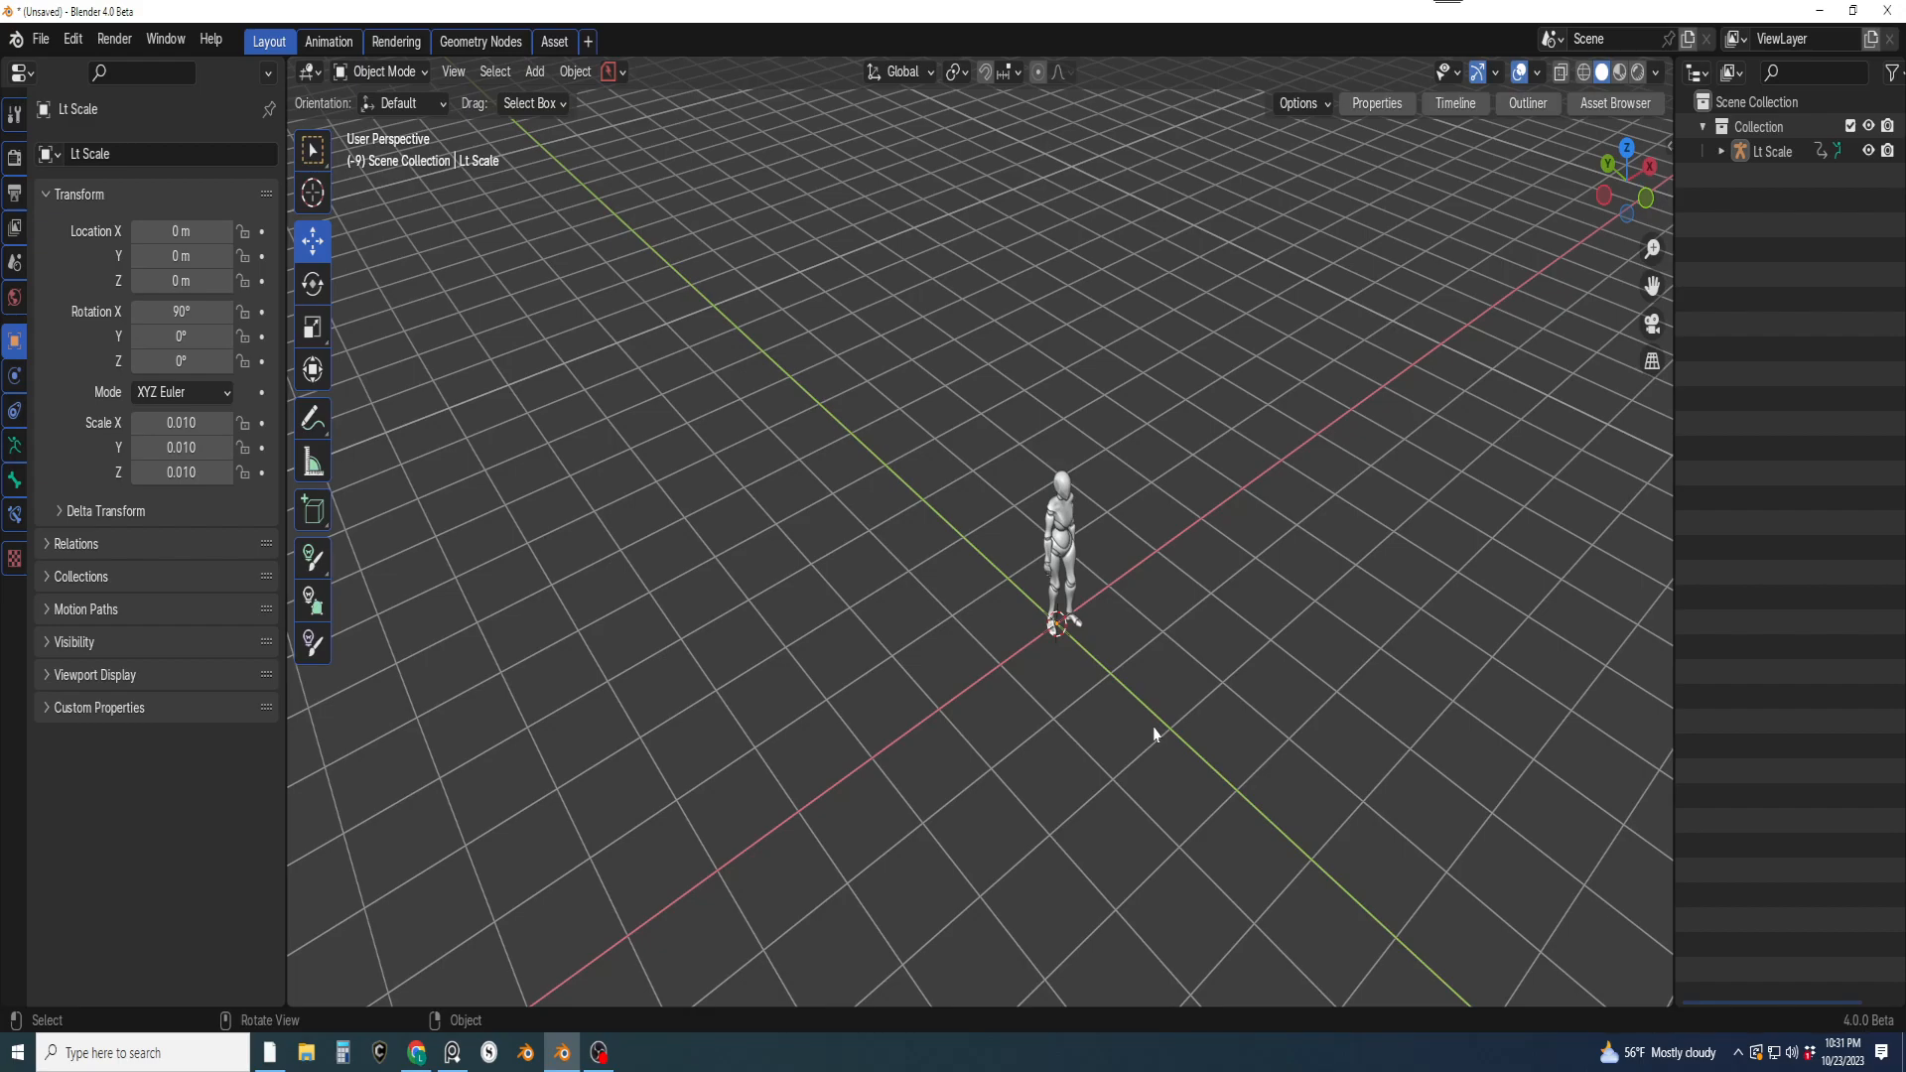
Examine the standing mannequin from the front, the side and at an angle
{"action": "middle_click_drag", "start_coordinate": [1091, 591], "coordinate": [978, 566]}
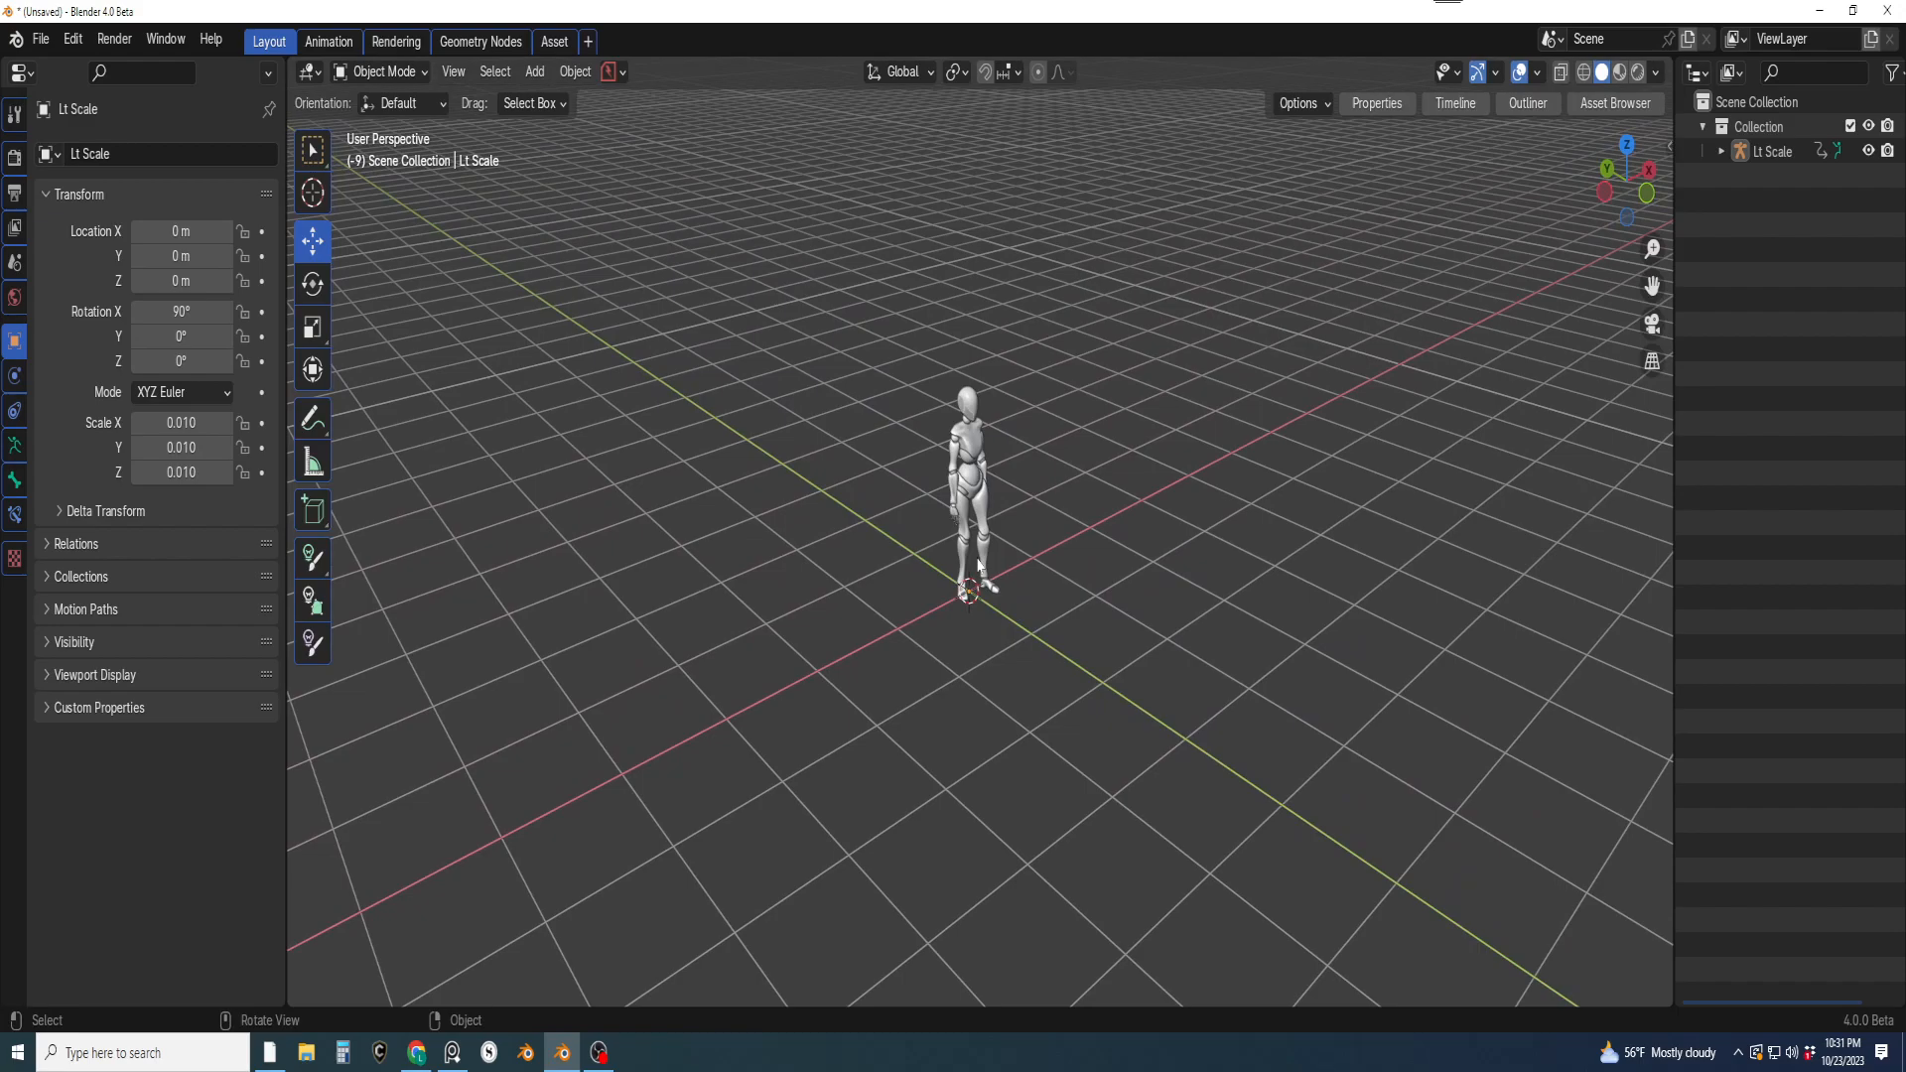
{"action": "scroll", "coordinate": [879, 499], "scroll_direction": "up", "scroll_amount": 1}
{"action": "middle_click_drag", "start_coordinate": [961, 546], "coordinate": [1039, 640]}
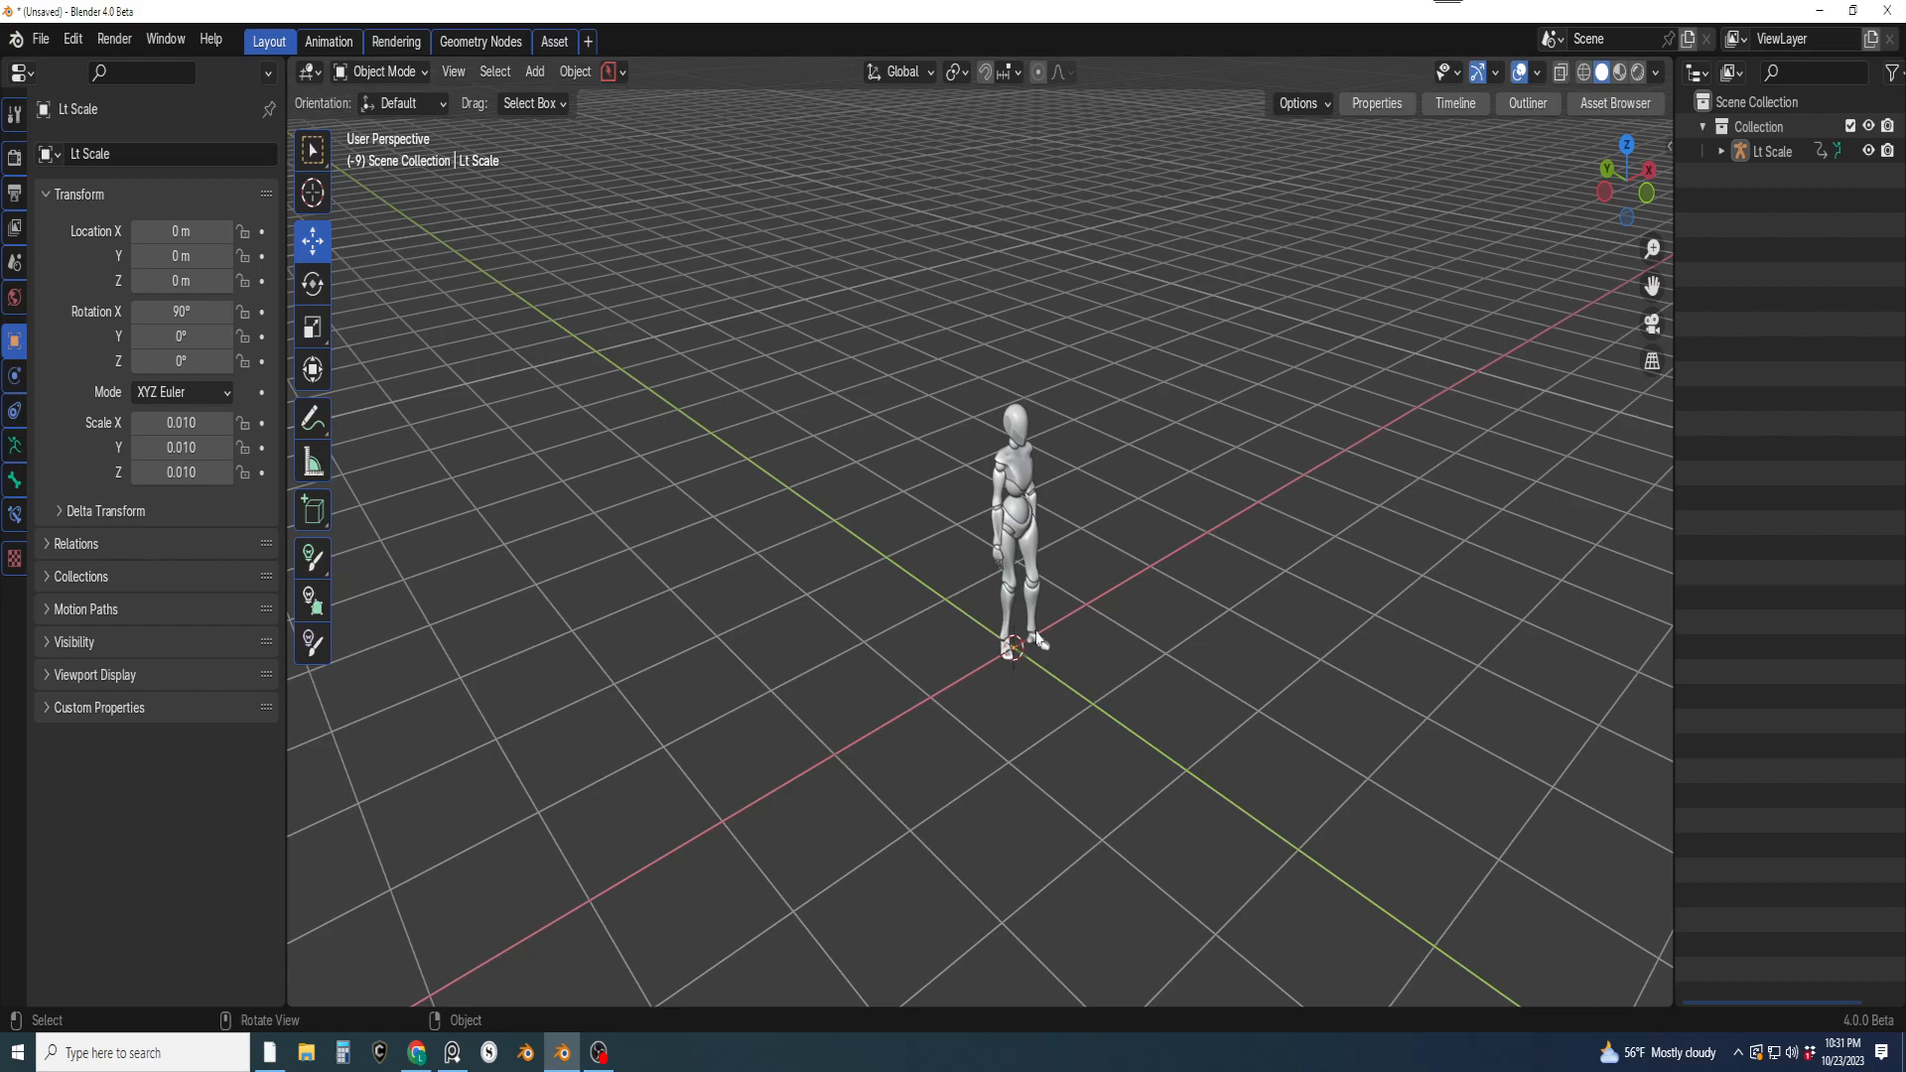
{"action": "scroll", "coordinate": [1020, 556], "scroll_direction": "up", "scroll_amount": 3}
{"action": "middle_click_drag", "start_coordinate": [1006, 621], "coordinate": [1055, 652], "text": "shift"}
{"action": "scroll", "coordinate": [997, 581], "scroll_direction": "down", "scroll_amount": 5}
{"action": "scroll", "coordinate": [1018, 586], "scroll_direction": "up", "scroll_amount": 3}
{"action": "scroll", "coordinate": [1077, 665], "scroll_direction": "up", "scroll_amount": 1}
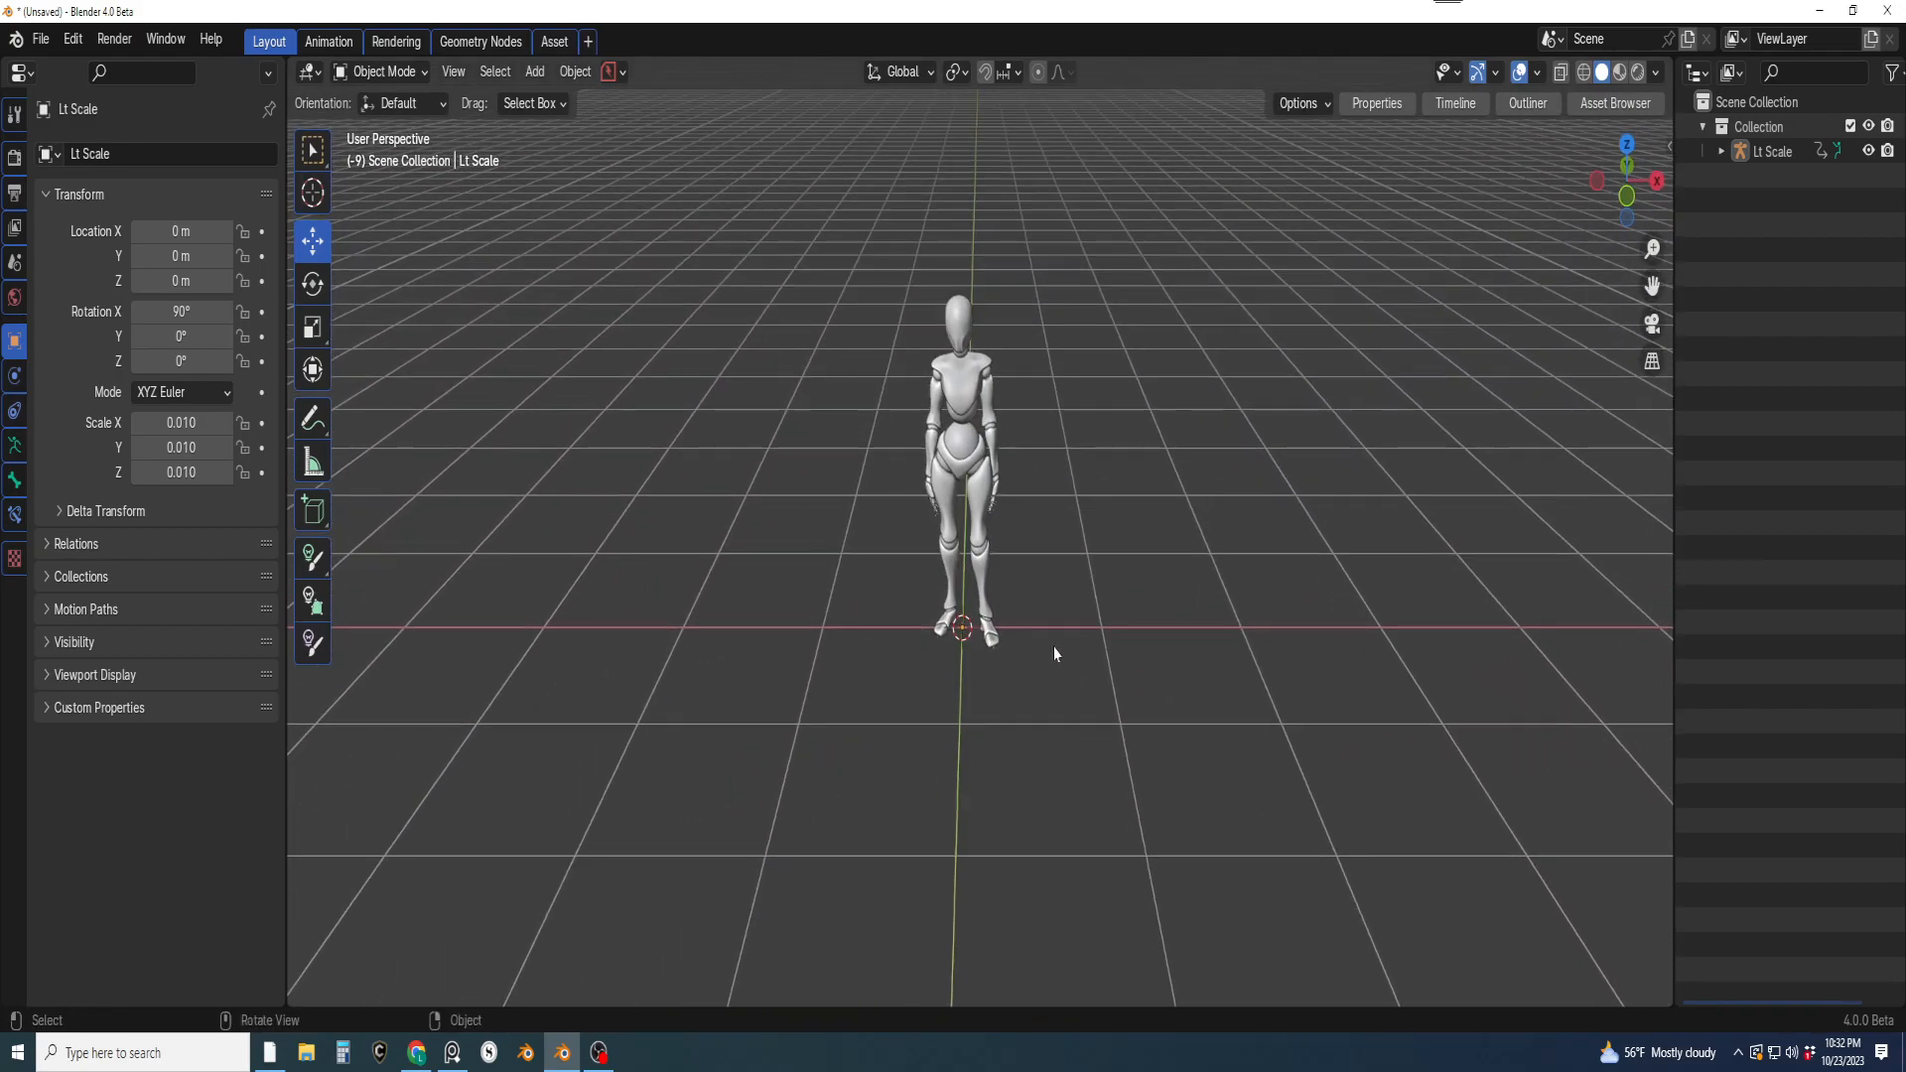
{"action": "middle_click_drag", "start_coordinate": [1032, 584], "coordinate": [996, 722]}
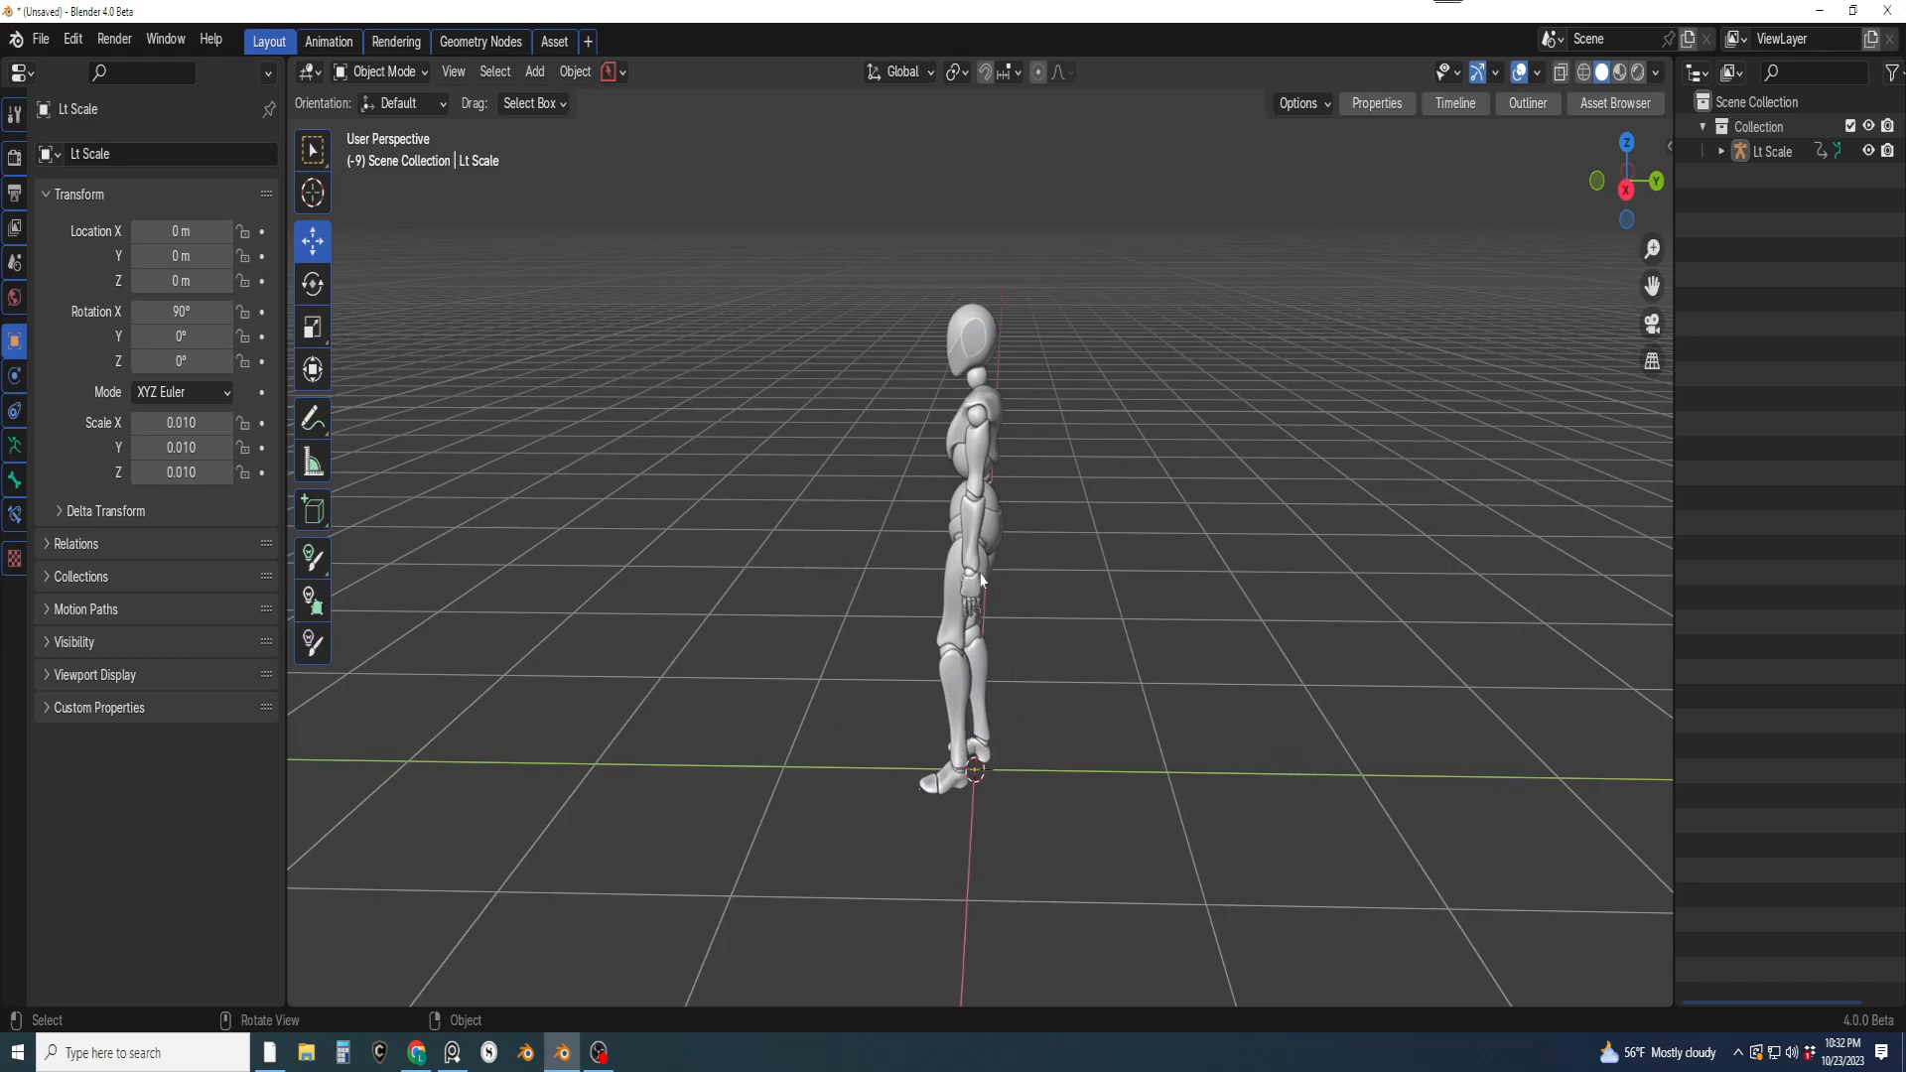
{"action": "middle_click_drag", "start_coordinate": [1028, 731], "coordinate": [1511, 380]}
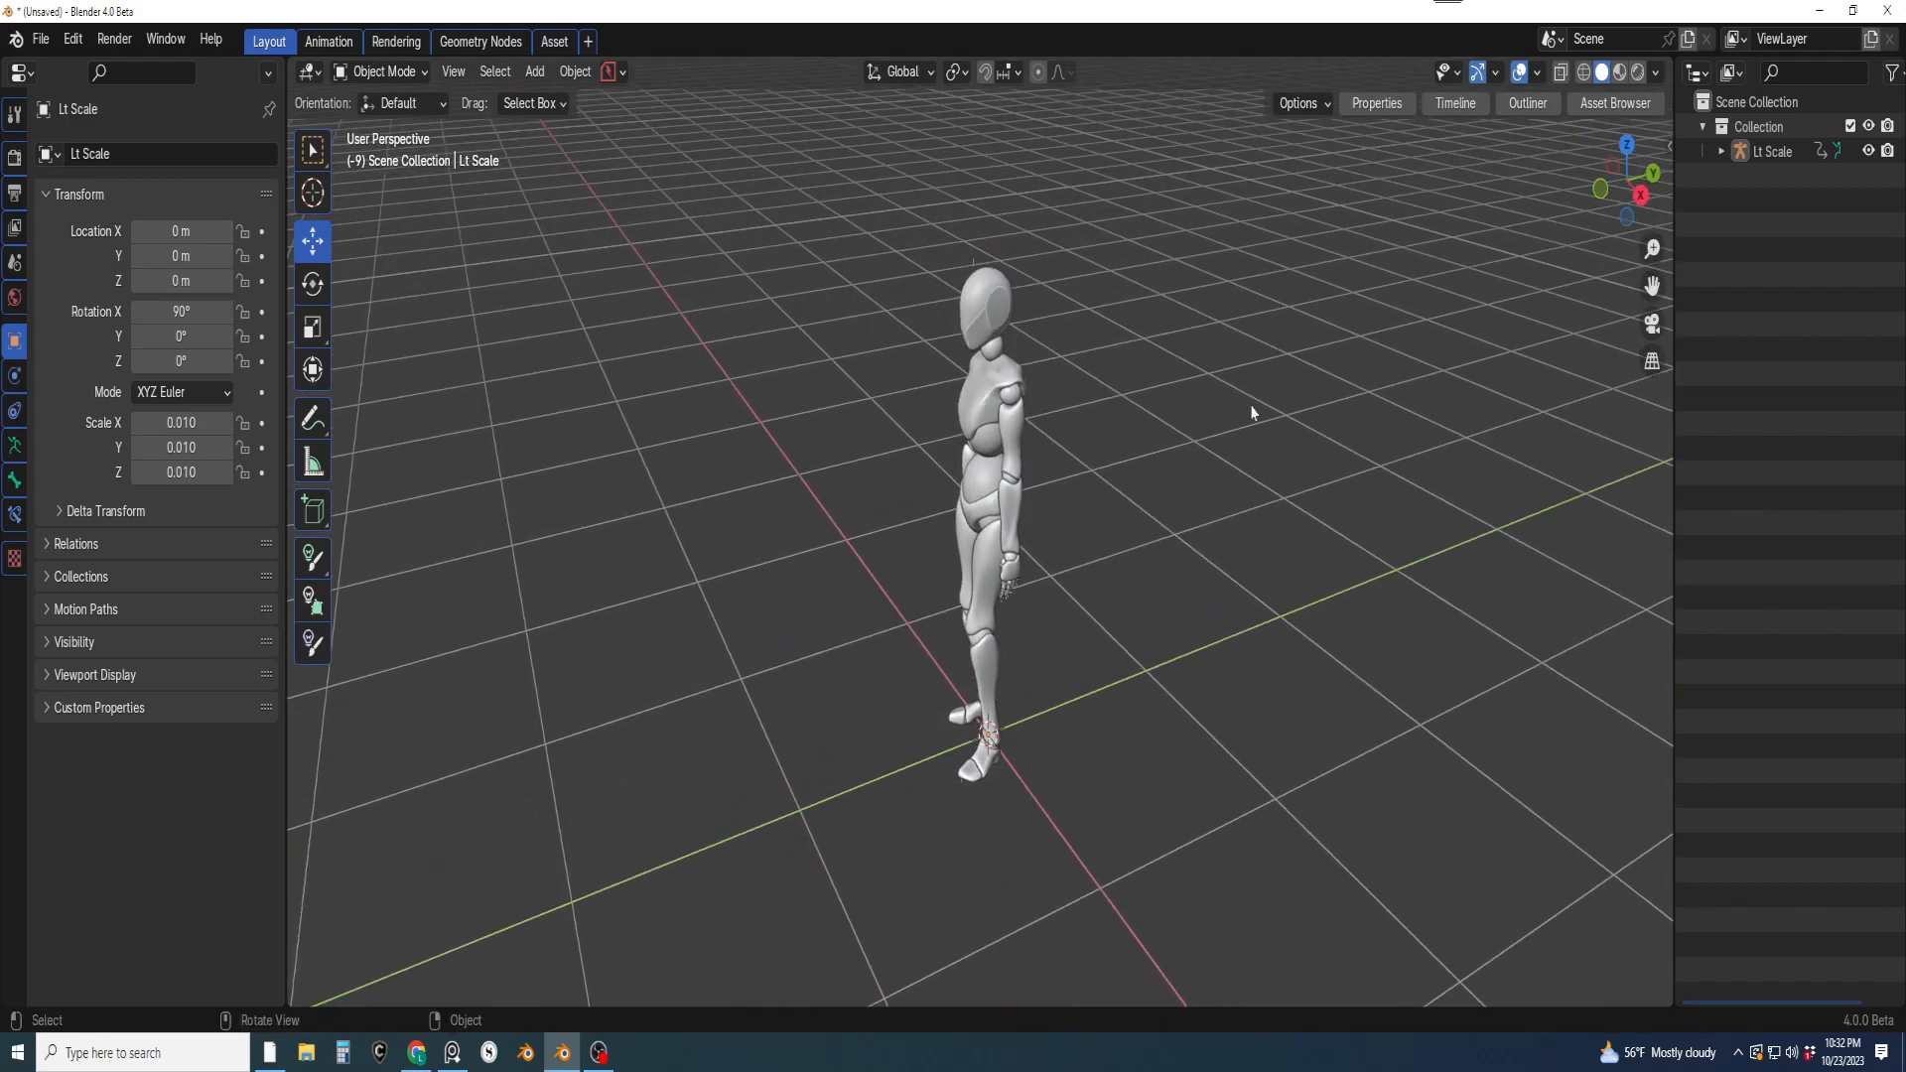
Play the mannequin's animation in the timeline, stop it and return to frame 0, leaving the timeline hidden
{"action": "left_click", "coordinate": [1458, 105]}
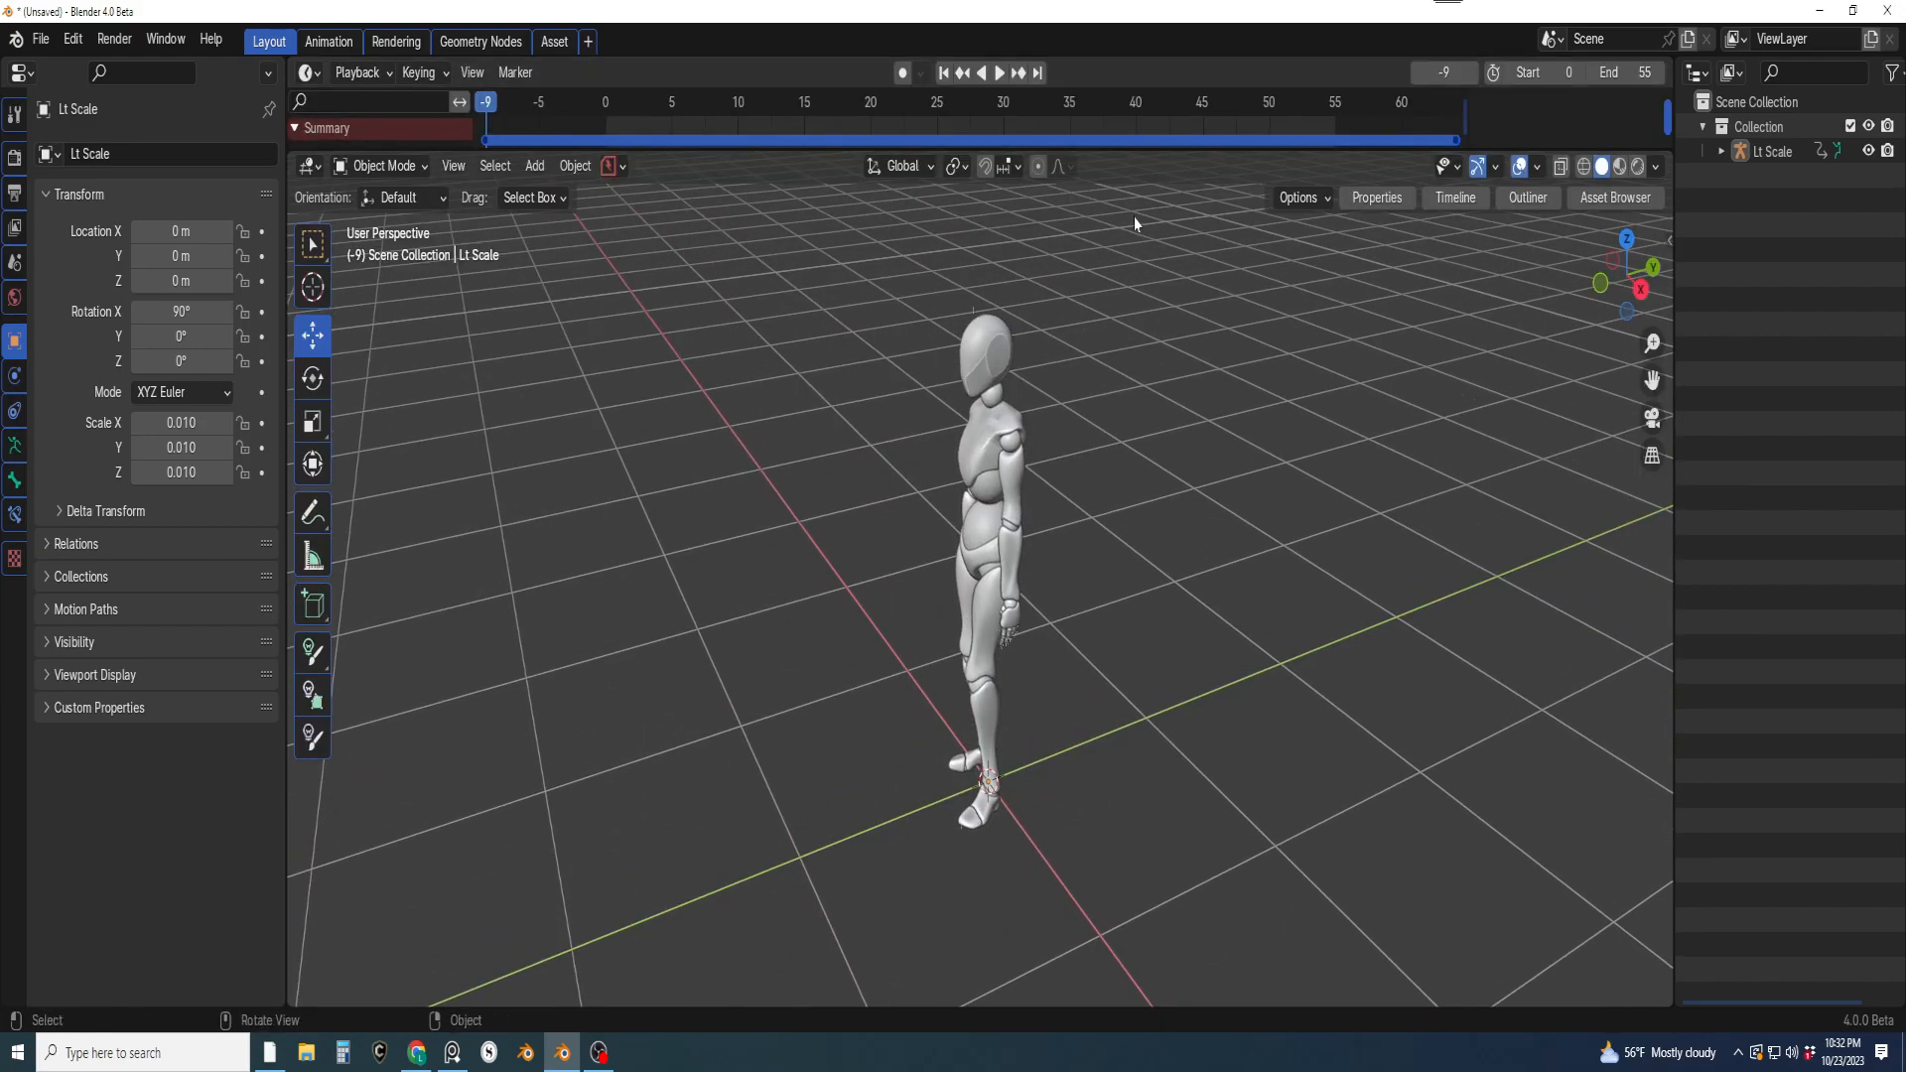
{"action": "left_click", "coordinate": [1001, 74]}
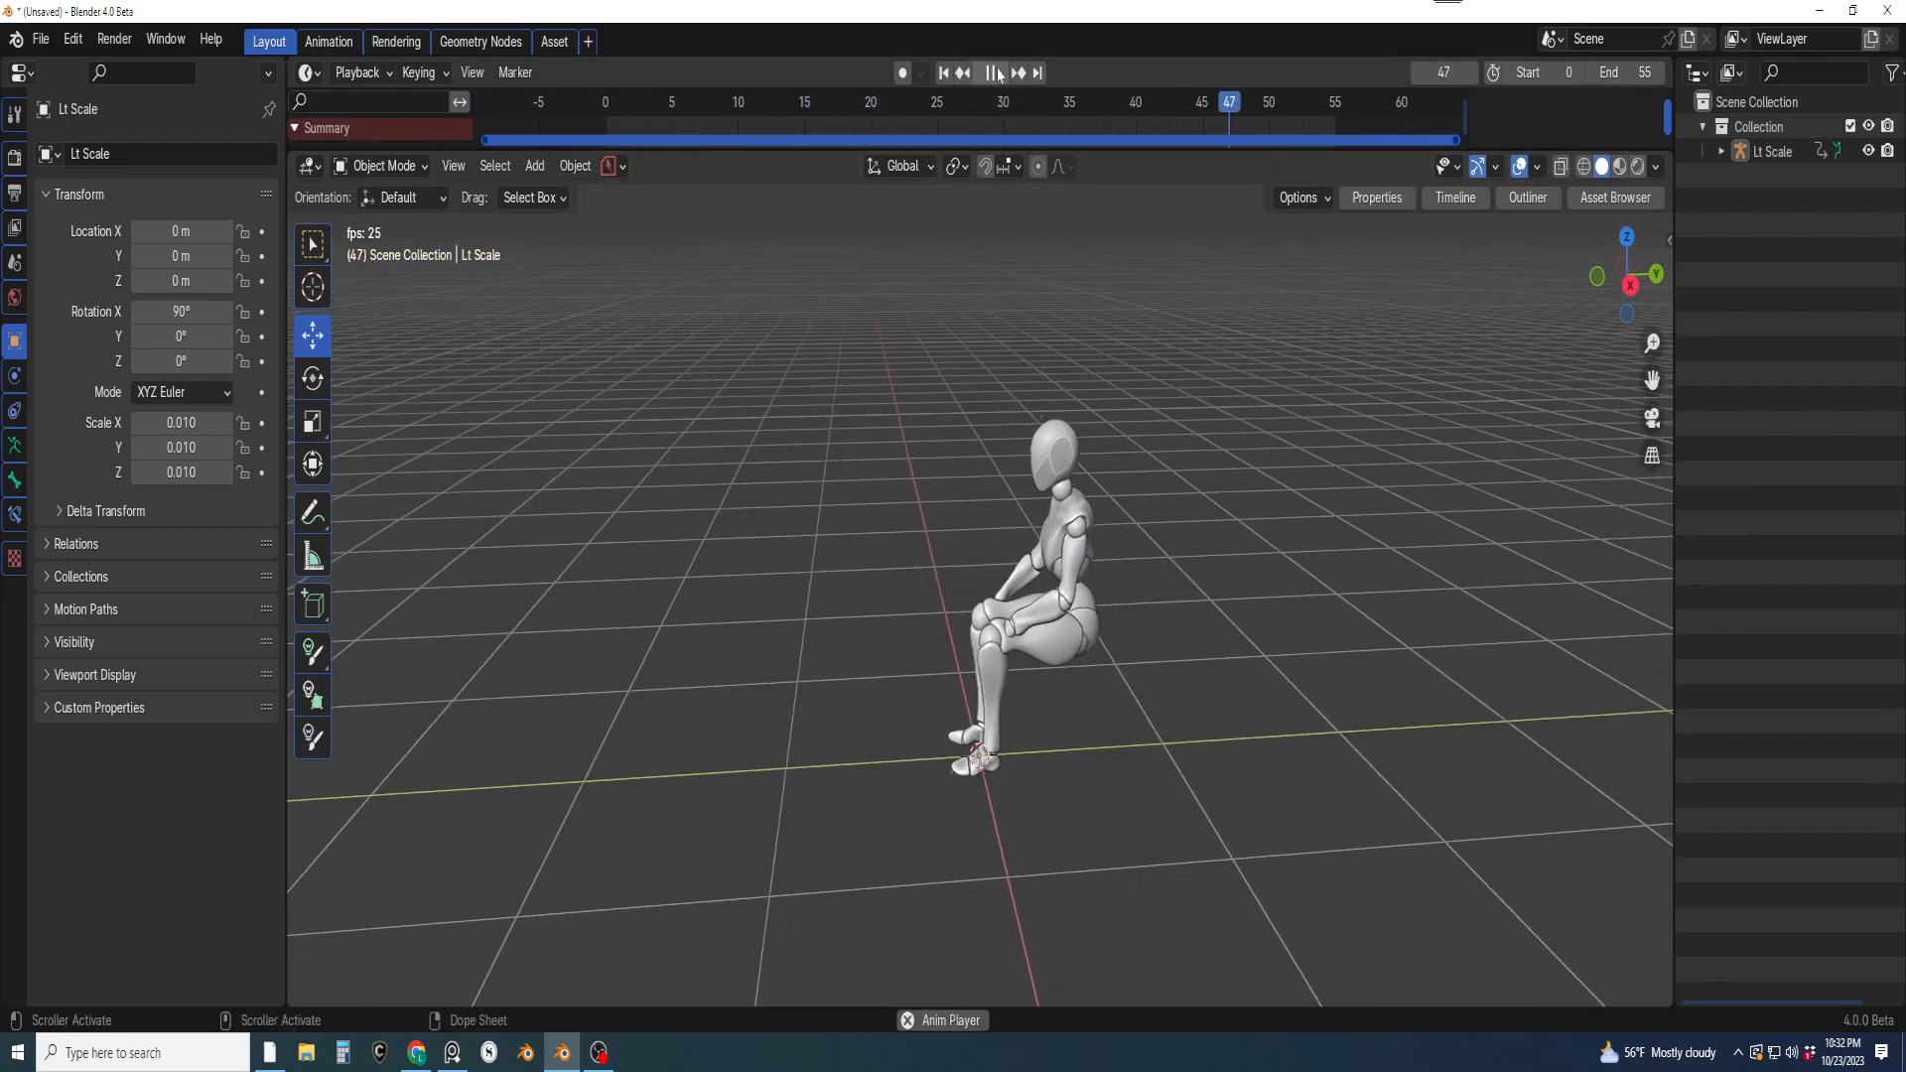
{"action": "left_click", "coordinate": [998, 73]}
{"action": "middle_click_drag", "start_coordinate": [1183, 527], "coordinate": [1130, 685]}
{"action": "left_click_drag", "start_coordinate": [1324, 106], "coordinate": [614, 97]}
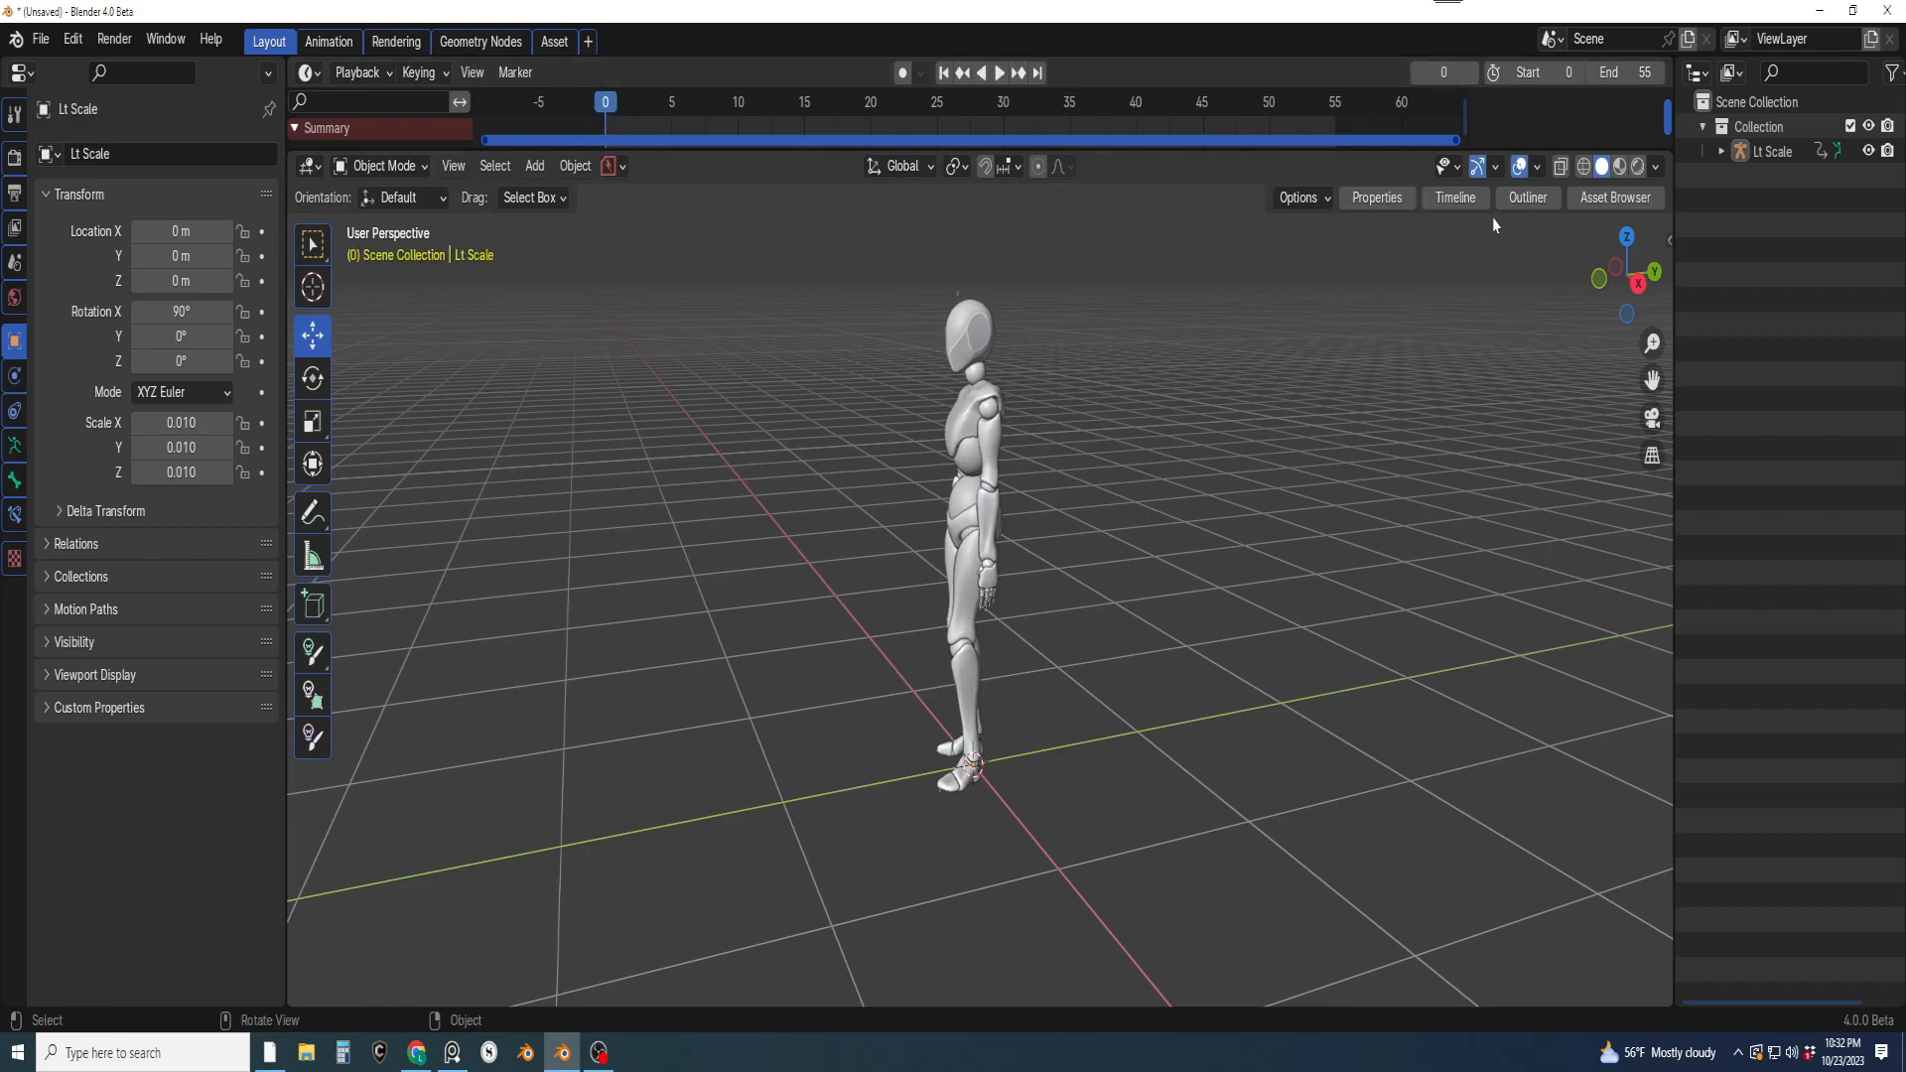
{"action": "left_click", "coordinate": [1456, 198]}
{"action": "middle_click_drag", "start_coordinate": [1007, 528], "coordinate": [1337, 659]}
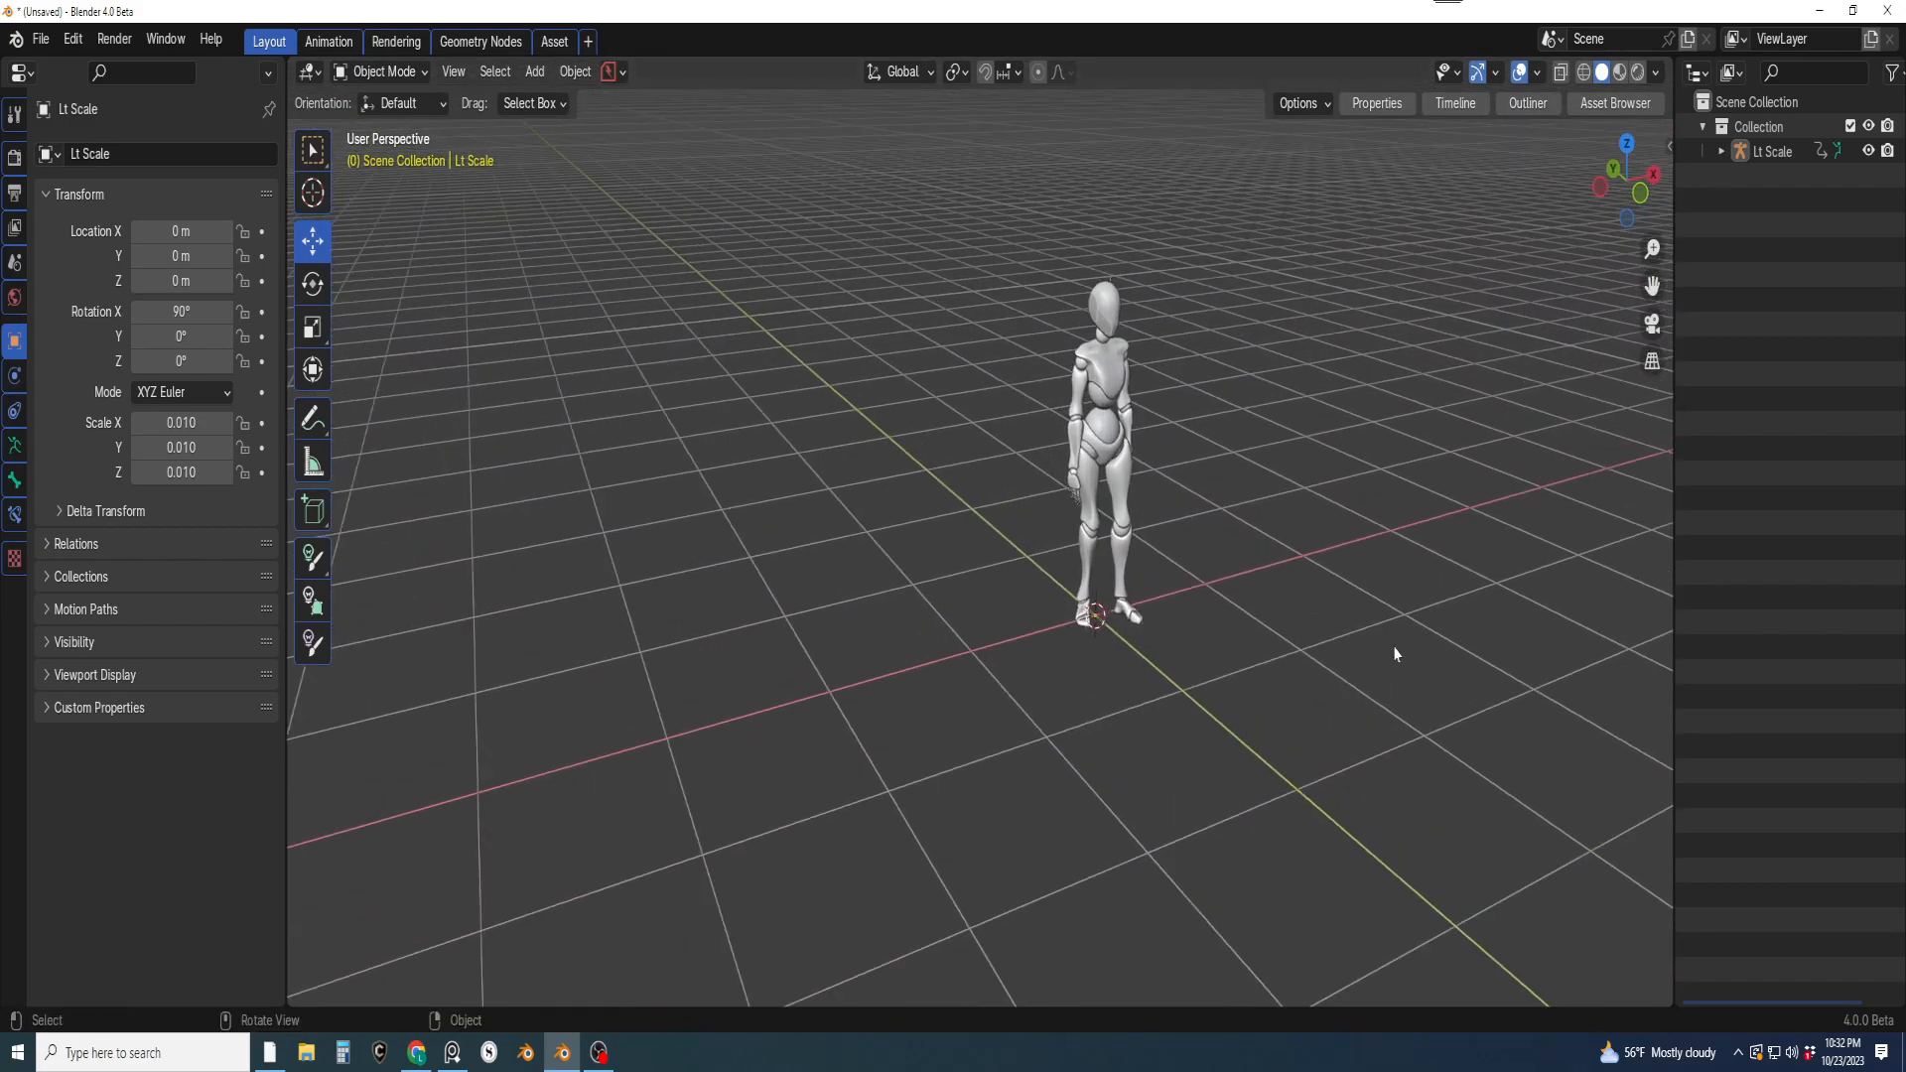
Exclude the mannequin's collection from the view layer and add a cube mesh at the world origin
{"action": "left_click", "coordinate": [1849, 124]}
{"action": "middle_click_drag", "start_coordinate": [1457, 360], "coordinate": [1033, 552]}
{"action": "key", "text": "shift+a"}
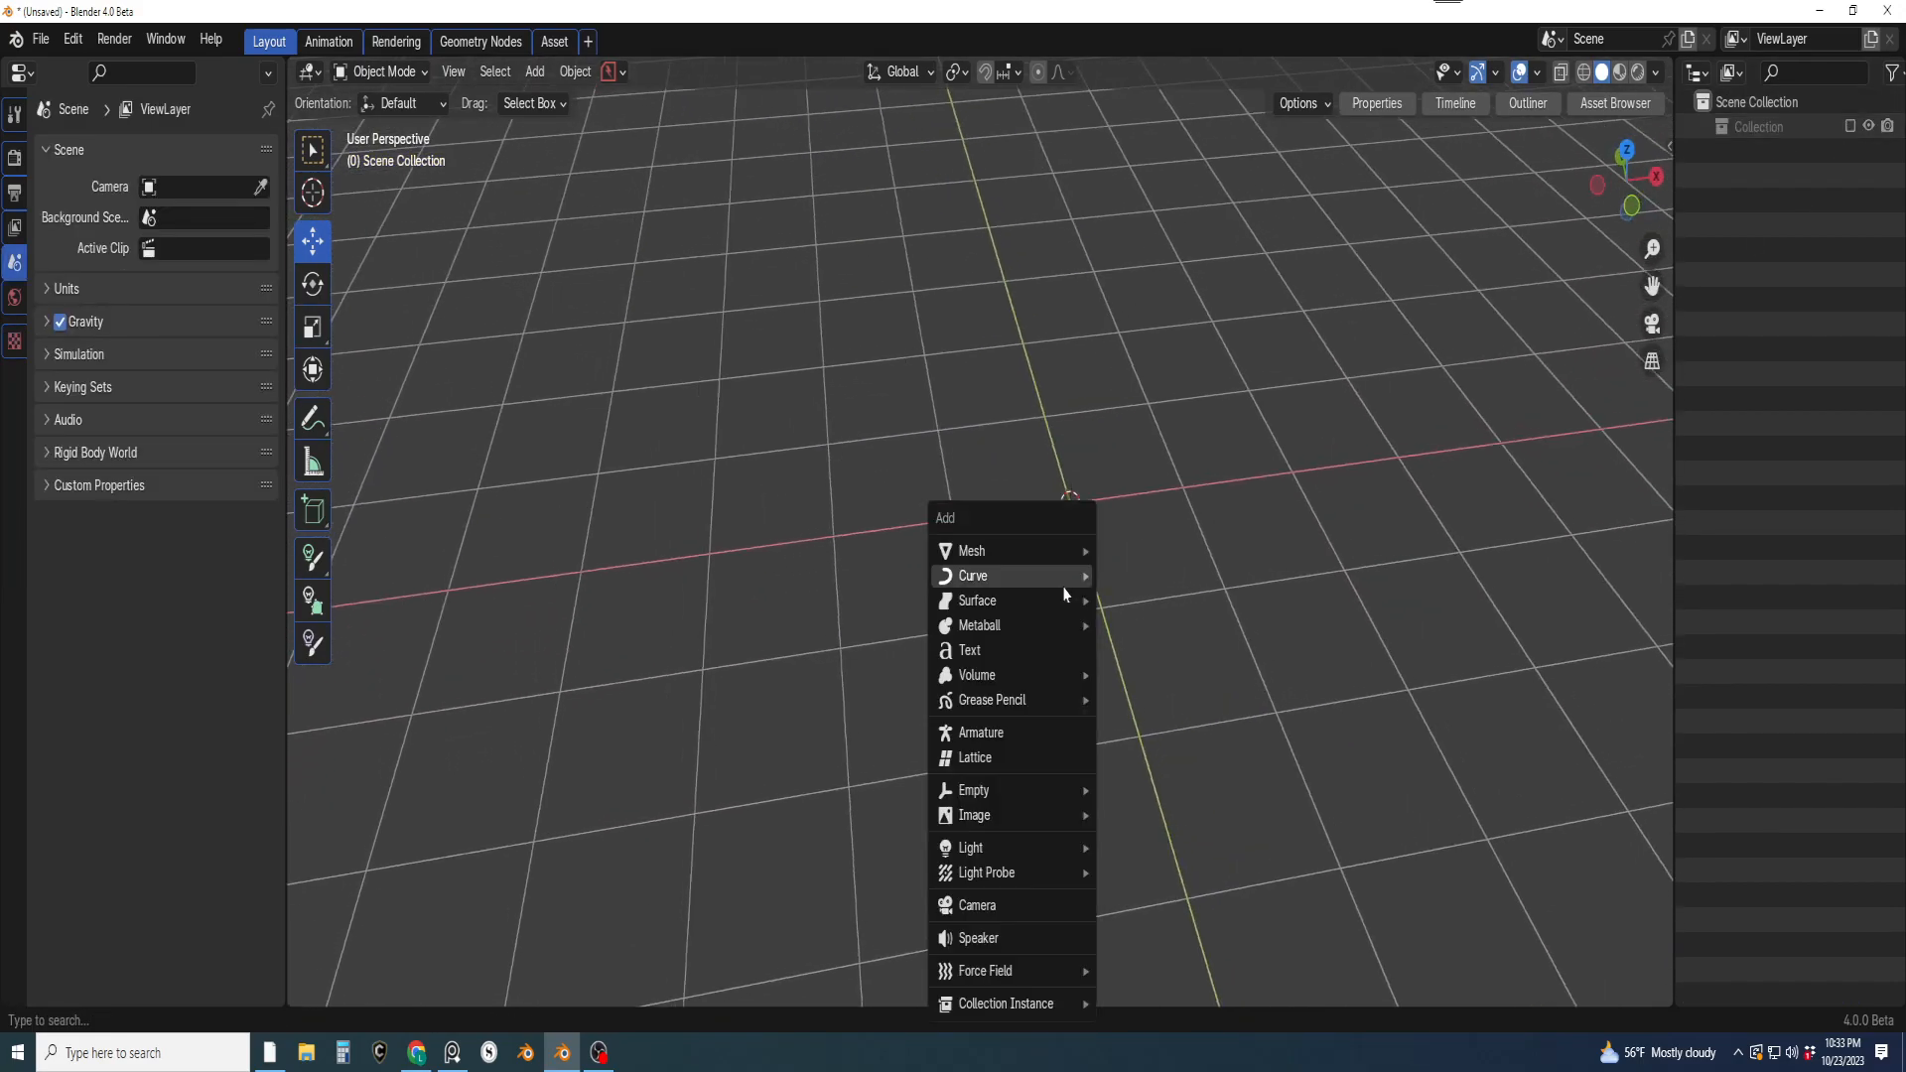
{"action": "mouse_move", "coordinate": [1030, 562]}
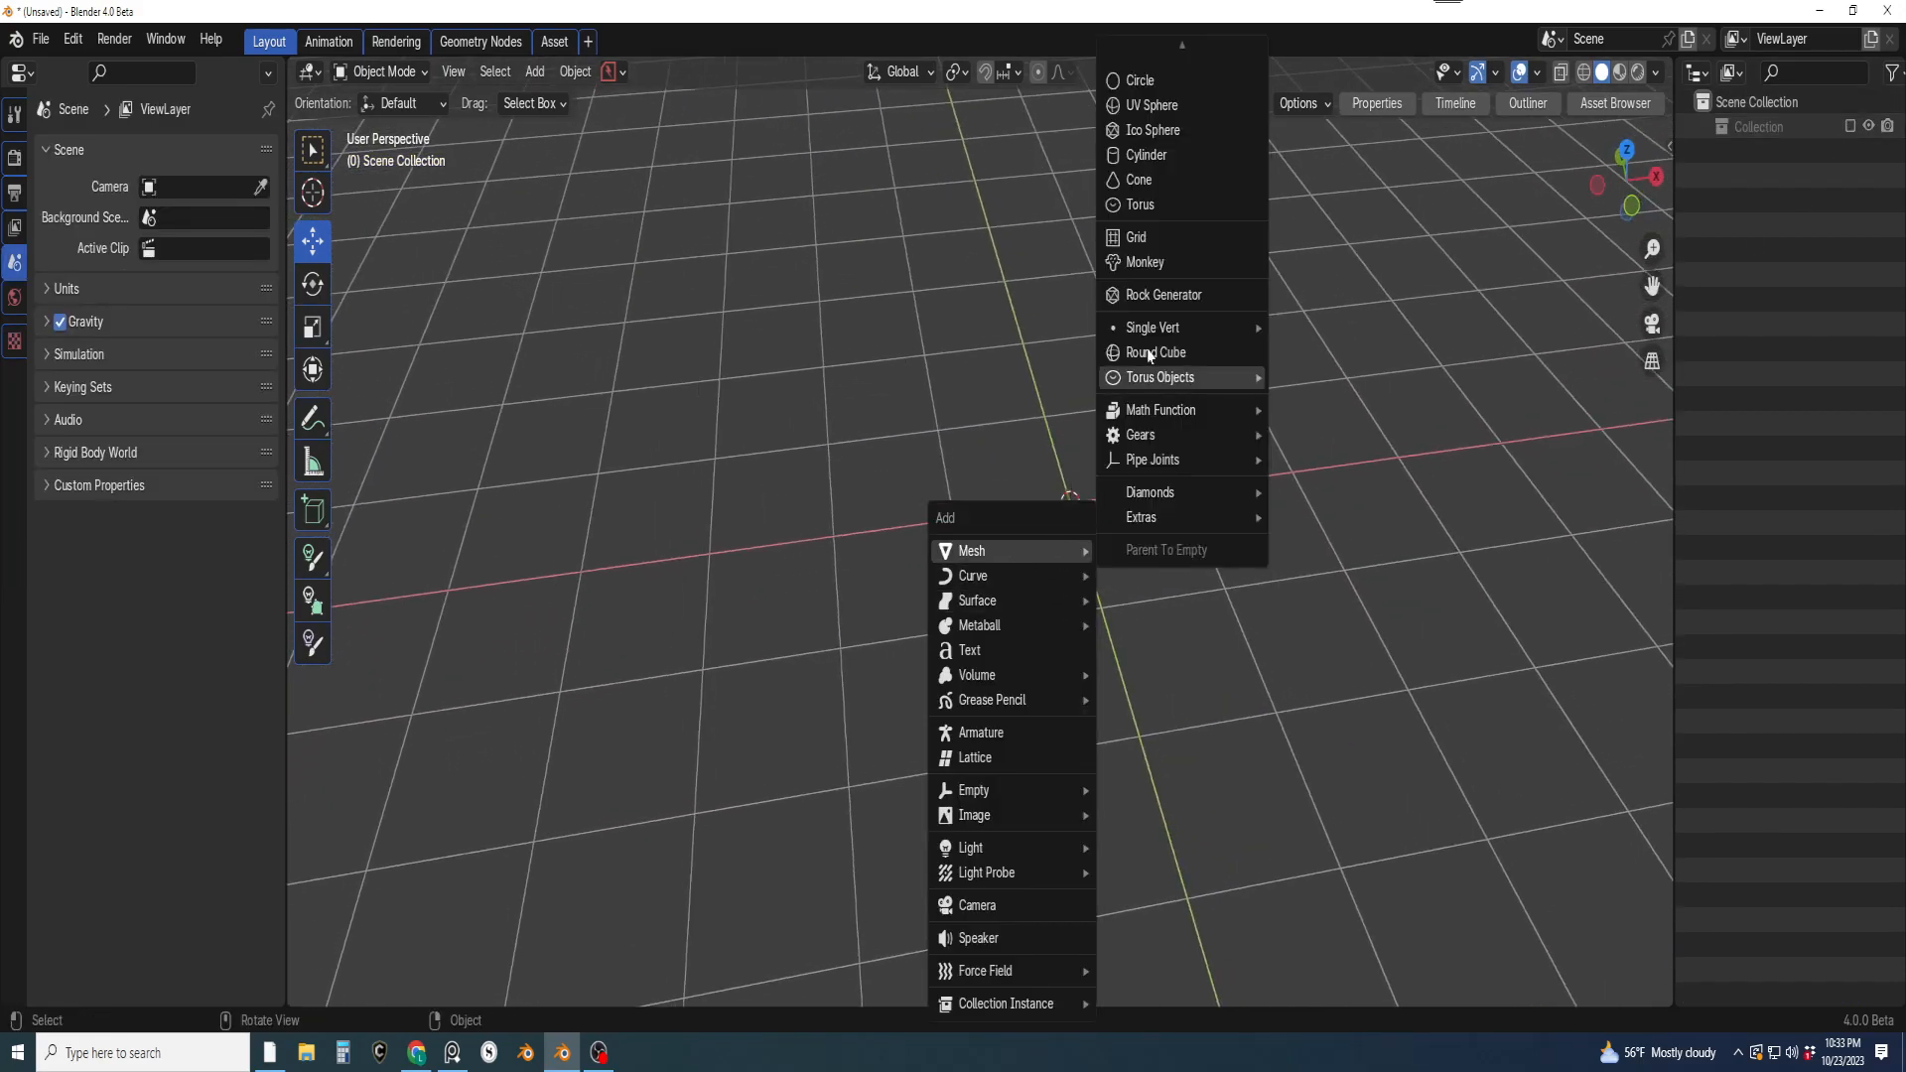
{"action": "scroll", "coordinate": [1174, 136], "scroll_direction": "up", "scroll_amount": 3}
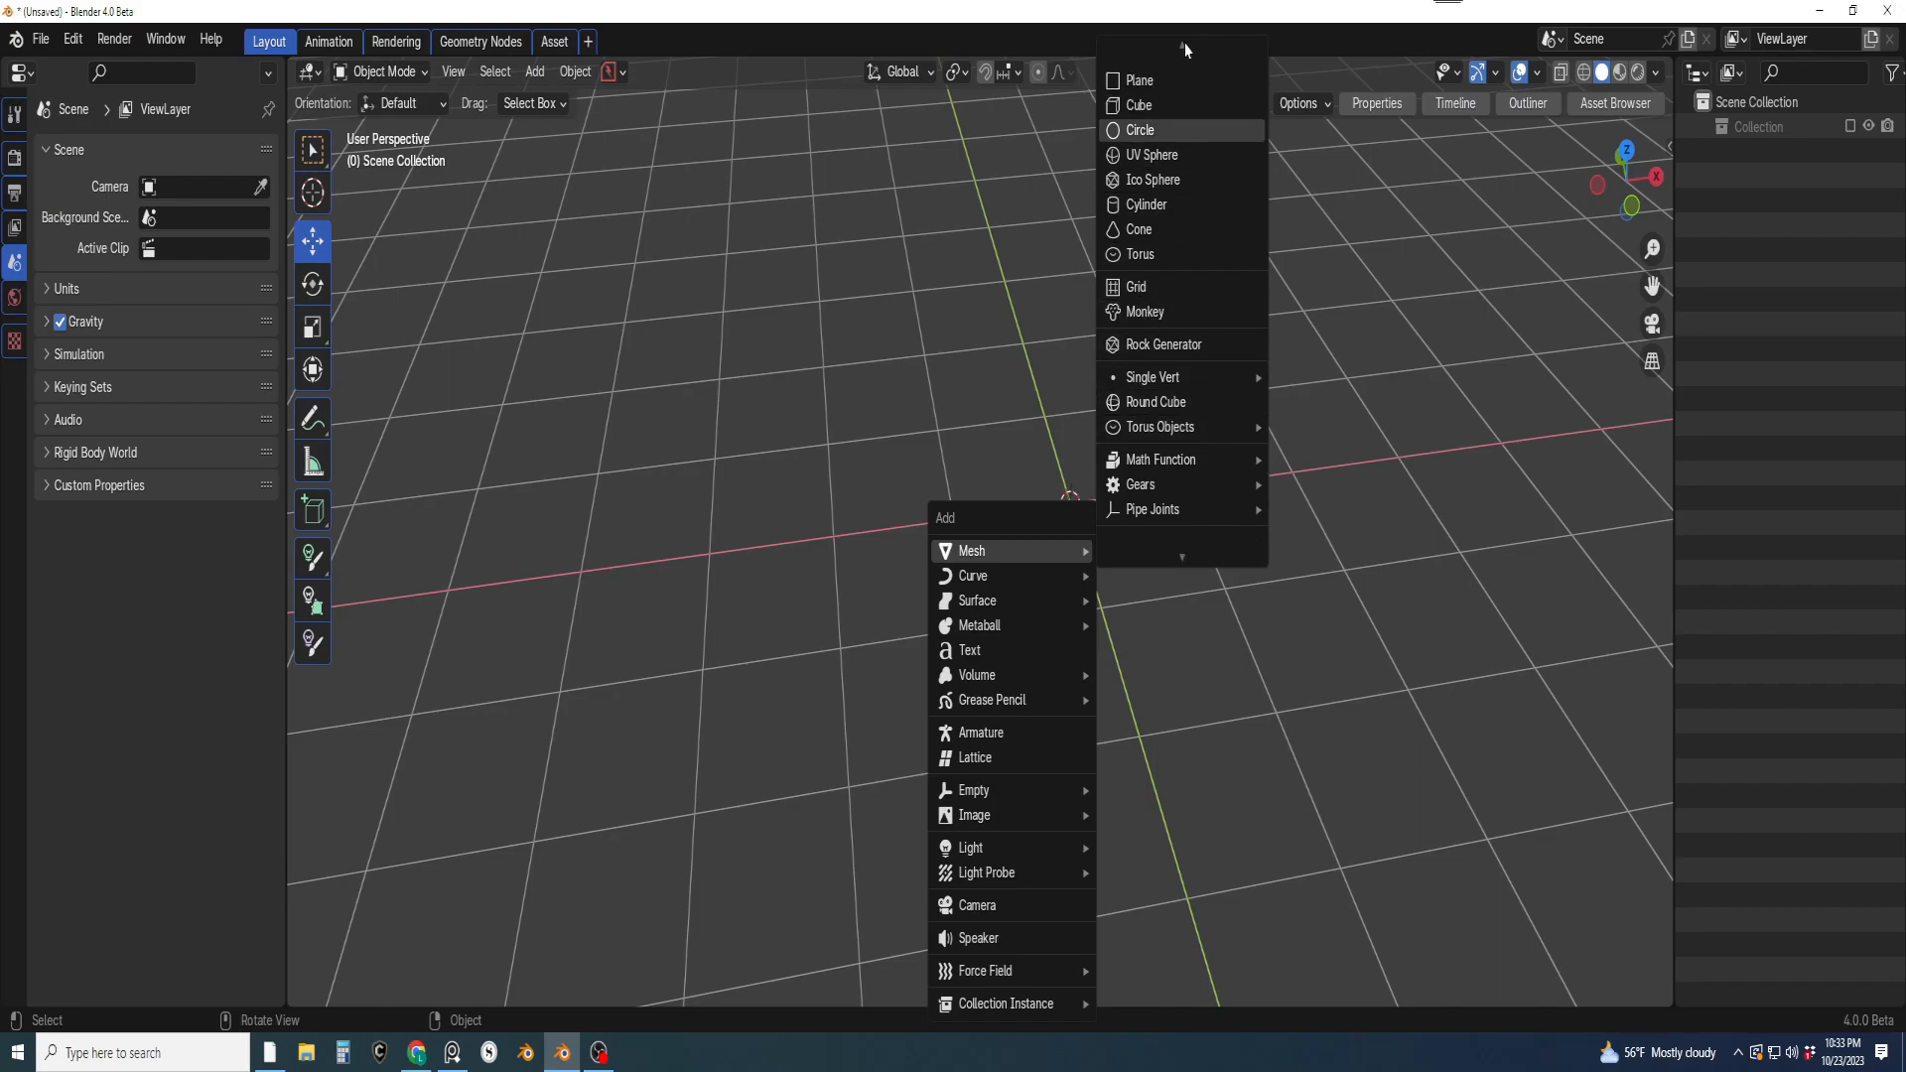
{"action": "left_click", "coordinate": [1175, 136]}
Set the new cube's size to 0.25 m and deselect it
{"action": "middle_click_drag", "start_coordinate": [1096, 474], "coordinate": [1033, 478]}
{"action": "left_click", "coordinate": [392, 987]}
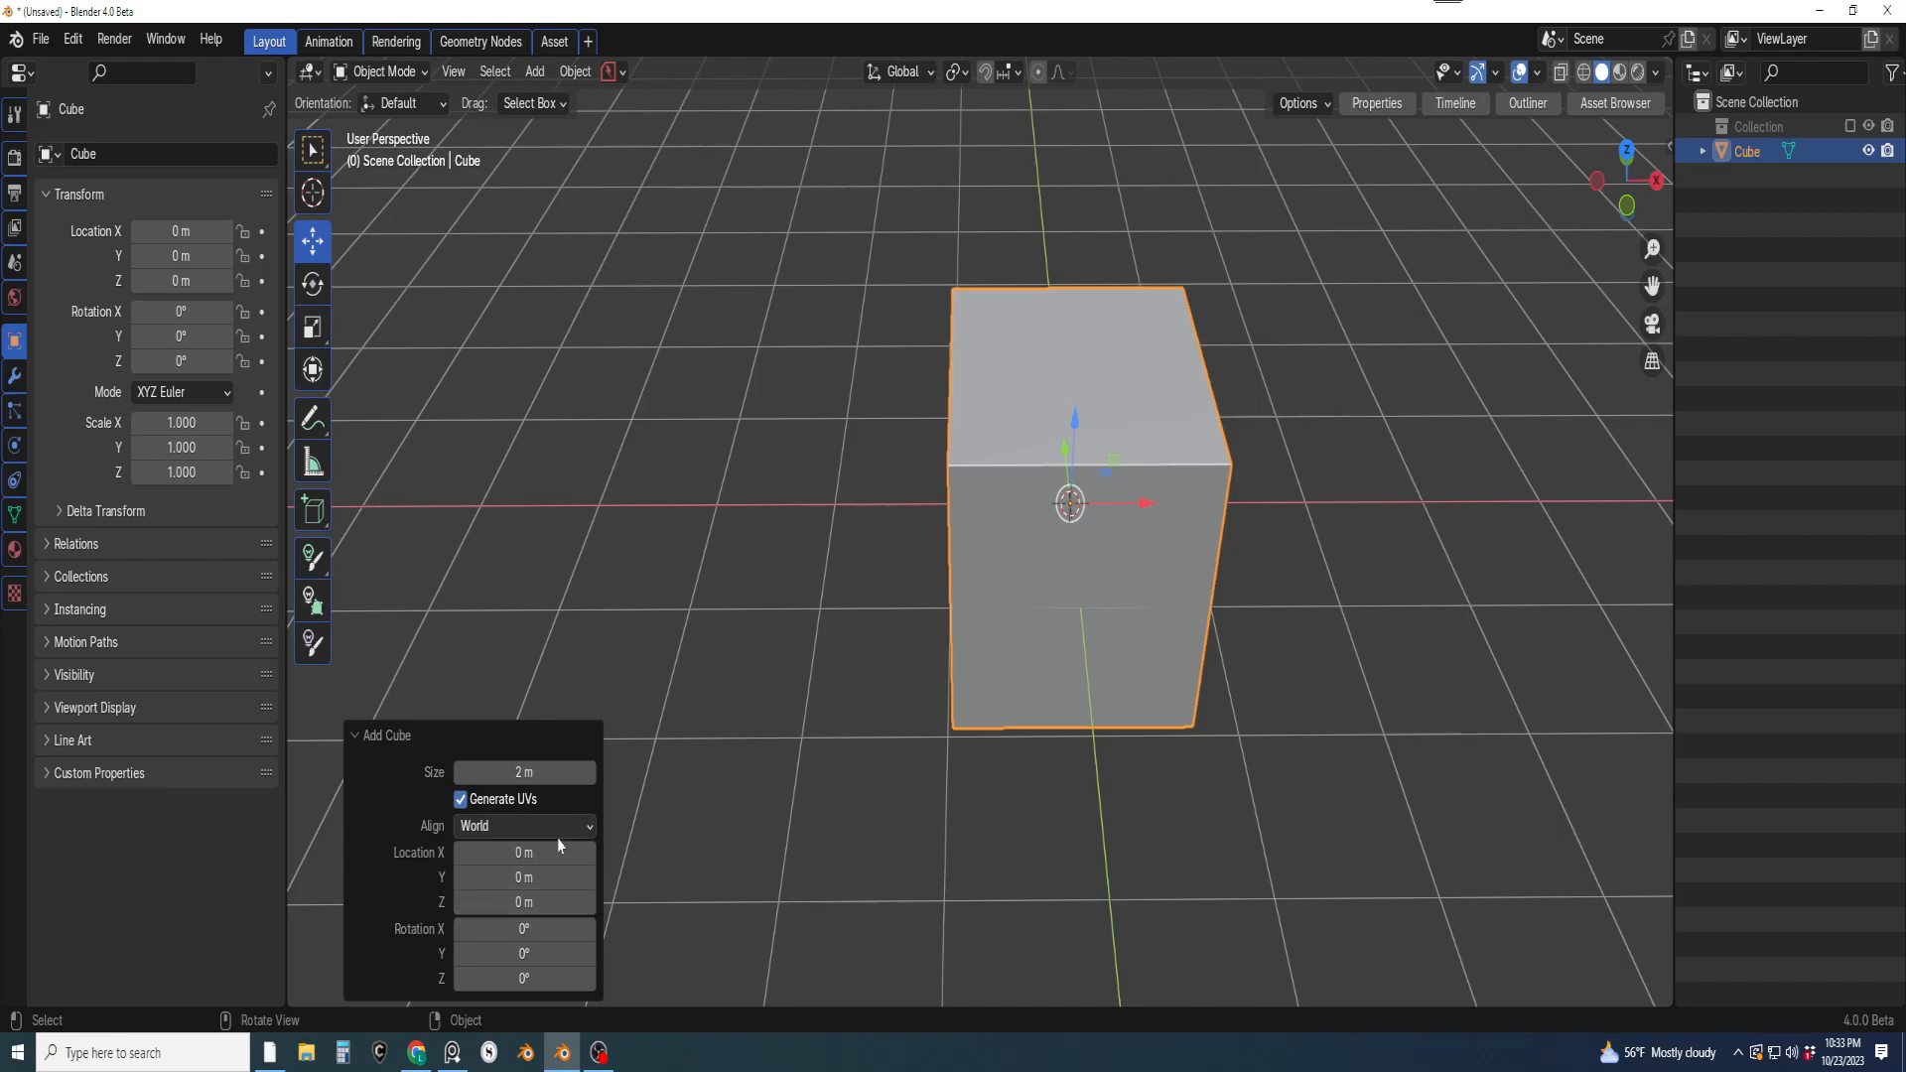
{"action": "left_click", "coordinate": [472, 772]}
{"action": "type", "text": "0.25"}
{"action": "key", "text": "Return"}
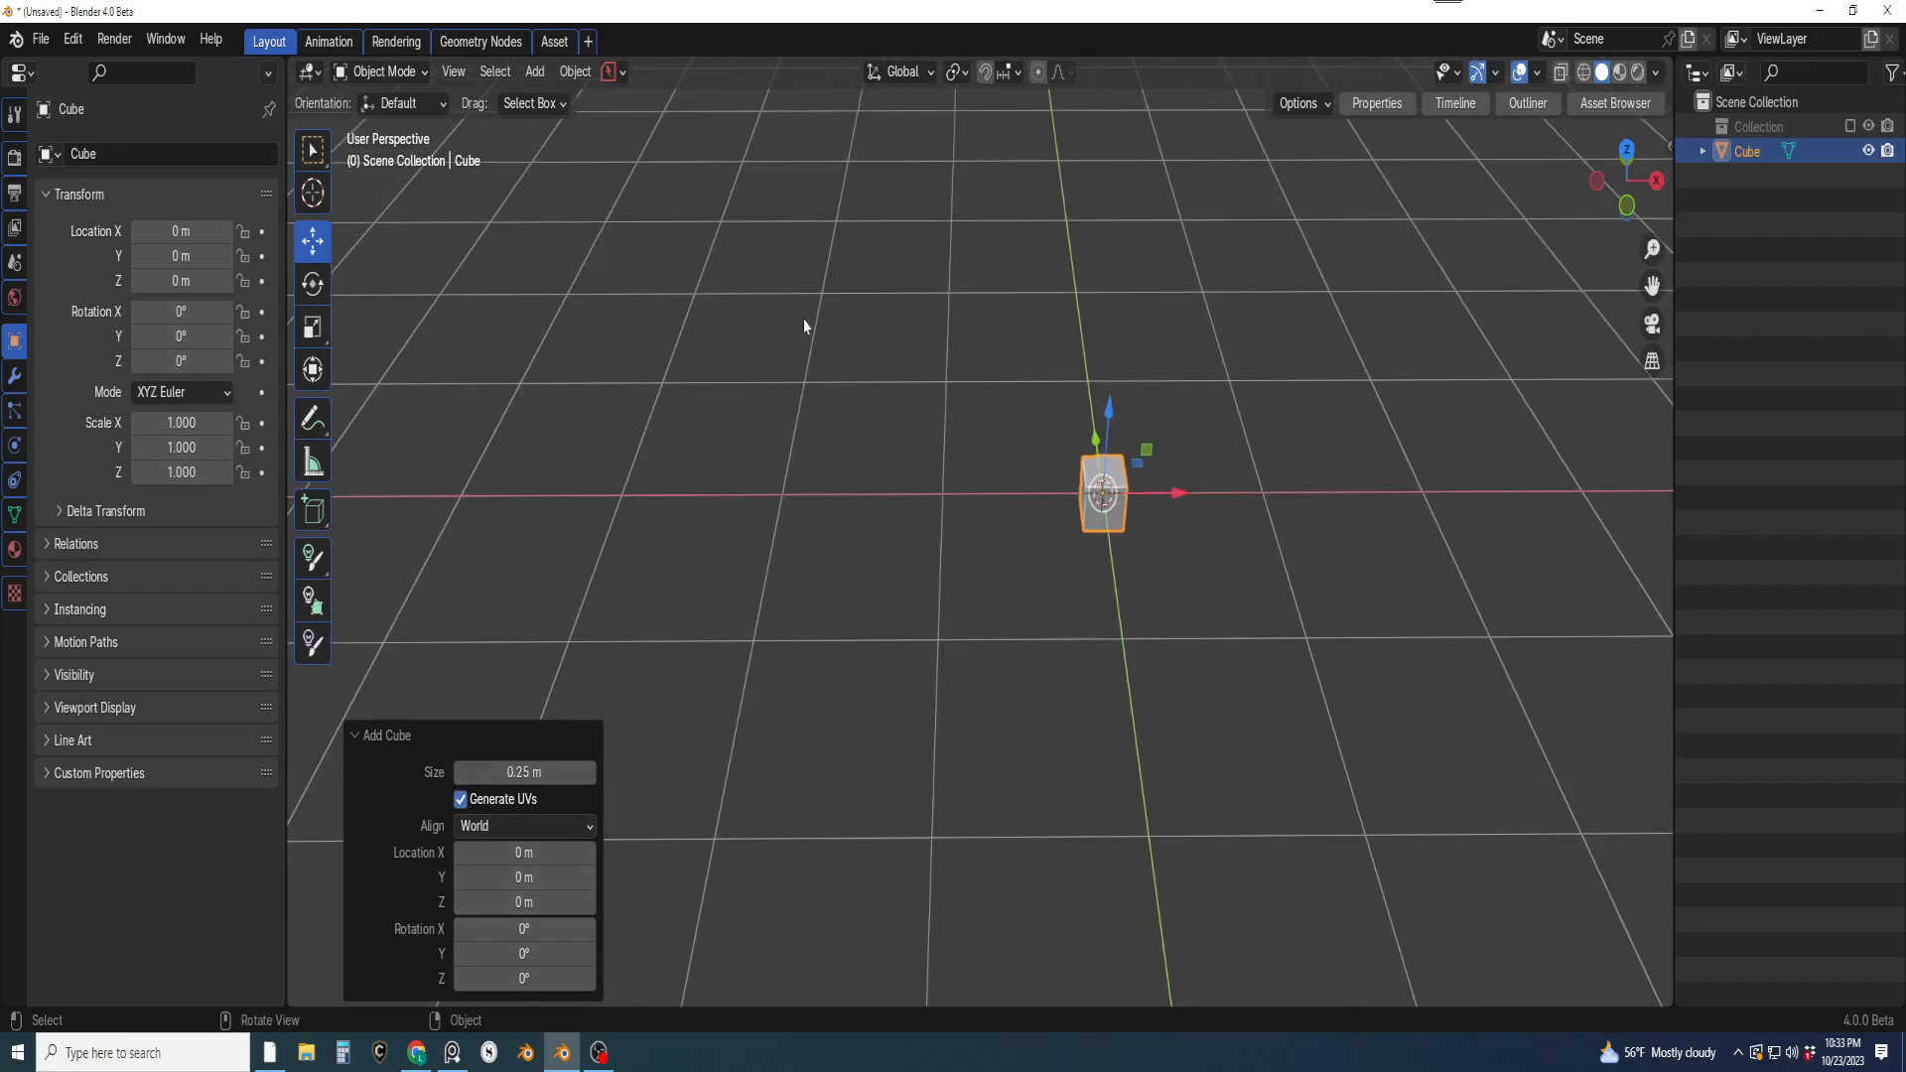
{"action": "left_click", "coordinate": [838, 408]}
Save the scene with PowerSave under the name Wall_01
{"action": "middle_click_drag", "start_coordinate": [838, 408], "coordinate": [972, 562]}
{"action": "scroll", "coordinate": [921, 616], "scroll_direction": "up", "scroll_amount": 4}
{"action": "left_click", "coordinate": [613, 73]}
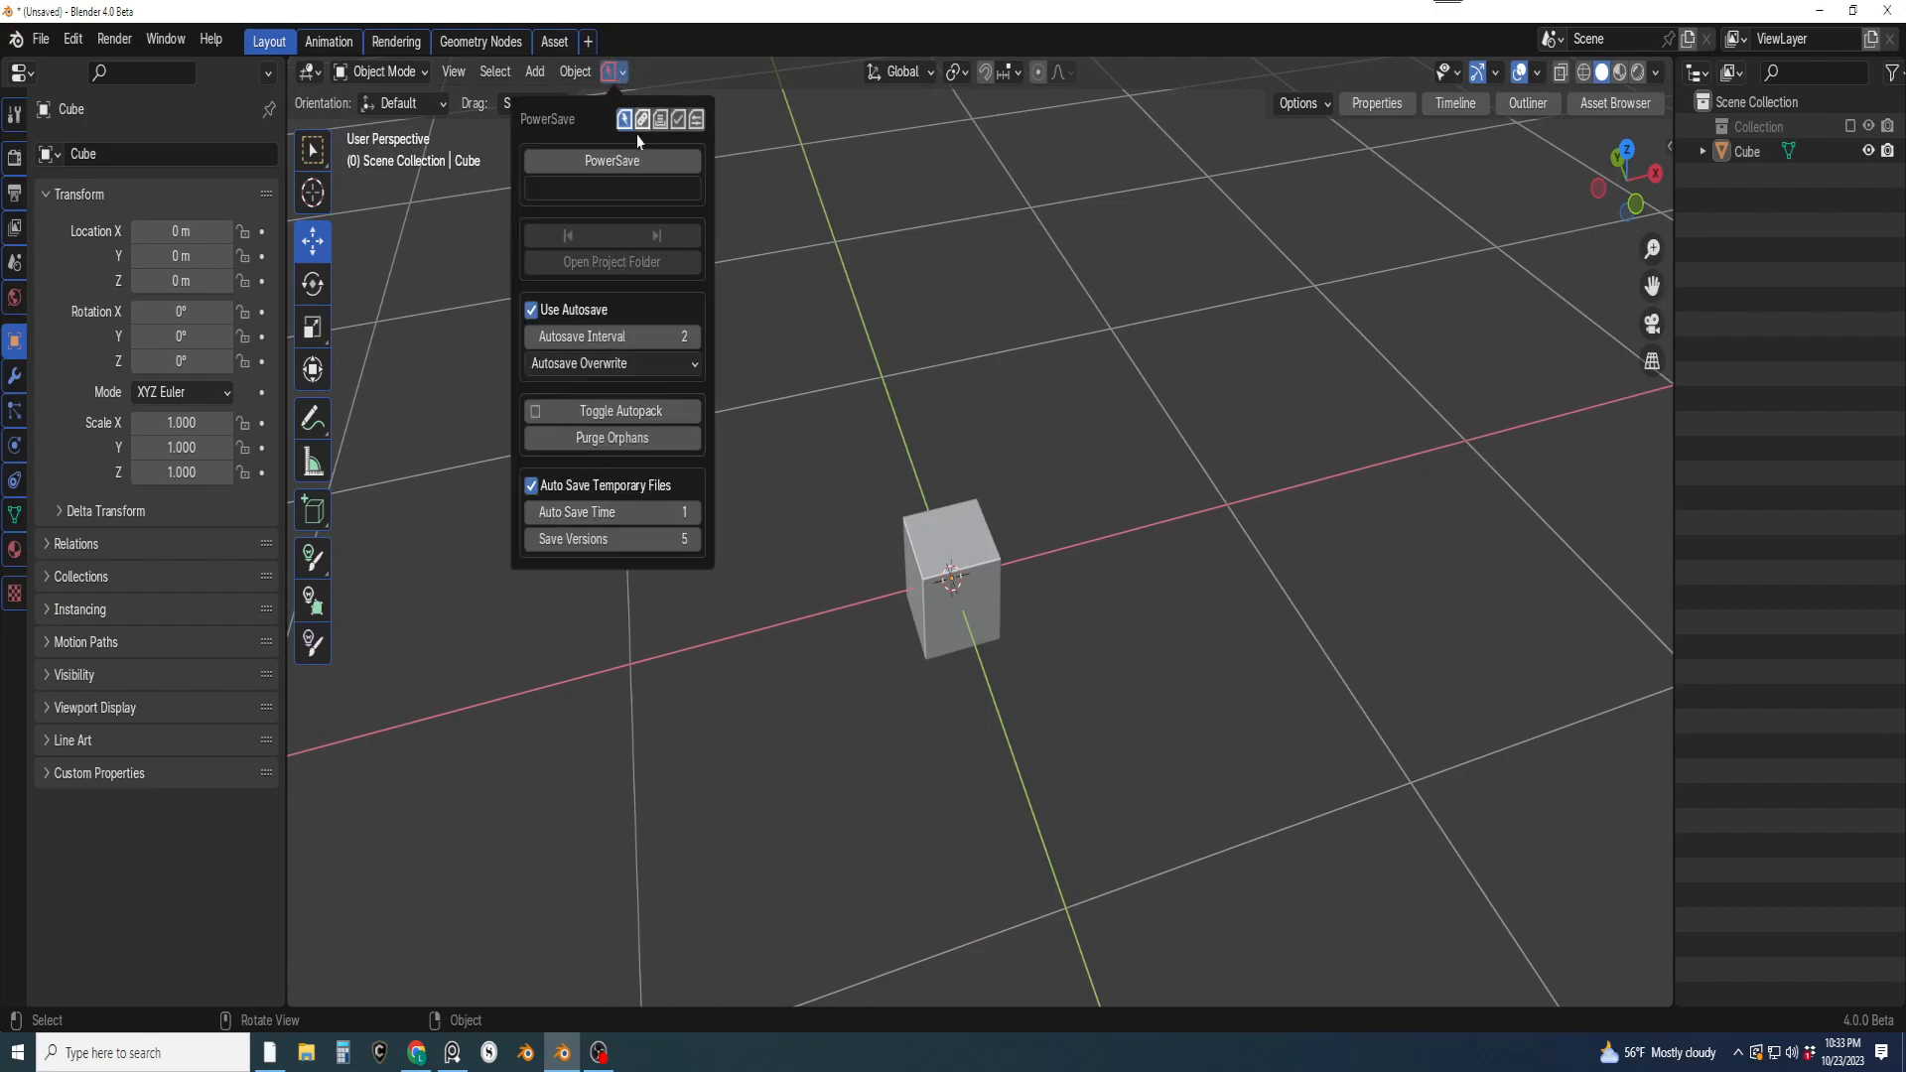
{"action": "left_click", "coordinate": [636, 188]}
{"action": "type", "text": "Trest"}
{"action": "key", "text": "BackSpace"}
{"action": "key", "text": "BackSpace"}
{"action": "key", "text": "BackSpace"}
{"action": "key", "text": "BackSpace"}
{"action": "key", "text": "BackSpace"}
{"action": "type", "text": "Wall"}
{"action": "left_click", "coordinate": [612, 161]}
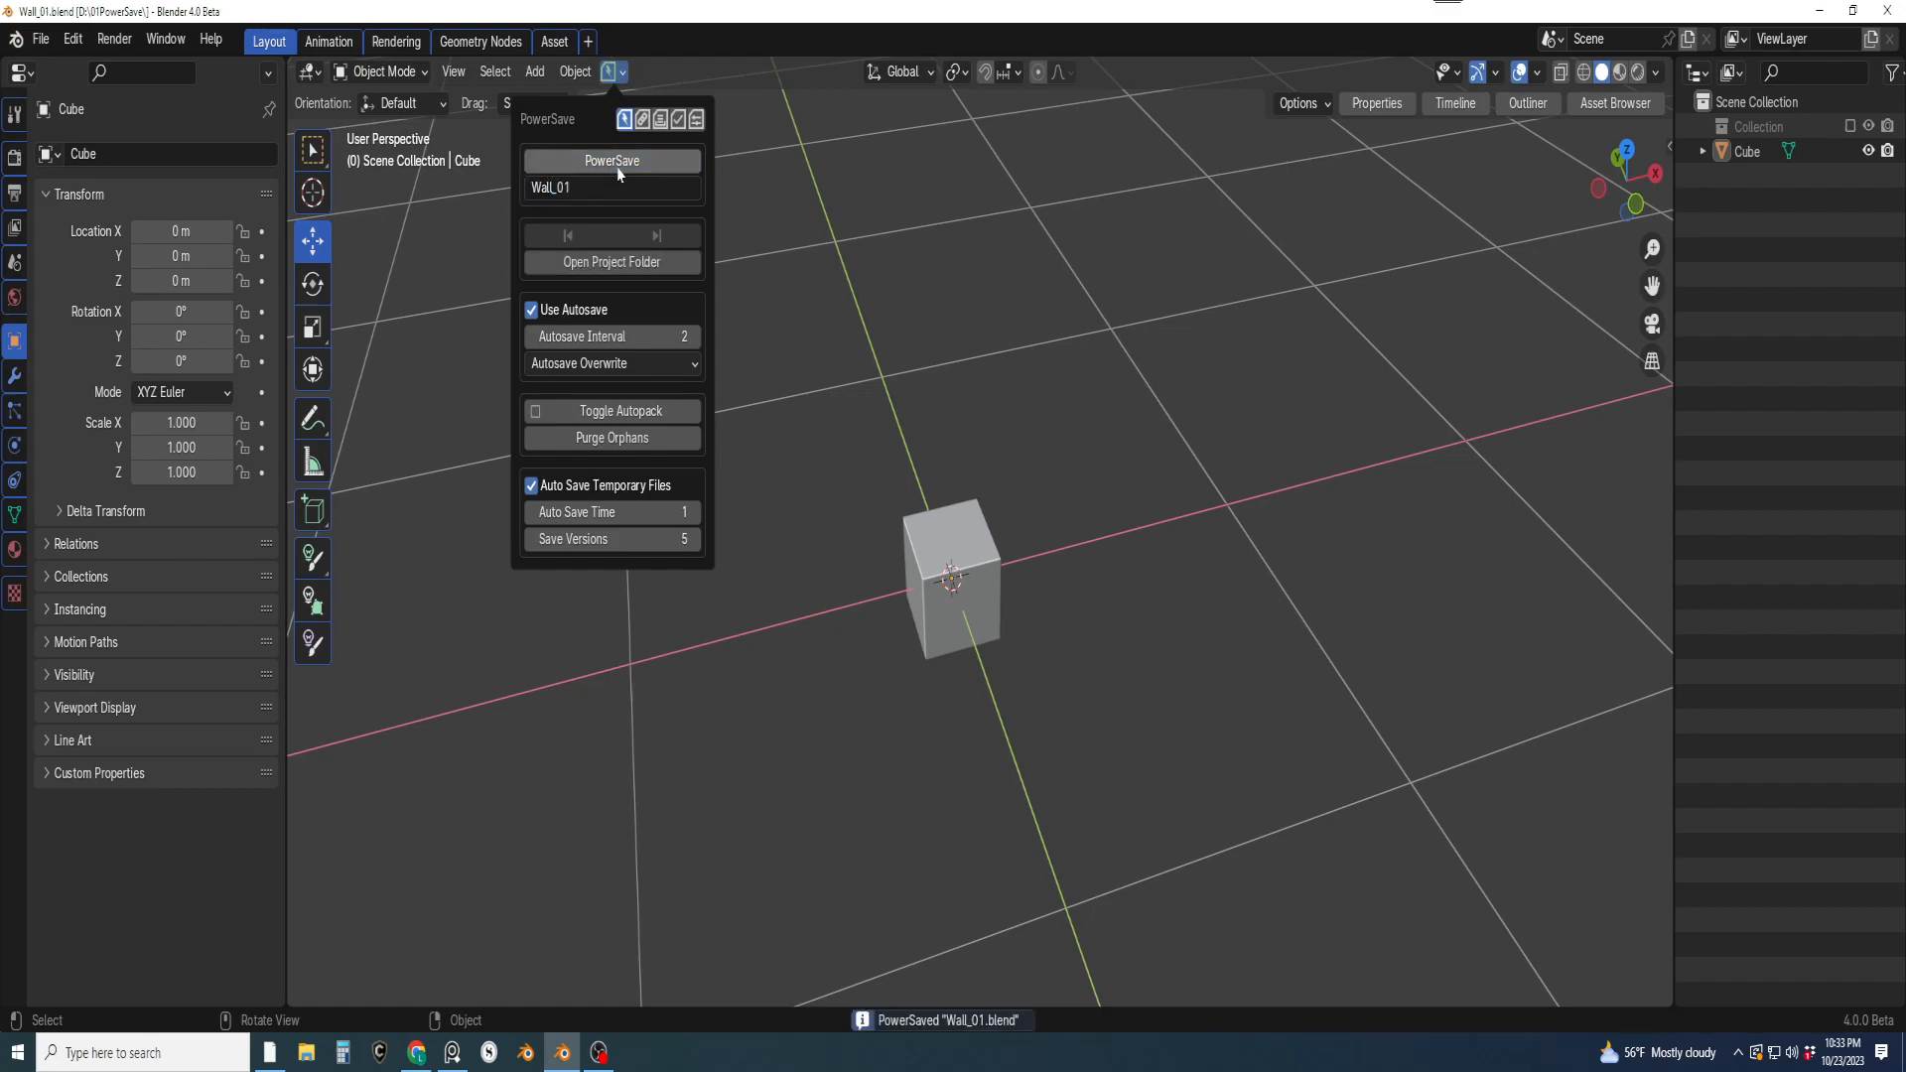
Set the cube's X dimension to 0.5 m to make a brick-shaped block
{"action": "middle_click_drag", "start_coordinate": [941, 362], "coordinate": [1090, 456]}
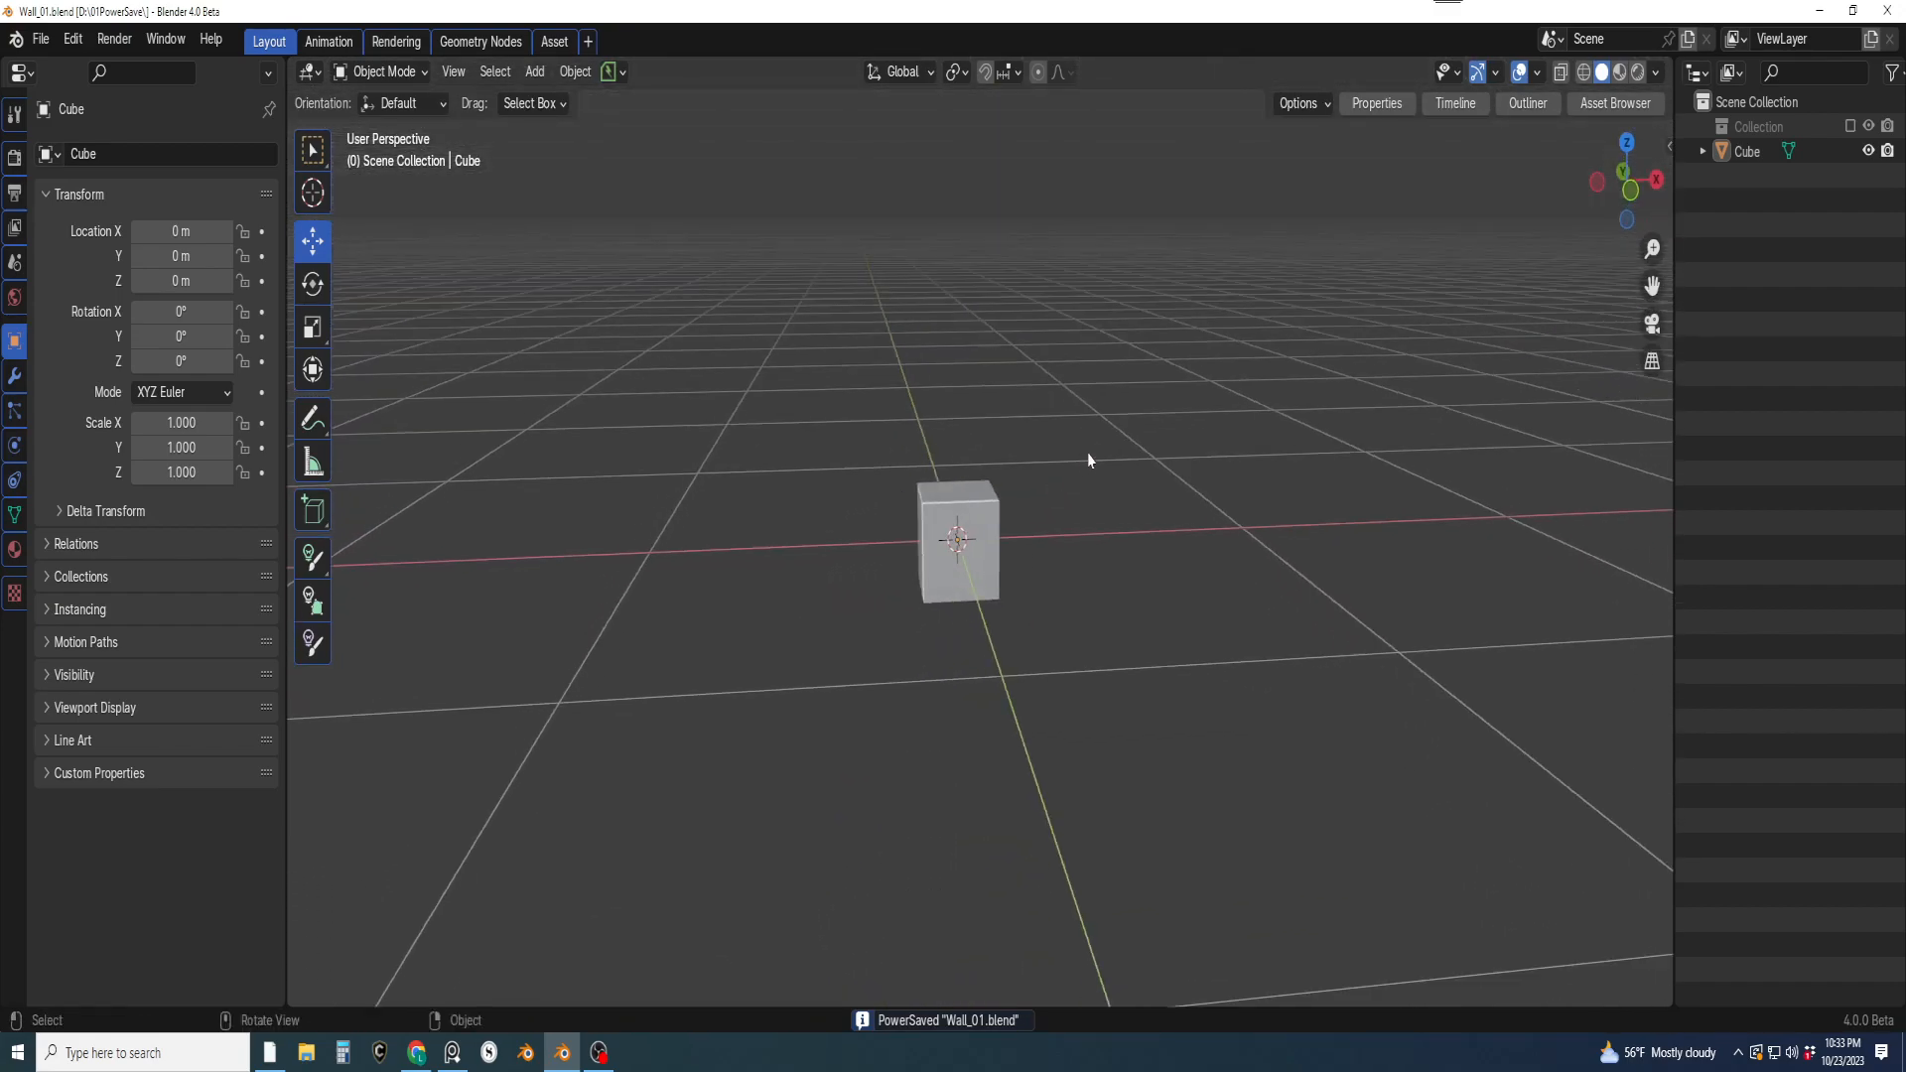
{"action": "key", "text": "n"}
{"action": "middle_click_drag", "start_coordinate": [992, 396], "coordinate": [998, 436]}
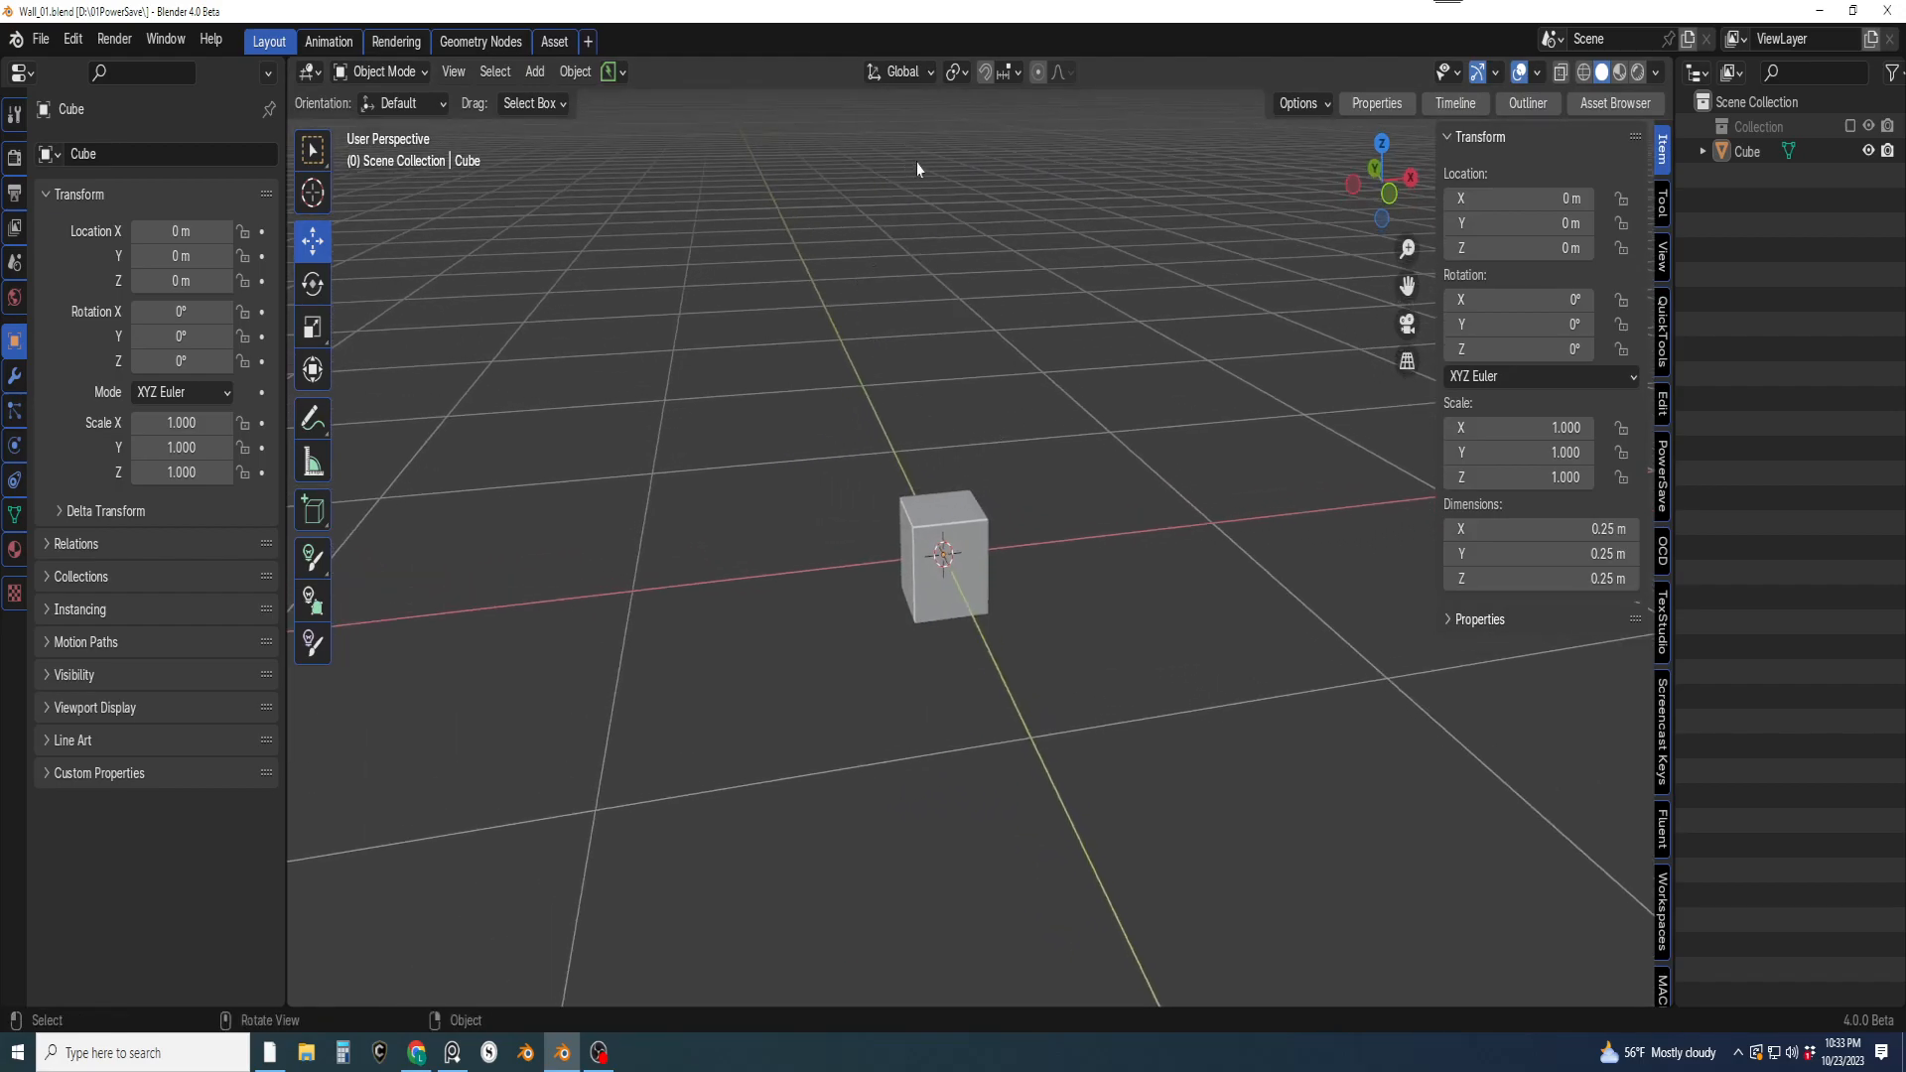
{"action": "left_click", "coordinate": [1578, 529]}
{"action": "type", "text": "0.5"}
{"action": "key", "text": "Return"}
{"action": "middle_click_drag", "start_coordinate": [841, 516], "coordinate": [1008, 616]}
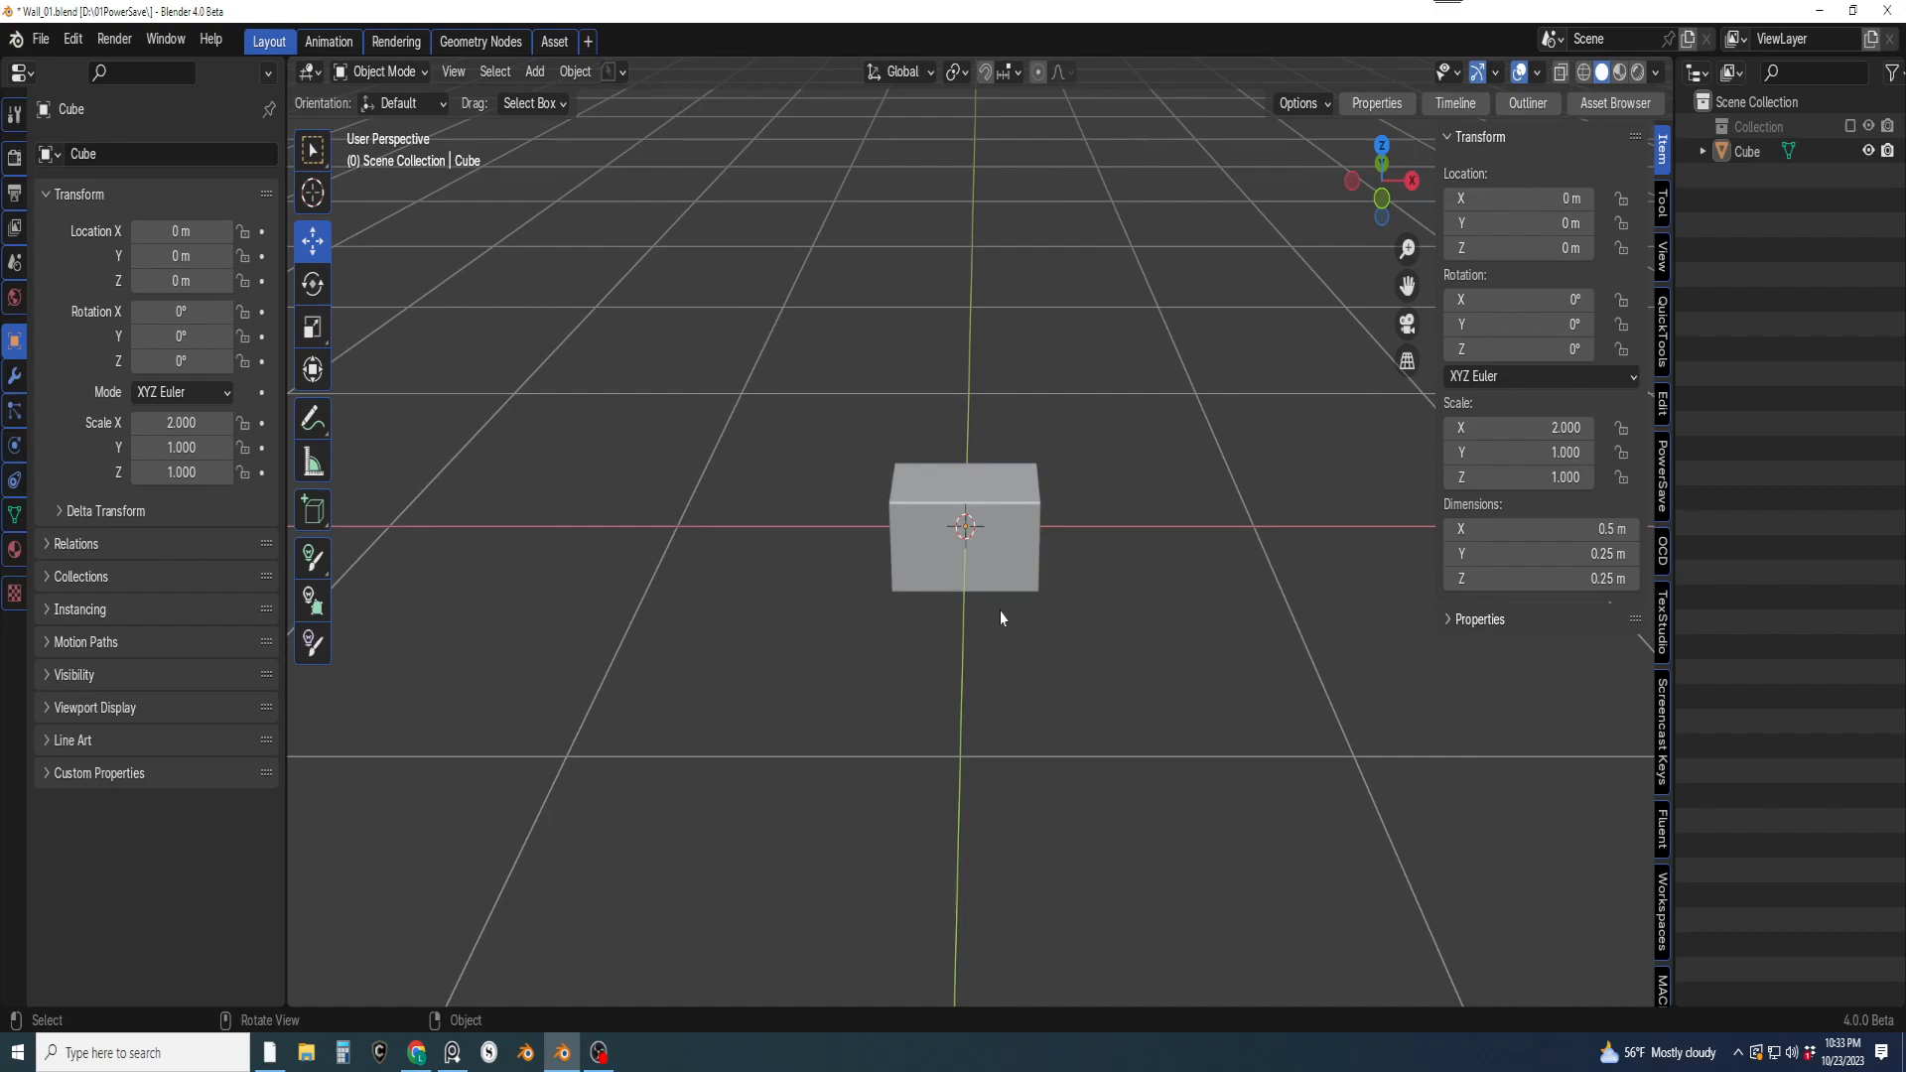
{"action": "middle_click_drag", "start_coordinate": [1001, 618], "coordinate": [895, 615]}
{"action": "key", "text": "n"}
Add an Array modifier to the block and bring up its modifier settings
{"action": "left_click", "coordinate": [980, 661]}
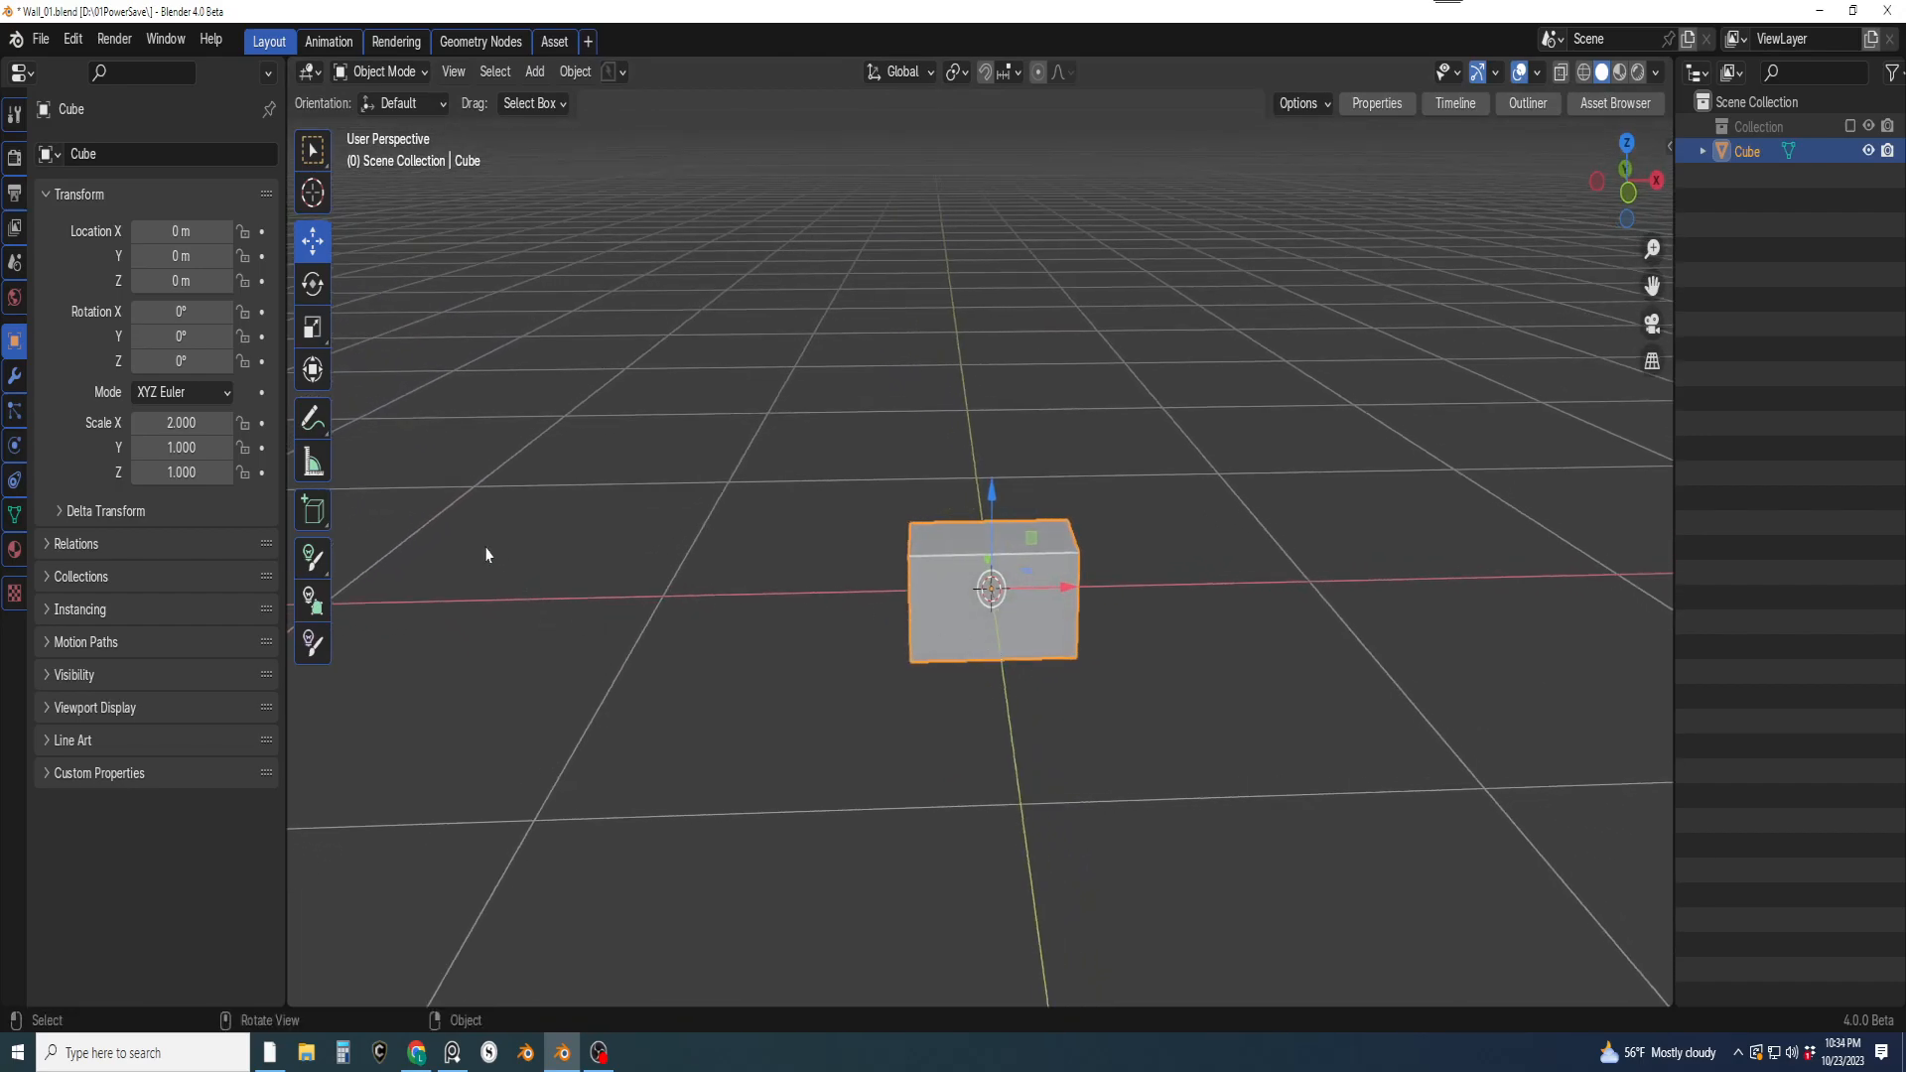
{"action": "middle_click_drag", "start_coordinate": [719, 577], "coordinate": [935, 652]}
{"action": "key", "text": "shift+a"}
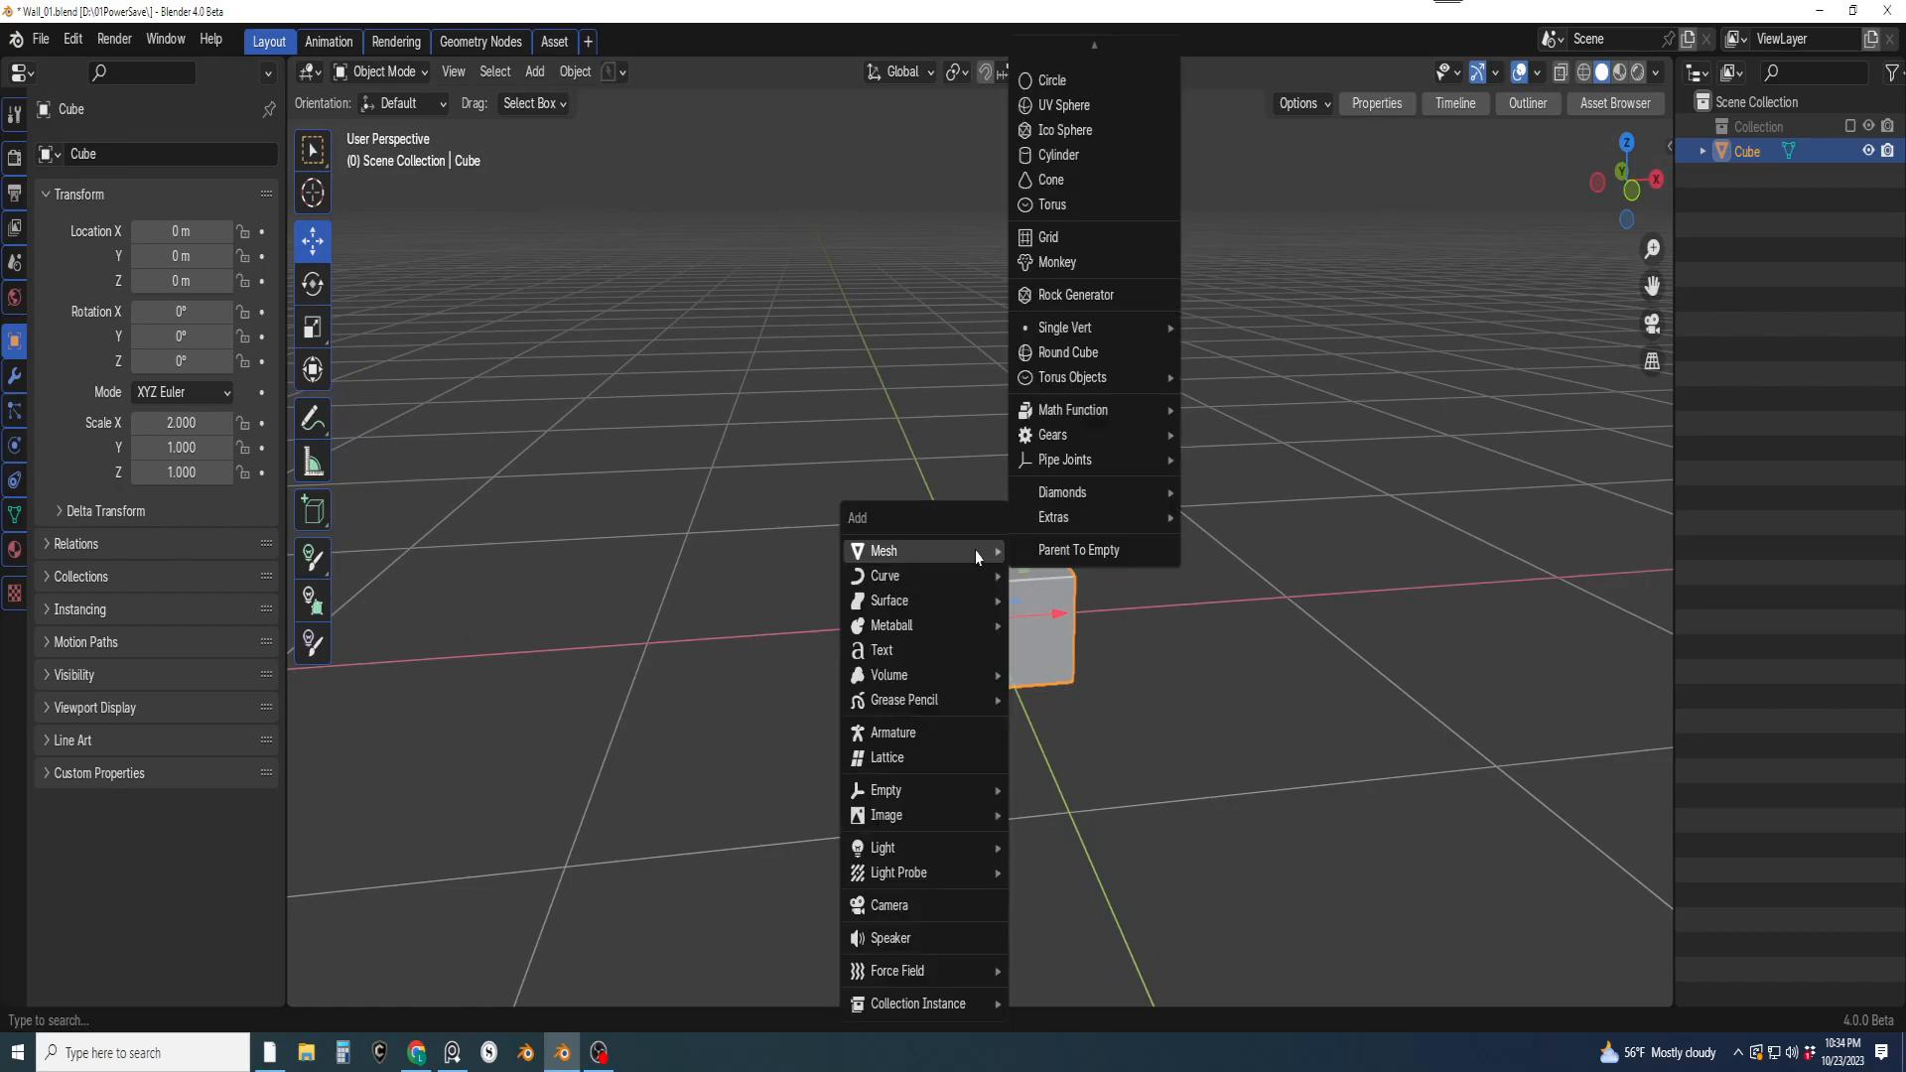
{"action": "key", "text": "q"}
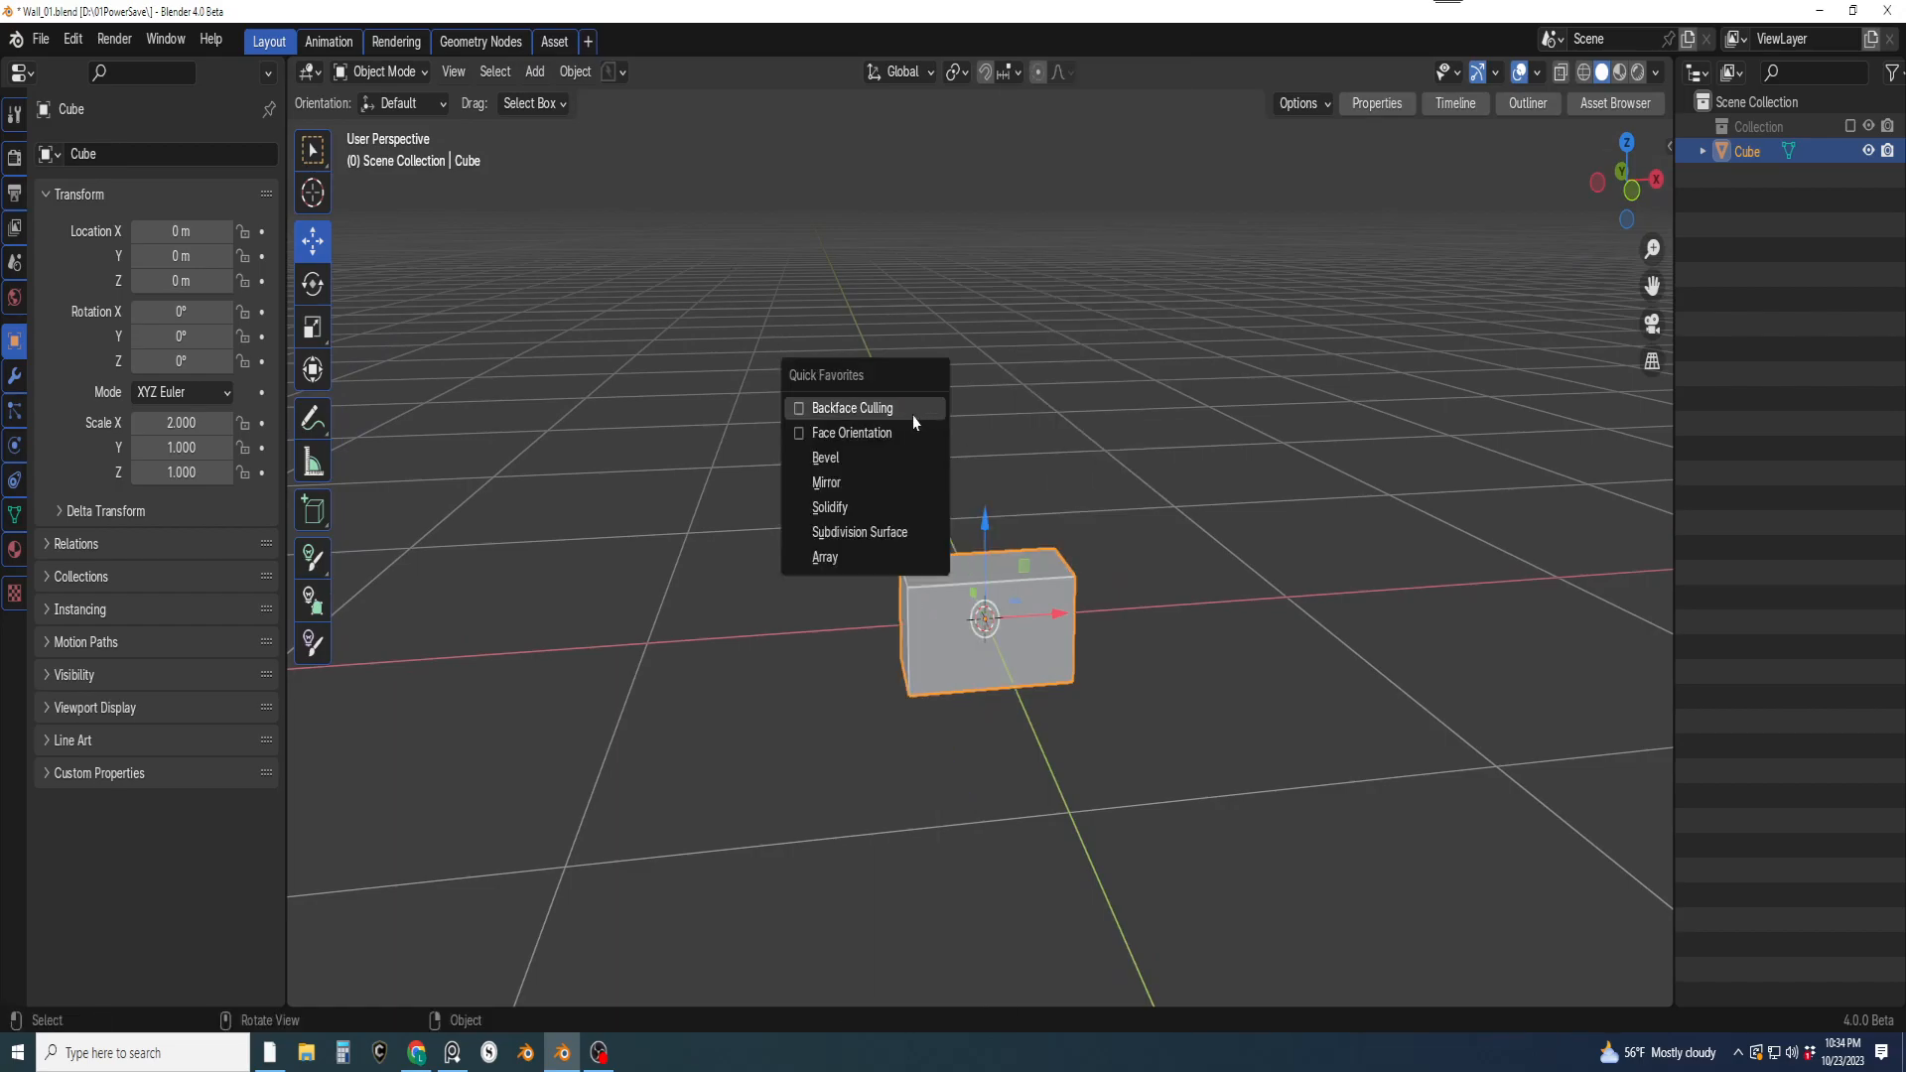
{"action": "left_click", "coordinate": [870, 558]}
{"action": "left_click", "coordinate": [14, 376]}
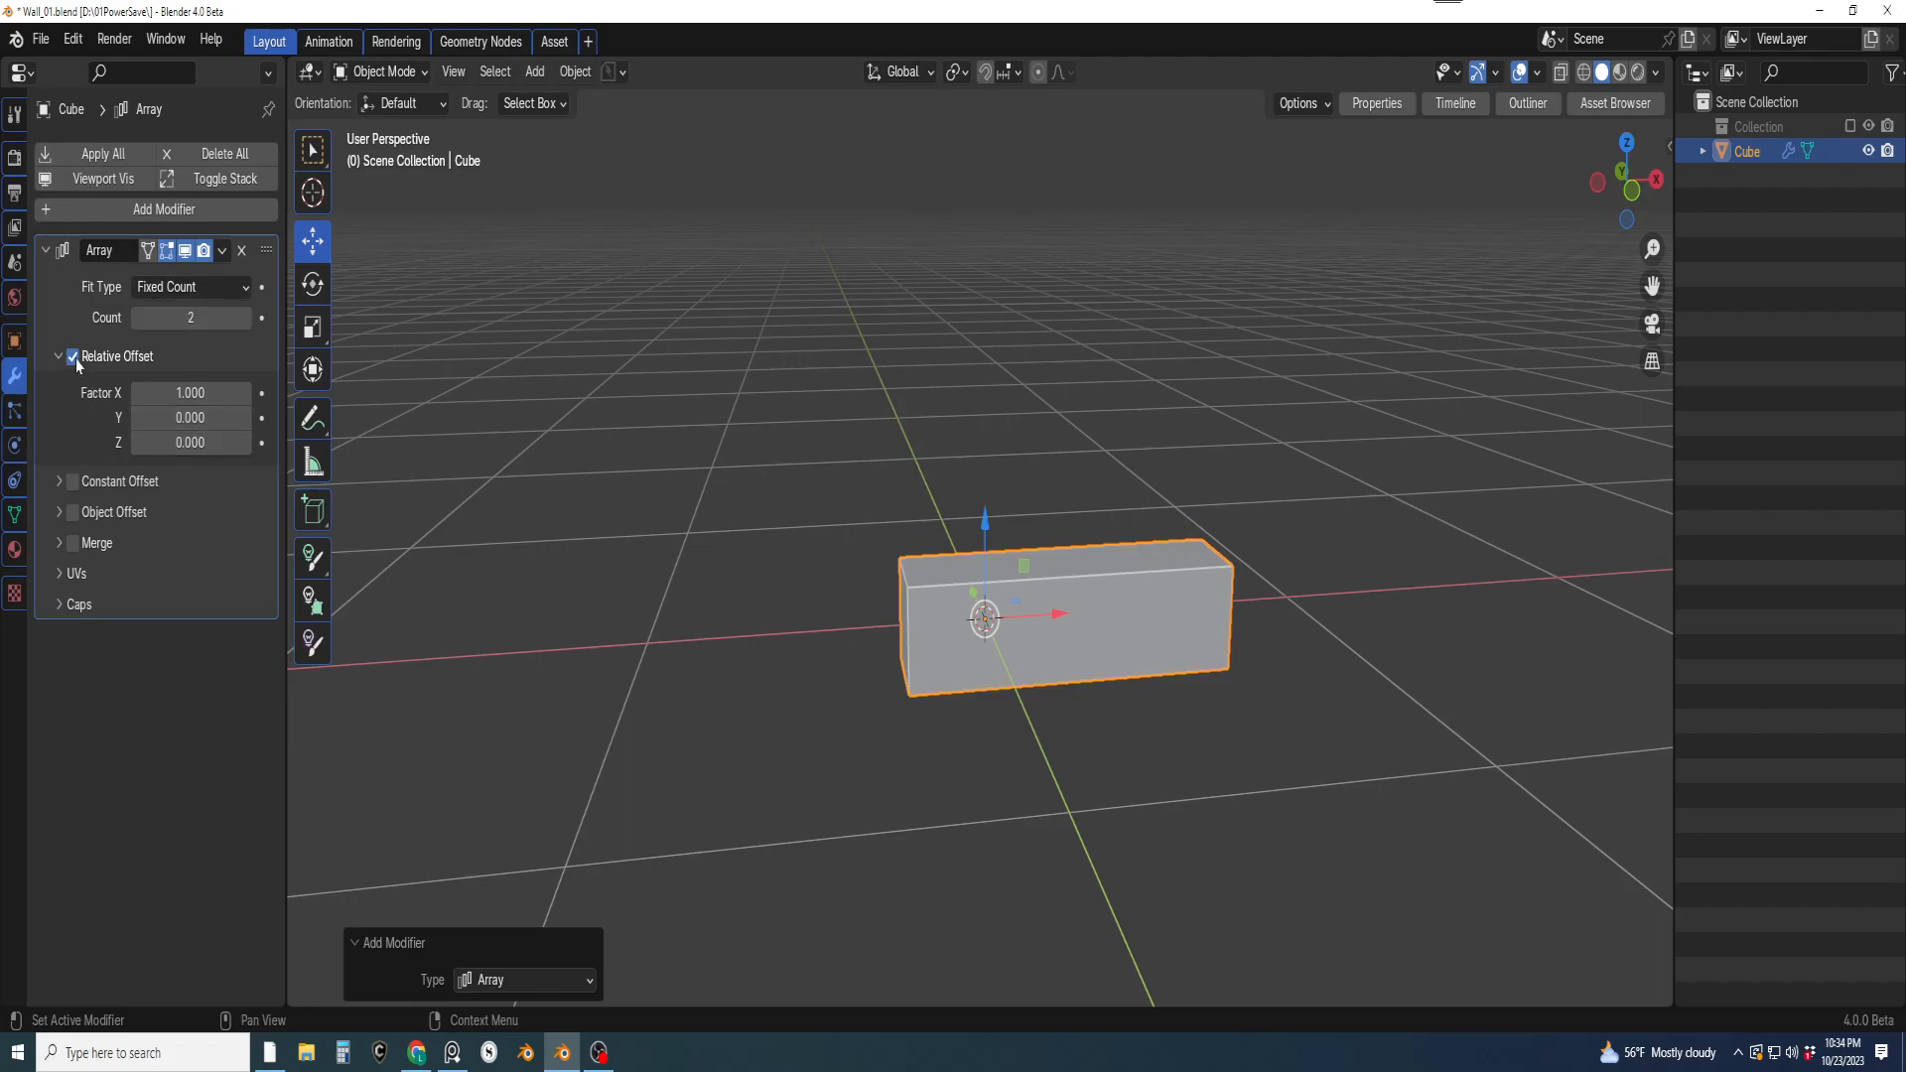
Switch the array from relative to constant offset and nudge its X distance to 0.999 m
{"action": "left_click", "coordinate": [72, 356]}
{"action": "left_click", "coordinate": [90, 355]}
{"action": "left_click", "coordinate": [72, 388]}
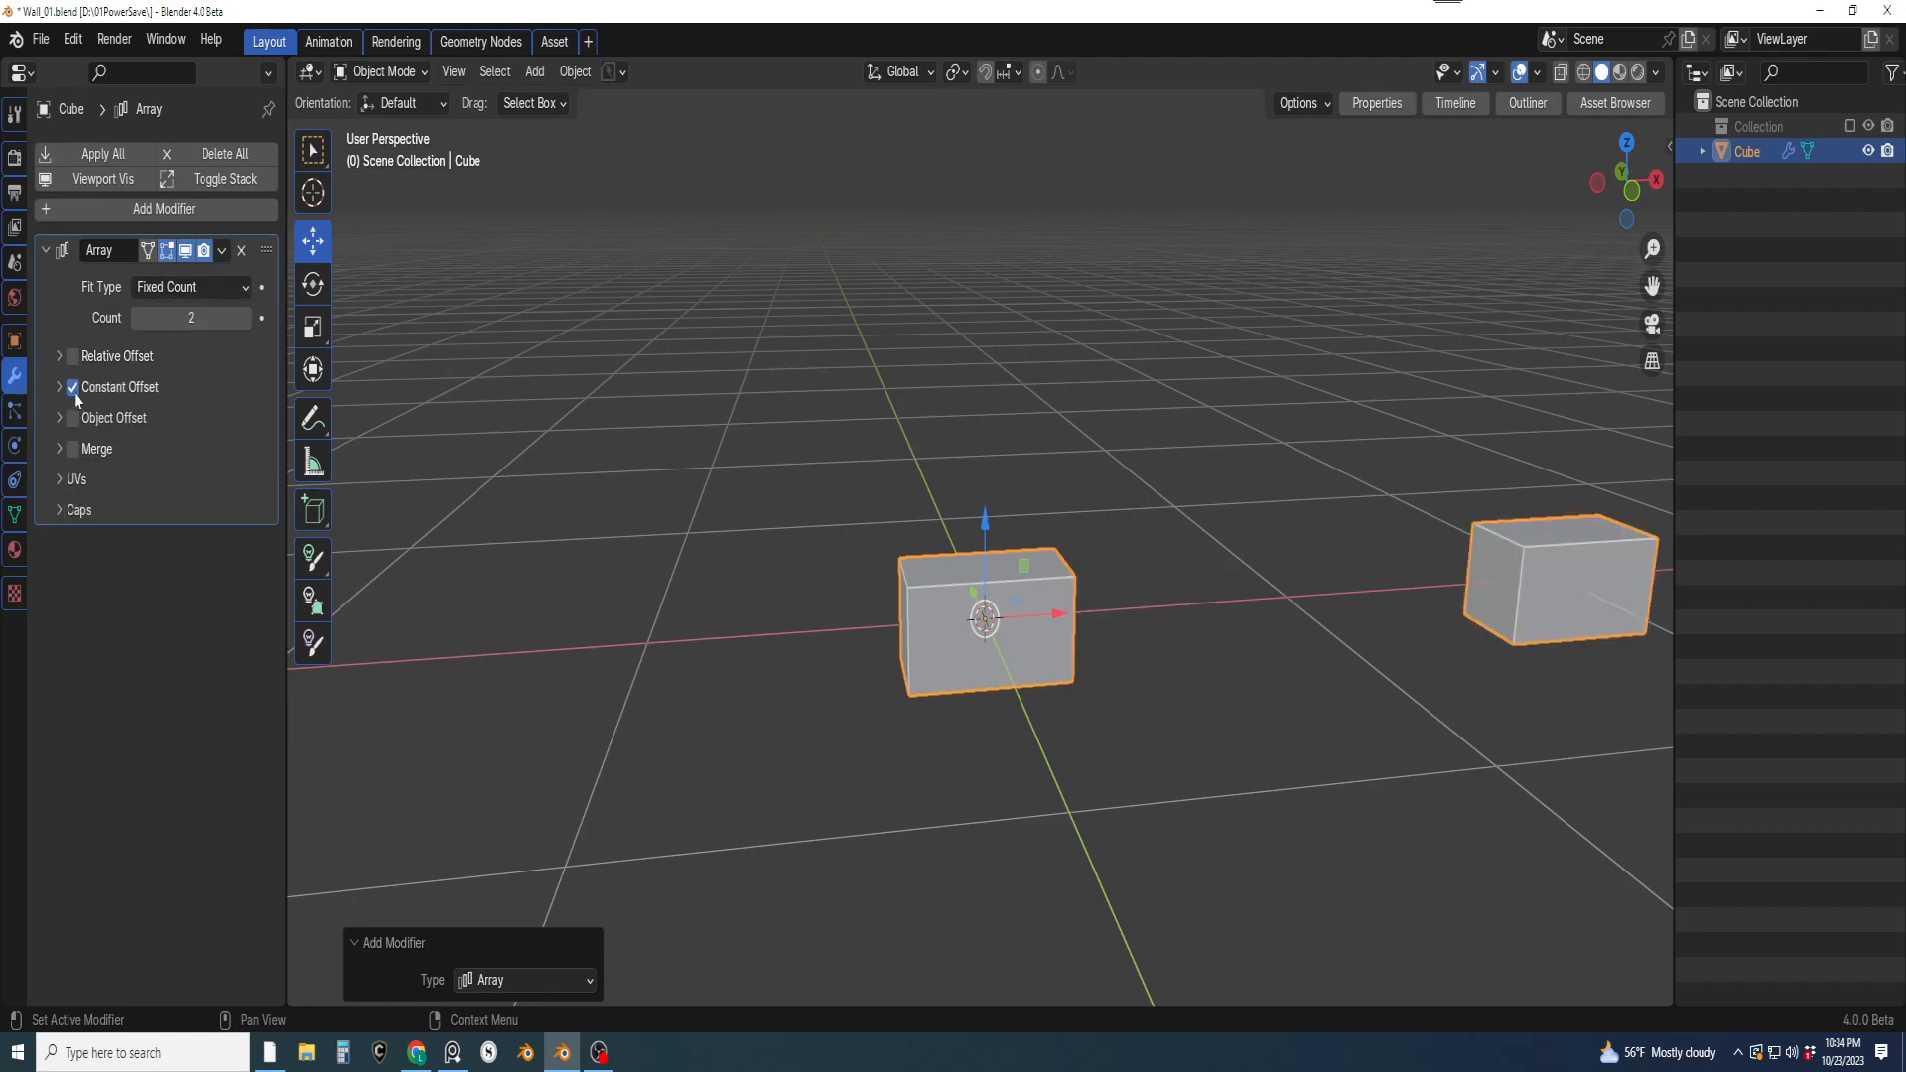
{"action": "left_click", "coordinate": [59, 388]}
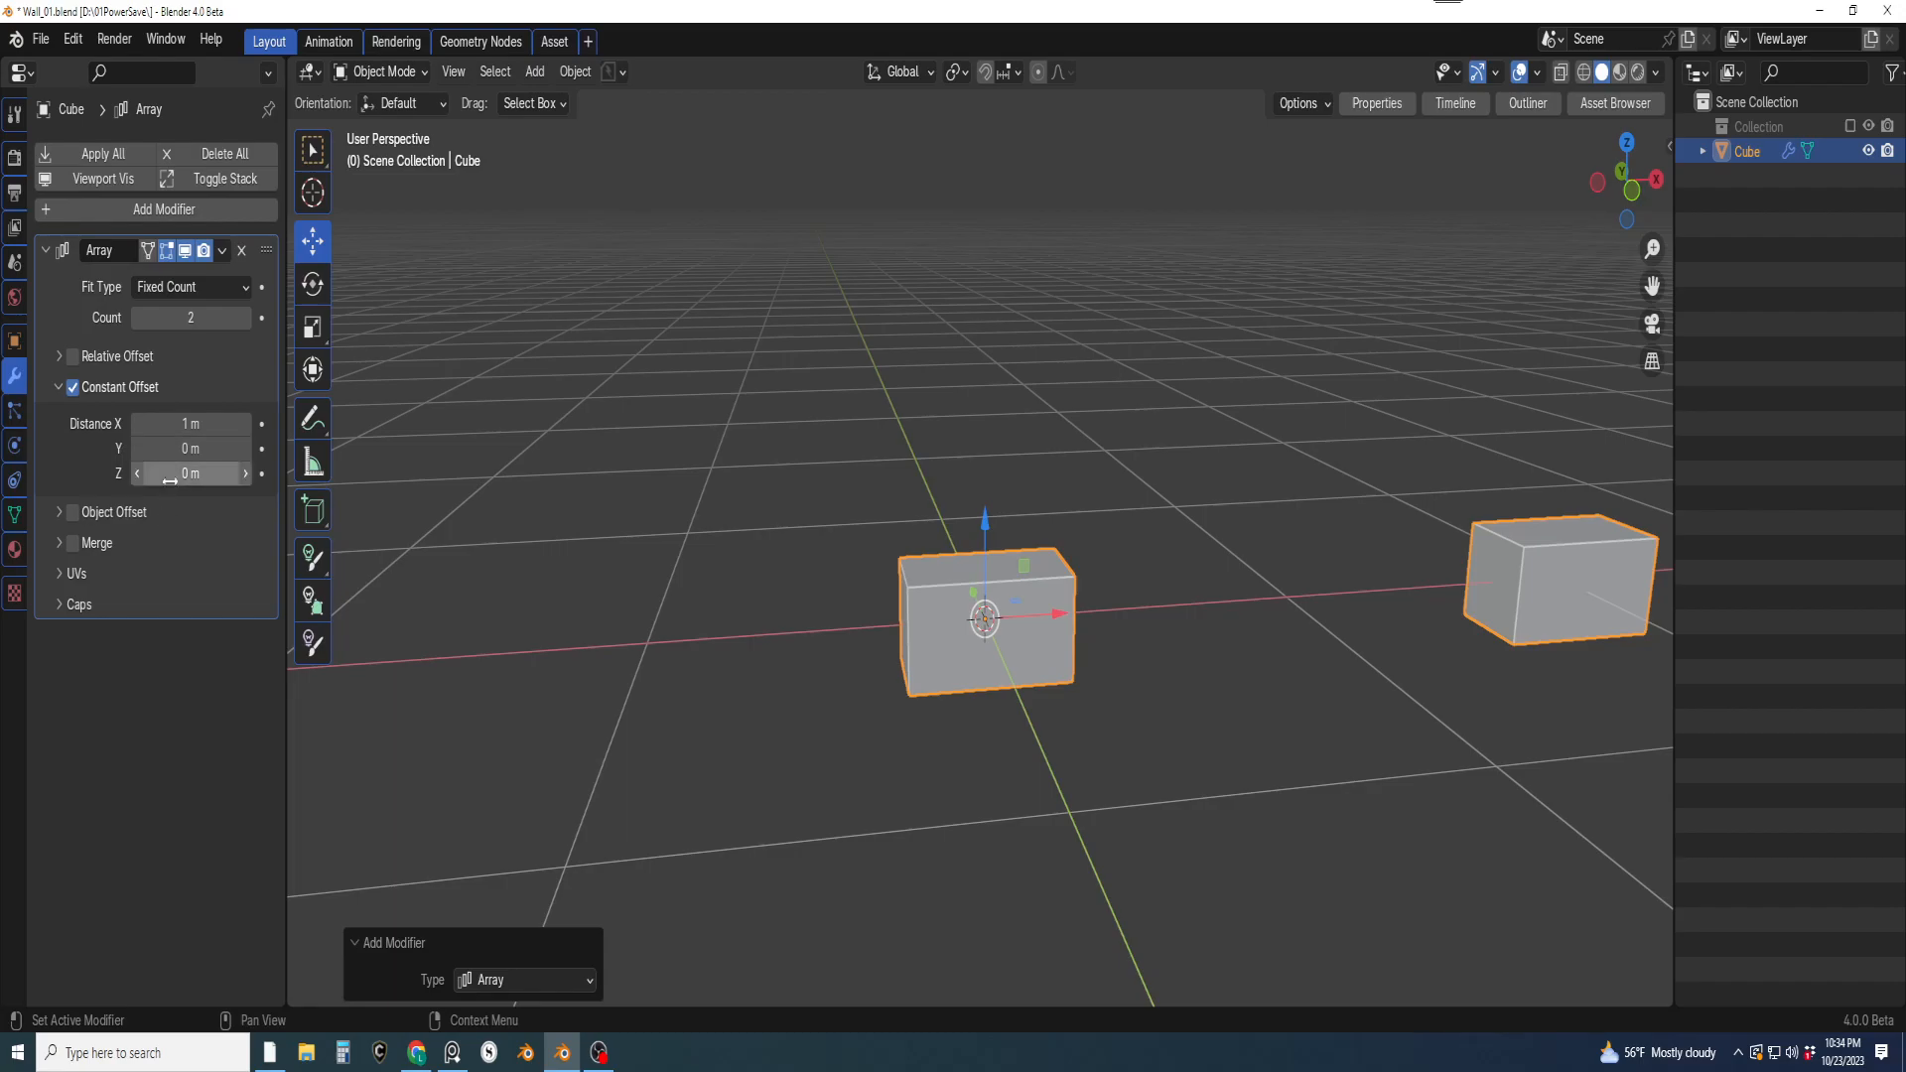
{"action": "left_click_drag", "start_coordinate": [205, 422], "coordinate": [203, 422]}
{"action": "right_click", "coordinate": [204, 422]}
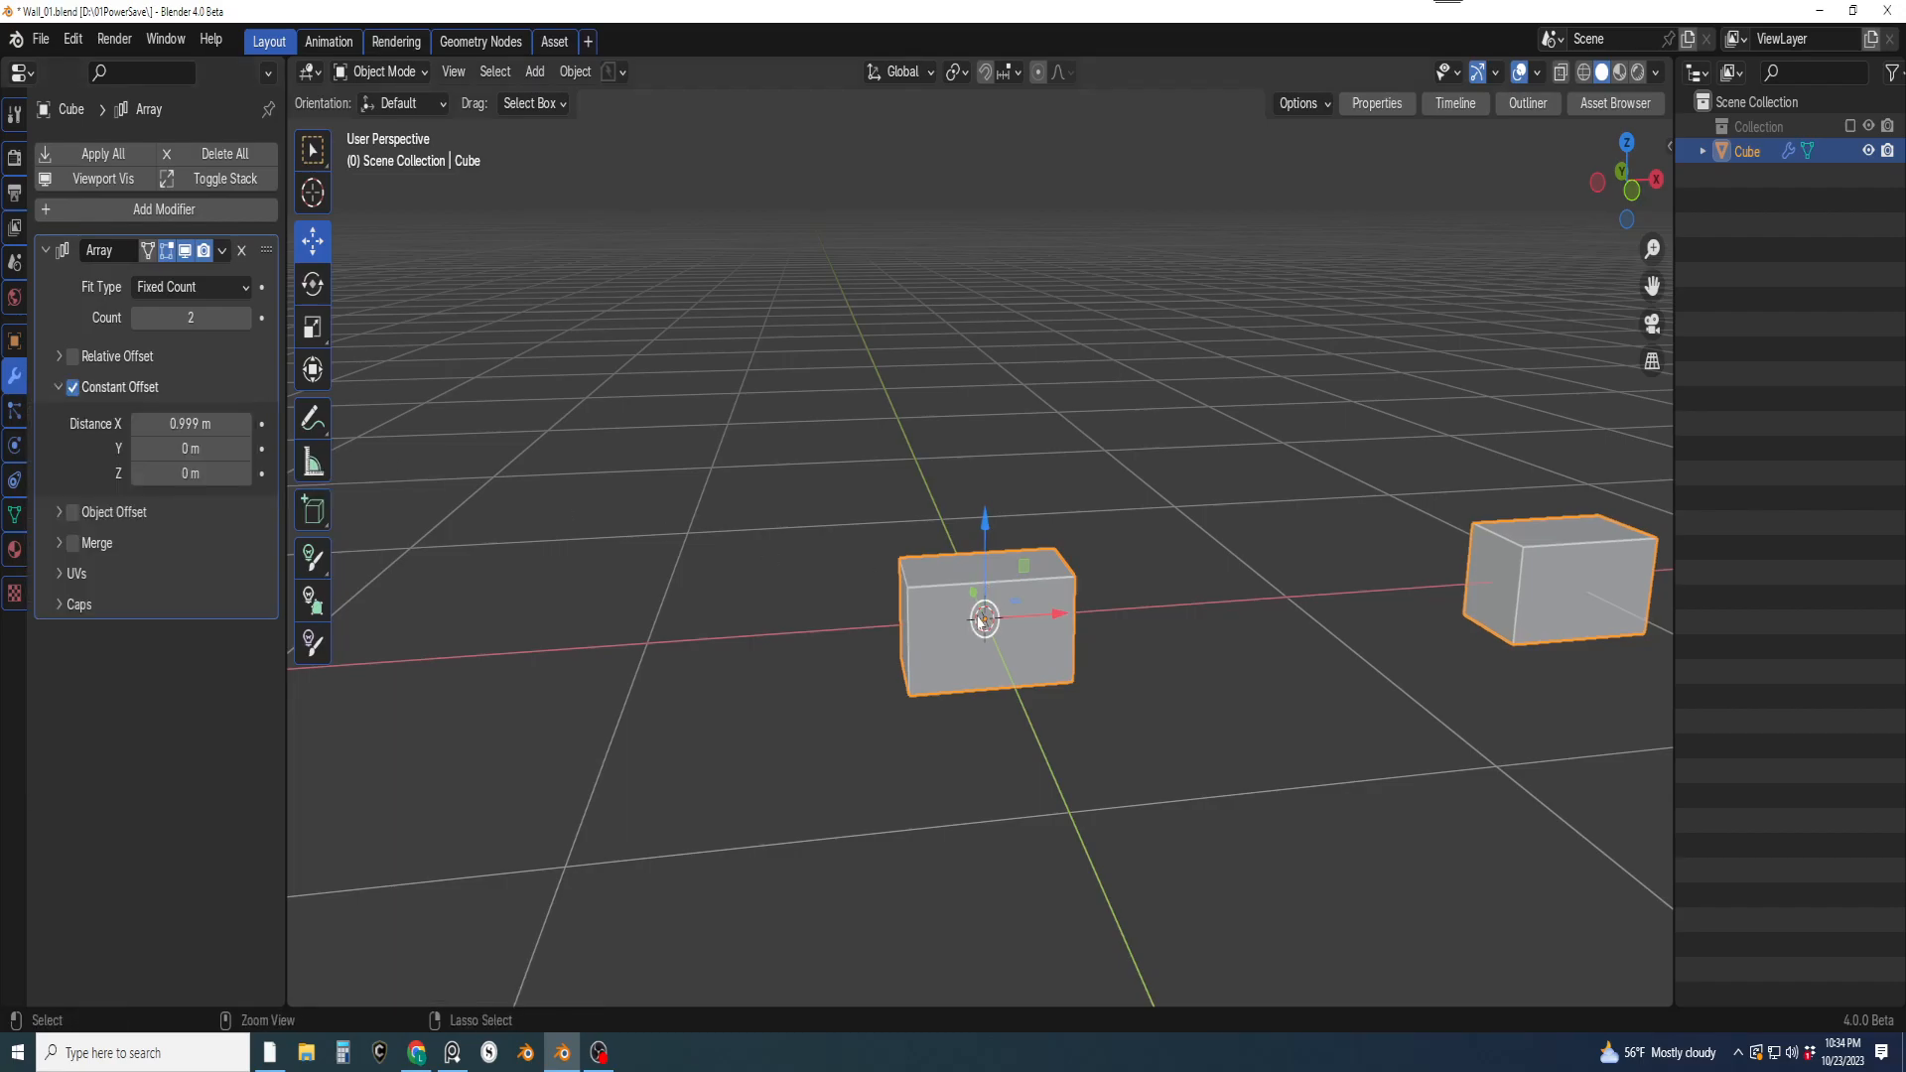
Apply the block's scale and reduce the array's constant X distance to 0.504 m, leaving a thin gap between the bricks
{"action": "key", "text": "ctrl+a"}
{"action": "left_click", "coordinate": [916, 661]}
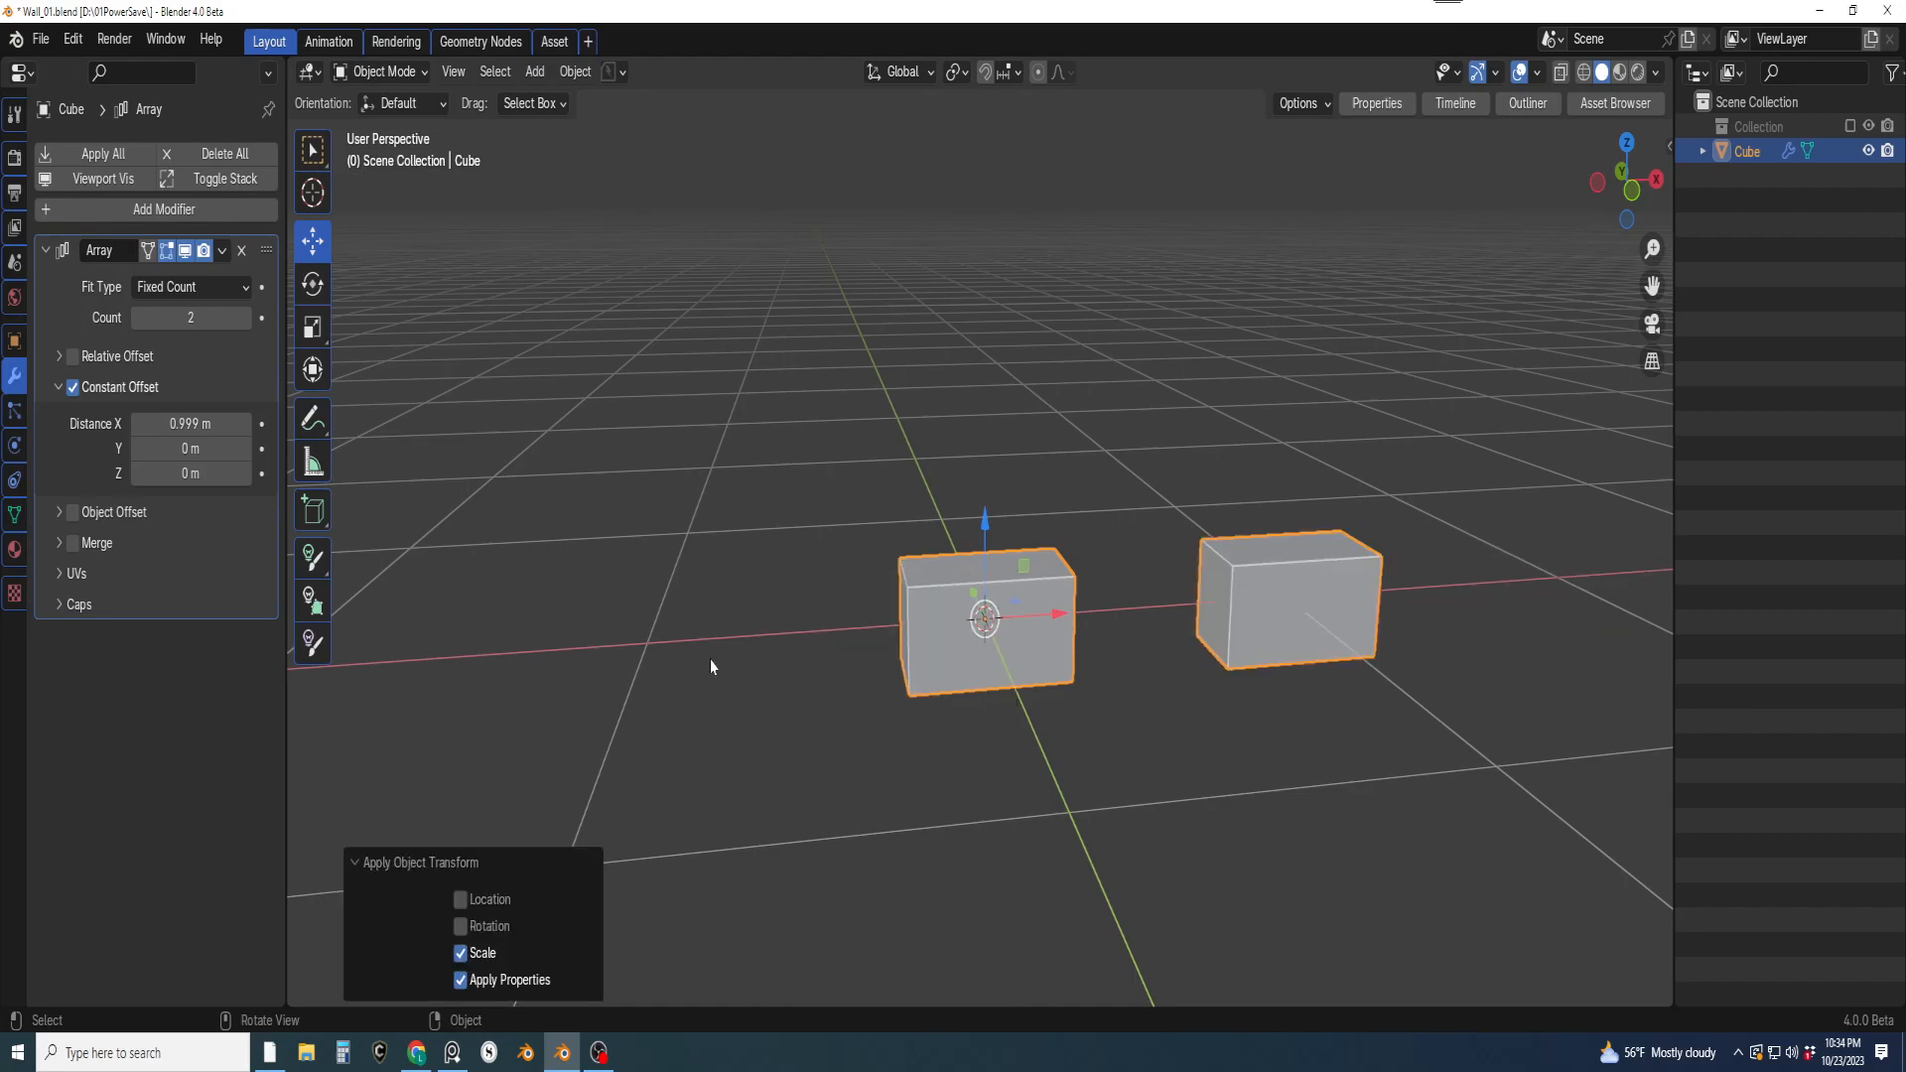
{"action": "left_click_drag", "start_coordinate": [203, 423], "coordinate": [139, 423]}
{"action": "middle_click_drag", "start_coordinate": [1255, 638], "coordinate": [1212, 620]}
{"action": "middle_click_drag", "start_coordinate": [585, 547], "coordinate": [598, 592]}
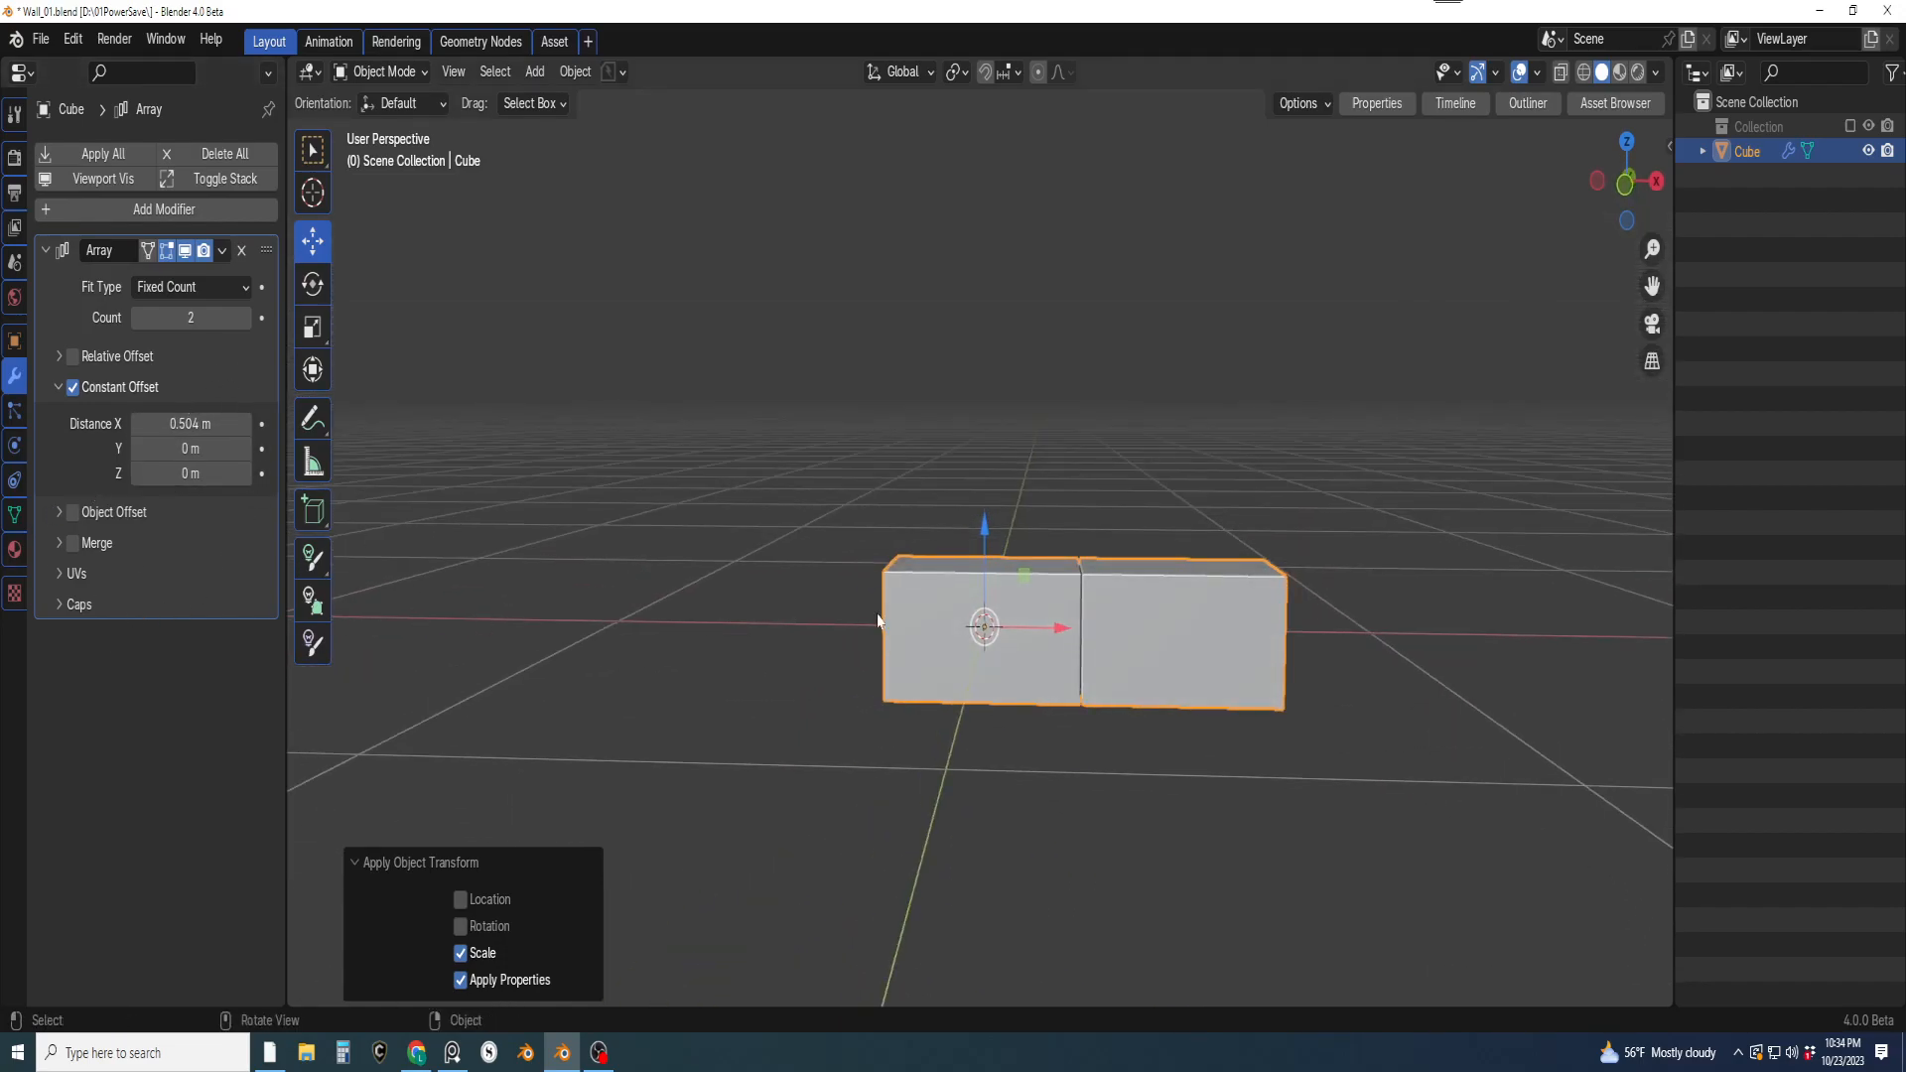
Add a second Array modifier to the block and switch it from relative to constant offset
{"action": "key", "text": "q"}
{"action": "left_click", "coordinate": [762, 579]}
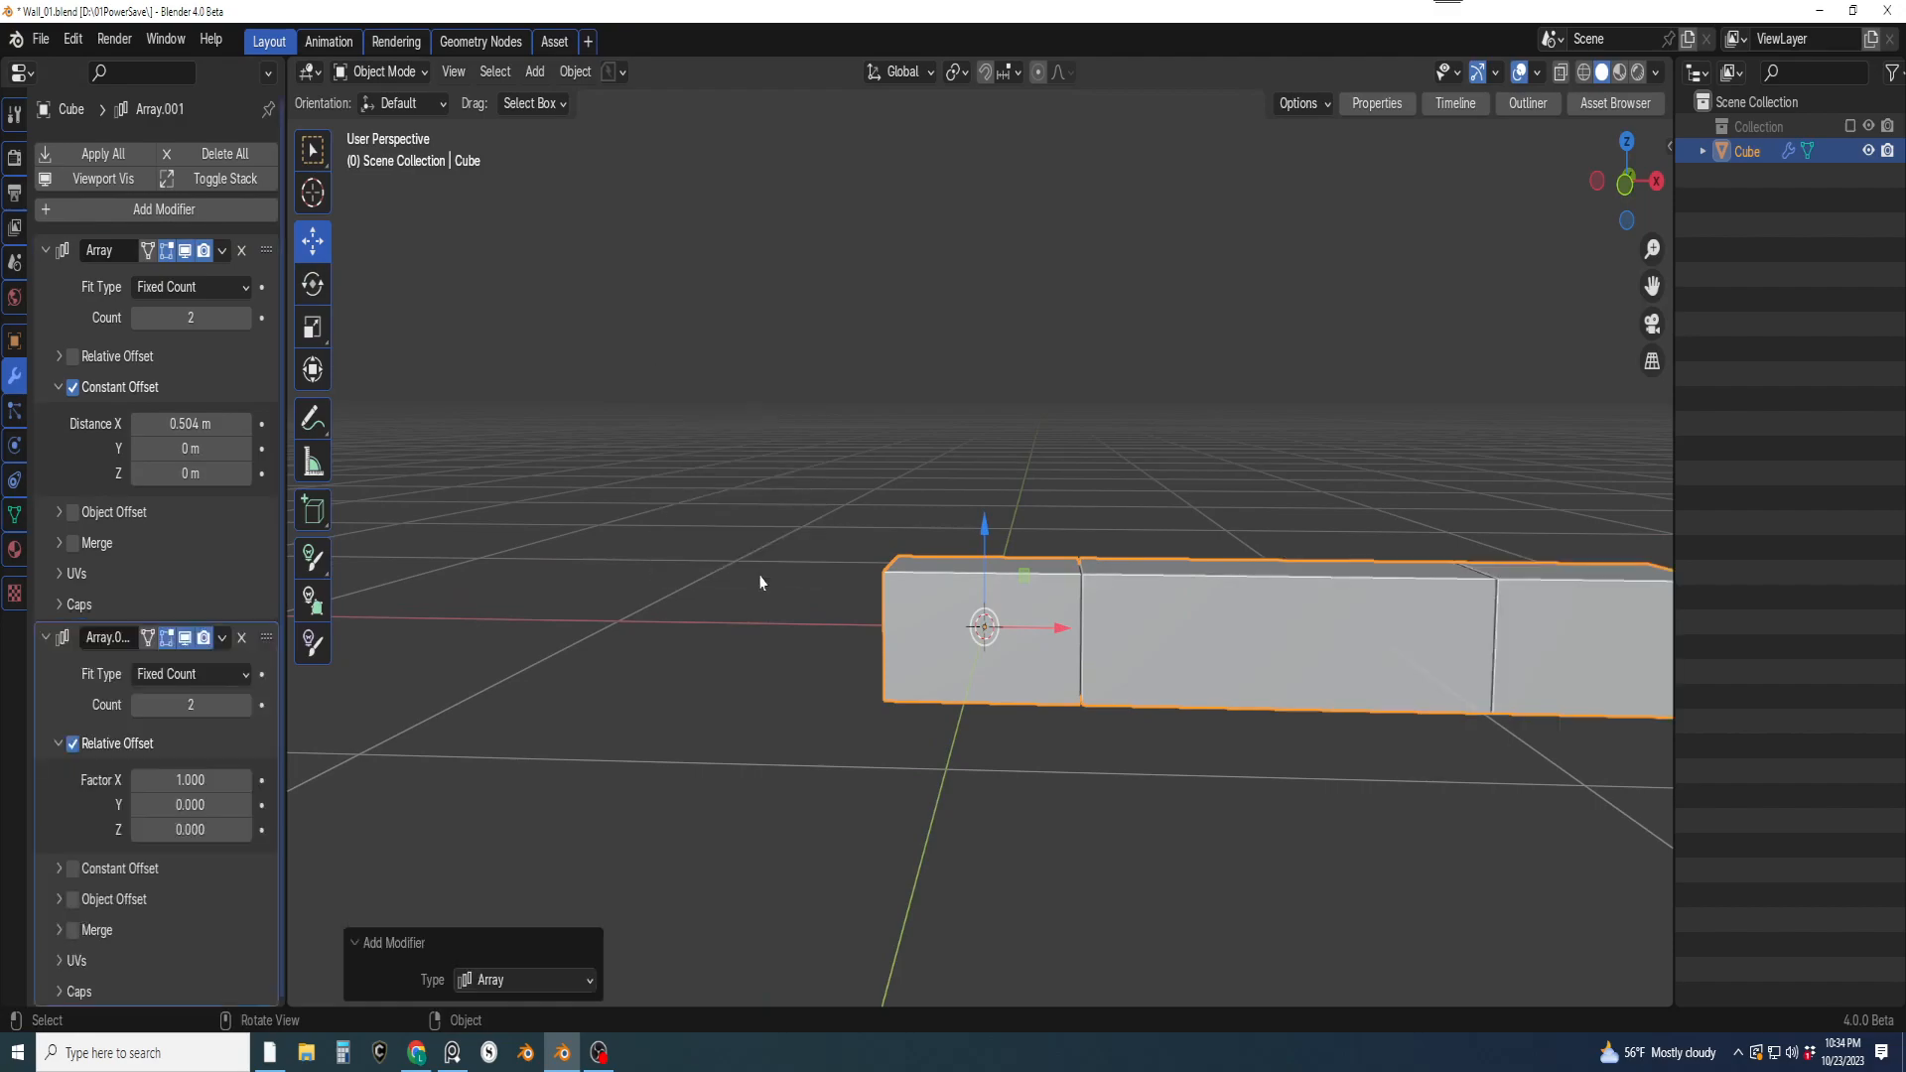
{"action": "scroll", "coordinate": [931, 584], "scroll_direction": "down", "scroll_amount": 2}
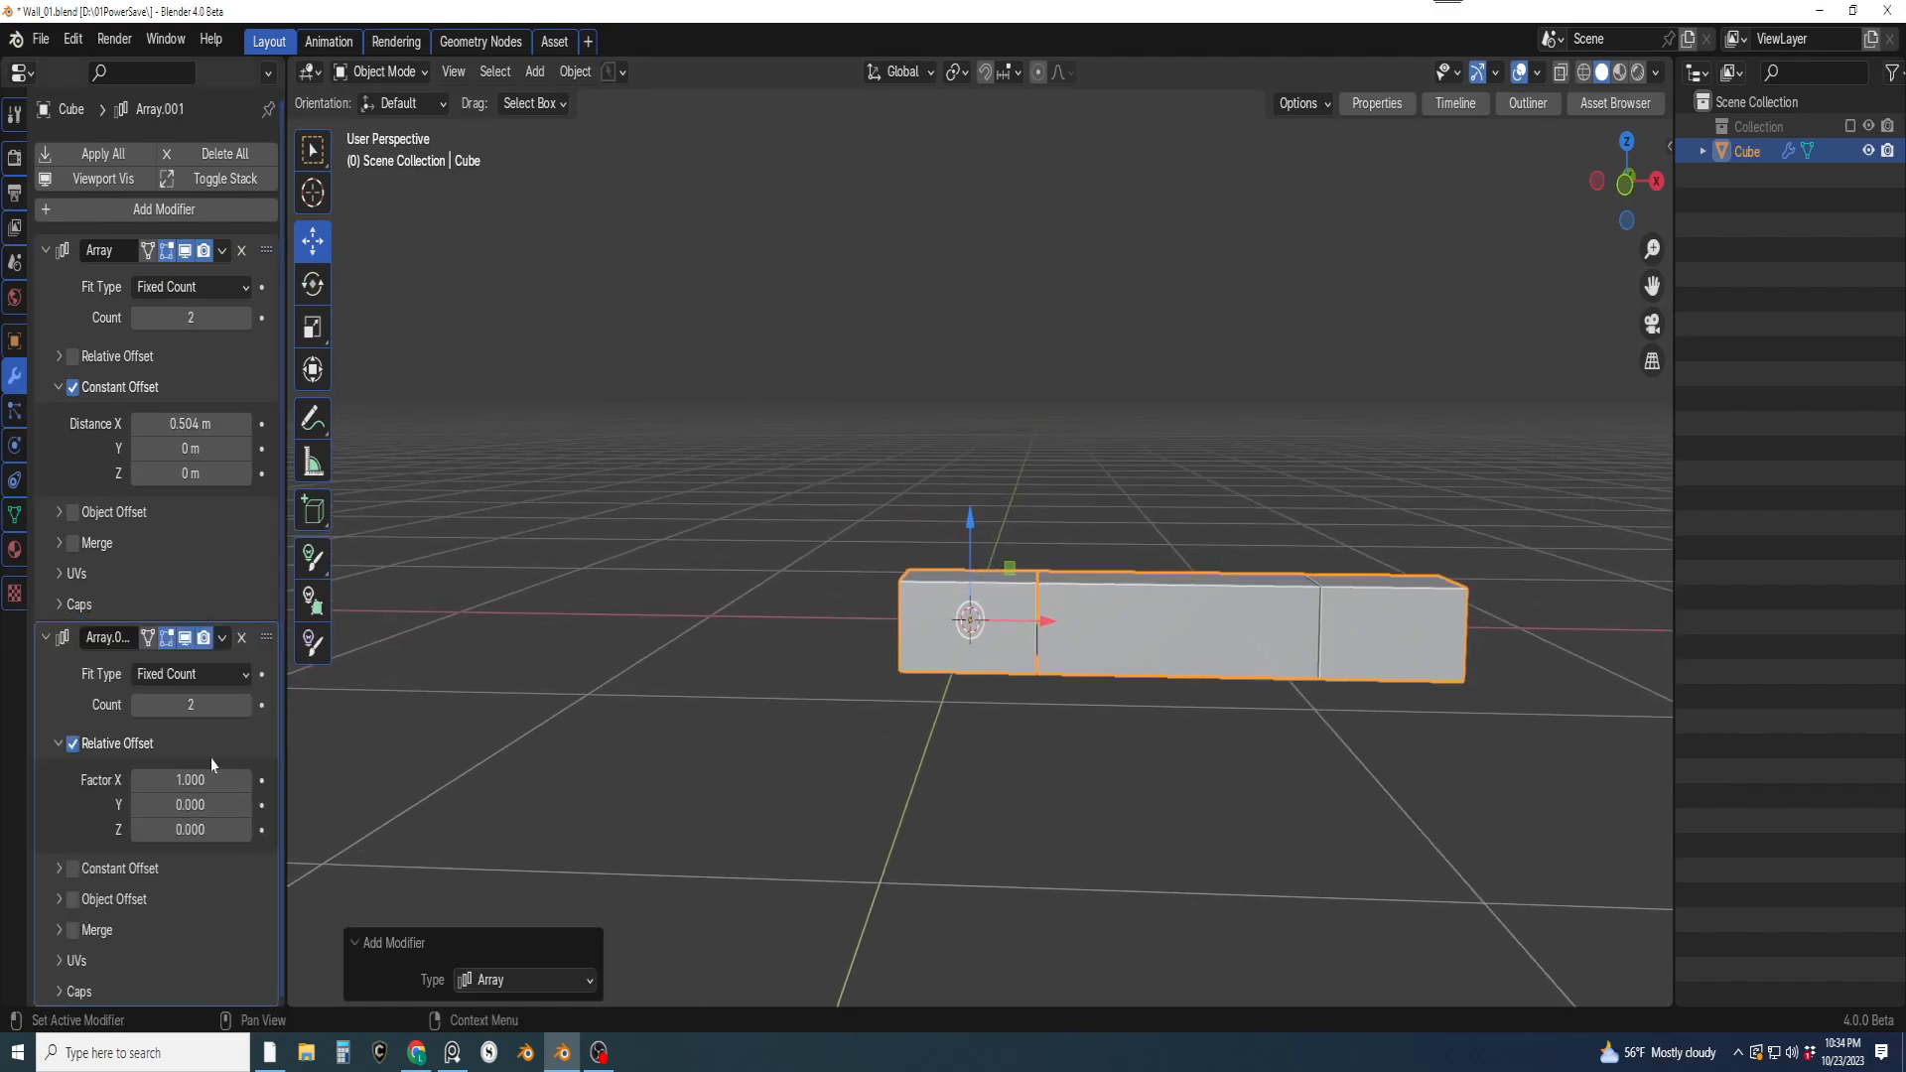
{"action": "left_click", "coordinate": [74, 744]}
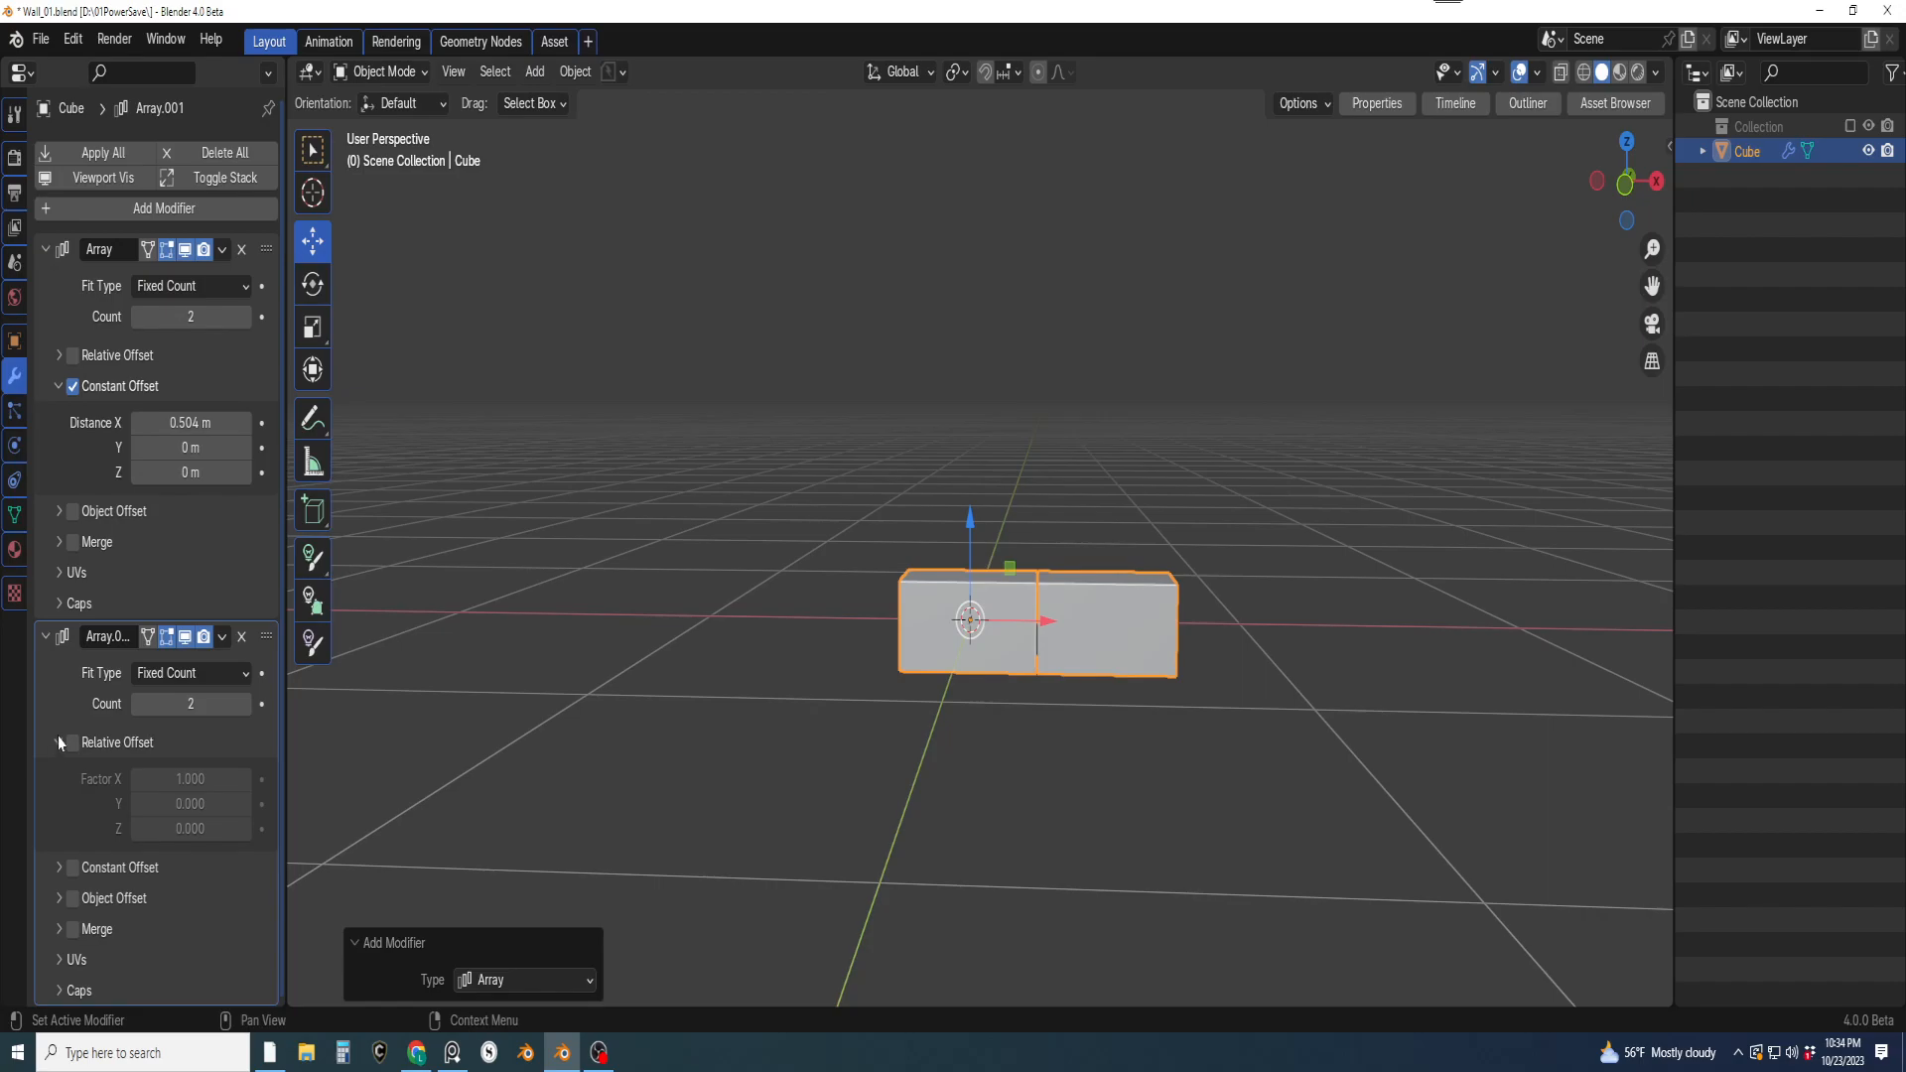
{"action": "left_click", "coordinate": [59, 743]}
{"action": "left_click", "coordinate": [57, 777]}
{"action": "left_click", "coordinate": [73, 775]}
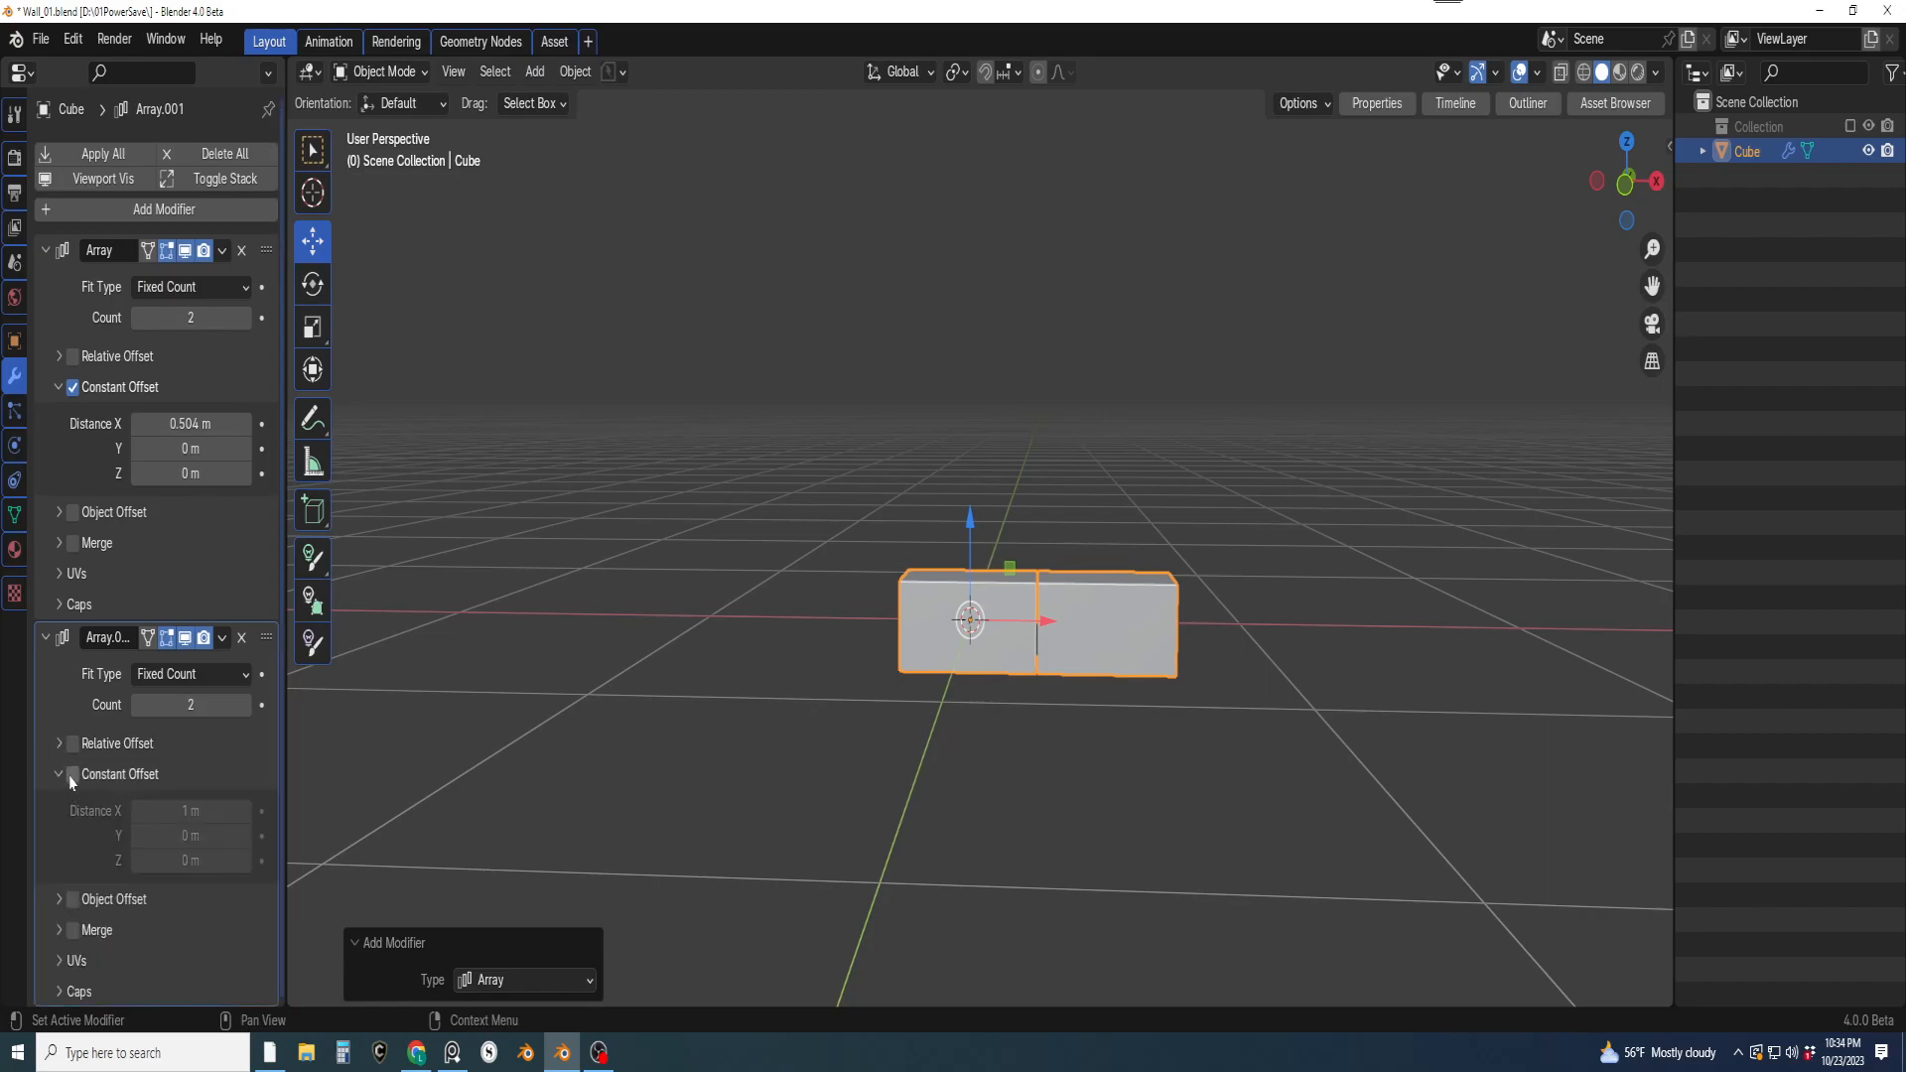
Set the second array's constant offset to 0 m in X and 0.26 m in Z to stack a row above
{"action": "left_click", "coordinate": [203, 812]}
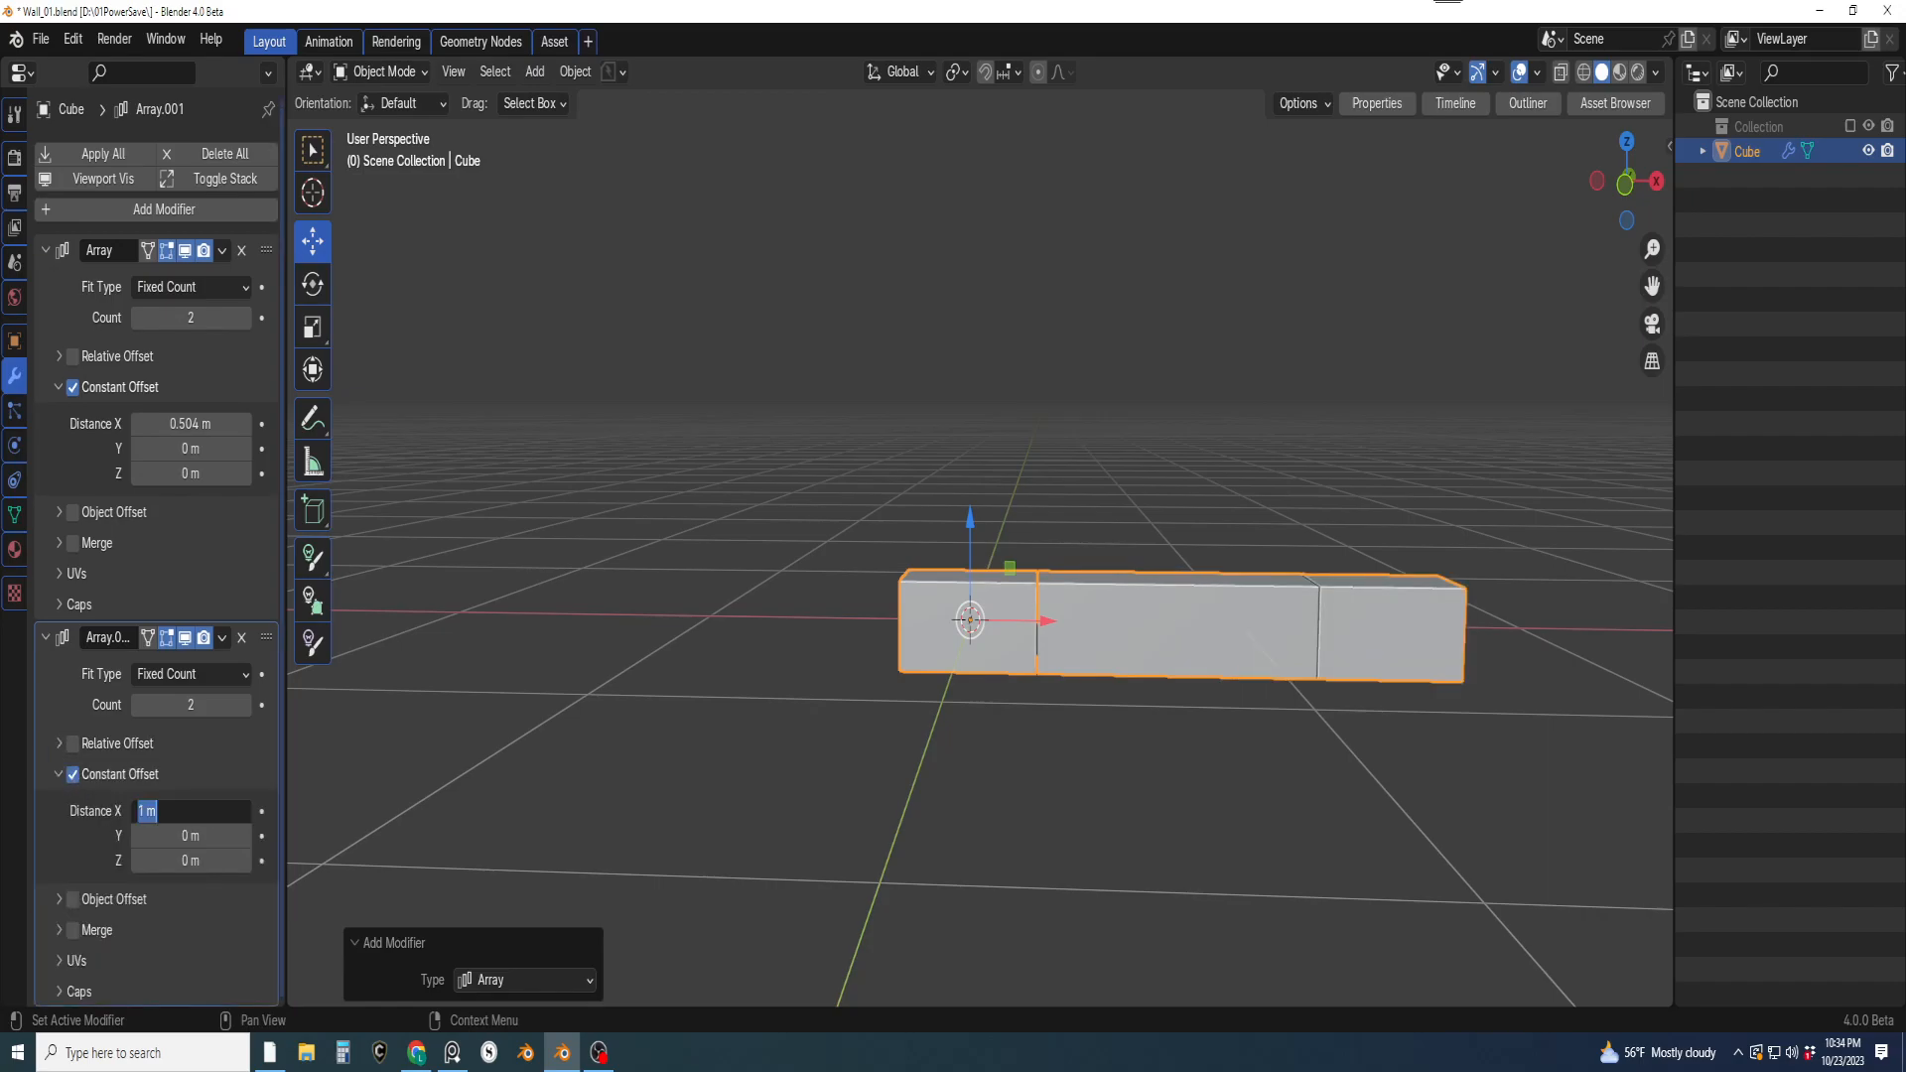
{"action": "type", "text": "0"}
{"action": "key", "text": "Return"}
{"action": "double_click", "coordinate": [198, 863]}
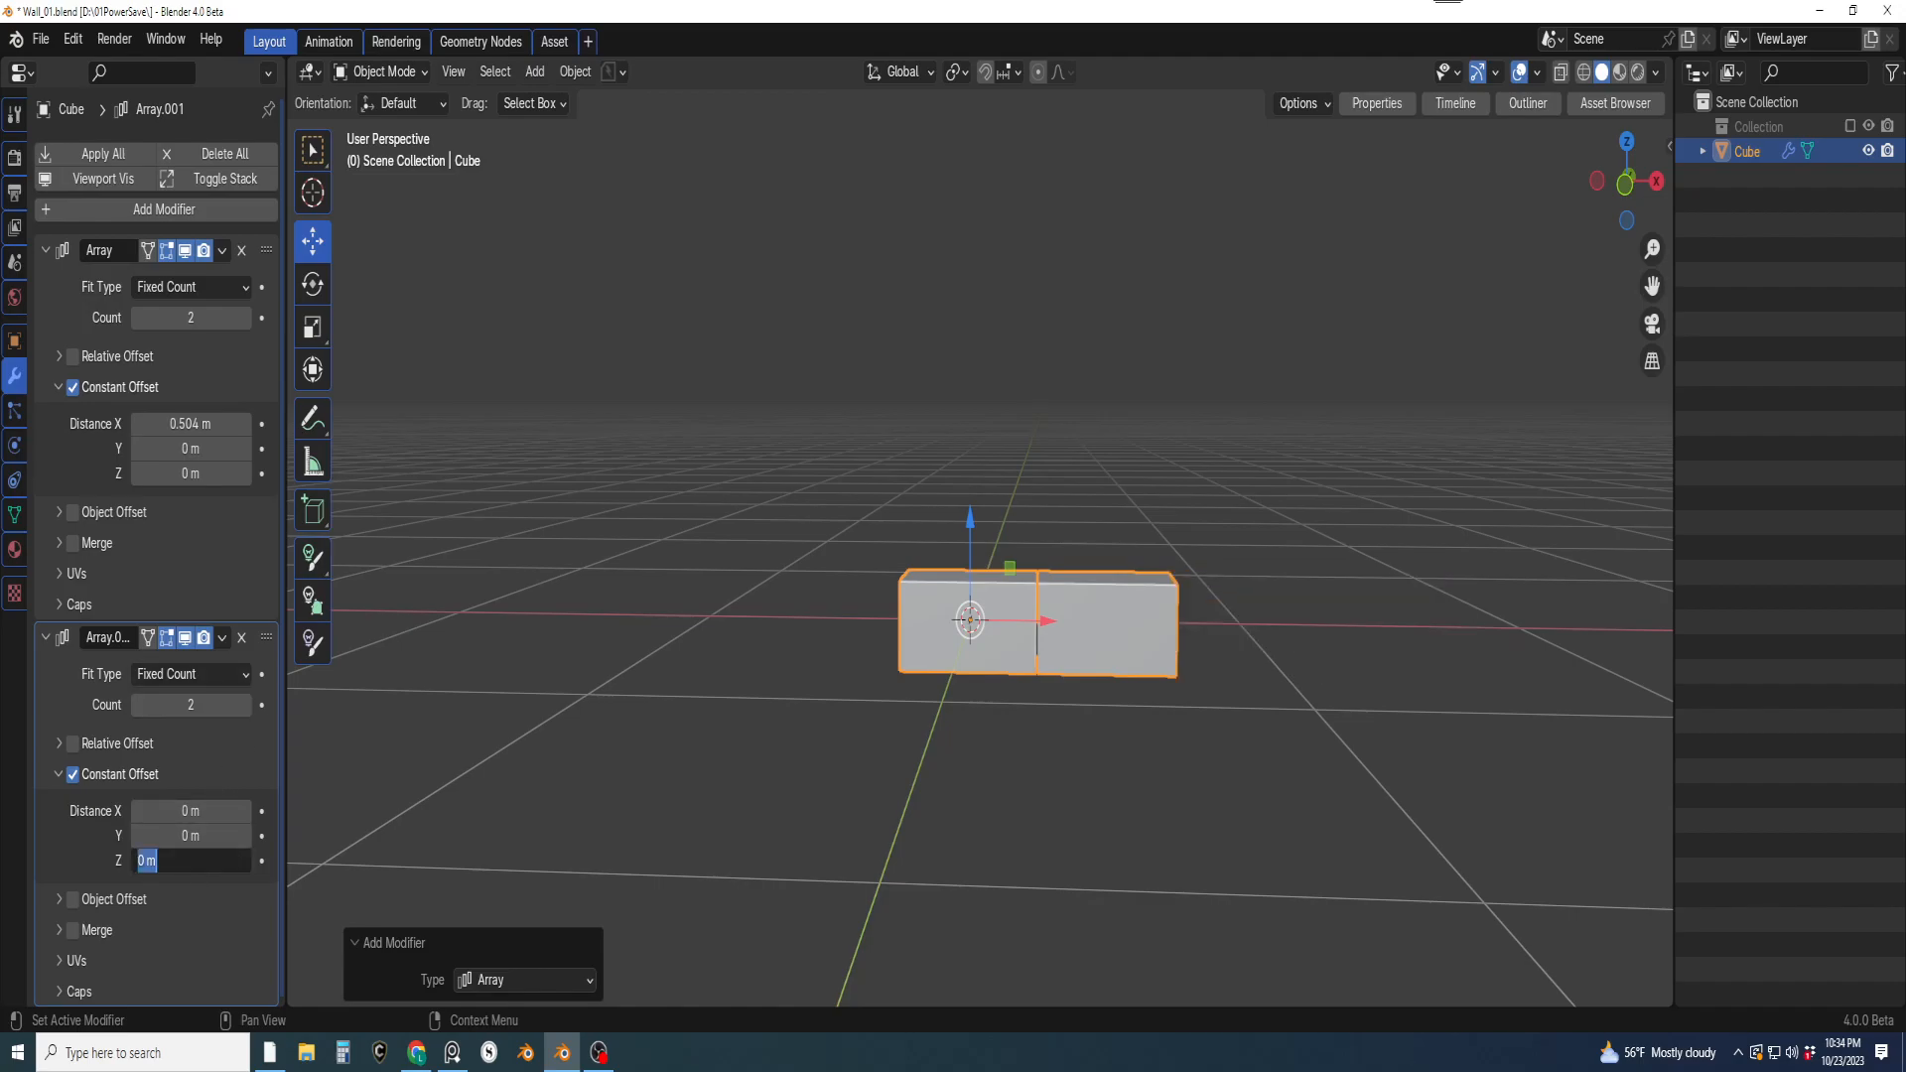
{"action": "type", "text": ".26"}
{"action": "key", "text": "Return"}
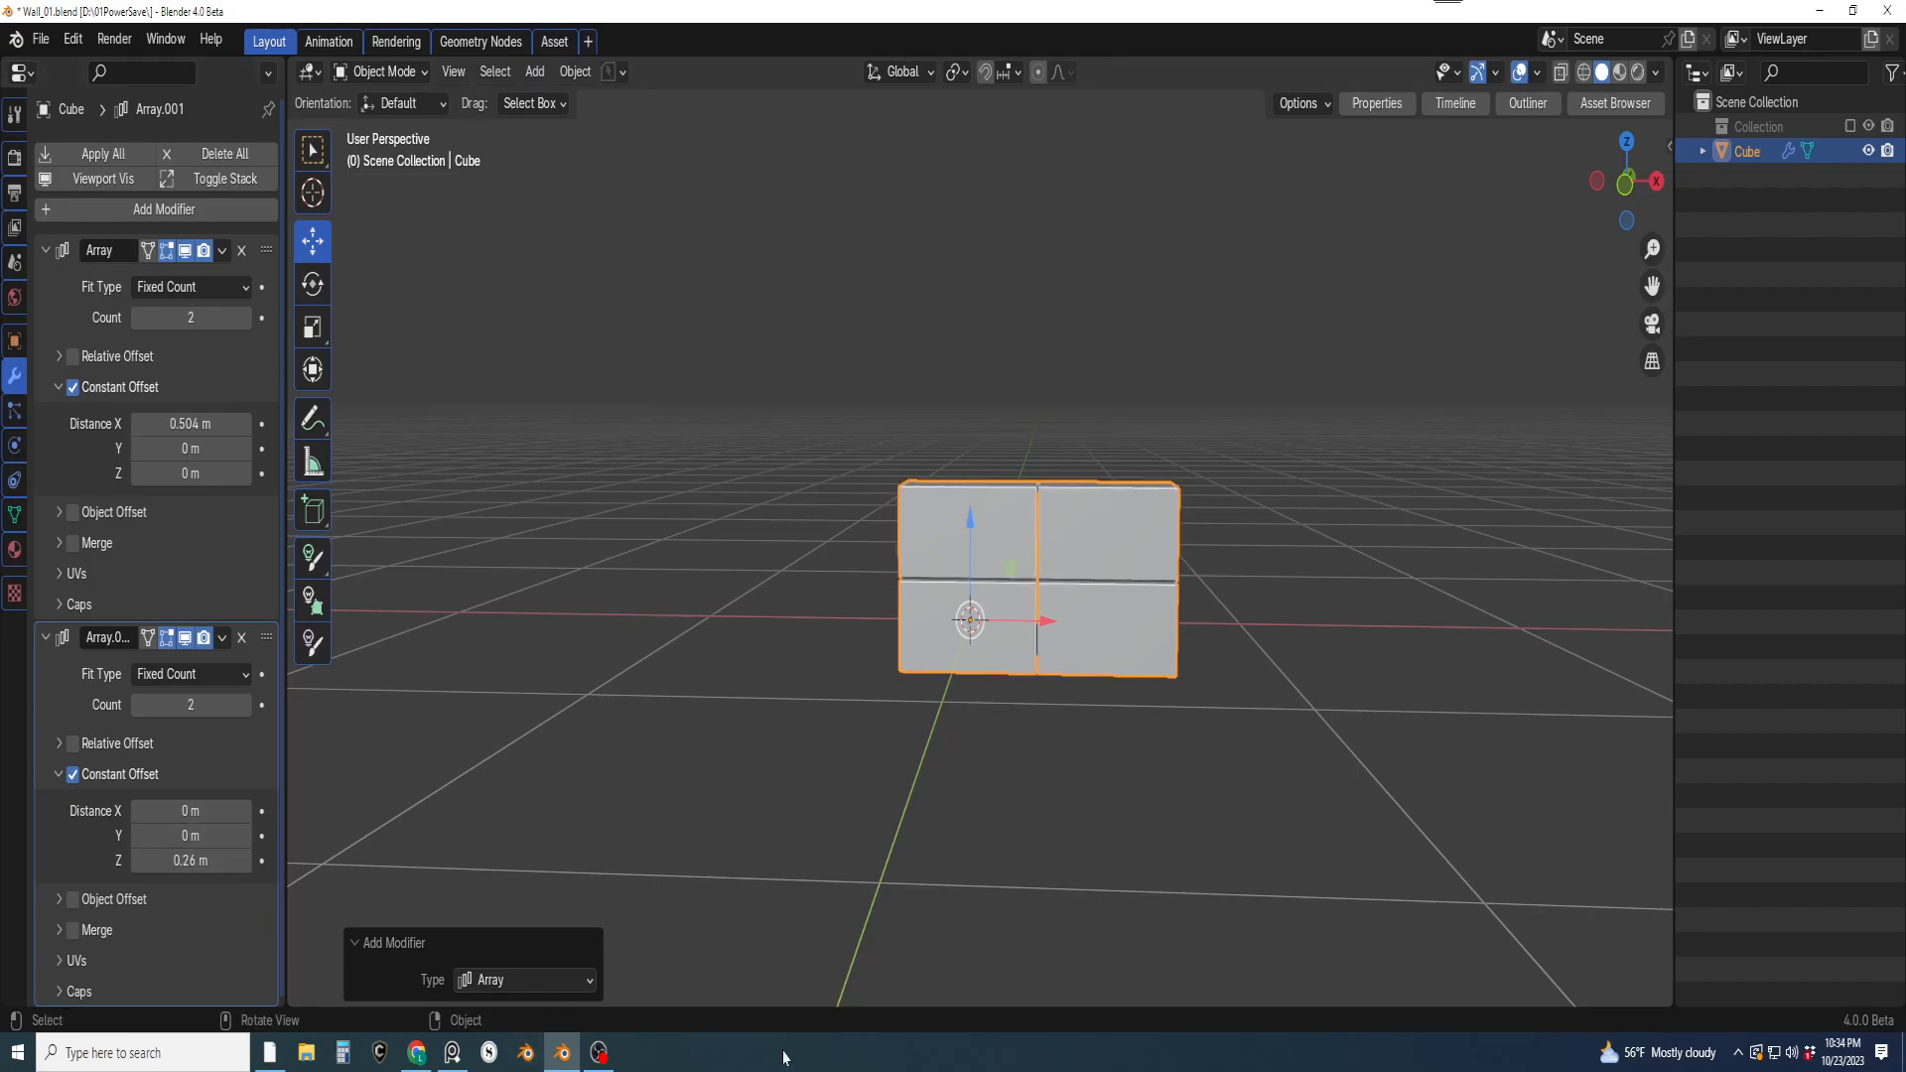
Set the first array's constant X distance to 0.51 m to widen the vertical gap between the bricks
{"action": "middle_click_drag", "start_coordinate": [1053, 675], "coordinate": [1056, 604]}
{"action": "scroll", "coordinate": [1054, 660], "scroll_direction": "up", "scroll_amount": 4}
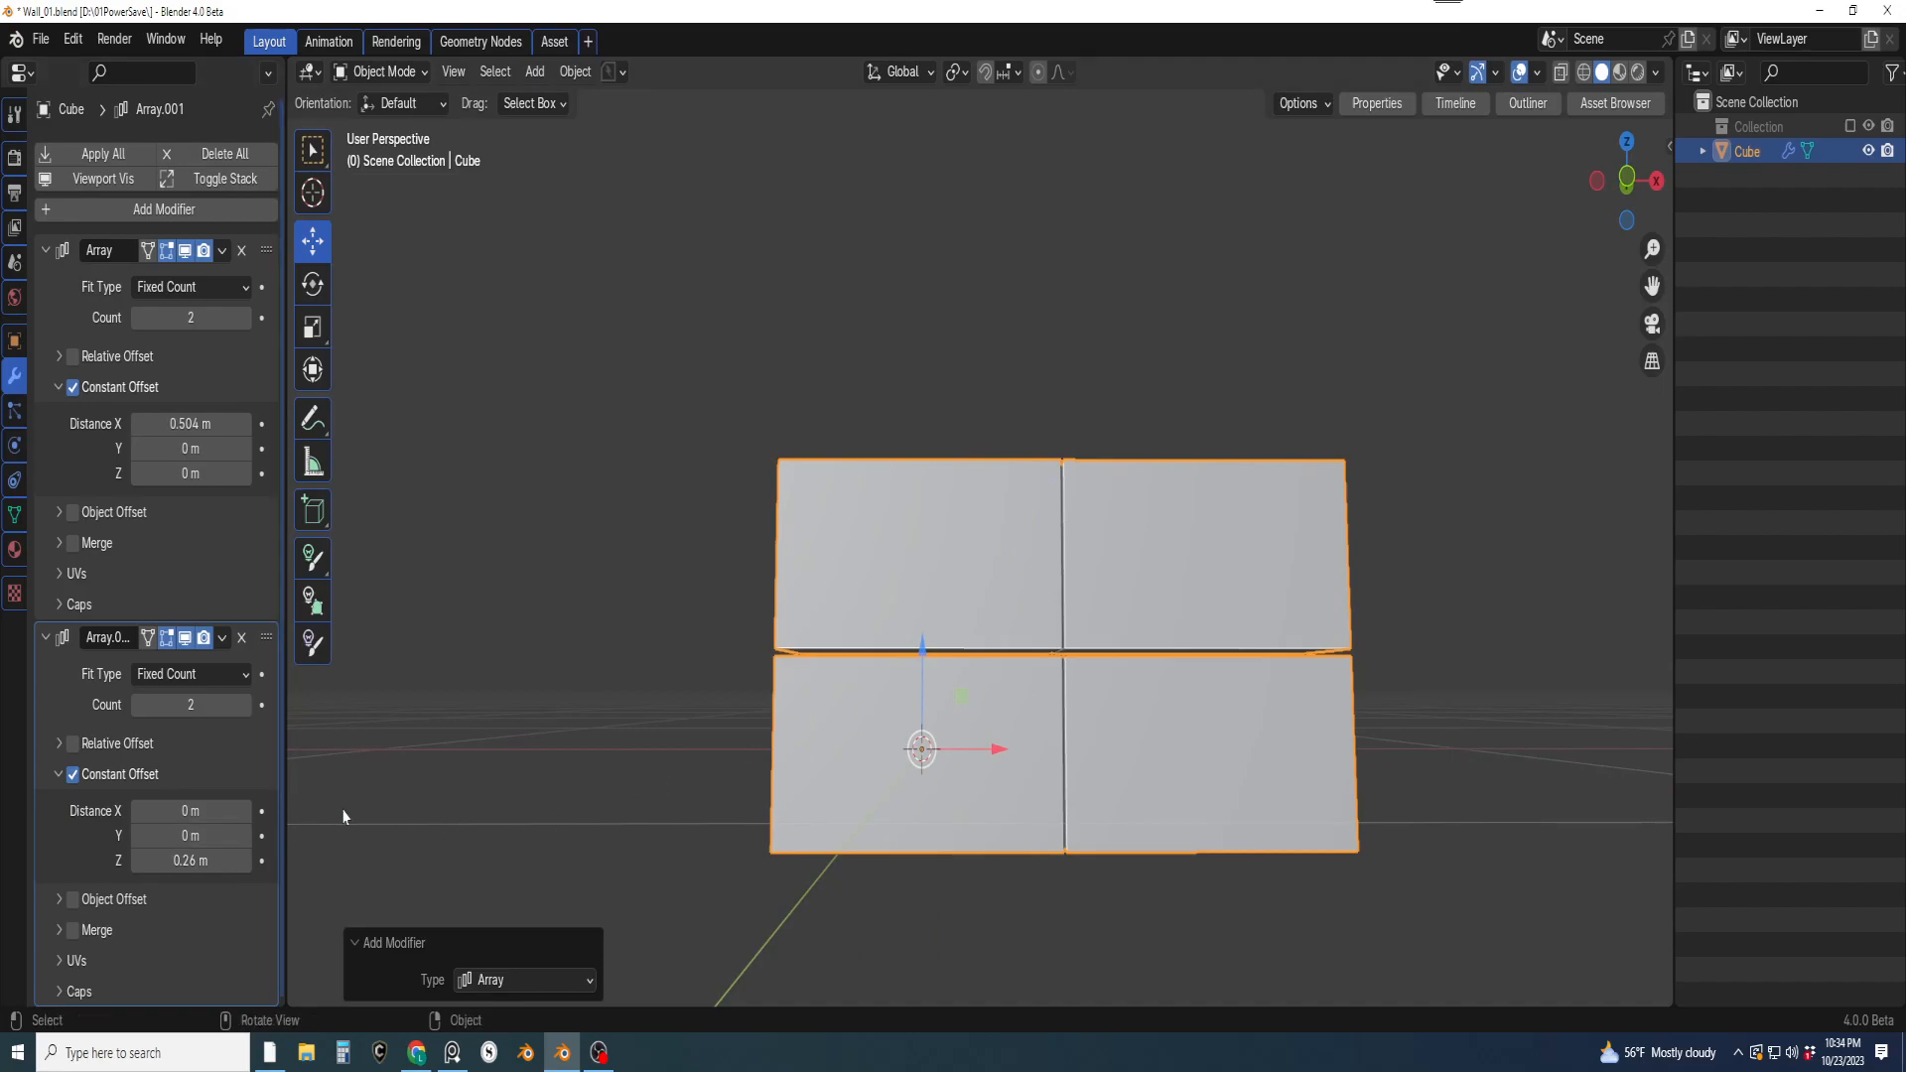
{"action": "left_click", "coordinate": [190, 424]}
{"action": "type", "text": ".51"}
{"action": "key", "text": "Return"}
{"action": "scroll", "coordinate": [1264, 562], "scroll_direction": "down", "scroll_amount": 3}
{"action": "middle_click_drag", "start_coordinate": [1092, 695], "coordinate": [1070, 737]}
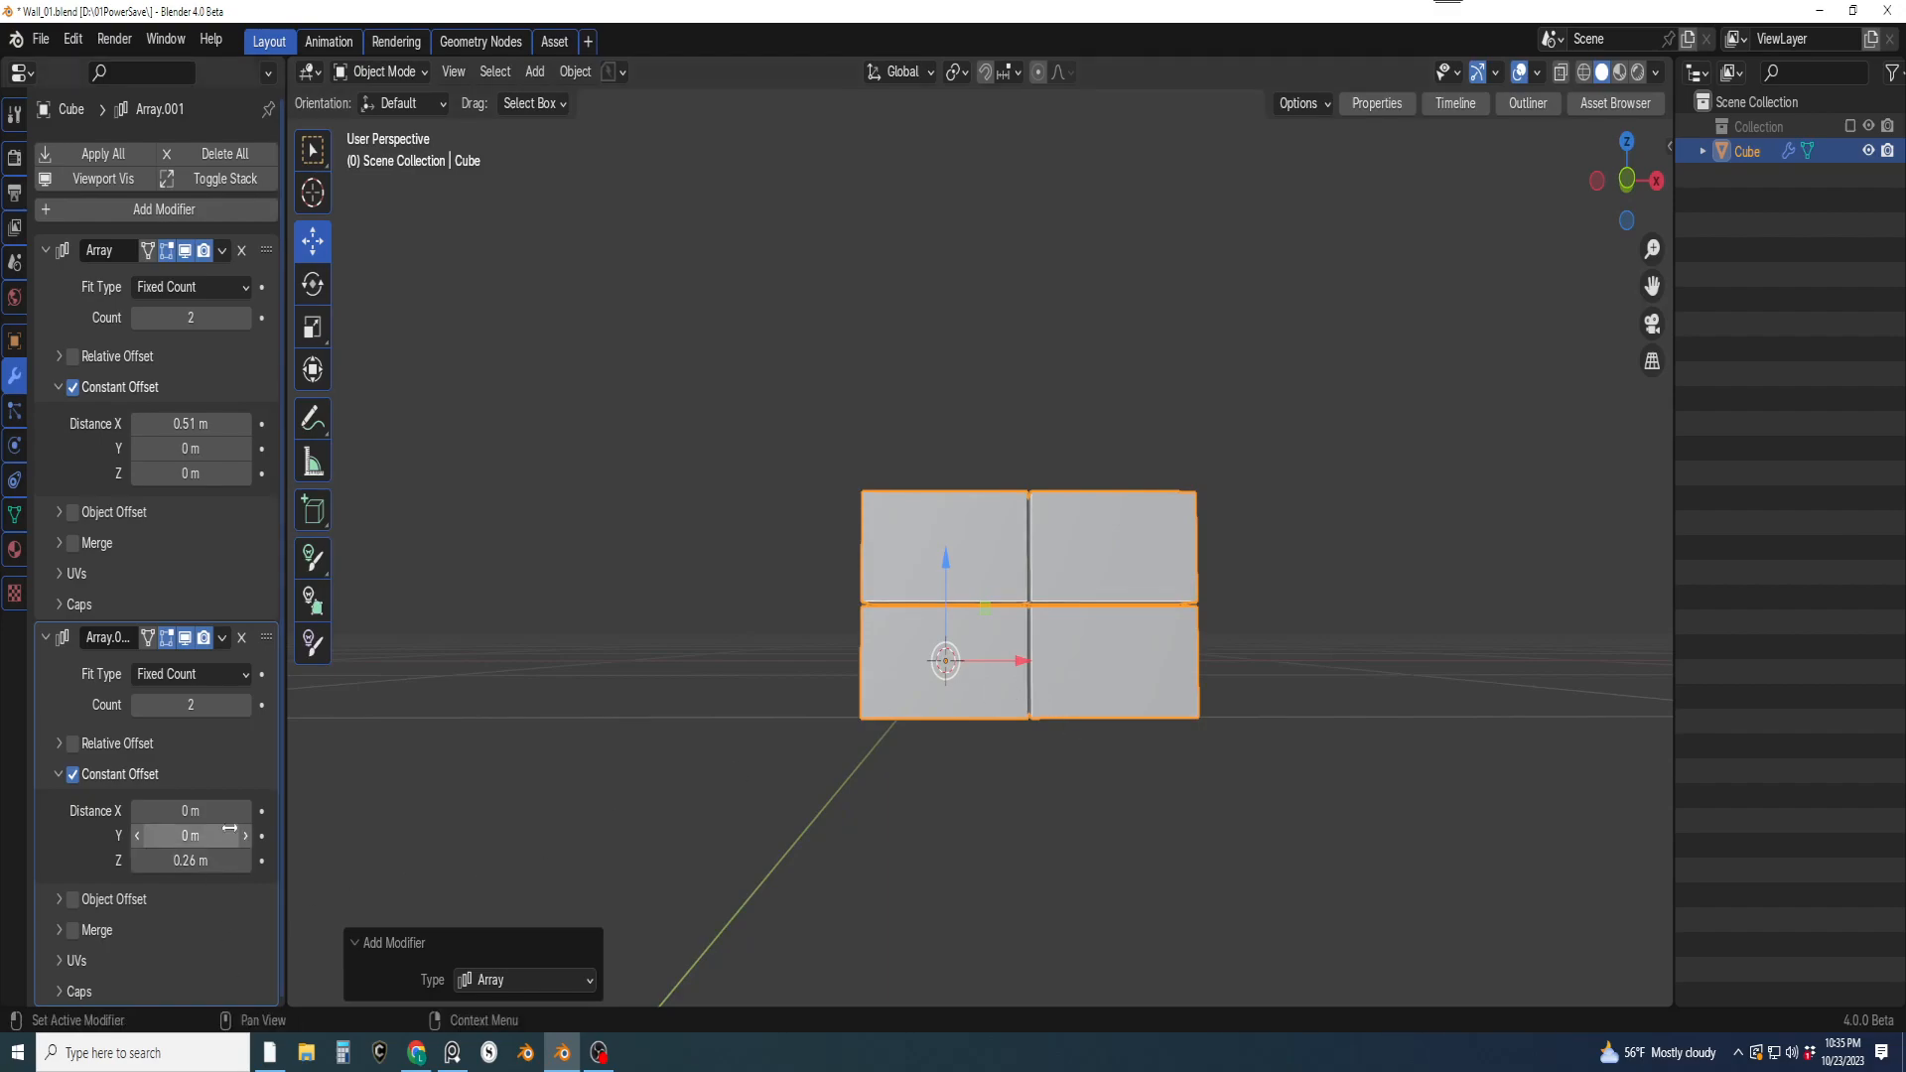
Set the second array's constant X distance to 0.25 m so the upper row is staggered by half a brick
{"action": "double_click", "coordinate": [192, 811]}
{"action": "type", "text": ".25"}
{"action": "key", "text": "Return"}
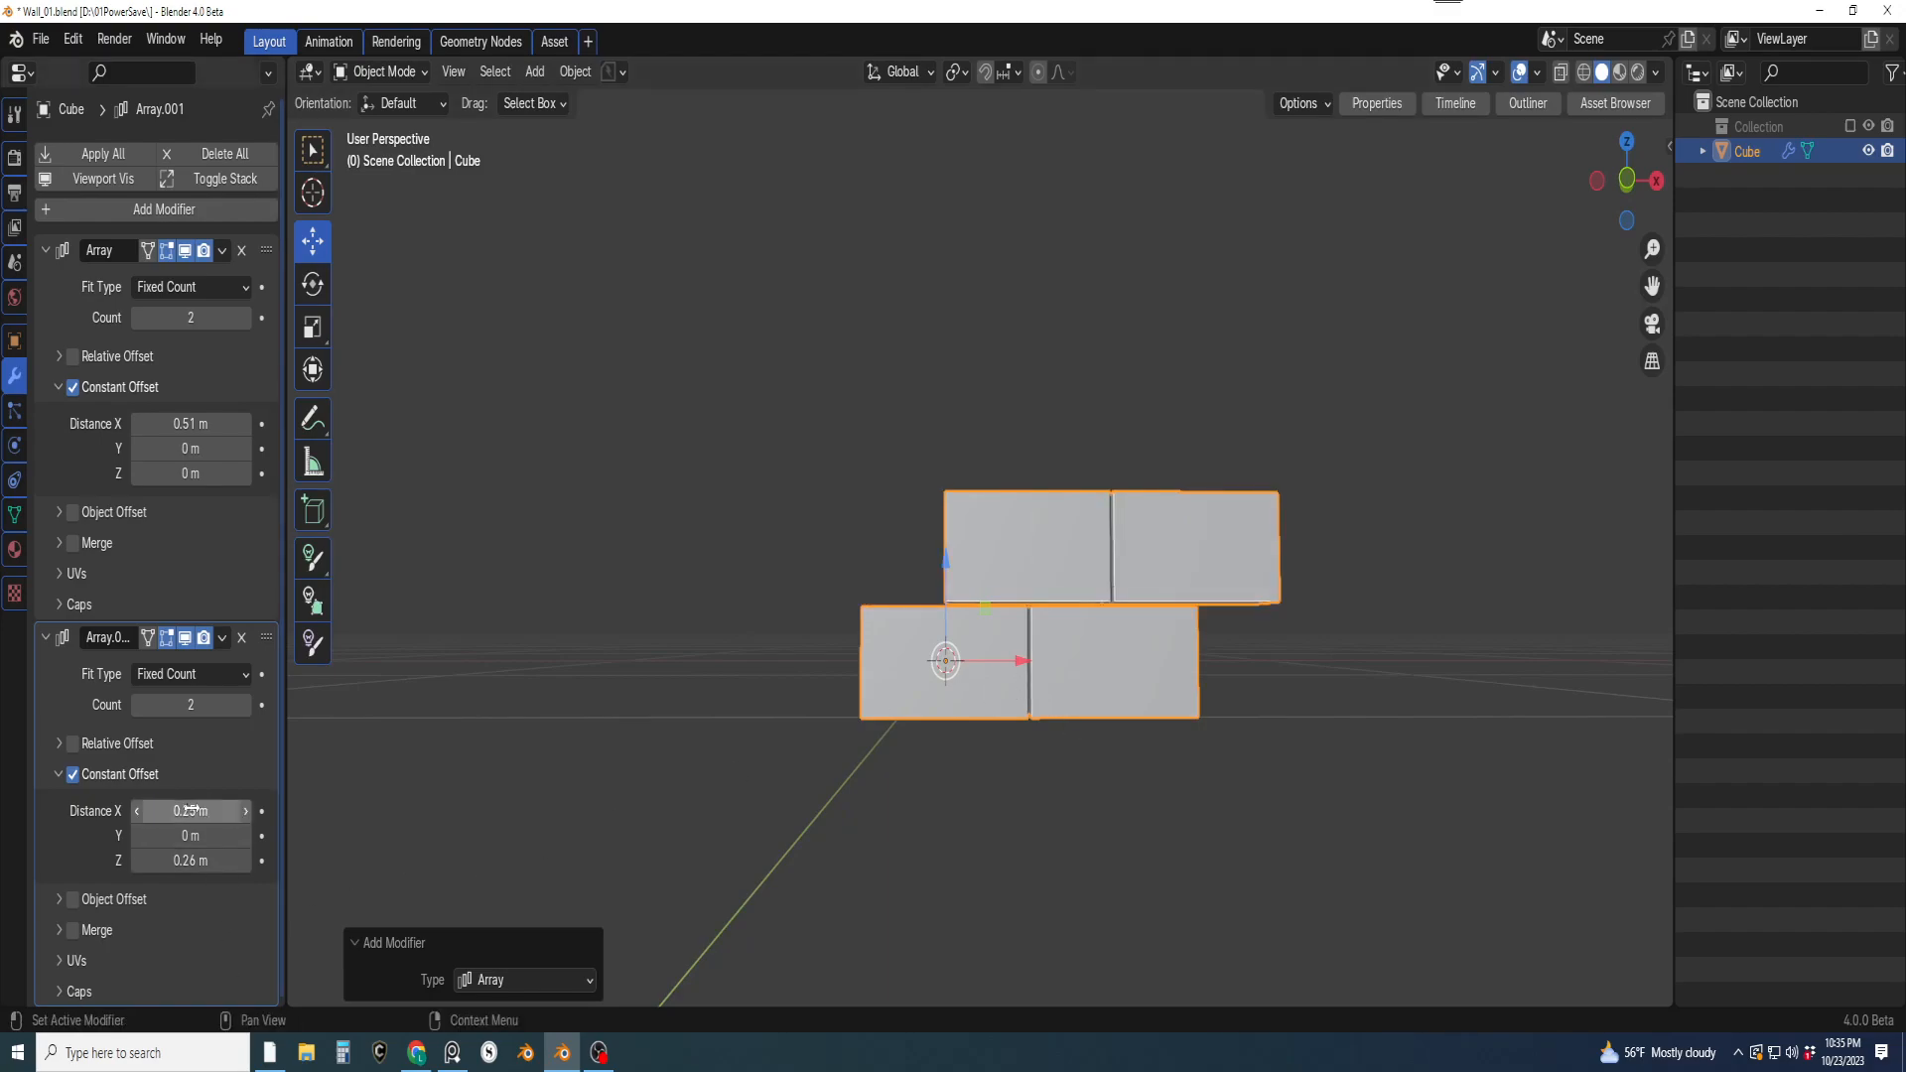
{"action": "key", "text": "KP_1"}
{"action": "middle_click_drag", "start_coordinate": [1075, 680], "coordinate": [1023, 606]}
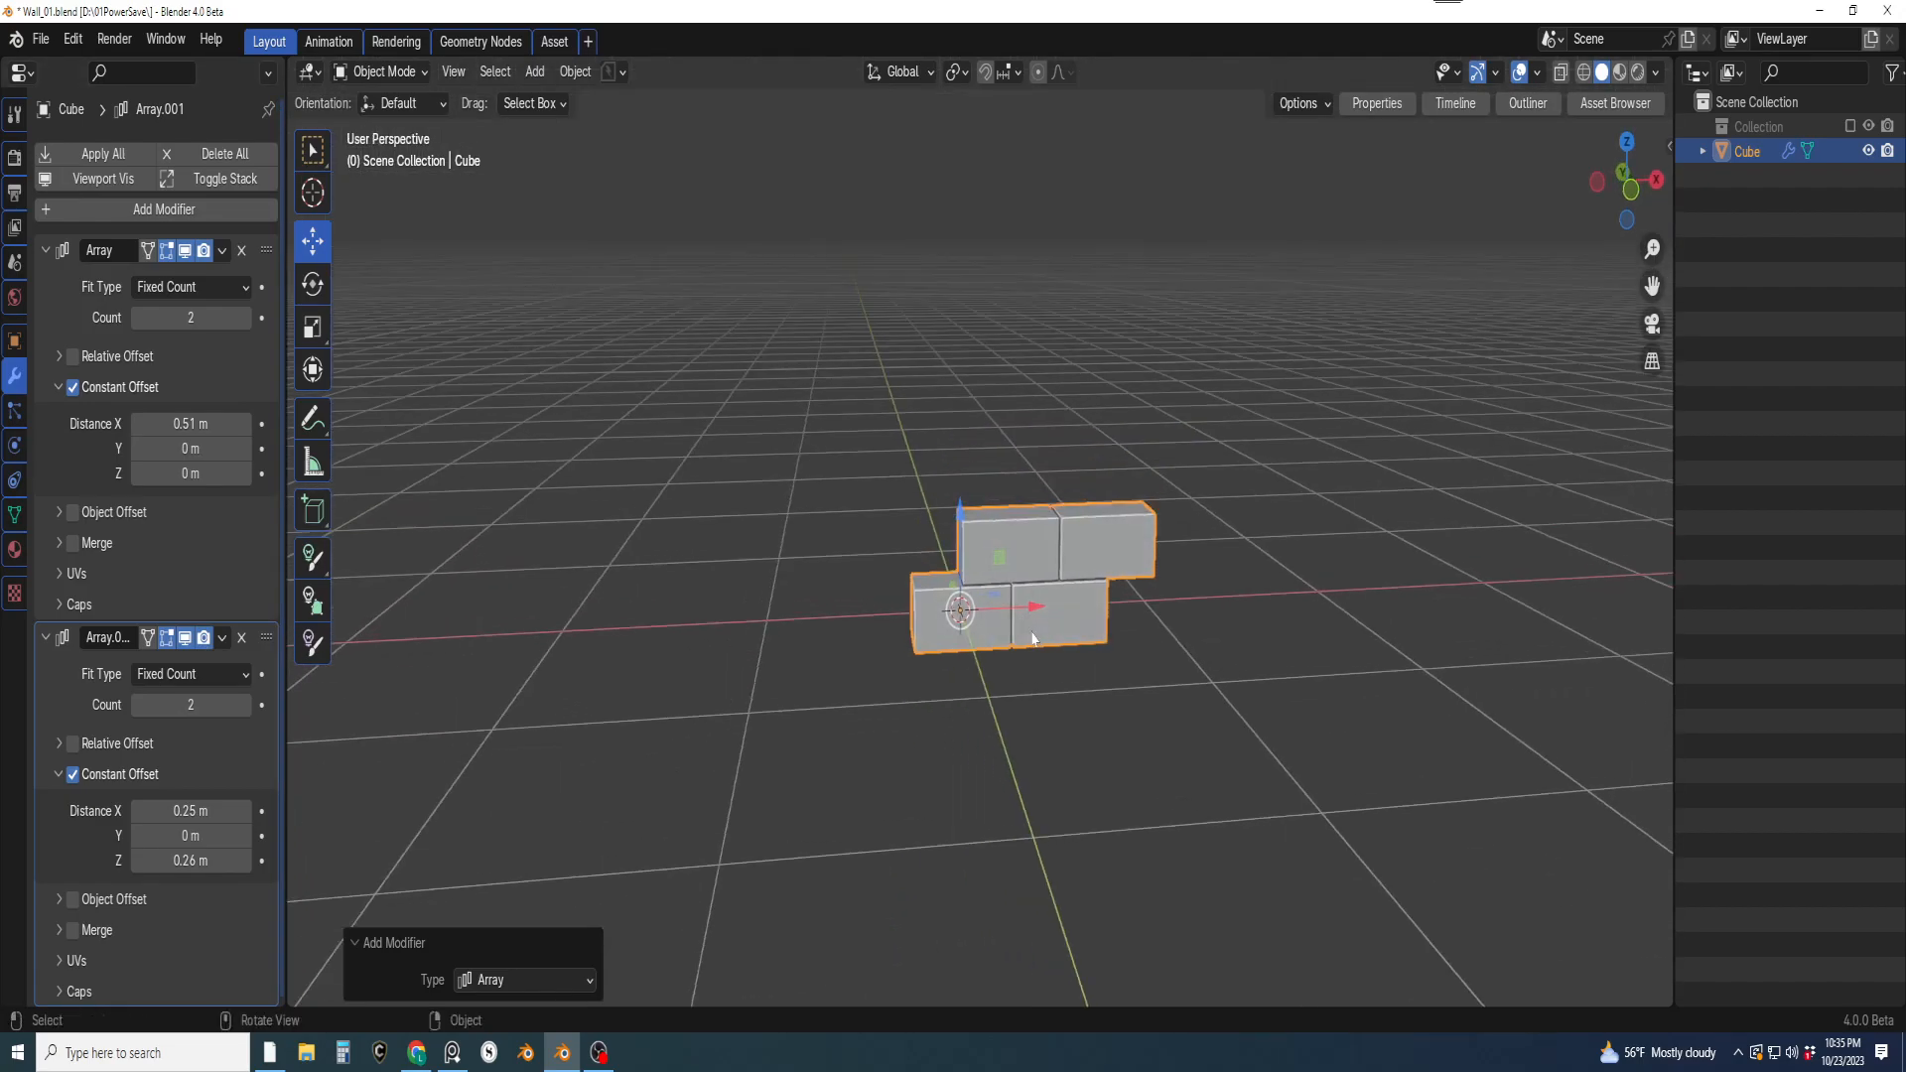
Collapse the second array's settings and add a third Array modifier to the block
{"action": "left_click", "coordinate": [39, 642]}
{"action": "middle_click_drag", "start_coordinate": [918, 655], "coordinate": [955, 683]}
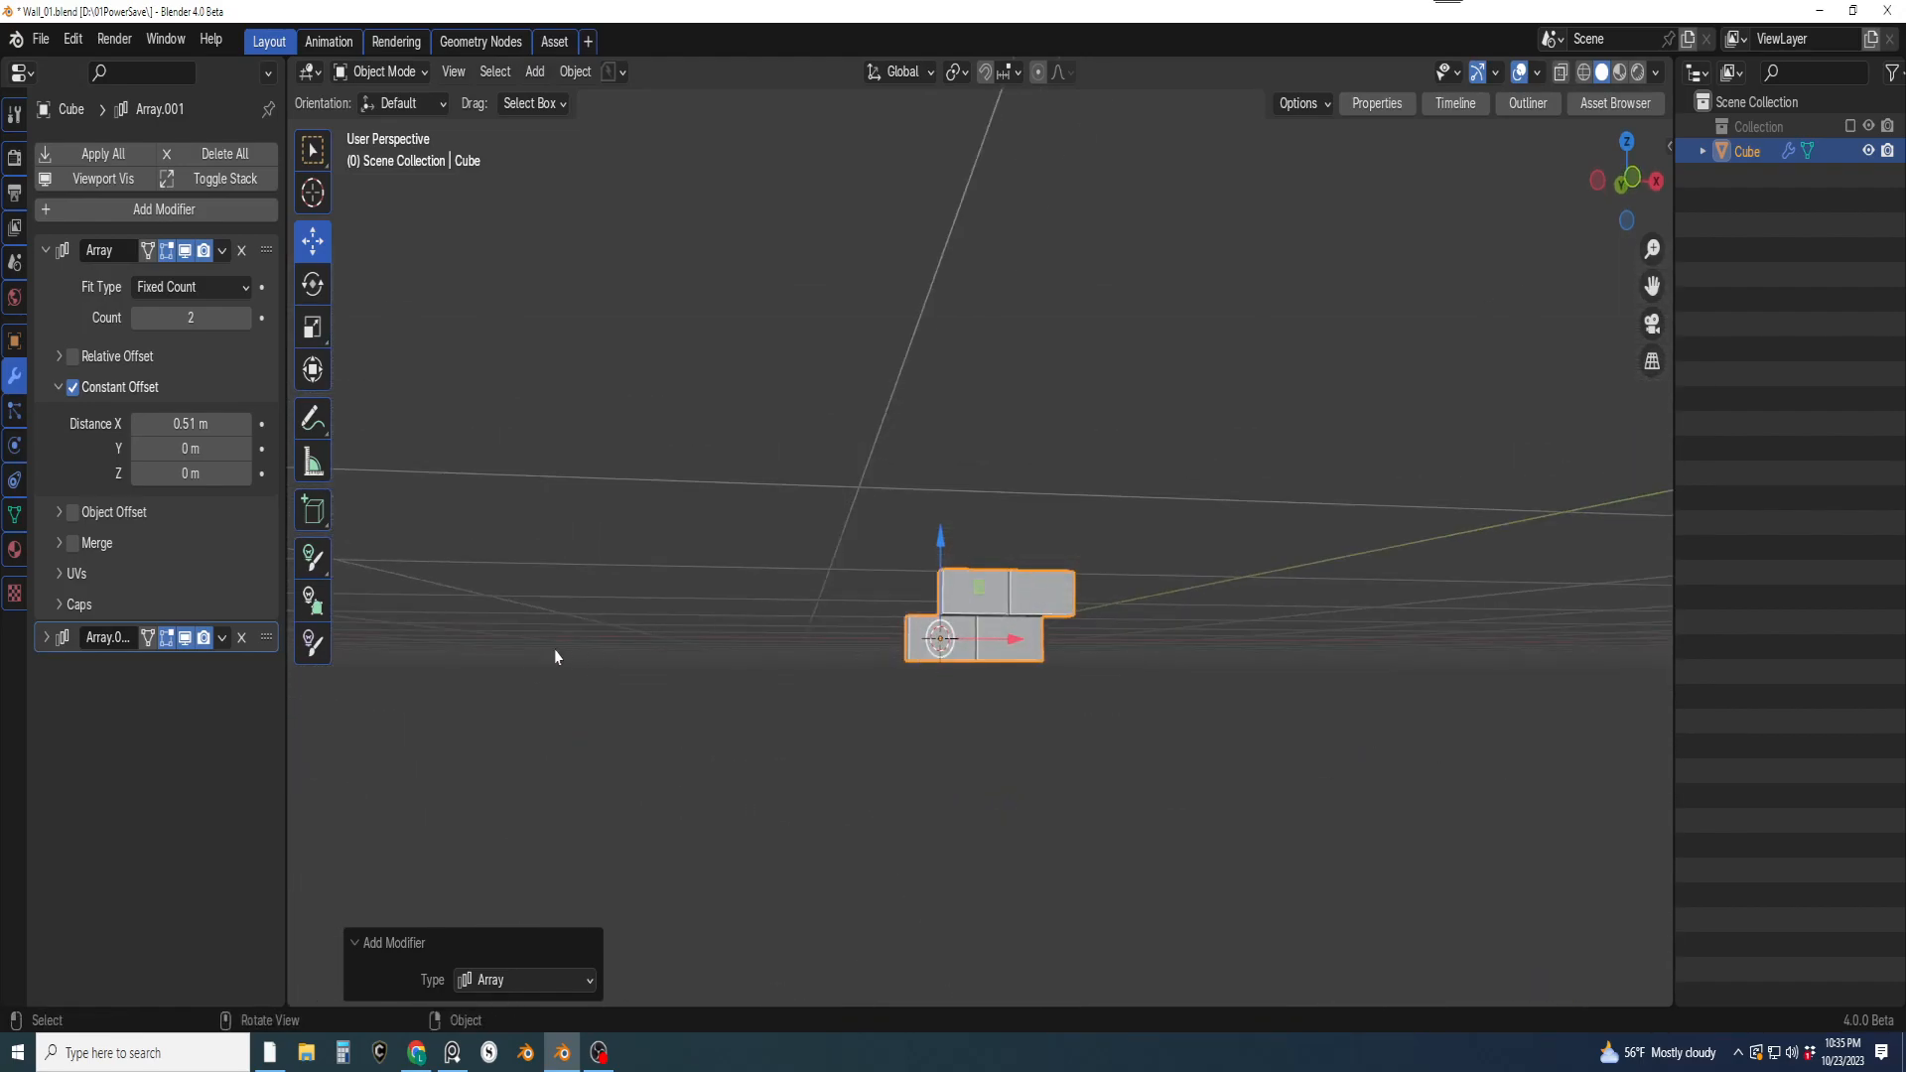
{"action": "key", "text": "q"}
{"action": "left_click", "coordinate": [587, 657]}
{"action": "middle_click_drag", "start_coordinate": [587, 659], "coordinate": [1118, 737]}
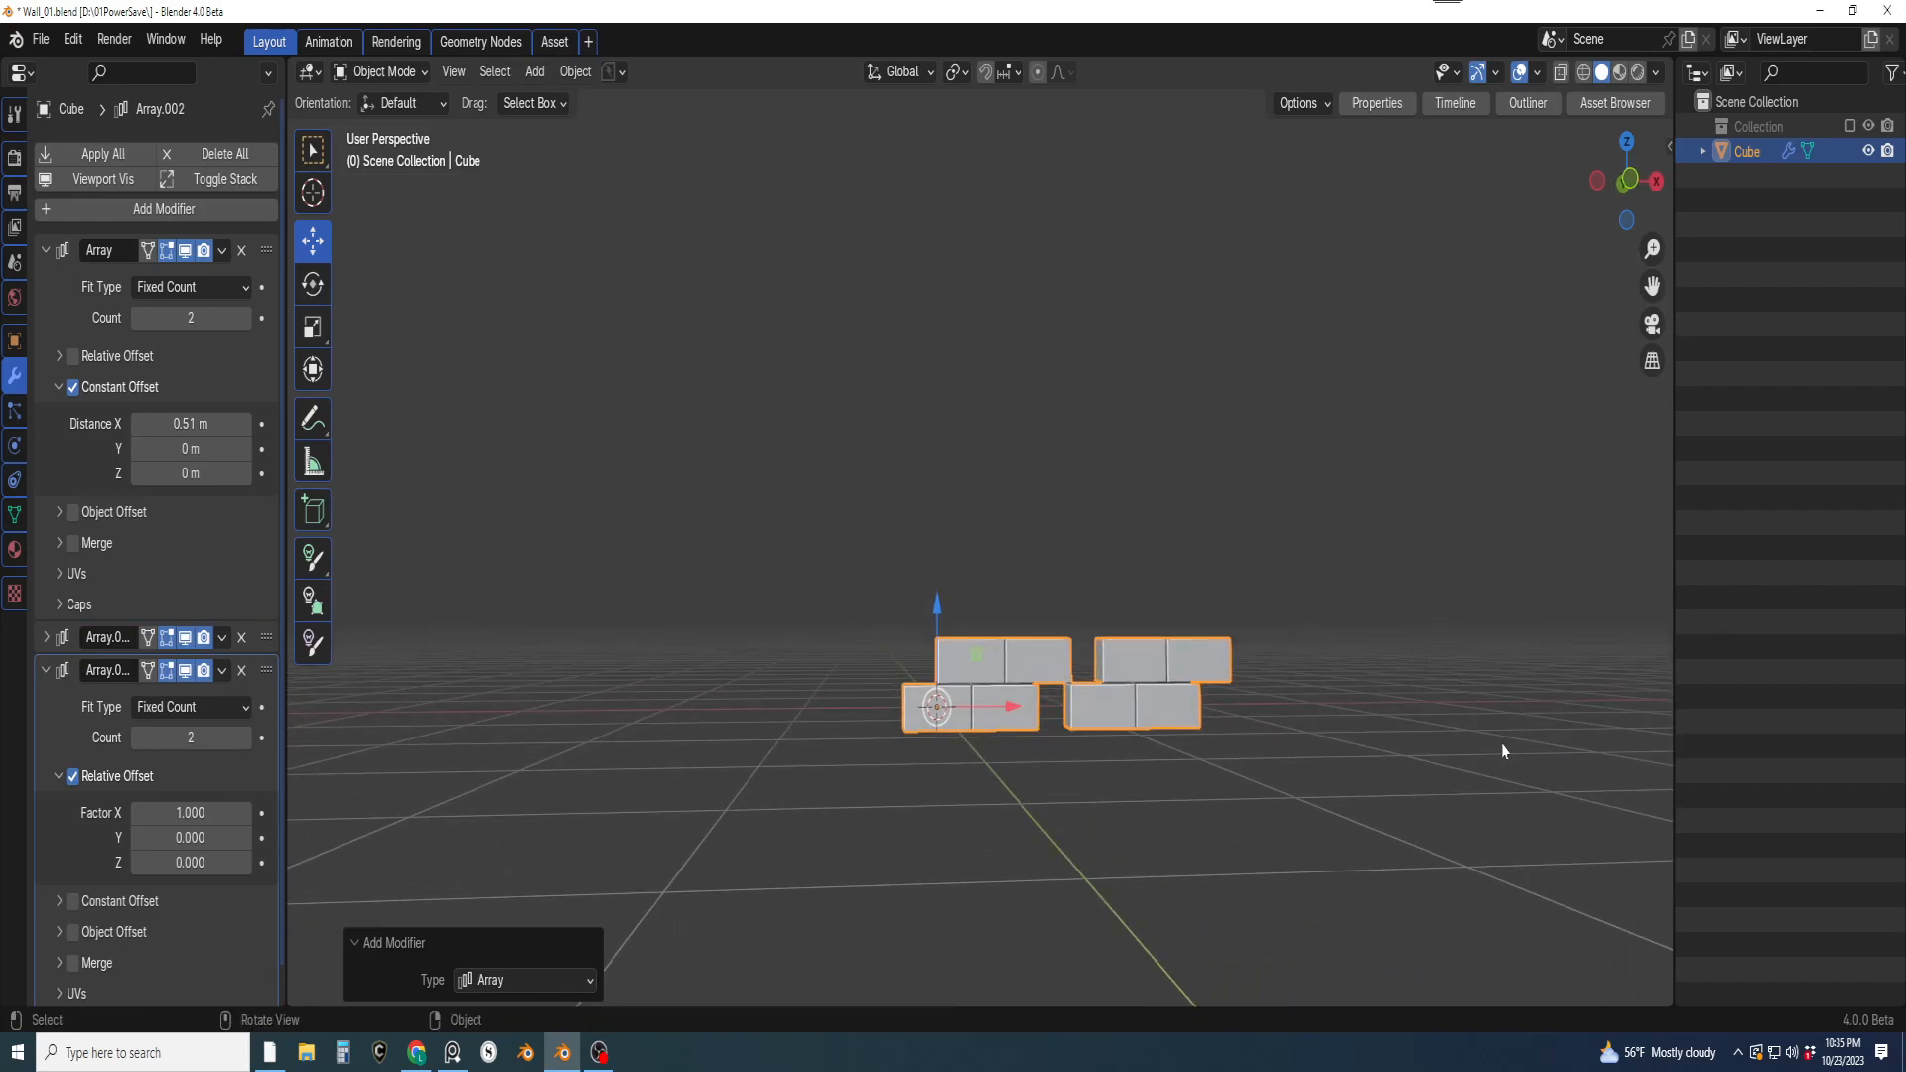
Turn on the Screencast Keys overlay in the 3D viewport, test it, and switch to the Select Box tool
{"action": "key", "text": "n"}
{"action": "left_click", "coordinate": [1670, 733]}
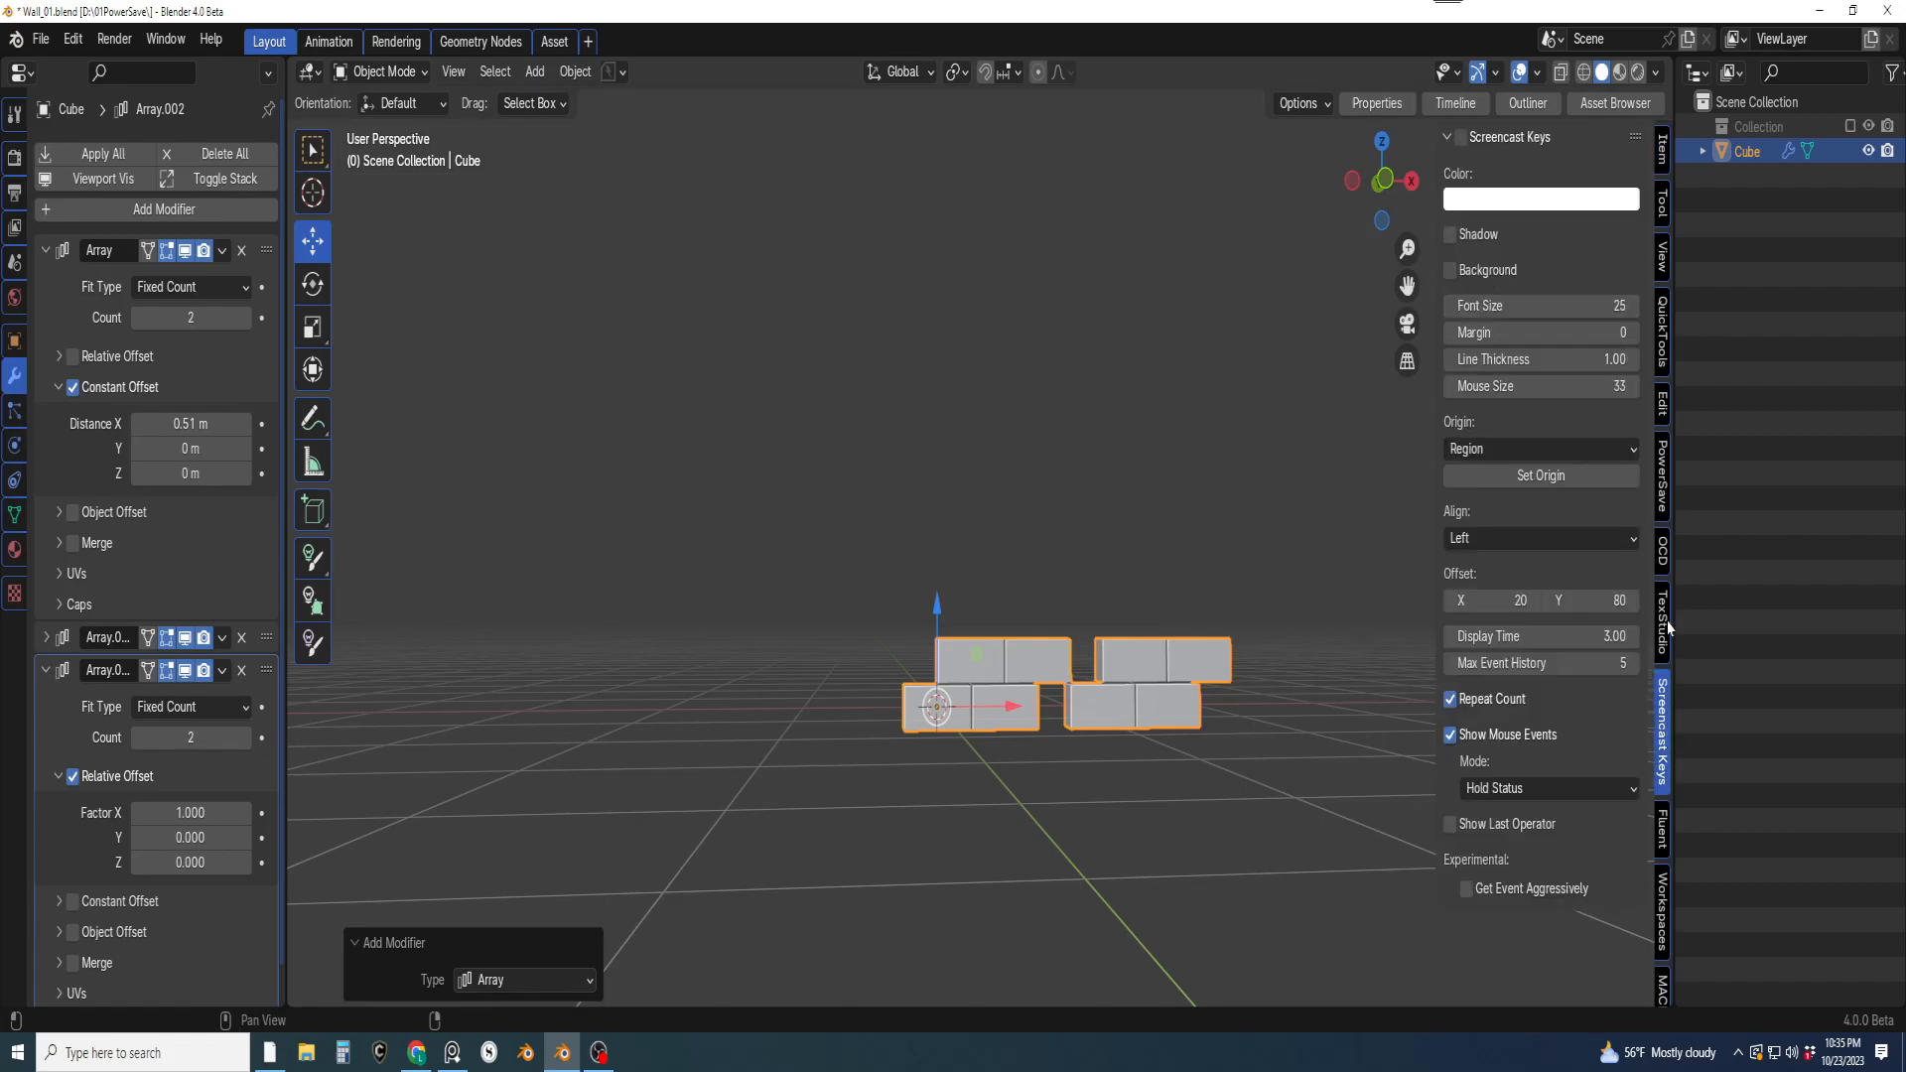
{"action": "left_click", "coordinate": [1471, 145]}
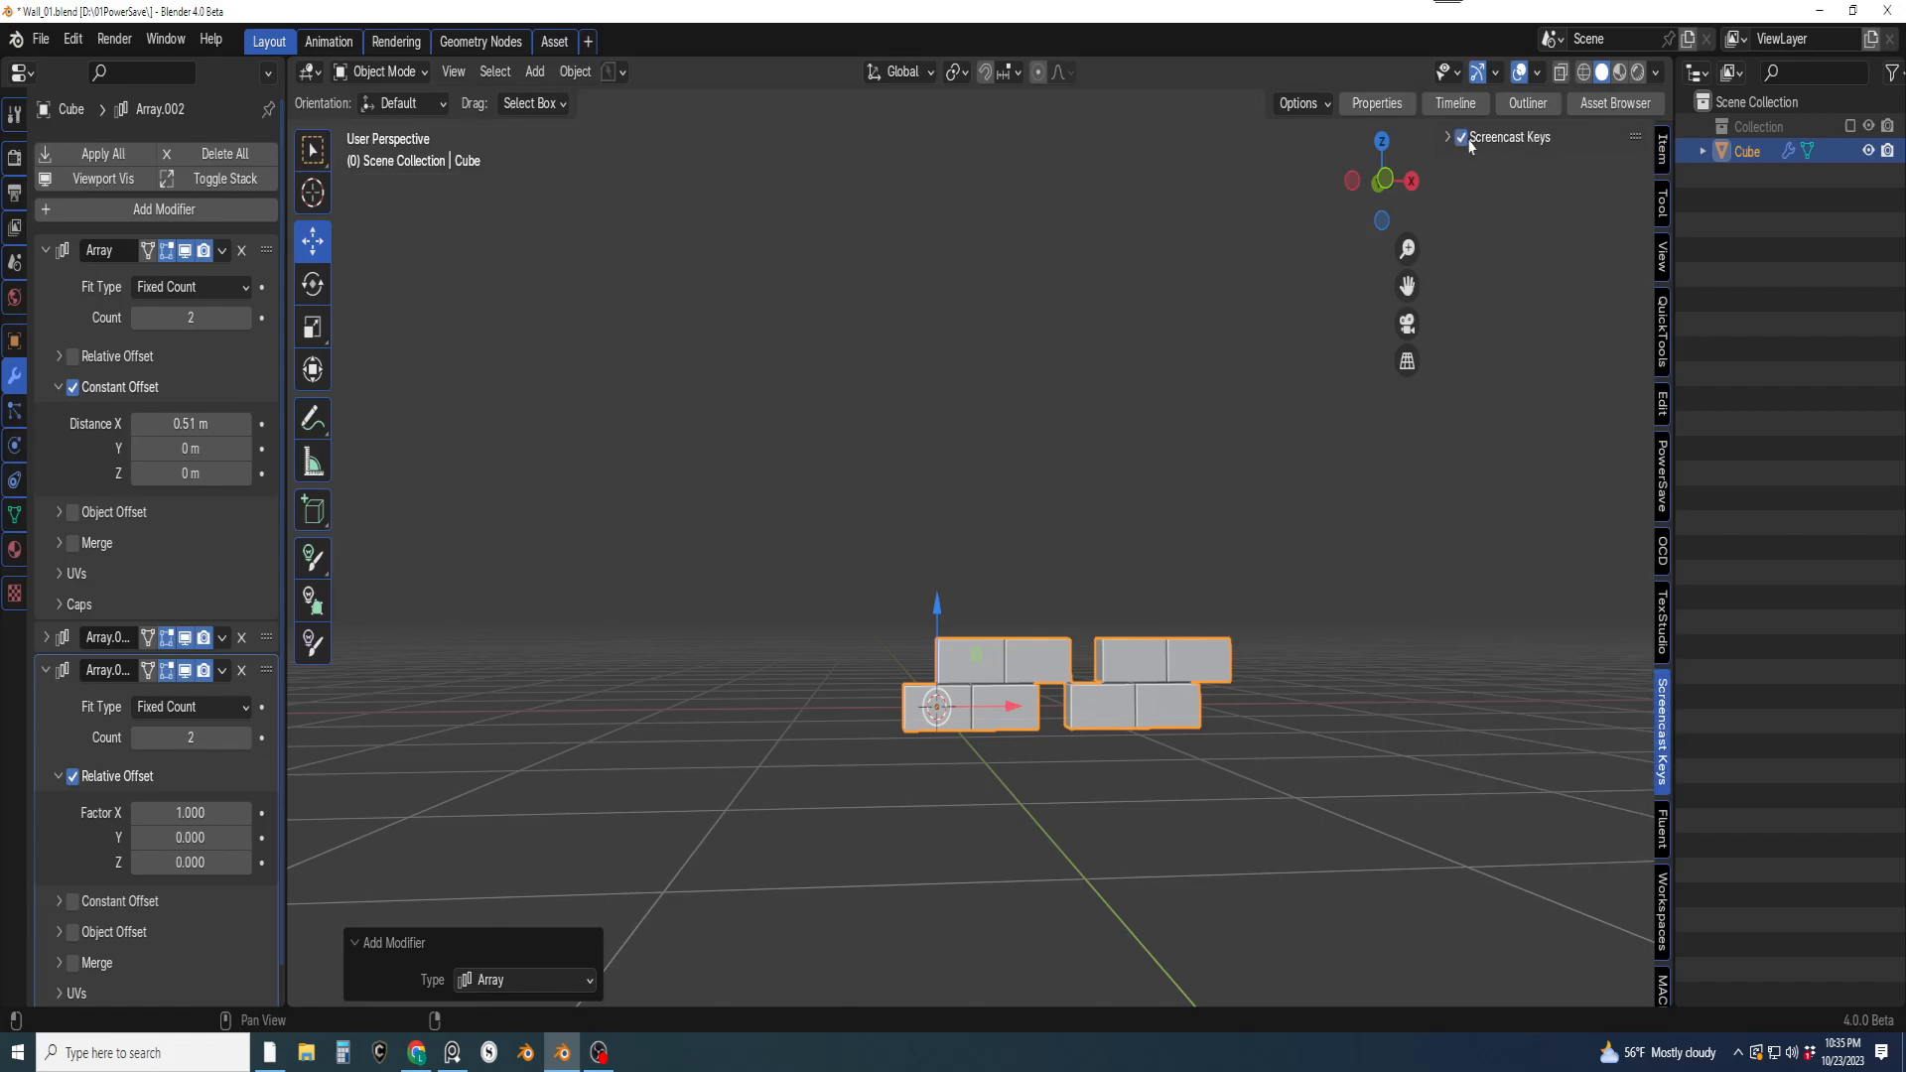
{"action": "scroll", "coordinate": [1328, 486], "scroll_direction": "down", "scroll_amount": 2}
{"action": "key", "text": "a"}
{"action": "key", "text": "s"}
{"action": "key", "text": "d"}
{"action": "key", "text": "f"}
{"action": "key", "text": "s"}
{"action": "key", "text": "d"}
{"action": "key", "text": "f"}
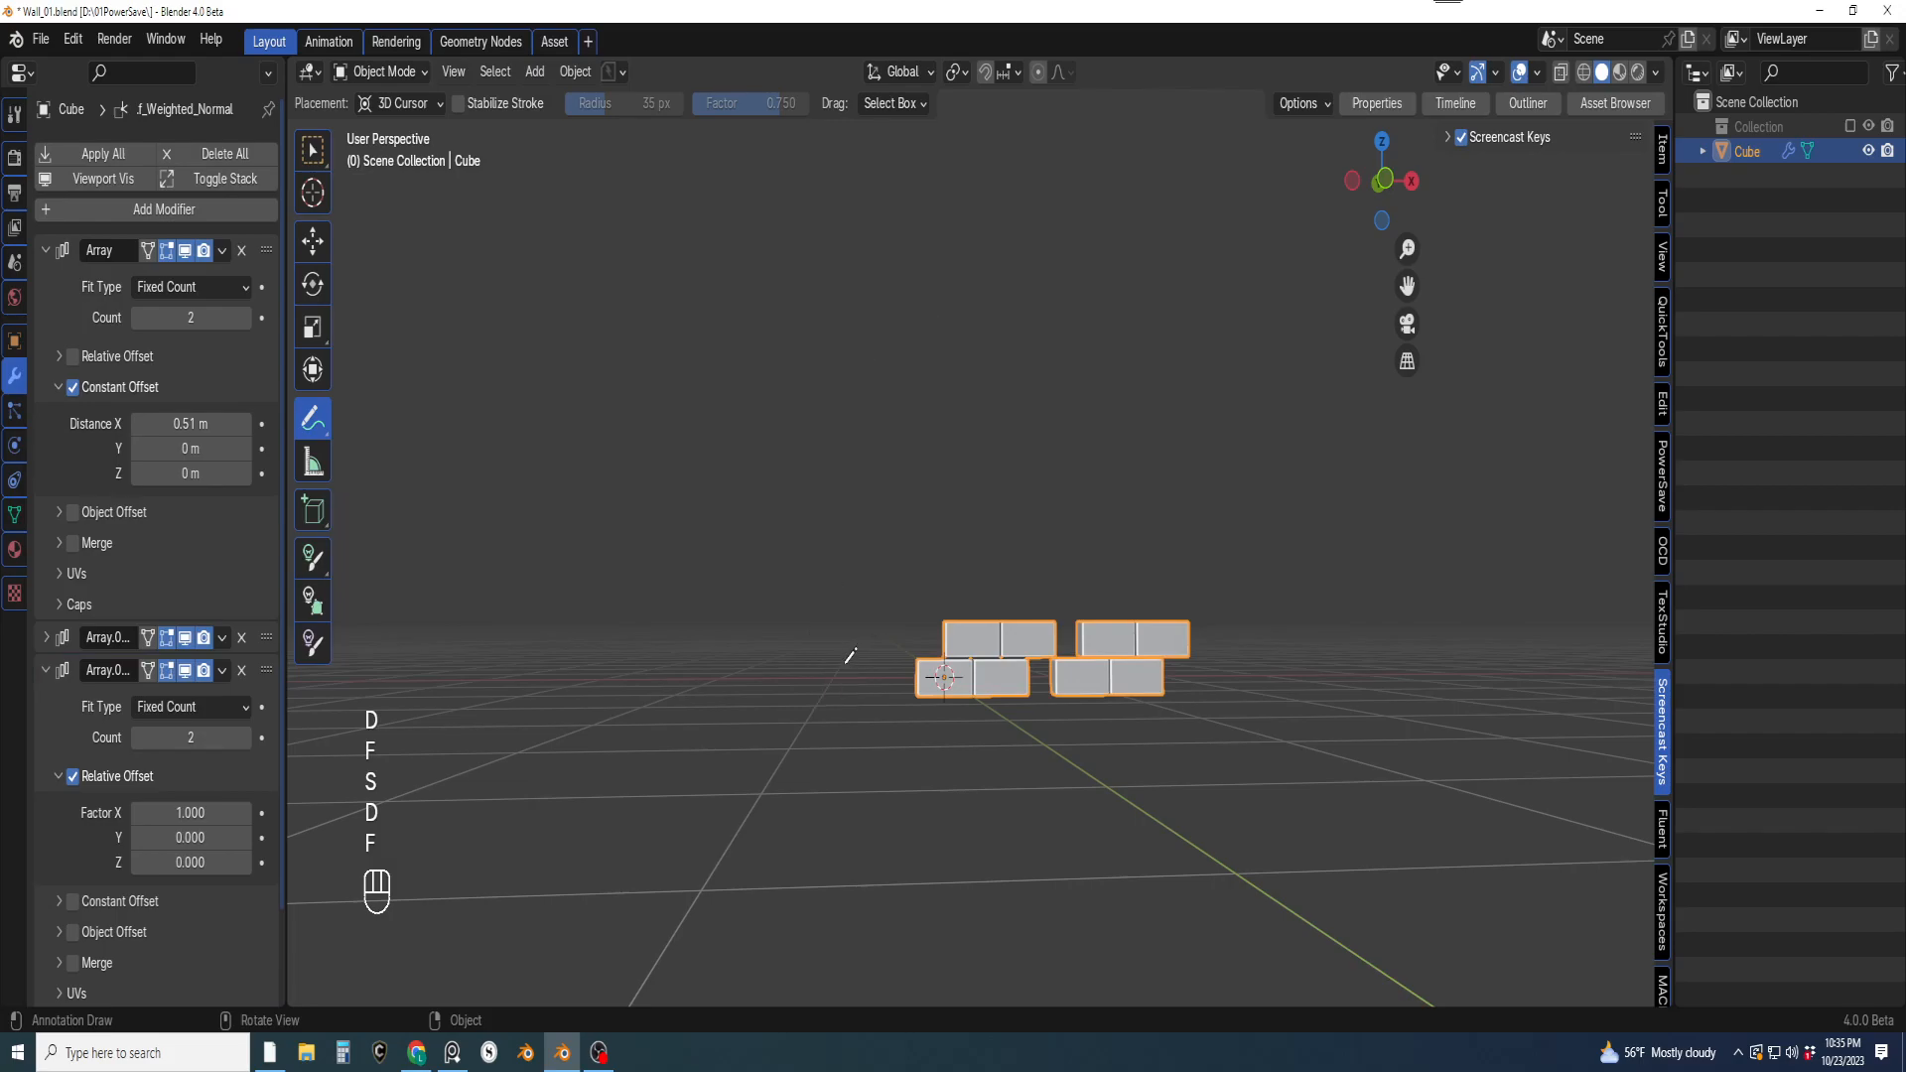
{"action": "key", "text": "w"}
Switch the third array from relative to constant offset and expand its distance settings
{"action": "mouse_move", "coordinate": [895, 690]}
{"action": "middle_mouse_down", "text": "shift"}
{"action": "mouse_move", "coordinate": [905, 736]}
{"action": "mouse_move", "coordinate": [886, 663]}
{"action": "middle_mouse_up", "text": "shift"}
{"action": "scroll", "coordinate": [906, 733], "scroll_direction": "up", "scroll_amount": 3}
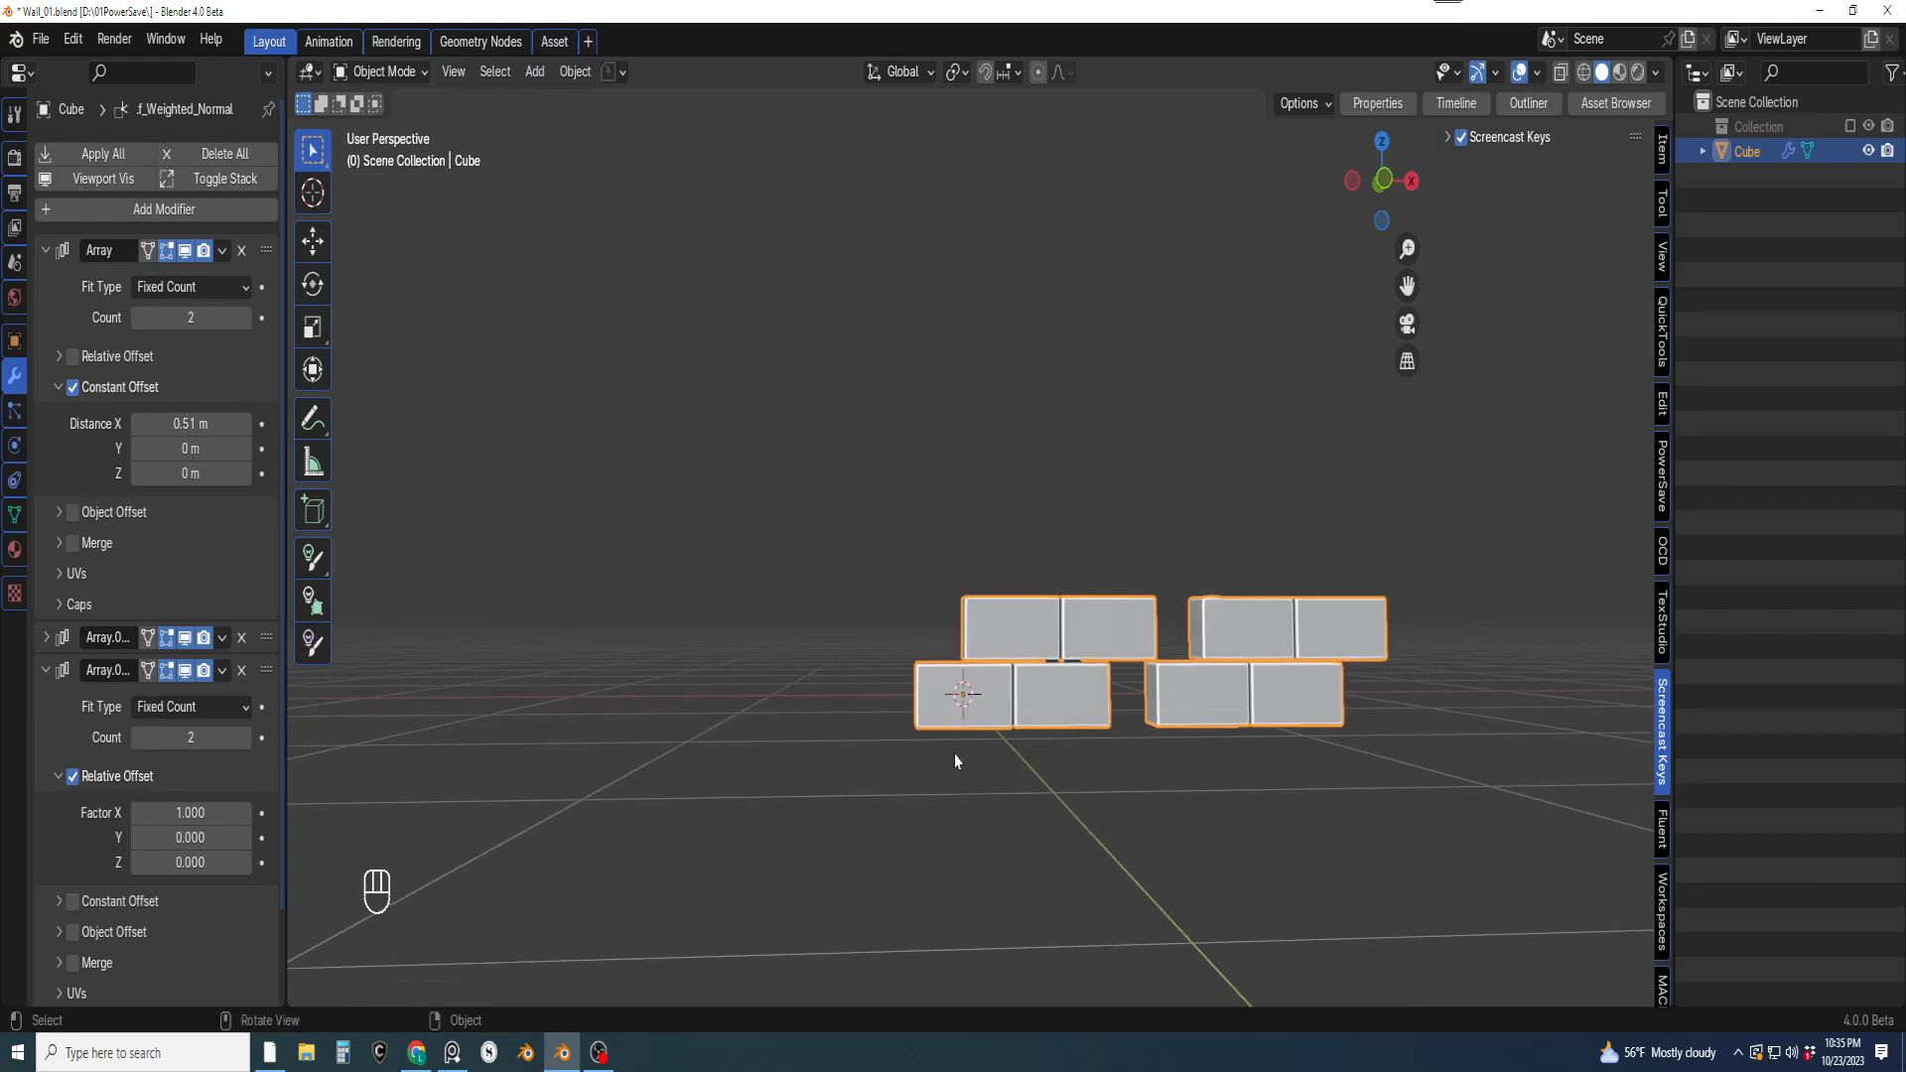
{"action": "scroll", "coordinate": [616, 657], "scroll_direction": "up", "scroll_amount": 2}
{"action": "middle_click_drag", "start_coordinate": [616, 657], "coordinate": [637, 607], "text": "shift"}
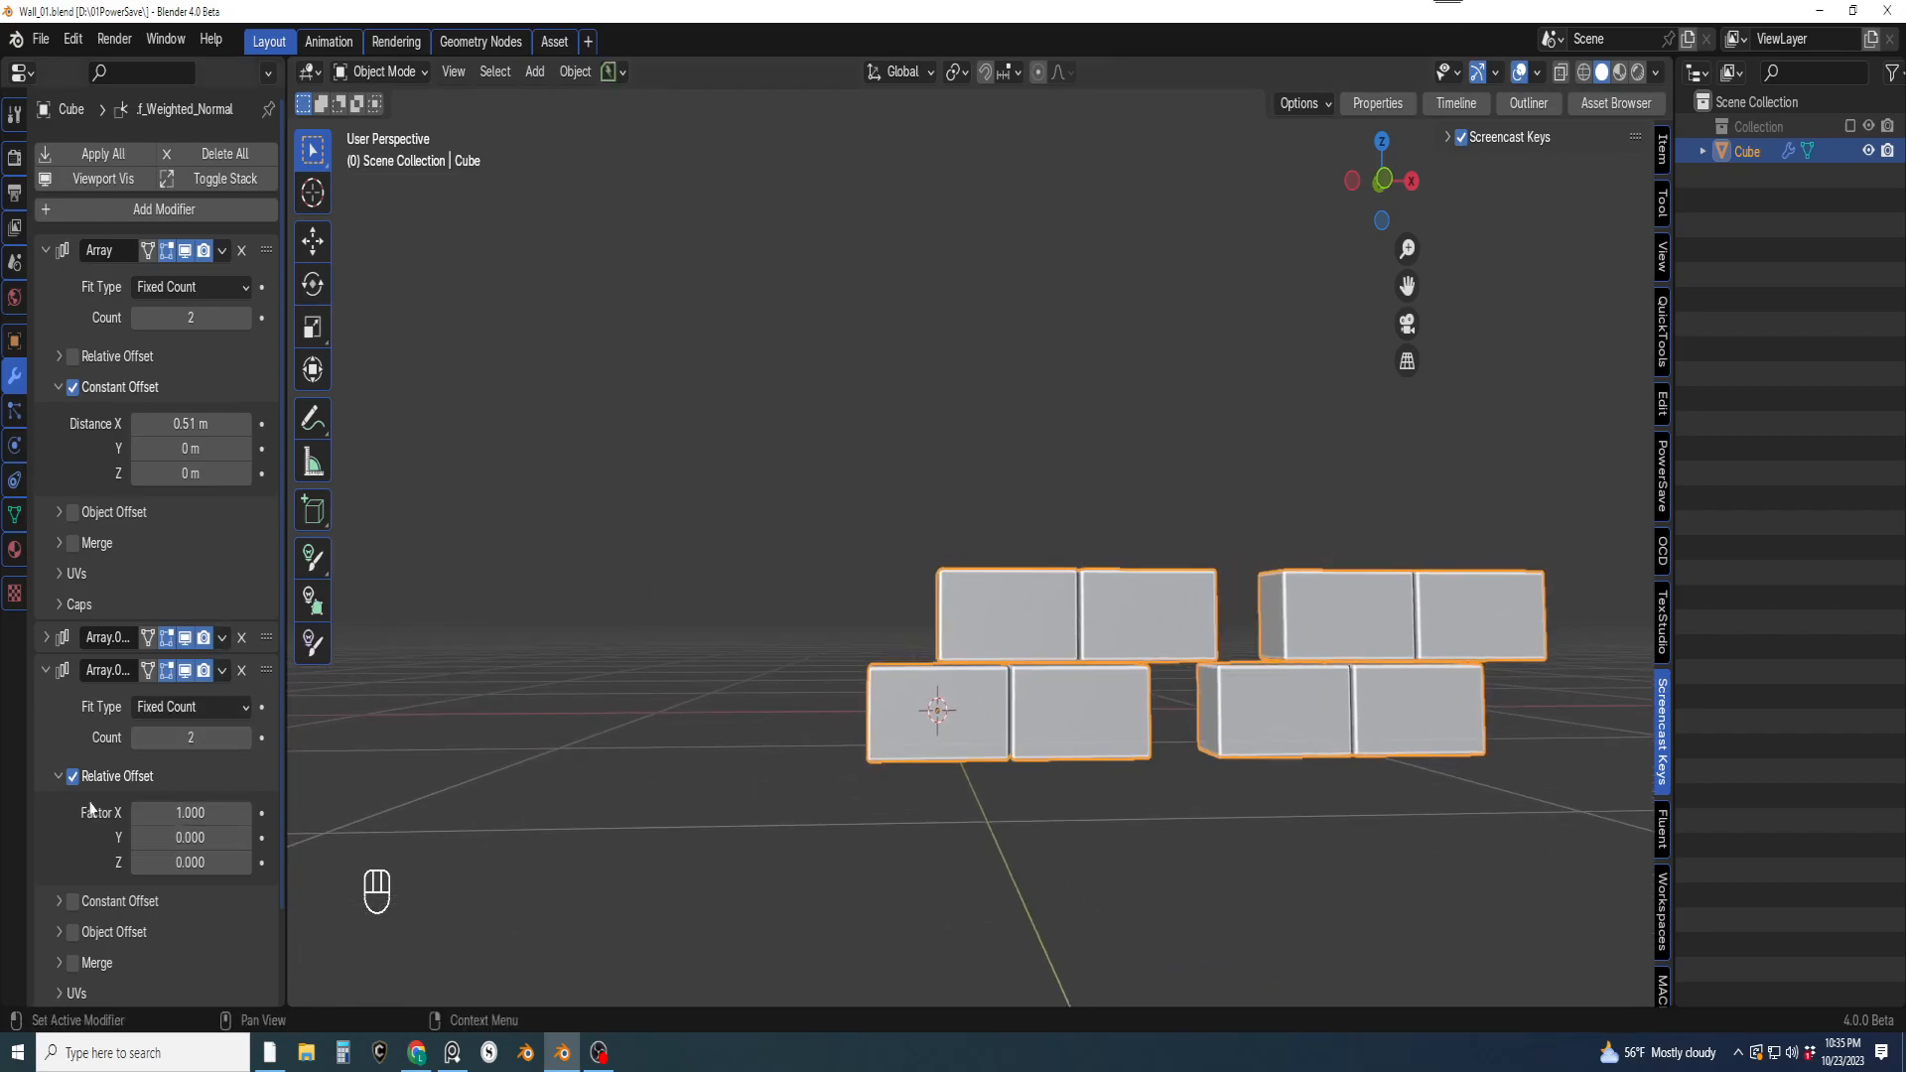
{"action": "left_click", "coordinate": [72, 776]}
{"action": "left_click", "coordinate": [73, 901]}
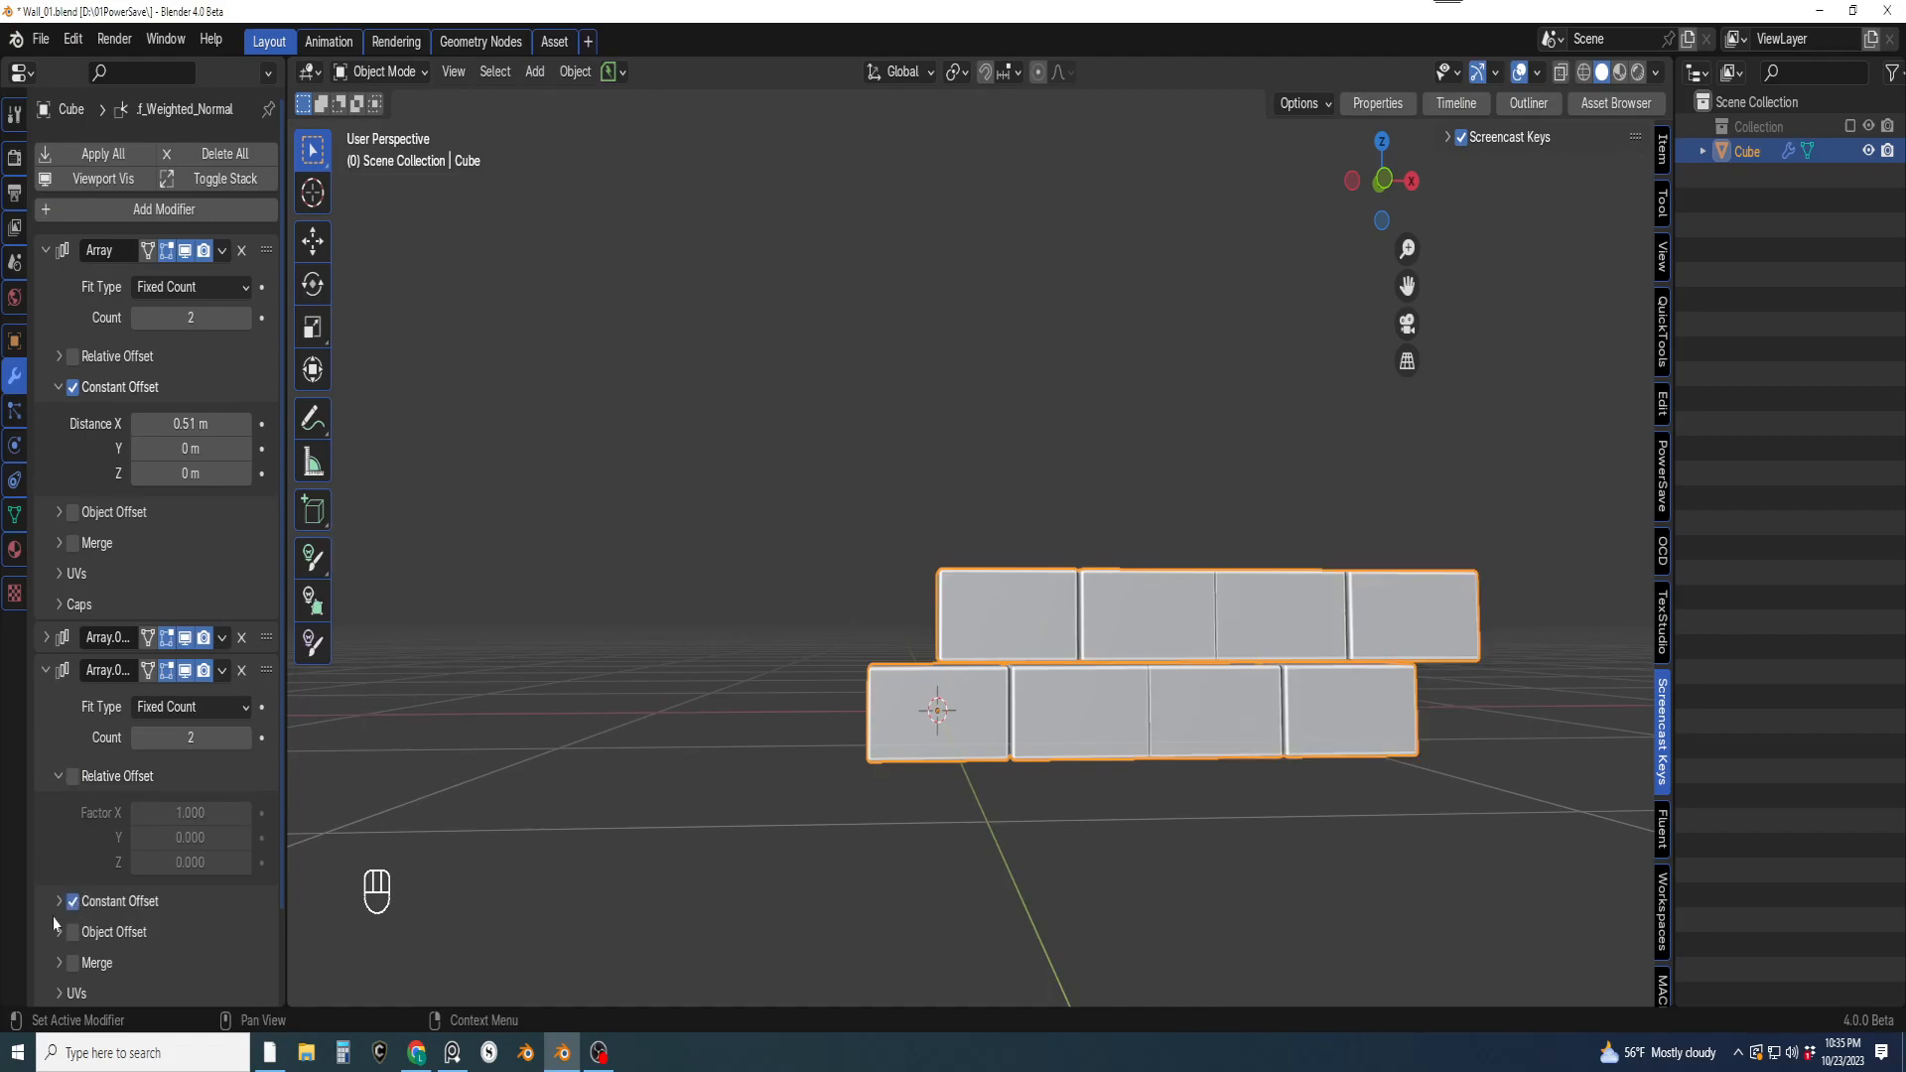
{"action": "left_click", "coordinate": [62, 903]}
{"action": "scroll", "coordinate": [64, 905], "scroll_direction": "down", "scroll_amount": 5}
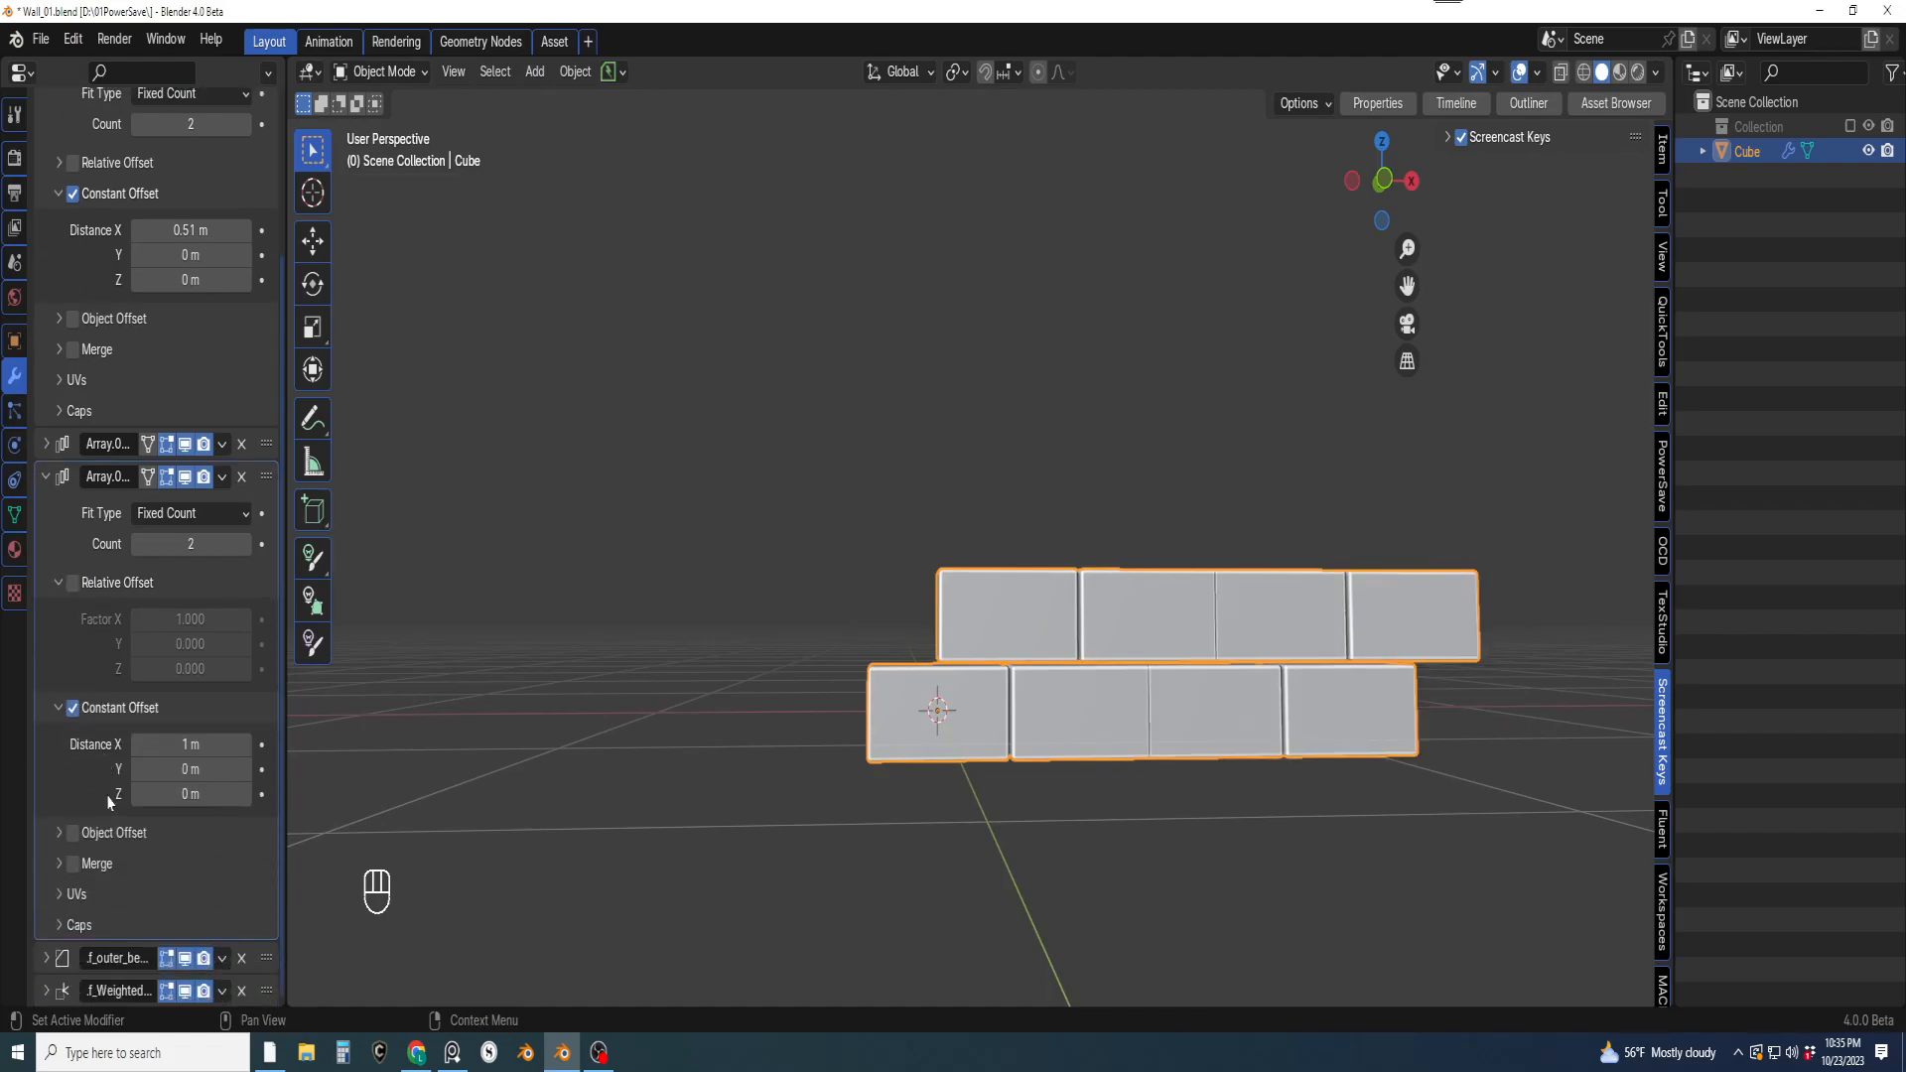
Set the third array's constant offset to 0 m in X and 0.52 m in Z to repeat the staggered row pair upward
{"action": "left_click", "coordinate": [211, 745]}
{"action": "type", "text": "0"}
{"action": "key", "text": "Return"}
{"action": "left_click", "coordinate": [185, 795]}
{"action": "key", "text": "BackSpace"}
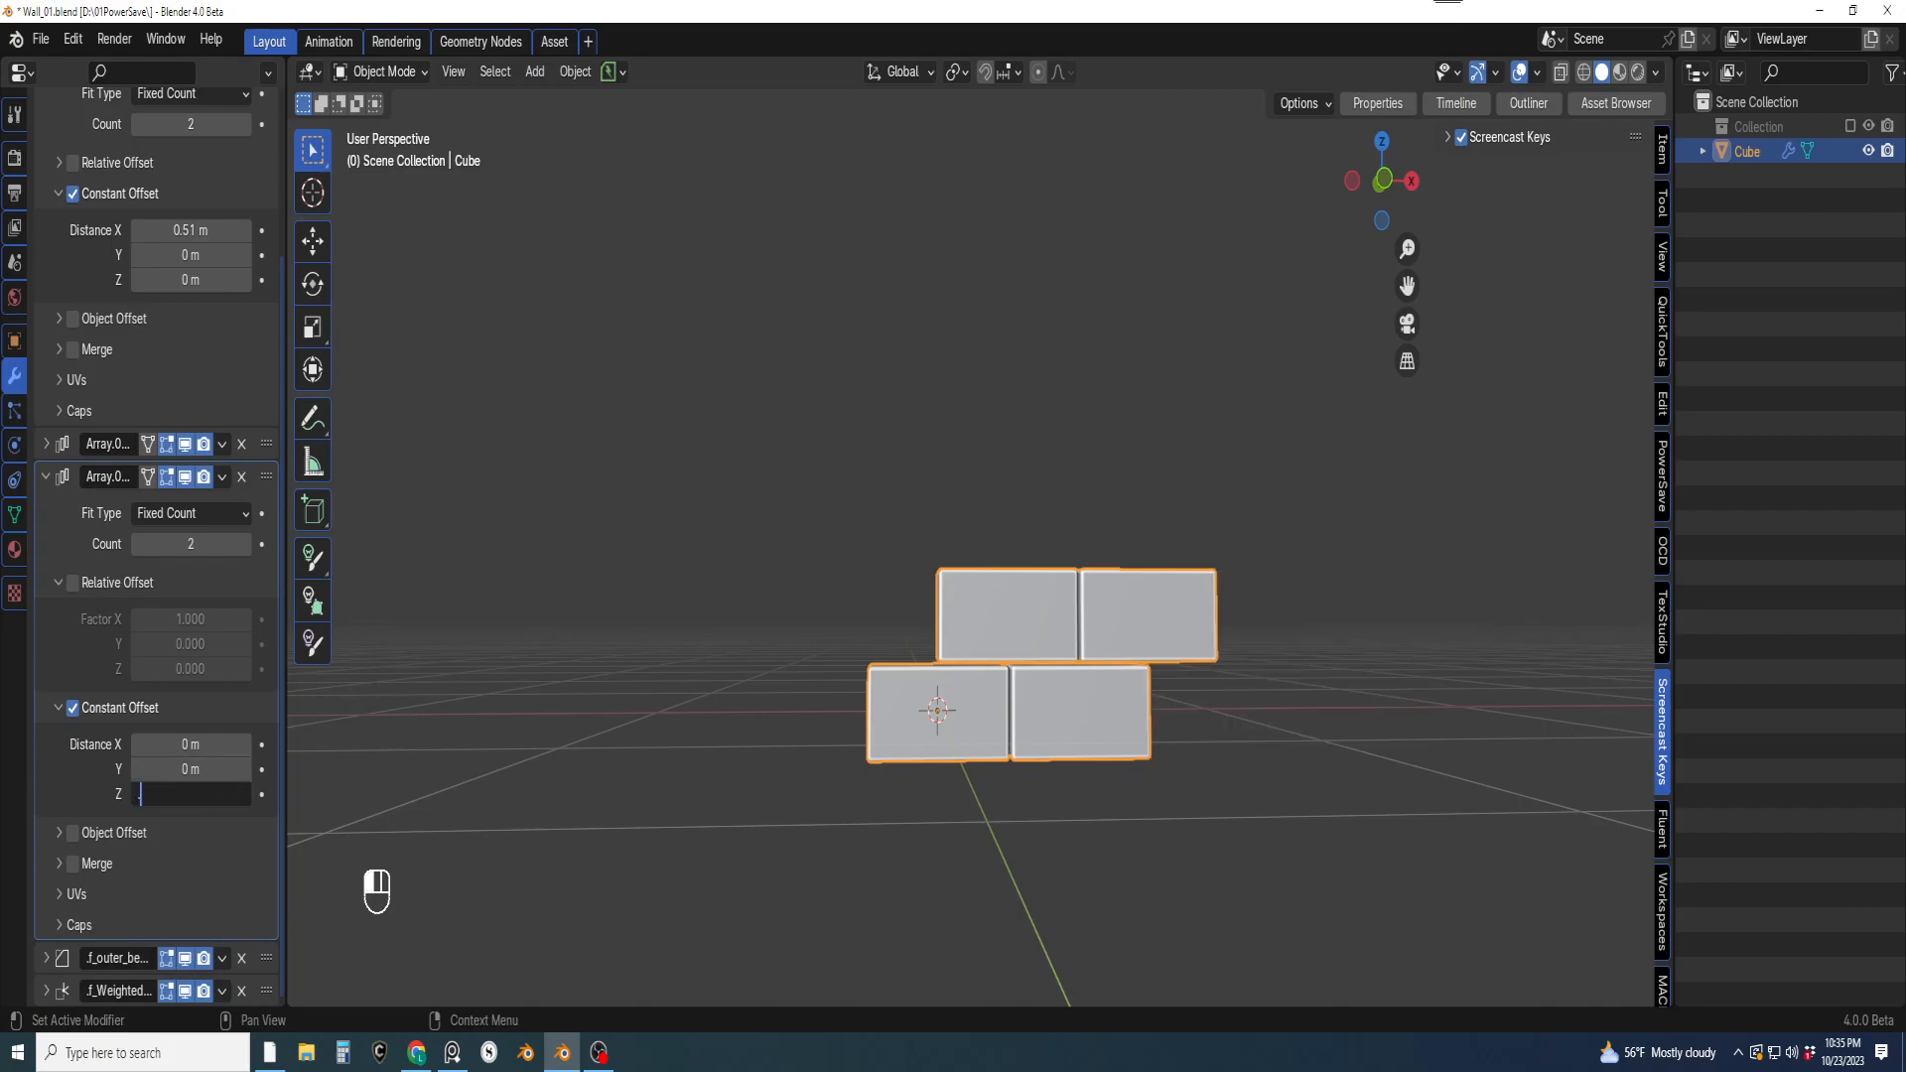
{"action": "key", "text": "Return"}
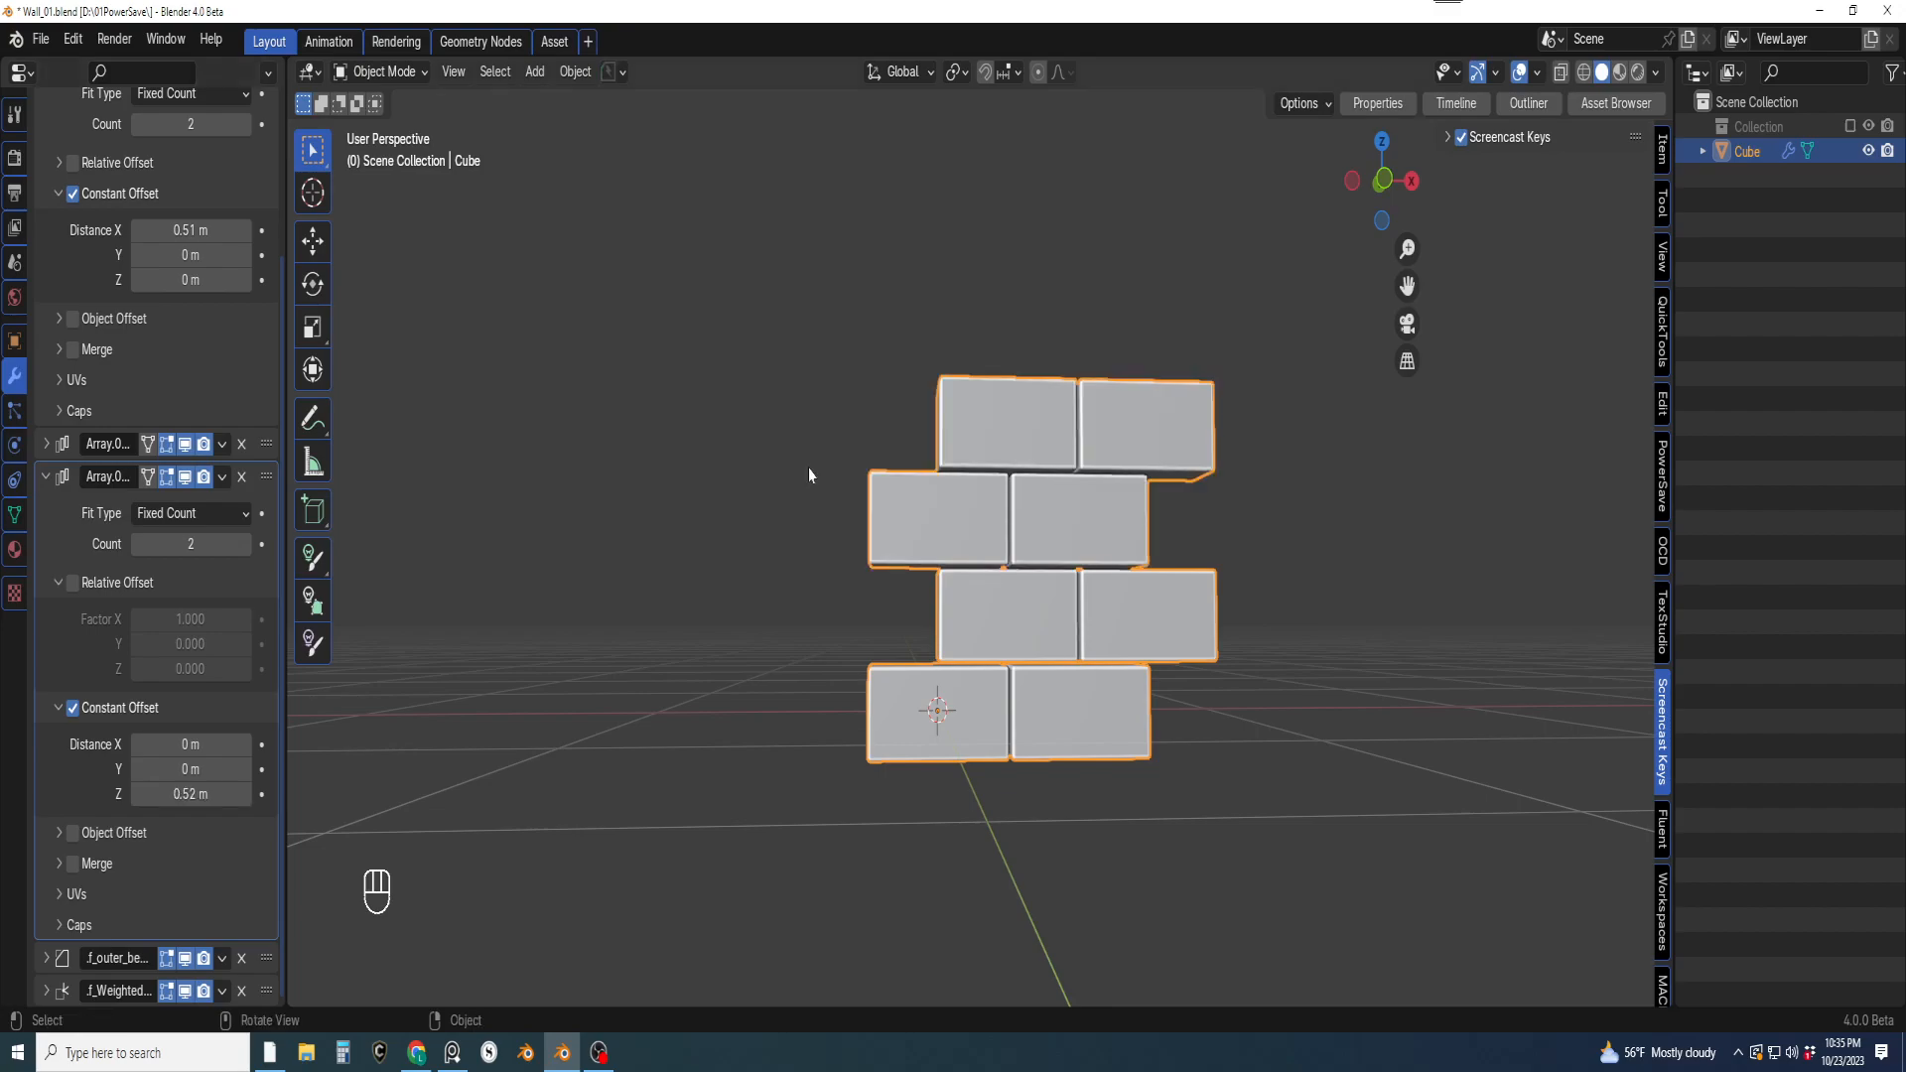
{"action": "middle_click_drag", "start_coordinate": [1024, 592], "coordinate": [977, 596], "text": "shift"}
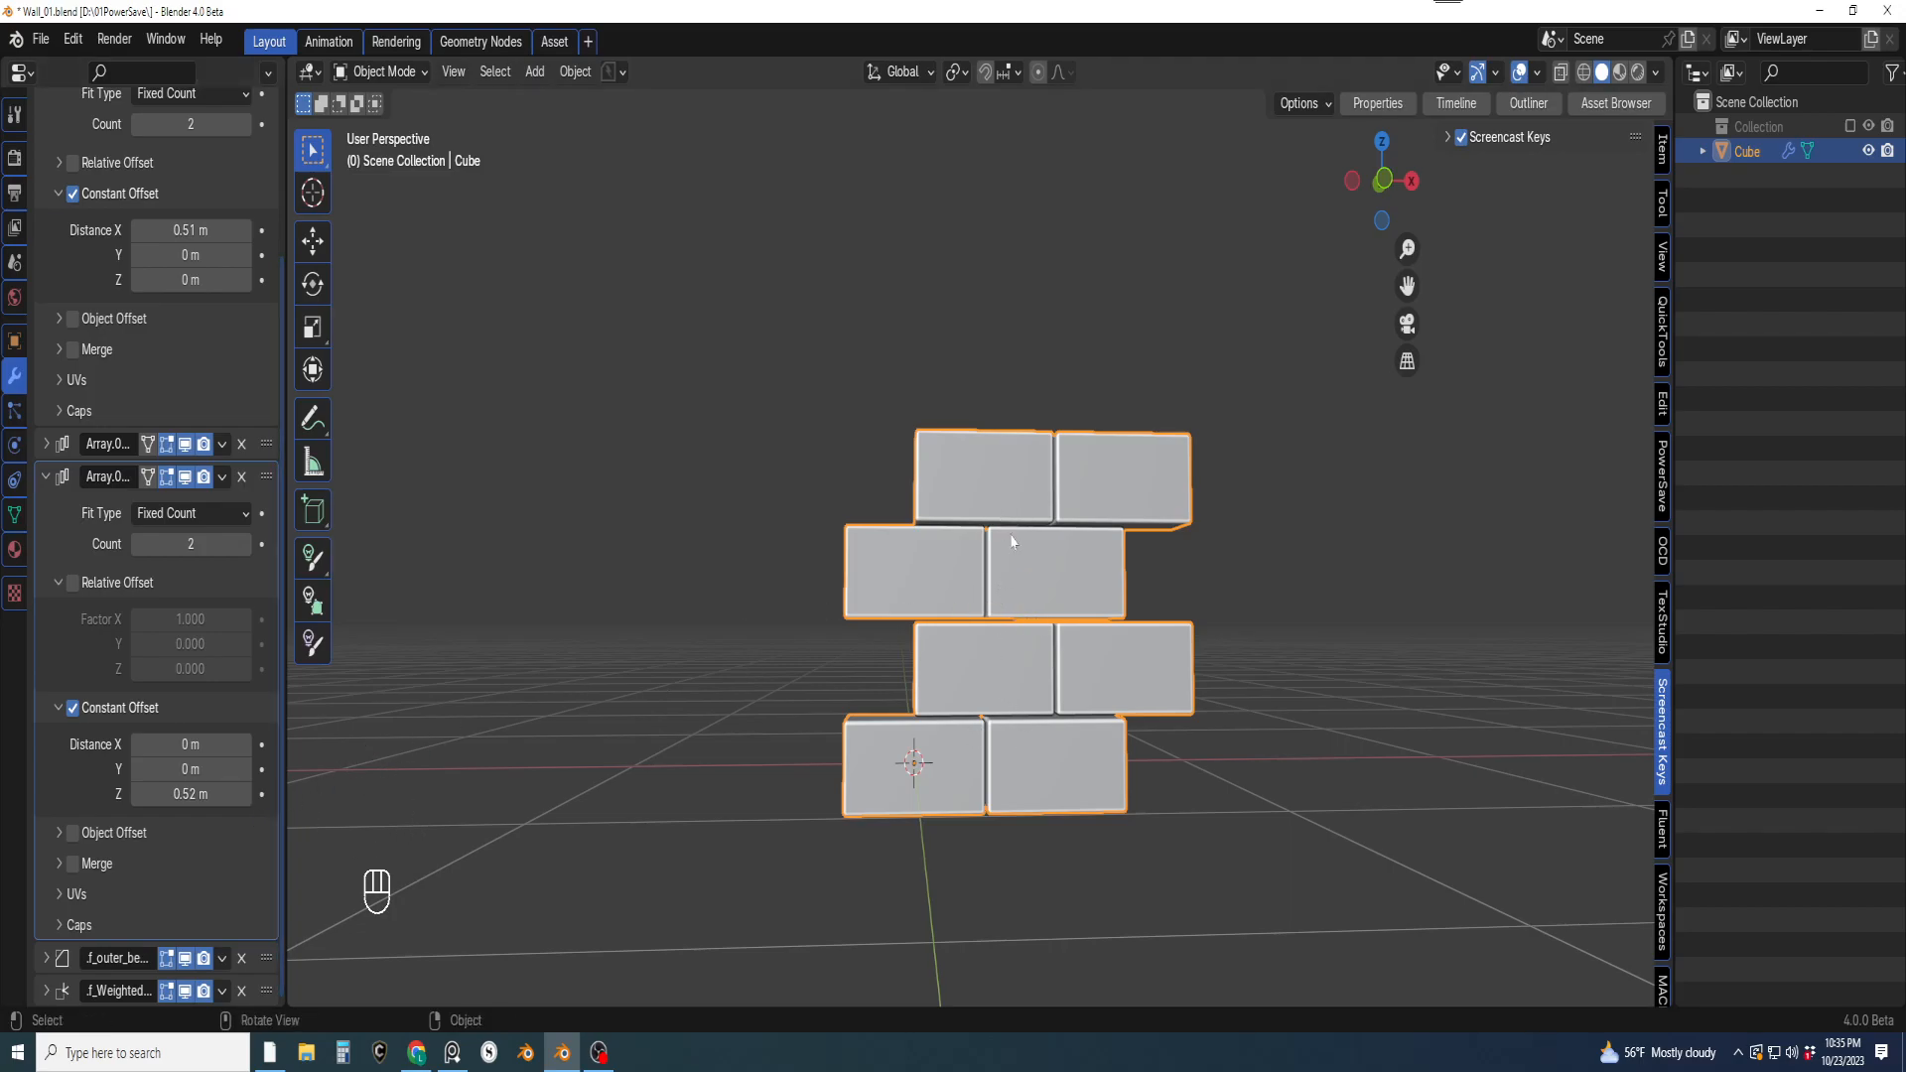
Set the third array's count to 5 to make the brick column taller
{"action": "key", "text": "KP_1"}
{"action": "scroll", "coordinate": [960, 583], "scroll_direction": "down", "scroll_amount": 2}
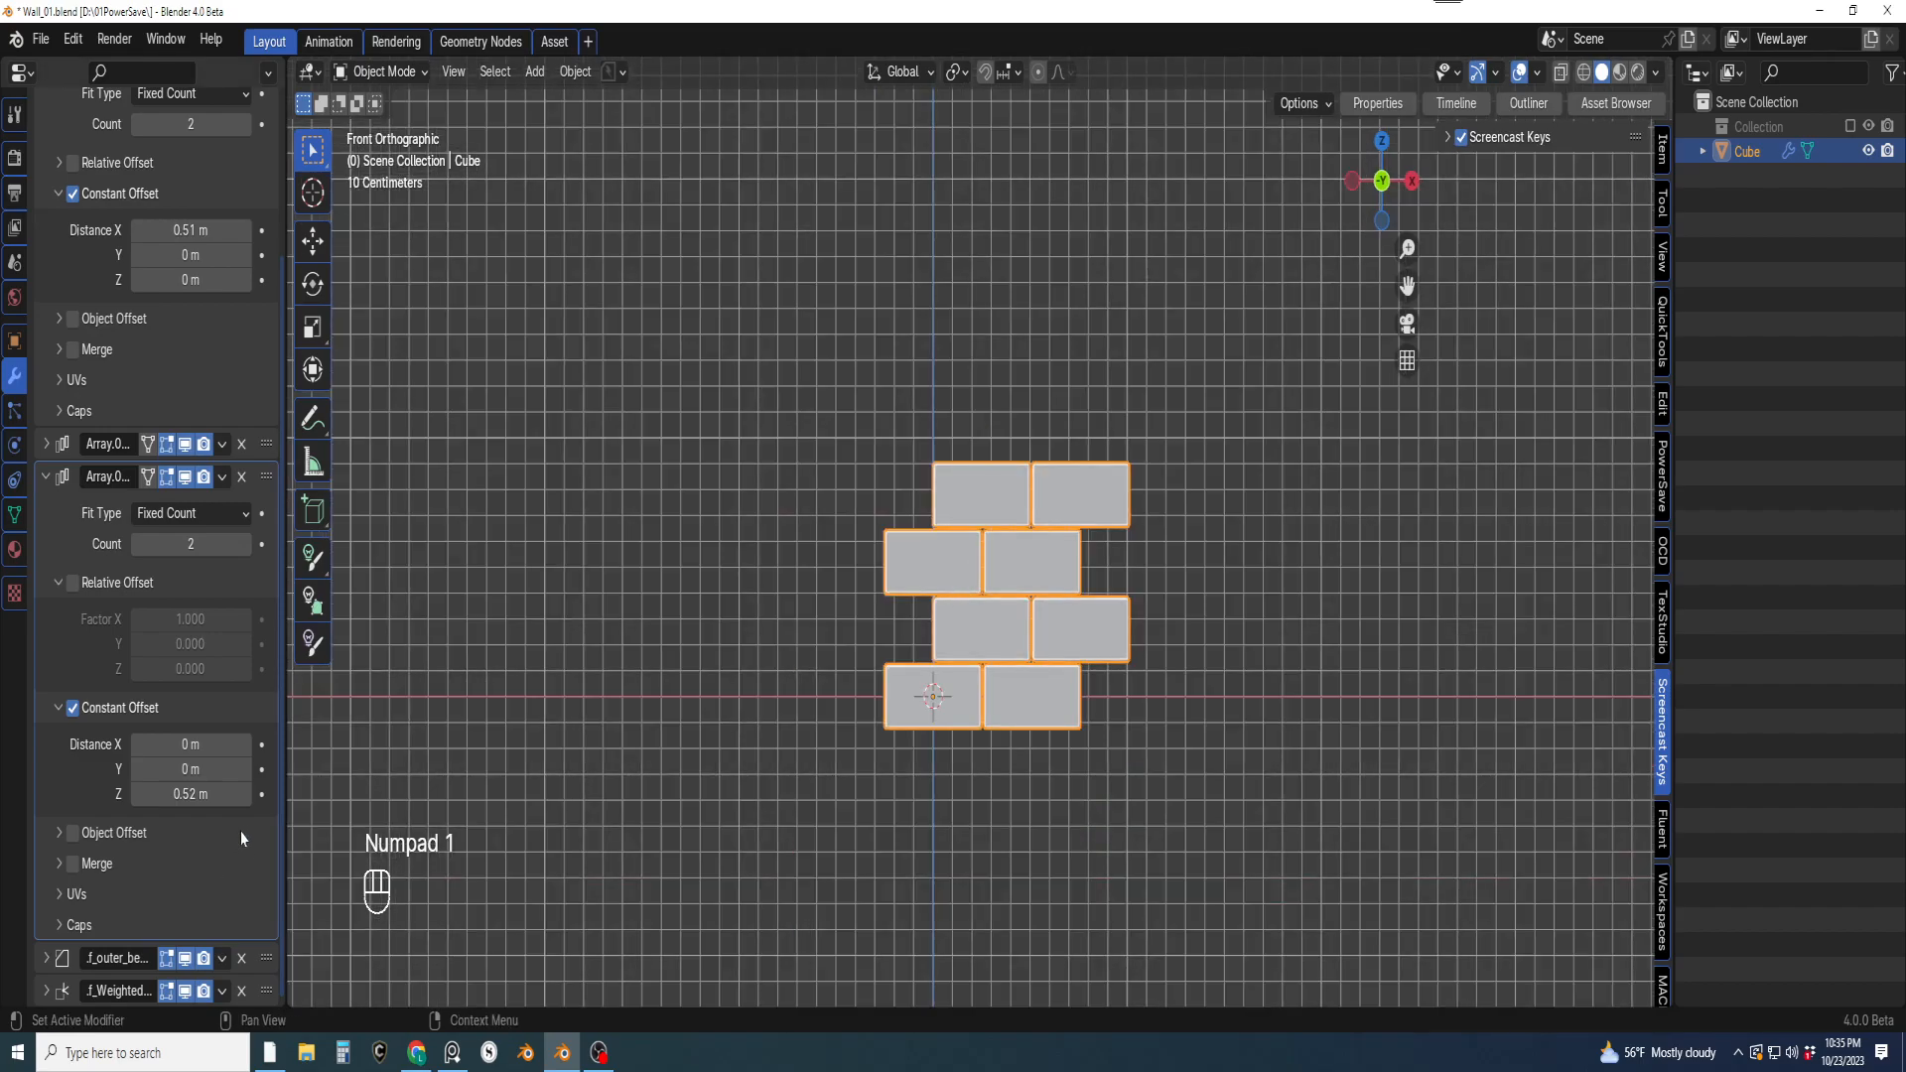
{"action": "left_click_drag", "start_coordinate": [191, 544], "coordinate": [238, 544]}
{"action": "scroll", "coordinate": [1021, 455], "scroll_direction": "down", "scroll_amount": 4}
{"action": "middle_click_drag", "start_coordinate": [1004, 665], "coordinate": [1015, 629]}
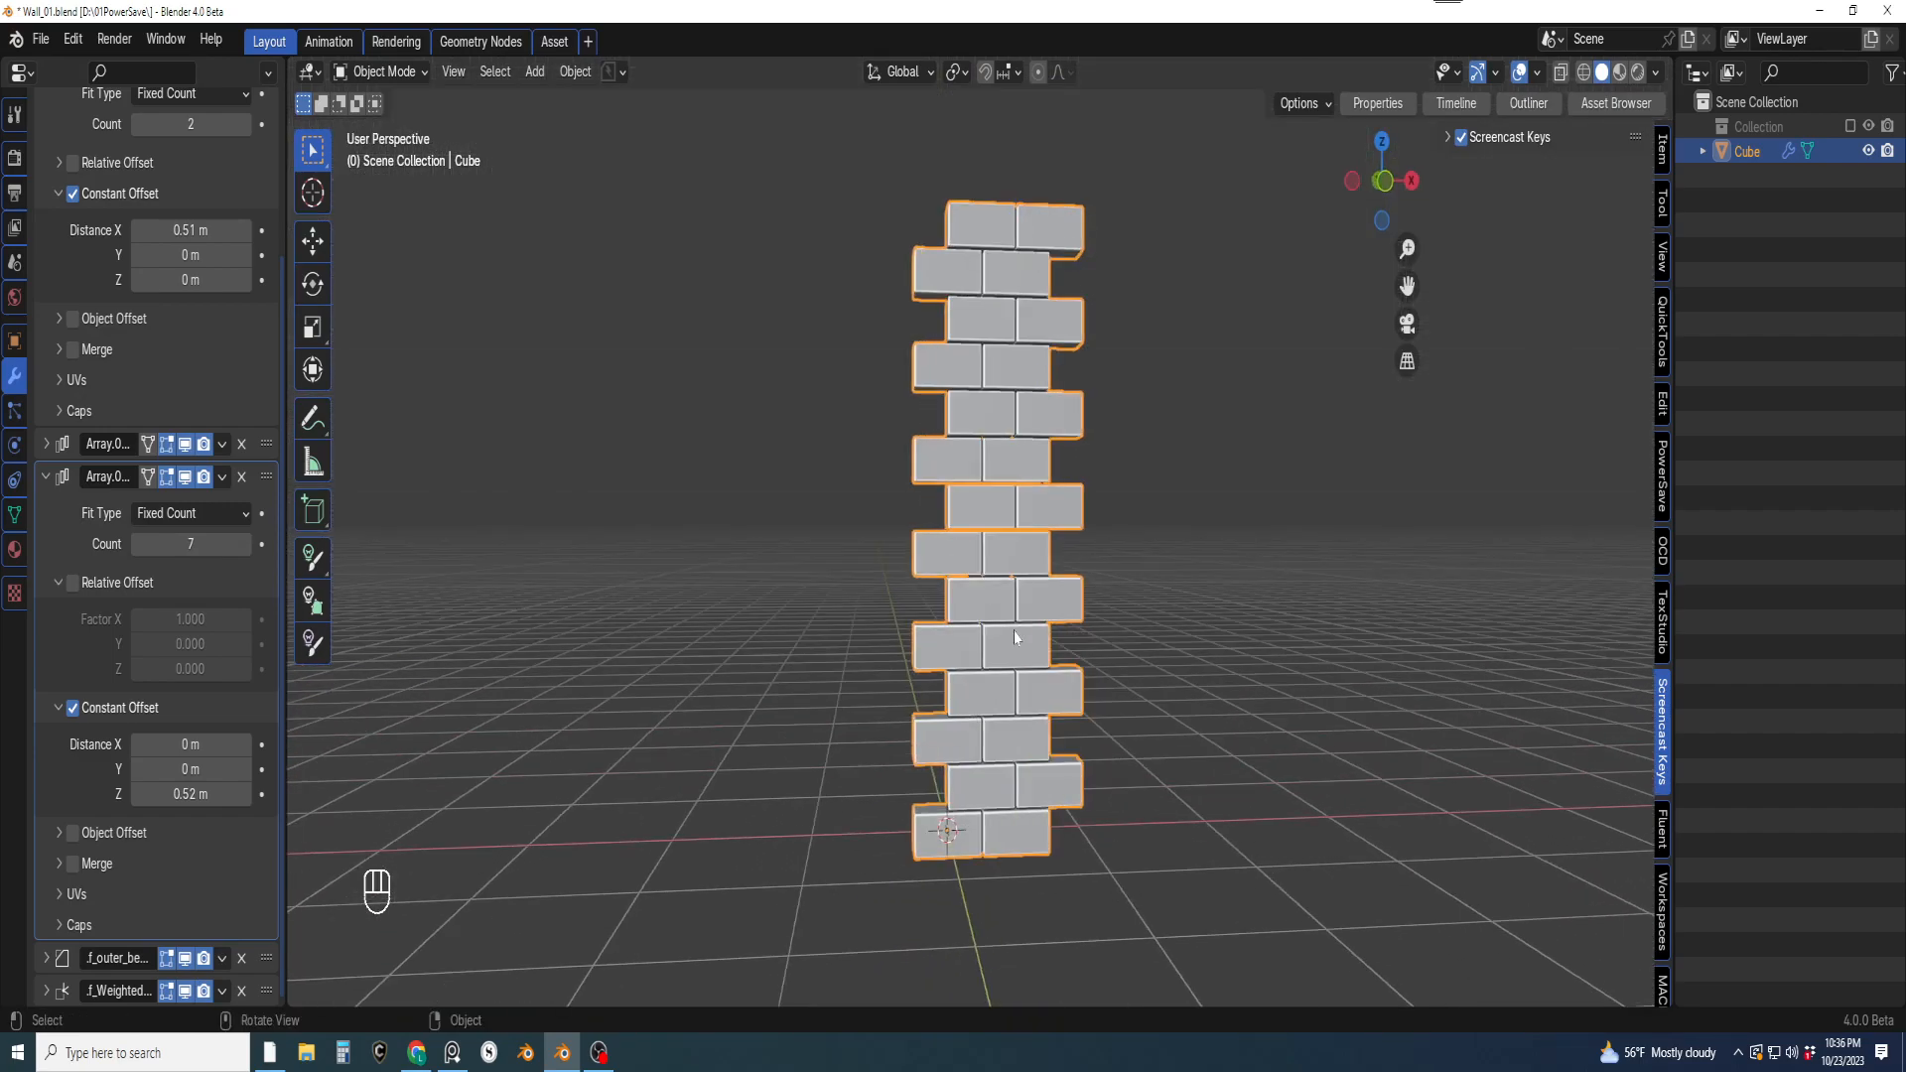
{"action": "scroll", "coordinate": [1014, 629], "scroll_direction": "down", "scroll_amount": 2}
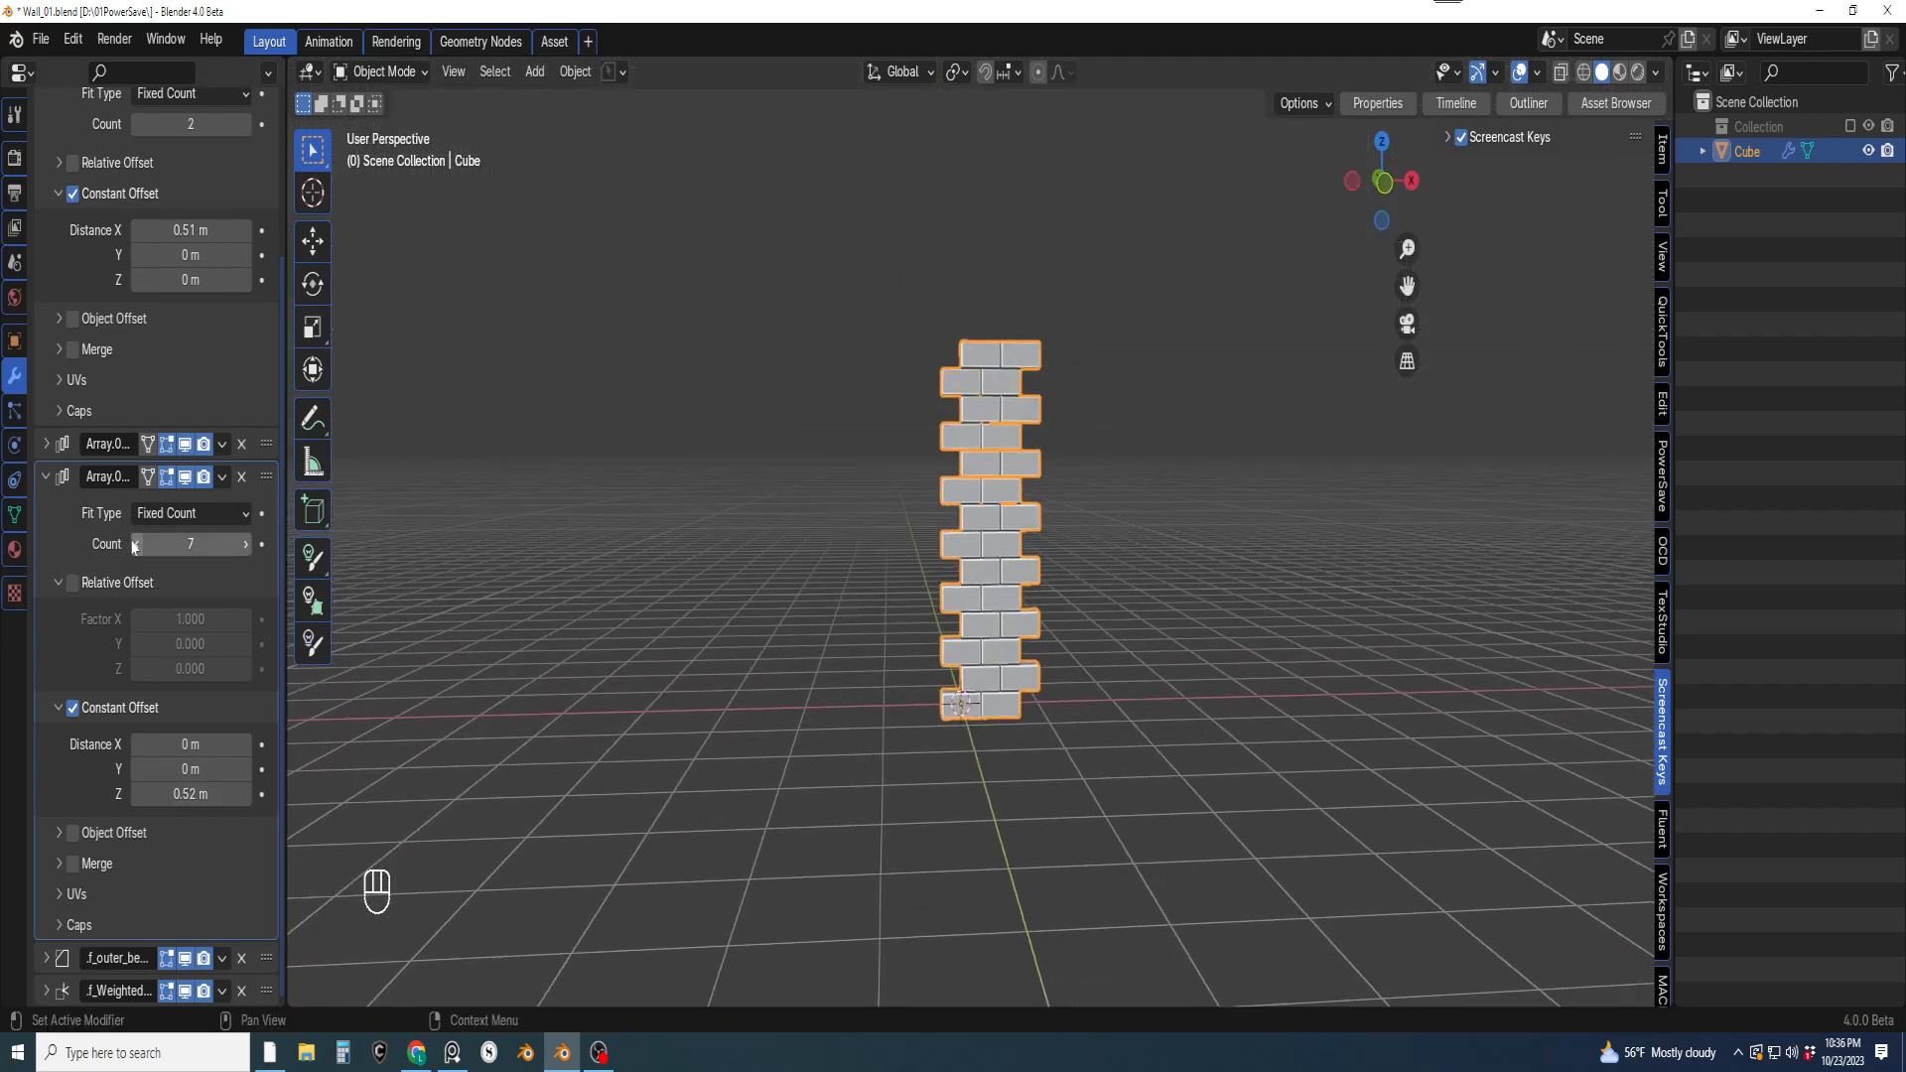
{"action": "left_click", "coordinate": [135, 544]}
{"action": "left_click", "coordinate": [135, 544]}
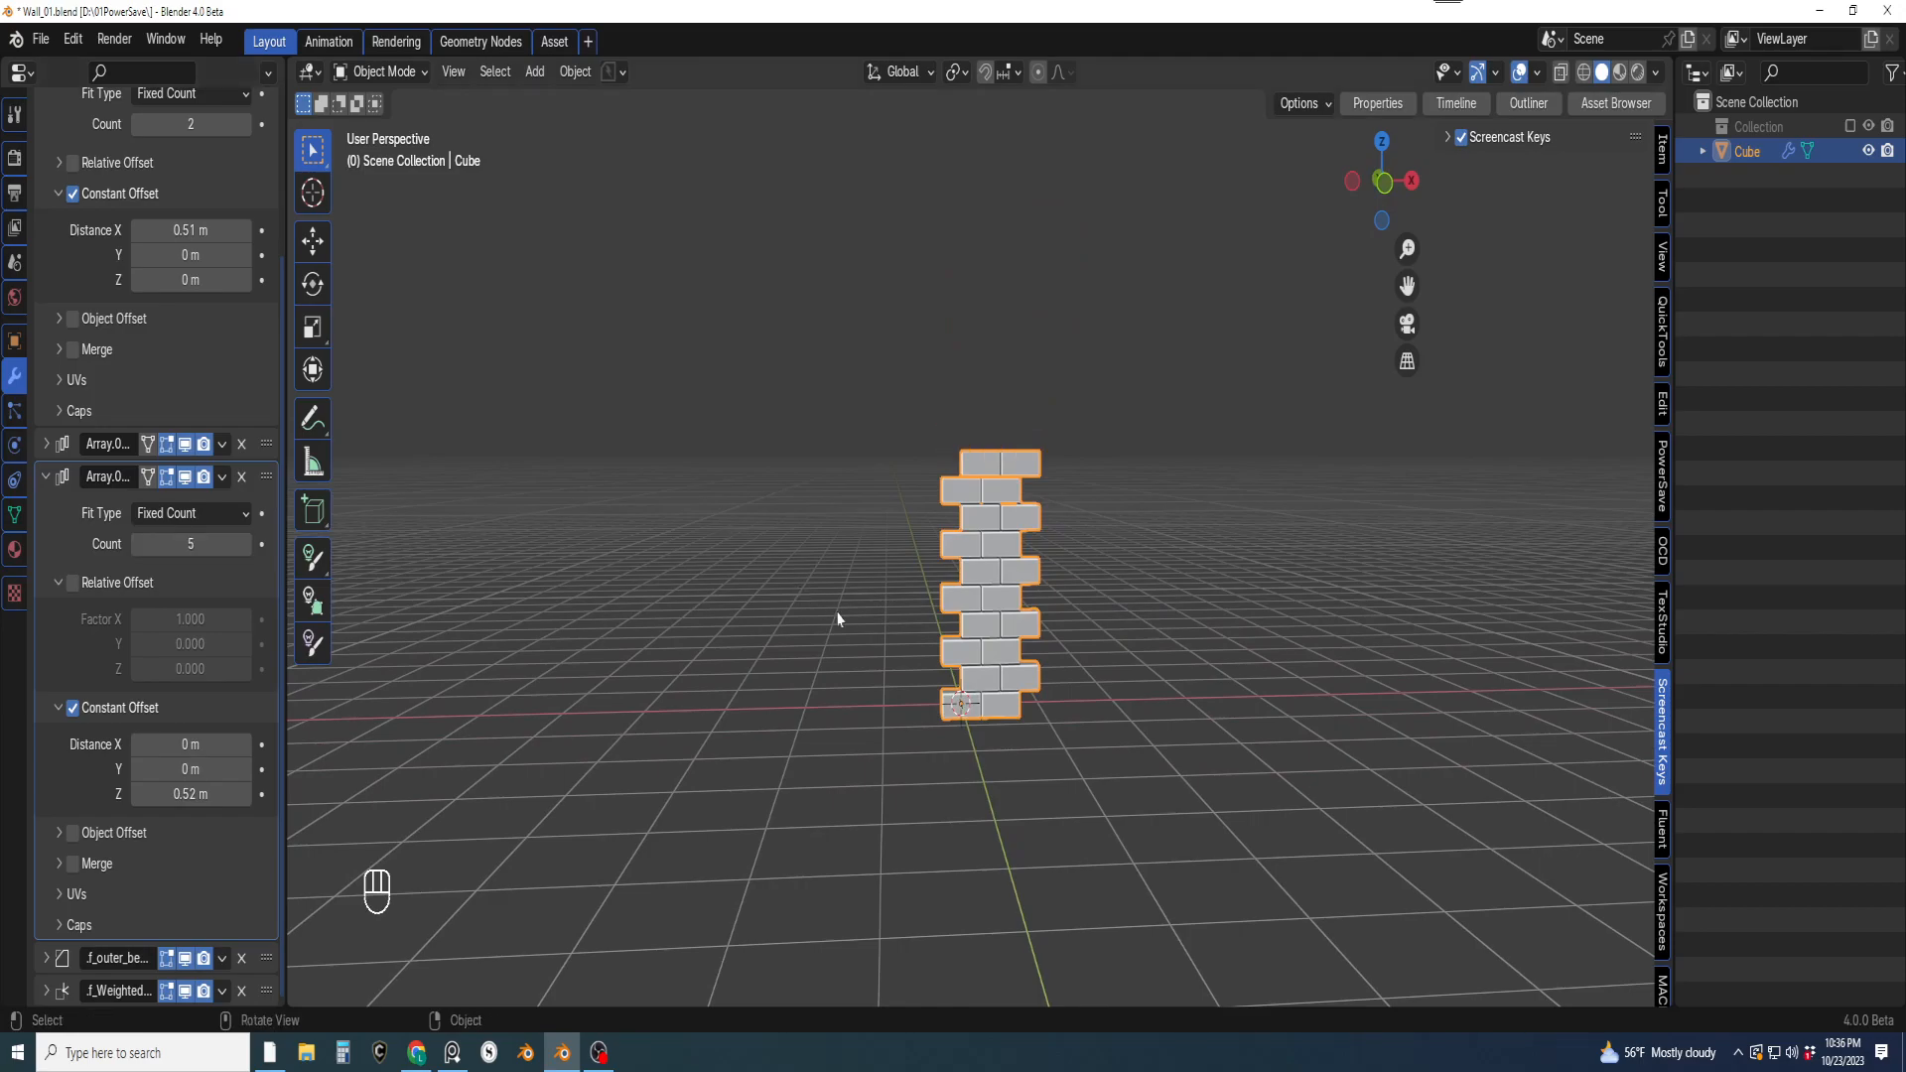
Duplicate the brick column and leave the copy in the same place as the original
{"action": "scroll", "coordinate": [893, 645], "scroll_direction": "down", "scroll_amount": 1}
{"action": "middle_click_drag", "start_coordinate": [974, 687], "coordinate": [1023, 673], "text": "shift"}
{"action": "scroll", "coordinate": [1023, 656], "scroll_direction": "up", "scroll_amount": 3}
{"action": "key", "text": "shift+d"}
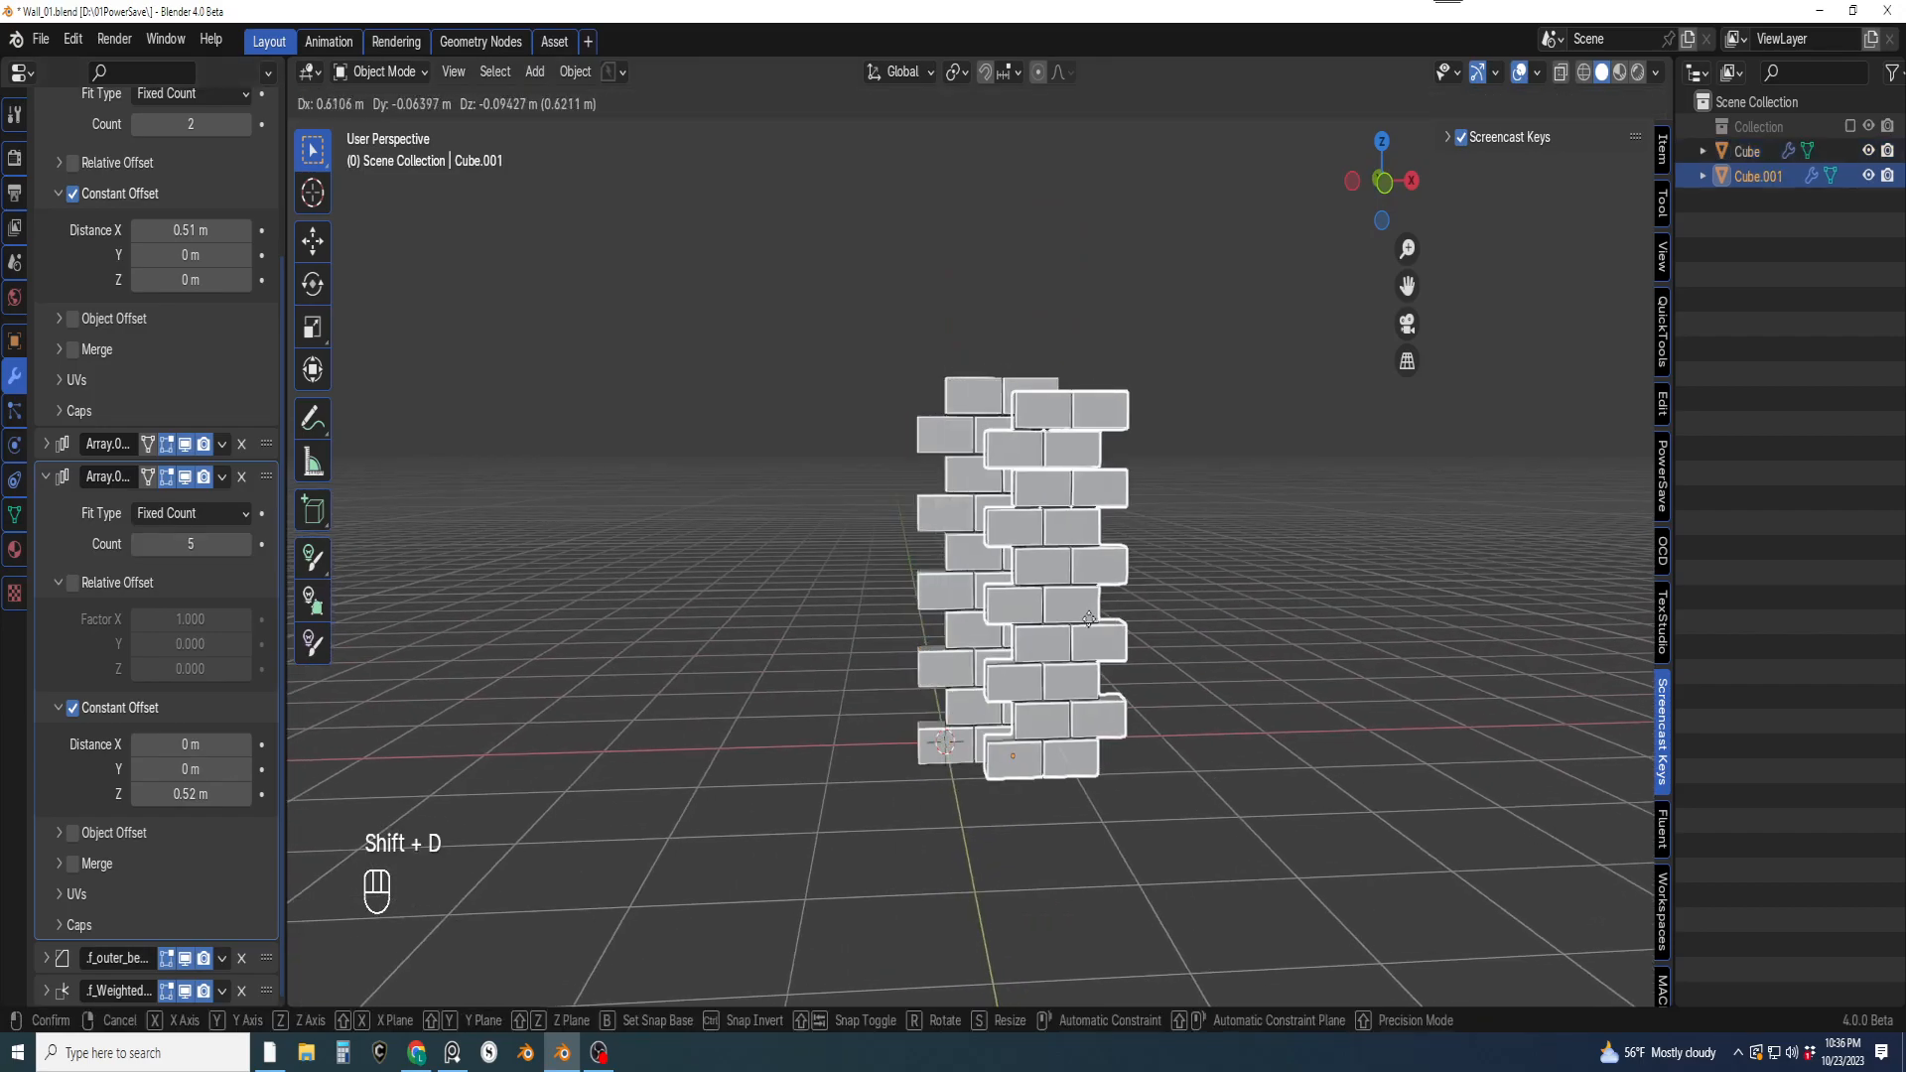
{"action": "right_click", "coordinate": [1107, 630]}
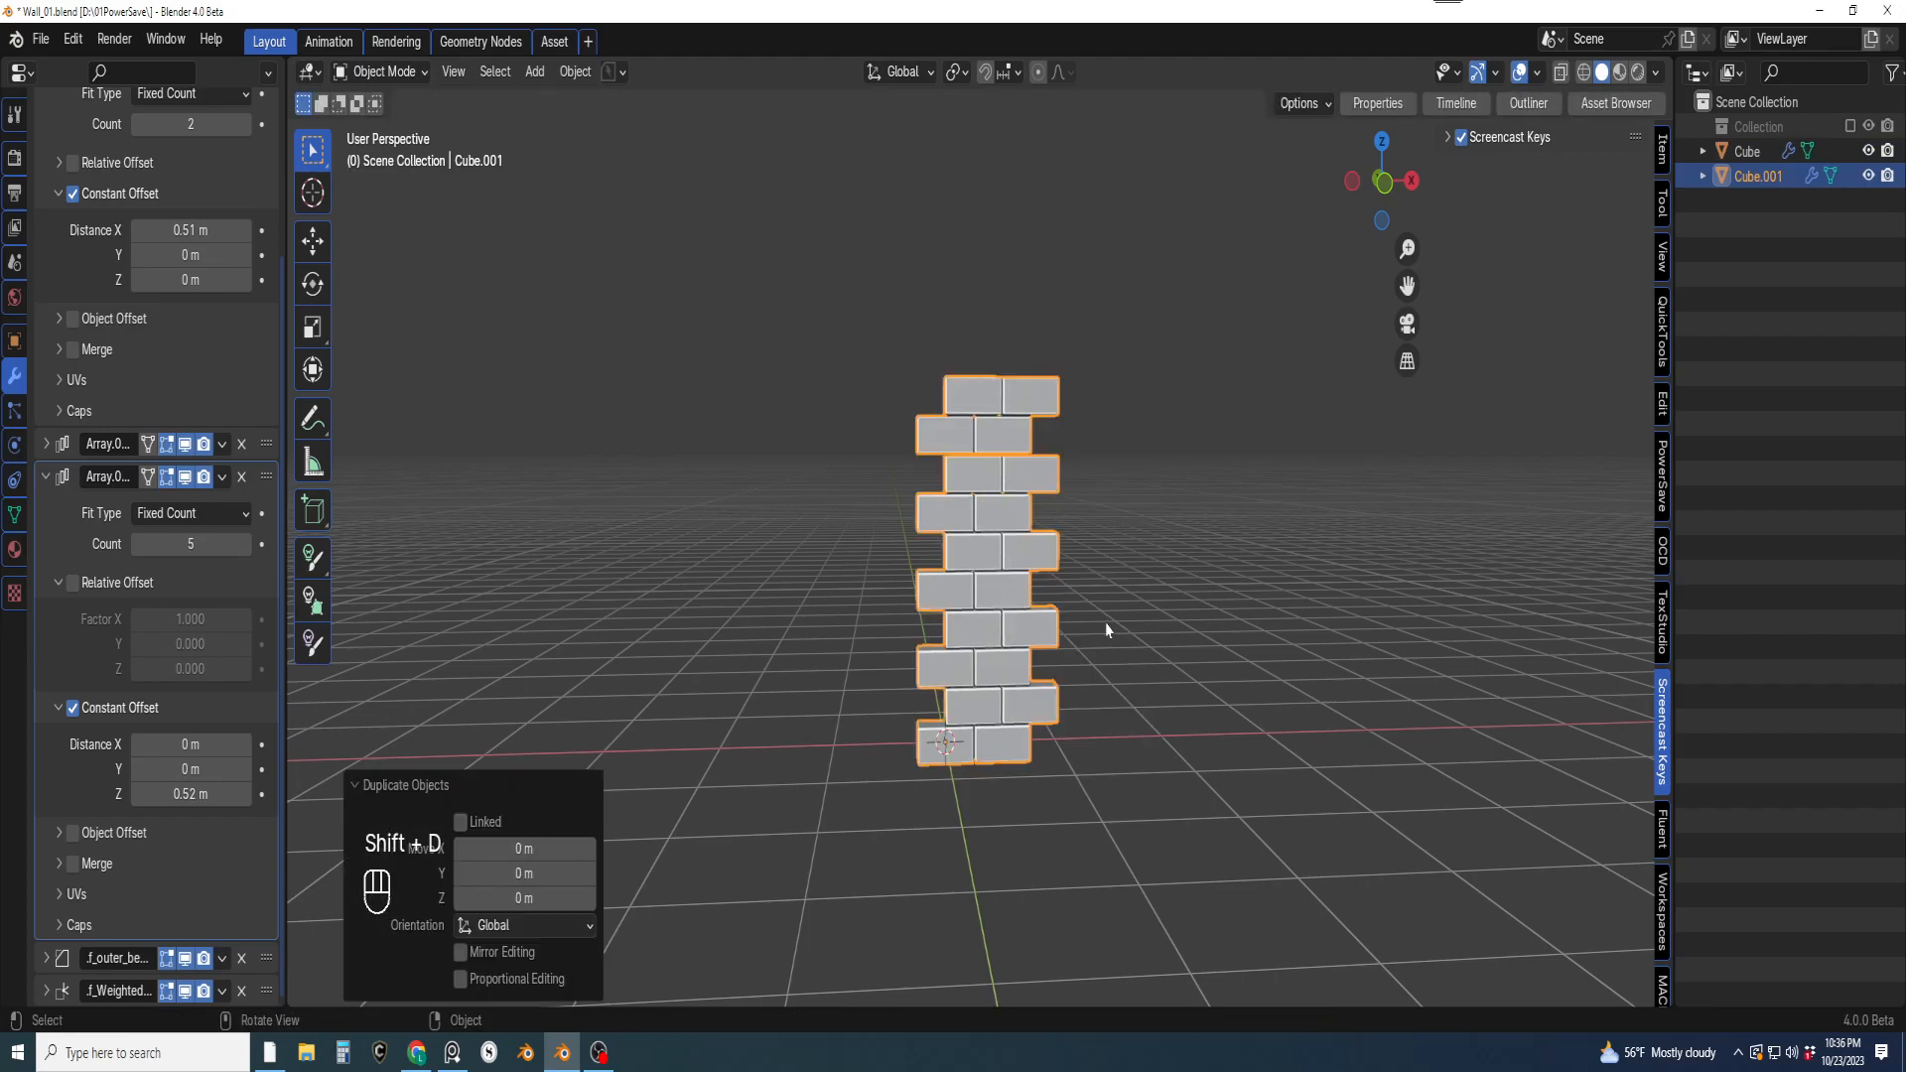
Rename the original Cube object as Brick Wall
{"action": "left_click", "coordinate": [1768, 155]}
{"action": "double_click", "coordinate": [1768, 154]}
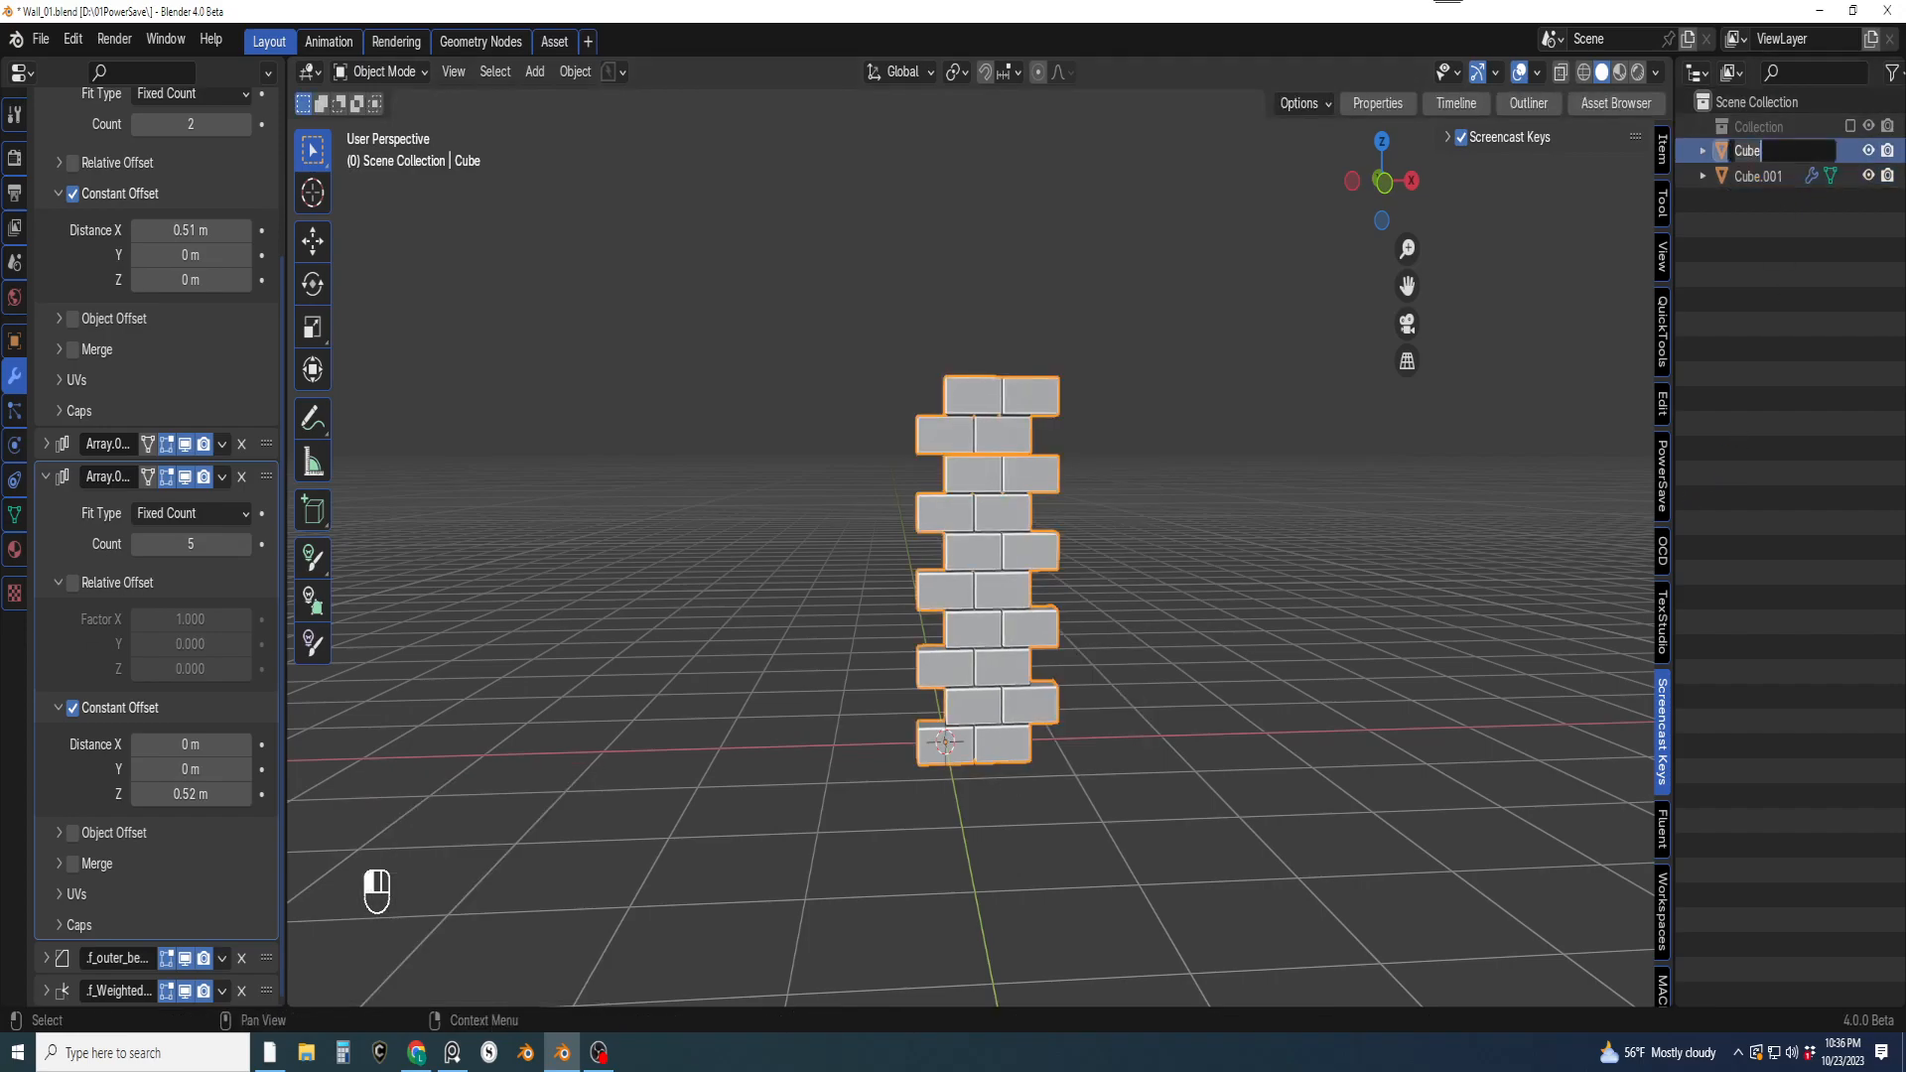
{"action": "key", "text": "ctrl+BackSpace"}
{"action": "type", "text": "Brick Wall"}
{"action": "key", "text": "Return"}
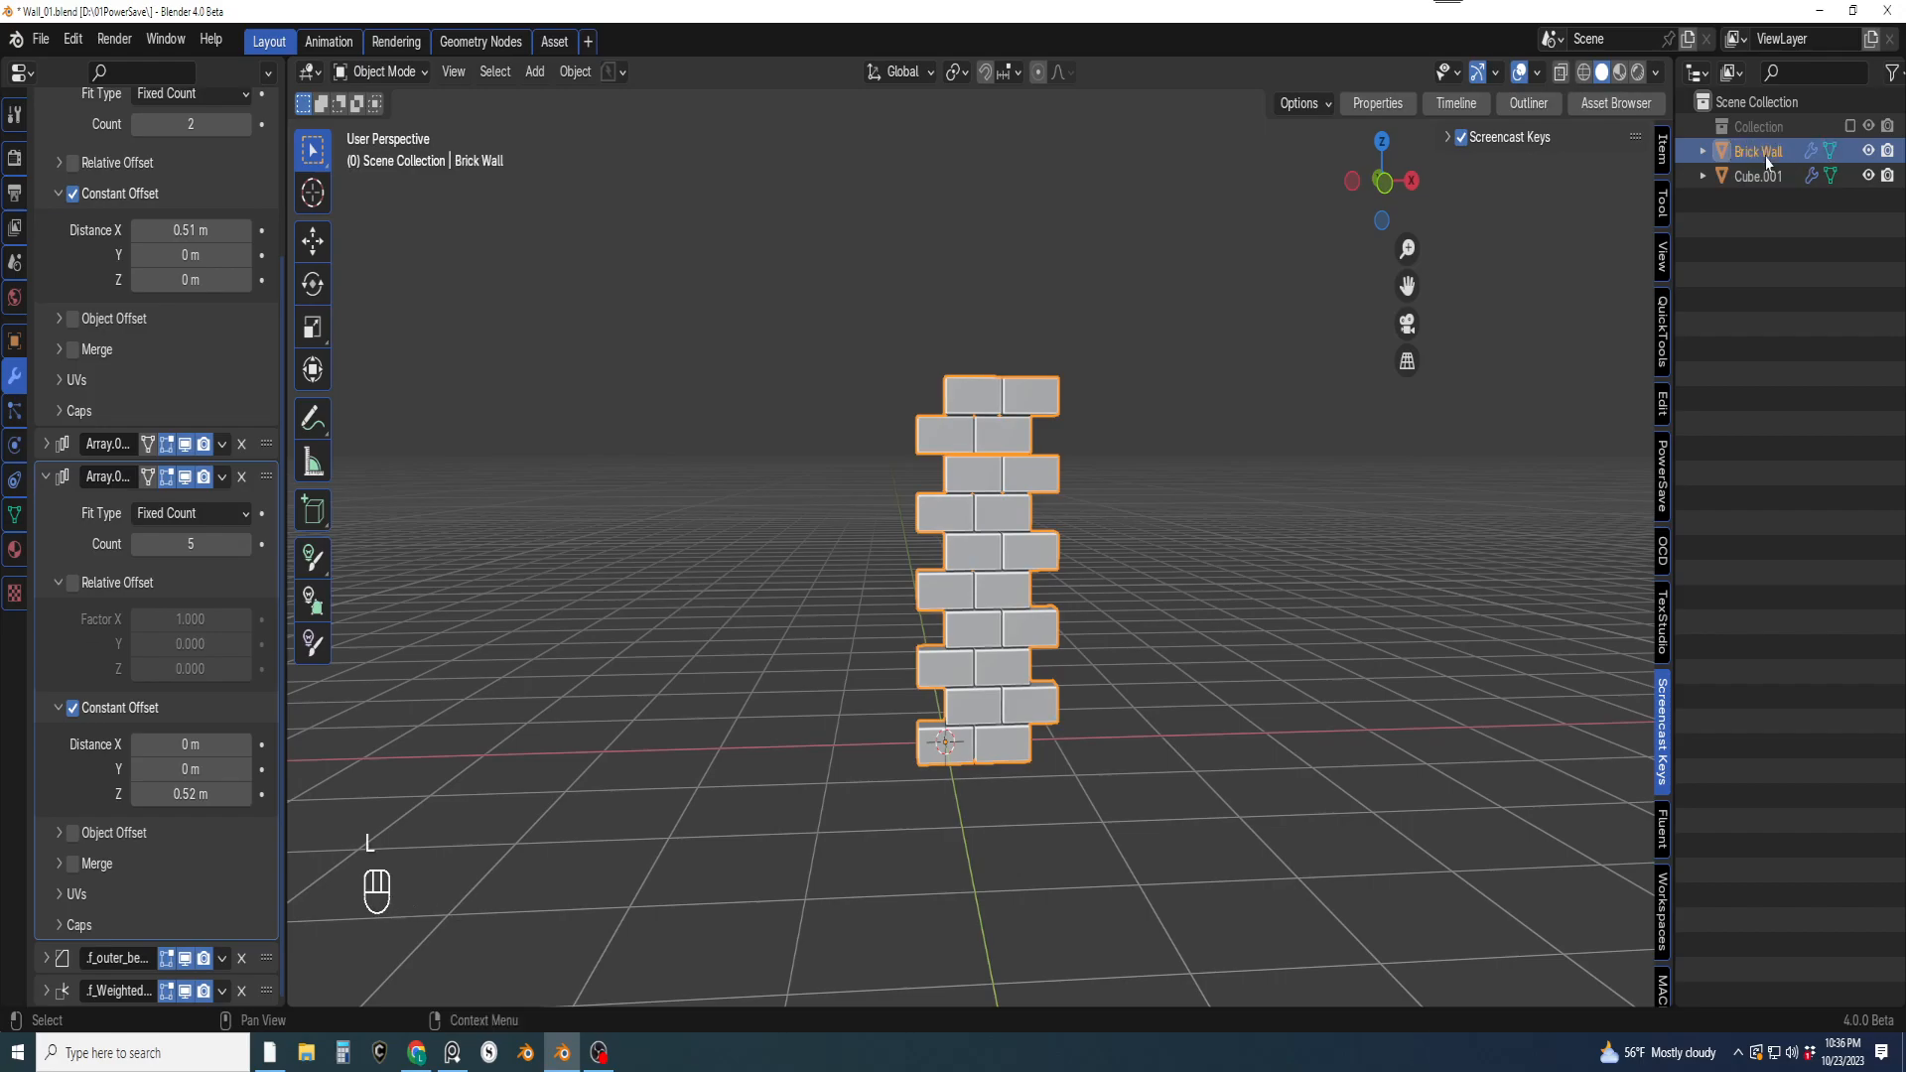
Hide the Brick Wall object in the viewport and make it the selected object
{"action": "left_click", "coordinate": [1768, 179]}
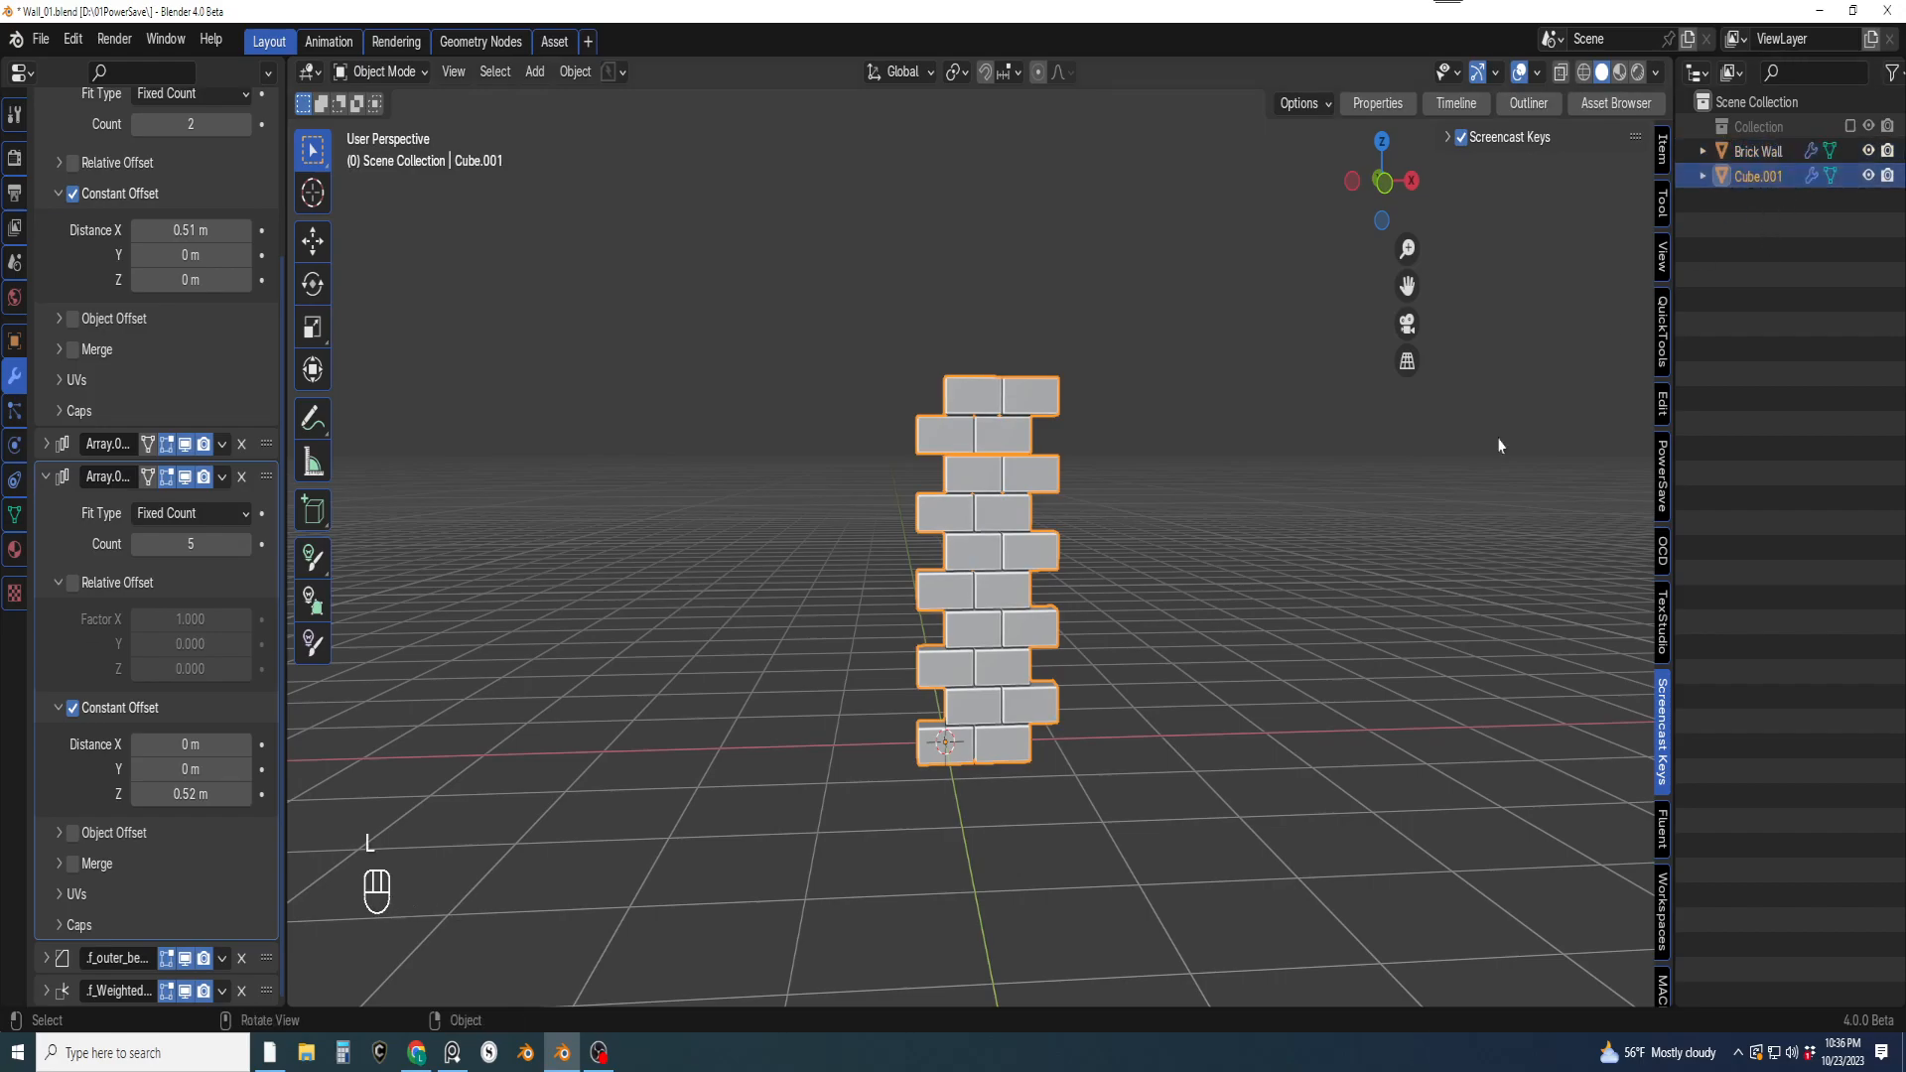
{"action": "left_click", "coordinate": [1869, 151]}
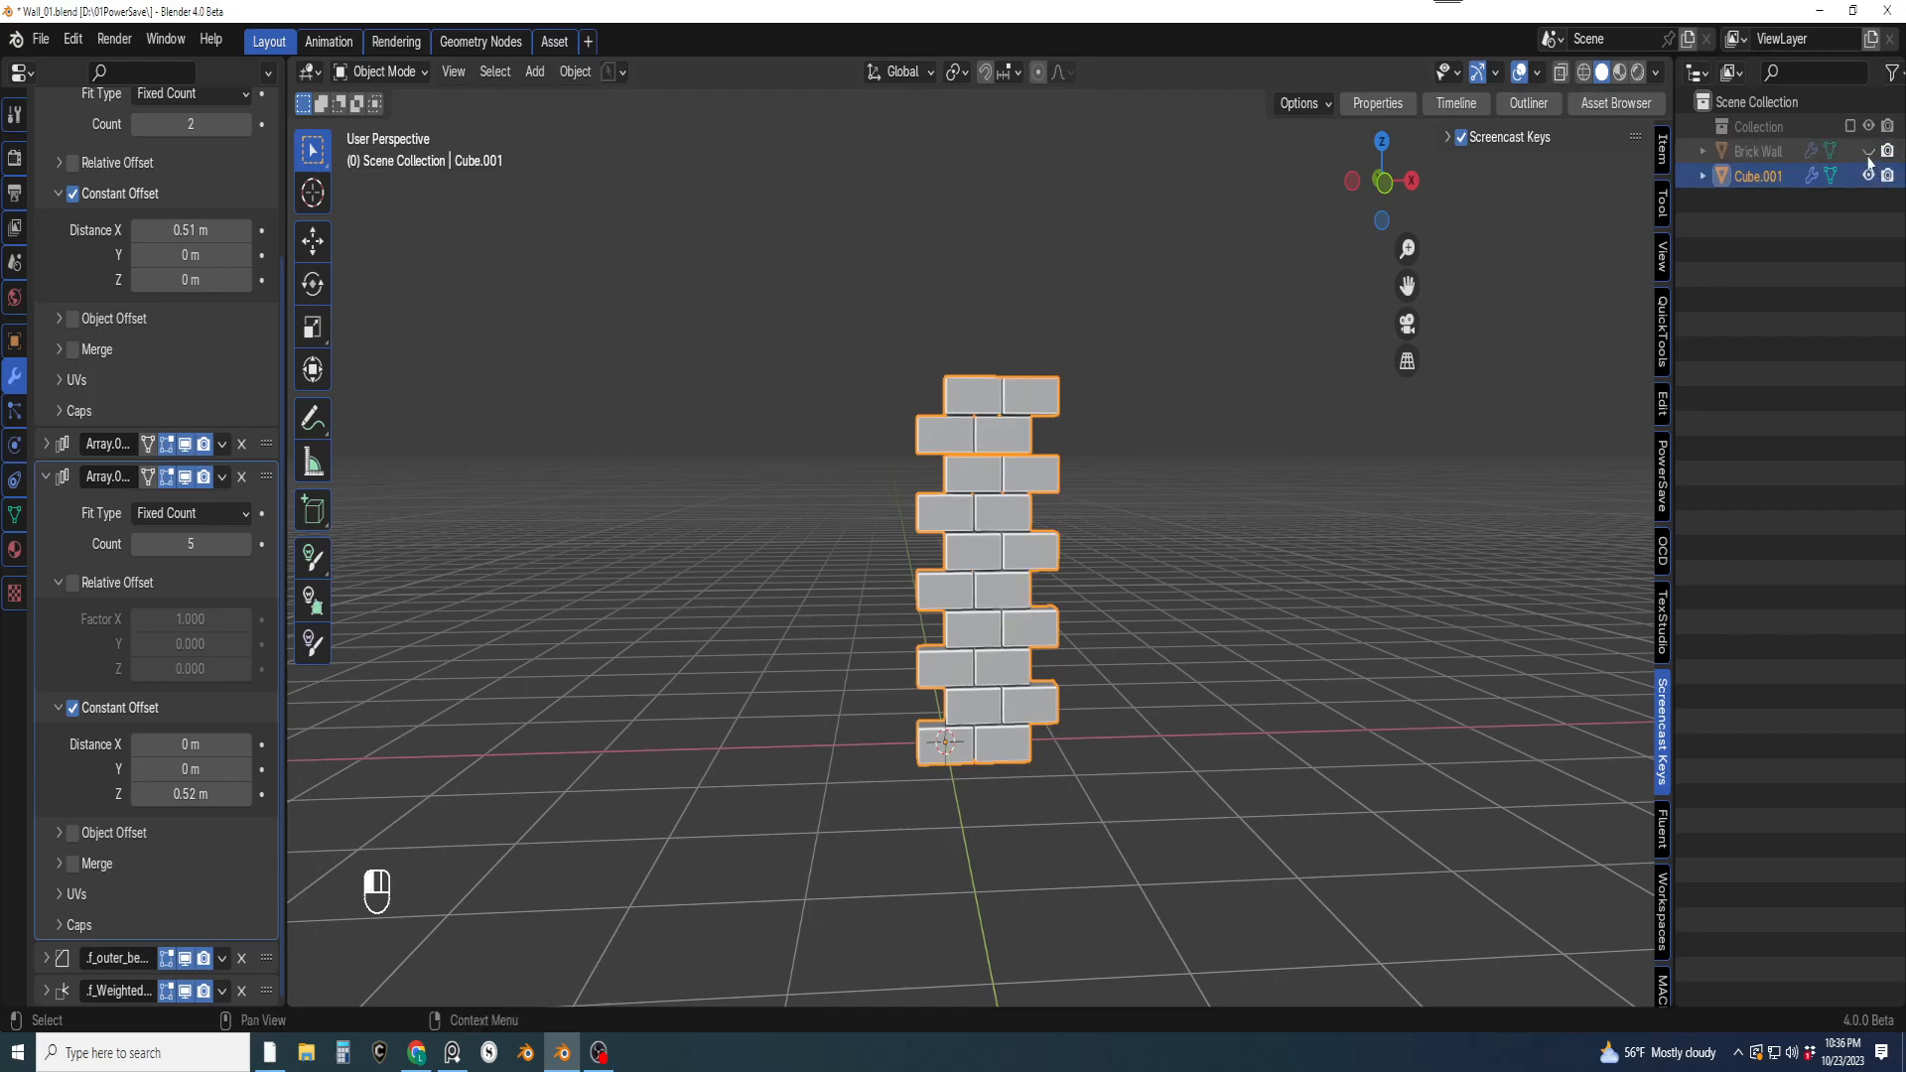
{"action": "left_click", "coordinate": [1777, 154]}
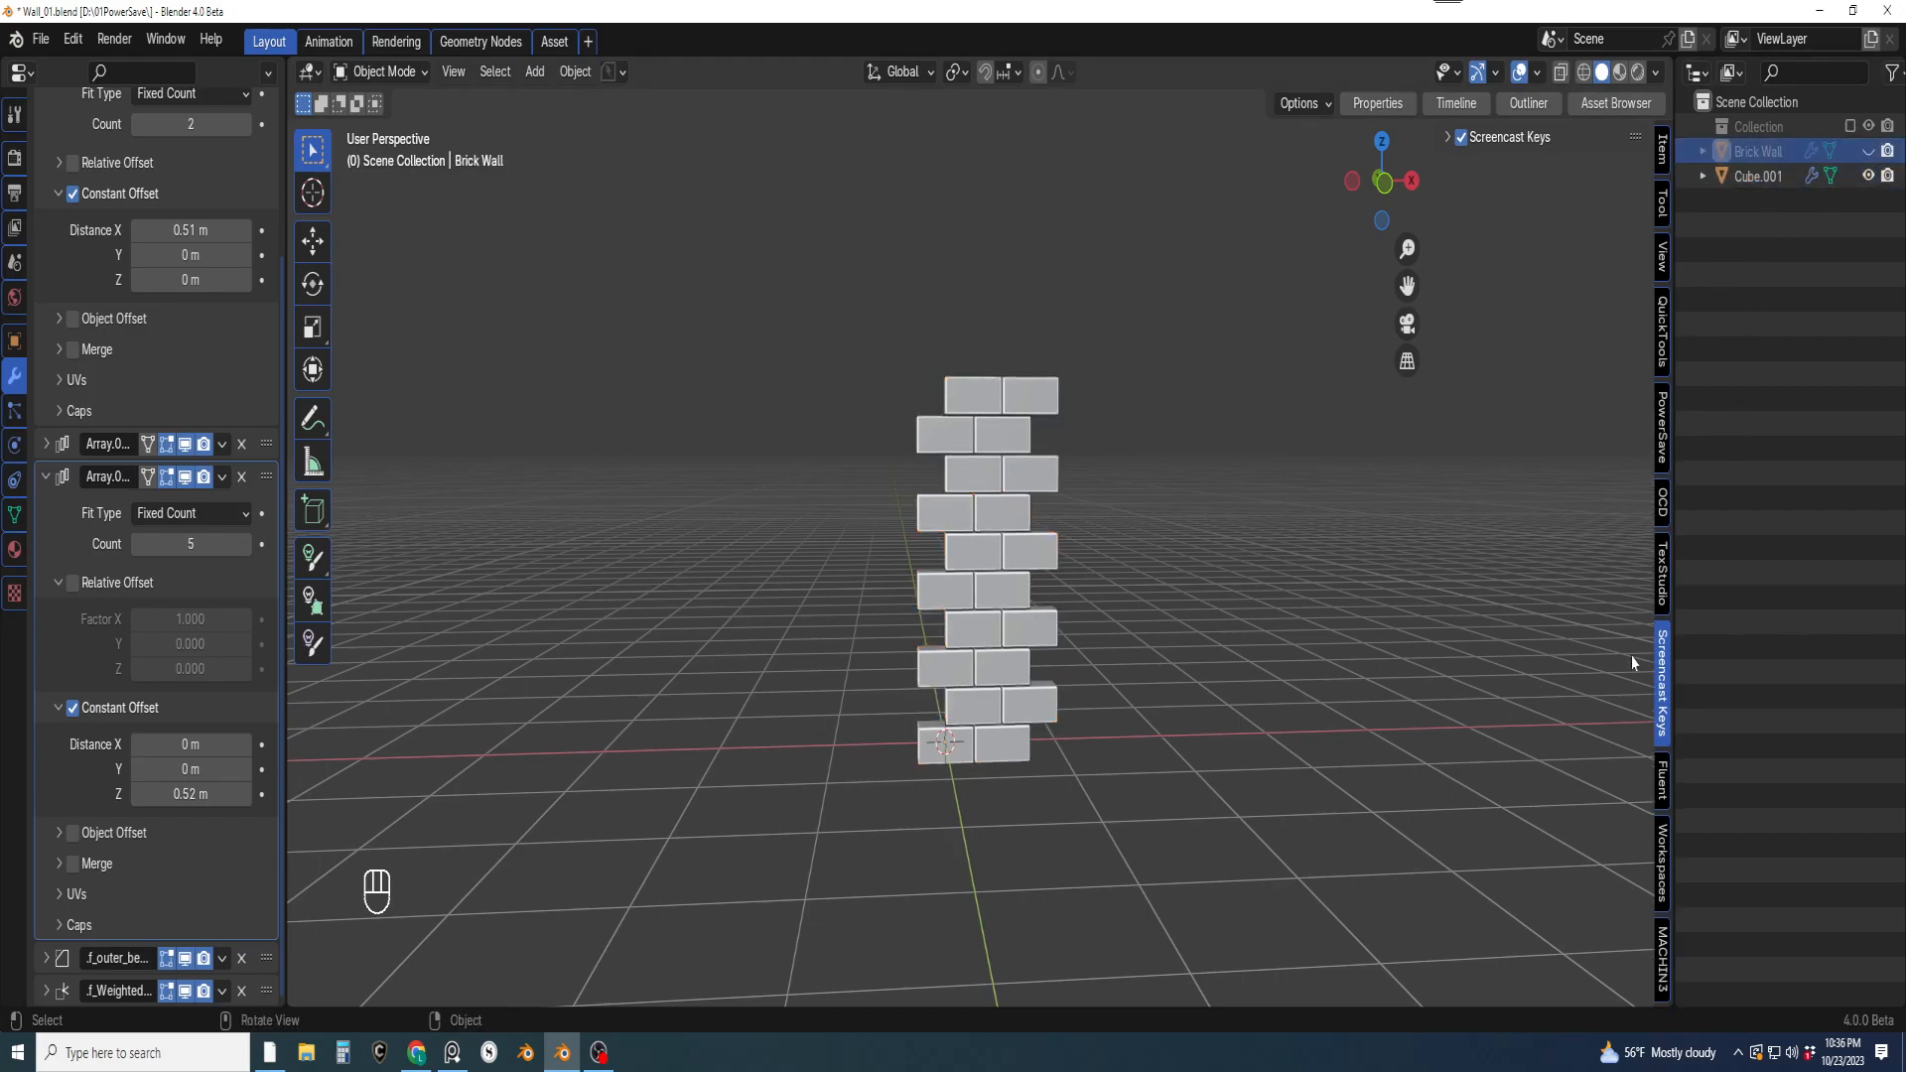
Move Brick Wall into a new collection named Wall Kit and exclude that collection from the view layer
{"action": "key", "text": "m"}
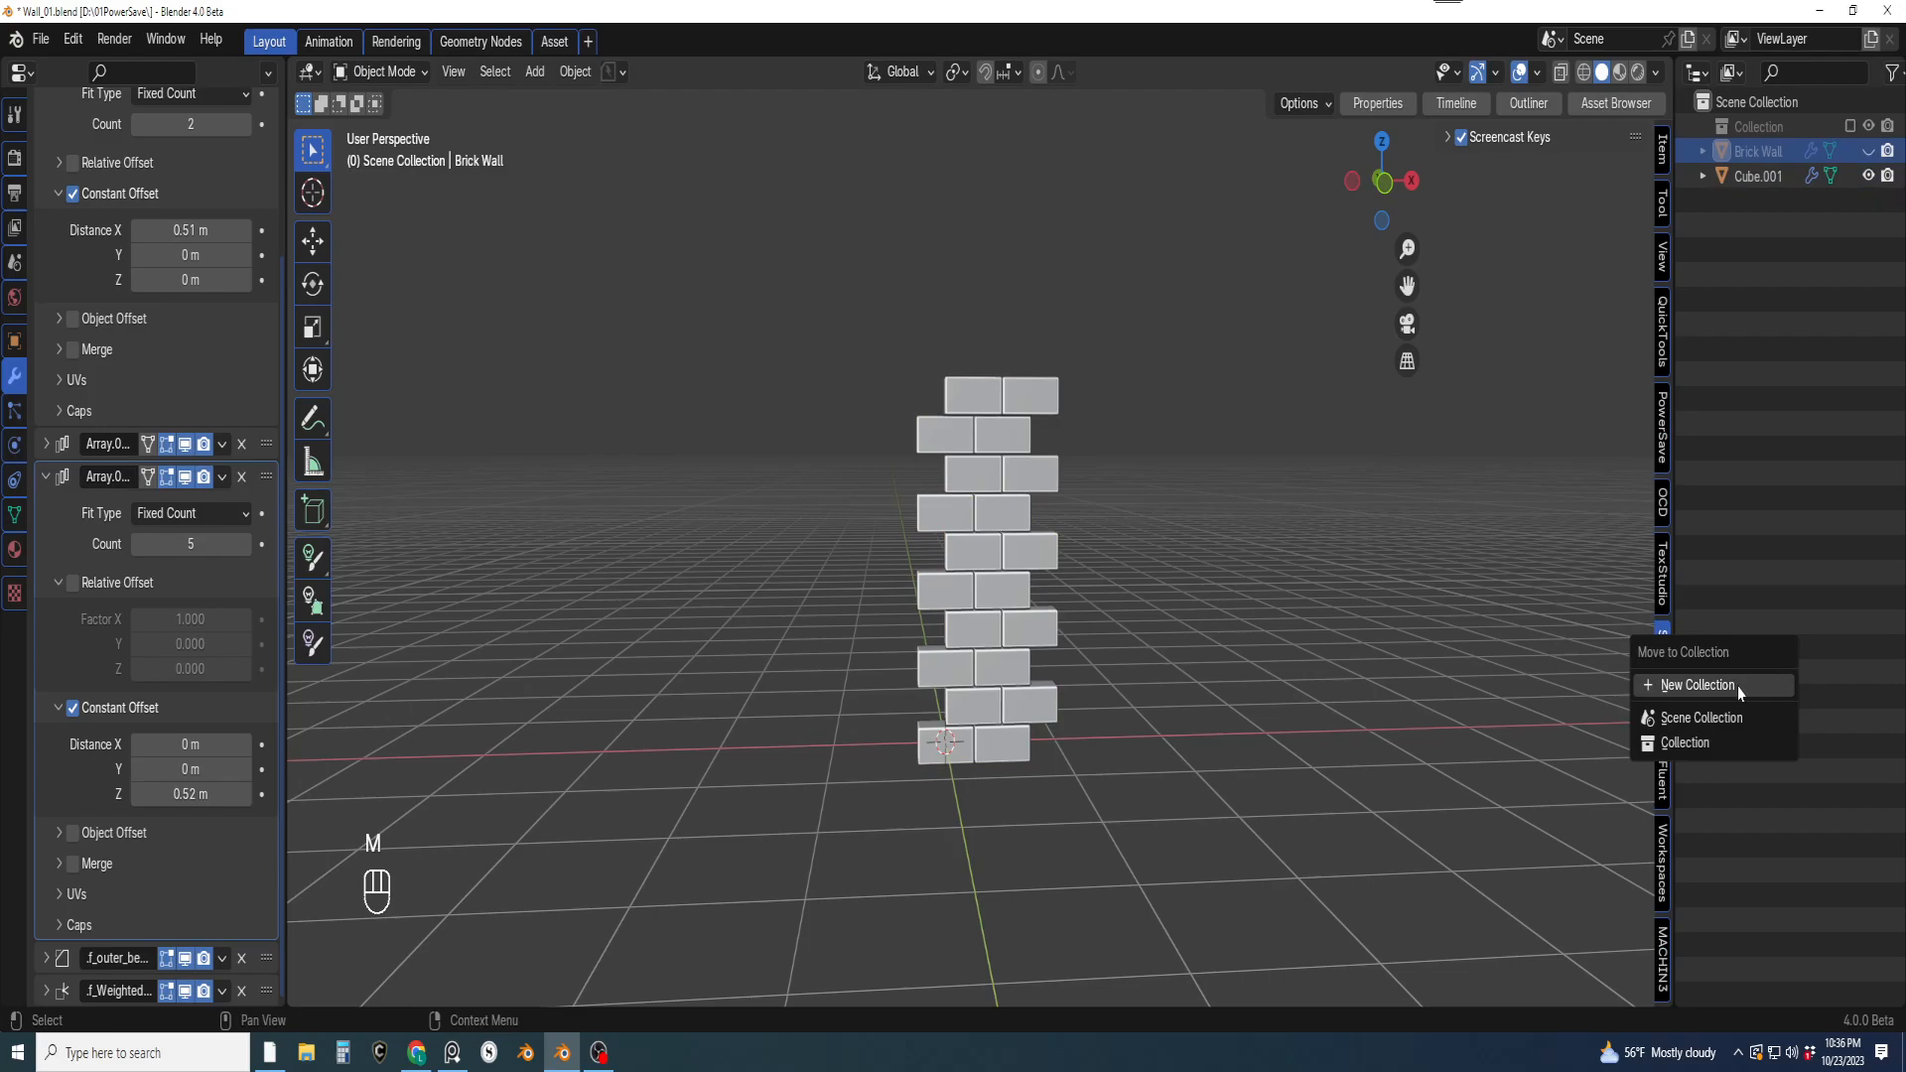
{"action": "left_click", "coordinate": [1740, 685]}
{"action": "left_click", "coordinate": [1748, 728]}
{"action": "type", "text": "Wall Kit"}
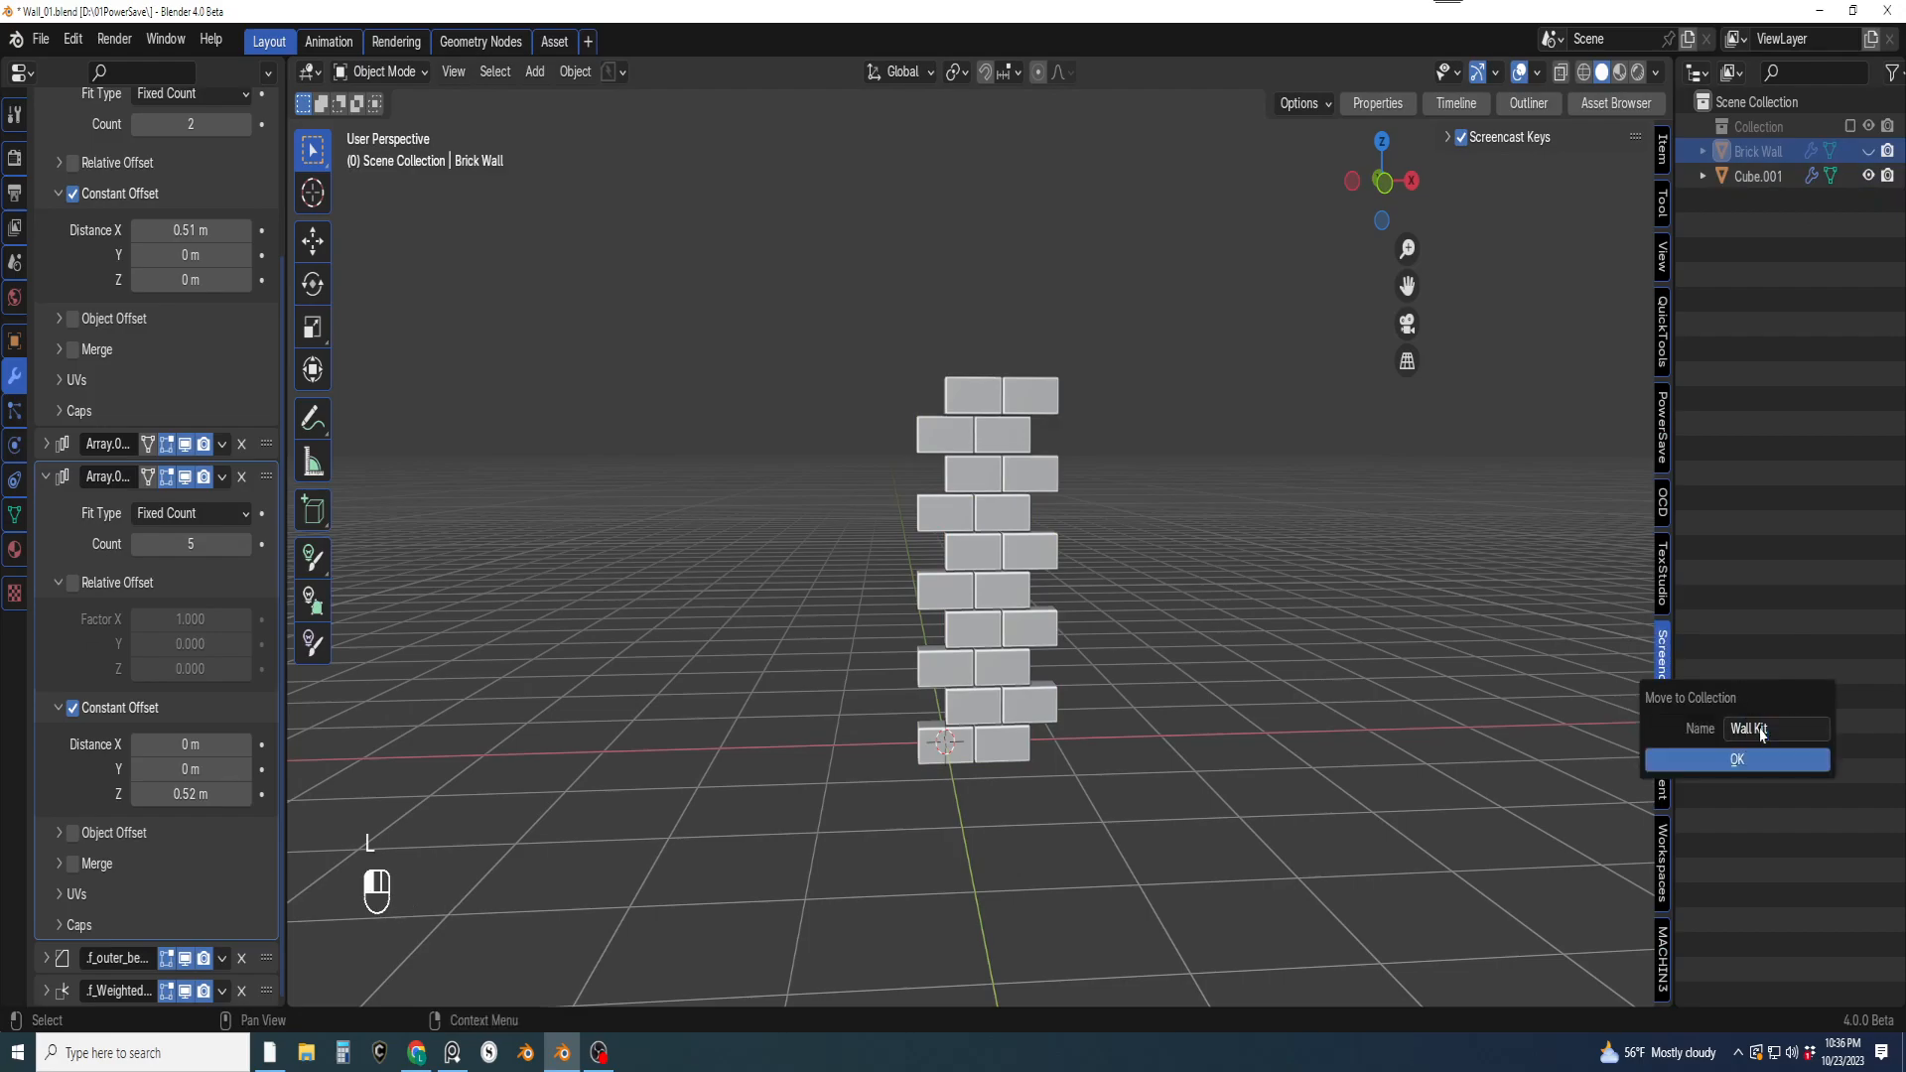
{"action": "left_click", "coordinate": [1760, 763]}
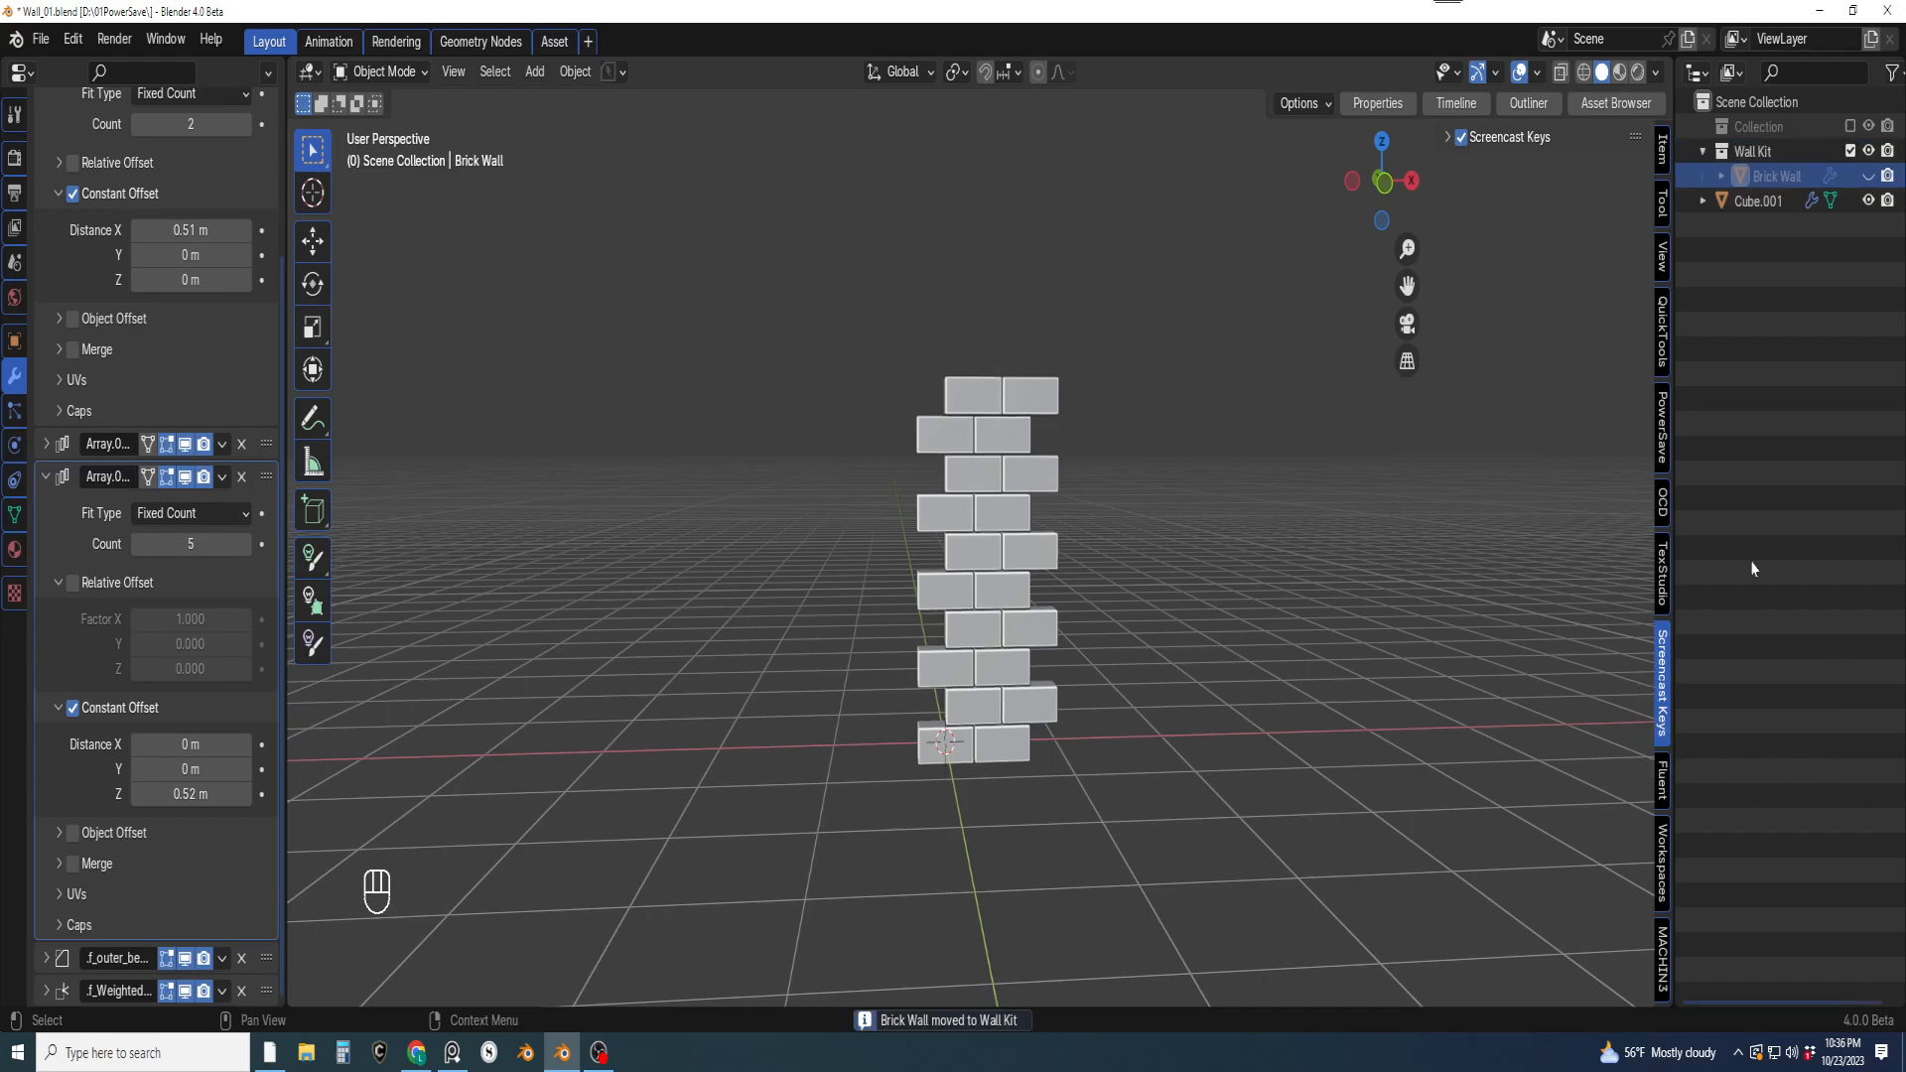
{"action": "left_click", "coordinate": [1703, 151]}
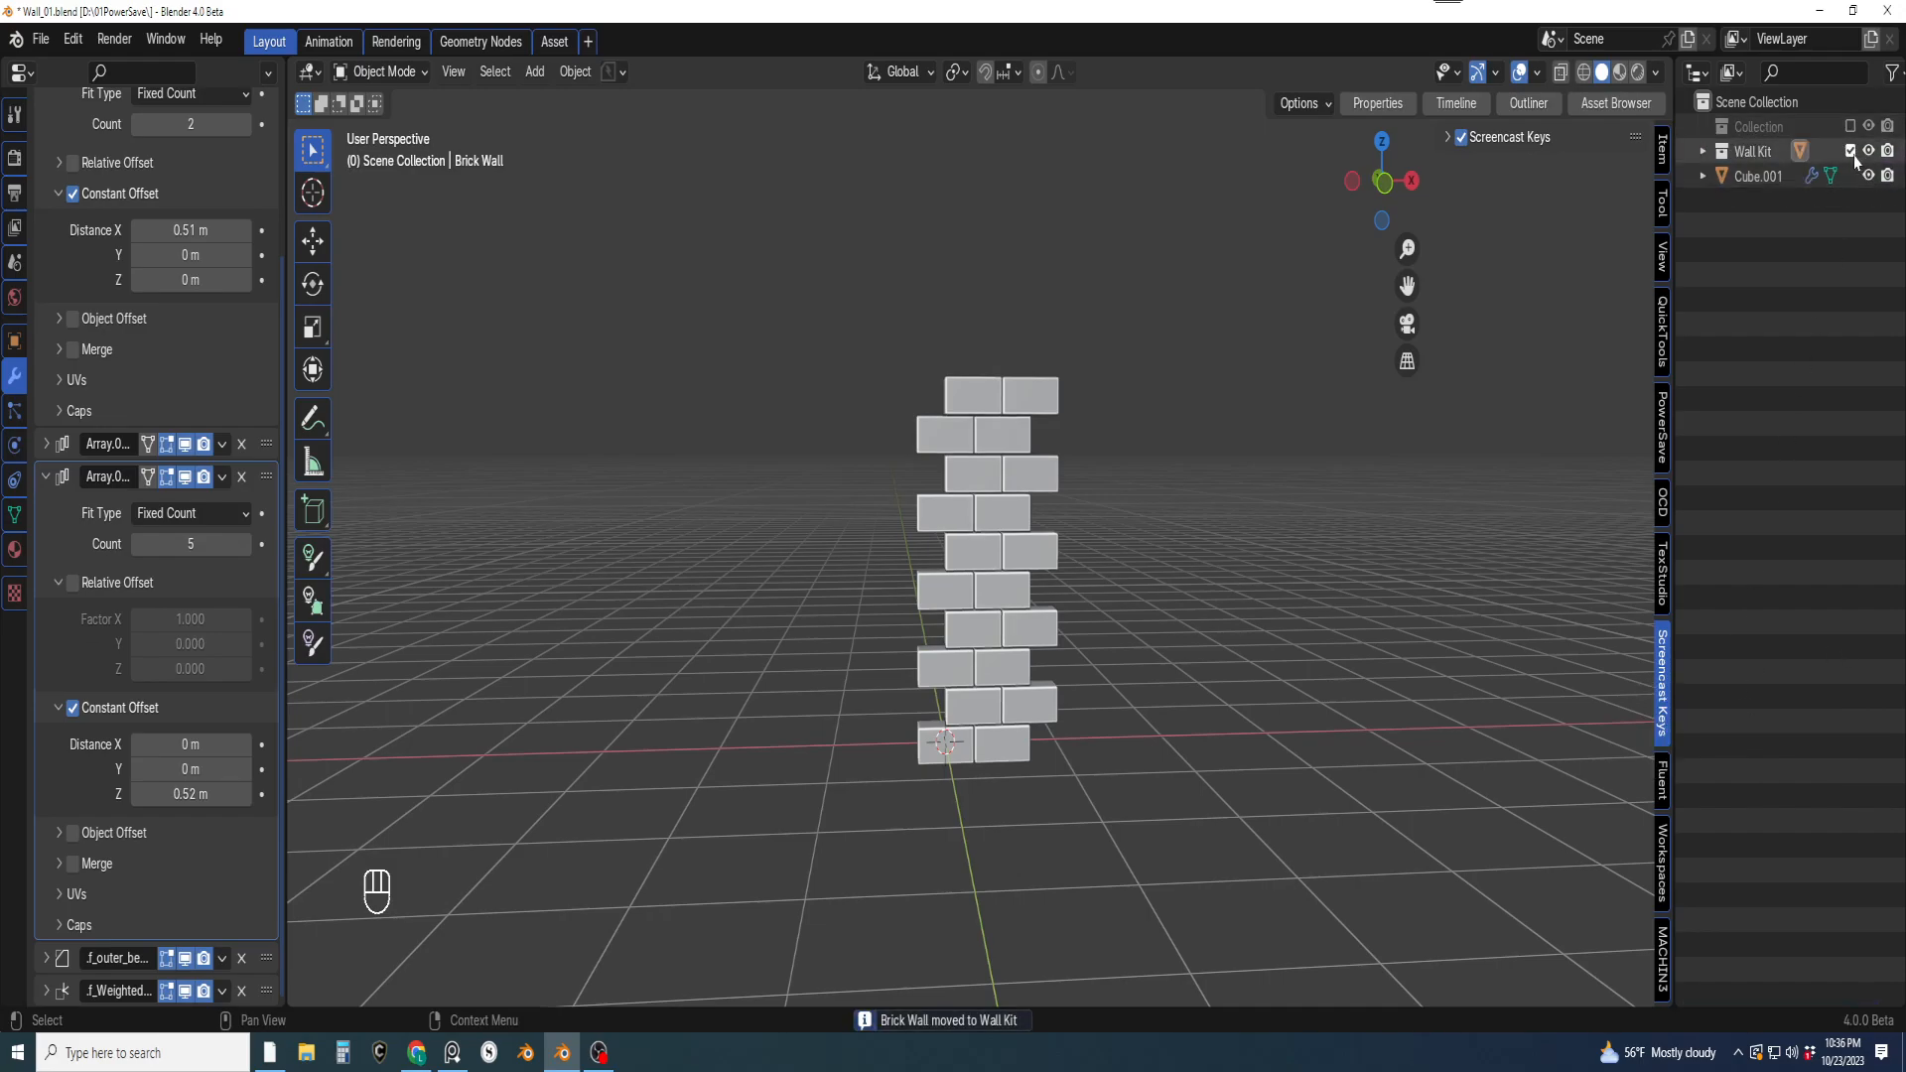
{"action": "left_click", "coordinate": [1851, 152]}
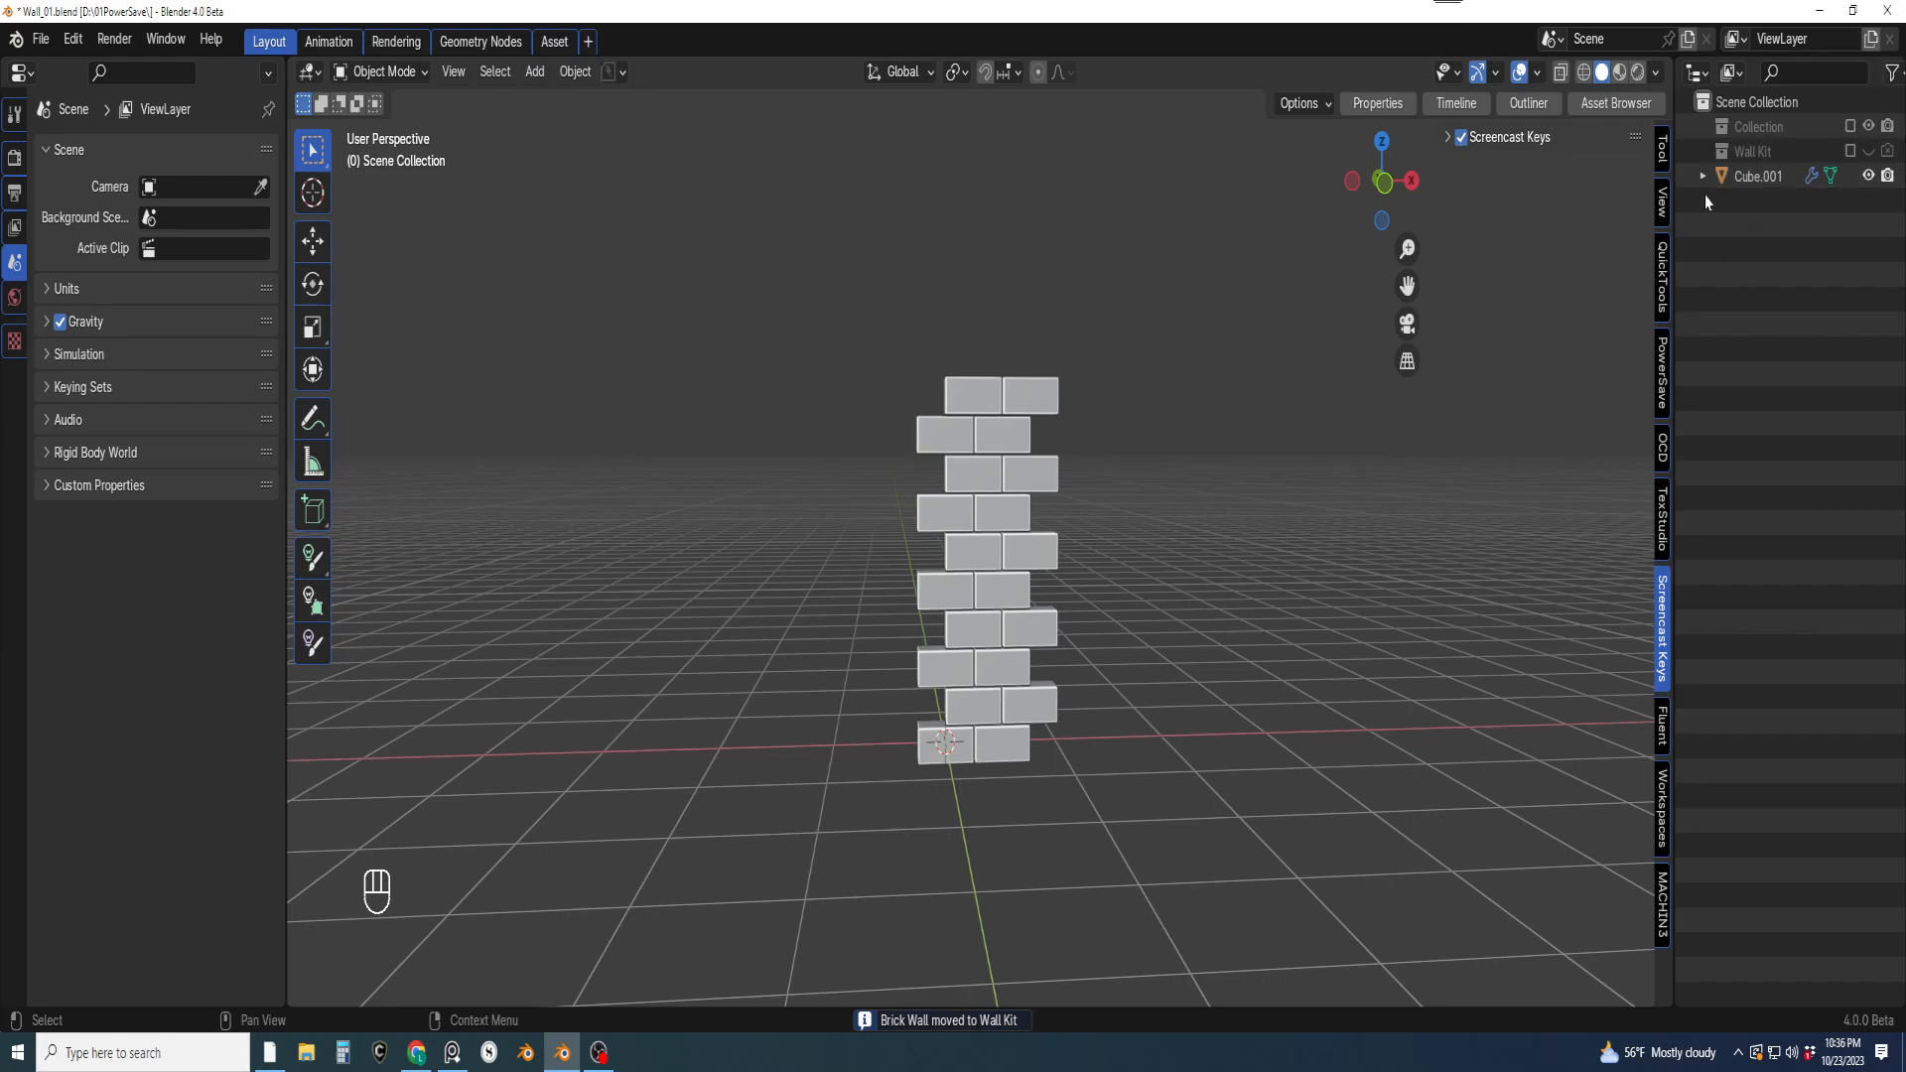
Rename the duplicated Cube.001 object as Stone Wall
{"action": "left_click", "coordinate": [1765, 186]}
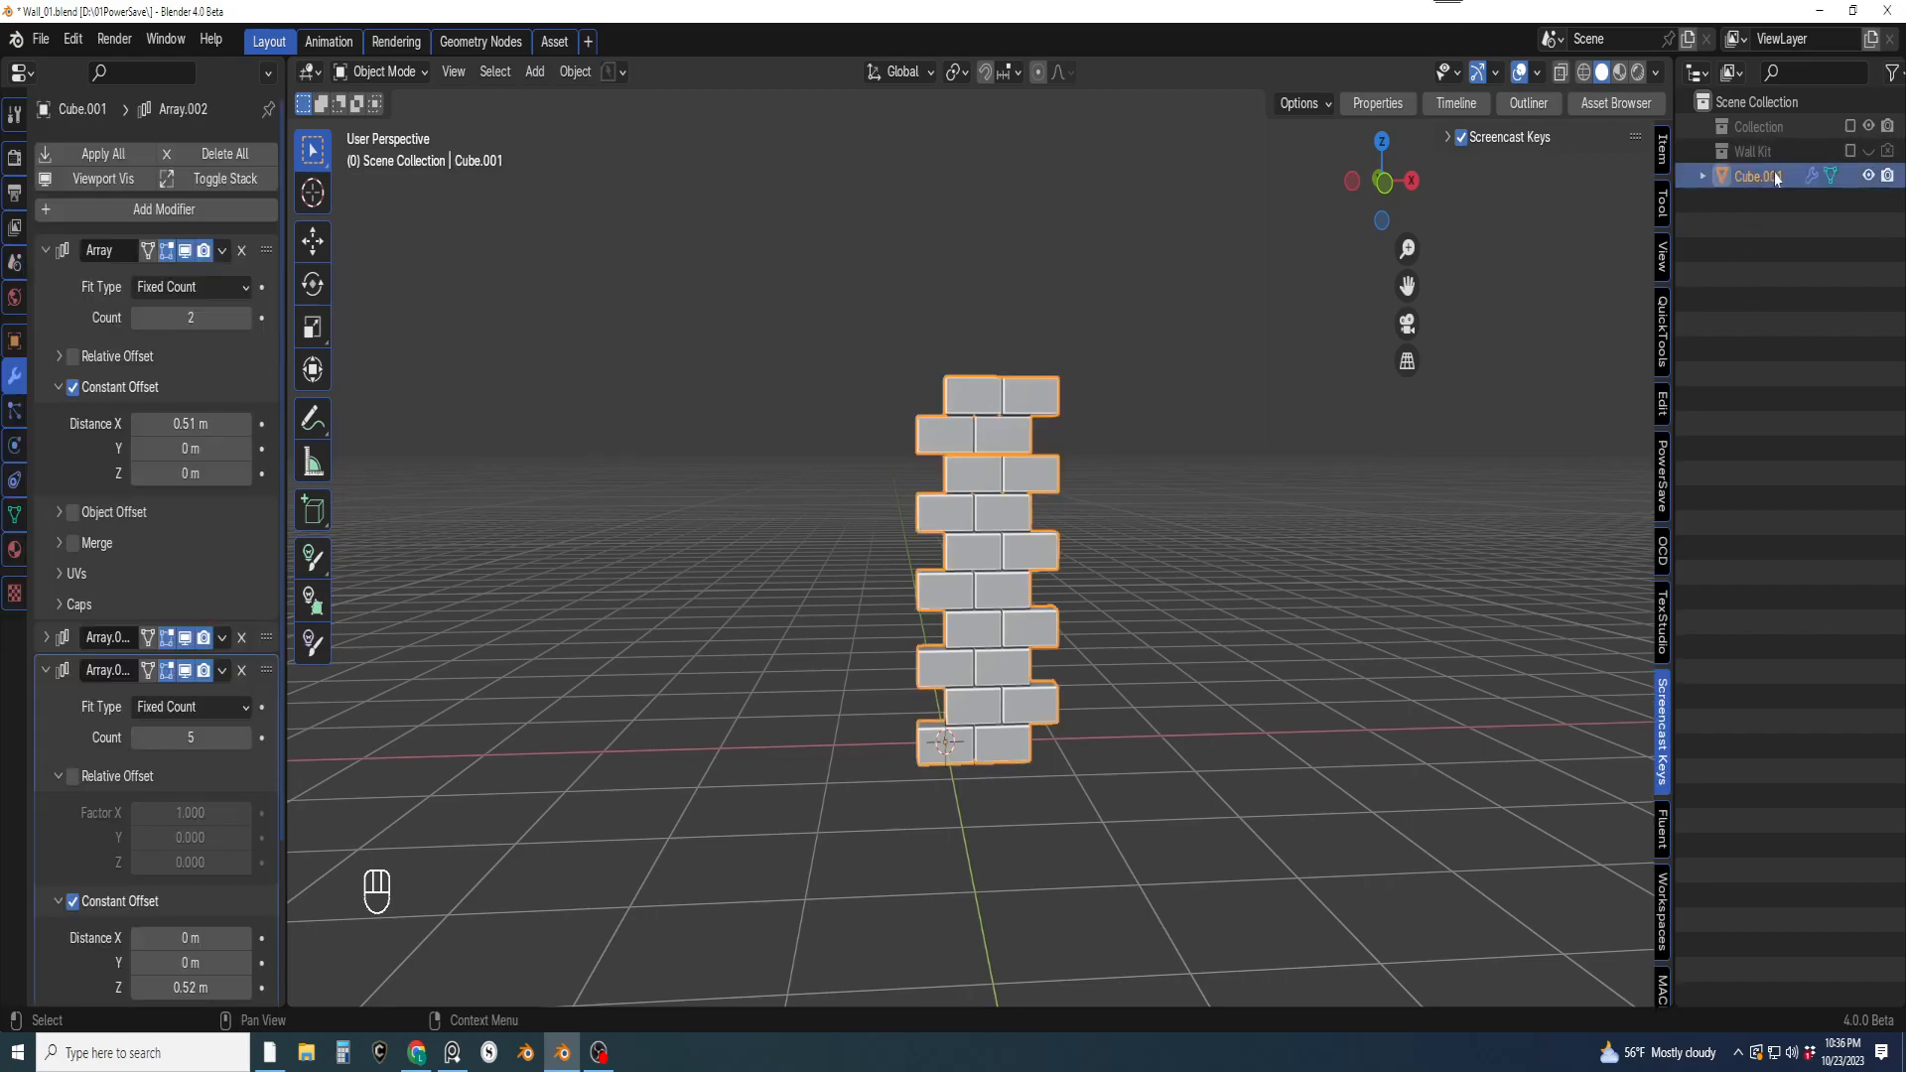
{"action": "double_click", "coordinate": [1758, 175]}
{"action": "type", "text": "Stone Wall"}
{"action": "key", "text": "Return"}
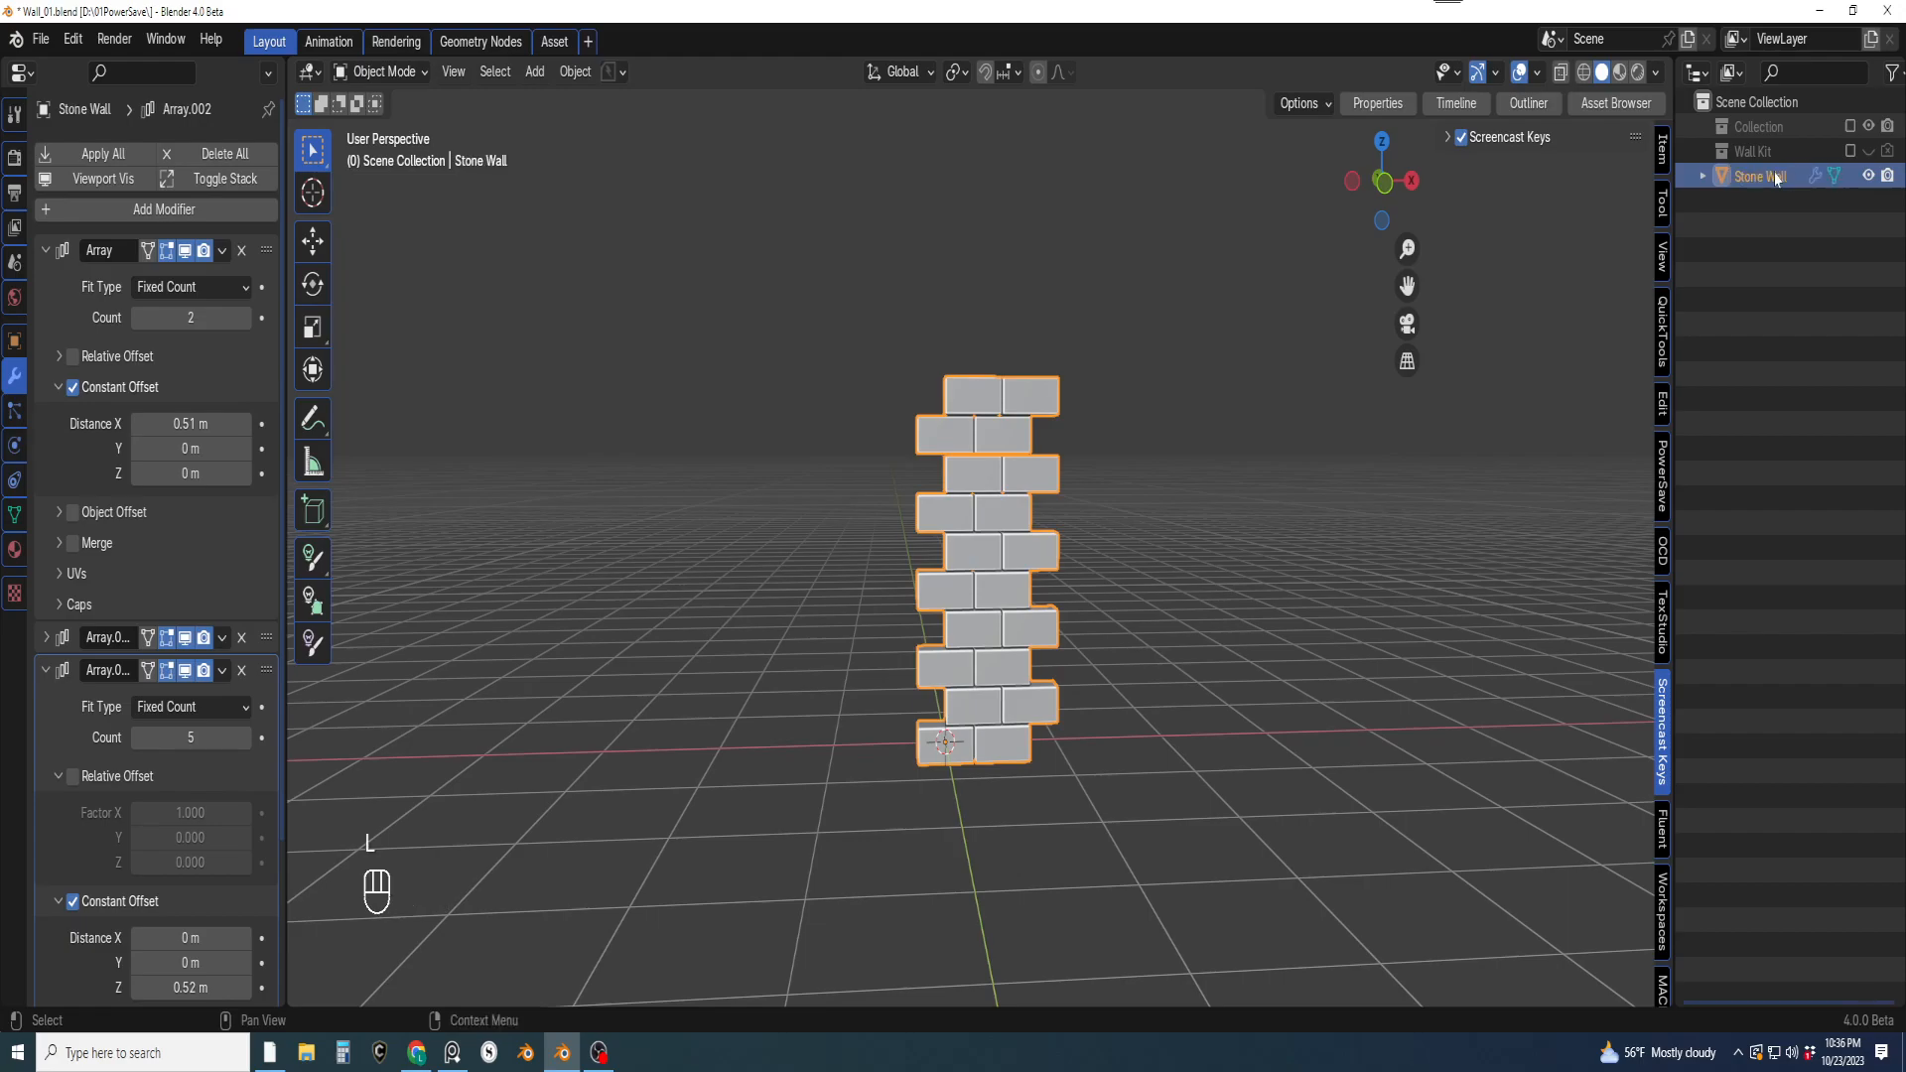
{"action": "scroll", "coordinate": [1181, 557], "scroll_direction": "up", "scroll_amount": 5}
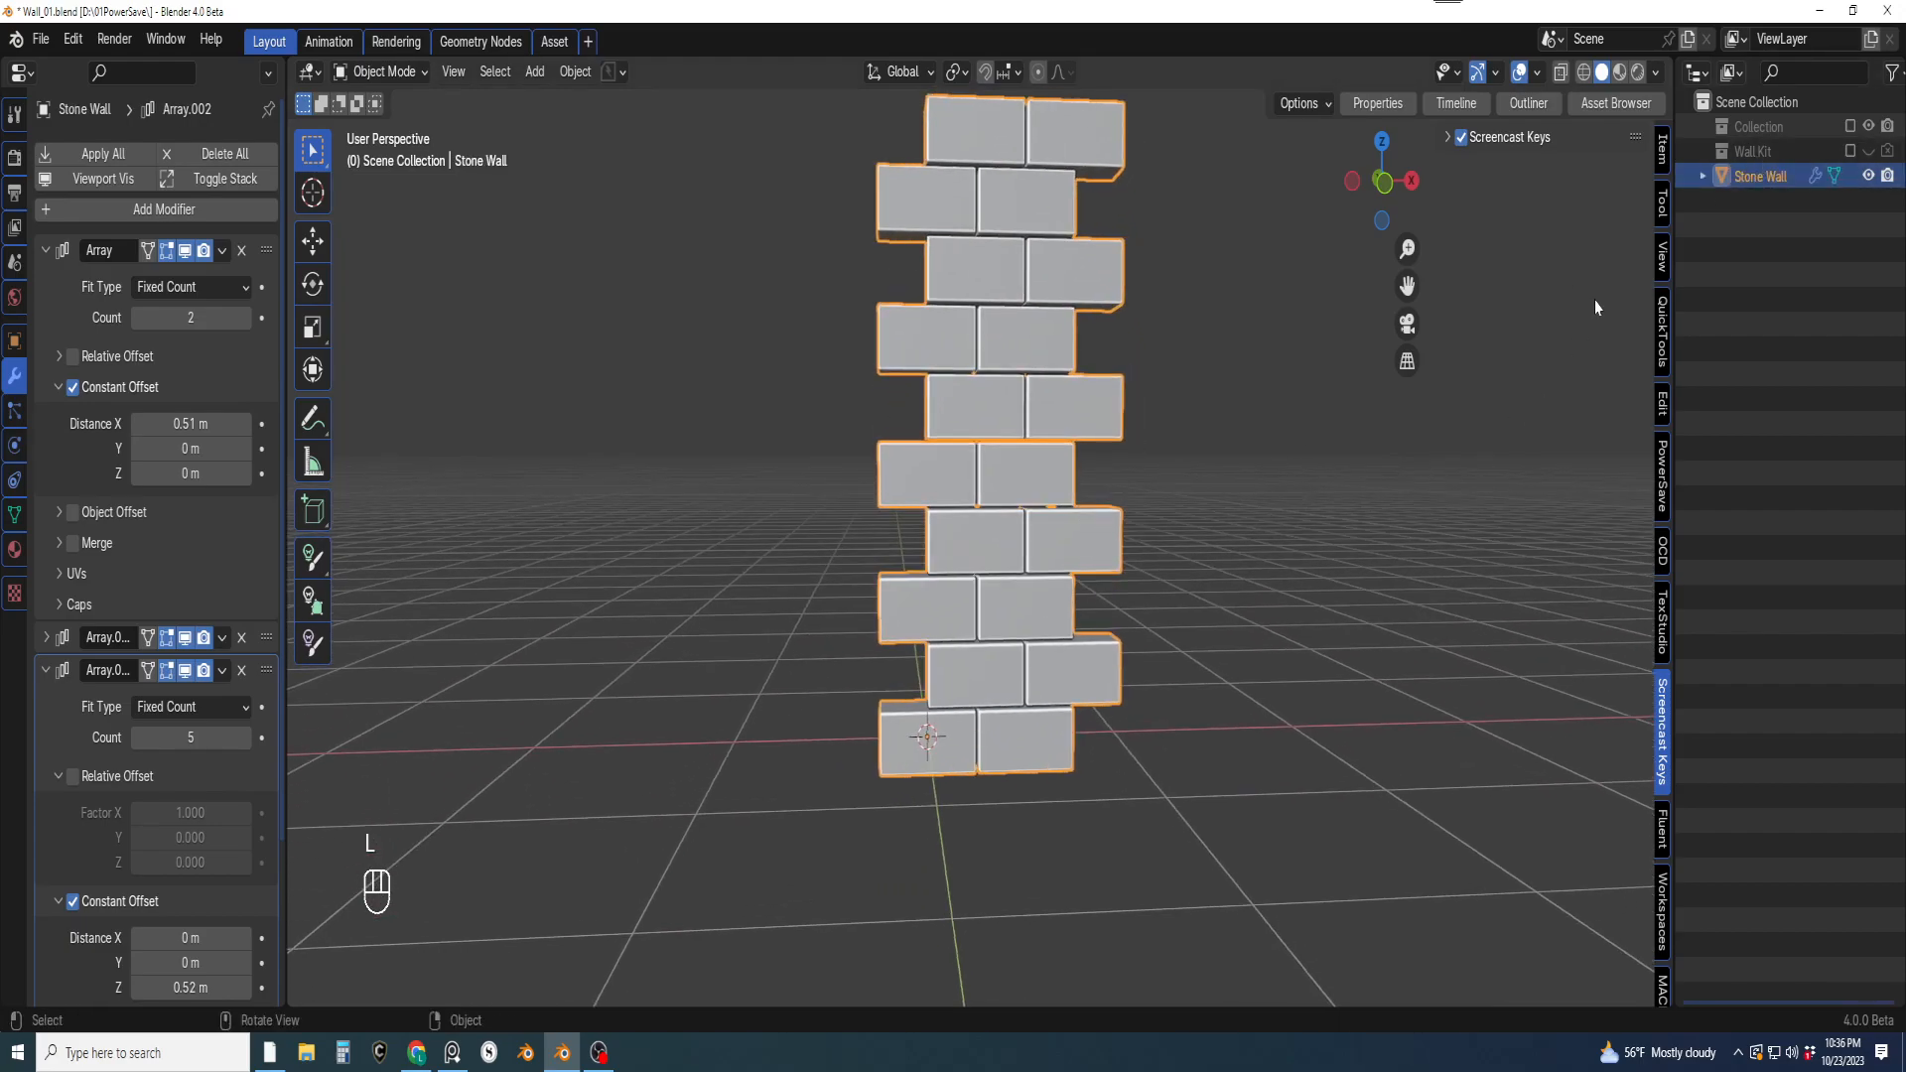
Turn off the viewport display of all three Array modifiers on the Stone Wall object
{"action": "scroll", "coordinate": [1175, 444], "scroll_direction": "down", "scroll_amount": 4}
{"action": "middle_click_drag", "start_coordinate": [1019, 469], "coordinate": [765, 609], "text": "shift"}
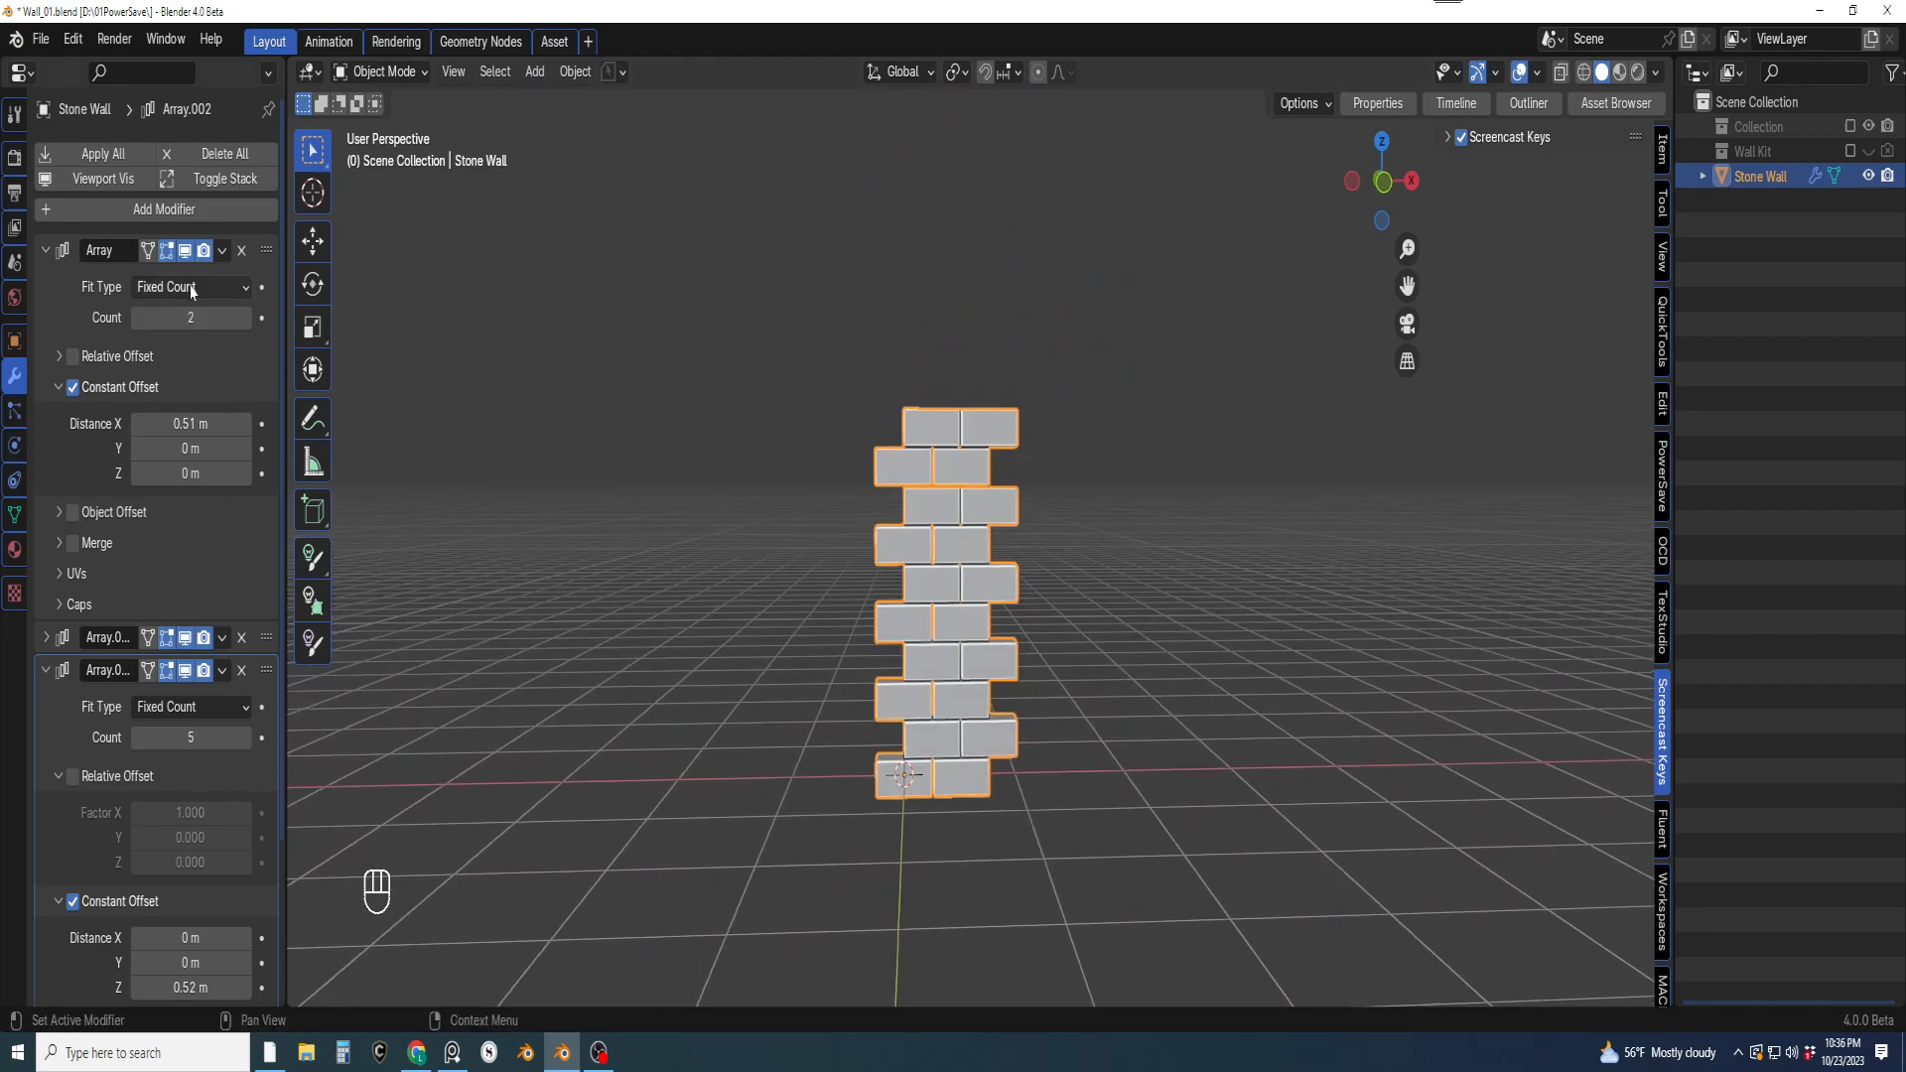
{"action": "left_click", "coordinate": [186, 253]}
{"action": "left_click", "coordinate": [184, 638]}
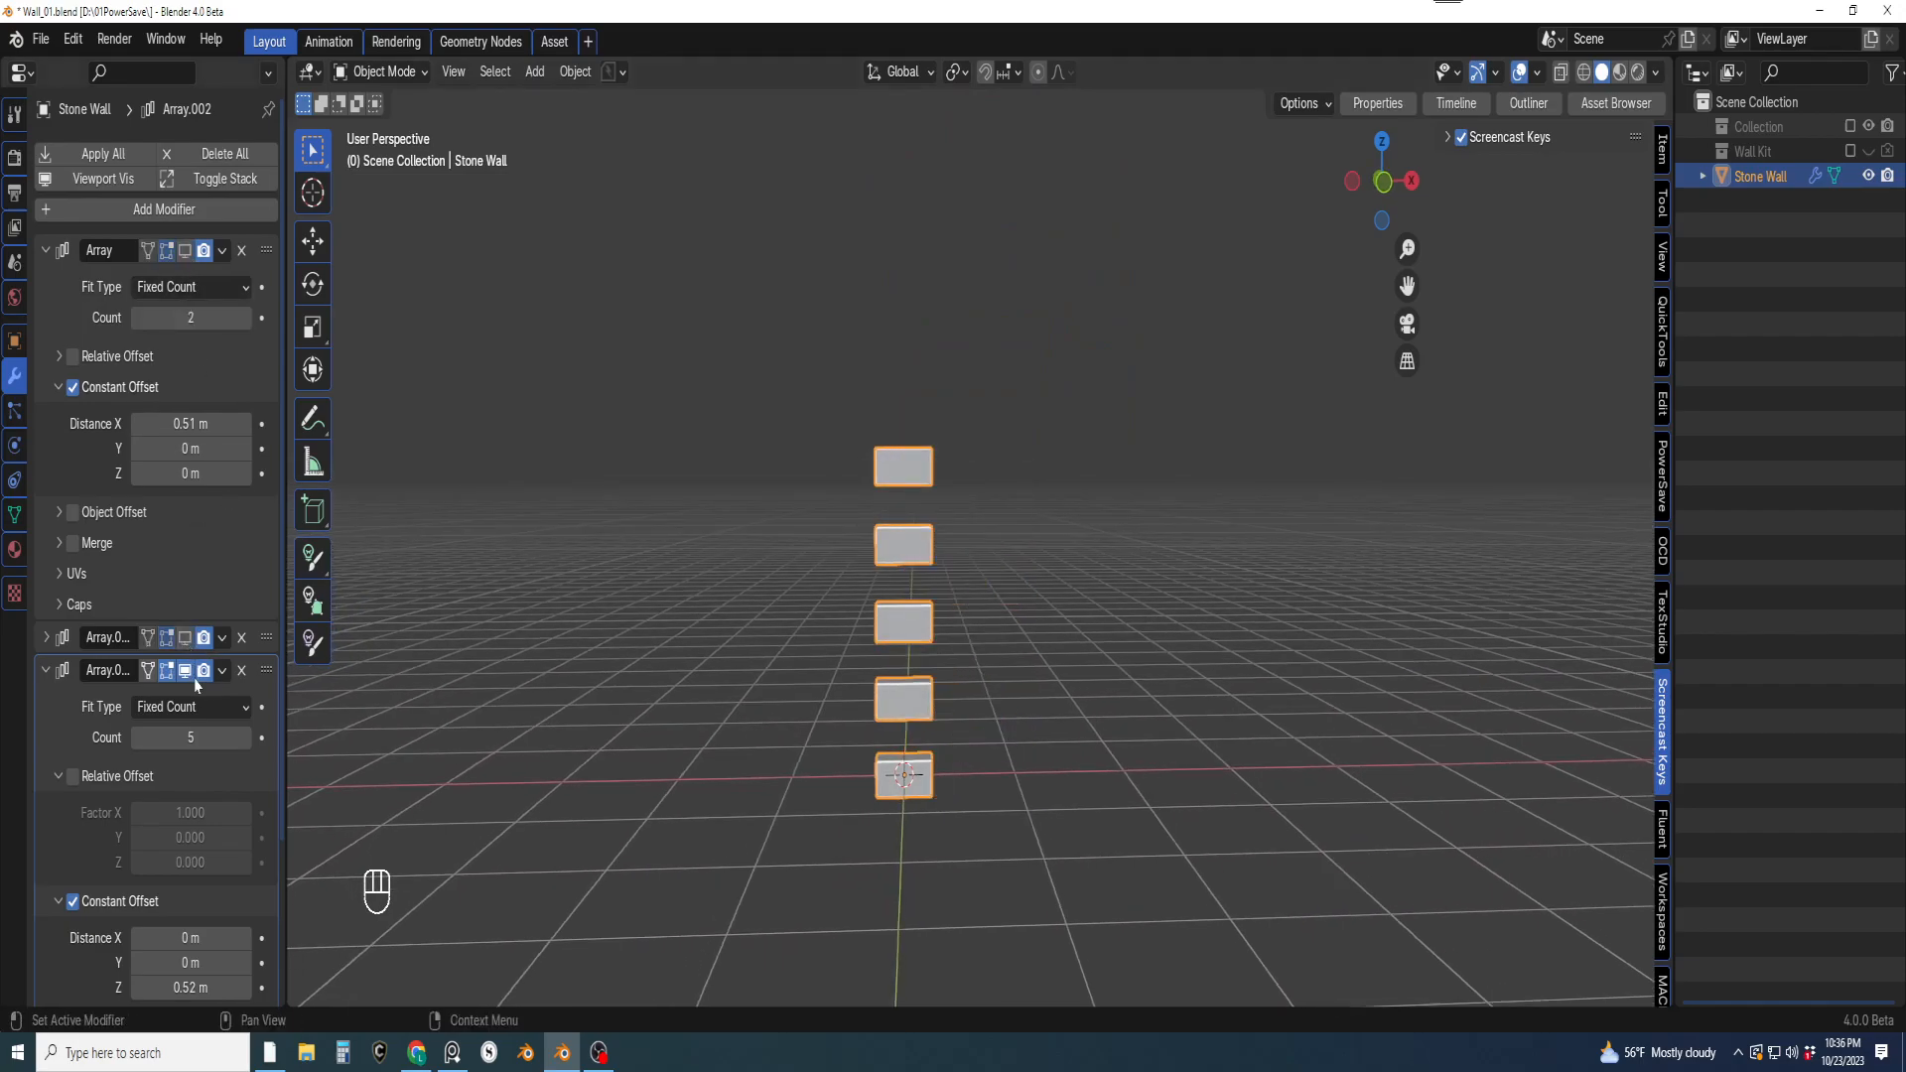
{"action": "left_click", "coordinate": [184, 671]}
{"action": "middle_click_drag", "start_coordinate": [997, 725], "coordinate": [980, 631], "text": "shift"}
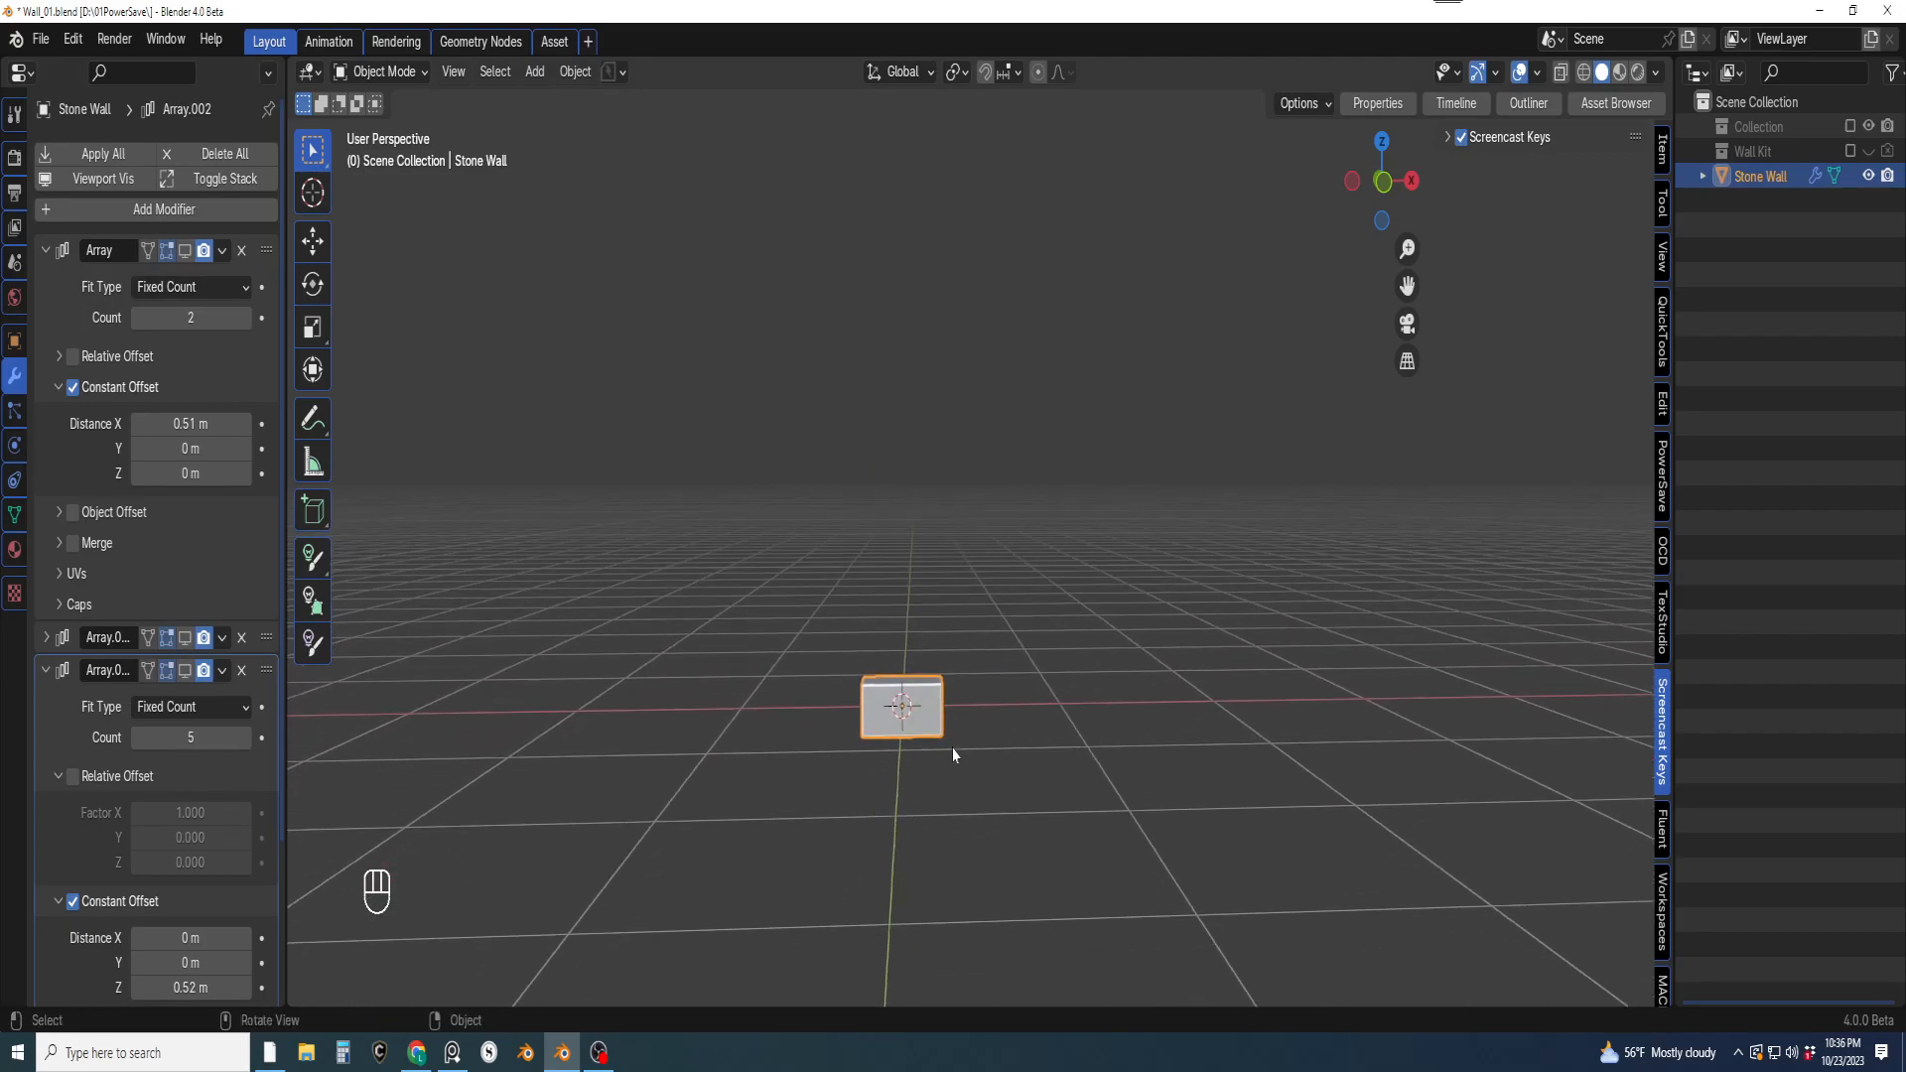
{"action": "middle_click_drag", "start_coordinate": [1009, 779], "coordinate": [983, 758], "text": "shift"}
{"action": "scroll", "coordinate": [949, 746], "scroll_direction": "up", "scroll_amount": 2}
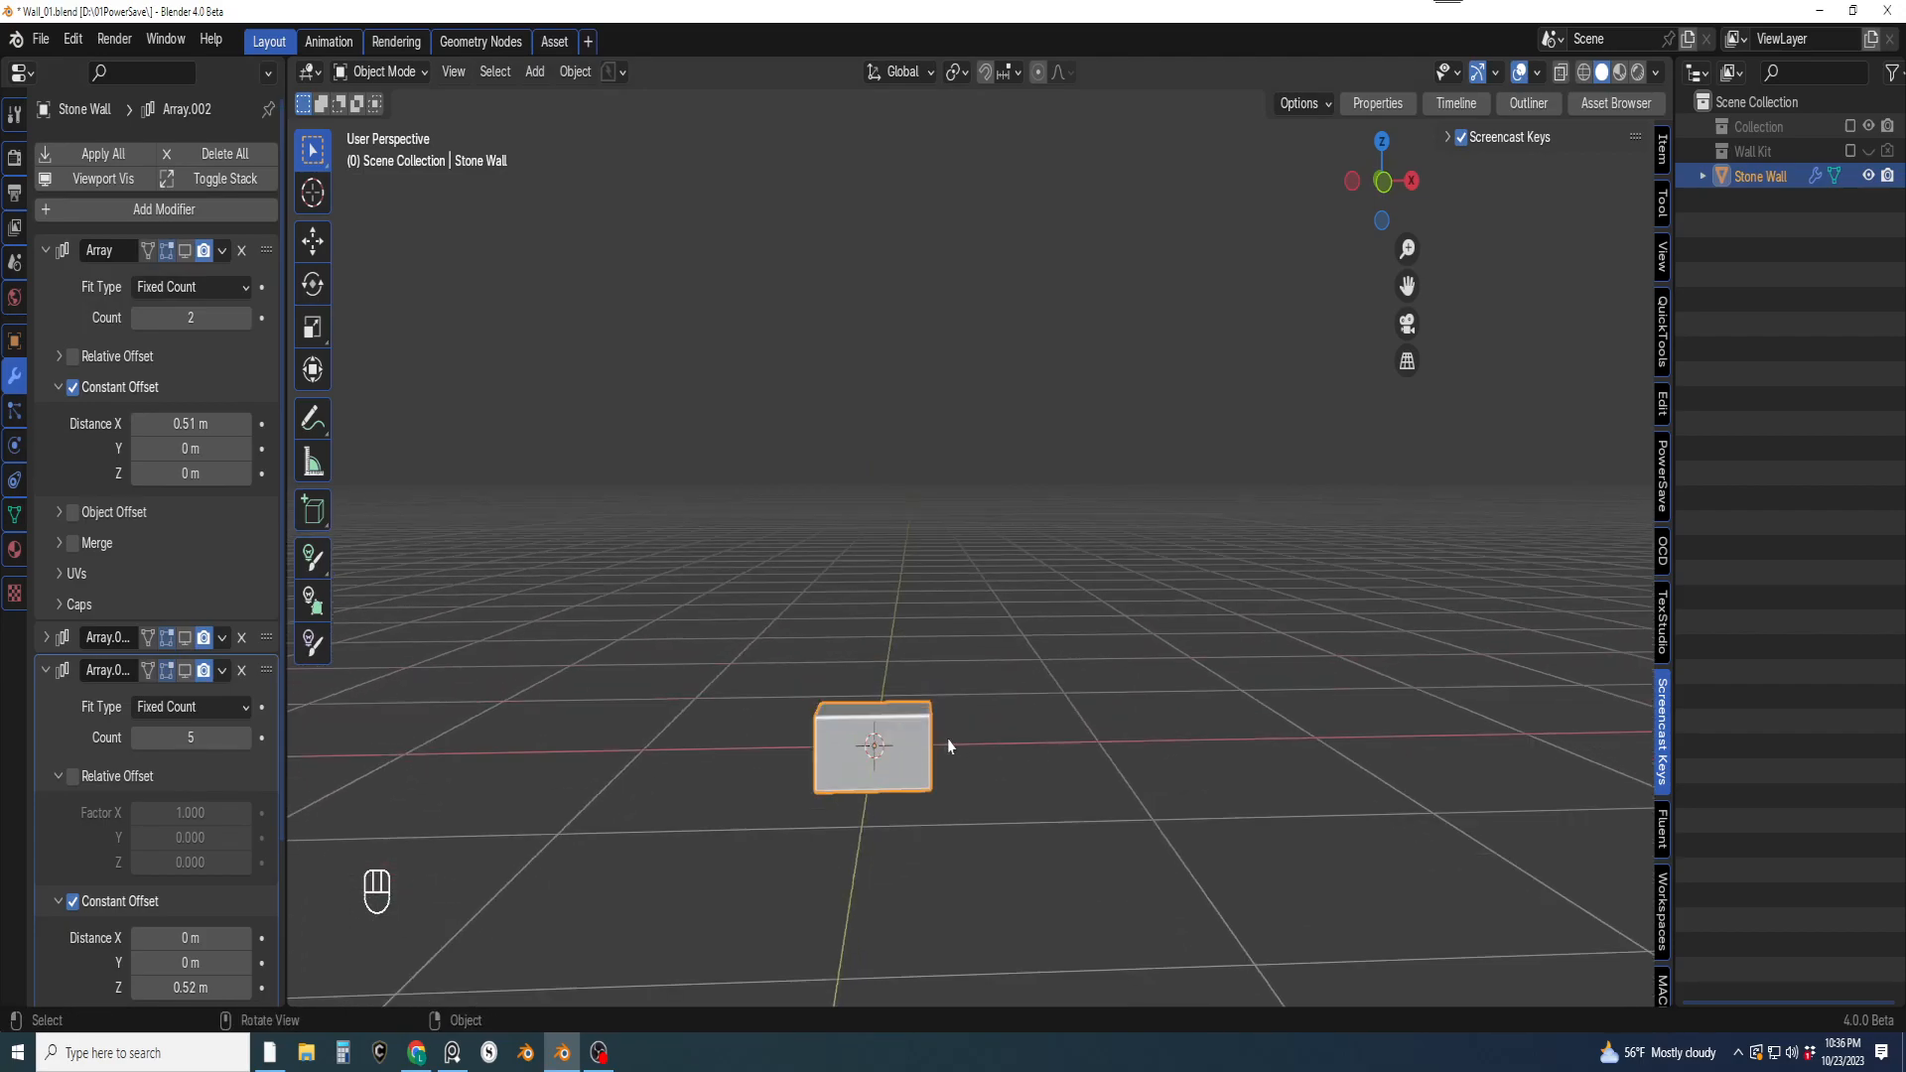
Enter Edit Mode with face selection on Stone Wall, select the block's +X end face and view it from the front
{"action": "key", "text": "KP_1"}
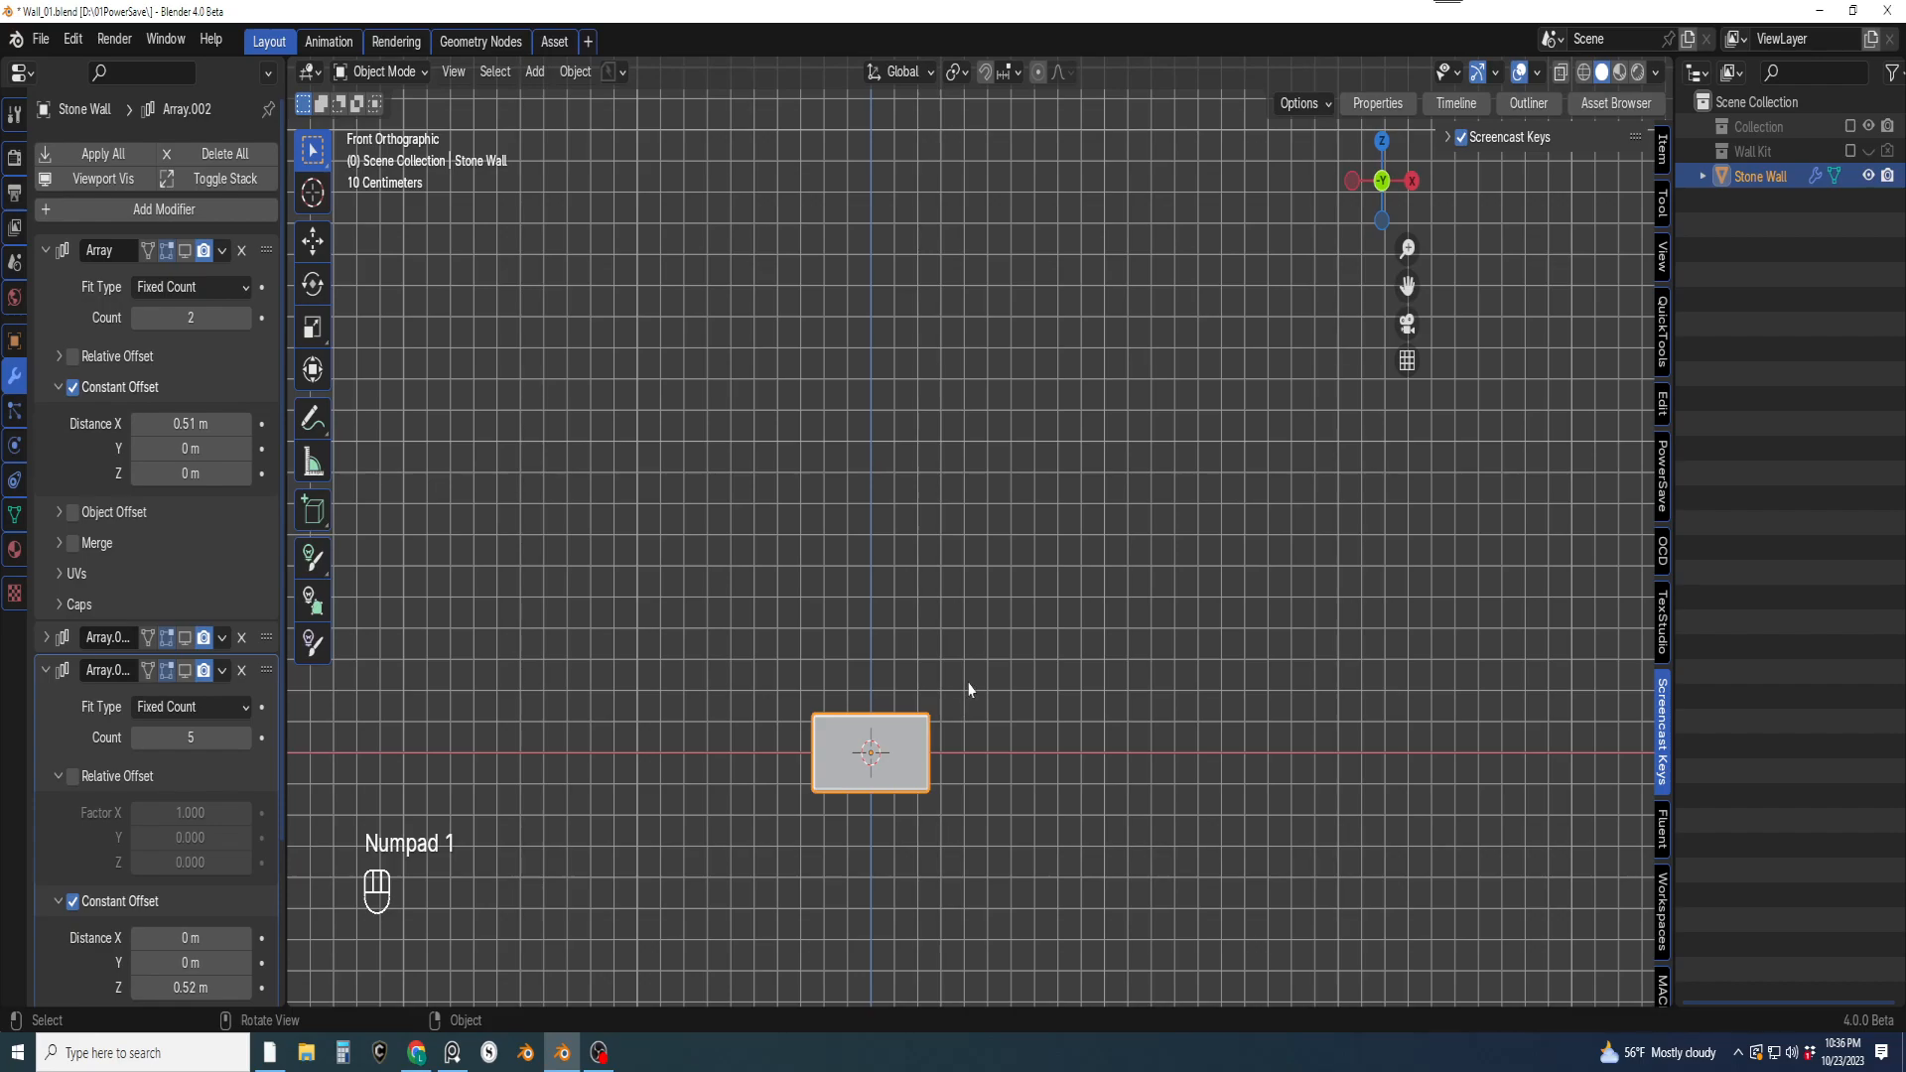
{"action": "scroll", "coordinate": [969, 689], "scroll_direction": "down", "scroll_amount": 3}
{"action": "middle_click_drag", "start_coordinate": [992, 711], "coordinate": [963, 706], "text": "shift"}
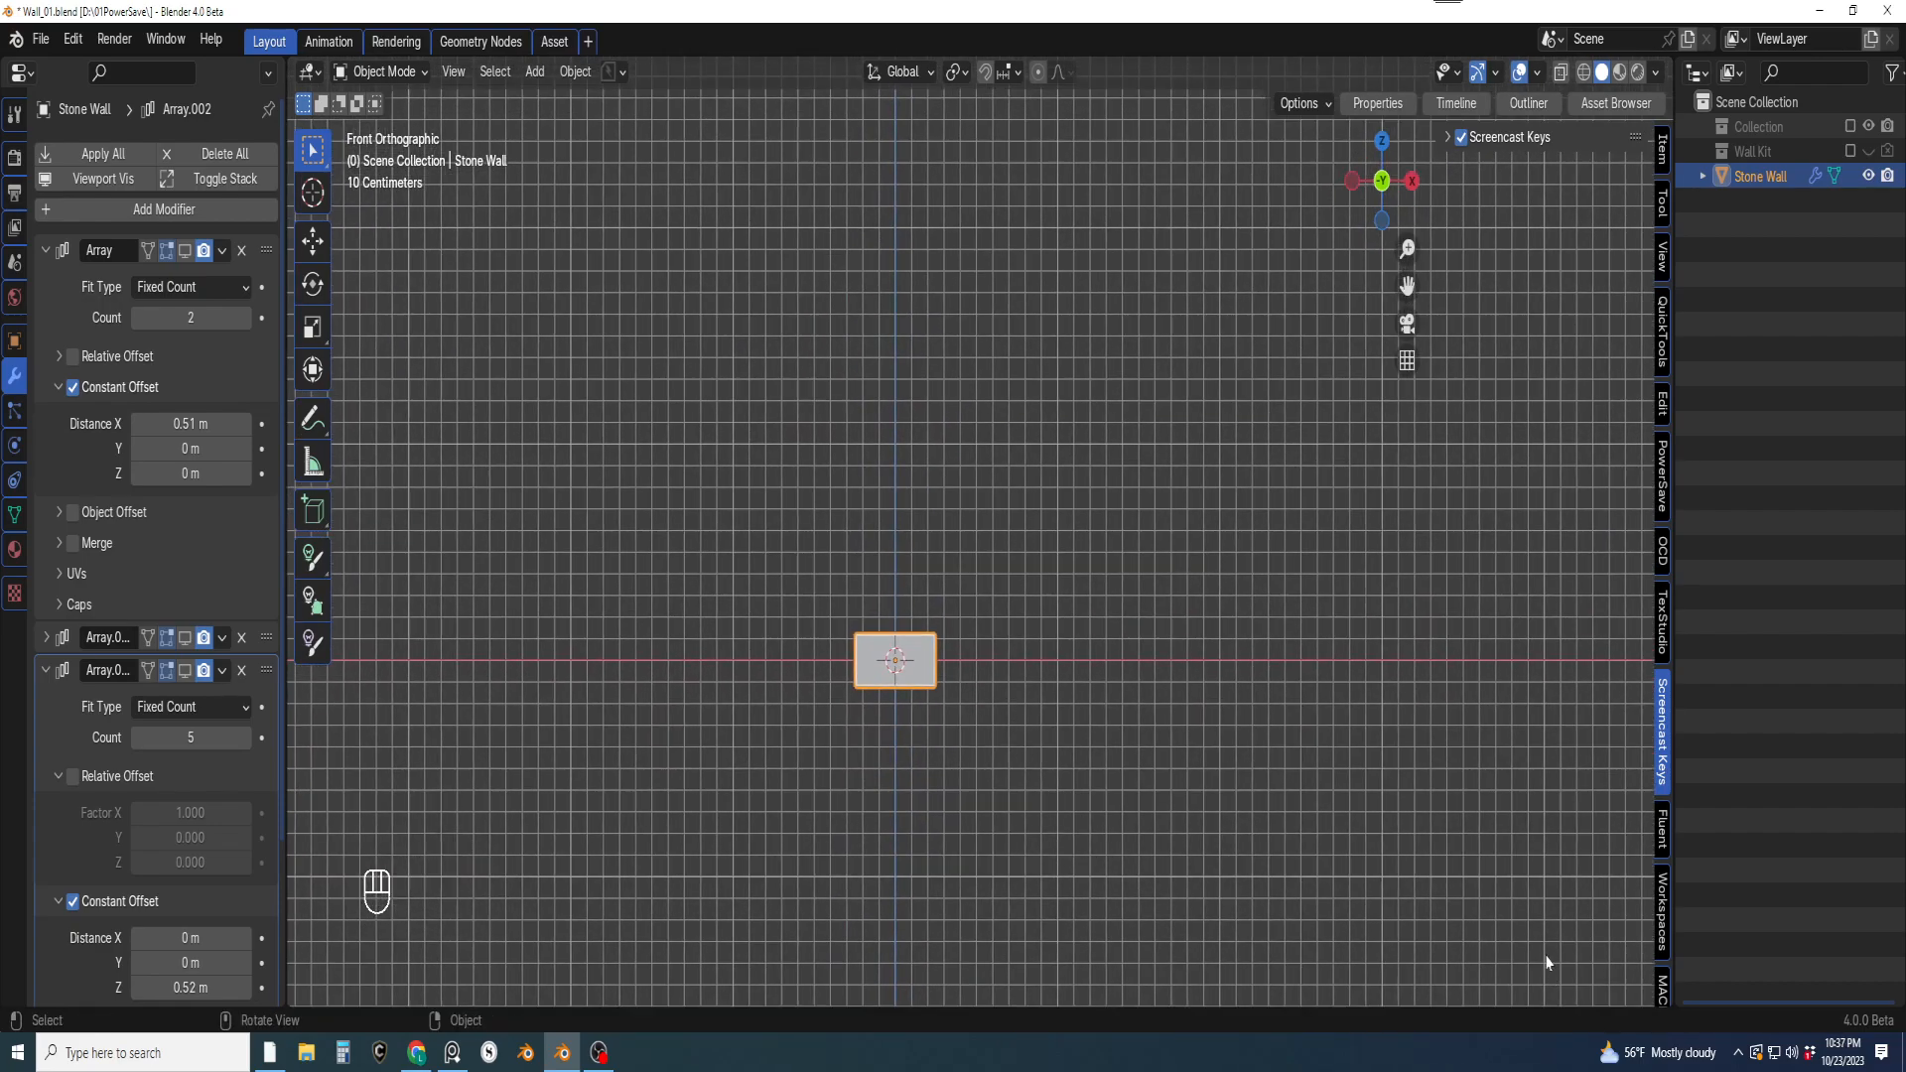
{"action": "scroll", "coordinate": [1038, 717], "scroll_direction": "up", "scroll_amount": 1}
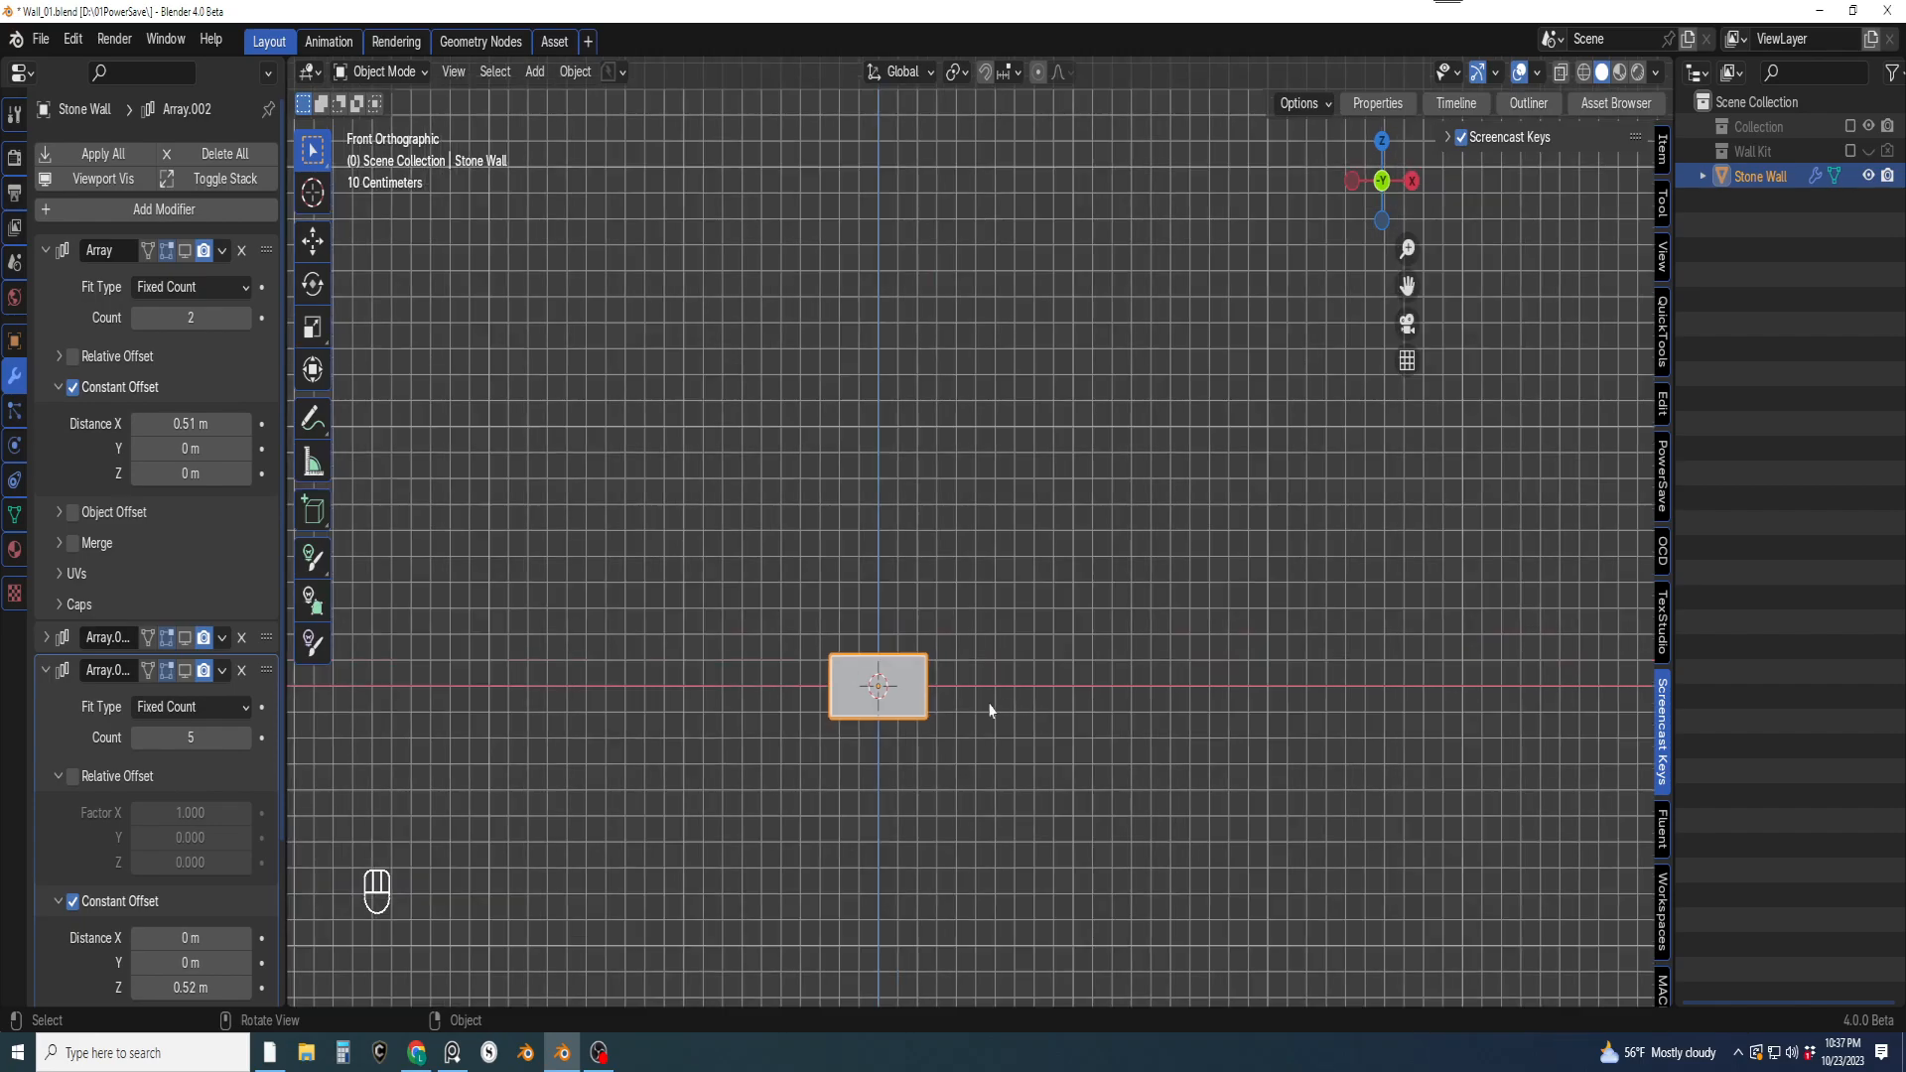
{"action": "key", "text": "Tab"}
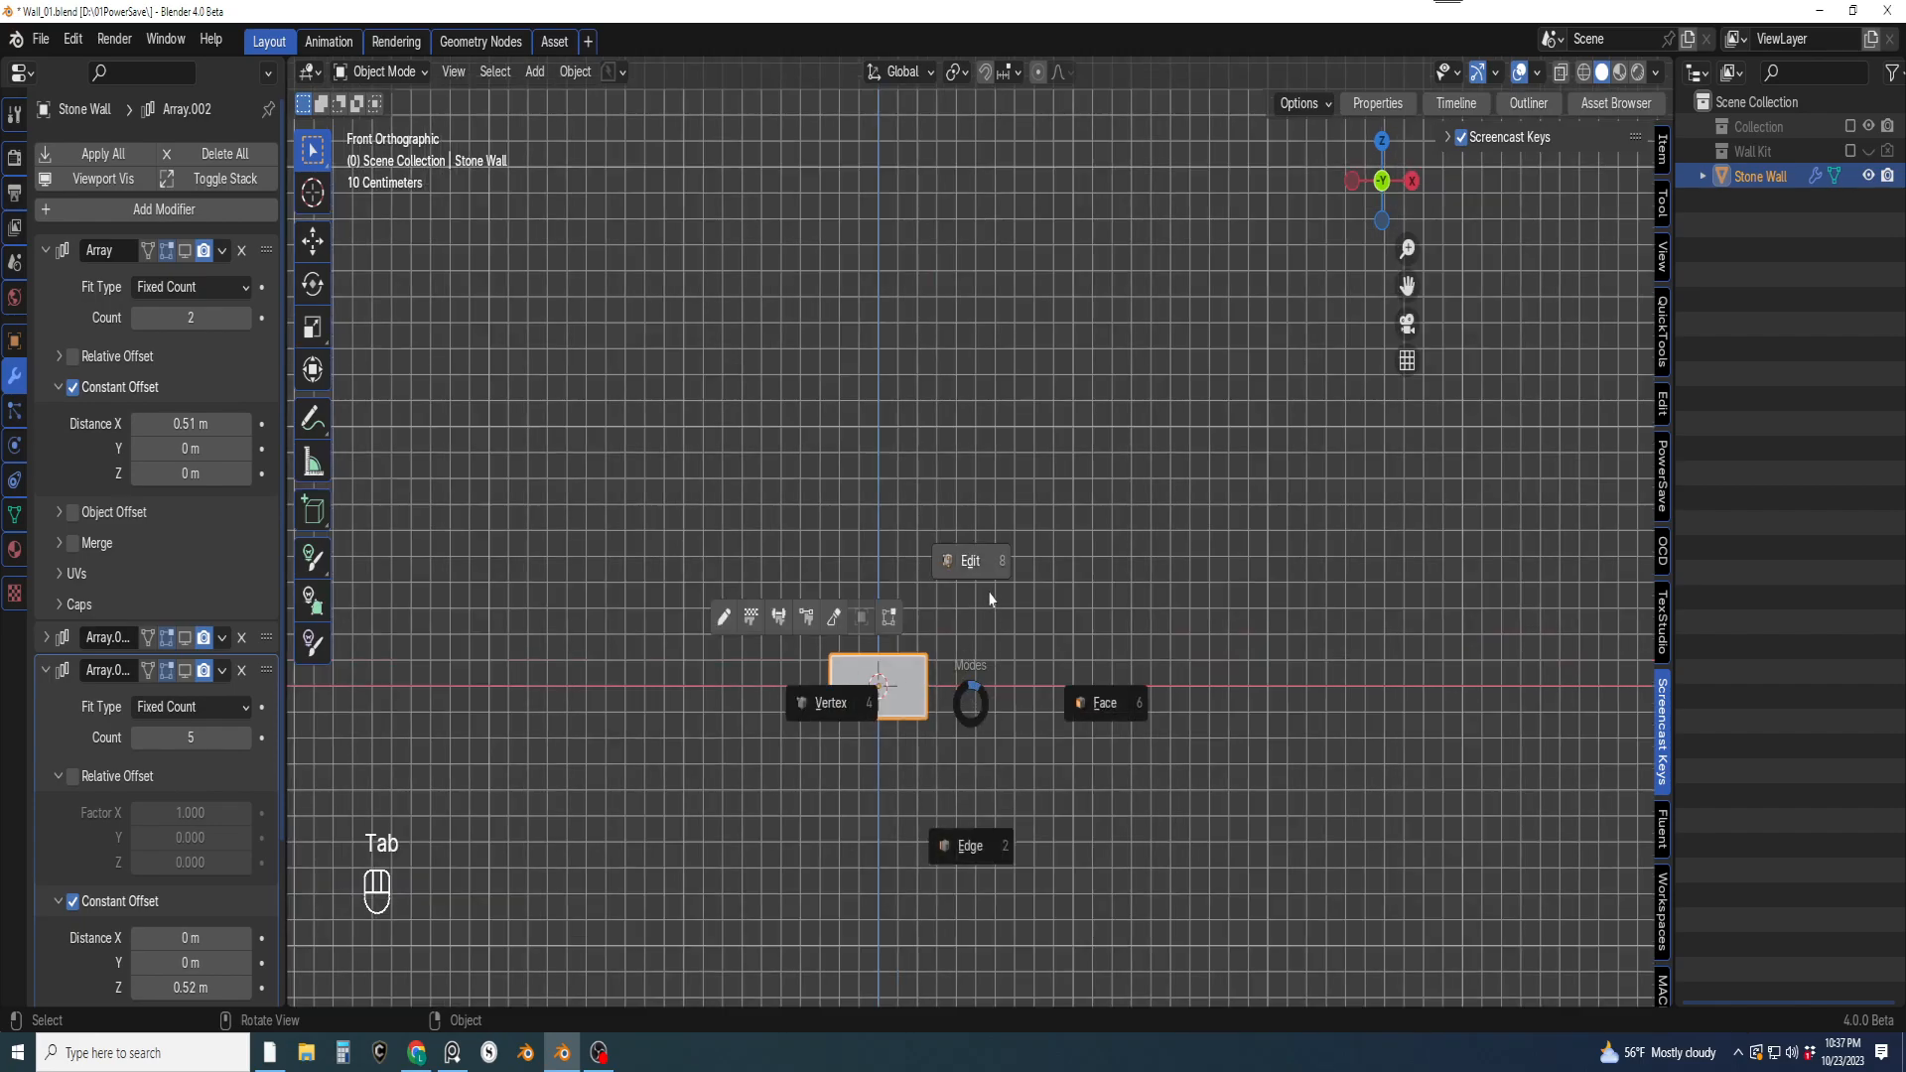
{"action": "left_click", "coordinate": [970, 562]}
{"action": "middle_click_drag", "start_coordinate": [957, 616], "coordinate": [881, 749]}
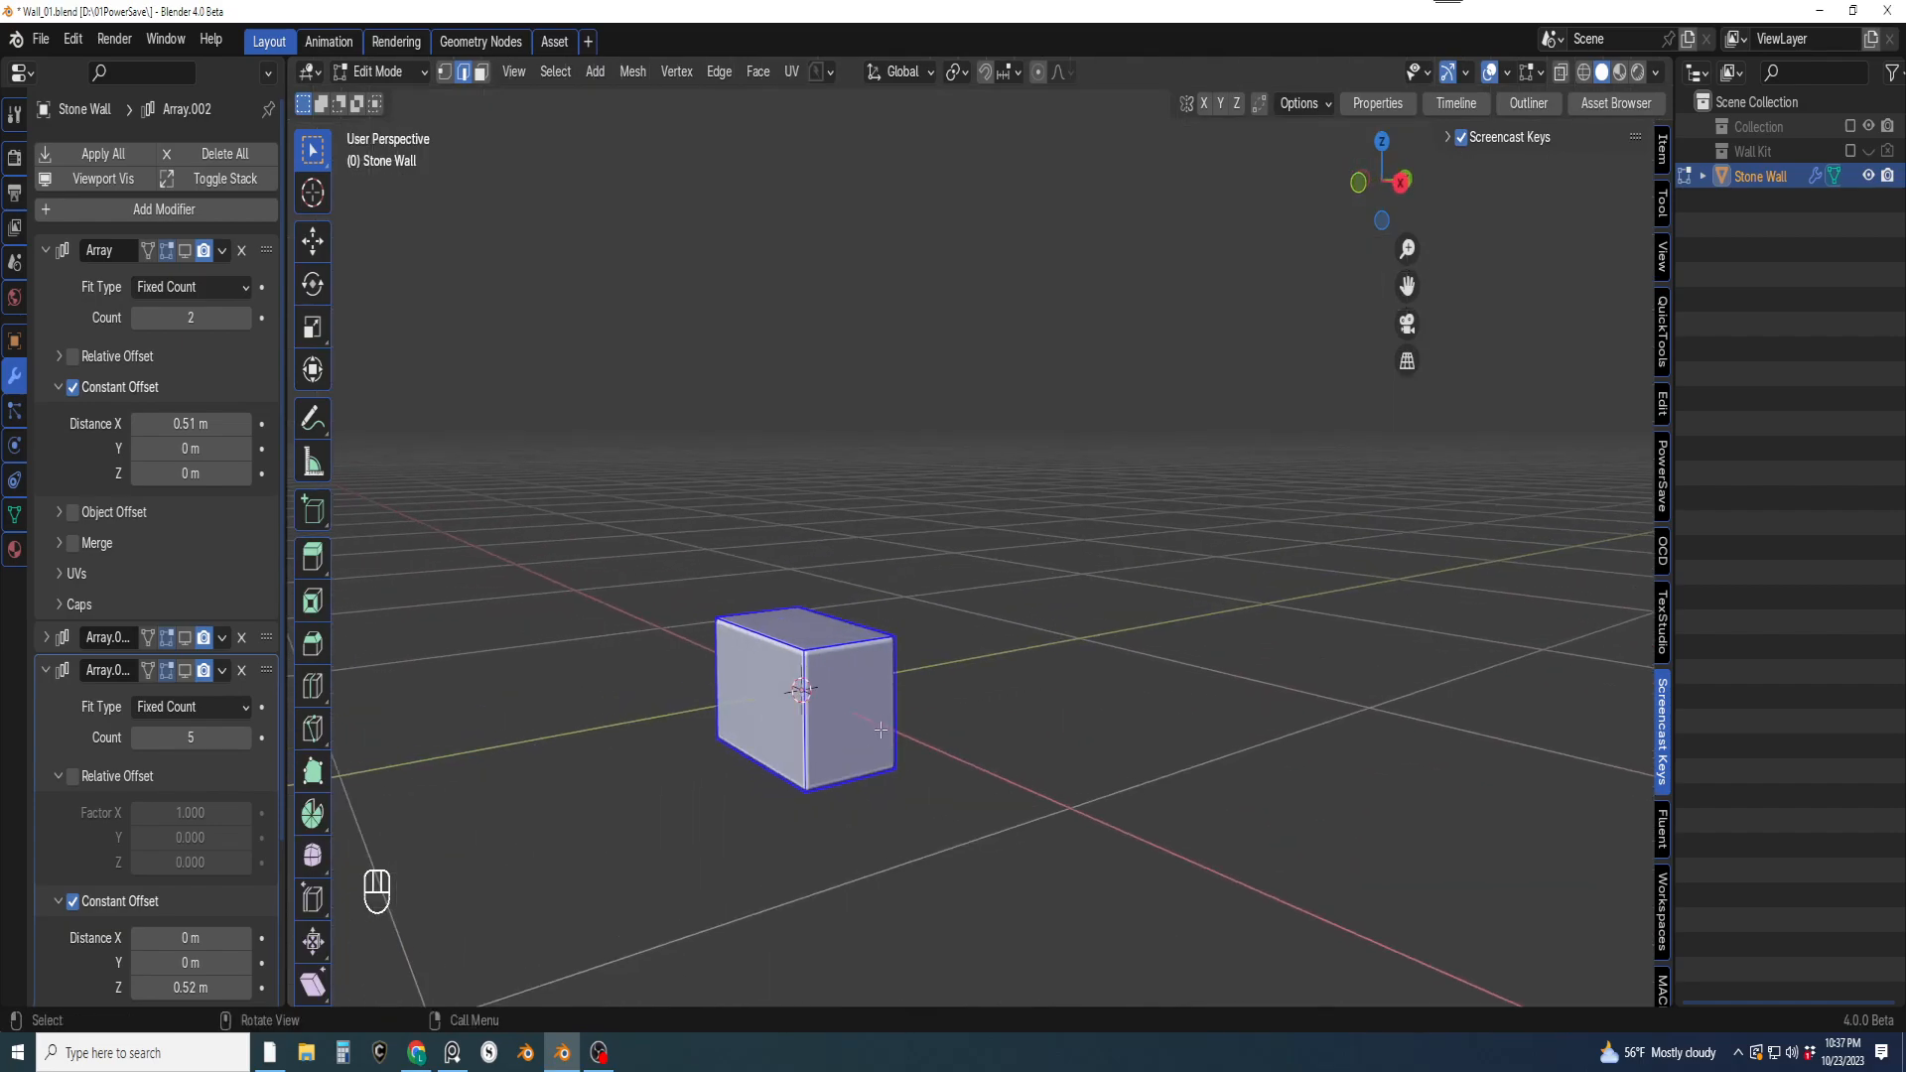
{"action": "key", "text": "Tab"}
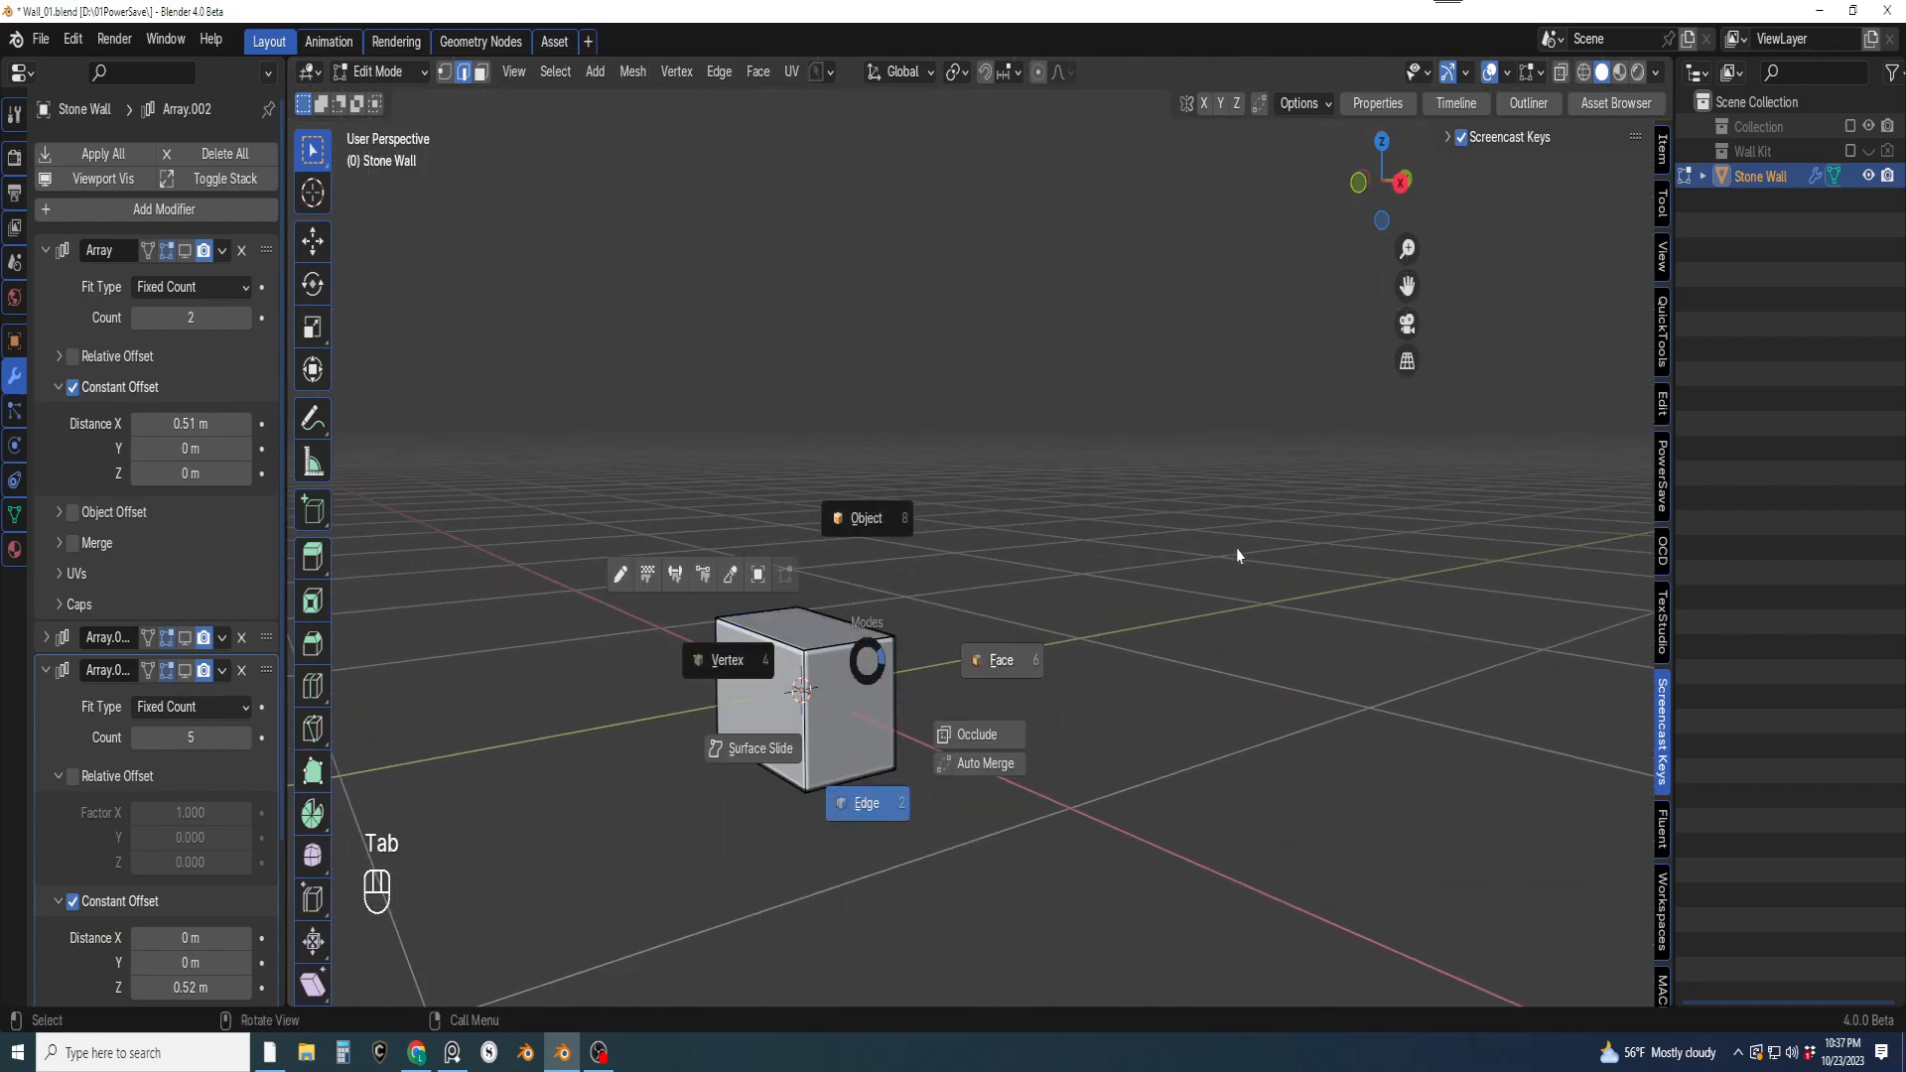
{"action": "key", "text": "Escape"}
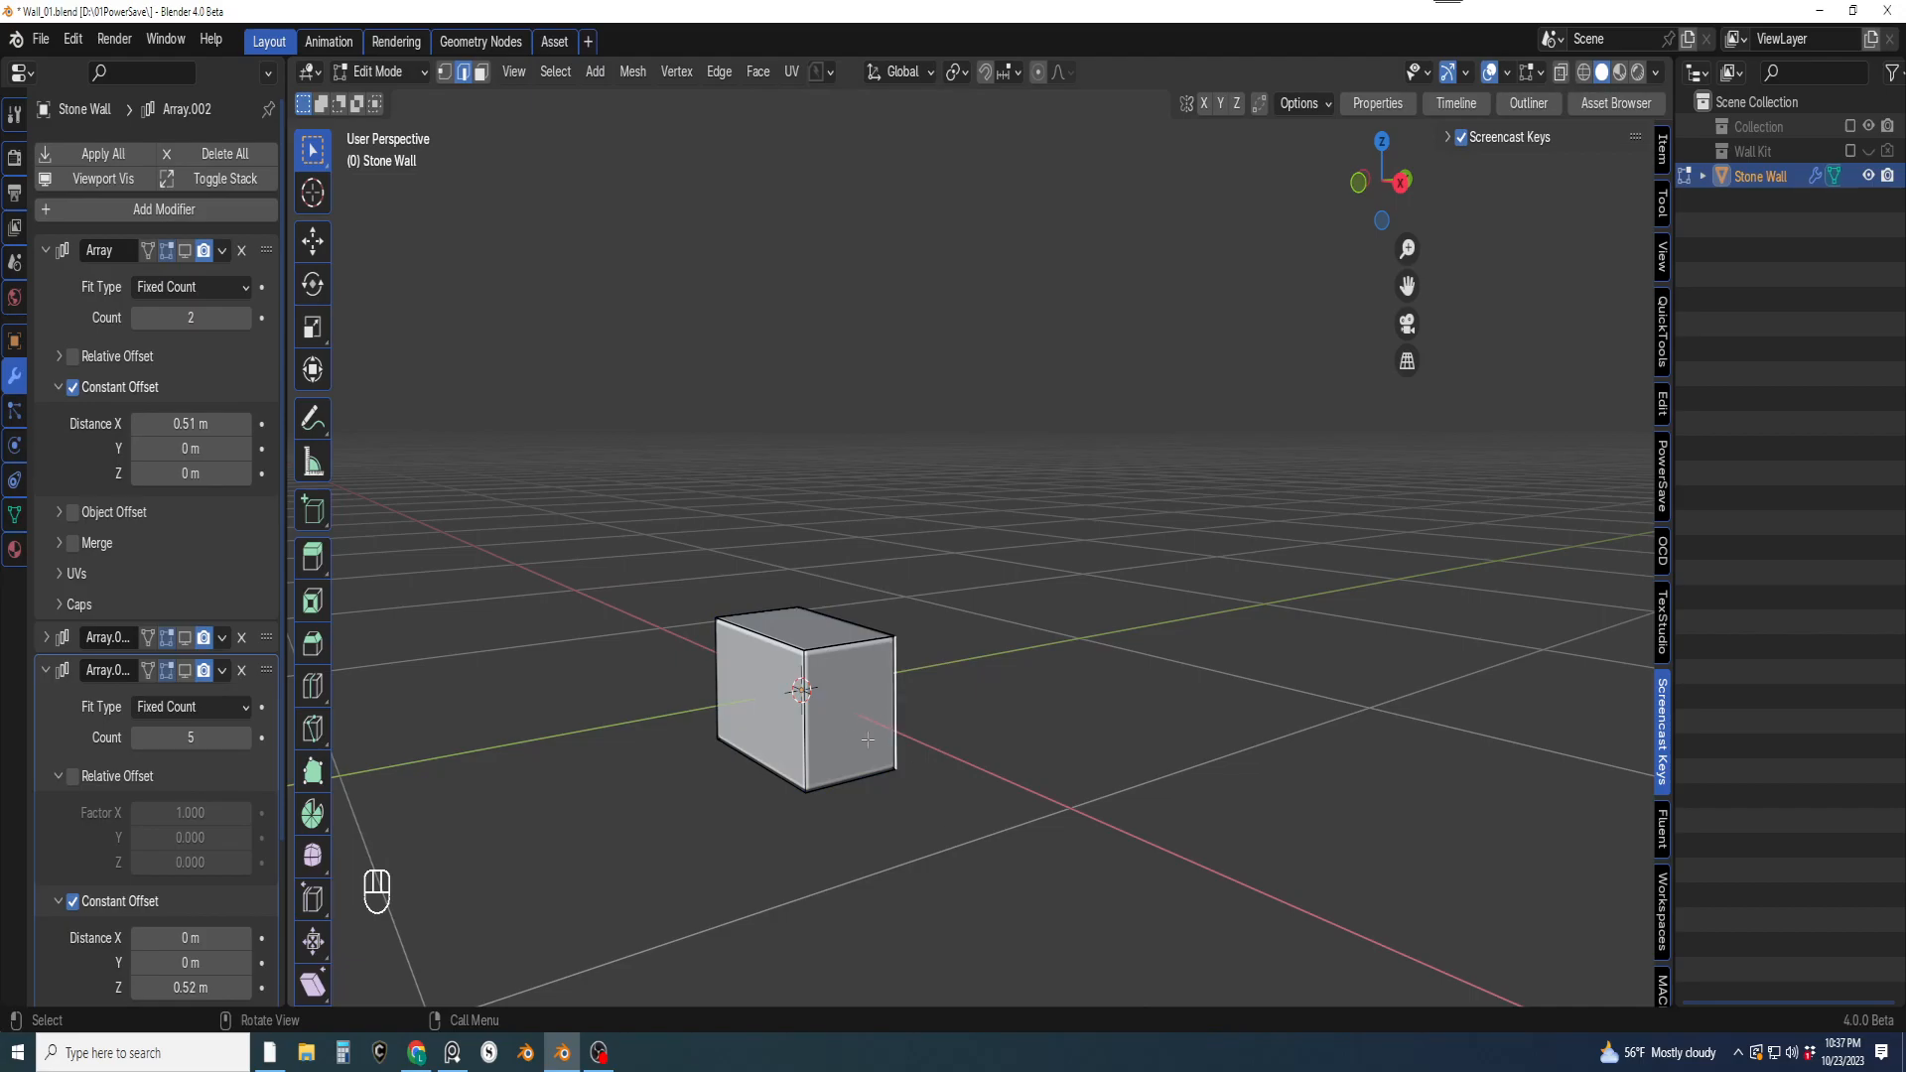
{"action": "key", "text": "Tab"}
{"action": "left_click", "coordinate": [1018, 743]}
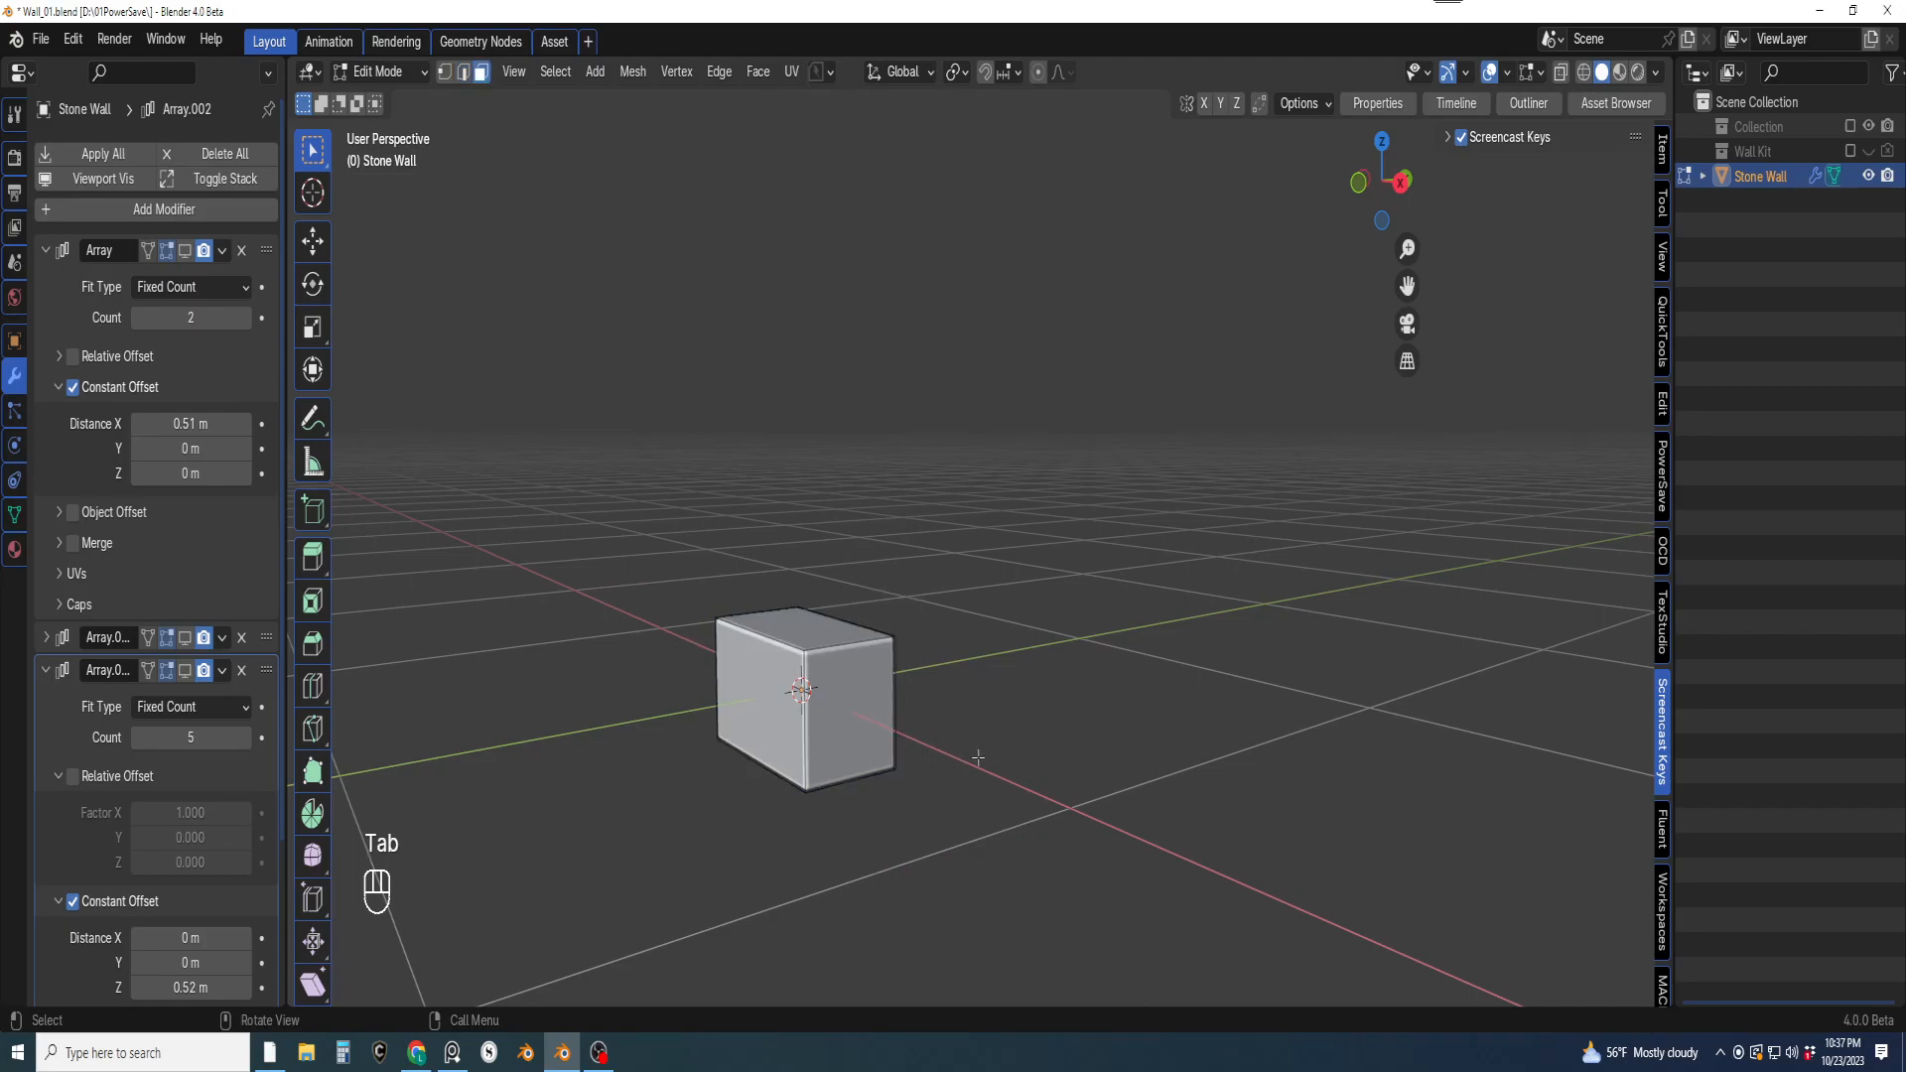
{"action": "left_click", "coordinate": [856, 724]}
{"action": "key", "text": "KP_1"}
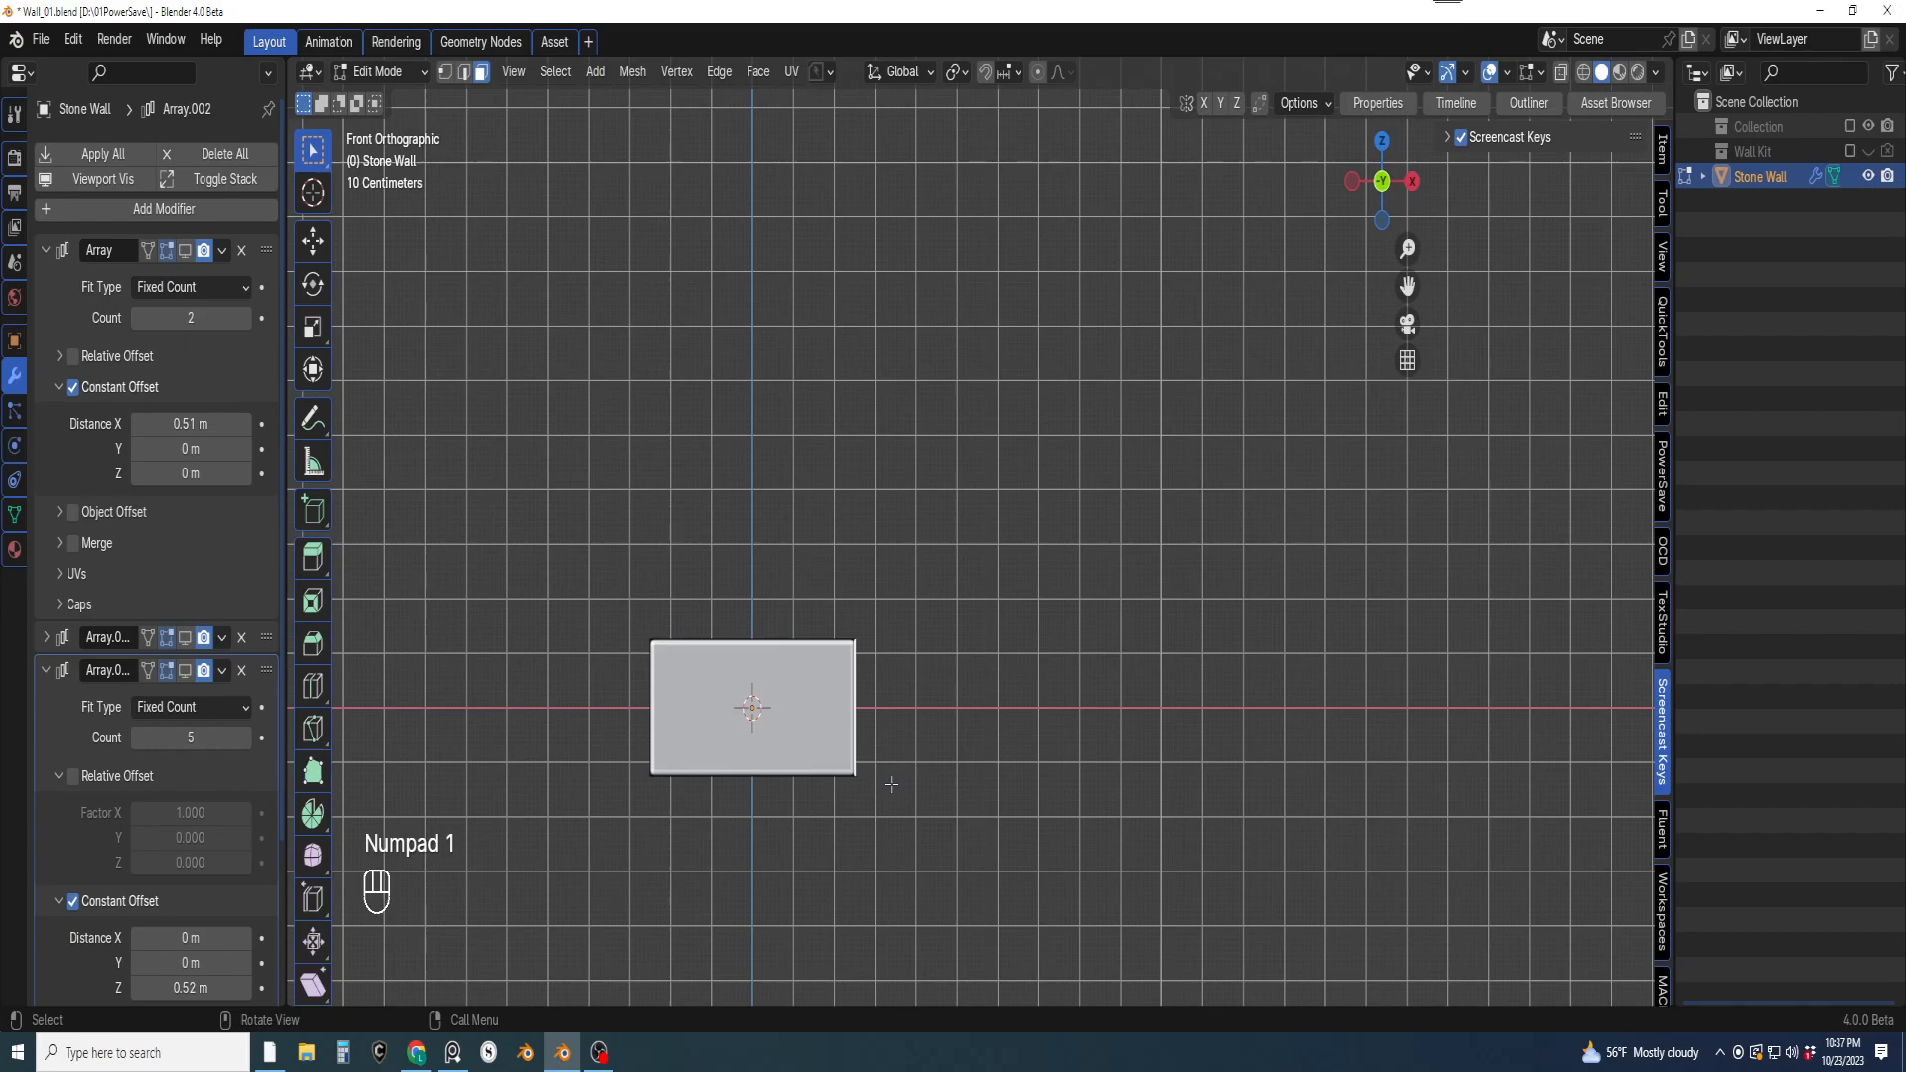
Duplicate the end face, offset the copy slightly along X and extrude it about 1.5 m as a second block
{"action": "key", "text": "shift+d"}
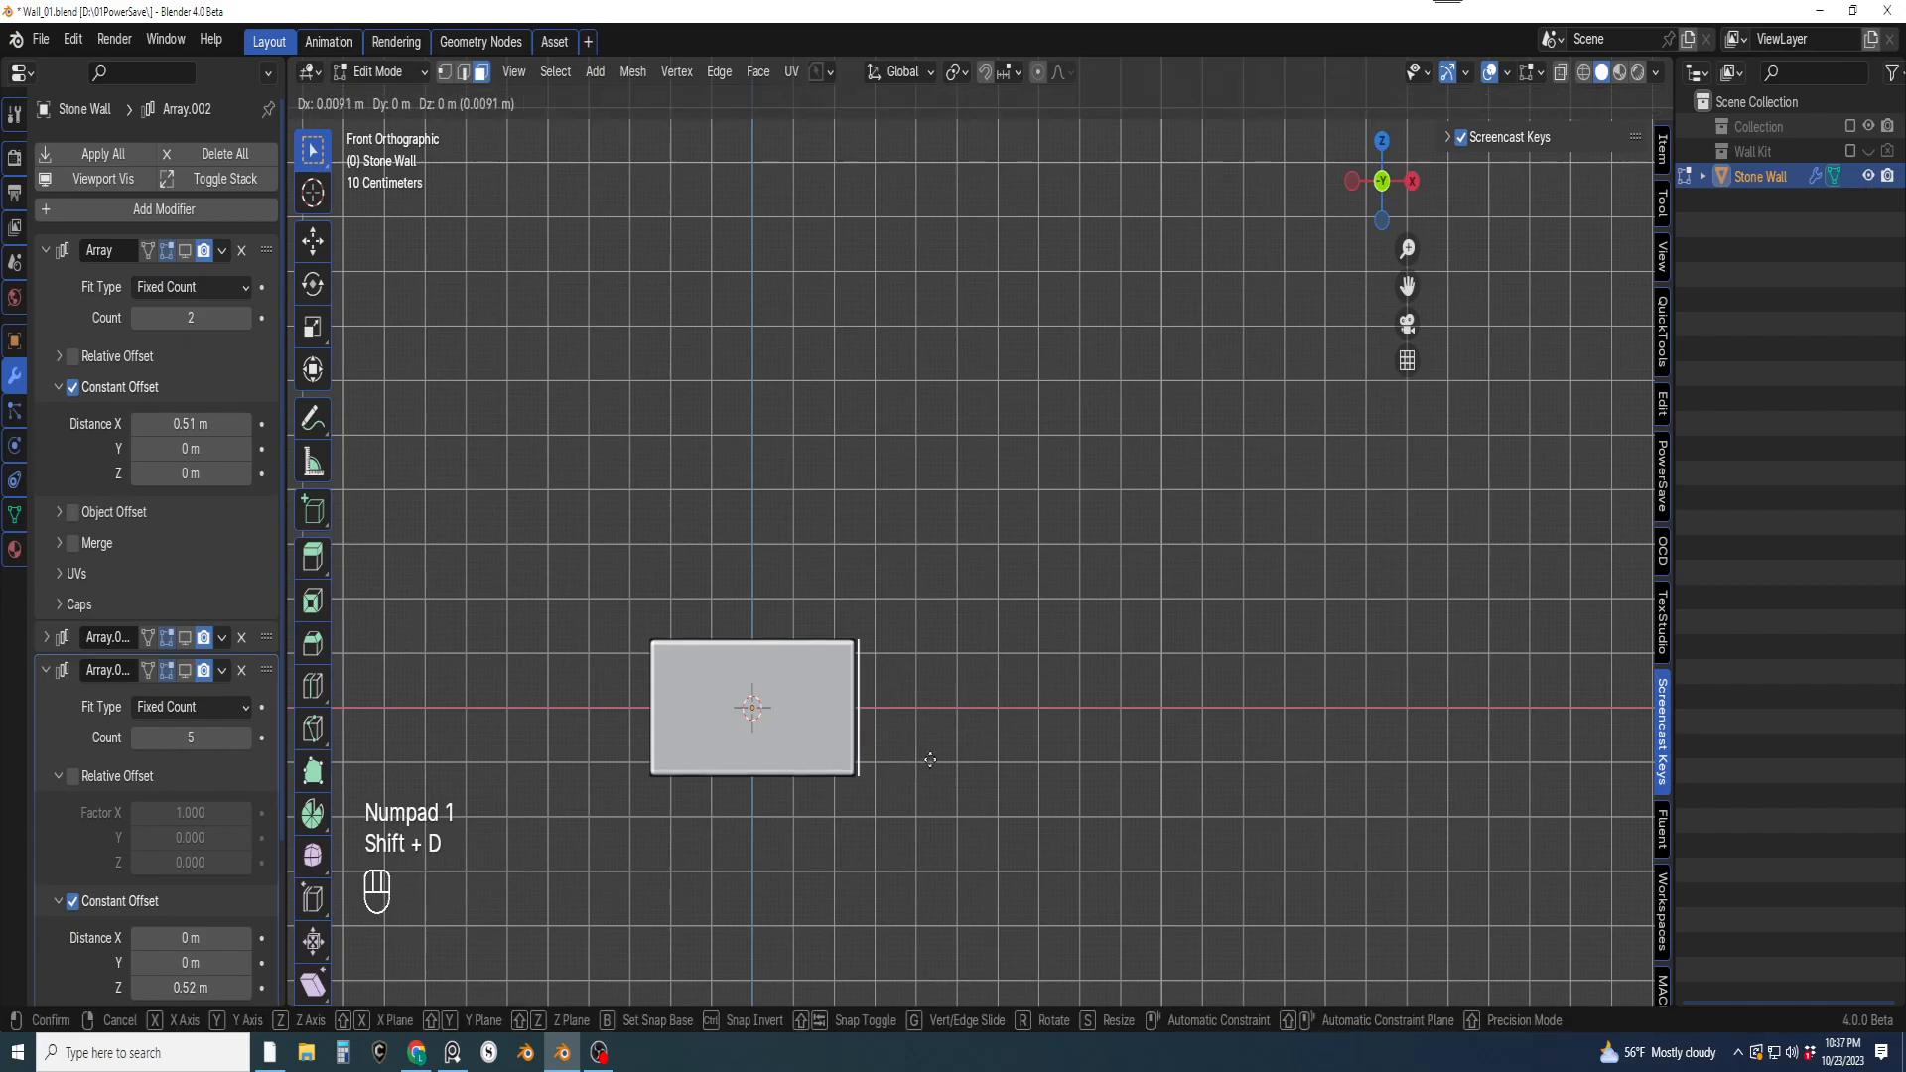
{"action": "right_click", "coordinate": [932, 733]}
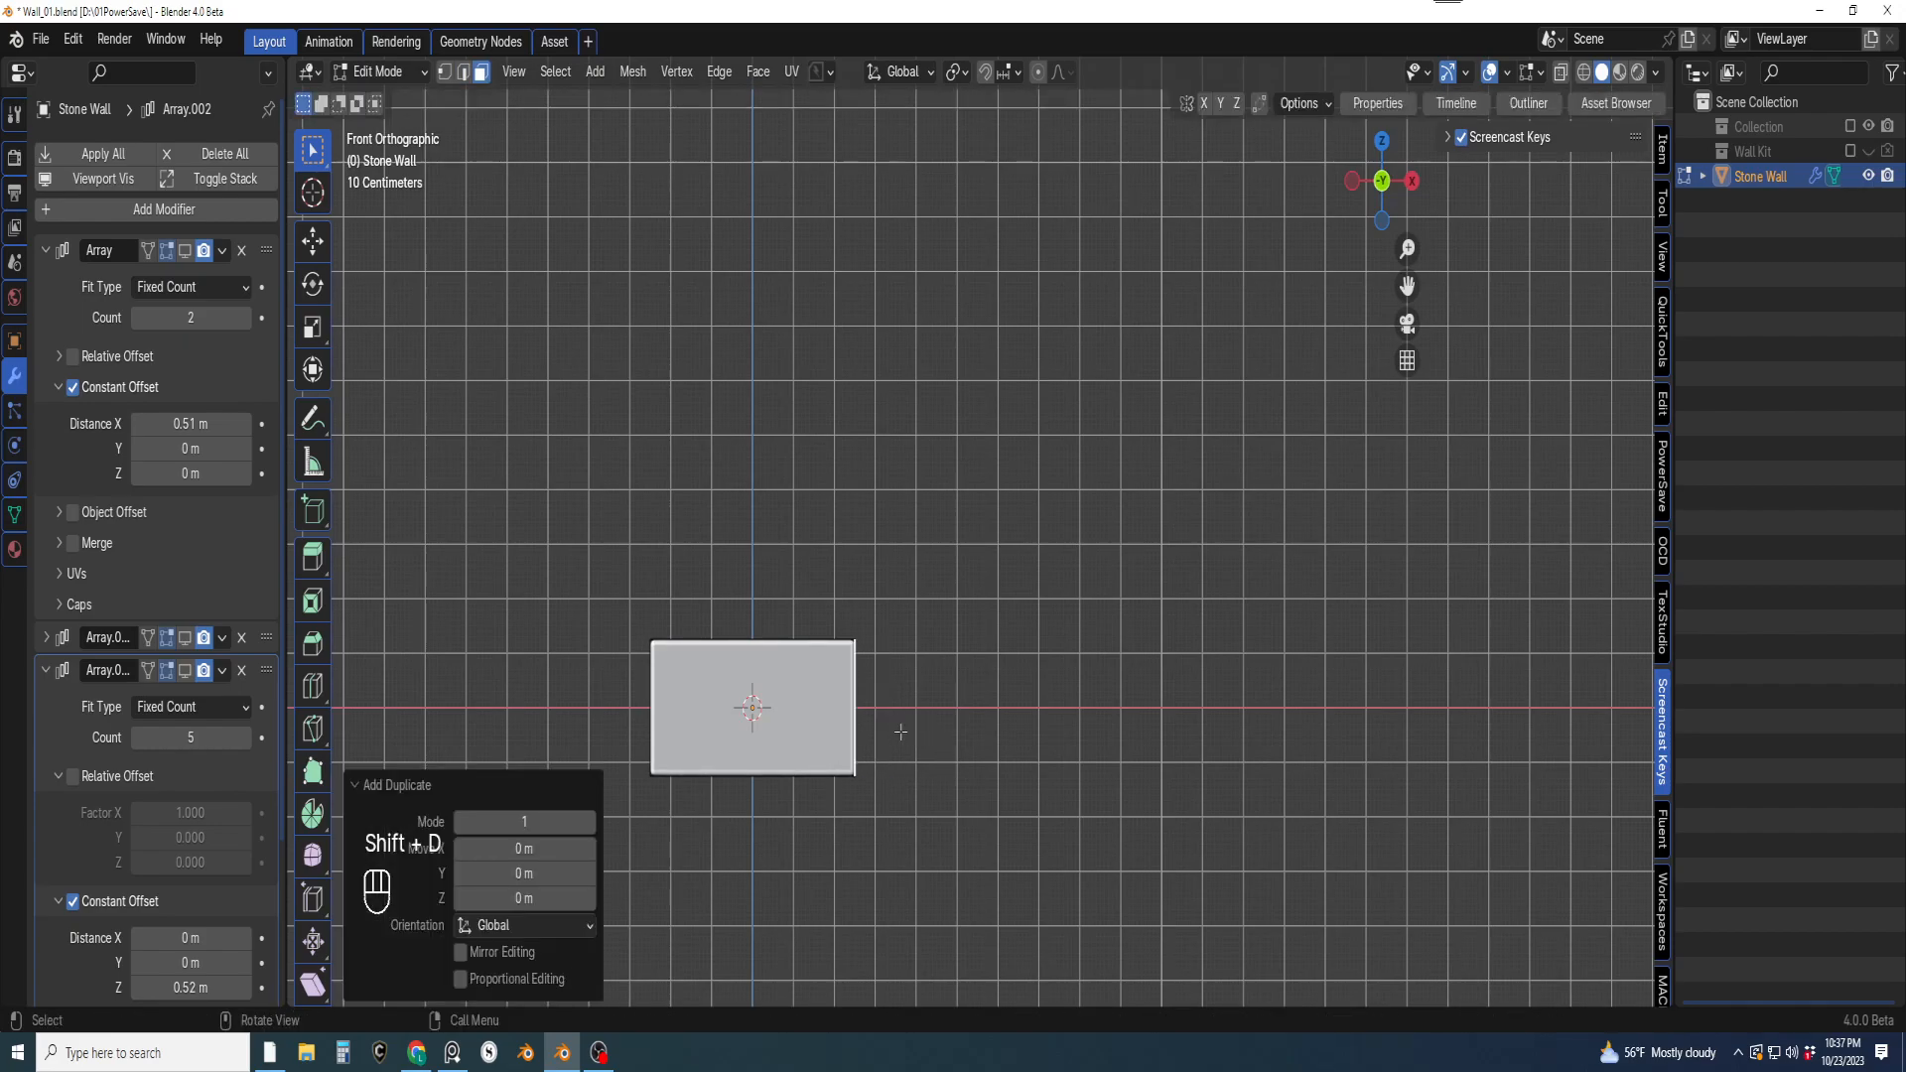
{"action": "key", "text": "shift+space"}
{"action": "key", "text": "g"}
{"action": "left_click_drag", "start_coordinate": [926, 708], "coordinate": [1522, 740]}
{"action": "key", "text": "e"}
{"action": "middle_click_drag", "start_coordinate": [1522, 740], "coordinate": [1086, 804], "text": "shift"}
{"action": "scroll", "coordinate": [1021, 685], "scroll_direction": "down", "scroll_amount": 3}
{"action": "middle_click_drag", "start_coordinate": [1332, 731], "coordinate": [1319, 736], "text": "shift"}
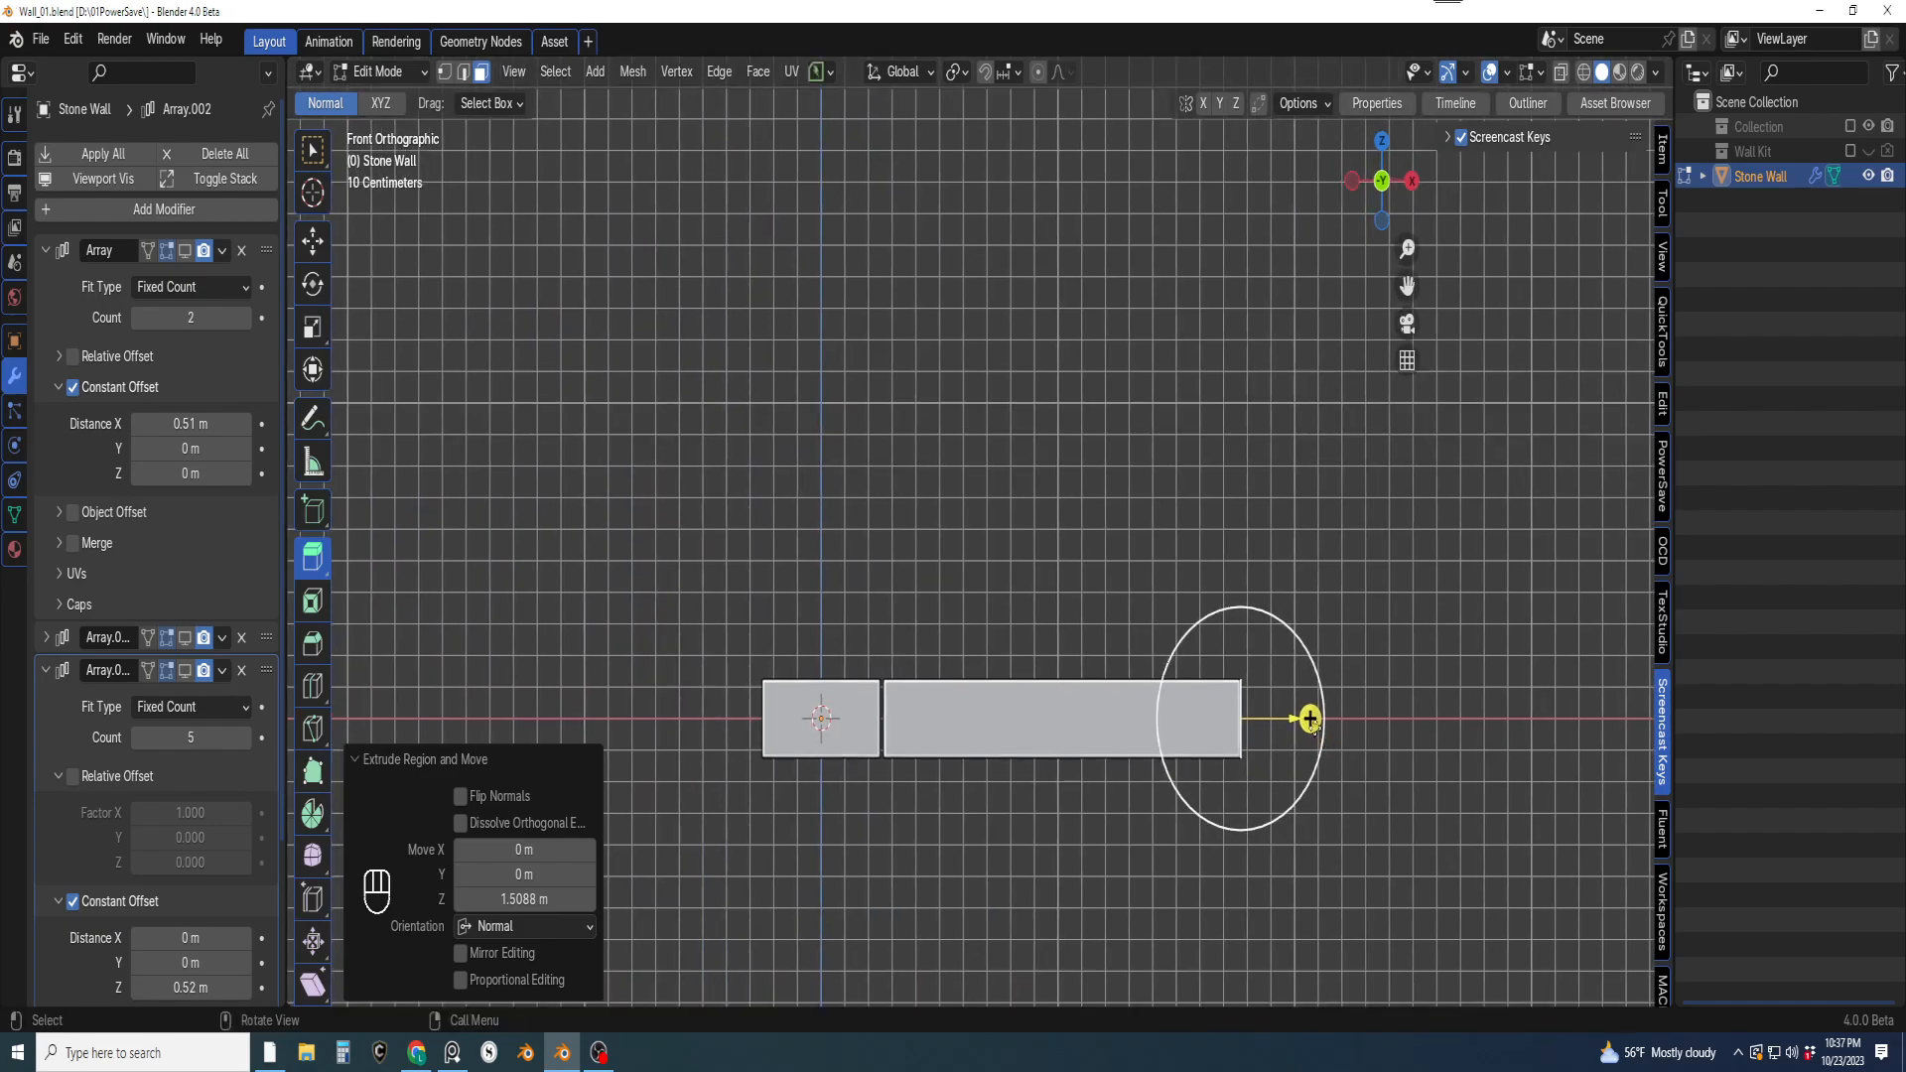
Shorten the second block by moving its end face back about 0.5 m along X
{"action": "key", "text": "g"}
{"action": "left_click_drag", "start_coordinate": [1317, 719], "coordinate": [1190, 719]}
{"action": "middle_click_drag", "start_coordinate": [1188, 762], "coordinate": [1108, 762], "text": "shift"}
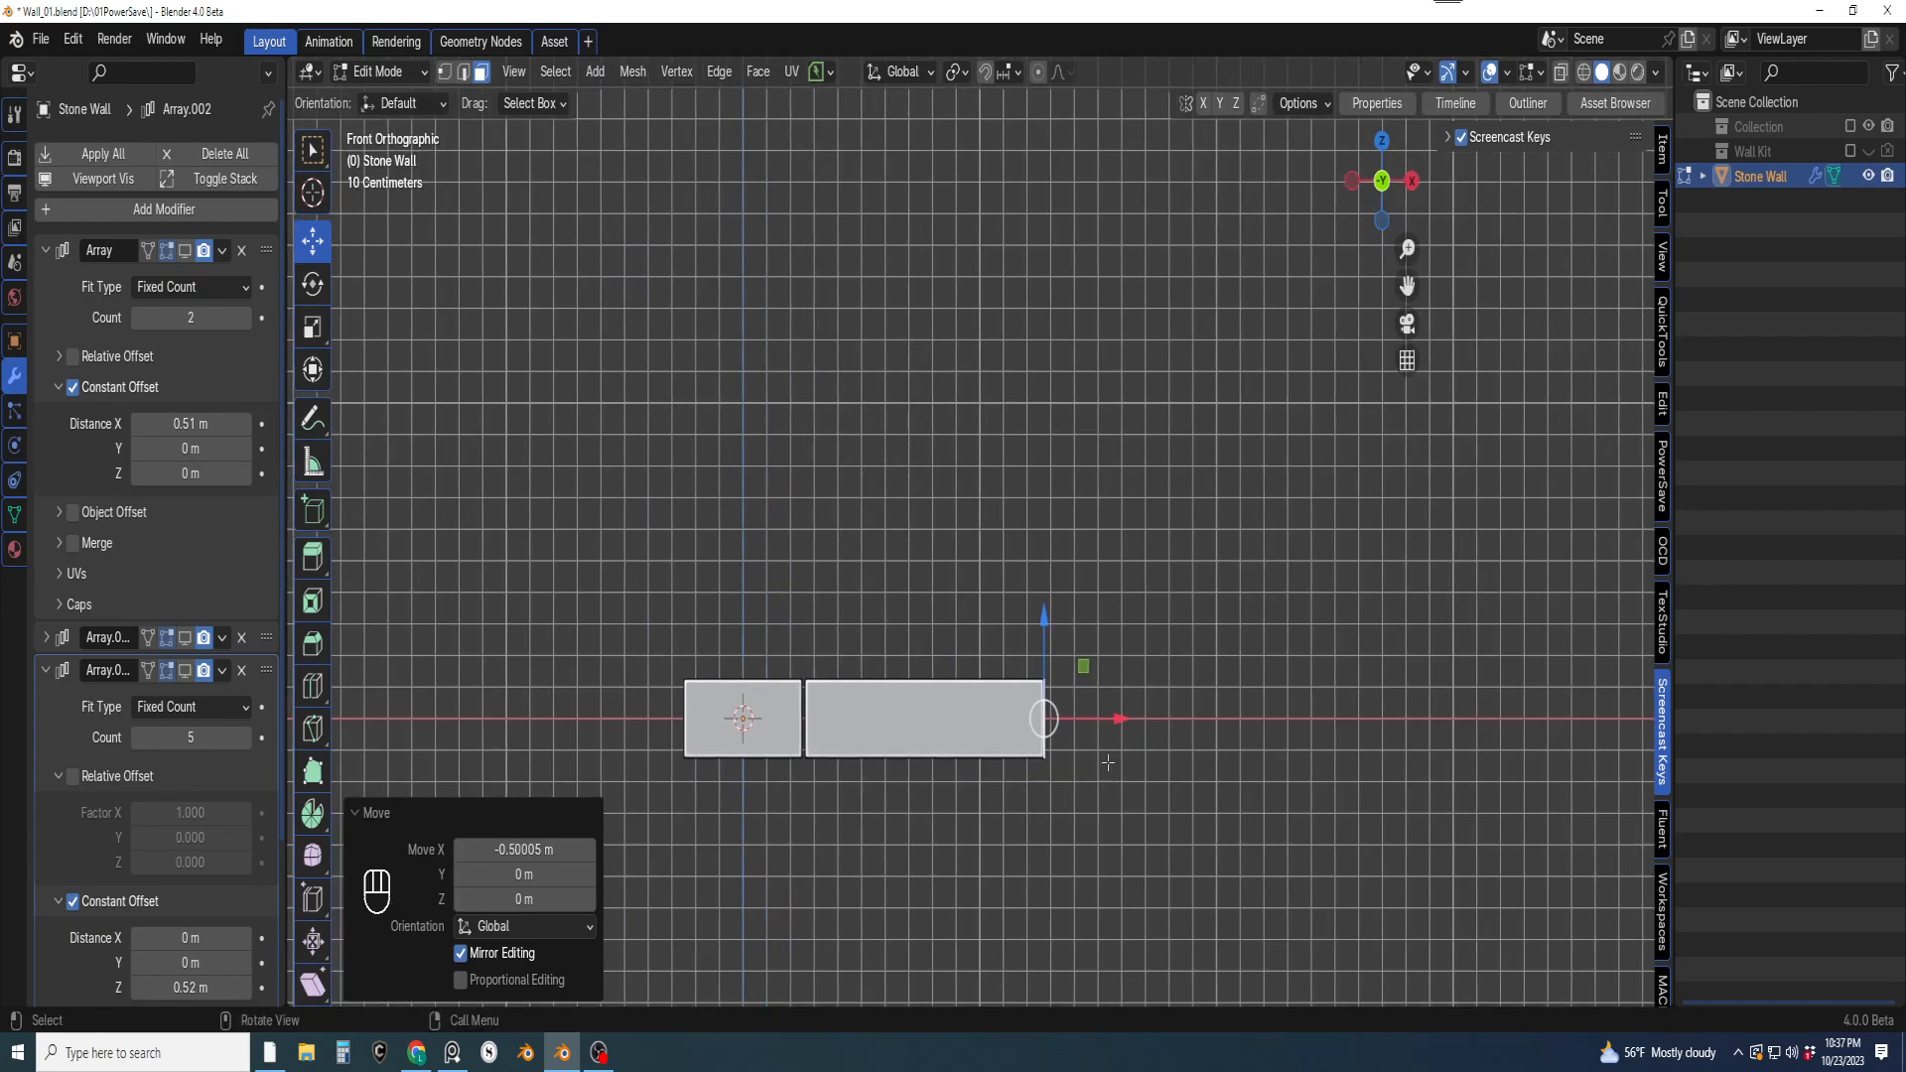
Duplicate the second block's end face, offset it about 0.02 m along X and extrude it about 0.33 m as a third block
{"action": "key", "text": "shift+d"}
{"action": "right_click", "coordinate": [1123, 728]}
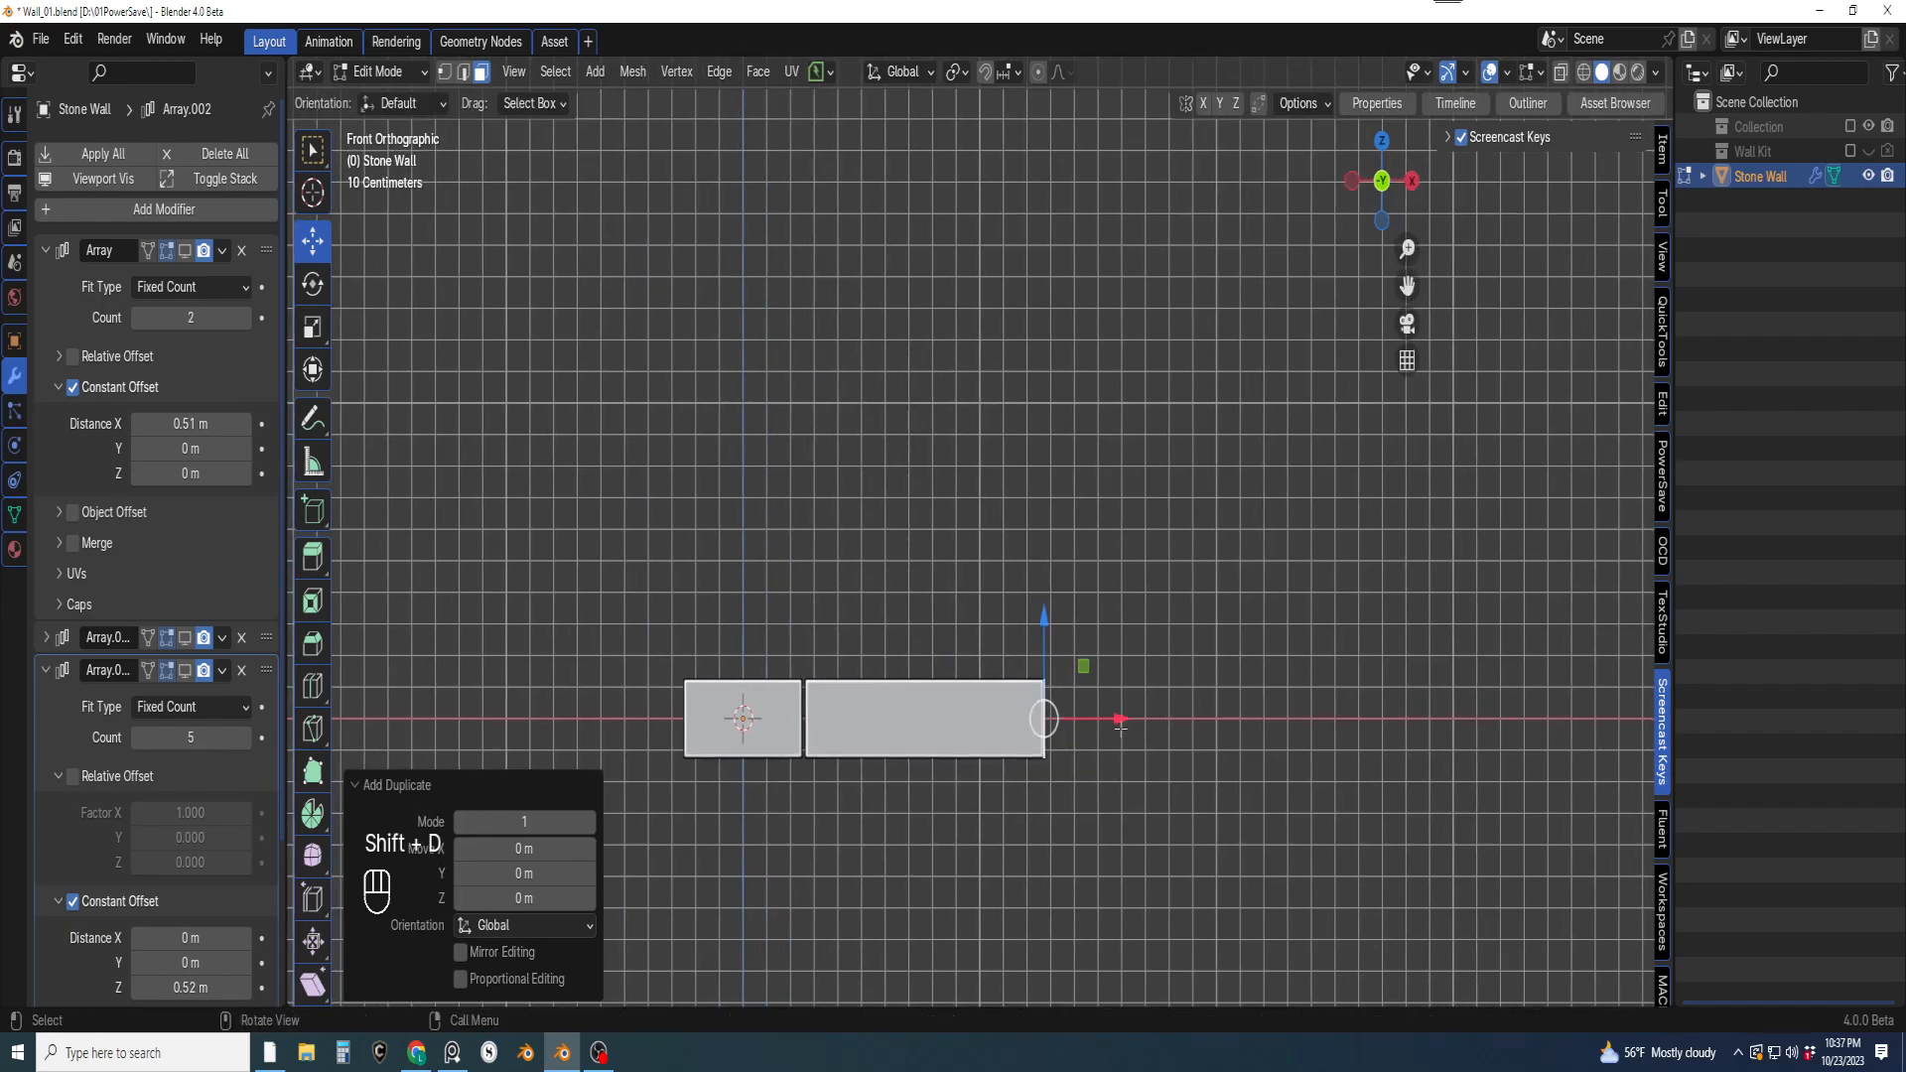
{"action": "left_click_drag", "start_coordinate": [1116, 717], "coordinate": [1122, 717]}
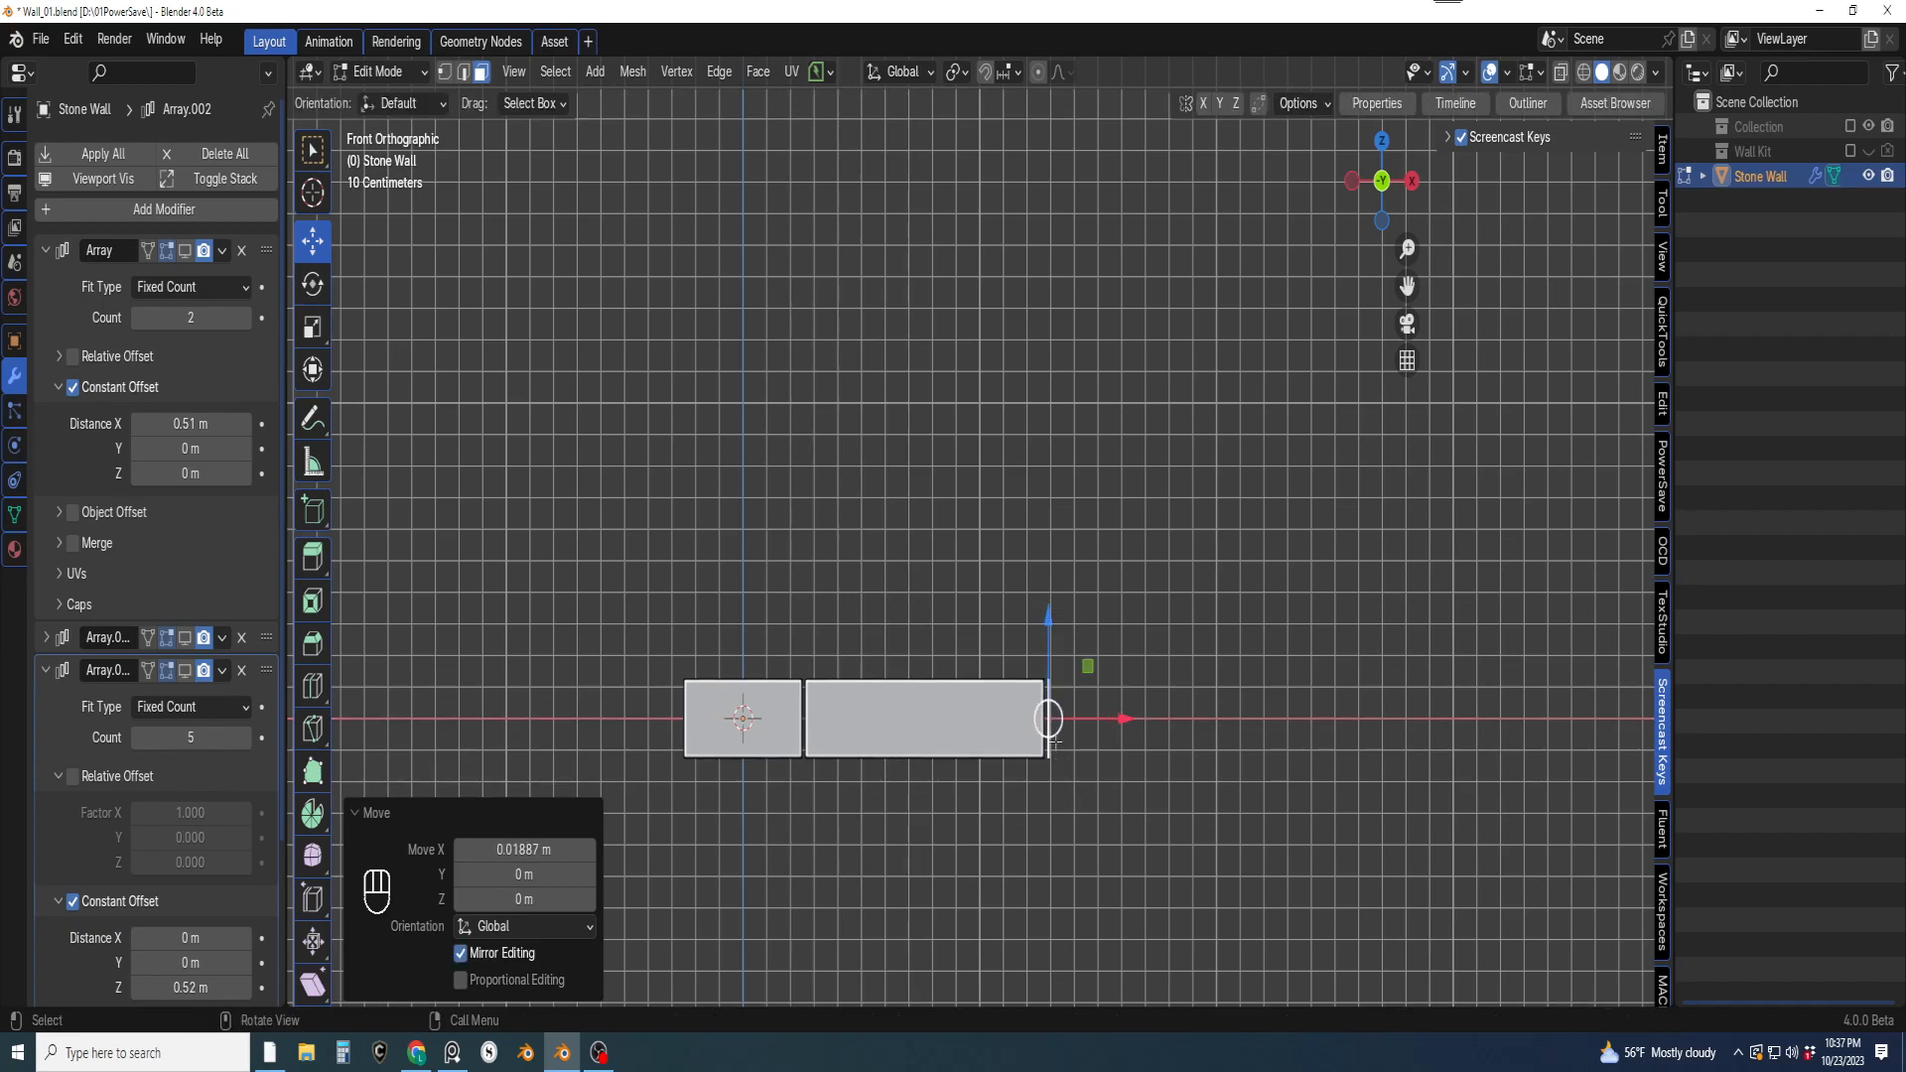
{"action": "key", "text": "e"}
{"action": "left_click_drag", "start_coordinate": [1114, 717], "coordinate": [1193, 737]}
{"action": "scroll", "coordinate": [893, 733], "scroll_direction": "down", "scroll_amount": 2}
{"action": "middle_click_drag", "start_coordinate": [790, 727], "coordinate": [824, 735], "text": "shift"}
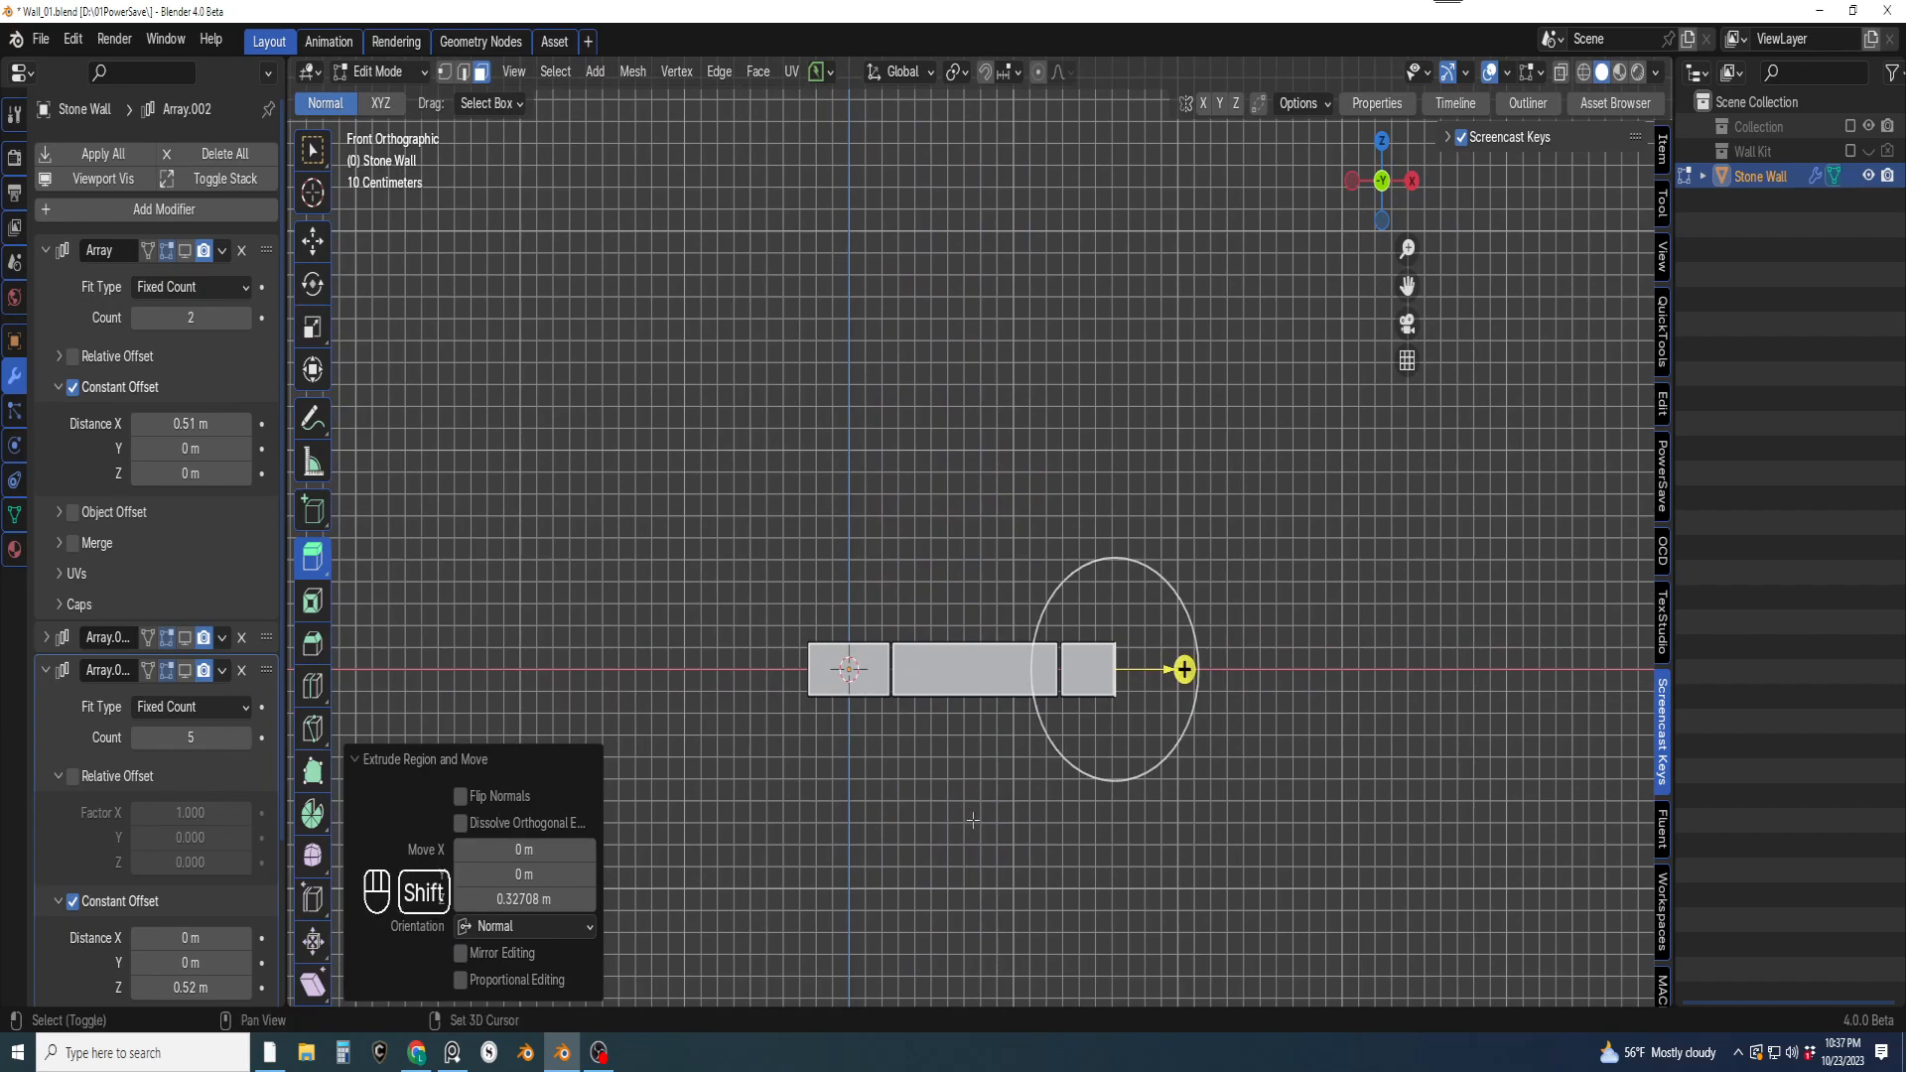
{"action": "middle_click_drag", "start_coordinate": [975, 813], "coordinate": [993, 845], "text": "shift"}
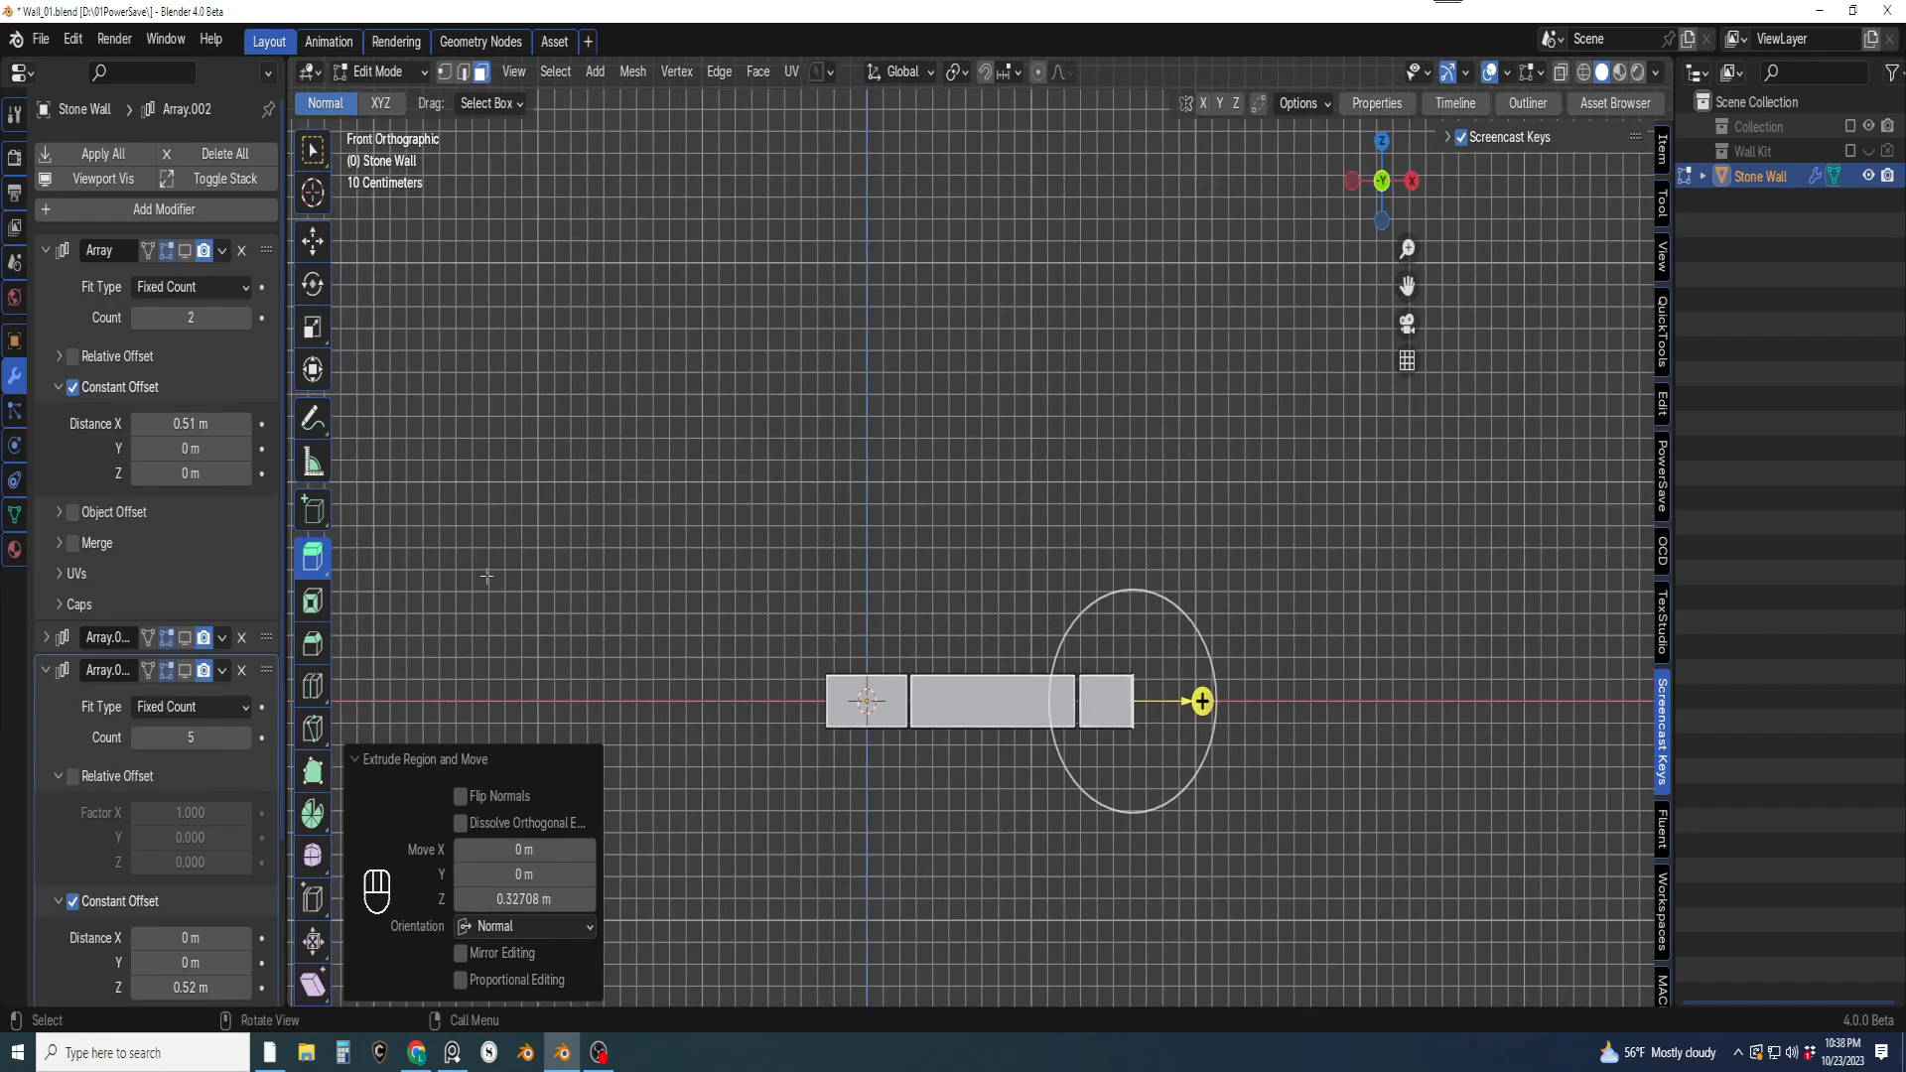
Return to Object Mode, show the first Array modifier in the viewport and set its constant X distance to 1.883 m
{"action": "key", "text": "Tab"}
{"action": "left_click", "coordinate": [786, 516]}
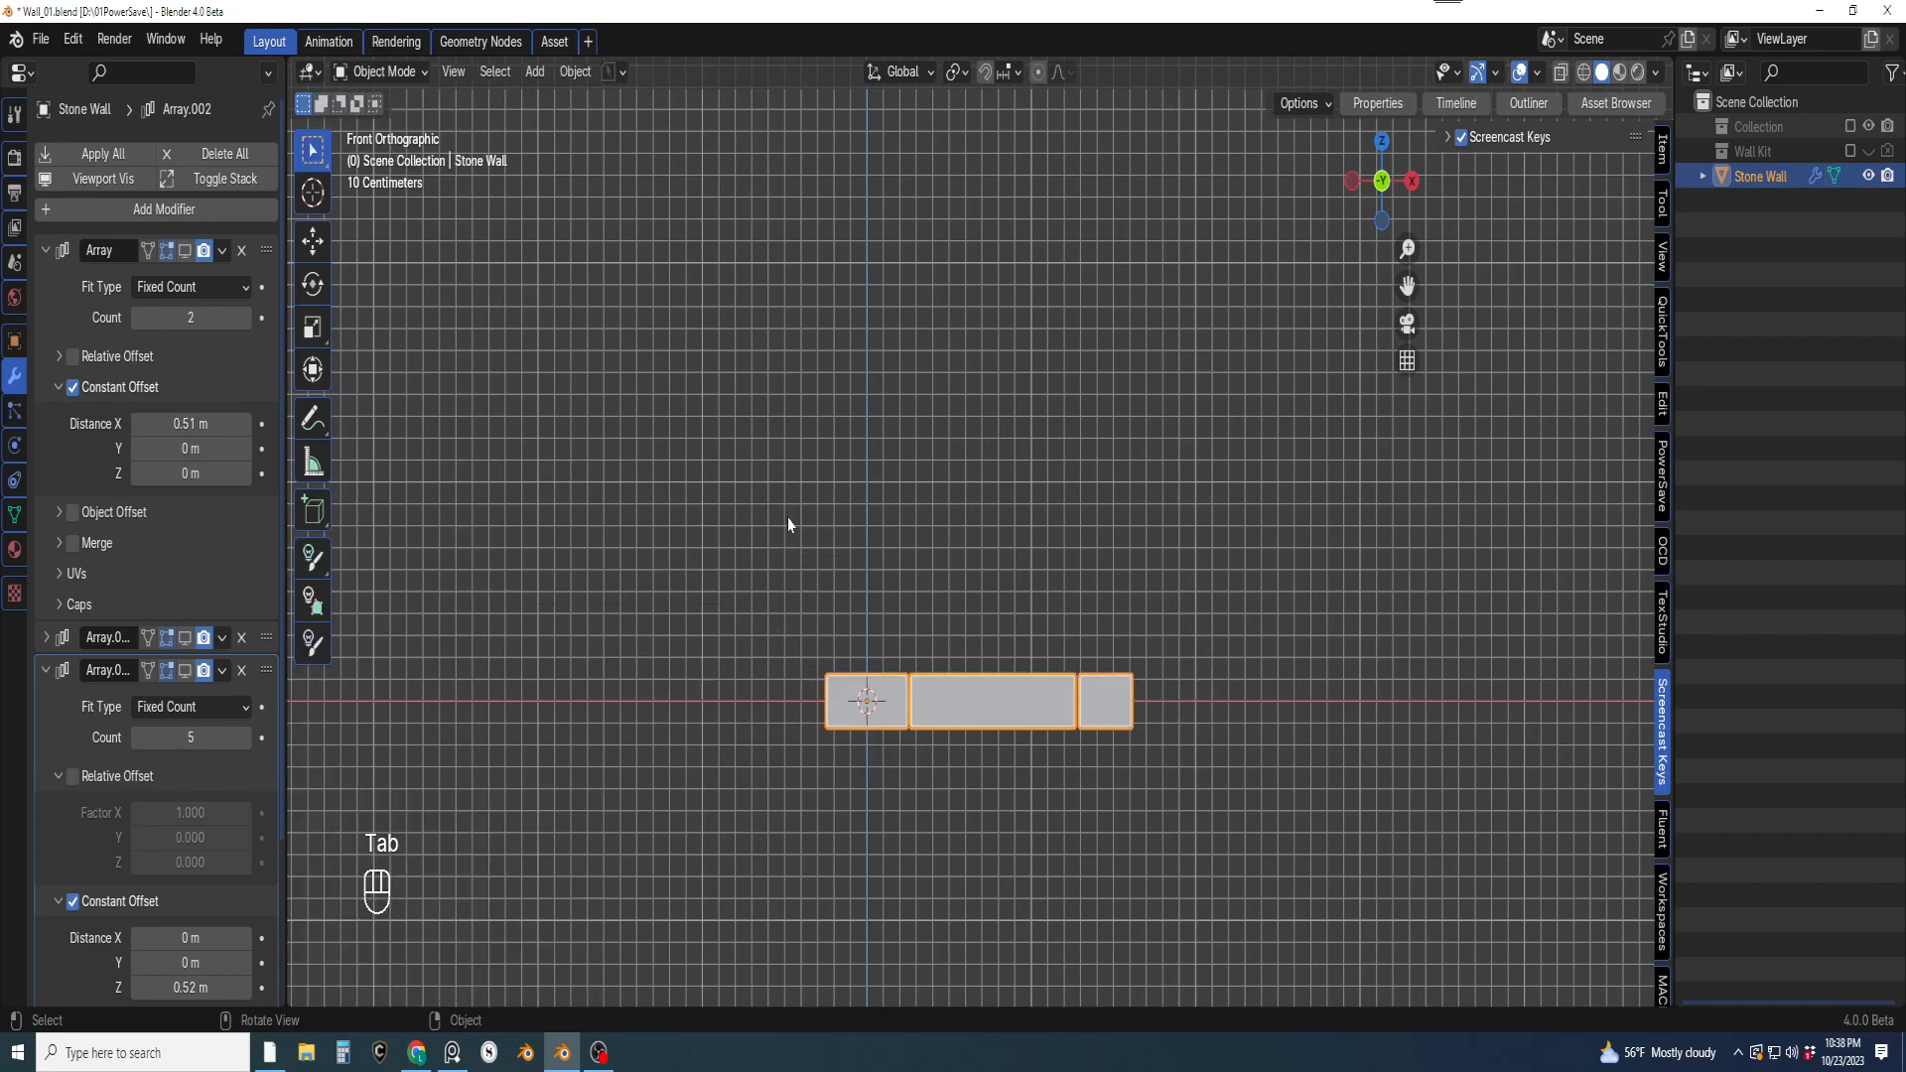
{"action": "middle_click_drag", "start_coordinate": [777, 634], "coordinate": [880, 644], "text": "shift"}
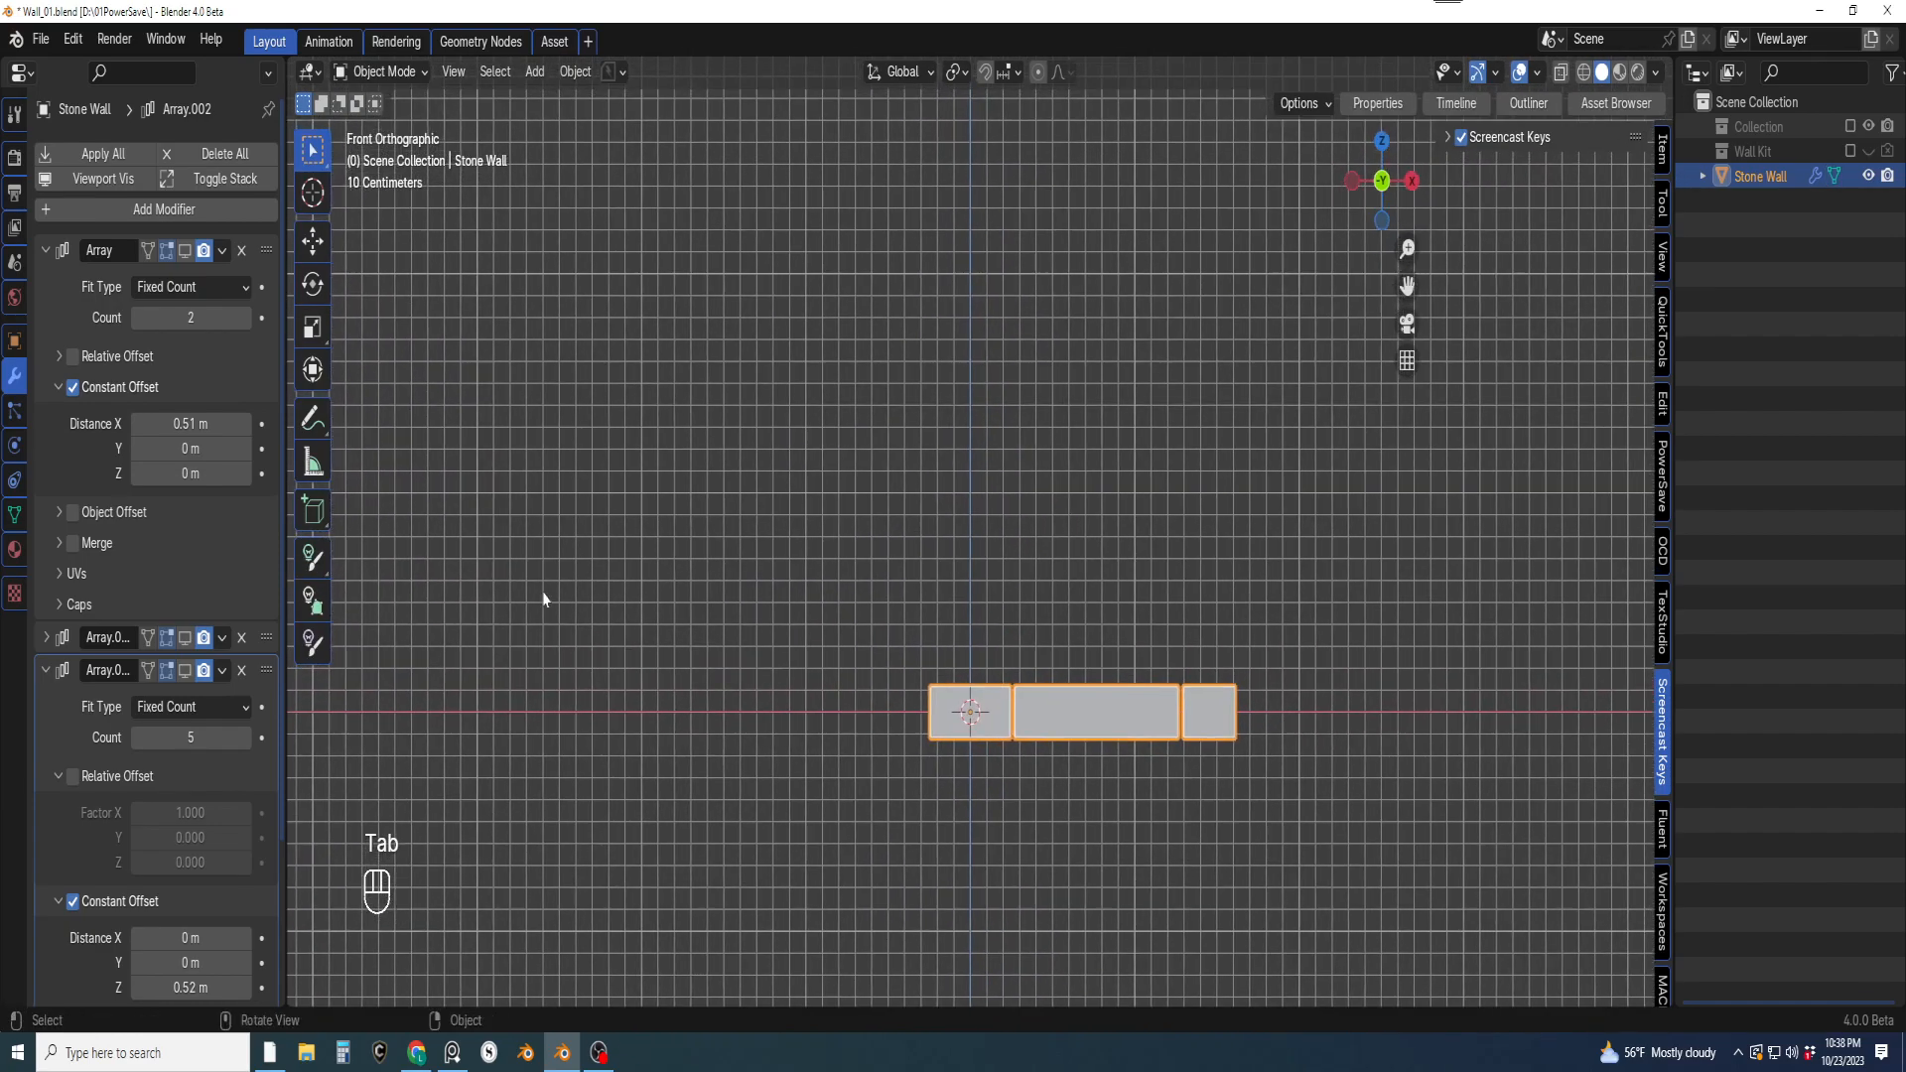
{"action": "left_click", "coordinate": [186, 251]}
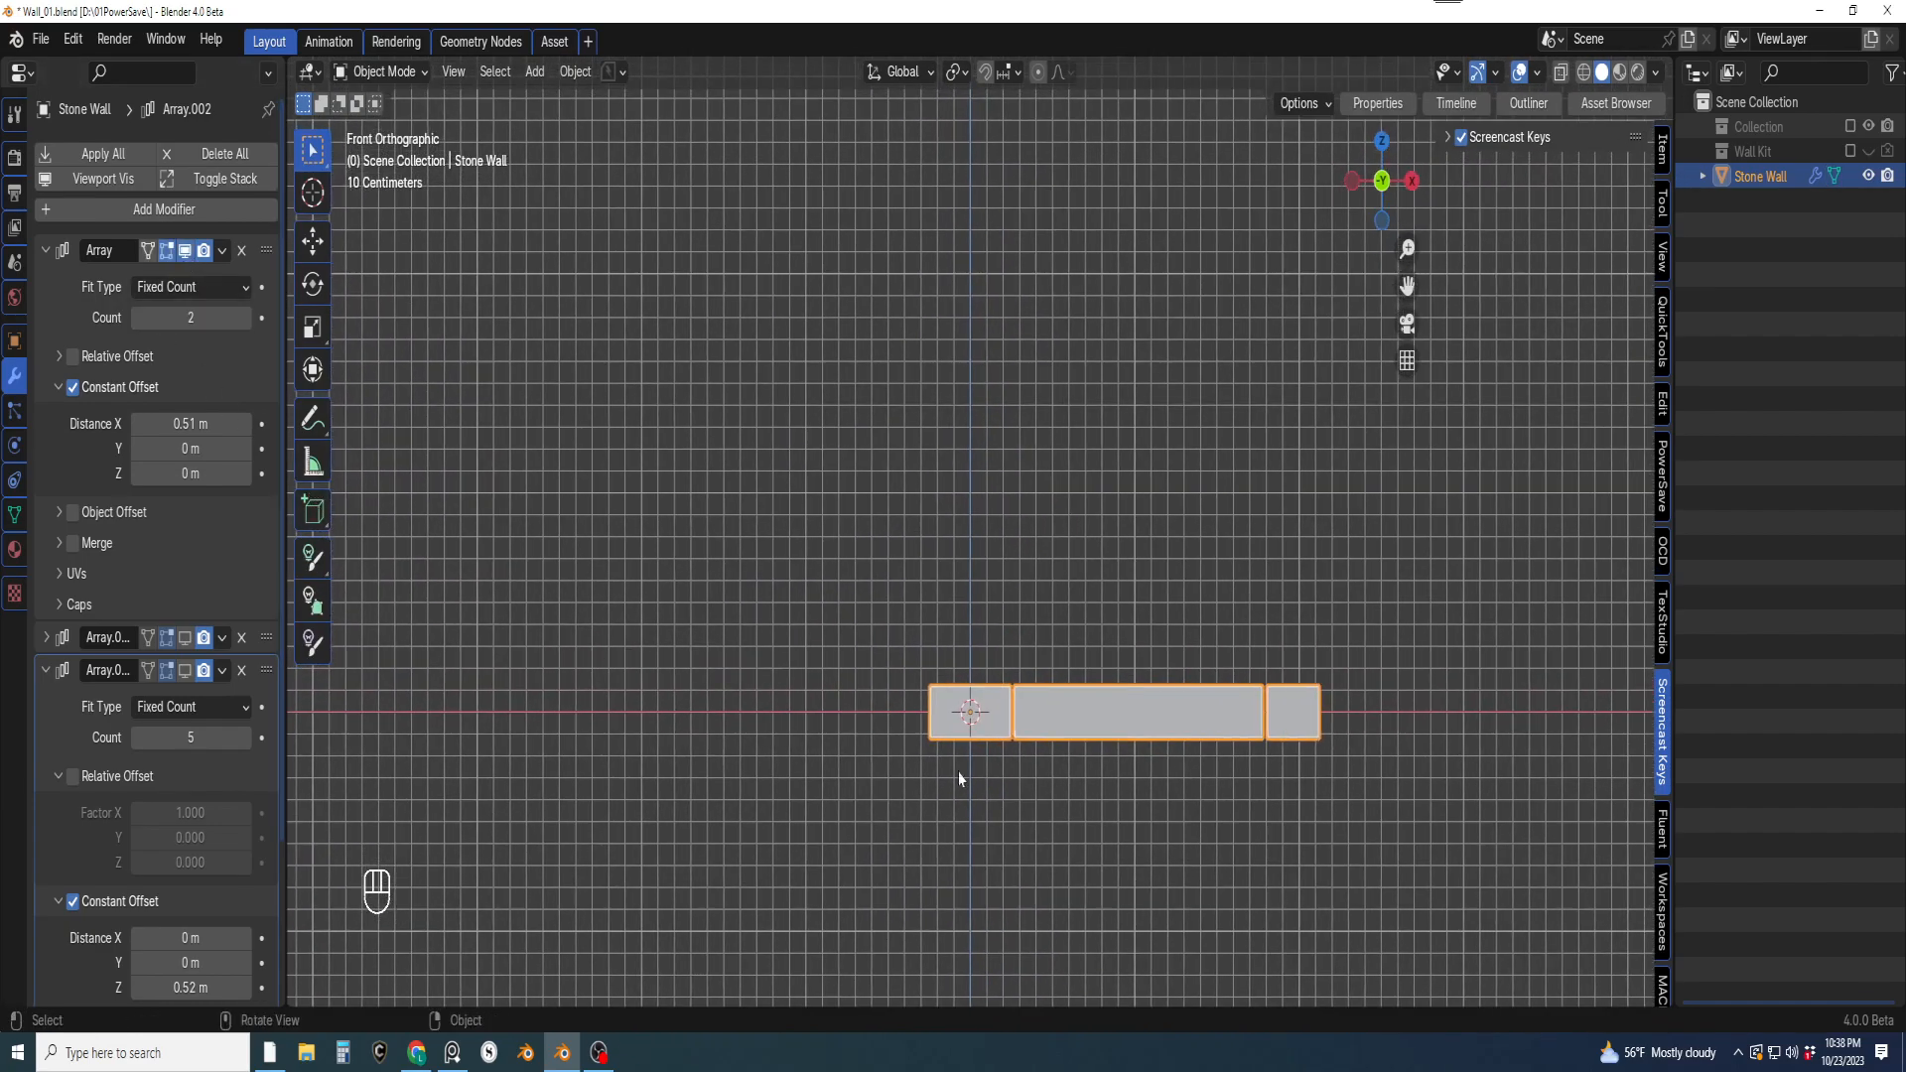
{"action": "left_click_drag", "start_coordinate": [205, 432], "coordinate": [465, 433], "text": "shift"}
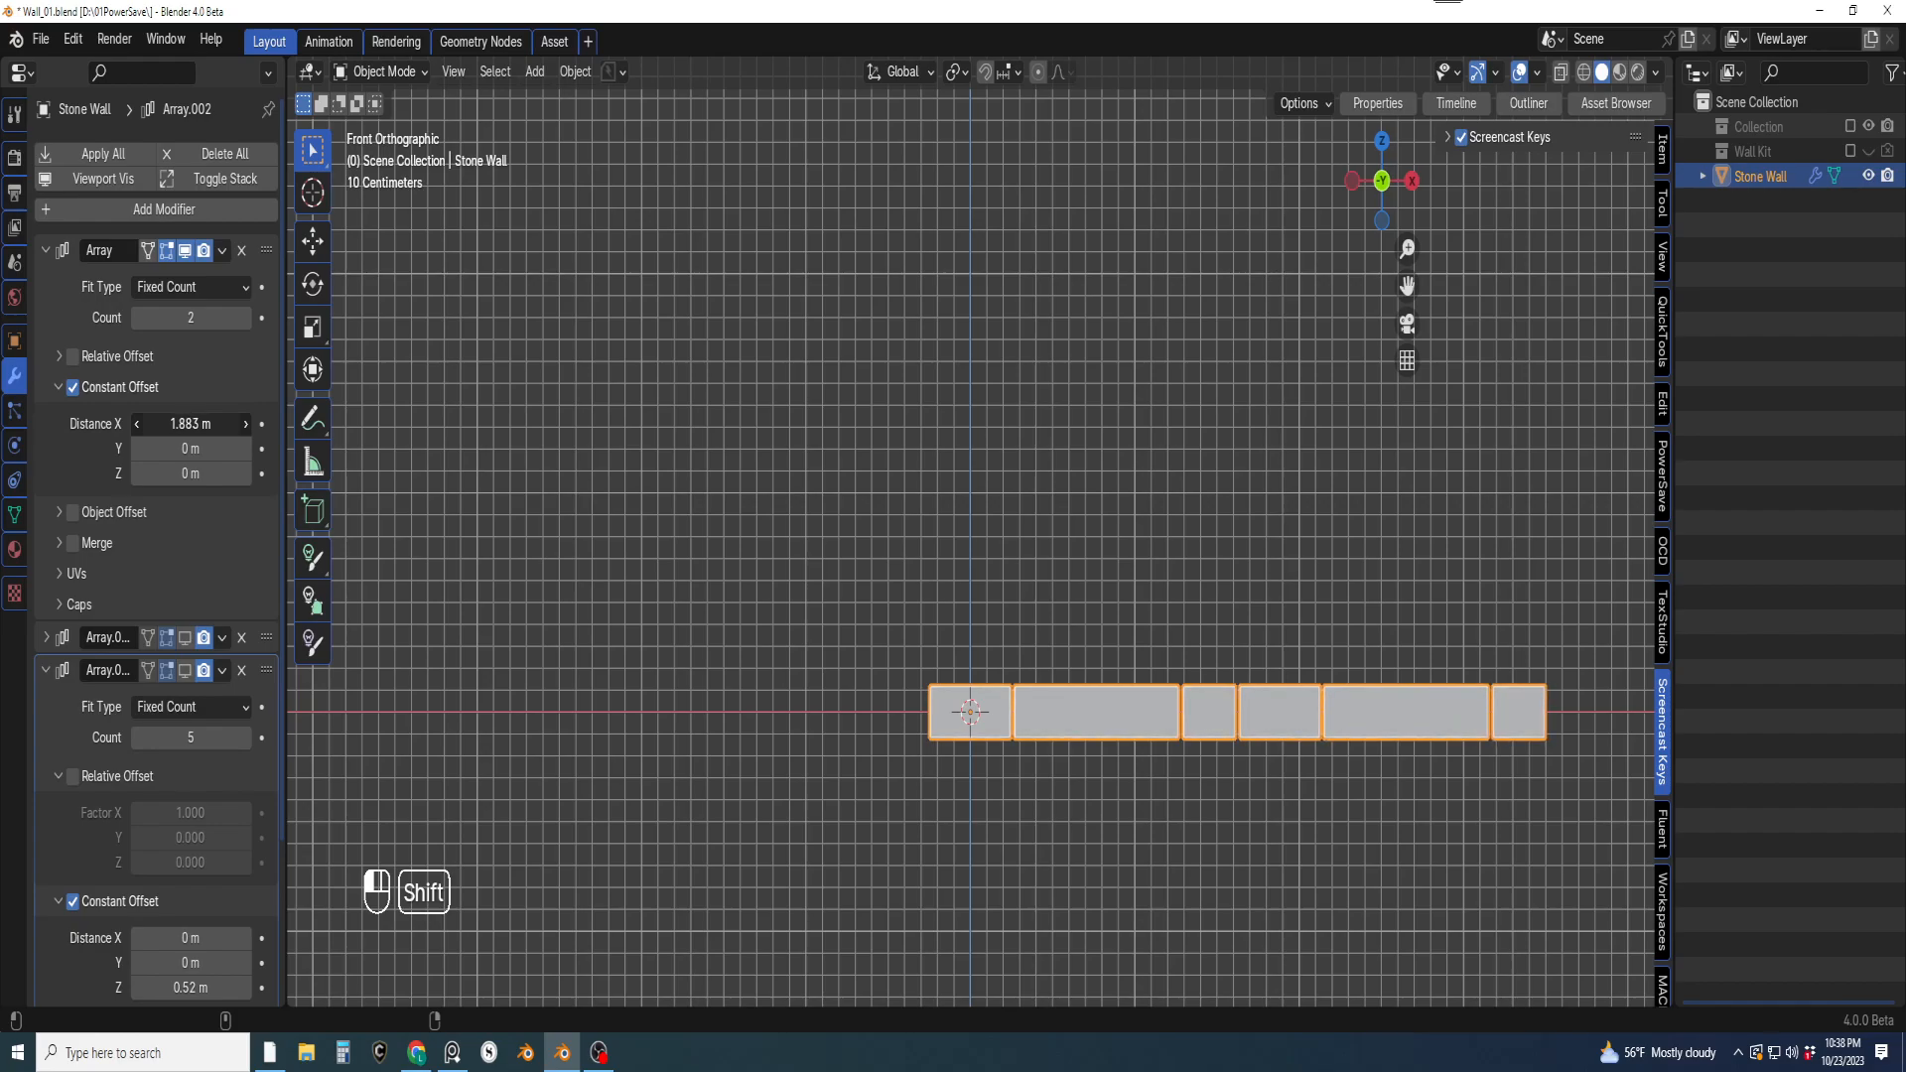
{"action": "left_click", "coordinate": [723, 591]}
Turn the viewport display of the second and third Array modifiers back on and inspect the full wall in perspective
{"action": "mouse_move", "coordinate": [863, 615]}
{"action": "middle_mouse_down", "text": "shift"}
{"action": "mouse_move", "coordinate": [740, 591]}
{"action": "mouse_move", "coordinate": [748, 617]}
{"action": "mouse_move", "coordinate": [841, 630]}
{"action": "middle_mouse_up", "text": "shift"}
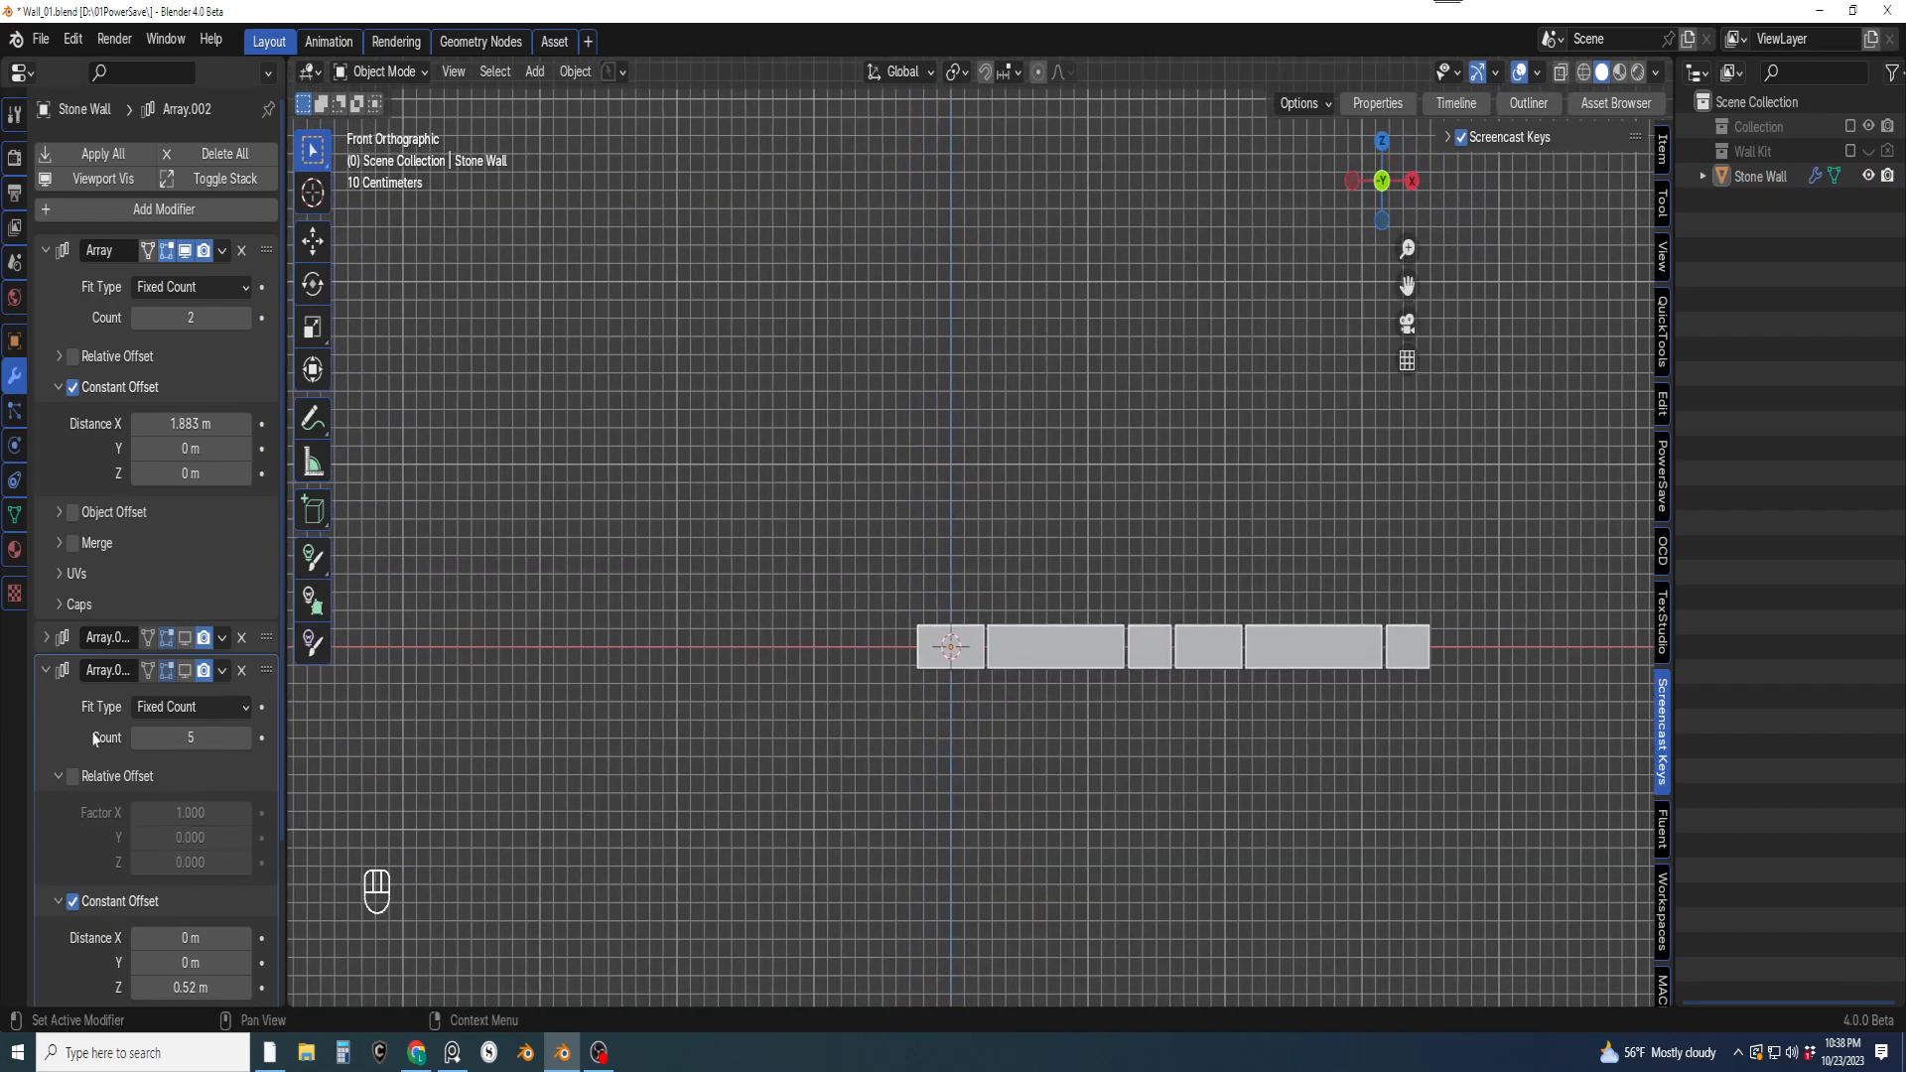
{"action": "left_click", "coordinate": [185, 672]}
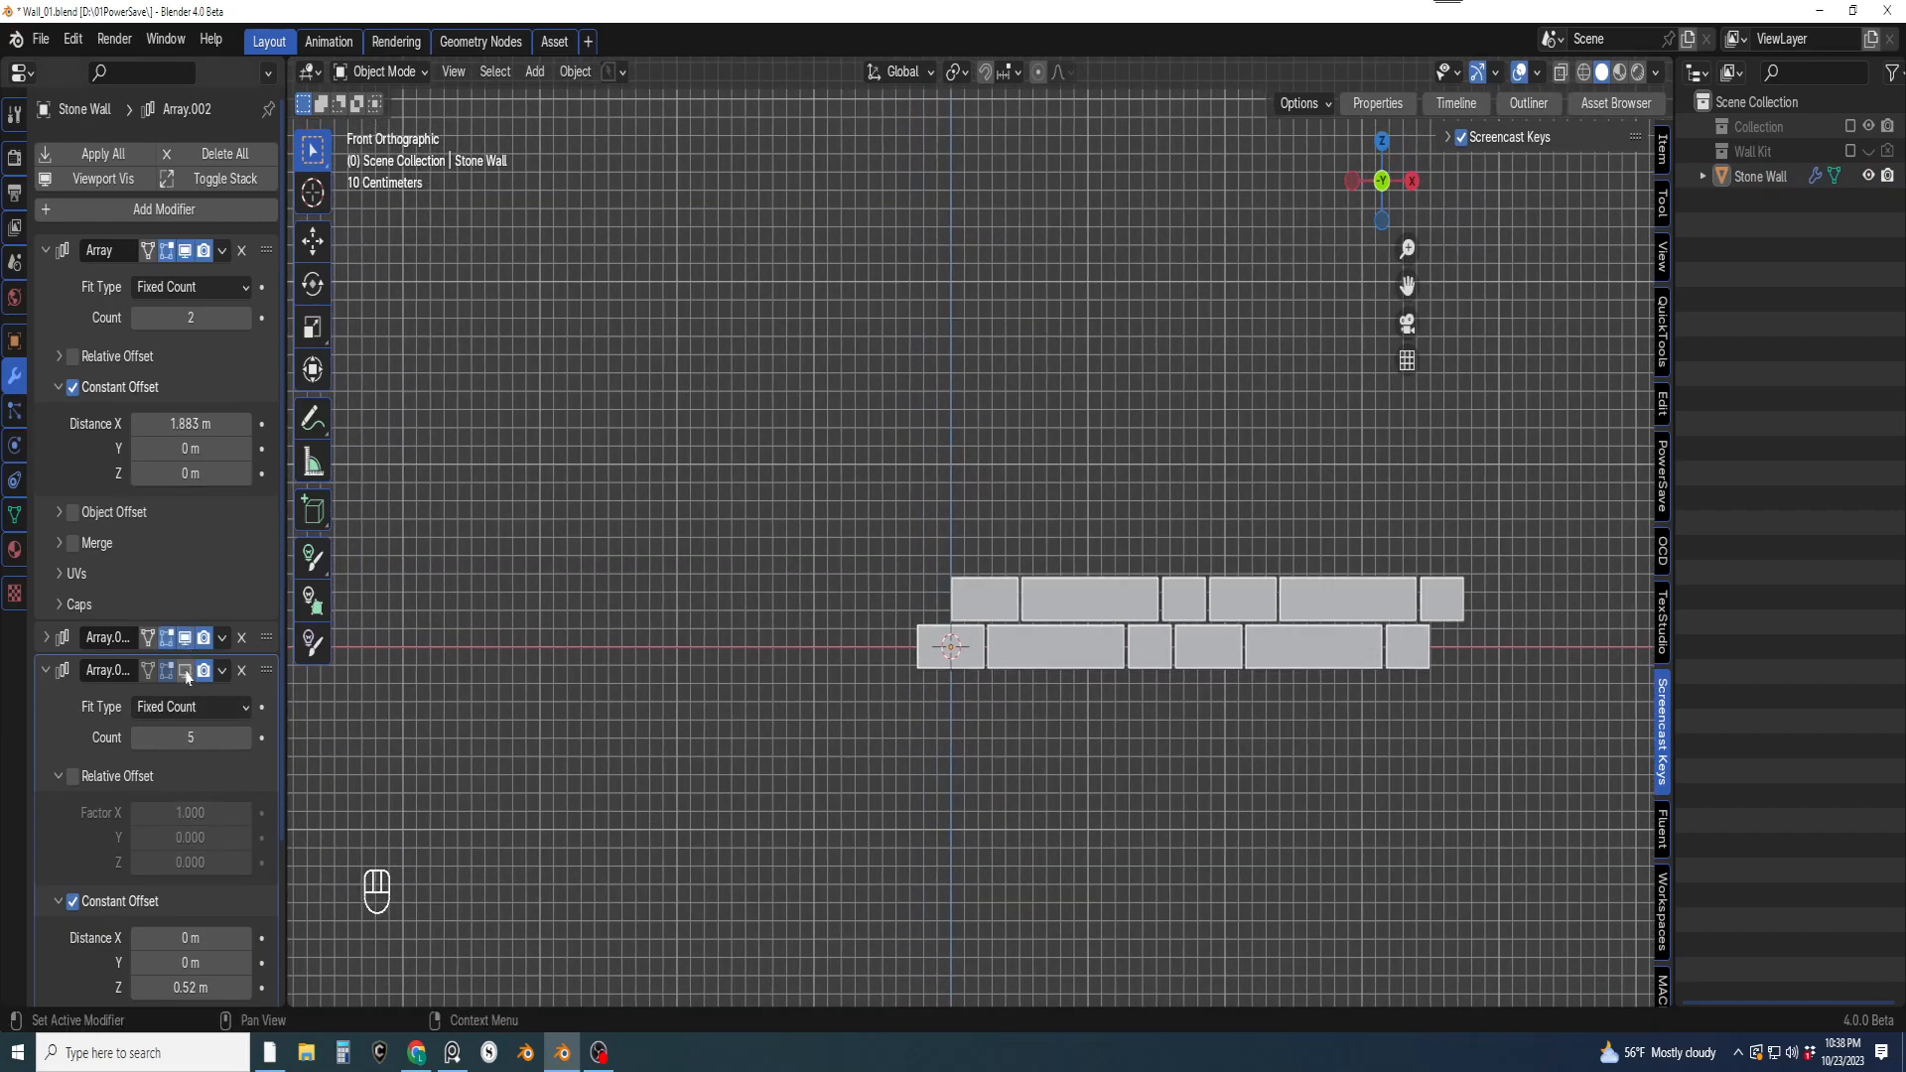
{"action": "left_click", "coordinate": [187, 673]}
{"action": "scroll", "coordinate": [991, 544], "scroll_direction": "down", "scroll_amount": 2}
{"action": "middle_click_drag", "start_coordinate": [1102, 566], "coordinate": [1097, 695], "text": "shift"}
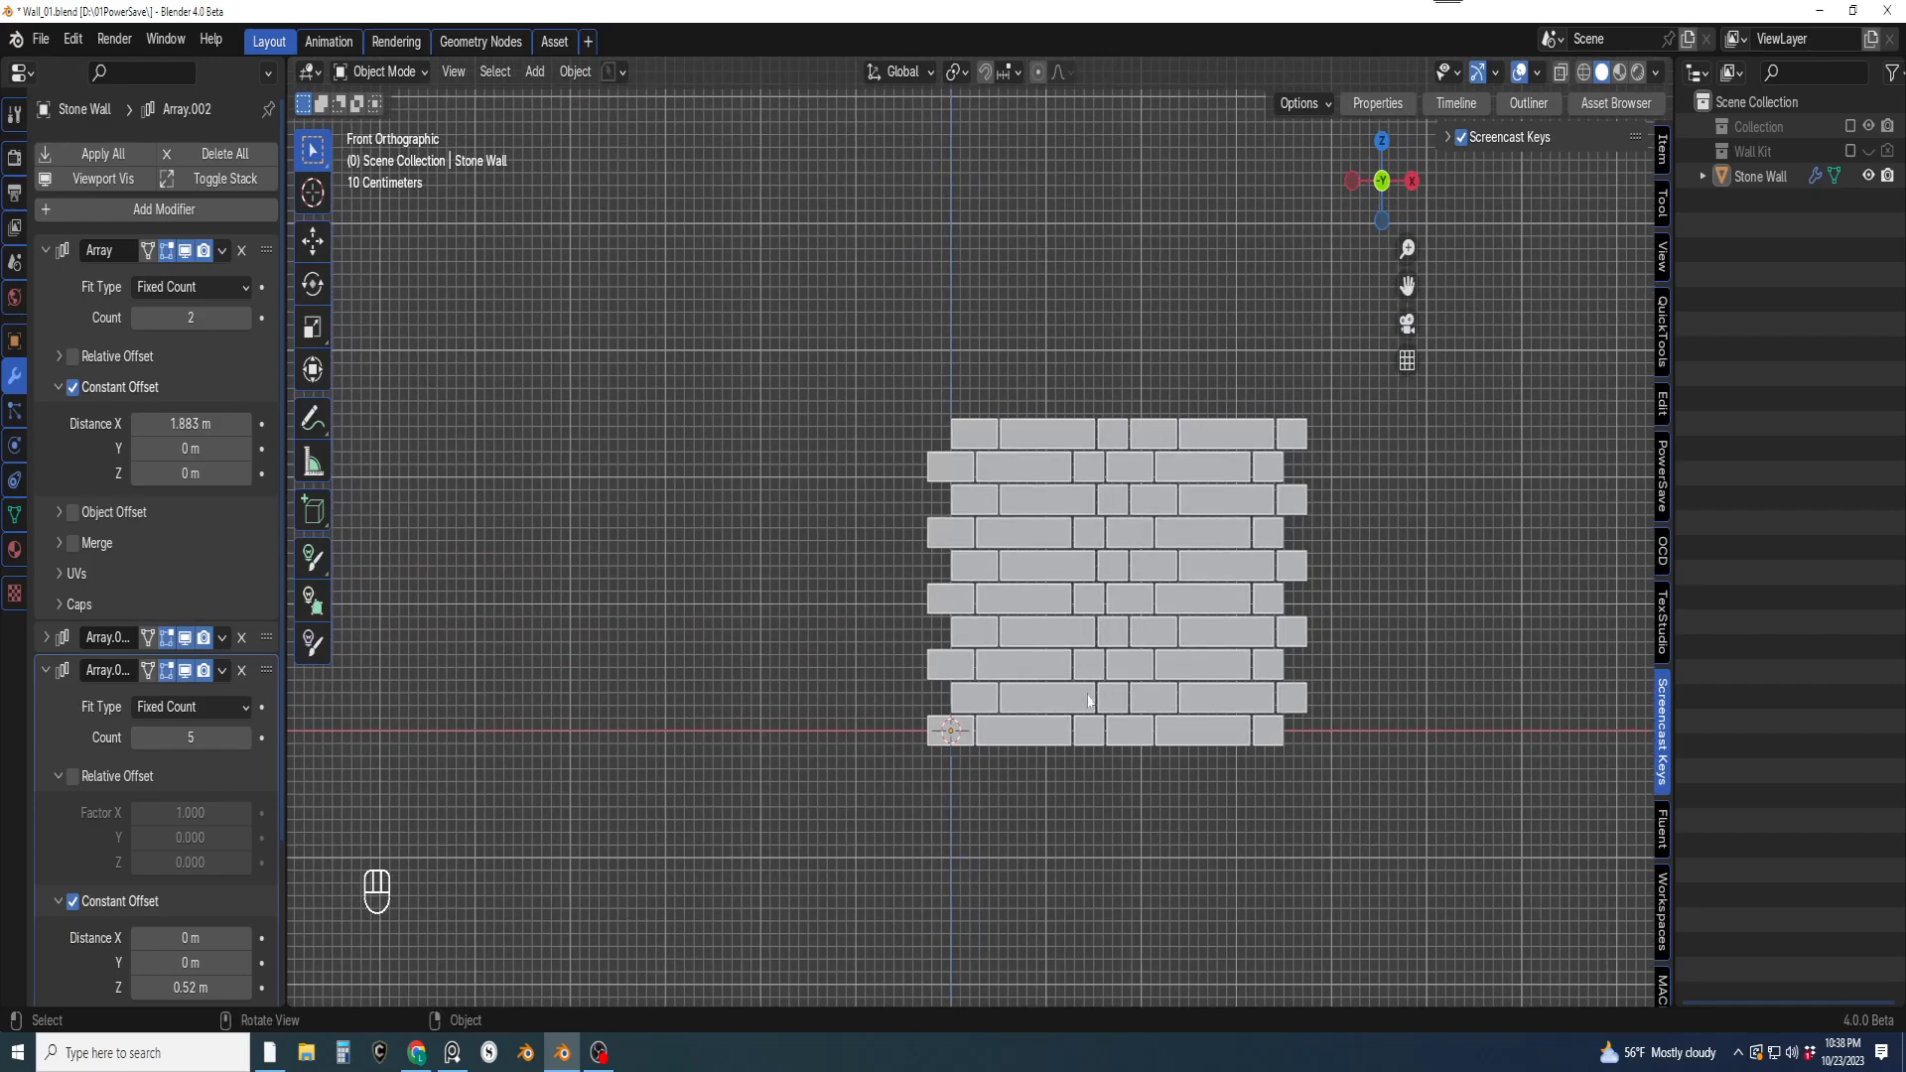
{"action": "middle_click_drag", "start_coordinate": [412, 778], "coordinate": [1030, 826]}
{"action": "scroll", "coordinate": [1030, 784], "scroll_direction": "up", "scroll_amount": 2}
{"action": "middle_click_drag", "start_coordinate": [1029, 825], "coordinate": [1026, 763], "text": "shift"}
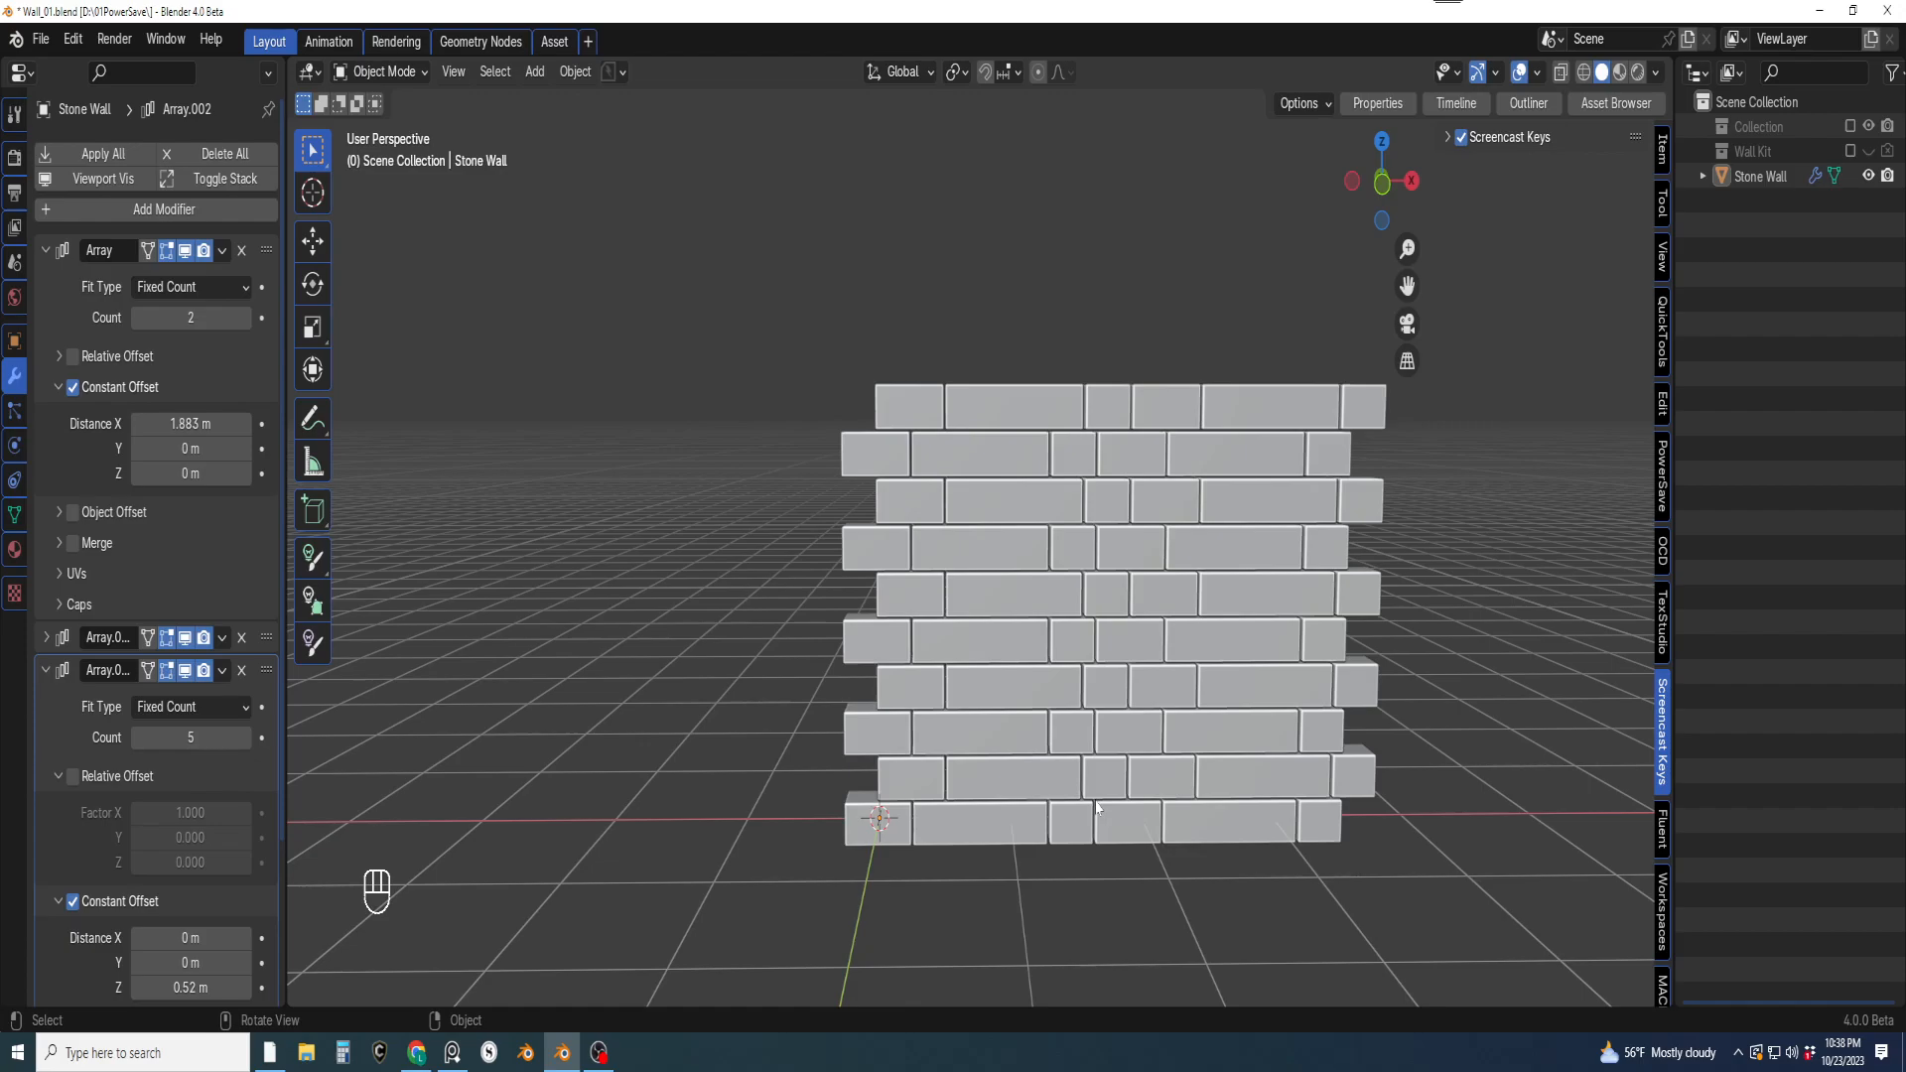
Set the second Array modifier's constant X distance to 0.63 m
{"action": "left_click", "coordinate": [36, 639]}
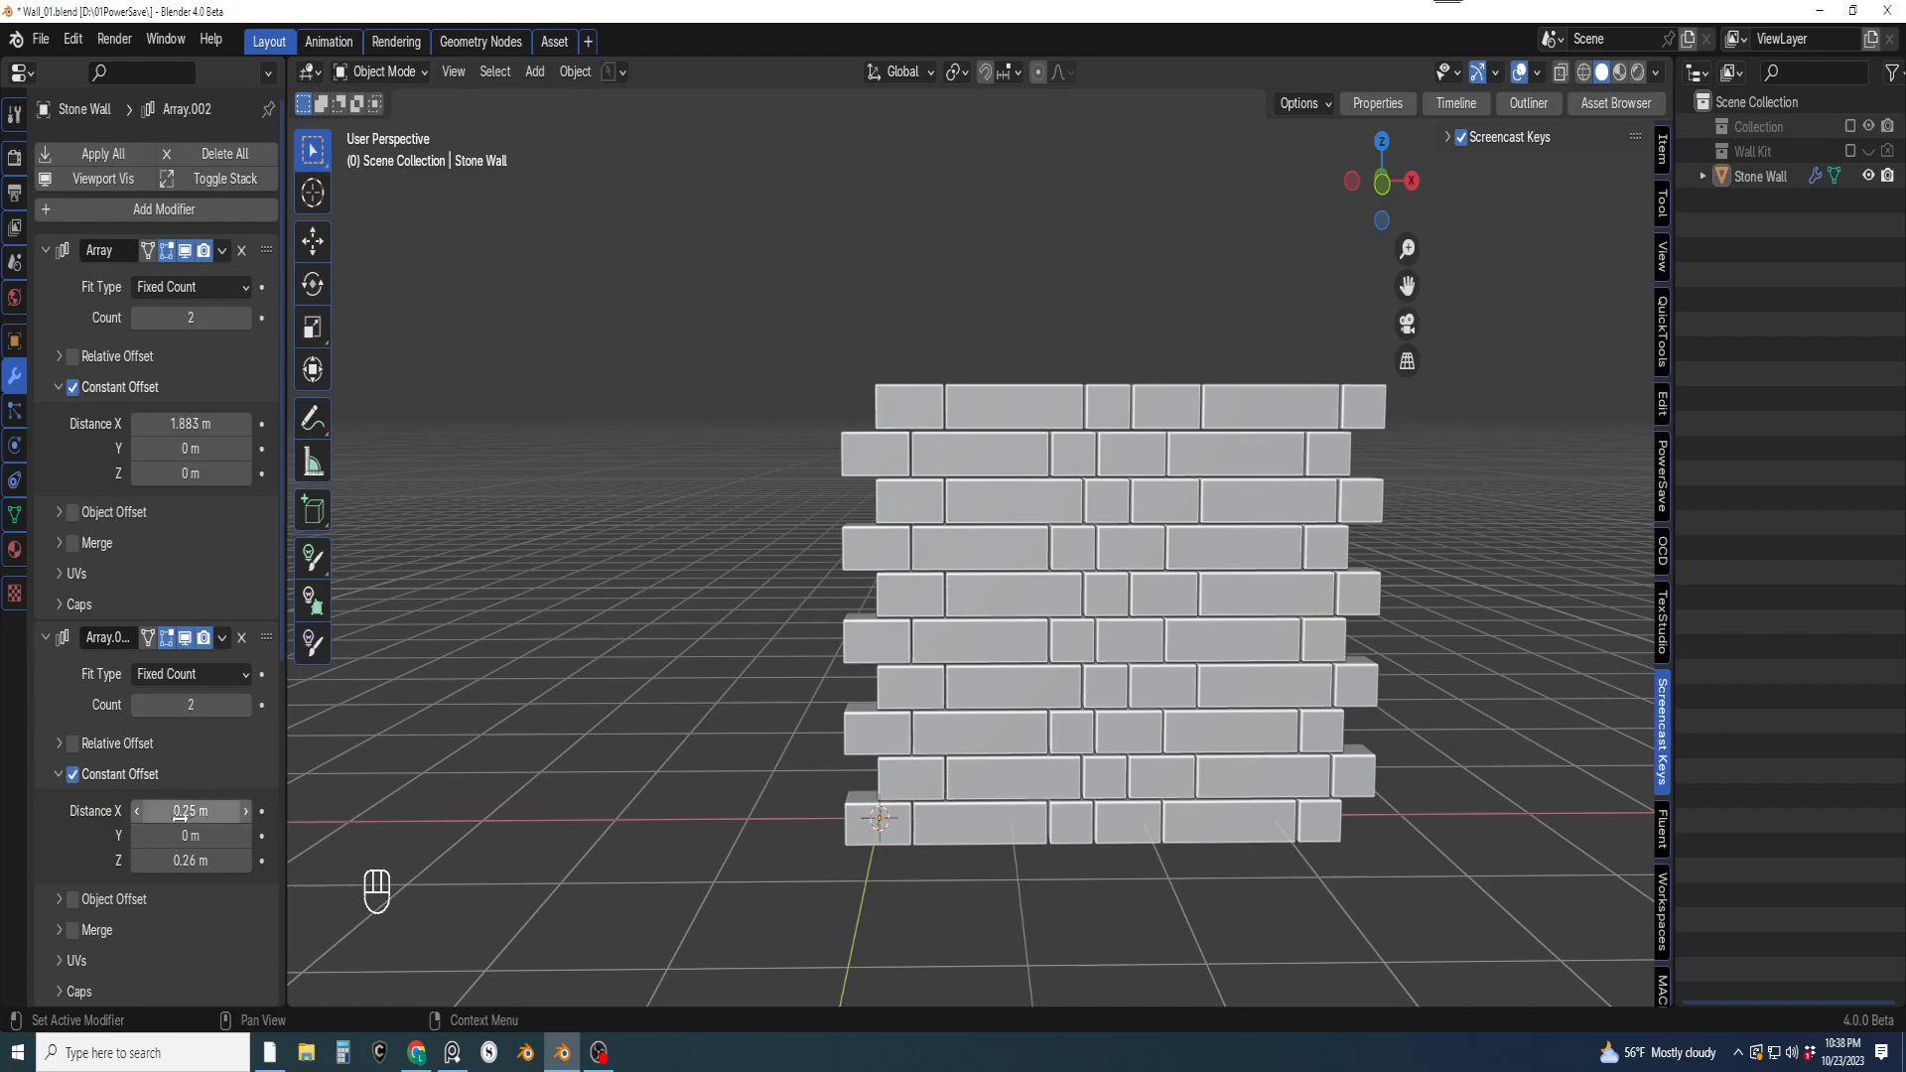
{"action": "left_click_drag", "start_coordinate": [188, 811], "coordinate": [254, 811]}
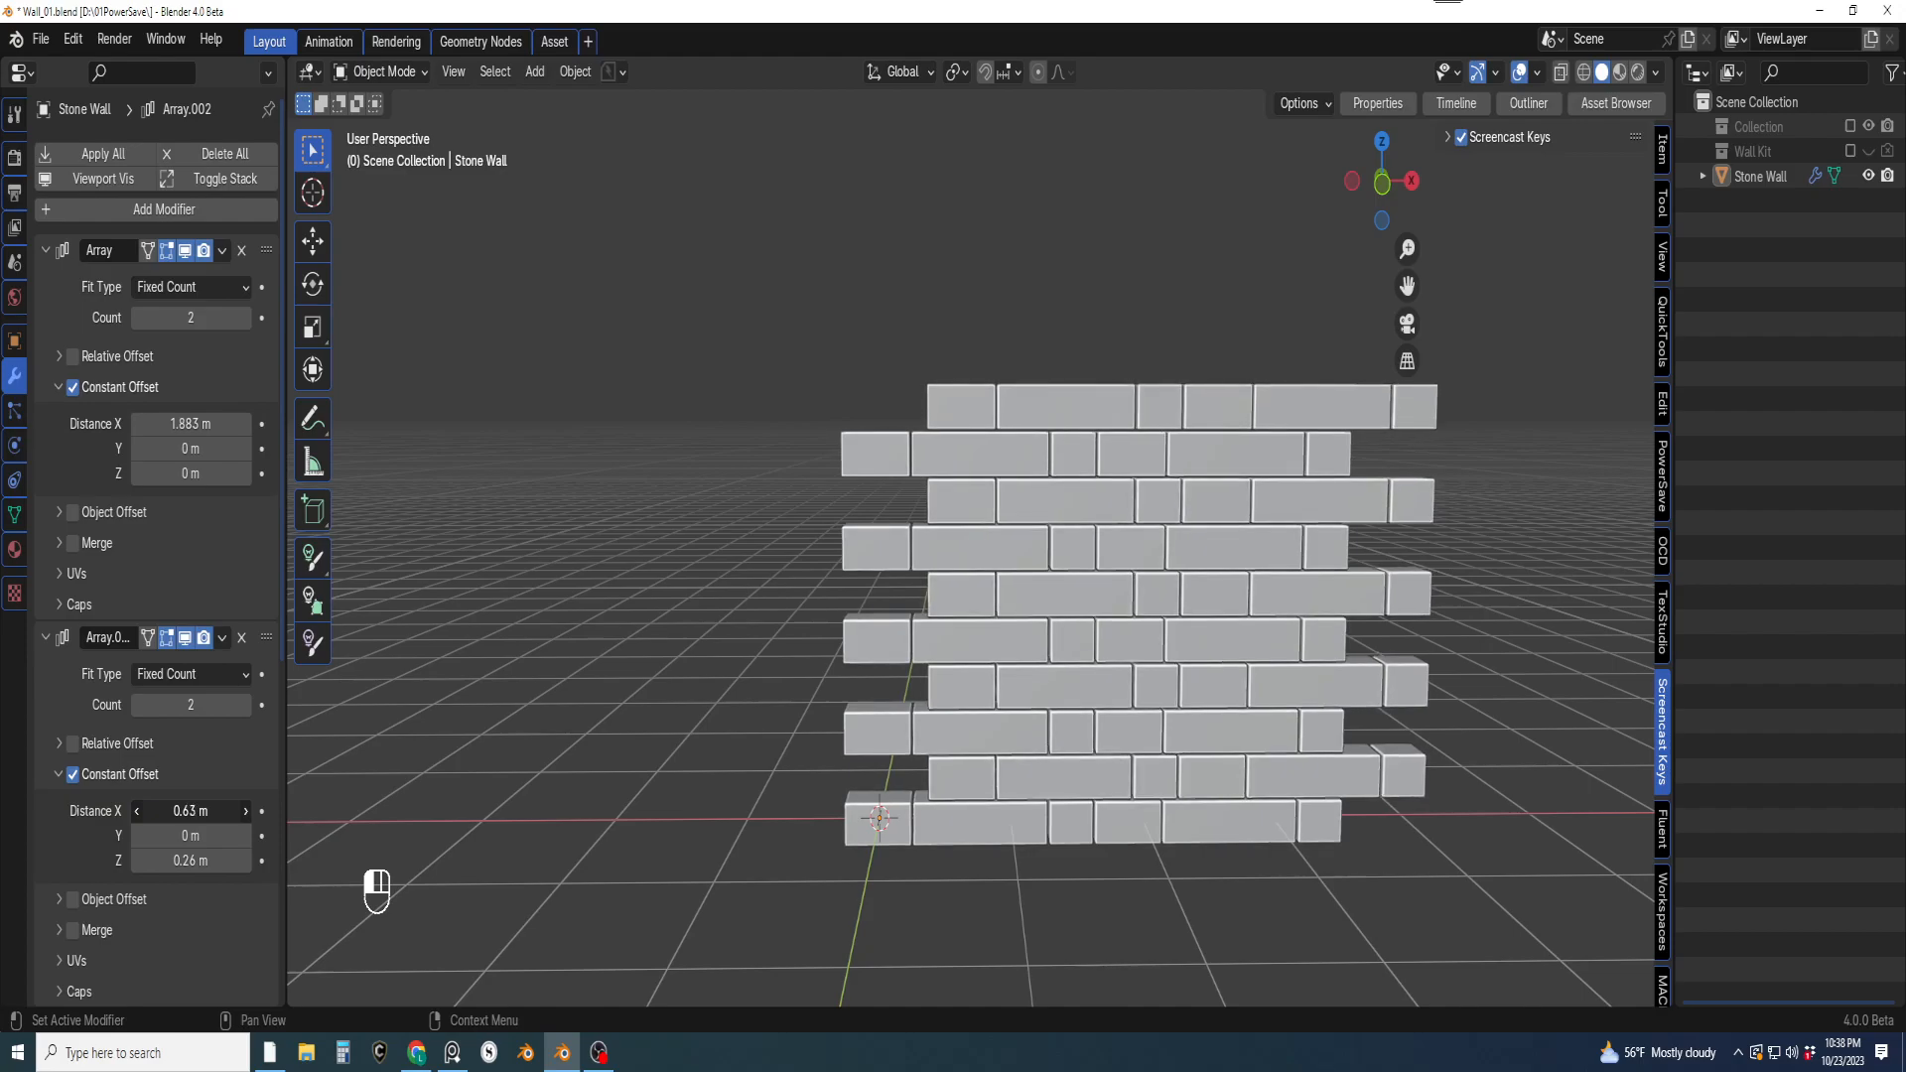
{"action": "scroll", "coordinate": [125, 816], "scroll_direction": "down", "scroll_amount": 3}
{"action": "scroll", "coordinate": [125, 816], "scroll_direction": "down", "scroll_amount": 1}
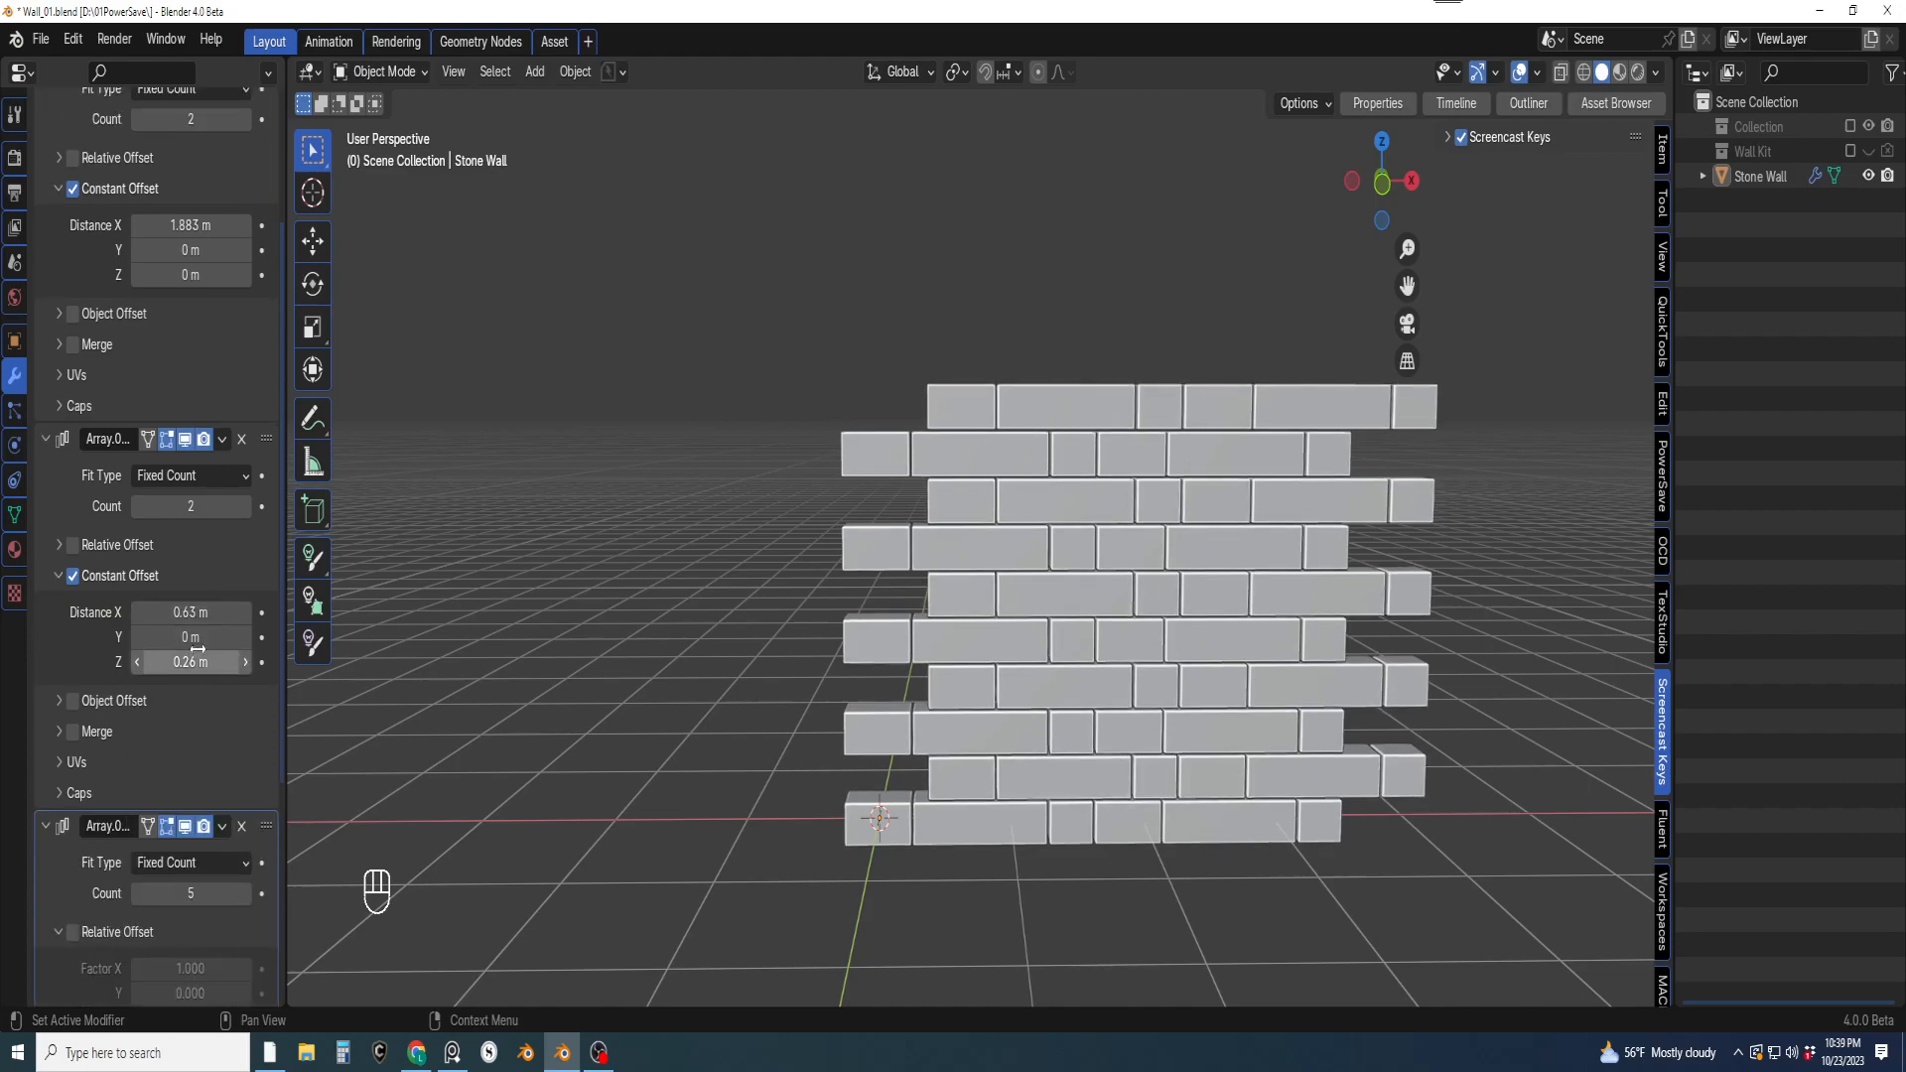
{"action": "left_click", "coordinate": [189, 612]}
{"action": "key", "text": "Return"}
Set the third Array modifier's constant X distance to -0.32 m
{"action": "scroll", "coordinate": [199, 801], "scroll_direction": "down", "scroll_amount": 6}
{"action": "left_click_drag", "start_coordinate": [197, 801], "coordinate": [149, 801]}
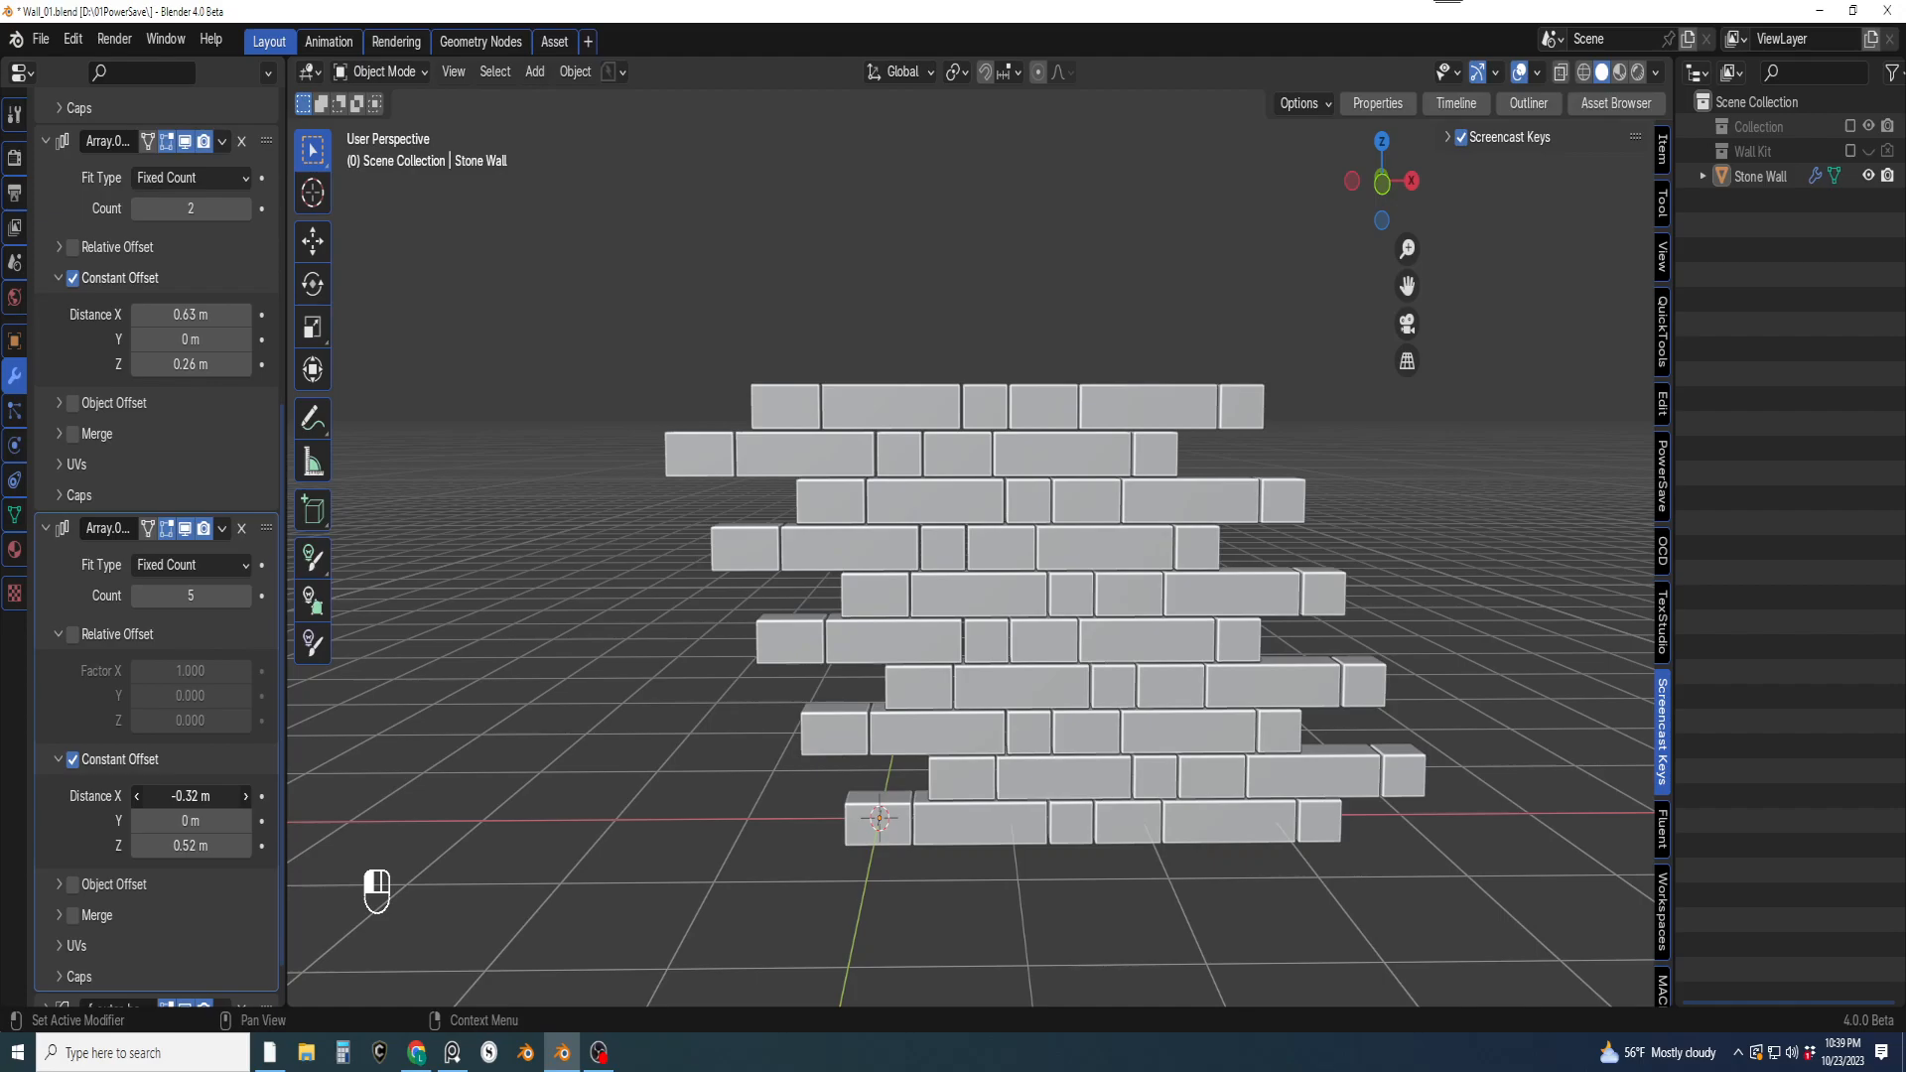
{"action": "scroll", "coordinate": [974, 795], "scroll_direction": "down", "scroll_amount": 2}
{"action": "scroll", "coordinate": [1027, 791], "scroll_direction": "up", "scroll_amount": 3}
{"action": "middle_click_drag", "start_coordinate": [1063, 801], "coordinate": [1098, 681], "text": "shift"}
{"action": "scroll", "coordinate": [1062, 638], "scroll_direction": "down", "scroll_amount": 3}
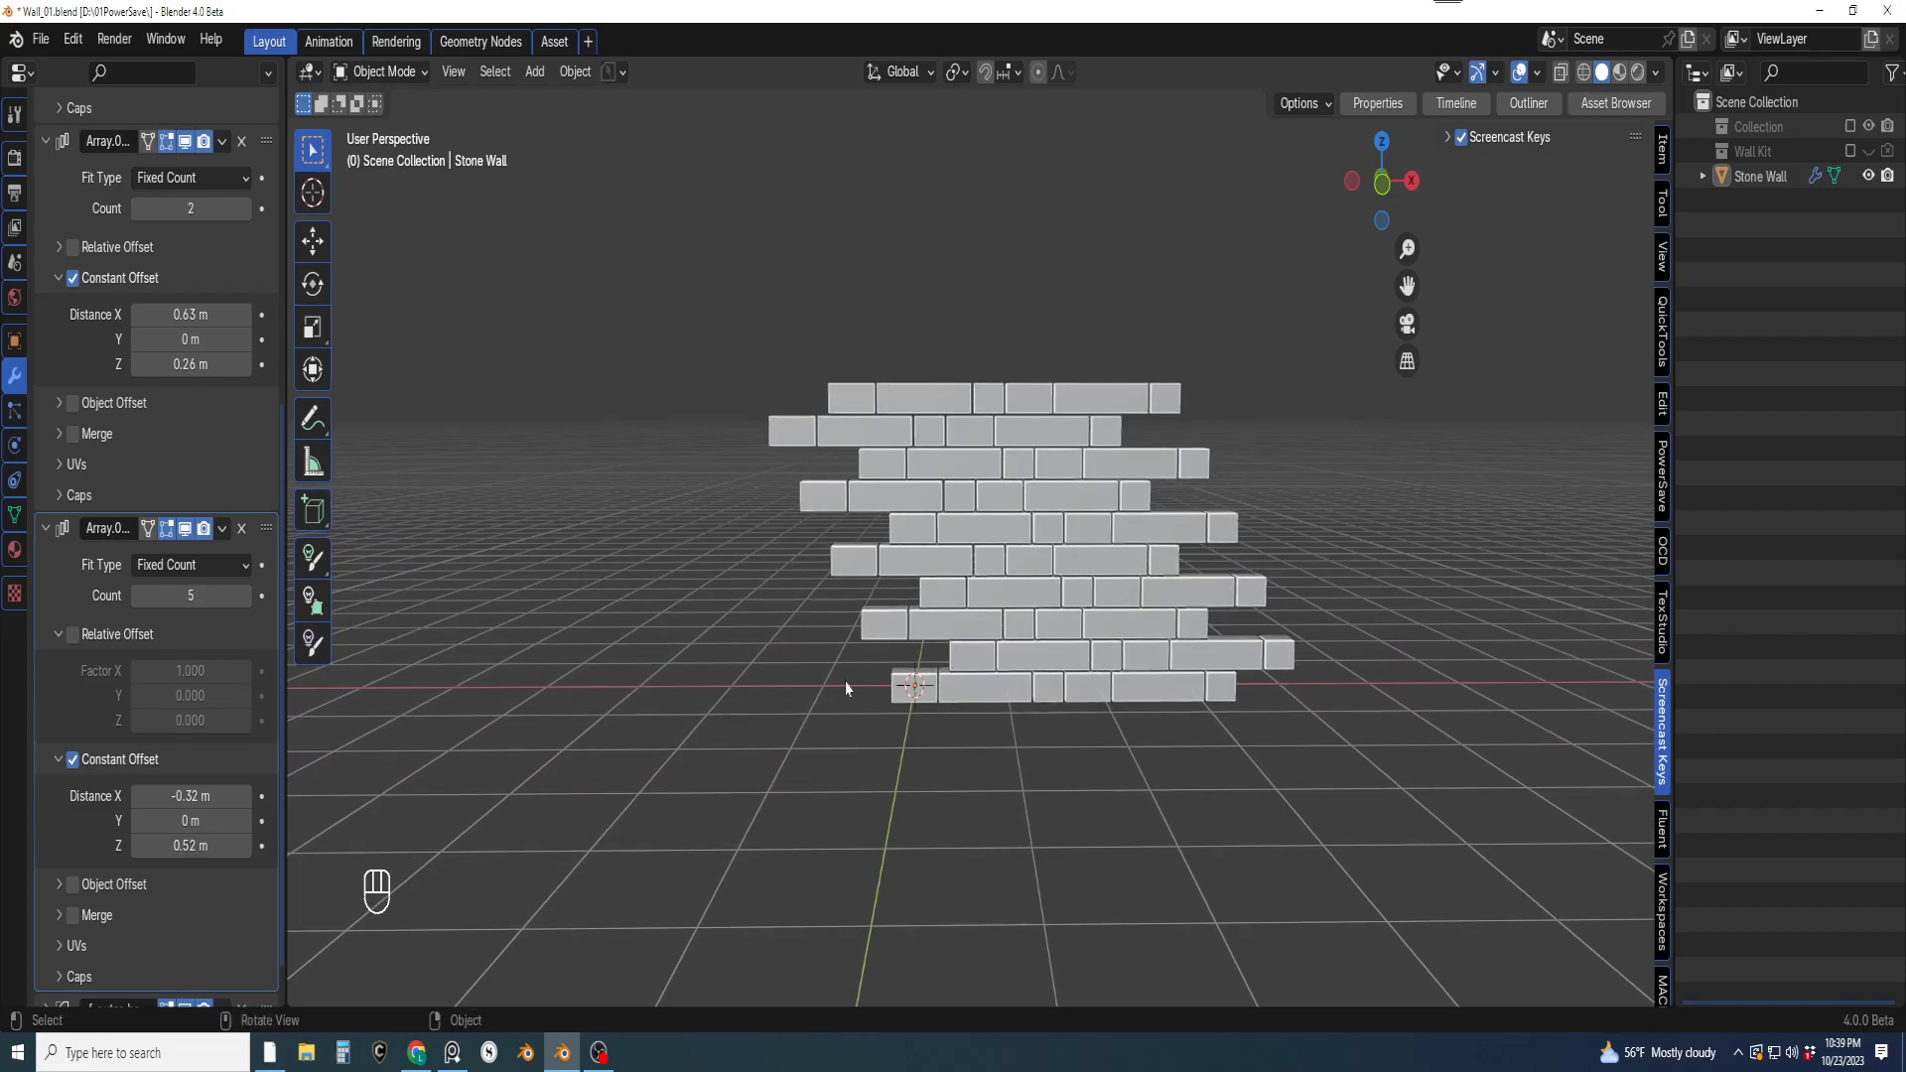
Raise the second Array modifier's count to 4
{"action": "left_click", "coordinate": [246, 209]}
{"action": "left_click", "coordinate": [246, 208]}
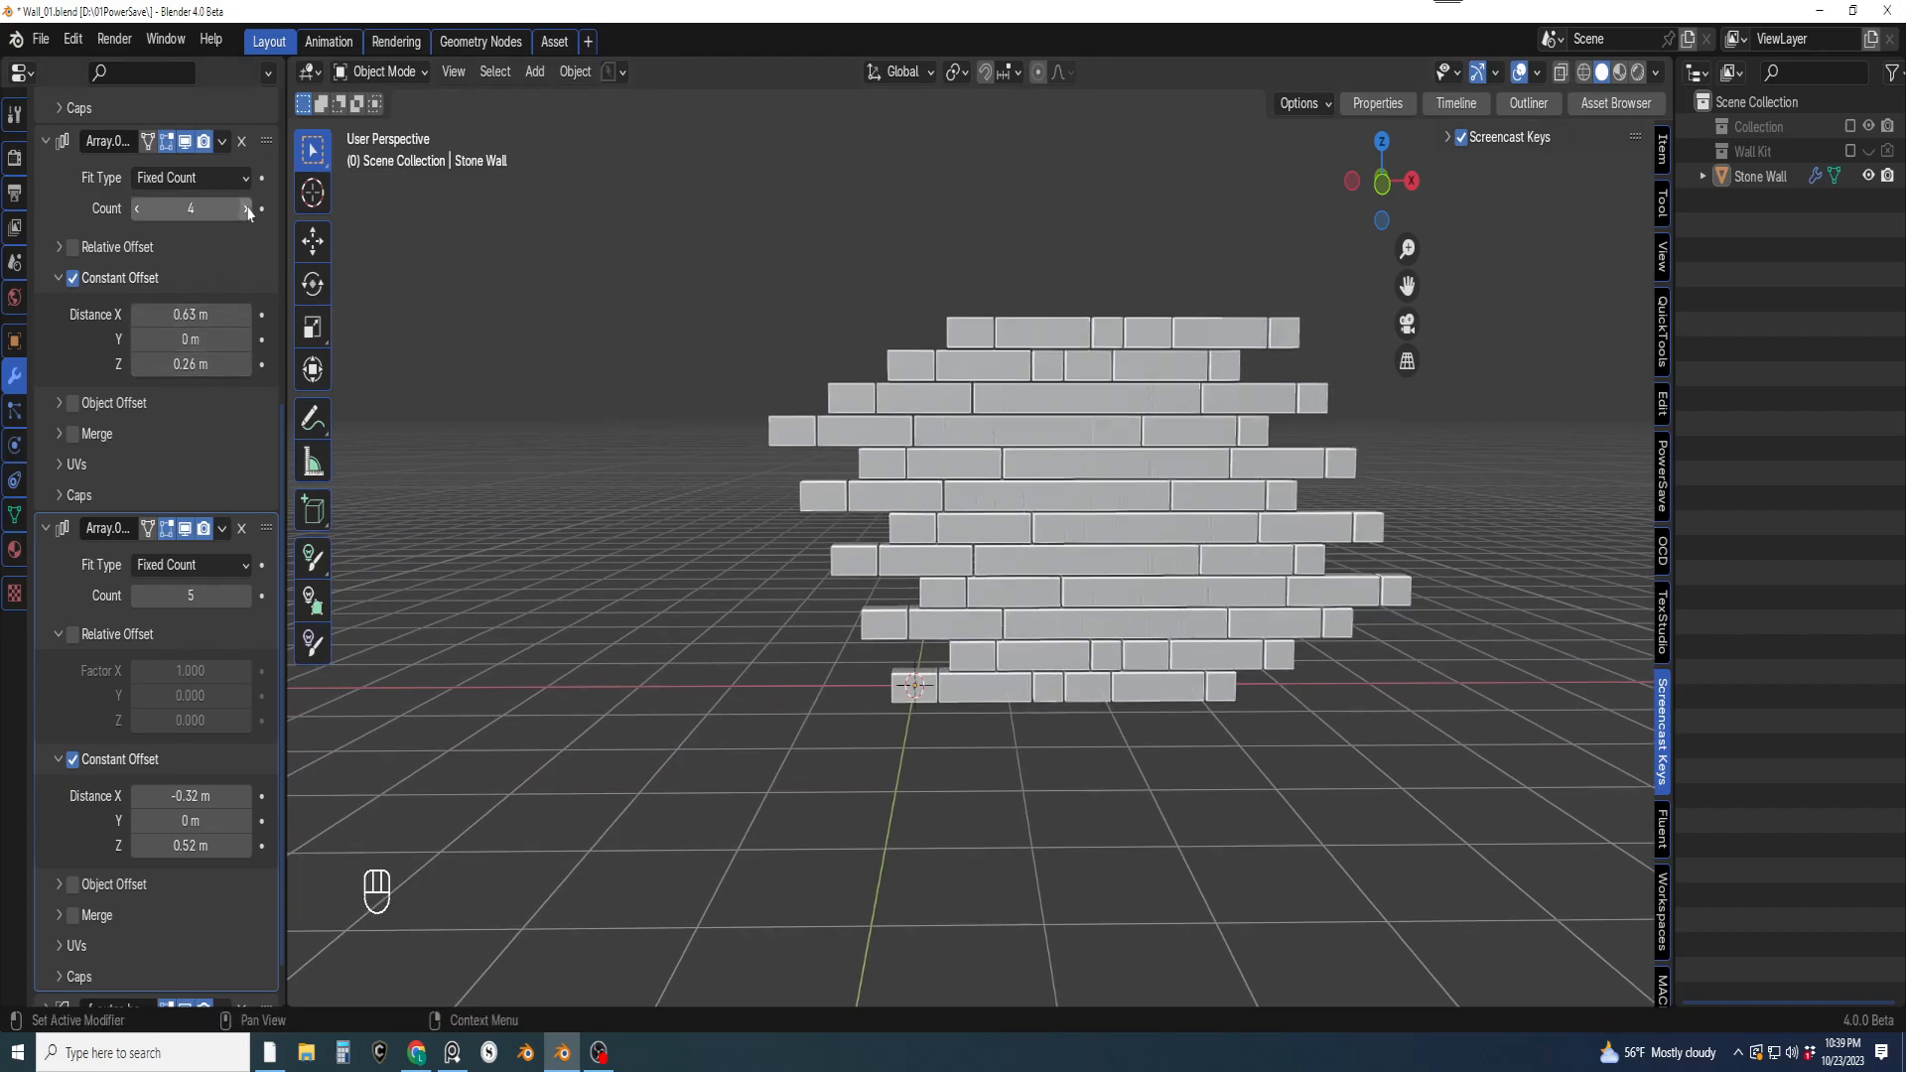
Raise the second Array modifier's count to 6 and save the file
{"action": "left_click", "coordinate": [246, 209]}
{"action": "left_click", "coordinate": [246, 209]}
{"action": "key", "text": "ctrl+s"}
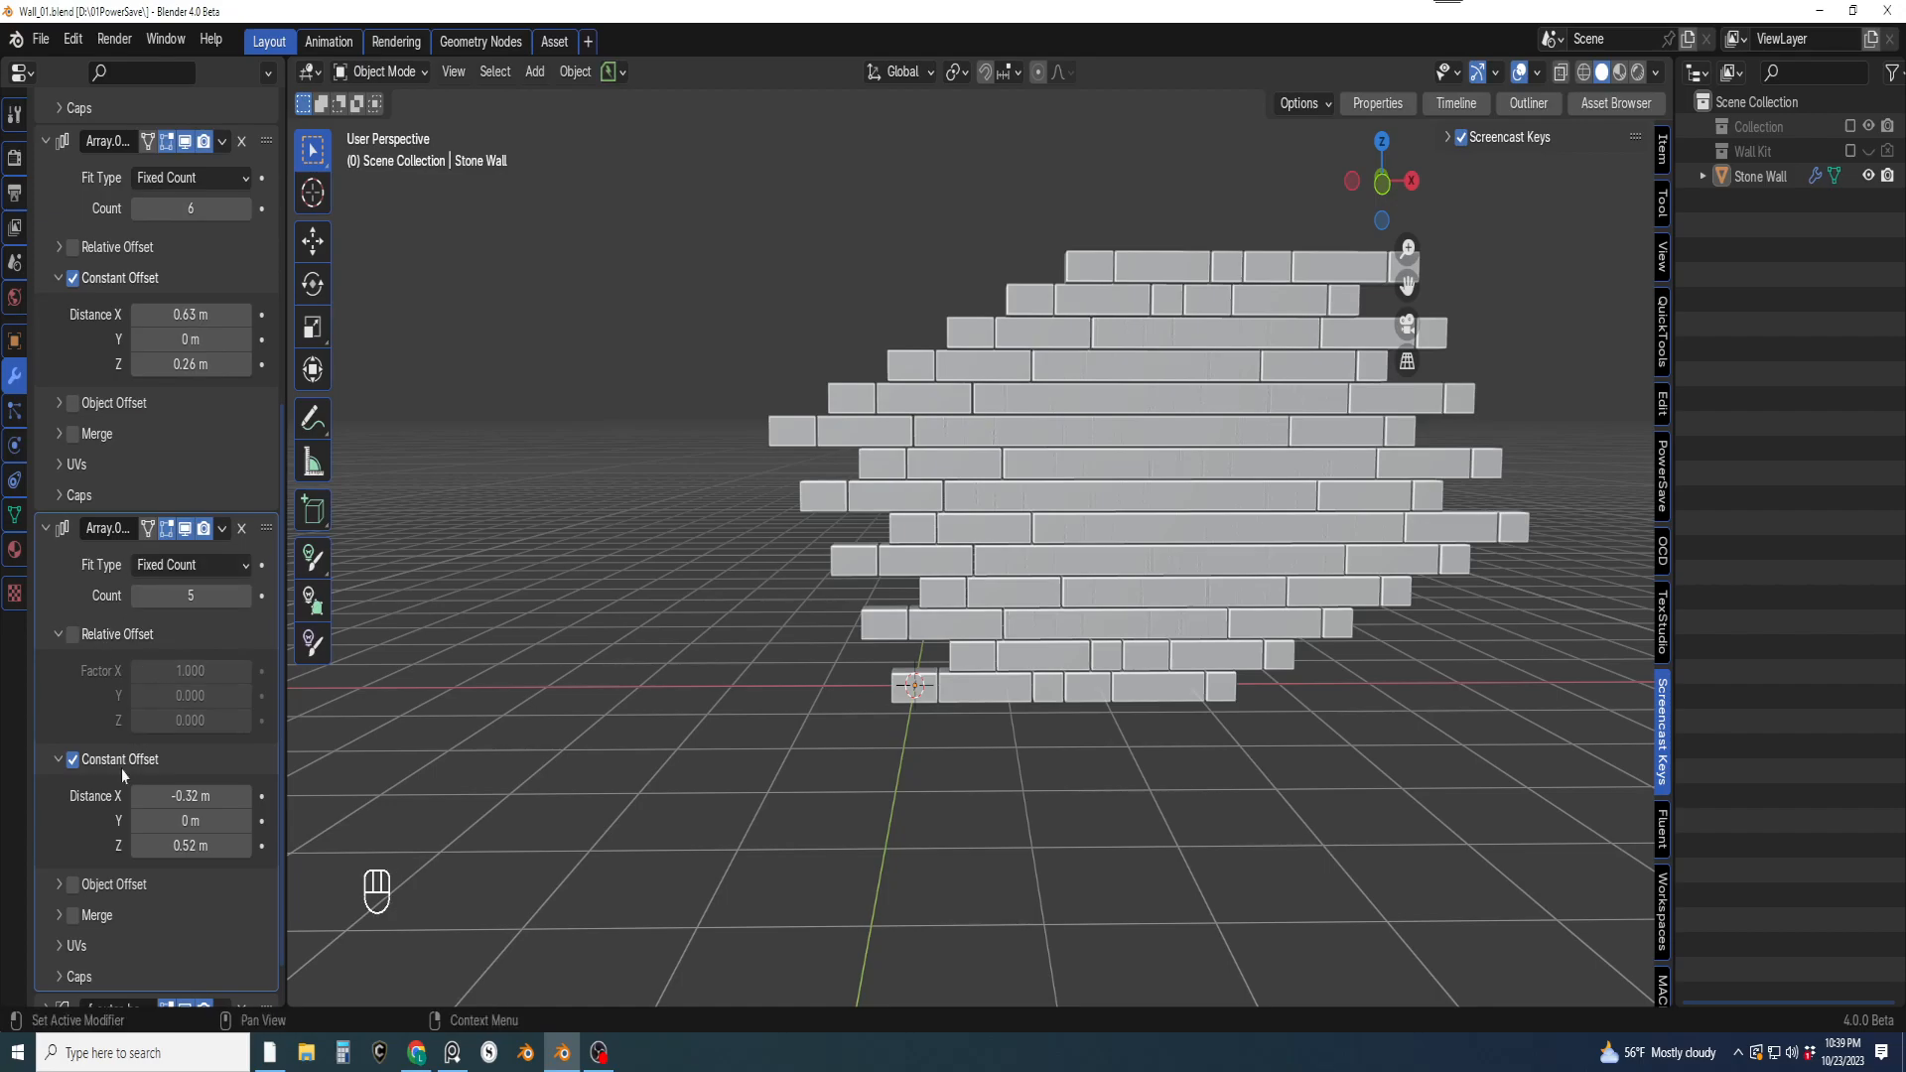
Remove the outer bevel and weighted normal modifiers from the end of the Stone Wall's modifier stack
{"action": "scroll", "coordinate": [95, 690], "scroll_direction": "down", "scroll_amount": 1}
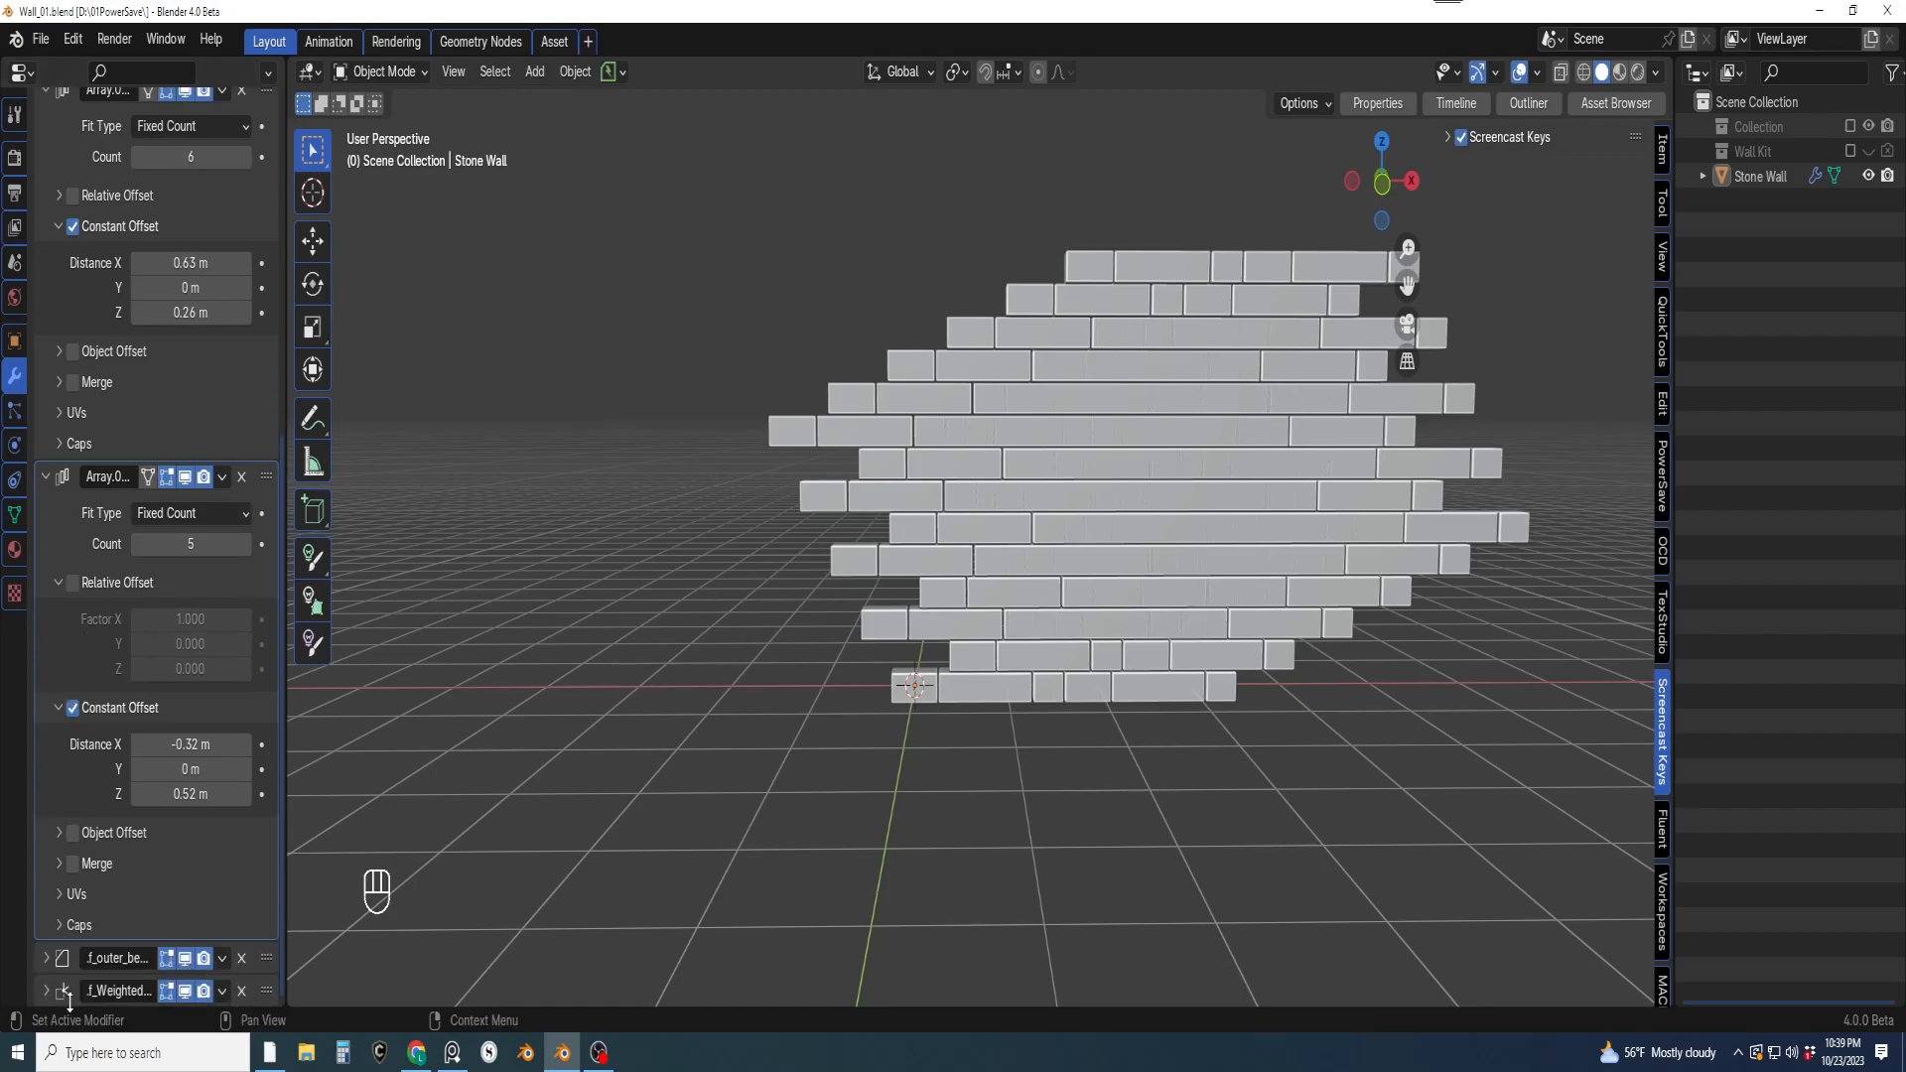
{"action": "left_click", "coordinate": [45, 959]}
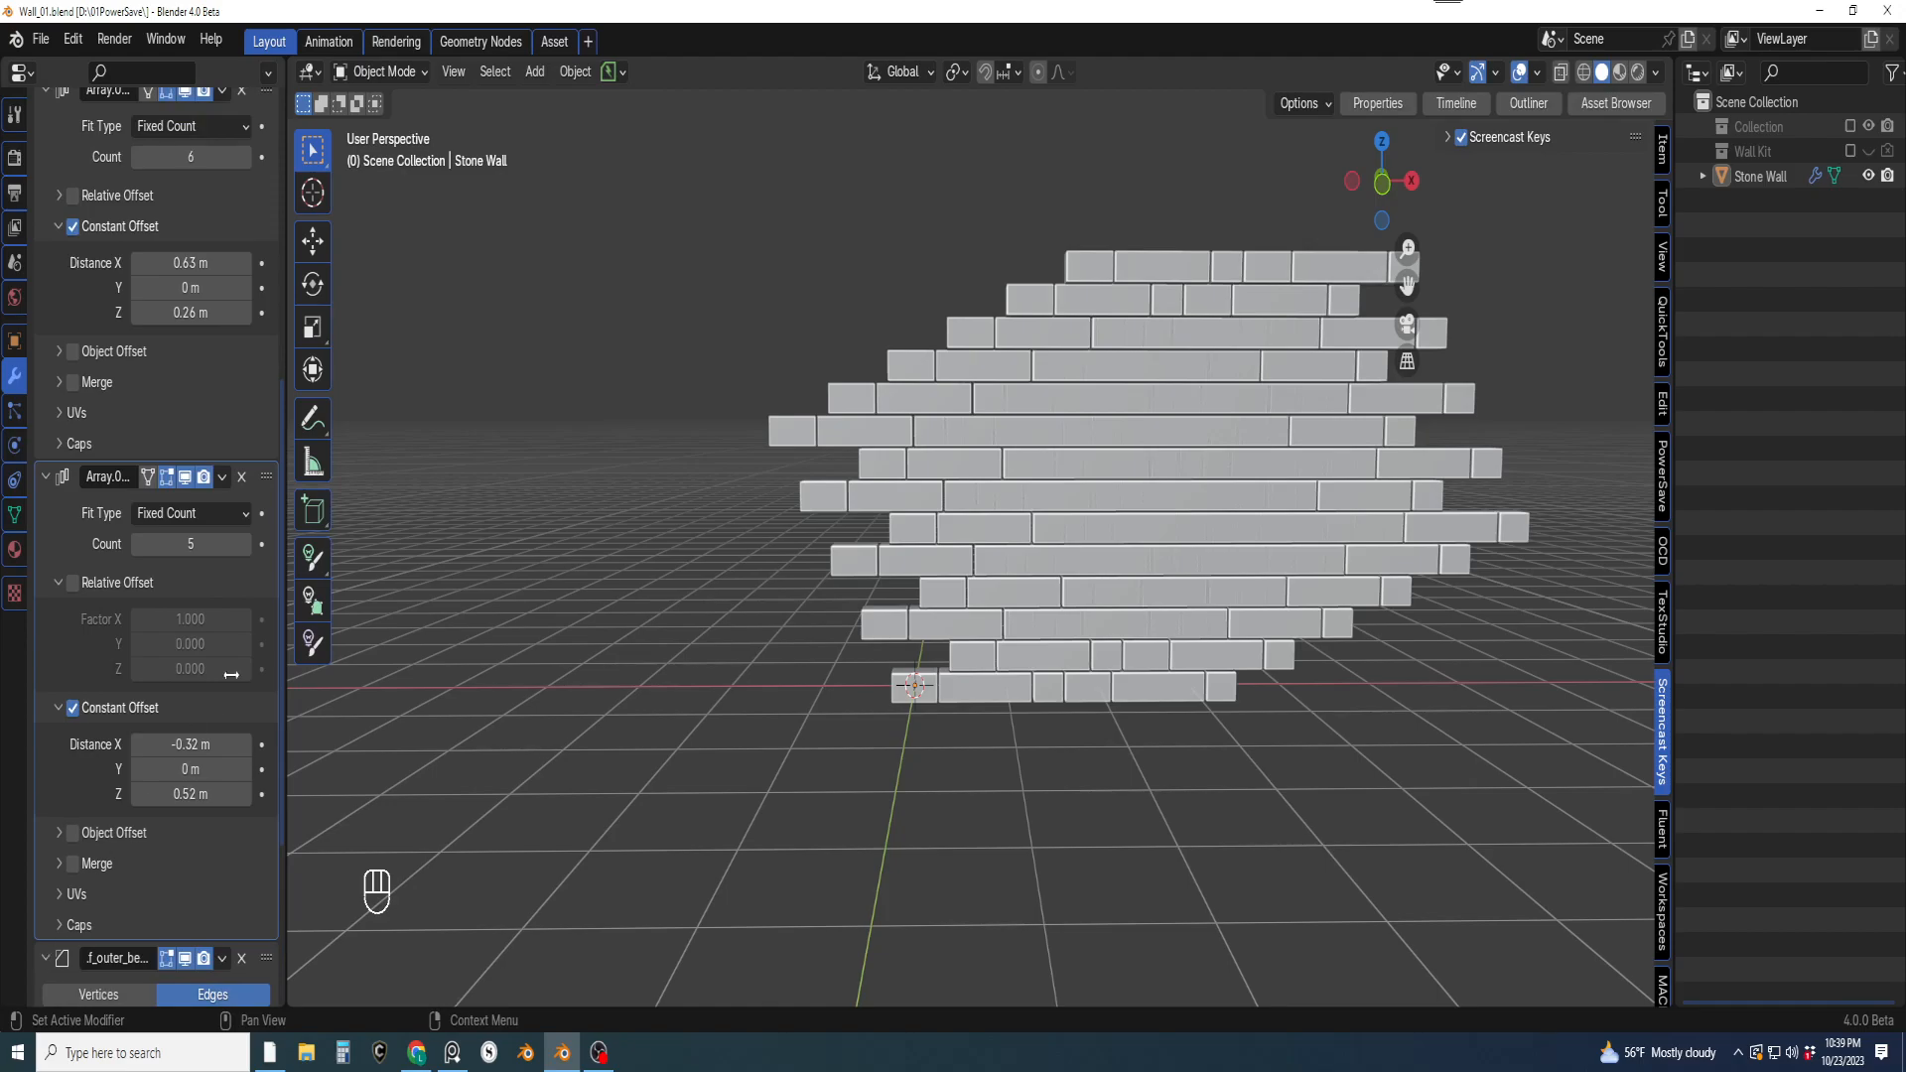
{"action": "scroll", "coordinate": [220, 697], "scroll_direction": "down", "scroll_amount": 6}
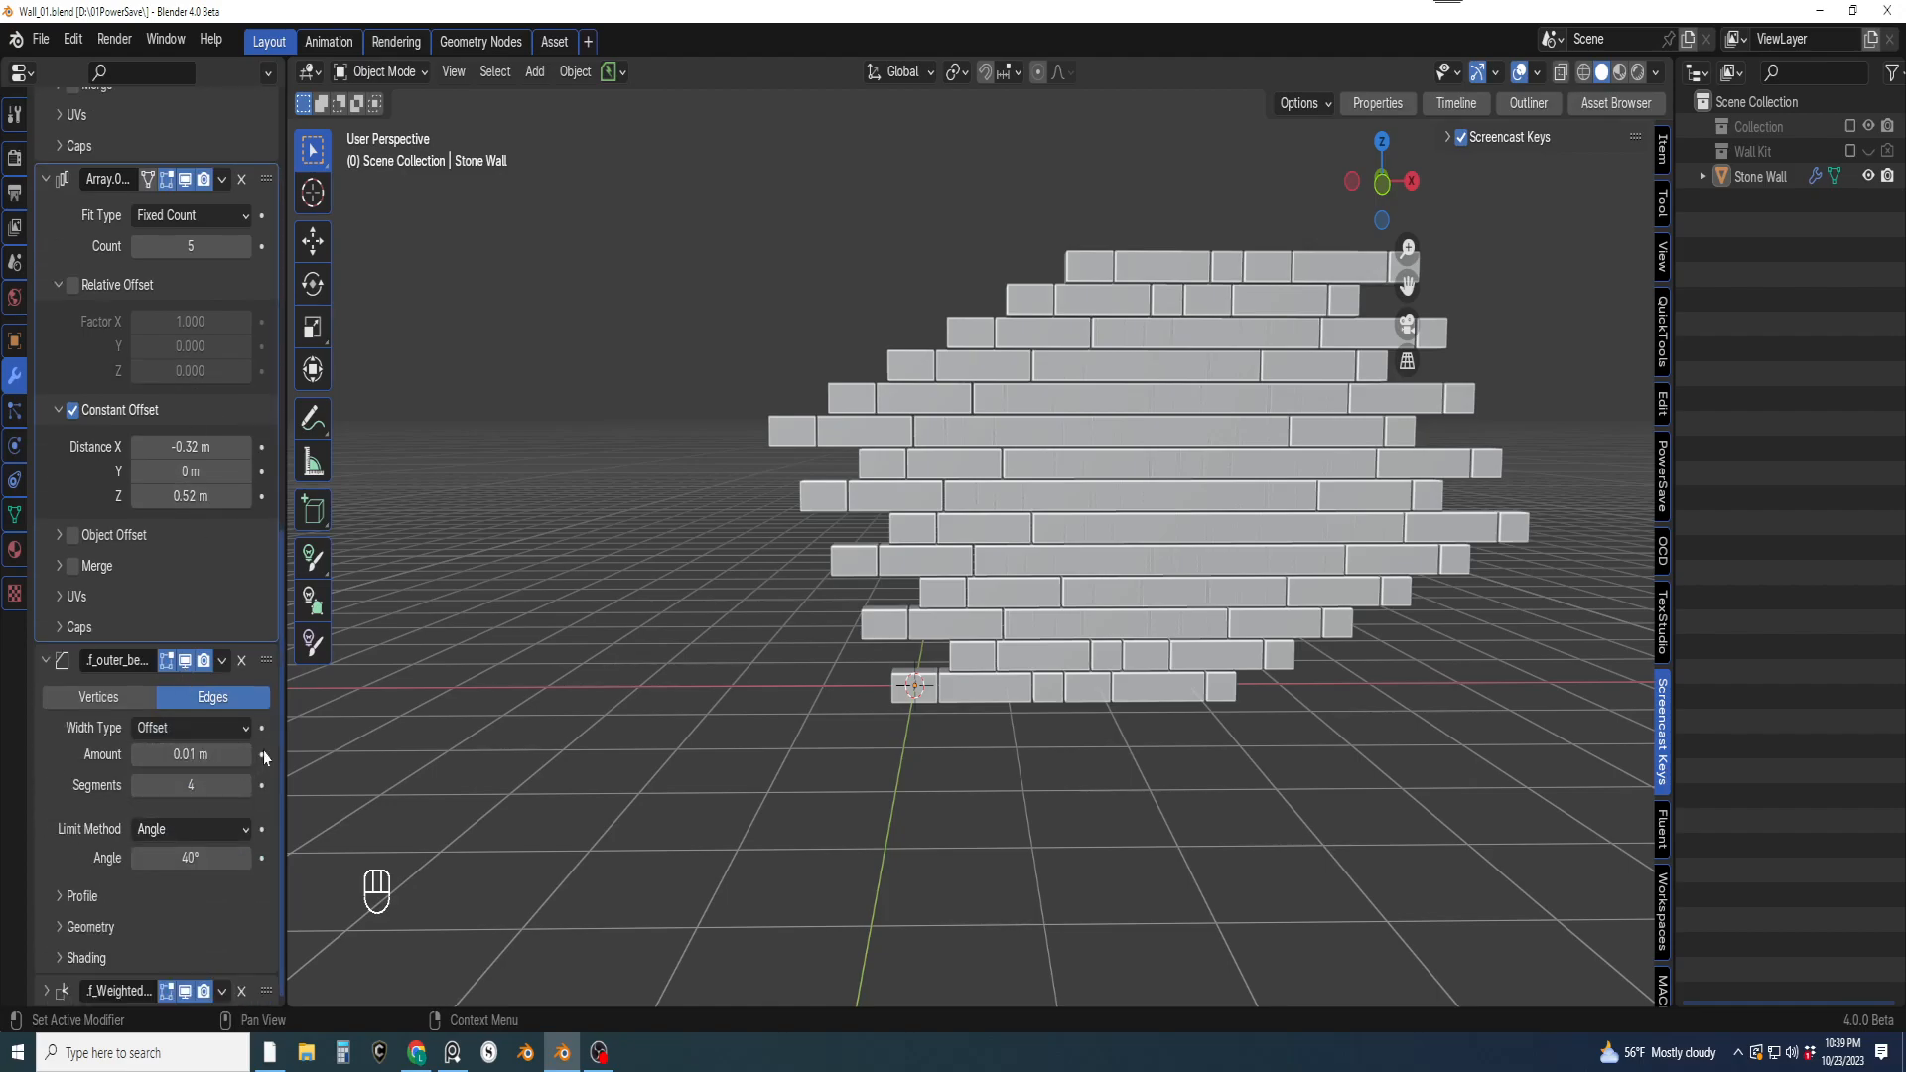
{"action": "left_click", "coordinate": [241, 661]}
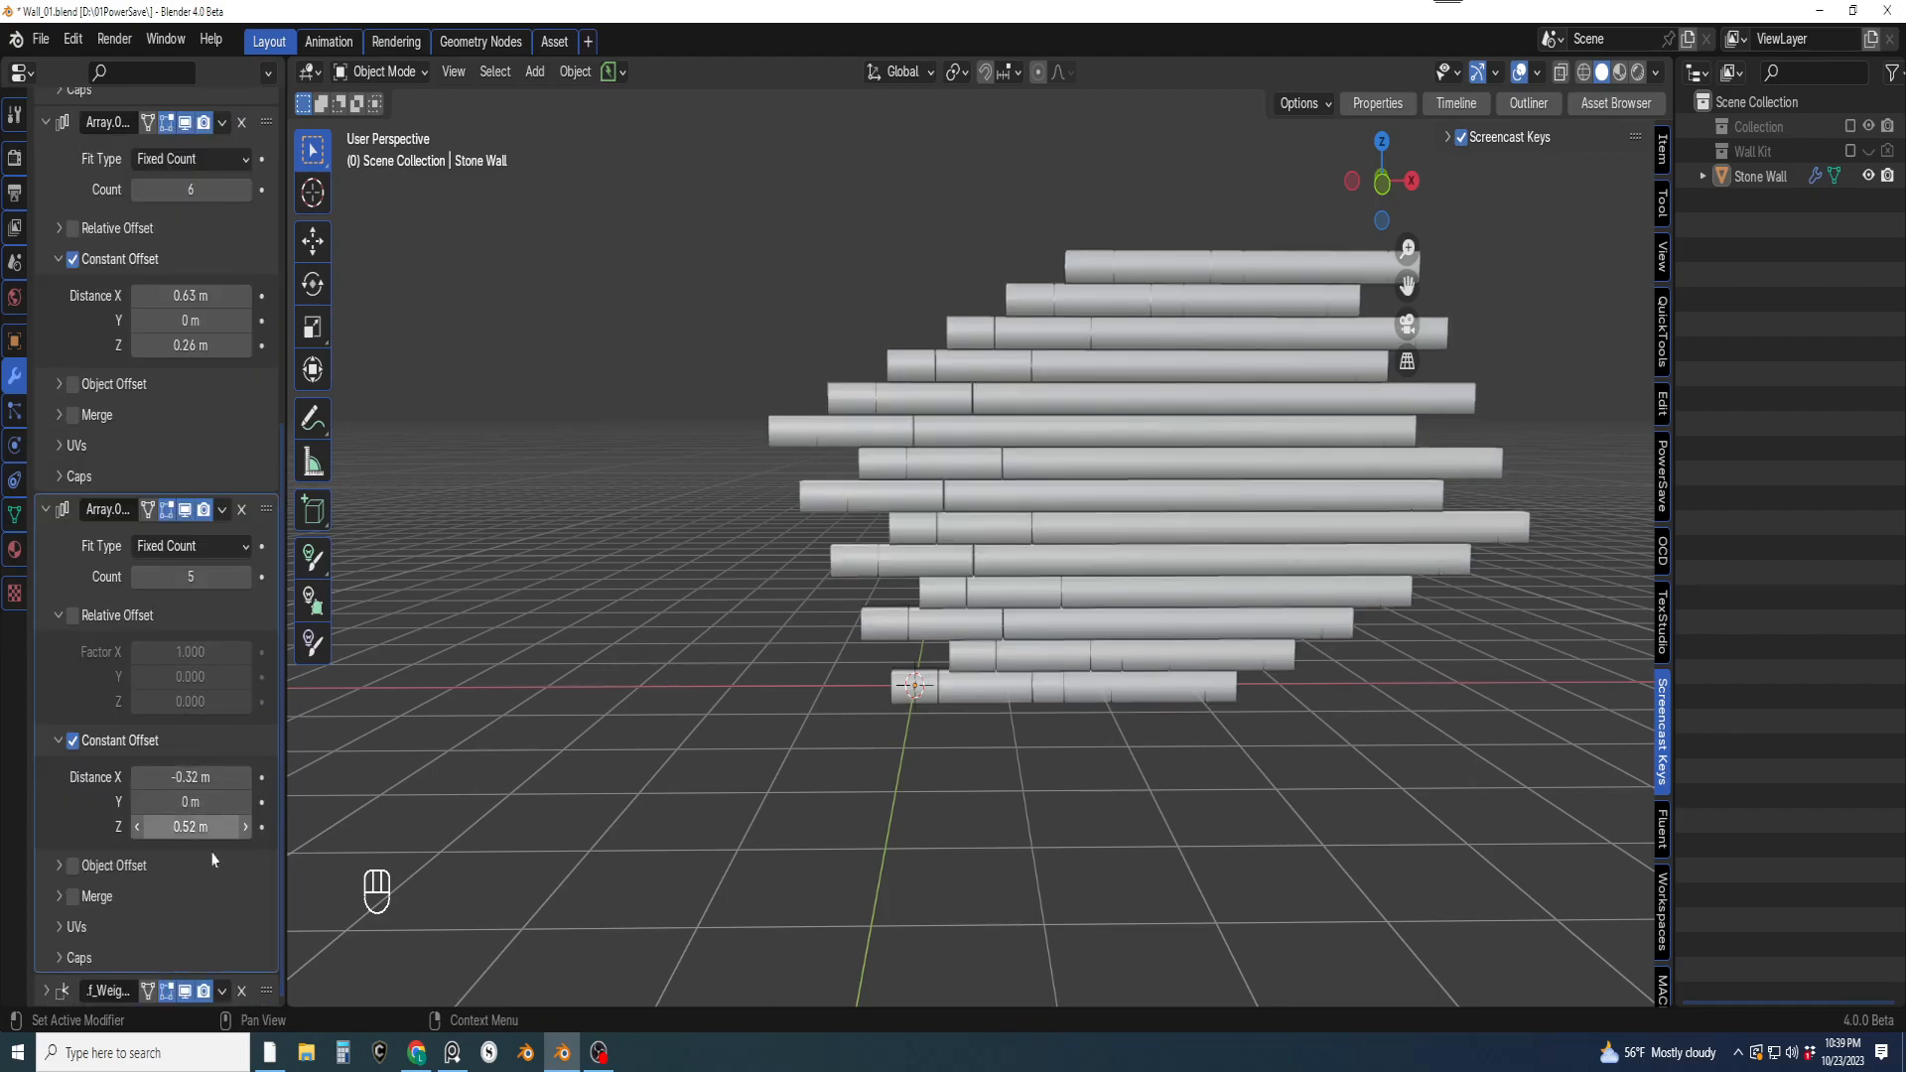
{"action": "left_click", "coordinate": [241, 991]}
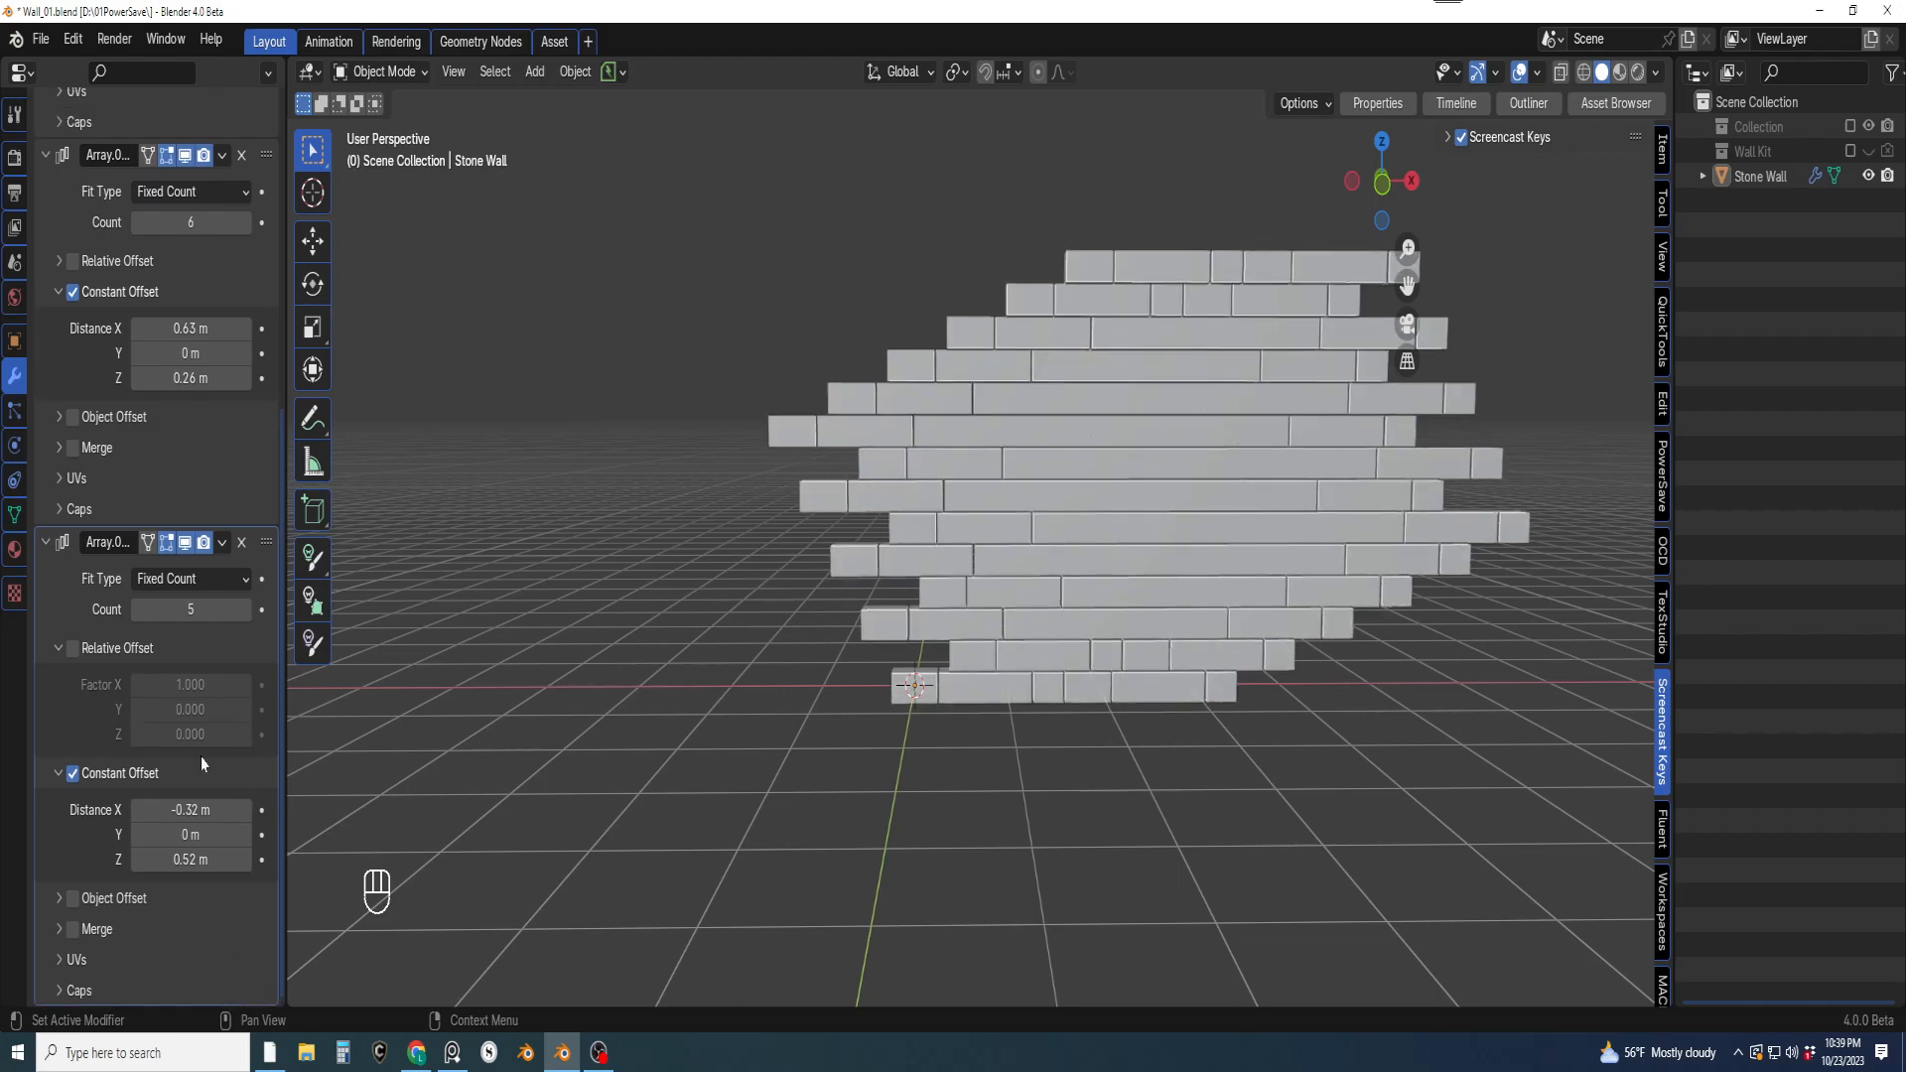
Set the second Array modifier's count to 2
{"action": "scroll", "coordinate": [163, 695], "scroll_direction": "up", "scroll_amount": 7}
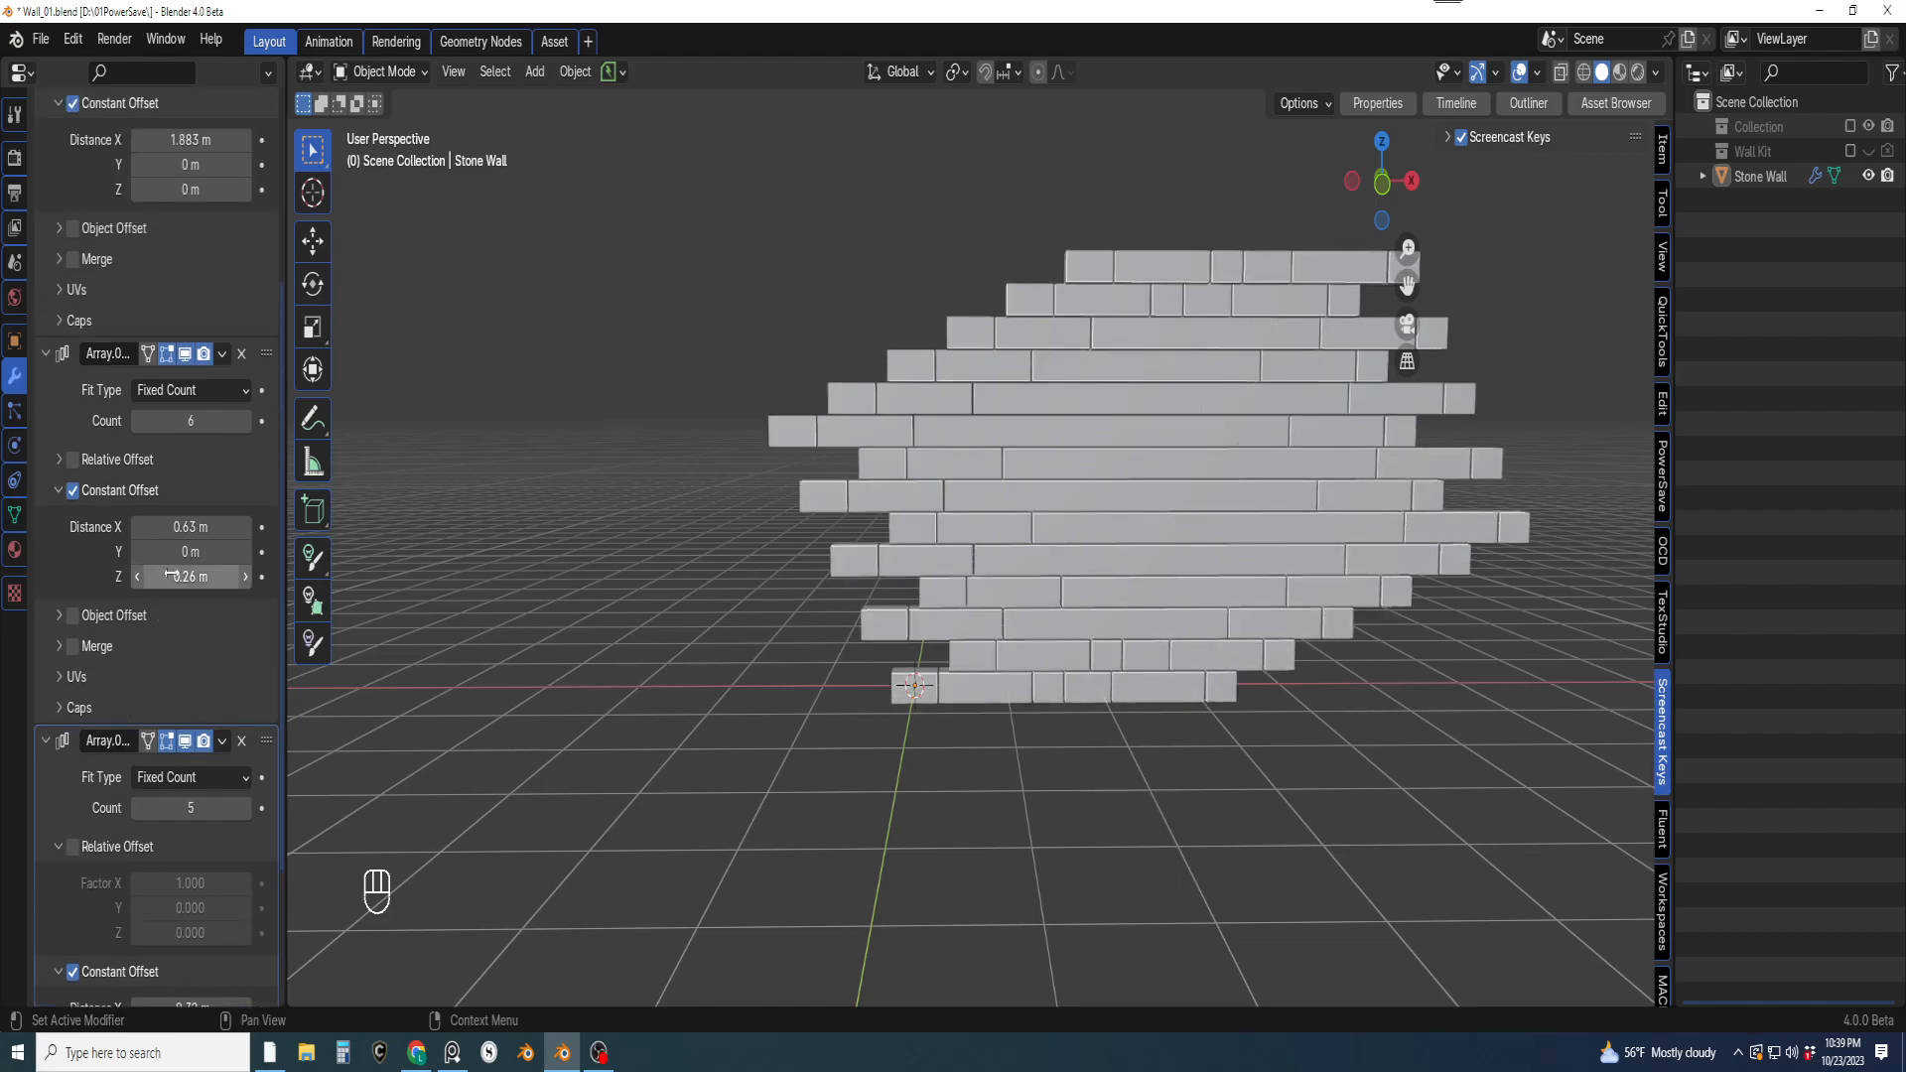
{"action": "scroll", "coordinate": [176, 579], "scroll_direction": "up", "scroll_amount": 3}
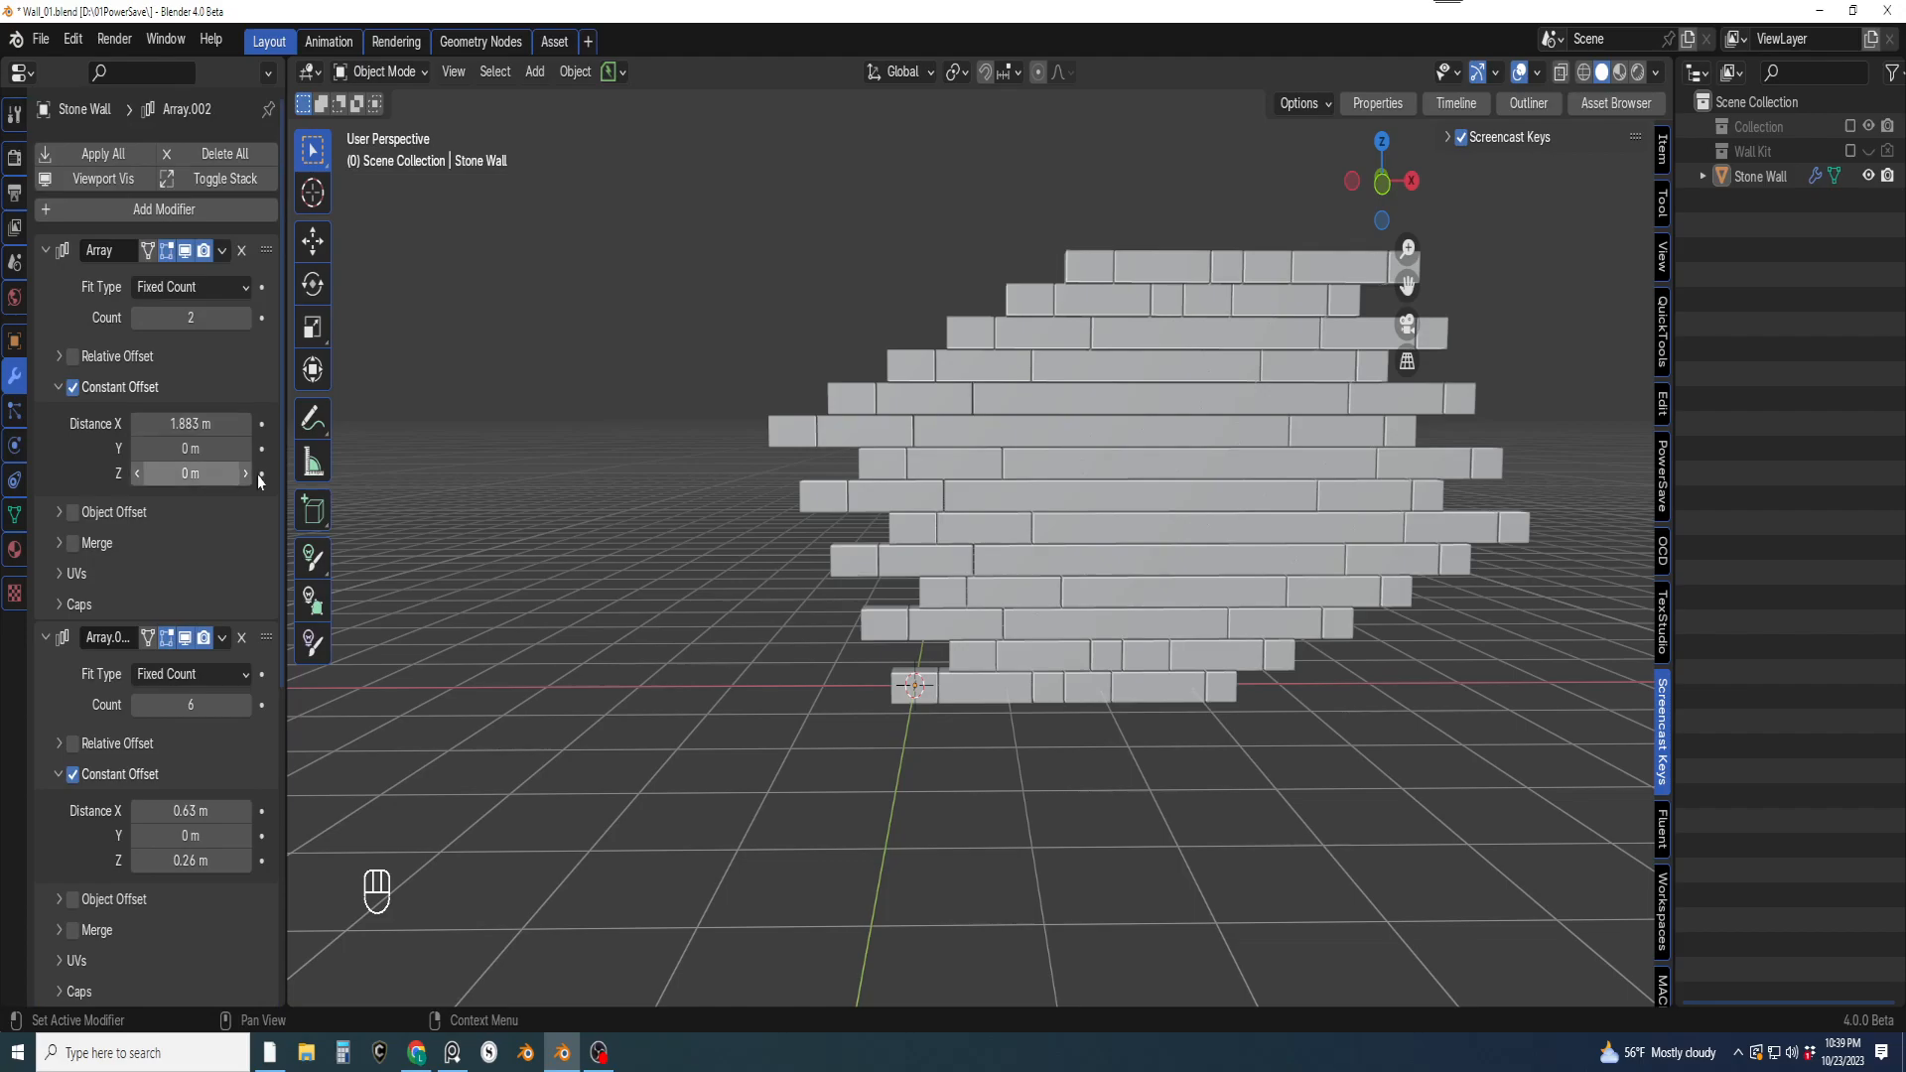
{"action": "scroll", "coordinate": [79, 643], "scroll_direction": "down", "scroll_amount": 2}
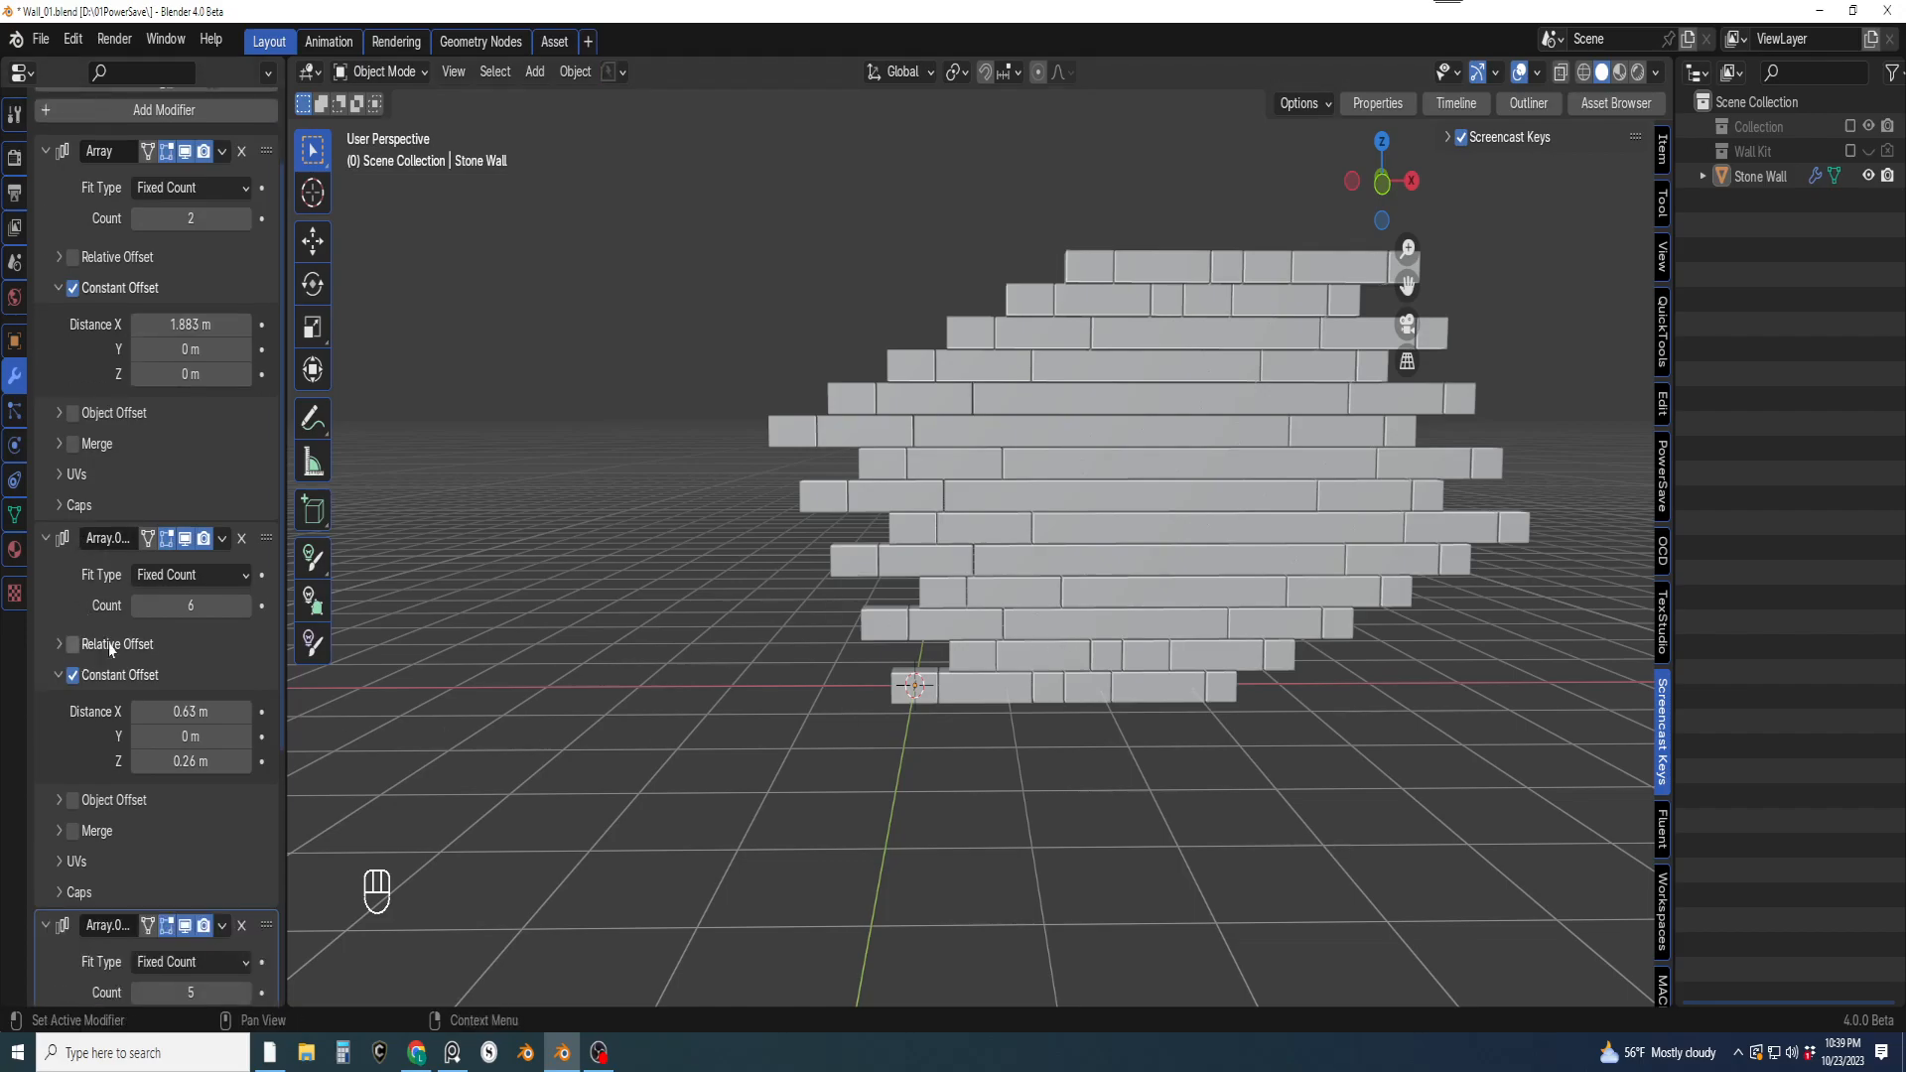
{"action": "left_click", "coordinate": [190, 605]}
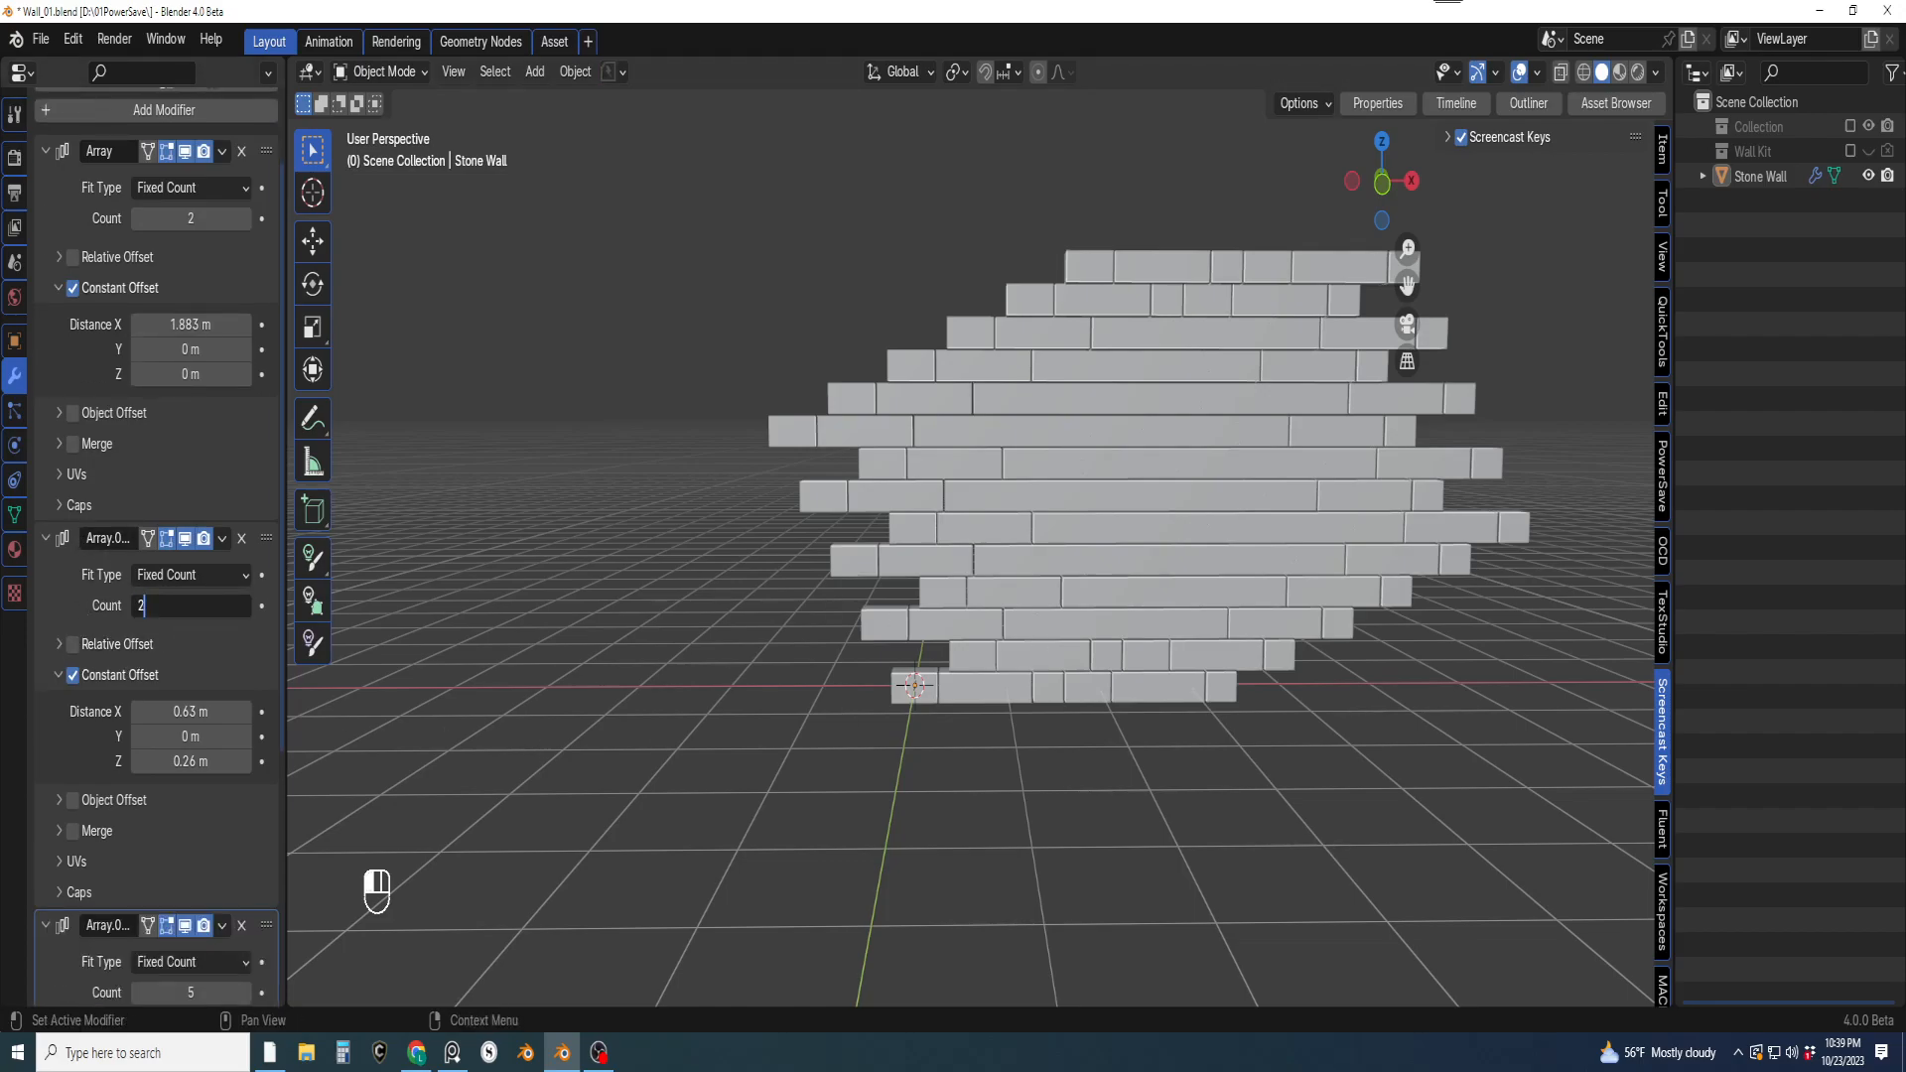
{"action": "type", "text": "2"}
{"action": "key", "text": "Return"}
Rename the second Array modifier to DNT and collapse its settings
{"action": "double_click", "coordinate": [107, 538]}
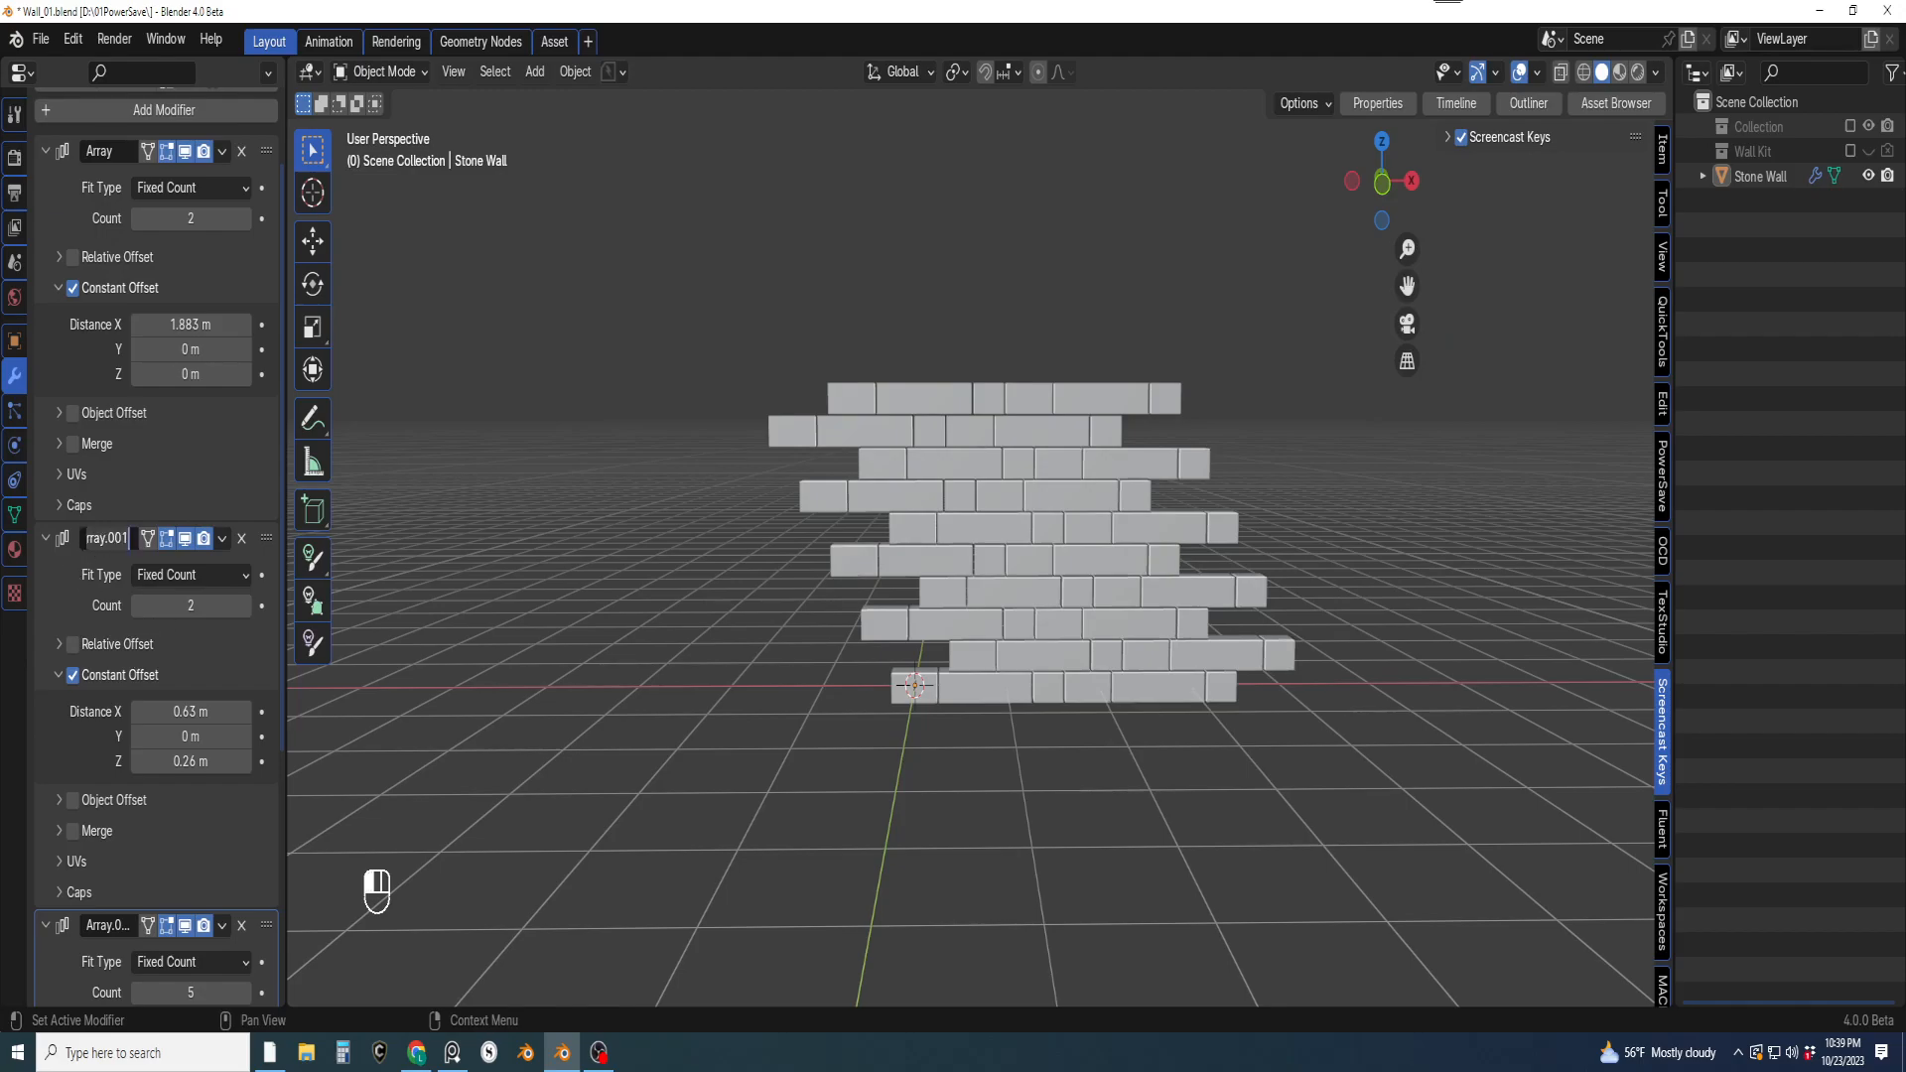
{"action": "type", "text": "DNT"}
{"action": "key", "text": "Return"}
{"action": "left_click", "coordinate": [44, 546]}
Raise the first Array modifier's count to 5 to lengthen the wall along X
{"action": "middle_click_drag", "start_coordinate": [901, 644], "coordinate": [802, 749], "text": "shift"}
{"action": "scroll", "coordinate": [993, 650], "scroll_direction": "up", "scroll_amount": 3}
{"action": "scroll", "coordinate": [802, 749], "scroll_direction": "down", "scroll_amount": 3}
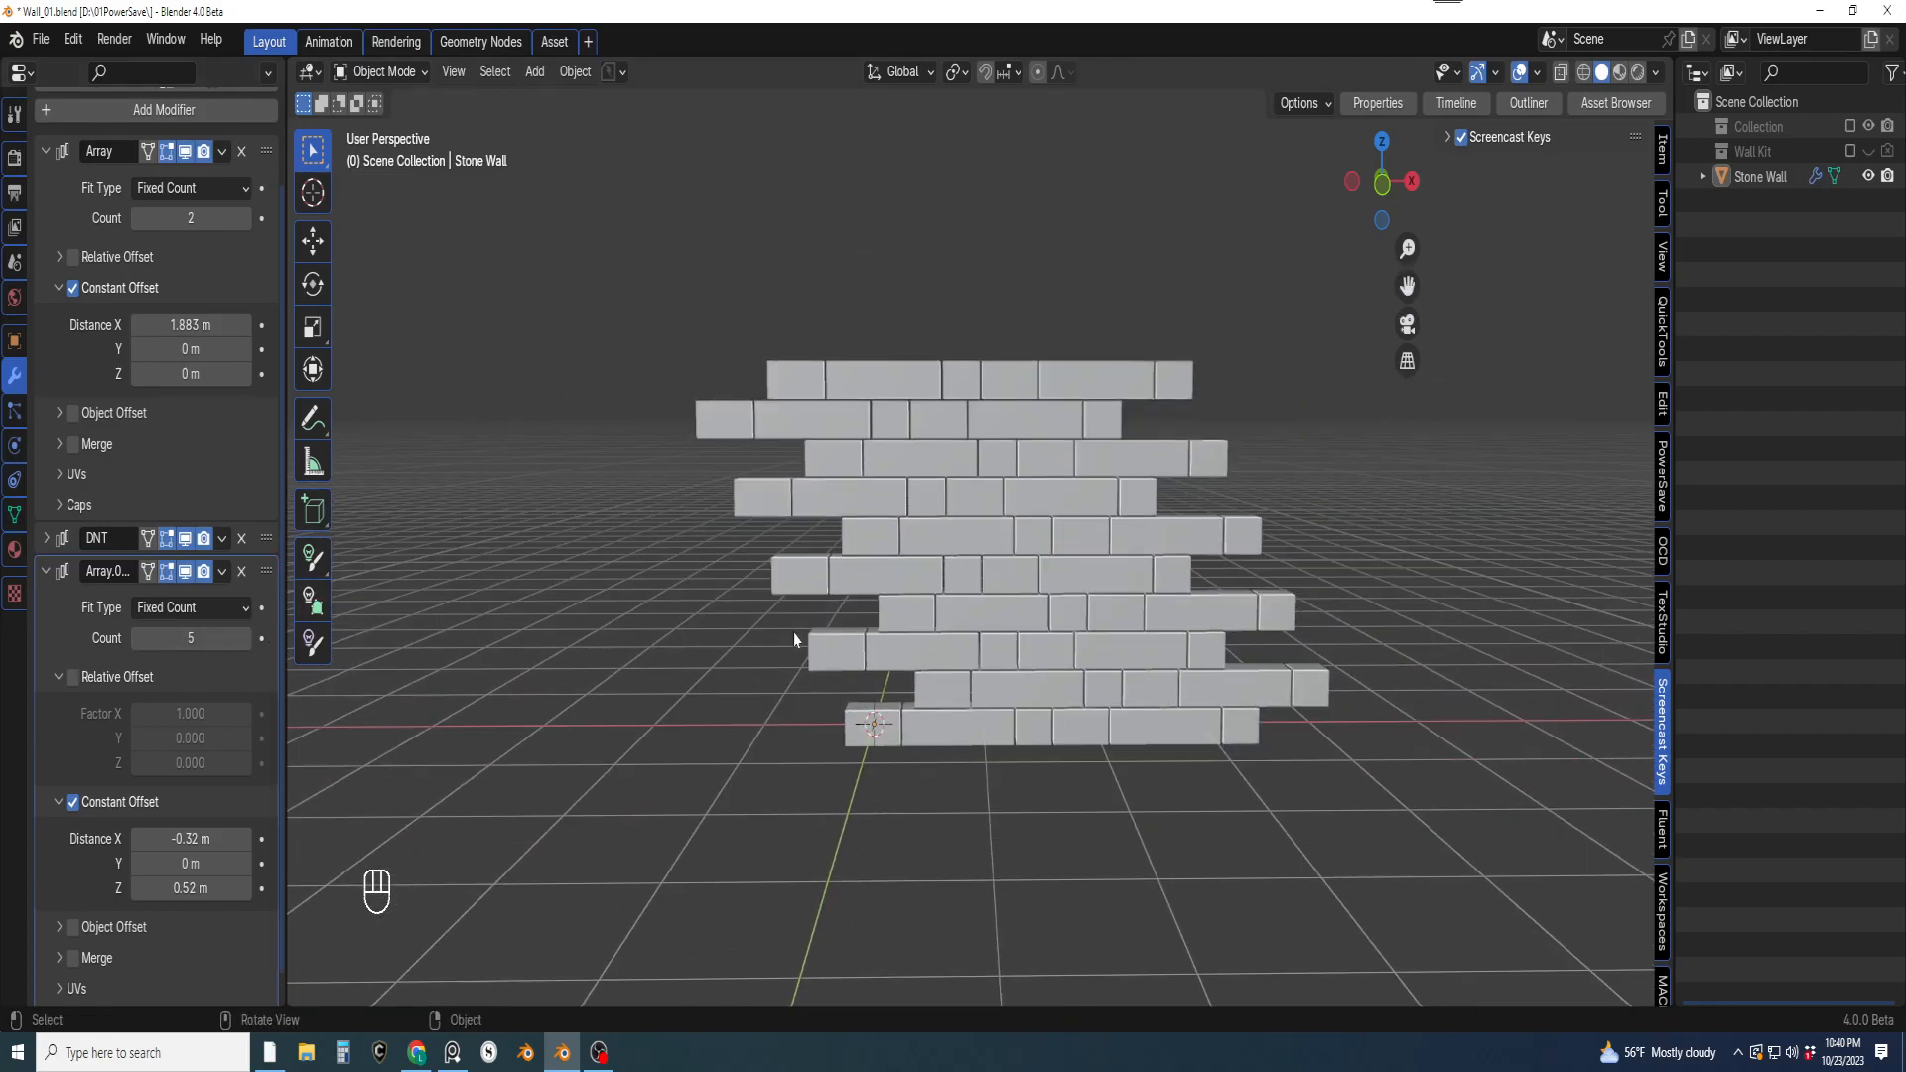
{"action": "middle_click_drag", "start_coordinate": [731, 632], "coordinate": [732, 672], "text": "shift"}
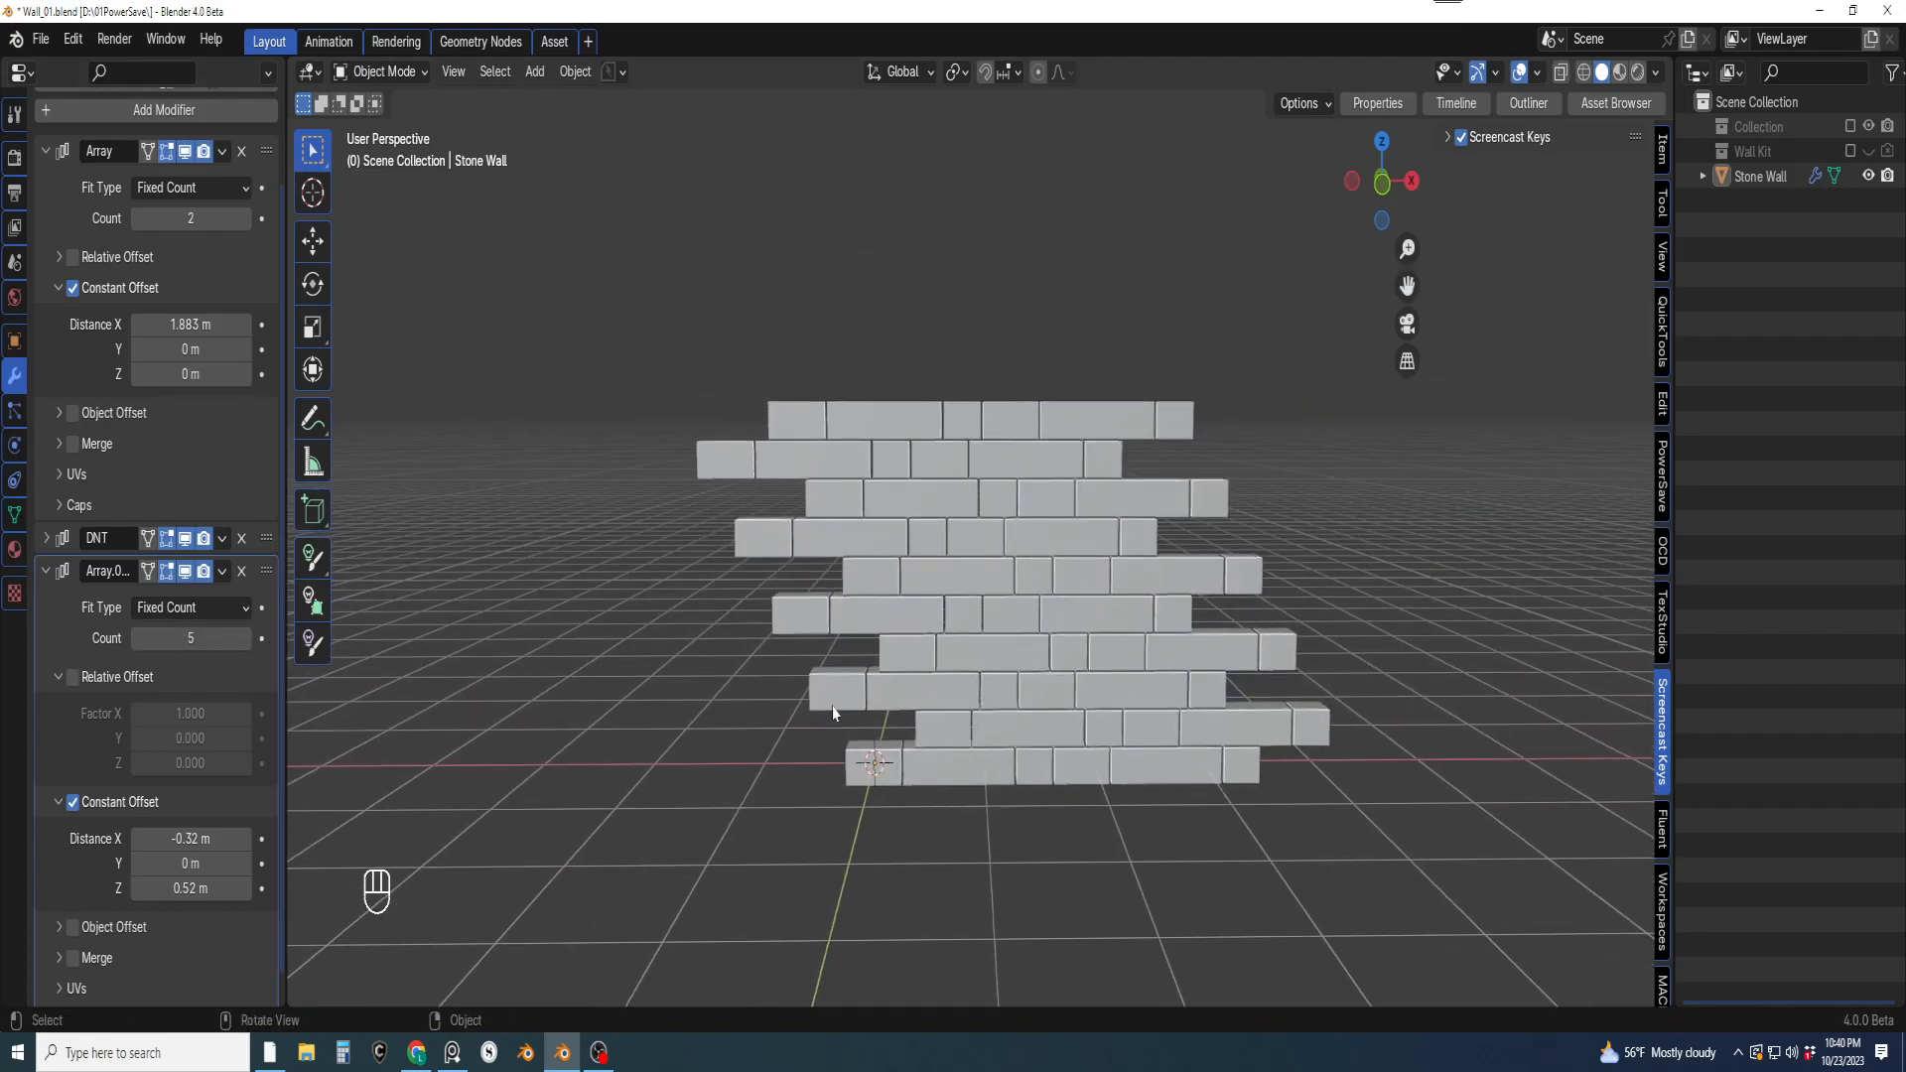
{"action": "left_click", "coordinate": [245, 218]}
{"action": "left_click", "coordinate": [245, 218]}
{"action": "left_click", "coordinate": [245, 218]}
{"action": "middle_click_drag", "start_coordinate": [1321, 549], "coordinate": [1053, 537], "text": "shift"}
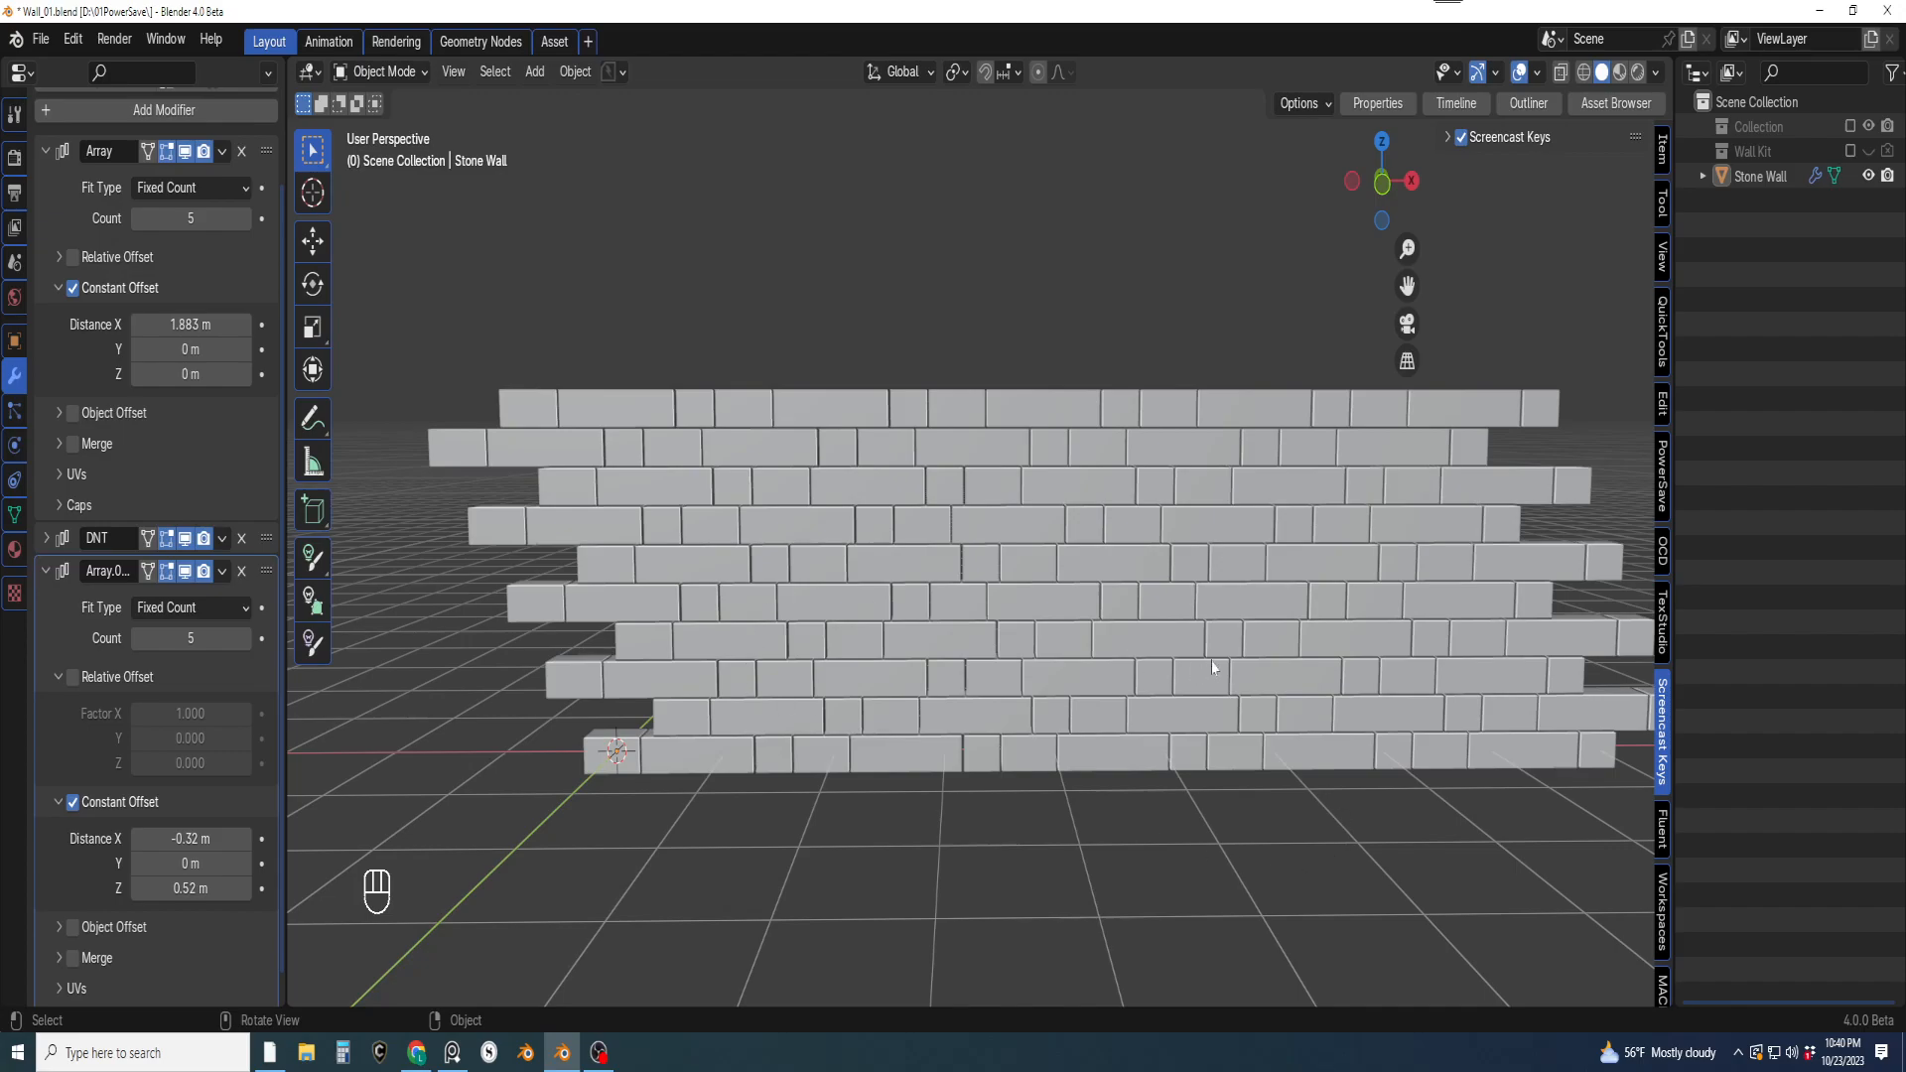
Examine the lengthened wall's block pattern and staggered ends from the front and at an angle
{"action": "scroll", "coordinate": [1047, 612], "scroll_direction": "down", "scroll_amount": 1}
{"action": "scroll", "coordinate": [1057, 623], "scroll_direction": "up", "scroll_amount": 1}
{"action": "middle_click_drag", "start_coordinate": [1073, 641], "coordinate": [1110, 624], "text": "shift"}
{"action": "scroll", "coordinate": [945, 595], "scroll_direction": "down", "scroll_amount": 1}
{"action": "scroll", "coordinate": [945, 596], "scroll_direction": "down", "scroll_amount": 1}
{"action": "middle_click_drag", "start_coordinate": [946, 568], "coordinate": [1087, 574], "text": "shift"}
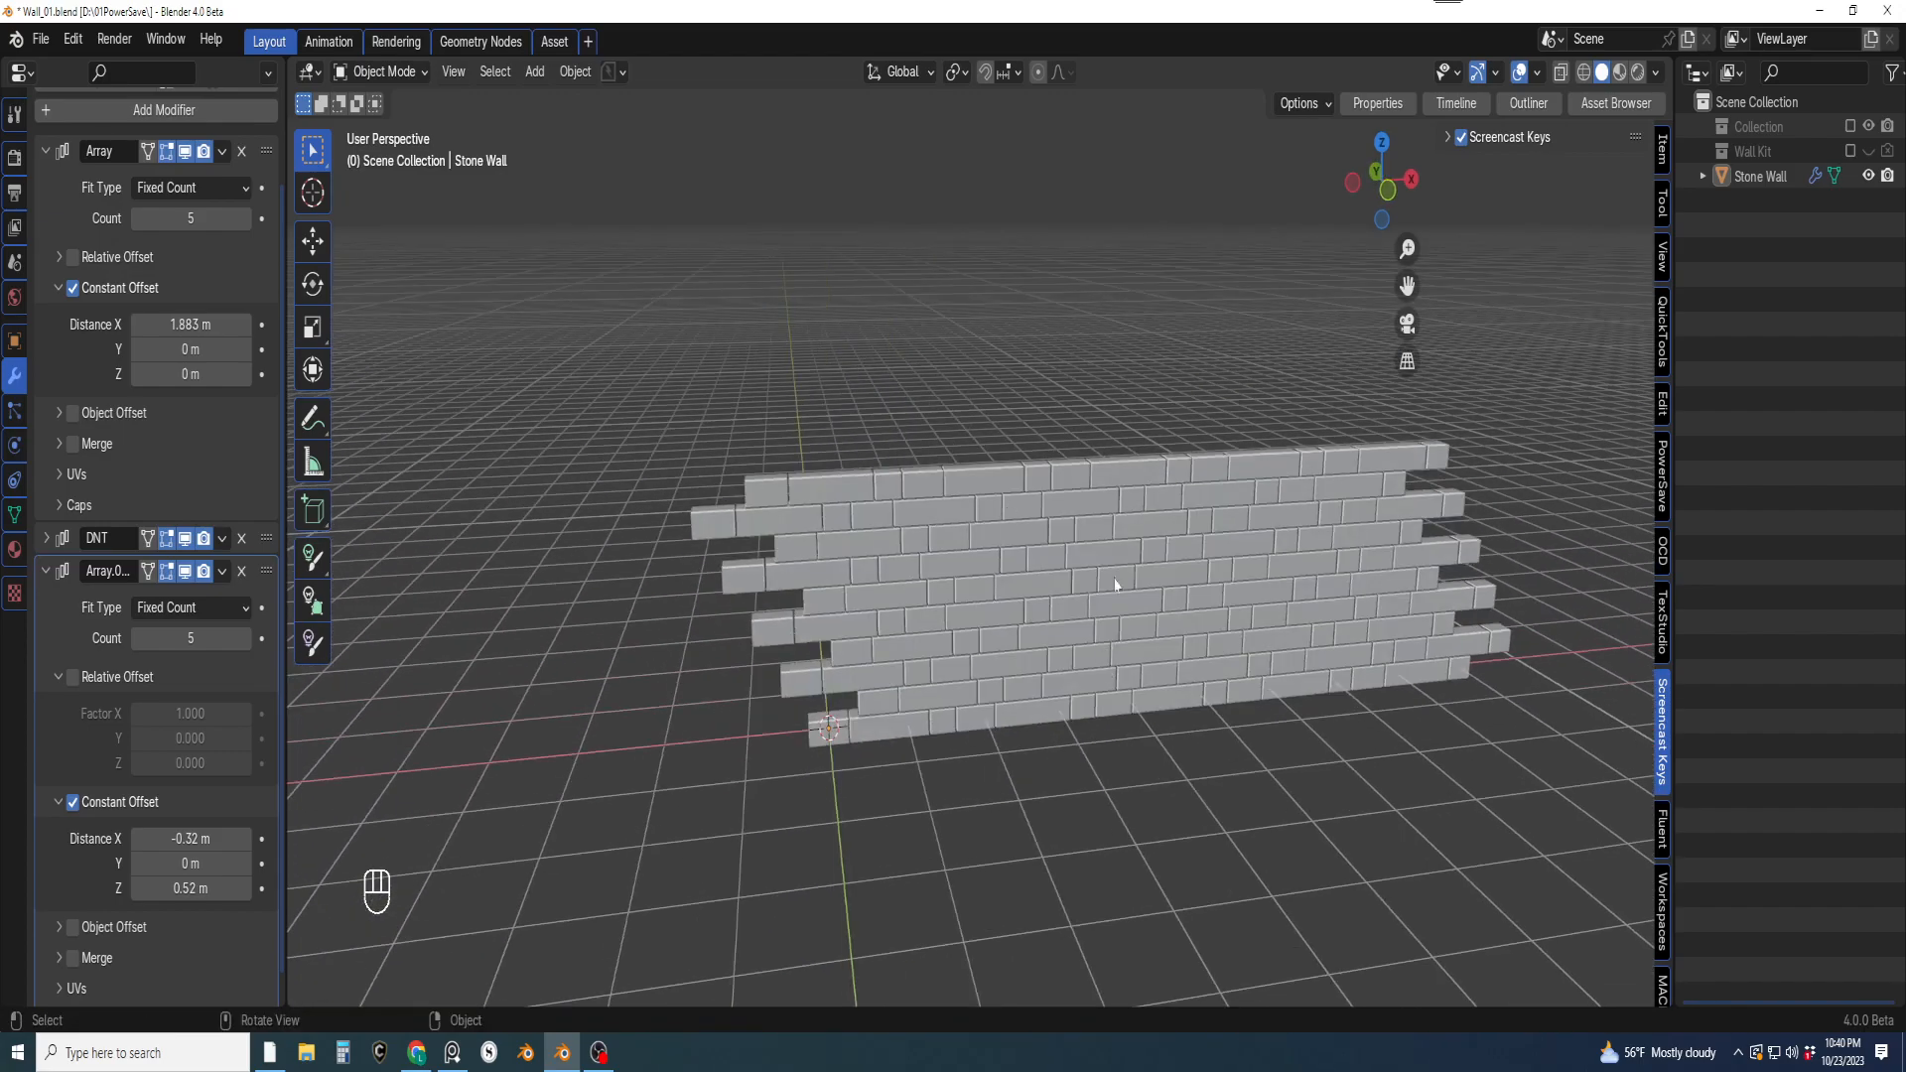
{"action": "middle_click_drag", "start_coordinate": [1189, 685], "coordinate": [1066, 657], "text": "shift"}
{"action": "scroll", "coordinate": [1091, 764], "scroll_direction": "up", "scroll_amount": 2}
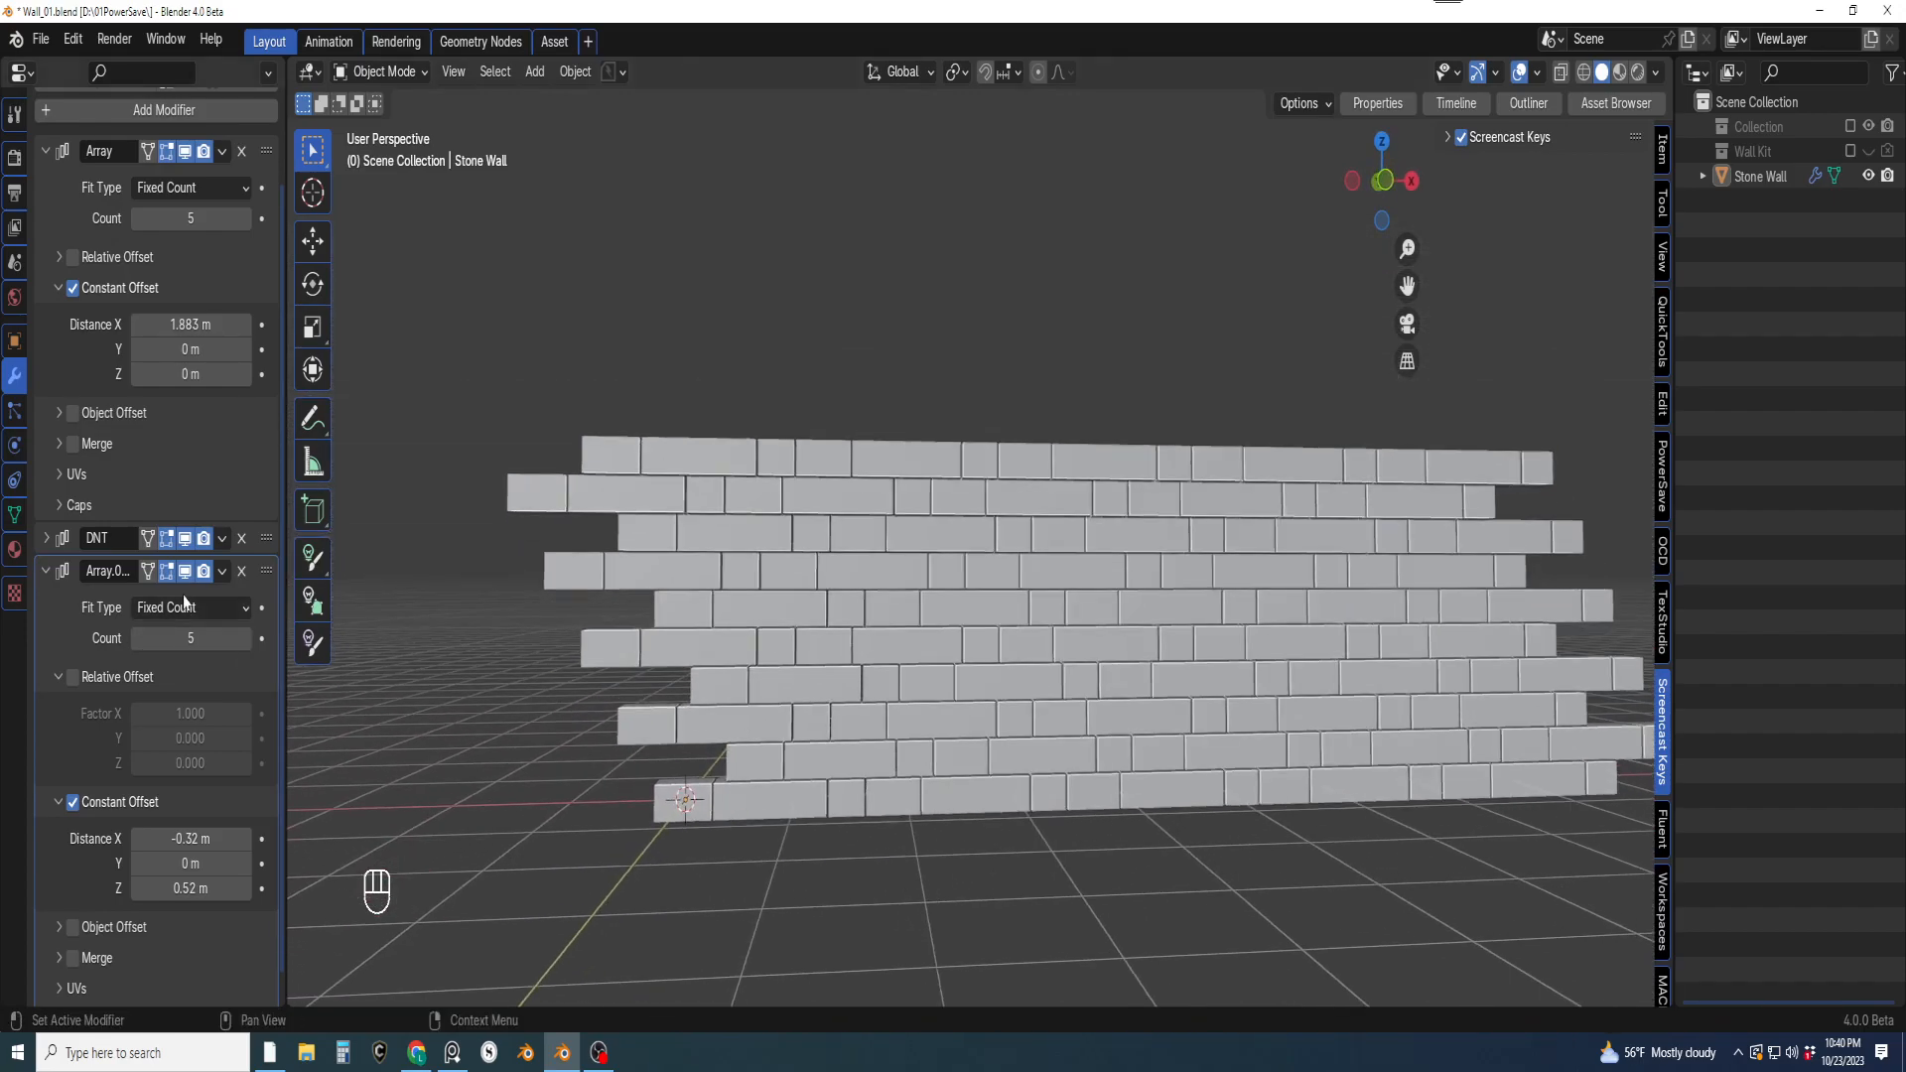
Lower the first Array modifier's count to 3
{"action": "left_click", "coordinate": [139, 219]}
{"action": "left_click", "coordinate": [139, 219]}
{"action": "middle_click_drag", "start_coordinate": [908, 678], "coordinate": [853, 698]}
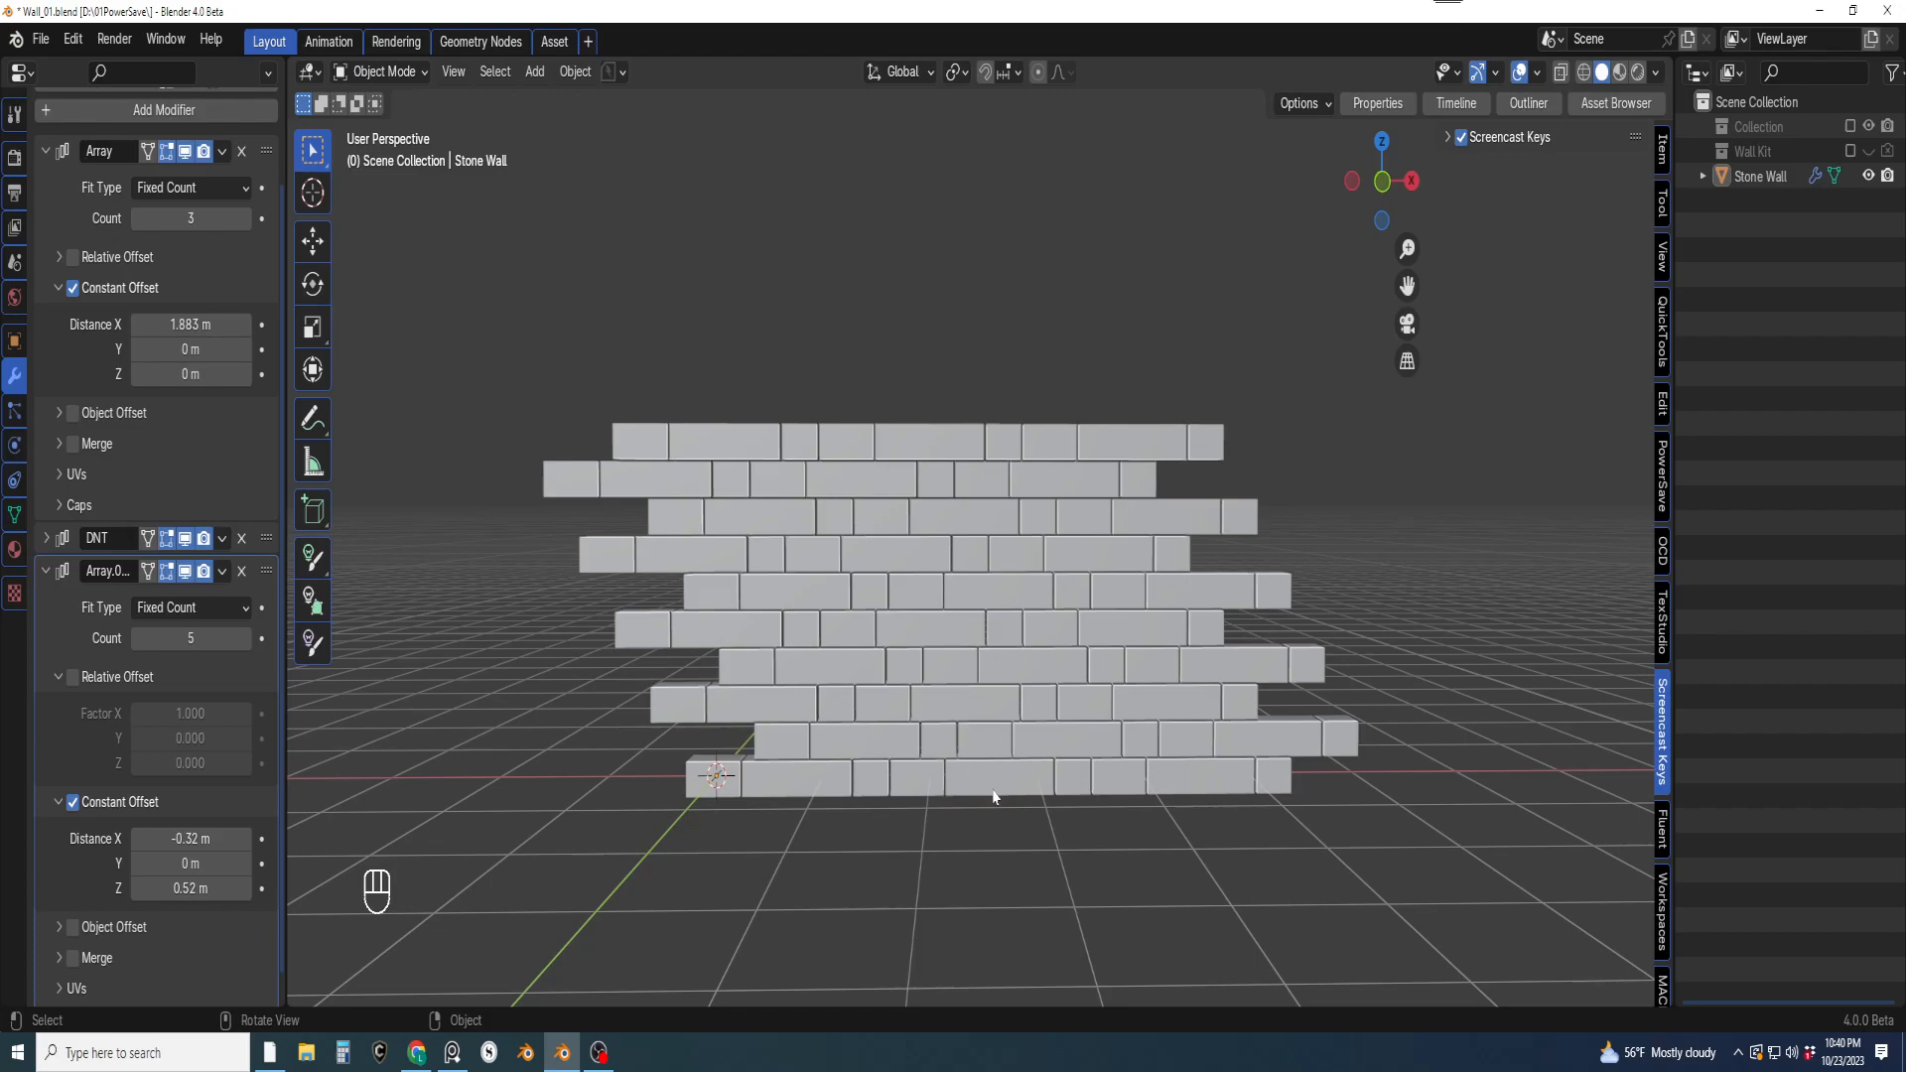
{"action": "middle_click_drag", "start_coordinate": [991, 869], "coordinate": [994, 827], "text": "shift"}
{"action": "middle_click_drag", "start_coordinate": [1063, 596], "coordinate": [1043, 685], "text": "shift"}
Duplicate the Stone Wall object in place, keeping the copy at the original's position
{"action": "key", "text": "shift+d"}
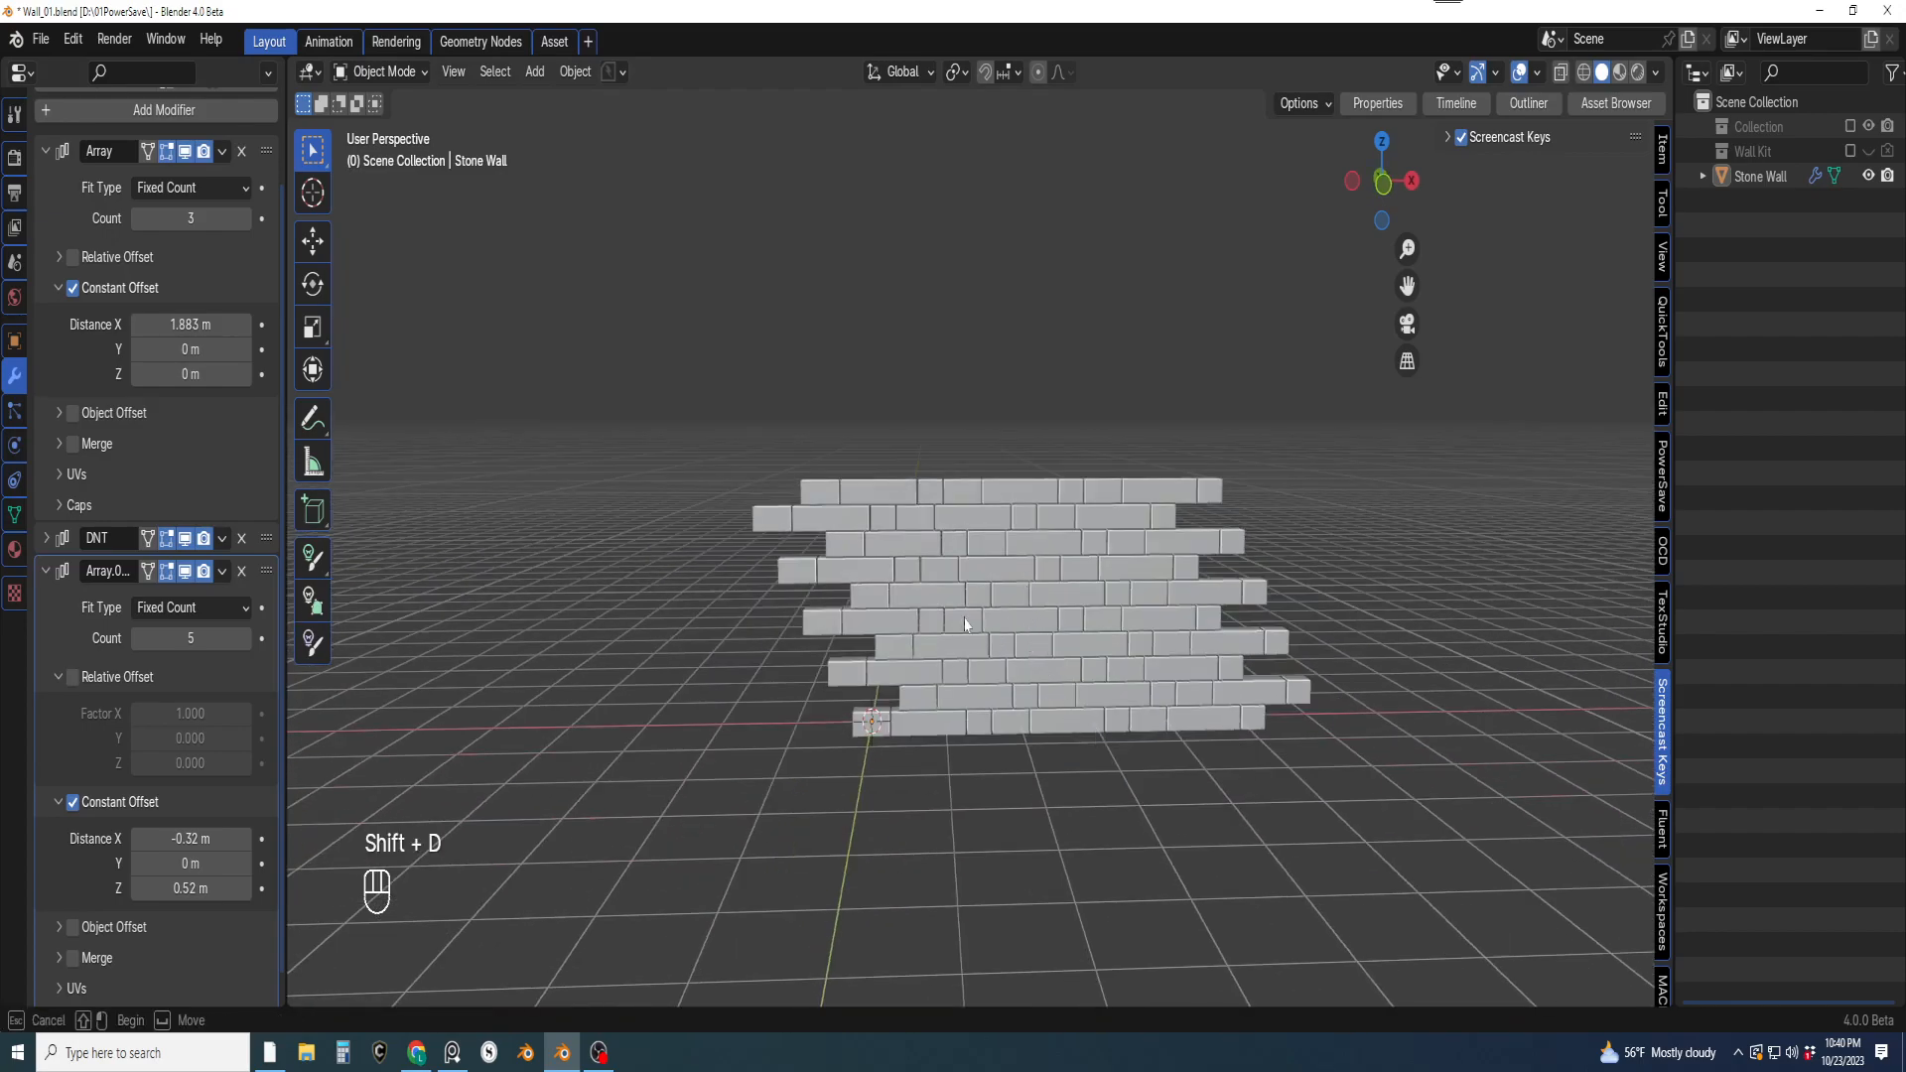
{"action": "middle_click_drag", "start_coordinate": [894, 625], "coordinate": [905, 643]}
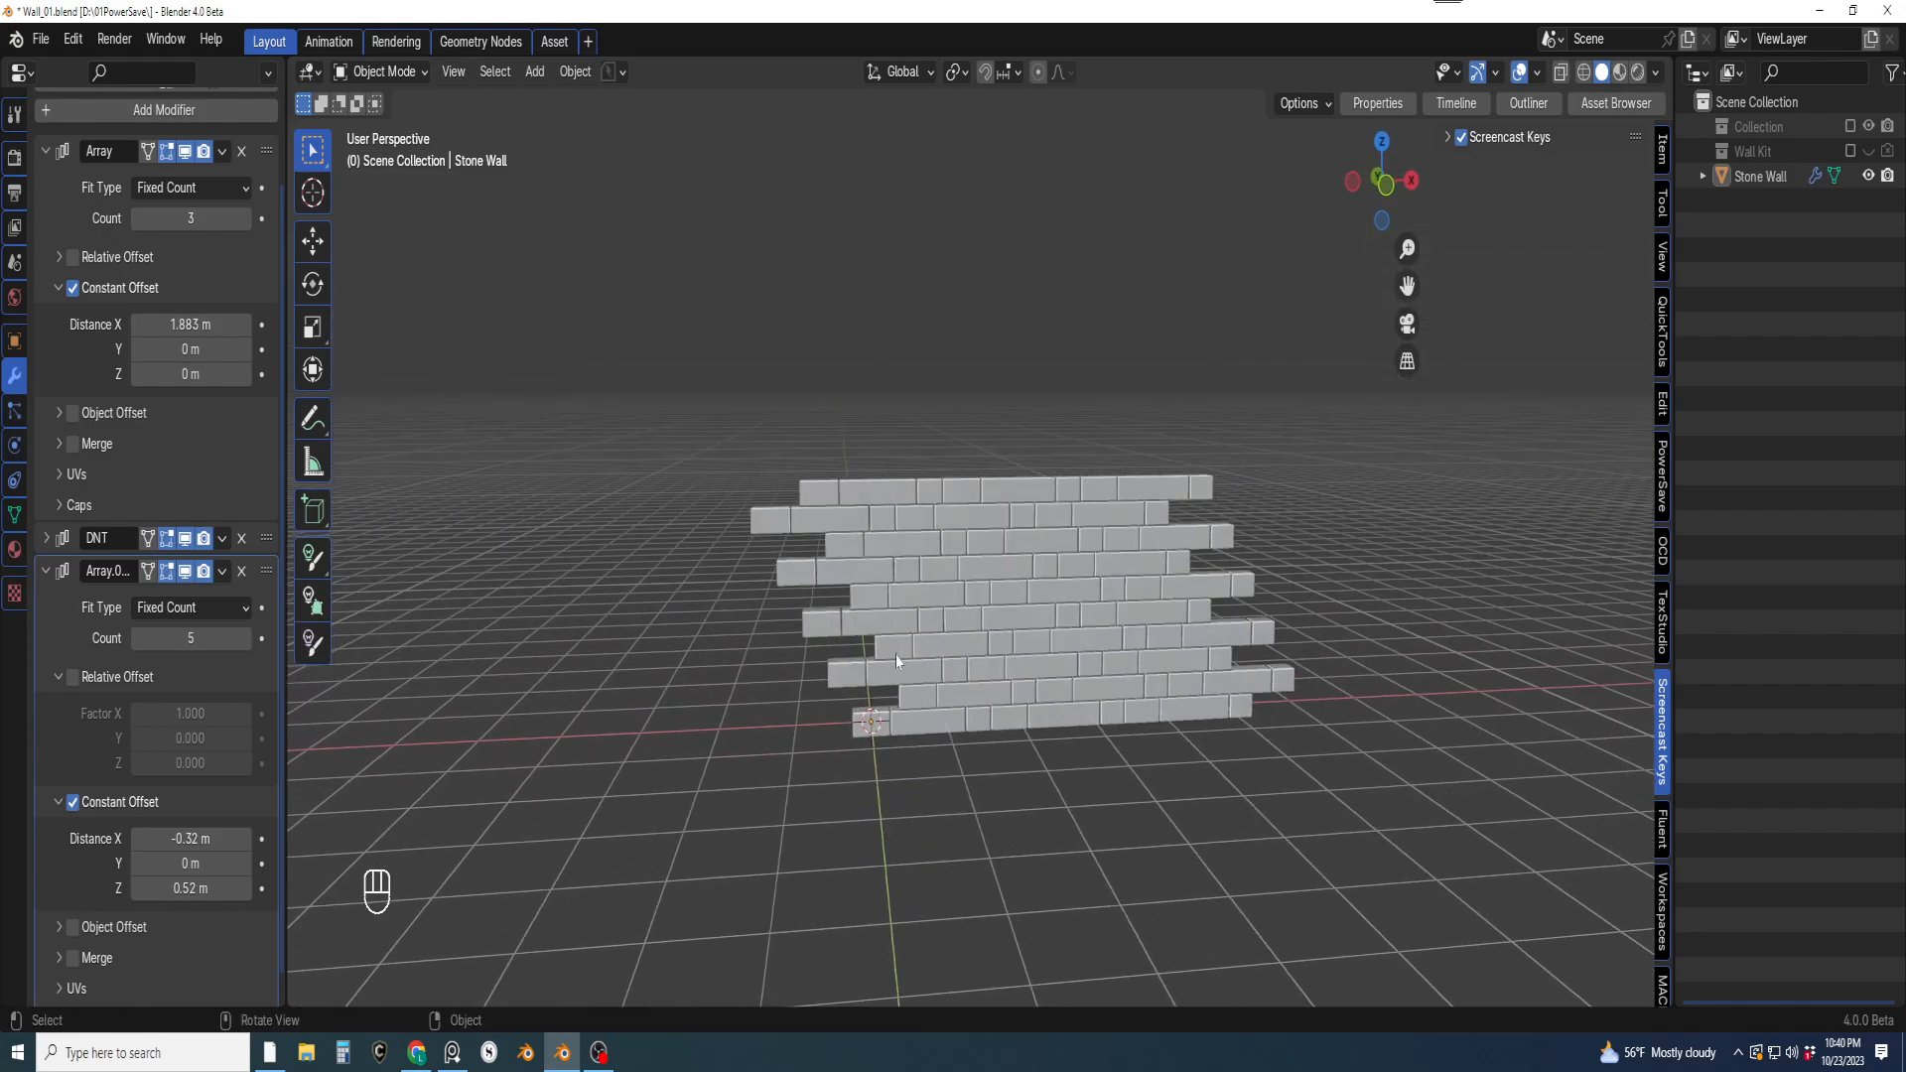
{"action": "scroll", "coordinate": [898, 655], "scroll_direction": "up", "scroll_amount": 1}
{"action": "left_click", "coordinate": [895, 658]}
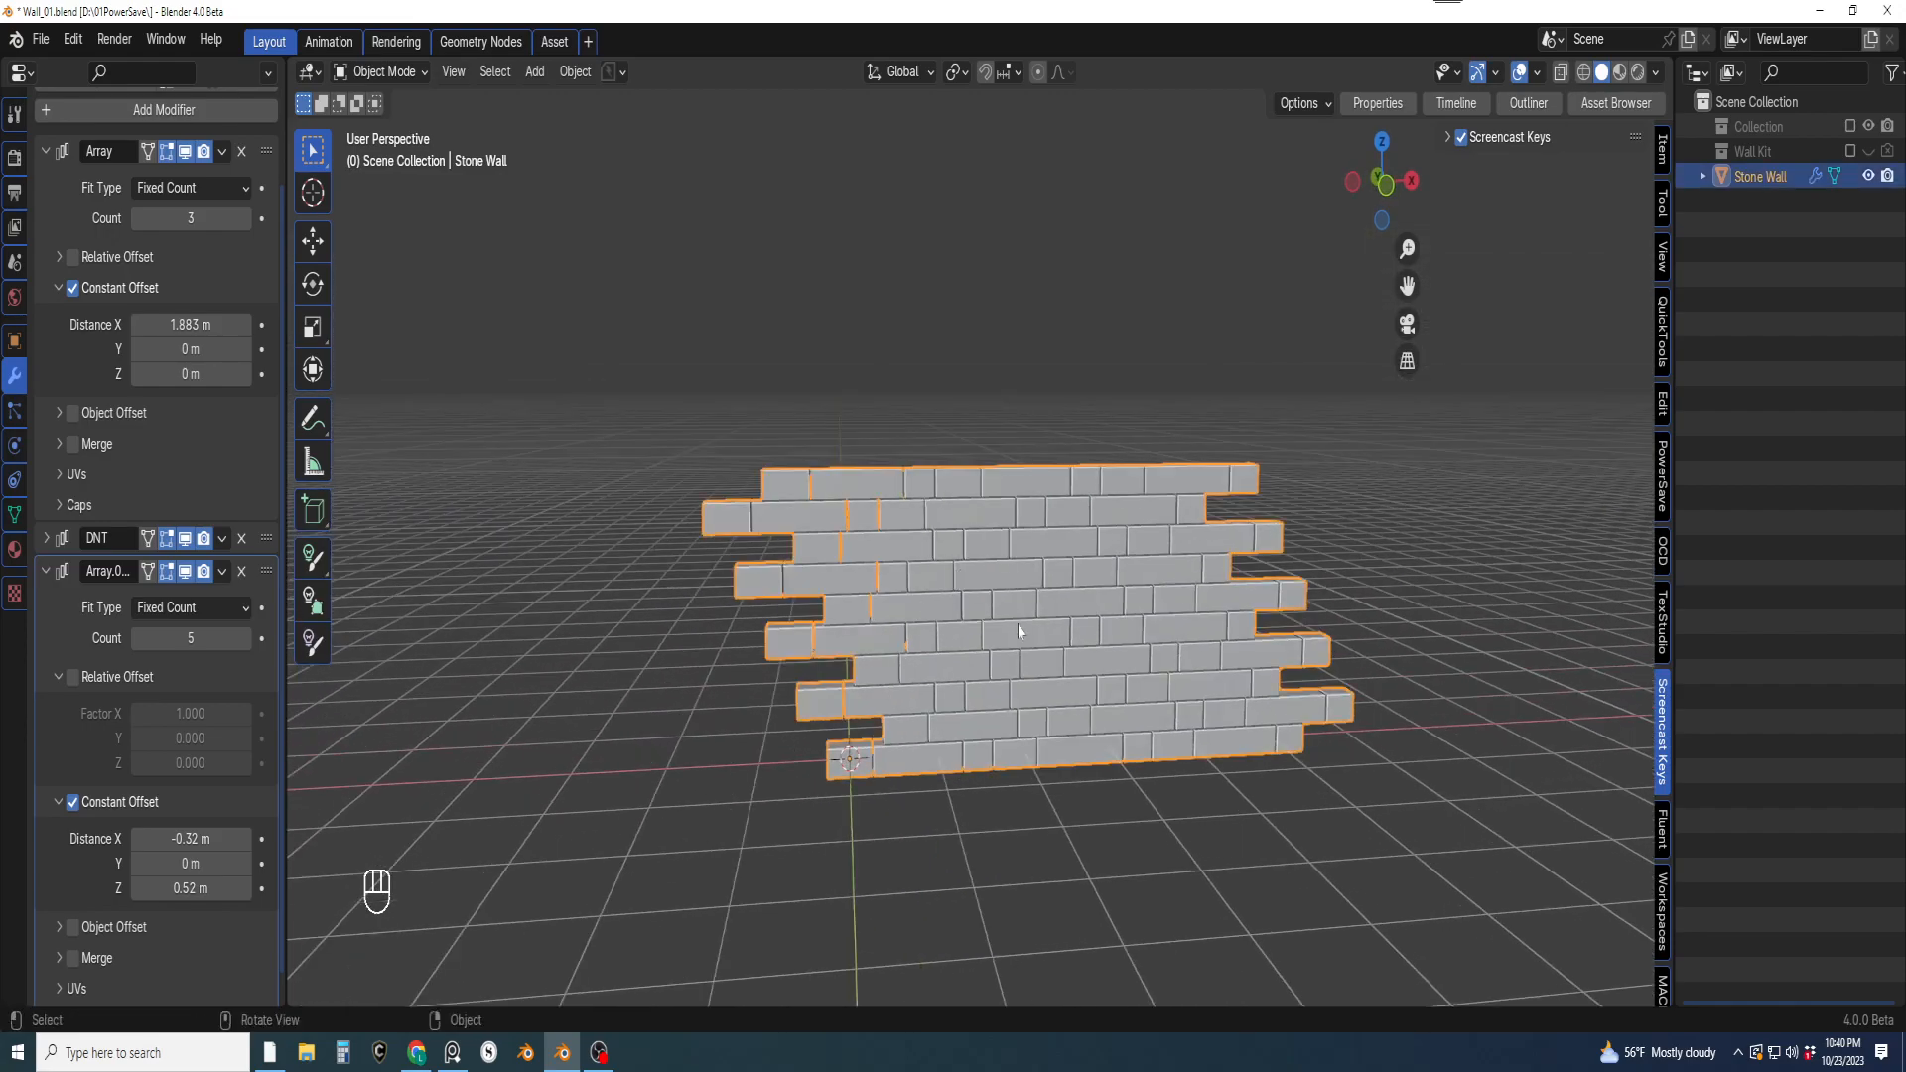
{"action": "key", "text": "shift+d"}
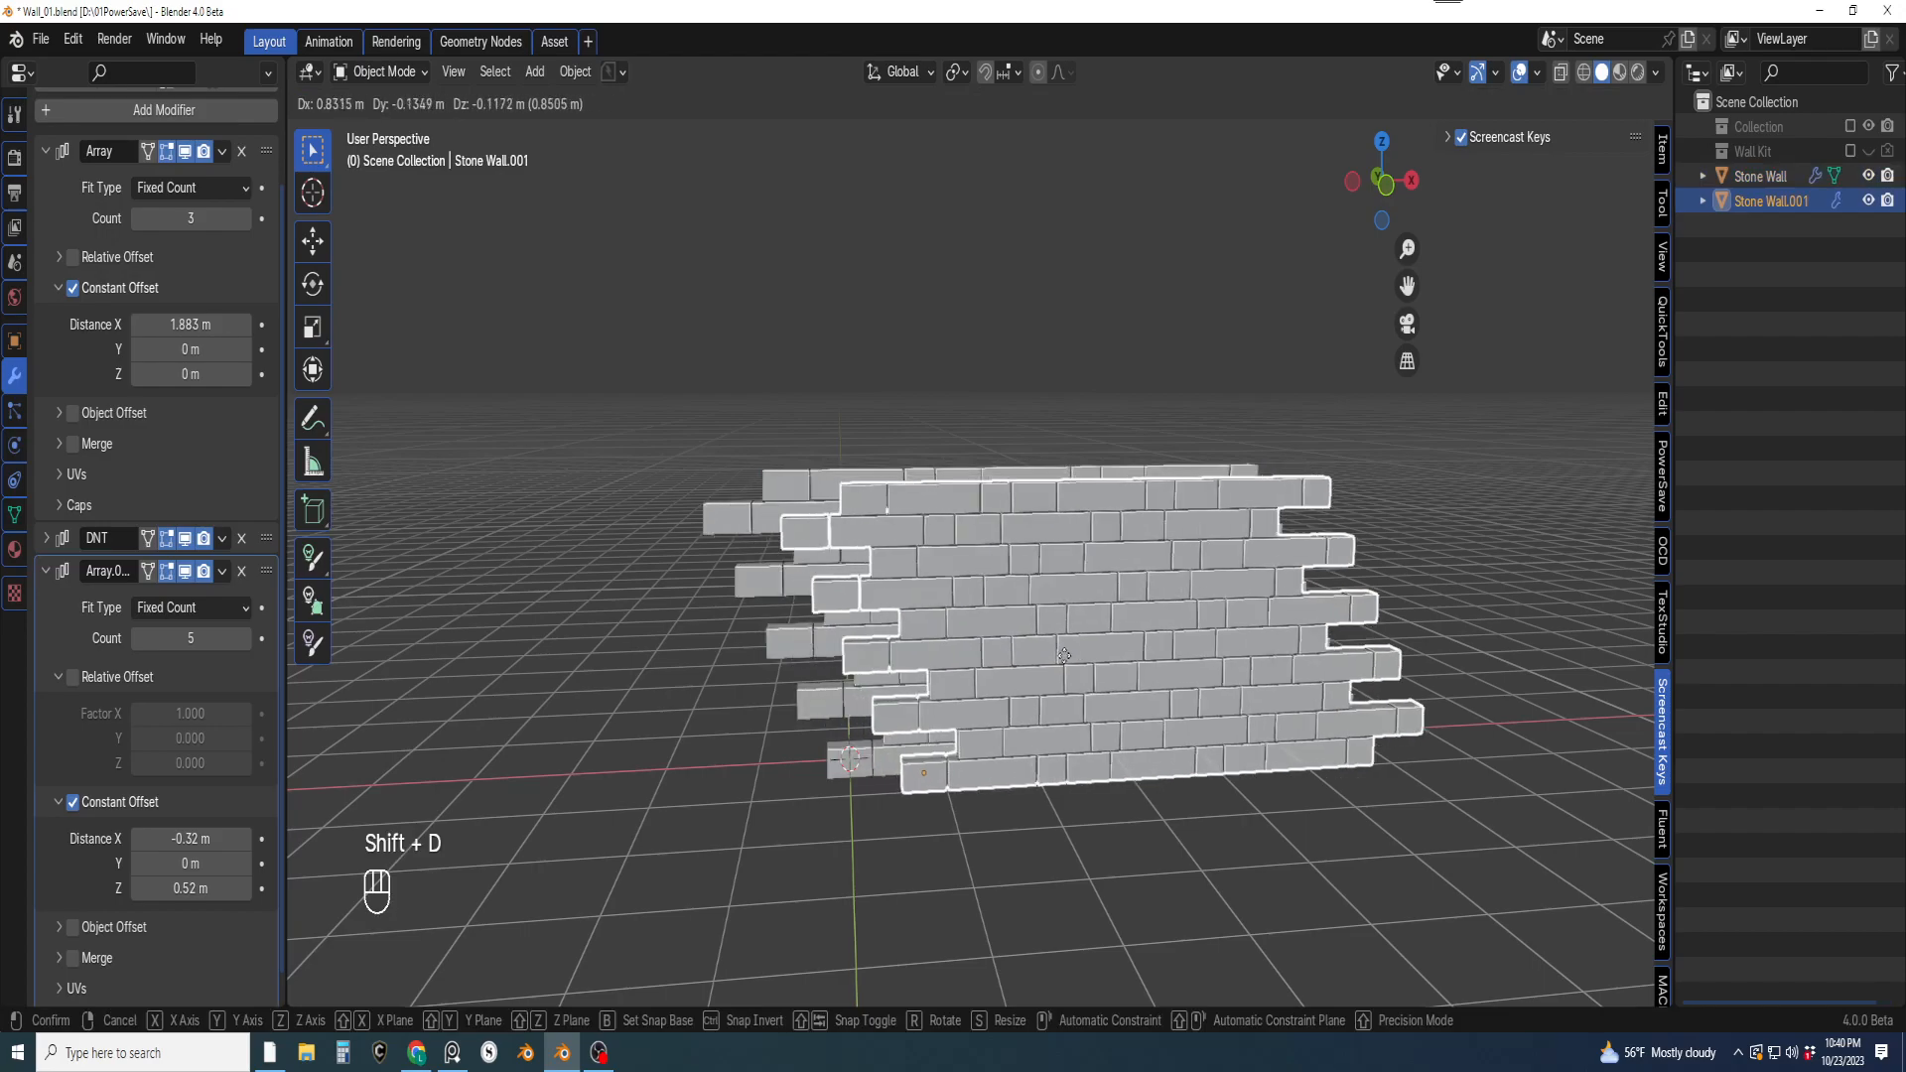
{"action": "right_click", "coordinate": [1070, 678]}
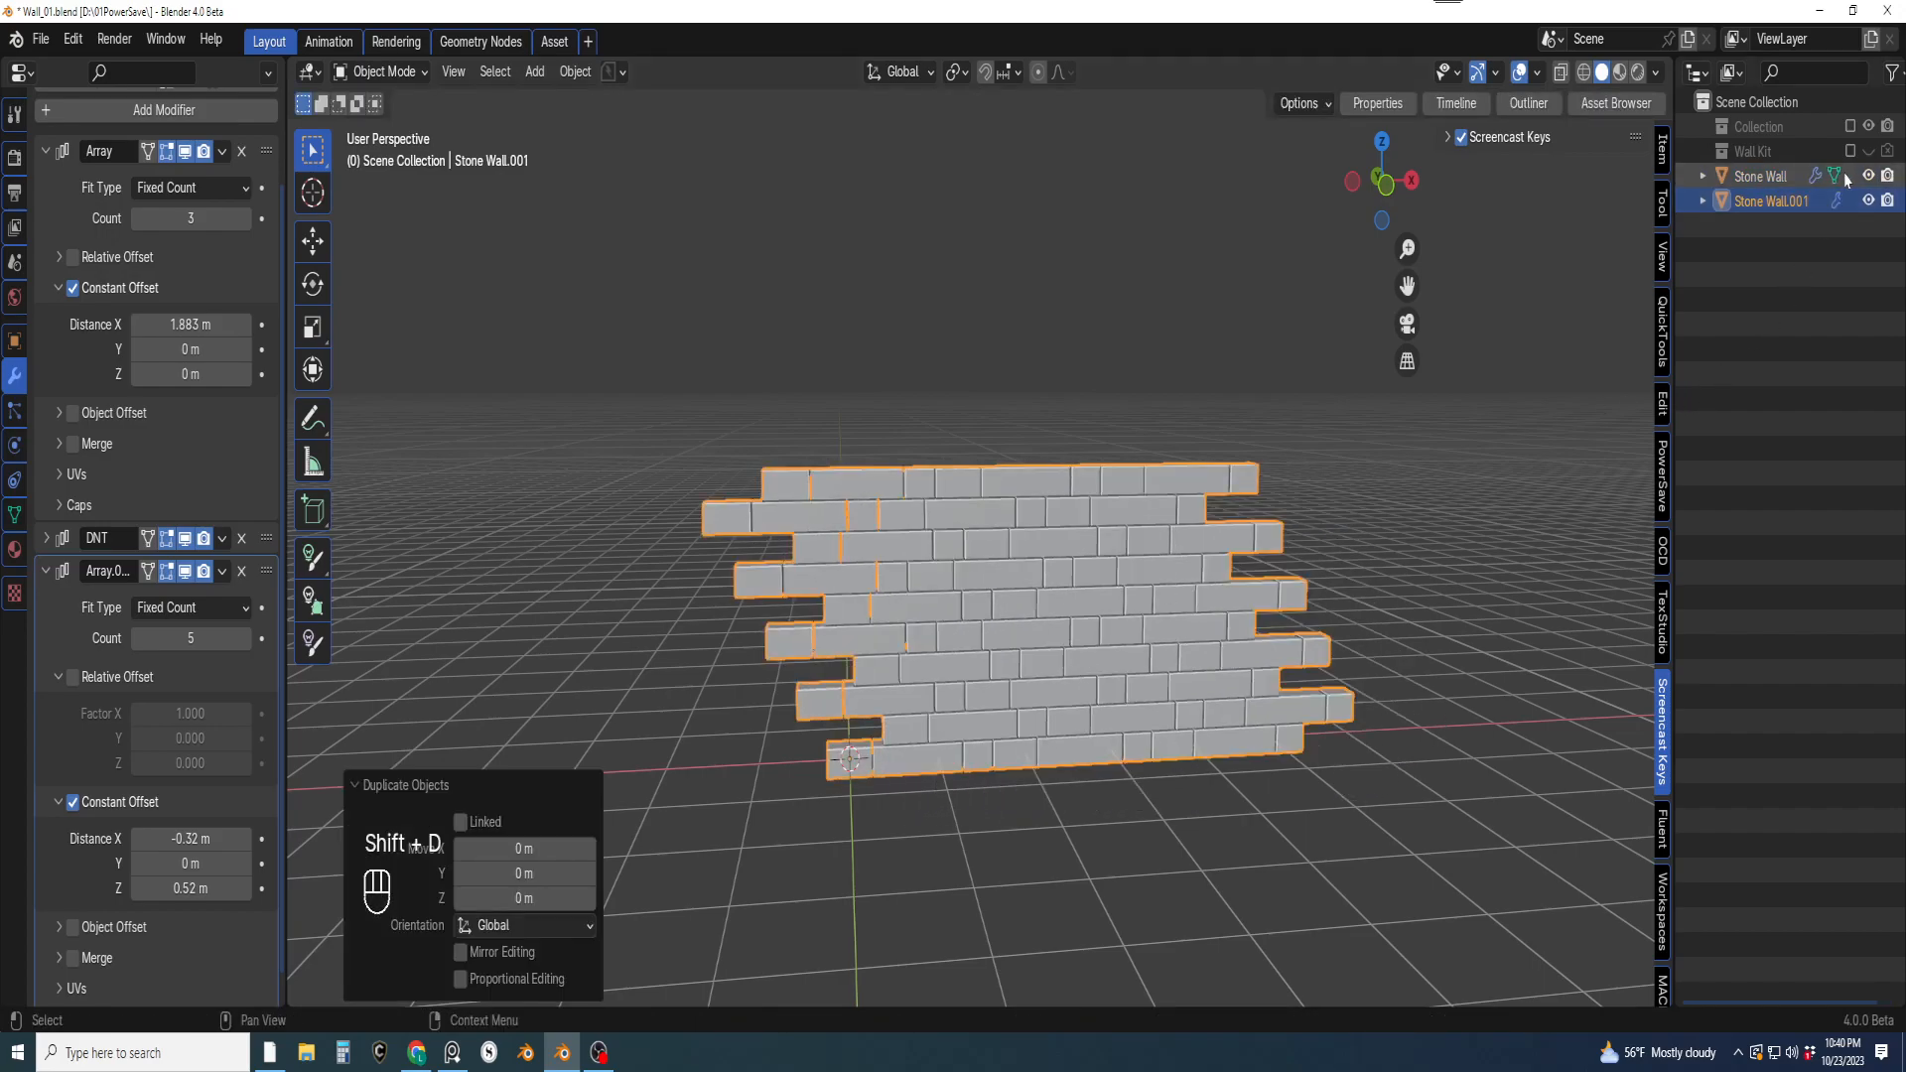
Move the original Stone Wall object into the Wall Kit collection
{"action": "left_click", "coordinate": [1772, 177]}
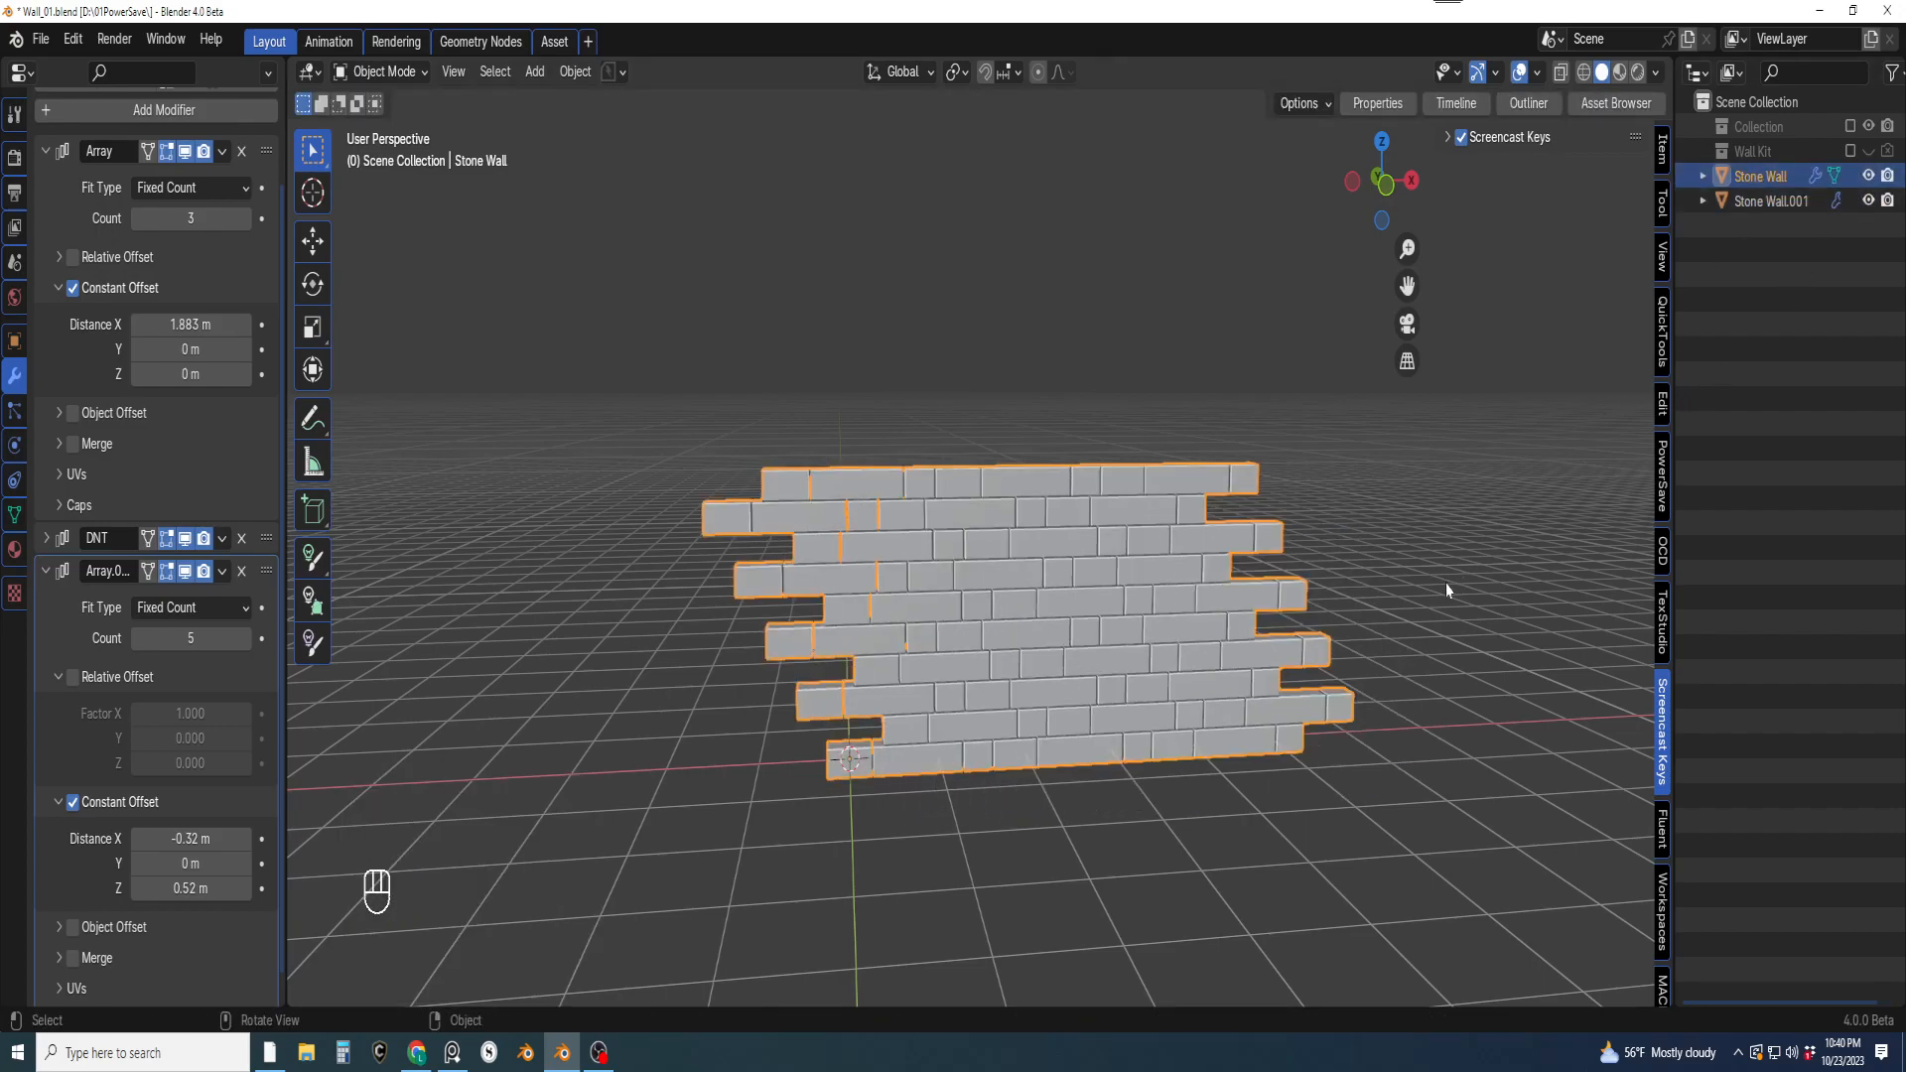
{"action": "key", "text": "m"}
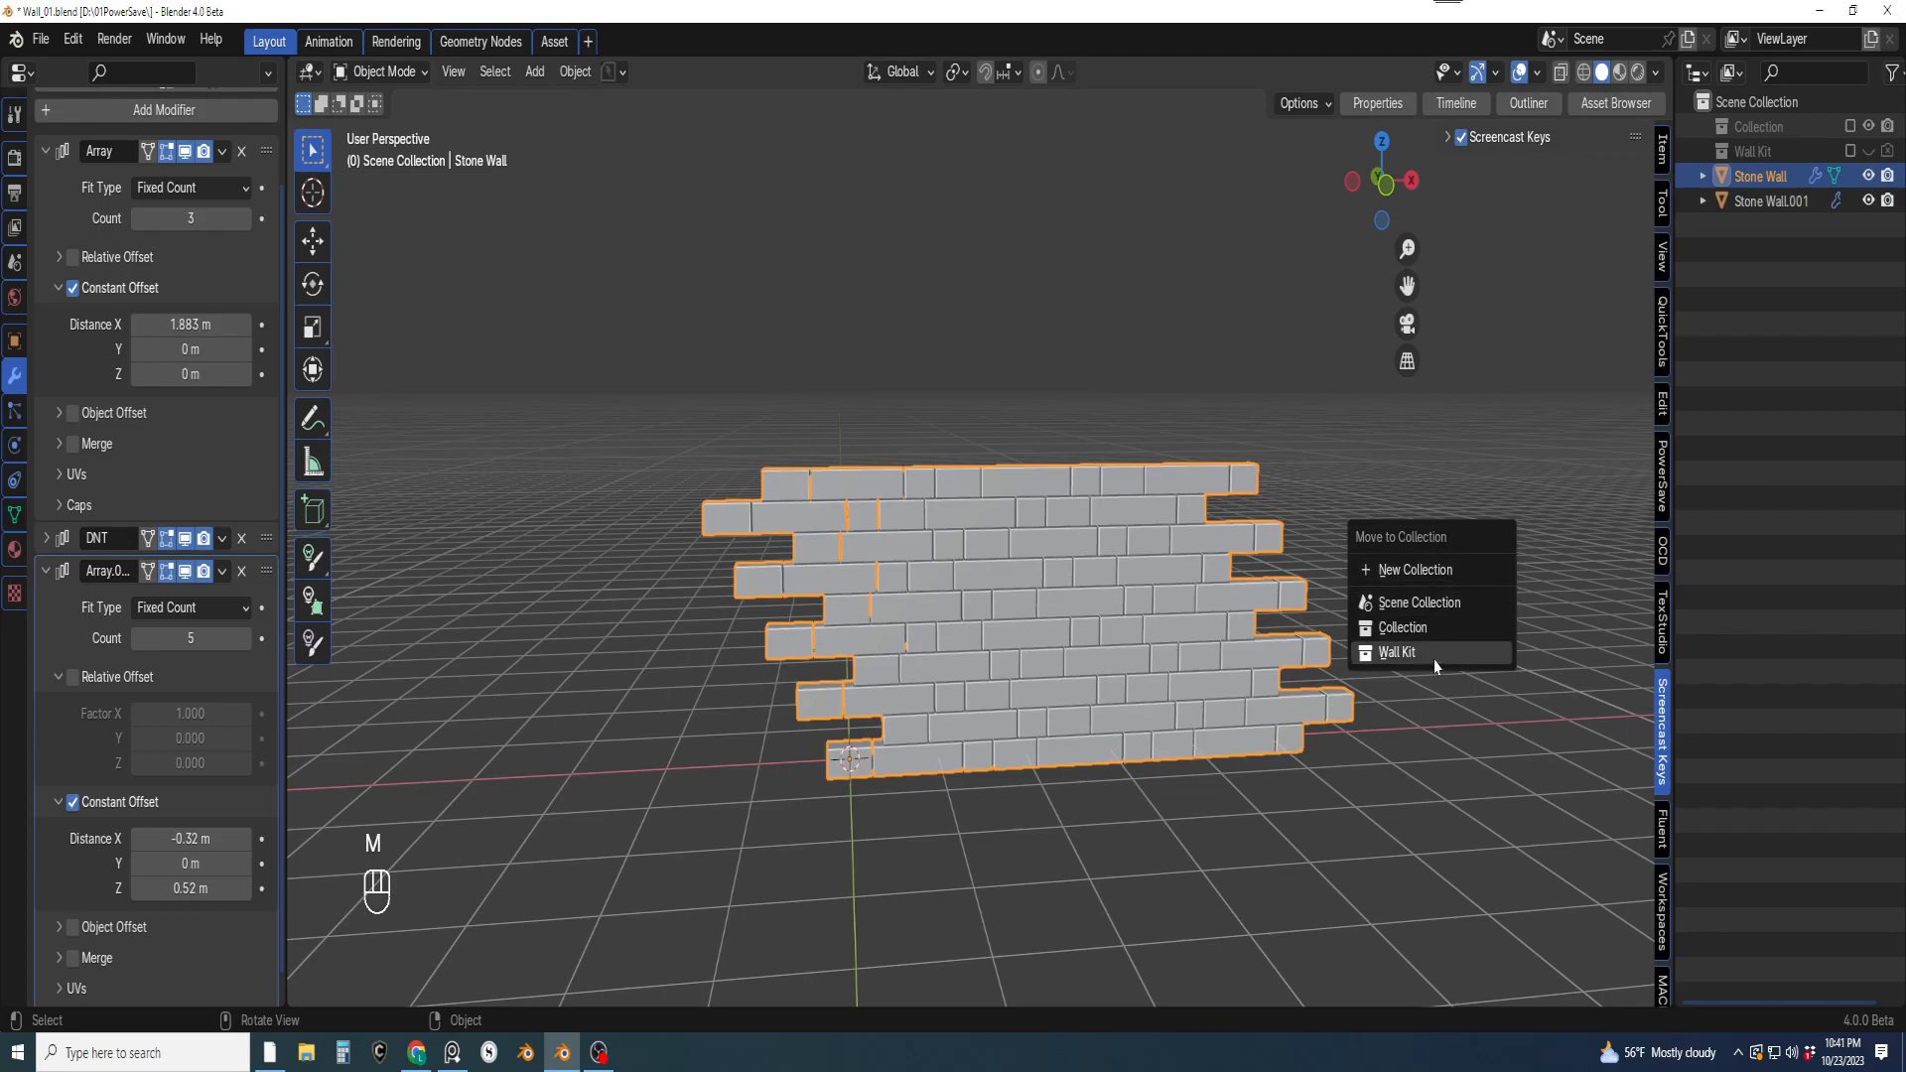
{"action": "left_click", "coordinate": [1400, 654]}
{"action": "middle_click_drag", "start_coordinate": [1238, 609], "coordinate": [1248, 568], "text": "shift"}
Select the duplicated wall, examine its joints and staggered ends close up and from afar, and deselect it
{"action": "left_click", "coordinate": [1039, 643]}
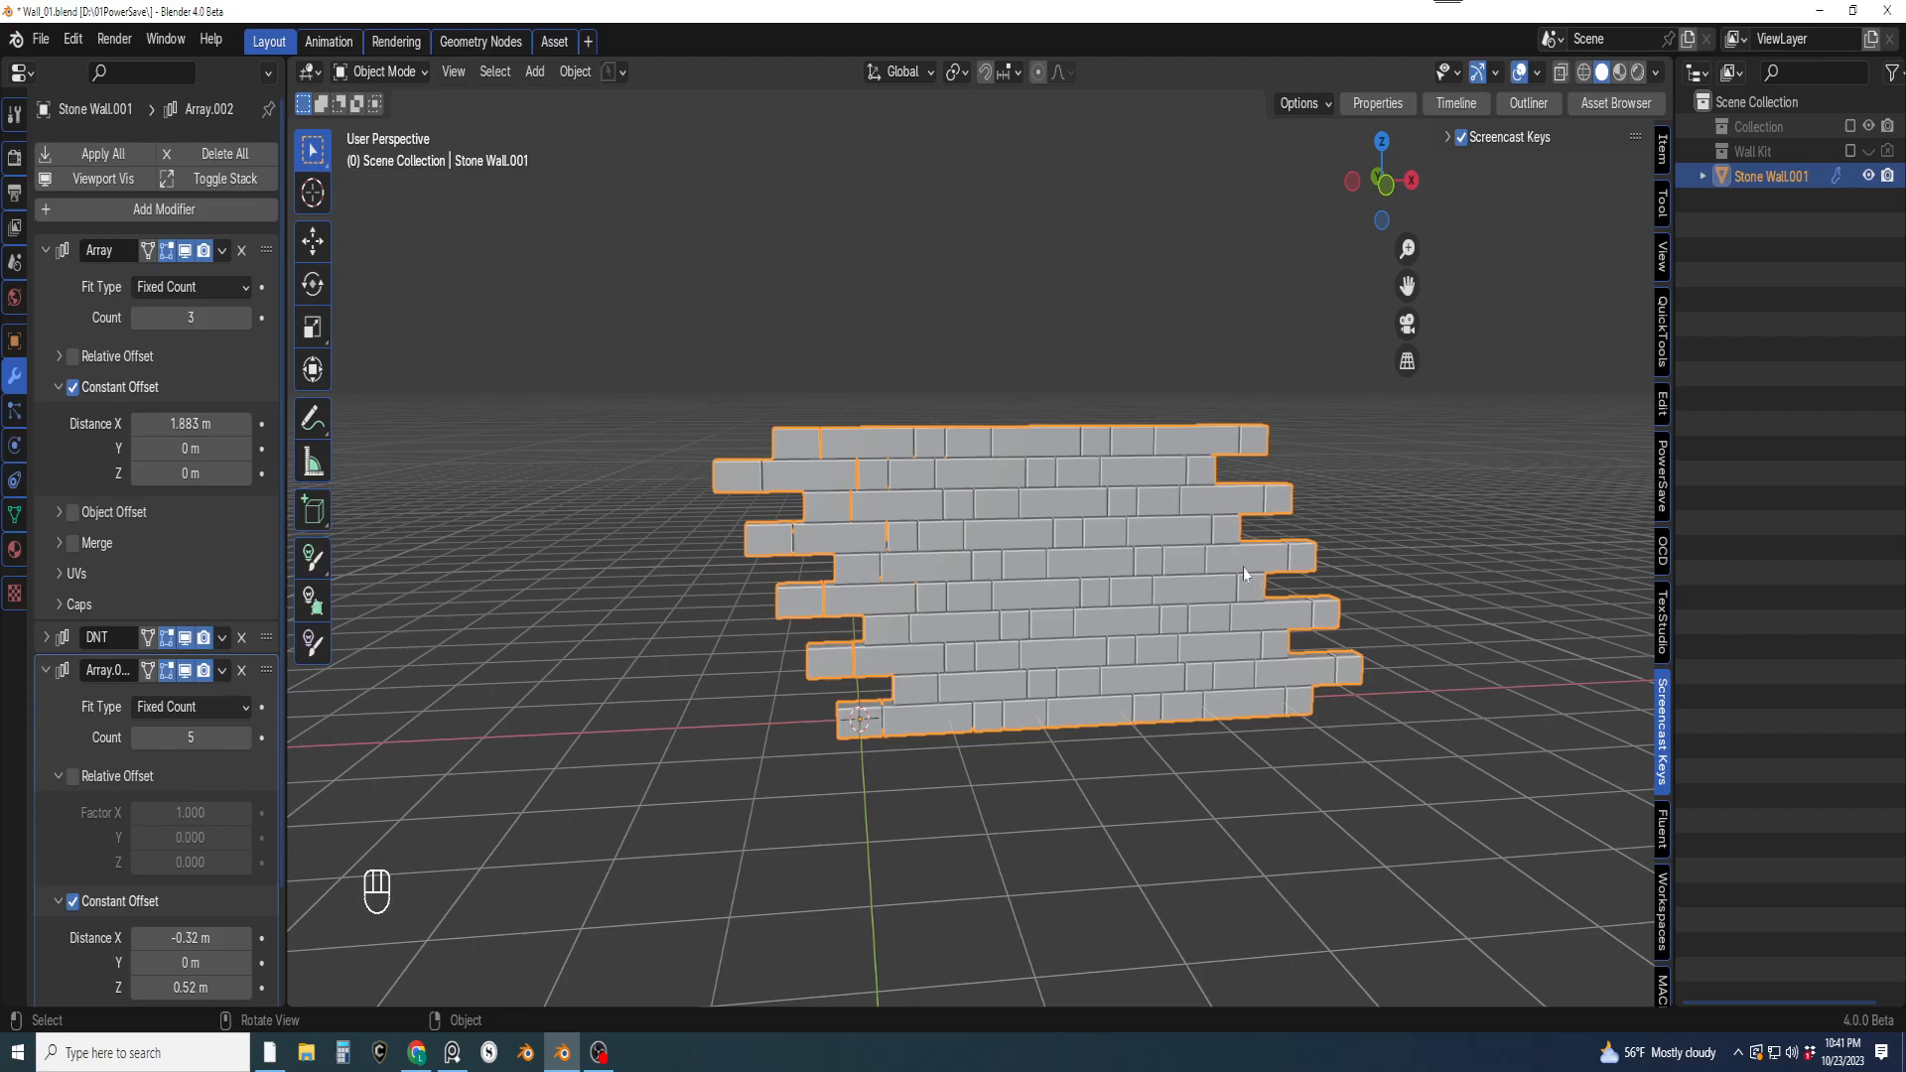
{"action": "scroll", "coordinate": [1253, 581], "scroll_direction": "up", "scroll_amount": 1}
{"action": "middle_click_drag", "start_coordinate": [1144, 621], "coordinate": [1286, 543], "text": "shift"}
{"action": "scroll", "coordinate": [1148, 564], "scroll_direction": "down", "scroll_amount": 2}
{"action": "scroll", "coordinate": [1113, 612], "scroll_direction": "up", "scroll_amount": 2}
{"action": "mouse_move", "coordinate": [1084, 713]}
{"action": "middle_mouse_down"}
{"action": "mouse_move", "coordinate": [940, 685]}
{"action": "mouse_move", "coordinate": [1064, 711]}
{"action": "mouse_move", "coordinate": [974, 676]}
{"action": "mouse_move", "coordinate": [997, 733]}
{"action": "mouse_move", "coordinate": [1047, 715]}
{"action": "middle_mouse_up"}
{"action": "scroll", "coordinate": [1081, 549], "scroll_direction": "up", "scroll_amount": 1}
{"action": "scroll", "coordinate": [1082, 626], "scroll_direction": "down", "scroll_amount": 1}
{"action": "middle_click_drag", "start_coordinate": [1082, 633], "coordinate": [1104, 631]}
{"action": "mouse_move", "coordinate": [1053, 626]}
{"action": "middle_mouse_down", "text": "shift"}
{"action": "mouse_move", "coordinate": [1116, 630]}
{"action": "mouse_move", "coordinate": [1094, 677]}
{"action": "mouse_move", "coordinate": [996, 654]}
{"action": "mouse_move", "coordinate": [1033, 669]}
{"action": "mouse_move", "coordinate": [1095, 632]}
{"action": "mouse_move", "coordinate": [1080, 602]}
{"action": "middle_mouse_up", "text": "shift"}
{"action": "scroll", "coordinate": [1094, 625], "scroll_direction": "down", "scroll_amount": 1}
{"action": "scroll", "coordinate": [1092, 621], "scroll_direction": "up", "scroll_amount": 1}
{"action": "scroll", "coordinate": [1091, 607], "scroll_direction": "down", "scroll_amount": 2}
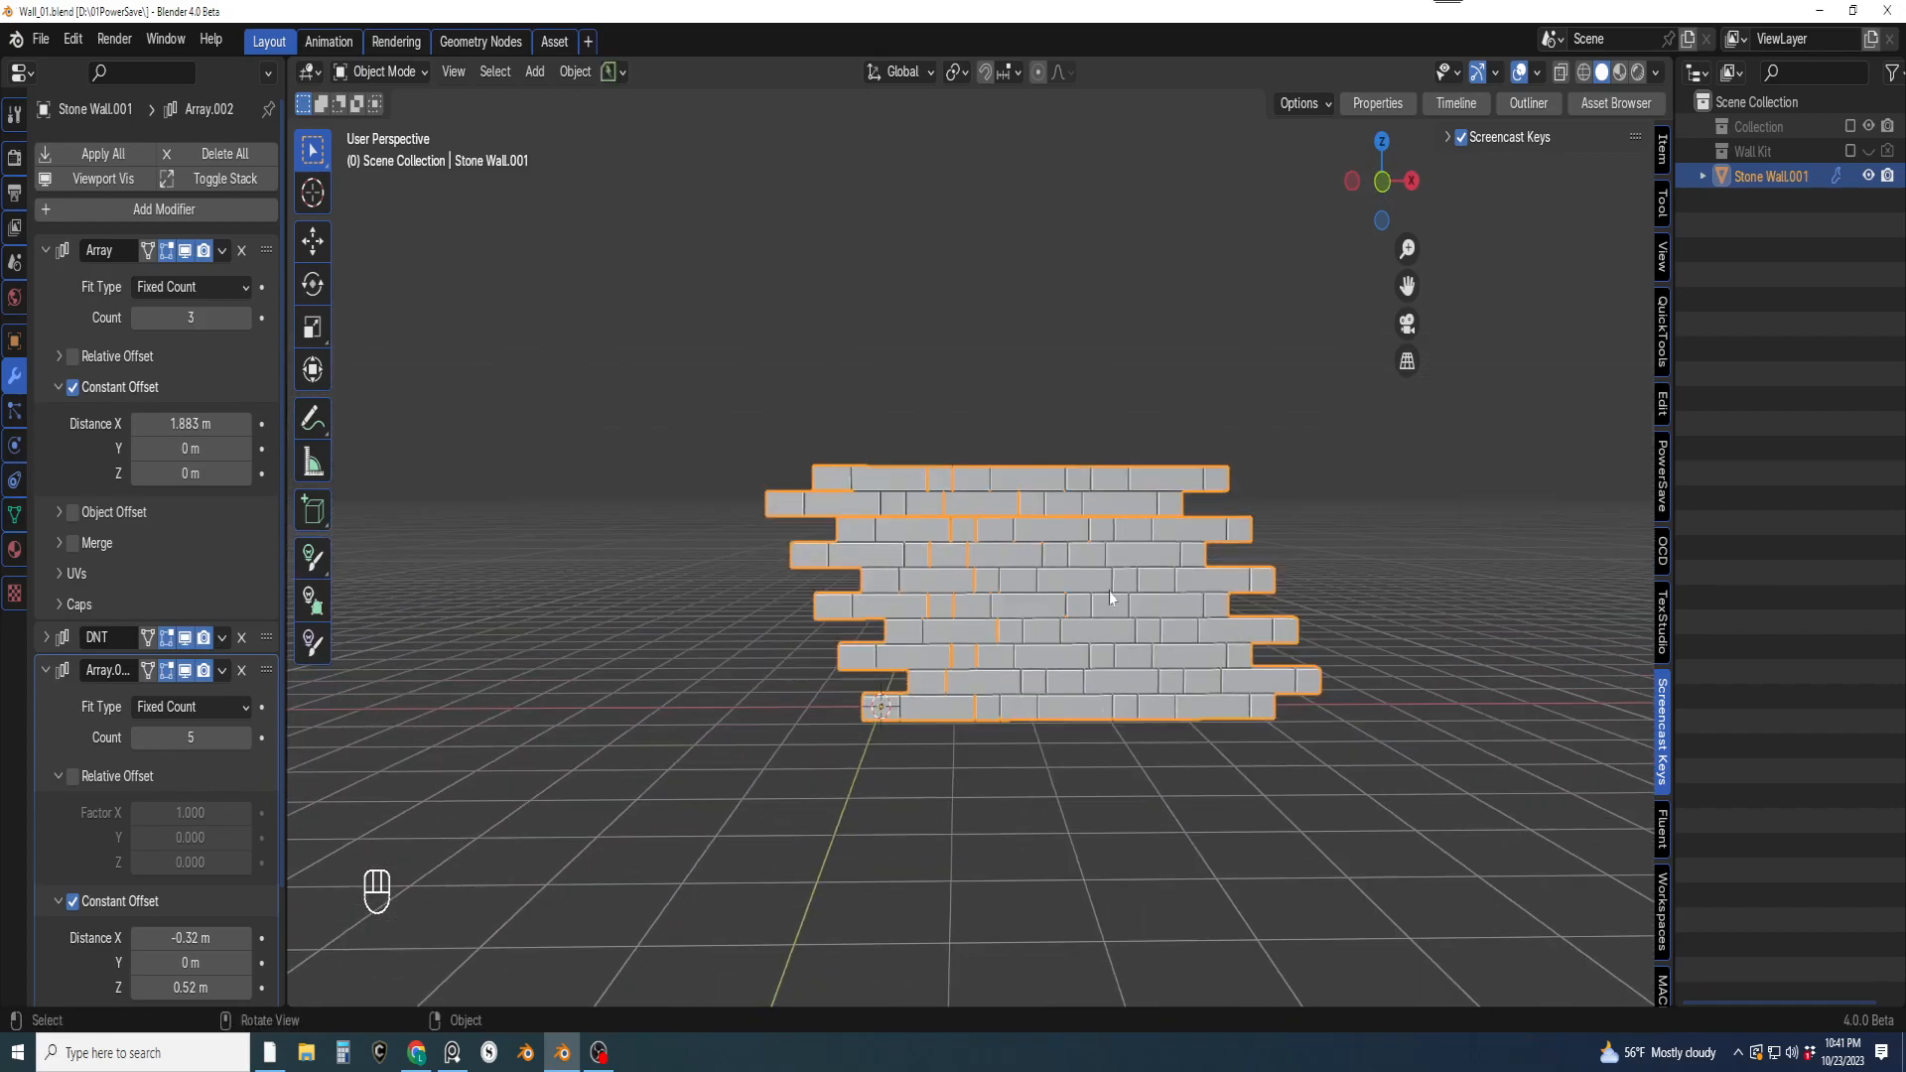
{"action": "scroll", "coordinate": [1117, 582], "scroll_direction": "up", "scroll_amount": 1}
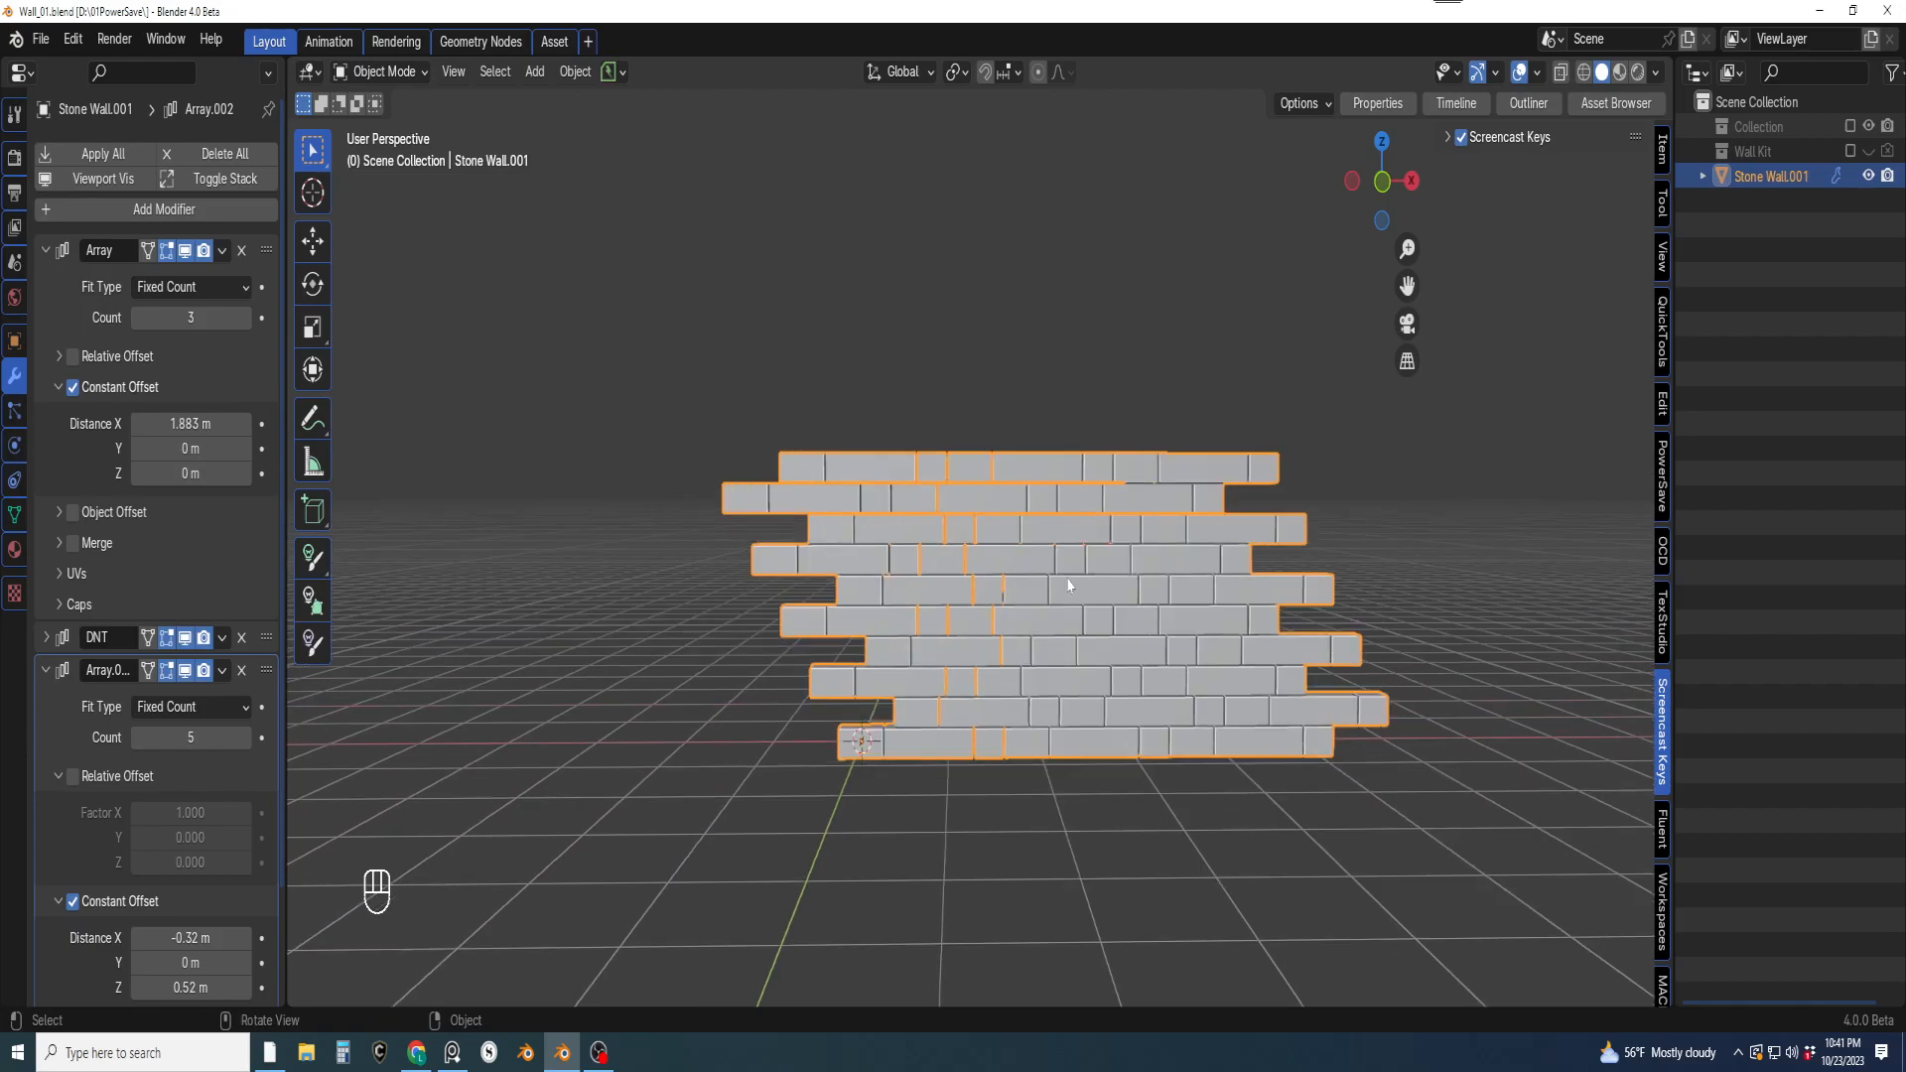
{"action": "scroll", "coordinate": [1102, 588], "scroll_direction": "down", "scroll_amount": 2}
{"action": "left_click", "coordinate": [1014, 852]}
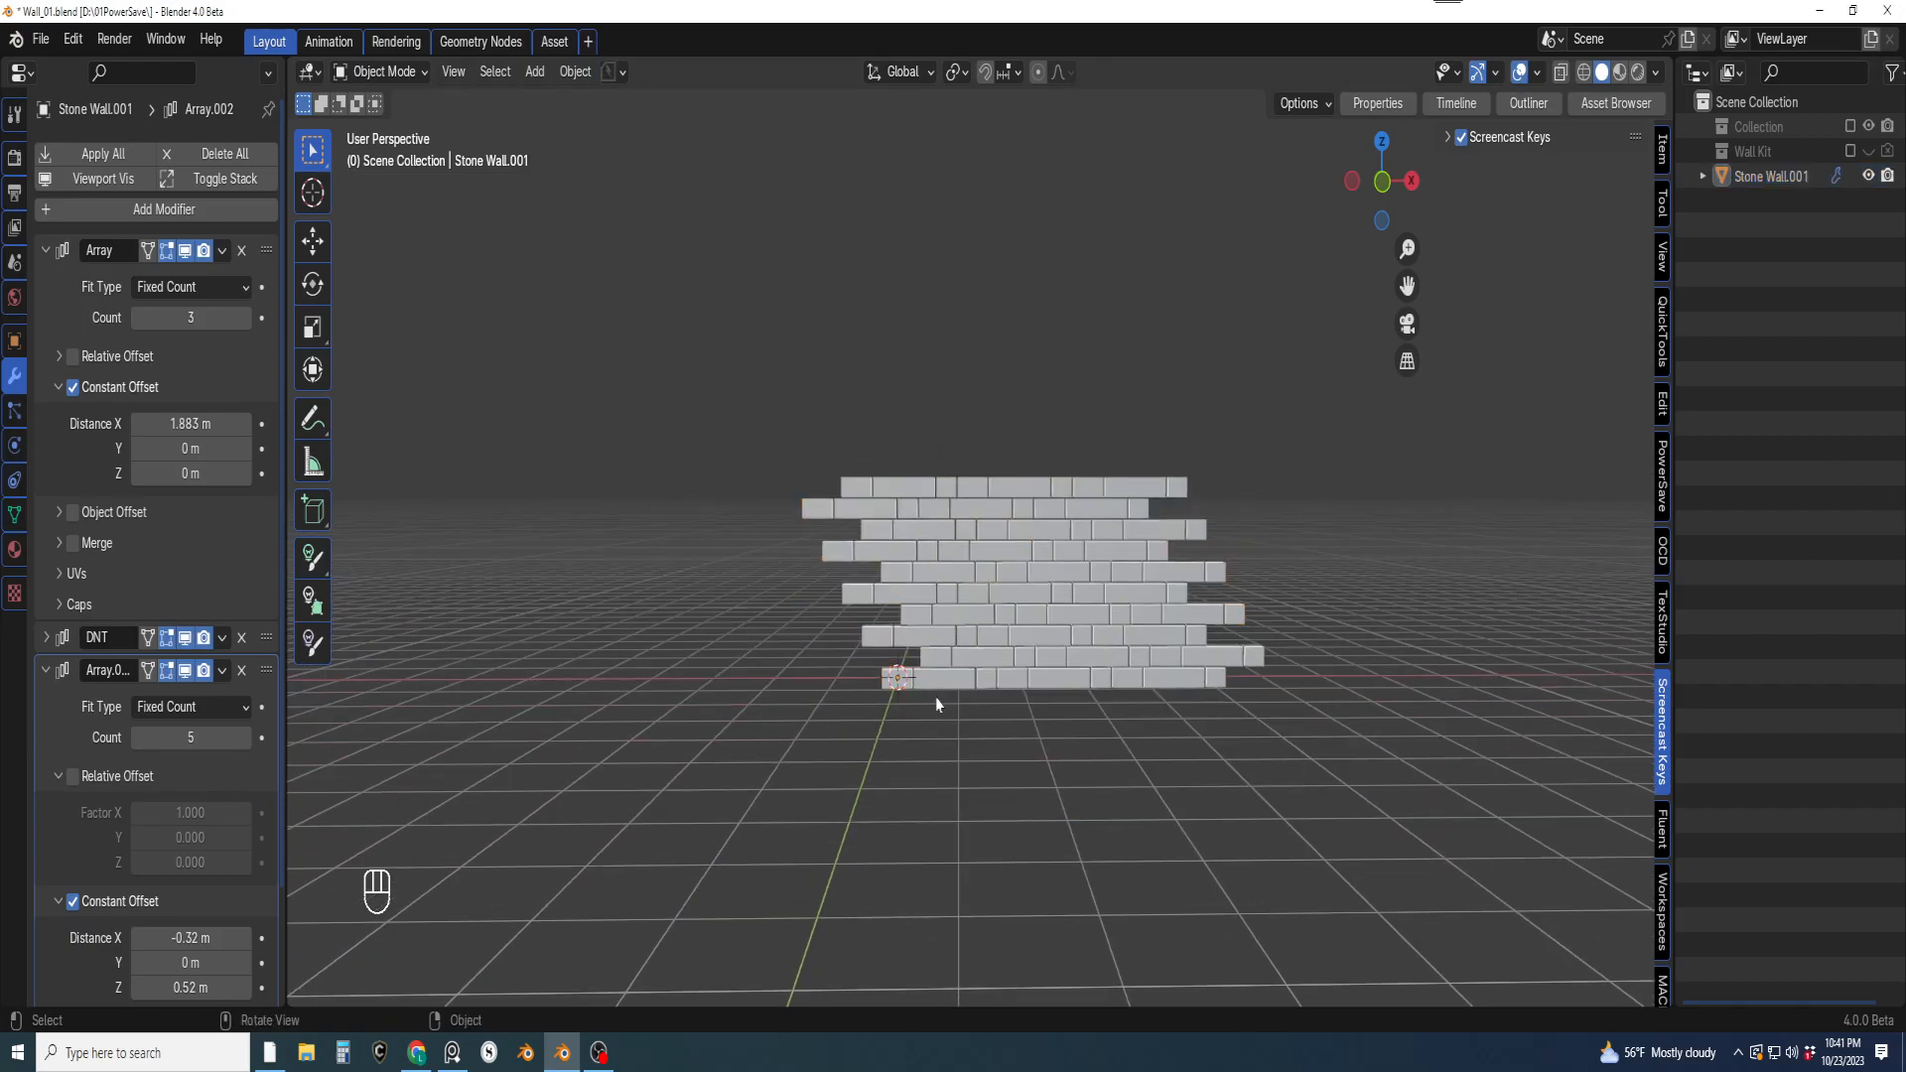
Add a 0.25 m cube at the origin and move it about -0.24 m along Y, in front of the wall
{"action": "key", "text": "shift+a"}
{"action": "mouse_move", "coordinate": [891, 562]}
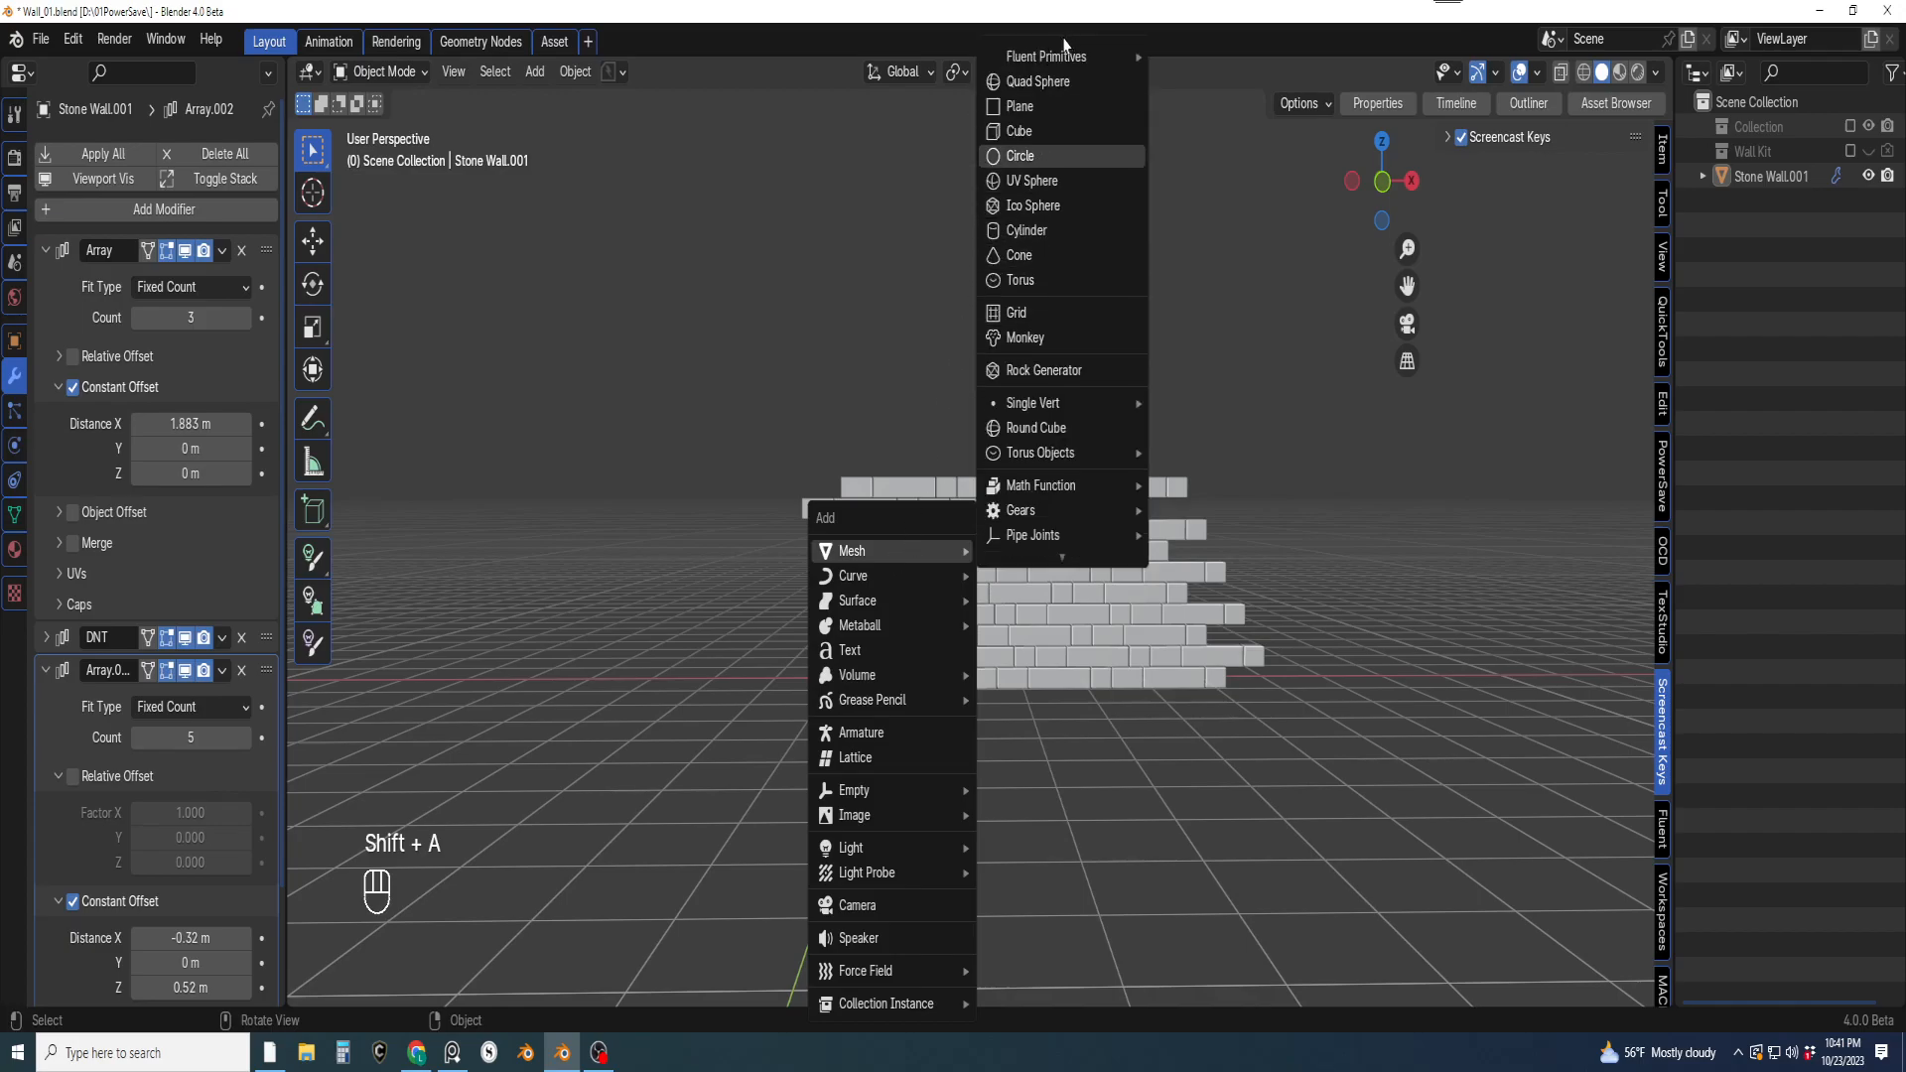
{"action": "left_click", "coordinate": [1033, 137]}
{"action": "scroll", "coordinate": [919, 528], "scroll_direction": "up", "scroll_amount": 3}
{"action": "middle_click_drag", "start_coordinate": [949, 711], "coordinate": [908, 729], "text": "shift"}
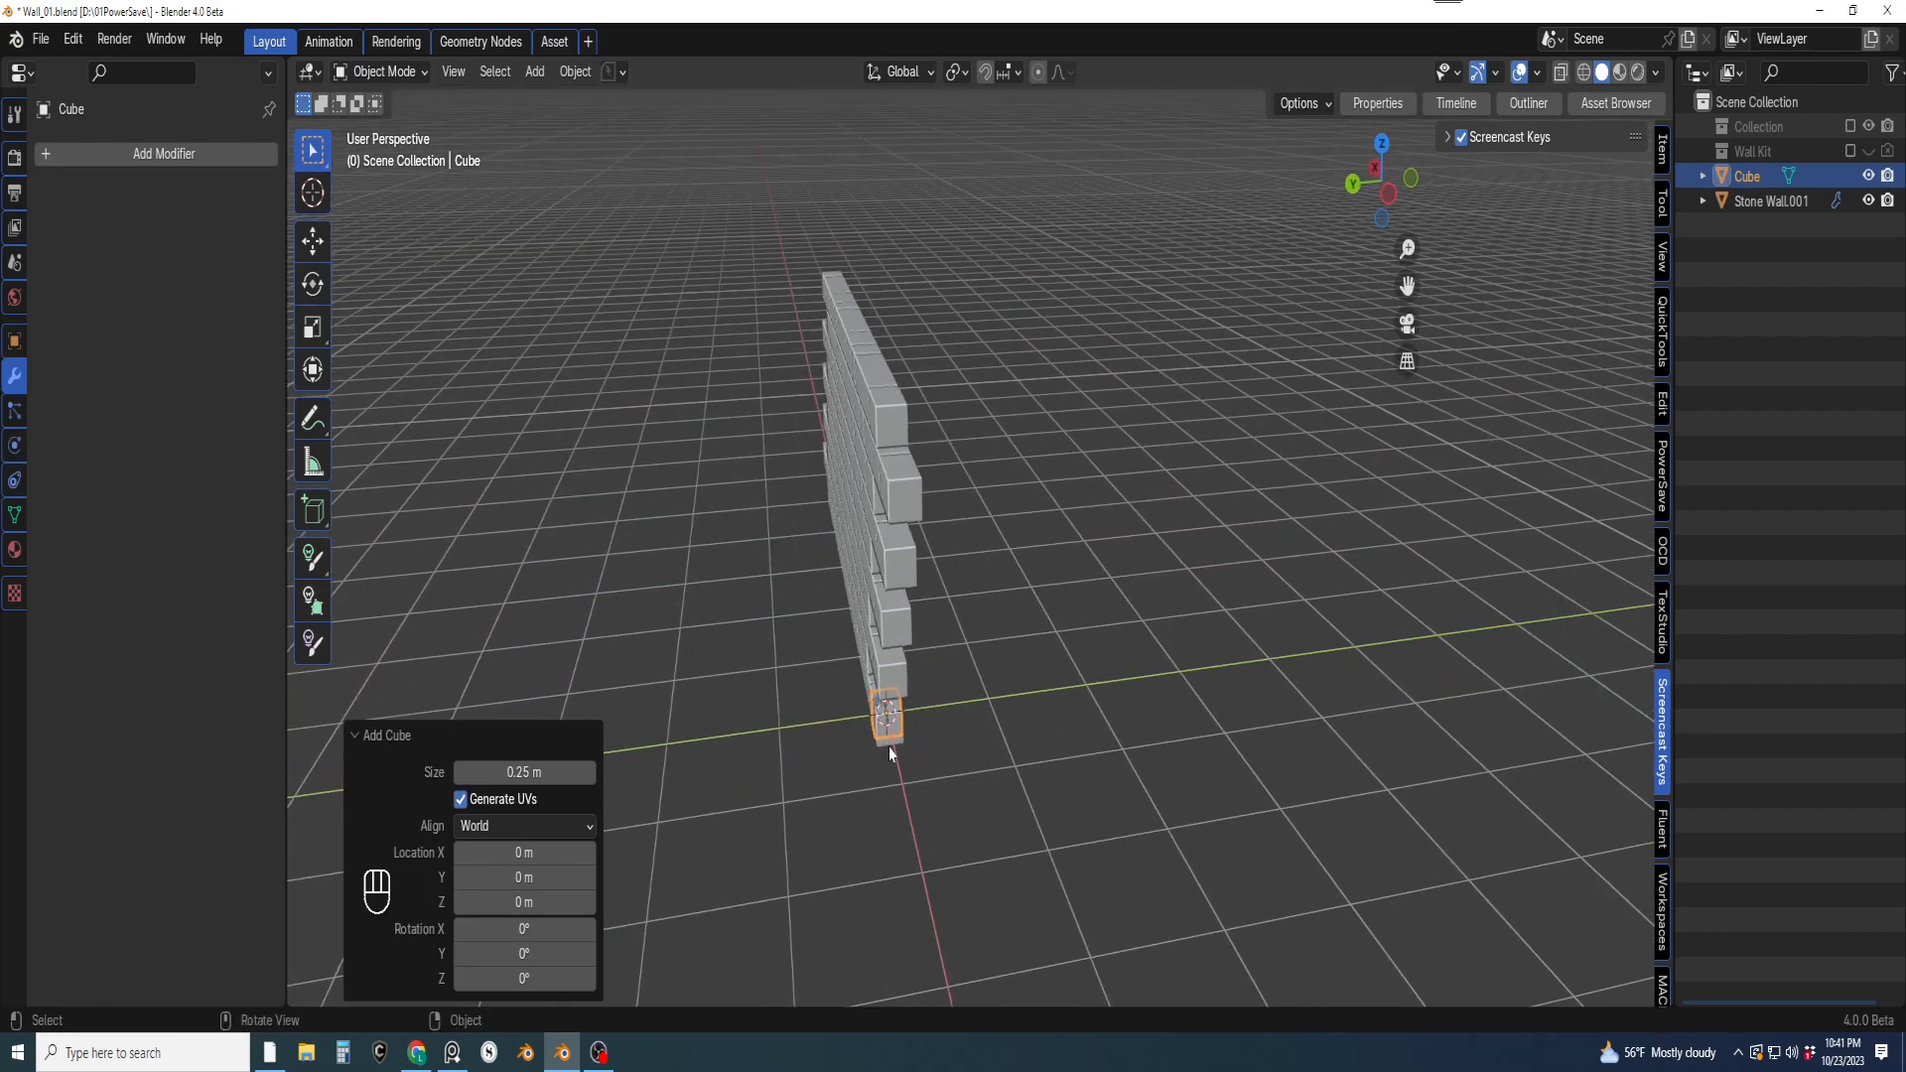
{"action": "key", "text": "g"}
{"action": "left_click_drag", "start_coordinate": [856, 726], "coordinate": [885, 722]}
{"action": "middle_click_drag", "start_coordinate": [949, 673], "coordinate": [774, 700]}
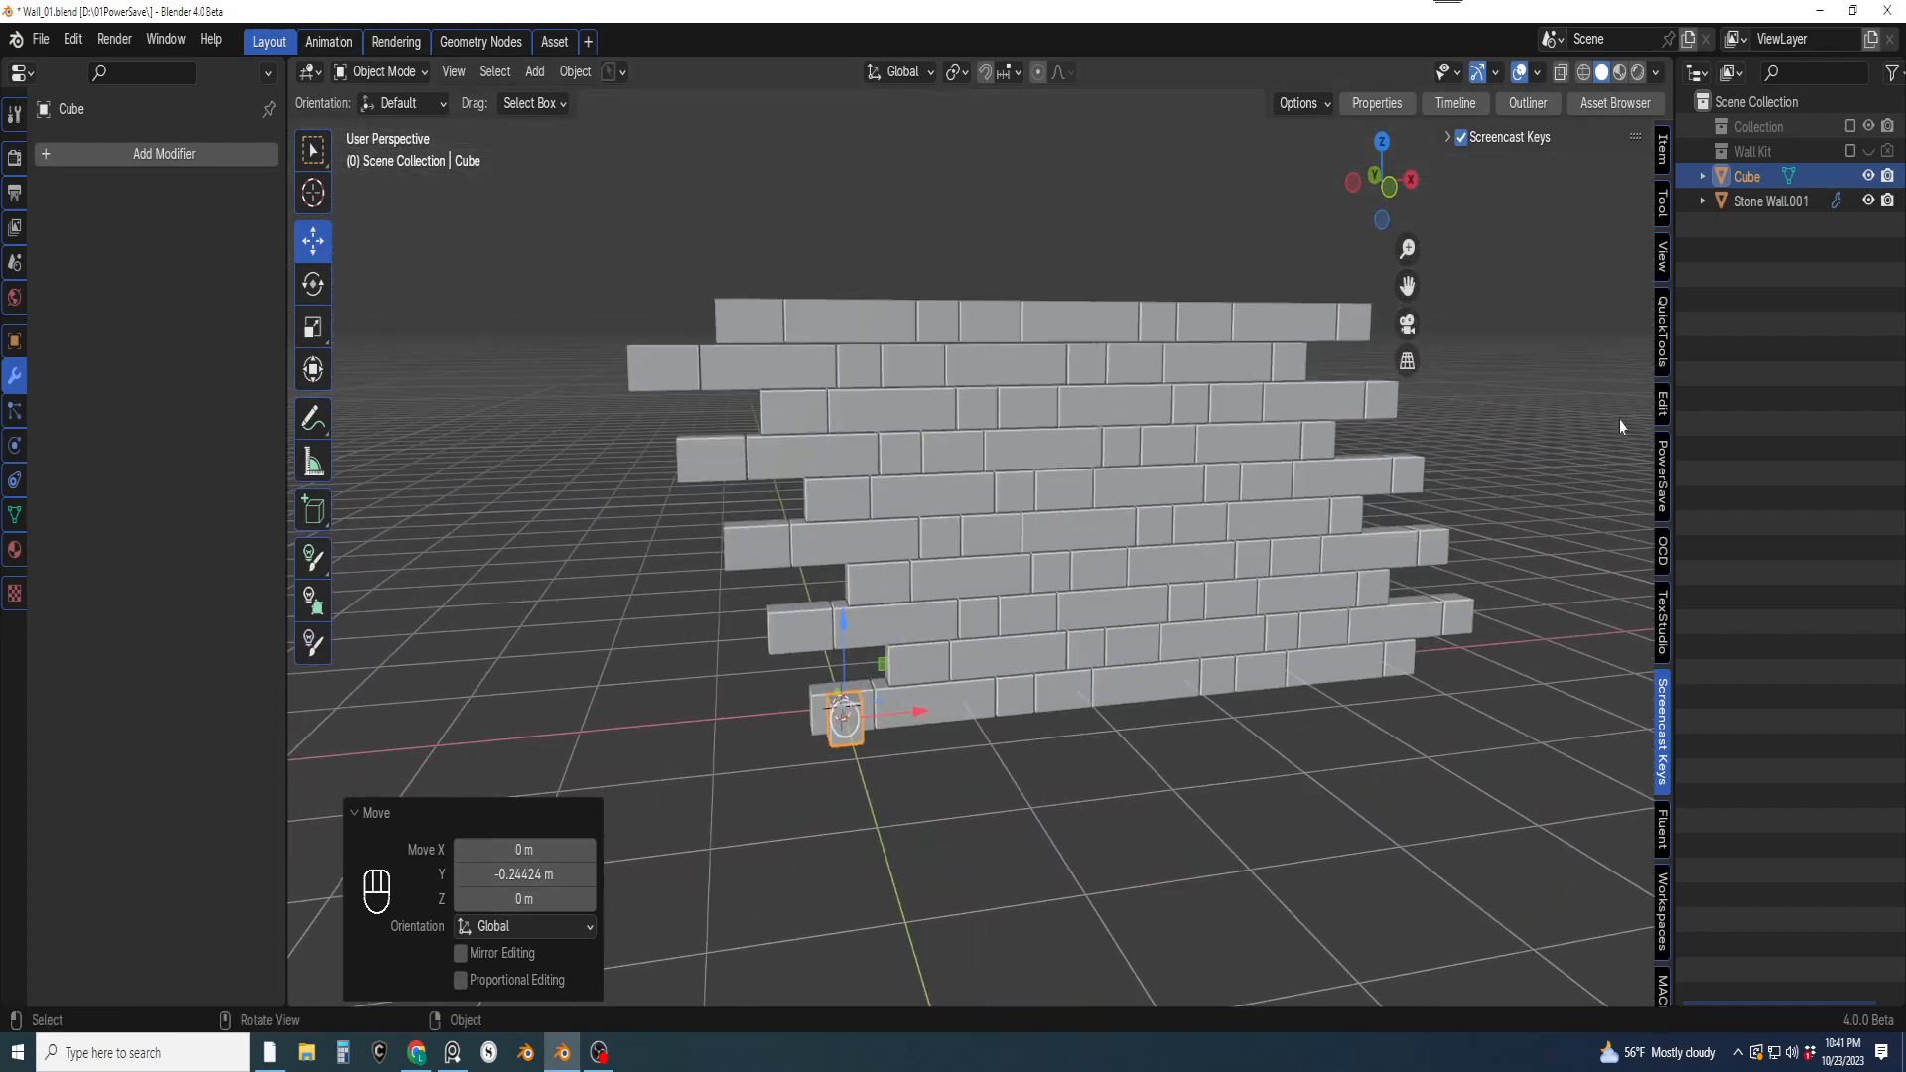
Set the cube's X dimension to 0.4 m
{"action": "left_click", "coordinate": [1665, 157]}
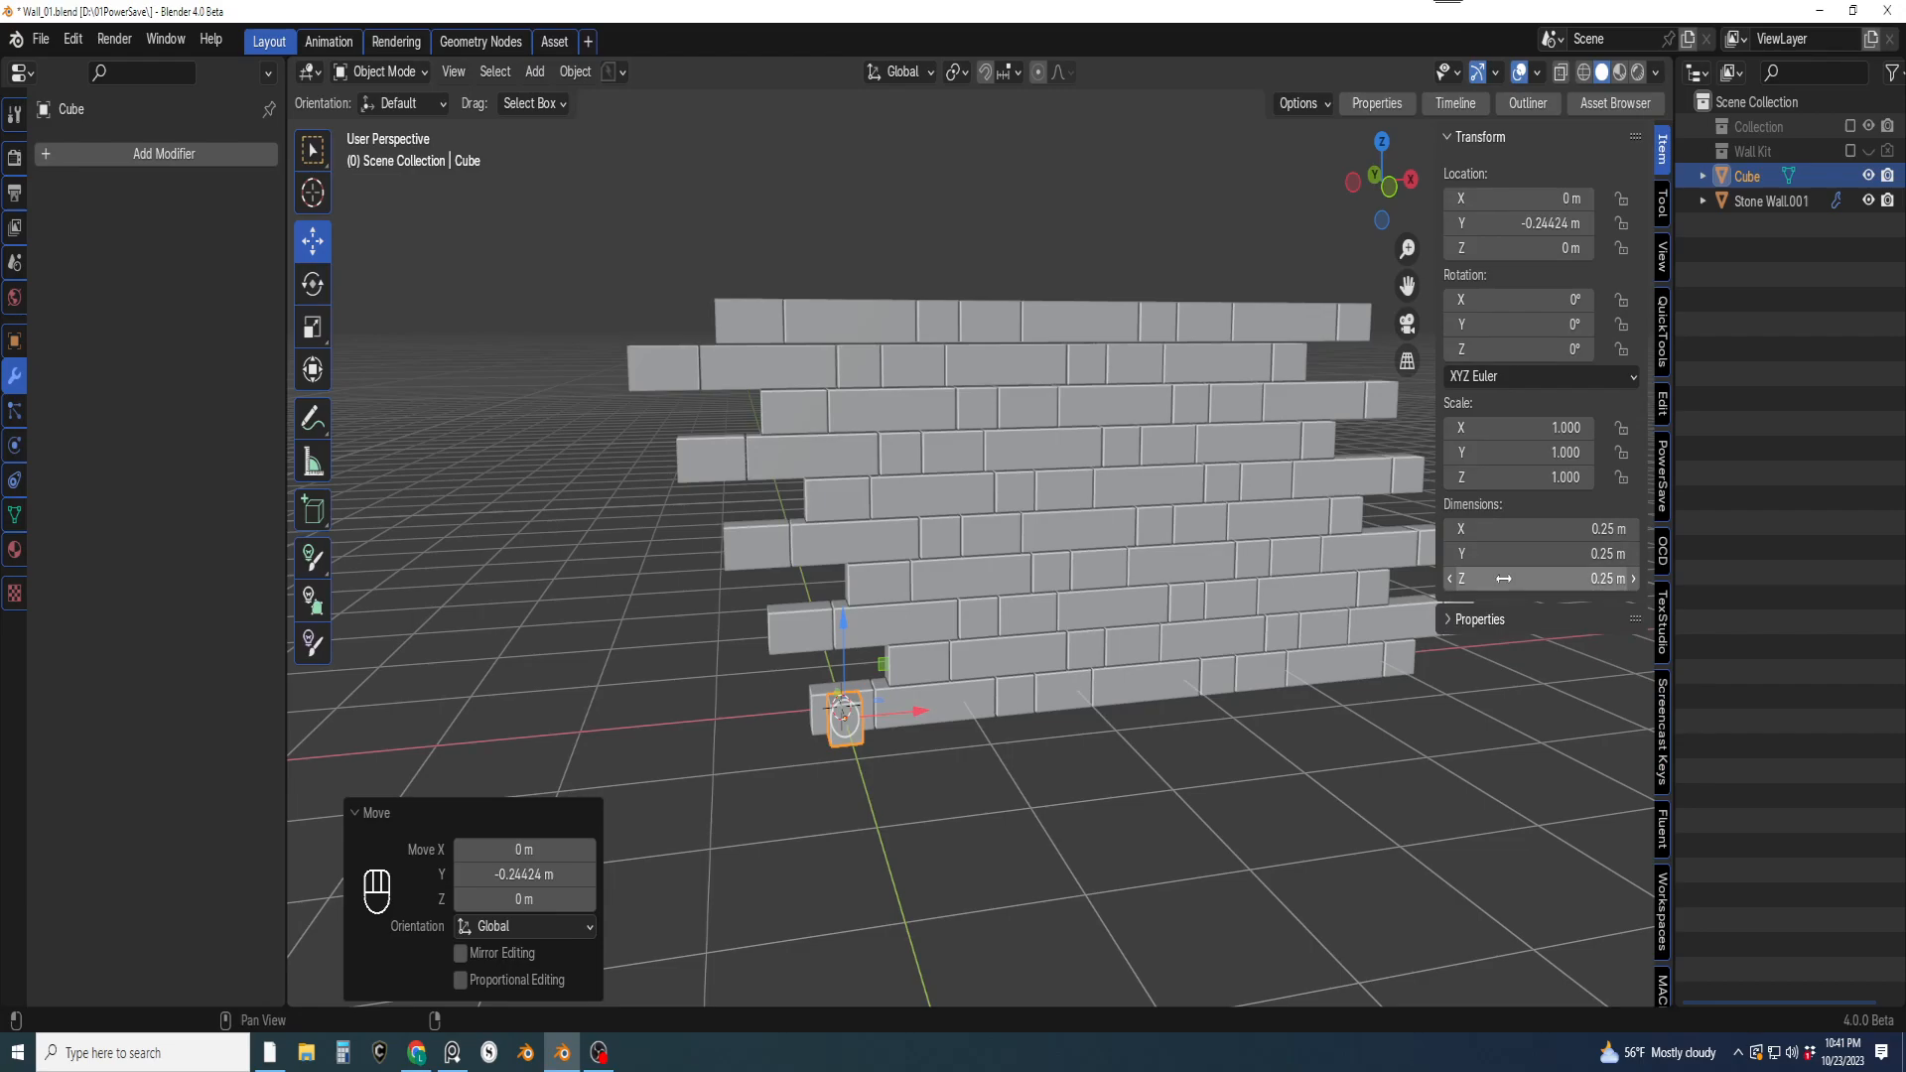
{"action": "left_click", "coordinate": [1509, 529]}
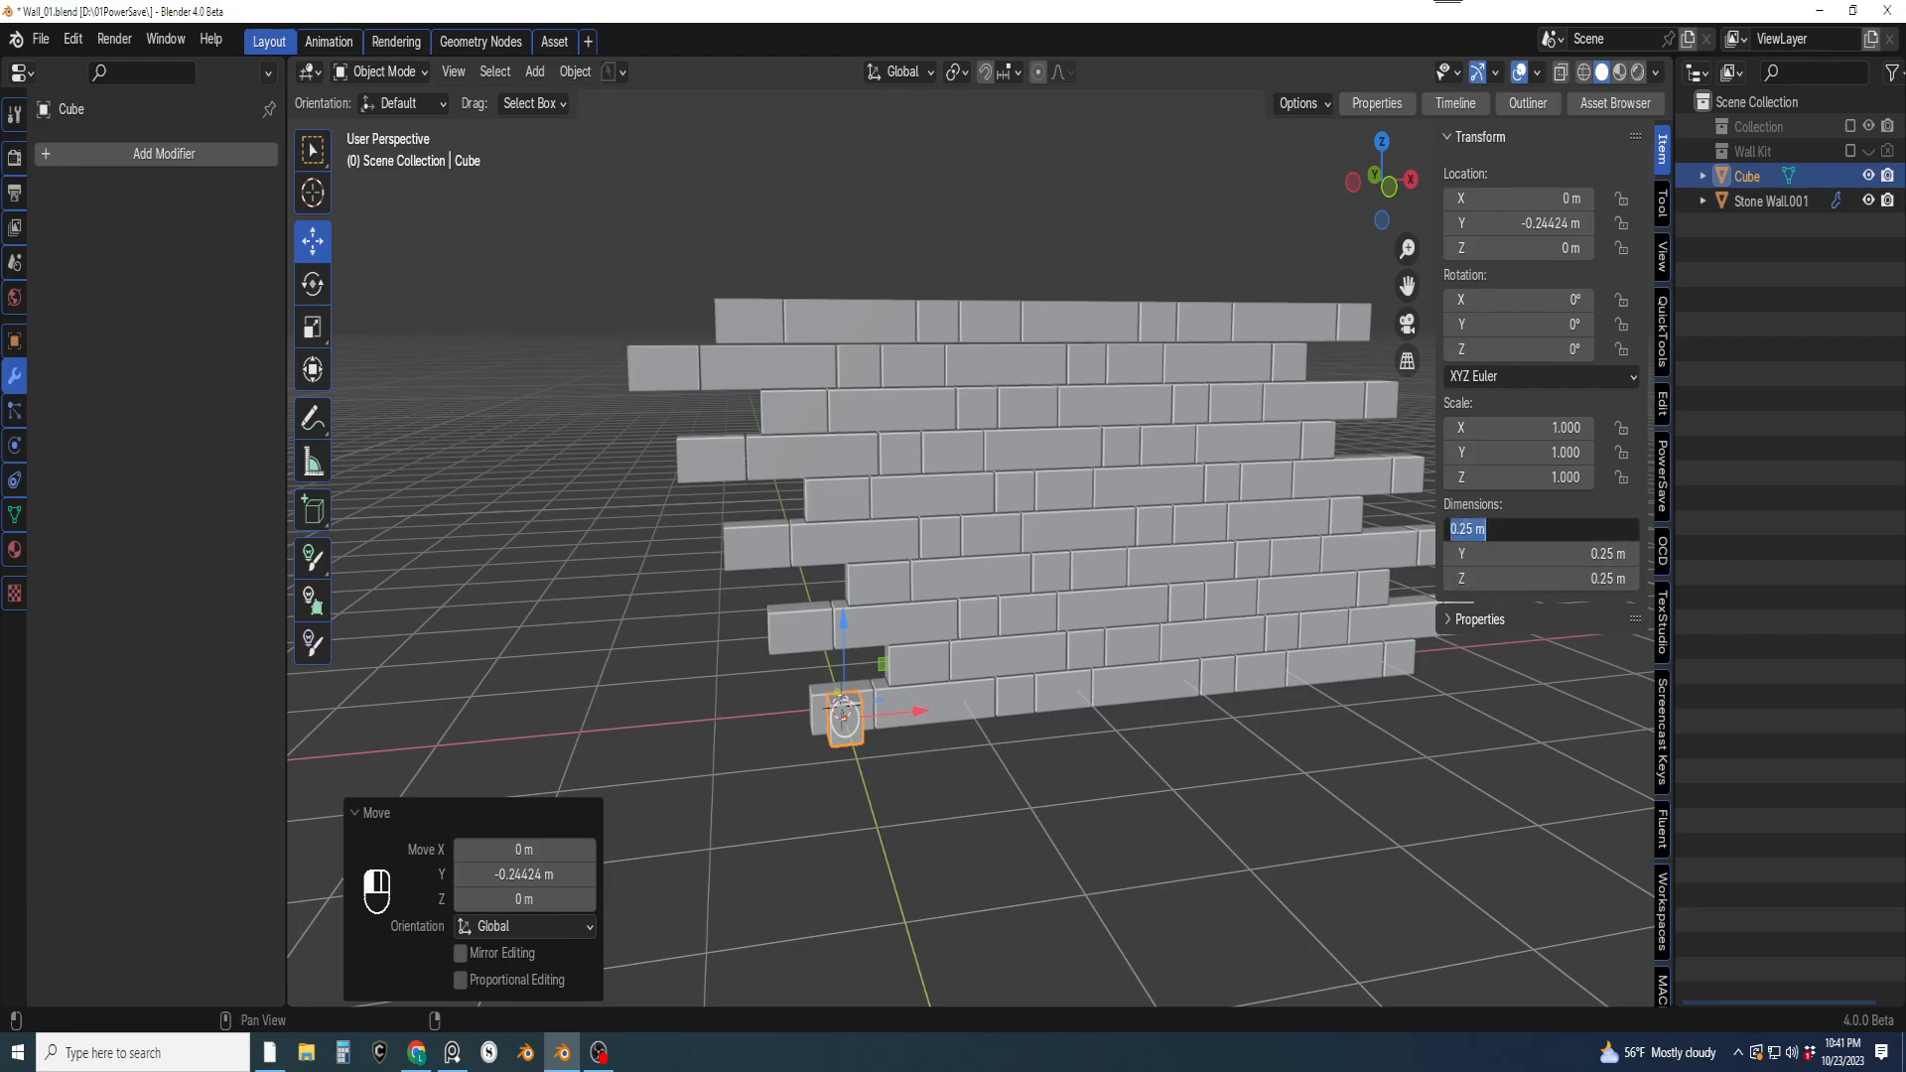
{"action": "key", "text": "BackSpace"}
{"action": "type", "text": ".4"}
{"action": "key", "text": "Return"}
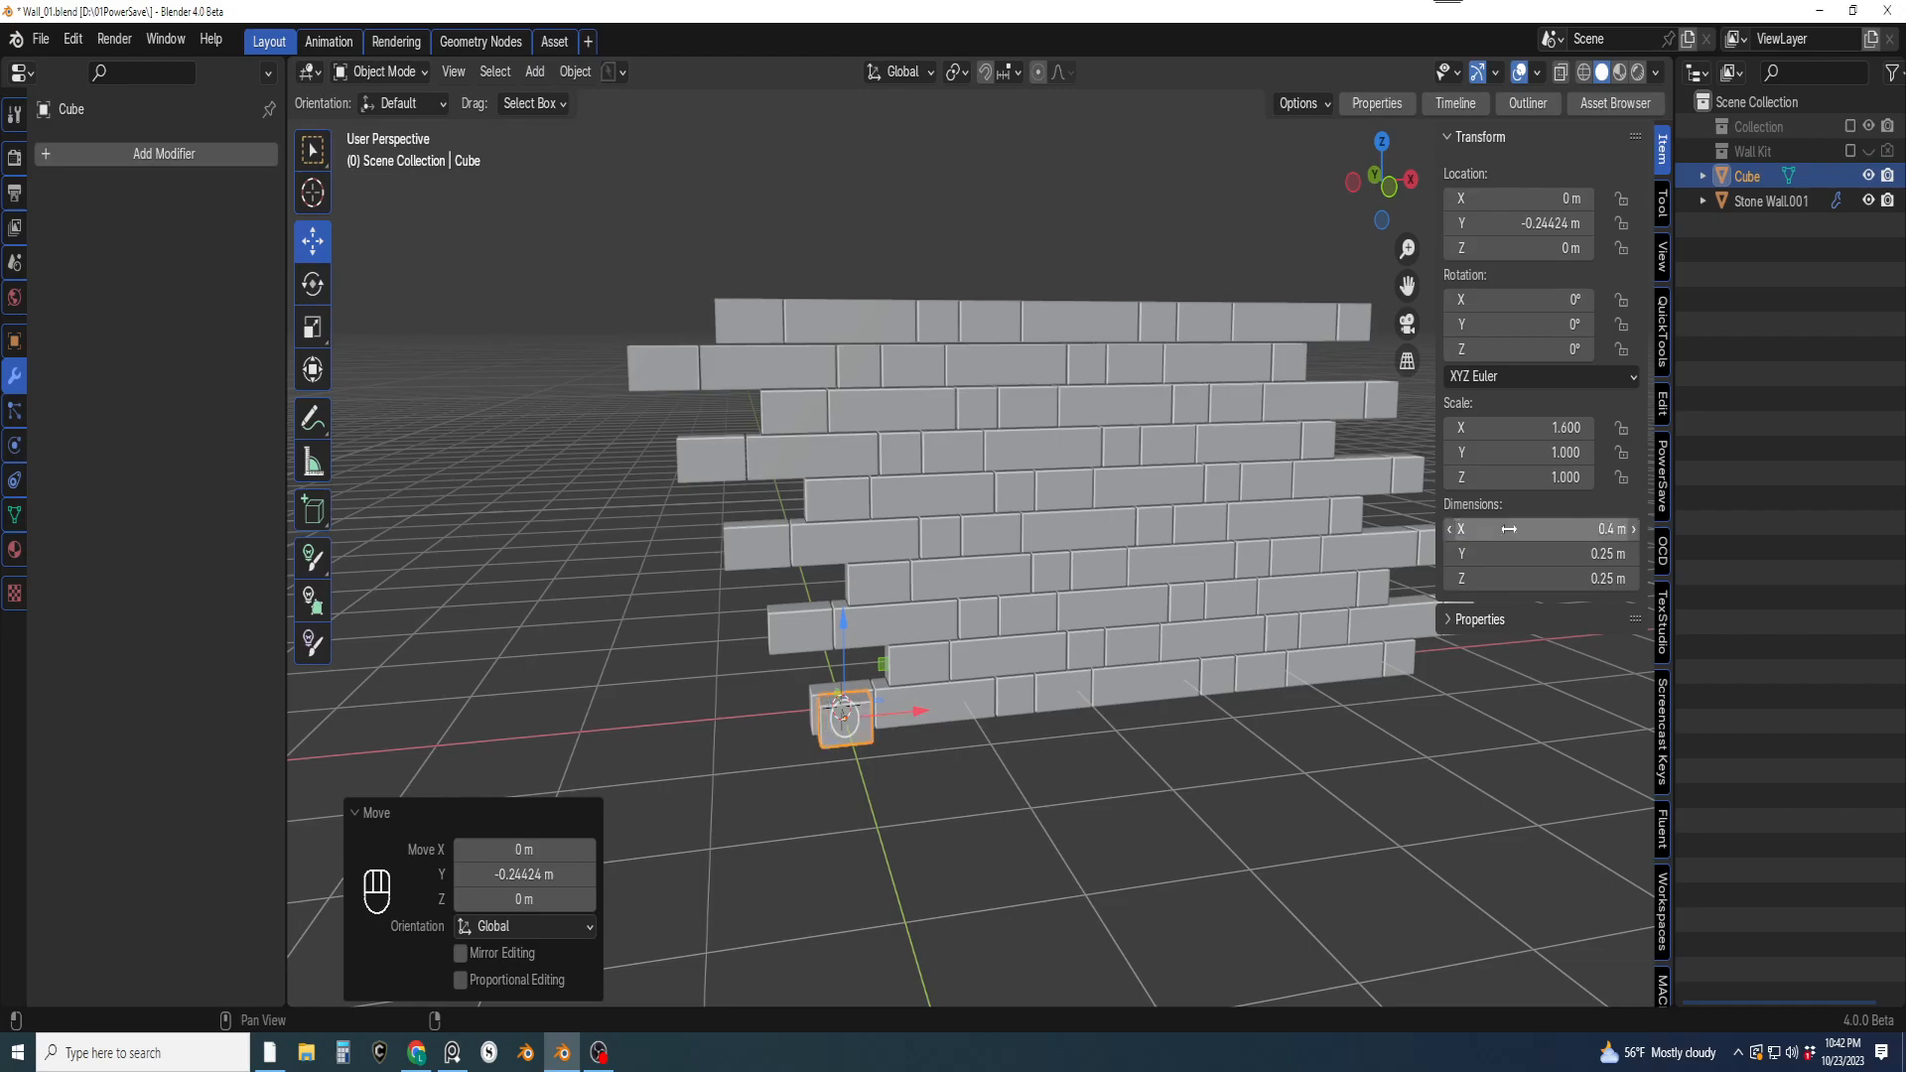
{"action": "scroll", "coordinate": [983, 832], "scroll_direction": "up", "scroll_amount": 1}
{"action": "middle_click_drag", "start_coordinate": [949, 832], "coordinate": [1008, 762], "text": "shift"}
{"action": "scroll", "coordinate": [962, 715], "scroll_direction": "up", "scroll_amount": 1}
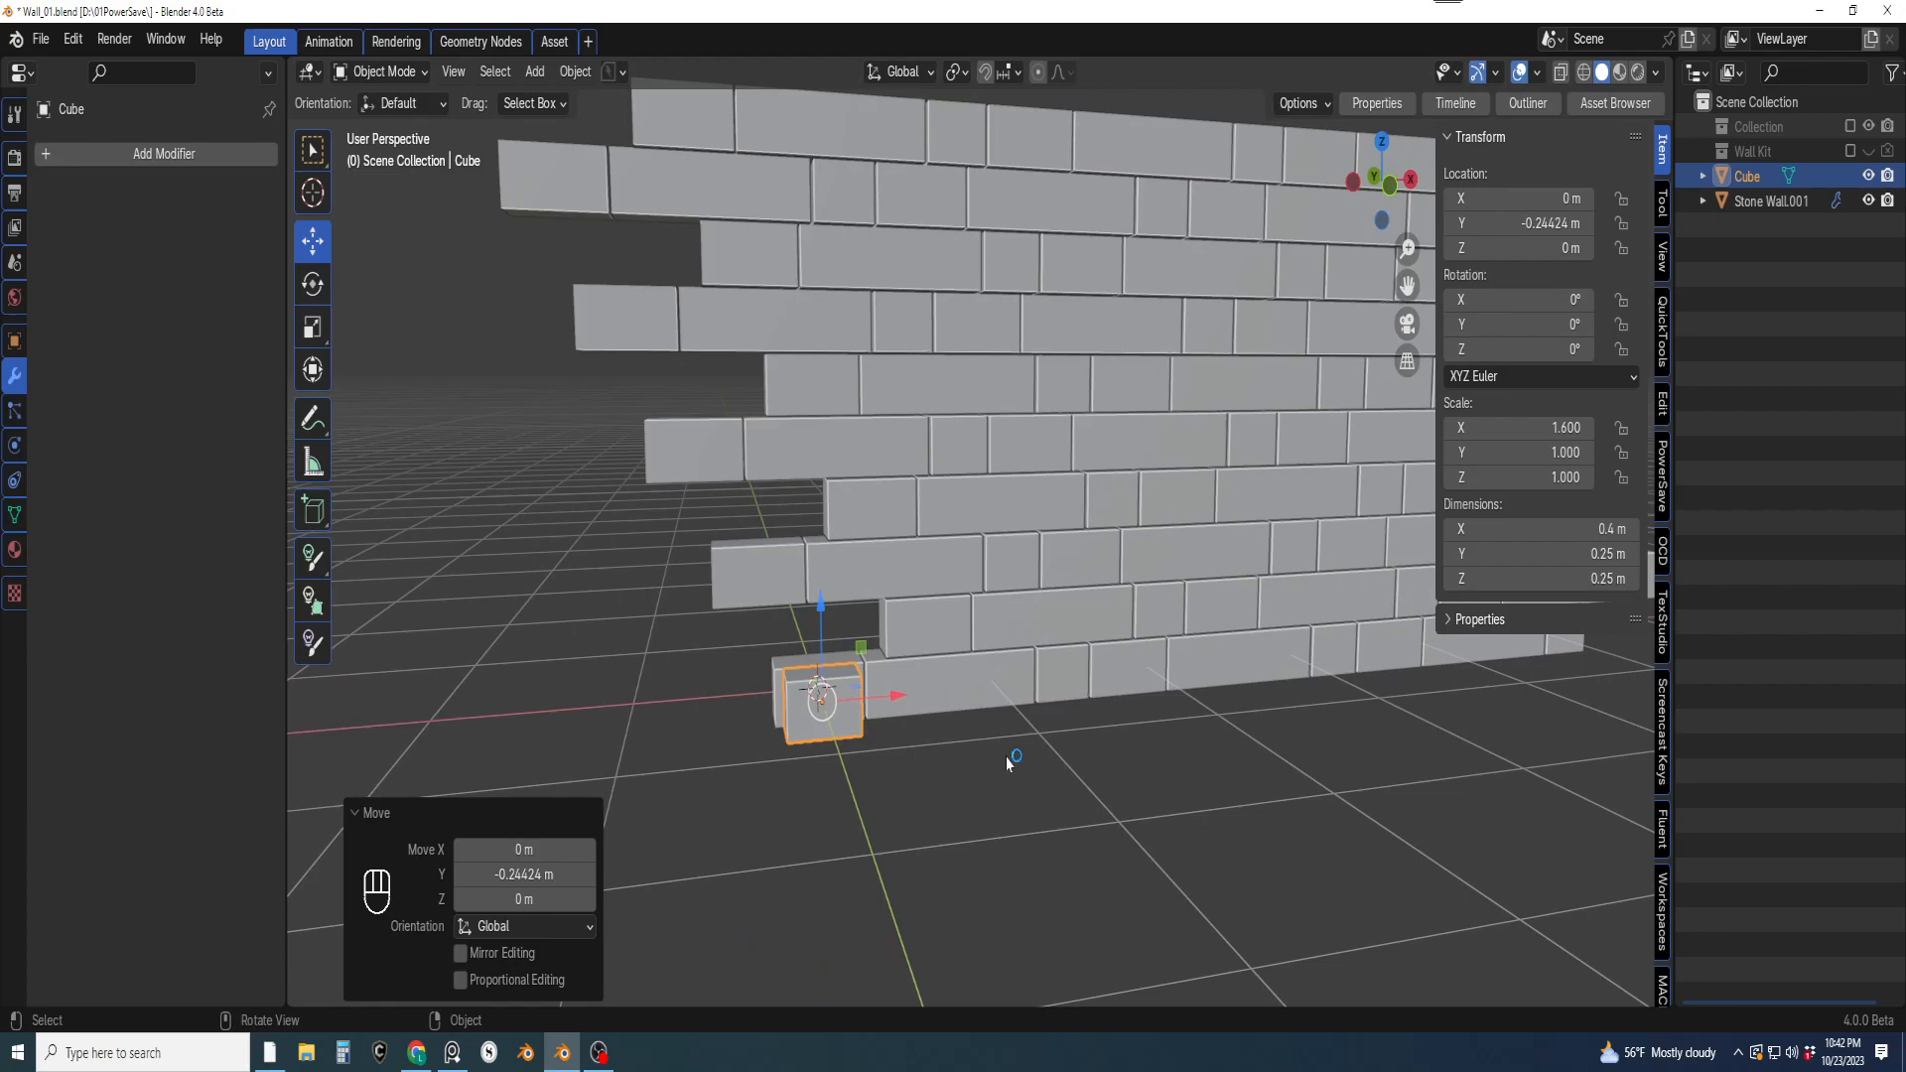
Add an Array modifier to the cube and space its copies with a relative X offset factor of 1.7
{"action": "middle_click_drag", "start_coordinate": [890, 838], "coordinate": [940, 711], "text": "shift"}
{"action": "scroll", "coordinate": [915, 742], "scroll_direction": "up", "scroll_amount": 1}
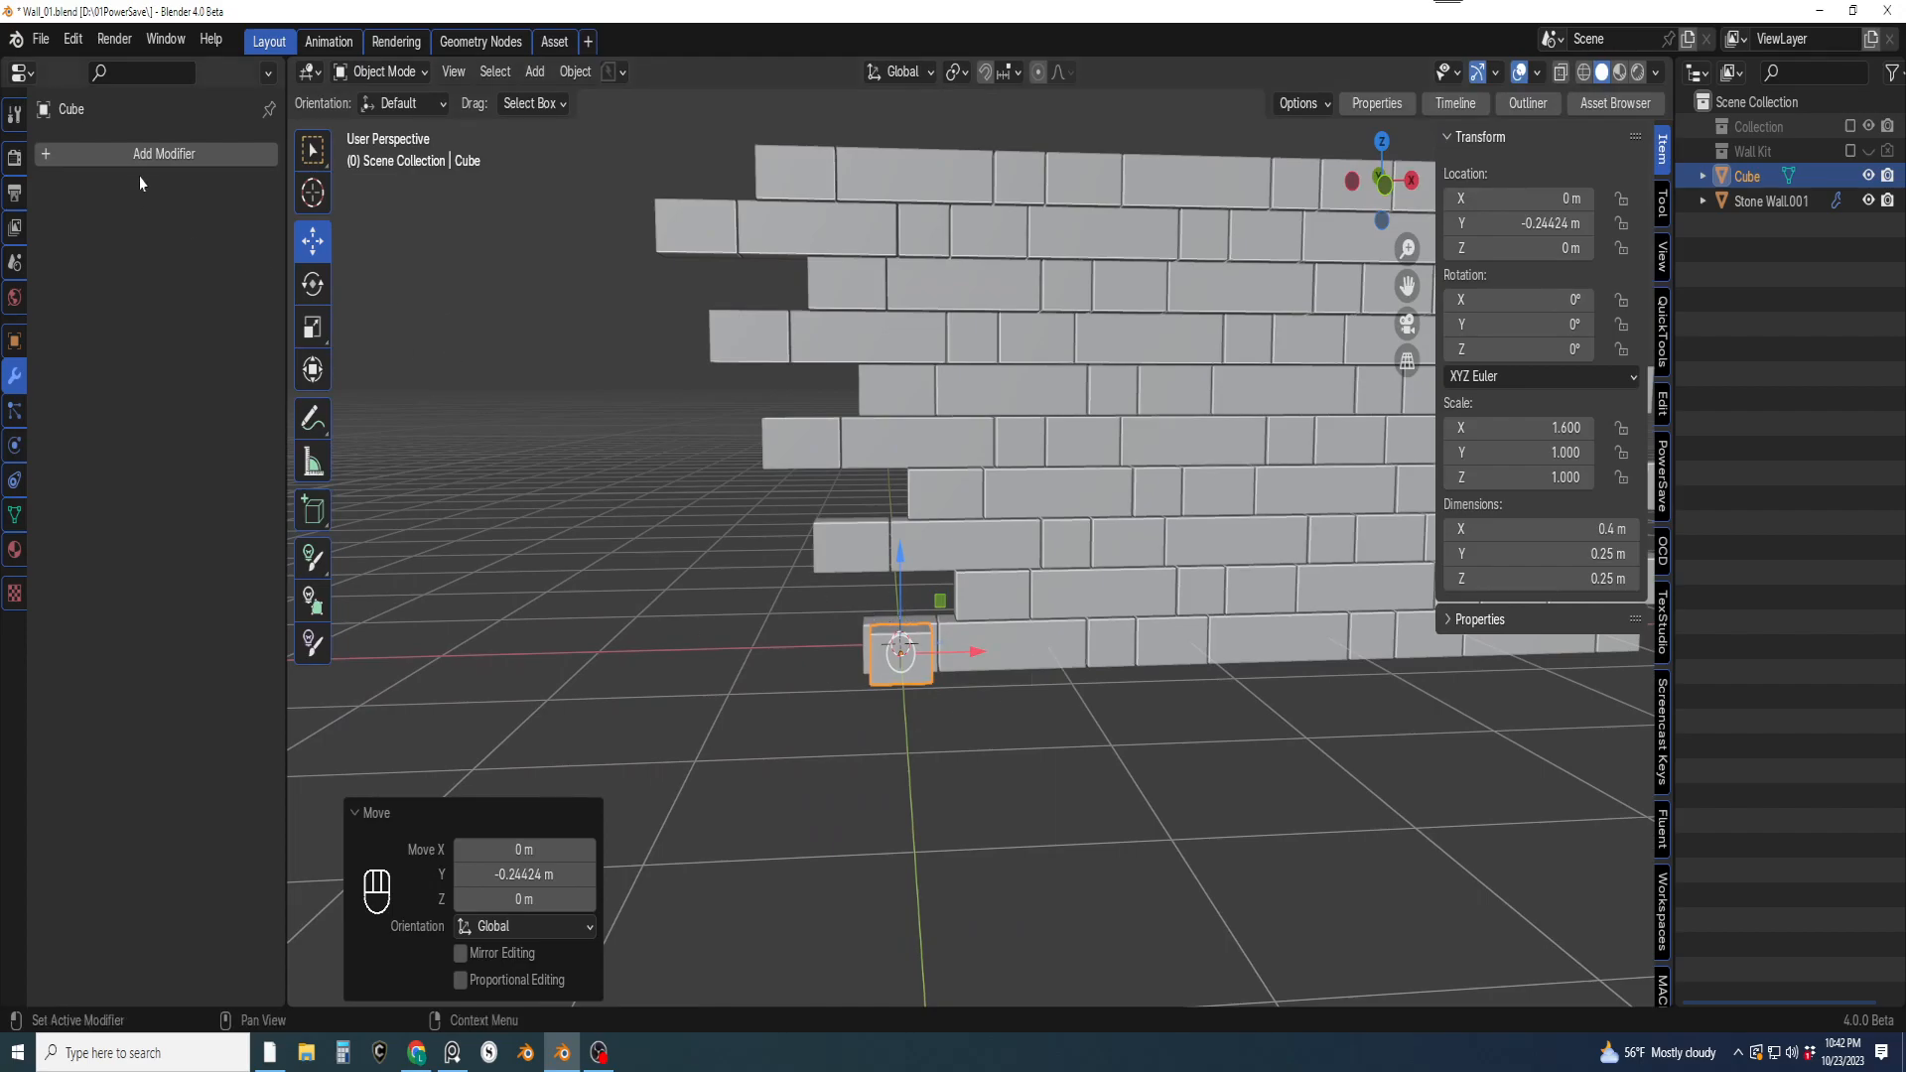
{"action": "key", "text": "q"}
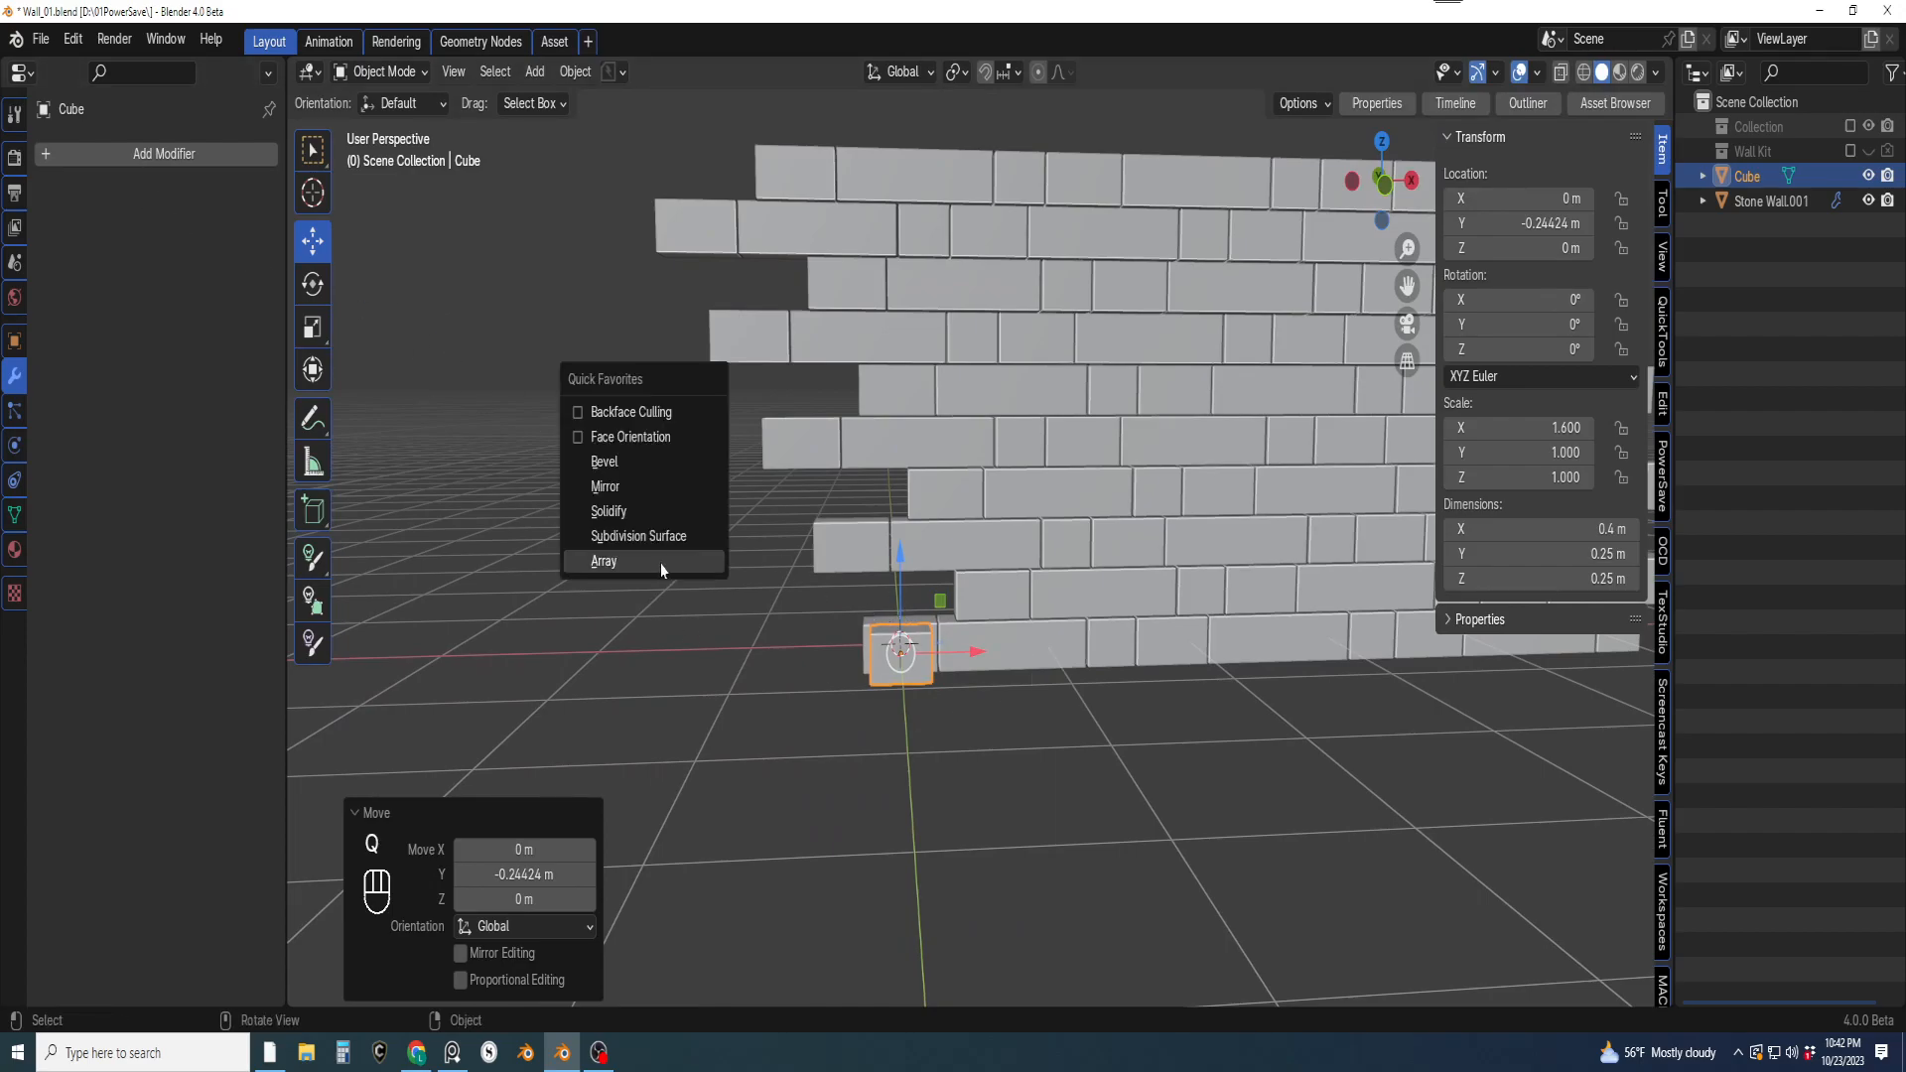
{"action": "left_click", "coordinate": [661, 569]}
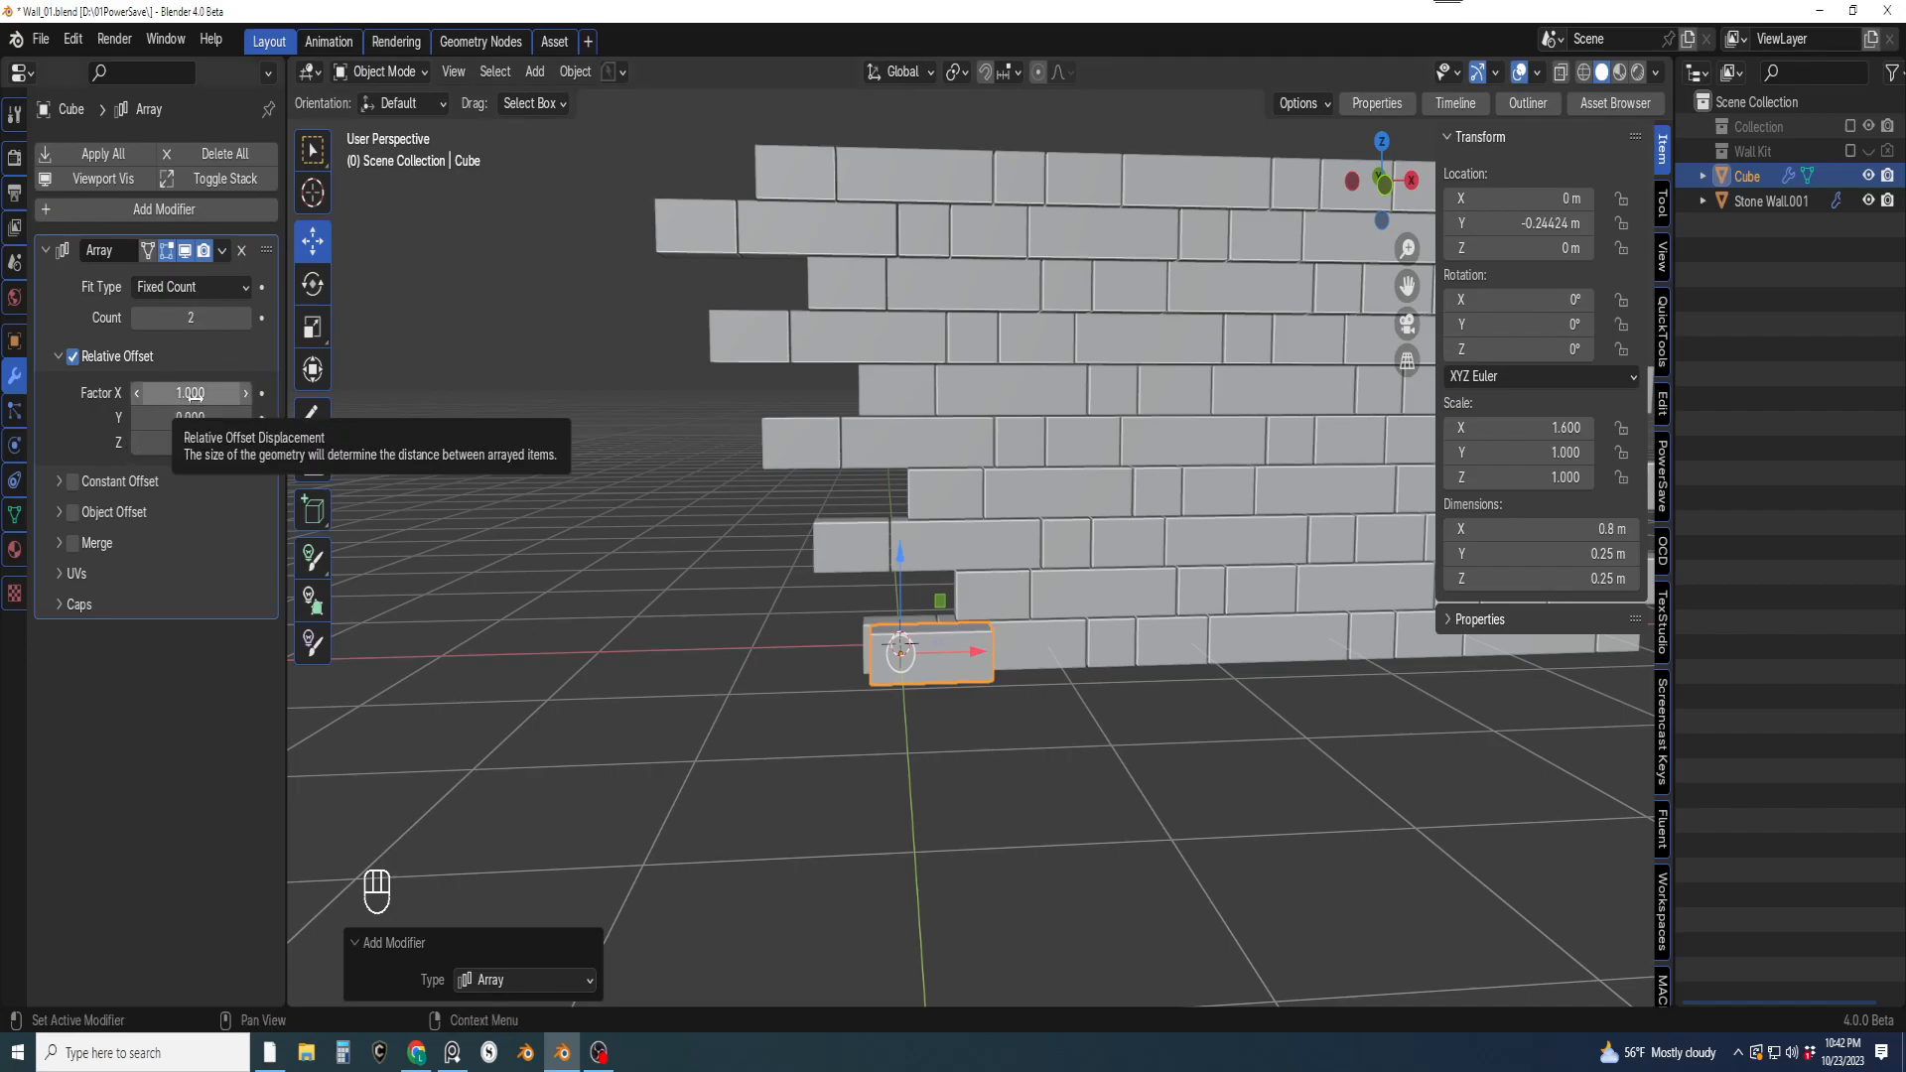
{"action": "left_click_drag", "start_coordinate": [194, 394], "coordinate": [254, 394]}
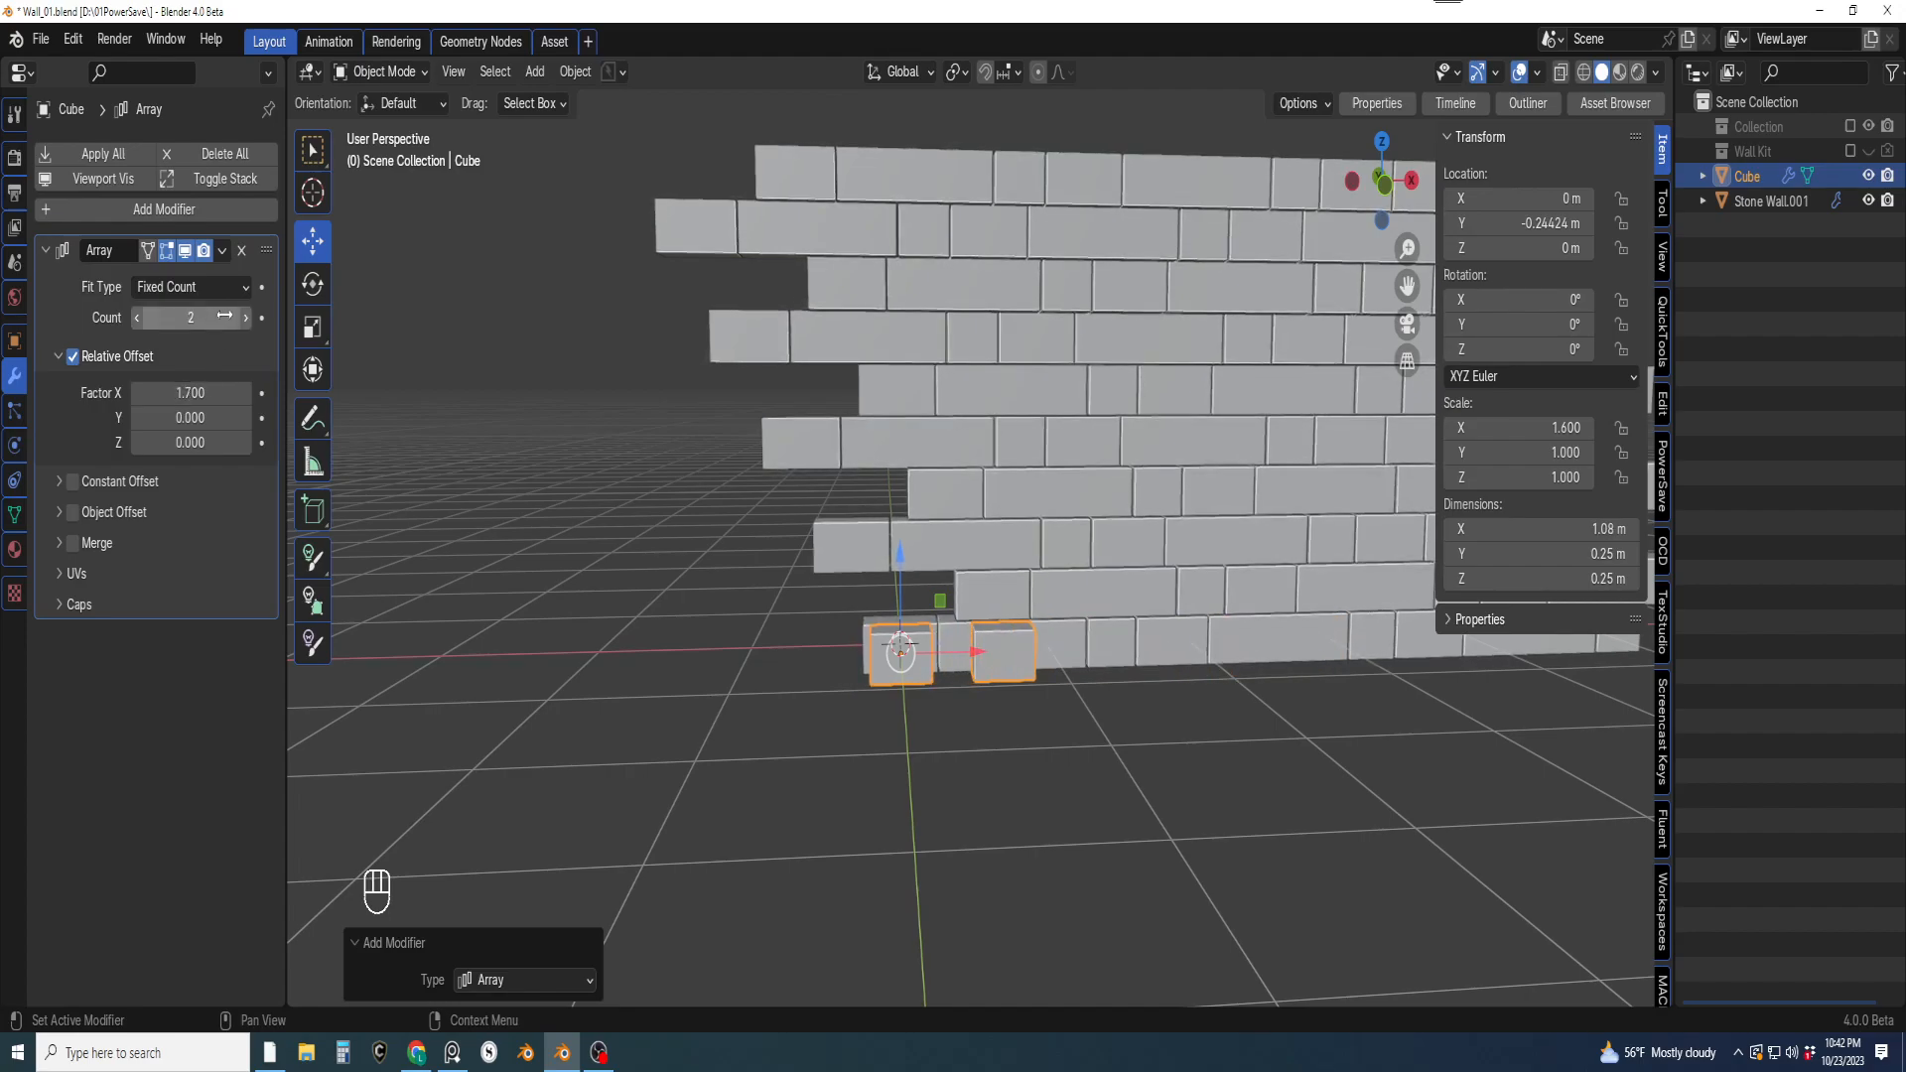
Raise the array count to 8 to extend the row of blocks
{"action": "left_click", "coordinate": [245, 319]}
{"action": "left_click", "coordinate": [245, 320]}
{"action": "left_click", "coordinate": [245, 319]}
{"action": "left_click", "coordinate": [244, 320]}
{"action": "left_click", "coordinate": [244, 320]}
{"action": "left_click", "coordinate": [244, 319]}
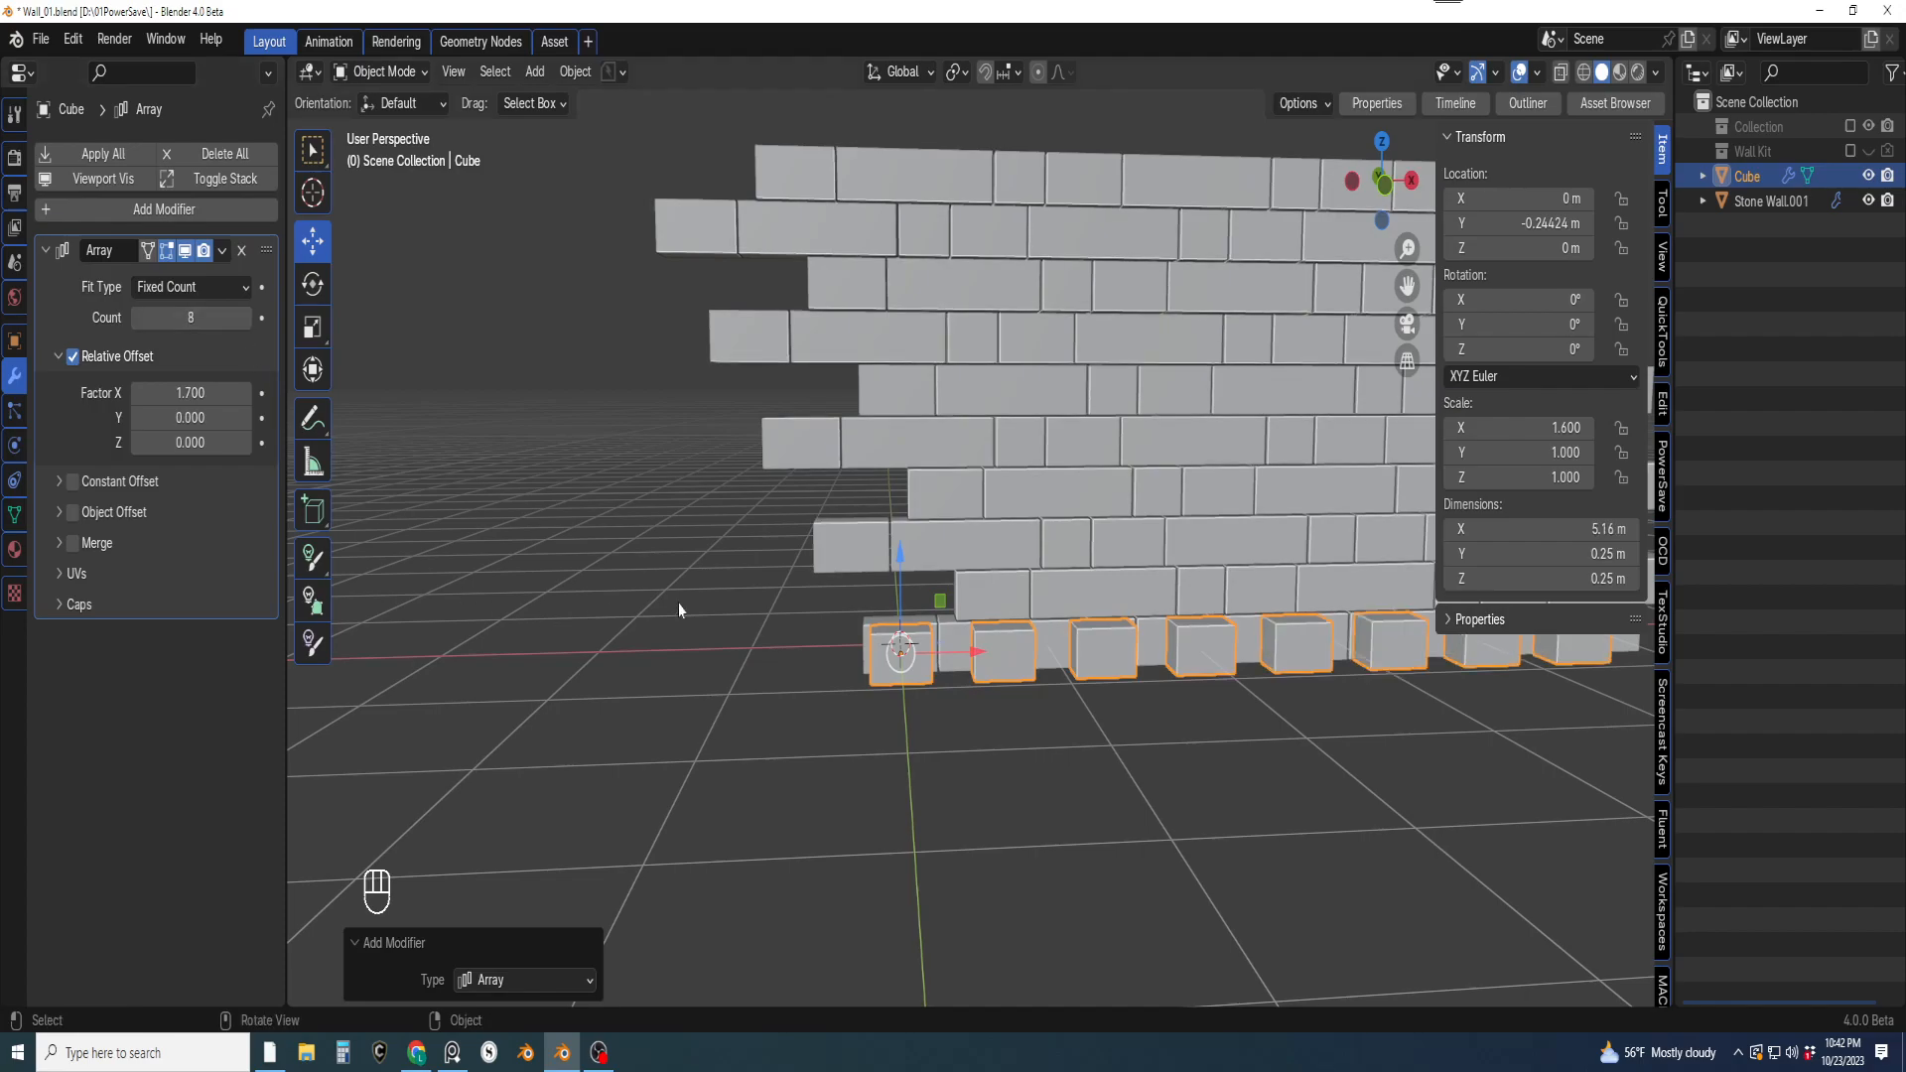
Try relative X offset factors of 1 and 1.1 to bring the blocks in the row closer together
{"action": "scroll", "coordinate": [641, 604], "scroll_direction": "down", "scroll_amount": 2}
{"action": "left_click", "coordinate": [181, 394]}
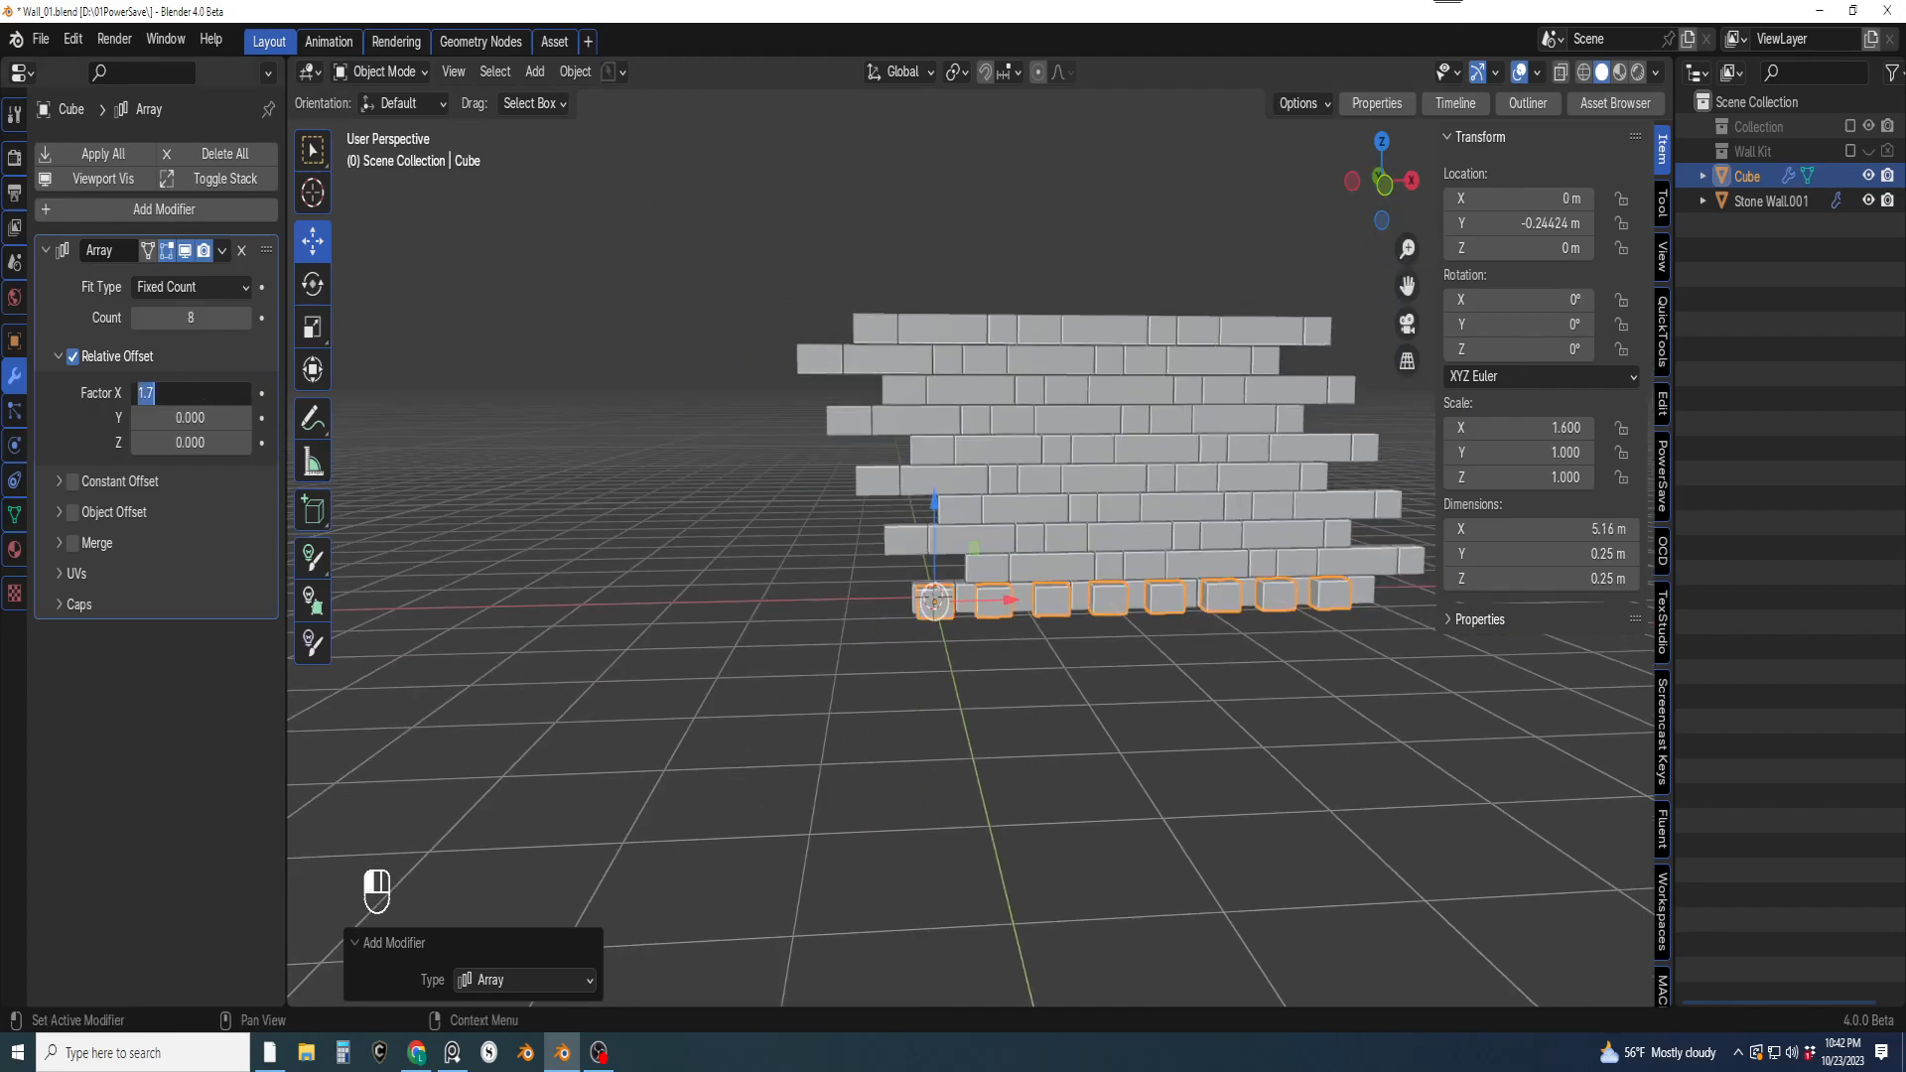
{"action": "type", "text": "1"}
{"action": "key", "text": "Return"}
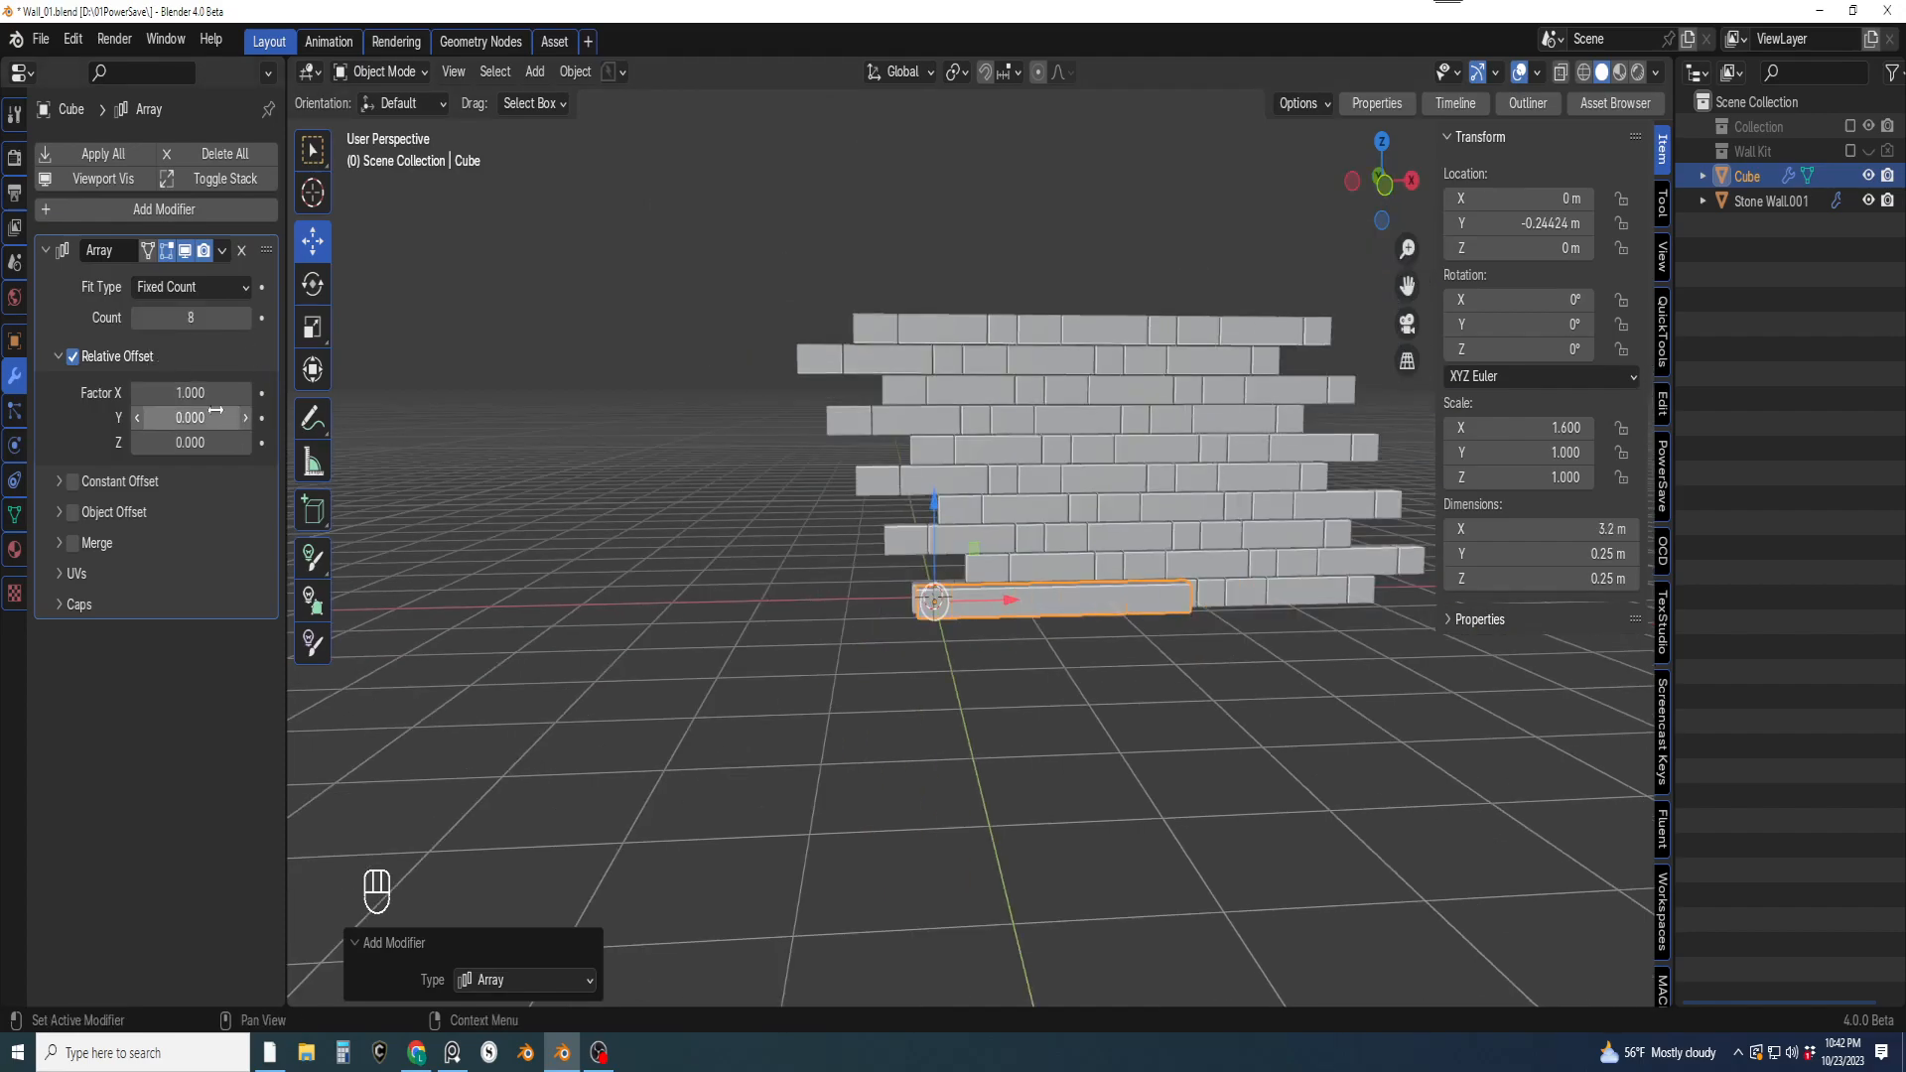
{"action": "left_click", "coordinate": [246, 393]}
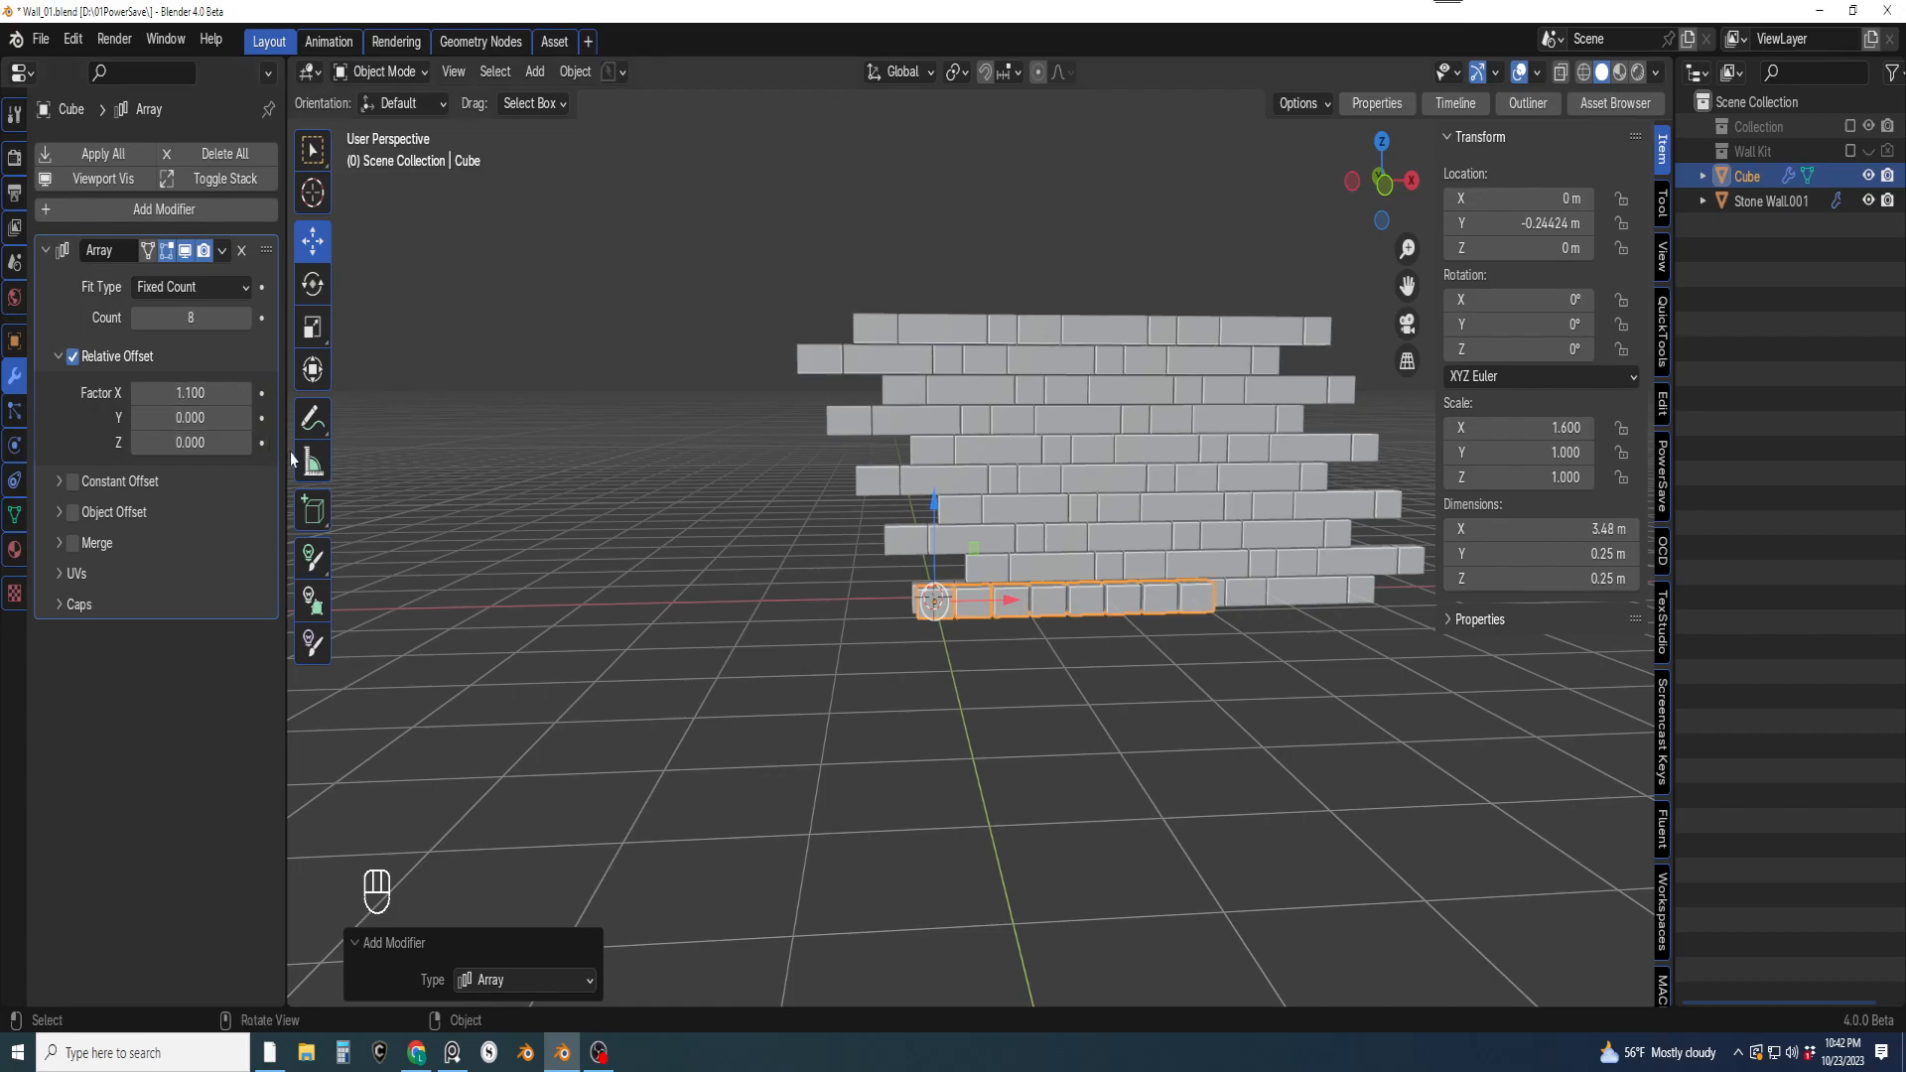
Set the array's relative X offset factor to 1.05 to narrow the gaps between blocks
{"action": "scroll", "coordinate": [794, 598], "scroll_direction": "up", "scroll_amount": 2}
{"action": "middle_click_drag", "start_coordinate": [983, 693], "coordinate": [958, 688], "text": "shift"}
{"action": "scroll", "coordinate": [516, 631], "scroll_direction": "up", "scroll_amount": 2}
{"action": "left_click", "coordinate": [191, 393]}
{"action": "type", "text": "1."}
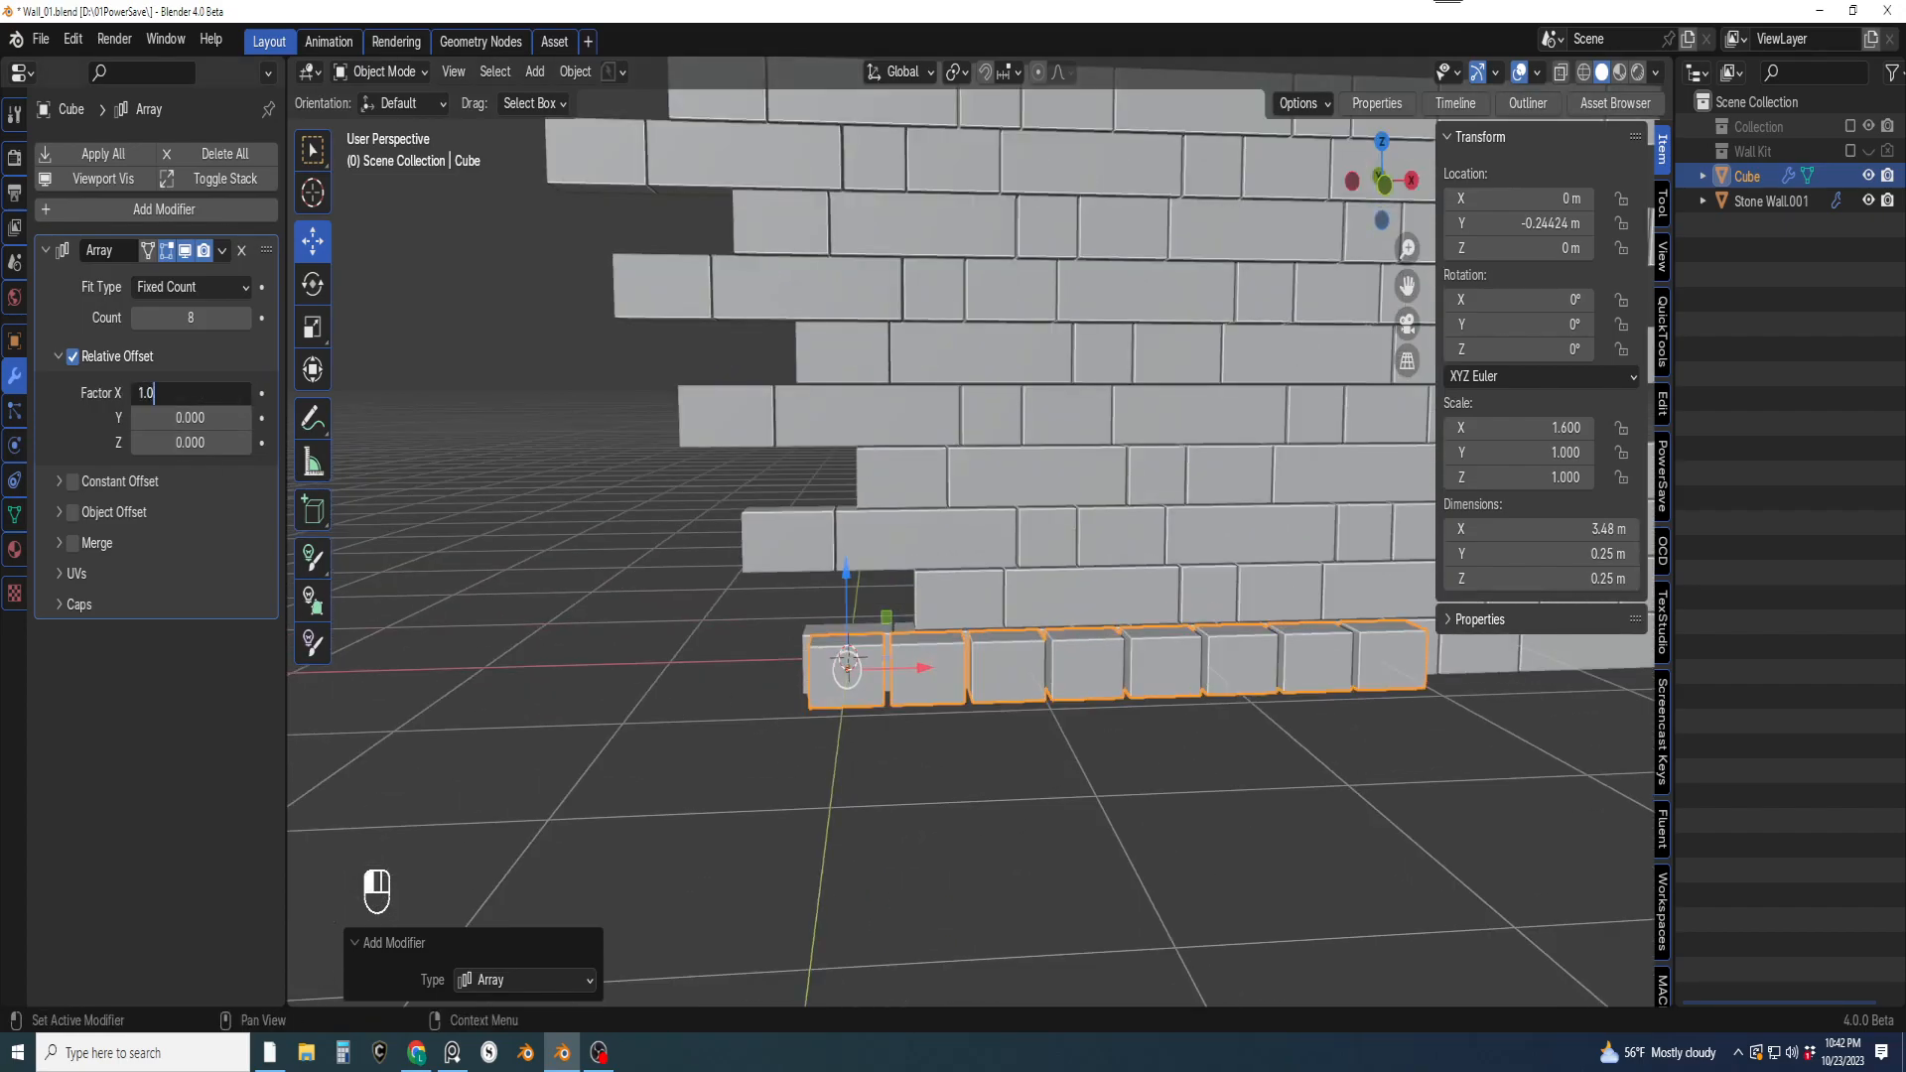
{"action": "key", "text": "Return"}
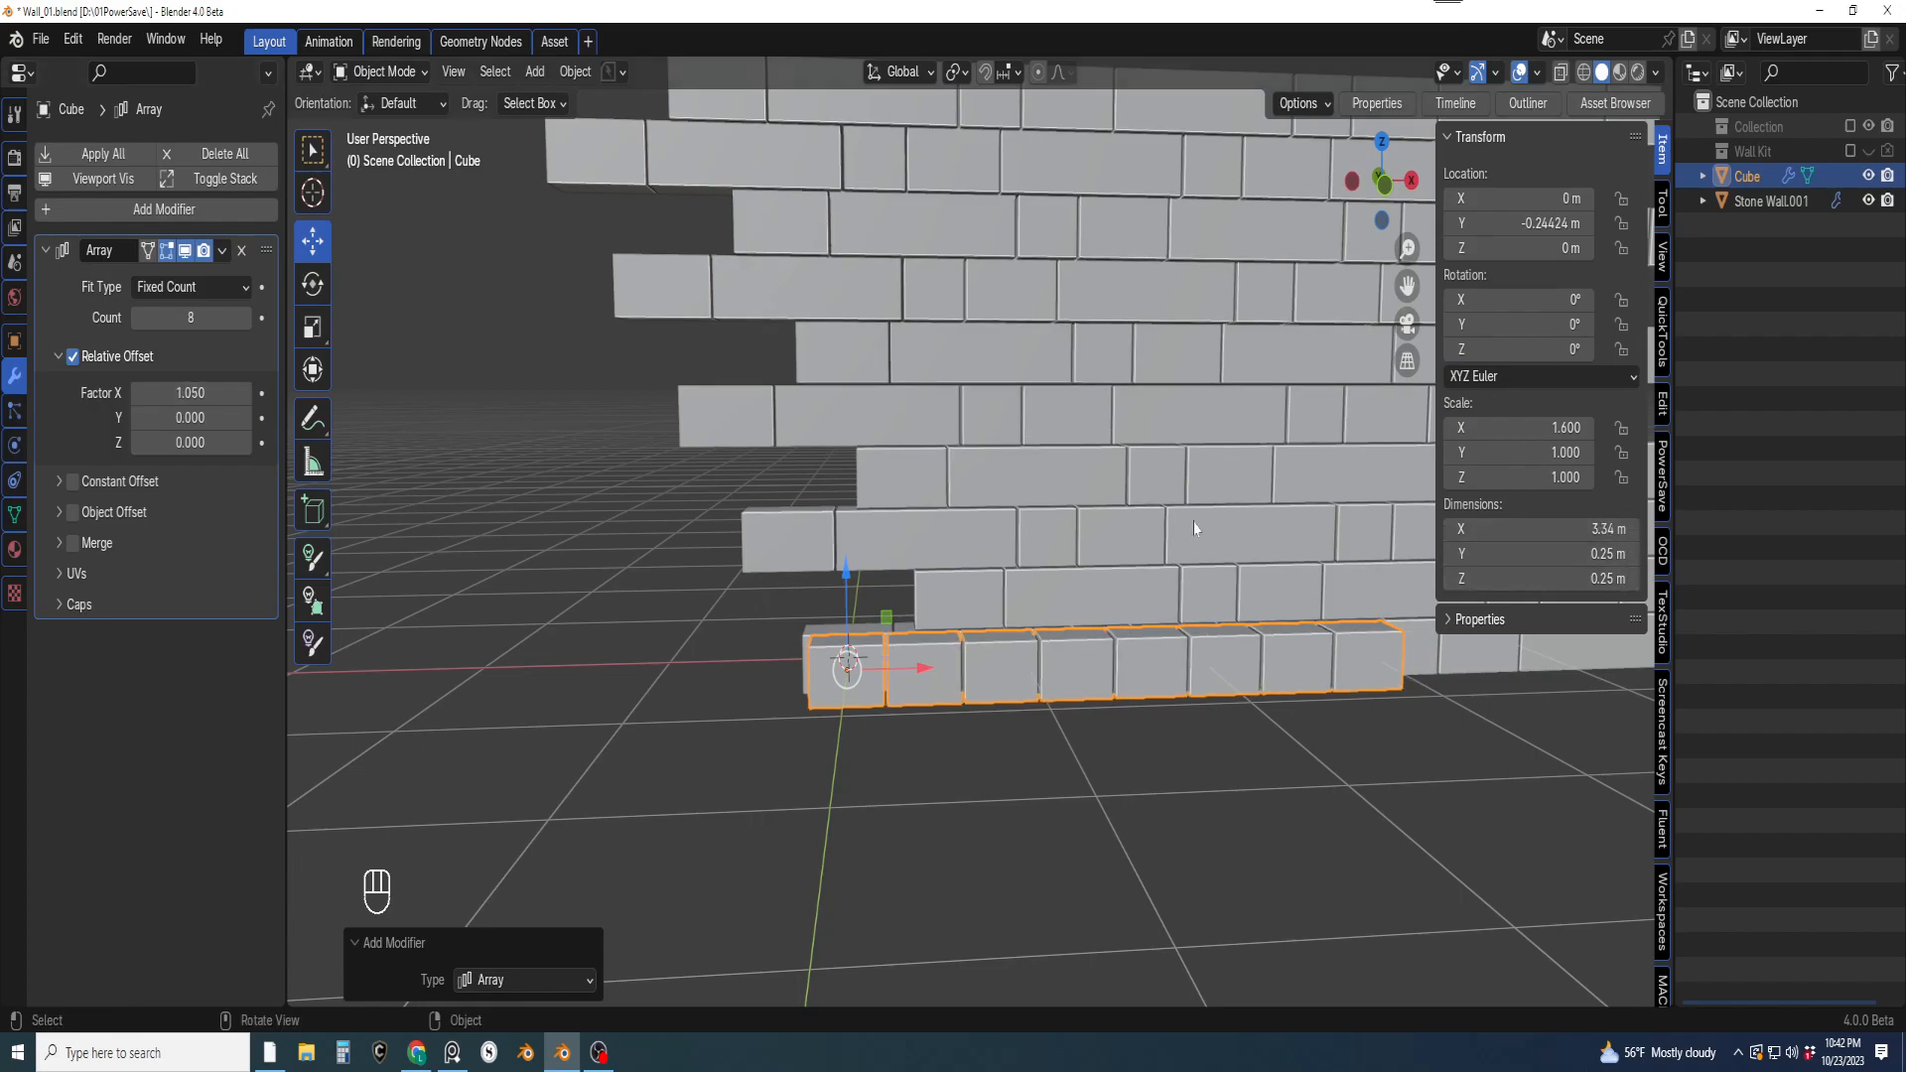
Apply the cube's scale and tighten the array's relative X offset factor to 1.02
{"action": "key", "text": "ctrl+a"}
{"action": "left_click", "coordinate": [1097, 539]}
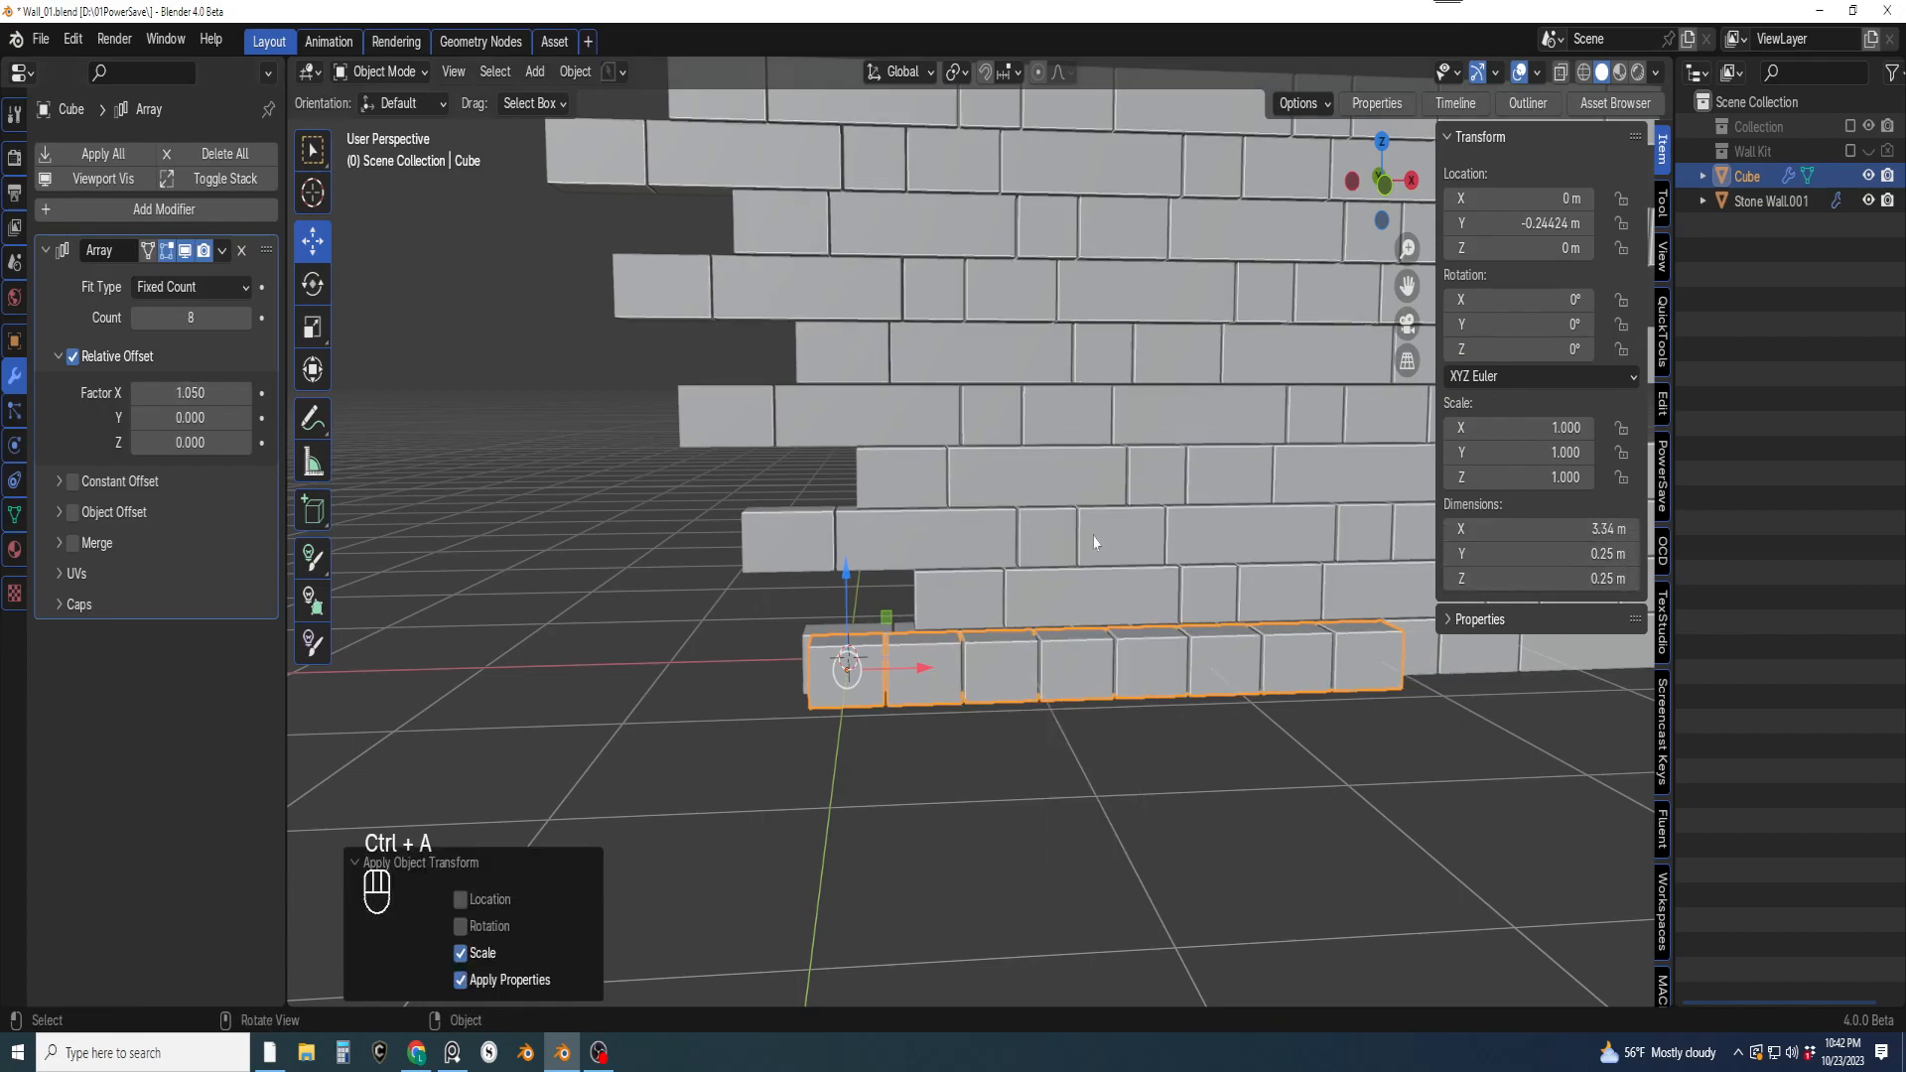
{"action": "left_click", "coordinate": [191, 393]}
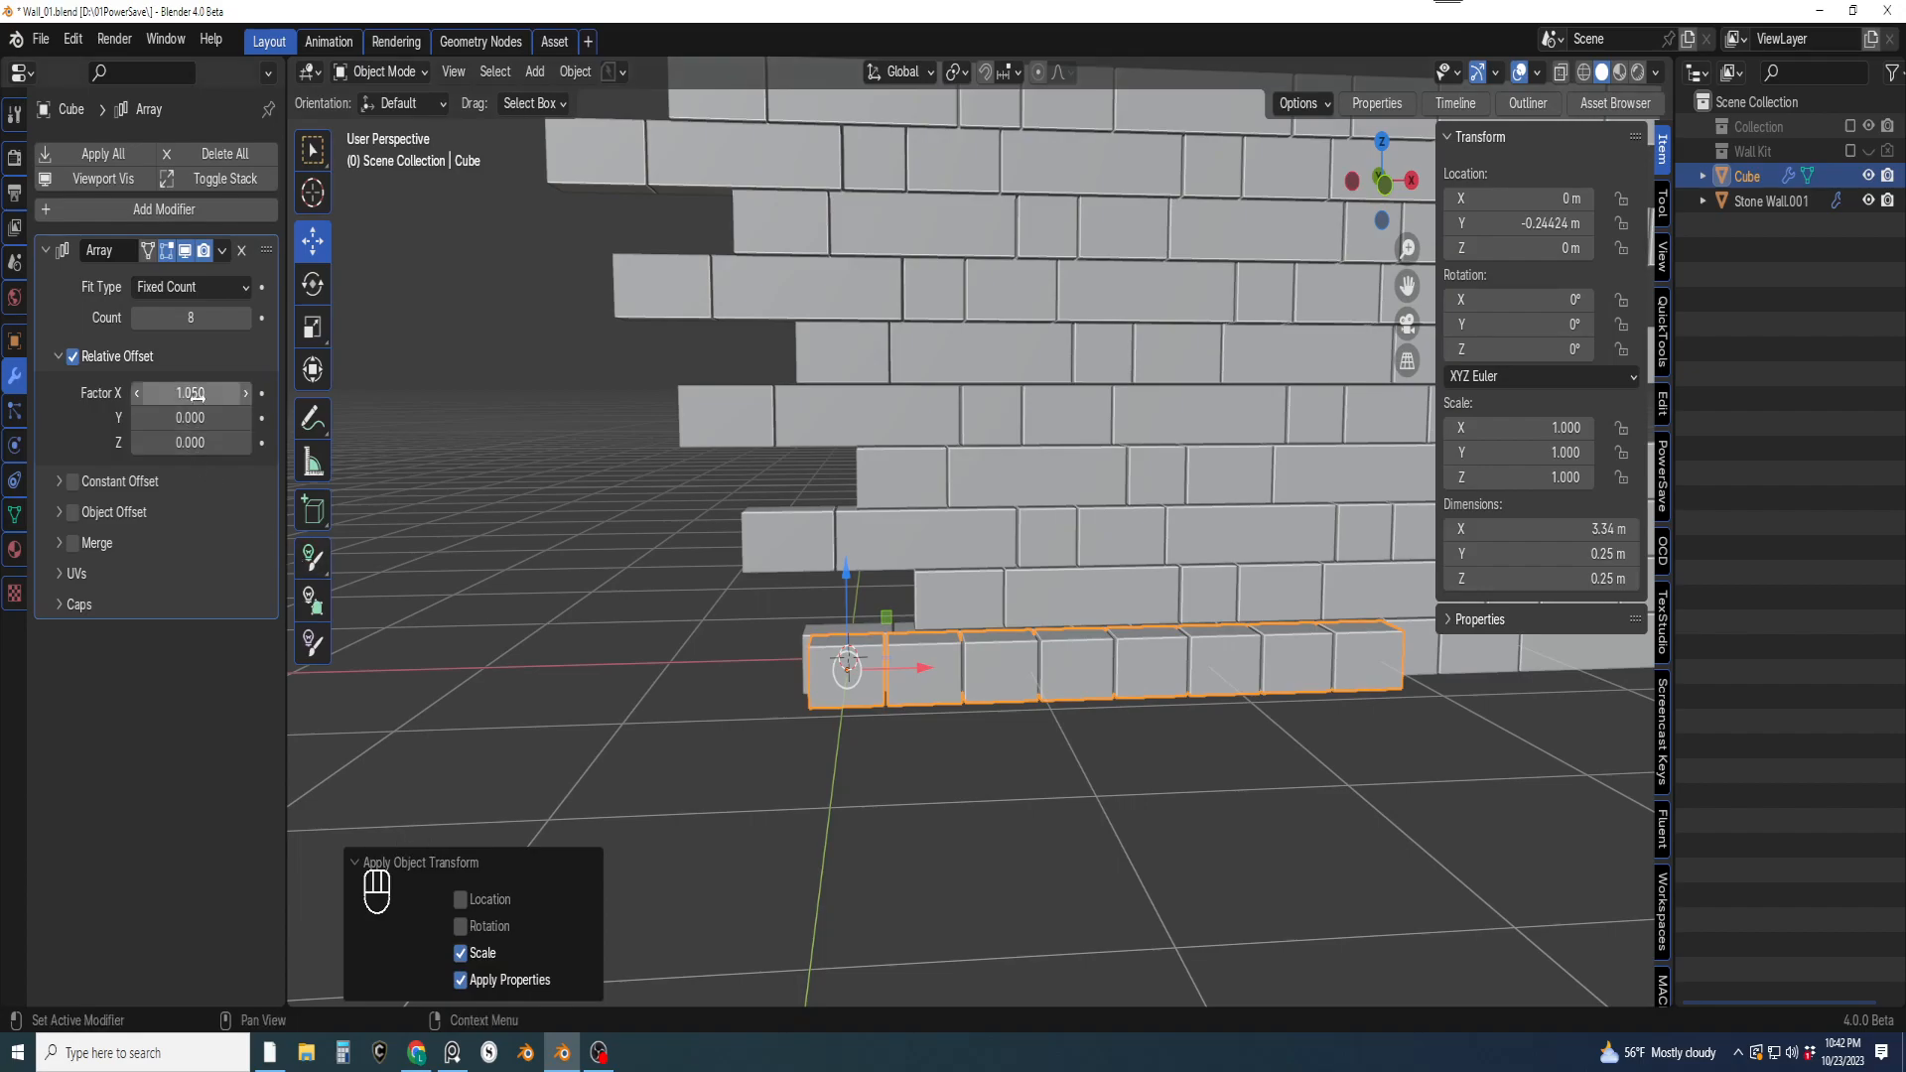
{"action": "type", "text": "1.1"}
{"action": "key", "text": "Return"}
{"action": "mouse_move", "coordinate": [191, 393]}
{"action": "left_mouse_down"}
{"action": "mouse_move", "coordinate": [101, 393]}
{"action": "mouse_move", "coordinate": [191, 393]}
{"action": "left_mouse_up"}
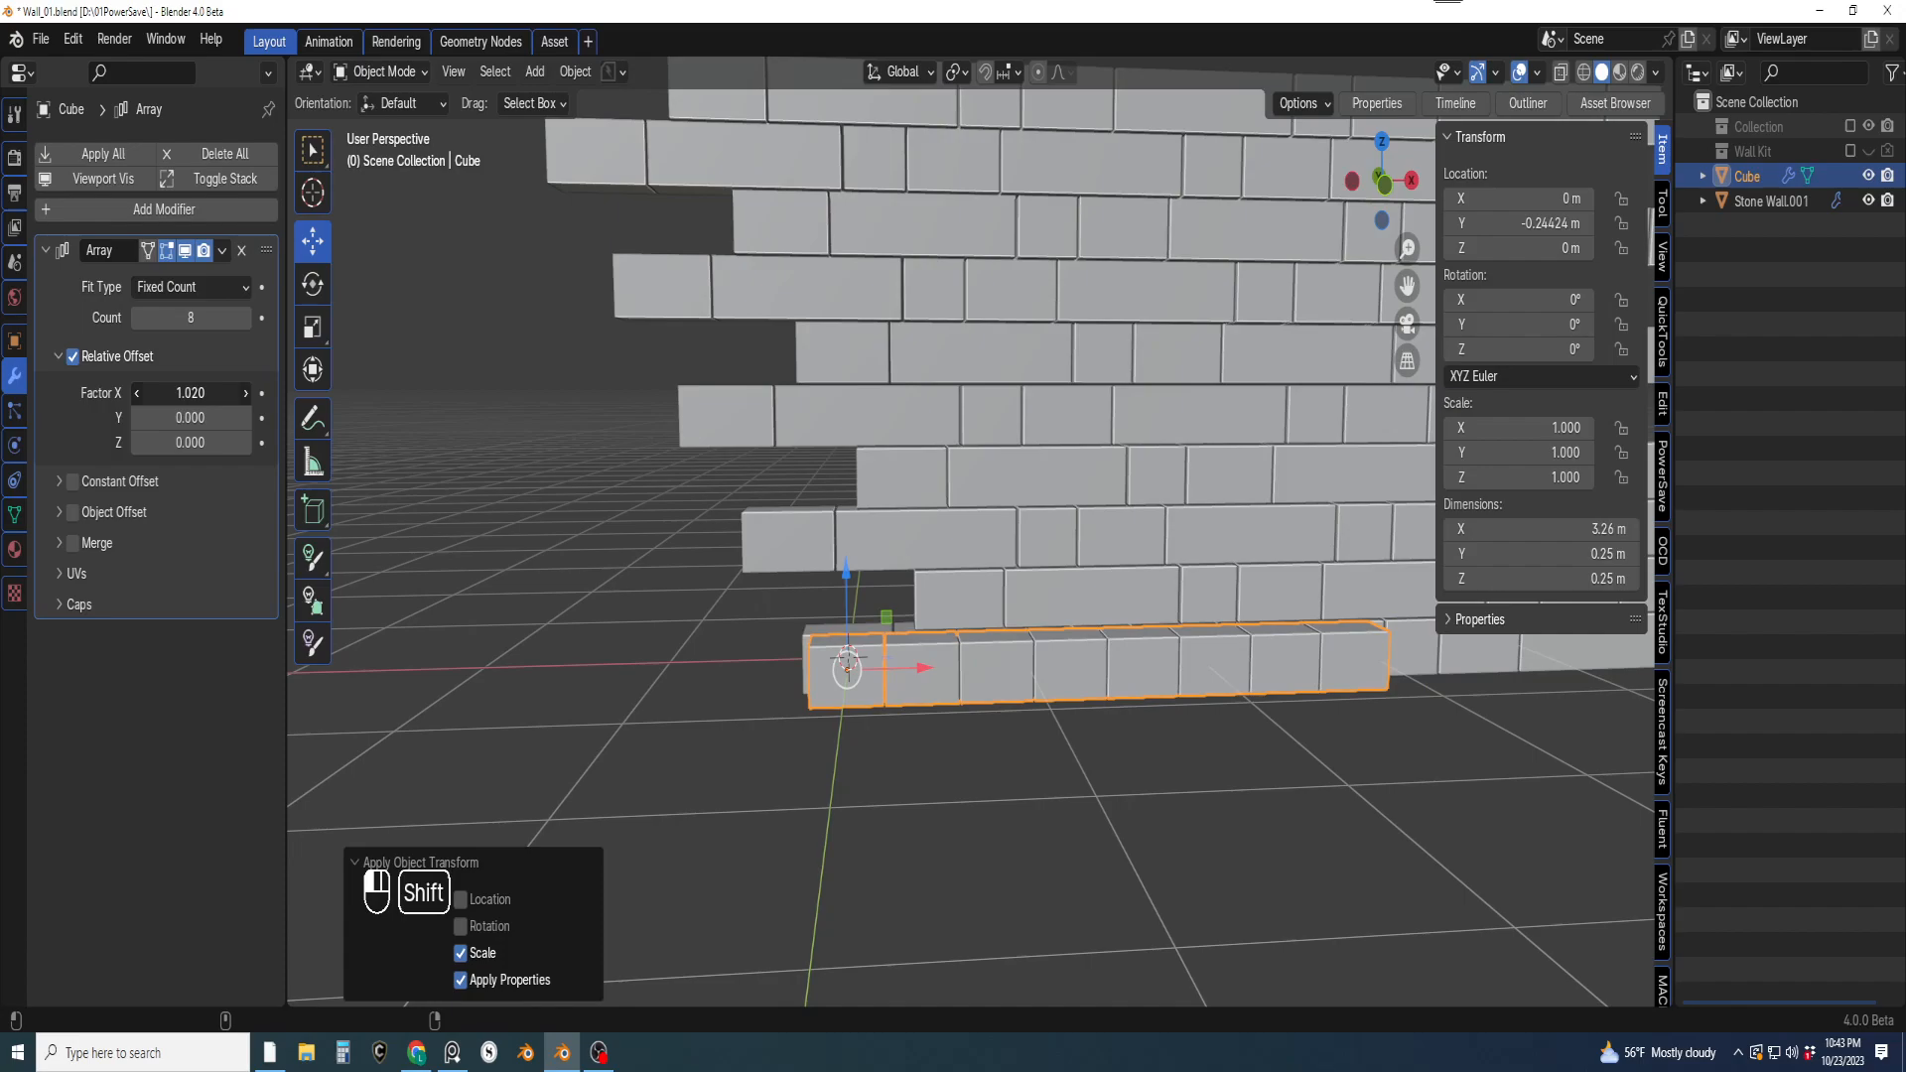
Examine the joints up close and set the relative X offset factor to 1.01
{"action": "scroll", "coordinate": [440, 461], "scroll_direction": "up", "scroll_amount": 5}
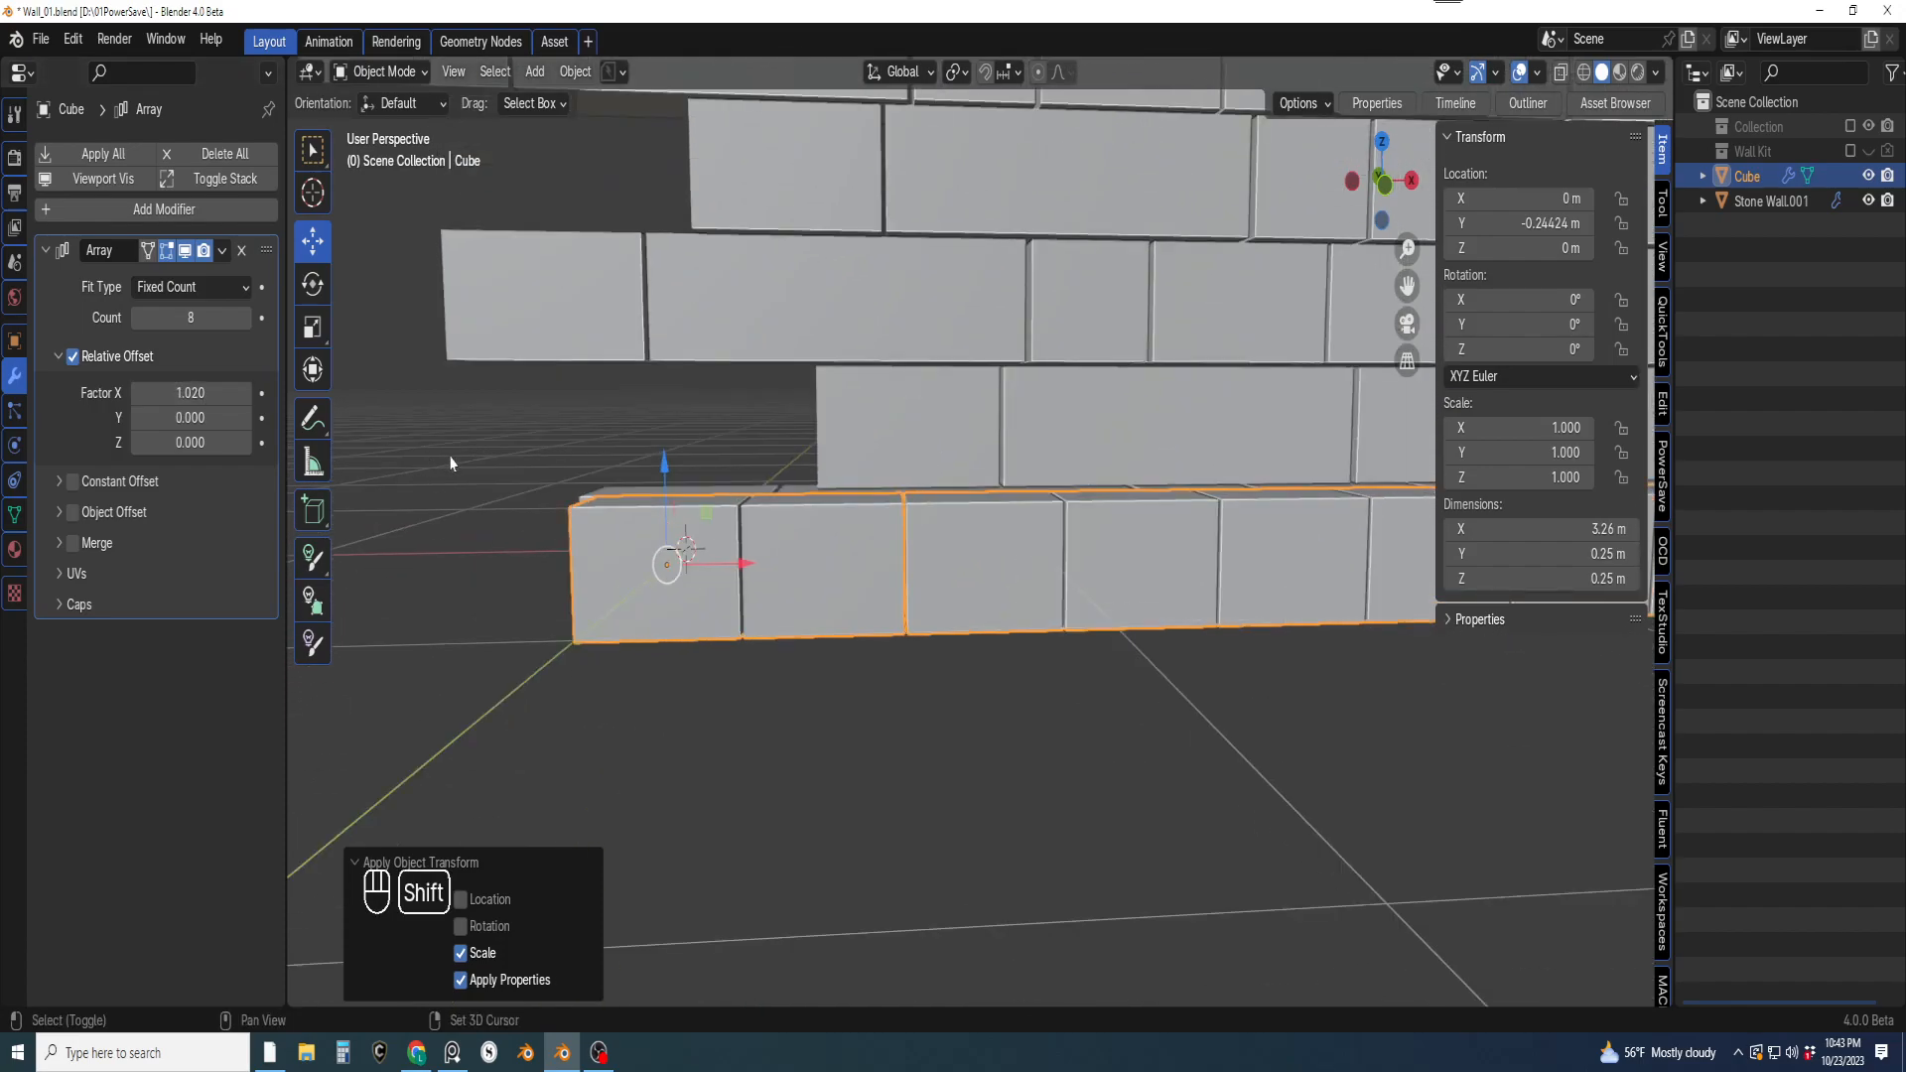
{"action": "middle_click_drag", "start_coordinate": [440, 461], "coordinate": [510, 480], "text": "shift"}
{"action": "left_click", "coordinate": [190, 393]}
{"action": "type", "text": "1"}
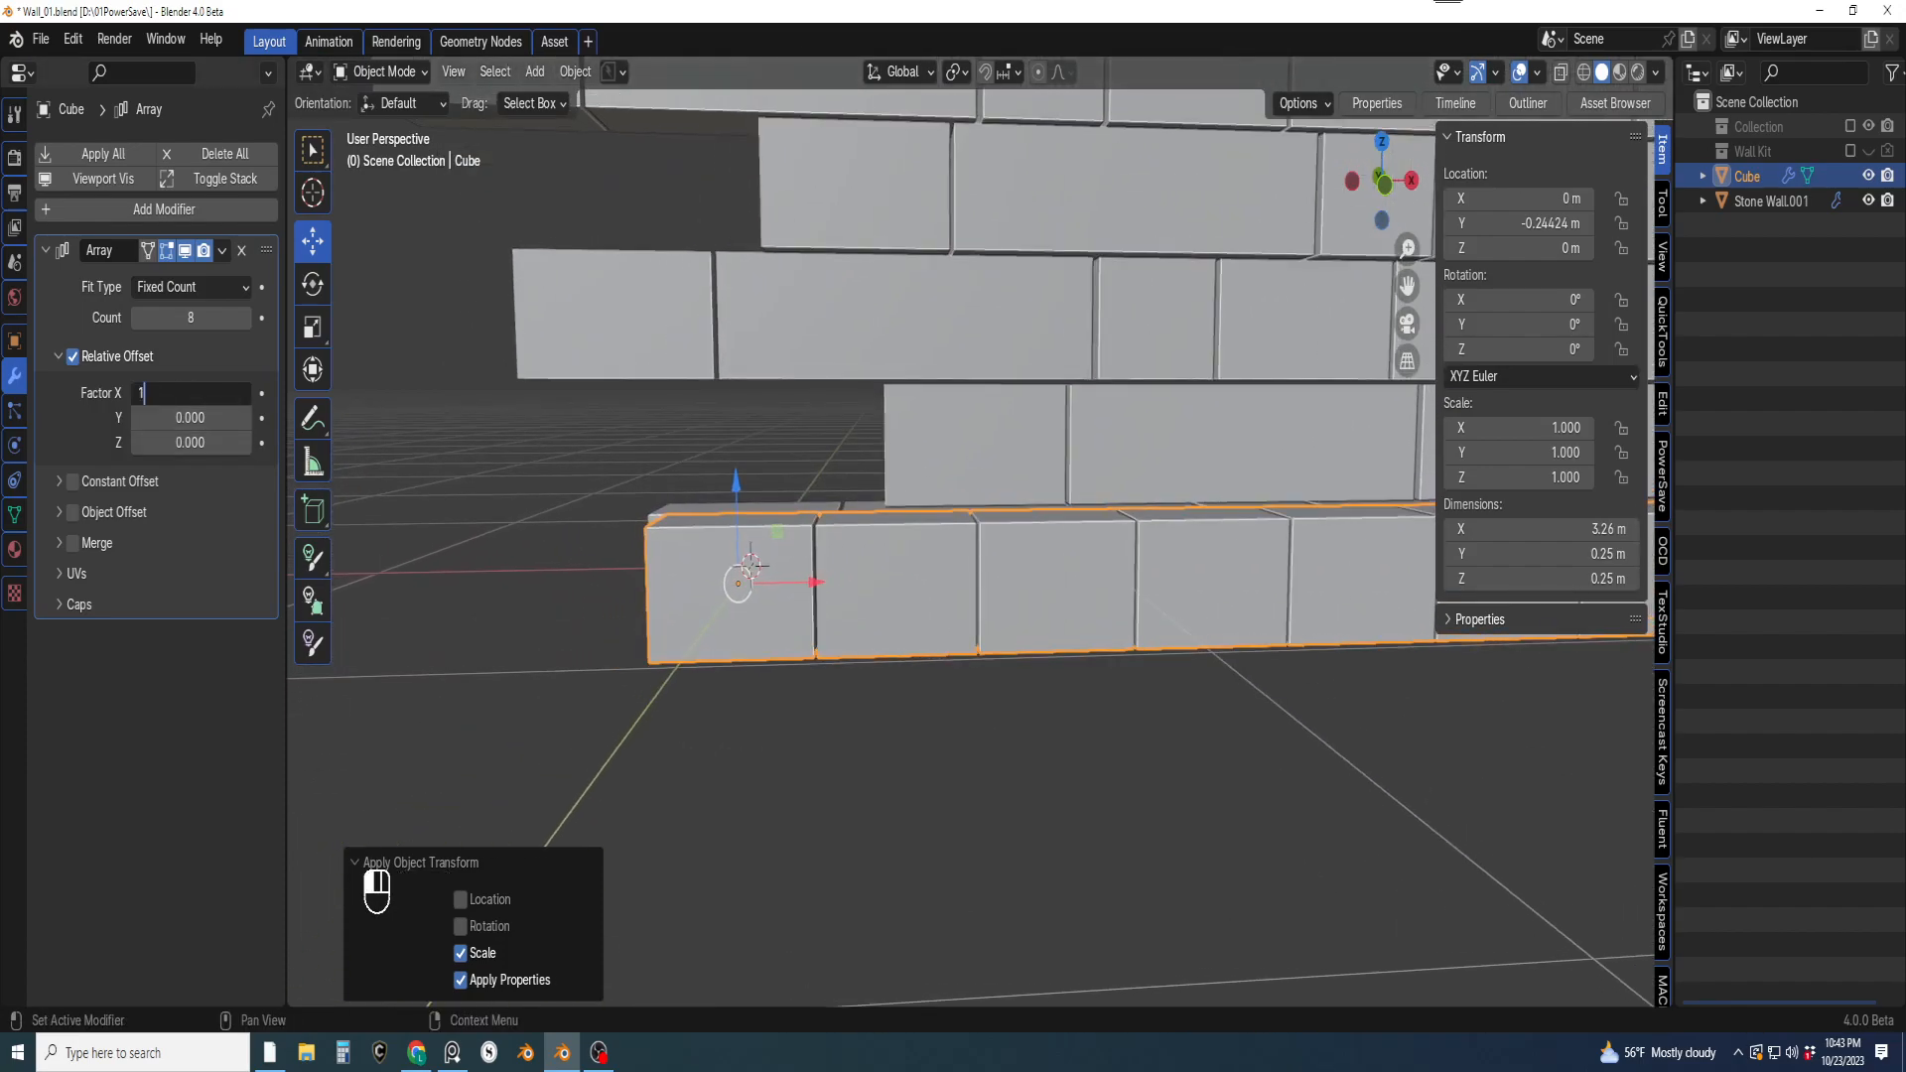
{"action": "type", "text": ".01"}
{"action": "key", "text": "Return"}
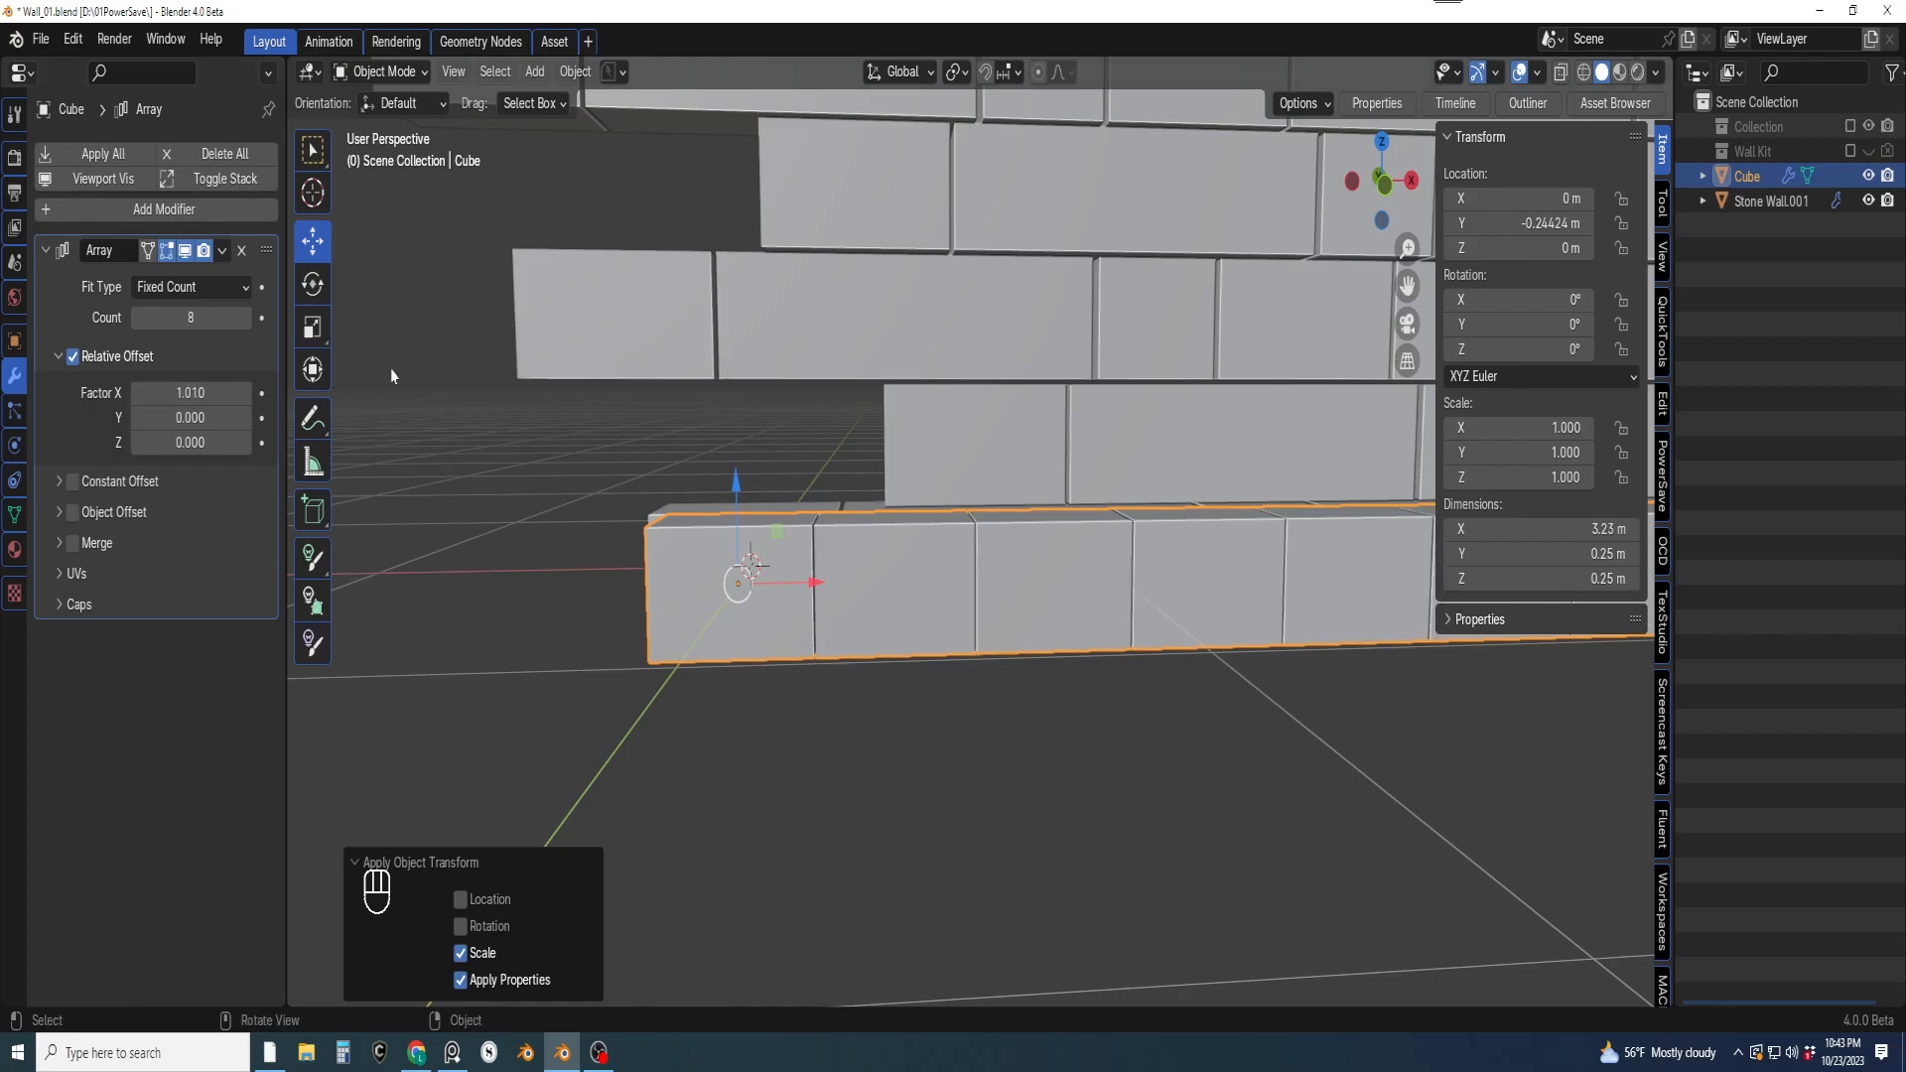
Switch the array from relative to constant offset with an X distance of 0.25 m
{"action": "scroll", "coordinate": [908, 644], "scroll_direction": "down", "scroll_amount": 5}
{"action": "middle_click_drag", "start_coordinate": [908, 644], "coordinate": [903, 654], "text": "shift"}
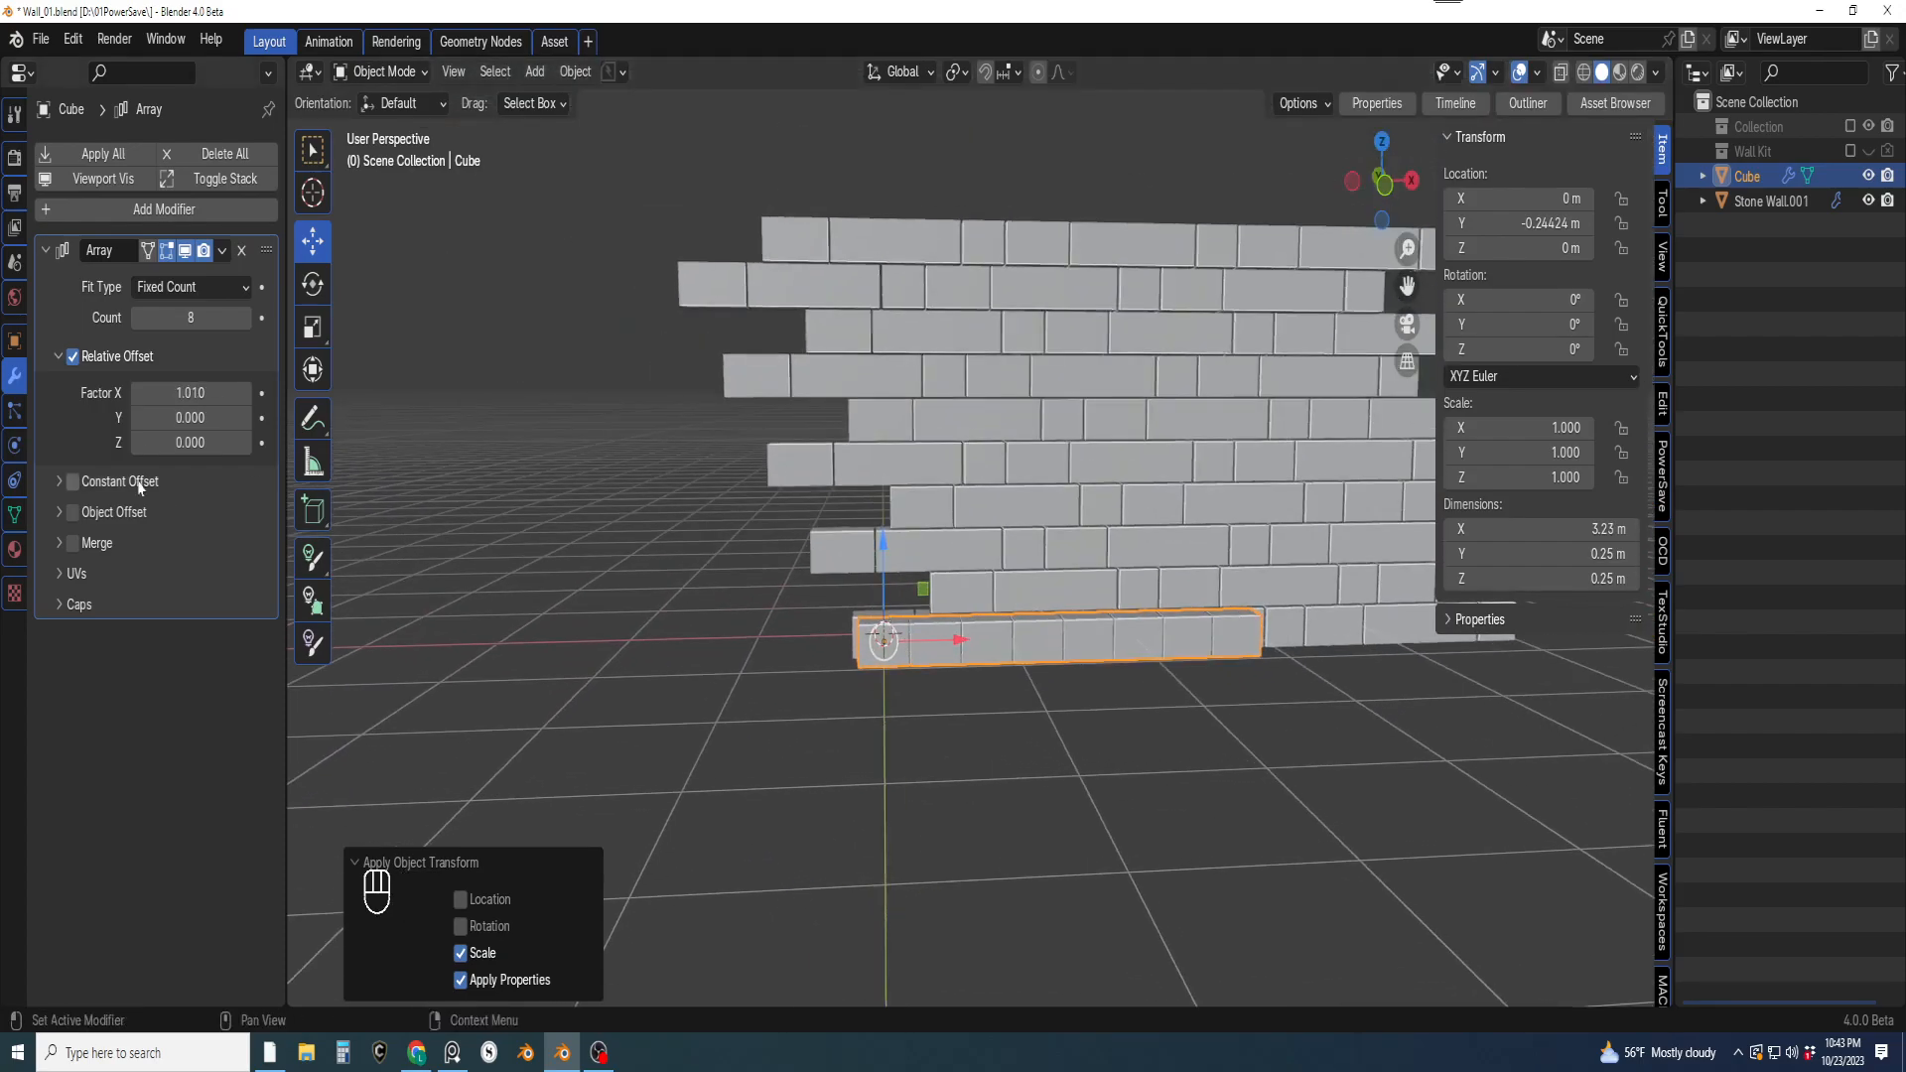
{"action": "left_click", "coordinate": [72, 355]}
{"action": "left_click", "coordinate": [73, 482]}
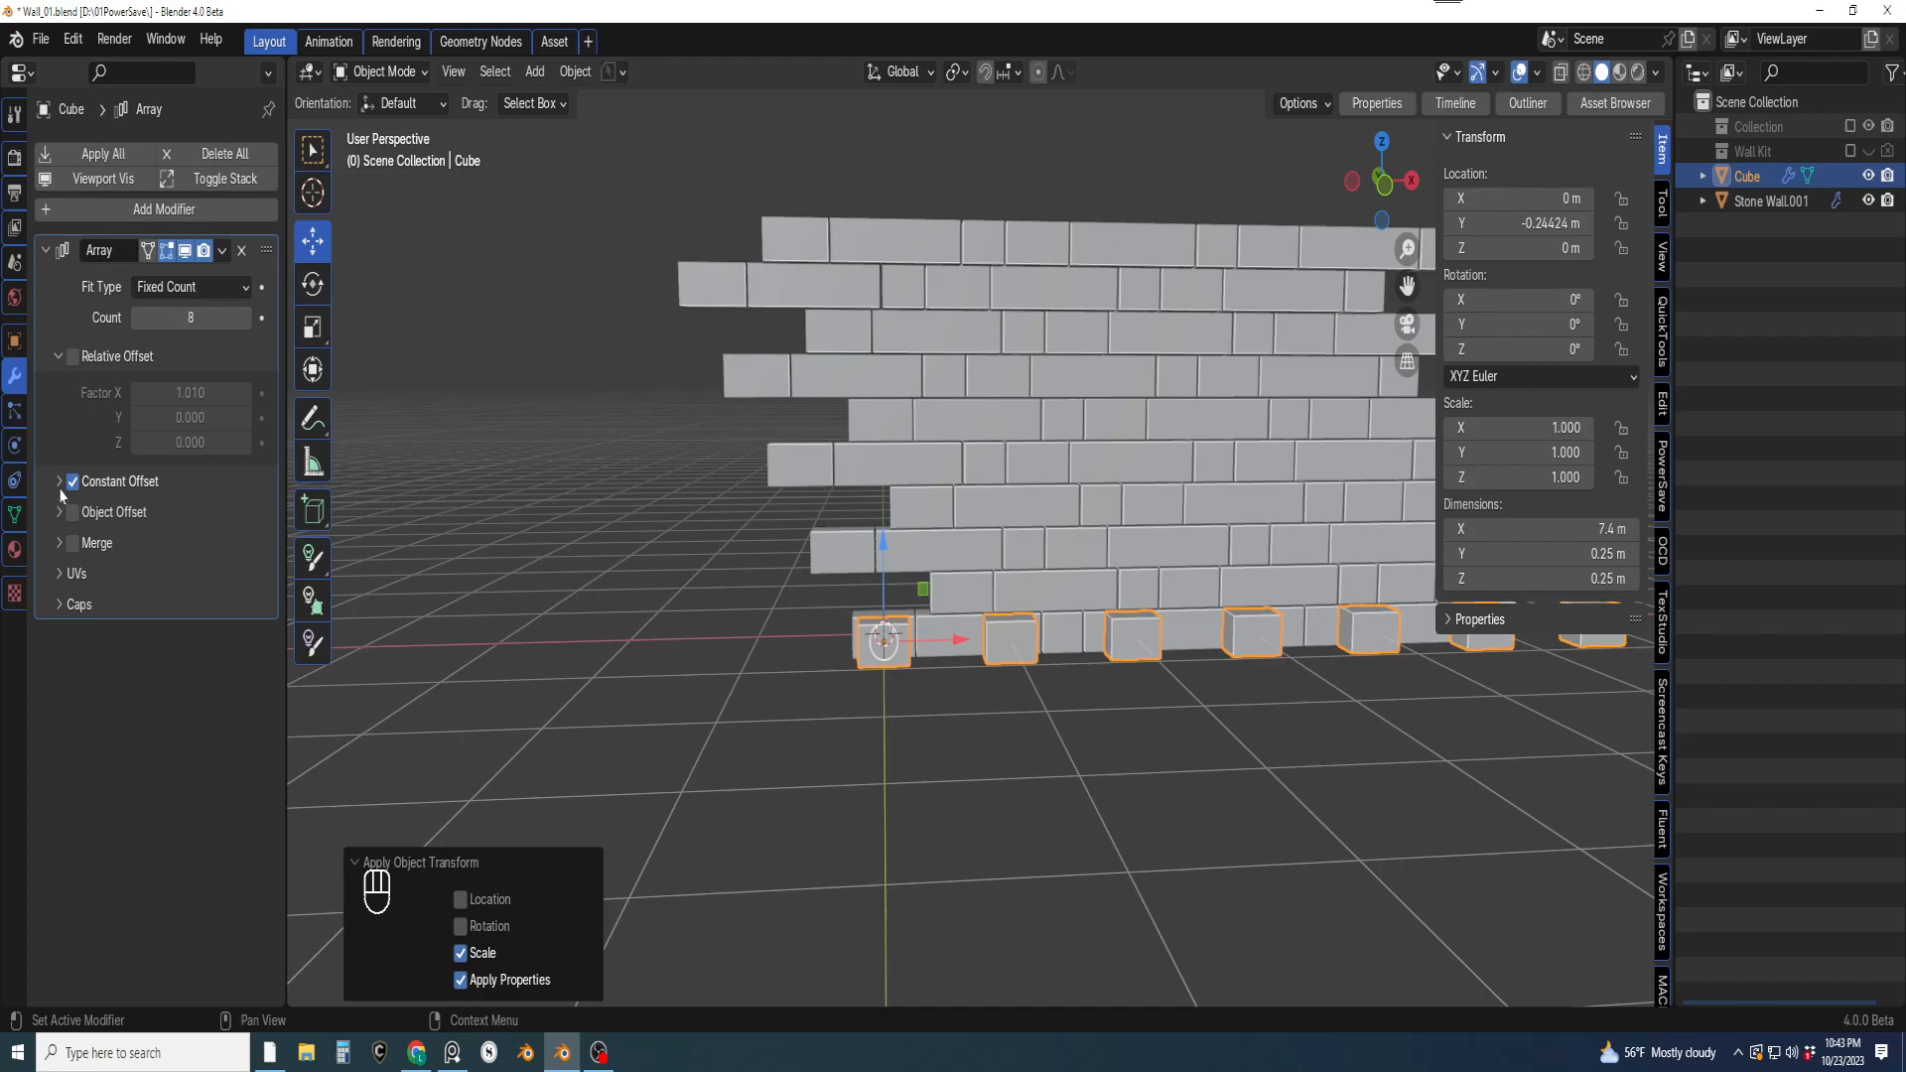
{"action": "left_click", "coordinate": [59, 483]}
{"action": "left_click", "coordinate": [204, 518]}
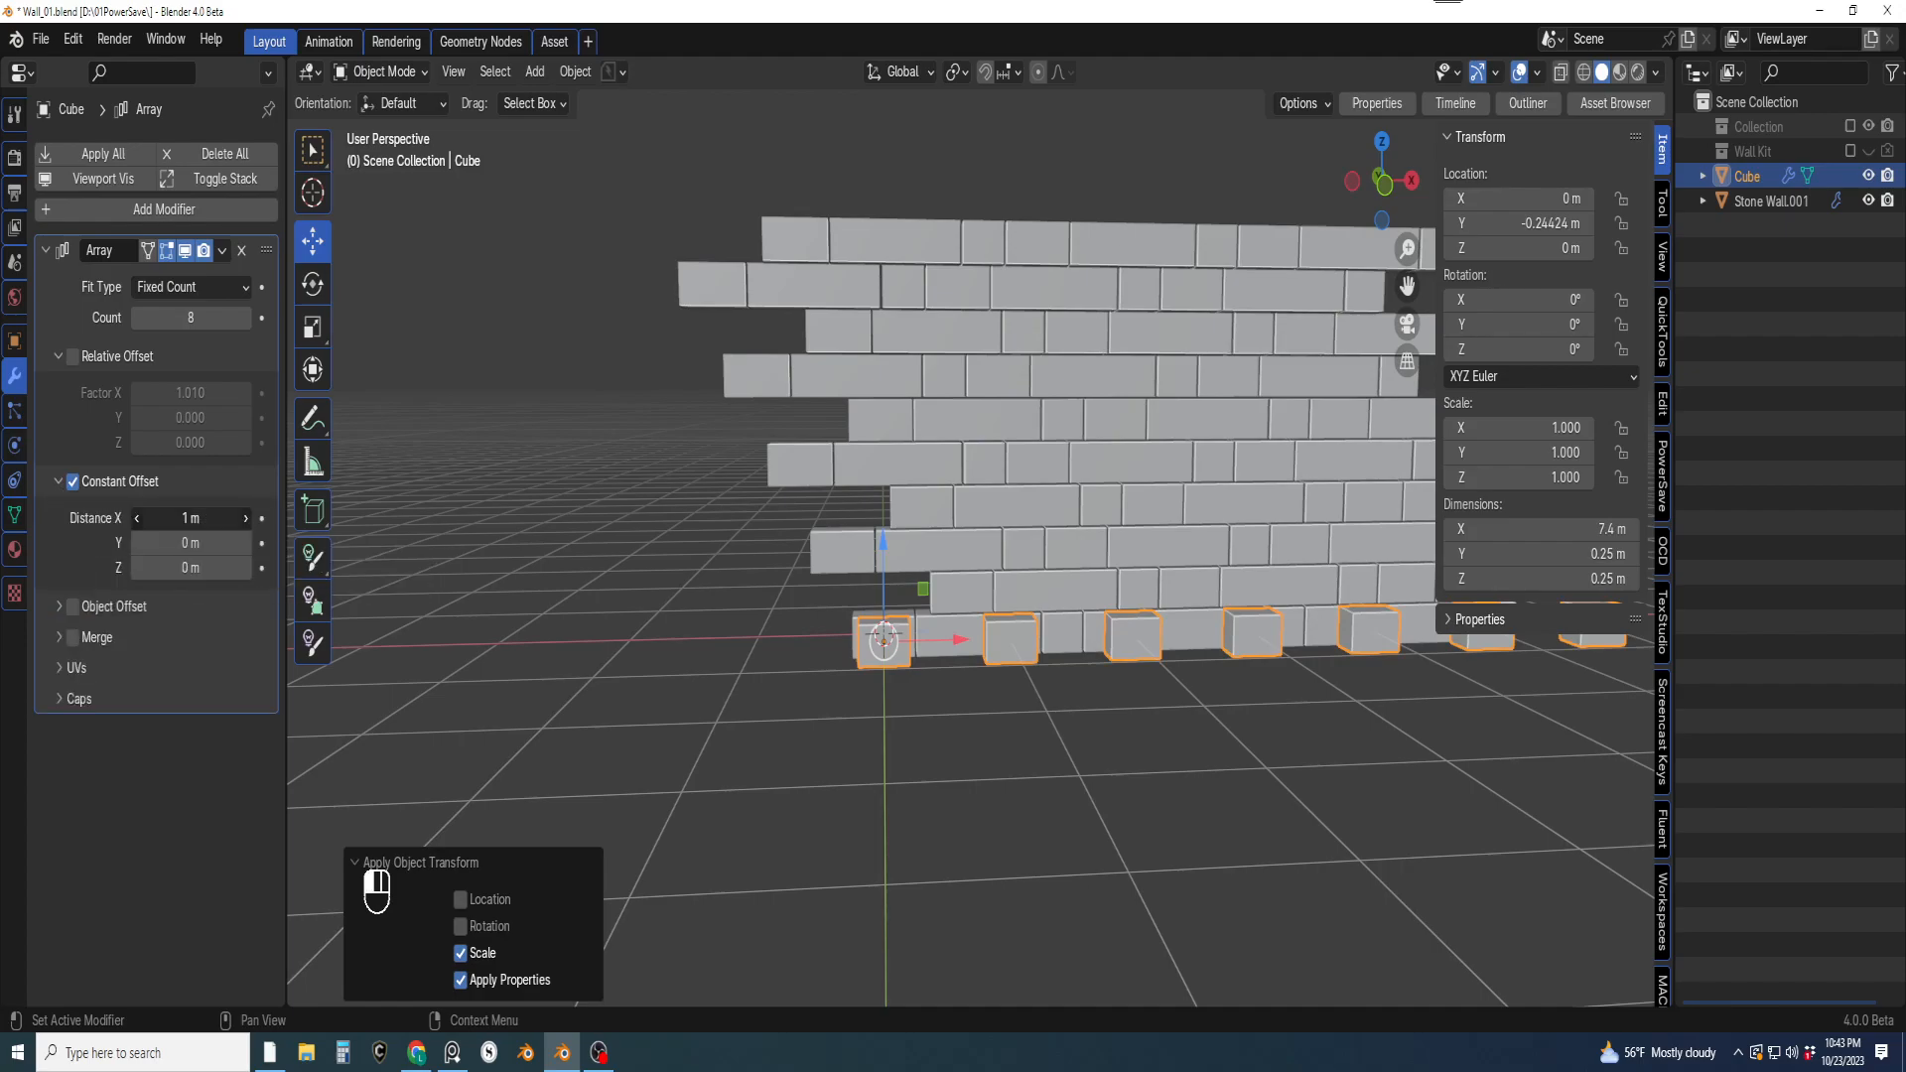
{"action": "key", "text": "BackSpace"}
{"action": "type", "text": ".25"}
{"action": "key", "text": "Return"}
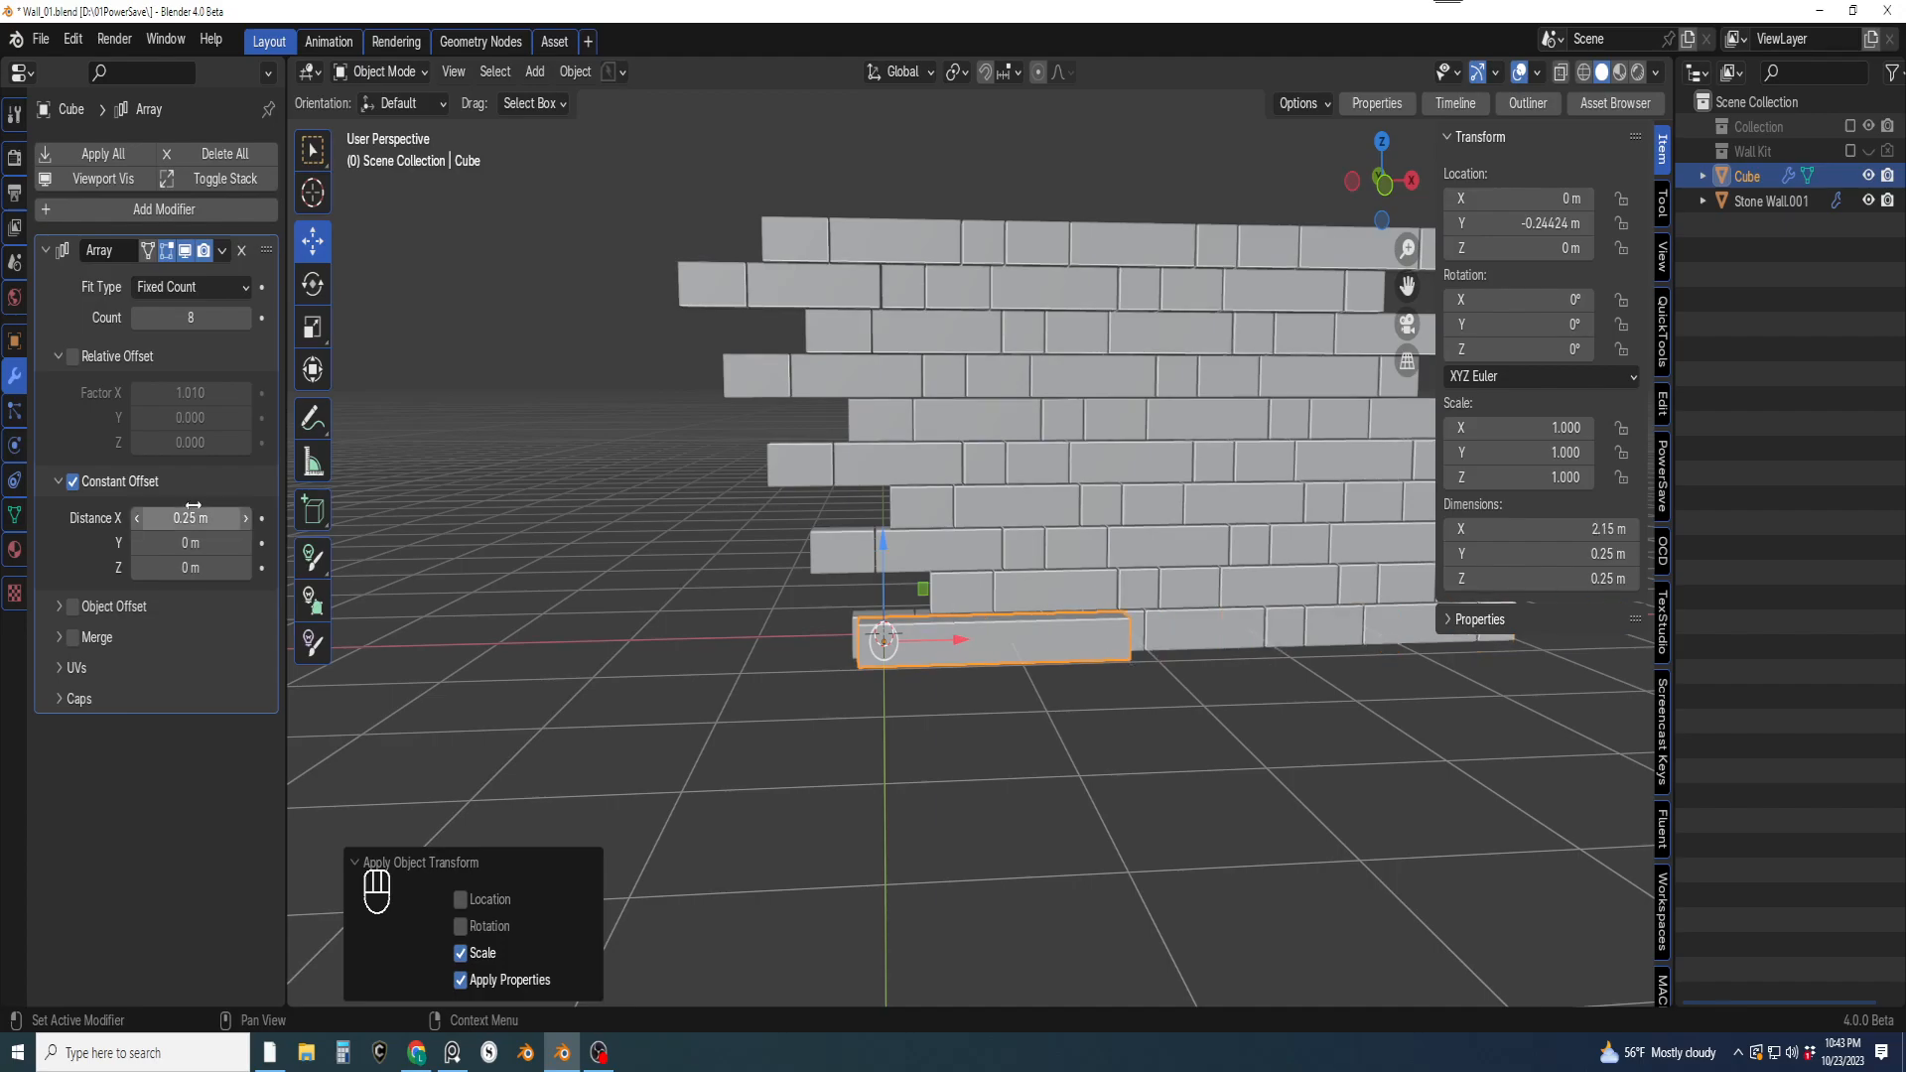
Increase the constant X distance to 0.401 m and inspect the block joints up close and from afar
{"action": "mouse_move", "coordinate": [193, 517]}
{"action": "left_mouse_down", "text": "shift"}
{"action": "mouse_move", "coordinate": [445, 517]}
{"action": "mouse_move", "coordinate": [198, 517]}
{"action": "left_mouse_up", "text": "shift"}
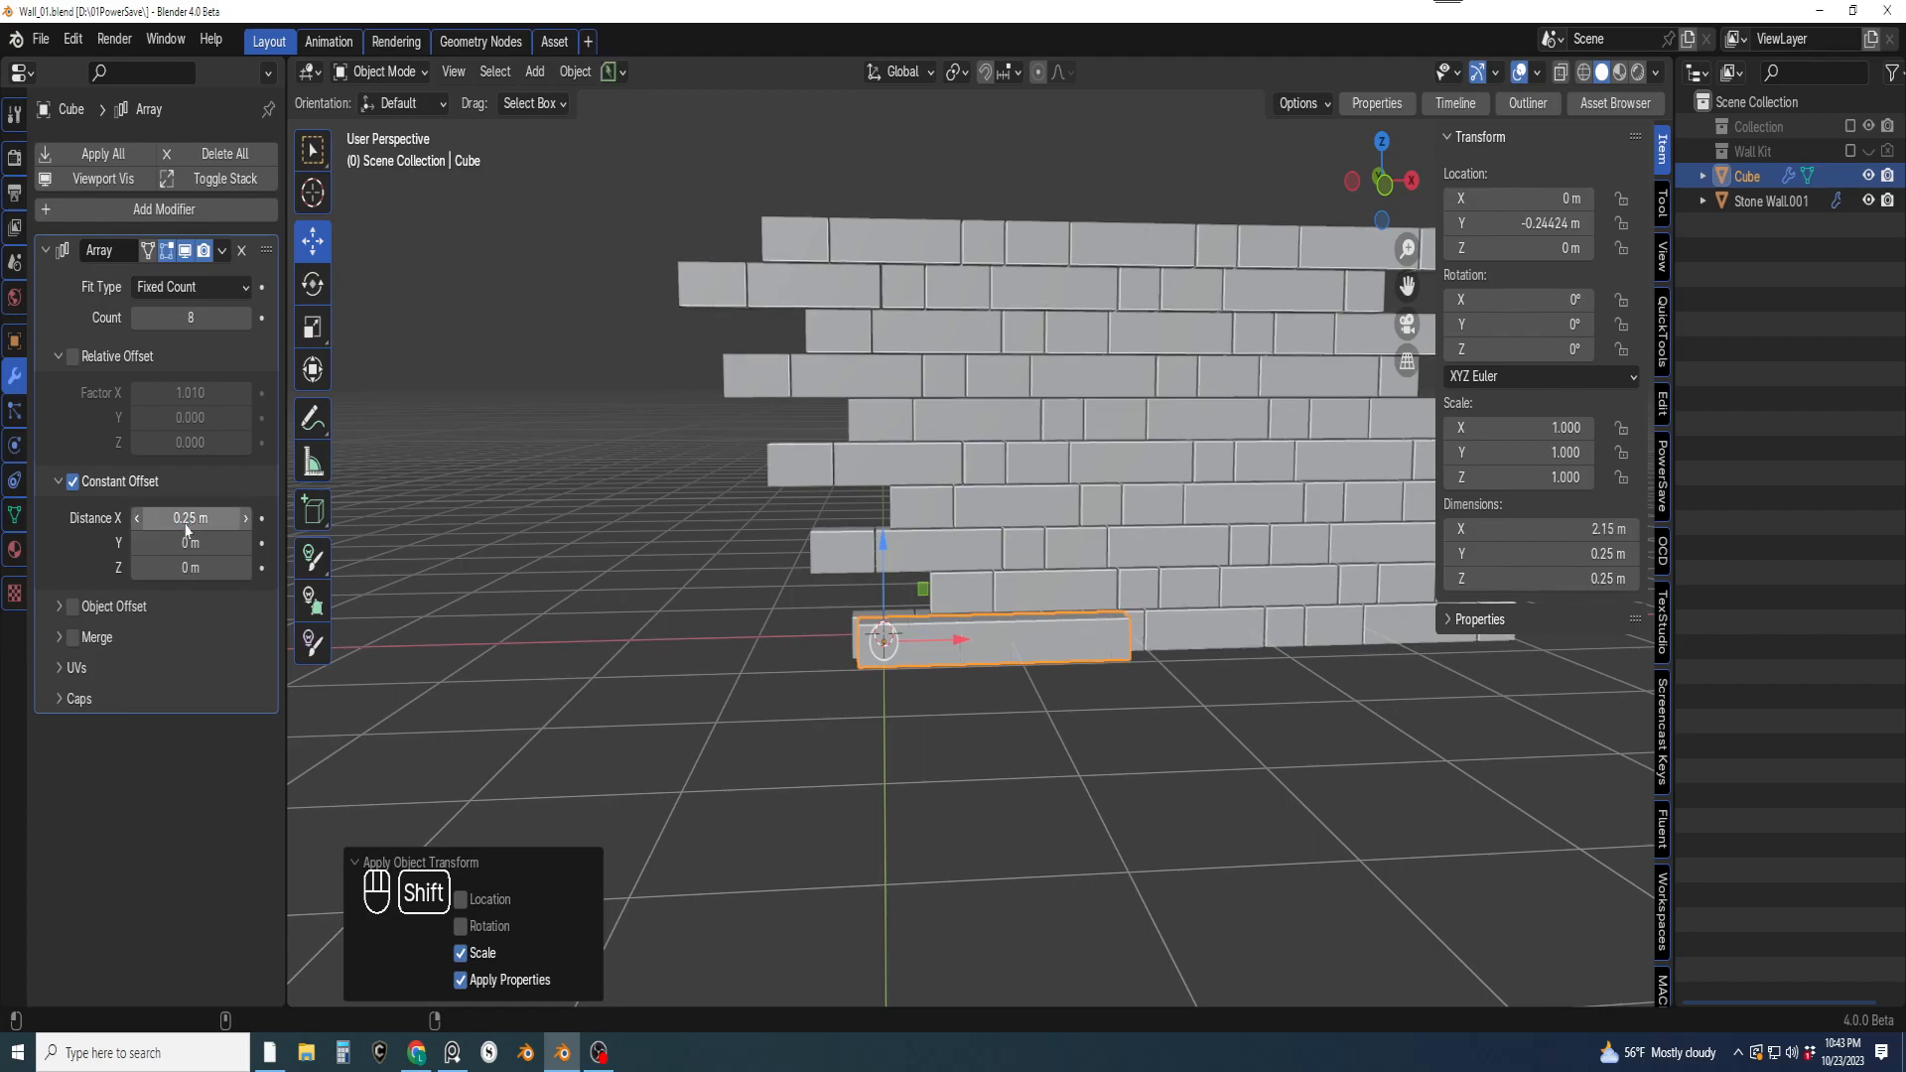
{"action": "scroll", "coordinate": [537, 574], "scroll_direction": "up", "scroll_amount": 3}
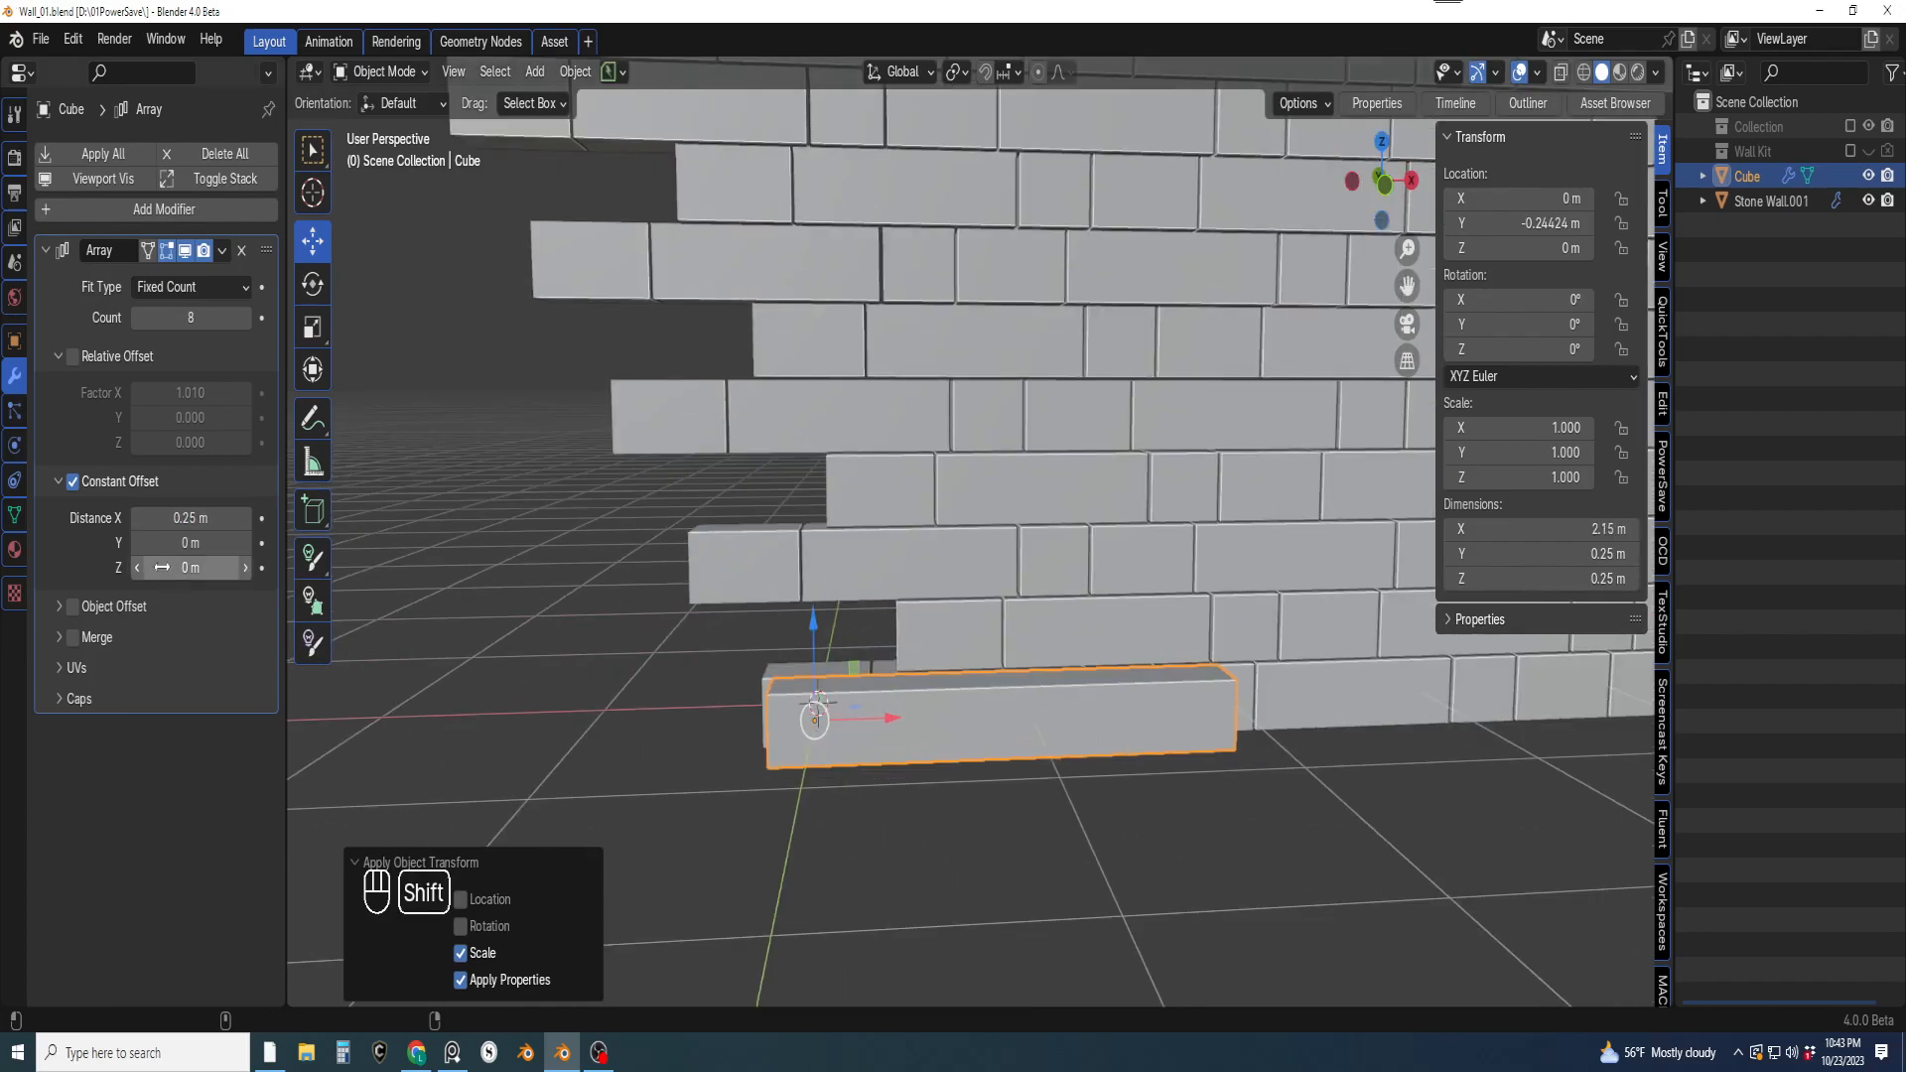
{"action": "left_click_drag", "start_coordinate": [194, 517], "coordinate": [417, 517], "text": "shift"}
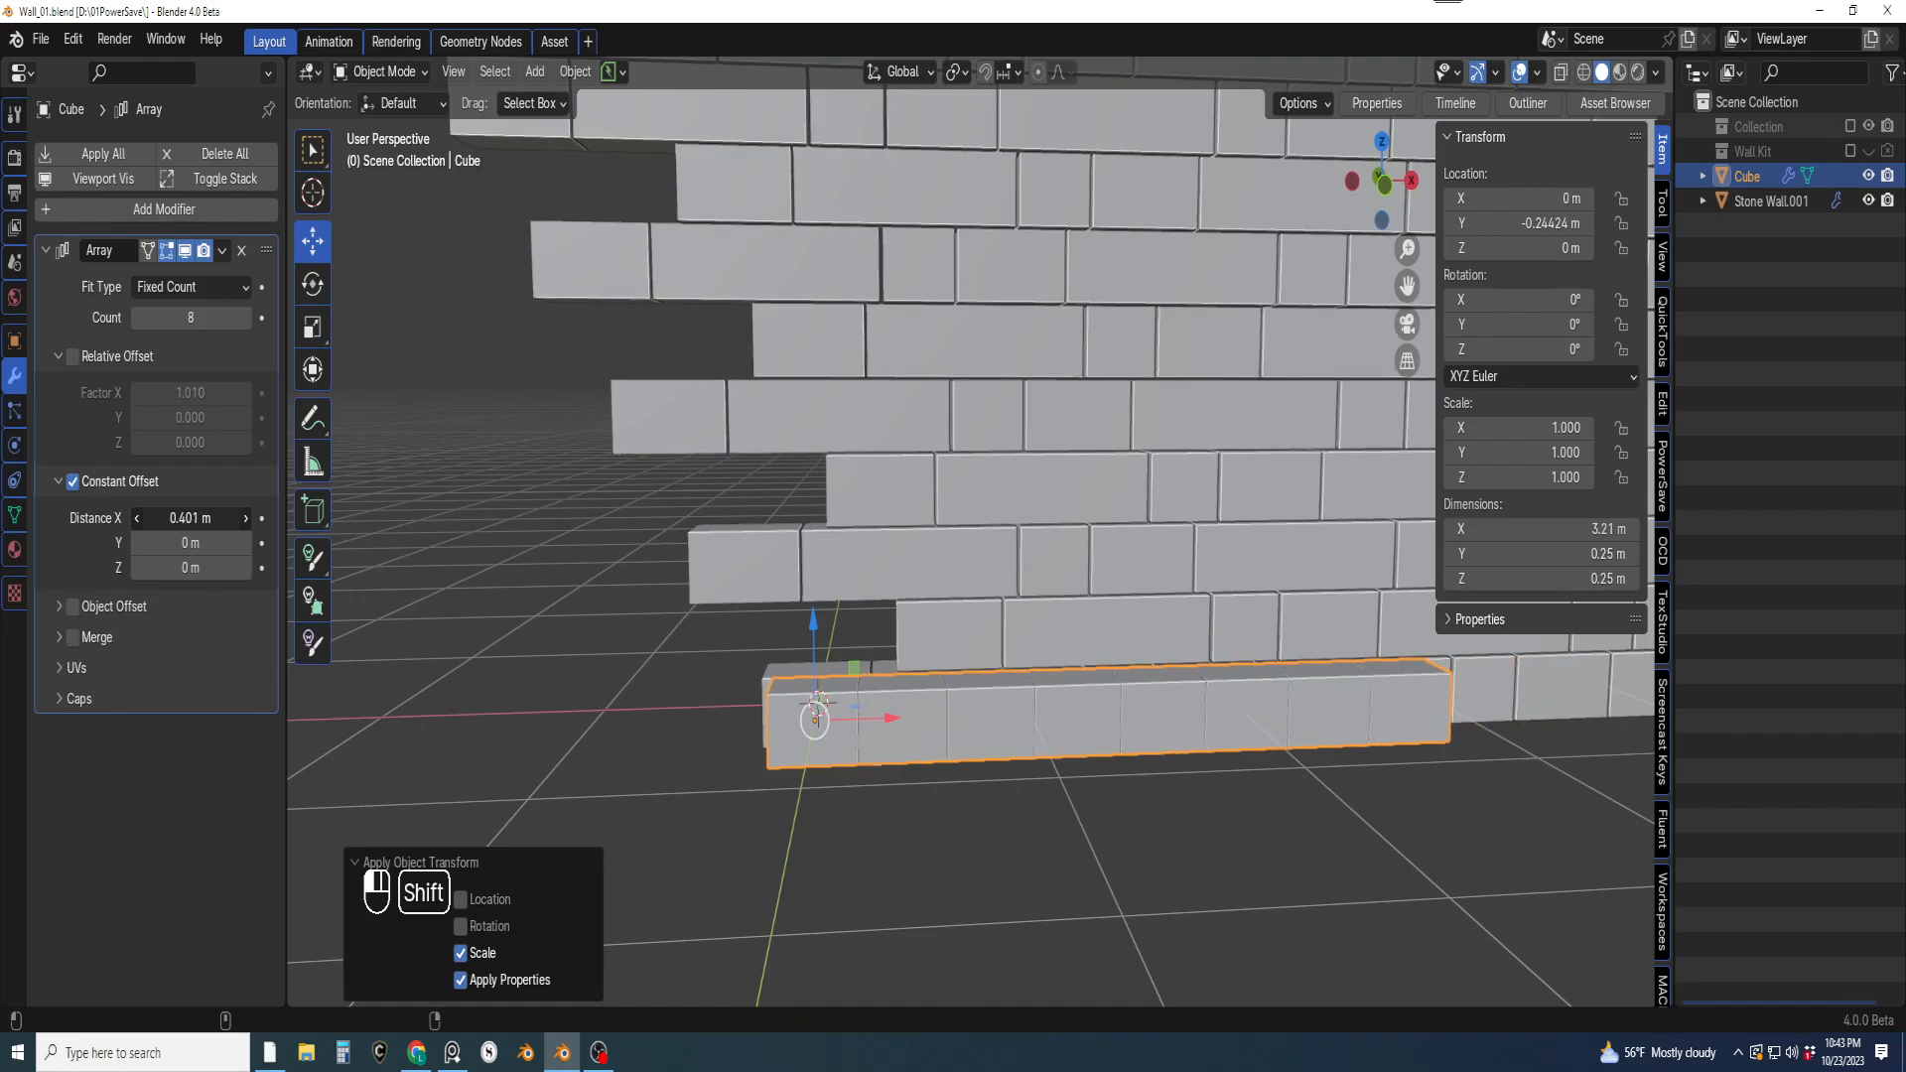
{"action": "scroll", "coordinate": [915, 611], "scroll_direction": "up", "scroll_amount": 3}
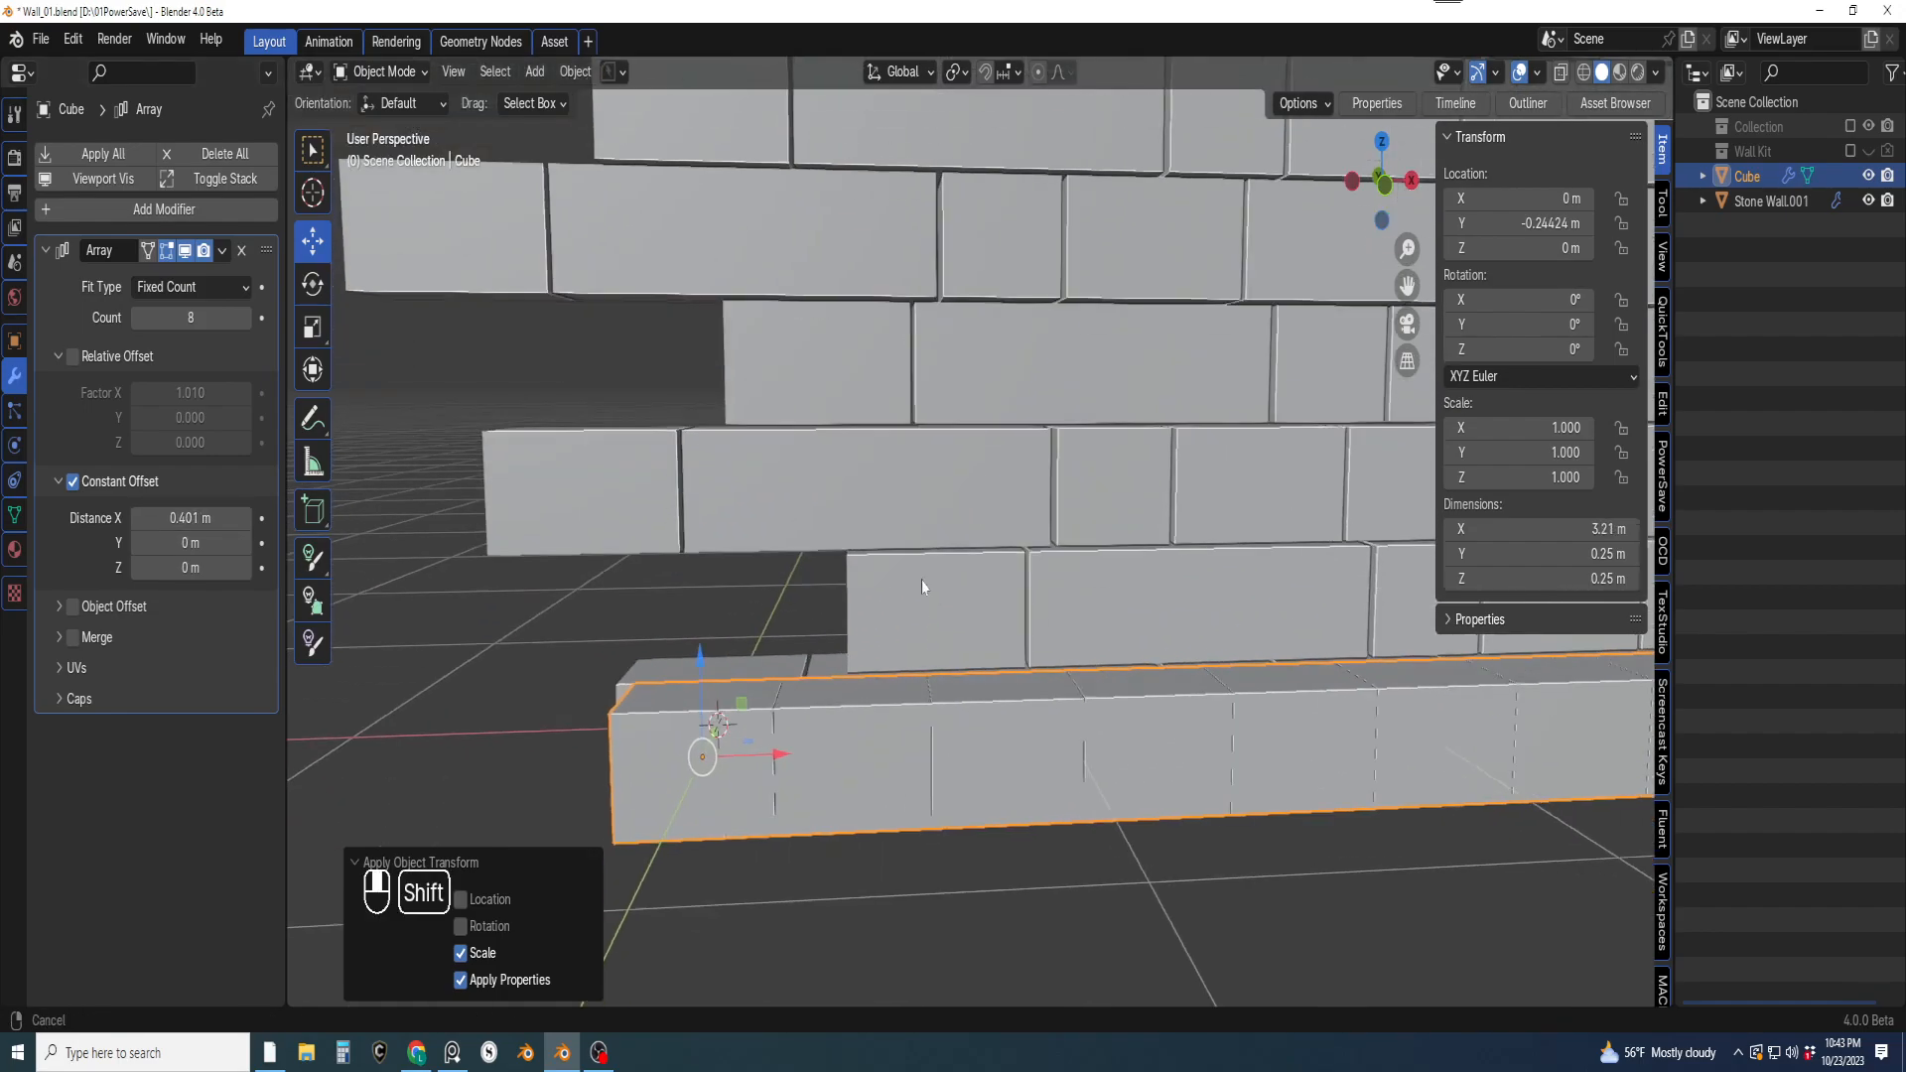
{"action": "middle_click_drag", "start_coordinate": [923, 604], "coordinate": [940, 397], "text": "shift"}
{"action": "scroll", "coordinate": [933, 506], "scroll_direction": "down", "scroll_amount": 3}
{"action": "scroll", "coordinate": [914, 550], "scroll_direction": "down", "scroll_amount": 5}
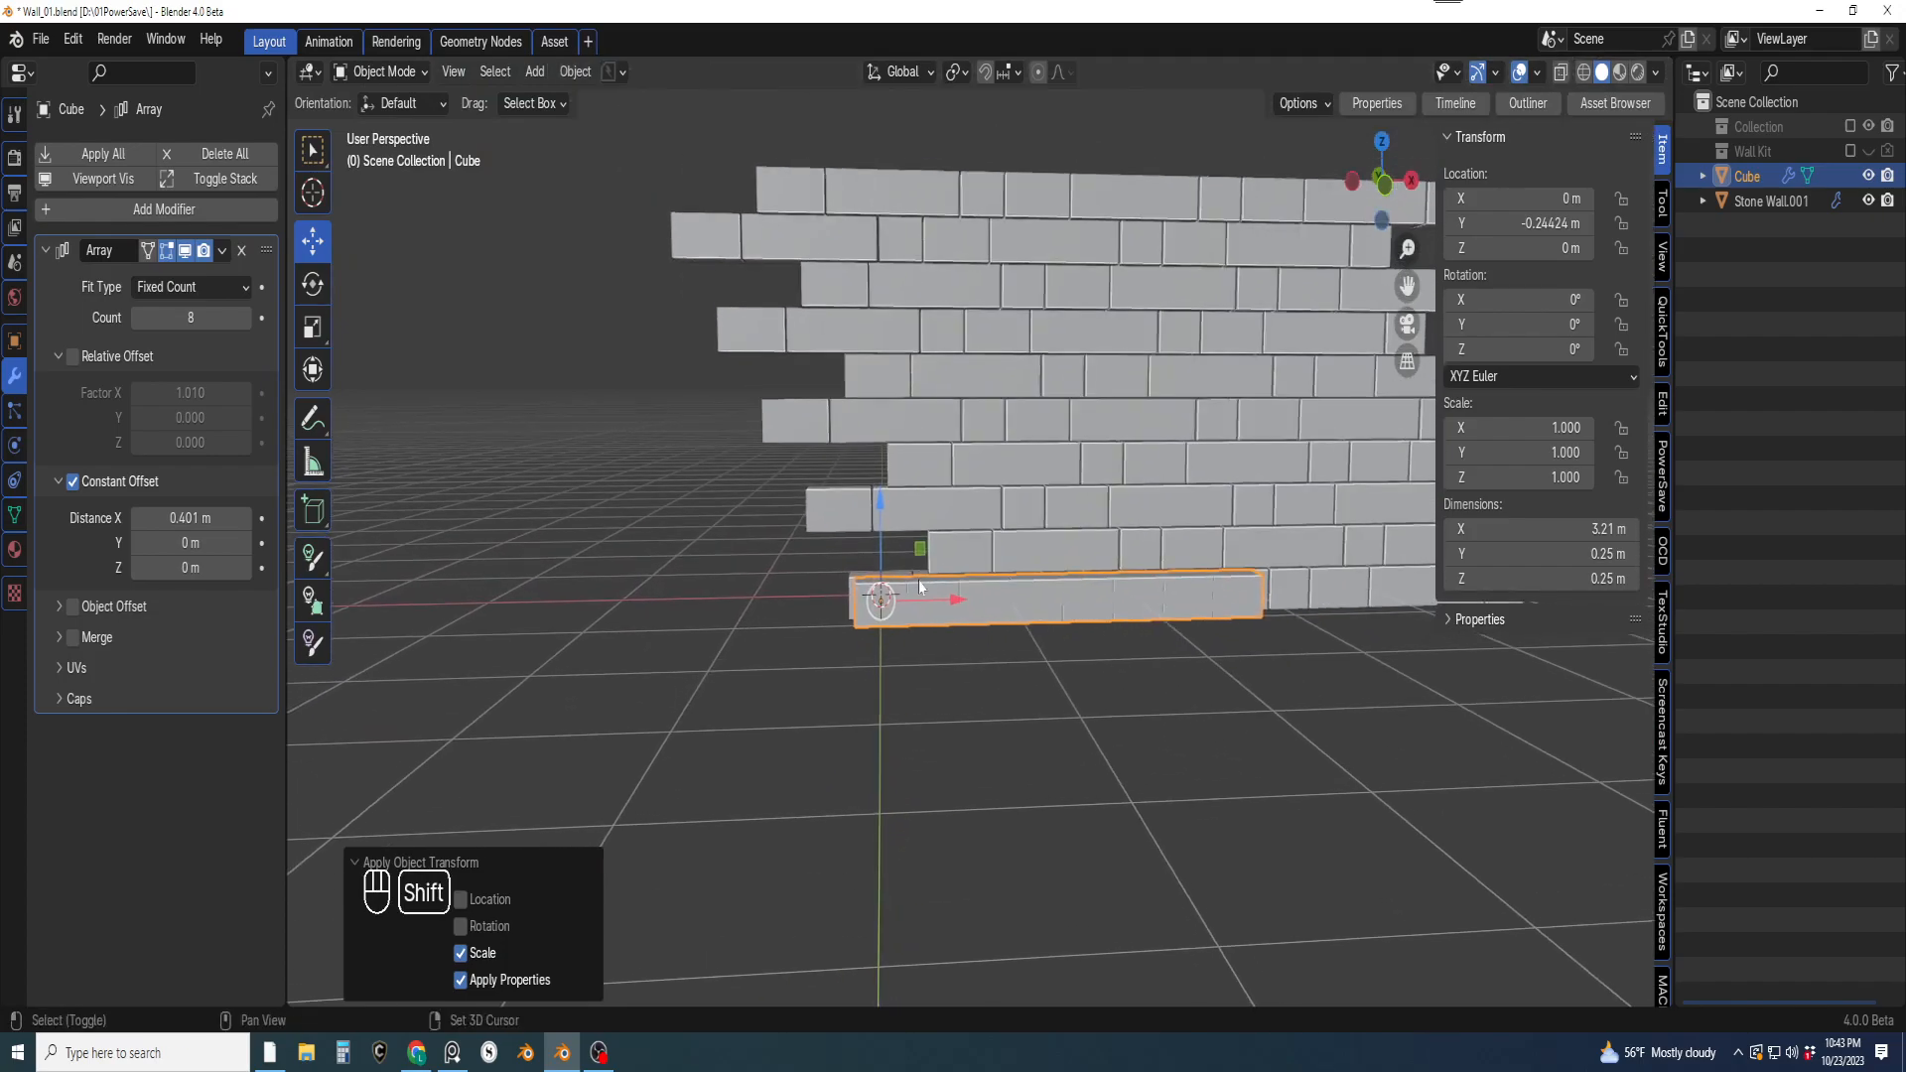
Fine-tune the array's constant X distance to 0.406 m to leave slim gaps between the blocks
{"action": "scroll", "coordinate": [916, 689], "scroll_direction": "up", "scroll_amount": 5}
{"action": "key", "text": "shift"}
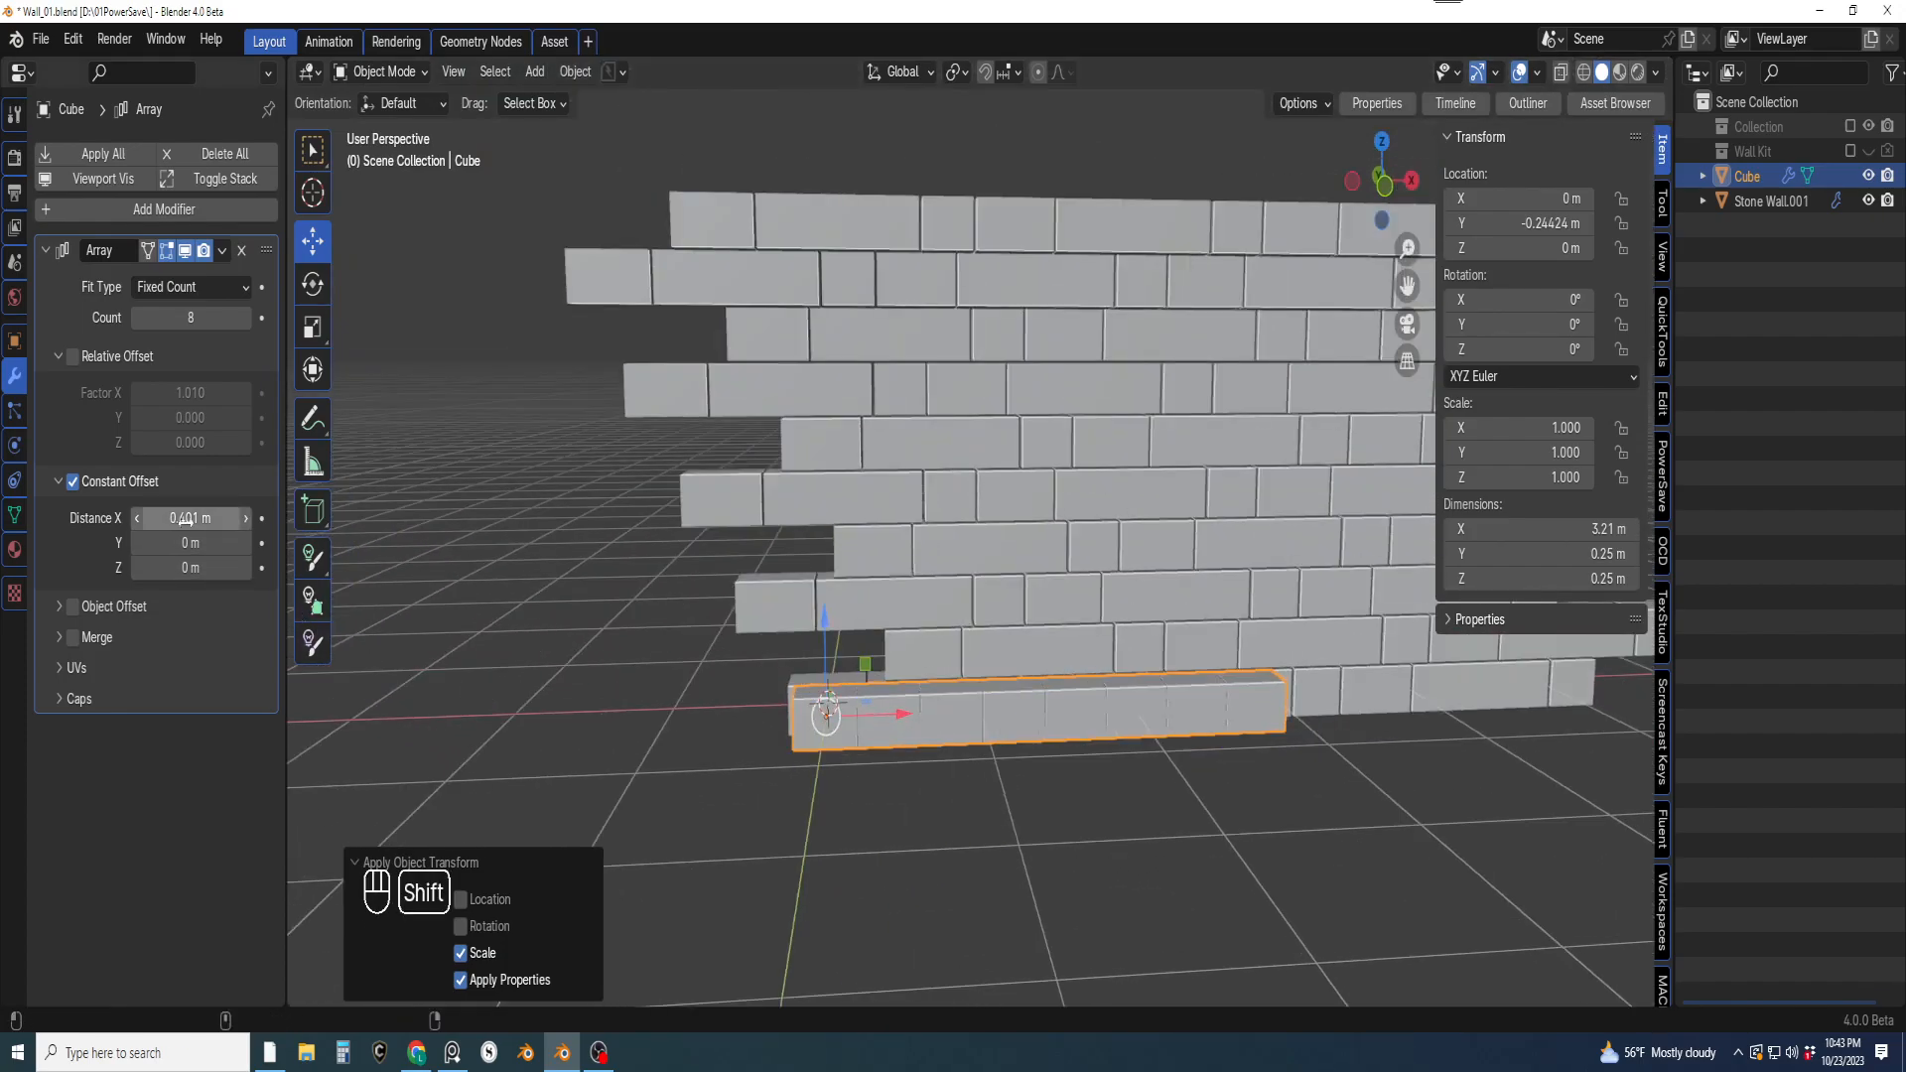
{"action": "left_click_drag", "start_coordinate": [192, 517], "coordinate": [194, 518], "text": "shift"}
{"action": "scroll", "coordinate": [986, 692], "scroll_direction": "down", "scroll_amount": 1}
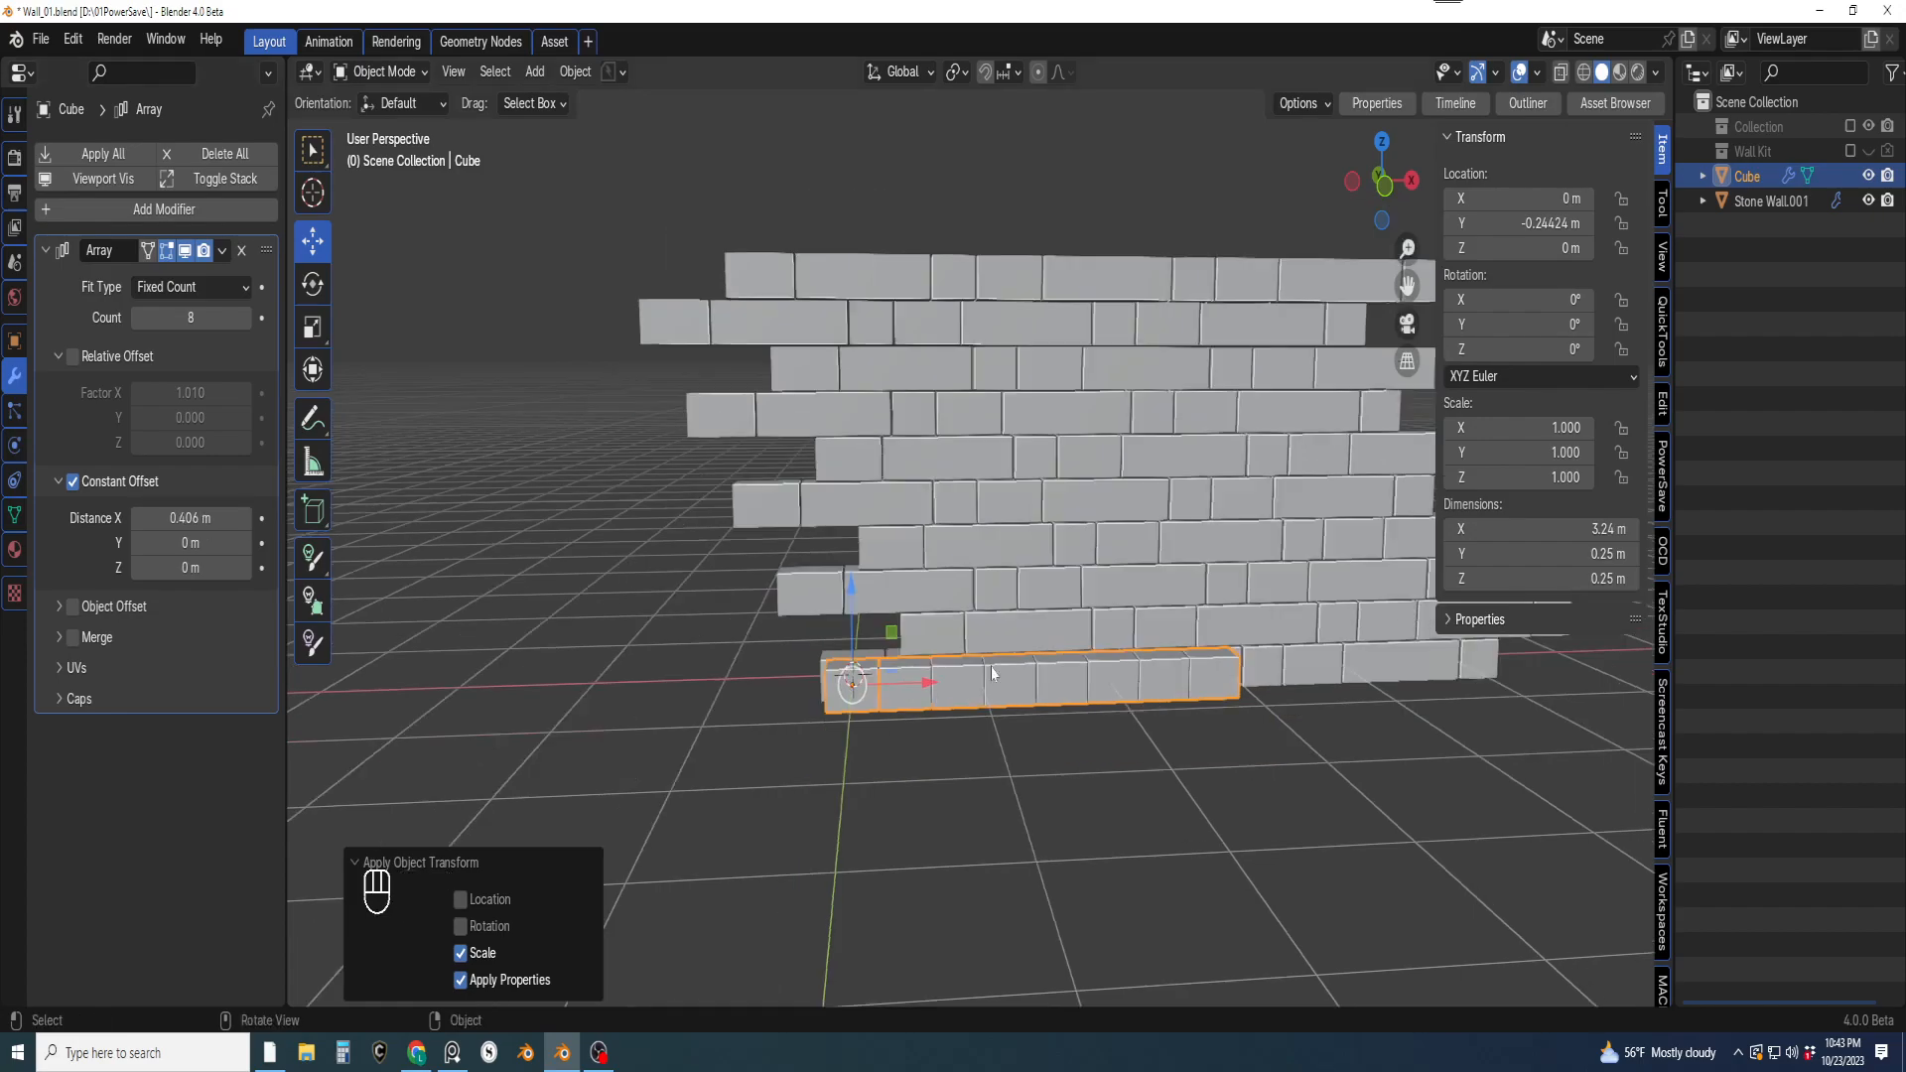
Add a Simple Deform modifier below the array and set it to Bend around the Z axis
{"action": "scroll", "coordinate": [986, 692], "scroll_direction": "down", "scroll_amount": 2}
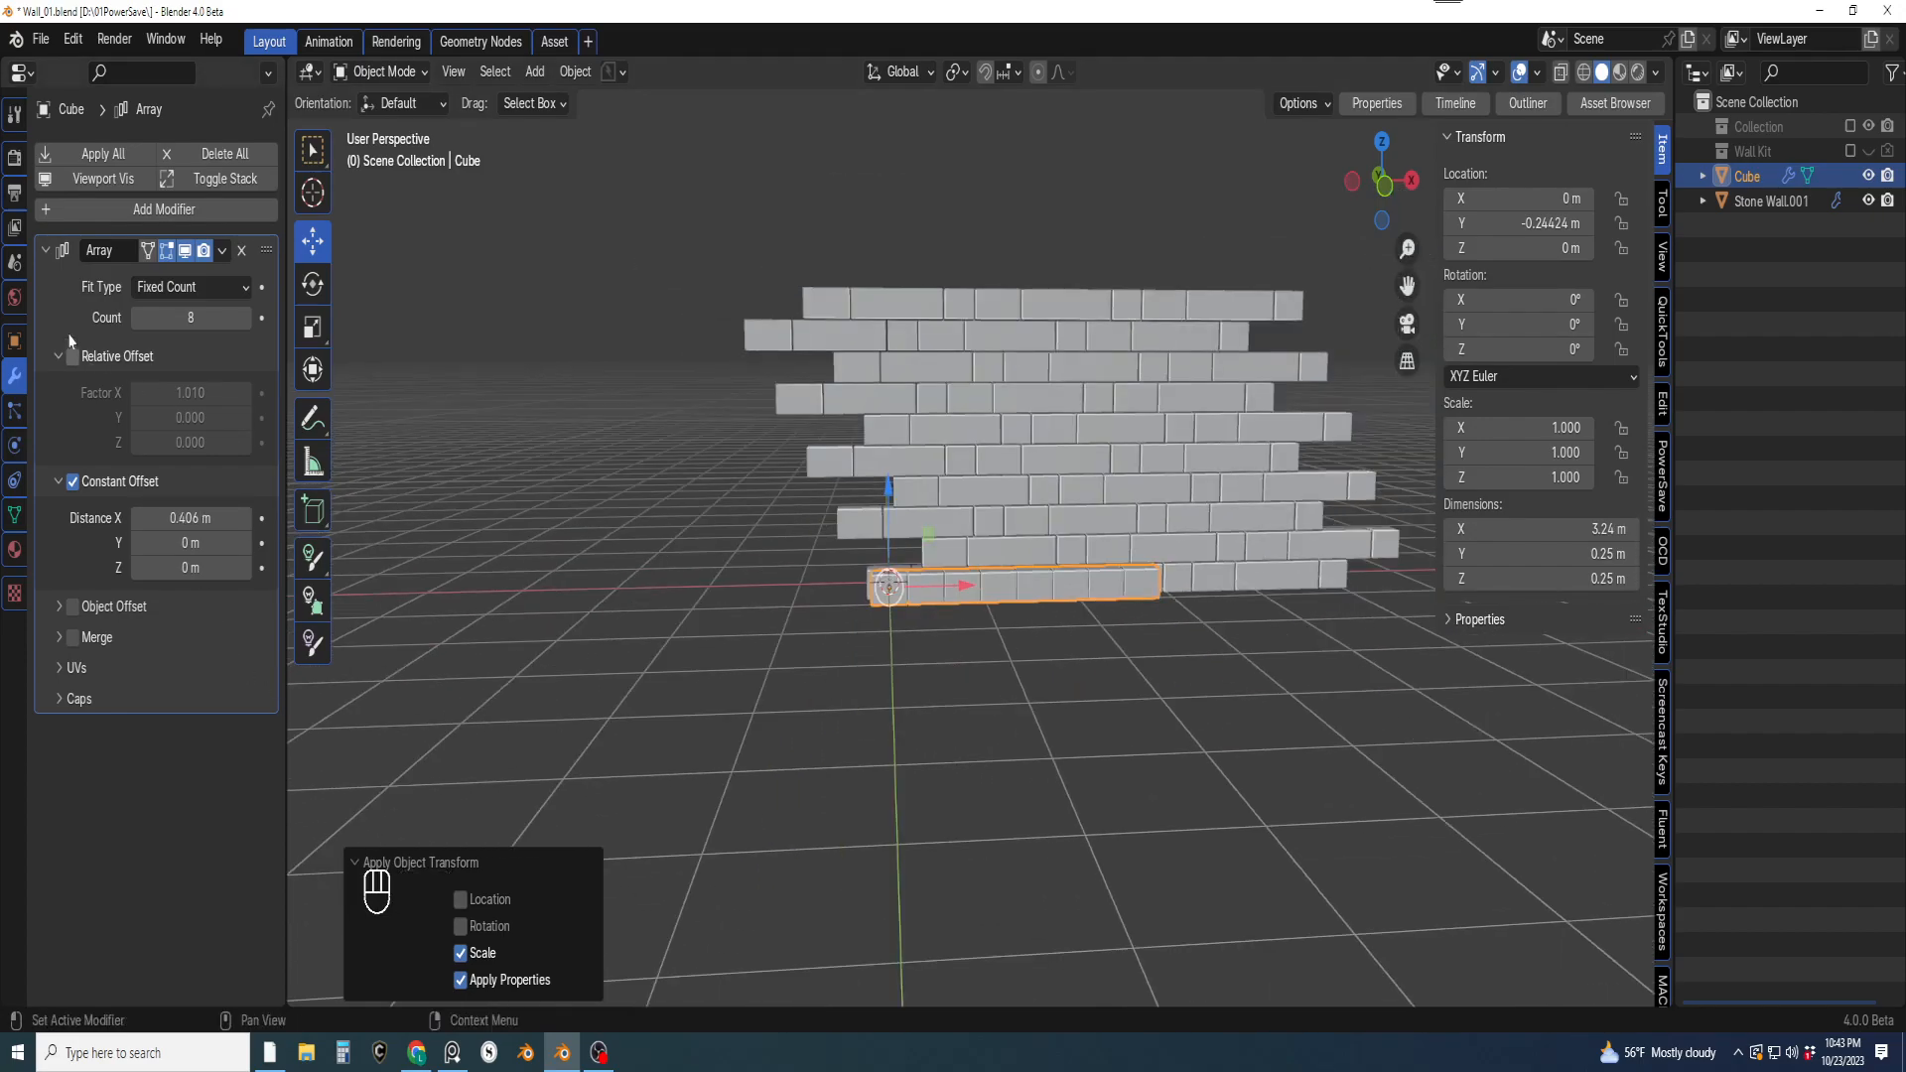
{"action": "left_click", "coordinate": [105, 217]}
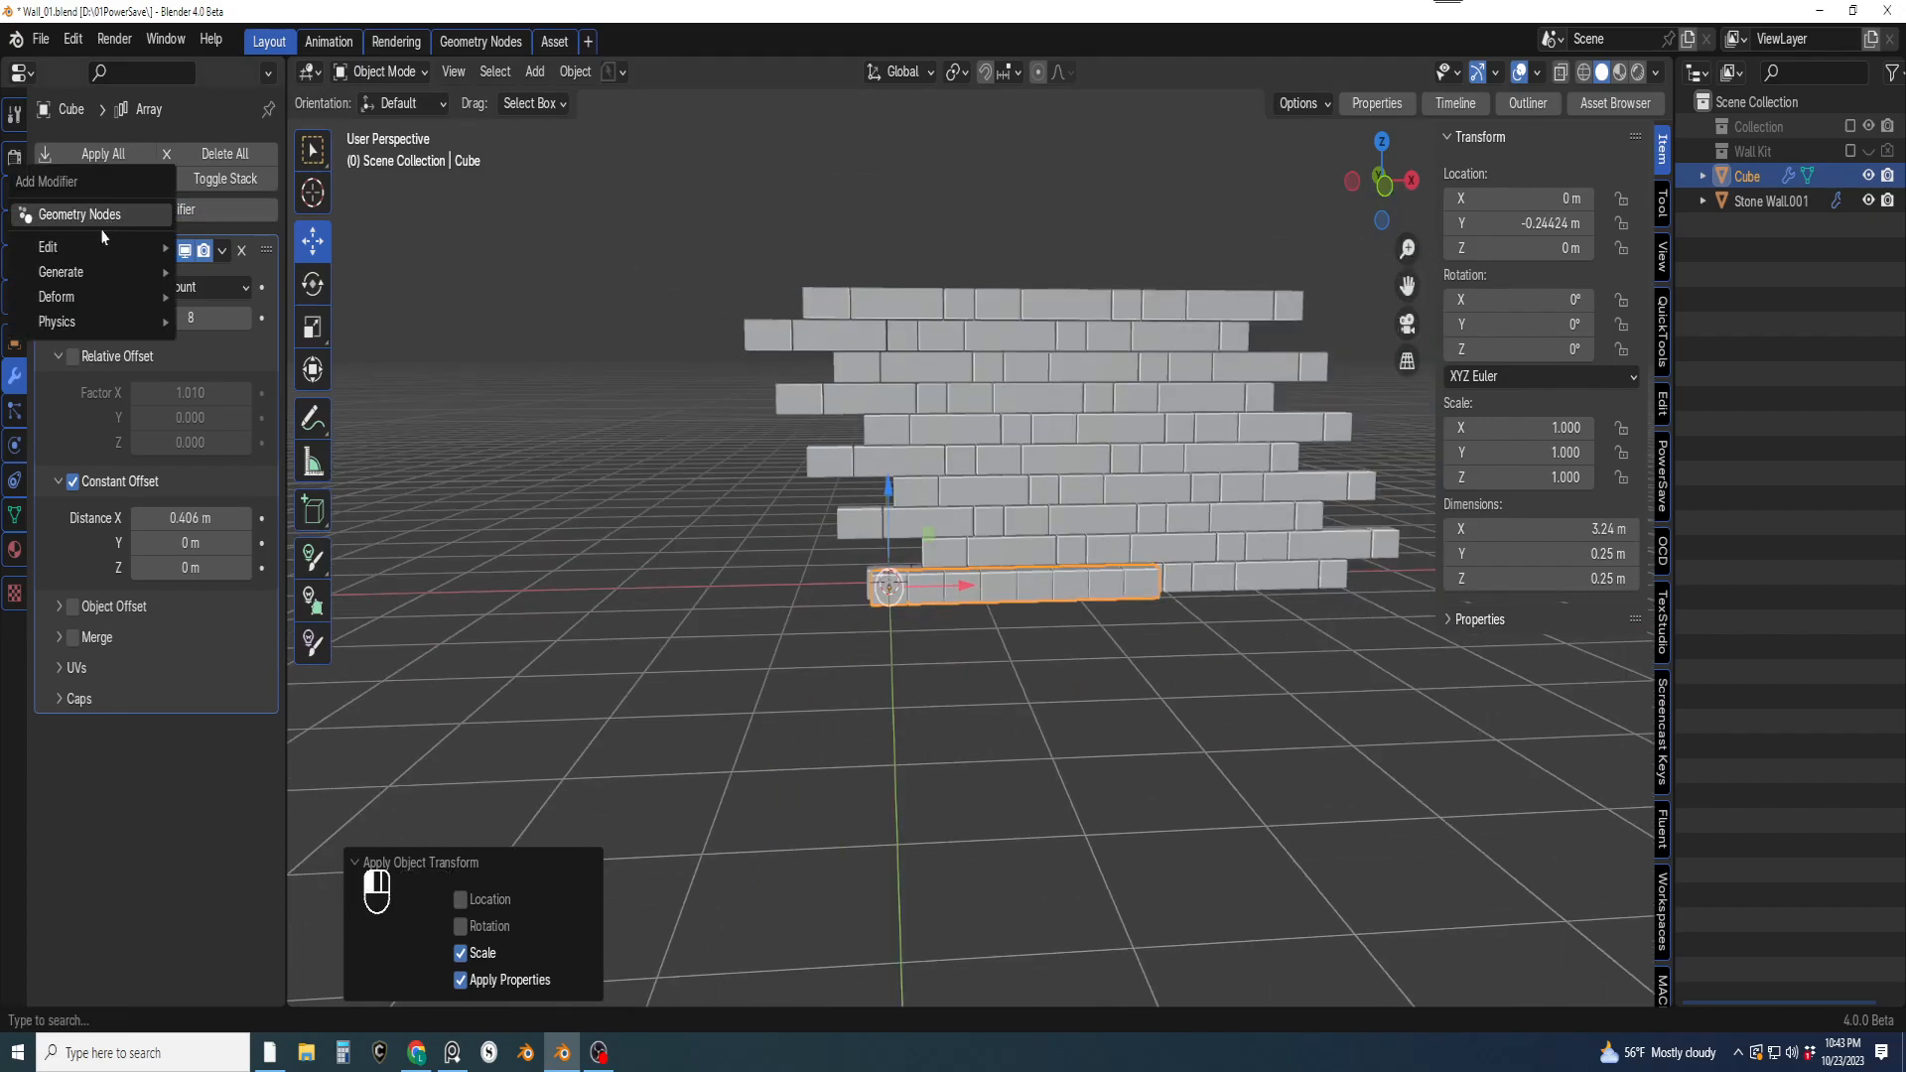
{"action": "mouse_move", "coordinate": [98, 282]}
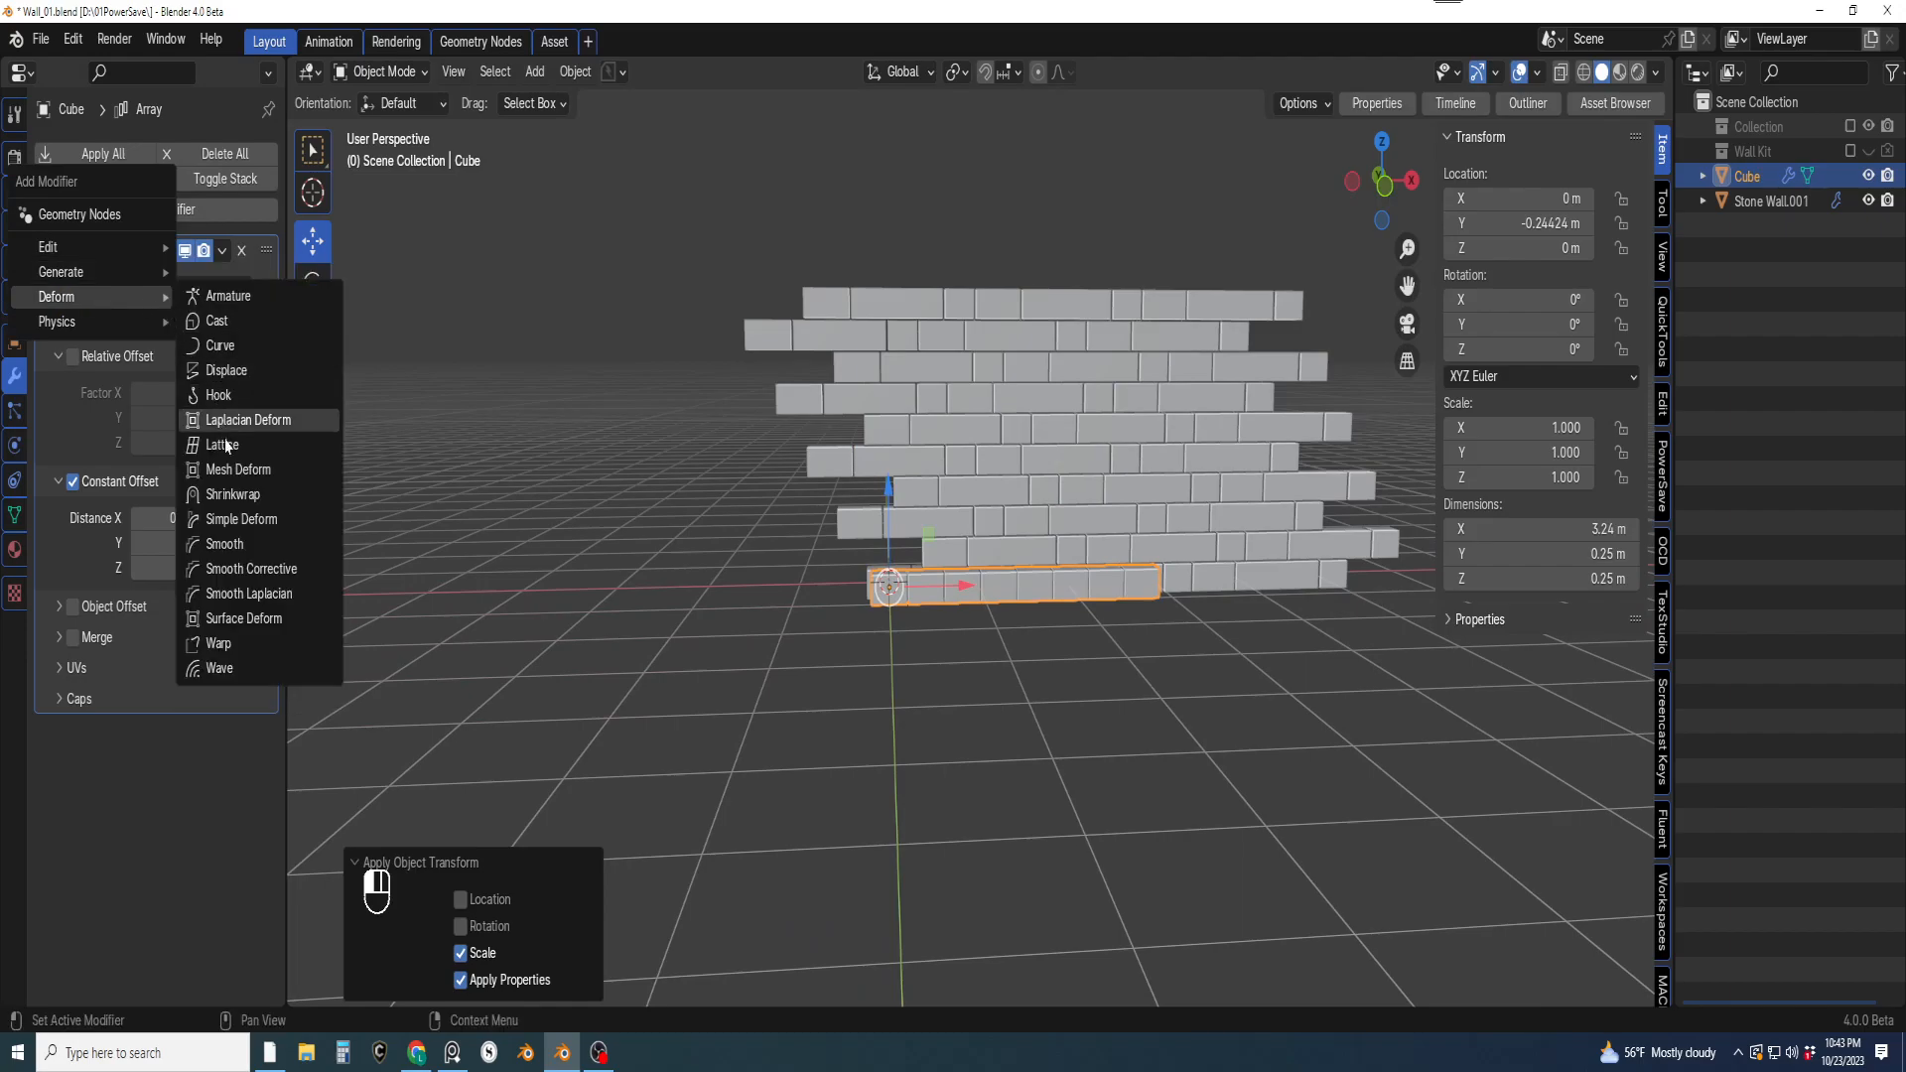
{"action": "left_click", "coordinate": [255, 520]}
{"action": "middle_click_drag", "start_coordinate": [961, 643], "coordinate": [1144, 616], "text": "shift"}
{"action": "left_click", "coordinate": [127, 769]}
{"action": "left_click", "coordinate": [232, 866]}
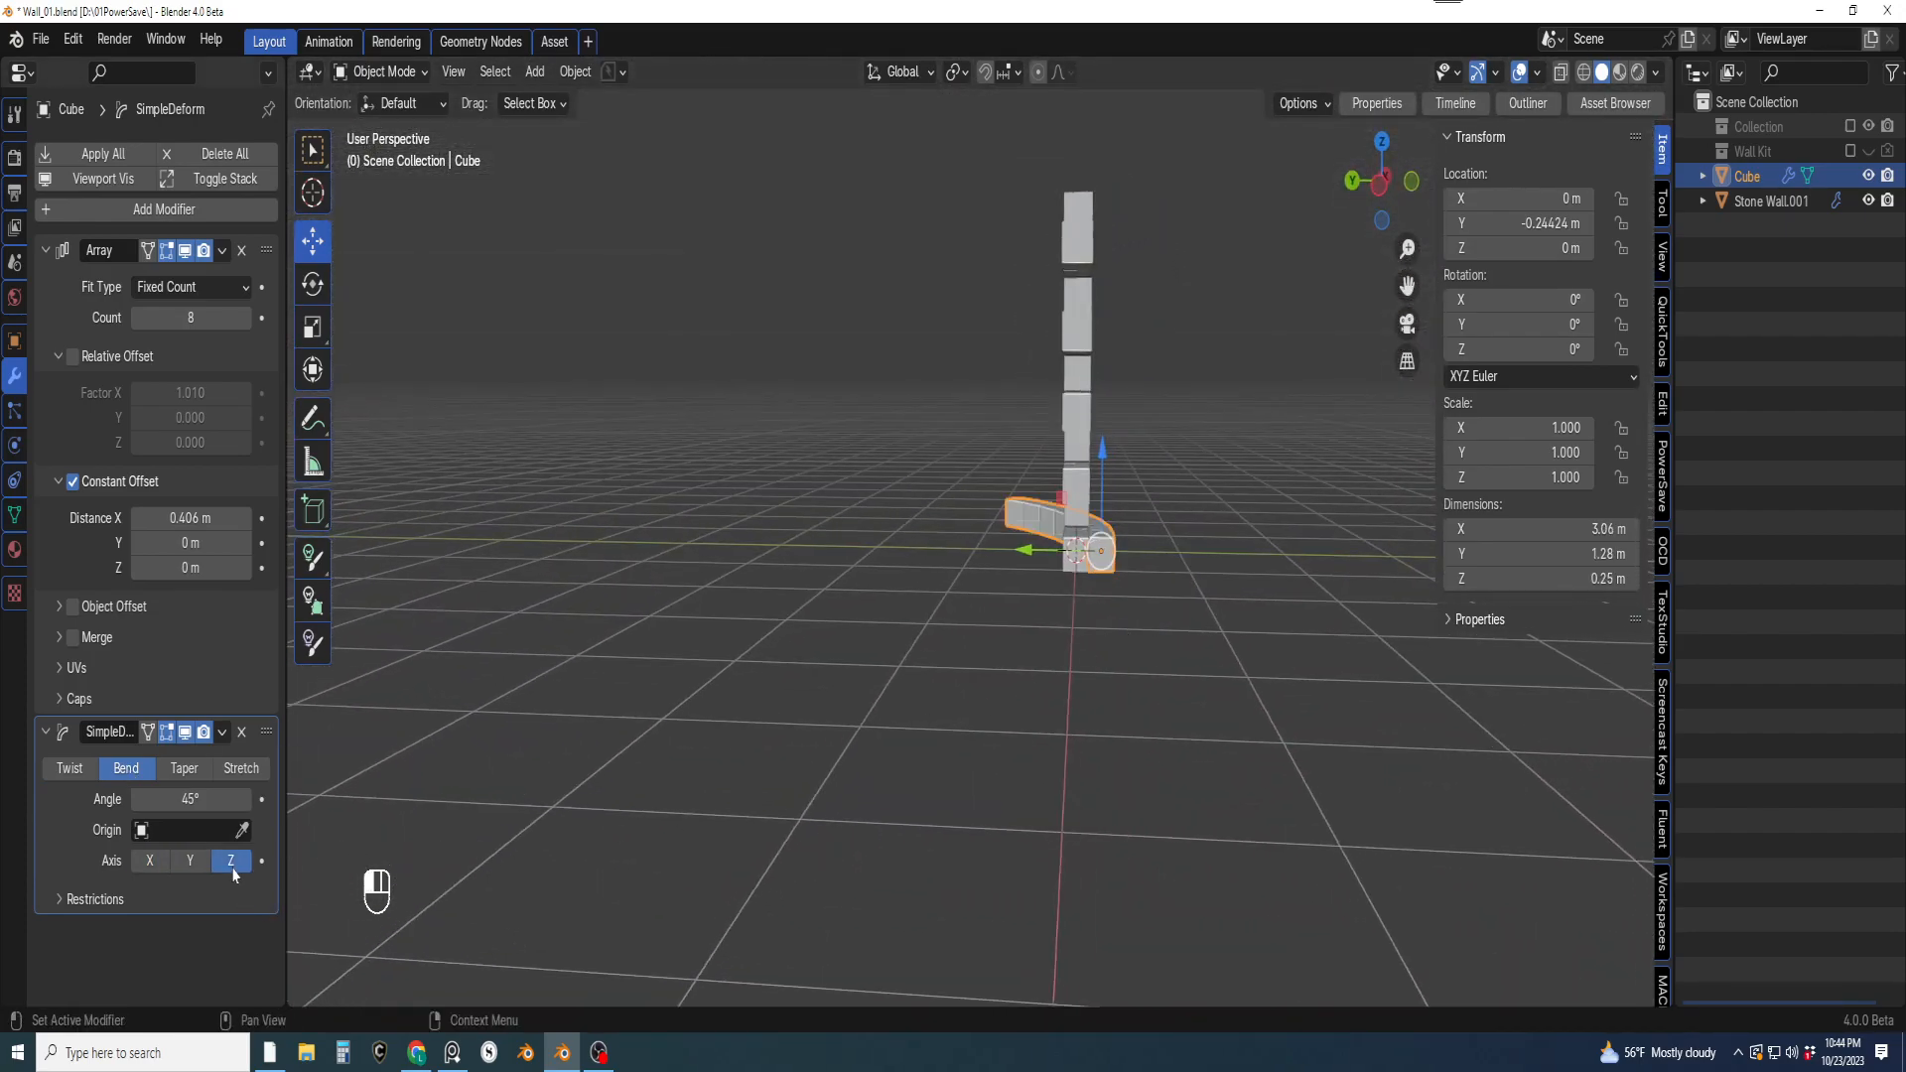
Increase the bend angle to 58.1°, check the curve from above, and raise the angle to 198°
{"action": "mouse_move", "coordinate": [175, 800]}
{"action": "left_mouse_down"}
{"action": "mouse_move", "coordinate": [198, 800]}
{"action": "mouse_move", "coordinate": [166, 786]}
{"action": "left_mouse_up"}
{"action": "key", "text": "KP_7"}
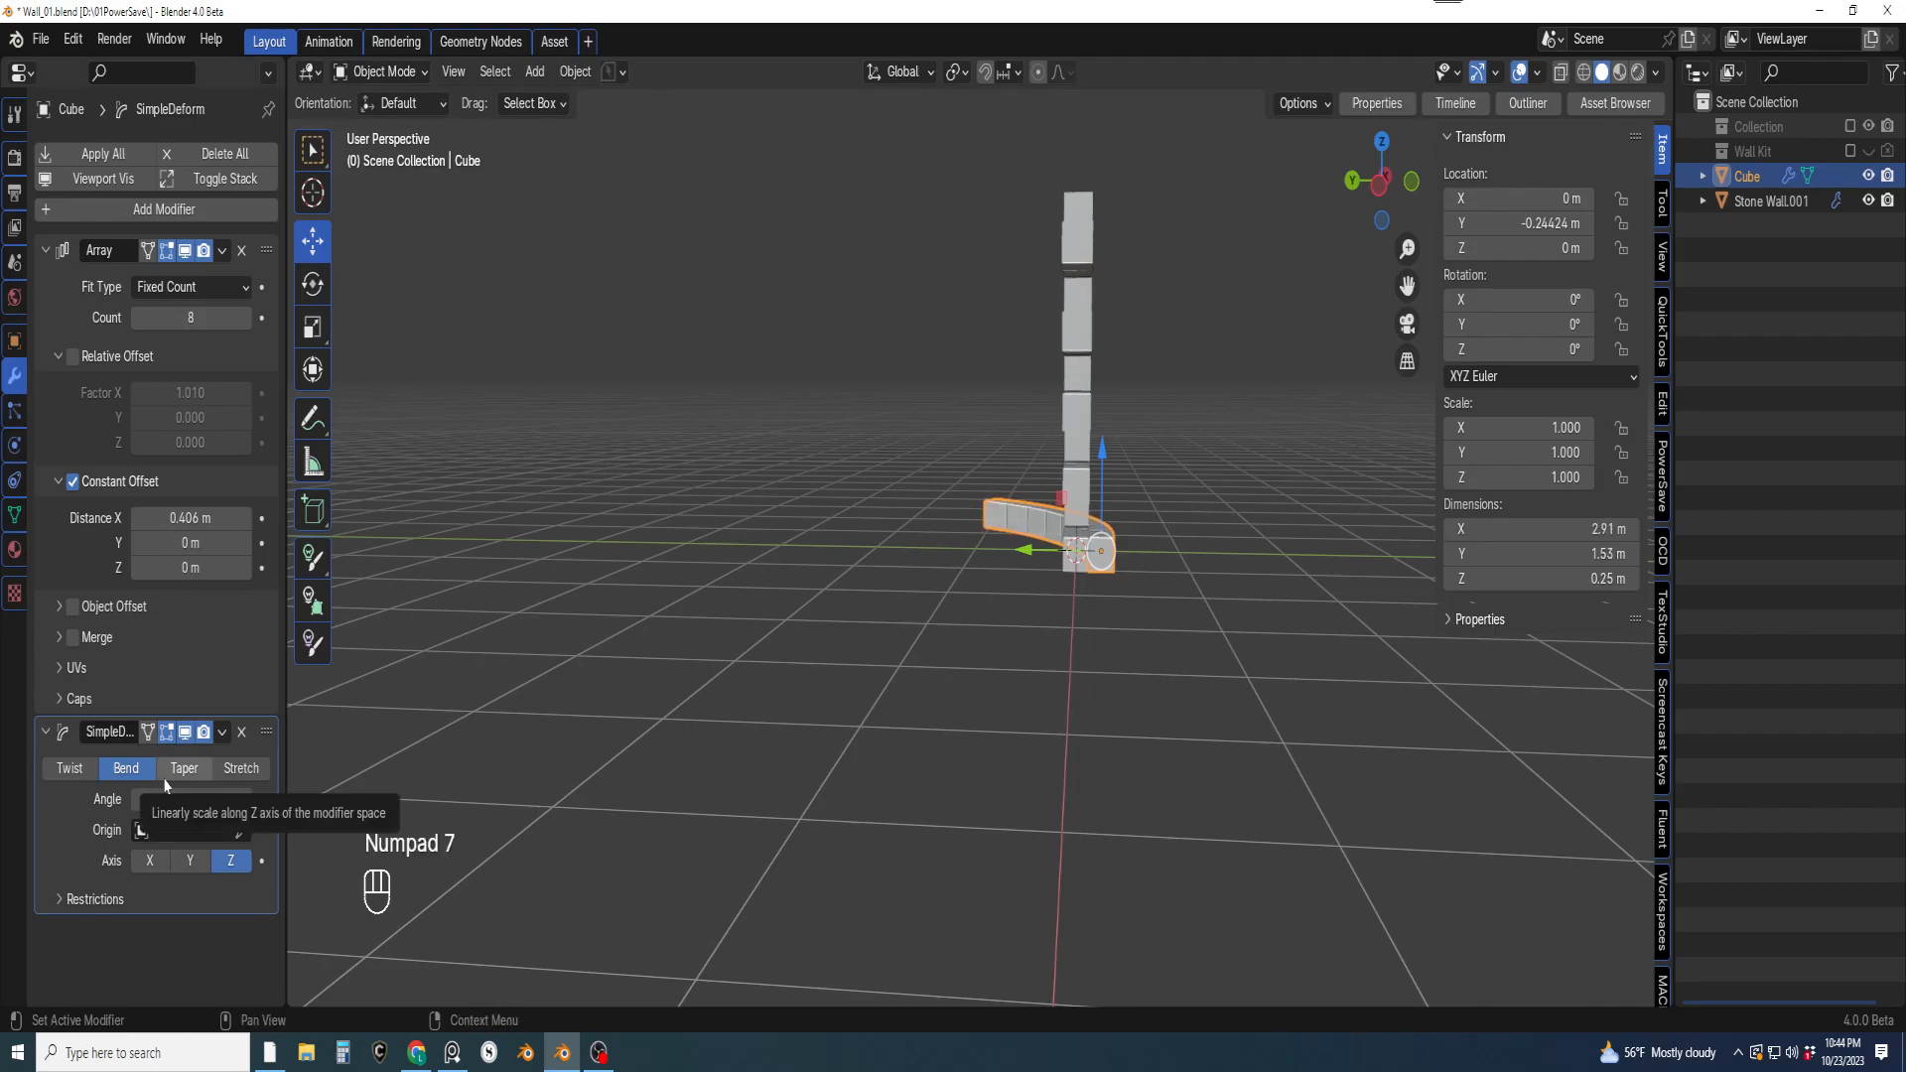
{"action": "key", "text": "KP_7"}
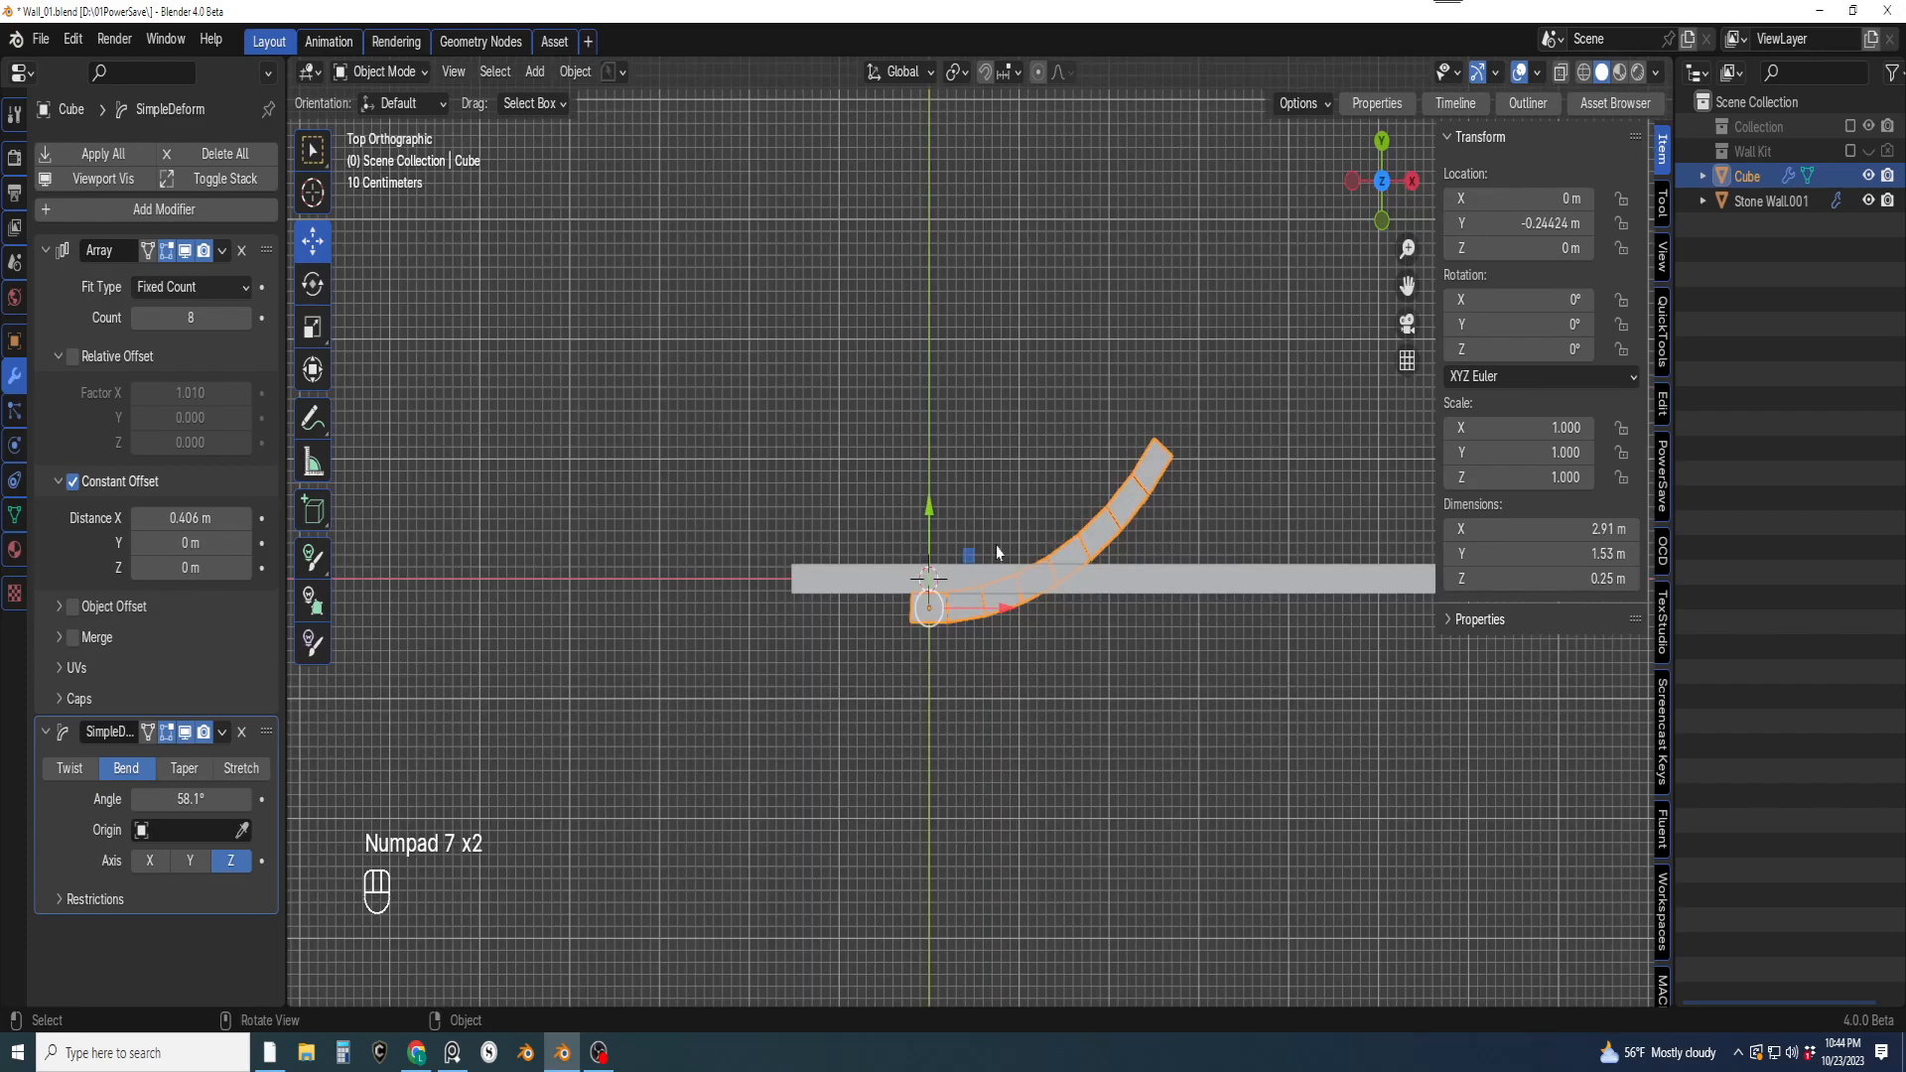
{"action": "middle_click_drag", "start_coordinate": [979, 570], "coordinate": [1132, 636]}
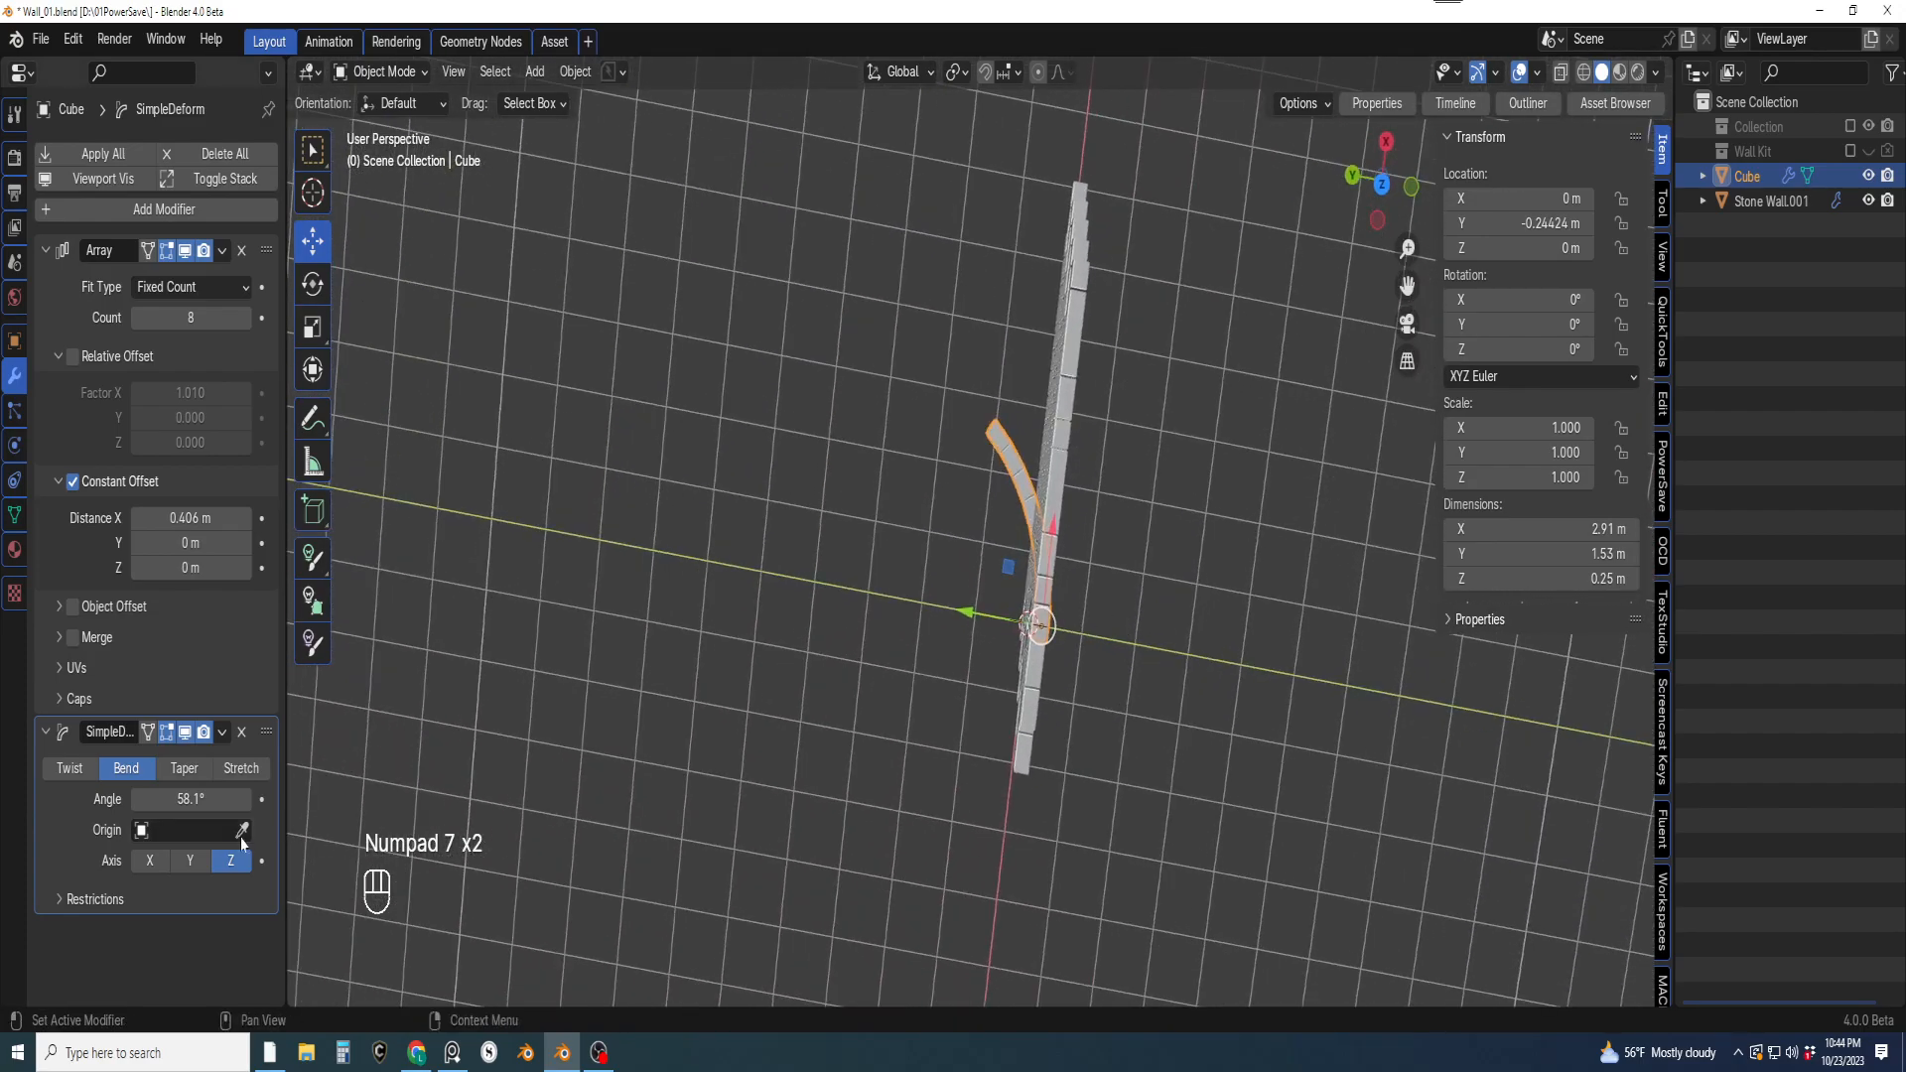
{"action": "left_click_drag", "start_coordinate": [178, 799], "coordinate": [275, 799]}
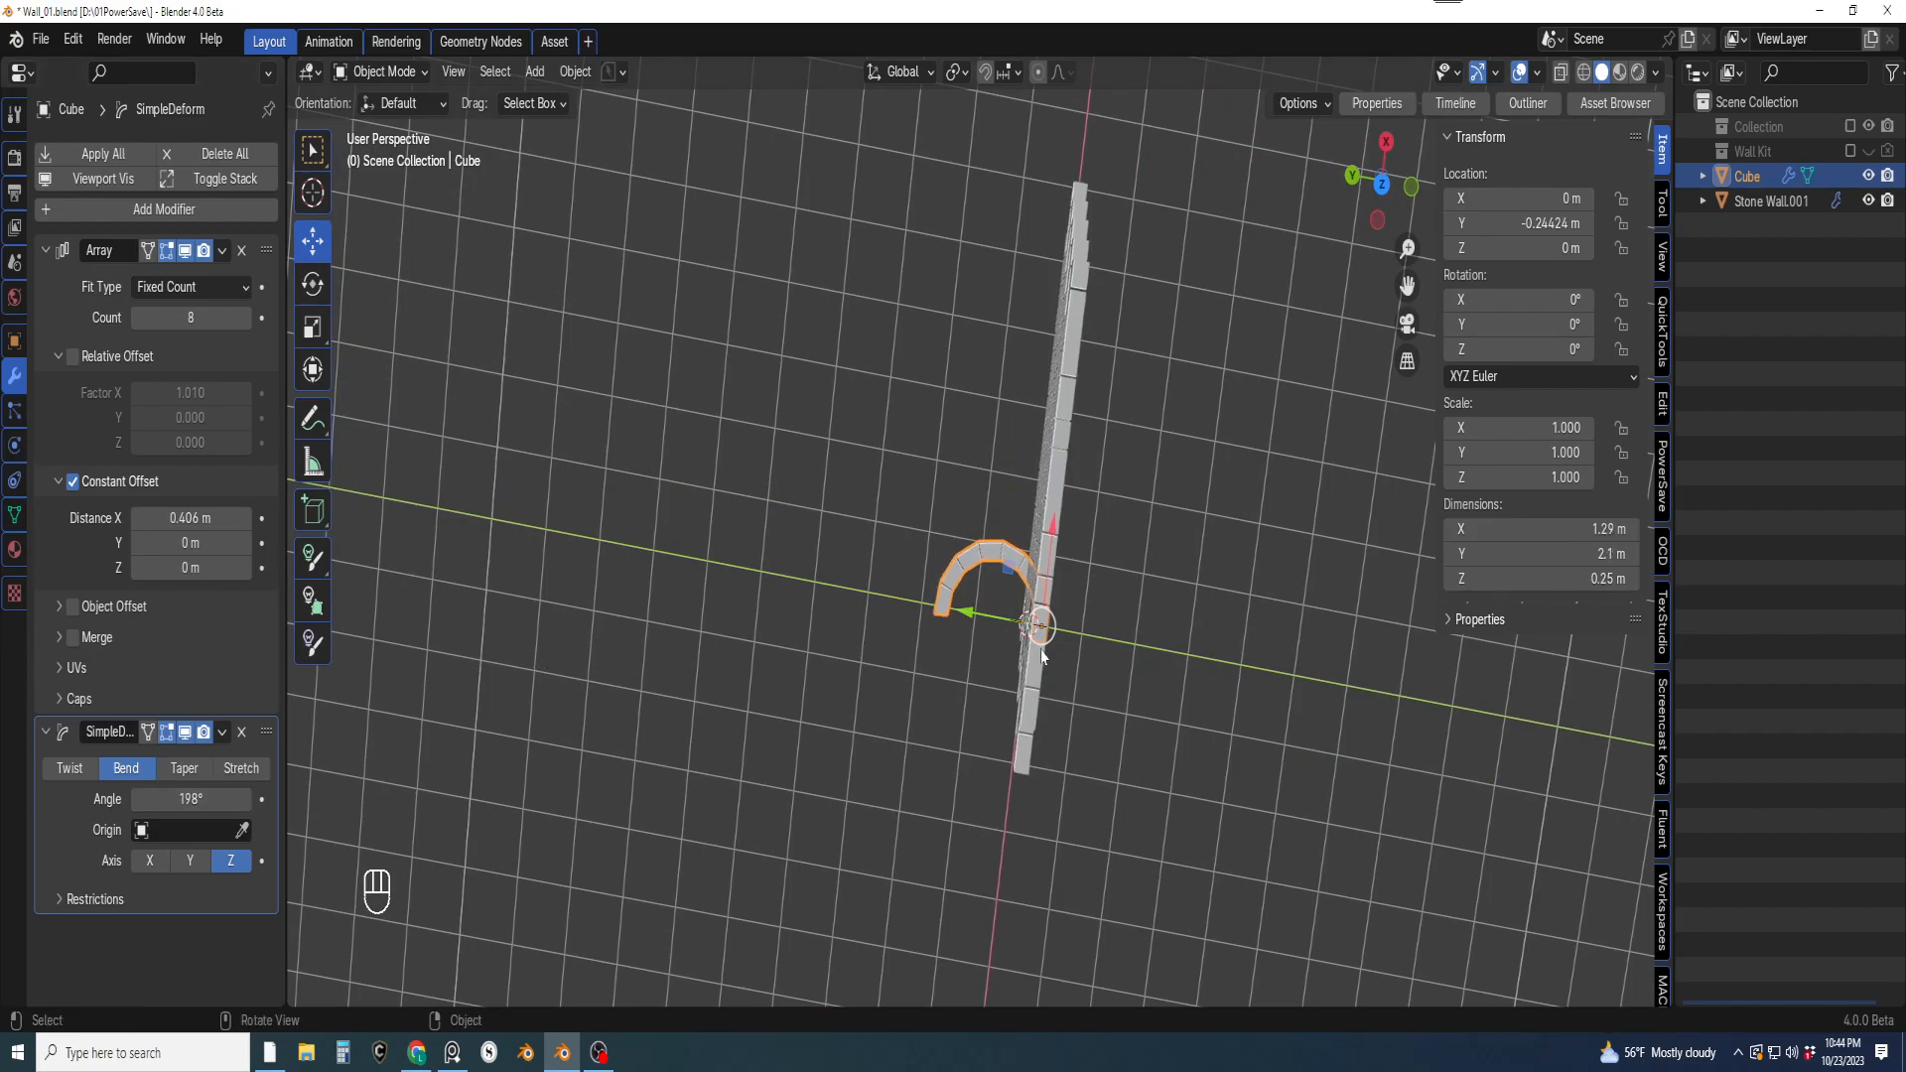
In the front view, set the curved block row's X rotation to -90°
{"action": "key", "text": "KP_7"}
{"action": "scroll", "coordinate": [1007, 683], "scroll_direction": "up", "scroll_amount": 1}
{"action": "middle_click_drag", "start_coordinate": [1008, 683], "coordinate": [874, 480], "text": "shift"}
{"action": "key", "text": "KP_7"}
{"action": "scroll", "coordinate": [759, 474], "scroll_direction": "down", "scroll_amount": 3}
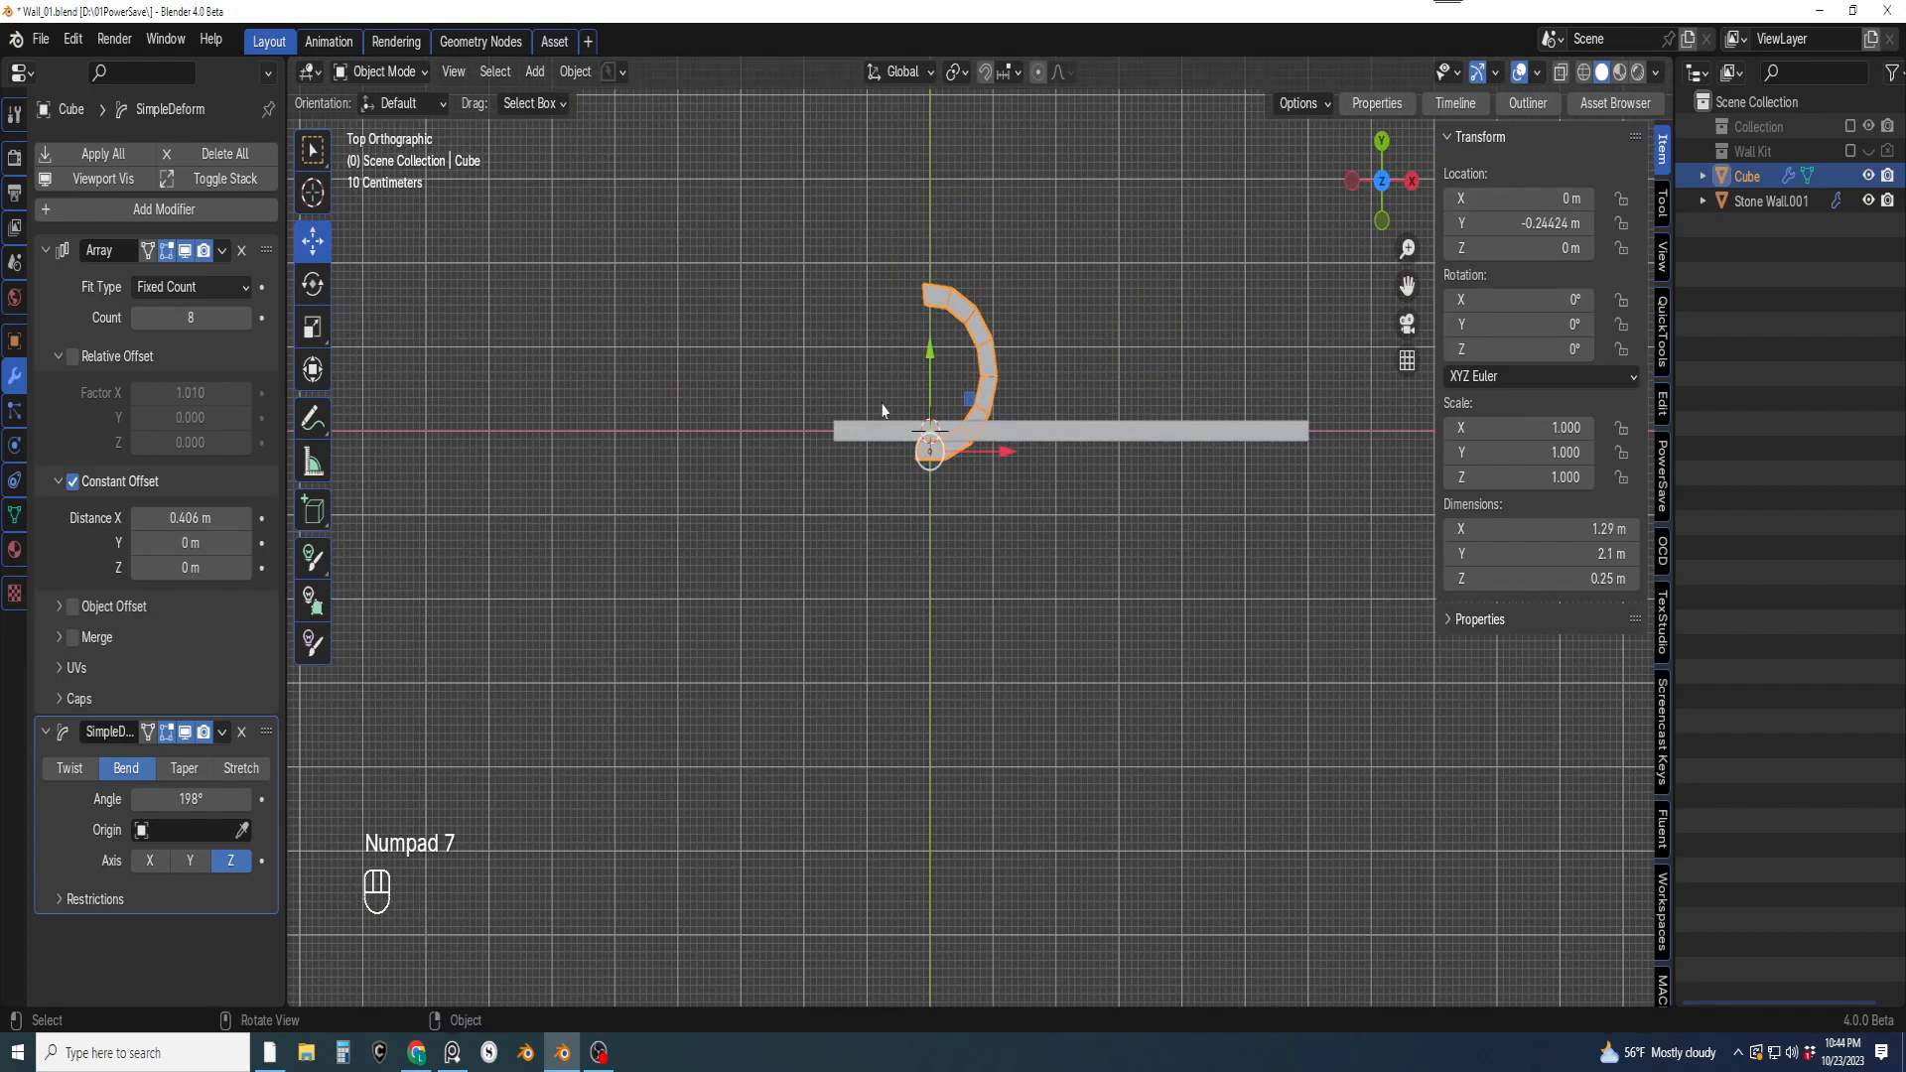
{"action": "scroll", "coordinate": [905, 406], "scroll_direction": "up", "scroll_amount": 2}
{"action": "key", "text": "KP_1"}
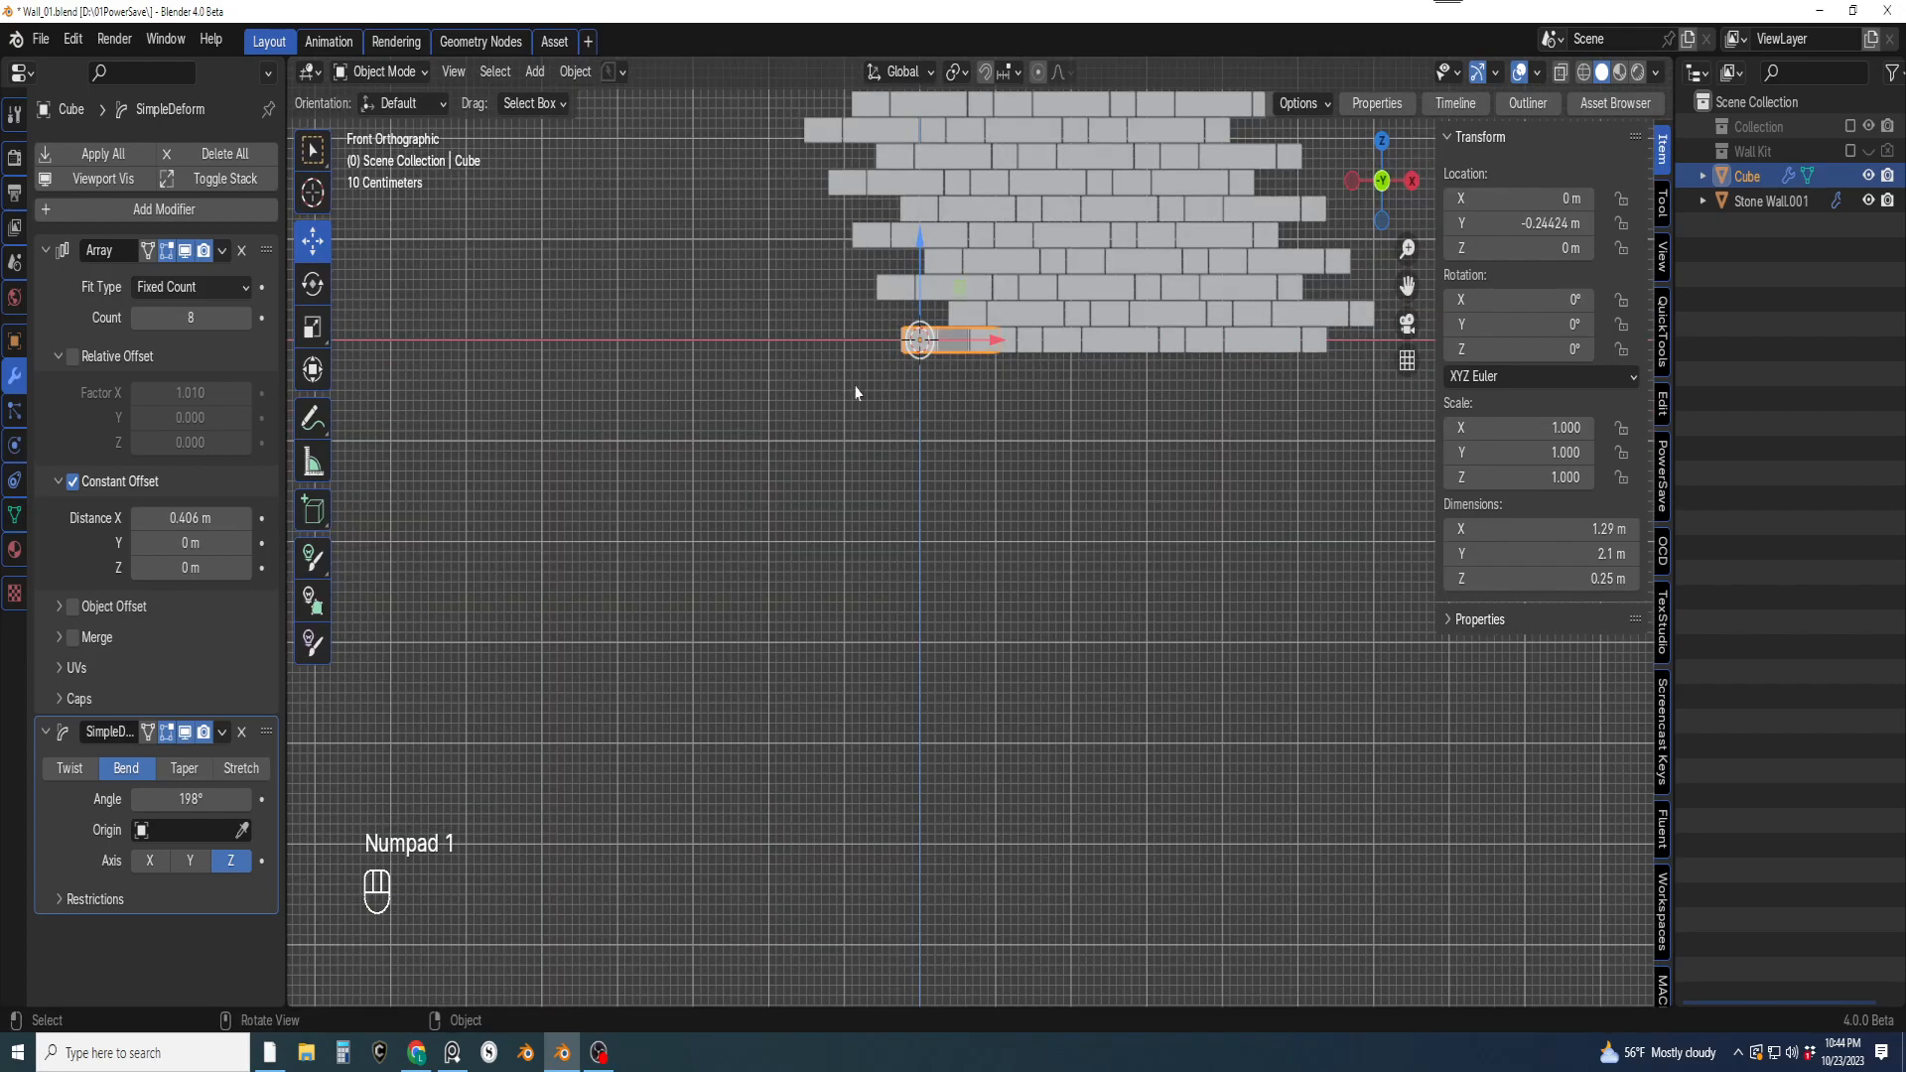
{"action": "scroll", "coordinate": [1075, 391], "scroll_direction": "down", "scroll_amount": 1}
{"action": "left_click_drag", "start_coordinate": [1520, 300], "coordinate": [1590, 300]}
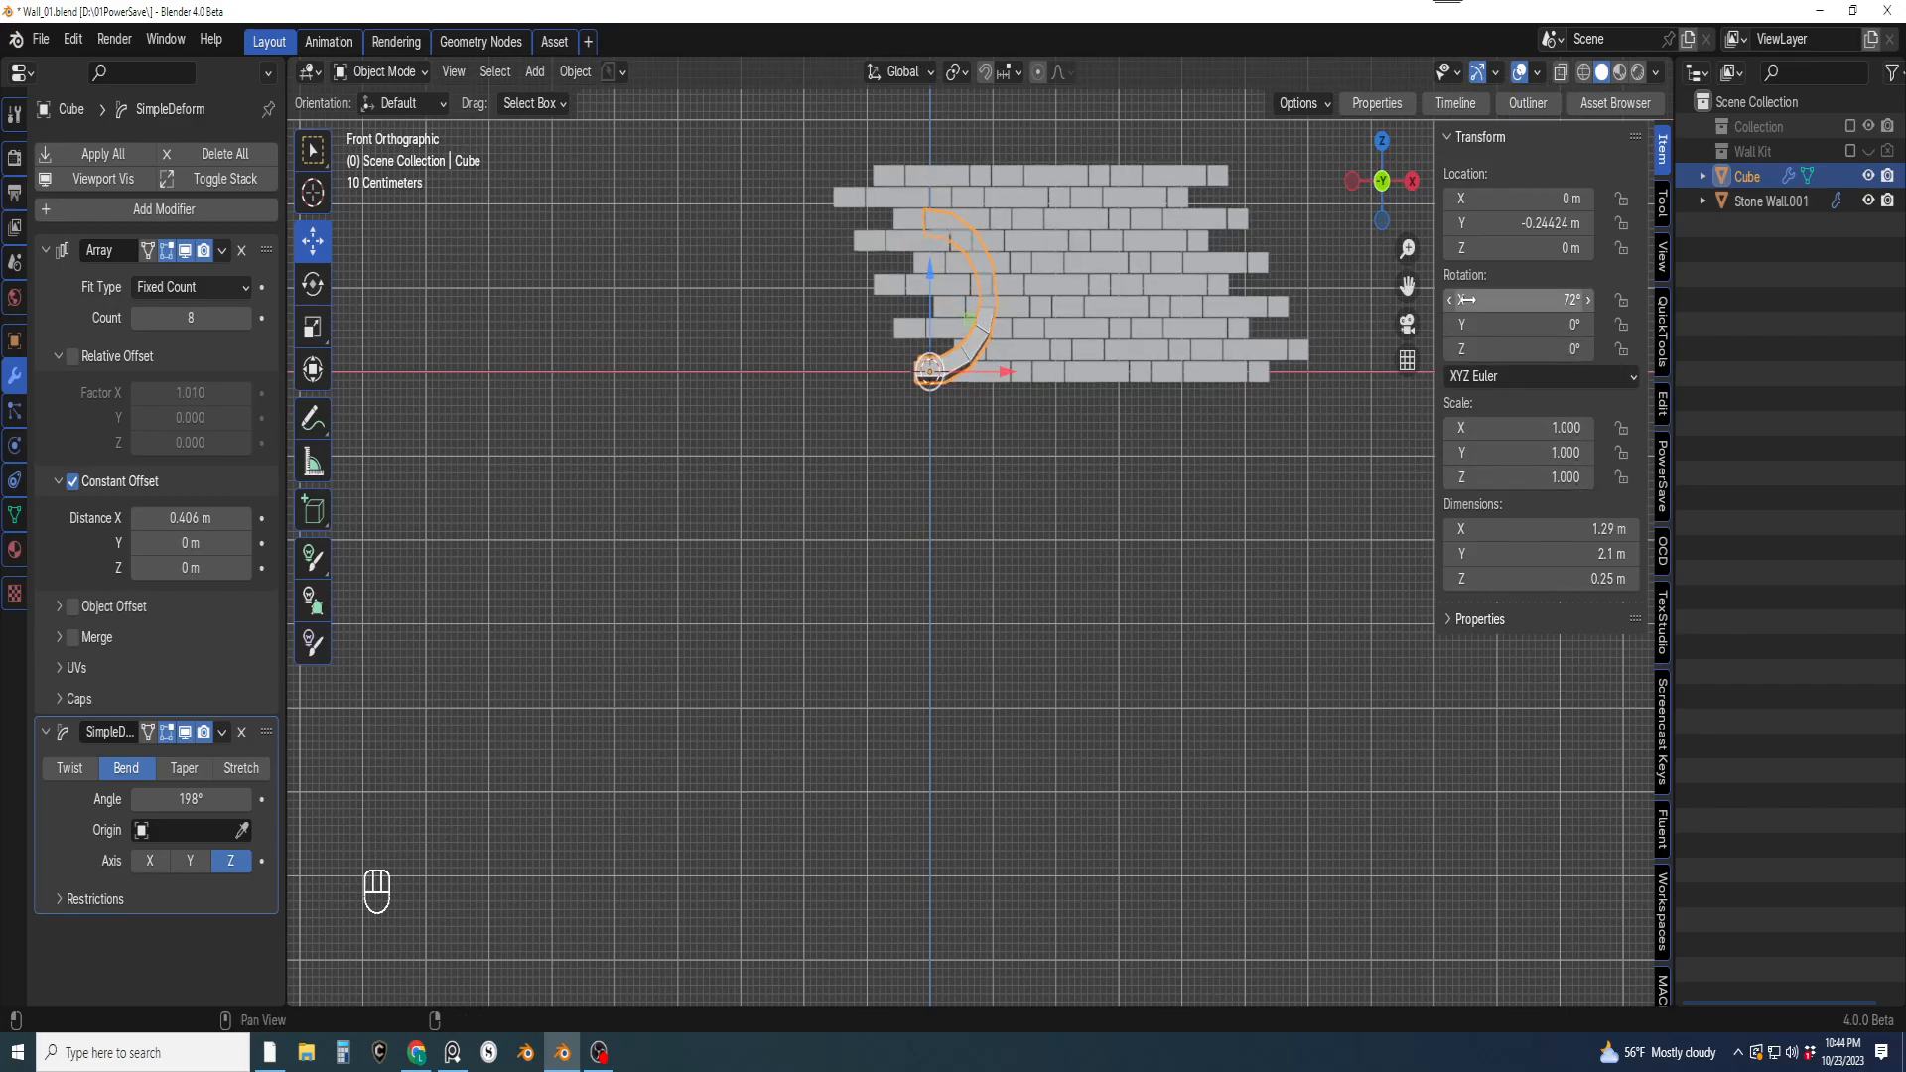
{"action": "left_click", "coordinate": [1519, 300]}
{"action": "key", "text": "BackSpace"}
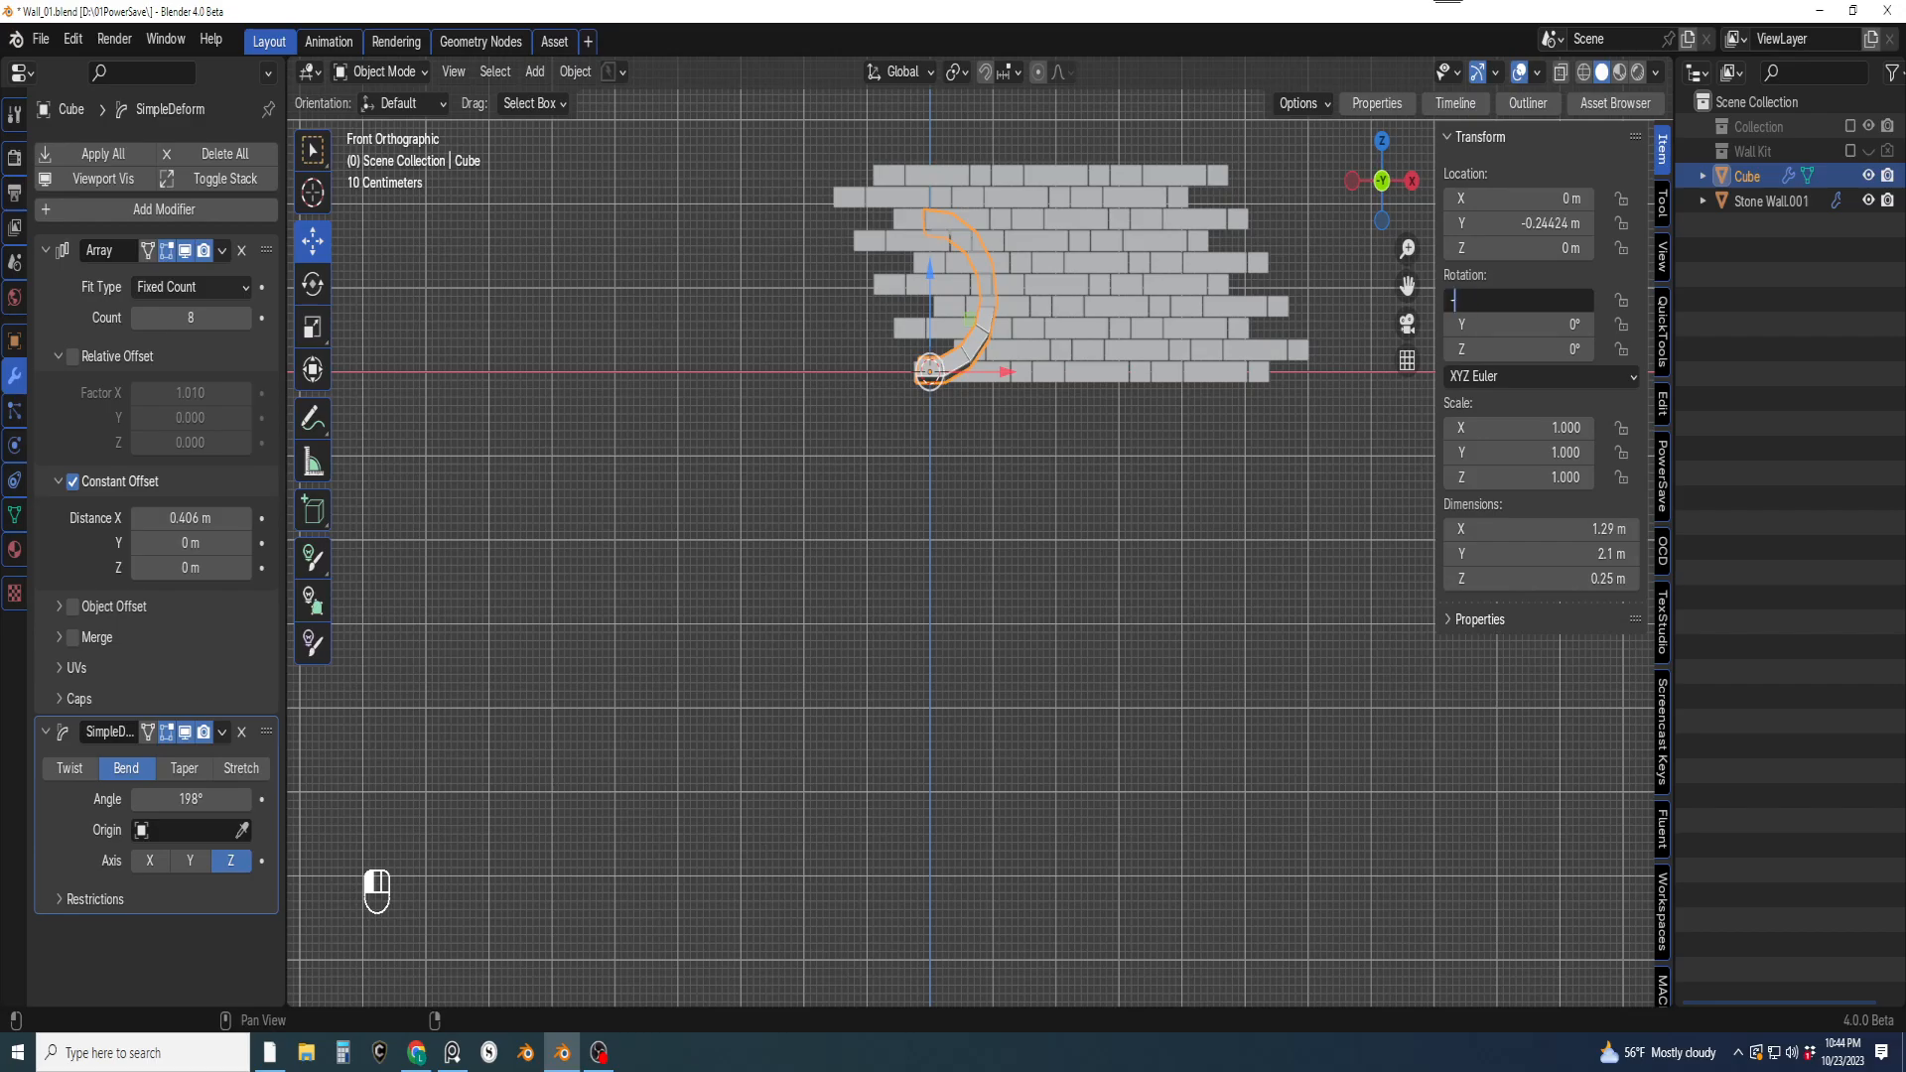
{"action": "type", "text": "-90"}
{"action": "key", "text": "Return"}
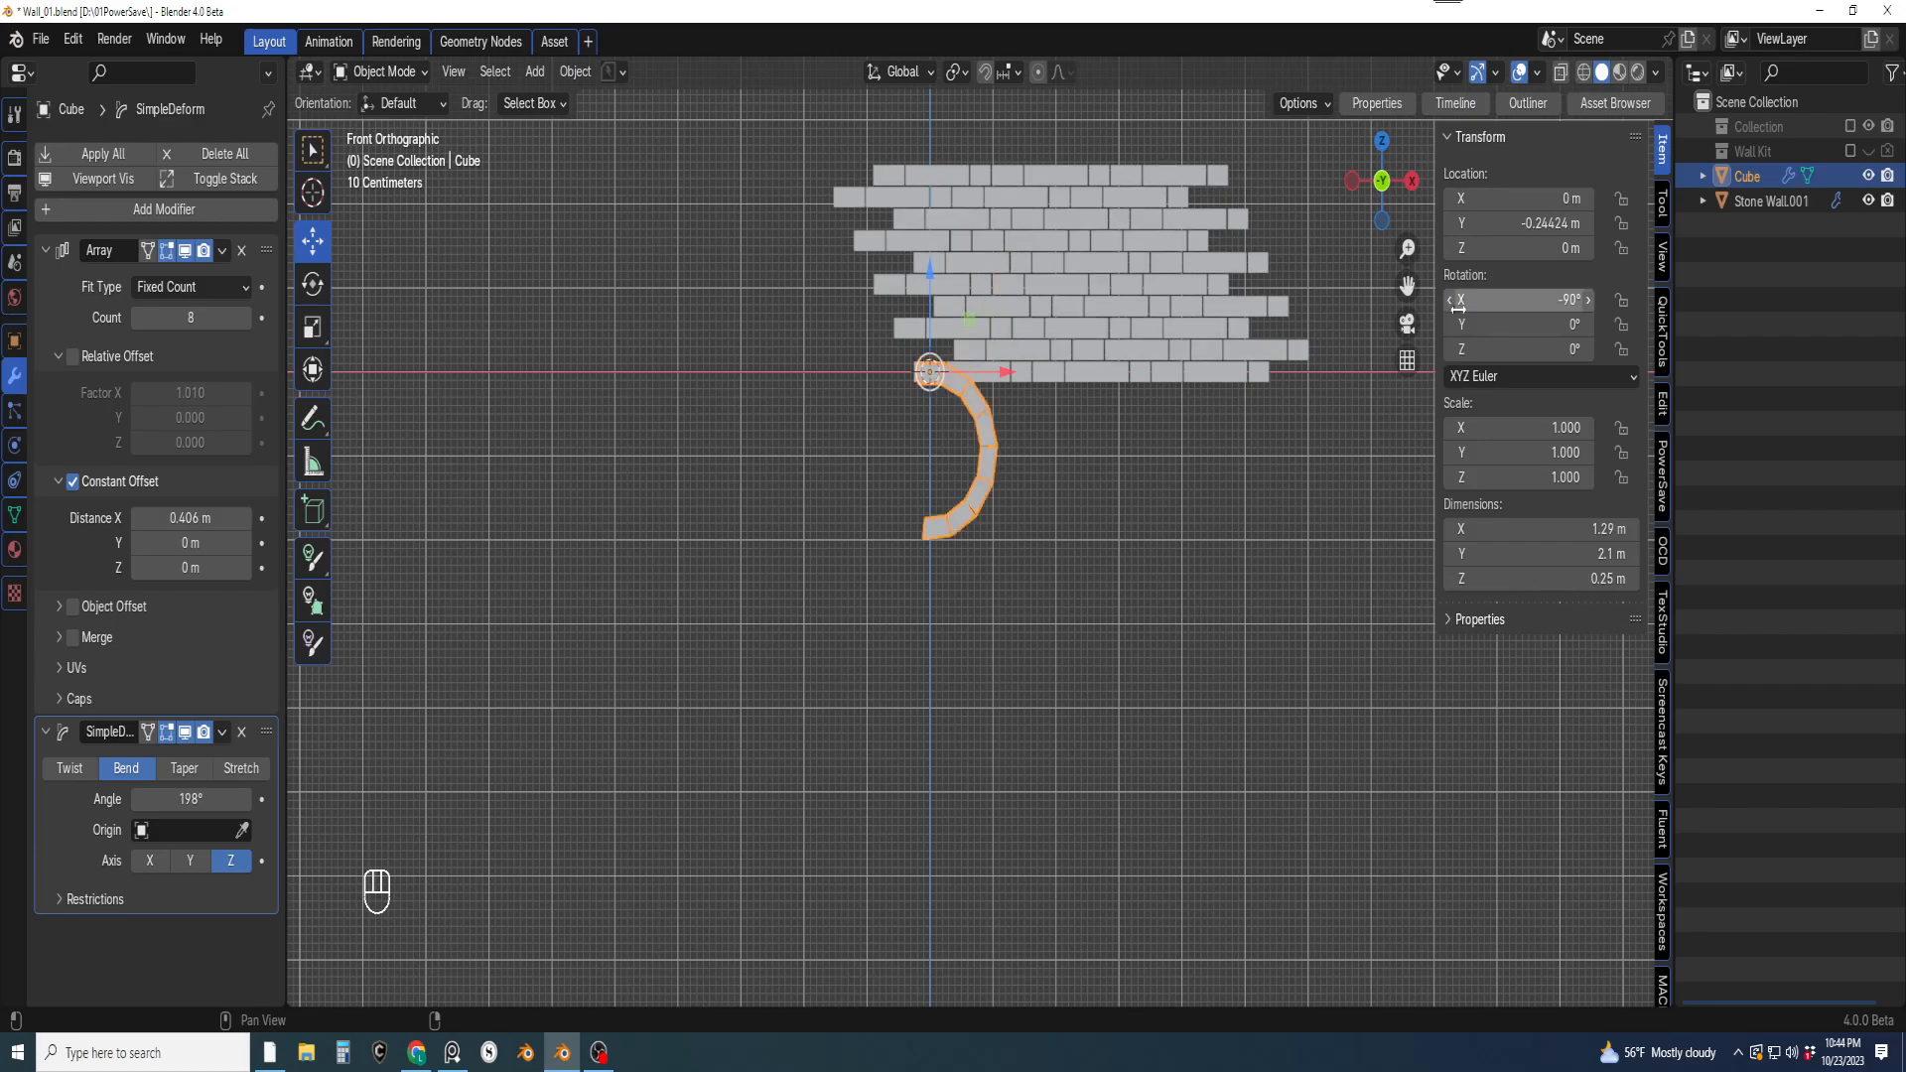
Set the curved block row's Y rotation to -90° so it stands as an upright arch
{"action": "left_click", "coordinate": [1533, 330]}
{"action": "key", "text": "BackSpace"}
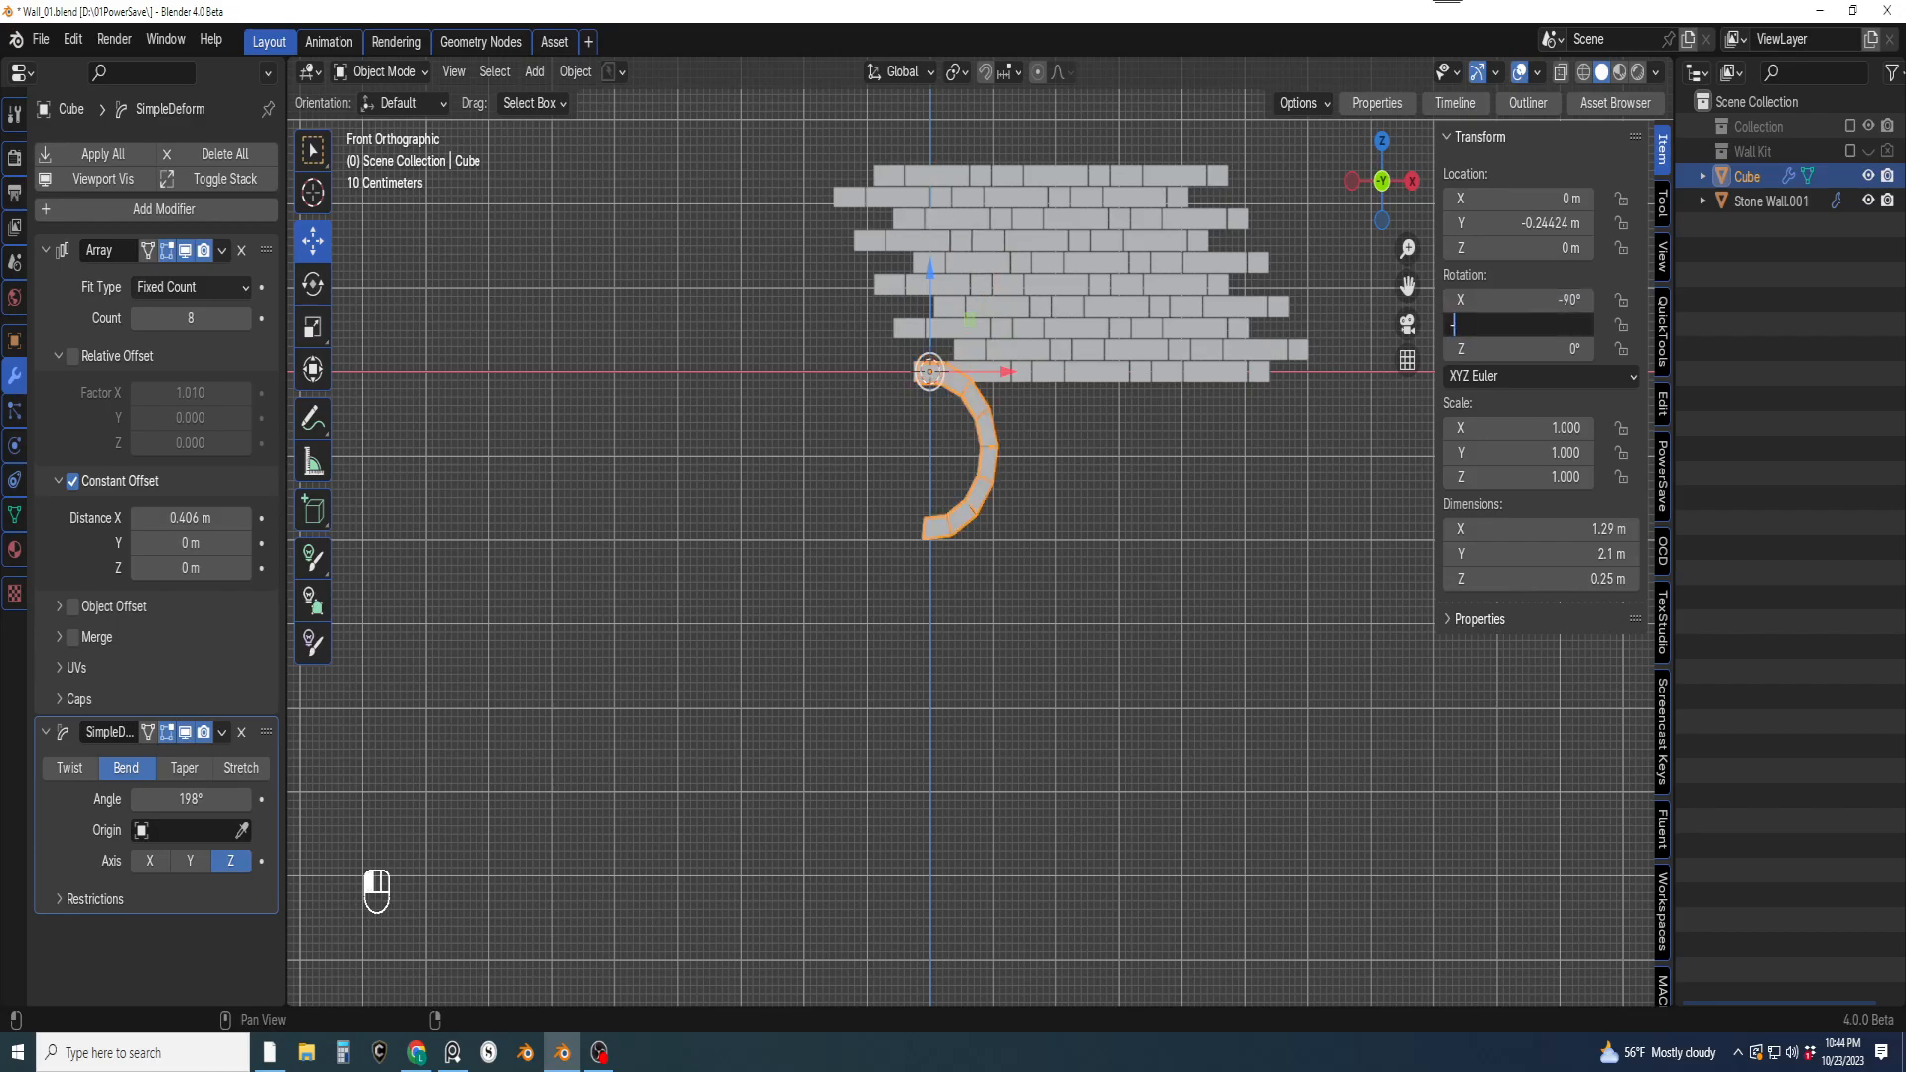
{"action": "type", "text": "-90"}
{"action": "key", "text": "Return"}
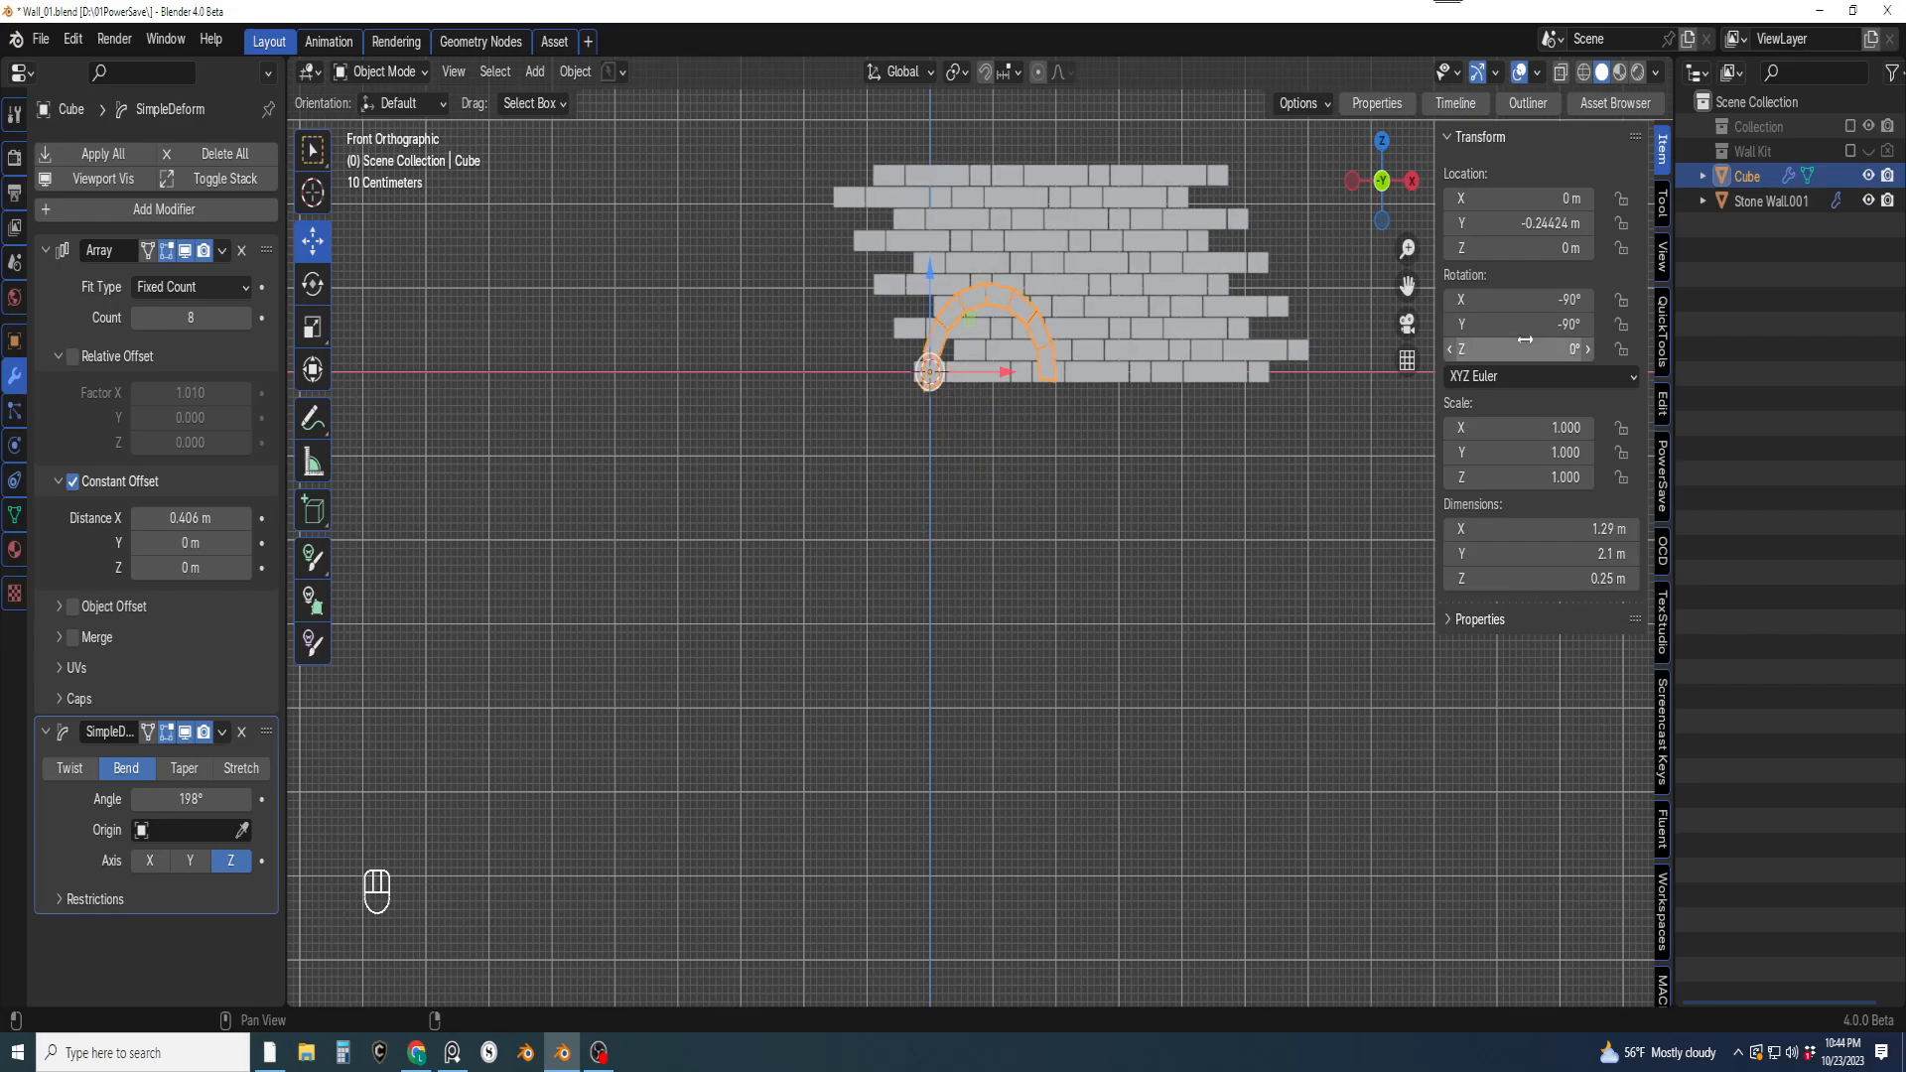
Raise the arch about 1.42 m along the Z axis
{"action": "scroll", "coordinate": [950, 328], "scroll_direction": "up", "scroll_amount": 1}
{"action": "middle_click_drag", "start_coordinate": [950, 328], "coordinate": [895, 518], "text": "shift"}
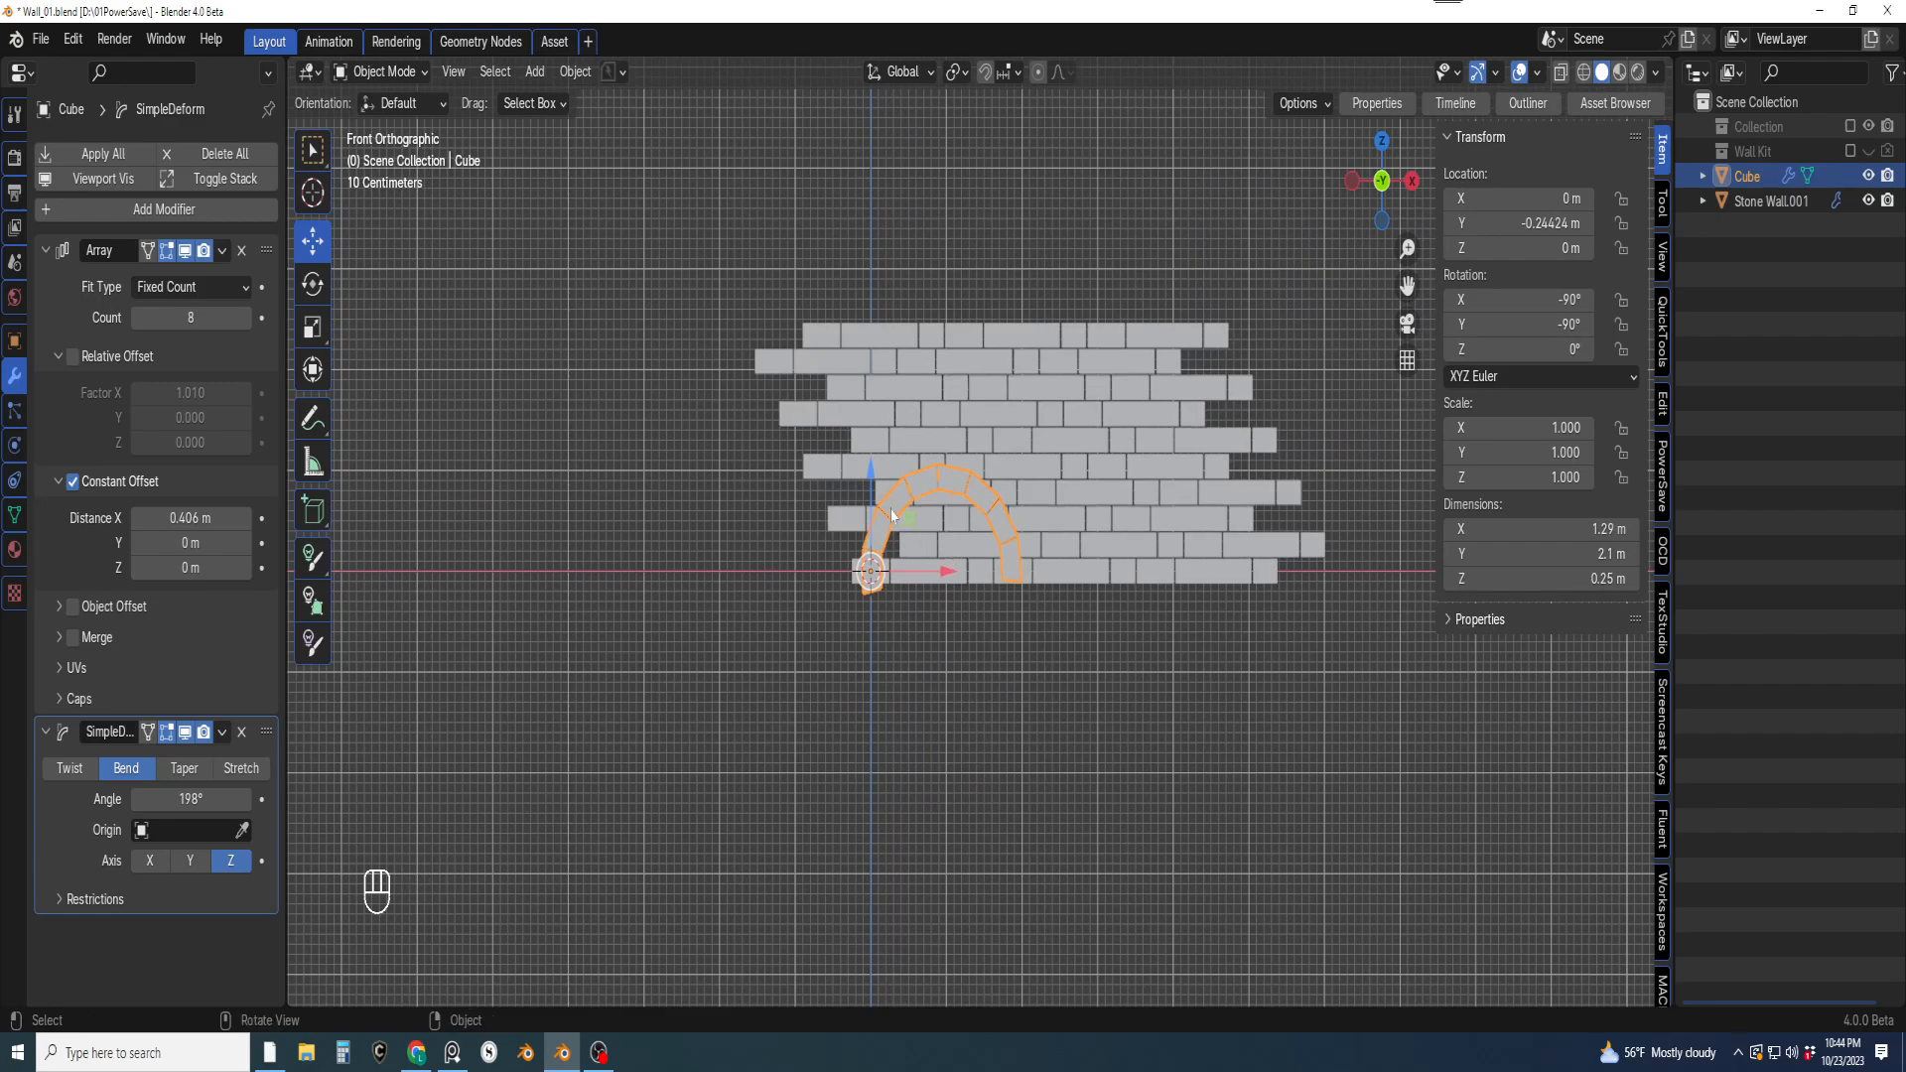
{"action": "left_click_drag", "start_coordinate": [875, 484], "coordinate": [873, 342]}
Reduce the arch's array count to 5 and rotate it about 10.6° around the global Y axis
{"action": "left_click", "coordinate": [139, 317]}
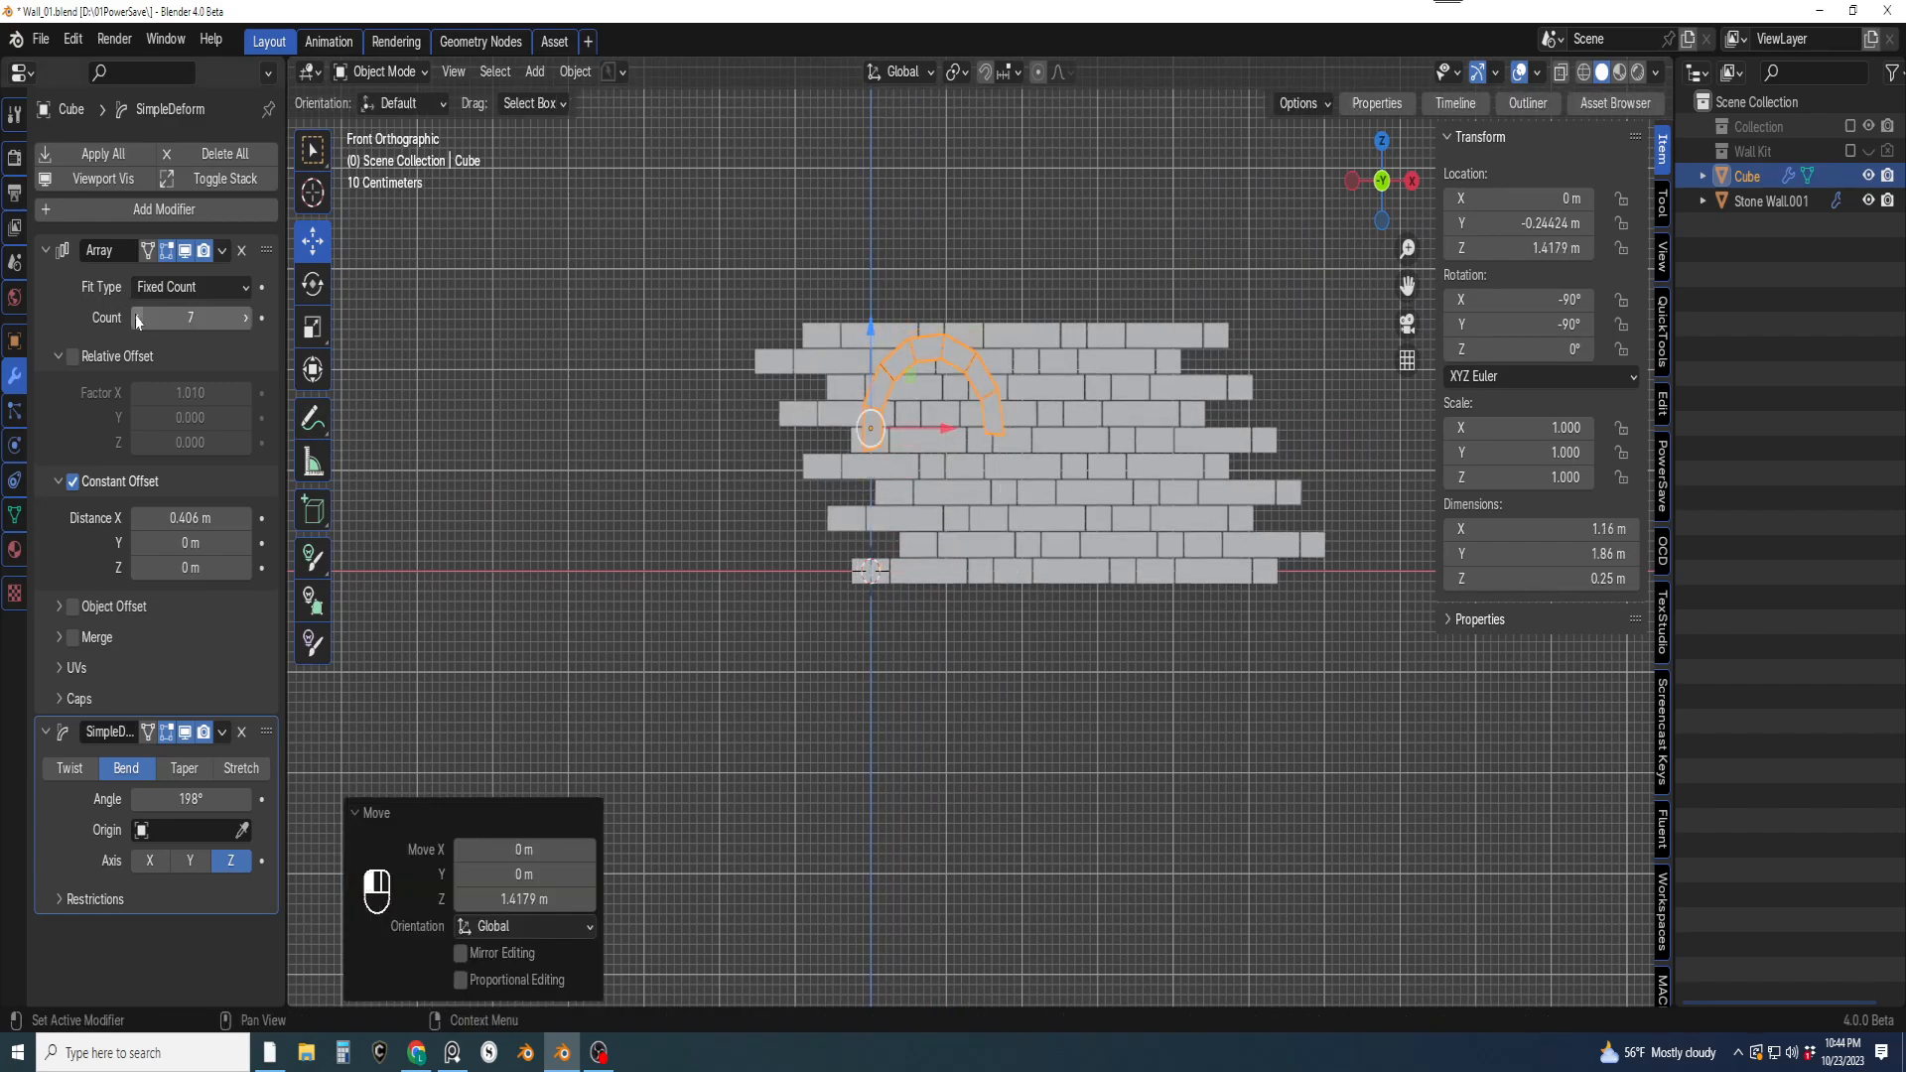
{"action": "scroll", "coordinate": [994, 382], "scroll_direction": "up", "scroll_amount": 2}
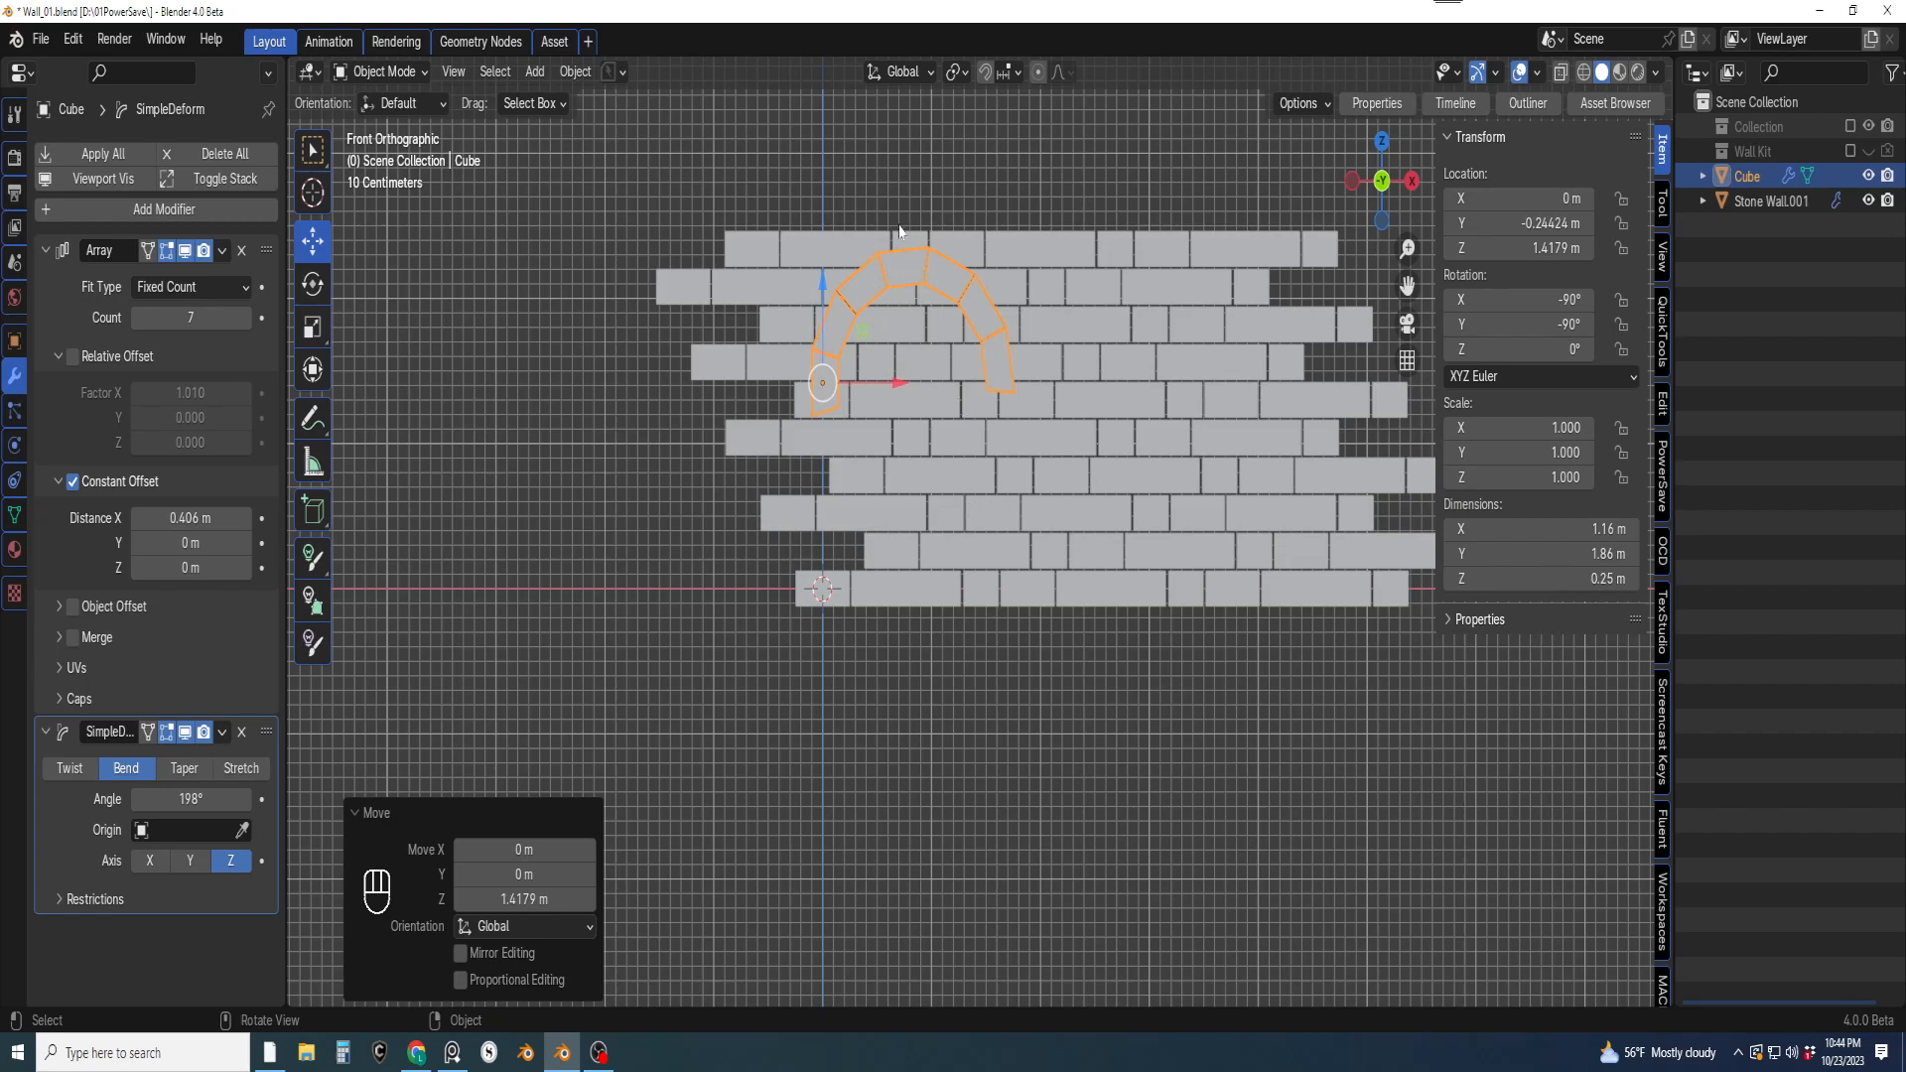
{"action": "left_click", "coordinate": [142, 327]}
{"action": "left_click", "coordinate": [137, 318]}
{"action": "left_click", "coordinate": [138, 319]}
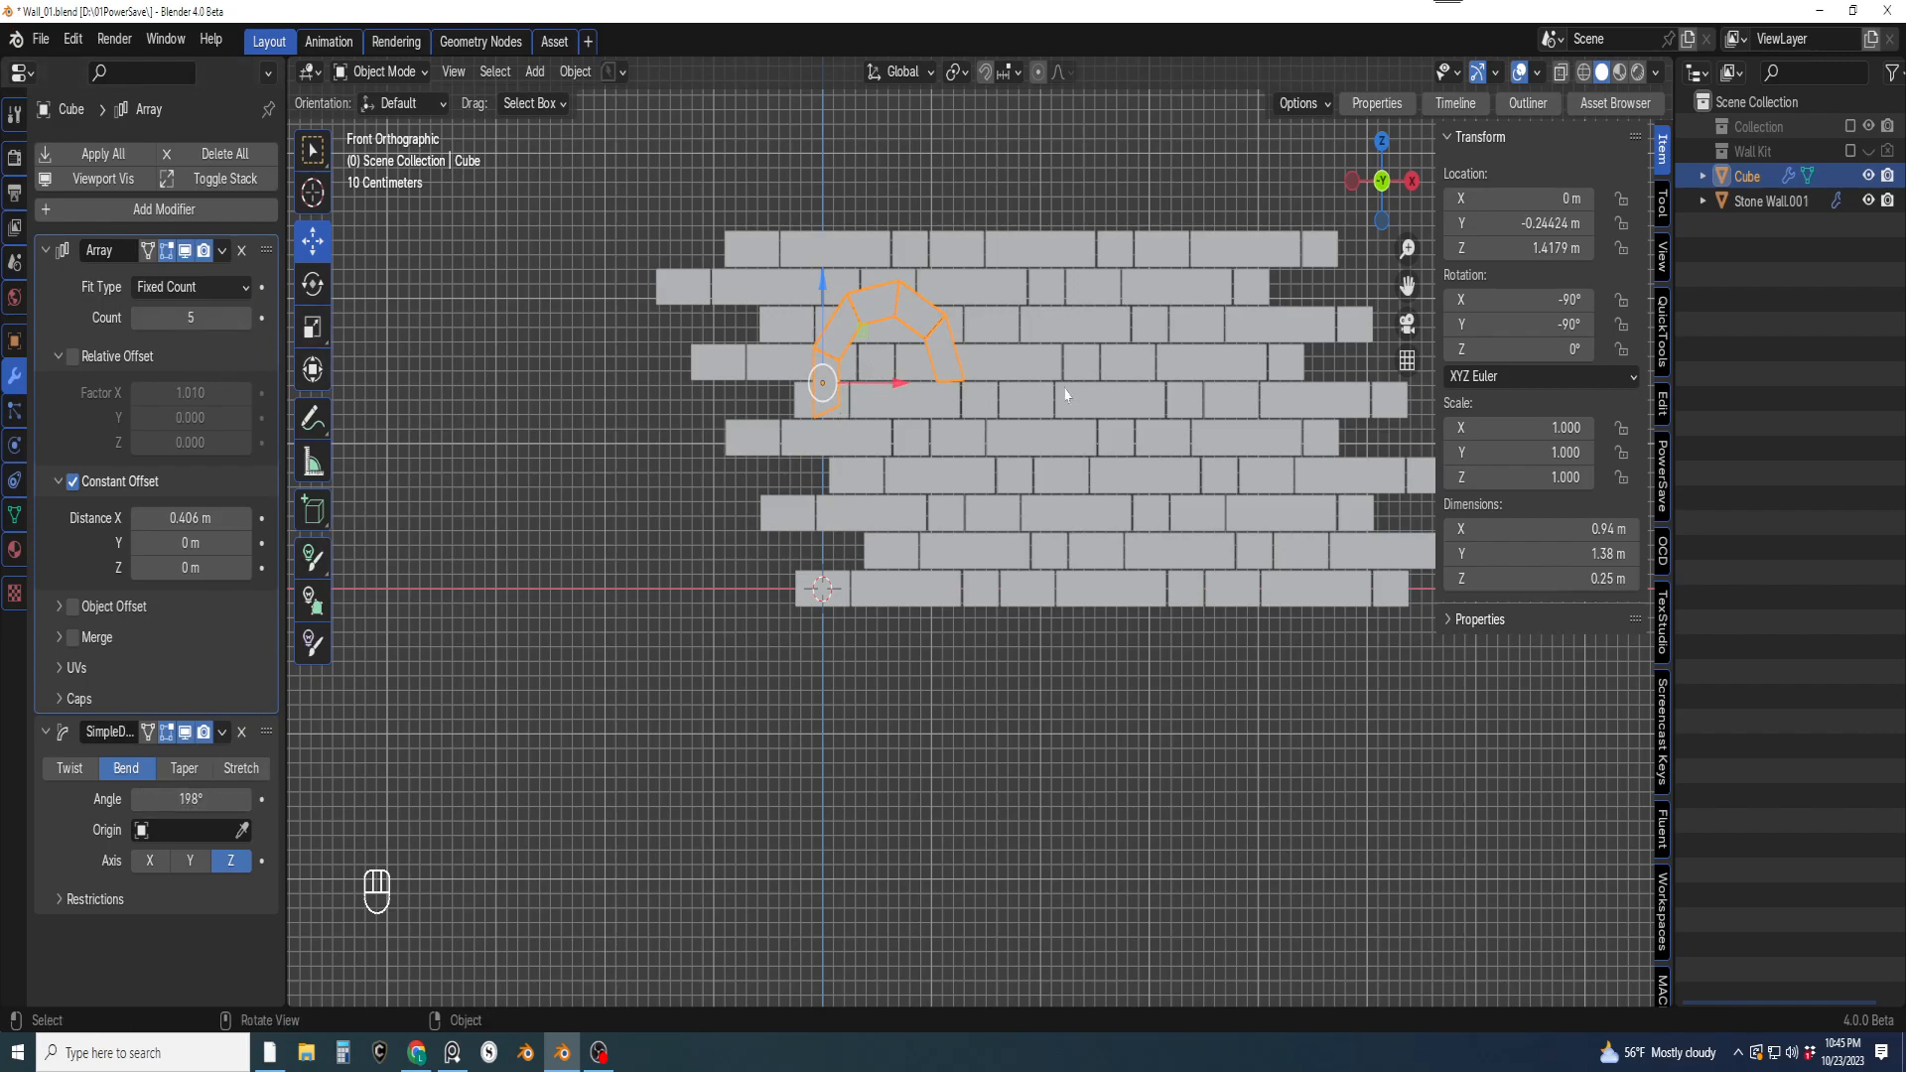
{"action": "key", "text": "r"}
{"action": "left_click_drag", "start_coordinate": [862, 315], "coordinate": [877, 321]}
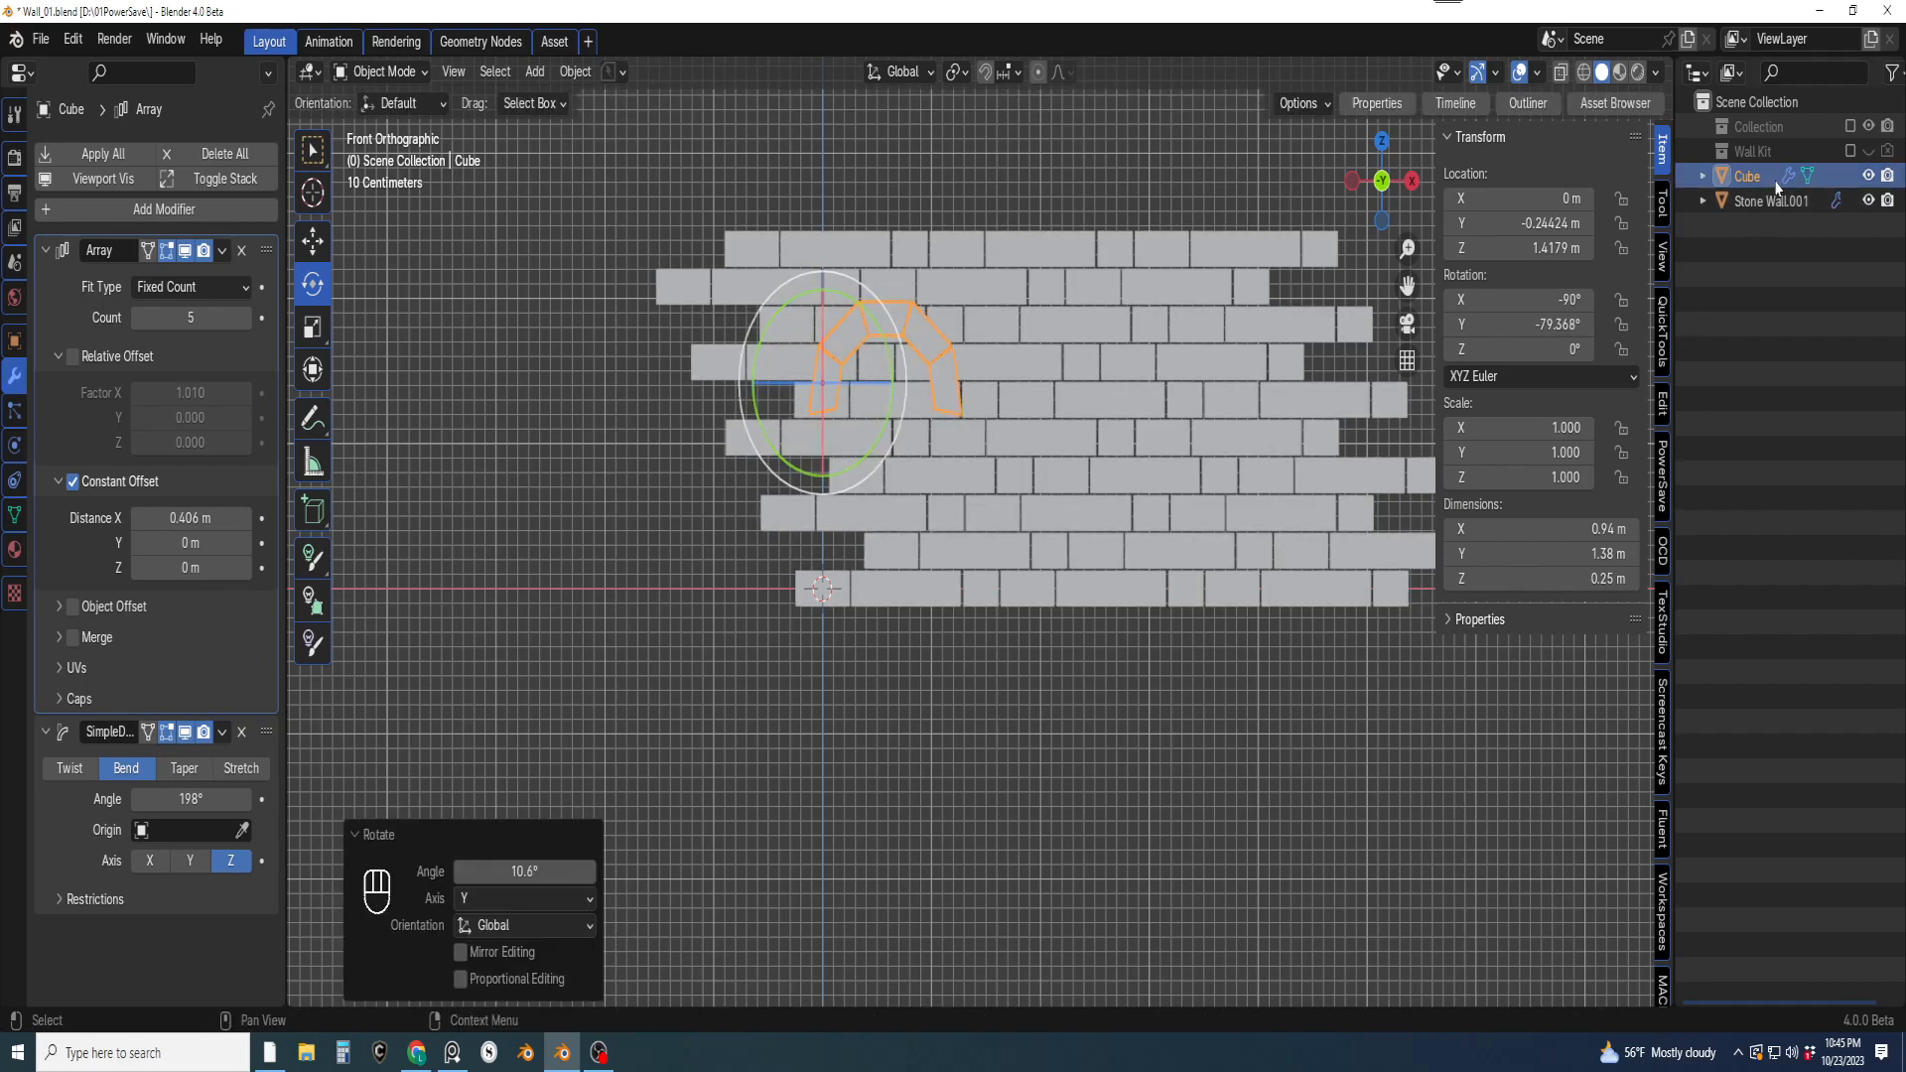
Enable the excluded Collection and place its Lt Scale figure beneath the arch at about X 0.57 m, Y -0.33 m, Z -0.12 m
{"action": "left_click", "coordinate": [1850, 126]}
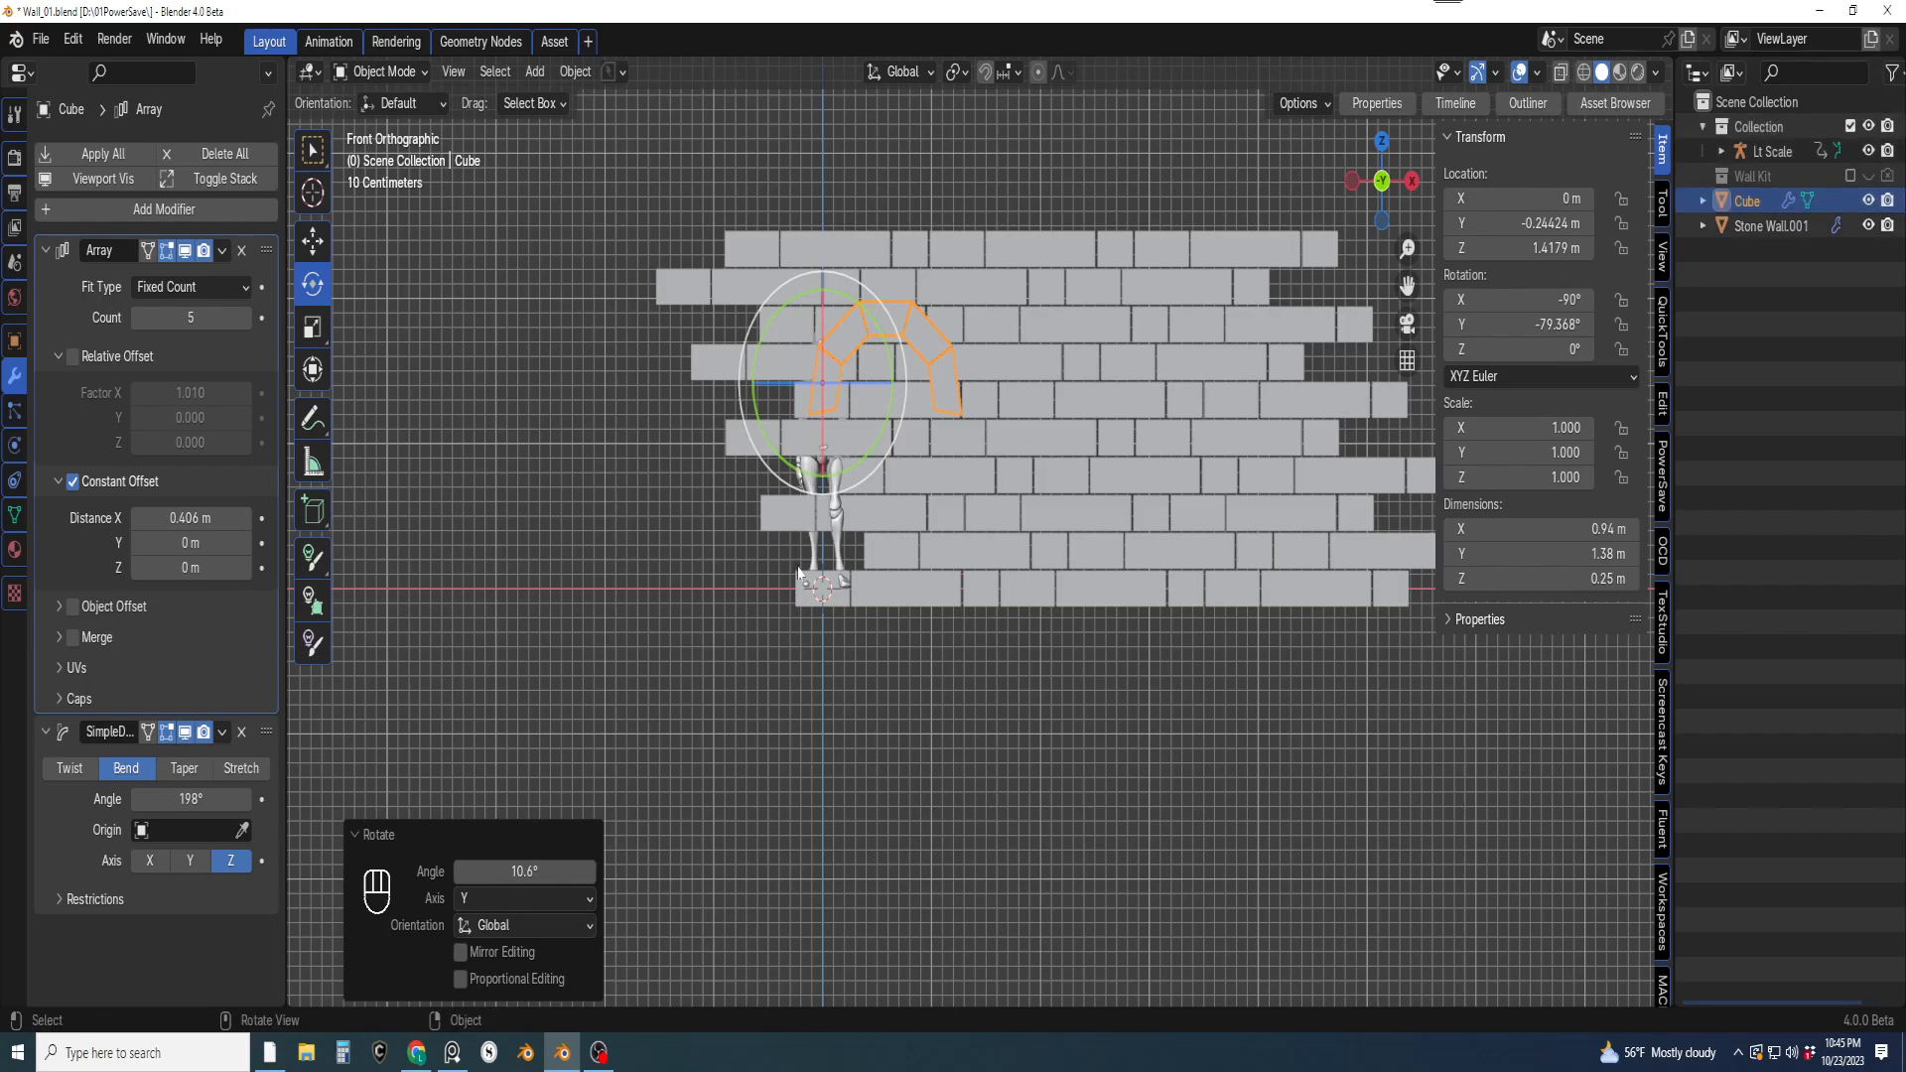
{"action": "left_click", "coordinate": [1742, 154]}
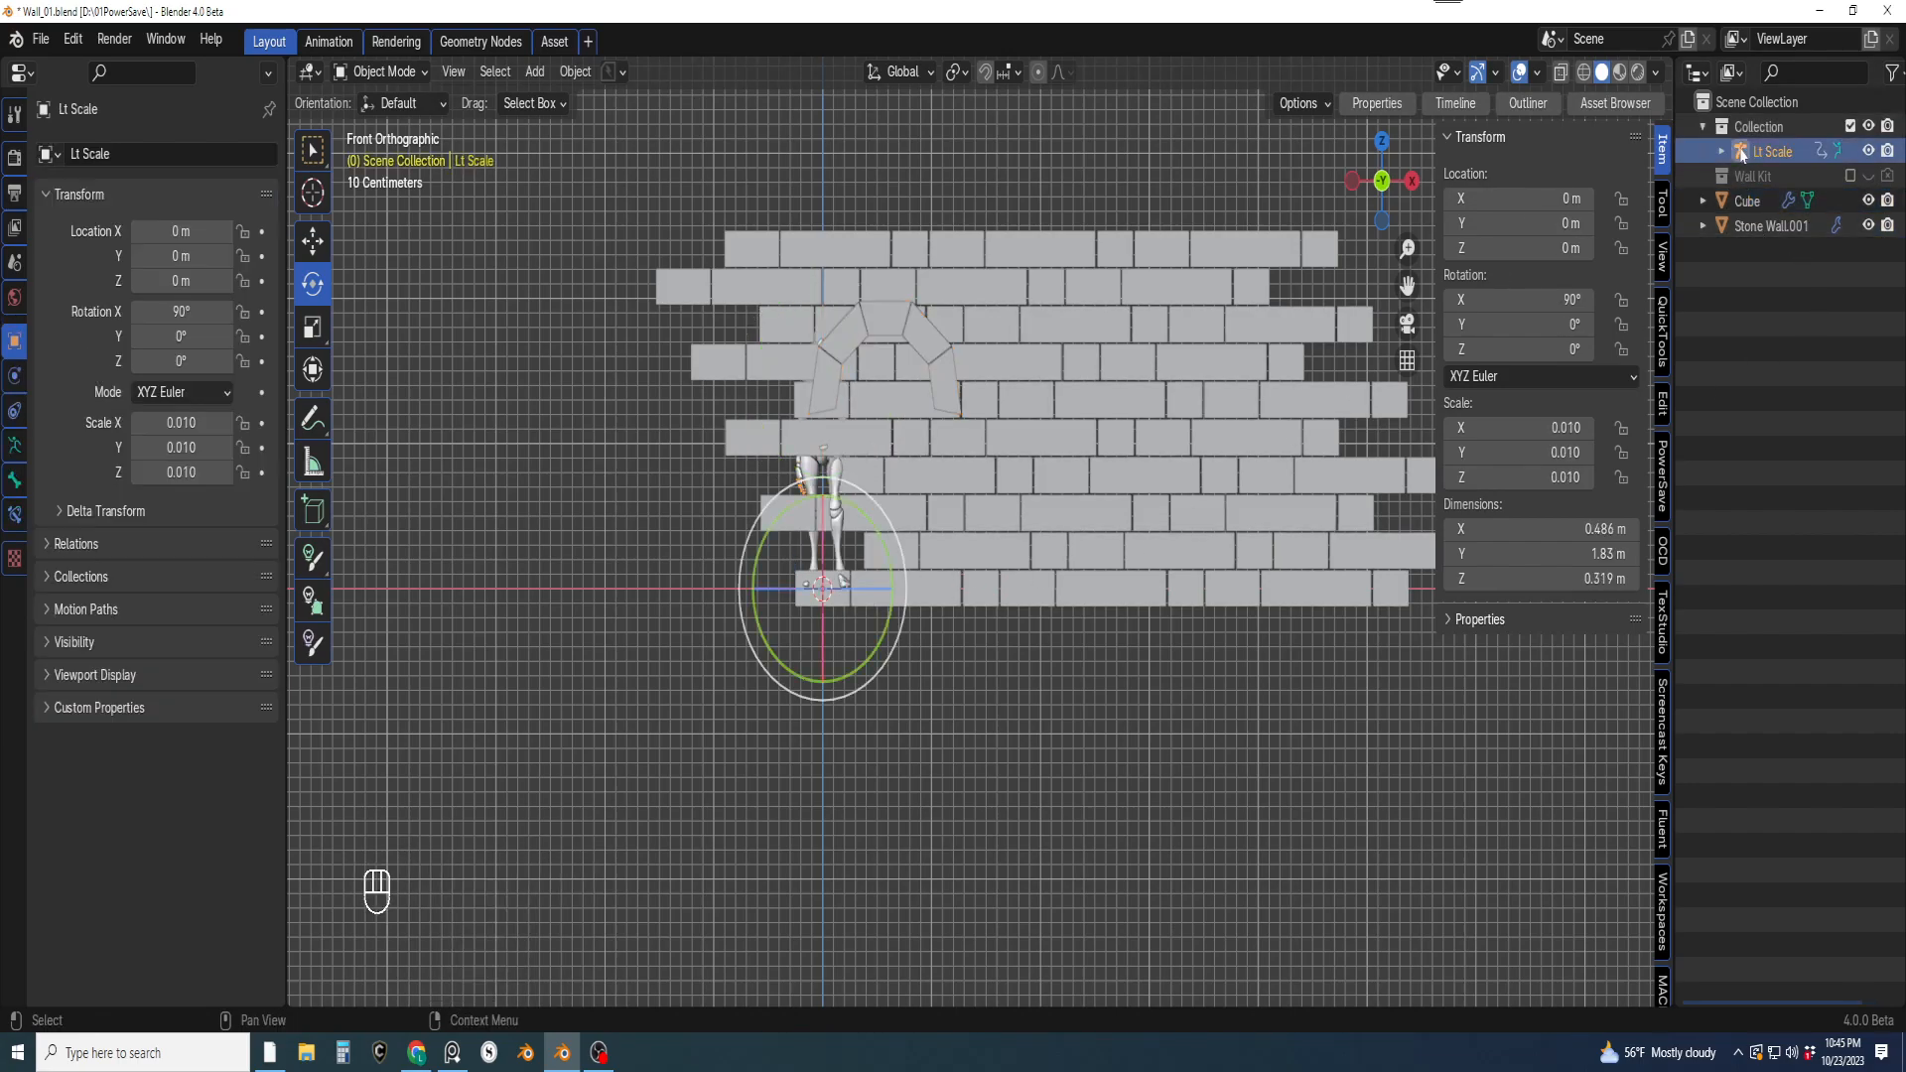
{"action": "key", "text": "g"}
{"action": "left_click_drag", "start_coordinate": [899, 589], "coordinate": [960, 588]}
{"action": "middle_click_drag", "start_coordinate": [1033, 541], "coordinate": [973, 586]}
{"action": "left_click_drag", "start_coordinate": [975, 584], "coordinate": [935, 584]}
{"action": "middle_click_drag", "start_coordinate": [936, 584], "coordinate": [915, 420]}
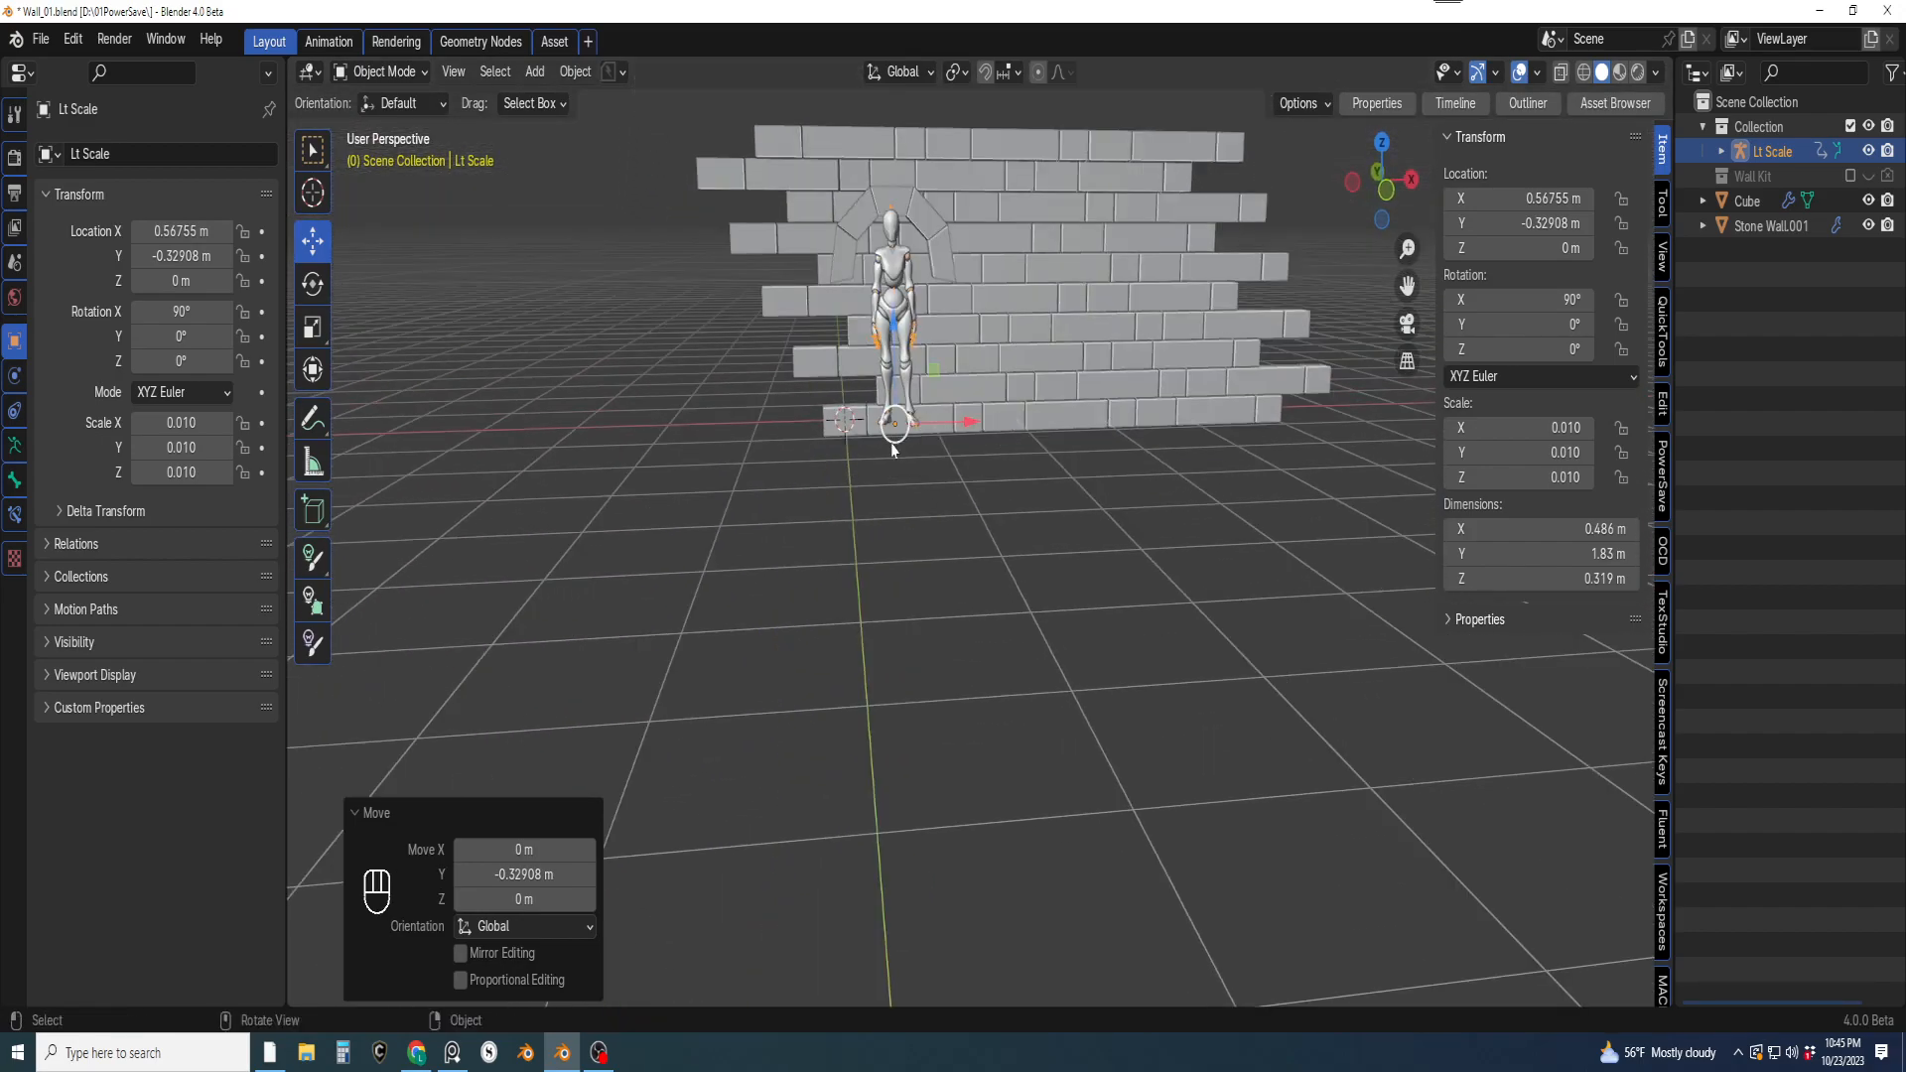
{"action": "left_click_drag", "start_coordinate": [899, 343], "coordinate": [896, 350]}
{"action": "middle_click_drag", "start_coordinate": [918, 390], "coordinate": [849, 522]}
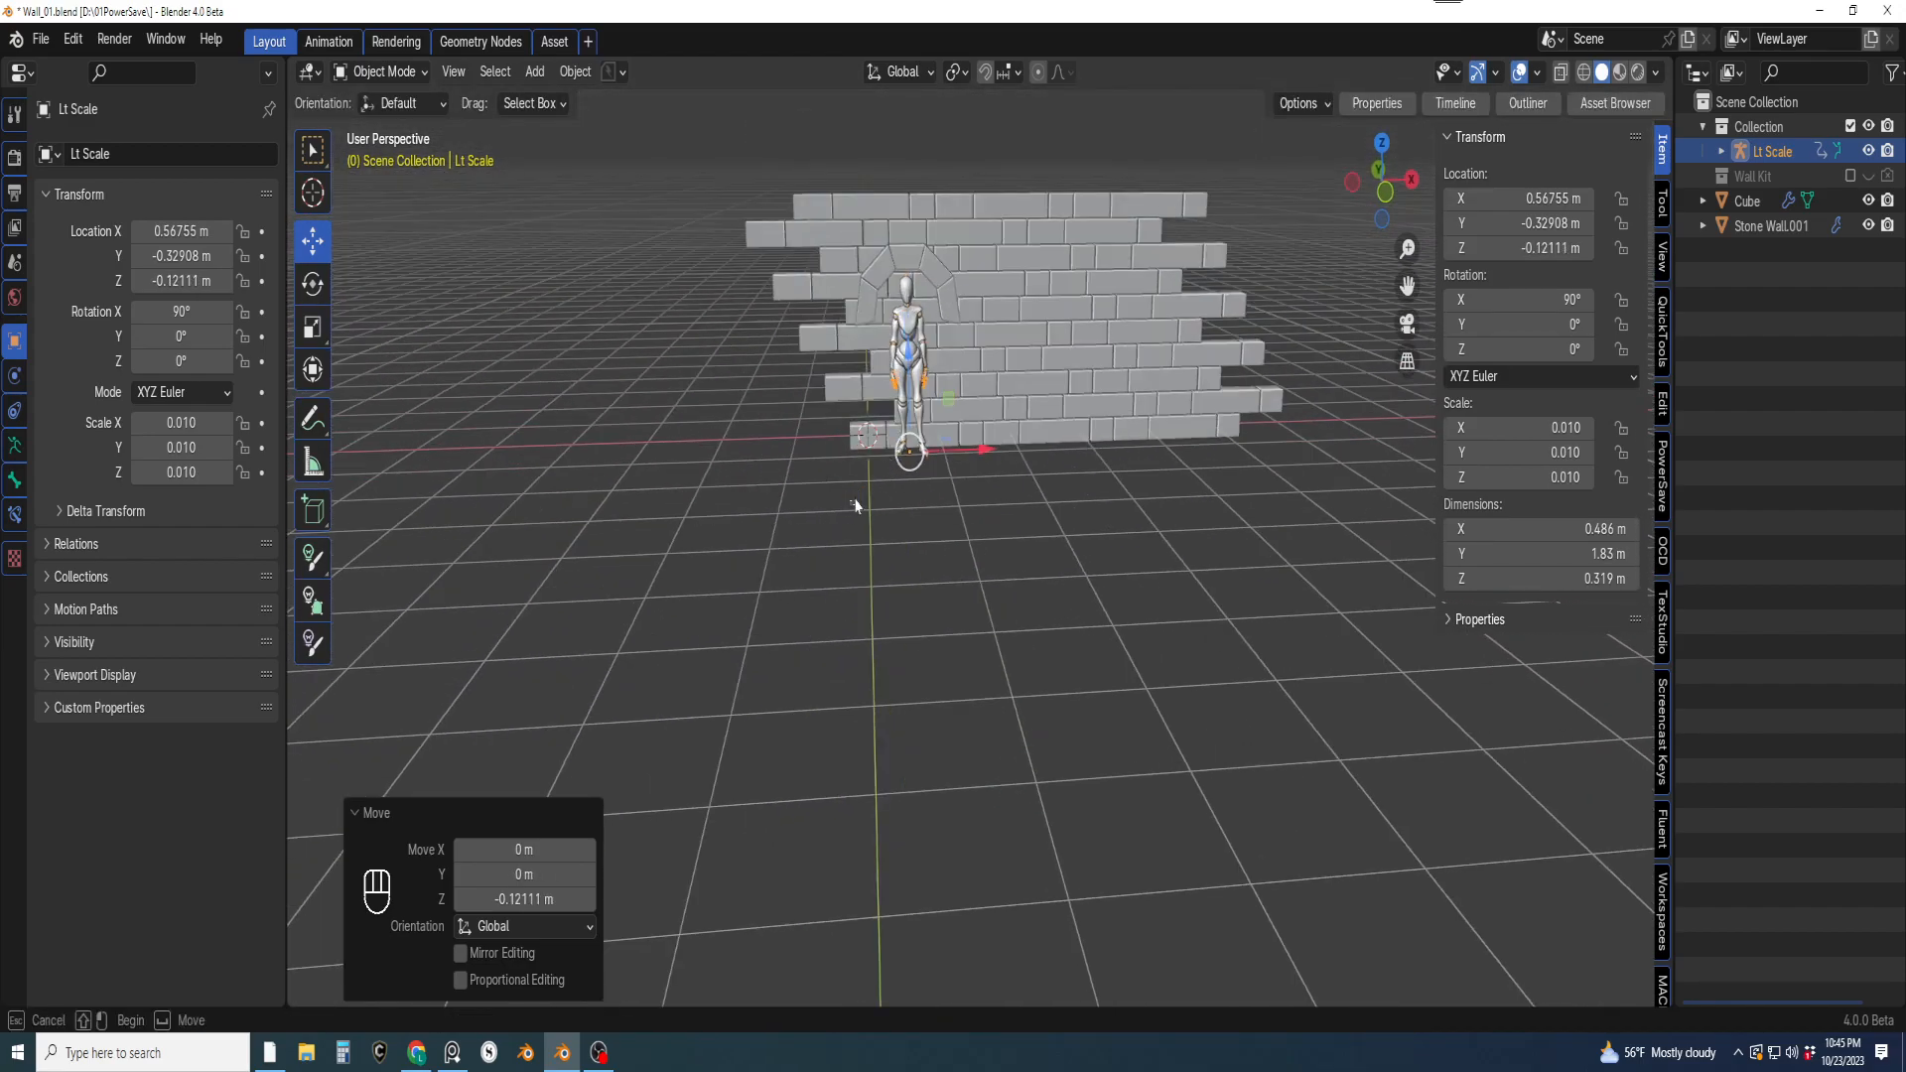
{"action": "left_click", "coordinate": [849, 521]}
Add a mesh cube at the origin with a size of 22 inches
{"action": "scroll", "coordinate": [849, 521], "scroll_direction": "up", "scroll_amount": 2}
{"action": "key", "text": "shift+a"}
{"action": "mouse_move", "coordinate": [794, 467]}
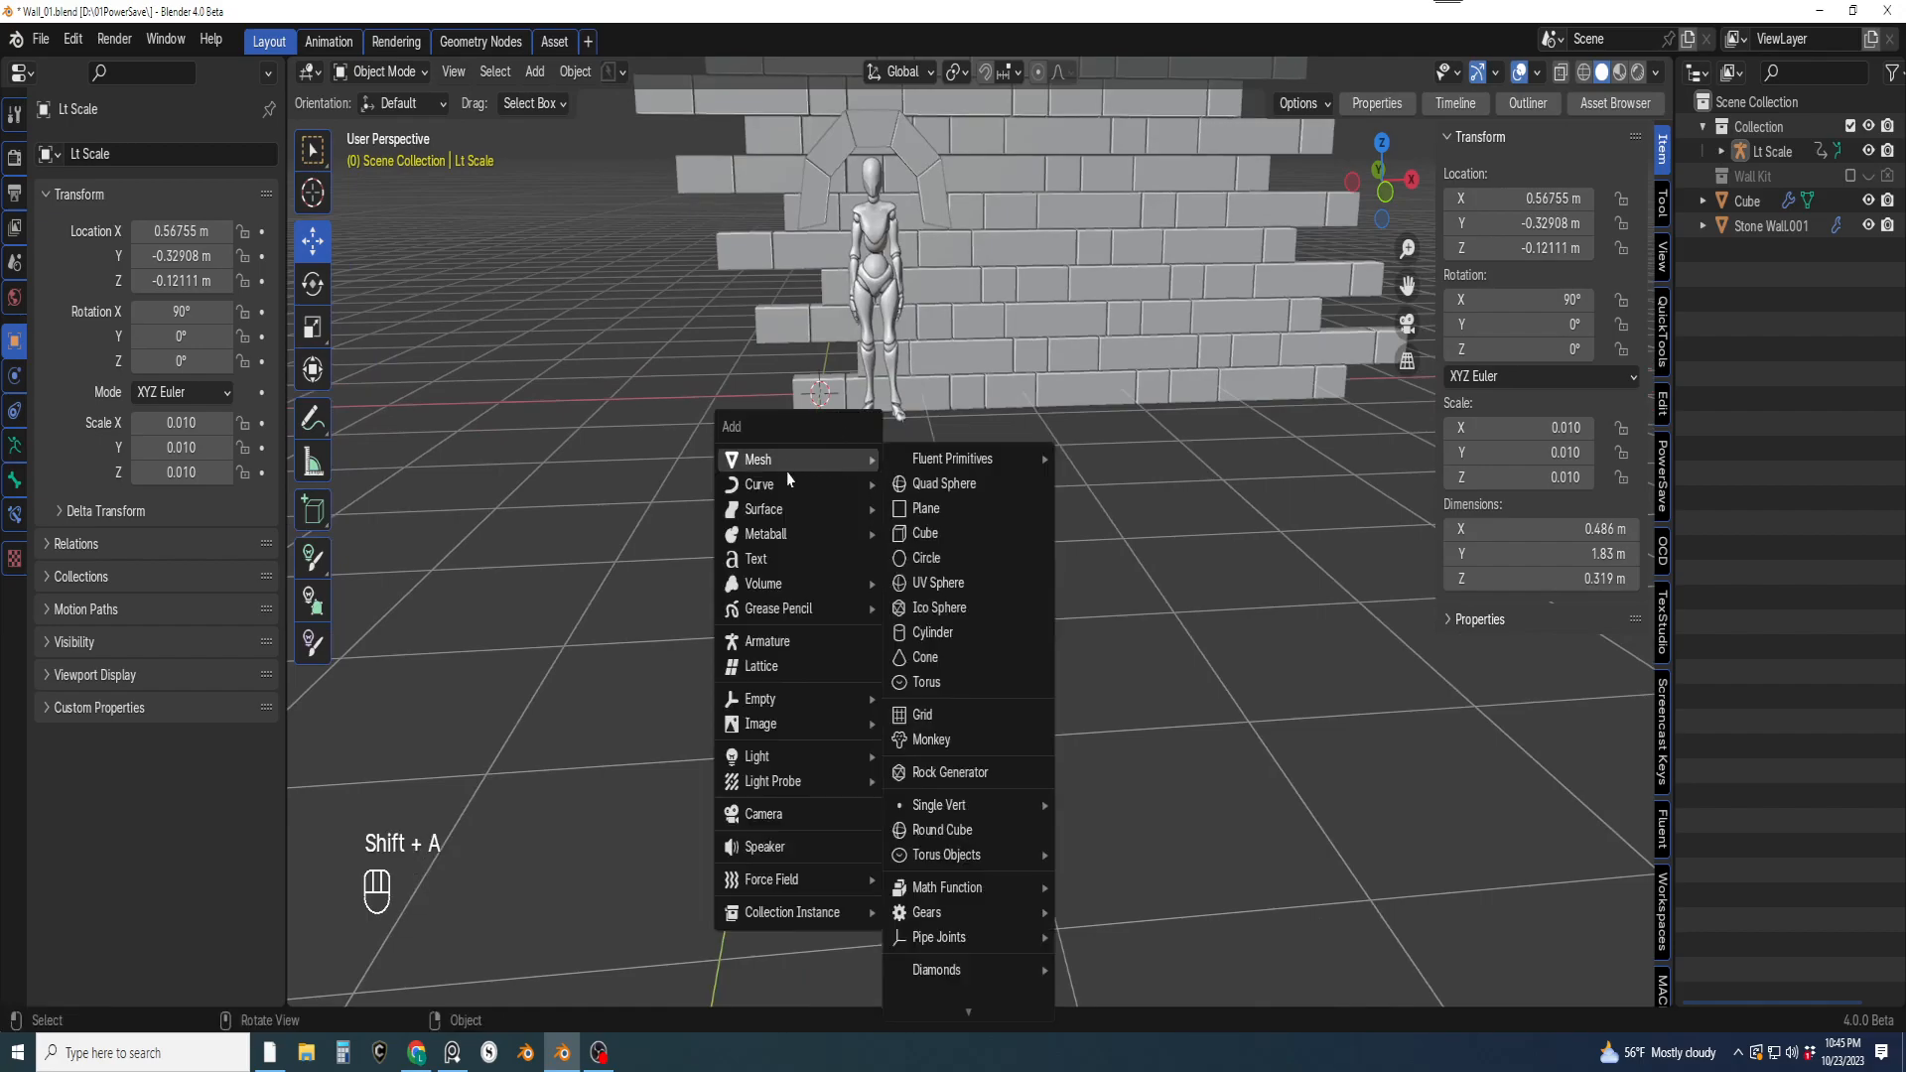
{"action": "left_click", "coordinate": [914, 533]}
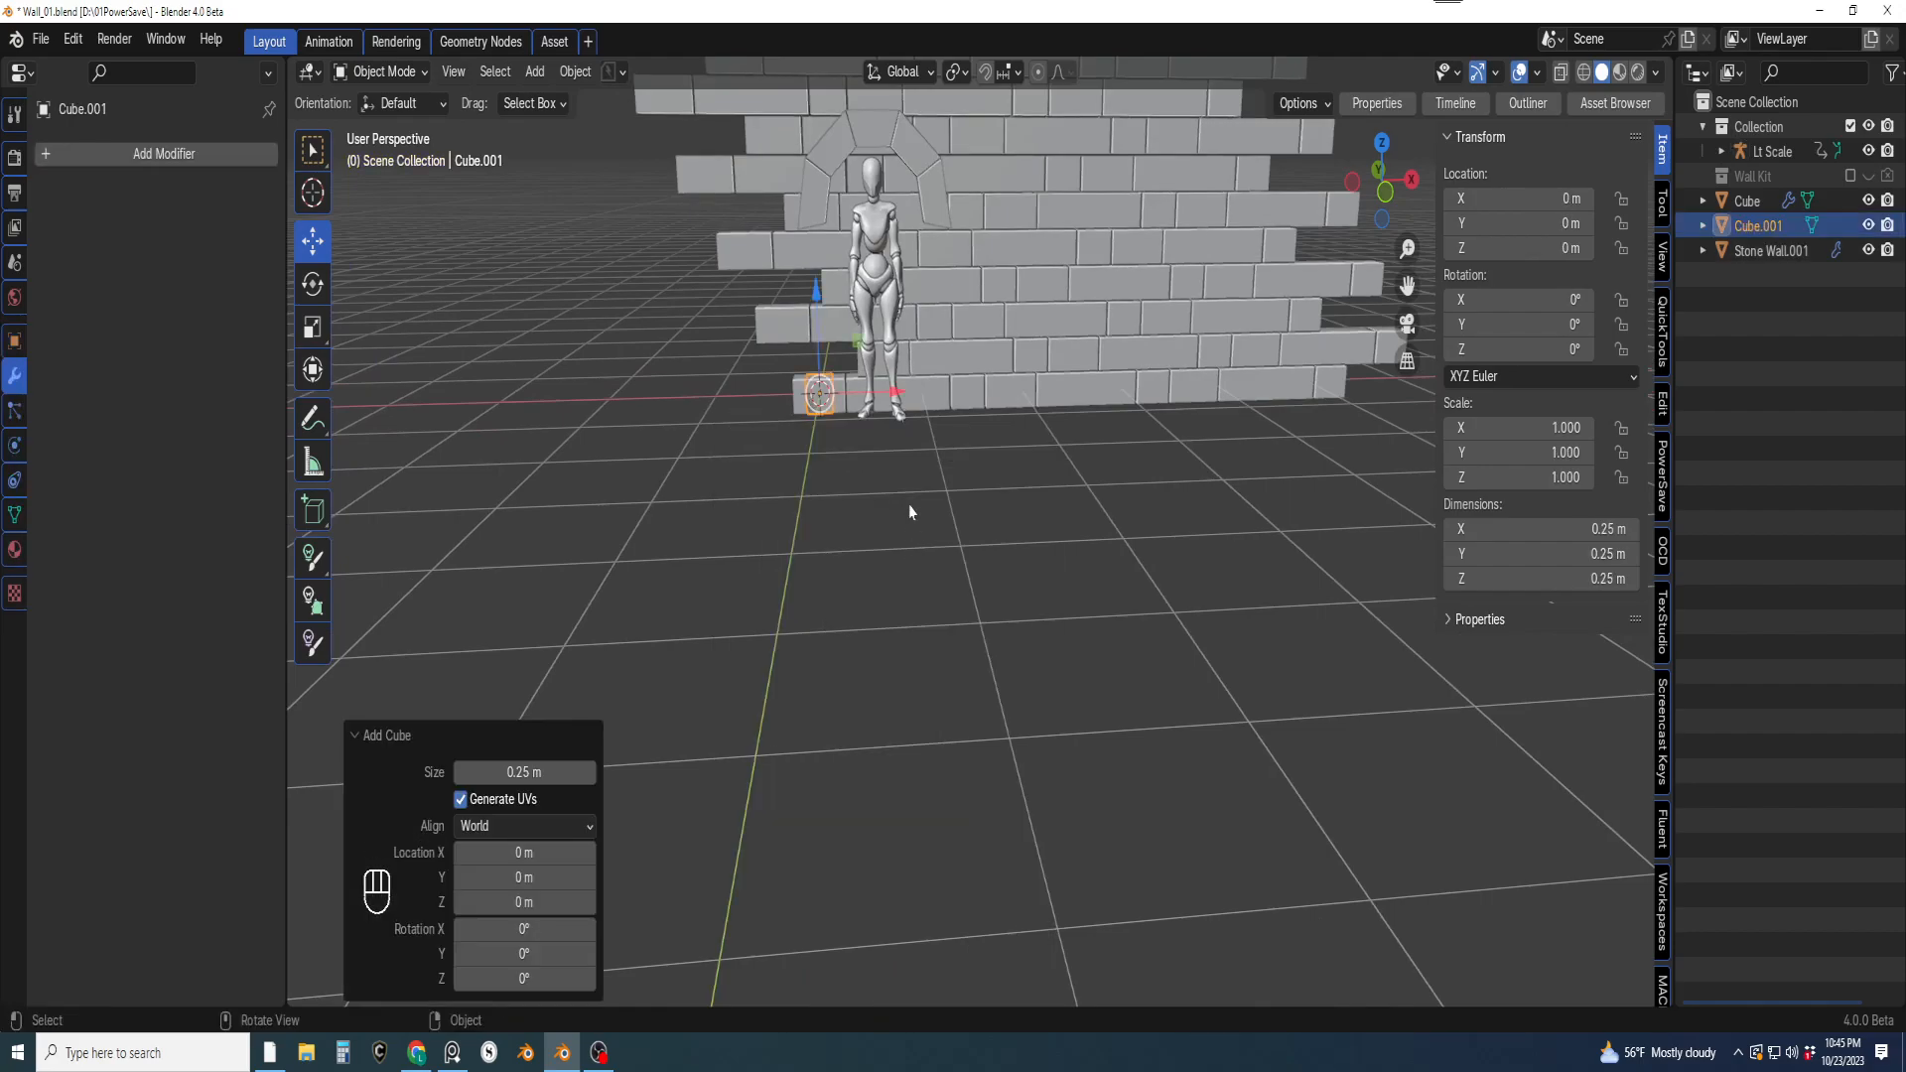
{"action": "scroll", "coordinate": [800, 431], "scroll_direction": "up", "scroll_amount": 1}
{"action": "left_click", "coordinate": [525, 773]}
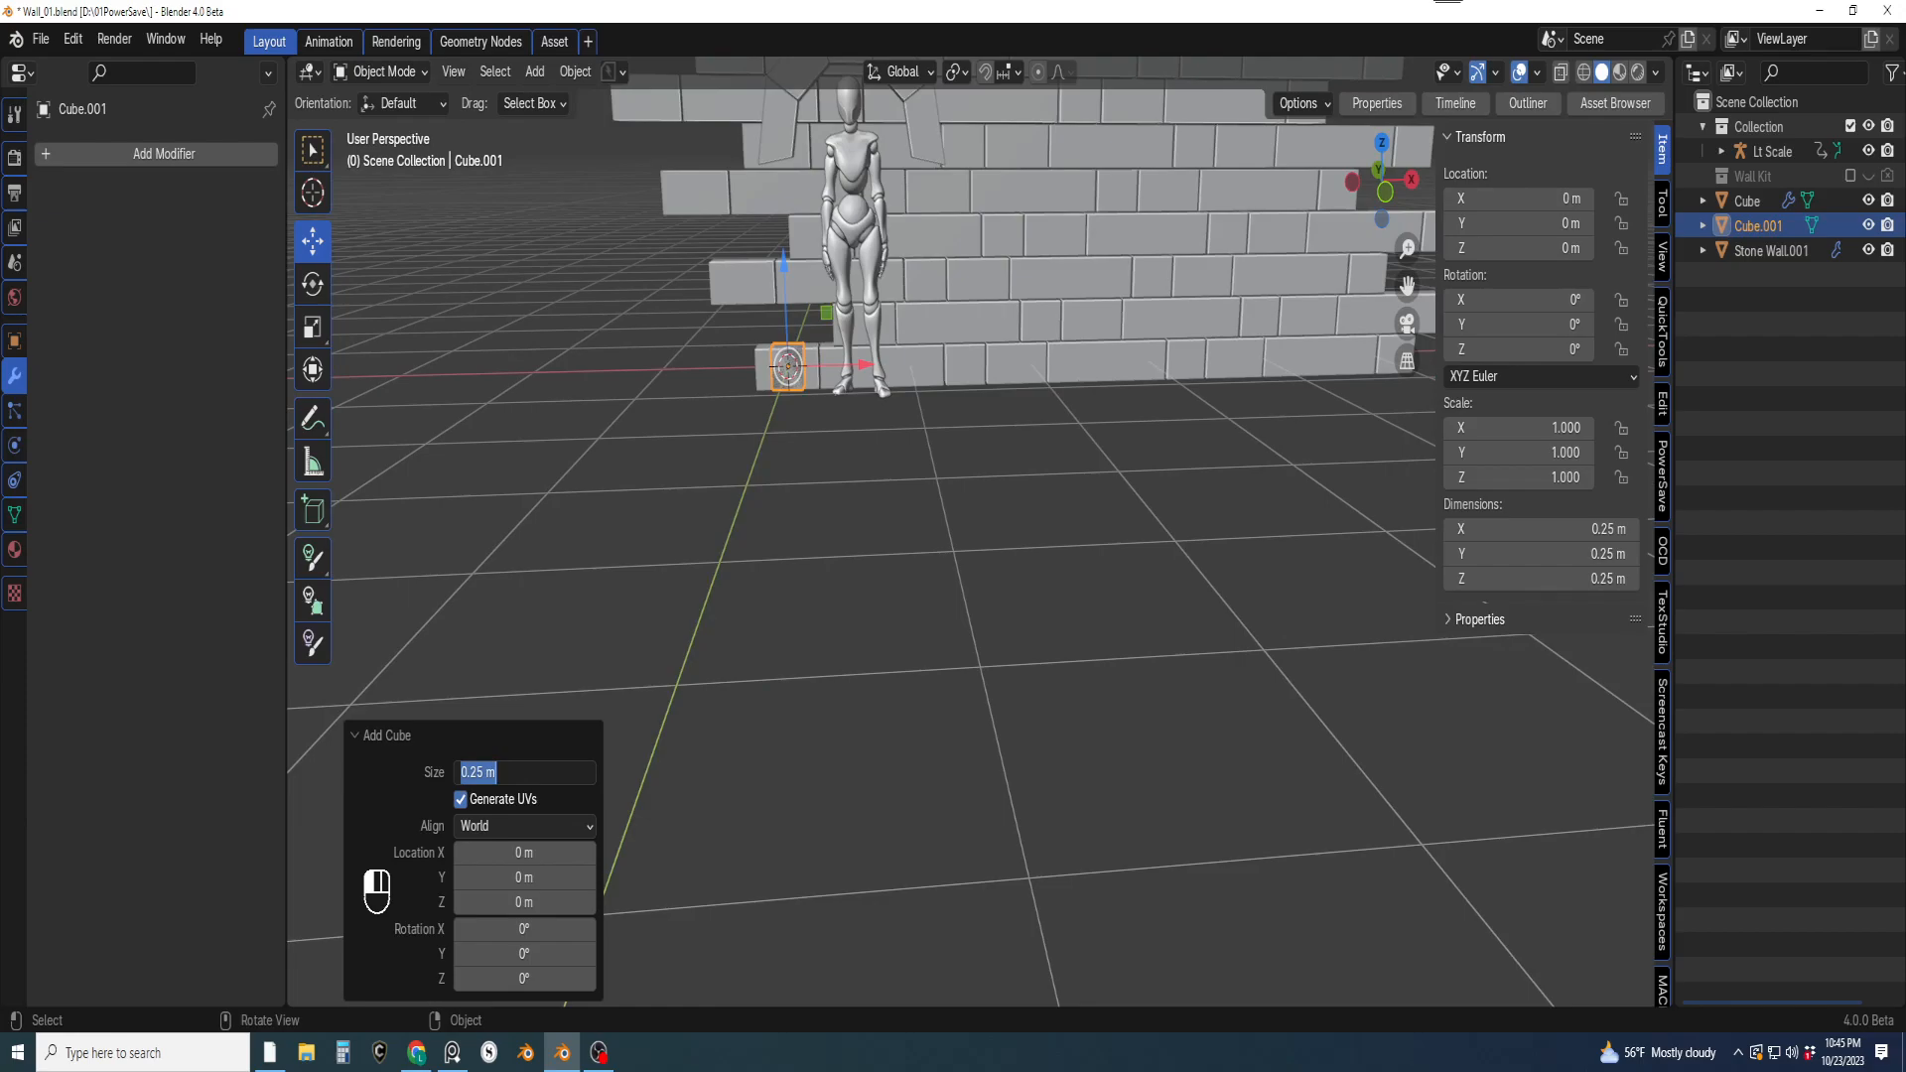
{"action": "type", "text": "22"}
{"action": "key", "text": "shift"}
{"action": "type", "text": "\""}
{"action": "key", "text": "Return"}
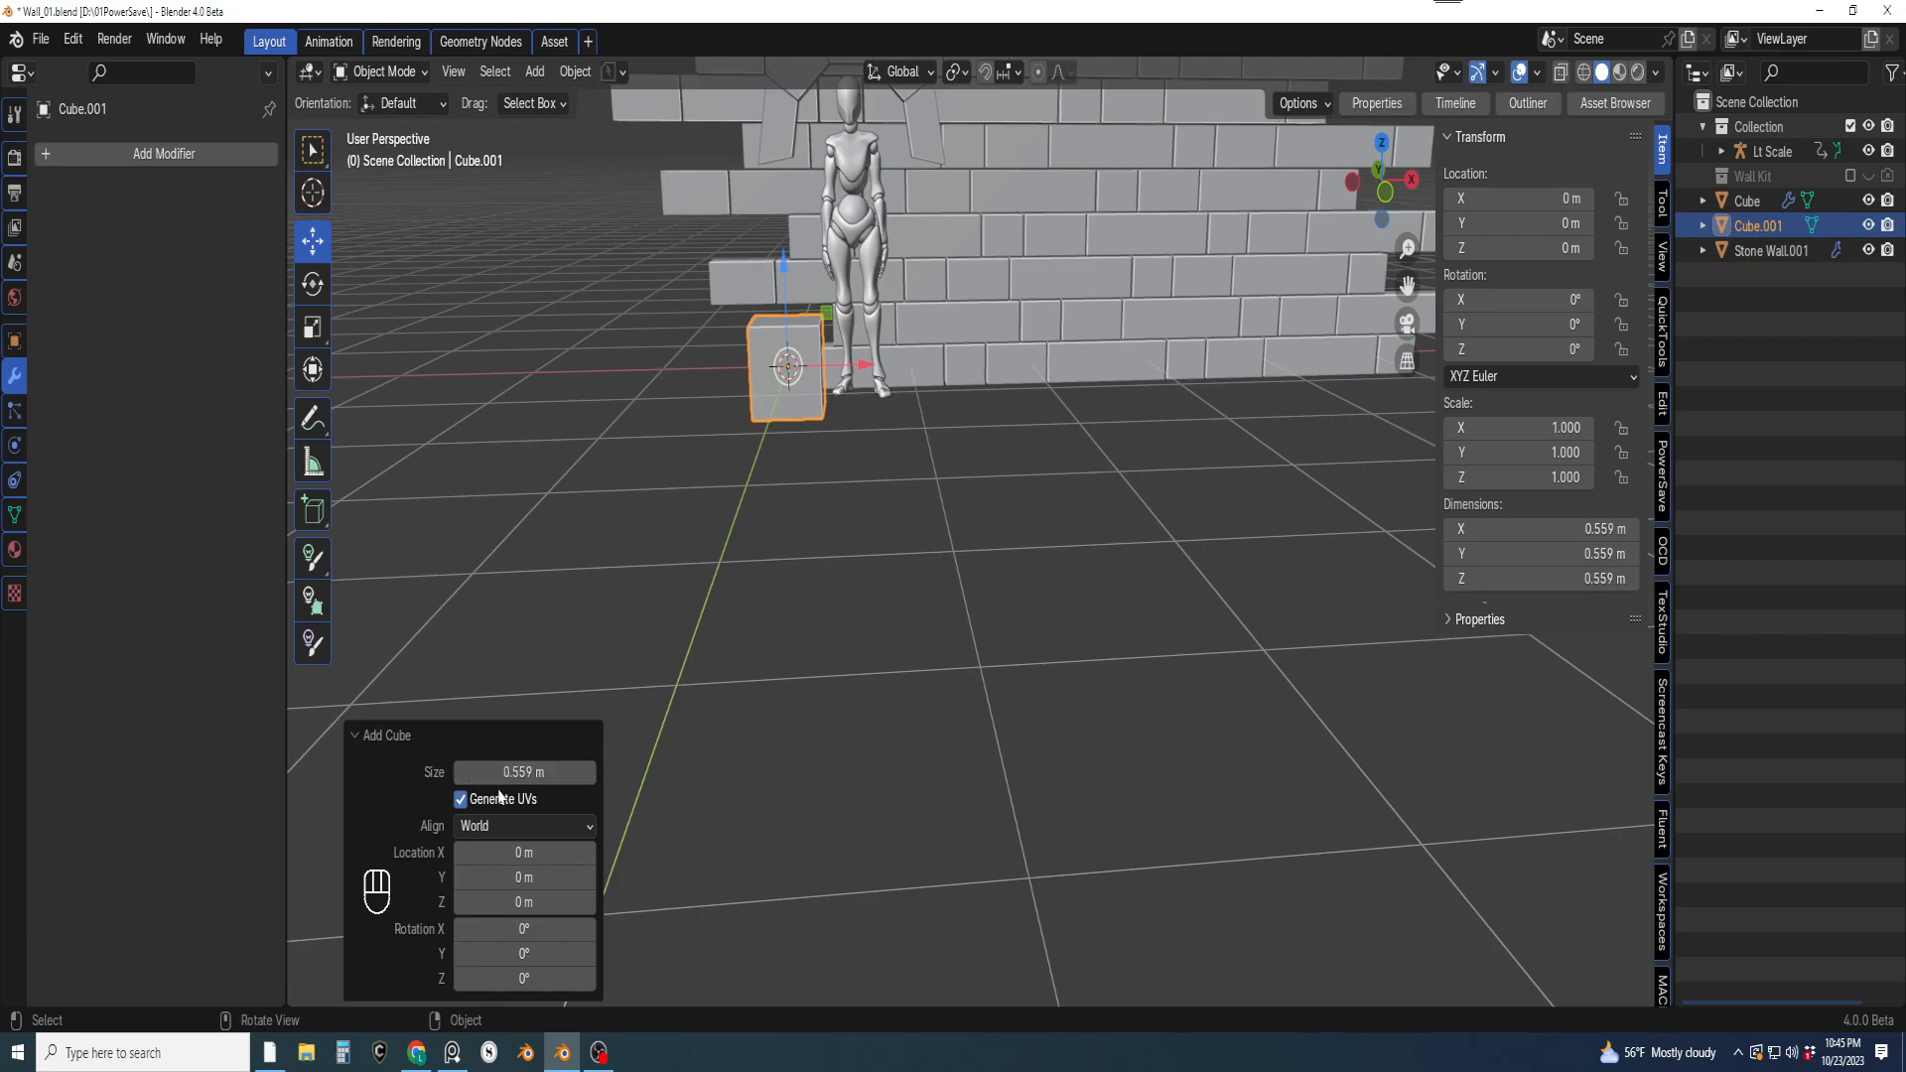
Move the new cube about 0.65 m along X and about 0.43 m forward along negative Y, in front of the figure
{"action": "middle_click_drag", "start_coordinate": [785, 505], "coordinate": [821, 660], "text": "shift"}
{"action": "left_click_drag", "start_coordinate": [895, 520], "coordinate": [979, 538]}
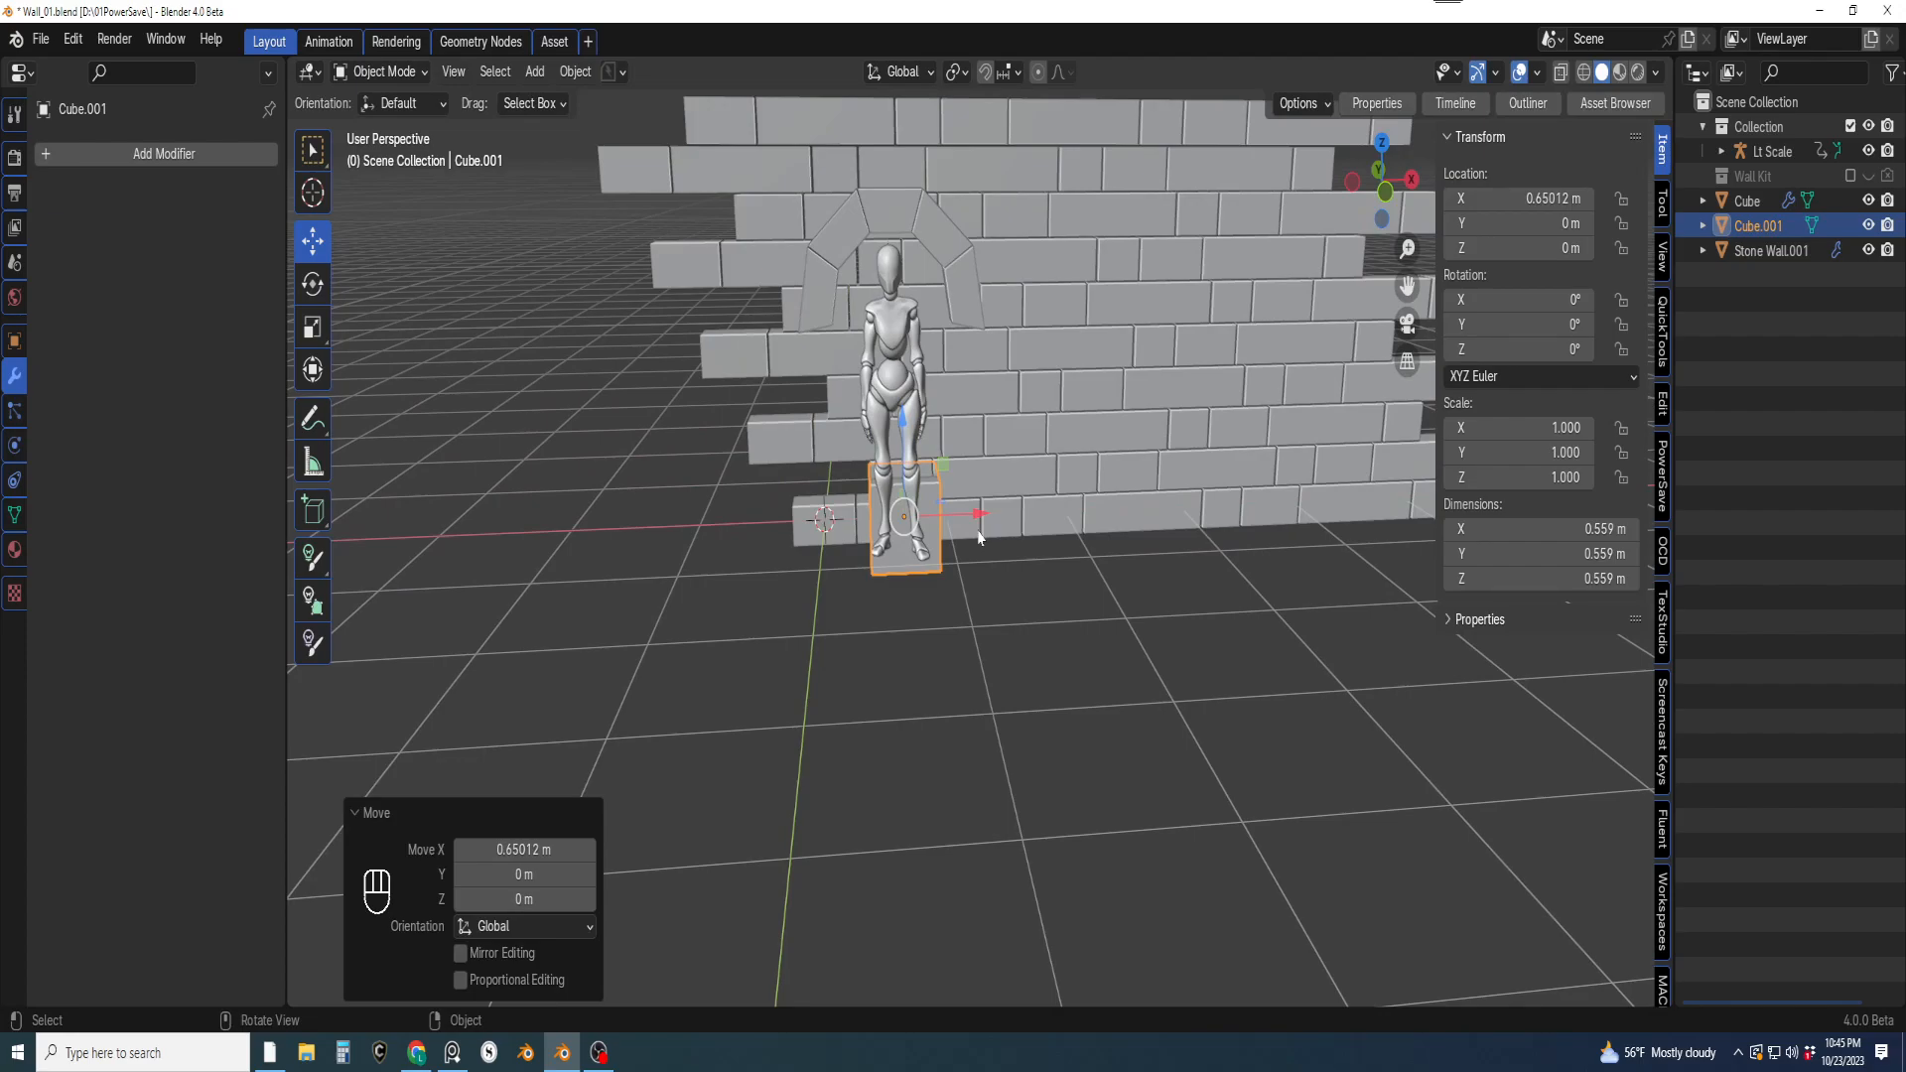
{"action": "middle_click_drag", "start_coordinate": [760, 497], "coordinate": [898, 526]}
{"action": "left_click_drag", "start_coordinate": [860, 524], "coordinate": [909, 525]}
{"action": "middle_click_drag", "start_coordinate": [1207, 566], "coordinate": [971, 559]}
{"action": "scroll", "coordinate": [991, 520], "scroll_direction": "down", "scroll_amount": 2}
{"action": "scroll", "coordinate": [968, 556], "scroll_direction": "up", "scroll_amount": 1}
{"action": "scroll", "coordinate": [971, 559], "scroll_direction": "up", "scroll_amount": 2}
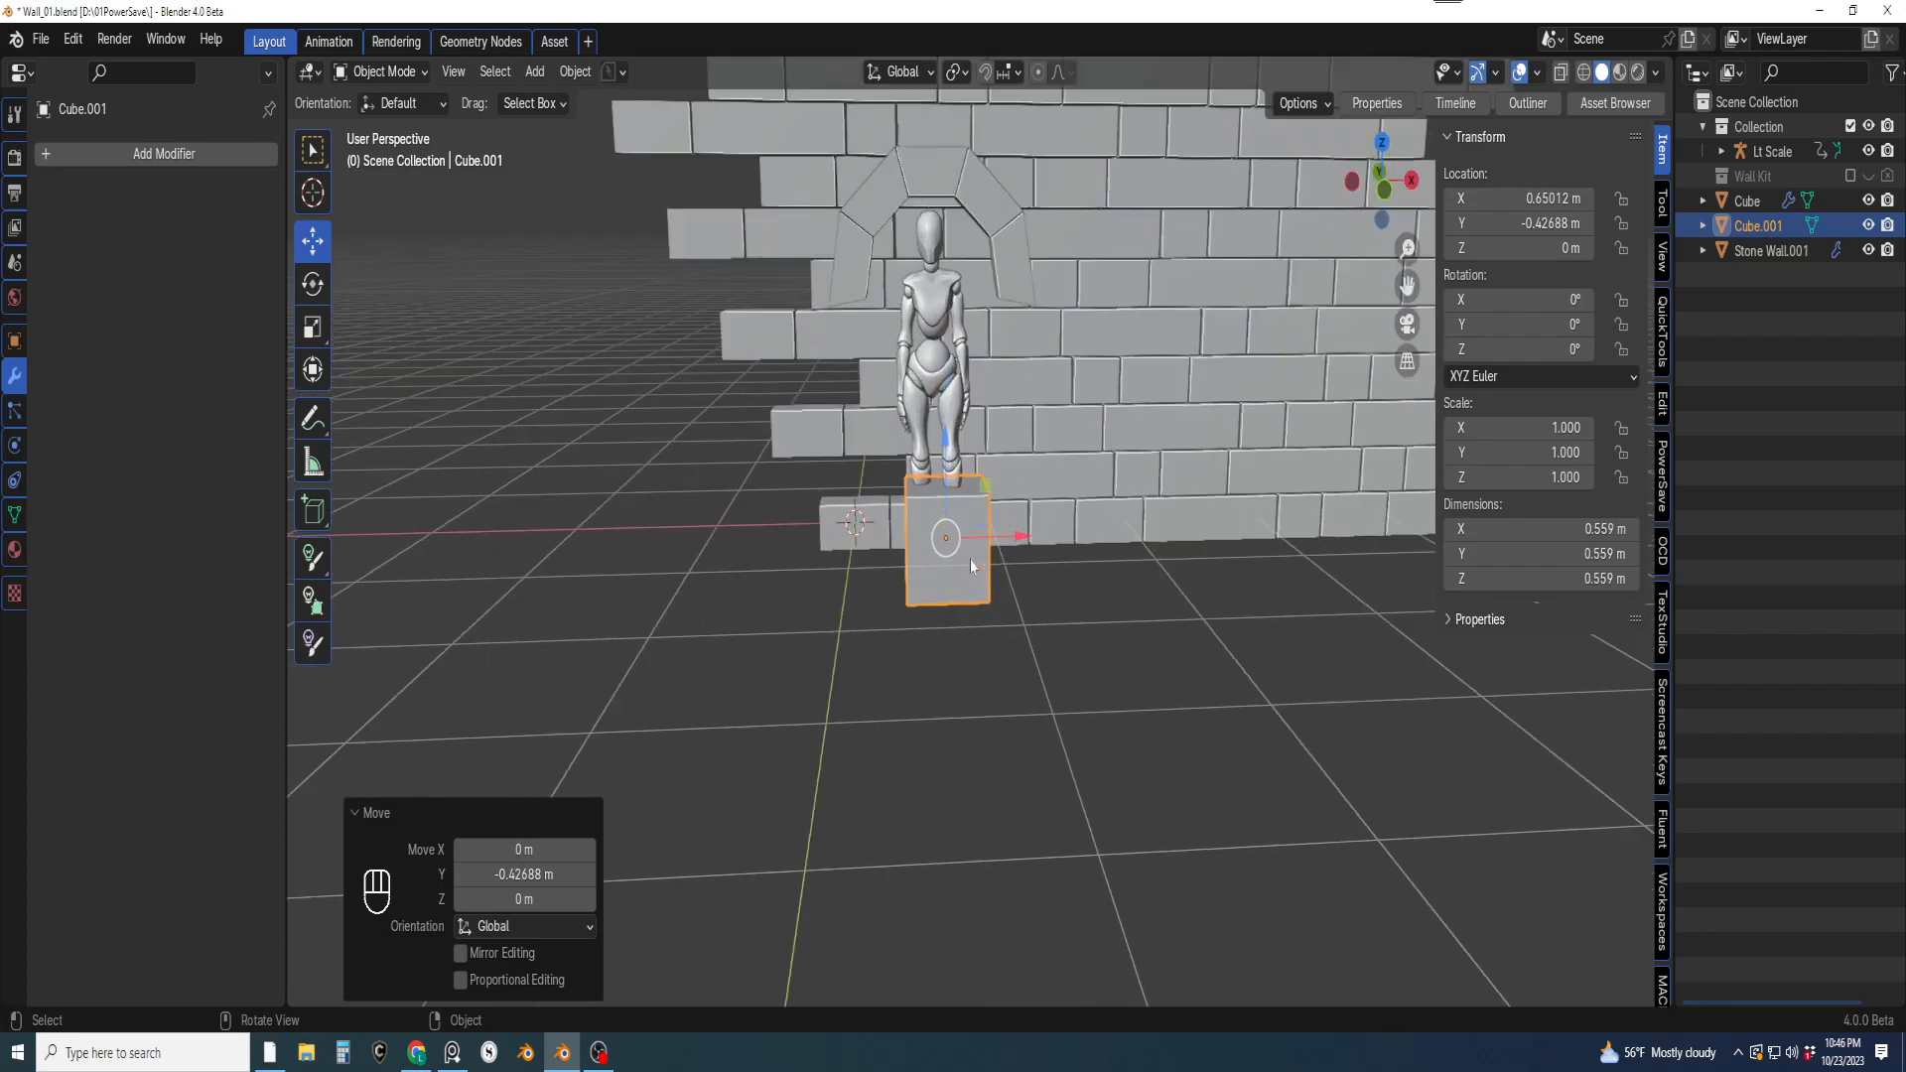
Widen the arch by scaling it about 1.26 along the global X axis
{"action": "left_click", "coordinate": [1012, 297]}
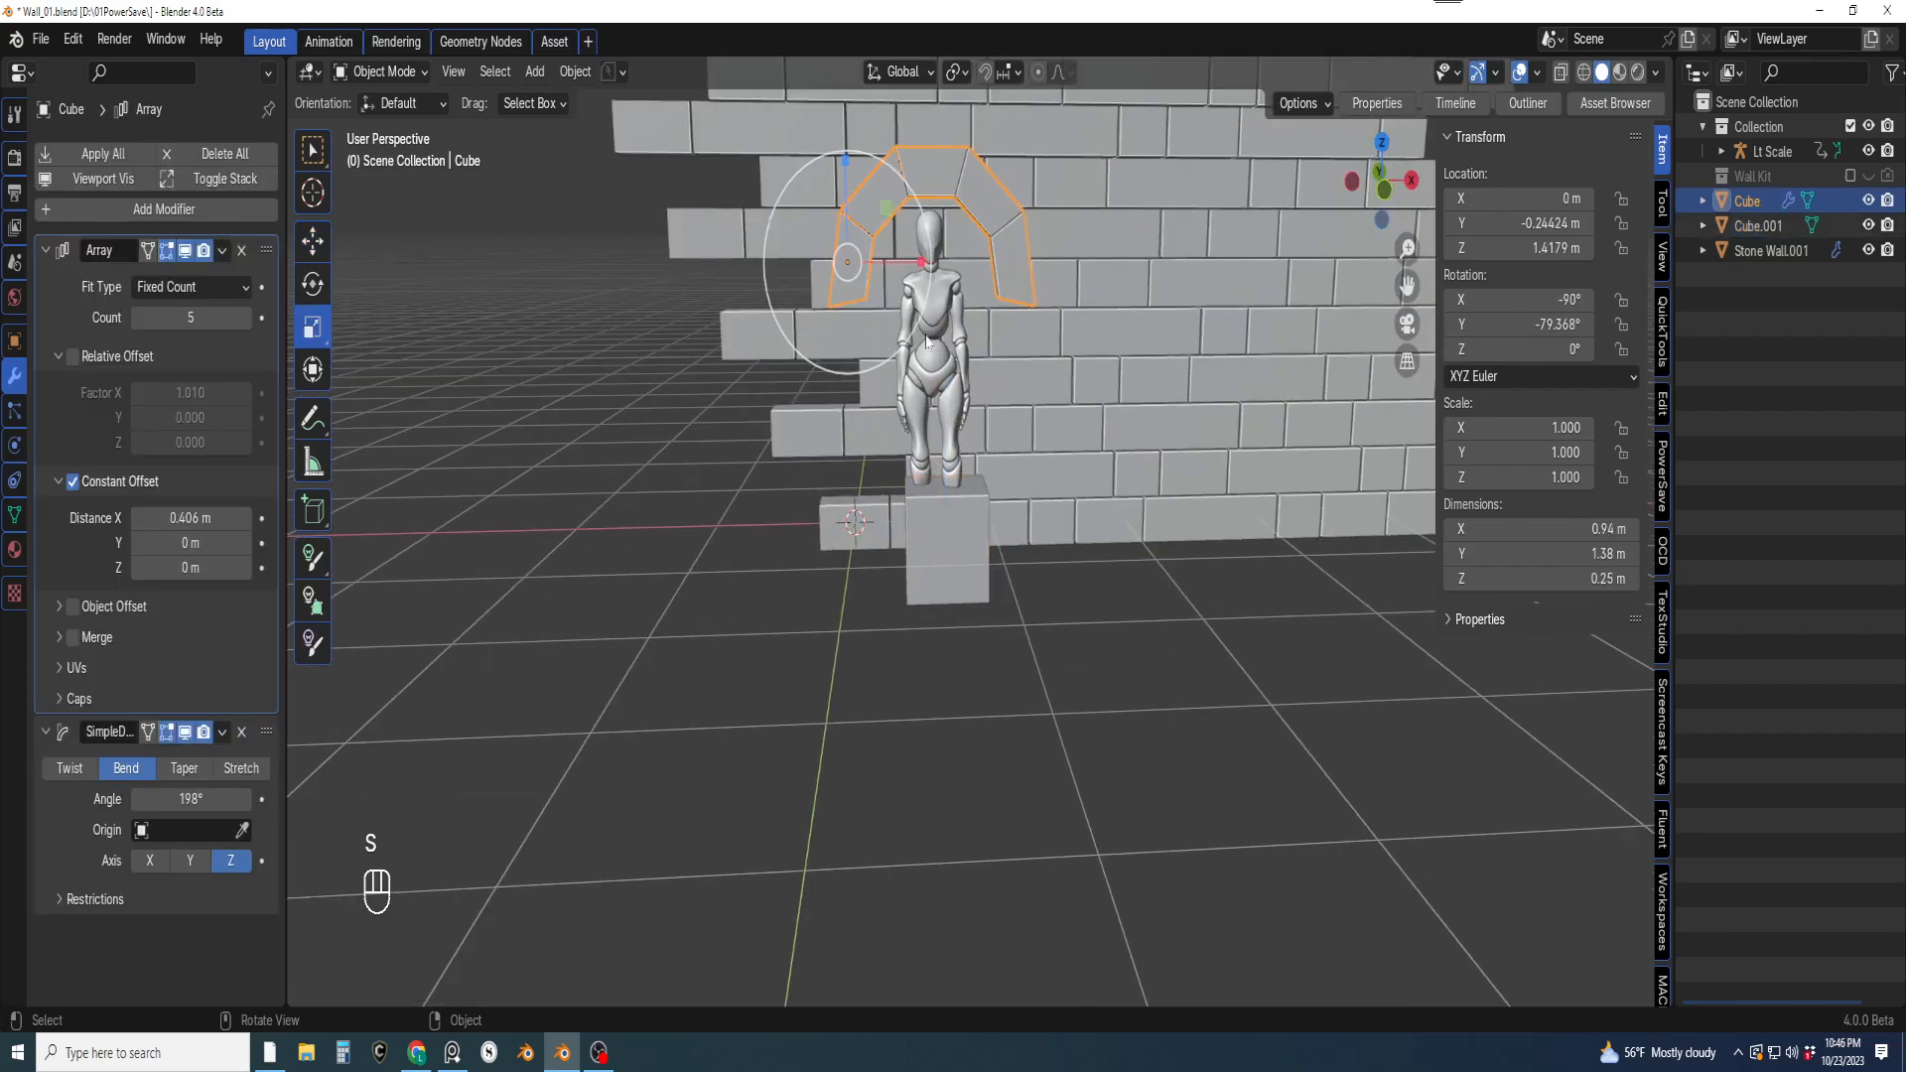
{"action": "key", "text": "s"}
{"action": "mouse_move", "coordinate": [952, 274]}
{"action": "left_mouse_down"}
{"action": "mouse_move", "coordinate": [927, 263]}
{"action": "mouse_move", "coordinate": [953, 266]}
{"action": "left_mouse_up"}
{"action": "right_click", "coordinate": [954, 275]}
{"action": "middle_click_drag", "start_coordinate": [991, 265], "coordinate": [888, 516]}
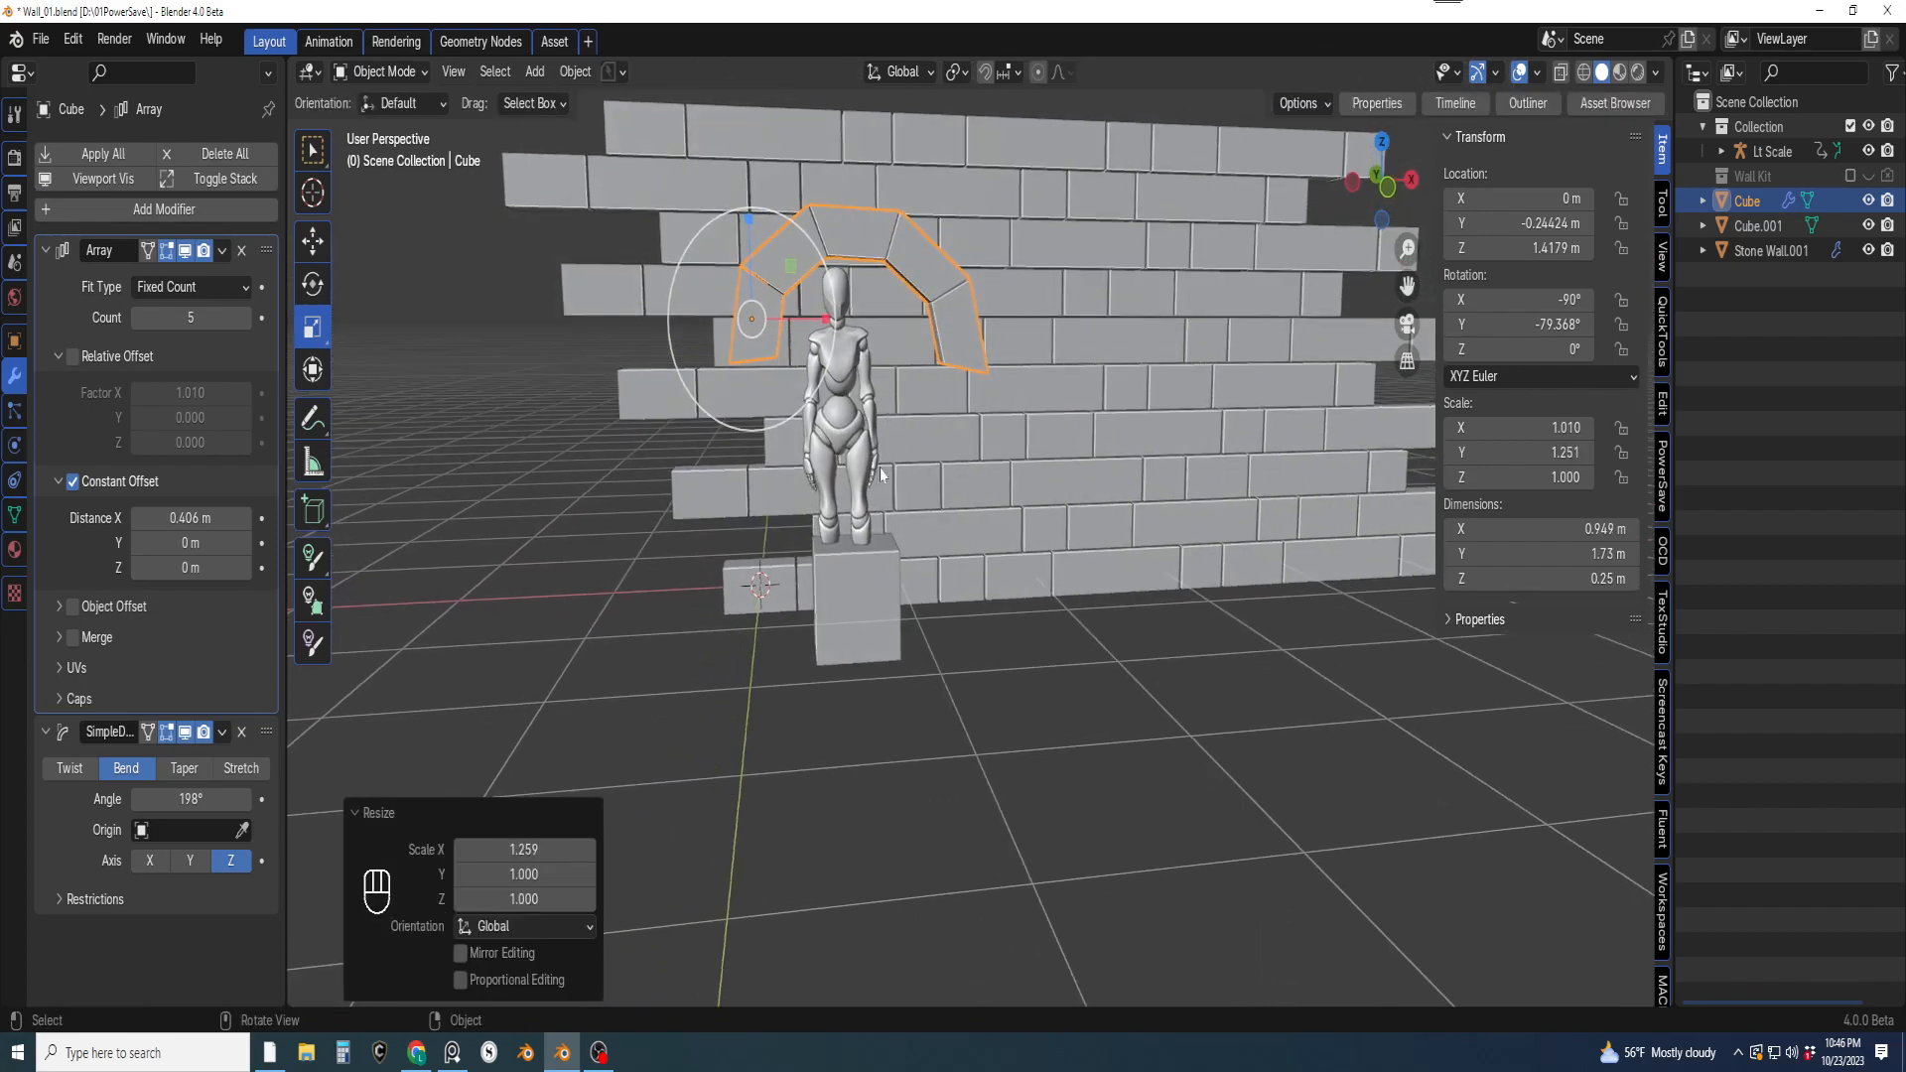
Shift the reference cube about 0.22 m along X, beside the figure's leg
{"action": "left_click", "coordinate": [866, 599]}
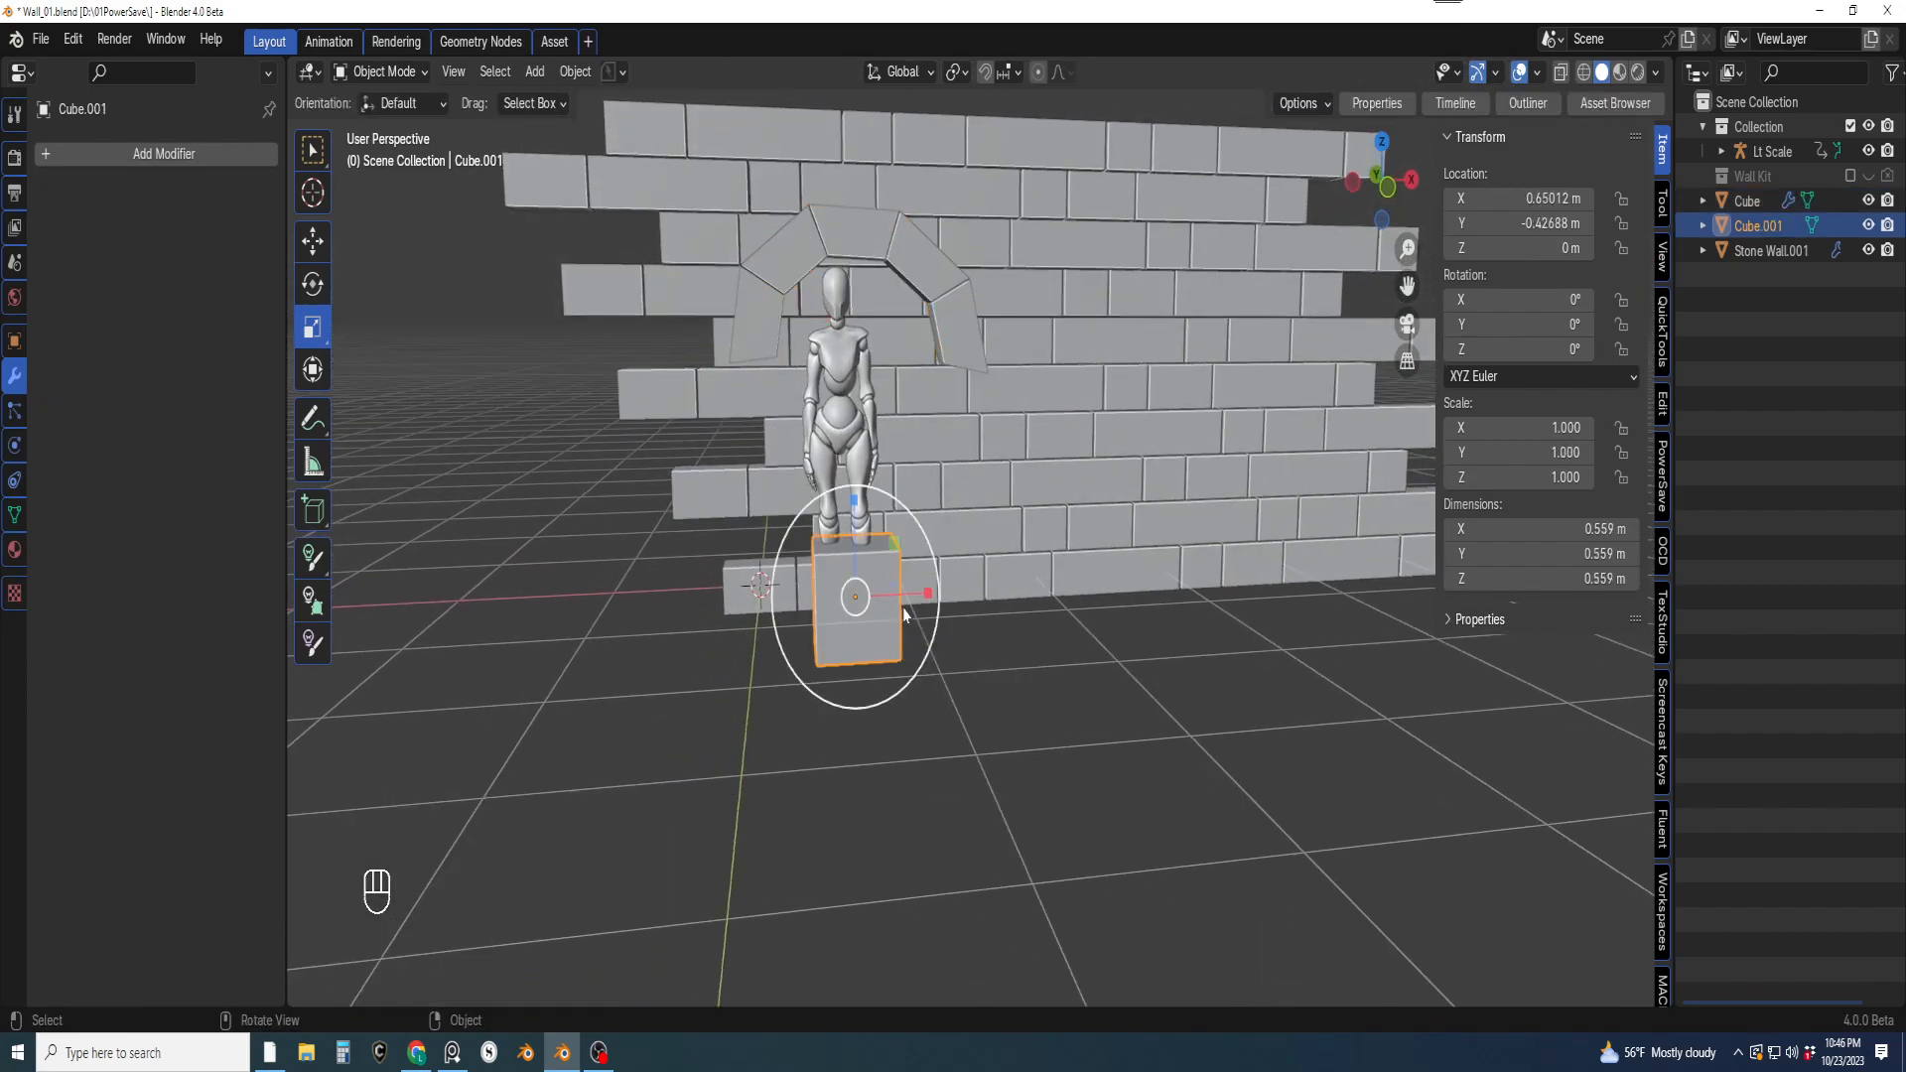
{"action": "key", "text": "g"}
{"action": "left_click_drag", "start_coordinate": [927, 594], "coordinate": [967, 575]}
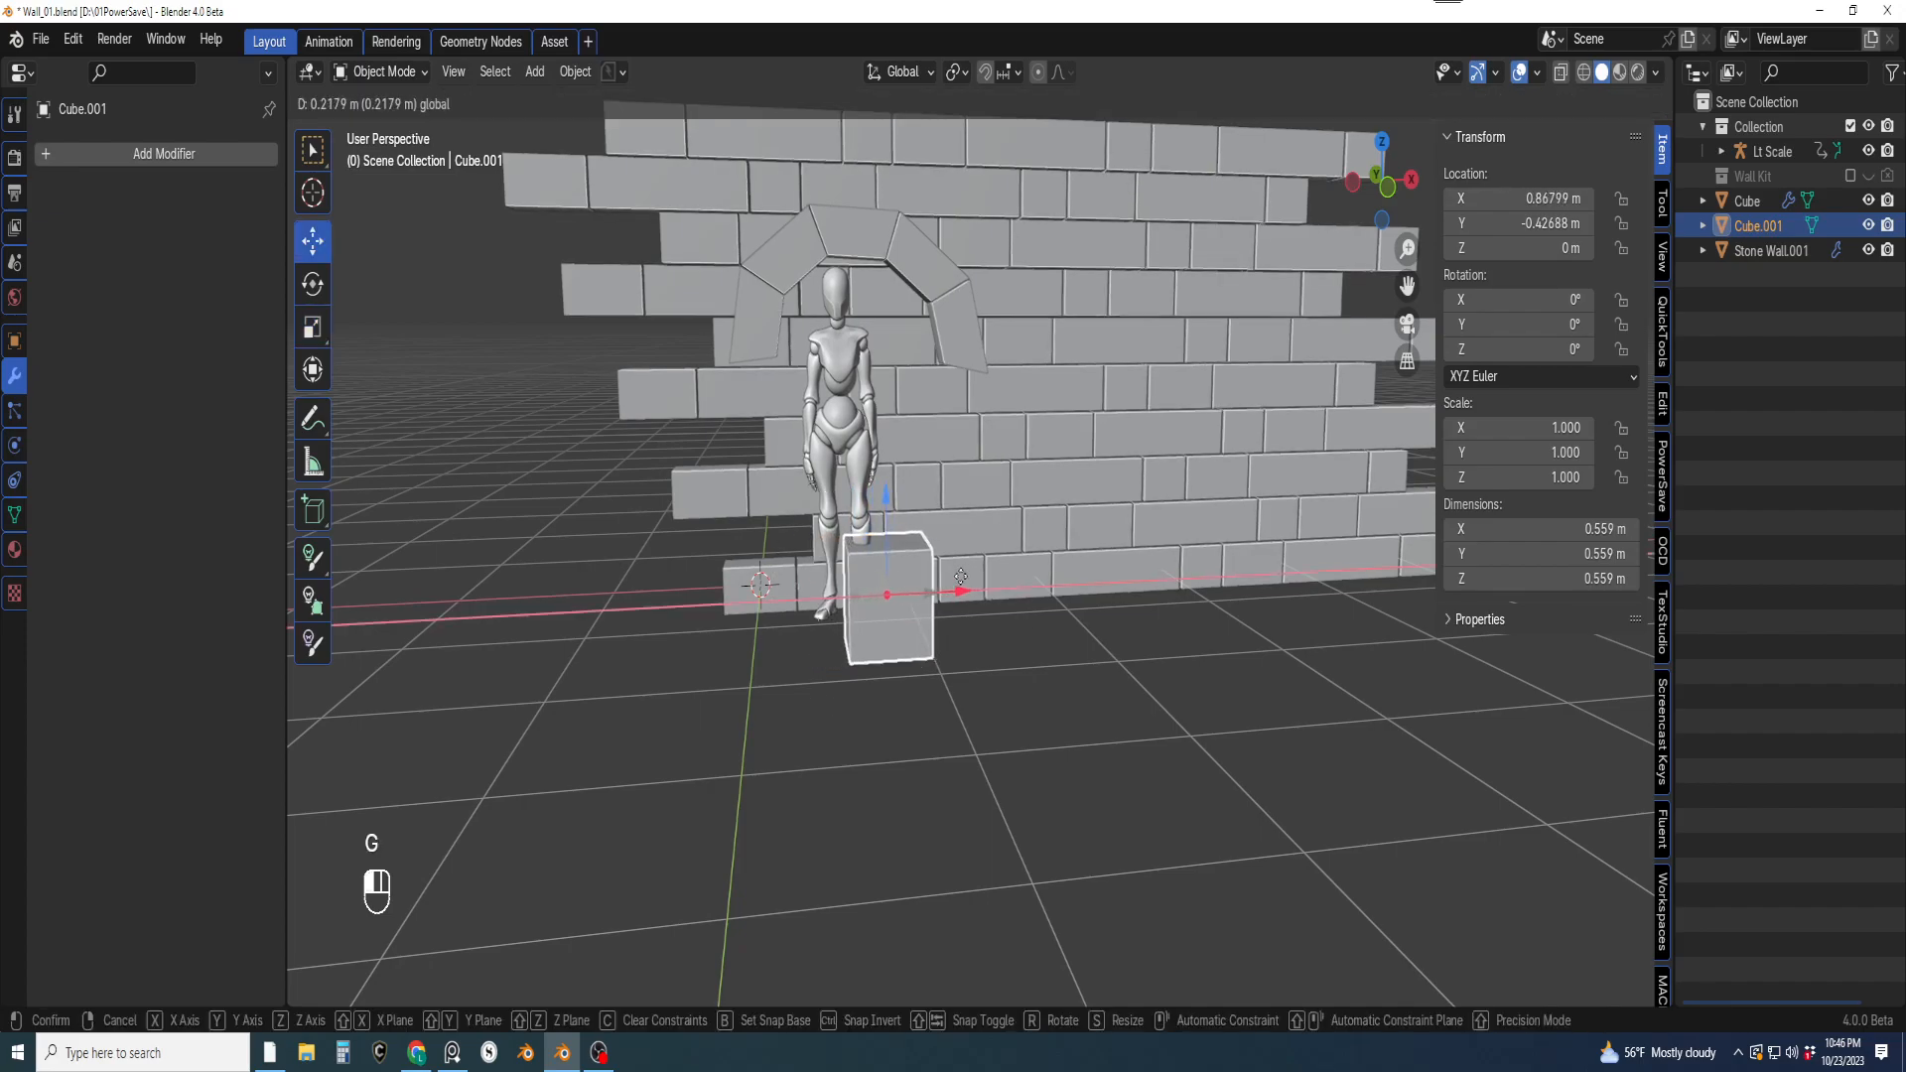
{"action": "left_click", "coordinate": [959, 579]}
{"action": "middle_click_drag", "start_coordinate": [959, 579], "coordinate": [945, 617], "text": "shift"}
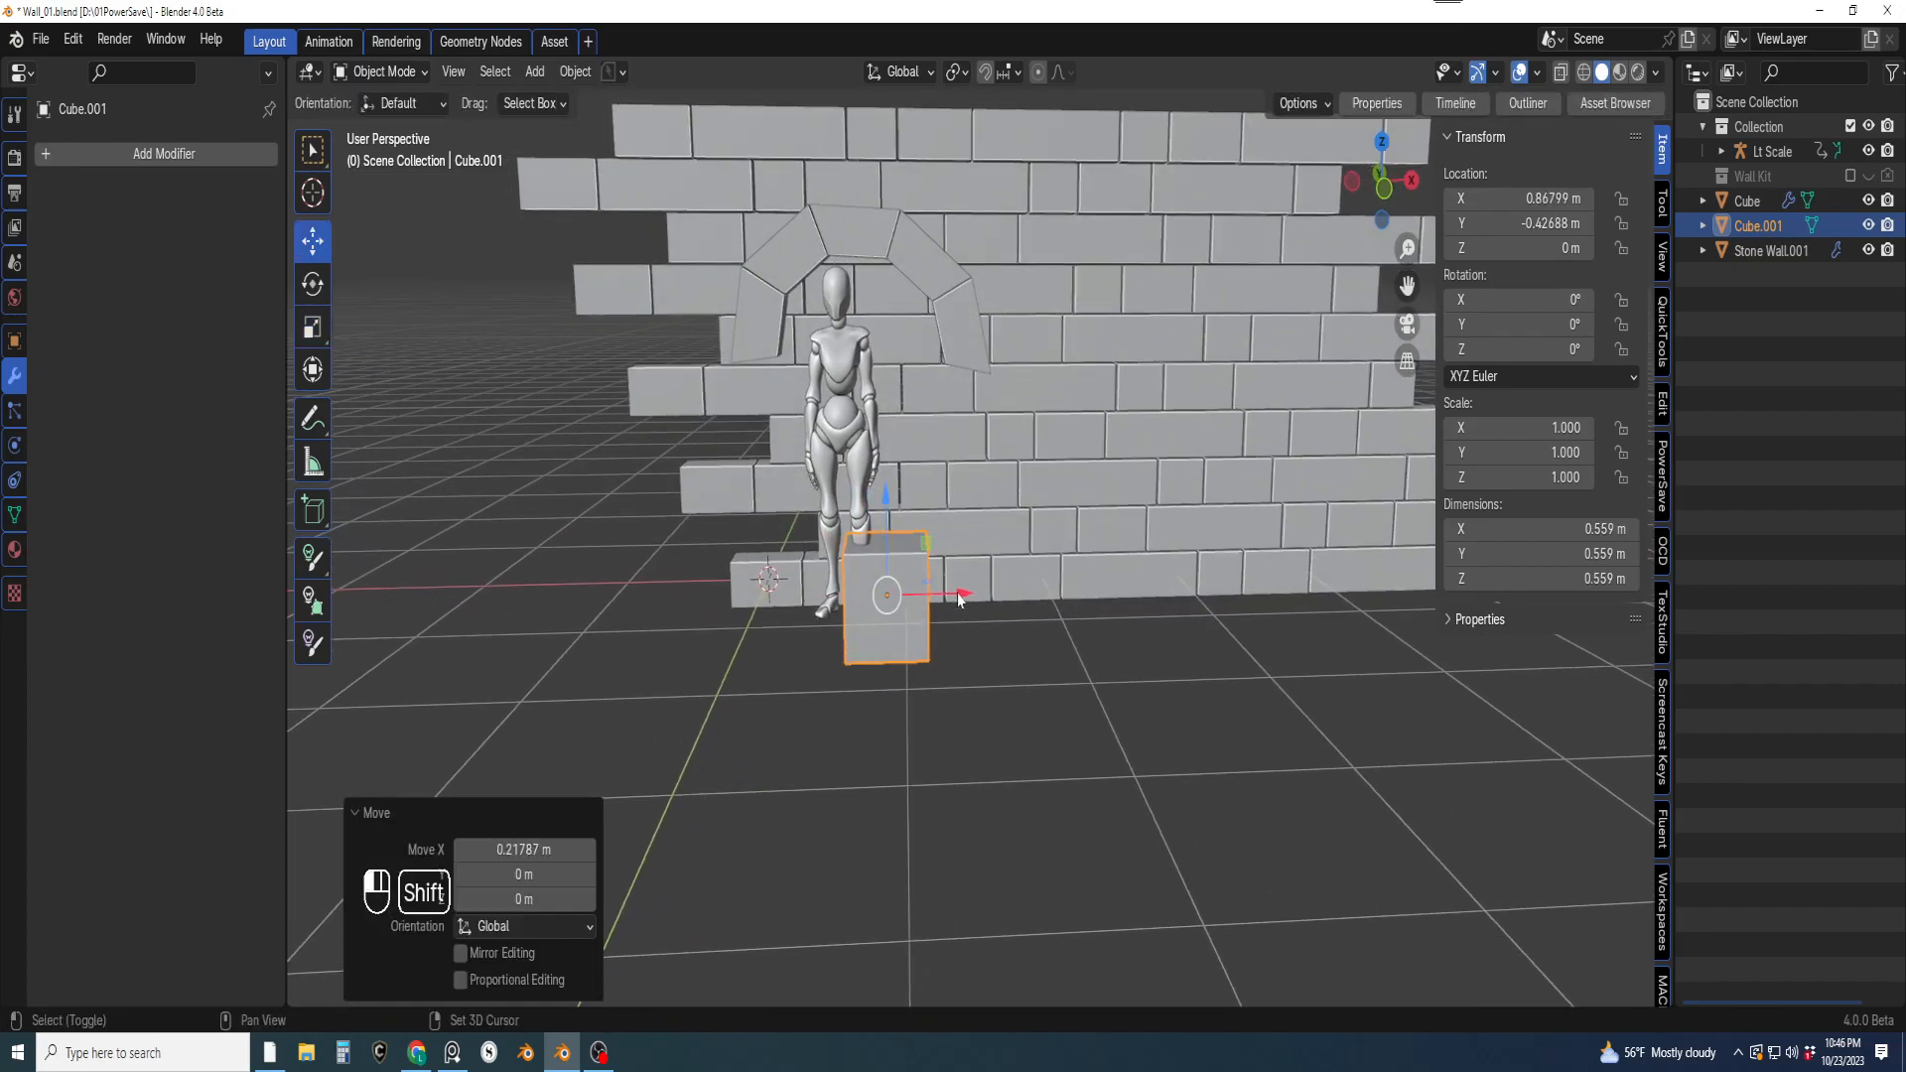
{"action": "left_click_drag", "start_coordinate": [957, 597], "coordinate": [951, 597]}
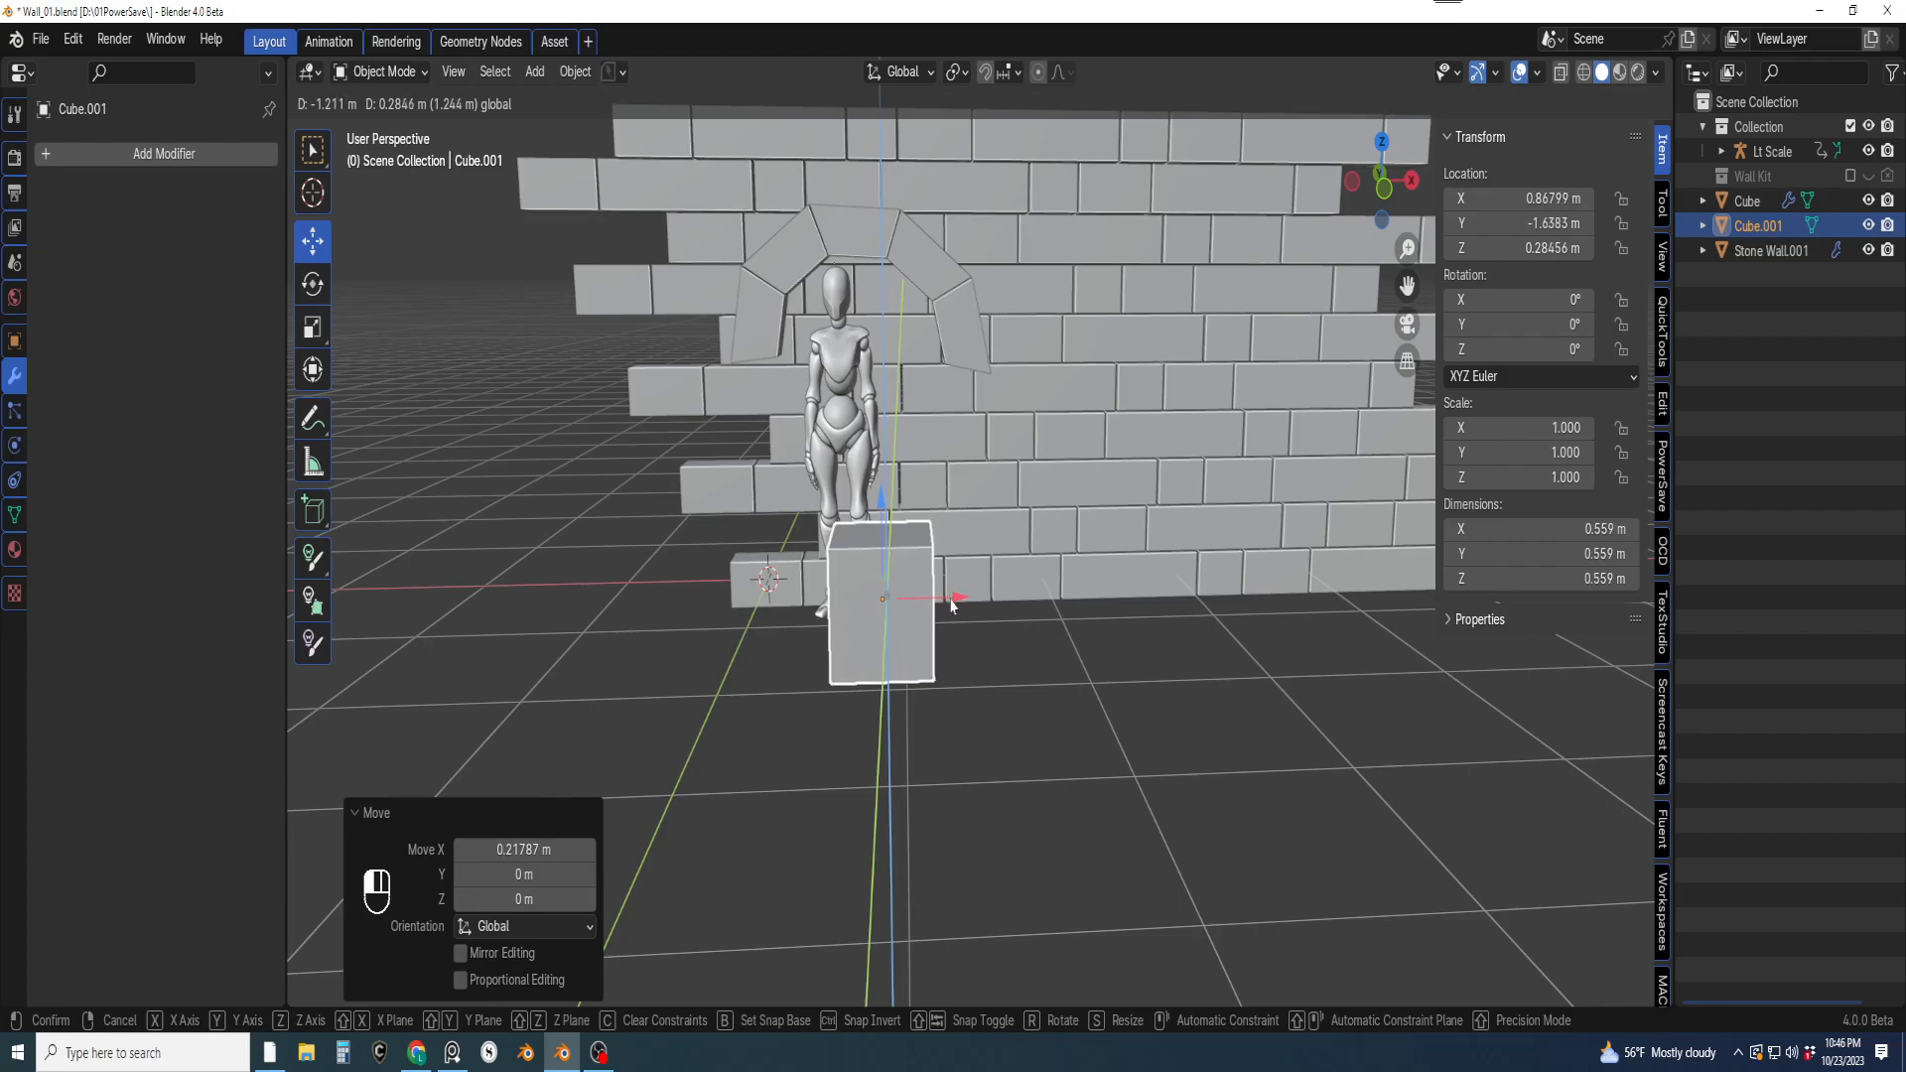
{"action": "right_click", "coordinate": [951, 597]}
{"action": "middle_click_drag", "start_coordinate": [974, 681], "coordinate": [1013, 659], "text": "shift"}
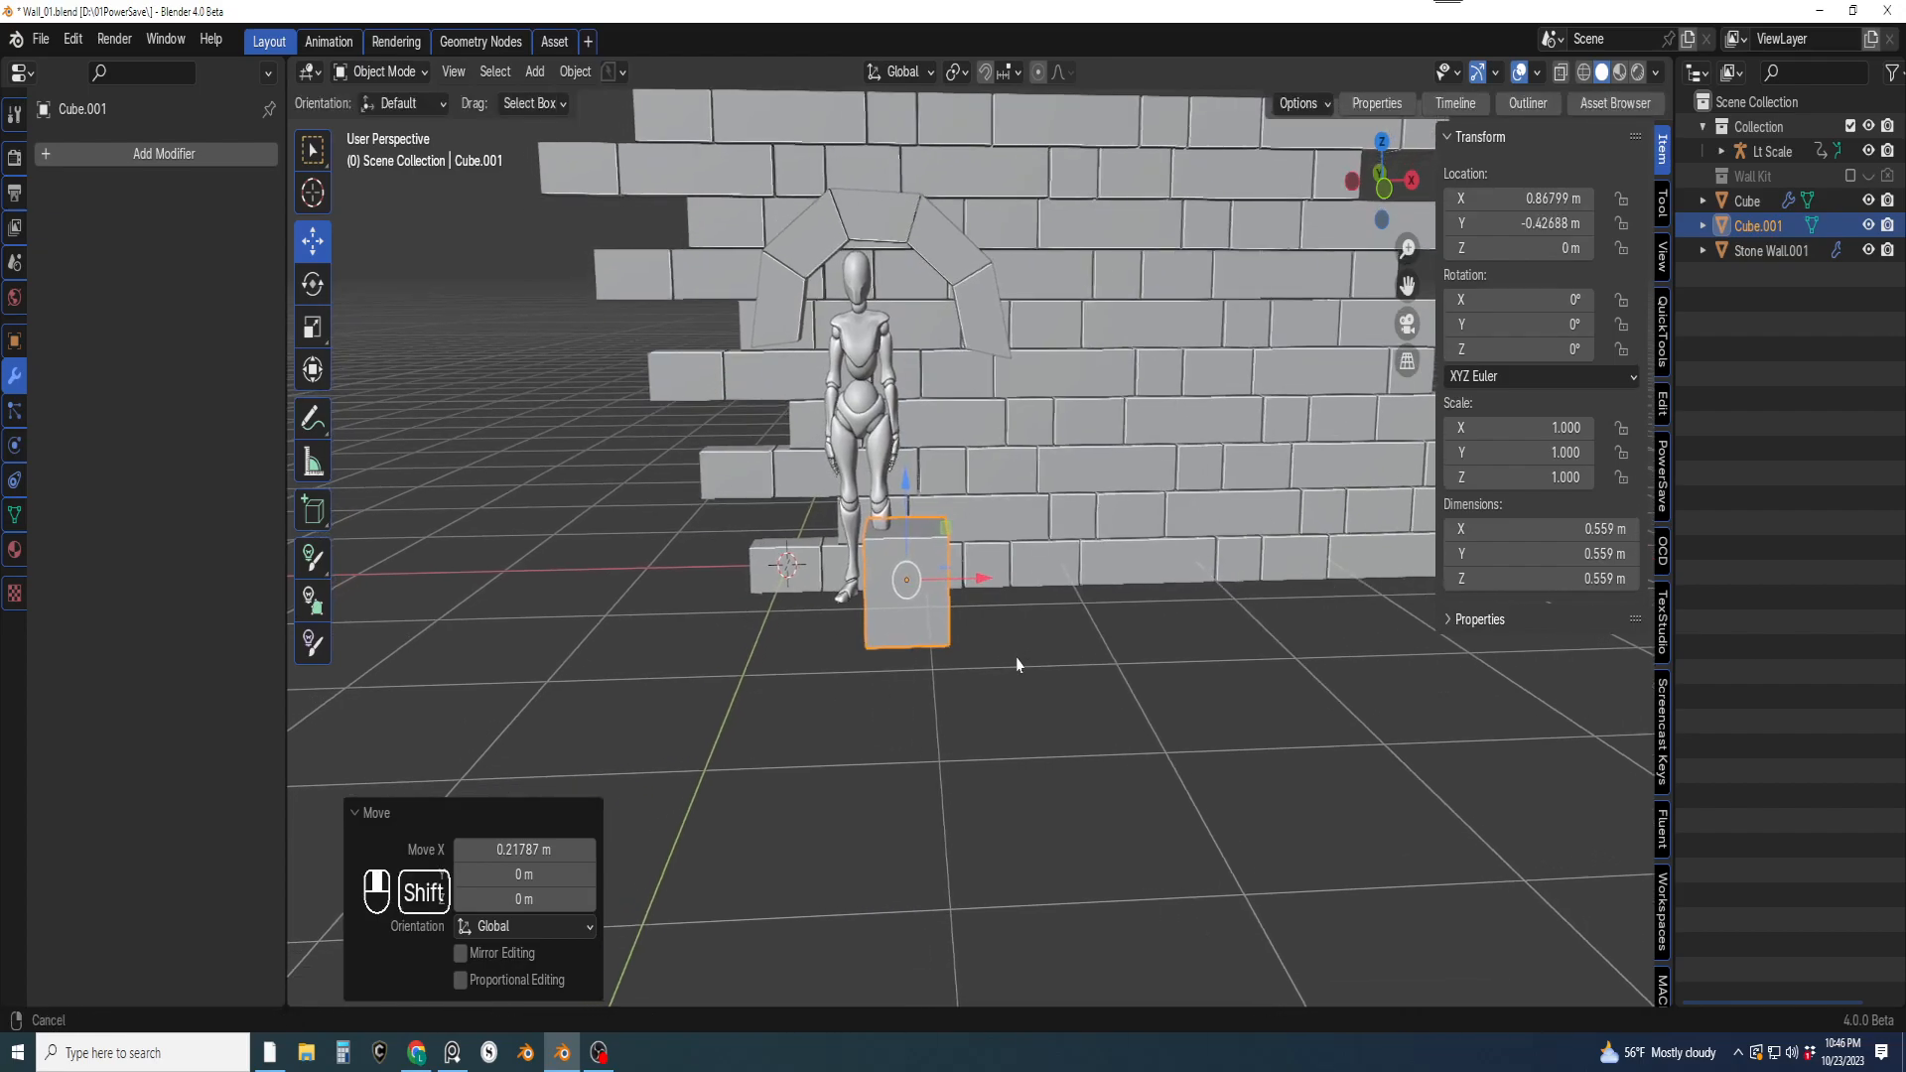
Lock the reference cube's scale on all three axes and move it about 0.08 m back along X
{"action": "left_click", "coordinate": [1621, 430]}
{"action": "left_click", "coordinate": [1622, 453]}
{"action": "left_click", "coordinate": [1622, 478]}
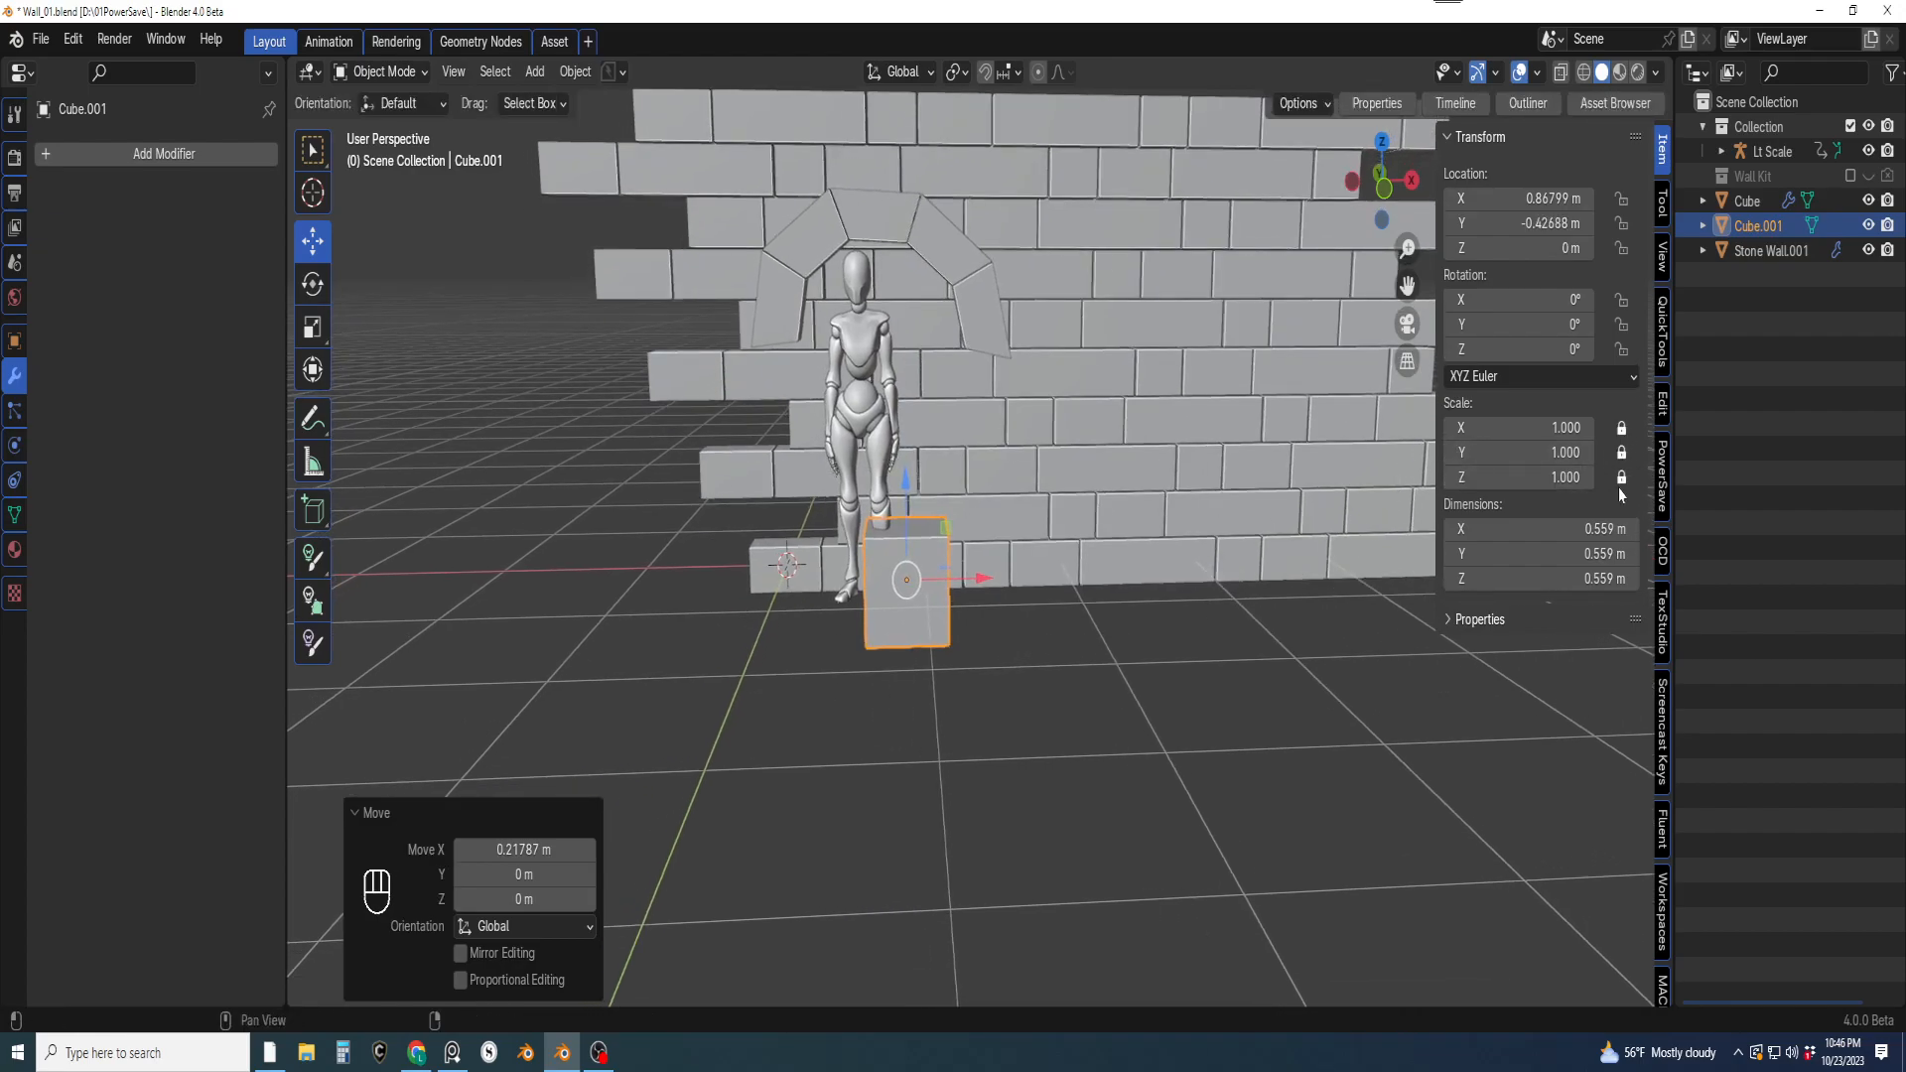
{"action": "middle_click_drag", "start_coordinate": [1088, 681], "coordinate": [1008, 610], "text": "shift"}
{"action": "left_click_drag", "start_coordinate": [1034, 554], "coordinate": [1022, 554]}
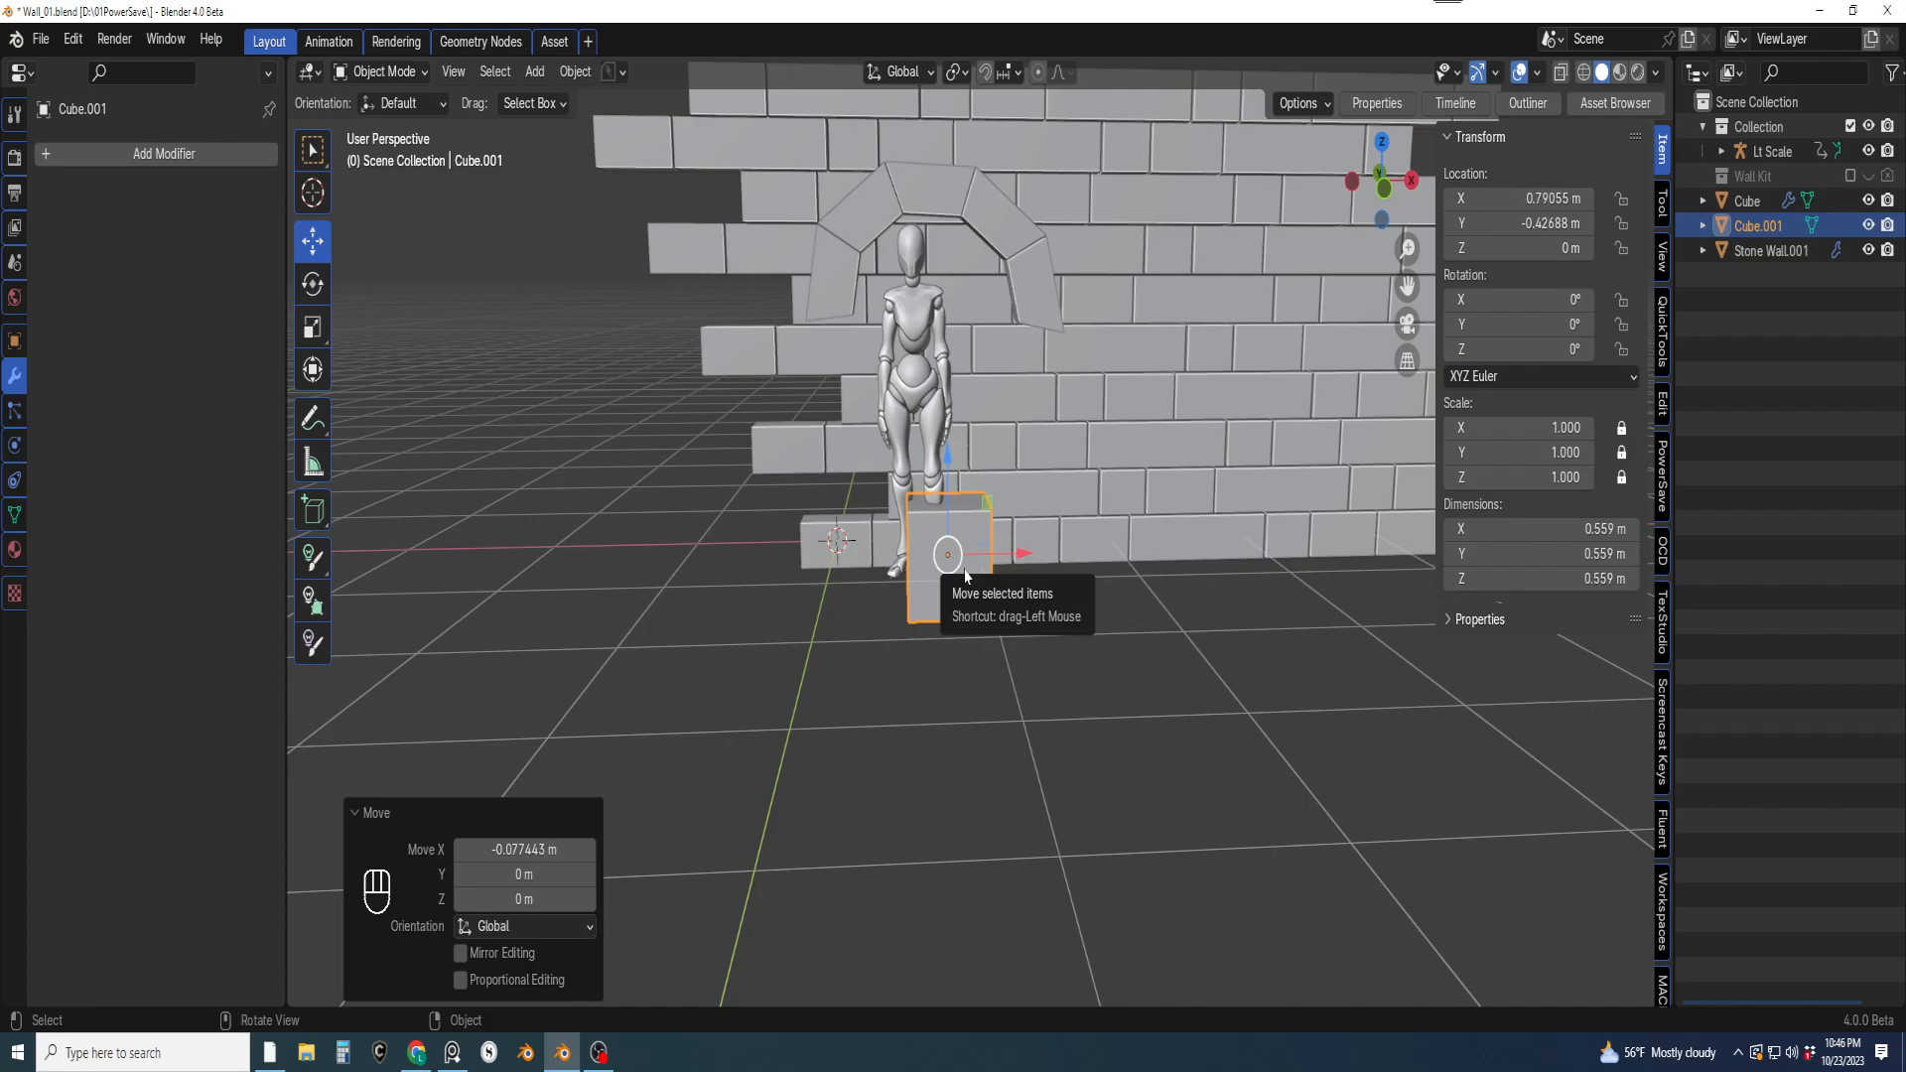
Fine-tune the arch's bend angle at about 198° and check its shape from the front
{"action": "middle_click_drag", "start_coordinate": [1026, 385], "coordinate": [999, 632], "text": "shift"}
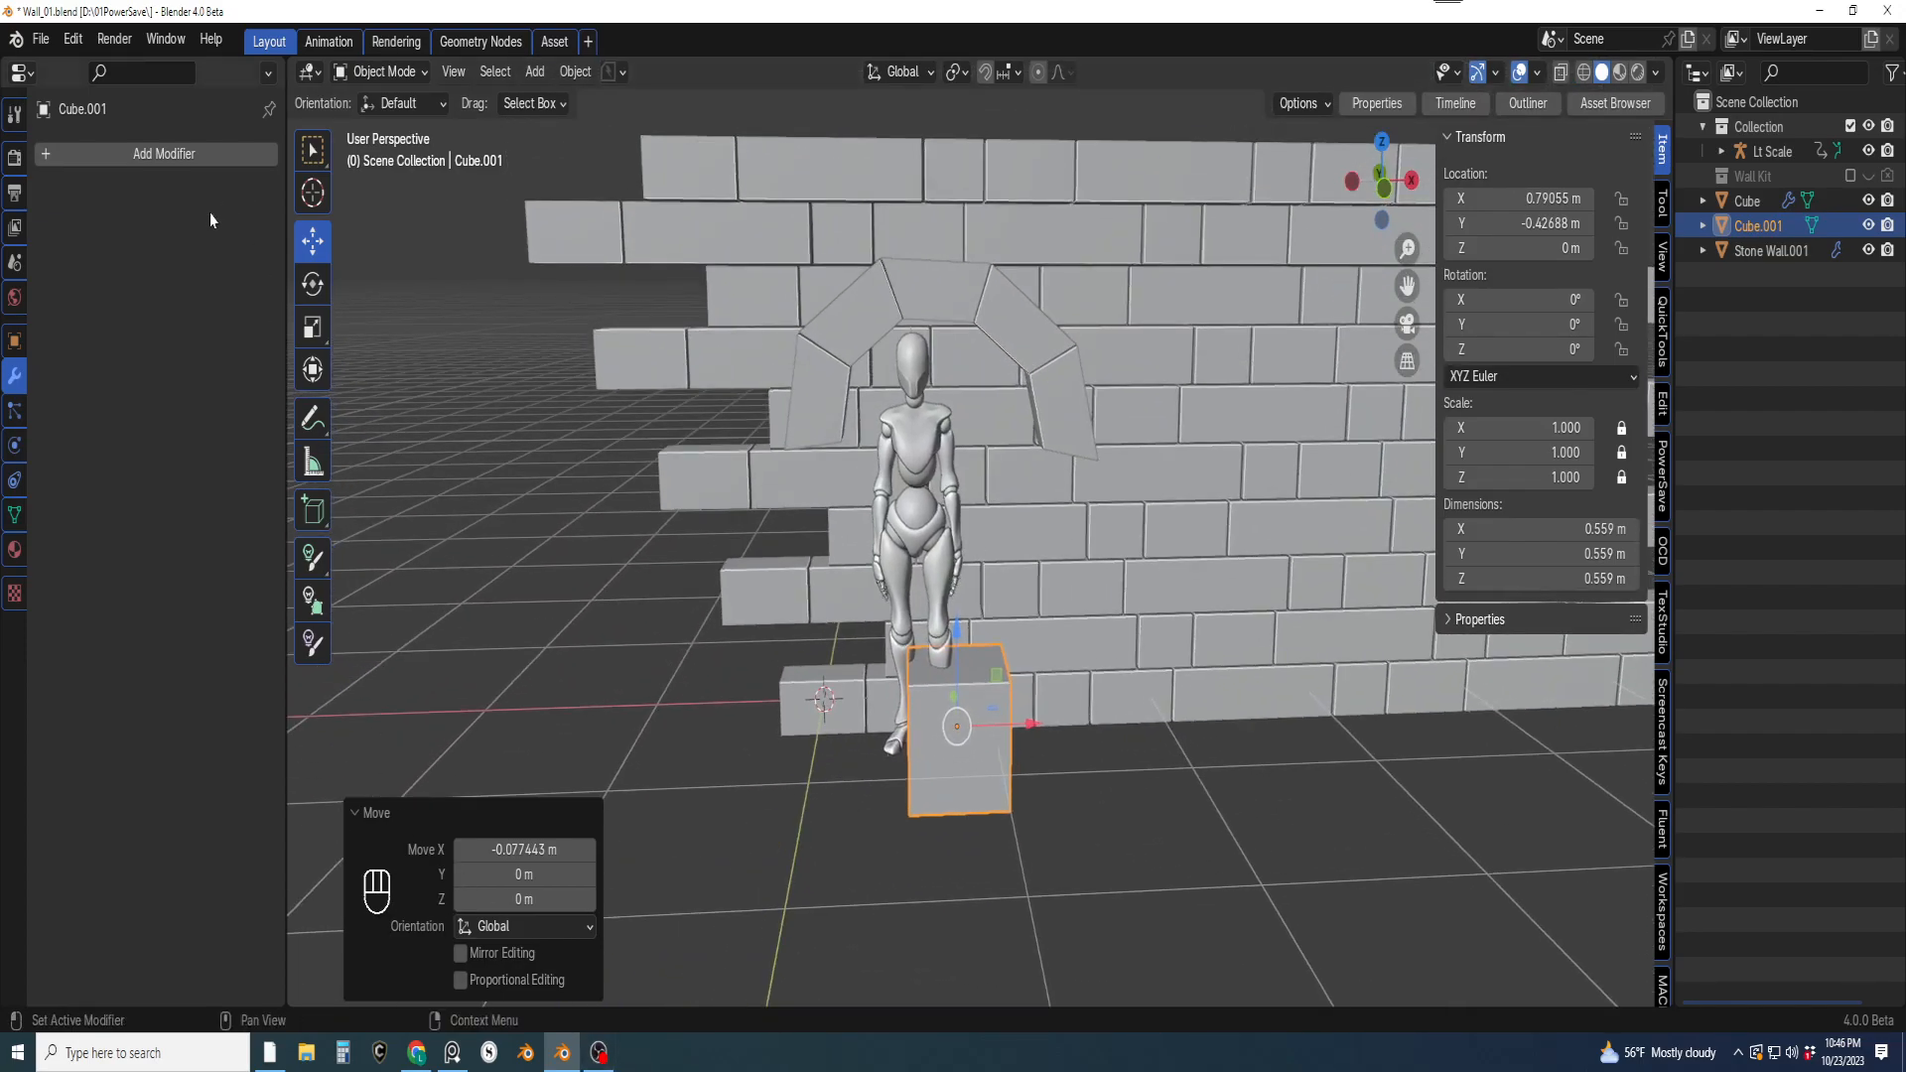
{"action": "left_click", "coordinate": [854, 427]}
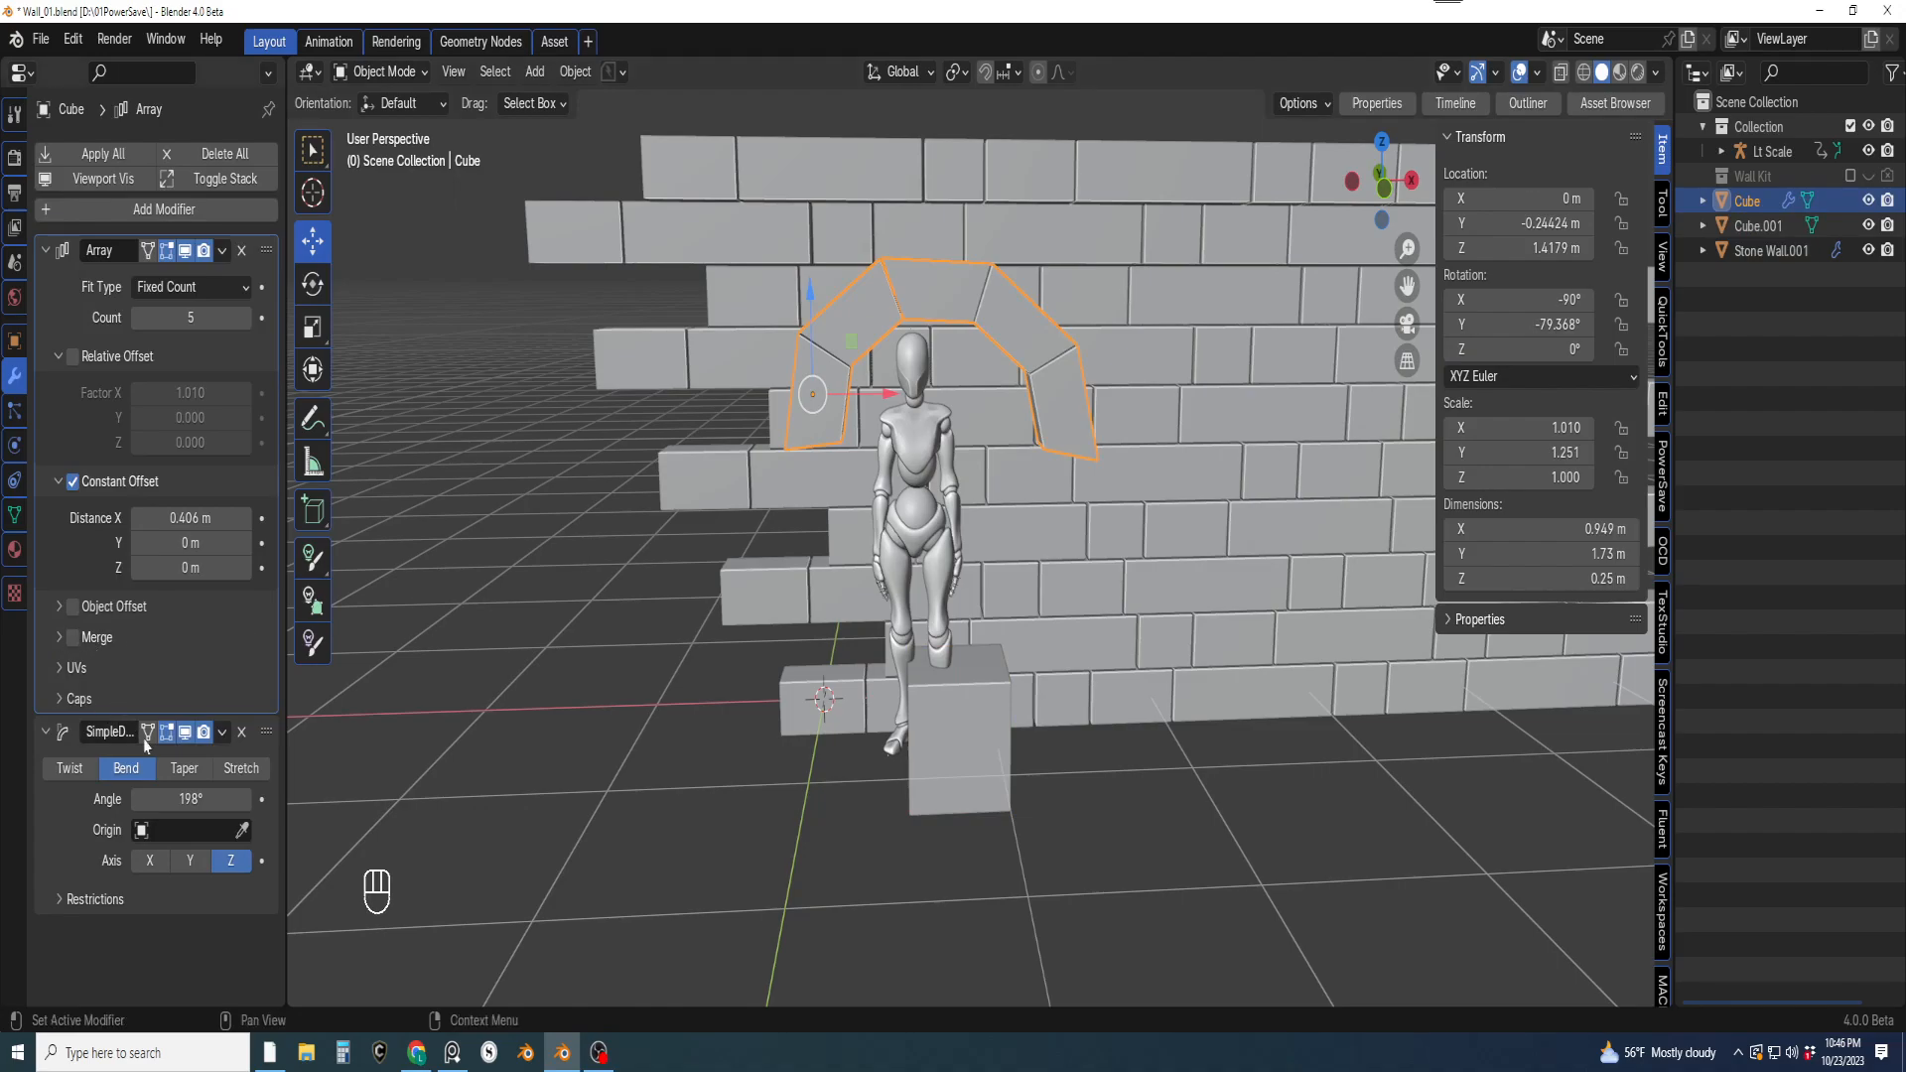
{"action": "left_click_drag", "start_coordinate": [191, 799], "coordinate": [246, 799], "text": "shift"}
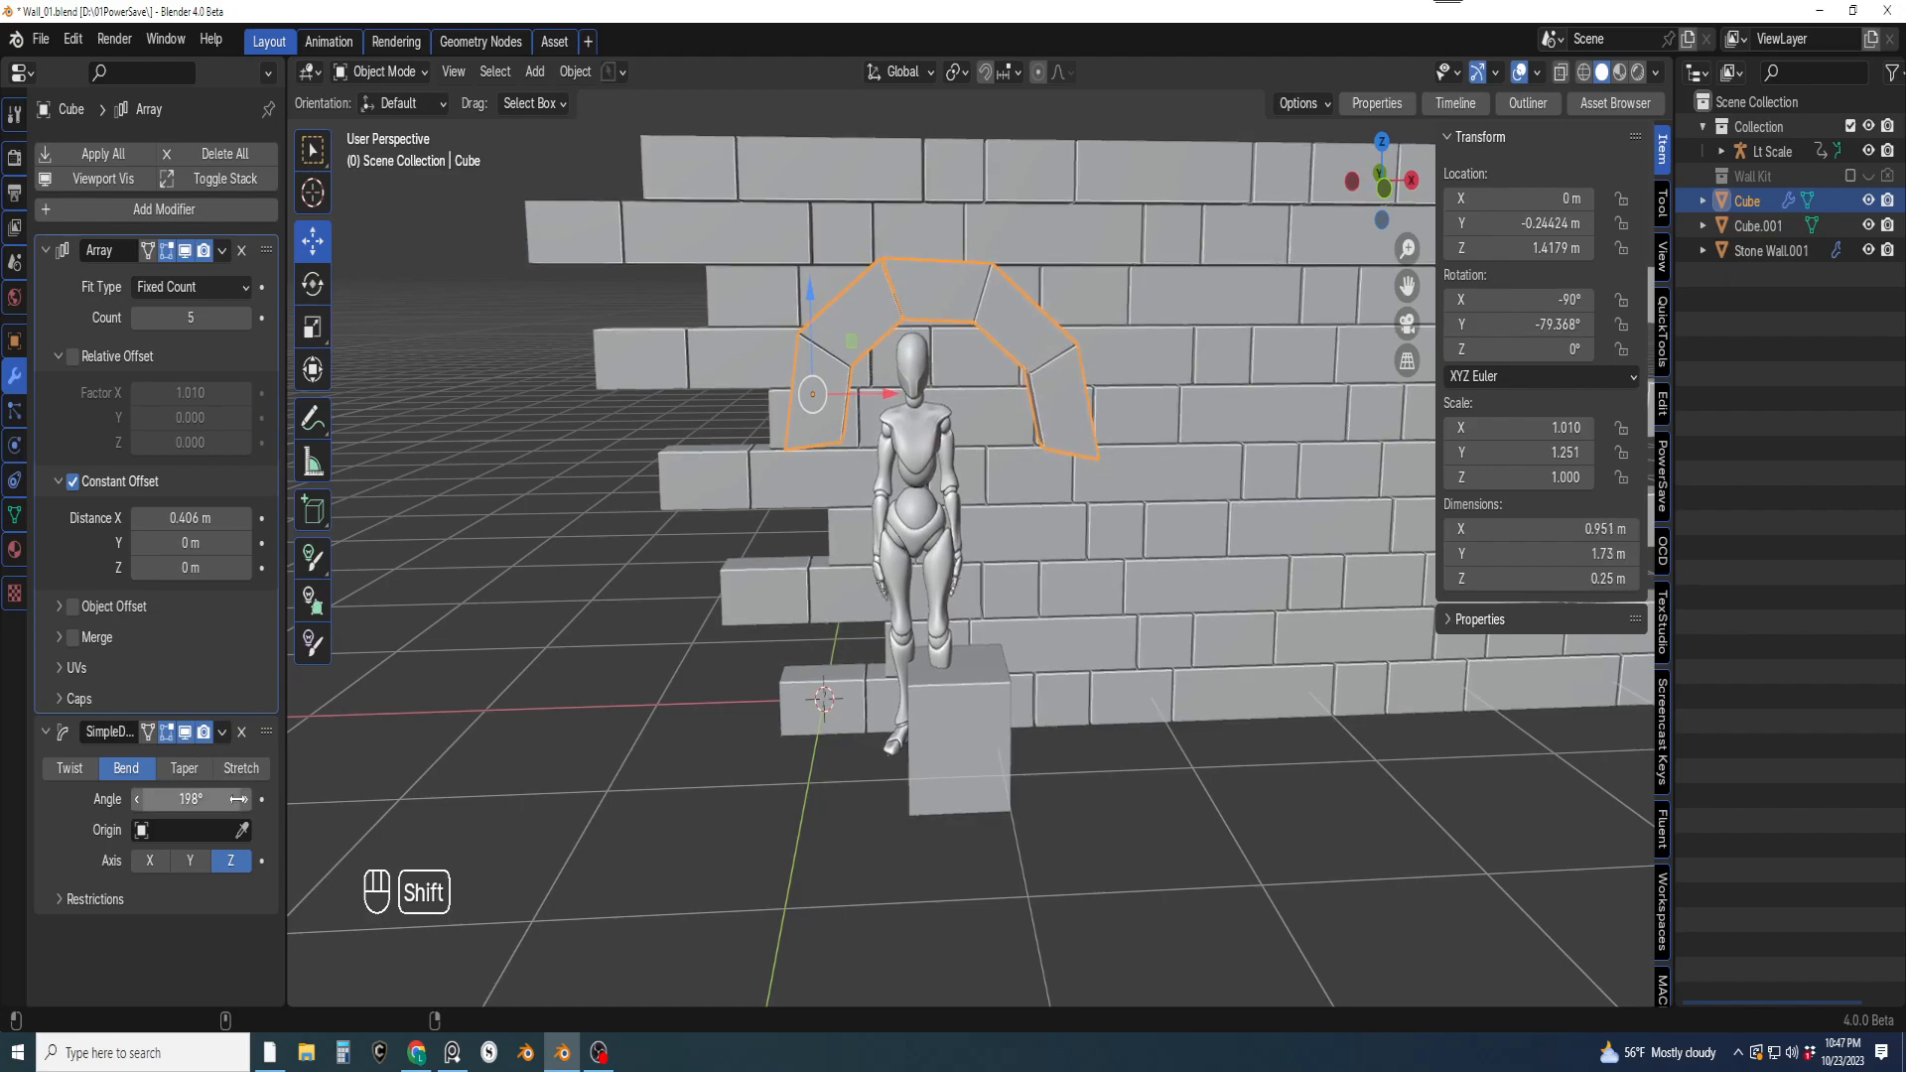
{"action": "key", "text": "KP_1"}
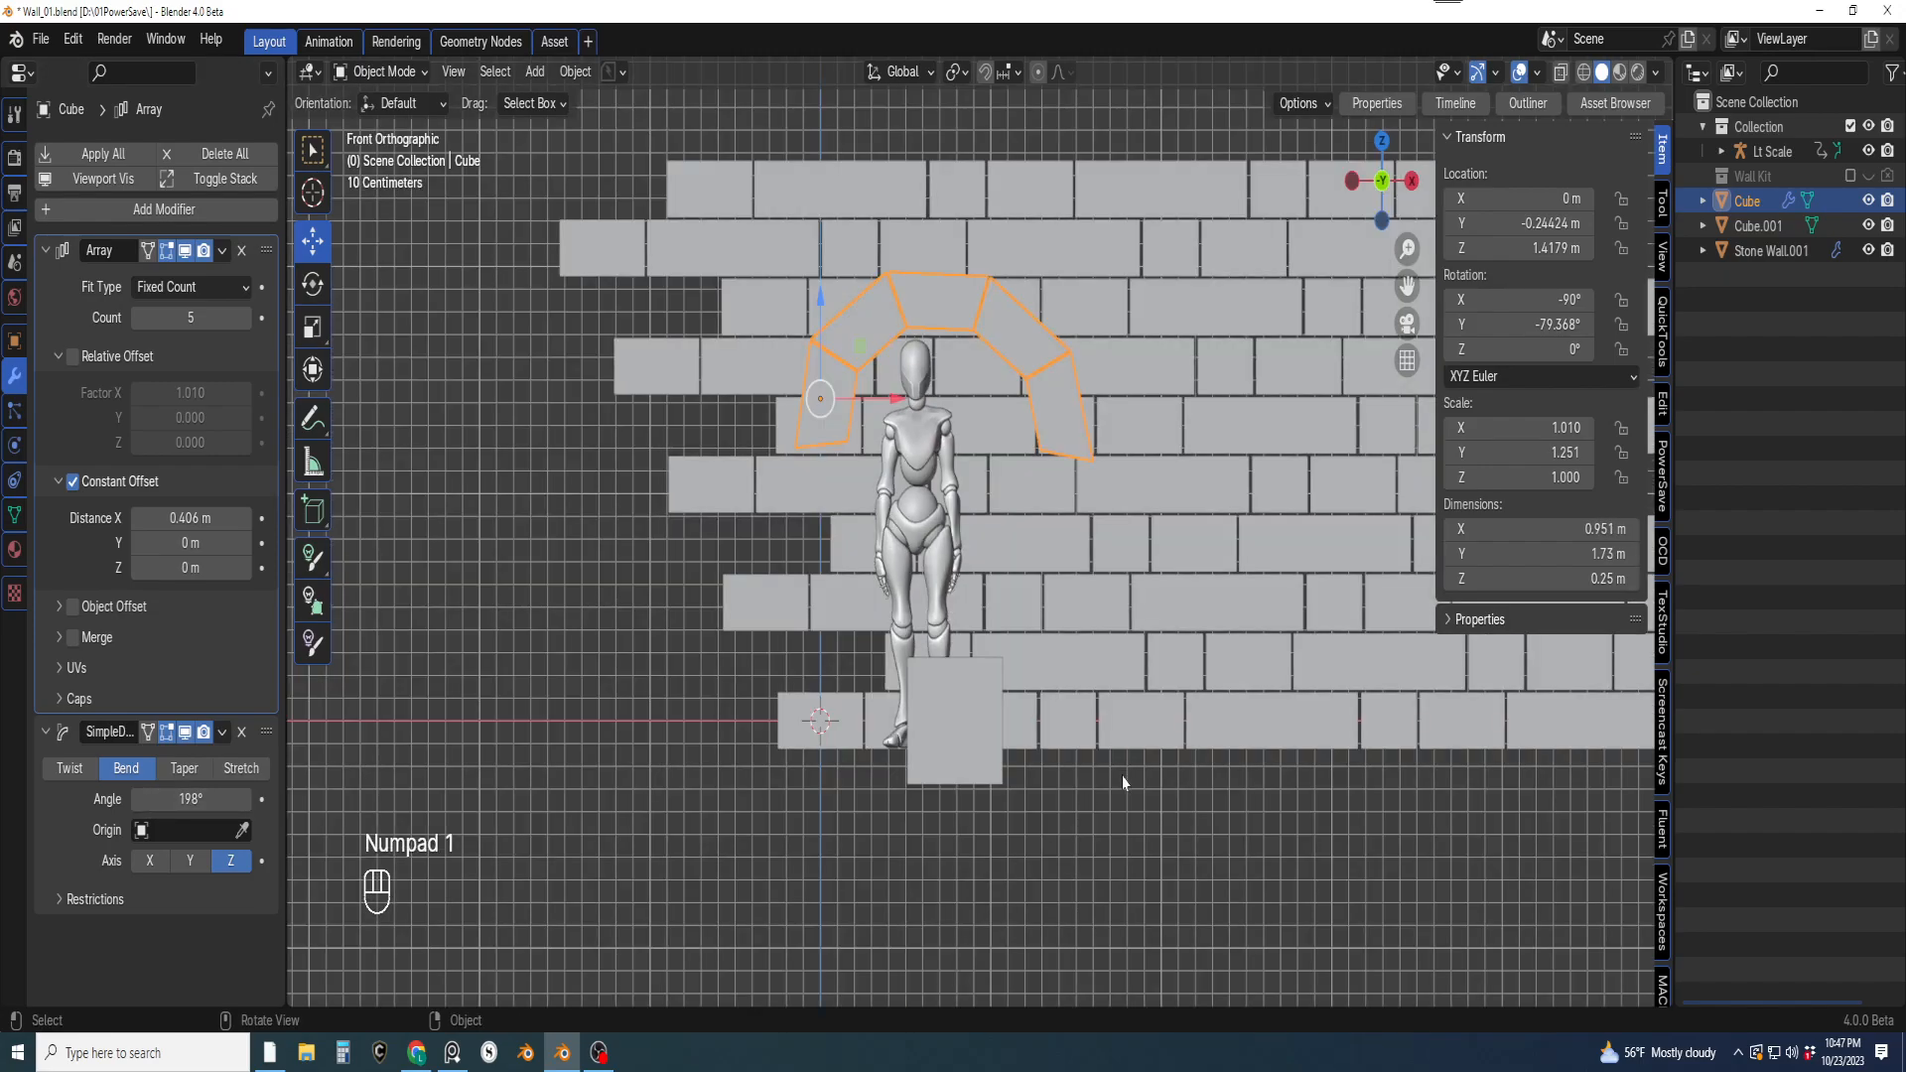
Set the arch's Simple Deform bend angle to 190°
{"action": "scroll", "coordinate": [1125, 783], "scroll_direction": "up", "scroll_amount": 2}
{"action": "left_click_drag", "start_coordinate": [191, 799], "coordinate": [187, 799], "text": "shift"}
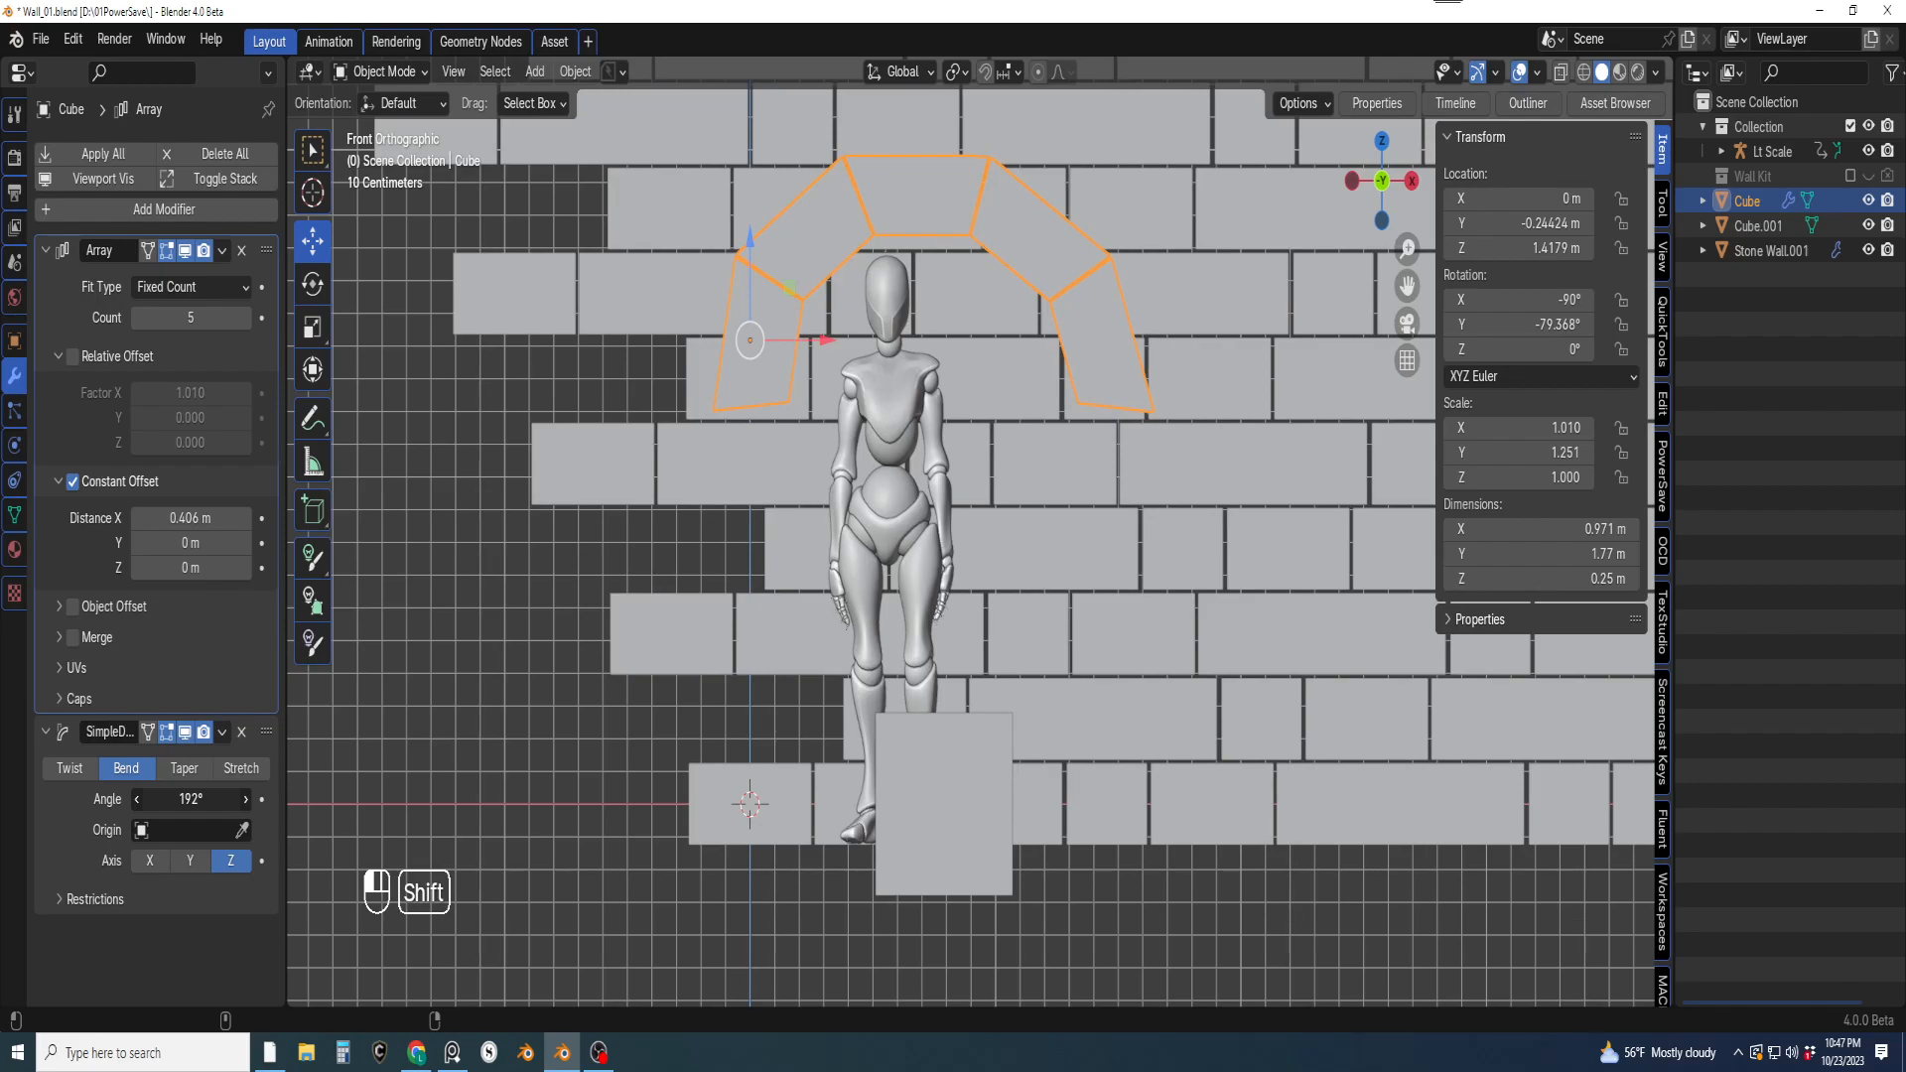
{"action": "scroll", "coordinate": [950, 405], "scroll_direction": "down", "scroll_amount": 2}
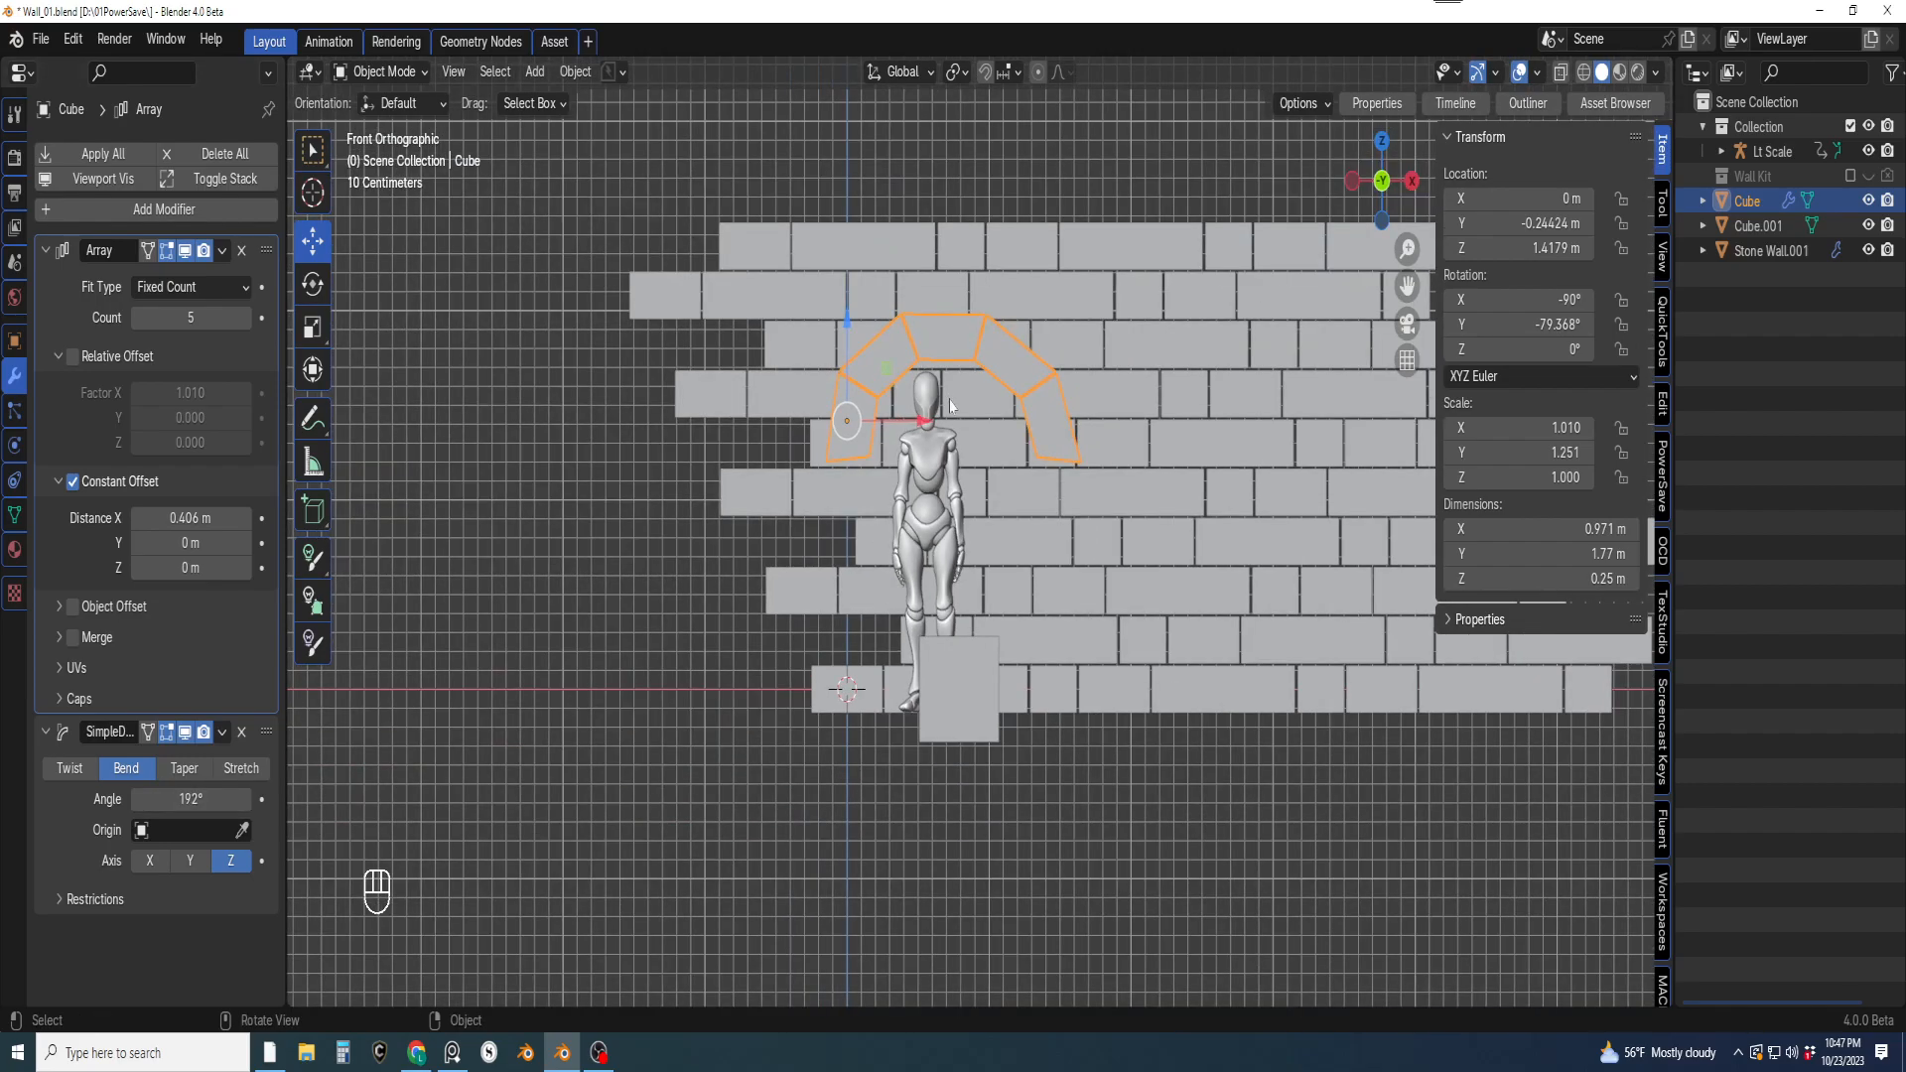
{"action": "scroll", "coordinate": [976, 418], "scroll_direction": "up", "scroll_amount": 1}
{"action": "middle_click_drag", "start_coordinate": [990, 446], "coordinate": [1010, 556], "text": "shift"}
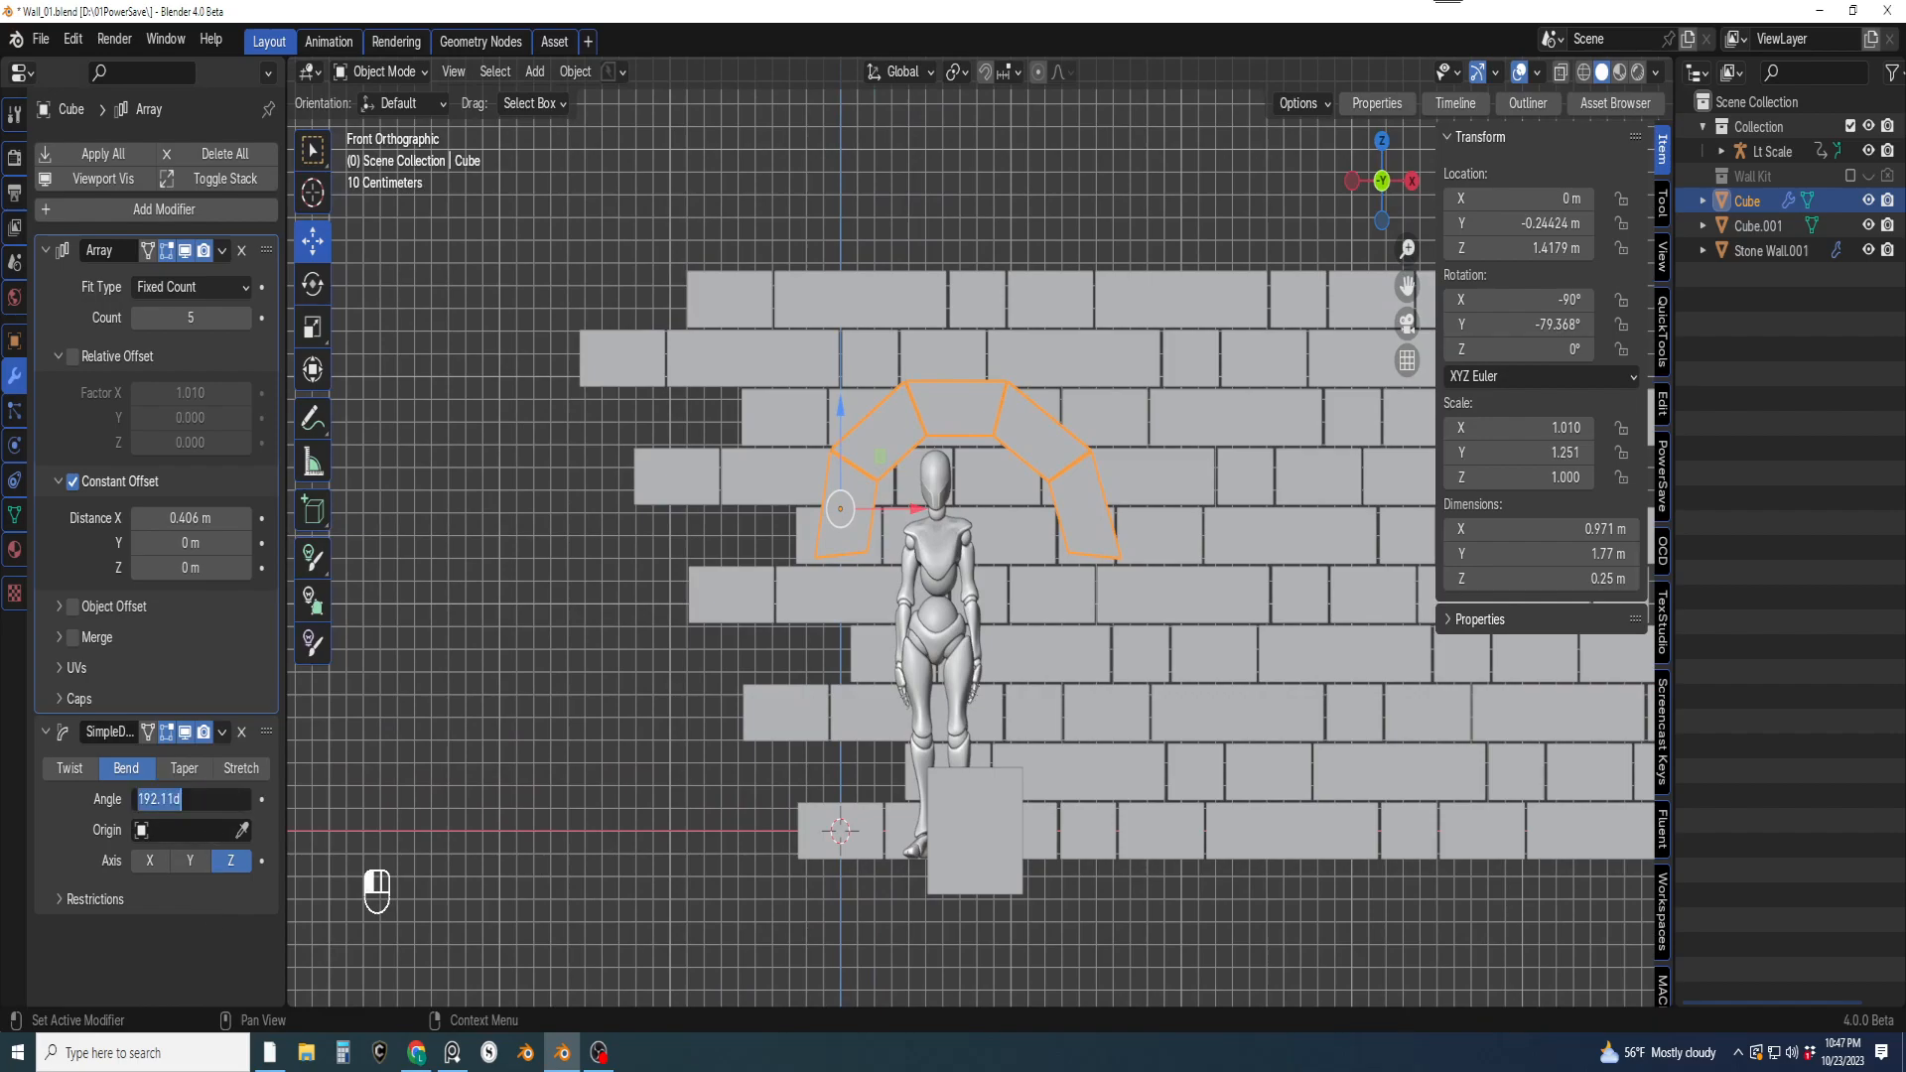
{"action": "key", "text": "Return"}
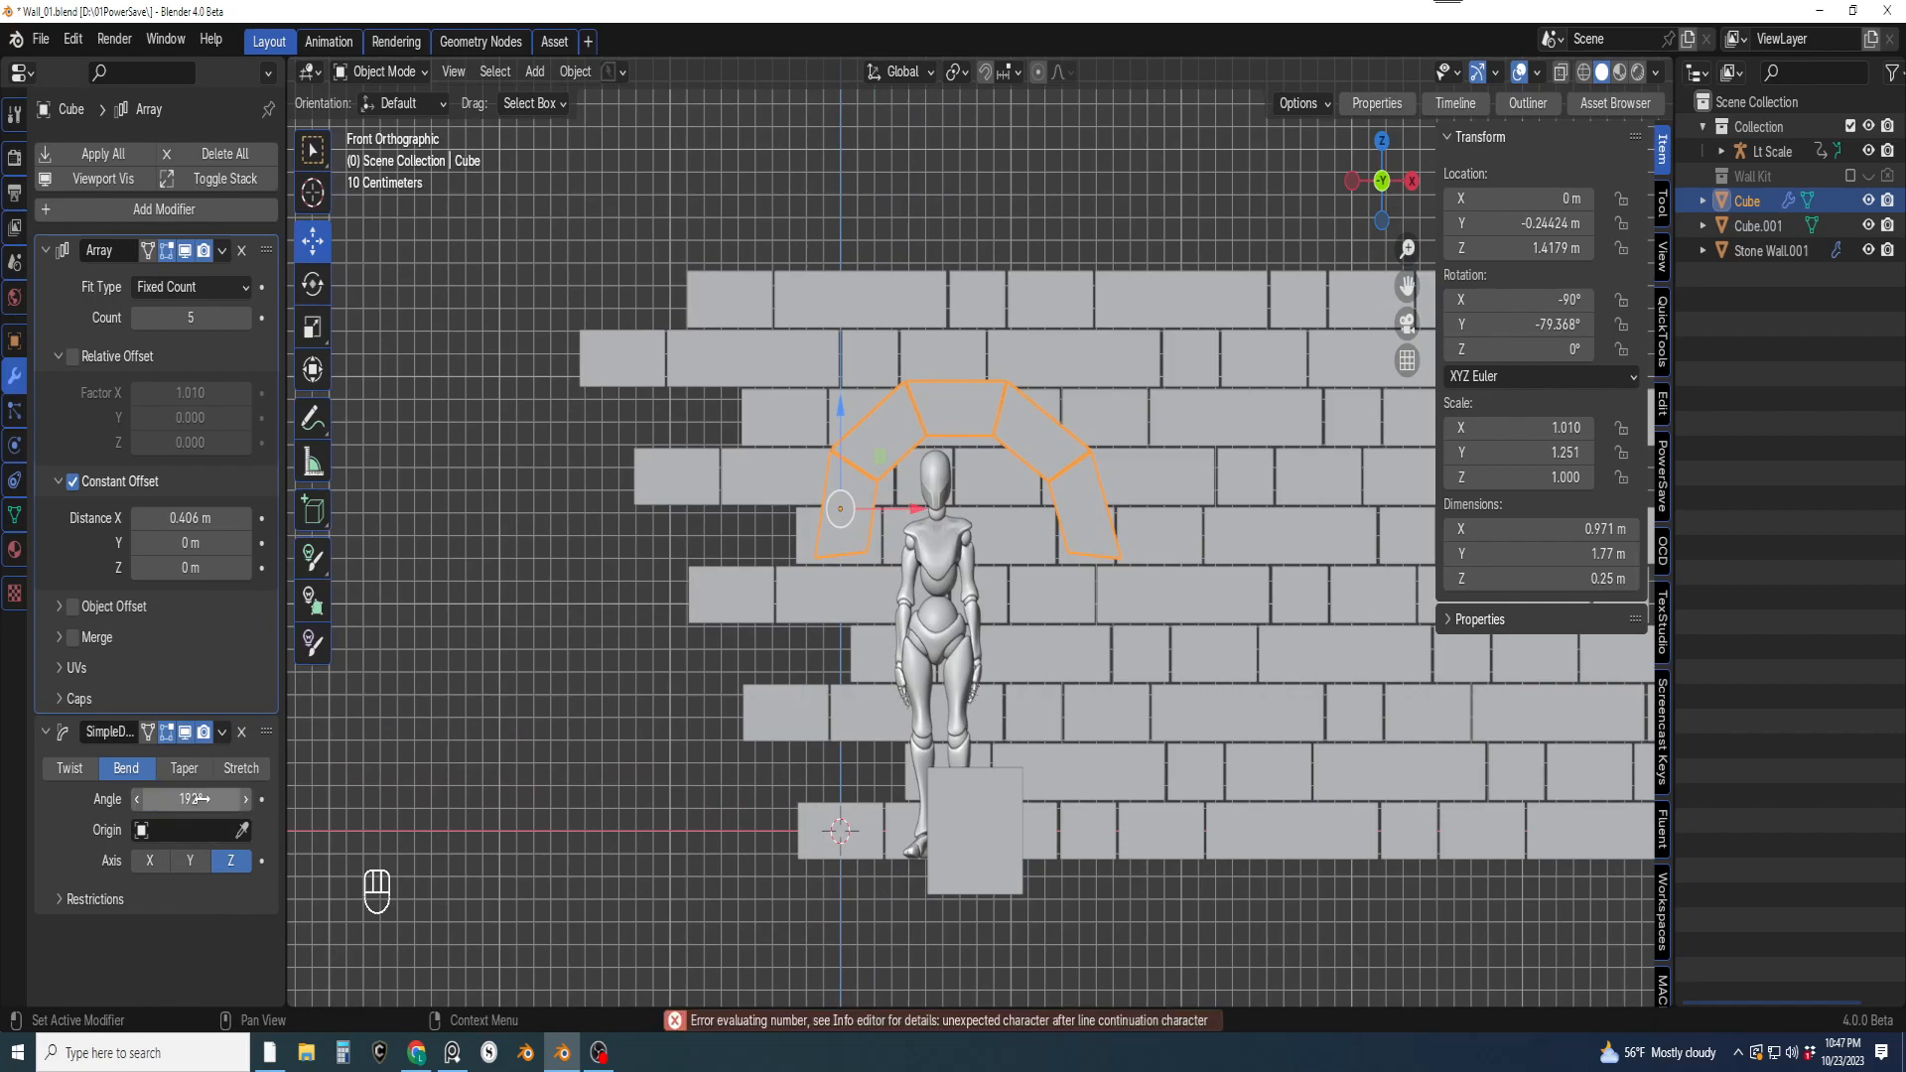
{"action": "double_click", "coordinate": [164, 800]}
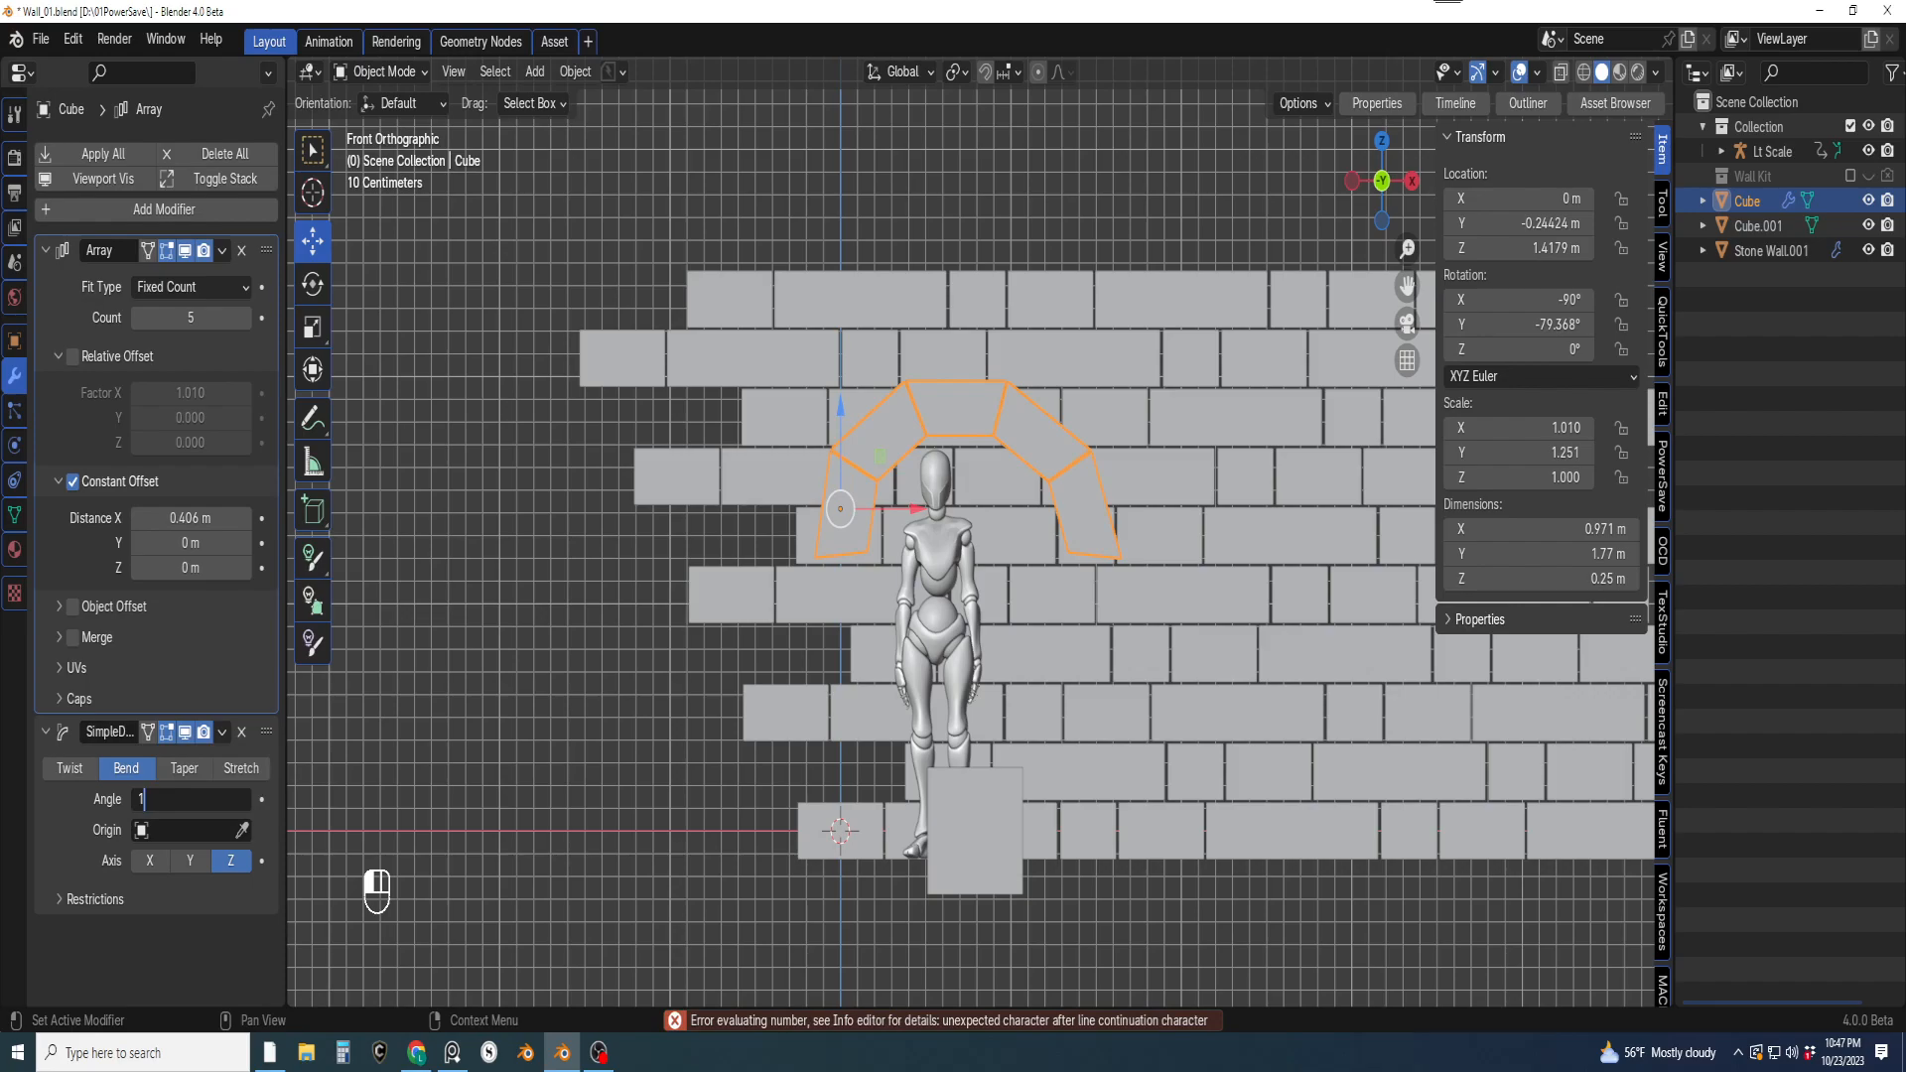
{"action": "key", "text": "Return"}
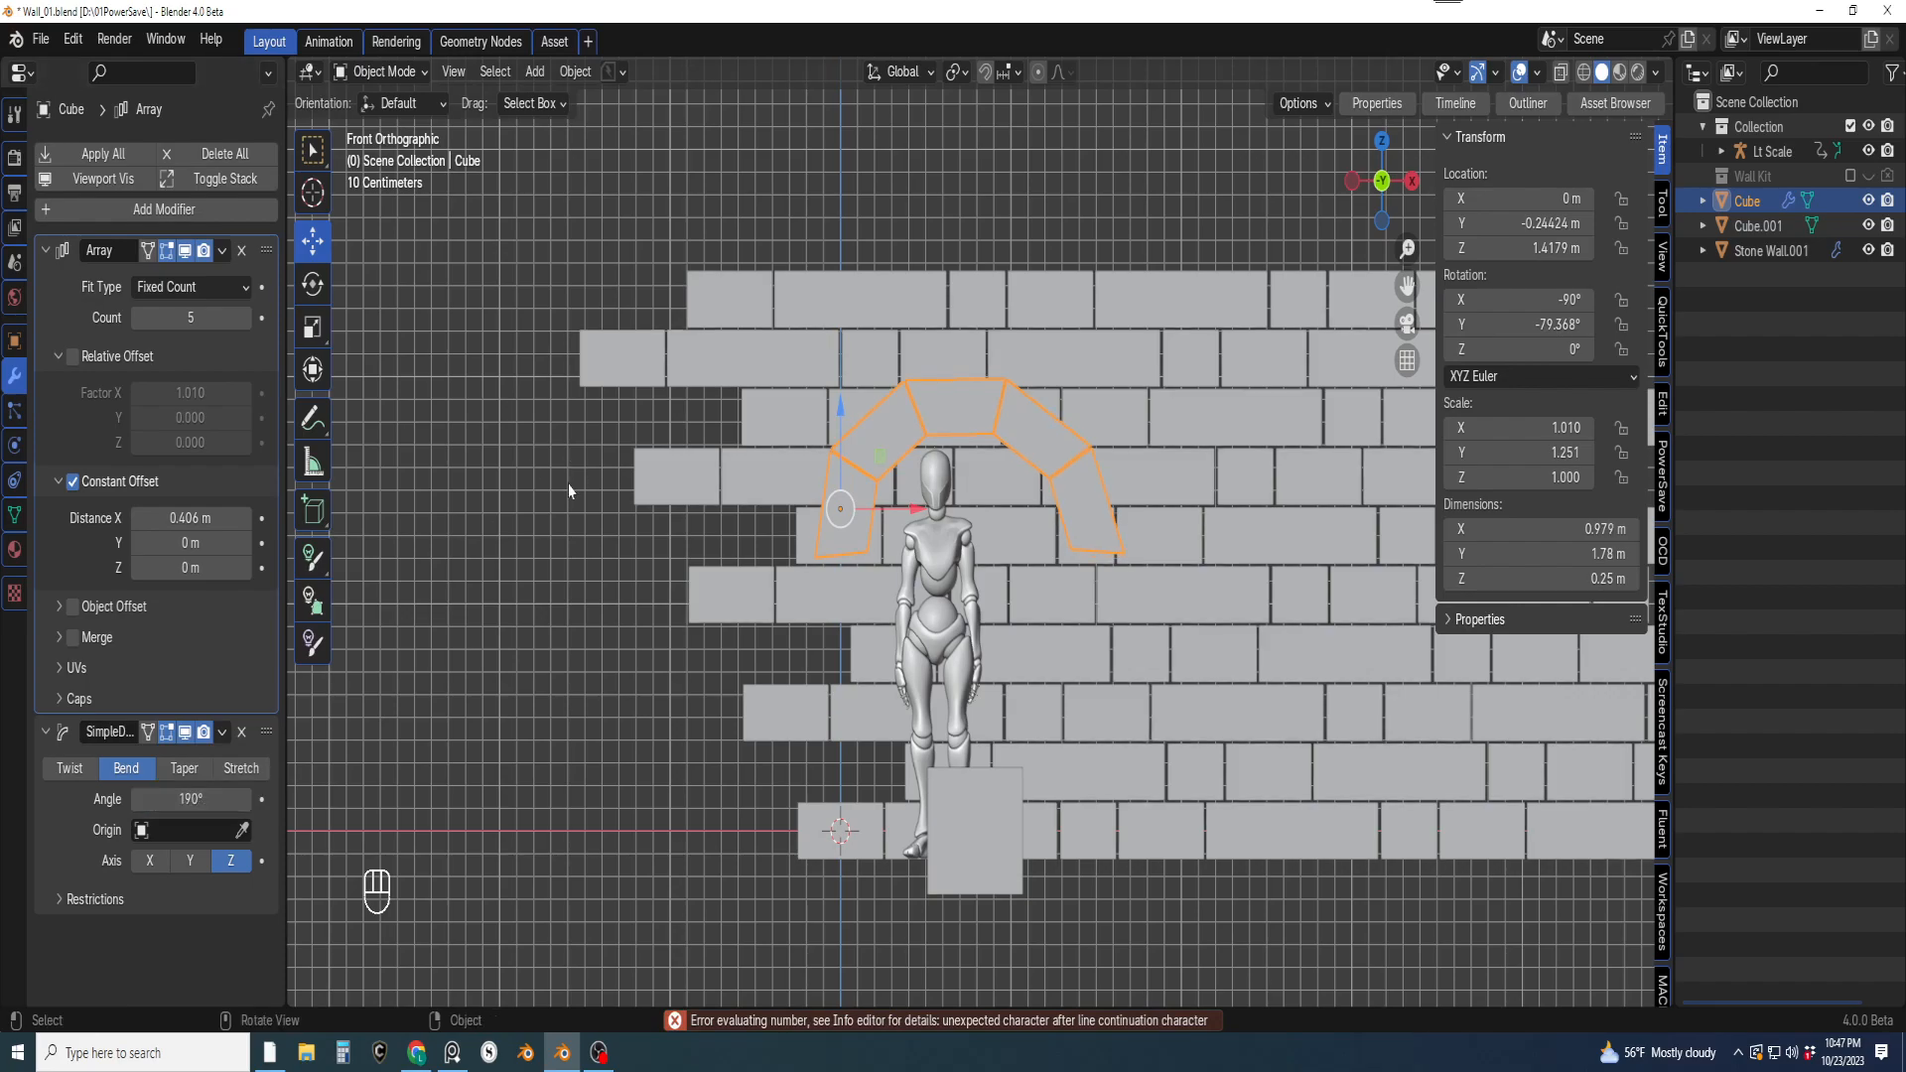
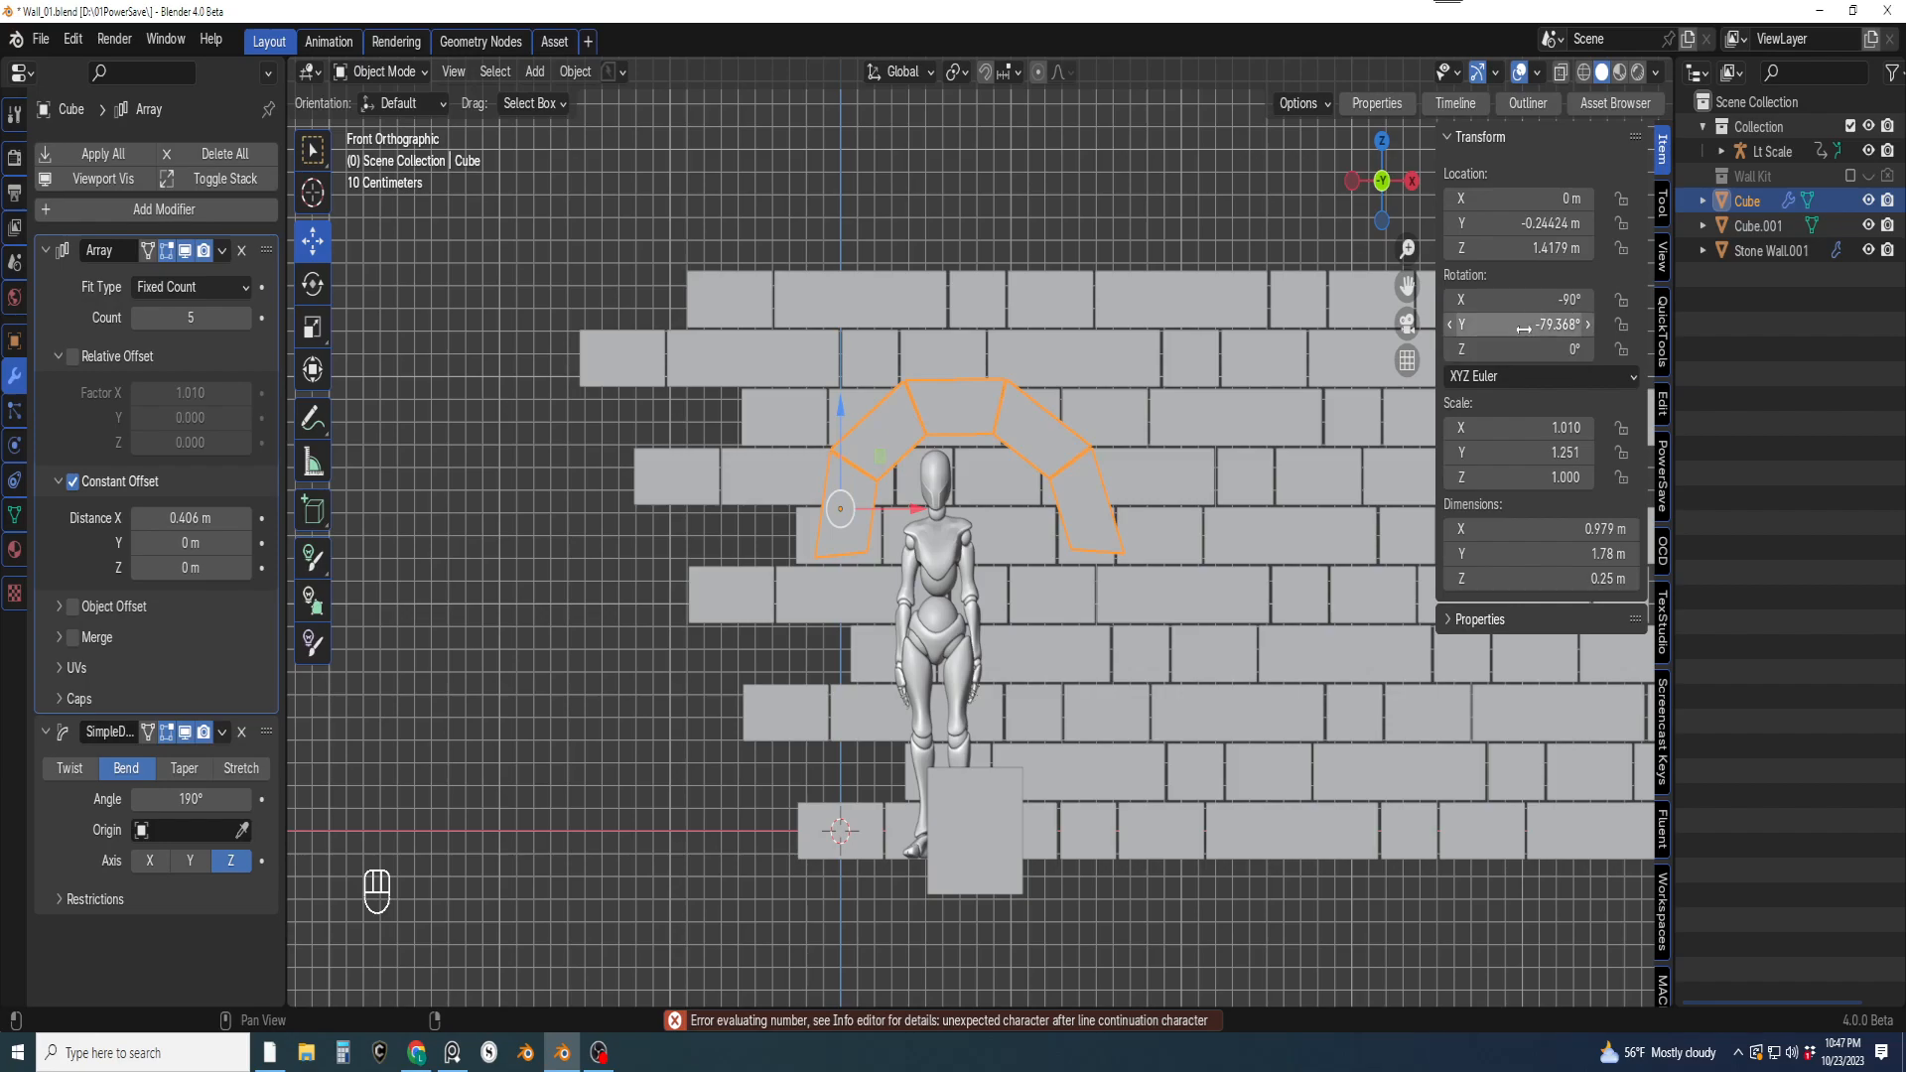
Level the arch by adjusting its Y rotation to about -77.8° and compare its two ends from the front
{"action": "left_click_drag", "start_coordinate": [1525, 329], "coordinate": [1549, 329], "text": "shift"}
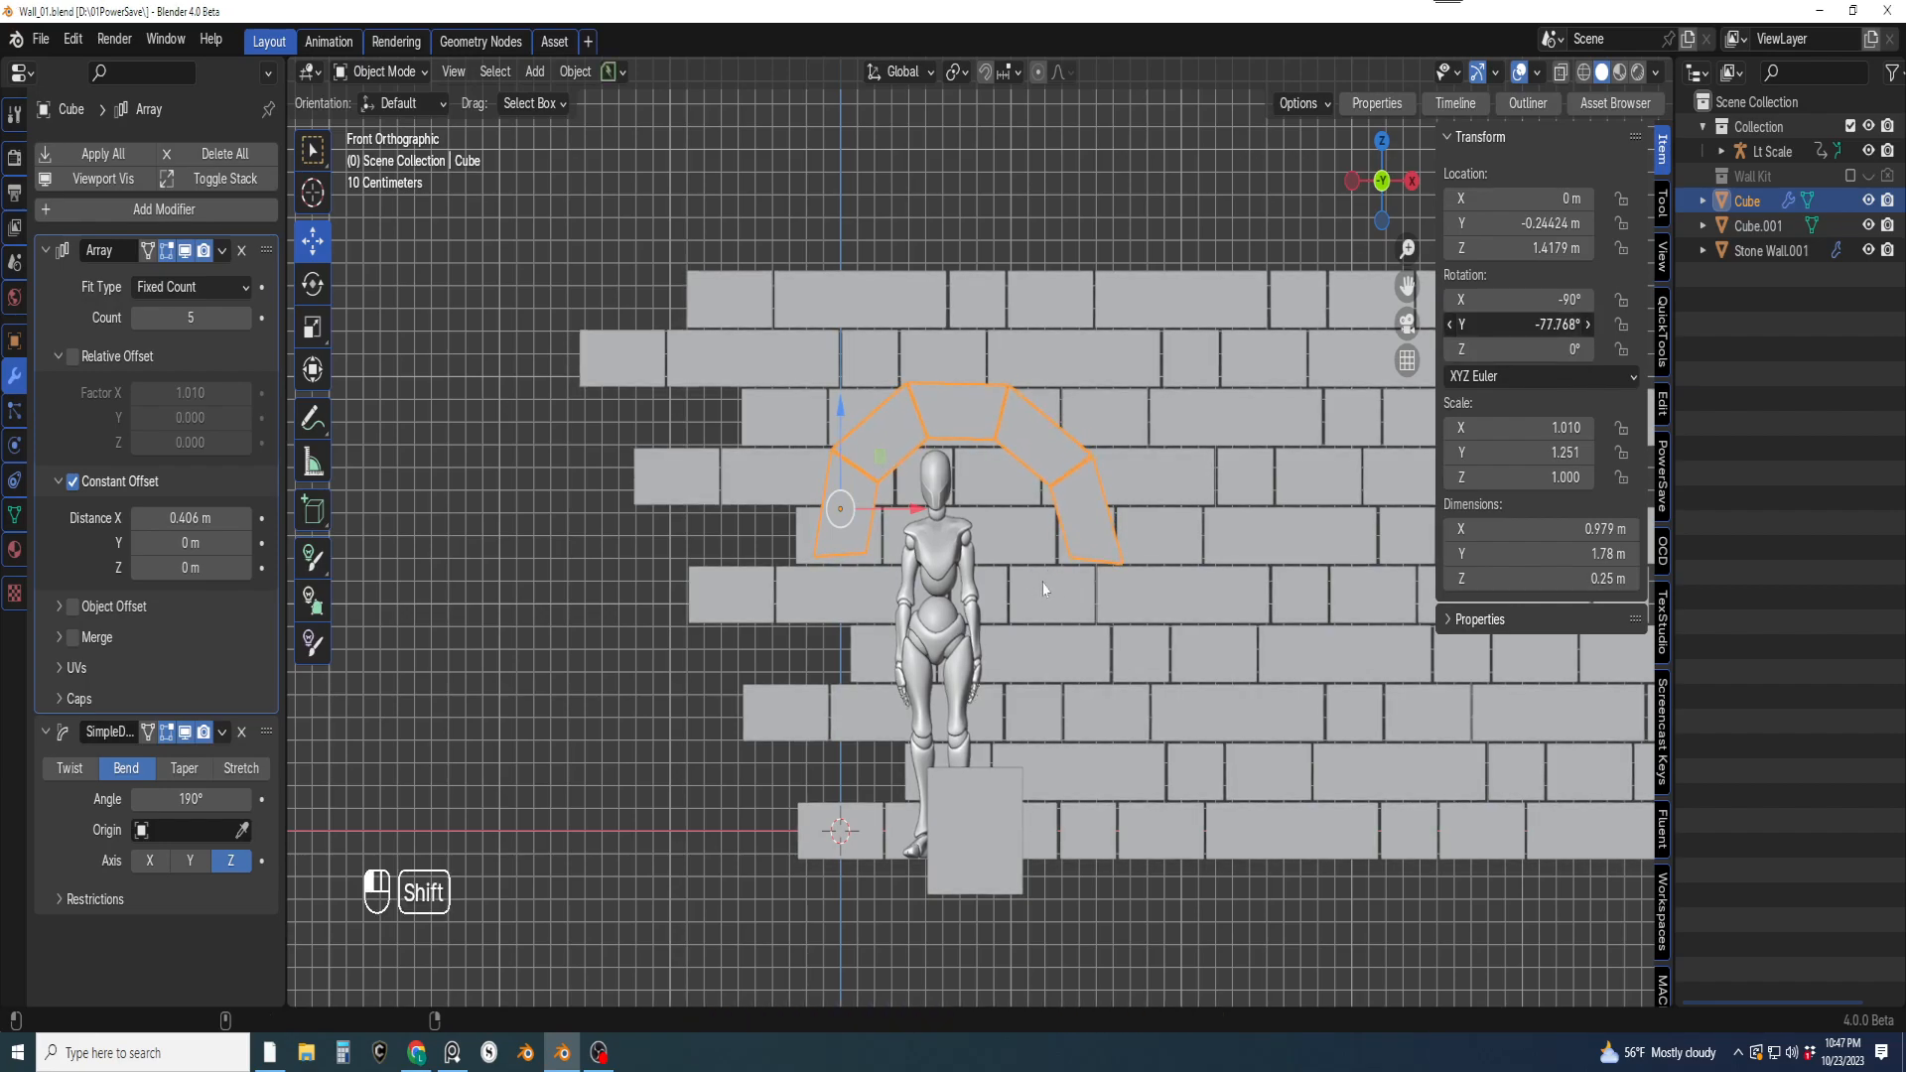
{"action": "scroll", "coordinate": [985, 573], "scroll_direction": "up", "scroll_amount": 2}
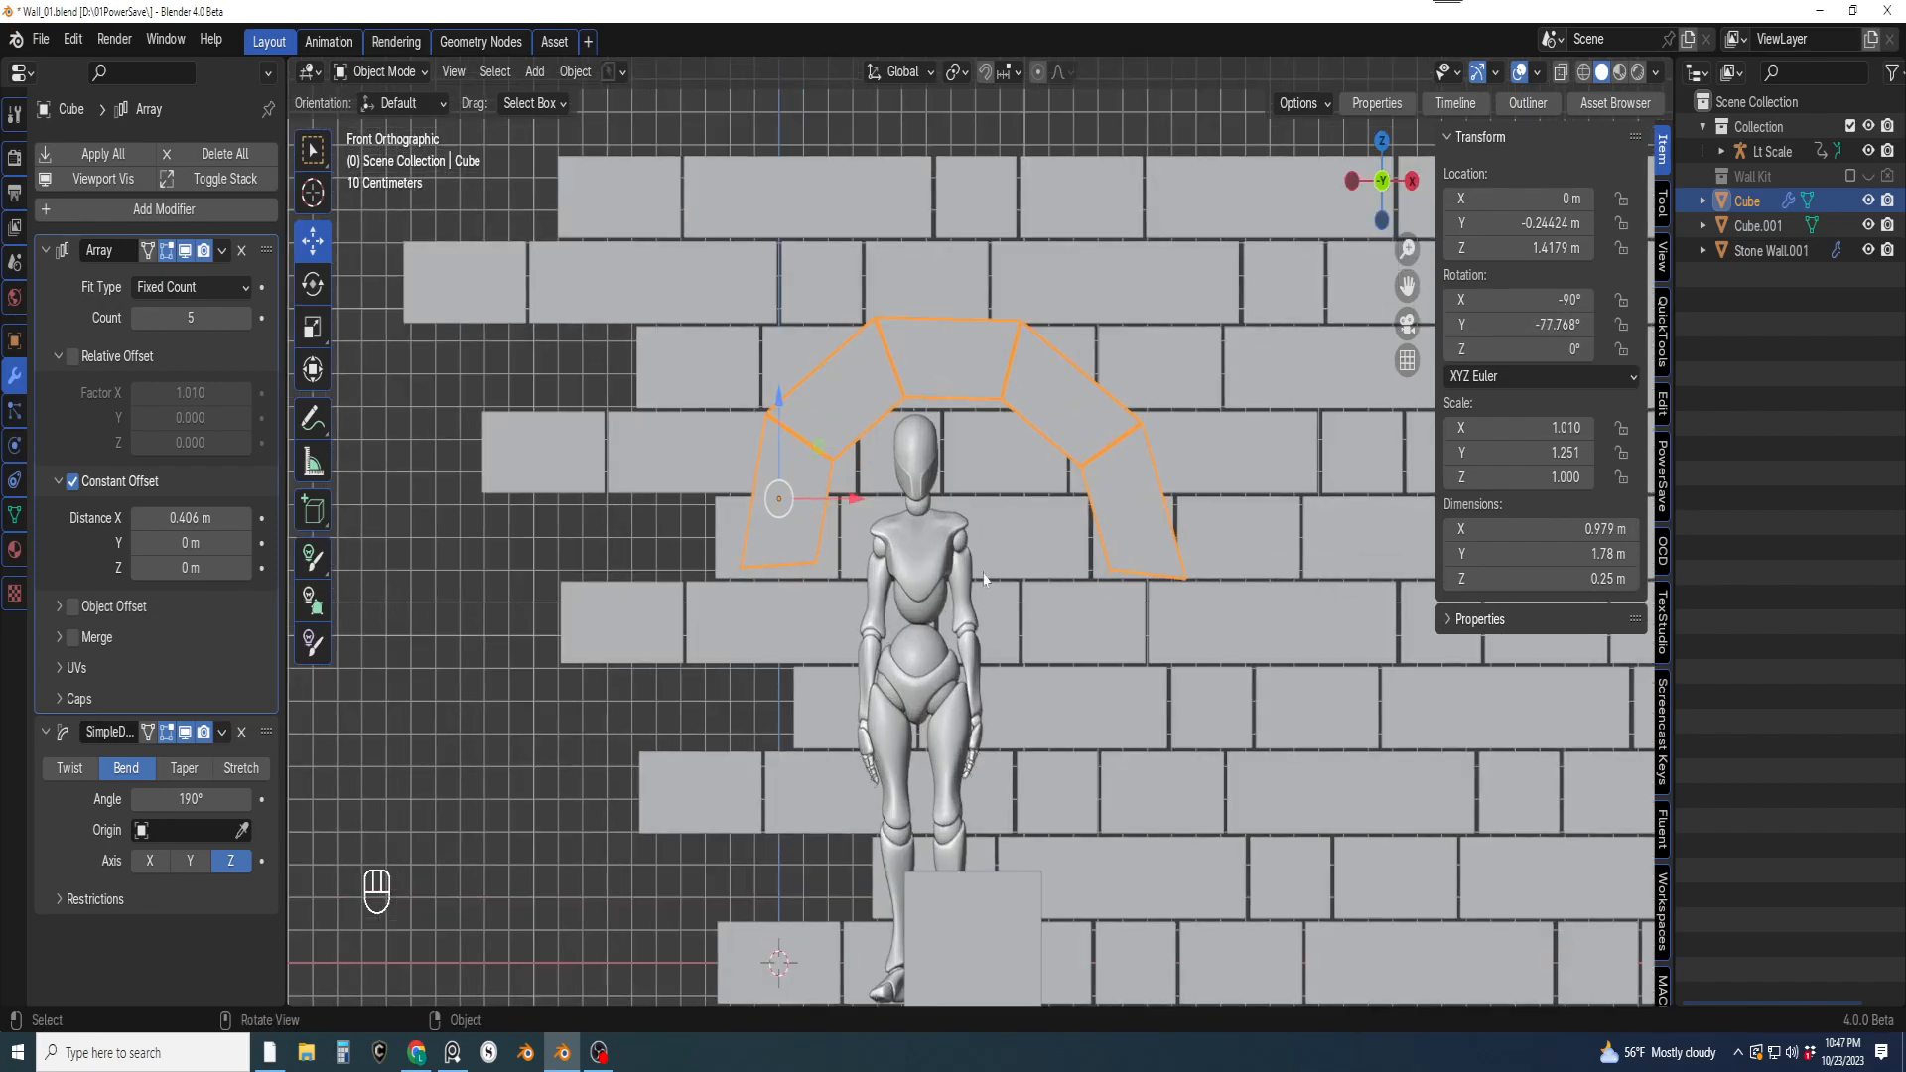
{"action": "scroll", "coordinate": [941, 528], "scroll_direction": "down", "scroll_amount": 1}
{"action": "scroll", "coordinate": [946, 518], "scroll_direction": "down", "scroll_amount": 4}
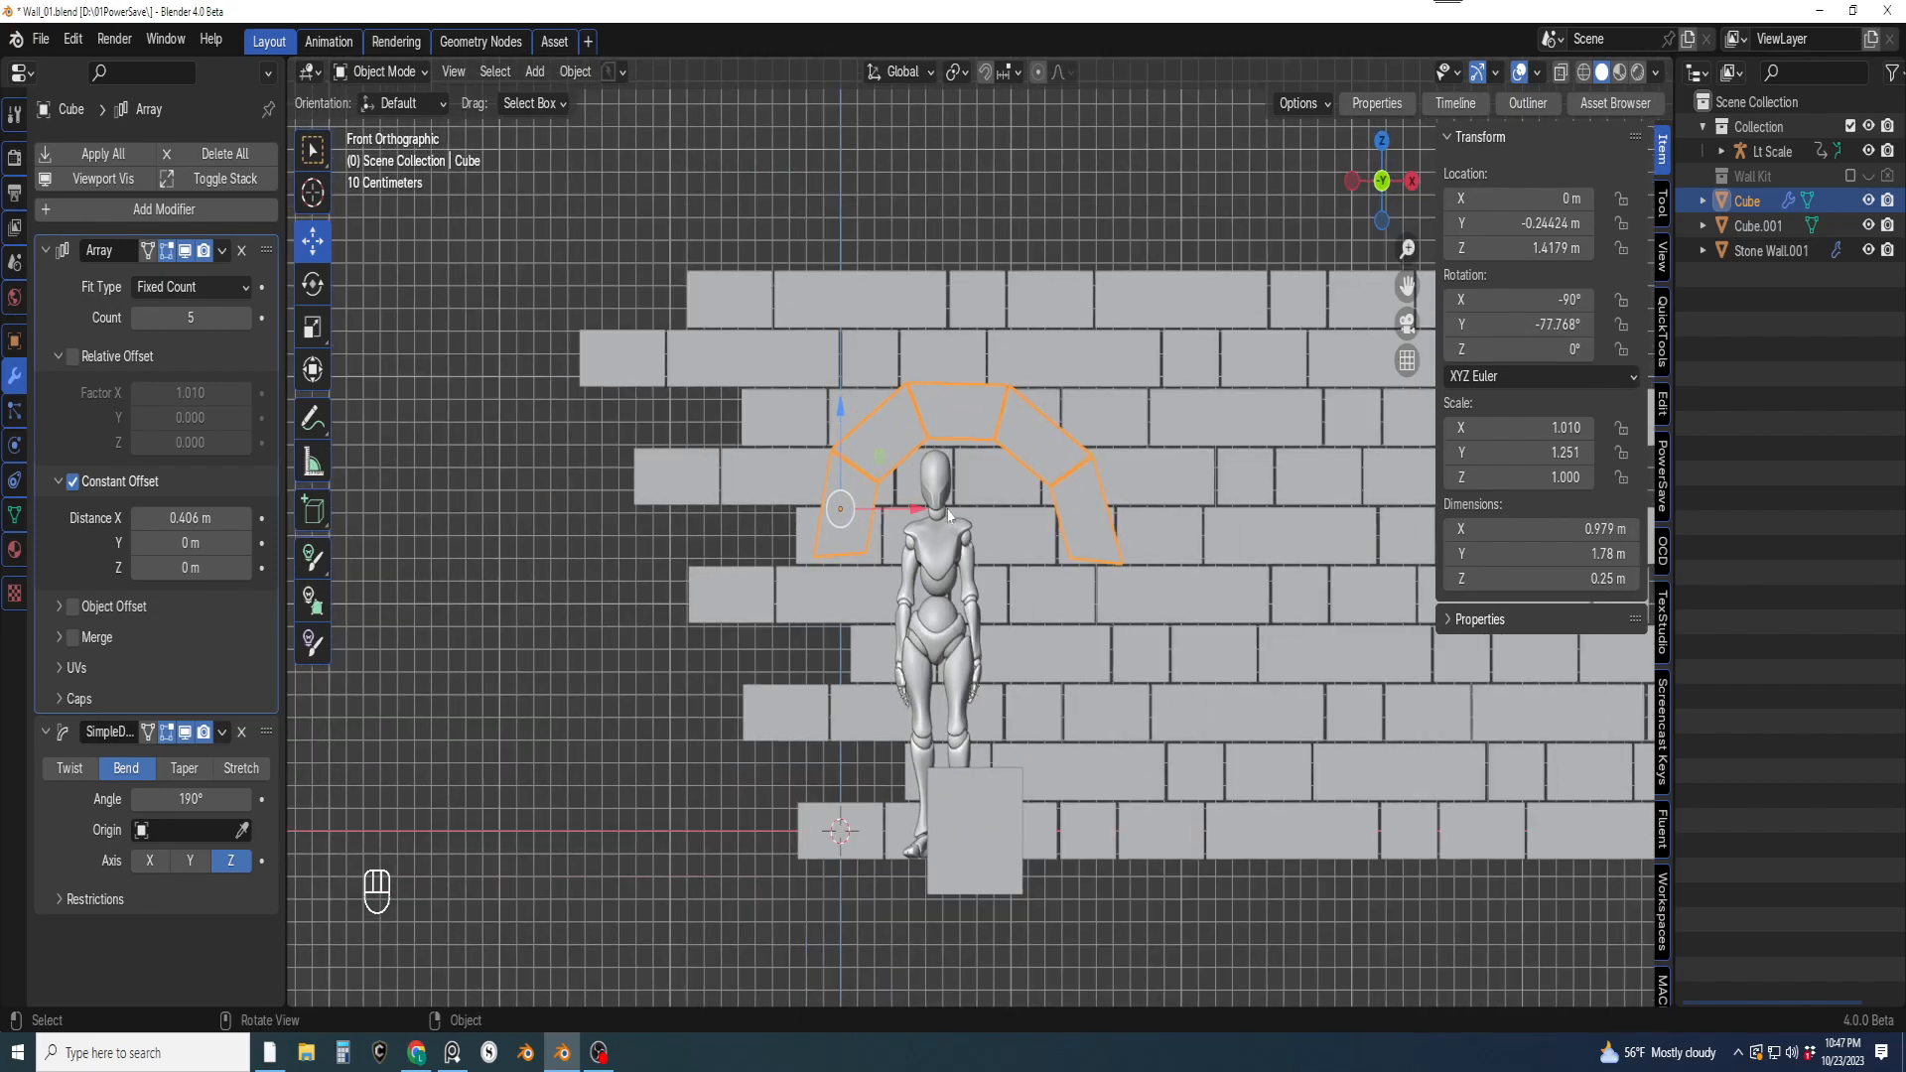
{"action": "scroll", "coordinate": [977, 495], "scroll_direction": "up", "scroll_amount": 2}
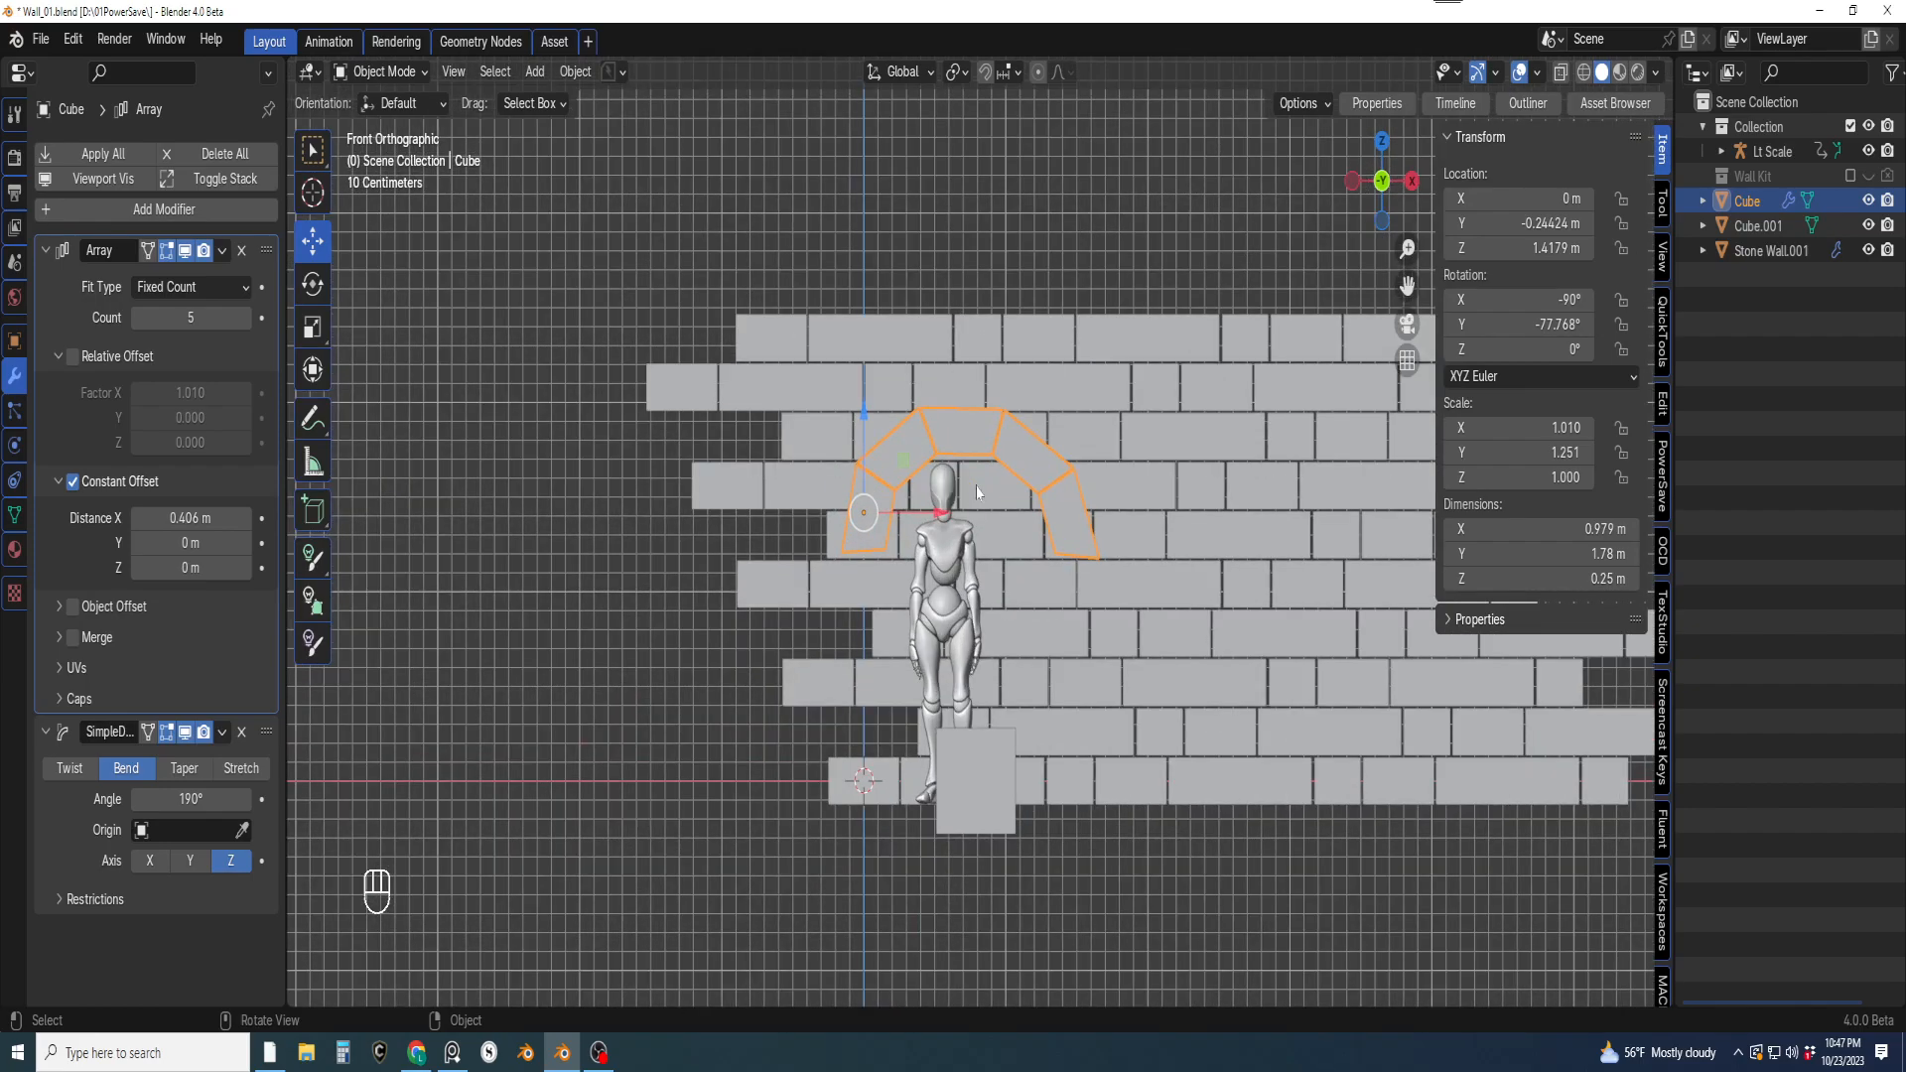
{"action": "scroll", "coordinate": [978, 494], "scroll_direction": "up", "scroll_amount": 1}
{"action": "scroll", "coordinate": [980, 496], "scroll_direction": "up", "scroll_amount": 1}
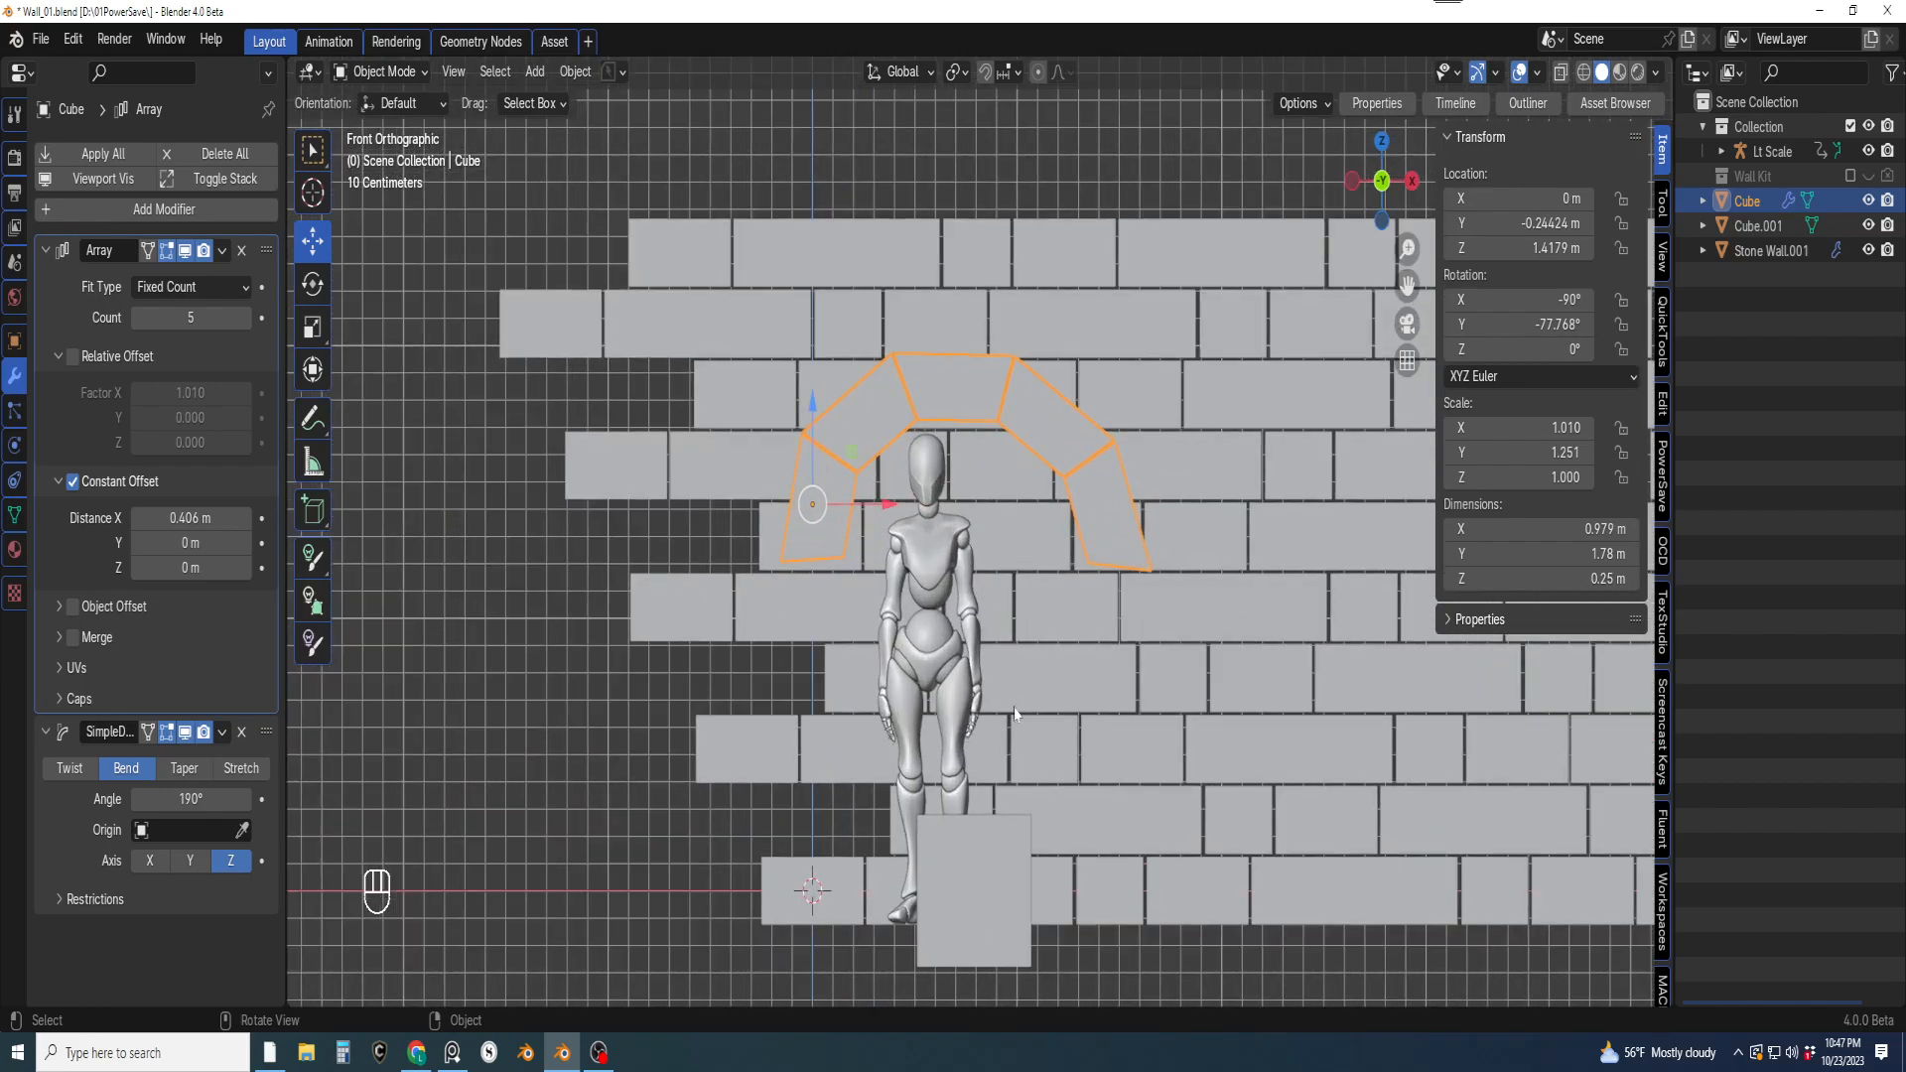
Move the human figure's Lt Scale armature along X to centre it under the arch, over the reference cube
{"action": "left_click", "coordinate": [991, 914]}
{"action": "left_click_drag", "start_coordinate": [983, 852], "coordinate": [930, 833]}
{"action": "left_click", "coordinate": [905, 687]}
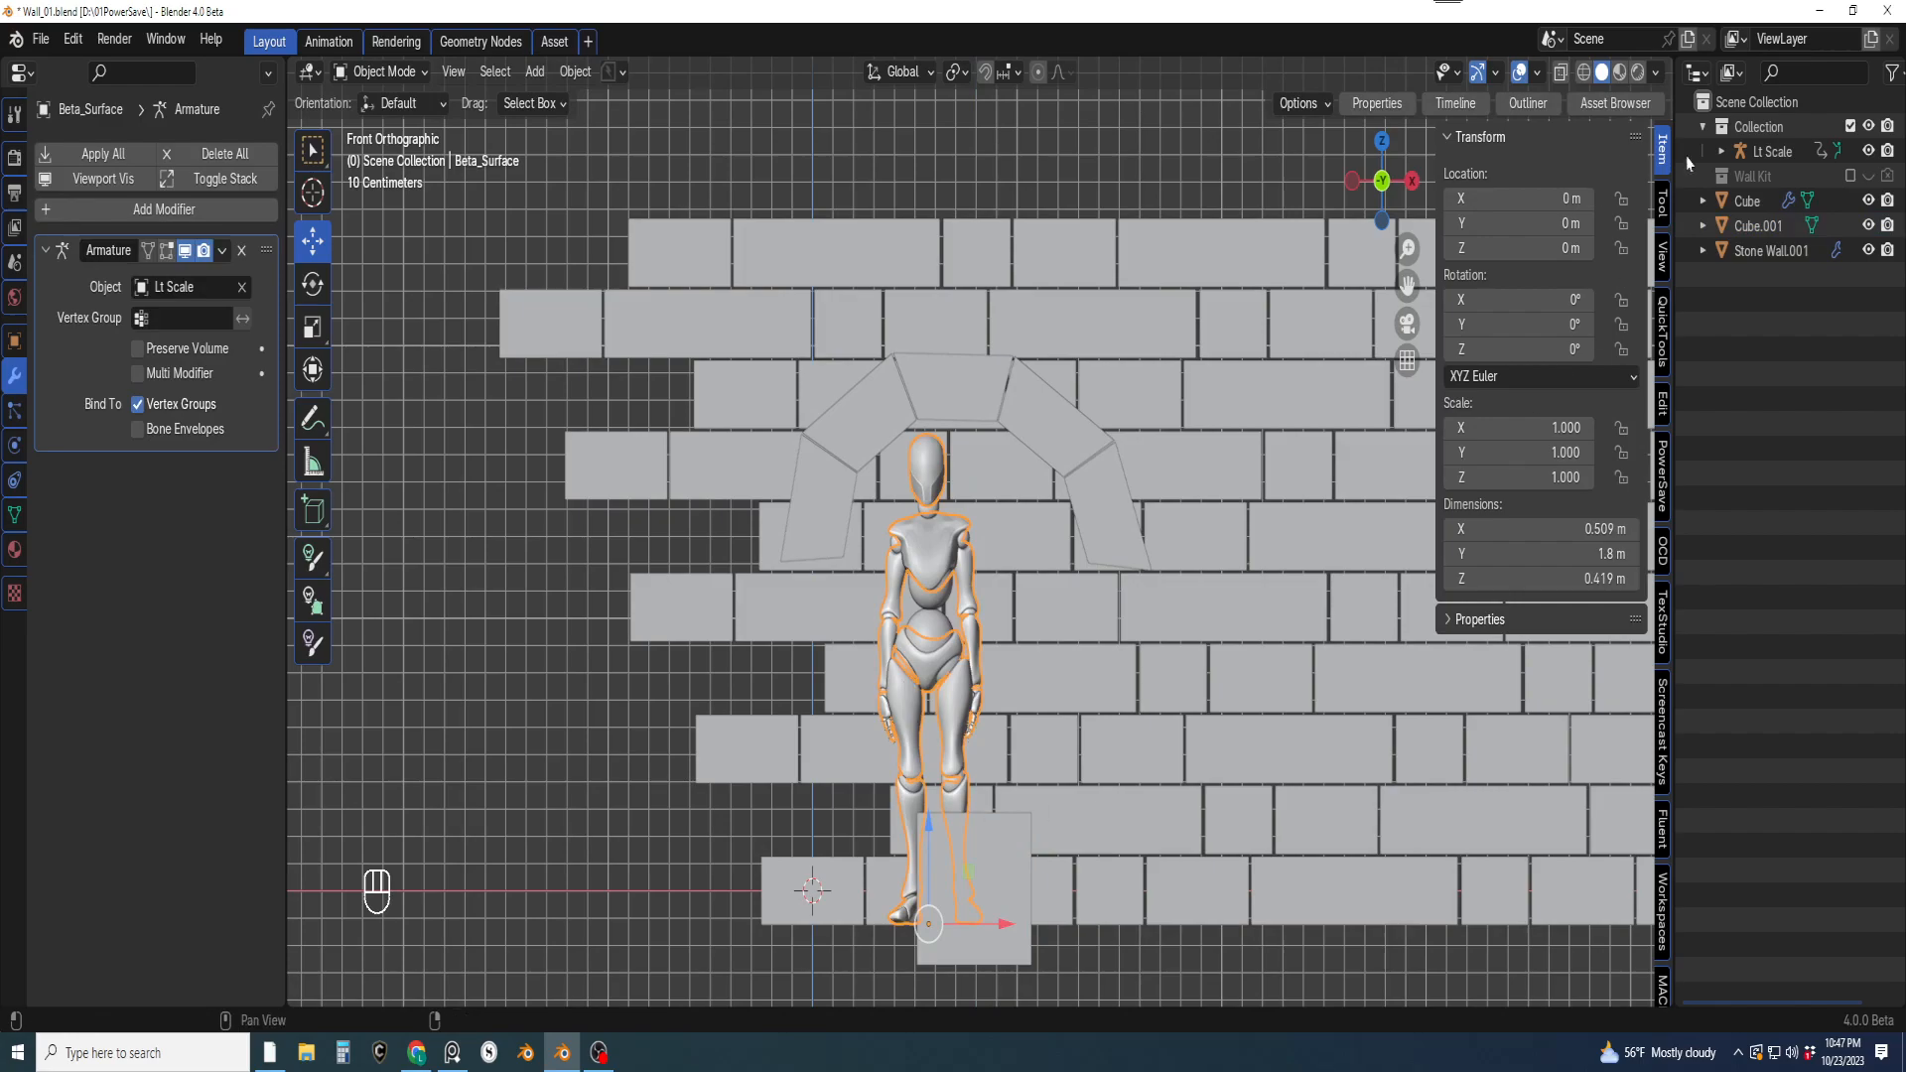
{"action": "left_click", "coordinate": [1742, 151]}
{"action": "left_click_drag", "start_coordinate": [999, 927], "coordinate": [1035, 925]}
Select the arch and apply all of its modifiers
{"action": "left_click", "coordinate": [1116, 548]}
{"action": "scroll", "coordinate": [1100, 564], "scroll_direction": "down", "scroll_amount": 4}
{"action": "scroll", "coordinate": [1072, 604], "scroll_direction": "up", "scroll_amount": 6}
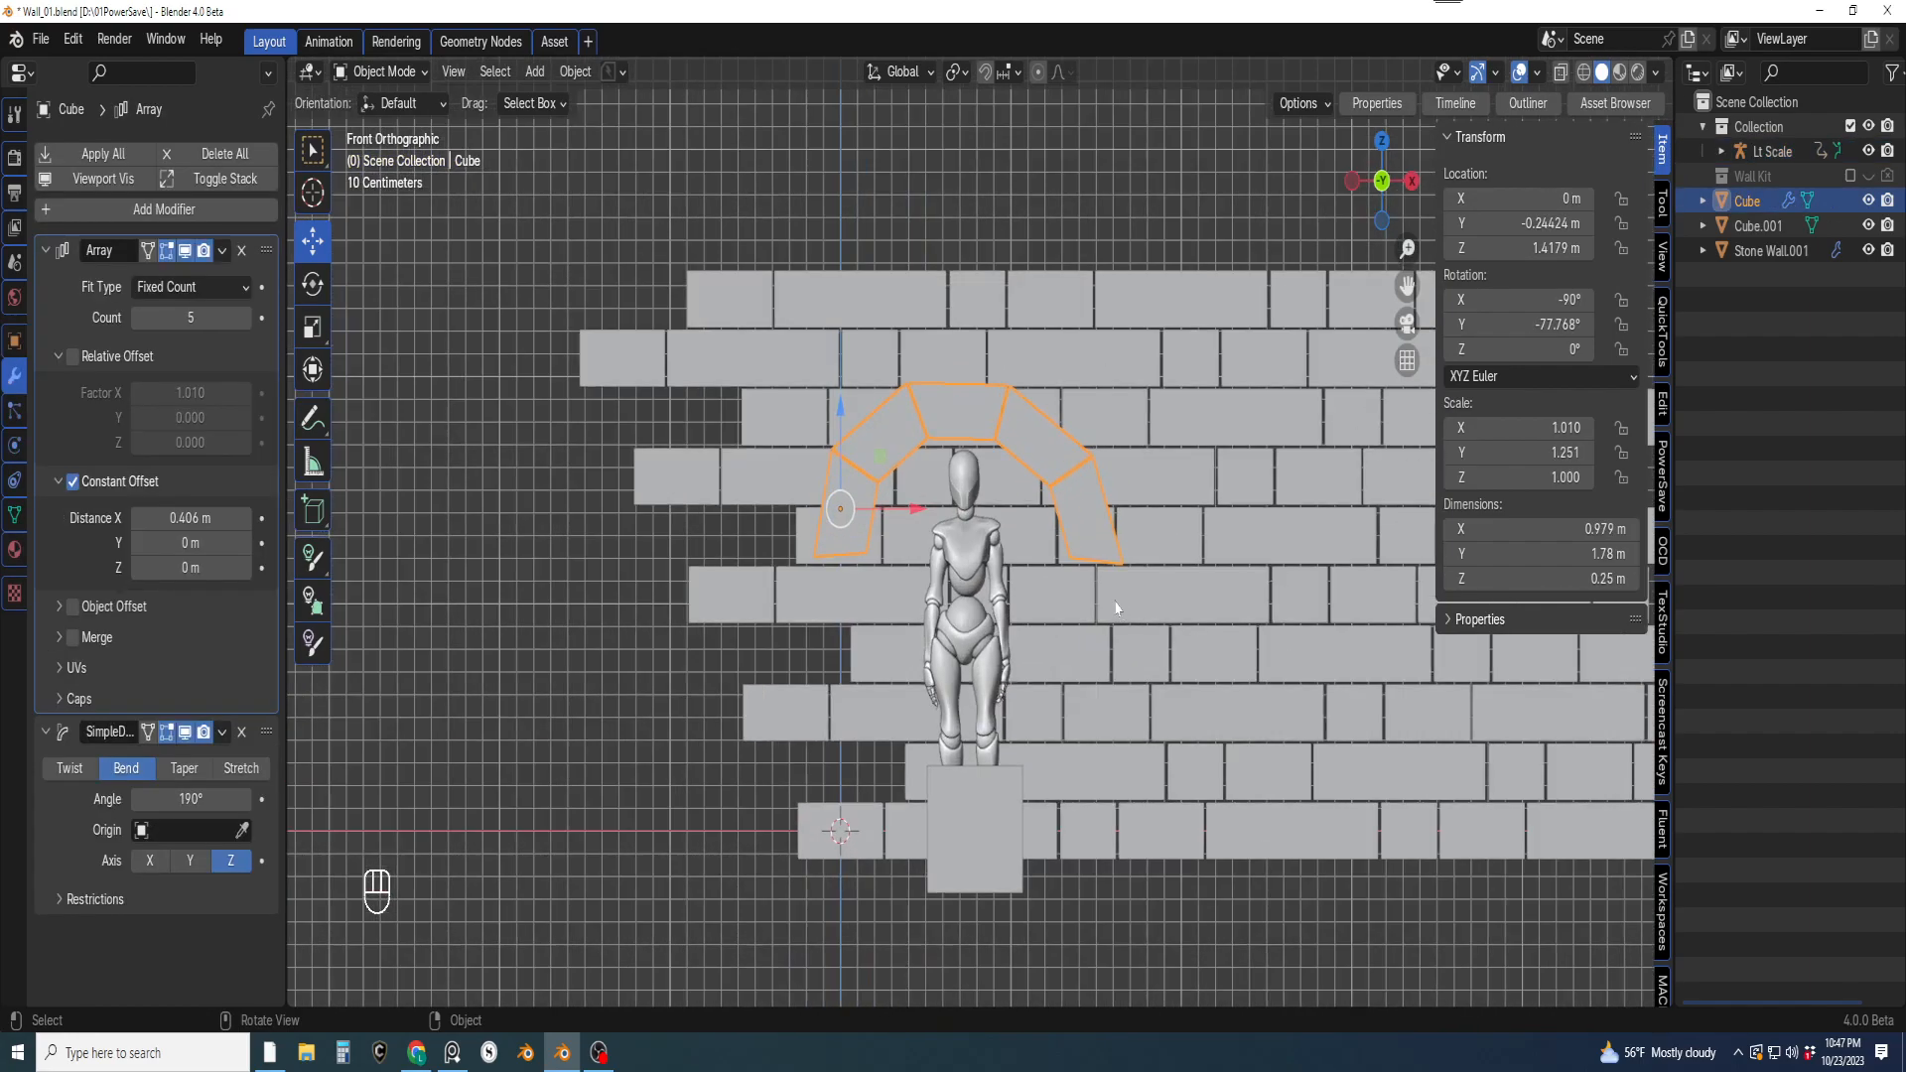
{"action": "scroll", "coordinate": [815, 648], "scroll_direction": "down", "scroll_amount": 4}
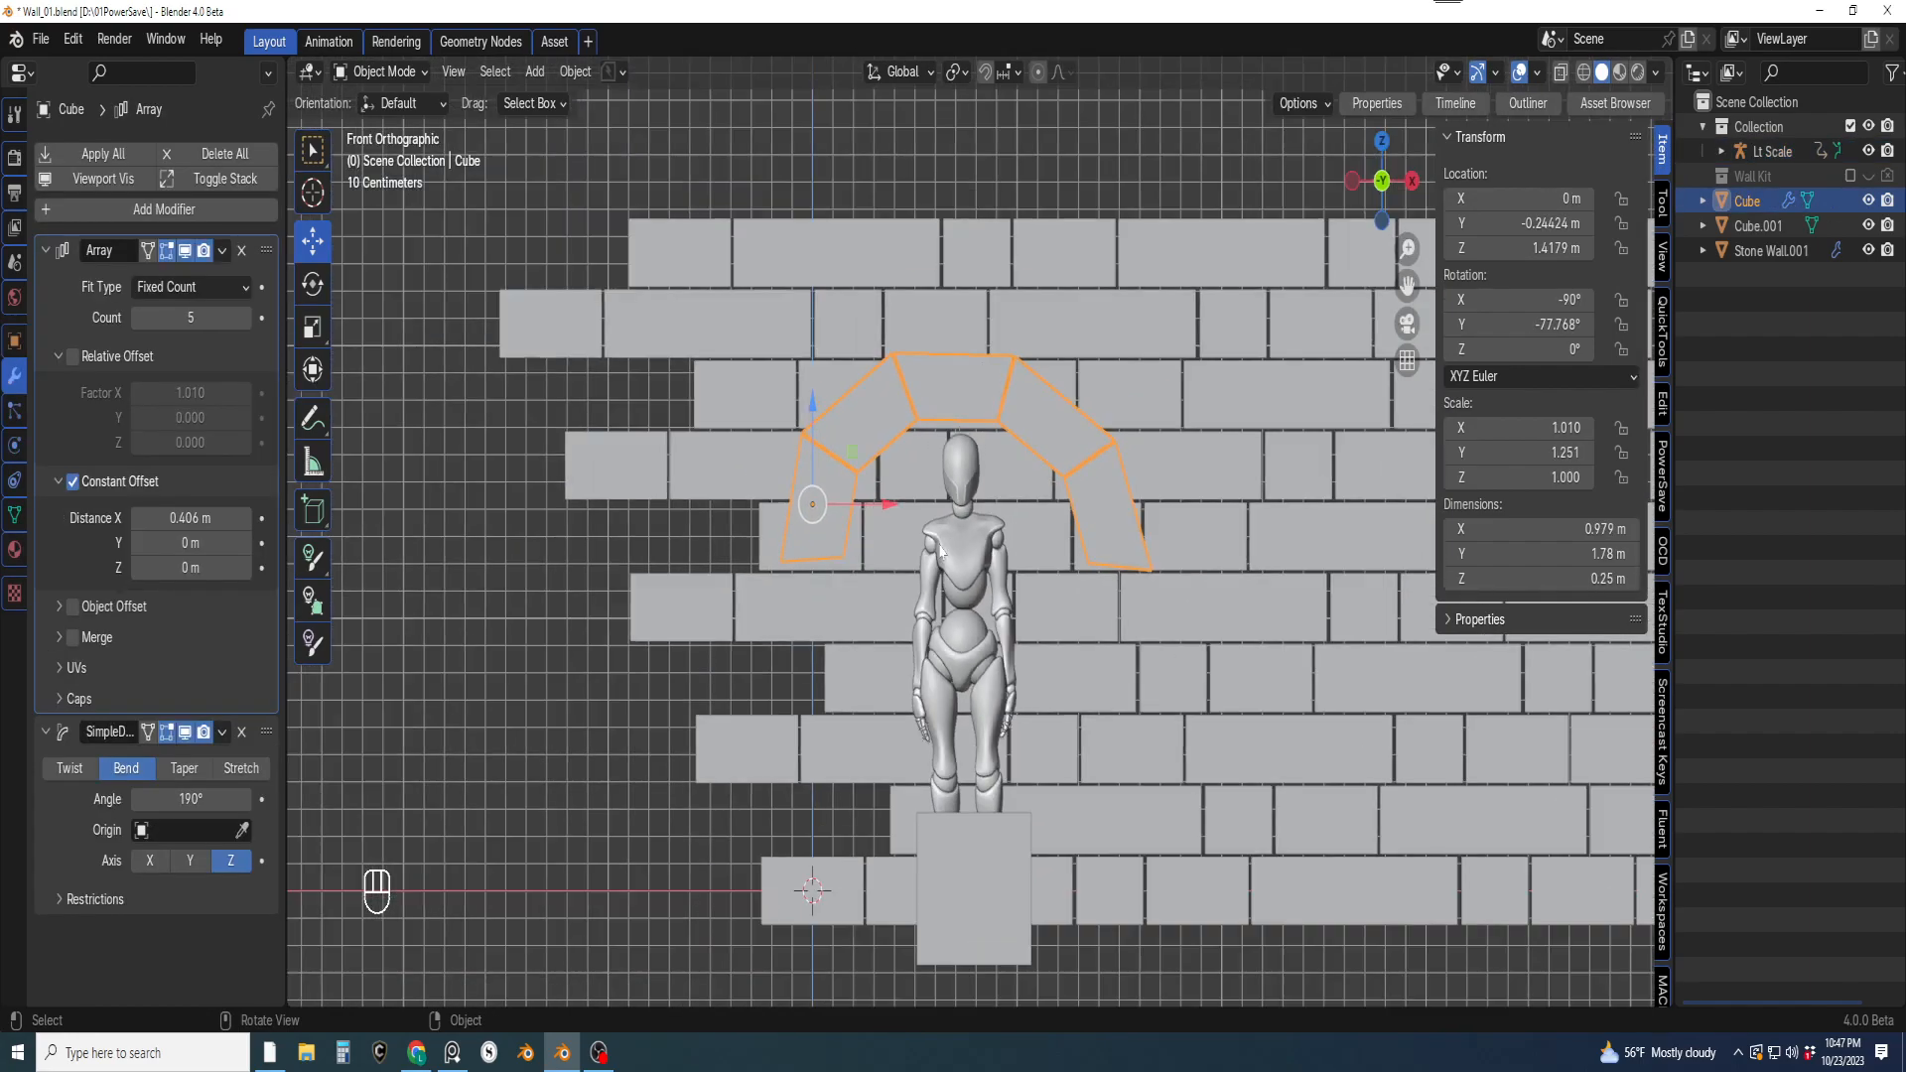
{"action": "scroll", "coordinate": [936, 561], "scroll_direction": "up", "scroll_amount": 2}
{"action": "scroll", "coordinate": [649, 575], "scroll_direction": "up", "scroll_amount": 2}
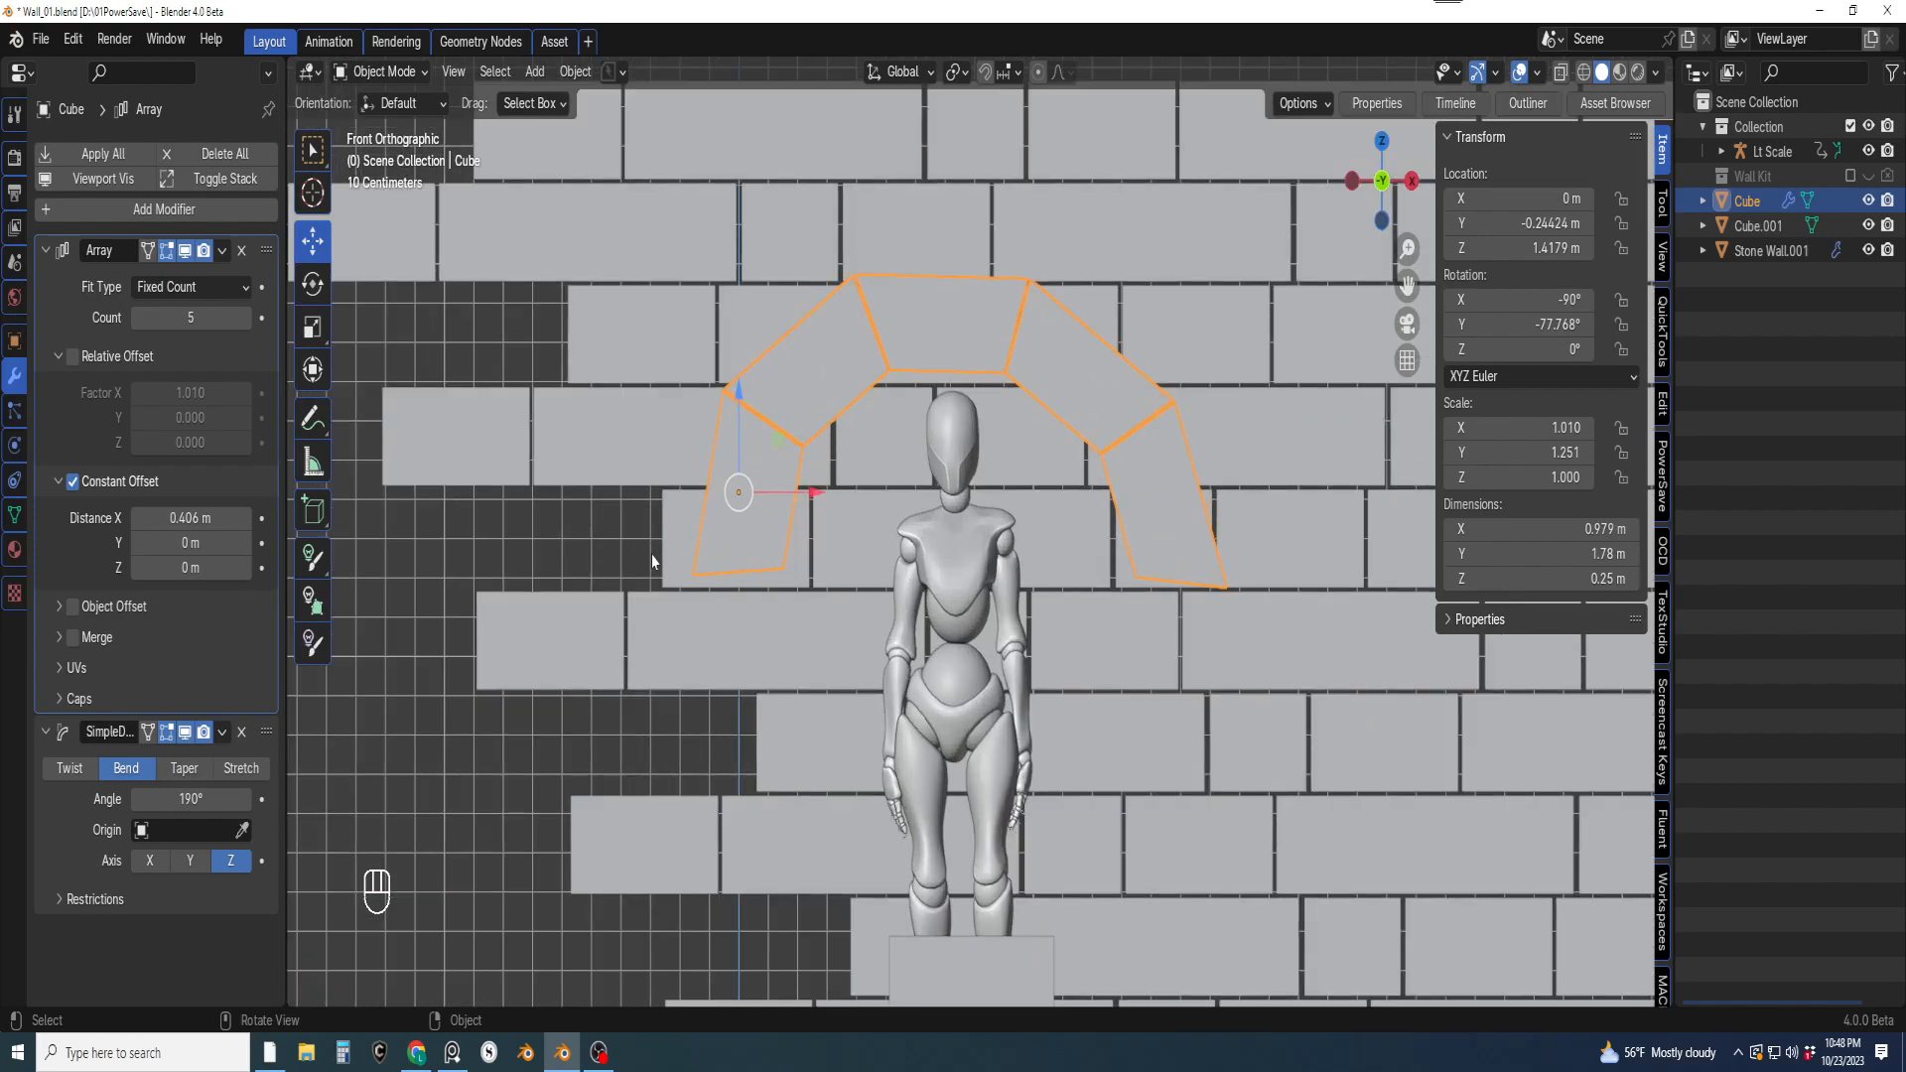
{"action": "scroll", "coordinate": [1033, 491], "scroll_direction": "down", "scroll_amount": 2}
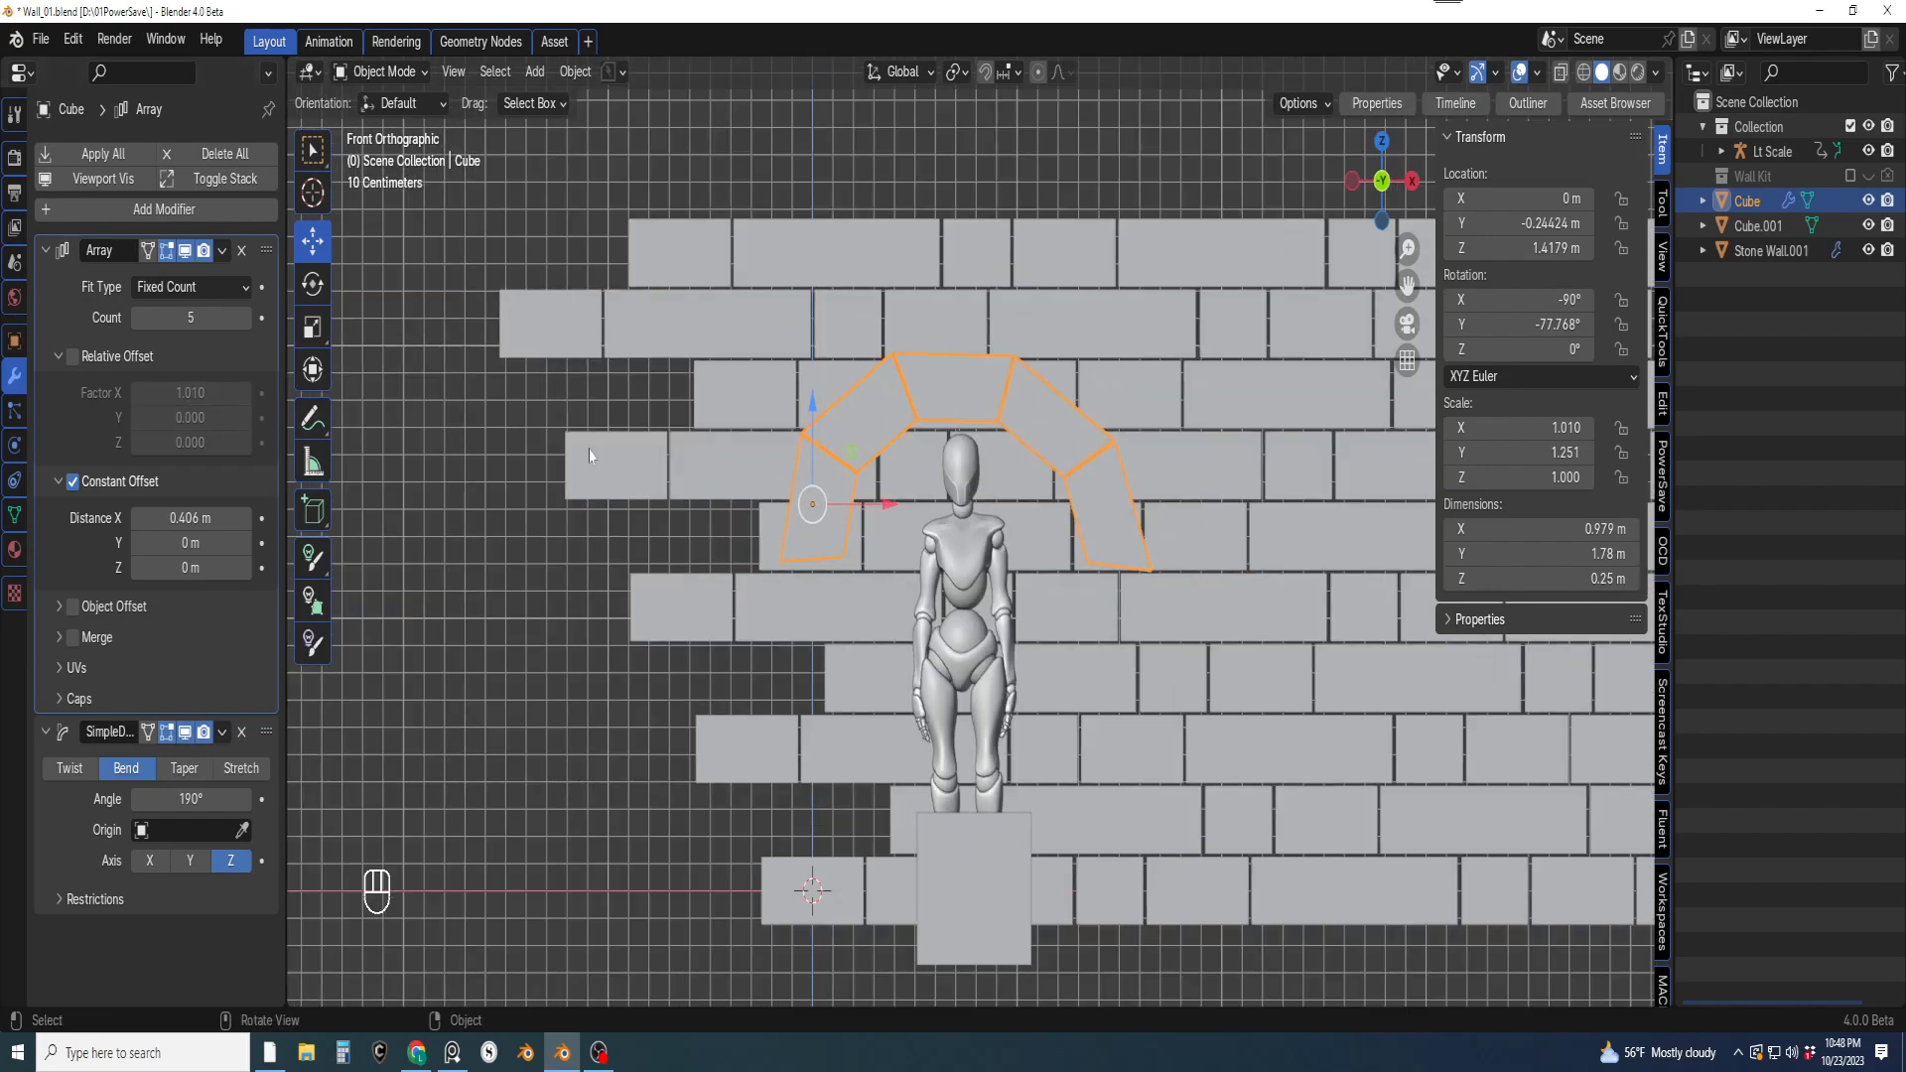
{"action": "left_click", "coordinate": [99, 156]}
{"action": "scroll", "coordinate": [1087, 519], "scroll_direction": "up", "scroll_amount": 1}
{"action": "scroll", "coordinate": [1087, 519], "scroll_direction": "down", "scroll_amount": 1}
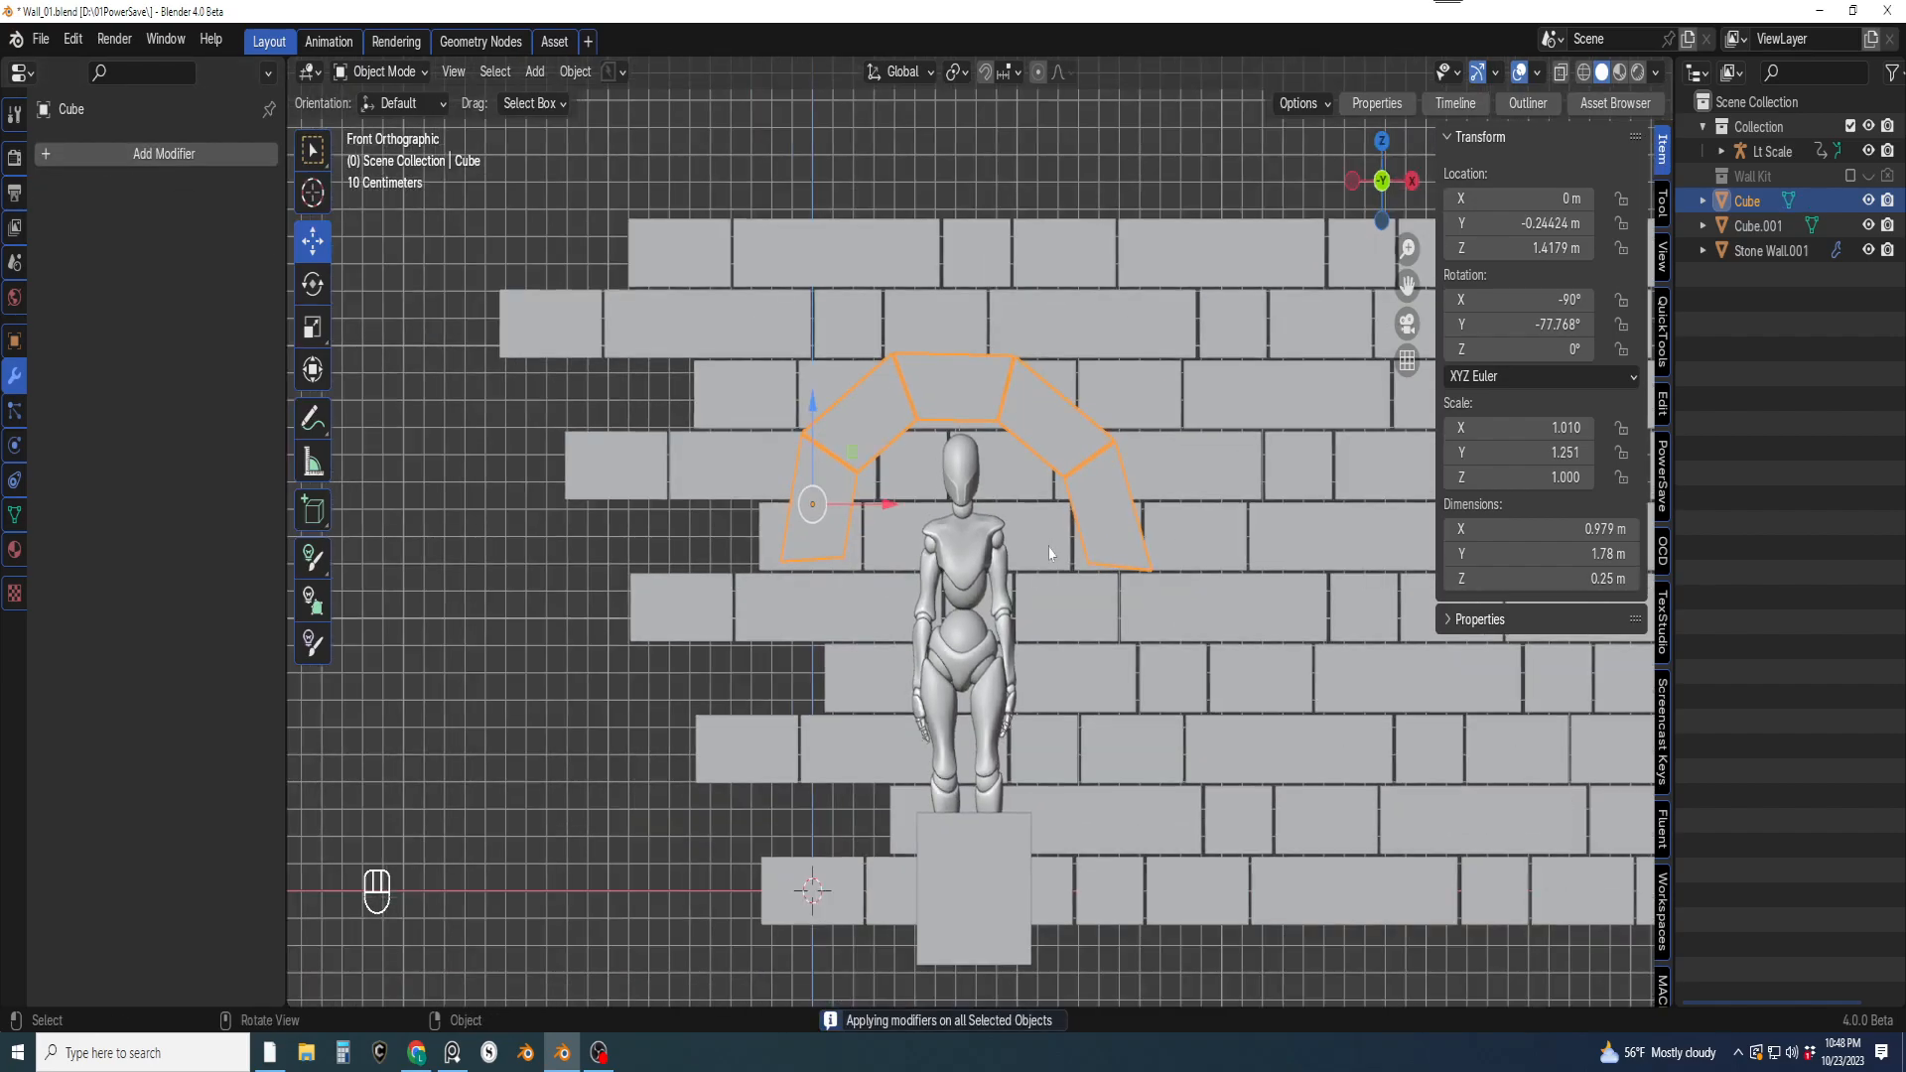
In Edit Mode, select the two bottom end faces of the arch and duplicate them in place
{"action": "key", "text": "Tab"}
{"action": "left_click", "coordinate": [993, 345]}
{"action": "scroll", "coordinate": [958, 576], "scroll_direction": "up", "scroll_amount": 2}
{"action": "middle_click_drag", "start_coordinate": [950, 603], "coordinate": [982, 520], "text": "shift"}
{"action": "left_click", "coordinate": [1155, 437]}
{"action": "left_click", "coordinate": [1155, 437], "text": "shift"}
{"action": "key", "text": "shift+d"}
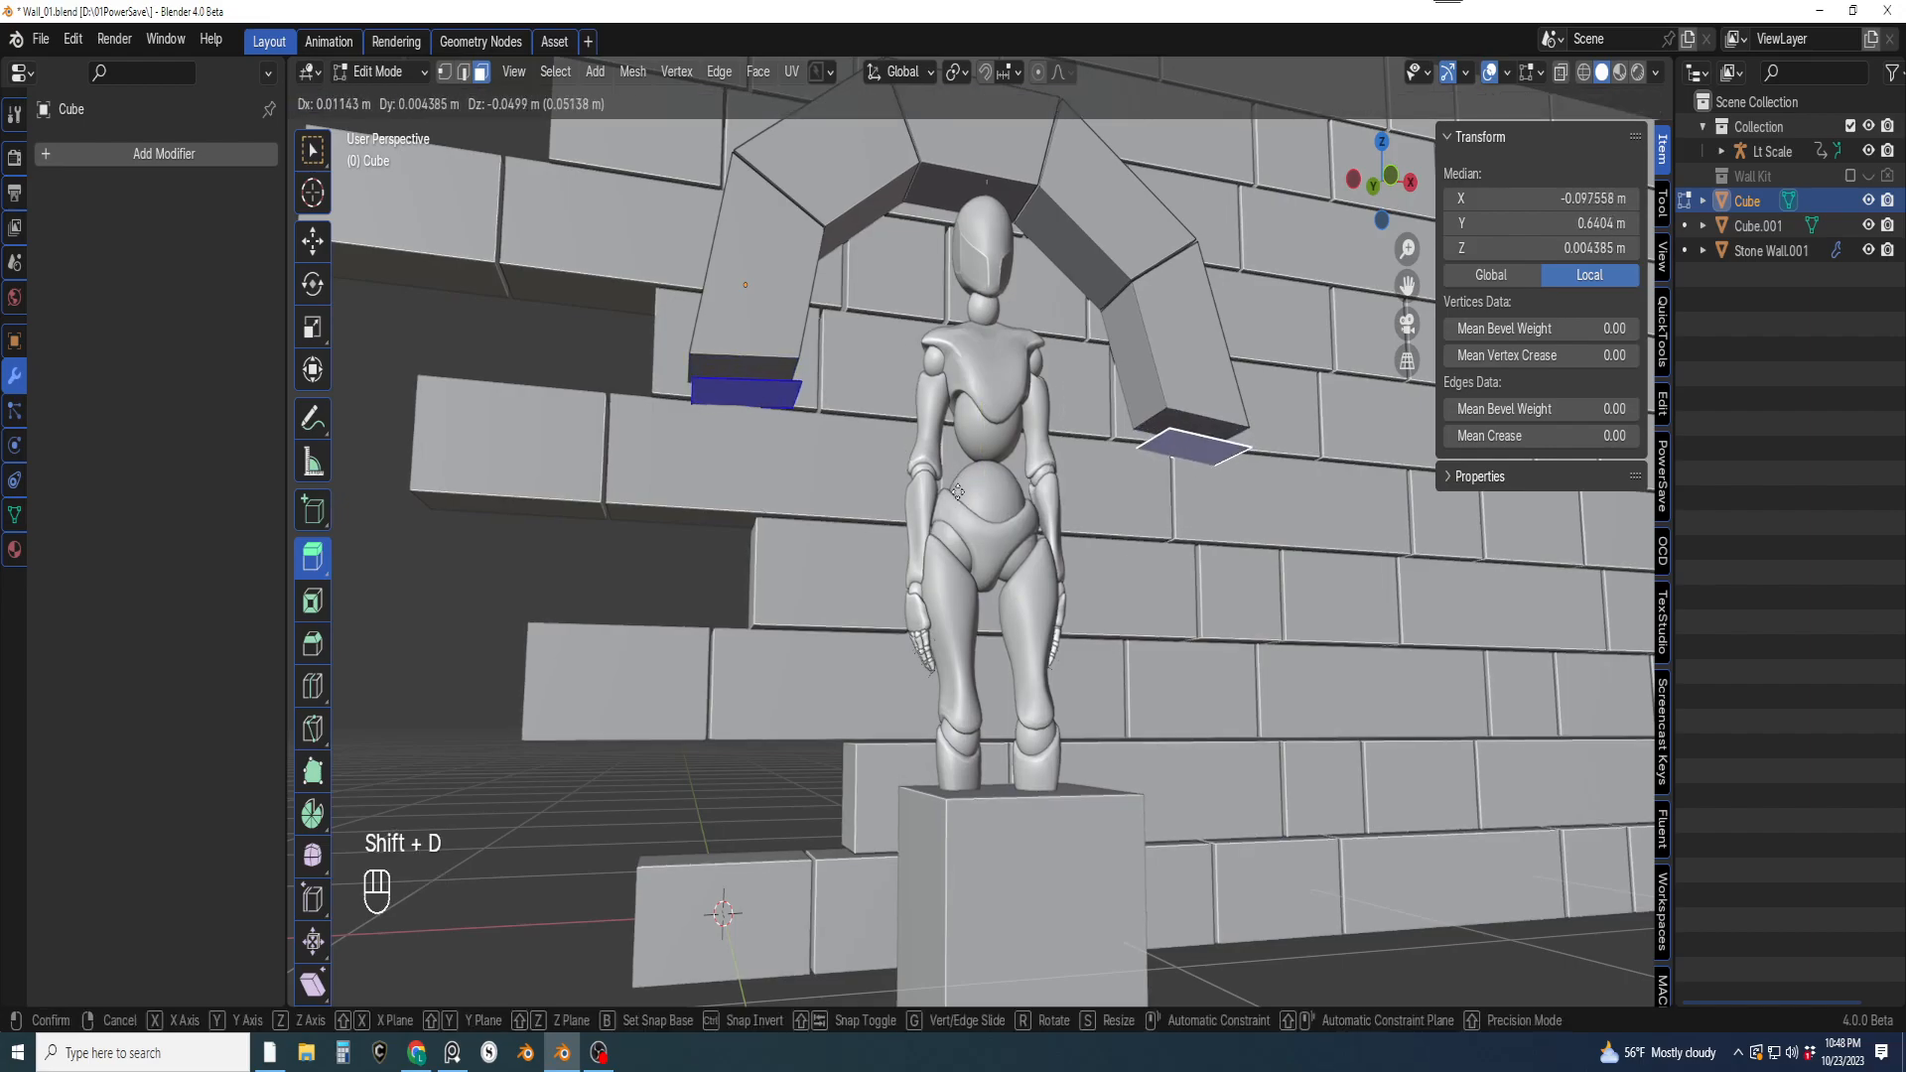
{"action": "right_click", "coordinate": [955, 494]}
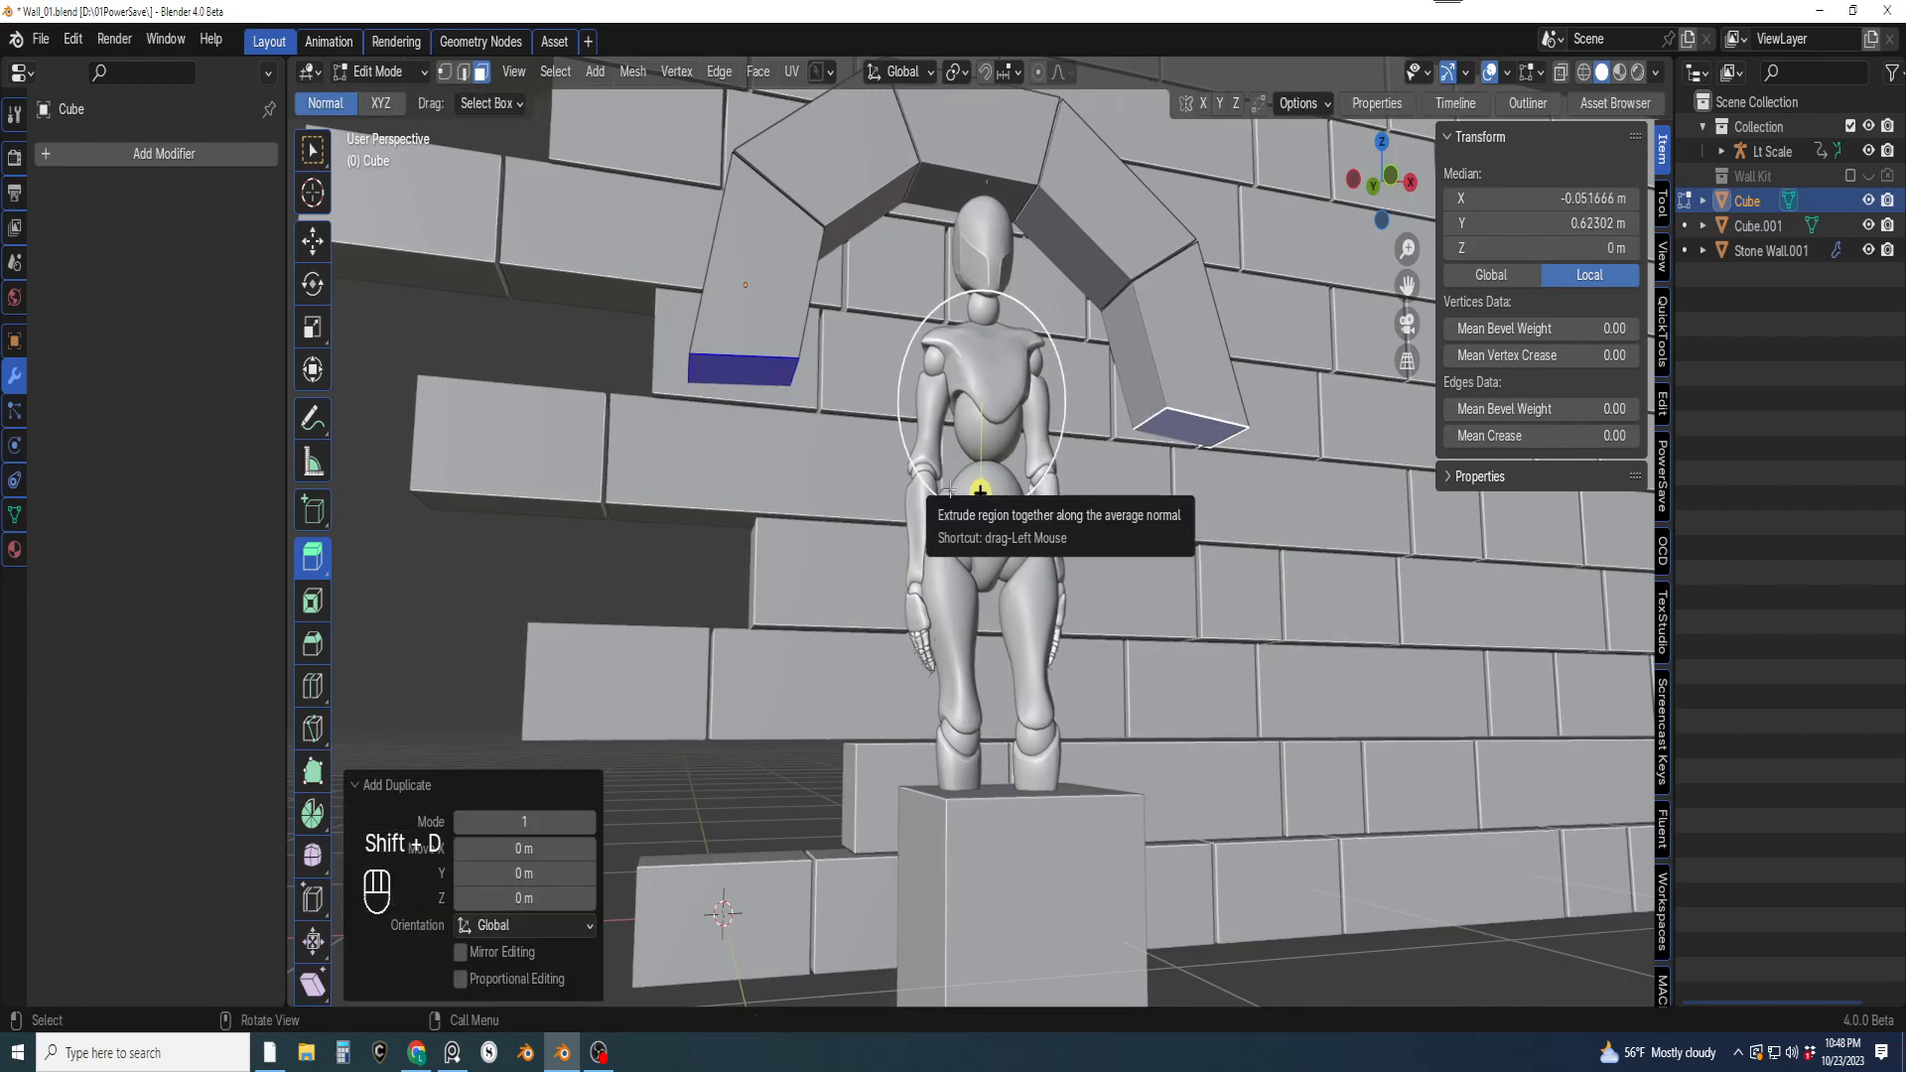
Lower the duplicated end faces about 0.01 m along Z and extrude them about 0.69 m downward as leg blocks
{"action": "key", "text": "KP_1"}
{"action": "key", "text": "g"}
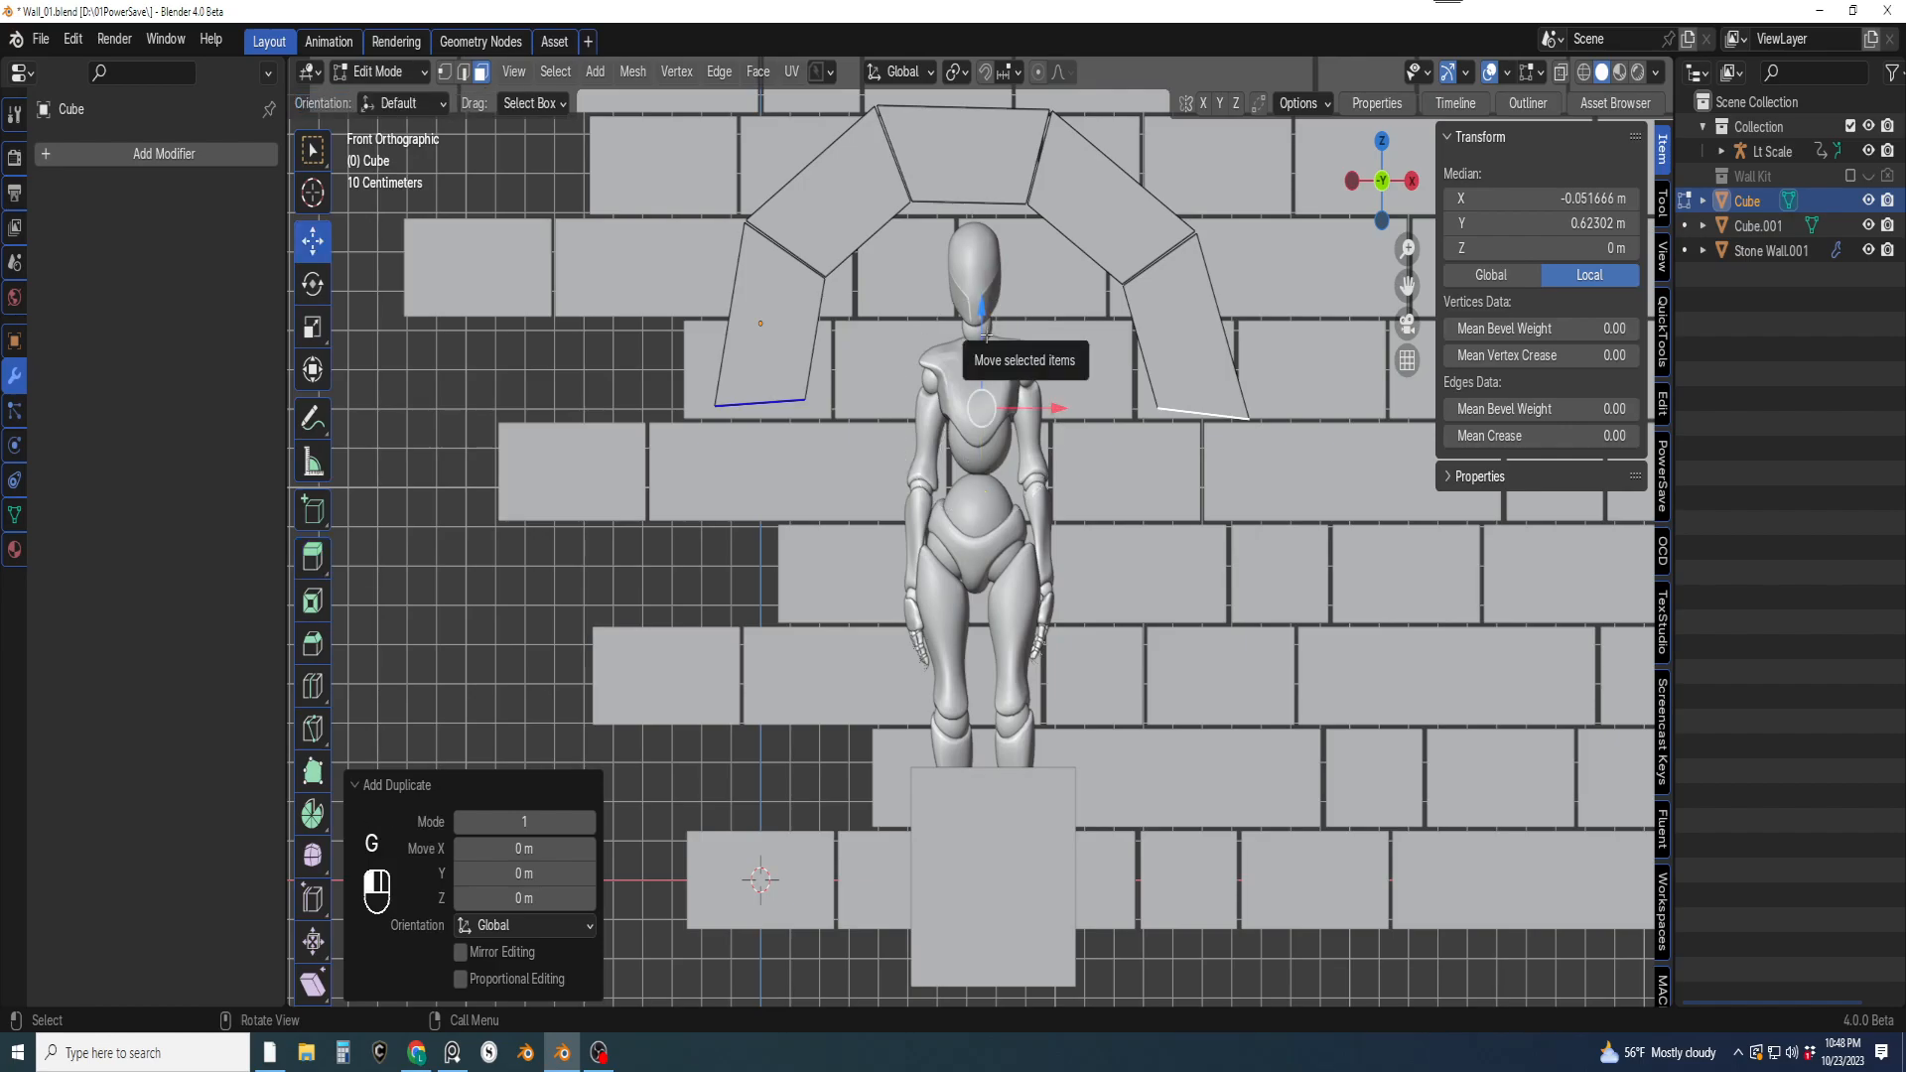
{"action": "left_click_drag", "start_coordinate": [987, 337], "coordinate": [998, 344]}
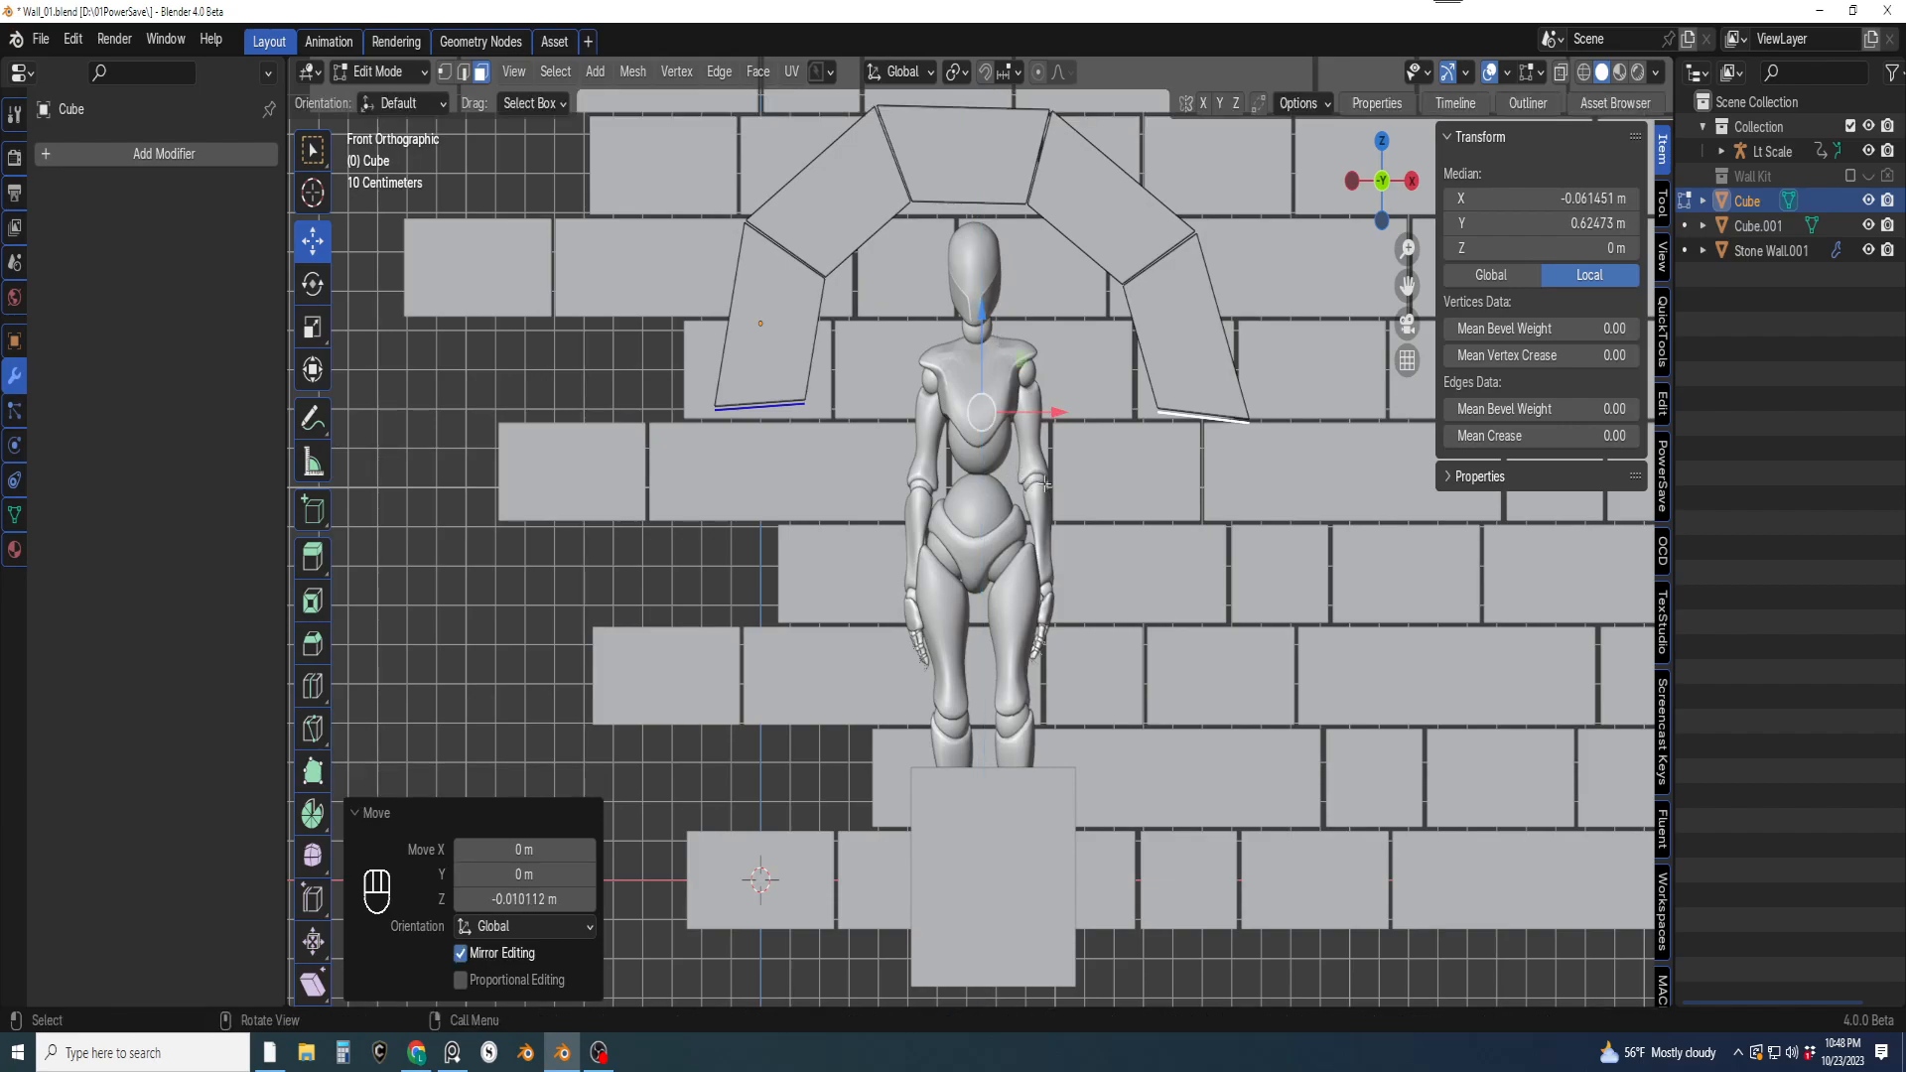
{"action": "key", "text": "e"}
{"action": "left_click_drag", "start_coordinate": [980, 505], "coordinate": [999, 778]}
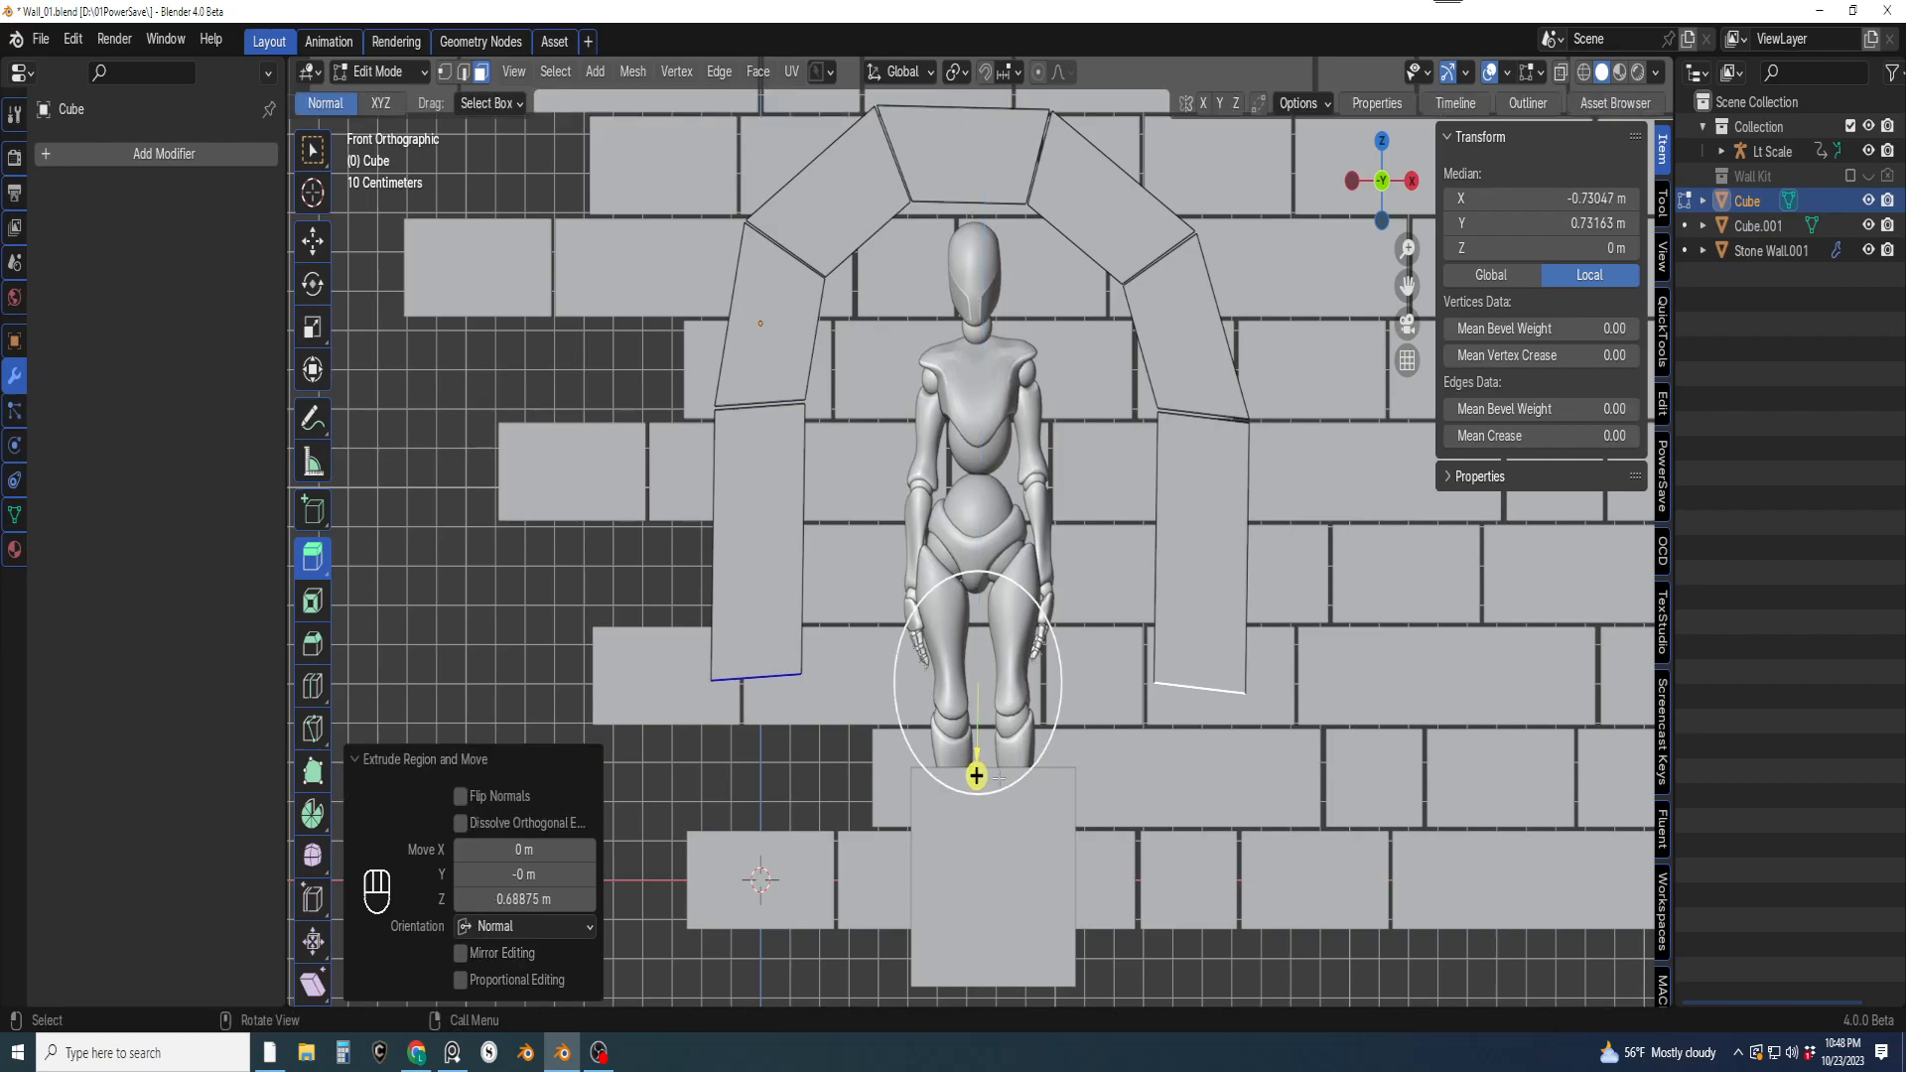
Duplicate the bottom faces of the two leg blocks in place
{"action": "scroll", "coordinate": [1046, 687], "scroll_direction": "down", "scroll_amount": 3}
{"action": "middle_click_drag", "start_coordinate": [1048, 686], "coordinate": [1034, 600], "text": "shift"}
{"action": "scroll", "coordinate": [1033, 599], "scroll_direction": "up", "scroll_amount": 2}
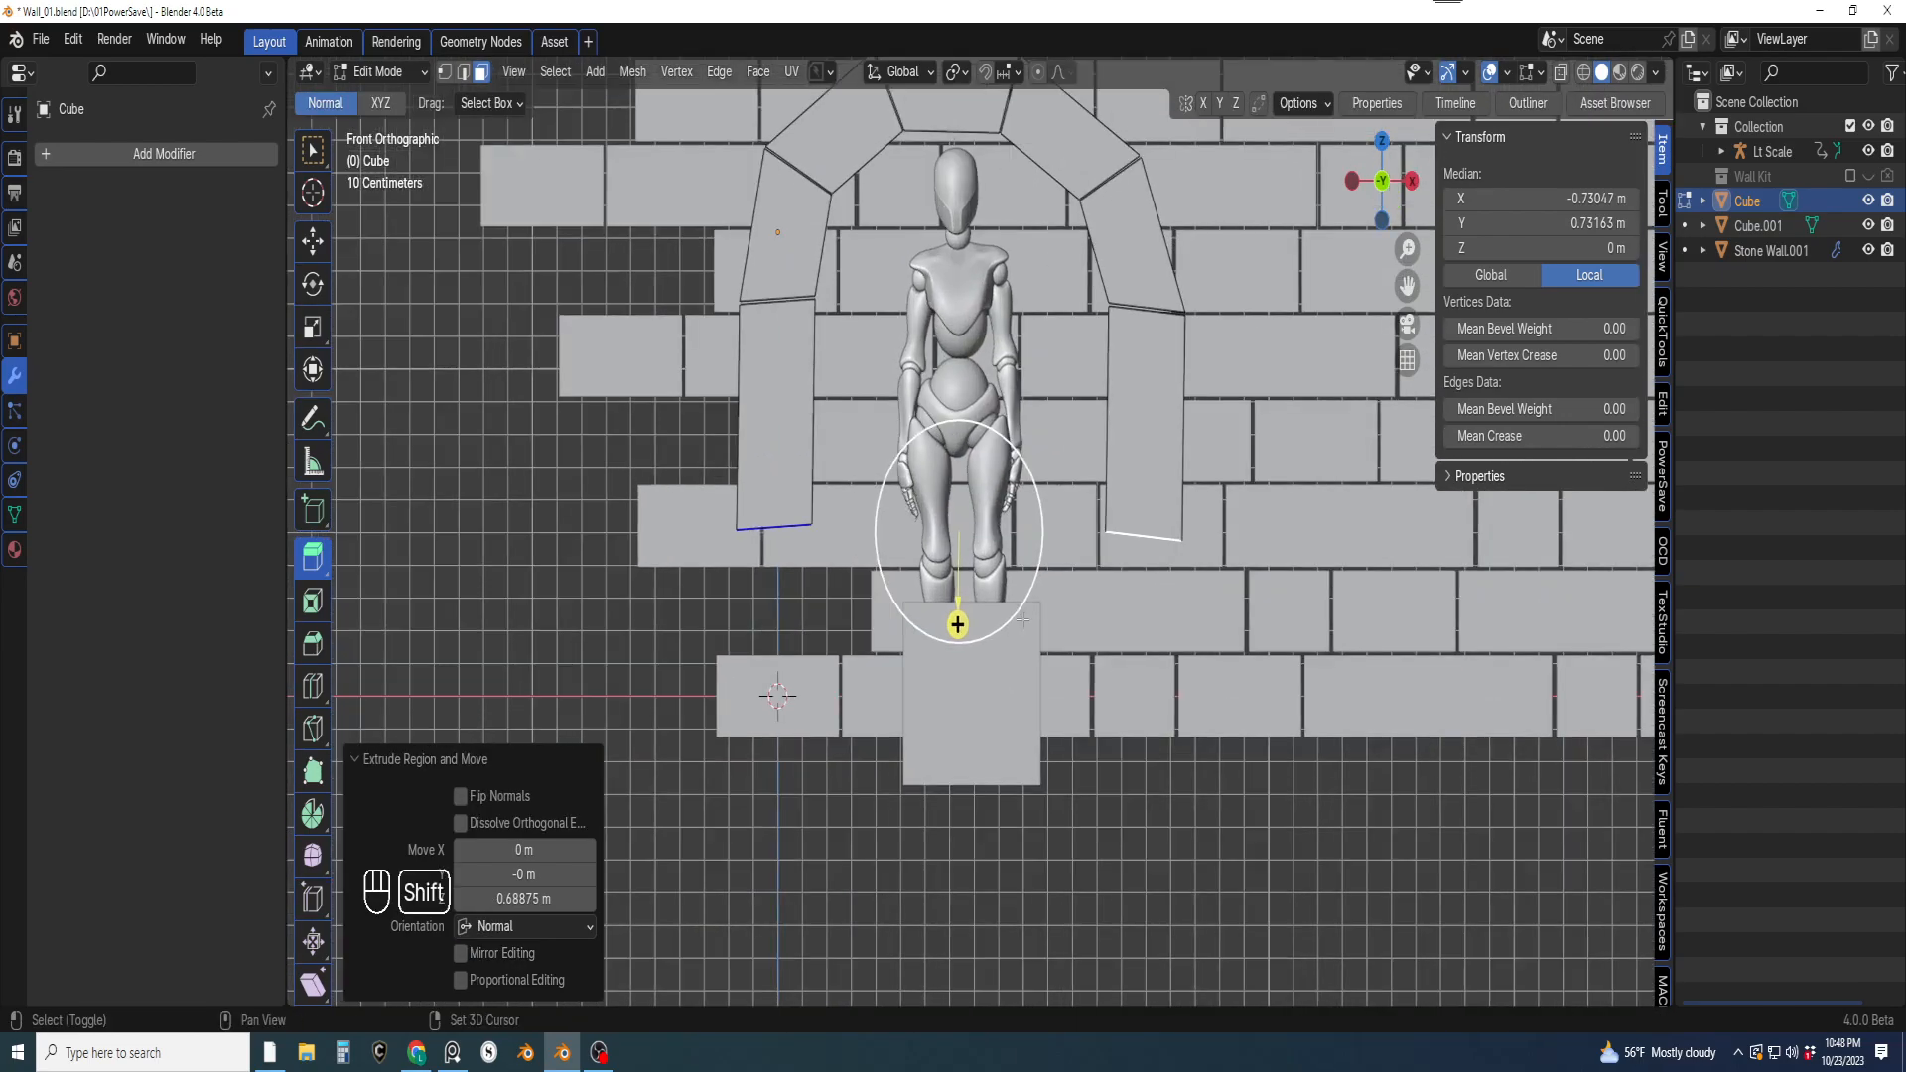
{"action": "middle_click_drag", "start_coordinate": [1042, 480], "coordinate": [1064, 526], "text": "shift"}
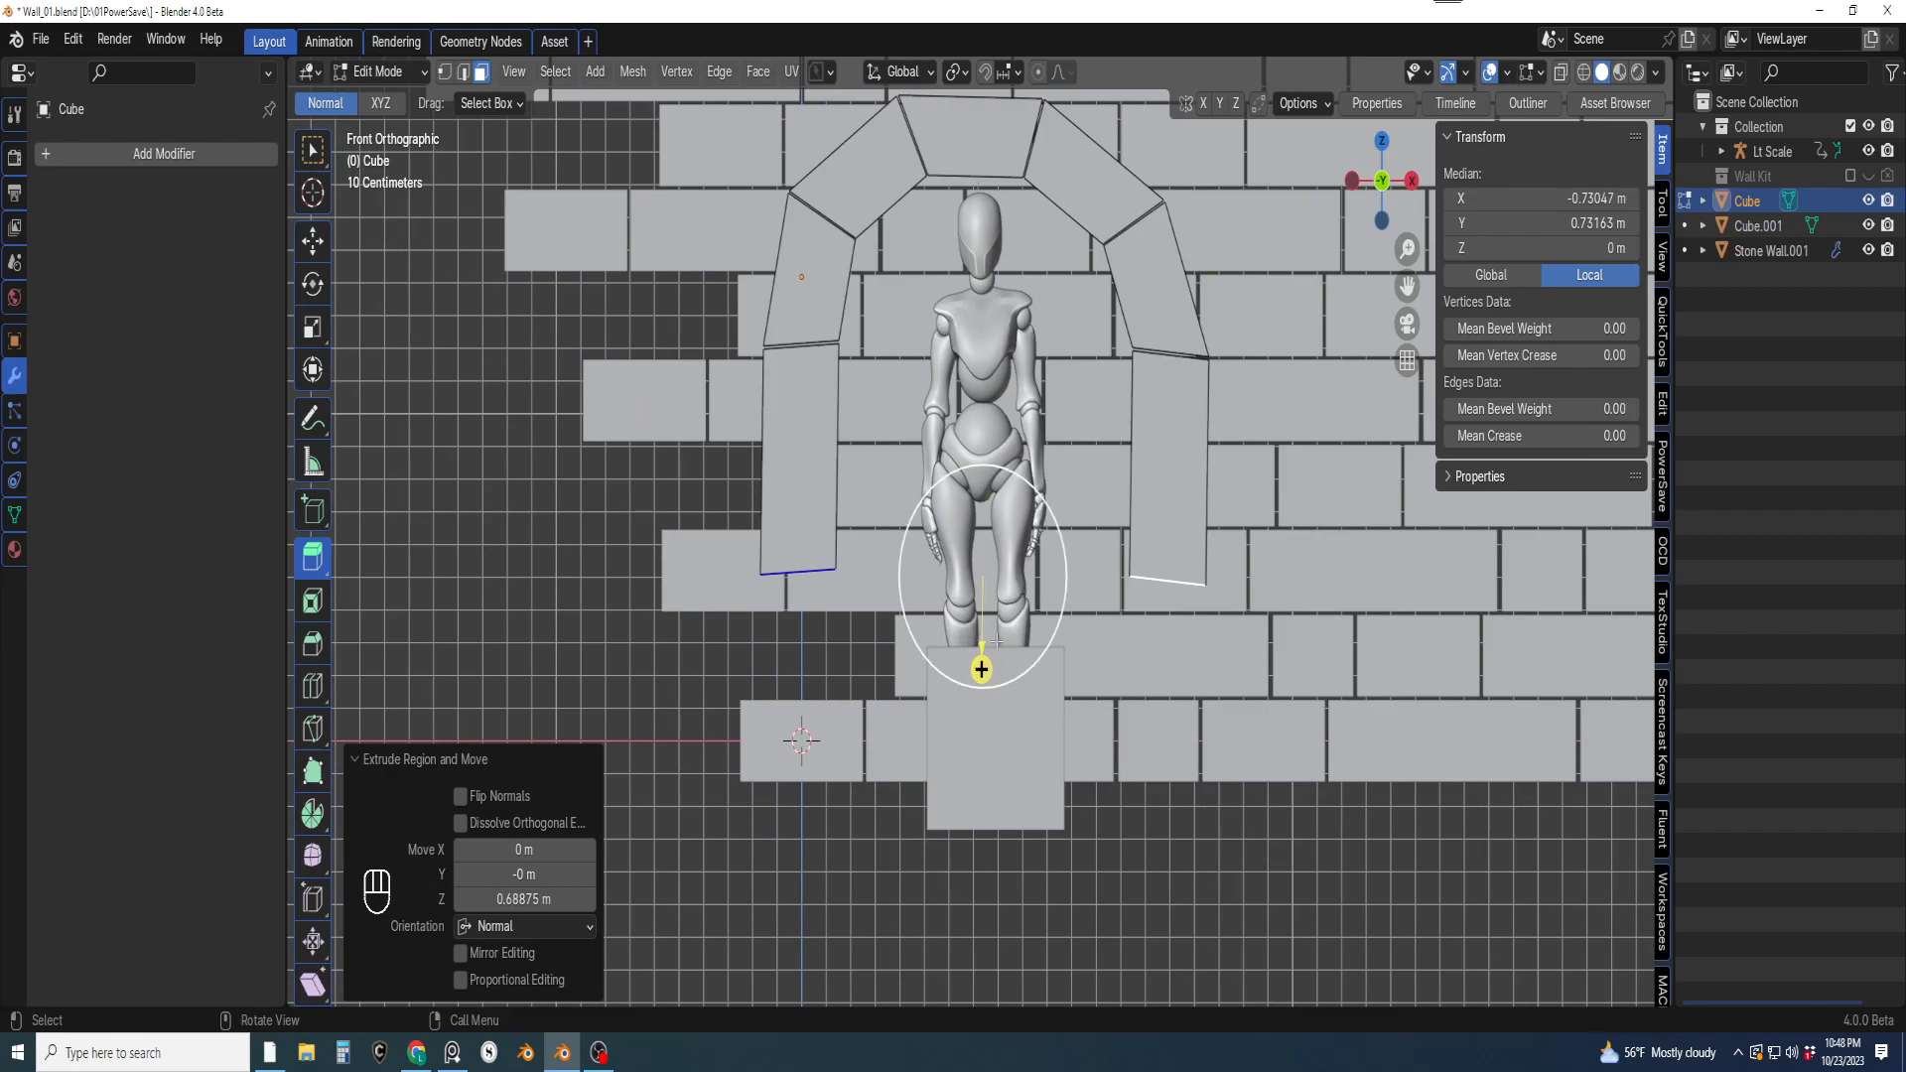
{"action": "key", "text": "shift+d"}
{"action": "right_click", "coordinate": [981, 669]}
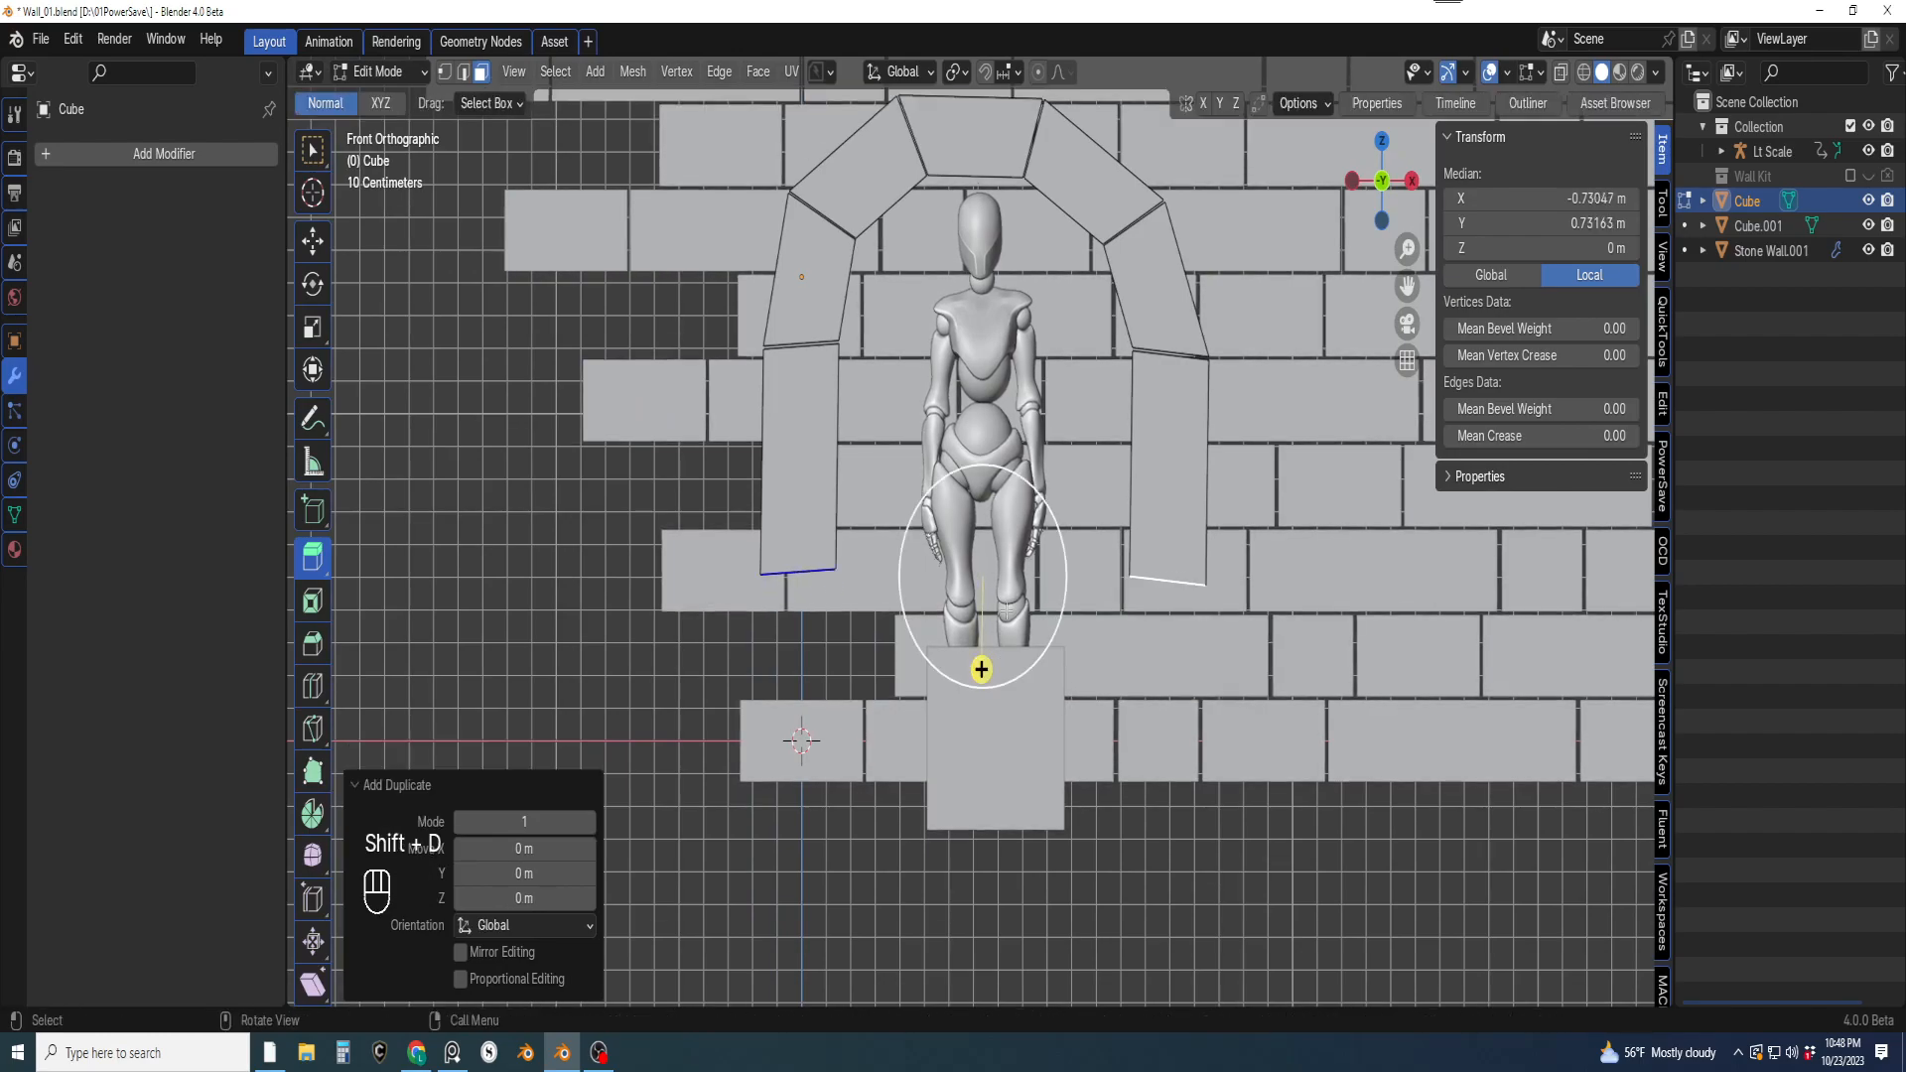
Lower the duplicated leg faces about 0.015 m along Z and extrude them down to ground level as a second pair of blocks
{"action": "key", "text": "g"}
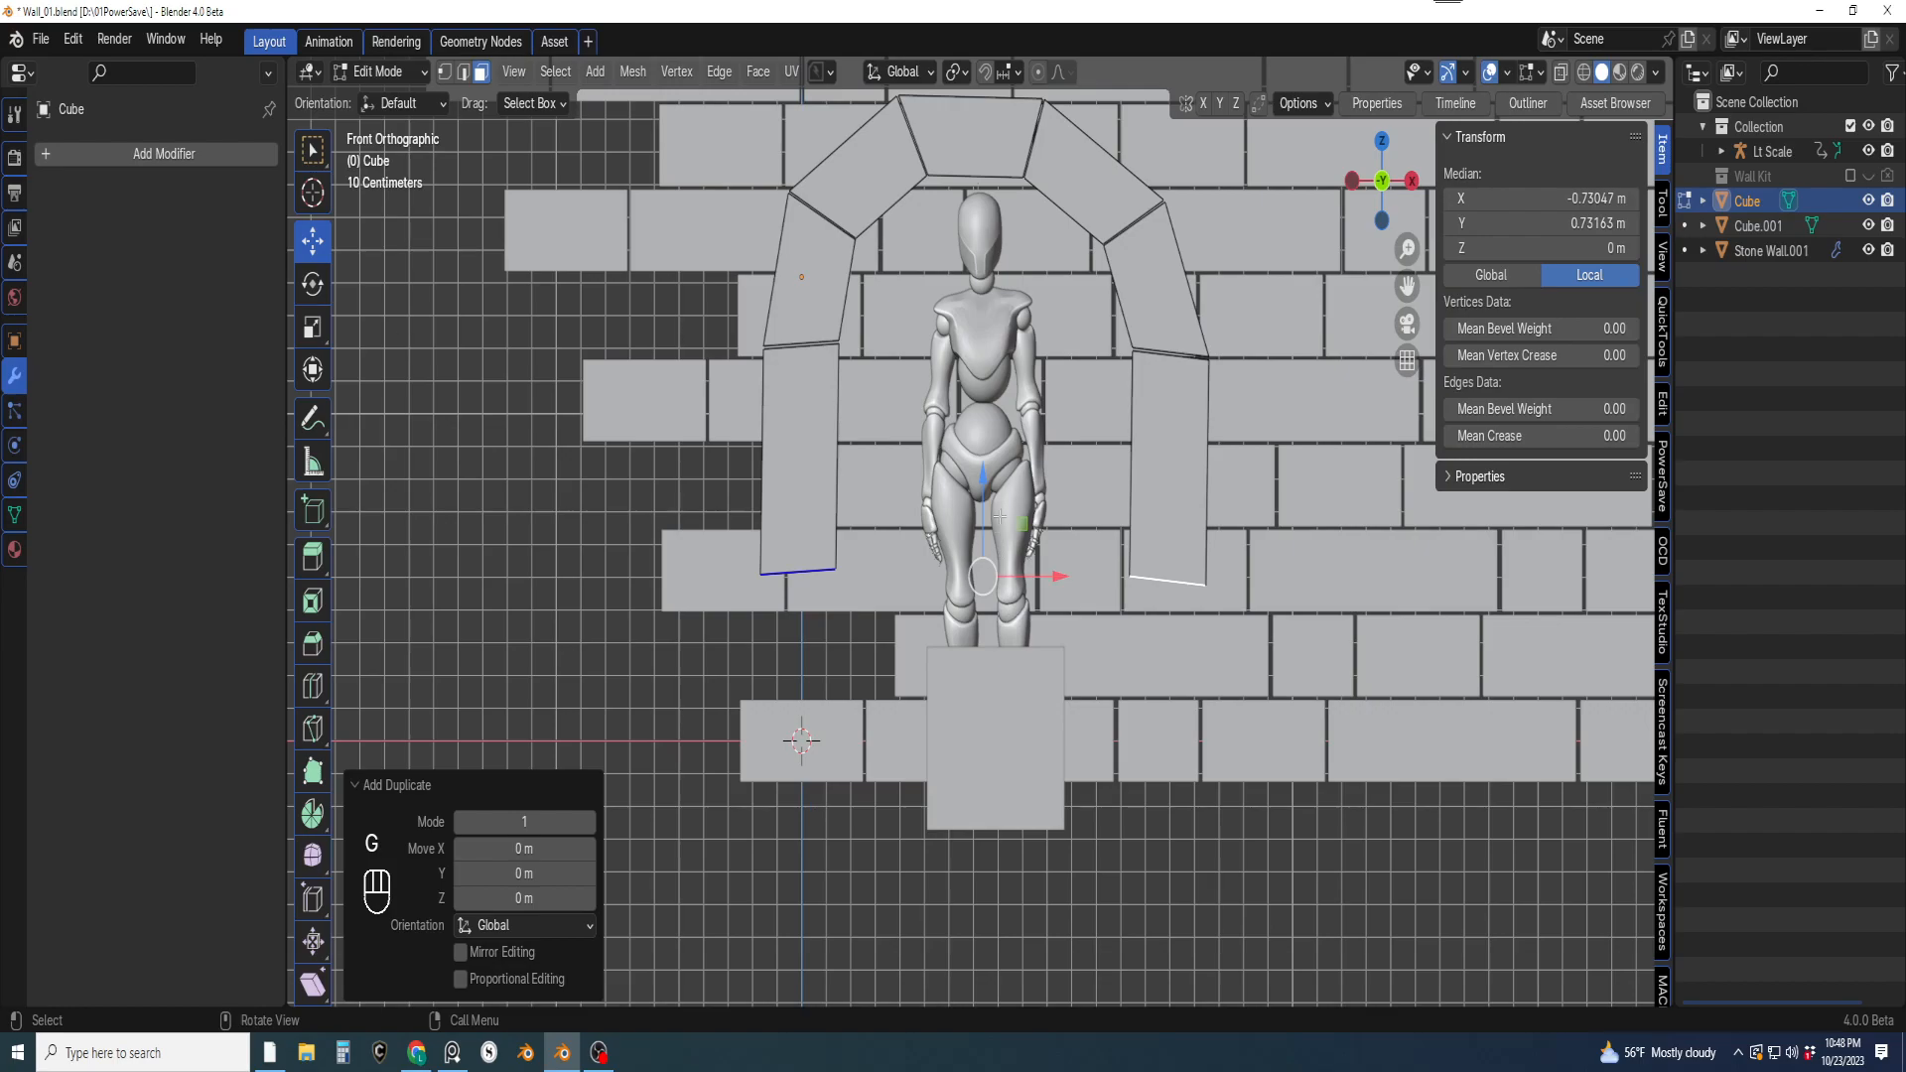
{"action": "left_click_drag", "start_coordinate": [994, 503], "coordinate": [998, 509]}
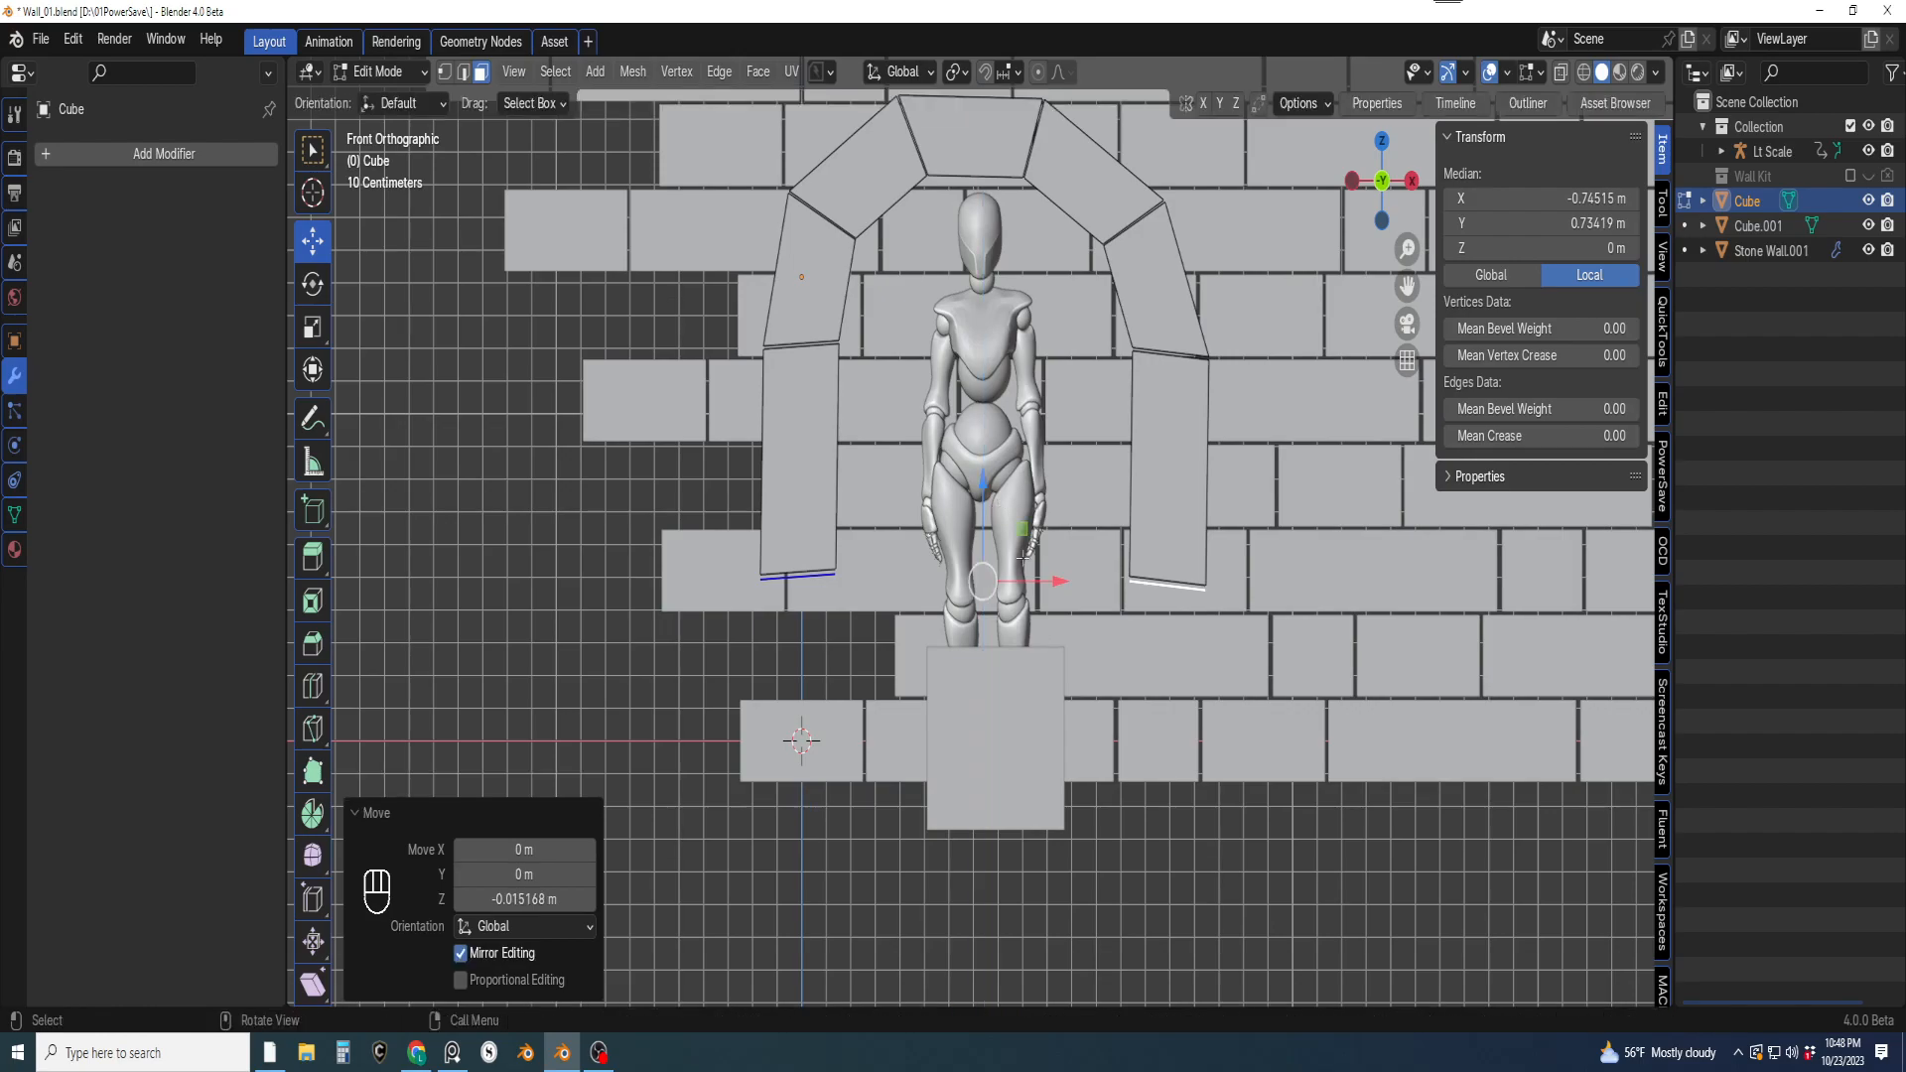
{"action": "key", "text": "e"}
{"action": "left_click_drag", "start_coordinate": [982, 674], "coordinate": [982, 897]}
Select both facing faces at the joint of the doorway's right leg and raise them about 0.17 m along Z
{"action": "scroll", "coordinate": [1212, 647], "scroll_direction": "up", "scroll_amount": 5}
{"action": "middle_click_drag", "start_coordinate": [1212, 647], "coordinate": [1187, 605]}
{"action": "left_click", "coordinate": [1192, 718]}
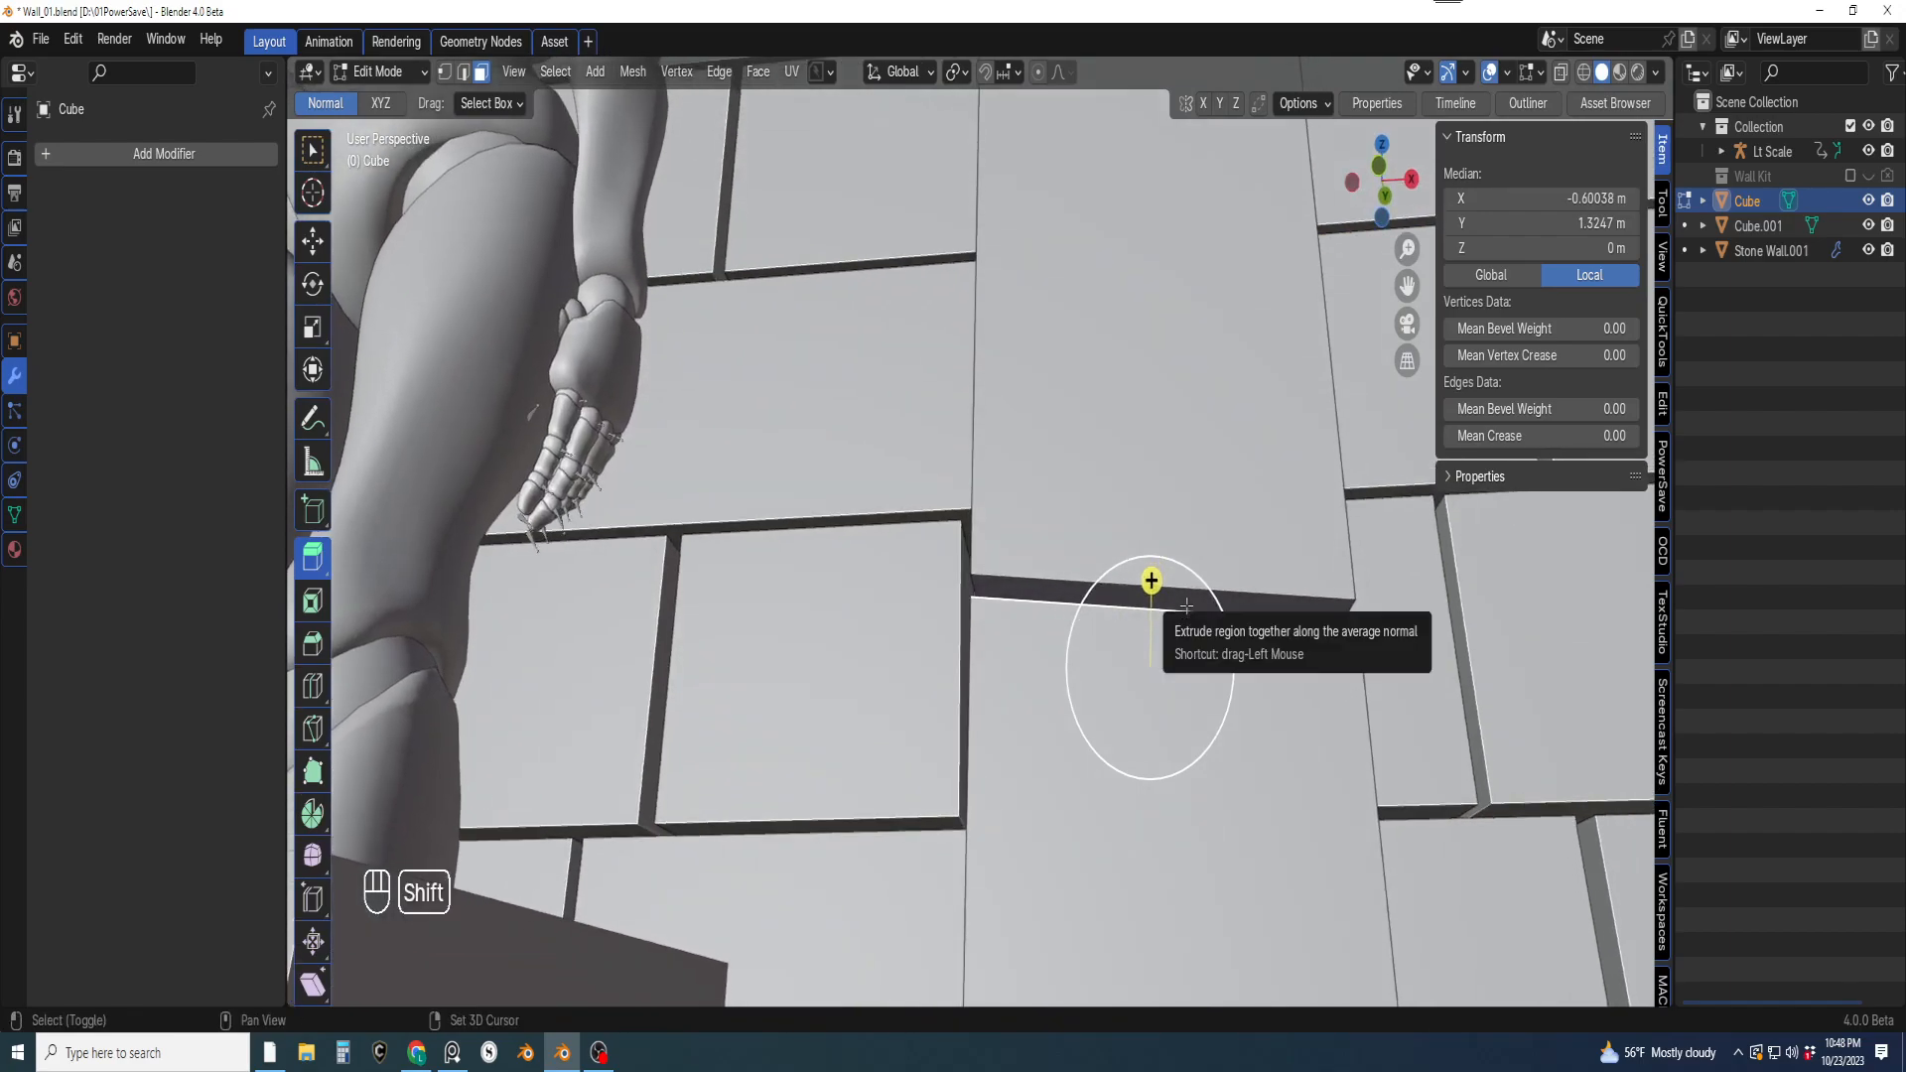
{"action": "left_click", "coordinate": [1186, 604], "text": "shift"}
{"action": "key", "text": "e"}
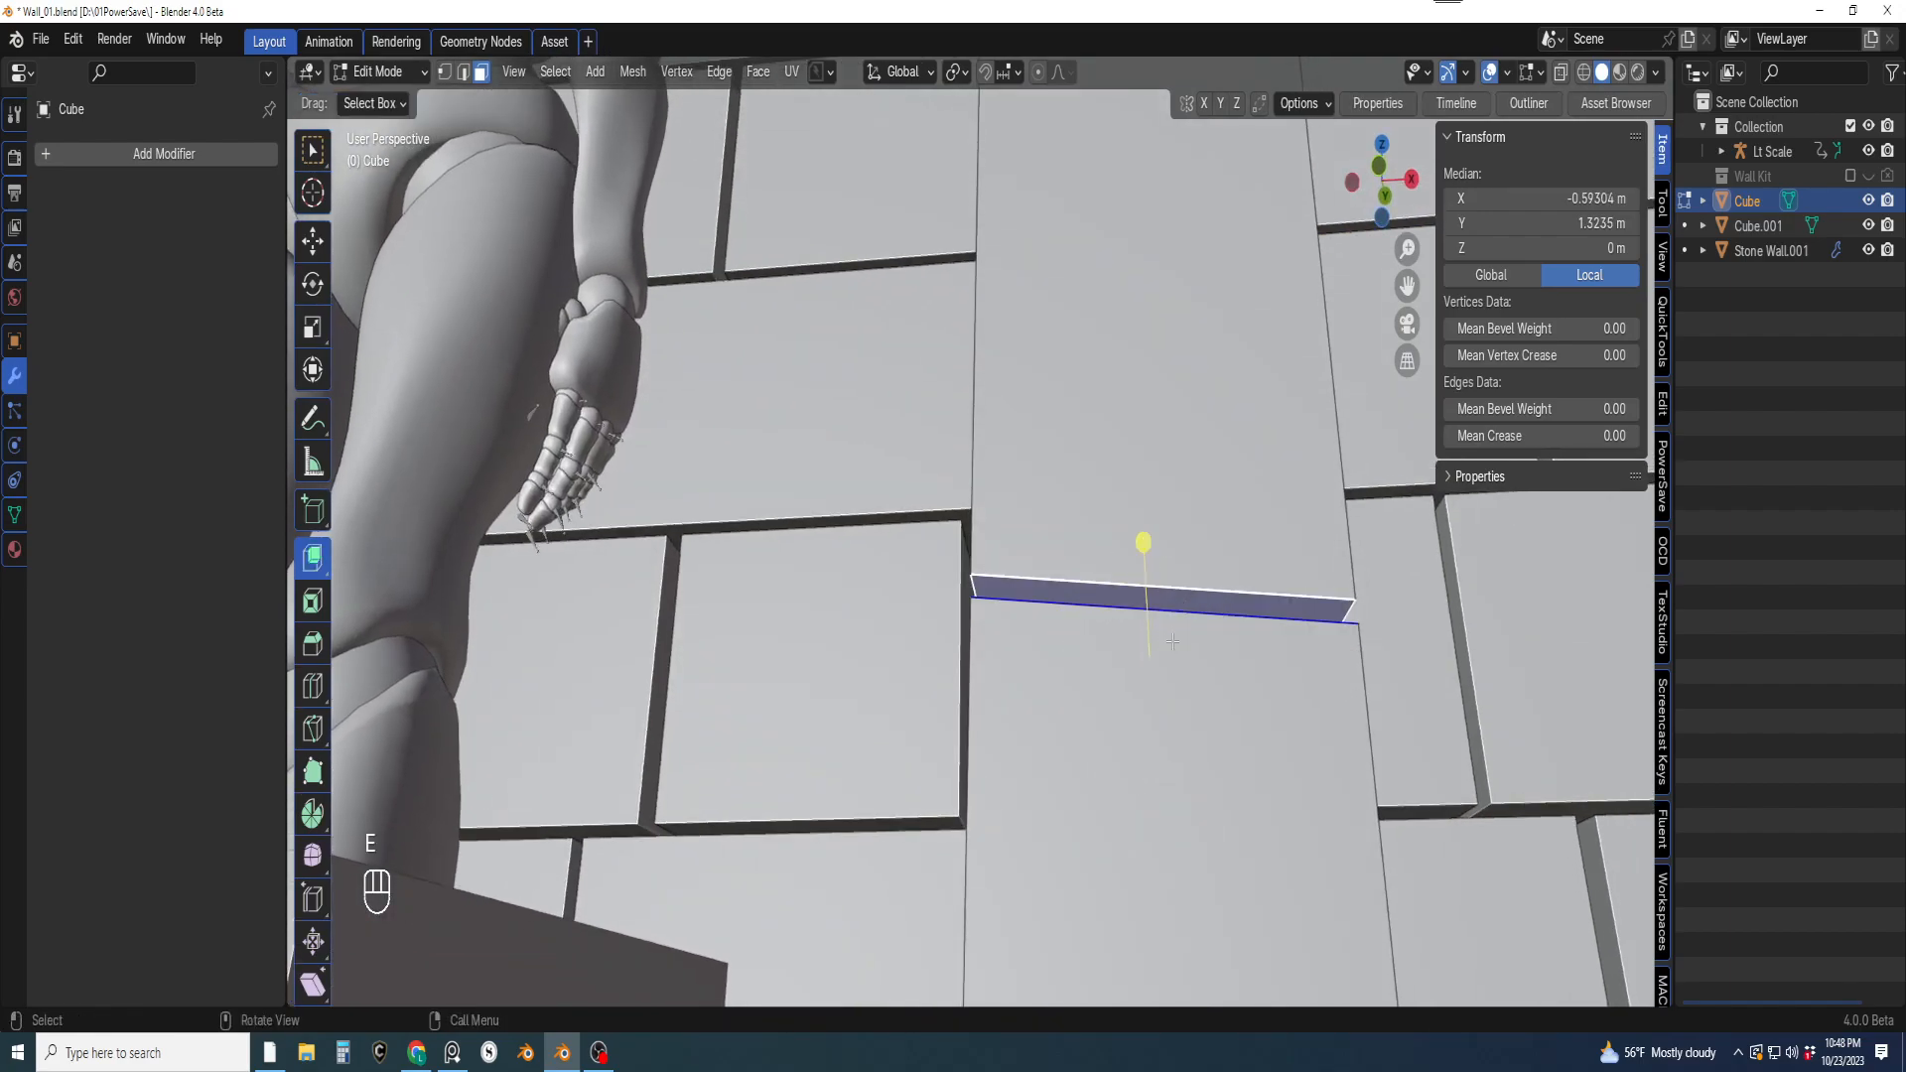
{"action": "key", "text": "w"}
{"action": "key", "text": "g"}
{"action": "middle_click_drag", "start_coordinate": [1173, 587], "coordinate": [1147, 675]}
{"action": "scroll", "coordinate": [1142, 588], "scroll_direction": "down", "scroll_amount": 7}
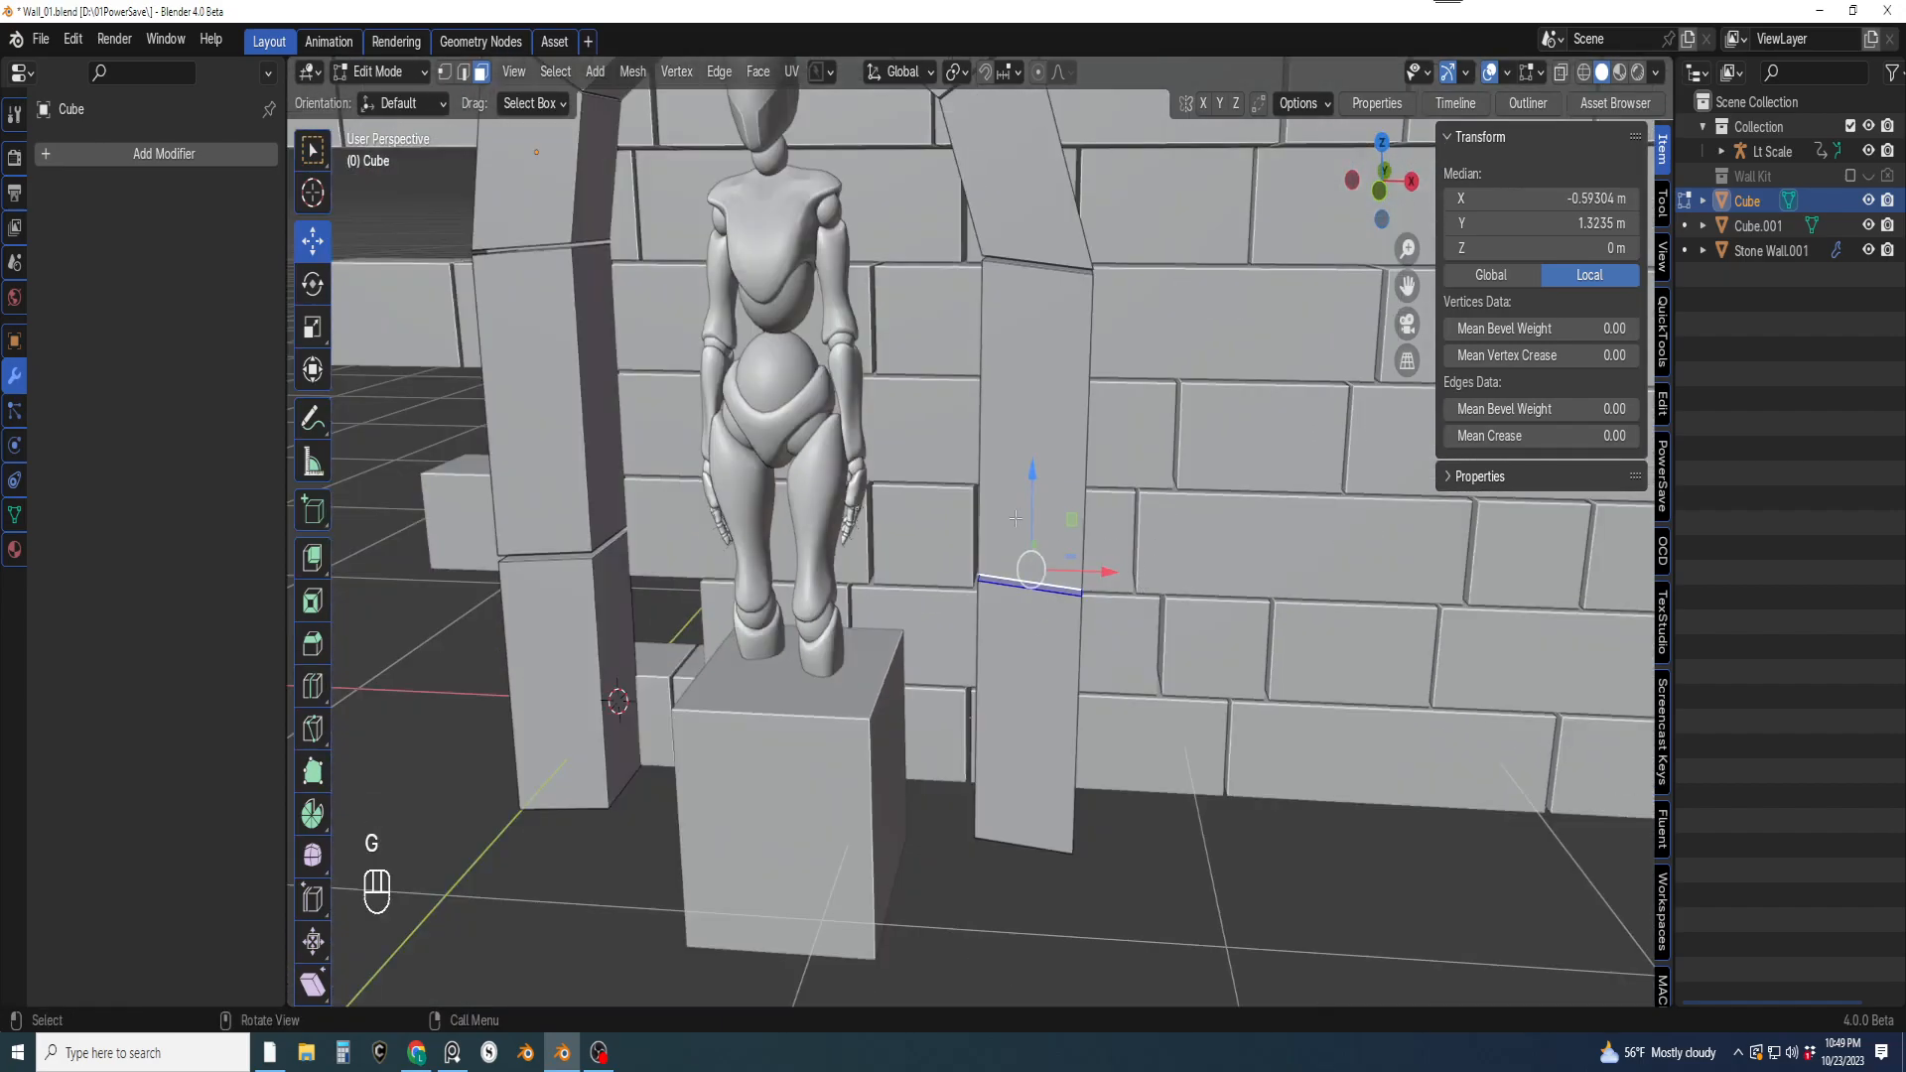
{"action": "left_click_drag", "start_coordinate": [1034, 529], "coordinate": [1054, 454]}
Examine the doorway's uneven leg joints and overall proportions against the figure and wall from the front
{"action": "scroll", "coordinate": [1054, 453], "scroll_direction": "down", "scroll_amount": 3}
{"action": "middle_click_drag", "start_coordinate": [1055, 454], "coordinate": [957, 610]}
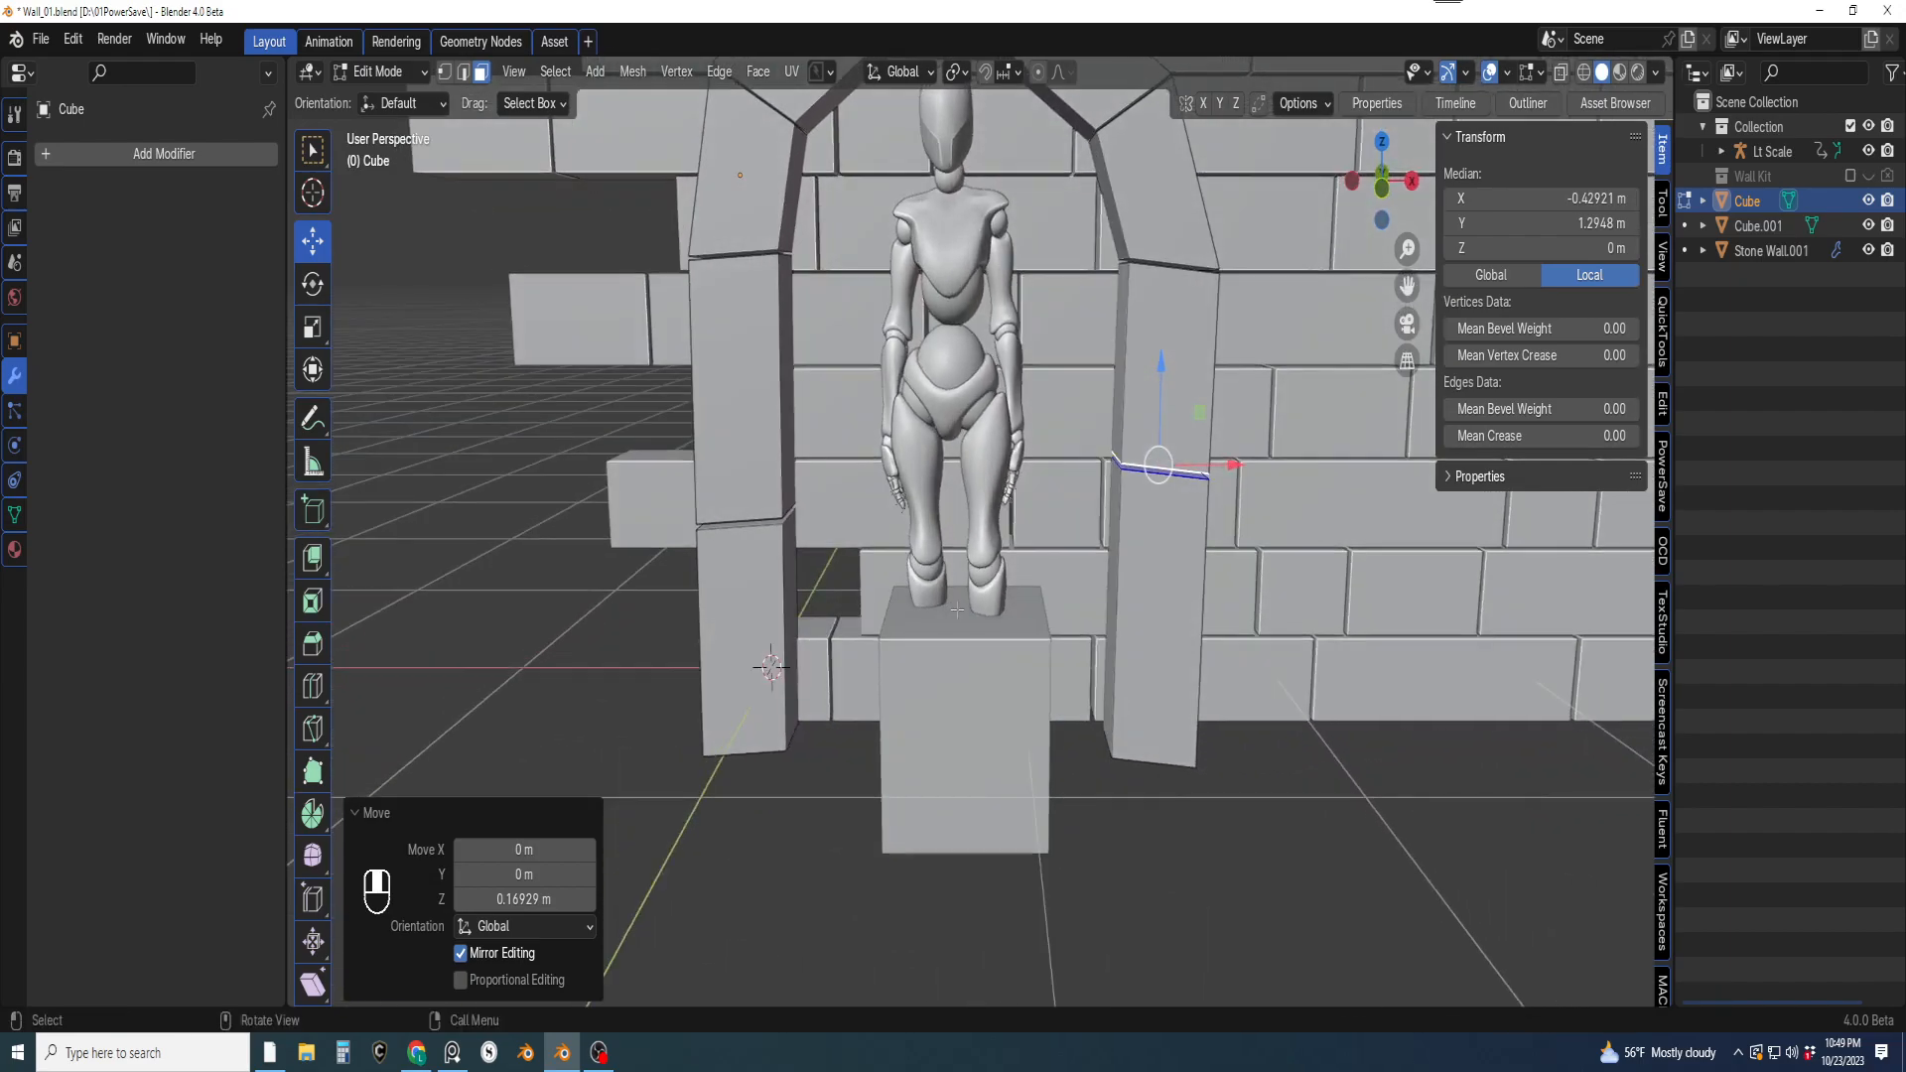
{"action": "scroll", "coordinate": [957, 609], "scroll_direction": "down", "scroll_amount": 3}
{"action": "scroll", "coordinate": [1018, 602], "scroll_direction": "up", "scroll_amount": 1}
{"action": "scroll", "coordinate": [1090, 674], "scroll_direction": "up", "scroll_amount": 2}
{"action": "middle_click_drag", "start_coordinate": [1089, 674], "coordinate": [1061, 542], "text": "shift"}
{"action": "scroll", "coordinate": [1038, 616], "scroll_direction": "down", "scroll_amount": 2}
{"action": "middle_click_drag", "start_coordinate": [1033, 624], "coordinate": [1047, 579], "text": "shift"}
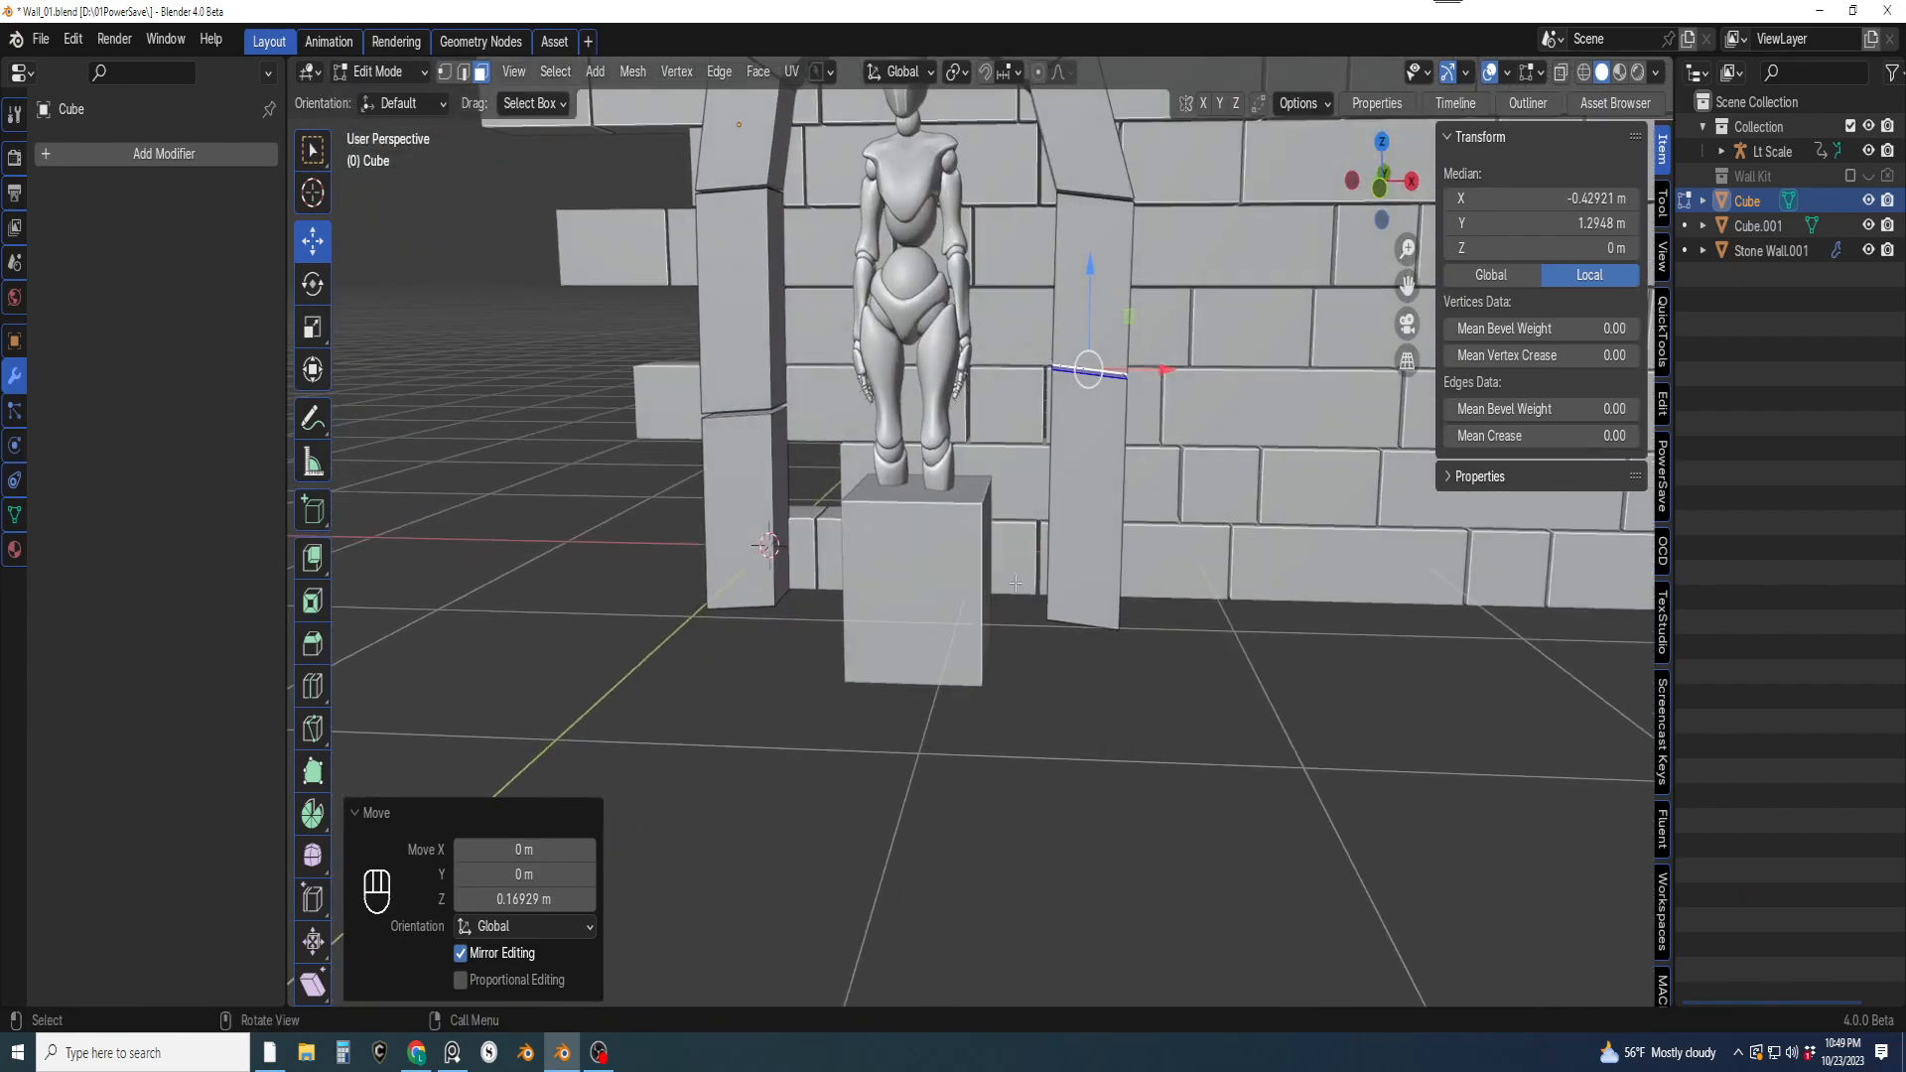
{"action": "key", "text": "KP_1"}
{"action": "scroll", "coordinate": [983, 375], "scroll_direction": "down", "scroll_amount": 2}
{"action": "middle_click_drag", "start_coordinate": [983, 382], "coordinate": [996, 447], "text": "shift"}
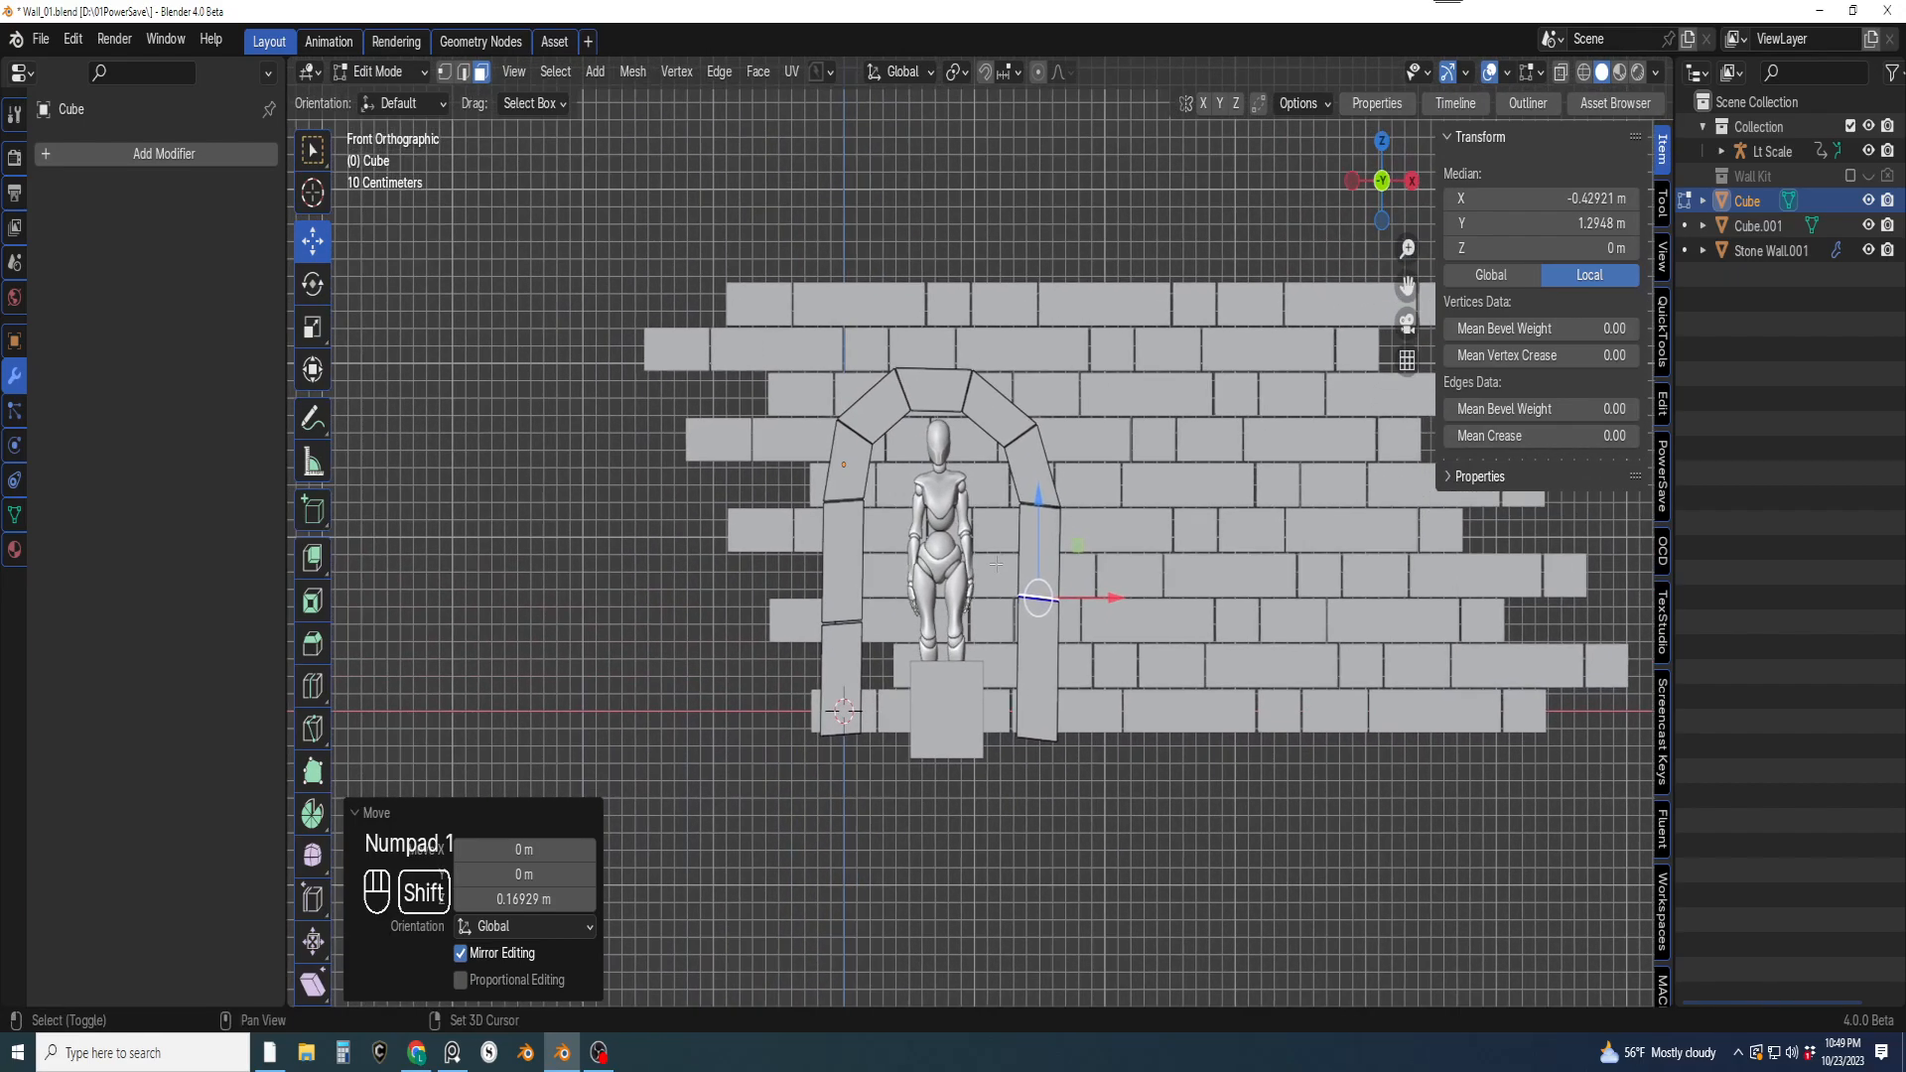
{"action": "scroll", "coordinate": [1004, 579], "scroll_direction": "up", "scroll_amount": 1}
{"action": "scroll", "coordinate": [1004, 579], "scroll_direction": "up", "scroll_amount": 4}
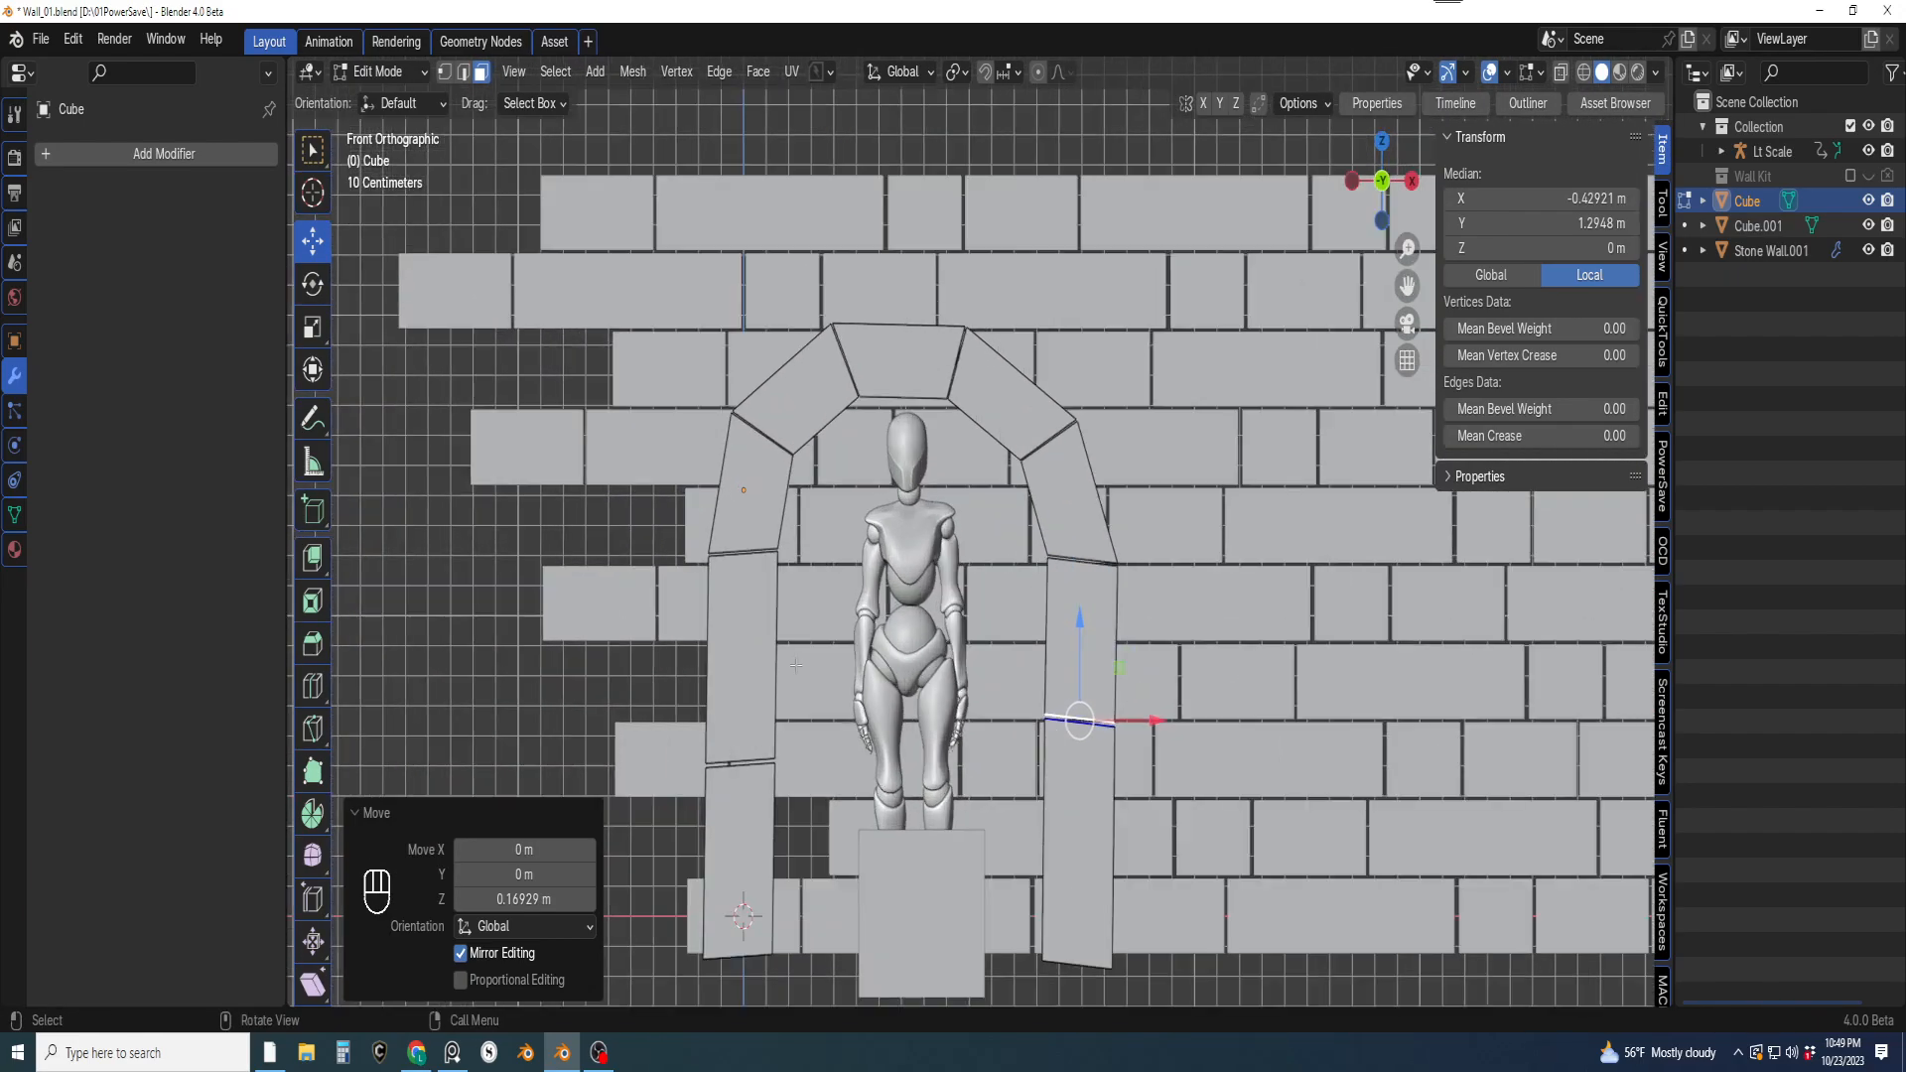
Raise the bottom face of the doorway's left upper leg block about 0.31 m along Z
{"action": "middle_click_drag", "start_coordinate": [1004, 578], "coordinate": [882, 756], "text": "shift"}
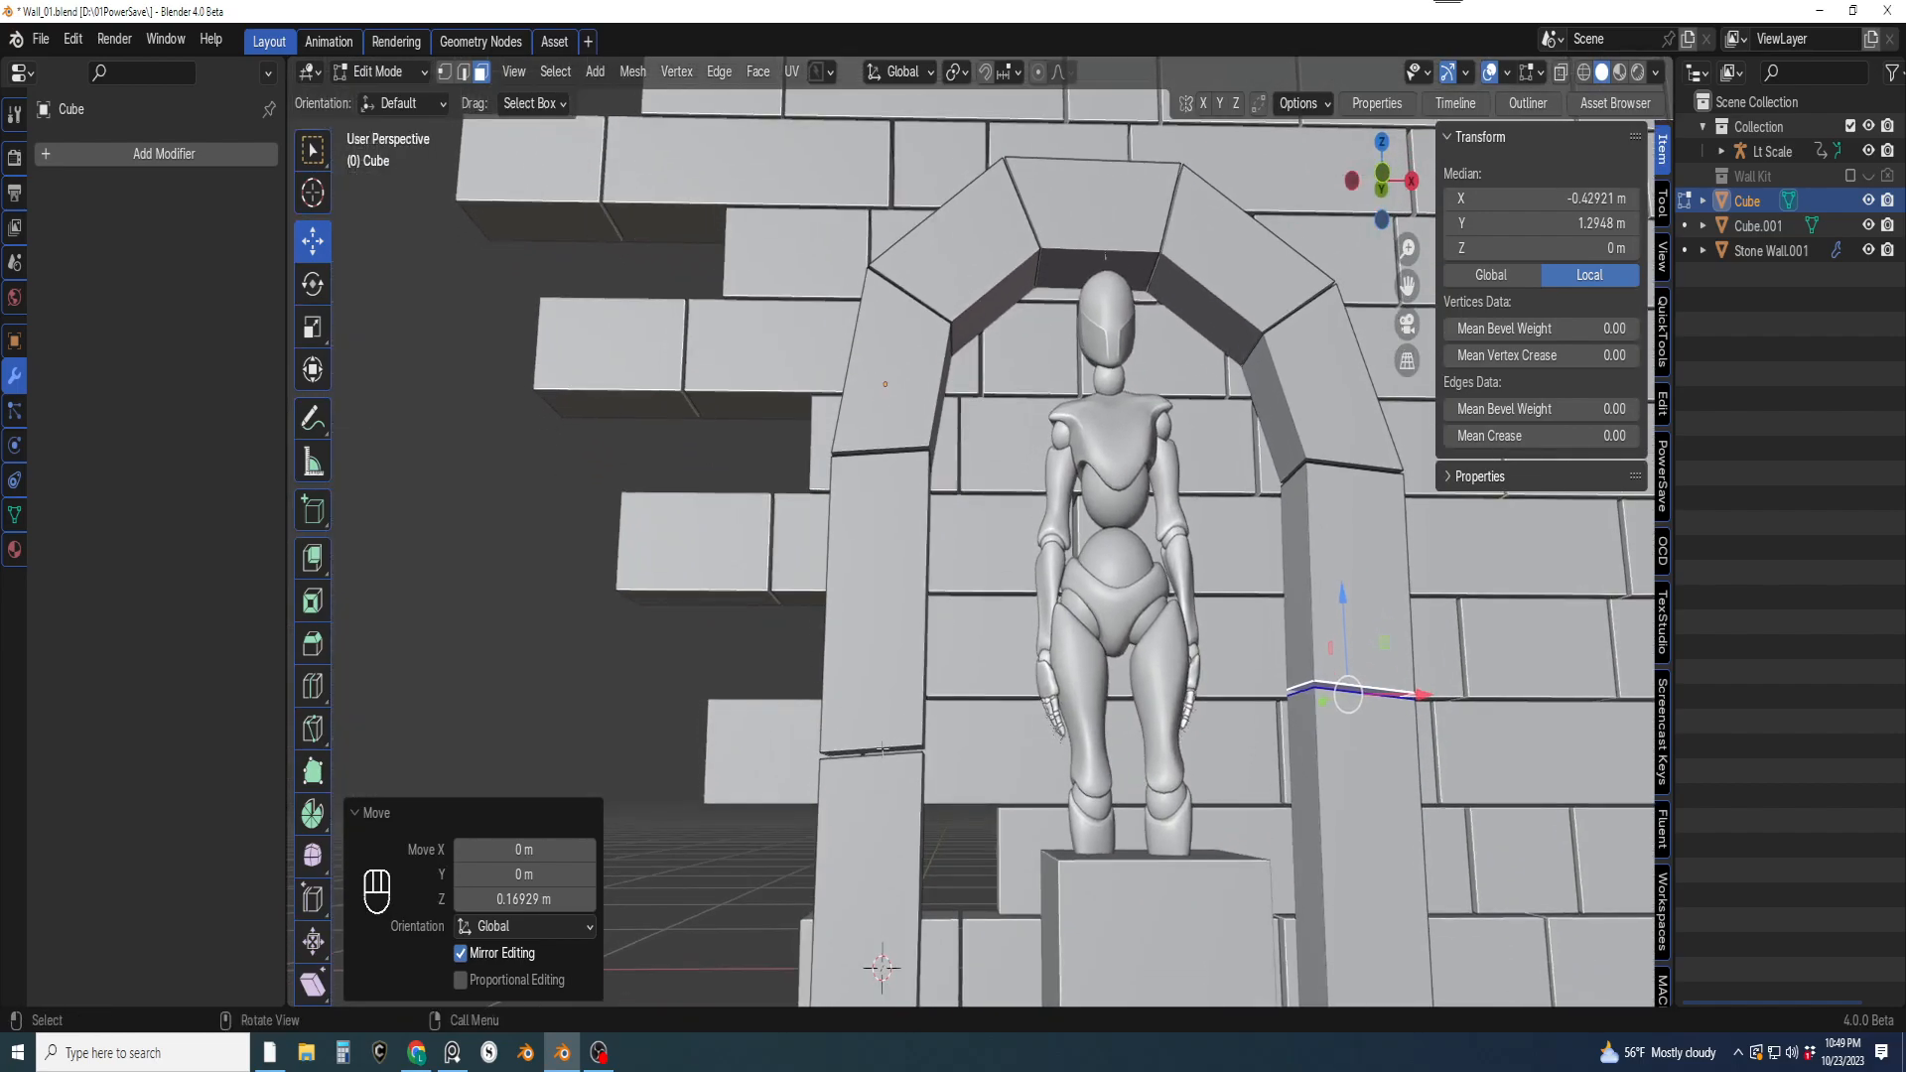
{"action": "left_click", "coordinate": [882, 752]}
{"action": "left_click_drag", "start_coordinate": [881, 702], "coordinate": [902, 571]}
{"action": "middle_click_drag", "start_coordinate": [906, 660], "coordinate": [963, 714], "text": "shift"}
Duplicate the raised face about 0.012 m lower and extrude it down about 0.3 m as a middle block in the left leg
{"action": "key", "text": "shift+d"}
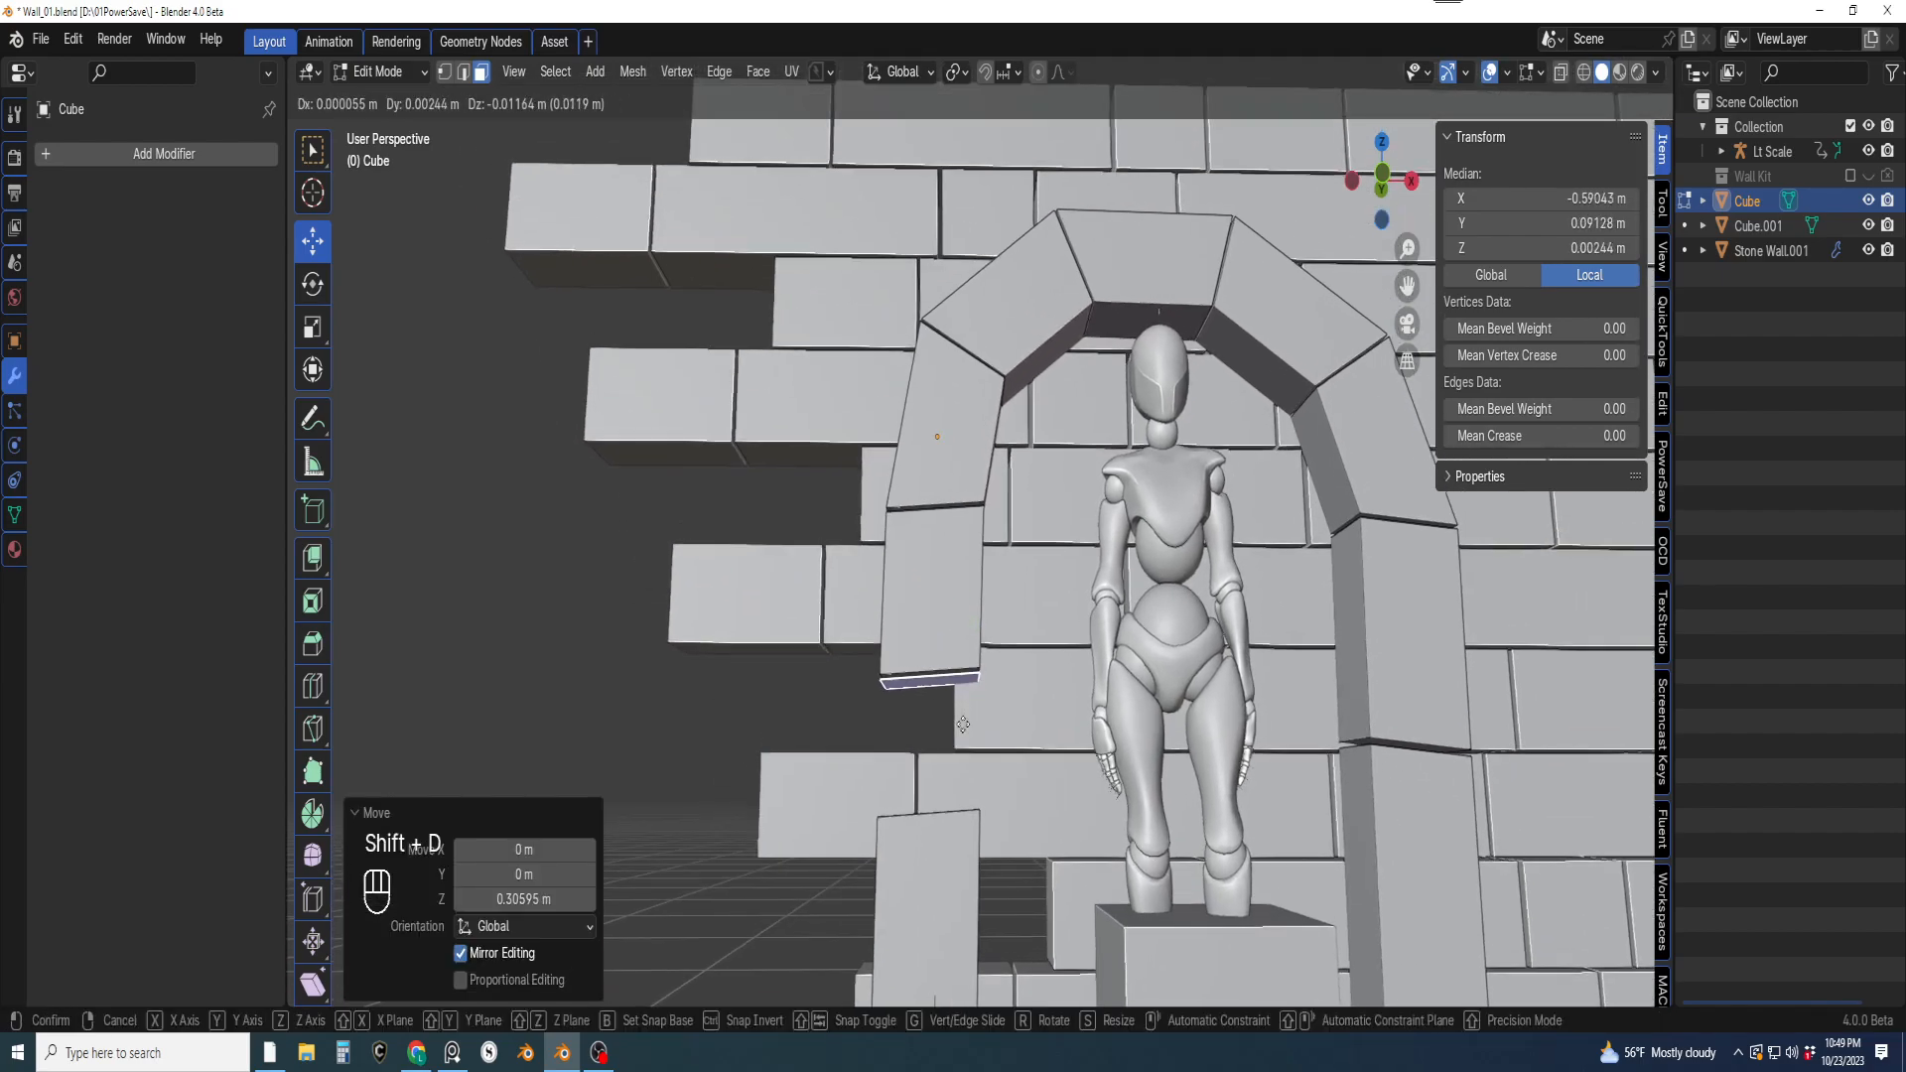
{"action": "right_click", "coordinate": [964, 733]}
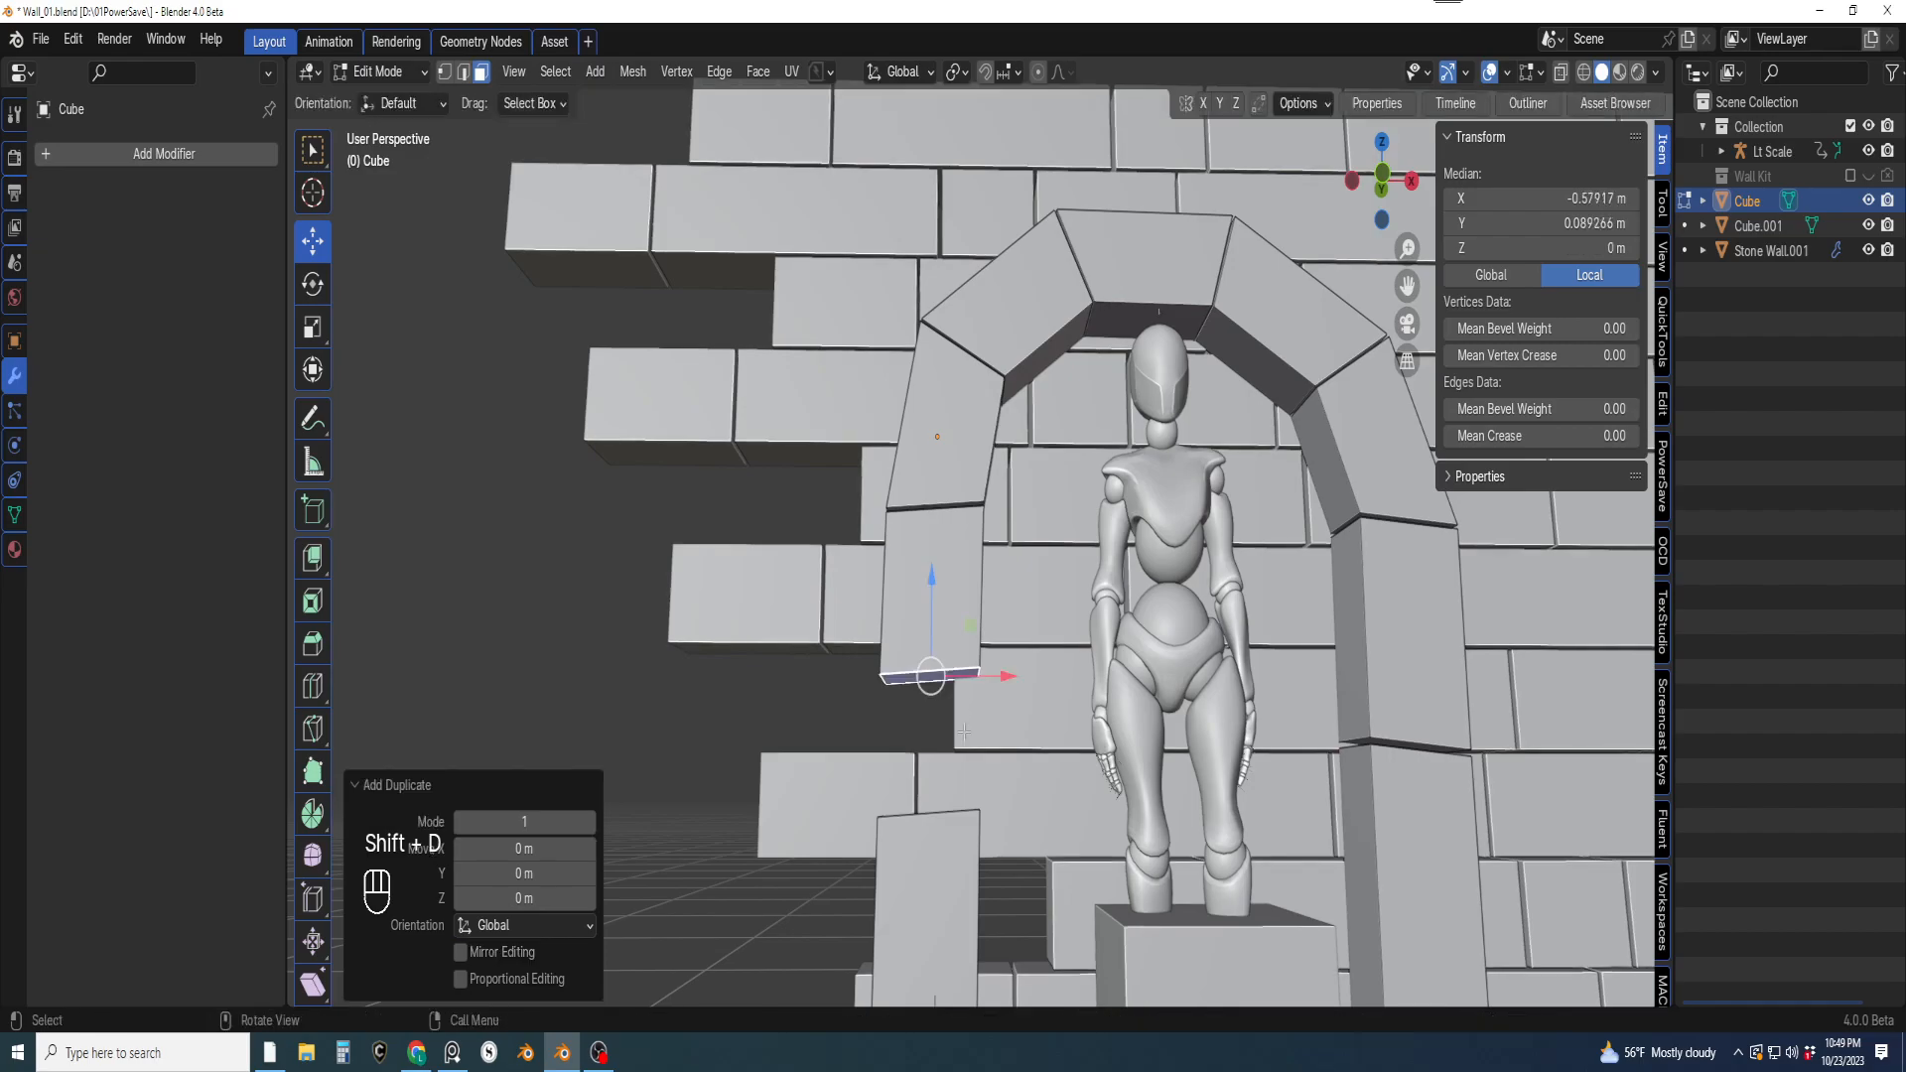
{"action": "left_click_drag", "start_coordinate": [931, 594], "coordinate": [930, 603]}
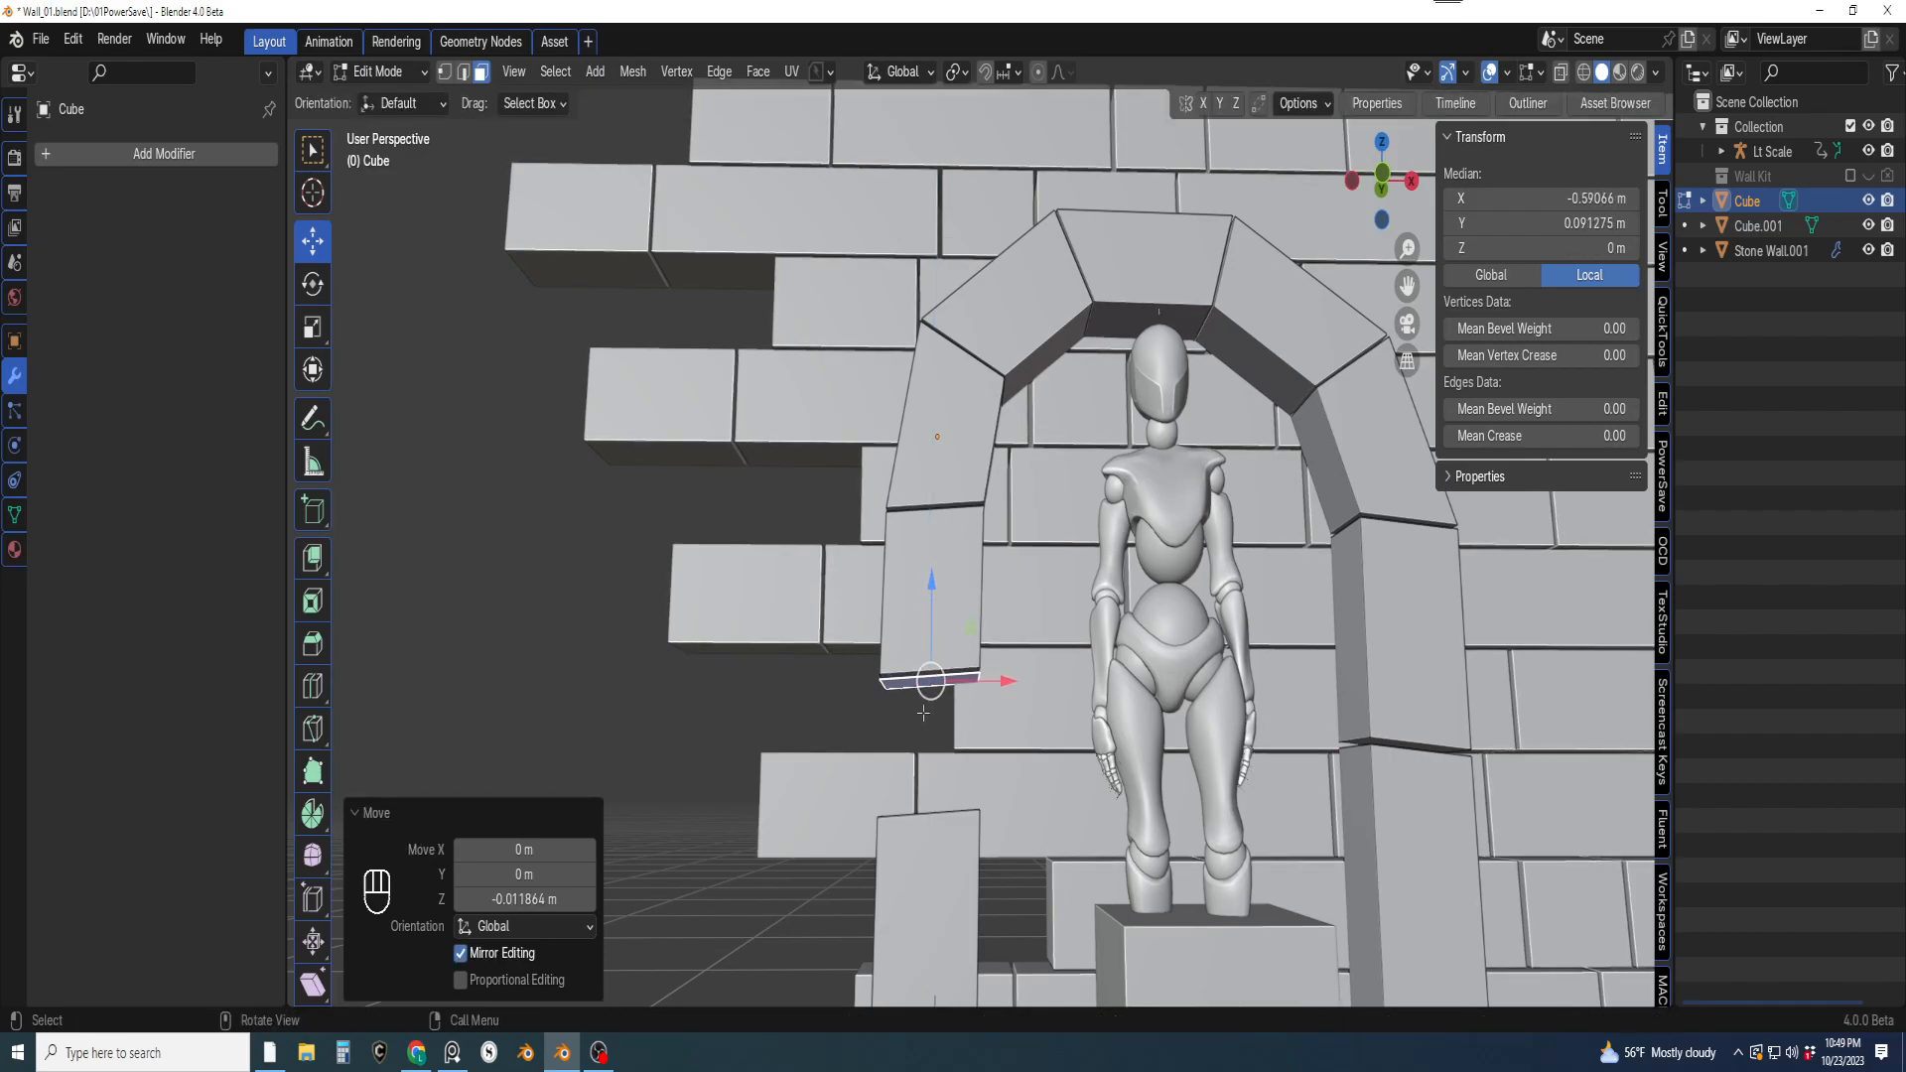
{"action": "key", "text": "e"}
{"action": "left_click_drag", "start_coordinate": [932, 803], "coordinate": [909, 941]}
{"action": "scroll", "coordinate": [1049, 794], "scroll_direction": "down", "scroll_amount": 2}
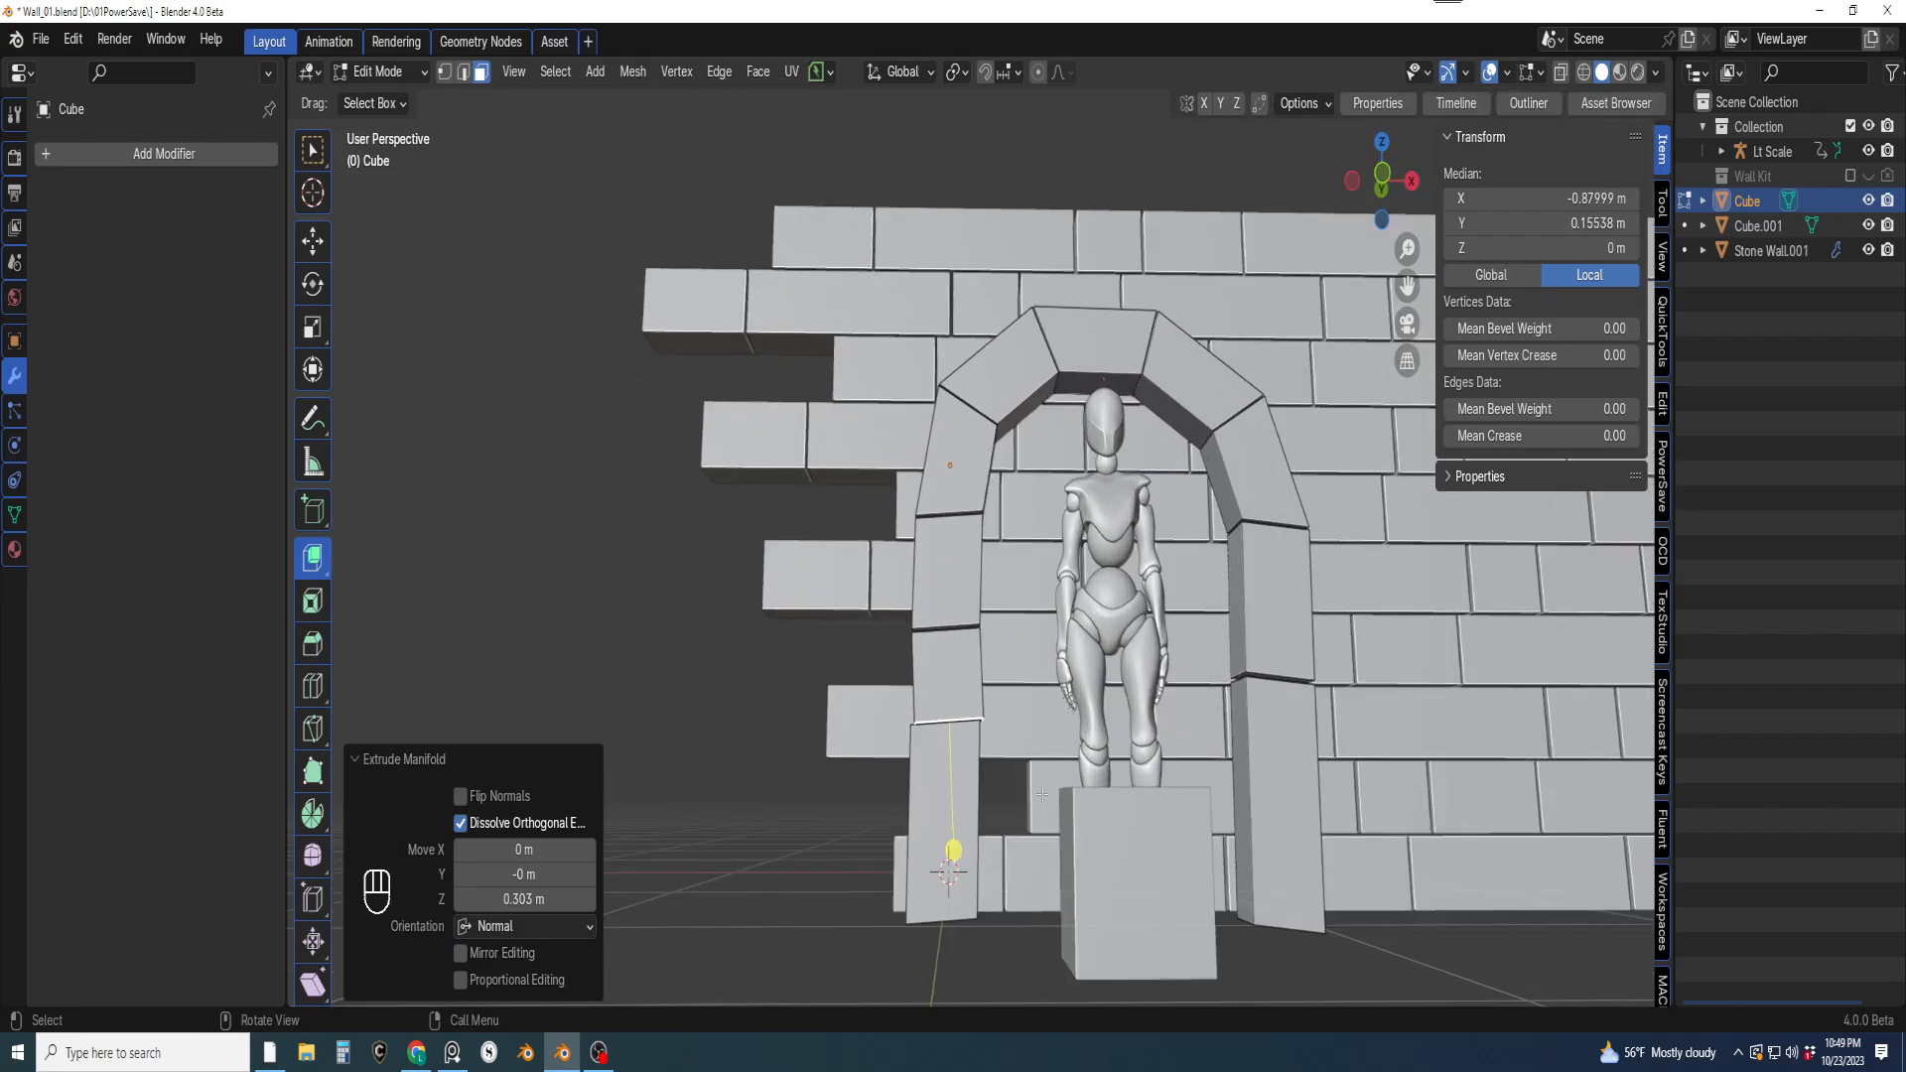
{"action": "left_click", "coordinate": [760, 763]}
Return to Object Mode and set the arch's origin to its geometry using the median center
{"action": "scroll", "coordinate": [759, 764], "scroll_direction": "down", "scroll_amount": 3}
{"action": "middle_click_drag", "start_coordinate": [1097, 650], "coordinate": [808, 666]}
{"action": "scroll", "coordinate": [1021, 715], "scroll_direction": "up", "scroll_amount": 2}
{"action": "scroll", "coordinate": [1022, 717], "scroll_direction": "down", "scroll_amount": 4}
{"action": "scroll", "coordinate": [934, 676], "scroll_direction": "up", "scroll_amount": 4}
{"action": "scroll", "coordinate": [922, 691], "scroll_direction": "down", "scroll_amount": 2}
{"action": "key", "text": "Tab"}
{"action": "left_click", "coordinate": [857, 506]}
{"action": "scroll", "coordinate": [868, 528], "scroll_direction": "up", "scroll_amount": 1}
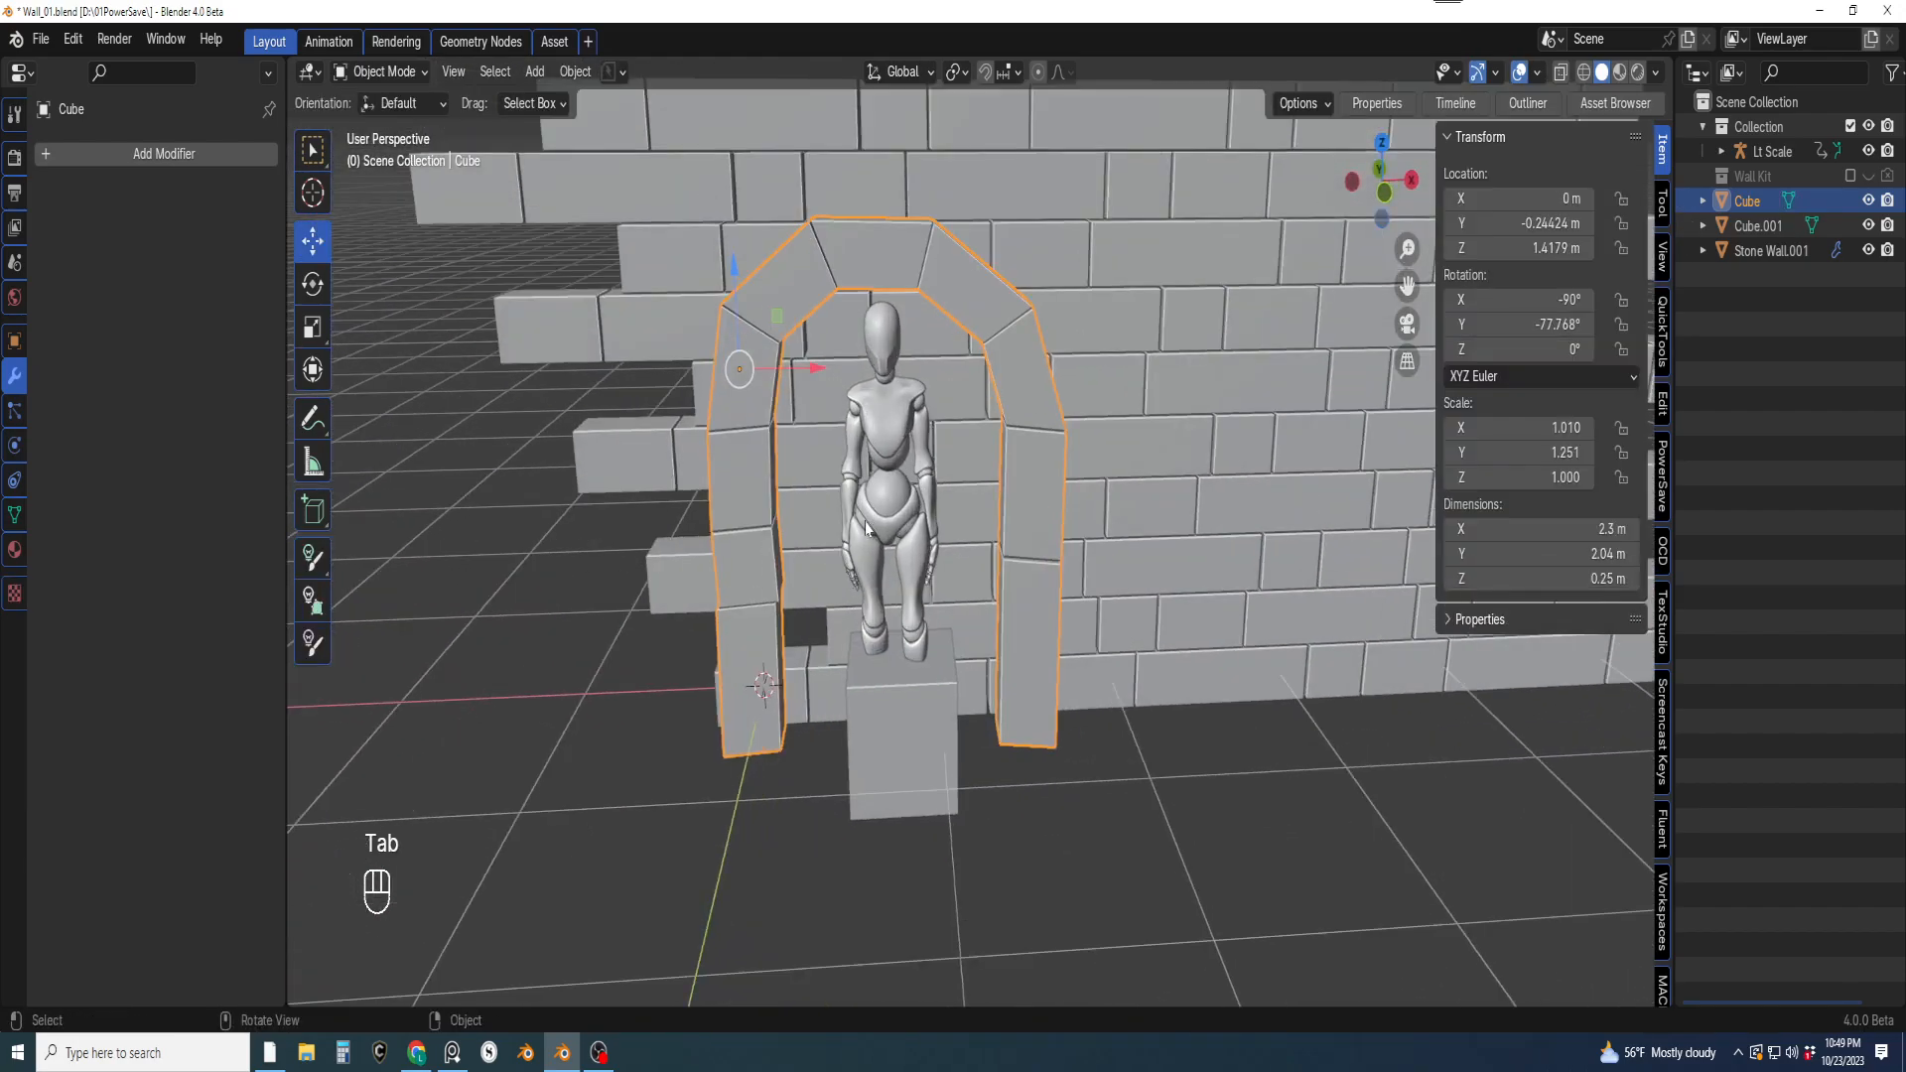
{"action": "key", "text": "shift"}
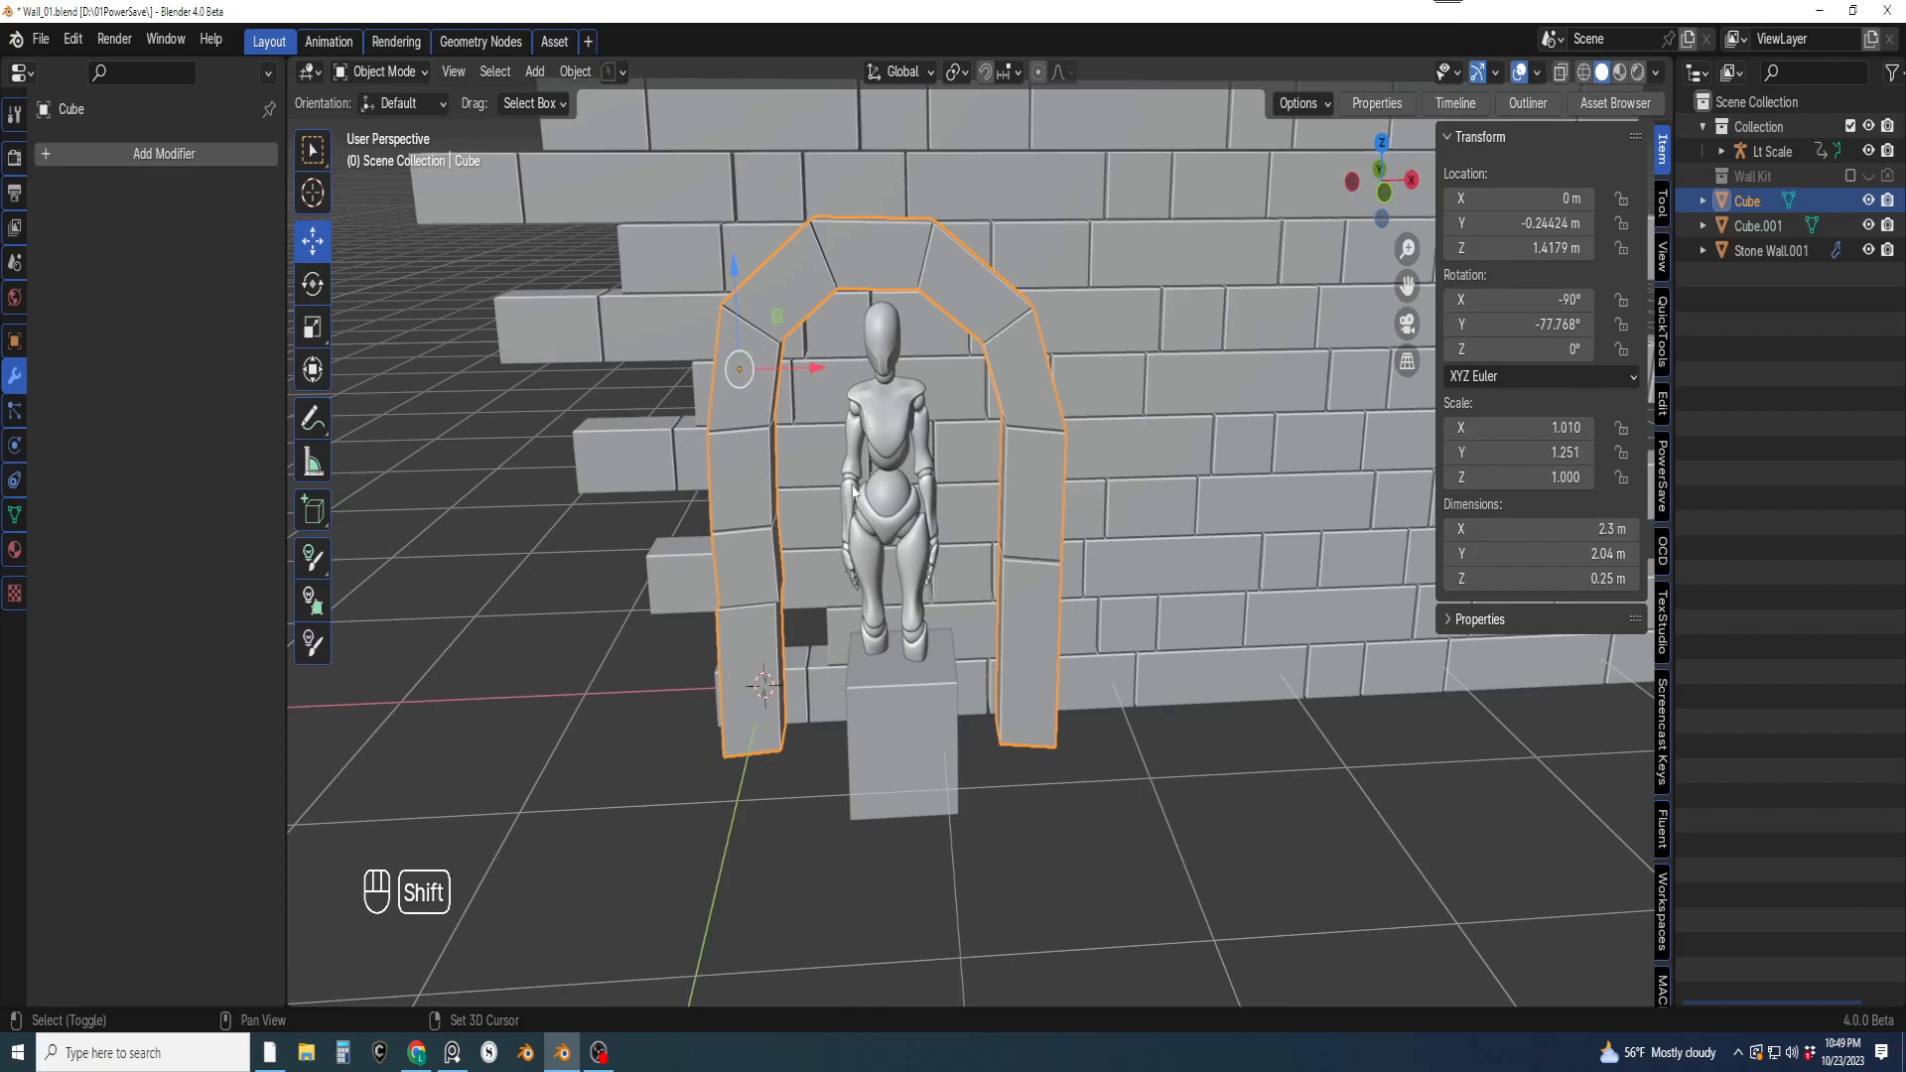
{"action": "key", "text": "shift+s"}
{"action": "key", "text": "shift+s"}
{"action": "left_click", "coordinate": [952, 774]}
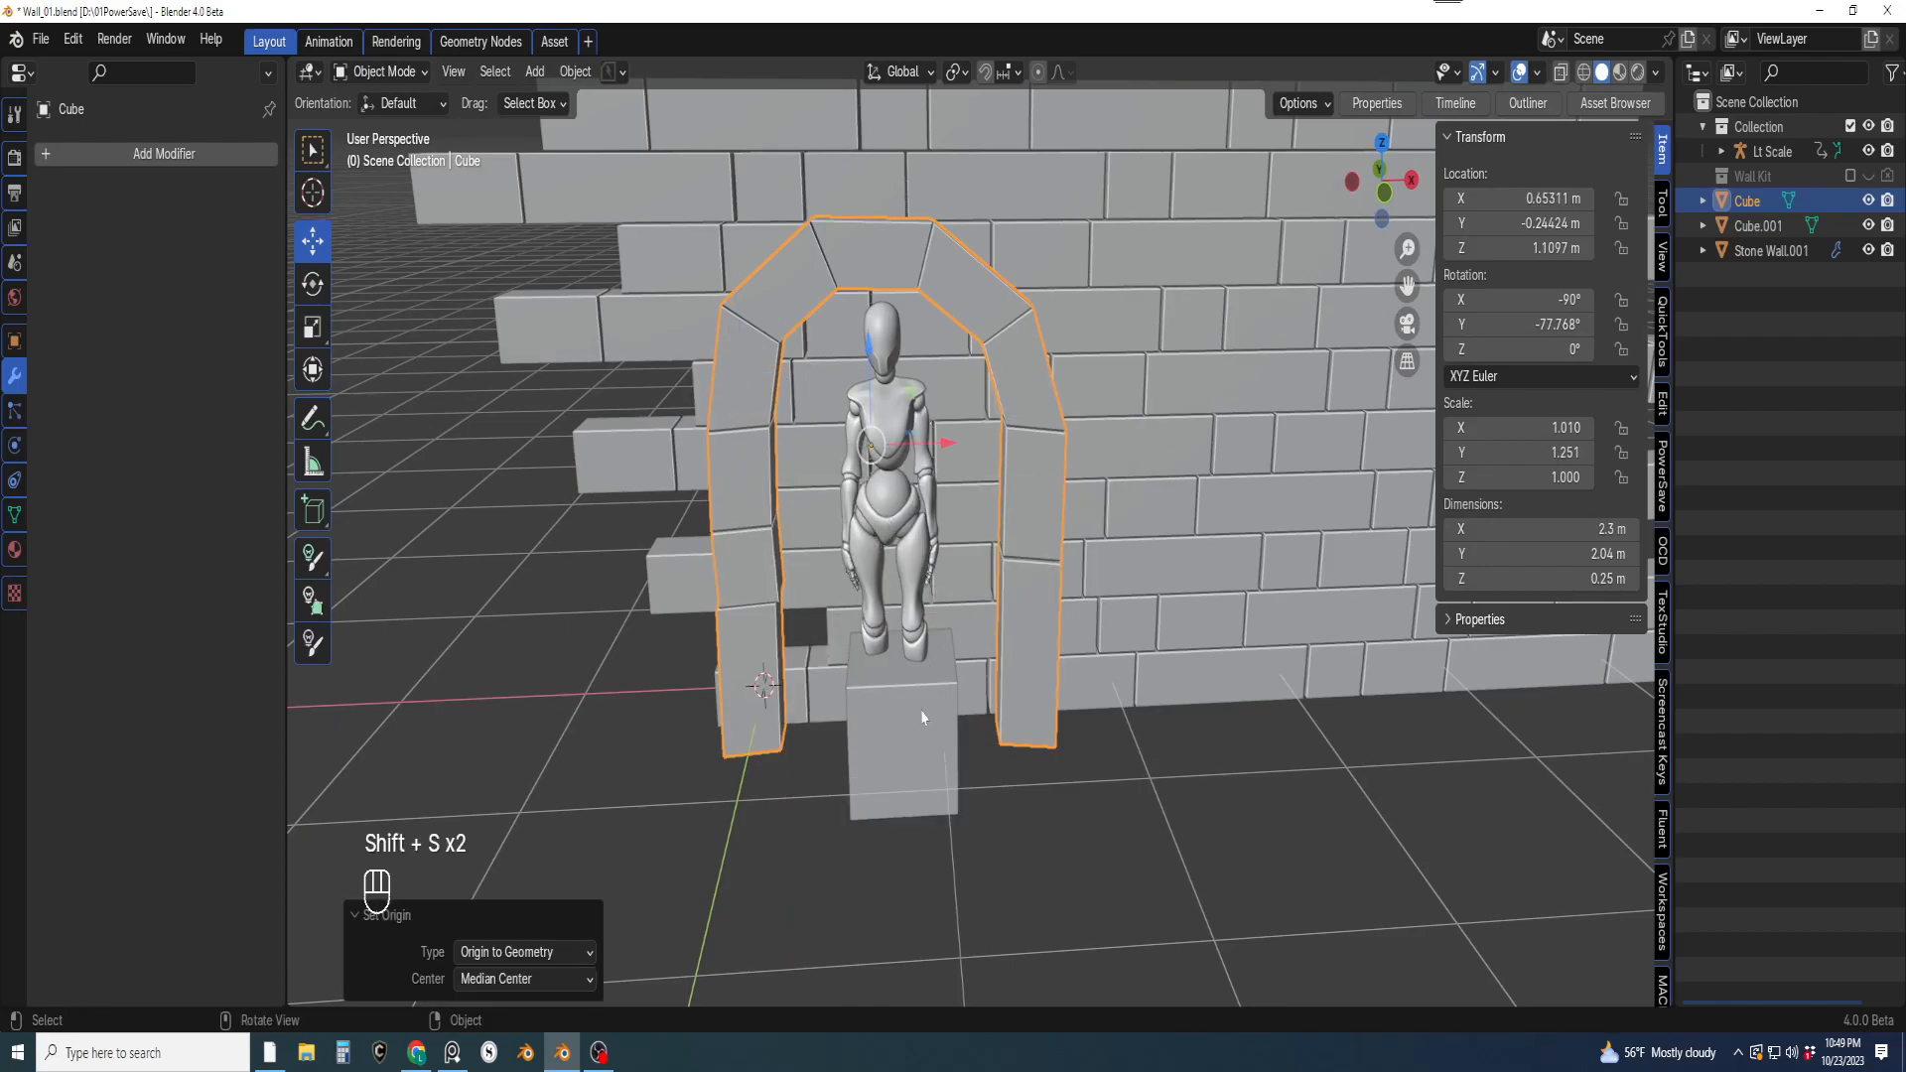
Move the arch about 0.24 m along Y into the wall and scale its depth by about 1.62
{"action": "key", "text": "KP_7"}
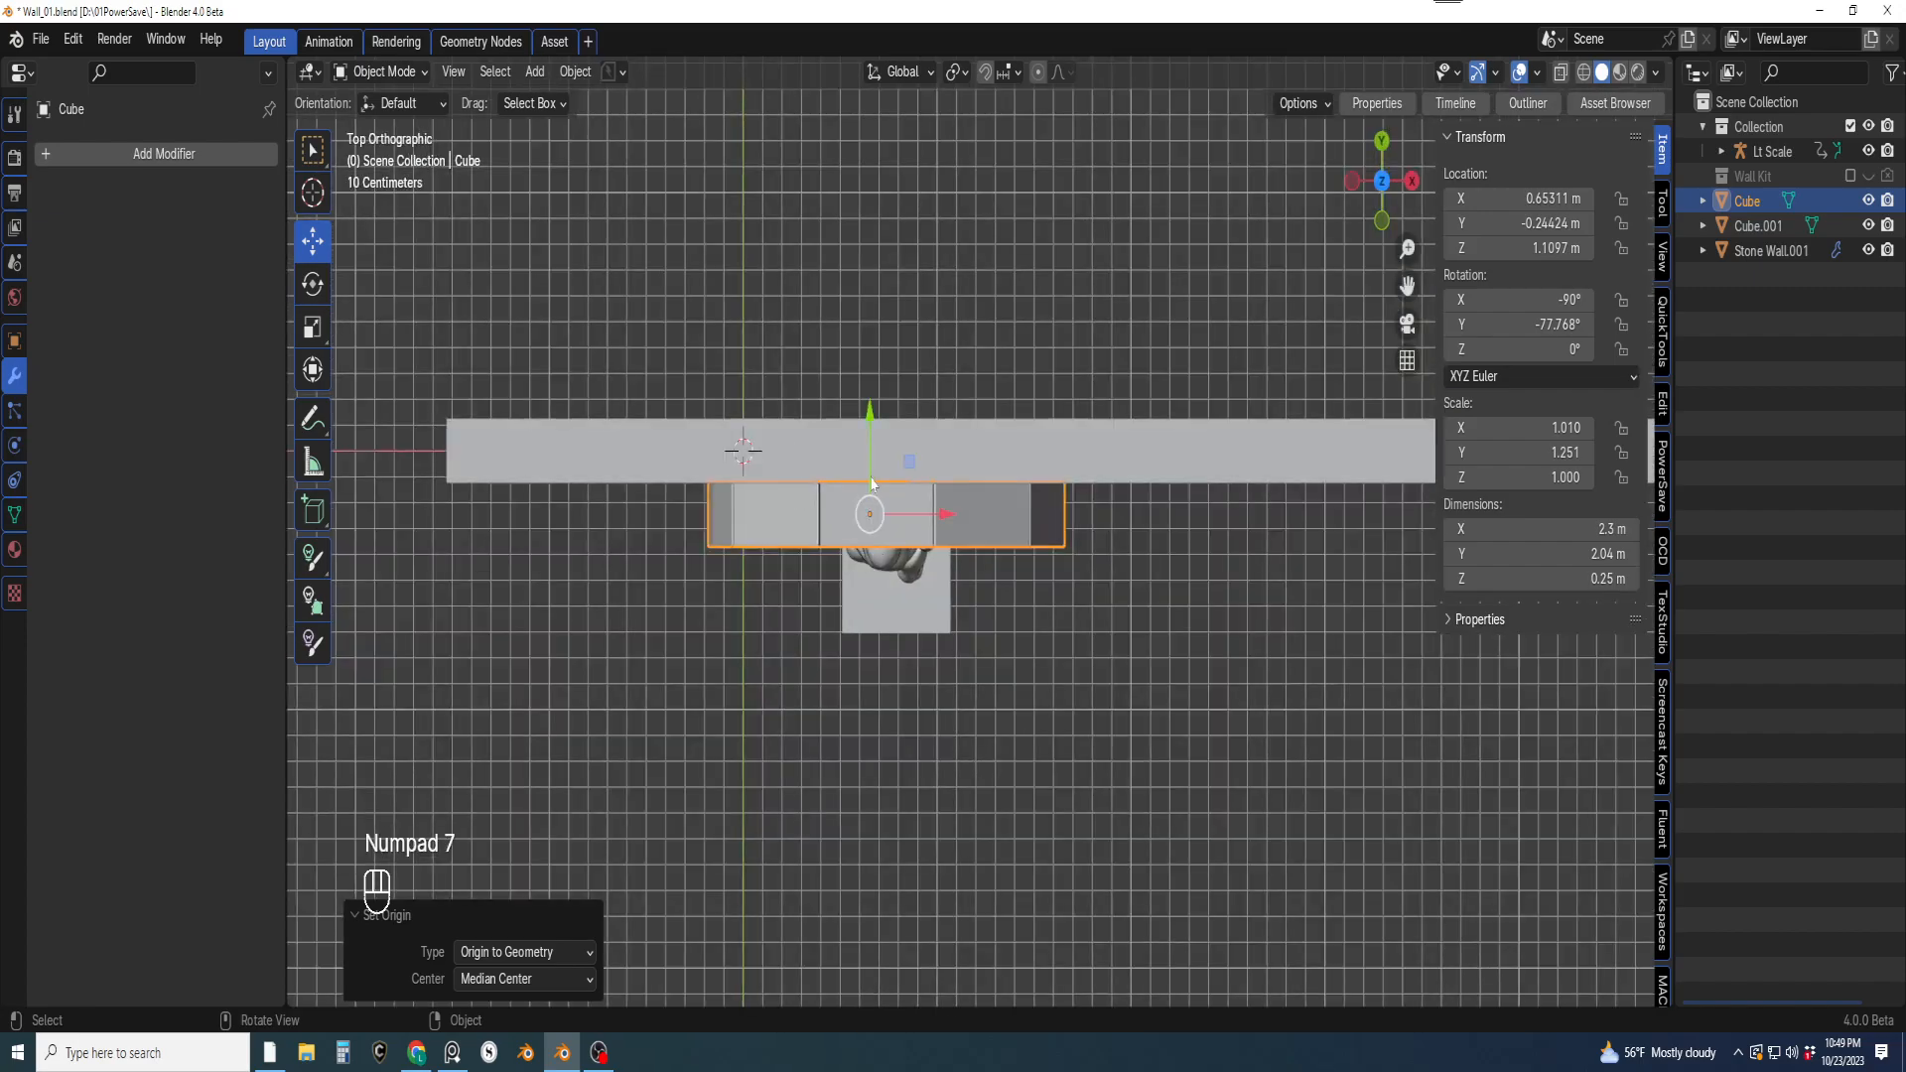
{"action": "left_click_drag", "start_coordinate": [880, 470], "coordinate": [878, 401]}
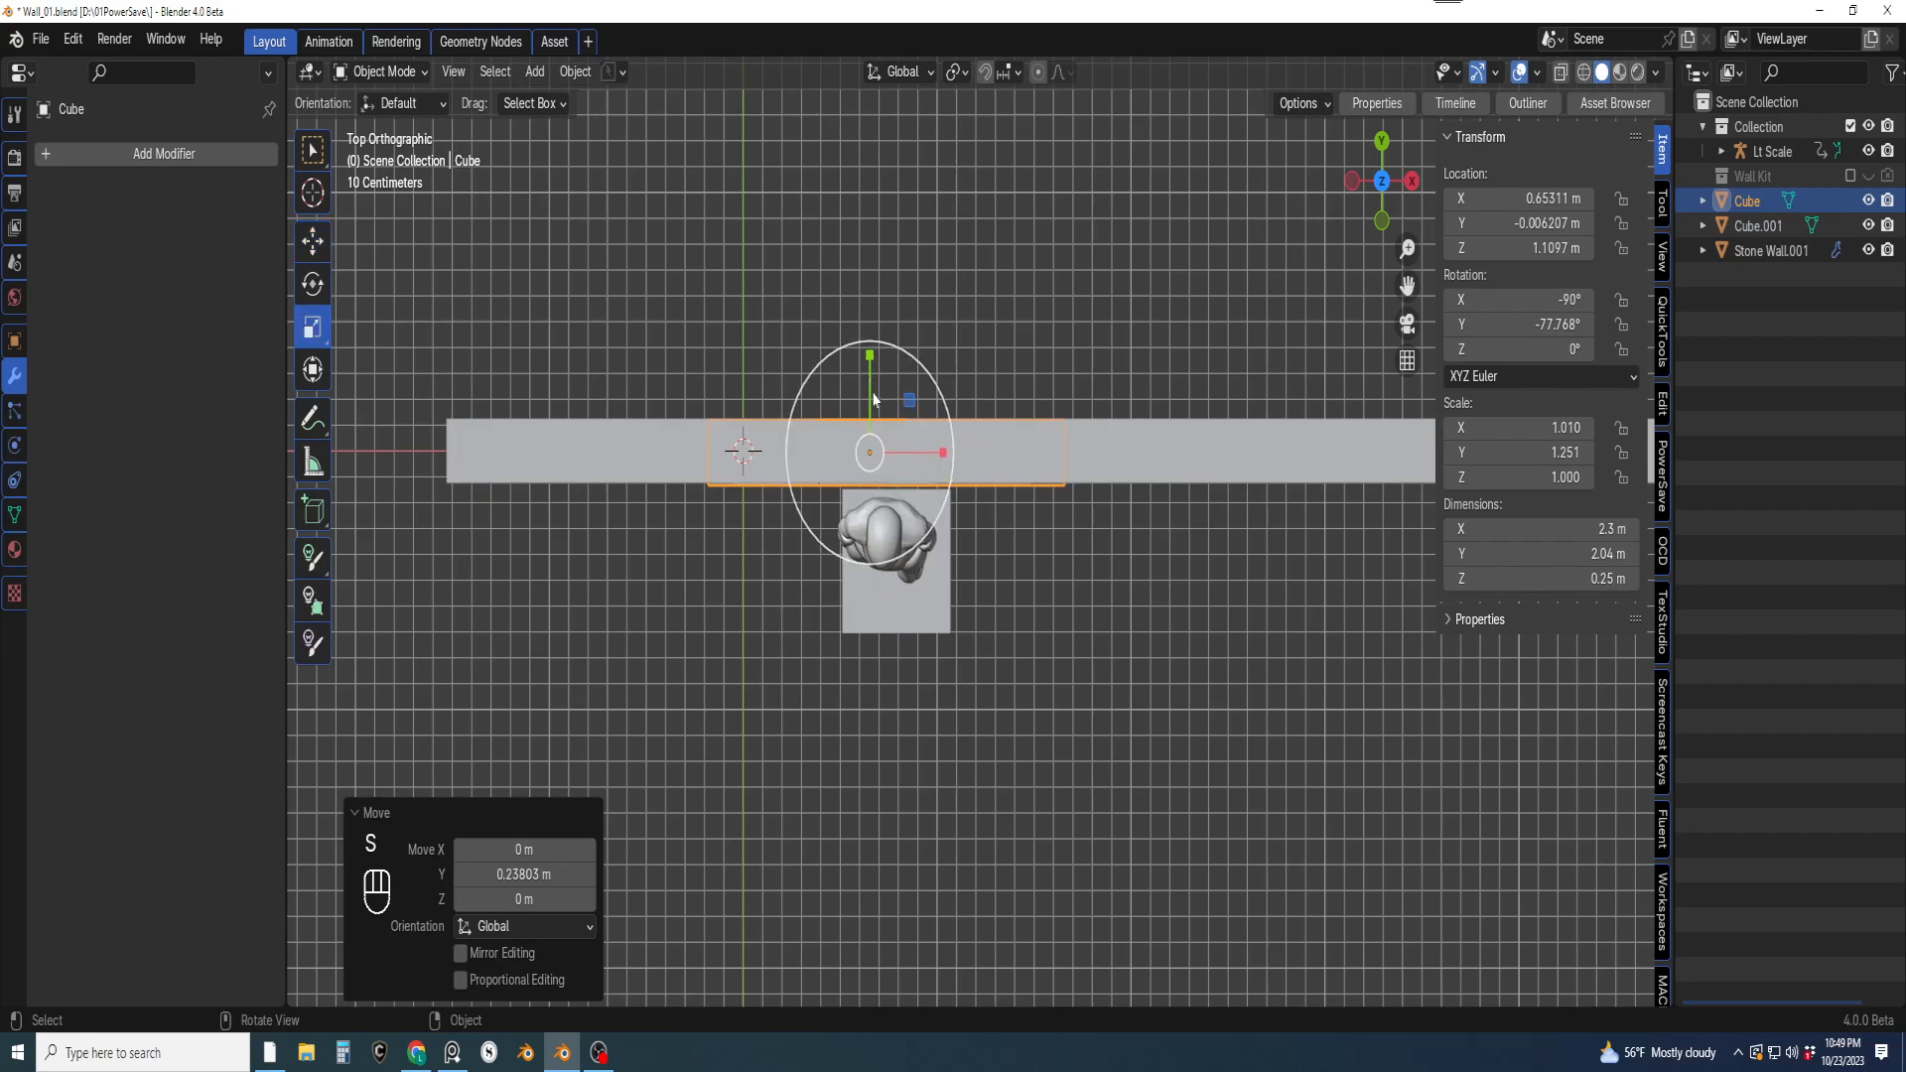
{"action": "key", "text": "s"}
{"action": "left_click_drag", "start_coordinate": [870, 356], "coordinate": [883, 297]}
{"action": "mouse_move", "coordinate": [894, 446]}
{"action": "middle_mouse_down"}
{"action": "mouse_move", "coordinate": [894, 417]}
{"action": "mouse_move", "coordinate": [924, 407]}
{"action": "mouse_move", "coordinate": [948, 479]}
{"action": "mouse_move", "coordinate": [914, 464]}
{"action": "middle_mouse_up"}
Select the front faces of the left middle, left diagonal and right curved blocks and move them outward about 0.016 m along Y
{"action": "key", "text": "Tab"}
{"action": "scroll", "coordinate": [914, 464], "scroll_direction": "up", "scroll_amount": 2}
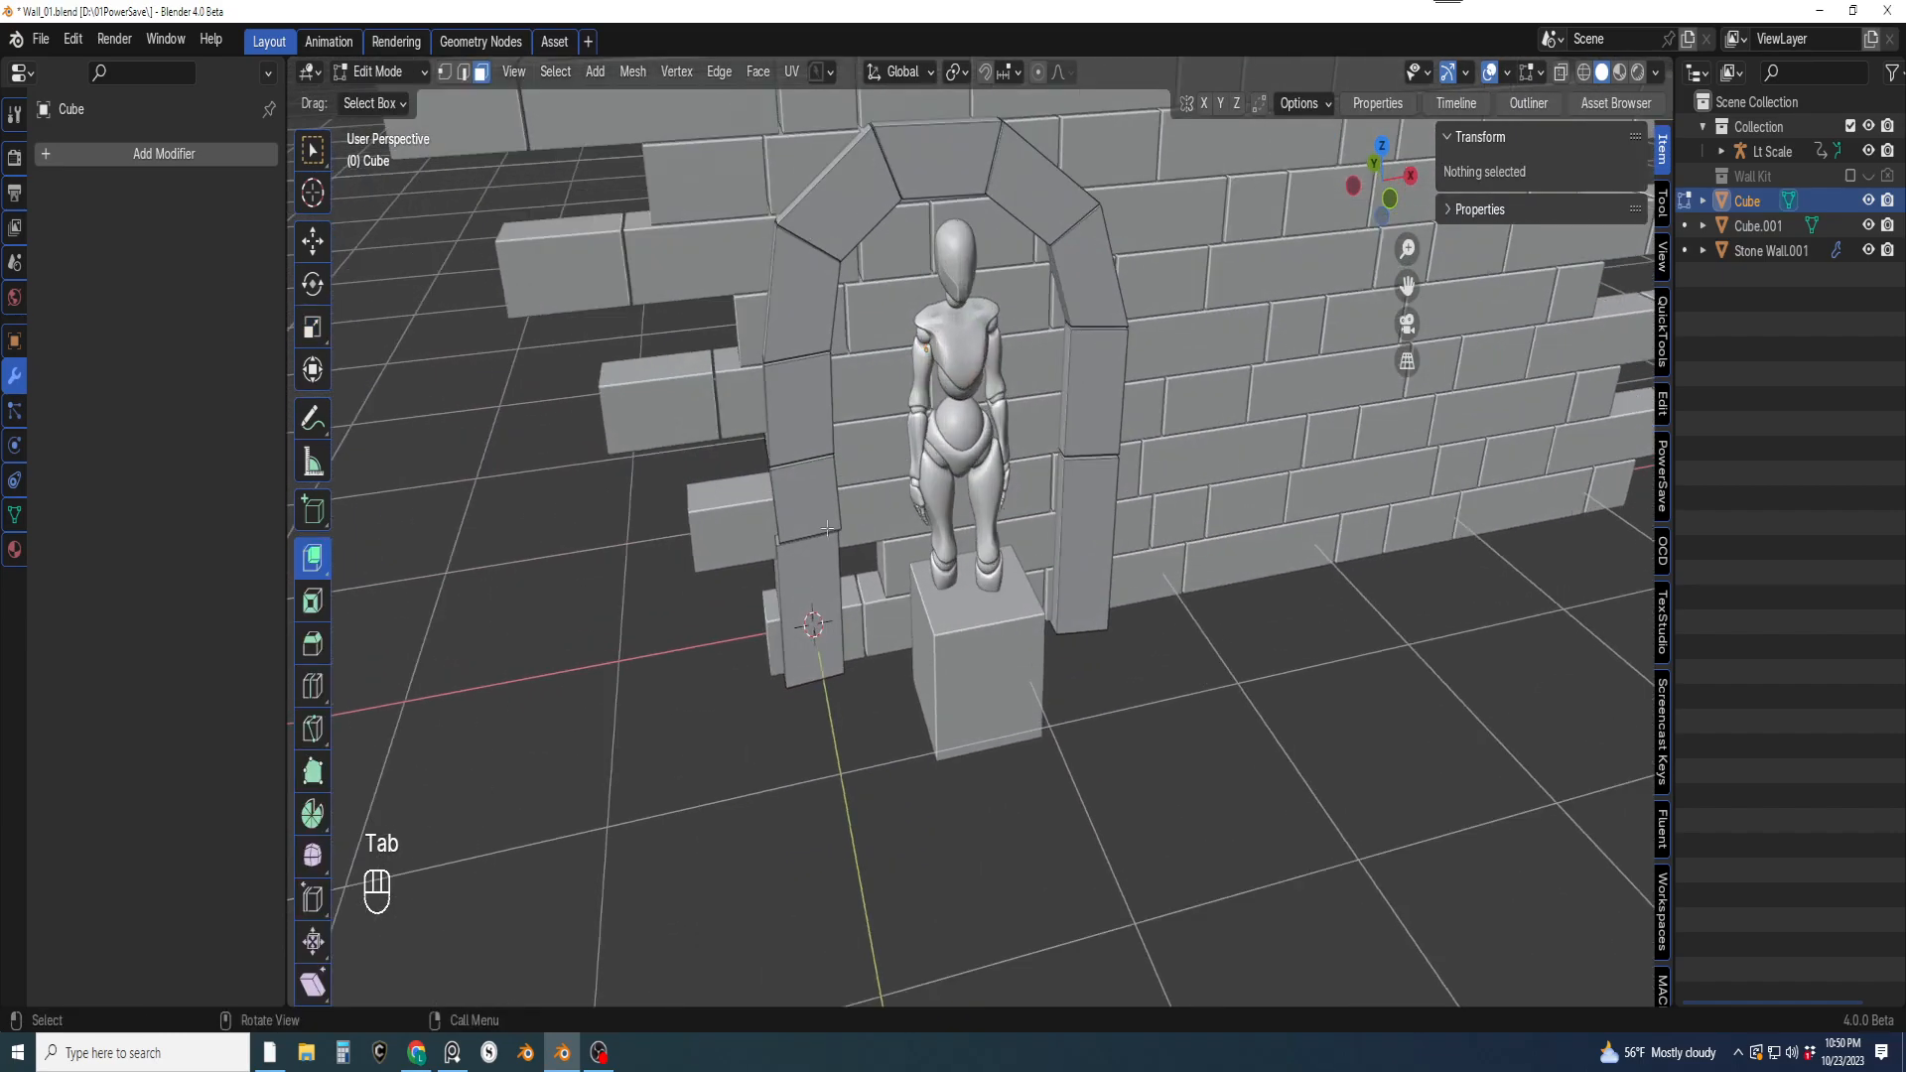
{"action": "left_click", "coordinate": [809, 496]}
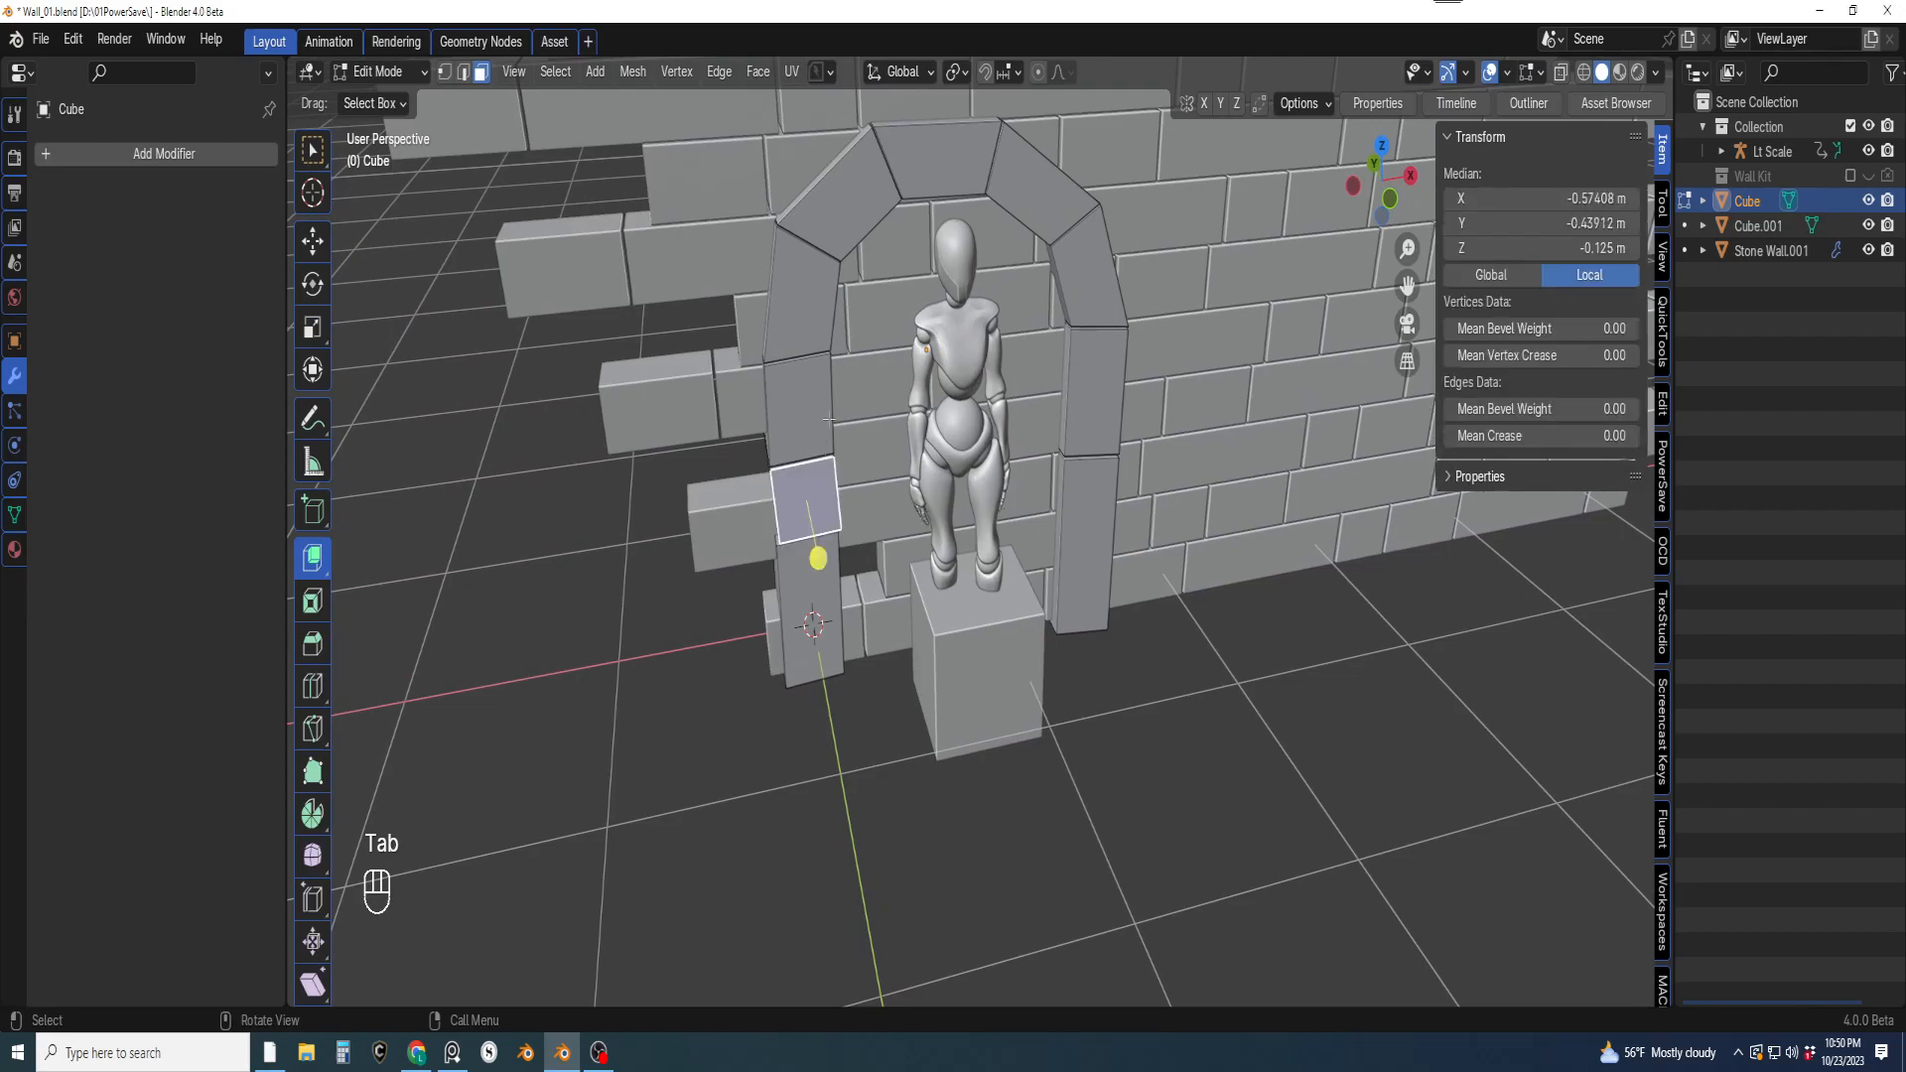
{"action": "left_click", "coordinate": [860, 205]}
{"action": "left_click", "coordinate": [809, 496], "text": "shift"}
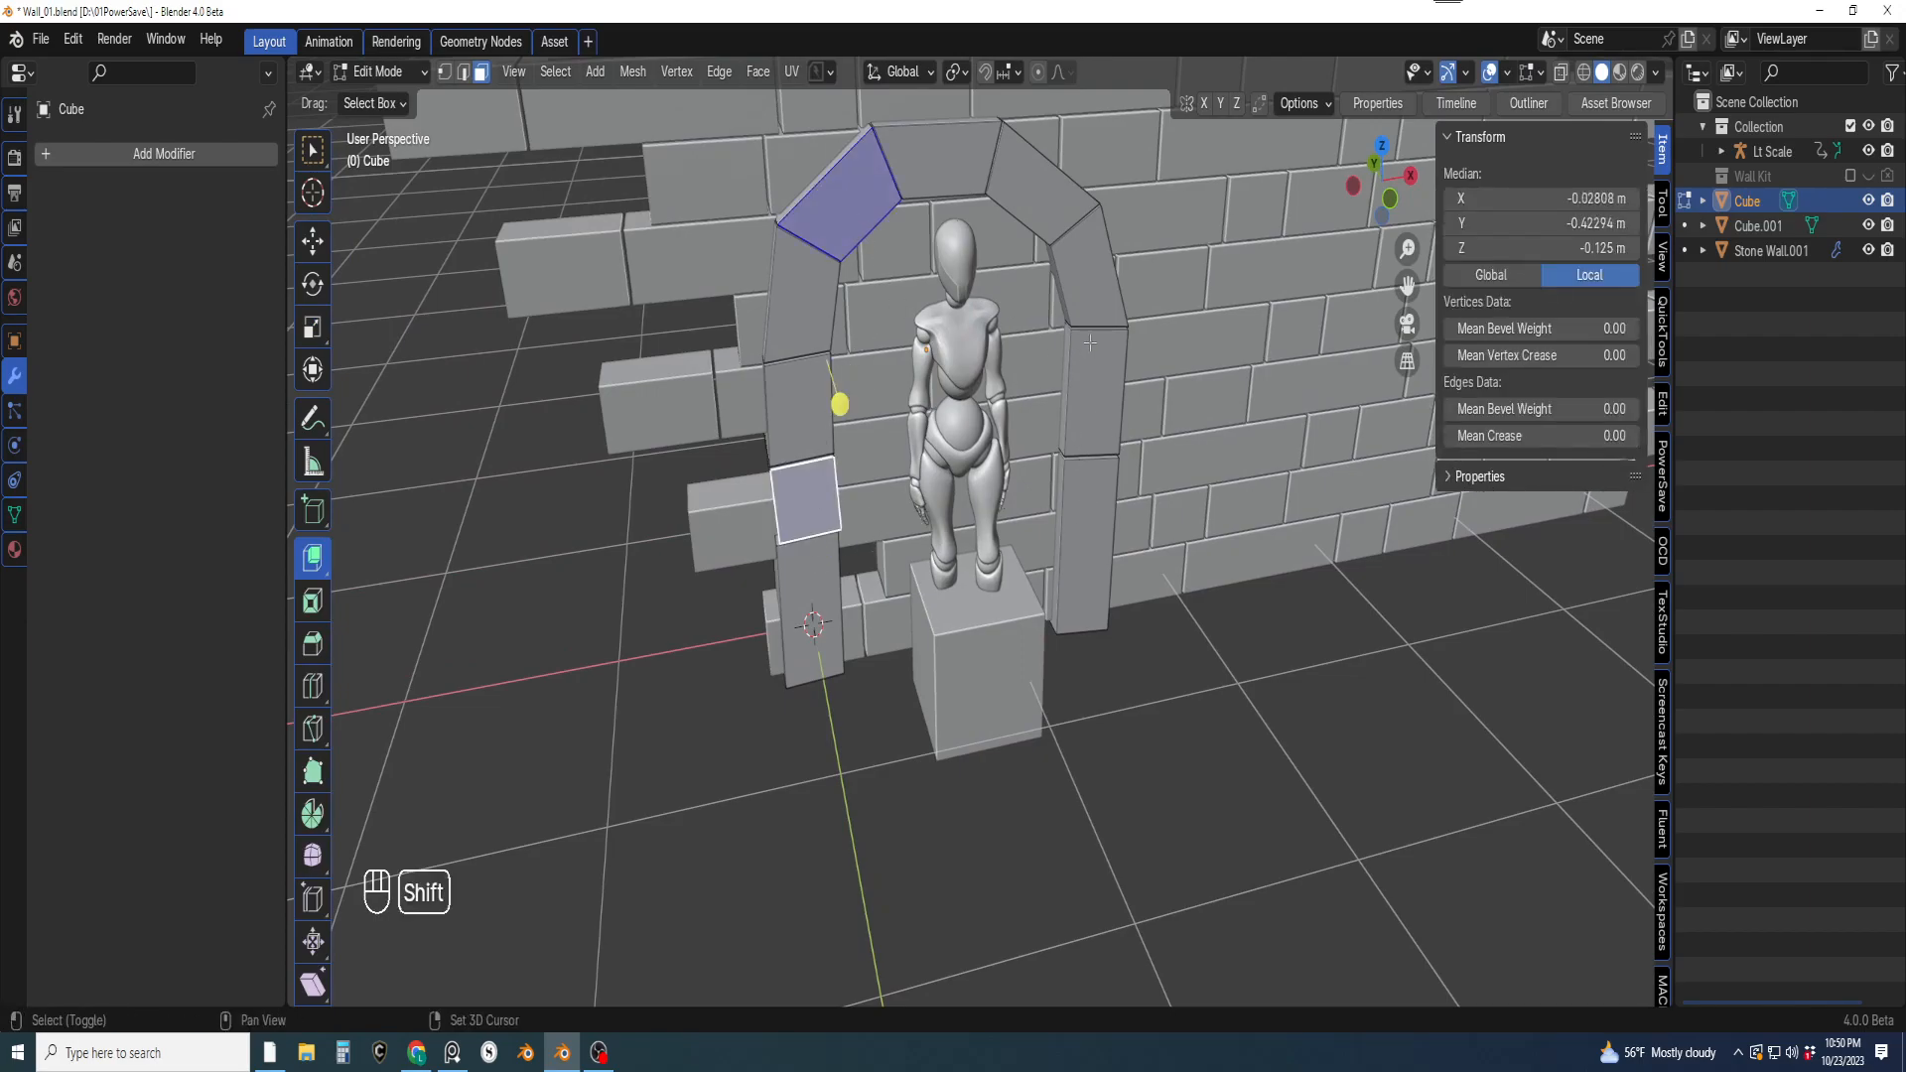
{"action": "left_click", "coordinate": [1096, 308], "text": "shift"}
{"action": "middle_click_drag", "start_coordinate": [1096, 309], "coordinate": [1027, 631]}
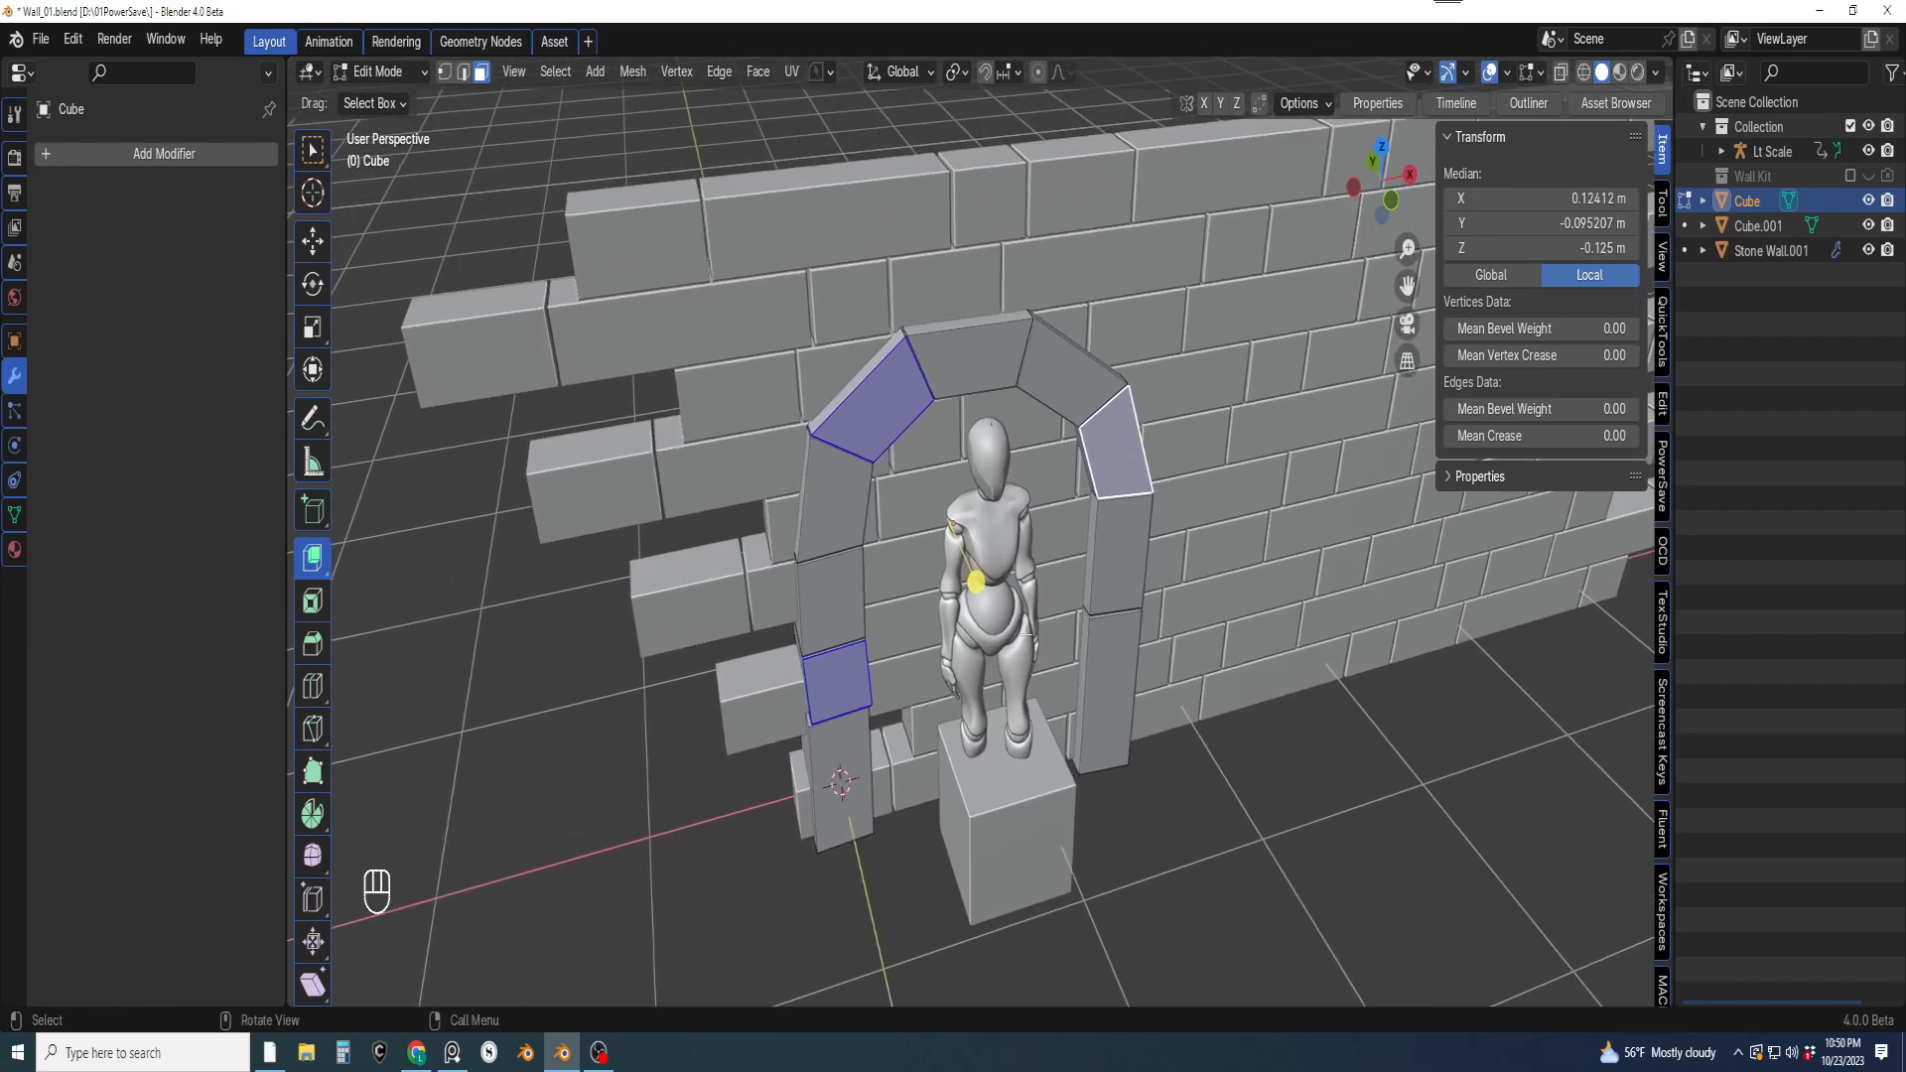
{"action": "key", "text": "shift+space"}
{"action": "key", "text": "g"}
{"action": "middle_click_drag", "start_coordinate": [977, 548], "coordinate": [938, 506]}
{"action": "key", "text": "g"}
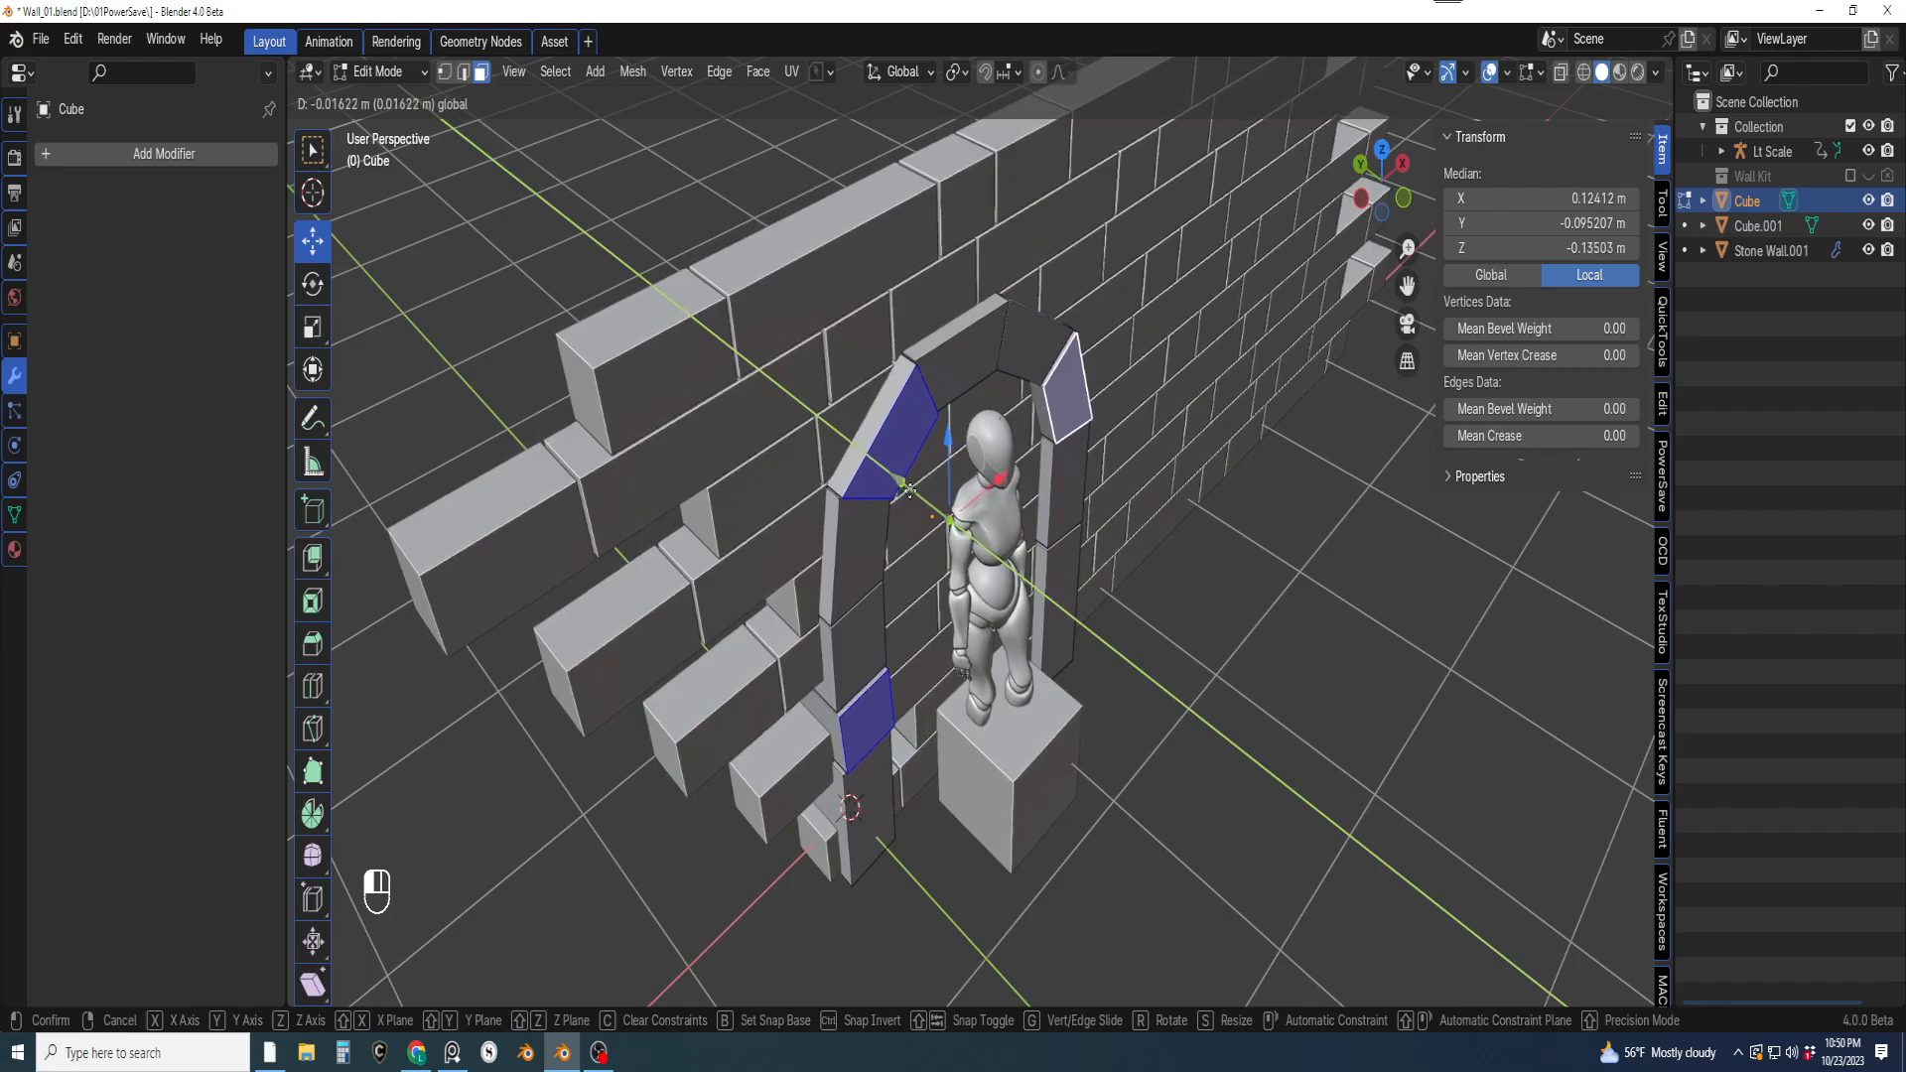
{"action": "left_click", "coordinate": [910, 494]}
Raise the top face of the arch's keystone slightly along the global Z axis
{"action": "middle_click_drag", "start_coordinate": [909, 493], "coordinate": [805, 742]}
{"action": "left_click", "coordinate": [945, 395]}
{"action": "left_click", "coordinate": [943, 491]}
{"action": "middle_click_drag", "start_coordinate": [826, 694], "coordinate": [940, 704]}
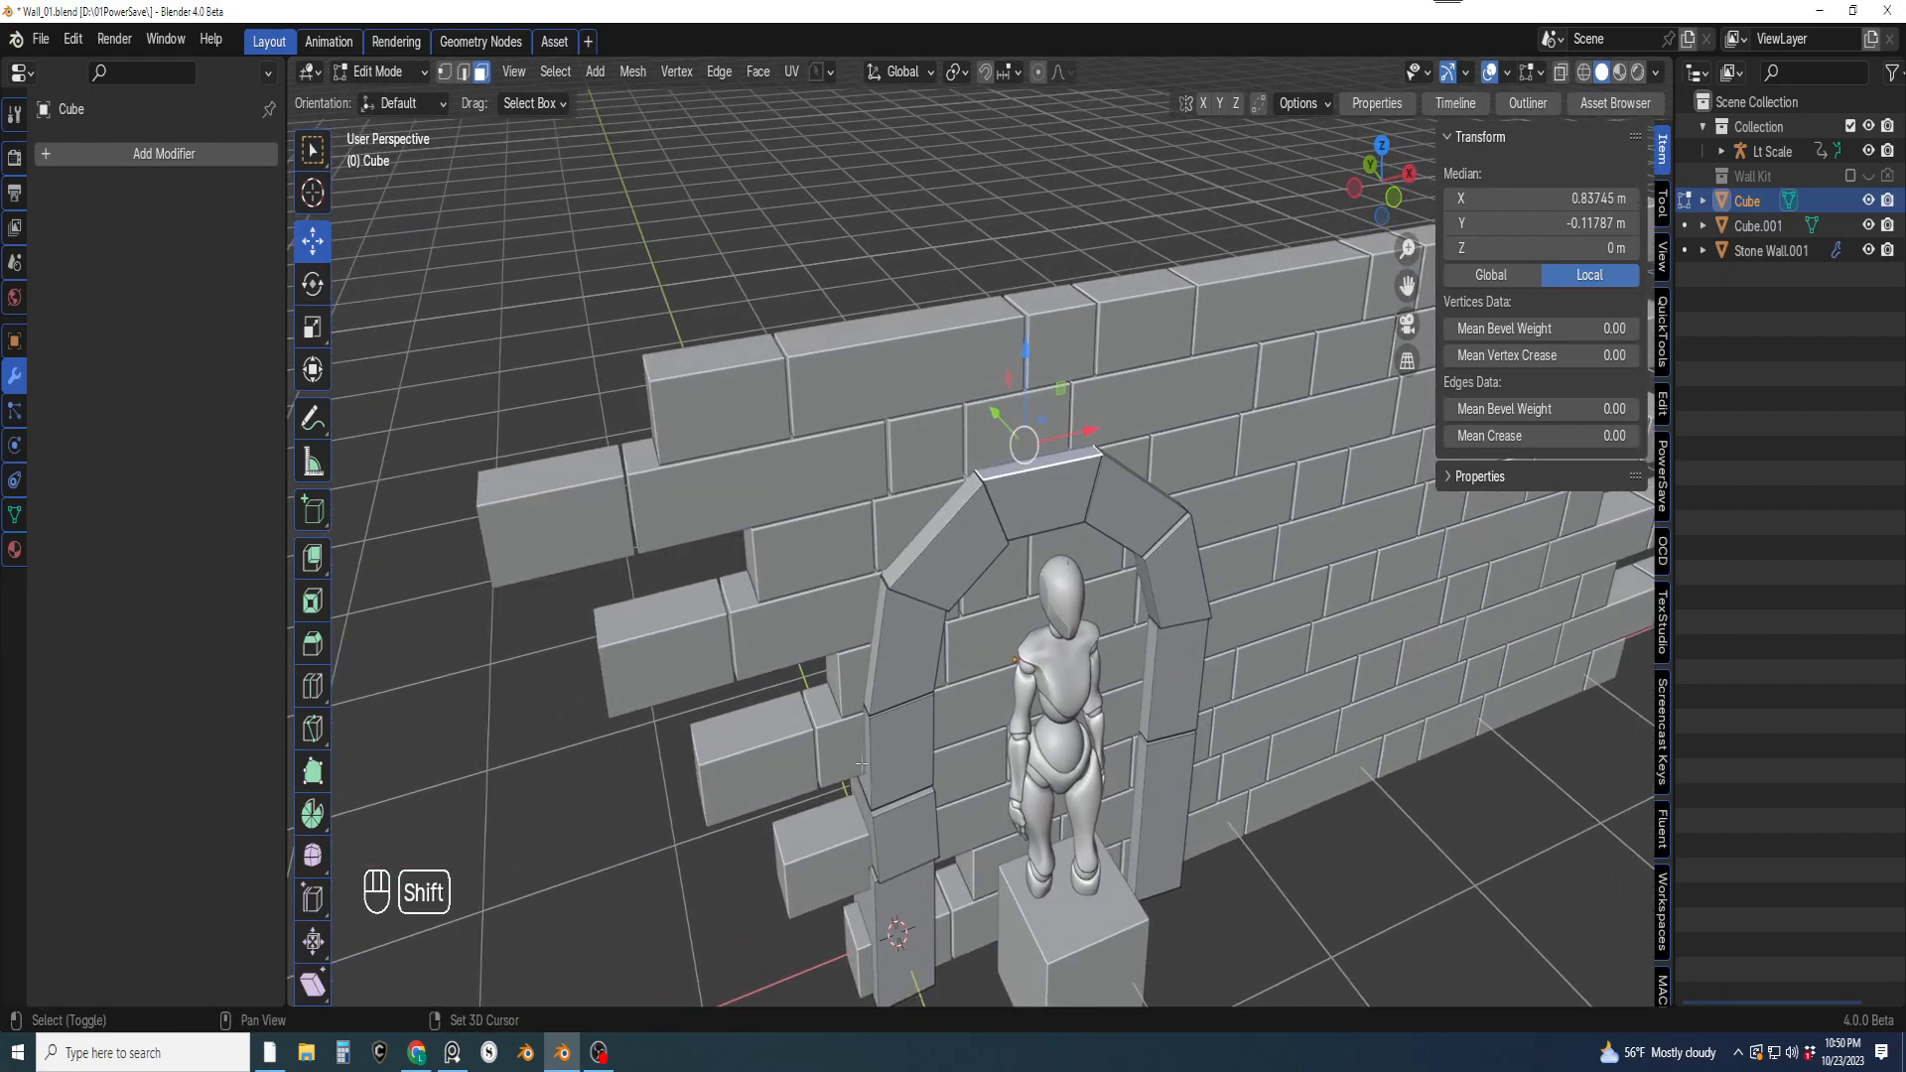
{"action": "middle_click_drag", "start_coordinate": [863, 755], "coordinate": [988, 546], "text": "shift"}
{"action": "mouse_move", "coordinate": [988, 540]}
{"action": "left_mouse_down"}
{"action": "mouse_move", "coordinate": [1006, 566]}
{"action": "mouse_move", "coordinate": [1007, 526]}
{"action": "left_mouse_up"}
{"action": "key", "text": "z"}
{"action": "middle_click_drag", "start_coordinate": [1007, 526], "coordinate": [896, 295]}
{"action": "scroll", "coordinate": [1032, 562], "scroll_direction": "up", "scroll_amount": 4}
Switch the transform orientation to Local and shift the outer side face of the left curved block along Y
{"action": "left_click", "coordinate": [945, 602]}
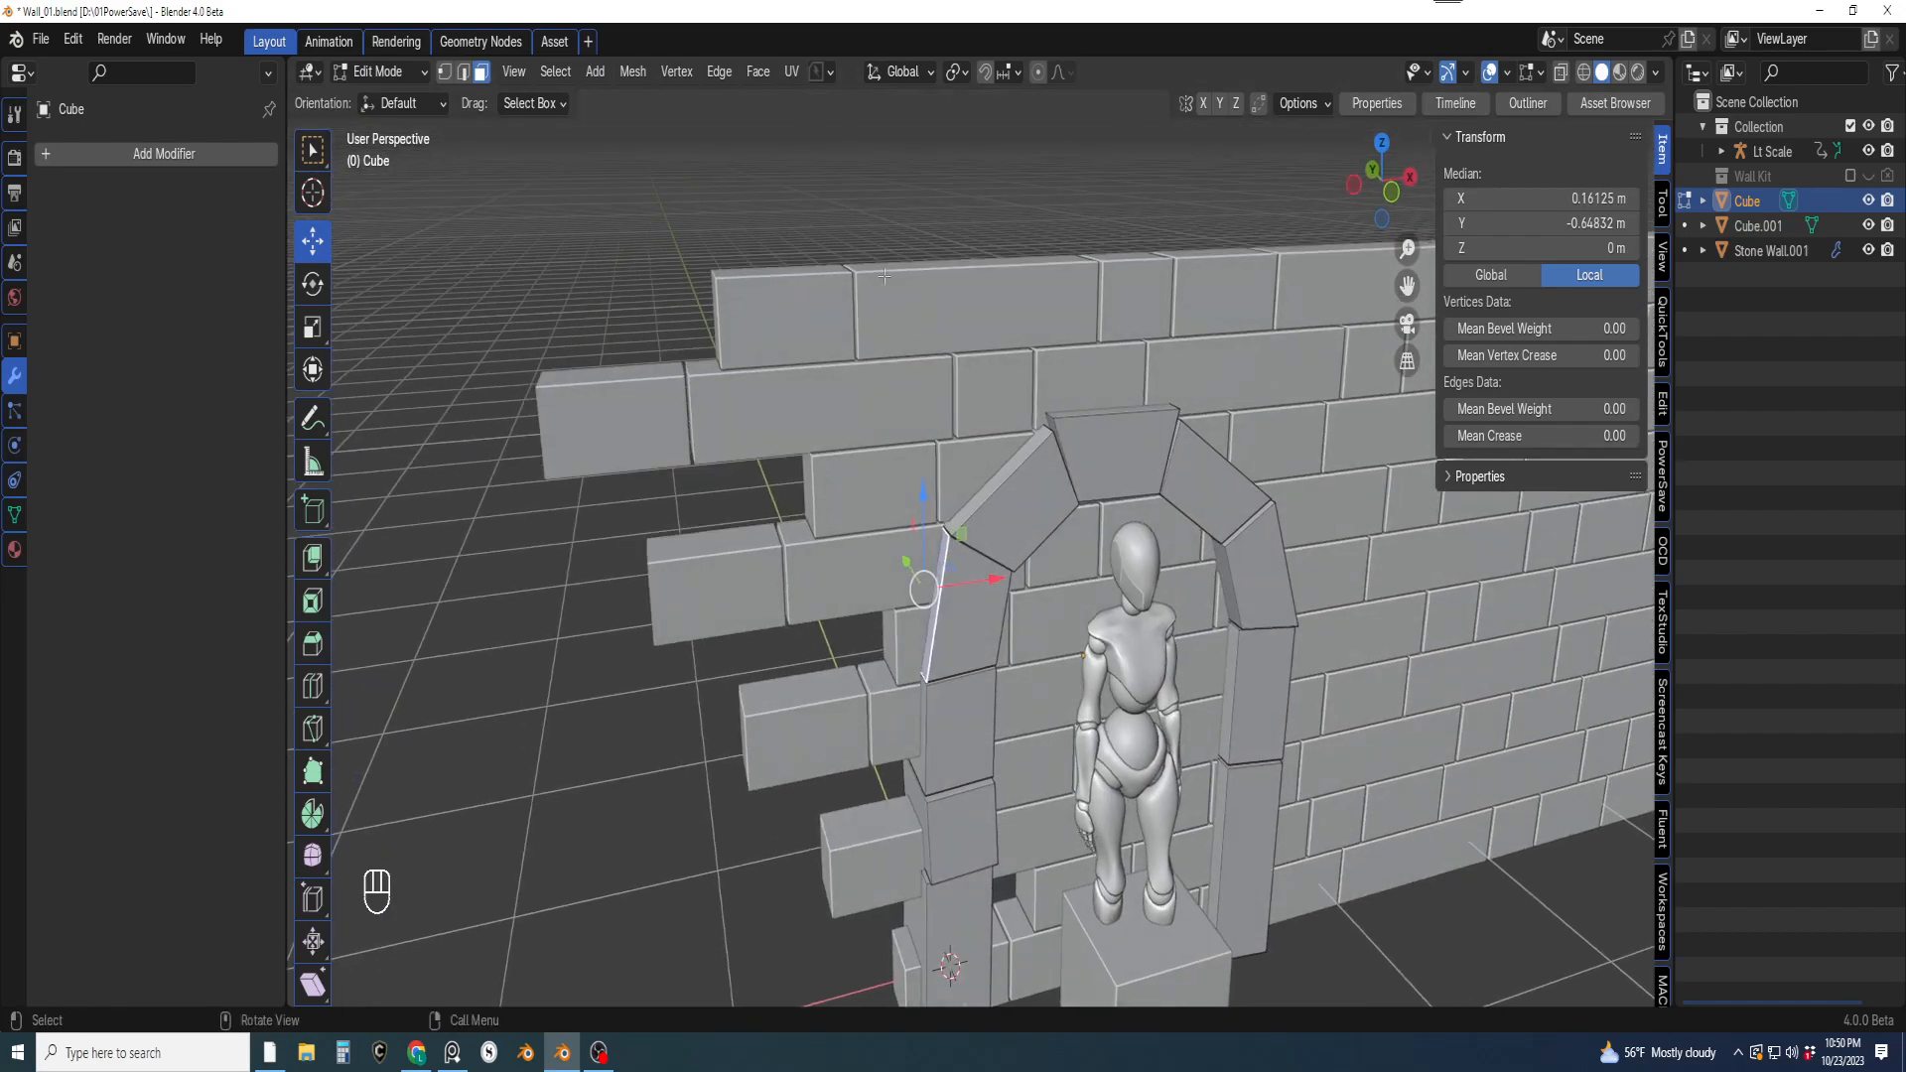
{"action": "left_click", "coordinate": [904, 72]}
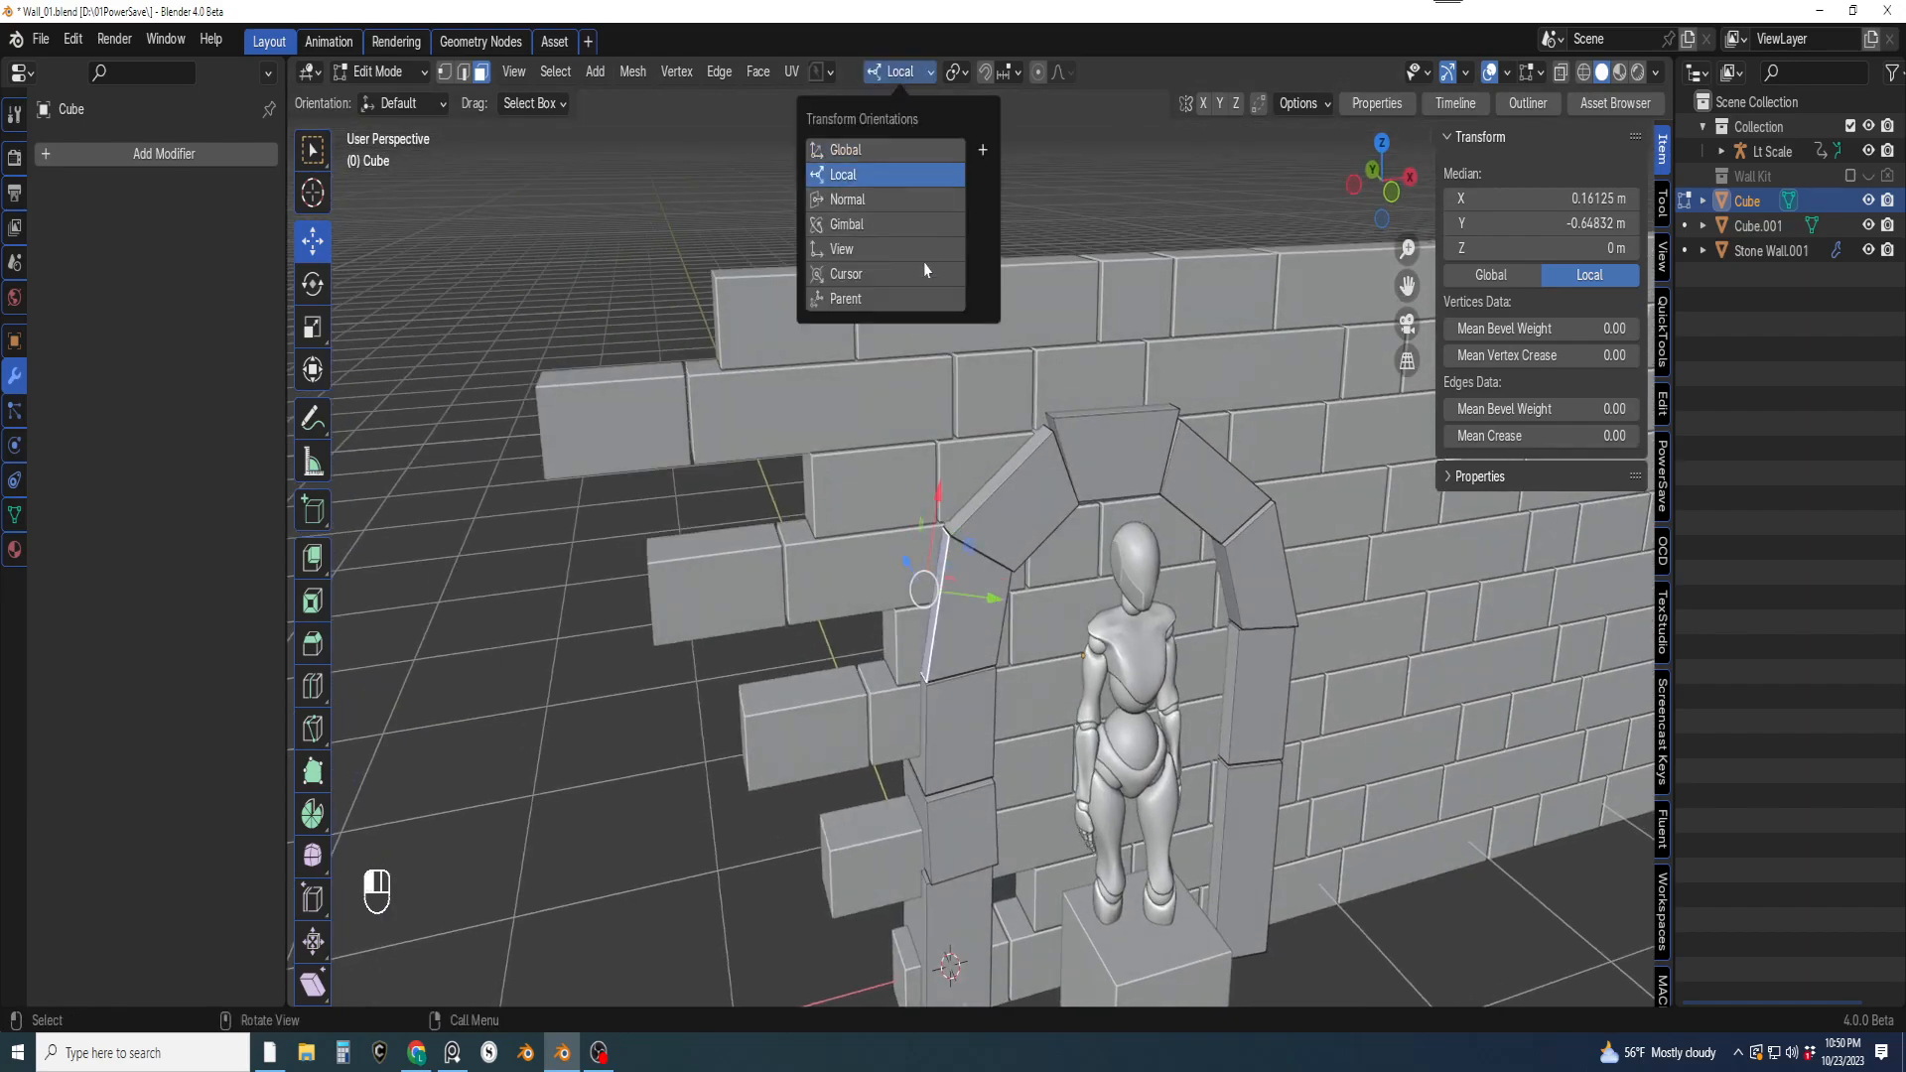
{"action": "left_click", "coordinate": [893, 175]}
{"action": "scroll", "coordinate": [942, 499], "scroll_direction": "up", "scroll_amount": 1}
{"action": "left_click_drag", "start_coordinate": [983, 609], "coordinate": [974, 617]}
{"action": "middle_click_drag", "start_coordinate": [974, 618], "coordinate": [983, 663]}
Shift the inner side face of the left curved block along local Y, and the left middle block's inner face about 0.019 m
{"action": "left_click", "coordinate": [962, 663]}
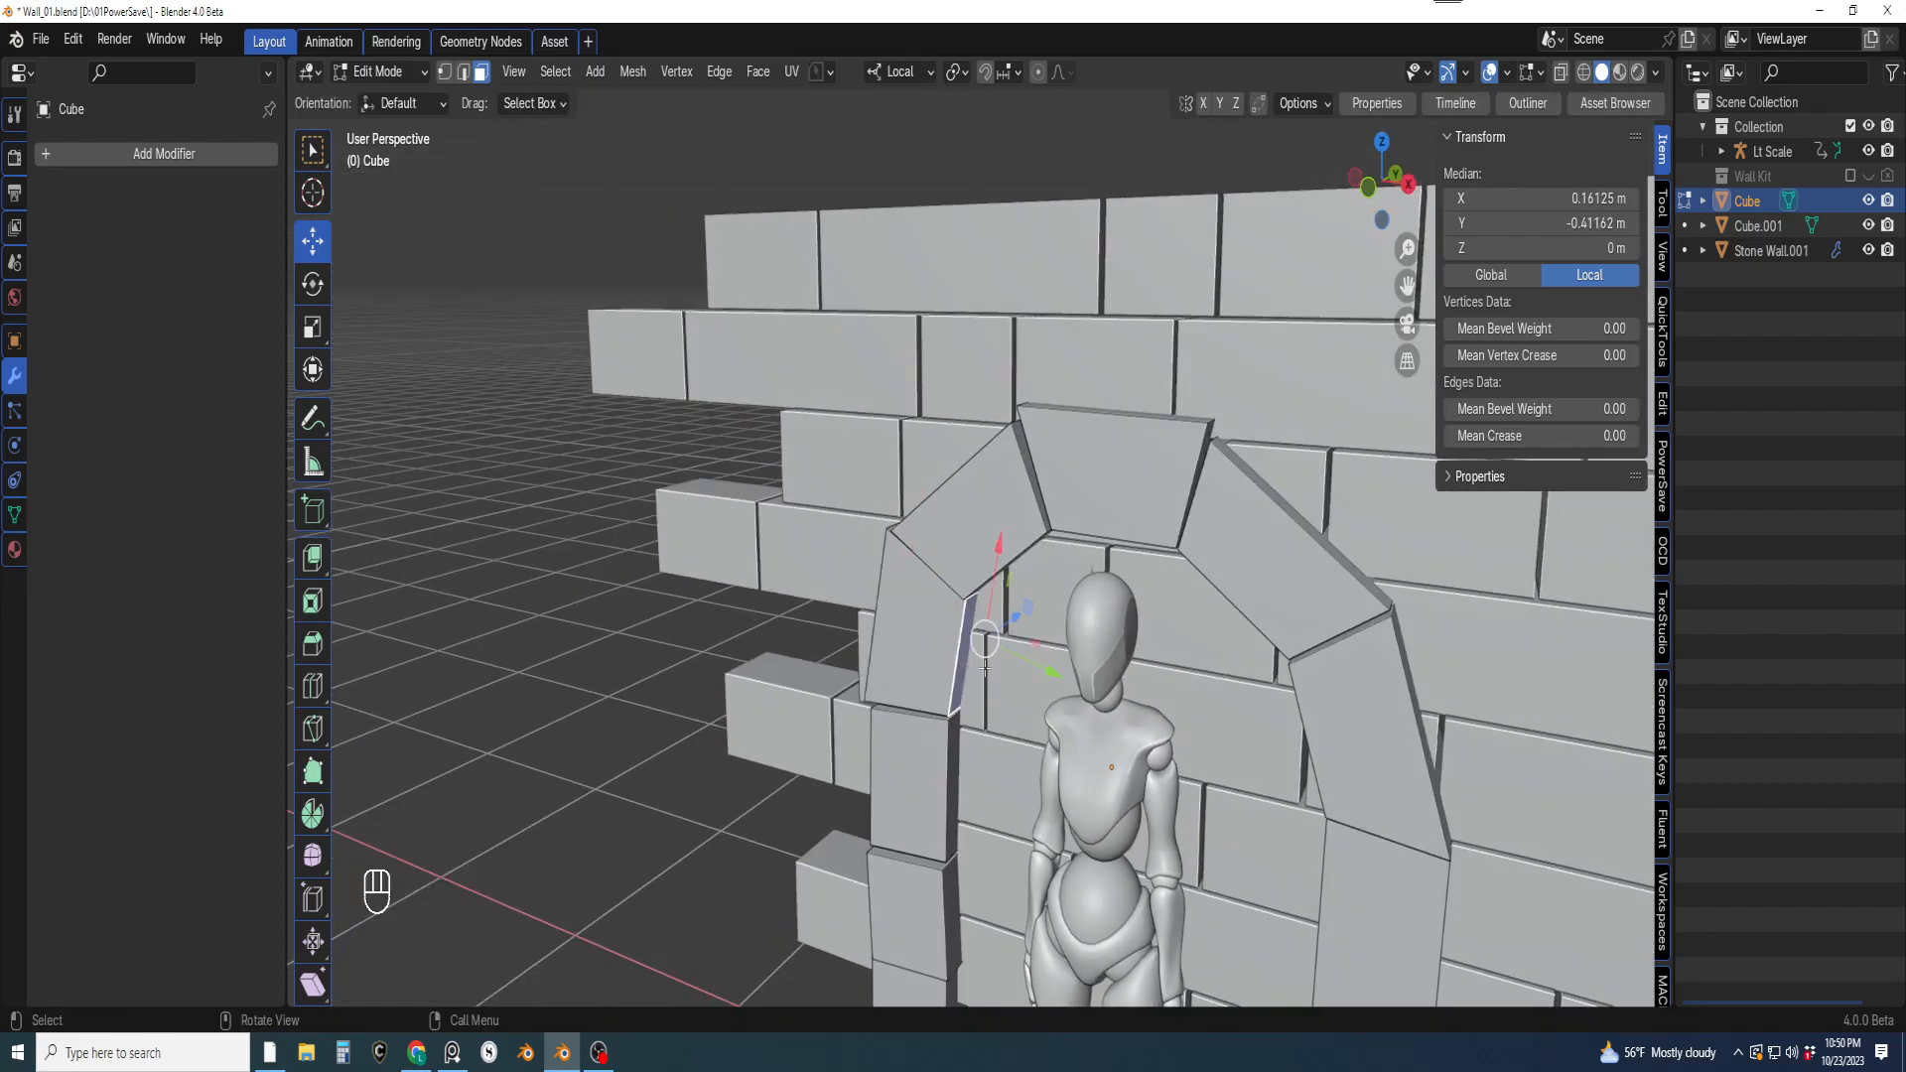
{"action": "left_click_drag", "start_coordinate": [1047, 668], "coordinate": [1044, 663]}
{"action": "middle_click_drag", "start_coordinate": [1045, 663], "coordinate": [1038, 402], "text": "shift"}
{"action": "left_click", "coordinate": [886, 641]}
{"action": "left_click_drag", "start_coordinate": [964, 659], "coordinate": [957, 647]}
{"action": "middle_click_drag", "start_coordinate": [957, 647], "coordinate": [1179, 442]}
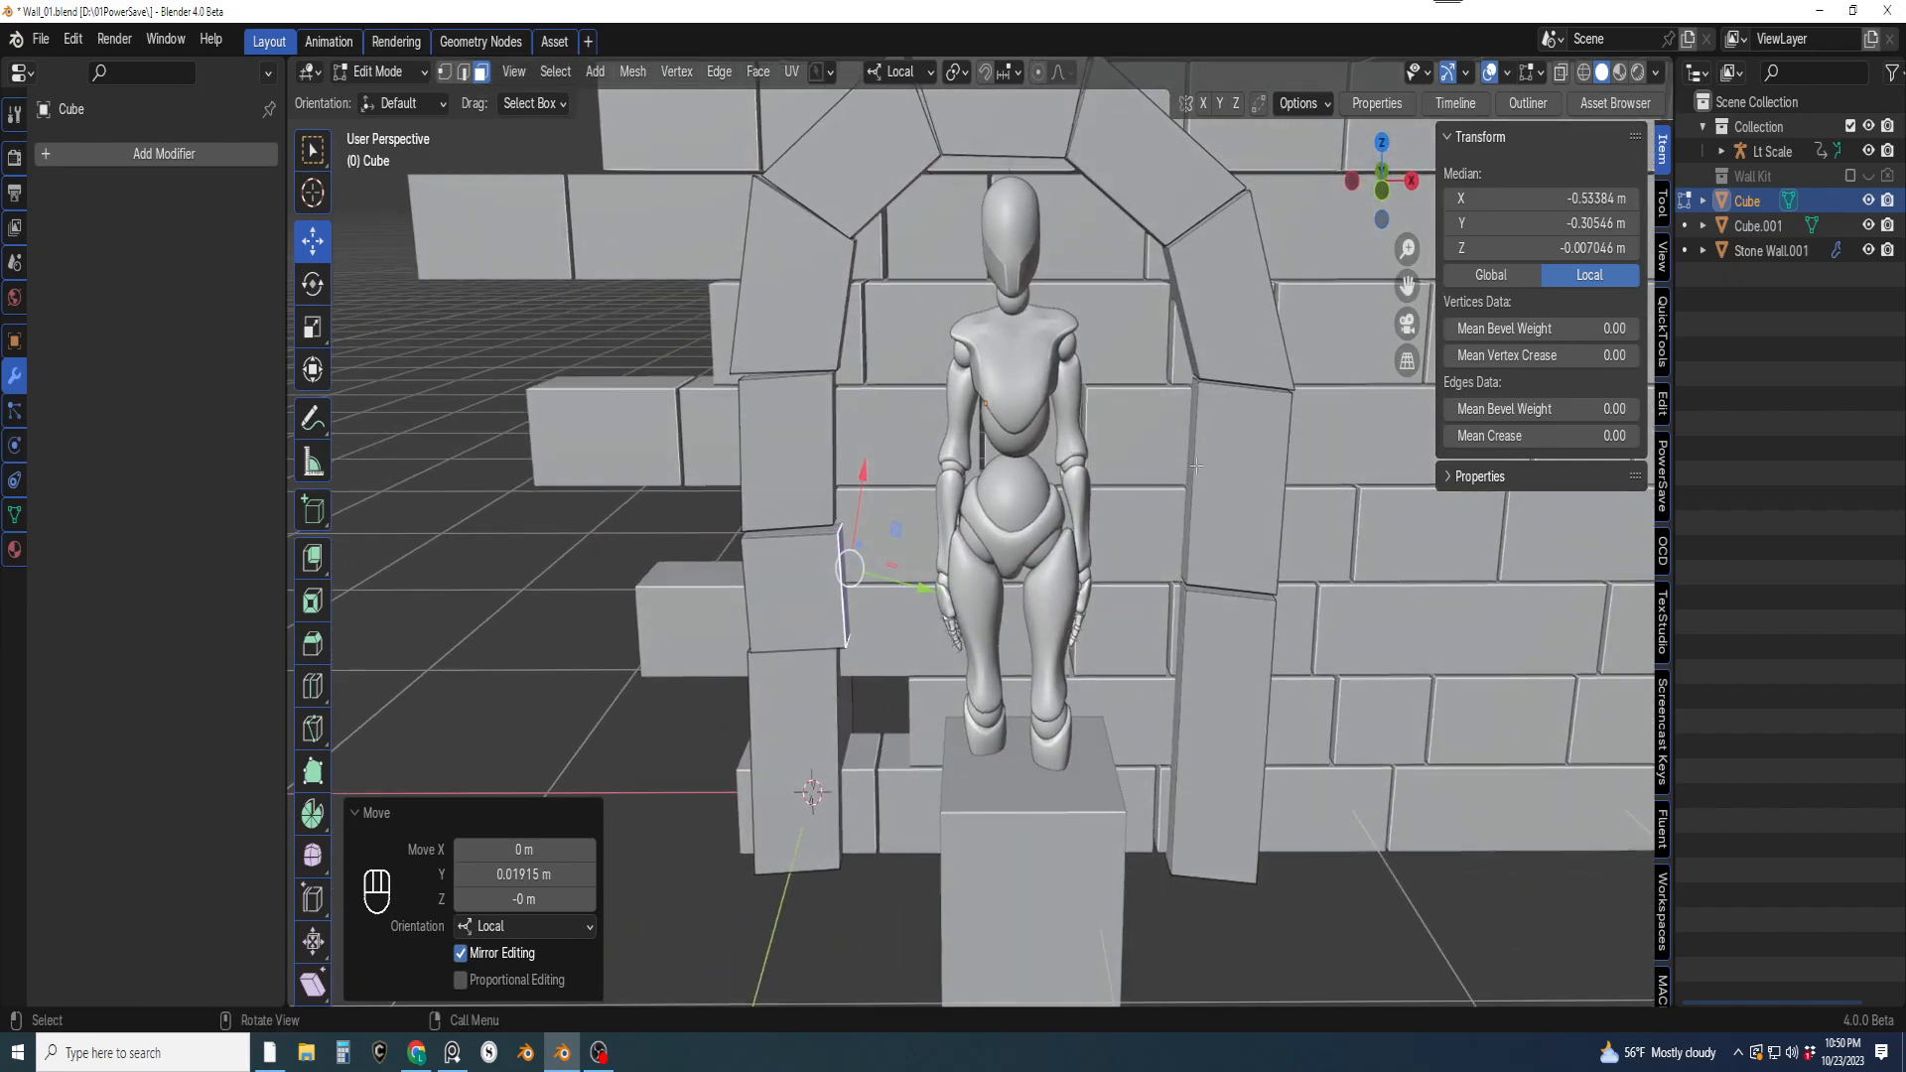
Move the right upper leg block's inner face about -0.021 m and the right lower block's outer face about 0.024 m along local Y
{"action": "left_click", "coordinate": [1188, 473]}
{"action": "left_click_drag", "start_coordinate": [1246, 487], "coordinate": [1189, 601]}
{"action": "middle_click_drag", "start_coordinate": [1229, 675], "coordinate": [1241, 705]}
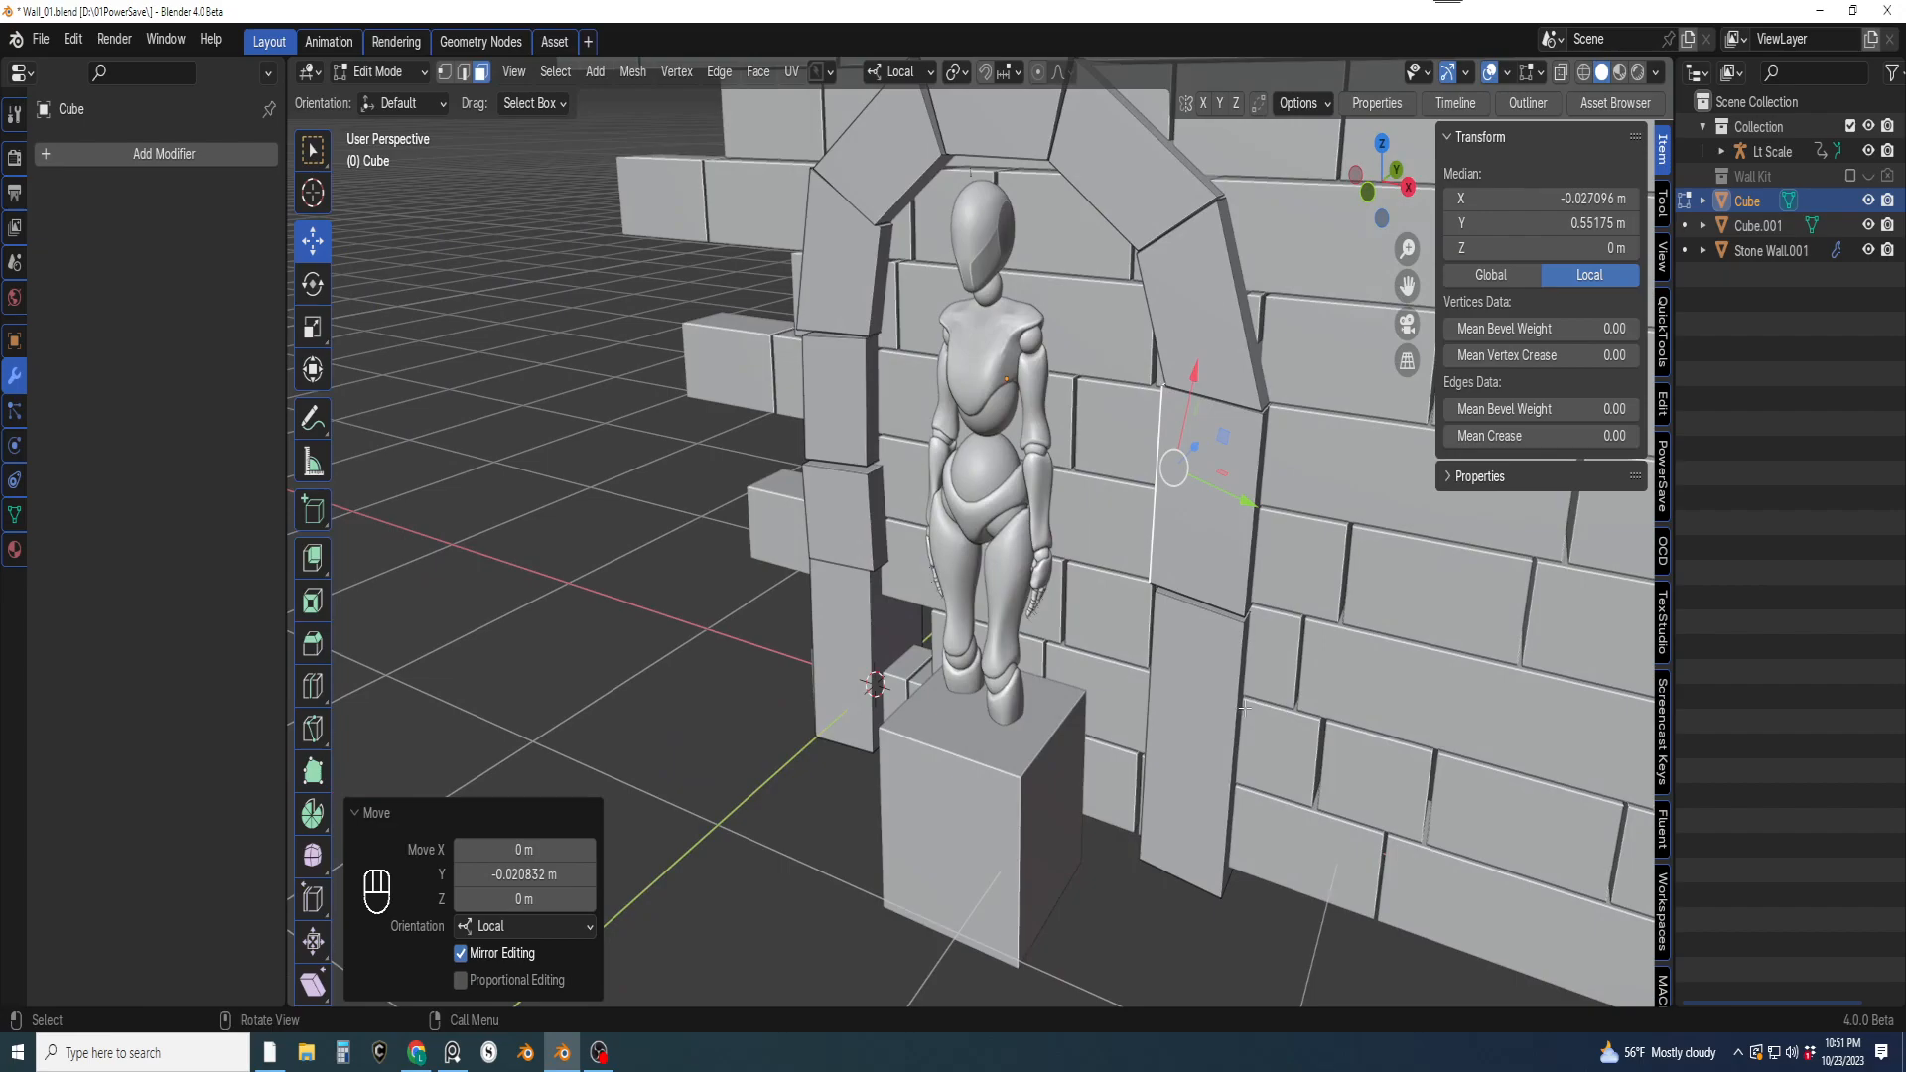
{"action": "left_click", "coordinate": [1241, 707]}
{"action": "left_click_drag", "start_coordinate": [1308, 767], "coordinate": [1222, 593]}
{"action": "middle_click_drag", "start_coordinate": [1221, 592], "coordinate": [1191, 481]}
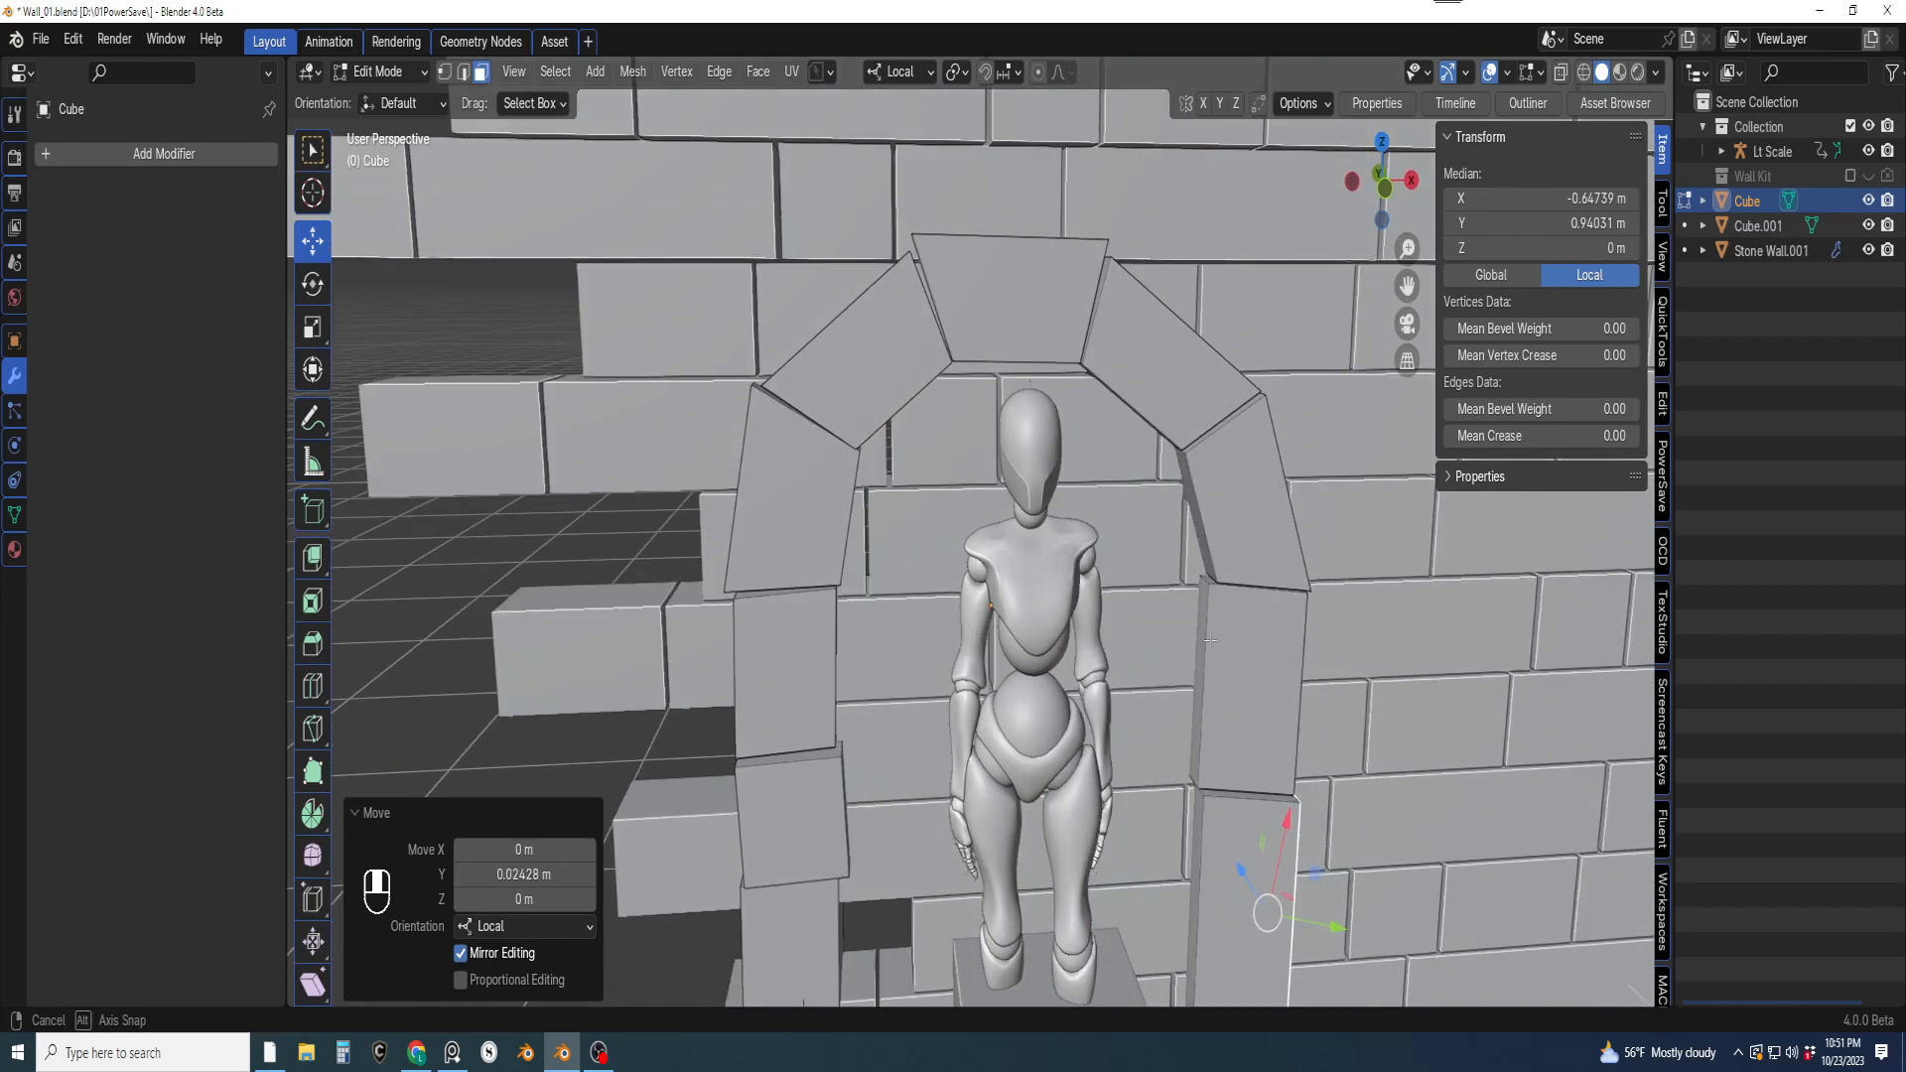
Move the underside of the right diagonal arch block about -0.021 m along local X and shift the keystone's underside slightly downward
{"action": "left_click", "coordinate": [1195, 493]}
{"action": "middle_click_drag", "start_coordinate": [1194, 494], "coordinate": [1154, 394]}
{"action": "left_click", "coordinate": [1146, 392]}
{"action": "left_click_drag", "start_coordinate": [1137, 354], "coordinate": [1118, 368]}
{"action": "middle_click_drag", "start_coordinate": [1048, 402], "coordinate": [1035, 357]}
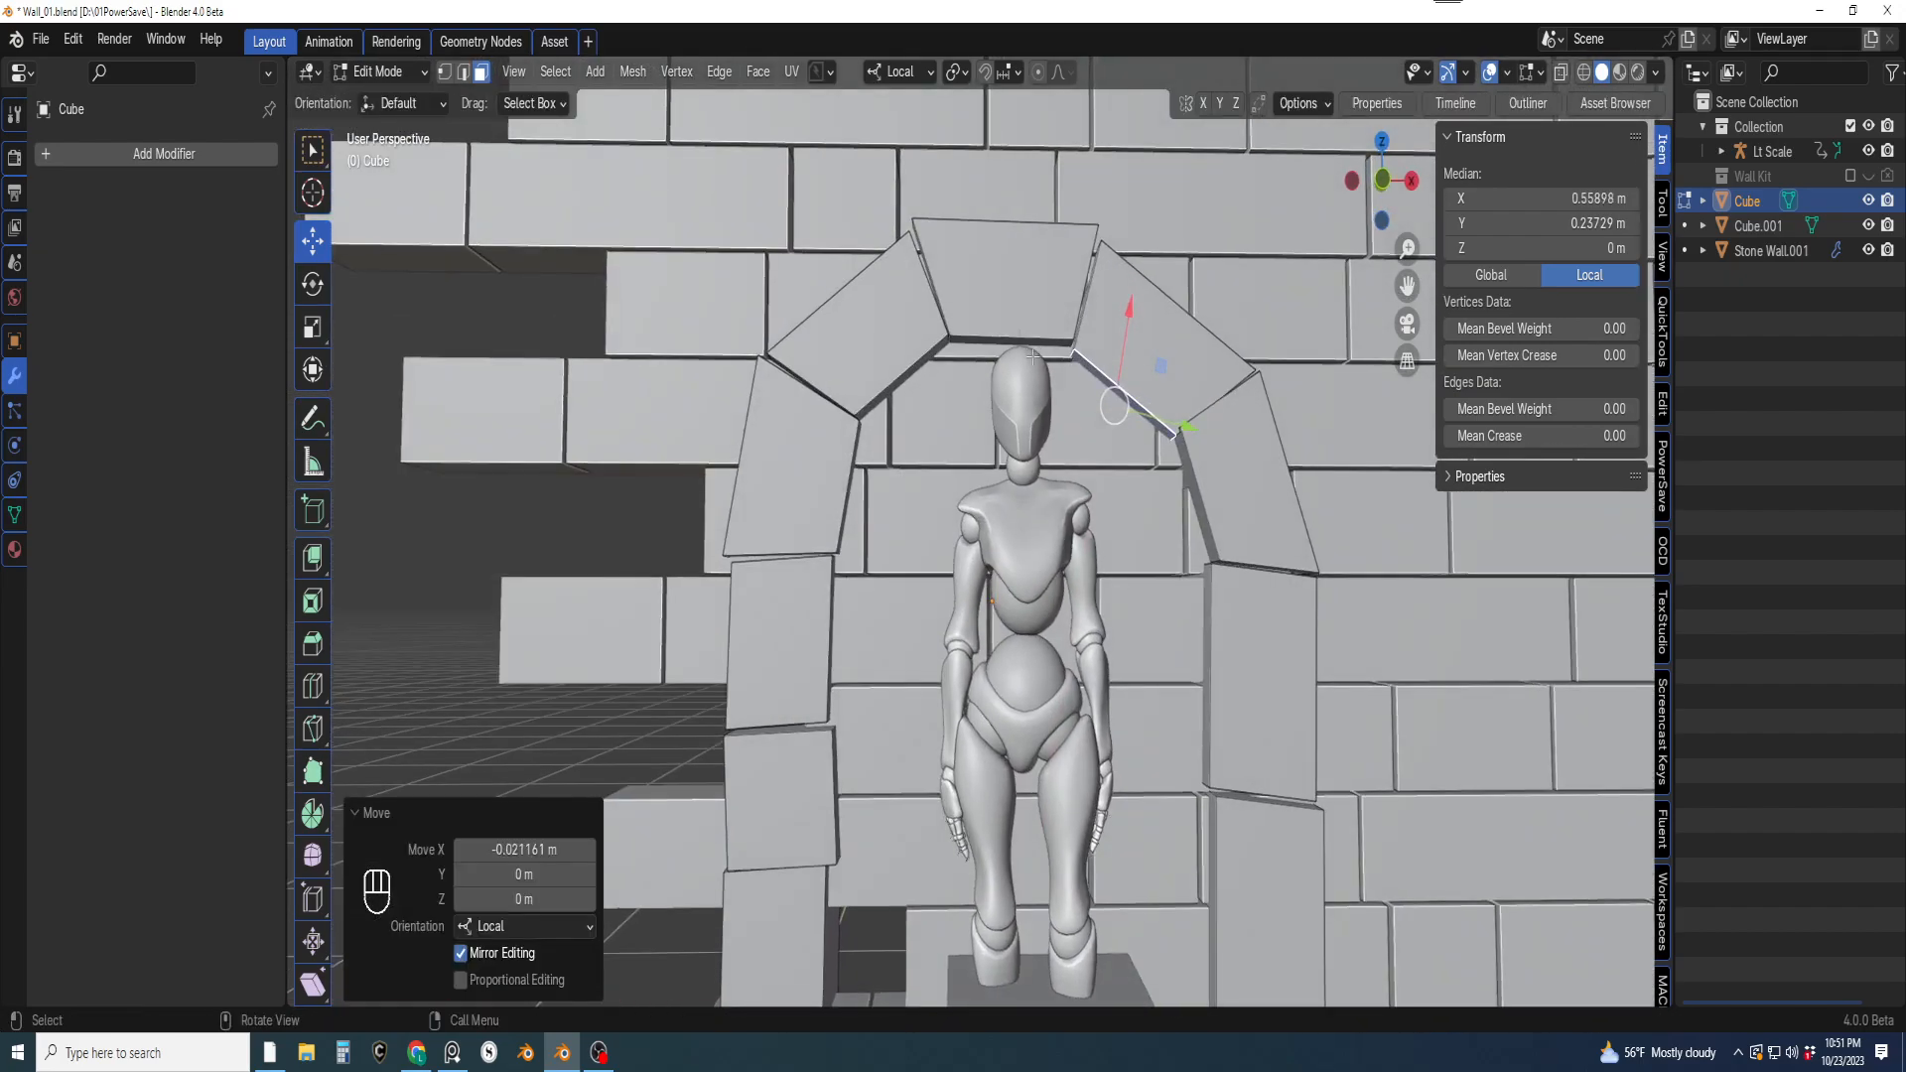
{"action": "left_click", "coordinate": [1029, 347]}
{"action": "left_click_drag", "start_coordinate": [1020, 303], "coordinate": [1032, 315]}
Select five alternating back faces around the arch and push them outward from the wall together along local Z
{"action": "scroll", "coordinate": [1032, 315], "scroll_direction": "down", "scroll_amount": 5}
{"action": "middle_click_drag", "start_coordinate": [1033, 316], "coordinate": [962, 493]}
{"action": "left_click", "coordinate": [956, 494]}
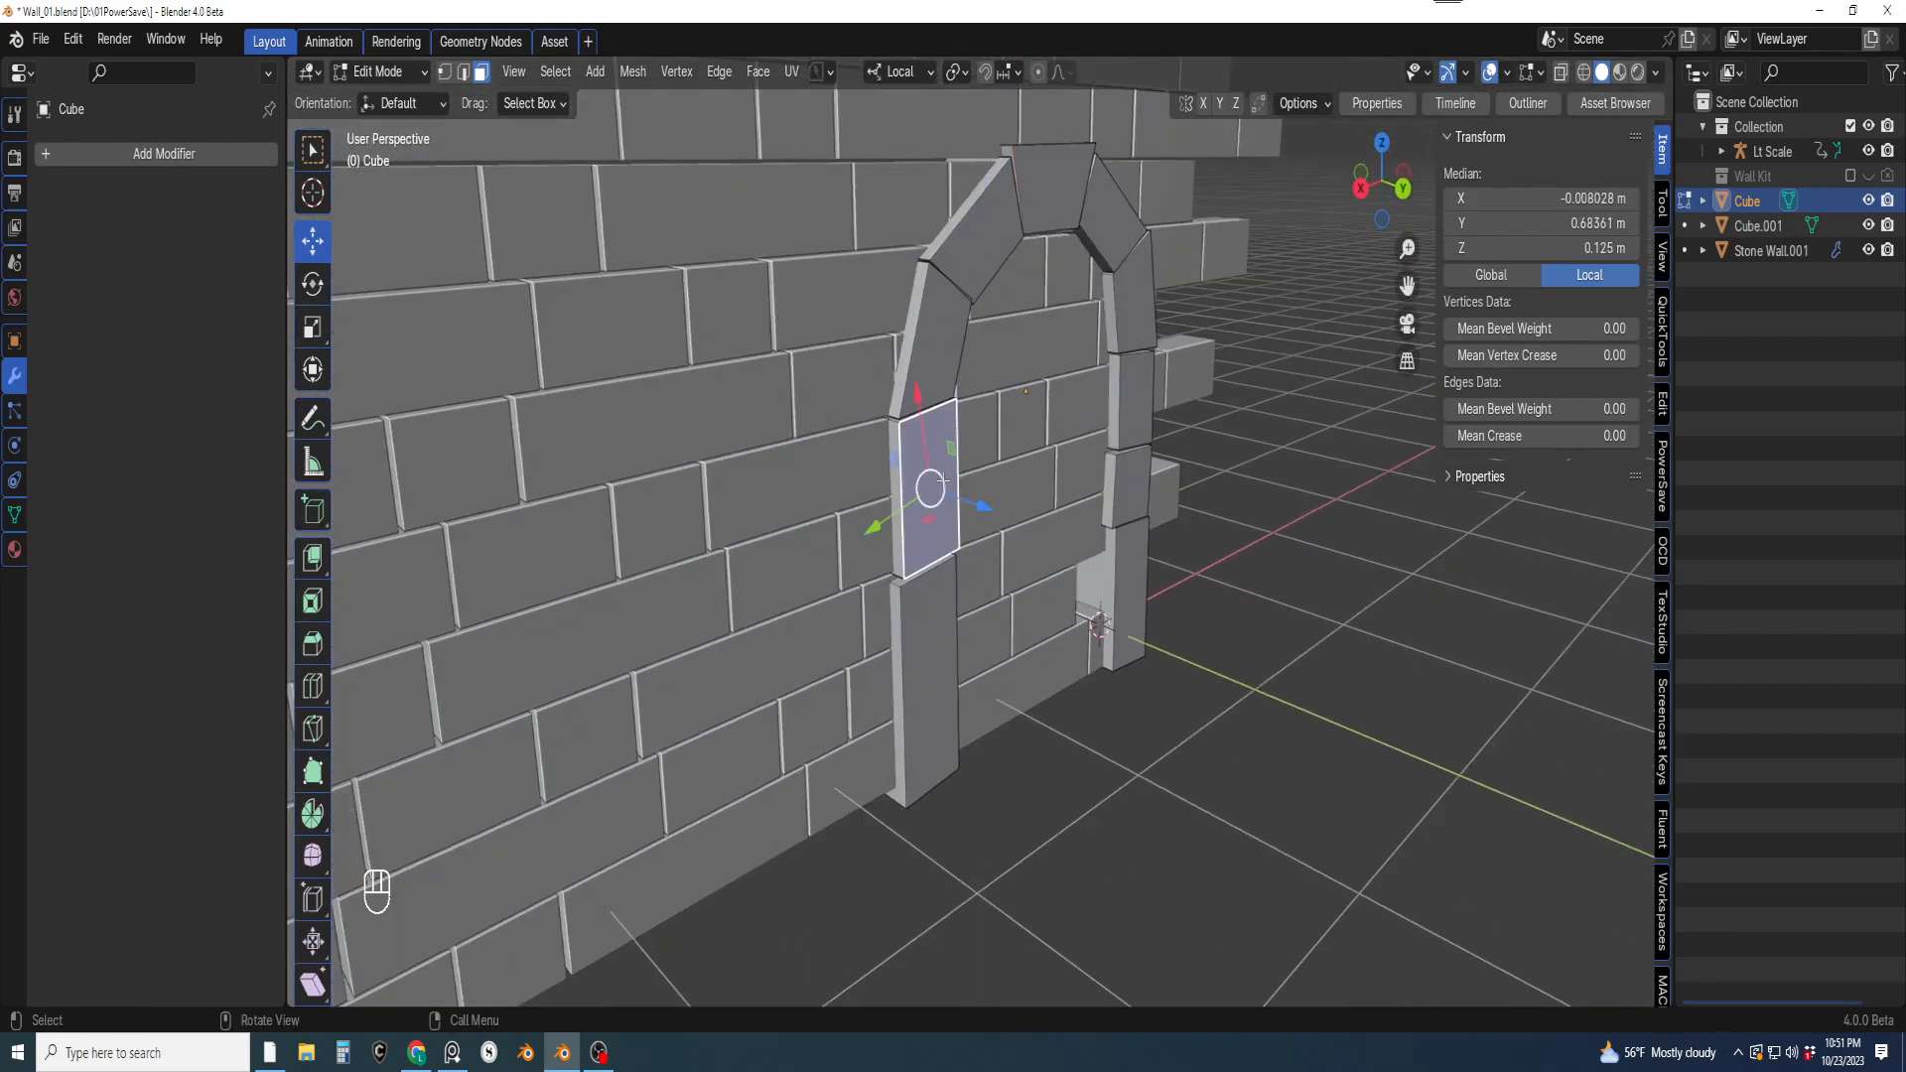
{"action": "left_click", "coordinate": [1099, 262], "text": "shift"}
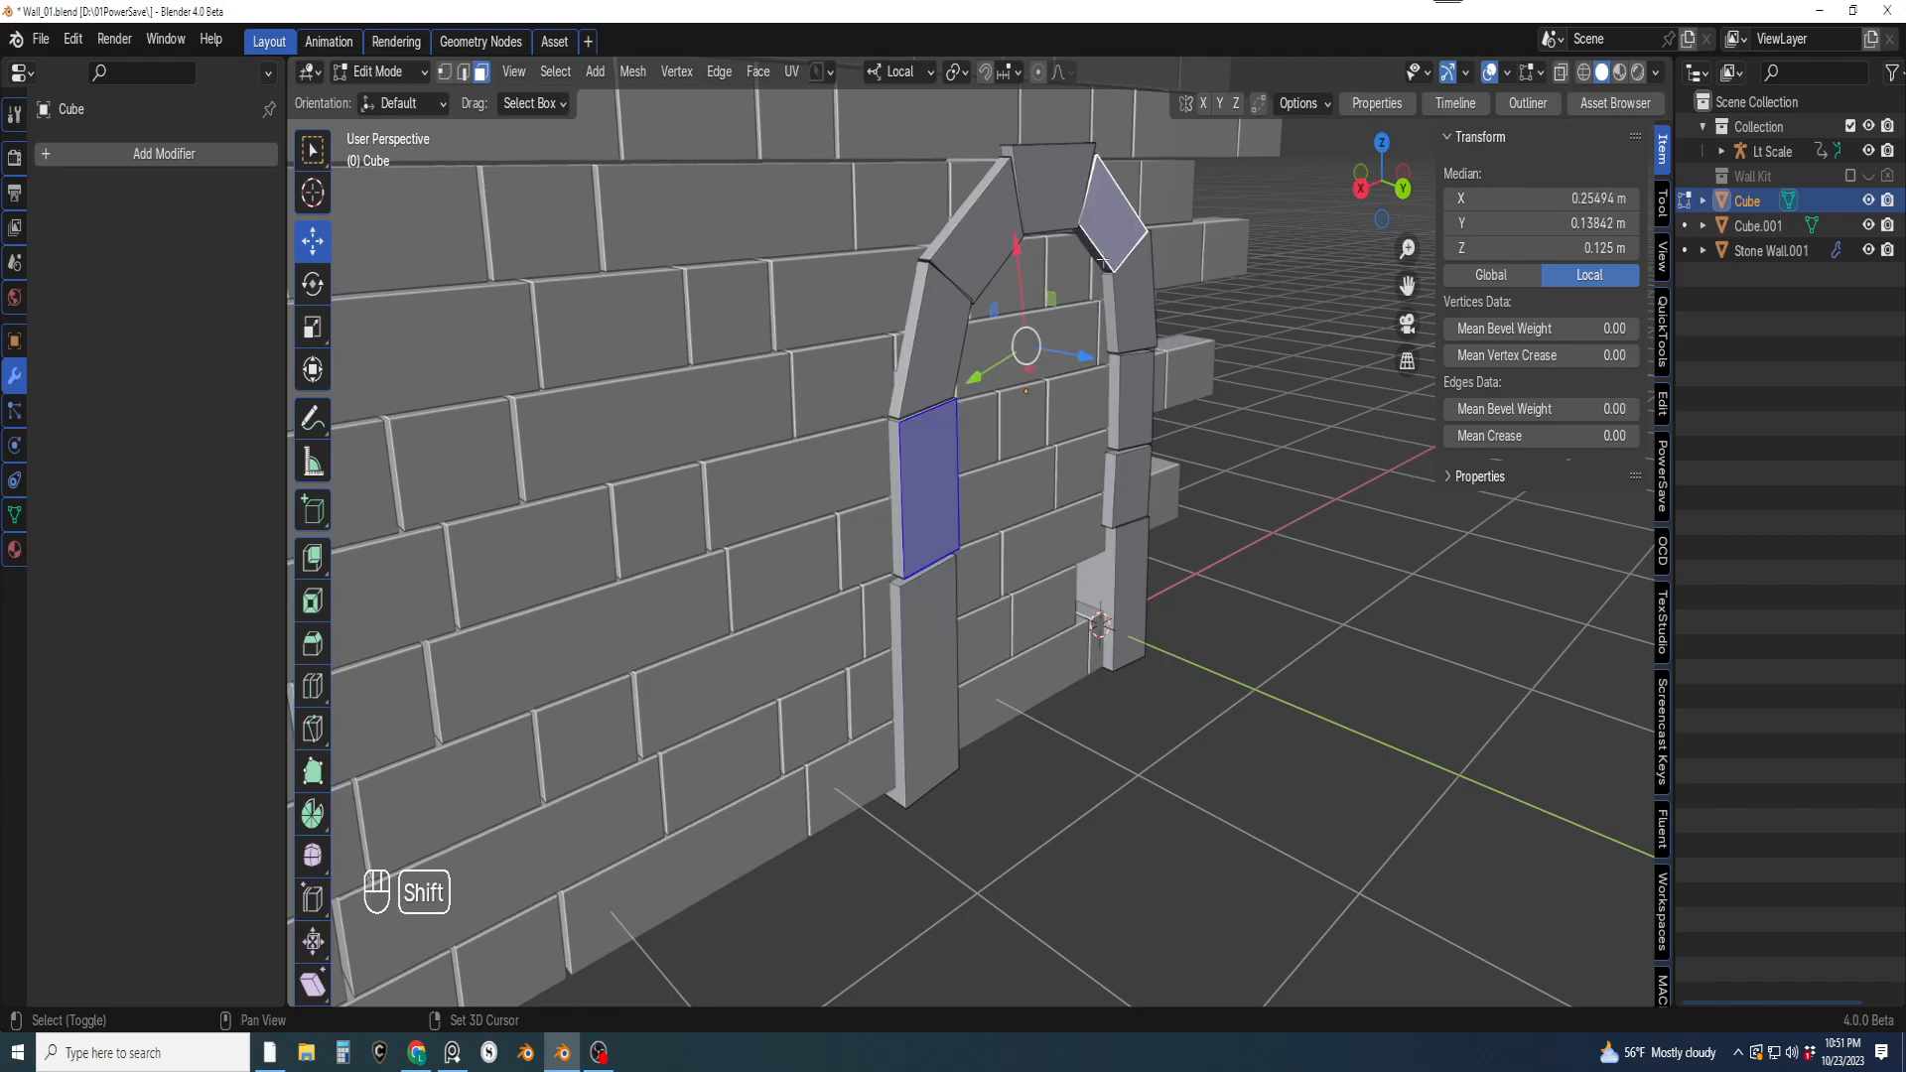
{"action": "left_click", "coordinate": [1137, 592], "text": "shift"}
{"action": "left_click", "coordinate": [1128, 423], "text": "shift"}
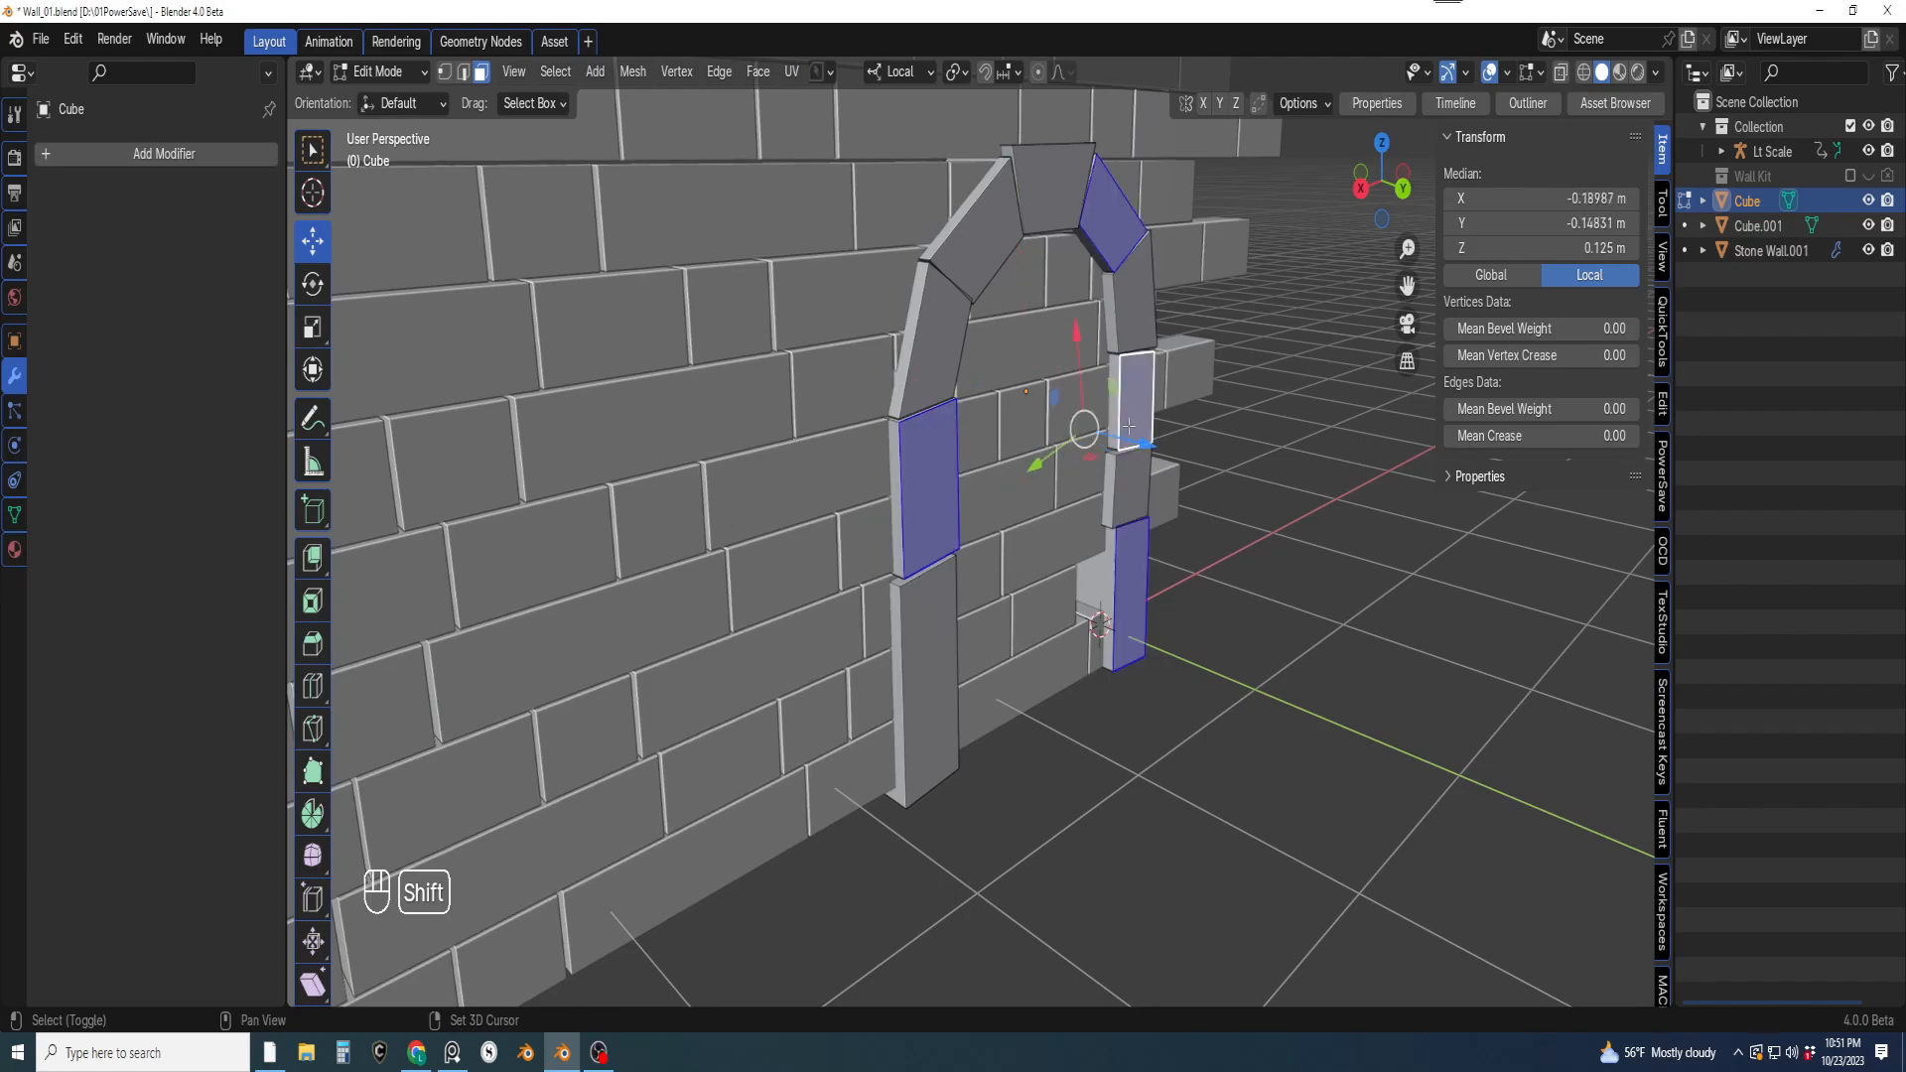
{"action": "left_click", "coordinate": [977, 289], "text": "shift"}
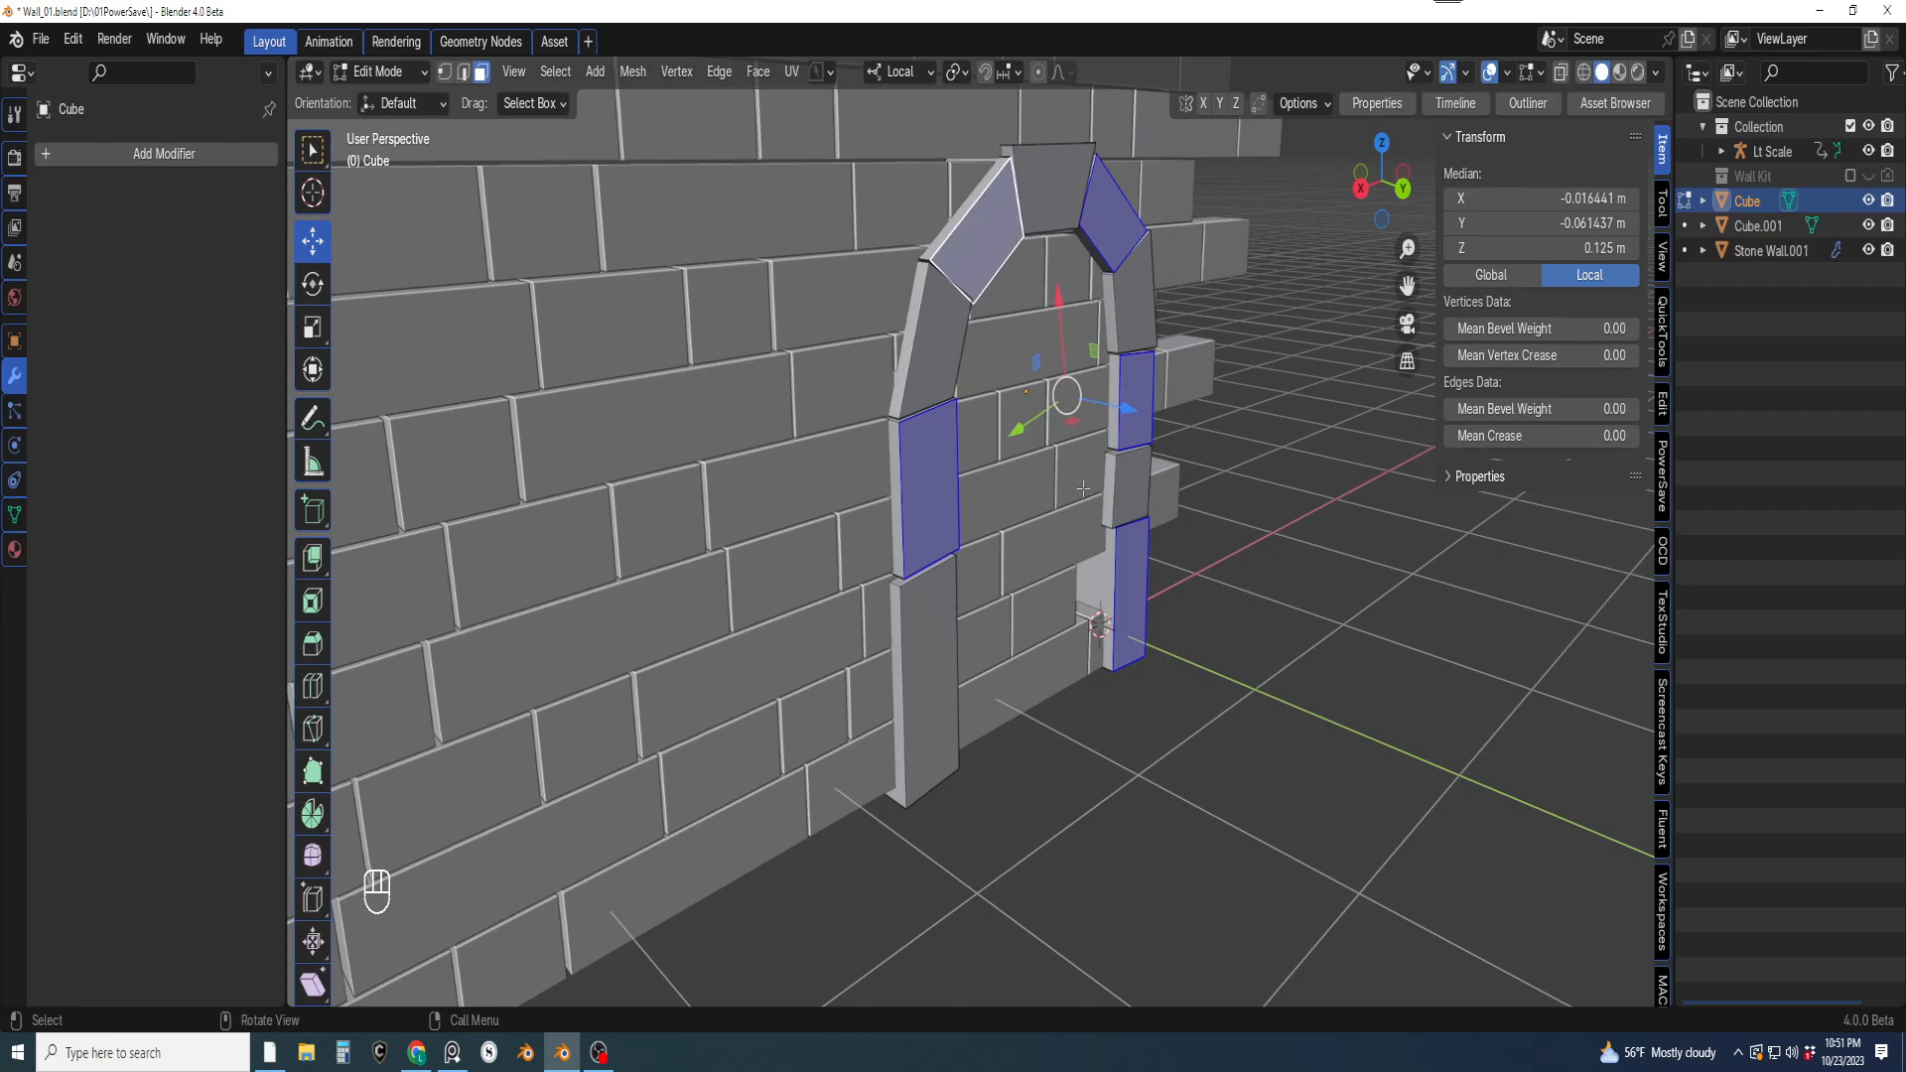
{"action": "left_click_drag", "start_coordinate": [1112, 417], "coordinate": [1130, 417]}
Leave Edit Mode and examine the doorway's staggered blocks from both sides against the wall and figure
{"action": "middle_click_drag", "start_coordinate": [1130, 417], "coordinate": [1037, 711]}
{"action": "scroll", "coordinate": [1008, 482], "scroll_direction": "down", "scroll_amount": 3}
{"action": "left_click", "coordinate": [978, 721]}
{"action": "scroll", "coordinate": [991, 724], "scroll_direction": "down", "scroll_amount": 2}
{"action": "scroll", "coordinate": [838, 553], "scroll_direction": "down", "scroll_amount": 2}
{"action": "scroll", "coordinate": [844, 558], "scroll_direction": "up", "scroll_amount": 2}
{"action": "middle_click_drag", "start_coordinate": [879, 587], "coordinate": [1023, 600]}
{"action": "middle_click_drag", "start_coordinate": [1022, 599], "coordinate": [1008, 592]}
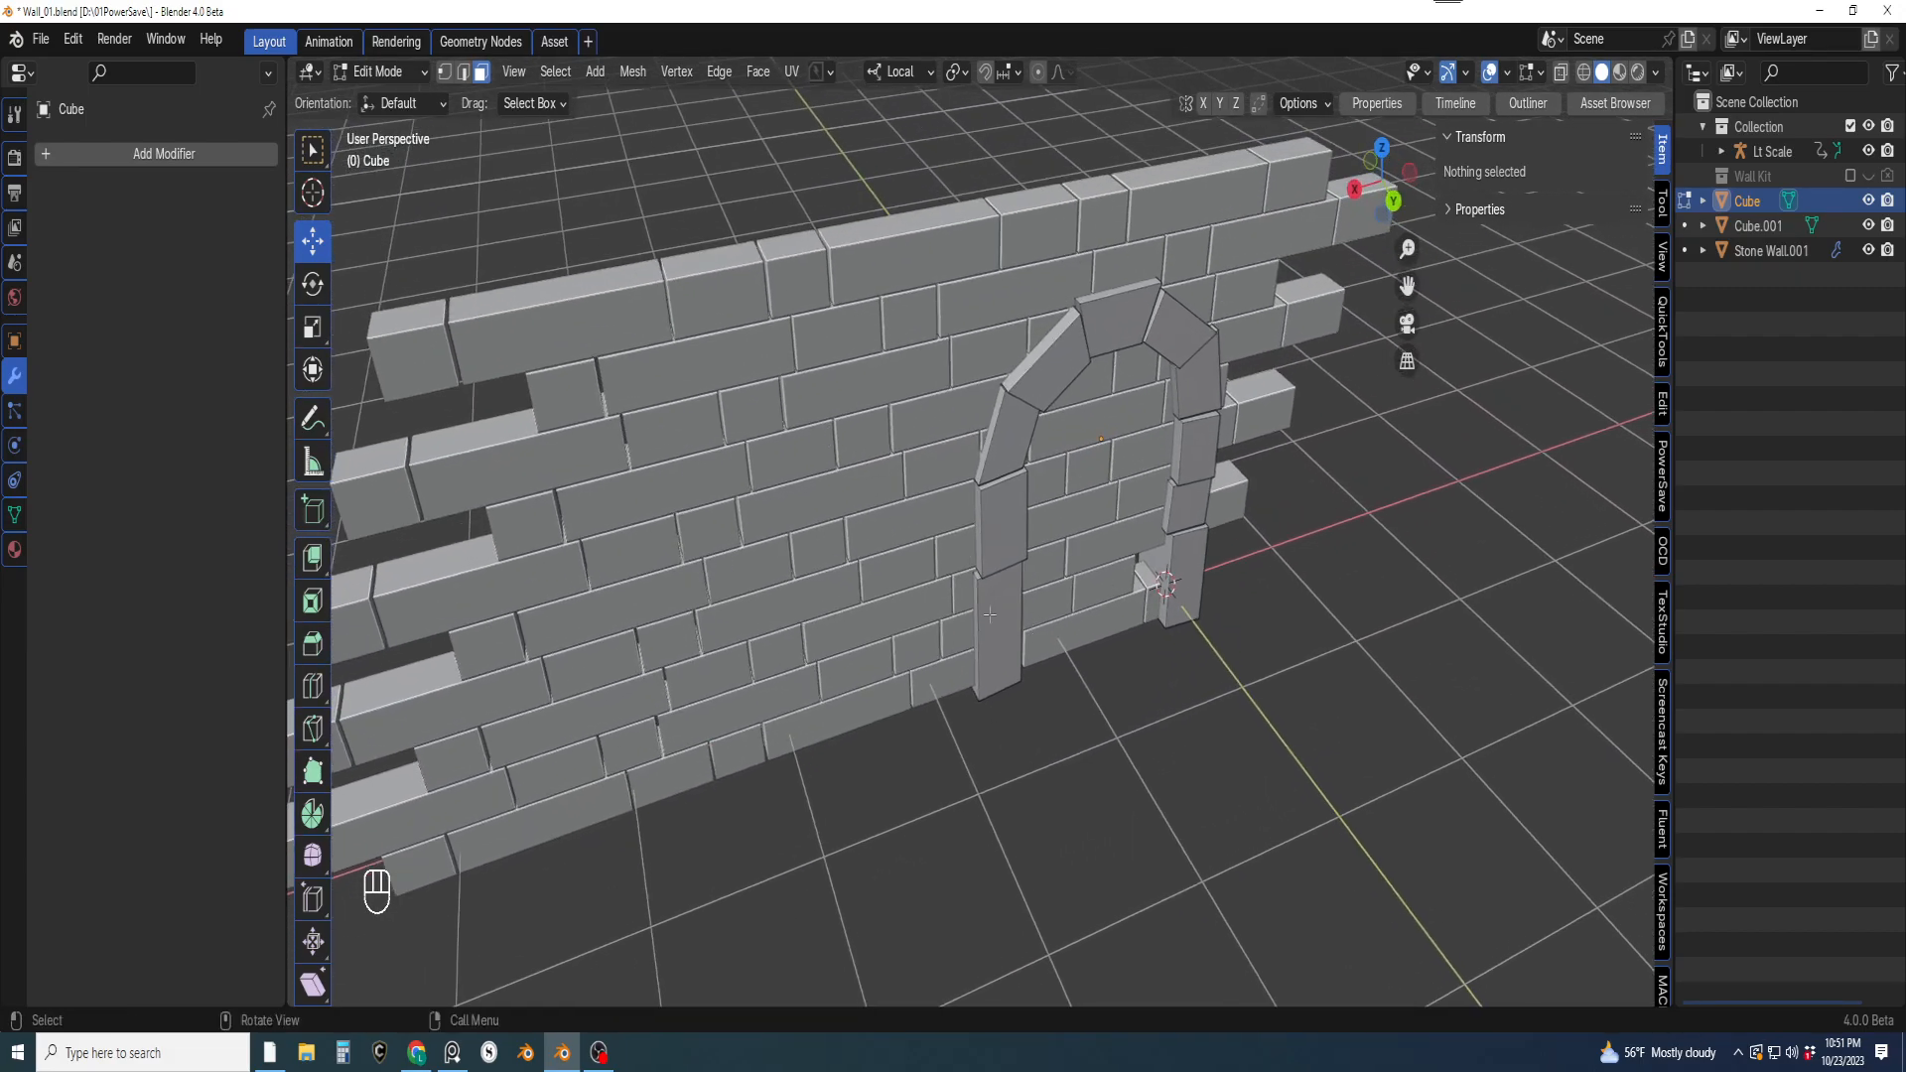
{"action": "key", "text": "Tab"}
{"action": "left_click", "coordinate": [1023, 445]}
{"action": "middle_click_drag", "start_coordinate": [1024, 460], "coordinate": [1065, 574]}
{"action": "scroll", "coordinate": [1065, 573], "scroll_direction": "down", "scroll_amount": 3}
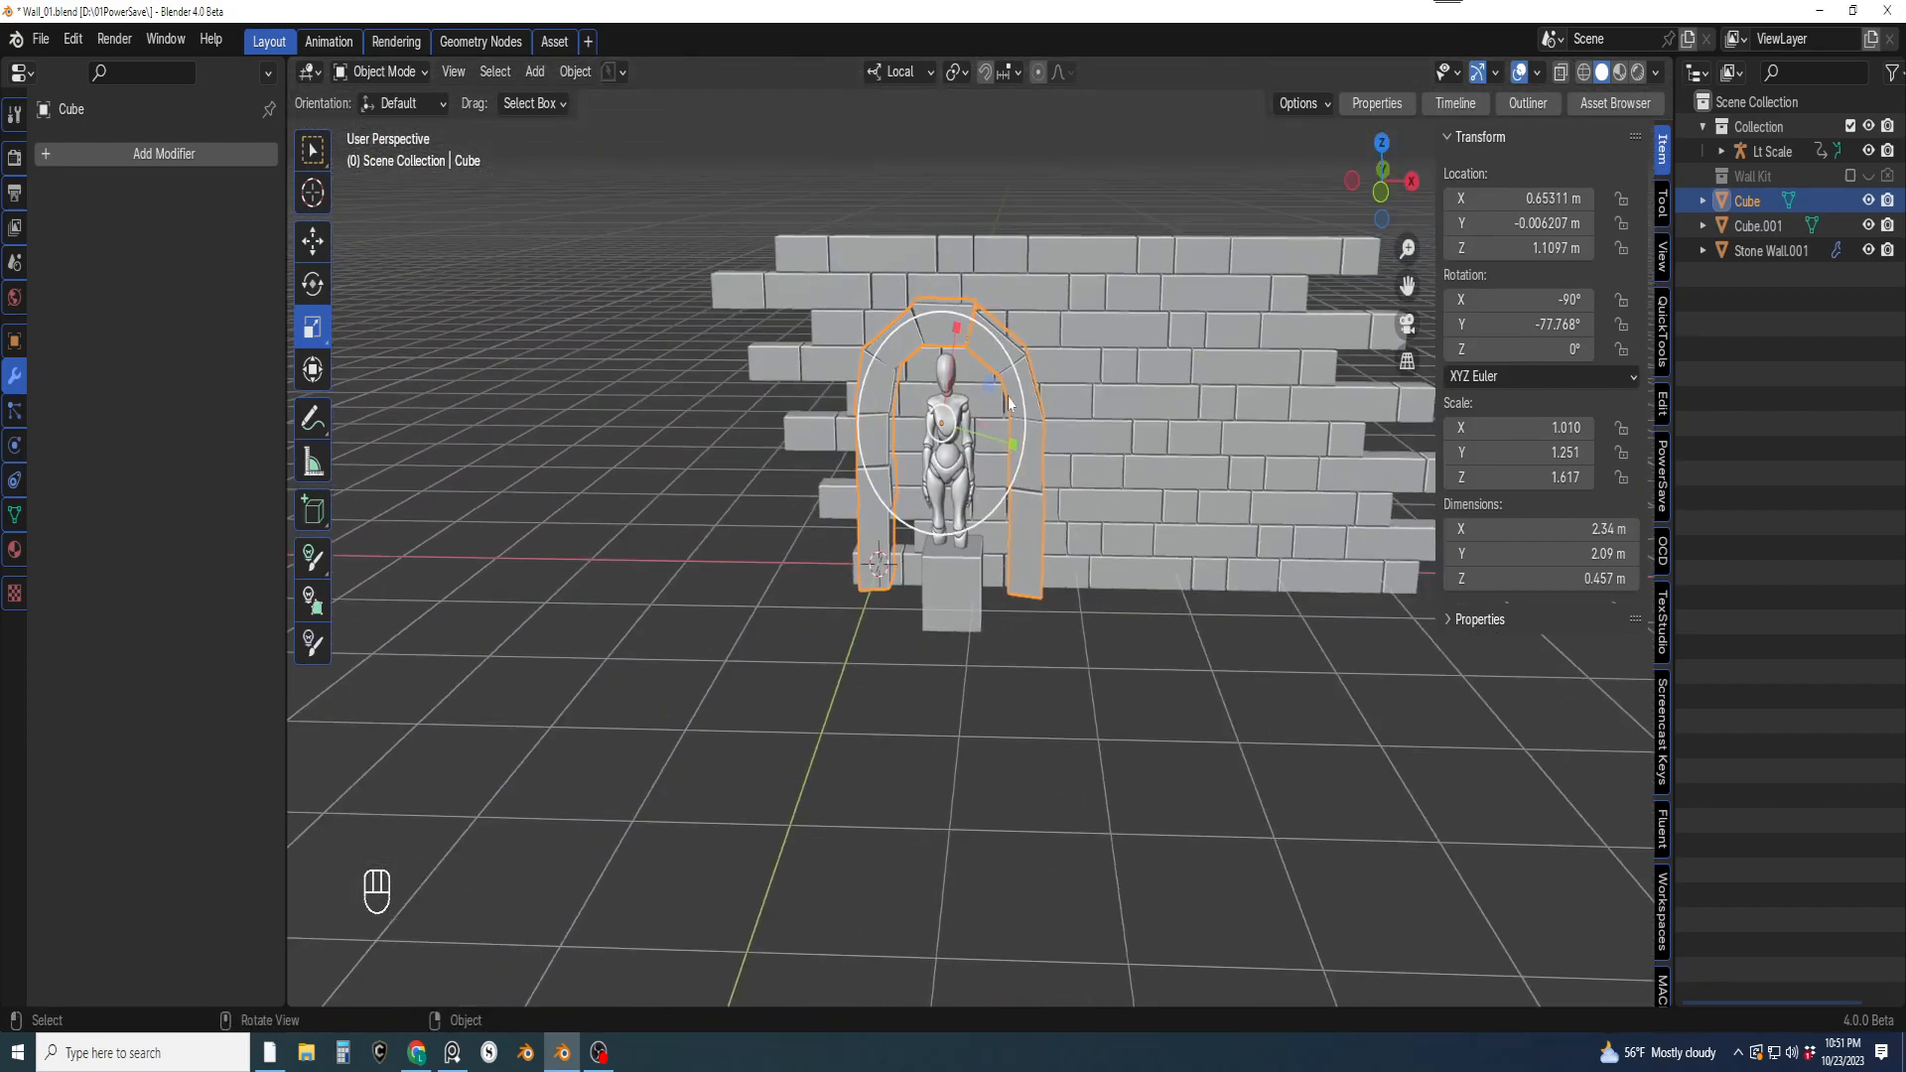
{"action": "scroll", "coordinate": [1106, 447], "scroll_direction": "up", "scroll_amount": 4}
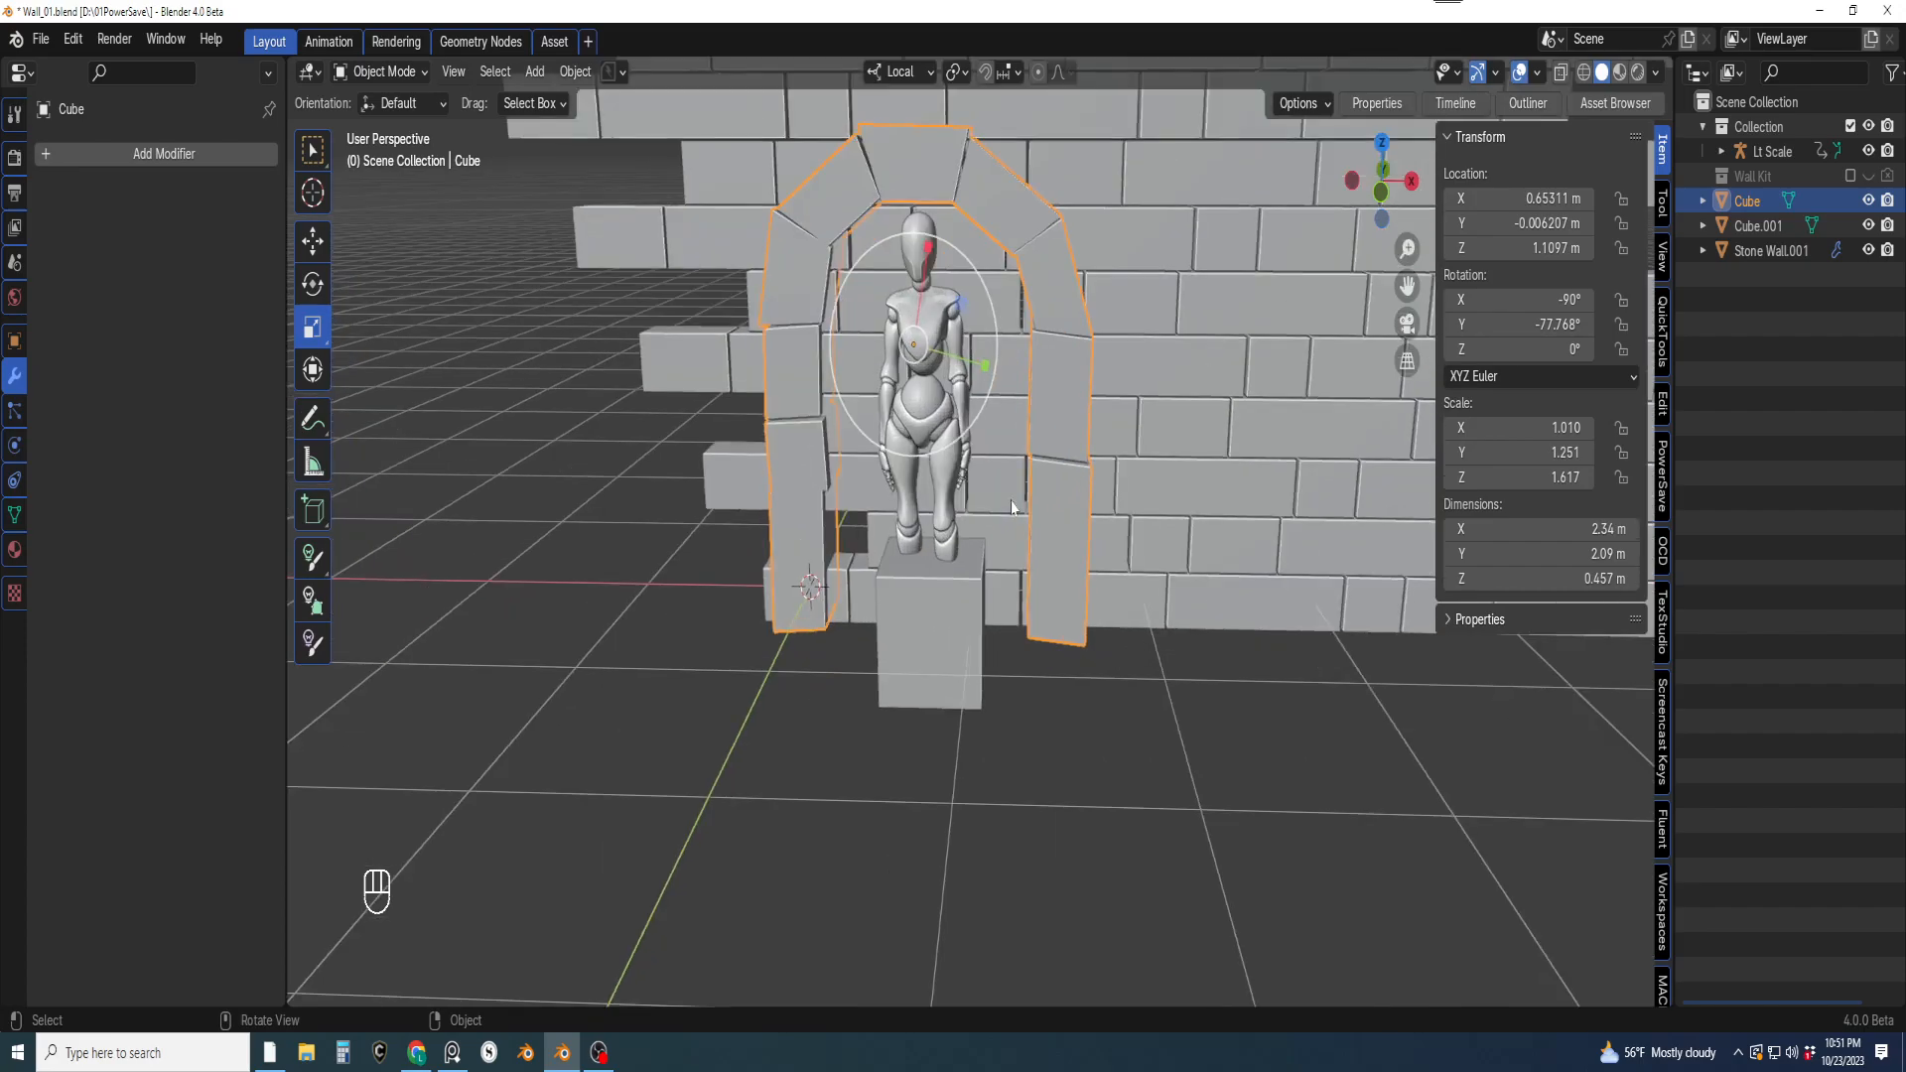
{"action": "middle_click_drag", "start_coordinate": [1026, 445], "coordinate": [967, 515]}
{"action": "scroll", "coordinate": [1038, 437], "scroll_direction": "up", "scroll_amount": 1}
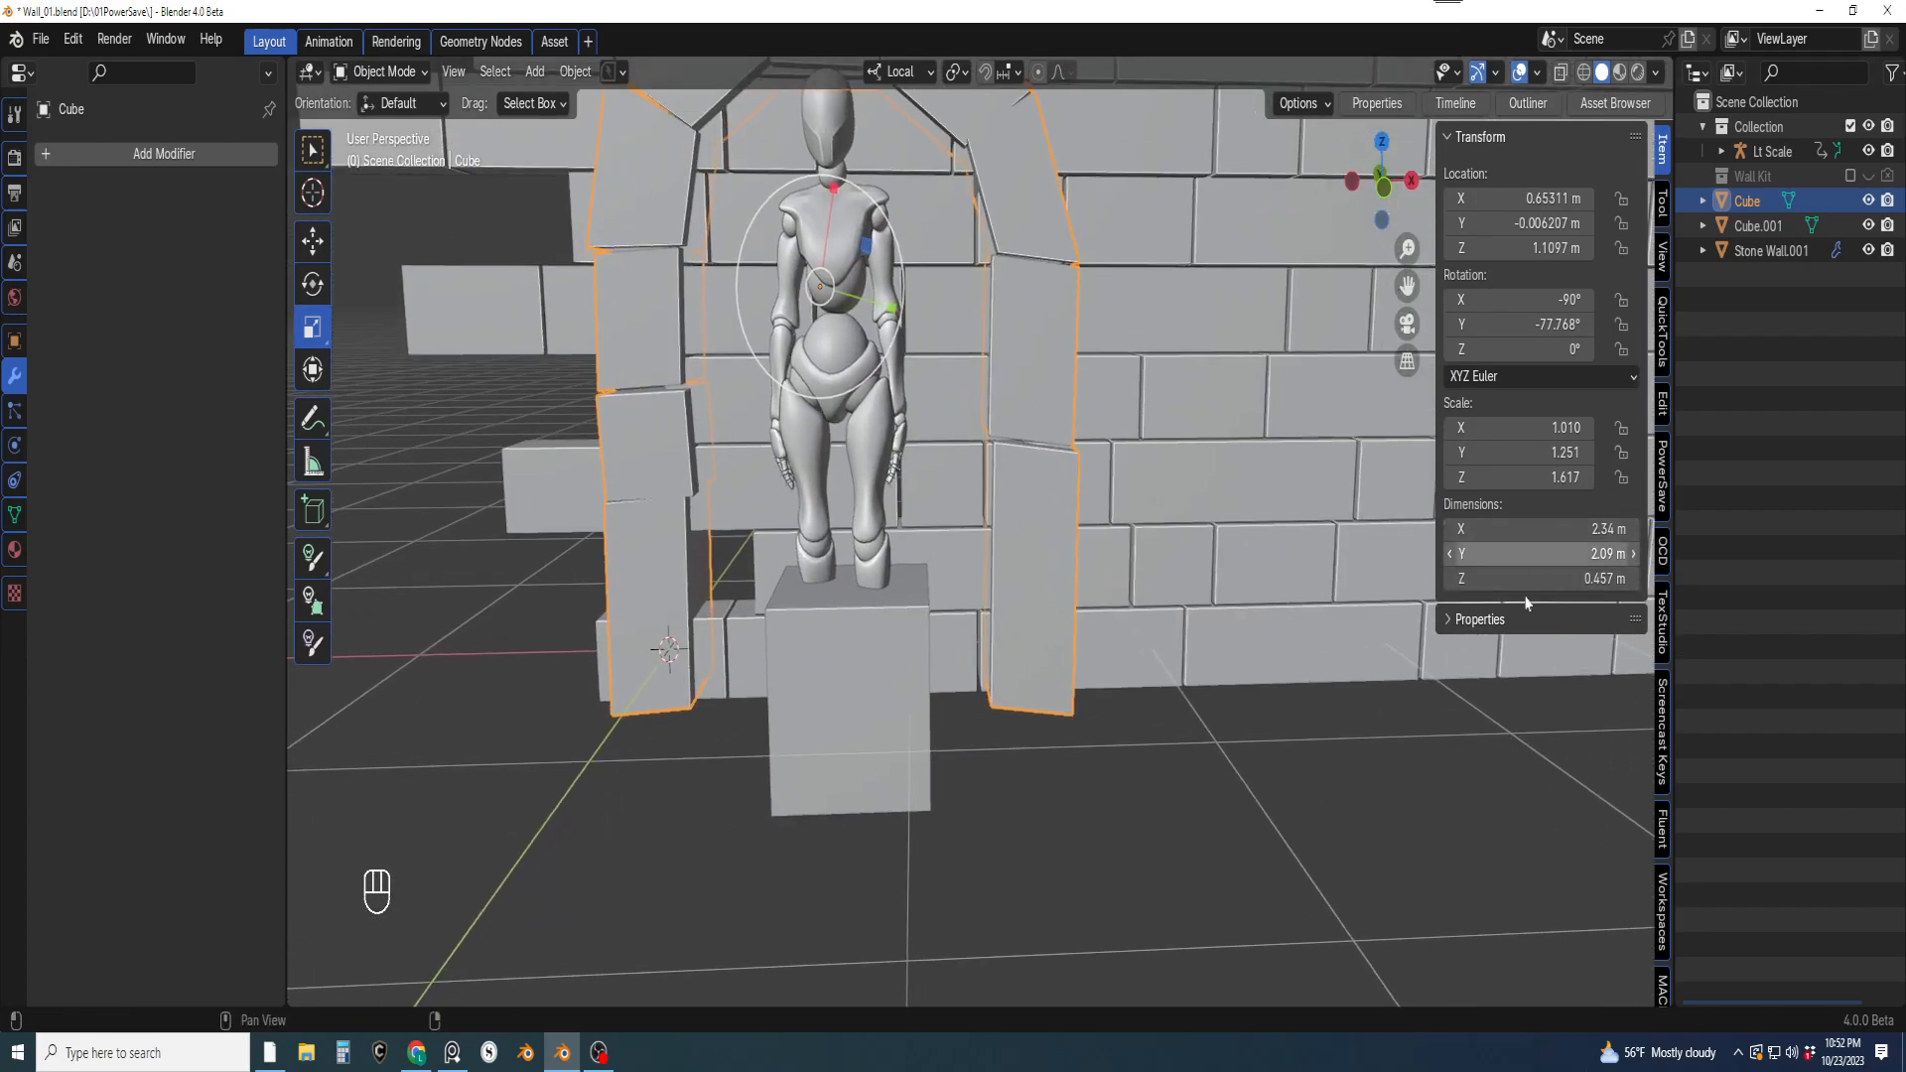
{"action": "scroll", "coordinate": [1015, 627], "scroll_direction": "down", "scroll_amount": 1}
{"action": "middle_click_drag", "start_coordinate": [1010, 615], "coordinate": [1023, 650], "text": "shift"}
{"action": "scroll", "coordinate": [1031, 661], "scroll_direction": "down", "scroll_amount": 2}
{"action": "scroll", "coordinate": [1034, 665], "scroll_direction": "up", "scroll_amount": 2}
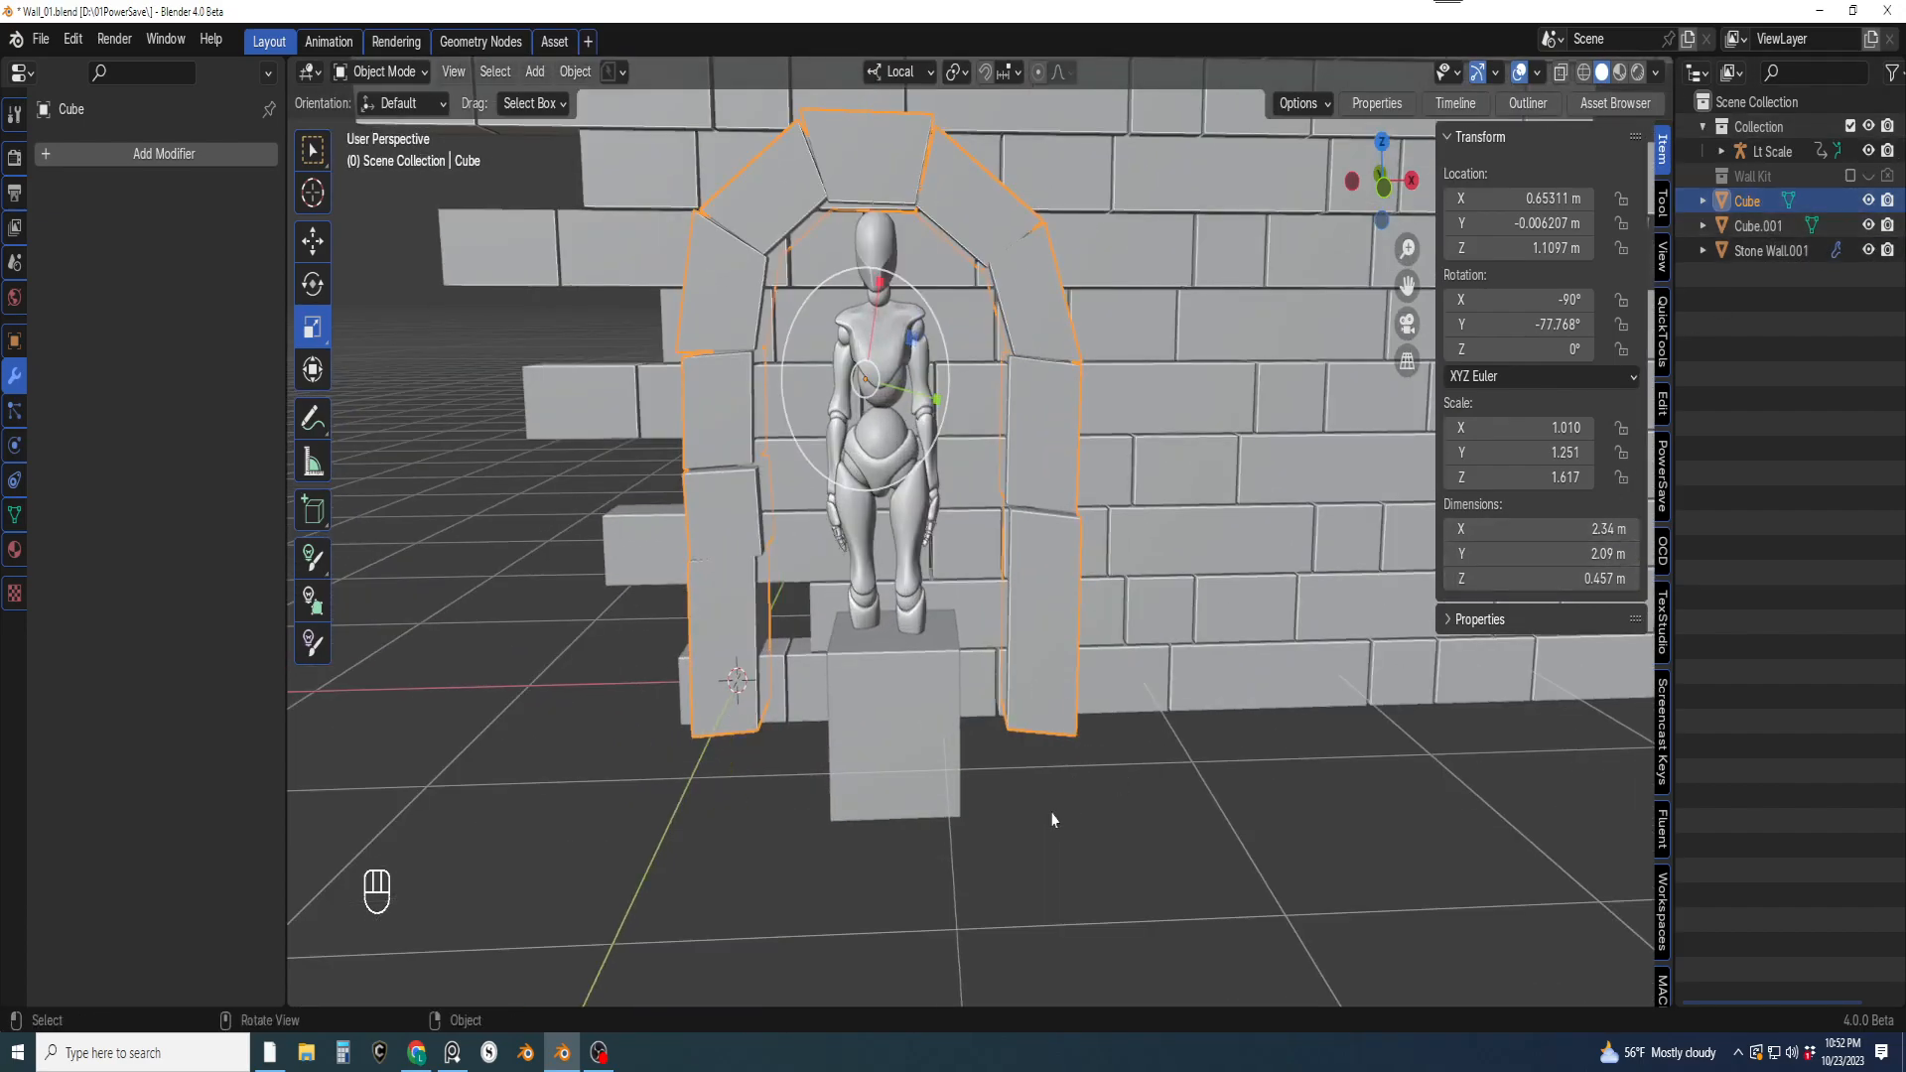
Rename the cube under the figure as Mine Car and place it in the collection named Collection
{"action": "left_click", "coordinate": [933, 754]}
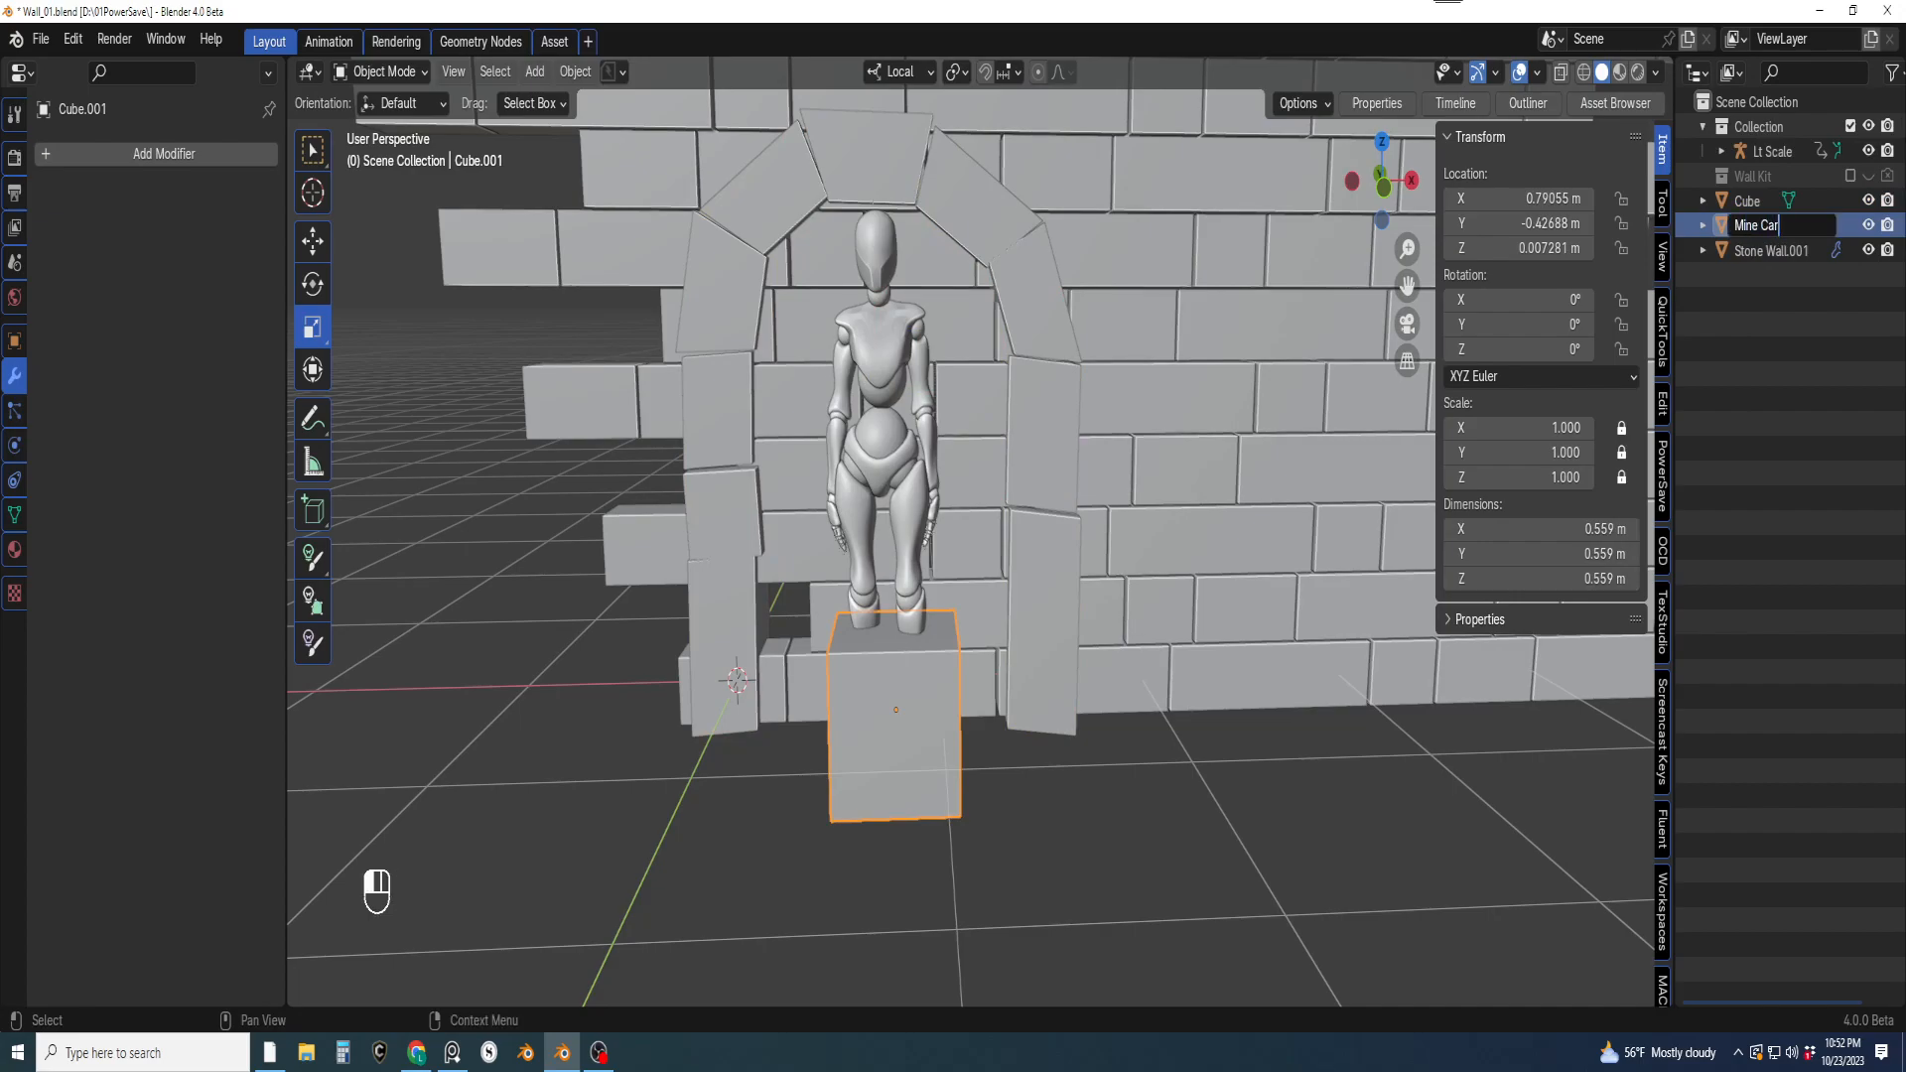
{"action": "type", "text": "Mine Car"}
{"action": "key", "text": "Return"}
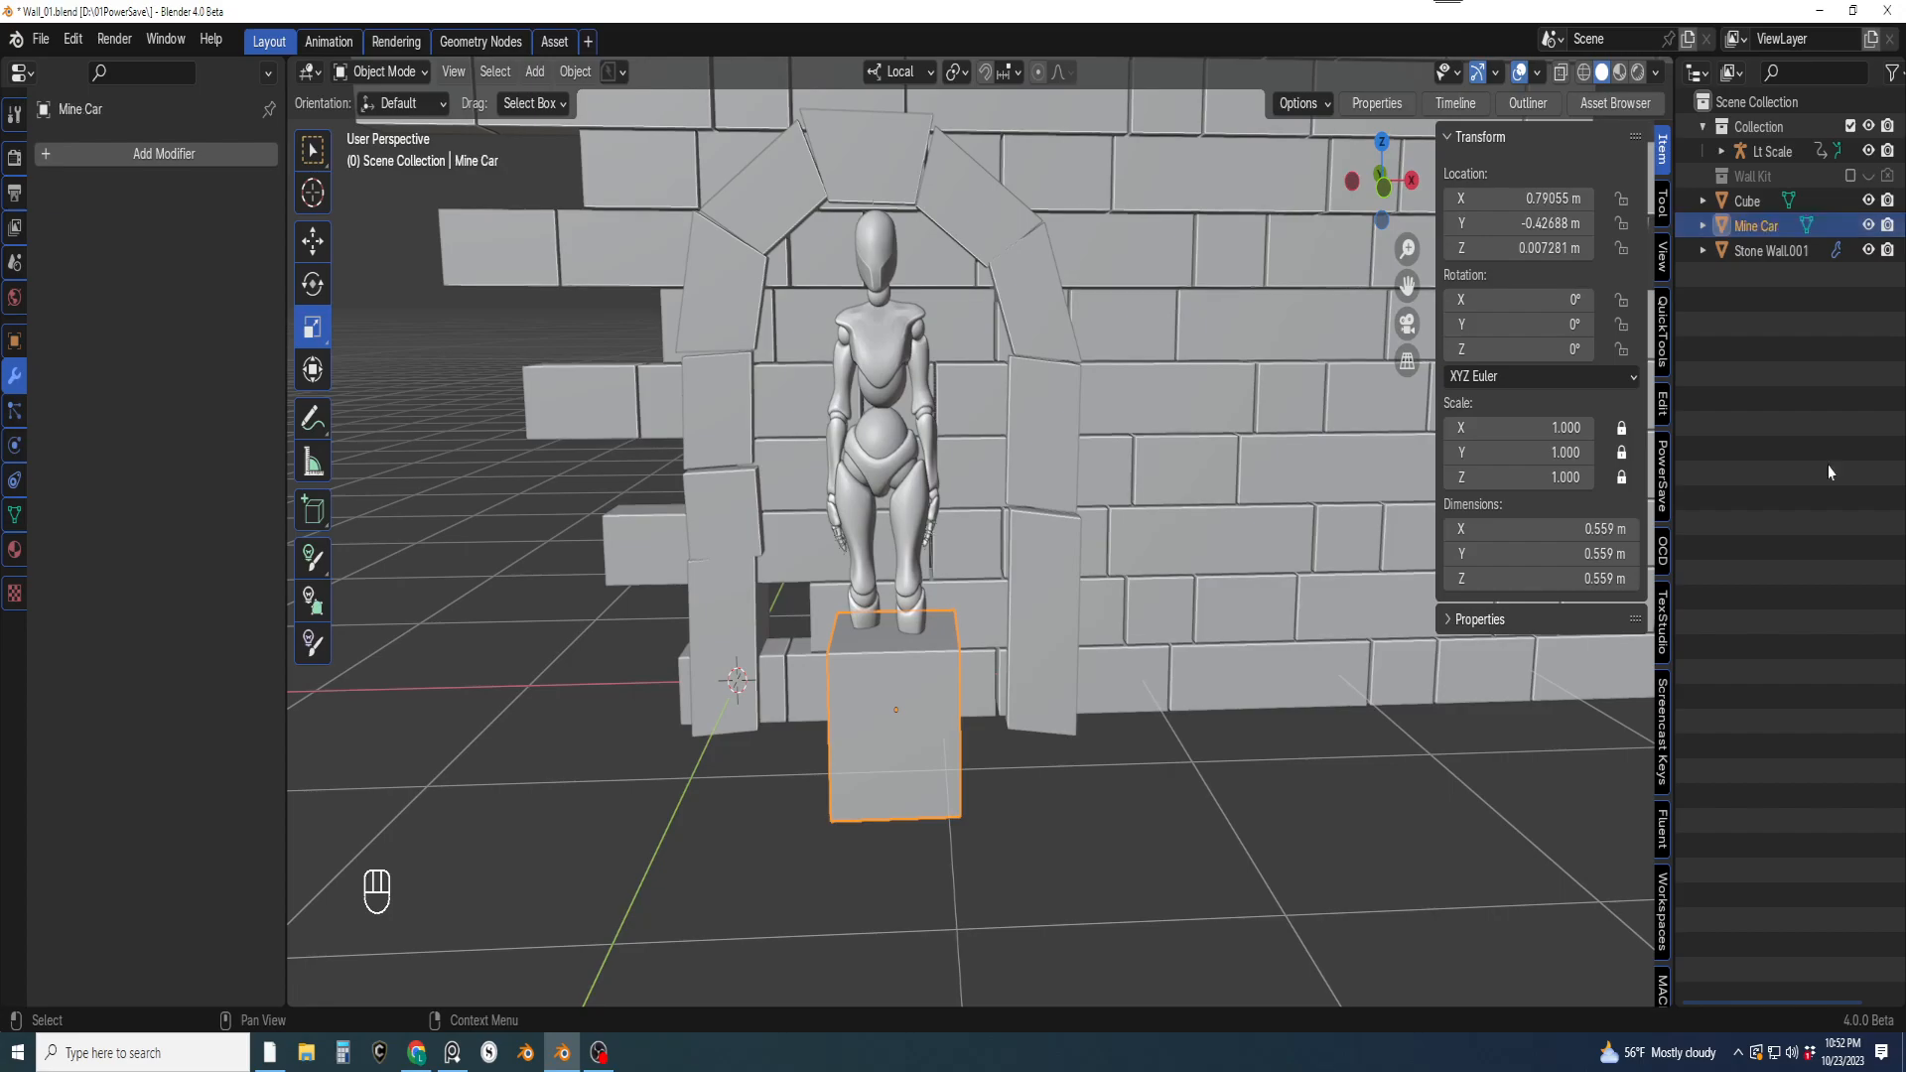
{"action": "left_click_drag", "start_coordinate": [1760, 239], "coordinate": [1728, 127]}
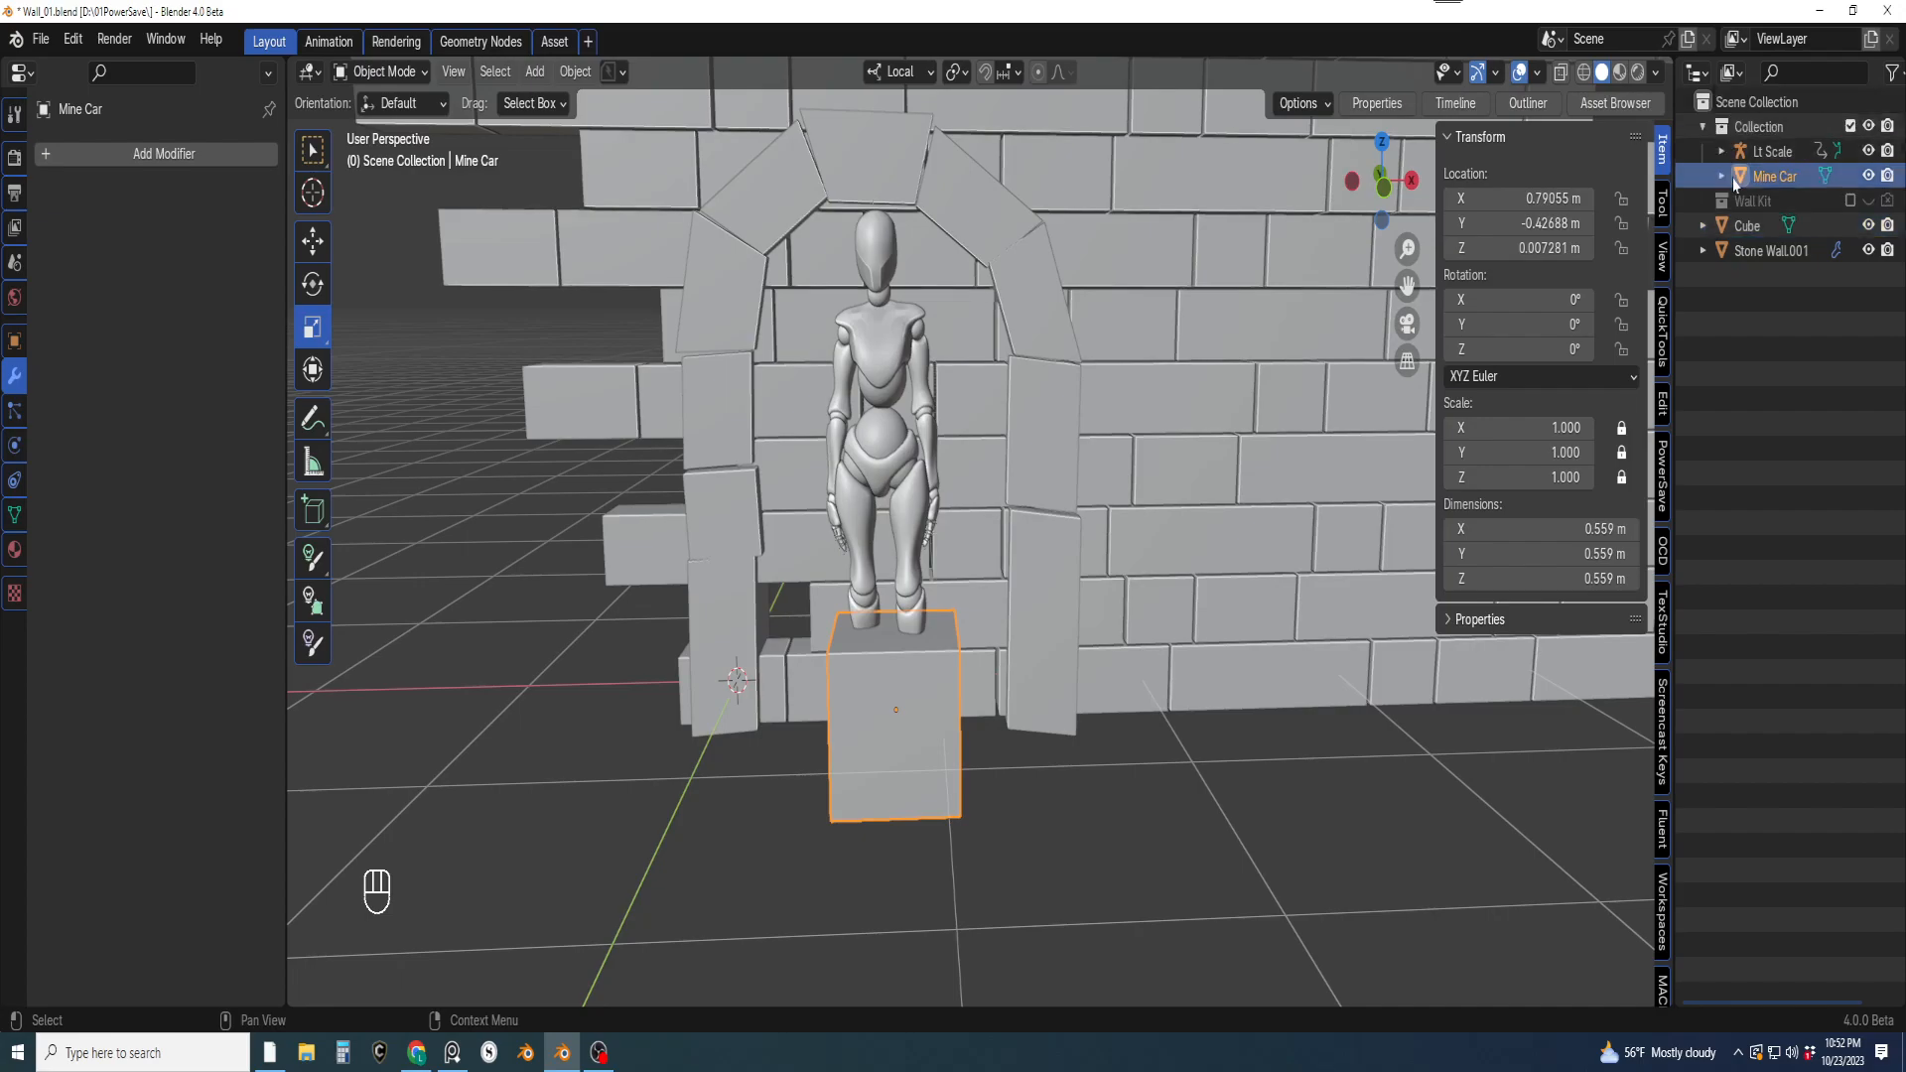
Hide the Mine Car in the viewport and in renders, and rename the arch's Cube object as Door
{"action": "left_click", "coordinate": [1868, 176]}
{"action": "left_click", "coordinate": [1888, 175]}
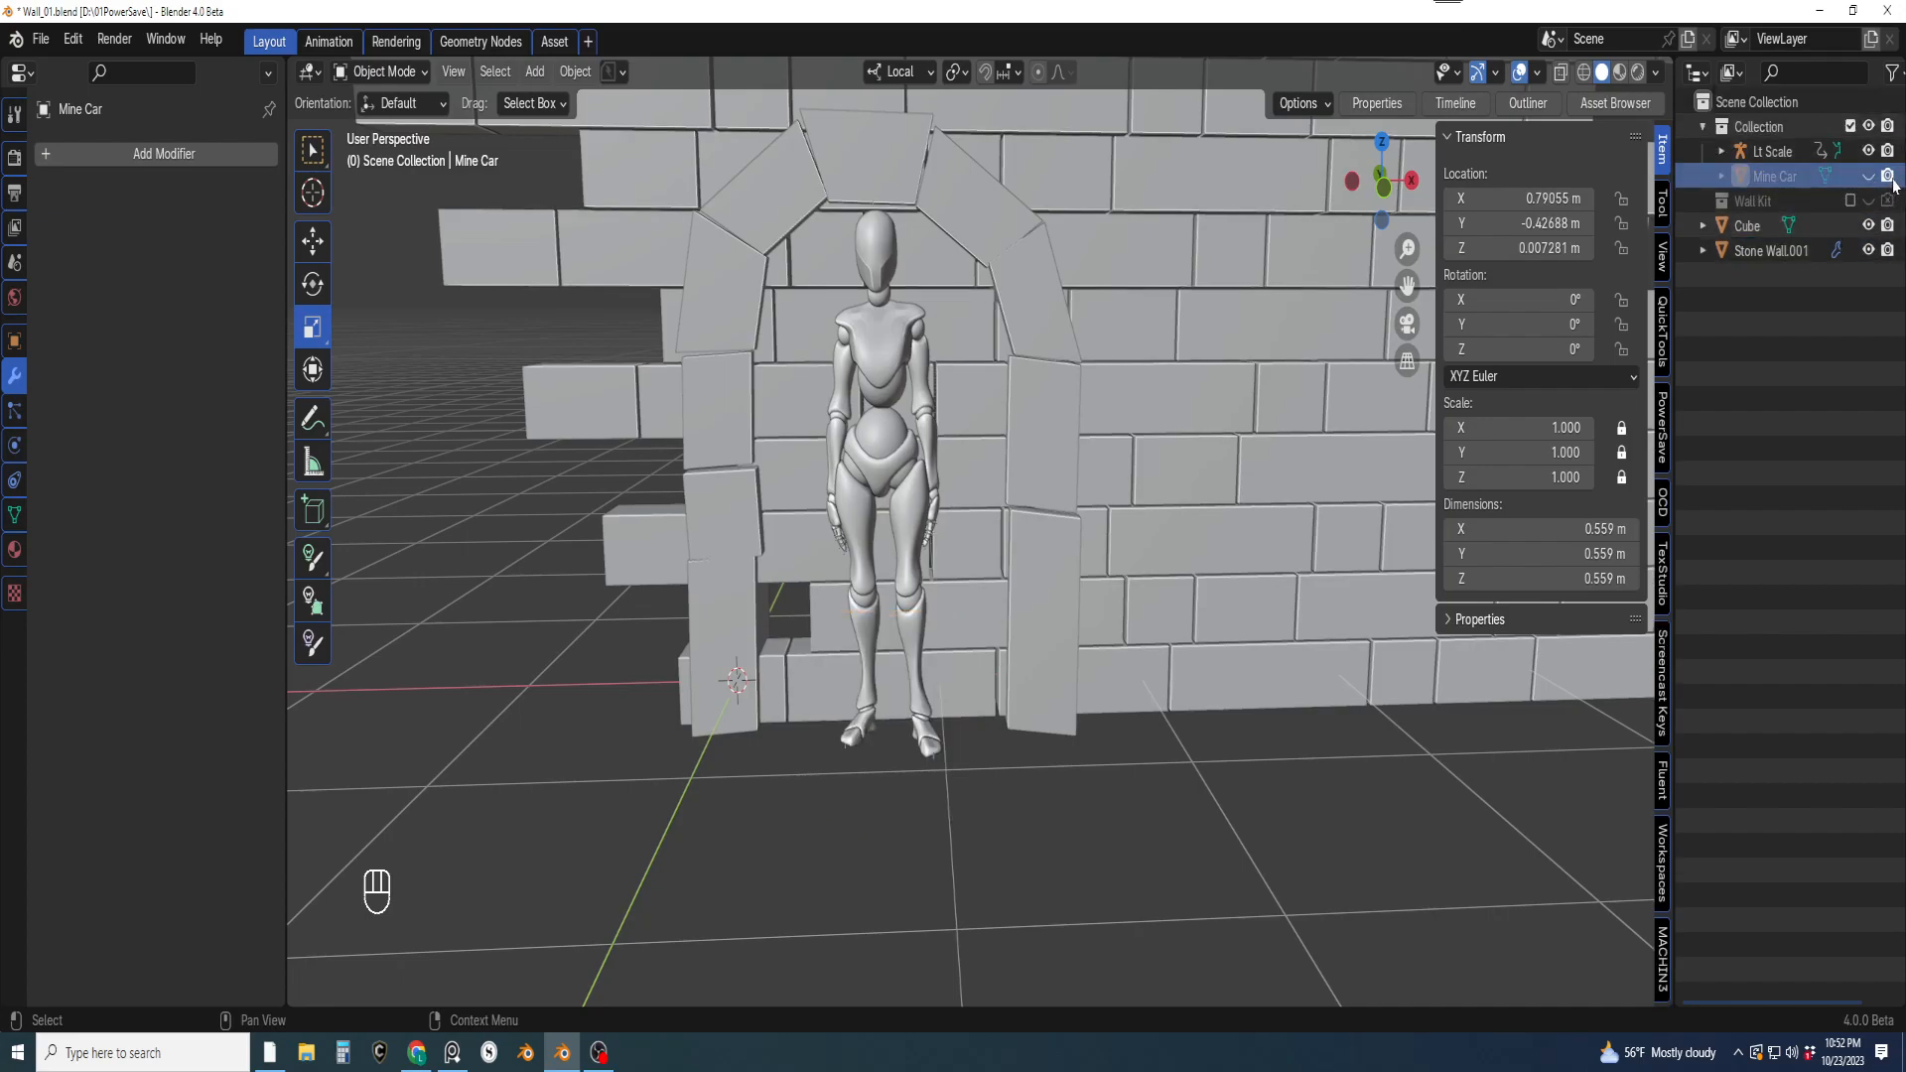
{"action": "left_click", "coordinate": [1750, 228]}
{"action": "scroll", "coordinate": [1158, 447], "scroll_direction": "down", "scroll_amount": 1}
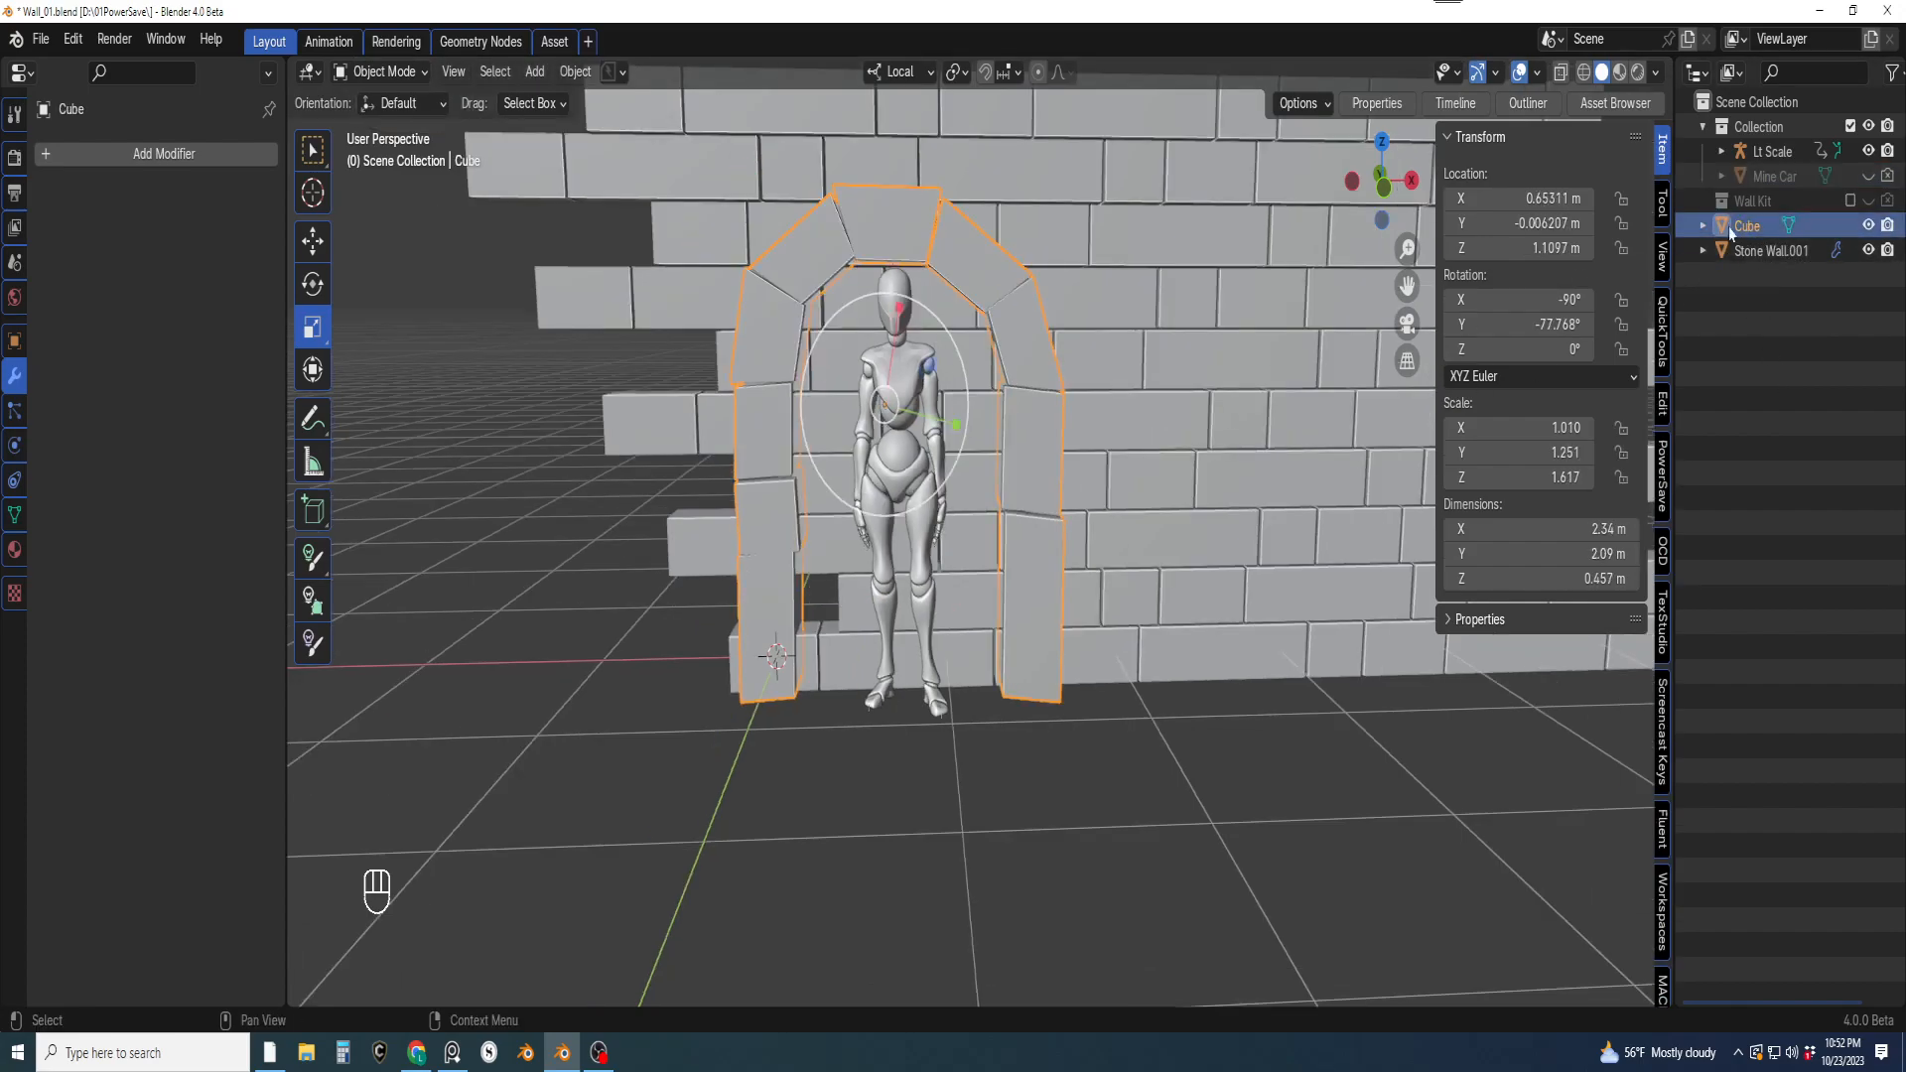
{"action": "double_click", "coordinate": [1750, 227]}
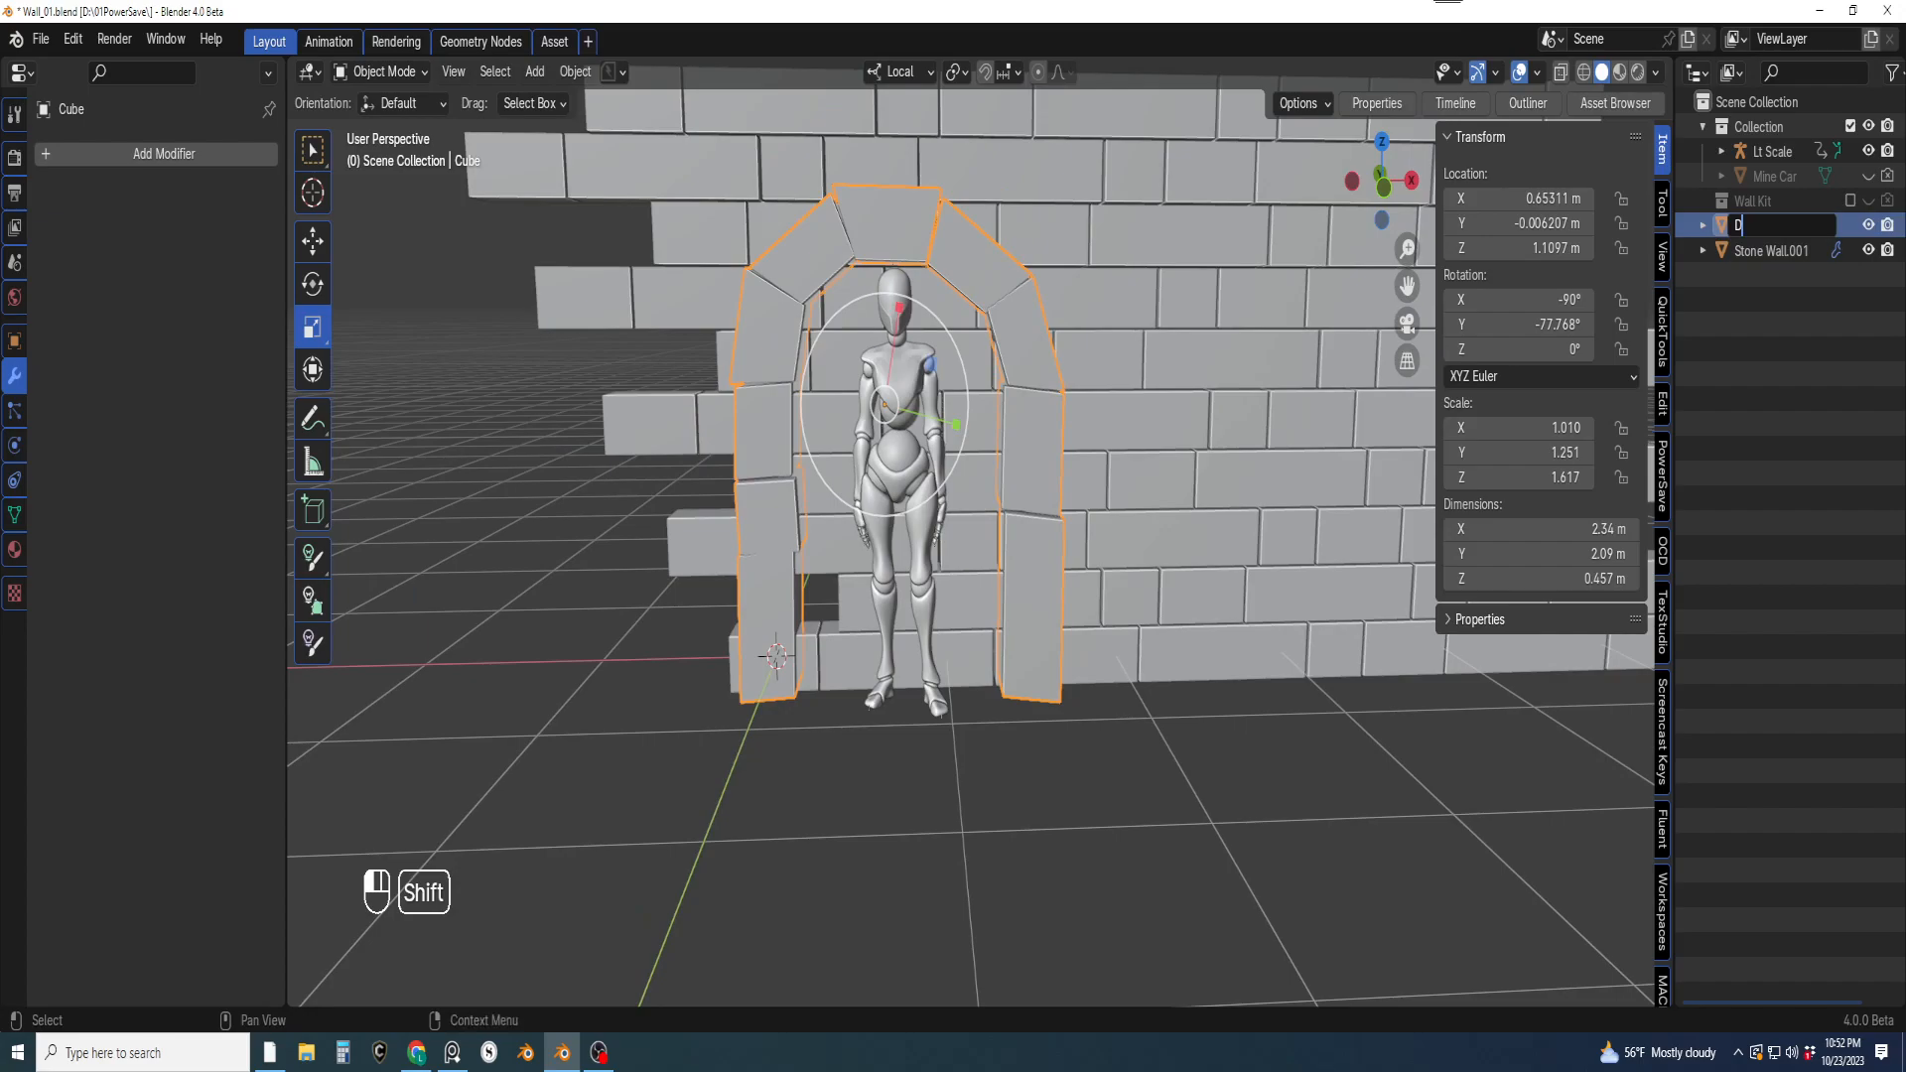
{"action": "key", "text": "Return"}
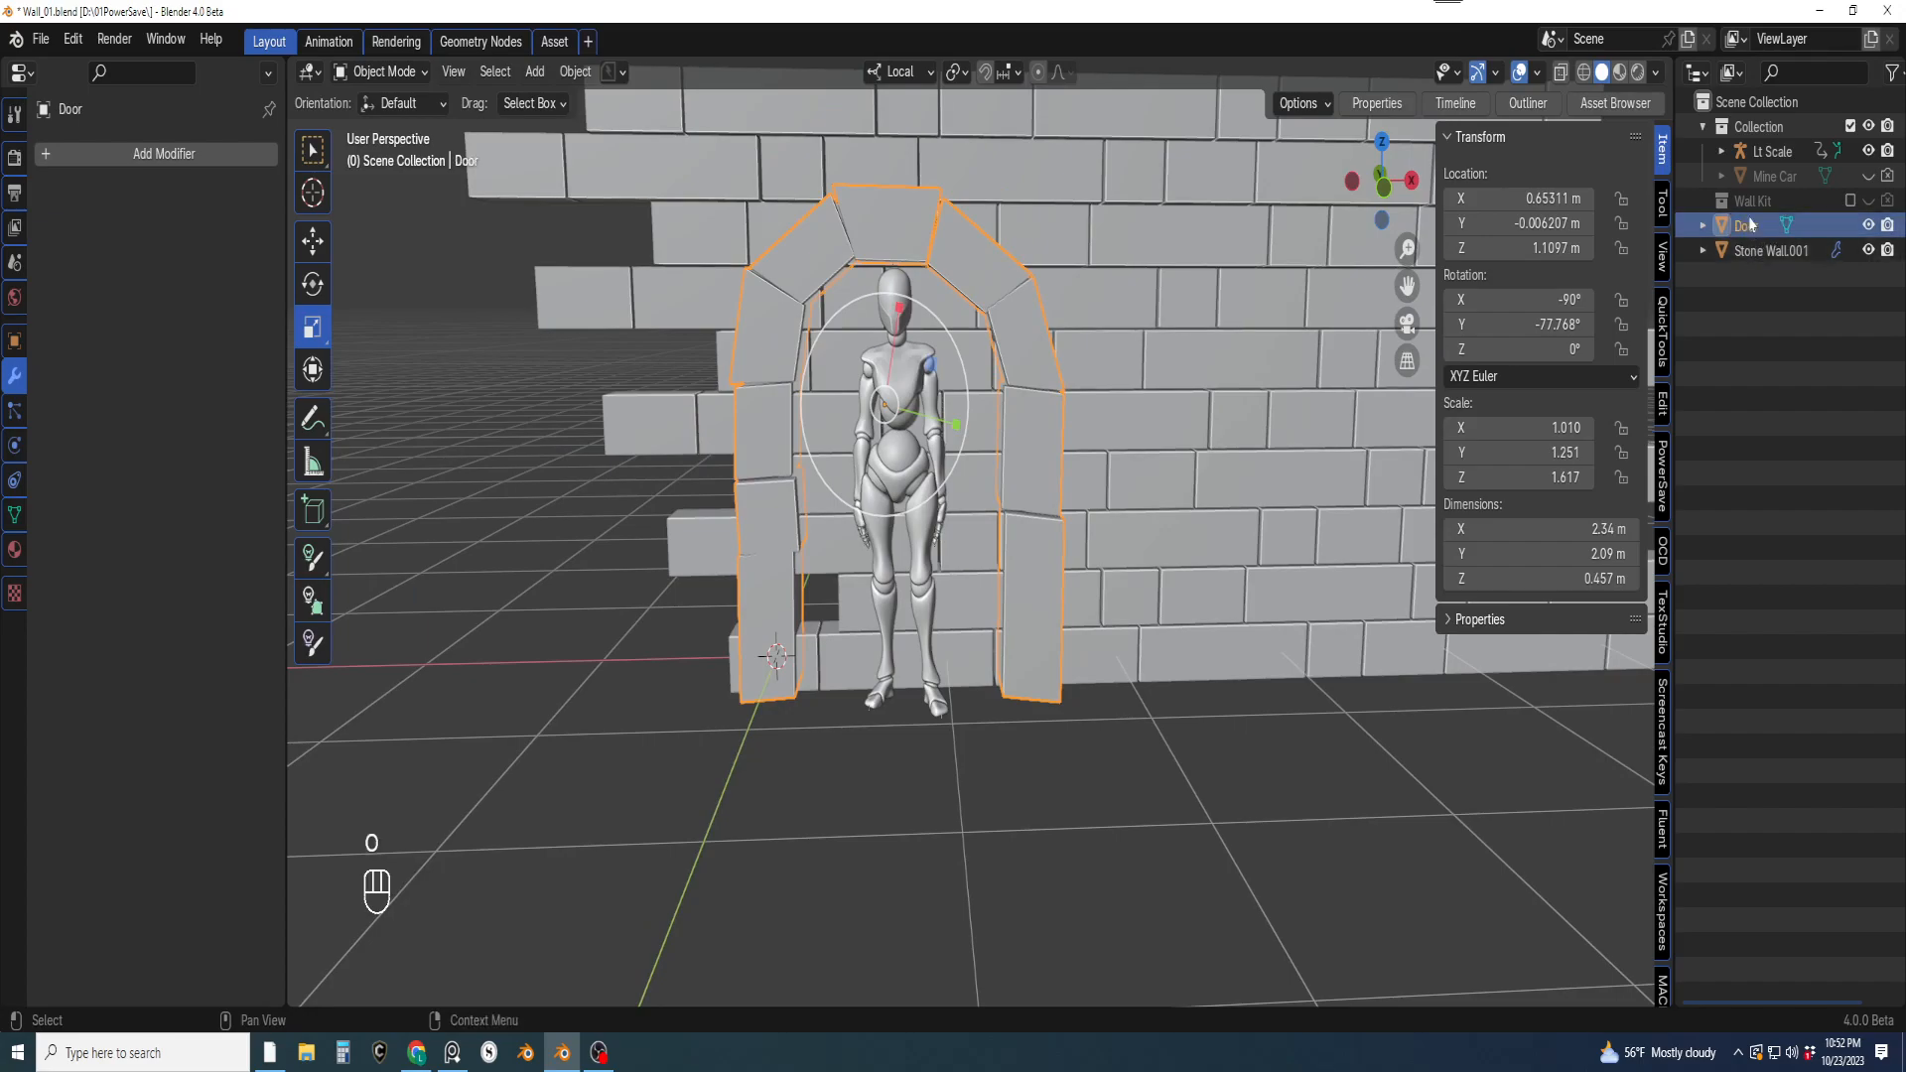
{"action": "scroll", "coordinate": [1003, 456], "scroll_direction": "down", "scroll_amount": 2}
{"action": "scroll", "coordinate": [996, 508], "scroll_direction": "up", "scroll_amount": 2}
{"action": "scroll", "coordinate": [1020, 504], "scroll_direction": "down", "scroll_amount": 2}
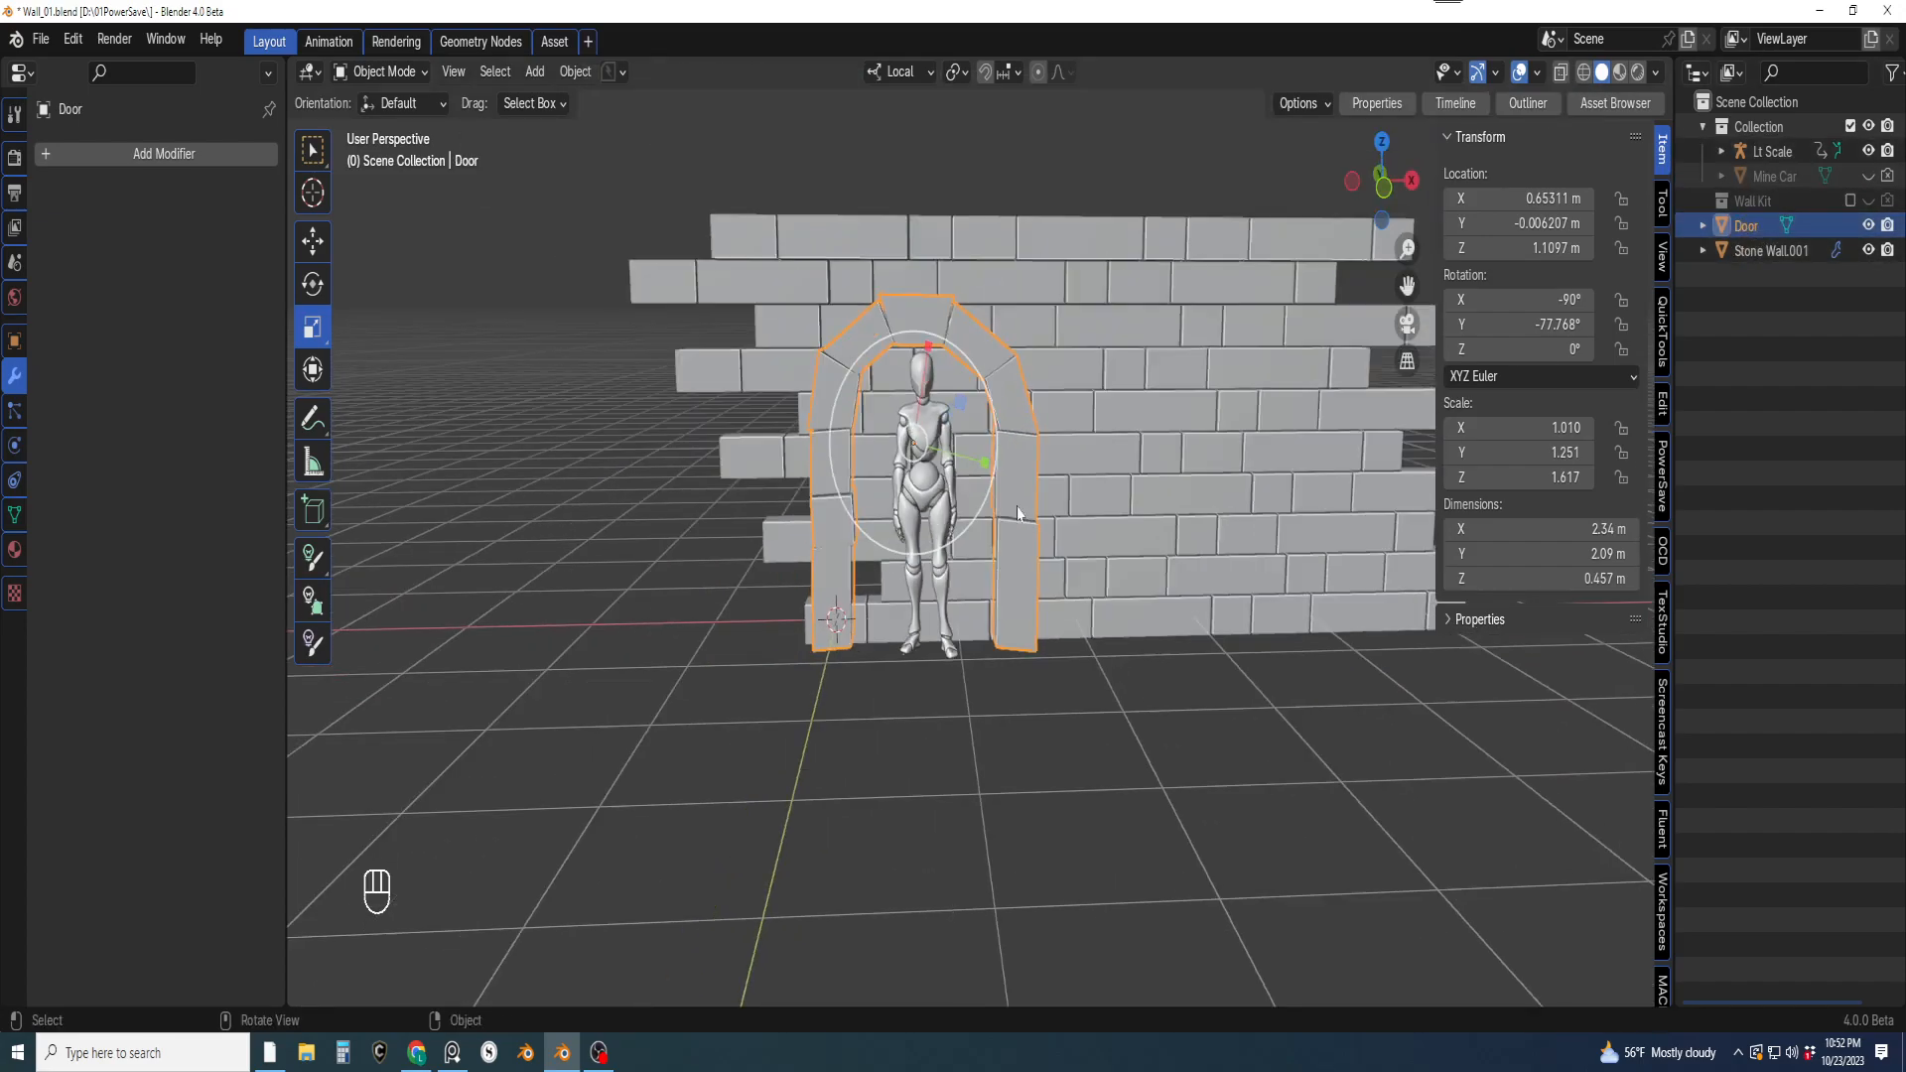
{"action": "scroll", "coordinate": [981, 566], "scroll_direction": "up", "scroll_amount": 1}
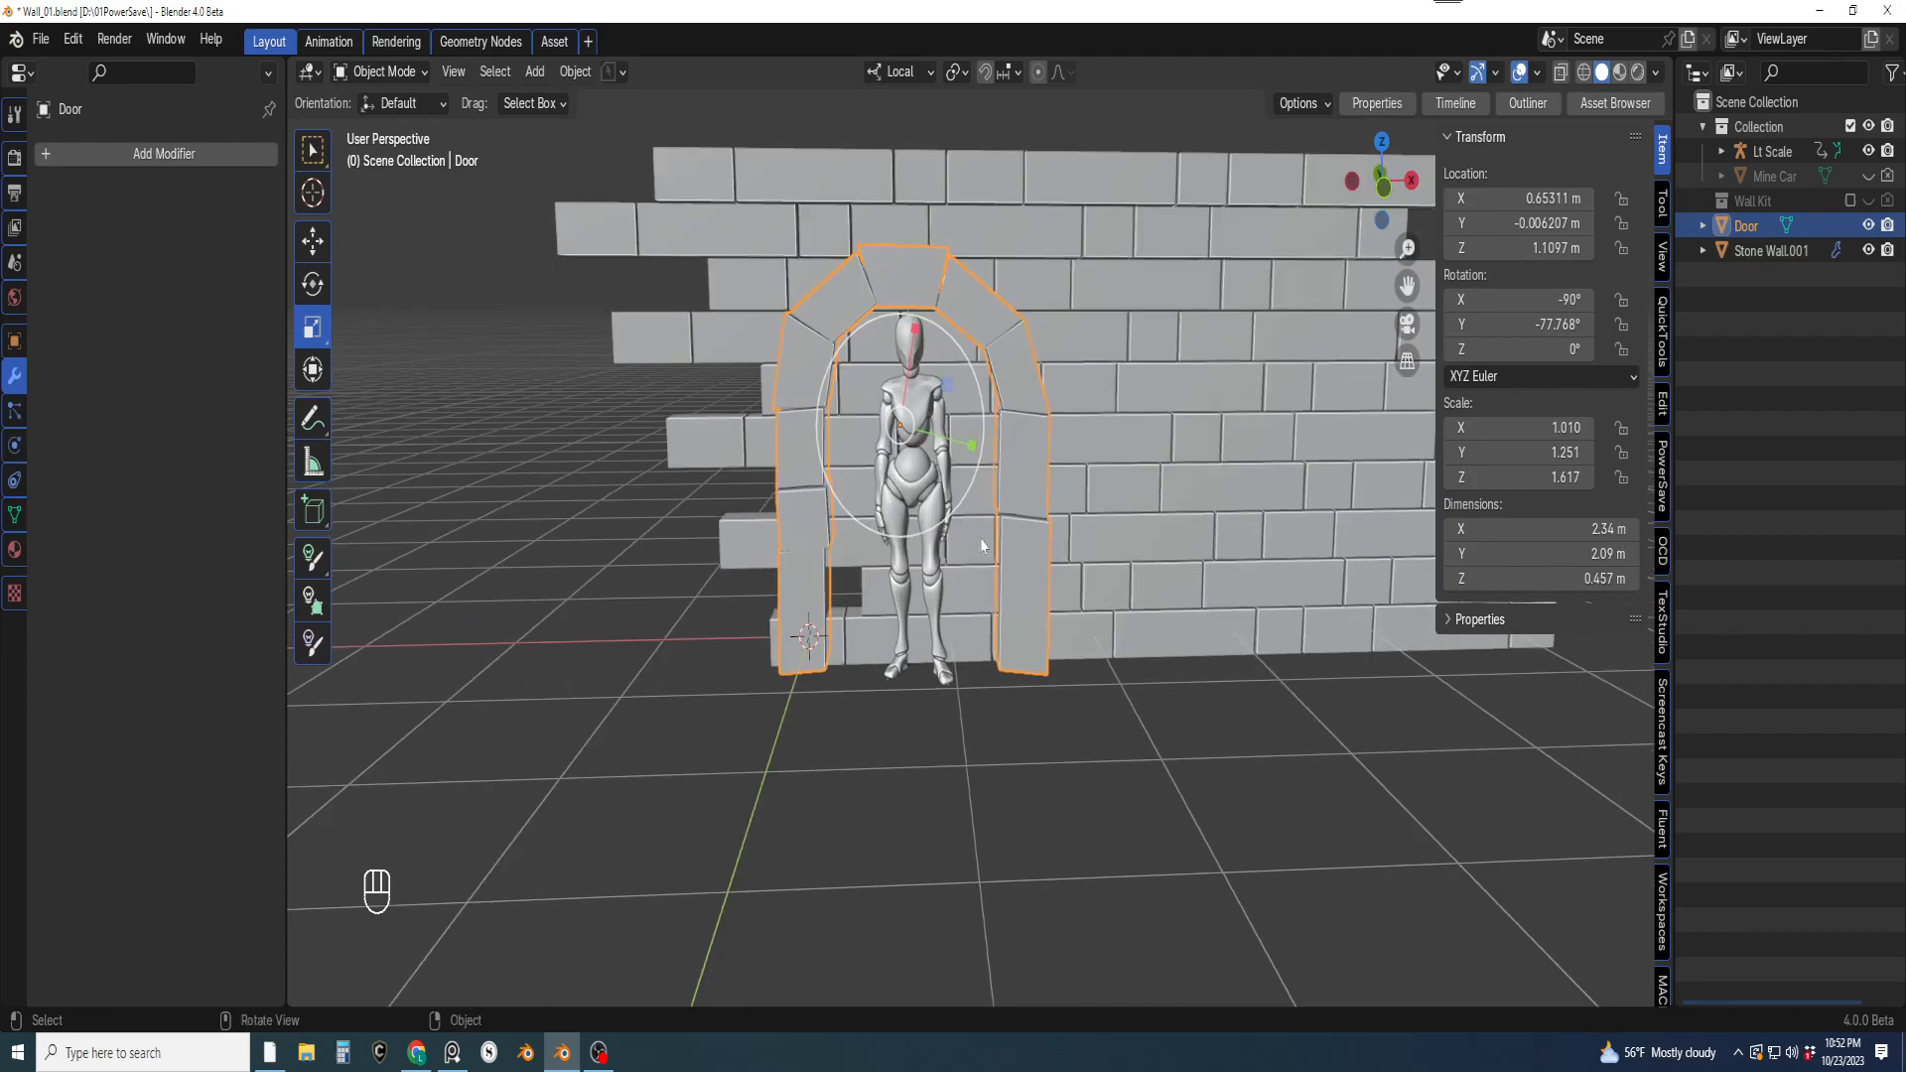
{"action": "scroll", "coordinate": [905, 630], "scroll_direction": "down", "scroll_amount": 1}
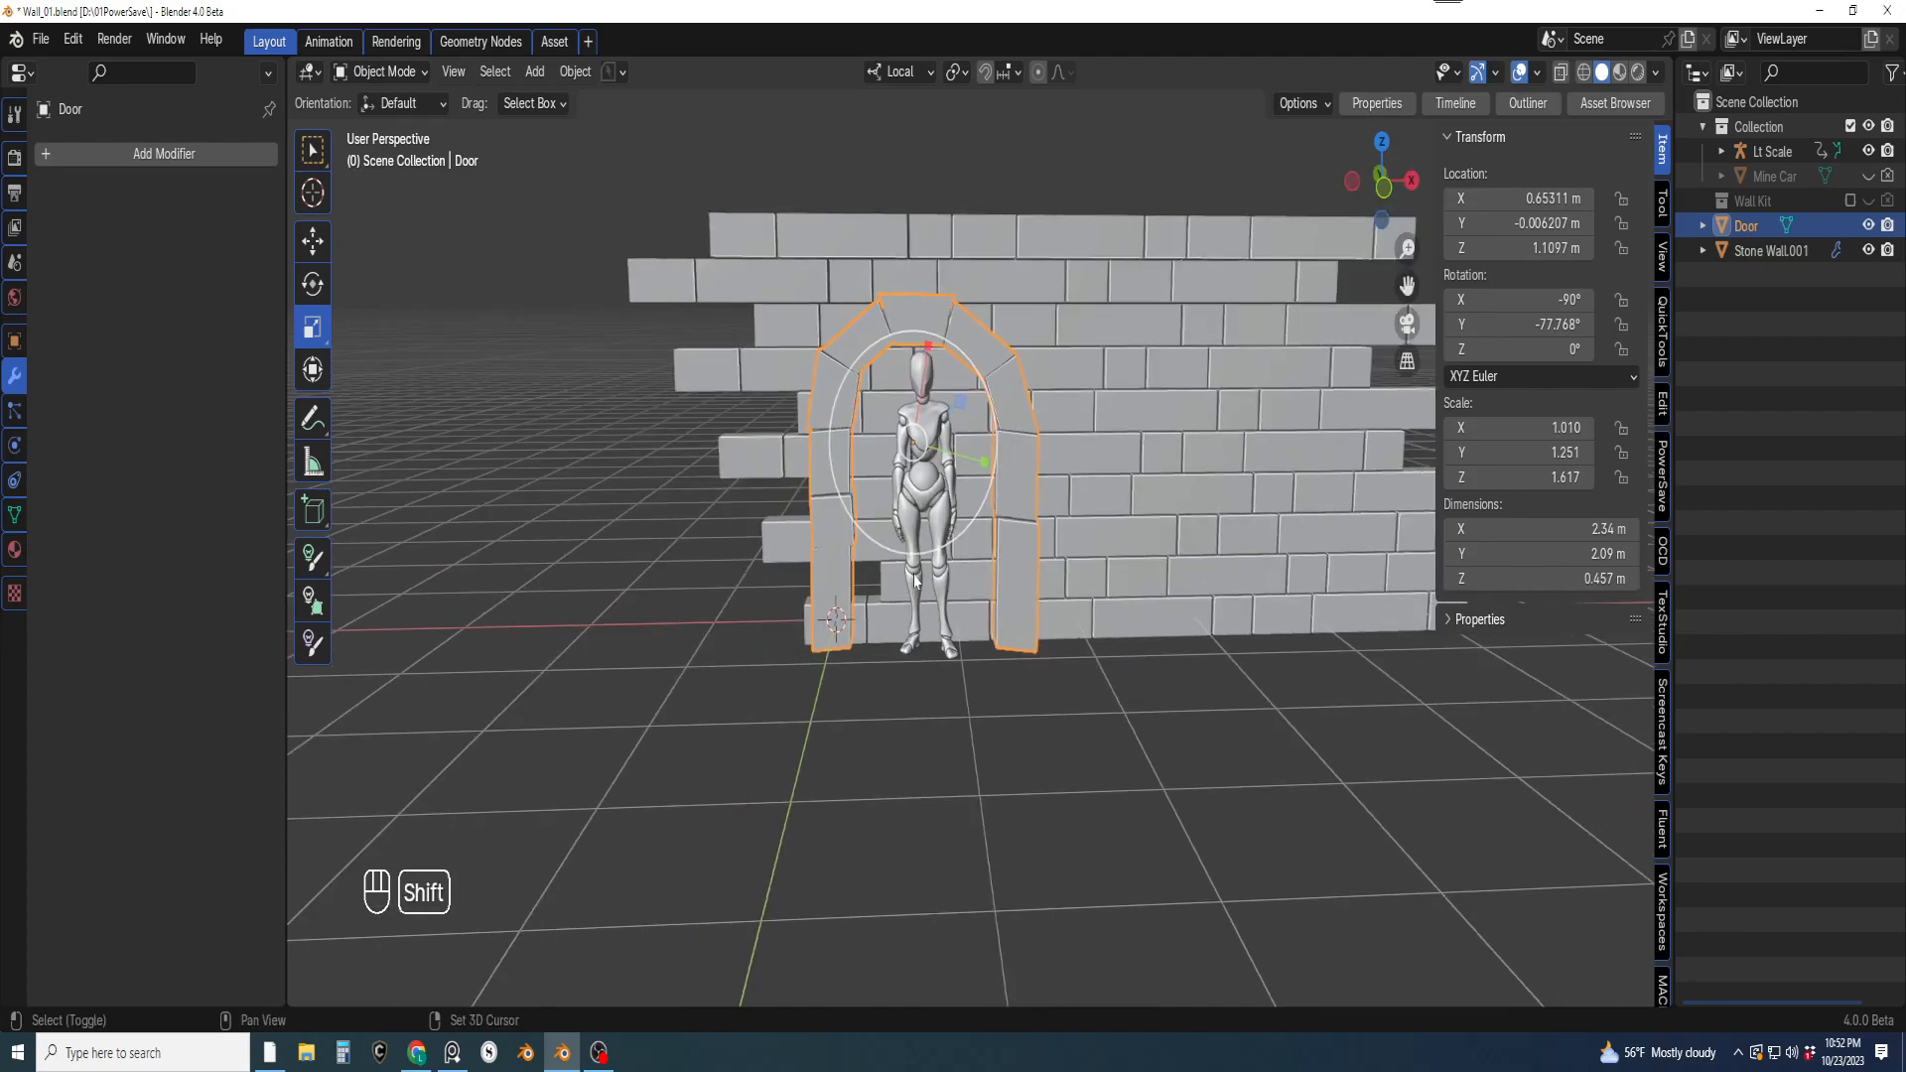
{"action": "key", "text": "shift+d"}
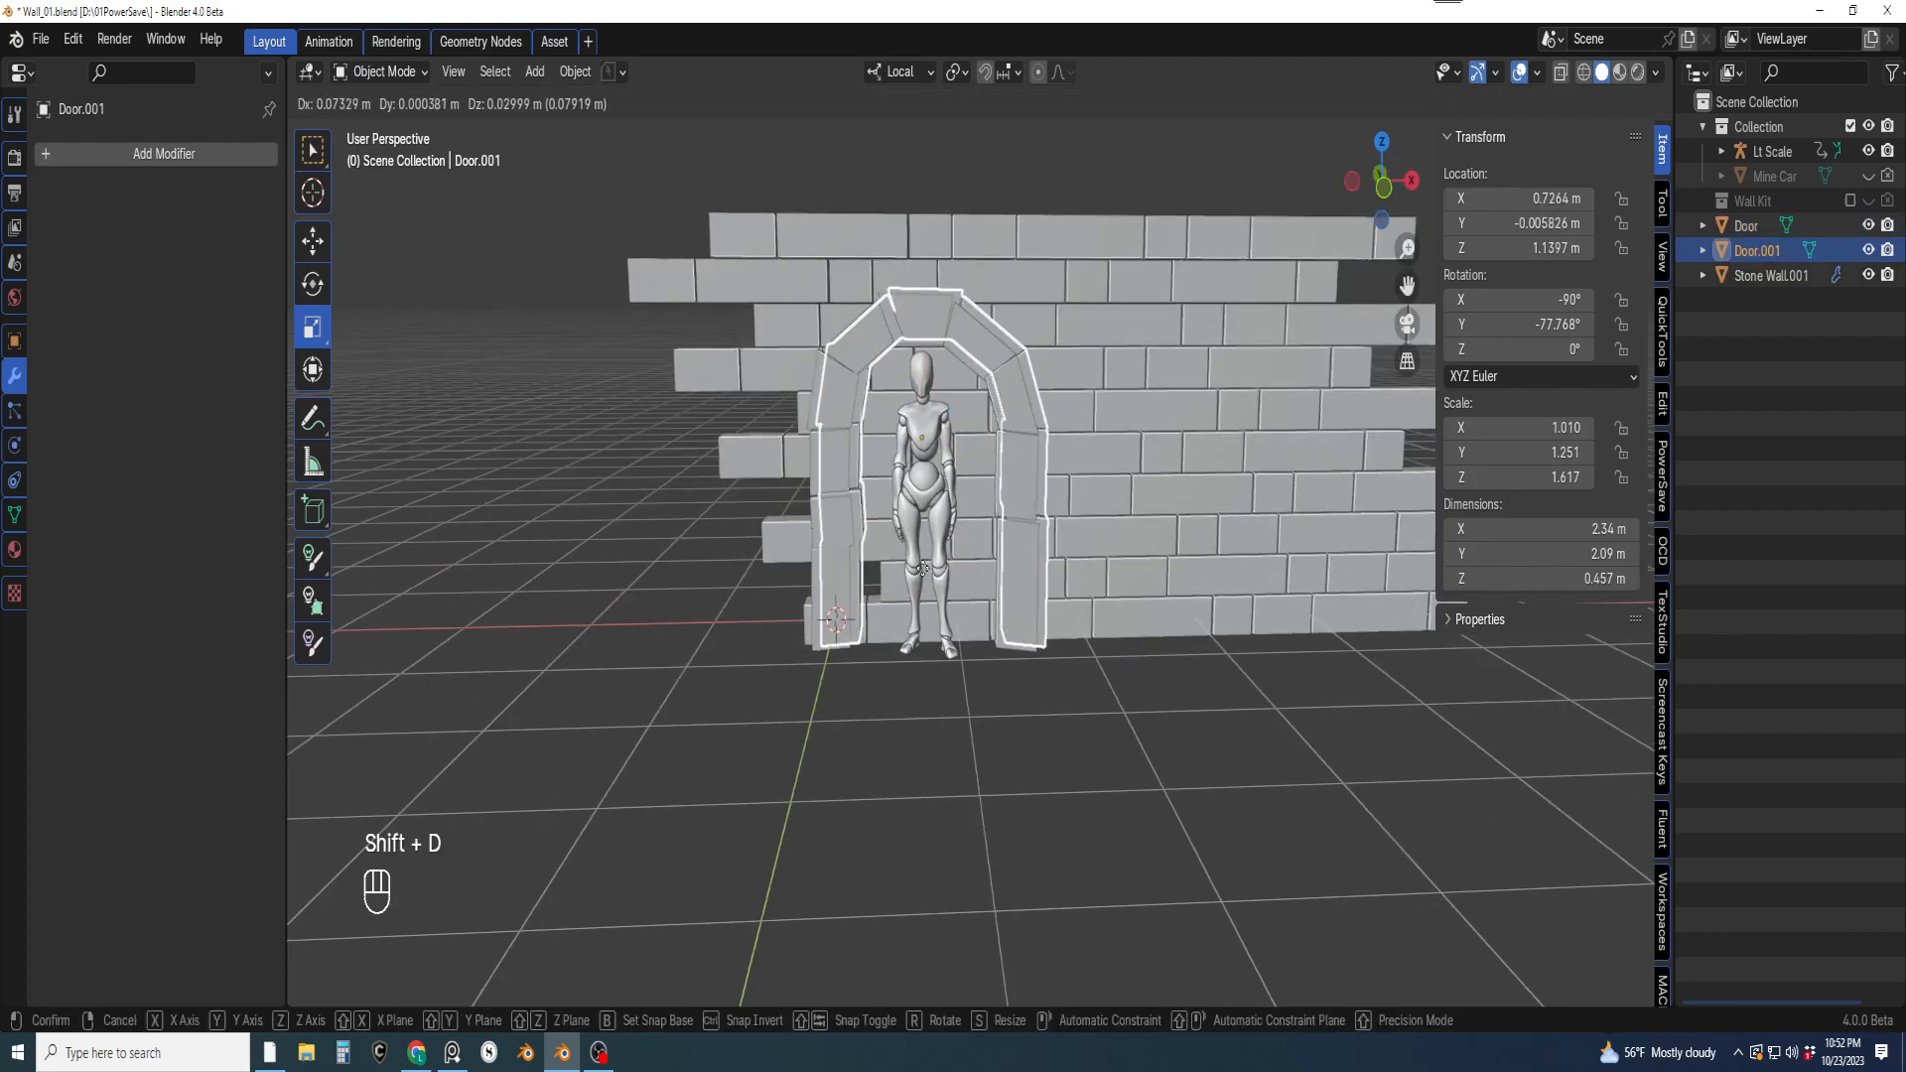
{"action": "right_click", "coordinate": [921, 581]}
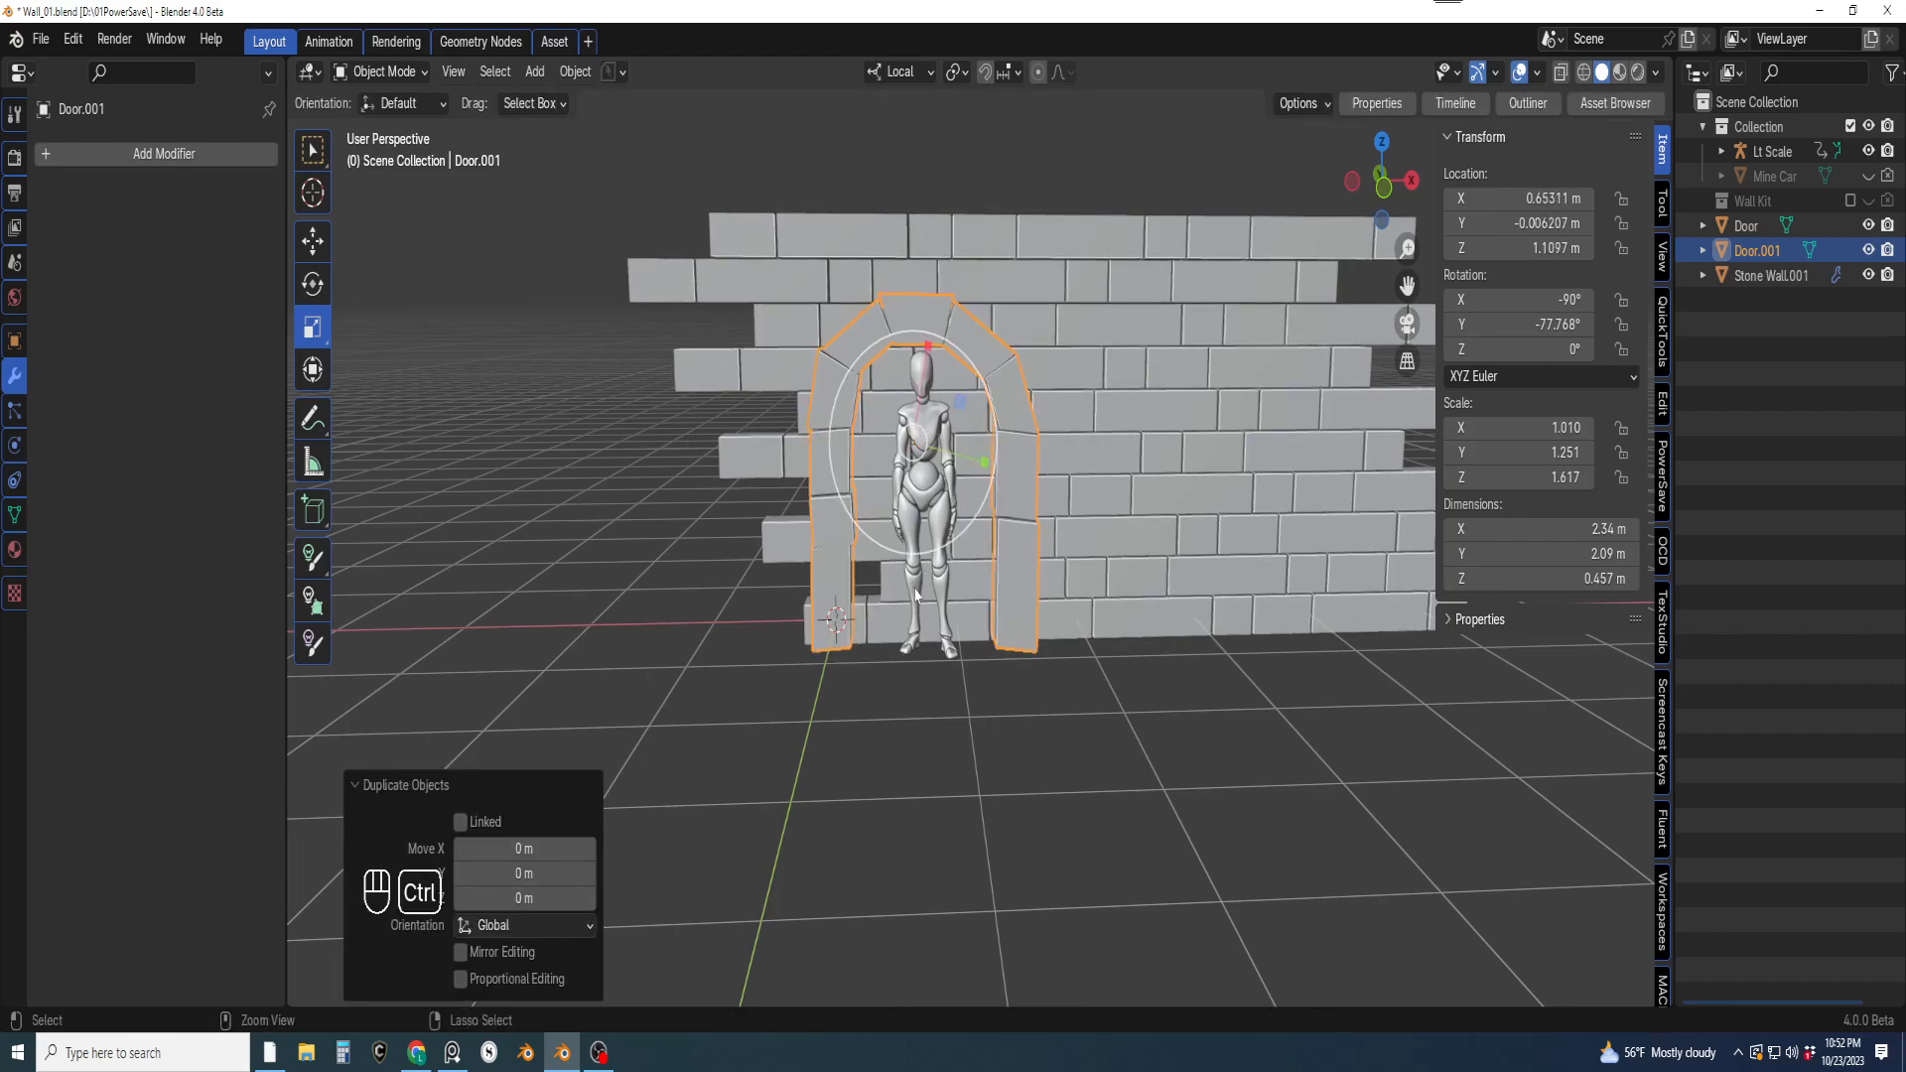
{"action": "key", "text": "ctrl+z"}
Add a cylinder with 32 vertices, 1 m radius and 2 m depth at the world origin, rotated 90° about X
{"action": "key", "text": "shift+a"}
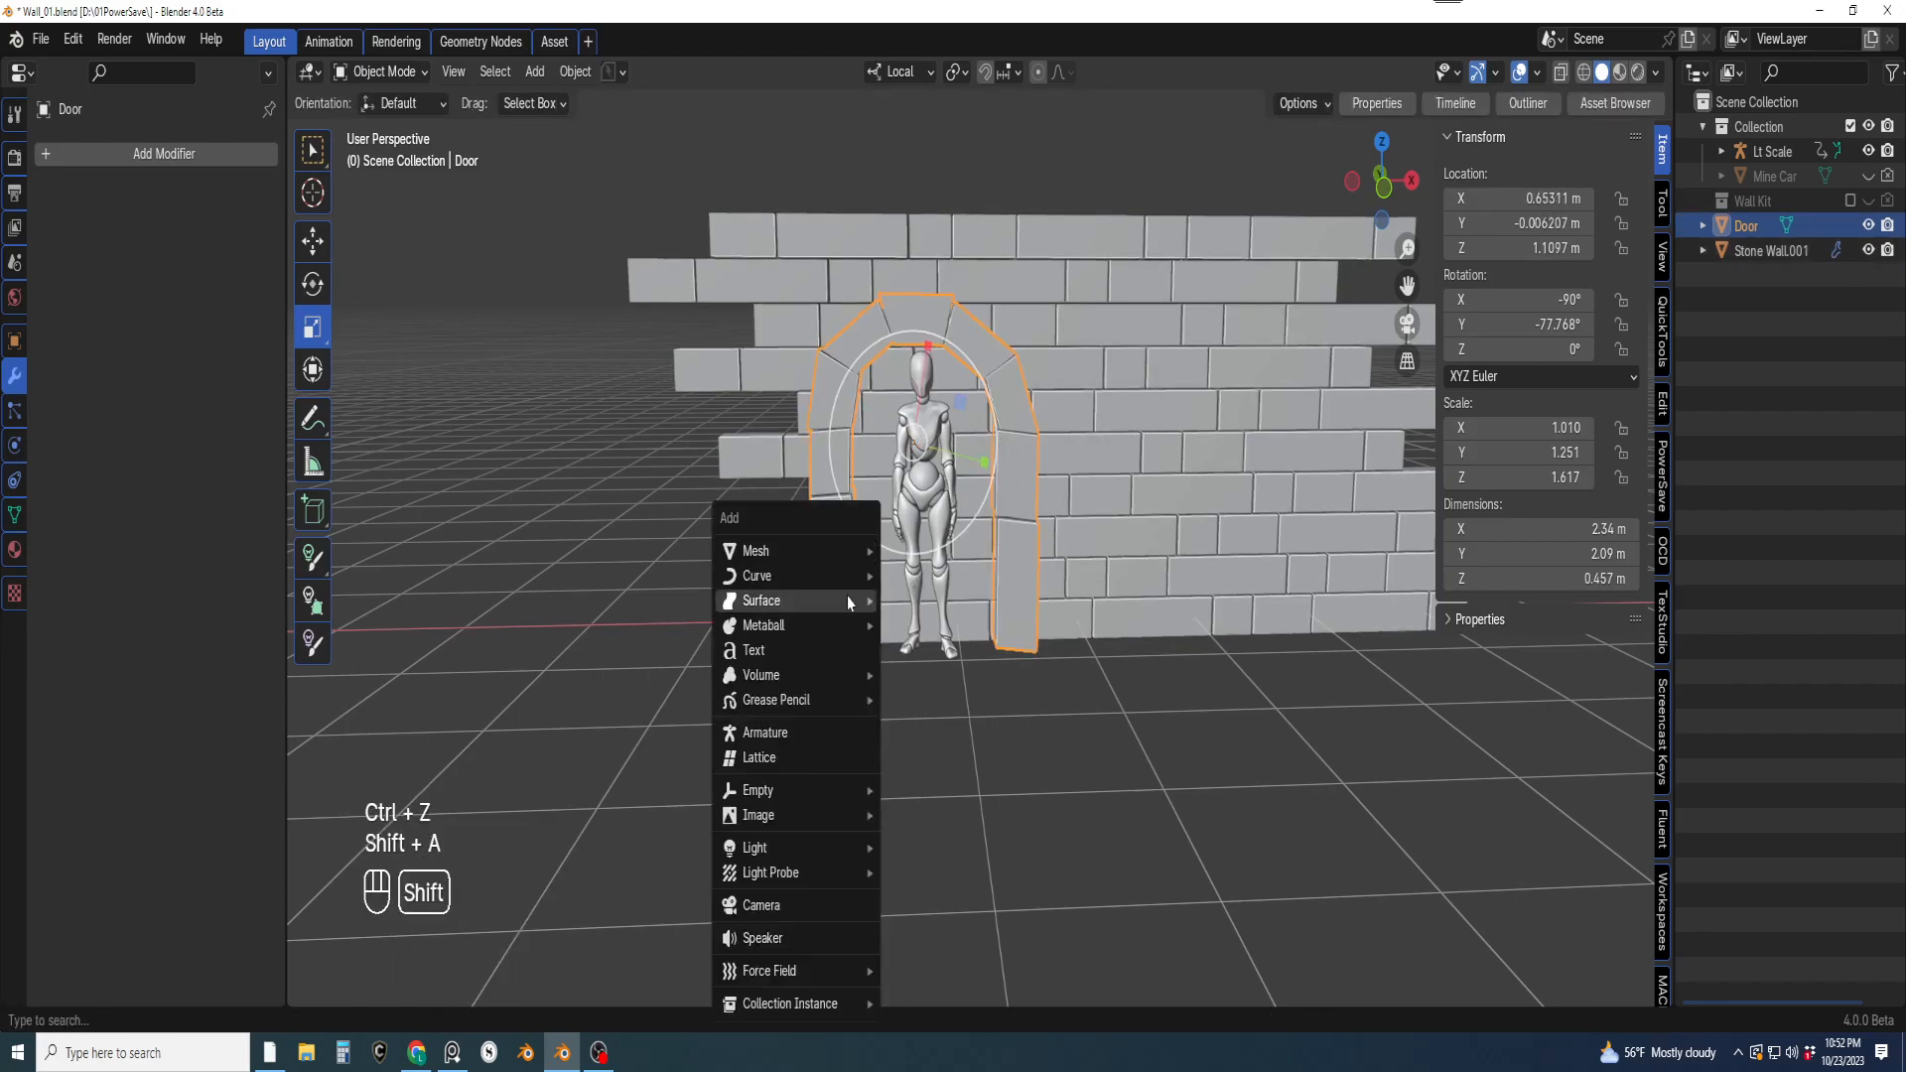
{"action": "mouse_move", "coordinate": [779, 552]}
{"action": "mouse_move", "coordinate": [923, 533]}
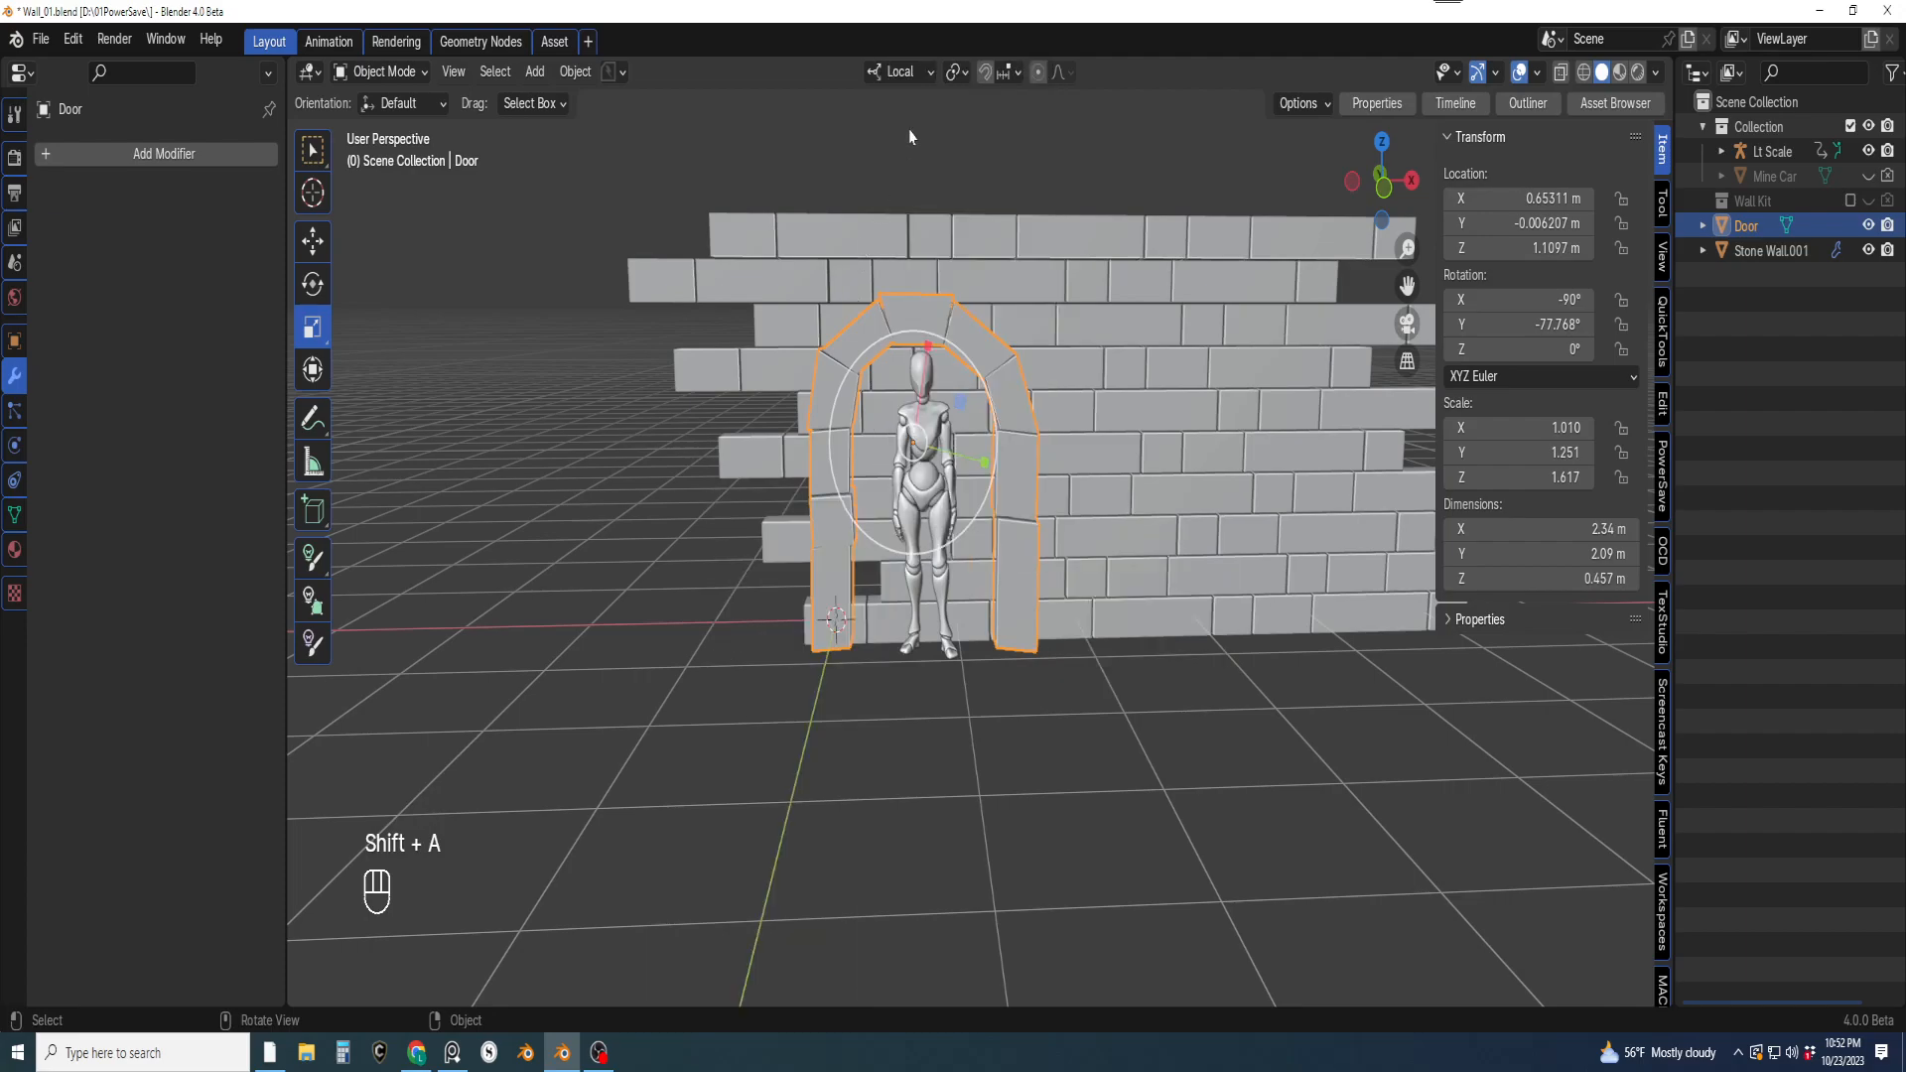
{"action": "key", "text": "shift+a"}
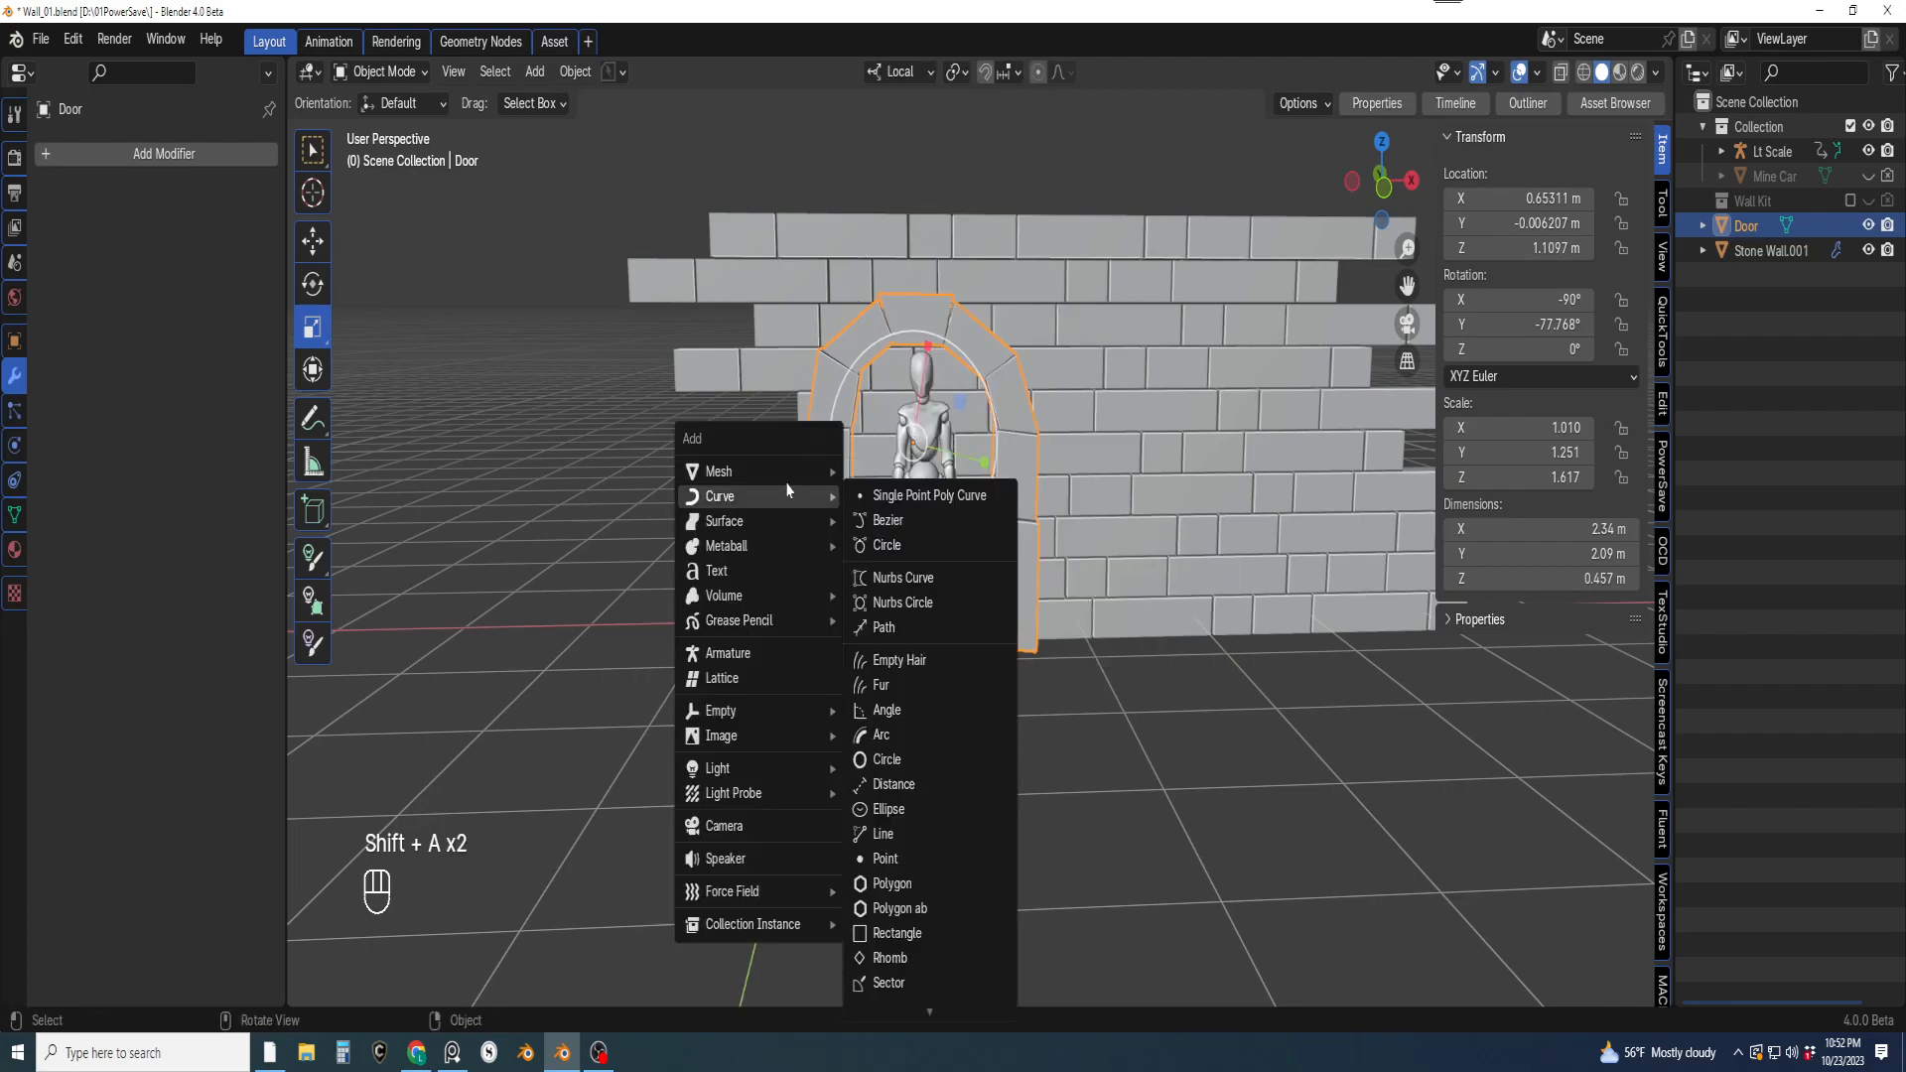
{"action": "mouse_move", "coordinate": [792, 487]}
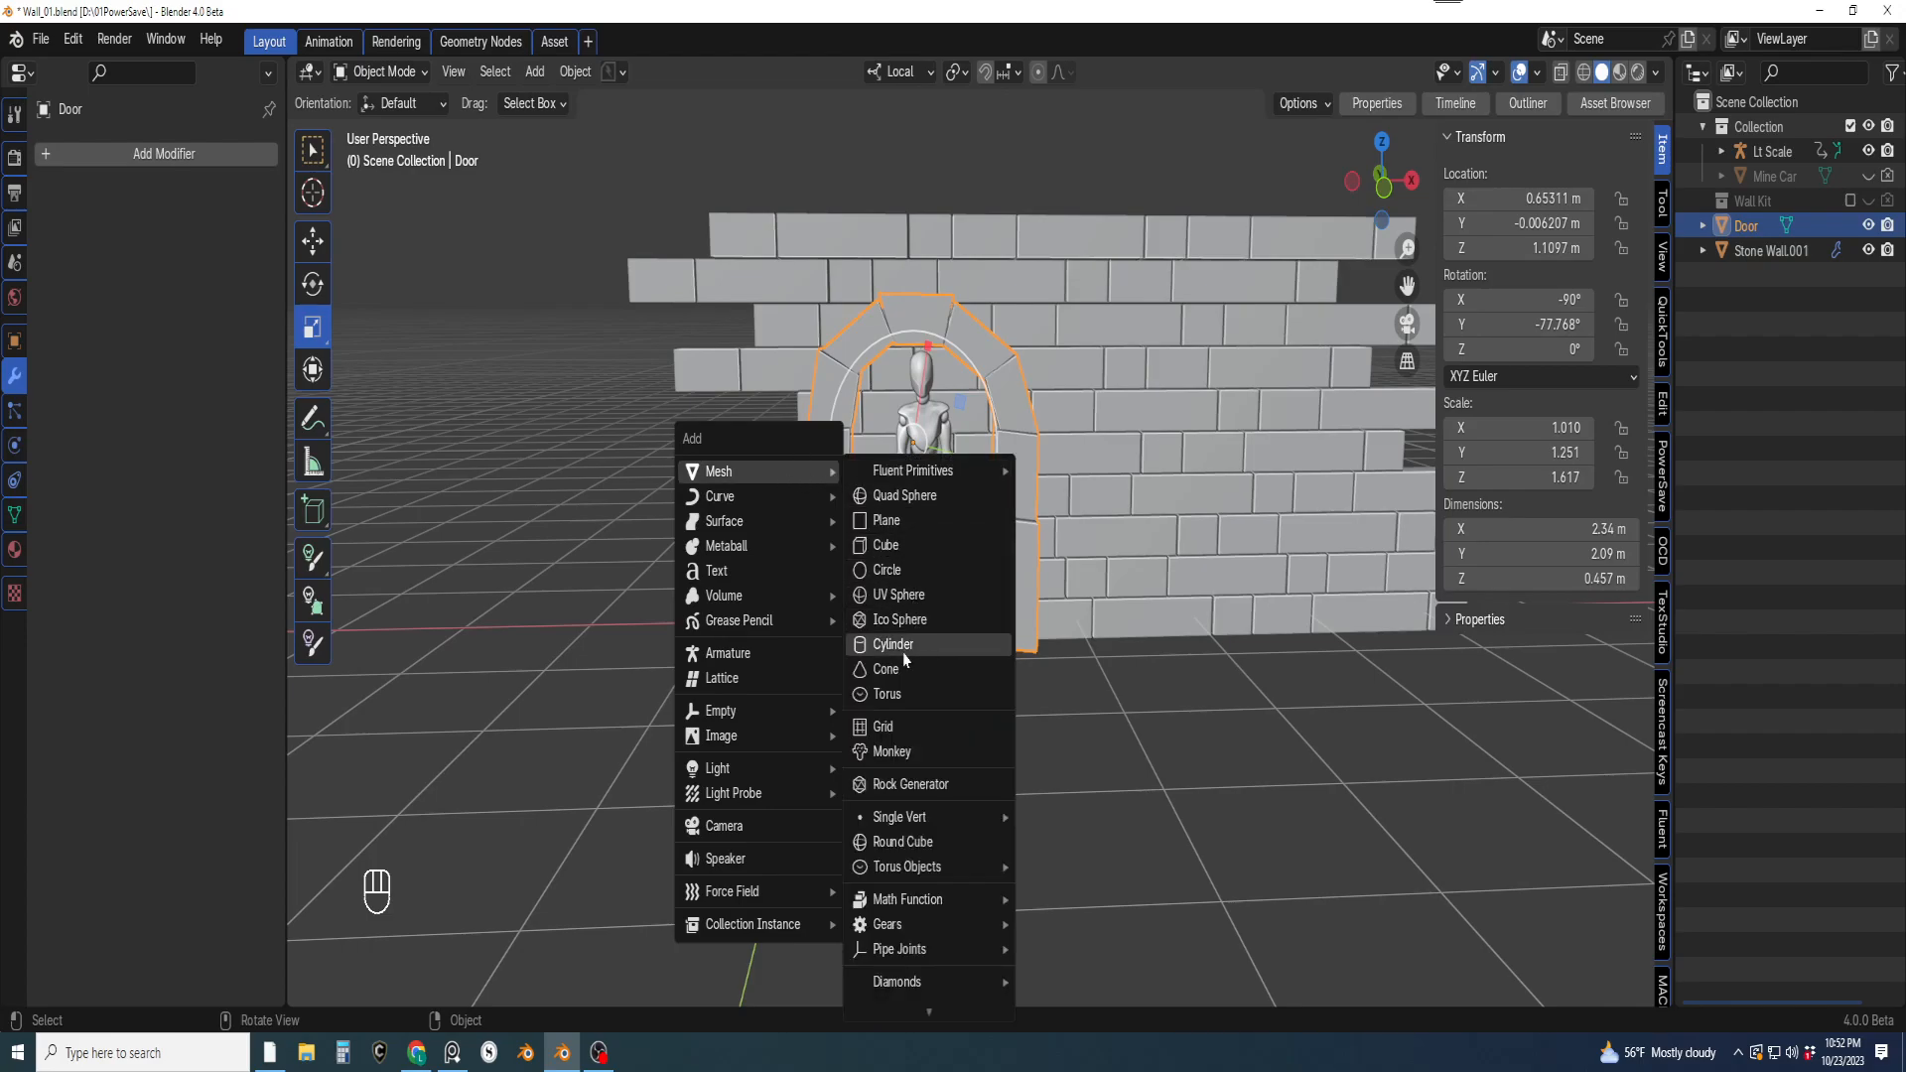
{"action": "left_click", "coordinate": [903, 651]}
{"action": "middle_click_drag", "start_coordinate": [871, 599], "coordinate": [956, 580], "text": "shift"}
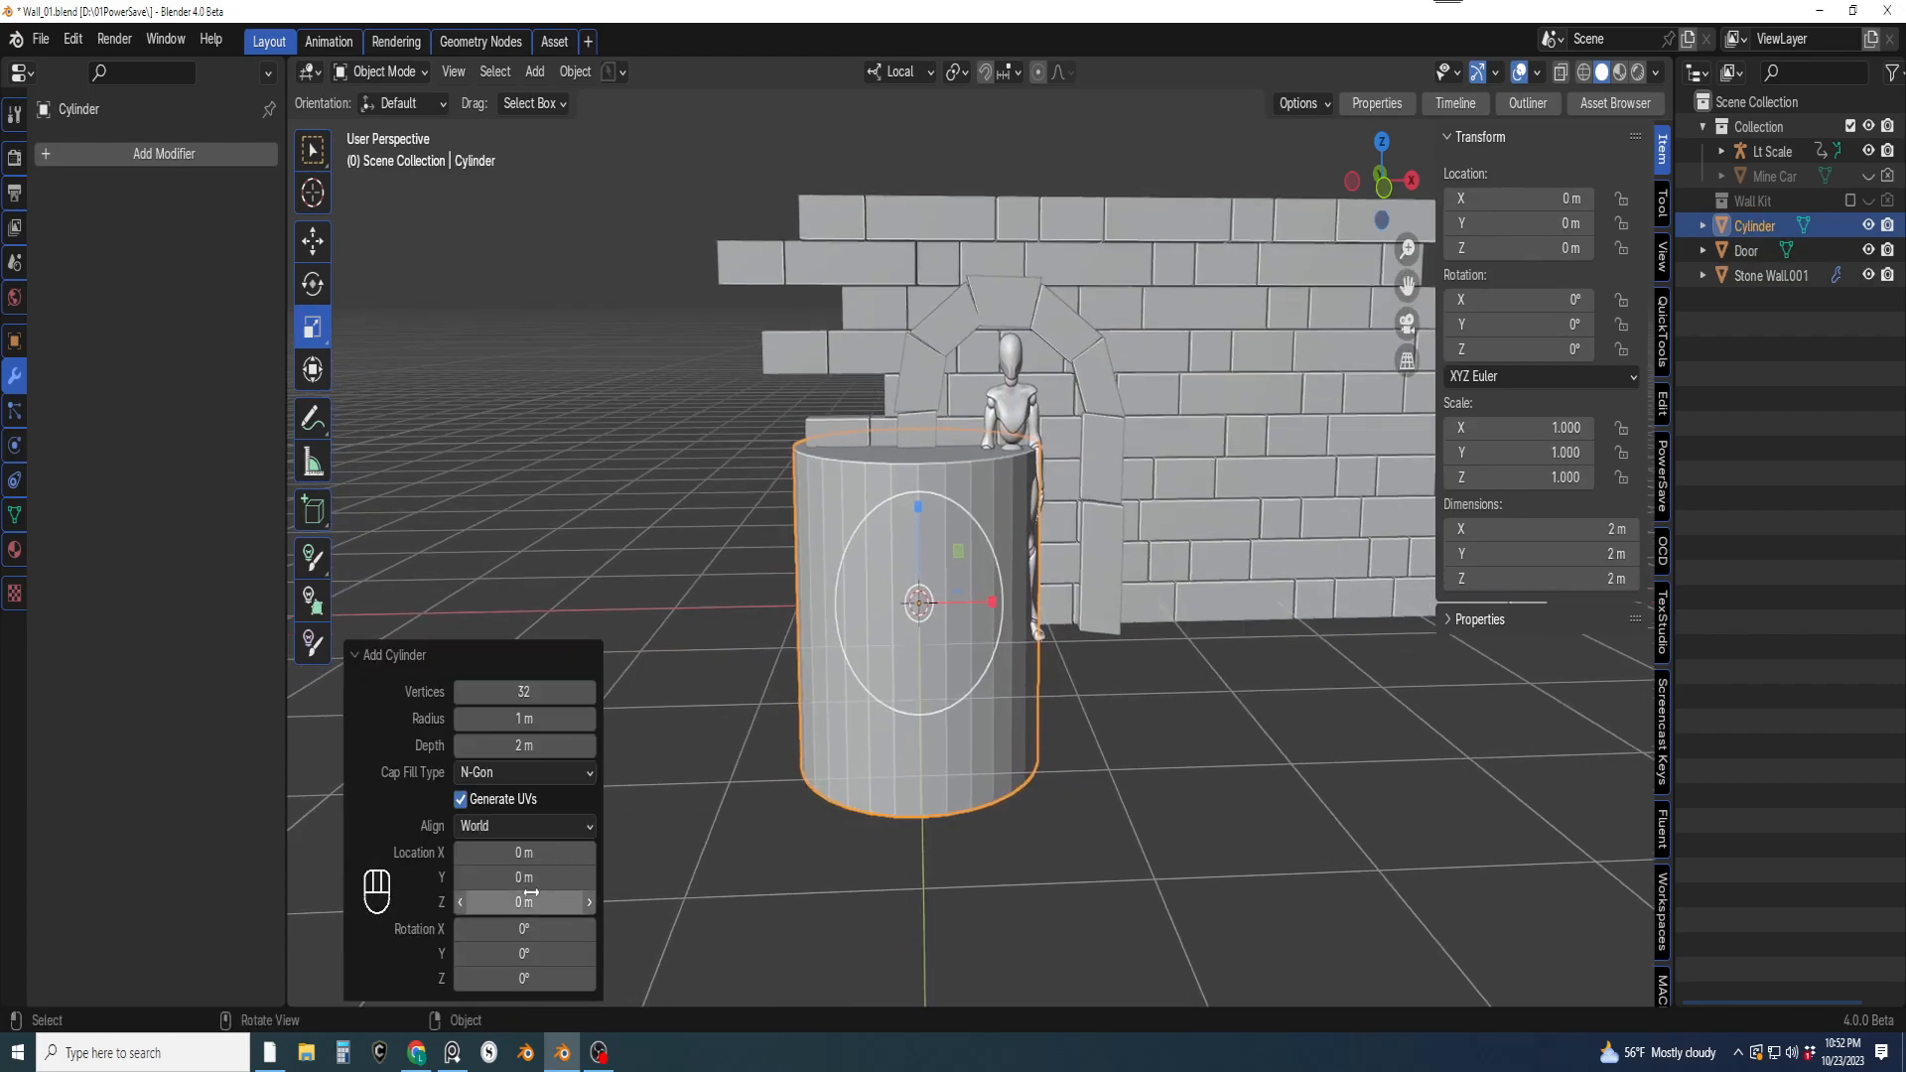
{"action": "left_click", "coordinate": [526, 928]}
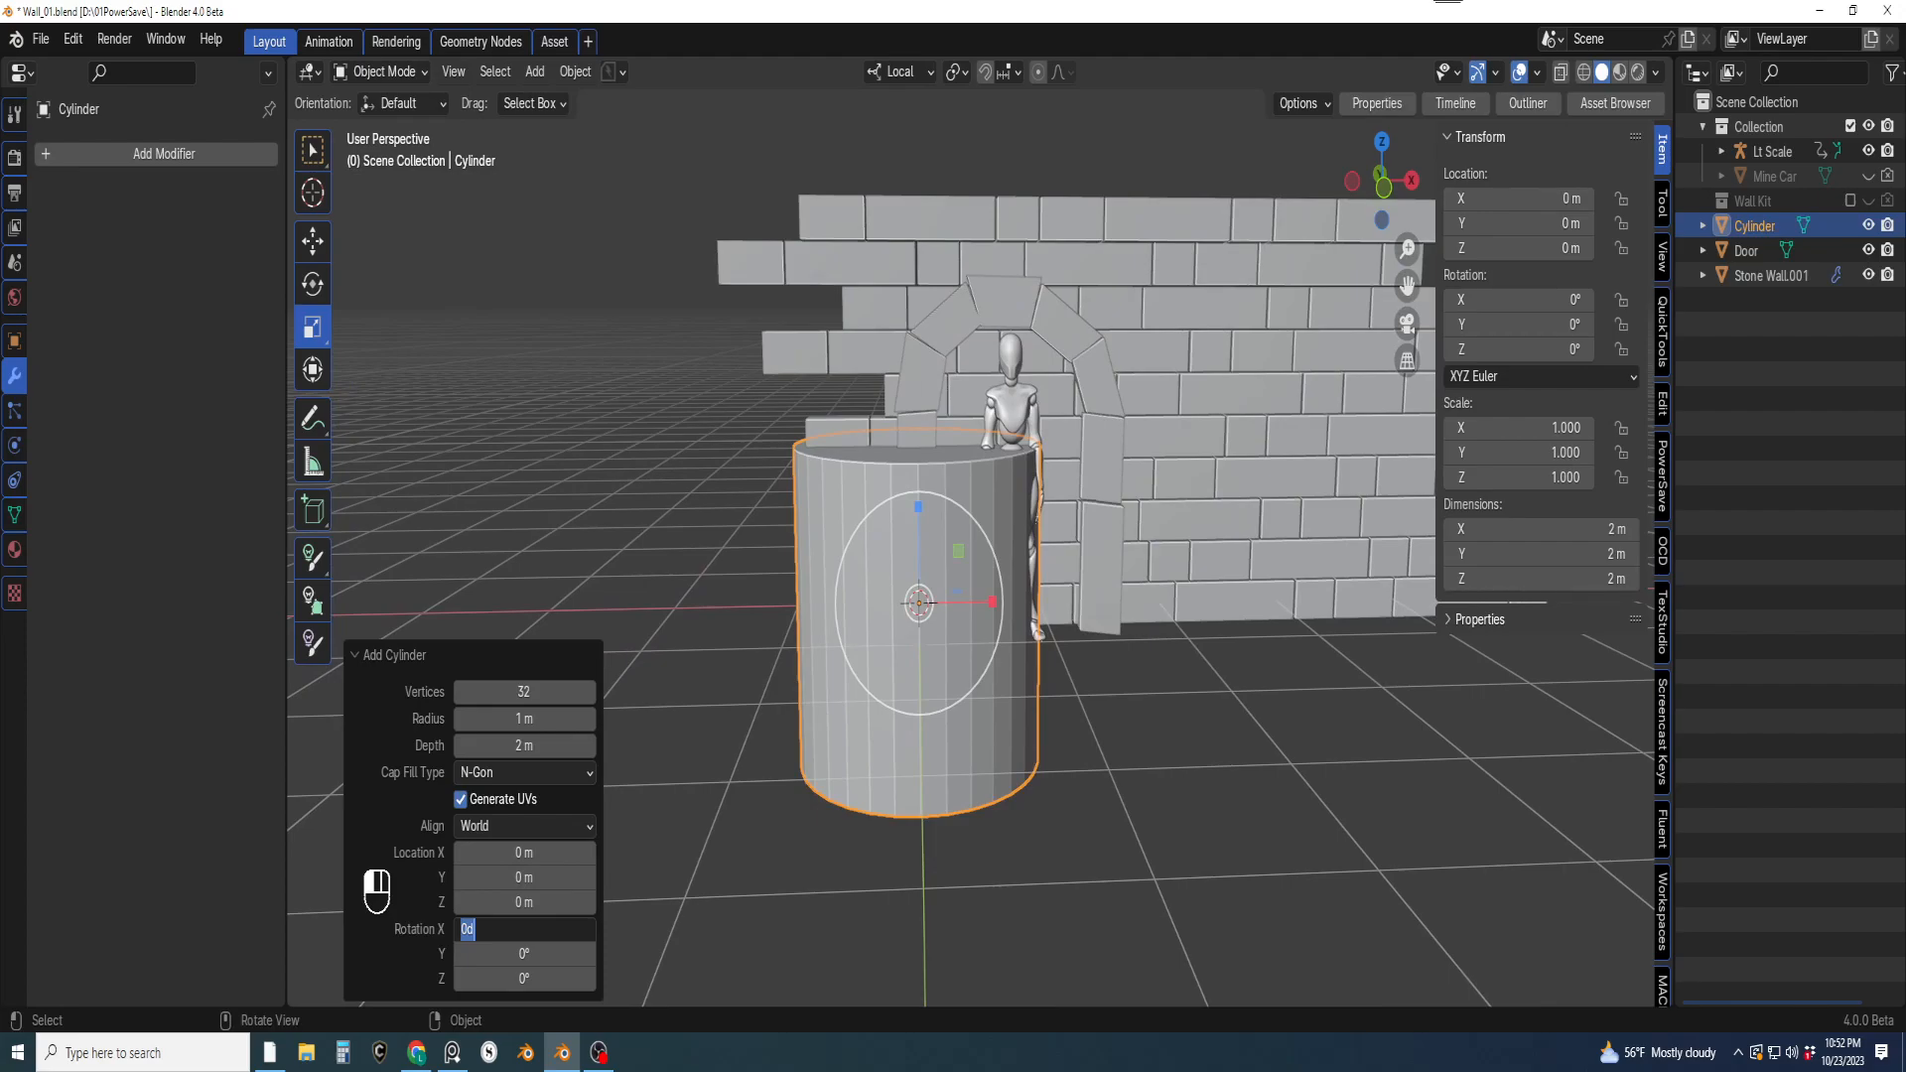
{"action": "key", "text": "Return"}
{"action": "scroll", "coordinate": [836, 656], "scroll_direction": "up", "scroll_amount": 2}
{"action": "middle_click_drag", "start_coordinate": [884, 655], "coordinate": [878, 649], "text": "shift"}
Move the cylinder over the doorway to about 0.743 m X and 1.135 m Z, and scale it uniformly to 0.865
{"action": "key", "text": "KP_1"}
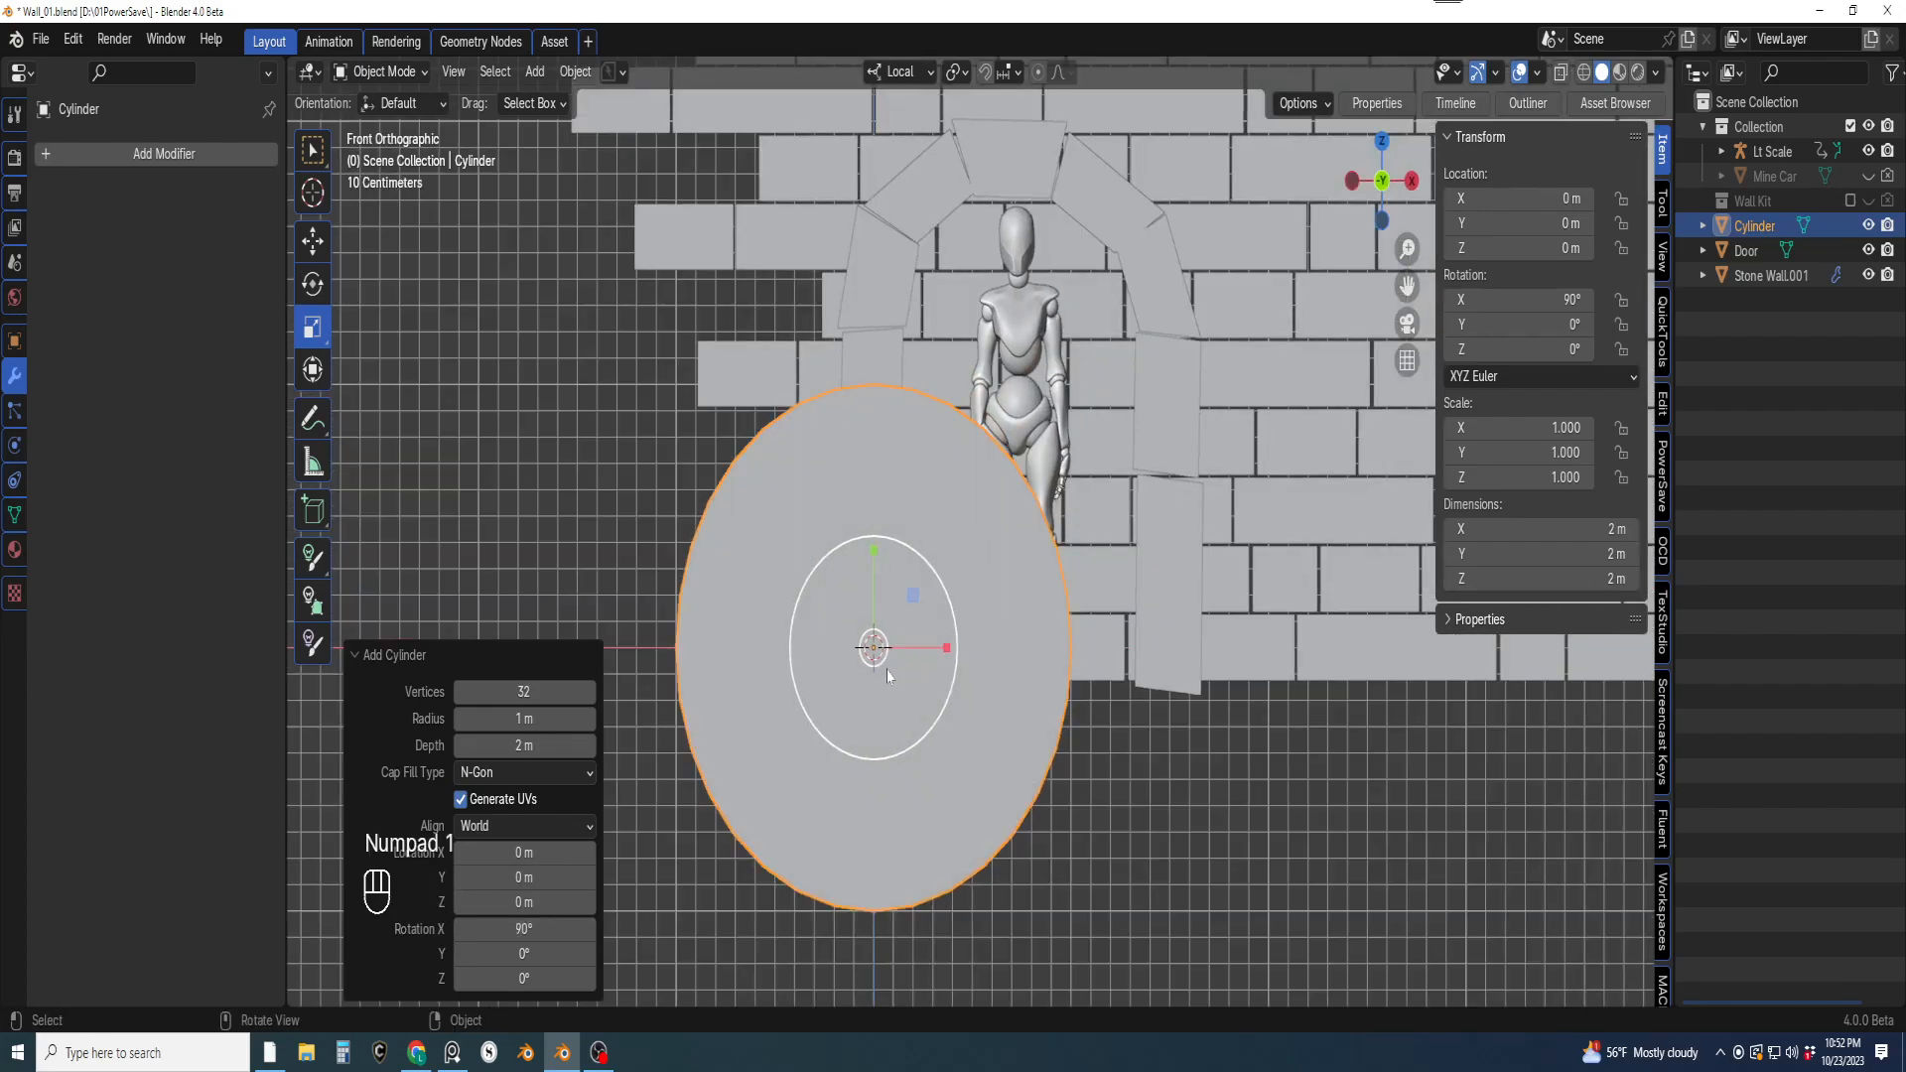
{"action": "key", "text": "g"}
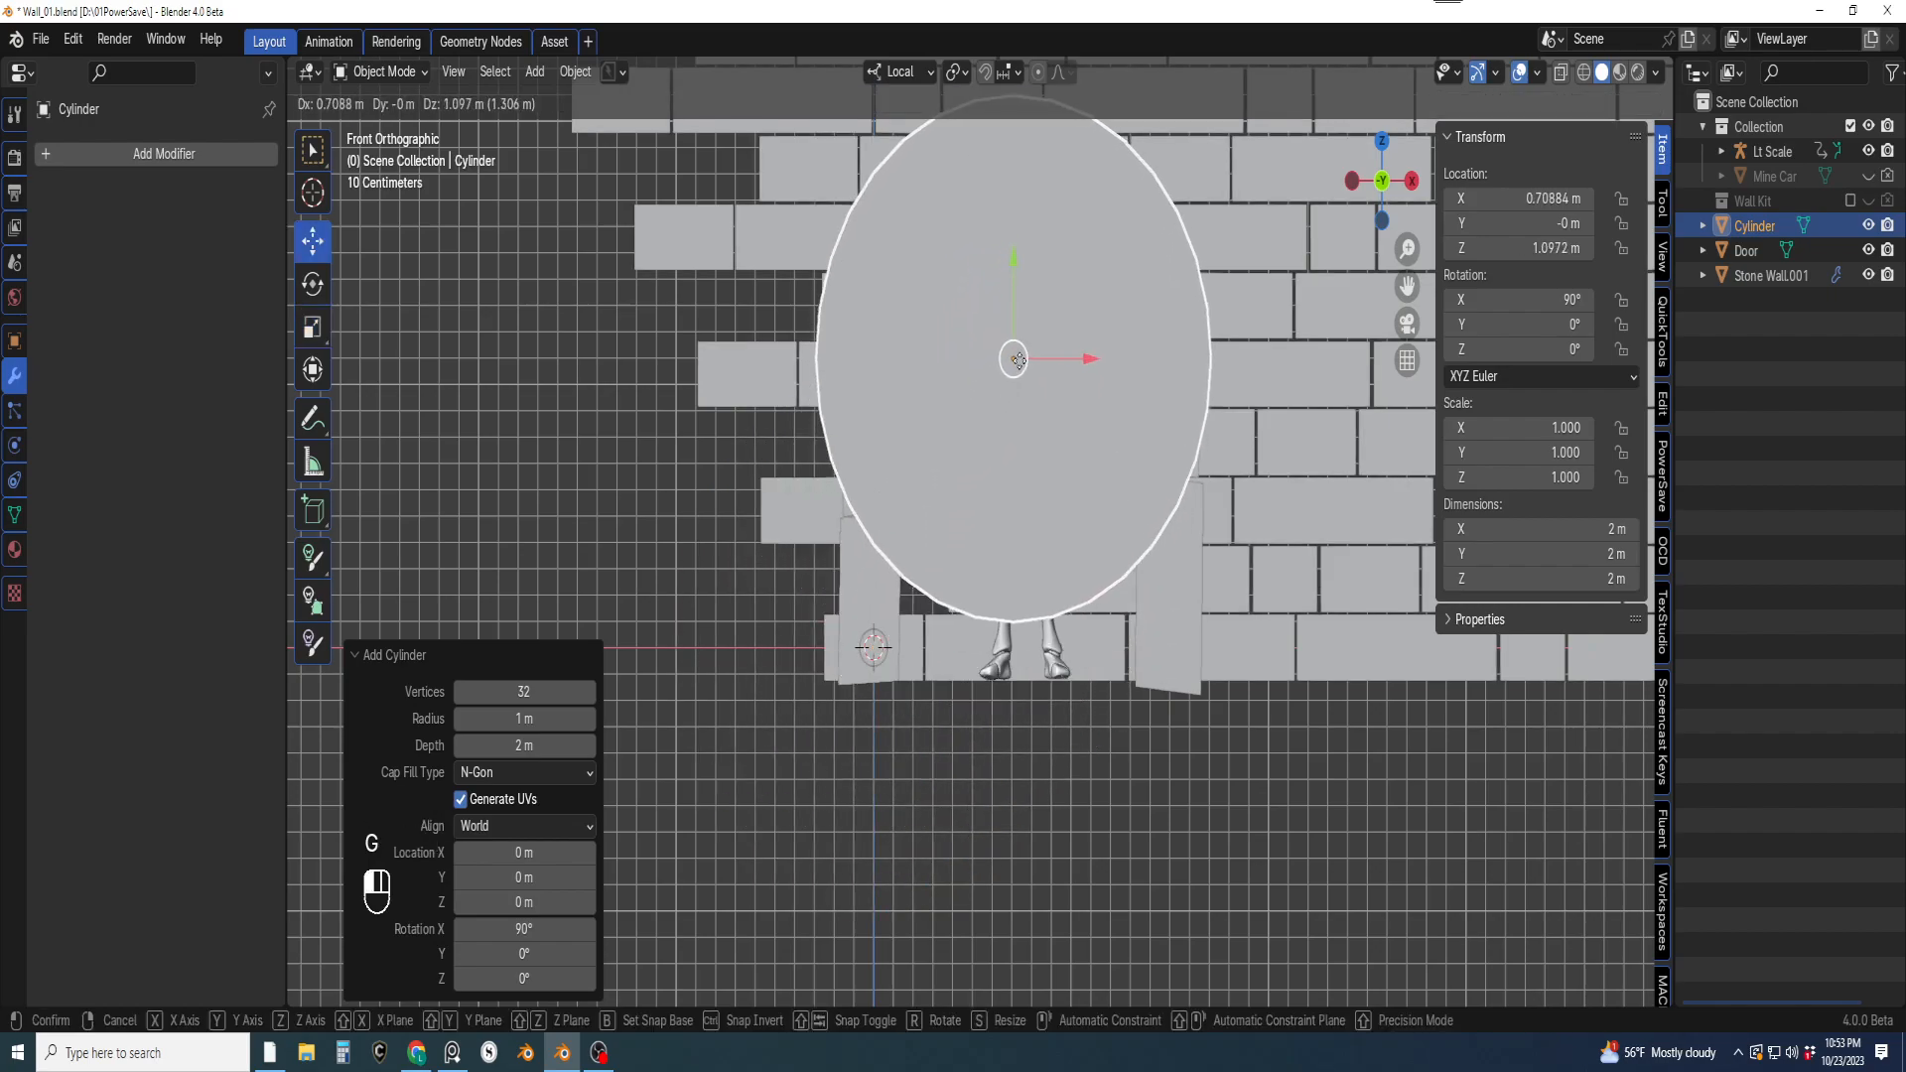
{"action": "left_click", "coordinate": [1036, 357]}
{"action": "middle_click_drag", "start_coordinate": [1105, 382], "coordinate": [1116, 599], "text": "shift"}
{"action": "key", "text": "KP_1"}
{"action": "middle_click_drag", "start_coordinate": [1063, 539], "coordinate": [823, 537], "text": "shift"}
{"action": "key", "text": "s"}
{"action": "key", "text": "s"}
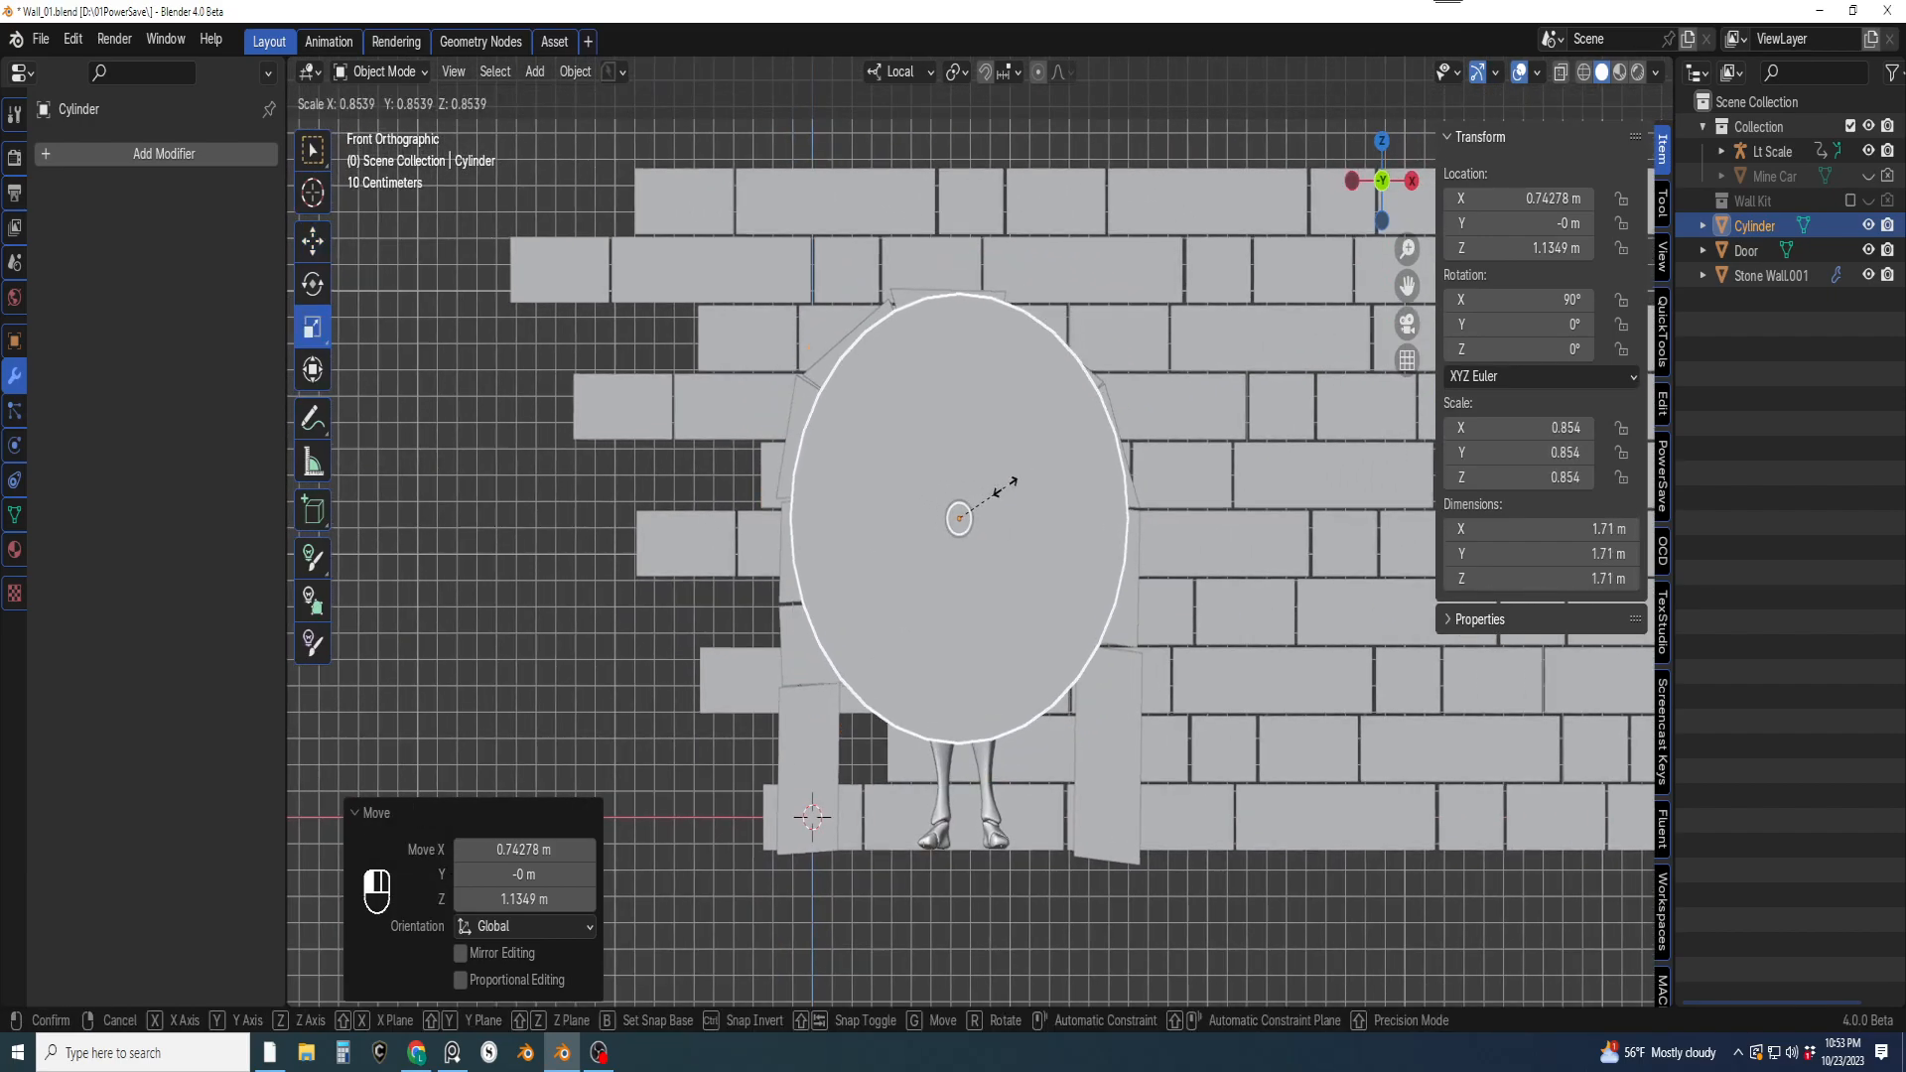
{"action": "left_click", "coordinate": [1009, 487]}
{"action": "middle_click_drag", "start_coordinate": [1008, 487], "coordinate": [1040, 561]}
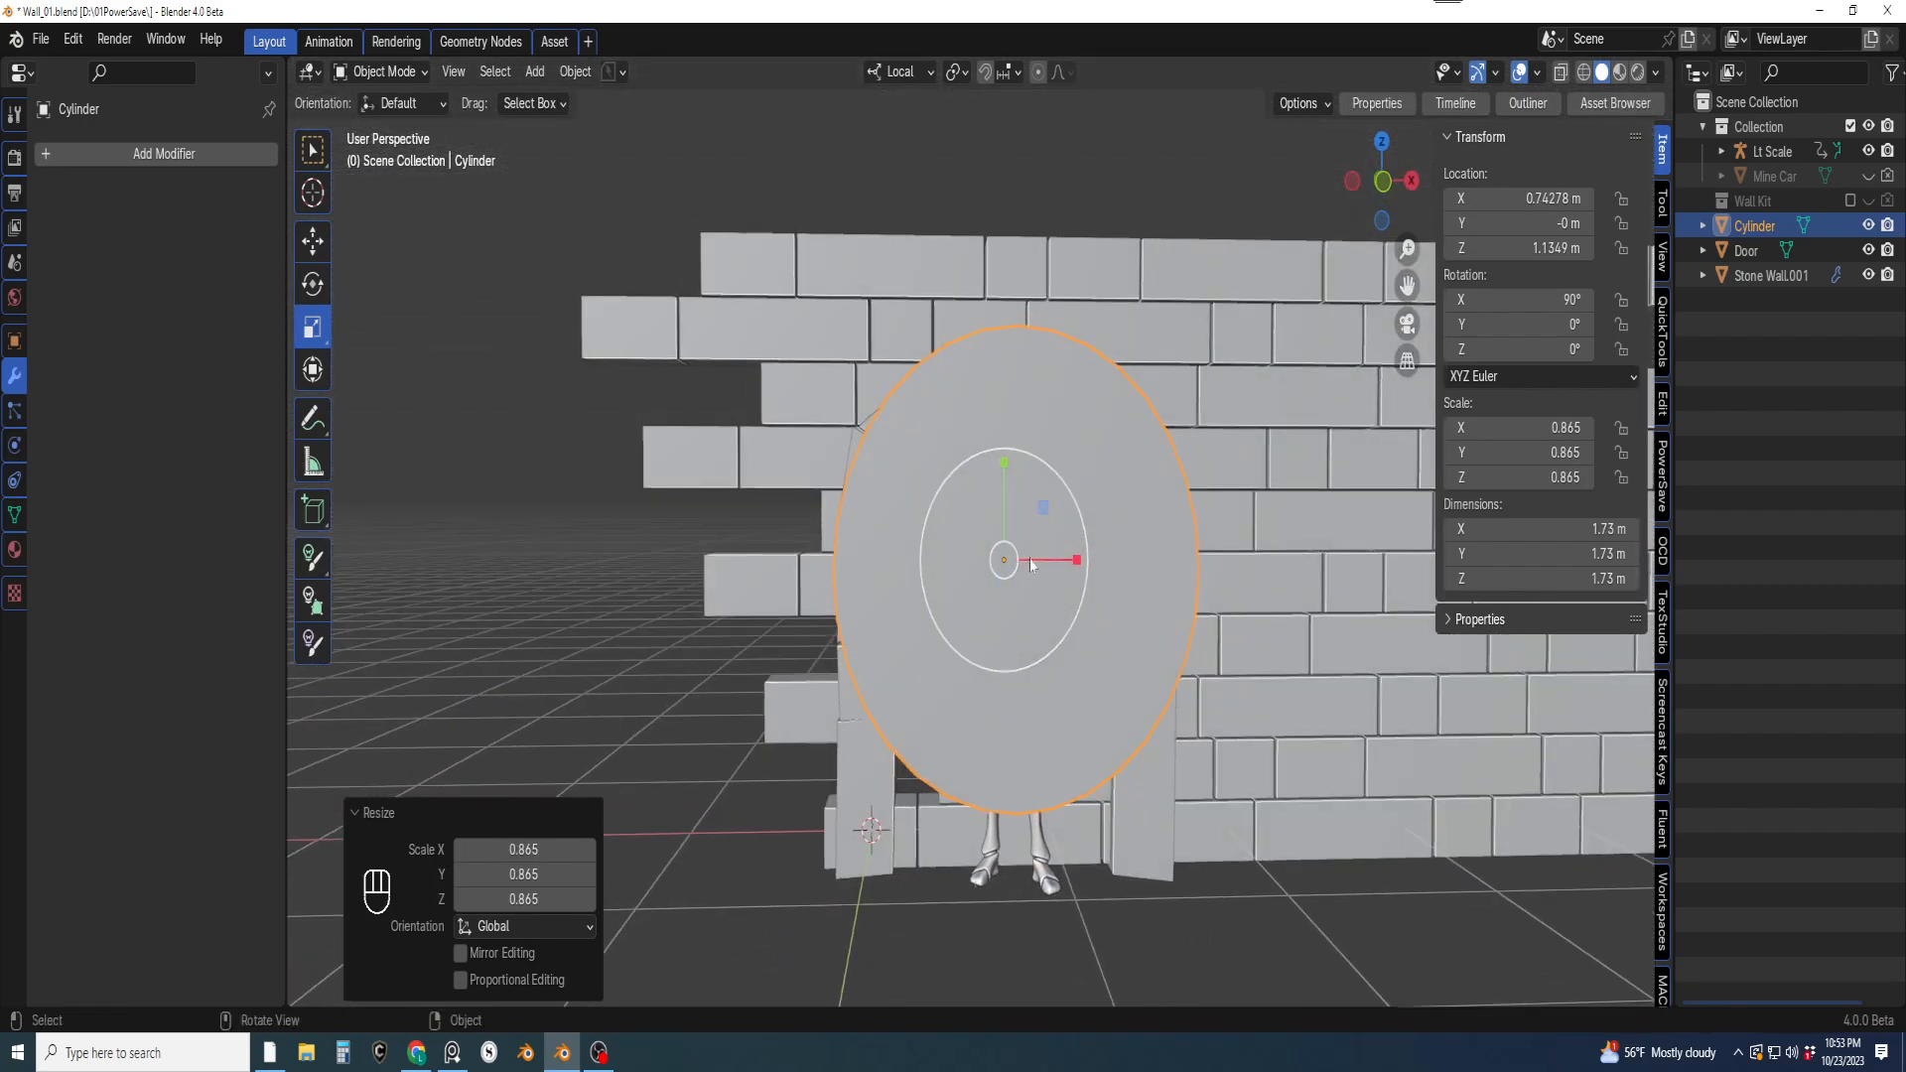
Shift the cylinder about -0.046 m in X and -0.063 m in Z, and scale it uniformly by 0.937
{"action": "key", "text": "g"}
{"action": "left_click_drag", "start_coordinate": [1011, 567], "coordinate": [1010, 574]}
{"action": "middle_click_drag", "start_coordinate": [1011, 574], "coordinate": [1130, 592]}
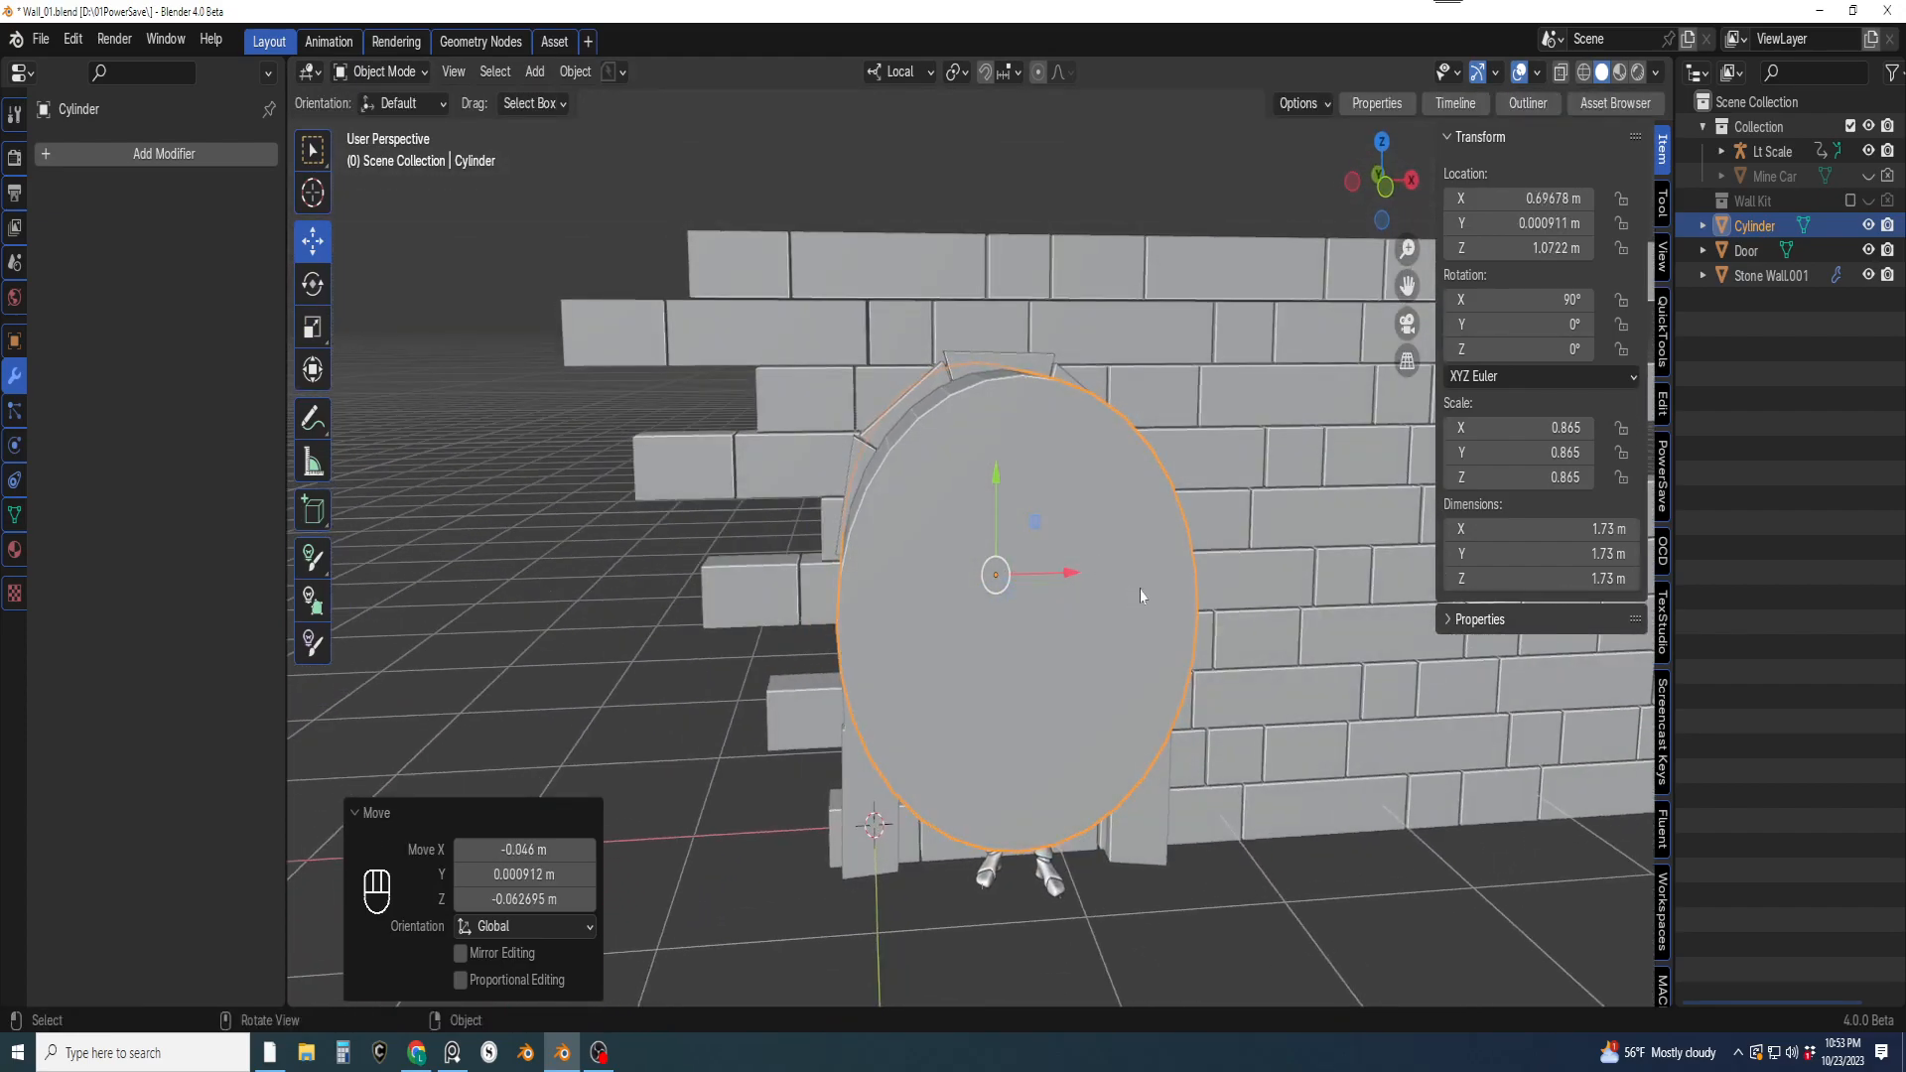
{"action": "key", "text": "s"}
{"action": "left_click_drag", "start_coordinate": [1070, 561], "coordinate": [1064, 554]}
{"action": "middle_click_drag", "start_coordinate": [1098, 576], "coordinate": [1022, 594]}
Reposition the cylinder in the front view to about 0.715 m X and 1.119 m Z, within the arch
{"action": "key", "text": "KP_1"}
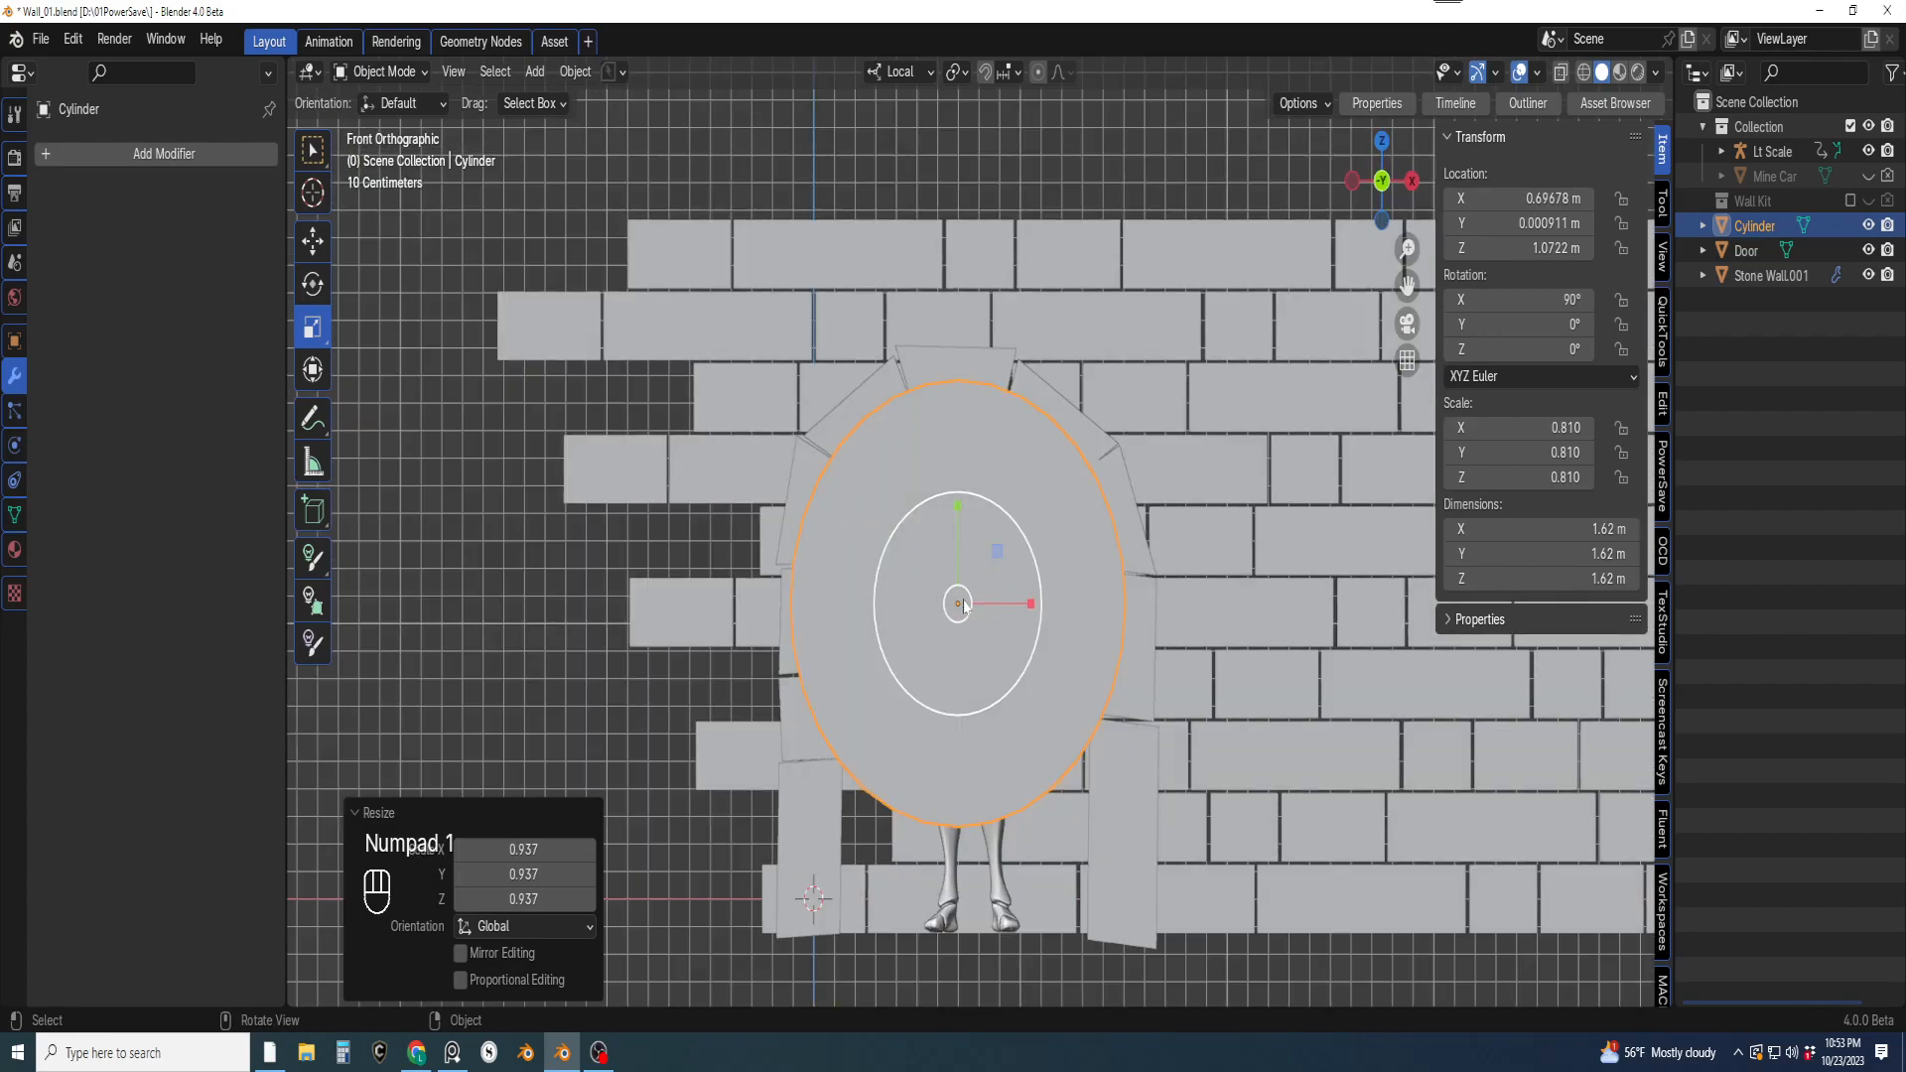
{"action": "key", "text": "g"}
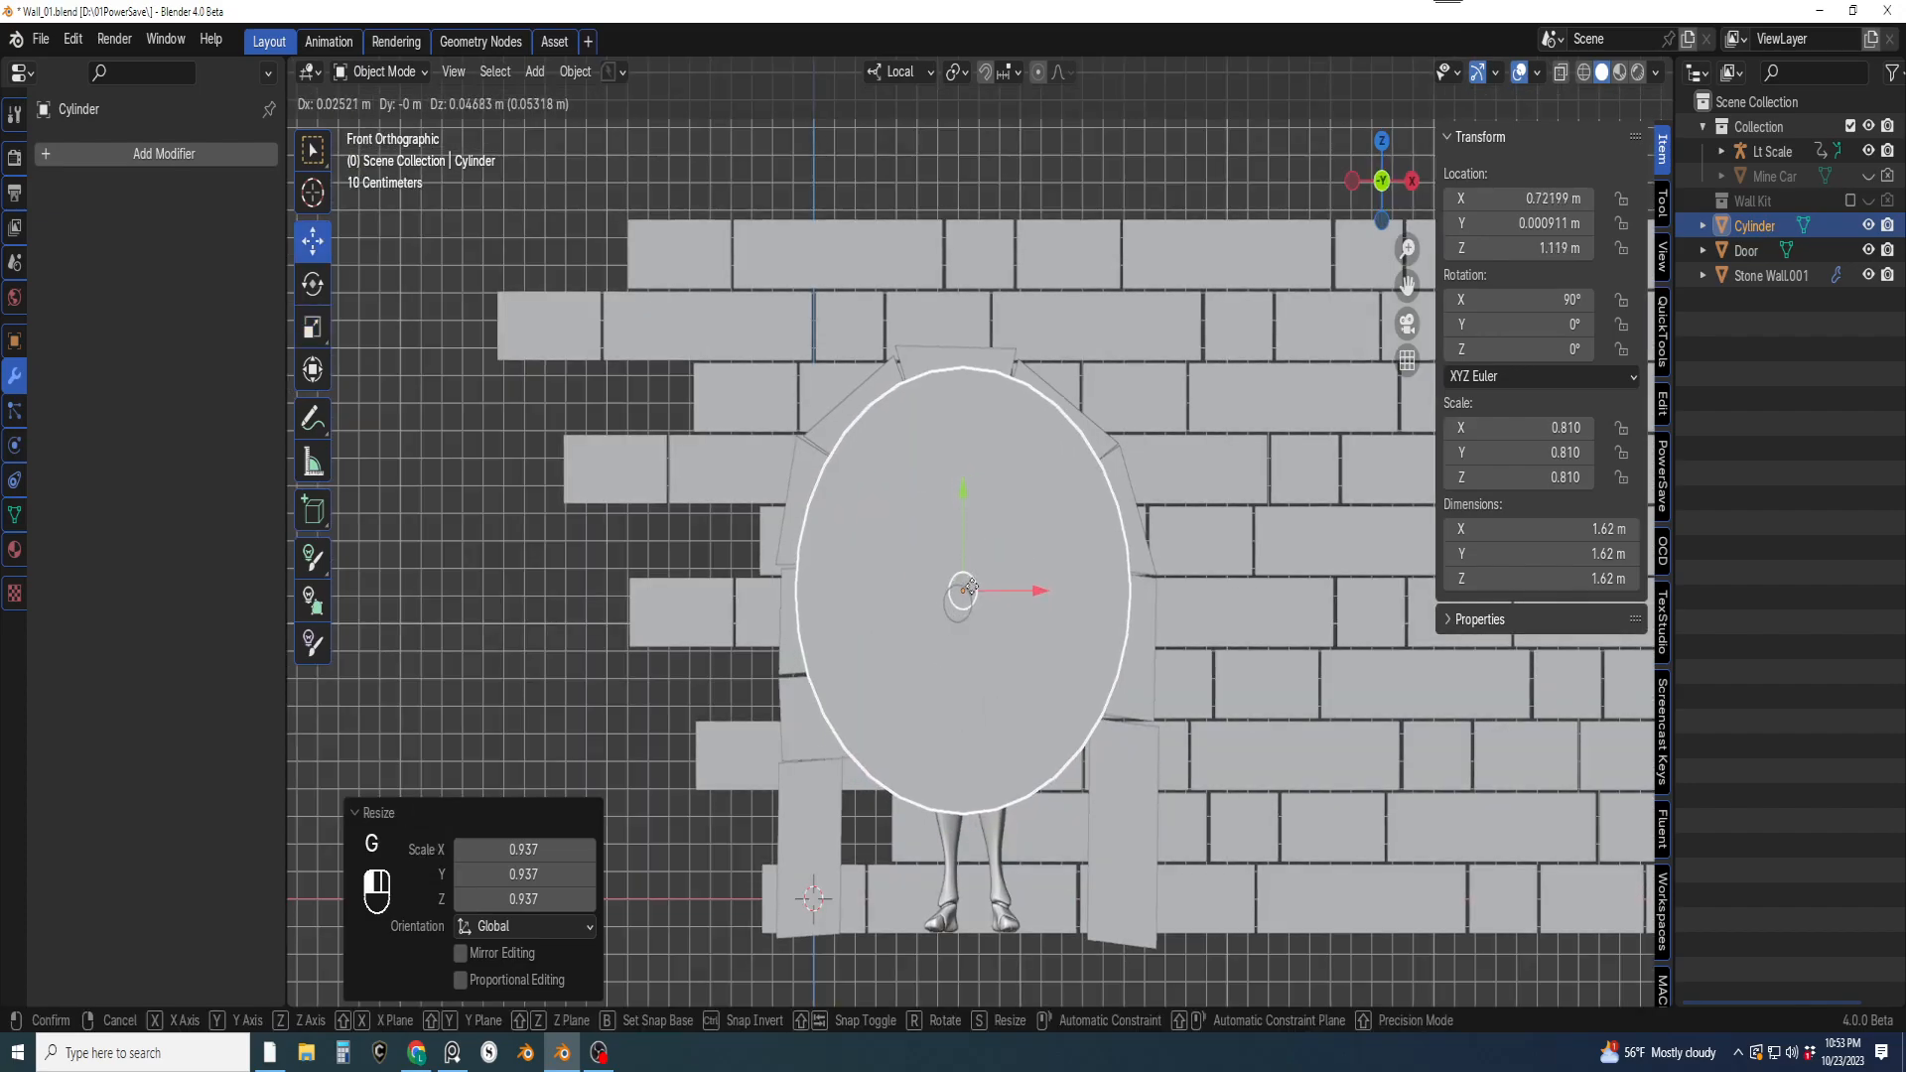
{"action": "left_click", "coordinate": [983, 593], "text": "shift"}
{"action": "scroll", "coordinate": [988, 594], "scroll_direction": "down", "scroll_amount": 1}
{"action": "middle_click_drag", "start_coordinate": [987, 594], "coordinate": [937, 605]}
Enter Edit Mode on the cylinder and select the run of side faces around its lower half
{"action": "key", "text": "Tab"}
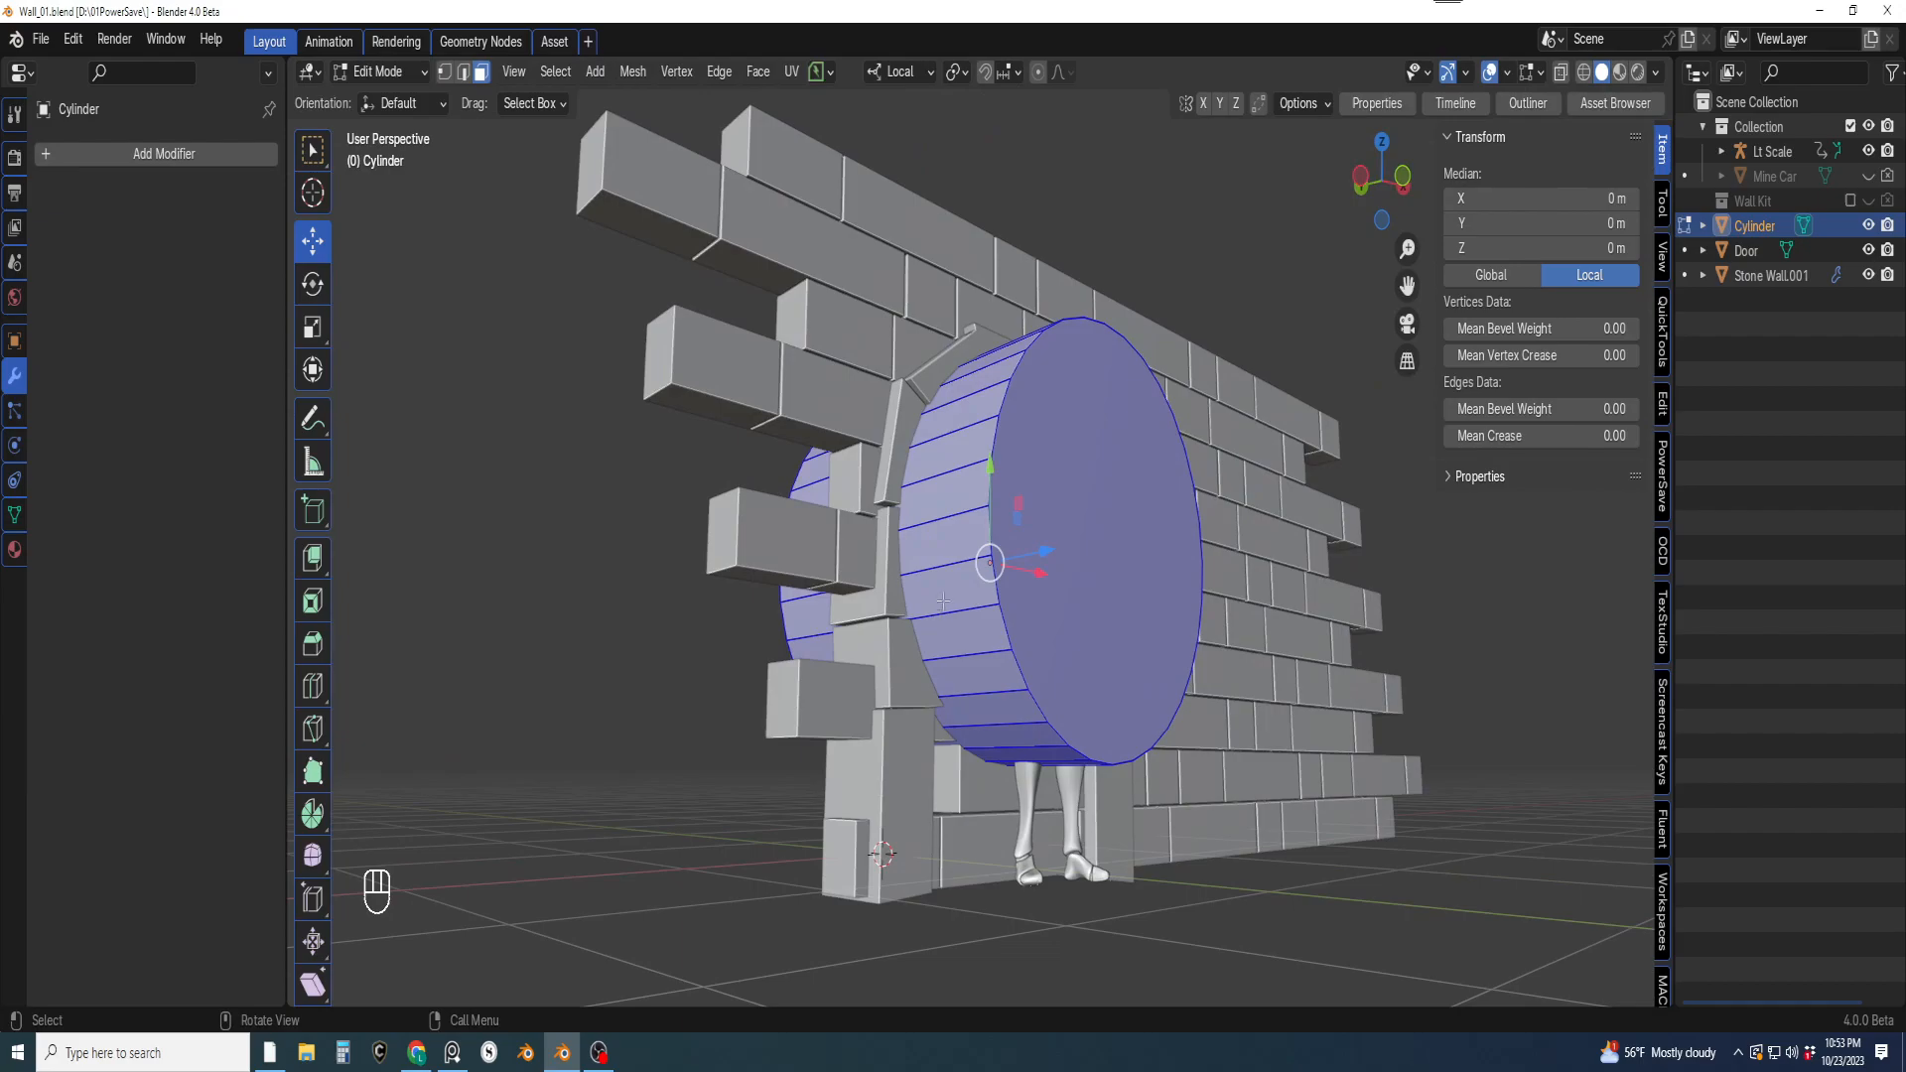
{"action": "left_click", "coordinate": [954, 590]}
{"action": "middle_click_drag", "start_coordinate": [1106, 695], "coordinate": [967, 705]}
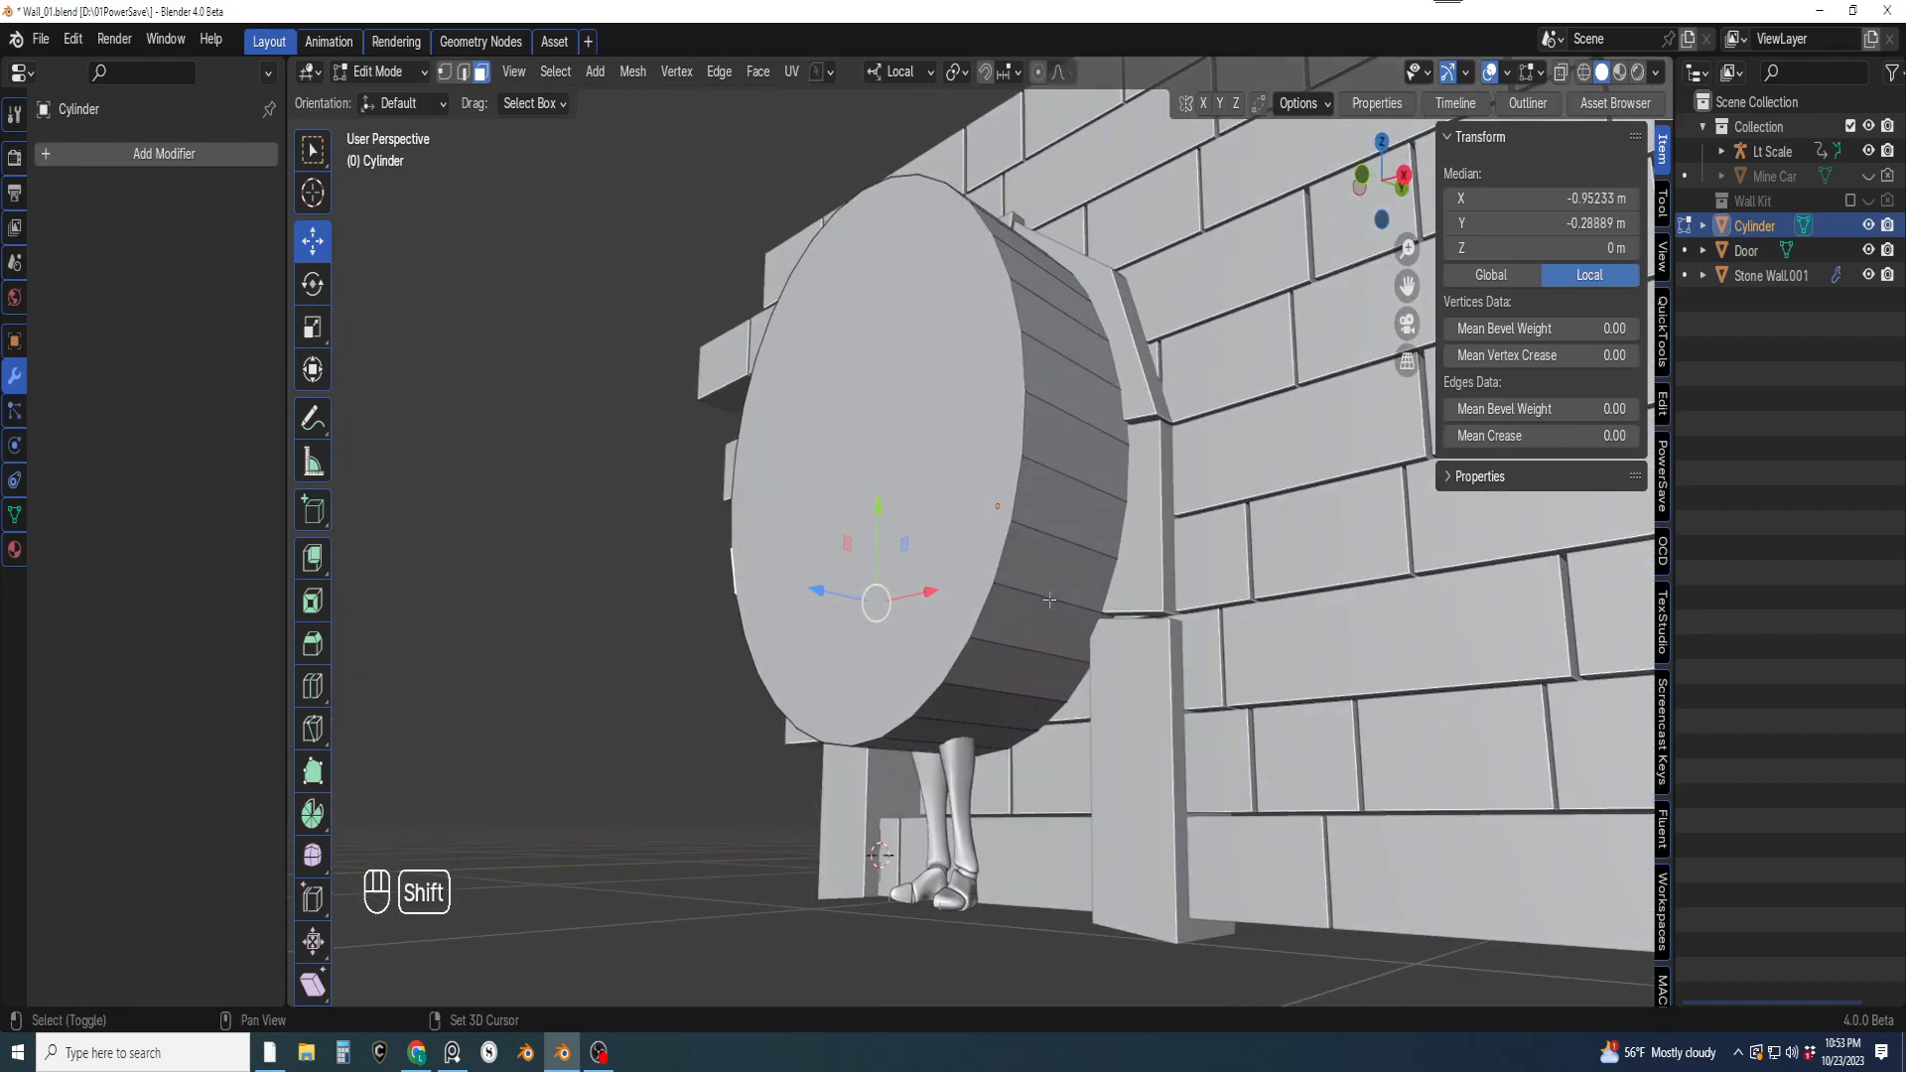
{"action": "left_click", "coordinate": [1059, 584], "text": "shift"}
{"action": "middle_click_drag", "start_coordinate": [1059, 586], "coordinate": [1094, 625]}
{"action": "middle_click_drag", "start_coordinate": [1101, 630], "coordinate": [1056, 610]}
{"action": "left_click", "coordinate": [1049, 593], "text": "shift"}
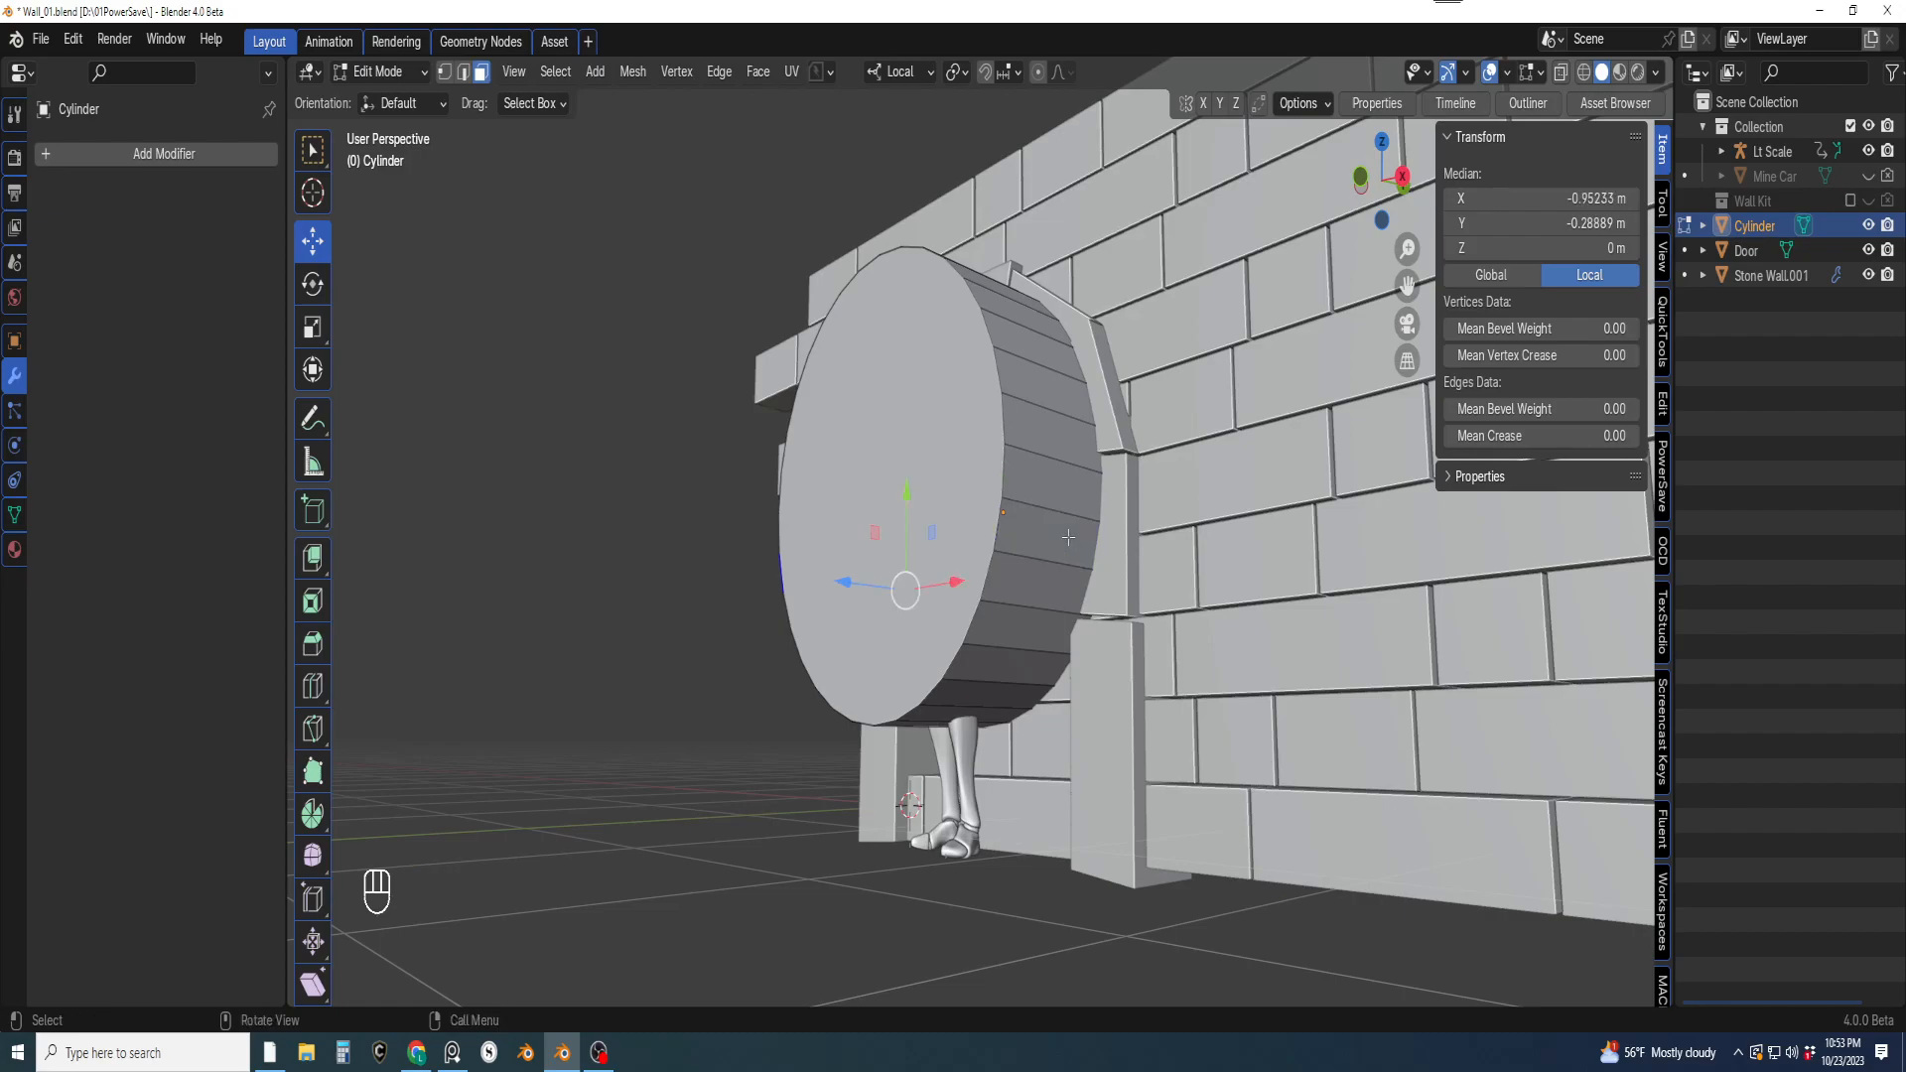
{"action": "left_click", "coordinate": [982, 656], "text": "ctrl"}
{"action": "middle_click_drag", "start_coordinate": [983, 655], "coordinate": [967, 590]}
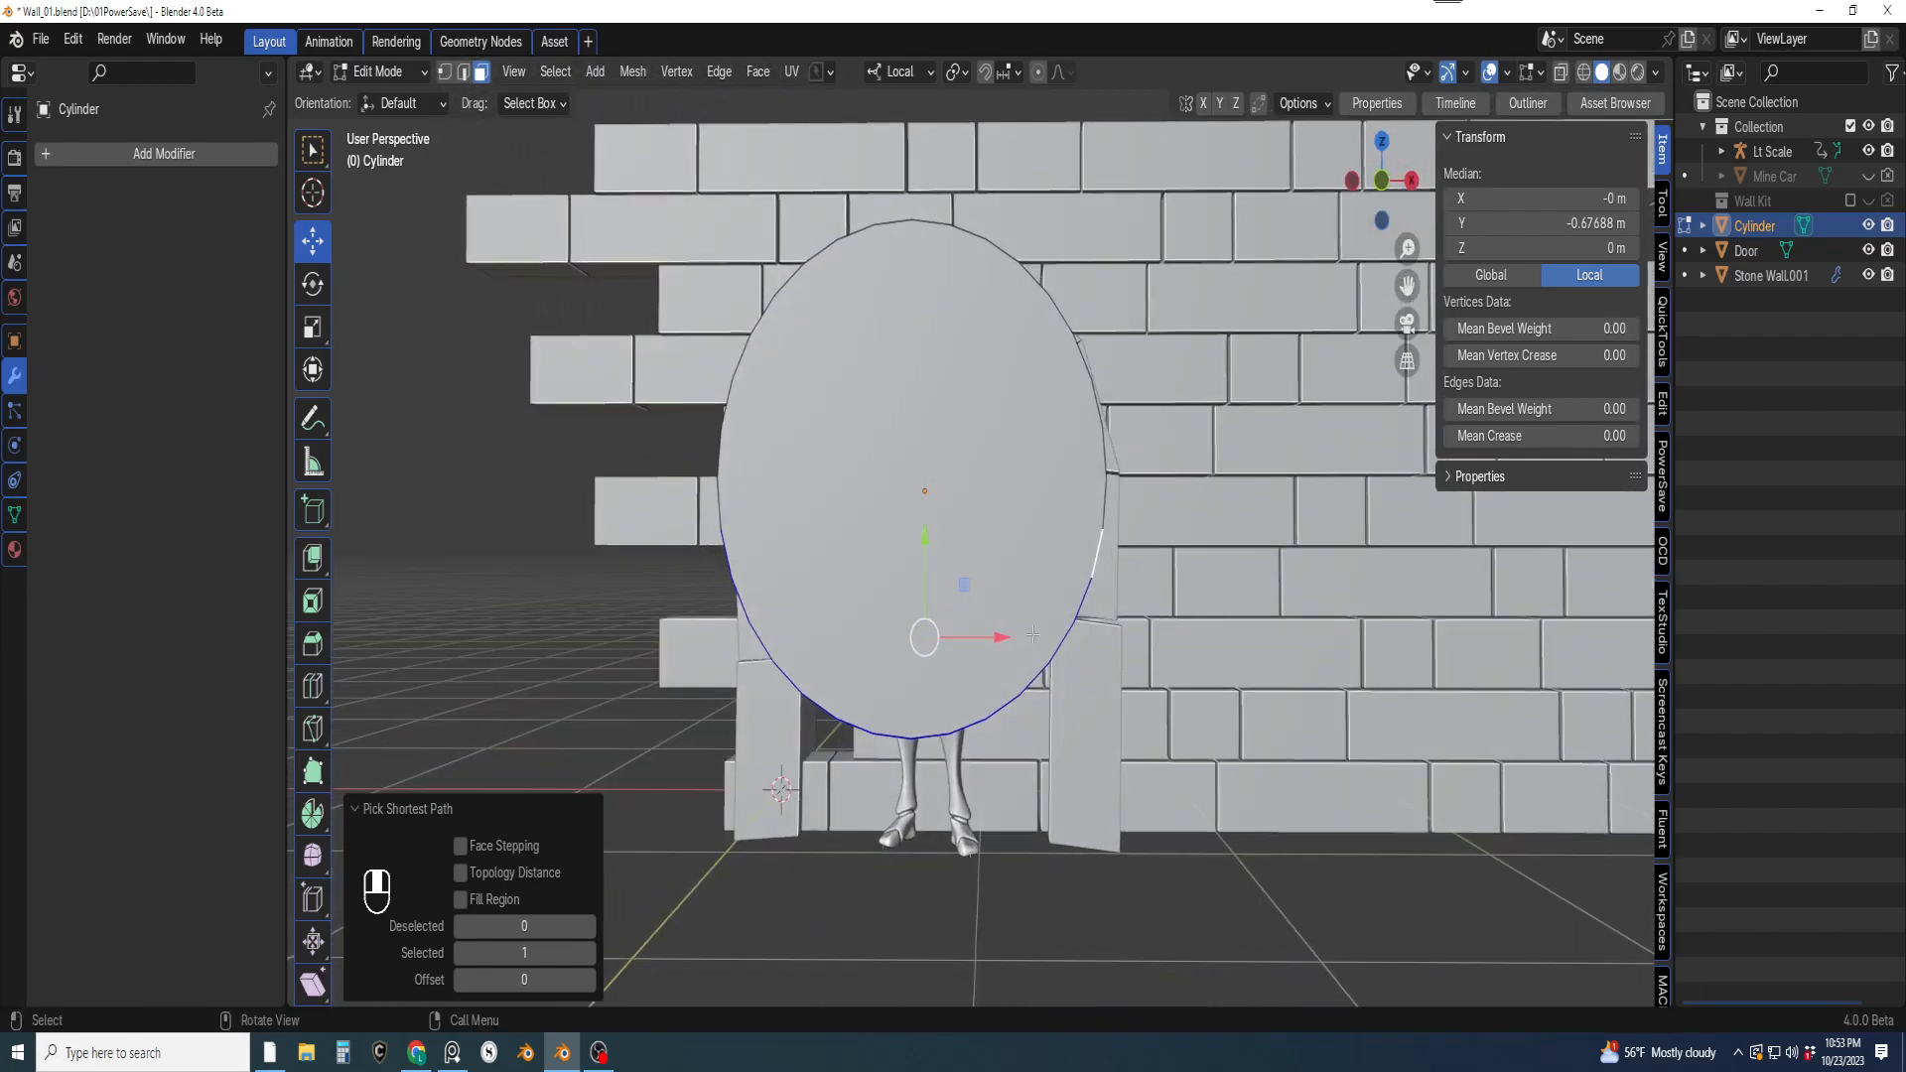
Flatten the selected lower faces by scaling them to 0 along local Y
{"action": "key", "text": "s"}
{"action": "key", "text": "s"}
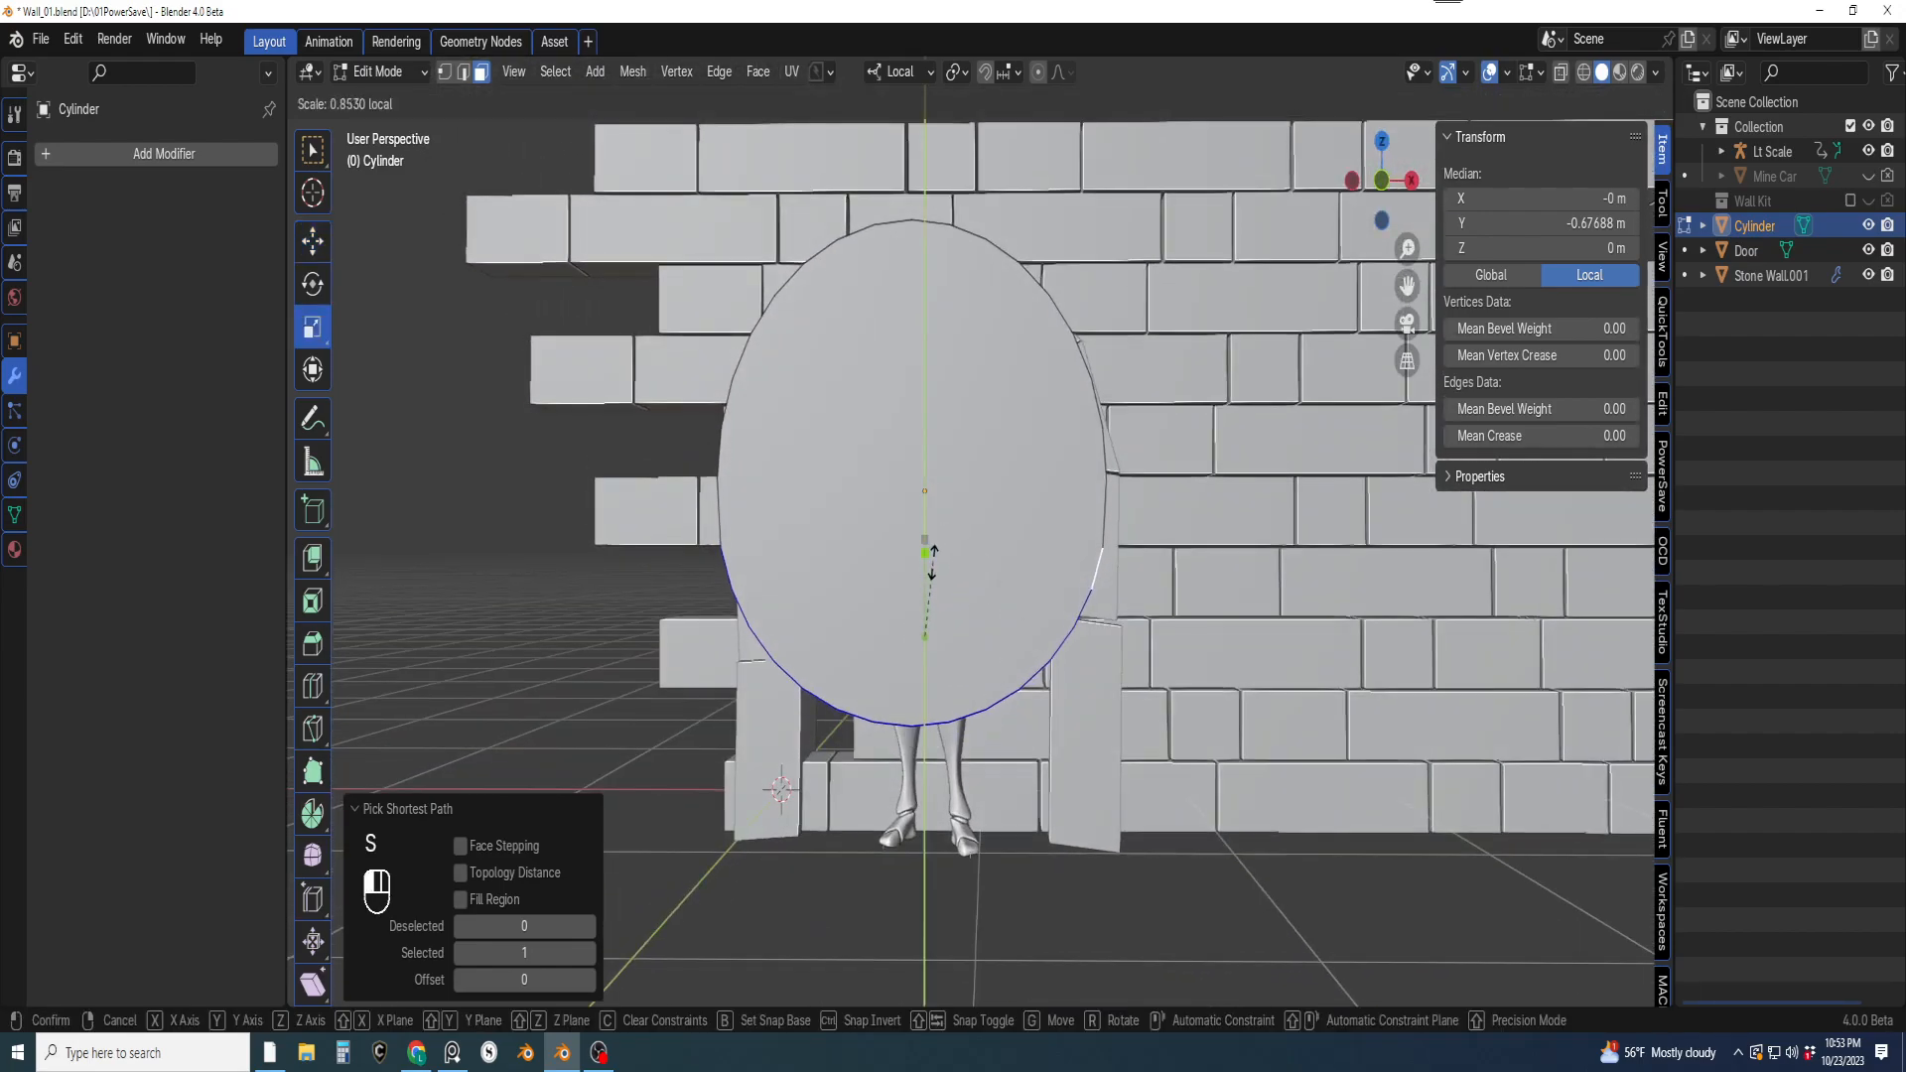
{"action": "key", "text": "y"}
{"action": "key", "text": "y"}
{"action": "key", "text": "0"}
{"action": "left_click", "coordinate": [933, 571]}
{"action": "middle_click_drag", "start_coordinate": [933, 571], "coordinate": [941, 656]}
Move the flattened bottom about -0.812 m along local Y to below the floor line, and leave Edit Mode
{"action": "key", "text": "g"}
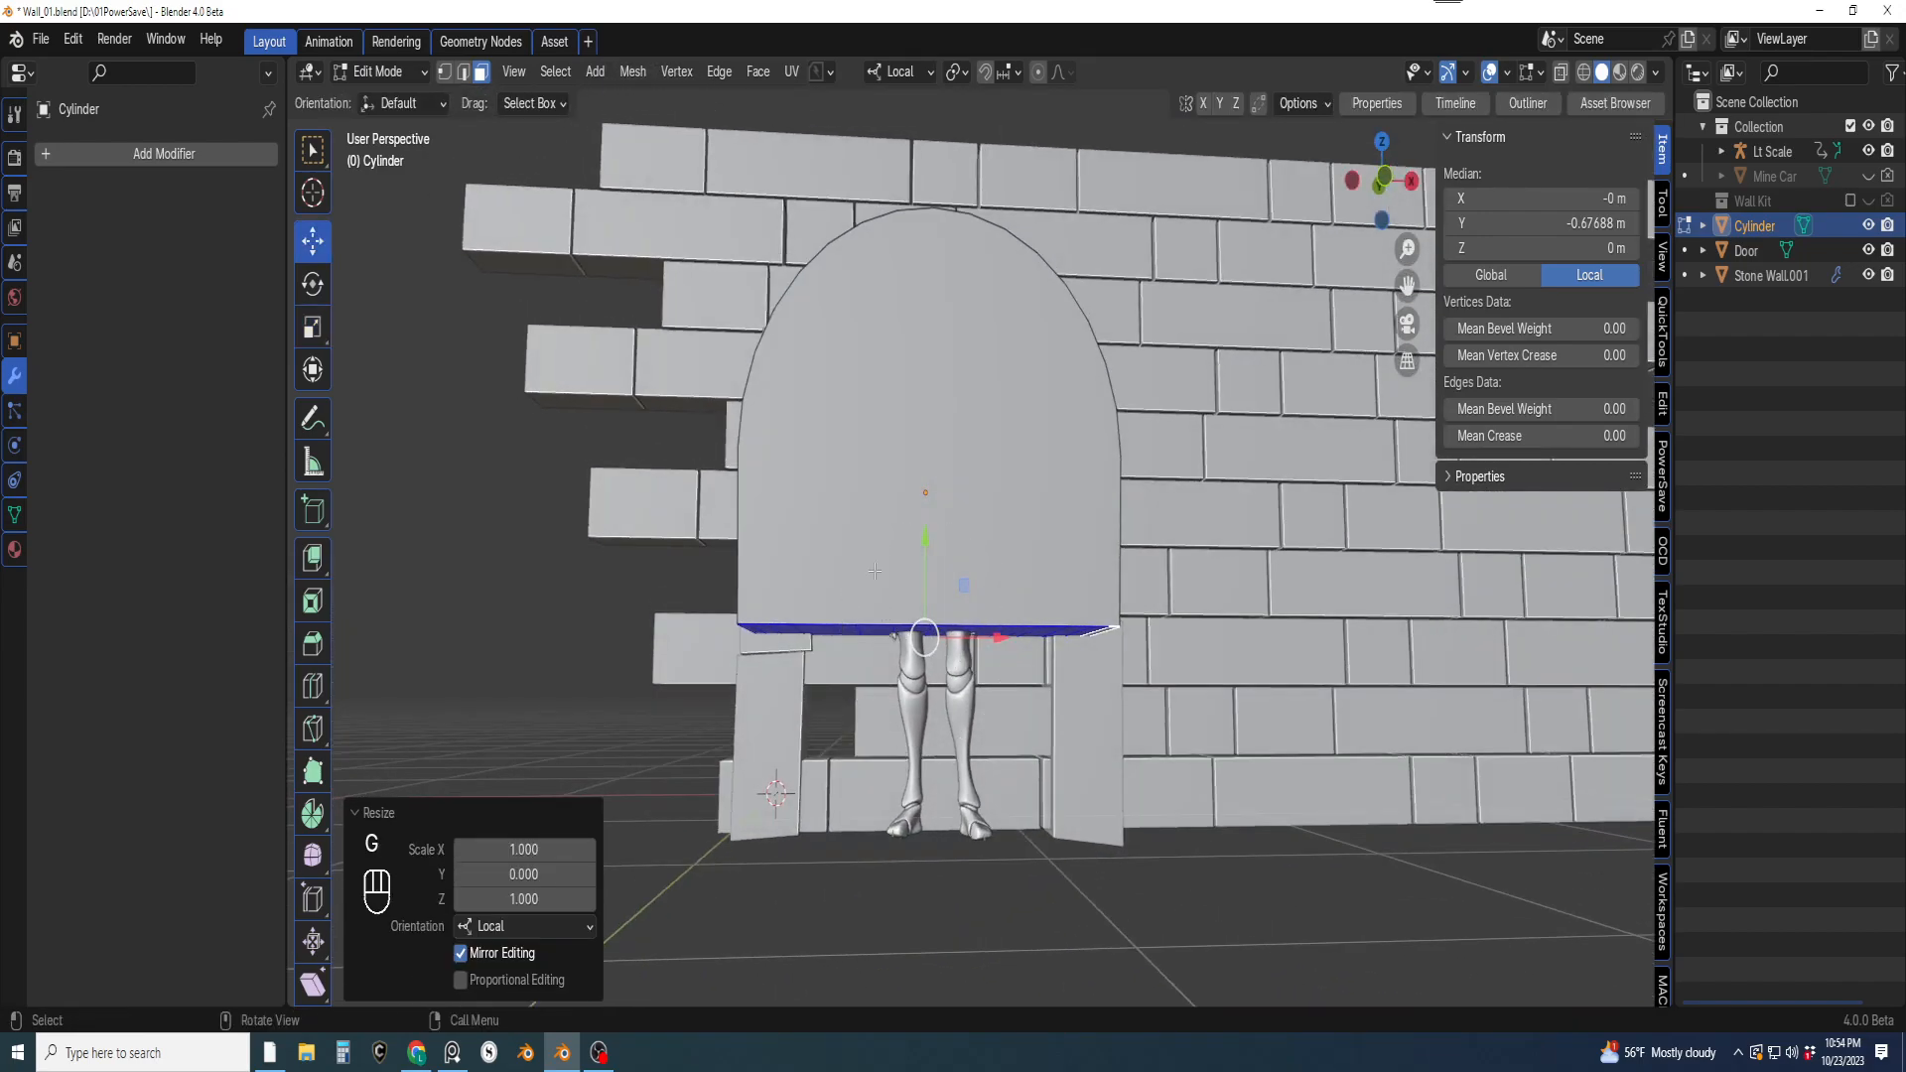
{"action": "left_click_drag", "start_coordinate": [927, 547], "coordinate": [927, 824]}
{"action": "middle_click_drag", "start_coordinate": [927, 824], "coordinate": [1076, 709], "text": "shift"}
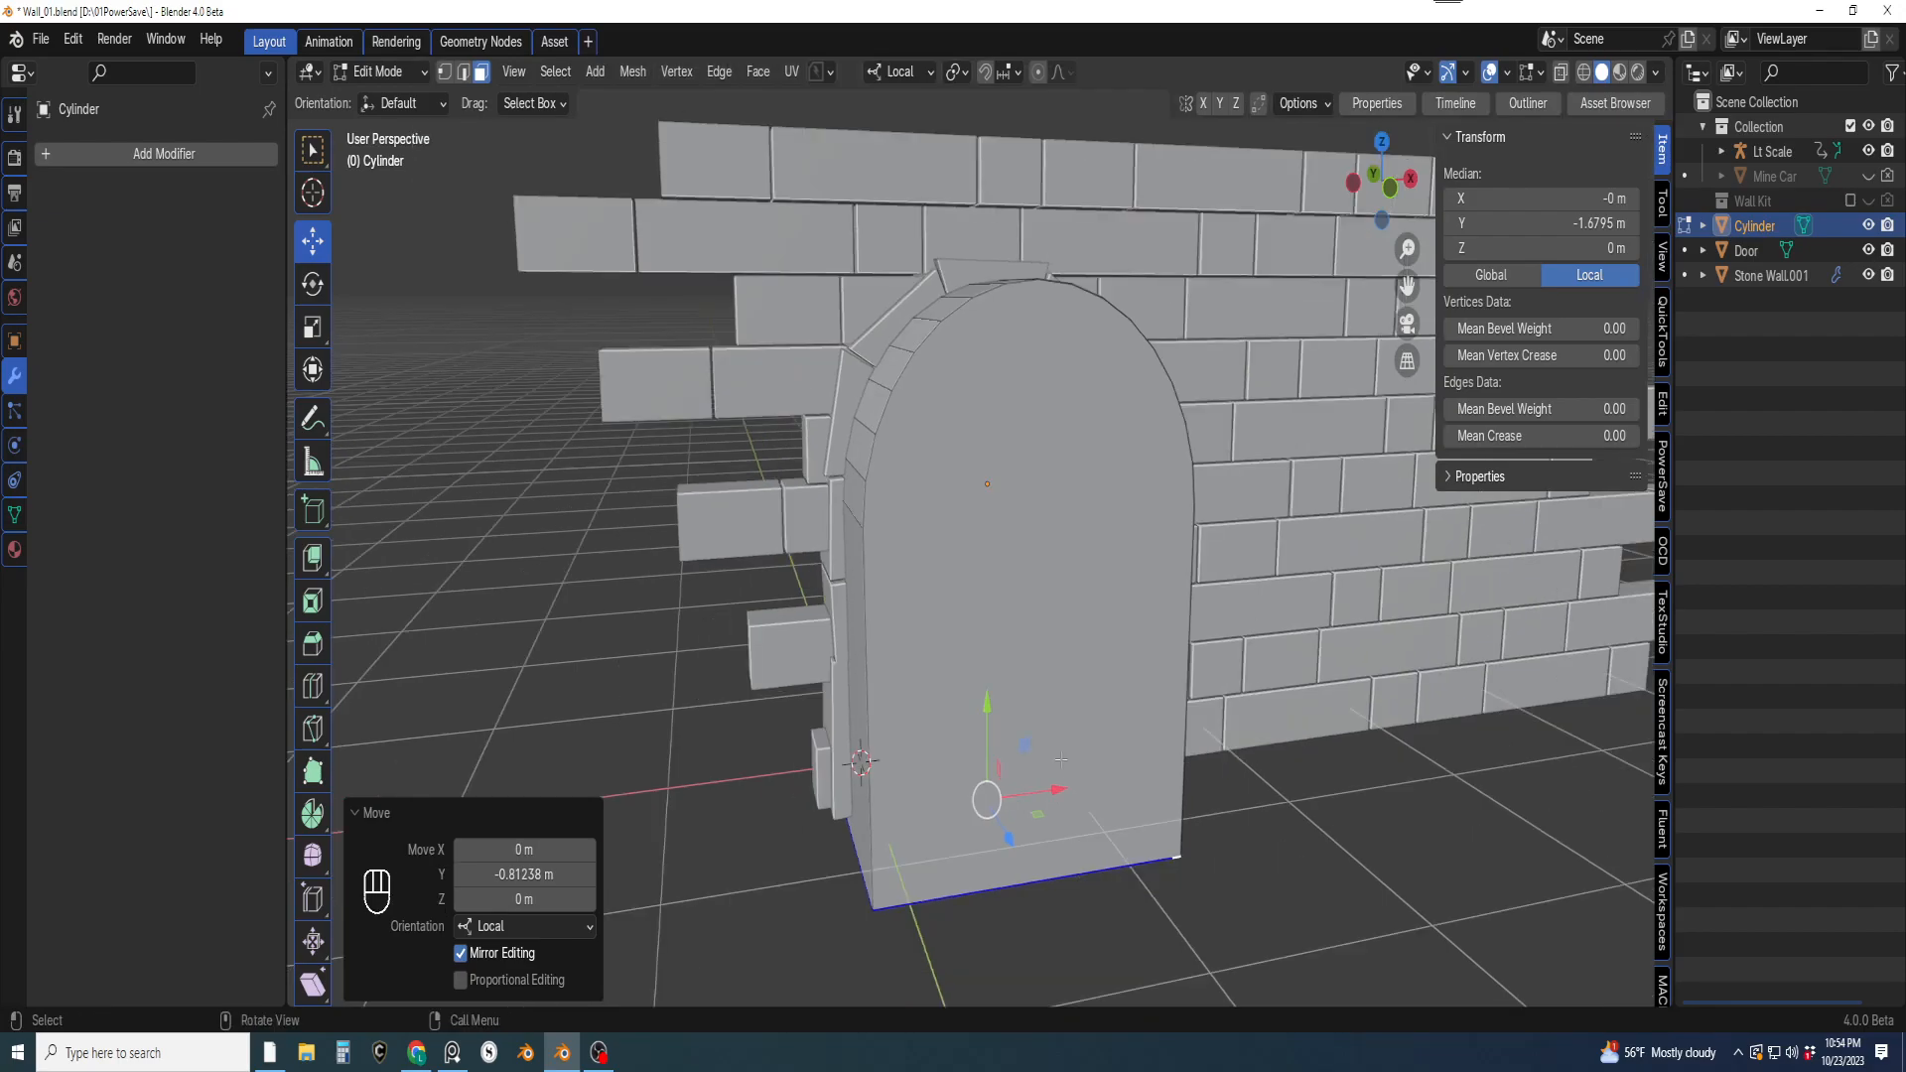
{"action": "key", "text": "Tab"}
{"action": "left_click", "coordinate": [1071, 567]}
{"action": "middle_click_drag", "start_coordinate": [1065, 556], "coordinate": [914, 558], "text": "shift"}
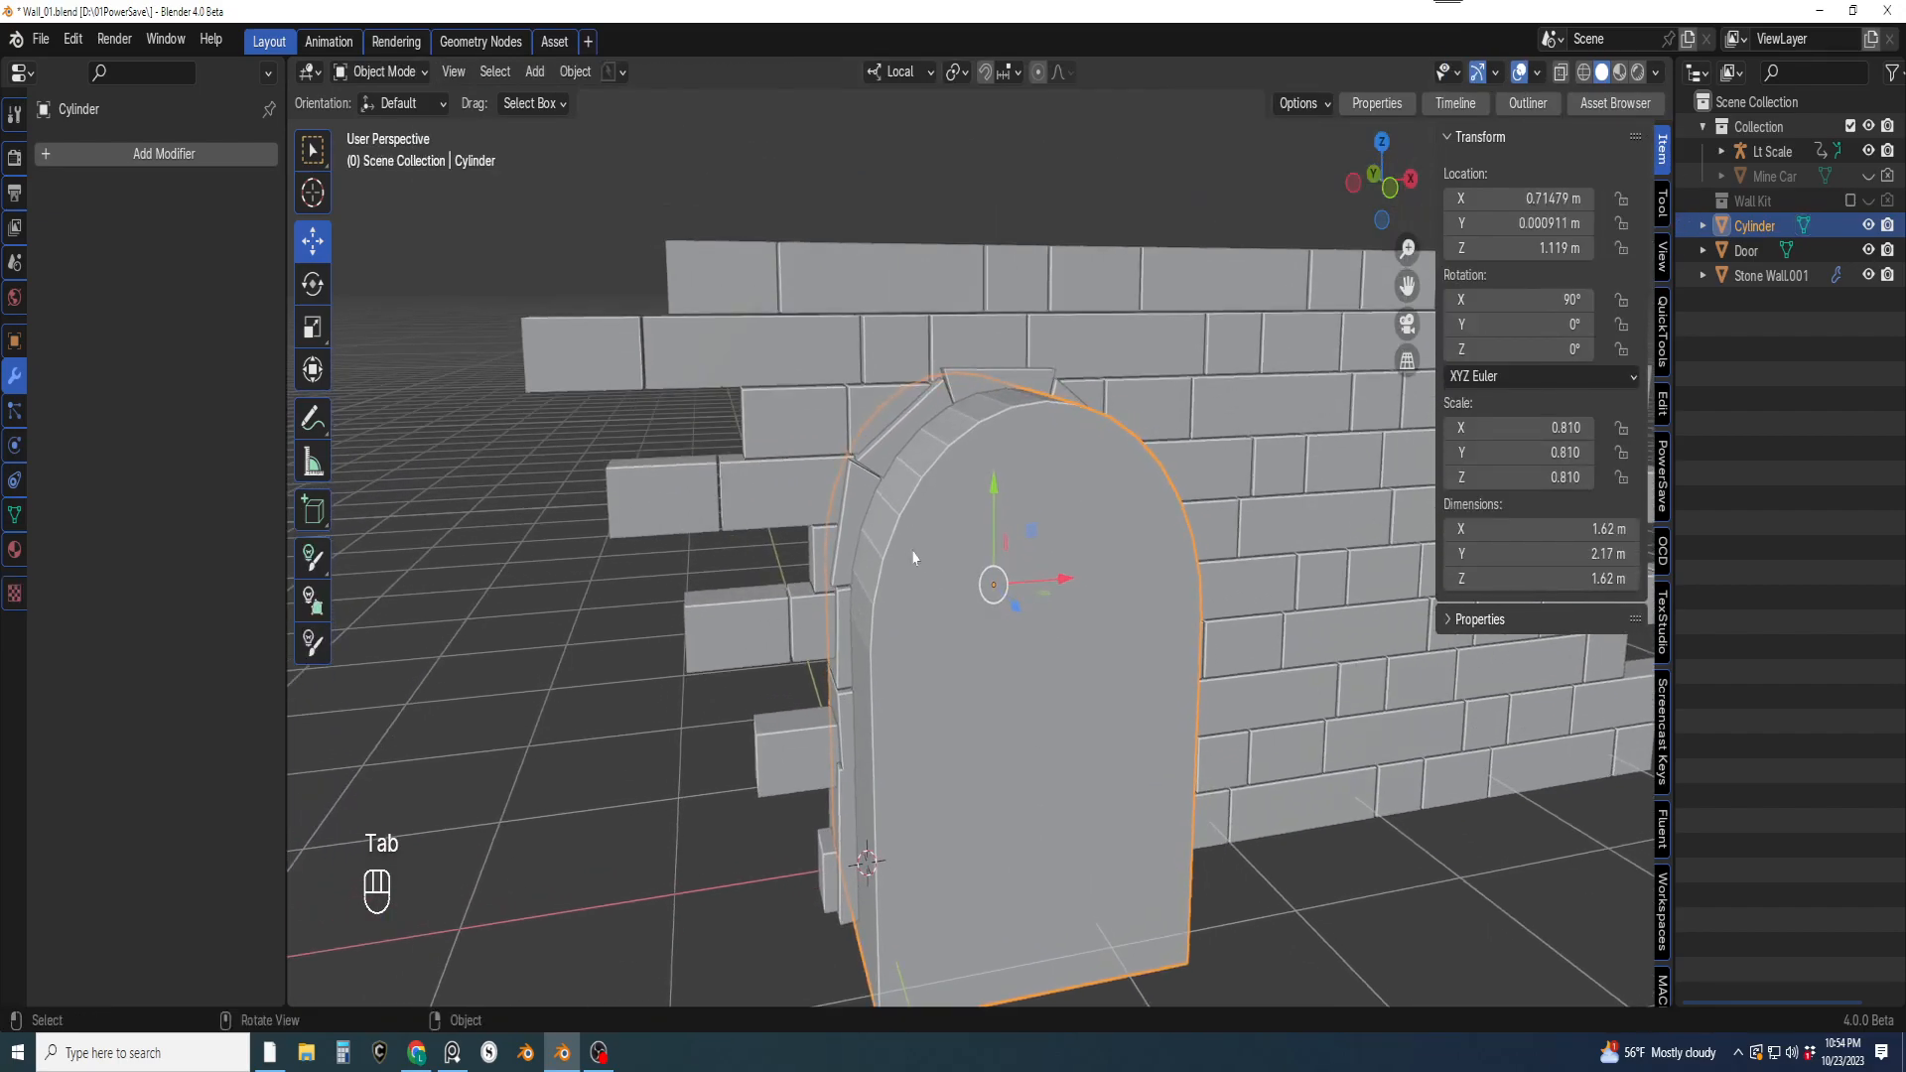
Use the arched cylinder as a Bool Tool union and difference brush on the stone wall, and clear the selection
{"action": "left_click", "coordinate": [1265, 422], "text": "shift"}
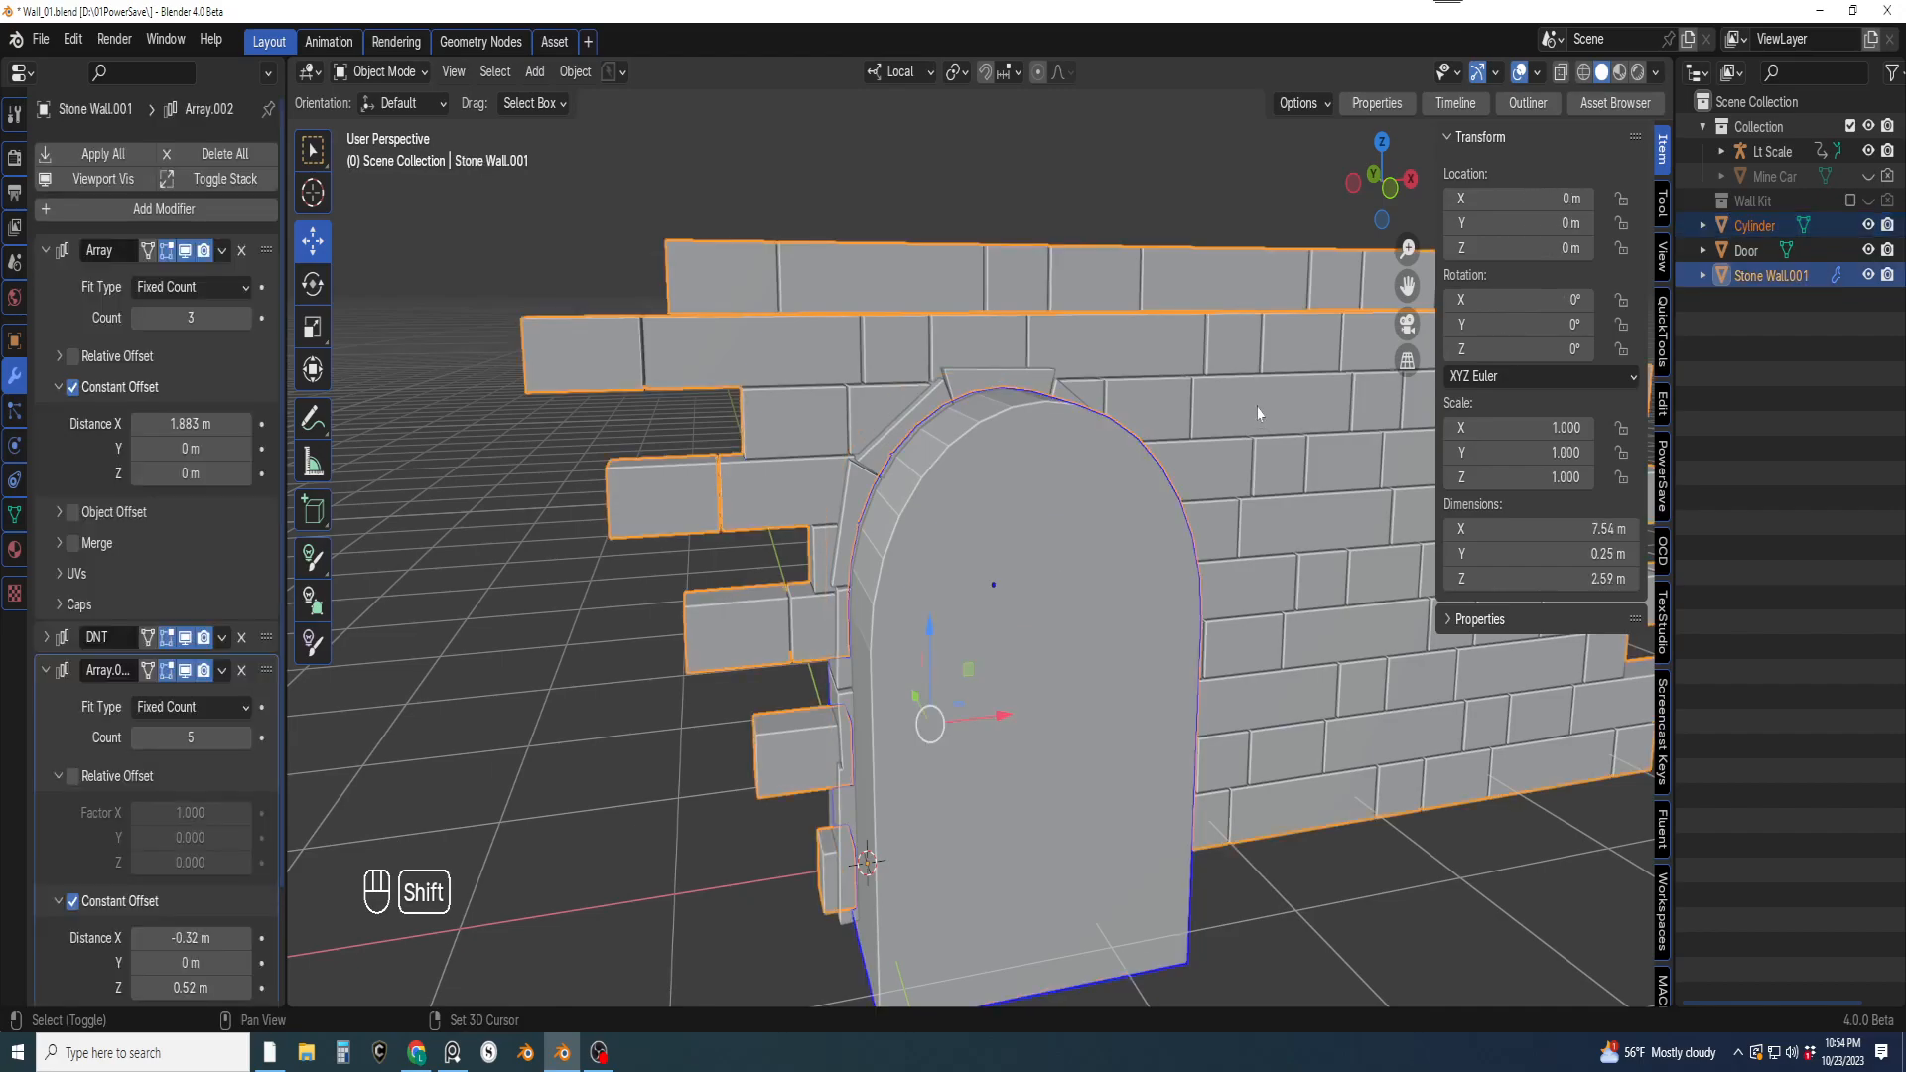
{"action": "key", "text": "ctrl+KP_Add"}
{"action": "key", "text": "ctrl+KP_9"}
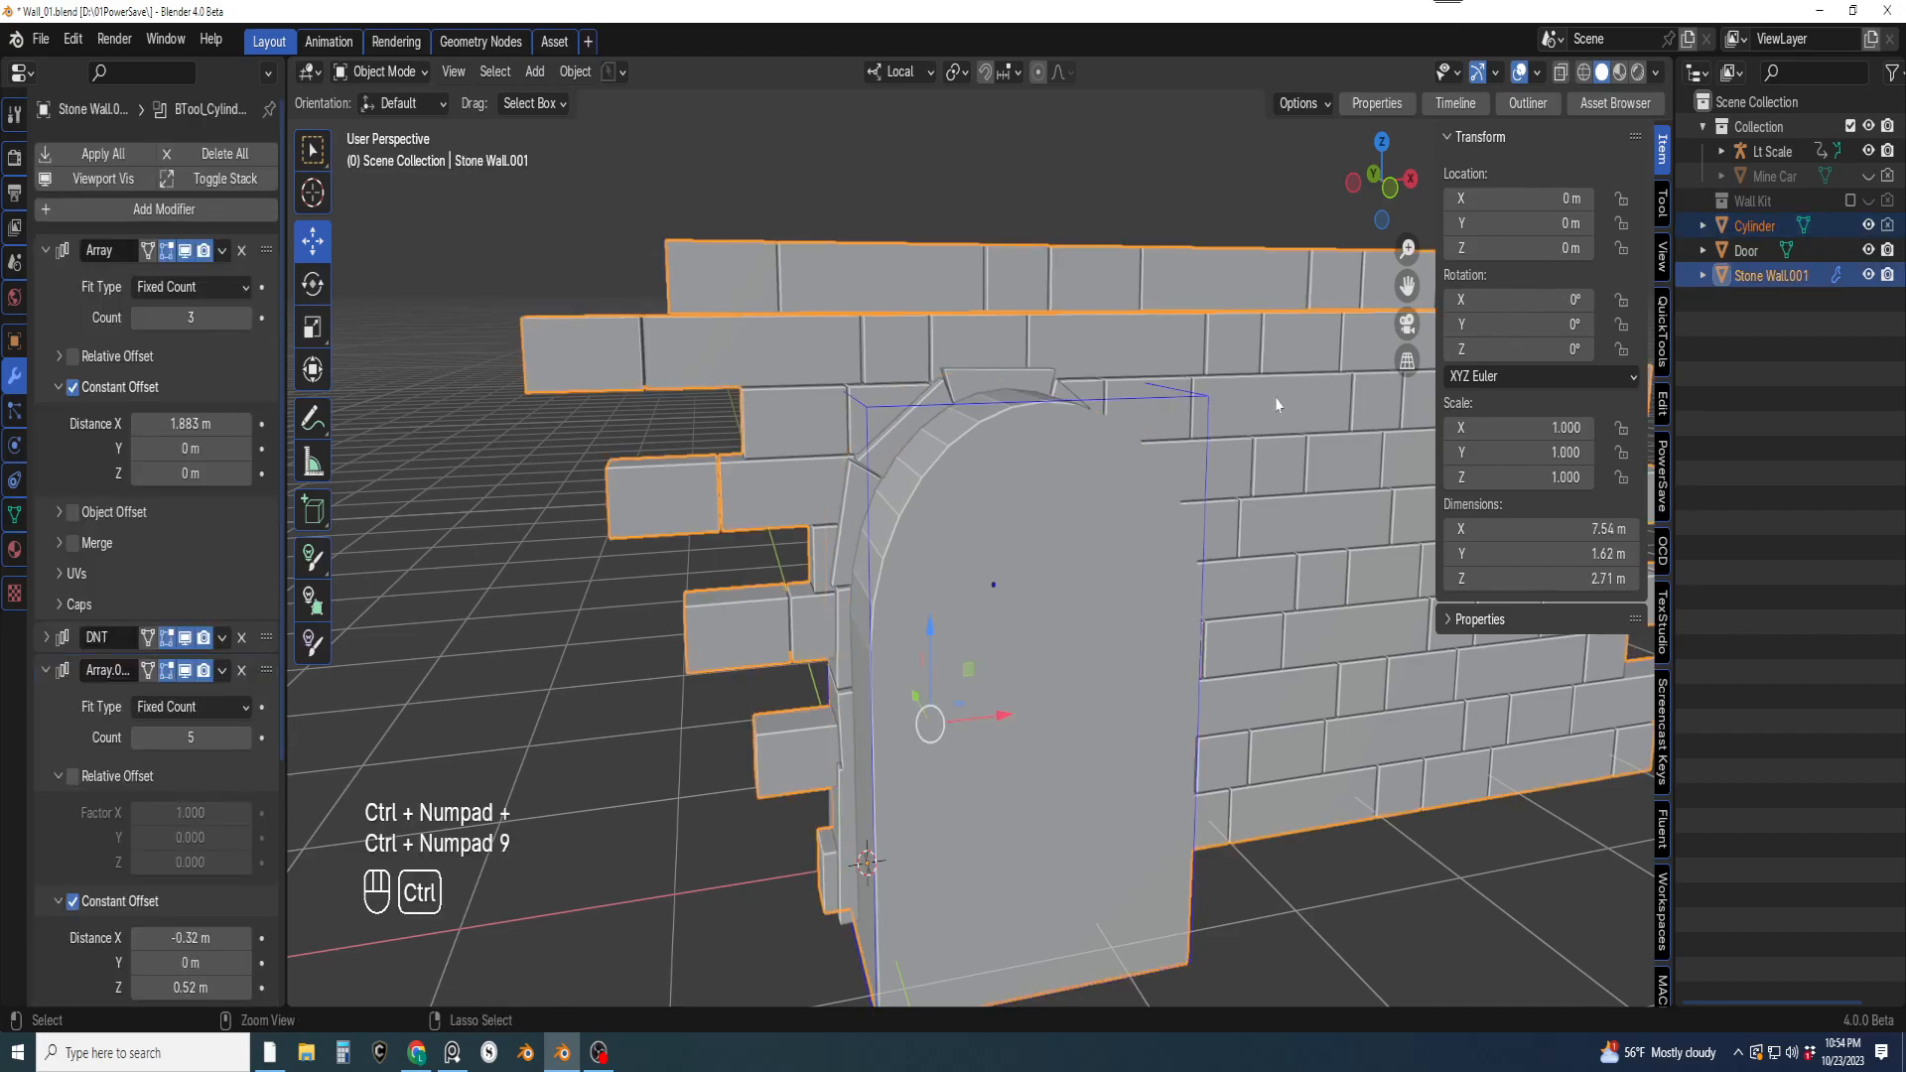
{"action": "key", "text": "ctrl+KP_Subtract"}
{"action": "middle_click_drag", "start_coordinate": [1274, 397], "coordinate": [1134, 598]}
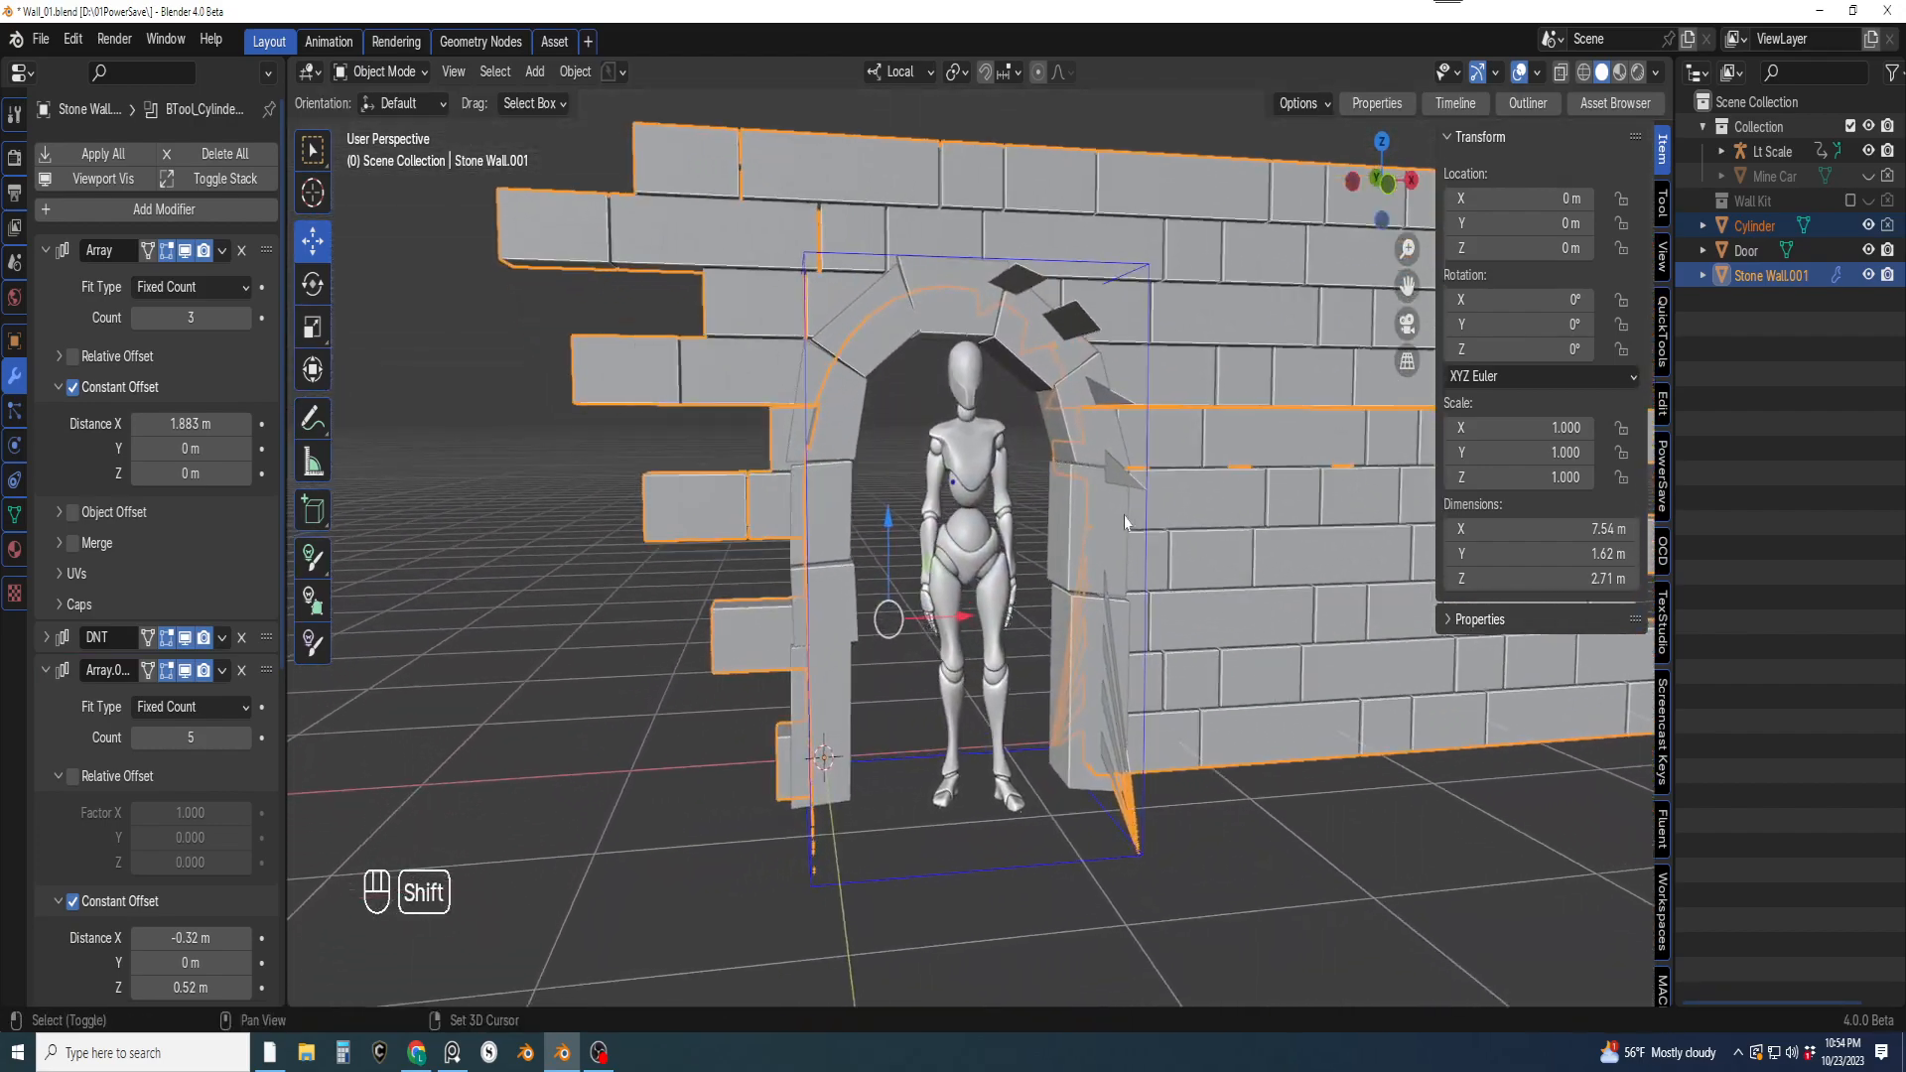
{"action": "left_click", "coordinate": [1152, 606]}
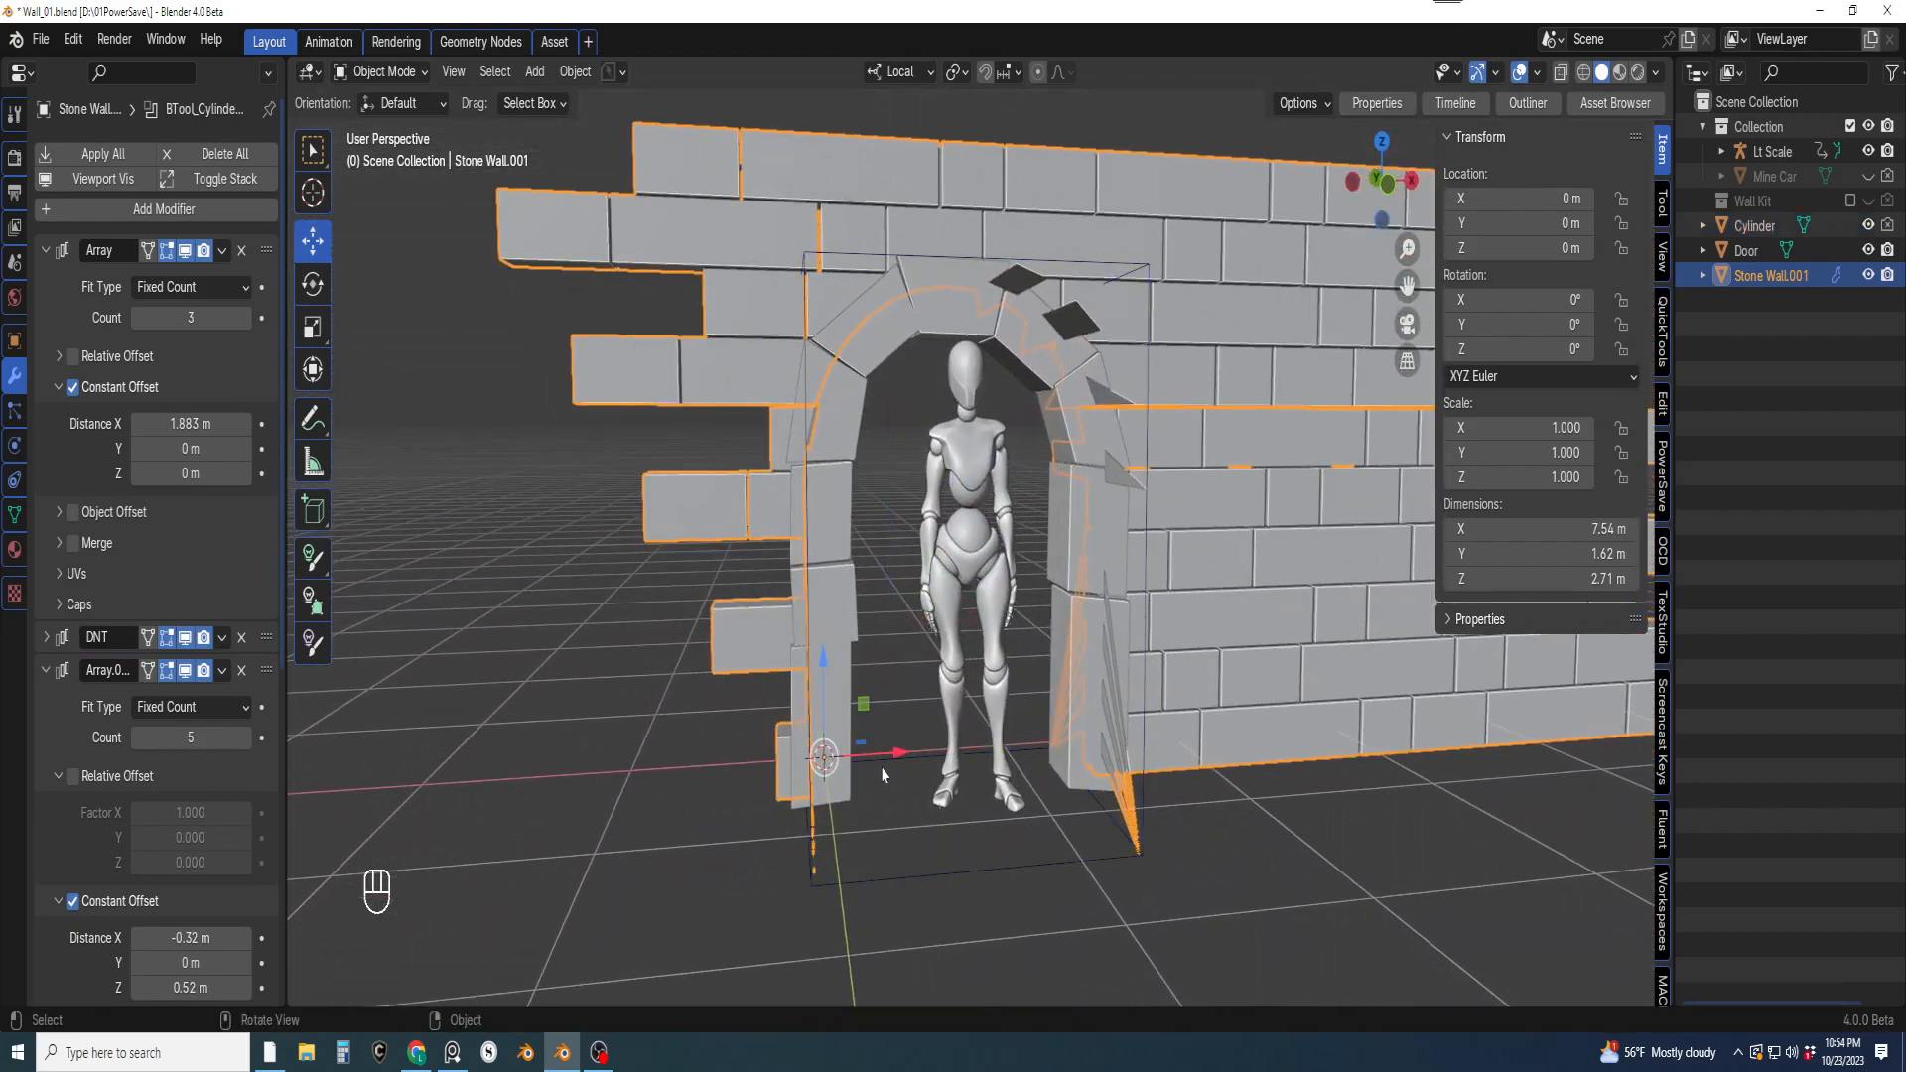
{"action": "left_click_drag", "start_coordinate": [823, 661], "coordinate": [826, 659]}
{"action": "left_click", "coordinate": [681, 807]}
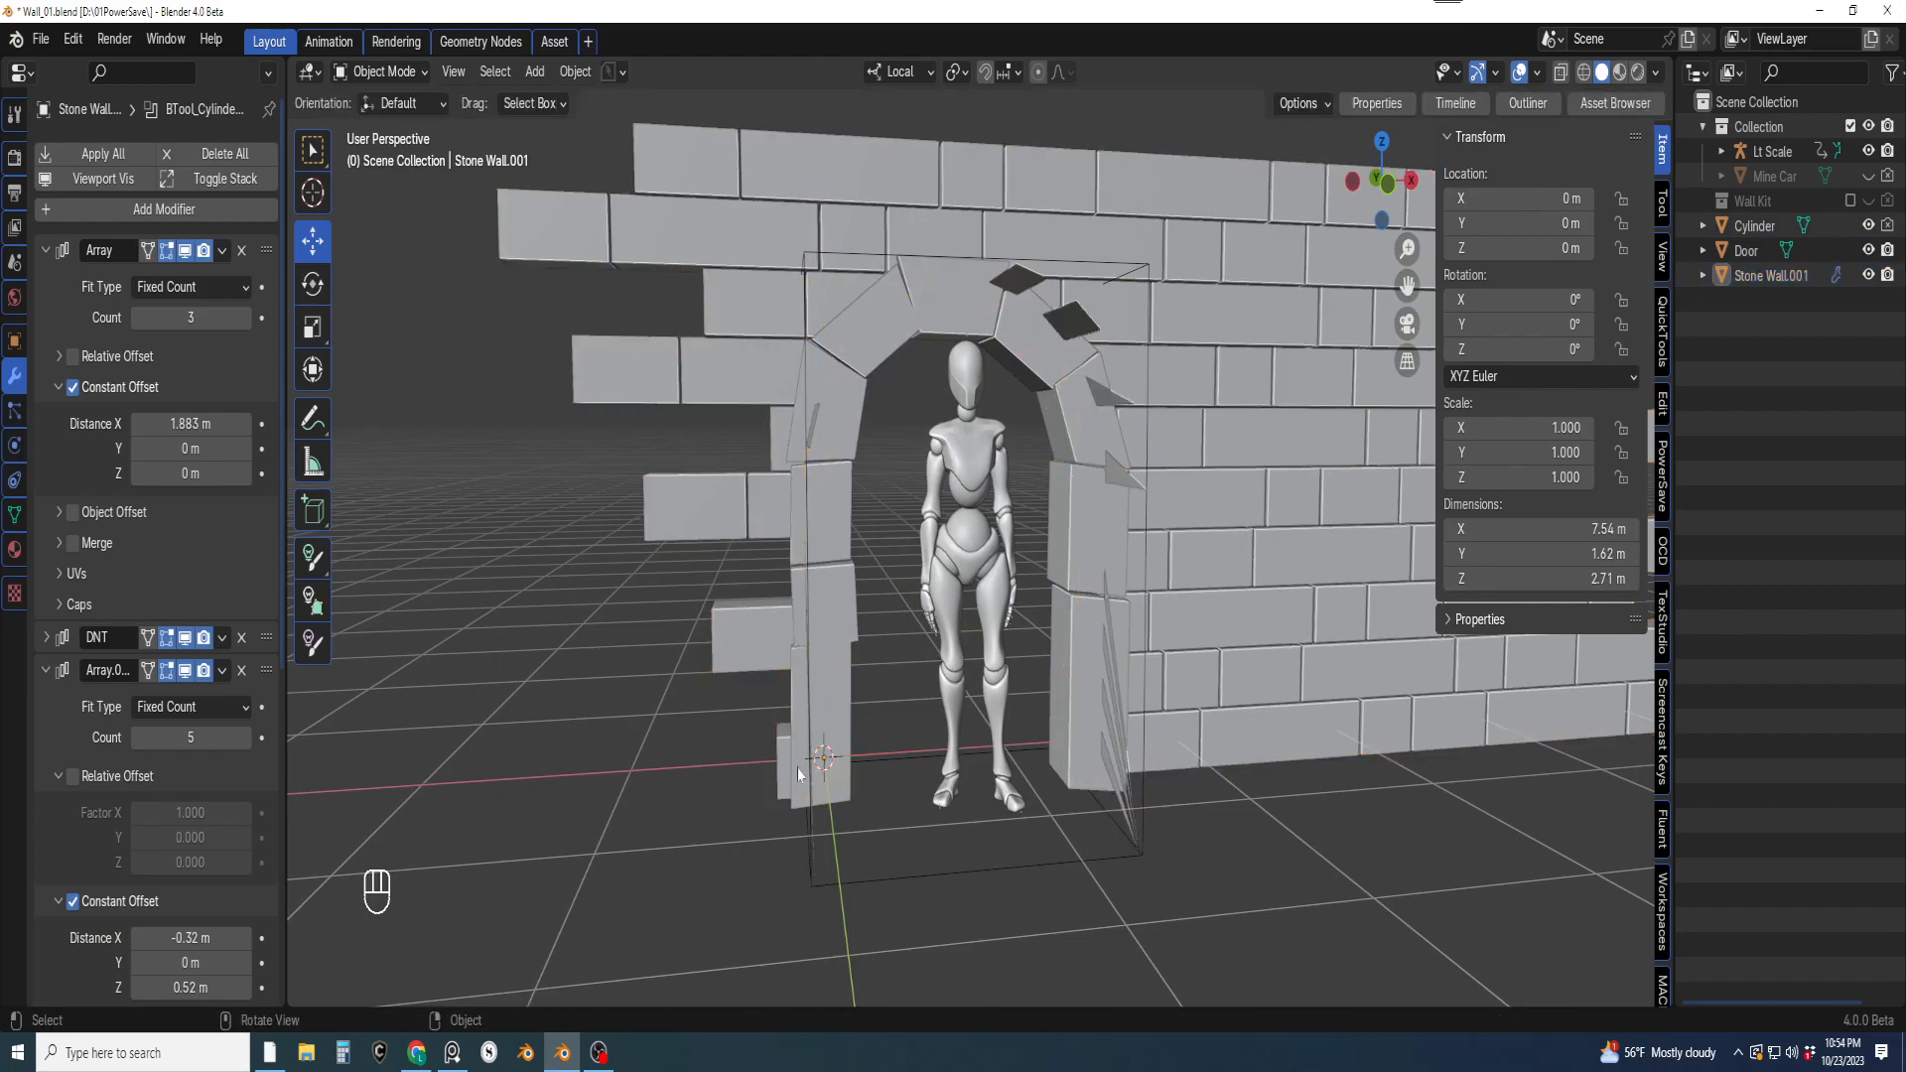
Select the arched cylinder brush and lower it about 0.029 m along its local Y
{"action": "left_click", "coordinate": [854, 883]}
{"action": "middle_click_drag", "start_coordinate": [1027, 577], "coordinate": [979, 589]}
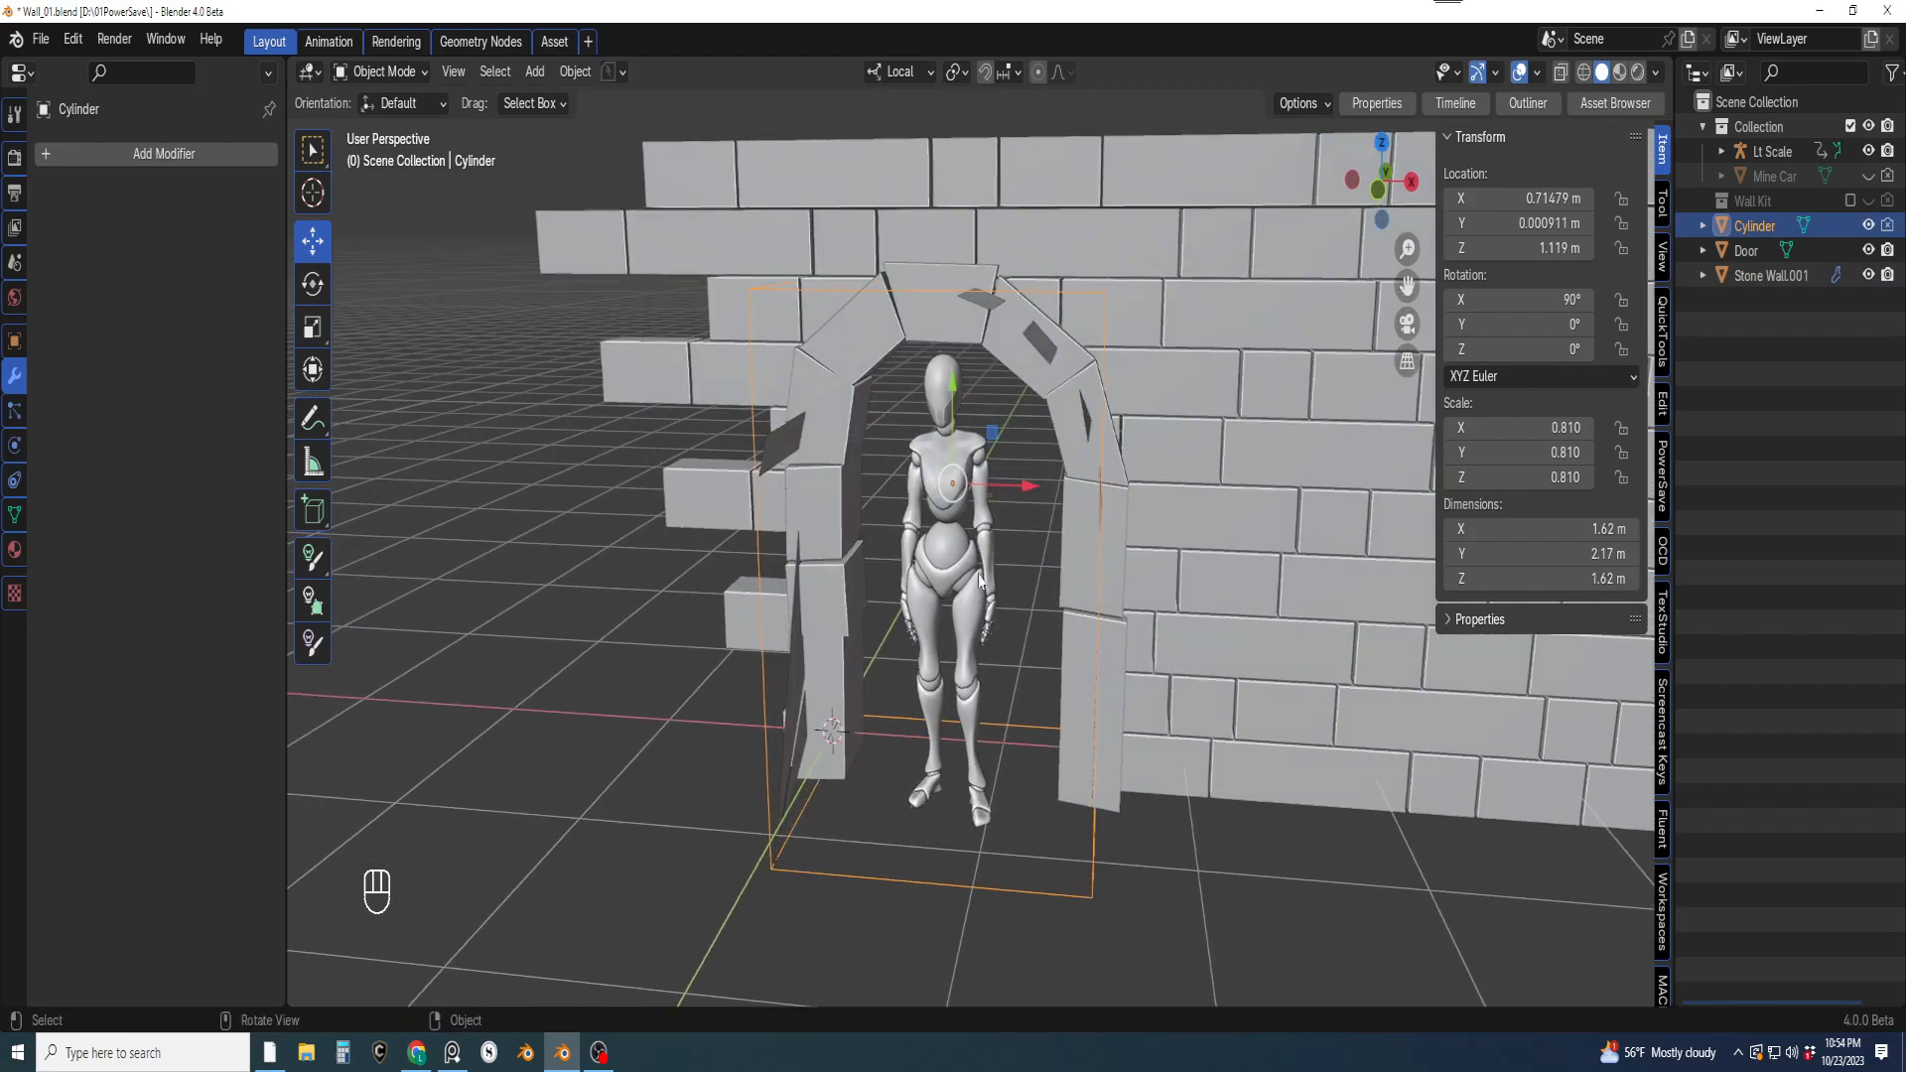
{"action": "left_click_drag", "start_coordinate": [954, 429], "coordinate": [954, 433]}
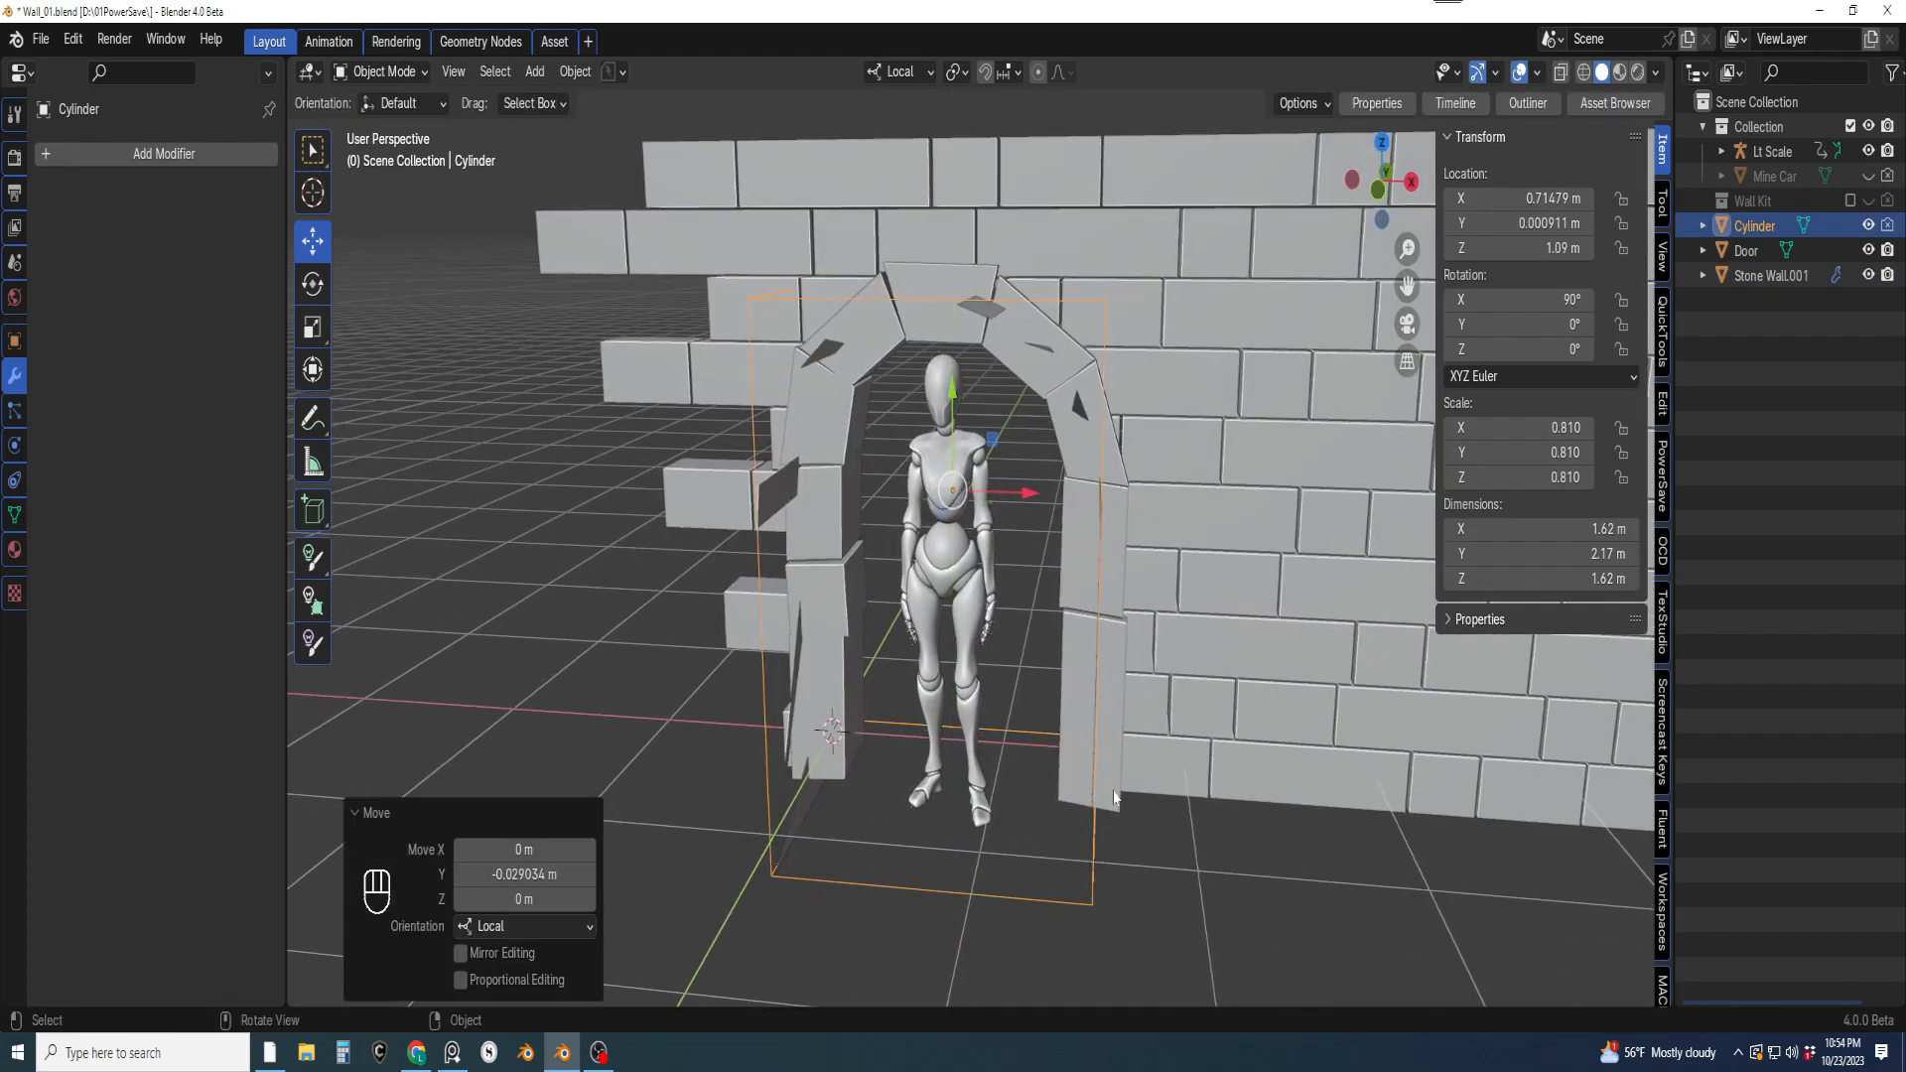
Switch the solver of the stone wall's difference Boolean to Fast
{"action": "left_click", "coordinate": [1160, 757]}
{"action": "scroll", "coordinate": [63, 675], "scroll_direction": "down", "scroll_amount": 10}
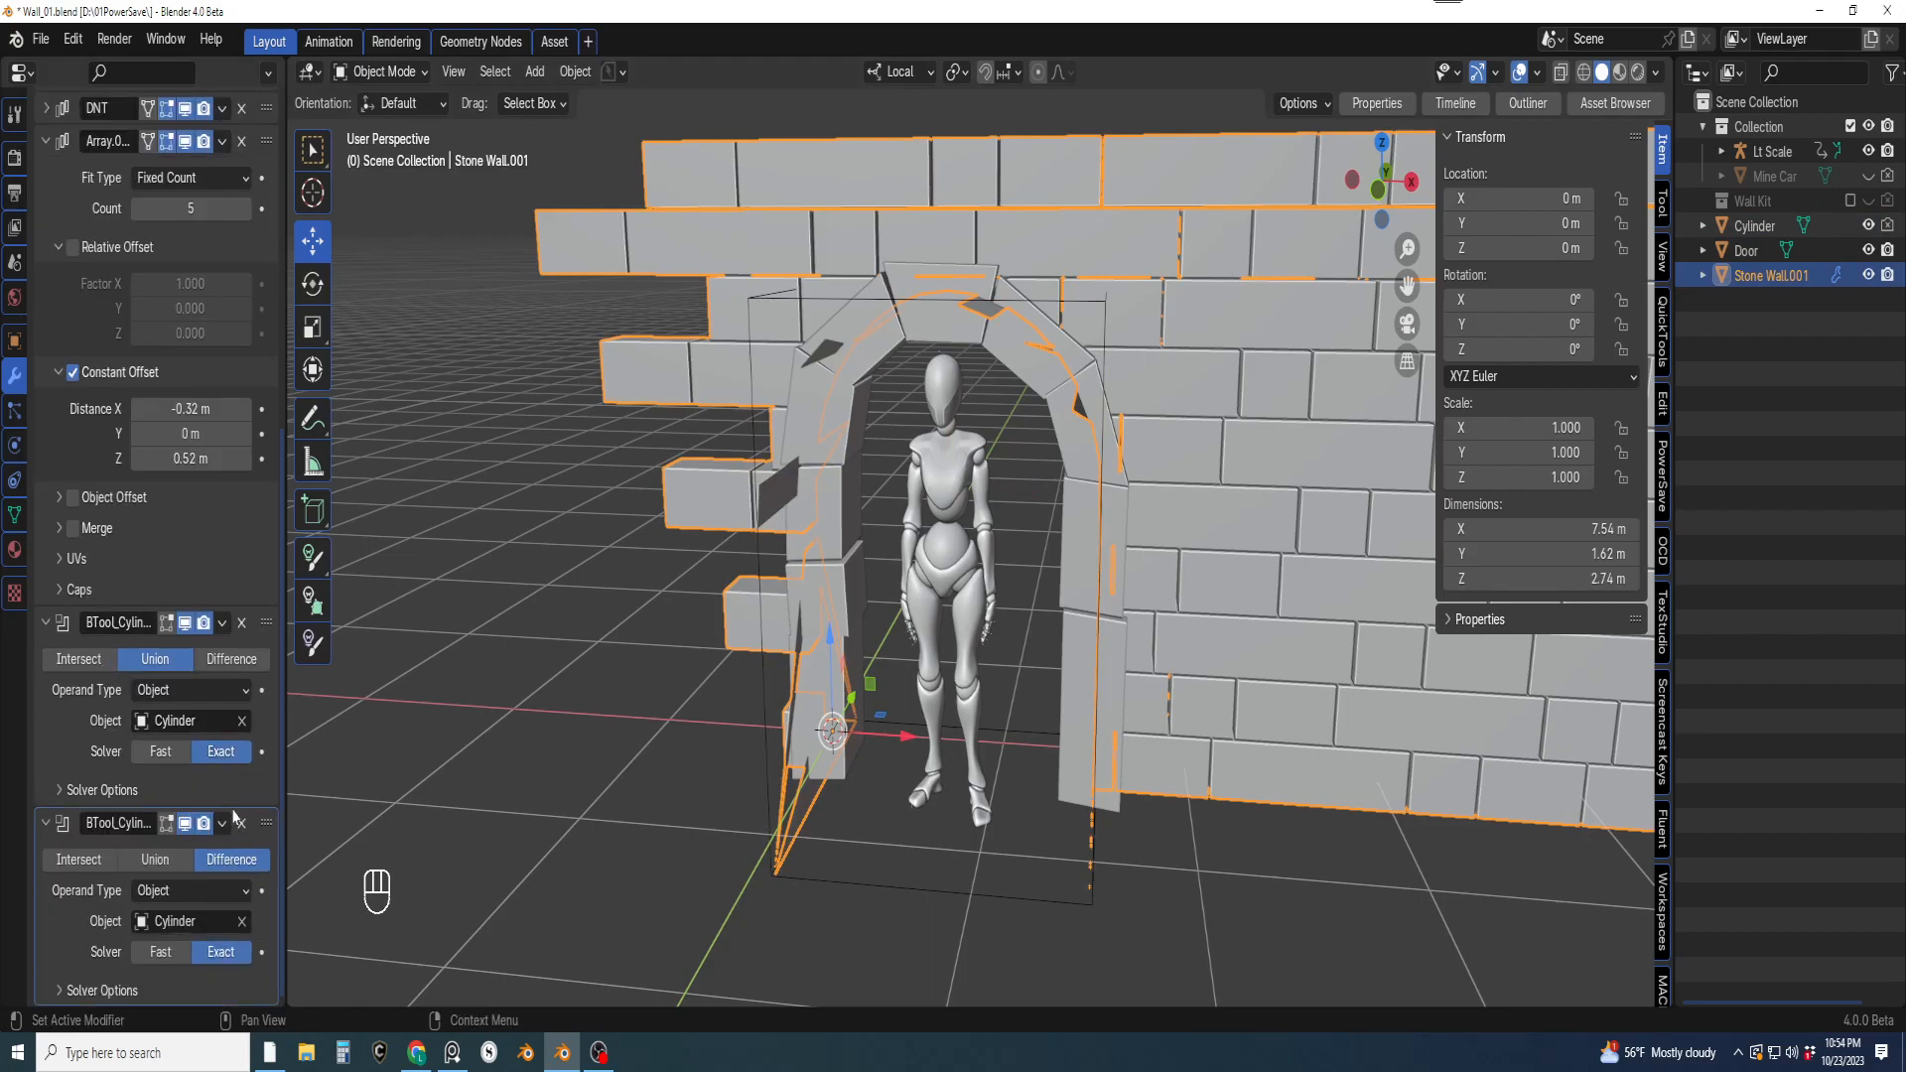
{"action": "left_click", "coordinate": [162, 954]}
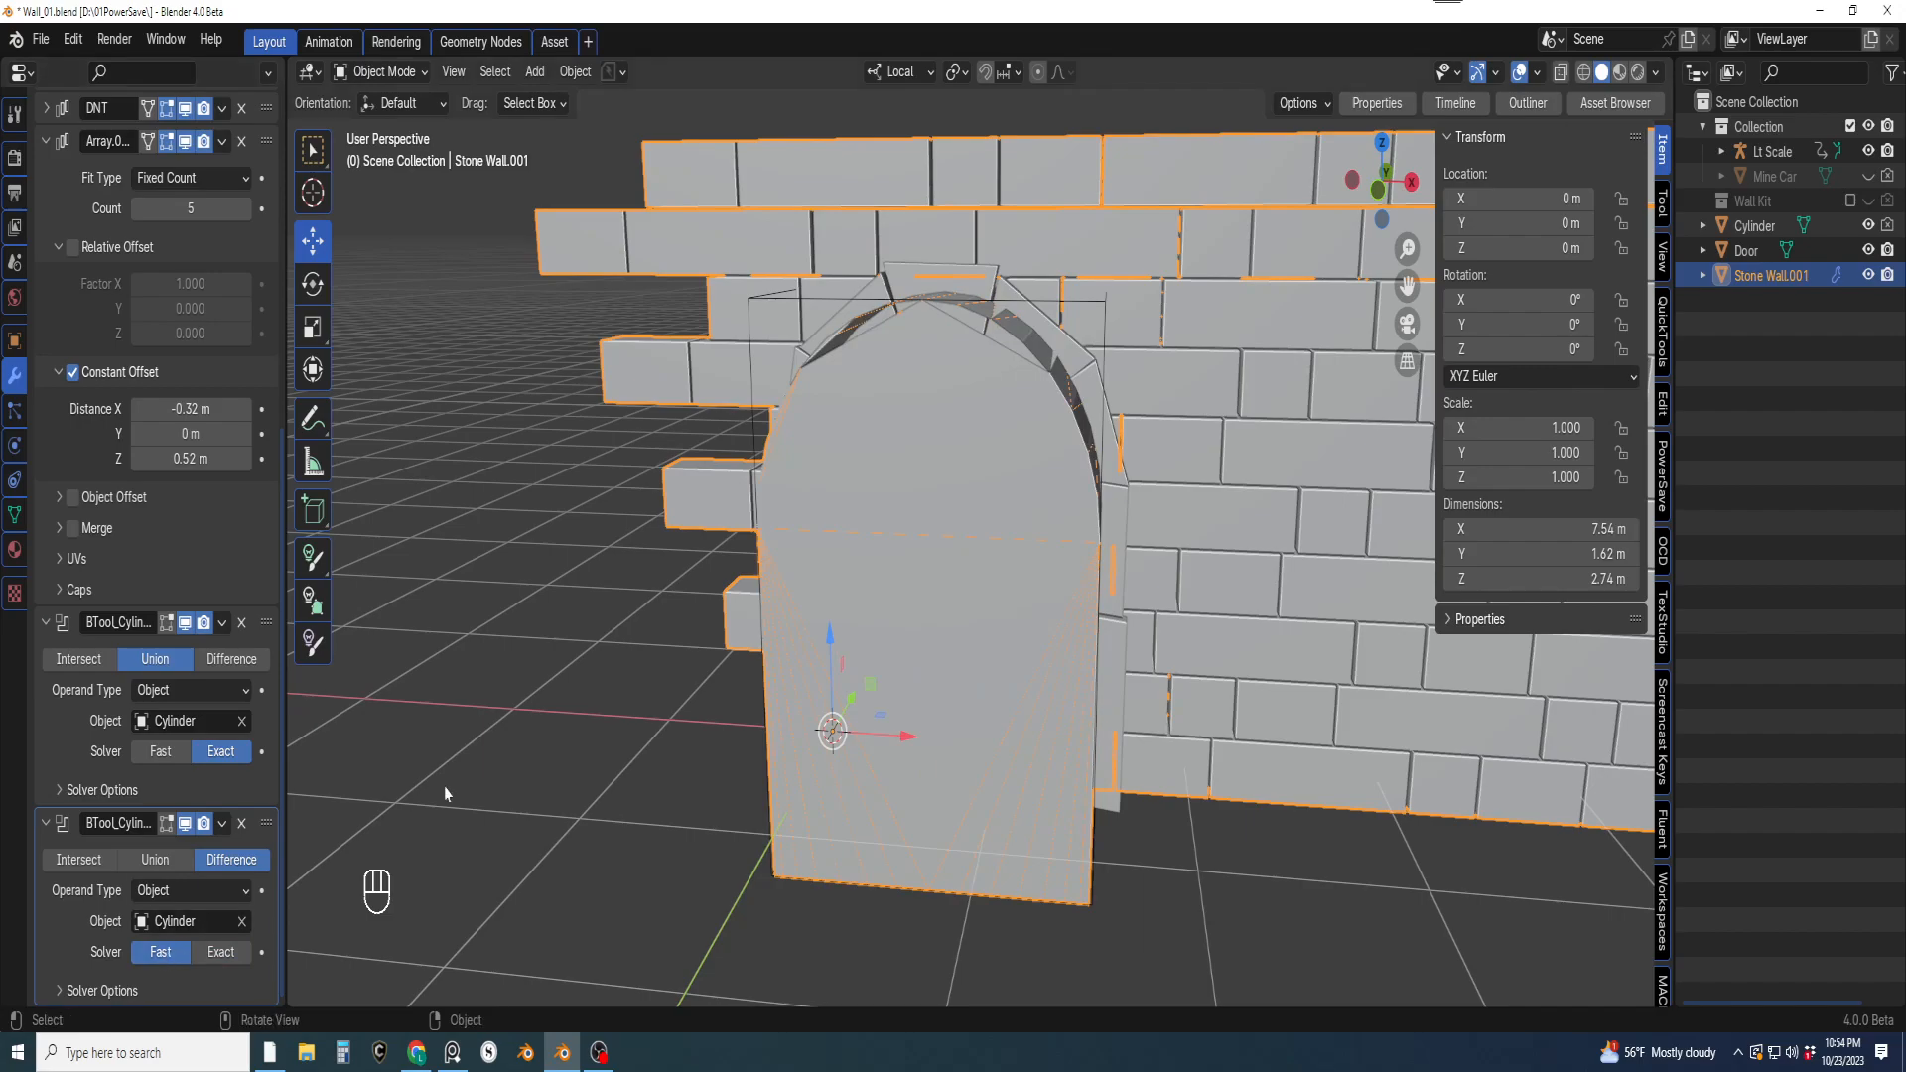
{"action": "middle_click_drag", "start_coordinate": [725, 760], "coordinate": [872, 673]}
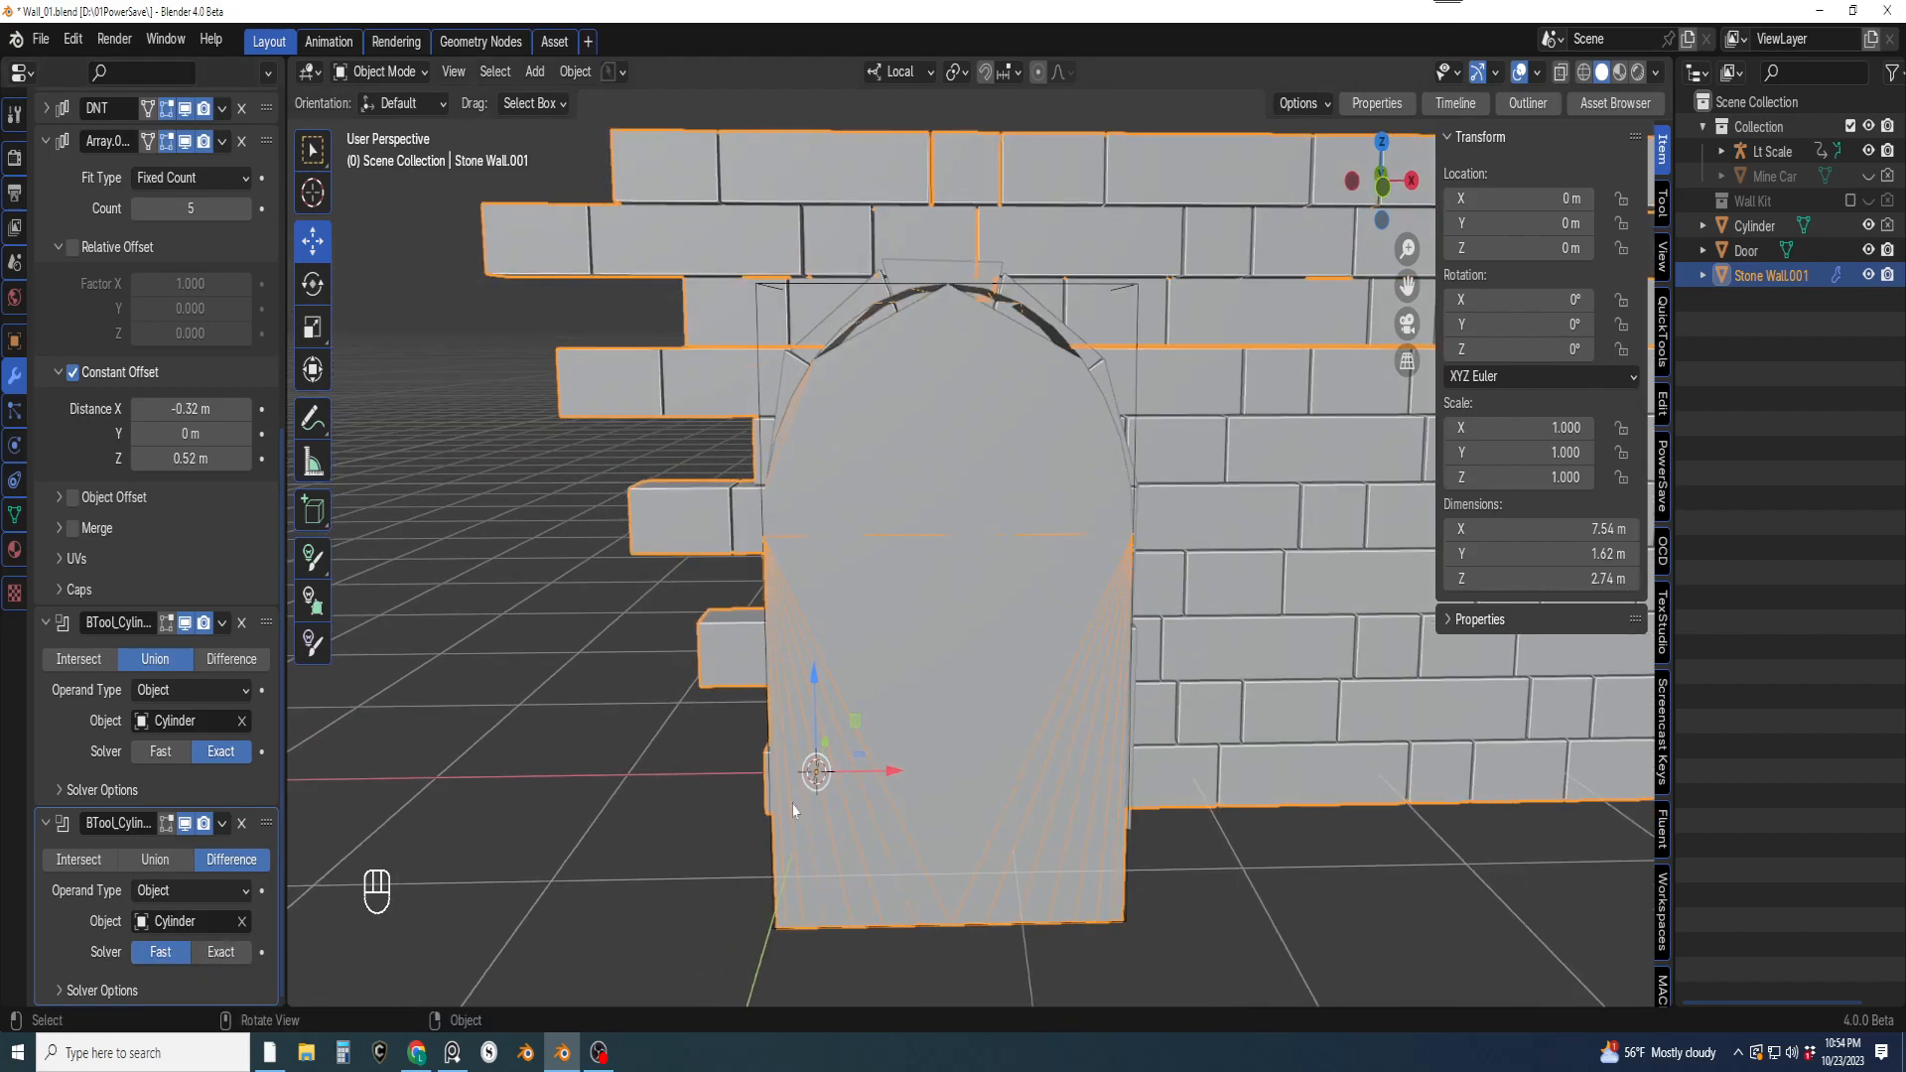
Try shifting the cylinder brush up and down along its local Y within the wall
{"action": "left_click", "coordinate": [1138, 327]}
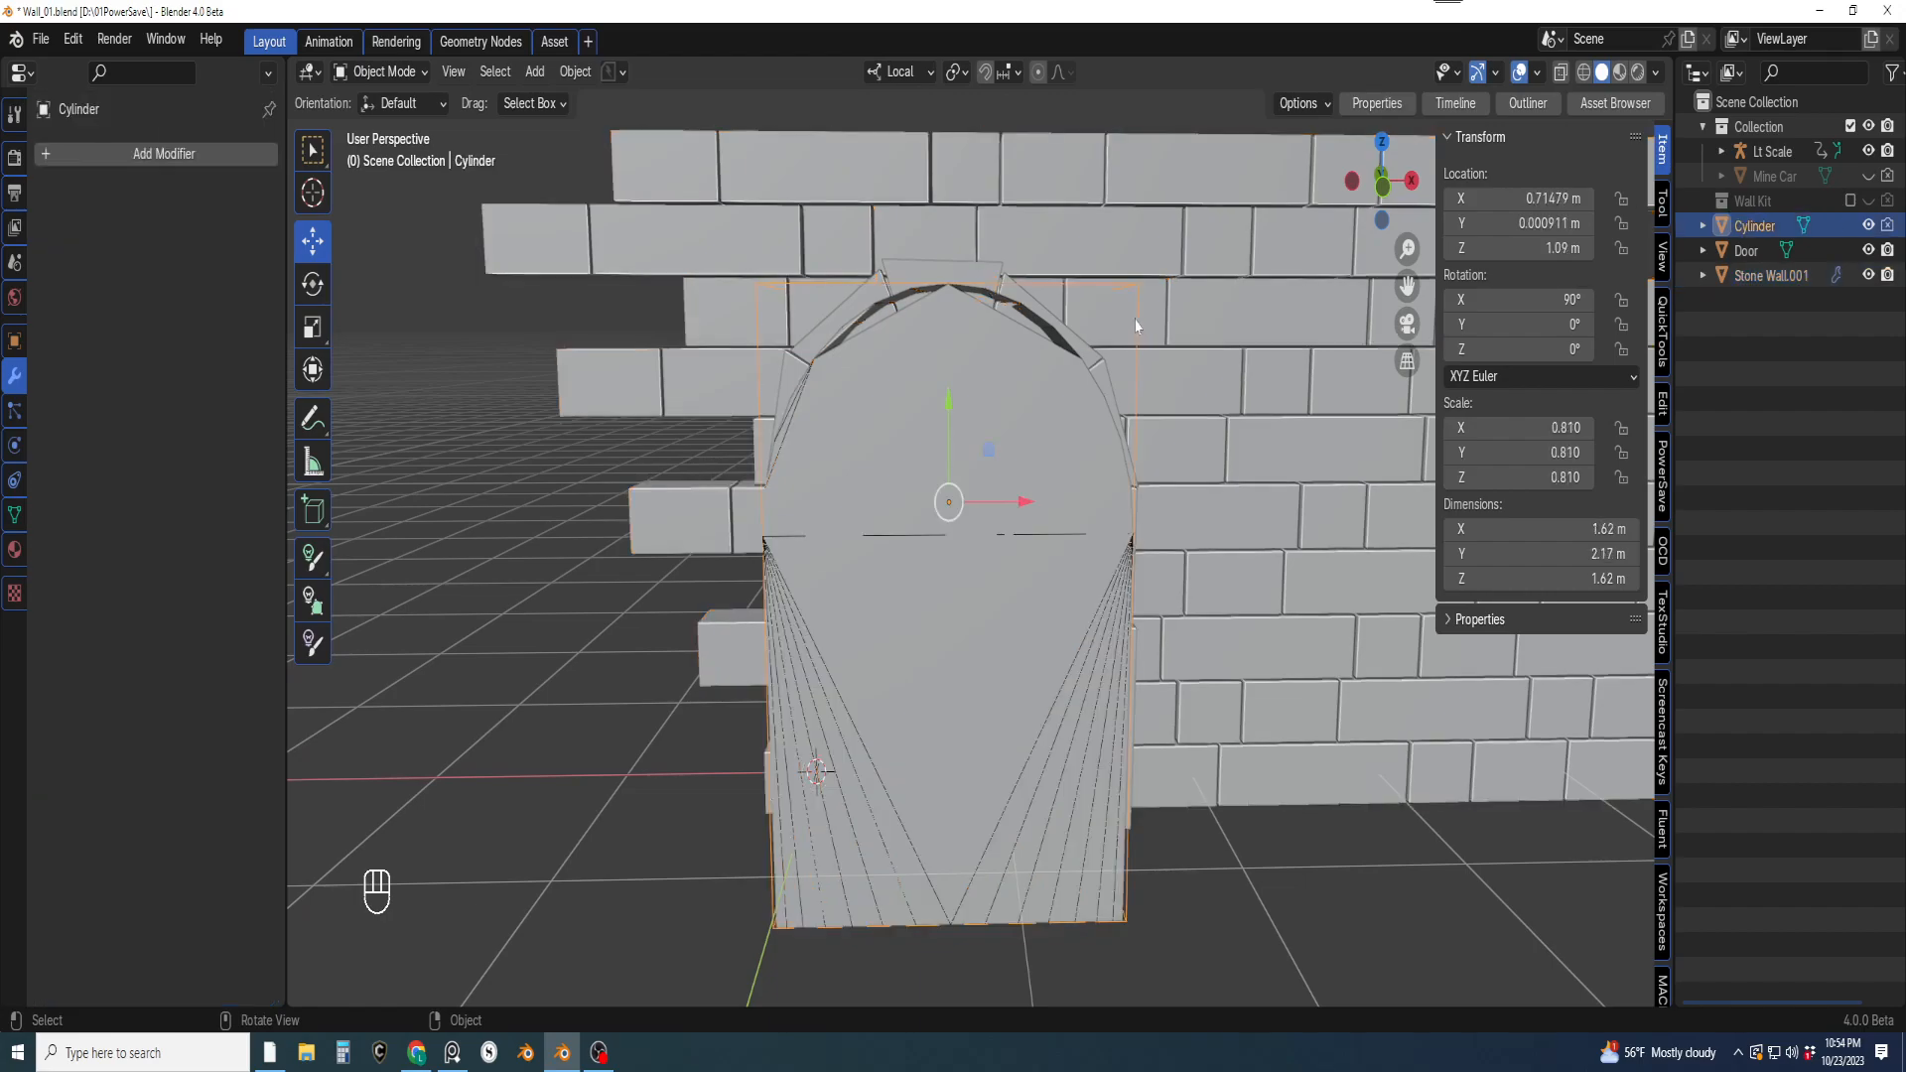
{"action": "mouse_move", "coordinate": [949, 448]}
{"action": "left_mouse_down"}
{"action": "mouse_move", "coordinate": [932, 458]}
{"action": "mouse_move", "coordinate": [935, 435]}
{"action": "left_mouse_up"}
{"action": "middle_click_drag", "start_coordinate": [934, 435], "coordinate": [1037, 499]}
{"action": "left_click_drag", "start_coordinate": [948, 447], "coordinate": [948, 511]}
{"action": "middle_click_drag", "start_coordinate": [958, 508], "coordinate": [971, 512]}
{"action": "left_click_drag", "start_coordinate": [995, 554], "coordinate": [981, 612]}
{"action": "middle_click_drag", "start_coordinate": [981, 611], "coordinate": [889, 581]}
Undo the brush adjustments, both Boolean operations and the edits to the cylinder's flattened bottom, back into its Edit Mode
{"action": "key", "text": "ctrl+z"}
{"action": "key", "text": "ctrl+z"}
{"action": "key", "text": "ctrl+z"}
{"action": "key", "text": "ctrl+z"}
{"action": "key", "text": "ctrl+z"}
{"action": "key", "text": "ctrl+z"}
{"action": "key", "text": "ctrl+z"}
{"action": "key", "text": "ctrl+z"}
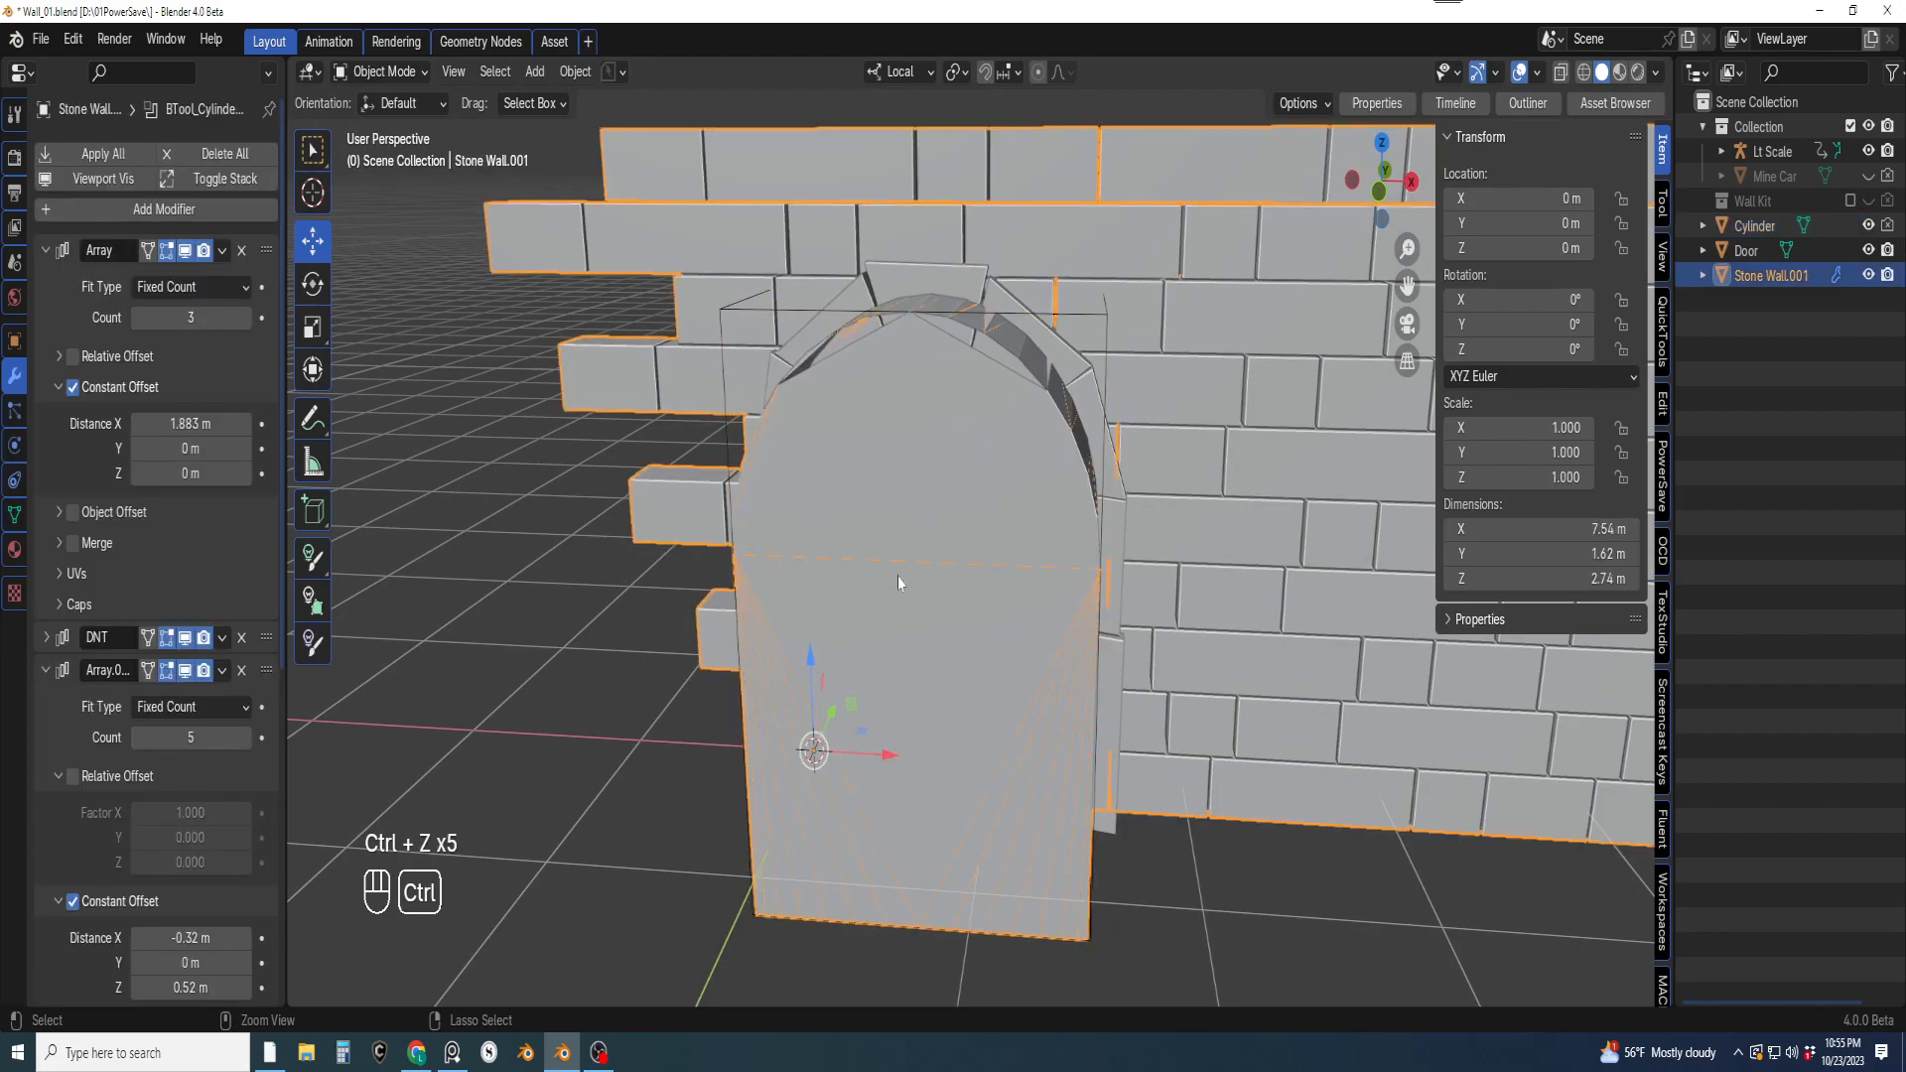
{"action": "key", "text": "ctrl+z"}
{"action": "key", "text": "ctrl+z"}
{"action": "key", "text": "ctrl+z"}
{"action": "key", "text": "ctrl+z"}
{"action": "key", "text": "ctrl+z"}
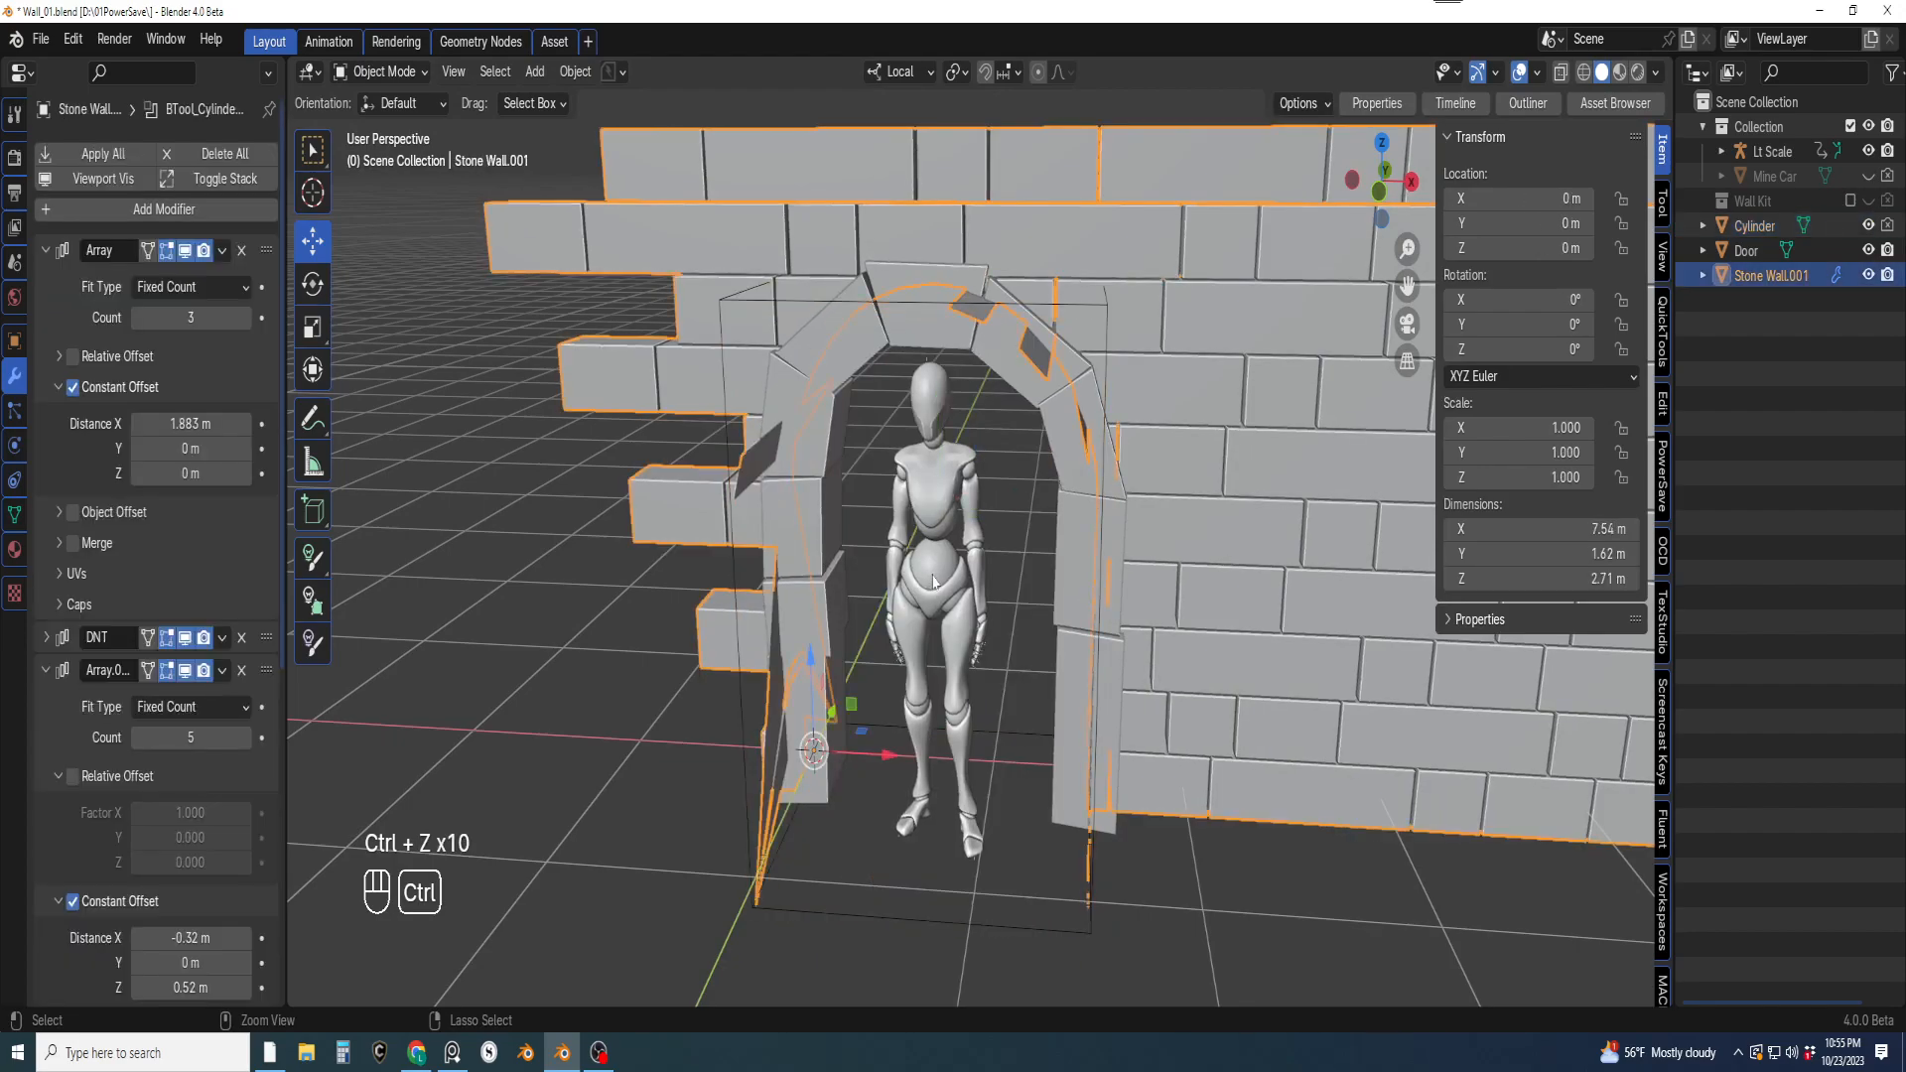
{"action": "key", "text": "ctrl+z"}
{"action": "key", "text": "ctrl+z"}
{"action": "key", "text": "ctrl+z"}
{"action": "key", "text": "ctrl+z"}
{"action": "key", "text": "ctrl+z"}
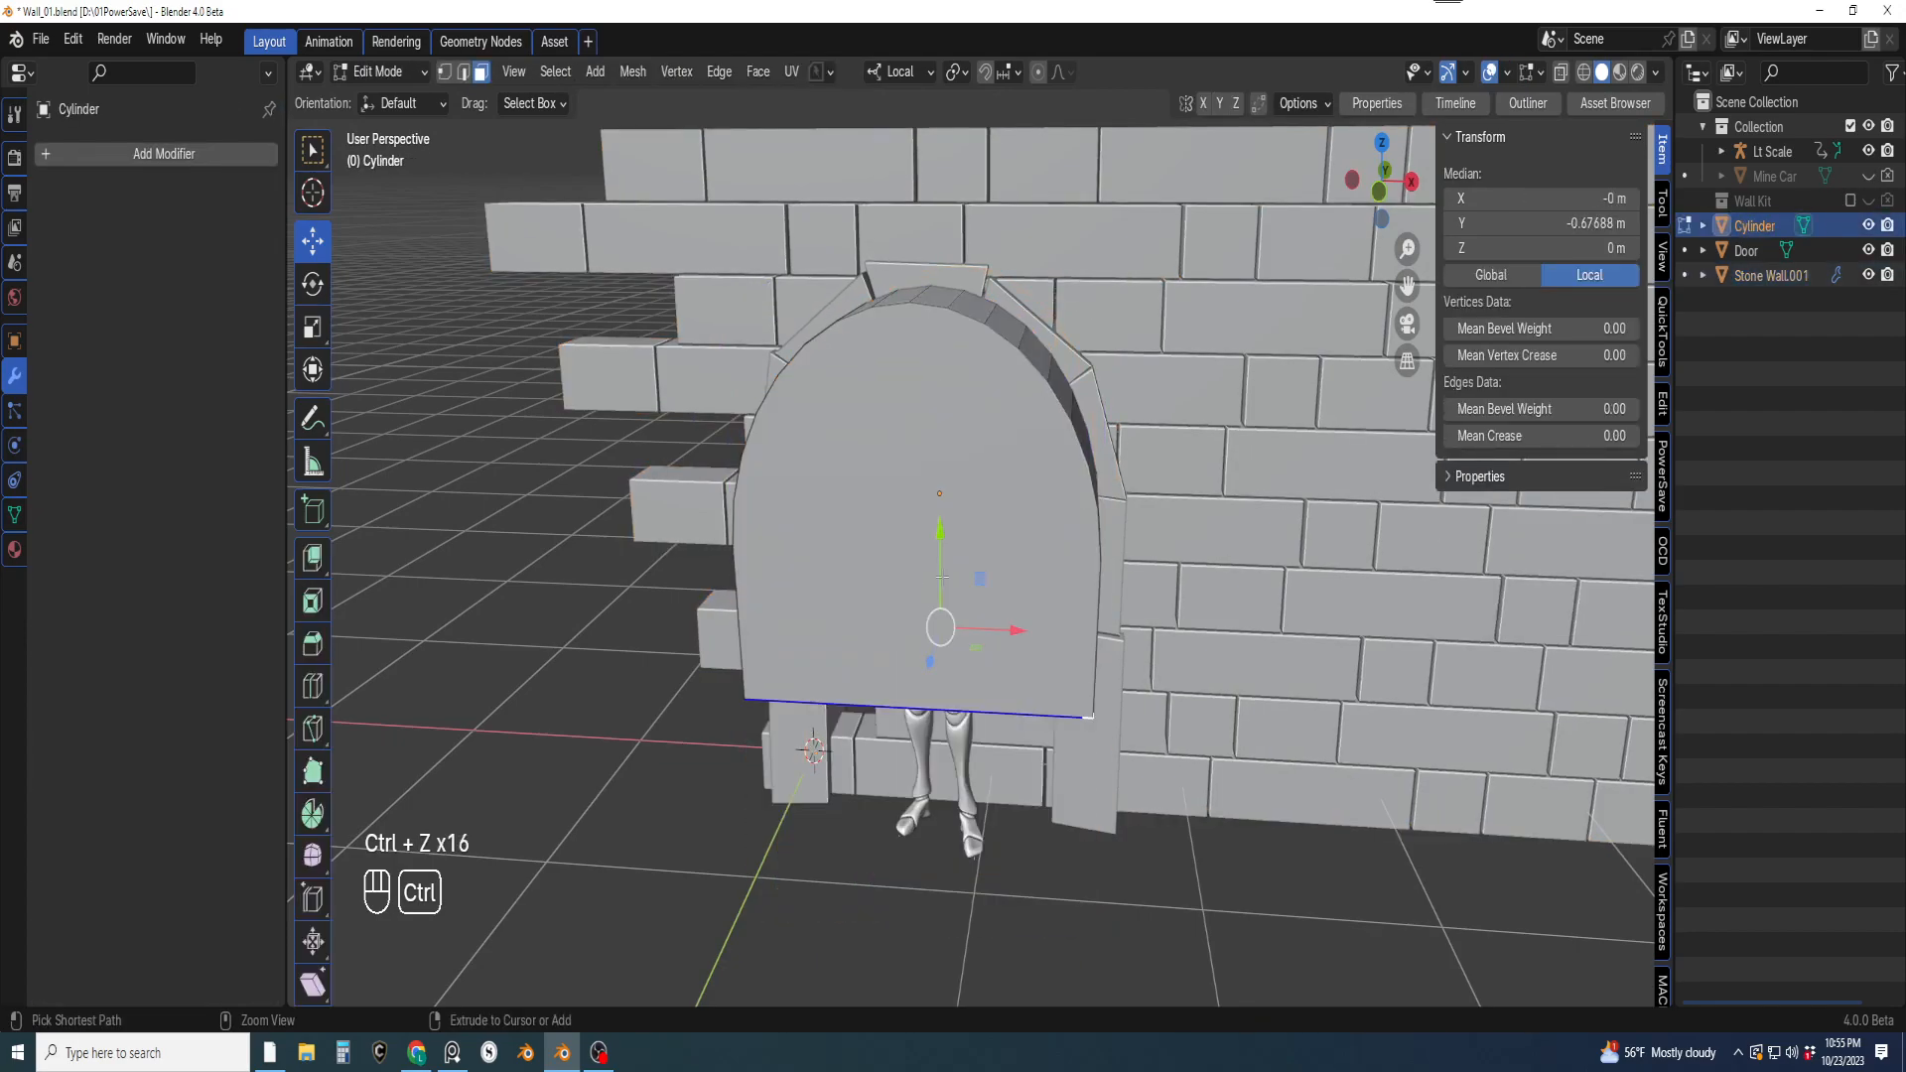
Reselect the run of side faces around the cylinder's lower half
{"action": "middle_click_drag", "start_coordinate": [950, 576], "coordinate": [904, 499]}
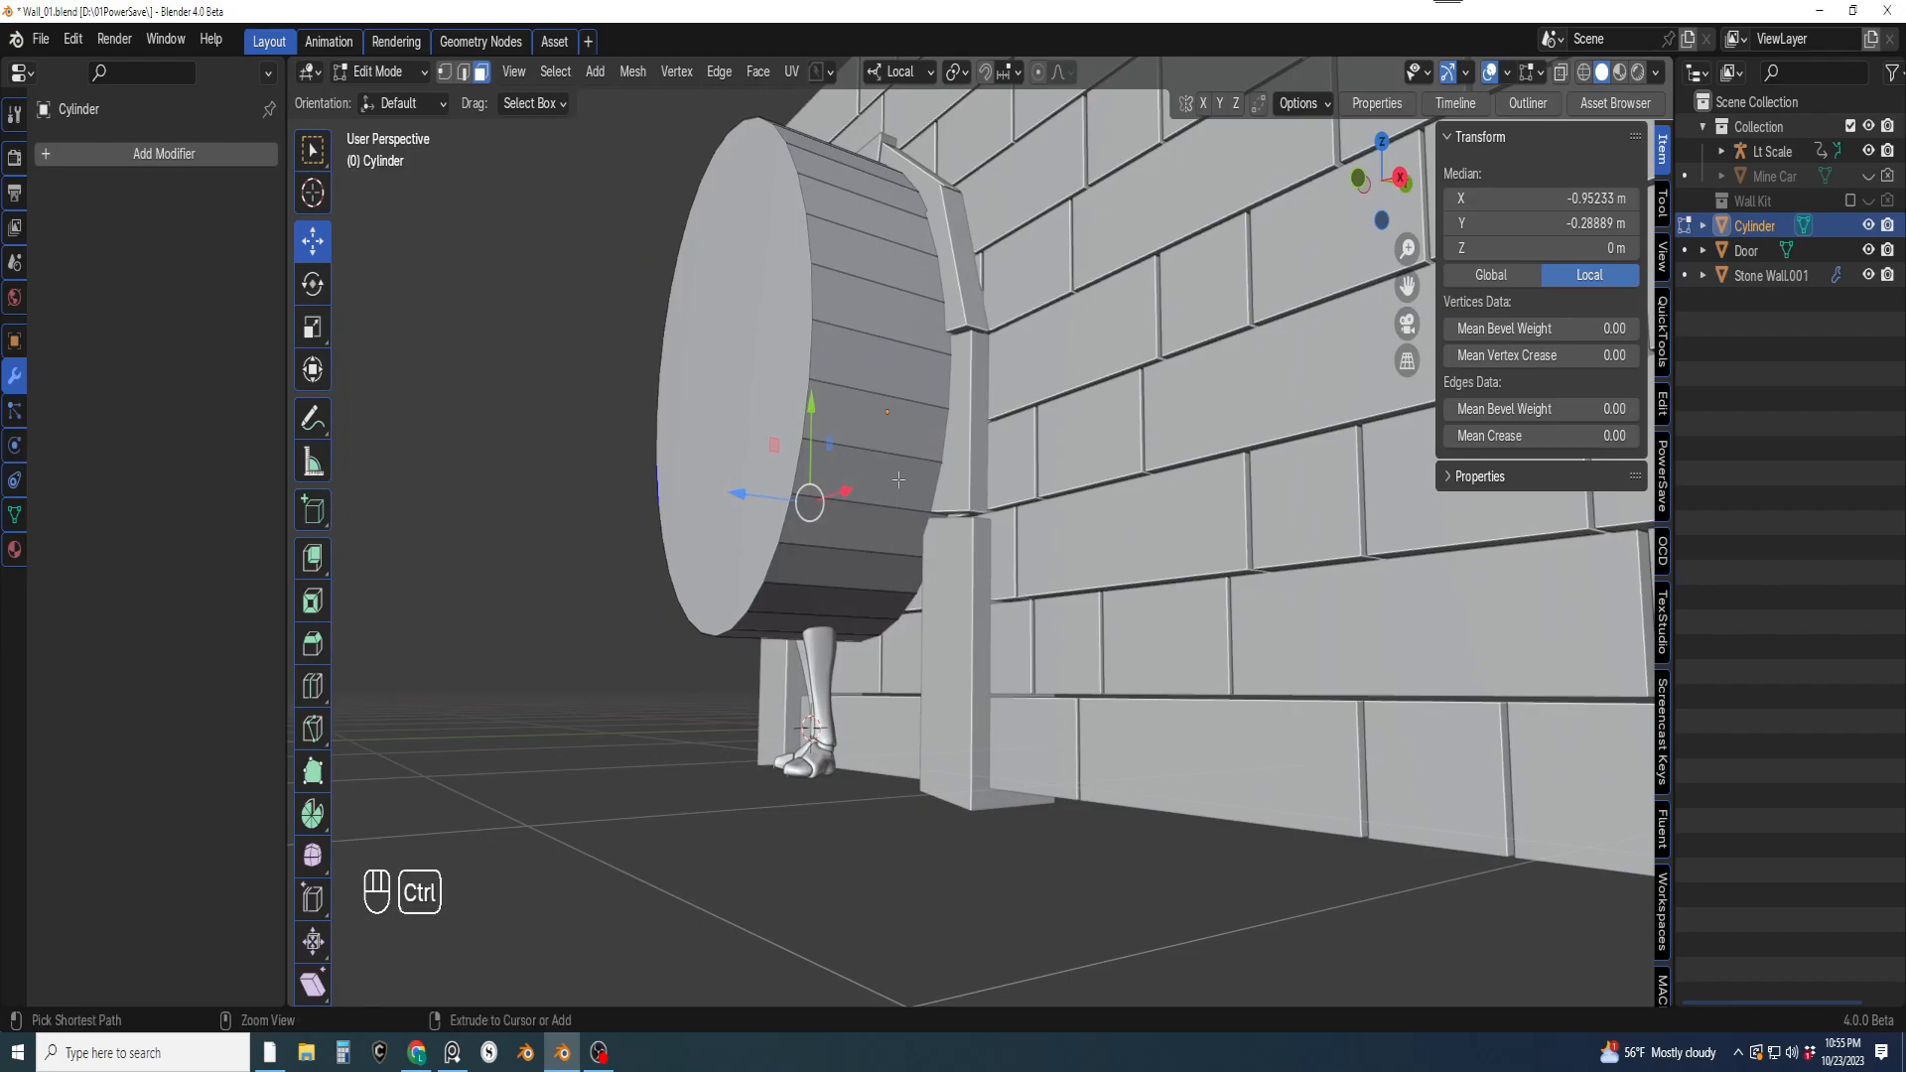
{"action": "left_click", "coordinate": [898, 479], "text": "ctrl"}
{"action": "middle_click_drag", "start_coordinate": [898, 480], "coordinate": [933, 576]}
{"action": "left_click", "coordinate": [929, 456], "text": "ctrl"}
{"action": "mouse_move", "coordinate": [929, 457]}
{"action": "middle_mouse_down"}
{"action": "mouse_move", "coordinate": [1007, 543]}
{"action": "mouse_move", "coordinate": [921, 493]}
{"action": "middle_mouse_up"}
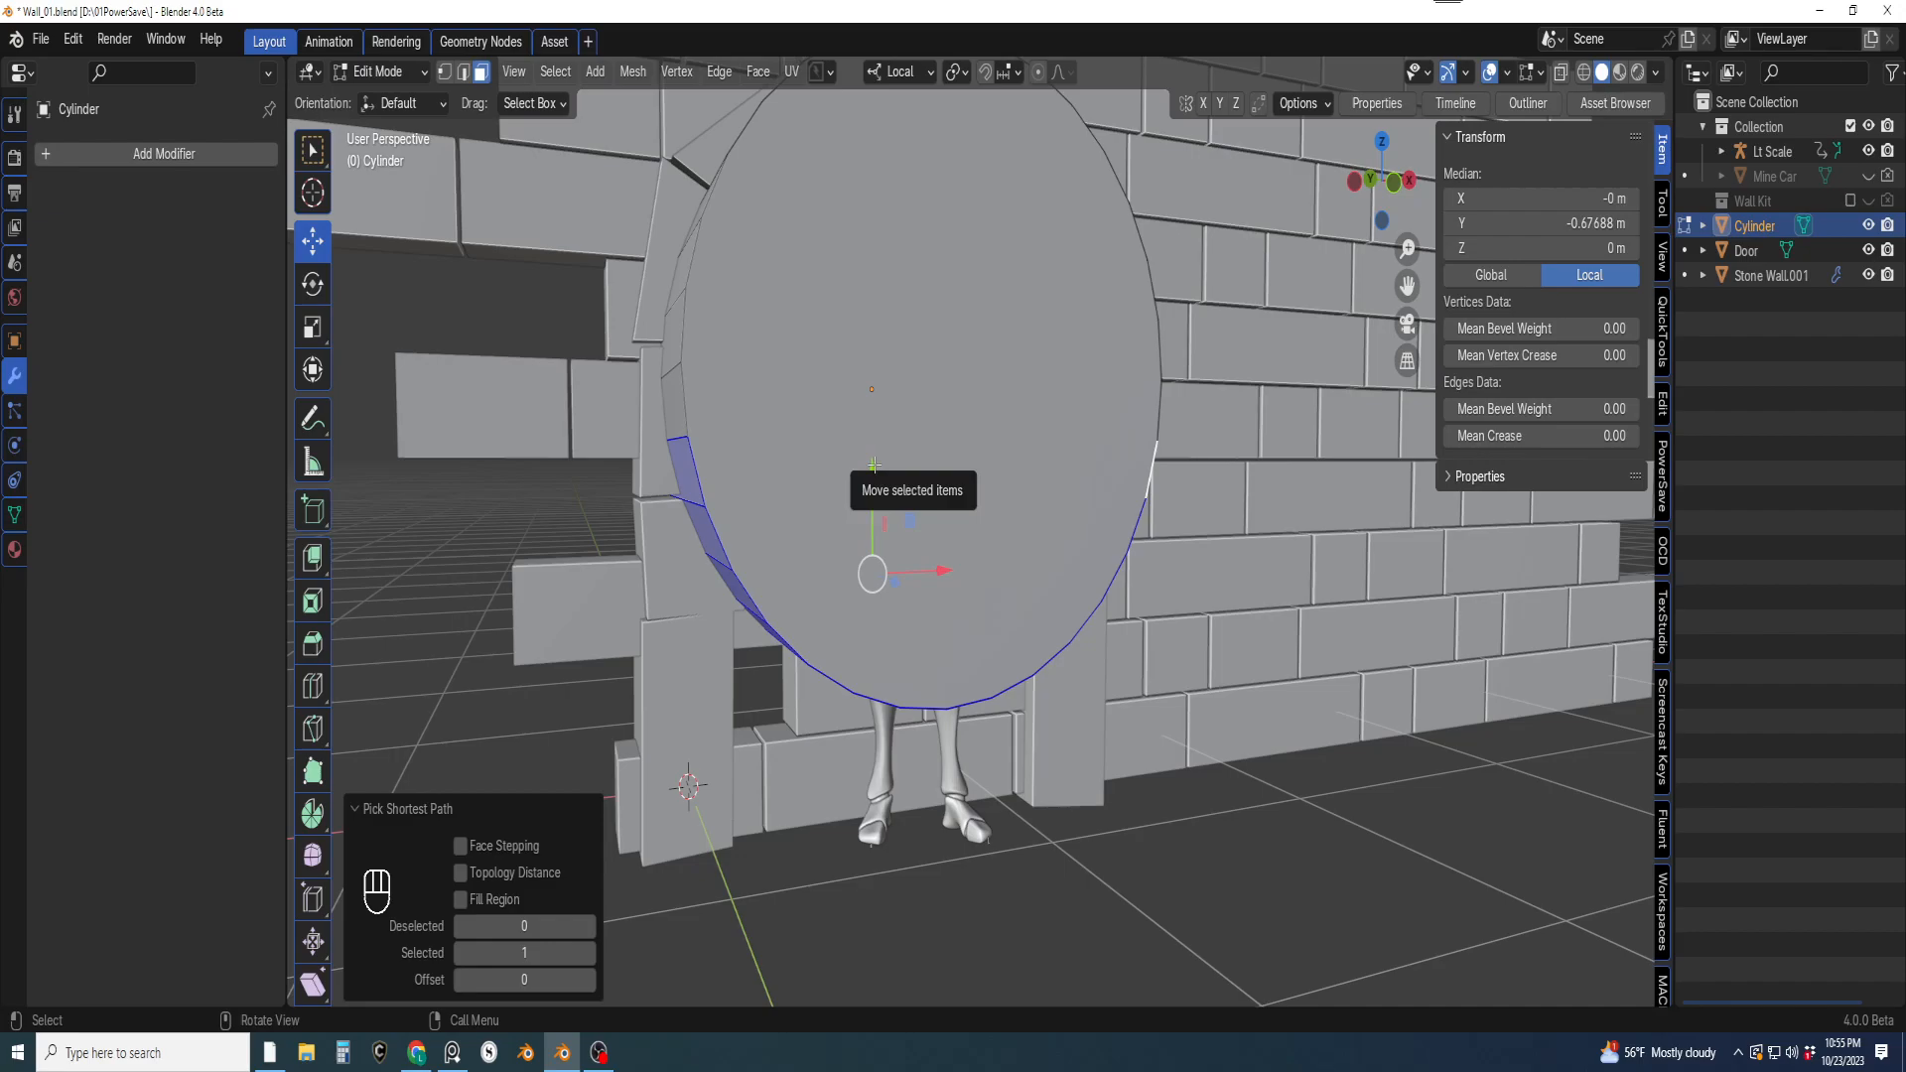
Scale the selected lower faces to 0 along local Y so they form a flat bottom
{"action": "key", "text": "s"}
{"action": "left_click_drag", "start_coordinate": [873, 477], "coordinate": [873, 508]}
{"action": "key", "text": "0"}
{"action": "middle_click_drag", "start_coordinate": [905, 558], "coordinate": [870, 511], "text": "shift"}
Move the flat bottom about -1.0113 m along local Y to below the floor, and leave Edit Mode
{"action": "key", "text": "g"}
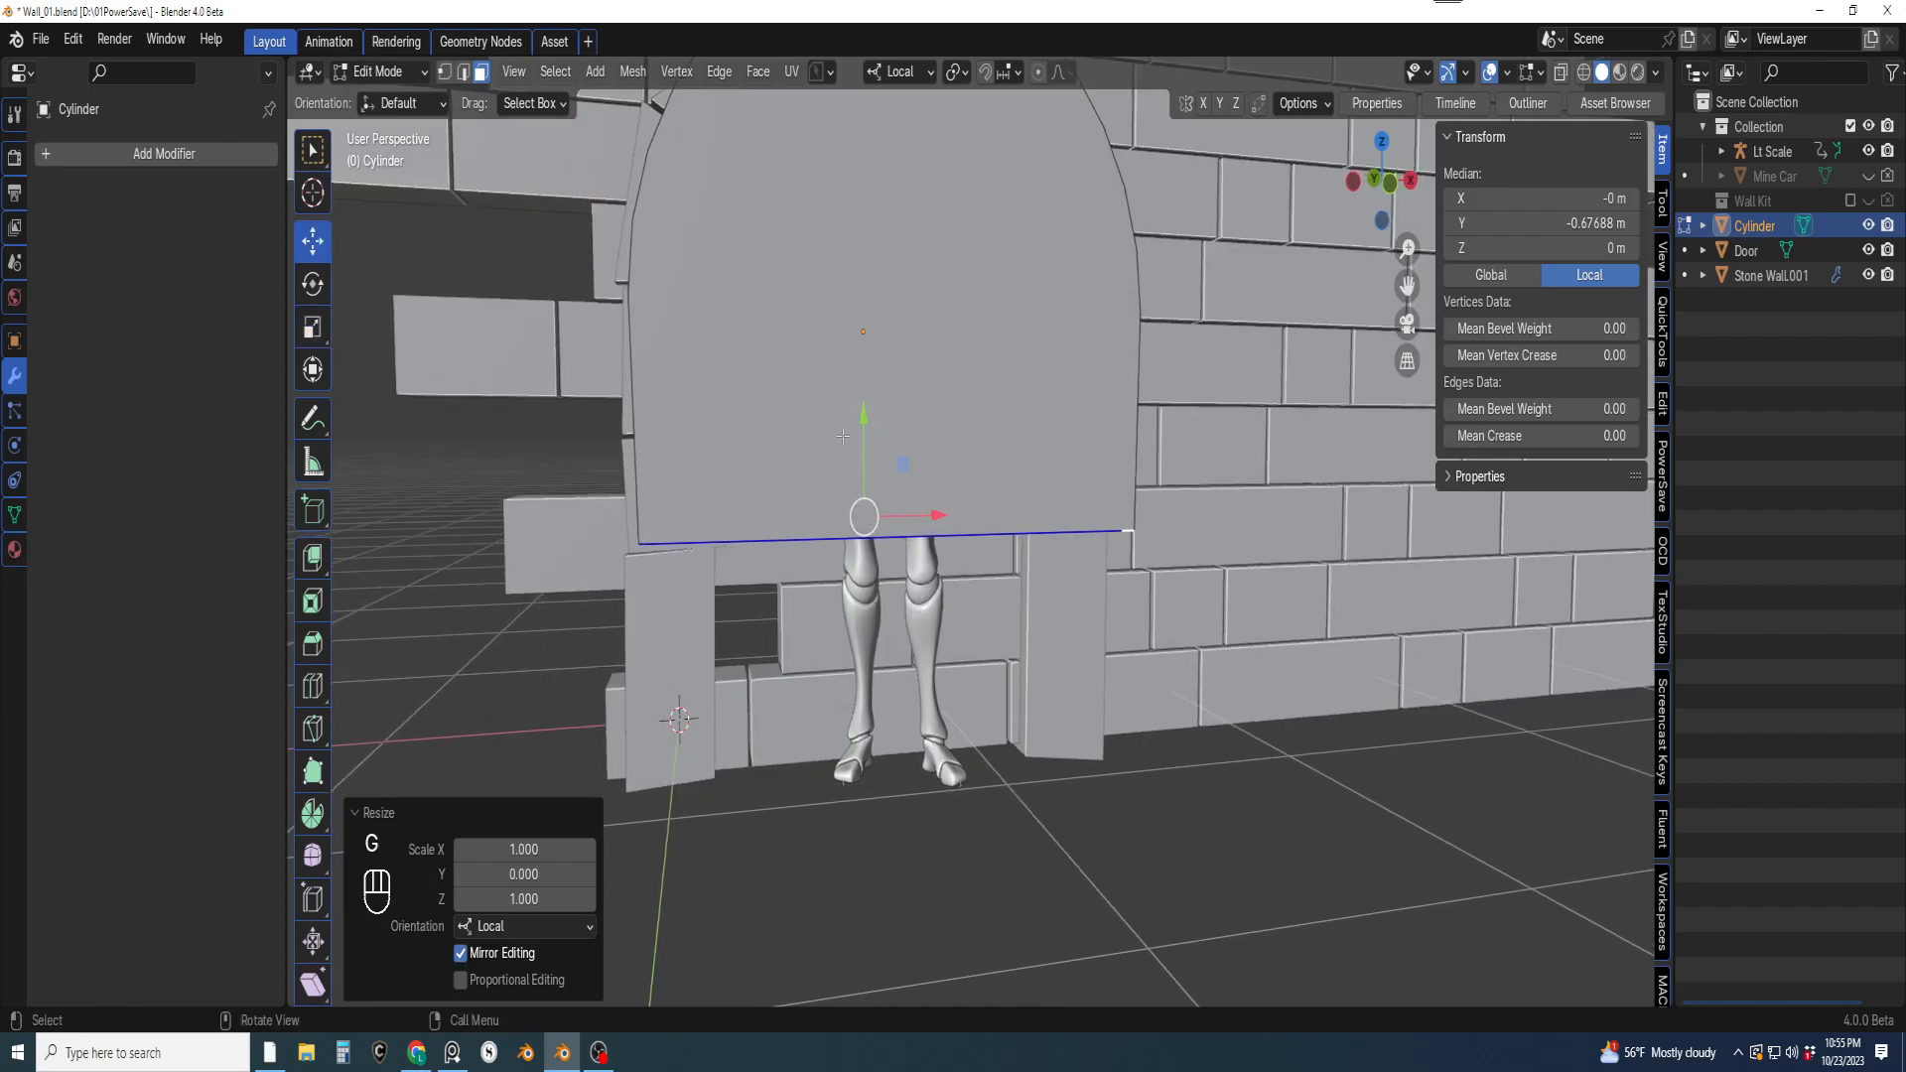
{"action": "left_click_drag", "start_coordinate": [863, 421], "coordinate": [864, 752]}
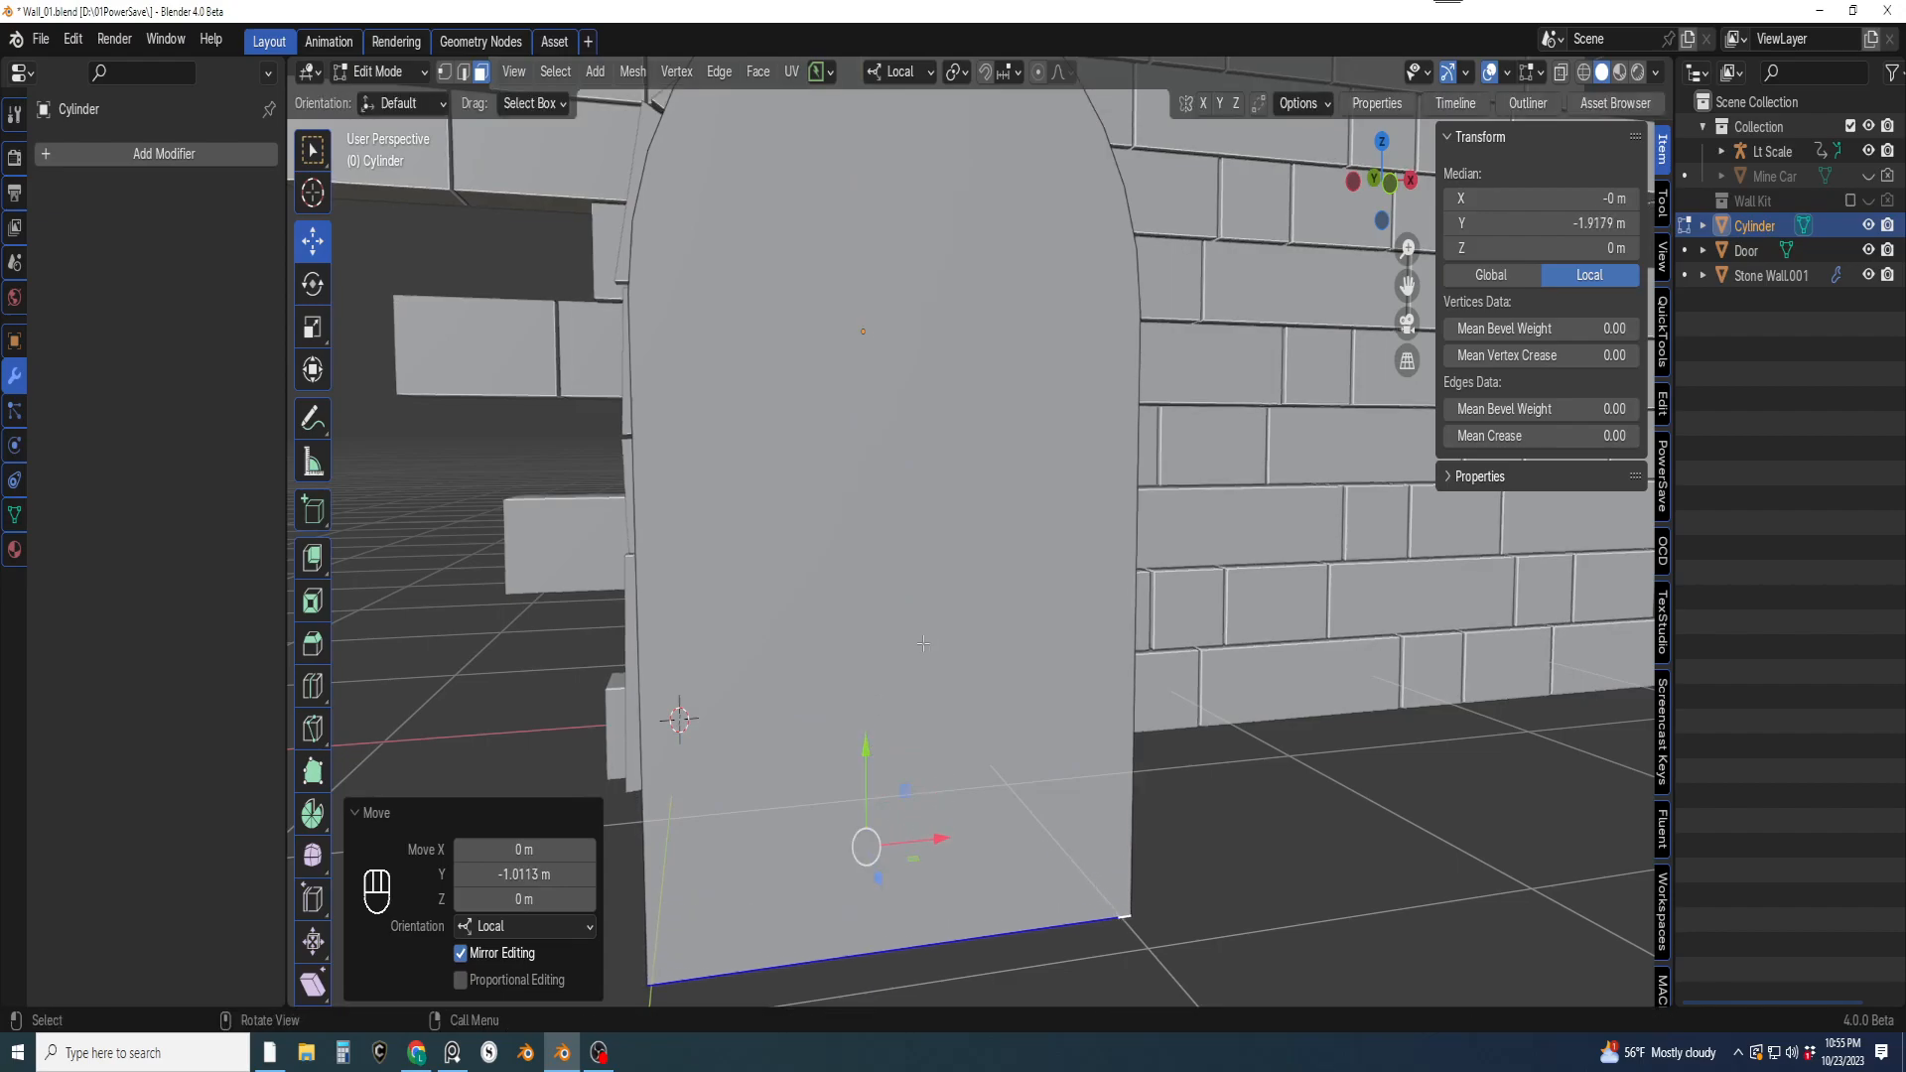
{"action": "scroll", "coordinate": [1089, 648], "scroll_direction": "down", "scroll_amount": 3}
{"action": "middle_click_drag", "start_coordinate": [1089, 648], "coordinate": [836, 541], "text": "shift"}
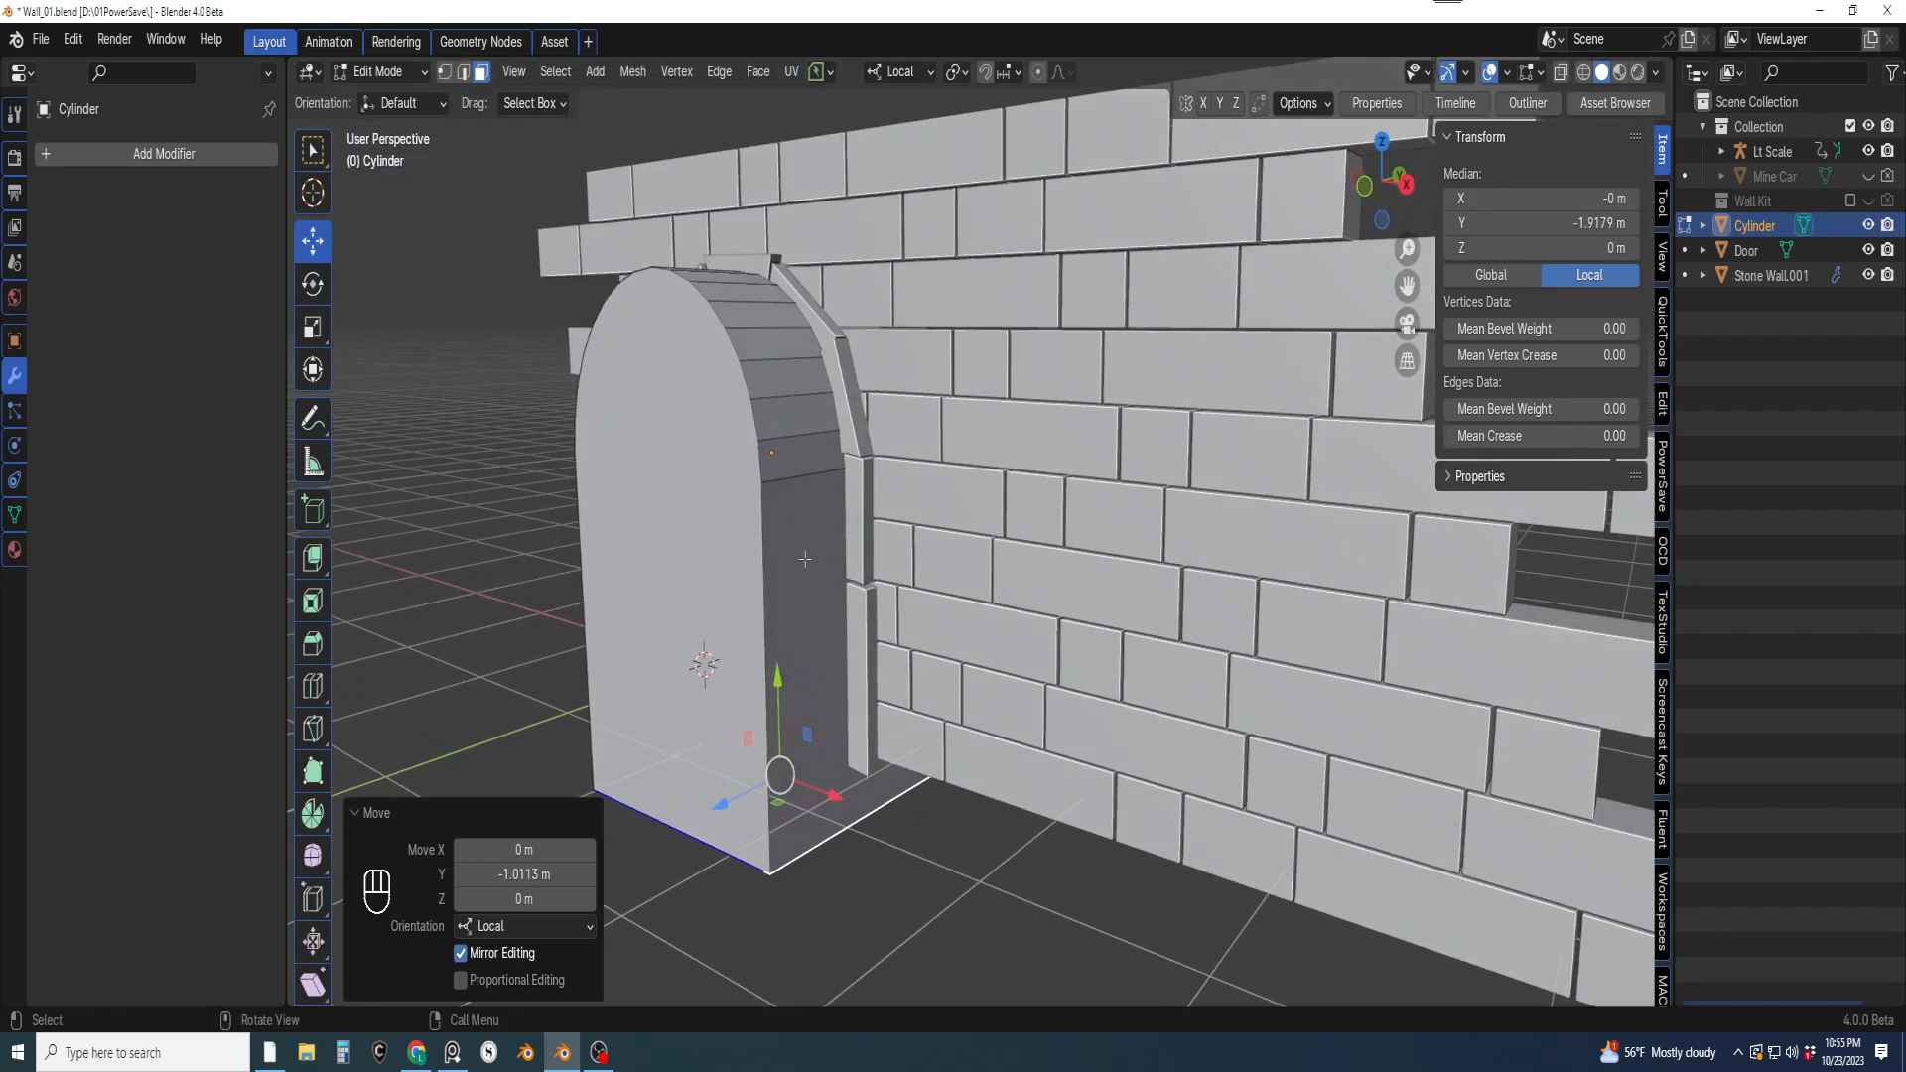
{"action": "key", "text": "Tab"}
Select the stone door arch together with the arched cylinder, and try moving them along the local axis
{"action": "left_click", "coordinate": [856, 457]}
{"action": "left_click", "coordinate": [795, 581]}
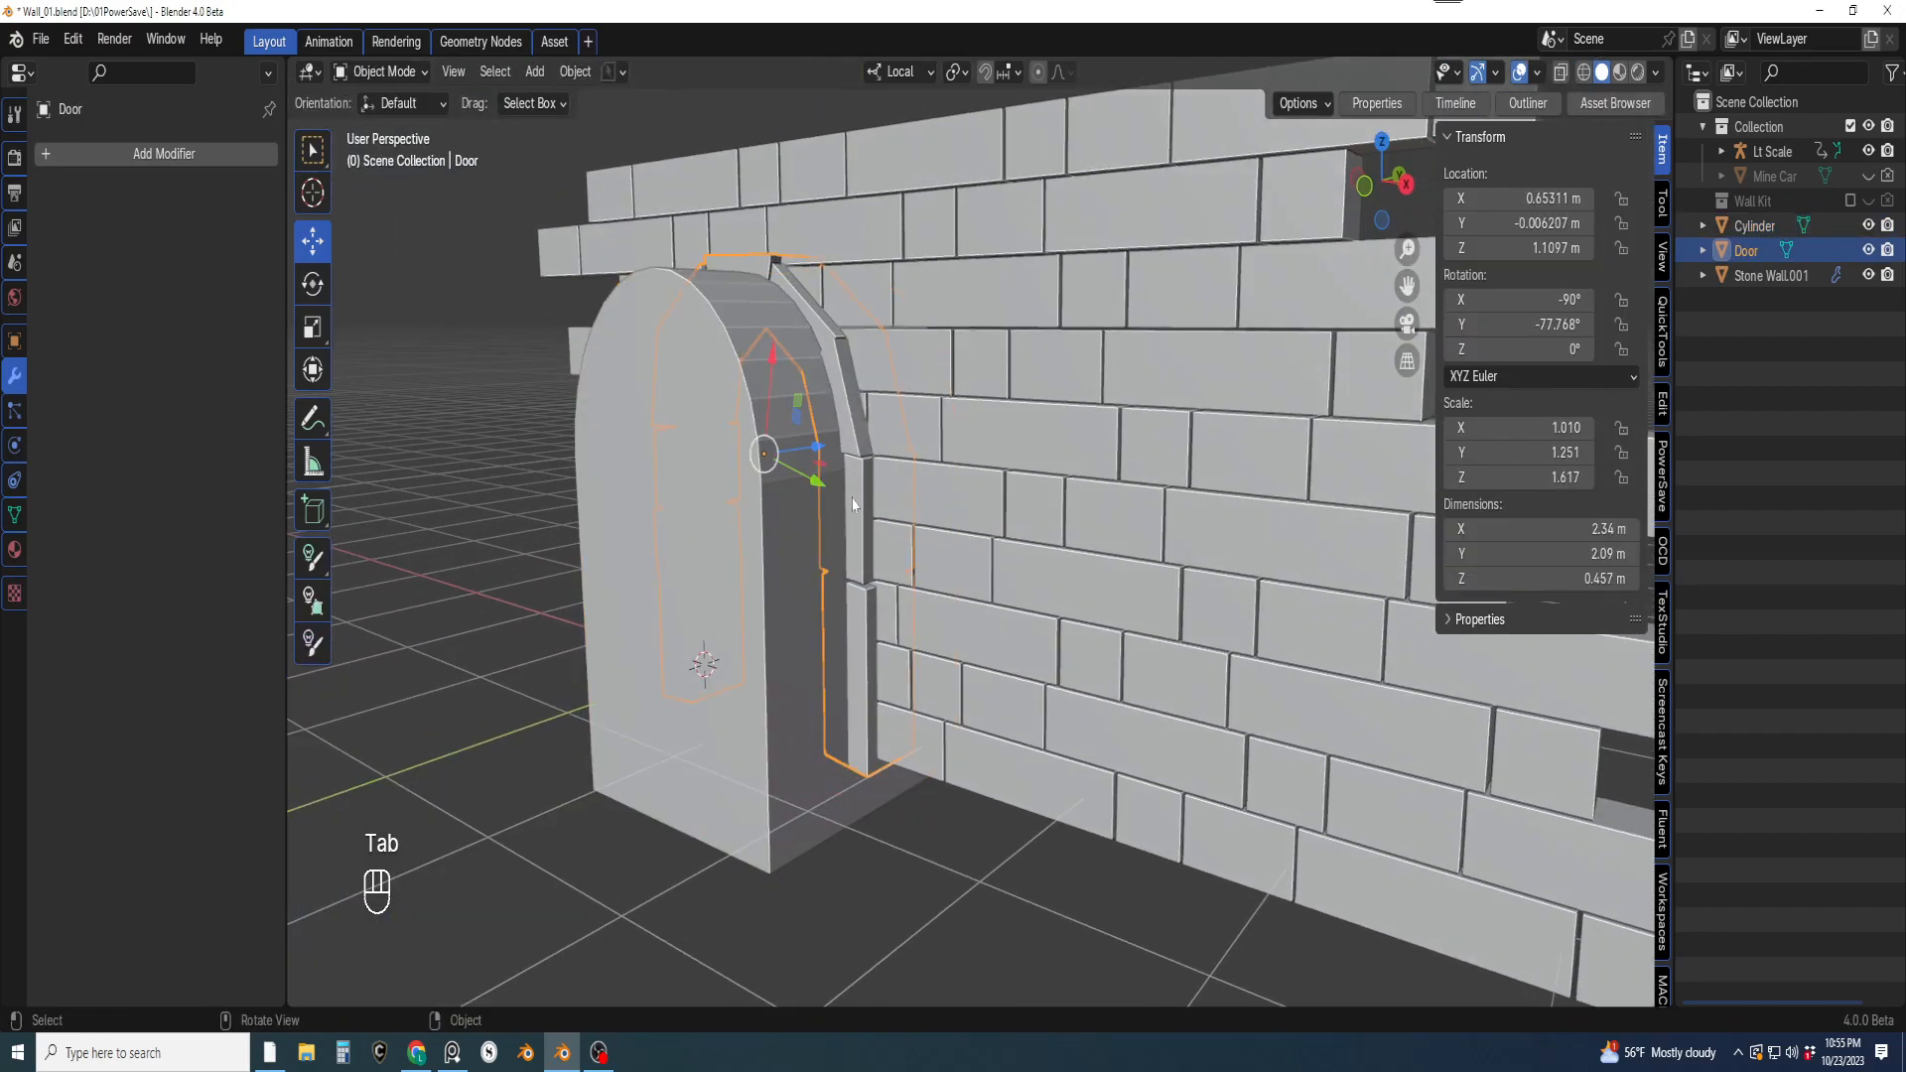
{"action": "left_click", "coordinate": [794, 575], "text": "shift"}
{"action": "middle_click_drag", "start_coordinate": [795, 575], "coordinate": [850, 645]}
{"action": "left_click_drag", "start_coordinate": [832, 461], "coordinate": [965, 467]}
{"action": "key", "text": "Escape"}
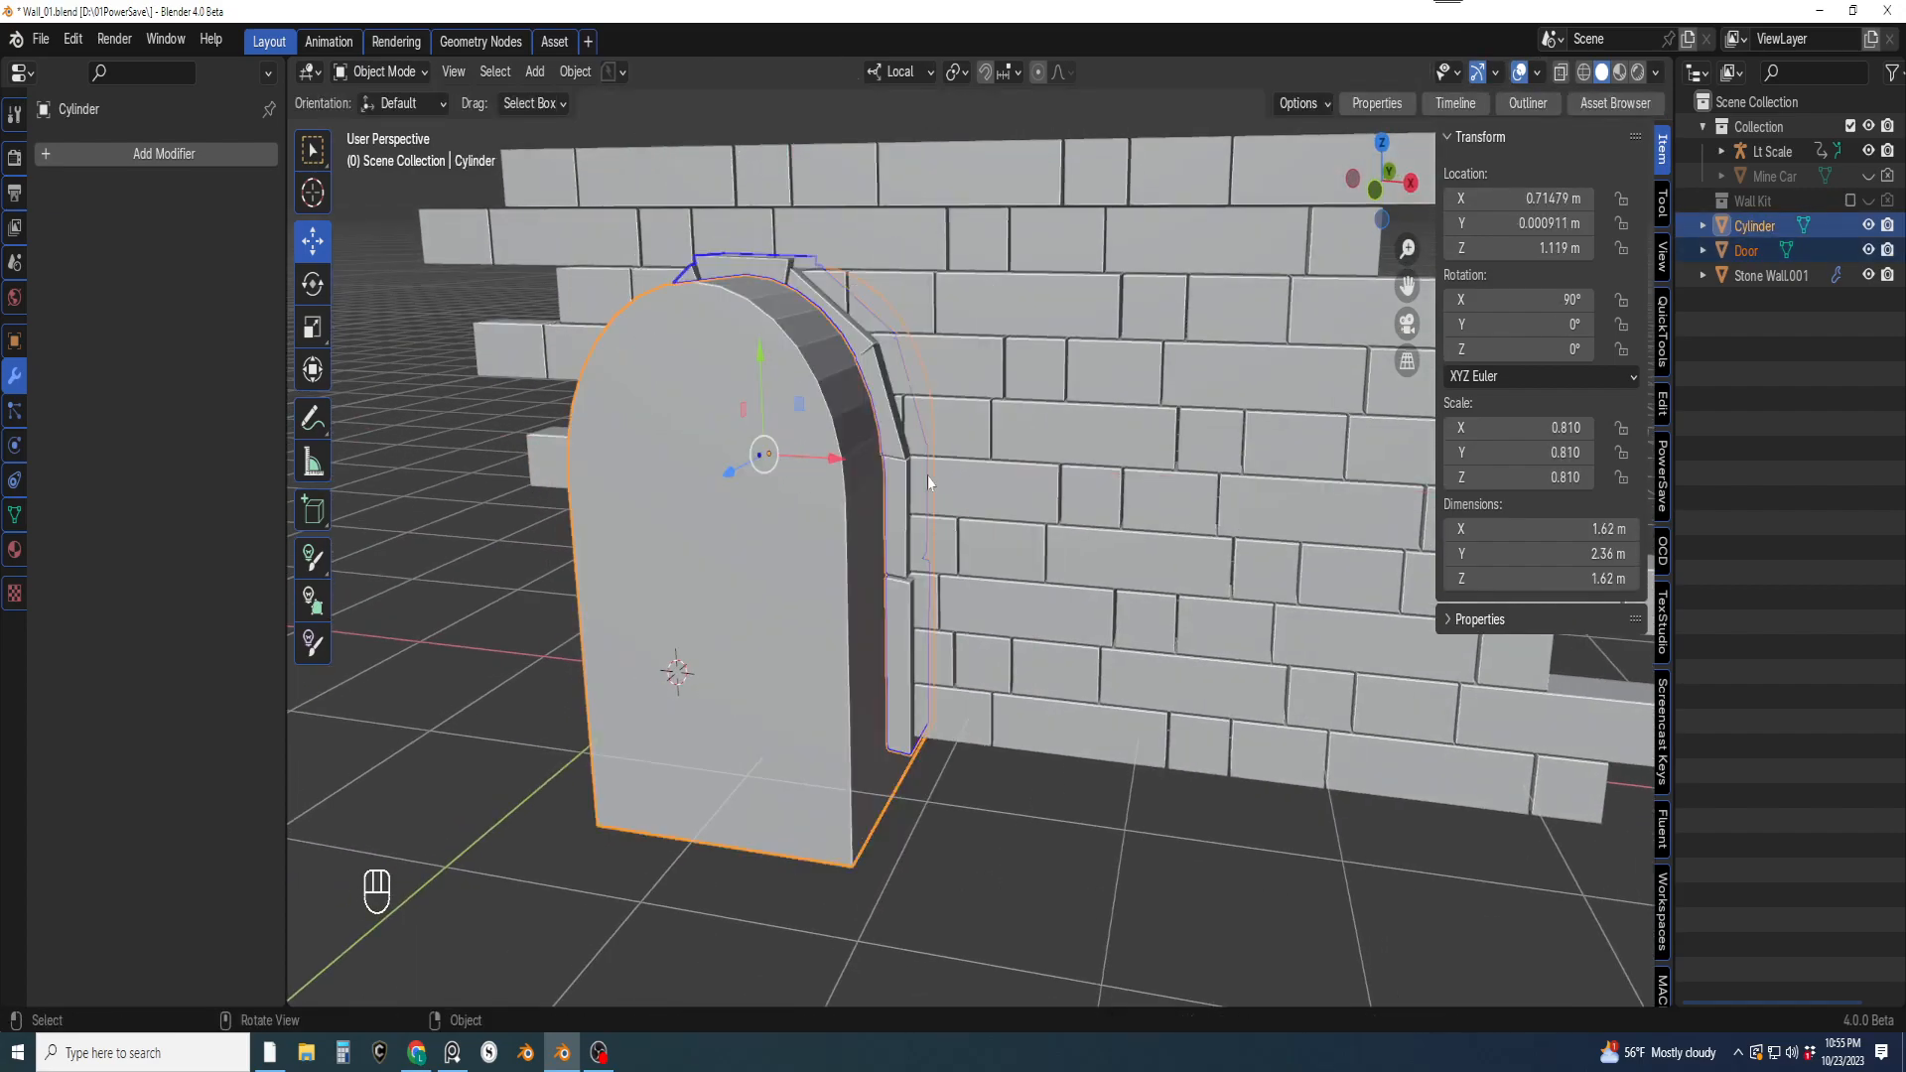
{"action": "middle_click_drag", "start_coordinate": [951, 627], "coordinate": [899, 632]}
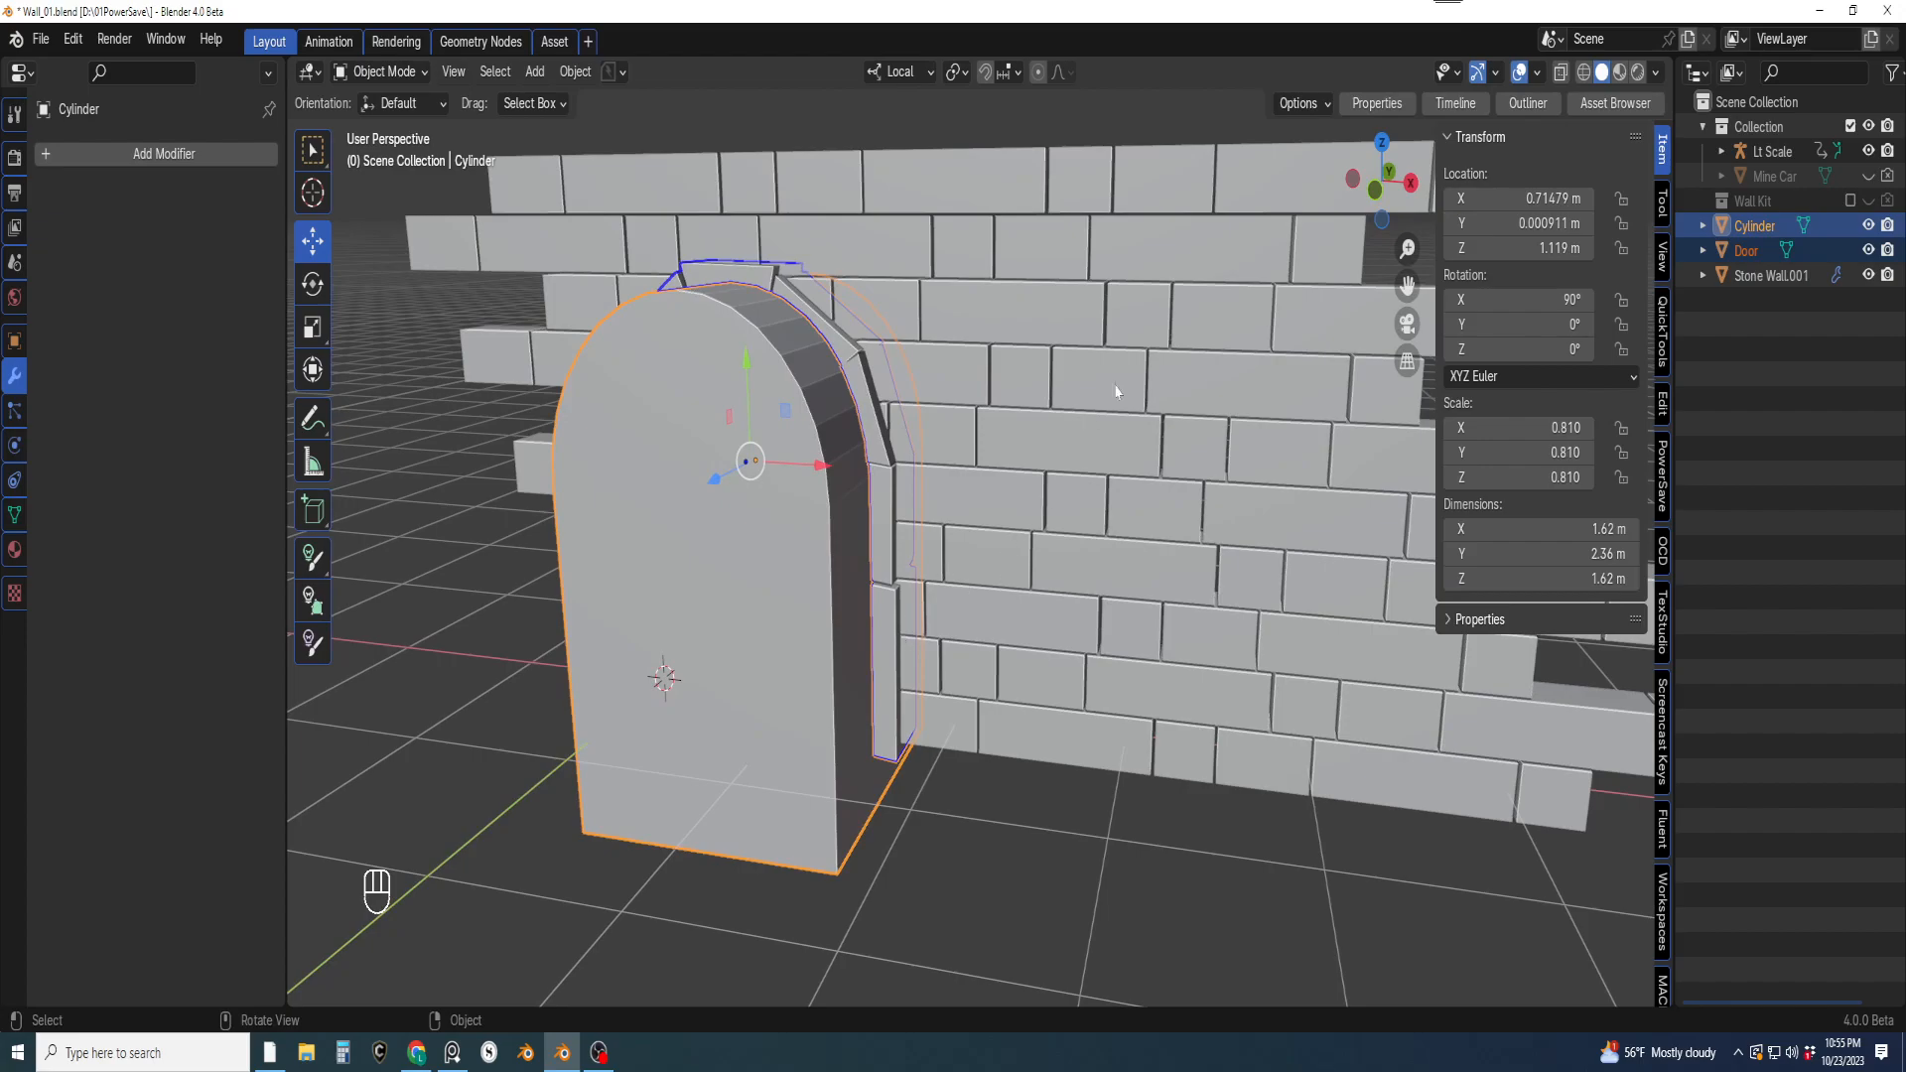
Use Global orientation to move the arch and cylinder along X until the cylinder is at 2.2563 m, and clear the selection
{"action": "left_click", "coordinate": [900, 81]}
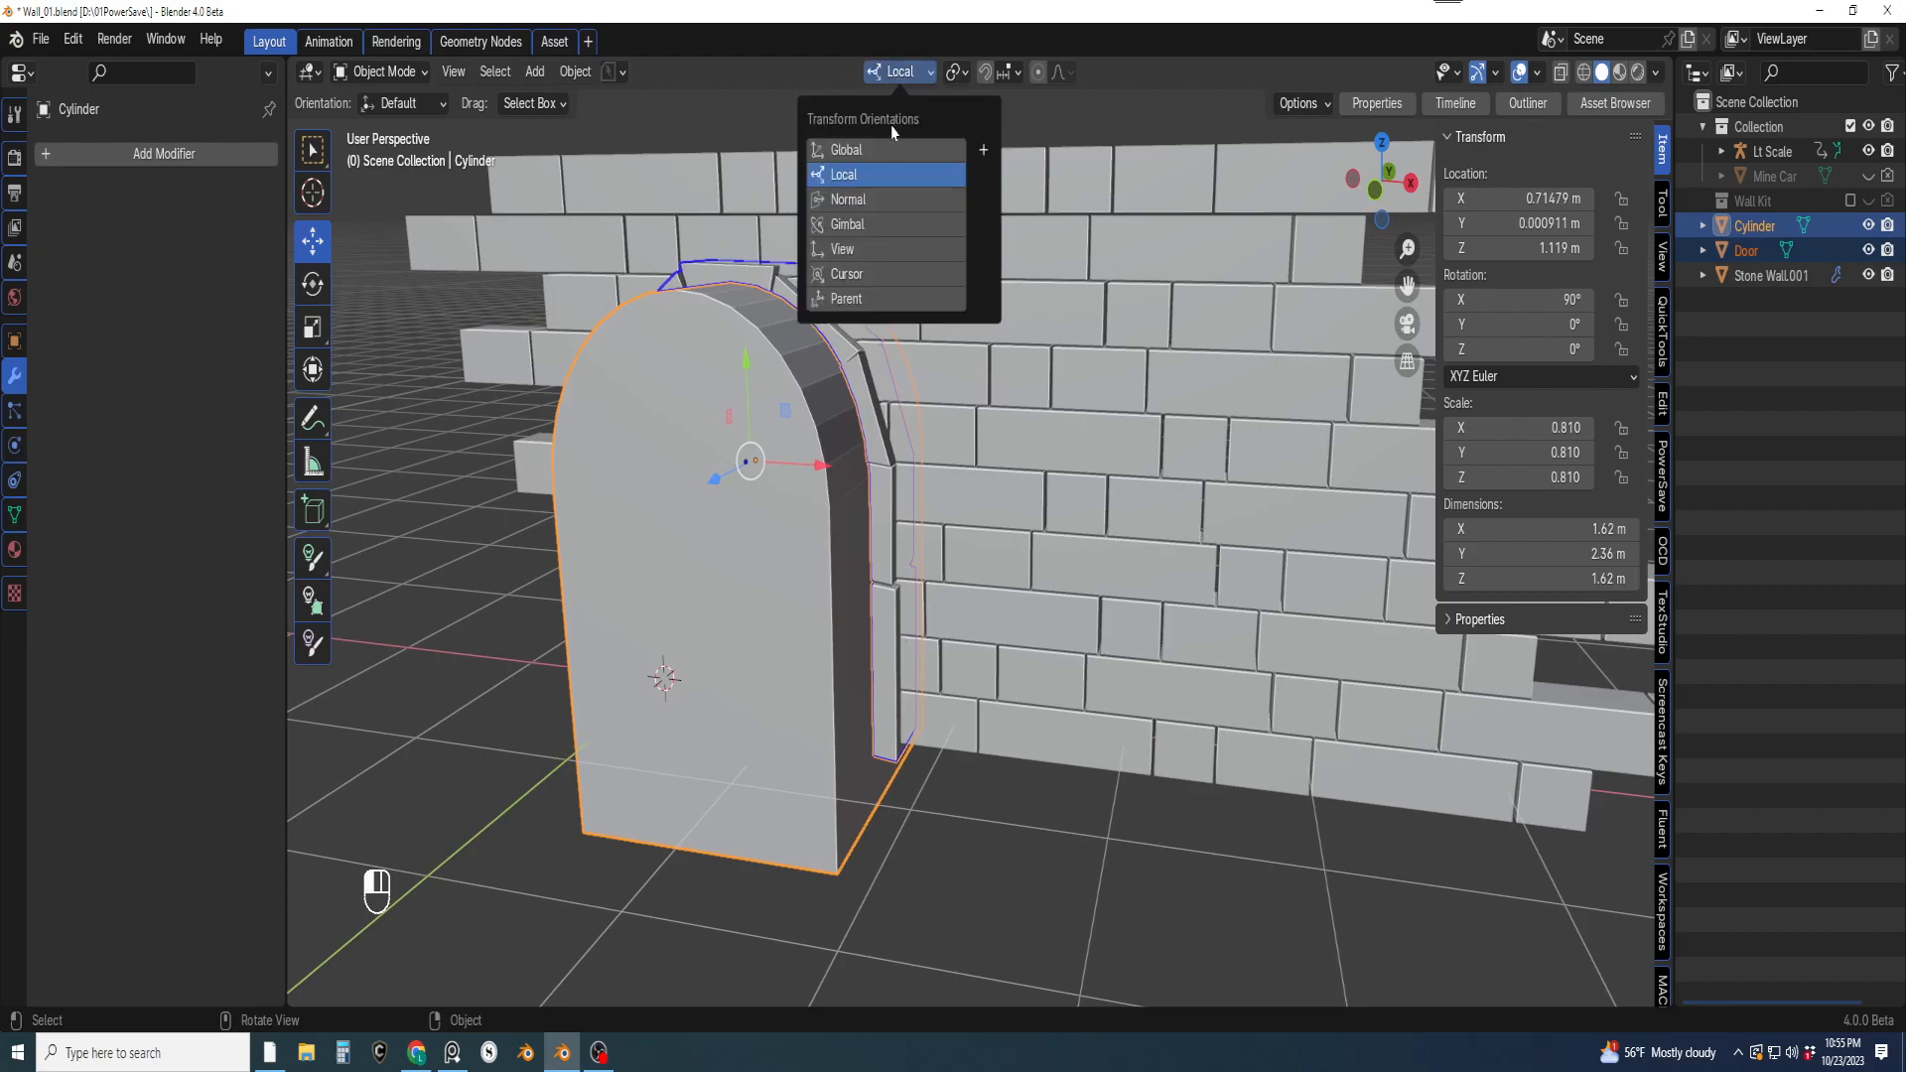
{"action": "left_click", "coordinate": [886, 146]}
{"action": "left_click_drag", "start_coordinate": [822, 469], "coordinate": [1061, 469]}
{"action": "middle_click_drag", "start_coordinate": [1060, 468], "coordinate": [976, 775], "text": "shift"}
{"action": "left_click", "coordinate": [1081, 771]}
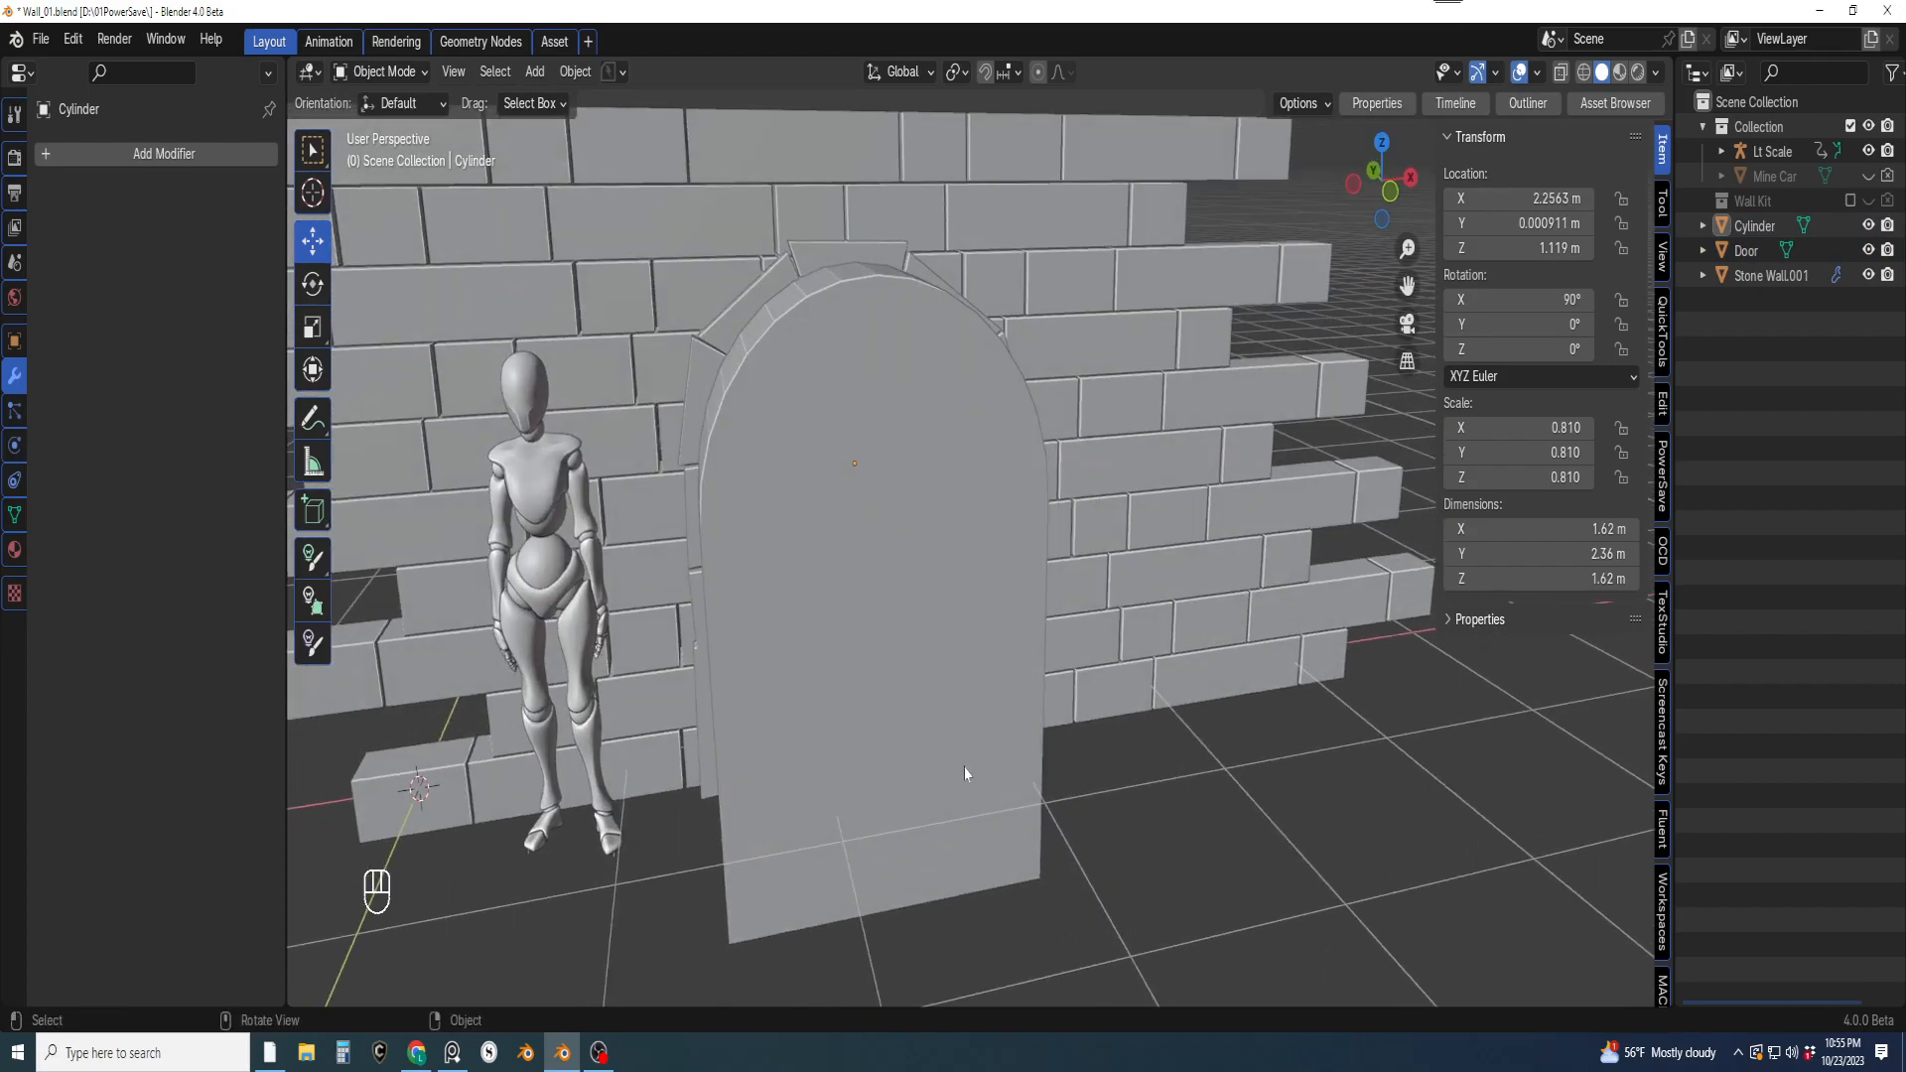
Apply the arched cylinder to the stone wall as a Bool Tool difference brush
{"action": "left_click", "coordinate": [865, 709]}
{"action": "middle_click_drag", "start_coordinate": [840, 606], "coordinate": [1140, 695], "text": "shift"}
{"action": "left_click", "coordinate": [1133, 715]}
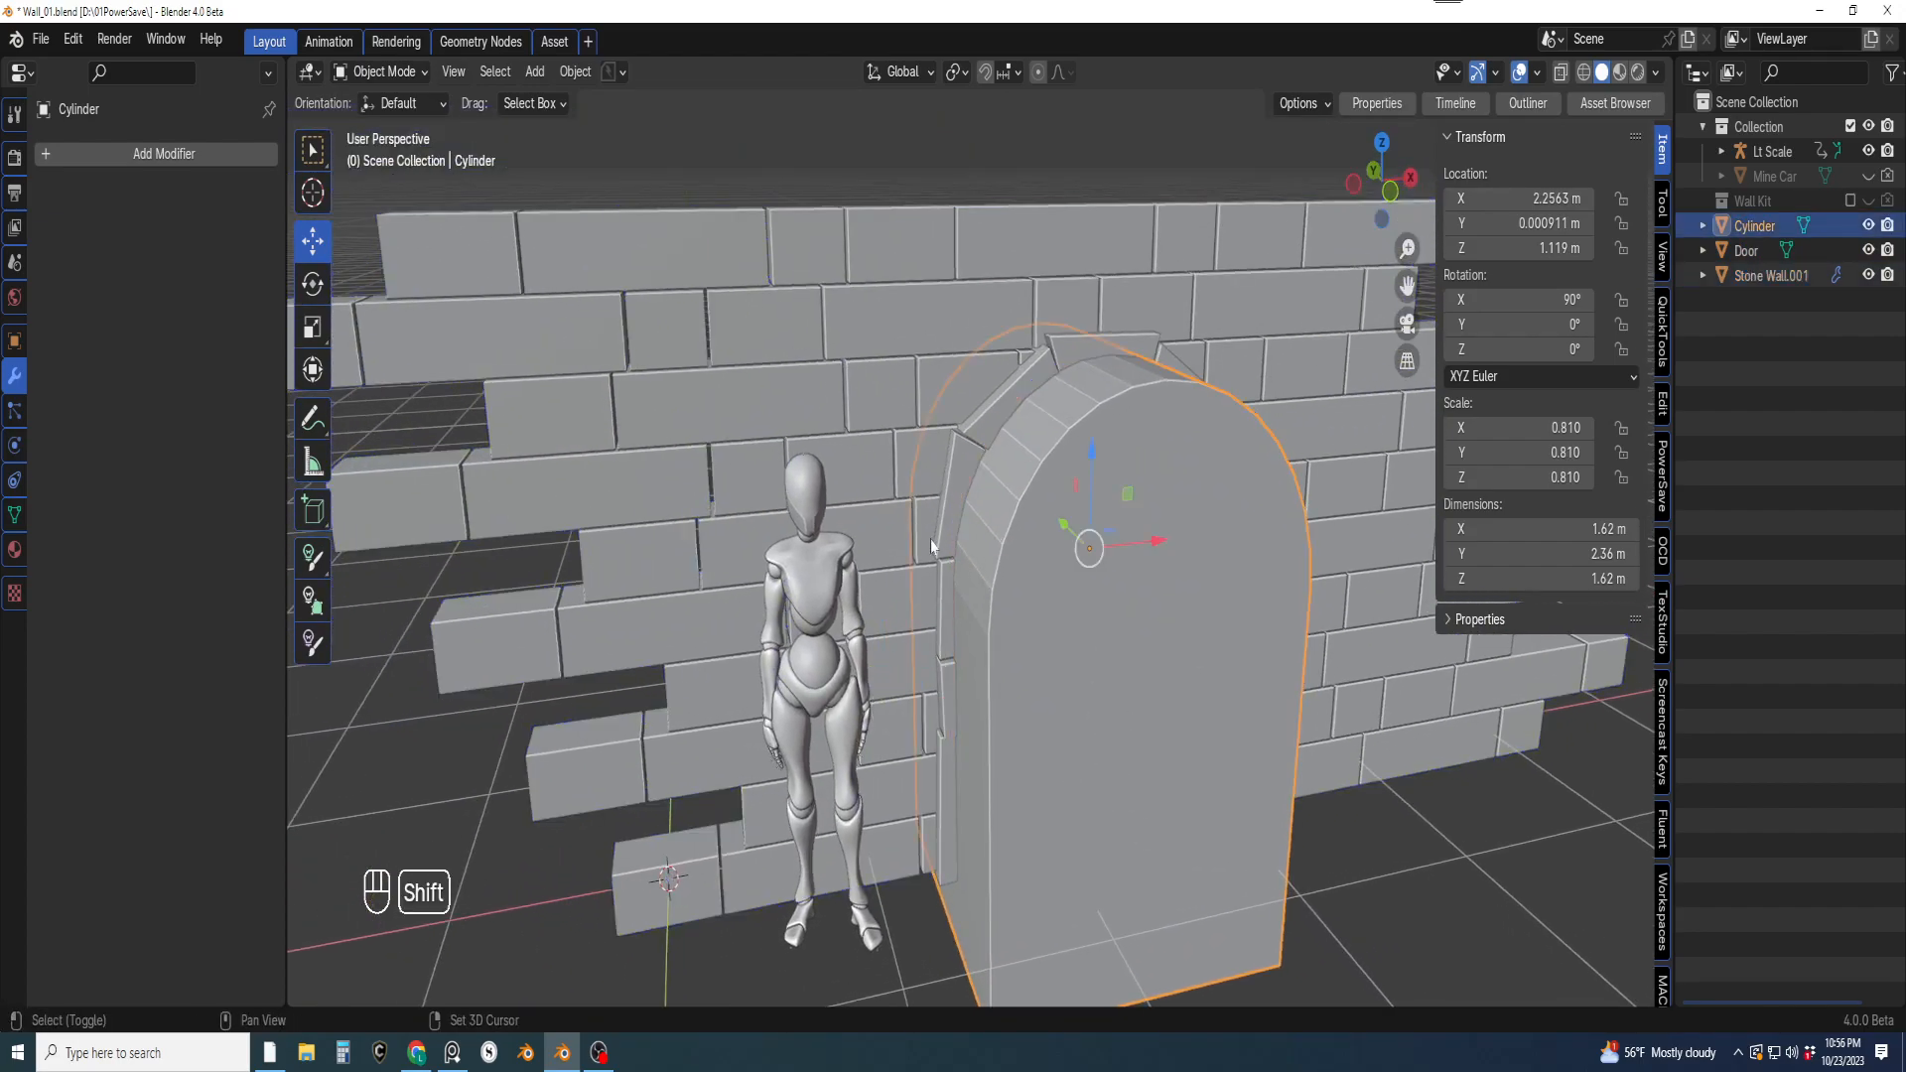
{"action": "left_click", "coordinate": [836, 369], "text": "shift"}
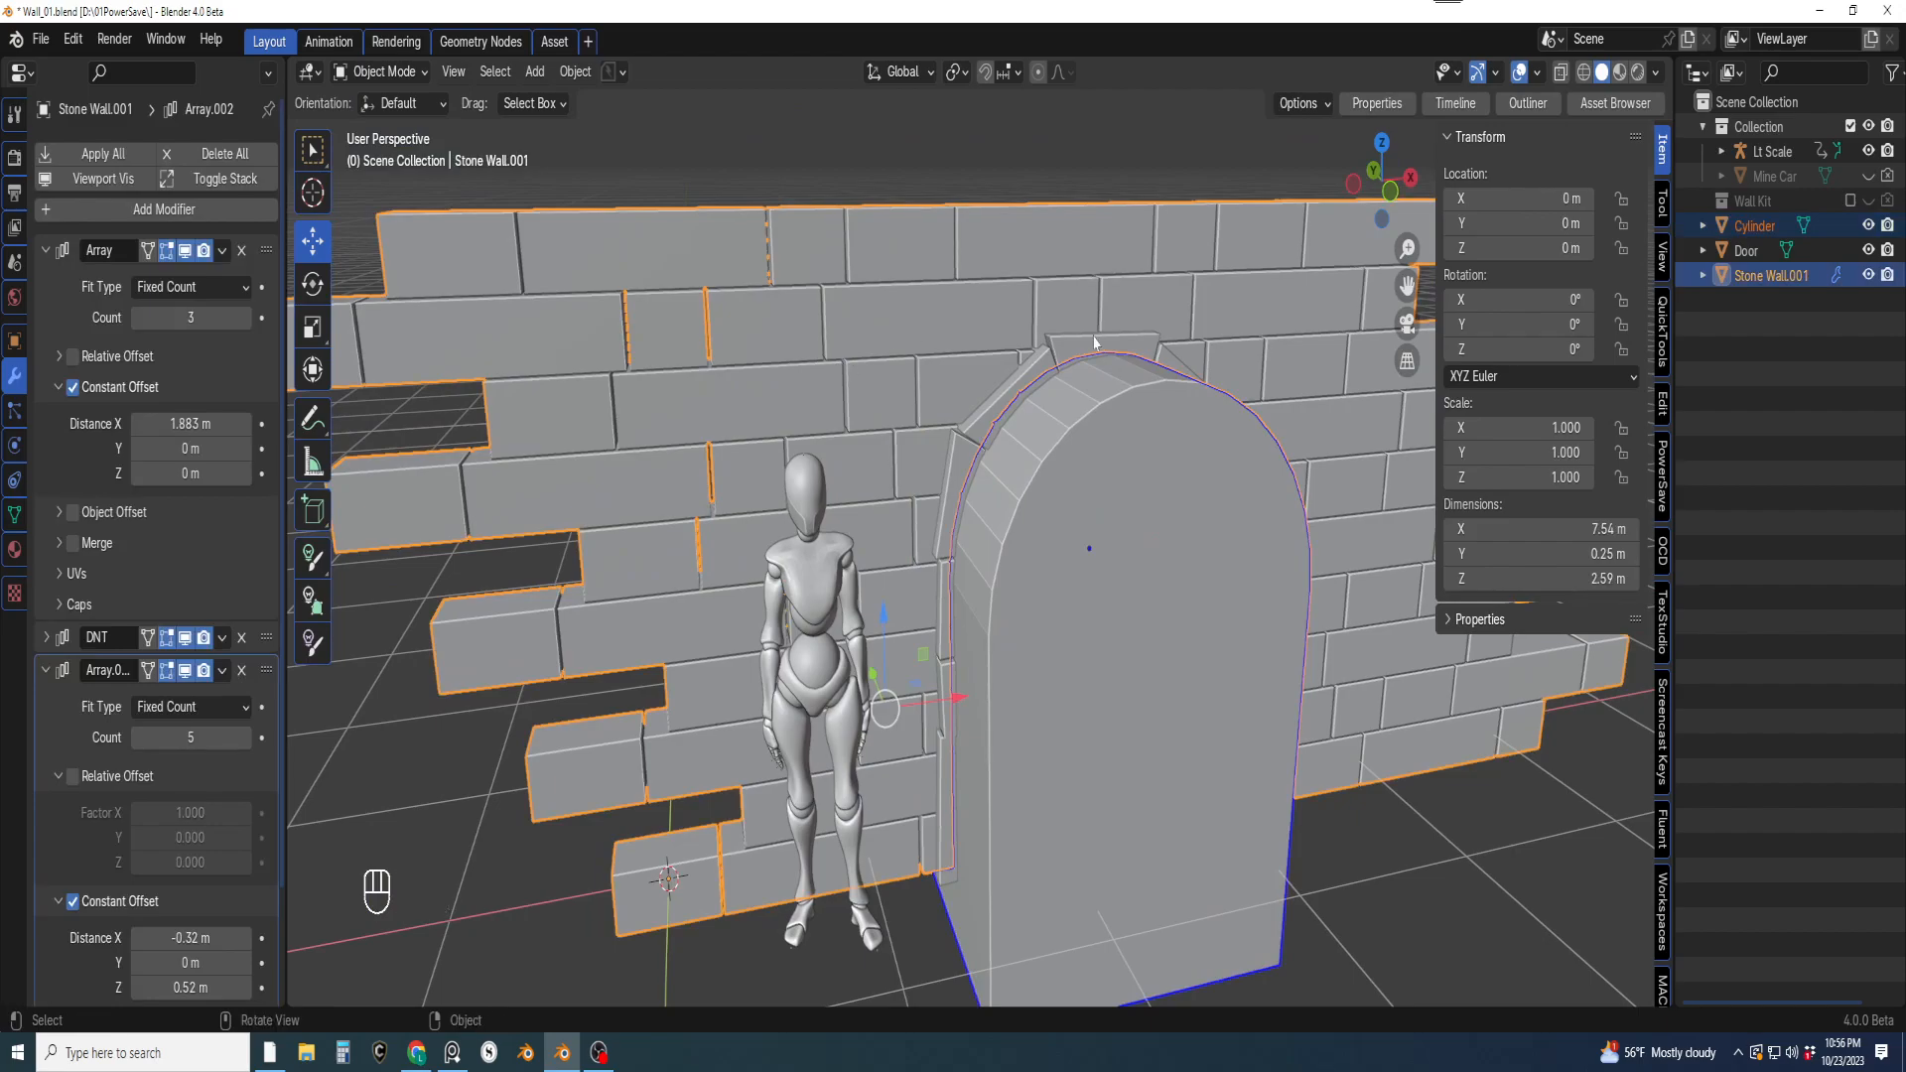
{"action": "key", "text": "ctrl+KP_Subtract"}
Inspect the doorway cut in the wall from several angles, and undo the difference operation
{"action": "middle_click_drag", "start_coordinate": [1185, 288], "coordinate": [1066, 728]}
{"action": "scroll", "coordinate": [1030, 633], "scroll_direction": "up", "scroll_amount": 2}
{"action": "scroll", "coordinate": [947, 541], "scroll_direction": "up", "scroll_amount": 1}
{"action": "scroll", "coordinate": [947, 542], "scroll_direction": "up", "scroll_amount": 1}
{"action": "scroll", "coordinate": [936, 545], "scroll_direction": "down", "scroll_amount": 4}
{"action": "scroll", "coordinate": [977, 539], "scroll_direction": "up", "scroll_amount": 1}
{"action": "scroll", "coordinate": [973, 557], "scroll_direction": "down", "scroll_amount": 2}
{"action": "key", "text": "ctrl+z"}
{"action": "key", "text": "ctrl+z"}
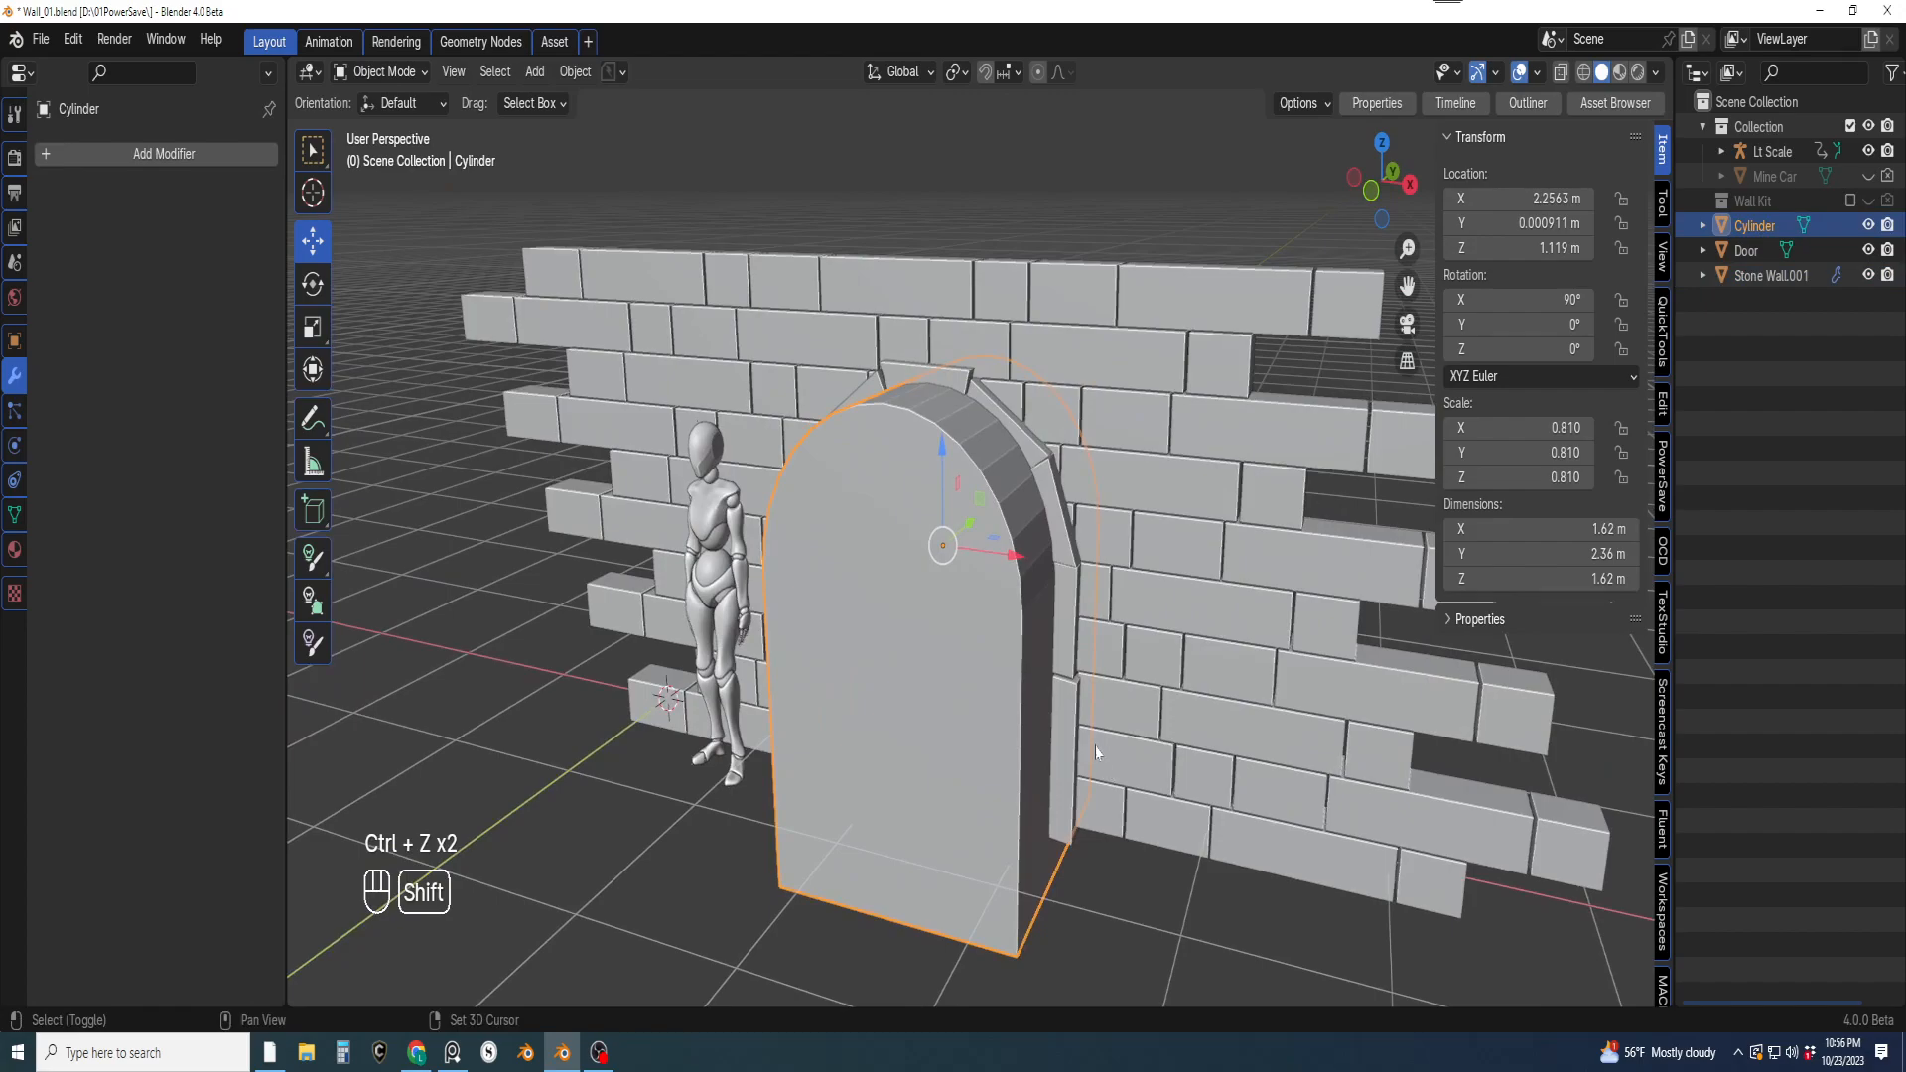
Rename the arched cylinder to Door Boolean
{"action": "left_click", "coordinate": [1029, 724], "text": "shift"}
{"action": "left_click", "coordinate": [1024, 723], "text": "shift"}
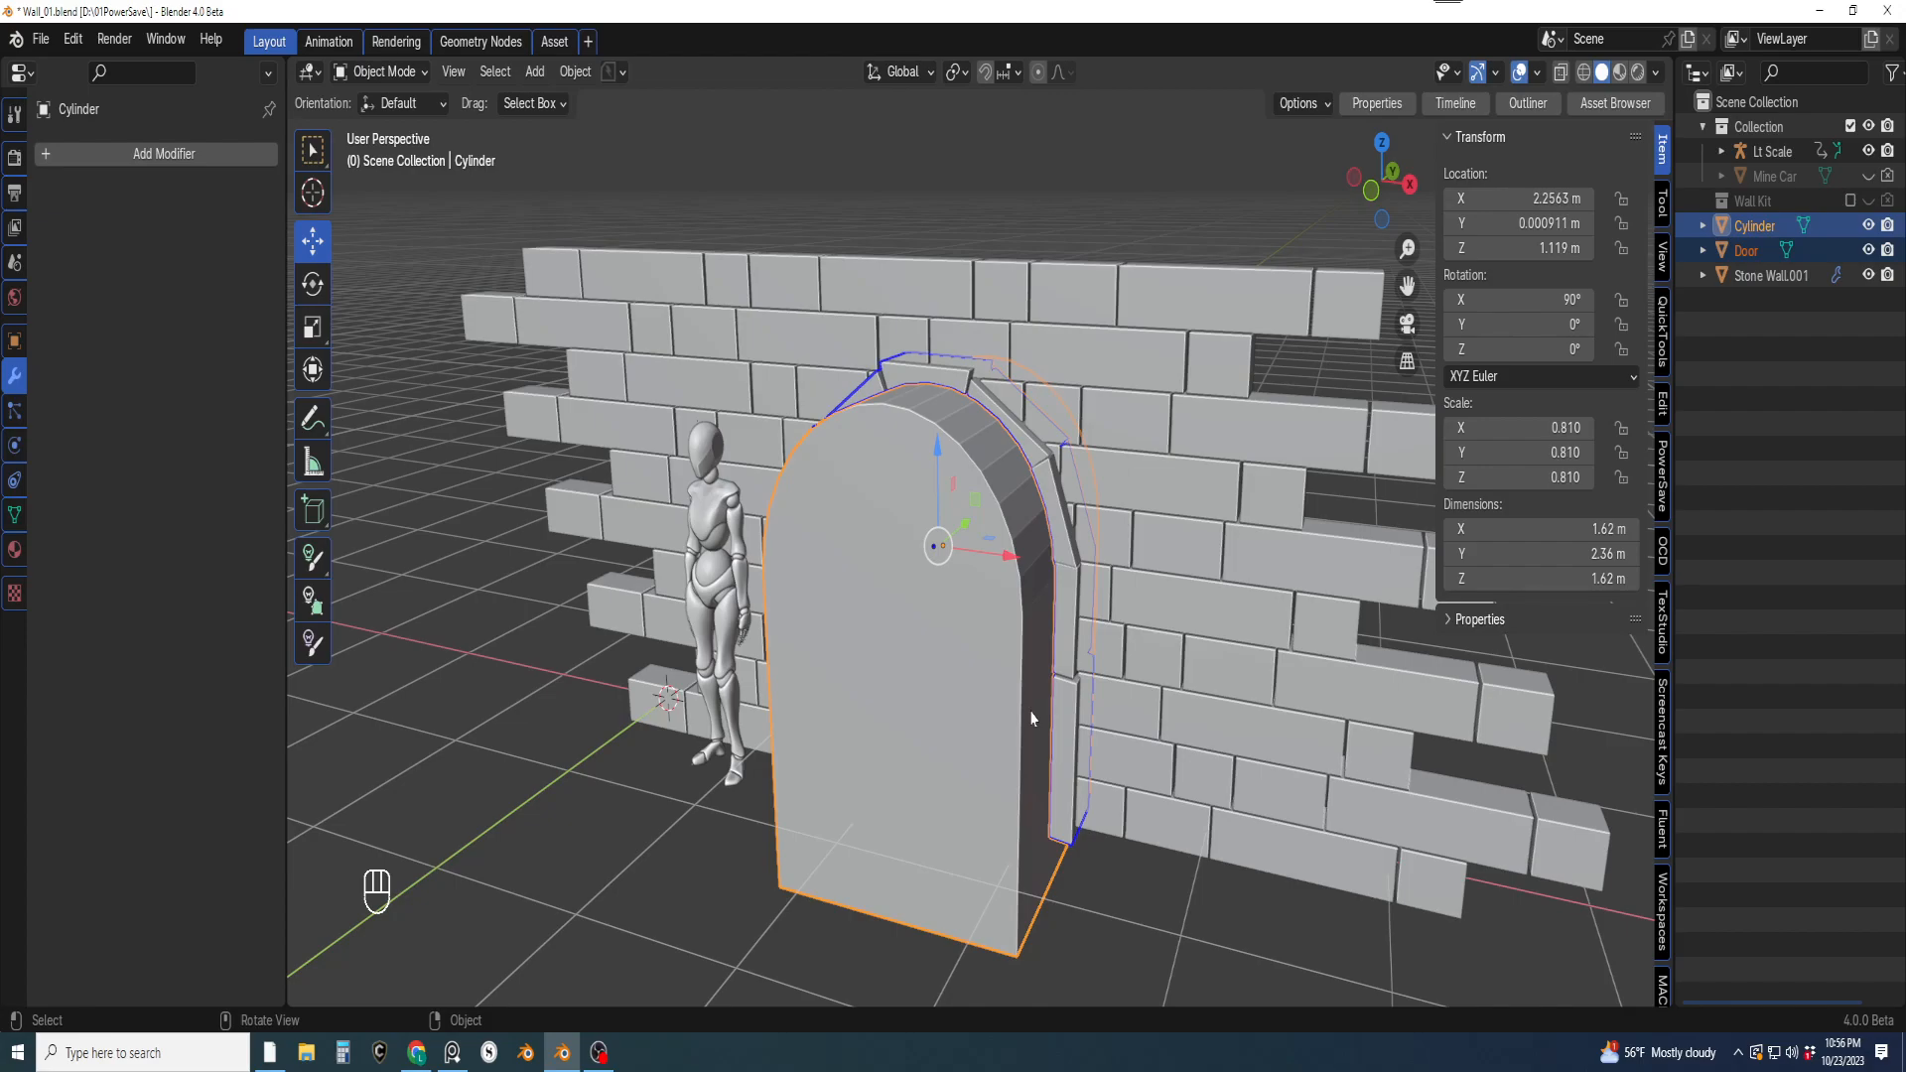
{"action": "middle_click_drag", "start_coordinate": [1032, 718], "coordinate": [1007, 486]}
{"action": "middle_click_drag", "start_coordinate": [1114, 583], "coordinate": [1256, 566], "text": "shift"}
{"action": "double_click", "coordinate": [1755, 225]}
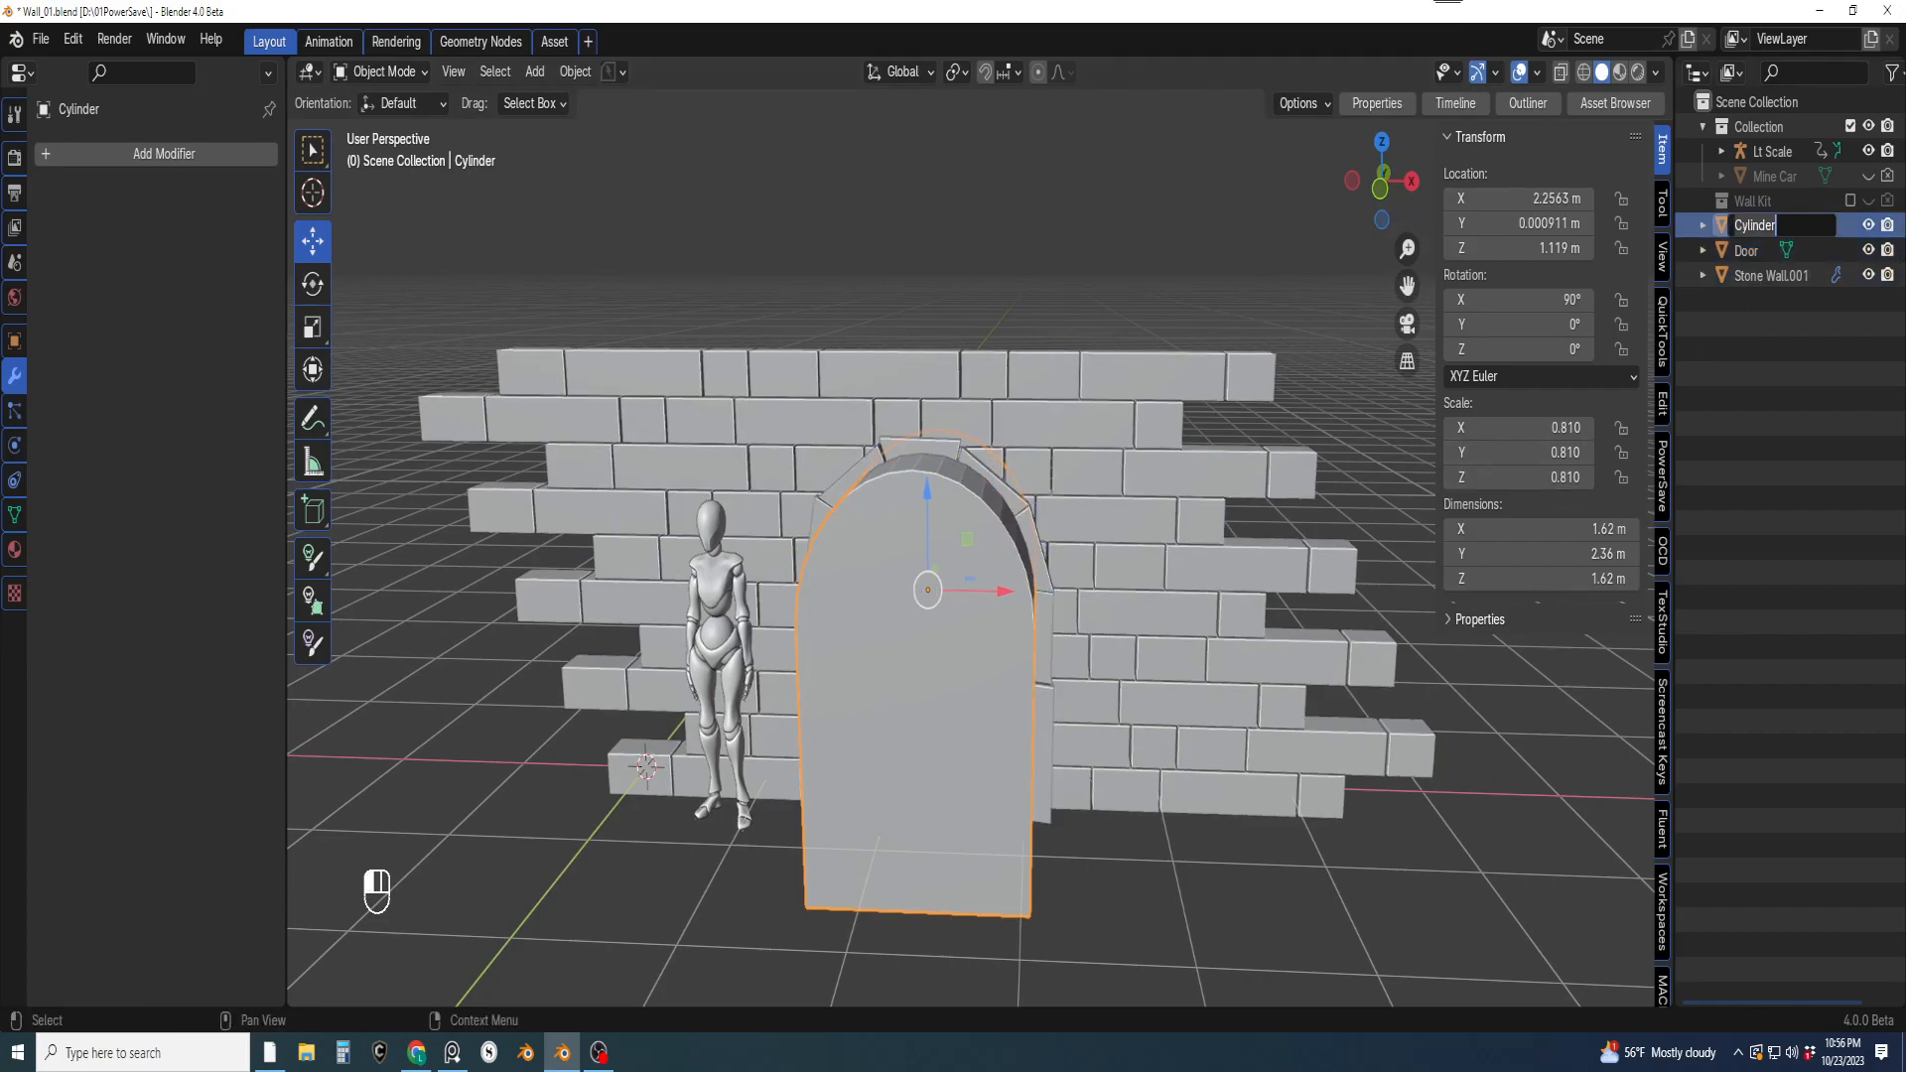
{"action": "type", "text": "D"}
{"action": "key", "text": "Return"}
Move the door arch and Door Boolean together into a new collection named Door
{"action": "left_click", "coordinate": [1759, 224], "text": "shift"}
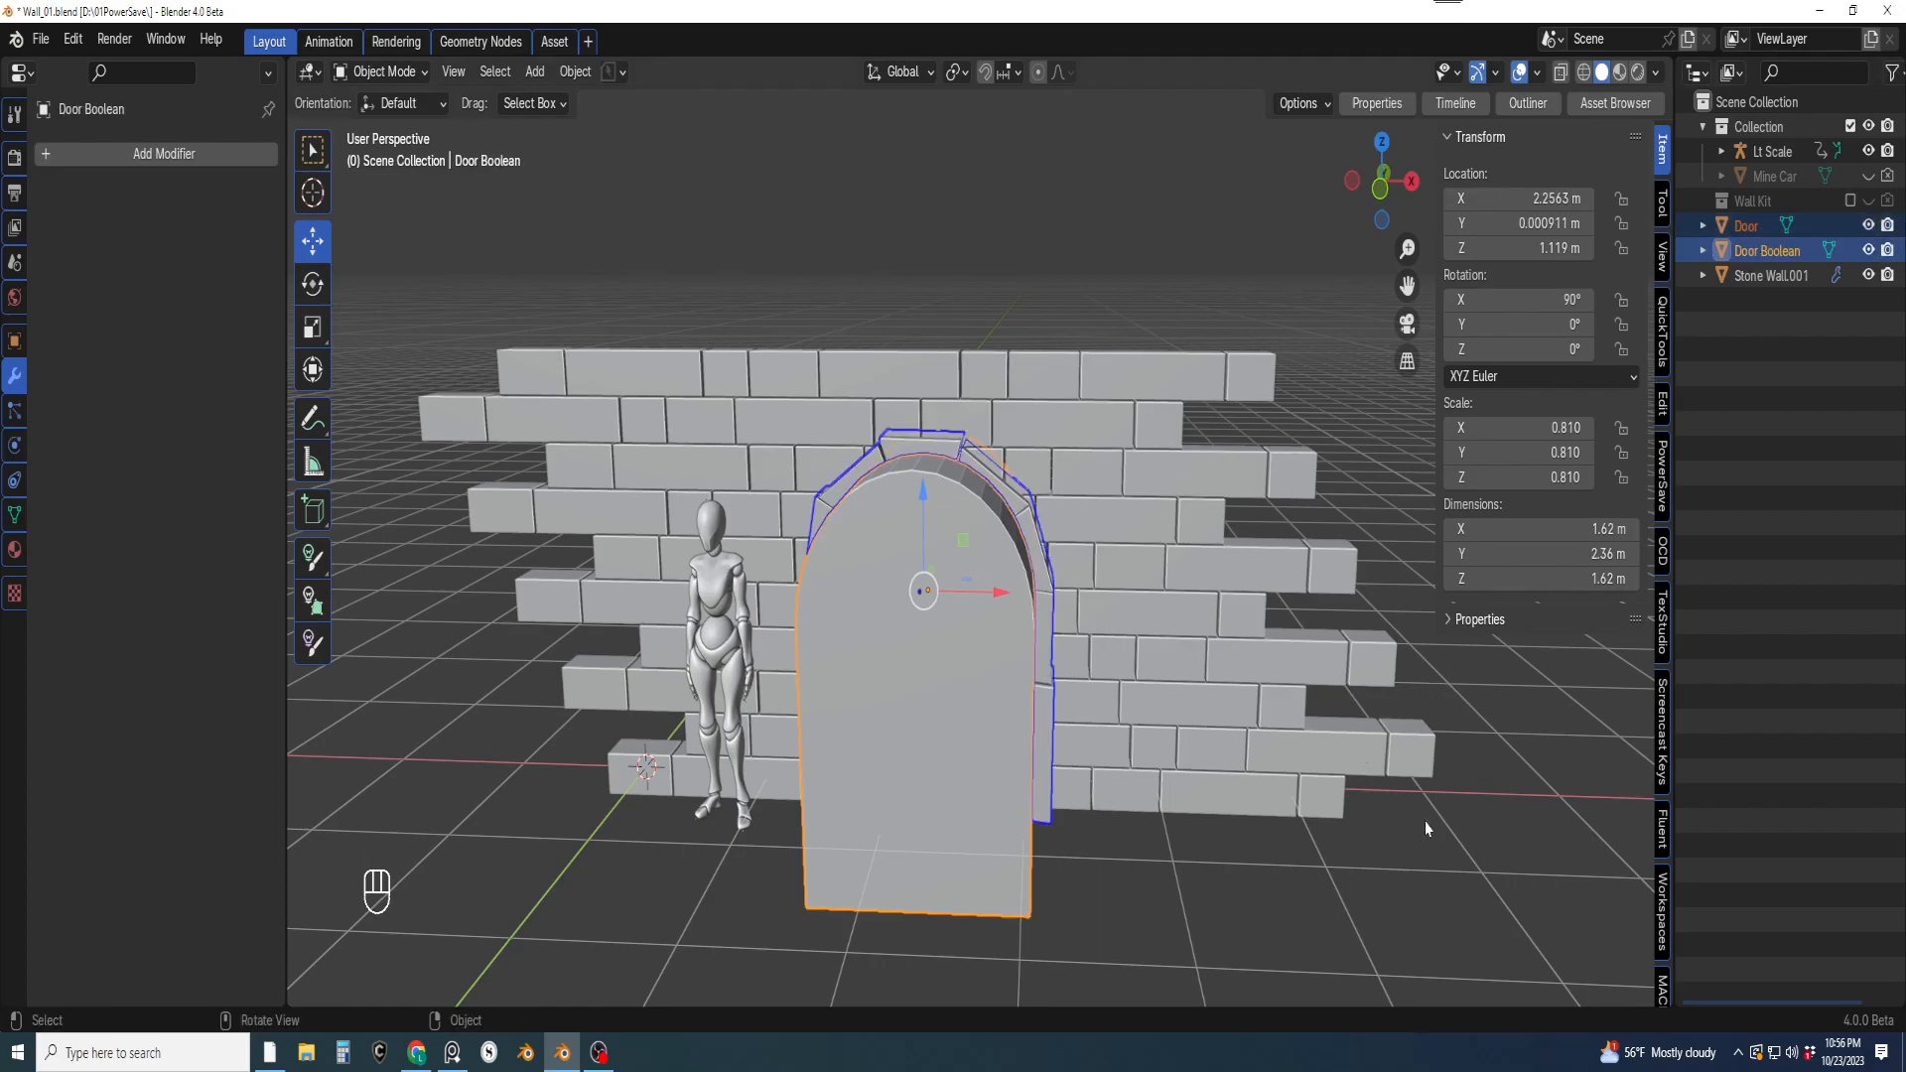
{"action": "key", "text": "m"}
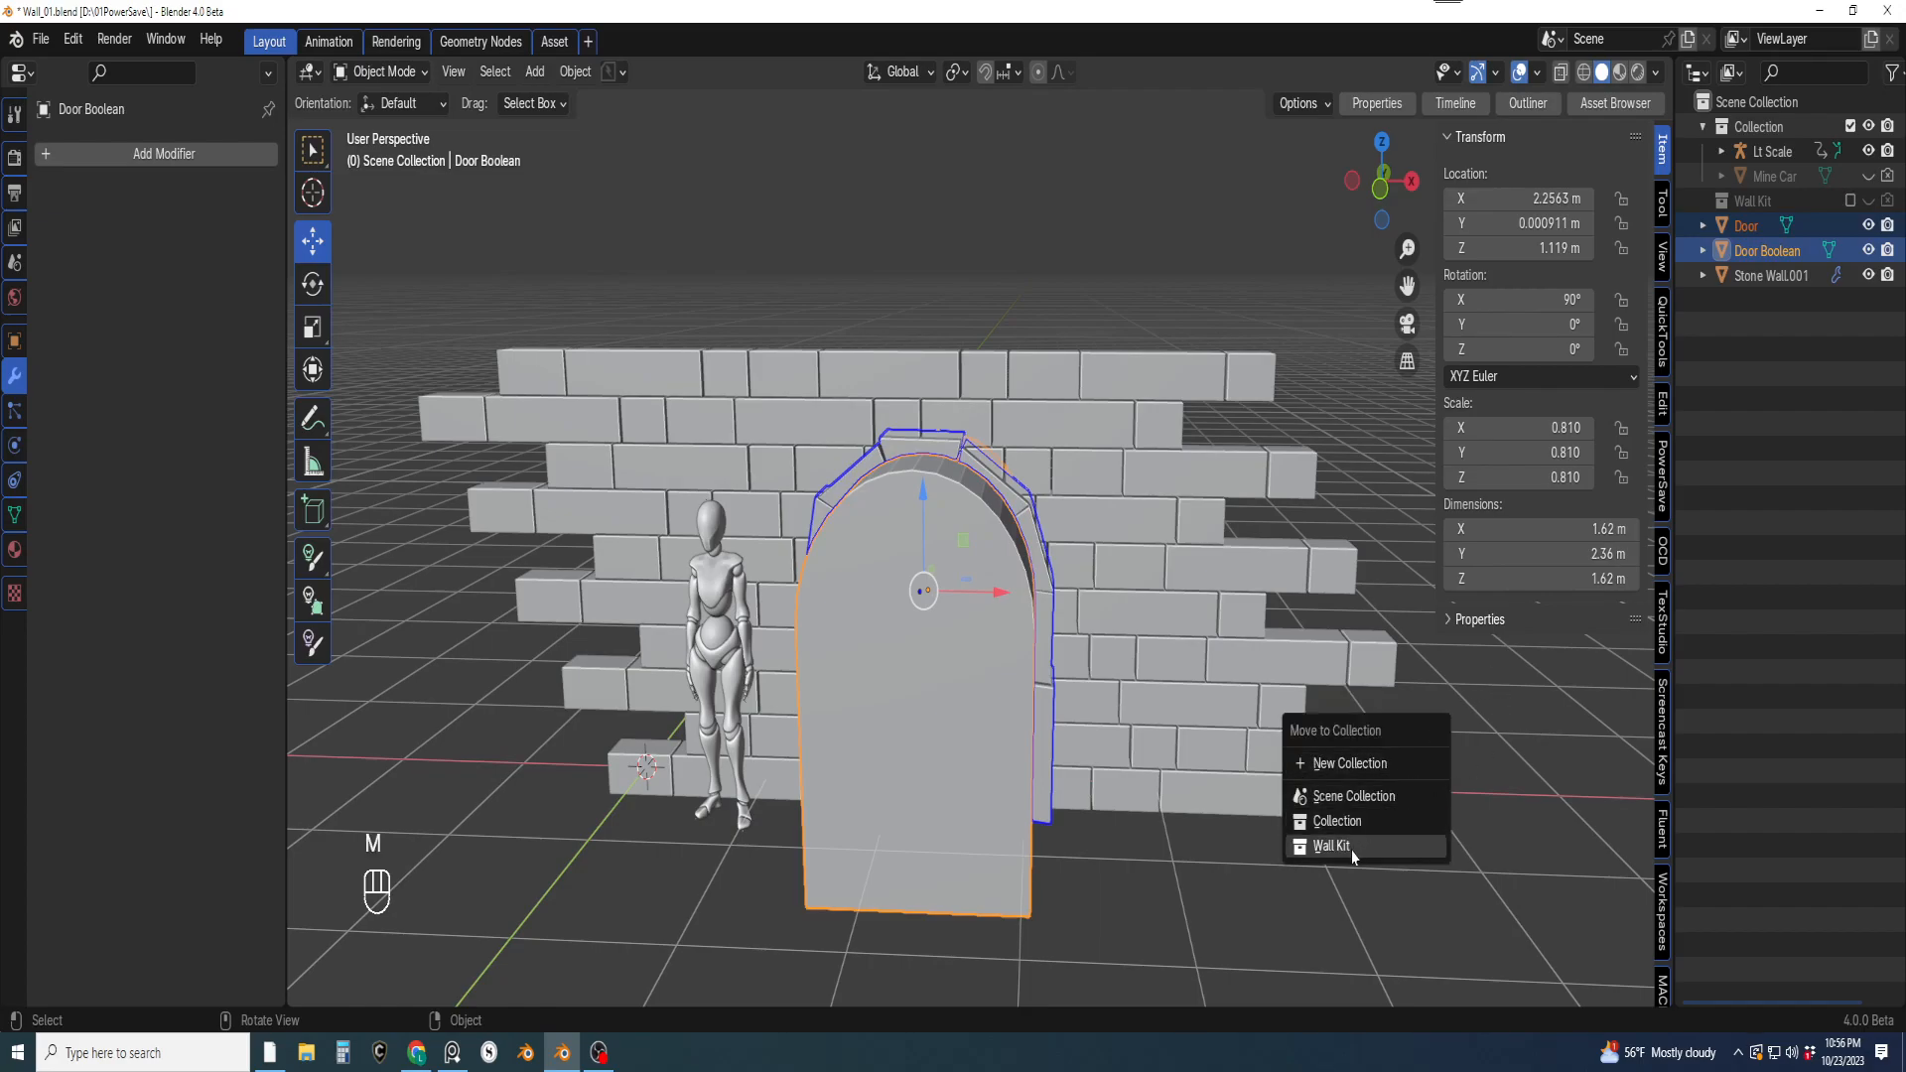
{"action": "left_click", "coordinate": [1378, 763]}
{"action": "type", "text": "Door"}
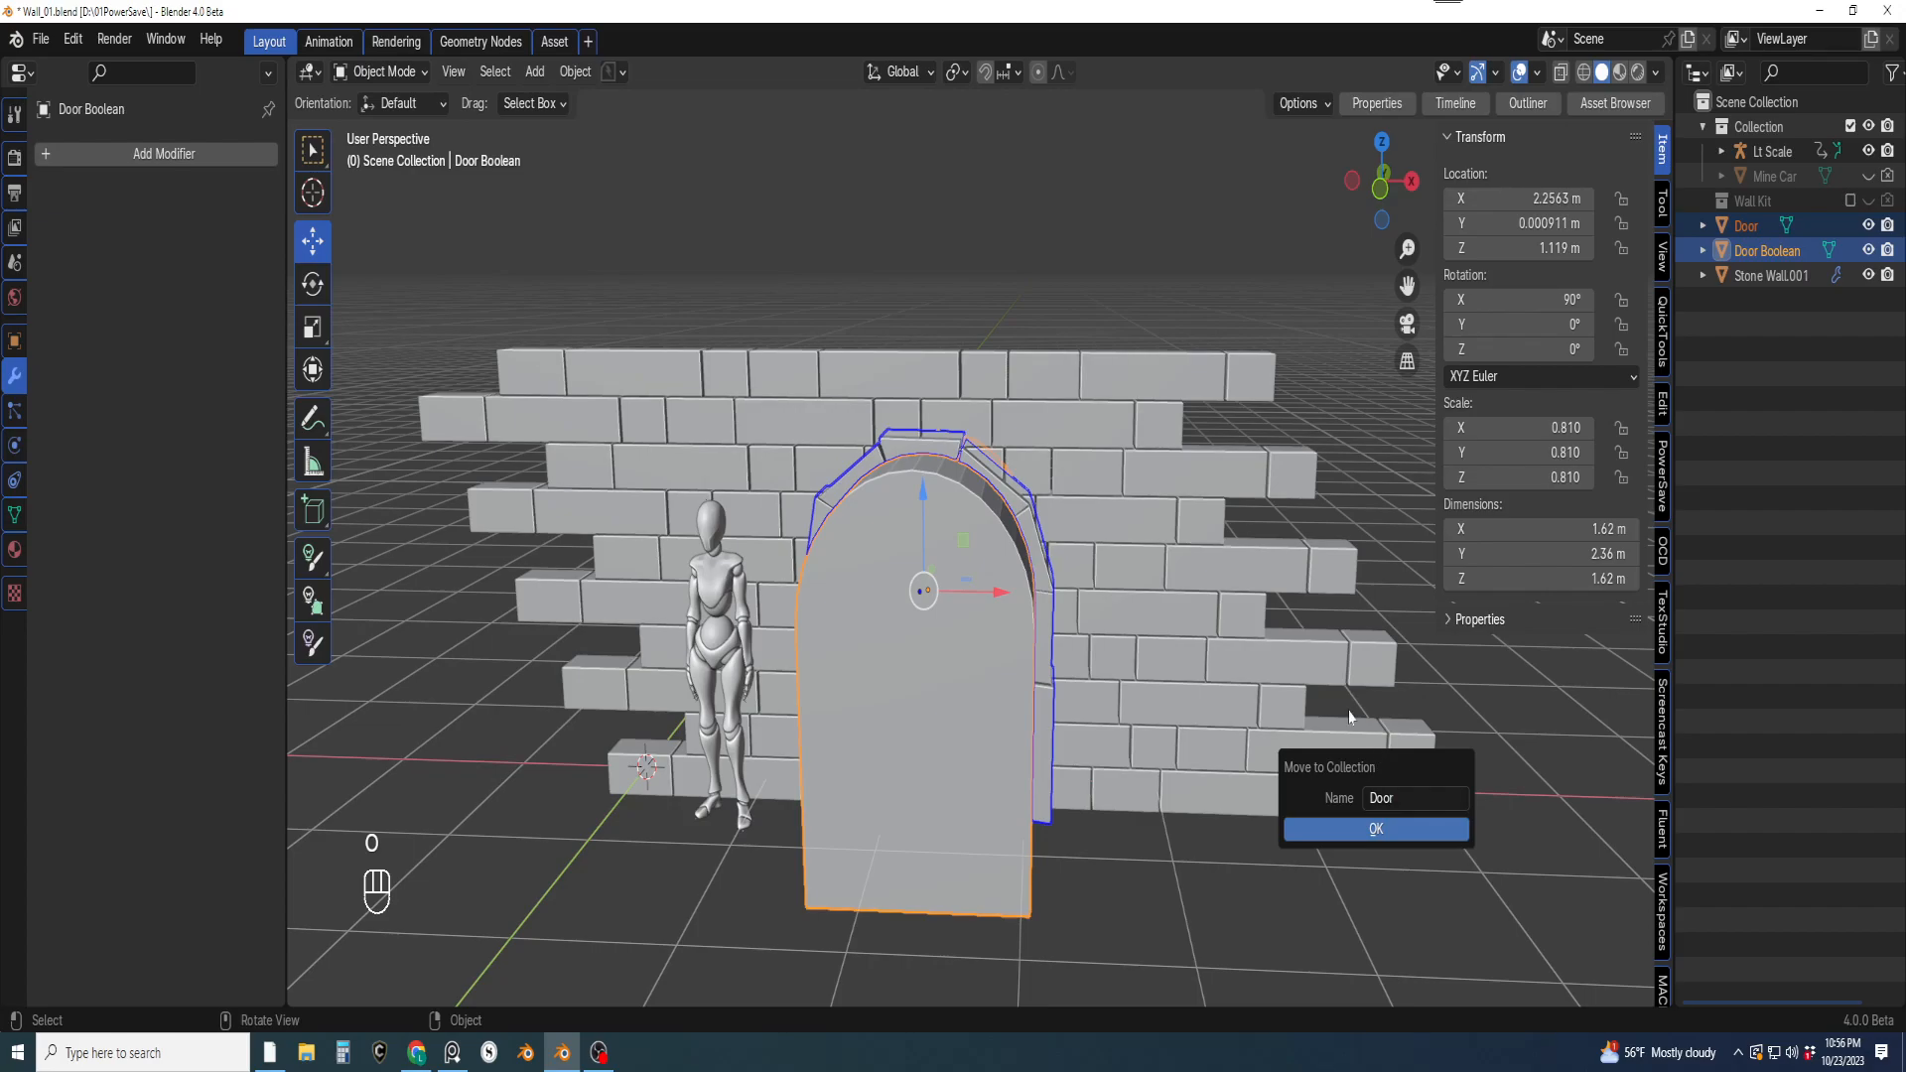
{"action": "left_click", "coordinate": [1447, 830]}
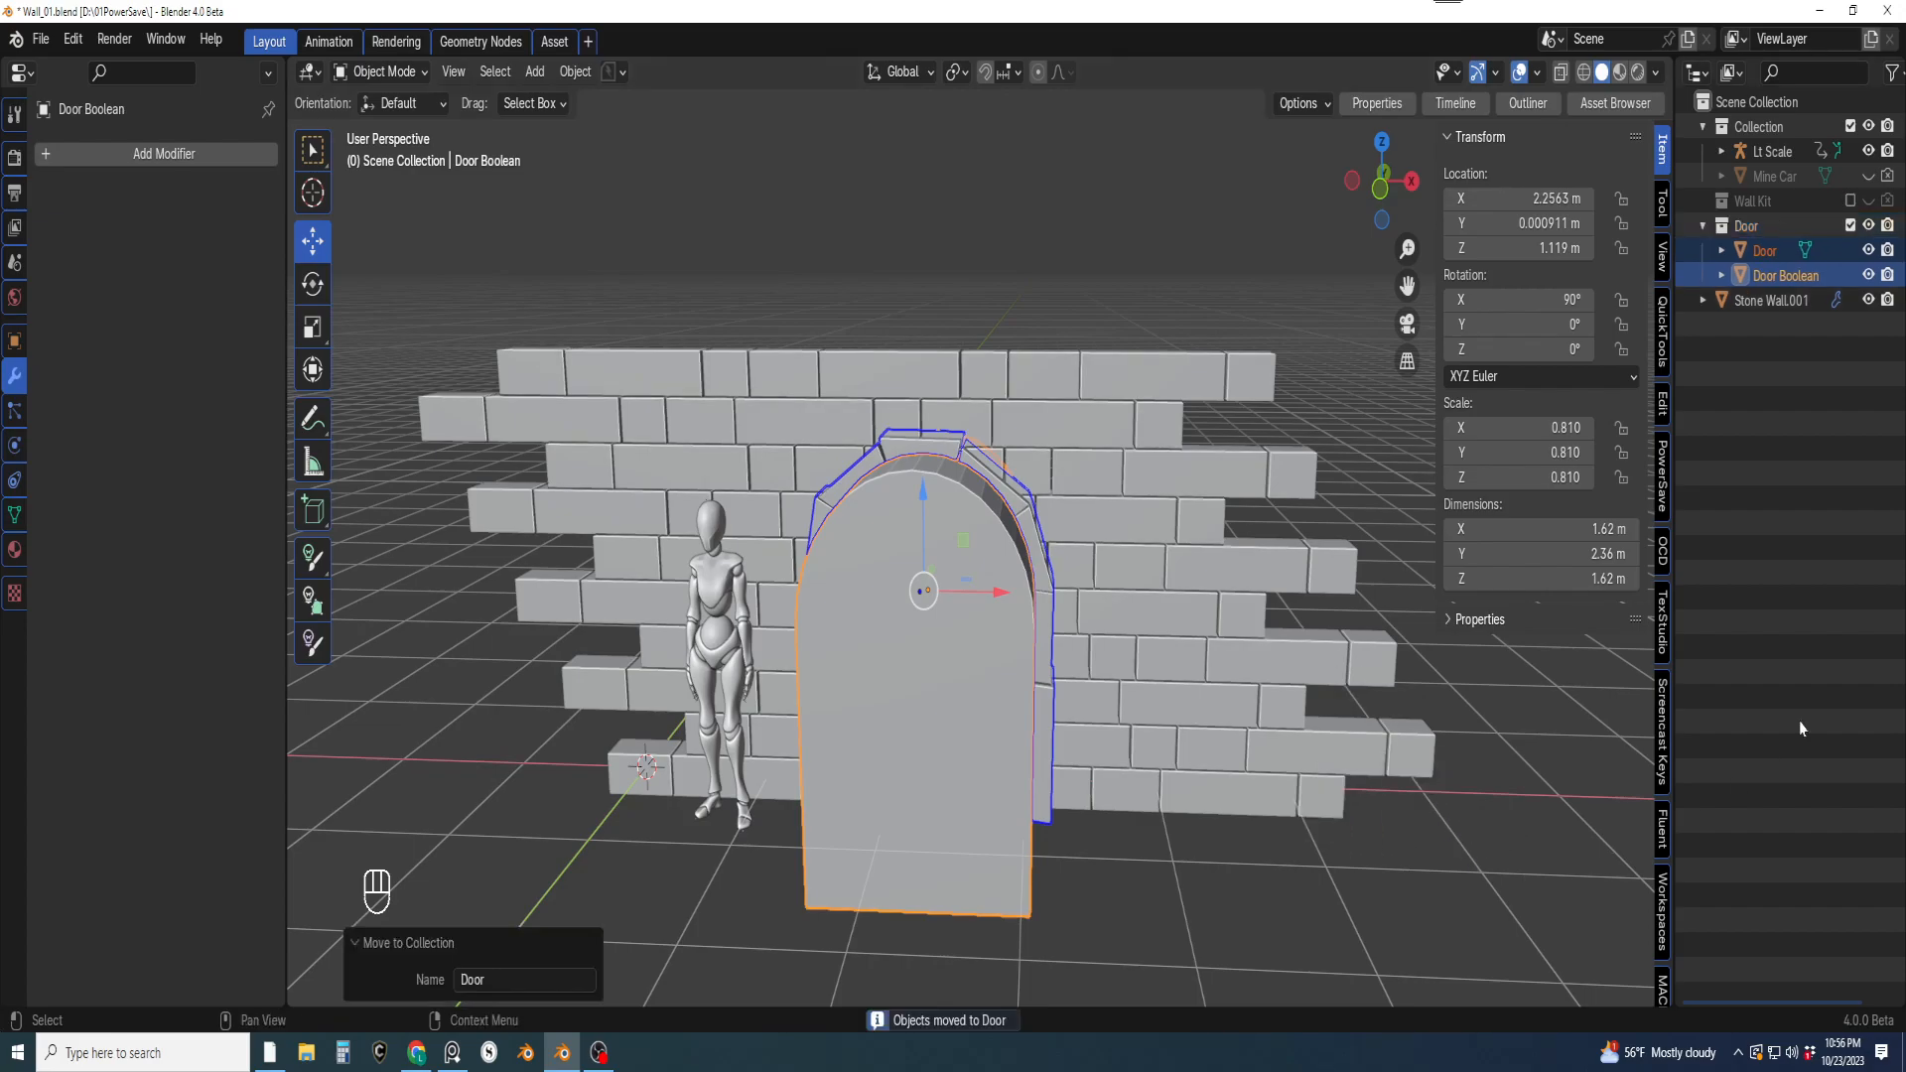
Nest the Door collection, with its two objects, inside the Wall Kit collection
{"action": "left_click", "coordinate": [1746, 230]}
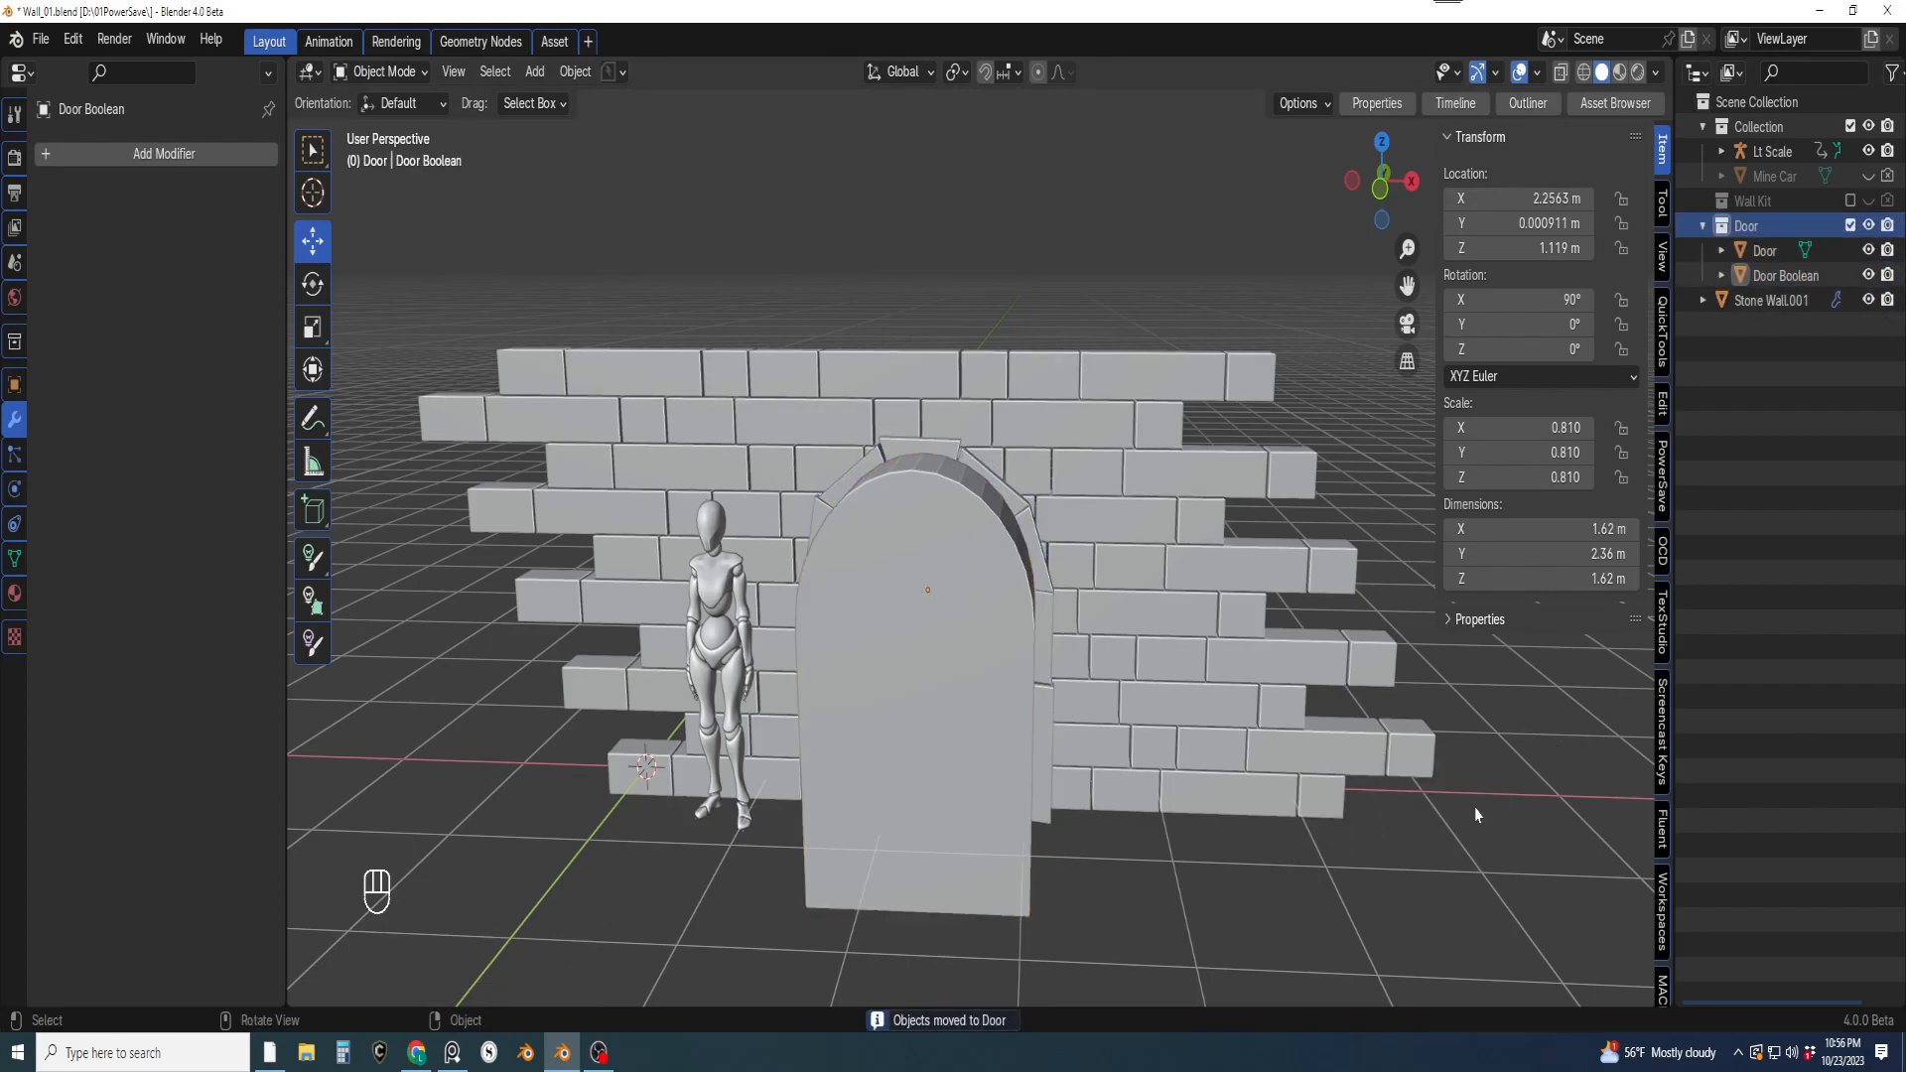
{"action": "key", "text": "m"}
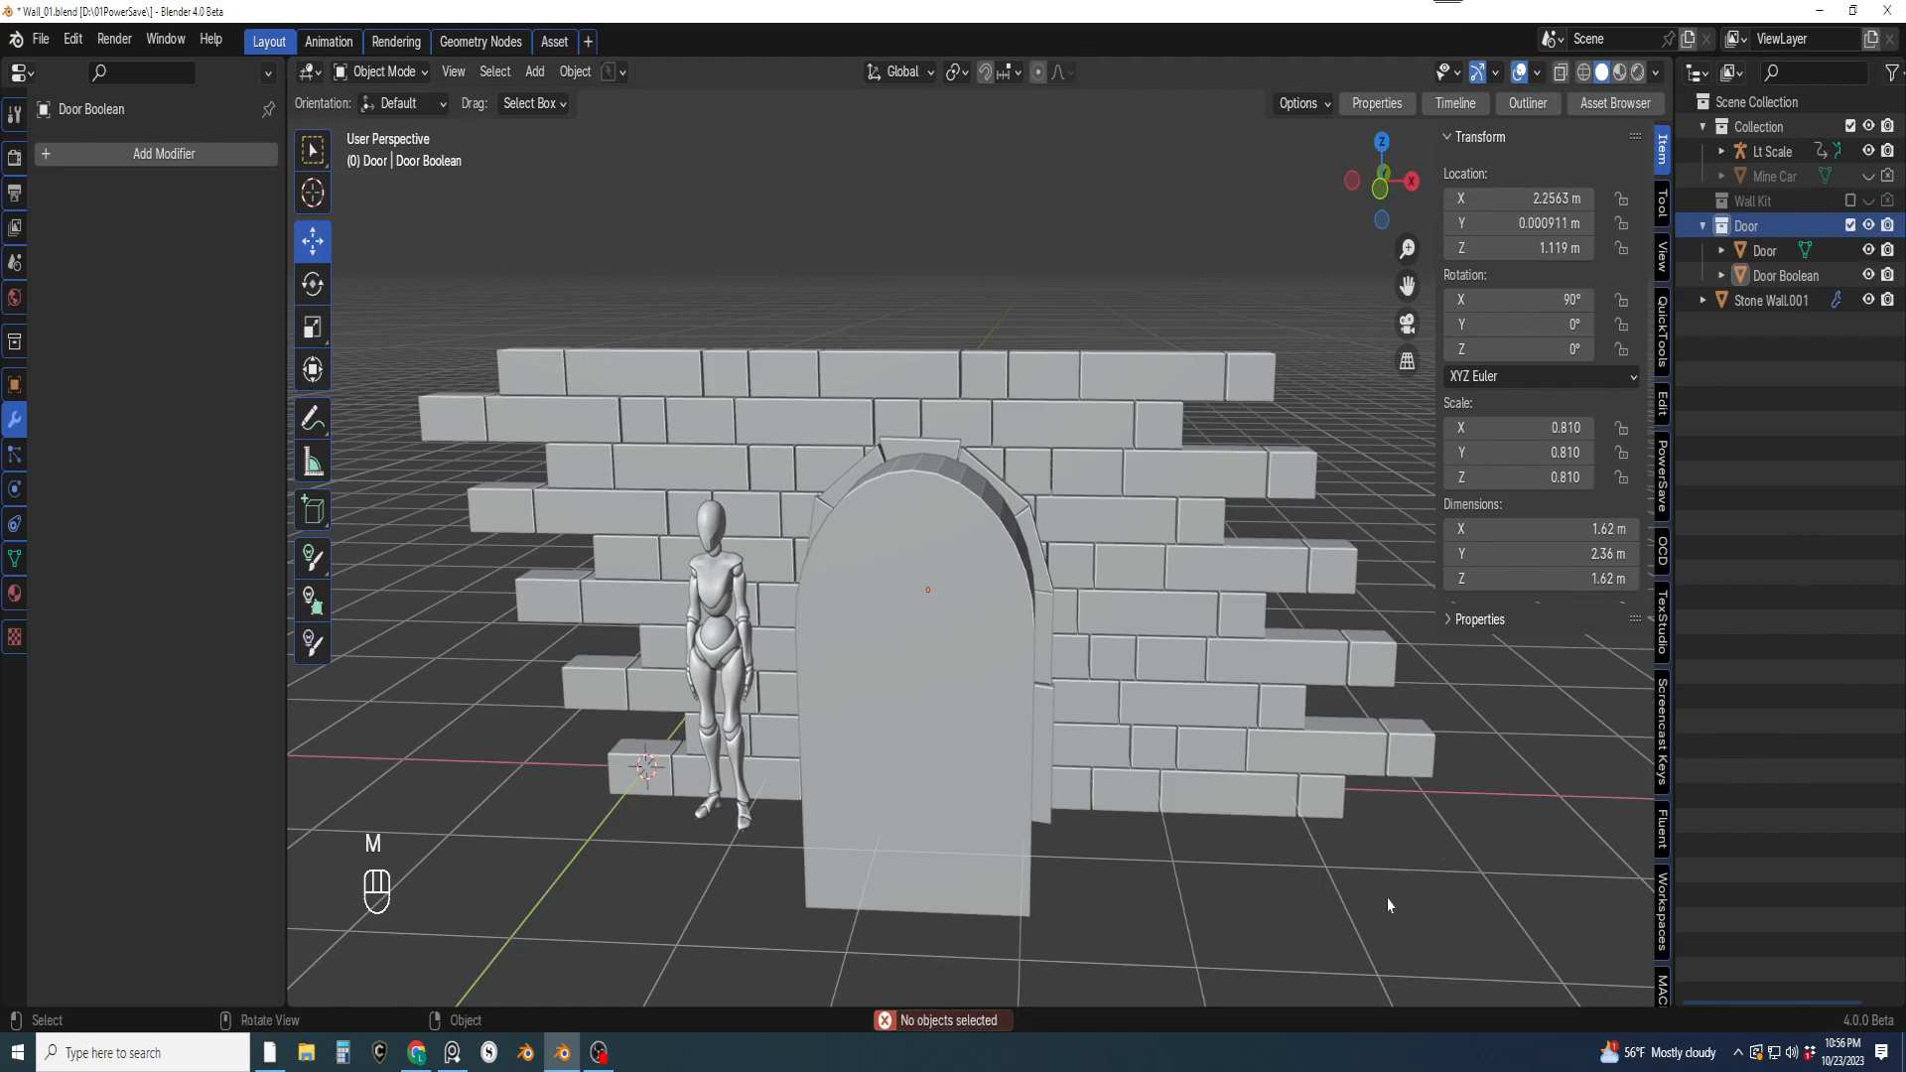
{"action": "left_click", "coordinate": [1766, 250]}
{"action": "left_click", "coordinate": [1785, 275], "text": "shift"}
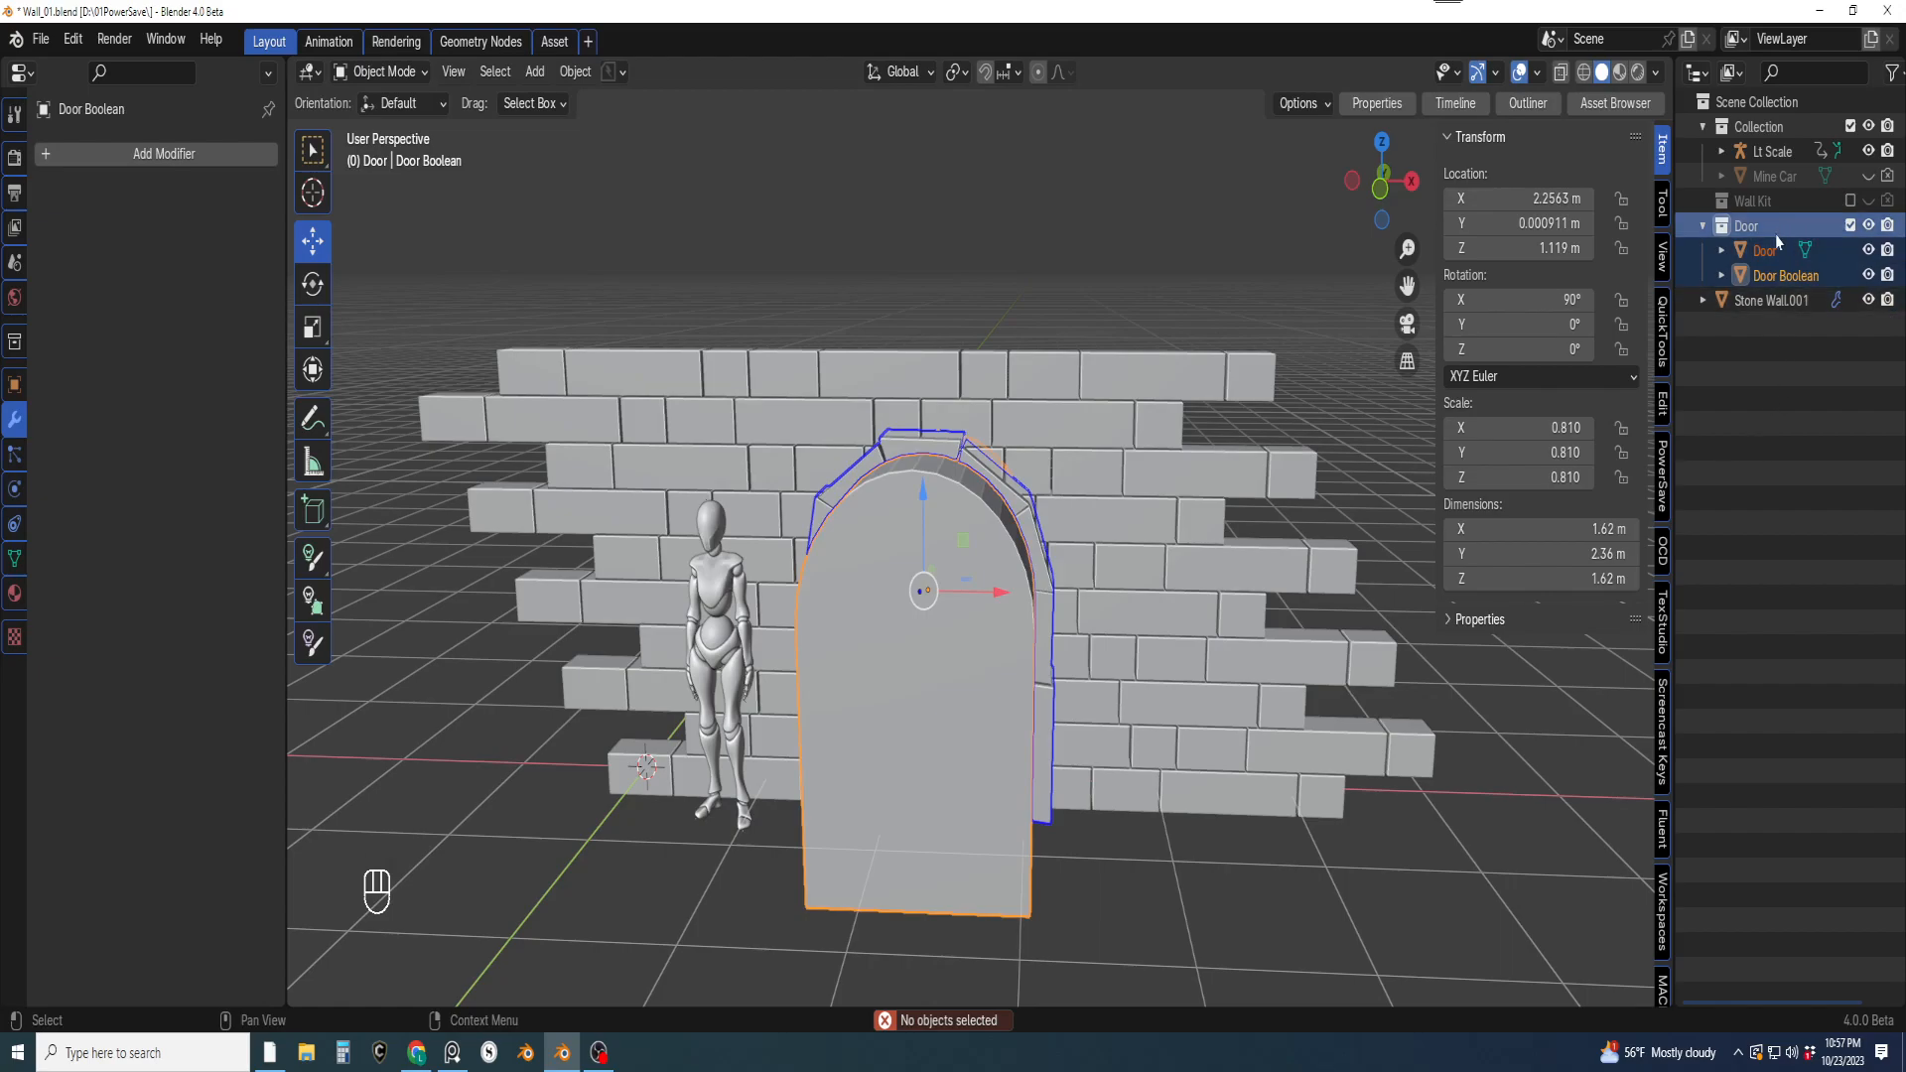
{"action": "left_click_drag", "start_coordinate": [1753, 231], "coordinate": [1763, 204]}
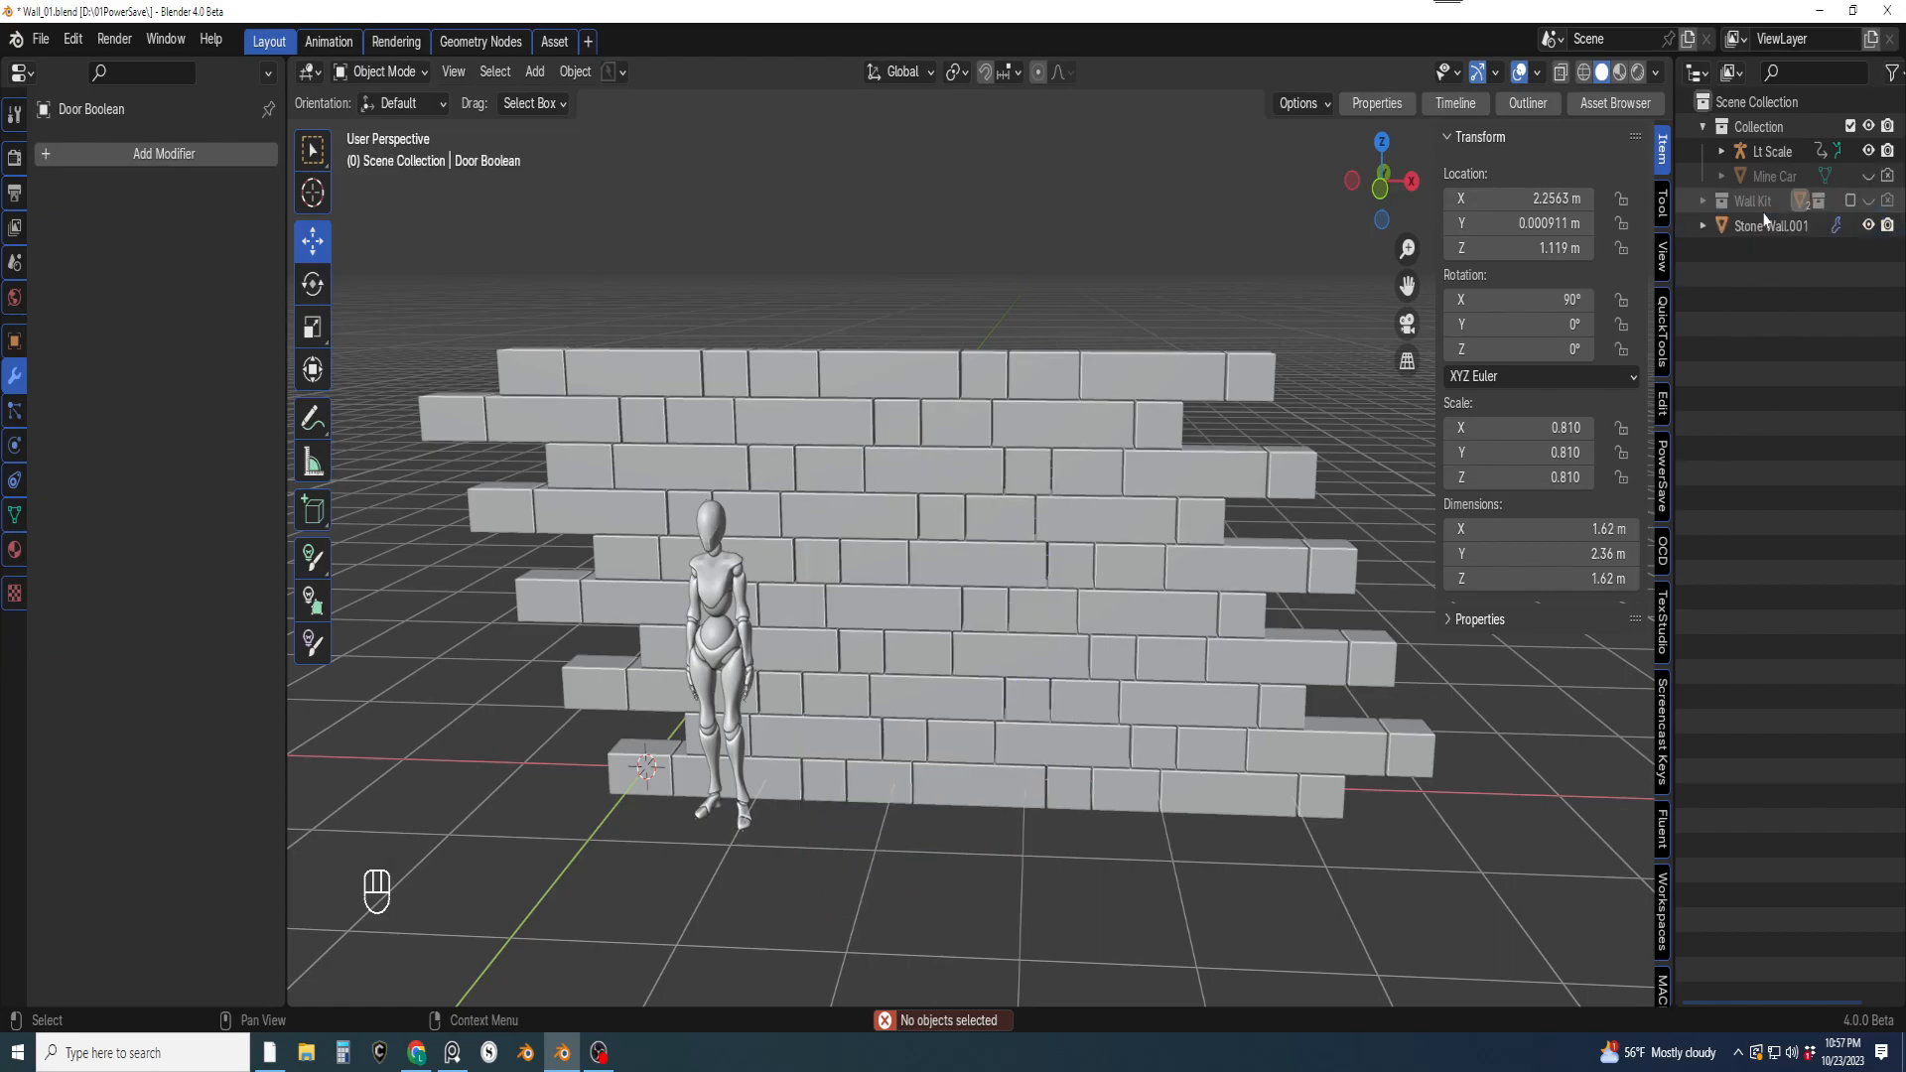
Exclude the Door collection inside Wall Kit from the view layer, and select that collection
{"action": "left_click", "coordinate": [1704, 203]}
{"action": "left_click", "coordinate": [1722, 227]}
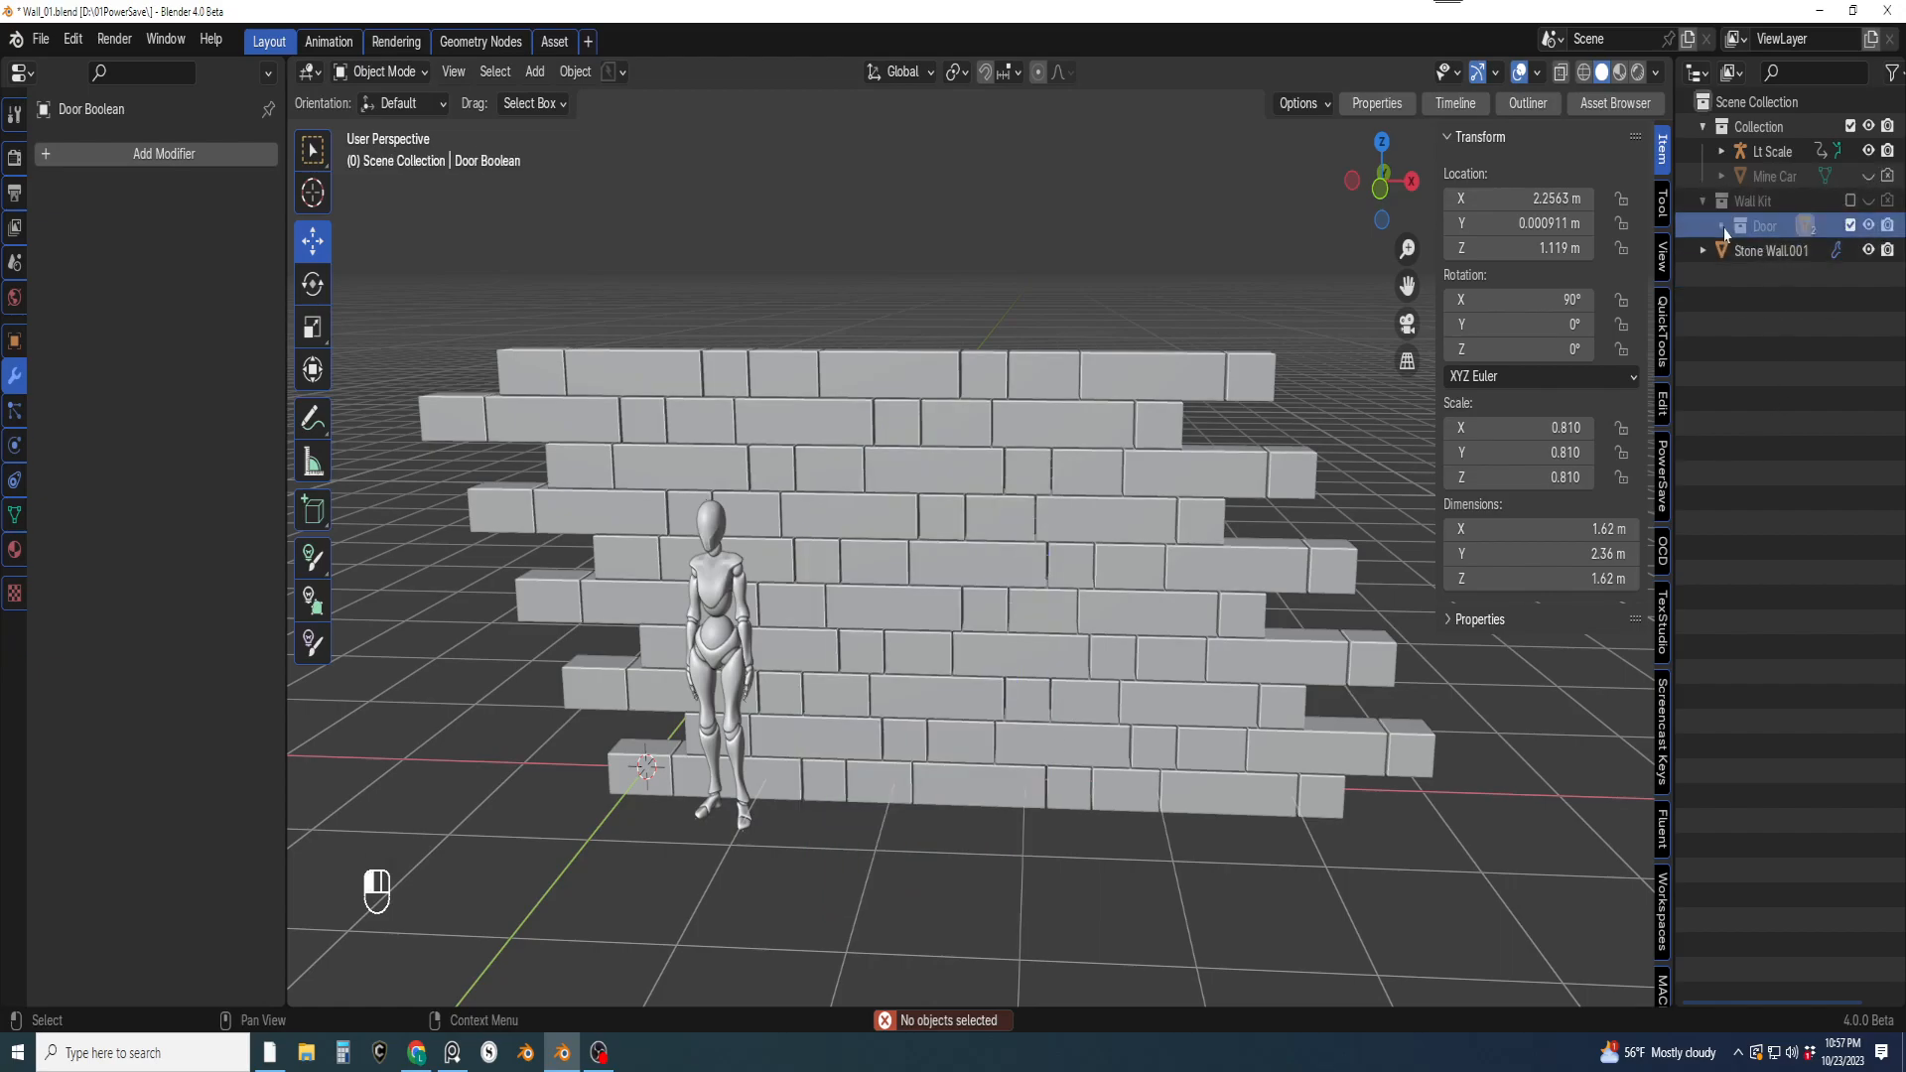
{"action": "left_click", "coordinate": [1850, 226]}
{"action": "left_click", "coordinate": [1703, 201]}
{"action": "scroll", "coordinate": [1445, 466], "scroll_direction": "down", "scroll_amount": 3}
{"action": "middle_click_drag", "start_coordinate": [1270, 596], "coordinate": [1234, 629], "text": "shift"}
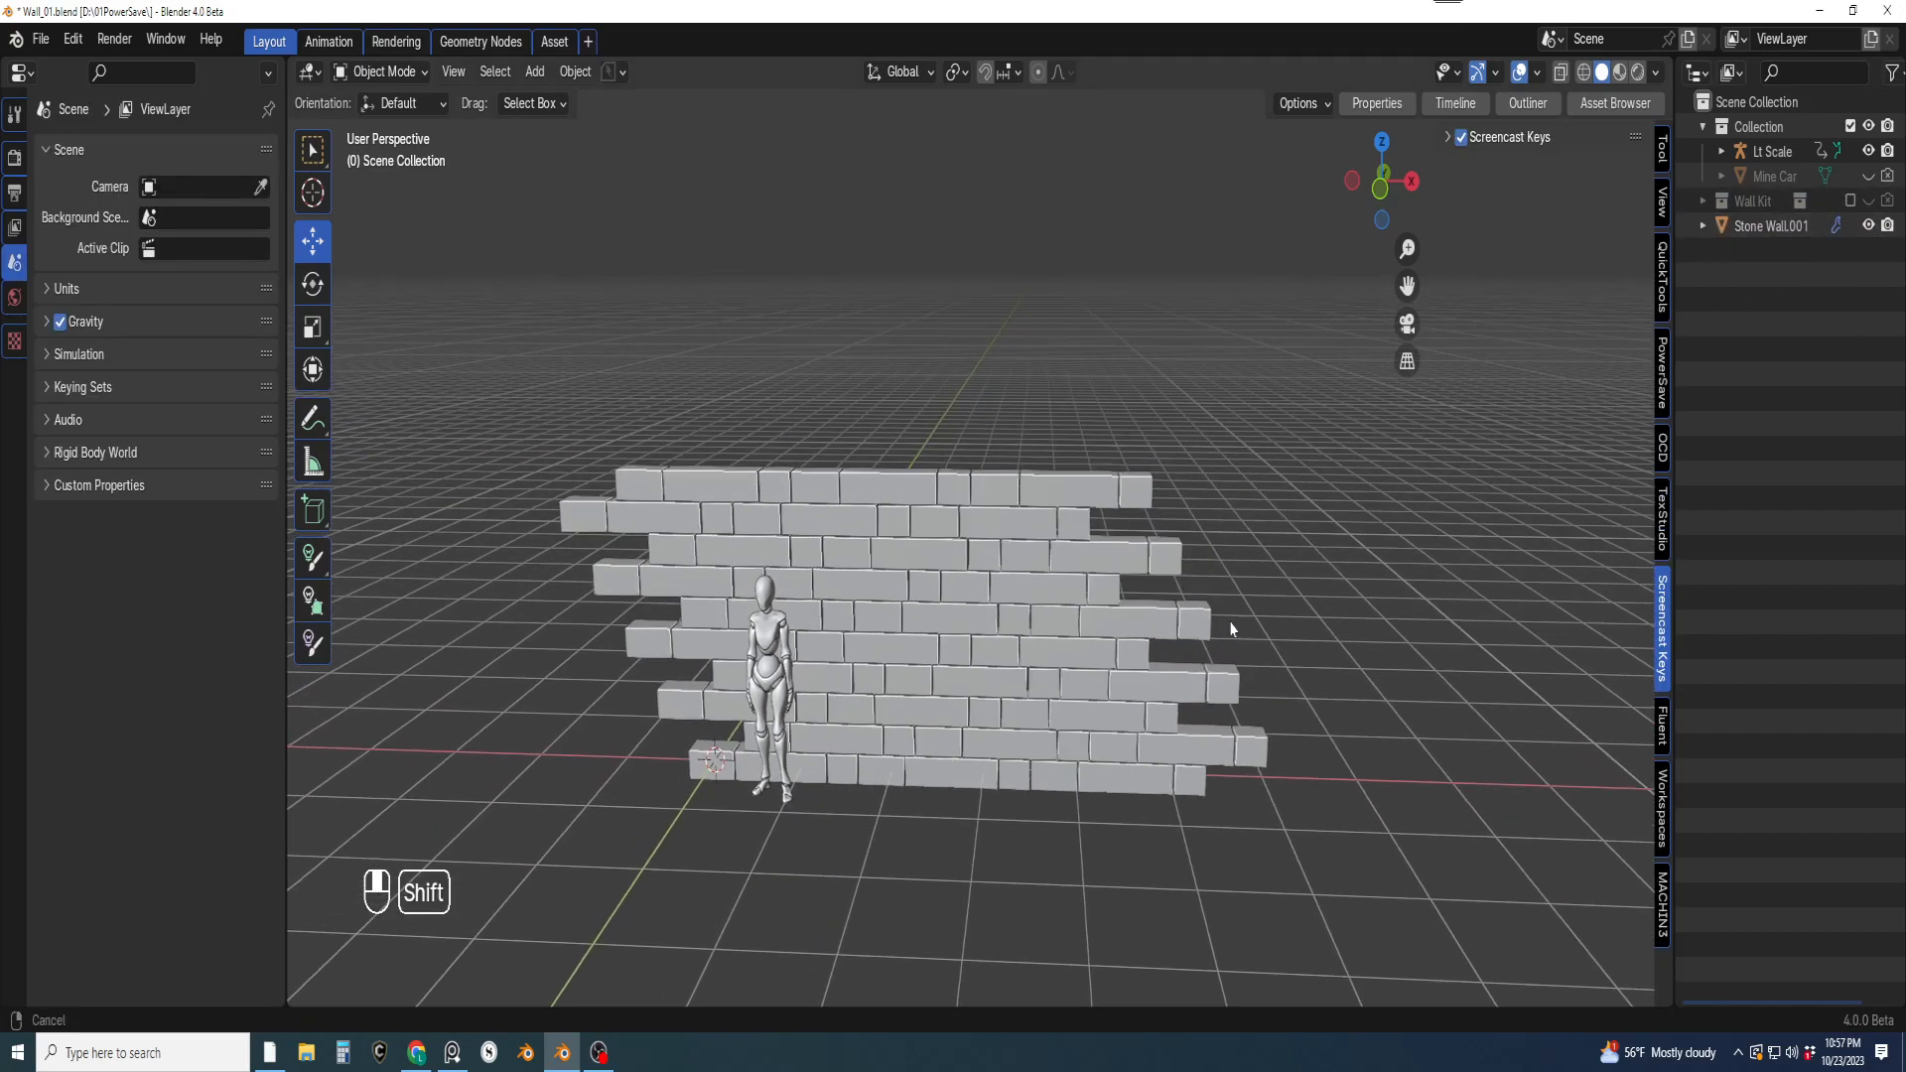
{"action": "left_click", "coordinate": [1703, 201]}
{"action": "left_click", "coordinate": [1743, 226]}
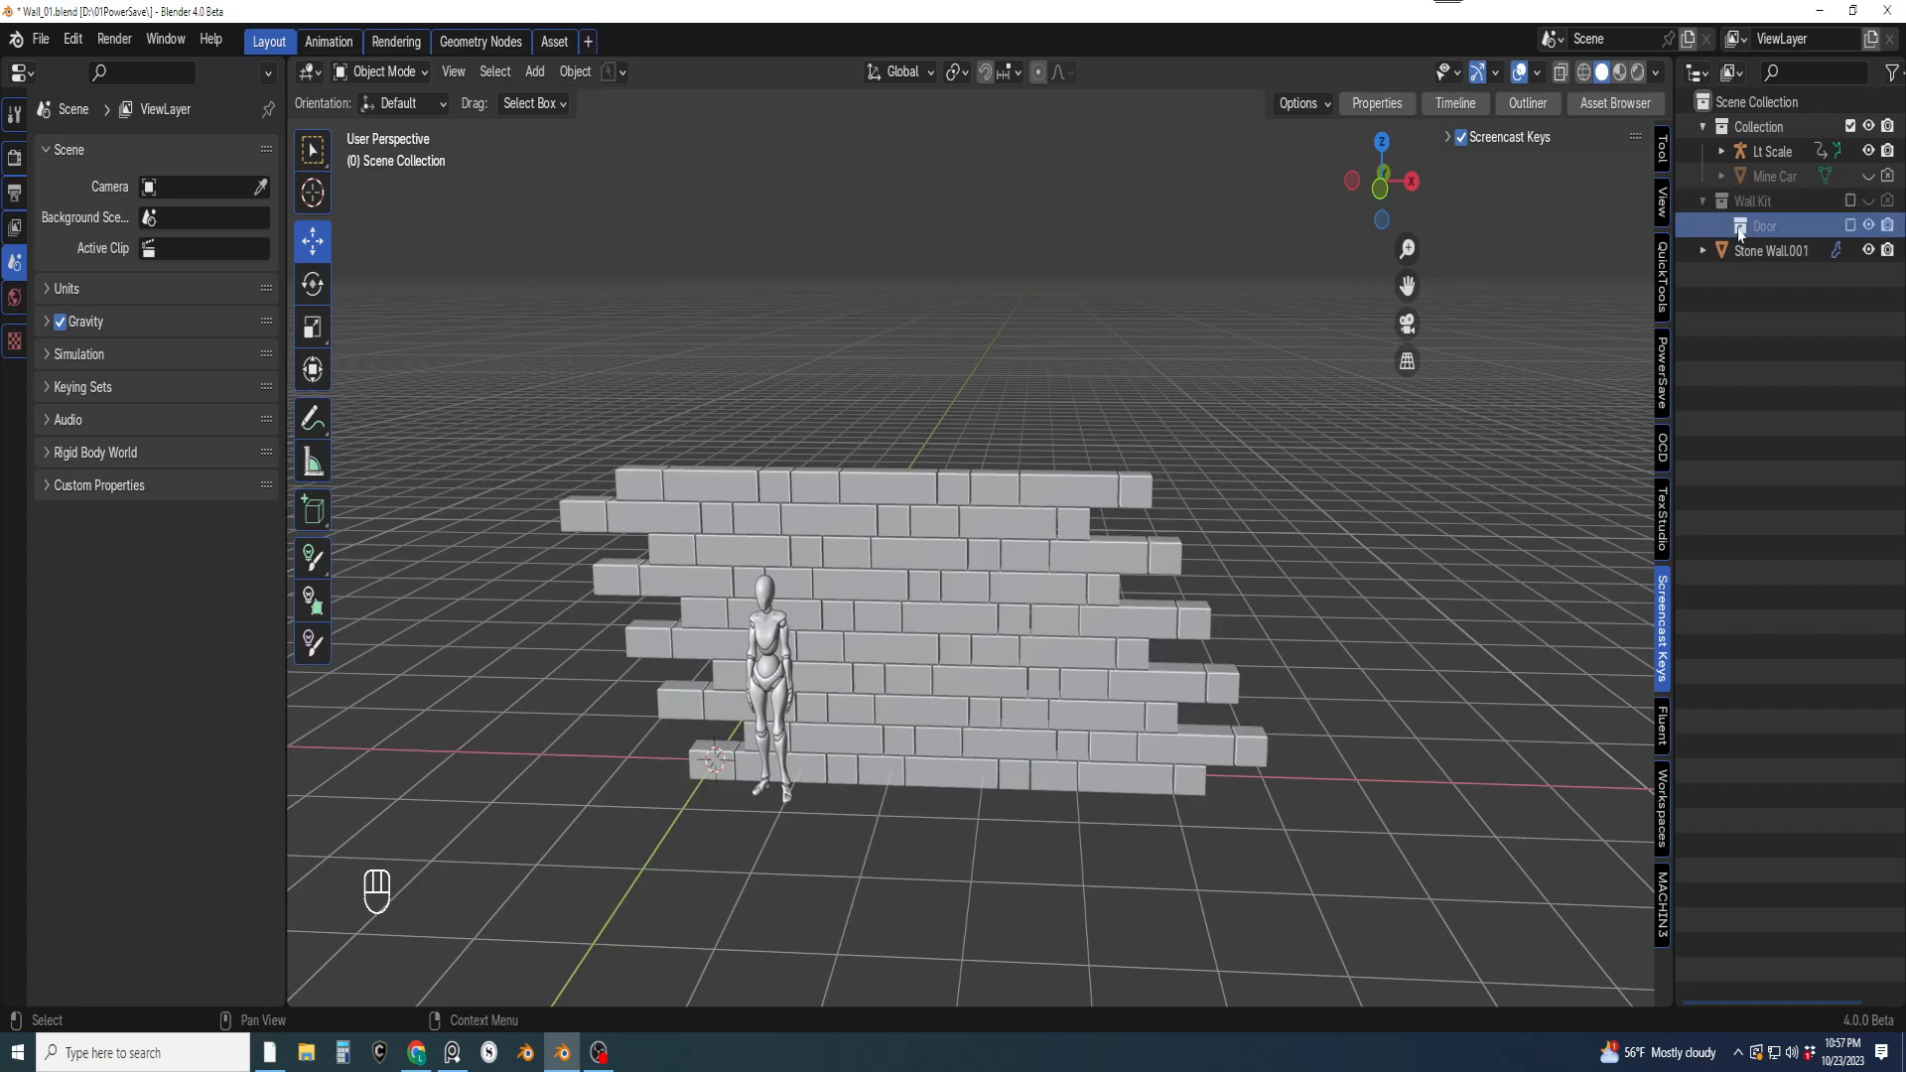
Include the Door collection in the view layer again and expand it to list its objects
{"action": "left_click", "coordinate": [1851, 226]}
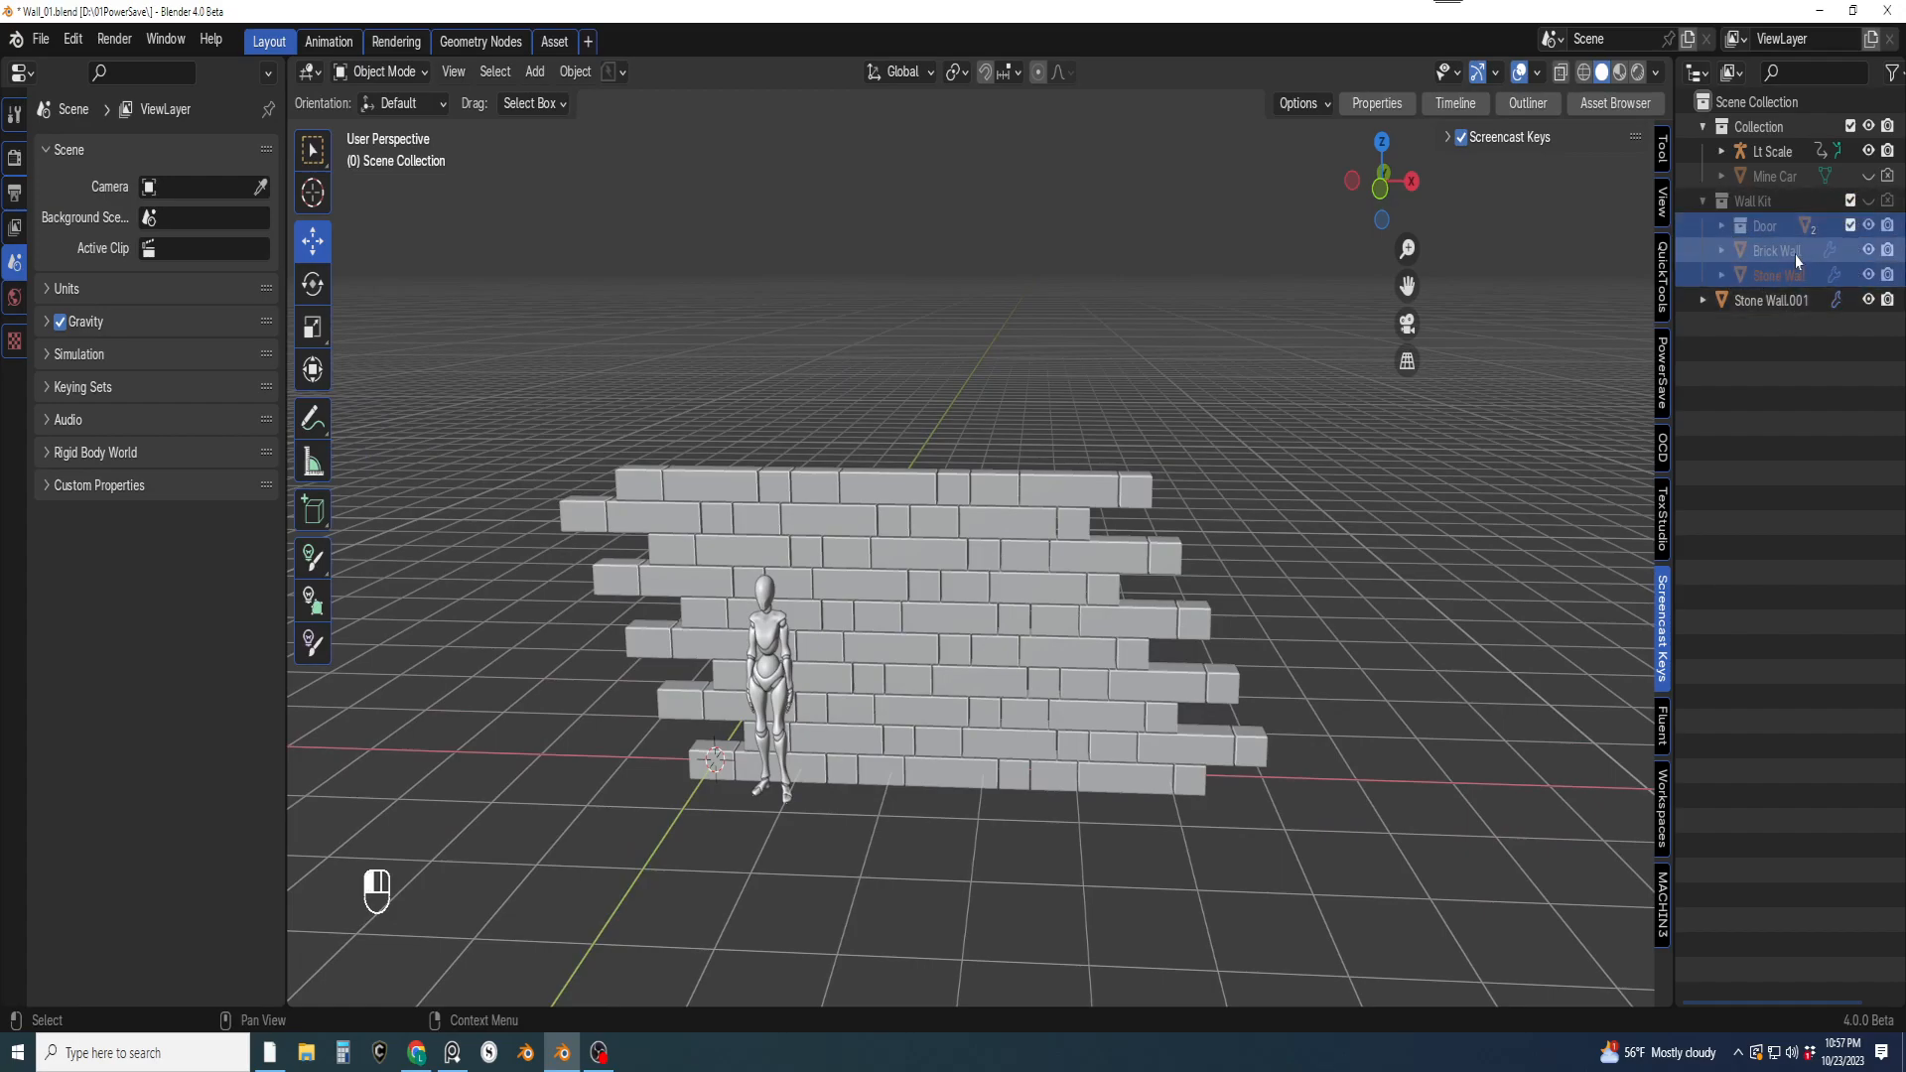
{"action": "left_click", "coordinate": [1795, 254]}
{"action": "left_click", "coordinate": [1722, 227]}
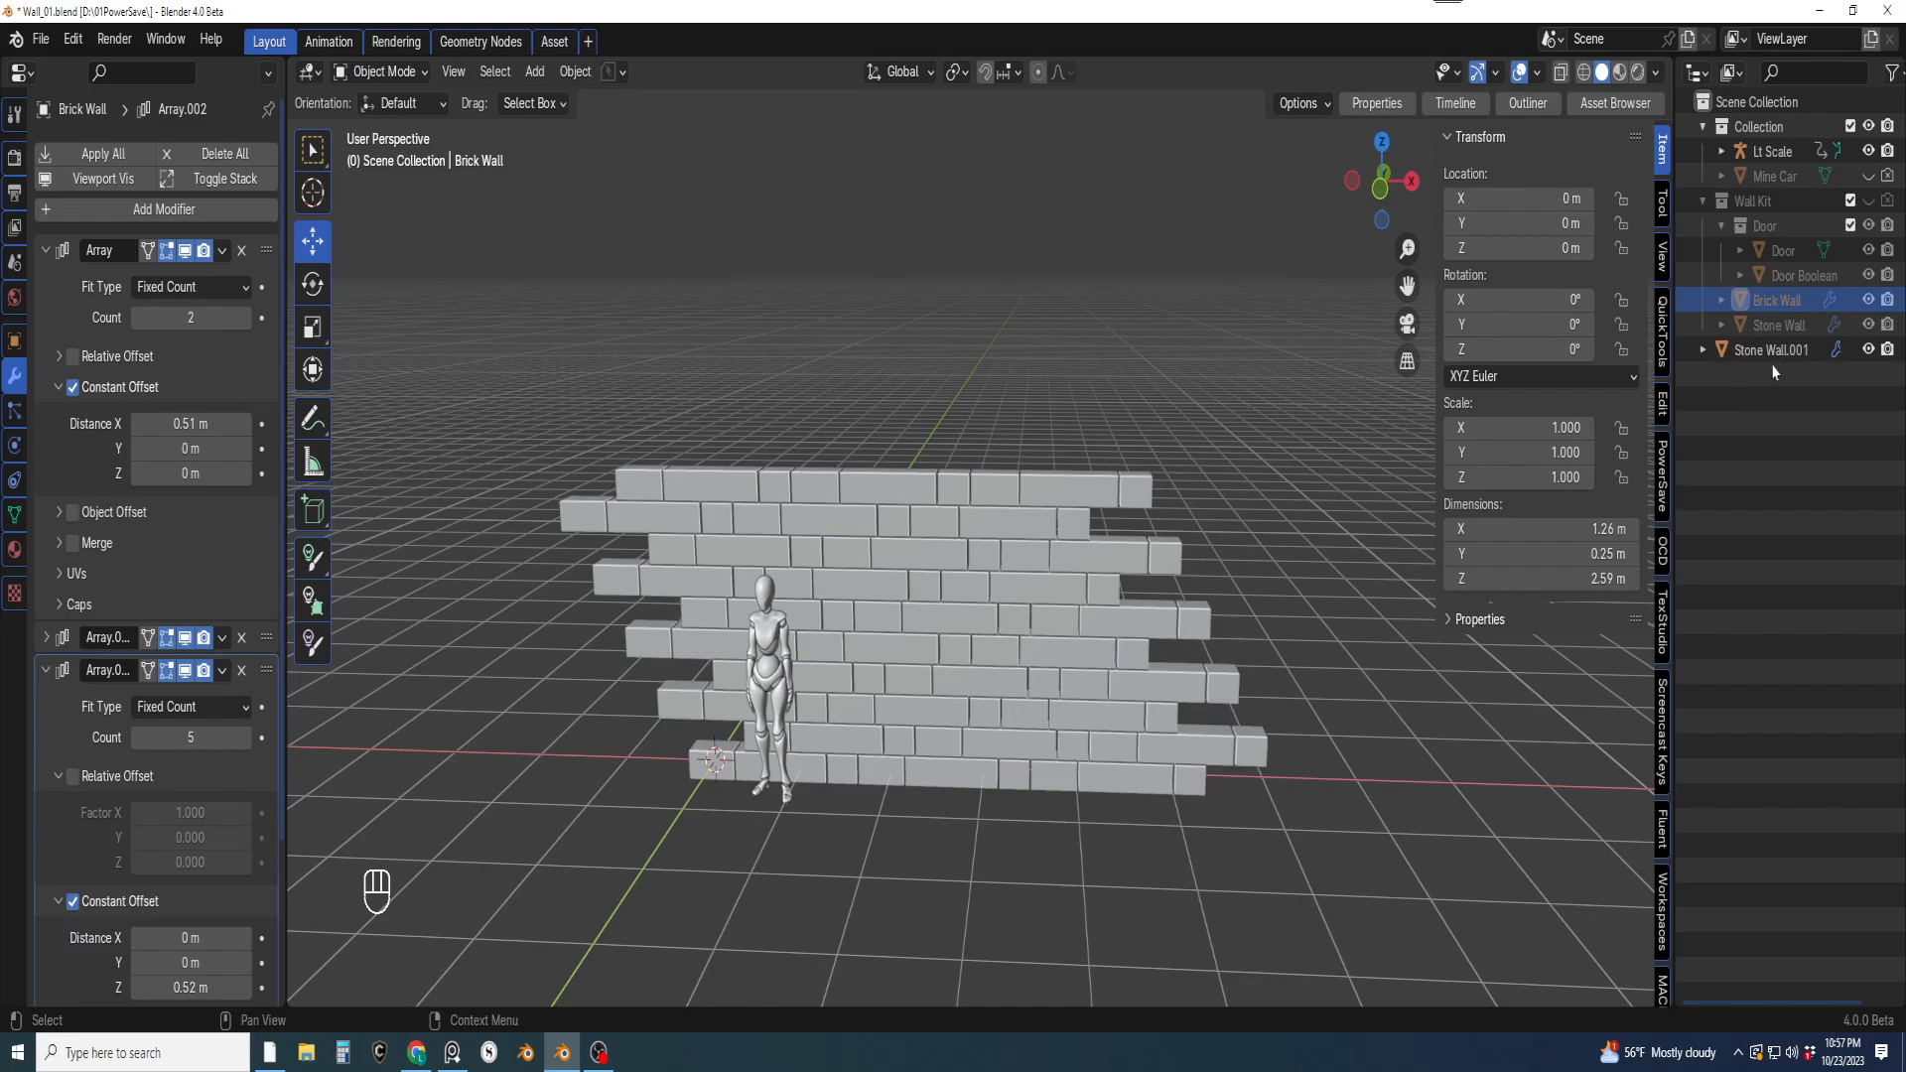
Save an incremental version of the file as Wall_02 with PowerSave
{"action": "left_click", "coordinate": [1048, 753]}
{"action": "middle_click_drag", "start_coordinate": [1047, 753], "coordinate": [1005, 754]}
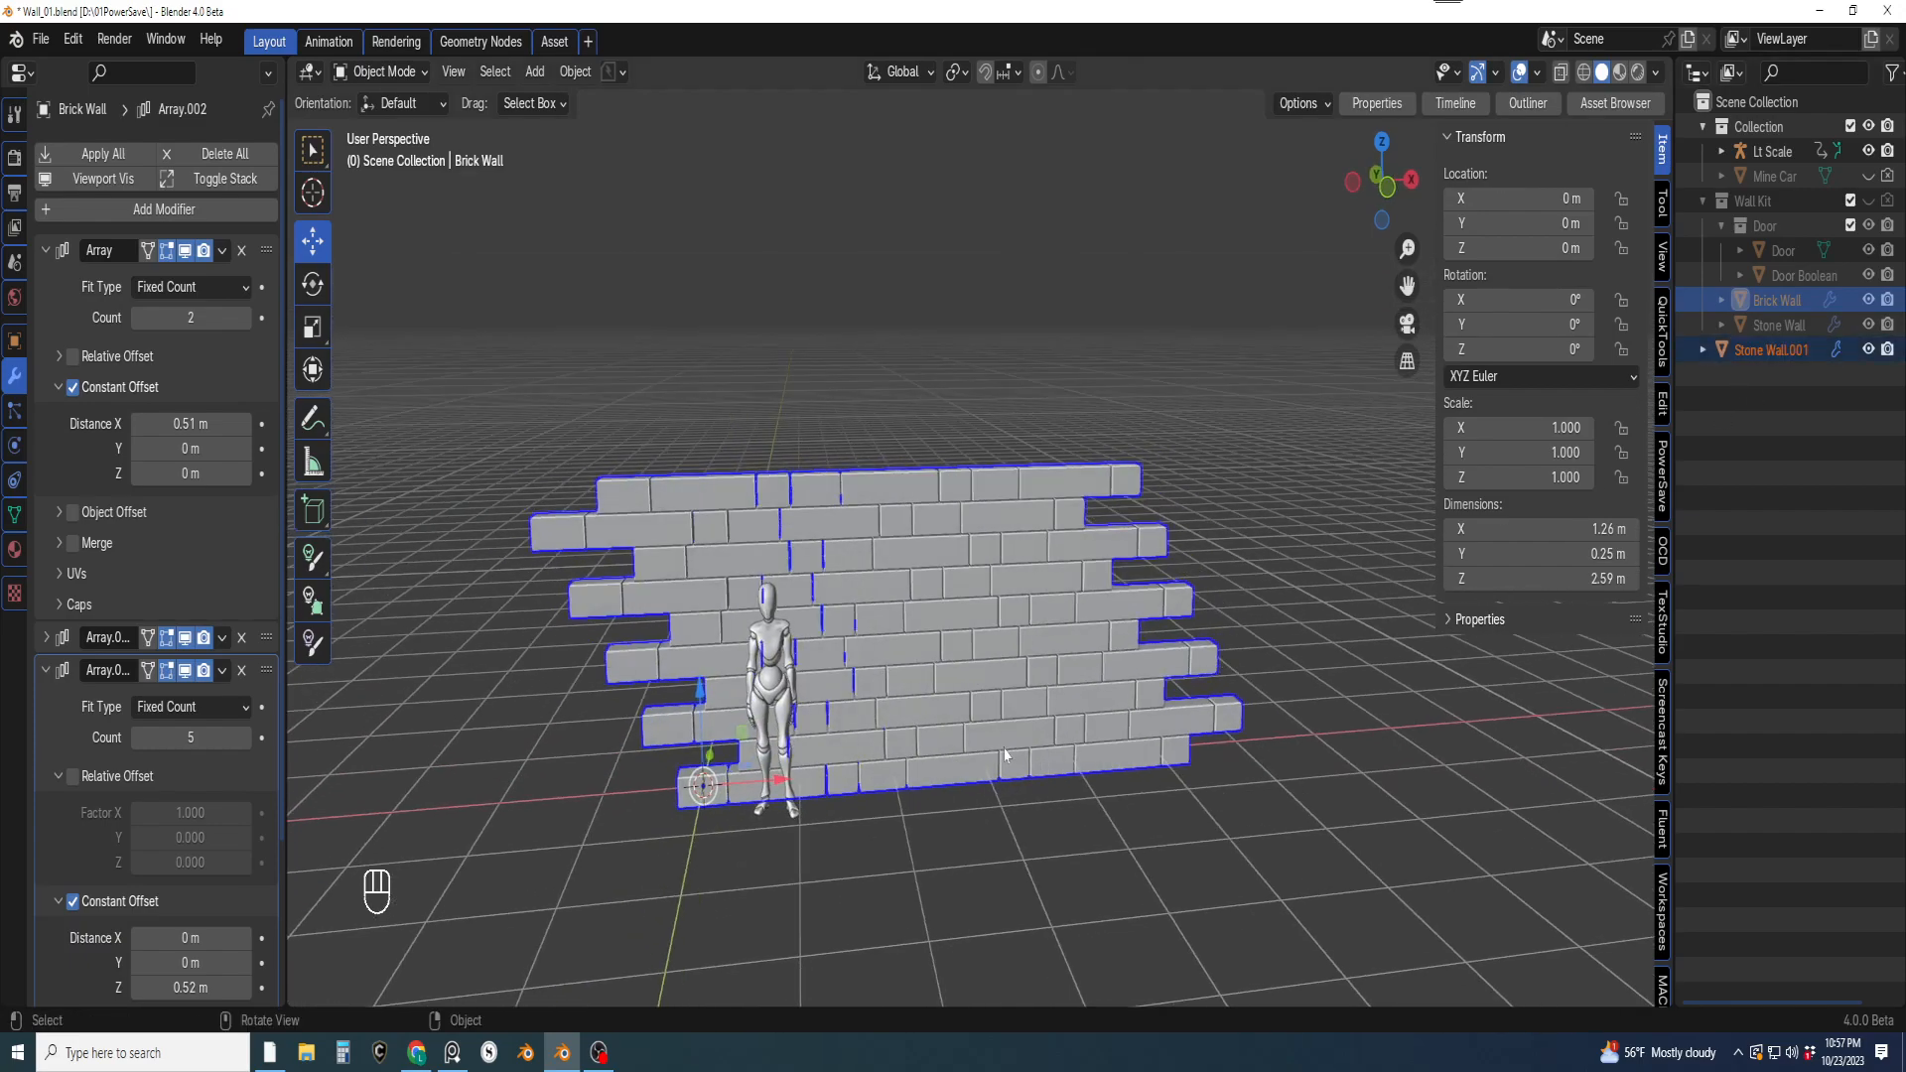
{"action": "left_click", "coordinate": [613, 73]}
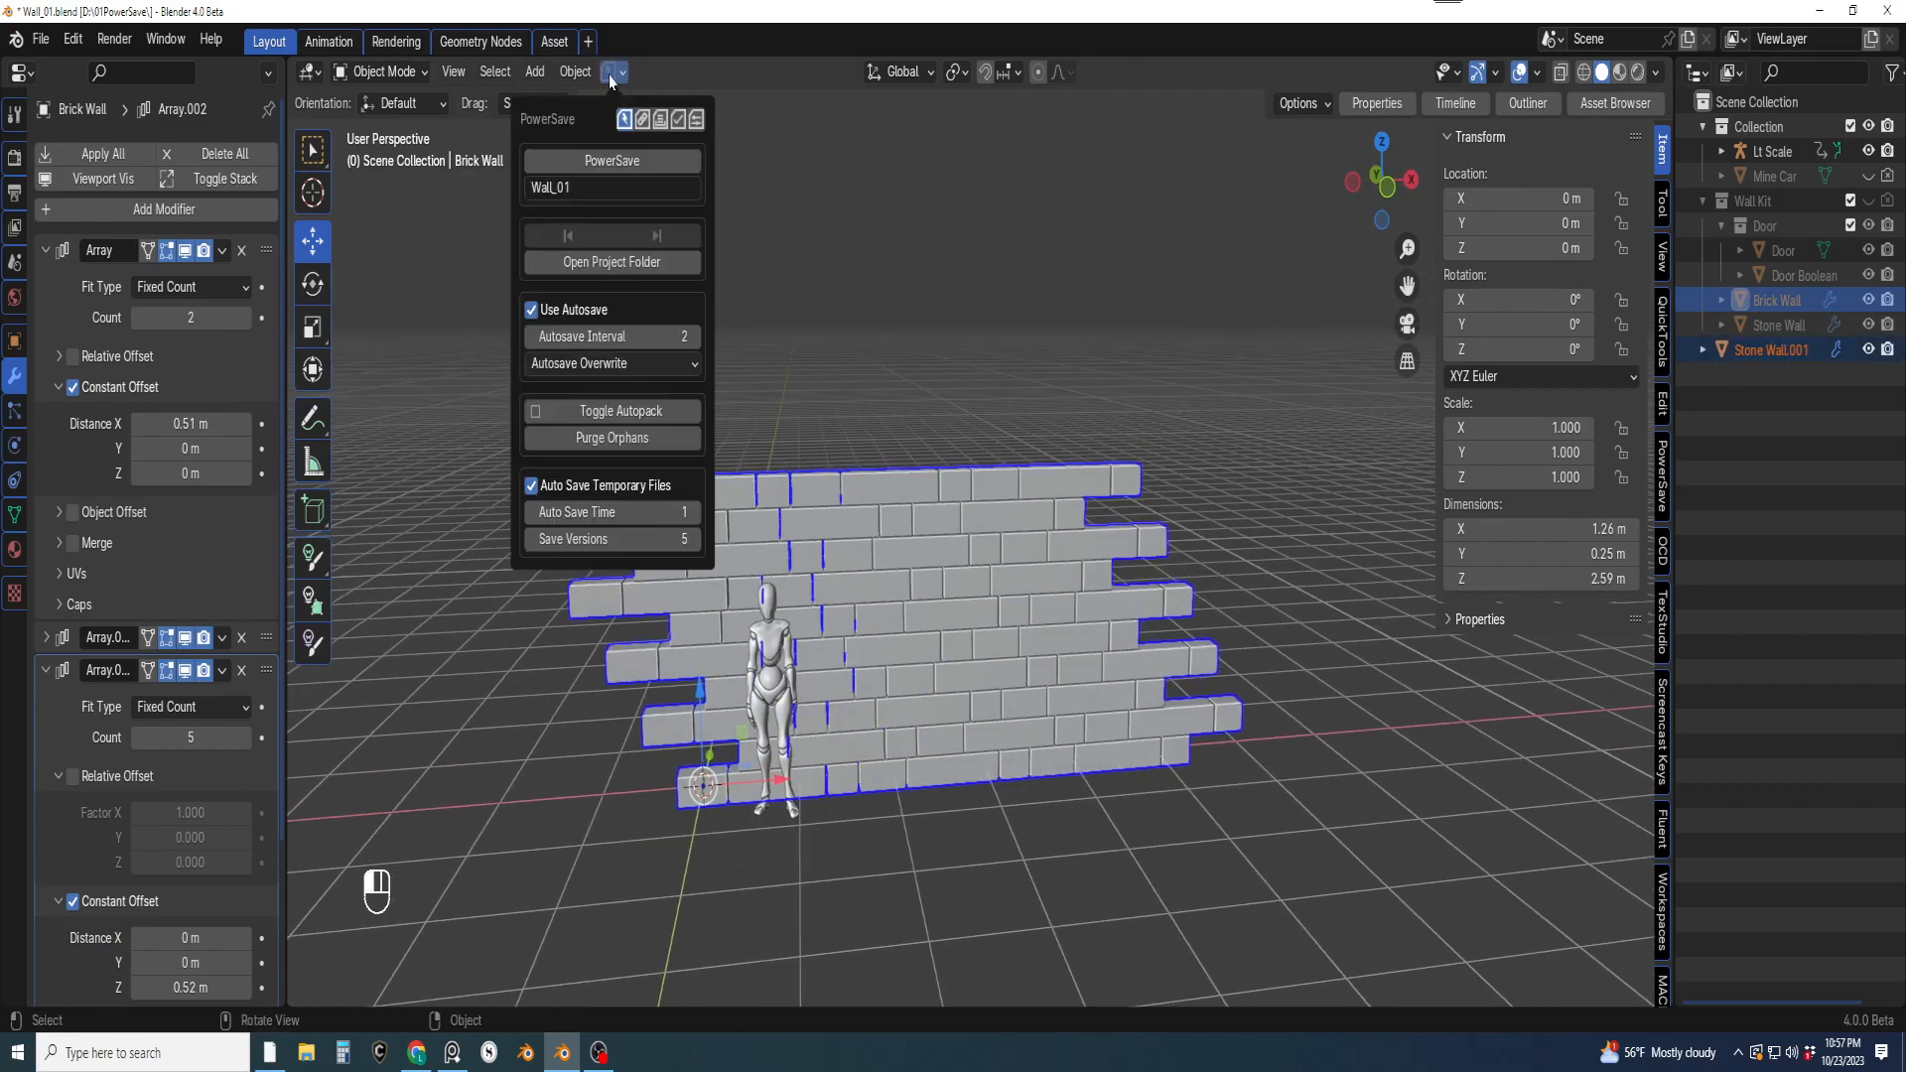
{"action": "left_click", "coordinate": [602, 169]}
{"action": "middle_click_drag", "start_coordinate": [925, 350], "coordinate": [959, 362], "text": "shift"}
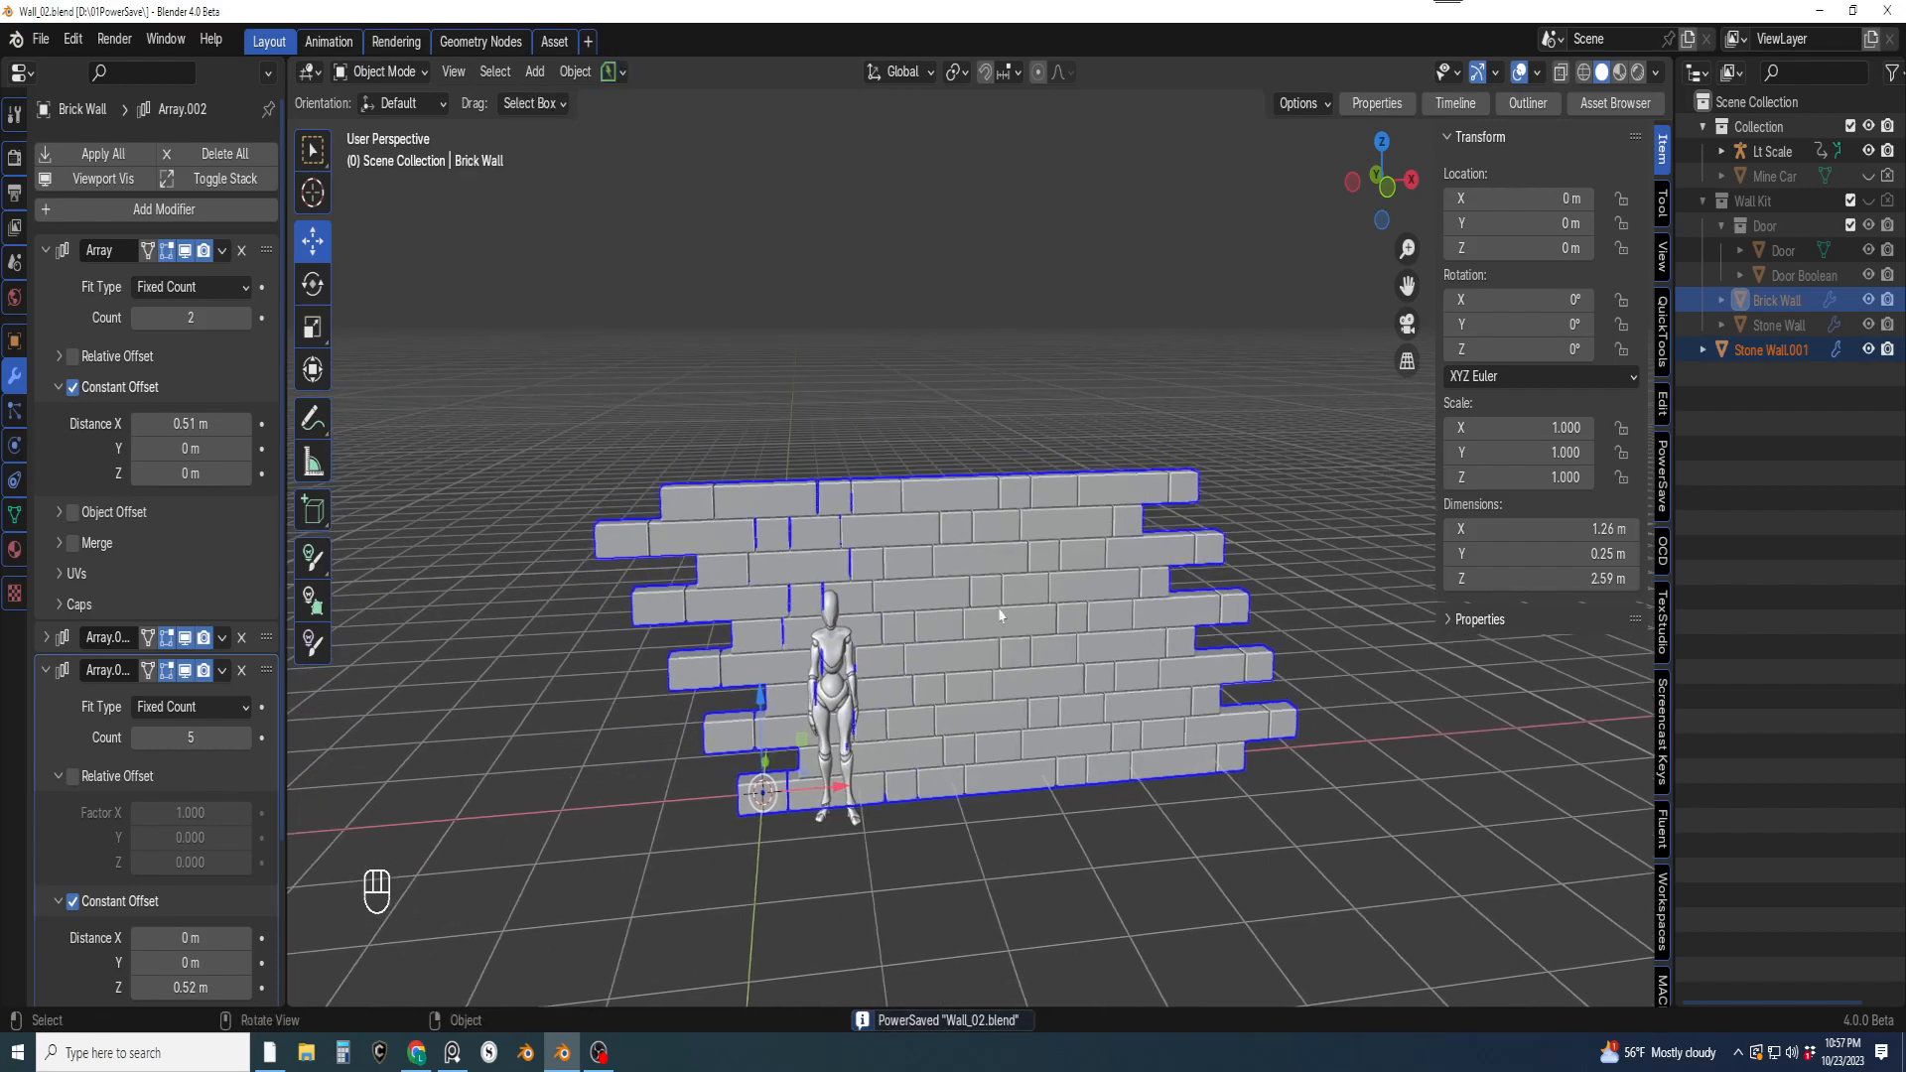
Duplicate the wide stone wall in place and hide the original Stone Wall.001
{"action": "left_click", "coordinate": [1040, 700]}
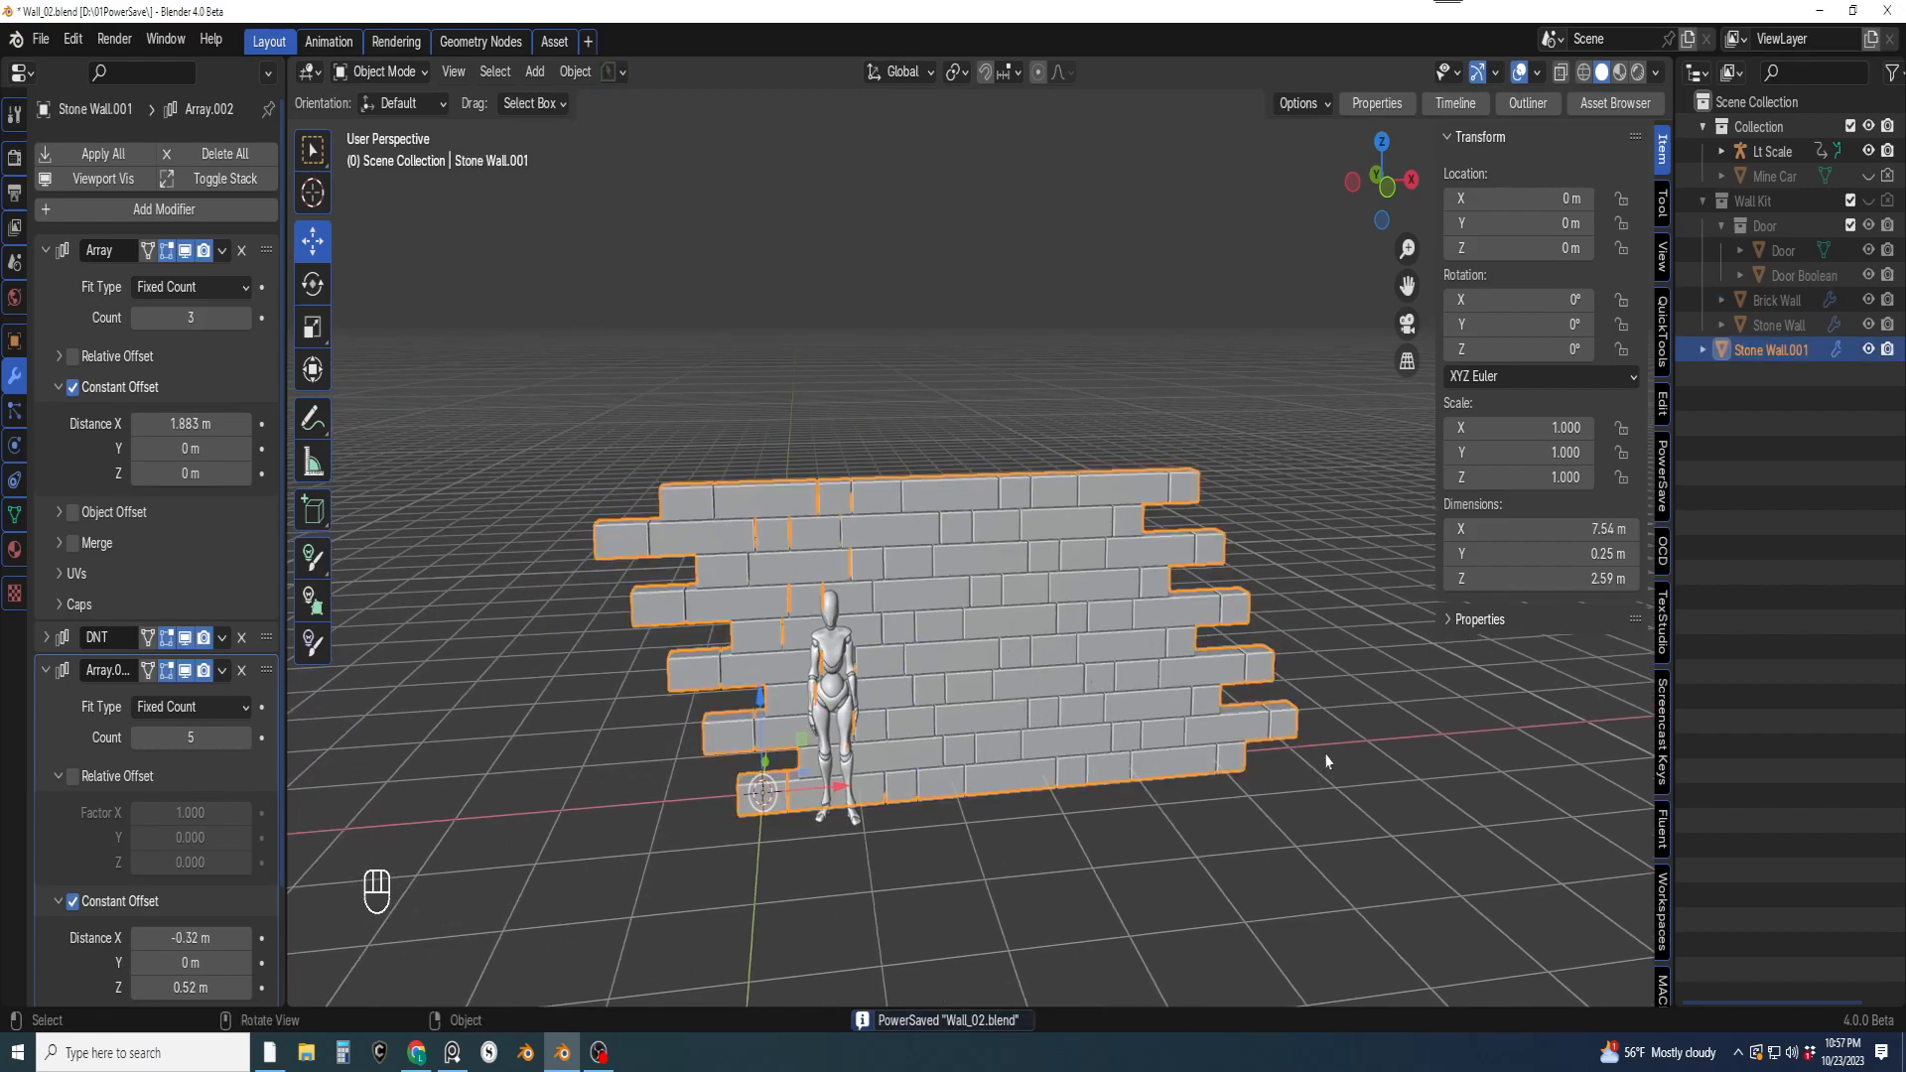
{"action": "key", "text": "n"}
{"action": "middle_click_drag", "start_coordinate": [1180, 751], "coordinate": [1060, 789], "text": "shift"}
{"action": "scroll", "coordinate": [1061, 792], "scroll_direction": "up", "scroll_amount": 1}
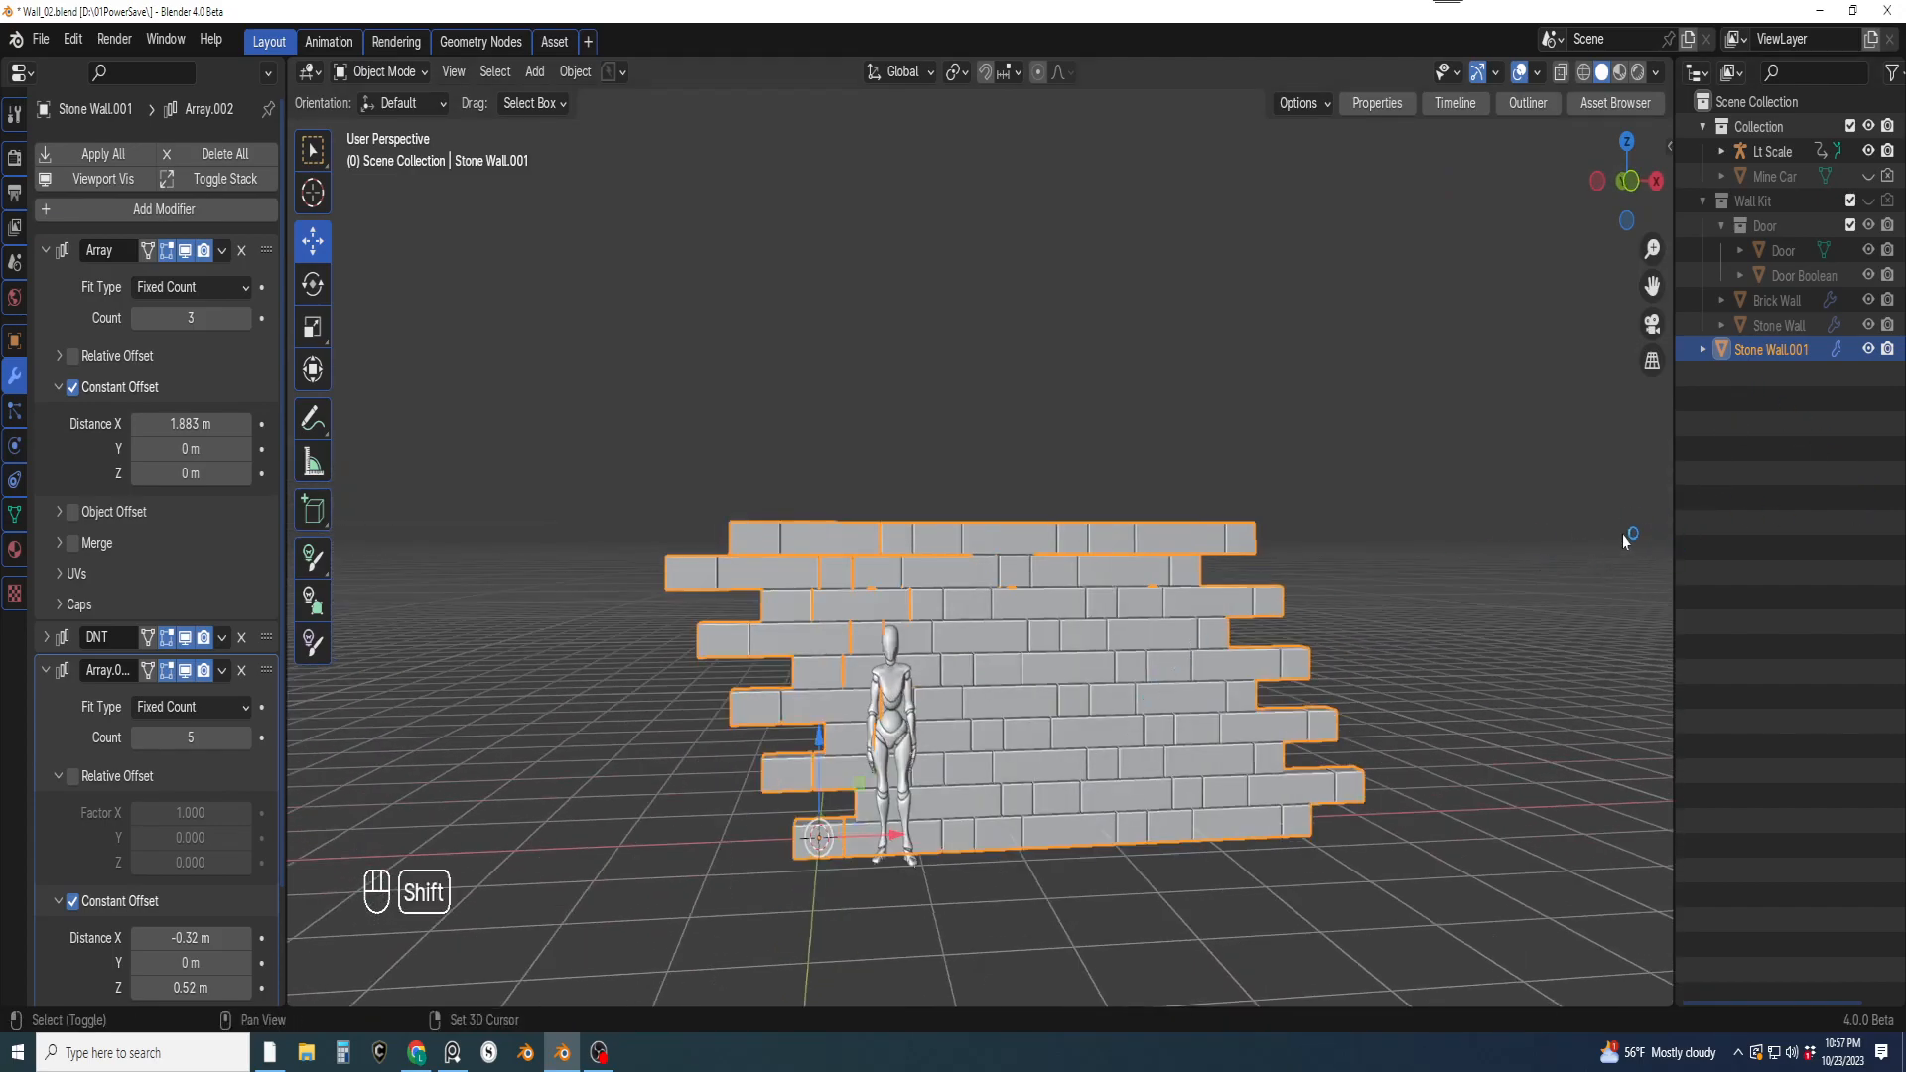
{"action": "key", "text": "shift+d"}
{"action": "right_click", "coordinate": [1350, 608]}
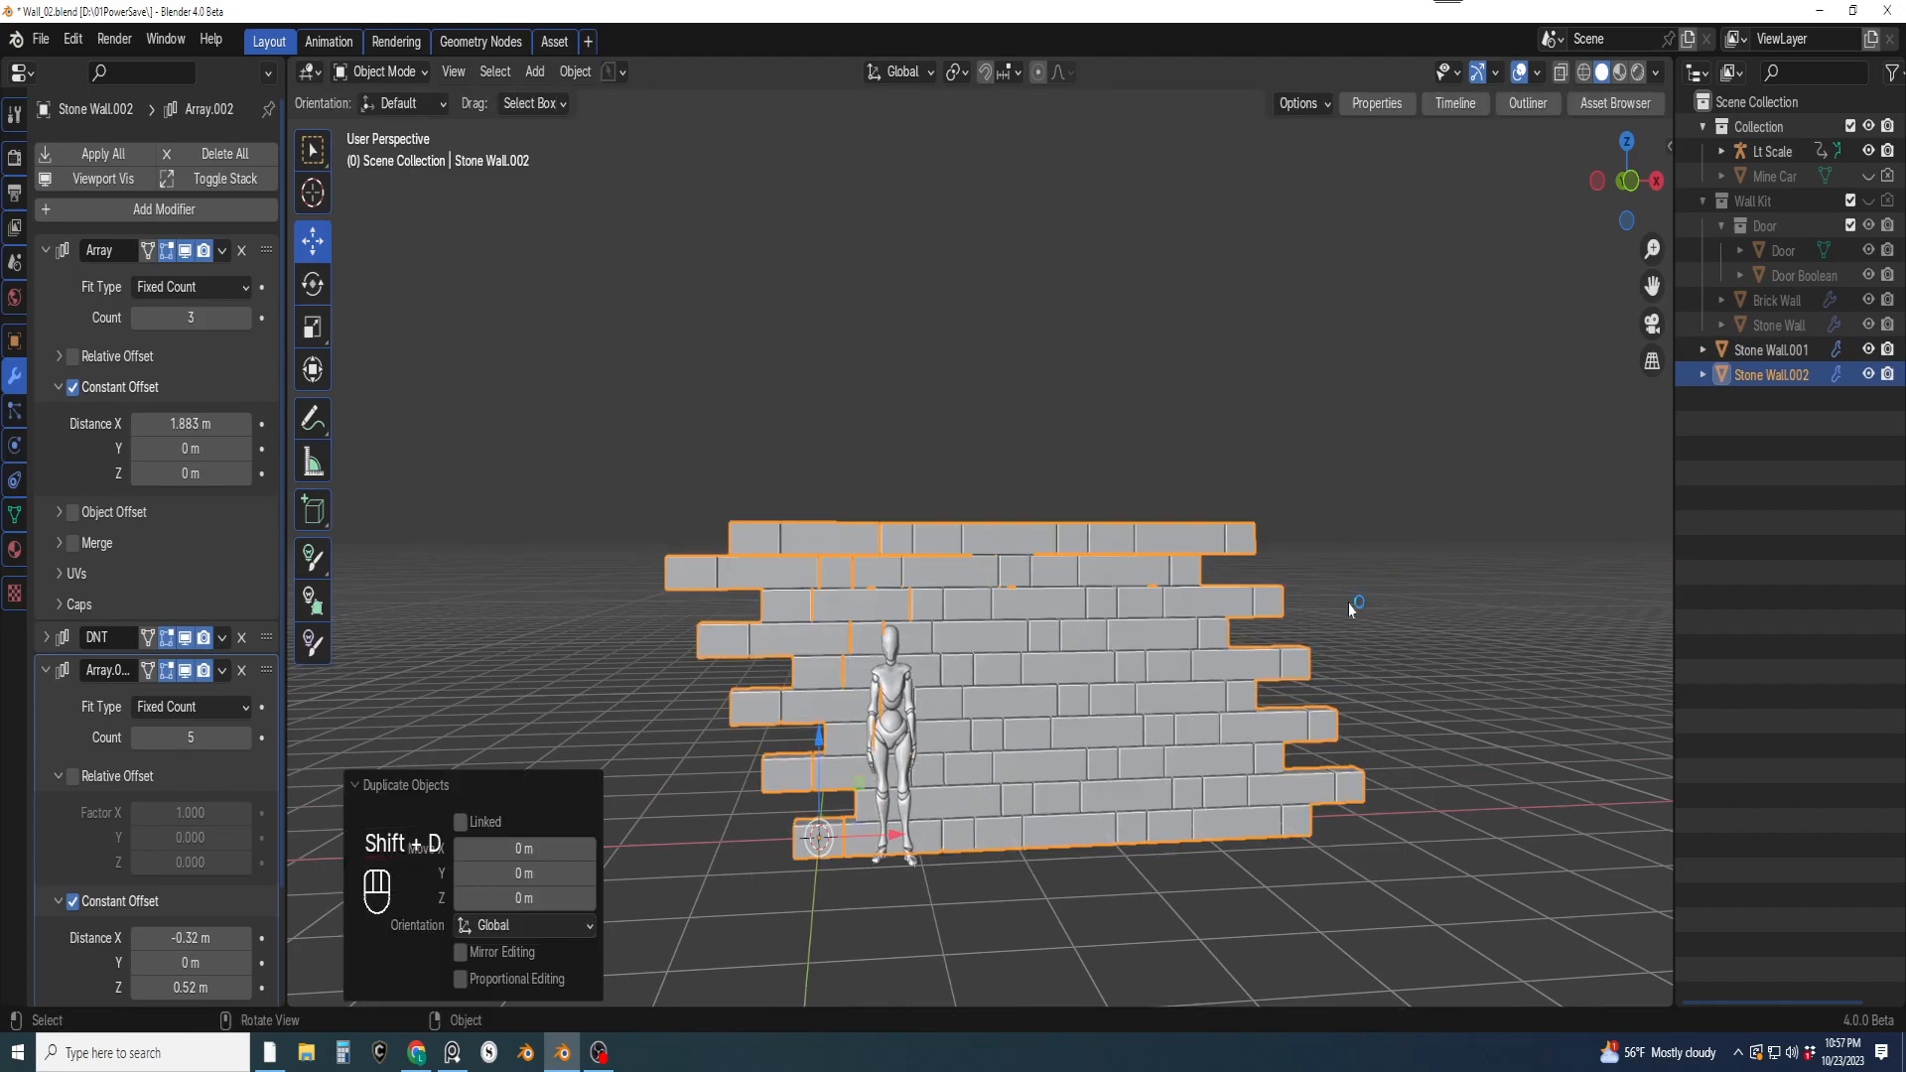
{"action": "left_click", "coordinate": [1870, 350]}
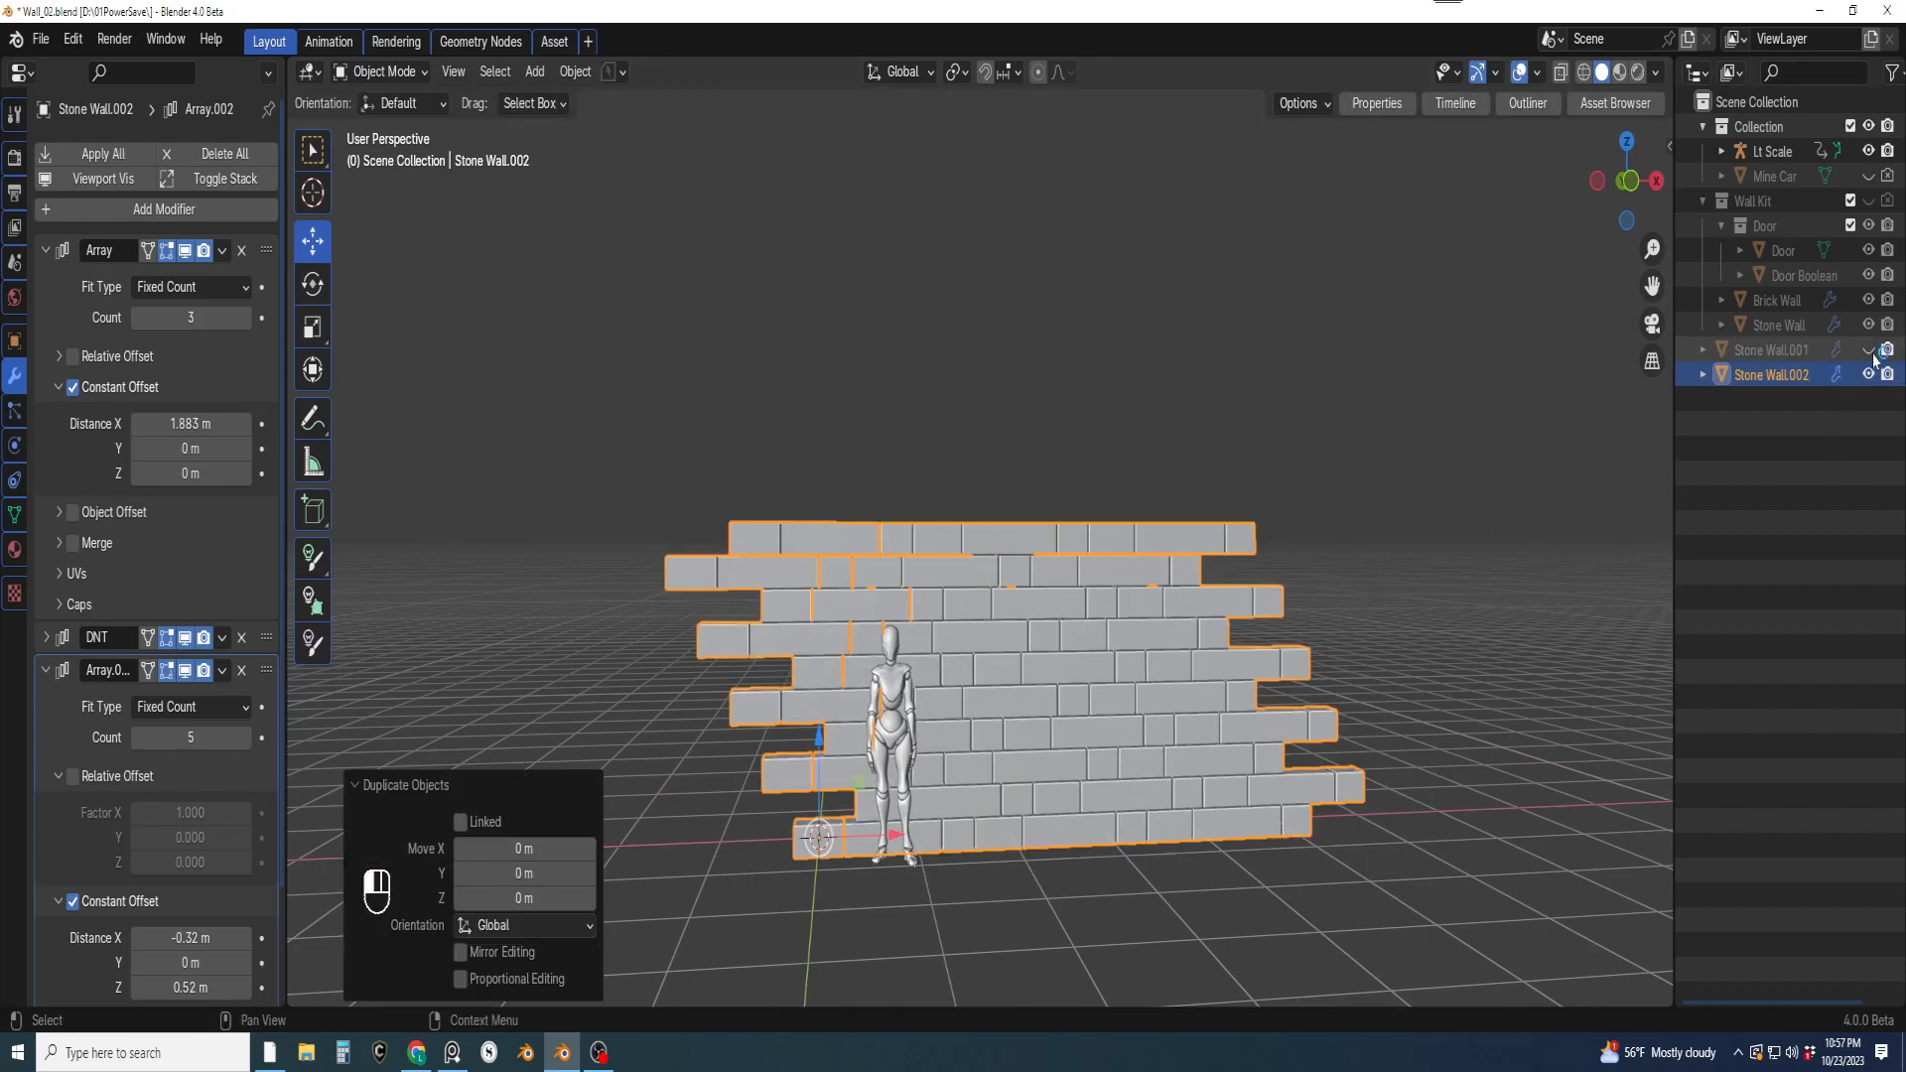
Try a count of 4 in the duplicate wall's vertical array, and restore the count to 5
{"action": "key", "text": "KP_1"}
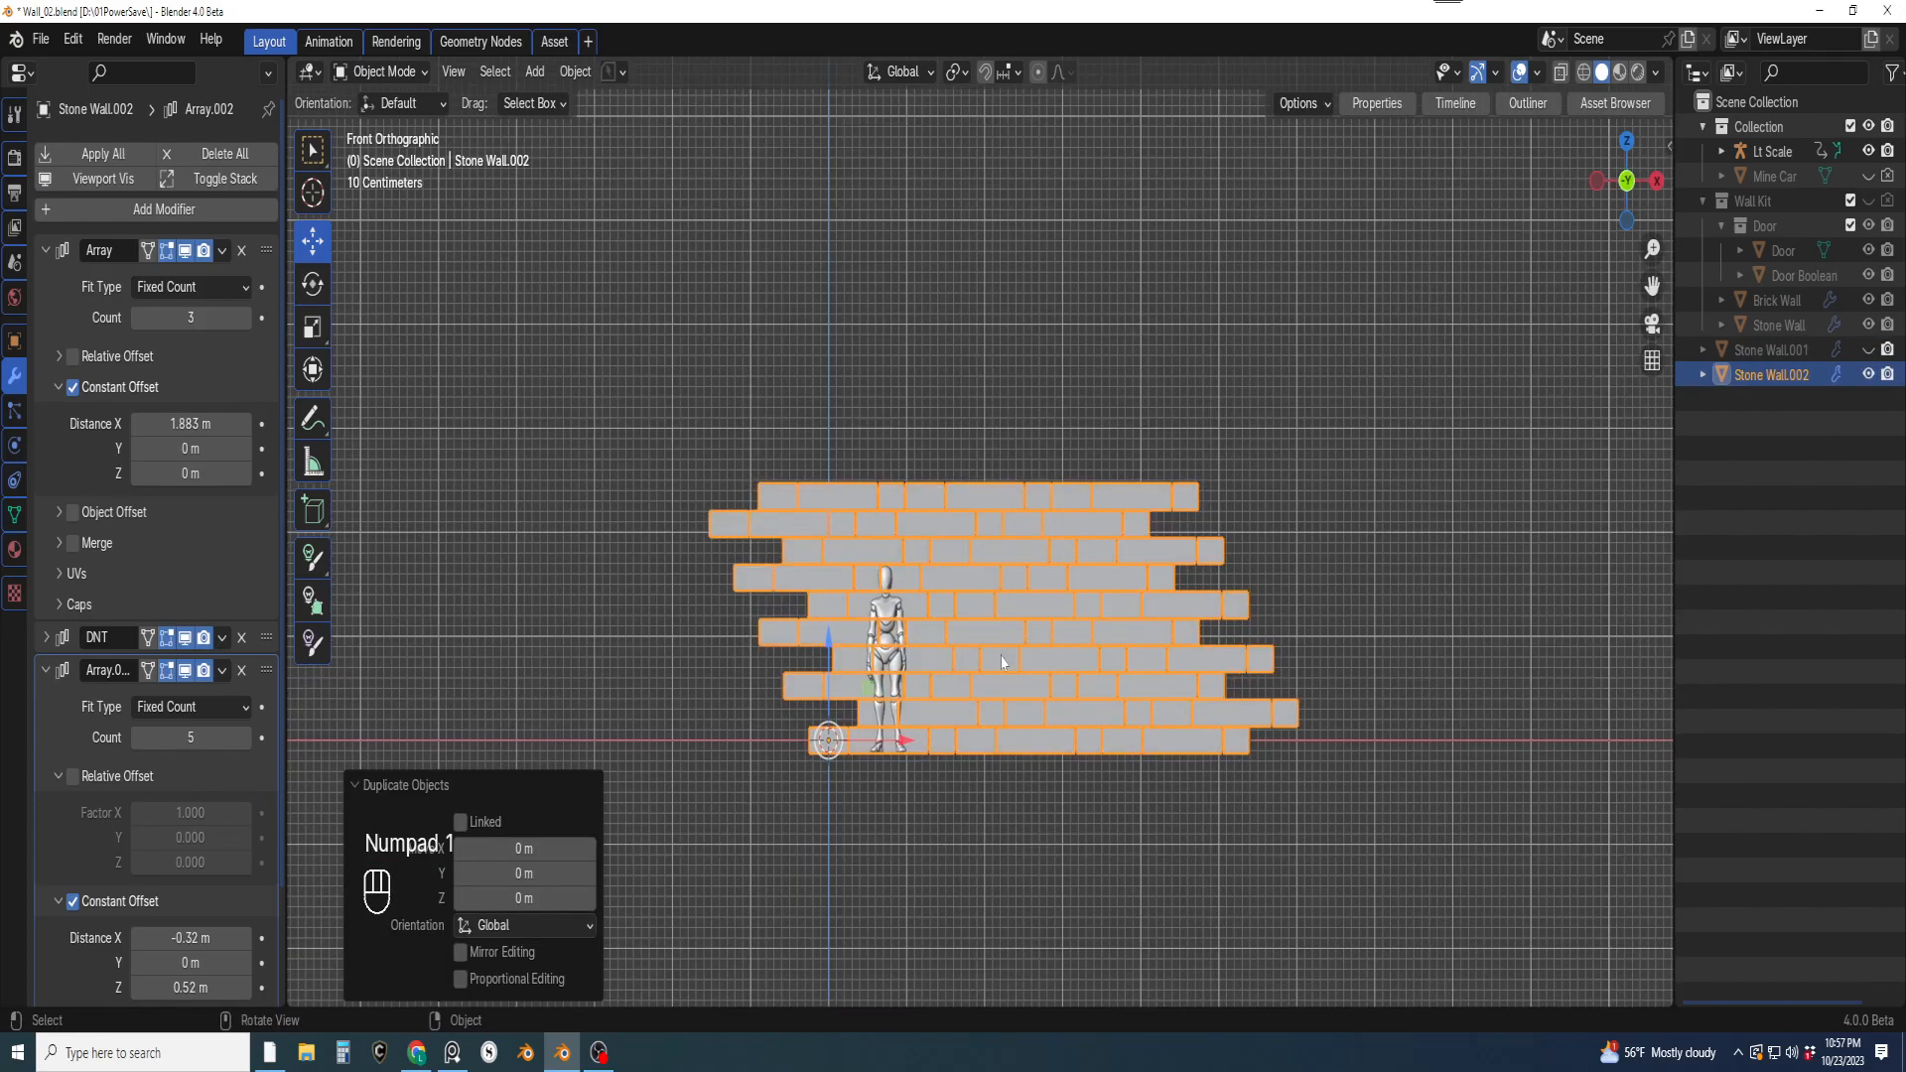
{"action": "scroll", "coordinate": [1018, 642], "scroll_direction": "down", "scroll_amount": 3}
{"action": "scroll", "coordinate": [991, 638], "scroll_direction": "up", "scroll_amount": 3}
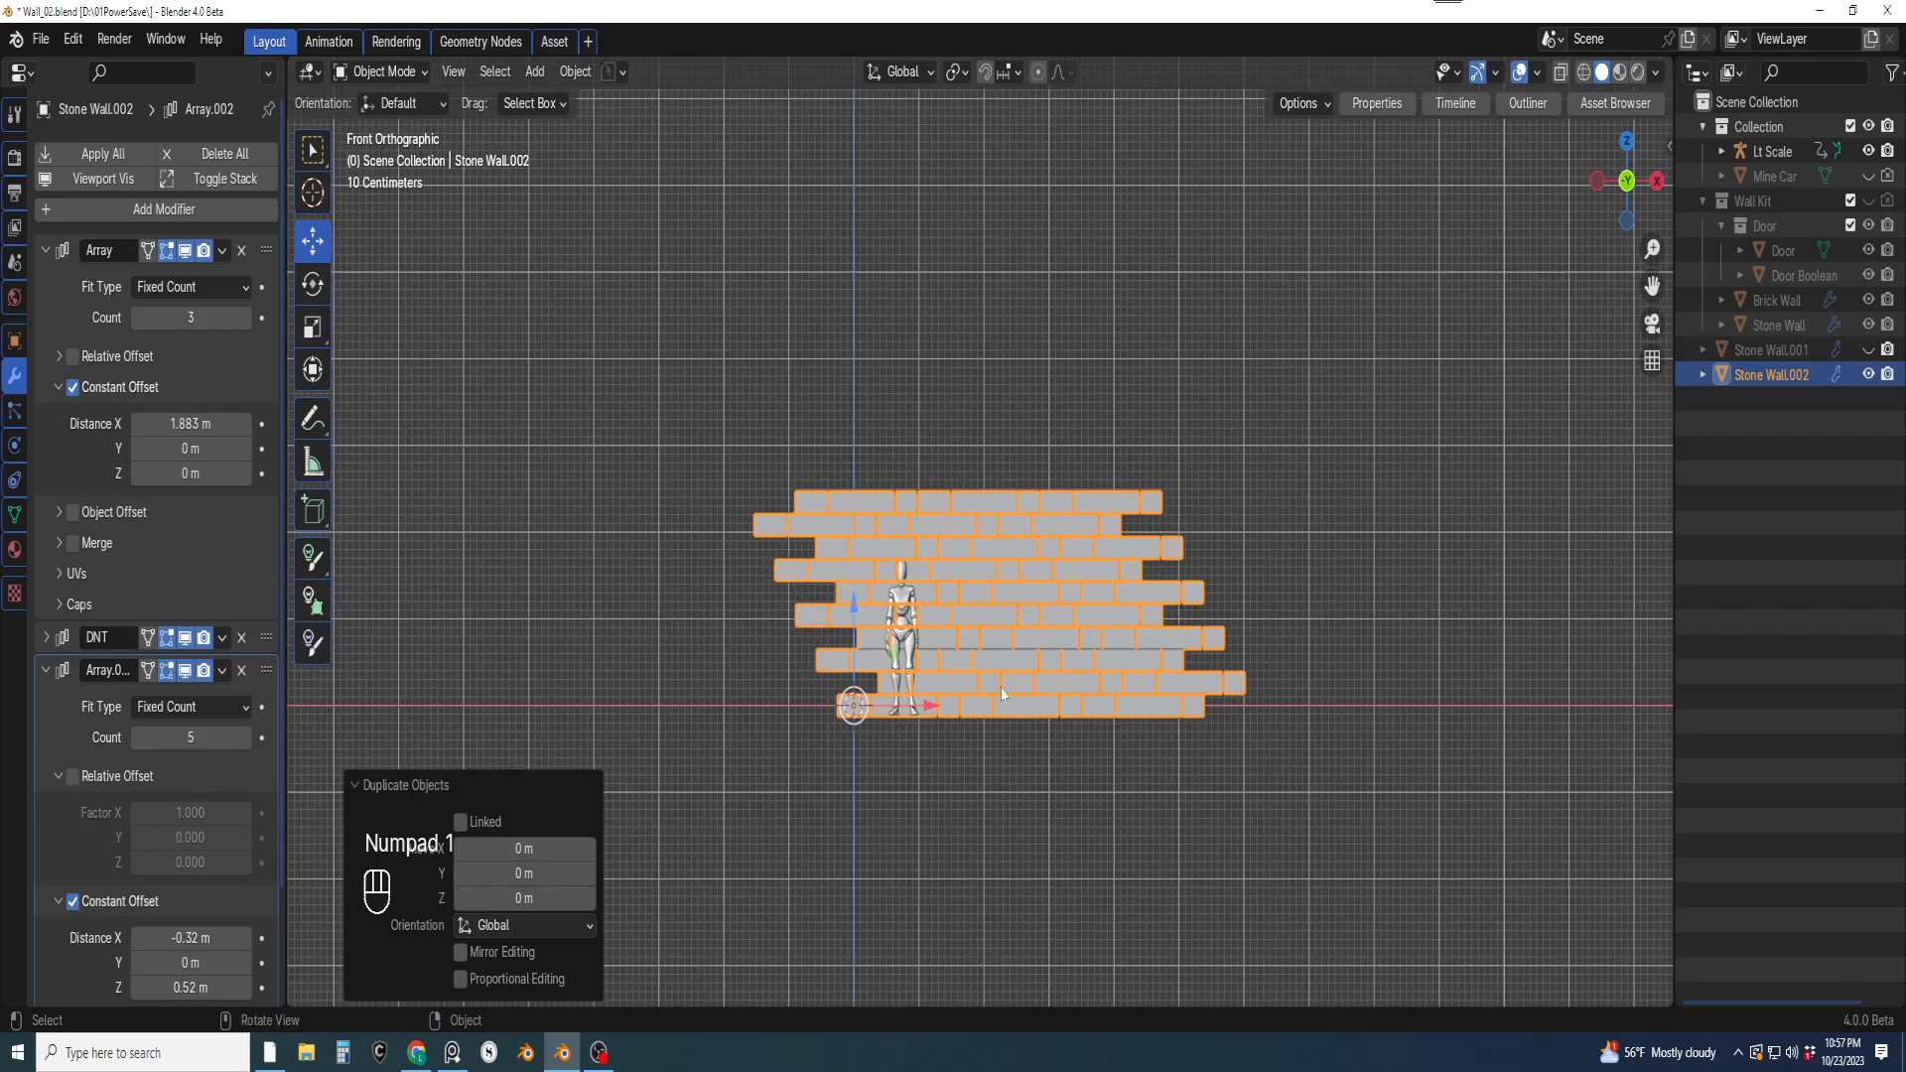
{"action": "middle_click_drag", "start_coordinate": [959, 695], "coordinate": [984, 686], "text": "shift"}
{"action": "scroll", "coordinate": [977, 669], "scroll_direction": "down", "scroll_amount": 1}
{"action": "scroll", "coordinate": [975, 655], "scroll_direction": "up", "scroll_amount": 2}
{"action": "scroll", "coordinate": [970, 624], "scroll_direction": "down", "scroll_amount": 2}
{"action": "scroll", "coordinate": [970, 625], "scroll_direction": "up", "scroll_amount": 1}
{"action": "scroll", "coordinate": [968, 629], "scroll_direction": "down", "scroll_amount": 1}
{"action": "scroll", "coordinate": [970, 630], "scroll_direction": "up", "scroll_amount": 1}
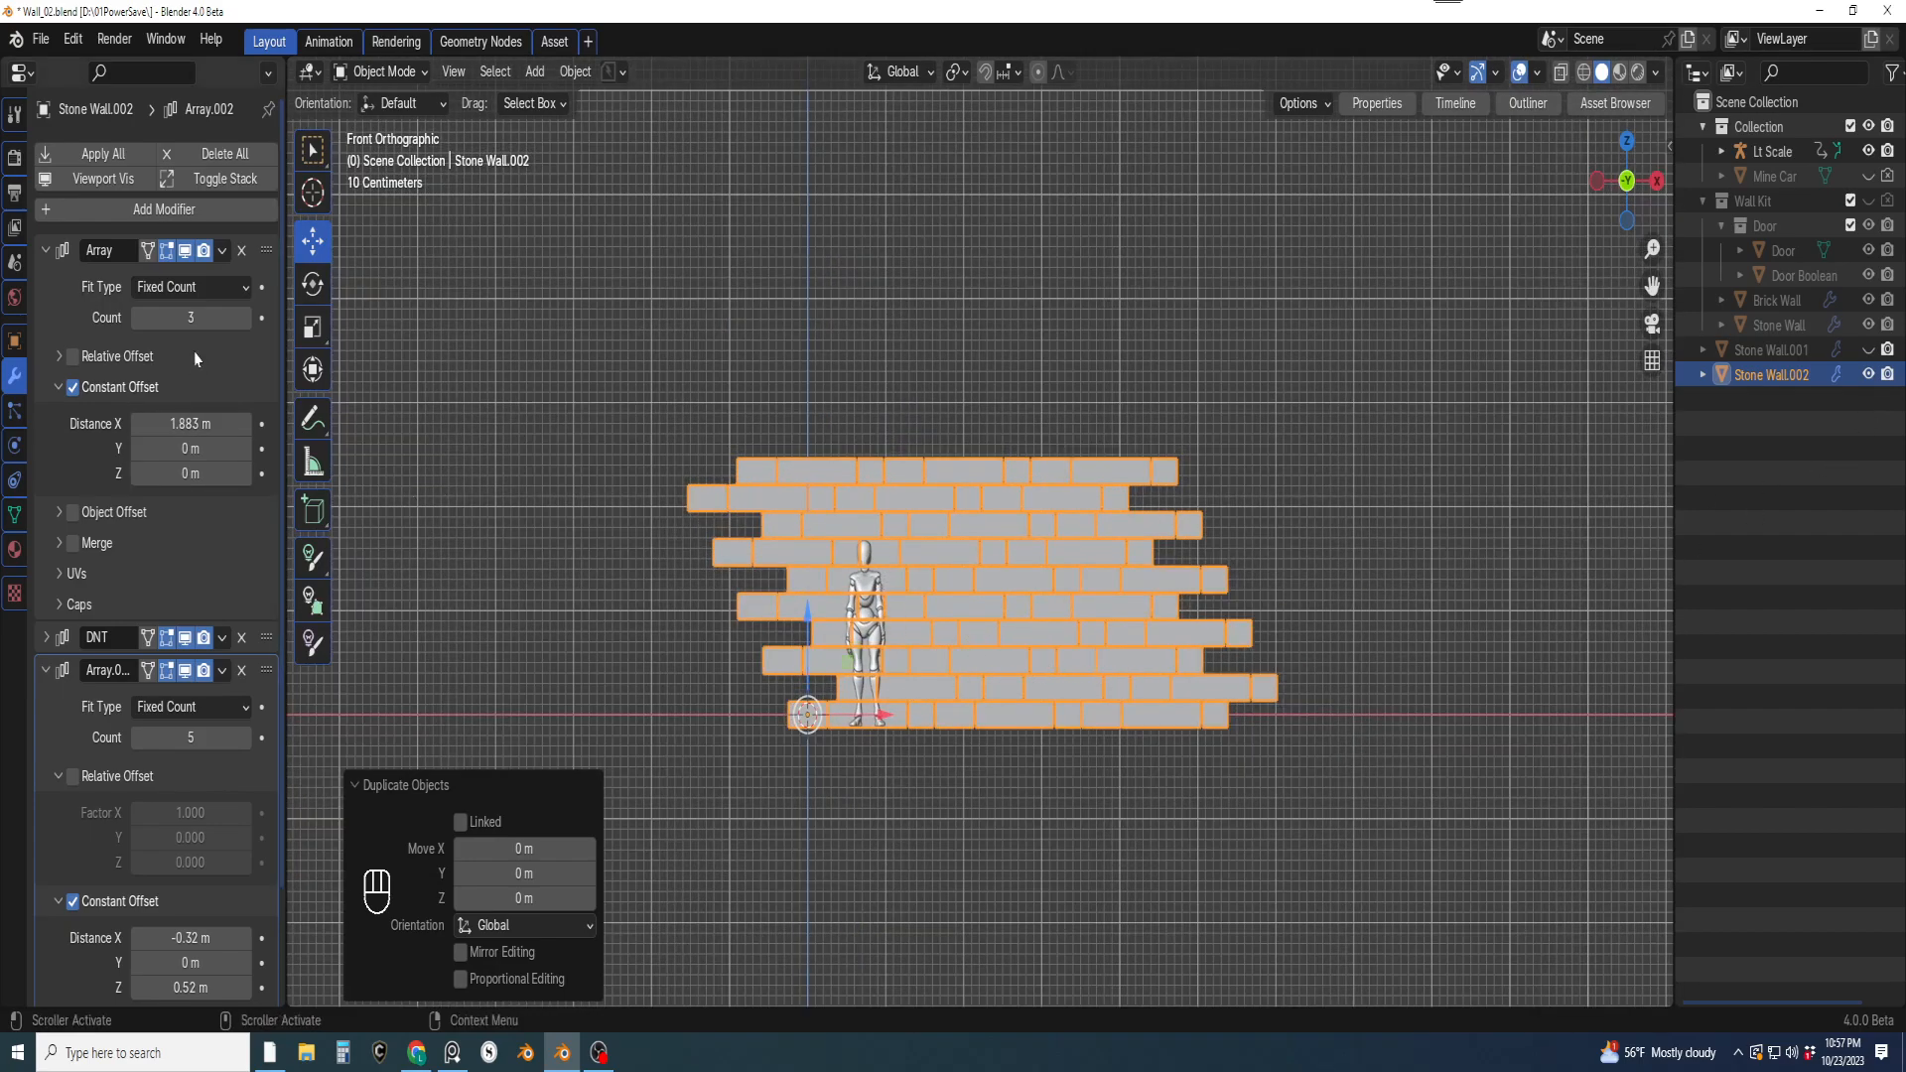
{"action": "scroll", "coordinate": [174, 646], "scroll_direction": "down", "scroll_amount": 2}
{"action": "left_click", "coordinate": [137, 640]}
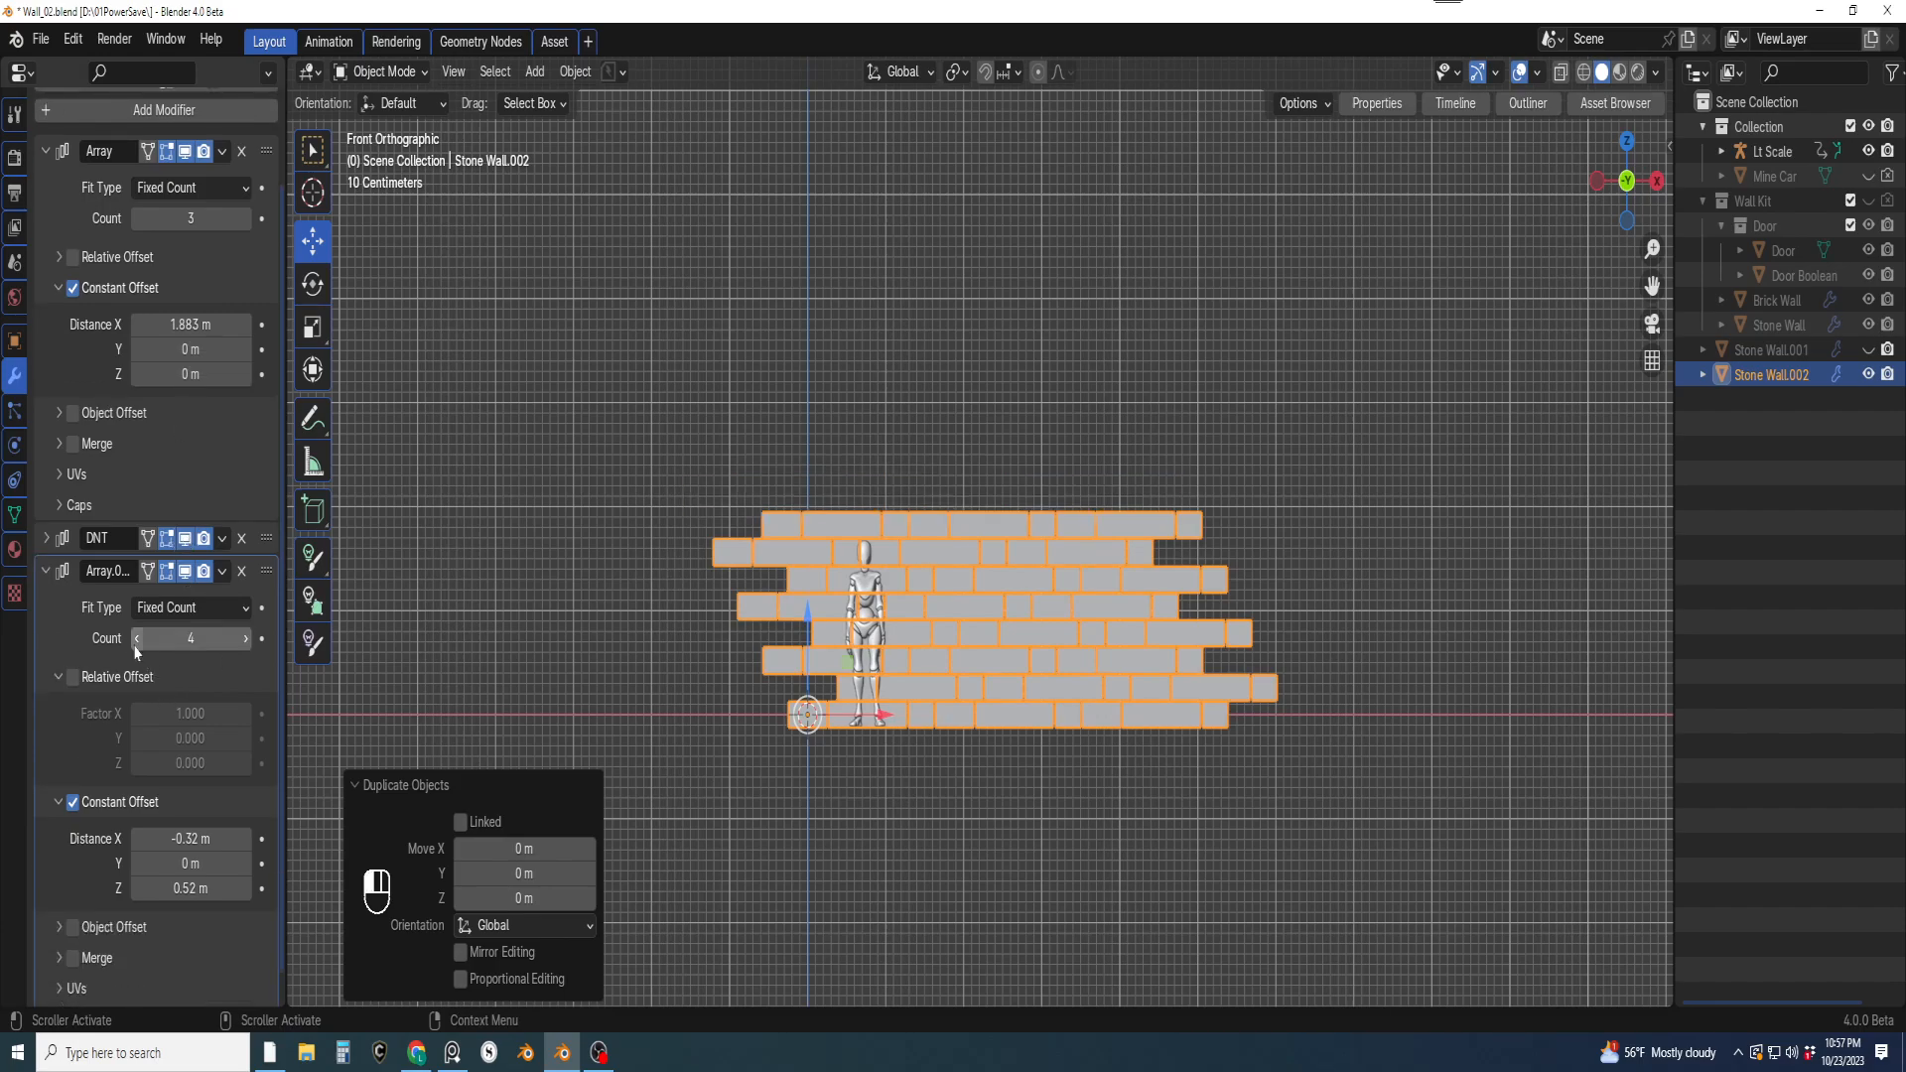
{"action": "left_click", "coordinate": [245, 639]}
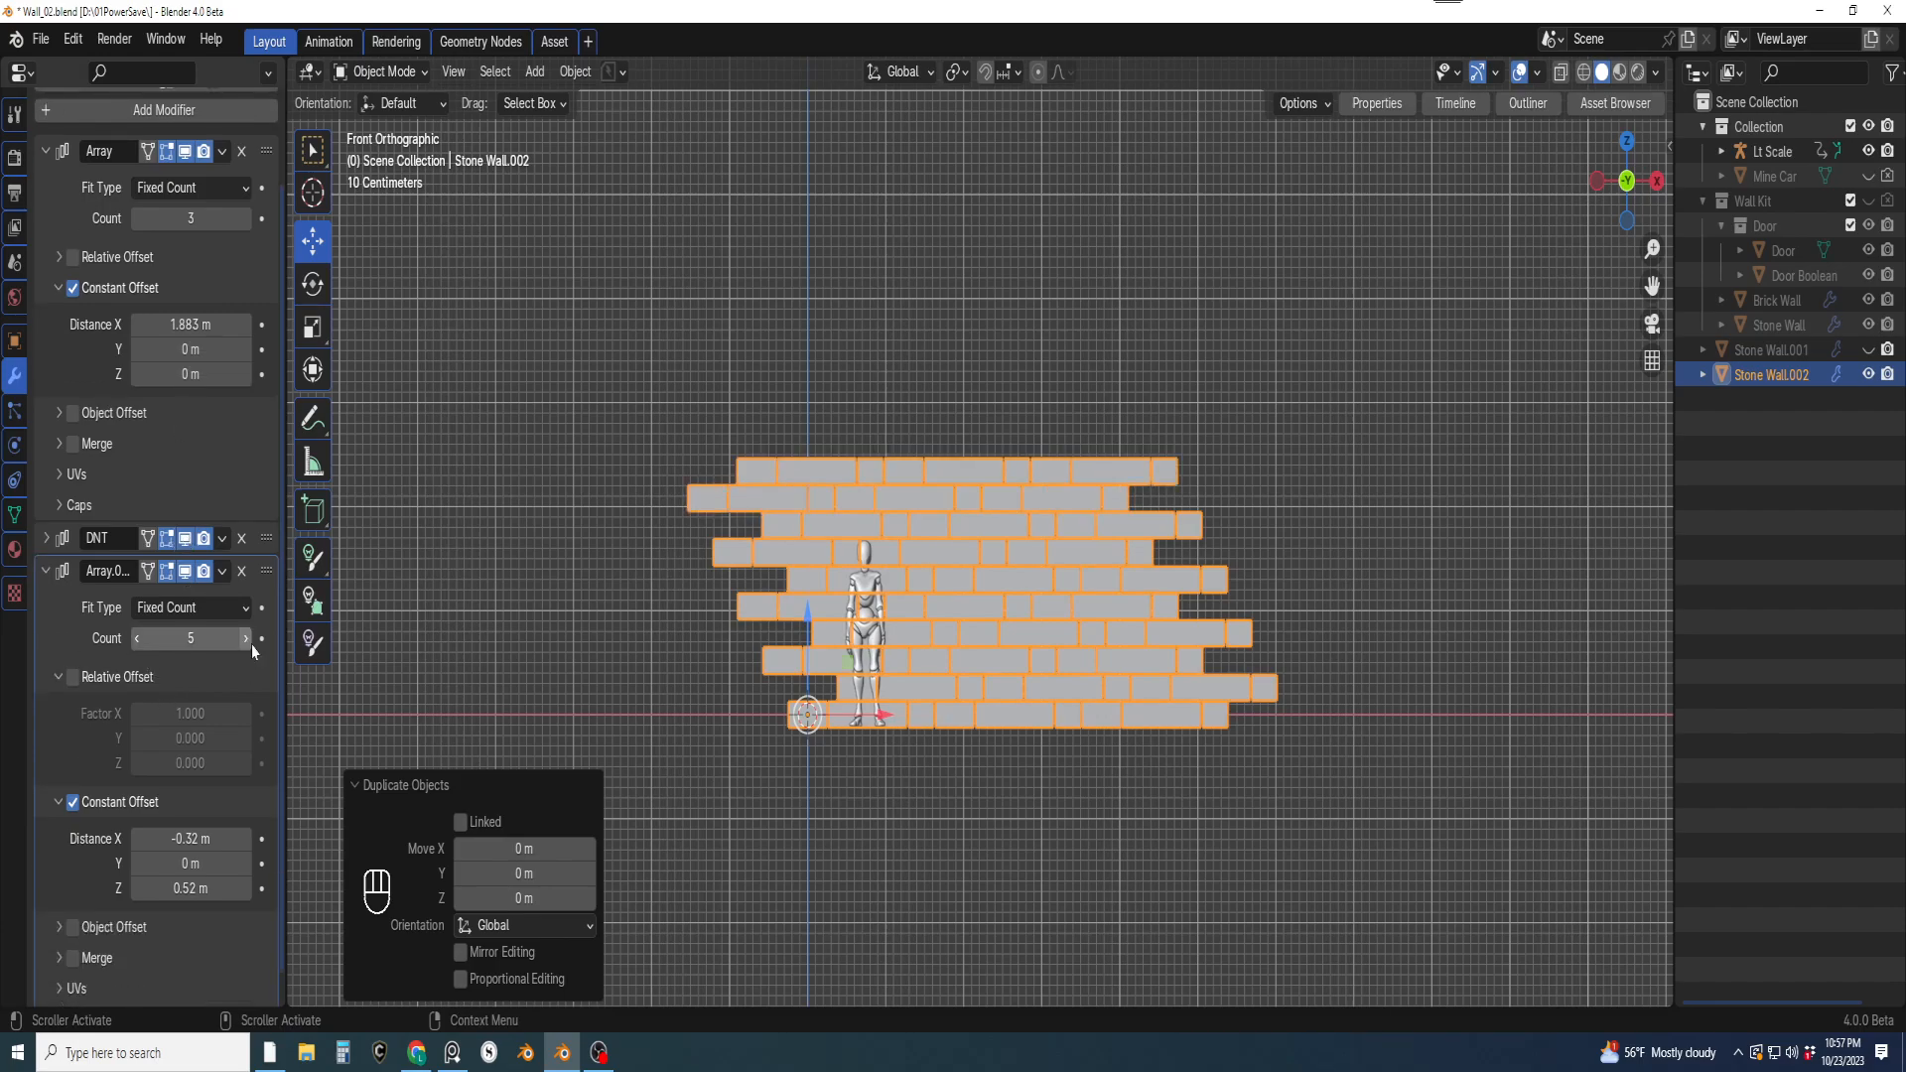
Check the duplicate wall in perspective and front views, and save the file
{"action": "middle_click_drag", "start_coordinate": [911, 544], "coordinate": [962, 677]}
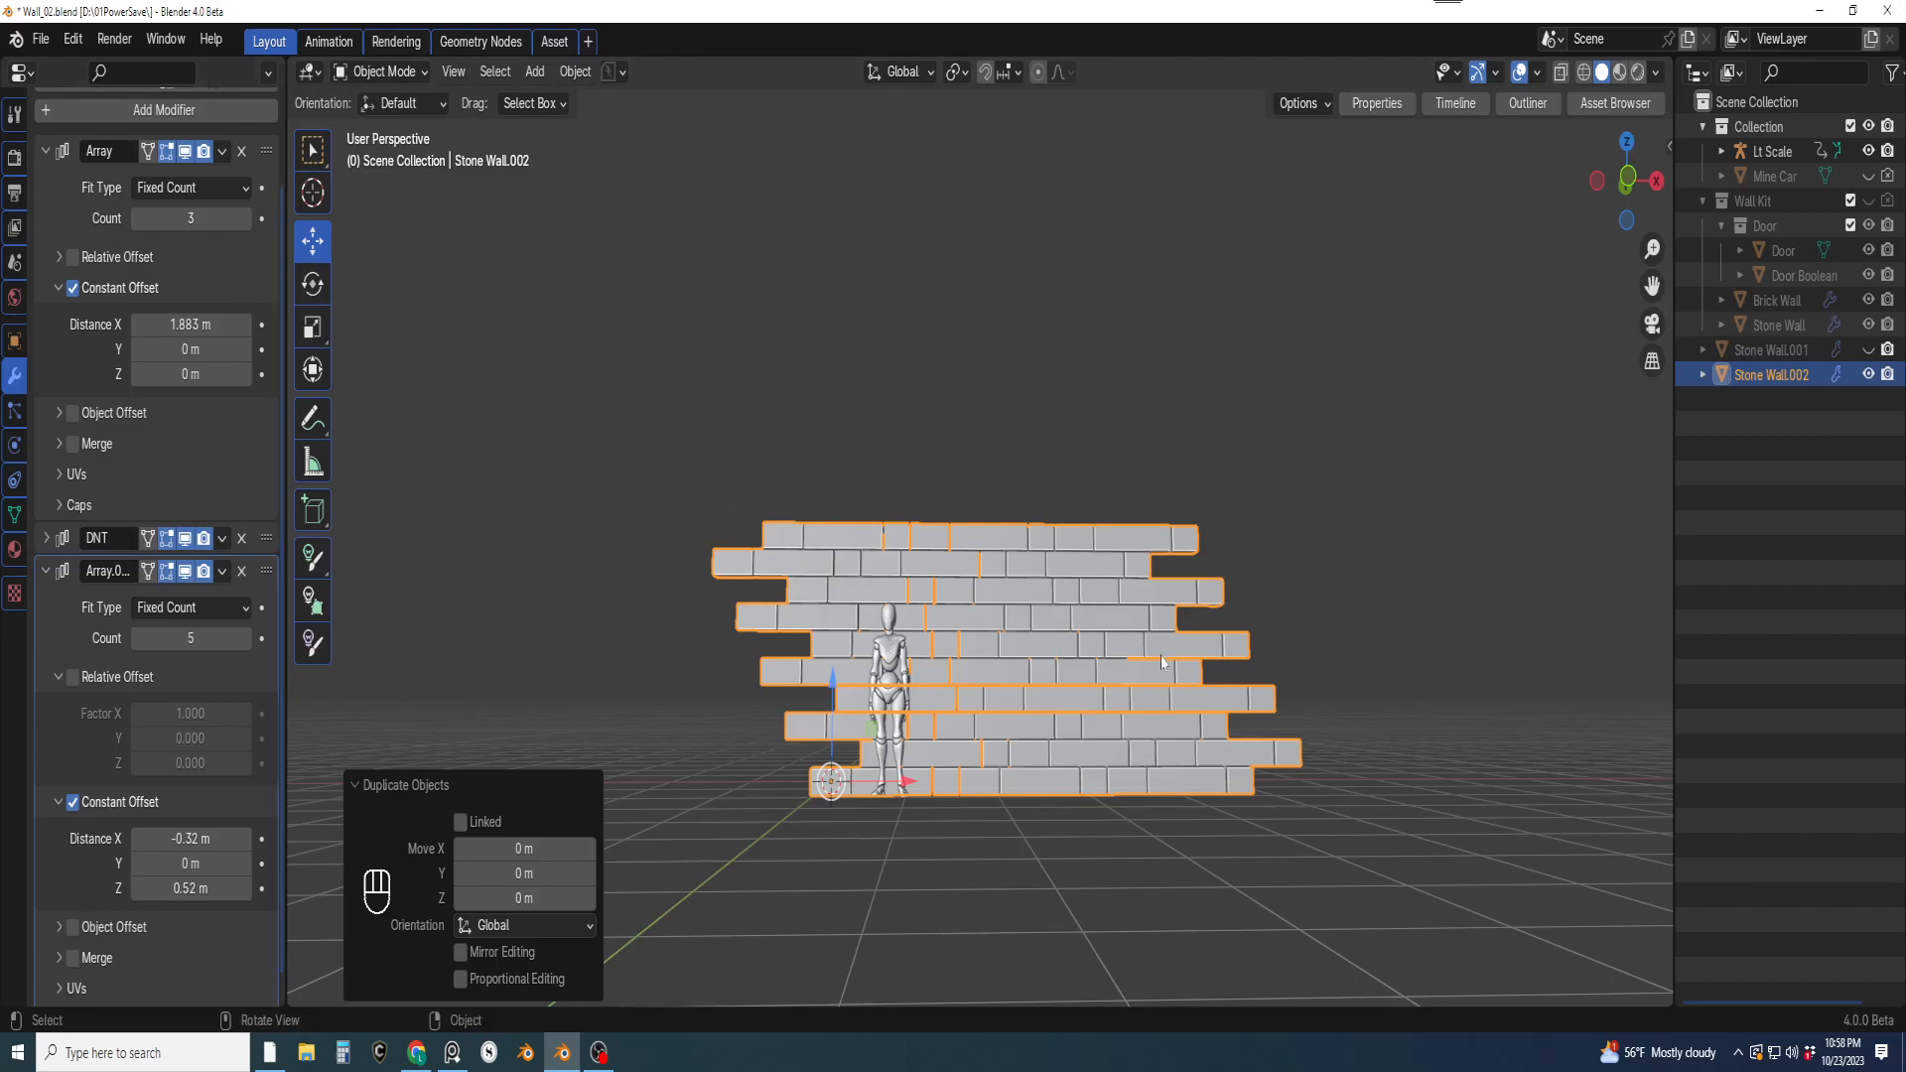
{"action": "key", "text": "KP_1"}
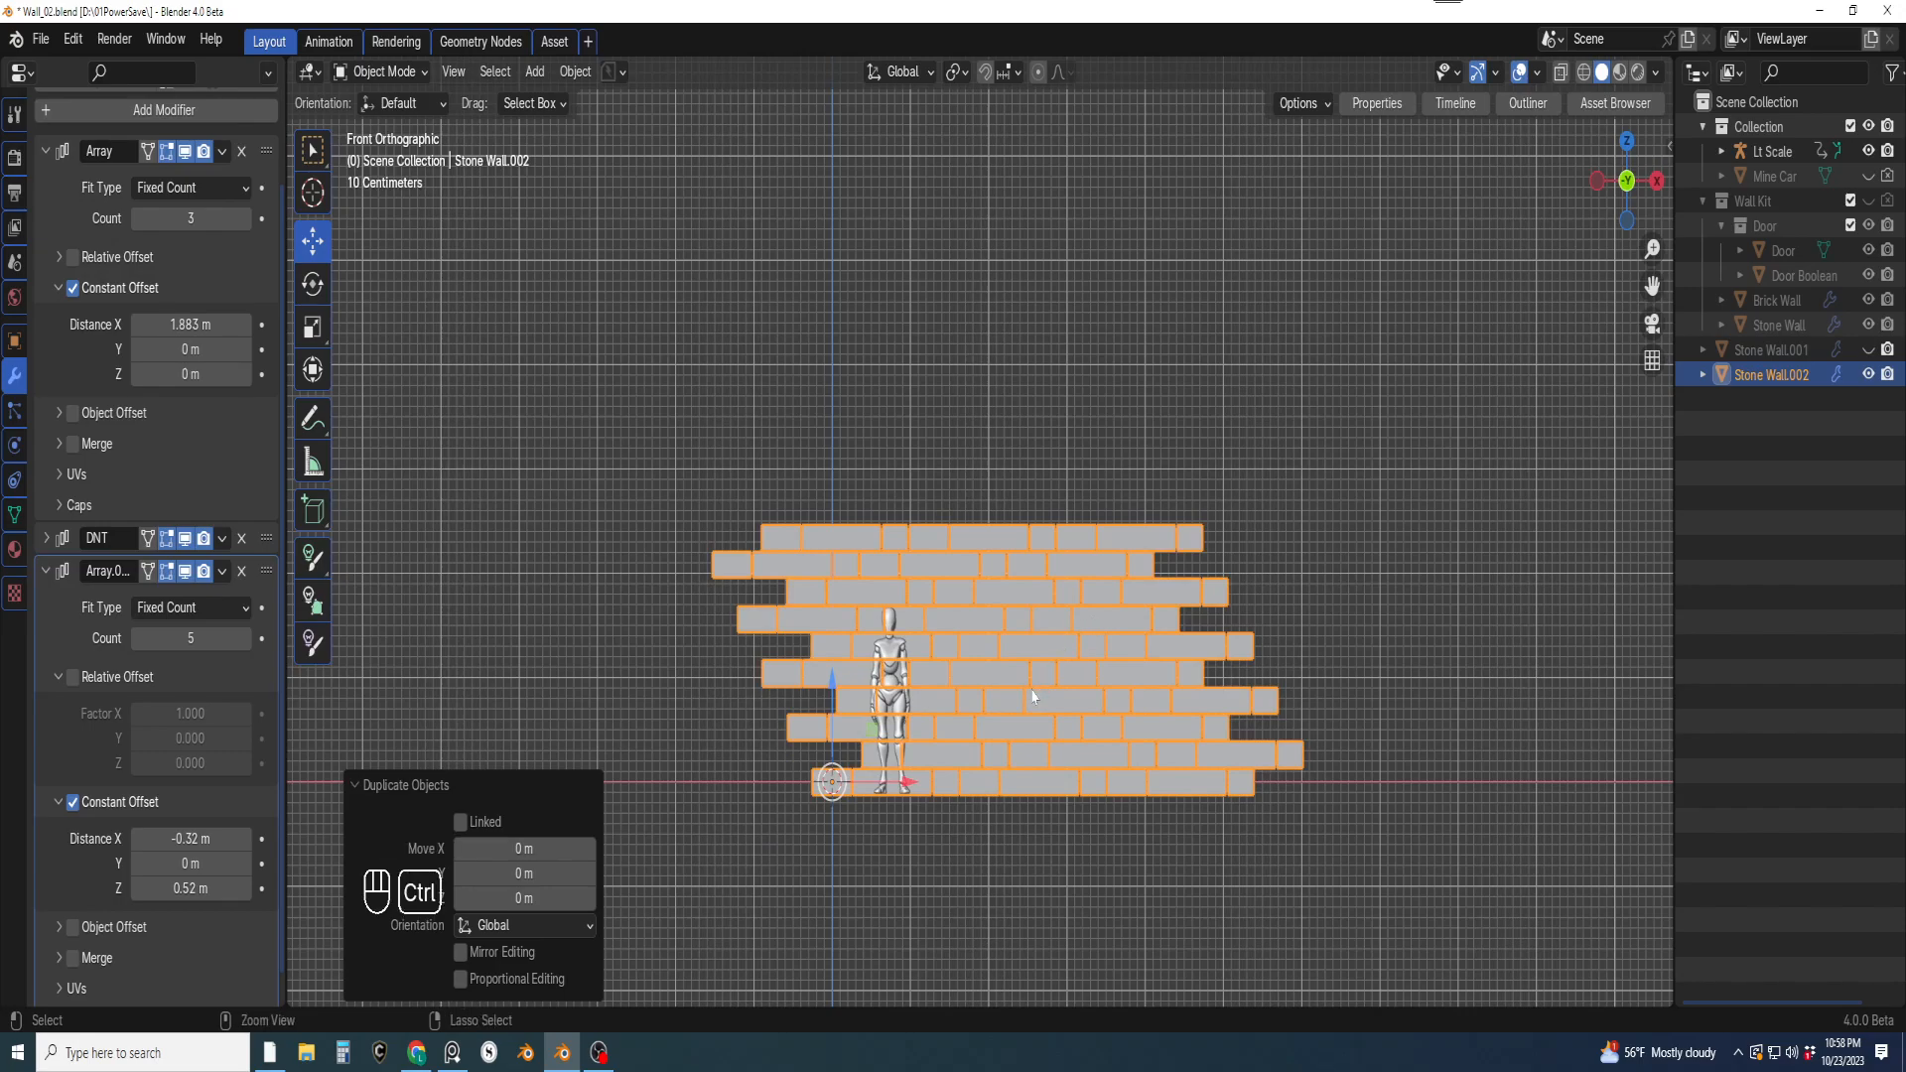
{"action": "key", "text": "ctrl+s"}
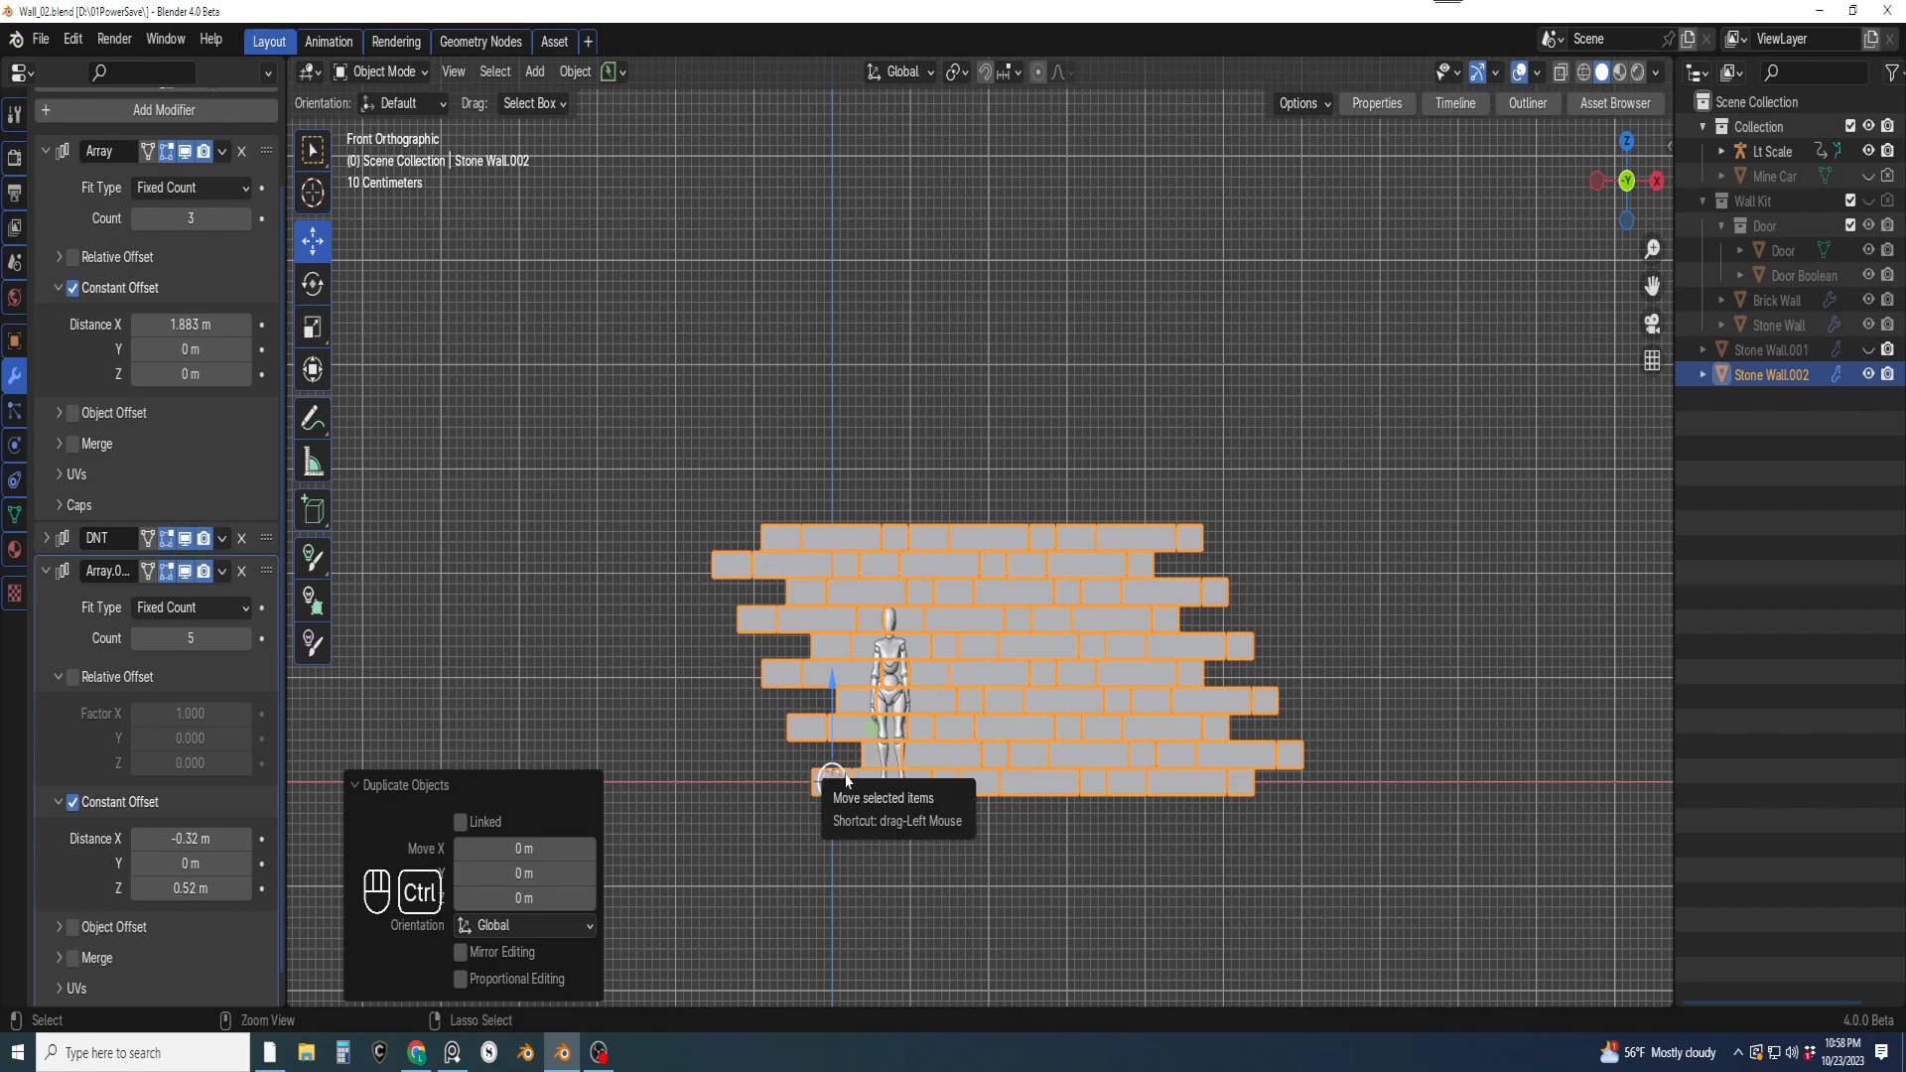
Try to set the duplicate wall's origin to its geometry with the array modifiers still live
{"action": "key", "text": "shift+s"}
{"action": "key", "text": "shift+s"}
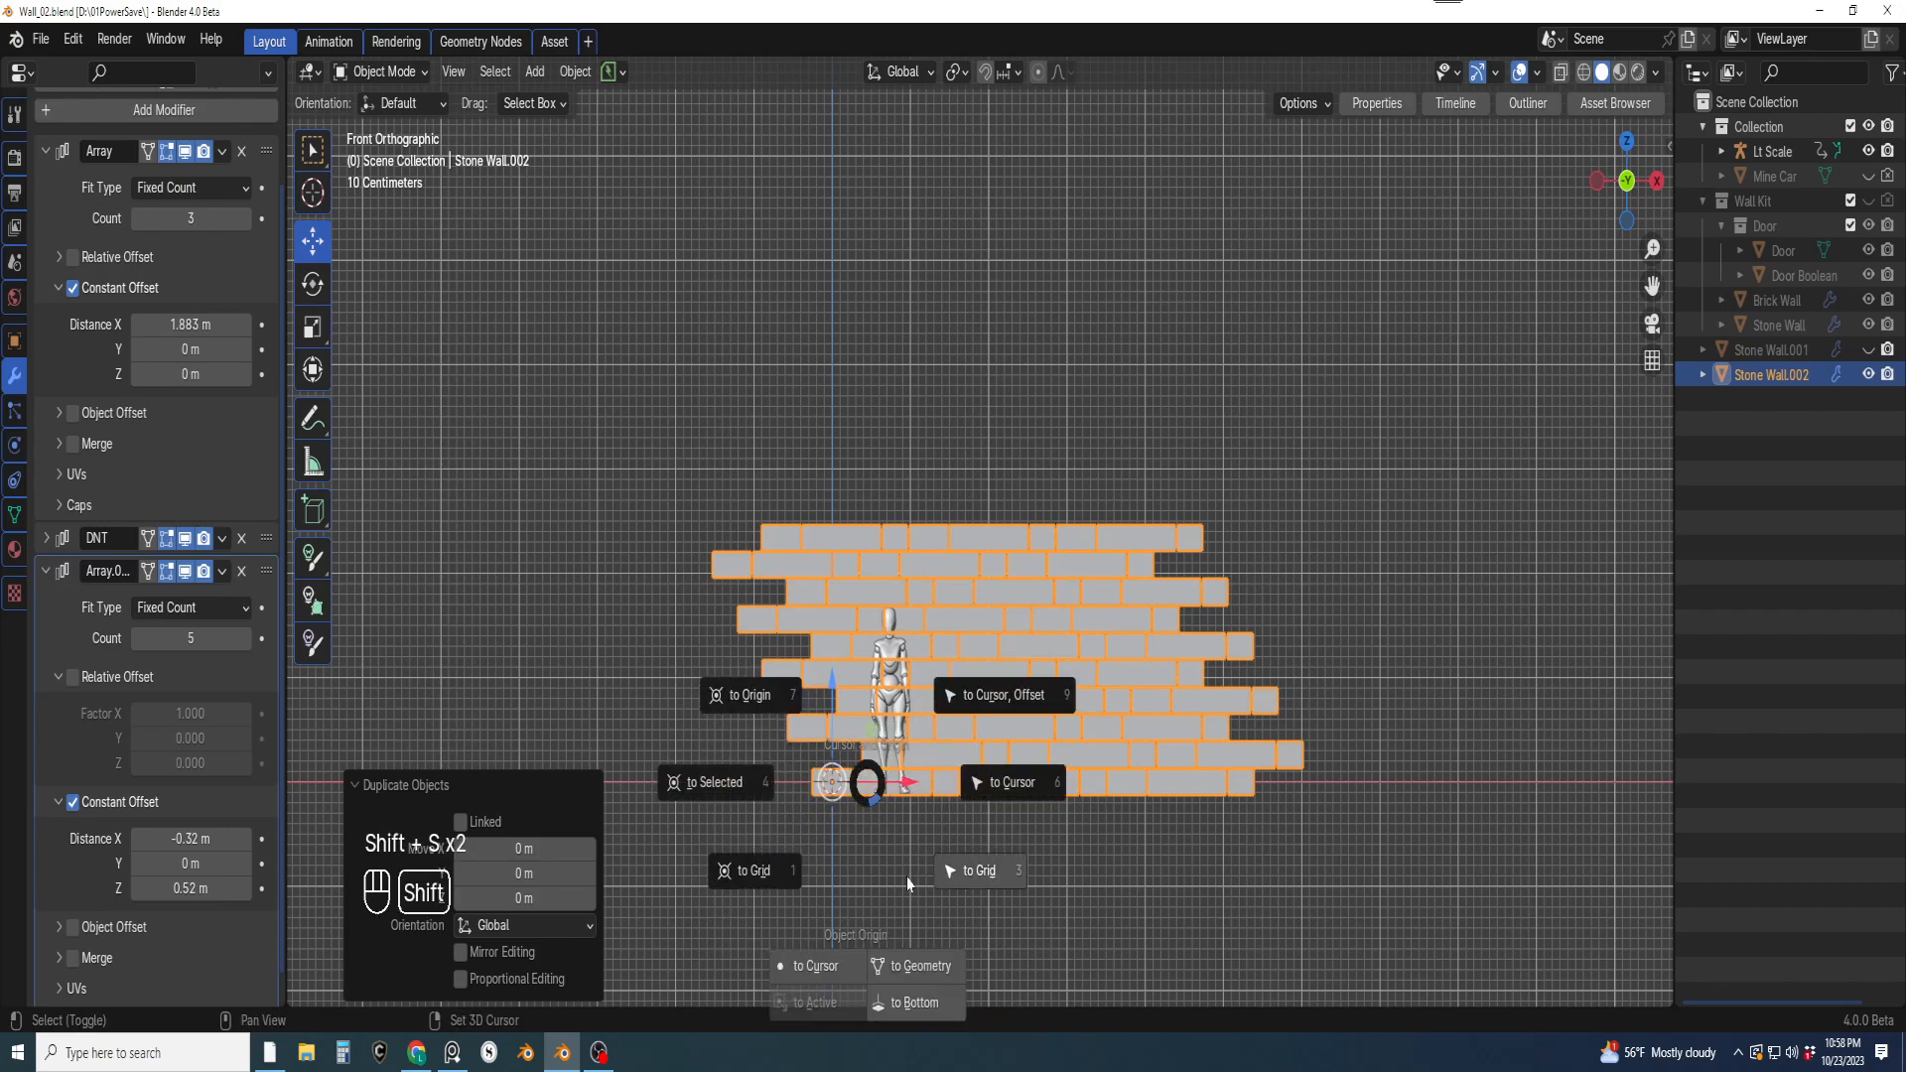
{"action": "left_click", "coordinate": [894, 976]}
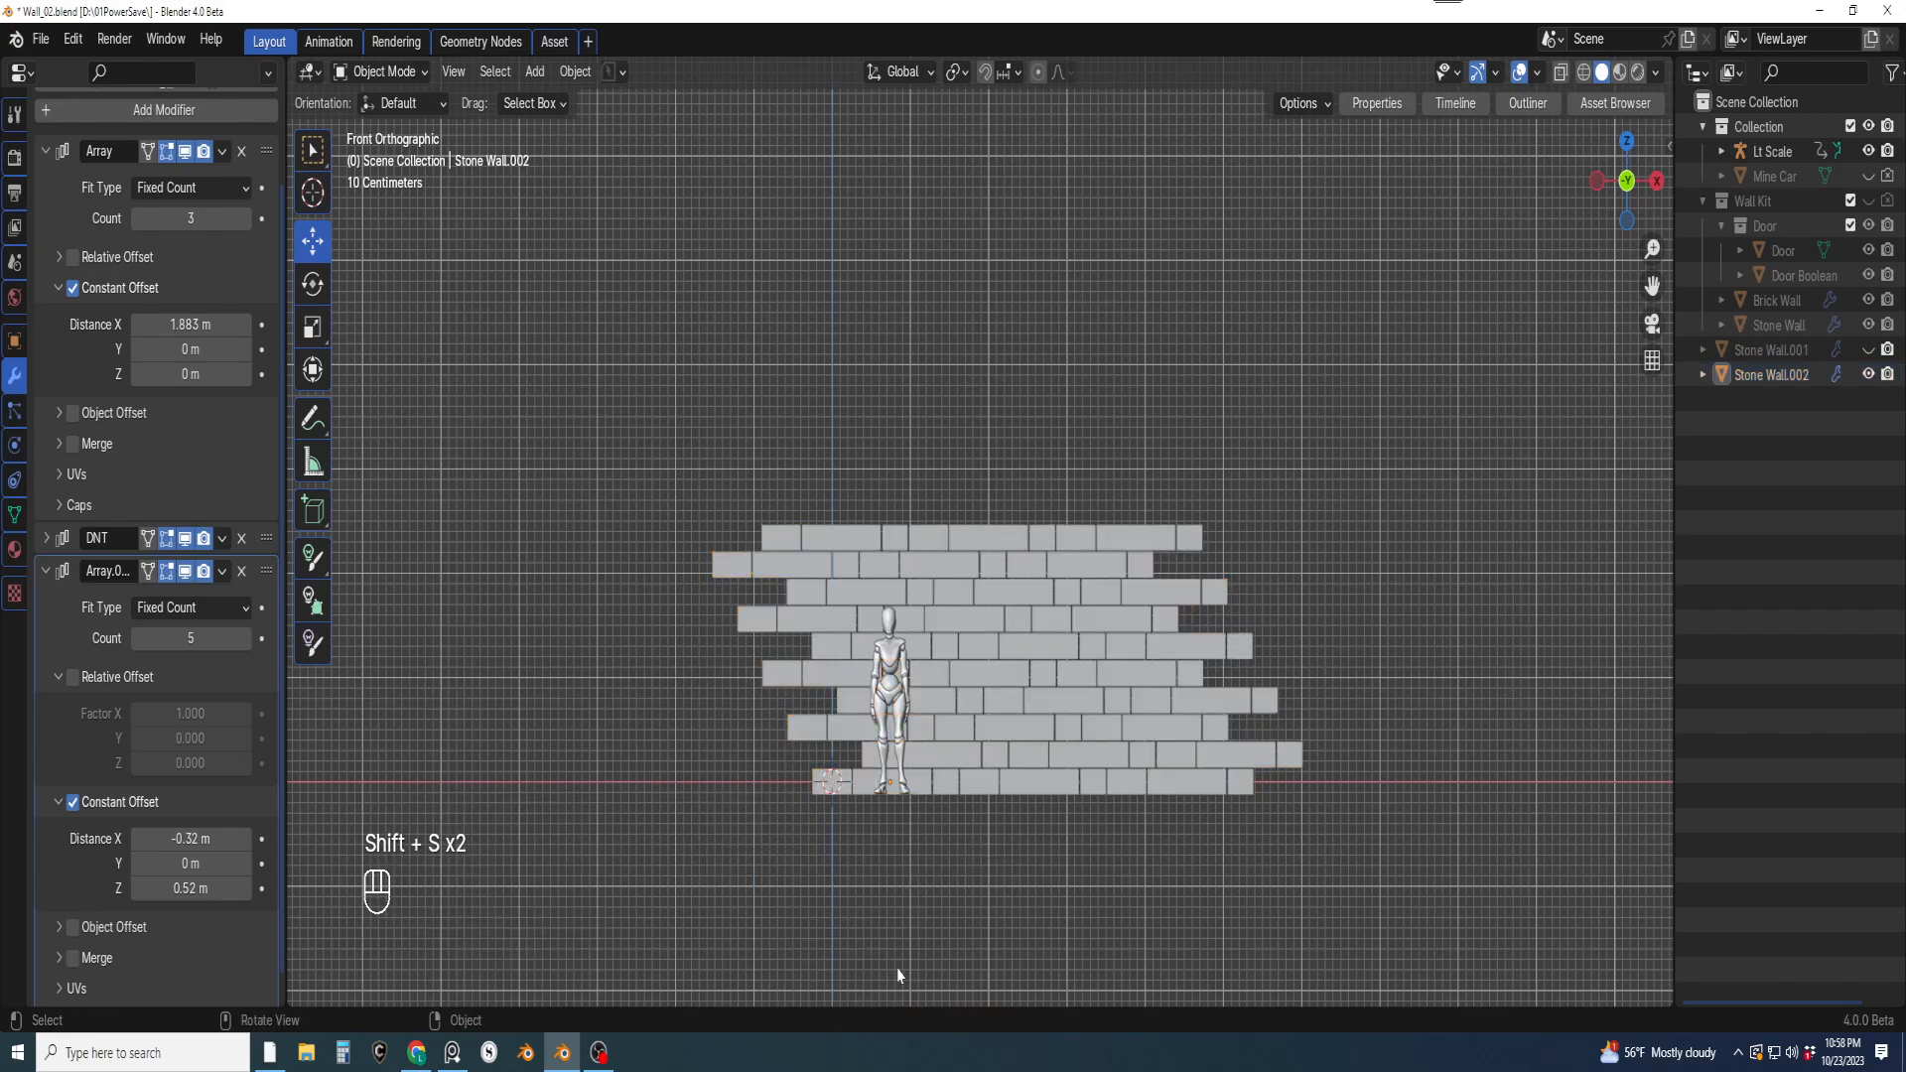
{"action": "scroll", "coordinate": [849, 816], "scroll_direction": "up", "scroll_amount": 1}
{"action": "key", "text": "shift+s"}
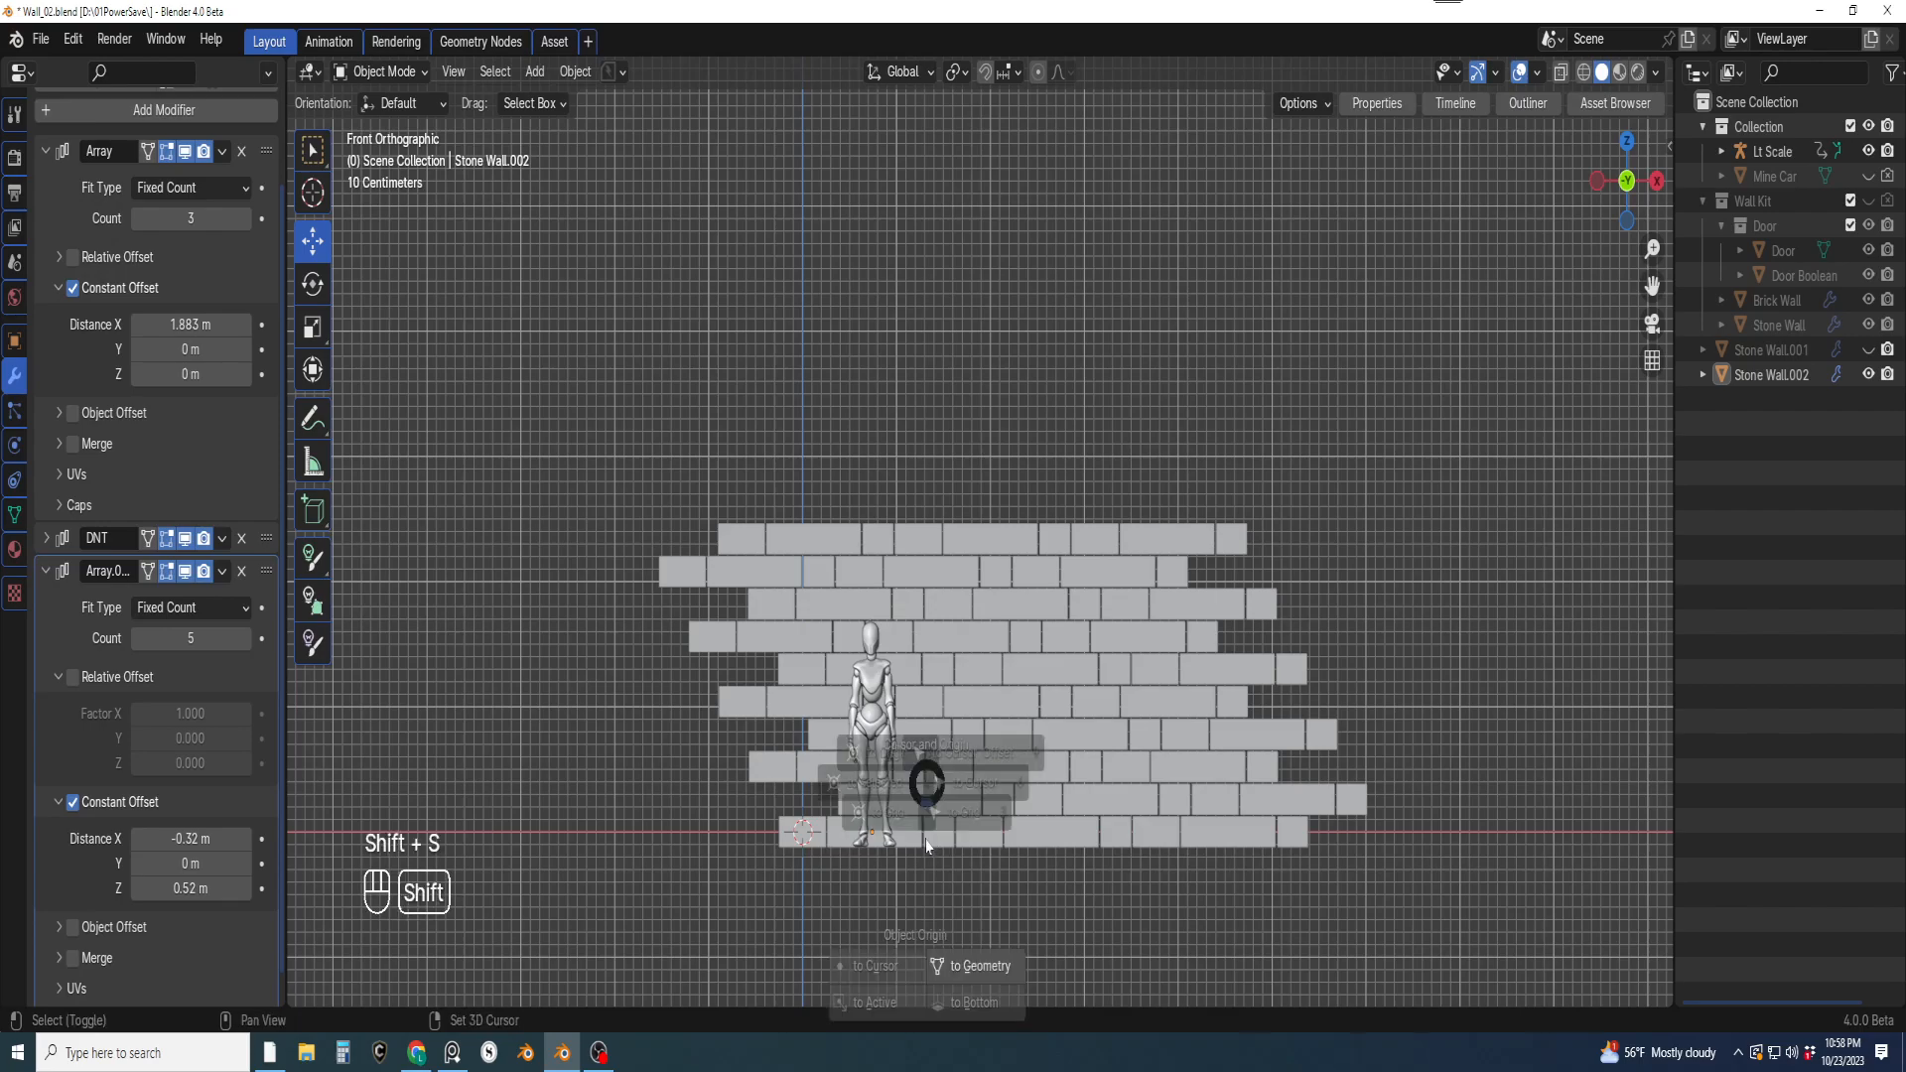
{"action": "key", "text": "shift+s"}
{"action": "left_click", "coordinate": [967, 965]}
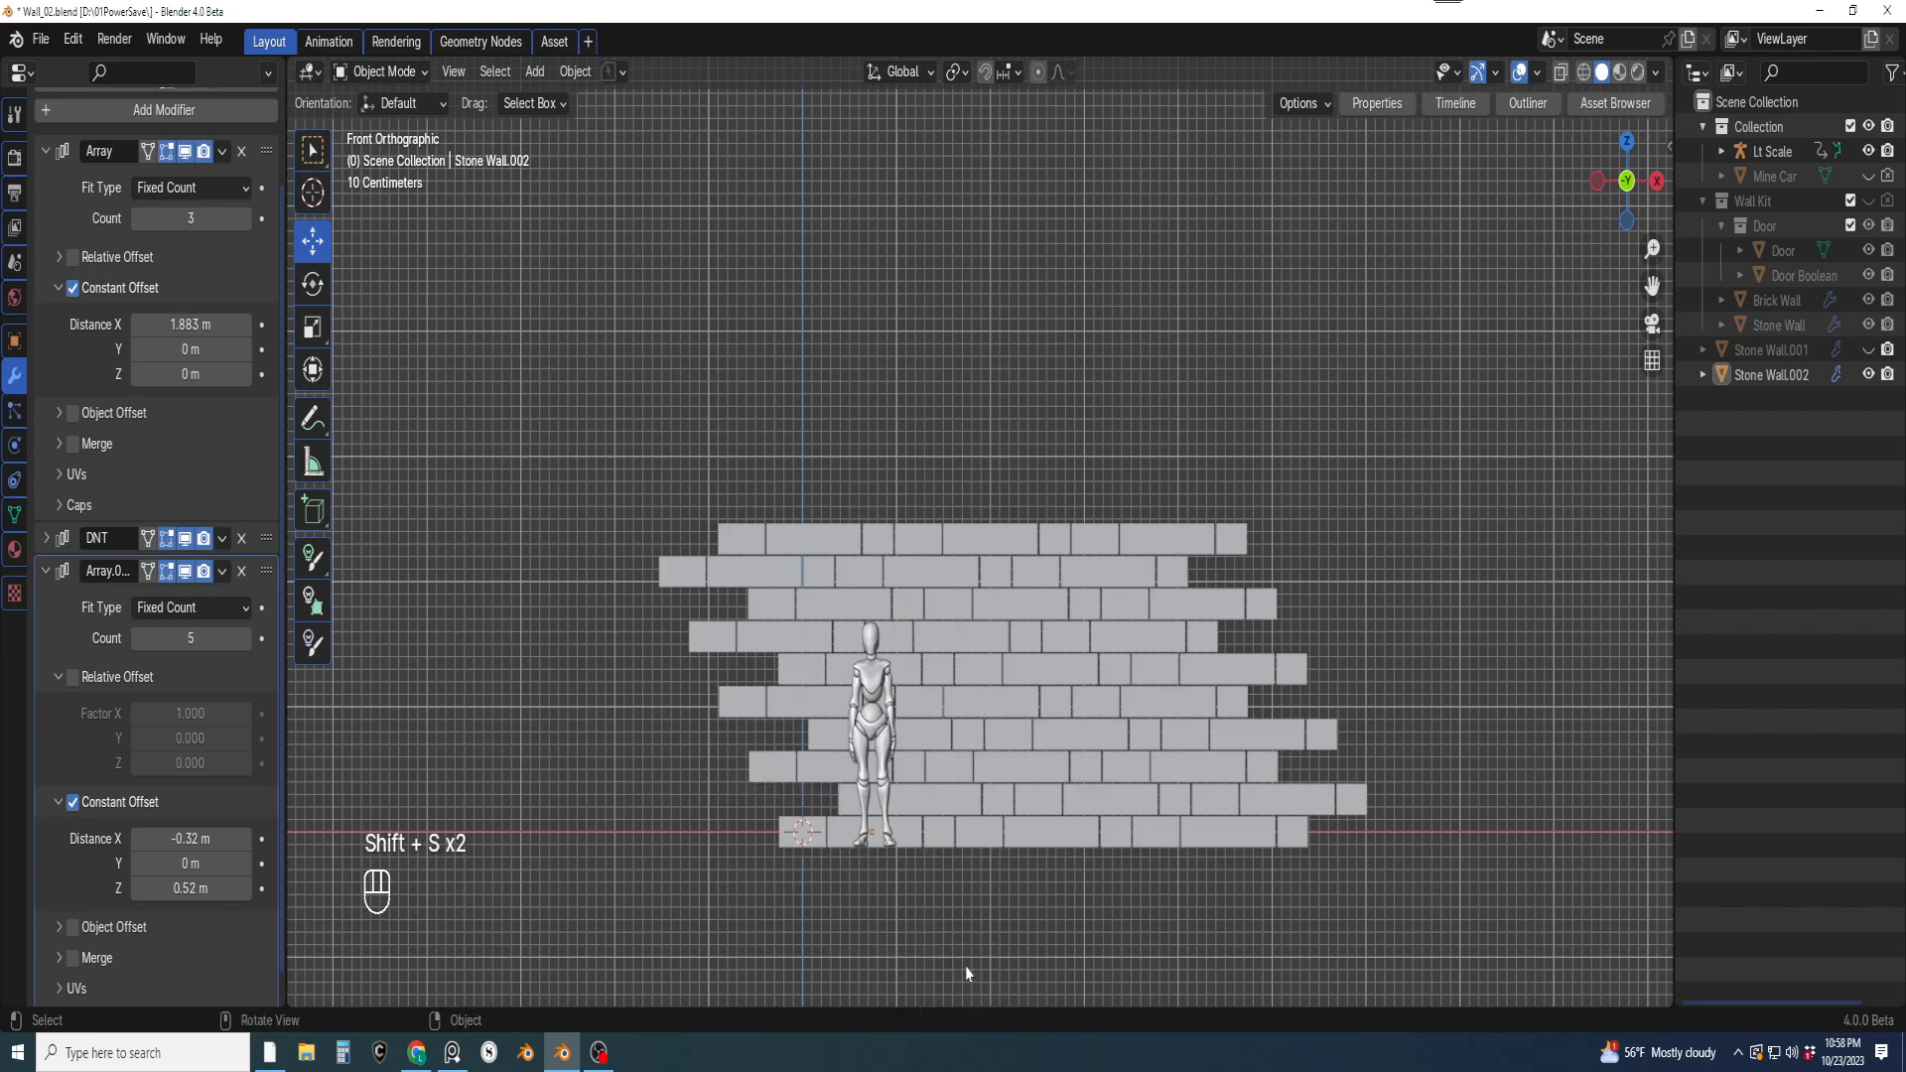
{"action": "key", "text": "shift+s"}
{"action": "left_click", "coordinate": [968, 963]}
{"action": "key", "text": "shift+s"}
{"action": "left_click", "coordinate": [996, 978]}
Apply all modifiers on the duplicate stone wall
{"action": "left_click", "coordinate": [1042, 786]}
{"action": "middle_click_drag", "start_coordinate": [940, 862], "coordinate": [1024, 814], "text": "shift"}
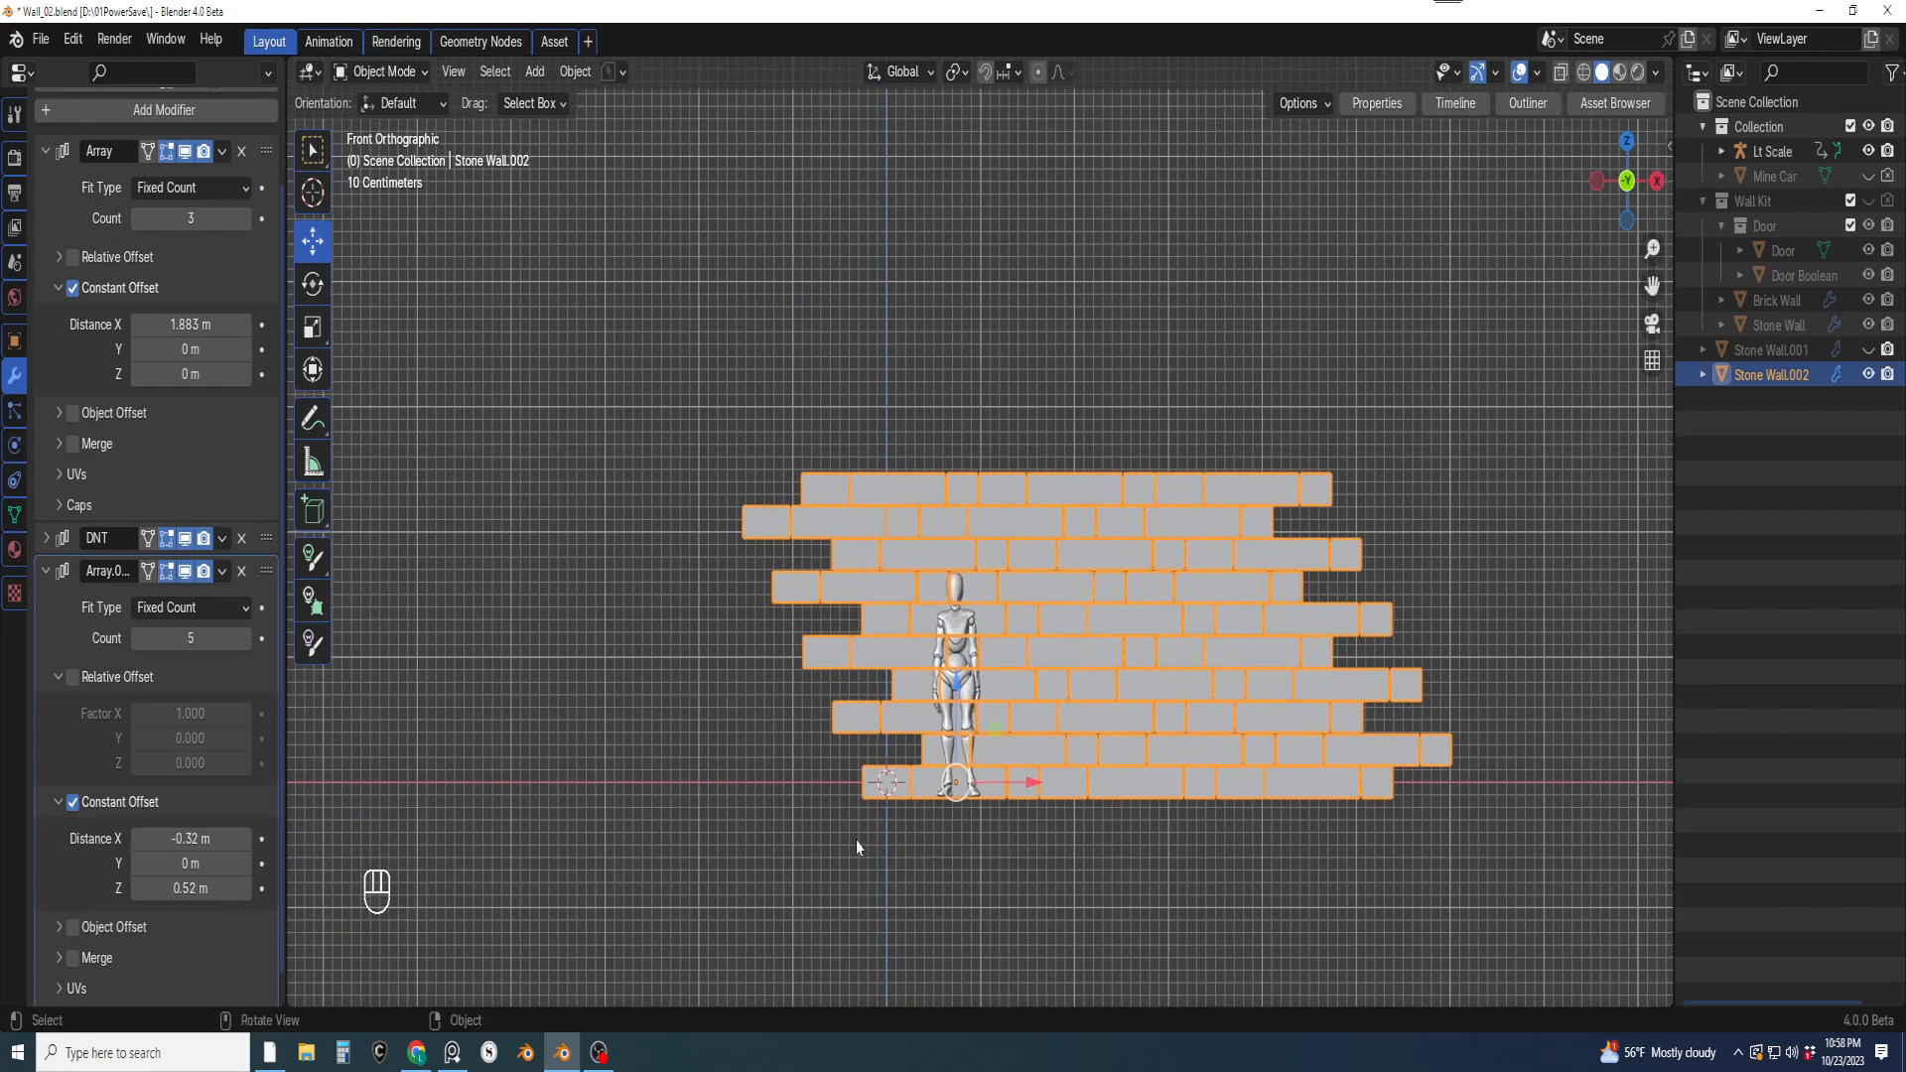
{"action": "scroll", "coordinate": [576, 605], "scroll_direction": "up", "scroll_amount": 1}
{"action": "scroll", "coordinate": [219, 222], "scroll_direction": "up", "scroll_amount": 3}
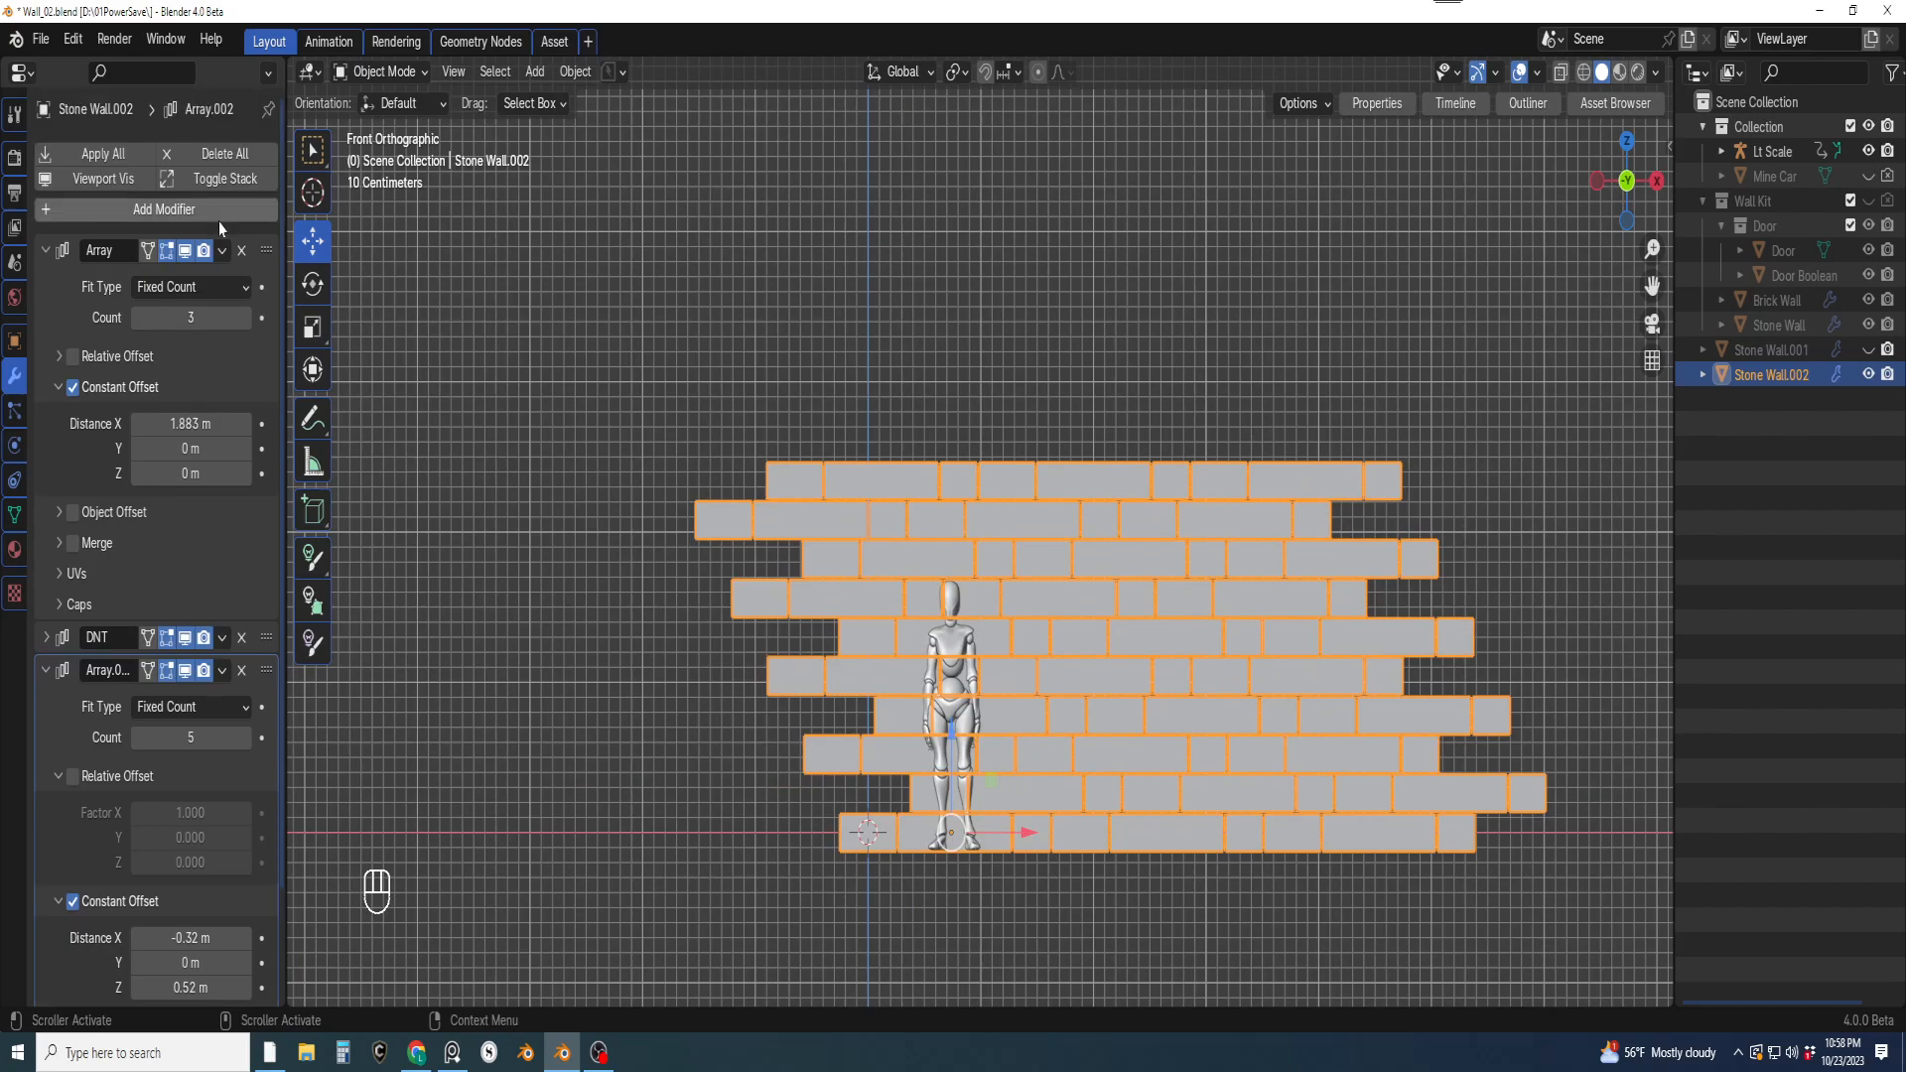
{"action": "left_click", "coordinate": [116, 157]}
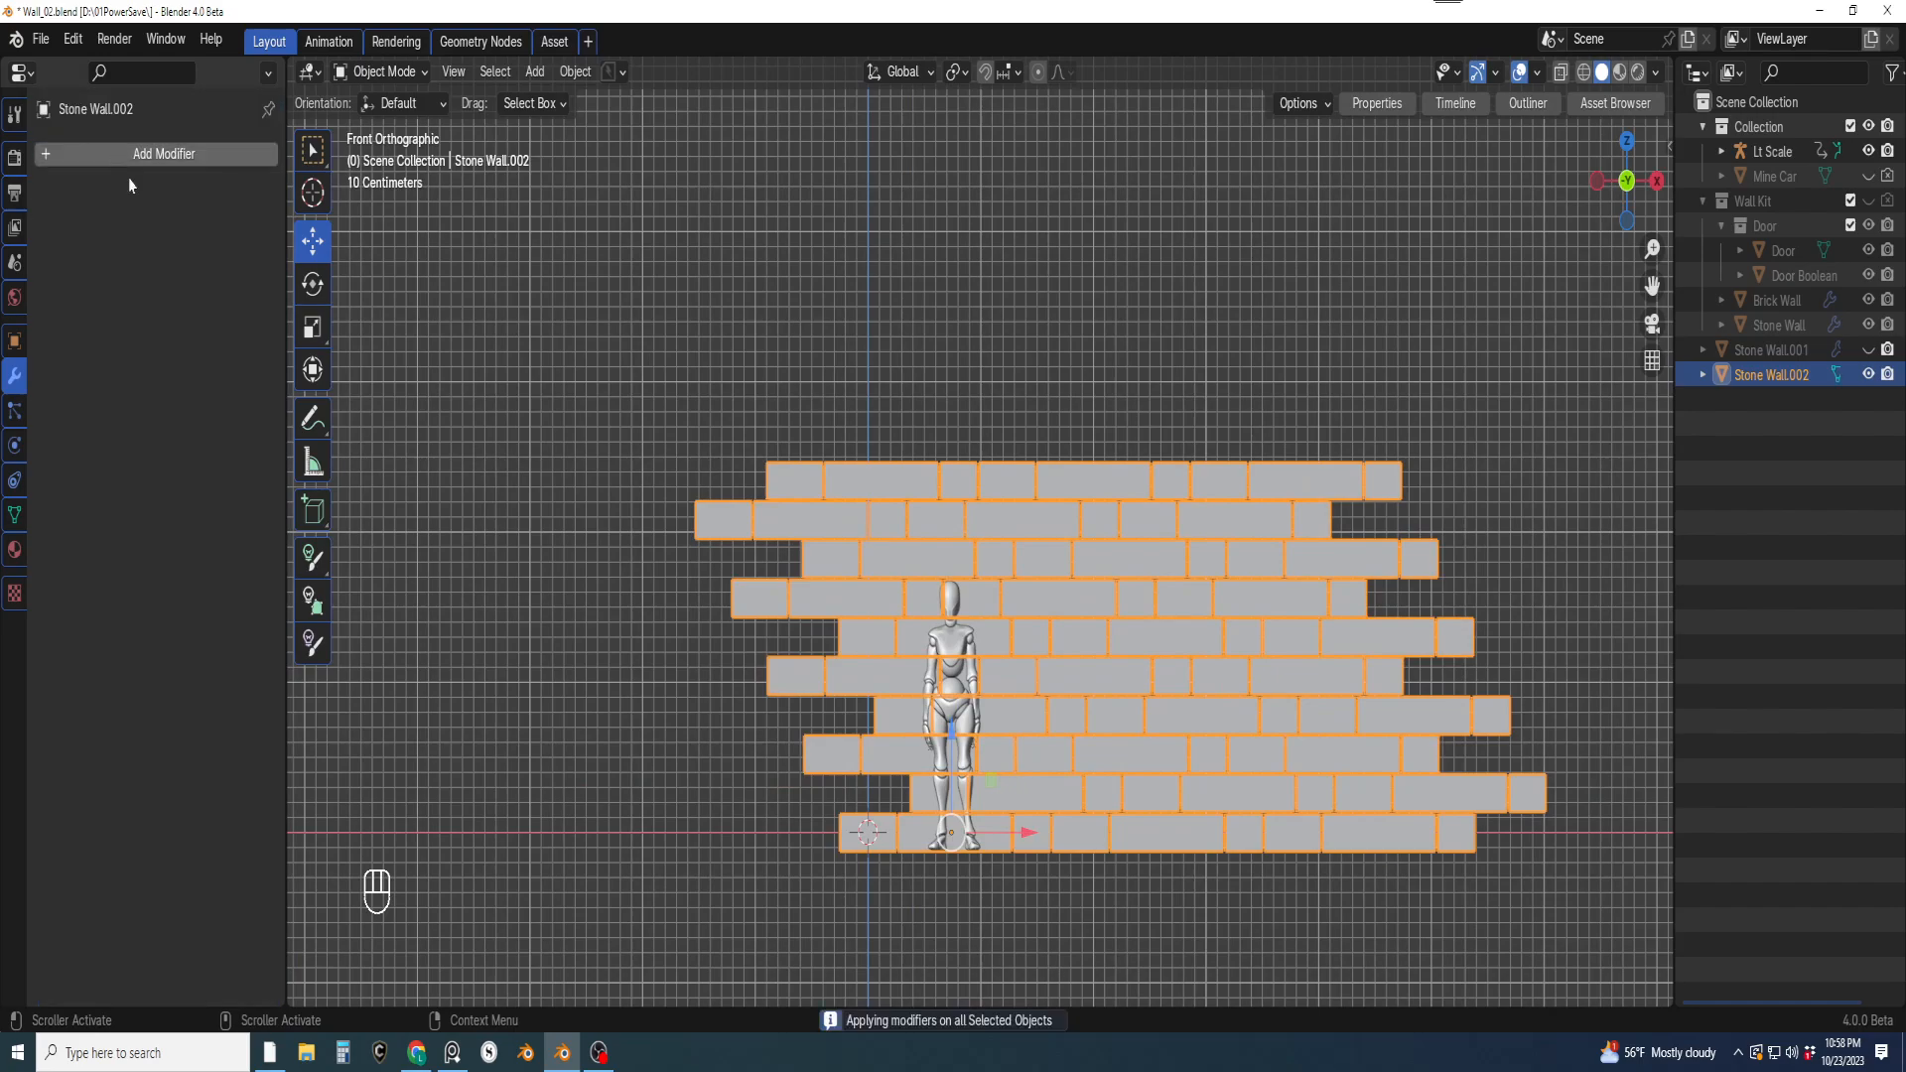
Set the duplicate wall's origin to its geometry
{"action": "middle_click_drag", "start_coordinate": [959, 599], "coordinate": [942, 600], "text": "shift"}
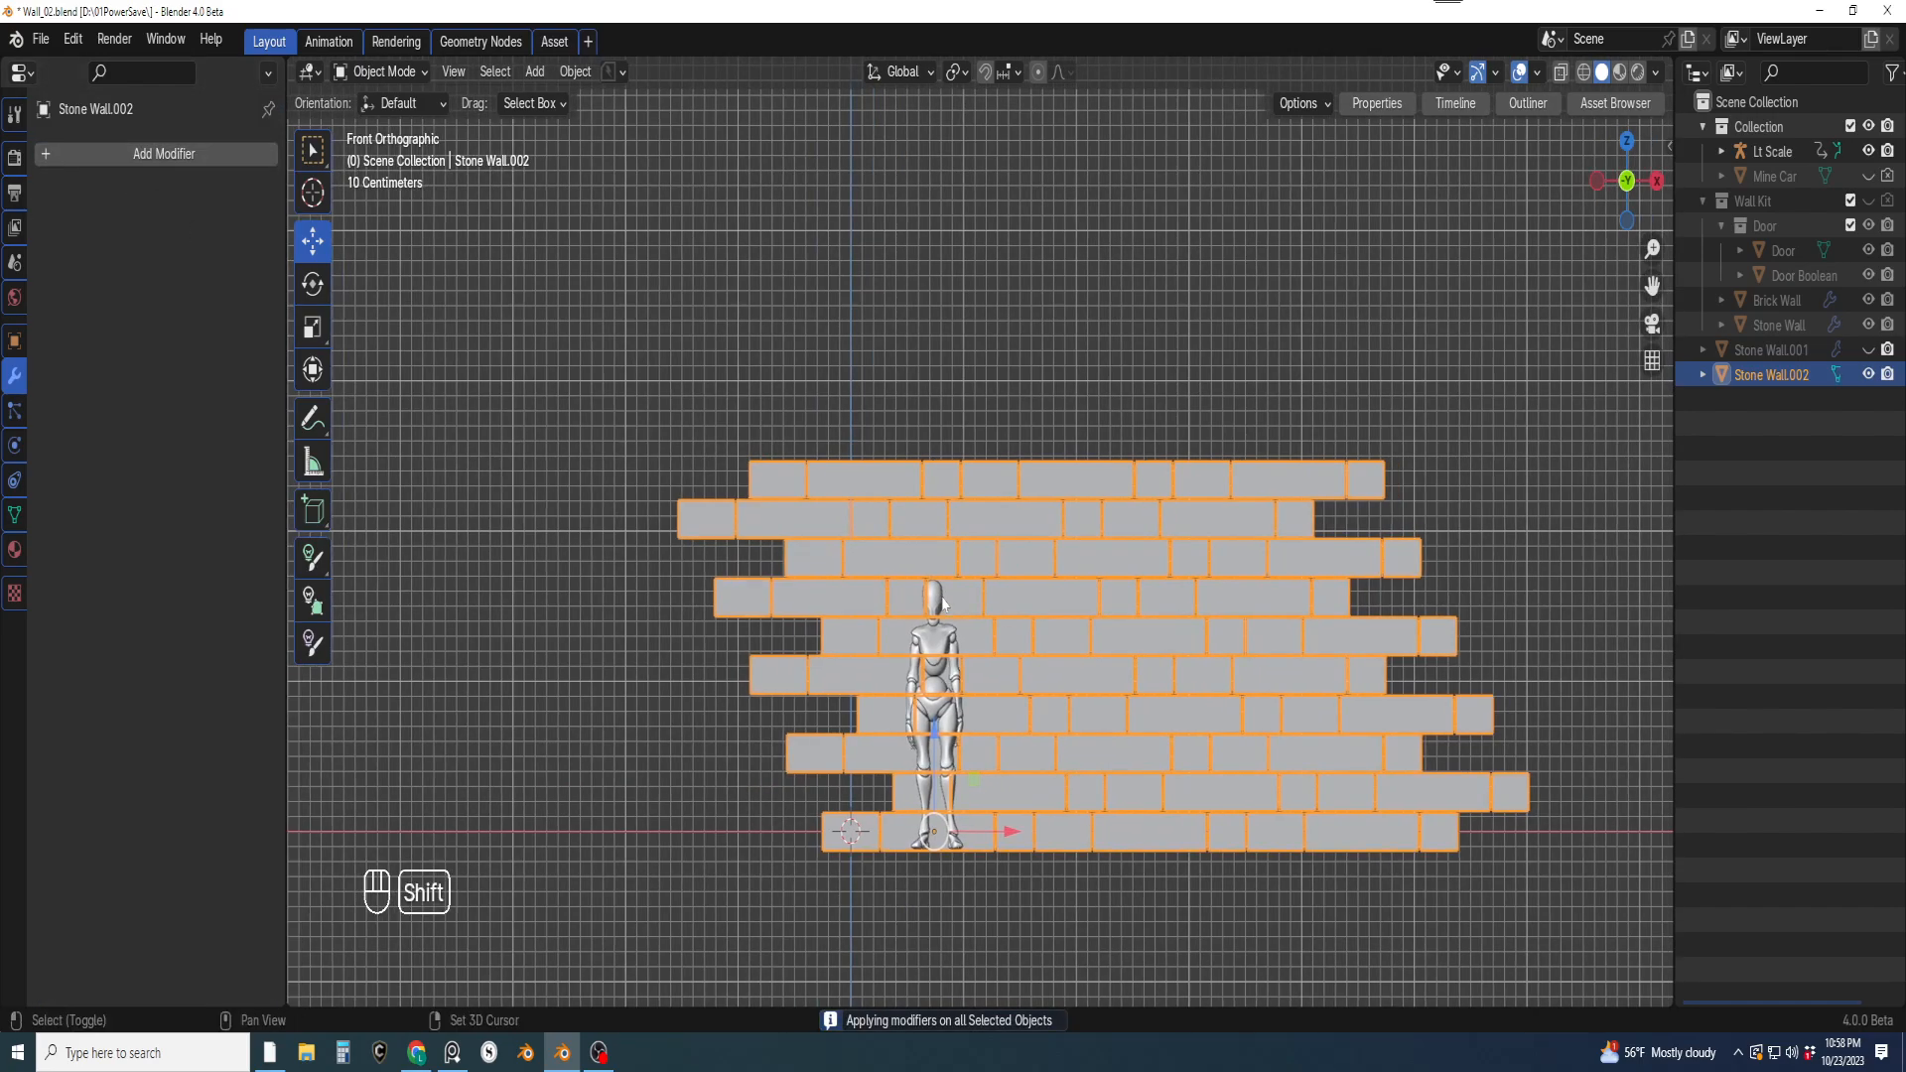
{"action": "key", "text": "shift+s"}
{"action": "left_click", "coordinate": [972, 781]}
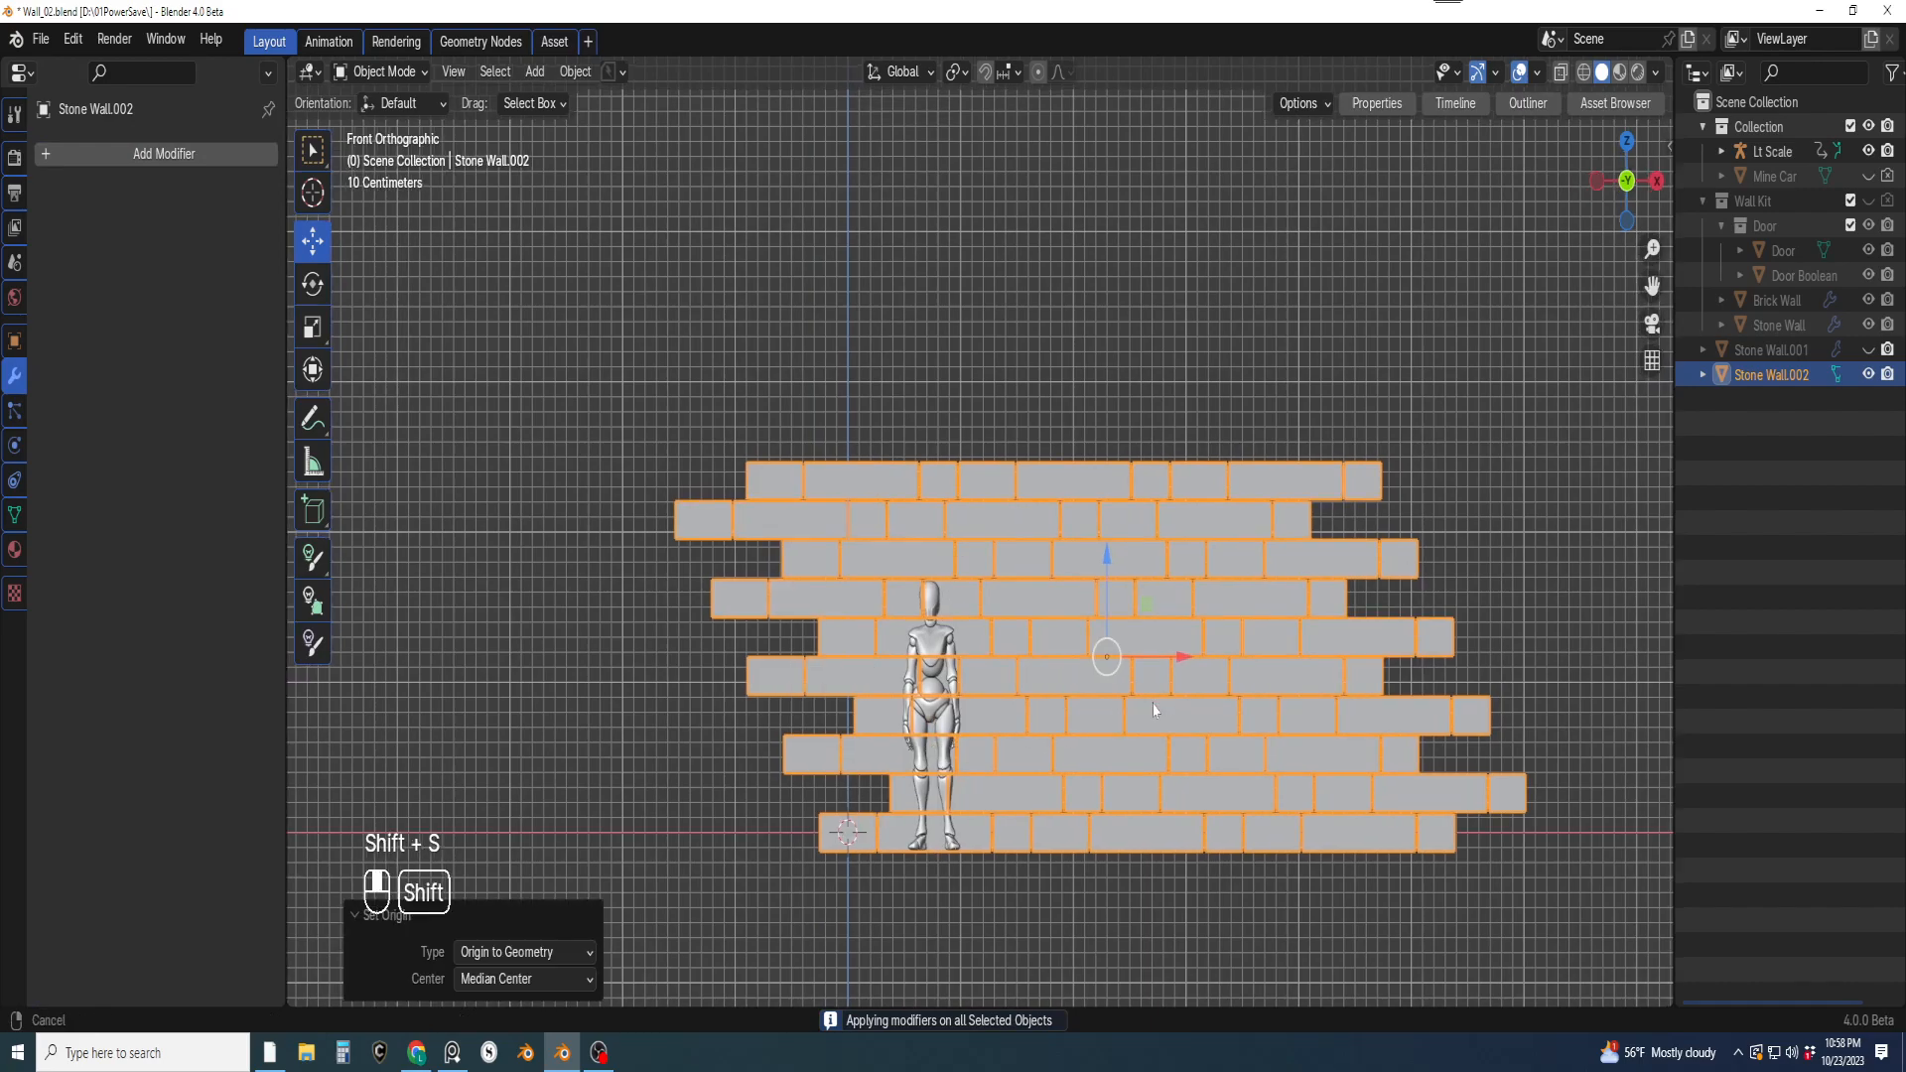
Snap the duplicate wall to the 3D cursor, and exclude the collection with the scale figure from the view layer
{"action": "middle_click_drag", "start_coordinate": [970, 790], "coordinate": [922, 798], "text": "shift"}
{"action": "key", "text": "shift+s"}
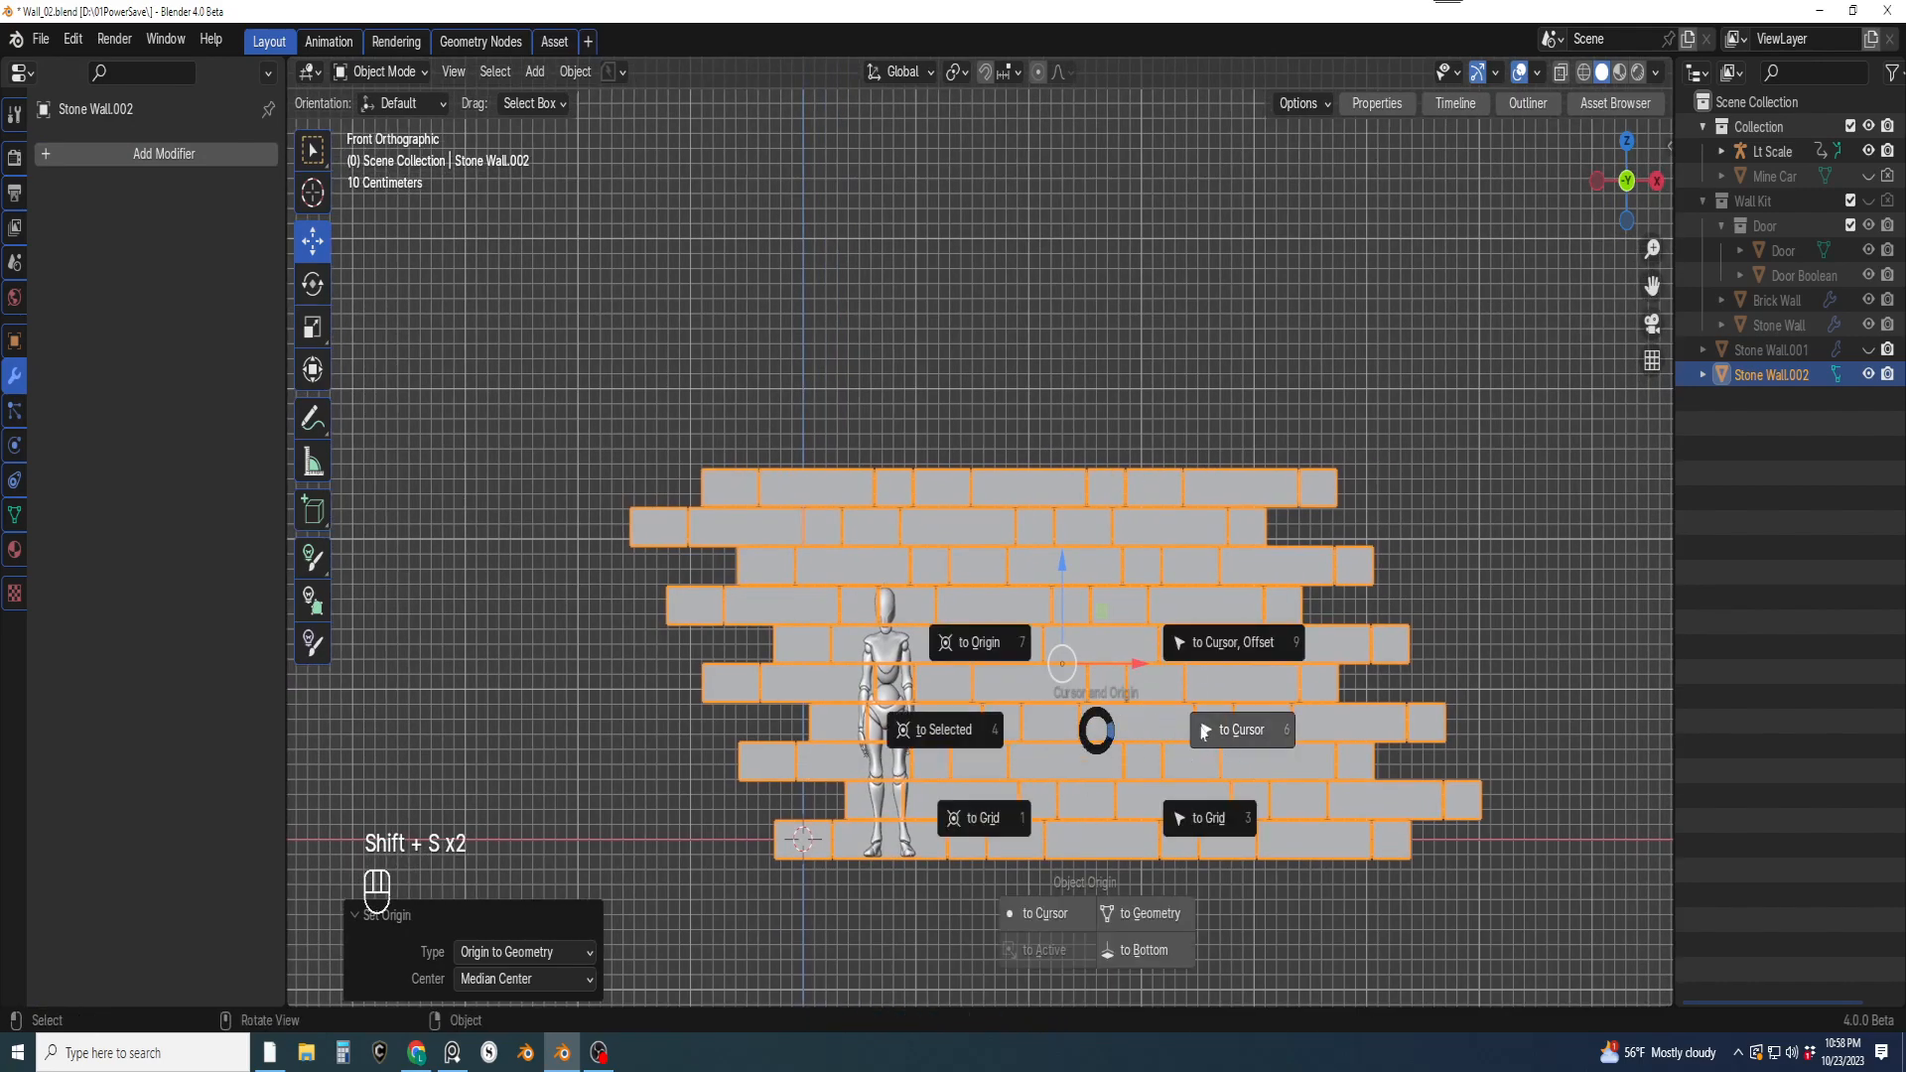
{"action": "left_click", "coordinate": [1204, 732]}
{"action": "middle_click_drag", "start_coordinate": [1153, 737], "coordinate": [1167, 682], "text": "shift"}
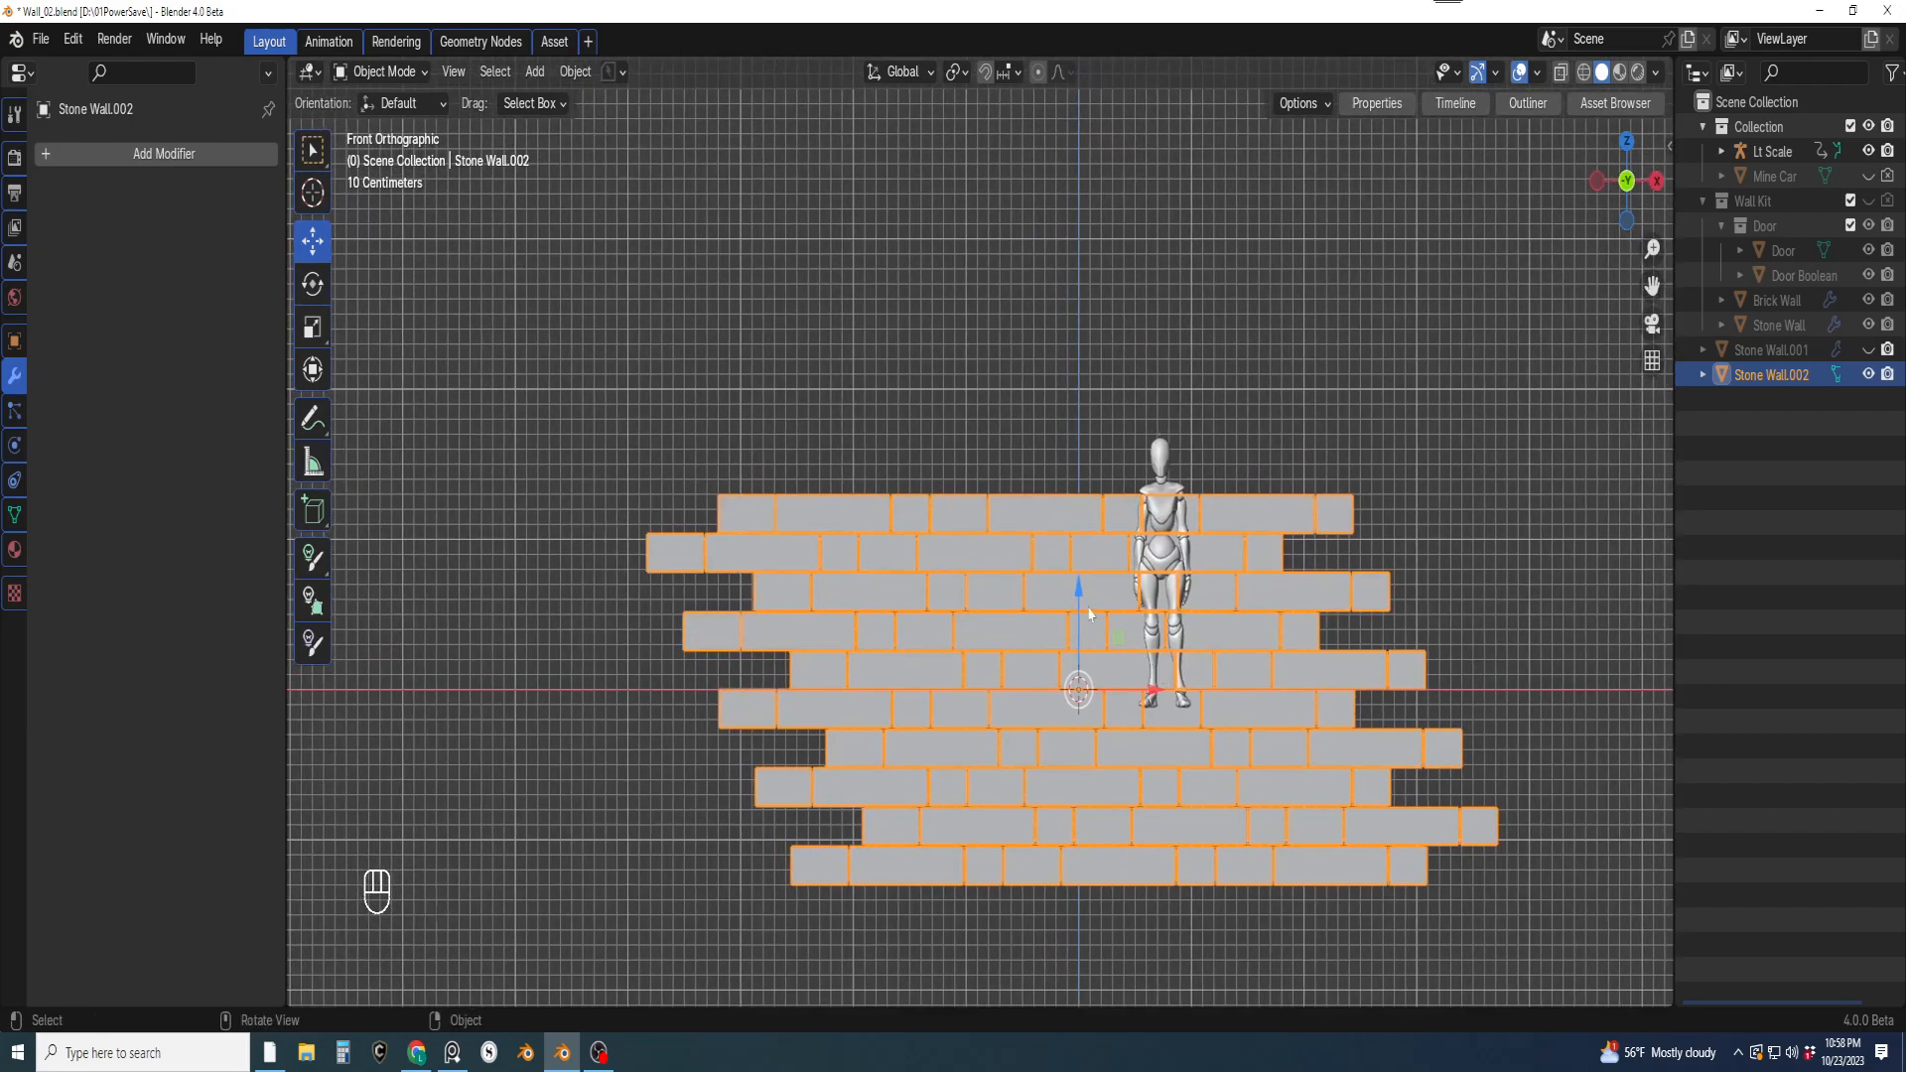
{"action": "left_click", "coordinate": [1851, 126]}
{"action": "middle_click_drag", "start_coordinate": [1103, 601], "coordinate": [1068, 549], "text": "shift"}
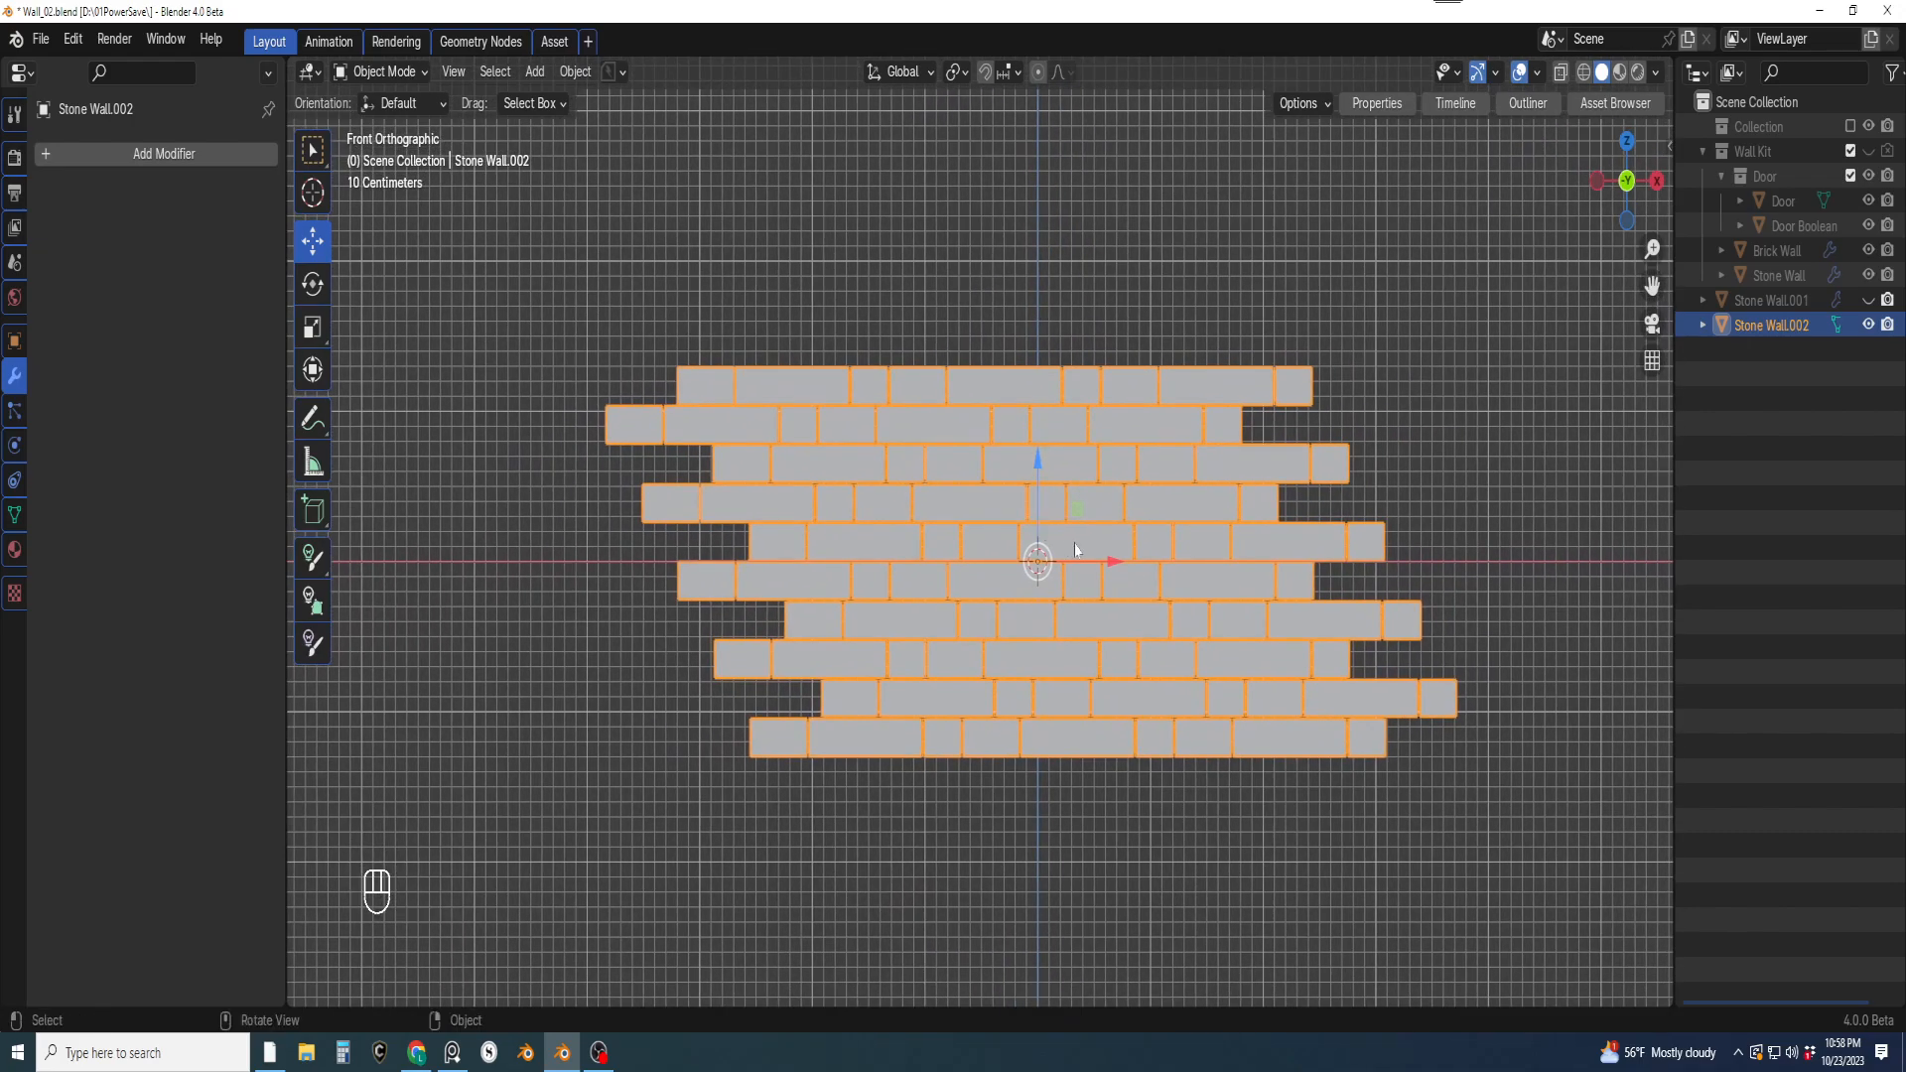
In Edit Mode, select one linked stone per row to form a jagged vertical column near the wall's middle
{"action": "key", "text": "Tab"}
{"action": "middle_click_drag", "start_coordinate": [1109, 487], "coordinate": [1084, 457], "text": "shift"}
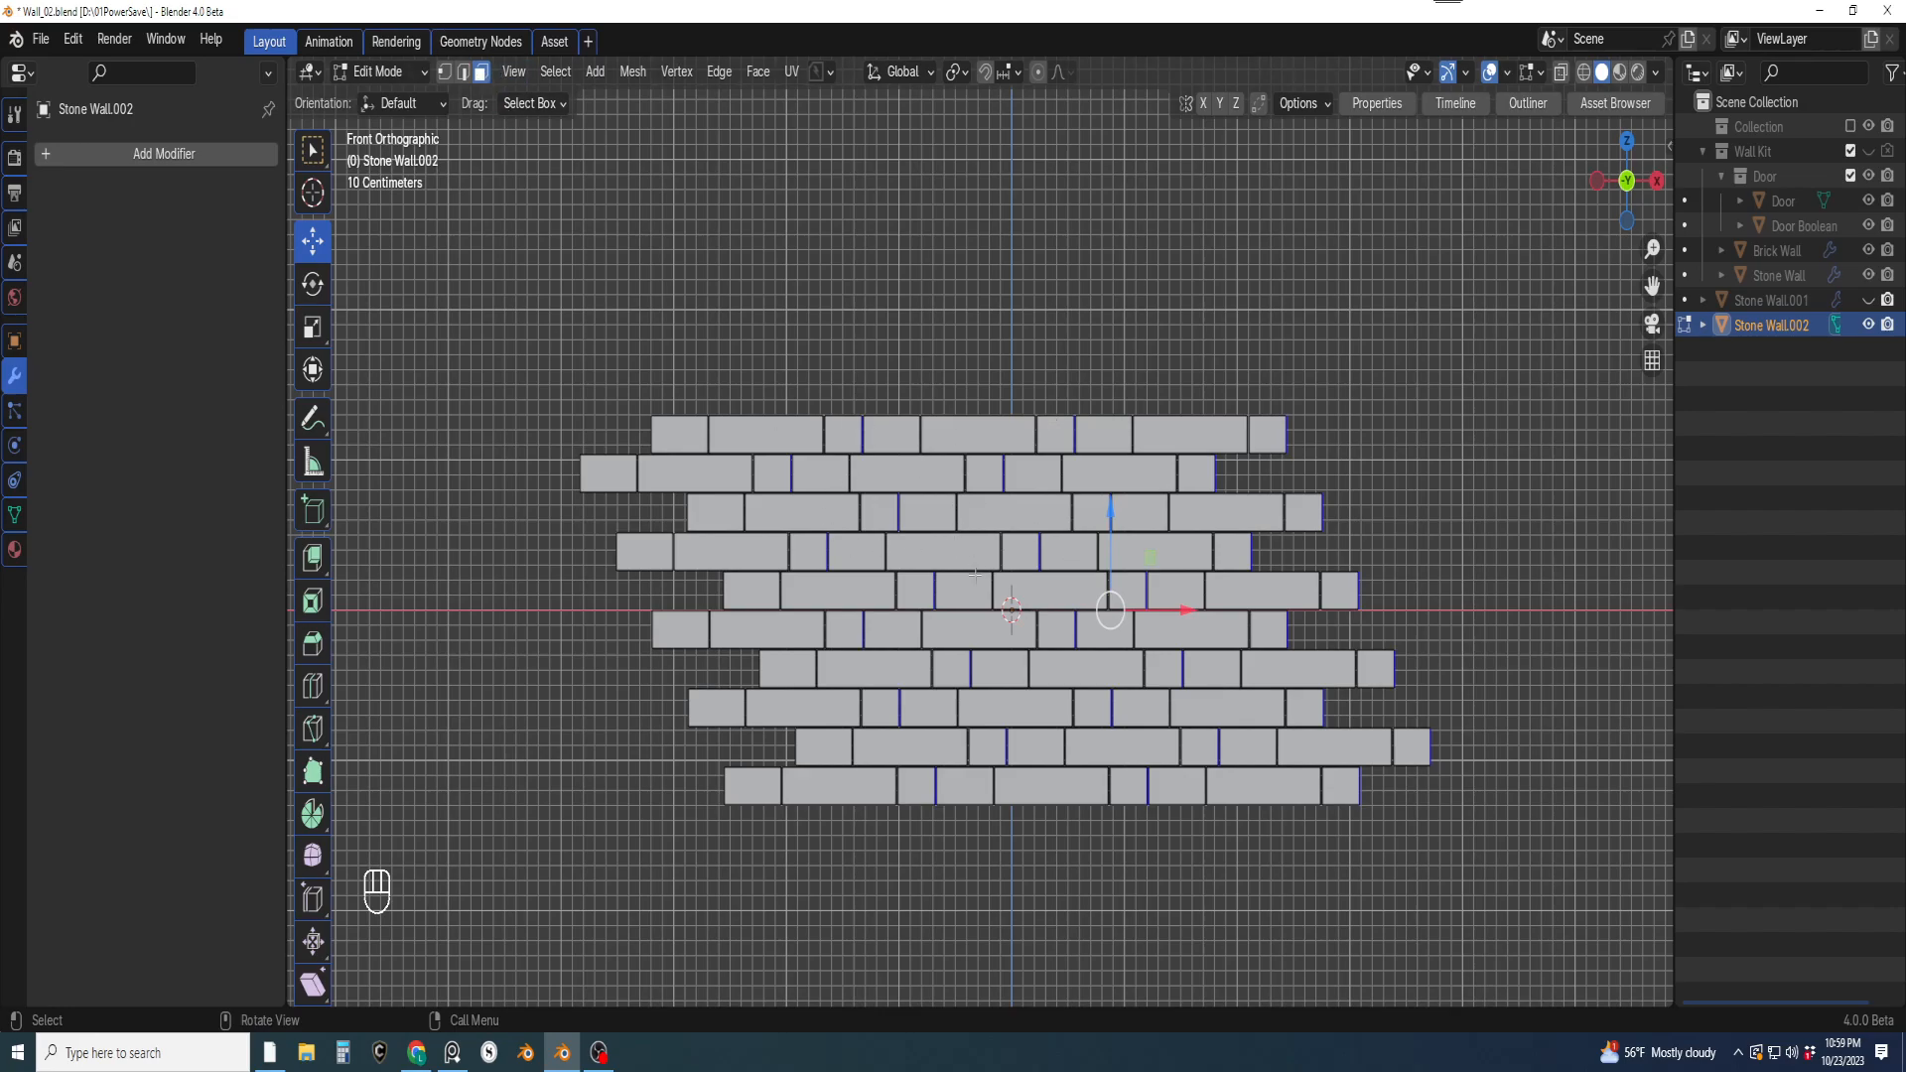
{"action": "key", "text": "l"}
{"action": "key", "text": "l"}
{"action": "key", "text": "l"}
{"action": "key", "text": "l"}
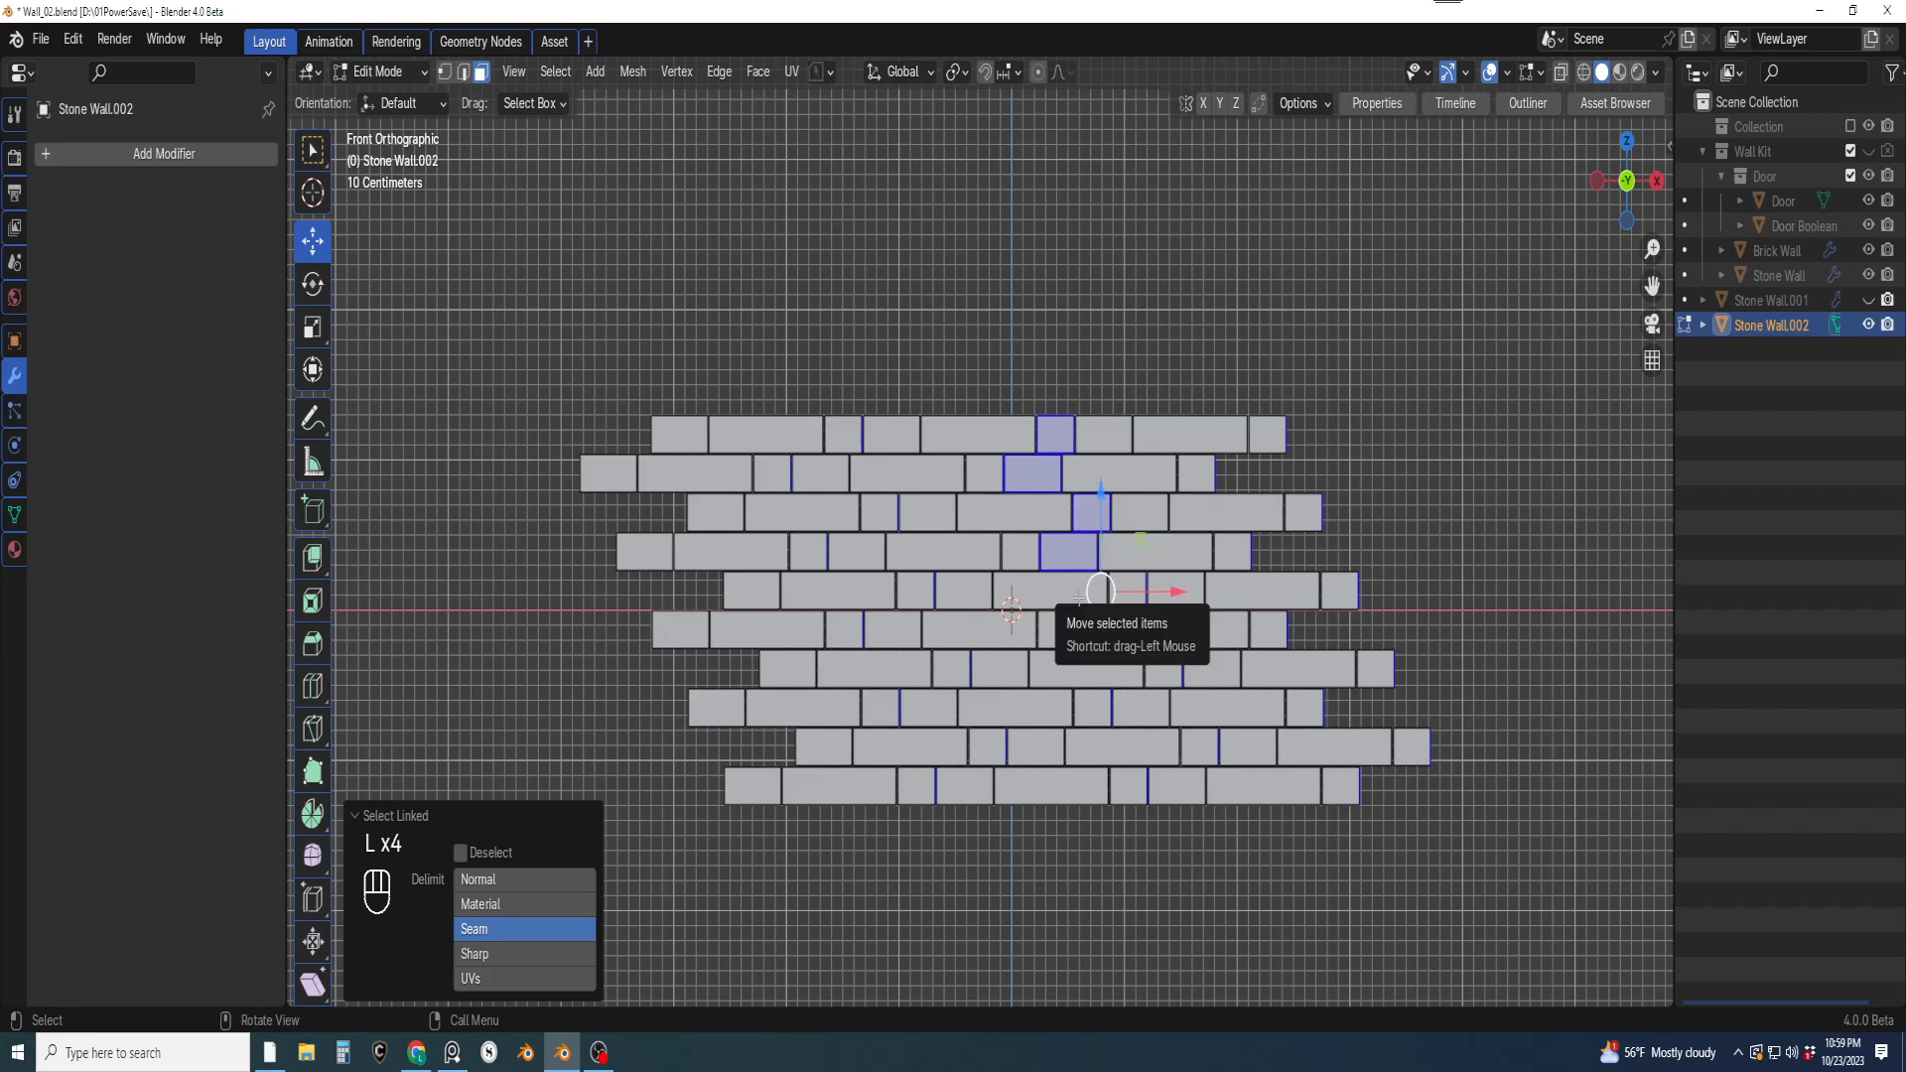
{"action": "key", "text": "l"}
{"action": "key", "text": "l"}
{"action": "key", "text": "l"}
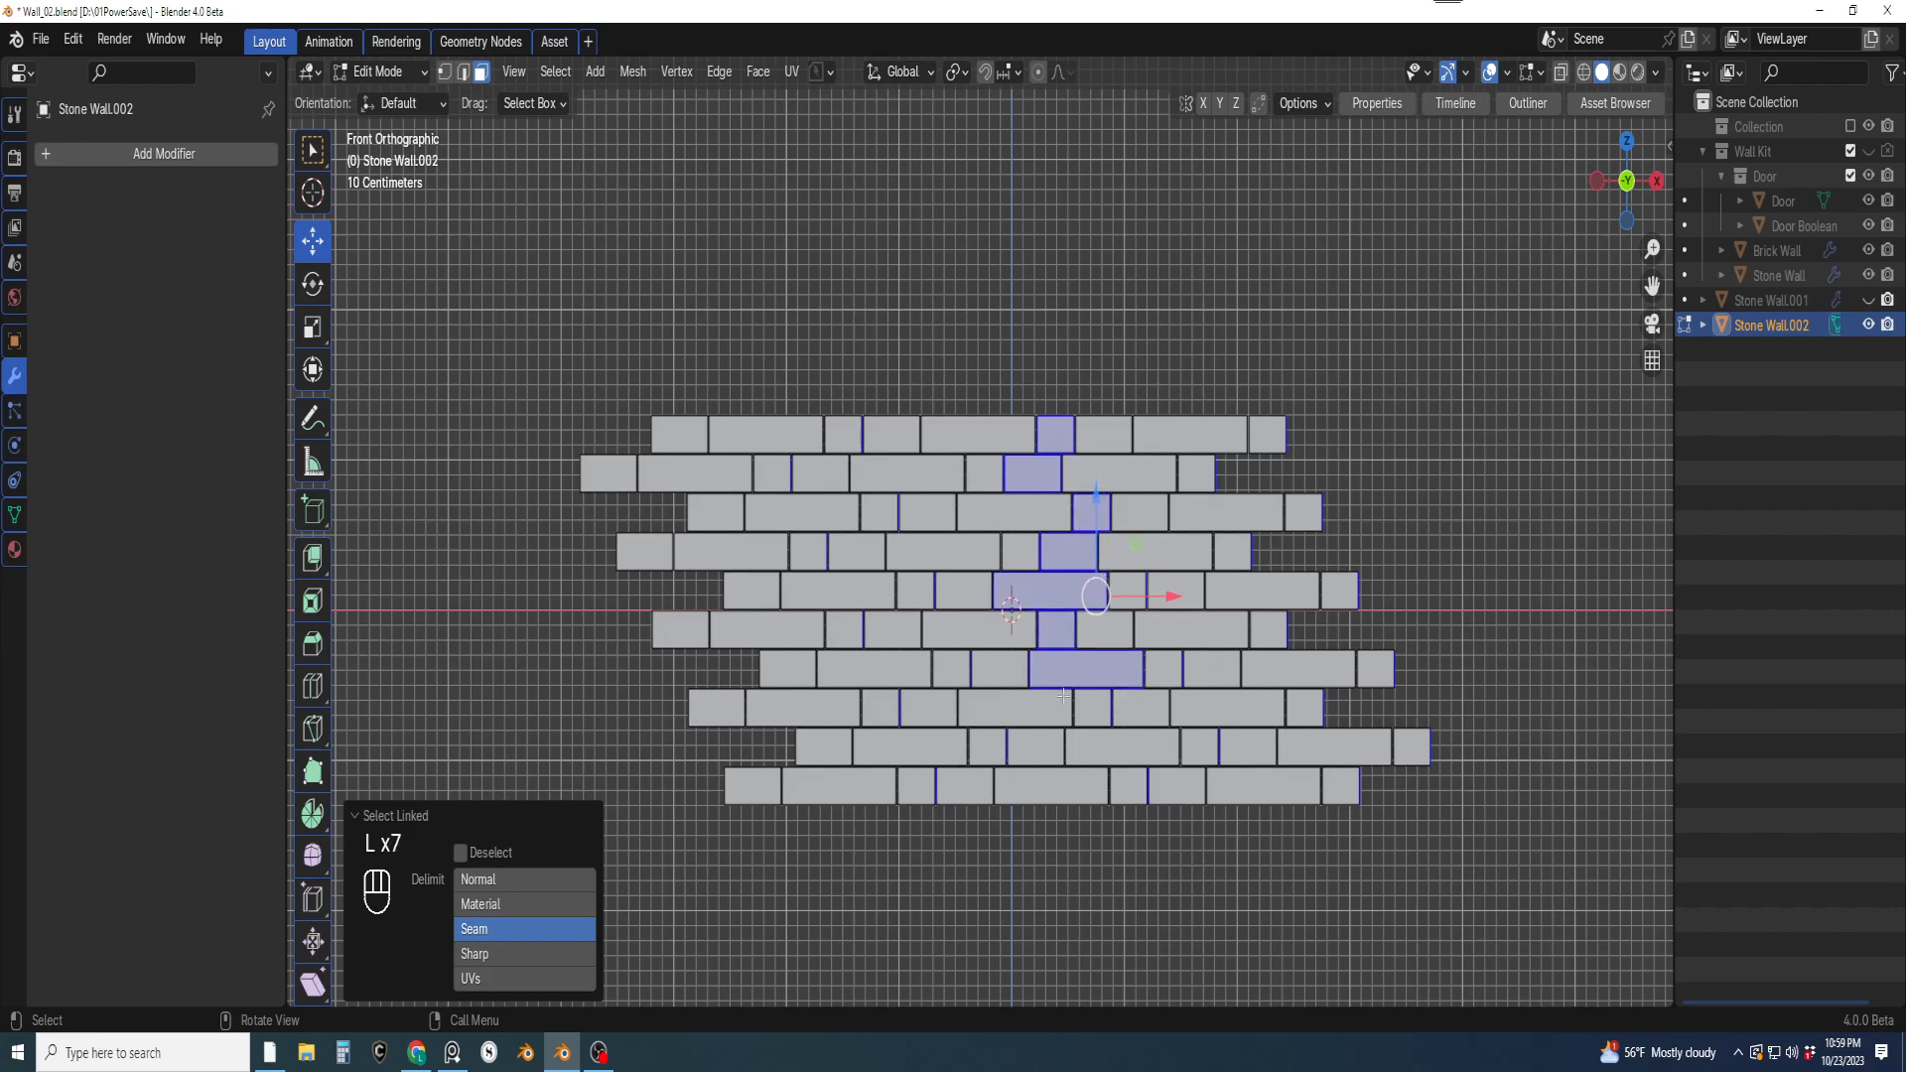
{"action": "key", "text": "l"}
{"action": "key", "text": "l"}
{"action": "key", "text": "l"}
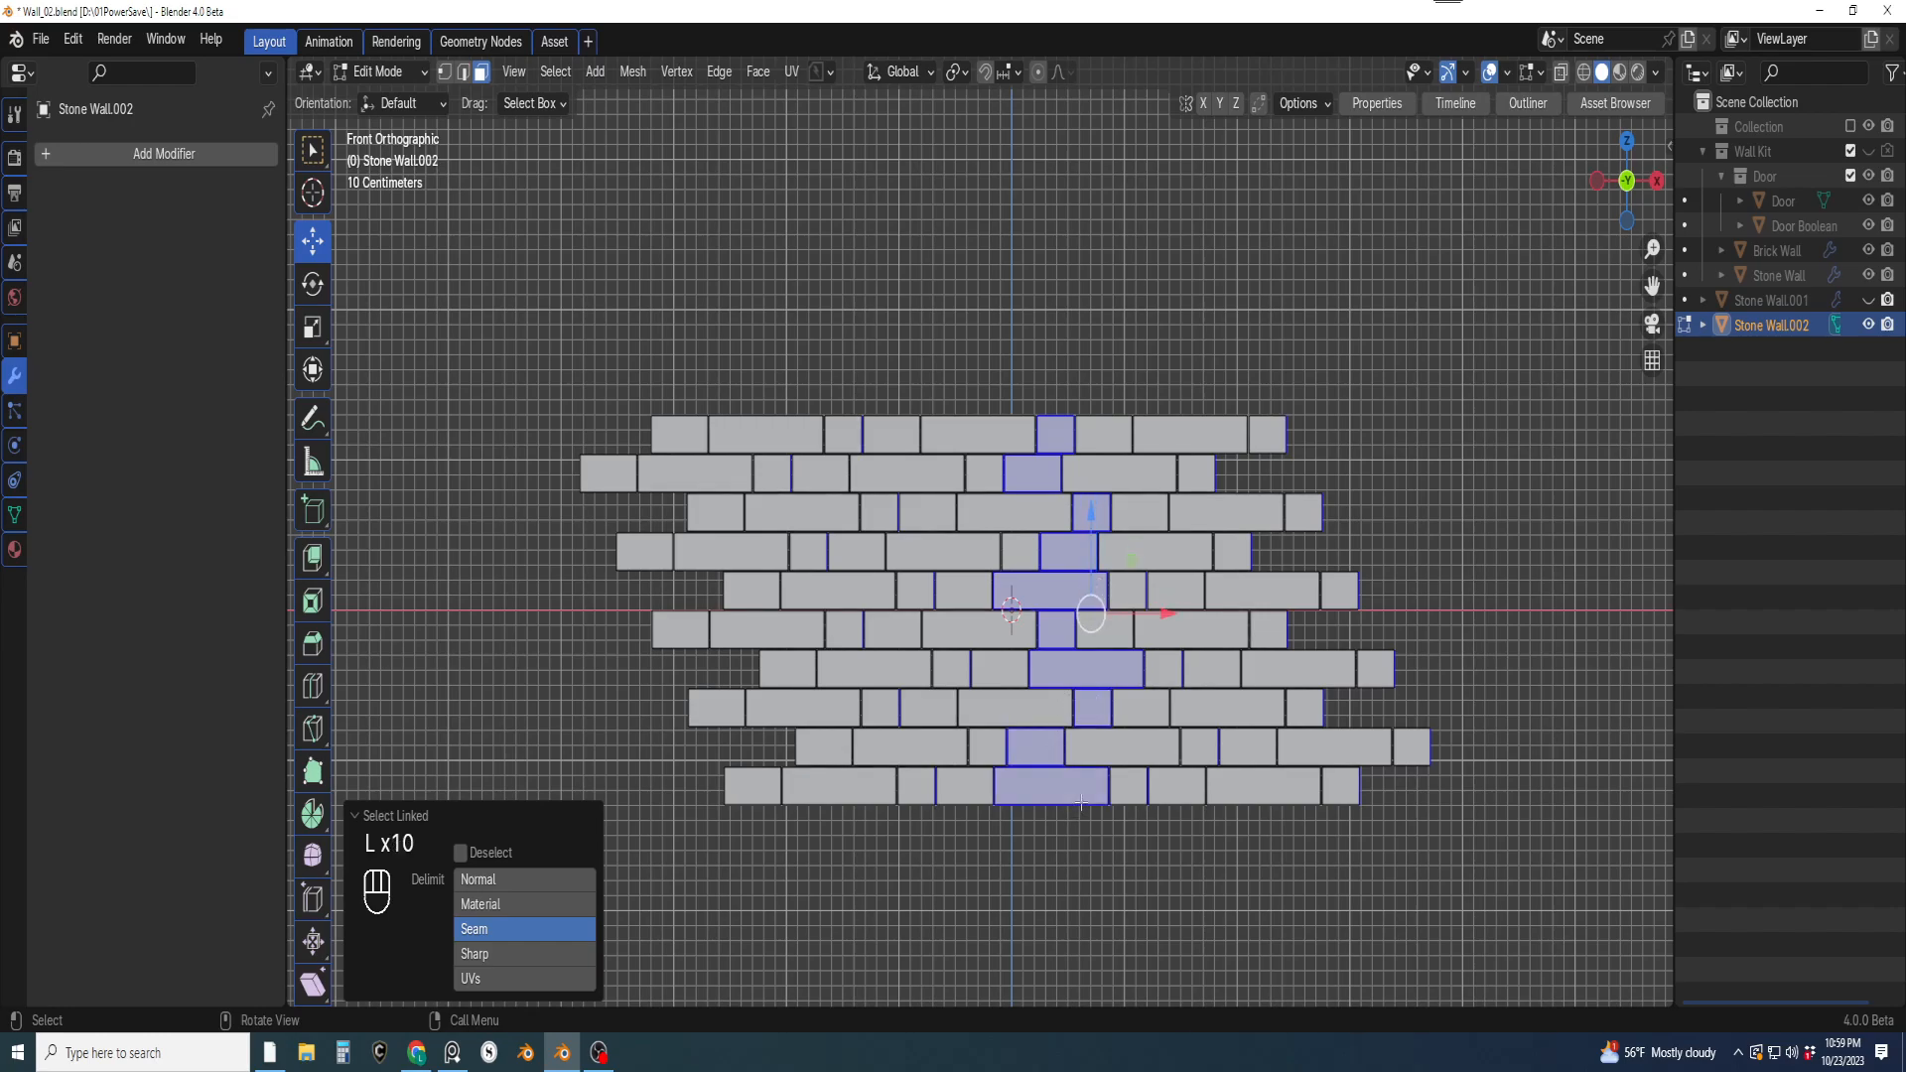
Extend the selection to the linked stones right of that column, working through the lowest rows
{"action": "key", "text": "l"}
{"action": "key", "text": "l"}
{"action": "key", "text": "l"}
{"action": "key", "text": "l"}
{"action": "key", "text": "l"}
{"action": "key", "text": "l"}
{"action": "key", "text": "l"}
{"action": "key", "text": "l"}
{"action": "key", "text": "l"}
{"action": "key", "text": "l"}
{"action": "key", "text": "l"}
{"action": "key", "text": "l"}
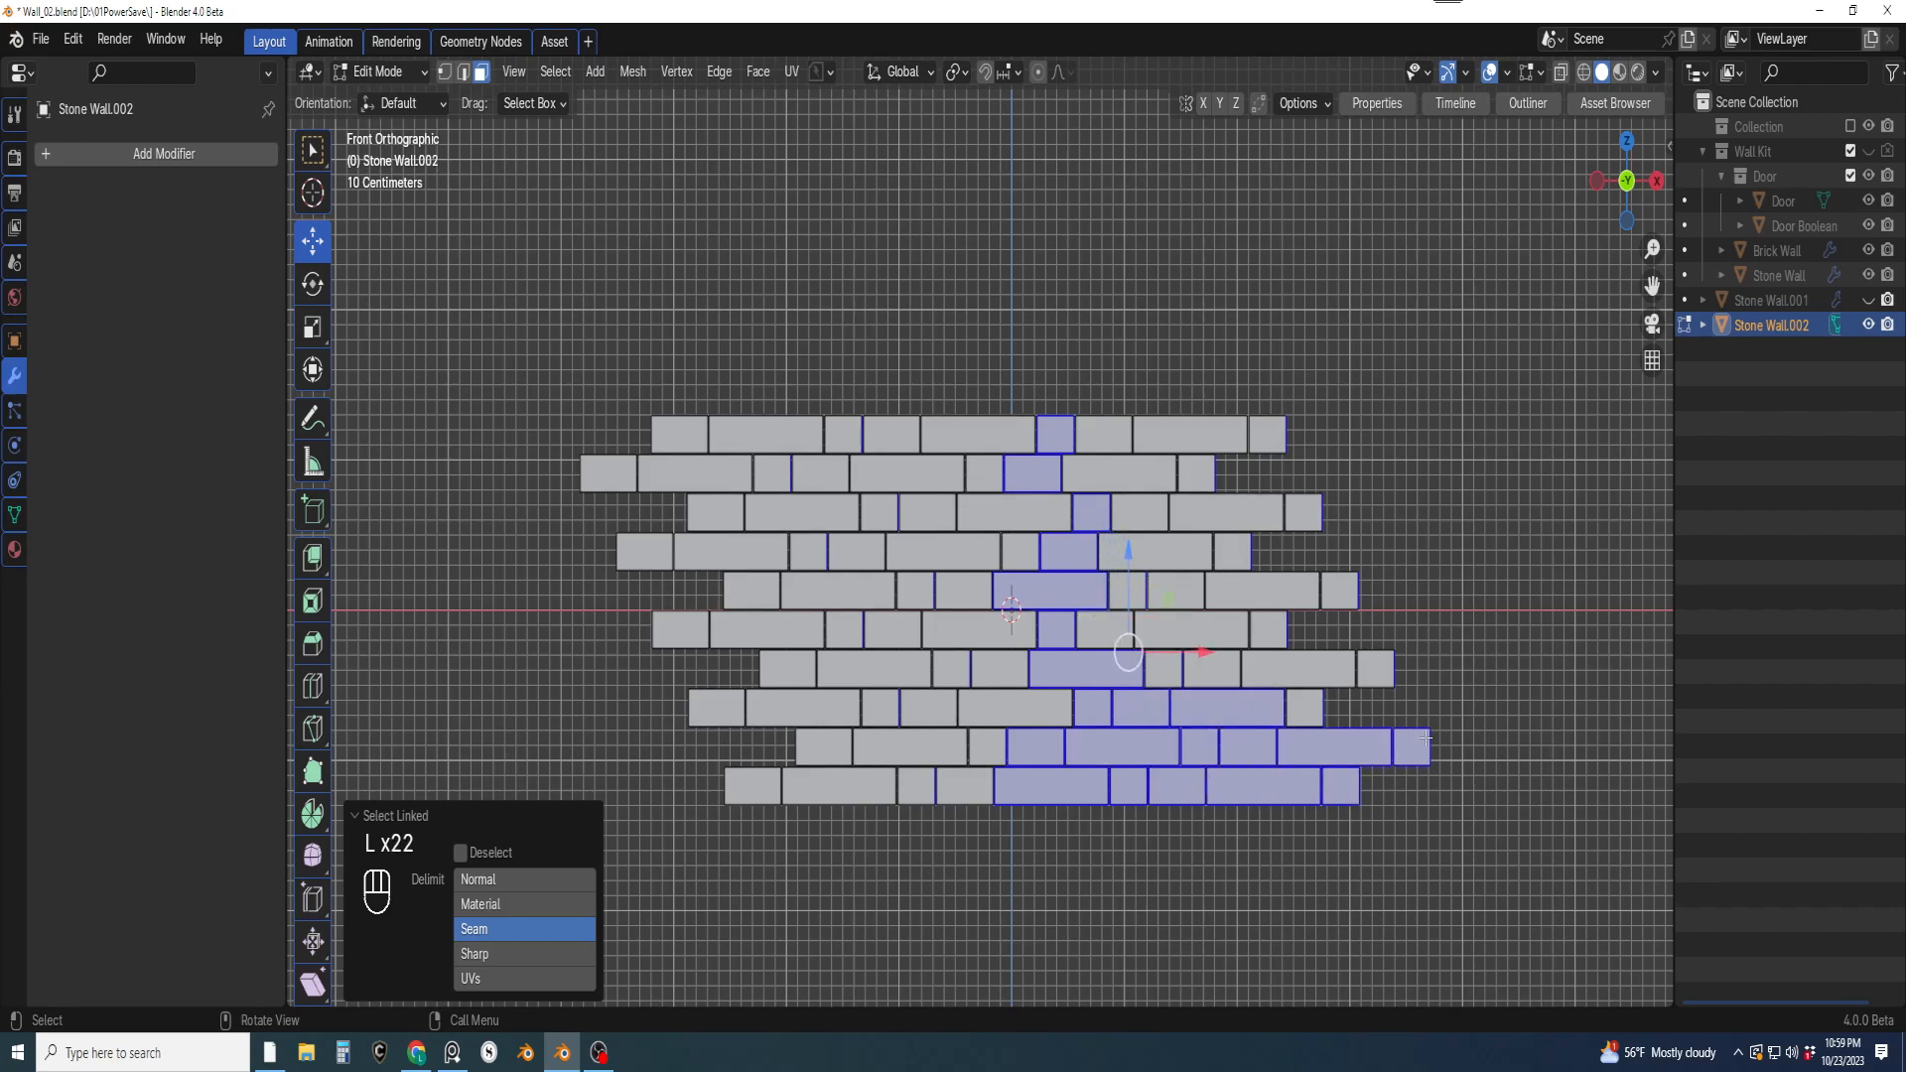
Add the remaining linked stones on the right half of the wall to the selection, covering every row from the staggered middle joint outward
{"action": "key", "text": "l"}
{"action": "key", "text": "l"}
{"action": "key", "text": "l"}
{"action": "key", "text": "l"}
{"action": "key", "text": "l"}
{"action": "key", "text": "l"}
{"action": "key", "text": "l"}
{"action": "key", "text": "l"}
{"action": "key", "text": "l"}
{"action": "key", "text": "l"}
{"action": "key", "text": "l"}
{"action": "key", "text": "l"}
{"action": "key", "text": "l"}
{"action": "key", "text": "l"}
{"action": "key", "text": "l"}
{"action": "key", "text": "l"}
{"action": "key", "text": "l"}
{"action": "key", "text": "l"}
{"action": "key", "text": "l"}
{"action": "key", "text": "l"}
{"action": "key", "text": "l"}
{"action": "key", "text": "l"}
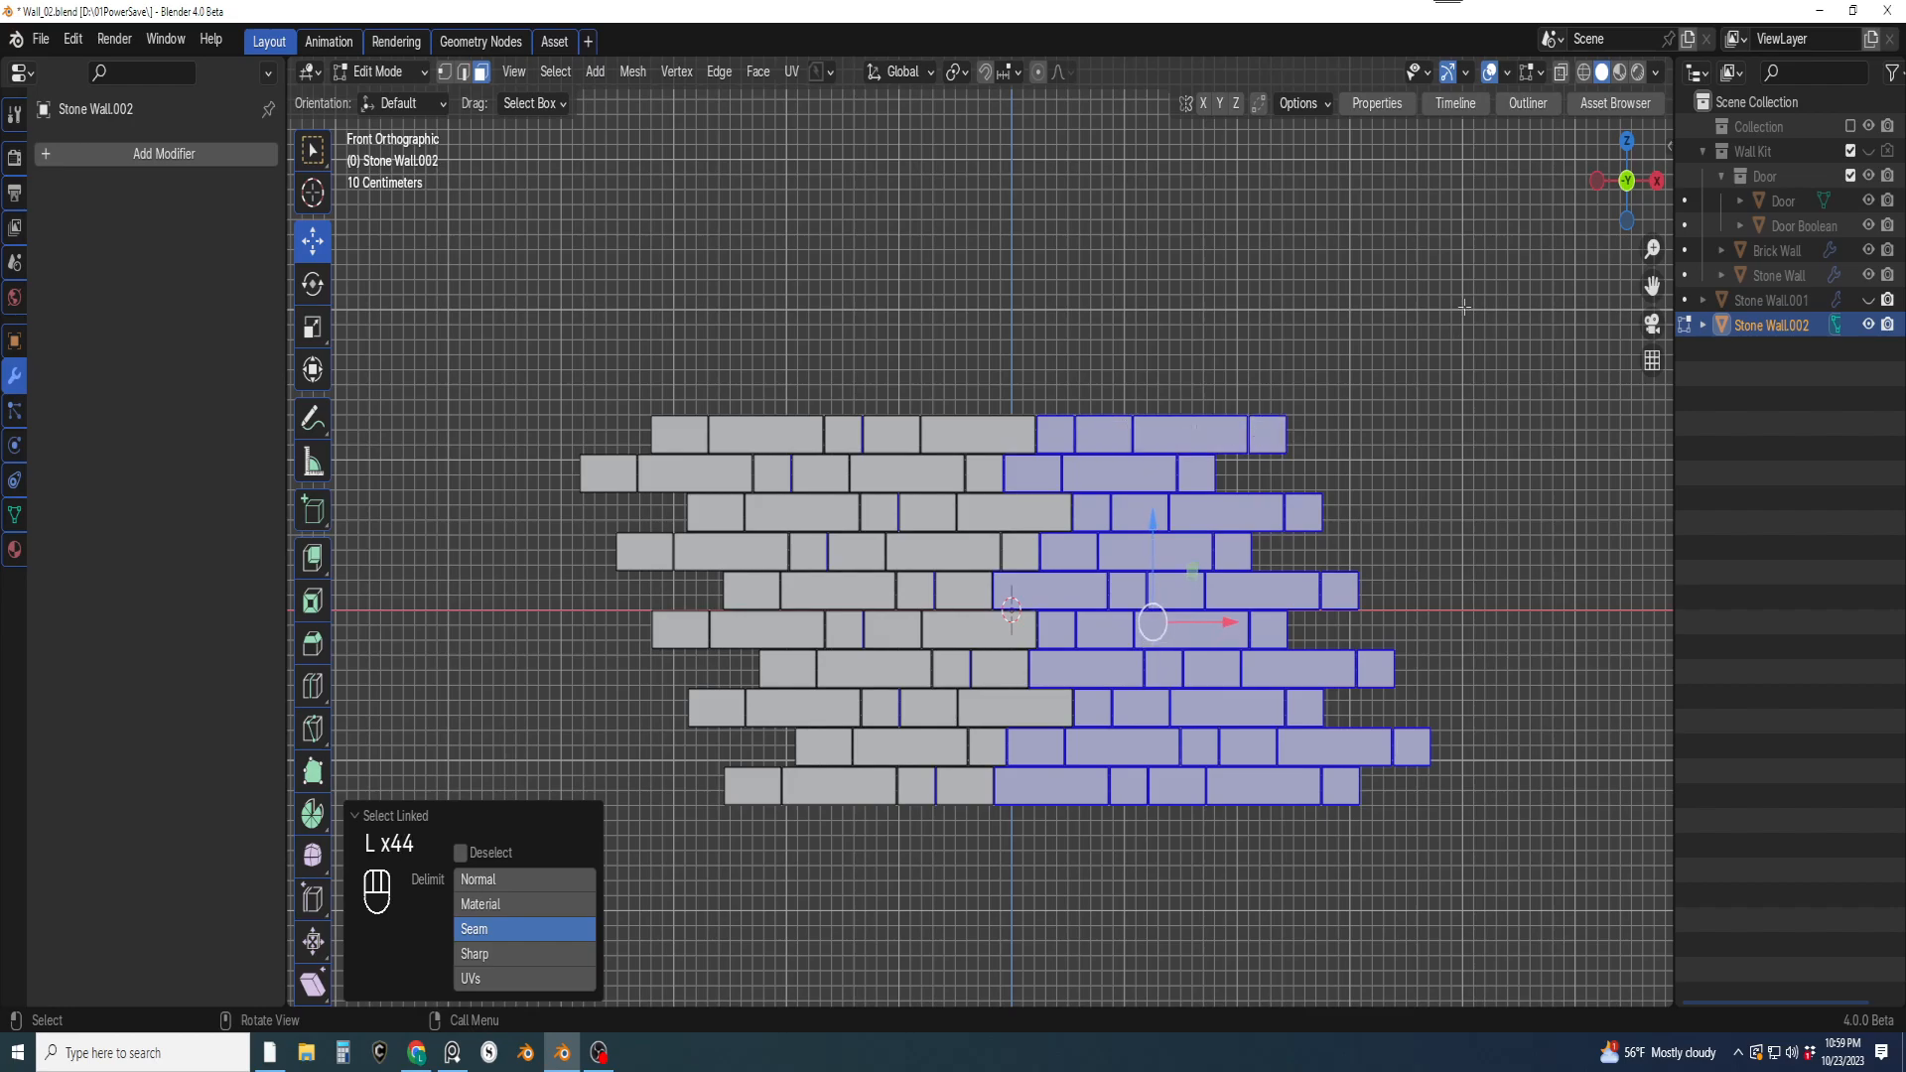
Turn on X-ray display for the stone wall and clear the current stone selection
{"action": "left_click", "coordinate": [1562, 74]}
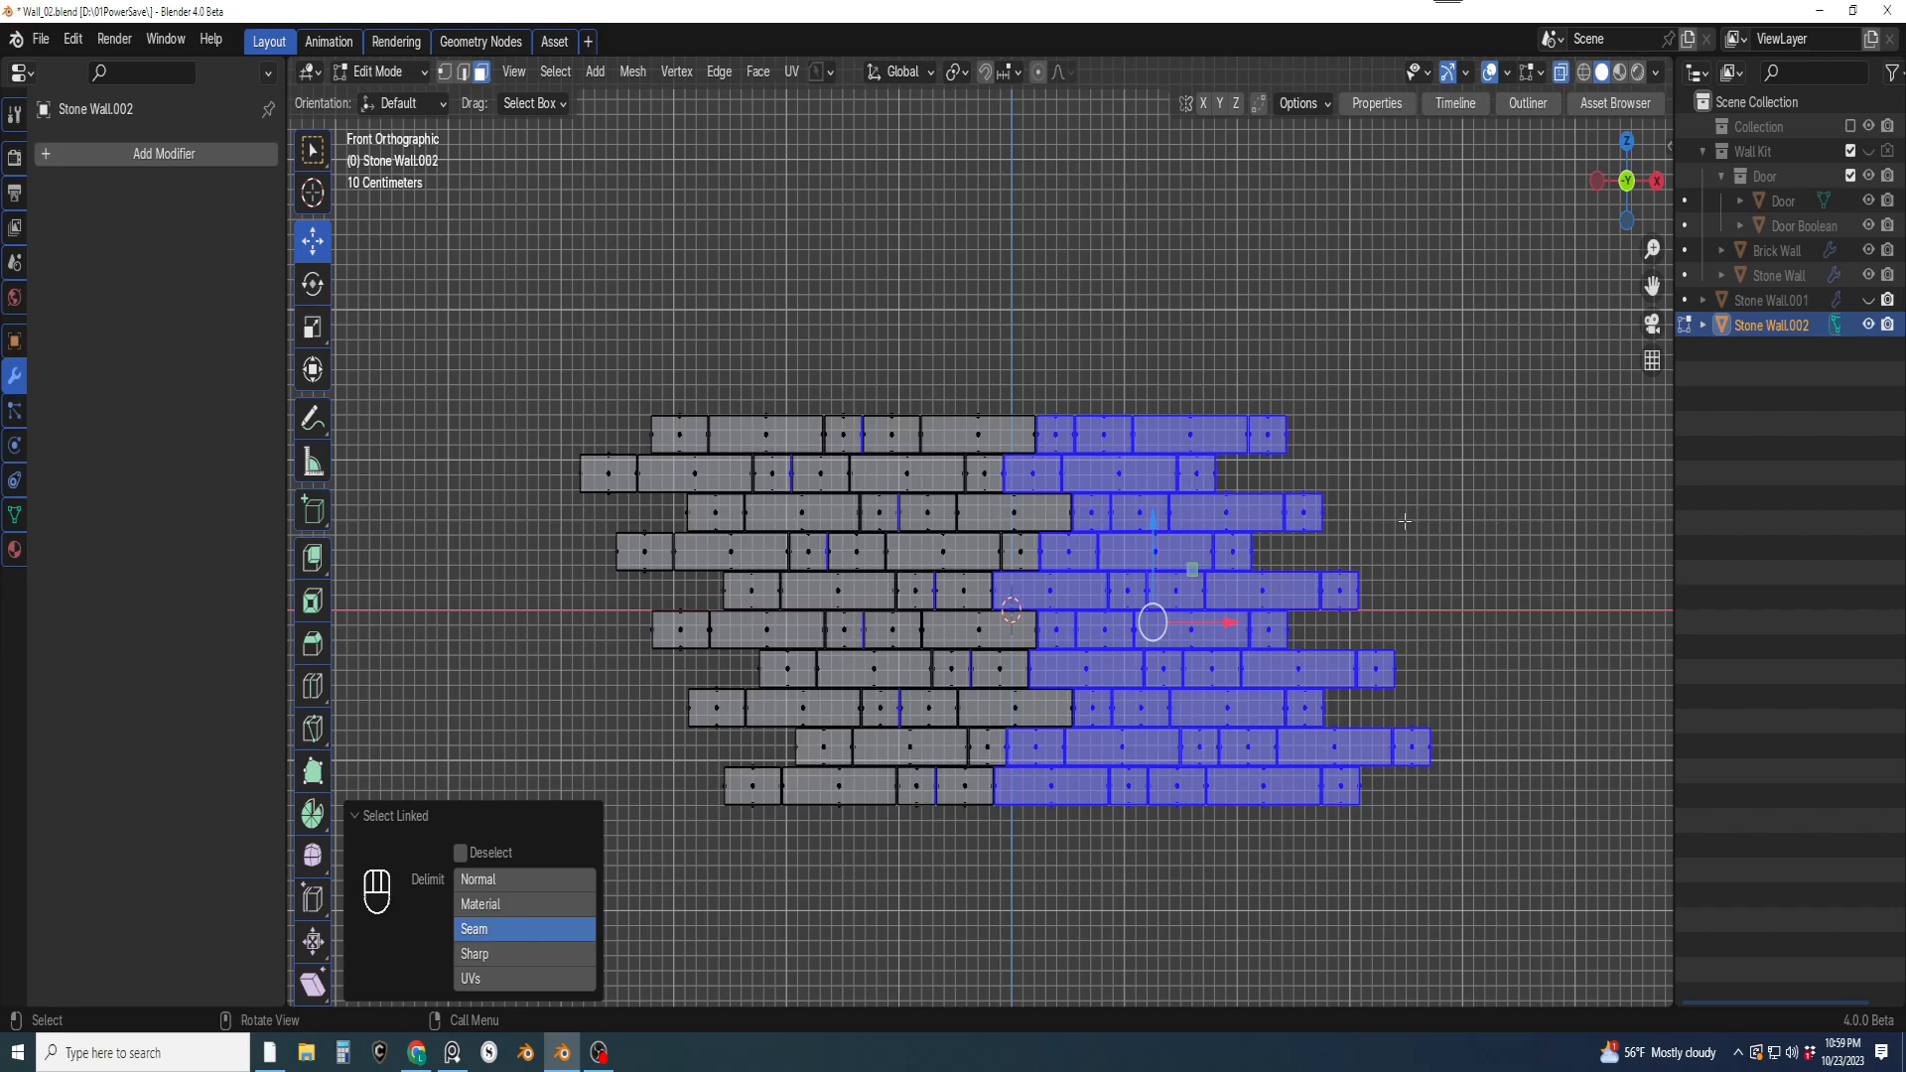
{"action": "scroll", "coordinate": [892, 616], "scroll_direction": "up", "scroll_amount": 5}
{"action": "middle_click_drag", "start_coordinate": [985, 645], "coordinate": [1072, 531], "text": "shift"}
{"action": "scroll", "coordinate": [1102, 397], "scroll_direction": "down", "scroll_amount": 7}
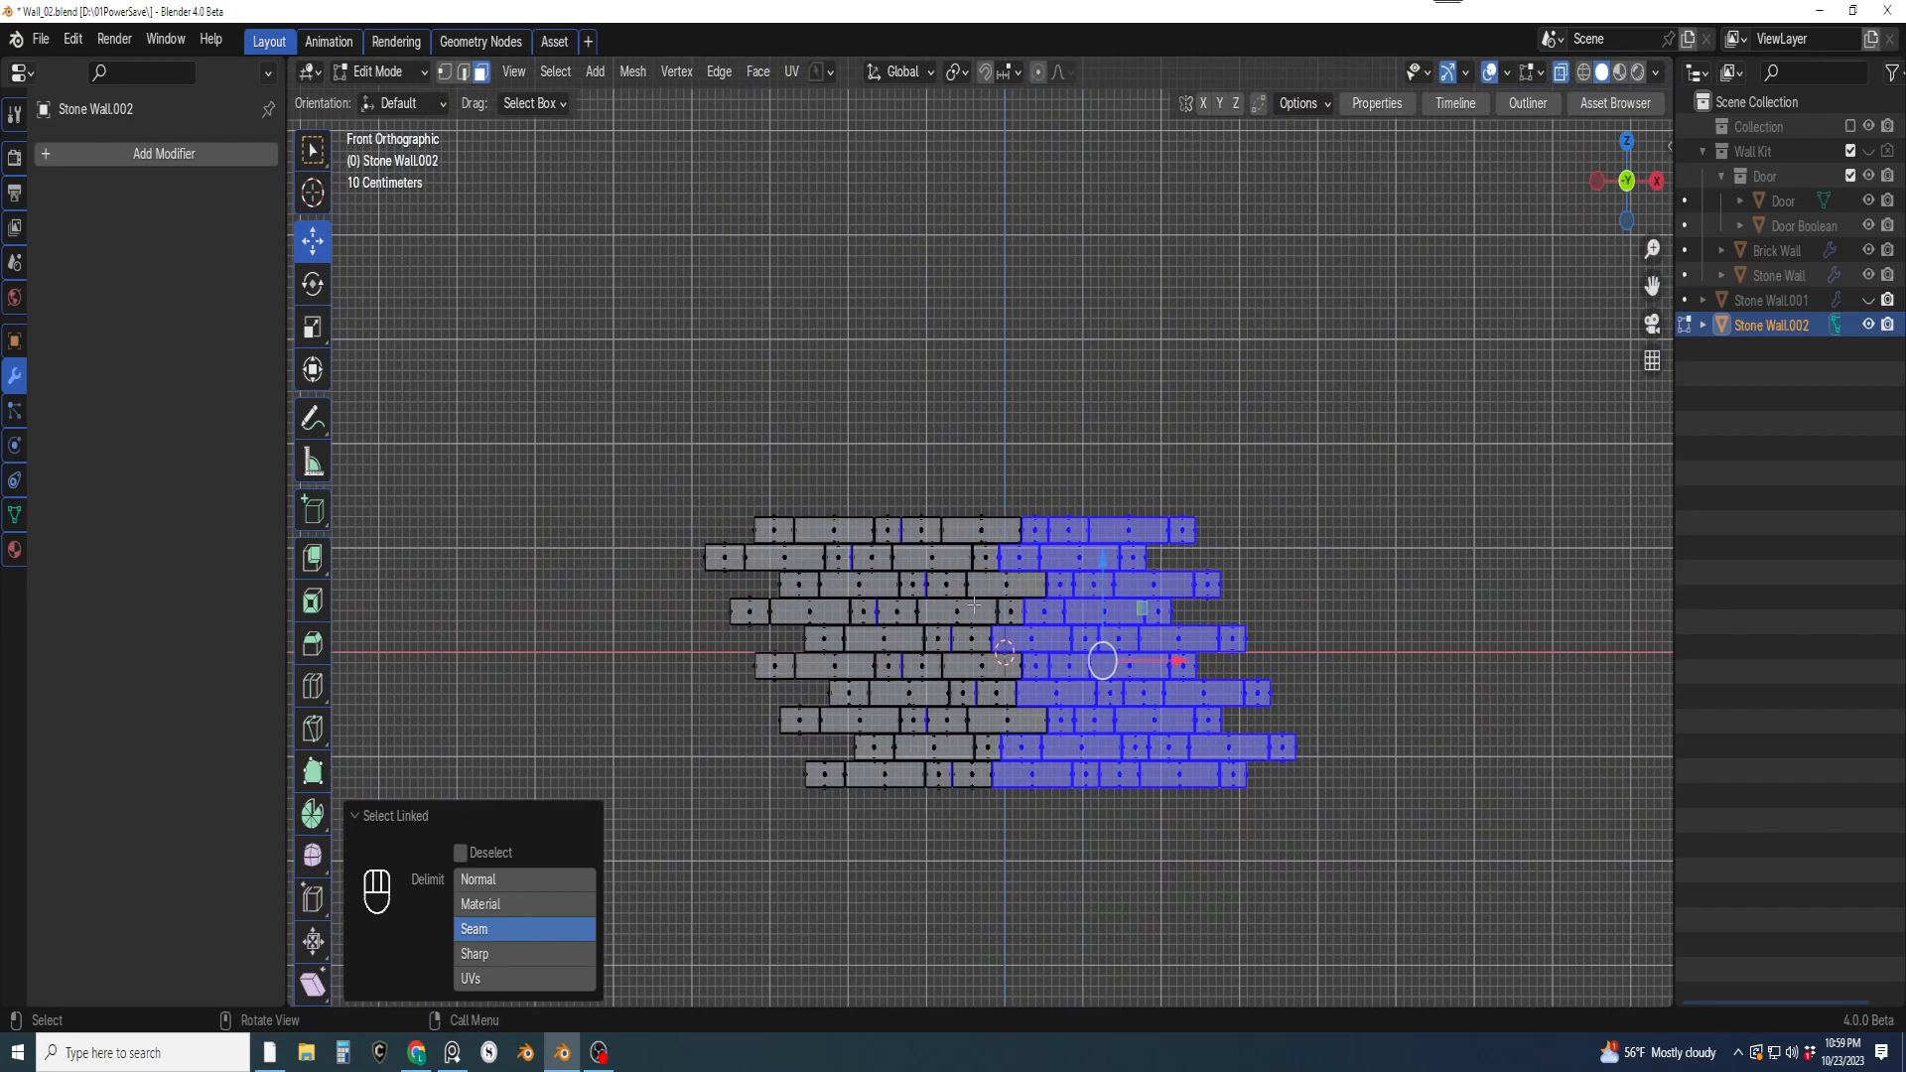
{"action": "left_click", "coordinate": [674, 584]}
{"action": "middle_click_drag", "start_coordinate": [919, 565], "coordinate": [1028, 386], "text": "shift"}
{"action": "scroll", "coordinate": [799, 573], "scroll_direction": "up", "scroll_amount": 5}
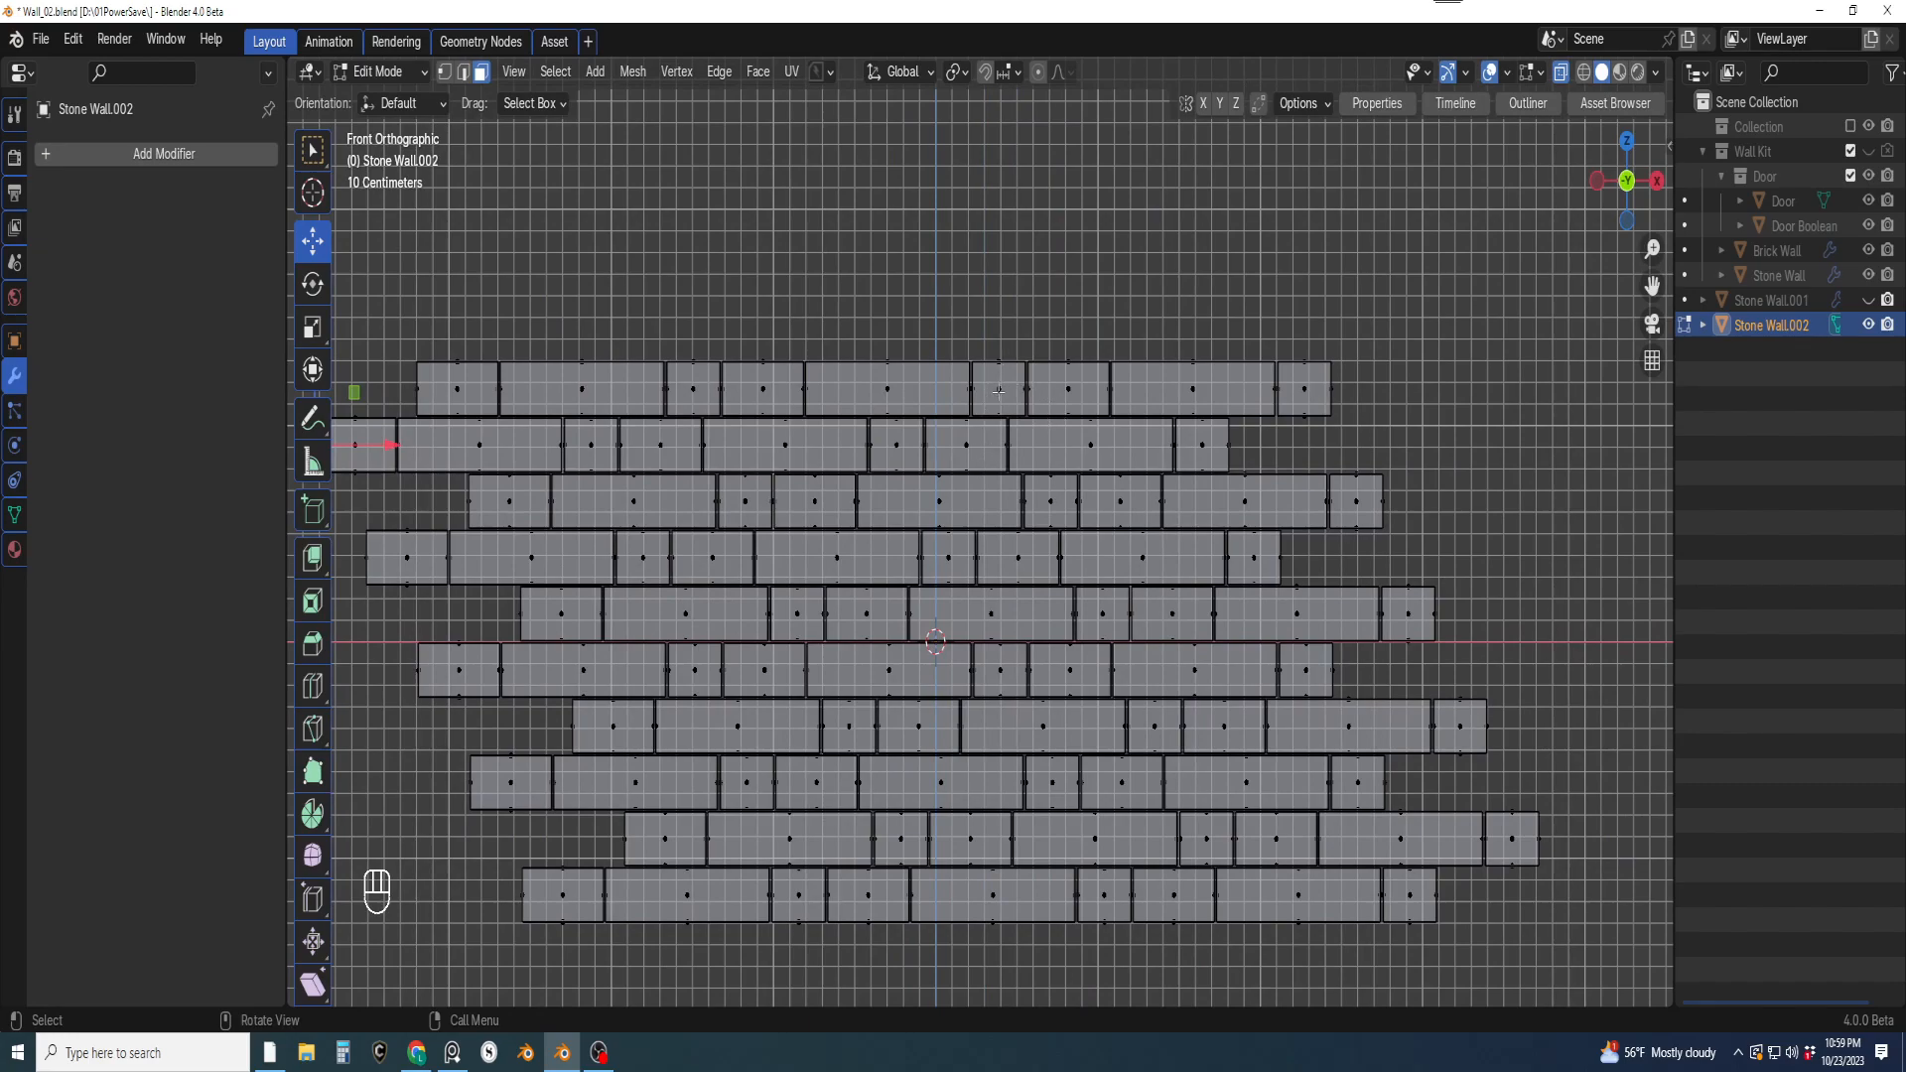
Select the linked stones along the vertical centre line, row by row, plus the long stone right of centre in the second row
{"action": "key", "text": "l"}
{"action": "key", "text": "l"}
{"action": "key", "text": "l"}
{"action": "key", "text": "l"}
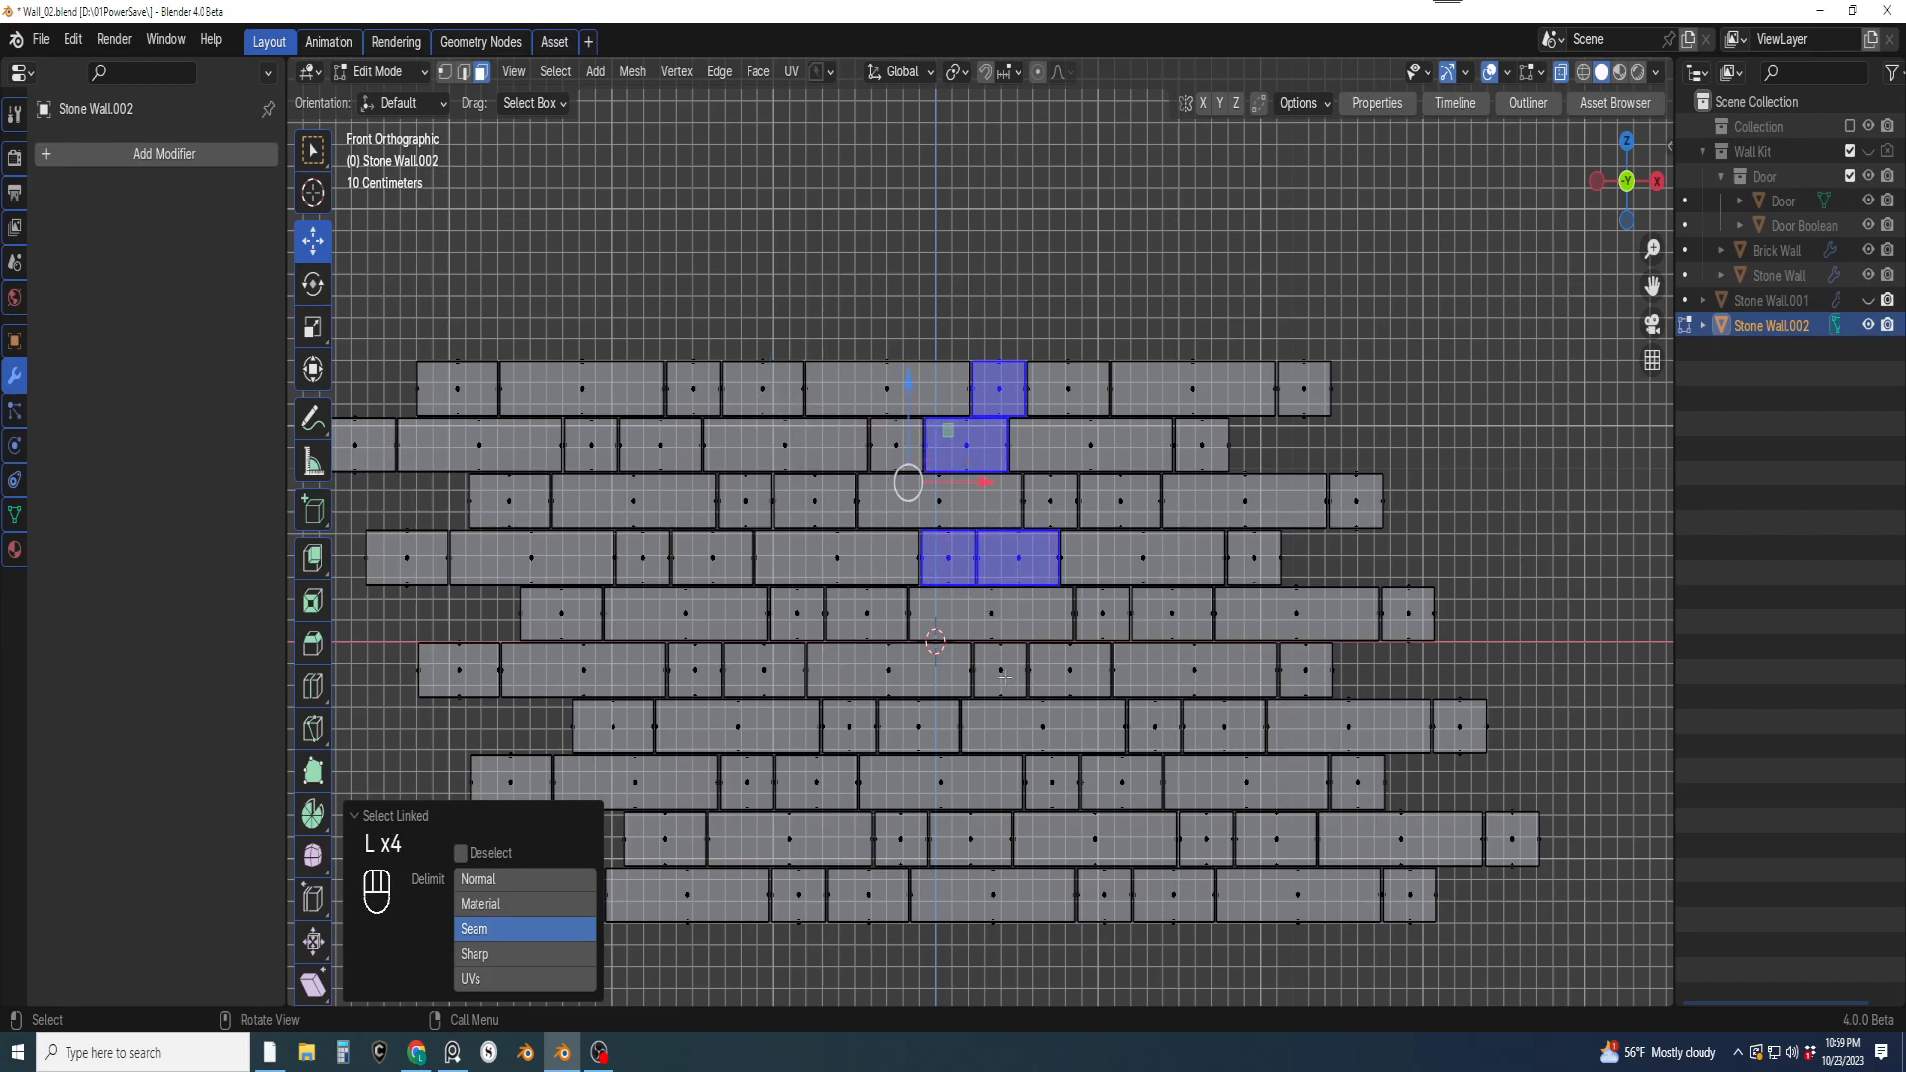
{"action": "key", "text": "l"}
{"action": "key", "text": "l"}
{"action": "key", "text": "l"}
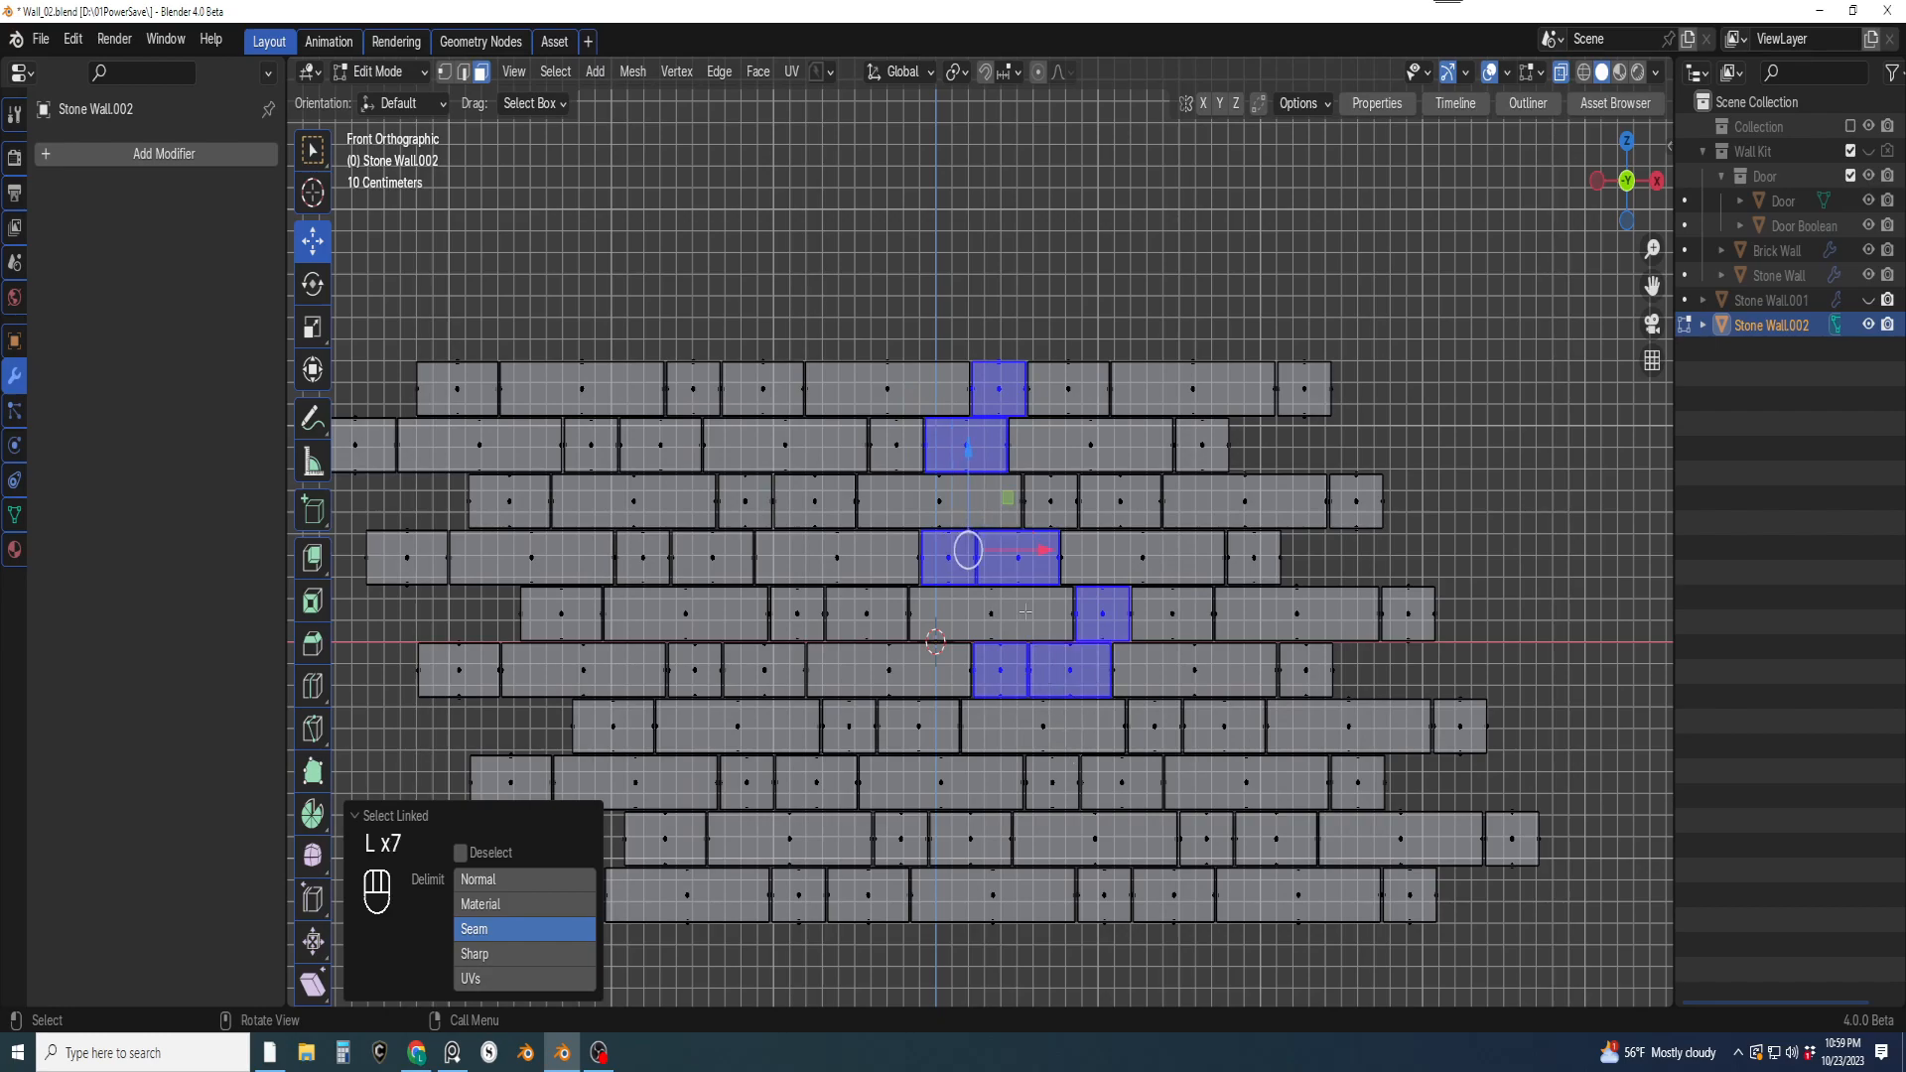
{"action": "key", "text": "l"}
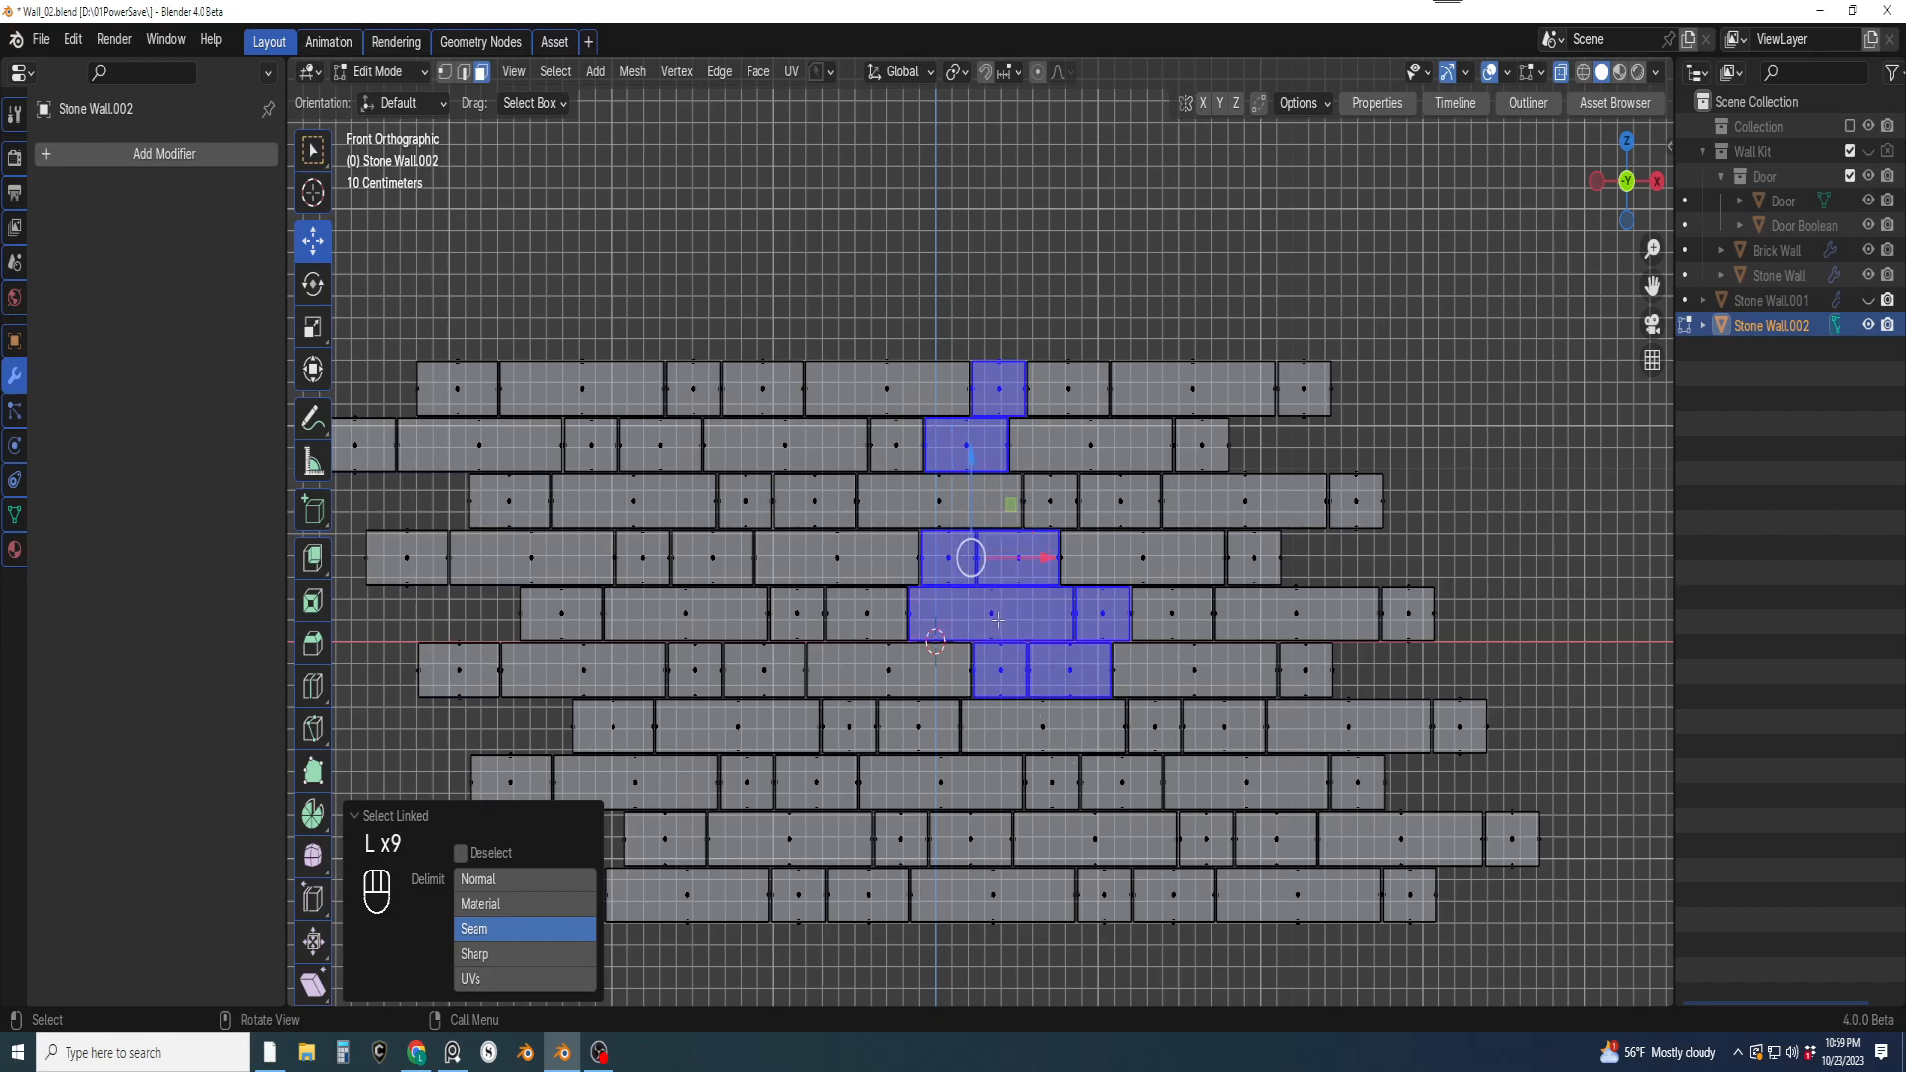
{"action": "key", "text": "l"}
{"action": "key", "text": "l"}
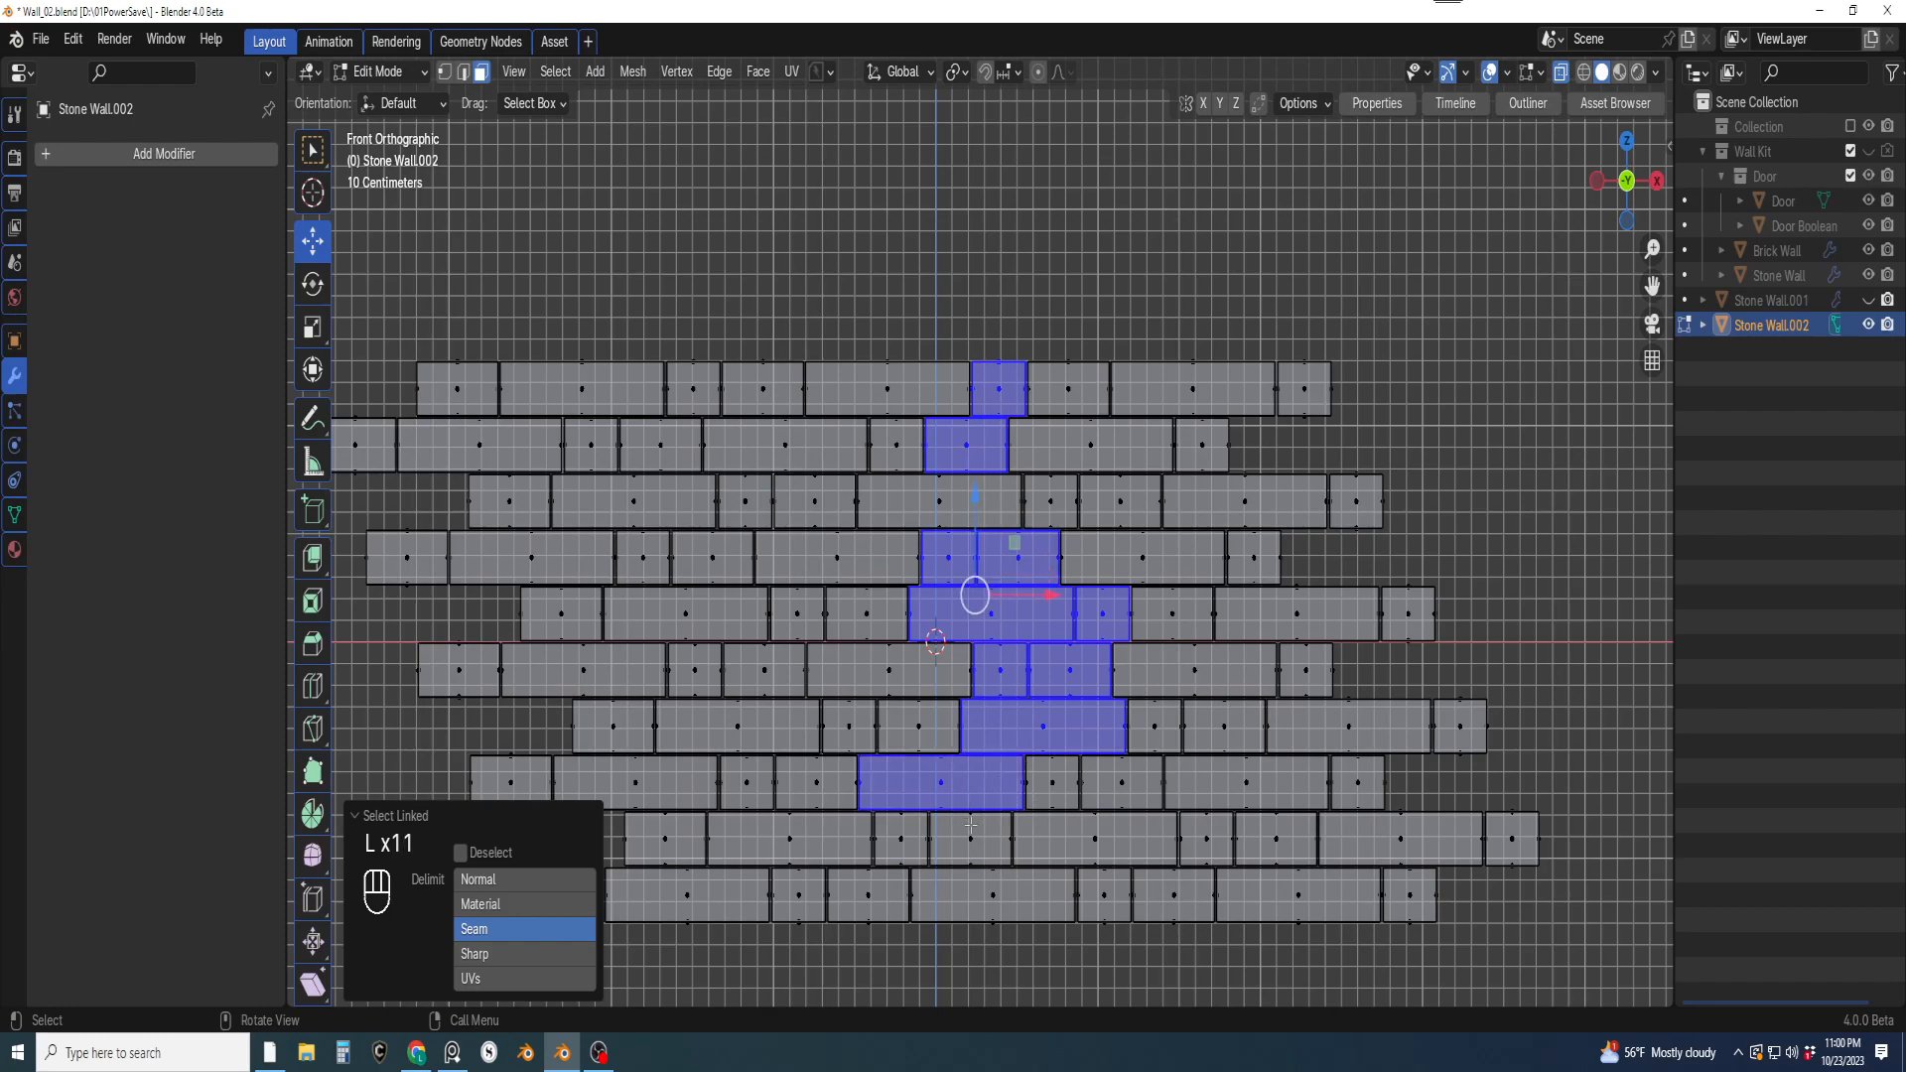
{"action": "key", "text": "l"}
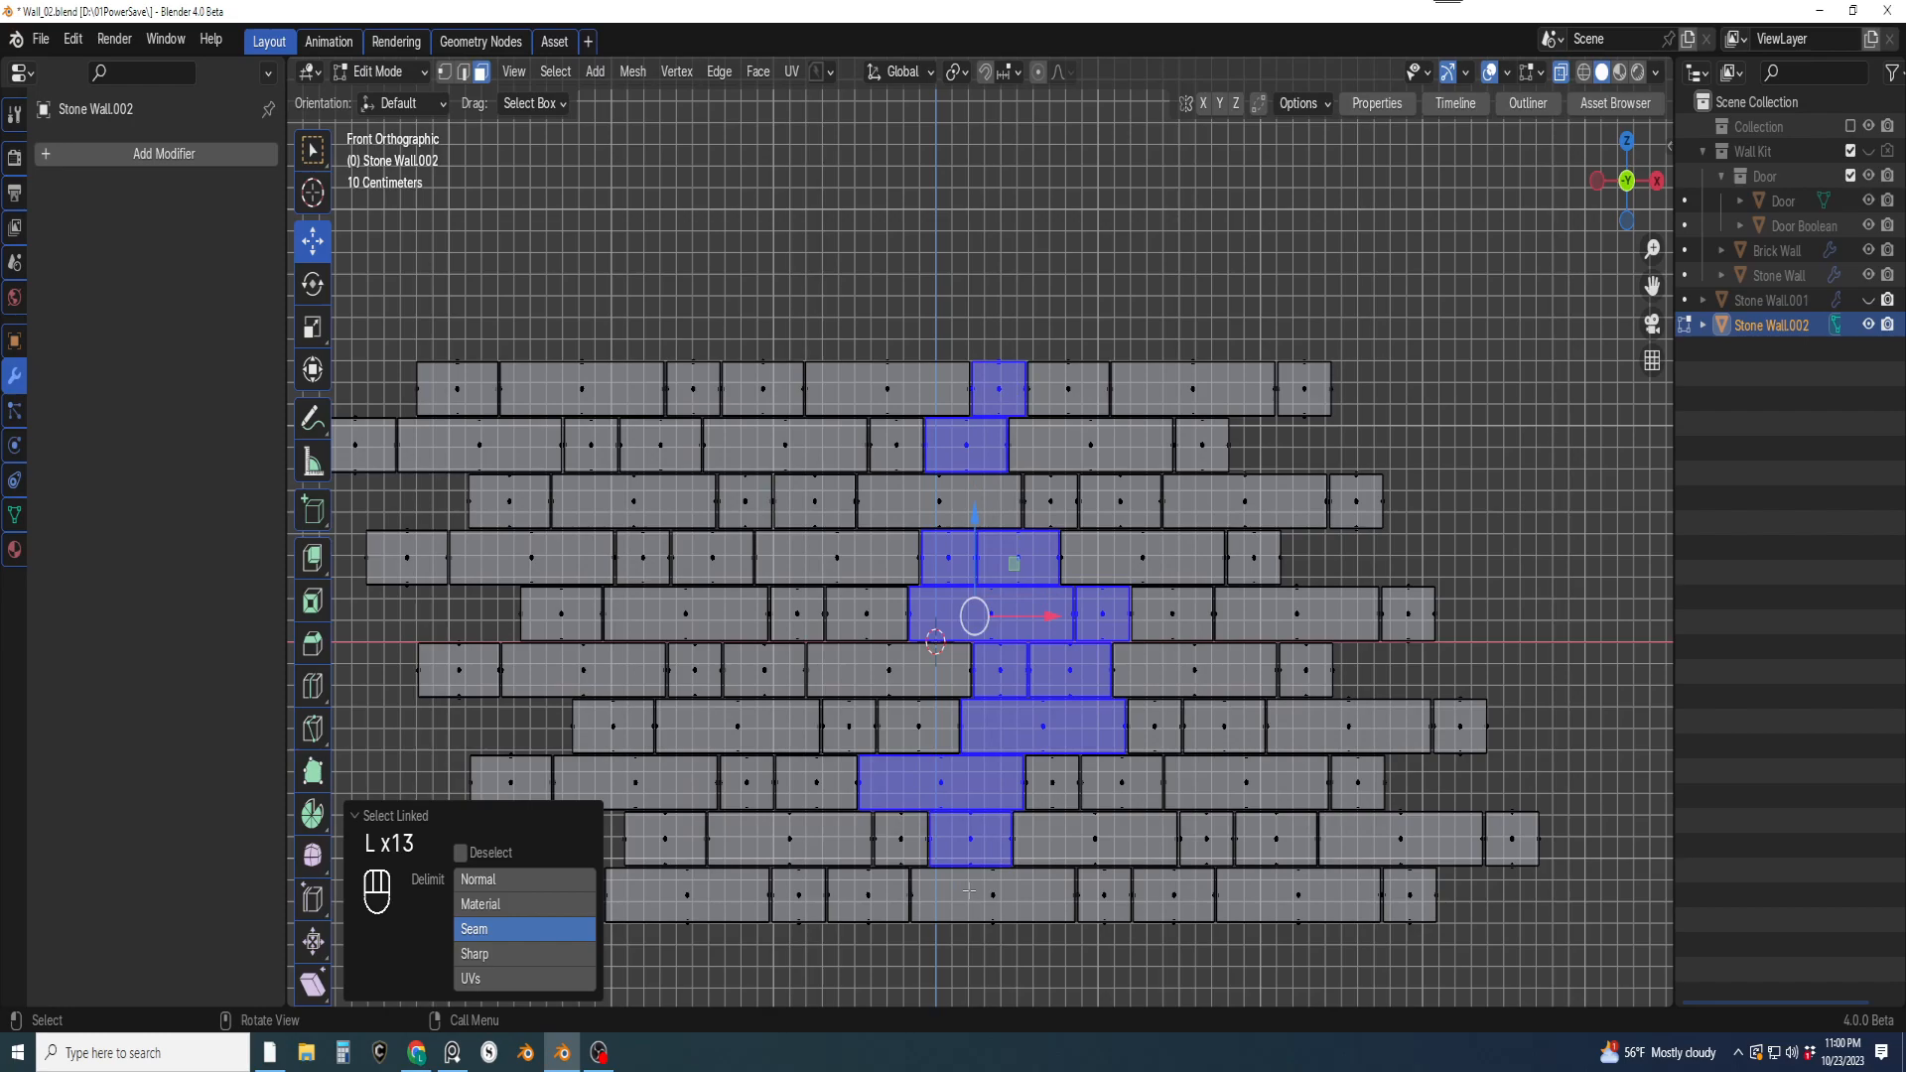
{"action": "key", "text": "l"}
{"action": "scroll", "coordinate": [1150, 806], "scroll_direction": "down", "scroll_amount": 2}
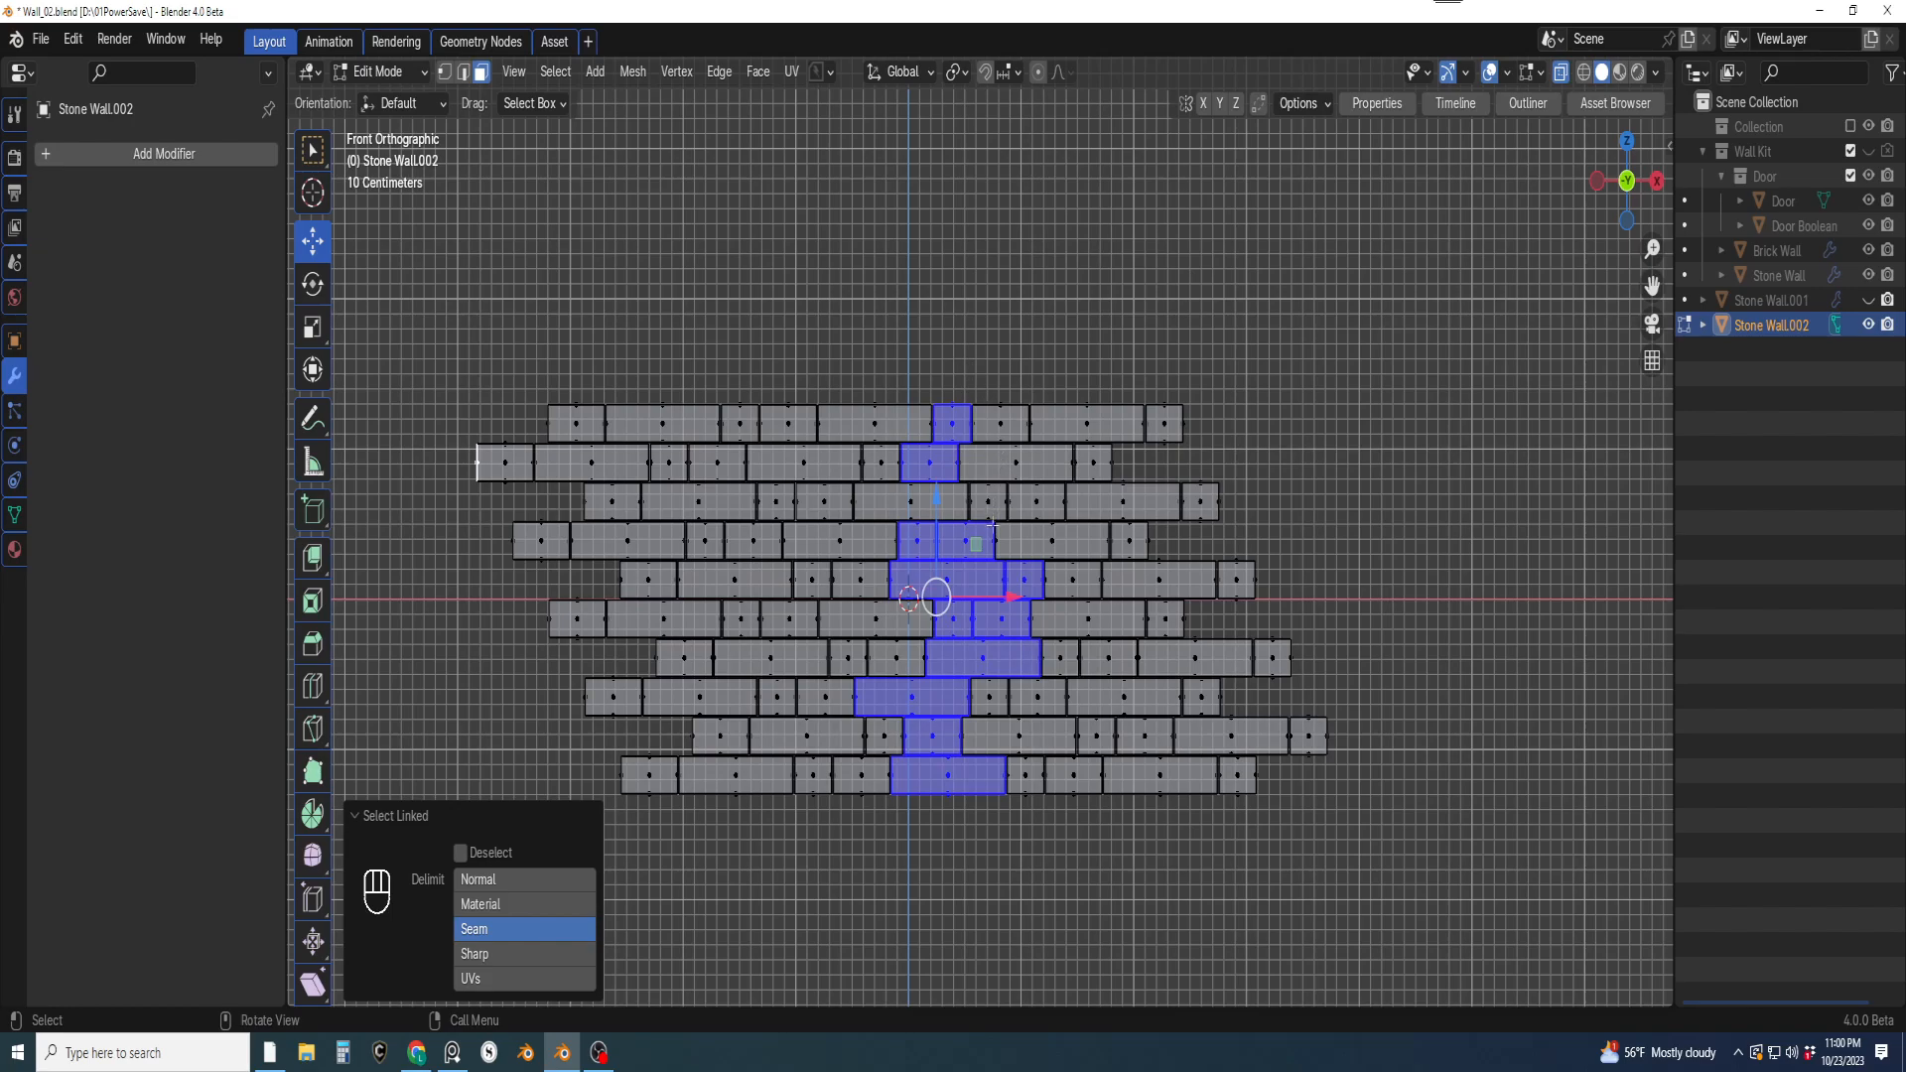
{"action": "key", "text": "l"}
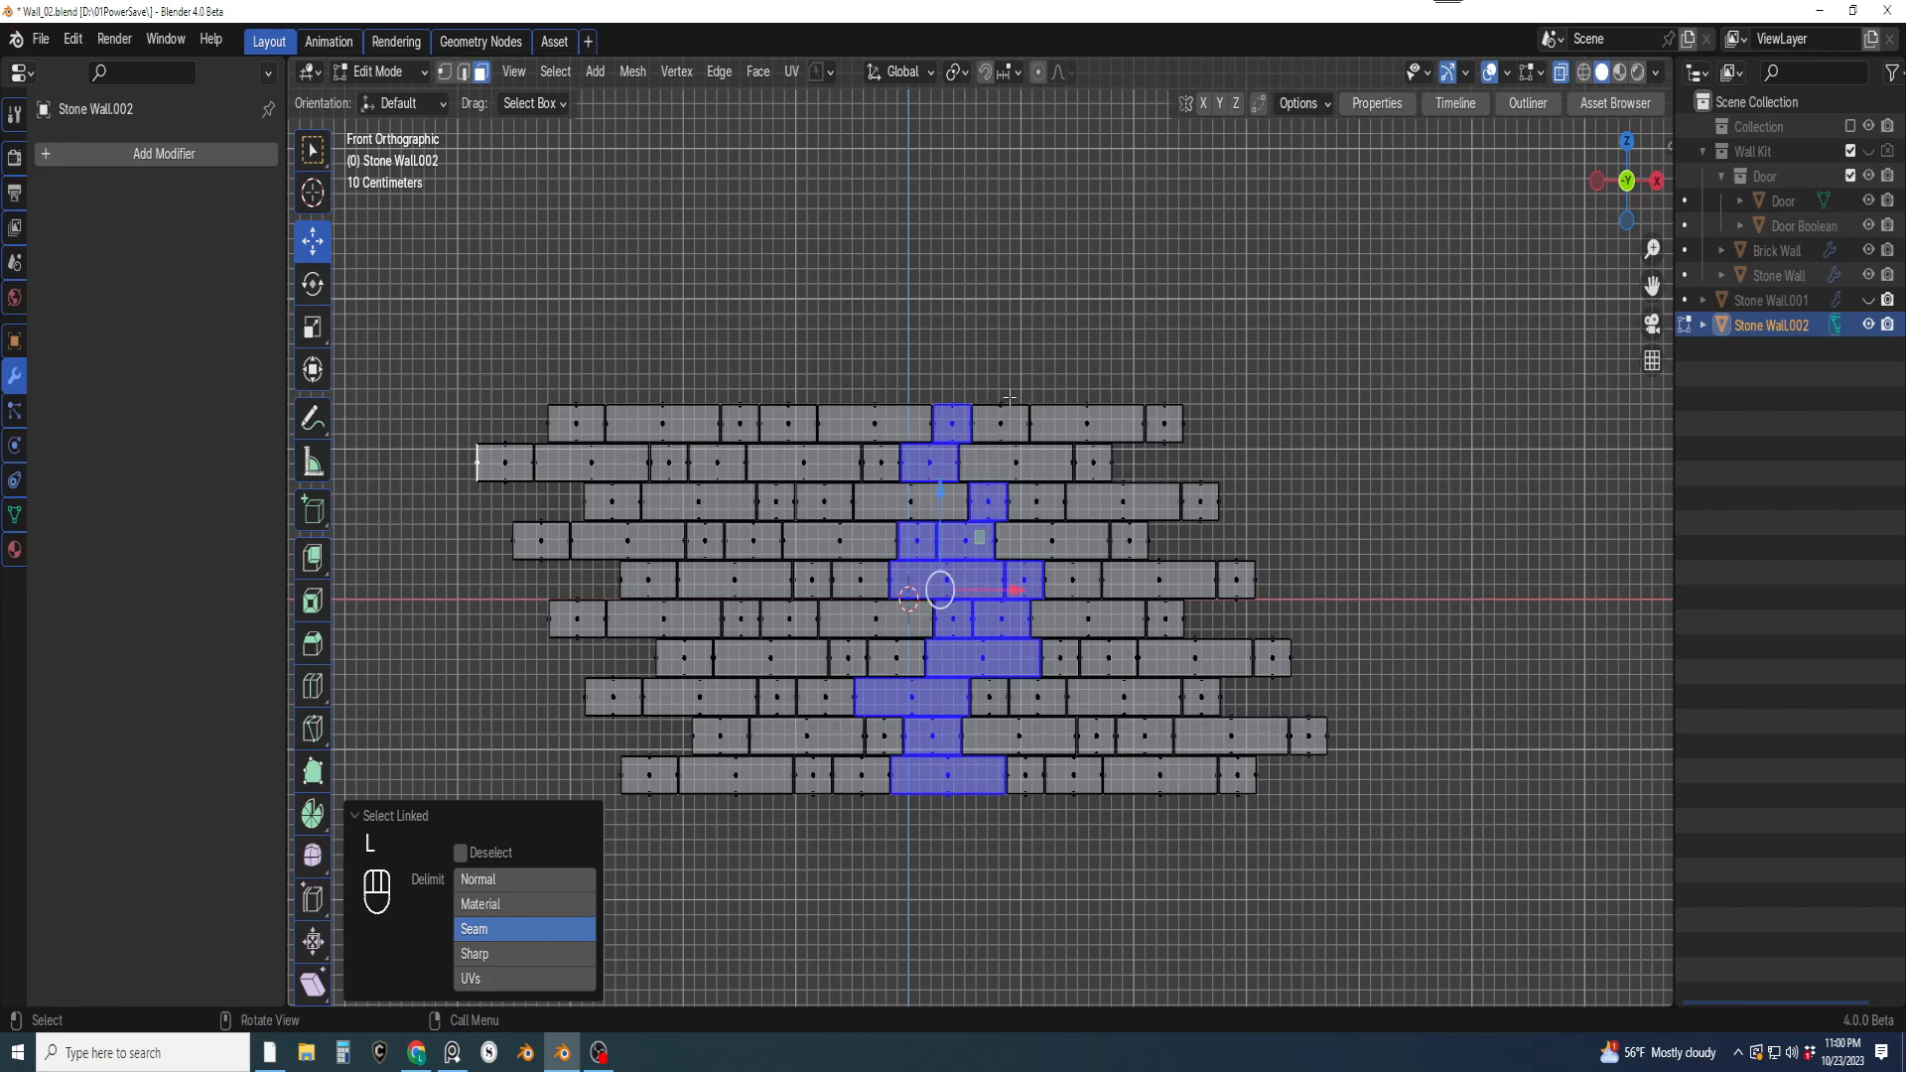
{"action": "key", "text": "l"}
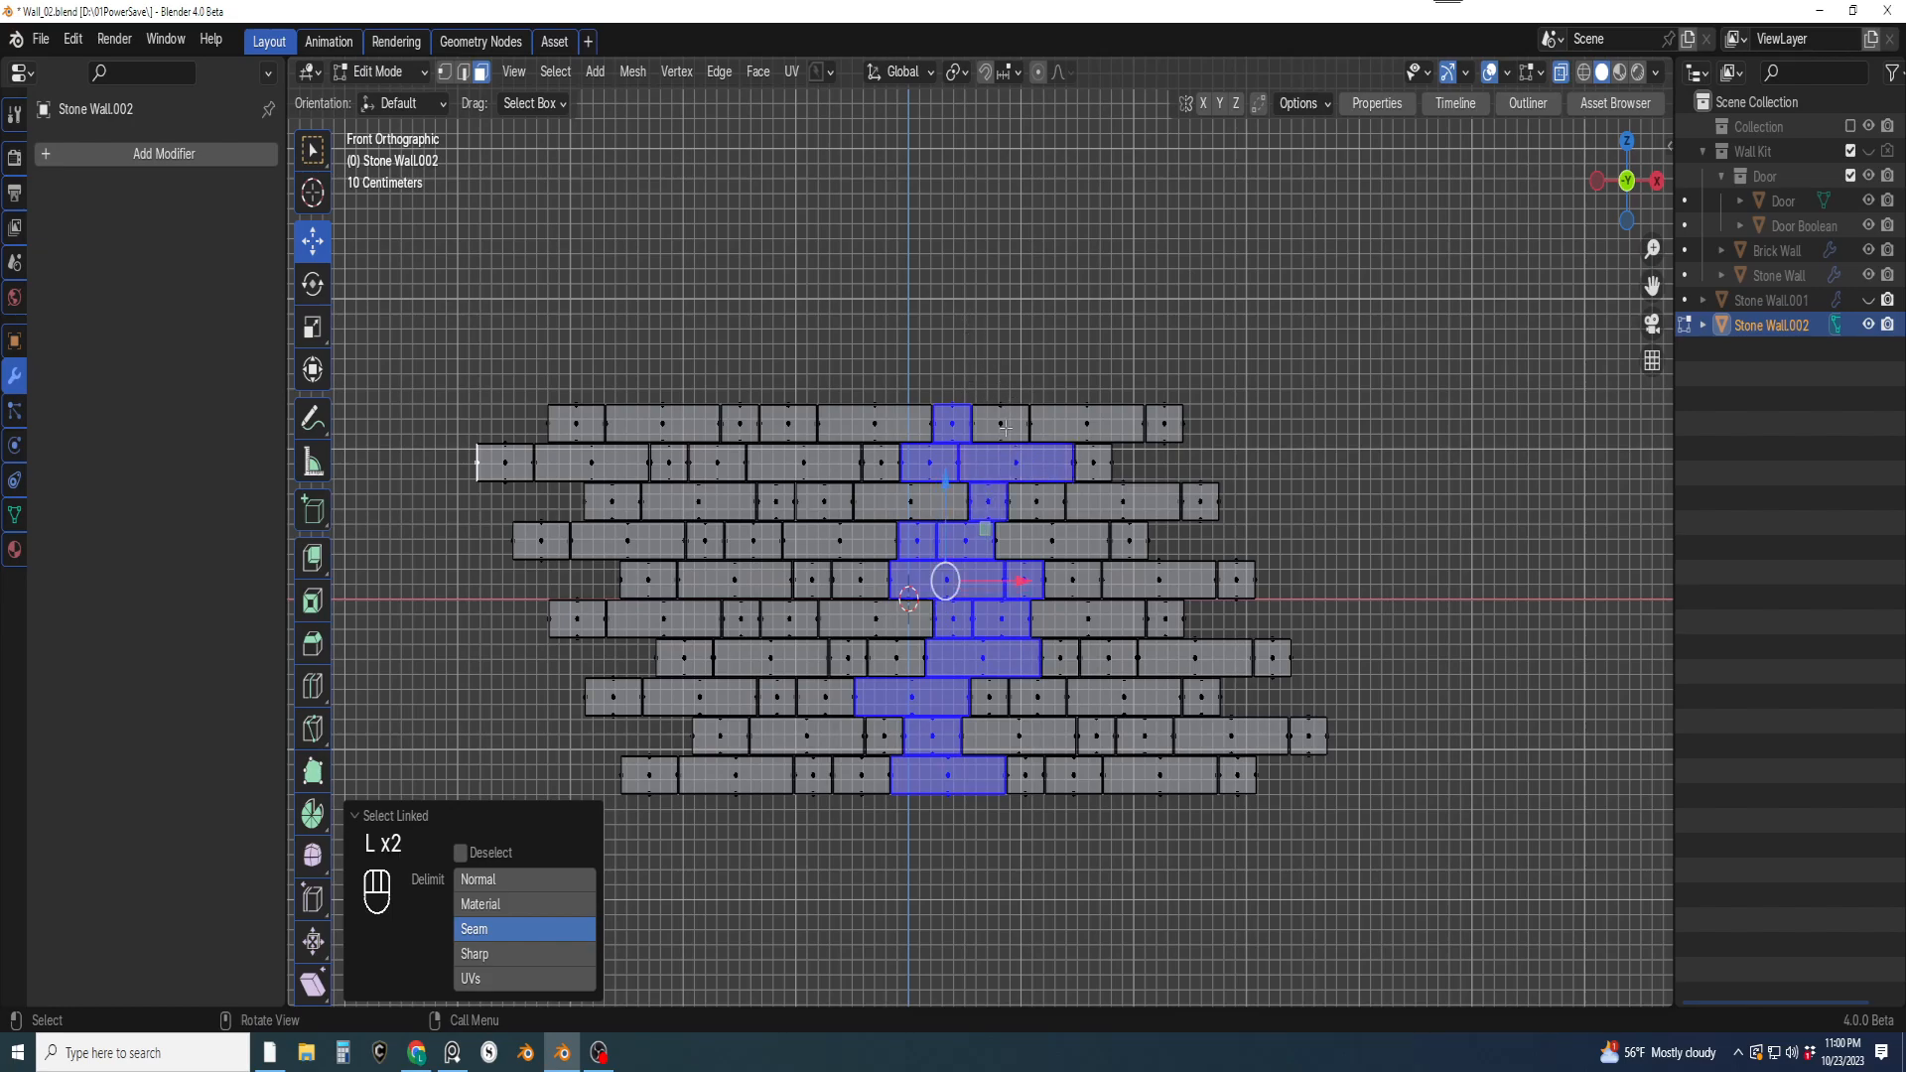
Box-select all stones right of the centre line through the full wall depth and check the selection from an angle and the front
{"action": "left_click_drag", "start_coordinate": [964, 343], "coordinate": [1245, 467]}
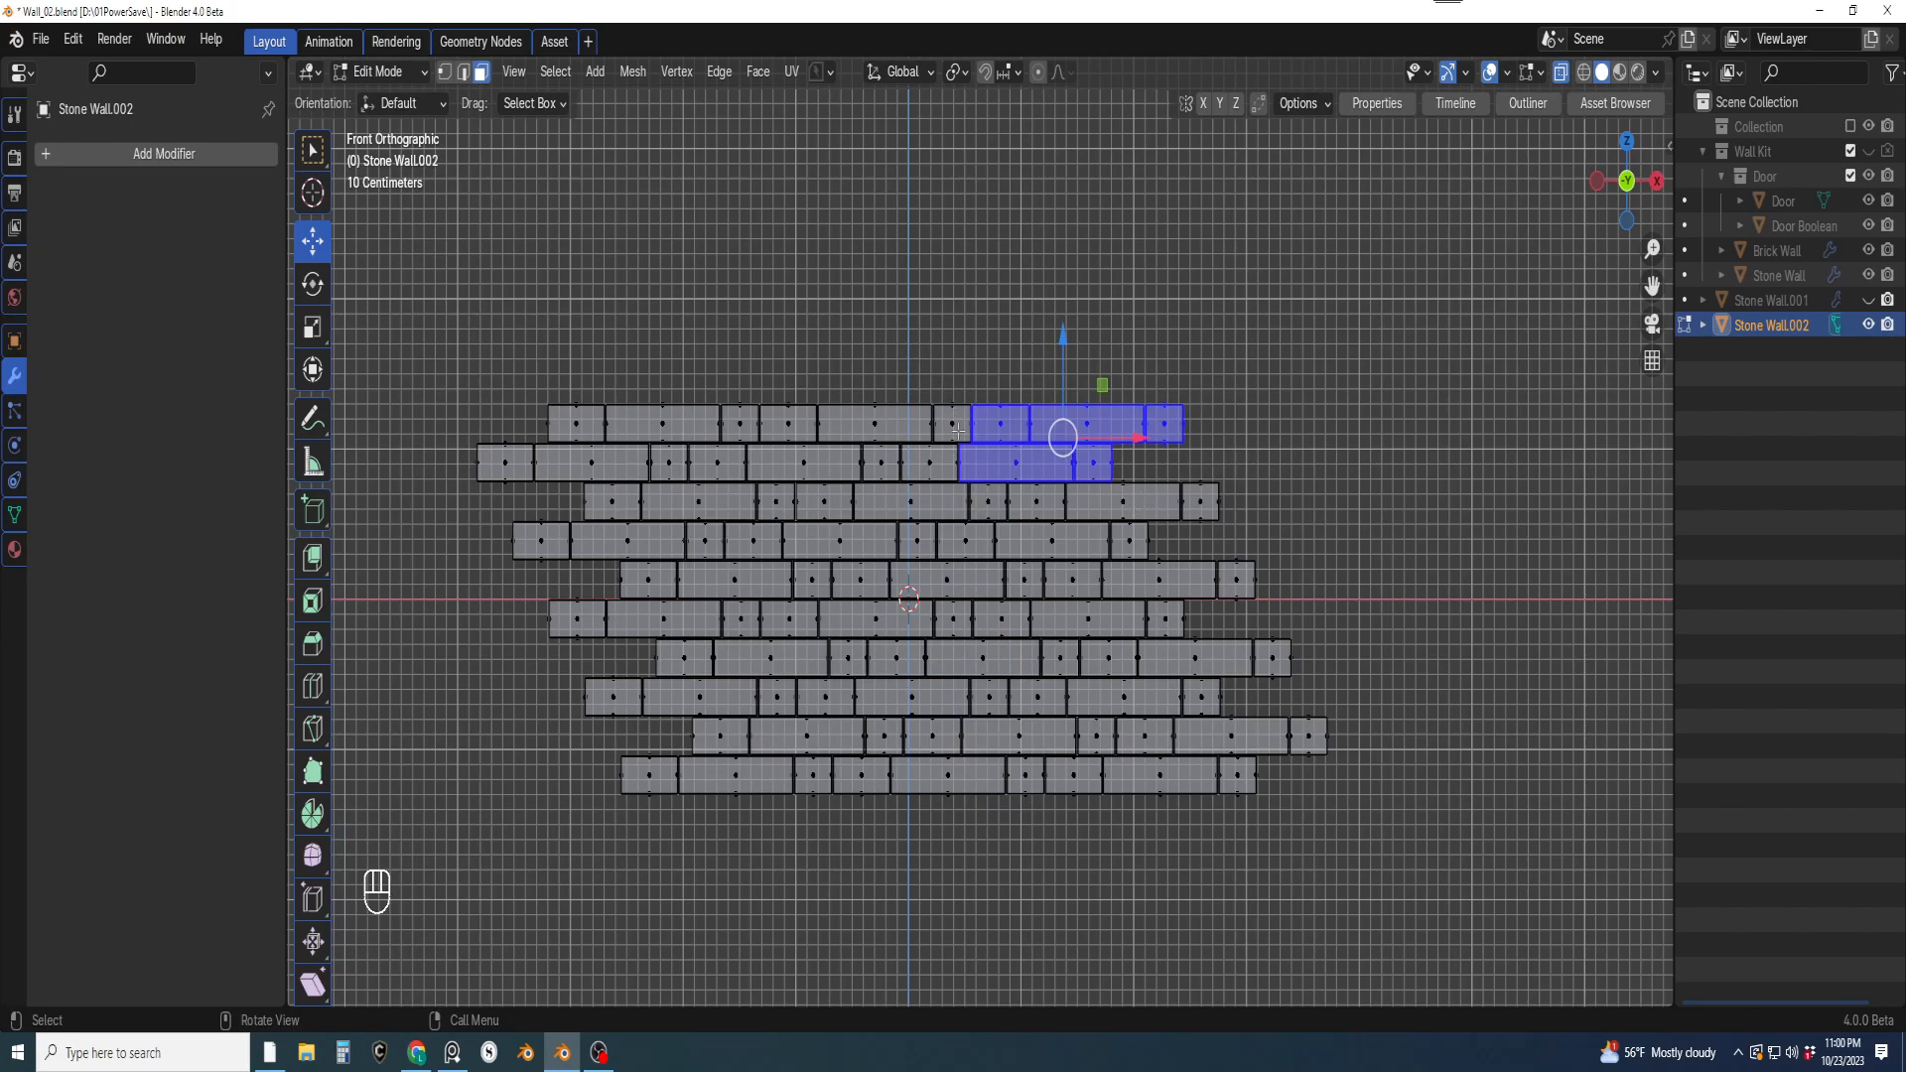
{"action": "left_click_drag", "start_coordinate": [920, 342], "coordinate": [1431, 851]}
{"action": "middle_click_drag", "start_coordinate": [1054, 597], "coordinate": [1331, 658], "text": "shift"}
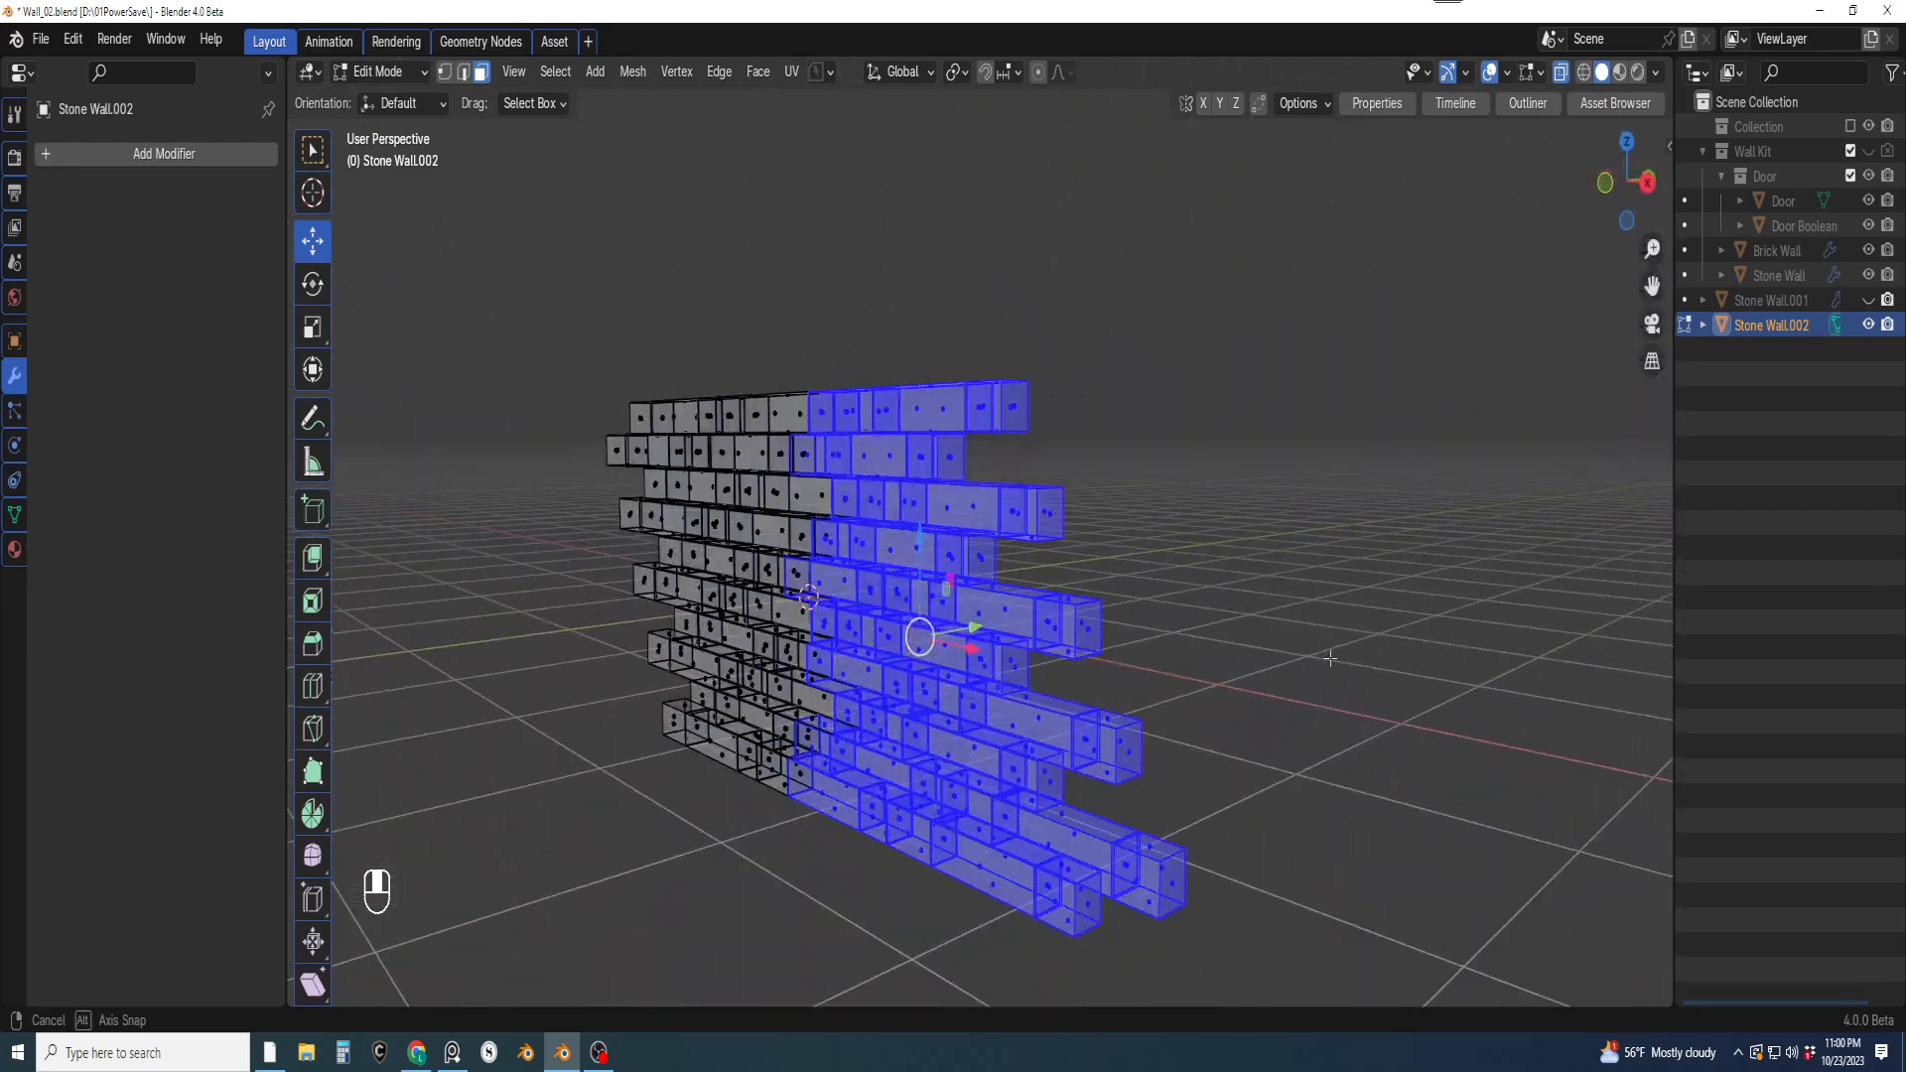
{"action": "middle_click_drag", "start_coordinate": [1087, 683], "coordinate": [1182, 618], "text": "shift"}
{"action": "key", "text": "KP_1"}
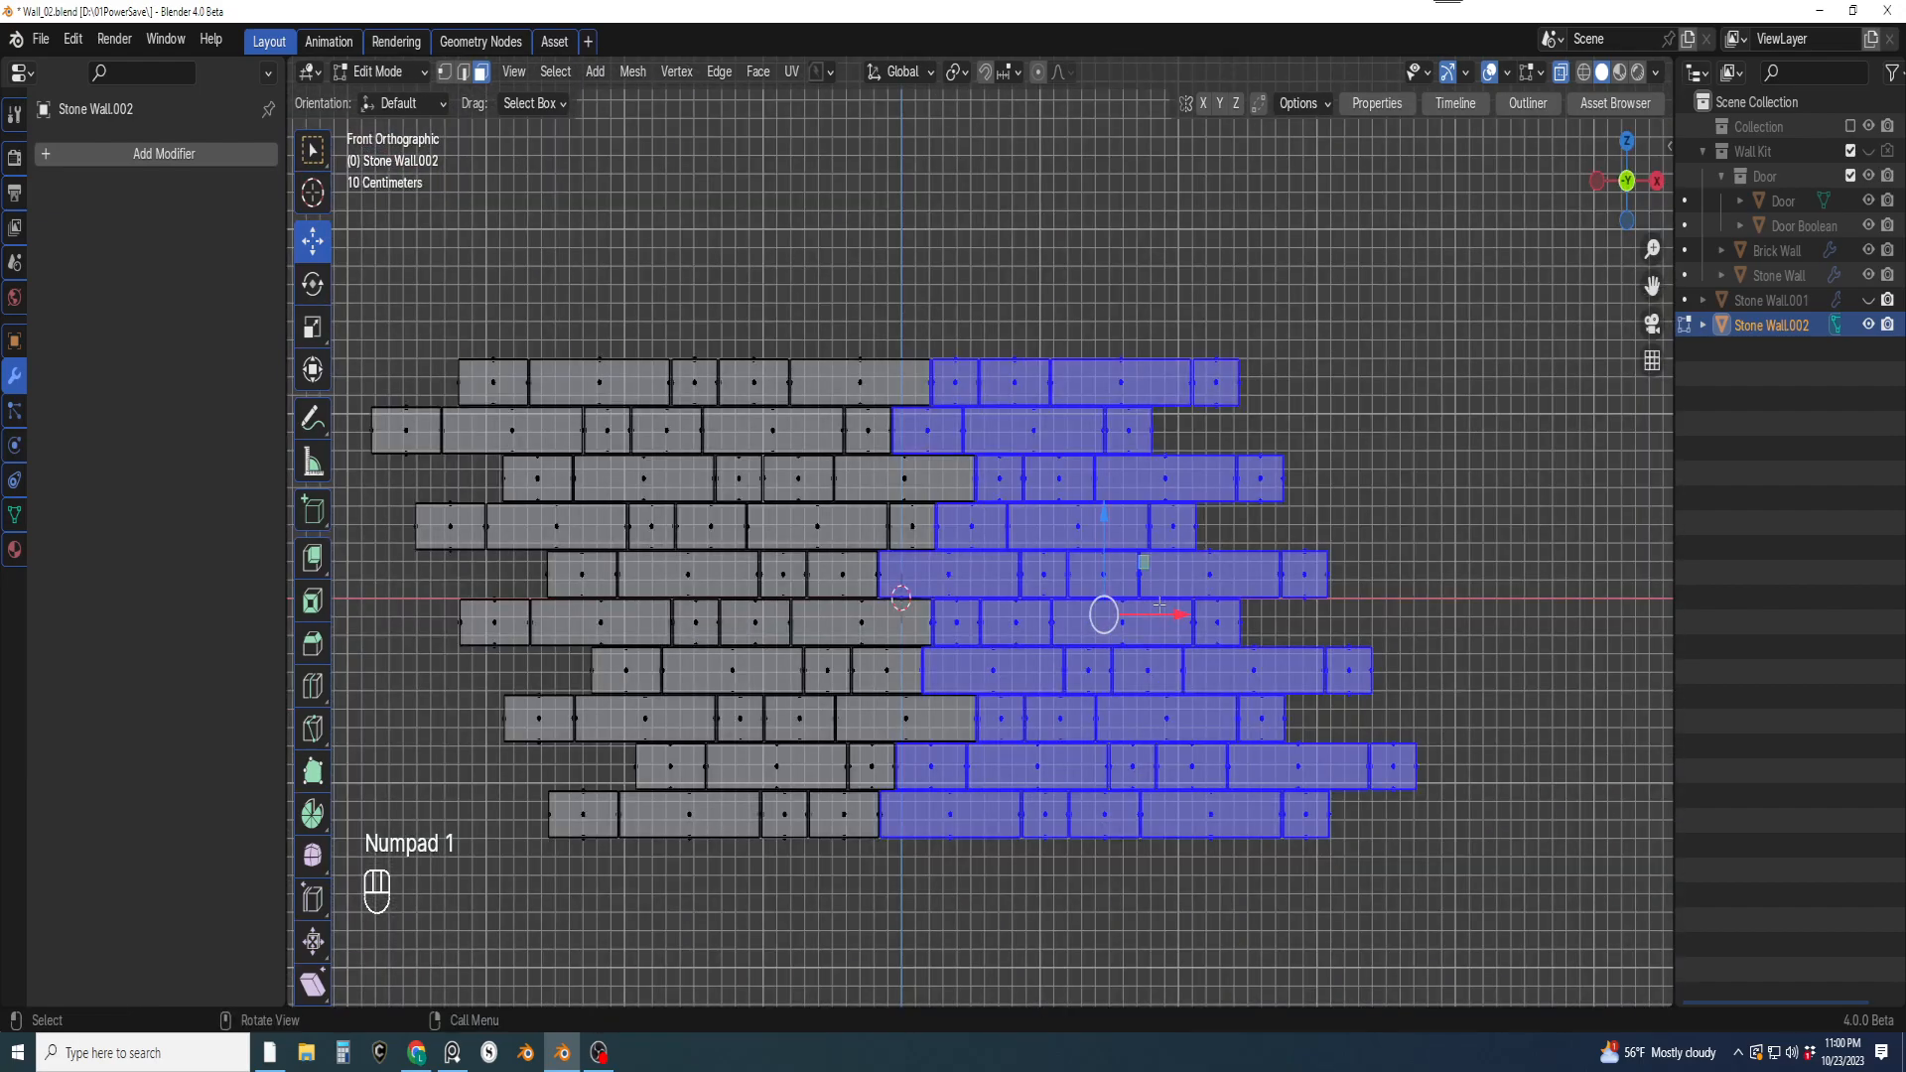
Examine the selected right half and its staggered boundary with the left half, close up and at an angle
{"action": "scroll", "coordinate": [1151, 583], "scroll_direction": "down", "scroll_amount": 3, "text": "shift"}
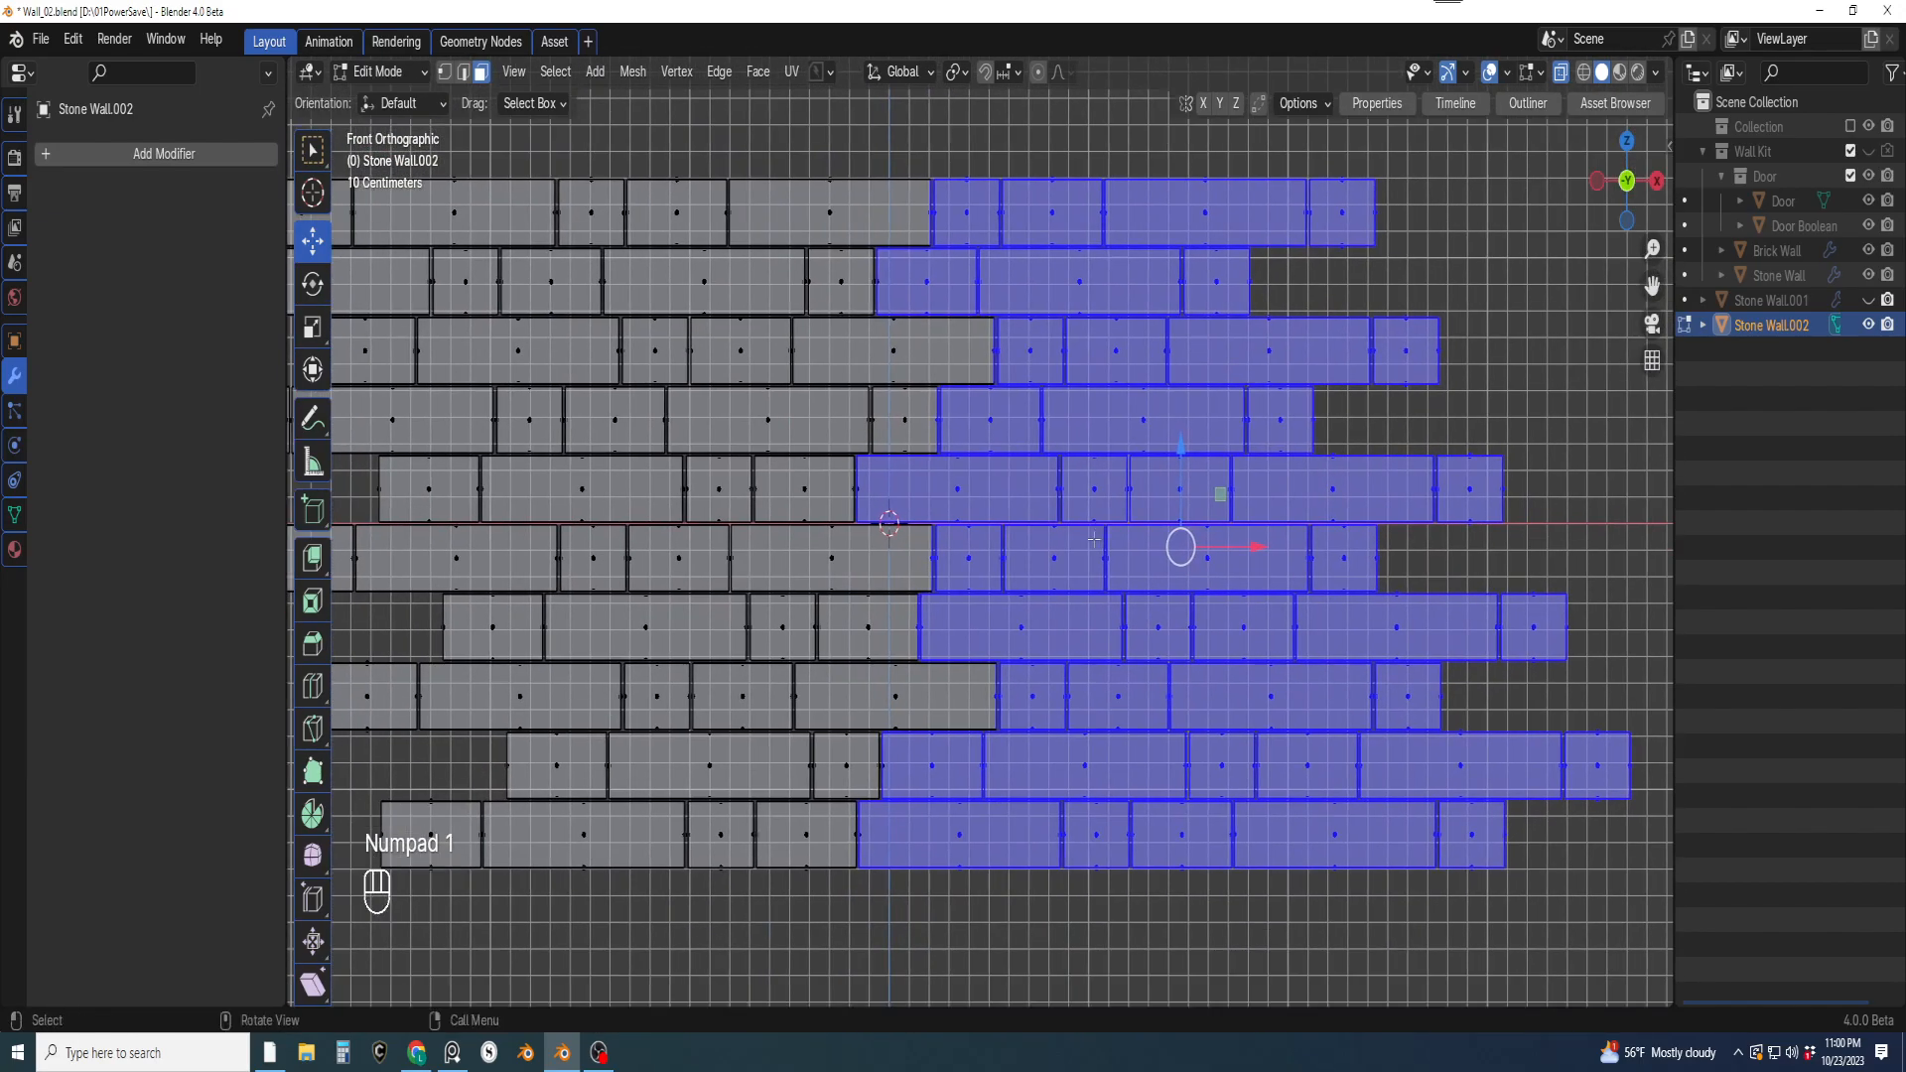
{"action": "scroll", "coordinate": [1076, 556], "scroll_direction": "down", "scroll_amount": 3}
{"action": "scroll", "coordinate": [1077, 556], "scroll_direction": "up", "scroll_amount": 2, "text": "shift"}
{"action": "scroll", "coordinate": [1061, 645], "scroll_direction": "up", "scroll_amount": 2}
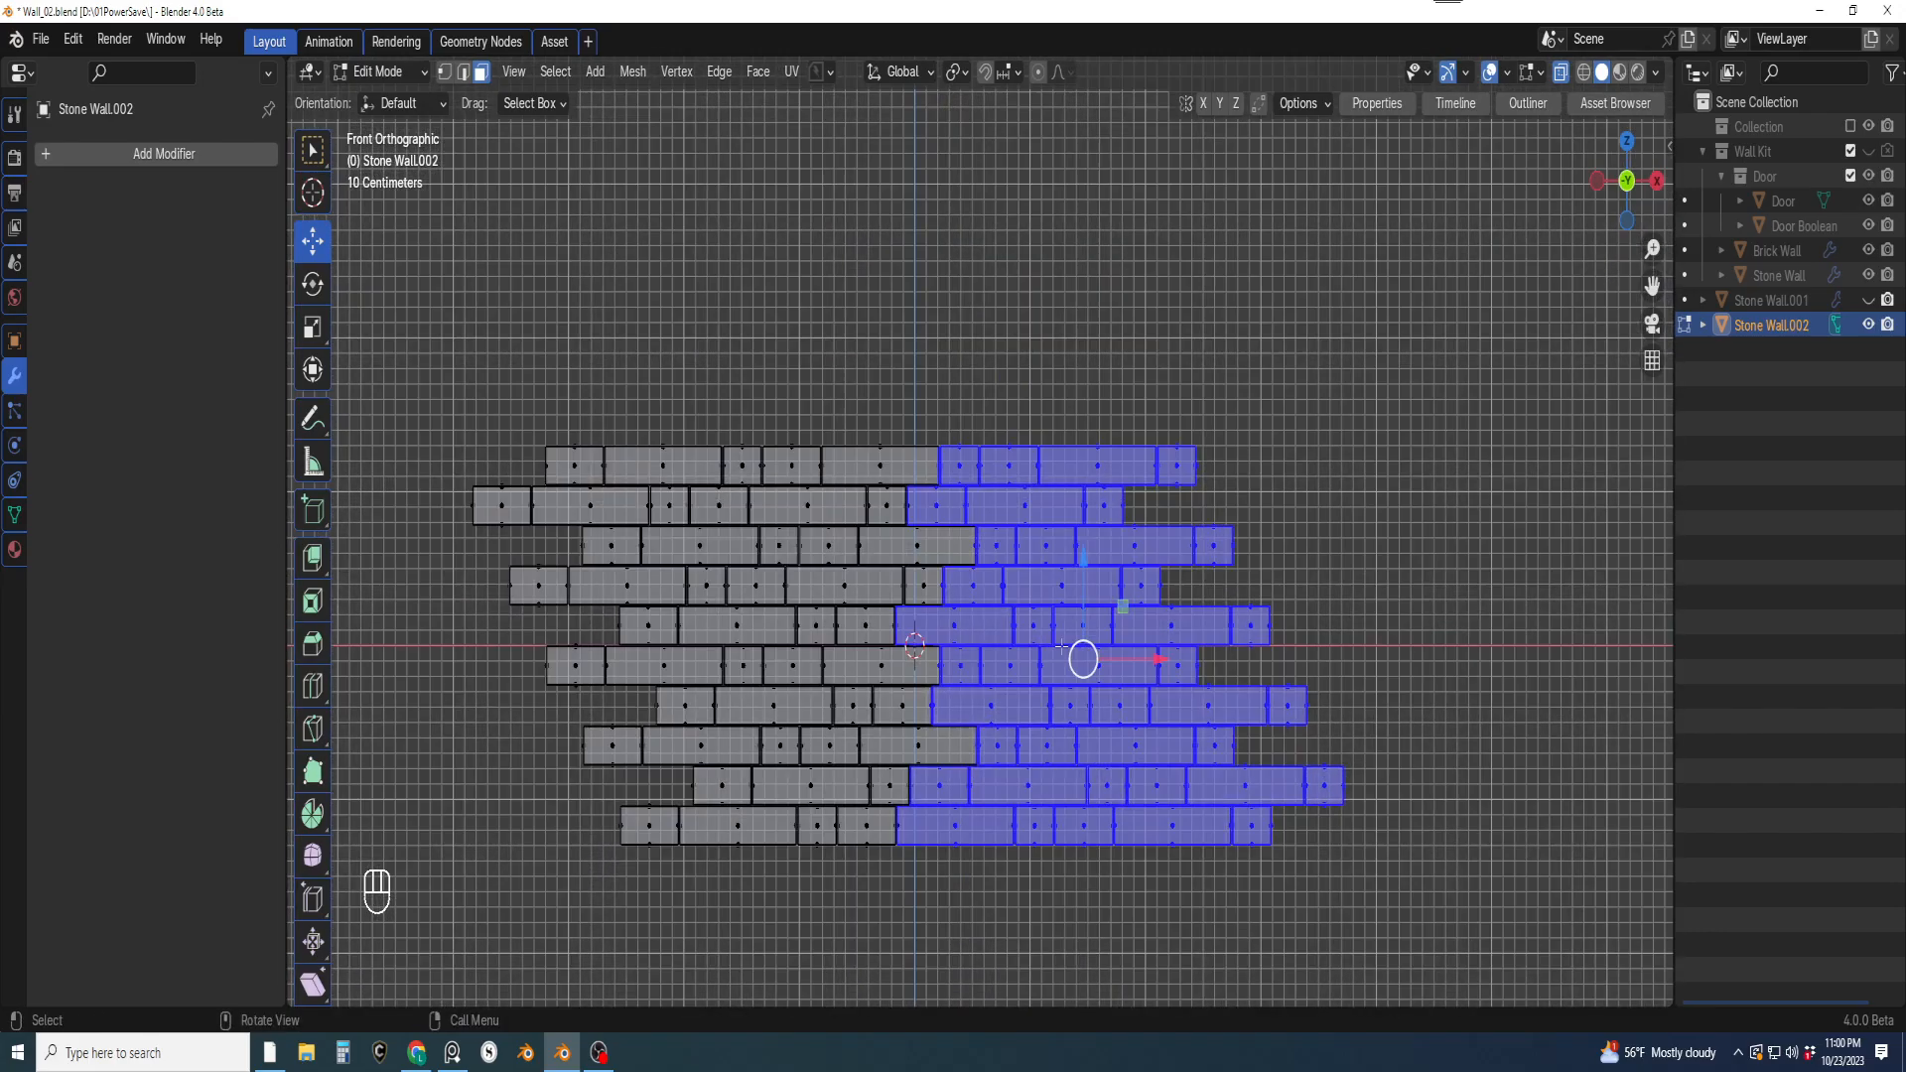
{"action": "scroll", "coordinate": [992, 722], "scroll_direction": "up", "scroll_amount": 3}
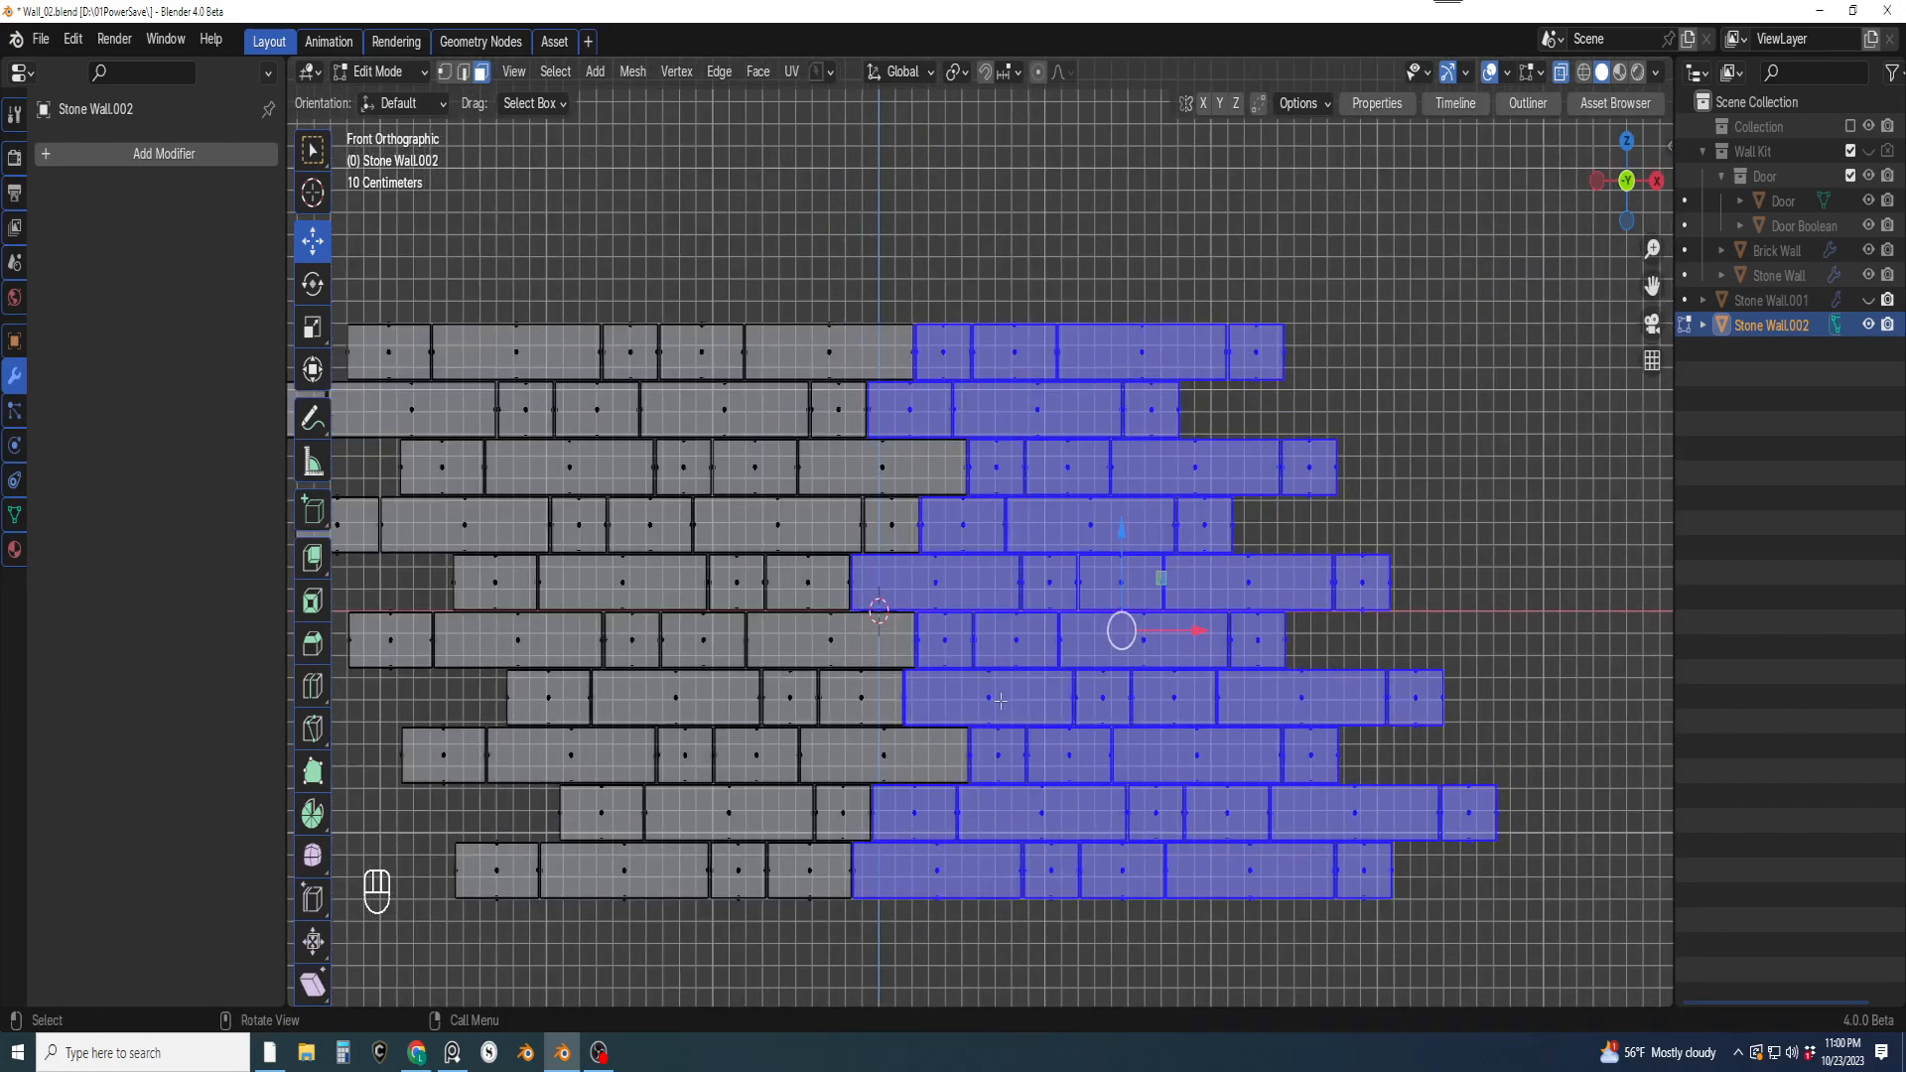
{"action": "middle_click_drag", "start_coordinate": [991, 722], "coordinate": [872, 598]}
{"action": "scroll", "coordinate": [913, 454], "scroll_direction": "up", "scroll_amount": 3}
{"action": "scroll", "coordinate": [921, 337], "scroll_direction": "down", "scroll_amount": 4}
{"action": "scroll", "coordinate": [921, 339], "scroll_direction": "down", "scroll_amount": 4}
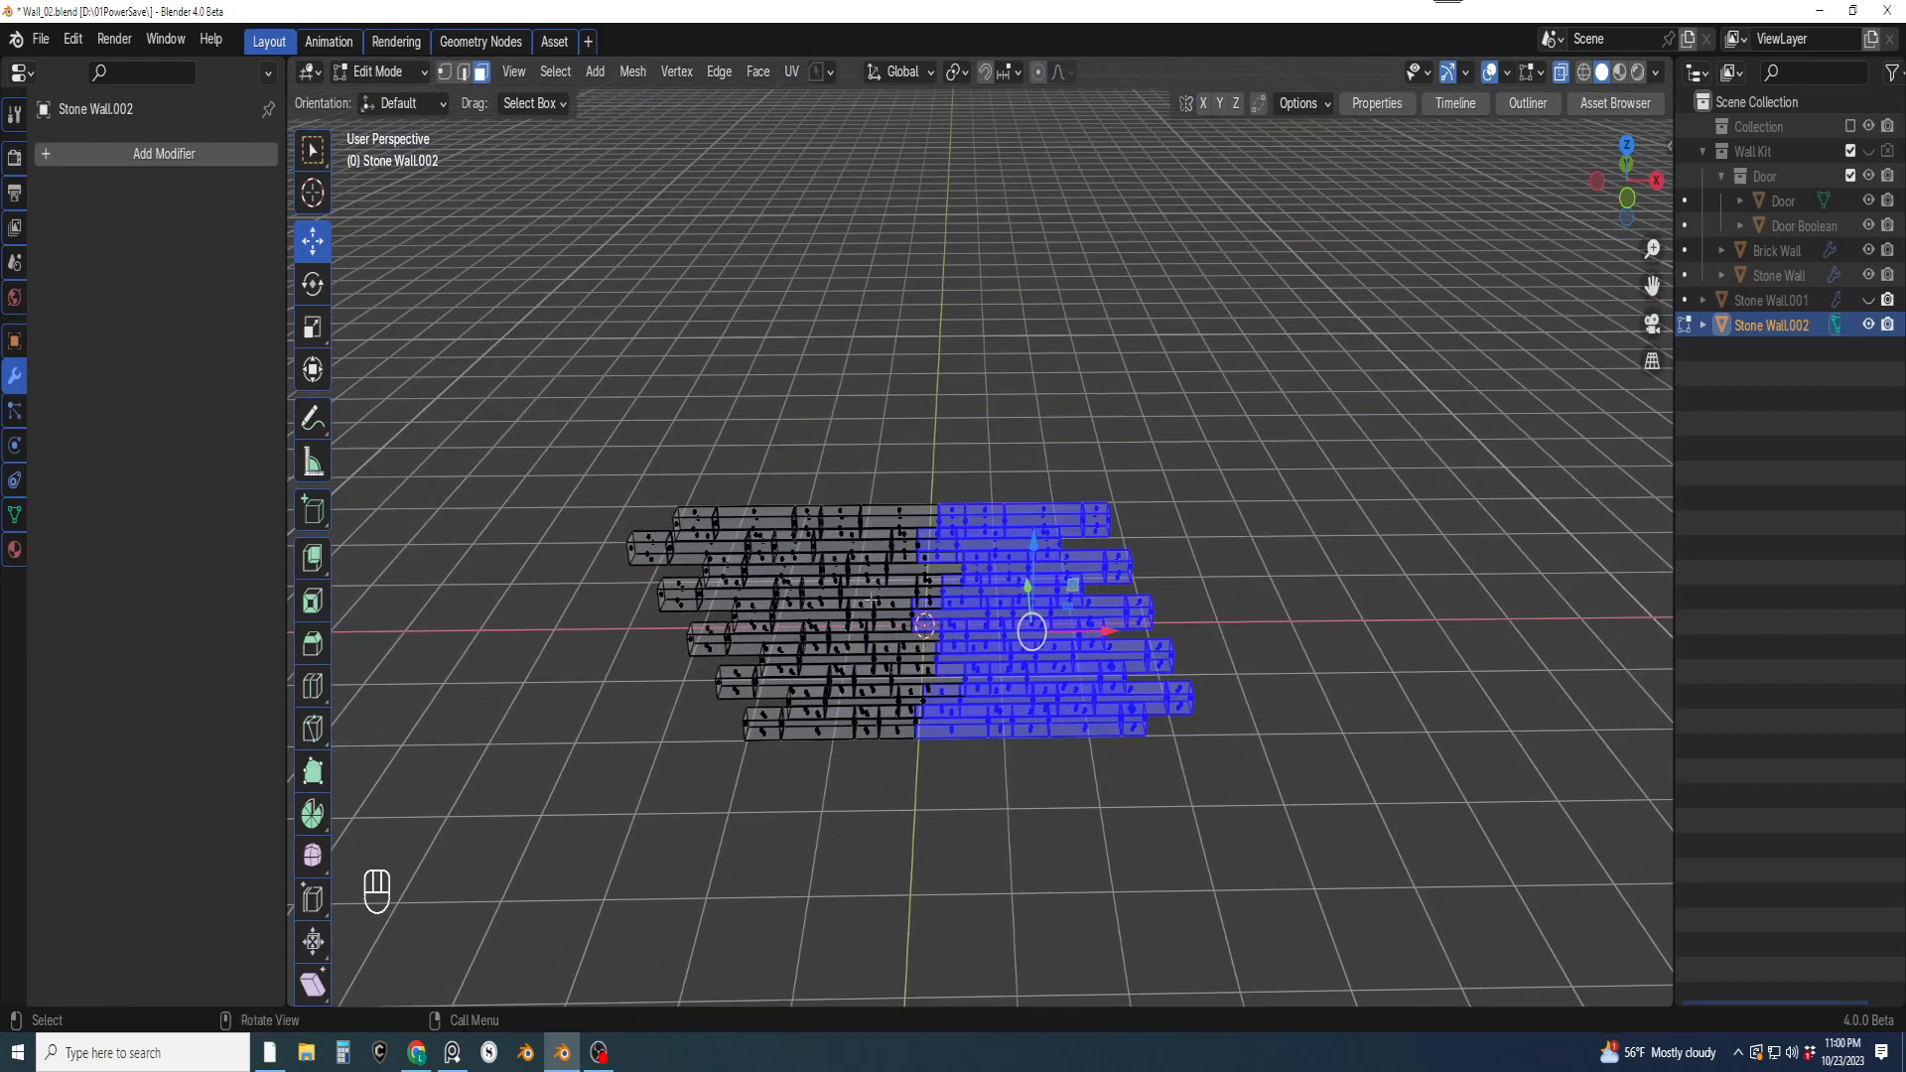
{"action": "scroll", "coordinate": [802, 463], "scroll_direction": "up", "scroll_amount": 3}
{"action": "middle_click_drag", "start_coordinate": [802, 464], "coordinate": [965, 536], "text": "shift"}
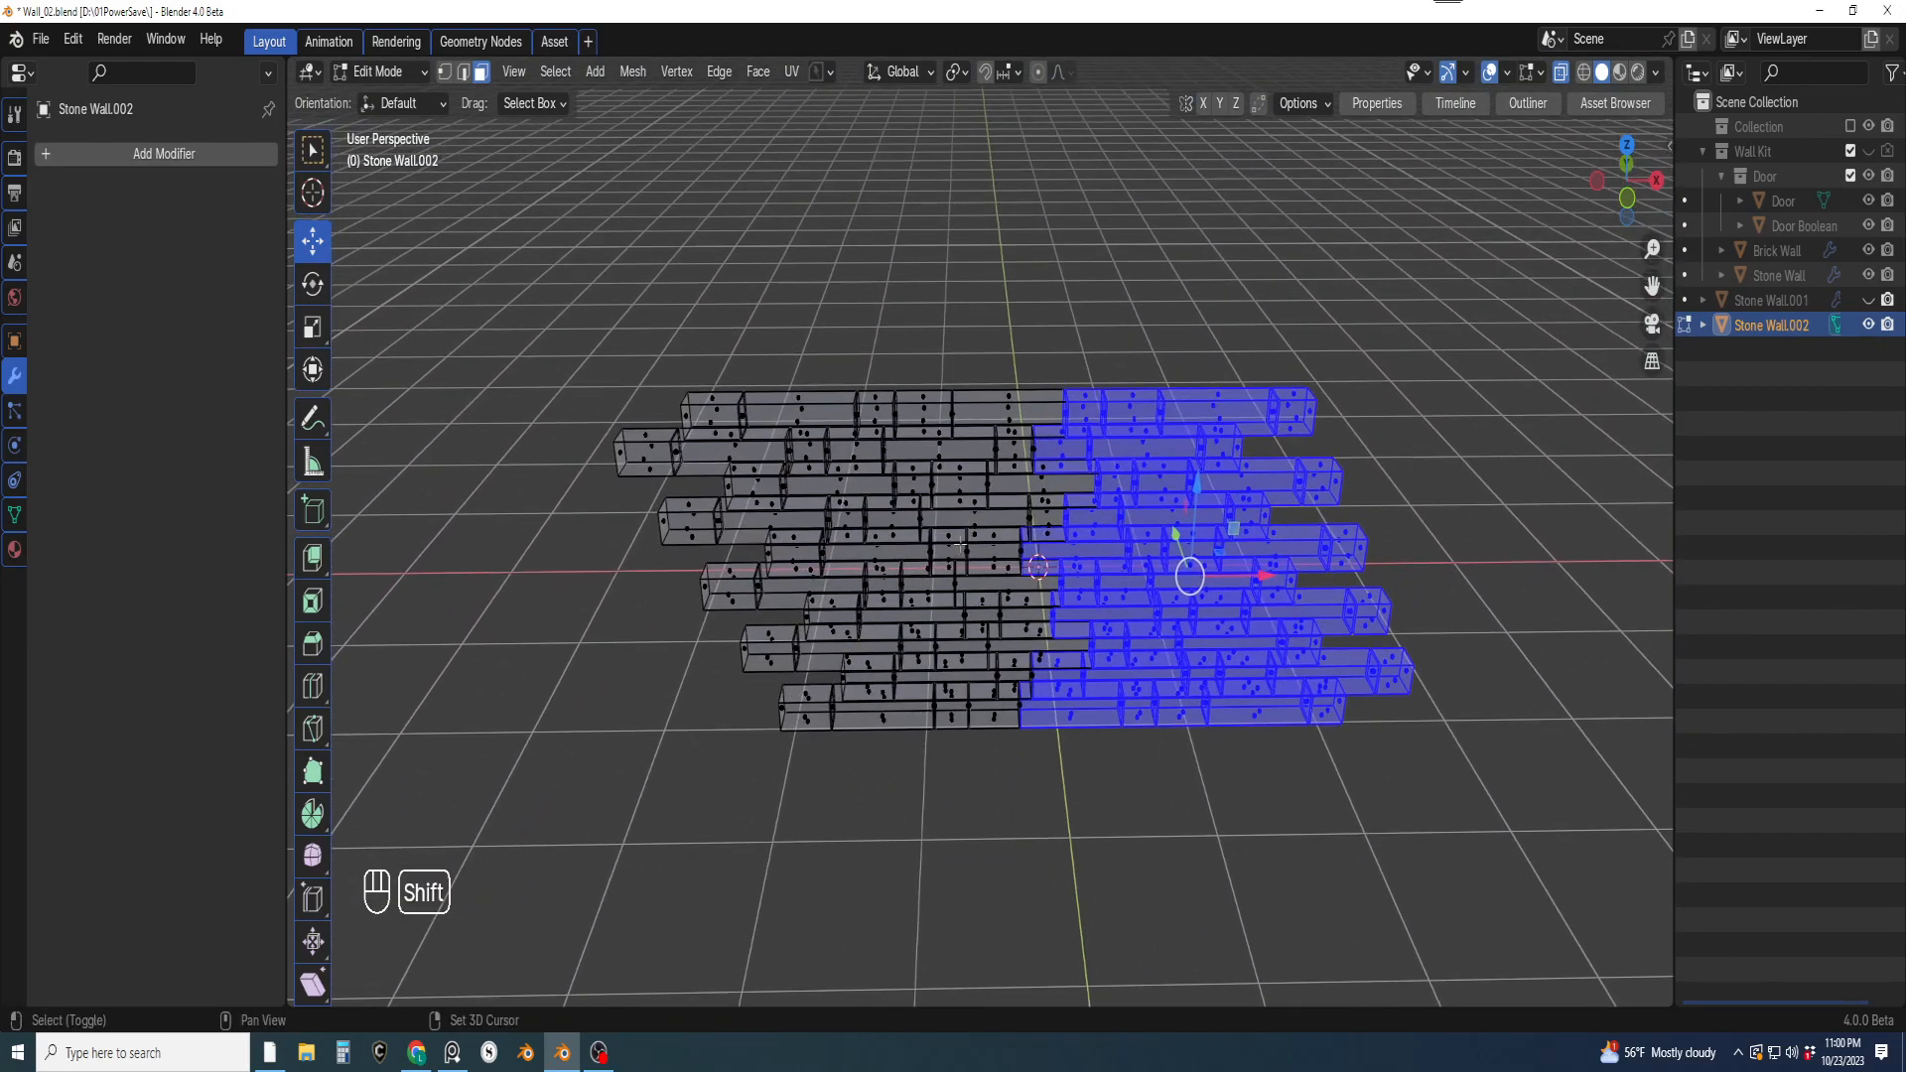
Set the transform pivot point to the 3D Cursor
{"action": "left_click", "coordinate": [960, 73]}
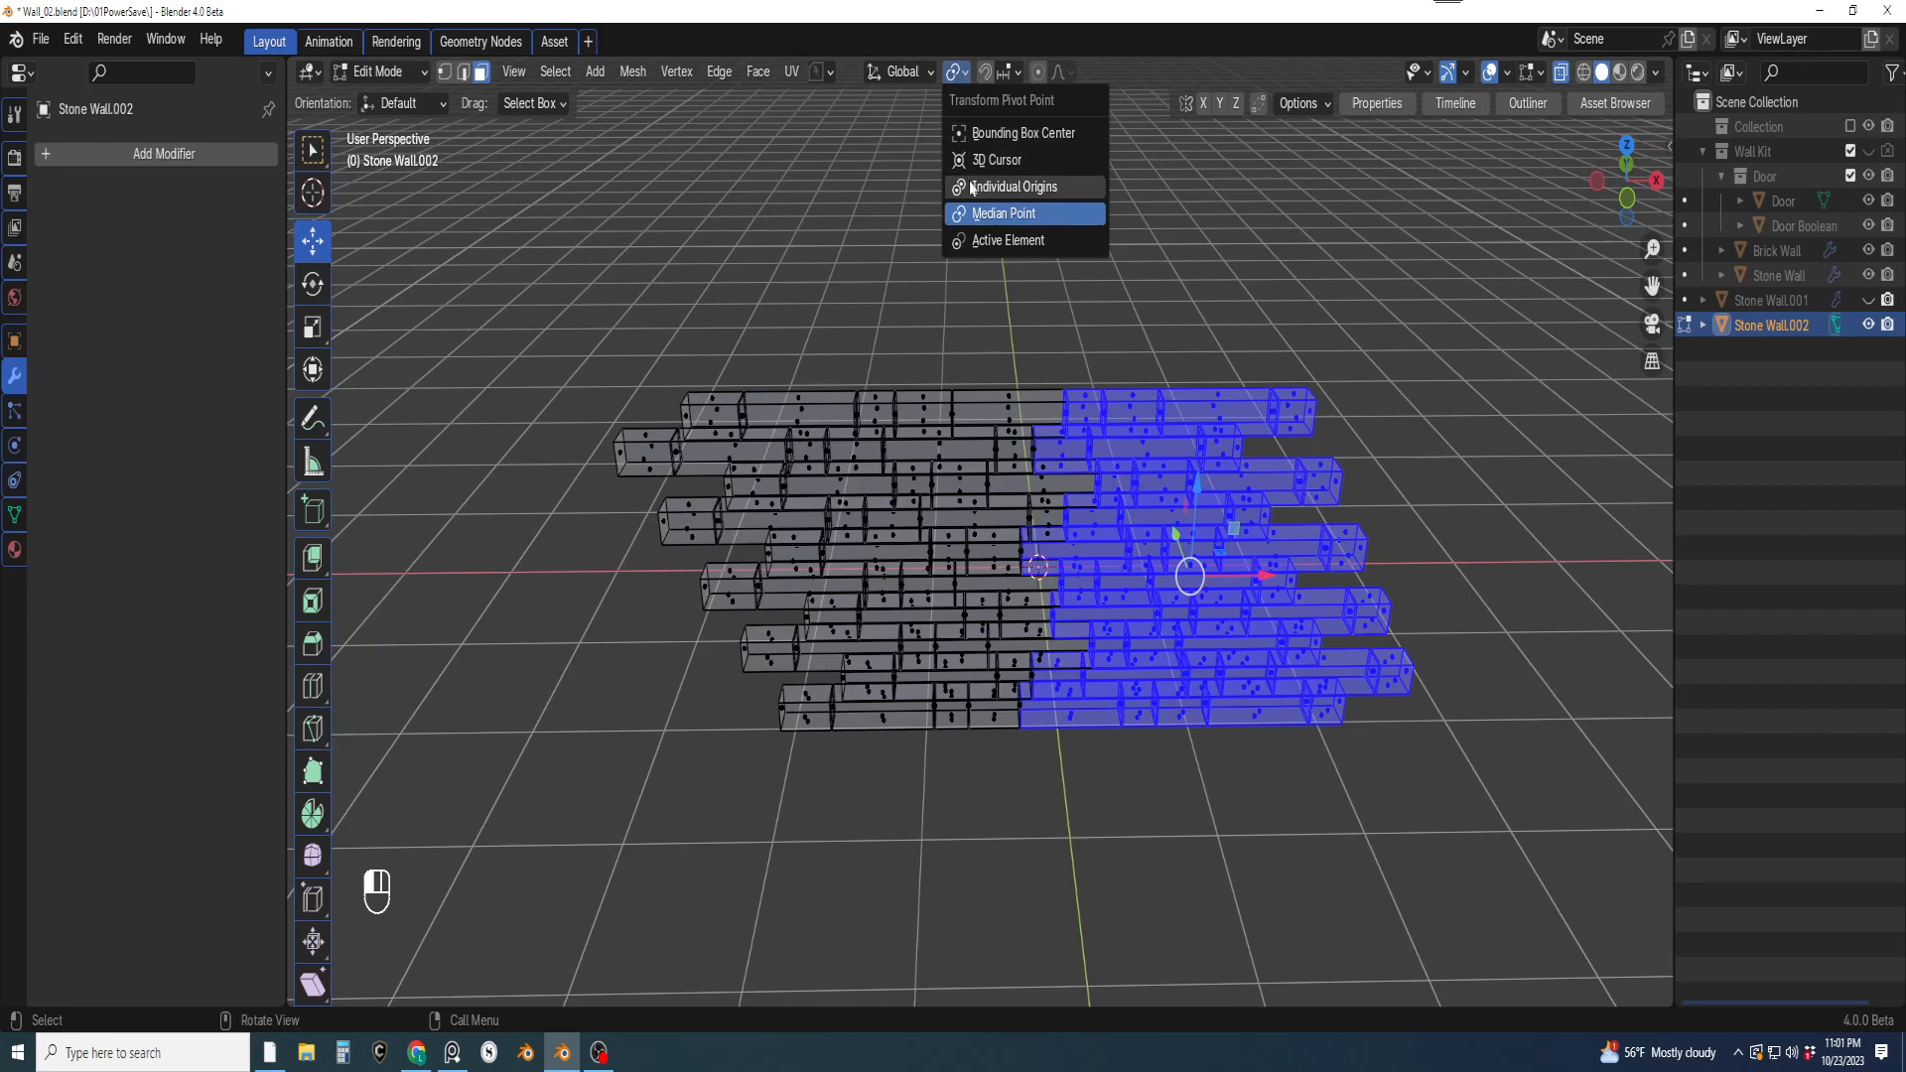
{"action": "left_click", "coordinate": [988, 160]}
Try rotating the selected right half of the wall around the 3D cursor by about 83 degrees in top view, then cancel the rotation
{"action": "middle_click_drag", "start_coordinate": [987, 160], "coordinate": [992, 685], "text": "shift"}
{"action": "scroll", "coordinate": [1022, 449], "scroll_direction": "down", "scroll_amount": 2}
{"action": "key", "text": "KP_1"}
{"action": "key", "text": "KP_7"}
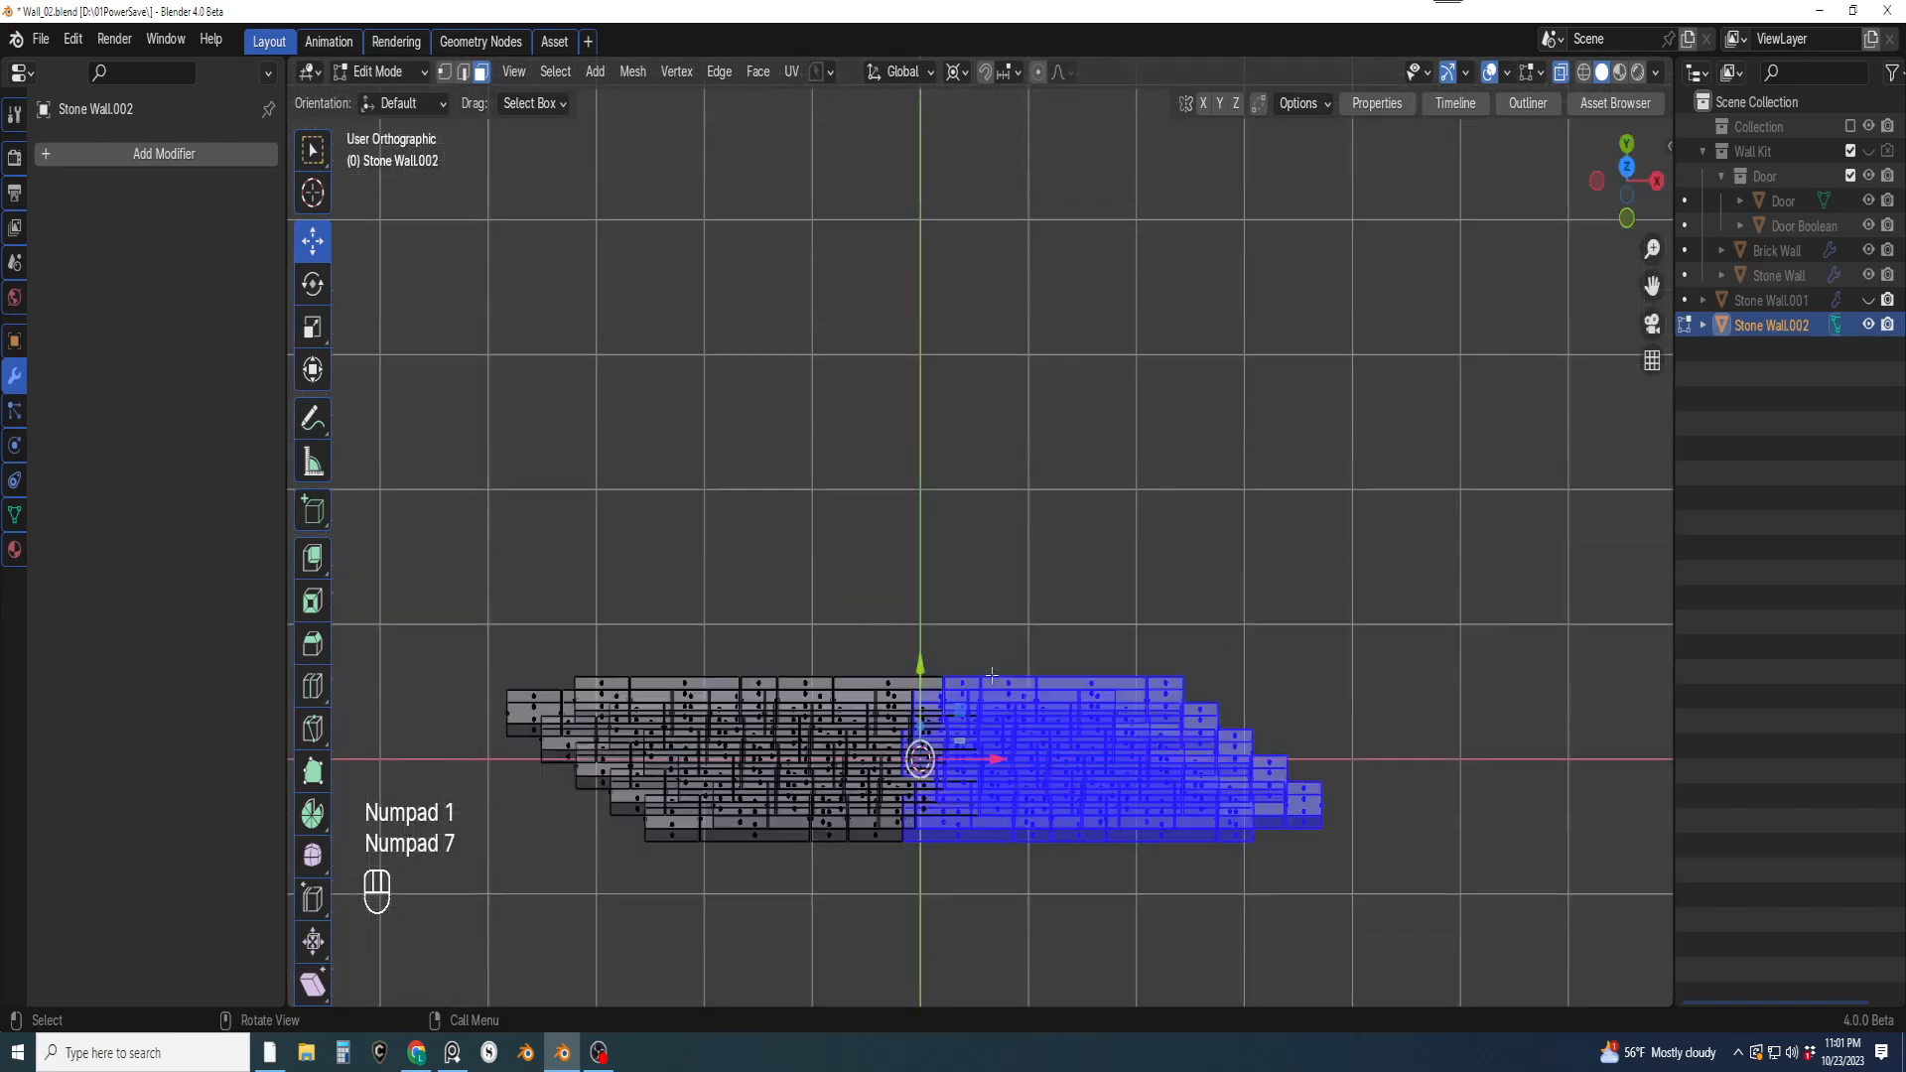
{"action": "key", "text": "r"}
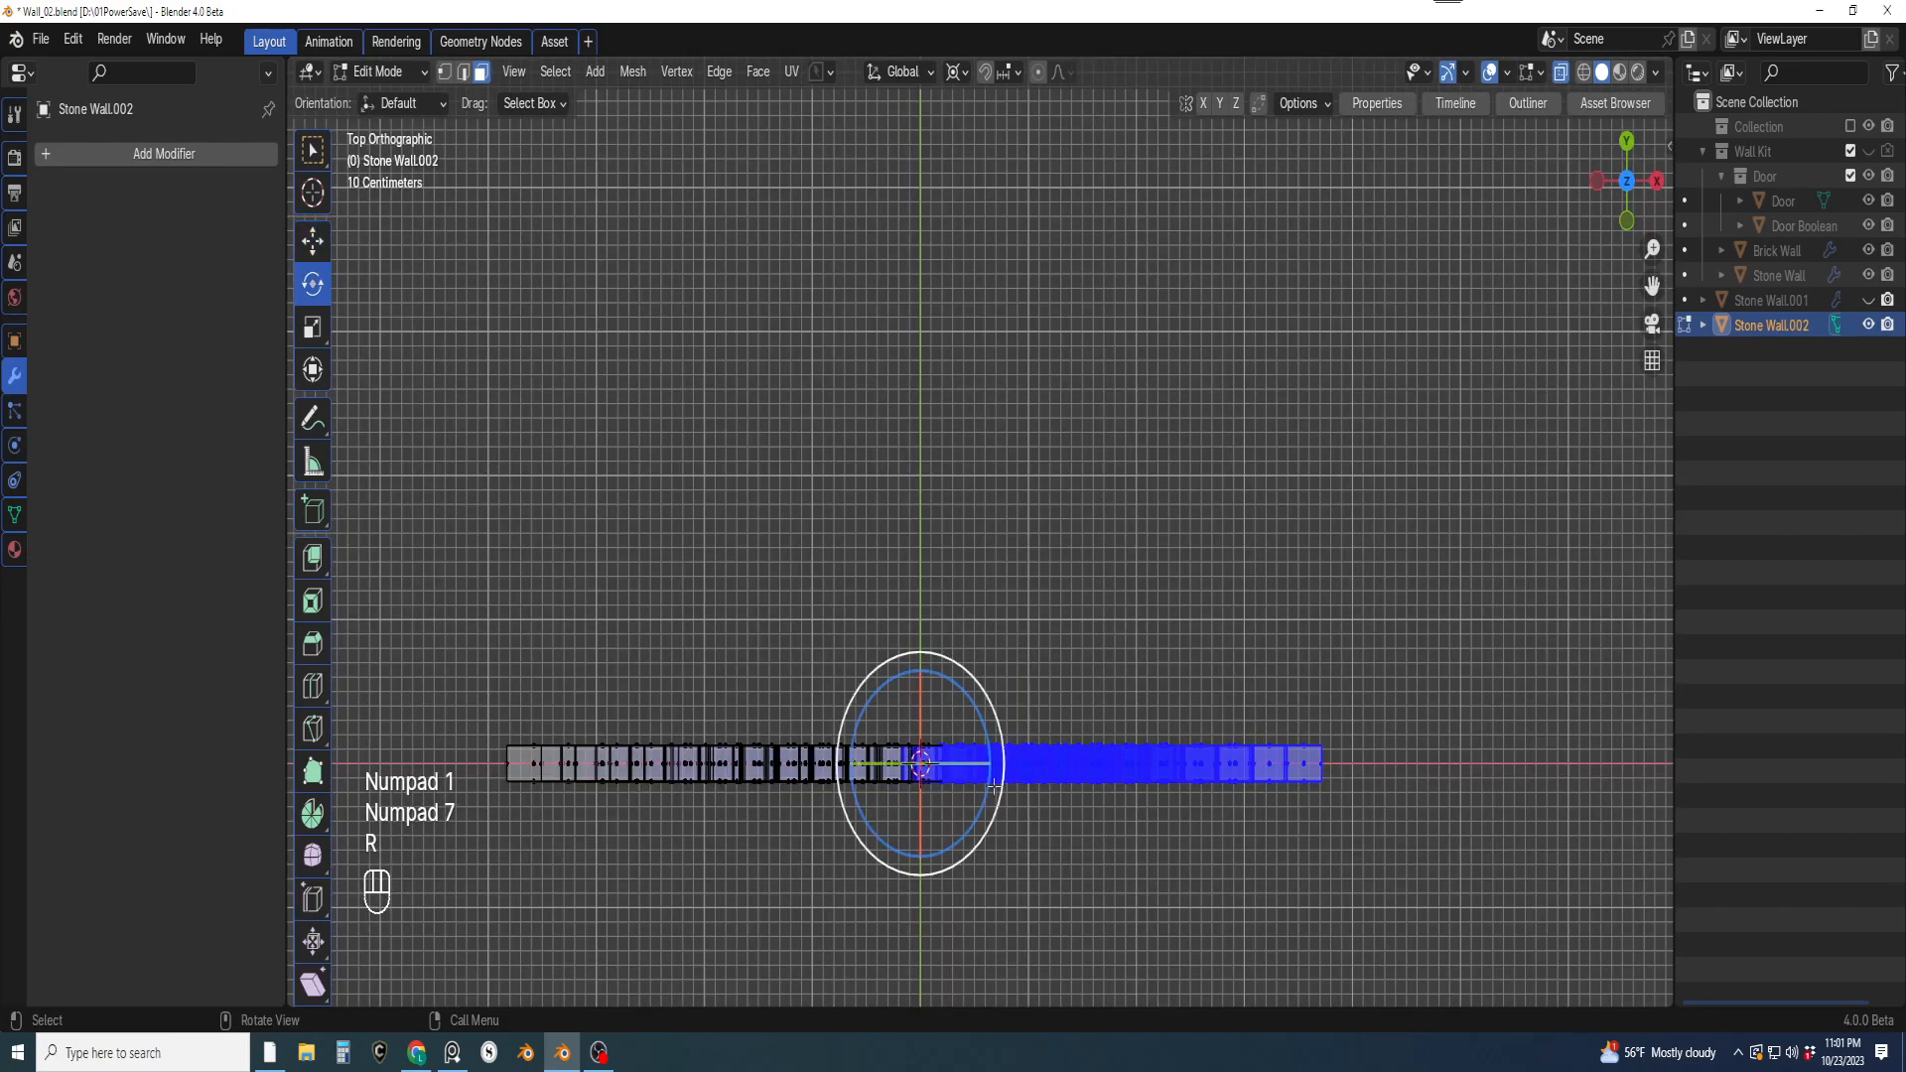
{"action": "left_click_drag", "start_coordinate": [993, 785], "coordinate": [934, 701]}
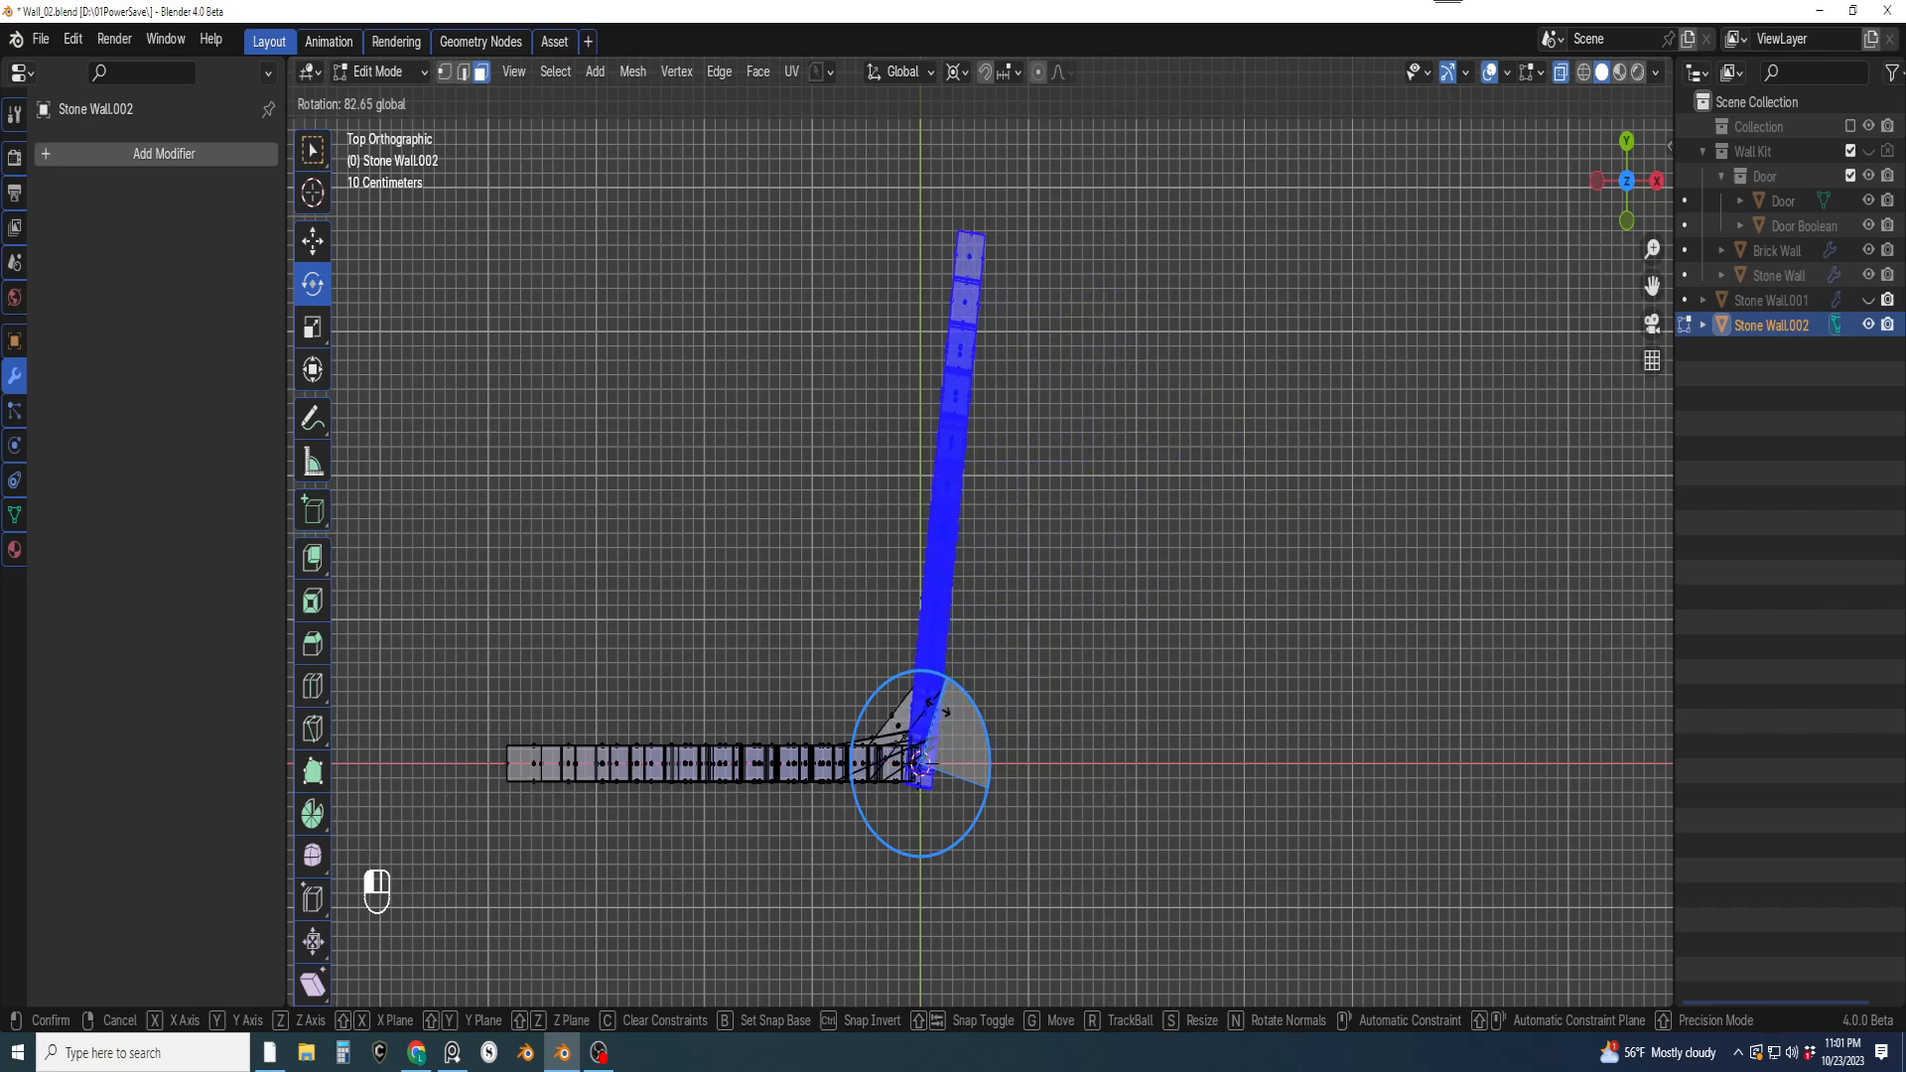
{"action": "right_click", "coordinate": [934, 701]}
{"action": "middle_click_drag", "start_coordinate": [953, 714], "coordinate": [1039, 742]}
{"action": "scroll", "coordinate": [1012, 760], "scroll_direction": "down", "scroll_amount": 3}
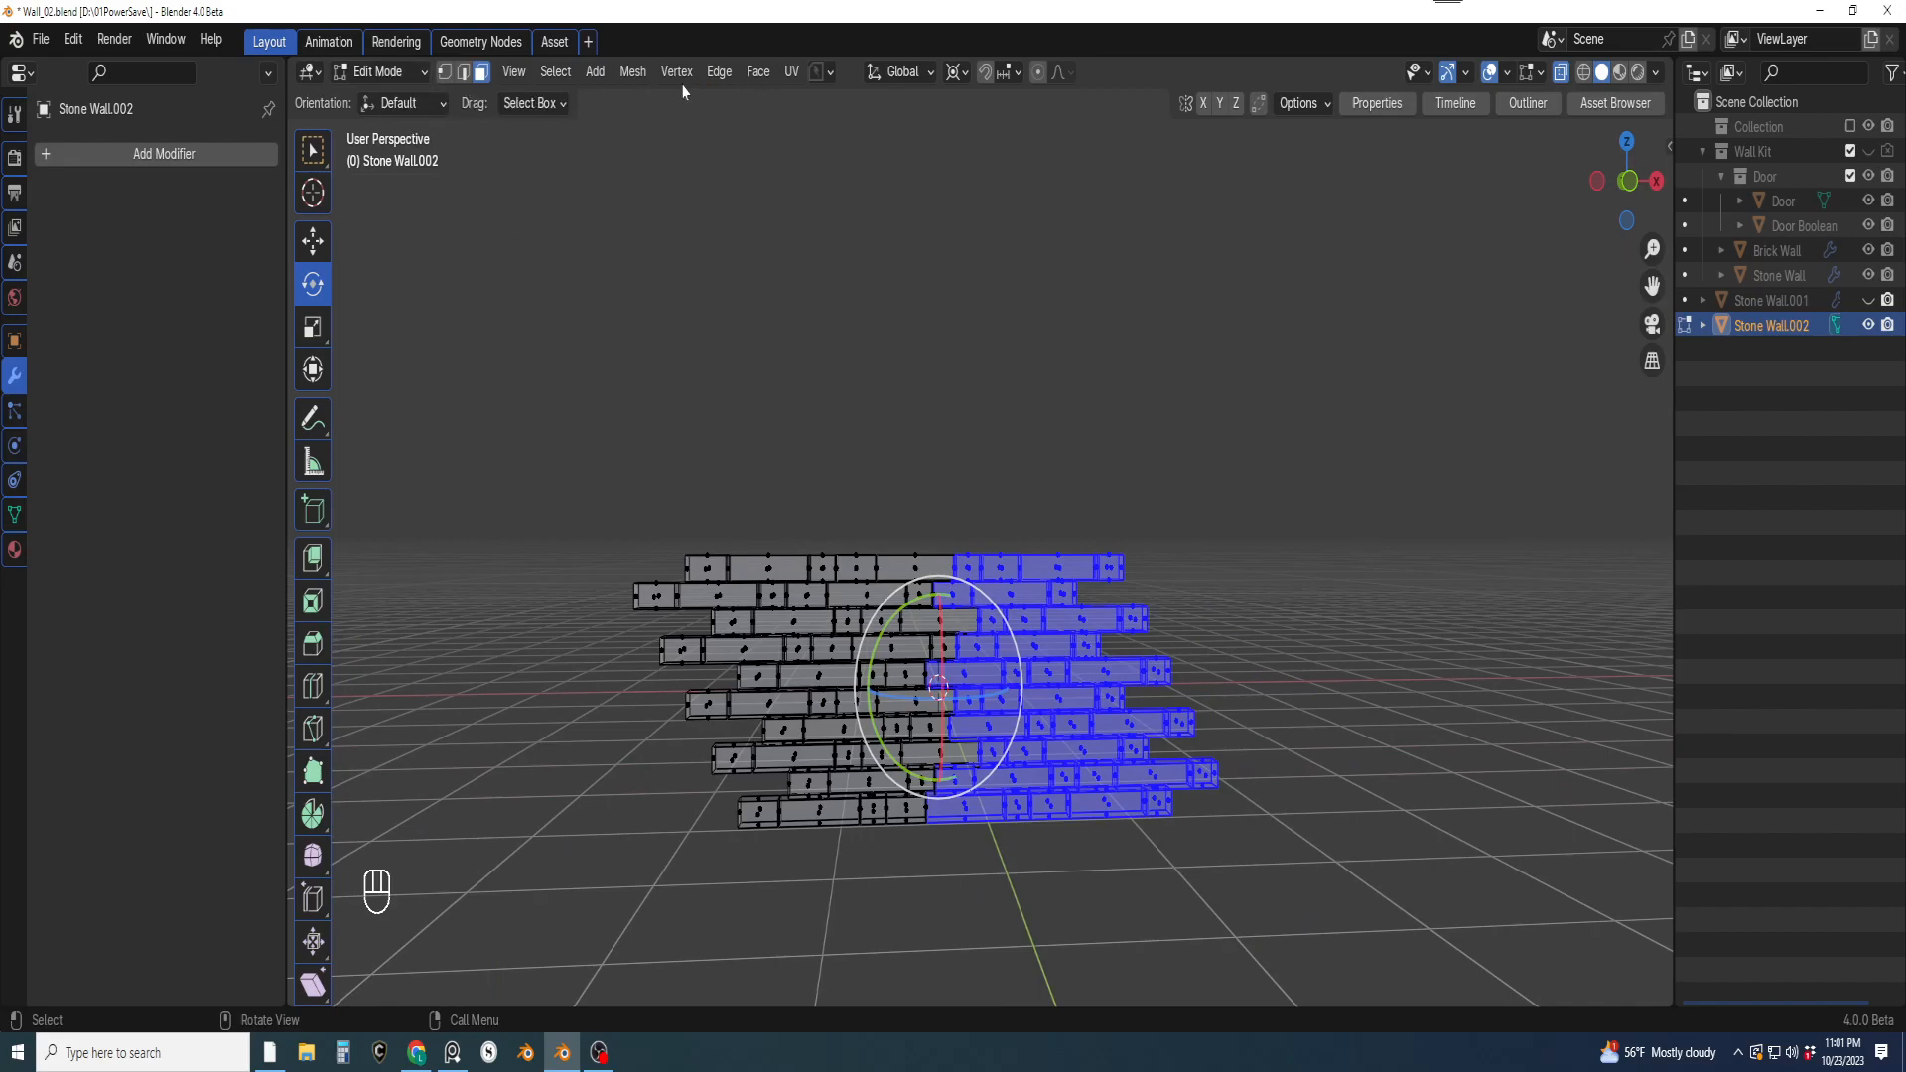
{"action": "left_click", "coordinate": [556, 72]}
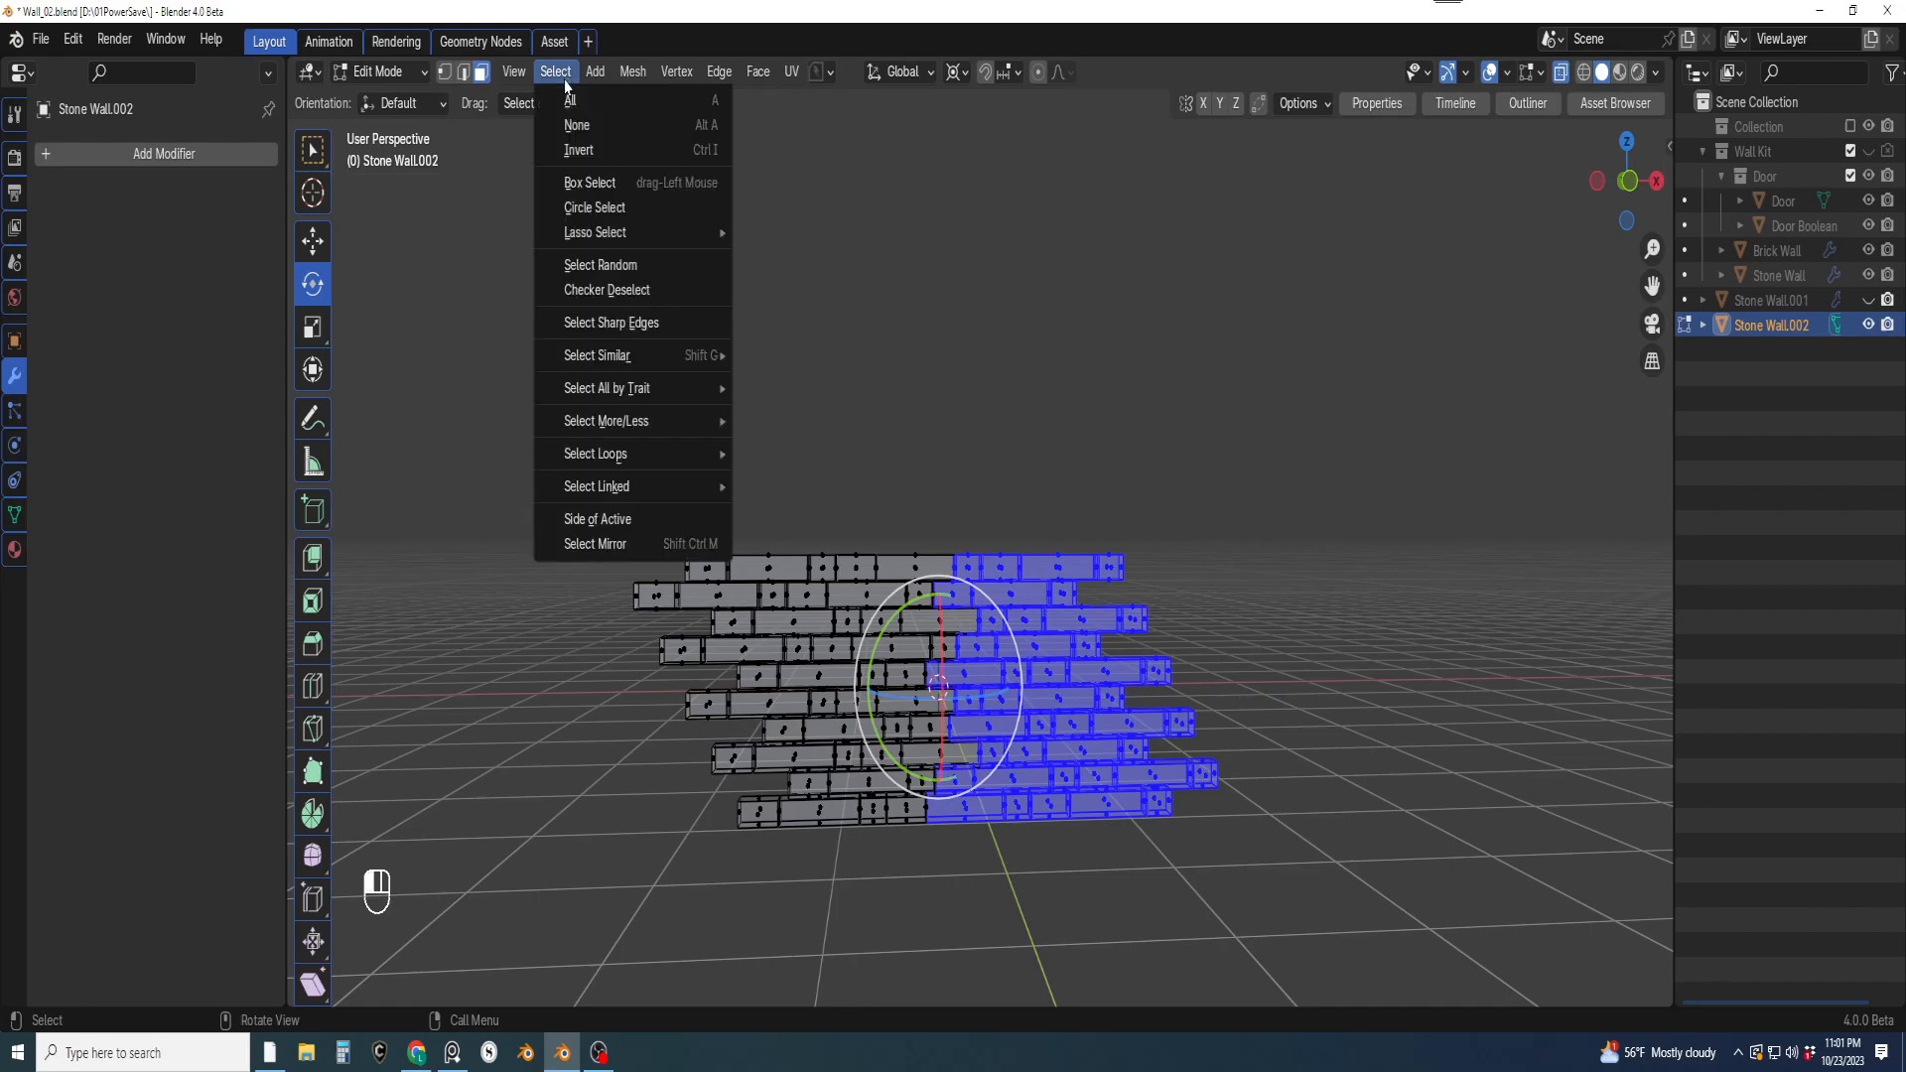
{"action": "mouse_move", "coordinate": [610, 370]}
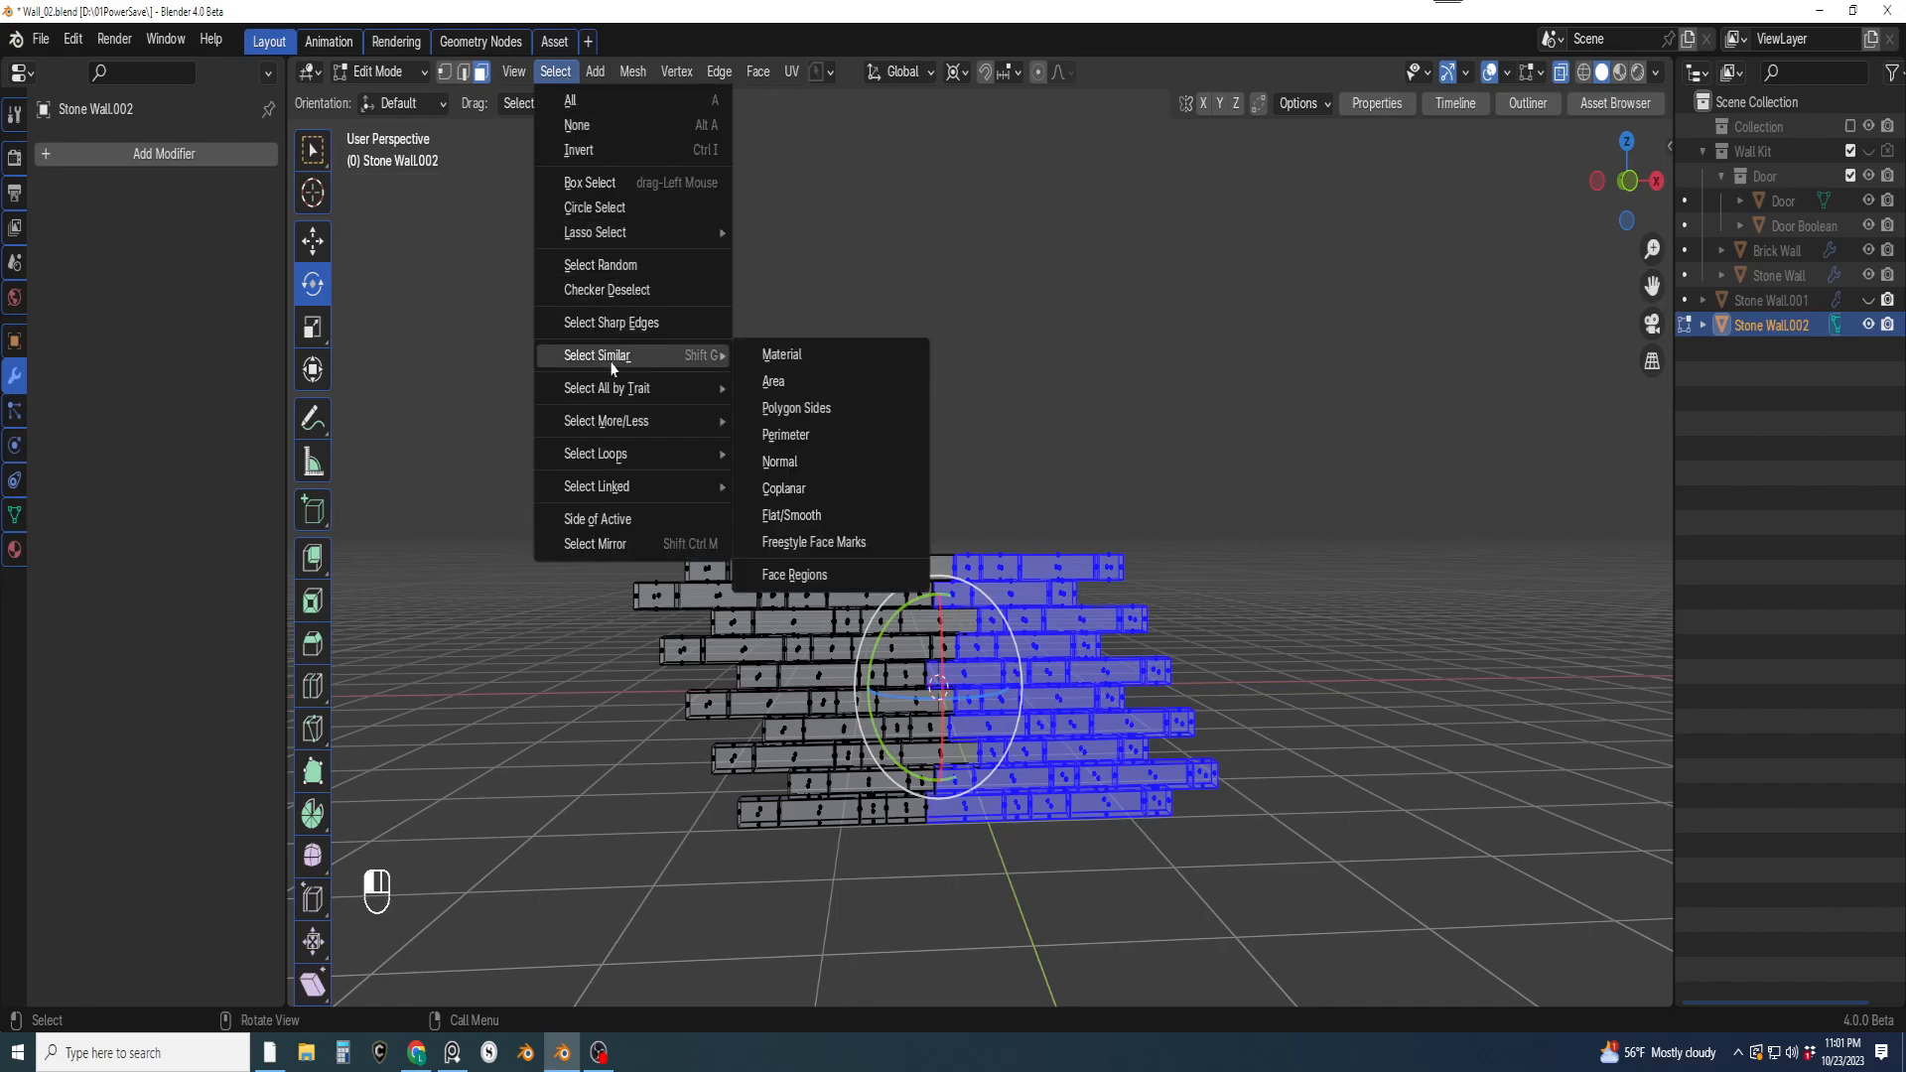
{"action": "mouse_move", "coordinate": [611, 407]}
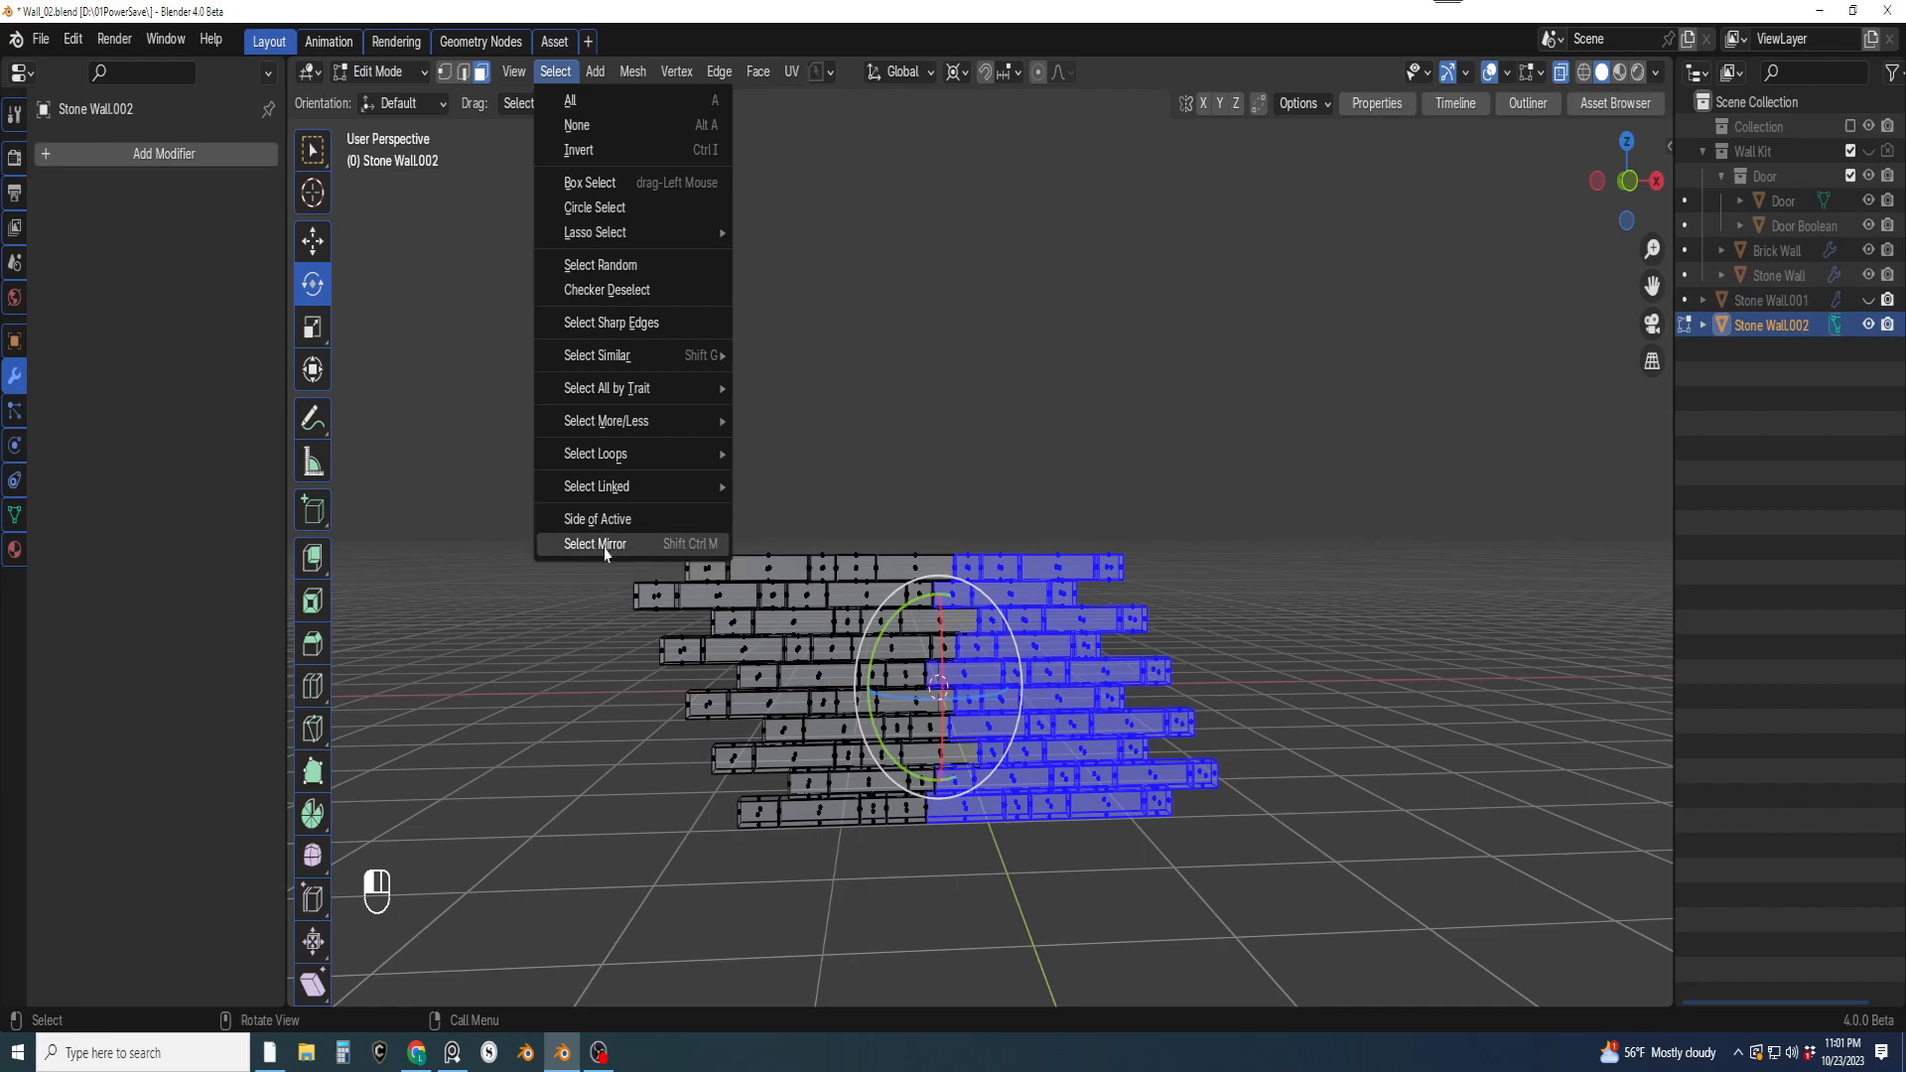
{"action": "mouse_move", "coordinate": [649, 238]}
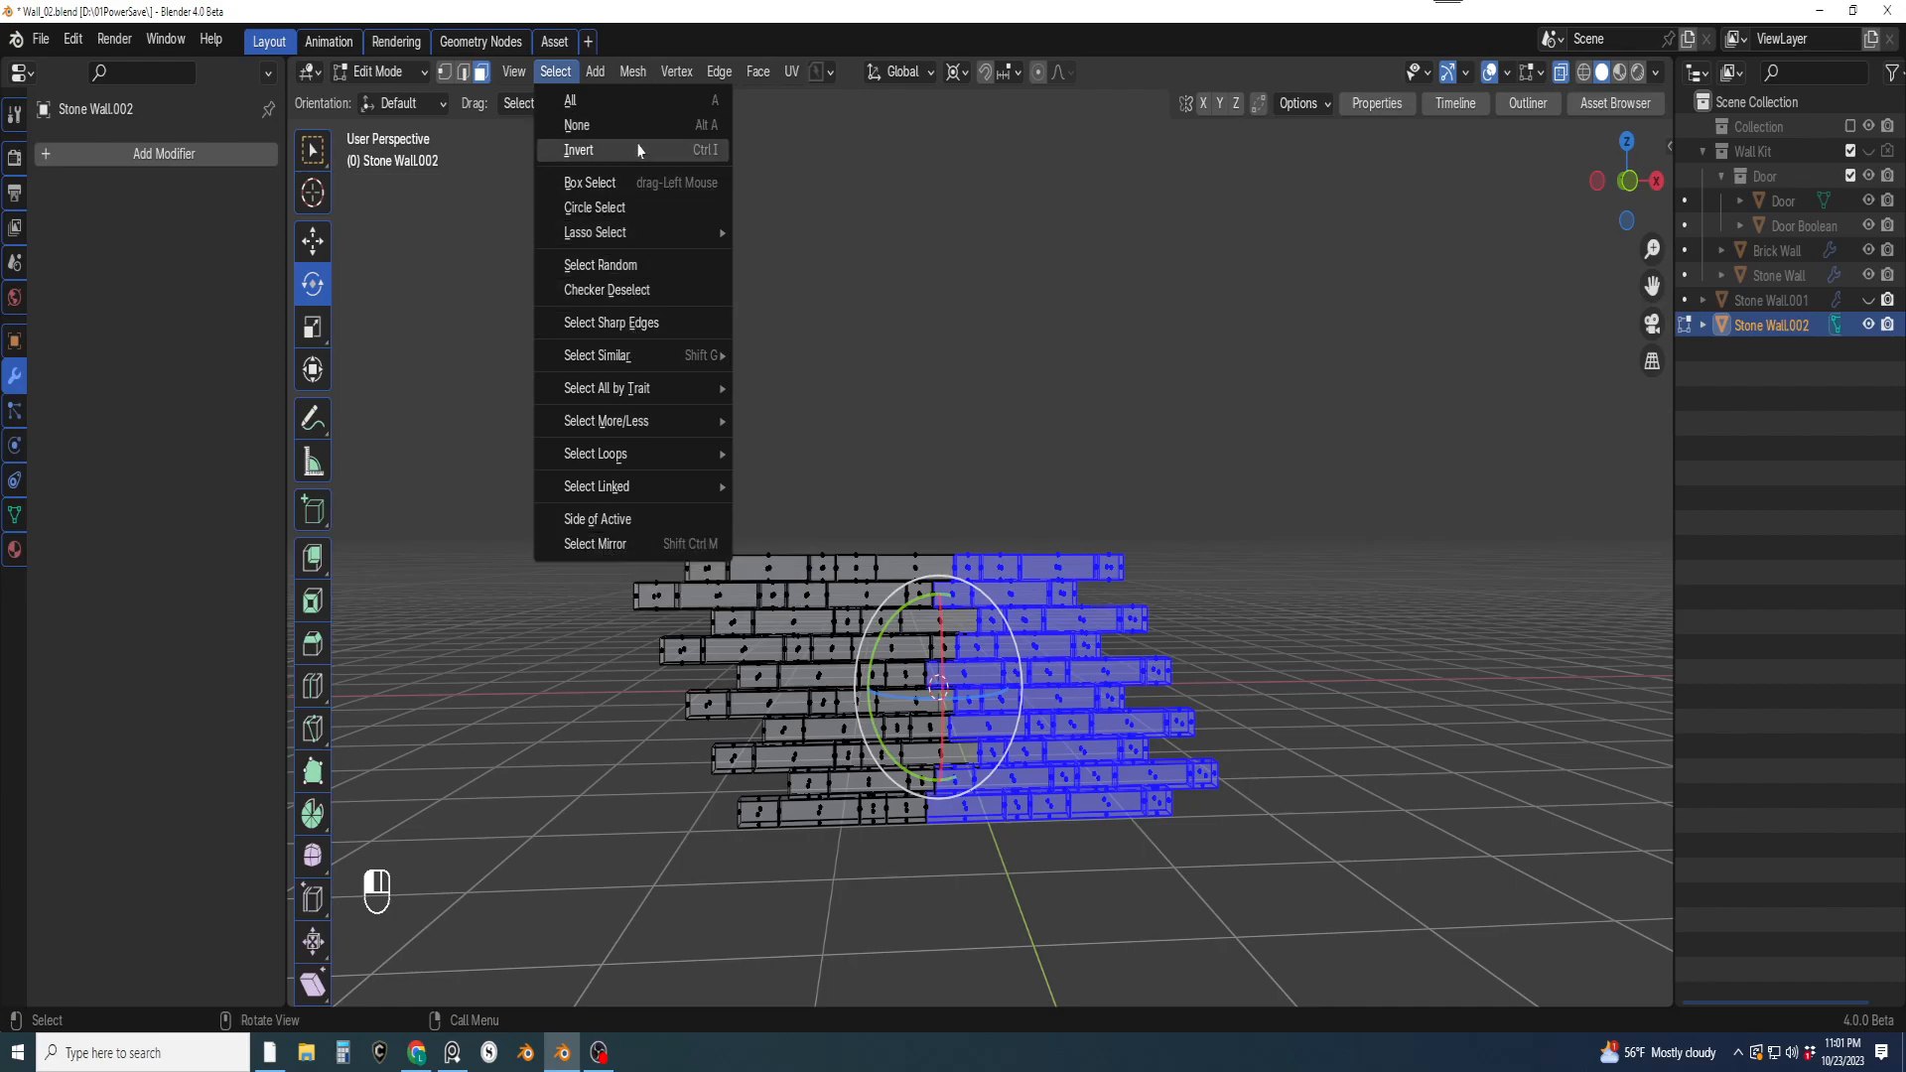
Clear the stone selection and return to a front view of the whole staggered wall
{"action": "middle_click_drag", "start_coordinate": [958, 370], "coordinate": [984, 447], "text": "shift"}
{"action": "scroll", "coordinate": [940, 281], "scroll_direction": "up", "scroll_amount": 2}
{"action": "left_click", "coordinate": [915, 286]}
{"action": "scroll", "coordinate": [929, 275], "scroll_direction": "down", "scroll_amount": 2}
{"action": "key", "text": "KP_1"}
{"action": "scroll", "coordinate": [962, 283], "scroll_direction": "up", "scroll_amount": 2}
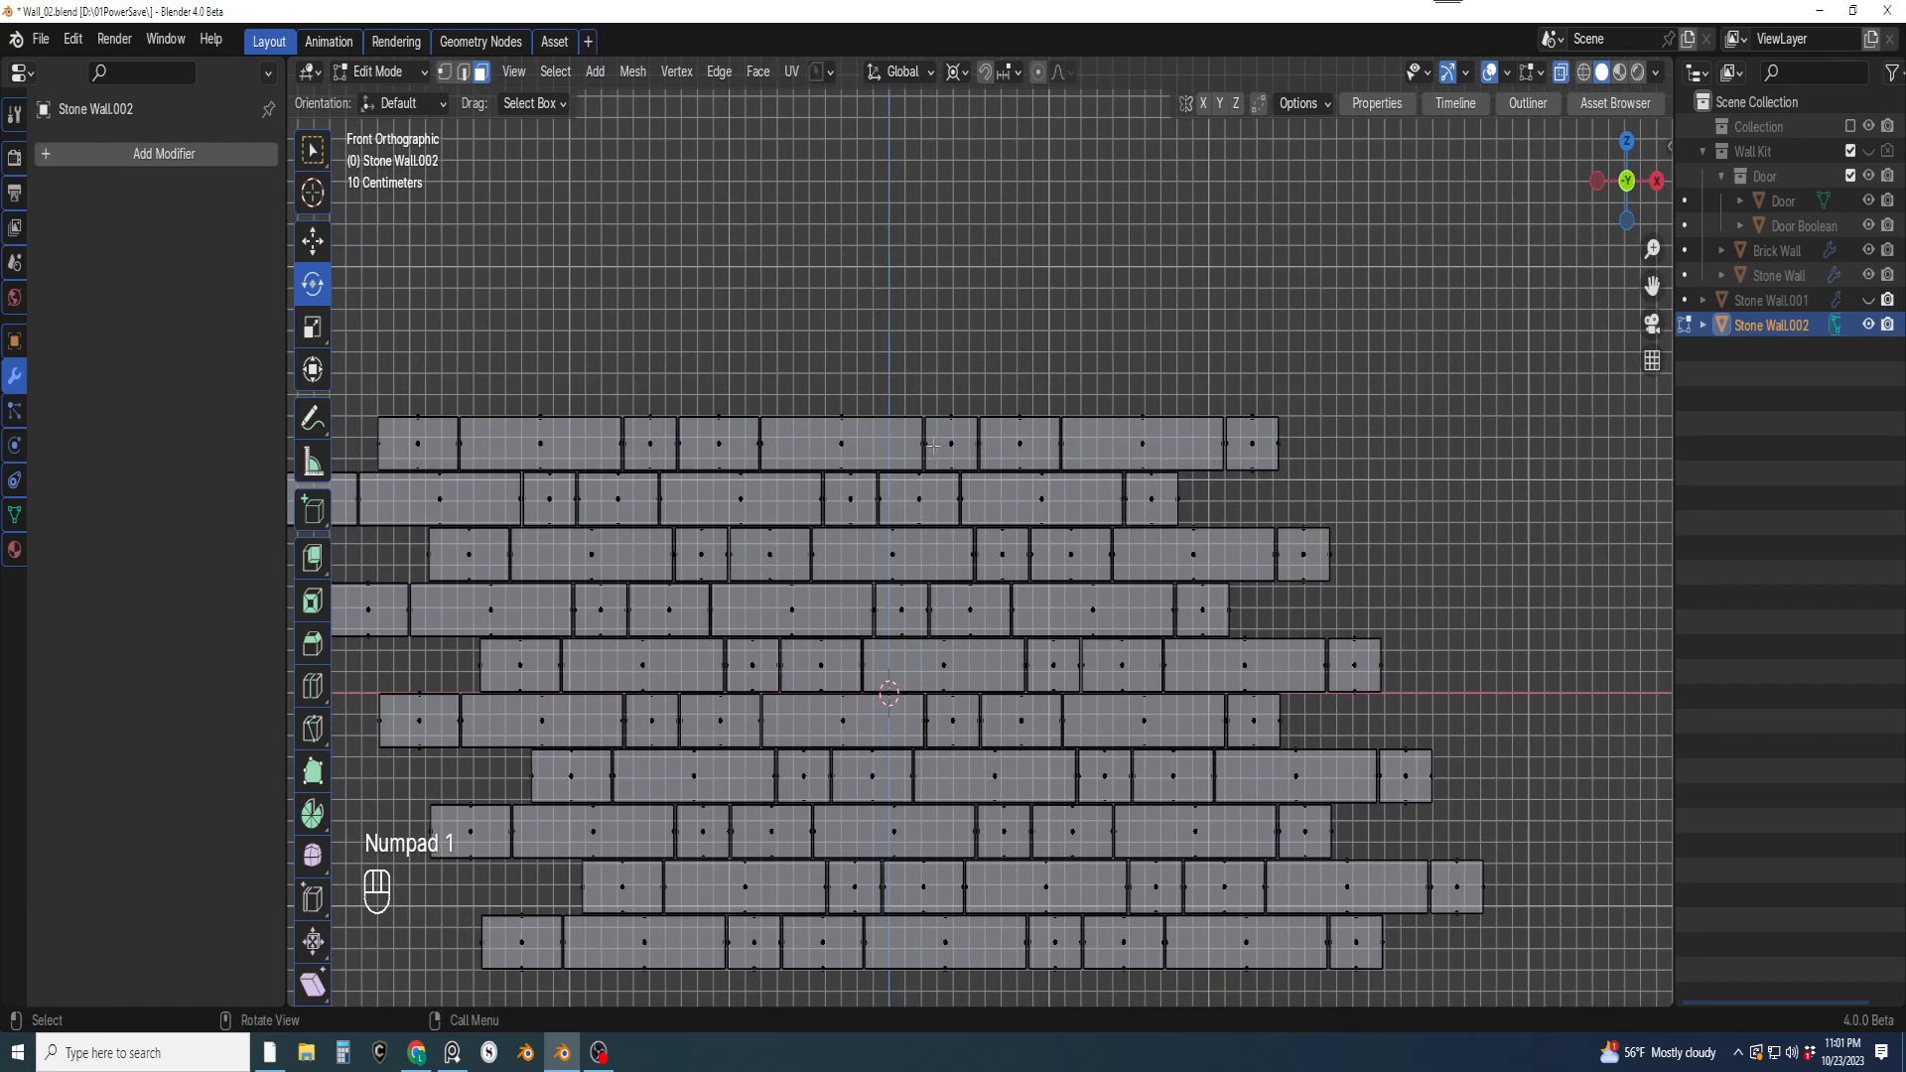
Select the linked stones just right of centre in the top six courses and the first one in the ninth course
{"action": "key", "text": "l"}
{"action": "key", "text": "l"}
{"action": "key", "text": "l"}
{"action": "key", "text": "l"}
{"action": "key", "text": "l"}
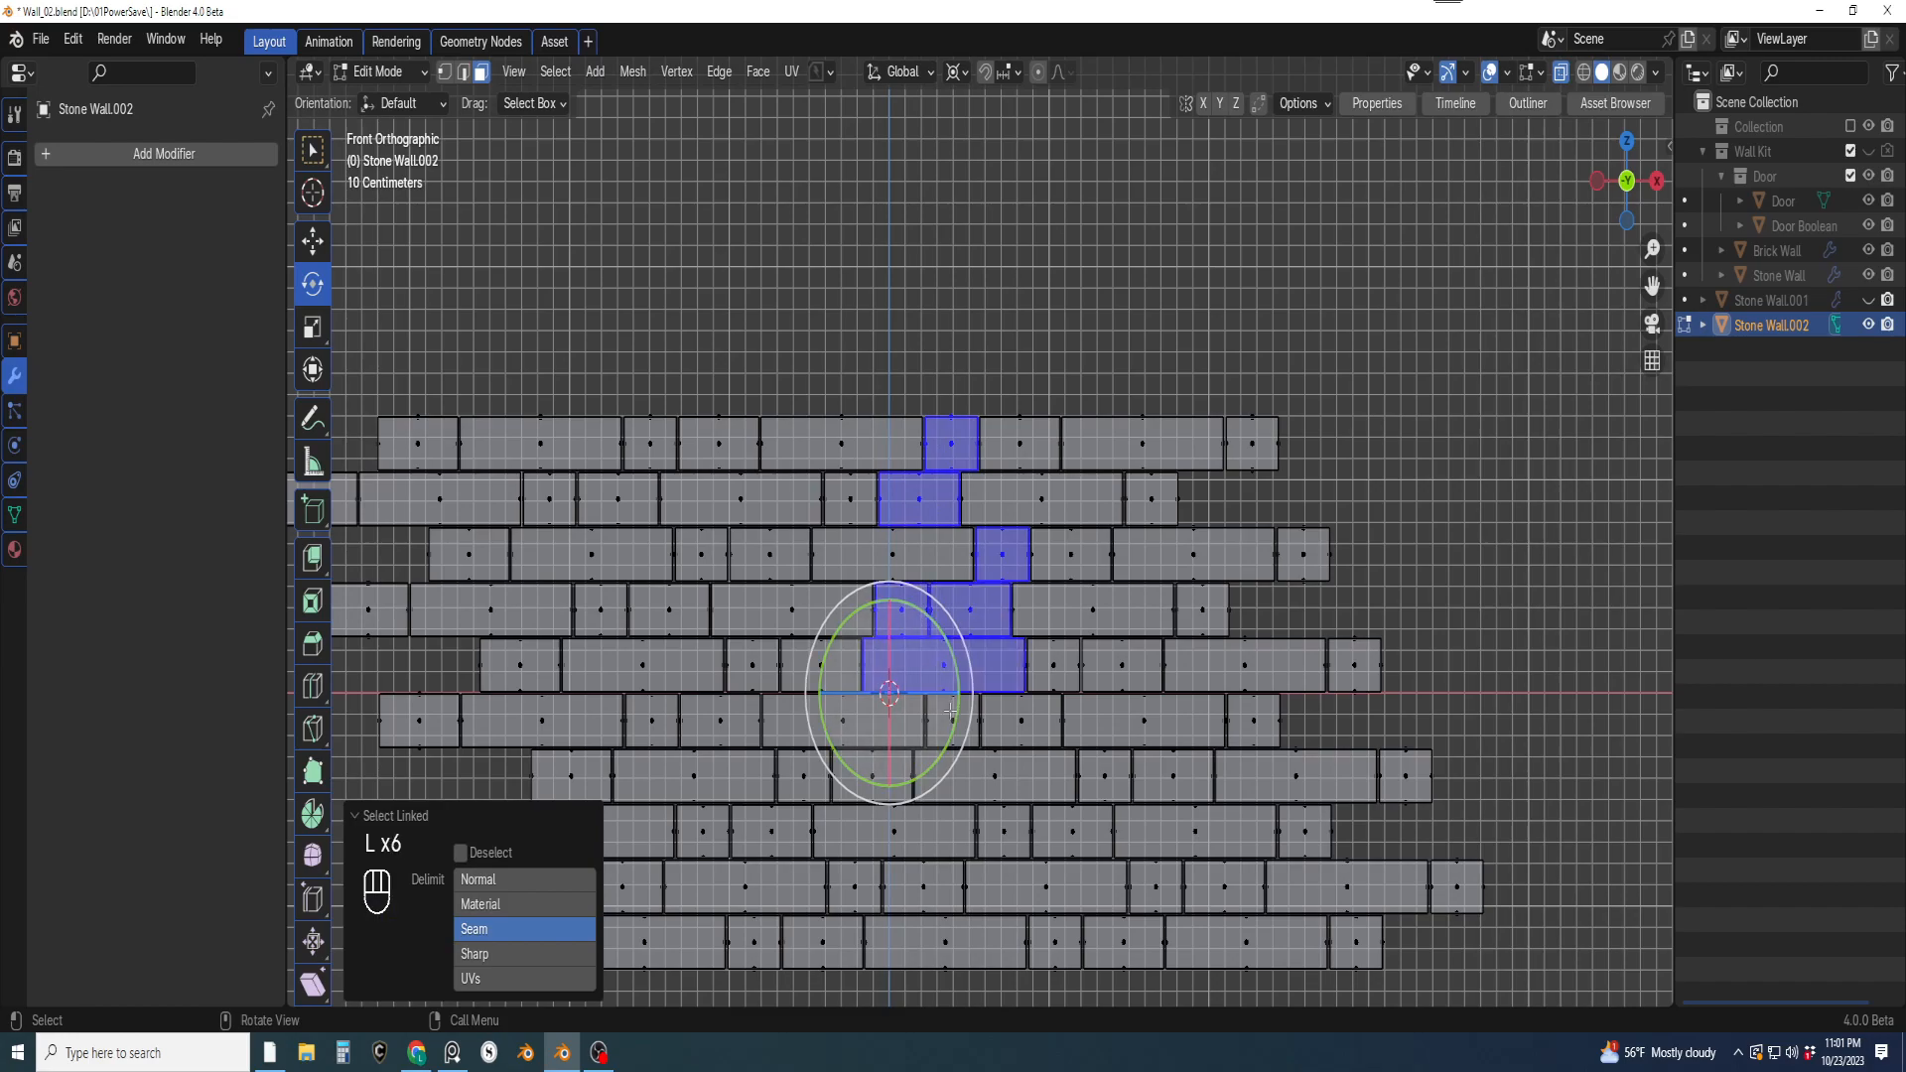
{"action": "key", "text": "l"}
{"action": "key", "text": "l"}
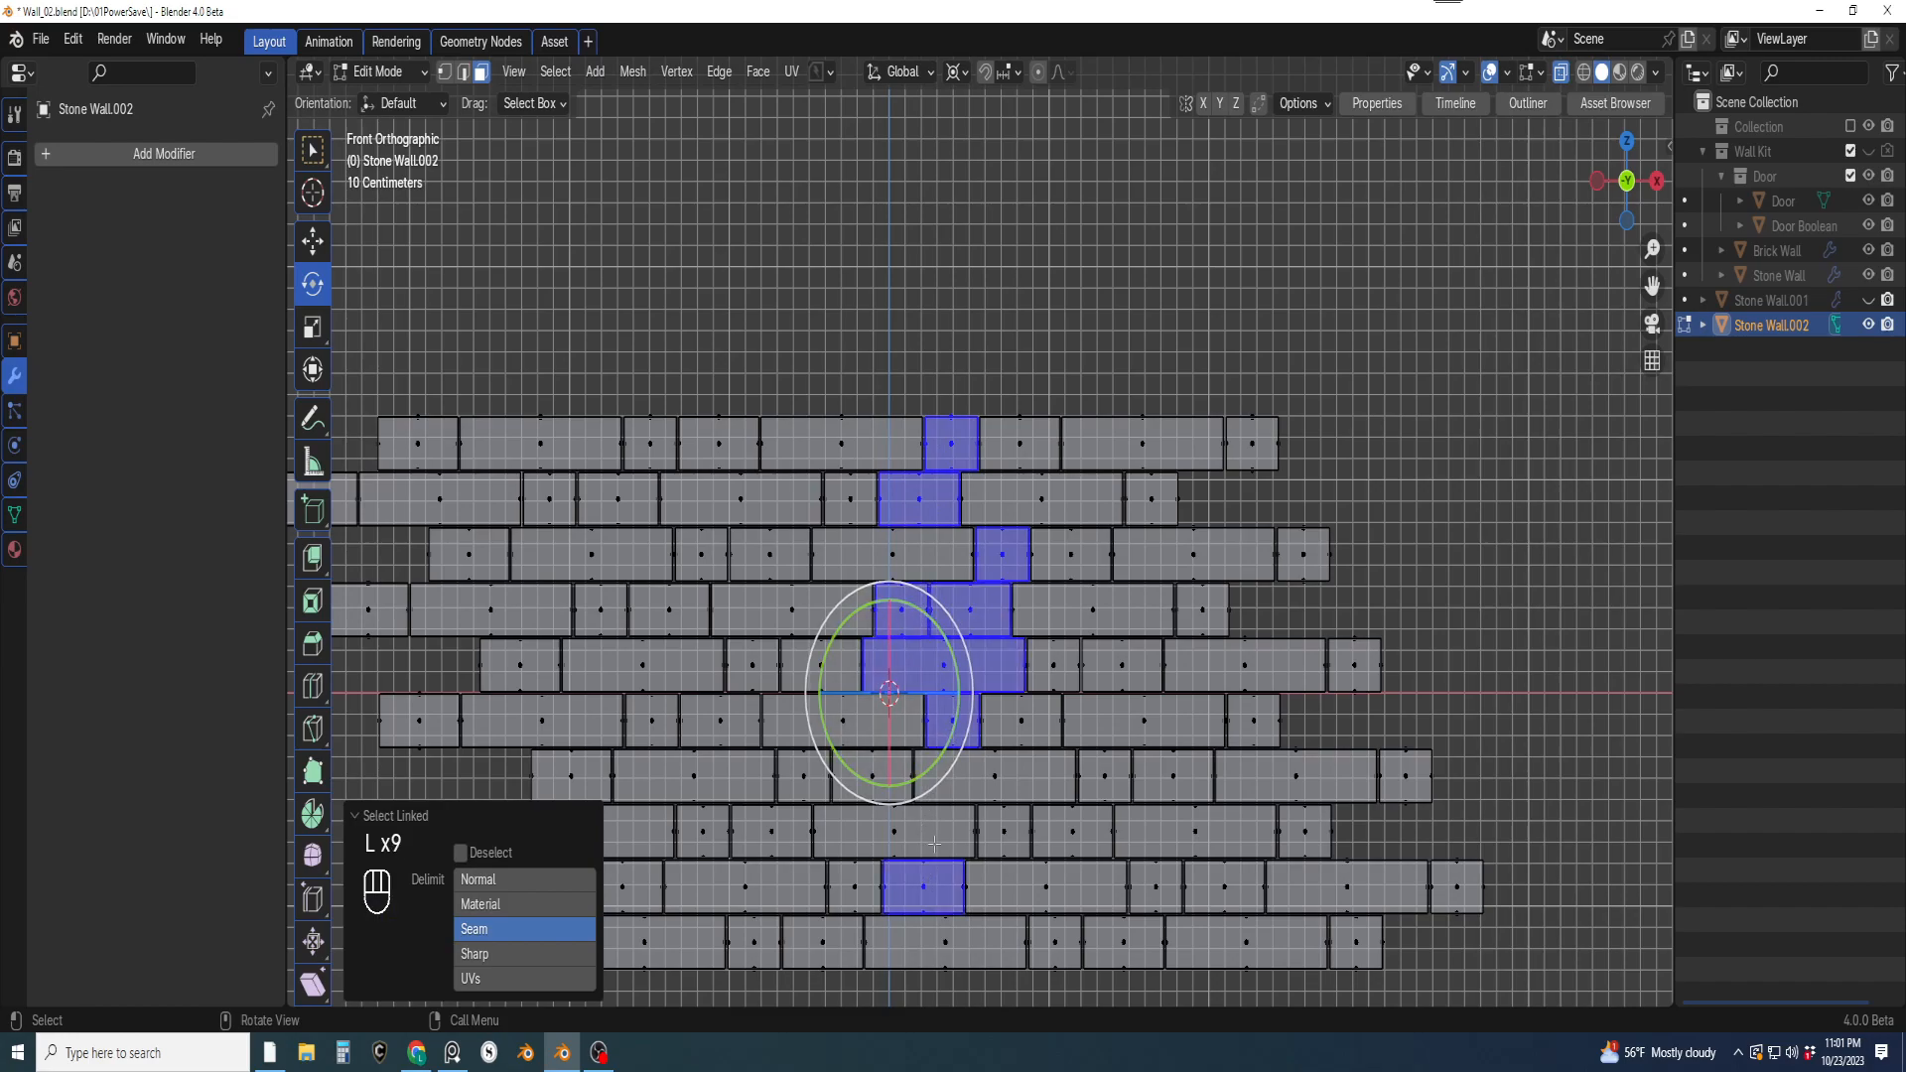
Add the stones right of centre in the eighth, ninth and bottom courses, including the whole right side of the bottom course
{"action": "key", "text": "l"}
{"action": "key", "text": "l"}
{"action": "key", "text": "l"}
{"action": "key", "text": "l"}
{"action": "key", "text": "l"}
{"action": "key", "text": "l"}
{"action": "key", "text": "l"}
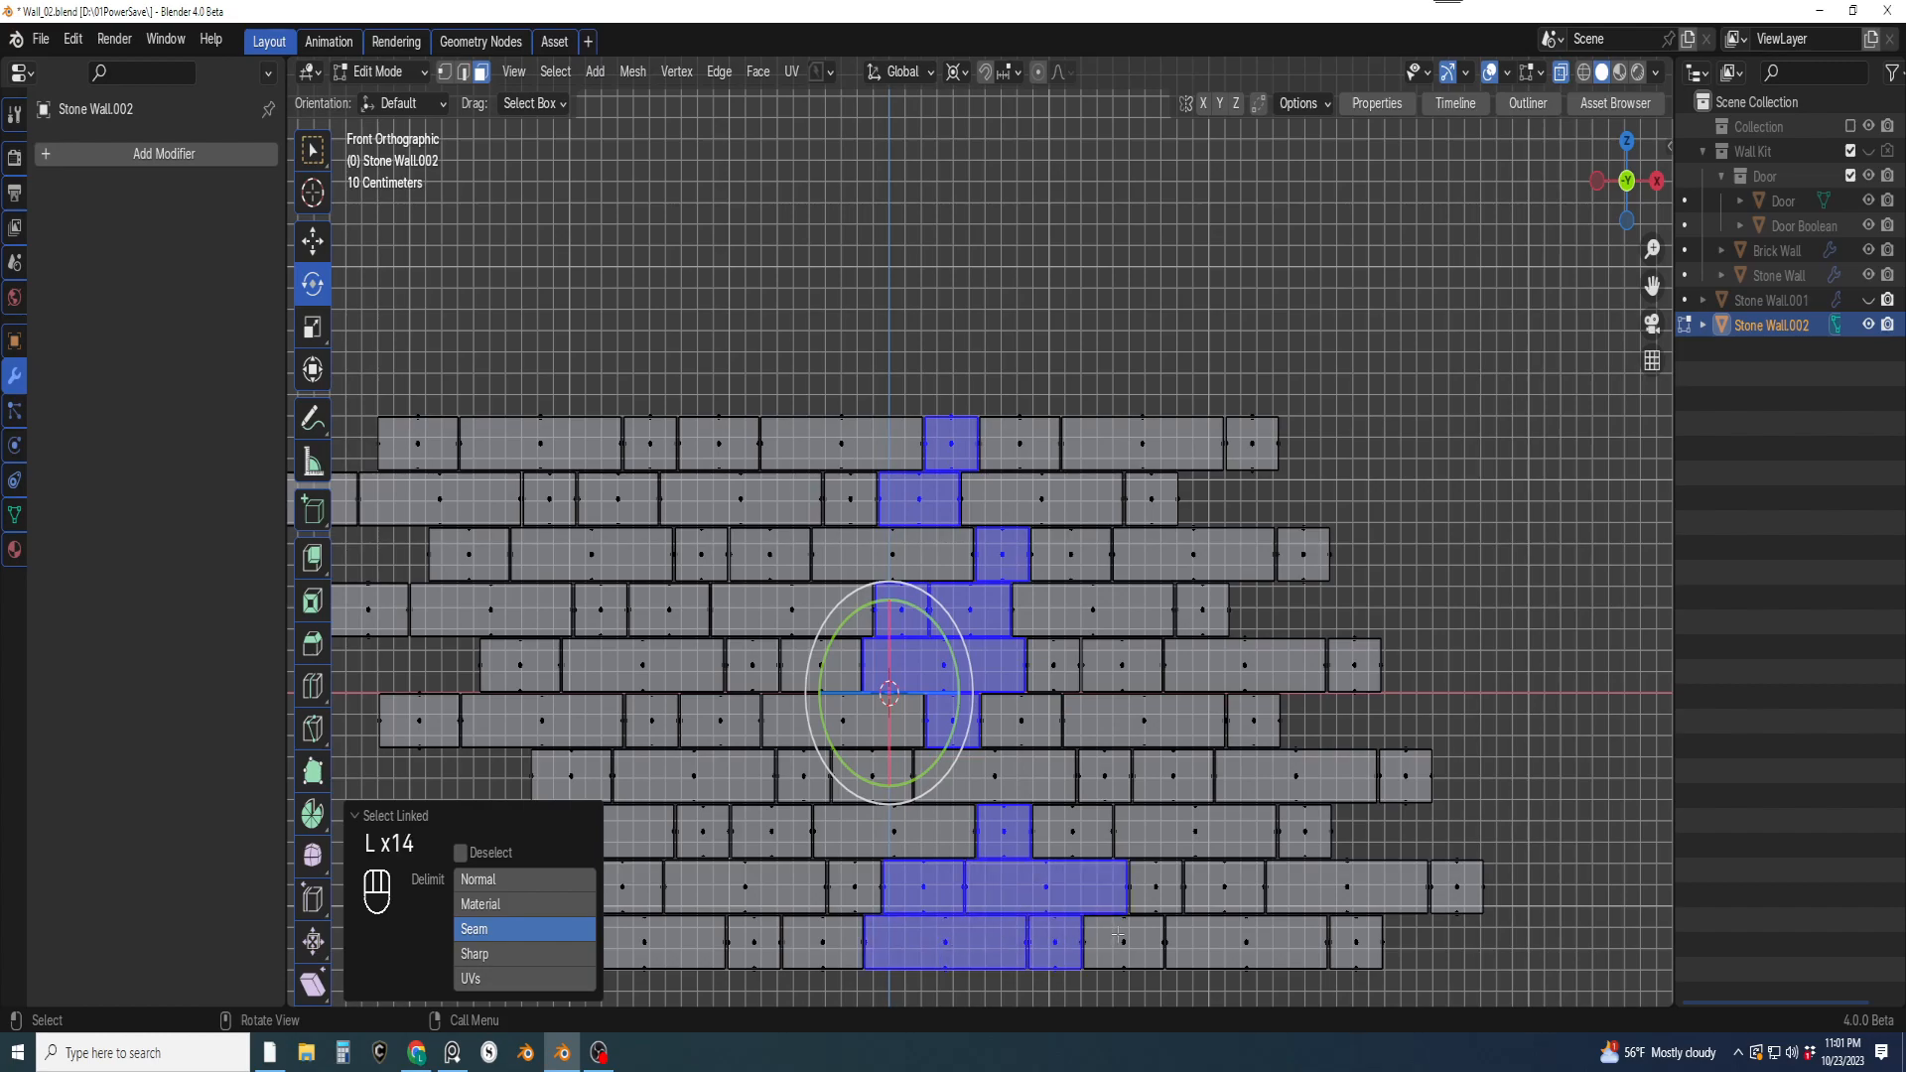
{"action": "key", "text": "l"}
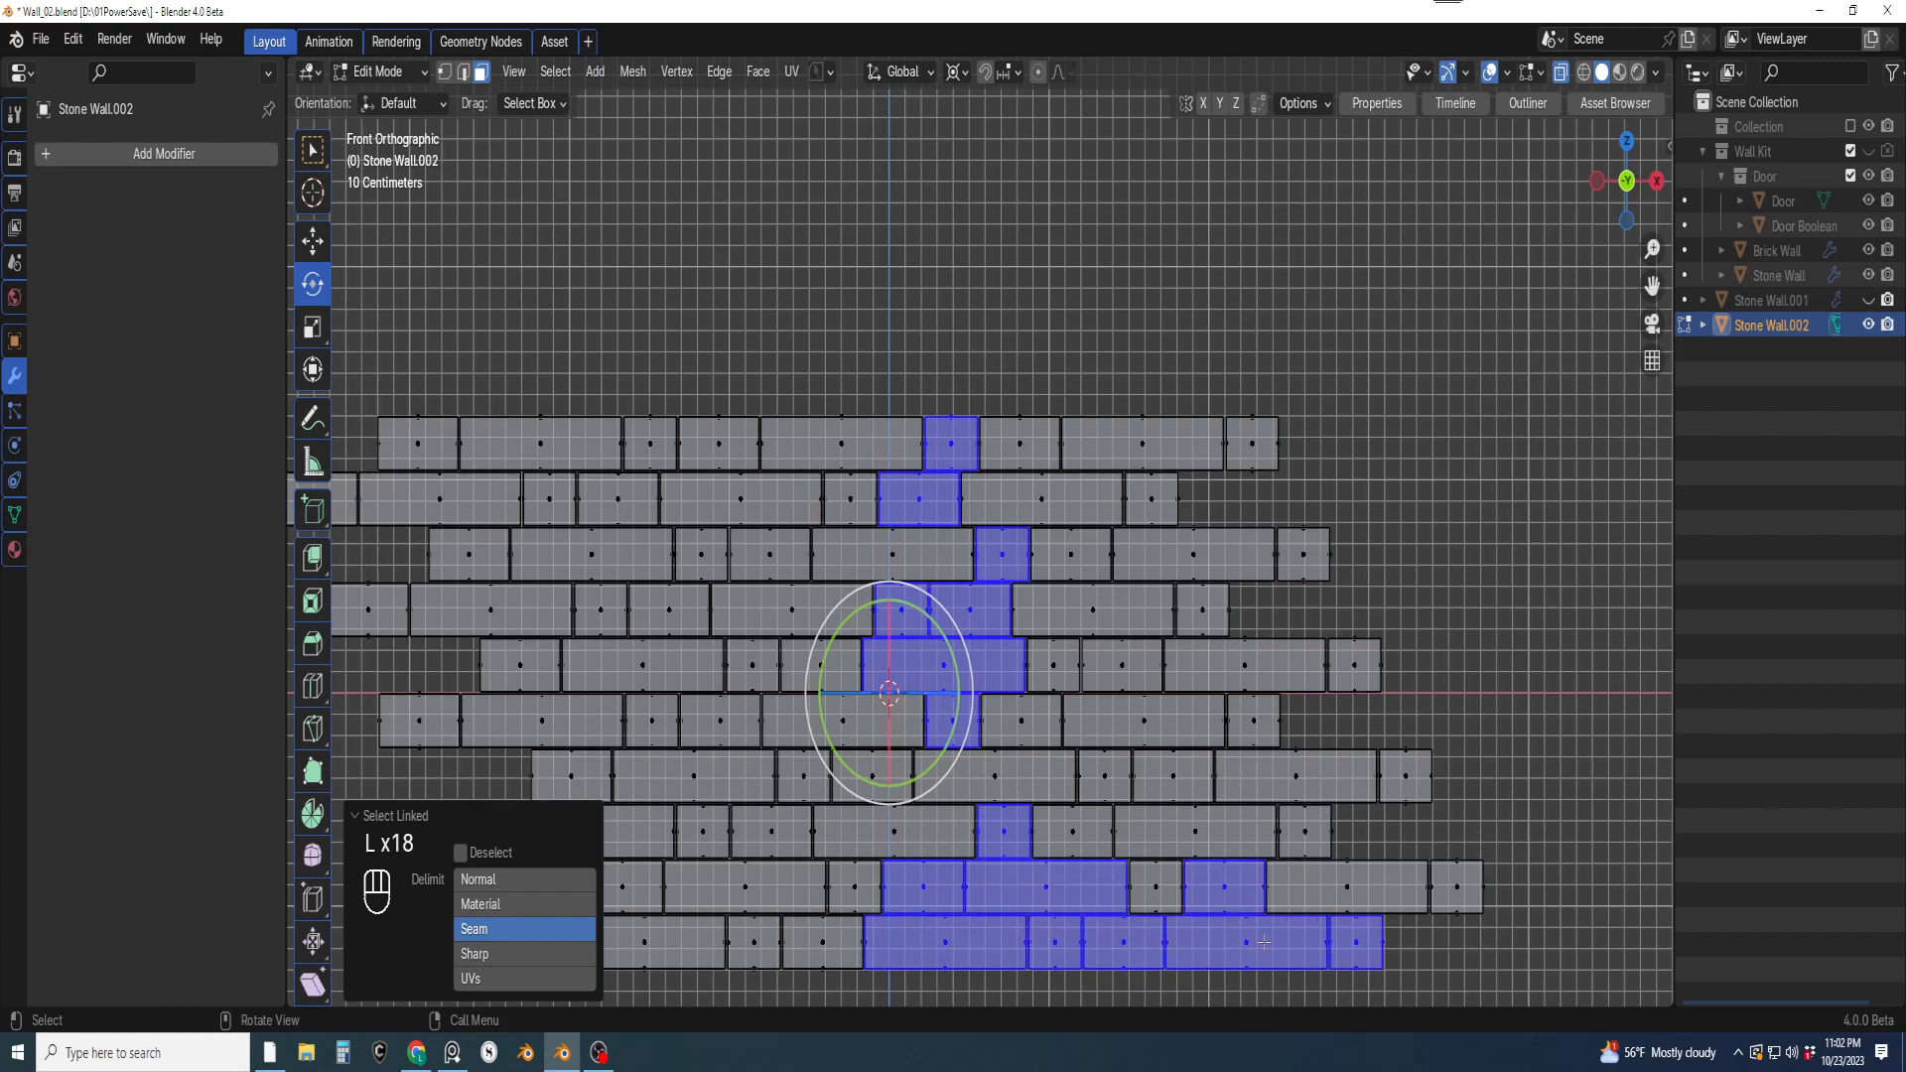
Turn off X-ray and add the remaining right-side stones of the eighth and ninth courses to the selection
{"action": "left_click", "coordinate": [1561, 75]}
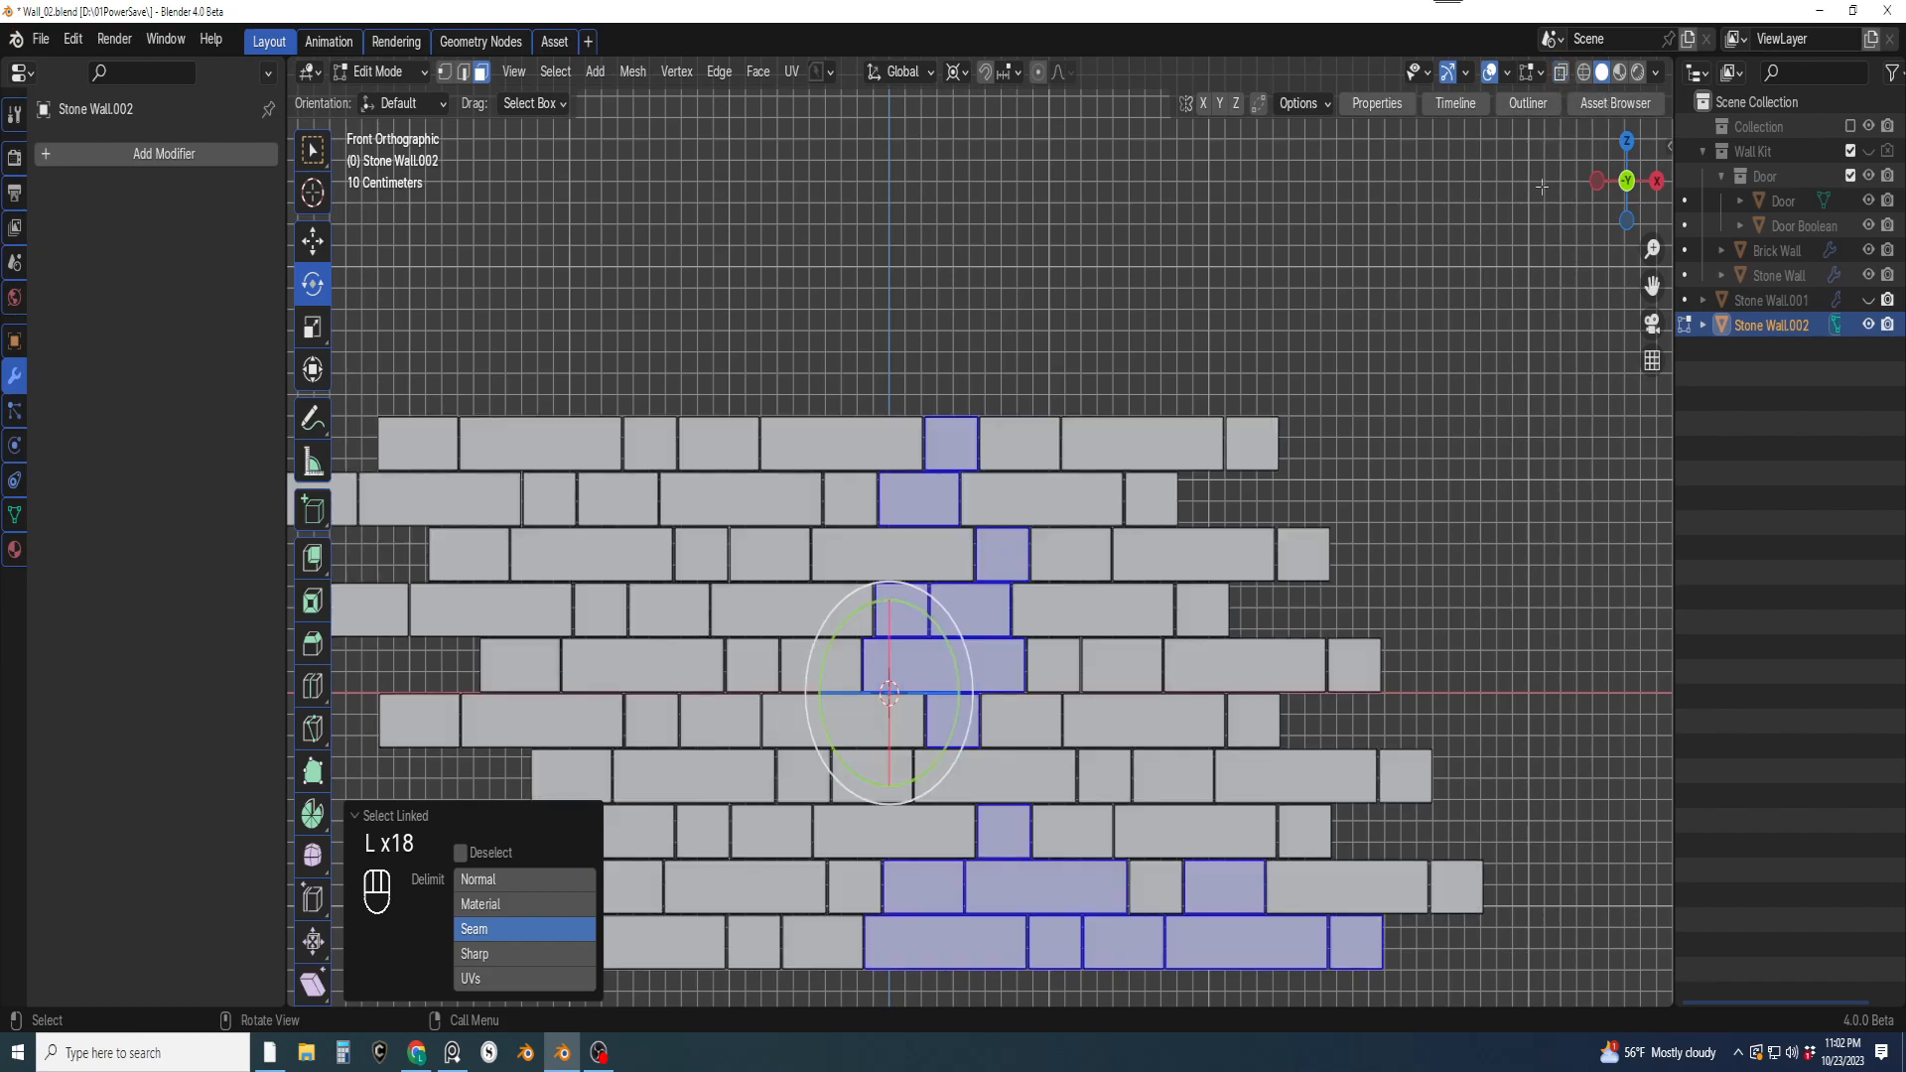
{"action": "key", "text": "l"}
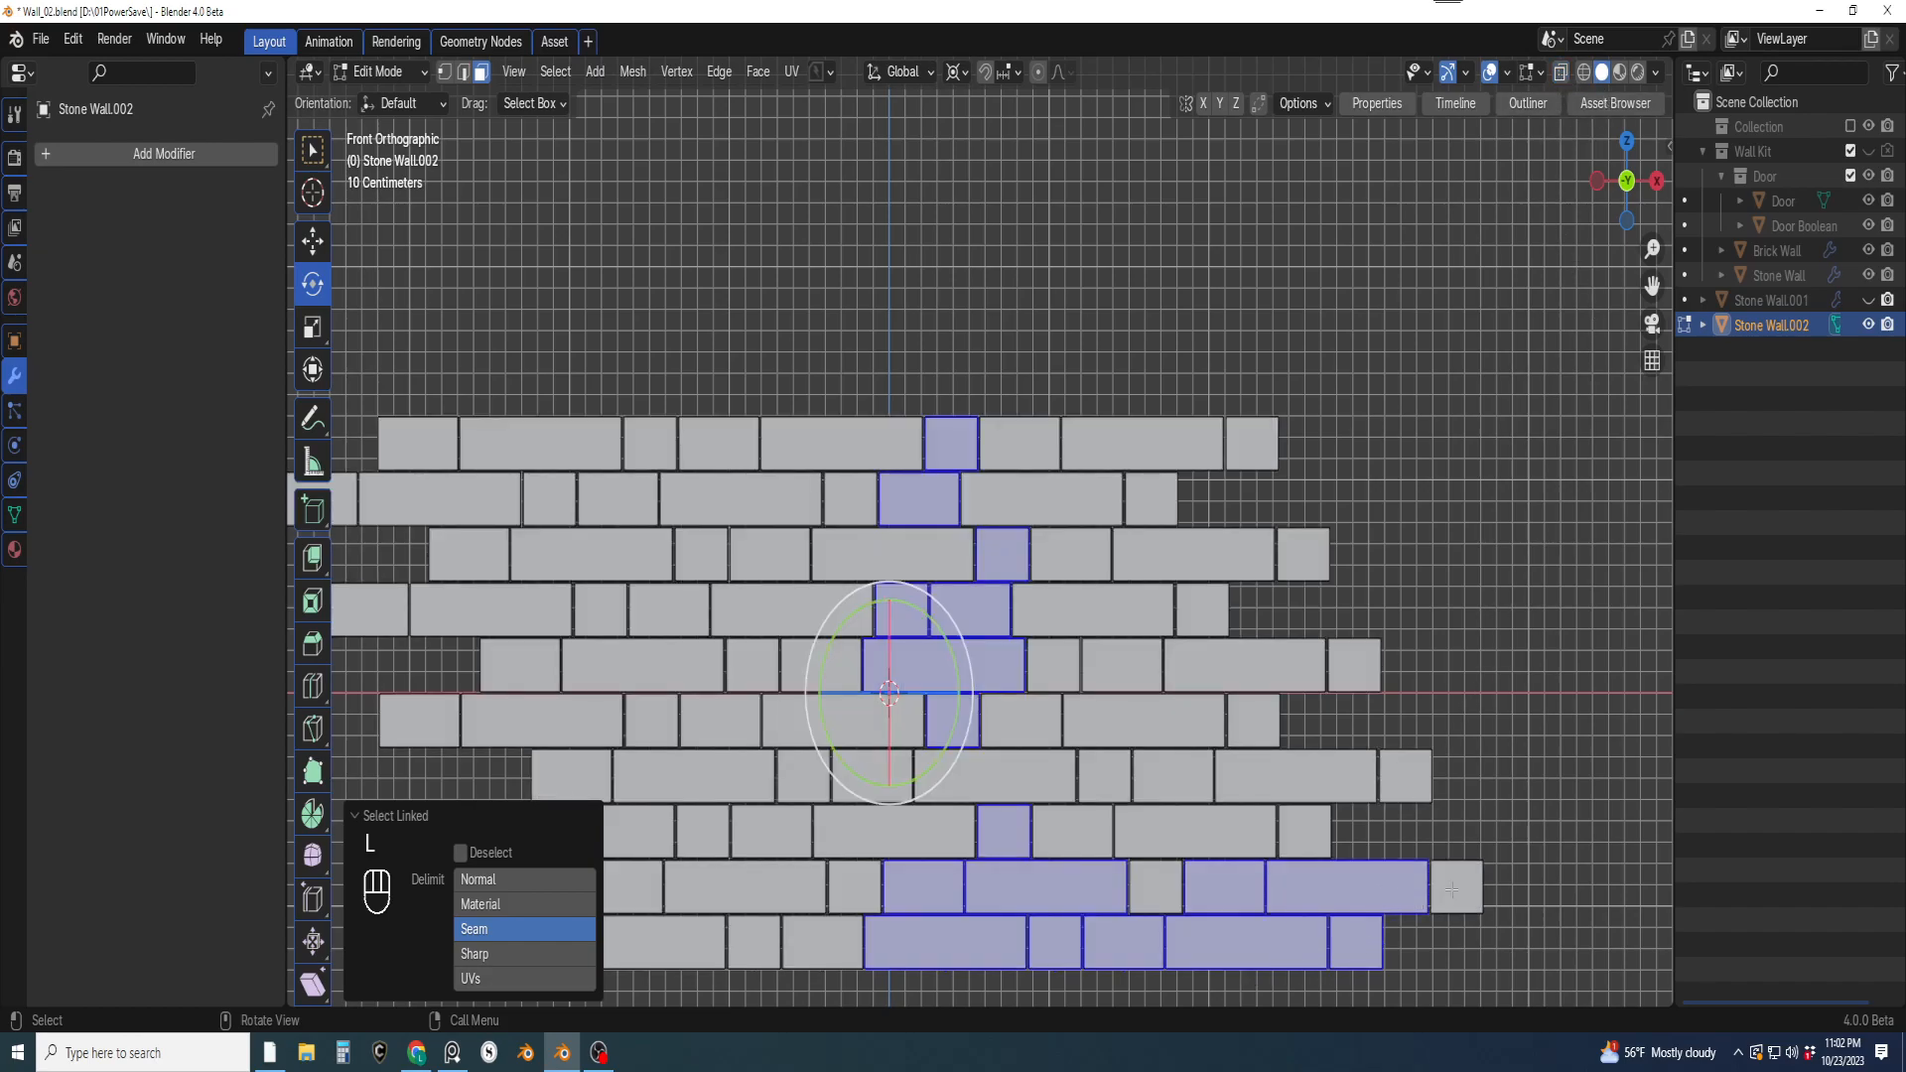
{"action": "key", "text": "l"}
{"action": "key", "text": "l"}
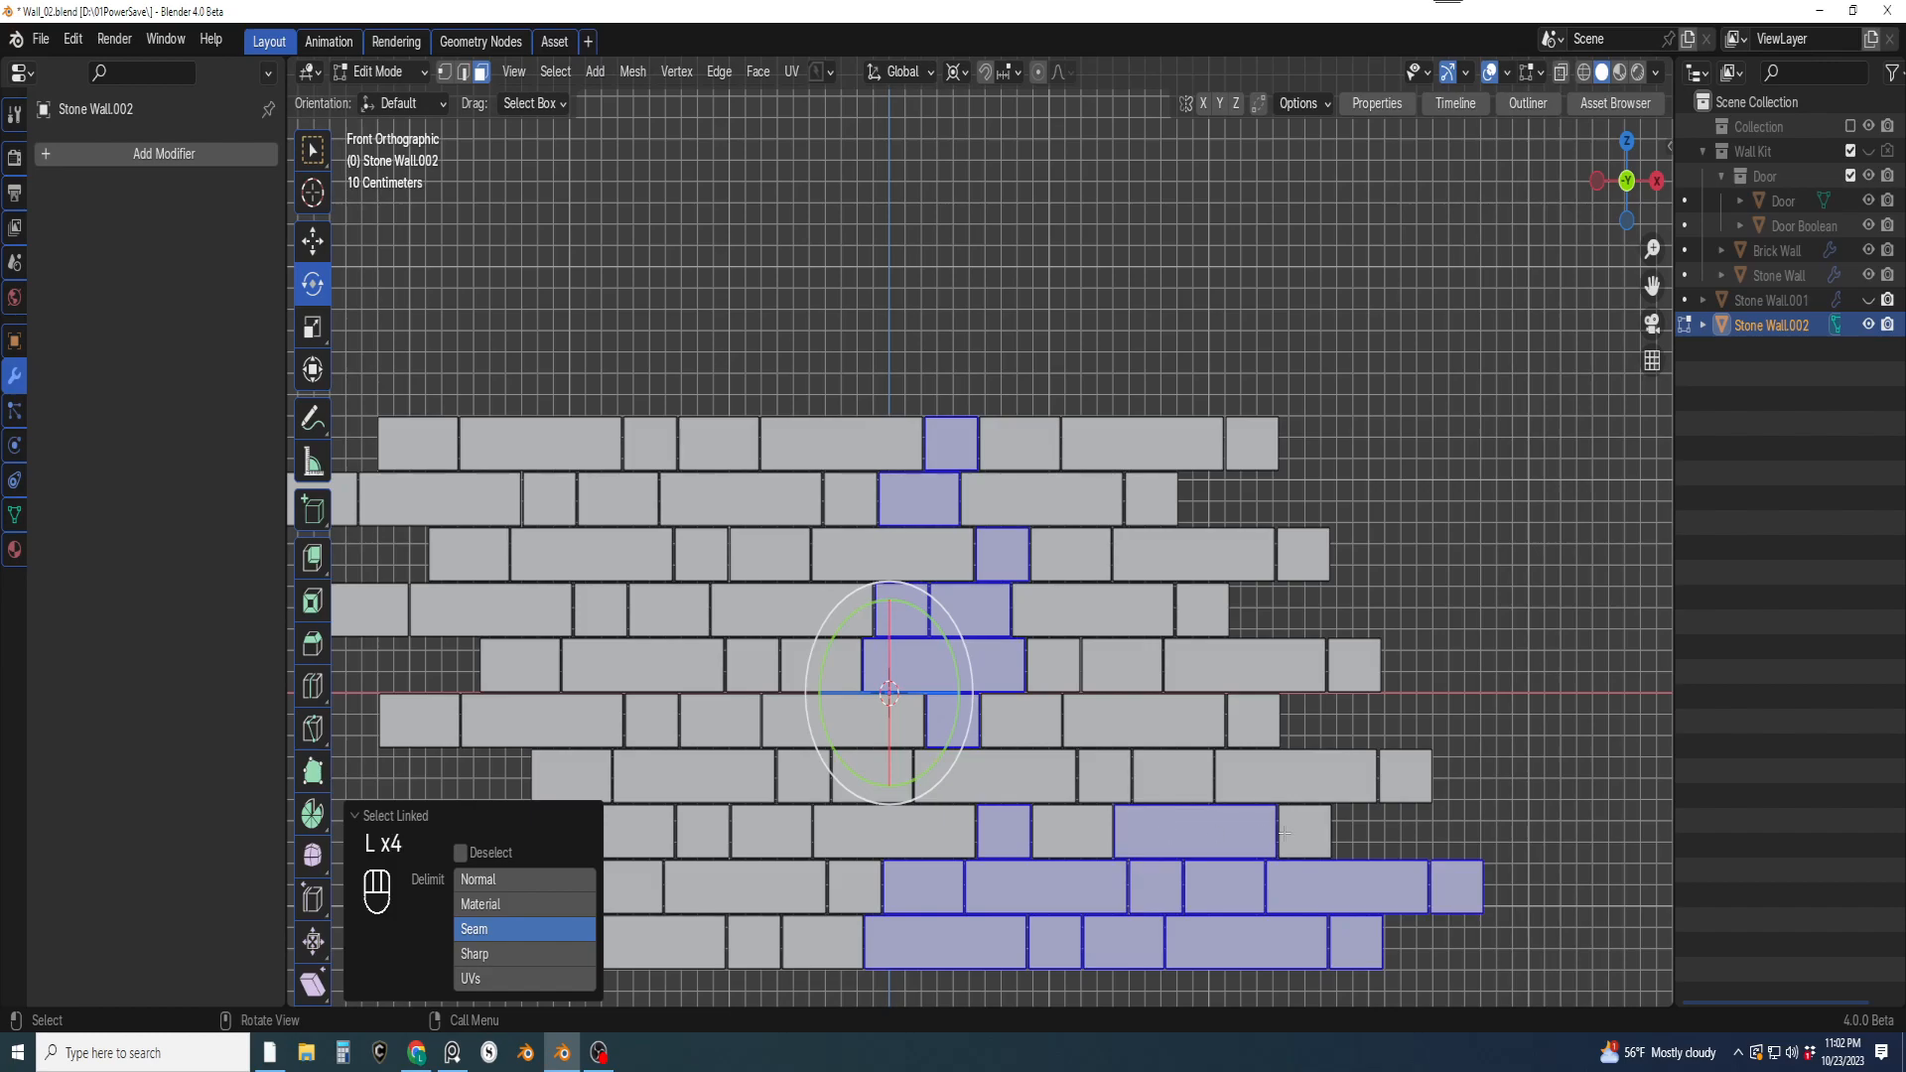
{"action": "key", "text": "l"}
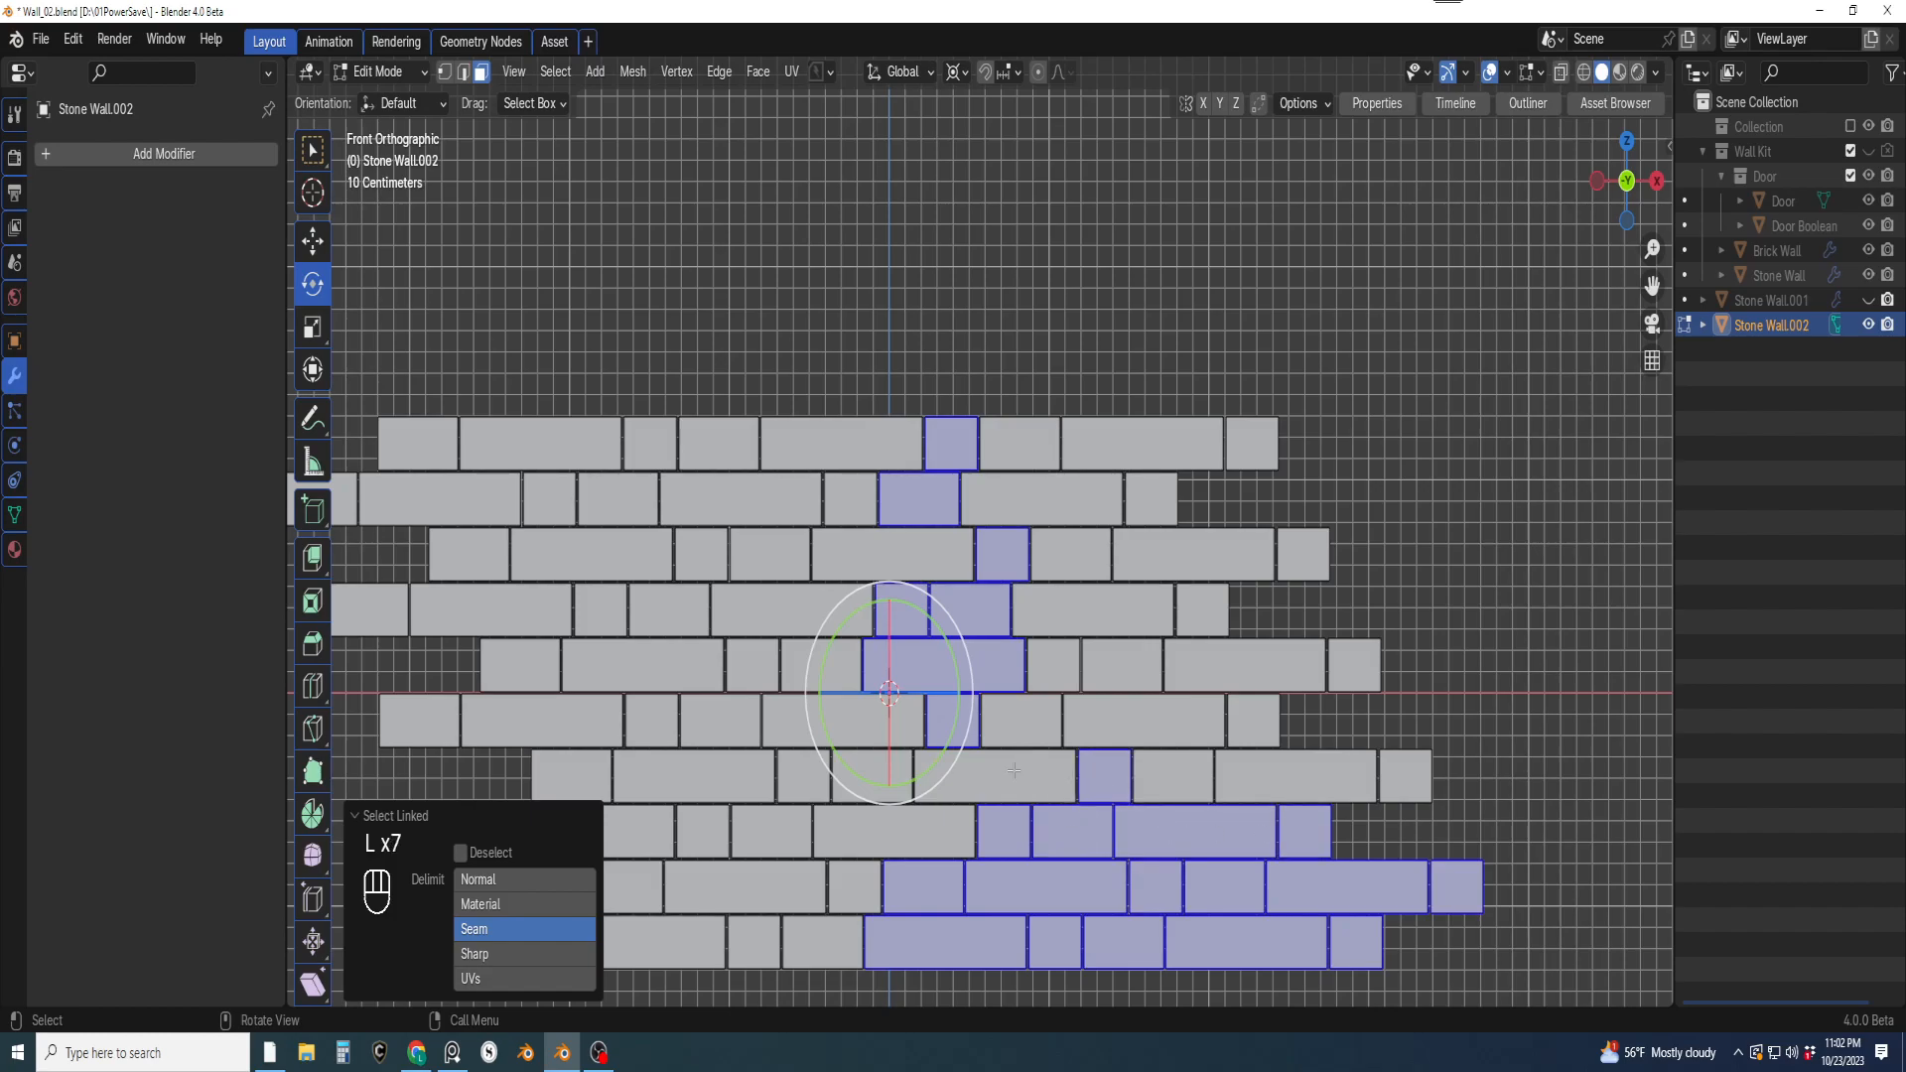
Add the remaining right-side stones of the fifth, sixth and seventh courses from the top to the selection
{"action": "key", "text": "l"}
{"action": "key", "text": "l"}
{"action": "key", "text": "l"}
{"action": "key", "text": "l"}
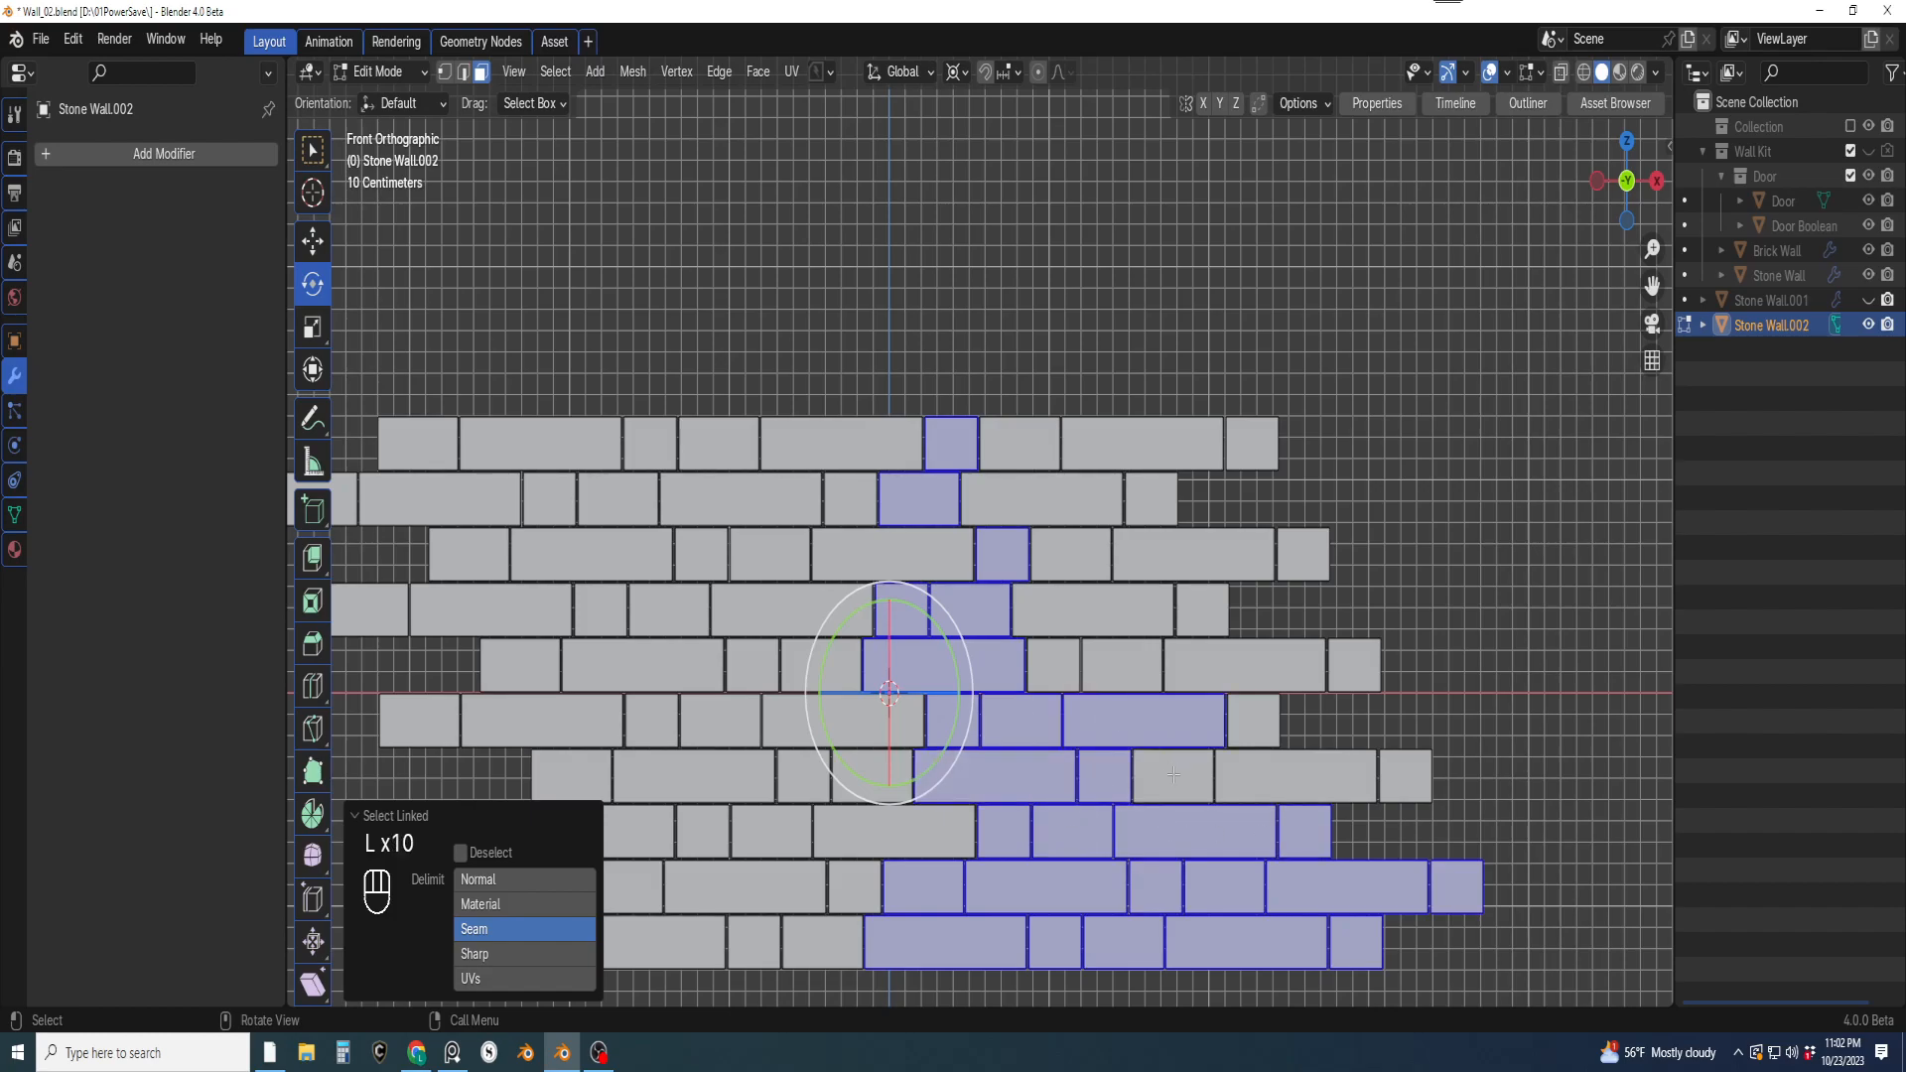
{"action": "key", "text": "l"}
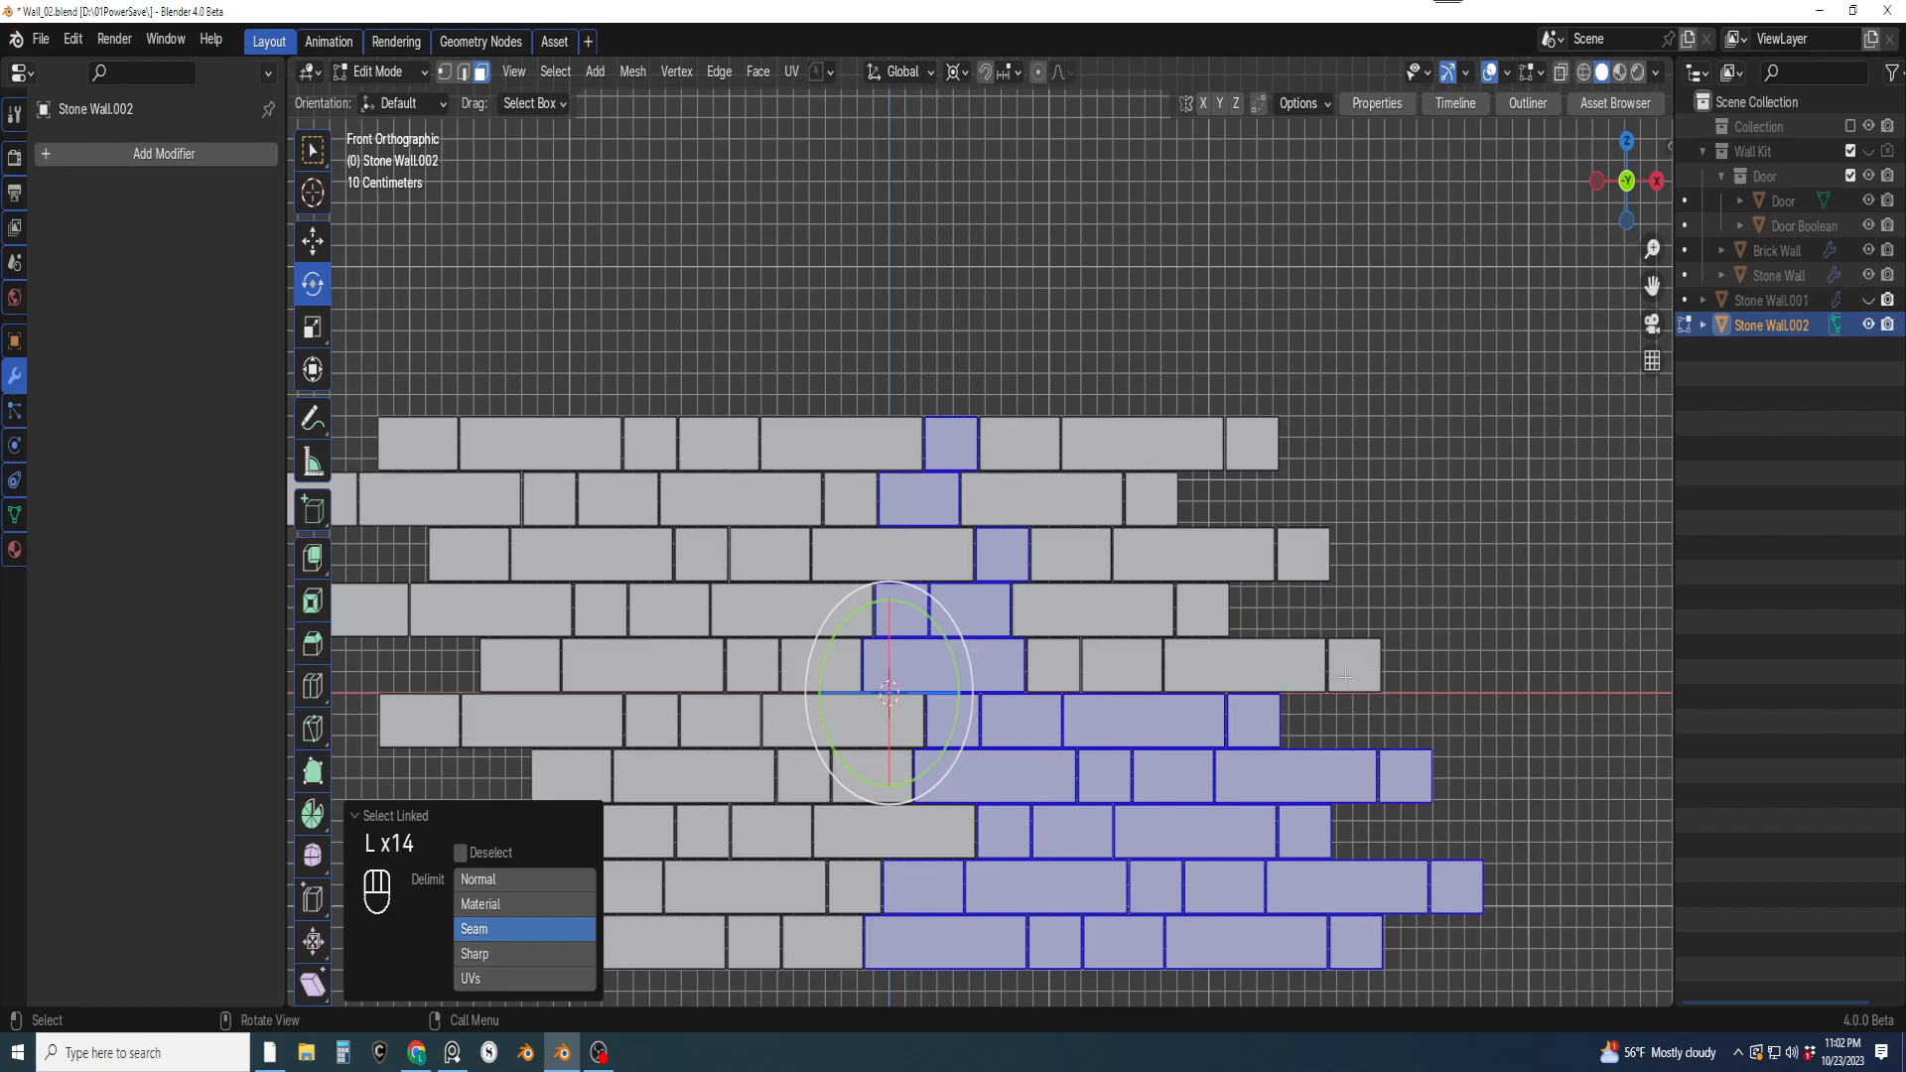
{"action": "key", "text": "l"}
{"action": "key", "text": "l"}
{"action": "key", "text": "l"}
{"action": "key", "text": "l"}
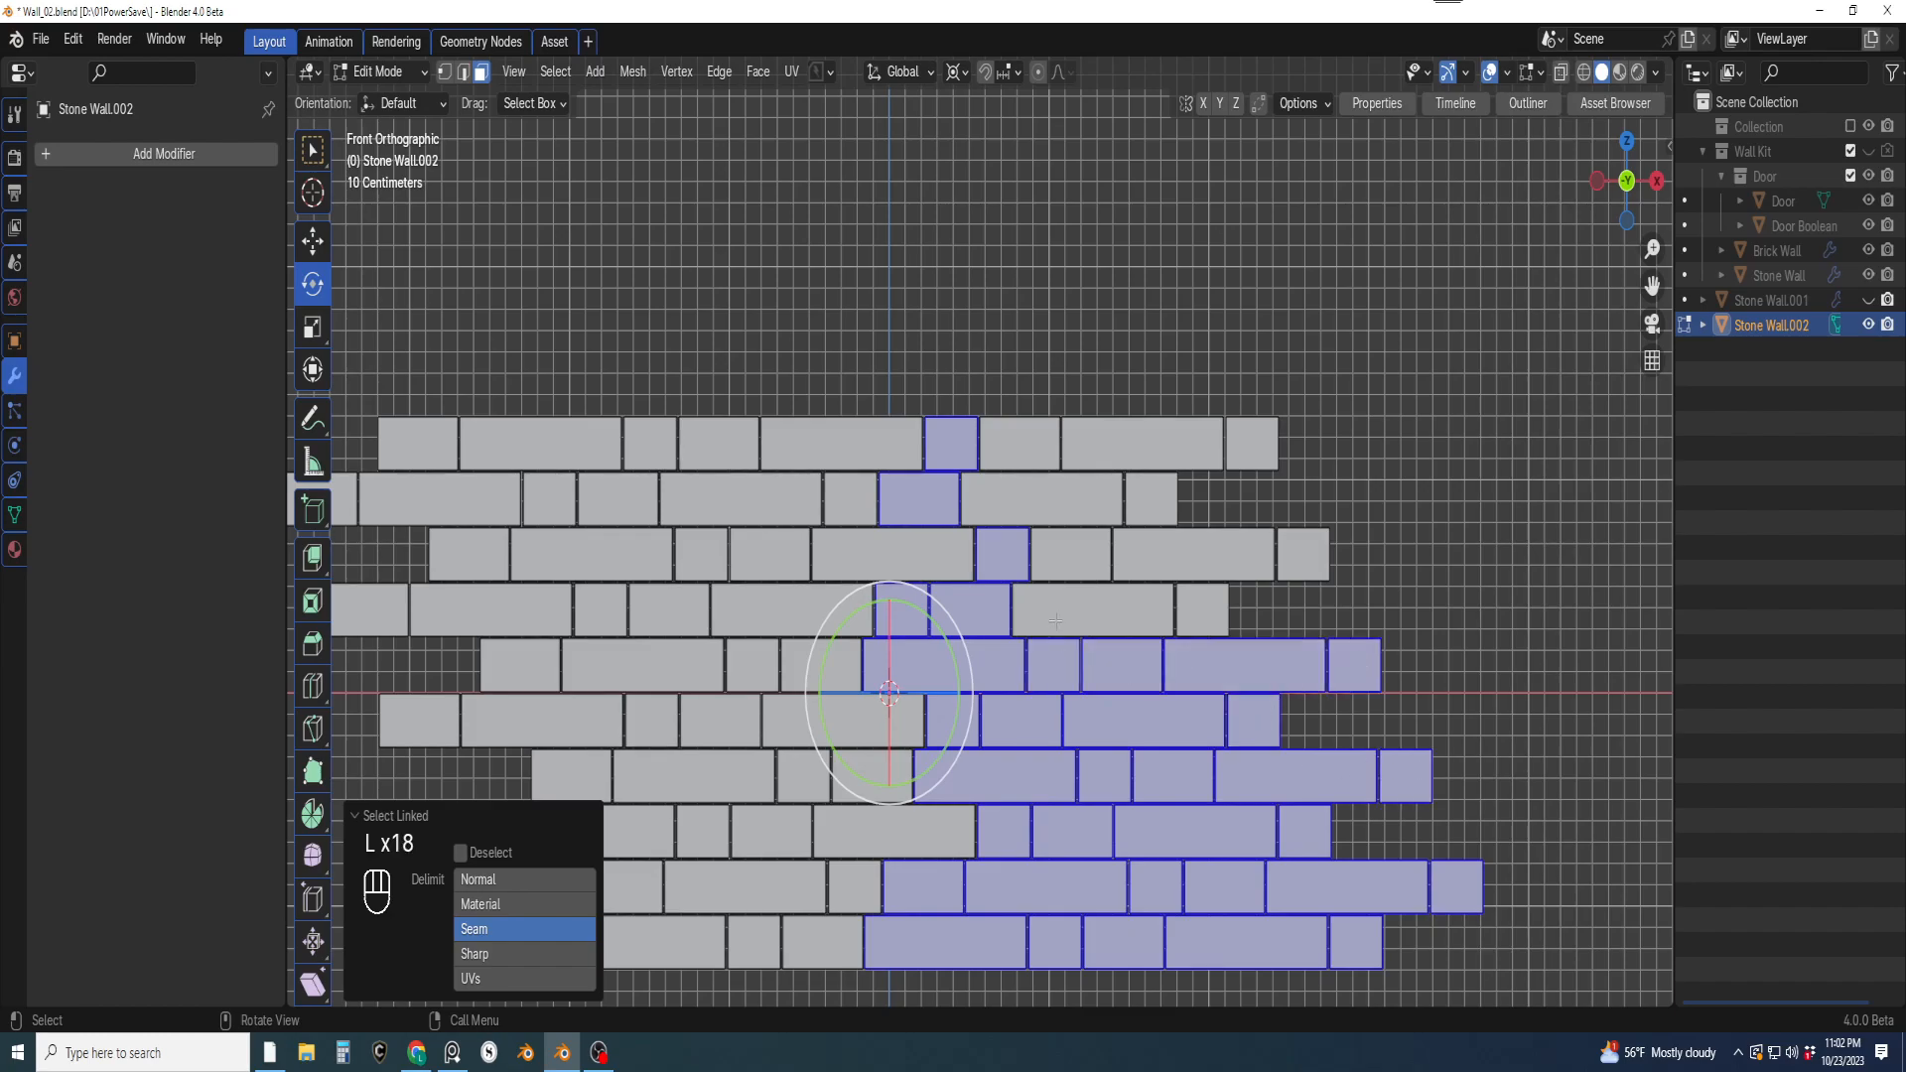
Add the remaining right-side stones of the top four courses to complete the selection of the wall's right half
{"action": "key", "text": "l"}
{"action": "key", "text": "l"}
{"action": "key", "text": "l"}
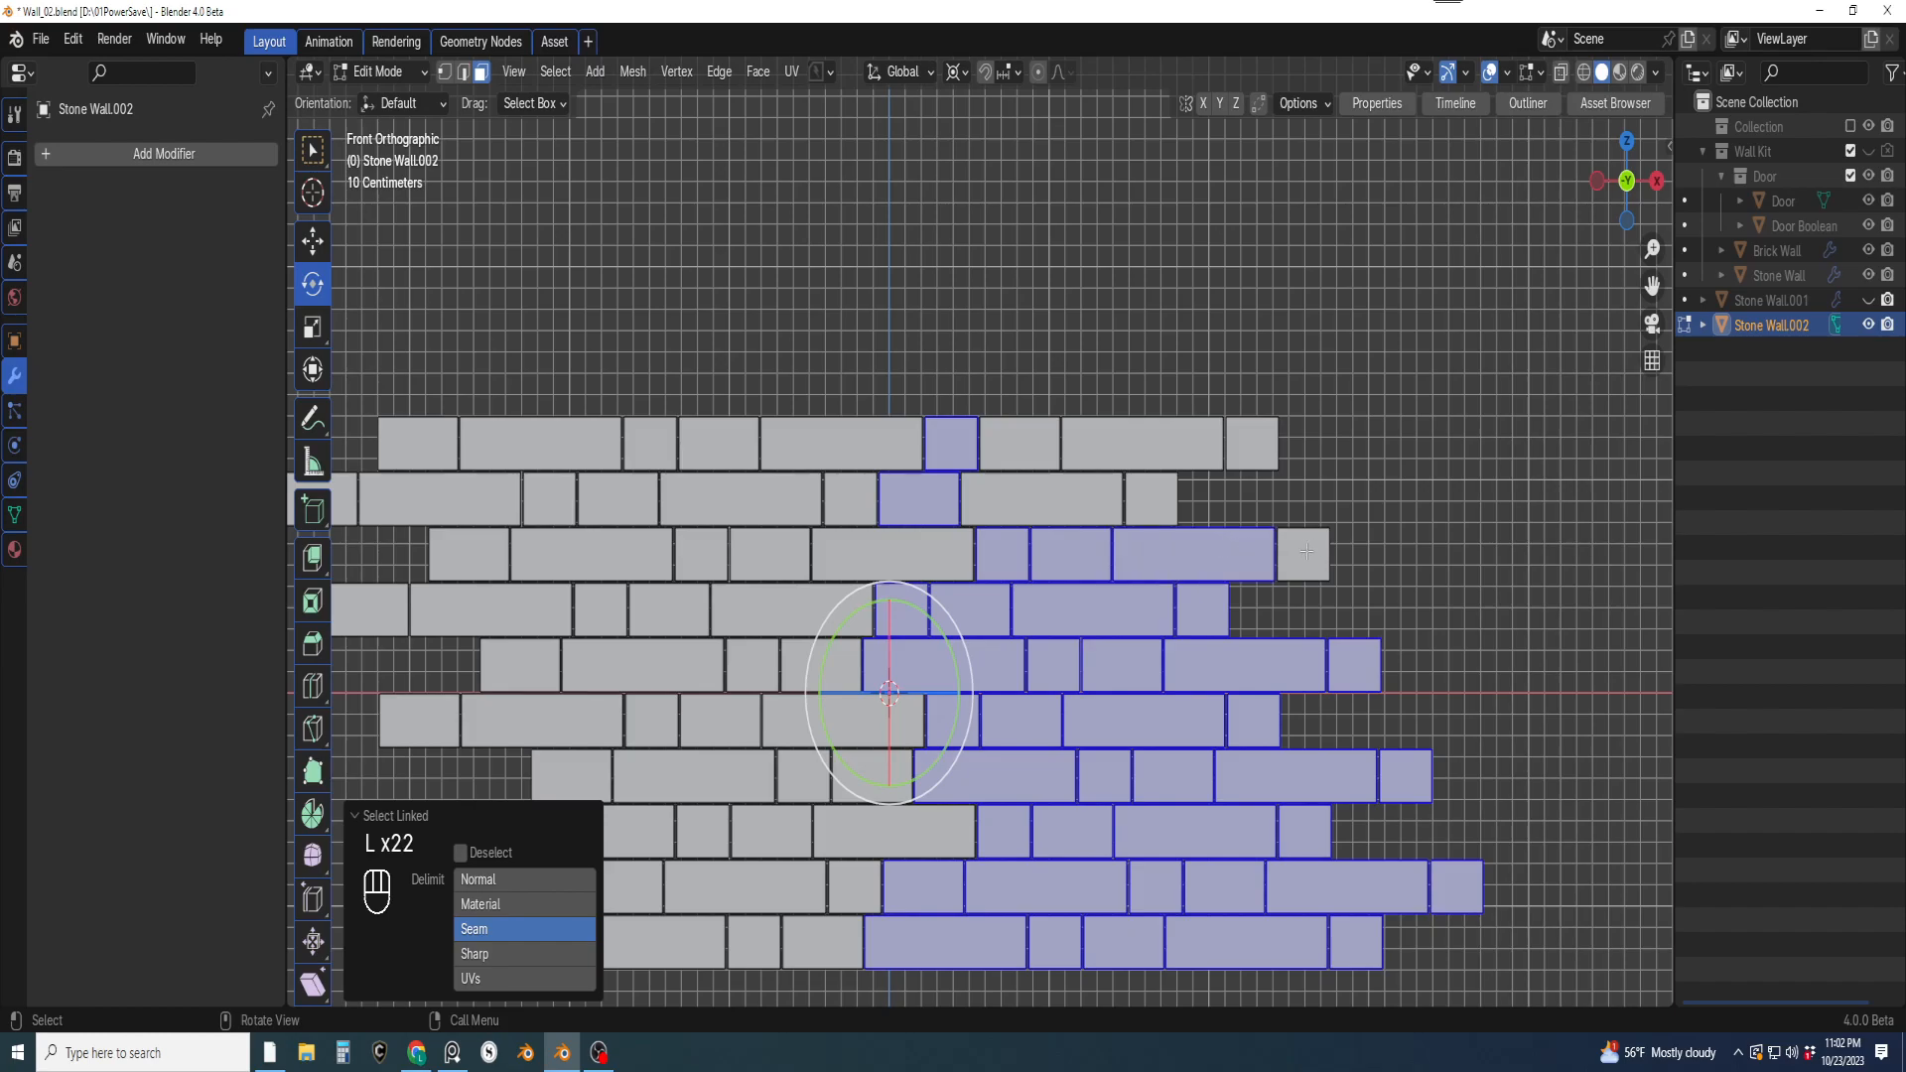
{"action": "key", "text": "l"}
{"action": "key", "text": "l"}
{"action": "key", "text": "l"}
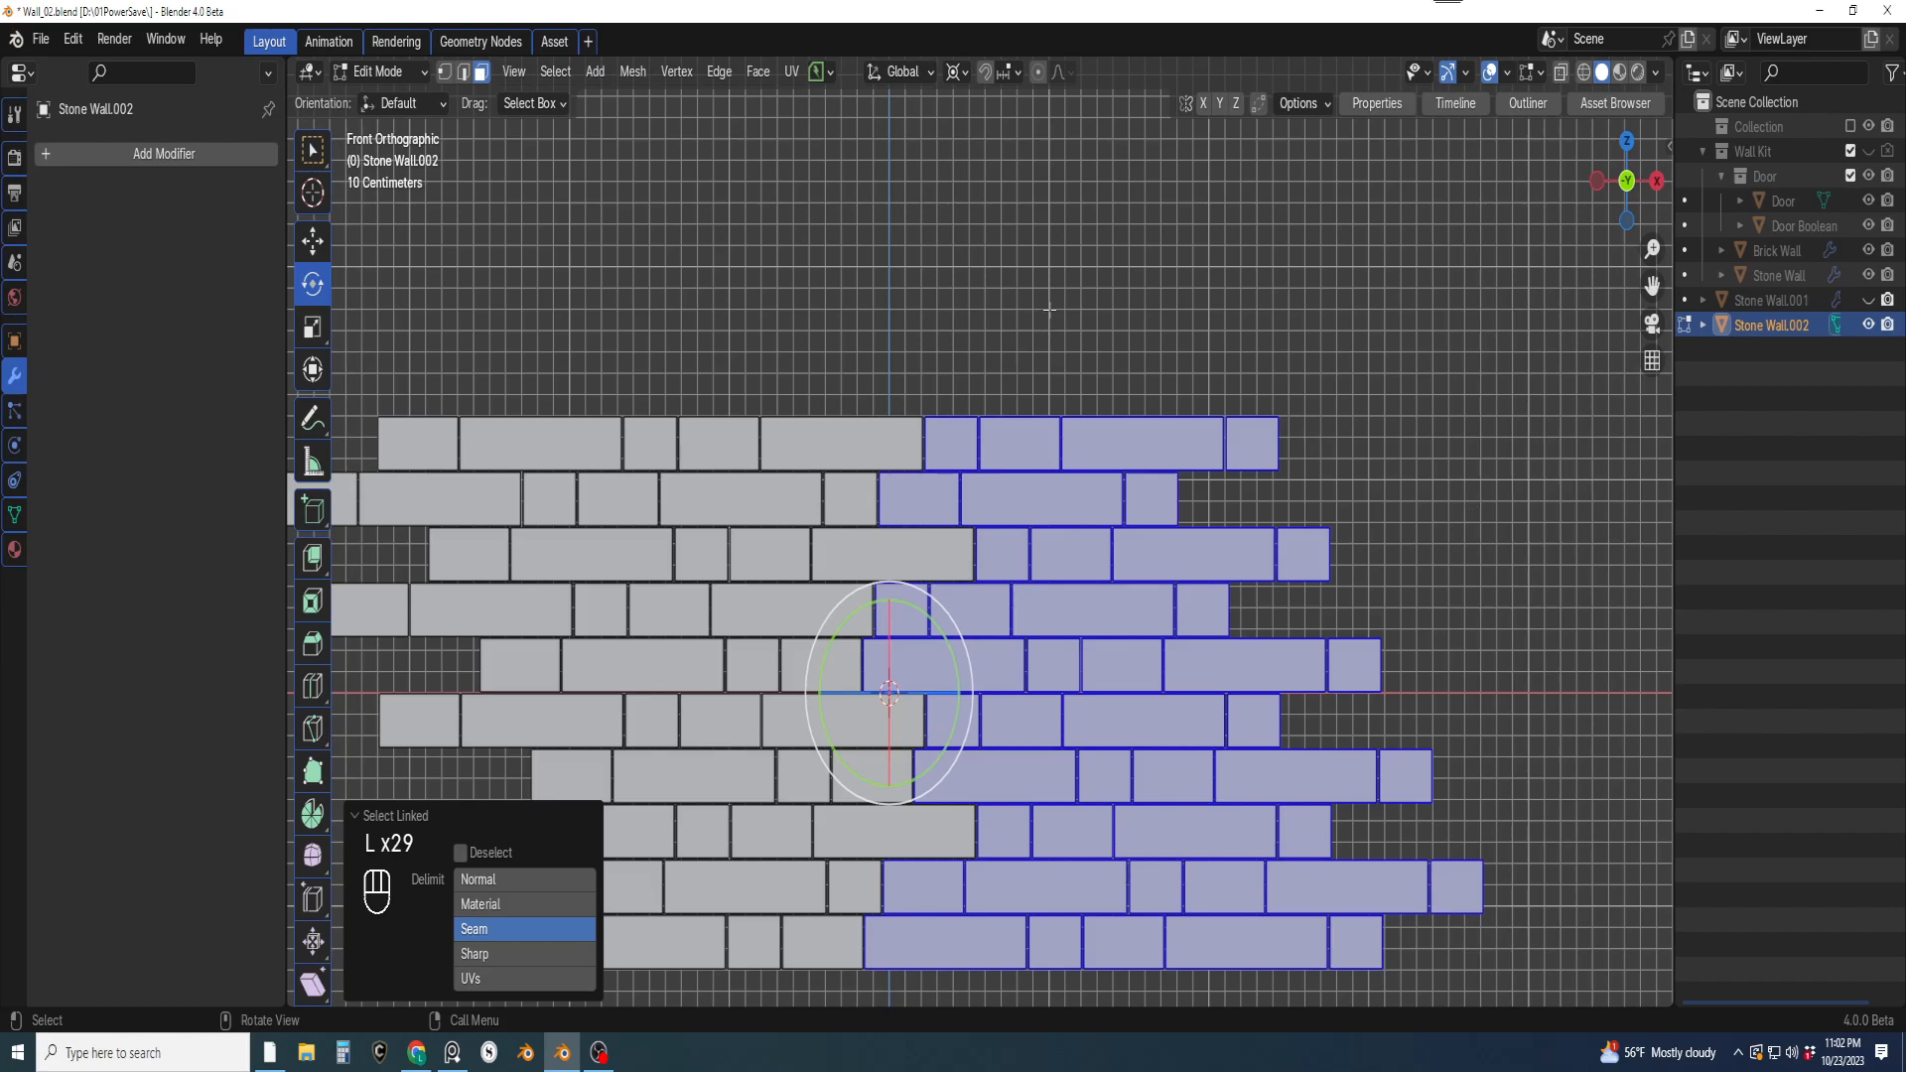
Rotate the selected right half of the wall 90° about the Z axis around the 3D cursor in top view
{"action": "key", "text": "KP_7"}
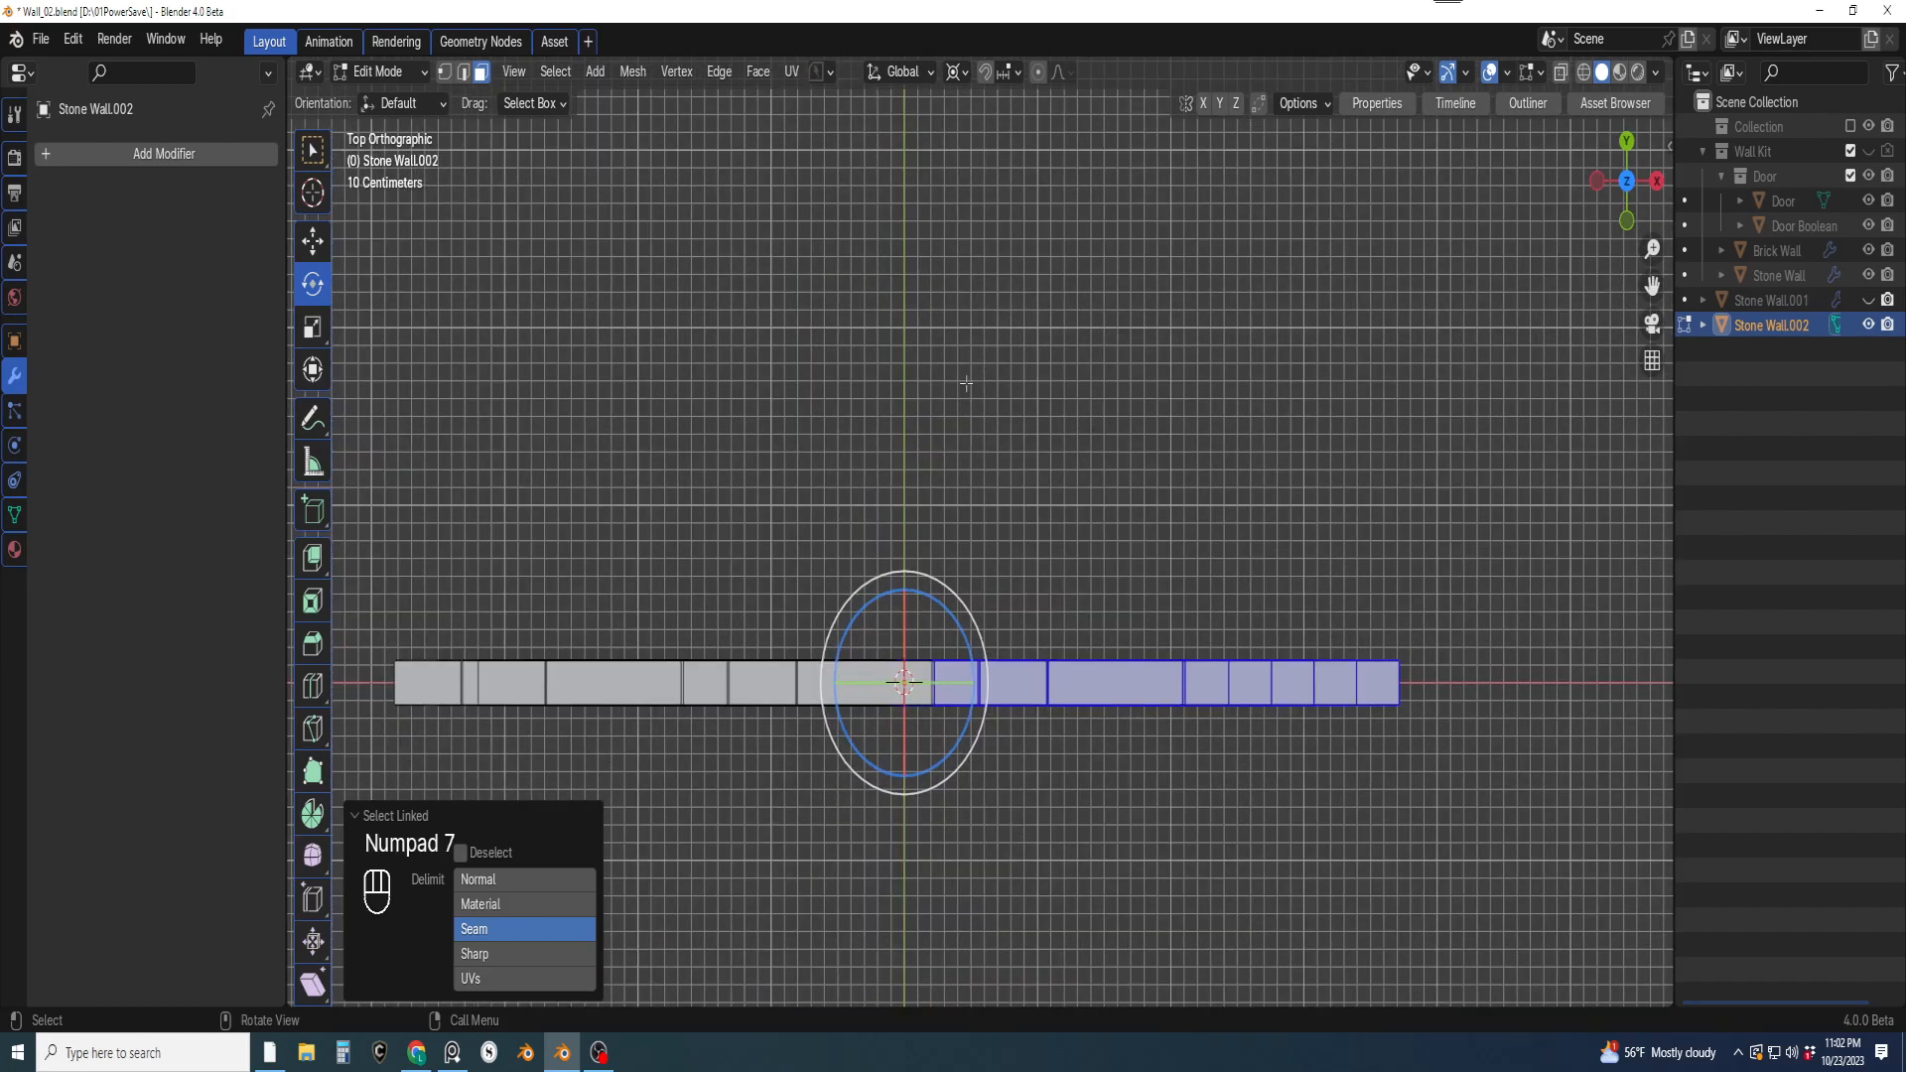
{"action": "left_click_drag", "start_coordinate": [958, 735], "coordinate": [960, 659]}
{"action": "type", "text": "90"}
{"action": "scroll", "coordinate": [959, 748], "scroll_direction": "down", "scroll_amount": 2}
{"action": "middle_click_drag", "start_coordinate": [959, 748], "coordinate": [892, 780]}
{"action": "scroll", "coordinate": [870, 759], "scroll_direction": "up", "scroll_amount": 5}
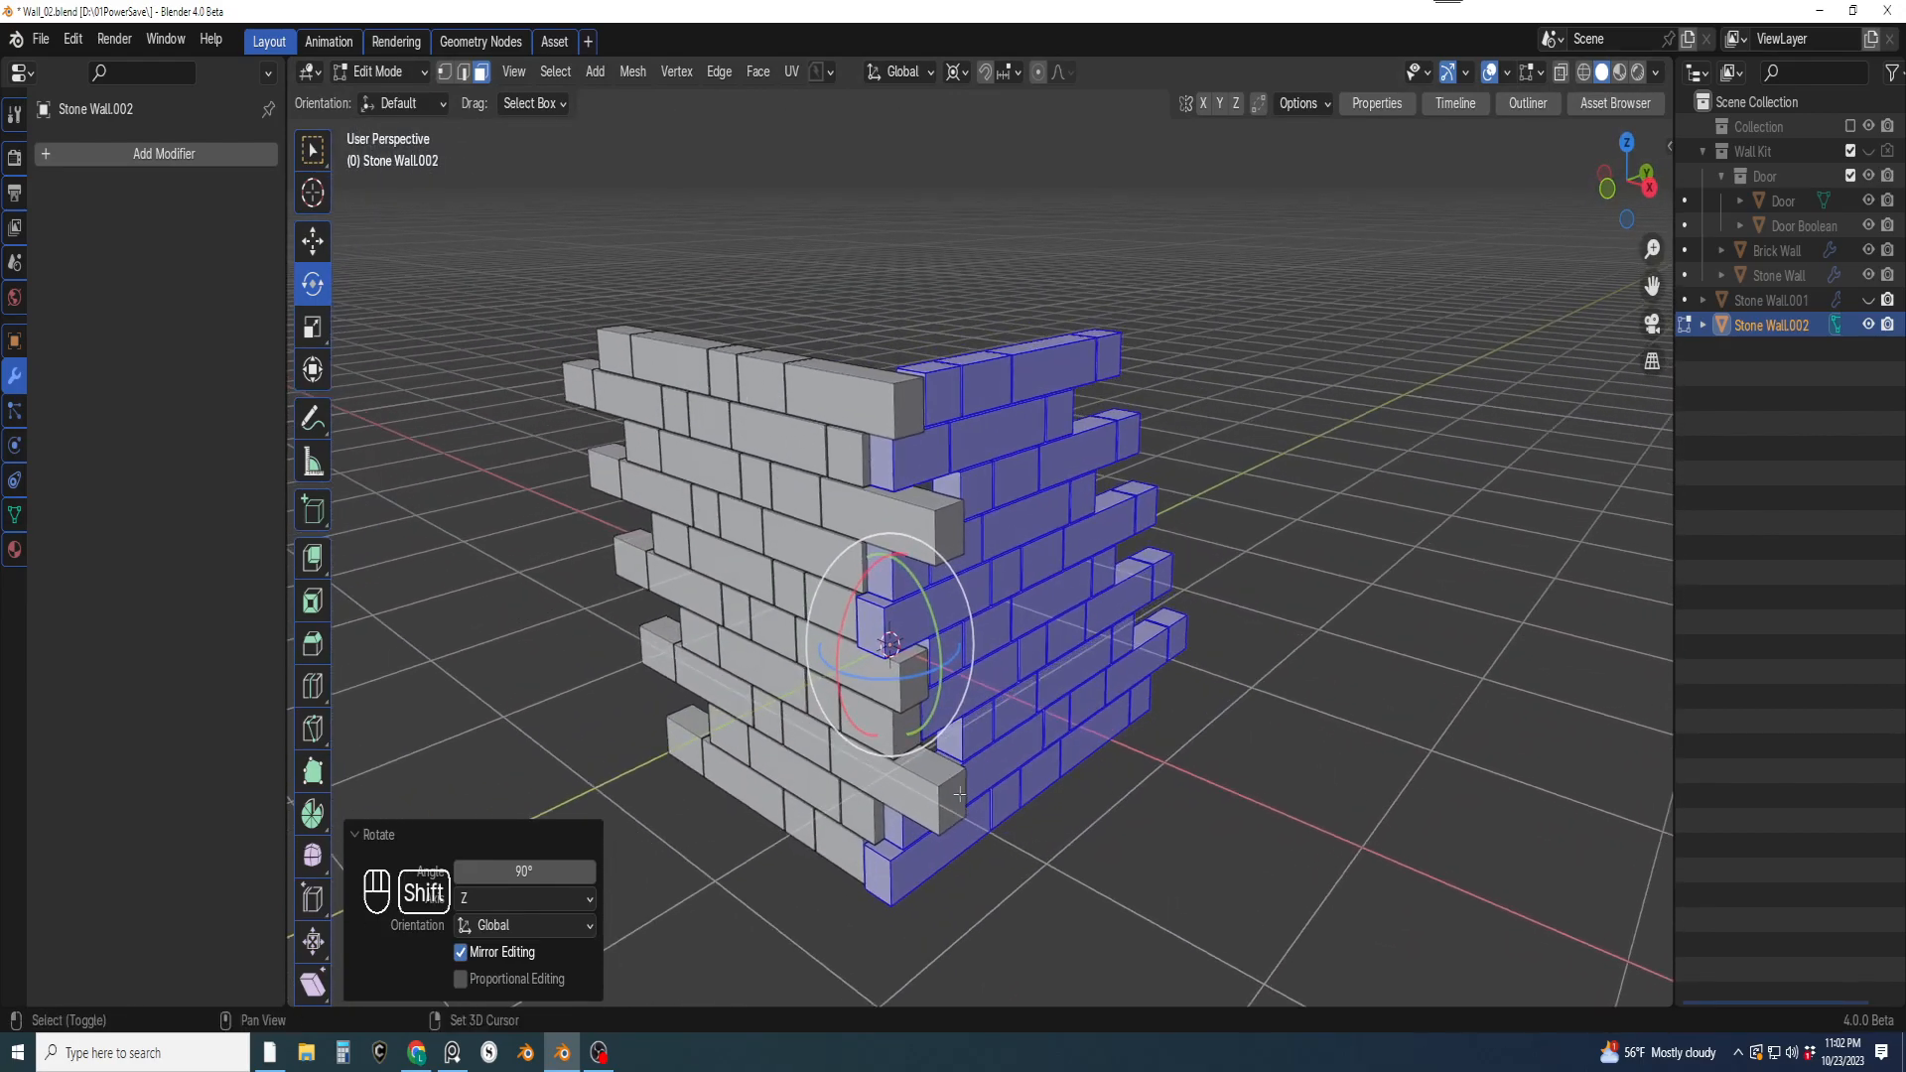
Push the end face of the rotated wing's corner stone in the fifth course back about 0.28 m along Y
{"action": "left_click", "coordinate": [1175, 869]}
{"action": "middle_click_drag", "start_coordinate": [1175, 870], "coordinate": [1097, 824]}
{"action": "scroll", "coordinate": [1097, 824], "scroll_direction": "up", "scroll_amount": 1}
{"action": "middle_click_drag", "start_coordinate": [935, 651], "coordinate": [925, 587], "text": "shift"}
{"action": "middle_click_drag", "start_coordinate": [1013, 680], "coordinate": [1040, 749]}
{"action": "scroll", "coordinate": [1055, 735], "scroll_direction": "up", "scroll_amount": 1}
{"action": "middle_click_drag", "start_coordinate": [1053, 585], "coordinate": [931, 739]}
{"action": "scroll", "coordinate": [1037, 656], "scroll_direction": "up", "scroll_amount": 1}
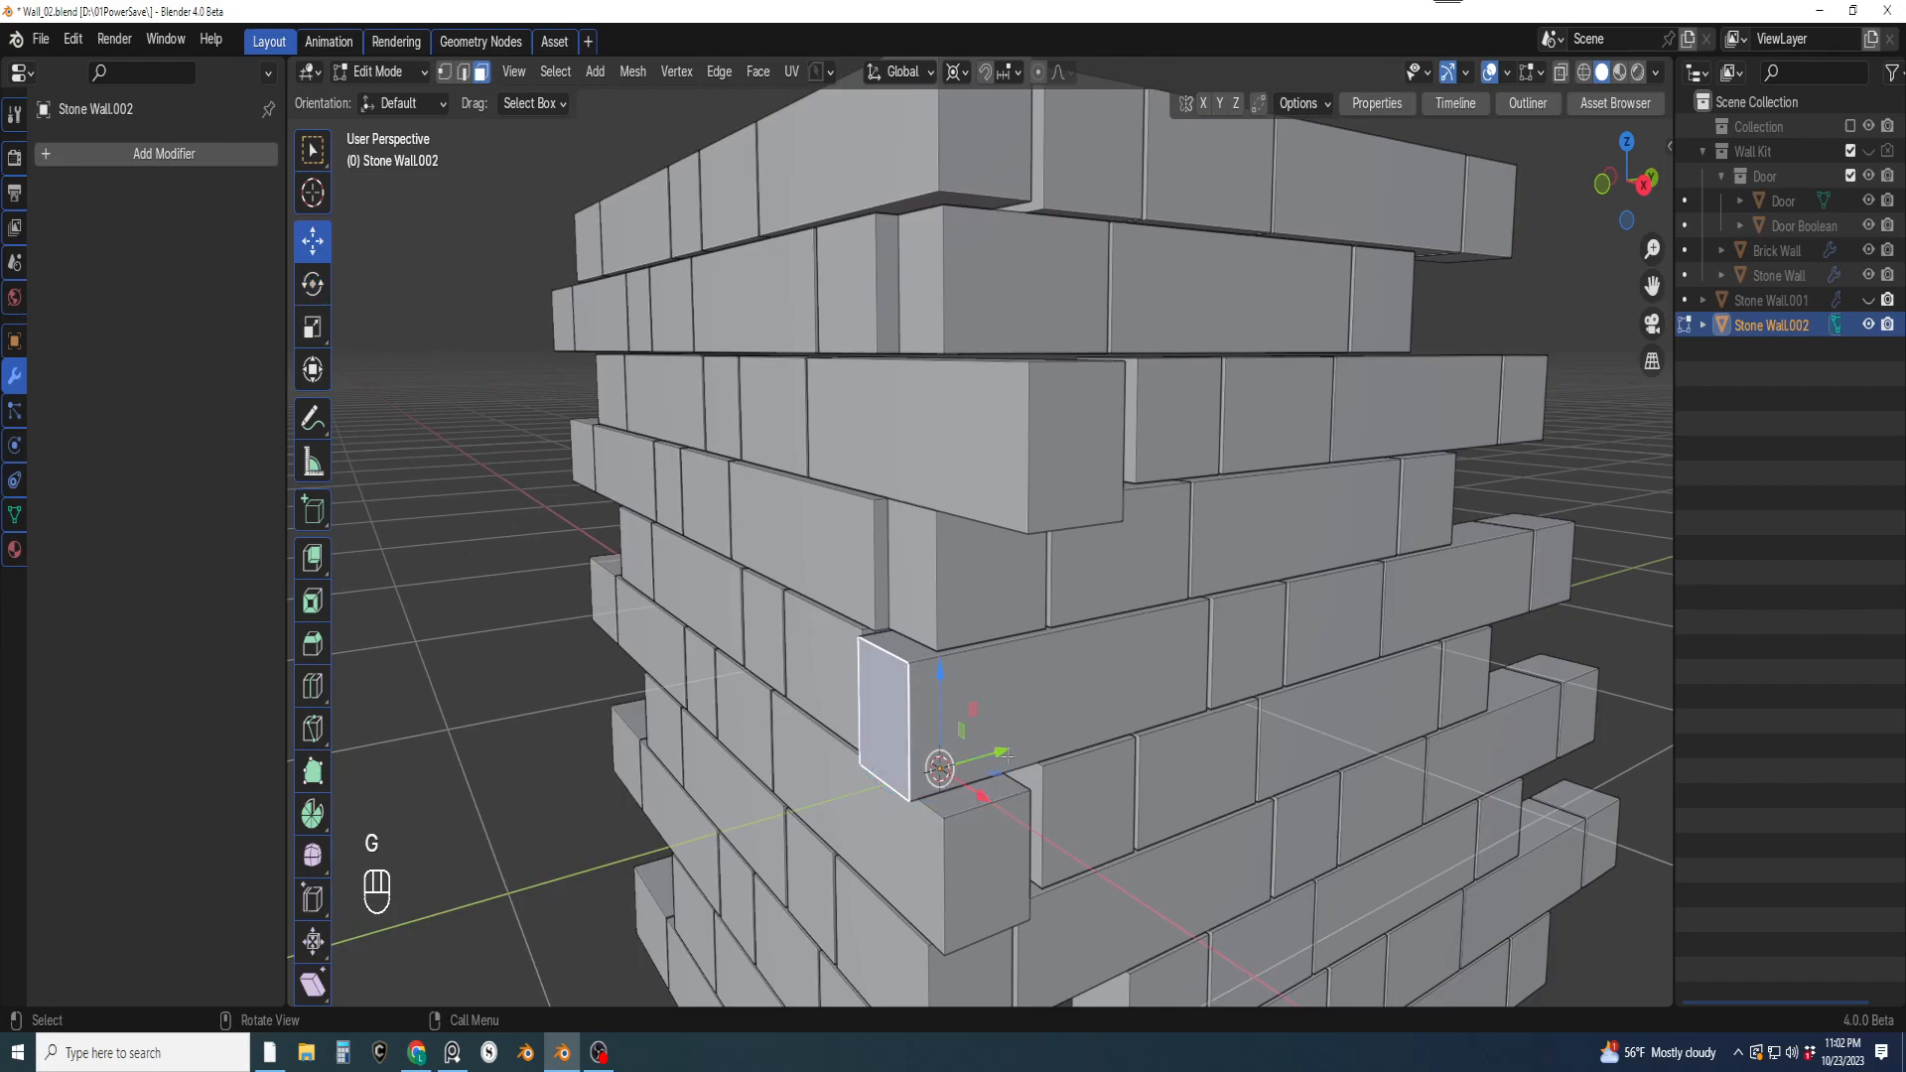
{"action": "key", "text": "g"}
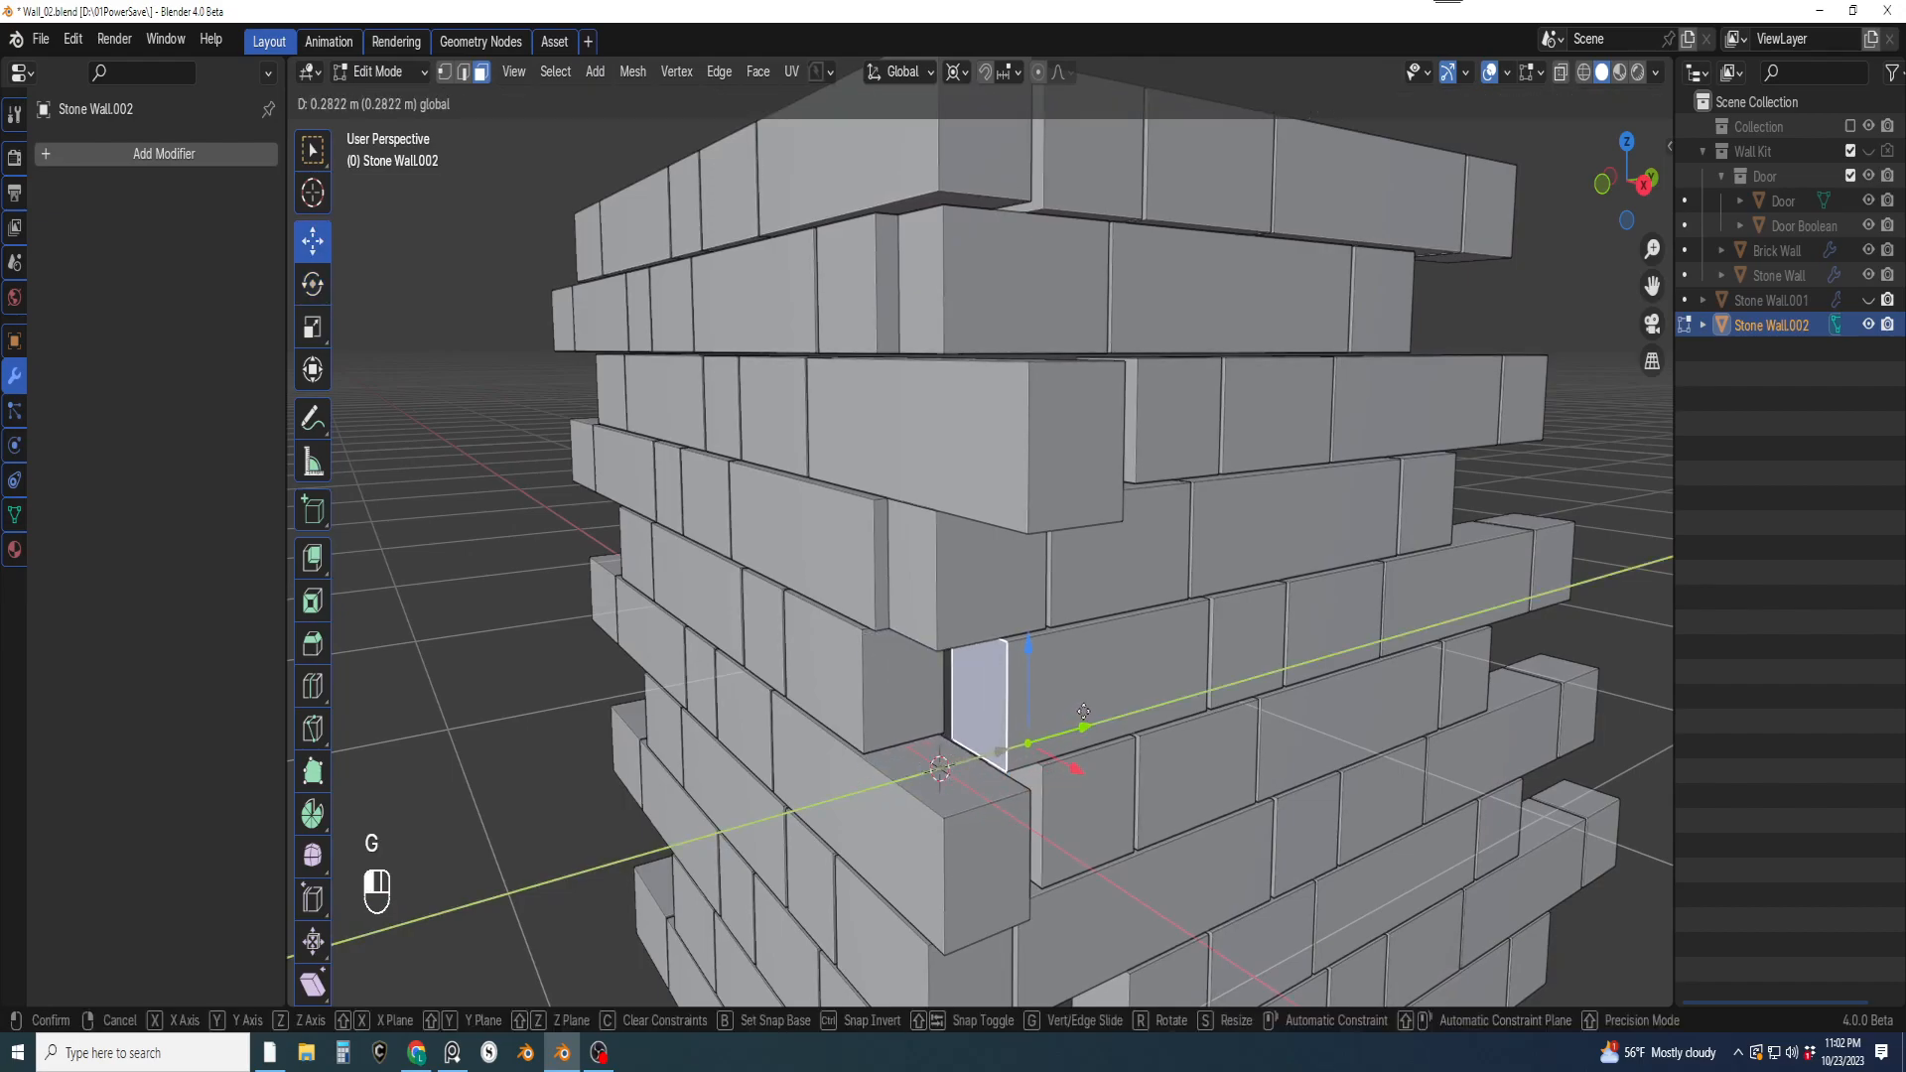
{"action": "left_click", "coordinate": [1083, 712]}
Extend the unrotated wing's stone in the fifth course about 0.3 m along X to fill the corner
{"action": "key", "text": "ctrl+z"}
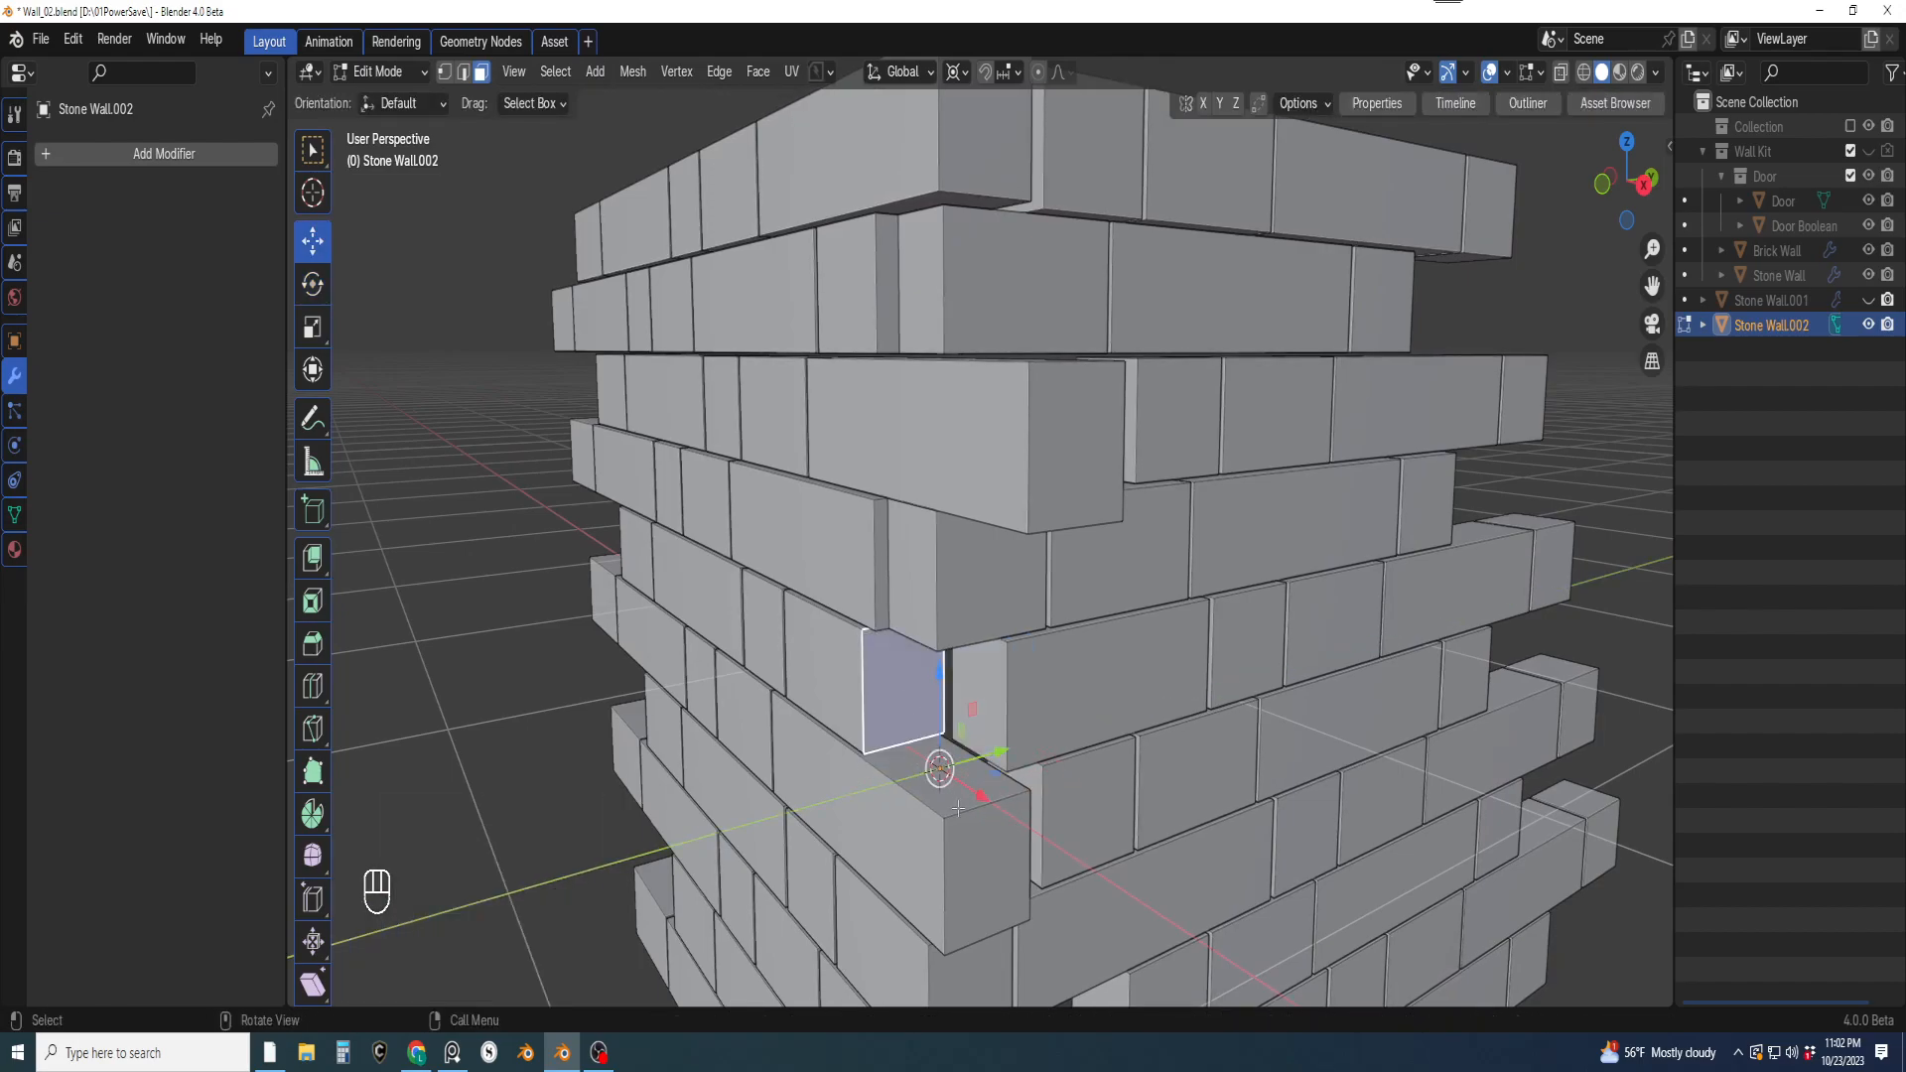
{"action": "key", "text": "g"}
{"action": "left_click", "coordinate": [998, 561]}
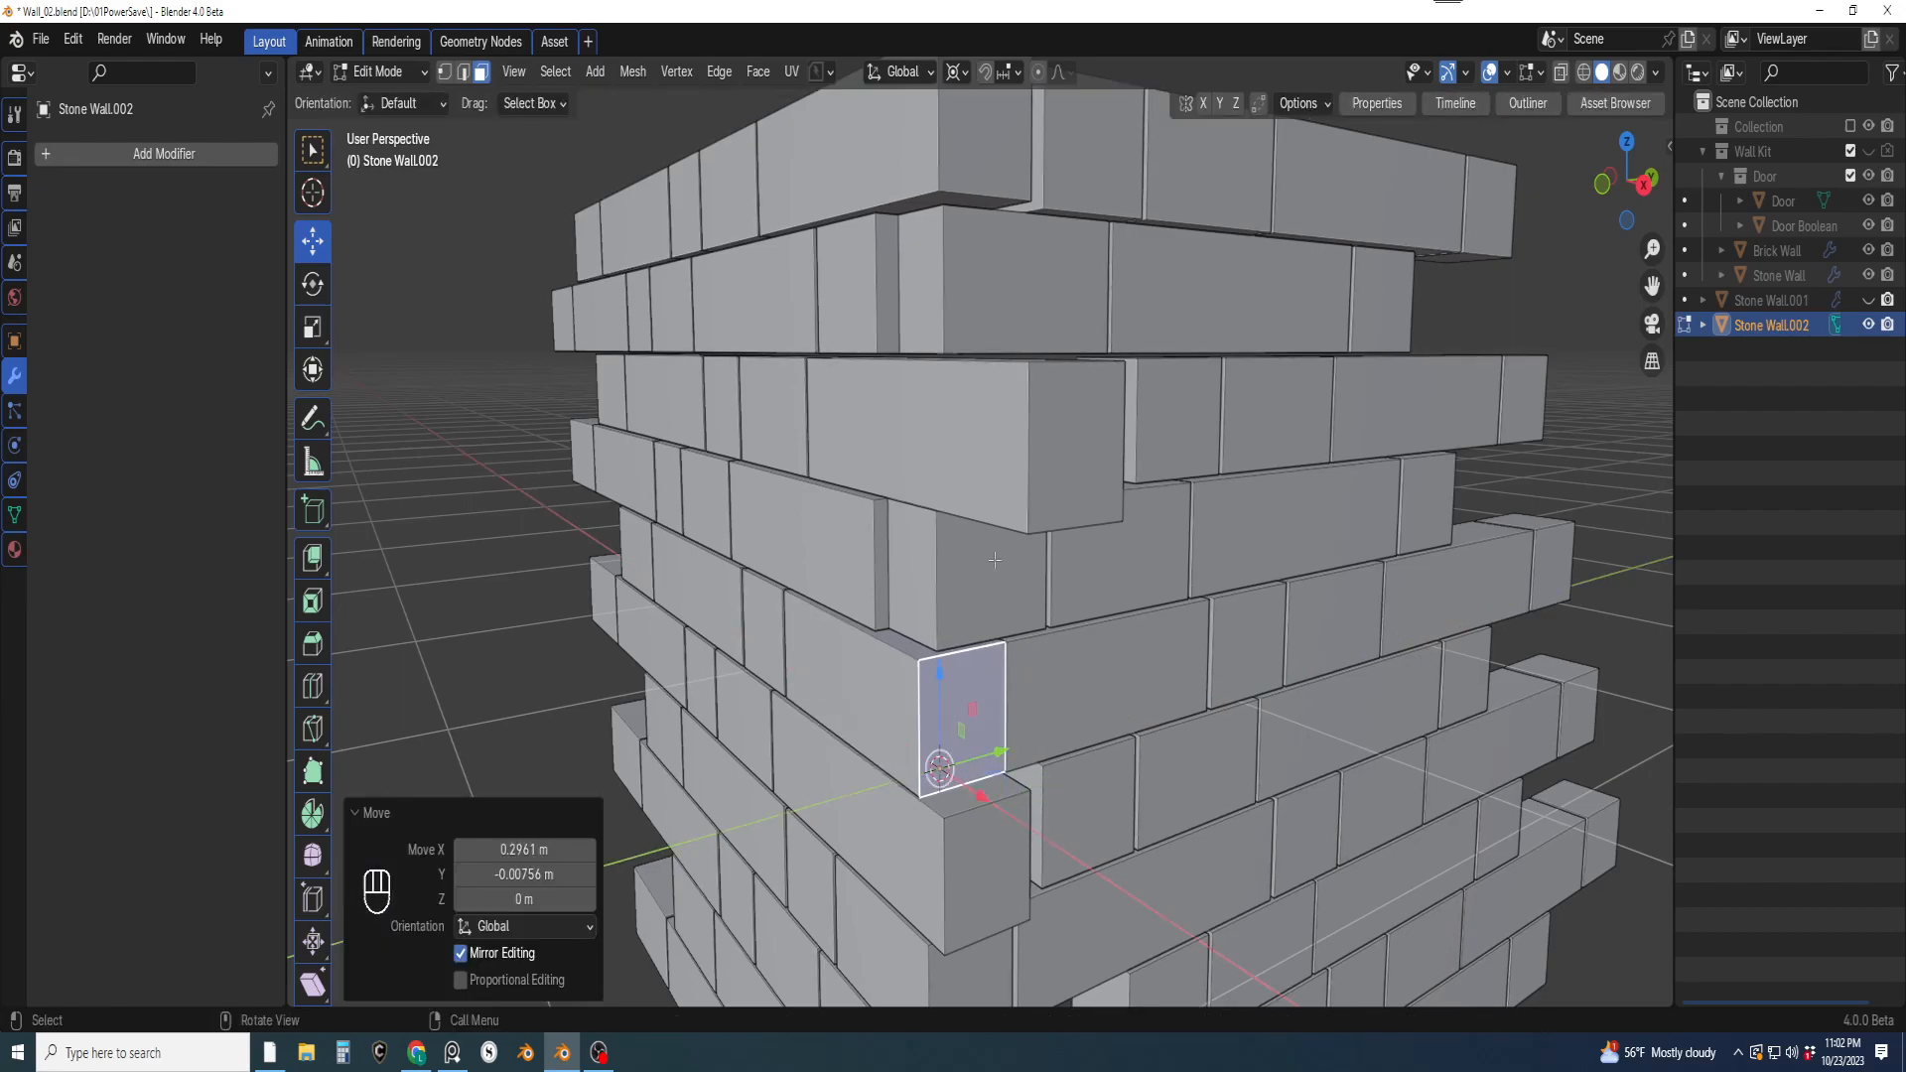
Set the pivot point to Median Point, then pull back the protruding third-course stone along X and adjust the rotated wing's adjoining end along Y
{"action": "left_click", "coordinate": [959, 72]}
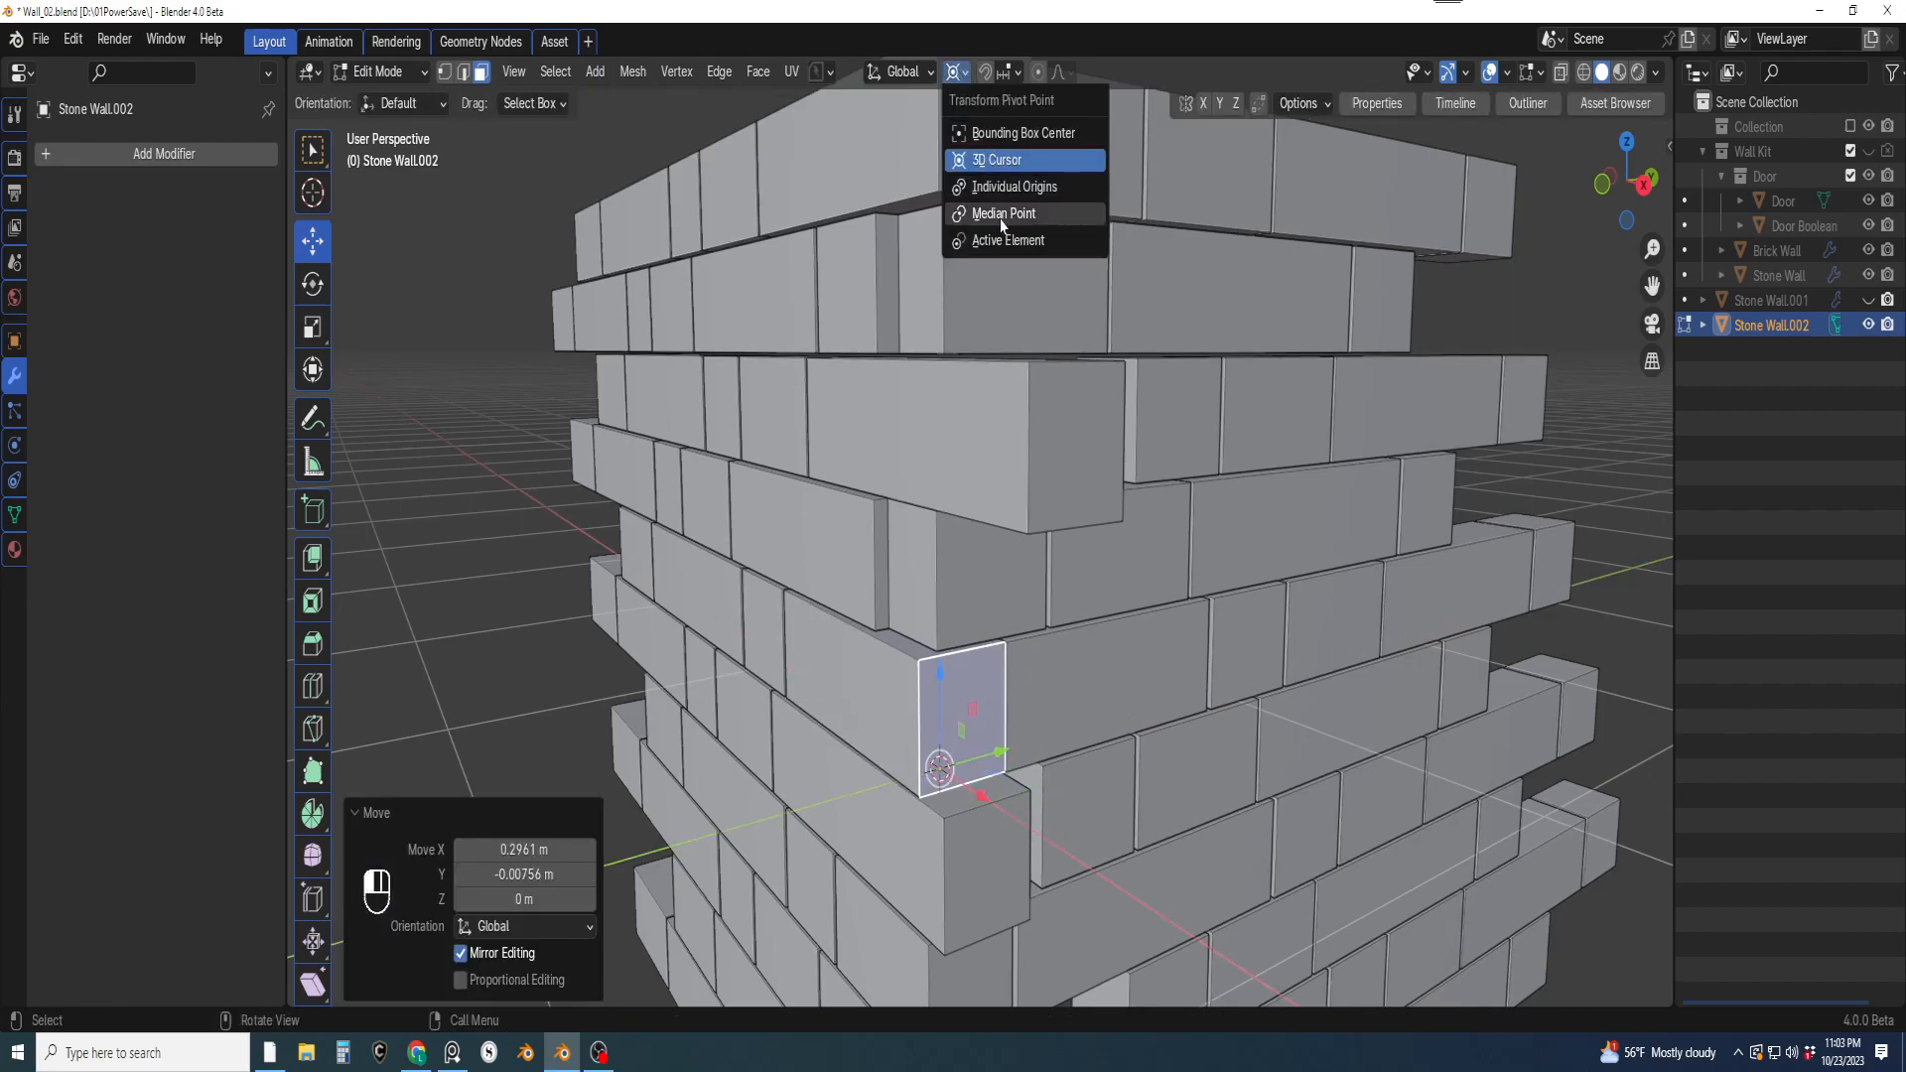
{"action": "left_click", "coordinate": [1002, 214]}
{"action": "middle_click_drag", "start_coordinate": [983, 695], "coordinate": [970, 655]}
{"action": "middle_click_drag", "start_coordinate": [923, 481], "coordinate": [963, 520]}
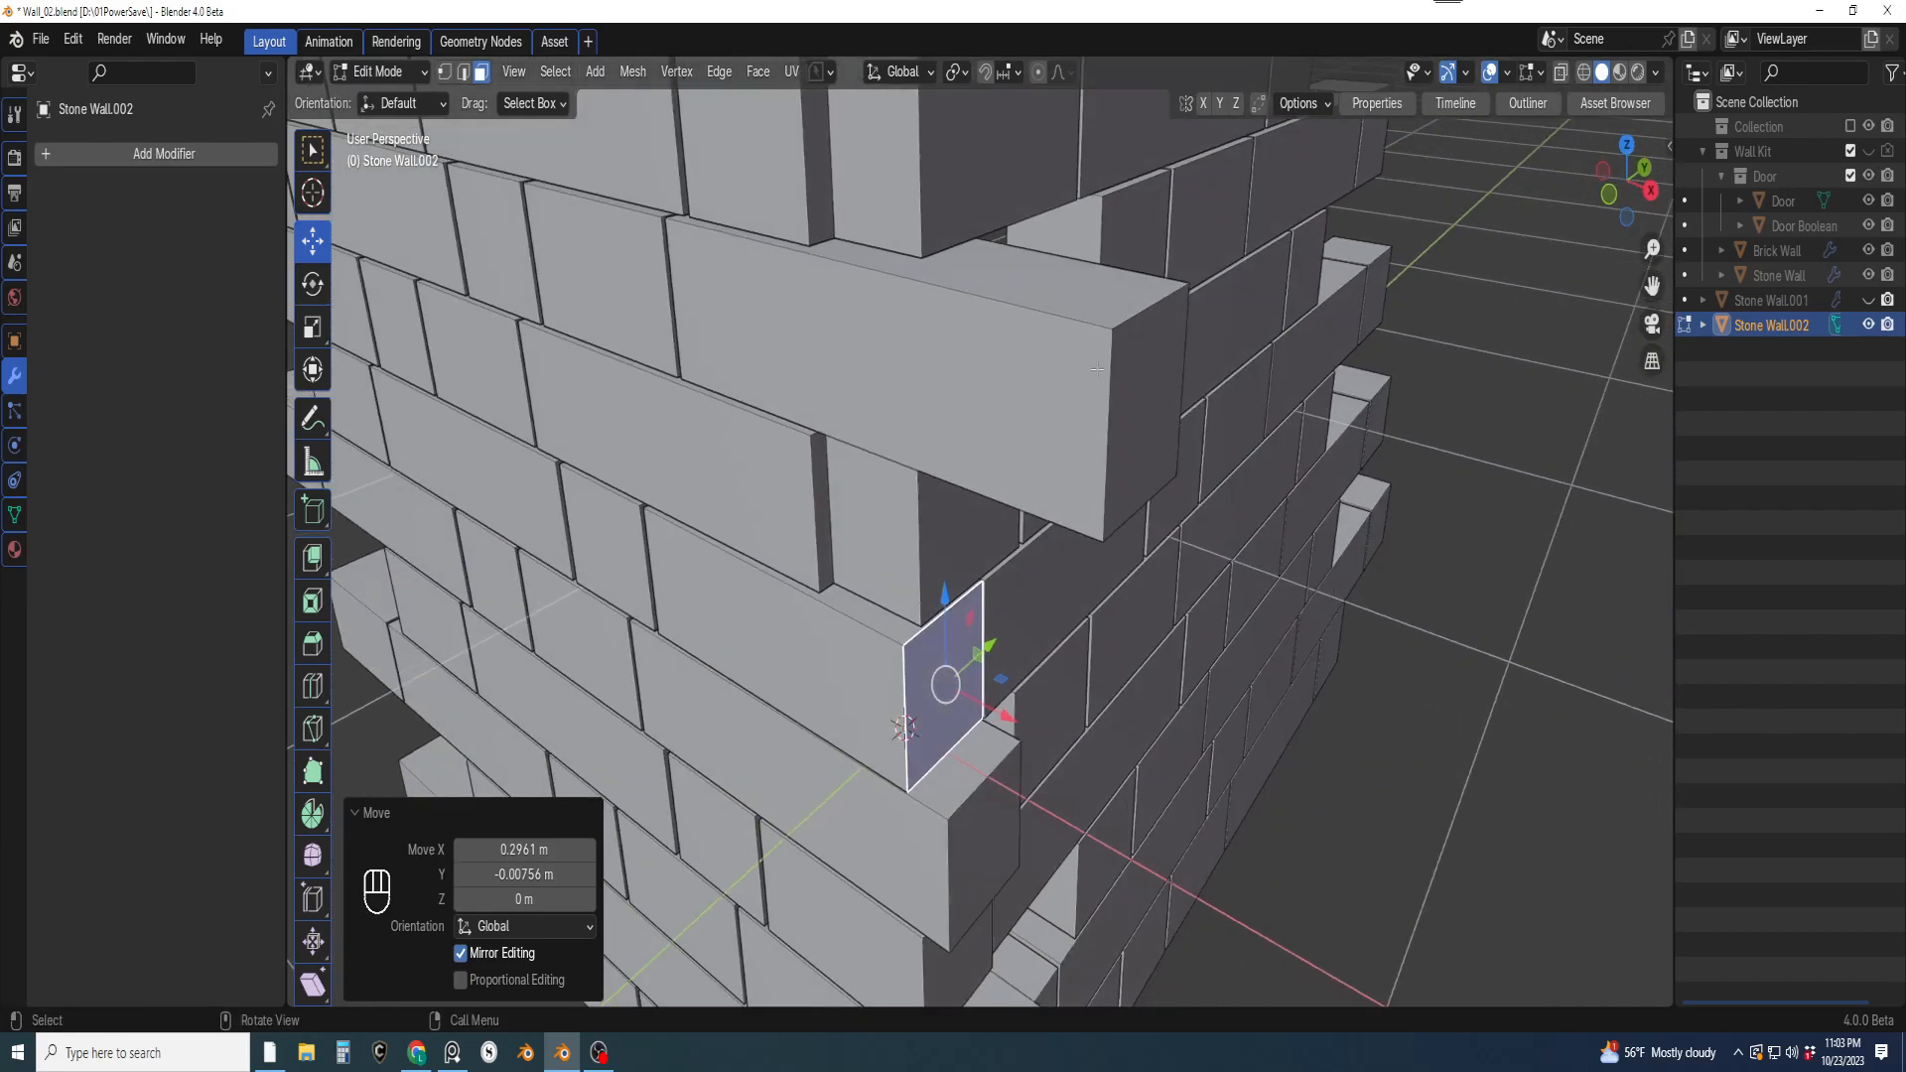
{"action": "left_click", "coordinate": [1143, 400]}
{"action": "left_click_drag", "start_coordinate": [1218, 437], "coordinate": [1097, 345]}
{"action": "middle_click_drag", "start_coordinate": [1064, 270], "coordinate": [1042, 264]}
{"action": "left_click_drag", "start_coordinate": [1052, 264], "coordinate": [948, 264]}
Adjust the rotated wing's end face in the course below the 3D cursor and pull the adjoining stone's end back about 0.33 m along X
{"action": "middle_click_drag", "start_coordinate": [966, 653], "coordinate": [989, 743], "text": "shift"}
{"action": "left_click", "coordinate": [989, 743]}
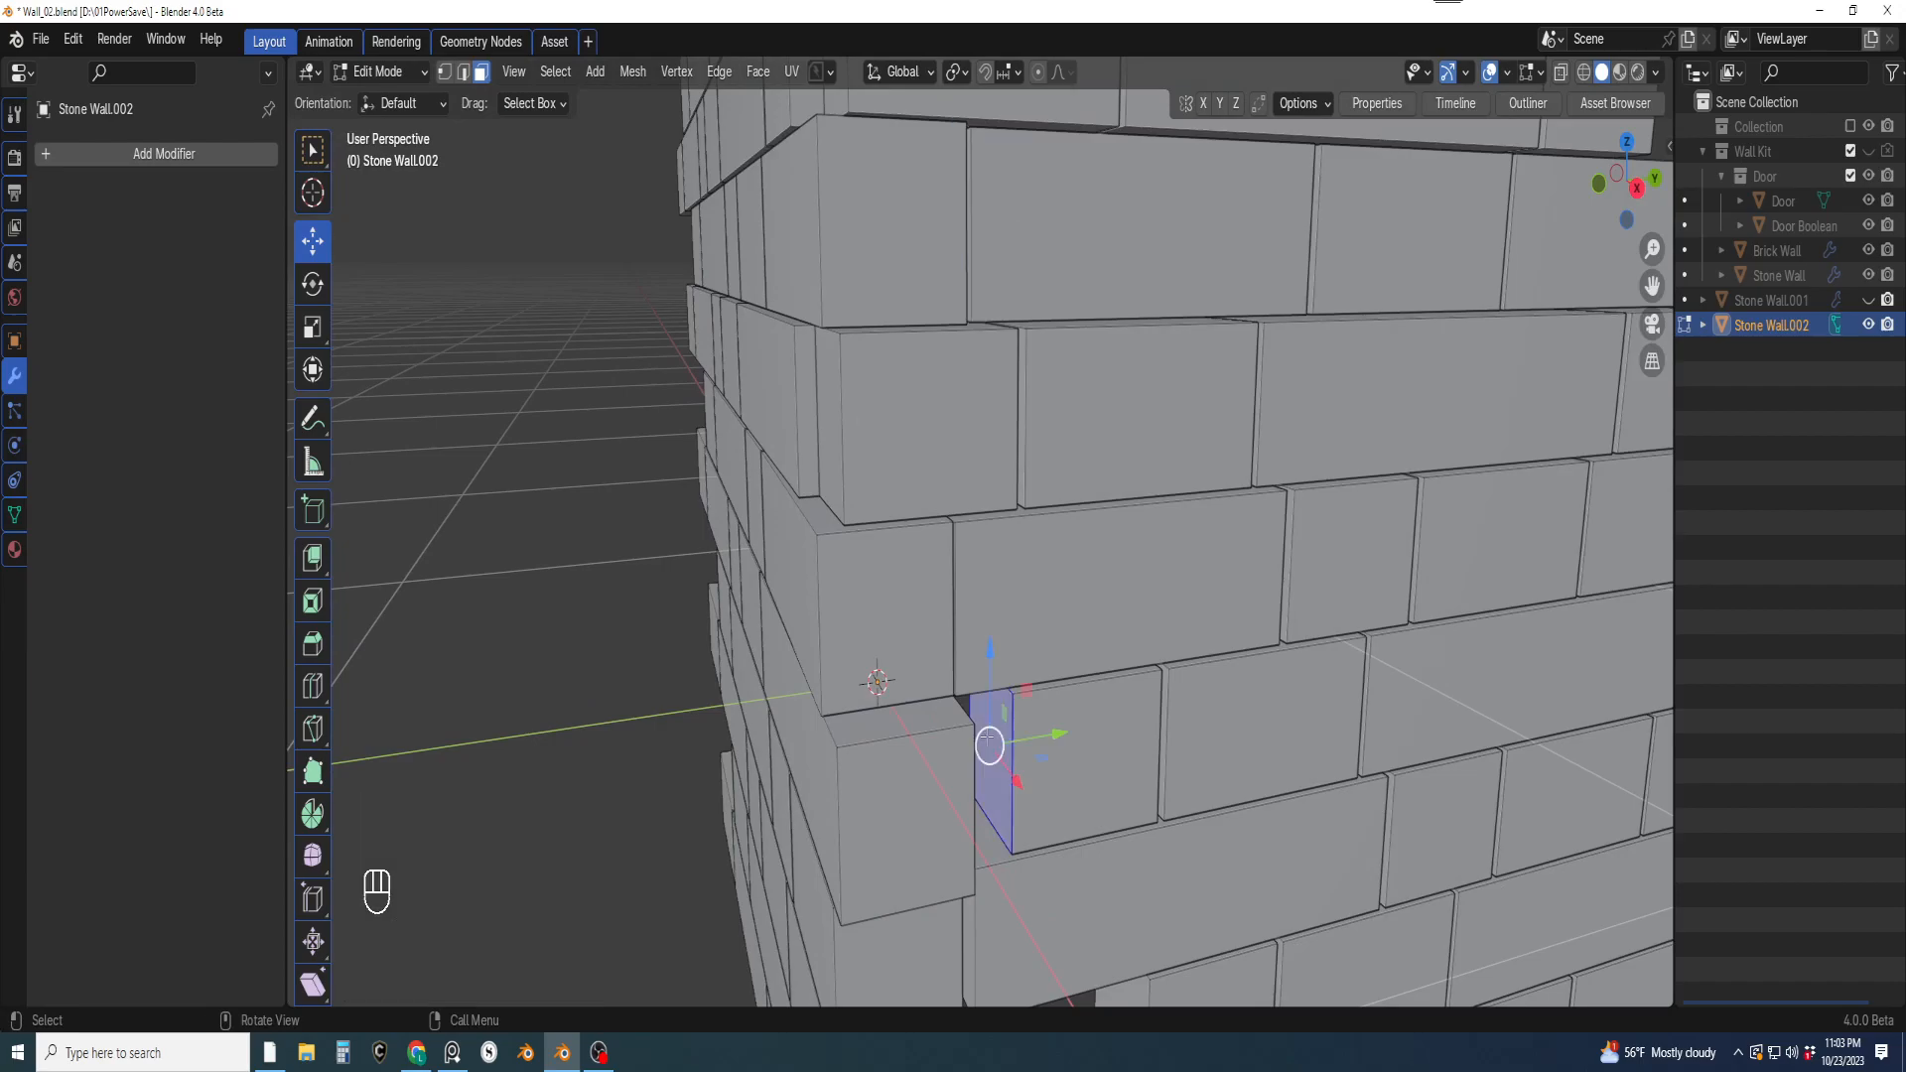
{"action": "left_click_drag", "start_coordinate": [1055, 734], "coordinate": [1025, 759]}
{"action": "middle_click_drag", "start_coordinate": [1025, 759], "coordinate": [1032, 706]}
{"action": "scroll", "coordinate": [1033, 556], "scroll_direction": "down", "scroll_amount": 5}
{"action": "scroll", "coordinate": [1088, 539], "scroll_direction": "up", "scroll_amount": 5}
{"action": "scroll", "coordinate": [1088, 538], "scroll_direction": "down", "scroll_amount": 5}
{"action": "scroll", "coordinate": [1053, 541], "scroll_direction": "up", "scroll_amount": 3}
{"action": "scroll", "coordinate": [993, 616], "scroll_direction": "up", "scroll_amount": 3}
{"action": "left_click", "coordinate": [1028, 712]}
{"action": "left_click_drag", "start_coordinate": [1068, 757], "coordinate": [933, 725]}
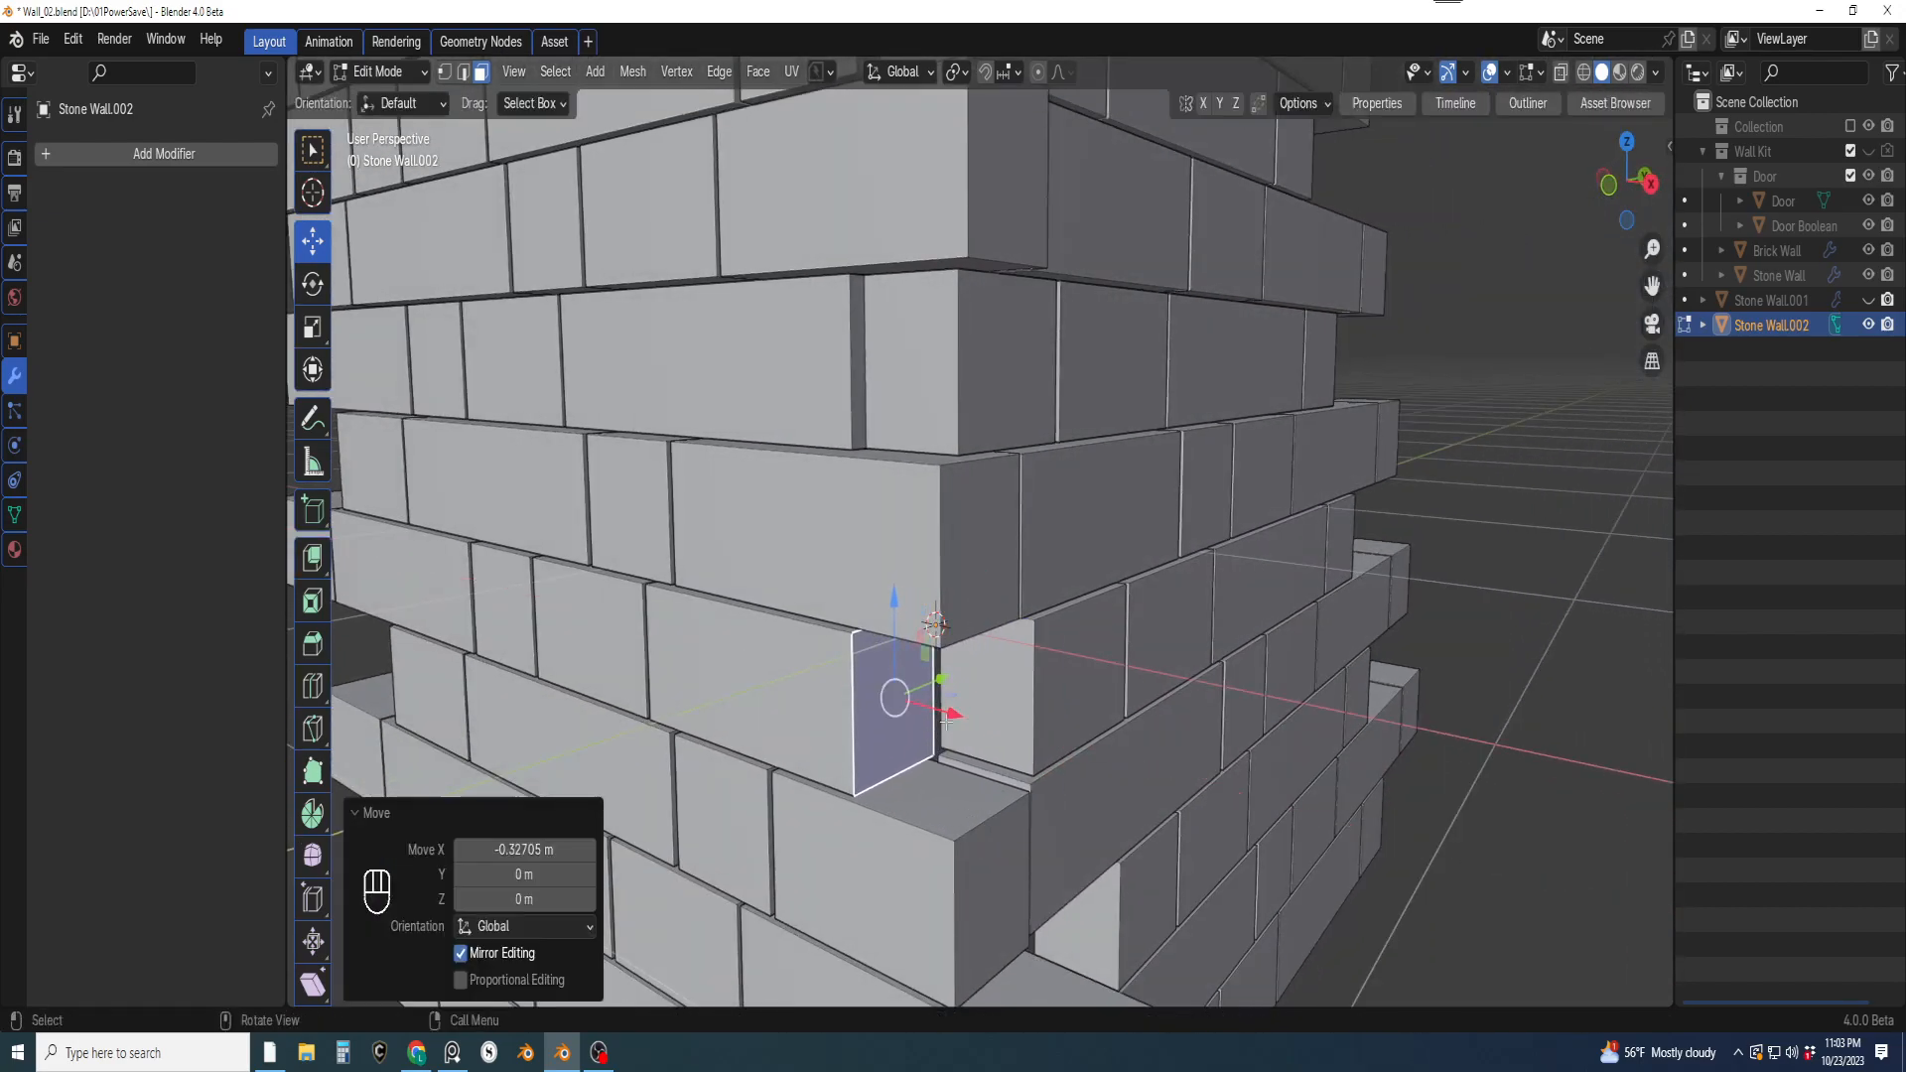
Extend the rotated wing's stone in the course below the 3D cursor about 0.3 m along negative Y to the corner
{"action": "middle_click_drag", "start_coordinate": [973, 695], "coordinate": [1058, 692]}
{"action": "key", "text": "g"}
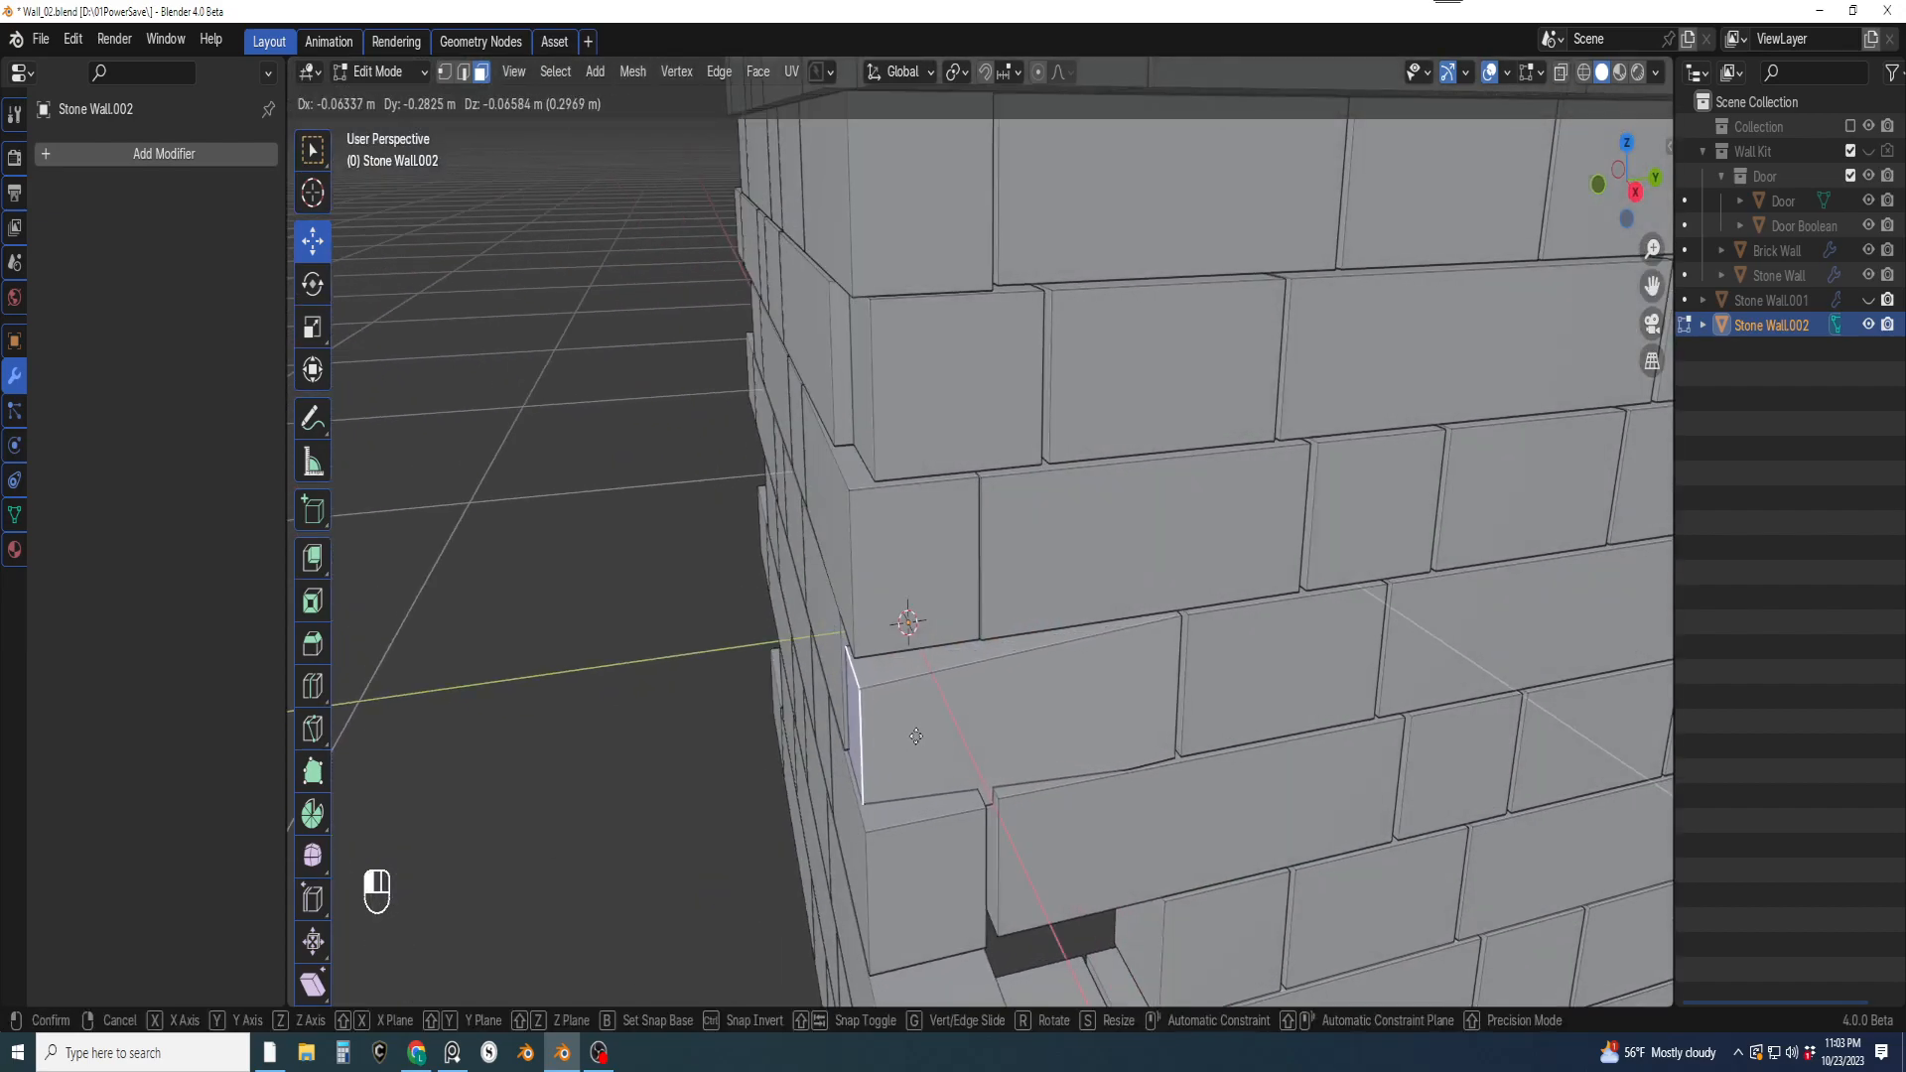
{"action": "key", "text": "y"}
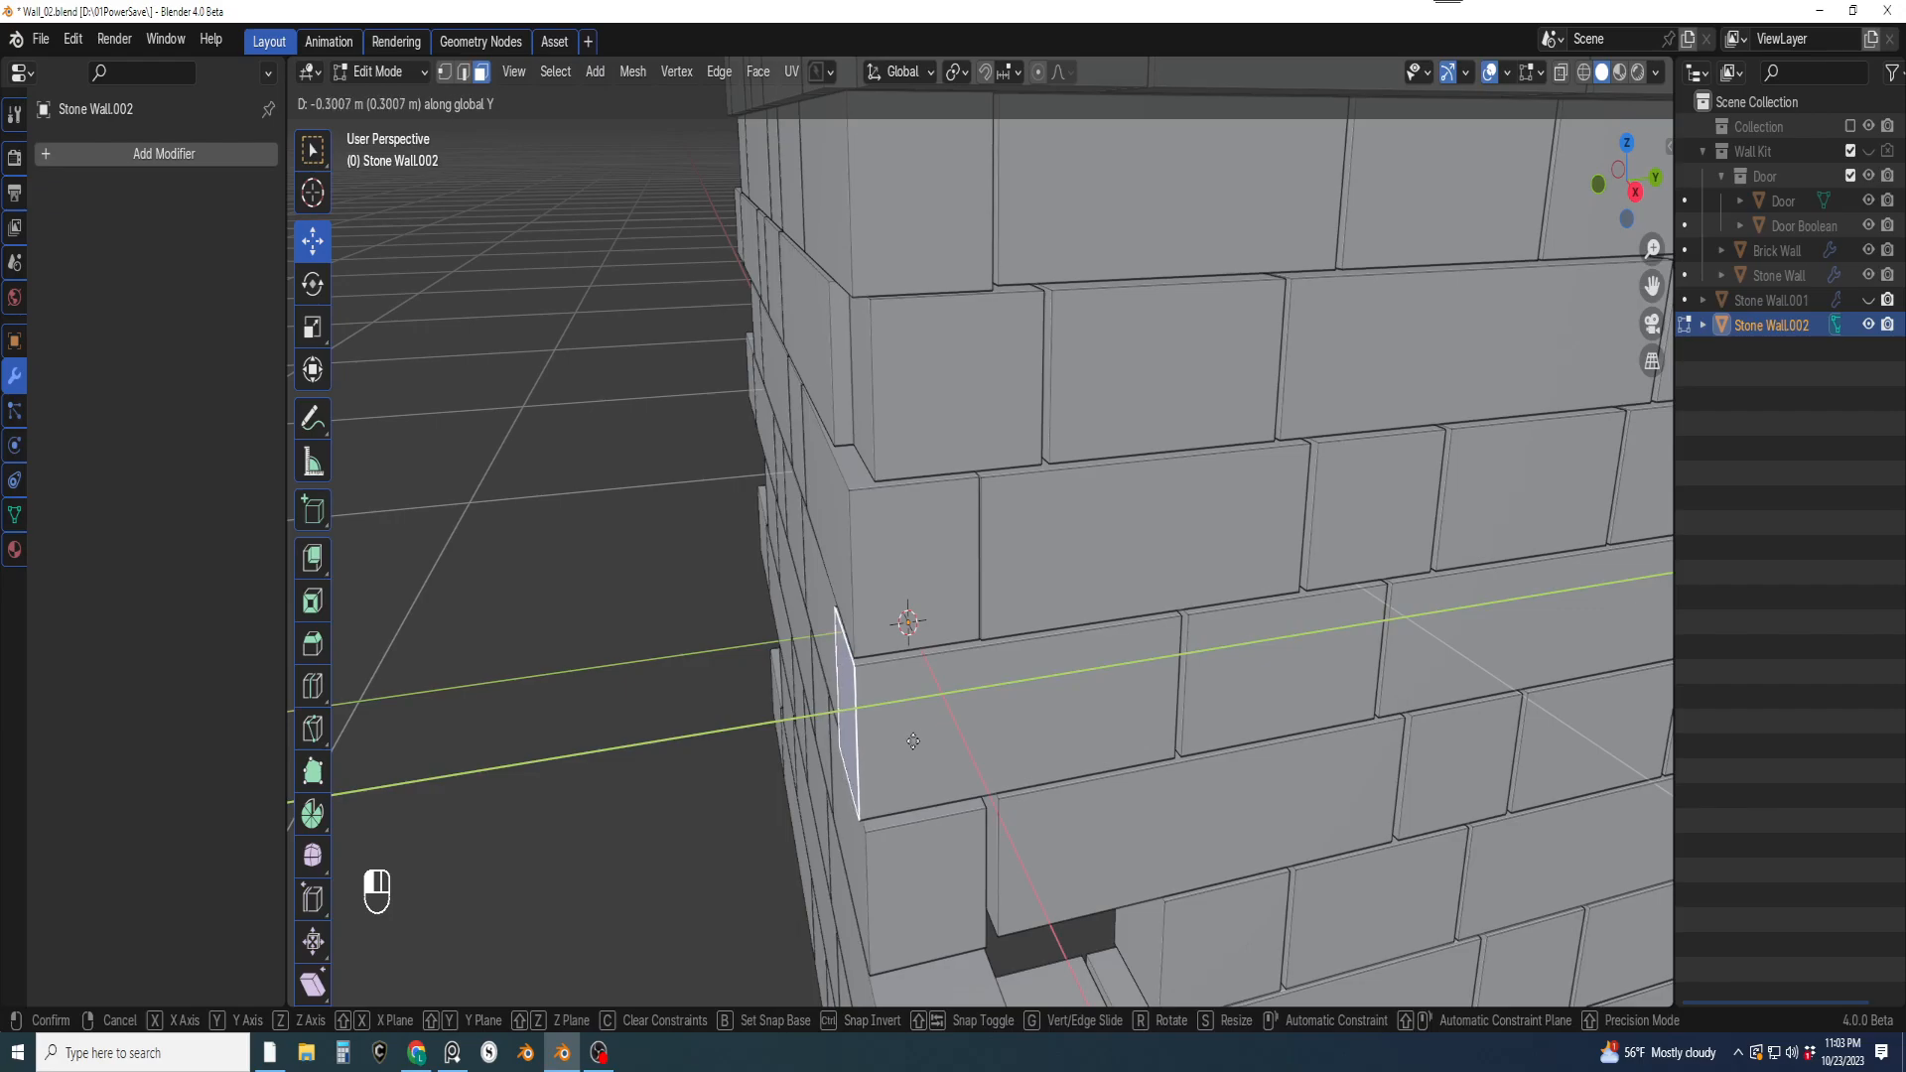
{"action": "left_click", "coordinate": [911, 741]}
Fine-tune the end face of the rotated wing's sixth-course stone along Y, finishing with a move of about -0.16 m
{"action": "middle_click_drag", "start_coordinate": [911, 742], "coordinate": [914, 638]}
{"action": "key", "text": "g"}
{"action": "key", "text": "y"}
{"action": "left_click", "coordinate": [1050, 582]}
{"action": "middle_click_drag", "start_coordinate": [1049, 583], "coordinate": [968, 643]}
{"action": "left_click_drag", "start_coordinate": [980, 615], "coordinate": [1028, 605]}
{"action": "left_click_drag", "start_coordinate": [1032, 616], "coordinate": [953, 626]}
{"action": "middle_click_drag", "start_coordinate": [953, 627], "coordinate": [1125, 703]}
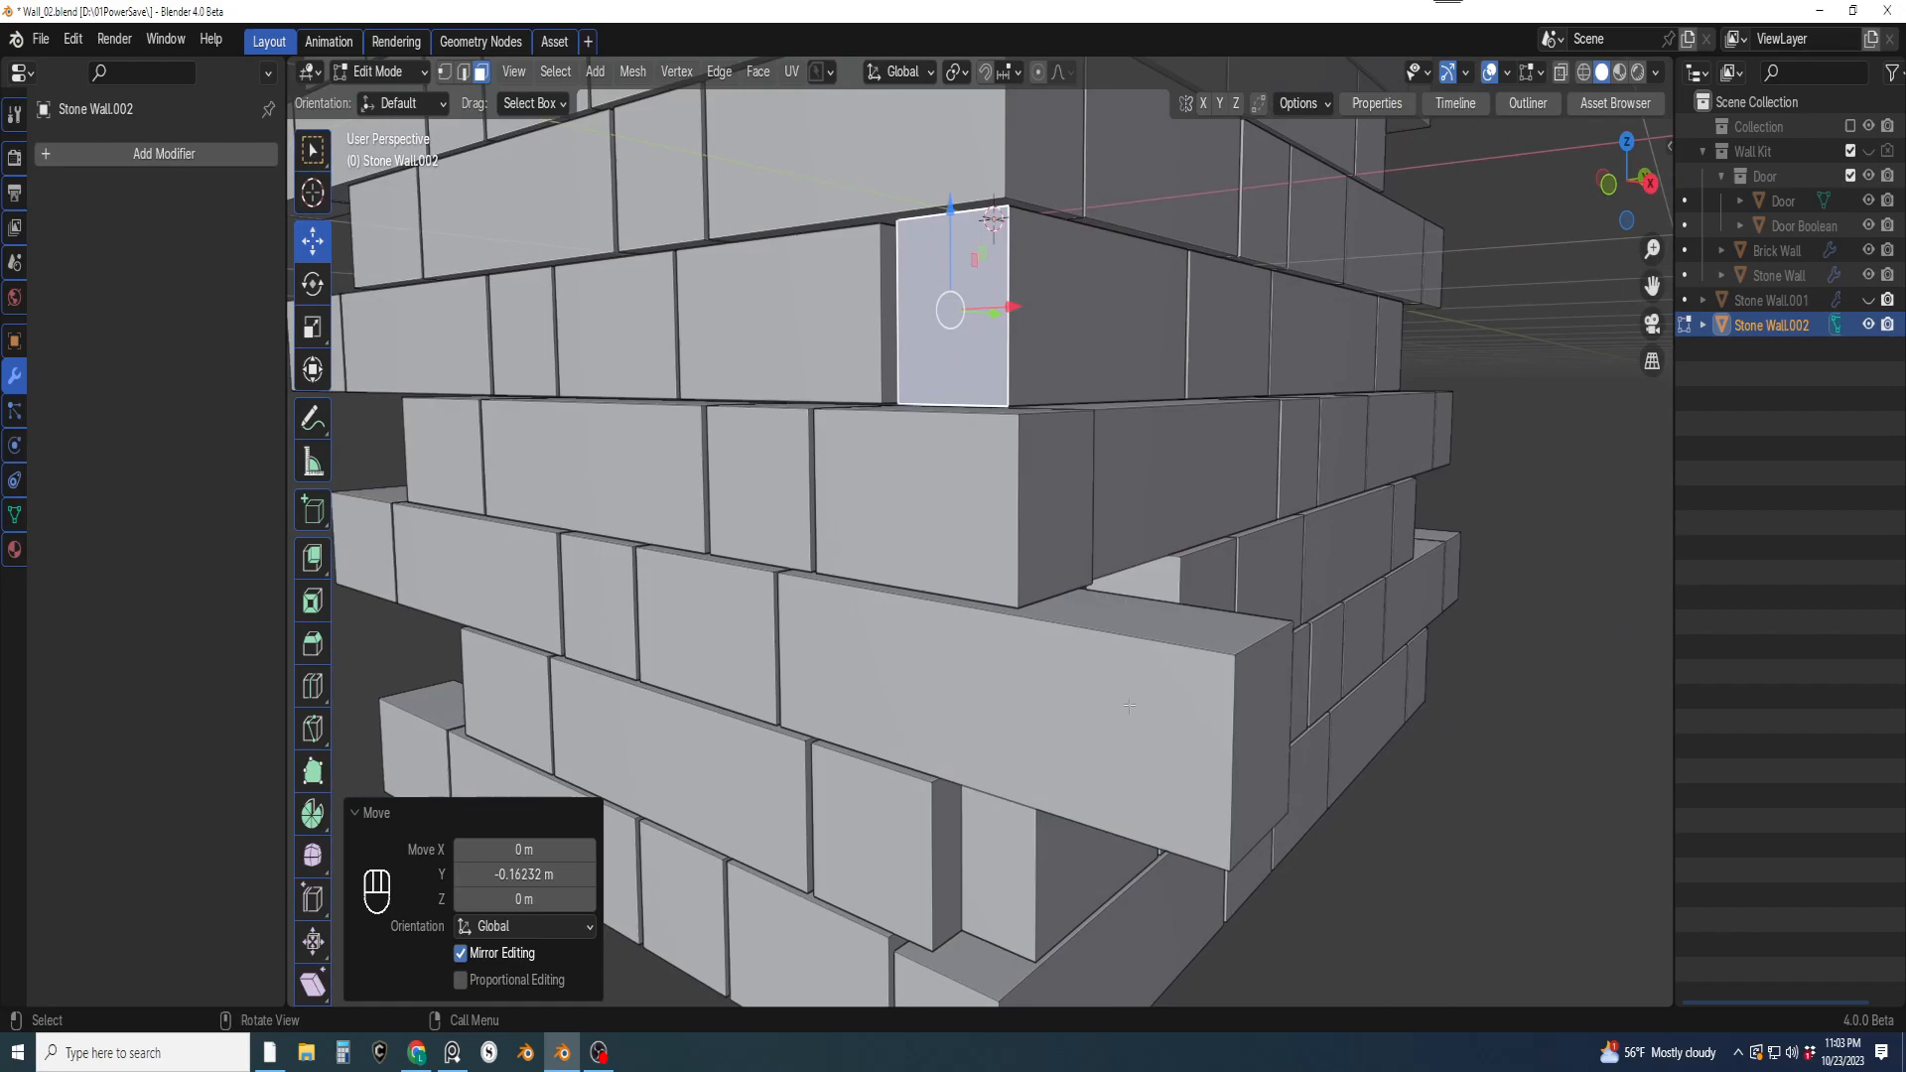
Pull the protruding stone in the third course from the bottom back along X and extend the rotated wing's stone along Y to the corner
{"action": "left_click", "coordinate": [1259, 723]}
{"action": "key", "text": "g"}
{"action": "key", "text": "x"}
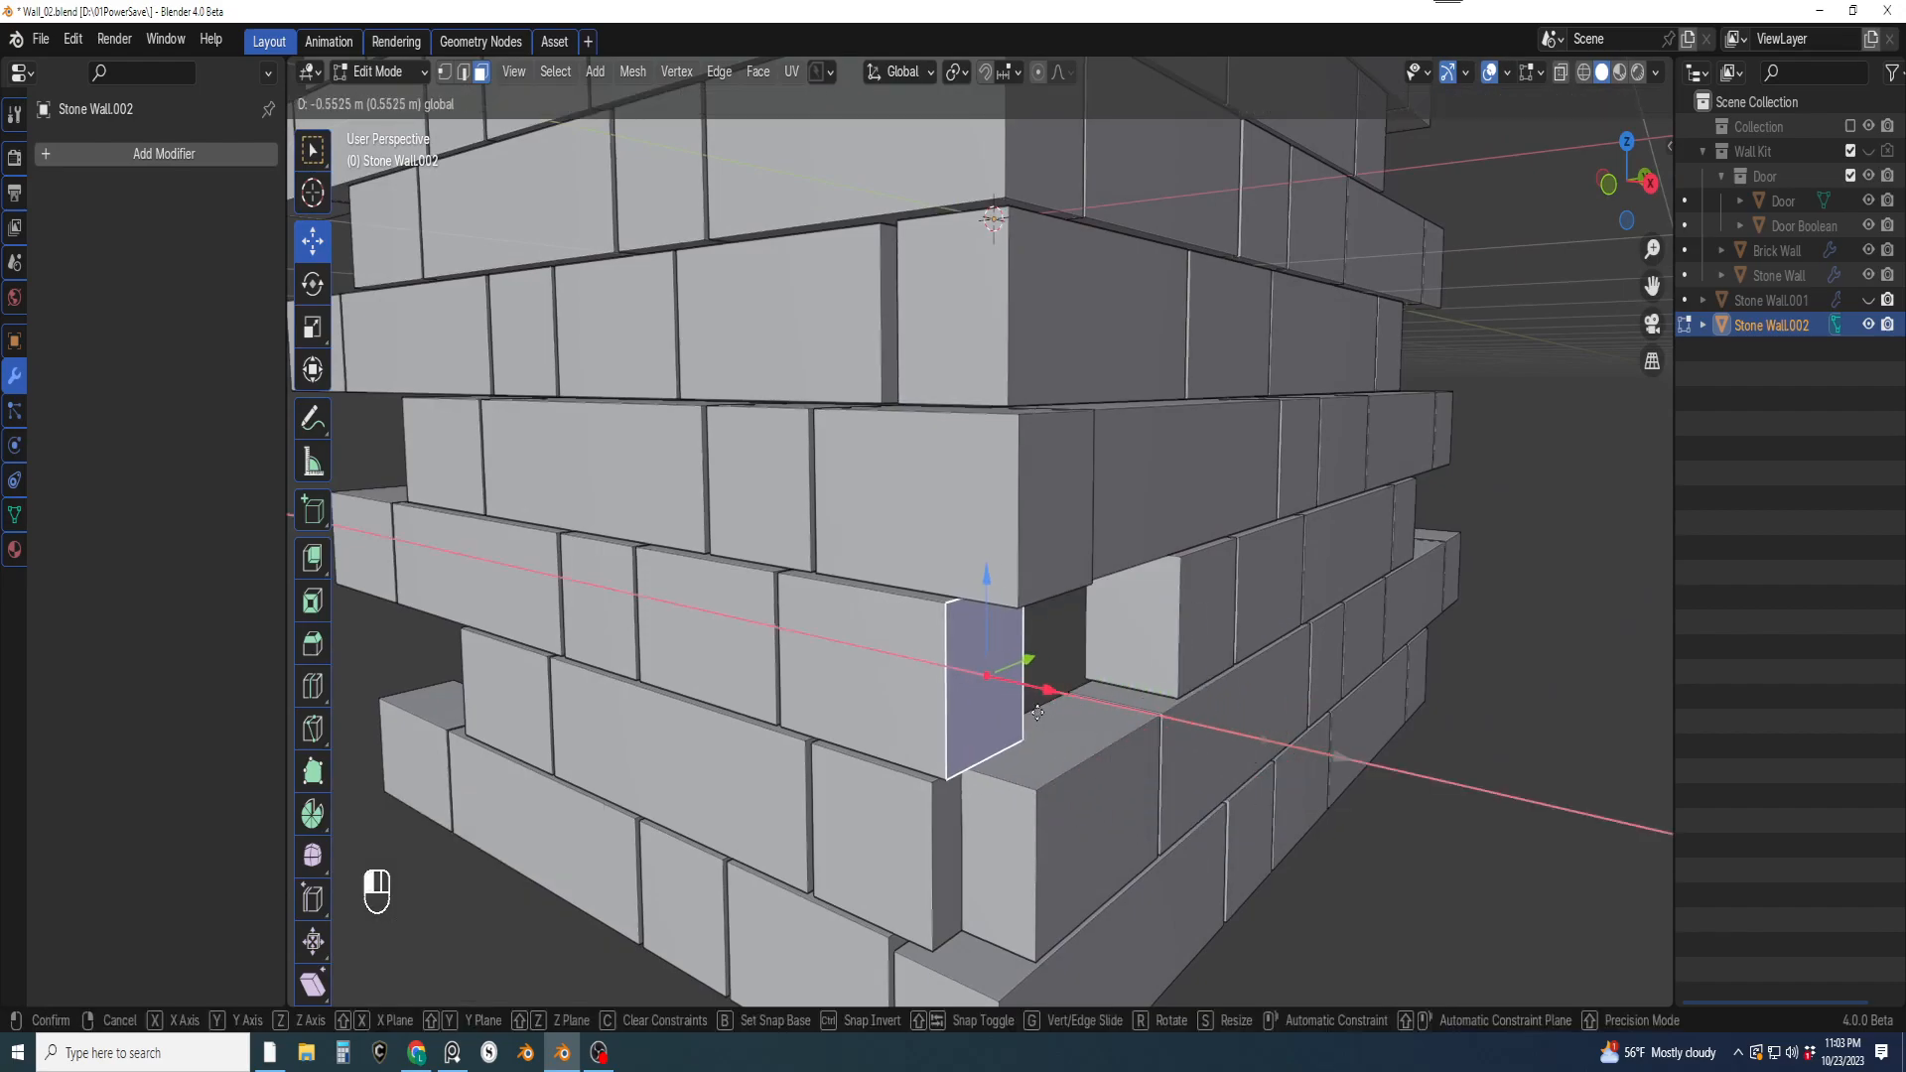
{"action": "left_click", "coordinate": [989, 710]}
{"action": "mouse_move", "coordinate": [989, 710]}
{"action": "middle_mouse_down"}
{"action": "mouse_move", "coordinate": [1197, 526]}
{"action": "mouse_move", "coordinate": [993, 541]}
{"action": "mouse_move", "coordinate": [1060, 632]}
{"action": "mouse_move", "coordinate": [995, 717]}
{"action": "middle_mouse_up"}
{"action": "key", "text": "g"}
{"action": "key", "text": "y"}
{"action": "left_click", "coordinate": [982, 550]}
In the second-lowest course, push the rotated wing's end face back about 0.19 m along Y and extend the adjoining stone about 0.14 m along X
{"action": "left_click", "coordinate": [996, 718]}
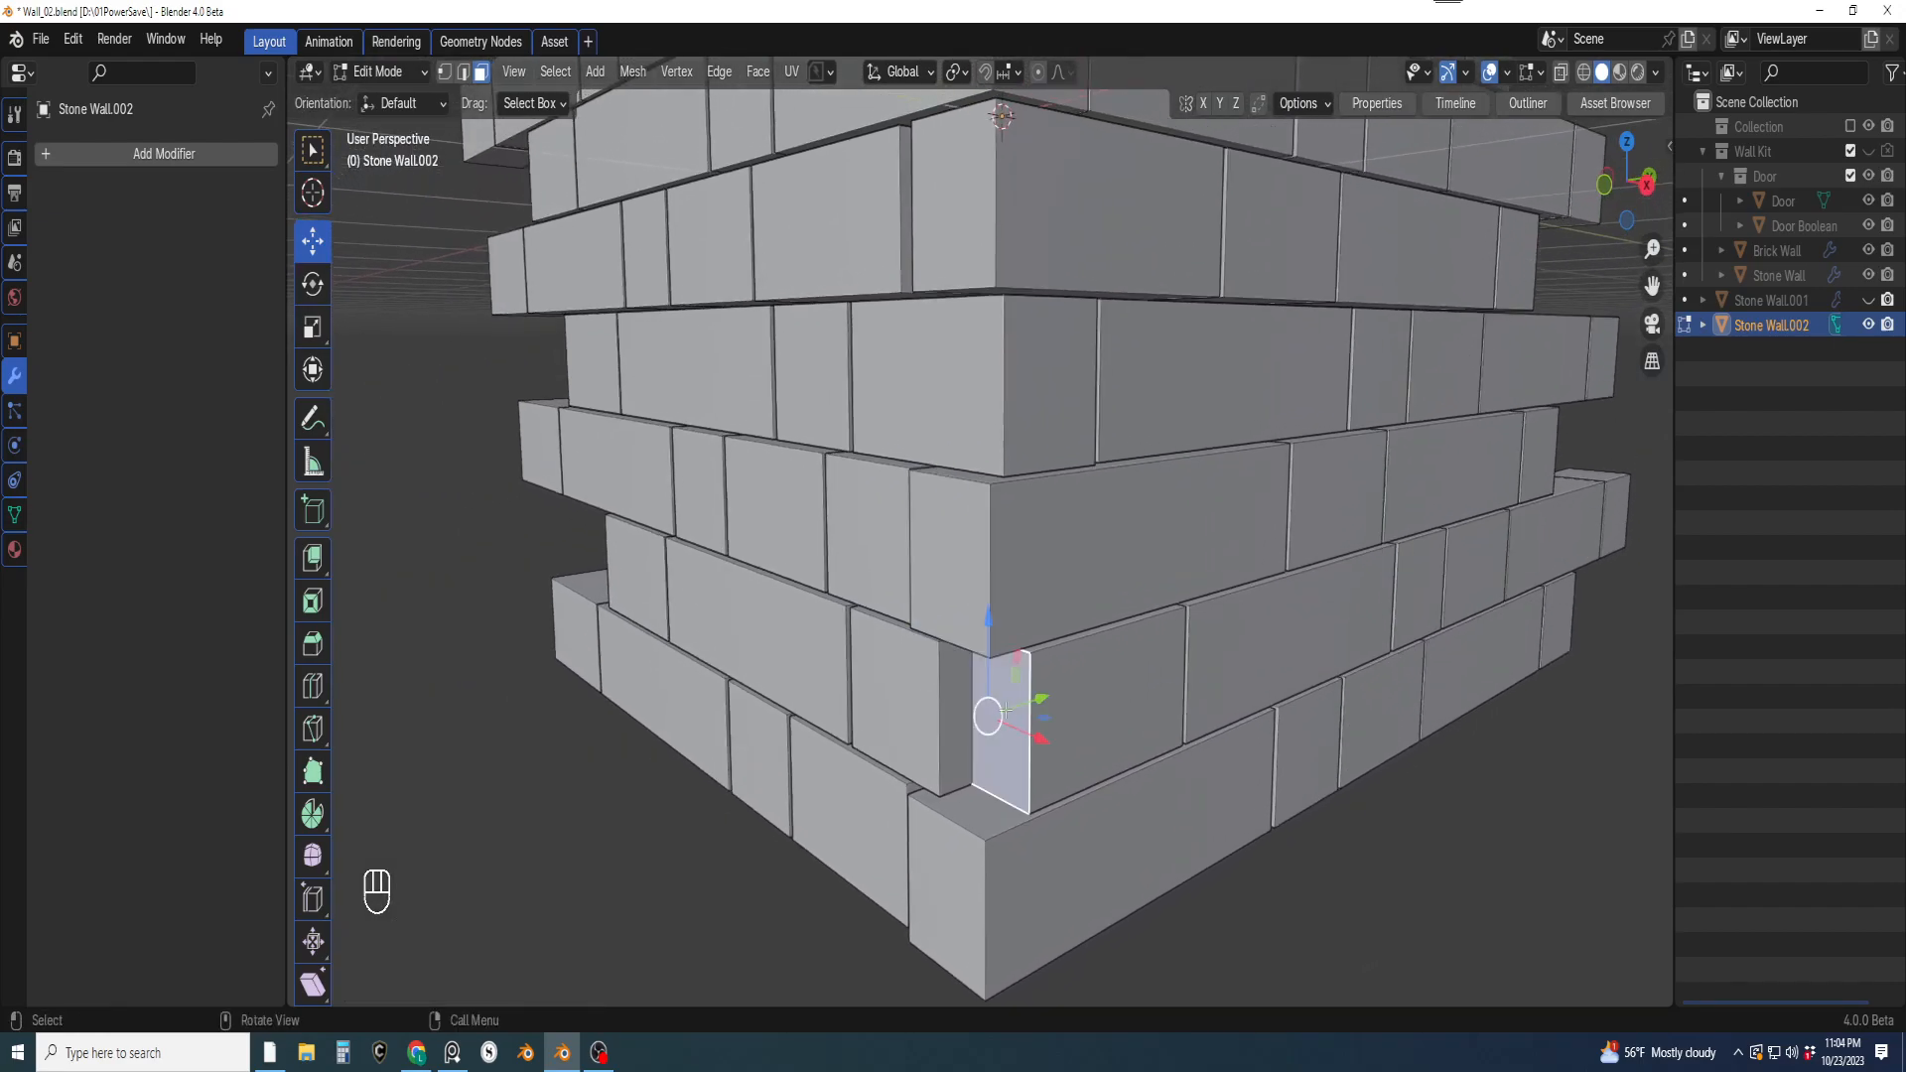
{"action": "left_click_drag", "start_coordinate": [1040, 701], "coordinate": [1111, 676]}
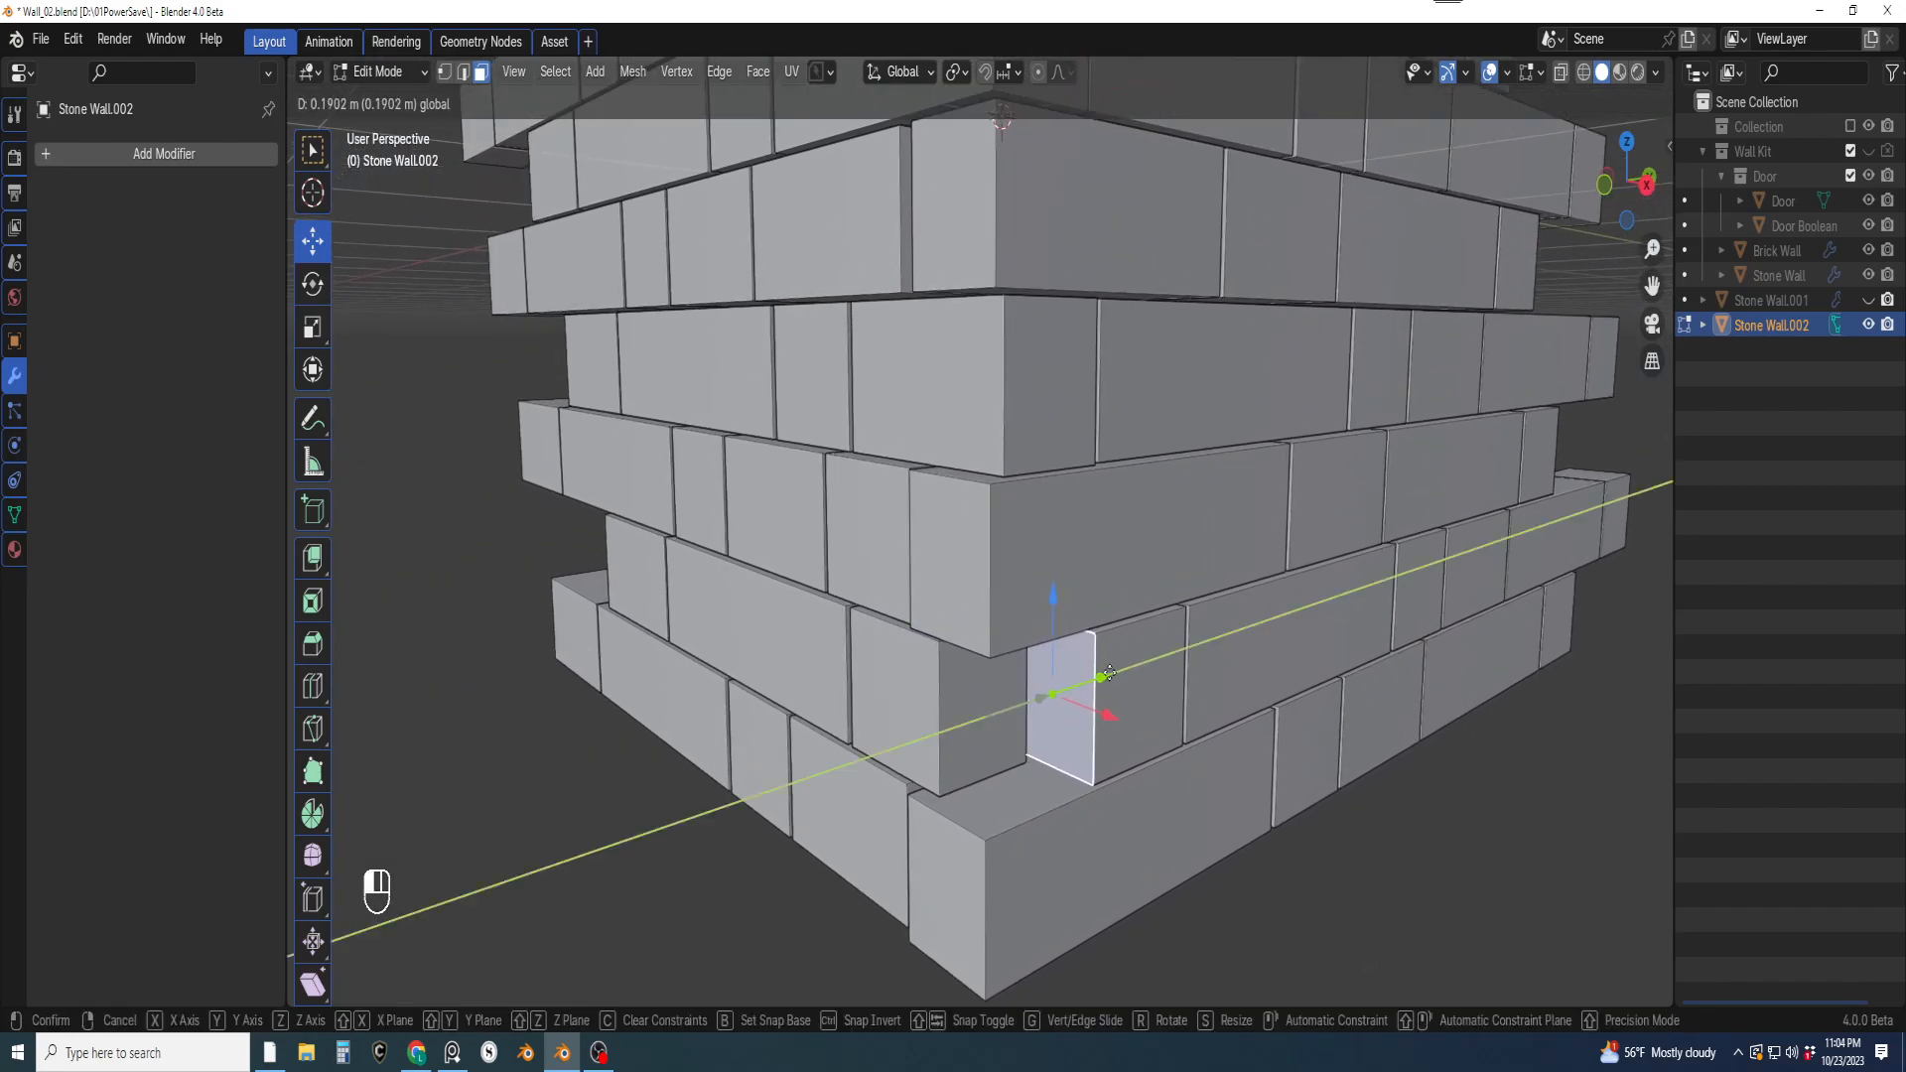
{"action": "left_click", "coordinate": [1109, 674]}
{"action": "key", "text": "g"}
{"action": "key", "text": "x"}
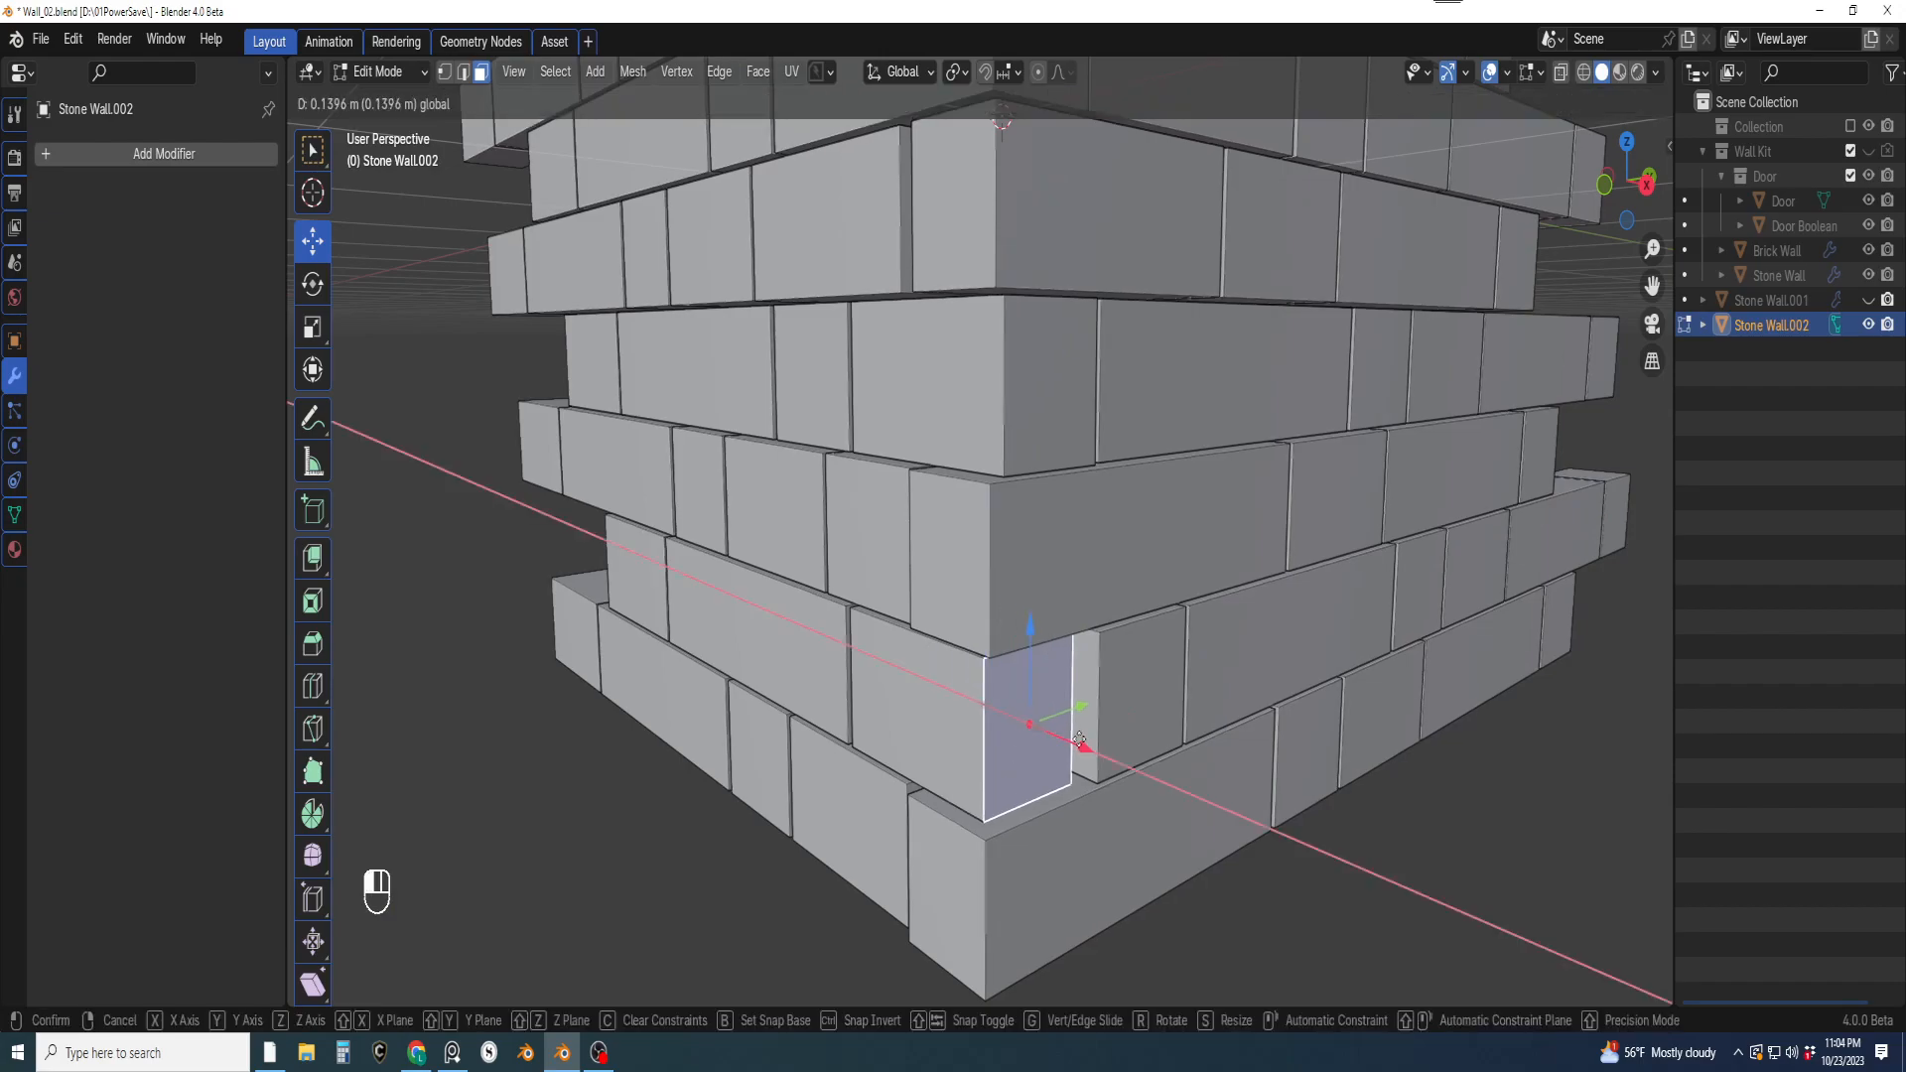
{"action": "left_click", "coordinate": [1079, 739]}
In the second course from the top, pull the unrotated stone's end back about 0.07 m along X and extend the rotated stone about 0.08 m along negative Y
{"action": "middle_click_drag", "start_coordinate": [1079, 739], "coordinate": [963, 695]}
{"action": "mouse_move", "coordinate": [963, 695]}
{"action": "middle_mouse_down", "text": "shift"}
{"action": "mouse_move", "coordinate": [919, 794]}
{"action": "mouse_move", "coordinate": [983, 685]}
{"action": "mouse_move", "coordinate": [998, 700]}
{"action": "middle_mouse_up", "text": "shift"}
{"action": "scroll", "coordinate": [918, 795], "scroll_direction": "up", "scroll_amount": 2}
{"action": "mouse_move", "coordinate": [998, 700]}
{"action": "middle_mouse_down", "text": "shift"}
{"action": "mouse_move", "coordinate": [1051, 762]}
{"action": "mouse_move", "coordinate": [990, 719]}
{"action": "middle_mouse_up", "text": "shift"}
{"action": "left_click", "coordinate": [999, 662]}
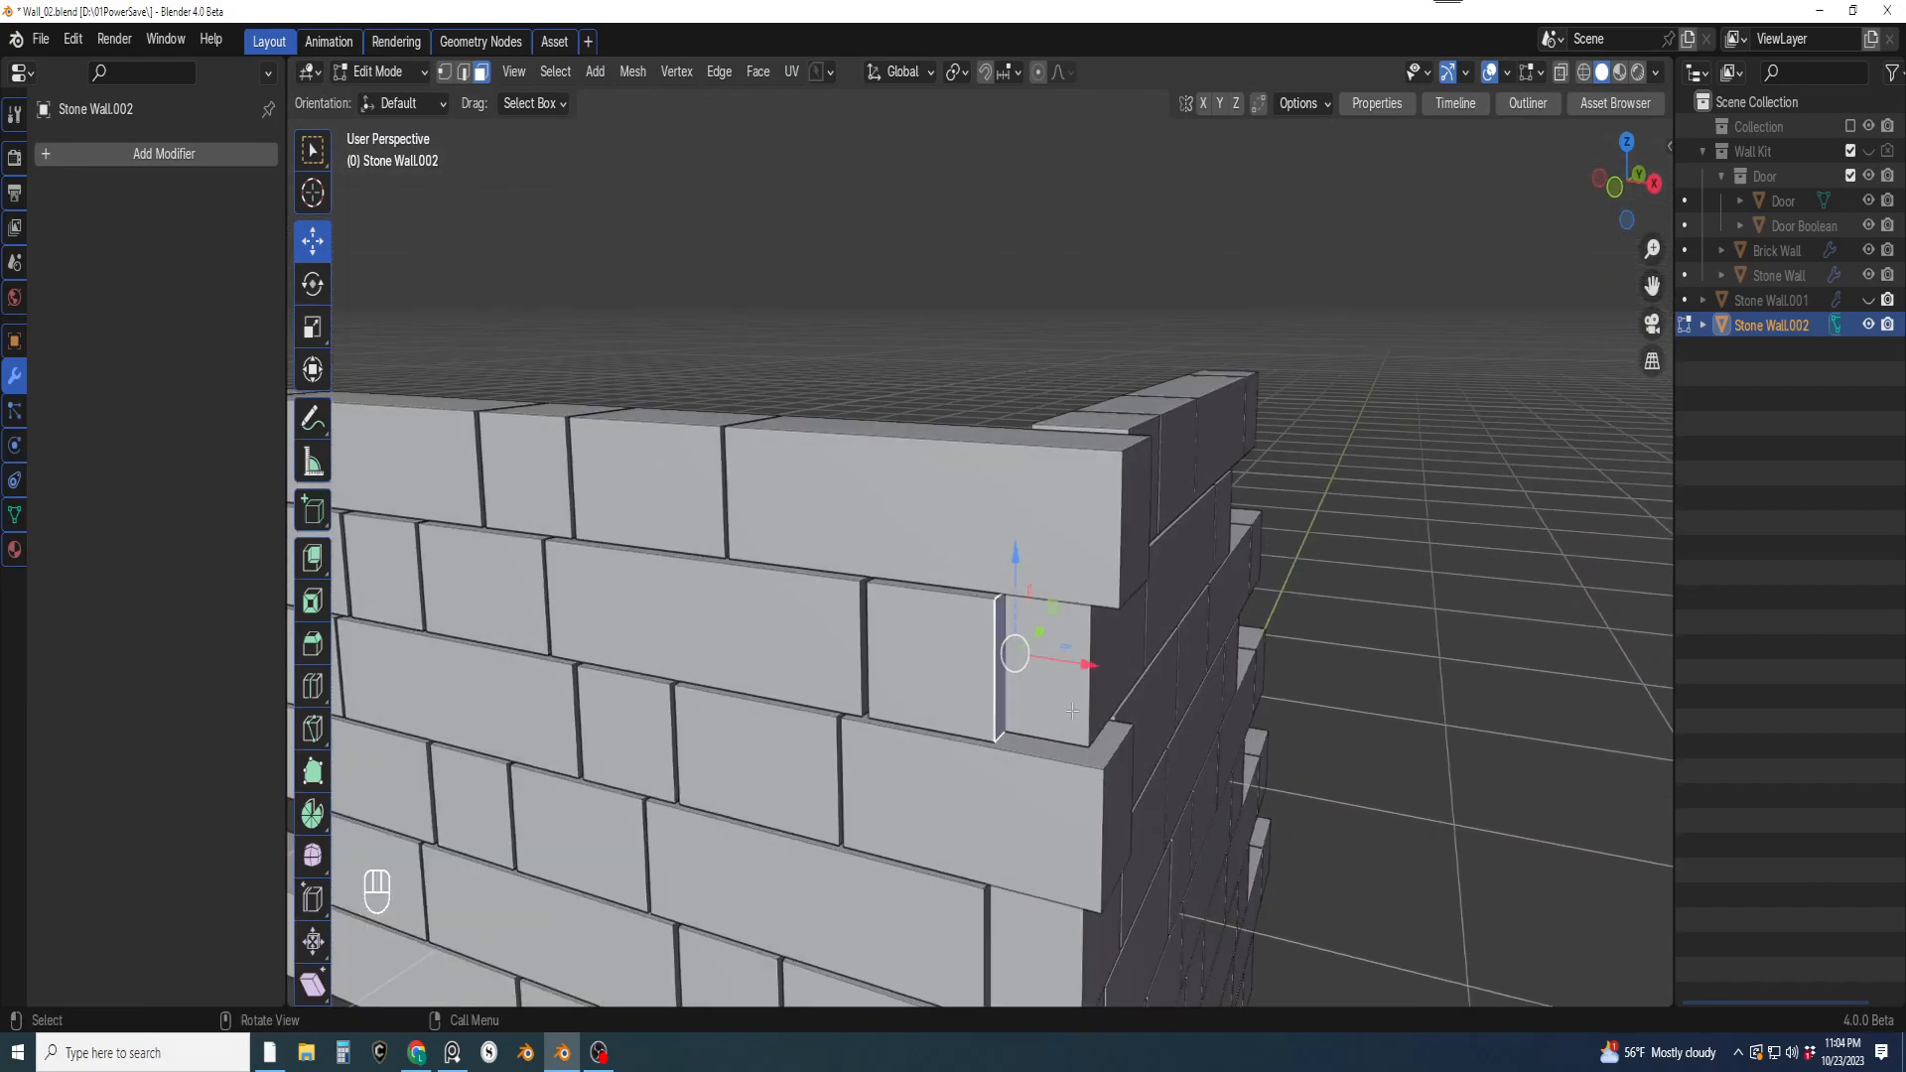
{"action": "key", "text": "g"}
{"action": "key", "text": "x"}
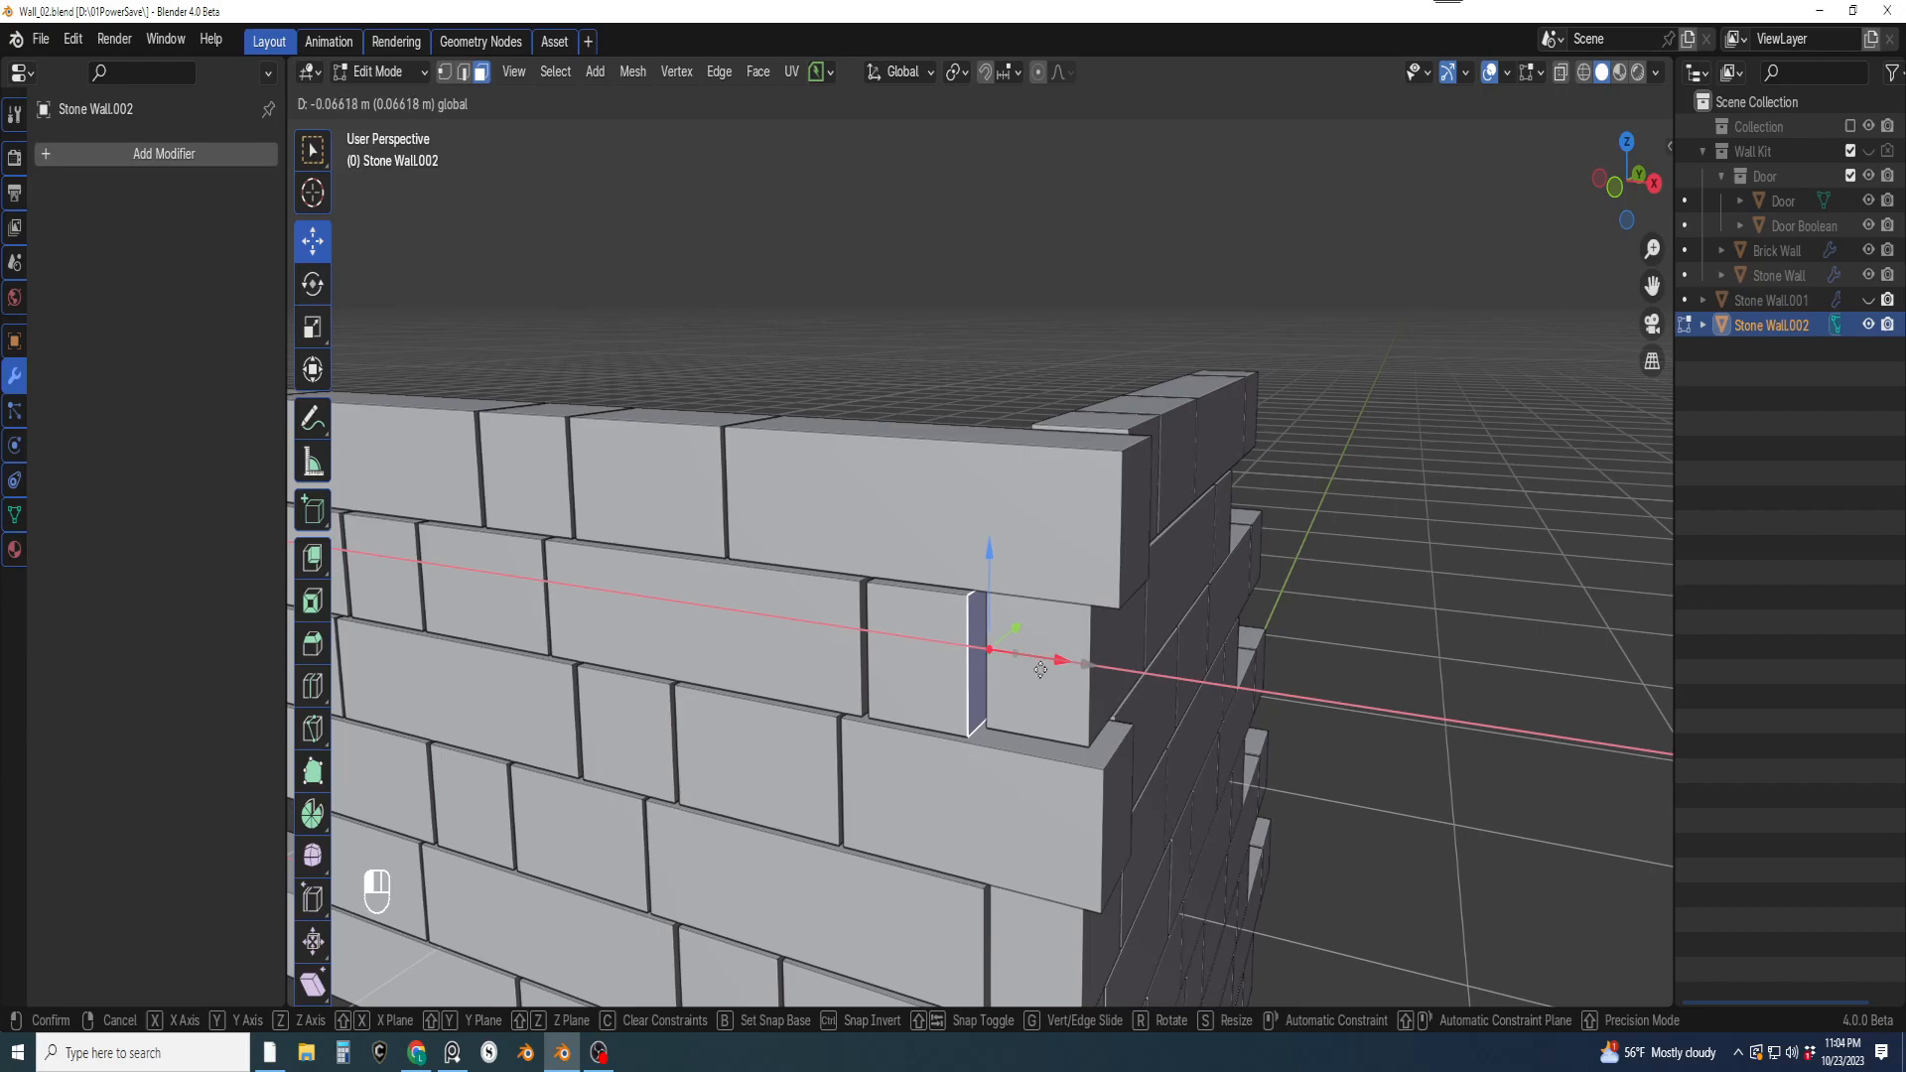
{"action": "middle_click_drag", "start_coordinate": [1034, 669], "coordinate": [938, 653]}
{"action": "key", "text": "y"}
{"action": "left_click", "coordinate": [1071, 664]}
Return to Object Mode and inspect the corner wall from its inner side
{"action": "scroll", "coordinate": [1071, 665], "scroll_direction": "down", "scroll_amount": 5}
{"action": "scroll", "coordinate": [953, 649], "scroll_direction": "down", "scroll_amount": 6}
{"action": "key", "text": "Tab"}
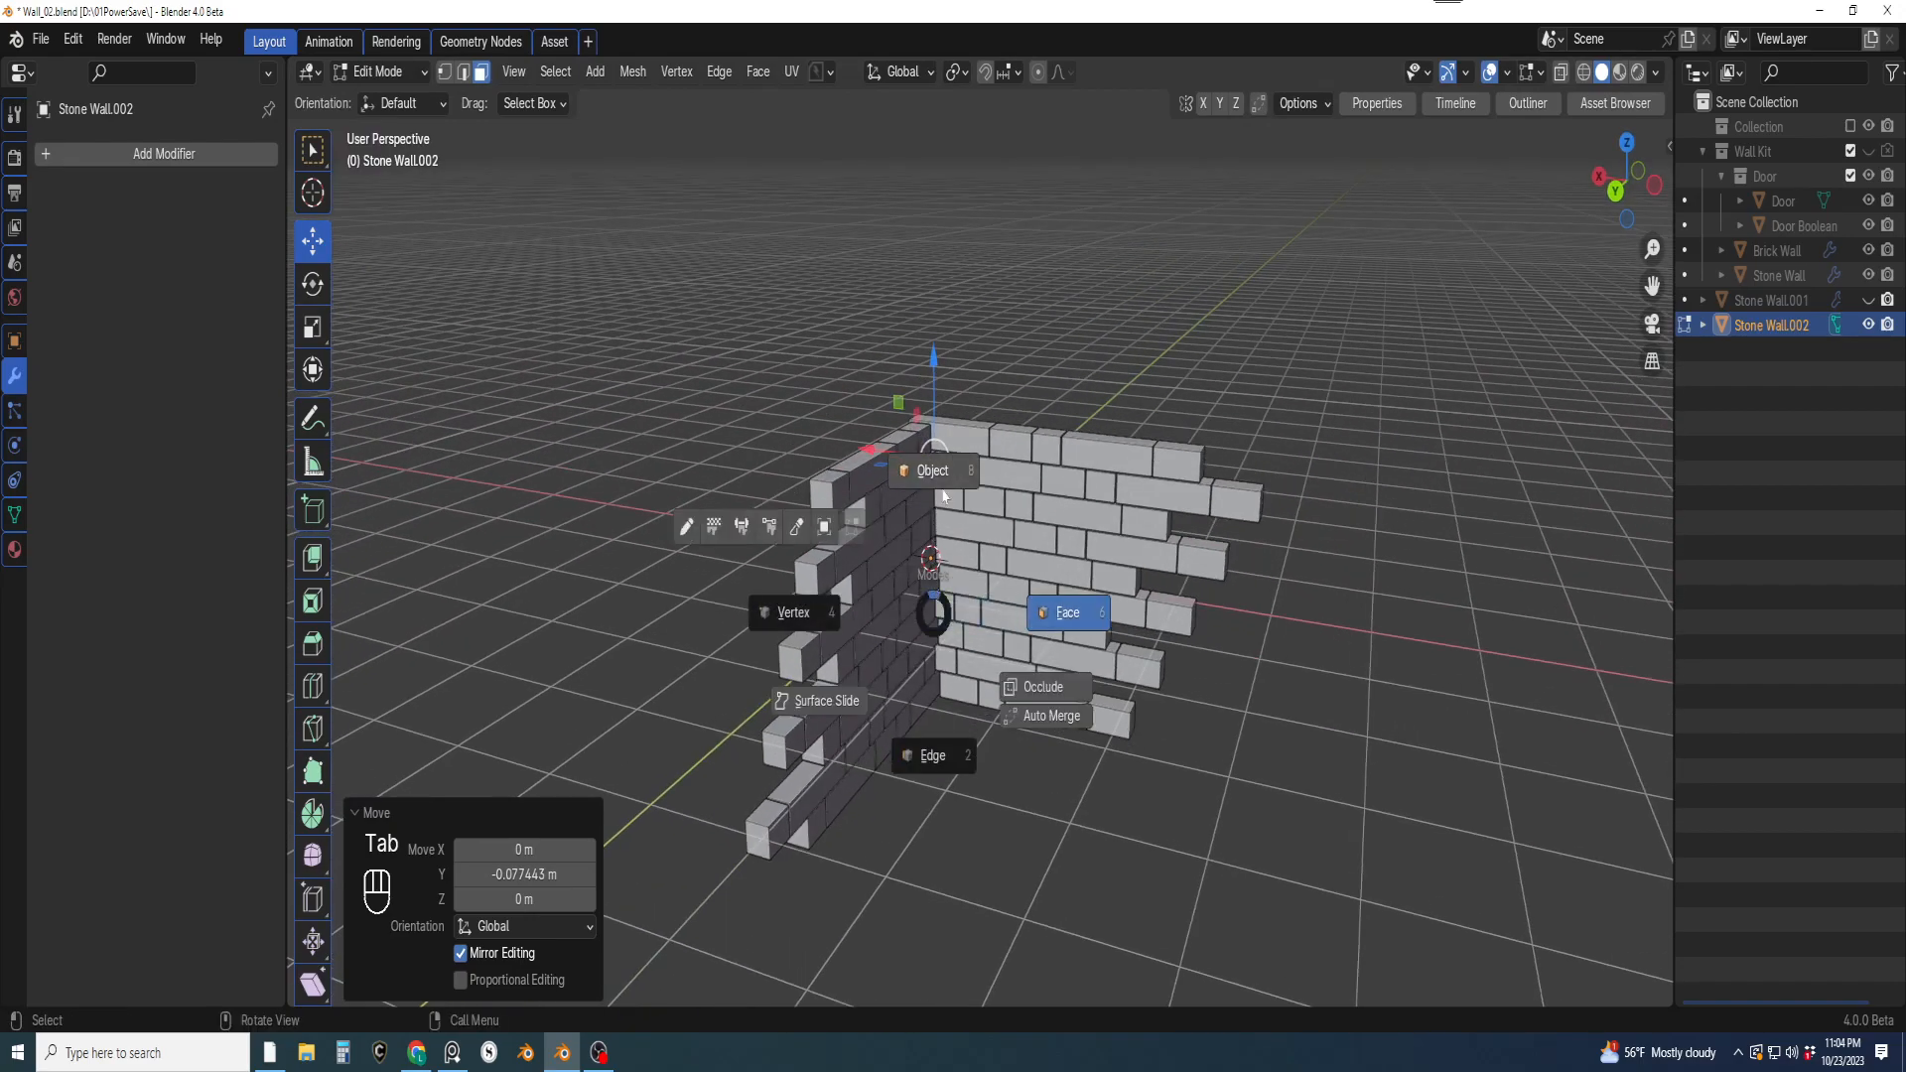
{"action": "scroll", "coordinate": [933, 596], "scroll_direction": "up", "scroll_amount": 3}
{"action": "scroll", "coordinate": [963, 566], "scroll_direction": "down", "scroll_amount": 1}
{"action": "middle_click_drag", "start_coordinate": [979, 566], "coordinate": [951, 510]}
{"action": "scroll", "coordinate": [944, 536], "scroll_direction": "up", "scroll_amount": 1}
{"action": "scroll", "coordinate": [937, 549], "scroll_direction": "up", "scroll_amount": 1}
{"action": "scroll", "coordinate": [933, 566], "scroll_direction": "down", "scroll_amount": 2}
{"action": "middle_click_drag", "start_coordinate": [929, 590], "coordinate": [929, 607]}
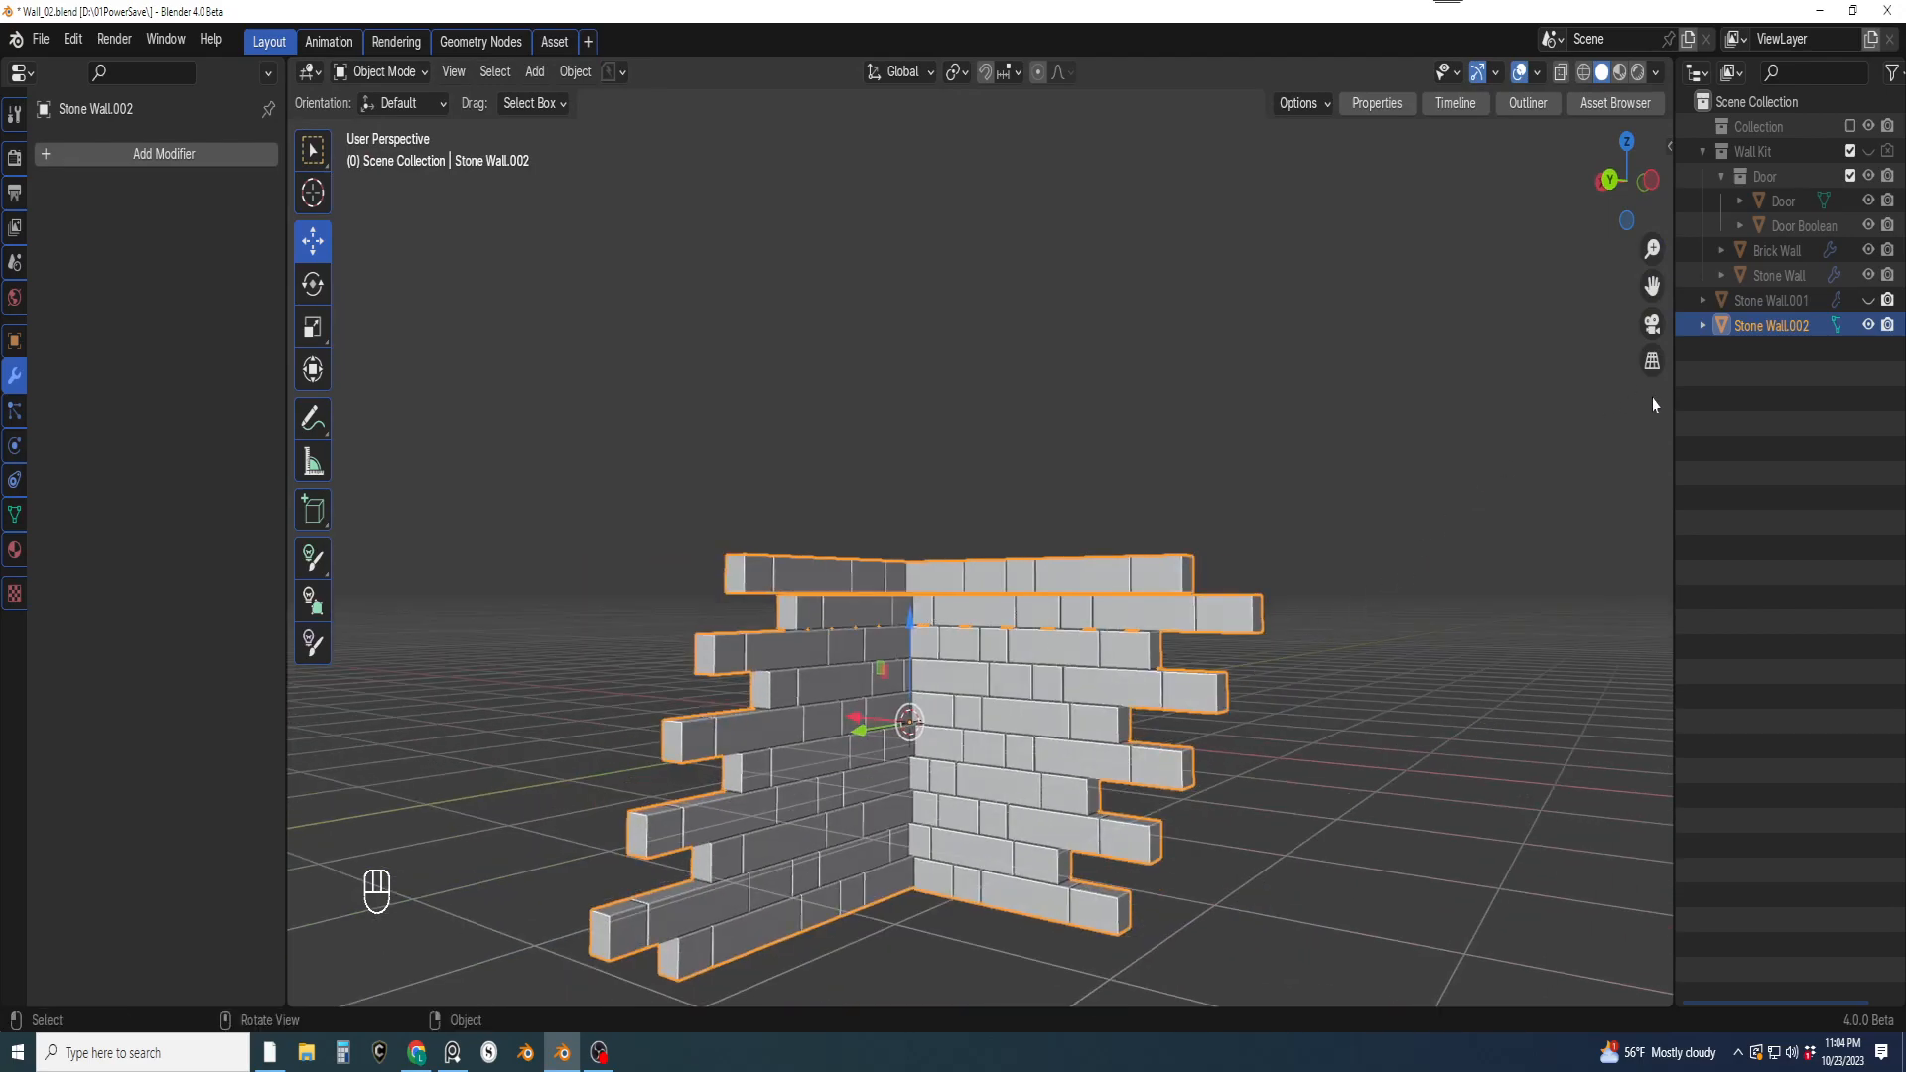
Rename the Stone Wall.002 object to Corner and move it into the Wall Kit collection
{"action": "double_click", "coordinate": [1772, 325]}
{"action": "type", "text": "C"}
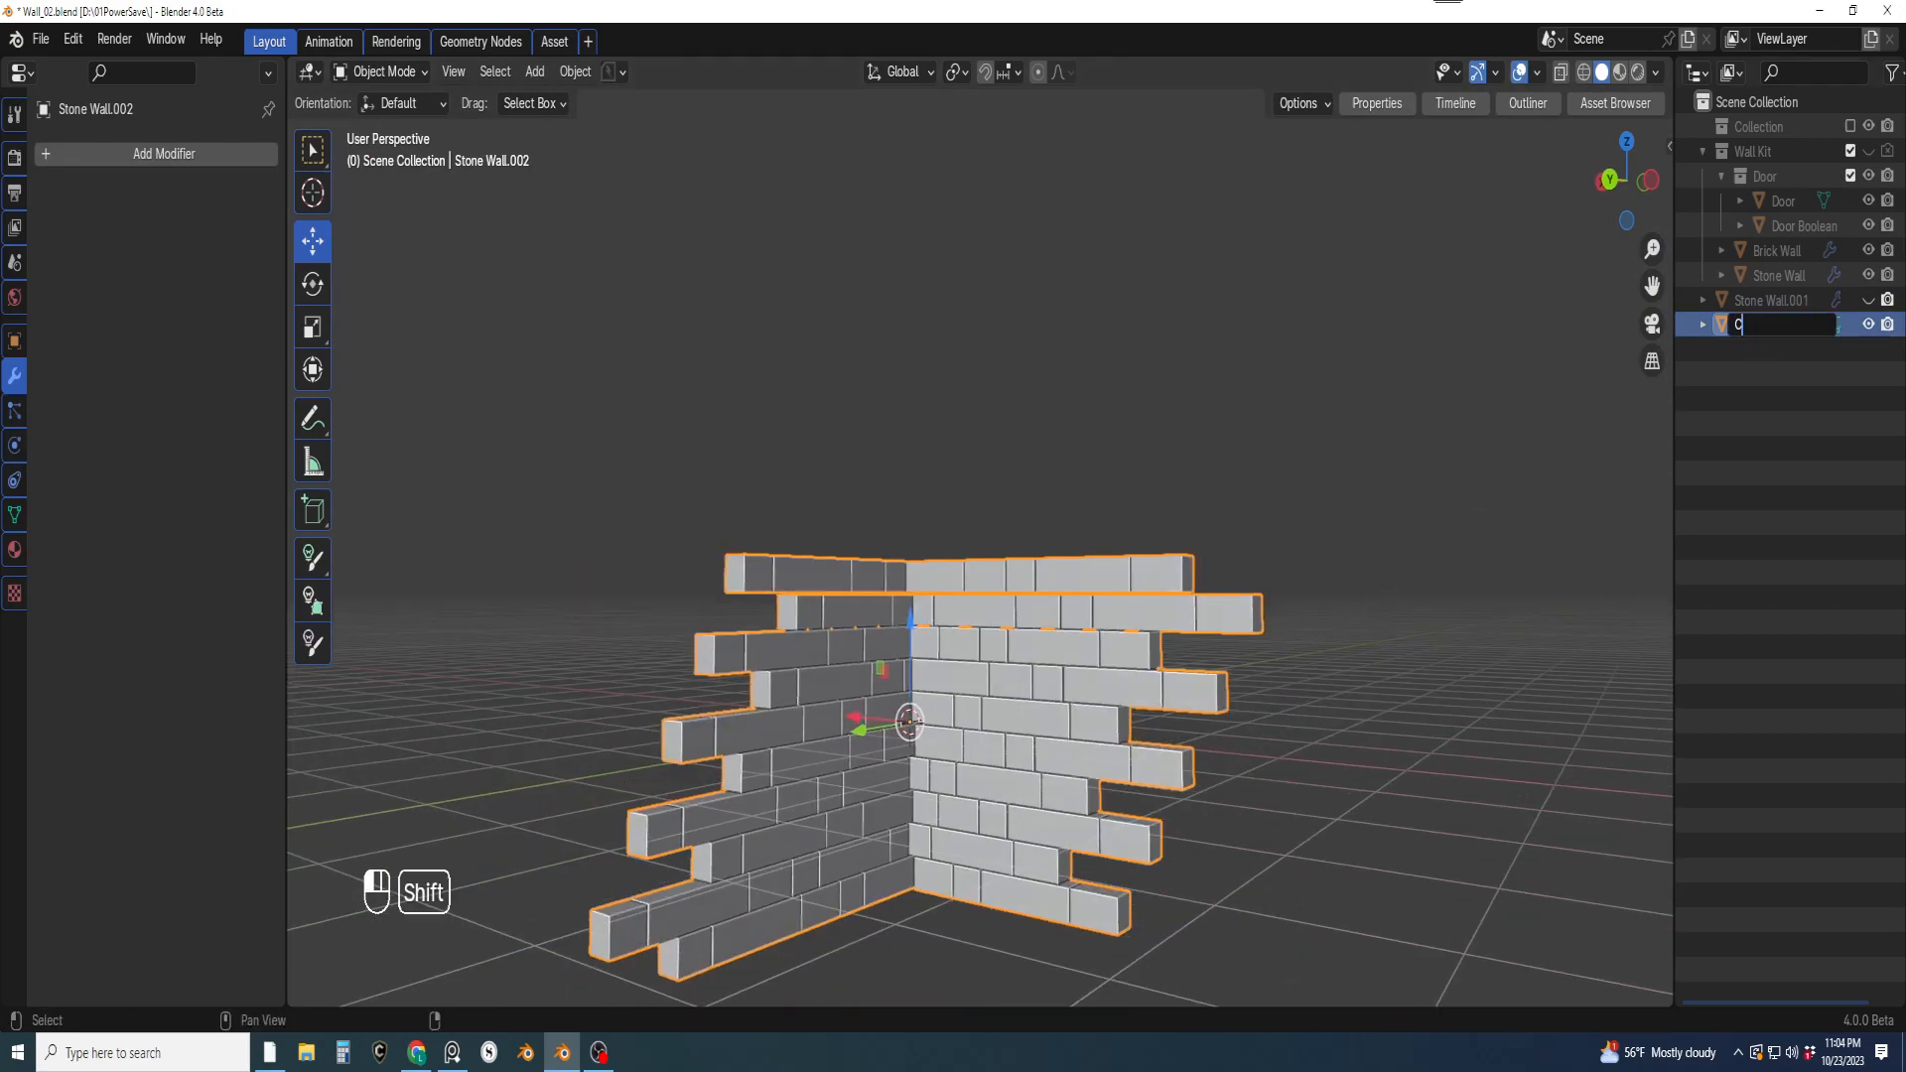
{"action": "type", "text": "orner"}
{"action": "key", "text": "Return"}
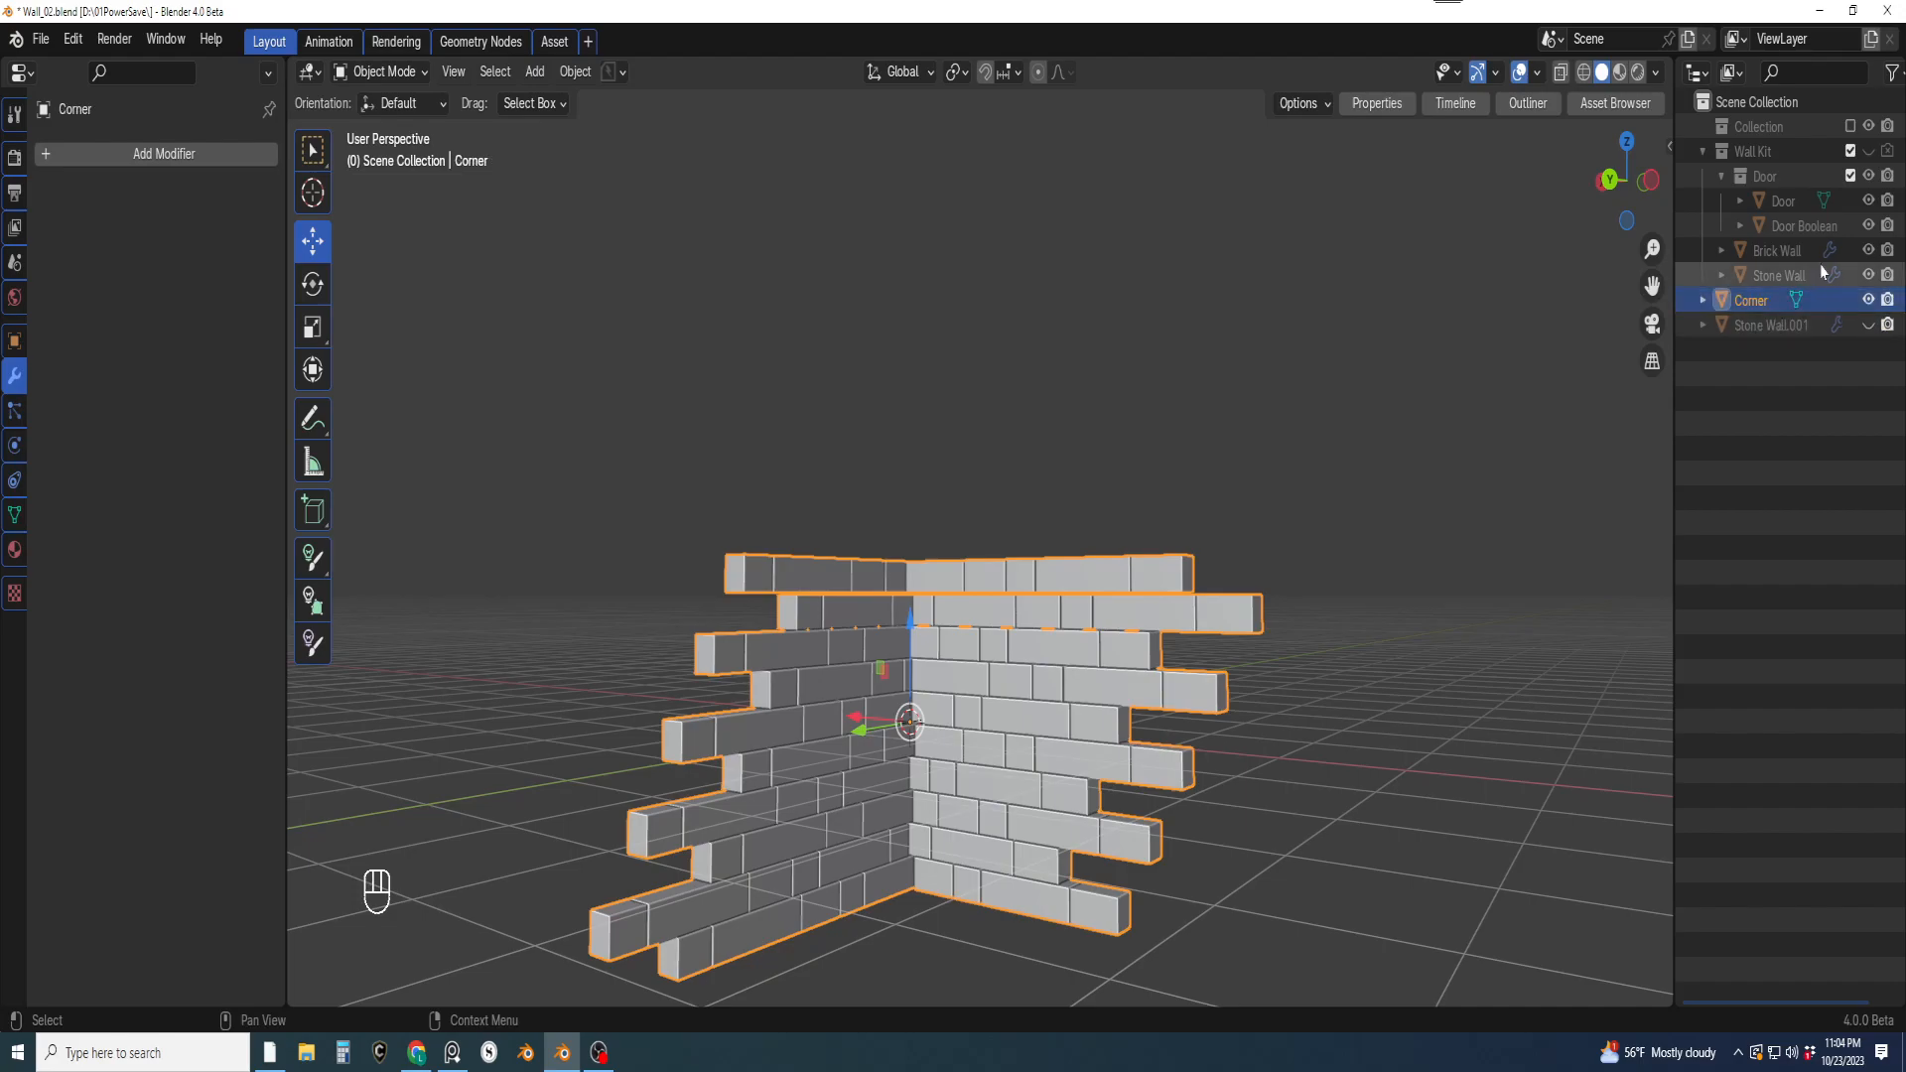
{"action": "left_click_drag", "start_coordinate": [1759, 315], "coordinate": [1755, 155]}
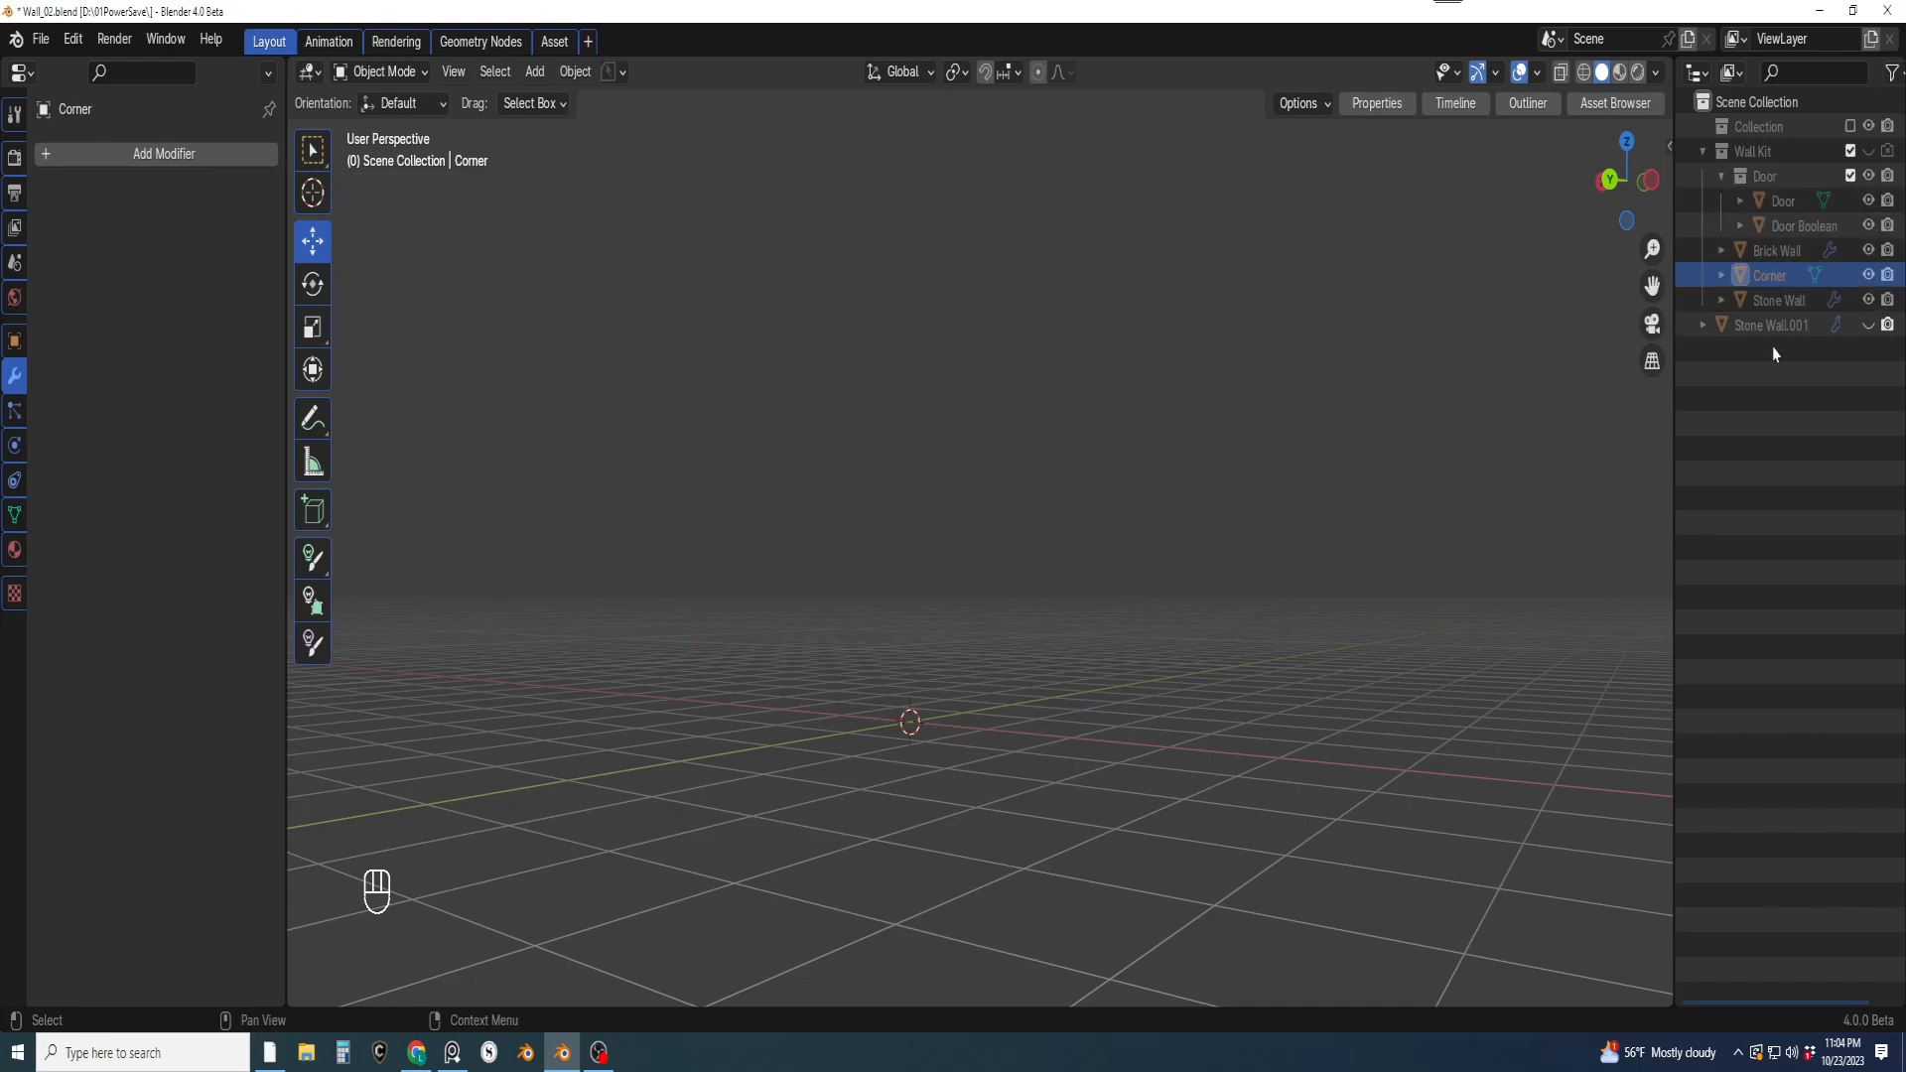
{"action": "left_click", "coordinate": [1704, 151]}
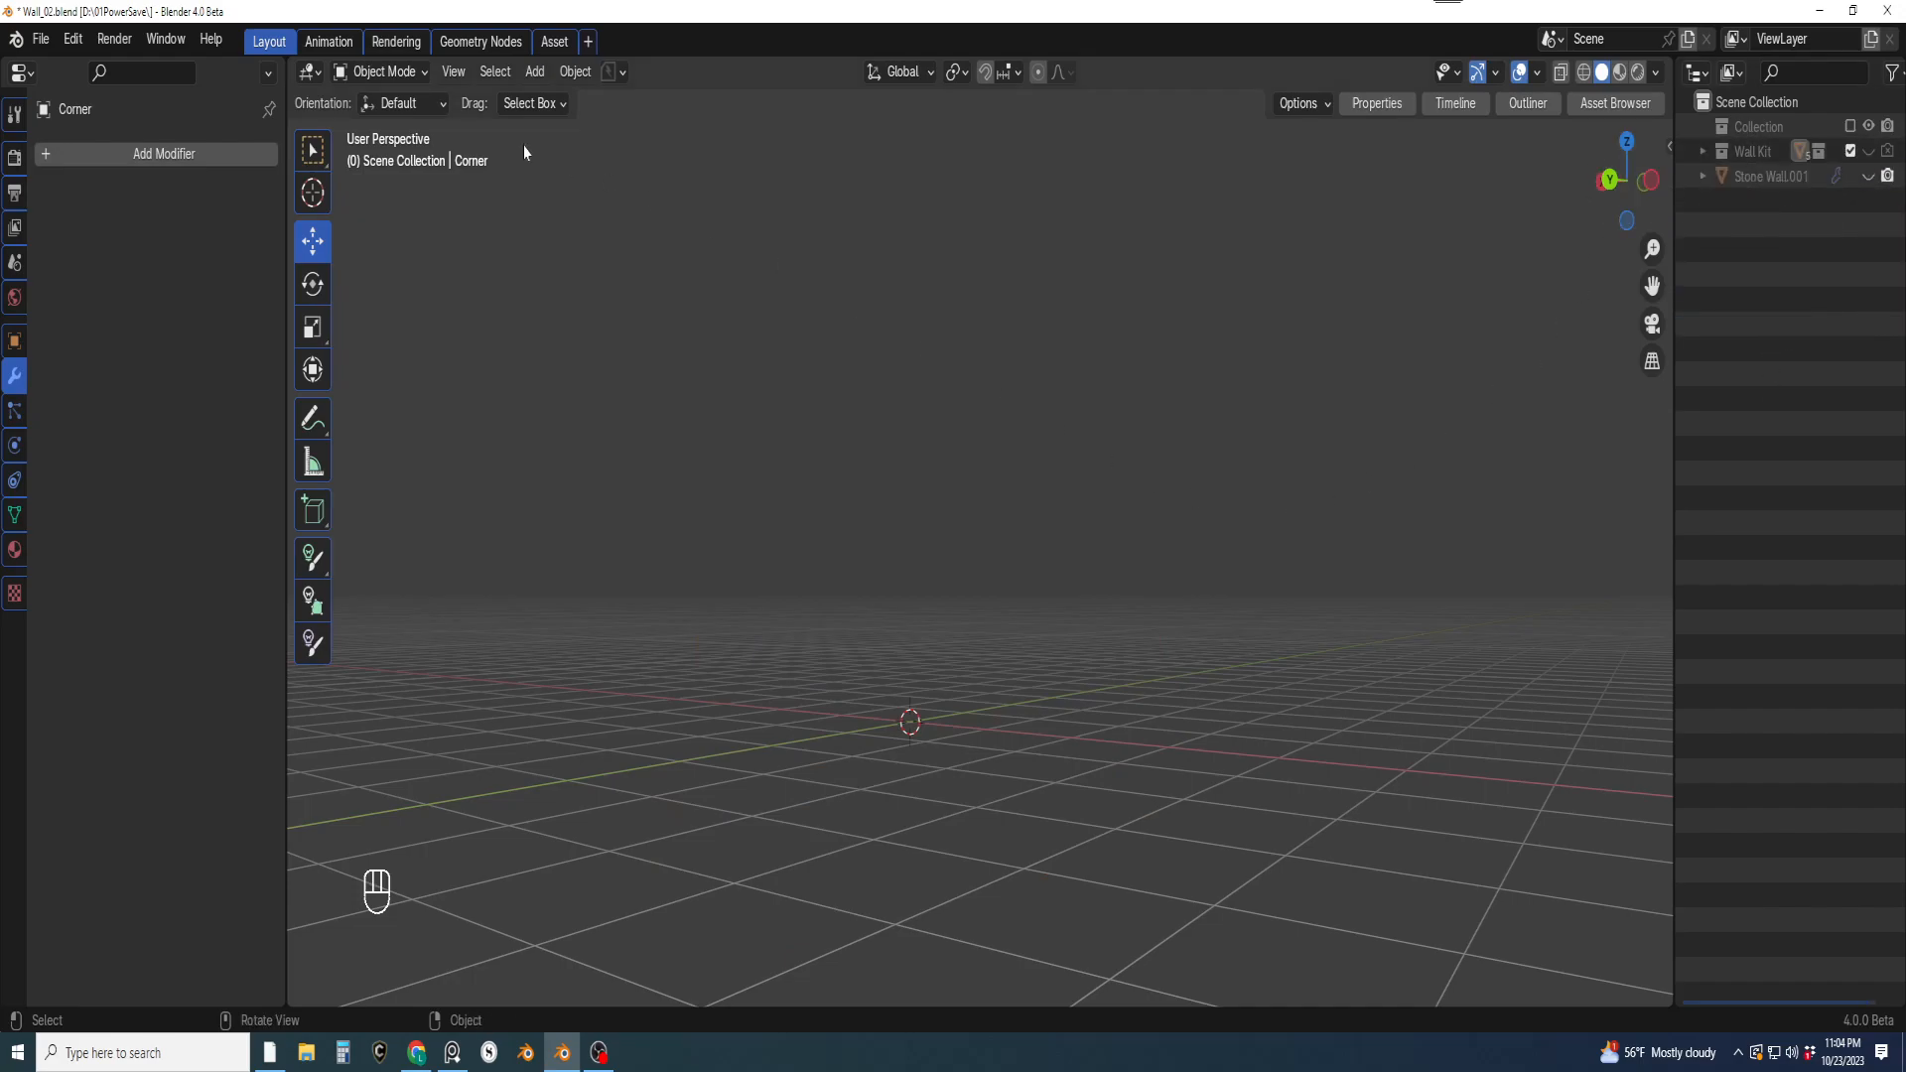
Save the project as the new incremental version Wall_03 with PowerSave
{"action": "left_click", "coordinate": [612, 72]}
{"action": "left_click", "coordinate": [612, 158]}
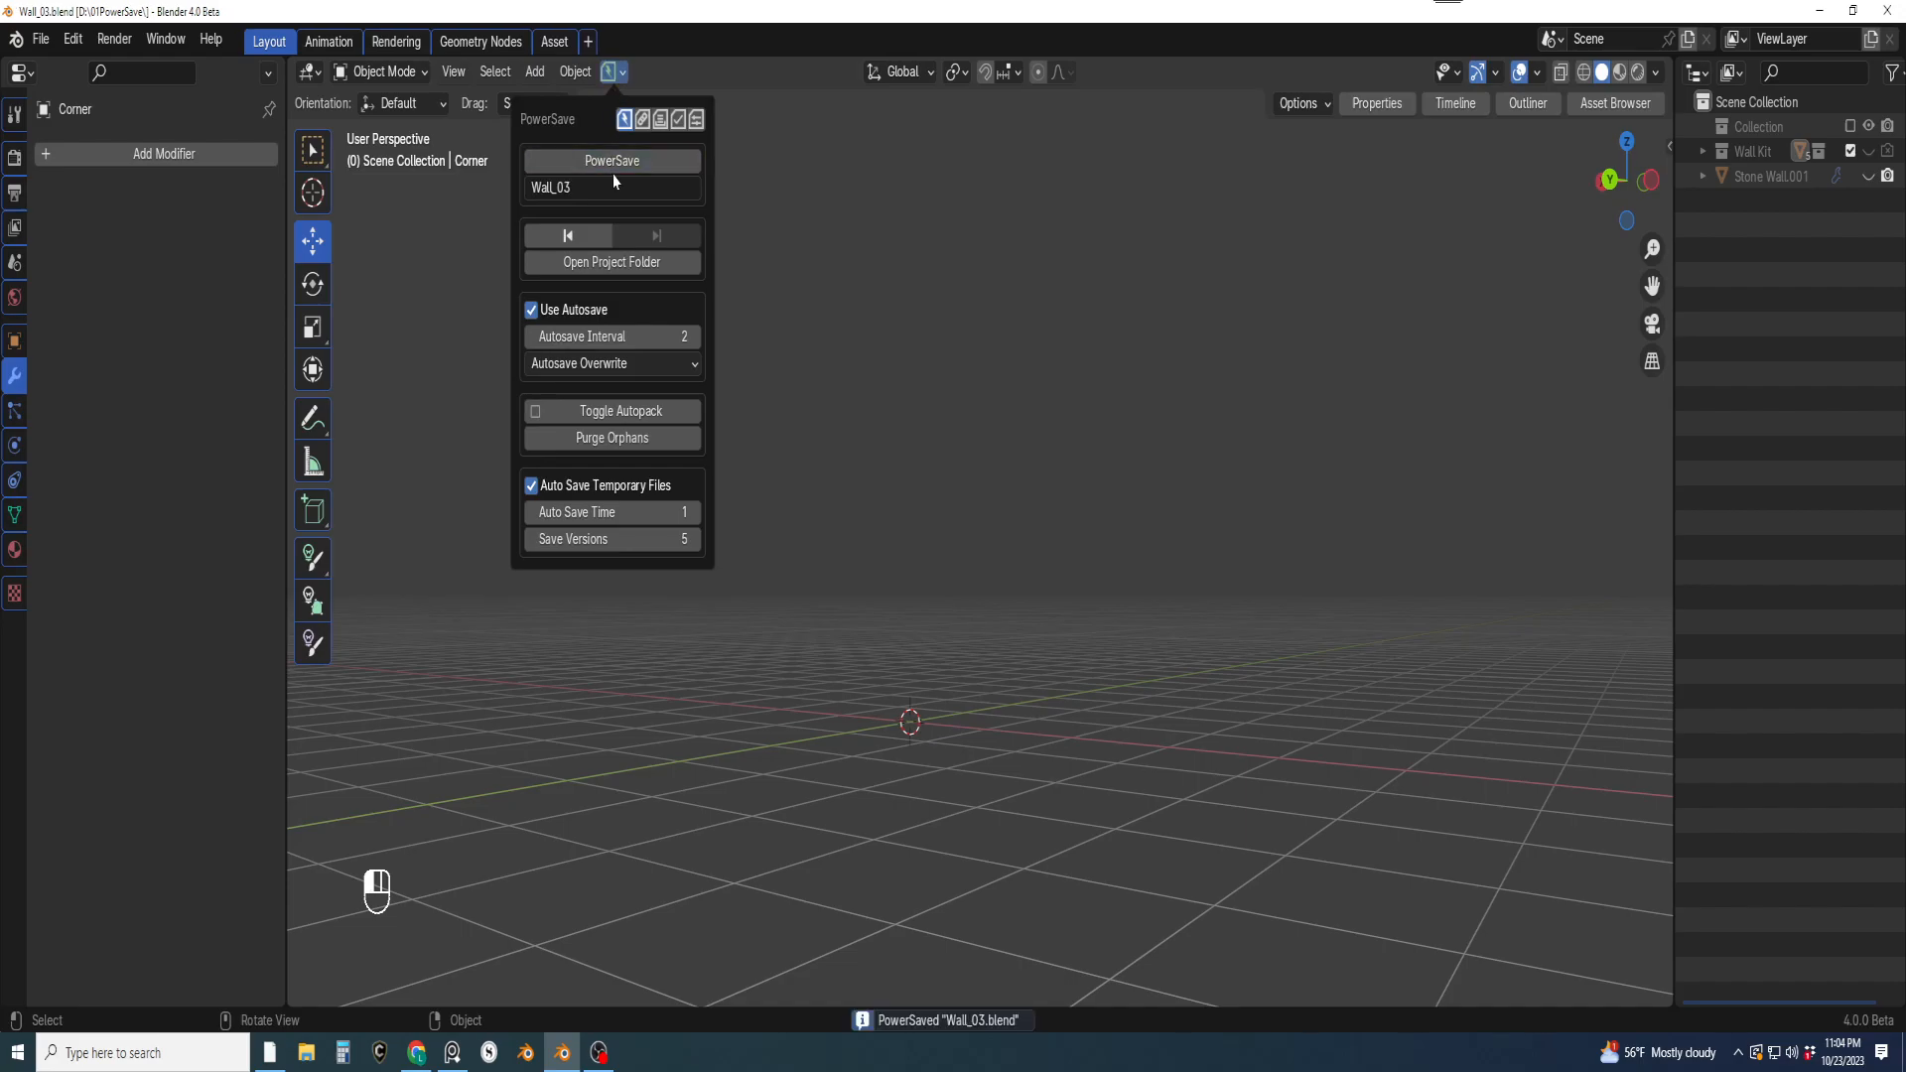
{"action": "middle_click_drag", "start_coordinate": [838, 318], "coordinate": [825, 507]}
{"action": "middle_click_drag", "start_coordinate": [819, 651], "coordinate": [1149, 549], "text": "shift"}
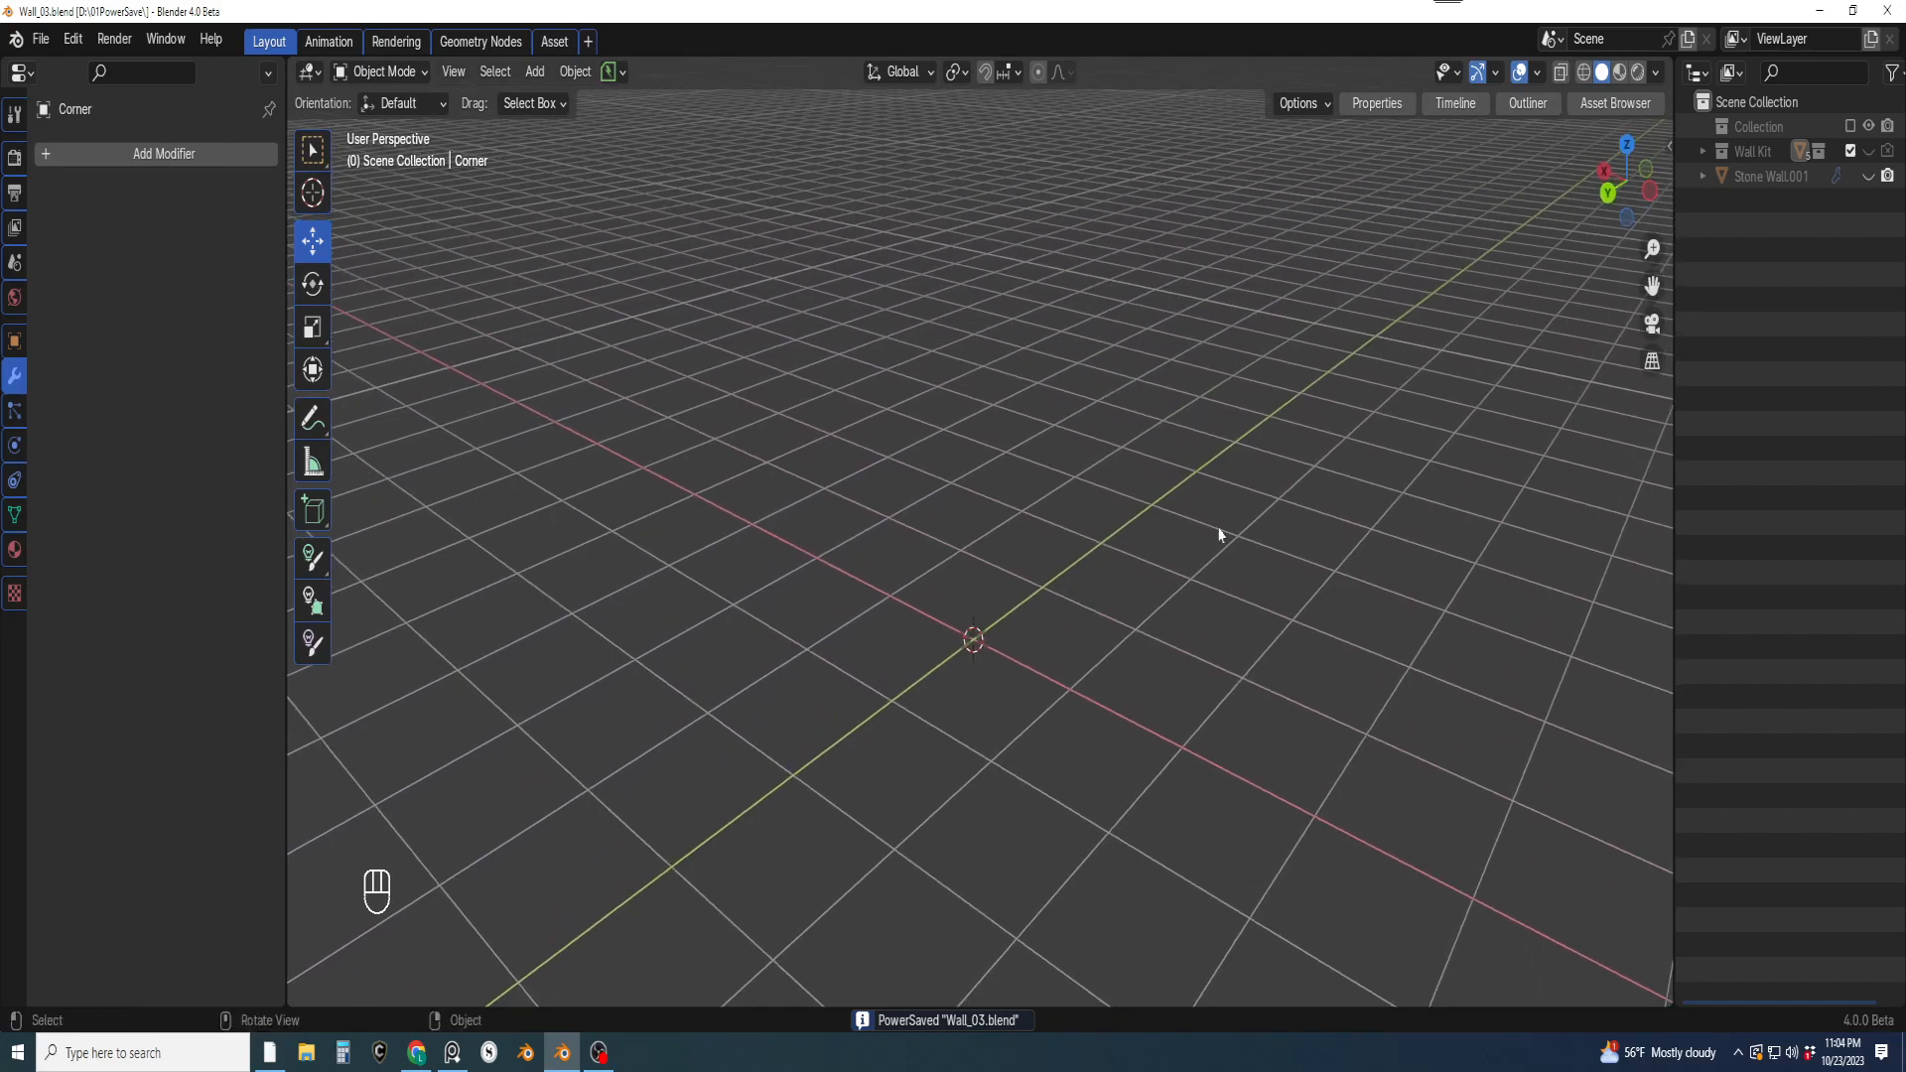
Unhide the Stone Wall.001 object, expand the Wall Kit collection, and select the unhidden wall
{"action": "left_click", "coordinate": [1870, 177]}
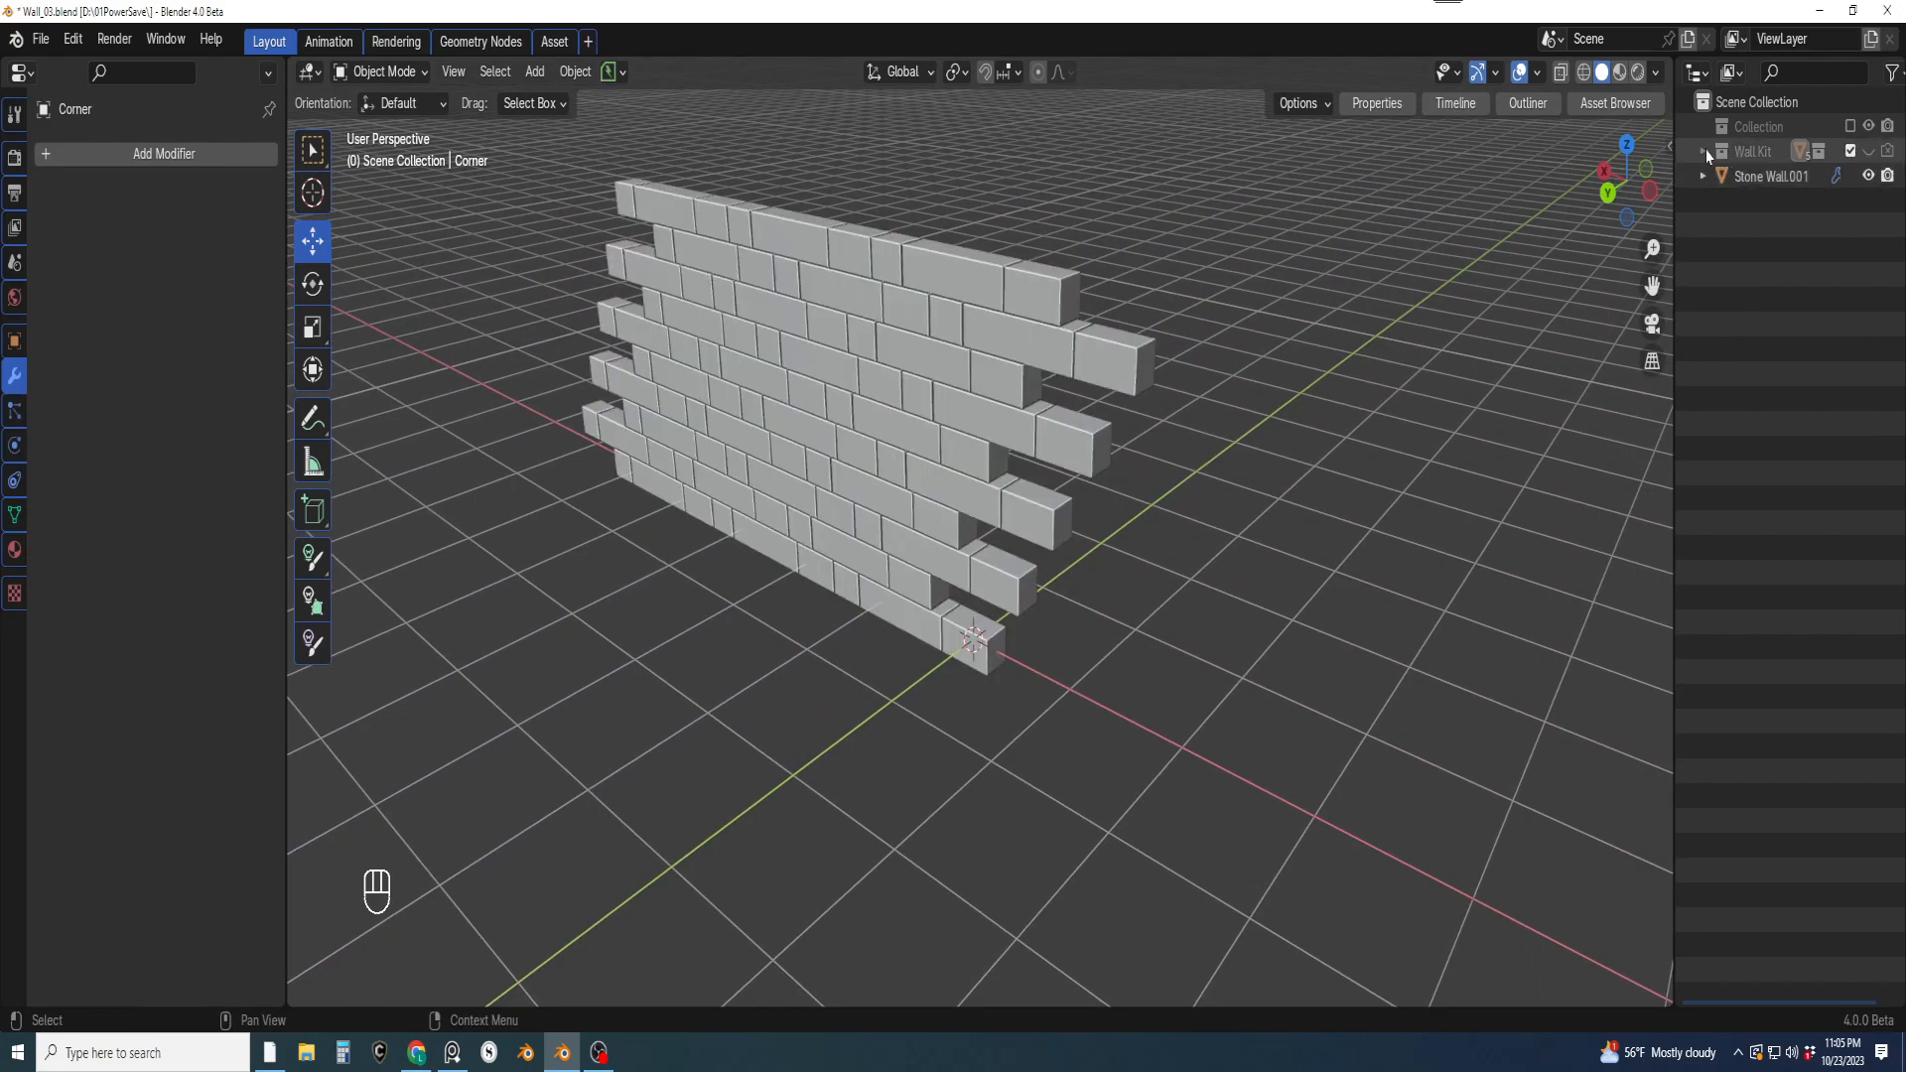
{"action": "left_click", "coordinate": [1705, 152]}
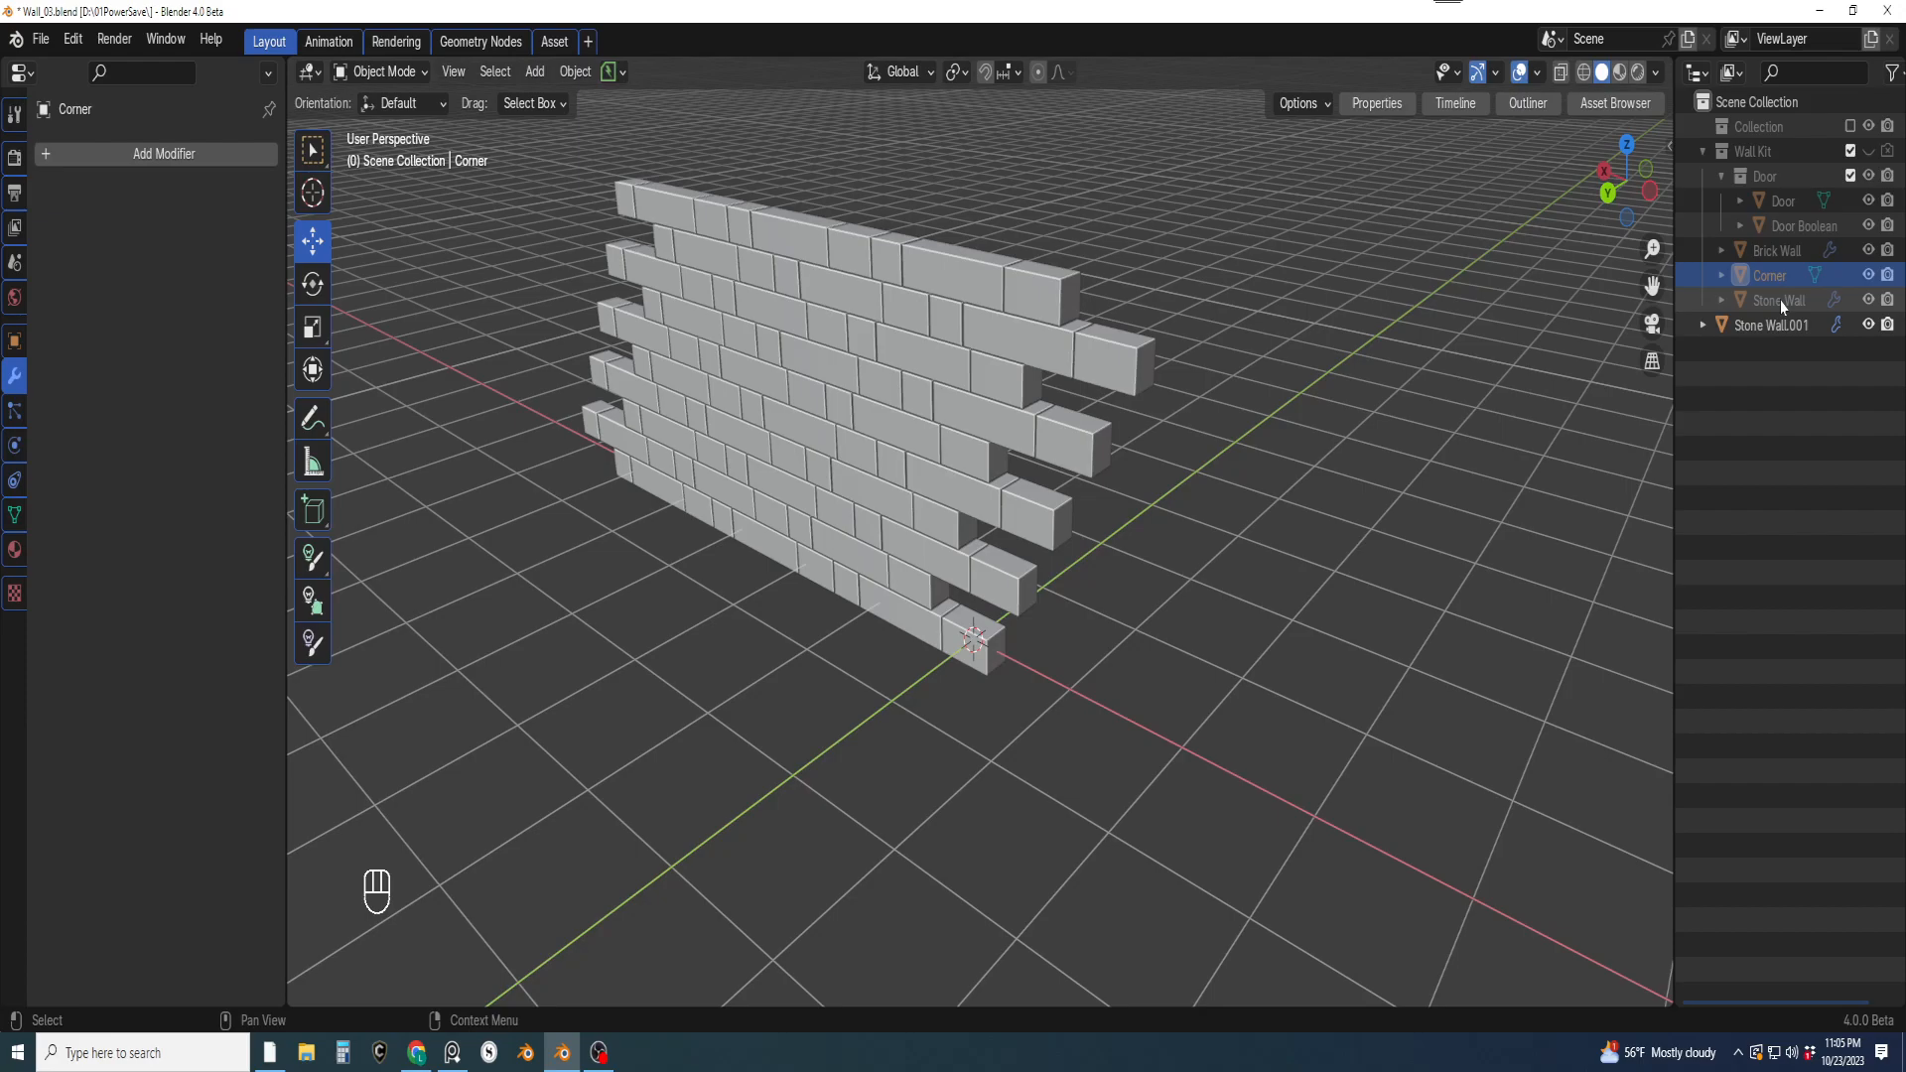
{"action": "middle_click_drag", "start_coordinate": [1235, 461], "coordinate": [1168, 458]}
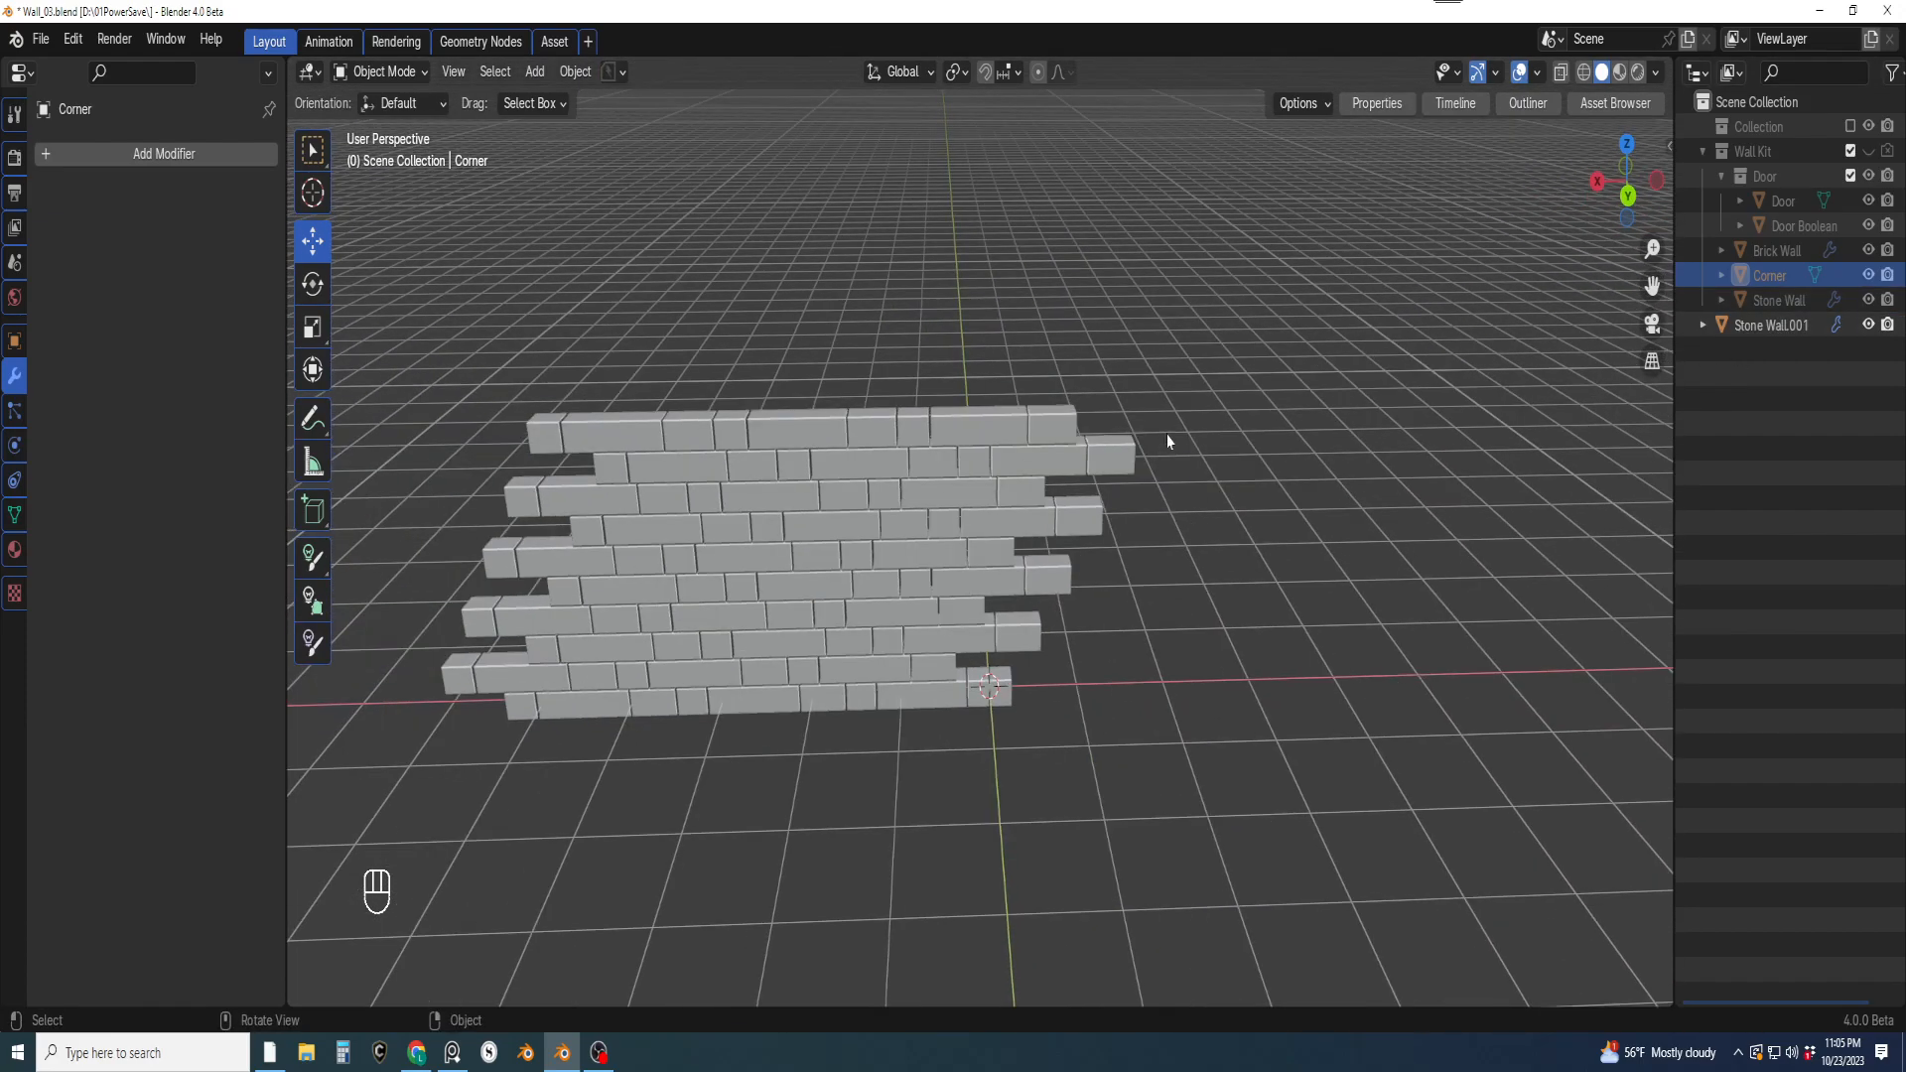
{"action": "scroll", "coordinate": [1172, 447], "scroll_direction": "down", "scroll_amount": 3}
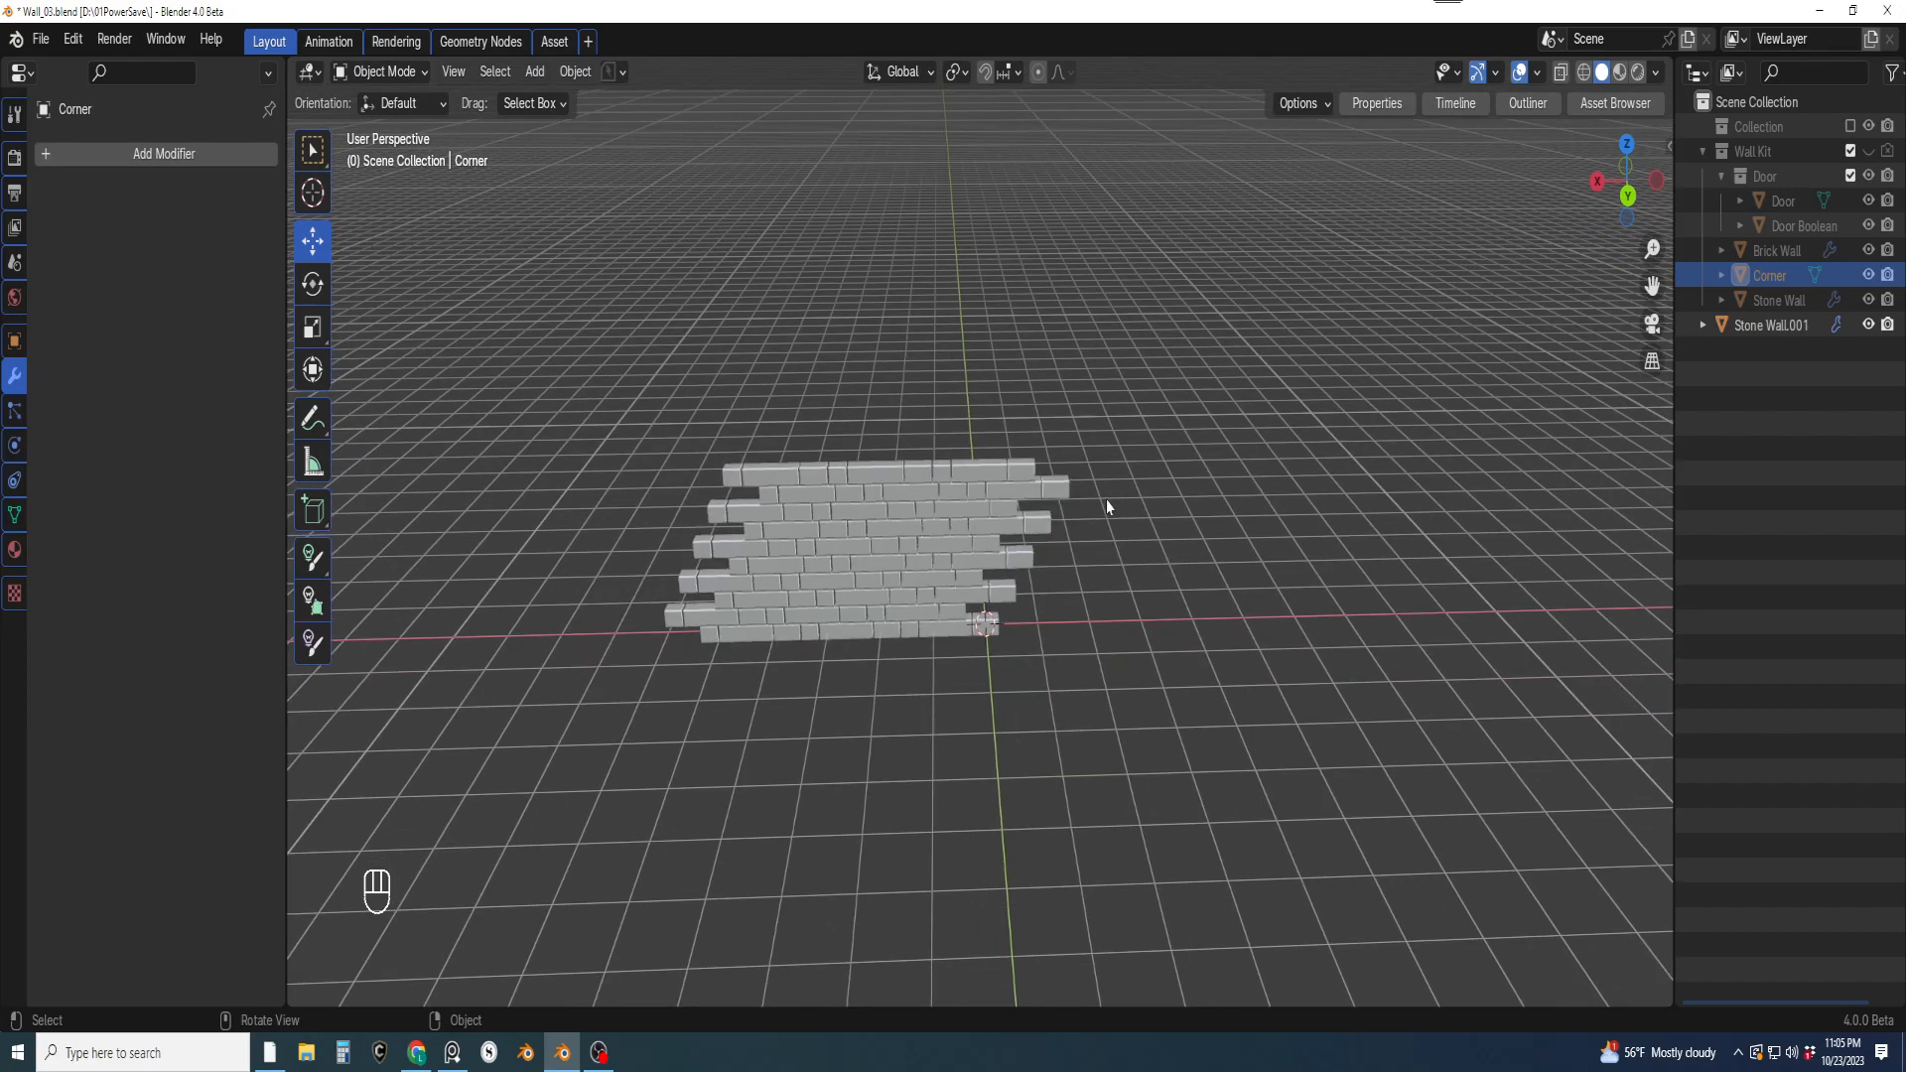
{"action": "middle_click_drag", "start_coordinate": [1081, 515], "coordinate": [983, 536]}
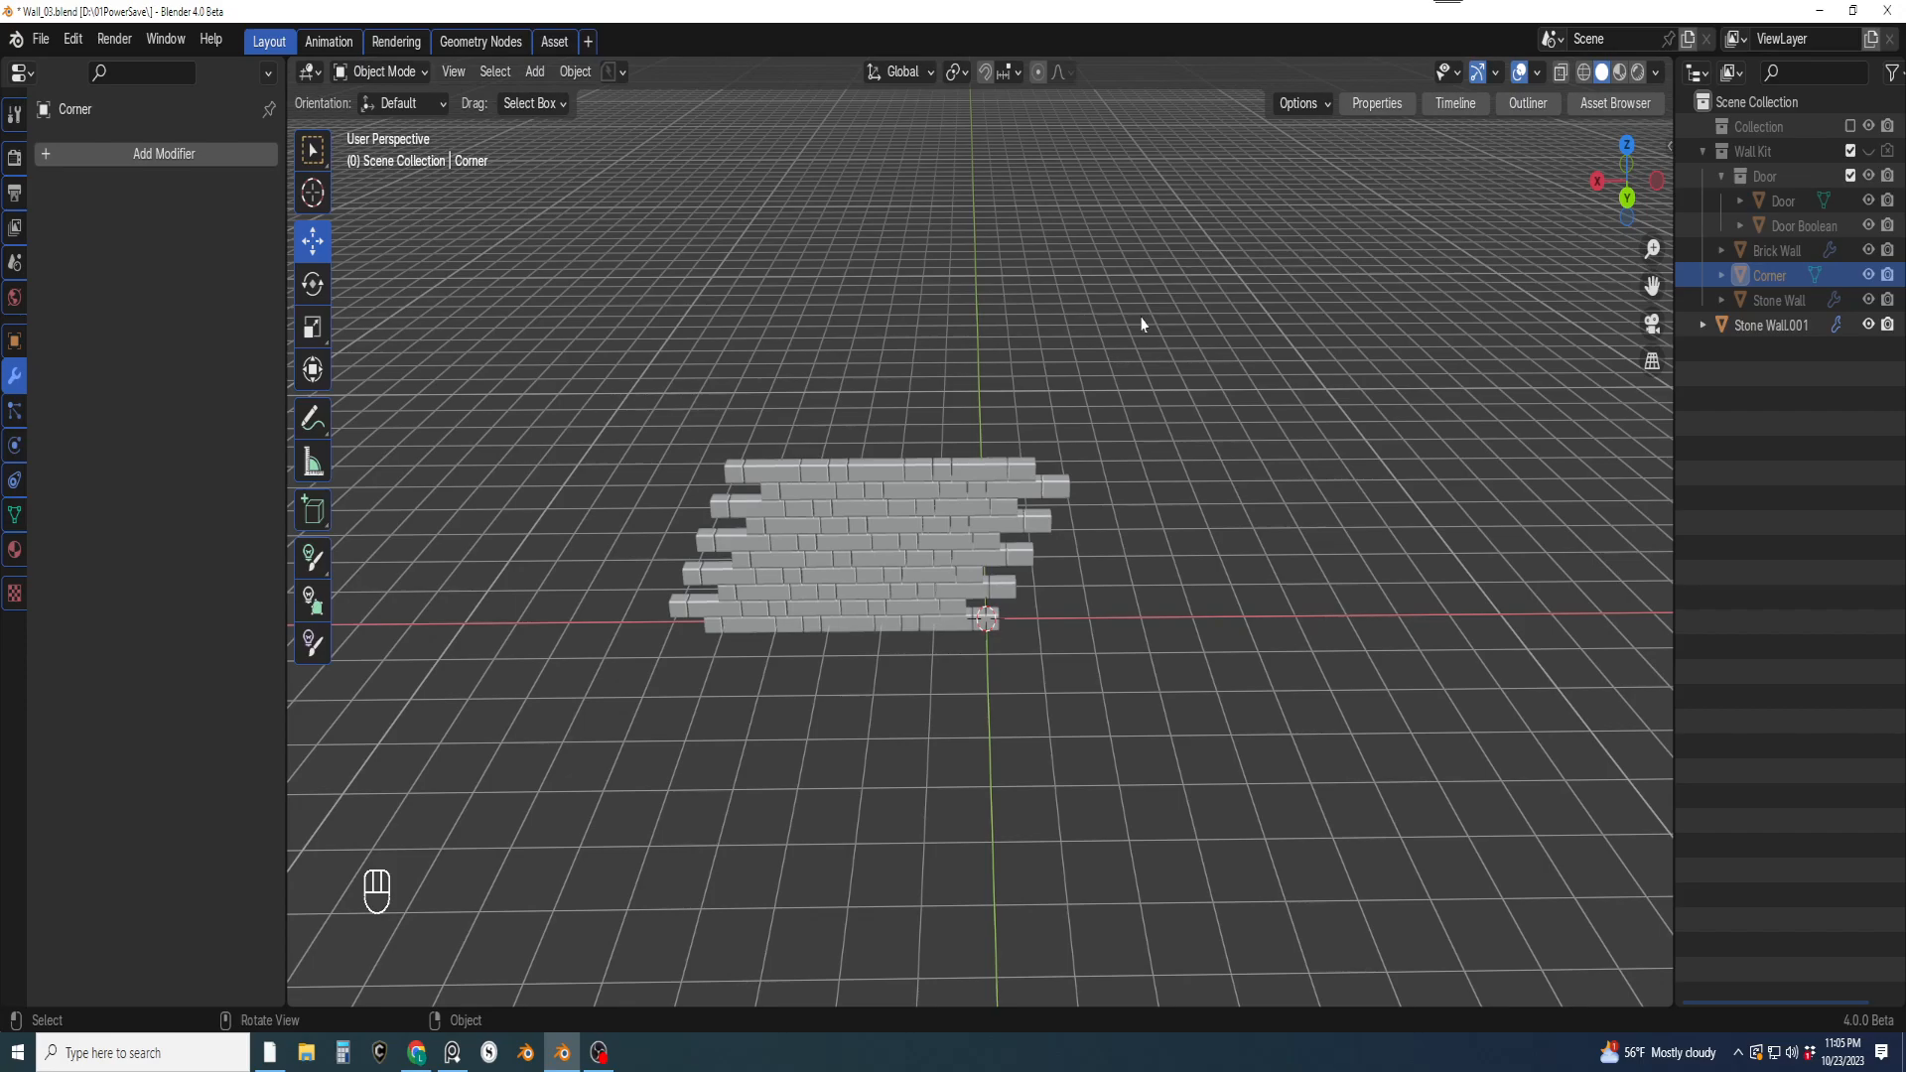
{"action": "key", "text": "KP_Enter"}
{"action": "scroll", "coordinate": [987, 426], "scroll_direction": "up", "scroll_amount": 4}
{"action": "middle_click_drag", "start_coordinate": [915, 553], "coordinate": [992, 494], "text": "shift"}
{"action": "scroll", "coordinate": [841, 471], "scroll_direction": "up", "scroll_amount": 3}
{"action": "scroll", "coordinate": [842, 472], "scroll_direction": "down", "scroll_amount": 6}
{"action": "mouse_move", "coordinate": [944, 582]}
{"action": "middle_mouse_down", "text": "shift"}
{"action": "mouse_move", "coordinate": [957, 540]}
{"action": "mouse_move", "coordinate": [956, 556]}
{"action": "mouse_move", "coordinate": [874, 501]}
{"action": "mouse_move", "coordinate": [875, 553]}
{"action": "mouse_move", "coordinate": [943, 565]}
{"action": "middle_mouse_up", "text": "shift"}
{"action": "scroll", "coordinate": [864, 562], "scroll_direction": "up", "scroll_amount": 3}
{"action": "left_click", "coordinate": [889, 538]}
Add a Simple Deform modifier to the stone wall after its arrays and set it to Bend with an angle of 72.5°
{"action": "left_click", "coordinate": [45, 251]}
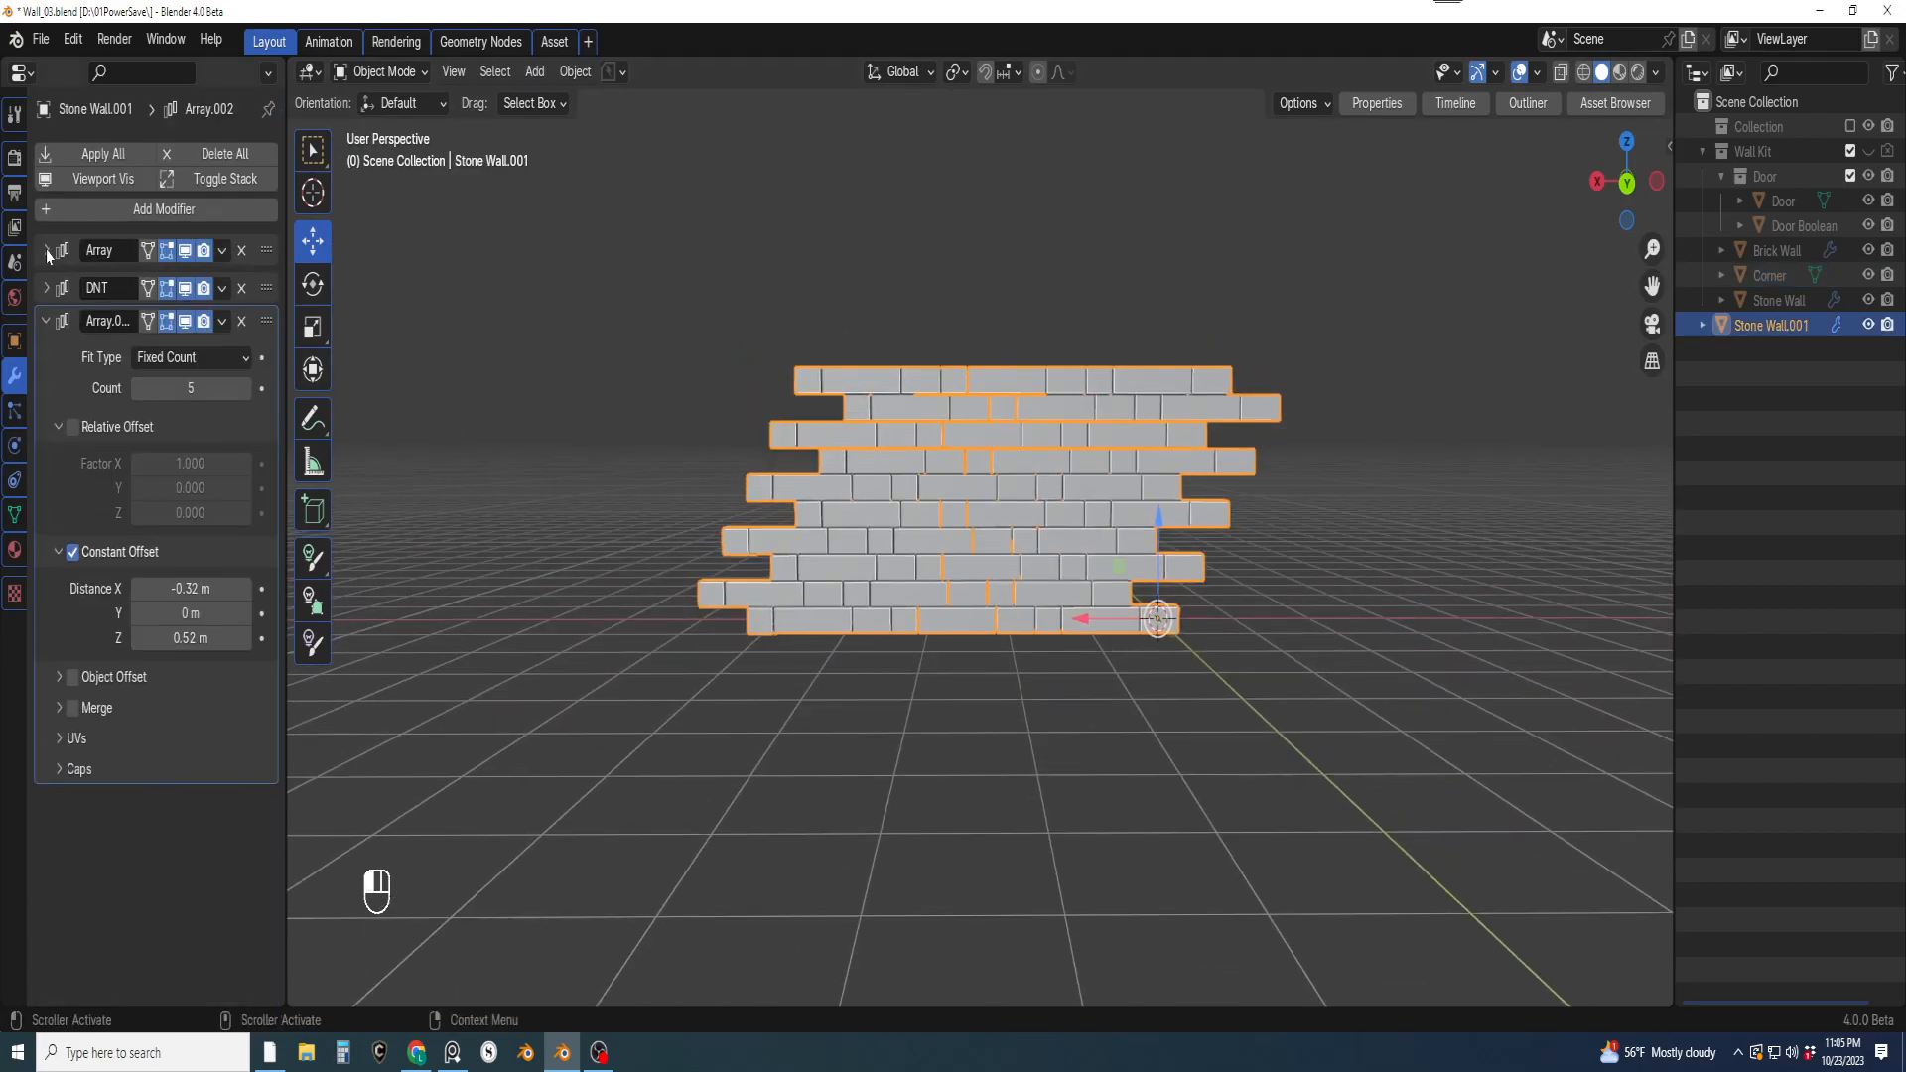
{"action": "left_click", "coordinate": [47, 316]}
{"action": "left_click", "coordinate": [192, 211]}
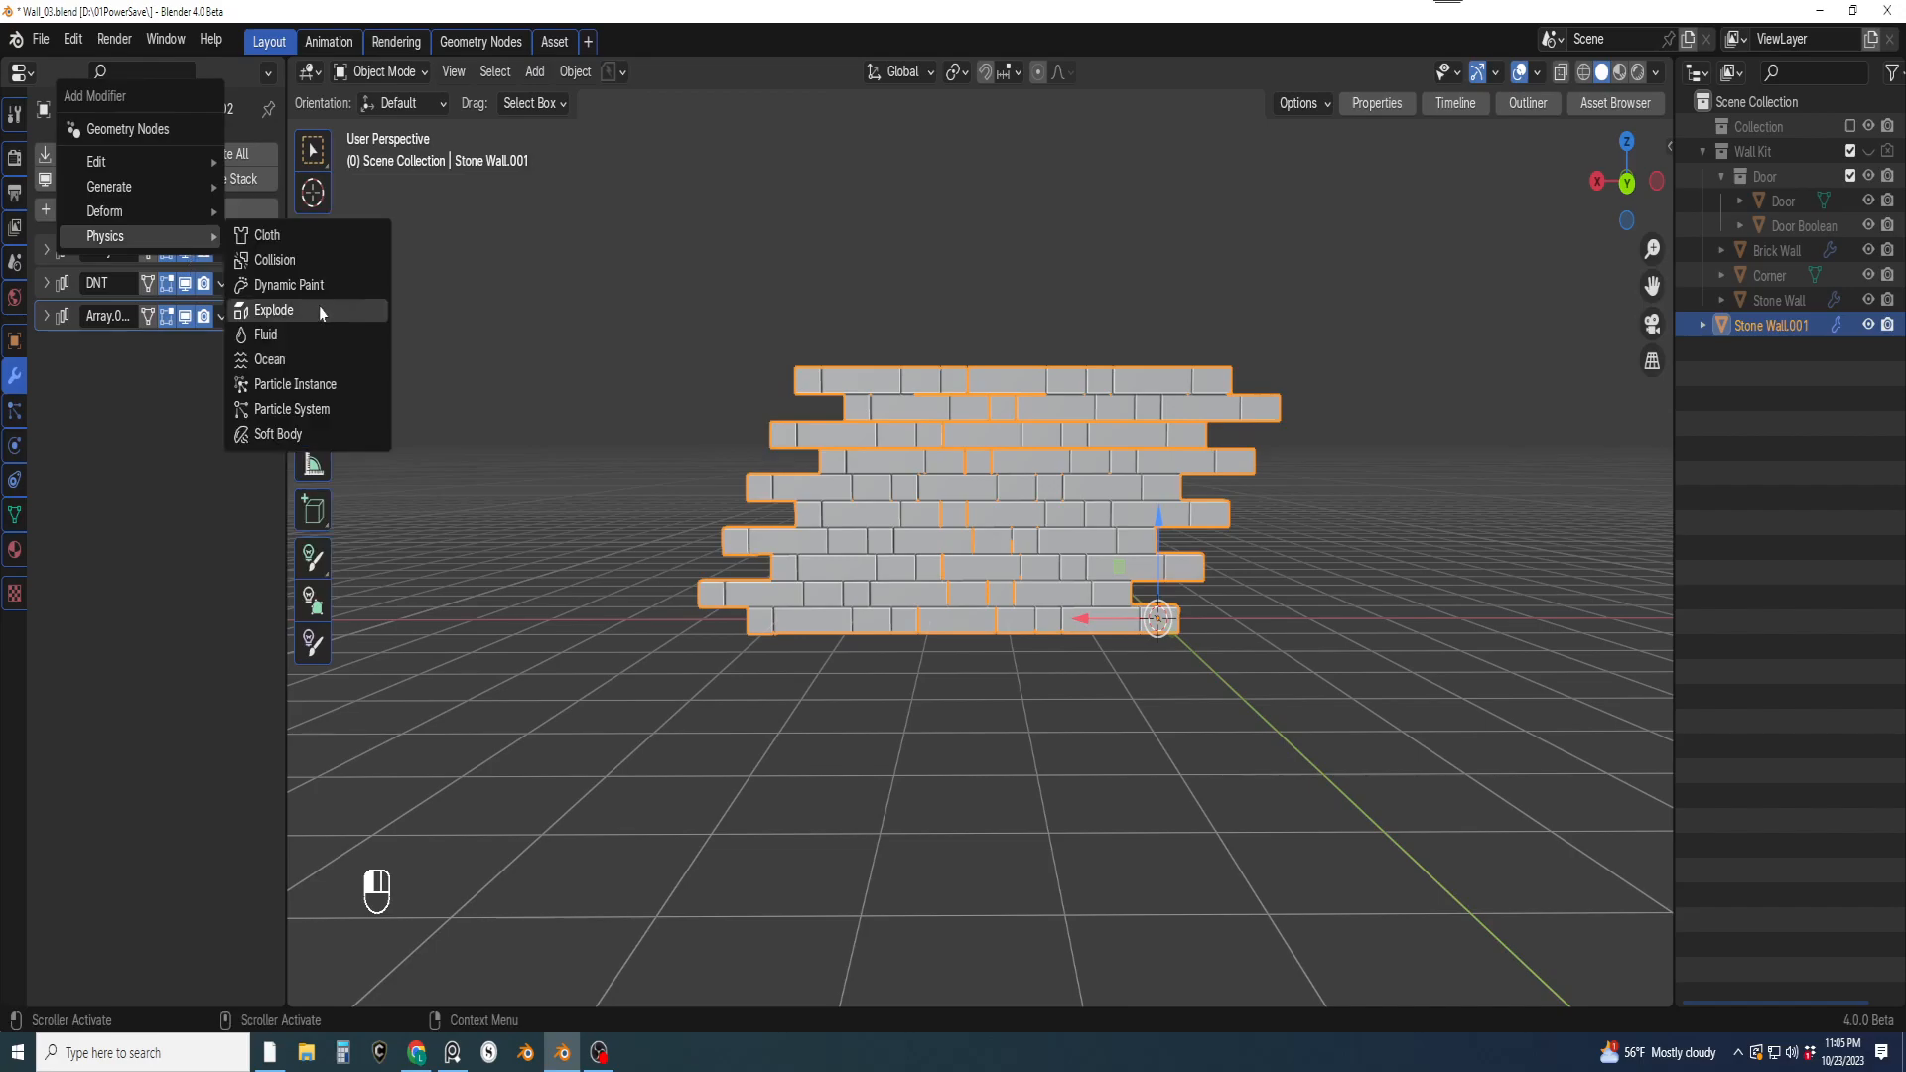
{"action": "mouse_move", "coordinate": [189, 213]}
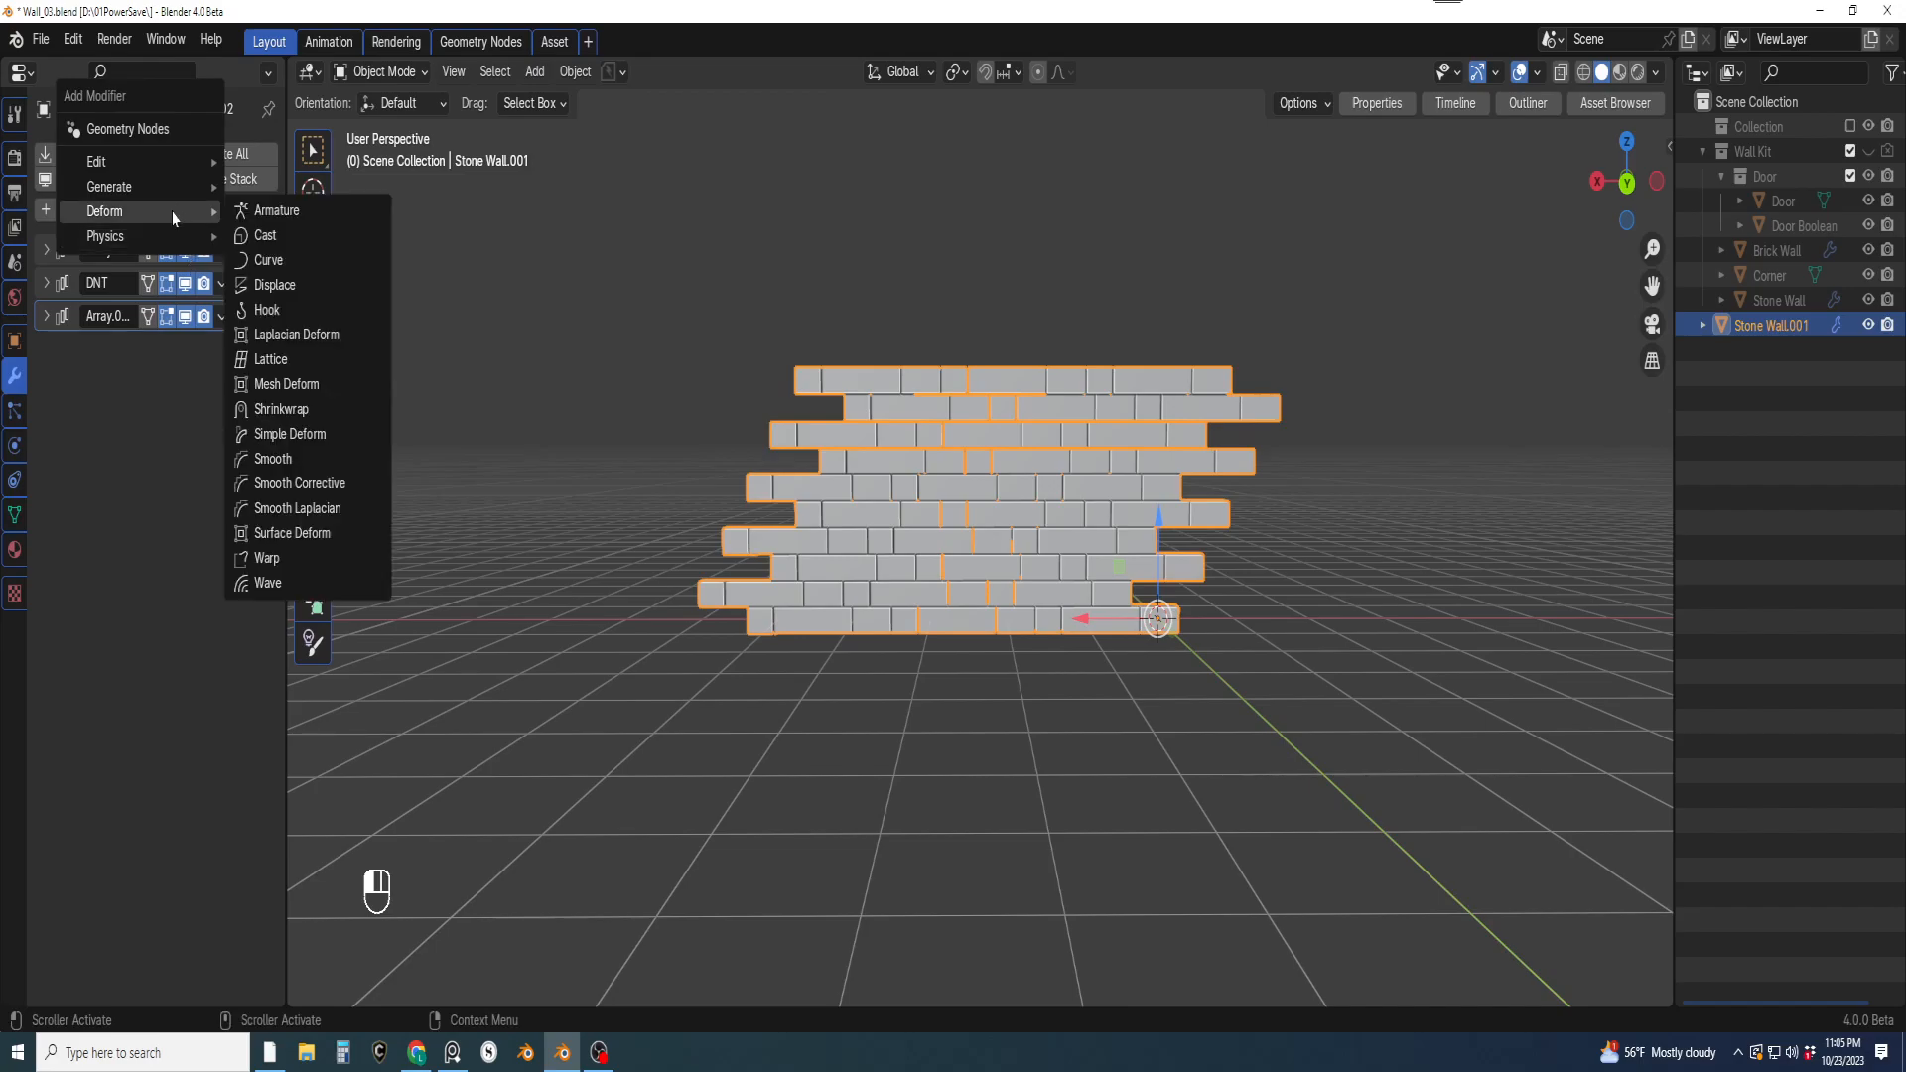
{"action": "left_click", "coordinate": [290, 434]}
{"action": "middle_click_drag", "start_coordinate": [605, 517], "coordinate": [277, 554]}
{"action": "mouse_move", "coordinate": [178, 404]}
{"action": "left_mouse_down"}
{"action": "mouse_move", "coordinate": [228, 403]}
{"action": "mouse_move", "coordinate": [194, 403]}
{"action": "left_mouse_up"}
{"action": "left_click", "coordinate": [126, 384]}
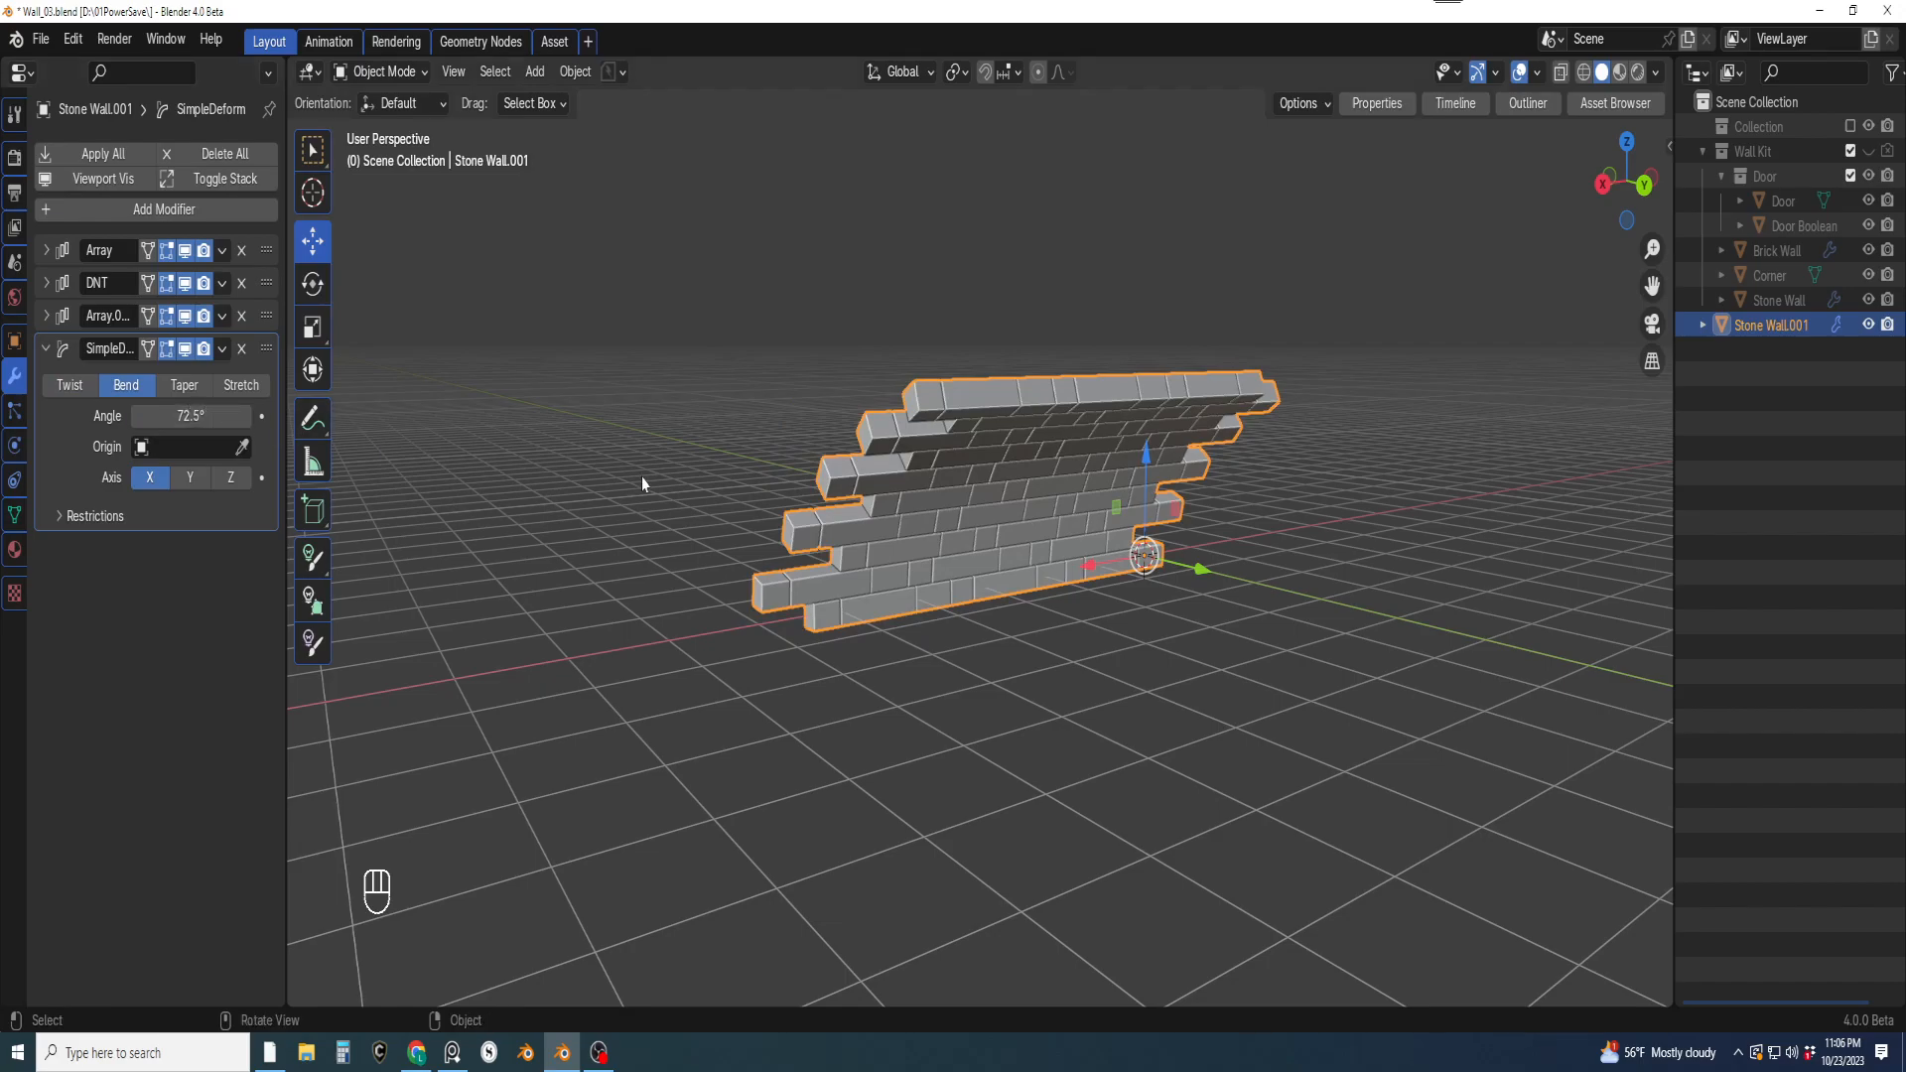
Increase the Simple Deform bend angle to 88.9° and check the curve from several sides
{"action": "middle_click_drag", "start_coordinate": [596, 479], "coordinate": [860, 519]}
{"action": "left_click_drag", "start_coordinate": [184, 416], "coordinate": [204, 416]}
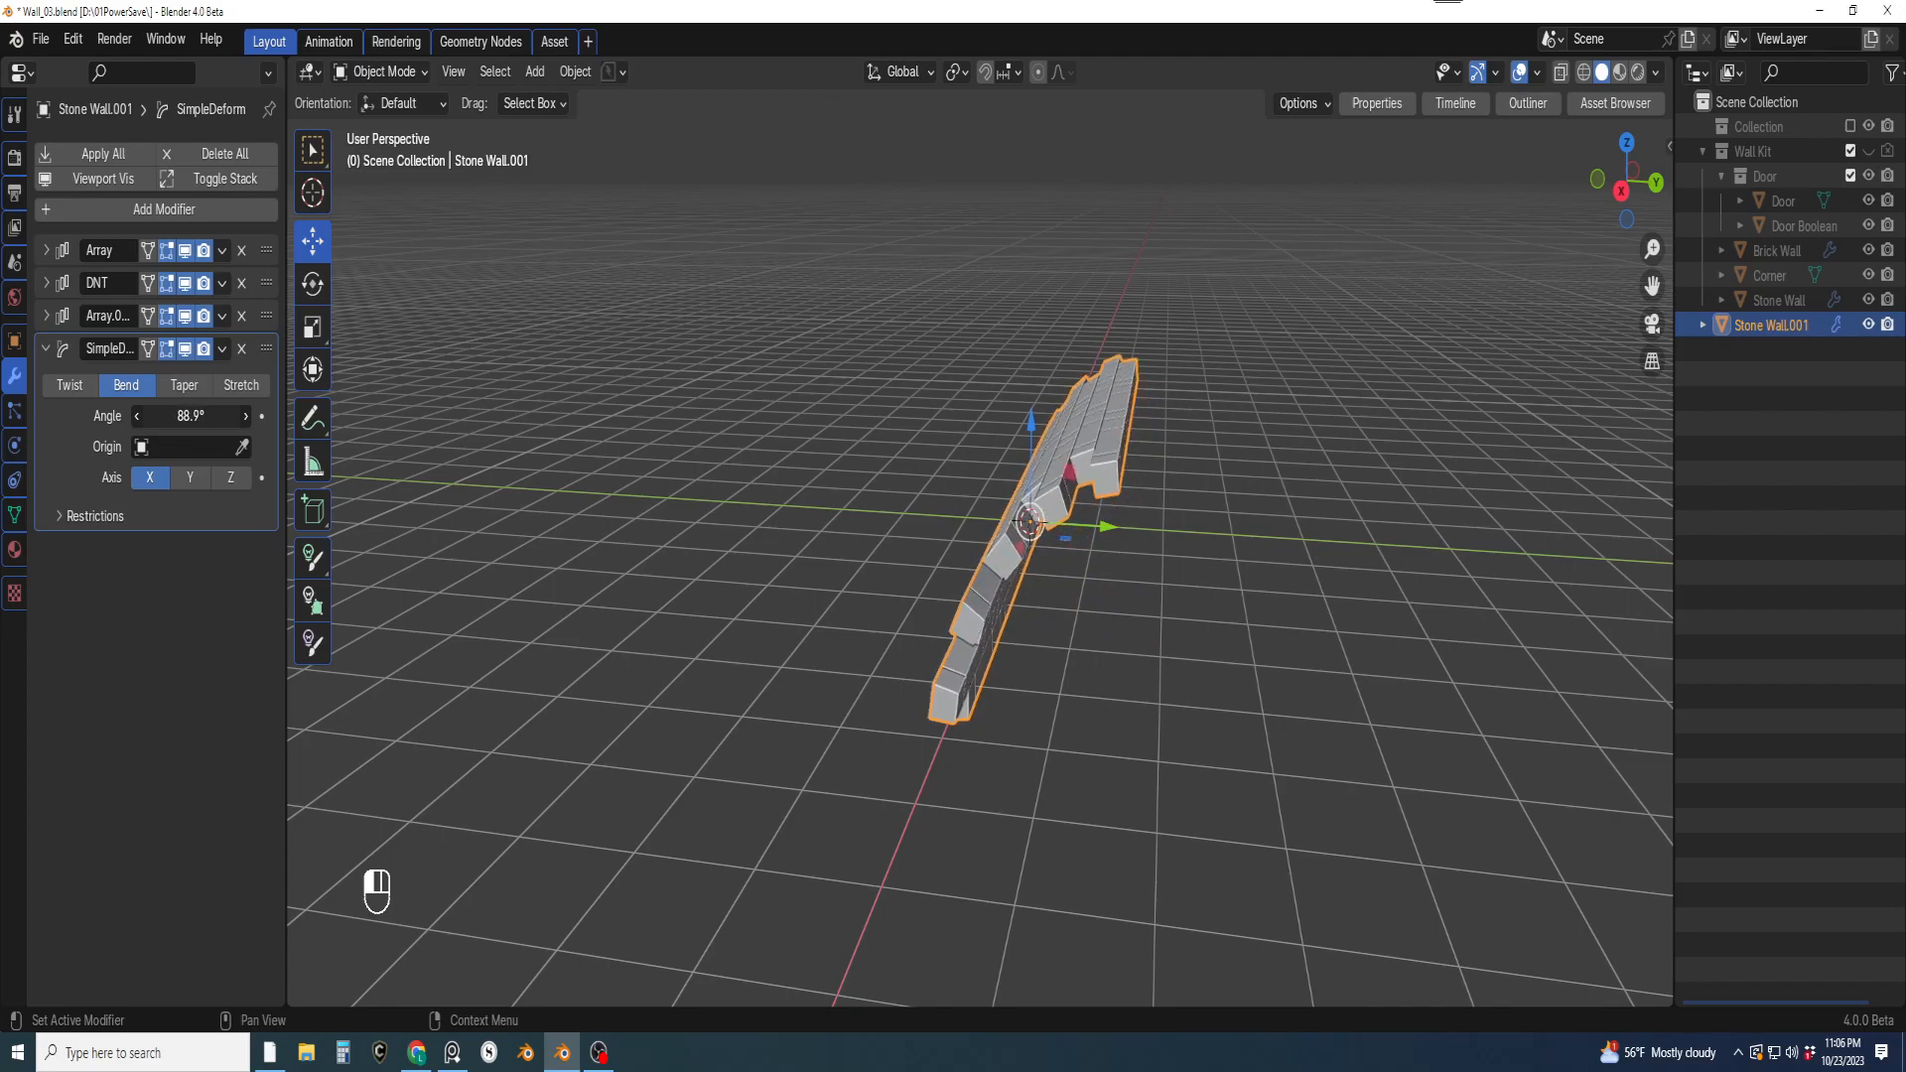
{"action": "middle_click_drag", "start_coordinate": [881, 557], "coordinate": [1212, 545]}
In the right side view, rotate the bent wall about -49.2° around X so its two ends sit level as an arch
{"action": "key", "text": "KP_1"}
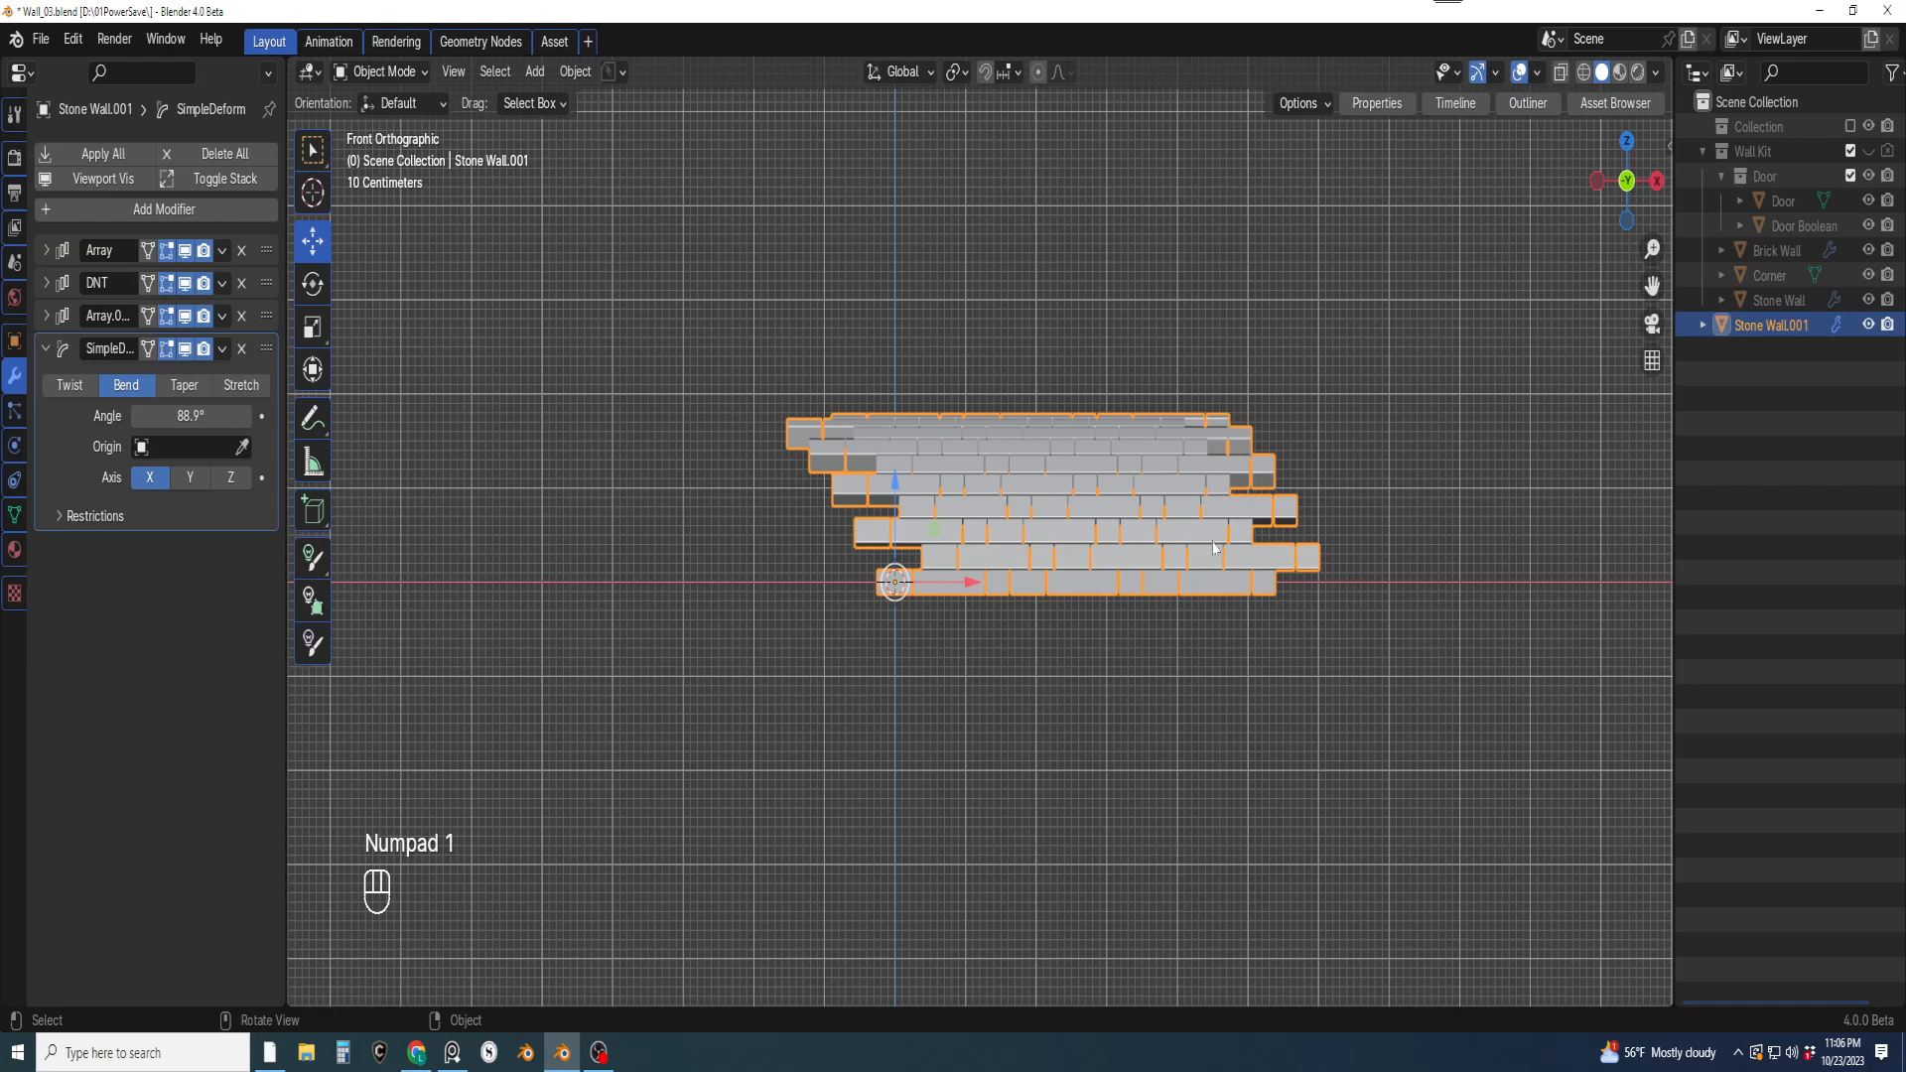
{"action": "key", "text": "KP_3"}
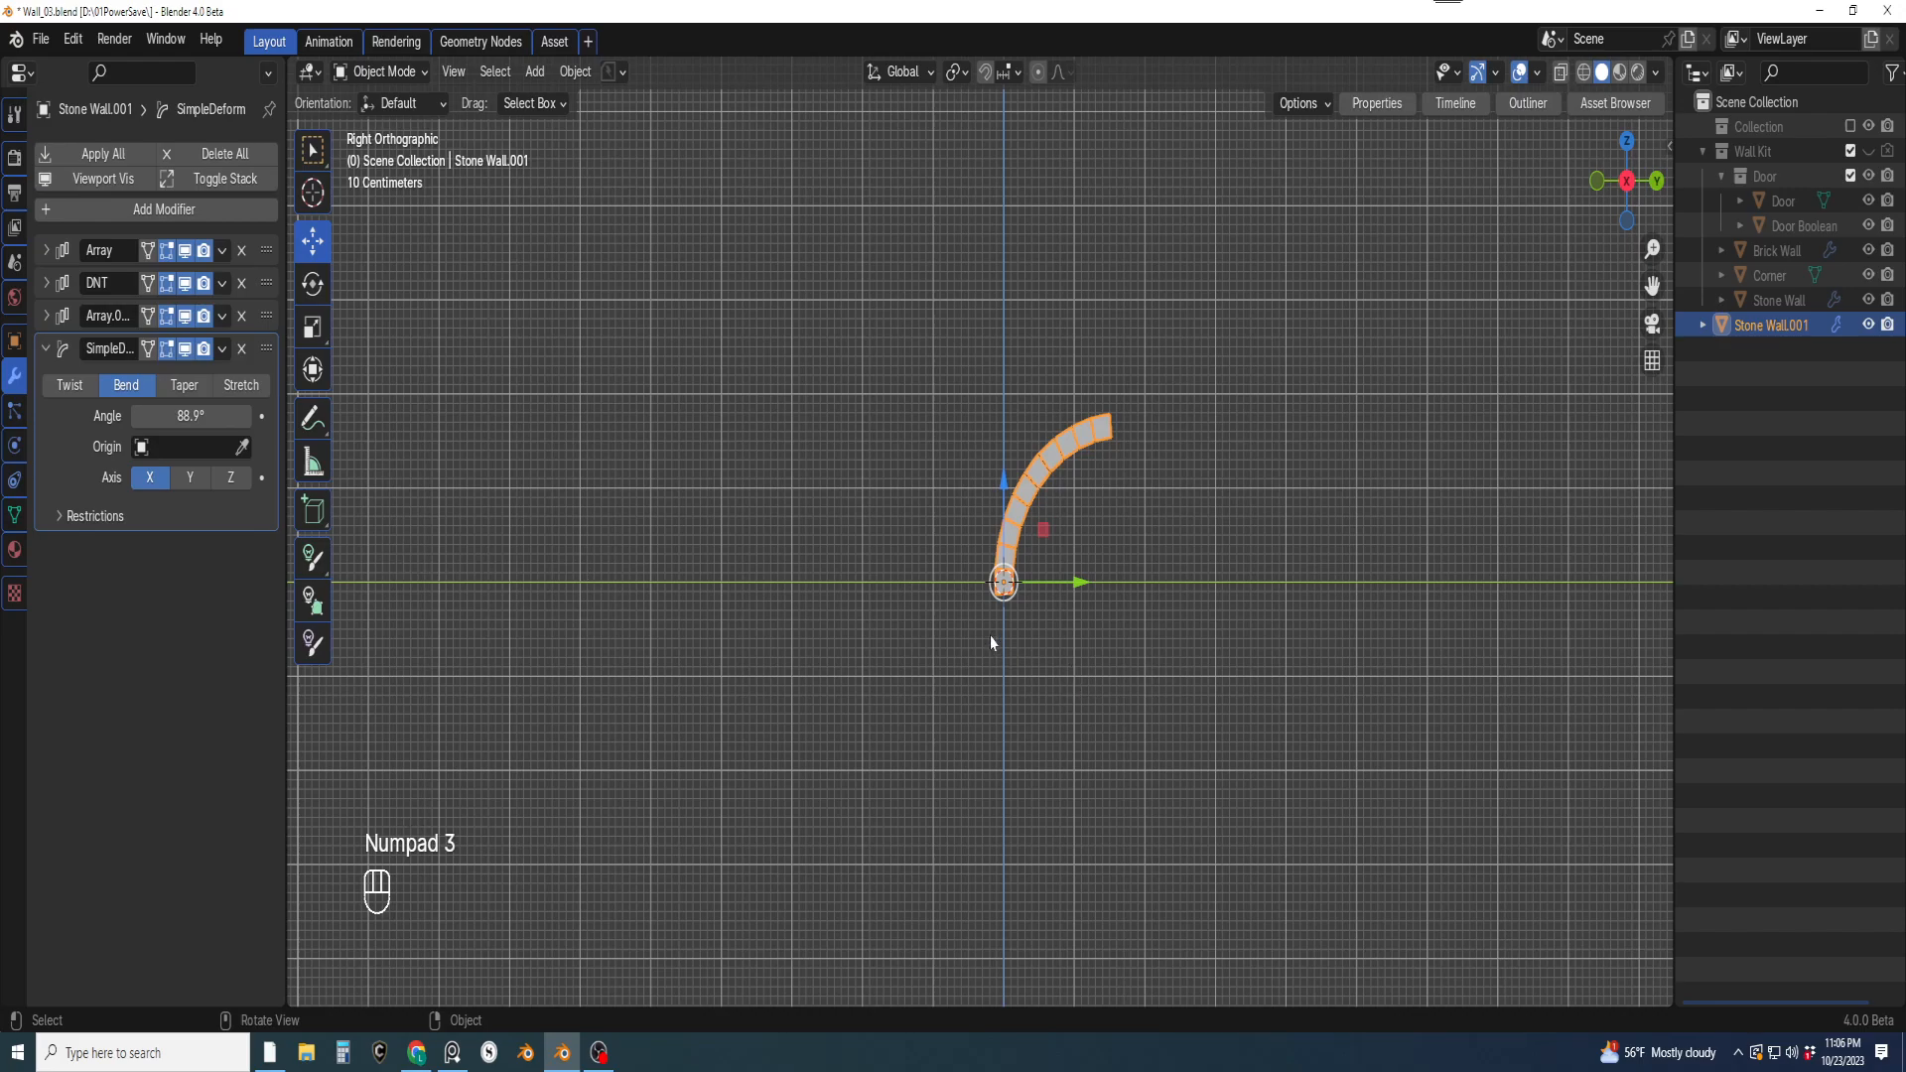
{"action": "key", "text": "r"}
{"action": "left_click_drag", "start_coordinate": [1055, 524], "coordinate": [1099, 596]}
{"action": "middle_click_drag", "start_coordinate": [1099, 597], "coordinate": [938, 568]}
{"action": "key", "text": "KP_1"}
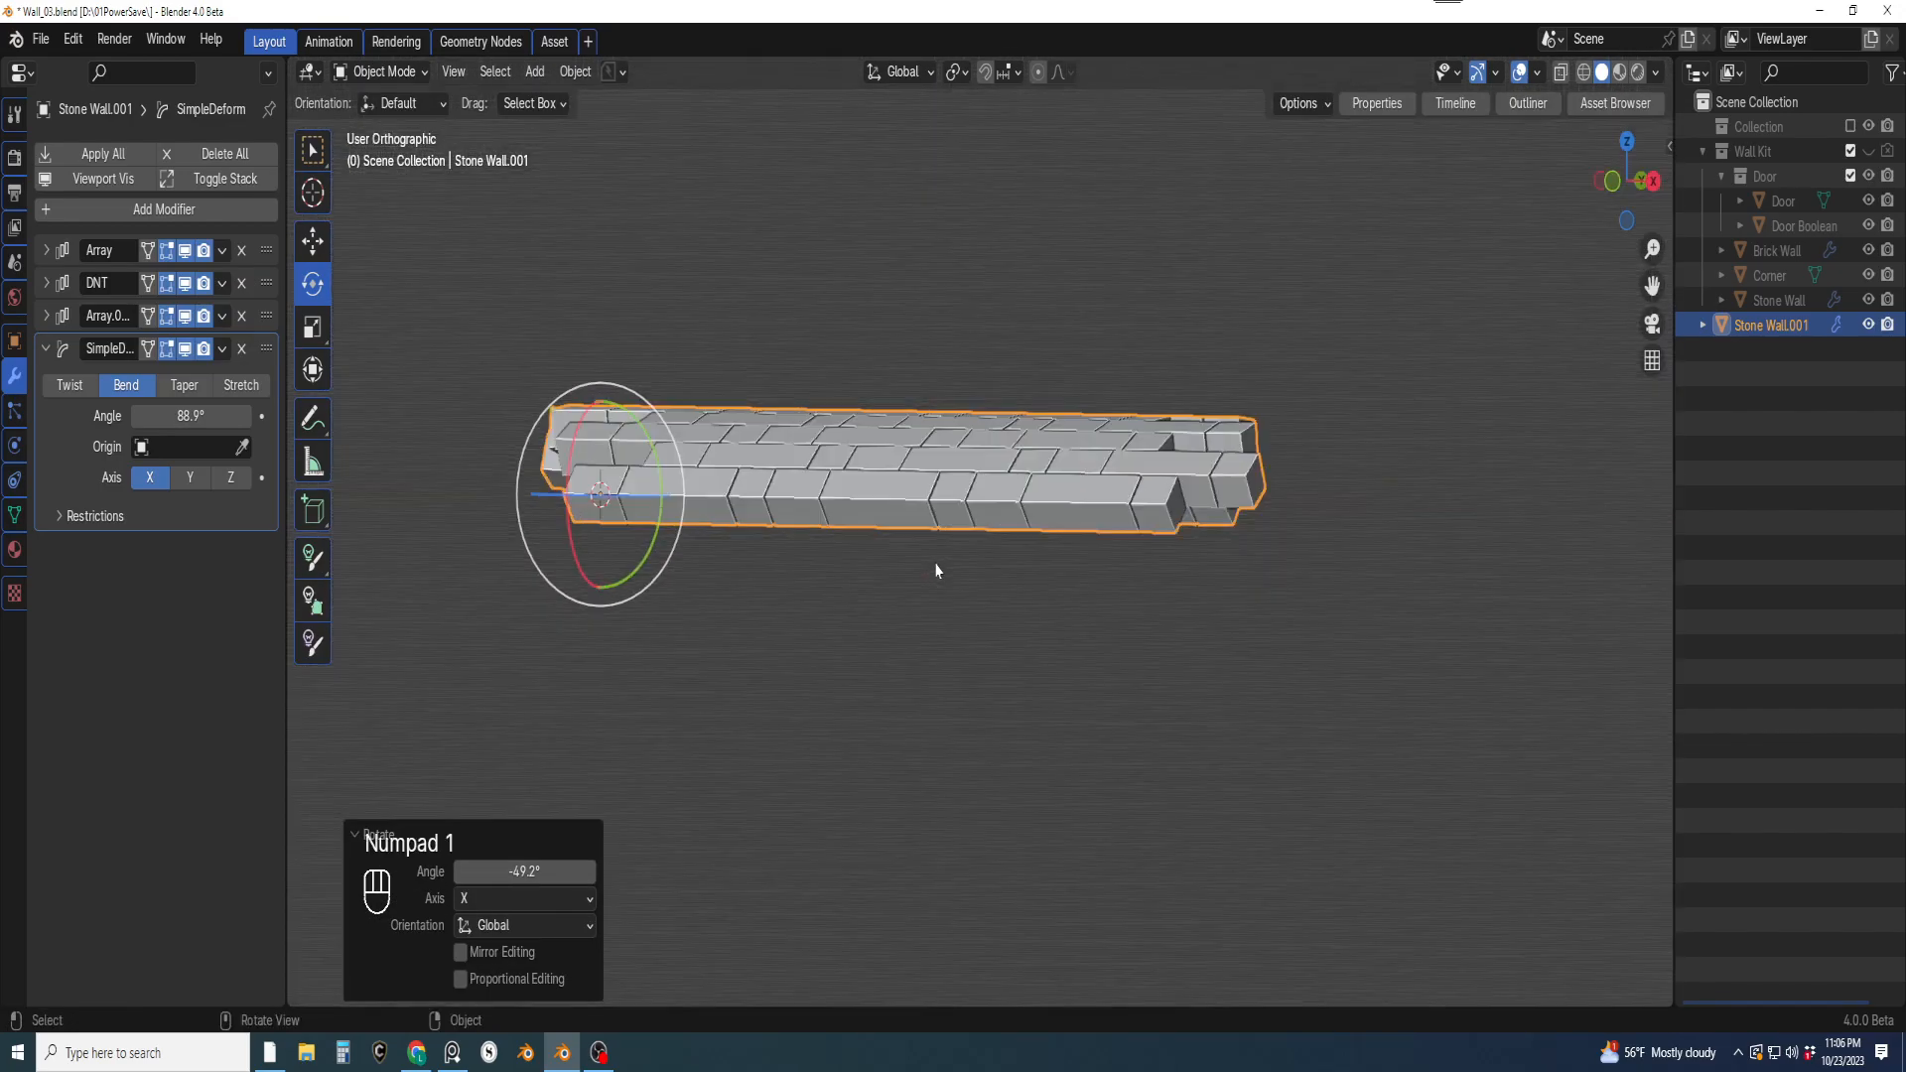
{"action": "key", "text": "KP_3"}
{"action": "middle_click_drag", "start_coordinate": [898, 497], "coordinate": [971, 498], "text": "shift"}
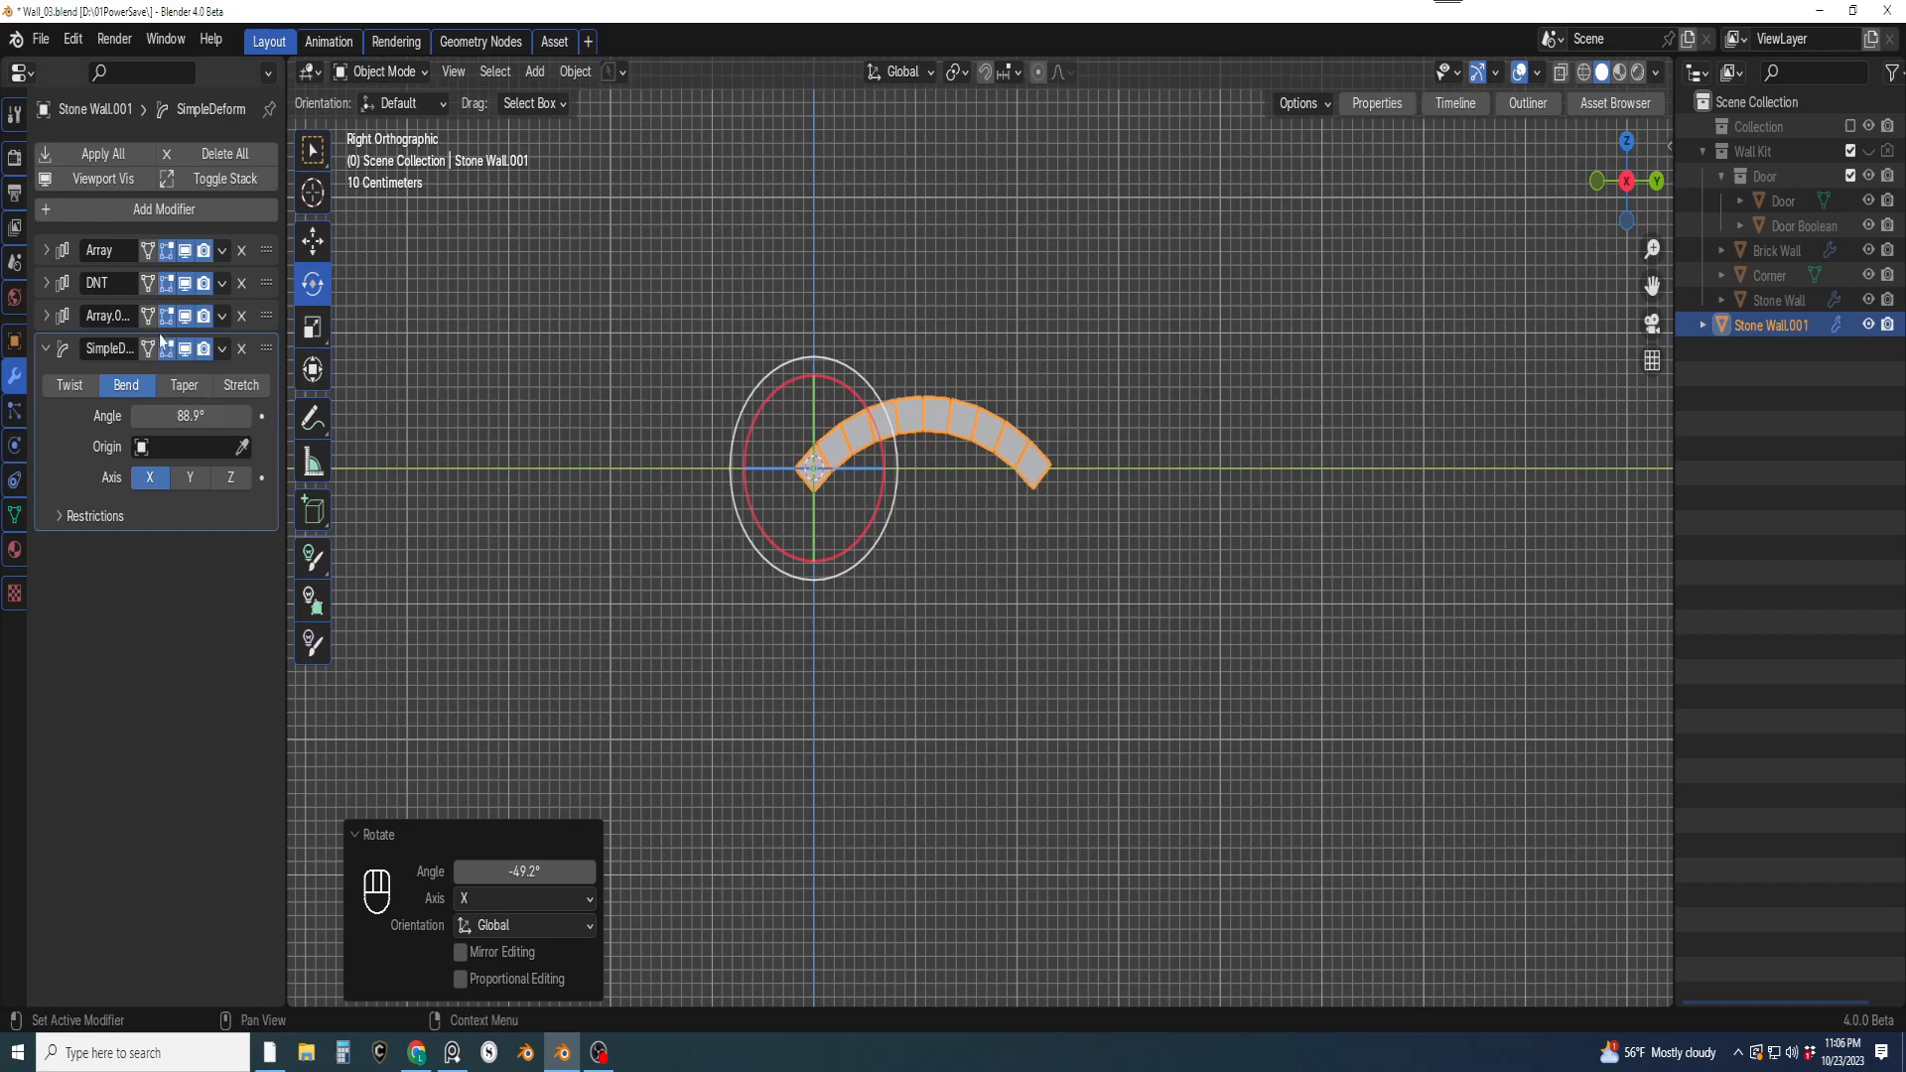
Raise the count of the wall's last Array modifier to 7 and check the arch in the right side view
{"action": "left_click", "coordinate": [47, 251]}
{"action": "middle_click_drag", "start_coordinate": [839, 611], "coordinate": [868, 673]}
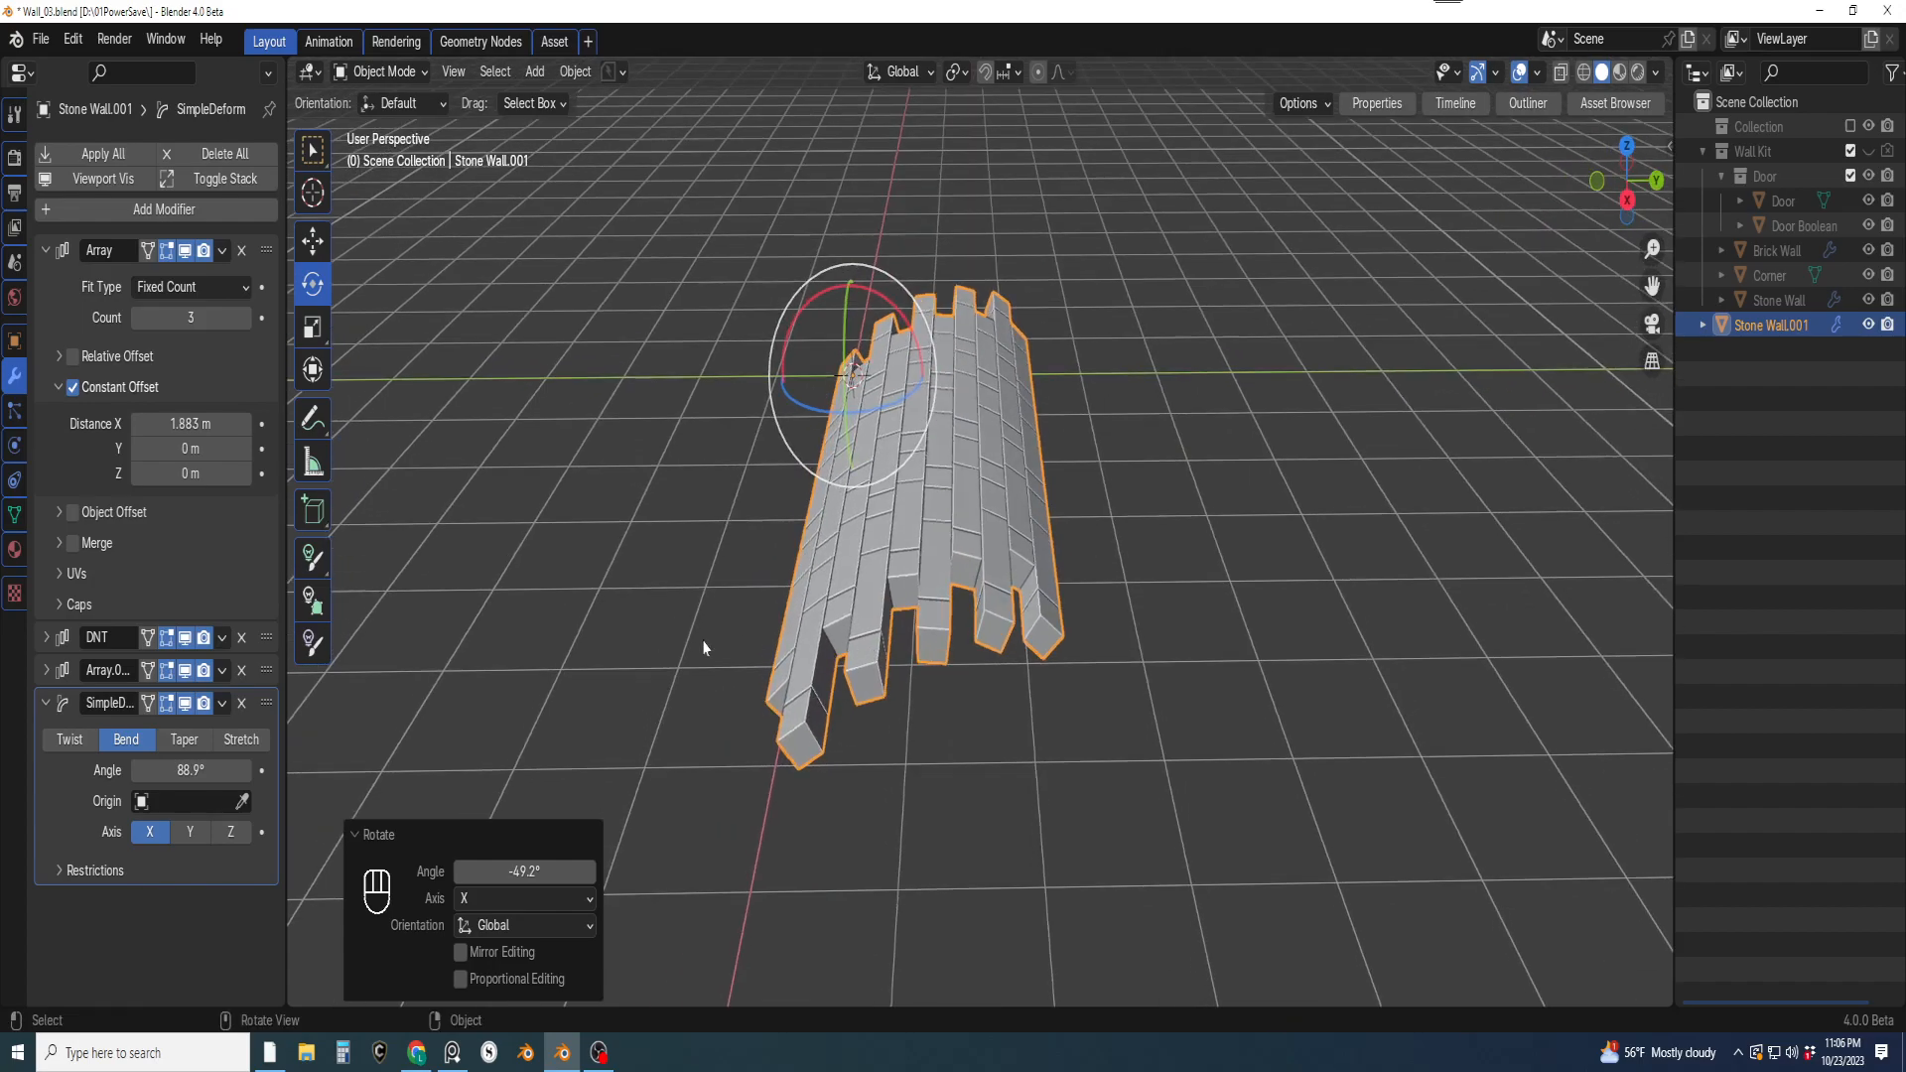
{"action": "left_click", "coordinate": [47, 670]}
{"action": "left_click", "coordinate": [246, 738]}
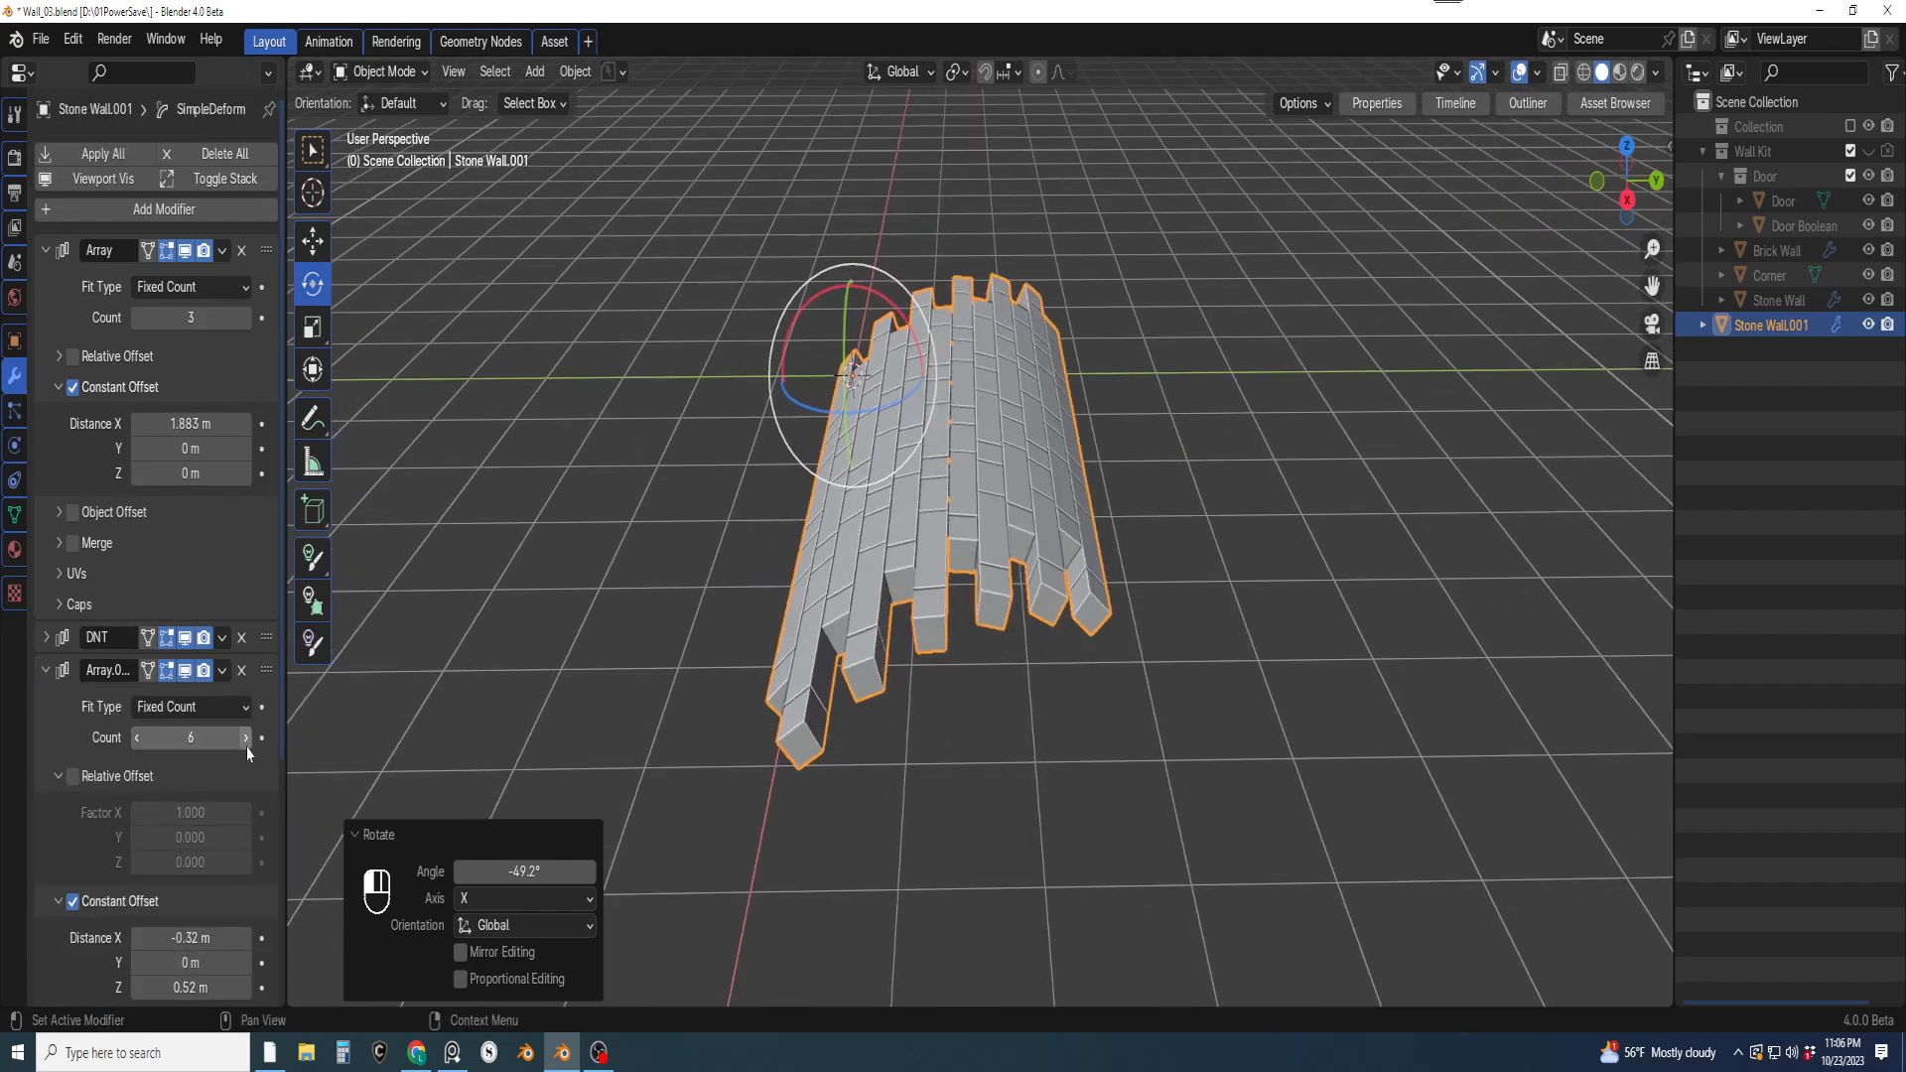
{"action": "left_click", "coordinate": [246, 739]}
{"action": "key", "text": "KP_1"}
{"action": "key", "text": "KP_3"}
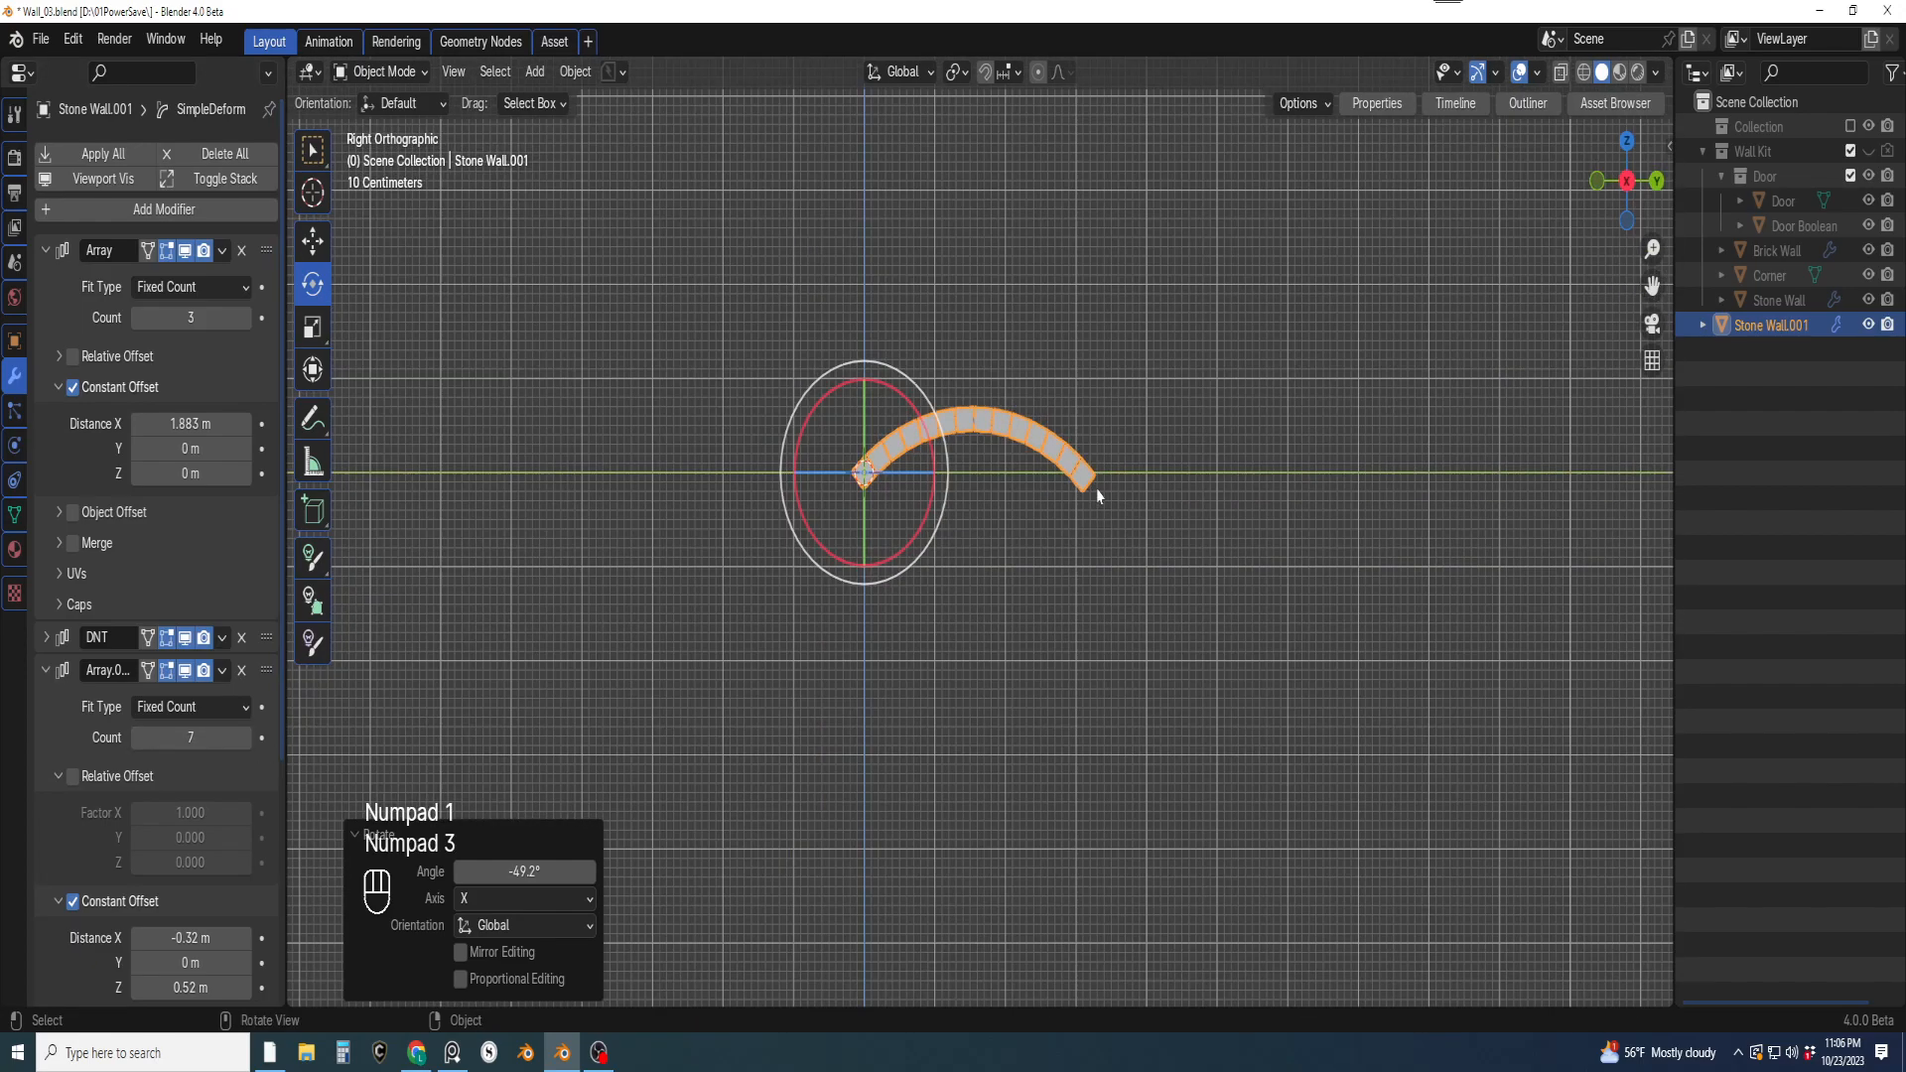
{"action": "middle_click_drag", "start_coordinate": [1099, 497], "coordinate": [1094, 492]}
{"action": "key", "text": "KP_3"}
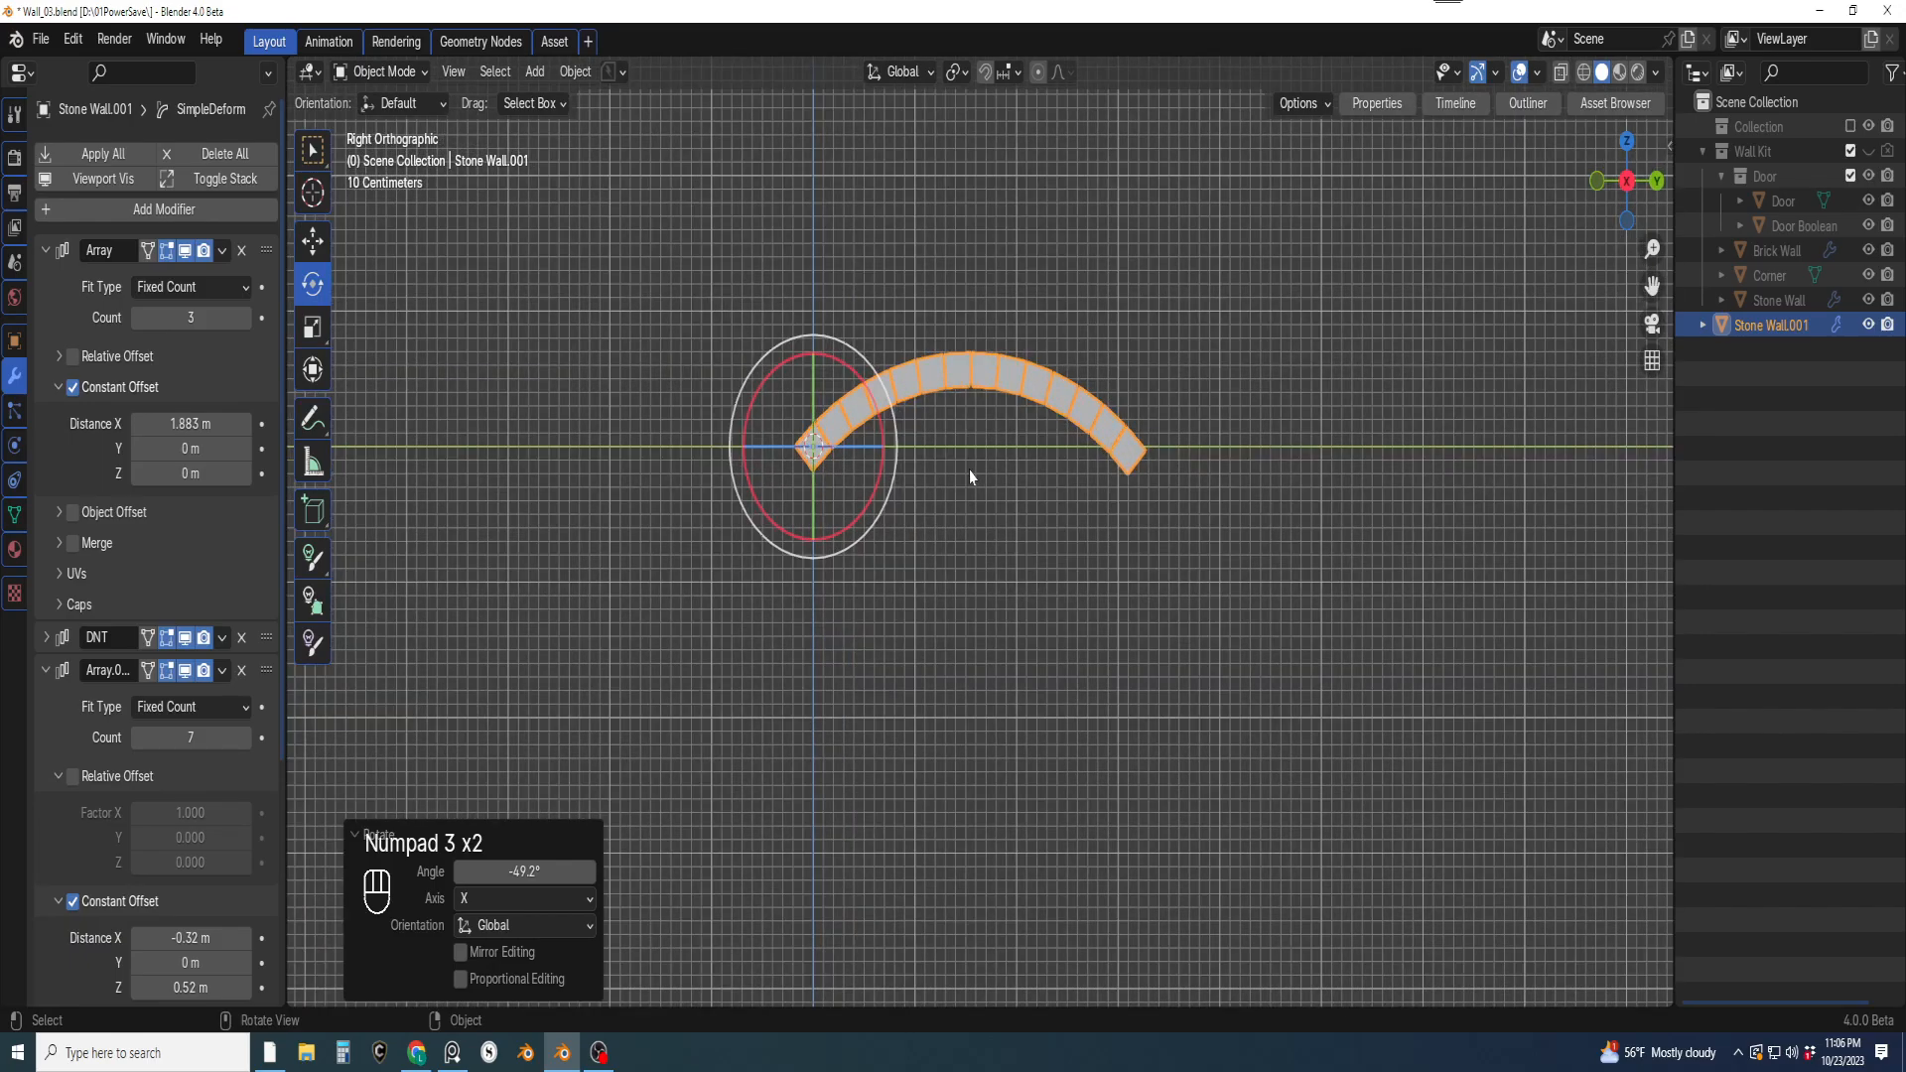
{"action": "middle_click_drag", "start_coordinate": [969, 469], "coordinate": [968, 490]}
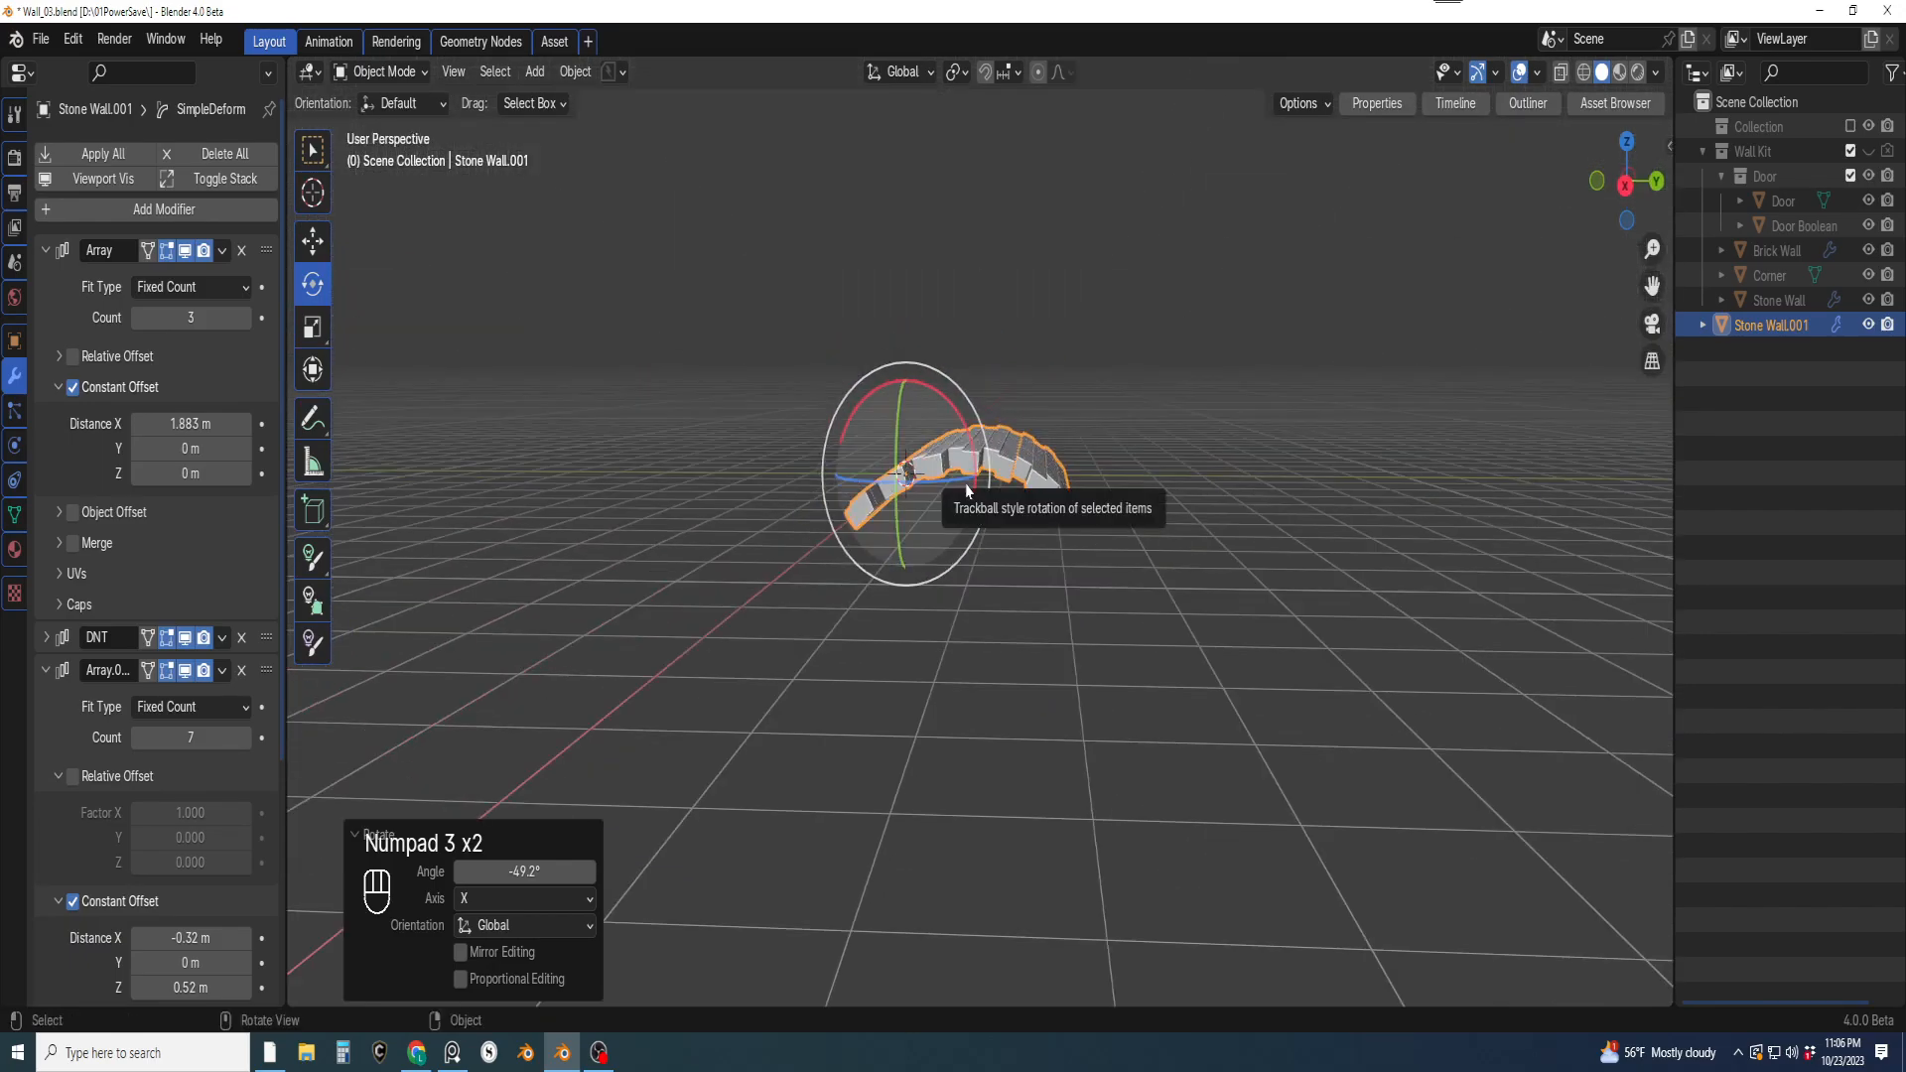
{"action": "key", "text": "KP_1"}
{"action": "key", "text": "KP_3"}
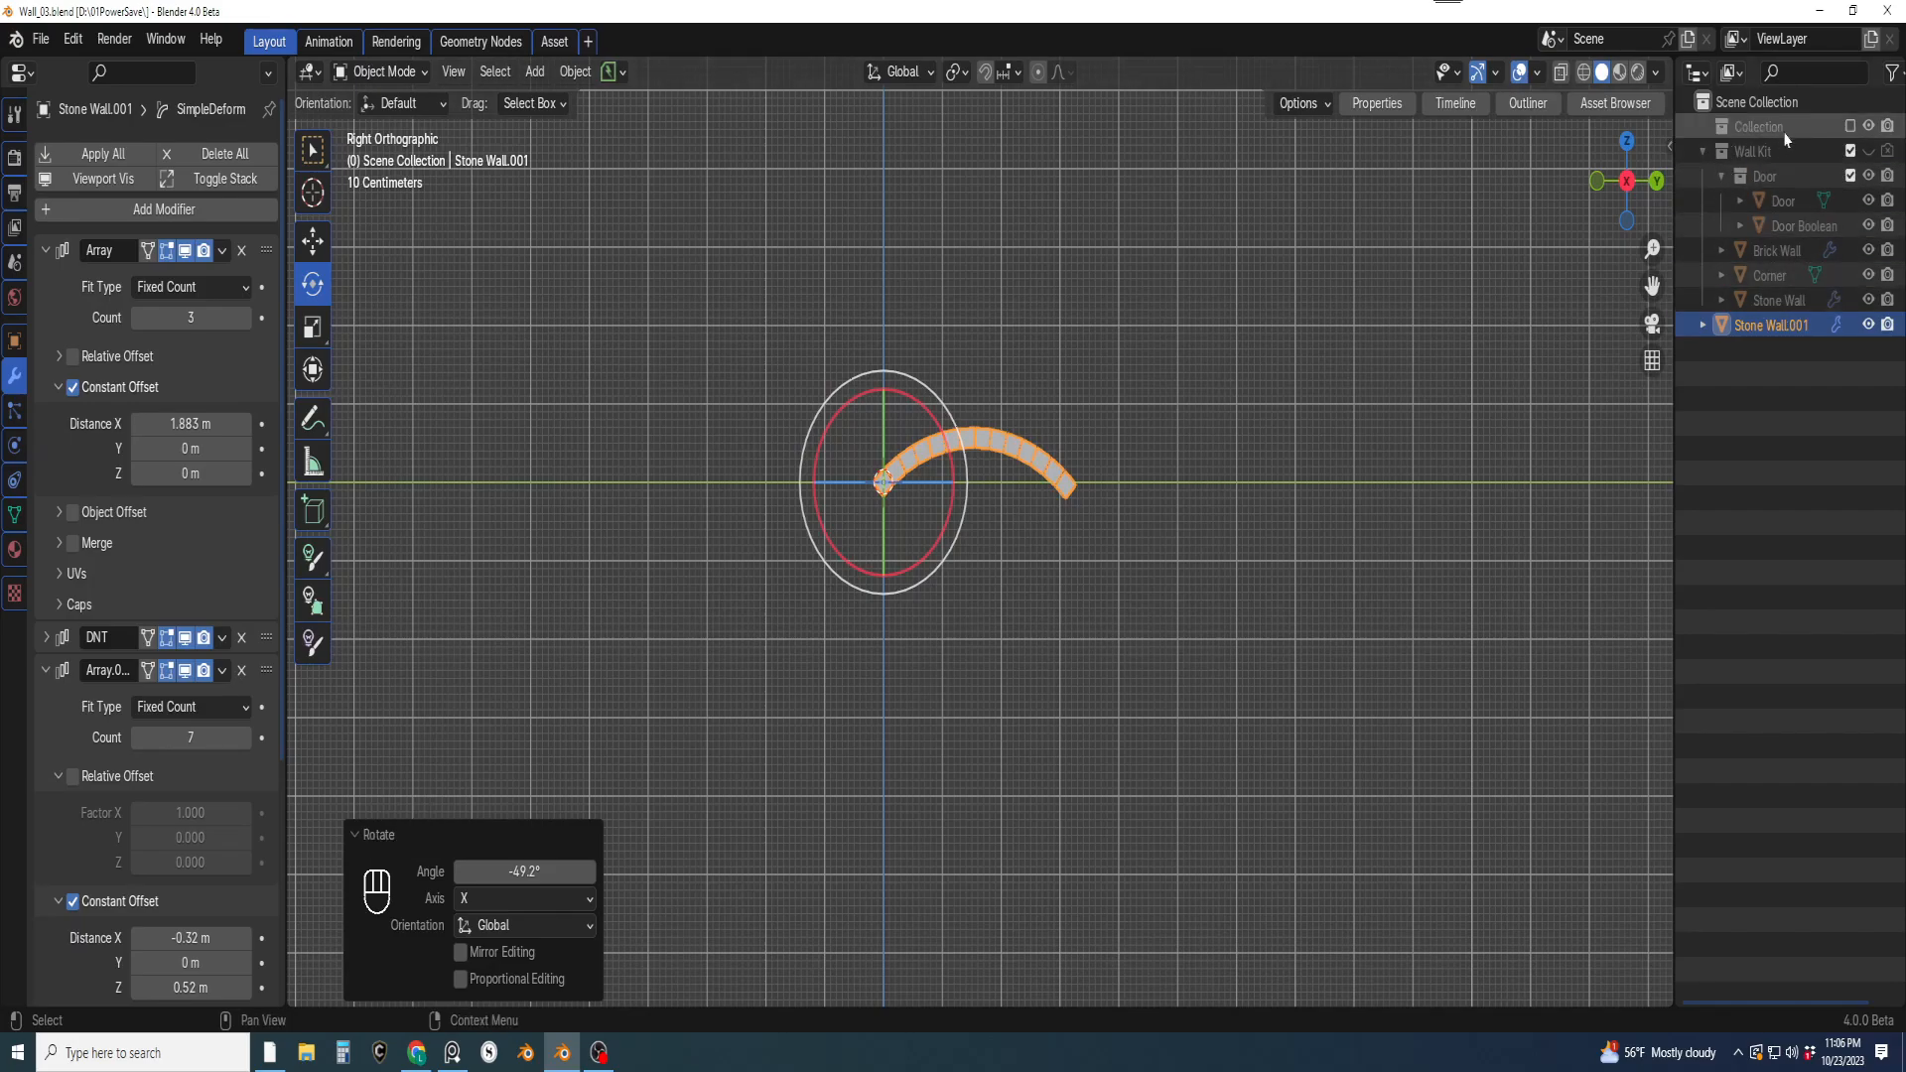
Enable the Collection with the scale references and move the Mine Car about 1.9 m along Y and -1.82 m along Z, below the arch
{"action": "left_click", "coordinate": [1850, 128]}
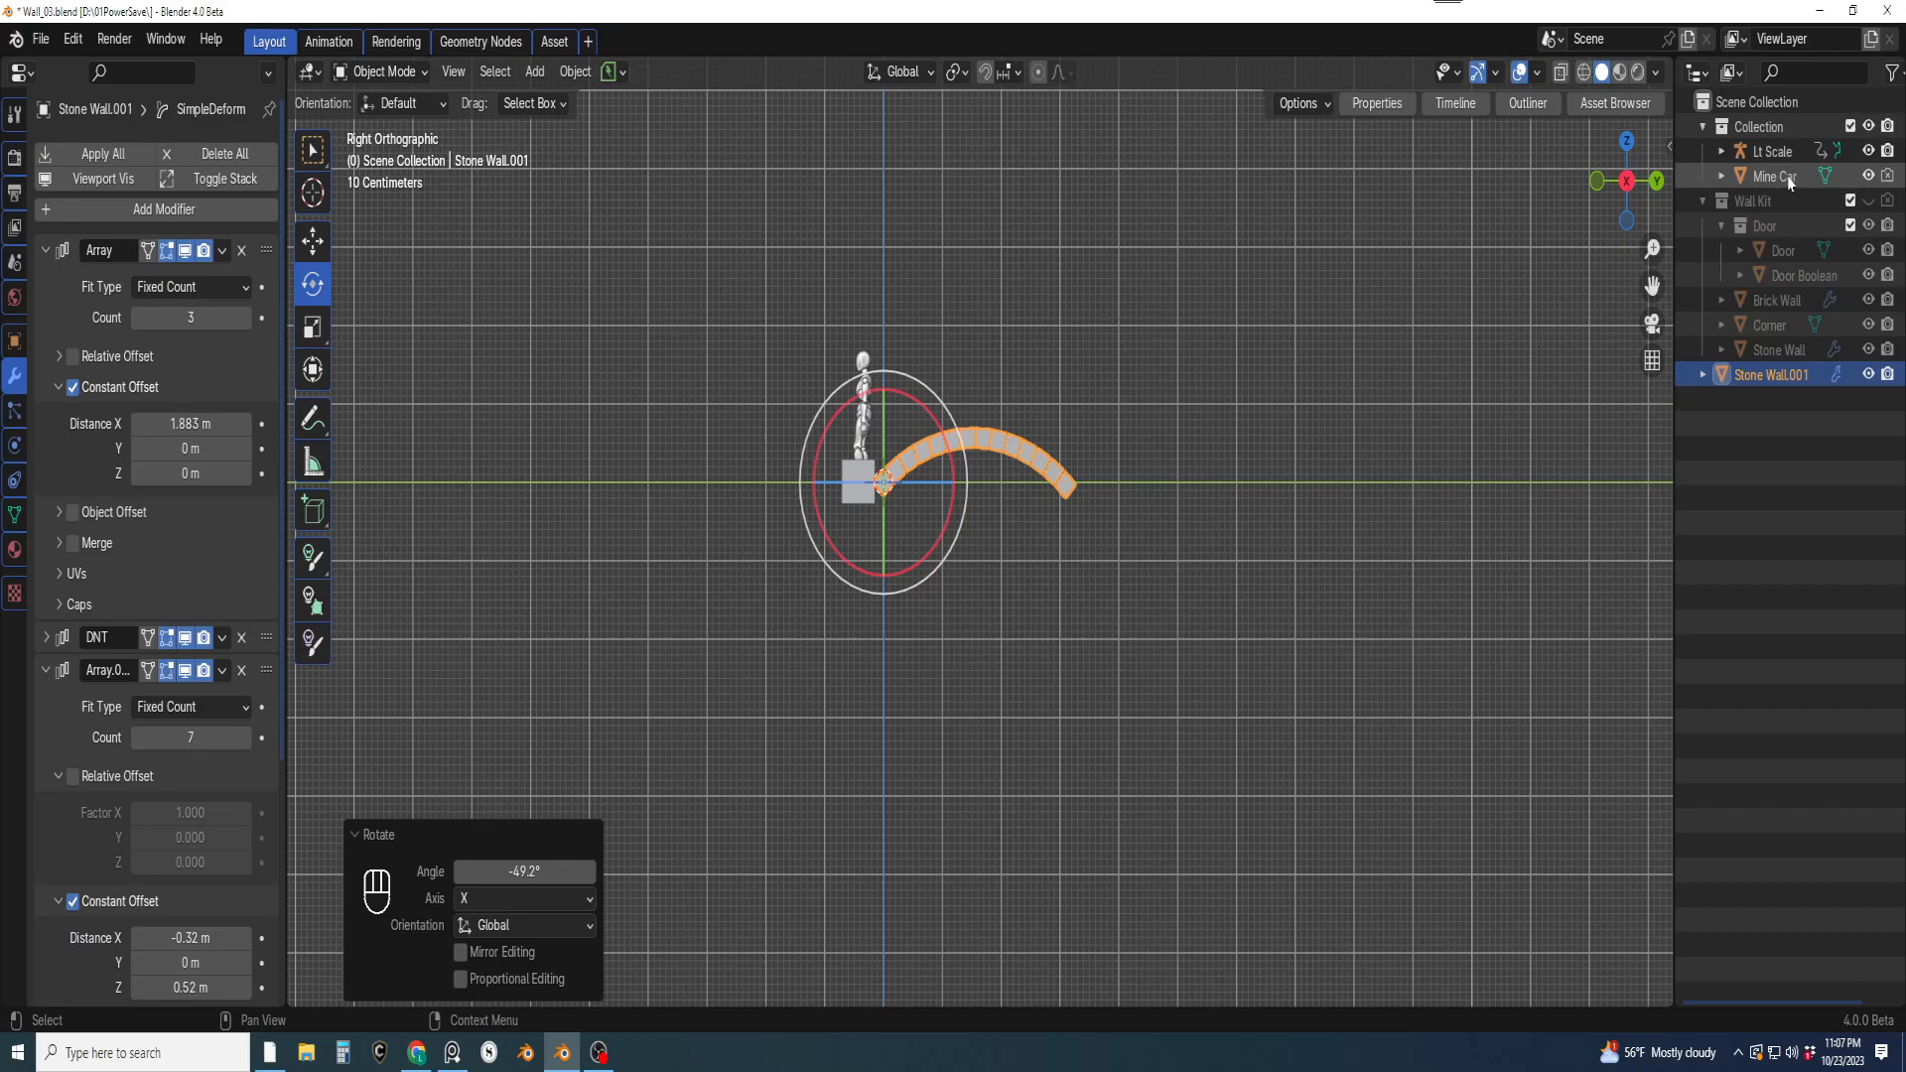
{"action": "left_click", "coordinate": [858, 496]}
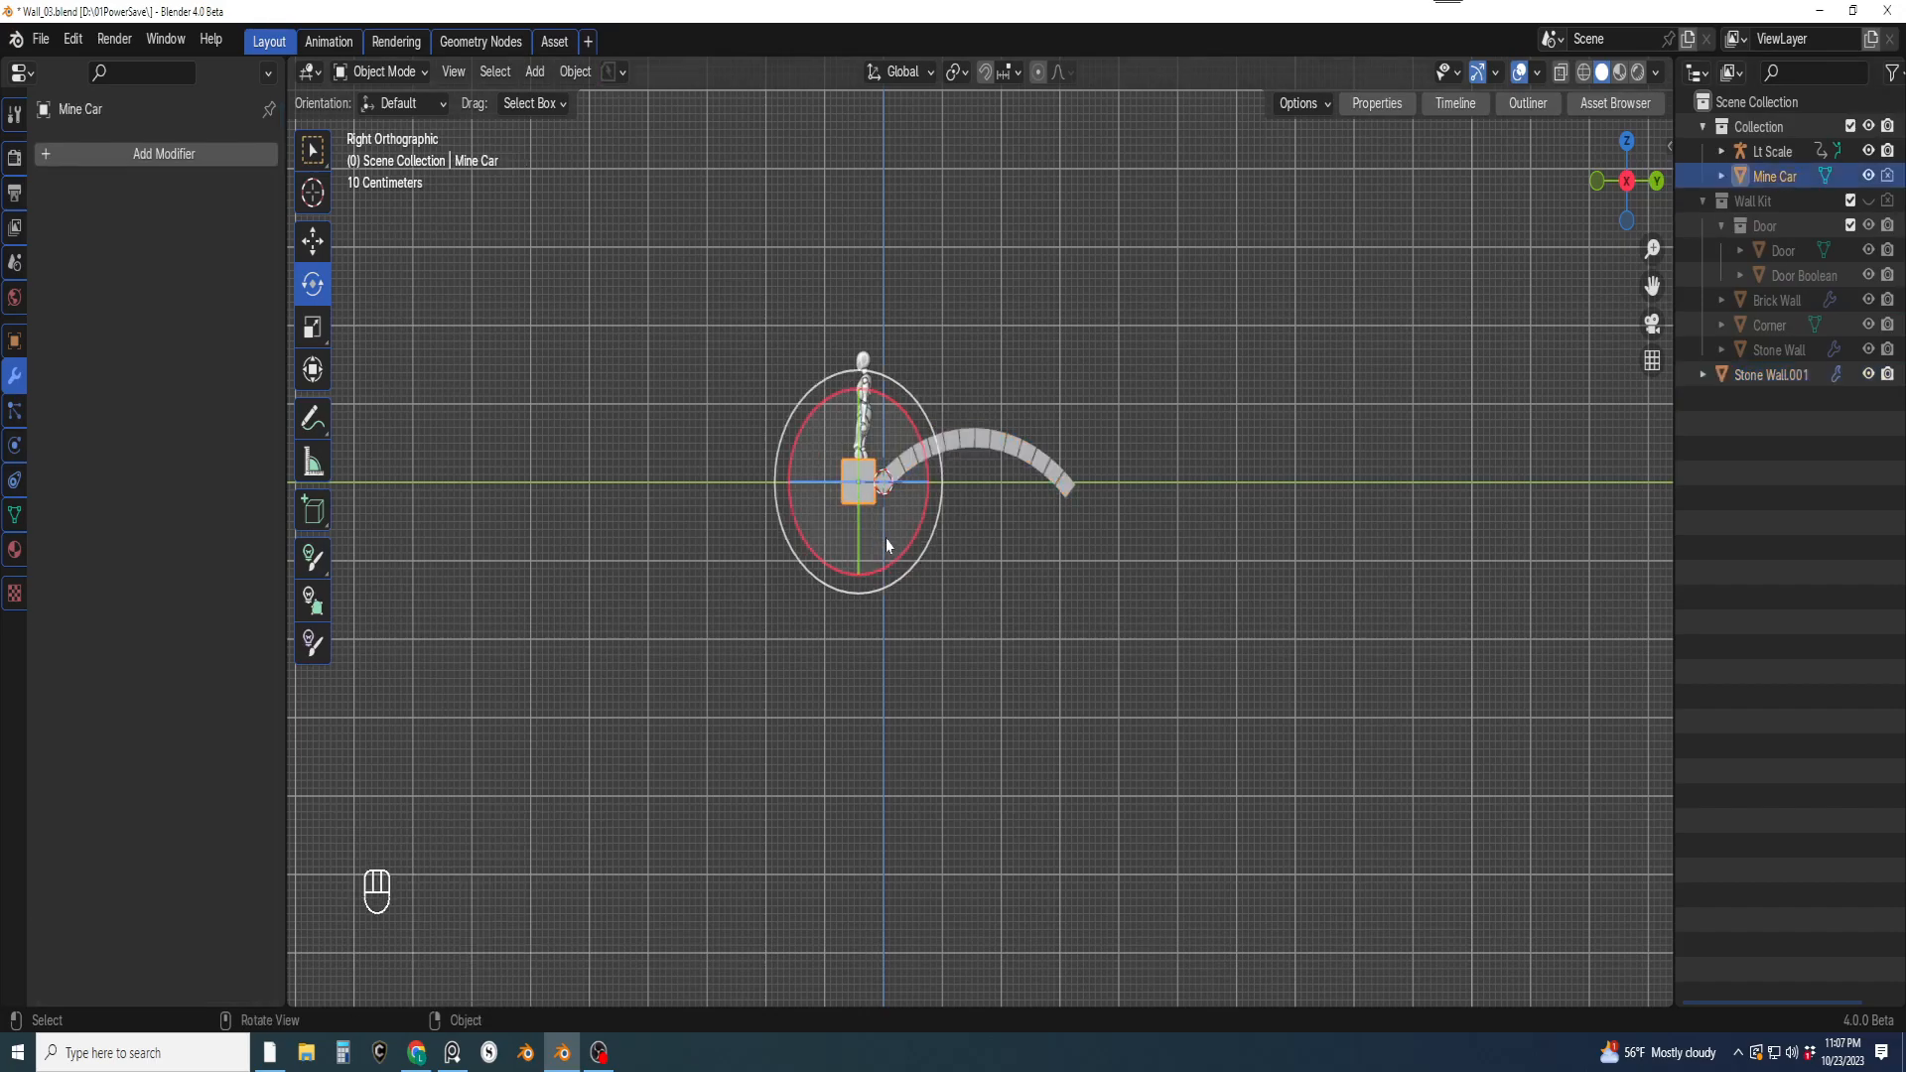
{"action": "key", "text": "g"}
{"action": "left_click_drag", "start_coordinate": [852, 496], "coordinate": [970, 563]}
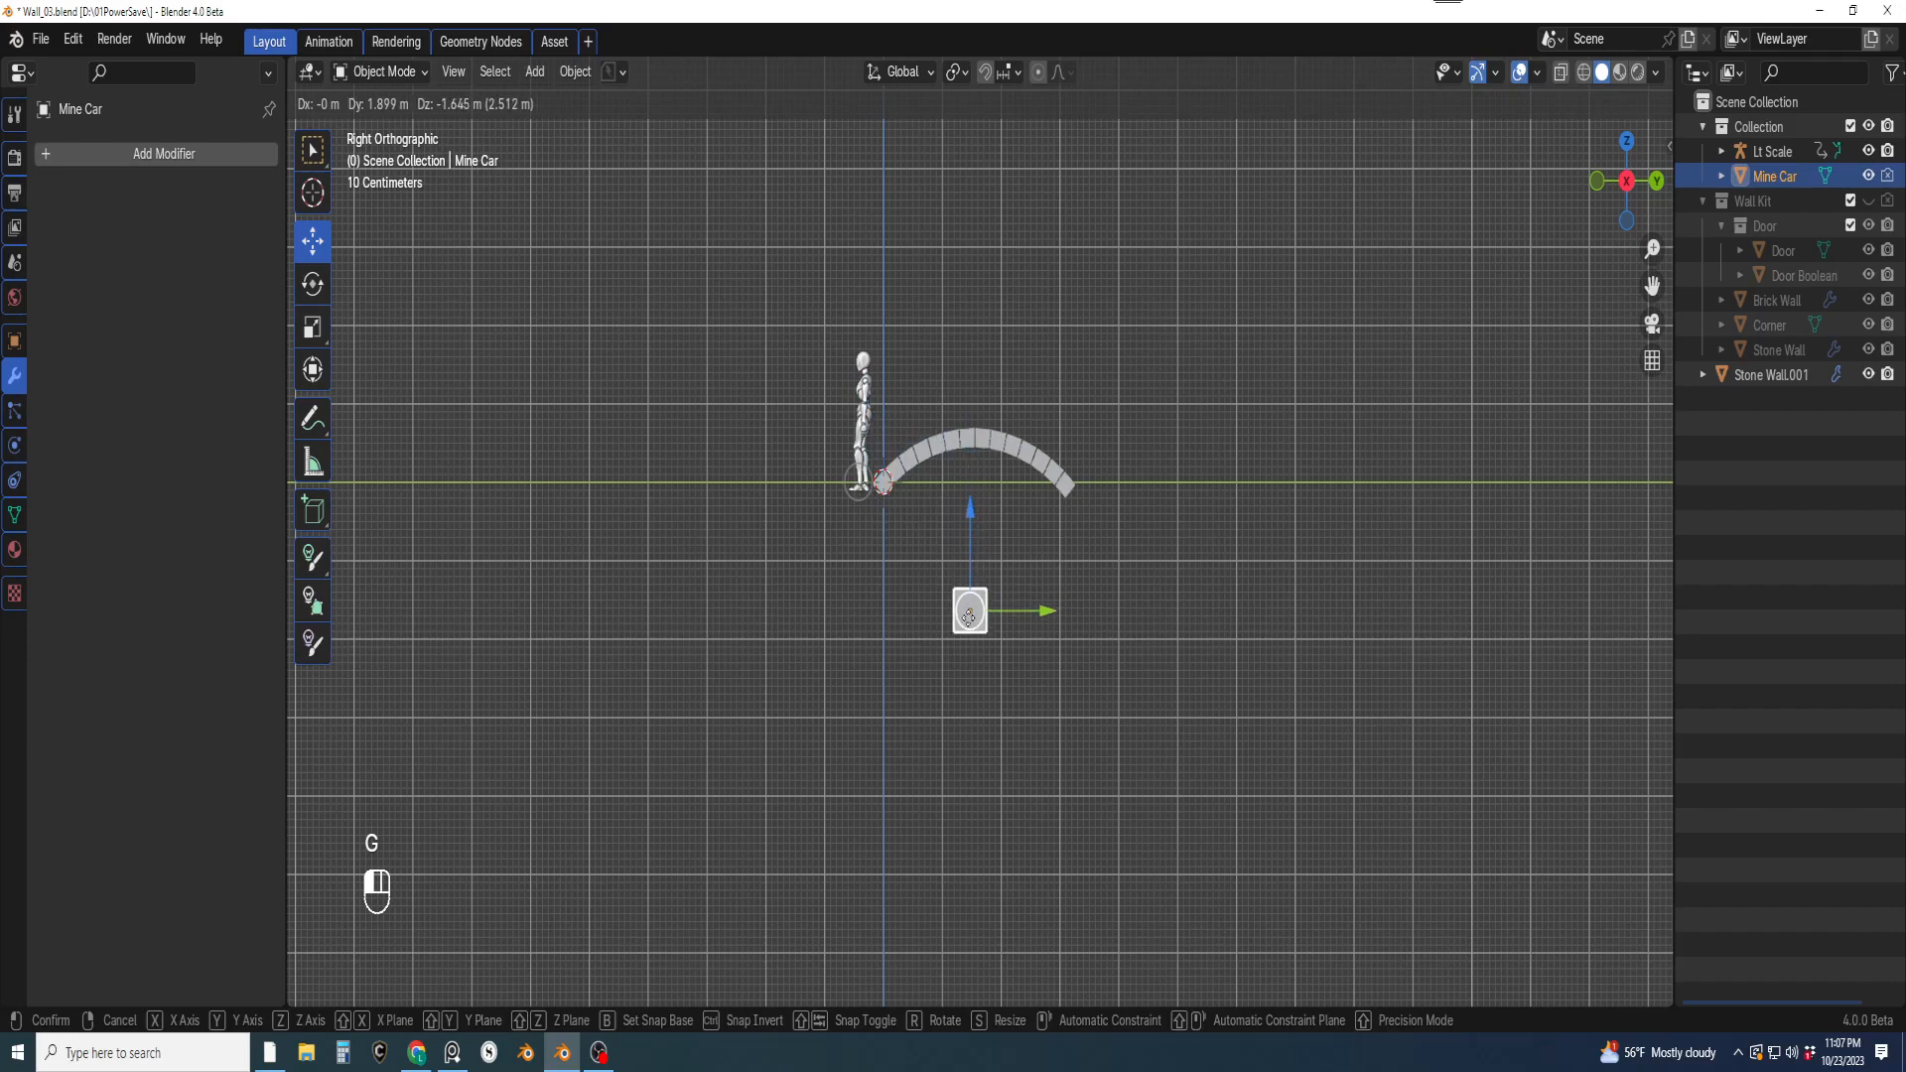
{"action": "left_click", "coordinate": [970, 625]}
{"action": "scroll", "coordinate": [973, 599], "scroll_direction": "up", "scroll_amount": 1}
{"action": "scroll", "coordinate": [973, 599], "scroll_direction": "up", "scroll_amount": 1}
{"action": "middle_click_drag", "start_coordinate": [1037, 611], "coordinate": [1017, 553], "text": "shift"}
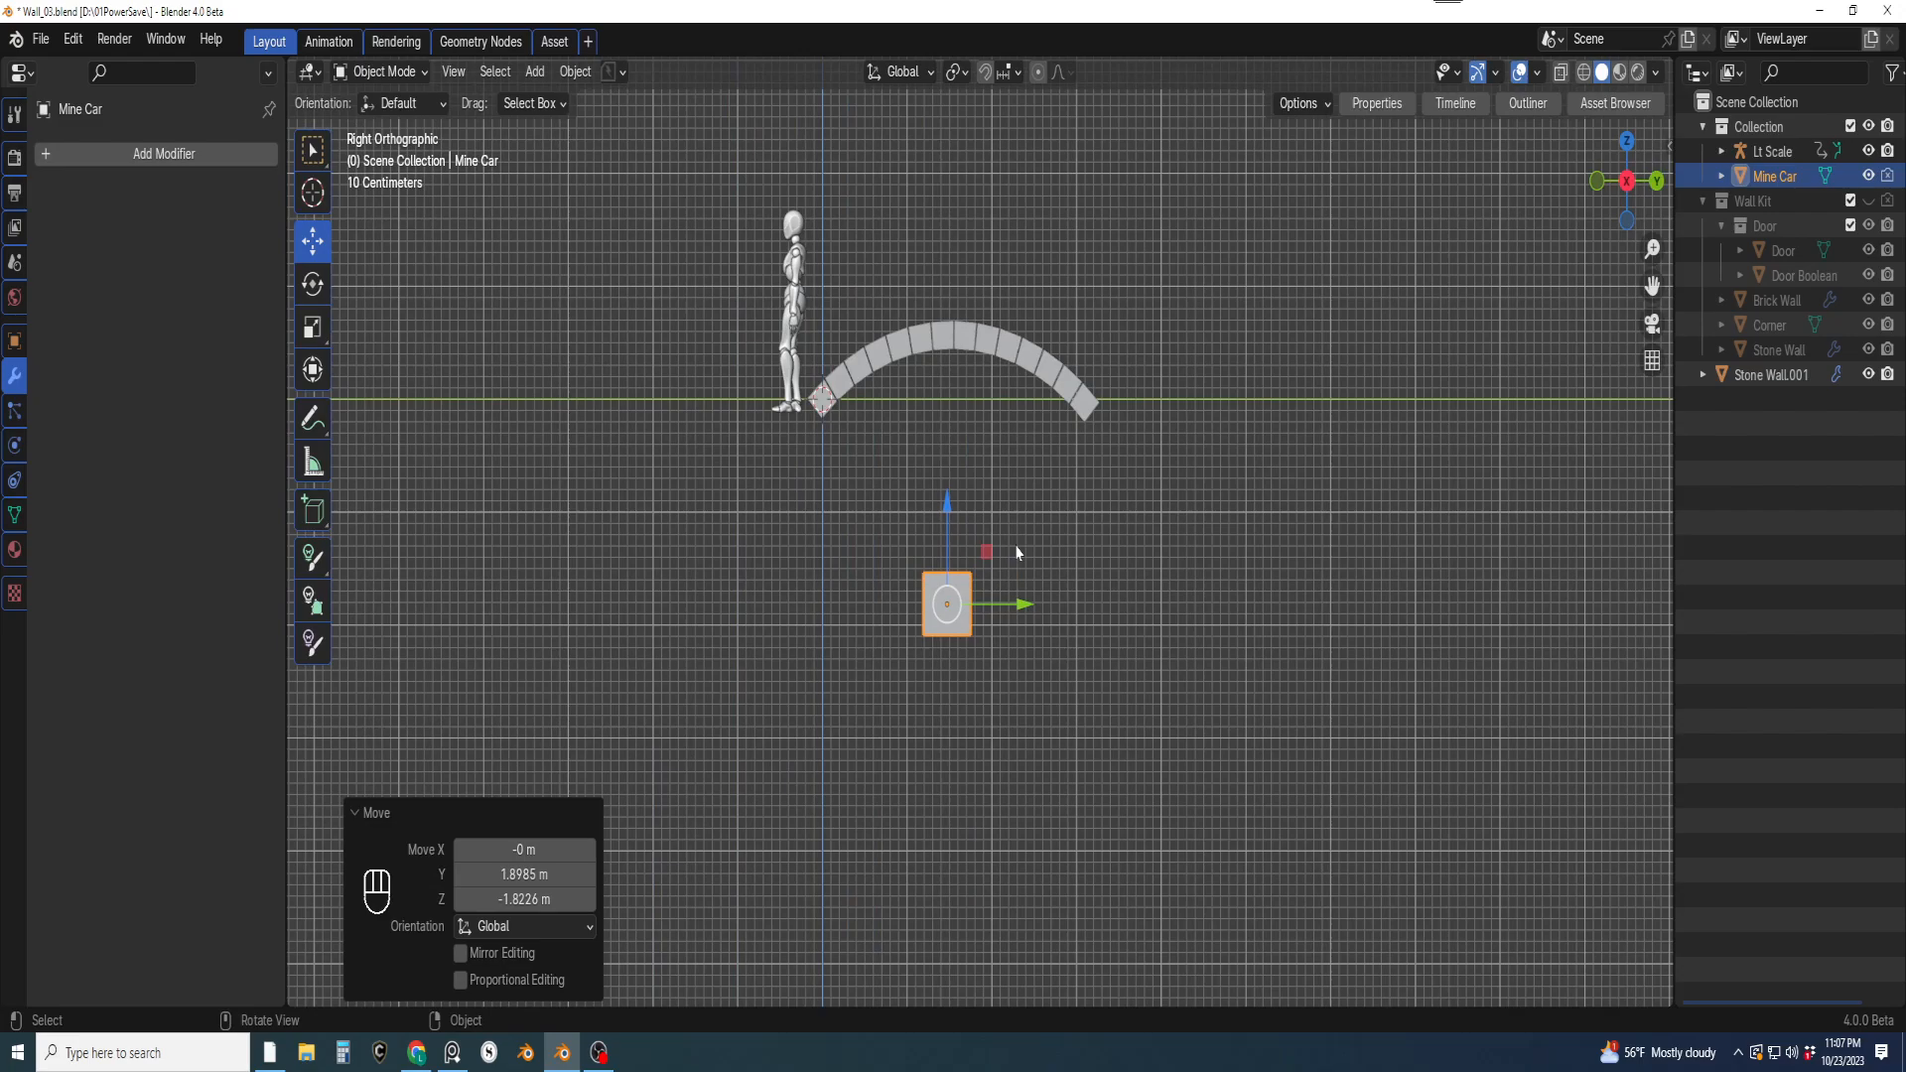
Select the arched stone wall and rename it to Ceiling
{"action": "middle_click_drag", "start_coordinate": [1191, 409], "coordinate": [994, 442]}
{"action": "left_click", "coordinate": [994, 443]}
{"action": "double_click", "coordinate": [1802, 377]}
{"action": "type", "text": "Ceiling"}
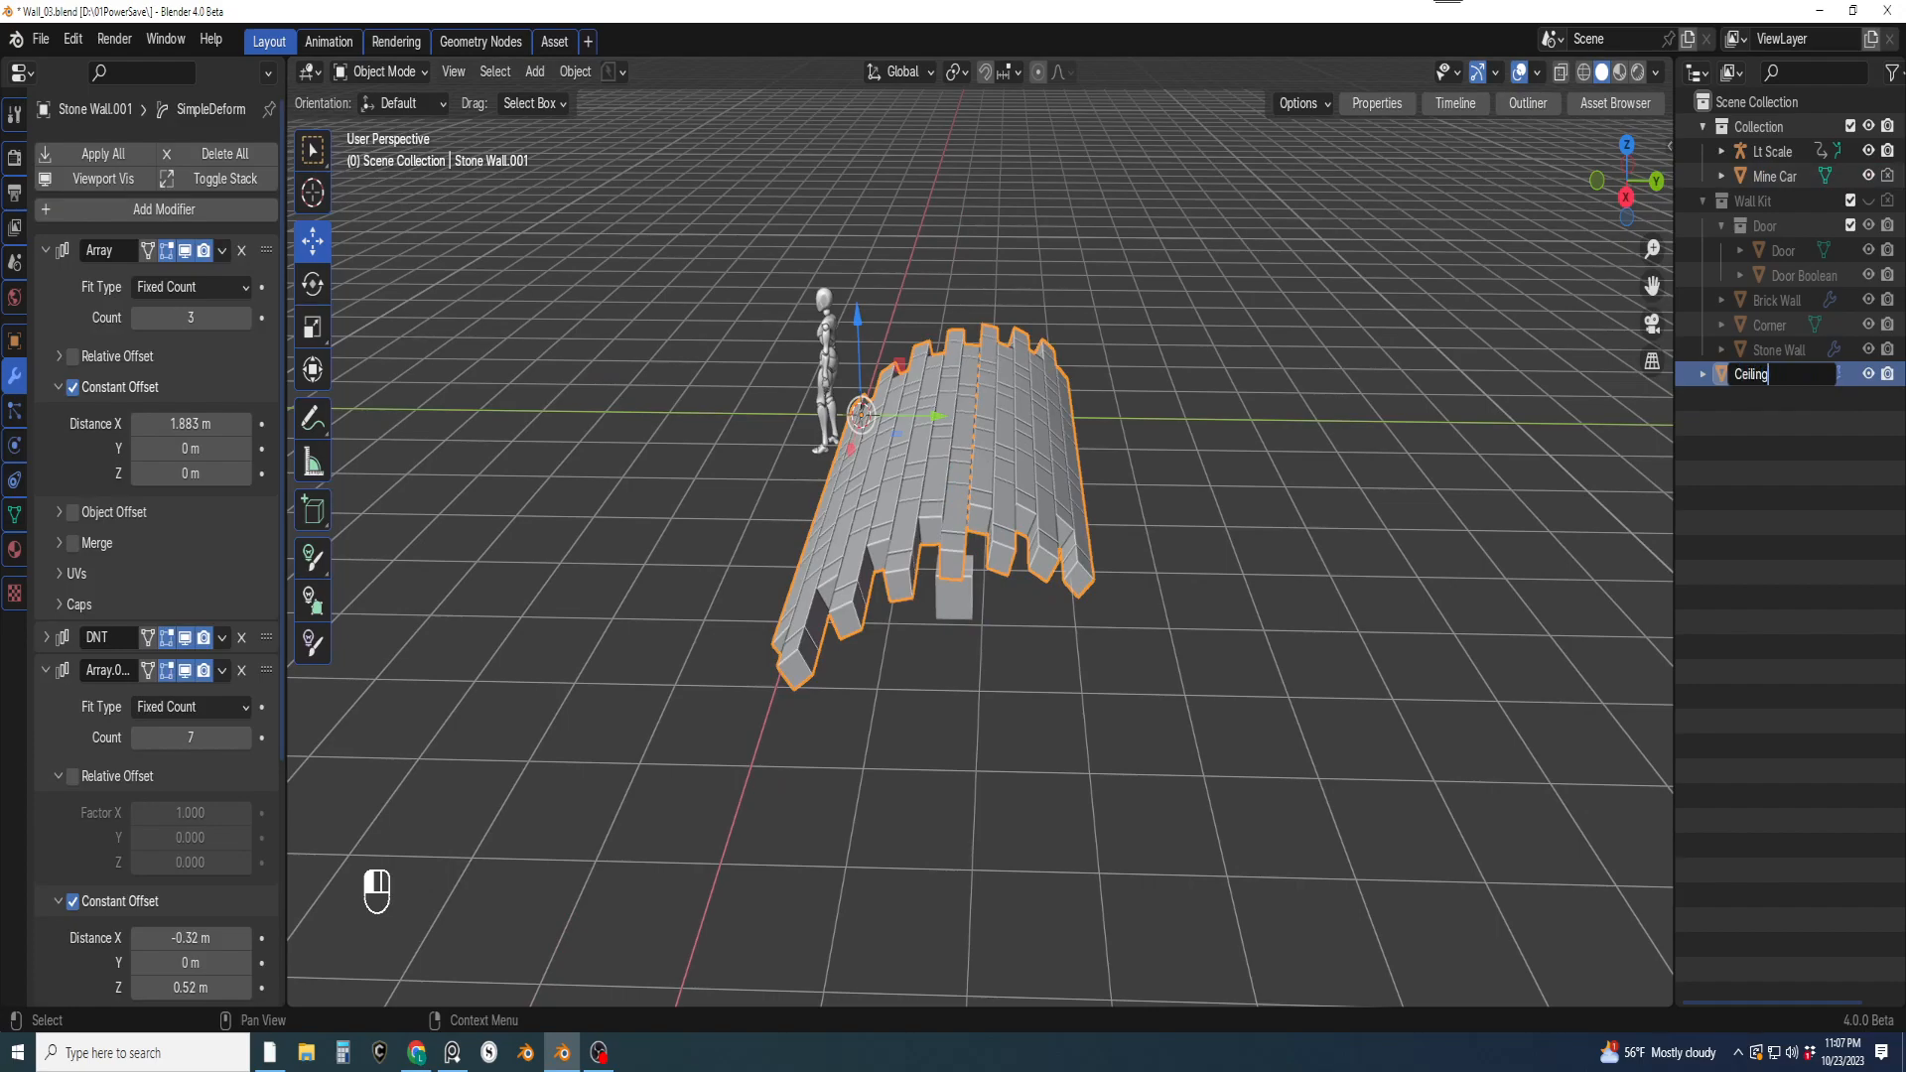
{"action": "key", "text": "Return"}
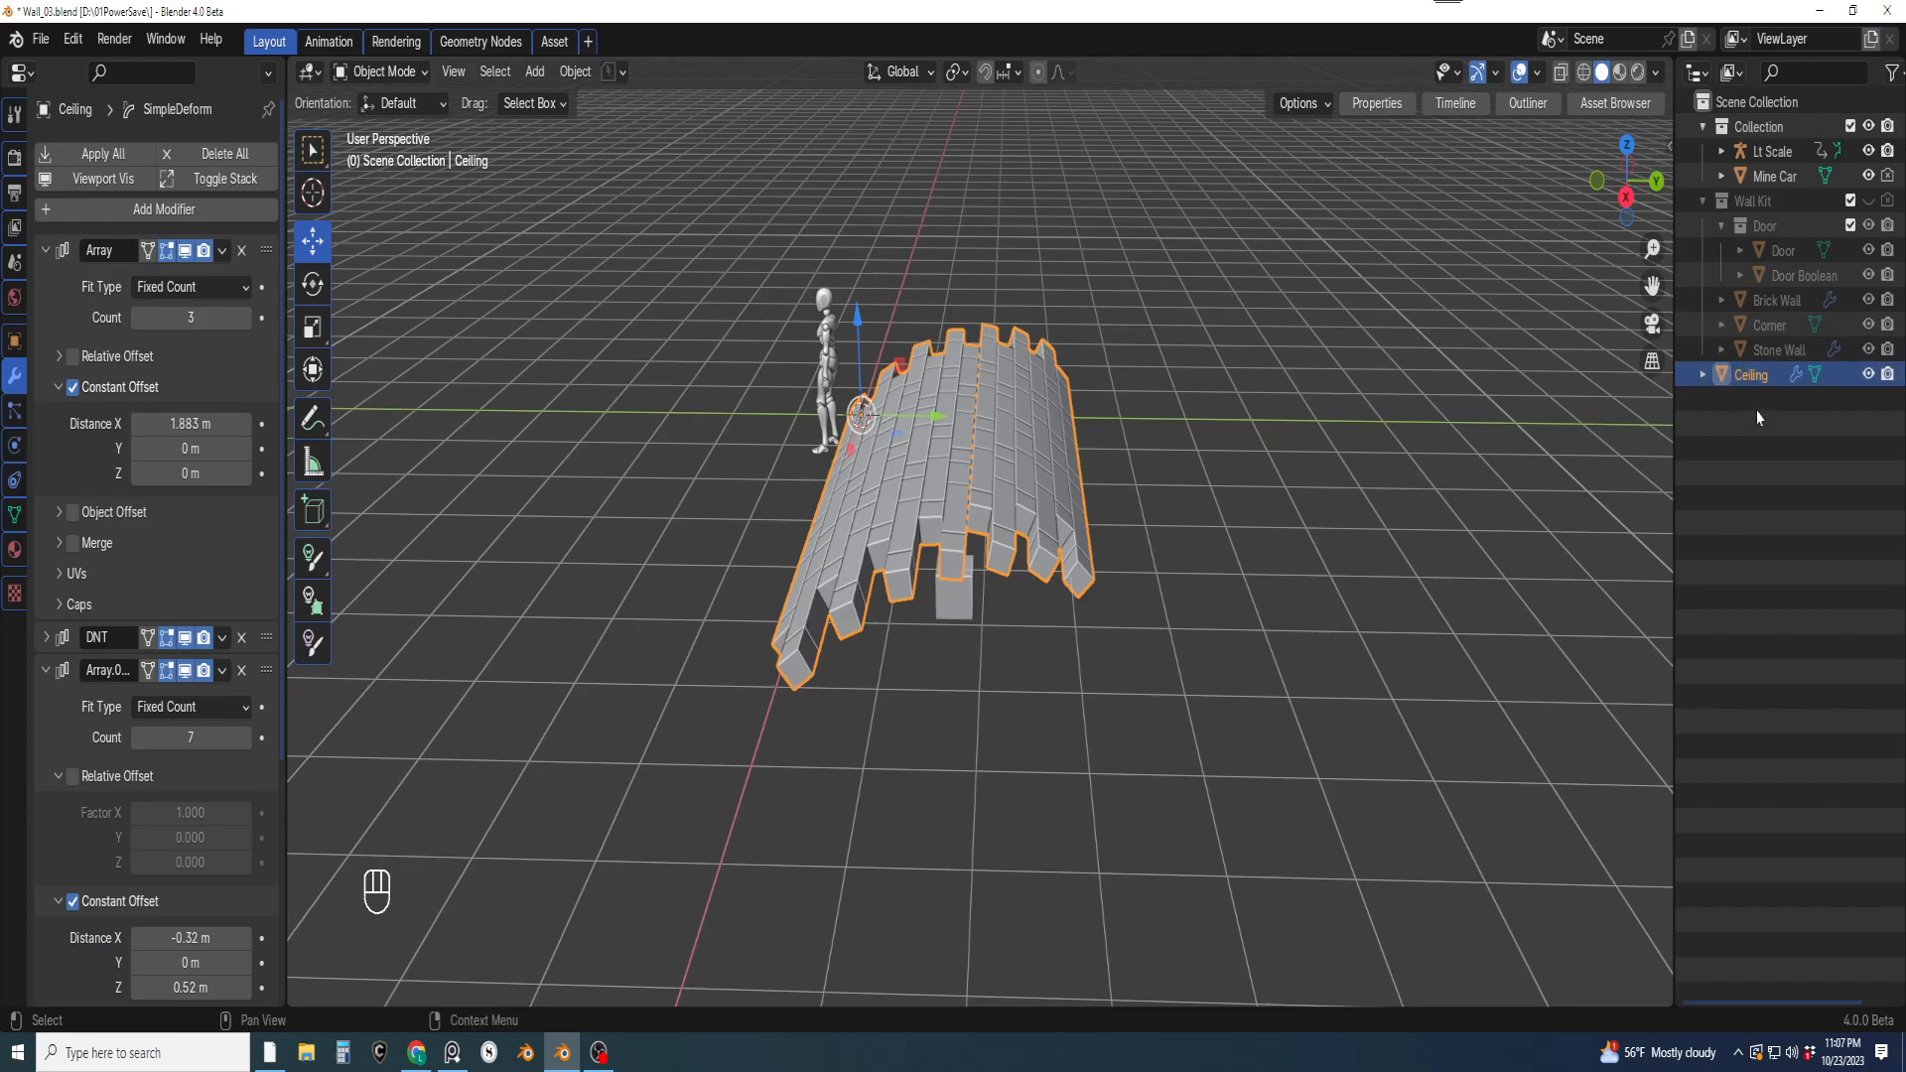
Rename the arched wall object to Wall Bend and move it into the Wall Kit collection
{"action": "double_click", "coordinate": [1753, 375]}
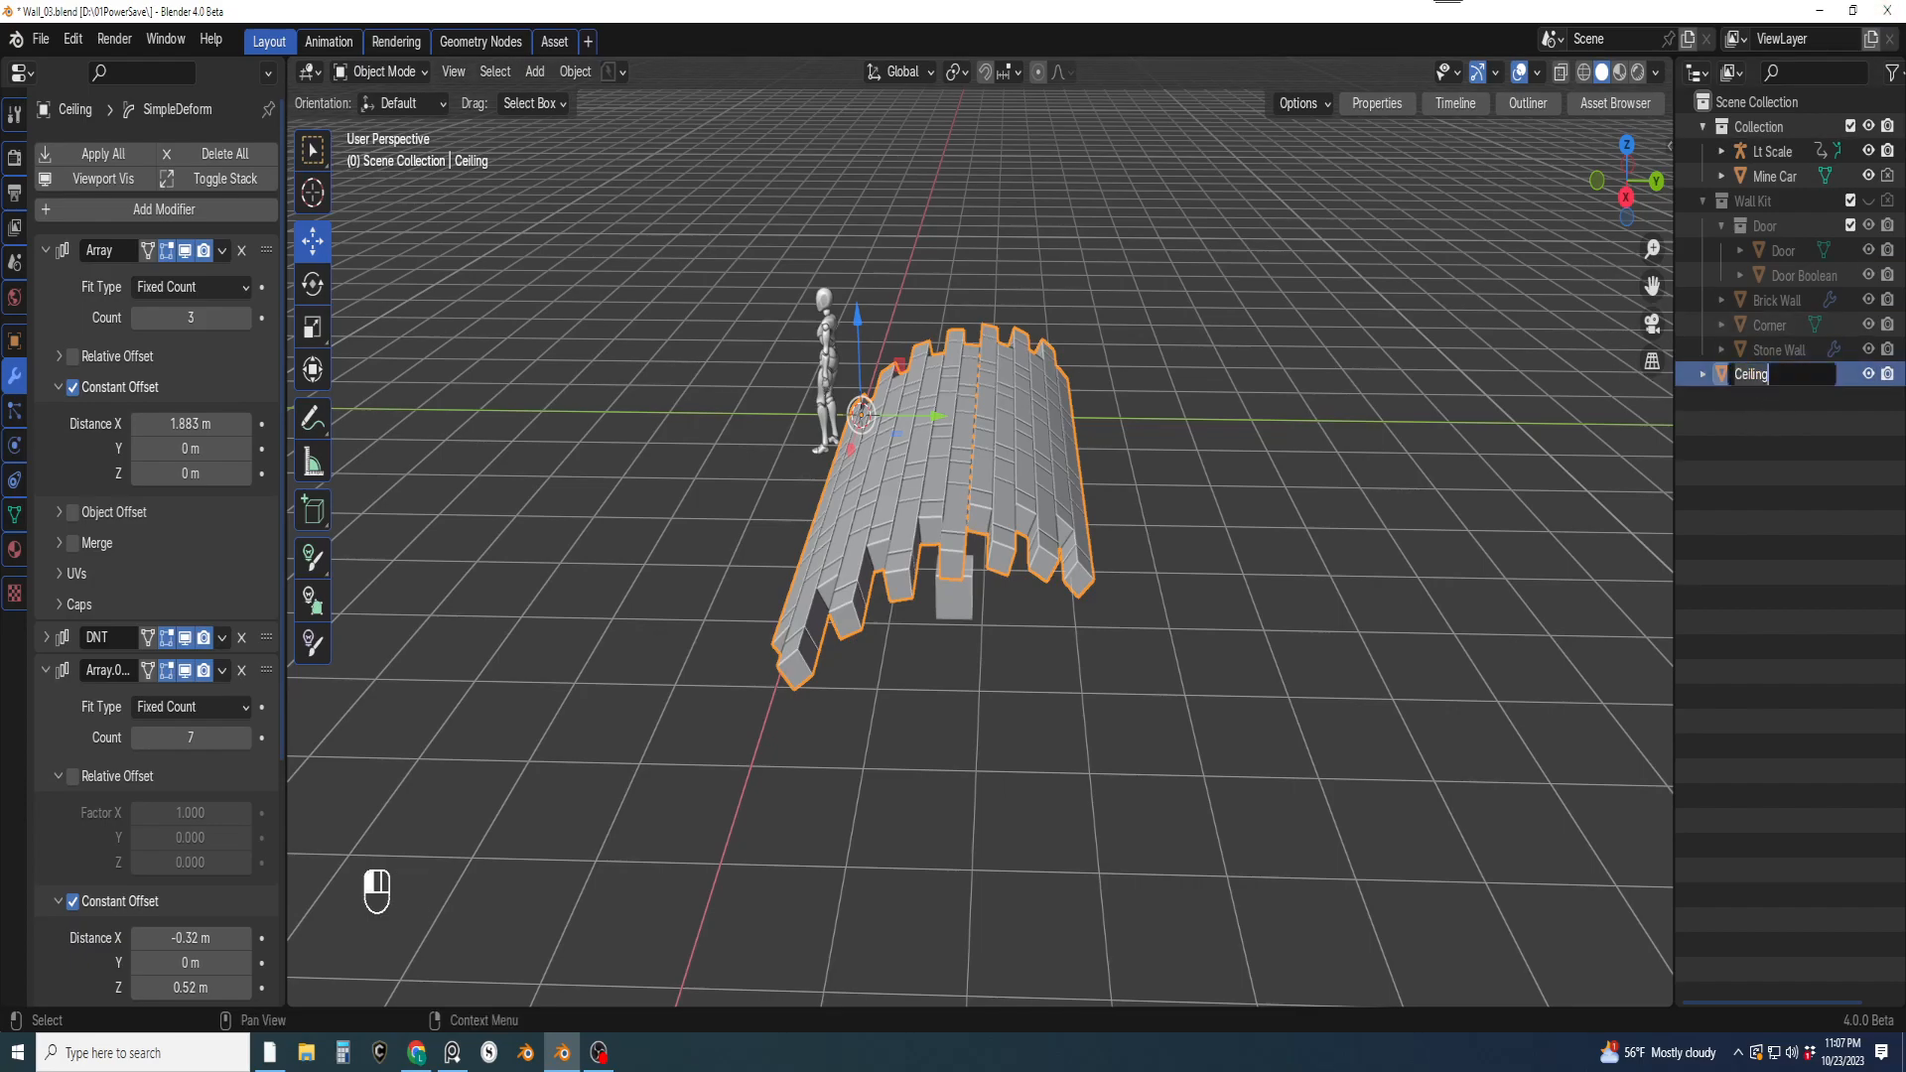
{"action": "type", "text": "Wall Bend"}
{"action": "key", "text": "Return"}
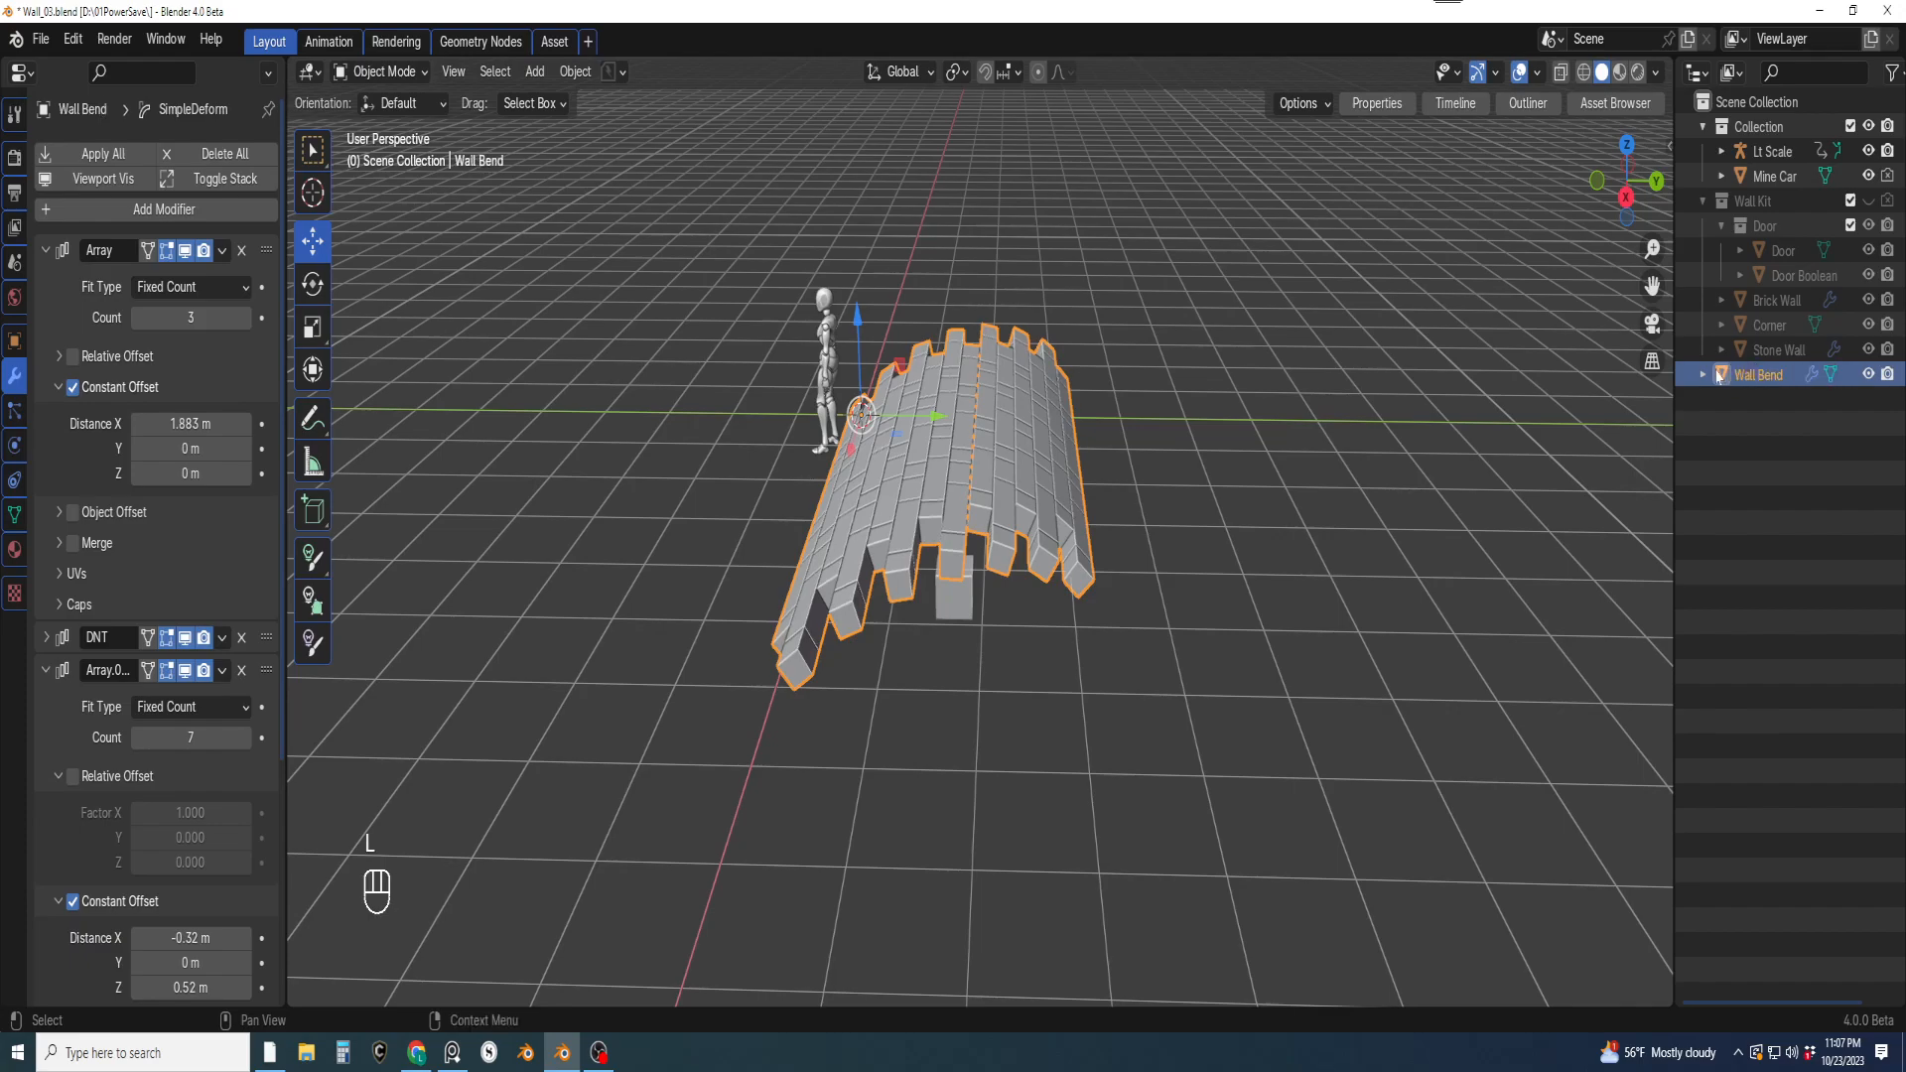
{"action": "left_click_drag", "start_coordinate": [1754, 372], "coordinate": [1709, 208]}
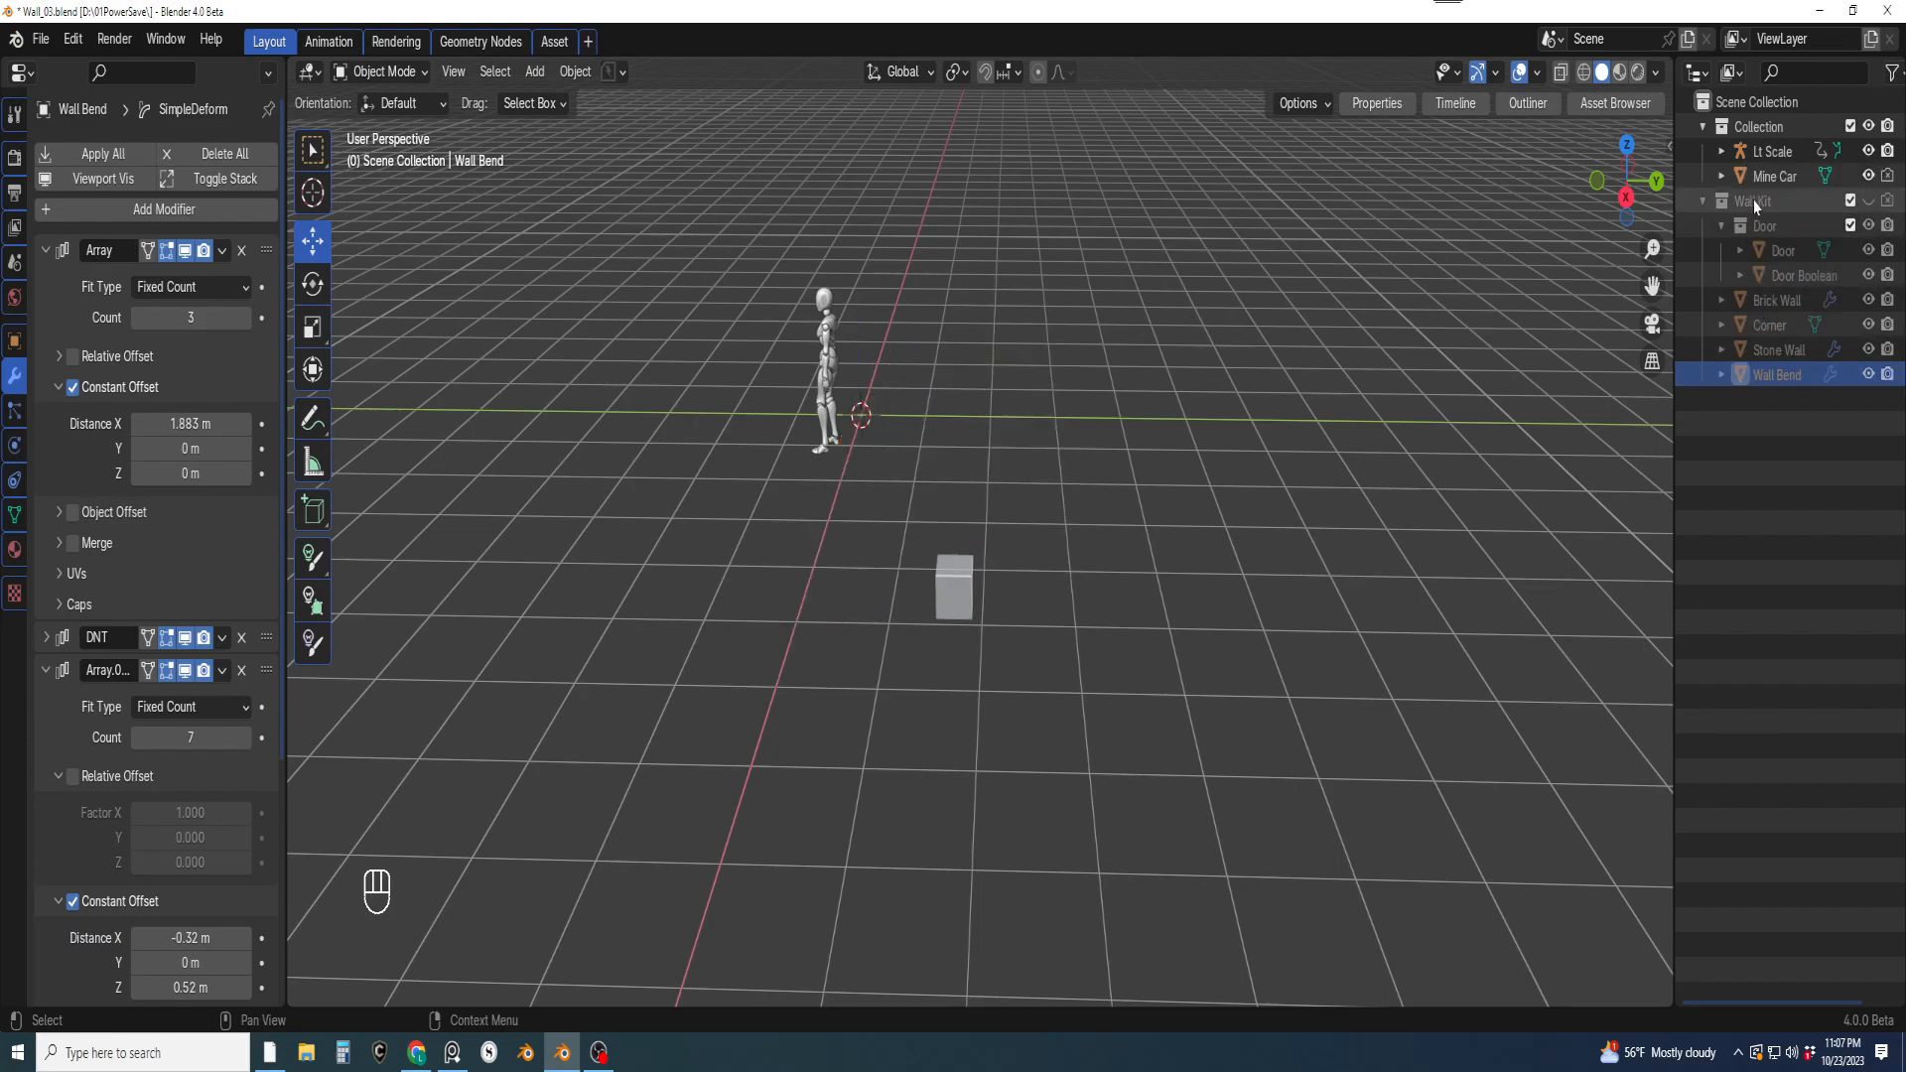
Show the Wall Kit collection, duplicate Stone Wall in place, and move the copy out of it into the Scene Collection
{"action": "left_click", "coordinate": [1704, 202]}
{"action": "scroll", "coordinate": [1237, 586], "scroll_direction": "up", "scroll_amount": 1}
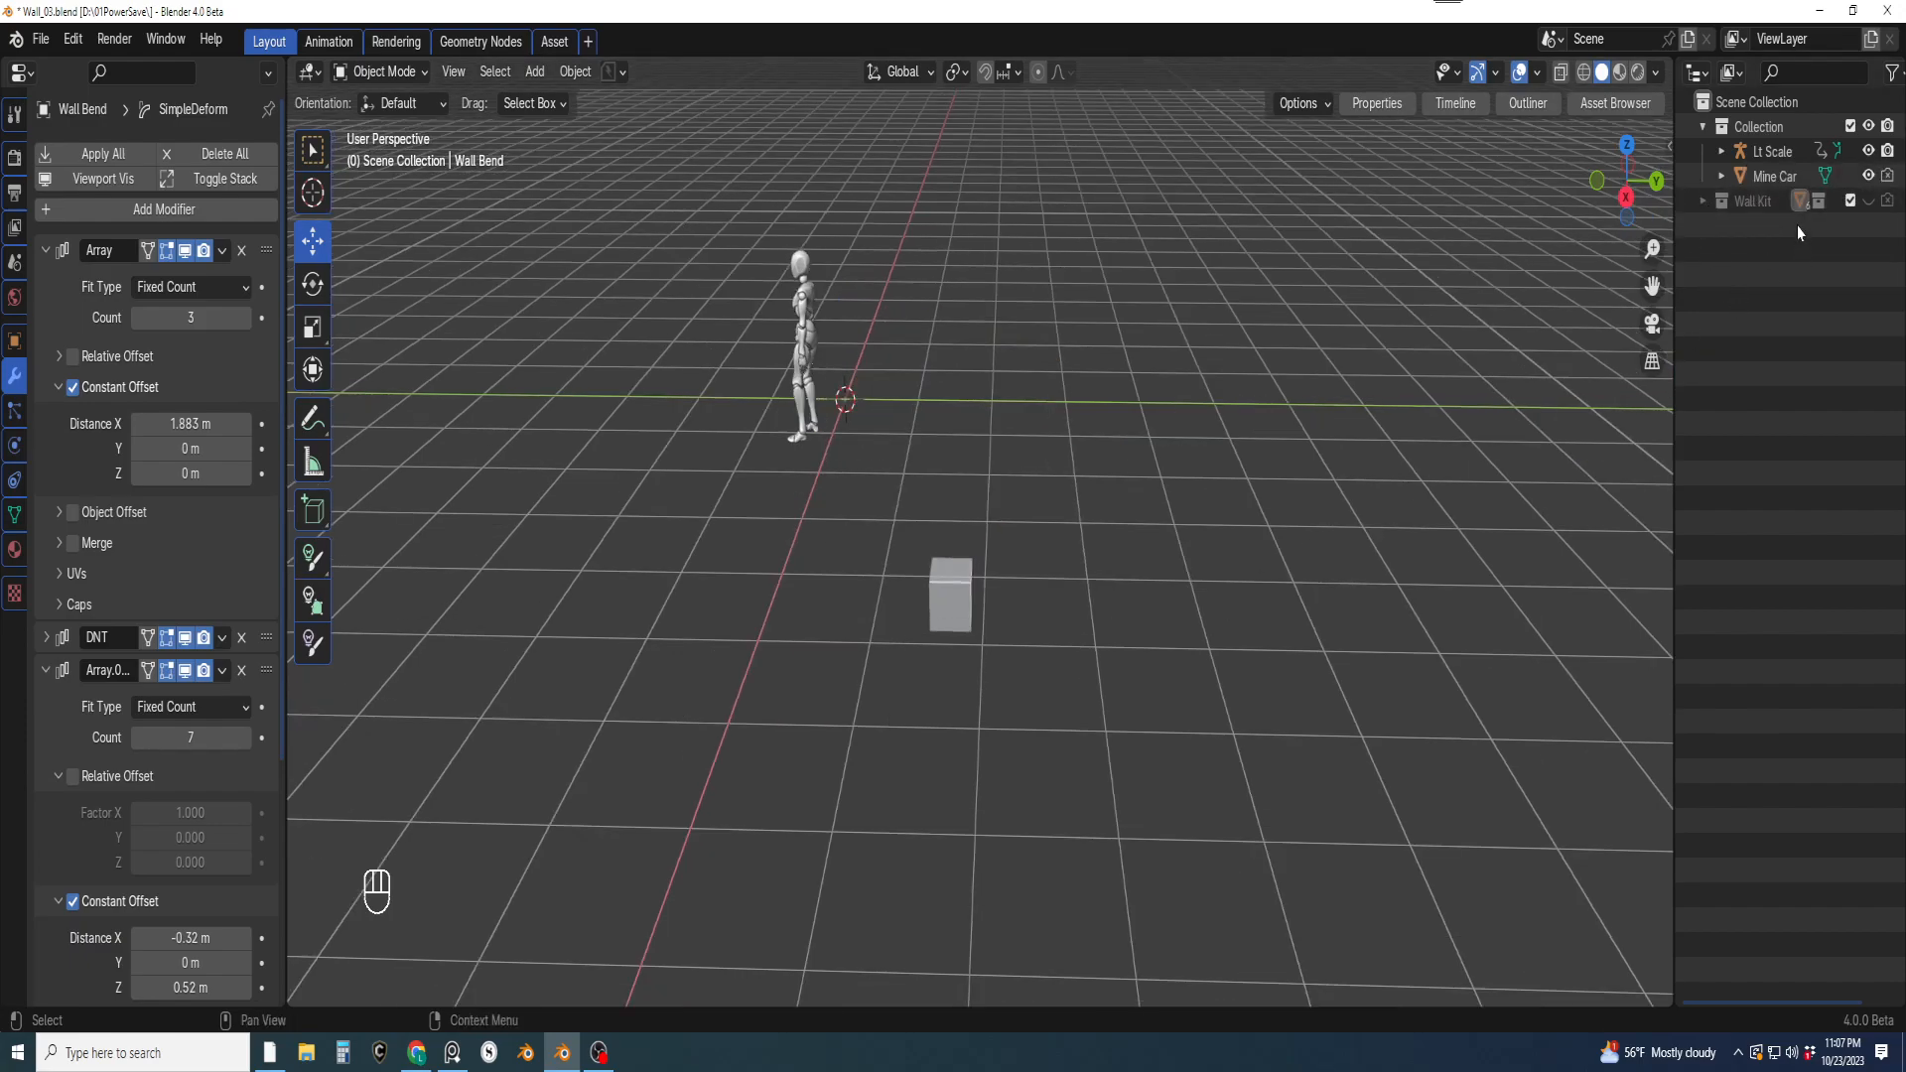
{"action": "left_click", "coordinate": [1703, 201]}
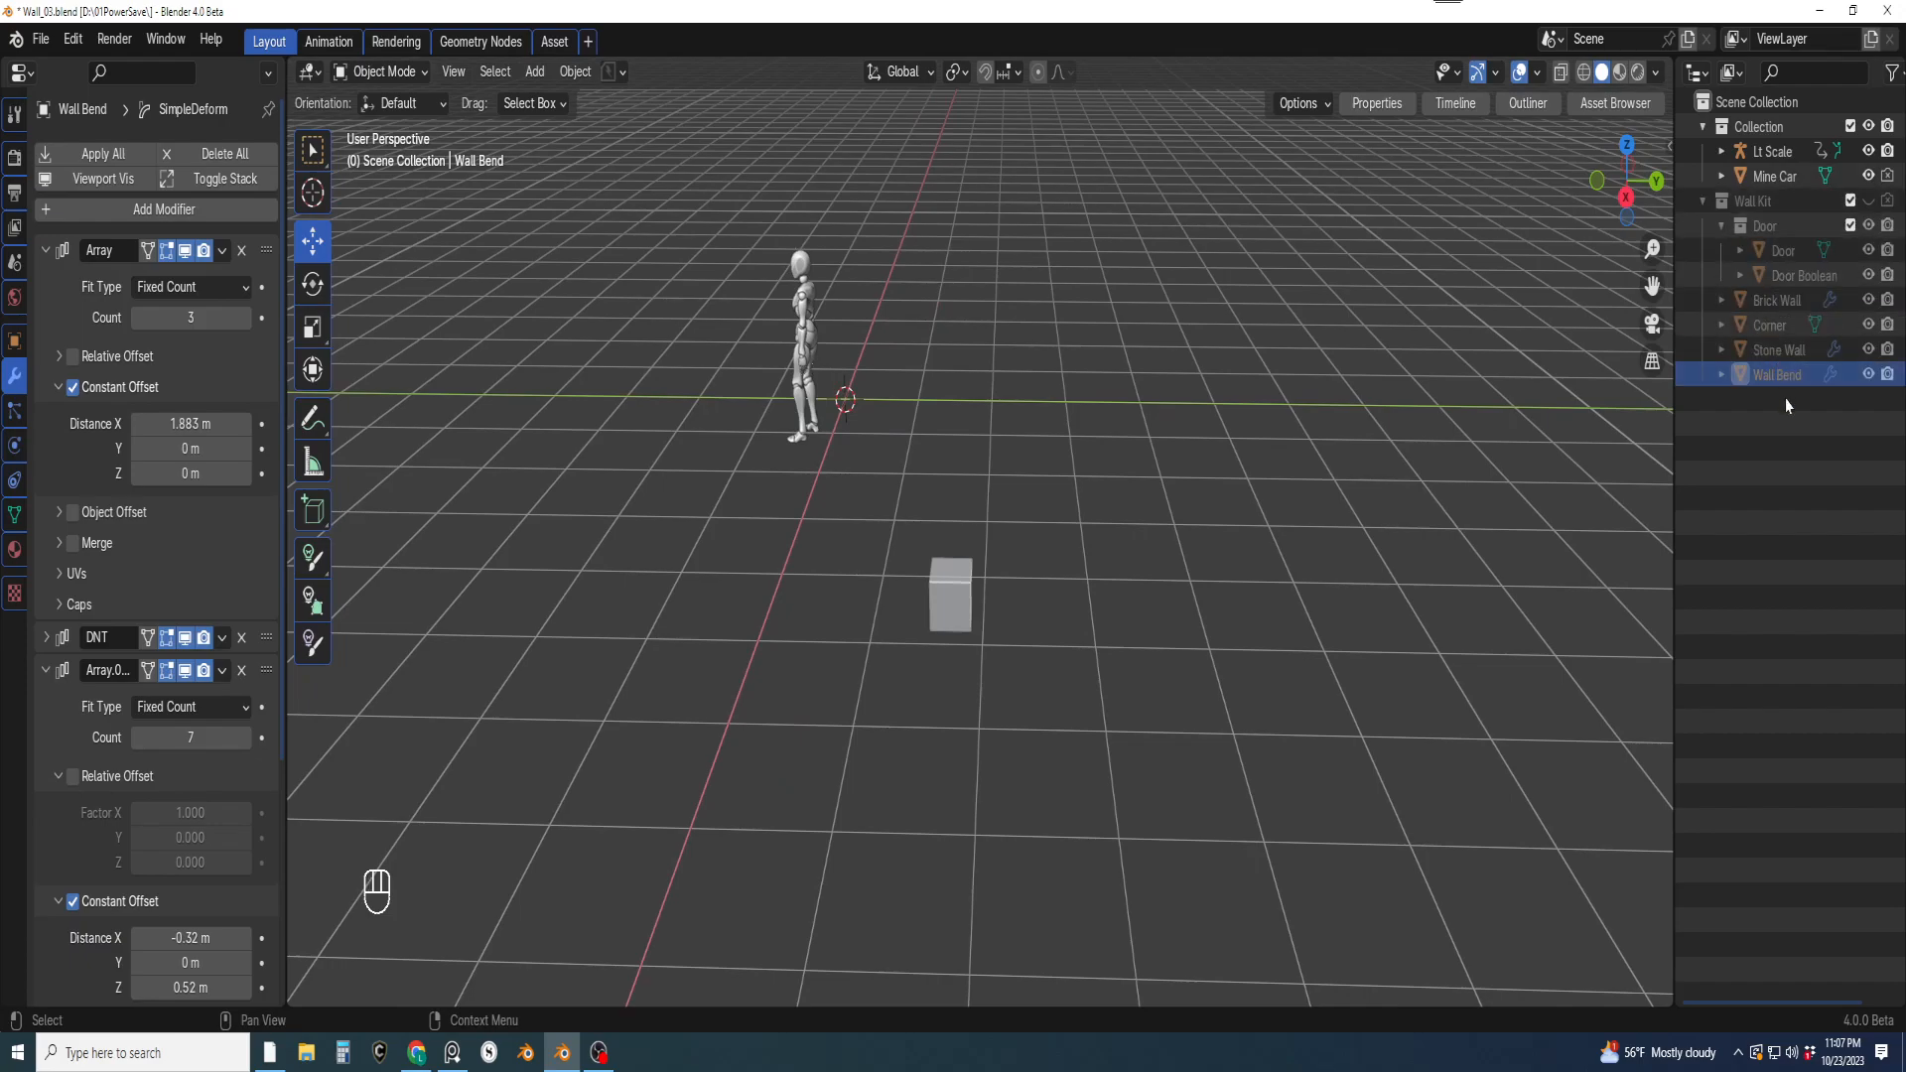
{"action": "left_click", "coordinate": [1840, 352]}
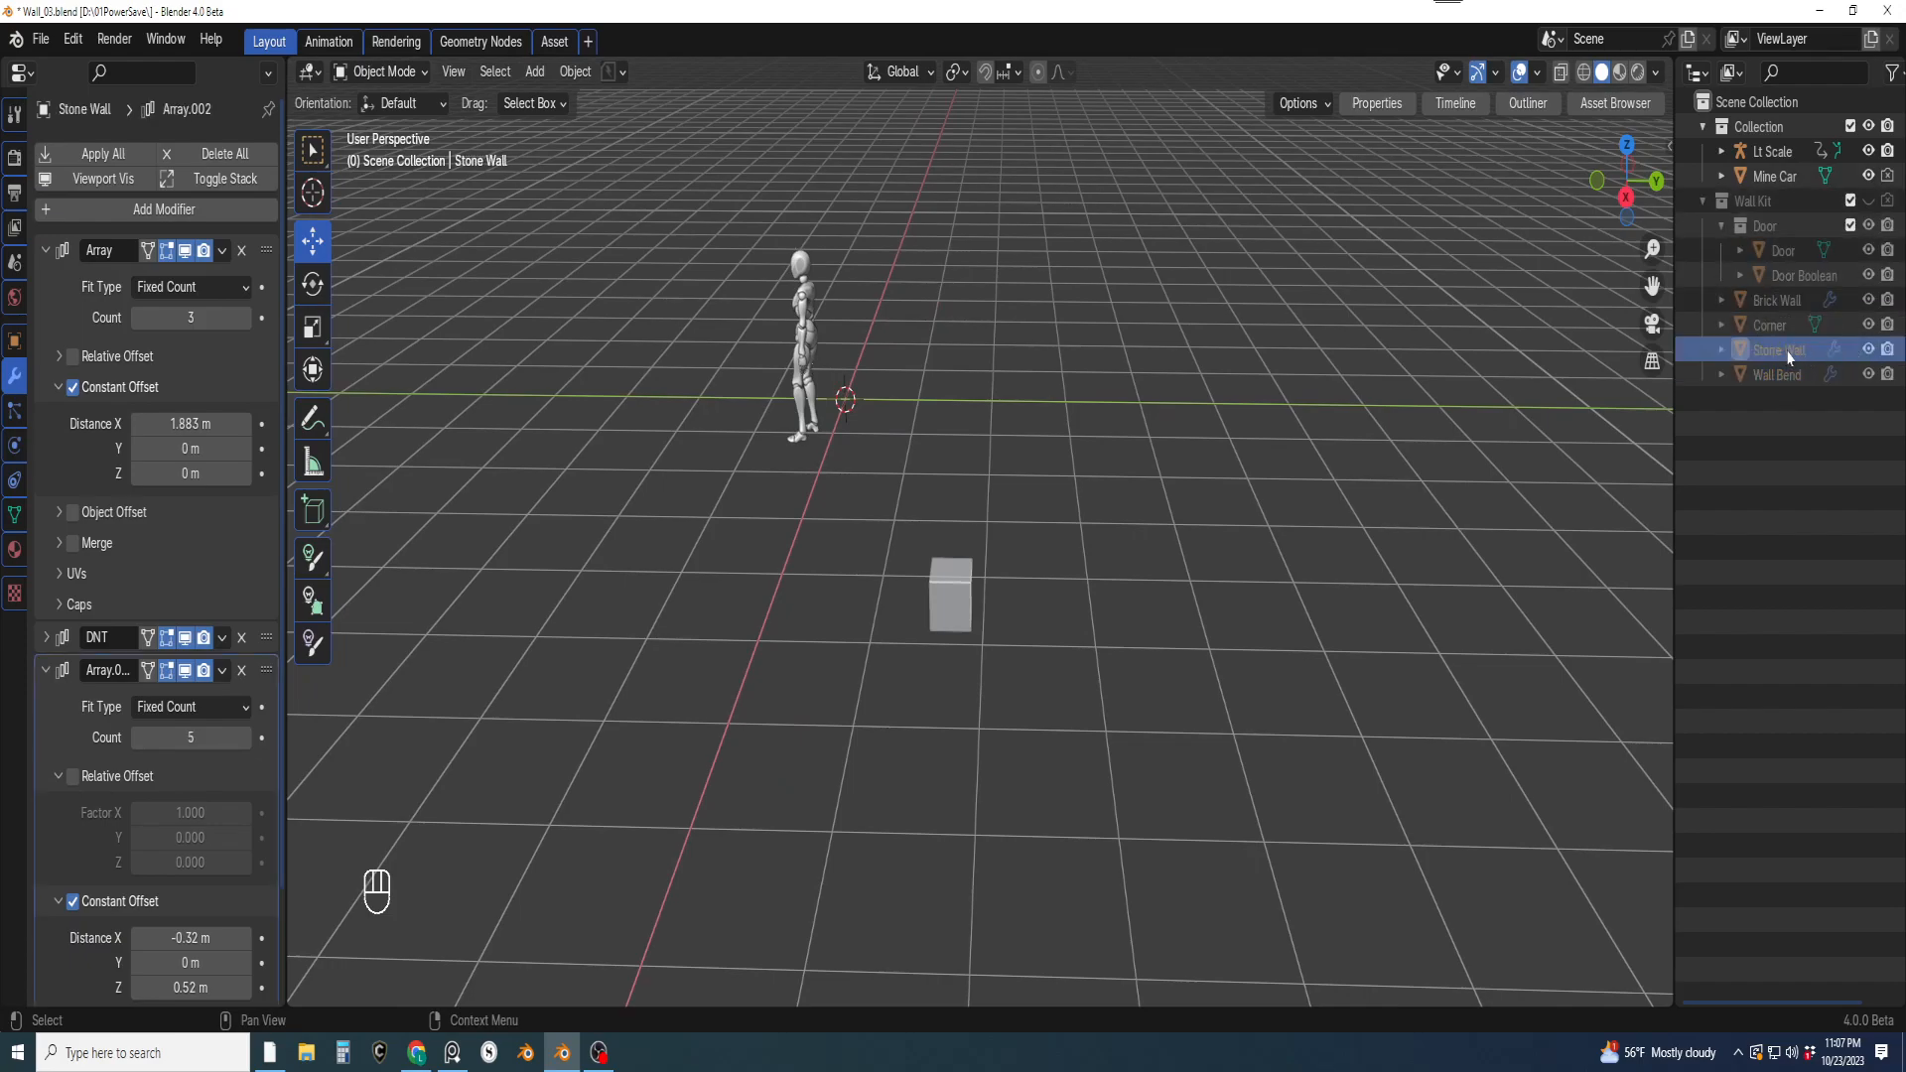
{"action": "key", "text": "shift+d"}
{"action": "left_click", "coordinate": [1871, 202]}
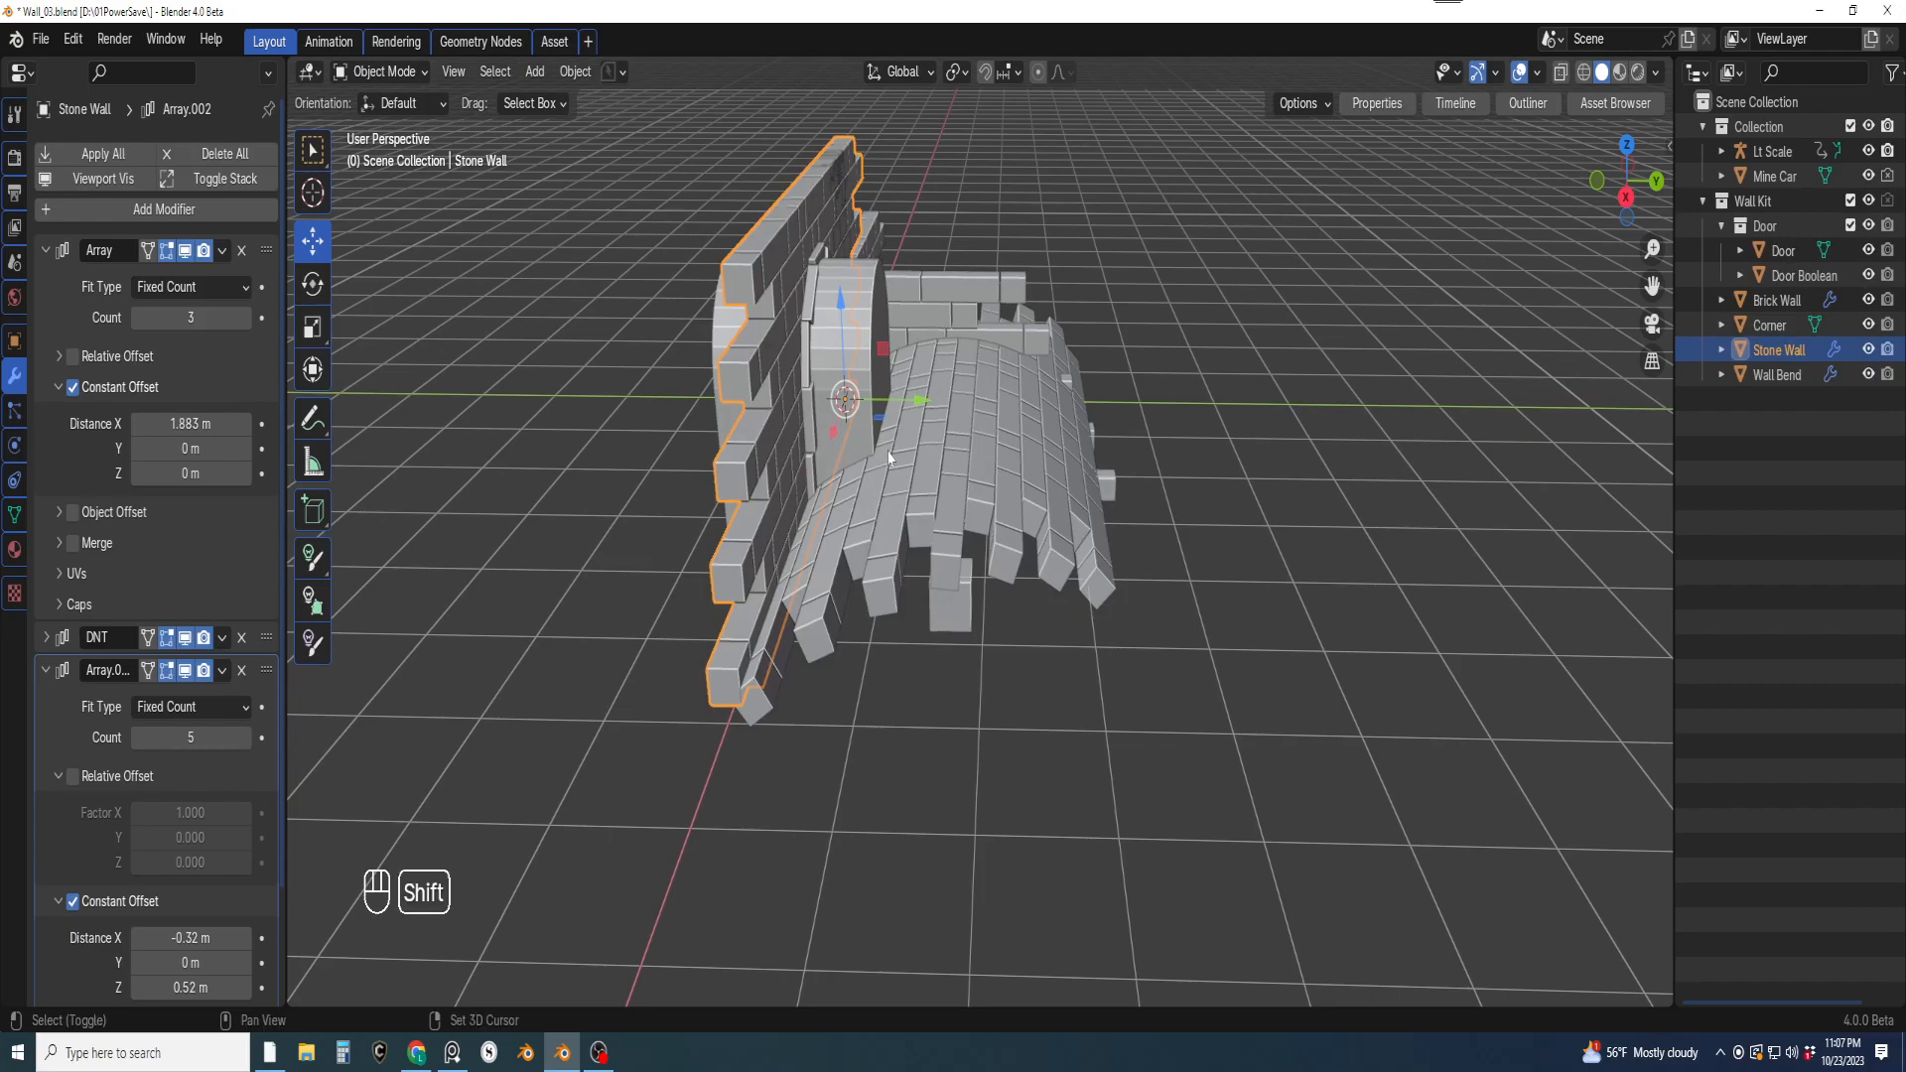
{"action": "key", "text": "shift+d"}
{"action": "right_click", "coordinate": [1100, 474]}
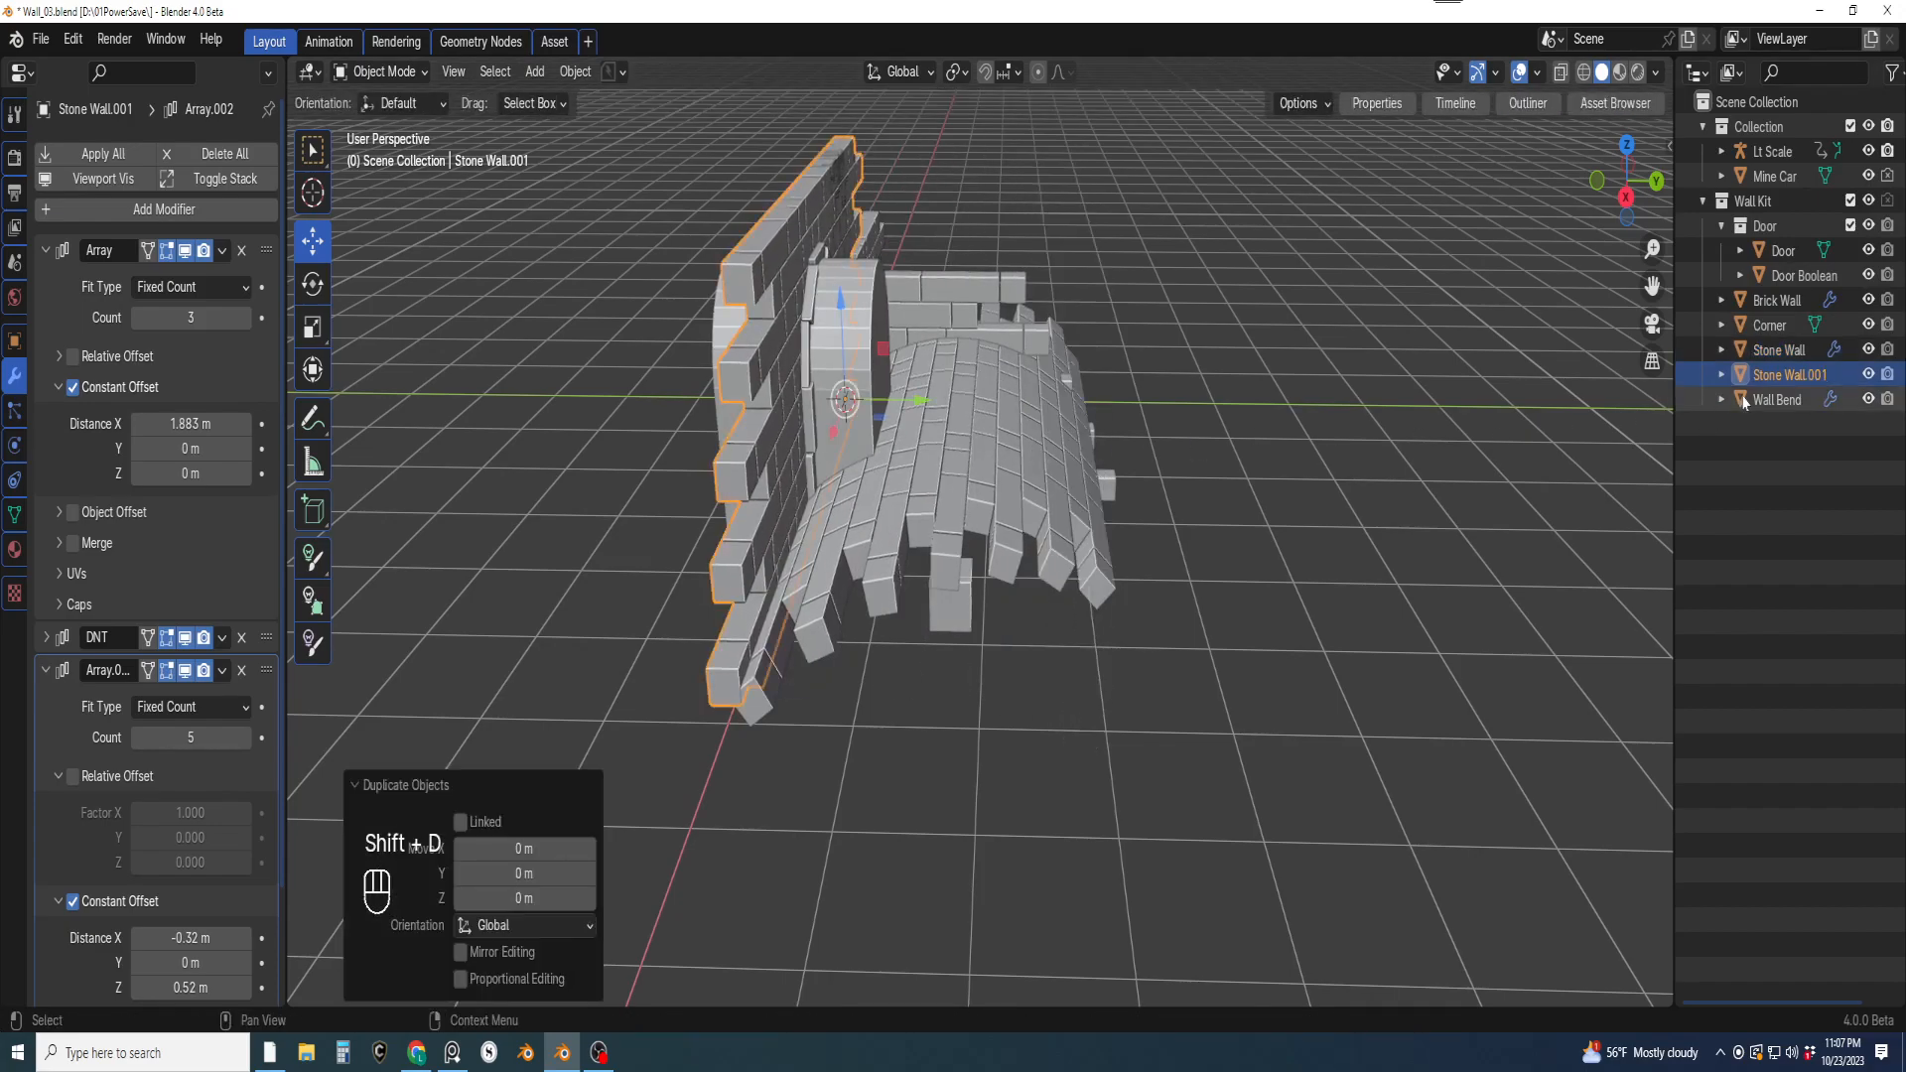
{"action": "left_click_drag", "start_coordinate": [1793, 377], "coordinate": [1747, 675]}
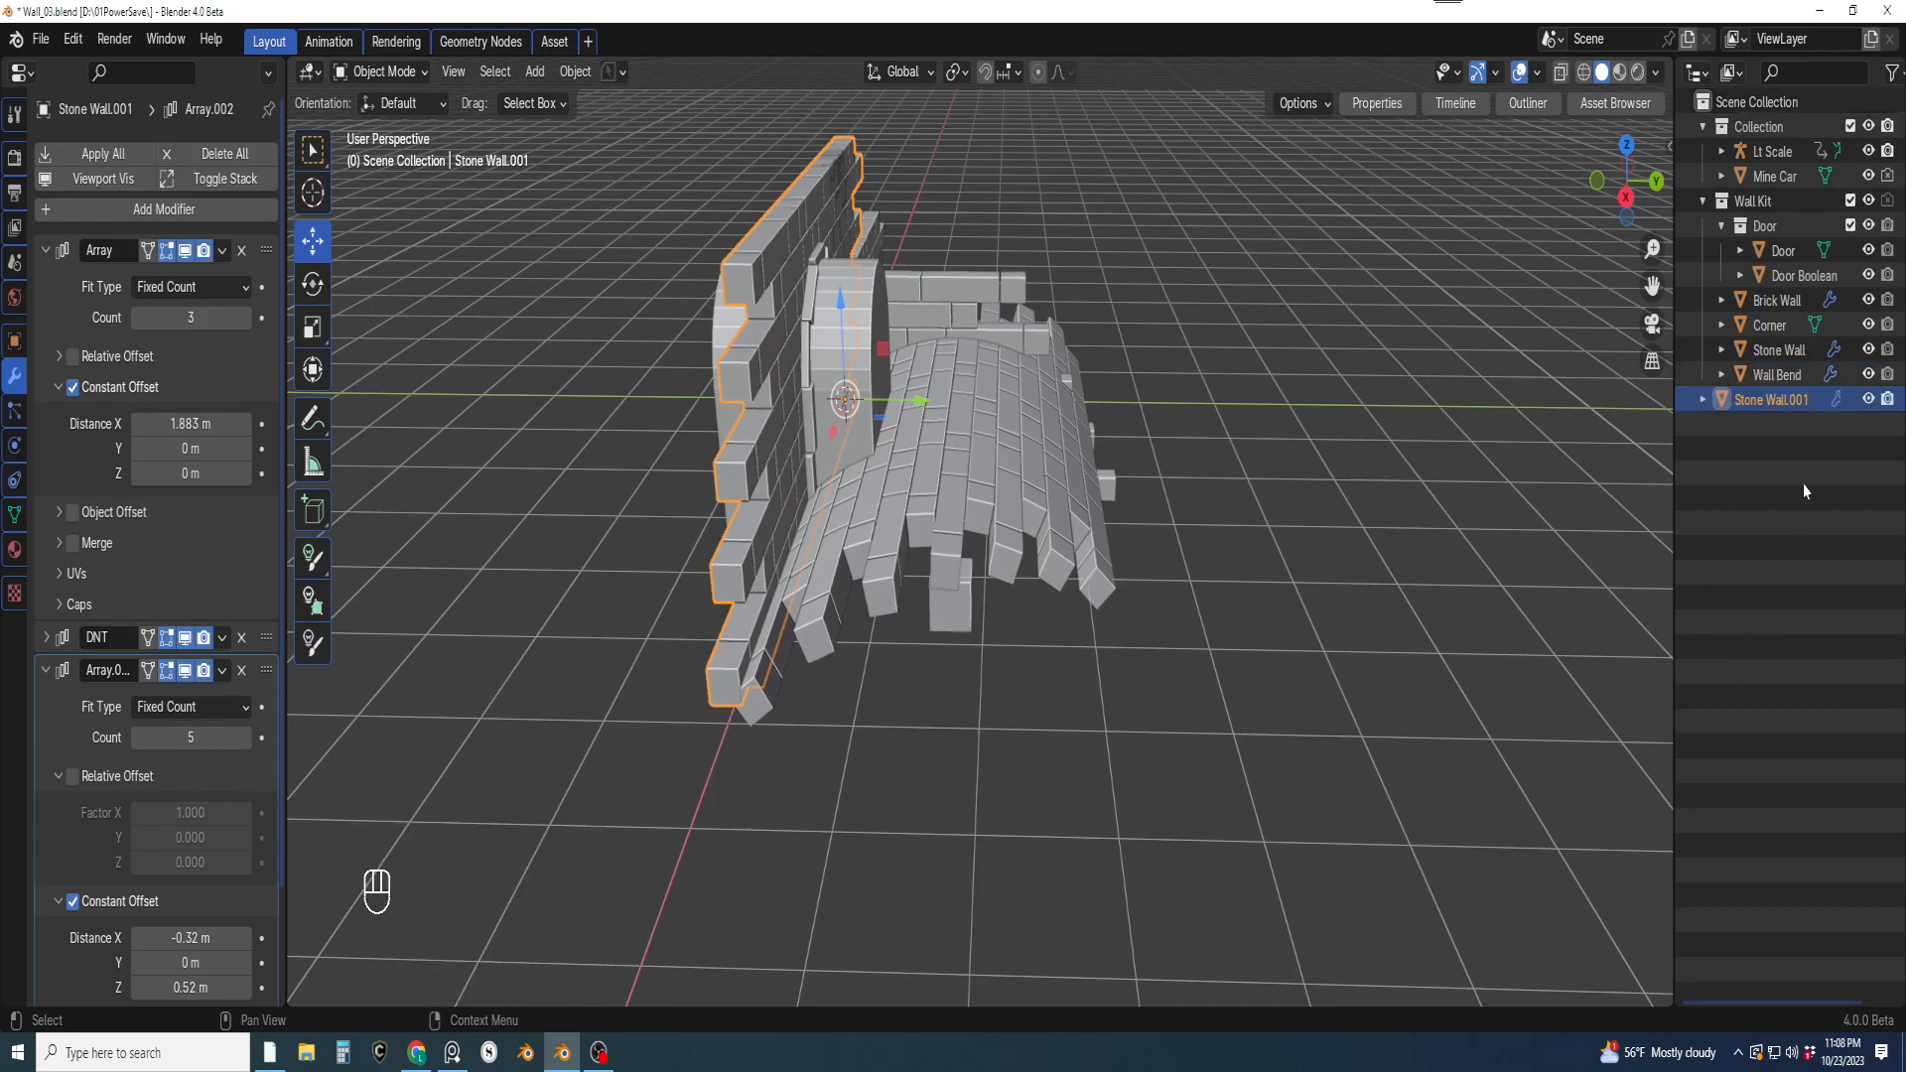
Exclude the Wall Kit and Collection collections from the view layer, leaving only the duplicated stone wall active
{"action": "left_click", "coordinate": [1703, 202]}
{"action": "left_click", "coordinate": [1849, 202]}
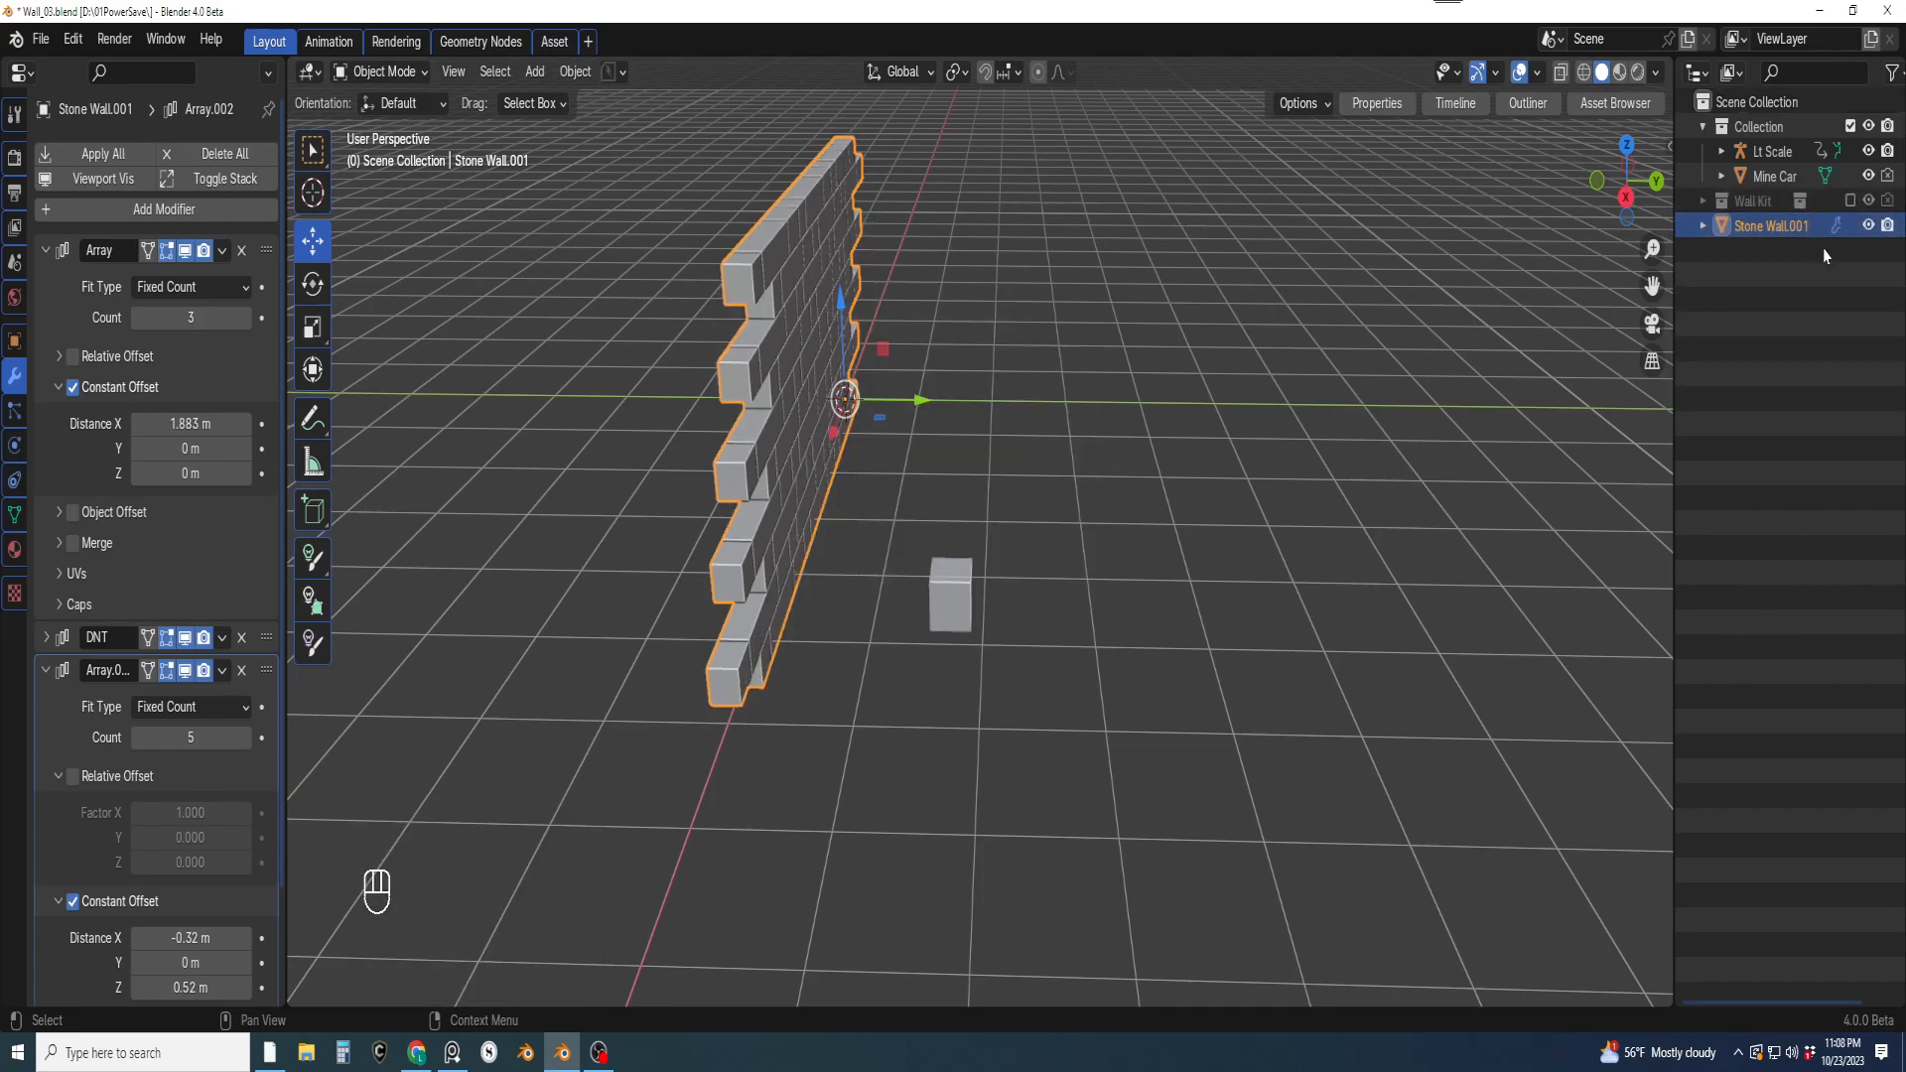
{"action": "left_click", "coordinate": [1850, 127]}
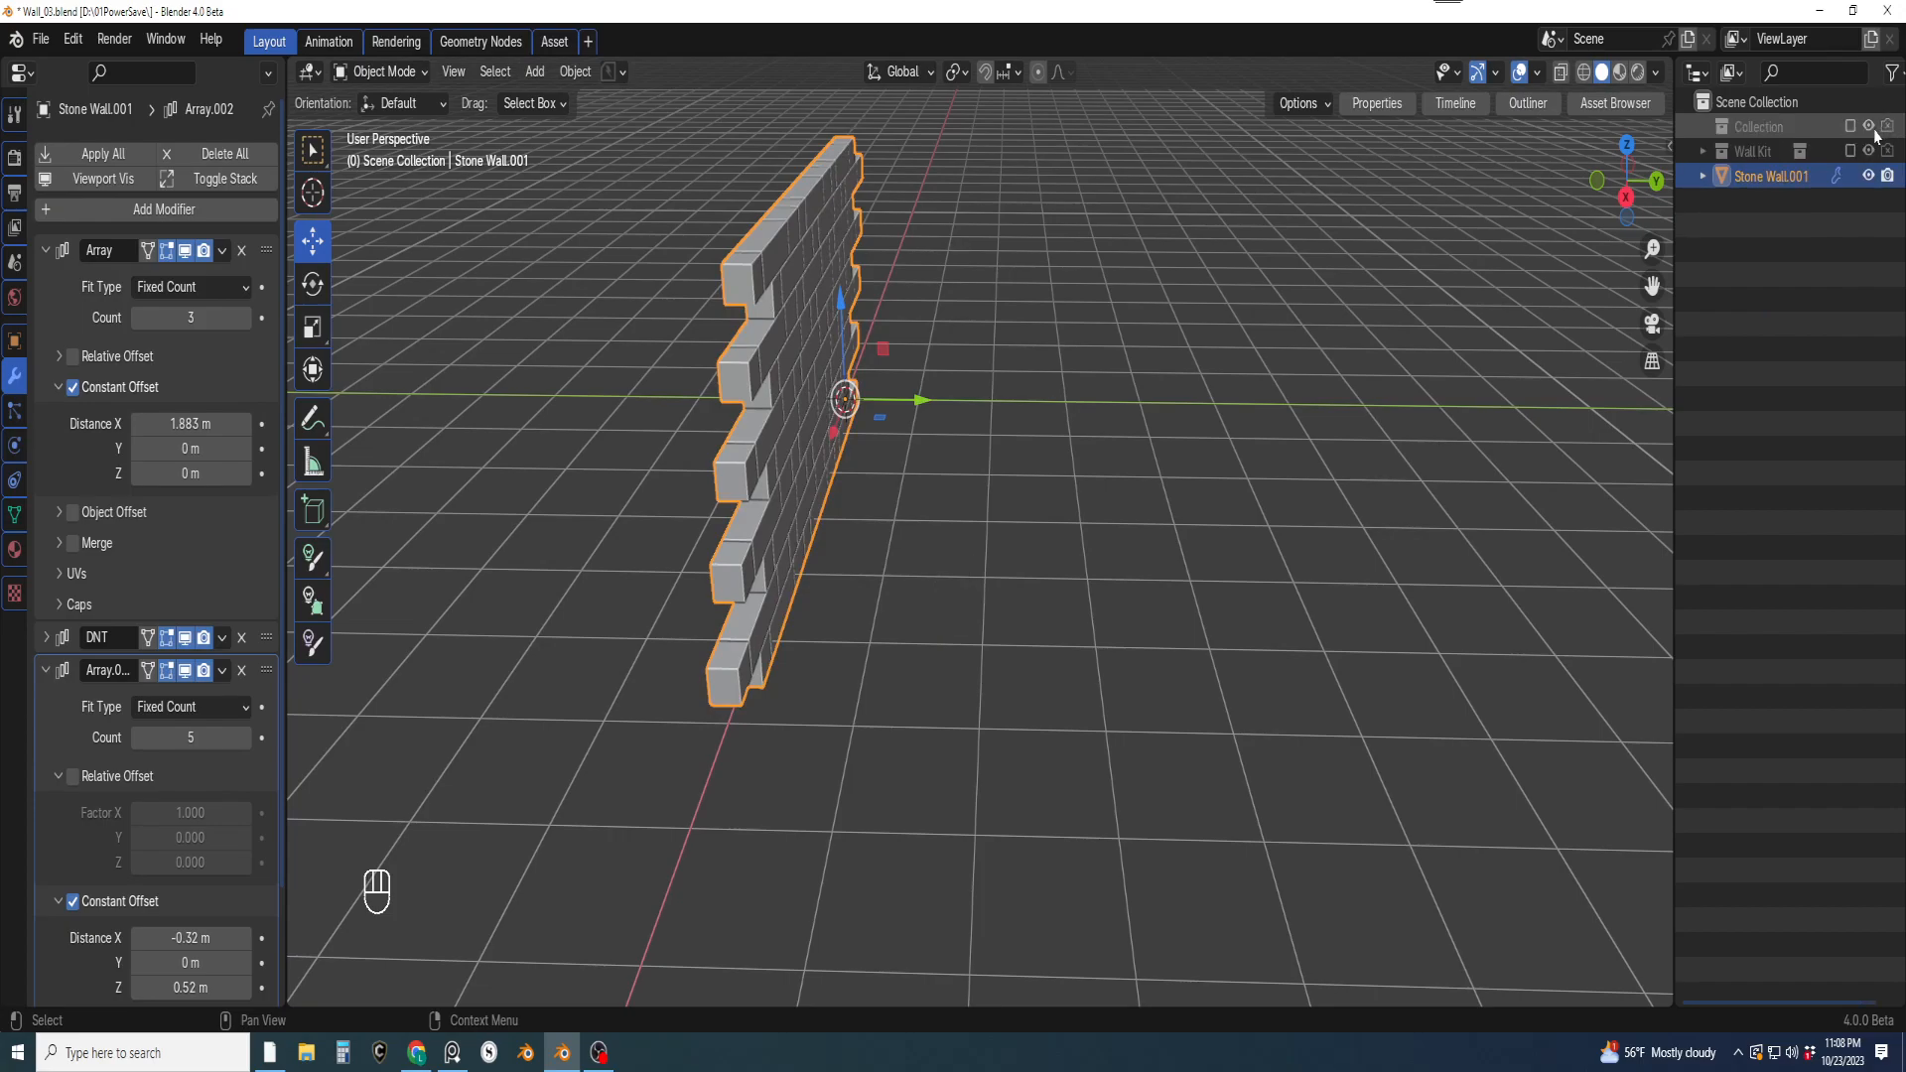
{"action": "left_click", "coordinate": [1871, 128]}
Save the project as the next incremental version, Wall_04, with PowerSave
{"action": "middle_click_drag", "start_coordinate": [1142, 487], "coordinate": [1468, 514]}
{"action": "middle_click_drag", "start_coordinate": [1232, 477], "coordinate": [1123, 575]}
{"action": "middle_click_drag", "start_coordinate": [1281, 596], "coordinate": [1117, 601]}
{"action": "middle_click_drag", "start_coordinate": [1117, 601], "coordinate": [1077, 636], "text": "shift"}
{"action": "middle_click_drag", "start_coordinate": [1078, 635], "coordinate": [993, 586], "text": "shift"}
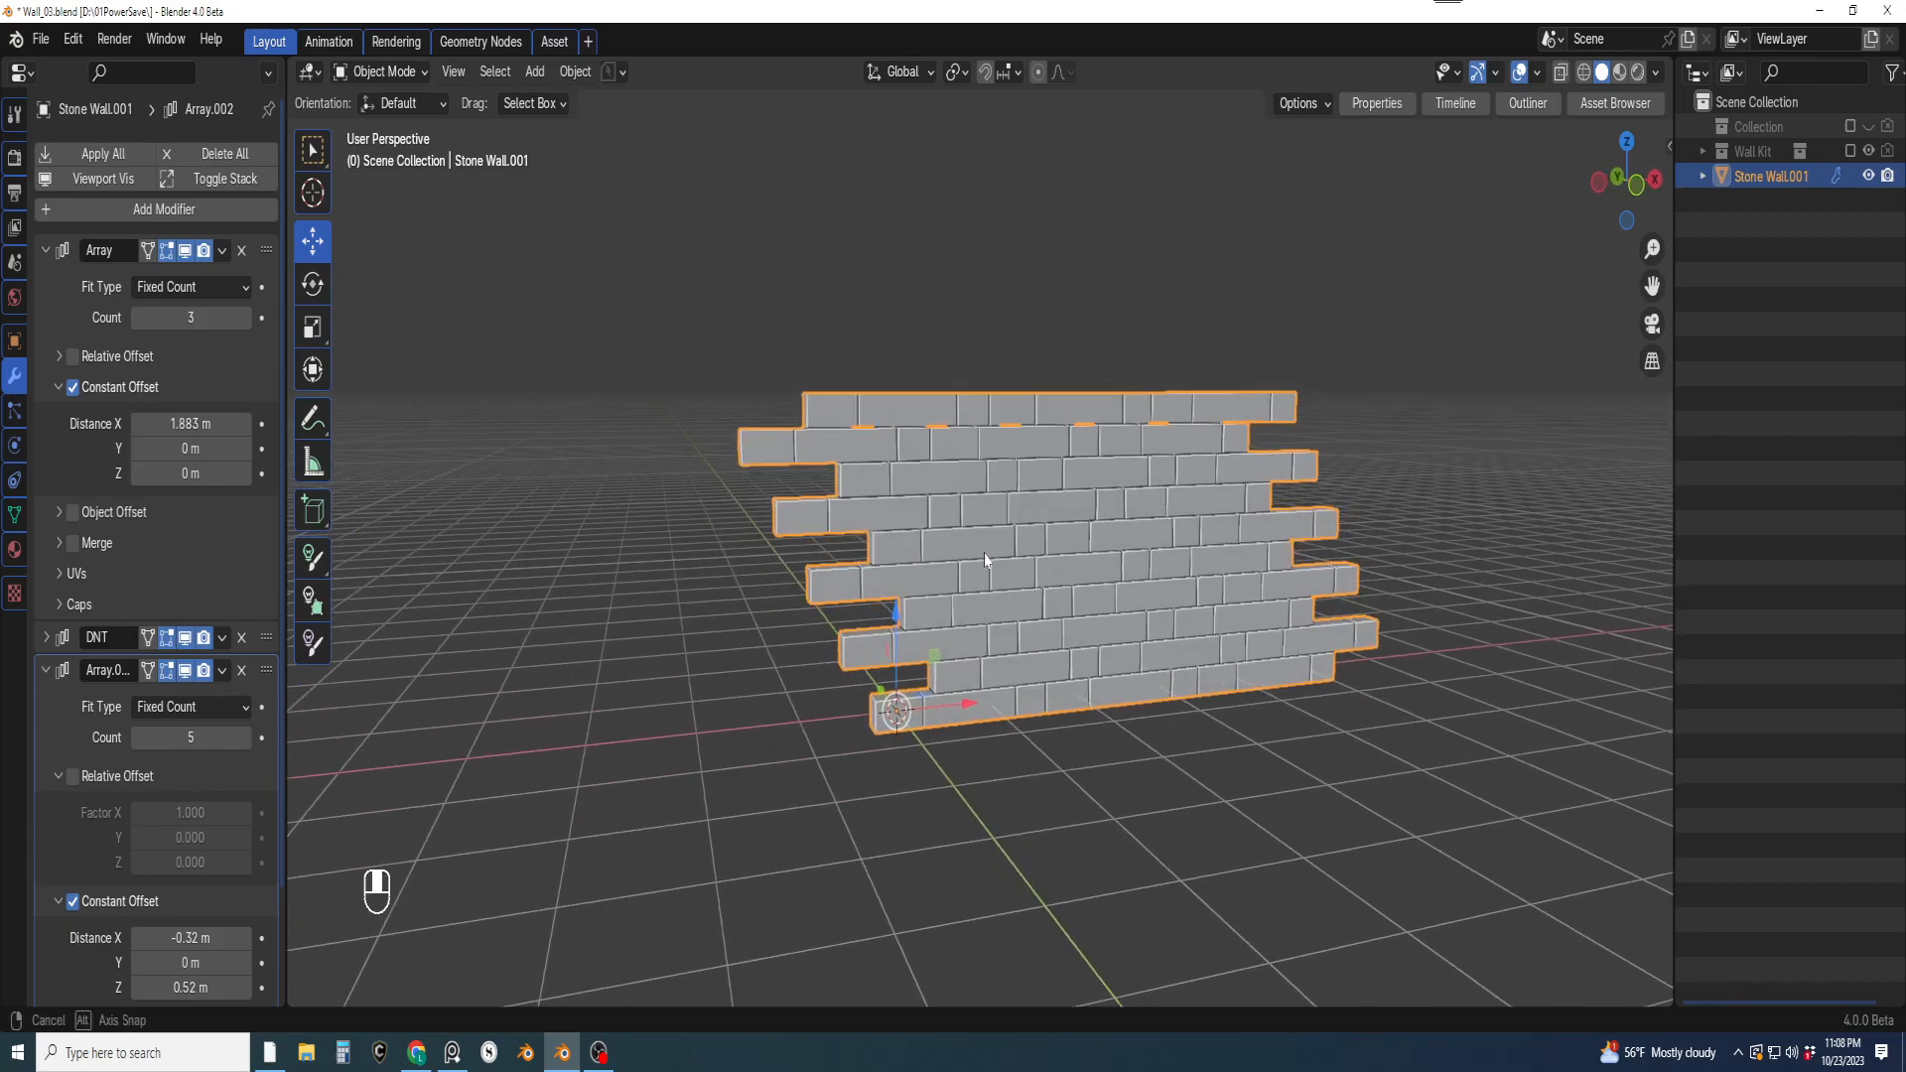
{"action": "scroll", "coordinate": [107, 528], "scroll_direction": "down", "scroll_amount": 3}
{"action": "scroll", "coordinate": [110, 488], "scroll_direction": "up", "scroll_amount": 3}
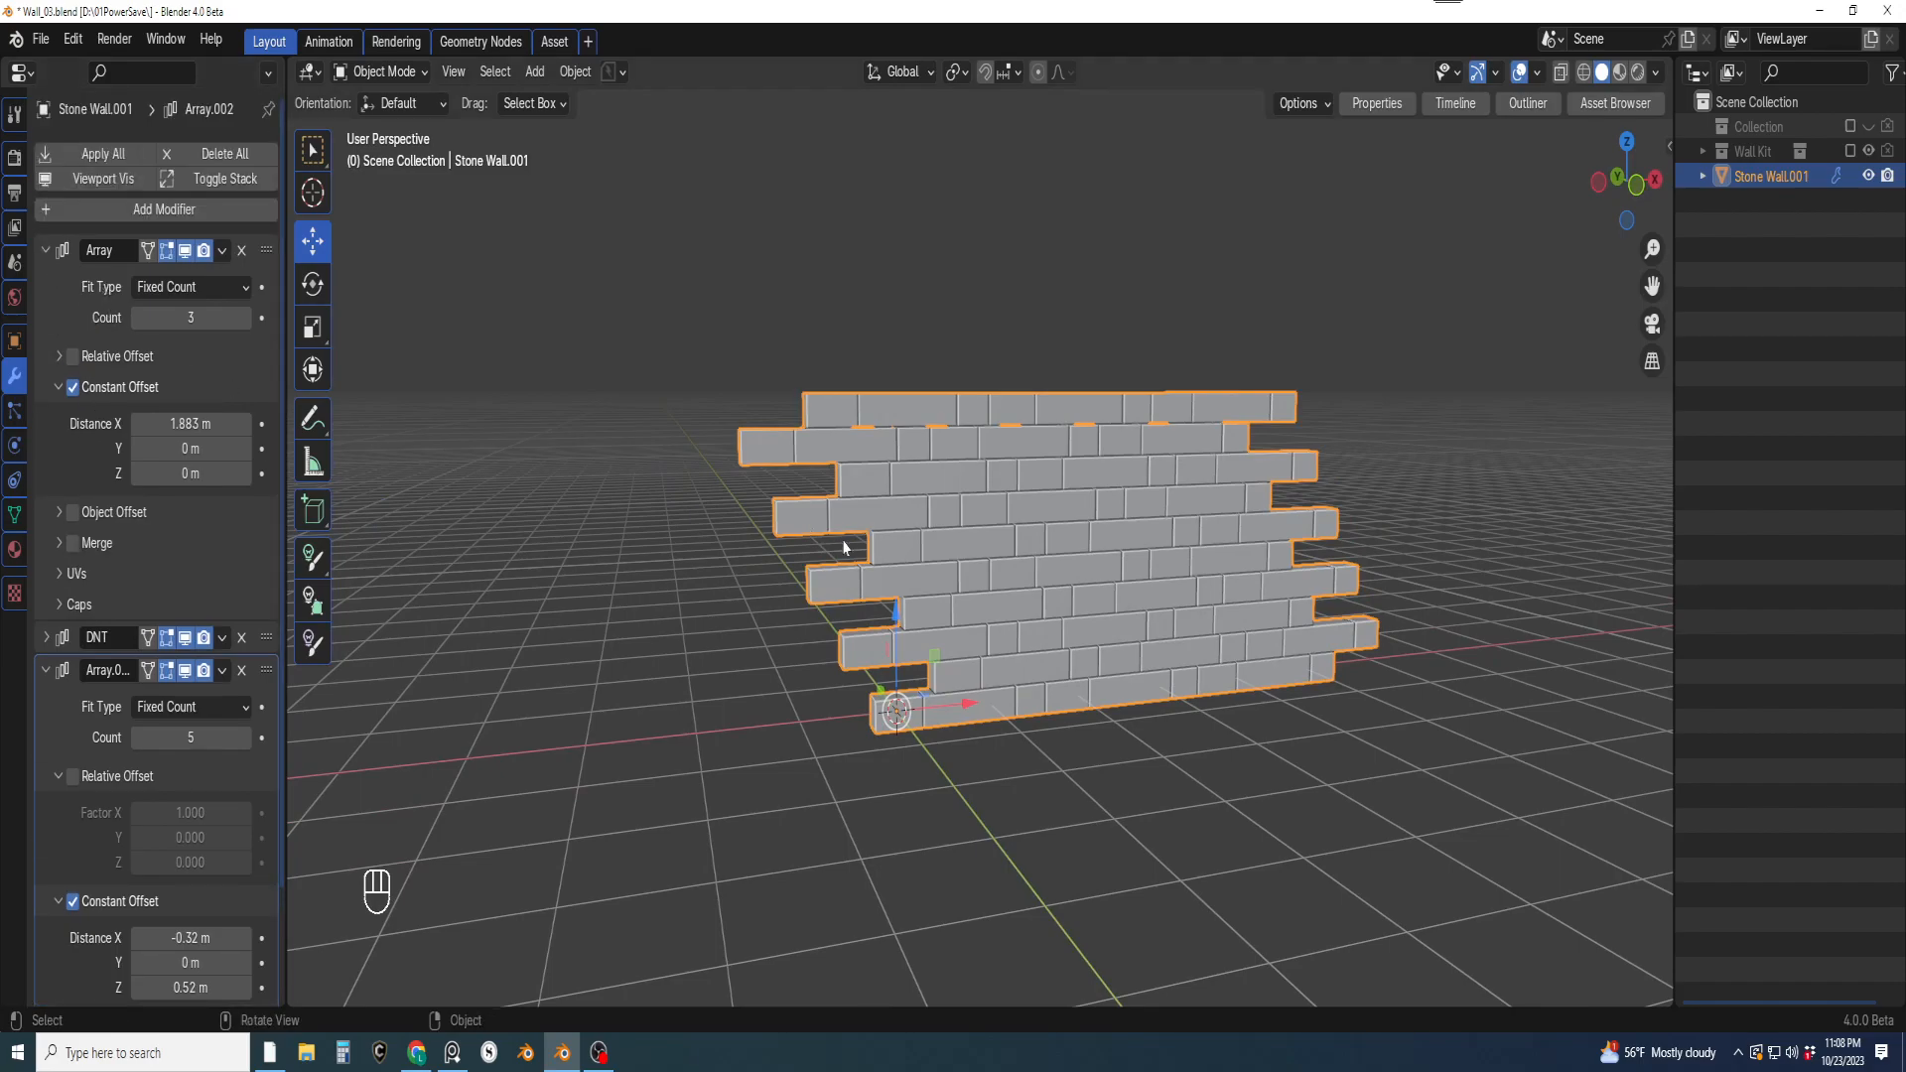
{"action": "left_click", "coordinate": [616, 78]}
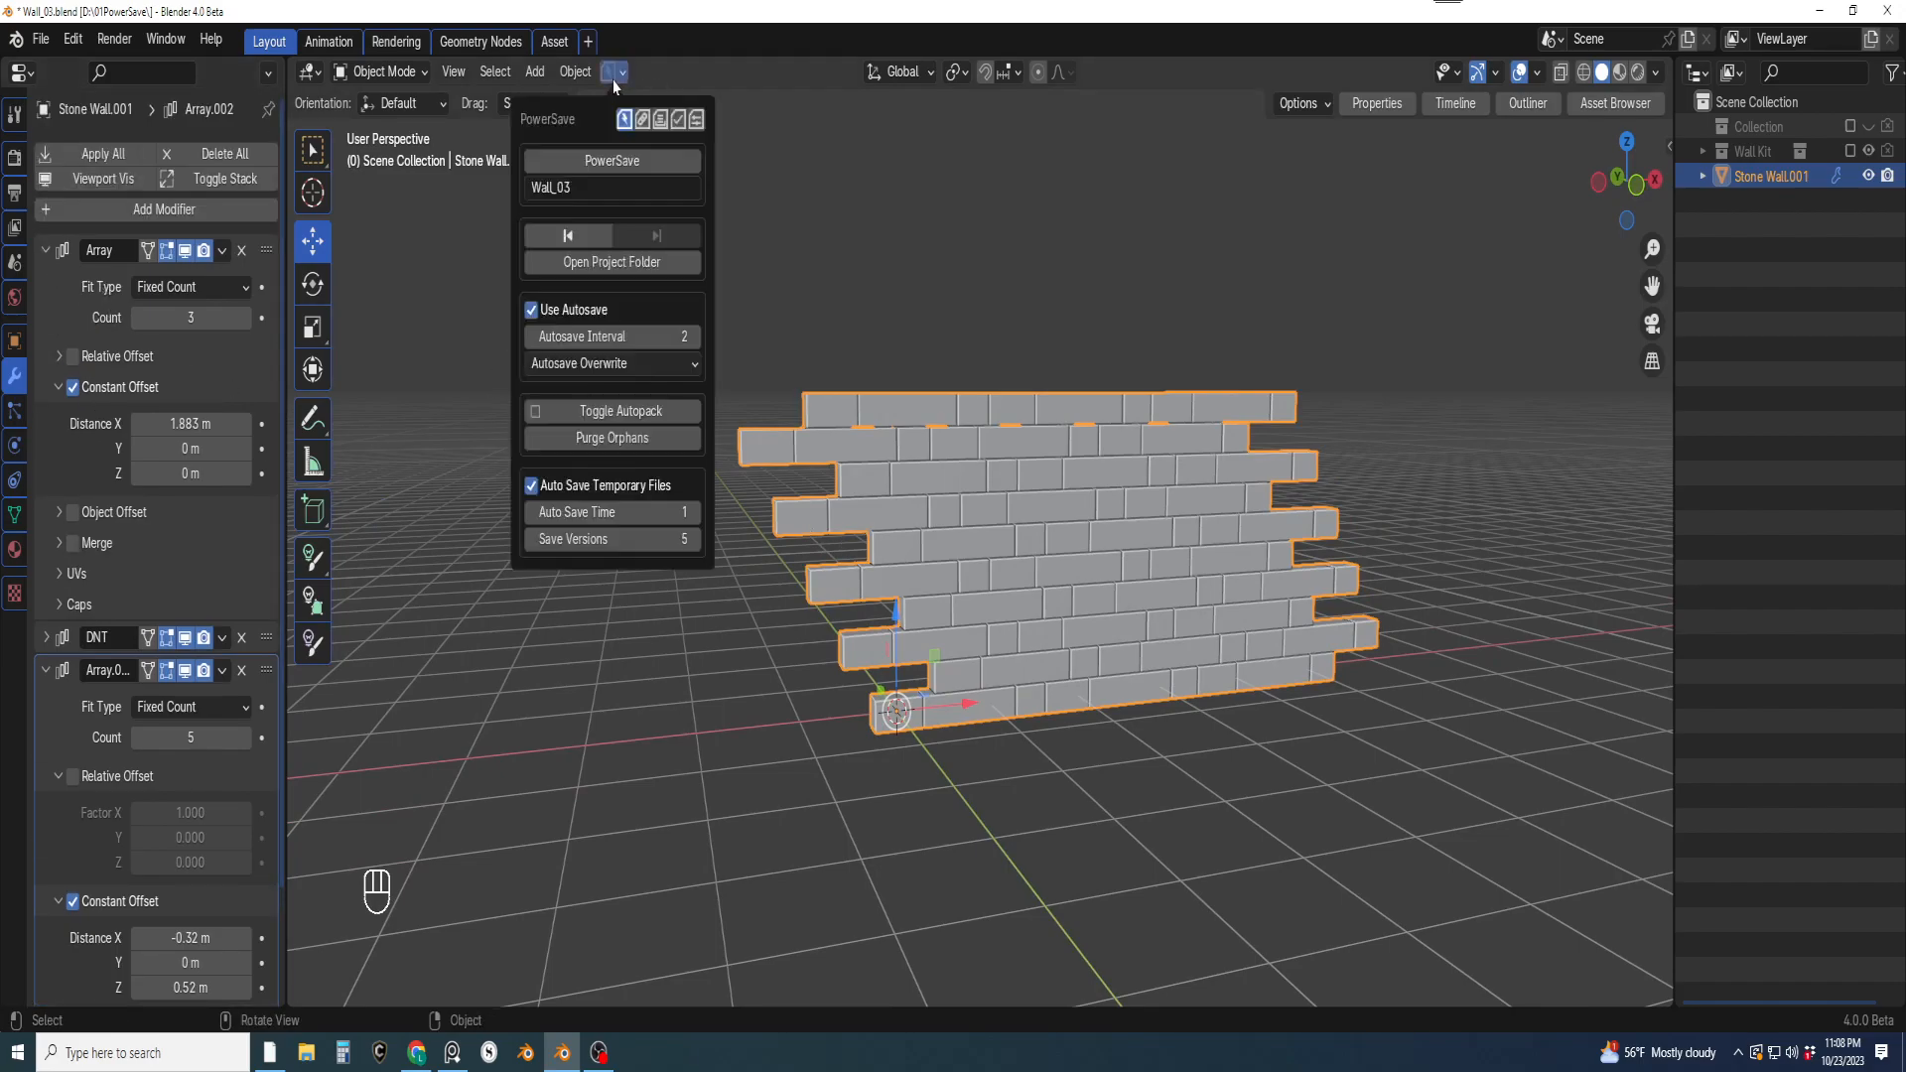
{"action": "left_click", "coordinate": [631, 164]}
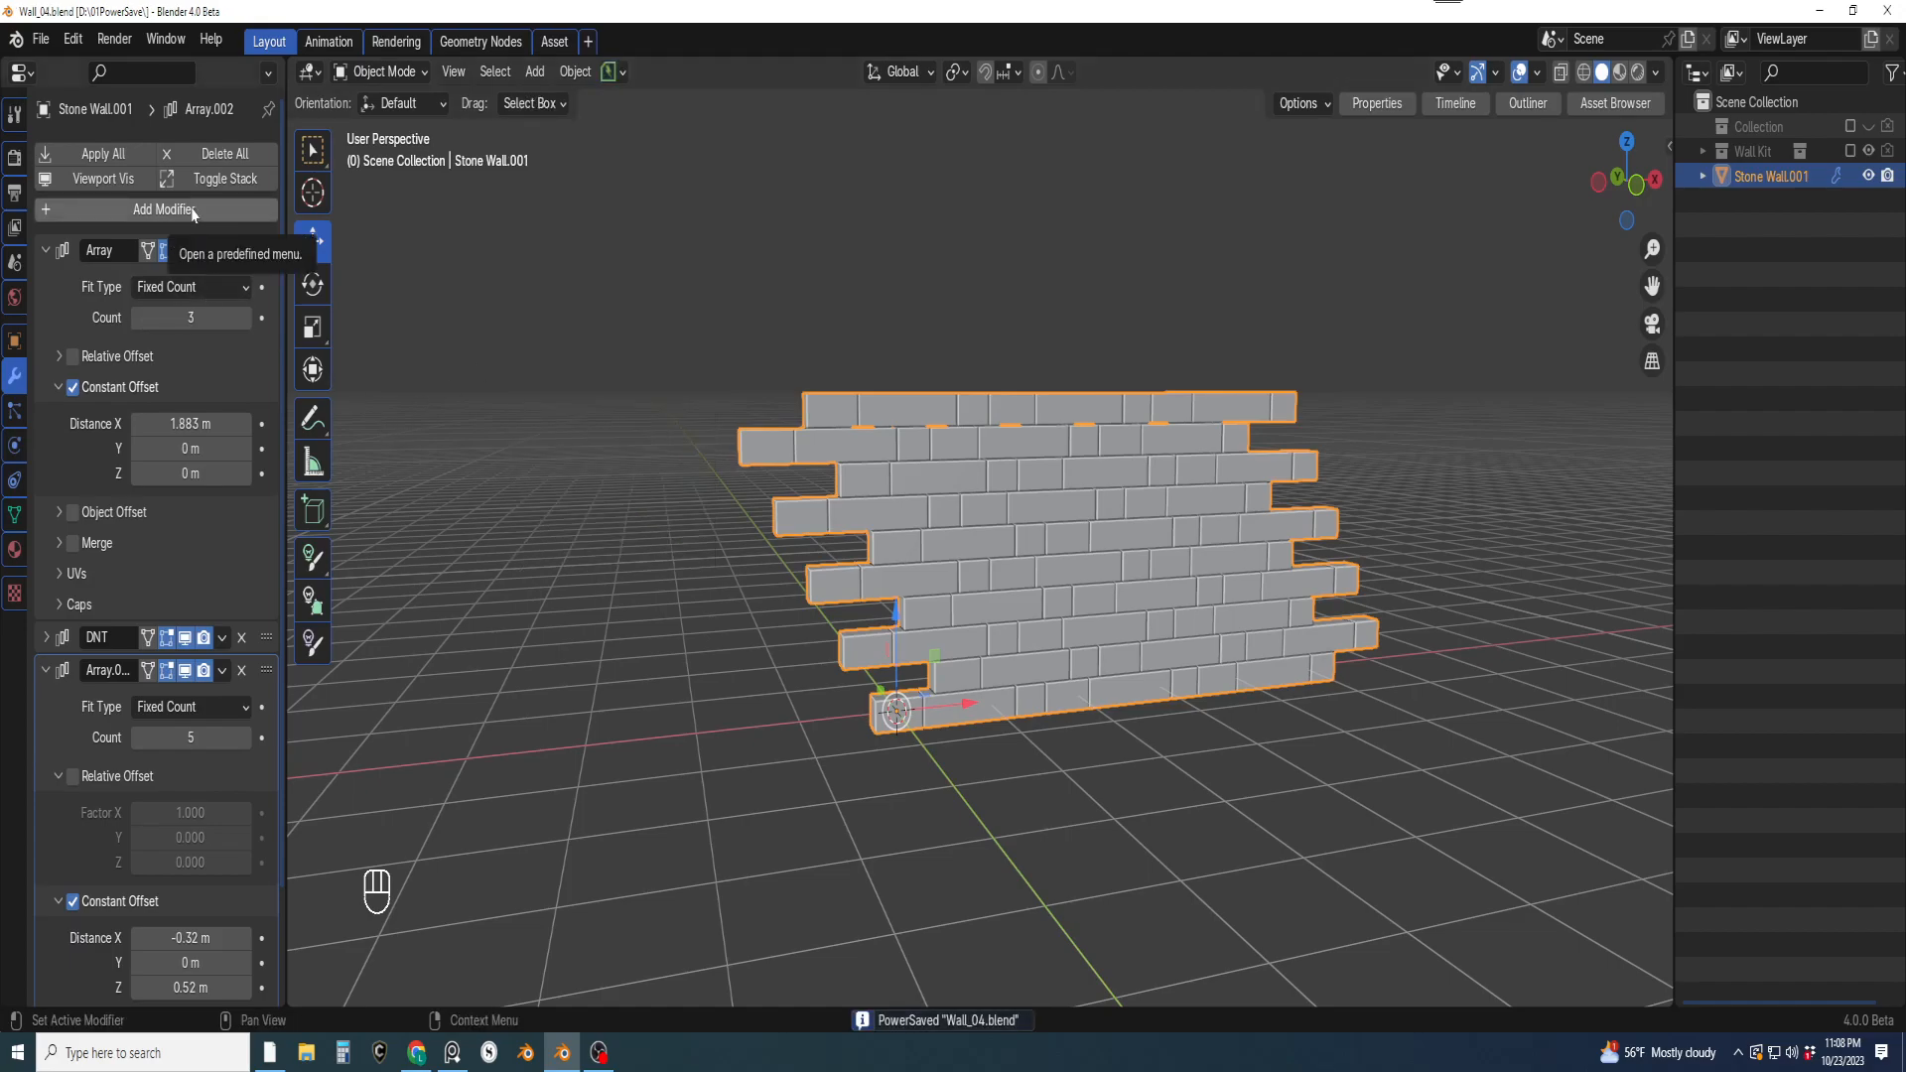
Apply all modifiers on the duplicated stone wall
{"action": "left_click", "coordinate": [84, 157]}
{"action": "scroll", "coordinate": [1208, 621], "scroll_direction": "up", "scroll_amount": 1}
{"action": "middle_click_drag", "start_coordinate": [1208, 622], "coordinate": [1105, 650]}
Enter Edit Mode on the wall copy, select the whole mesh and separate it by loose parts into individual stones
{"action": "key", "text": "Tab"}
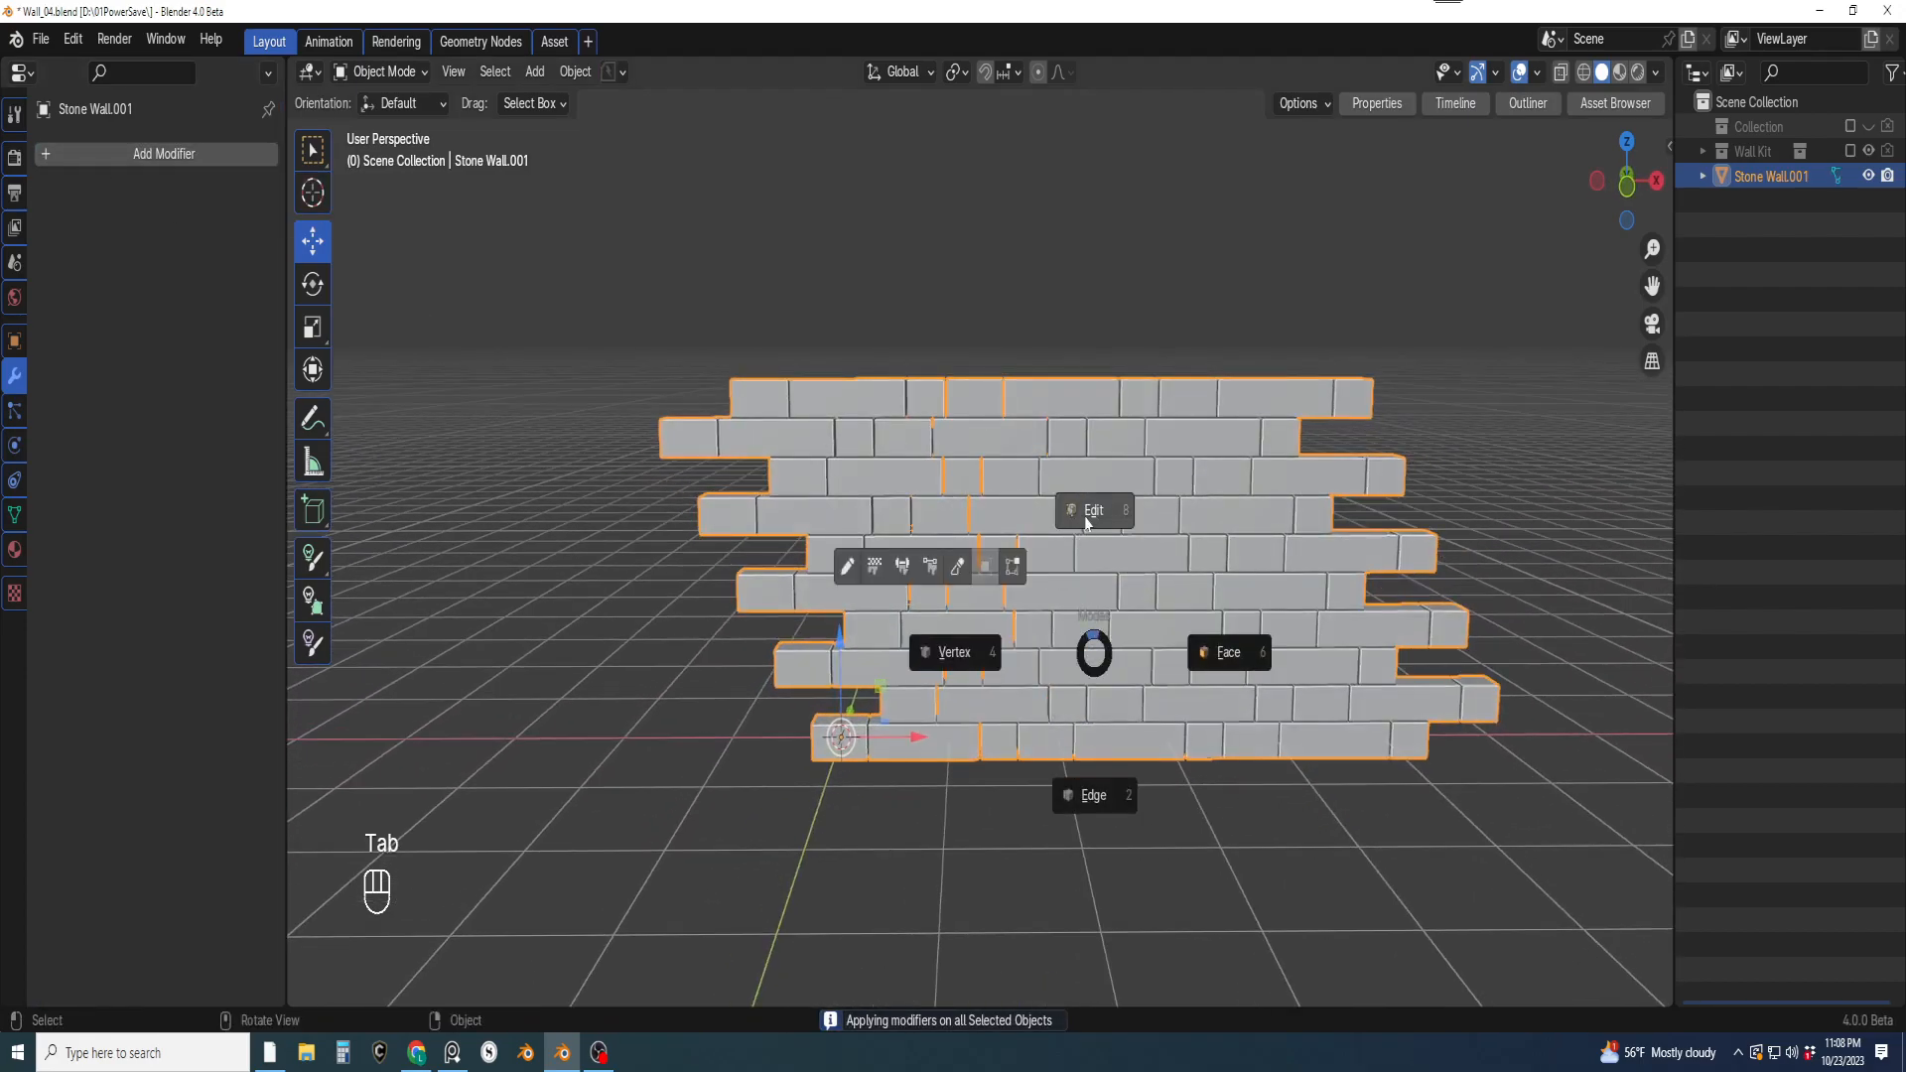
{"action": "left_click", "coordinate": [1094, 509]}
{"action": "middle_click_drag", "start_coordinate": [539, 610], "coordinate": [598, 637]}
{"action": "middle_click_drag", "start_coordinate": [769, 737], "coordinate": [832, 746]}
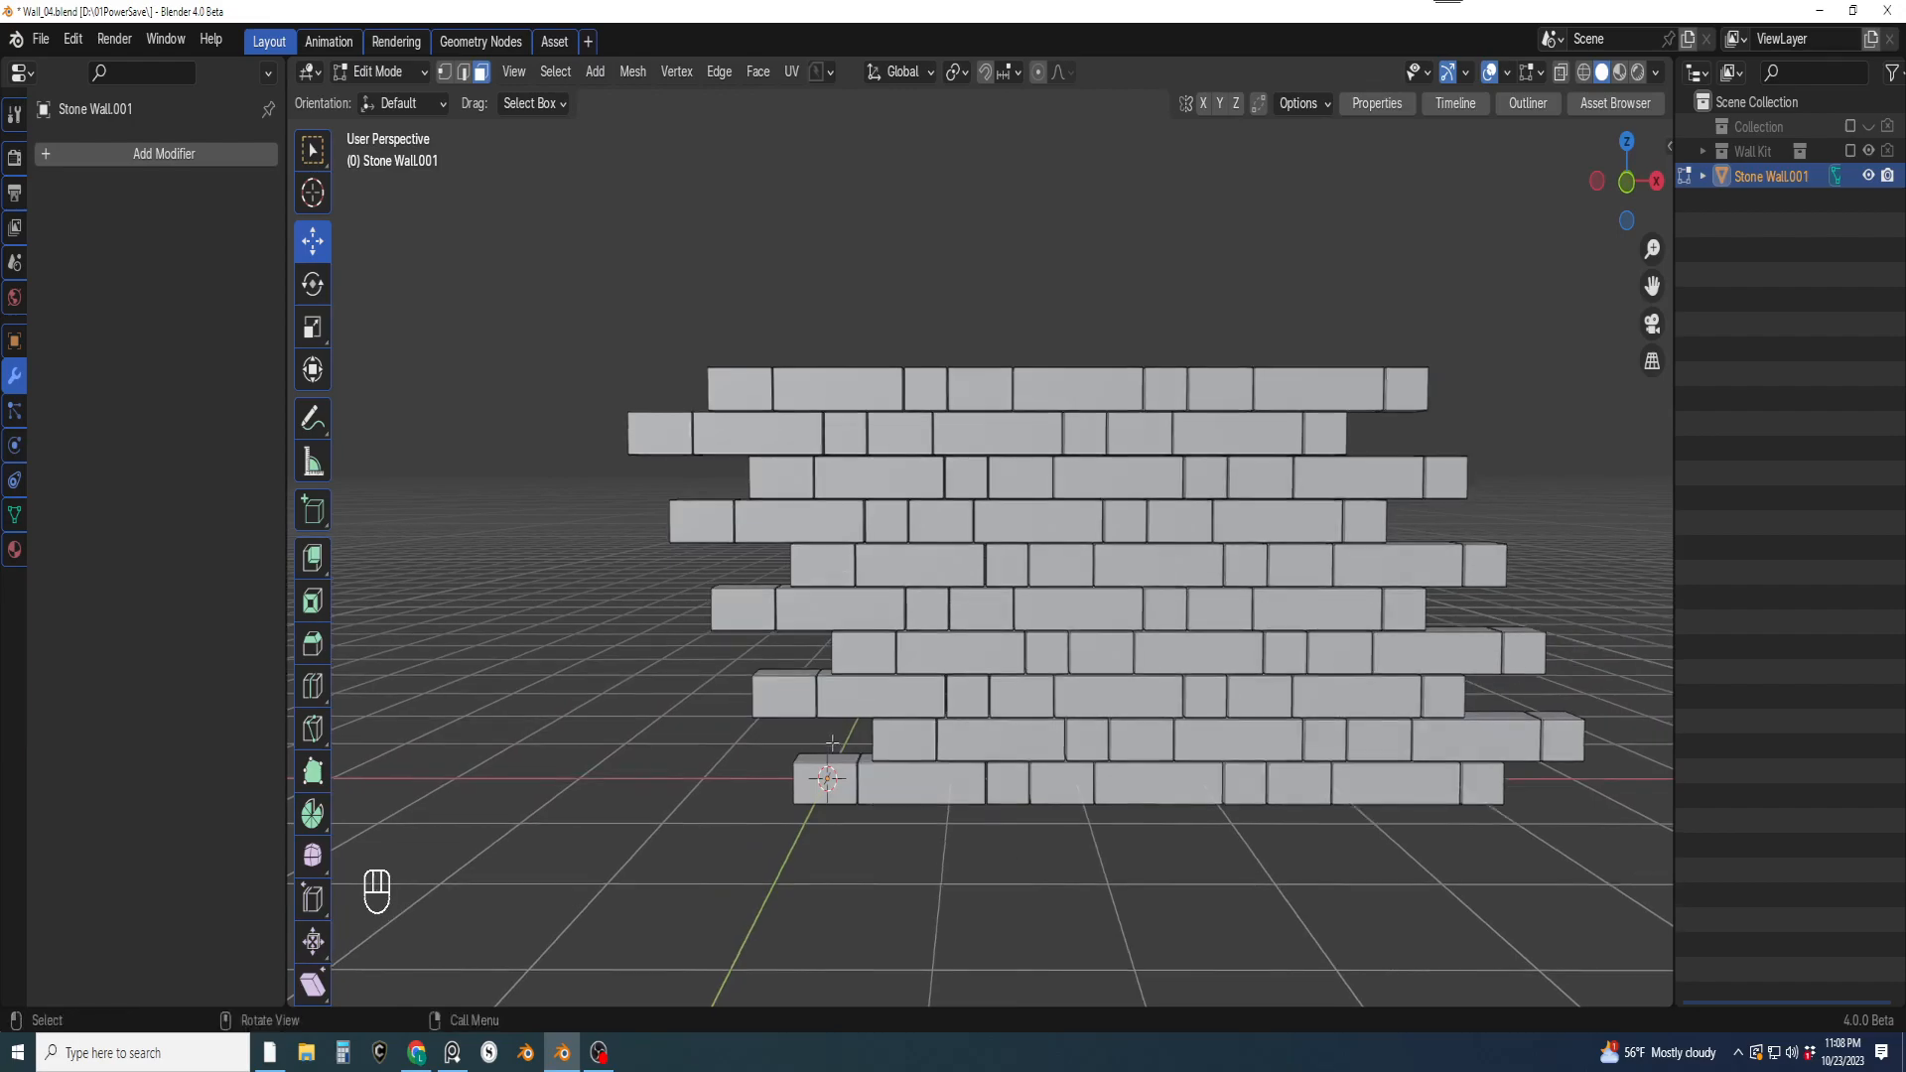
{"action": "key", "text": "a"}
{"action": "key", "text": "p"}
{"action": "key", "text": "p"}
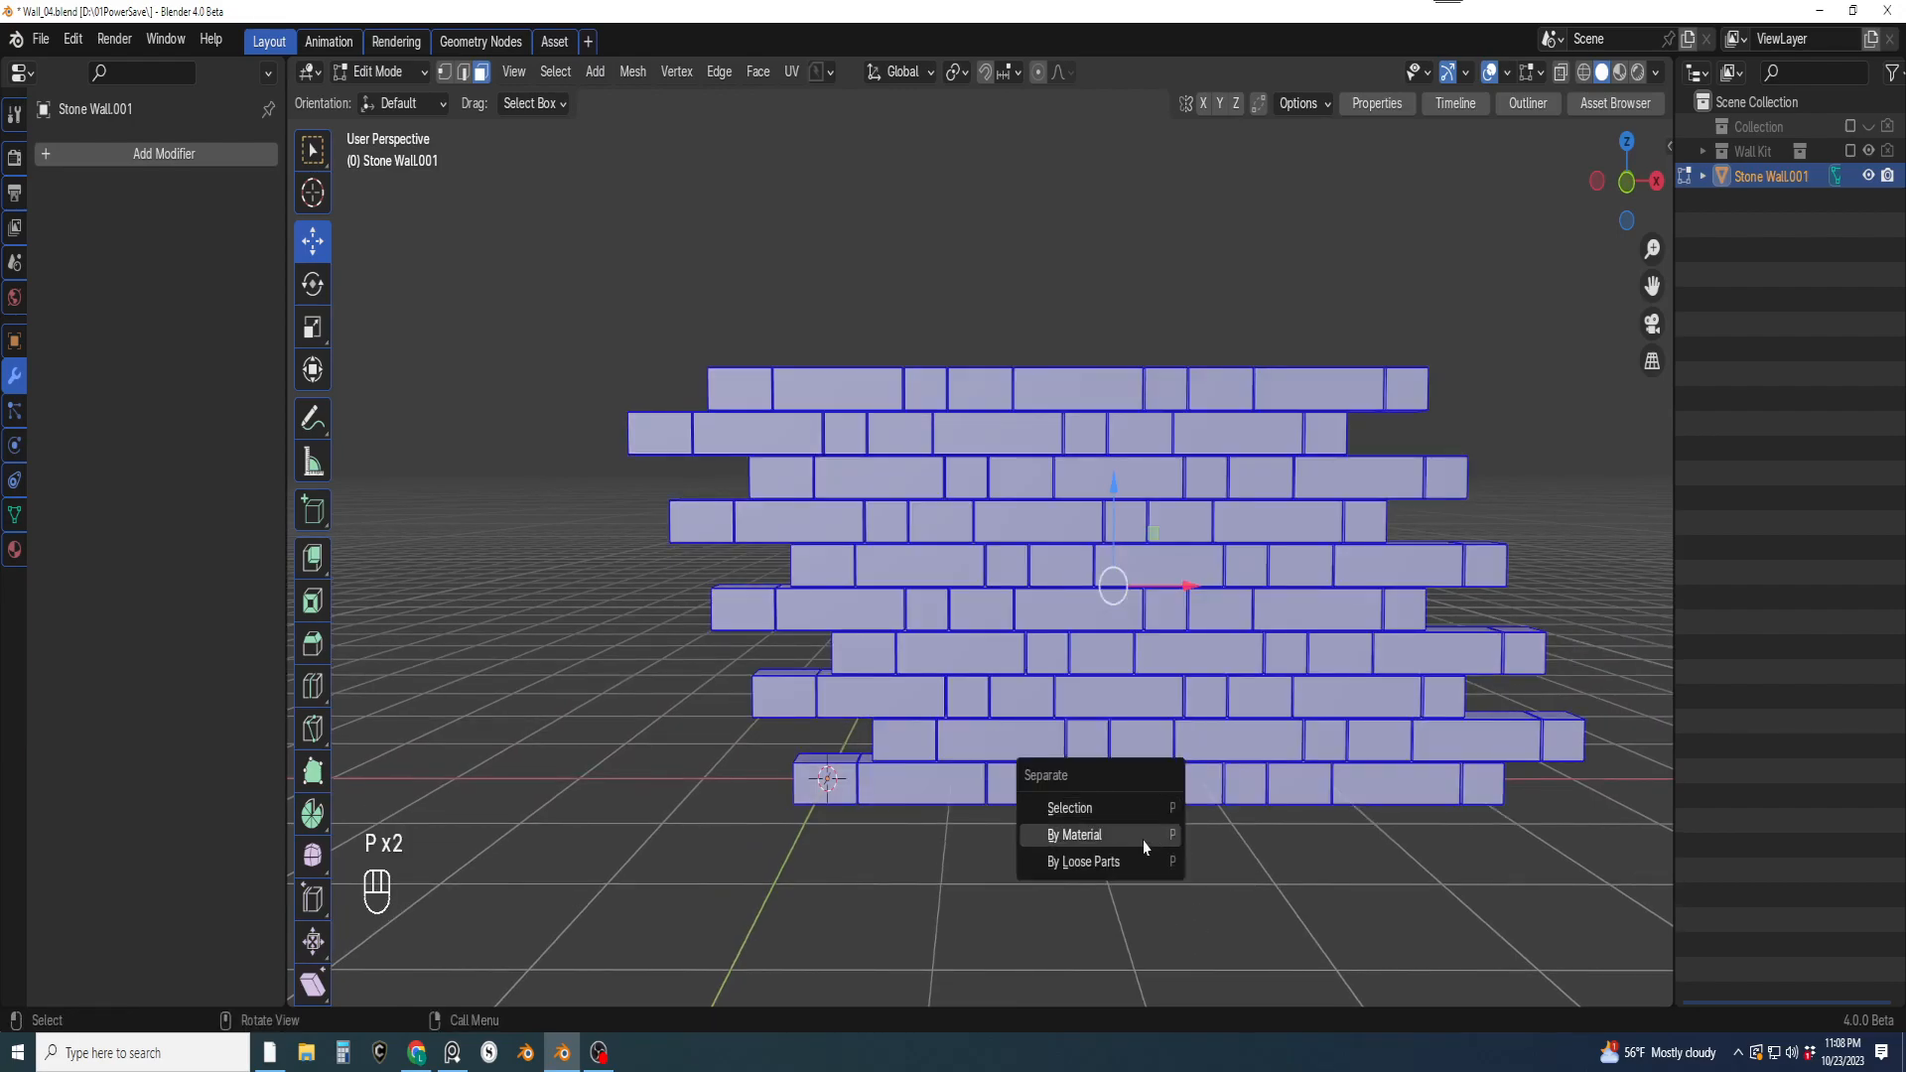
{"action": "left_click", "coordinate": [1102, 864]}
Return to Object Mode, move all the separated stones into a new collection named Wall Texture, and collapse it in the outliner
{"action": "scroll", "coordinate": [1202, 768], "scroll_direction": "down", "scroll_amount": 2}
{"action": "middle_click_drag", "start_coordinate": [1202, 768], "coordinate": [1150, 808], "text": "shift"}
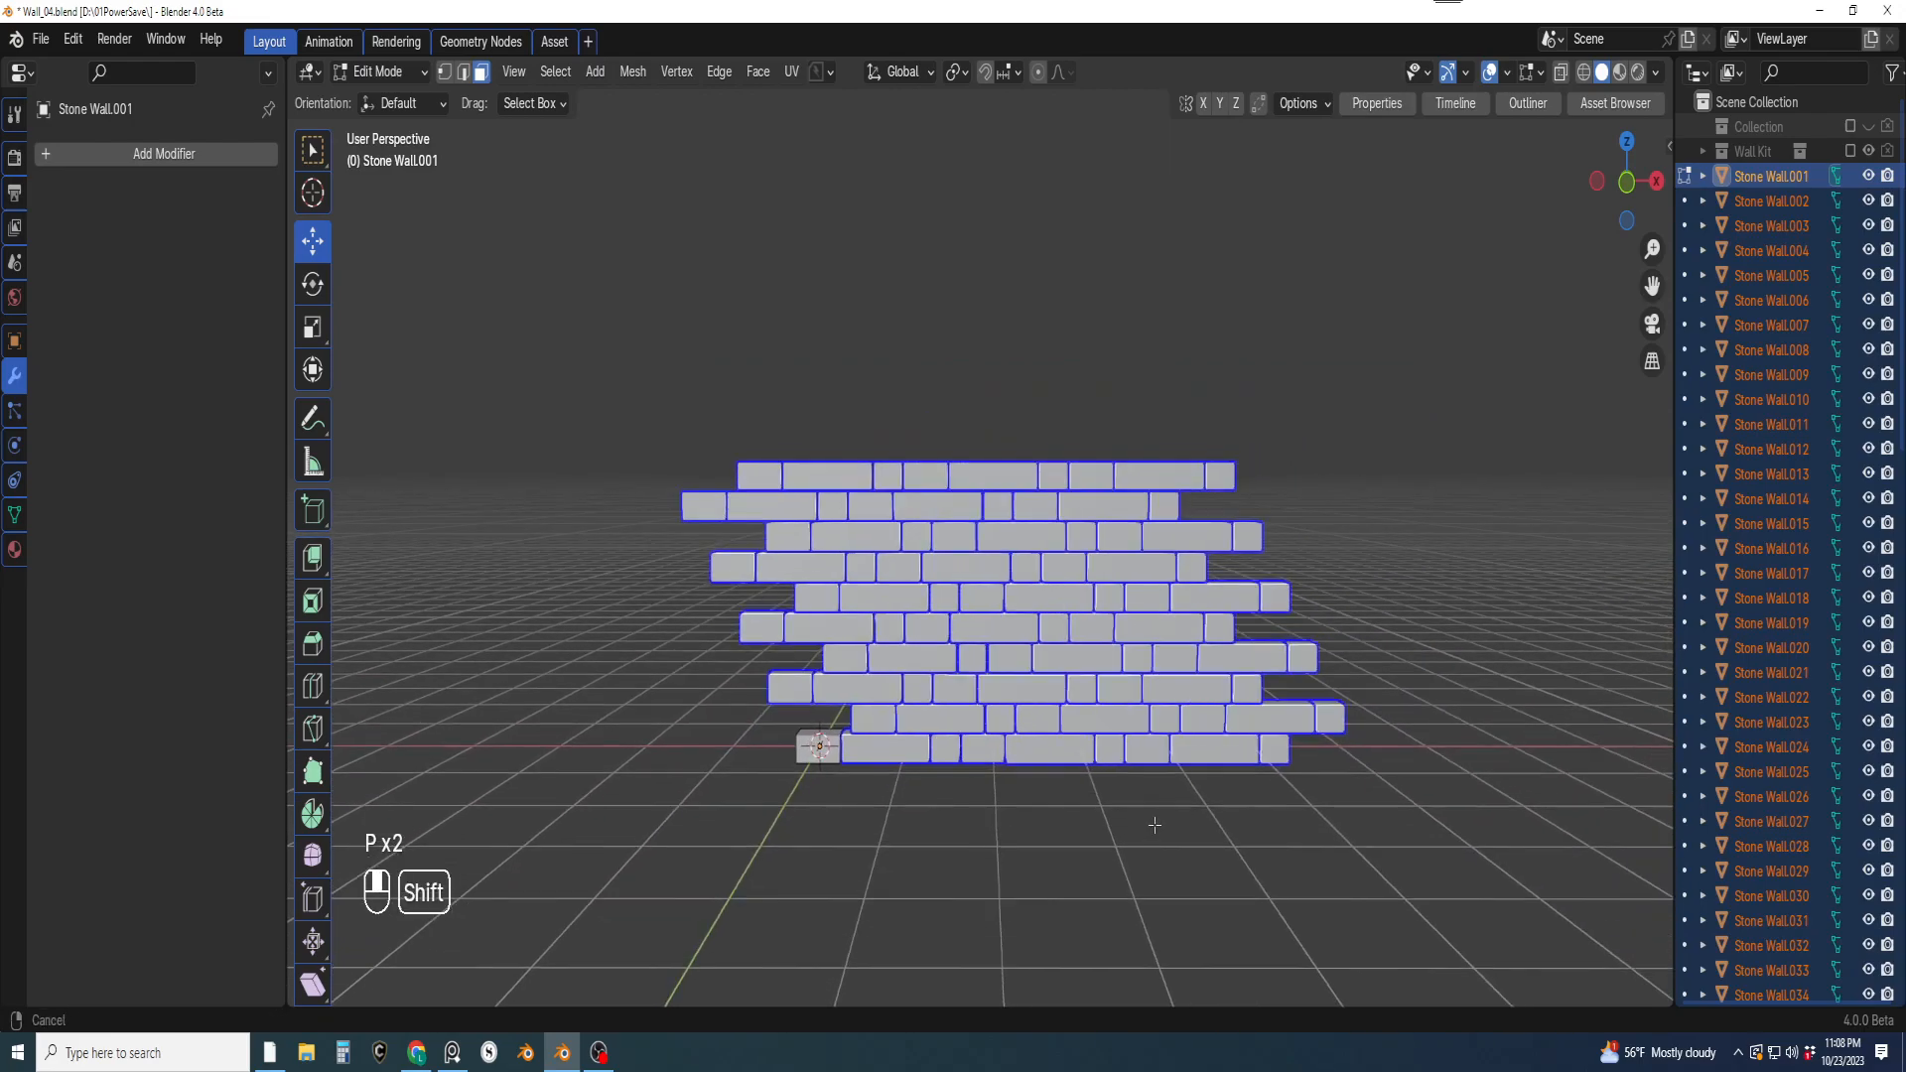
{"action": "key", "text": "m"}
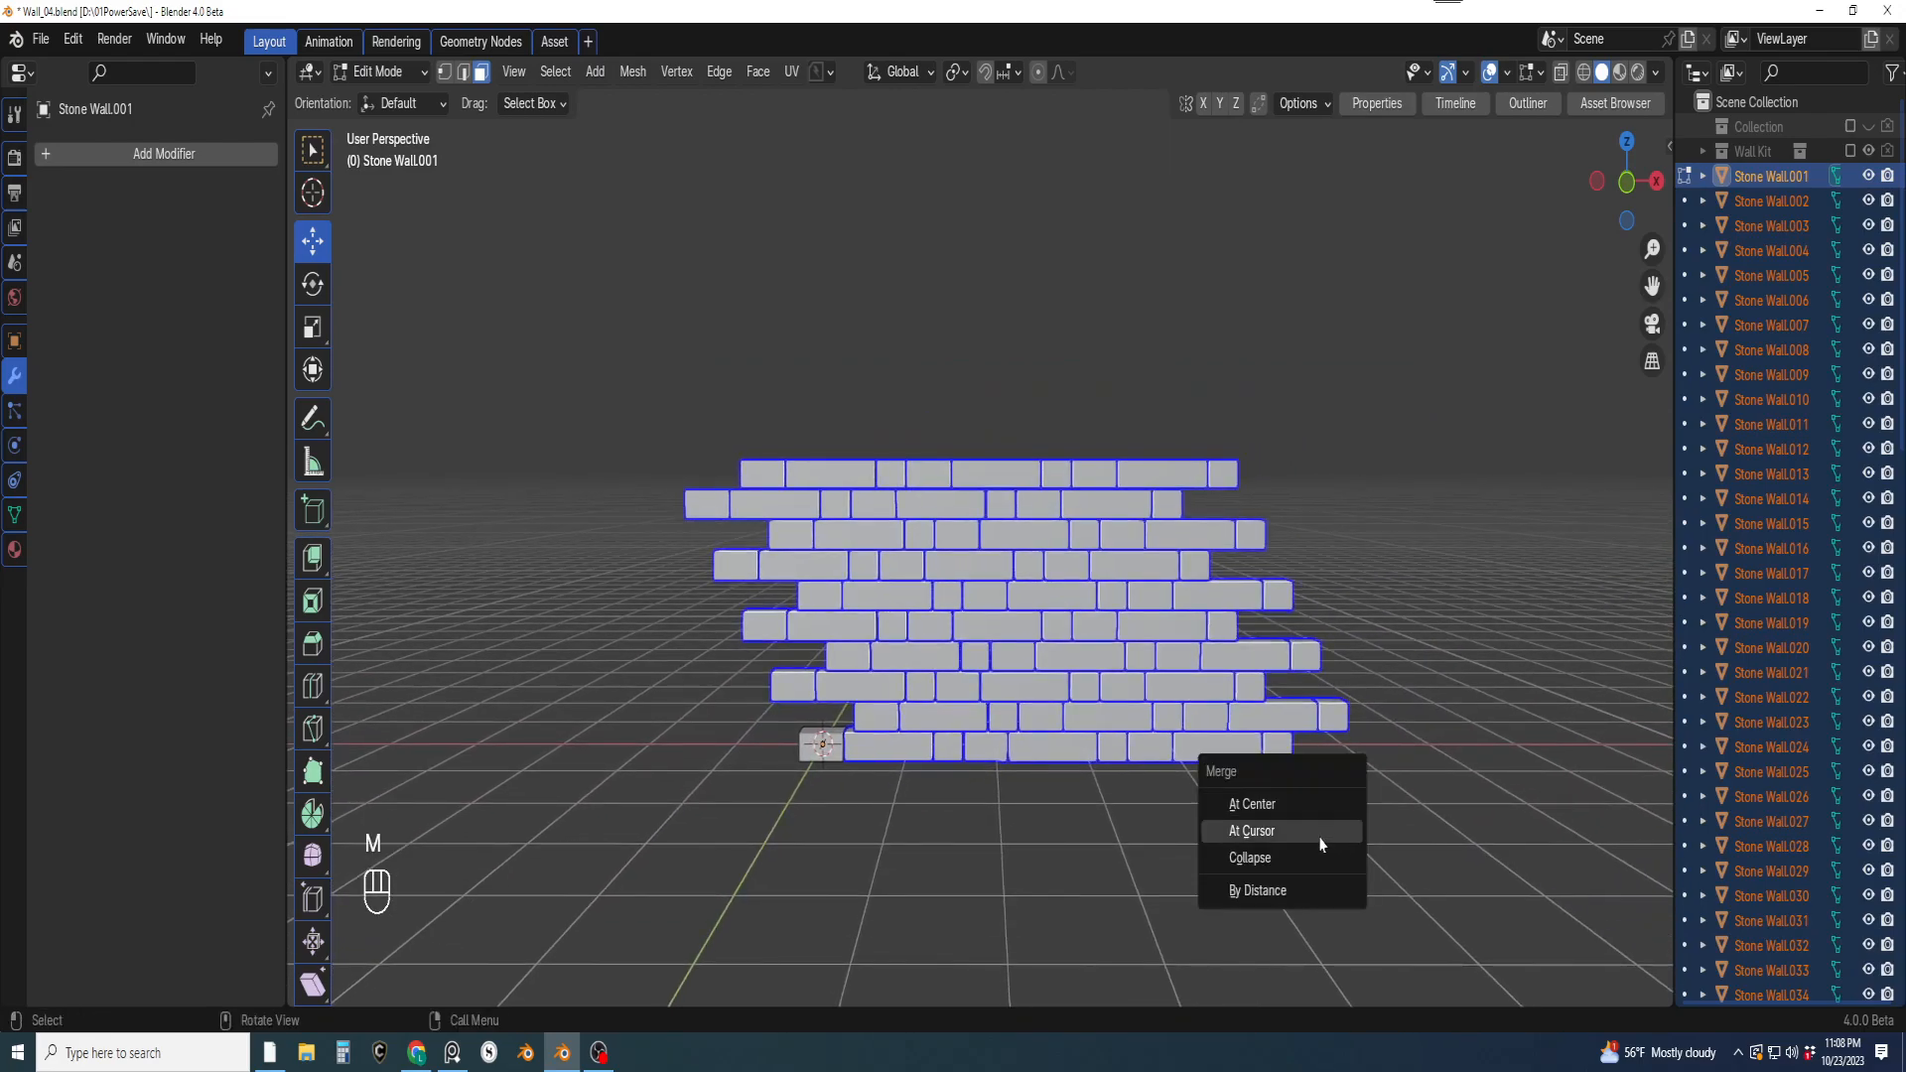
{"action": "key", "text": "Tab"}
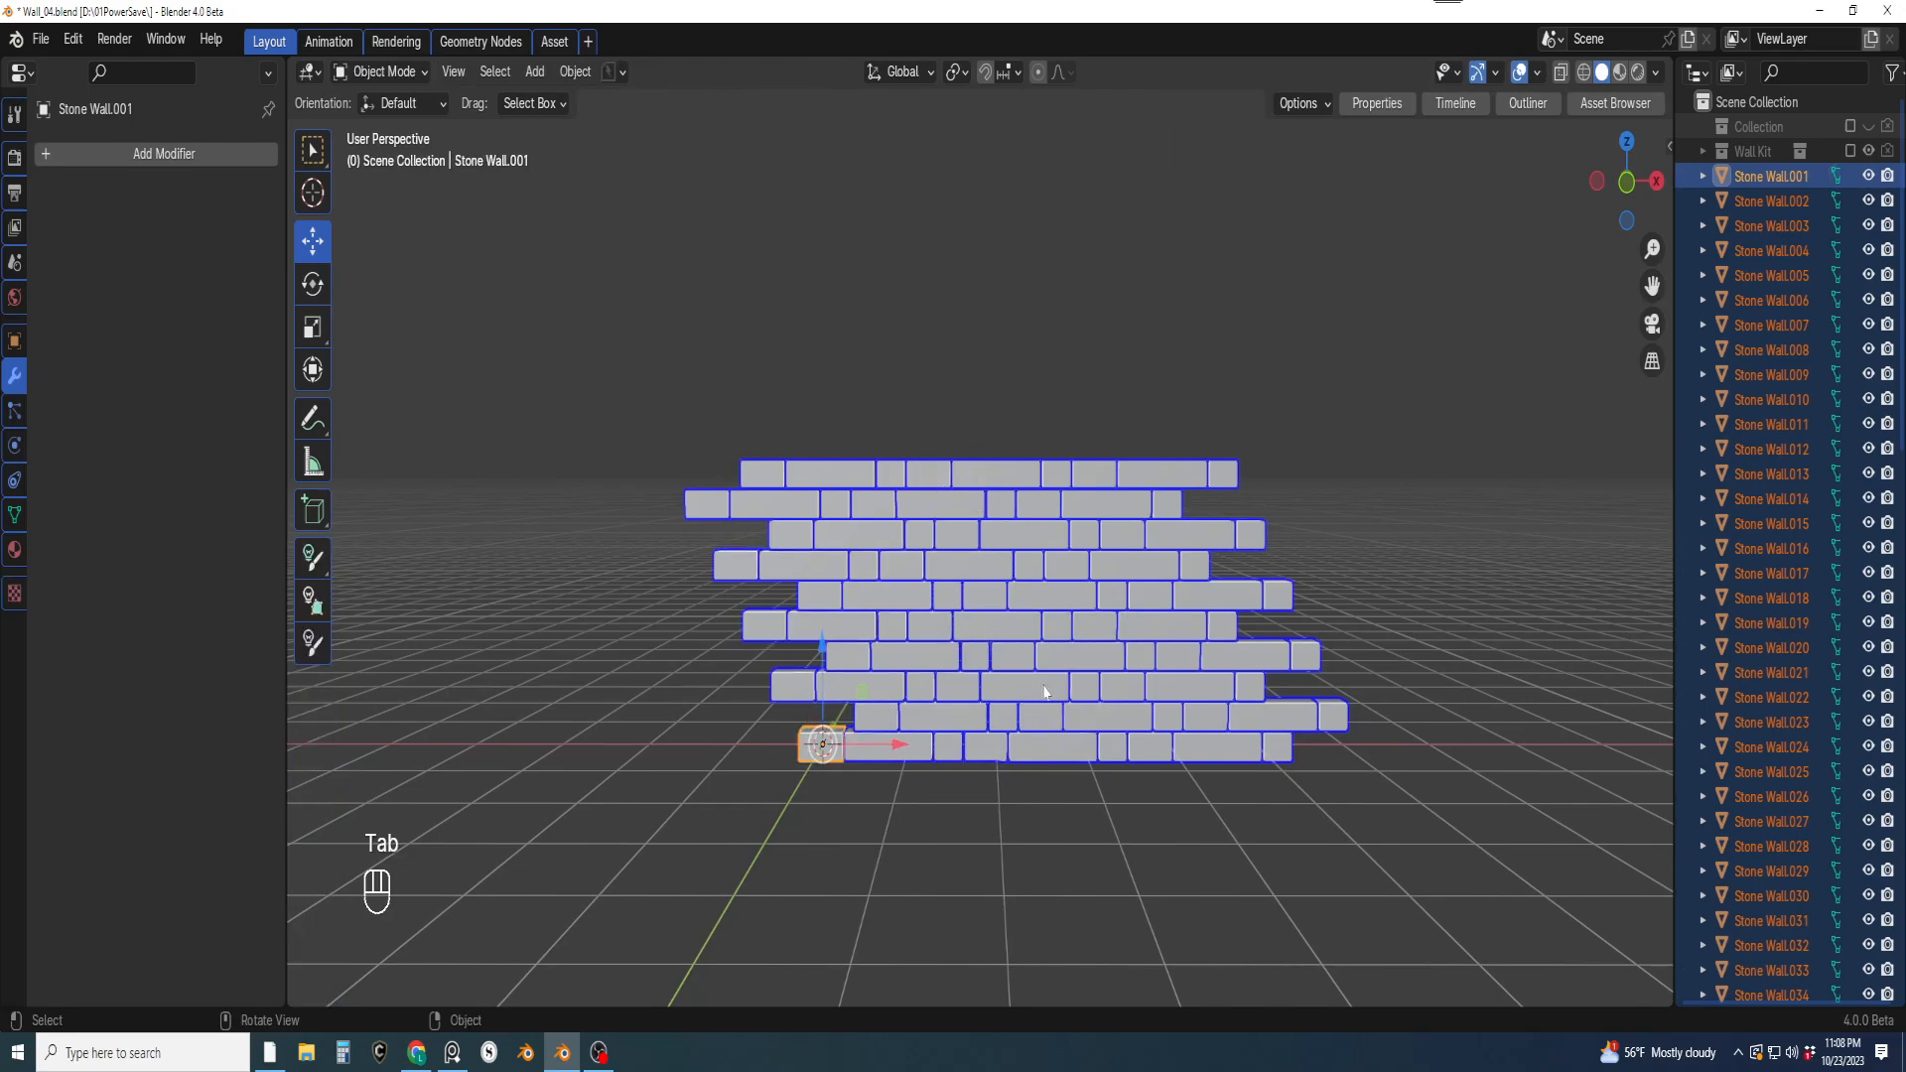
{"action": "key", "text": "m"}
{"action": "left_click", "coordinate": [991, 690]}
{"action": "type", "text": "Wall Texture"}
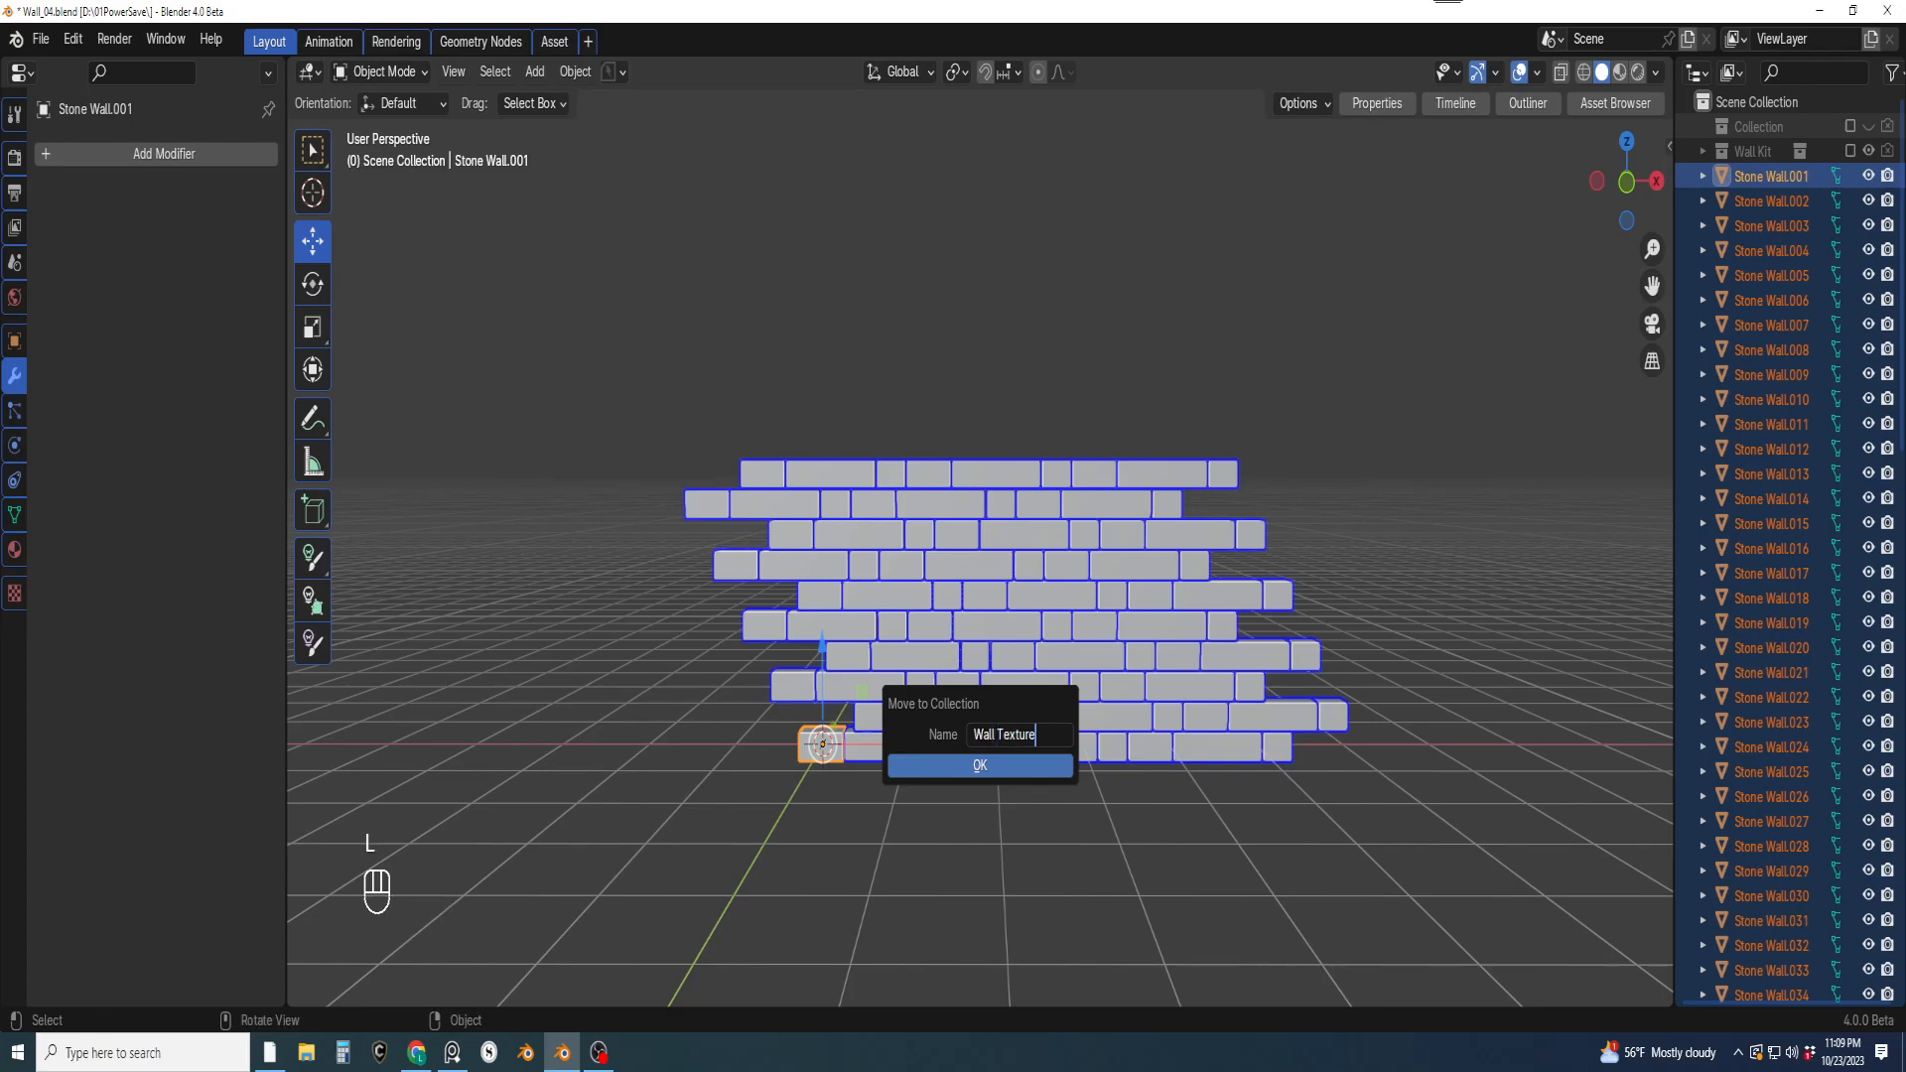
{"action": "left_click", "coordinate": [975, 766]}
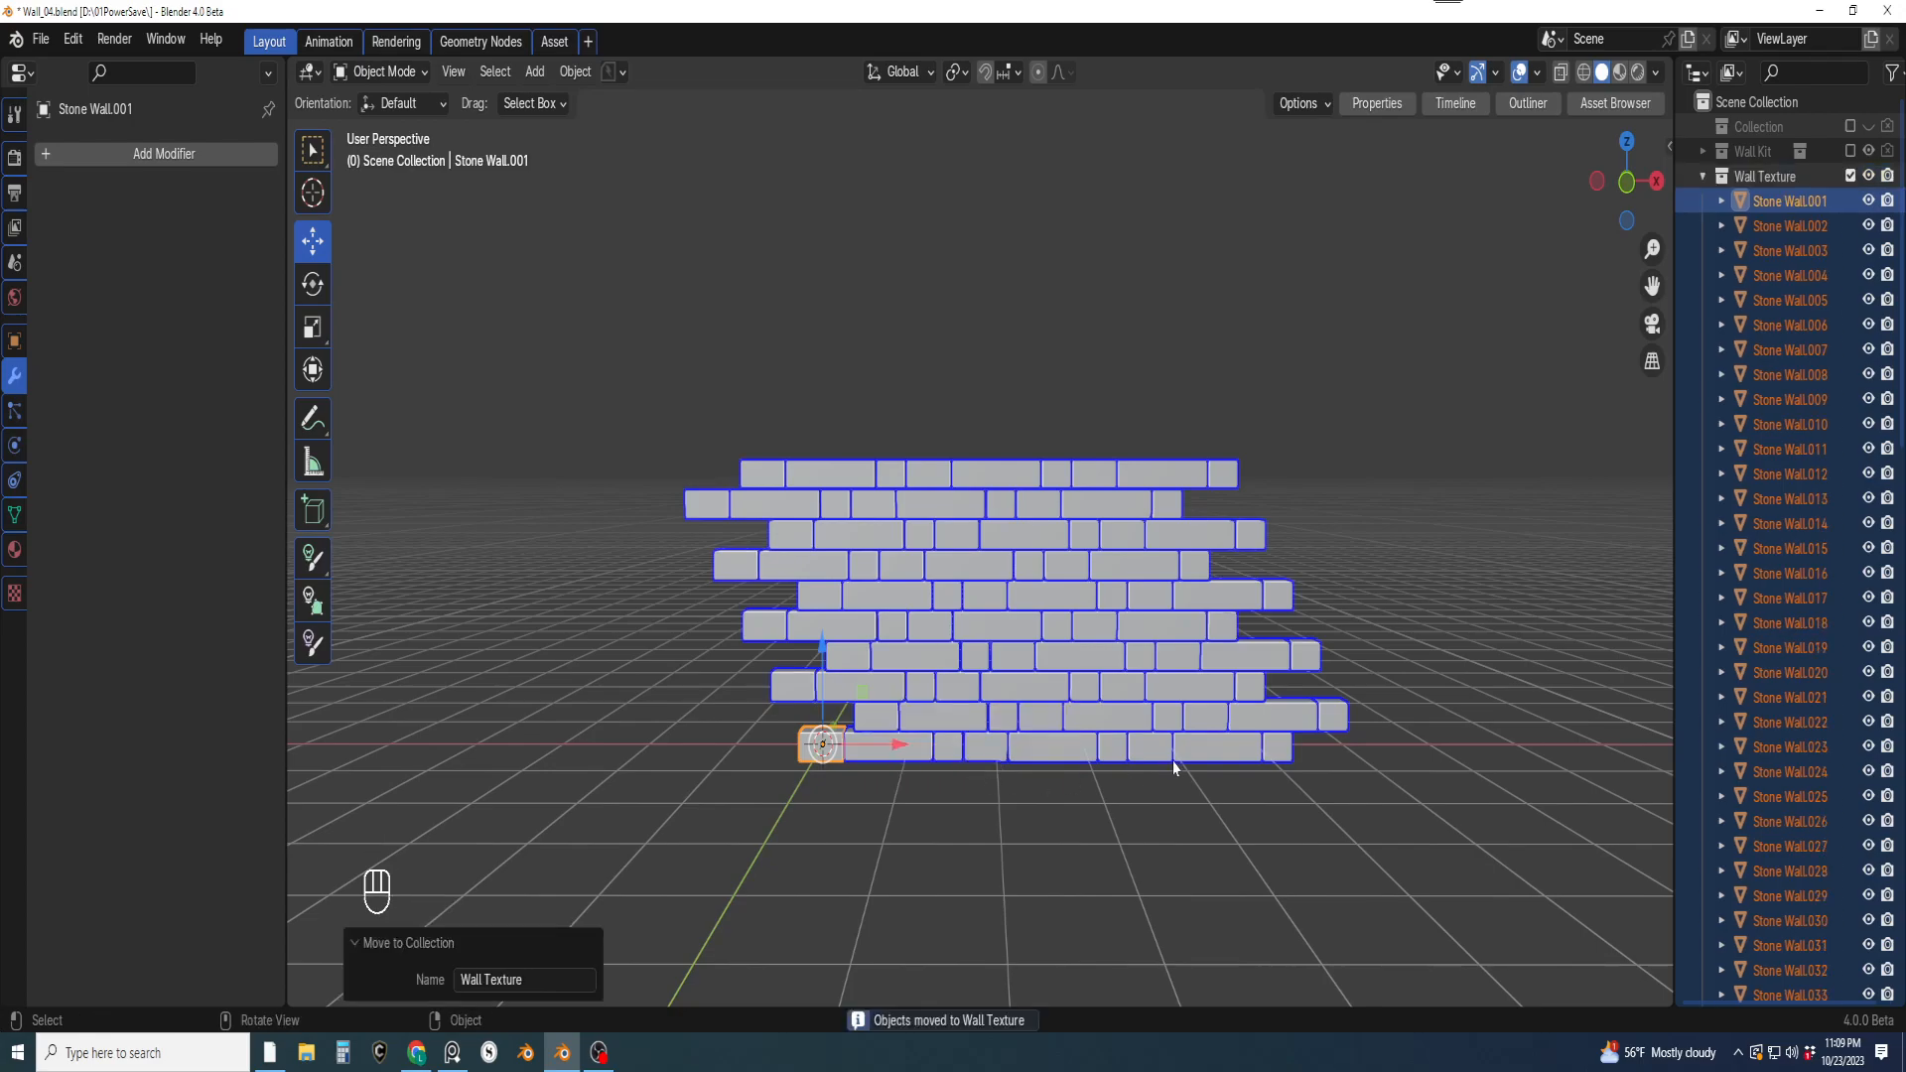
{"action": "scroll", "coordinate": [1172, 764], "scroll_direction": "up", "scroll_amount": 1}
{"action": "left_click", "coordinate": [1704, 176]}
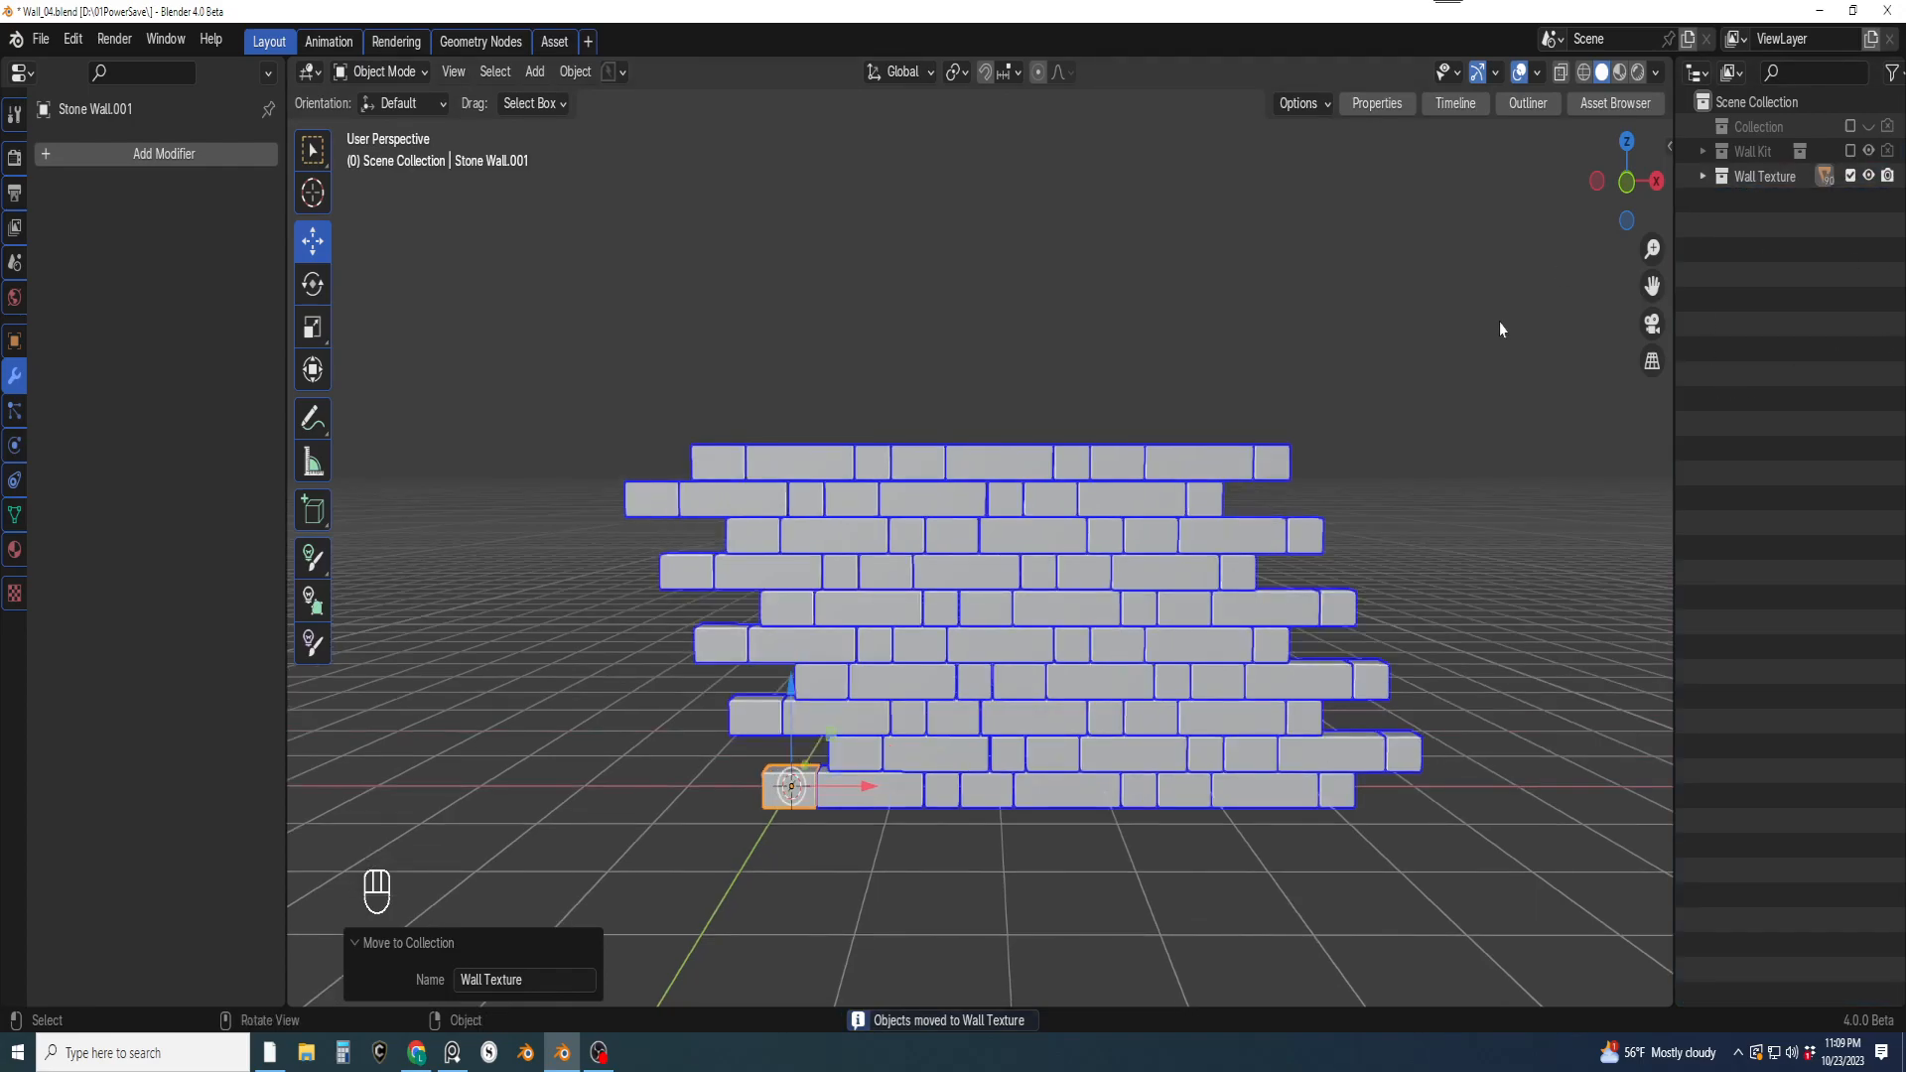
Bring up the One Click Damage add-on's controls beside the wall
{"action": "middle_click_drag", "start_coordinate": [1366, 541], "coordinate": [1158, 676]}
{"action": "scroll", "coordinate": [1167, 667], "scroll_direction": "up", "scroll_amount": 1}
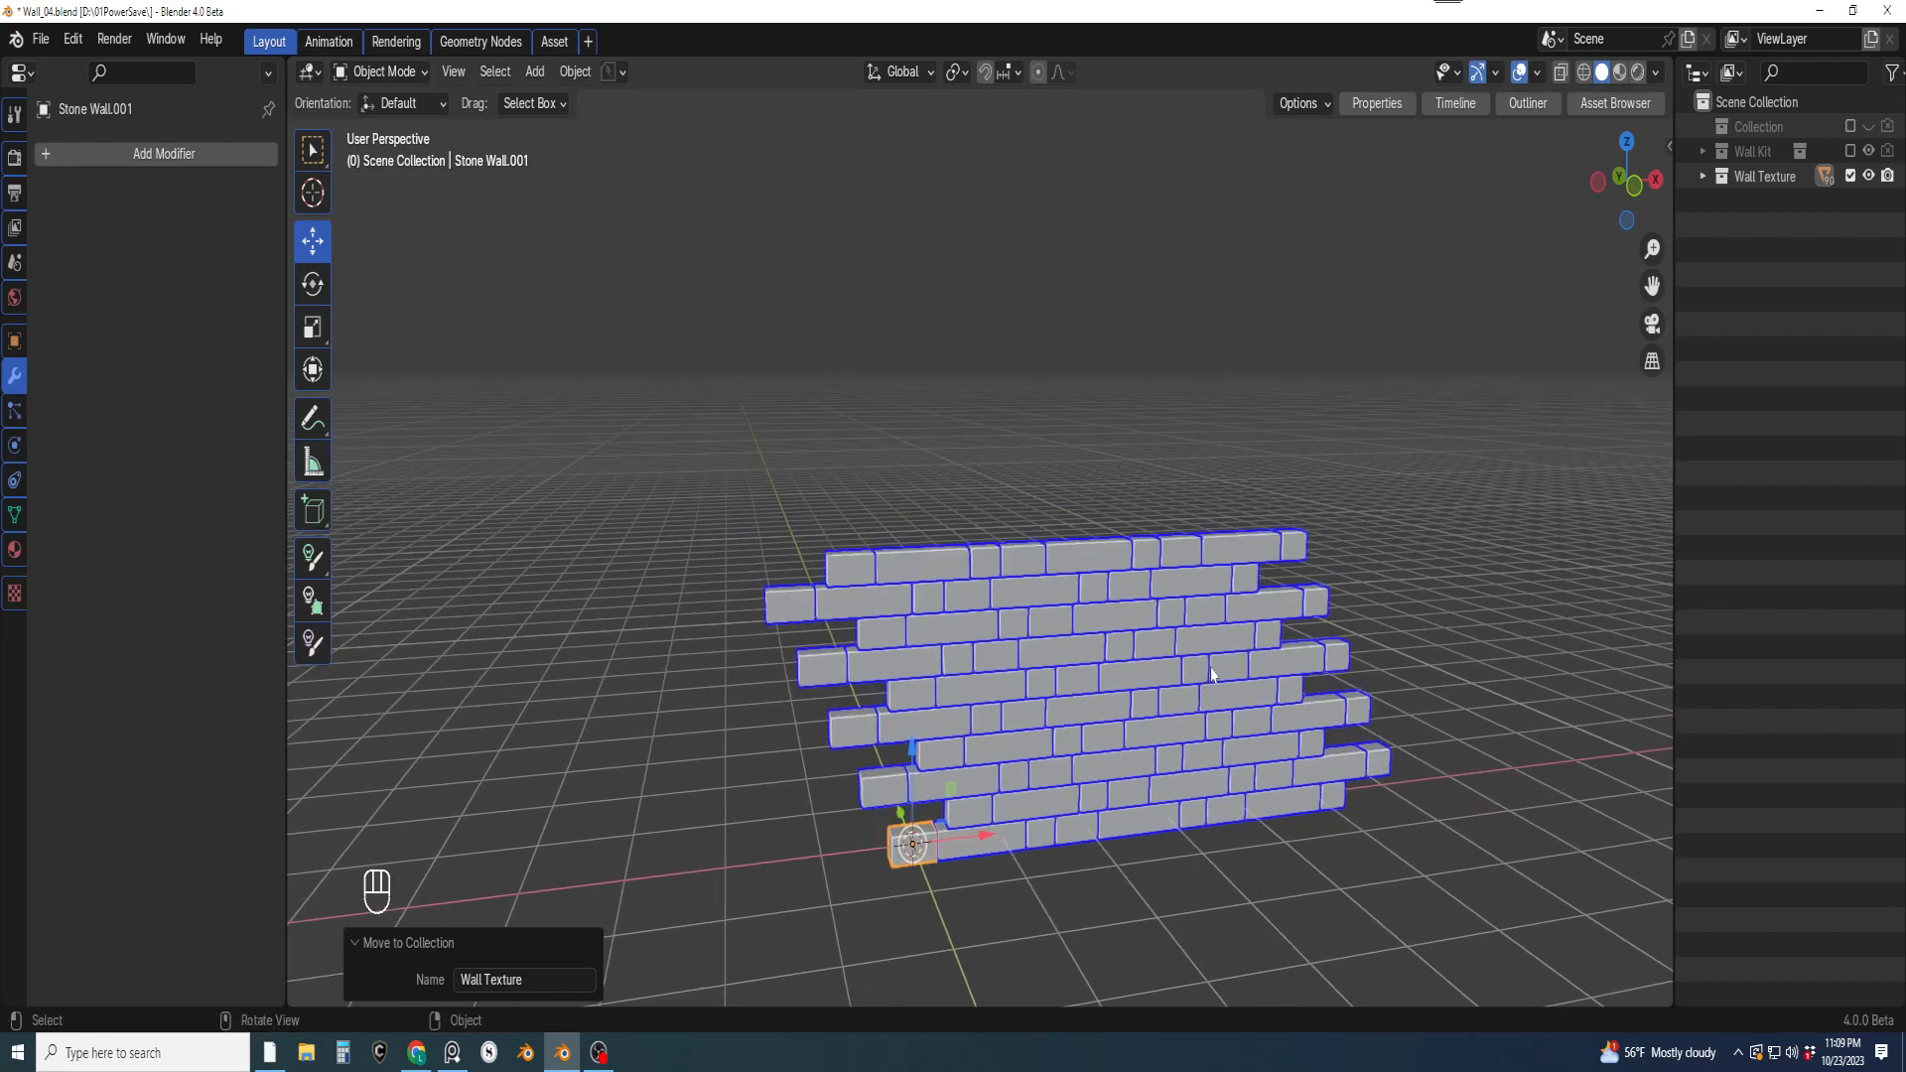
{"action": "scroll", "coordinate": [1236, 636], "scroll_direction": "up", "scroll_amount": 2}
{"action": "scroll", "coordinate": [1241, 474], "scroll_direction": "up", "scroll_amount": 3}
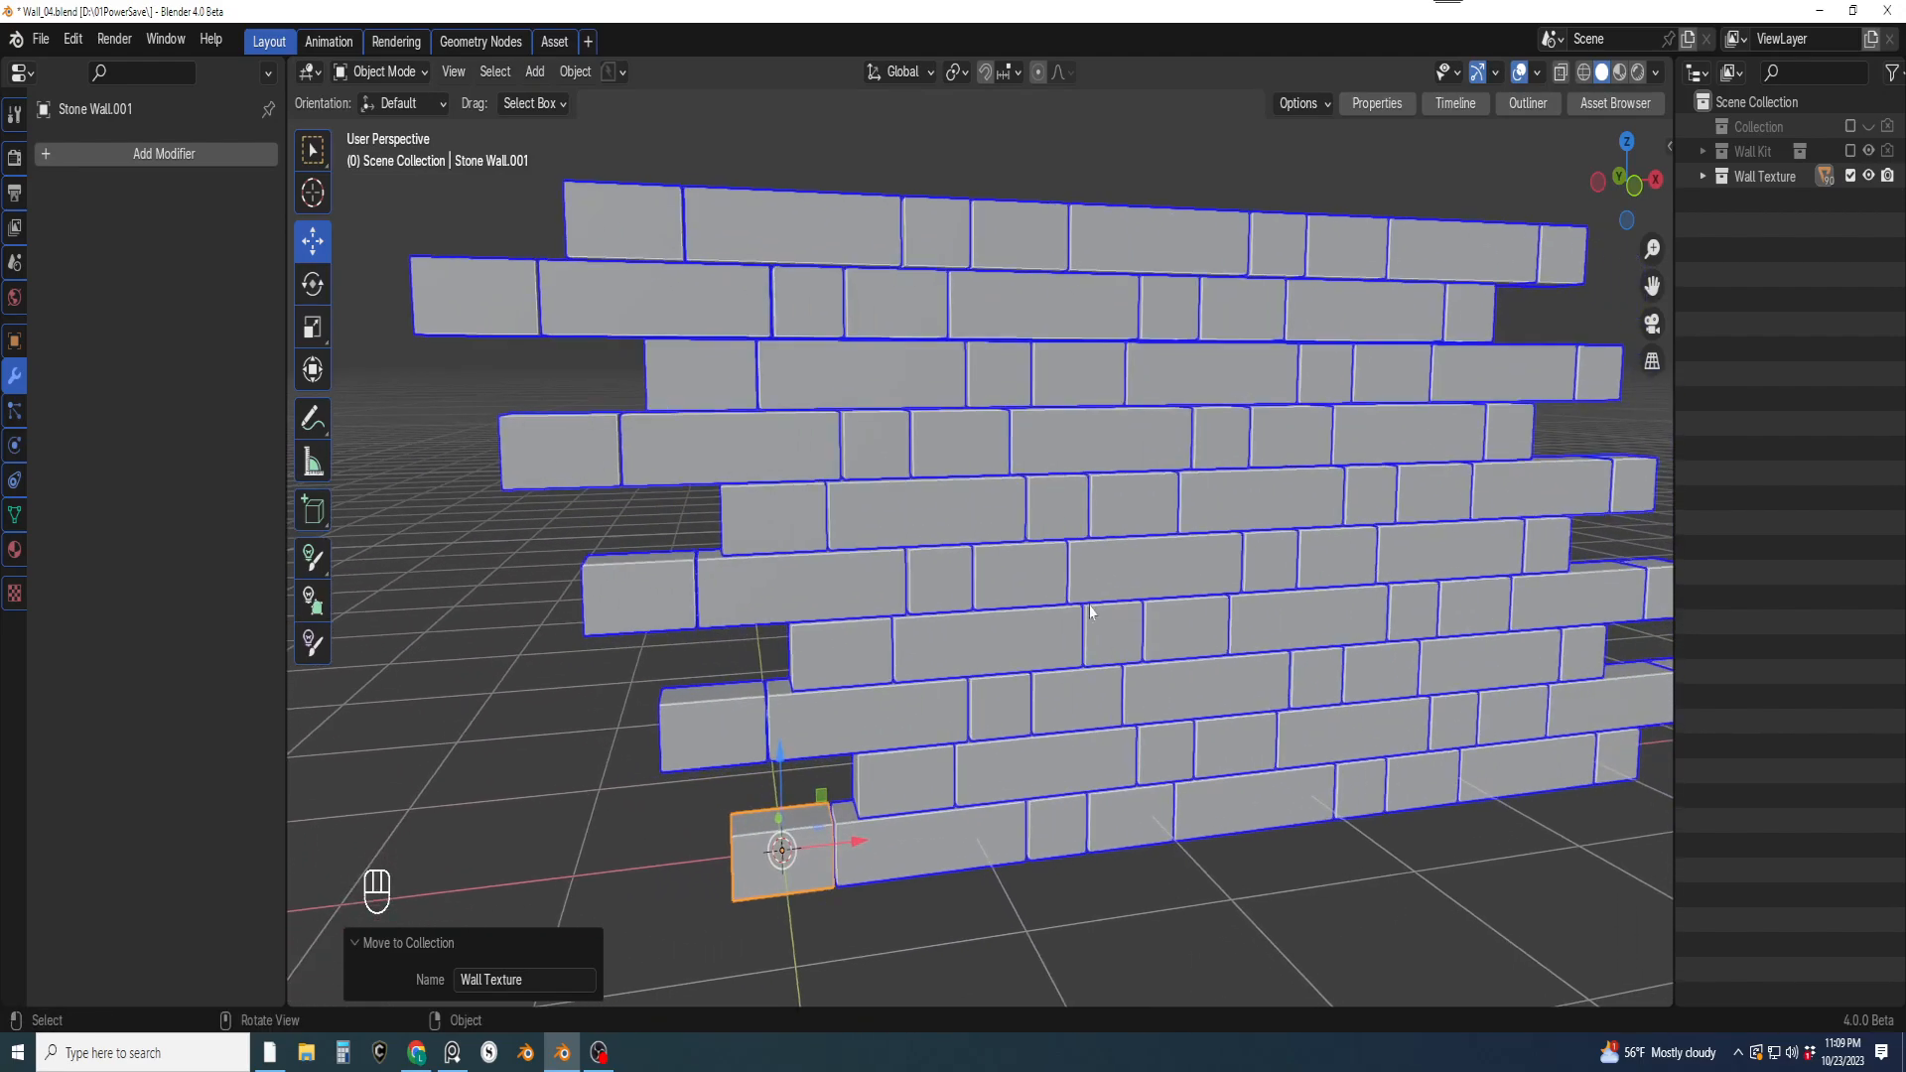
{"action": "key", "text": "n"}
{"action": "mouse_move", "coordinate": [1291, 645]}
{"action": "middle_mouse_down", "text": "shift"}
{"action": "mouse_move", "coordinate": [1303, 616]}
{"action": "mouse_move", "coordinate": [1281, 665]}
{"action": "middle_mouse_up", "text": "shift"}
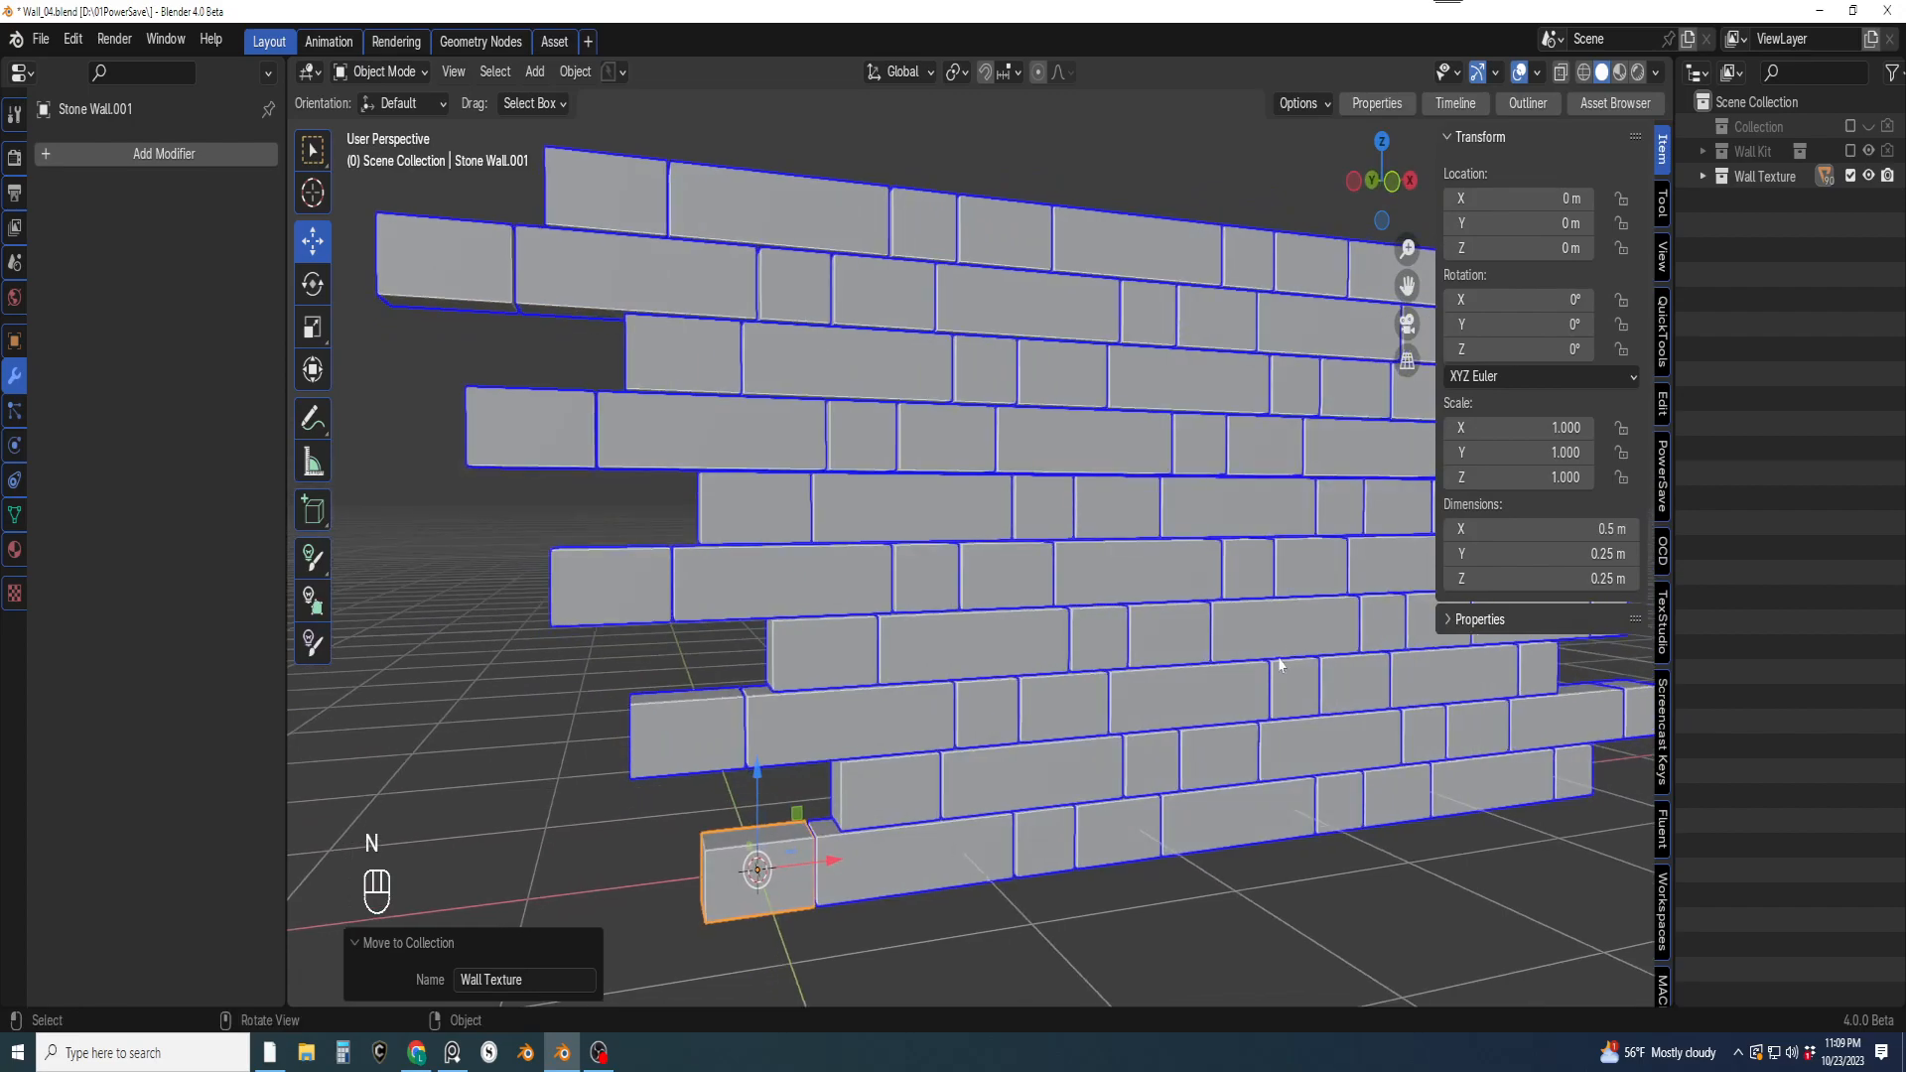
{"action": "left_click", "coordinate": [1663, 551]}
Deselect all stones, select only the first stone of the lowest row at the origin, and generate One Click Damage on it
{"action": "scroll", "coordinate": [1288, 771], "scroll_direction": "down", "scroll_amount": 3}
{"action": "key", "text": "alt+a"}
{"action": "middle_click_drag", "start_coordinate": [1289, 770], "coordinate": [1105, 682]}
{"action": "scroll", "coordinate": [1050, 717], "scroll_direction": "up", "scroll_amount": 1}
{"action": "left_click", "coordinate": [910, 759]}
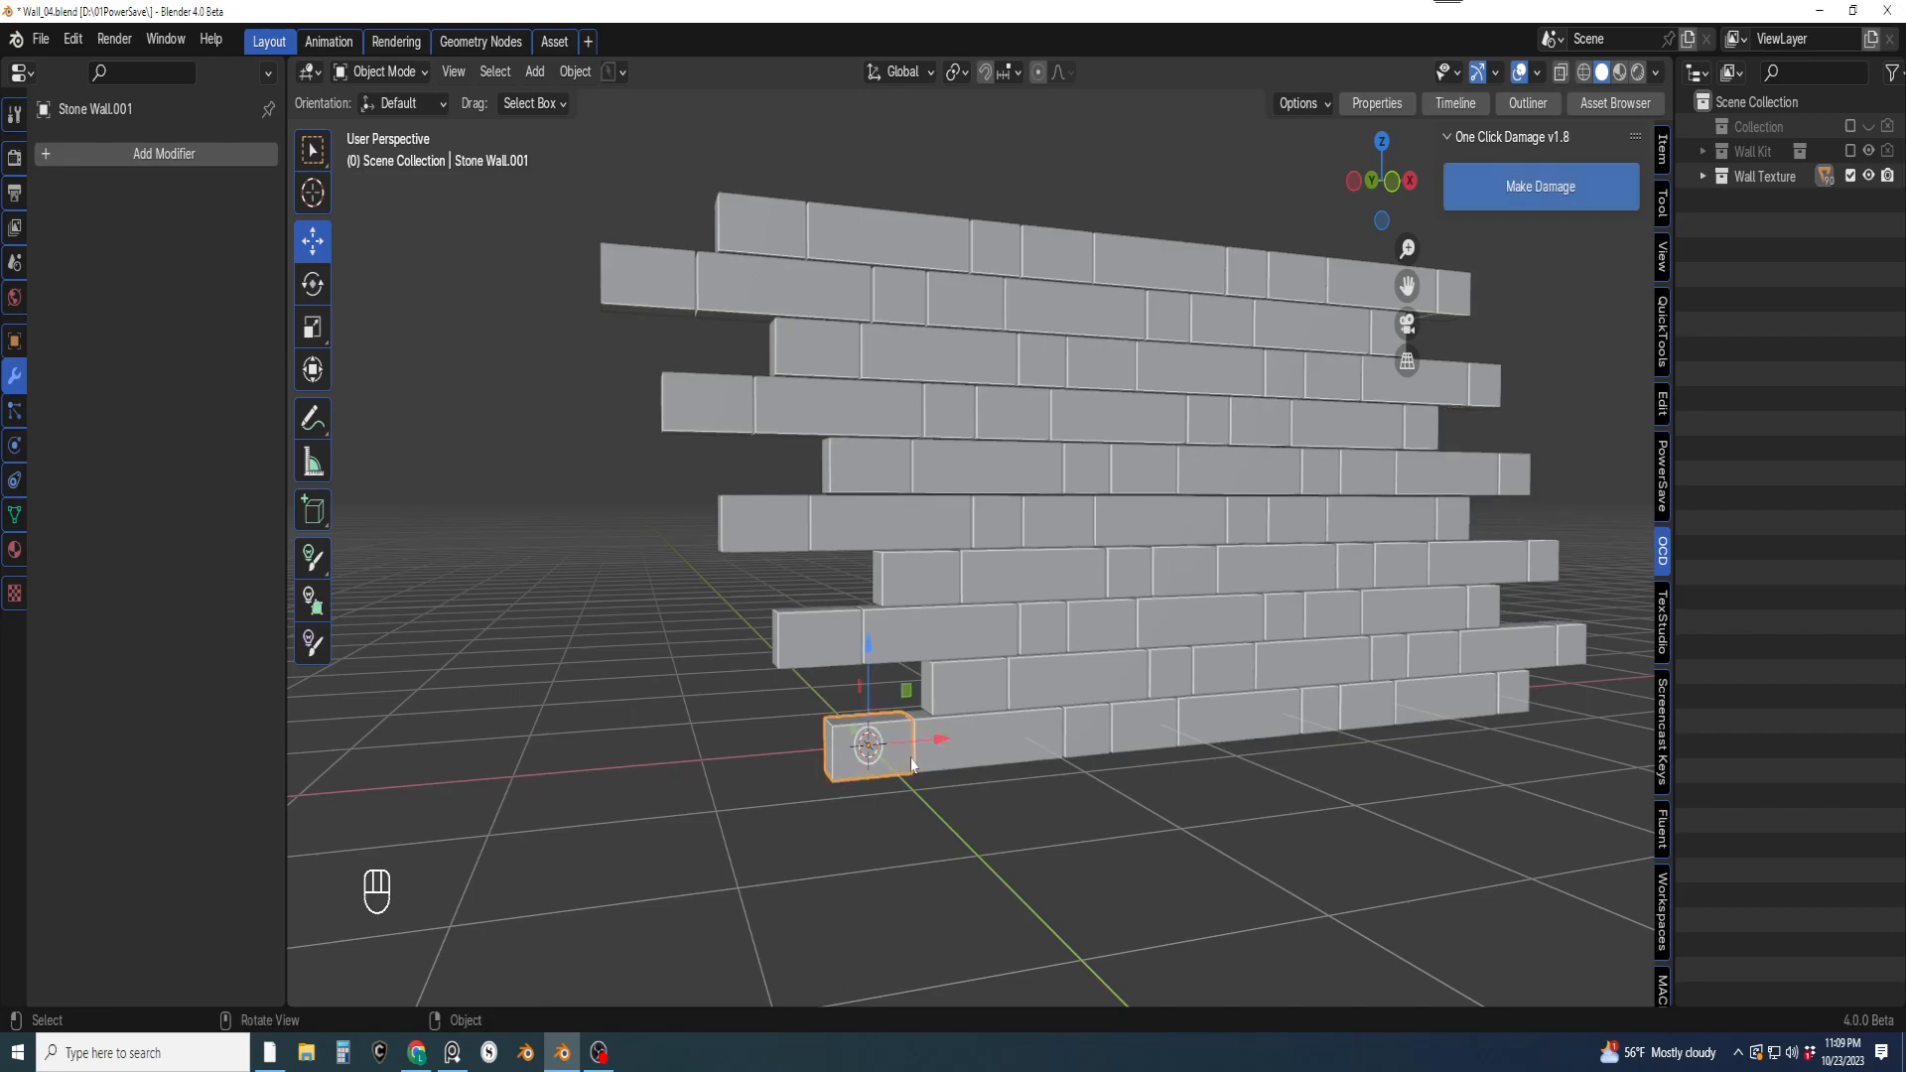
{"action": "middle_click_drag", "start_coordinate": [969, 747], "coordinate": [930, 746], "text": "shift"}
{"action": "middle_click_drag", "start_coordinate": [952, 755], "coordinate": [991, 791]}
{"action": "middle_click_drag", "start_coordinate": [1455, 453], "coordinate": [1529, 427]}
{"action": "left_click", "coordinate": [1663, 149]}
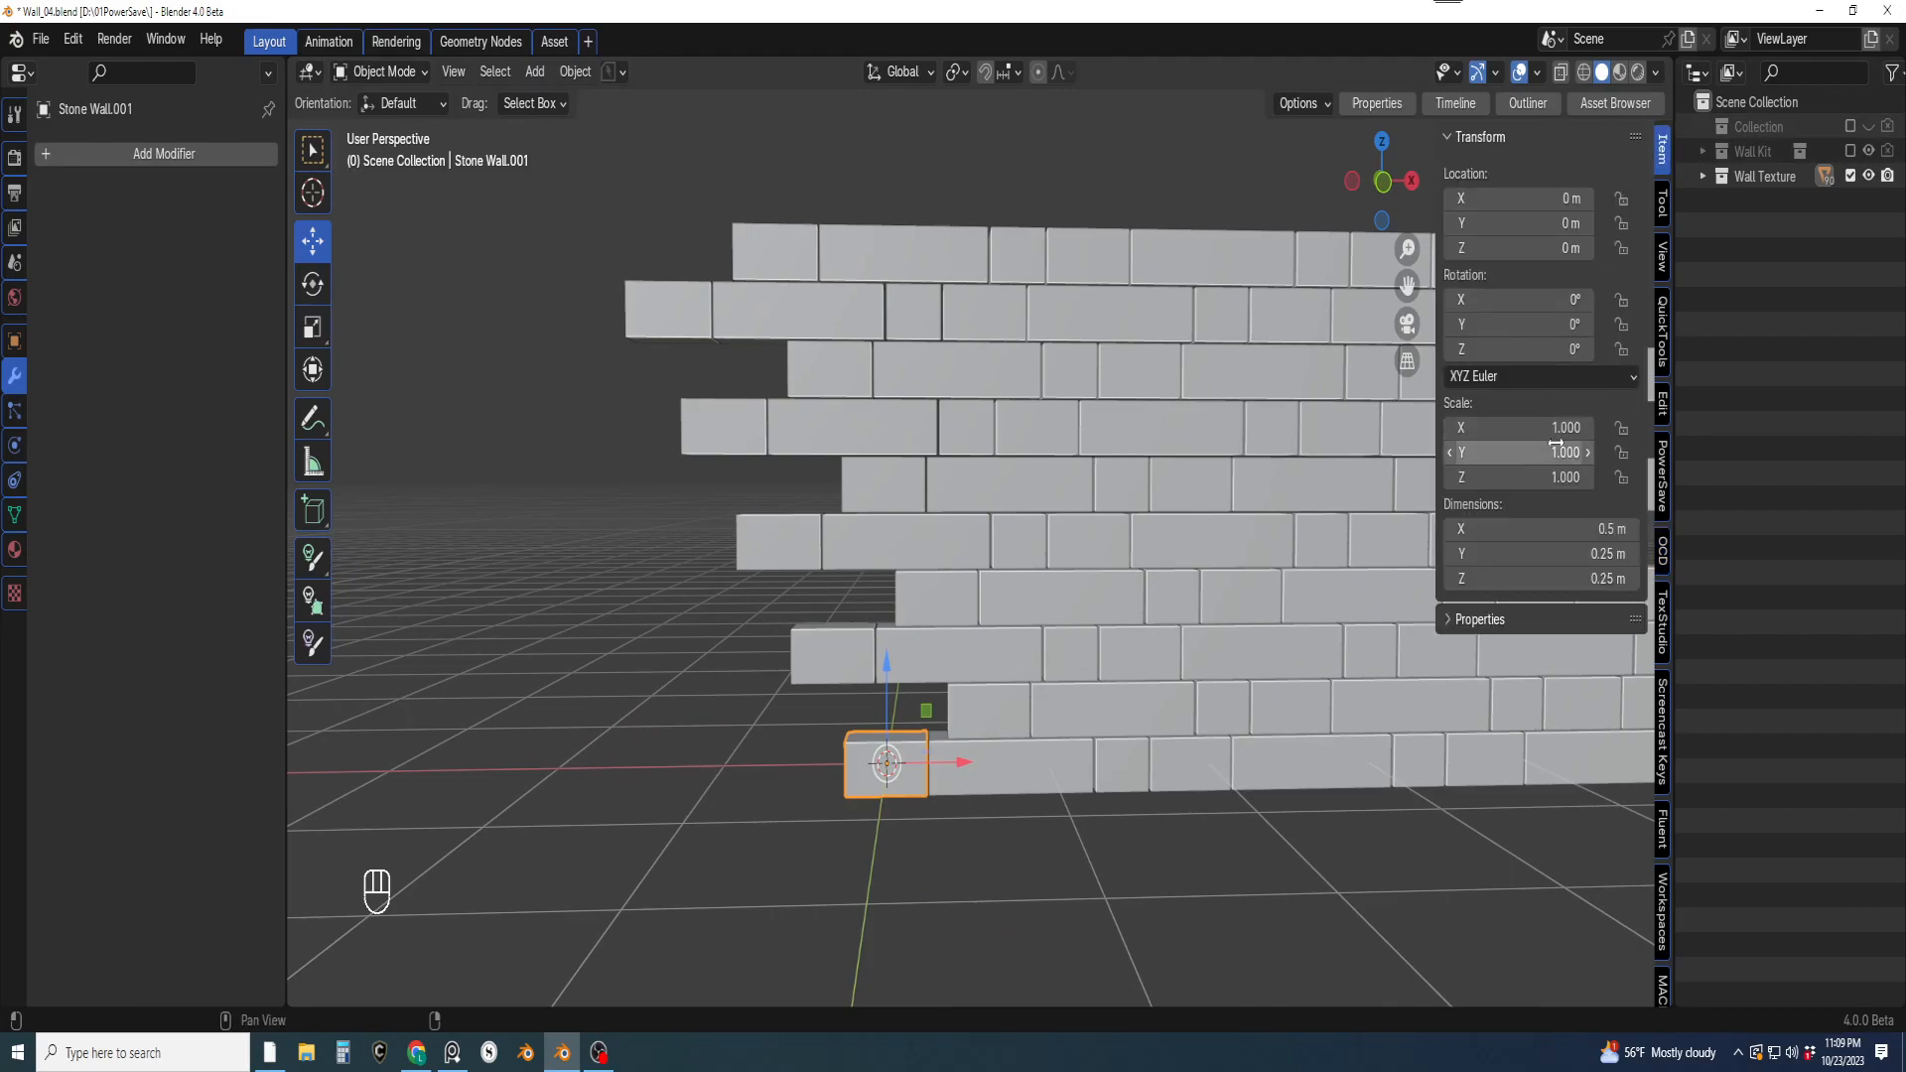
{"action": "left_click", "coordinate": [1664, 551]}
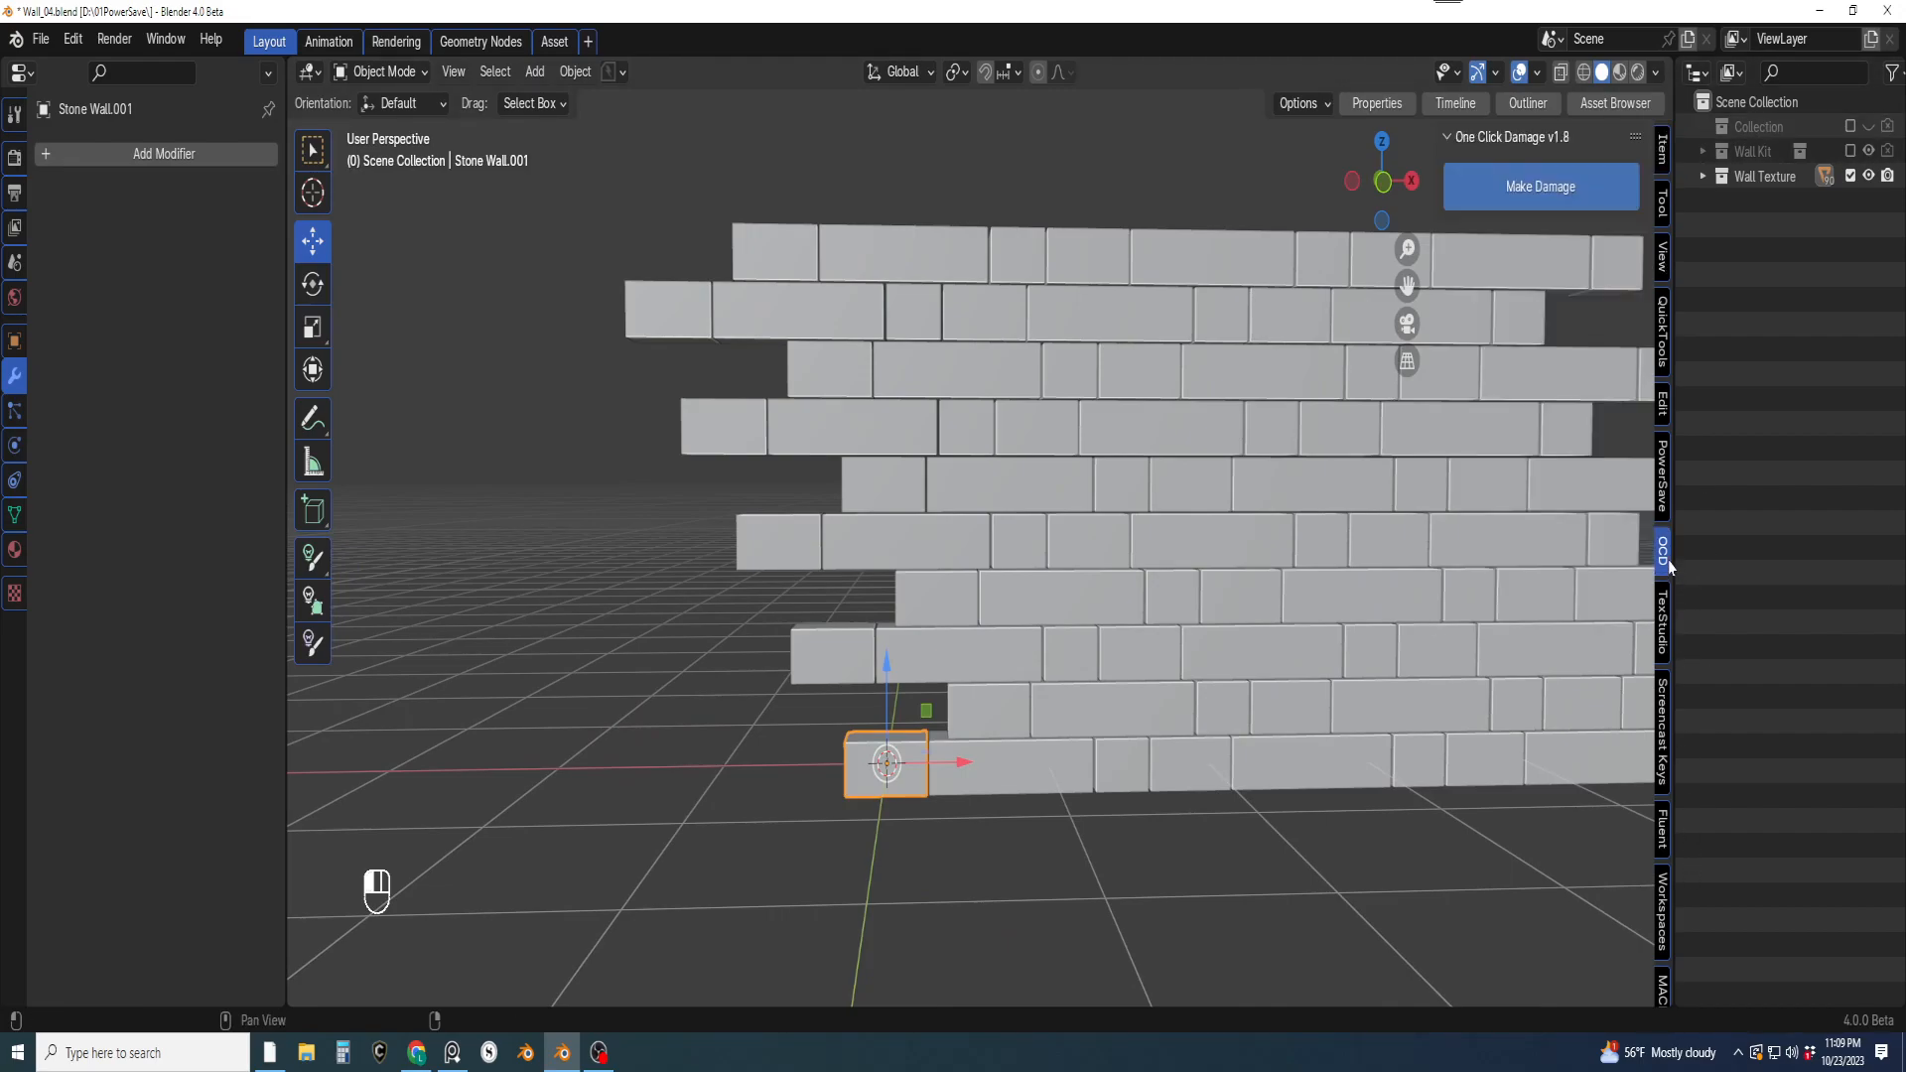
{"action": "left_click", "coordinate": [1541, 186]}
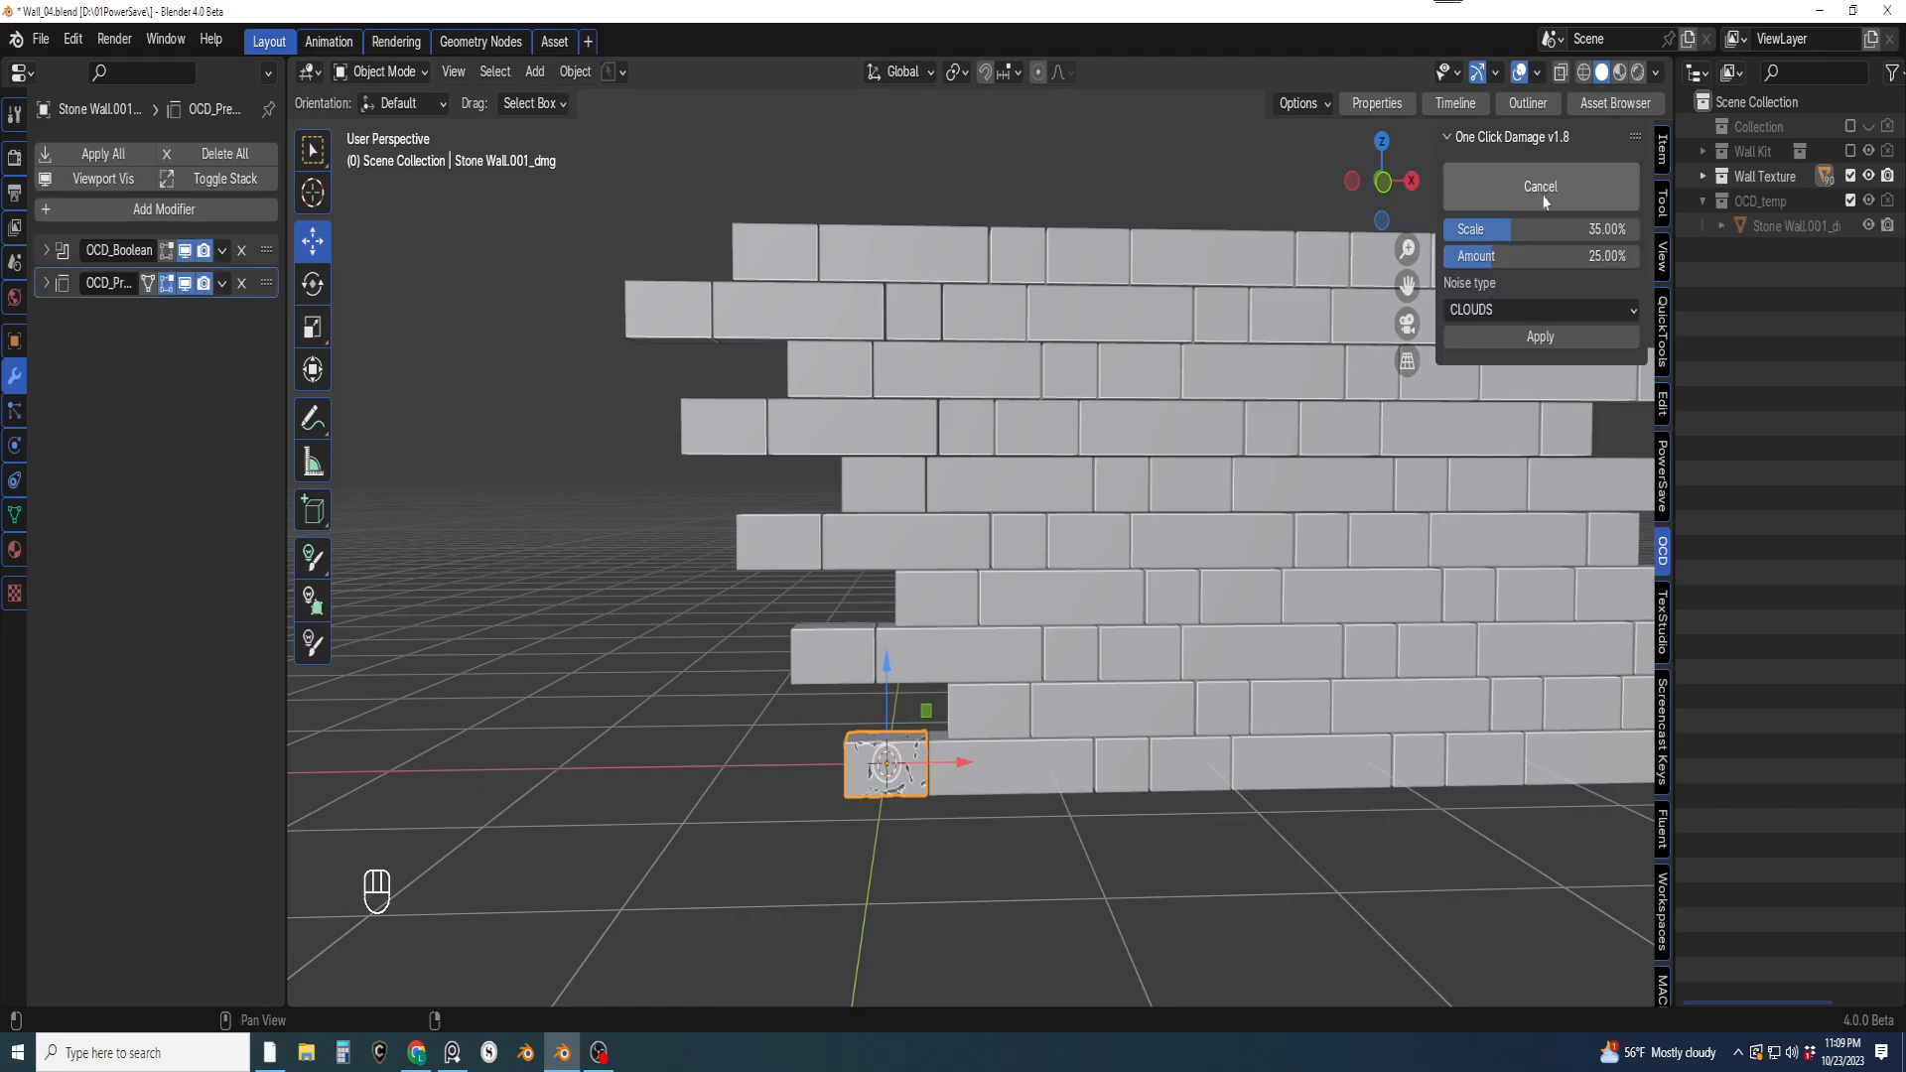
Try a damage scale of 61.79% and an amount of 42.36% on the stone and inspect it up close
{"action": "middle_click_drag", "start_coordinate": [1009, 842], "coordinate": [947, 753], "text": "shift"}
{"action": "scroll", "coordinate": [1059, 825], "scroll_direction": "up", "scroll_amount": 4}
{"action": "scroll", "coordinate": [1059, 825], "scroll_direction": "up", "scroll_amount": 1}
{"action": "middle_click_drag", "start_coordinate": [948, 752], "coordinate": [1237, 619]}
{"action": "mouse_move", "coordinate": [1508, 232]}
{"action": "left_mouse_down"}
{"action": "mouse_move", "coordinate": [1565, 231]}
{"action": "mouse_move", "coordinate": [1527, 256]}
{"action": "left_mouse_up"}
{"action": "middle_click_drag", "start_coordinate": [1073, 653], "coordinate": [1158, 510]}
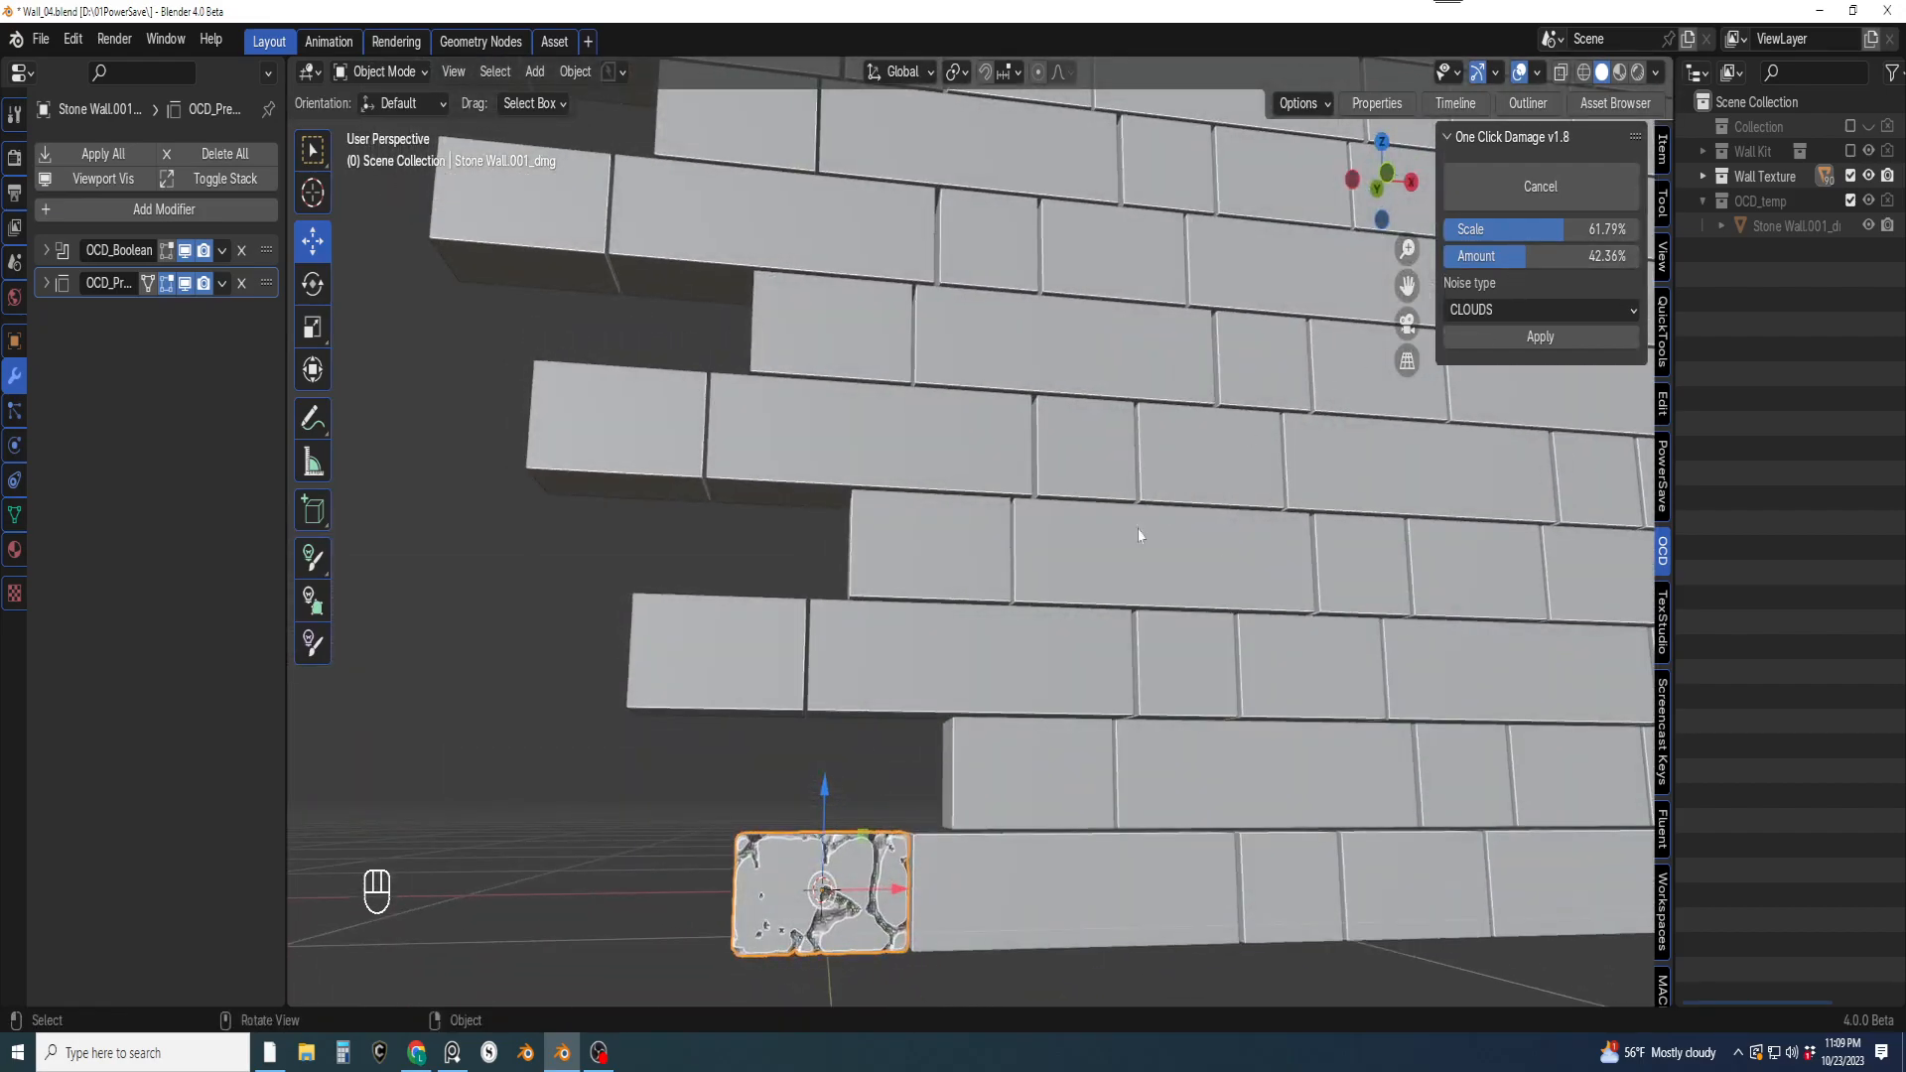
{"action": "scroll", "coordinate": [1080, 645], "scroll_direction": "up", "scroll_amount": 2}
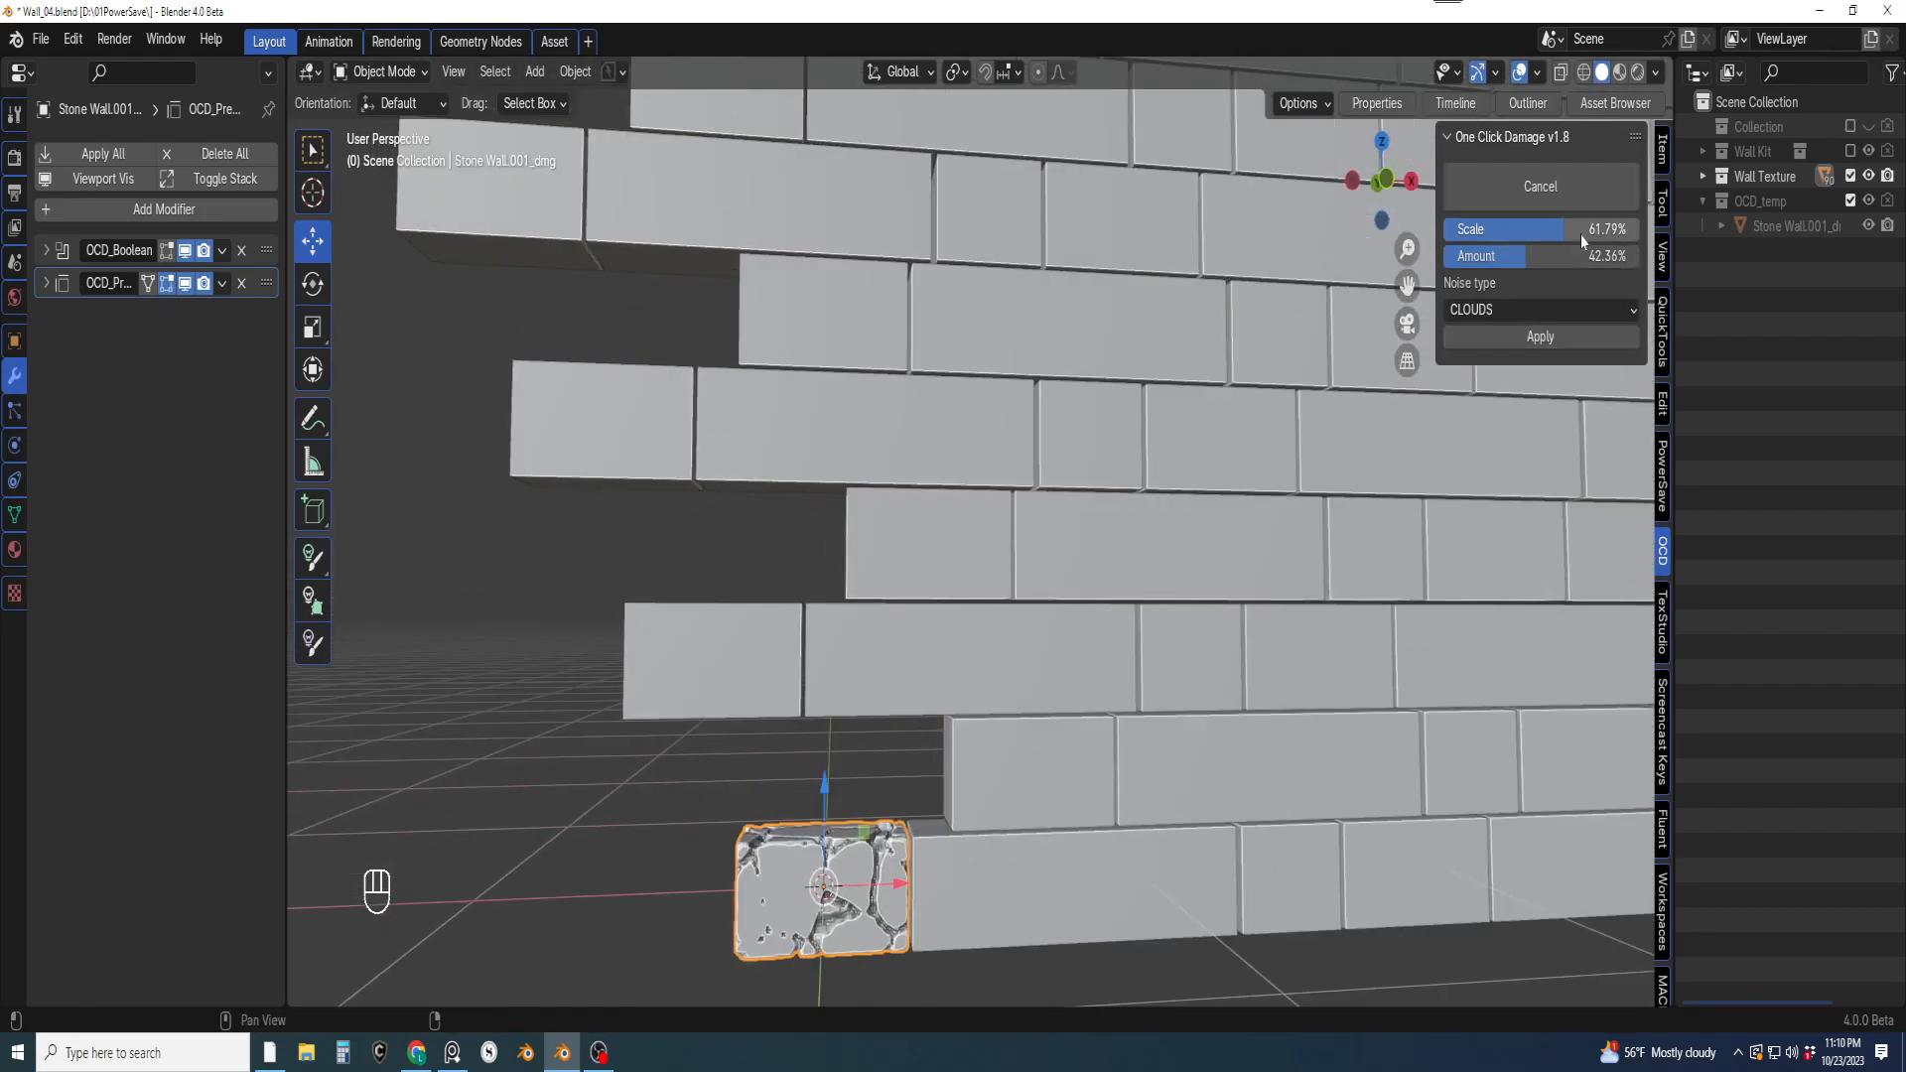
Set the damage scale to 46.70% and the amount to about 59%, and inspect the stone's mesh in wireframe shading
{"action": "mouse_move", "coordinate": [1563, 229]}
{"action": "left_mouse_down"}
{"action": "mouse_move", "coordinate": [1595, 229]}
{"action": "mouse_move", "coordinate": [1526, 229]}
{"action": "mouse_move", "coordinate": [1560, 256]}
{"action": "left_mouse_up"}
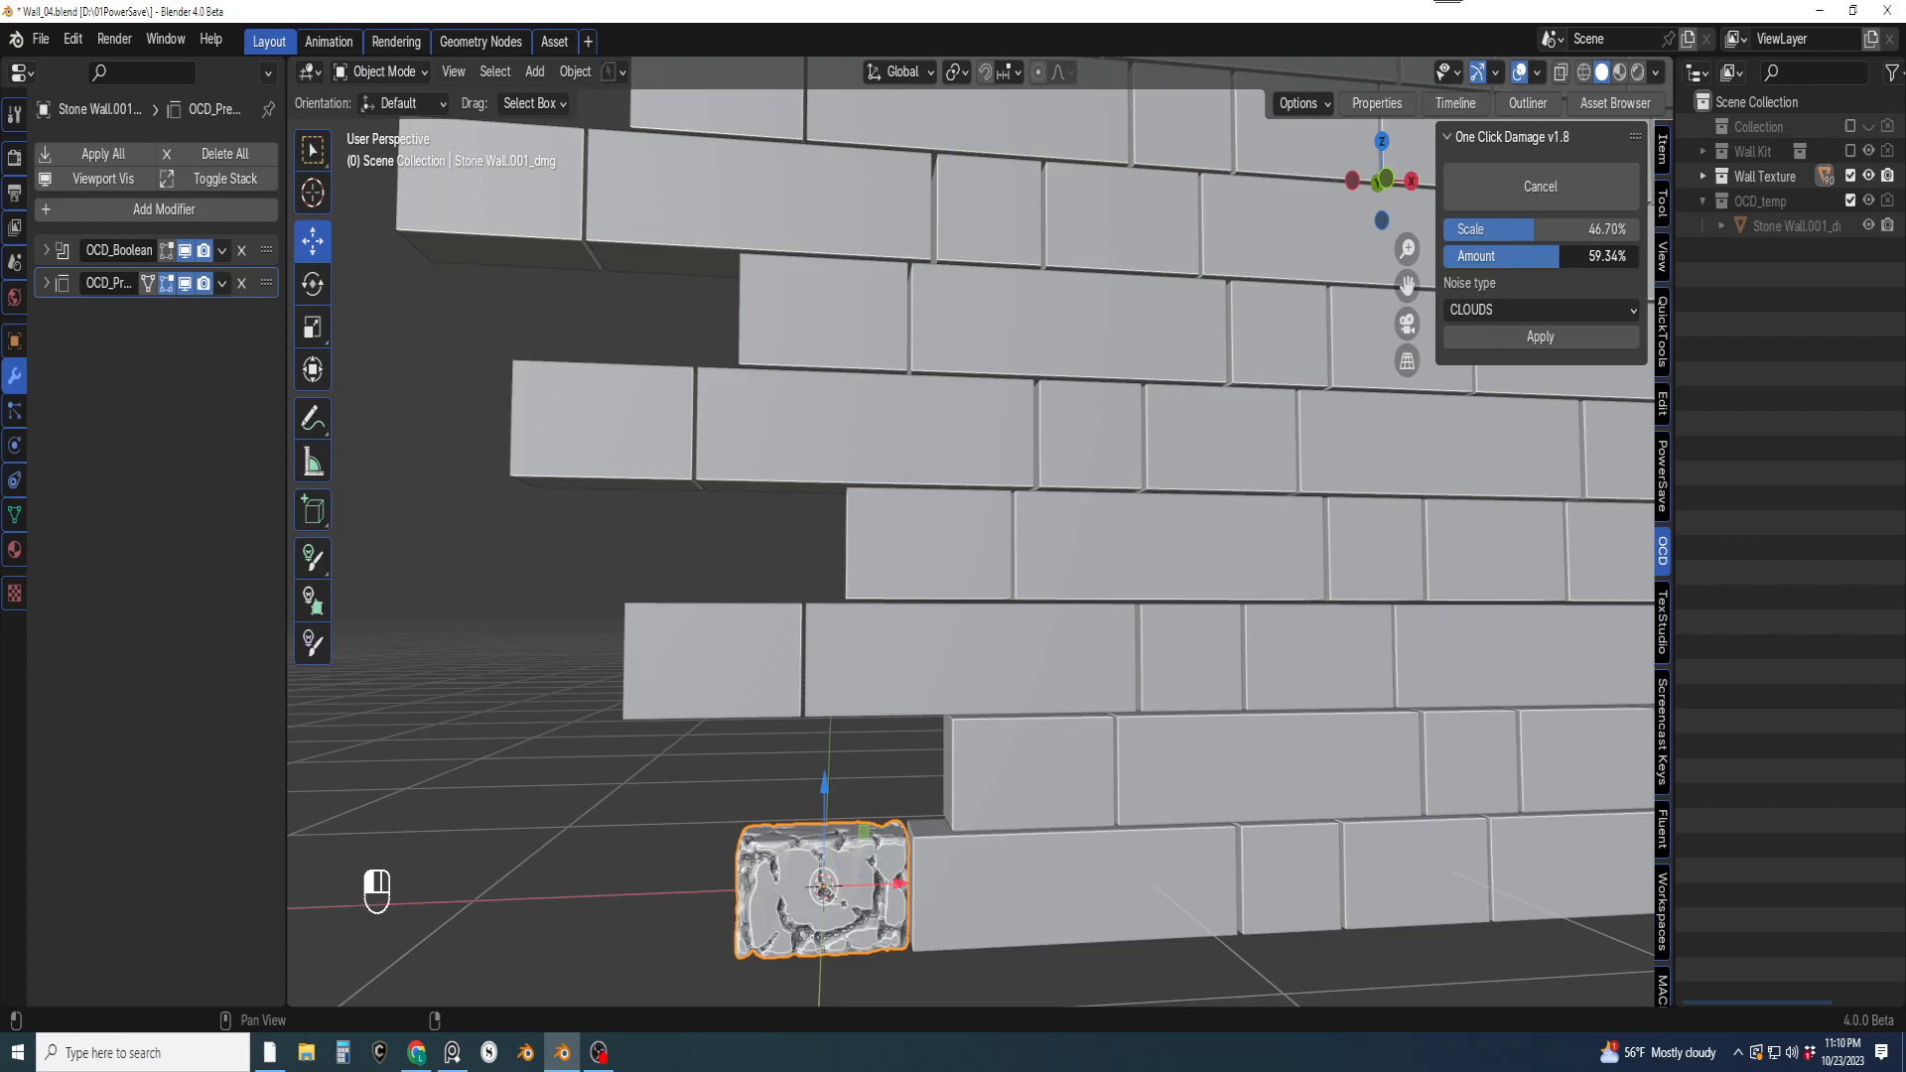
{"action": "mouse_move", "coordinate": [885, 672]}
{"action": "middle_mouse_down"}
{"action": "mouse_move", "coordinate": [1231, 664]}
{"action": "mouse_move", "coordinate": [903, 677]}
{"action": "mouse_move", "coordinate": [987, 692]}
{"action": "mouse_move", "coordinate": [1059, 672]}
{"action": "mouse_move", "coordinate": [999, 668]}
{"action": "mouse_move", "coordinate": [1012, 795]}
{"action": "mouse_move", "coordinate": [1000, 623]}
{"action": "mouse_move", "coordinate": [1059, 673]}
{"action": "mouse_move", "coordinate": [1063, 725]}
{"action": "mouse_move", "coordinate": [1122, 718]}
{"action": "middle_mouse_up"}
{"action": "left_click", "coordinate": [1584, 79]}
{"action": "scroll", "coordinate": [1104, 731], "scroll_direction": "up", "scroll_amount": 2}
{"action": "mouse_move", "coordinate": [978, 784]}
{"action": "middle_mouse_down", "text": "shift"}
{"action": "mouse_move", "coordinate": [984, 692]}
{"action": "mouse_move", "coordinate": [926, 545]}
{"action": "mouse_move", "coordinate": [934, 692]}
{"action": "middle_mouse_up", "text": "shift"}
{"action": "scroll", "coordinate": [1009, 711], "scroll_direction": "down", "scroll_amount": 2}
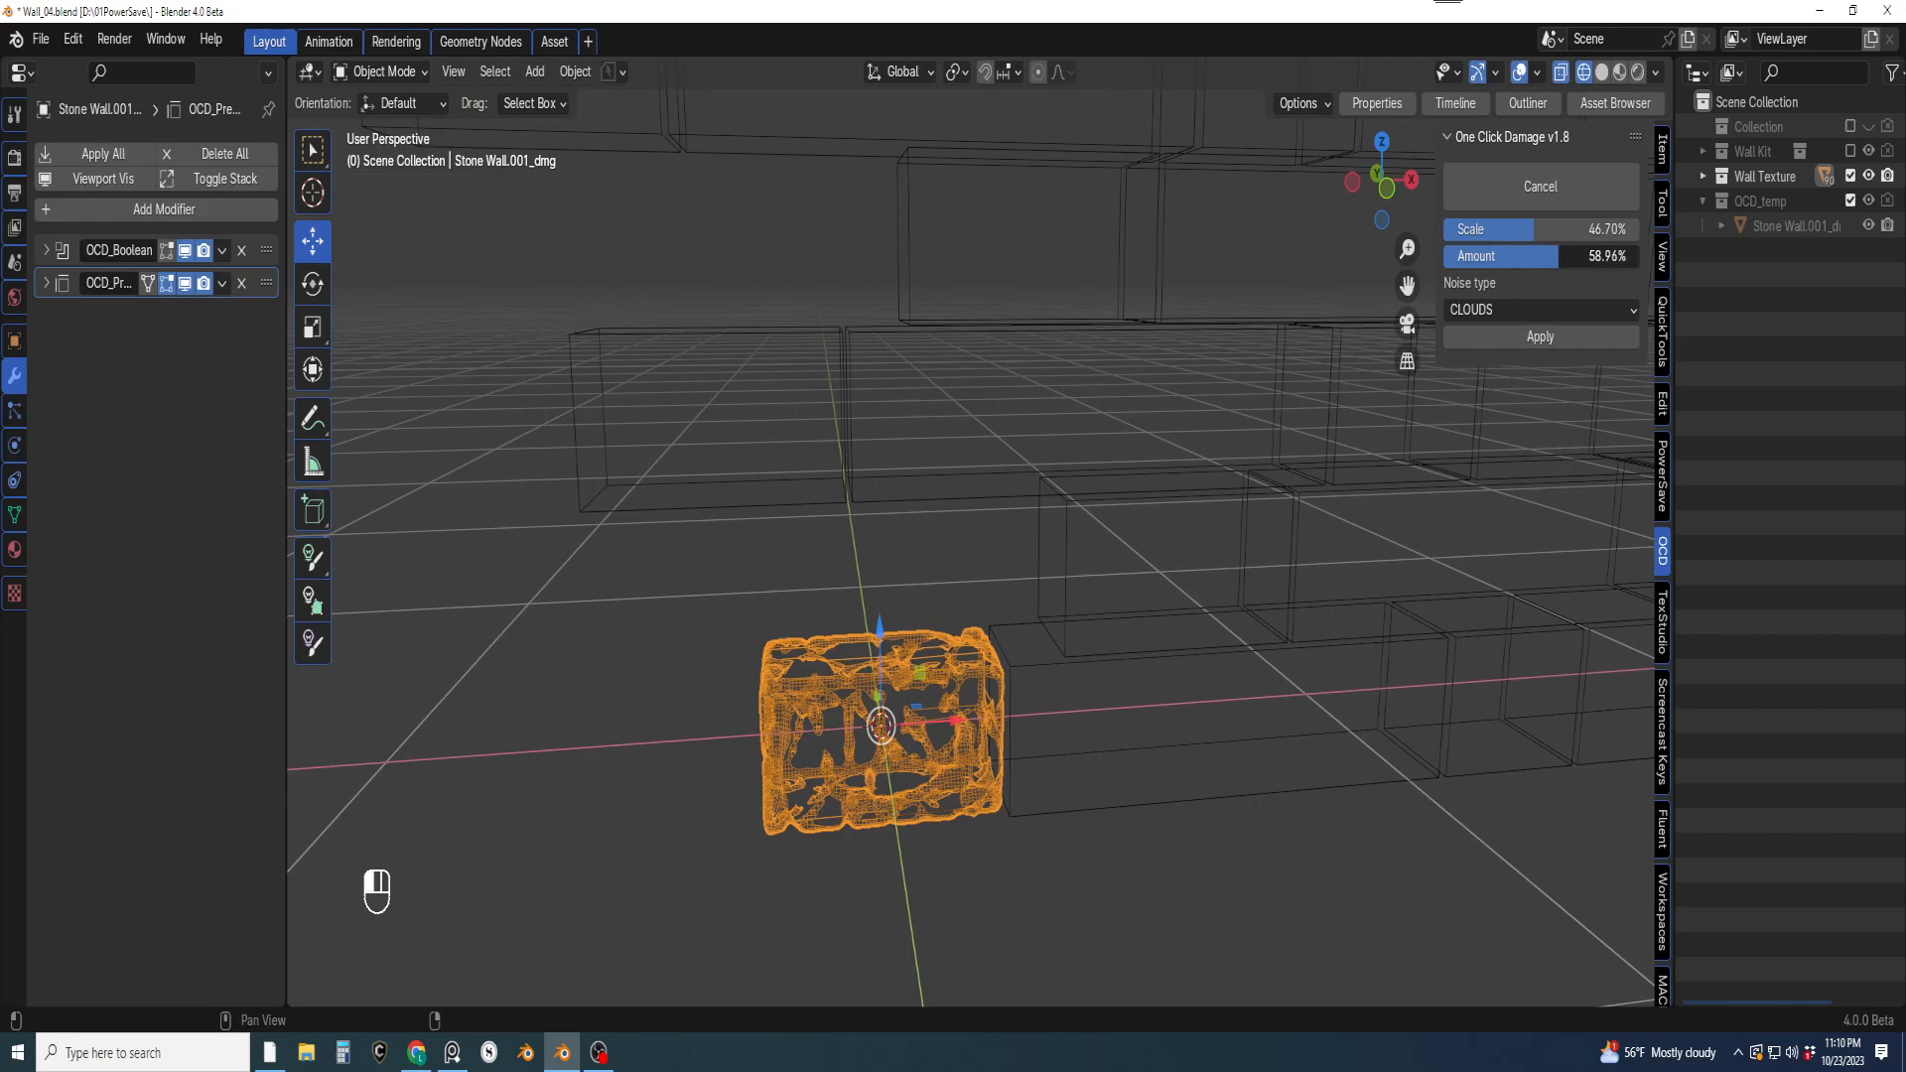
Lower the stone's damage amount to 45.38% and the scale to 24.06%
{"action": "left_click_drag", "start_coordinate": [1539, 256], "coordinate": [1519, 256]}
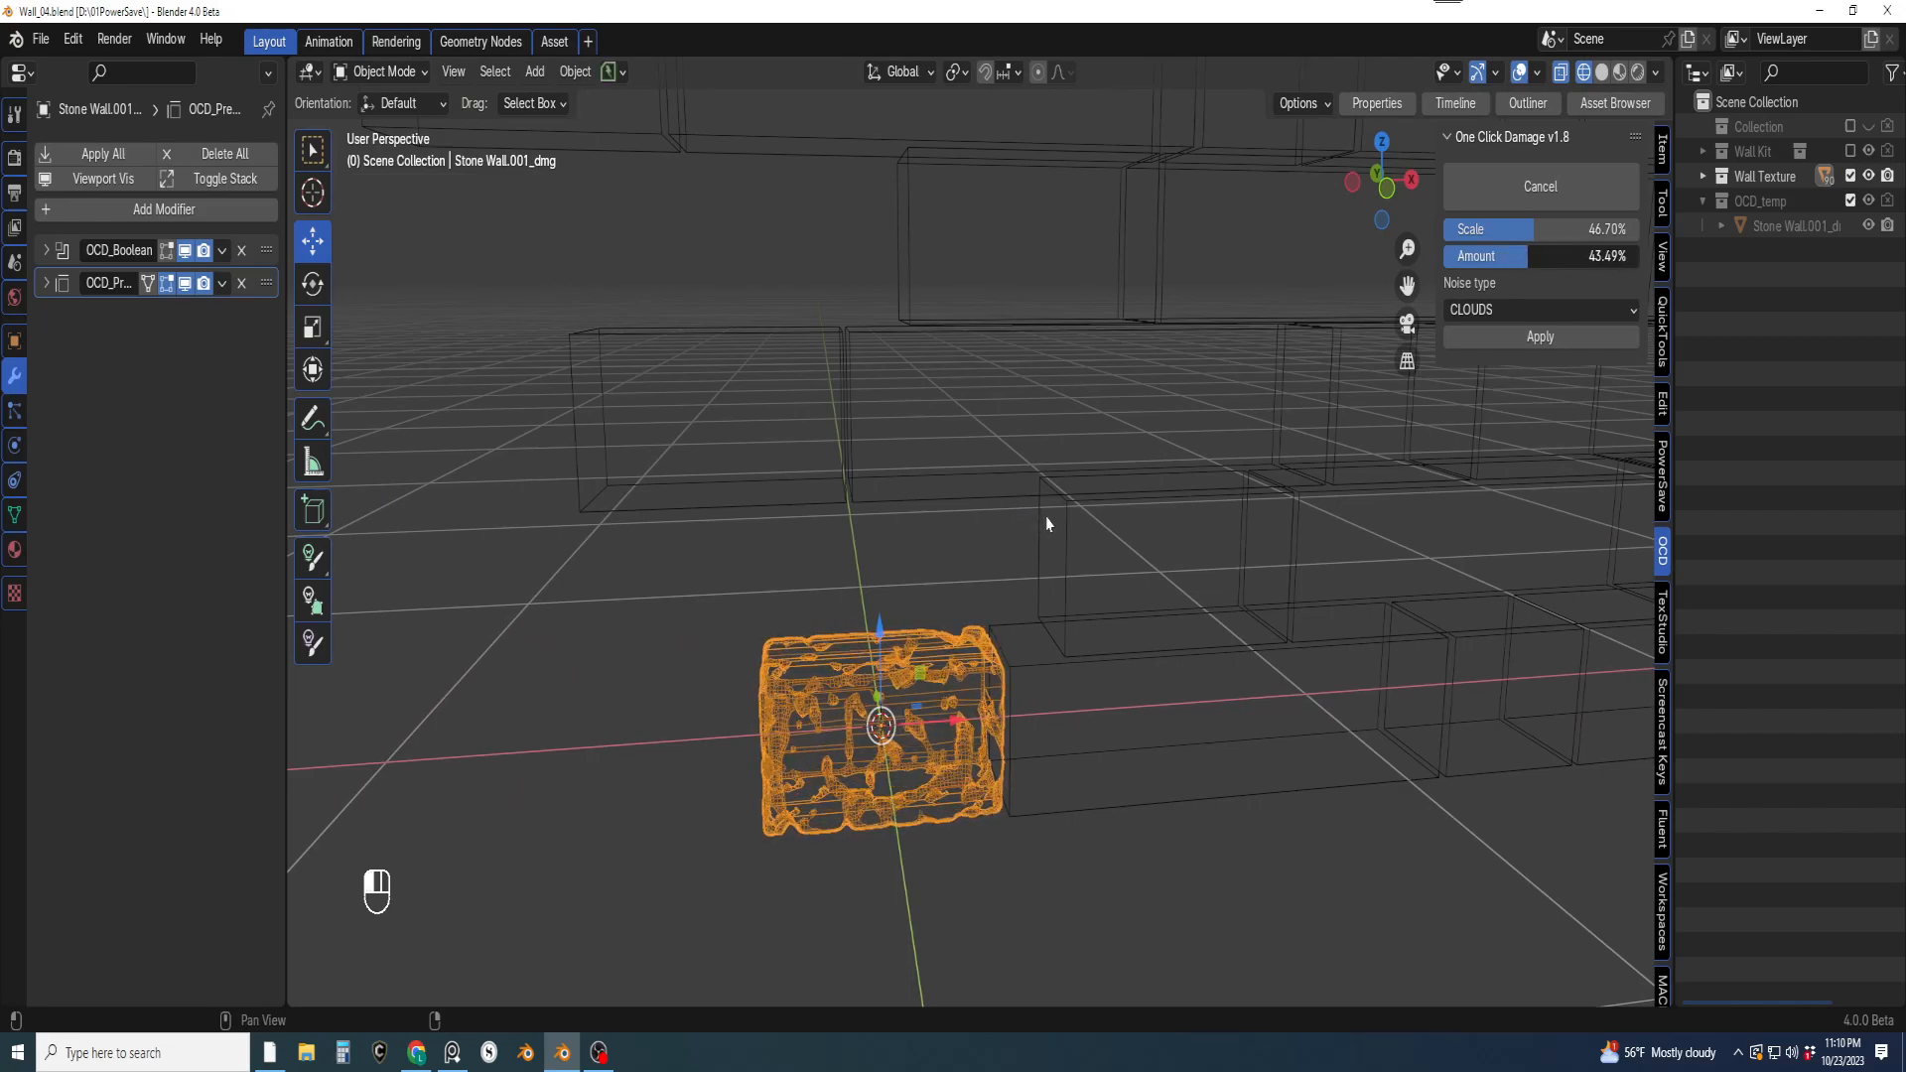
{"action": "left_click_drag", "start_coordinate": [1050, 520], "coordinate": [1223, 513]}
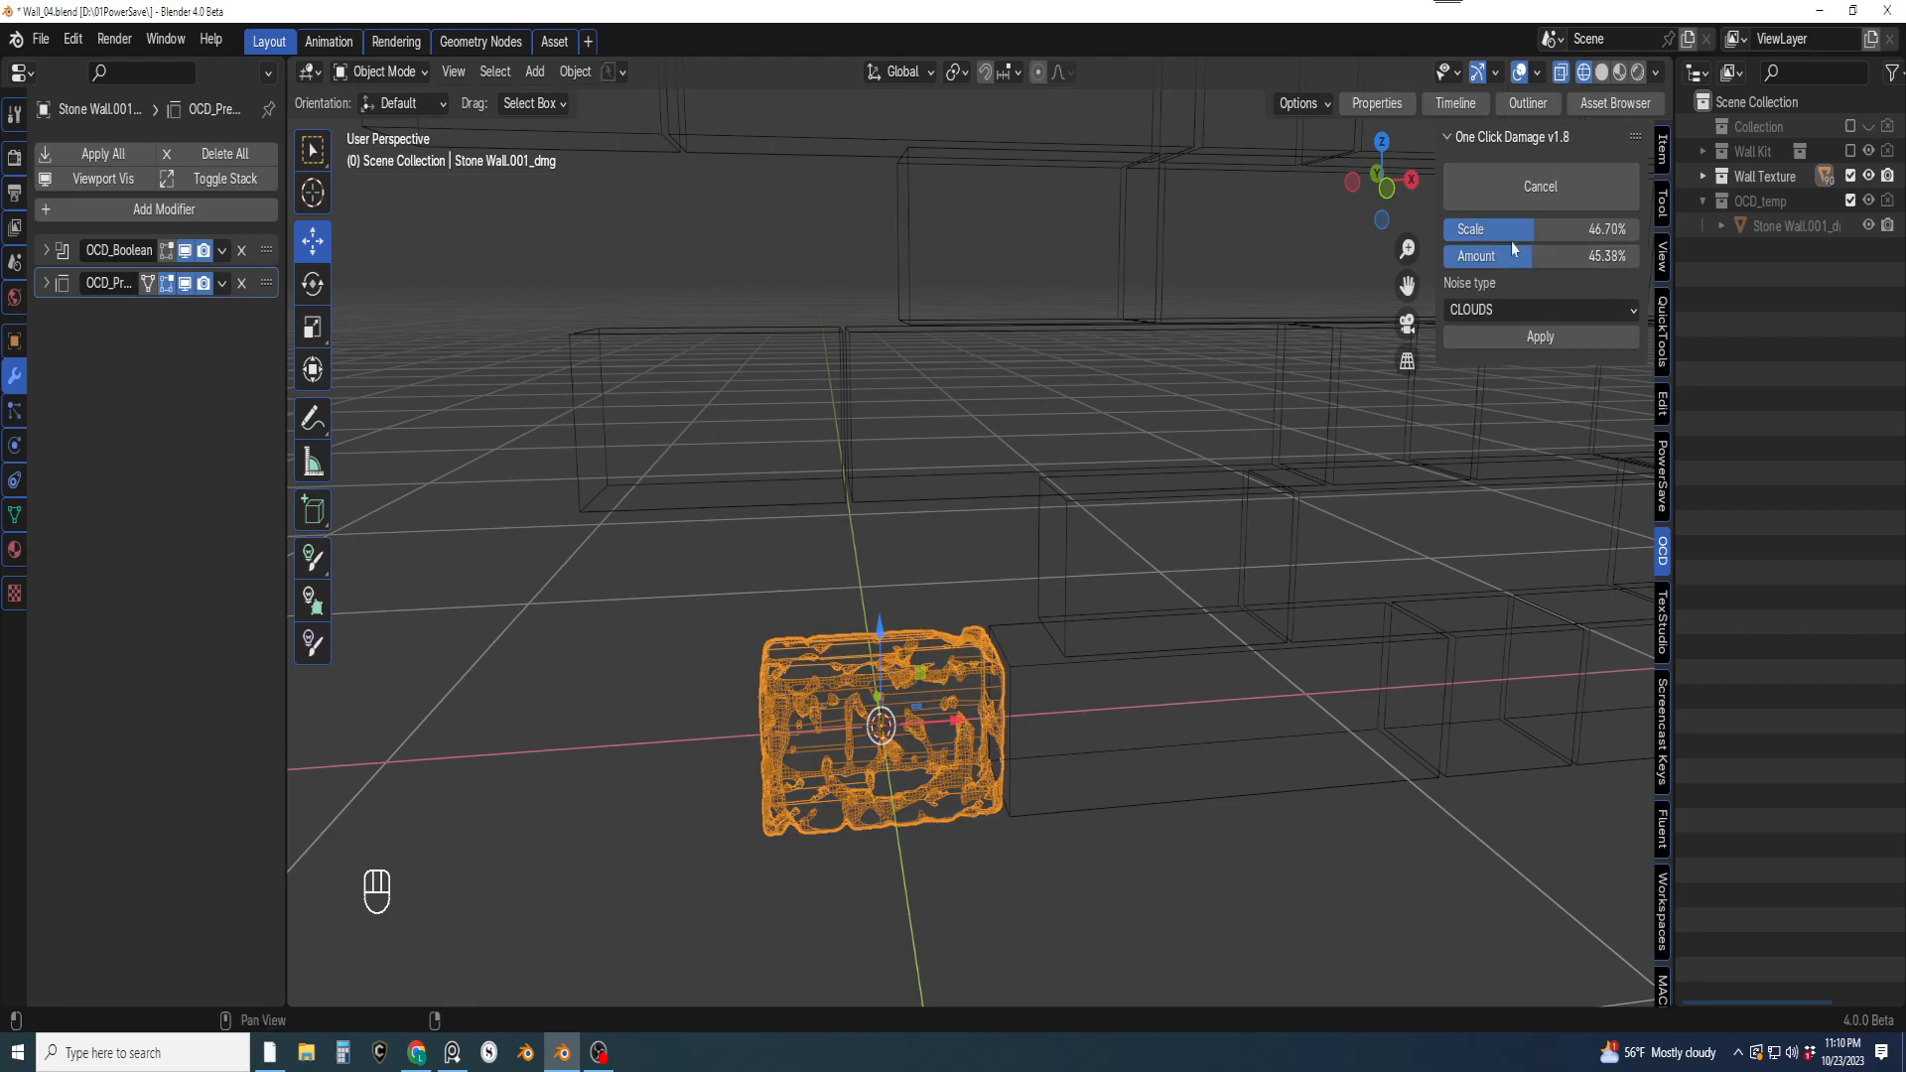
{"action": "left_click_drag", "start_coordinate": [1510, 230], "coordinate": [1471, 229]}
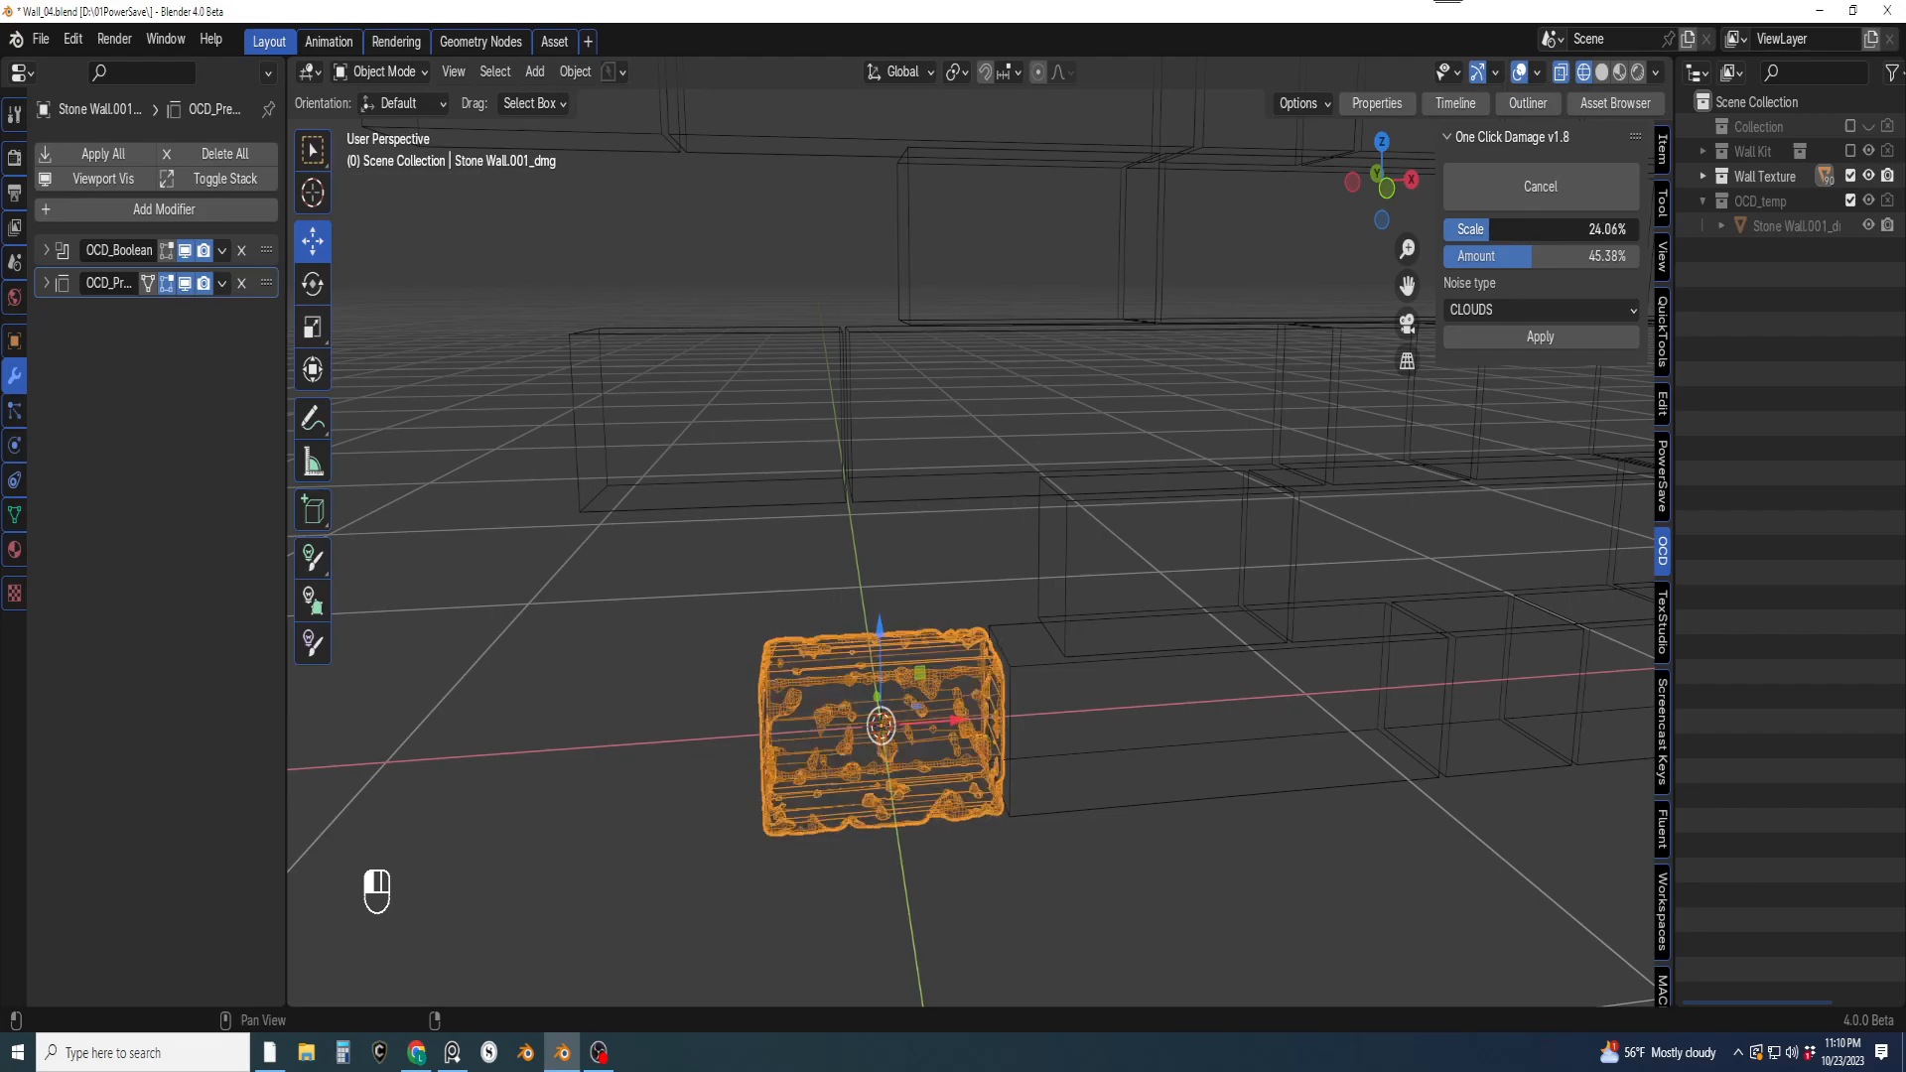
Switch to solid shading and set the stone's damage scale to 37.26% and the amount to 61.60%
{"action": "middle_click_drag", "start_coordinate": [1142, 595], "coordinate": [1082, 606]}
{"action": "left_click_drag", "start_coordinate": [1559, 230], "coordinate": [1555, 230]}
{"action": "left_click", "coordinate": [1602, 72]}
{"action": "mouse_move", "coordinate": [1172, 596]}
{"action": "middle_mouse_down"}
{"action": "mouse_move", "coordinate": [1058, 739]}
{"action": "mouse_move", "coordinate": [1156, 675]}
{"action": "middle_mouse_up"}
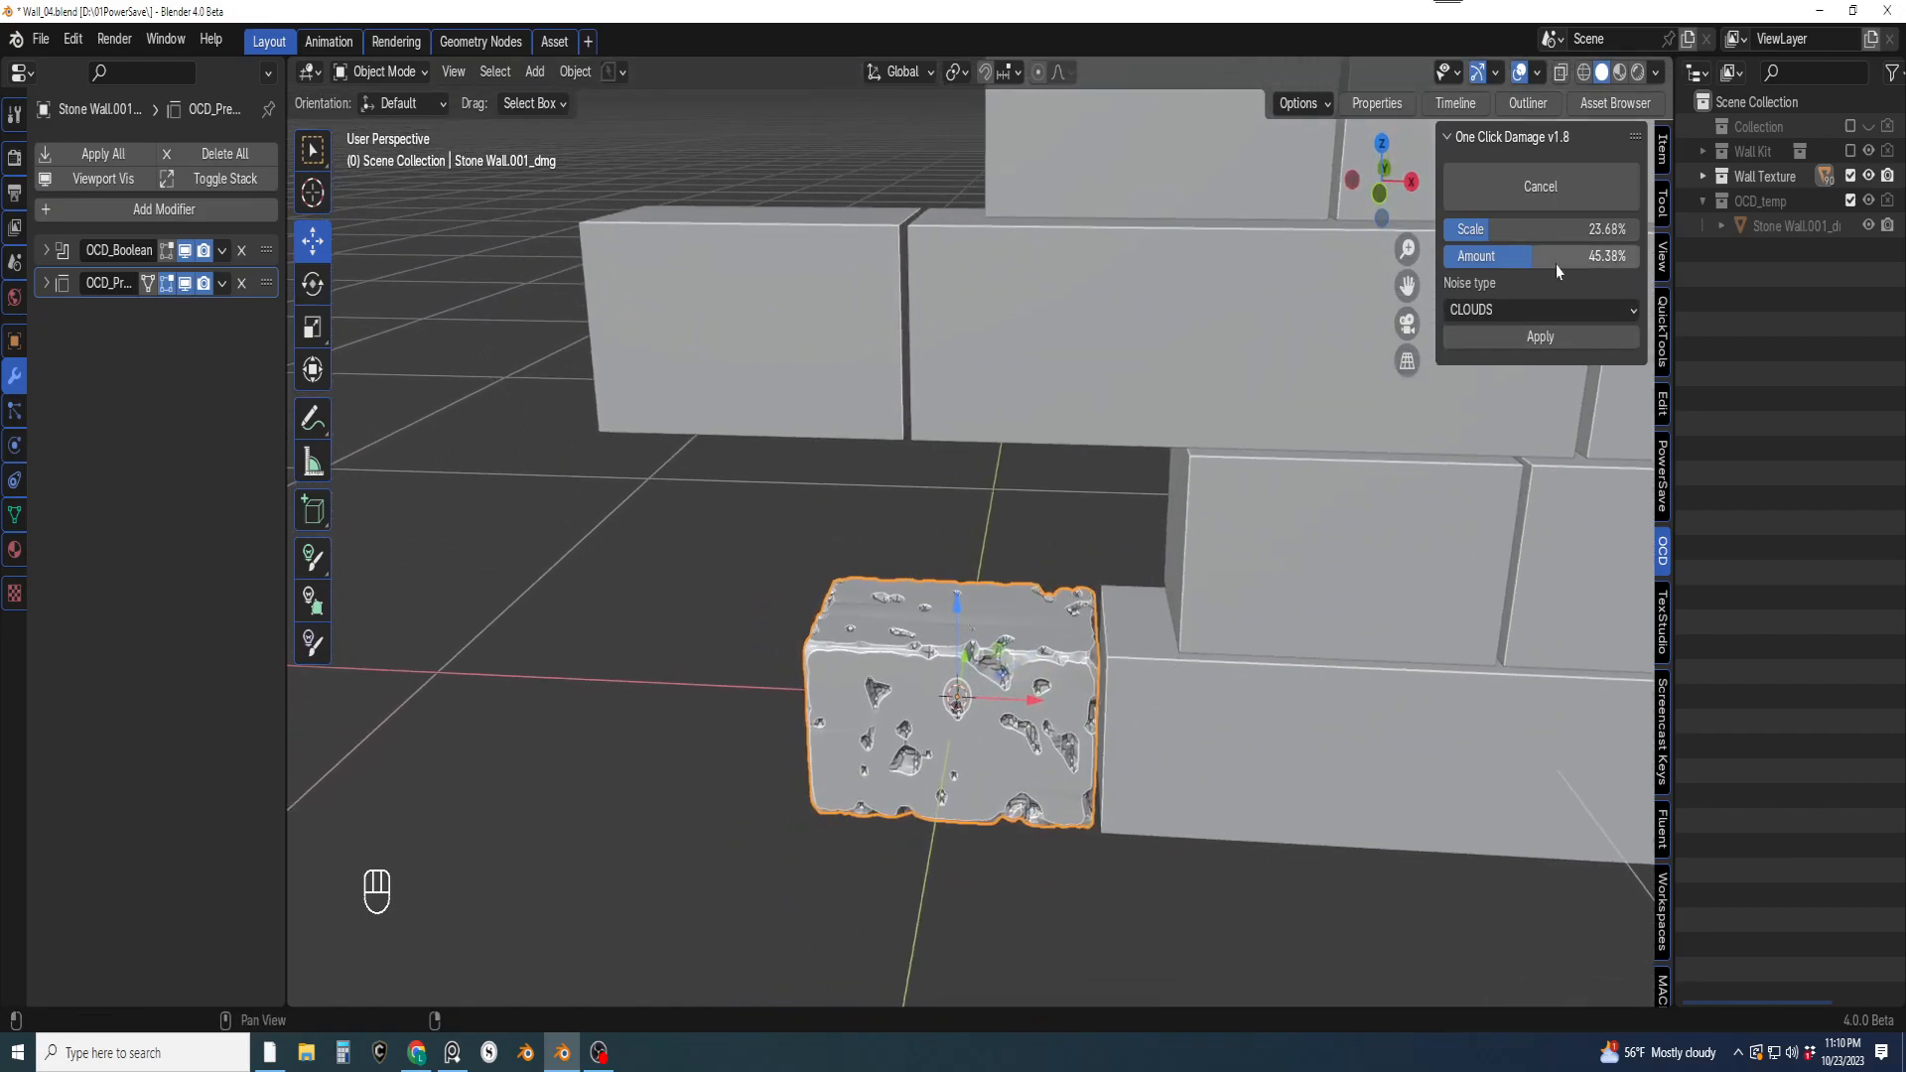
{"action": "left_click_drag", "start_coordinate": [1532, 256], "coordinate": [1554, 256]}
{"action": "middle_click_drag", "start_coordinate": [1261, 566], "coordinate": [1291, 596]}
{"action": "left_click_drag", "start_coordinate": [1534, 256], "coordinate": [1583, 229]}
{"action": "middle_click_drag", "start_coordinate": [1397, 358], "coordinate": [1044, 723]}
{"action": "scroll", "coordinate": [1039, 685], "scroll_direction": "down", "scroll_amount": 4}
{"action": "mouse_move", "coordinate": [1130, 623]}
{"action": "middle_mouse_down", "text": "shift"}
{"action": "mouse_move", "coordinate": [1004, 728]}
{"action": "mouse_move", "coordinate": [1123, 592]}
{"action": "mouse_move", "coordinate": [1123, 551]}
{"action": "mouse_move", "coordinate": [1199, 609]}
{"action": "mouse_move", "coordinate": [1149, 630]}
{"action": "mouse_move", "coordinate": [1149, 681]}
{"action": "mouse_move", "coordinate": [1383, 490]}
{"action": "middle_mouse_up", "text": "shift"}
{"action": "scroll", "coordinate": [1053, 720], "scroll_direction": "up", "scroll_amount": 1}
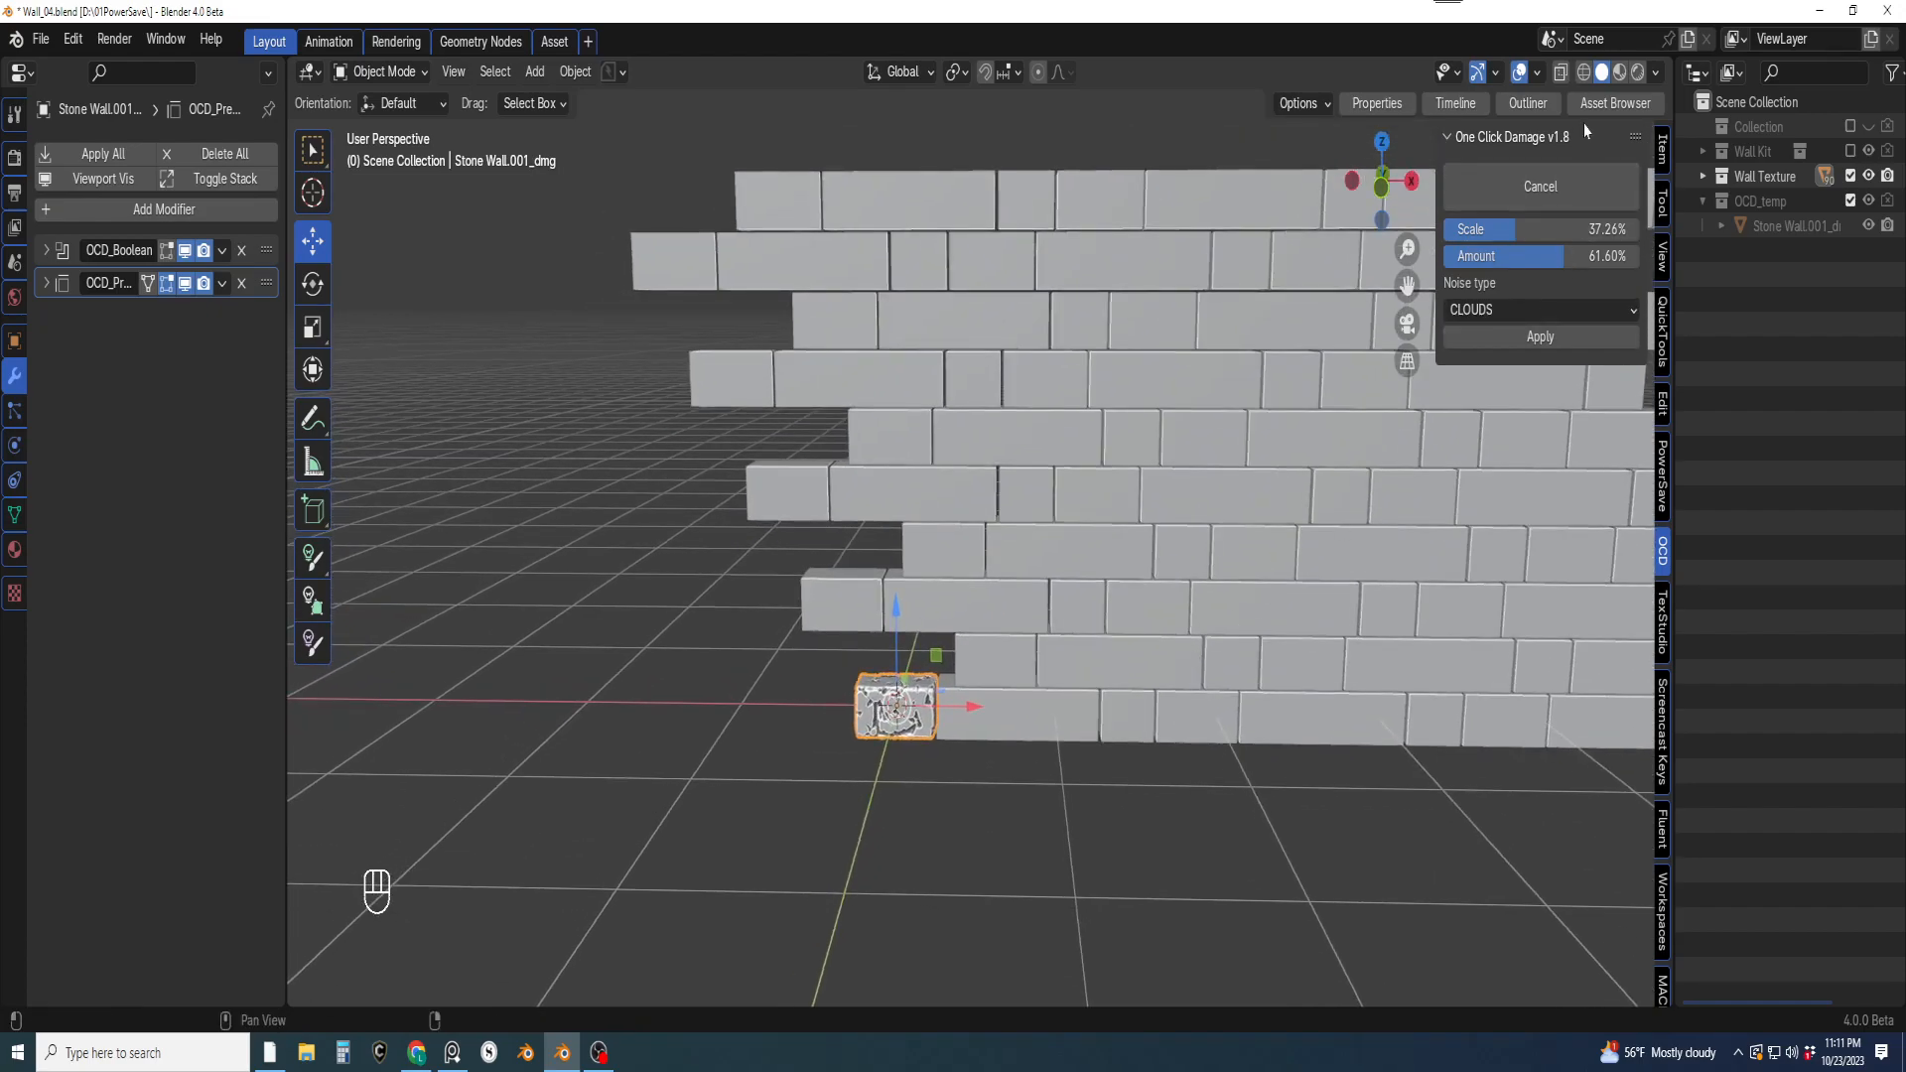
Check the damaged stone's mesh in wireframe, return to solid shading, and apply the damage
{"action": "left_click", "coordinate": [1585, 75]}
{"action": "scroll", "coordinate": [1022, 633], "scroll_direction": "up", "scroll_amount": 2}
{"action": "middle_click_drag", "start_coordinate": [1023, 633], "coordinate": [1037, 685], "text": "shift"}
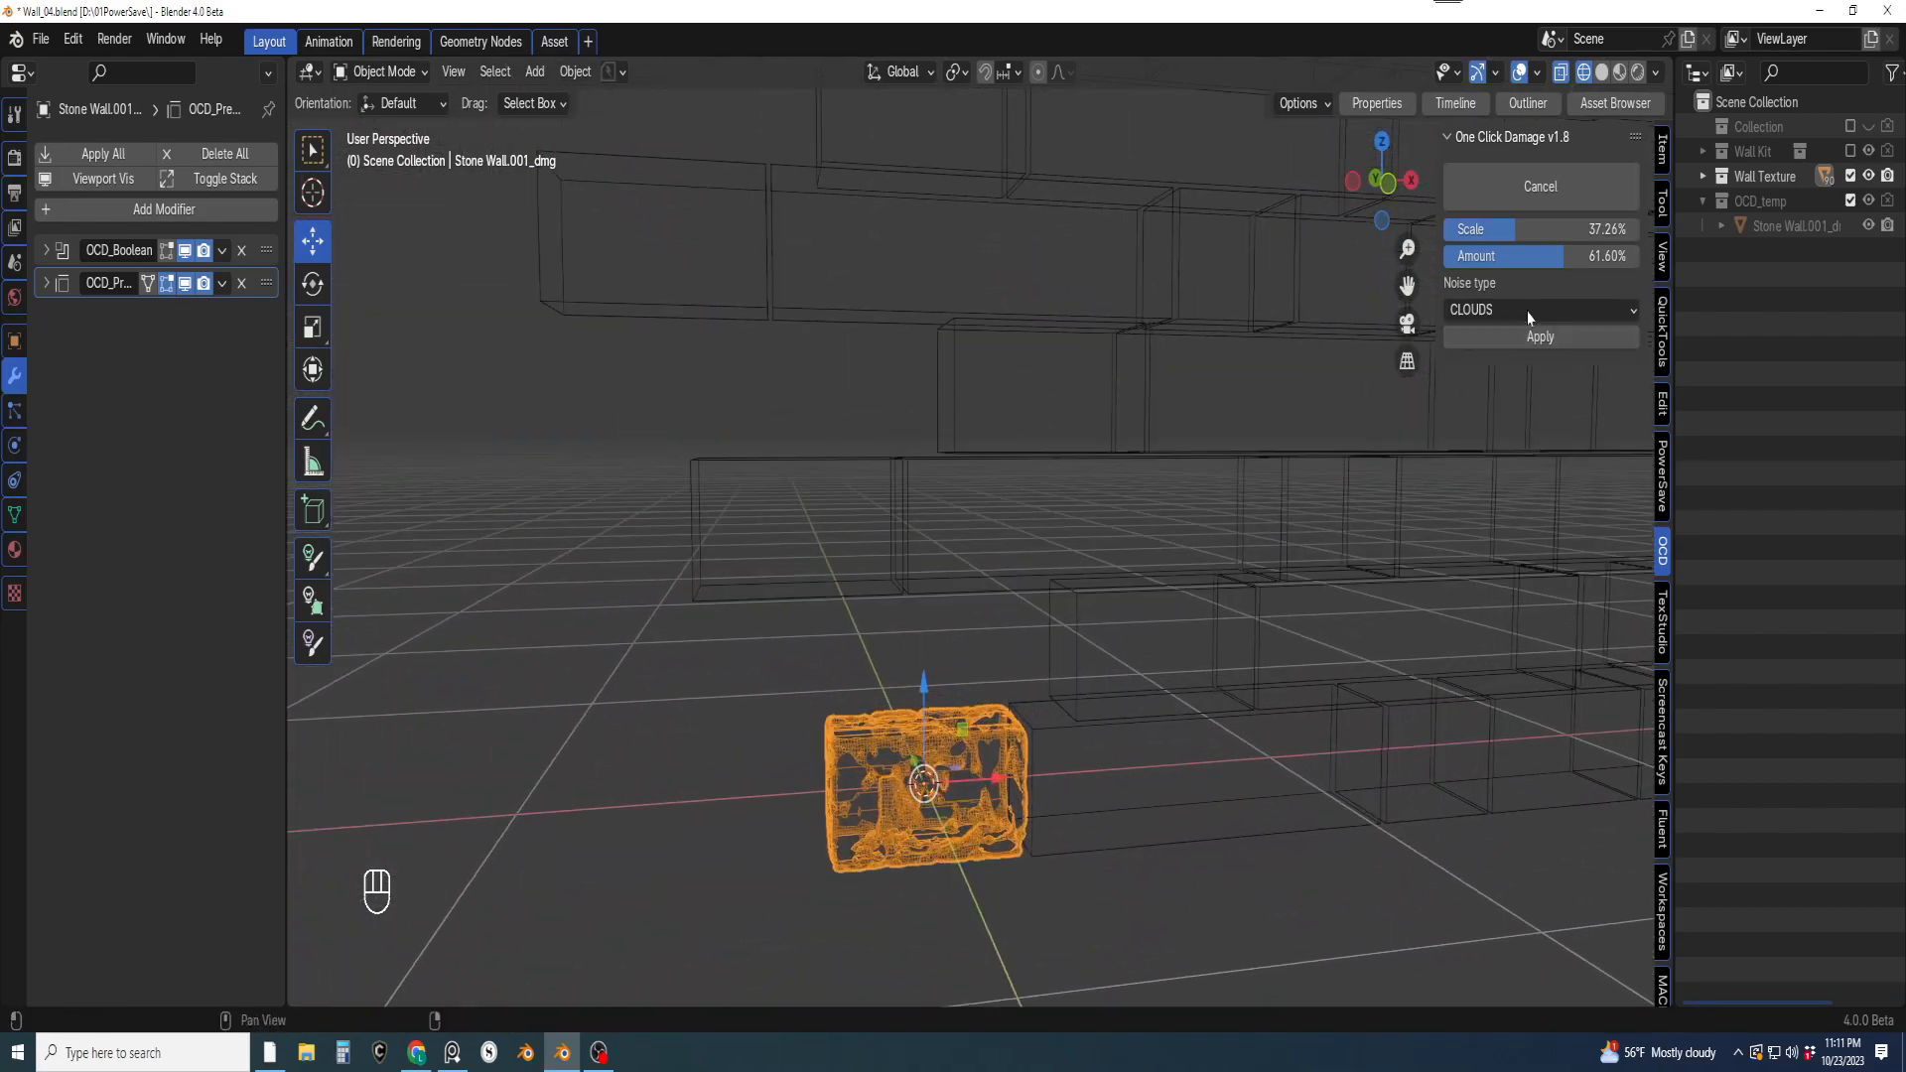
{"action": "left_click", "coordinate": [1603, 72]}
{"action": "middle_click_drag", "start_coordinate": [1130, 812], "coordinate": [1084, 731], "text": "shift"}
{"action": "scroll", "coordinate": [1011, 669], "scroll_direction": "down", "scroll_amount": 1}
{"action": "scroll", "coordinate": [1011, 671], "scroll_direction": "up", "scroll_amount": 1}
{"action": "middle_click_drag", "start_coordinate": [1011, 671], "coordinate": [963, 727], "text": "shift"}
{"action": "scroll", "coordinate": [963, 727], "scroll_direction": "down", "scroll_amount": 2}
{"action": "middle_click_drag", "start_coordinate": [1097, 686], "coordinate": [1098, 724], "text": "shift"}
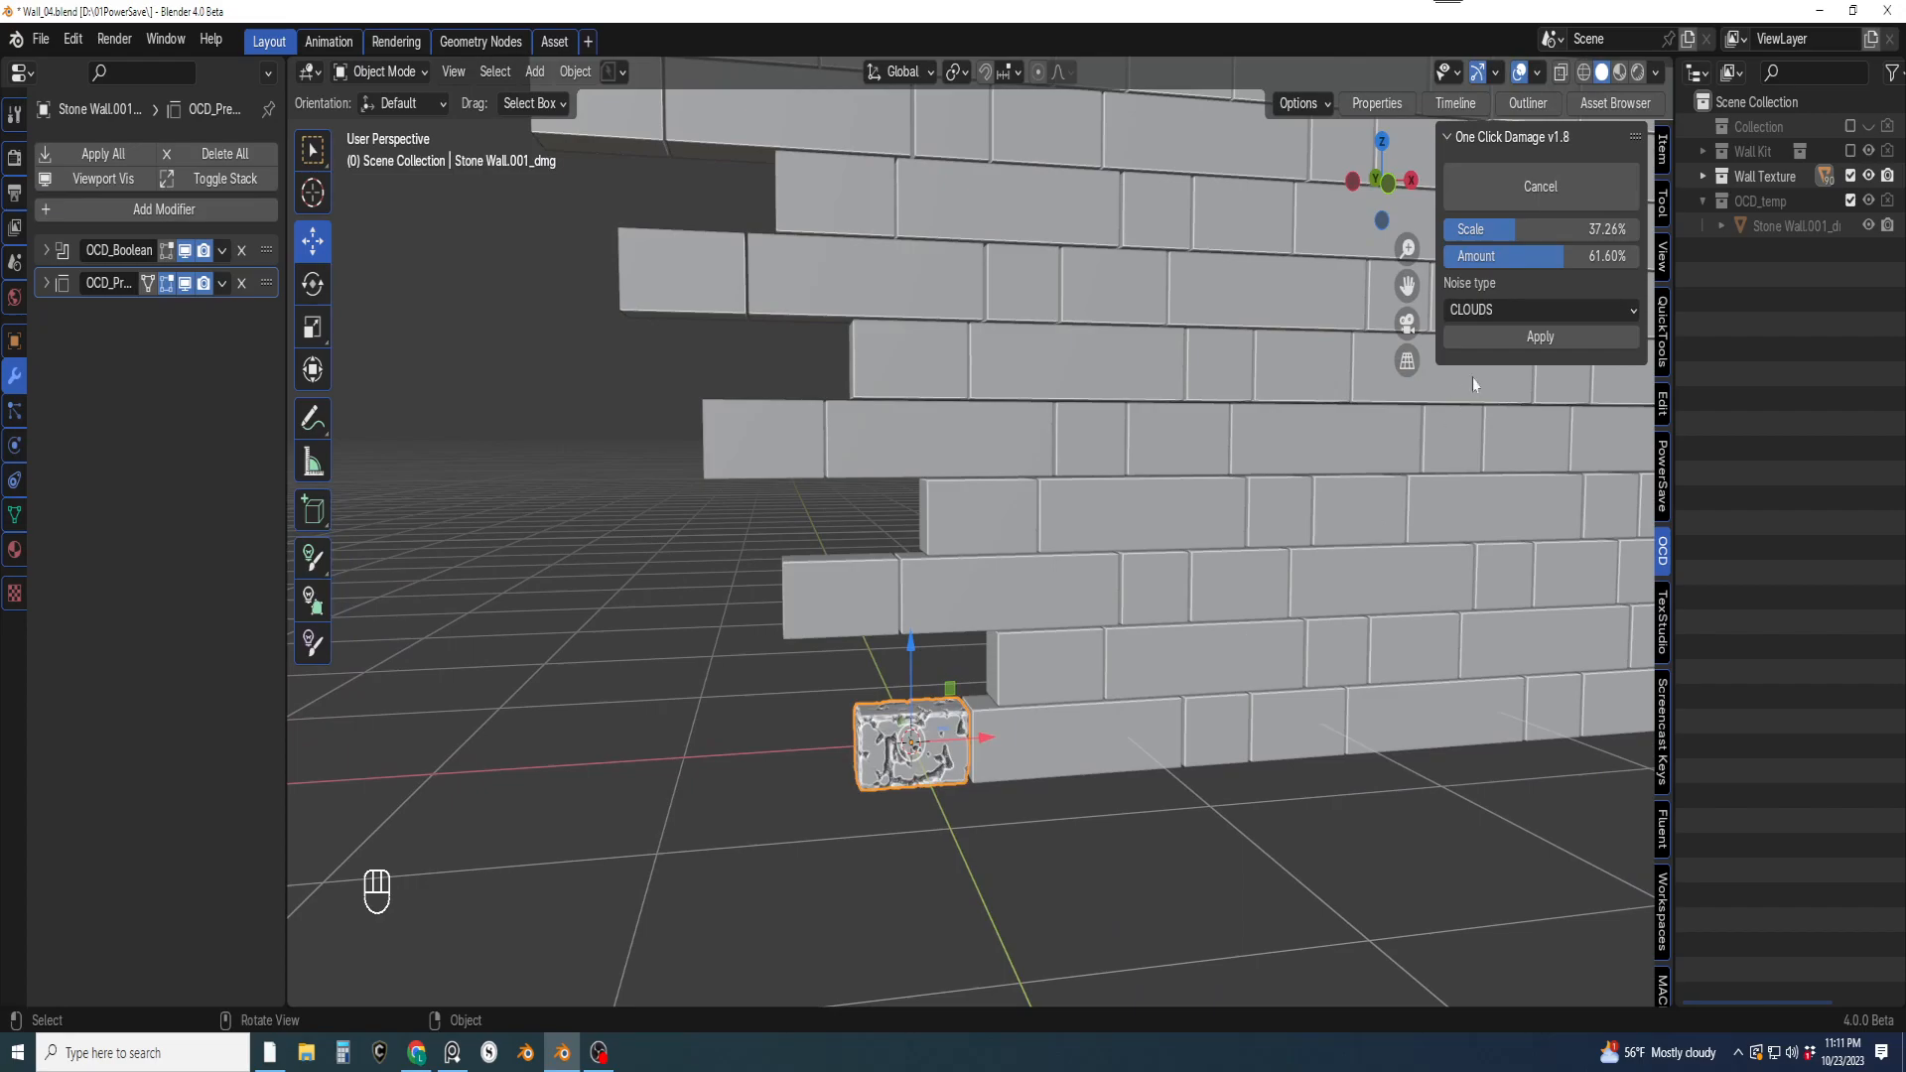
{"action": "left_click", "coordinate": [1526, 335]}
Add the undamaged stones of the four lowest rows to the selection, keeping the damaged stone at the origin active
{"action": "middle_click_drag", "start_coordinate": [1297, 633], "coordinate": [1269, 662]}
{"action": "middle_click_drag", "start_coordinate": [1269, 662], "coordinate": [979, 736], "text": "shift"}
{"action": "scroll", "coordinate": [979, 735], "scroll_direction": "down", "scroll_amount": 2}
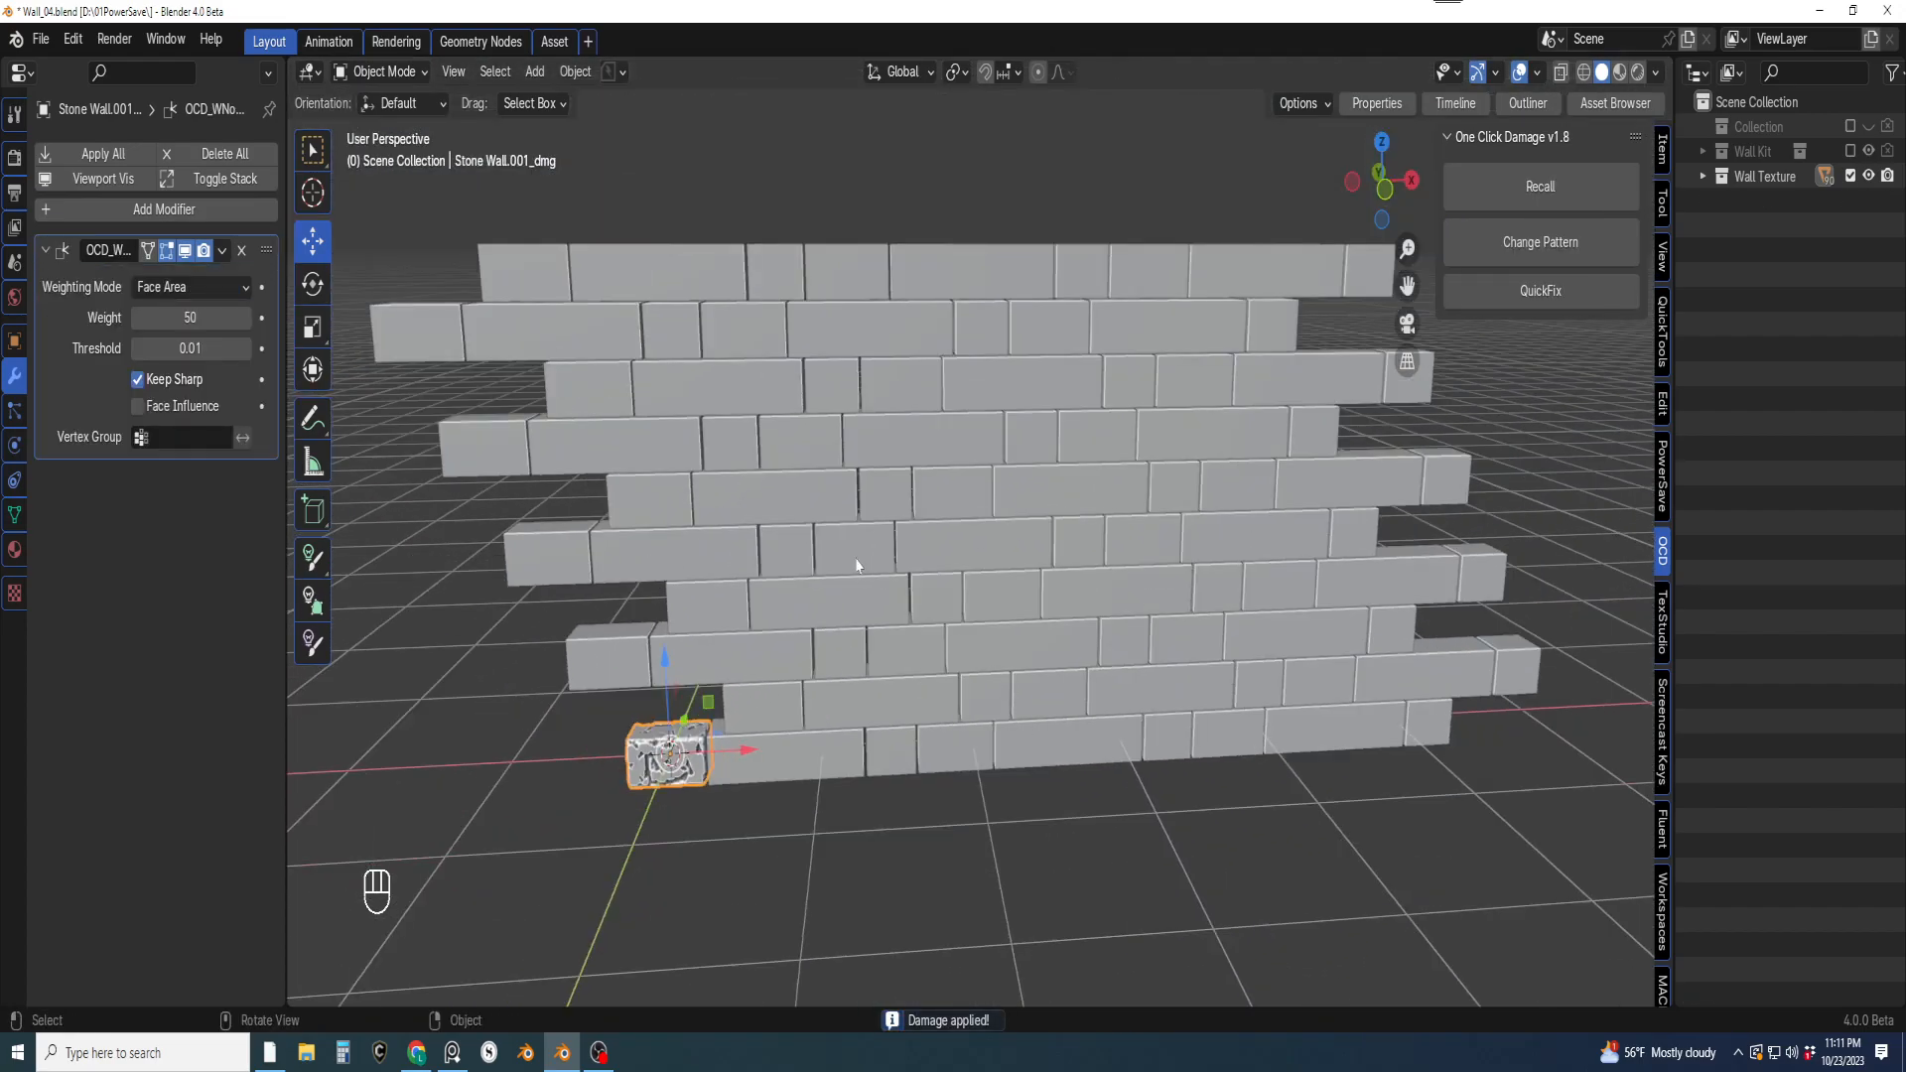
{"action": "scroll", "coordinate": [858, 565], "scroll_direction": "down", "scroll_amount": 2}
{"action": "middle_click_drag", "start_coordinate": [918, 673], "coordinate": [986, 732], "text": "shift"}
{"action": "left_click_drag", "start_coordinate": [769, 628], "coordinate": [1481, 810], "text": "shift"}
{"action": "middle_click_drag", "start_coordinate": [1092, 799], "coordinate": [1072, 745], "text": "shift"}
{"action": "scroll", "coordinate": [1009, 749], "scroll_direction": "up", "scroll_amount": 2}
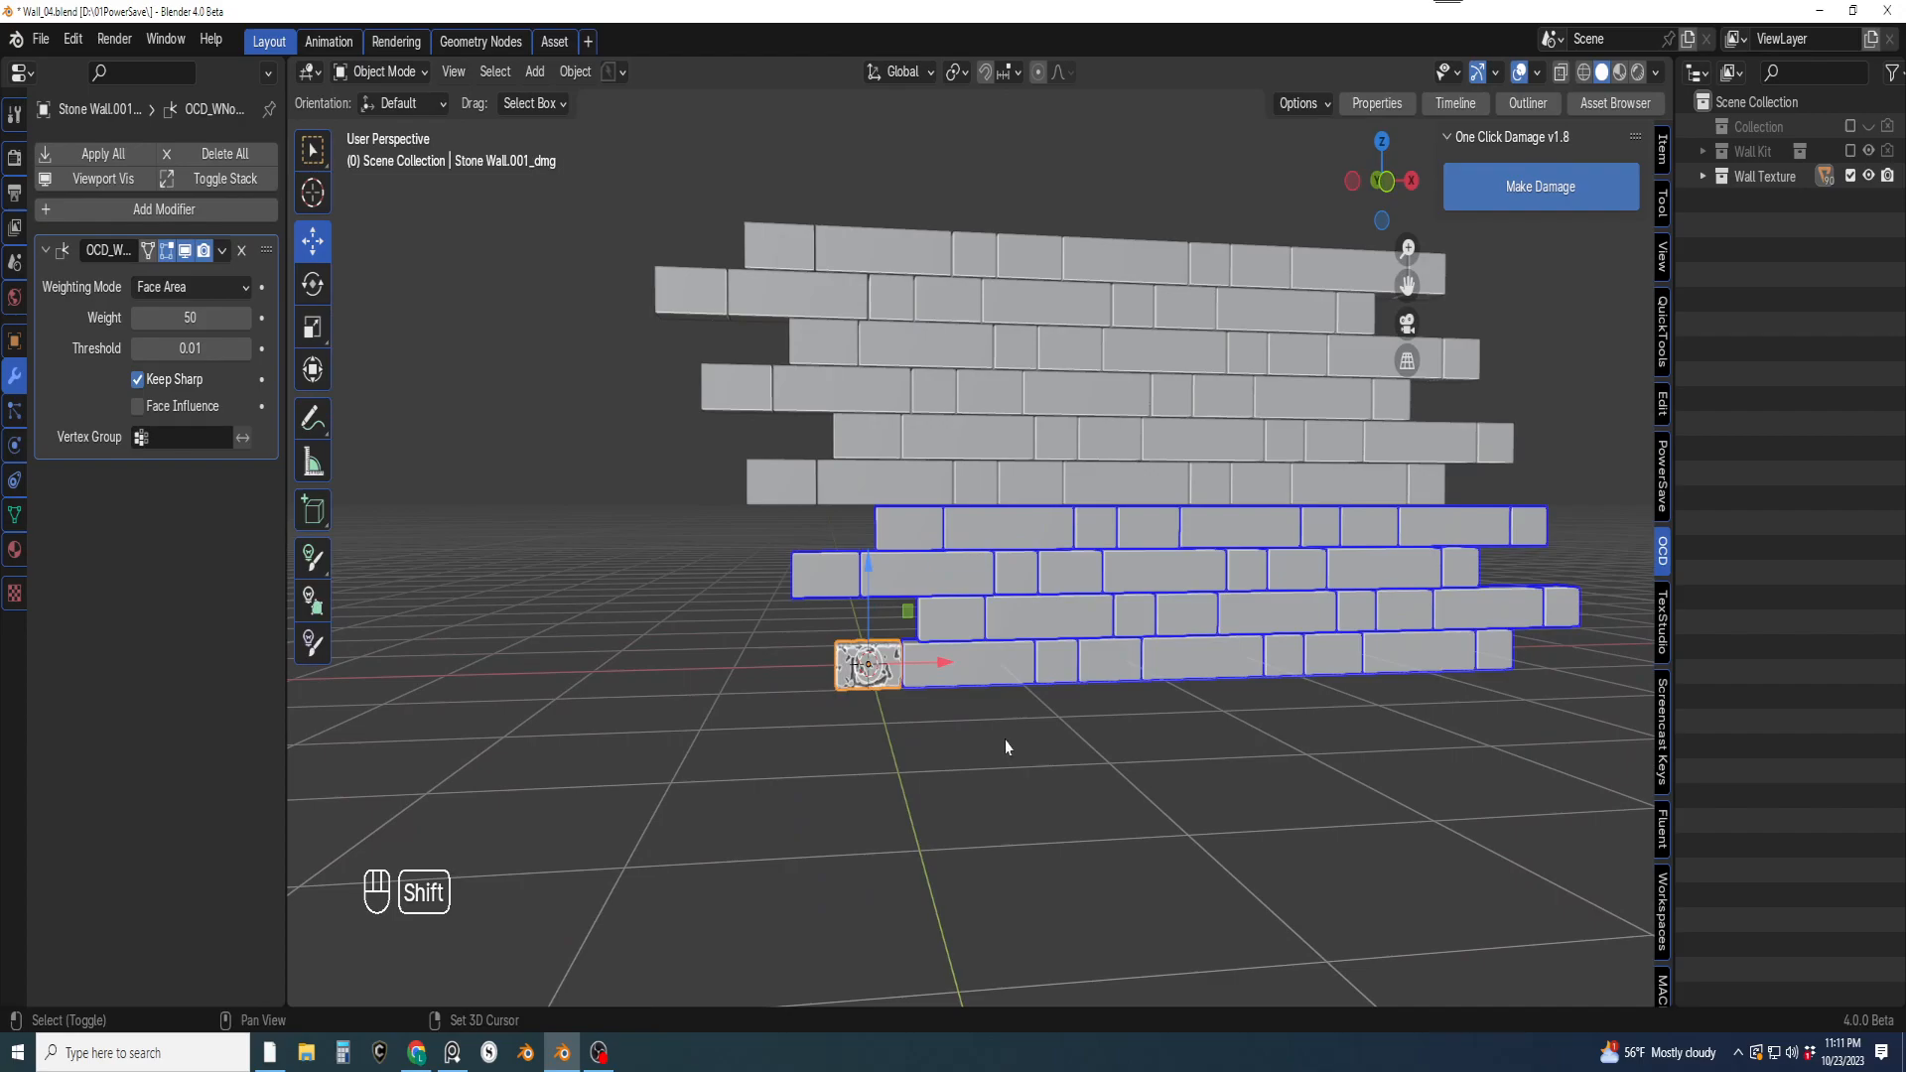
Save a new incremental version of the file as Wall_05 with PowerSave
{"action": "left_click", "coordinate": [615, 73]}
{"action": "left_click", "coordinate": [611, 160]}
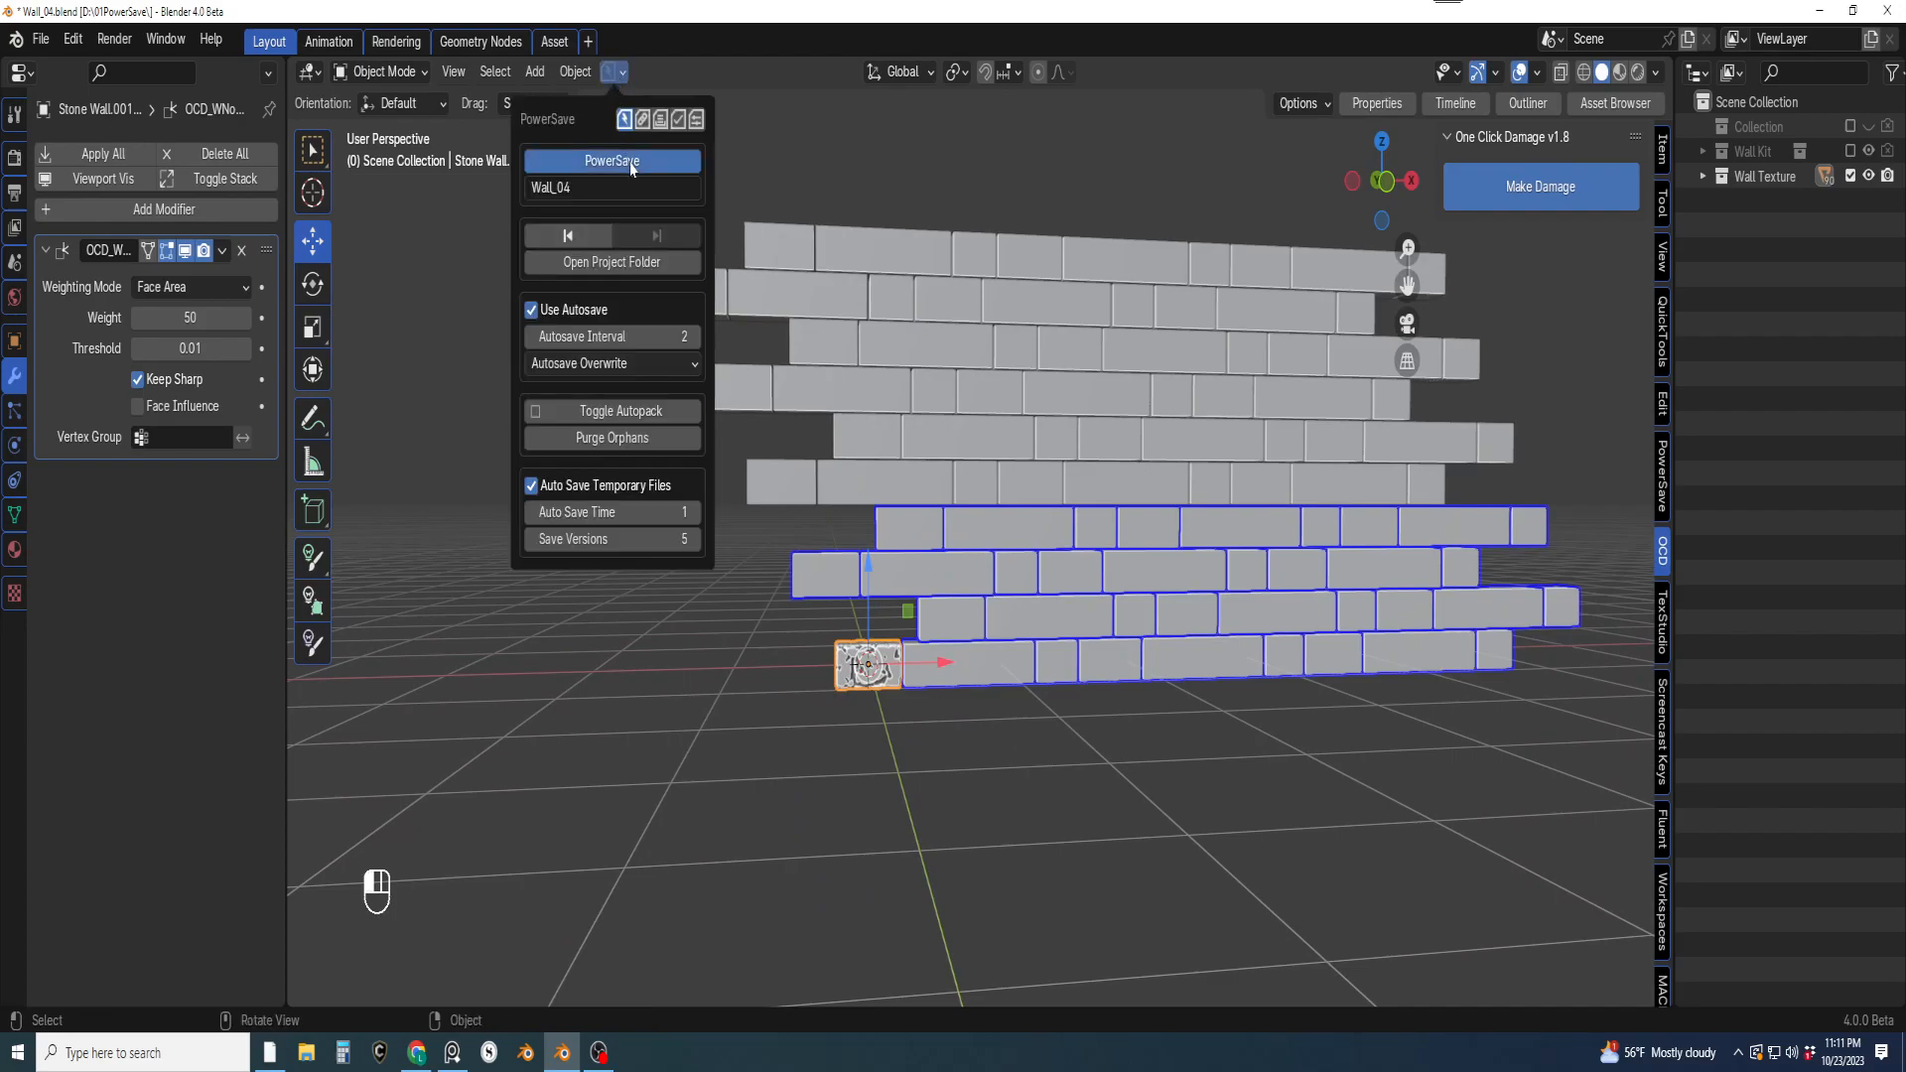
{"action": "mouse_move", "coordinate": [1050, 751]}
{"action": "middle_mouse_down", "text": "shift"}
{"action": "mouse_move", "coordinate": [1134, 774]}
{"action": "mouse_move", "coordinate": [1162, 714]}
{"action": "mouse_move", "coordinate": [1135, 765]}
{"action": "mouse_move", "coordinate": [1081, 767]}
{"action": "middle_mouse_up", "text": "shift"}
{"action": "scroll", "coordinate": [1129, 764], "scroll_direction": "up", "scroll_amount": 1}
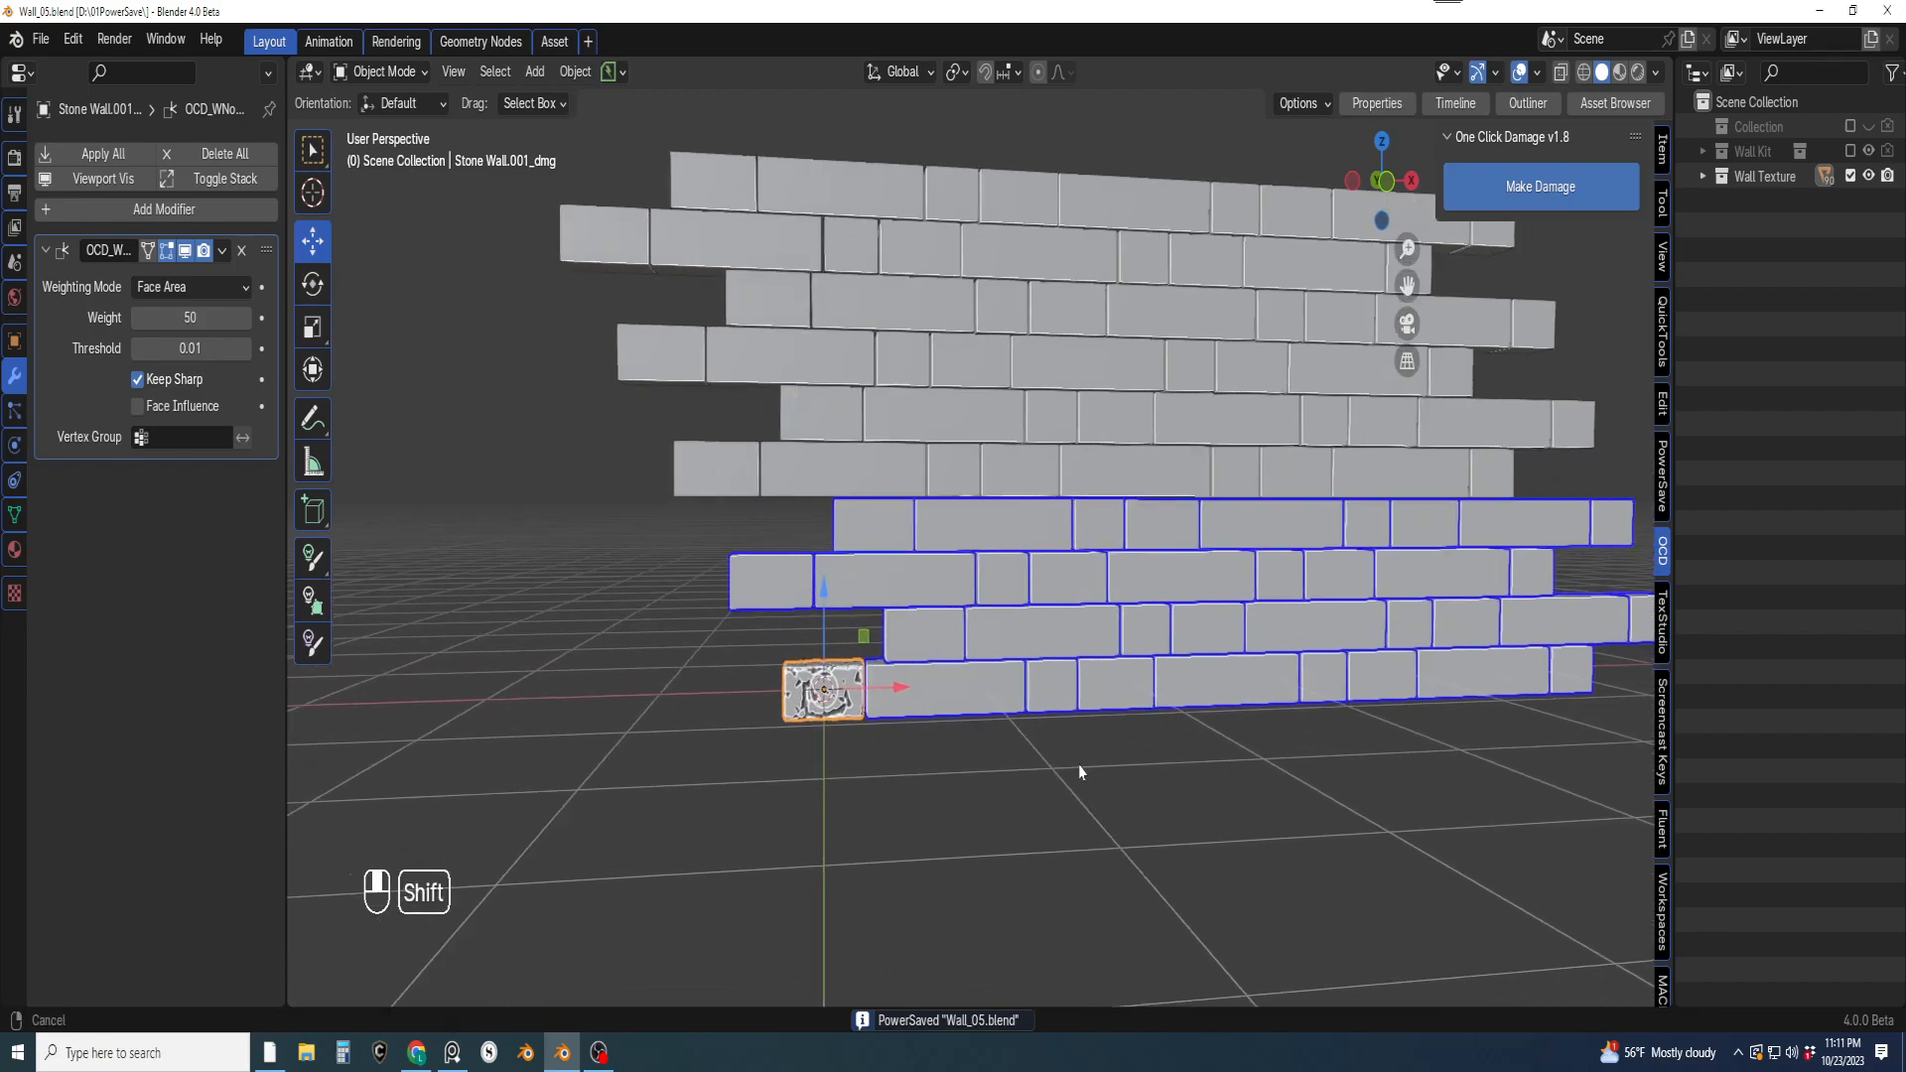
Generate One Click Damage on the selected stones of the four lowest rows, based on the active damaged stone
{"action": "left_click", "coordinate": [1541, 187]}
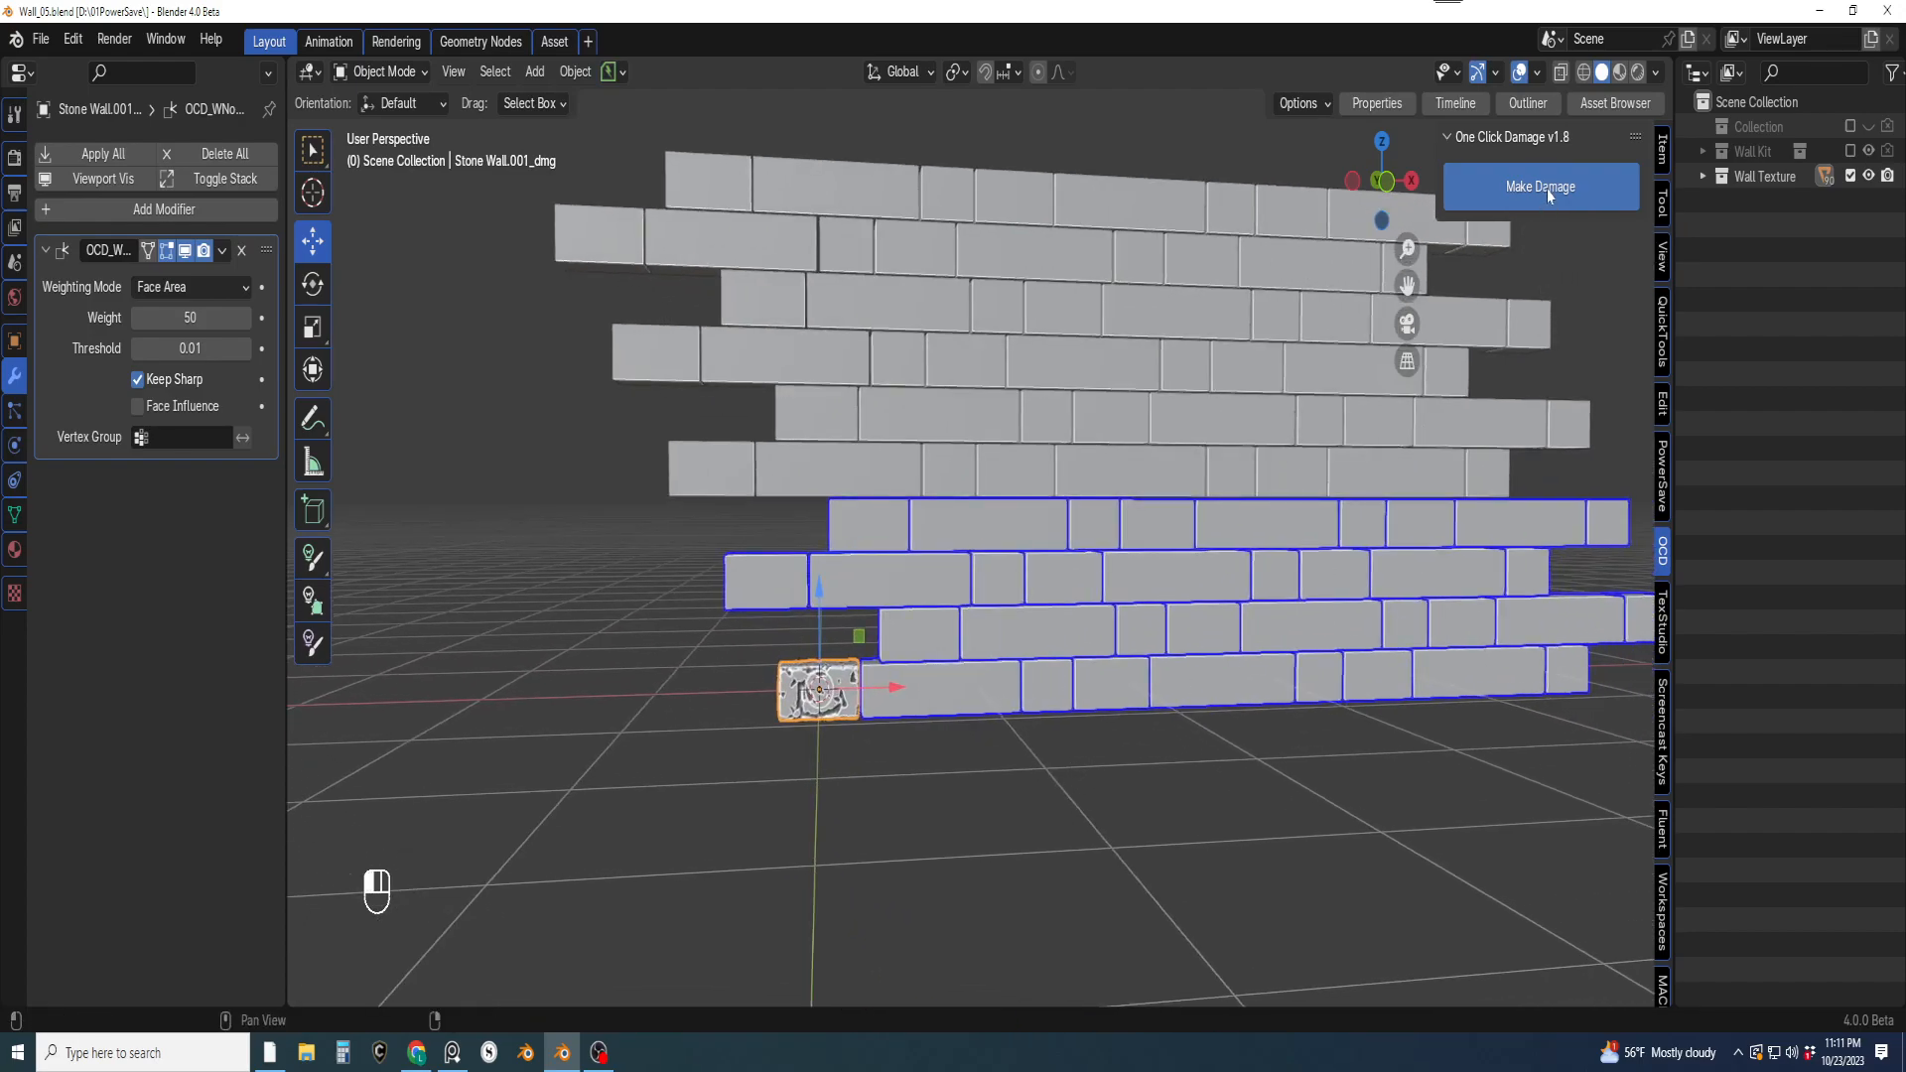
{"action": "left_click", "coordinate": [1541, 188]}
{"action": "left_click", "coordinate": [1541, 188]}
{"action": "left_click", "coordinate": [1549, 195]}
{"action": "left_click", "coordinate": [1549, 195]}
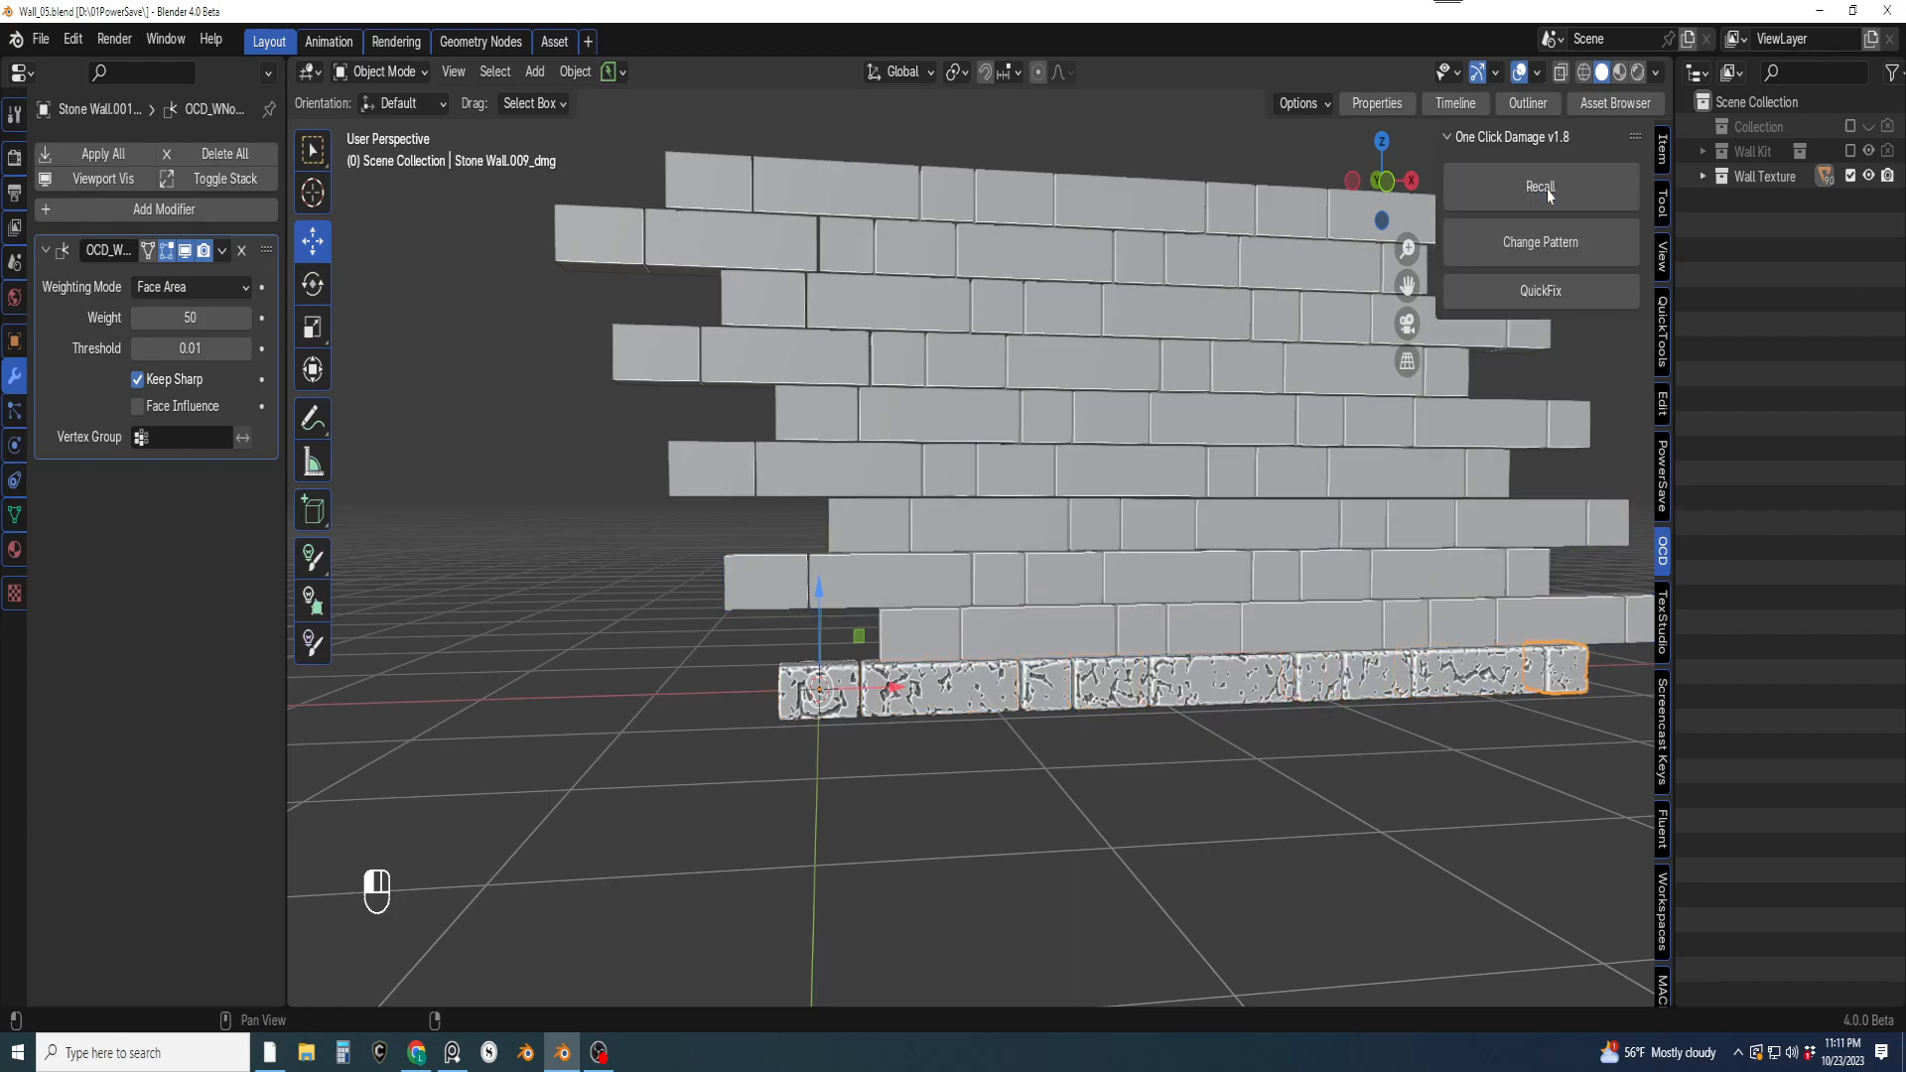
{"action": "left_click", "coordinate": [1547, 191]}
{"action": "left_click", "coordinate": [1546, 188]}
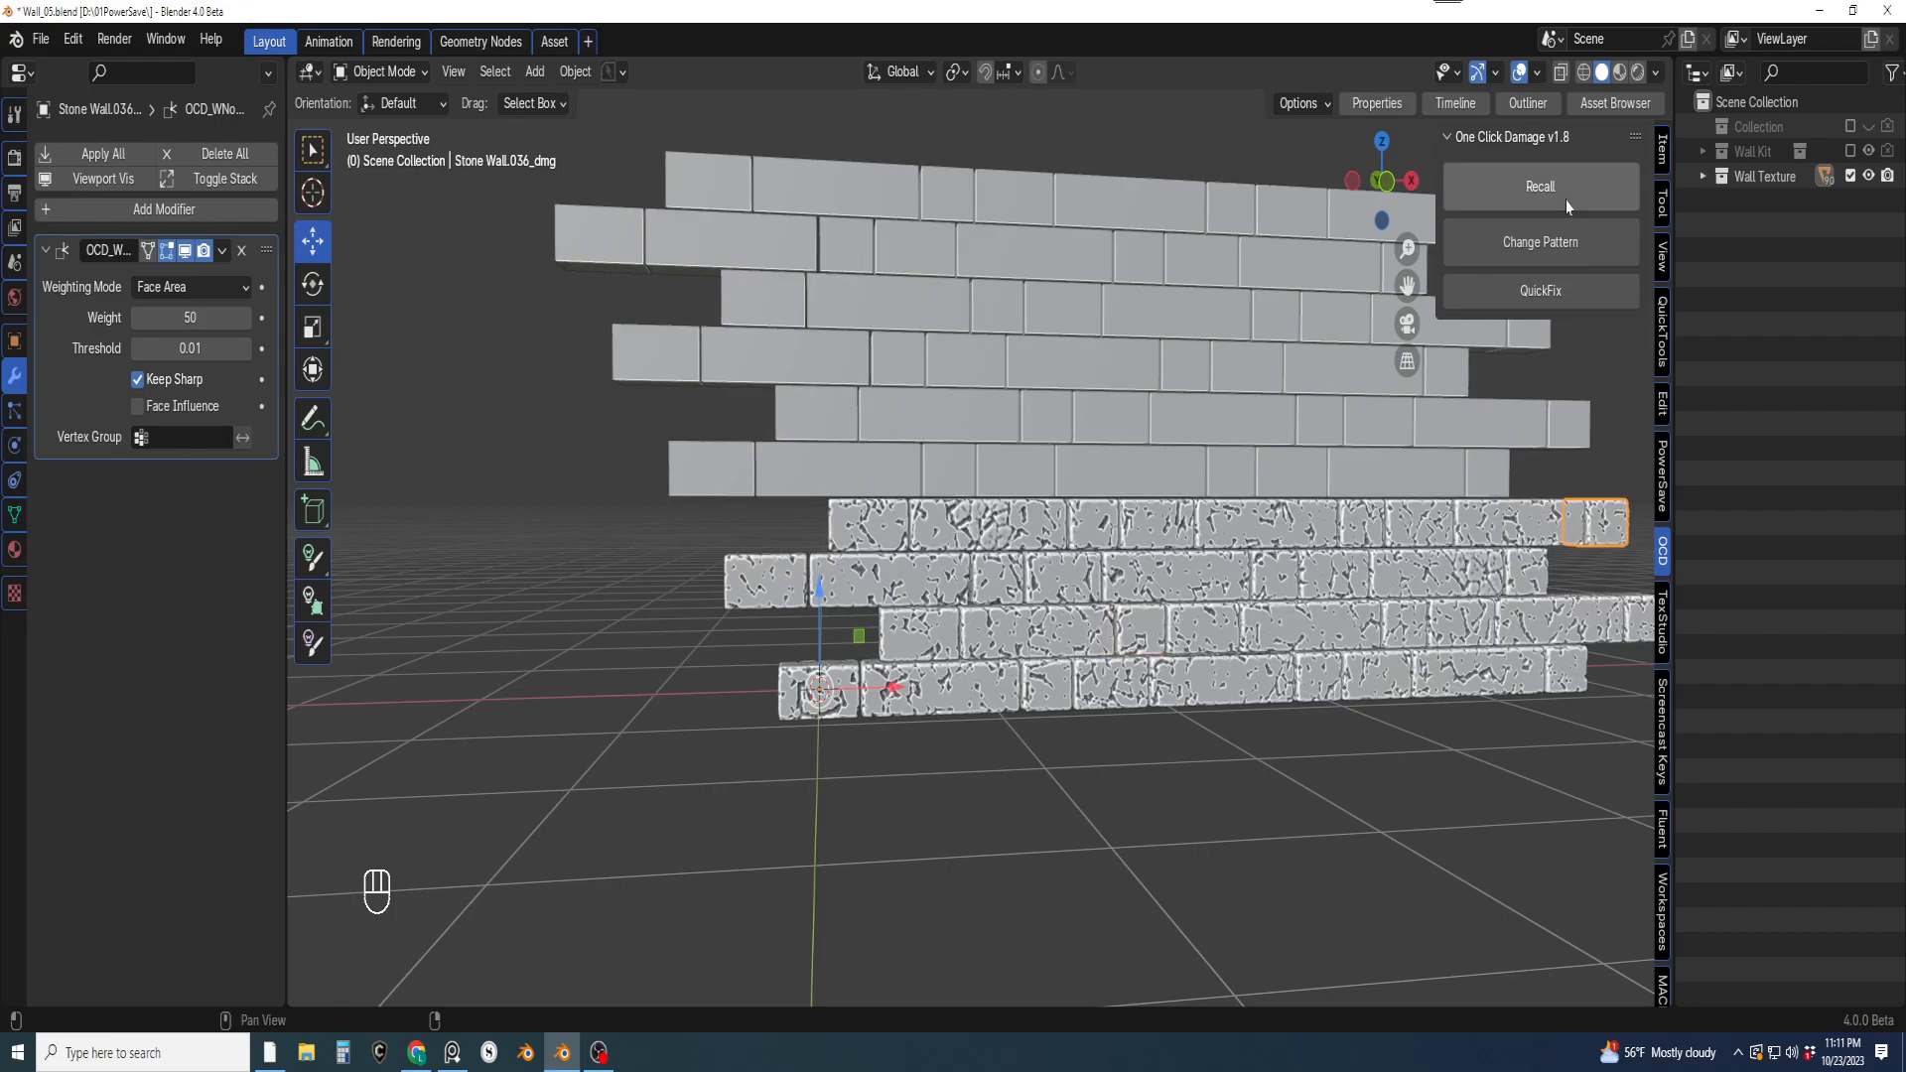
Select the undamaged stones of the upper six rows, make the damaged stone at the origin active, and generate damage on them
{"action": "scroll", "coordinate": [1365, 531], "scroll_direction": "up", "scroll_amount": 2}
{"action": "middle_click_drag", "start_coordinate": [1366, 536], "coordinate": [1129, 656], "text": "shift"}
{"action": "scroll", "coordinate": [1154, 558], "scroll_direction": "down", "scroll_amount": 2}
{"action": "scroll", "coordinate": [1136, 605], "scroll_direction": "up", "scroll_amount": 2}
{"action": "scroll", "coordinate": [1112, 640], "scroll_direction": "down", "scroll_amount": 2}
{"action": "middle_click_drag", "start_coordinate": [1129, 657], "coordinate": [1135, 636]}
{"action": "scroll", "coordinate": [1072, 617], "scroll_direction": "down", "scroll_amount": 1}
{"action": "middle_click_drag", "start_coordinate": [1022, 554], "coordinate": [1024, 631], "text": "shift"}
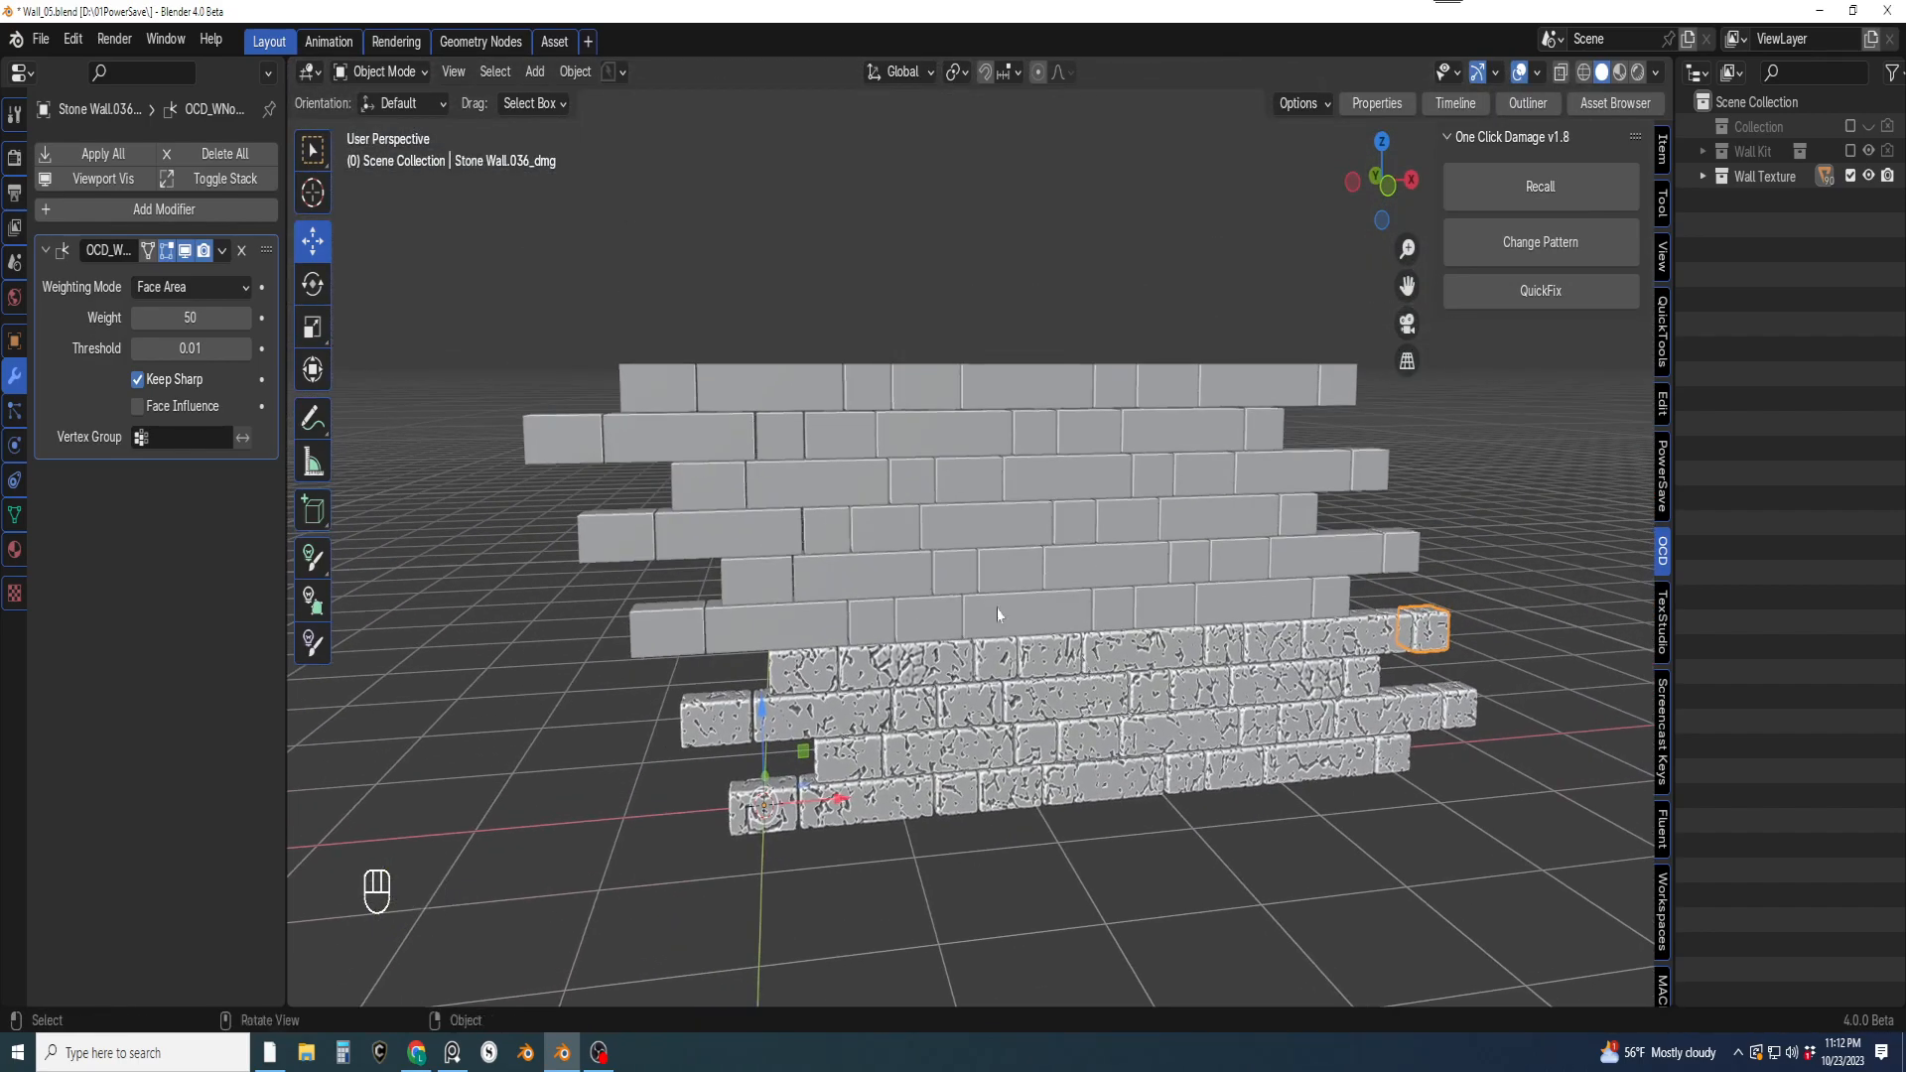
{"action": "middle_click_drag", "start_coordinate": [958, 574], "coordinate": [867, 566], "text": "shift"}
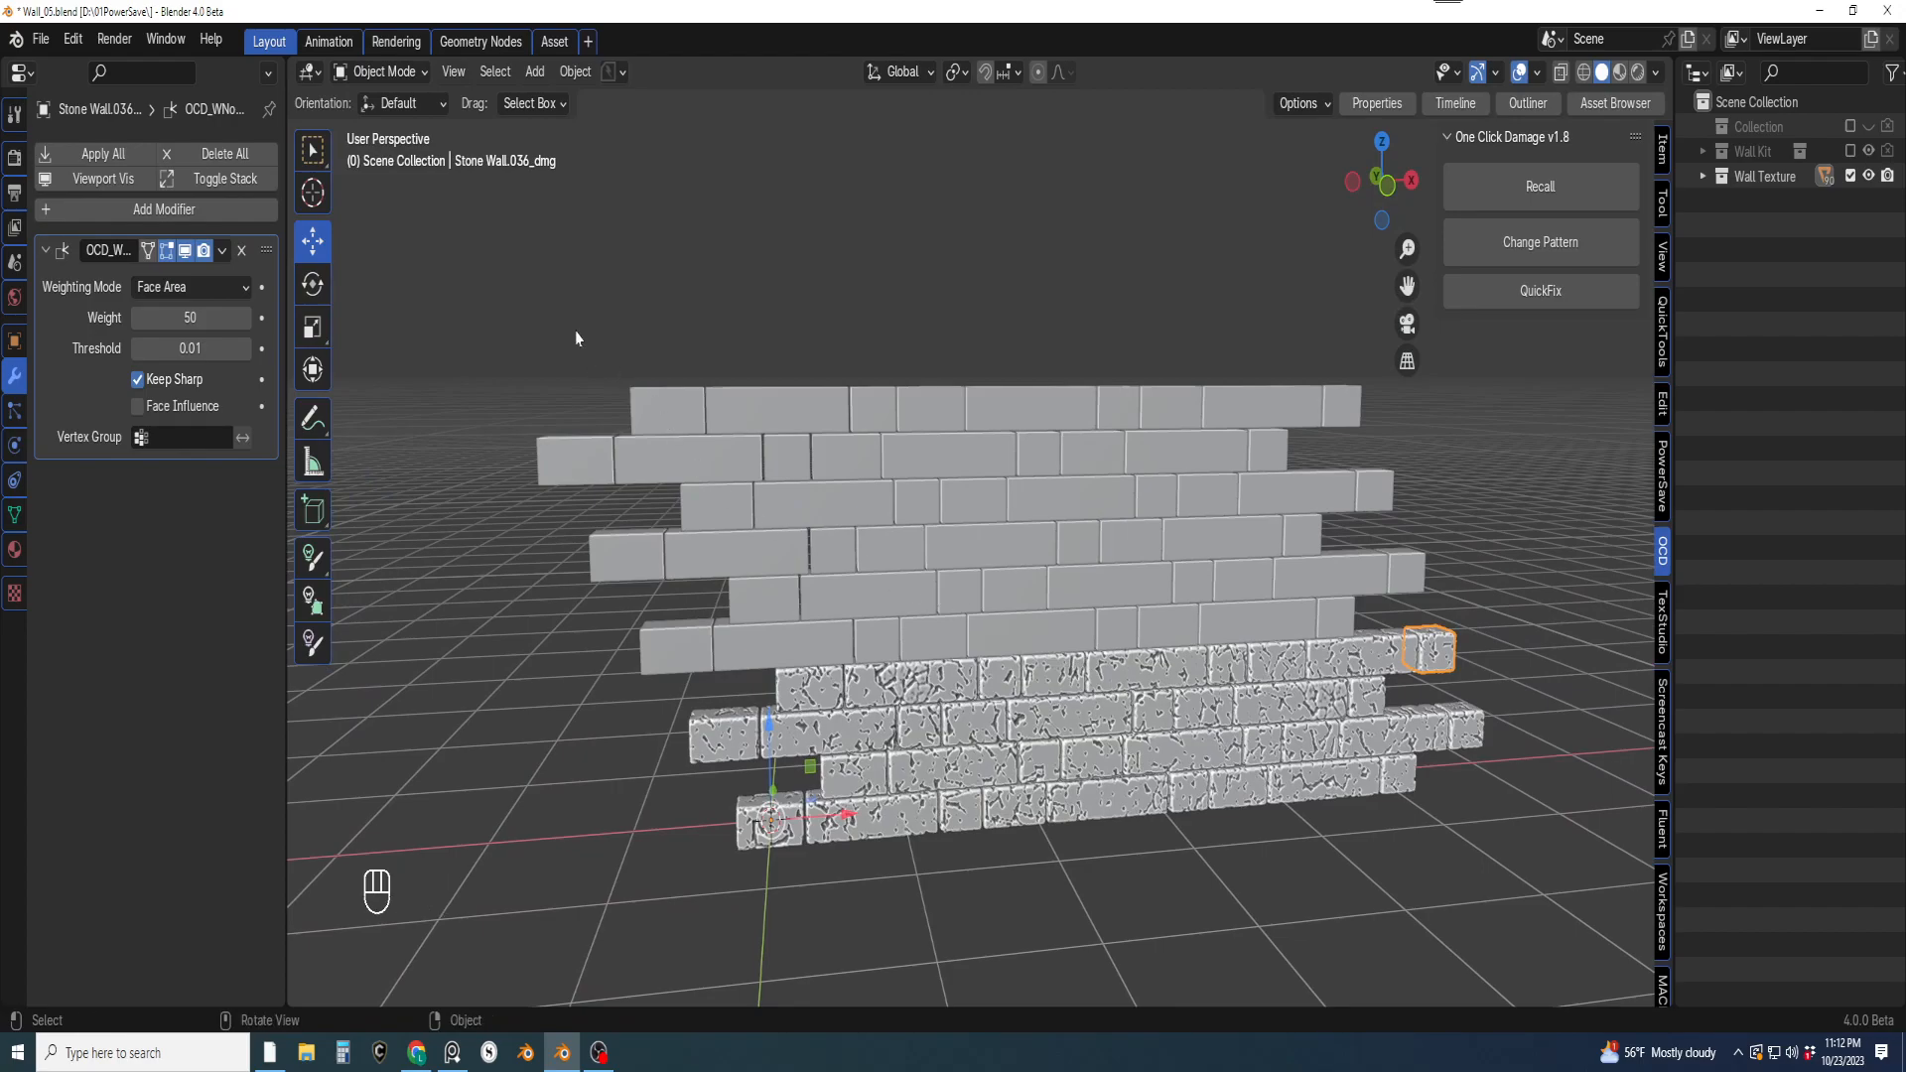
{"action": "left_click_drag", "start_coordinate": [534, 288], "coordinate": [1075, 640]}
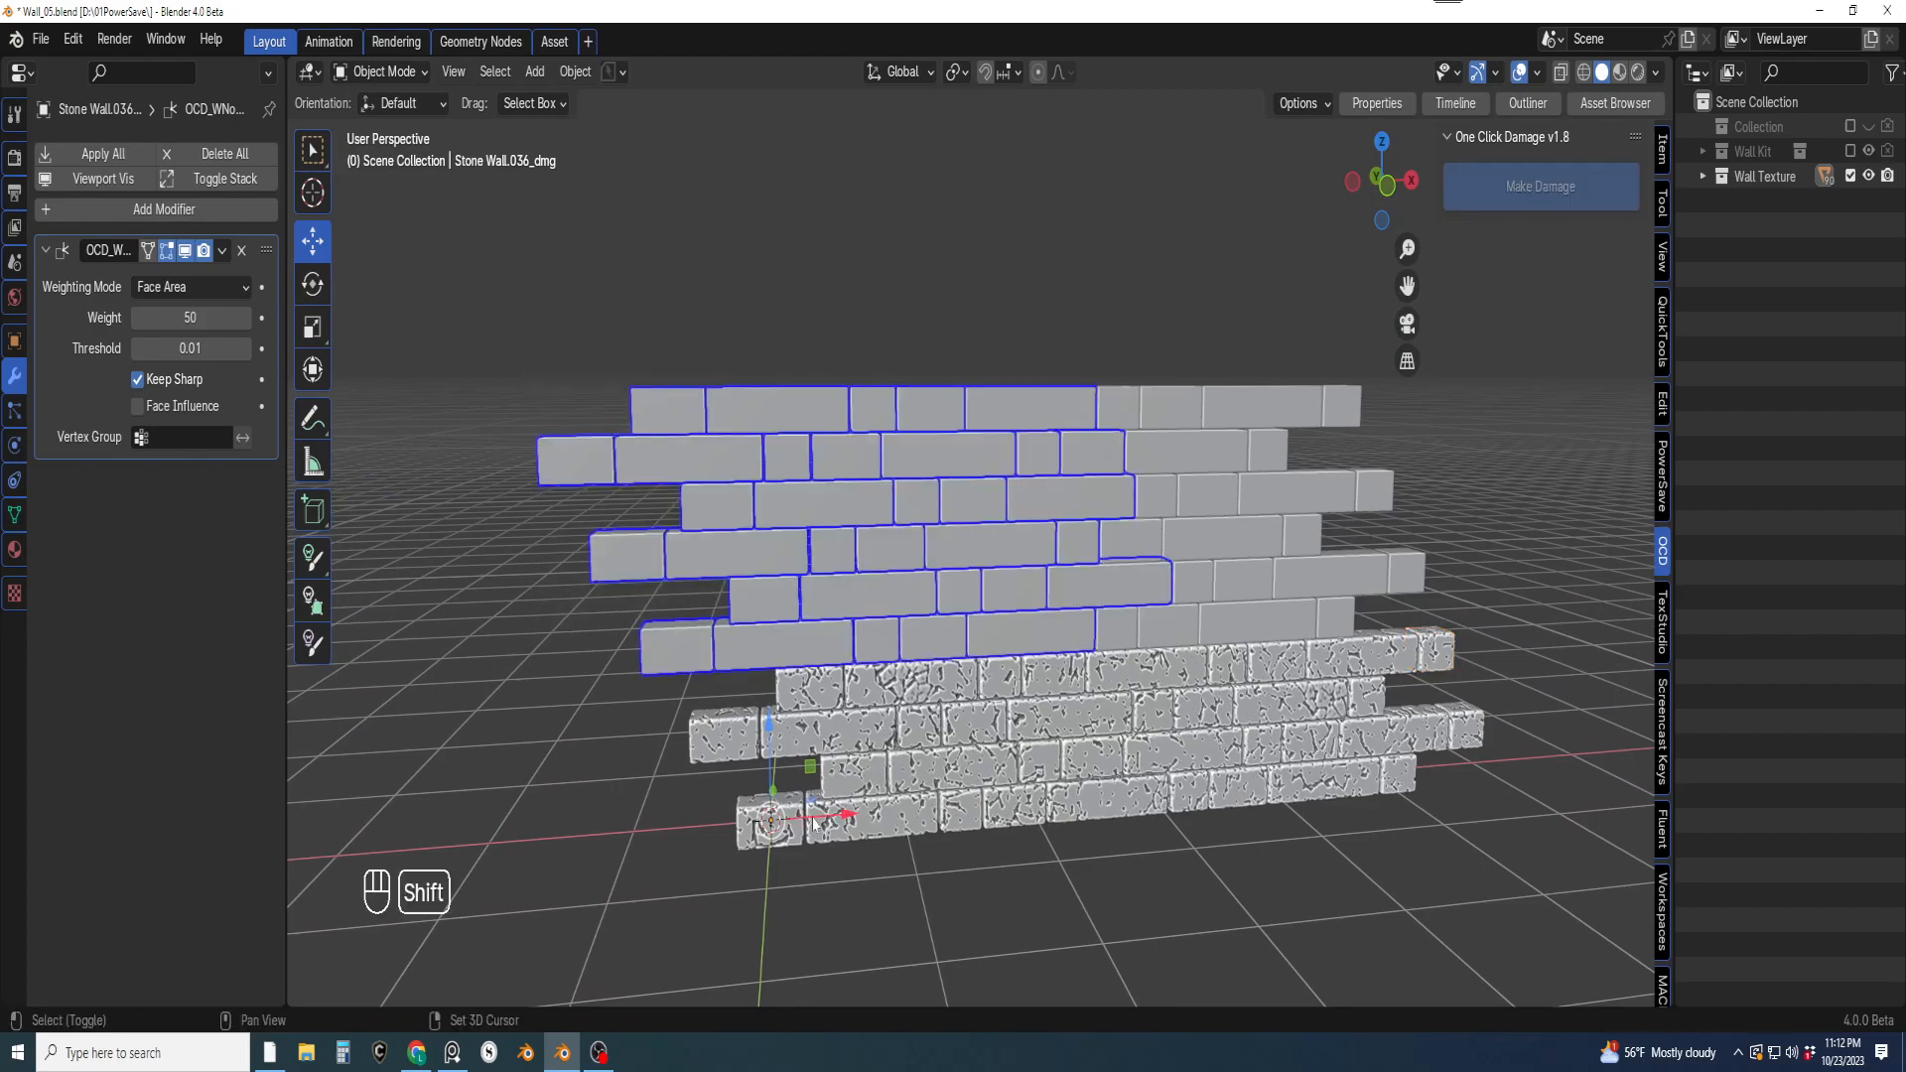
{"action": "left_click", "coordinate": [789, 820], "text": "shift"}
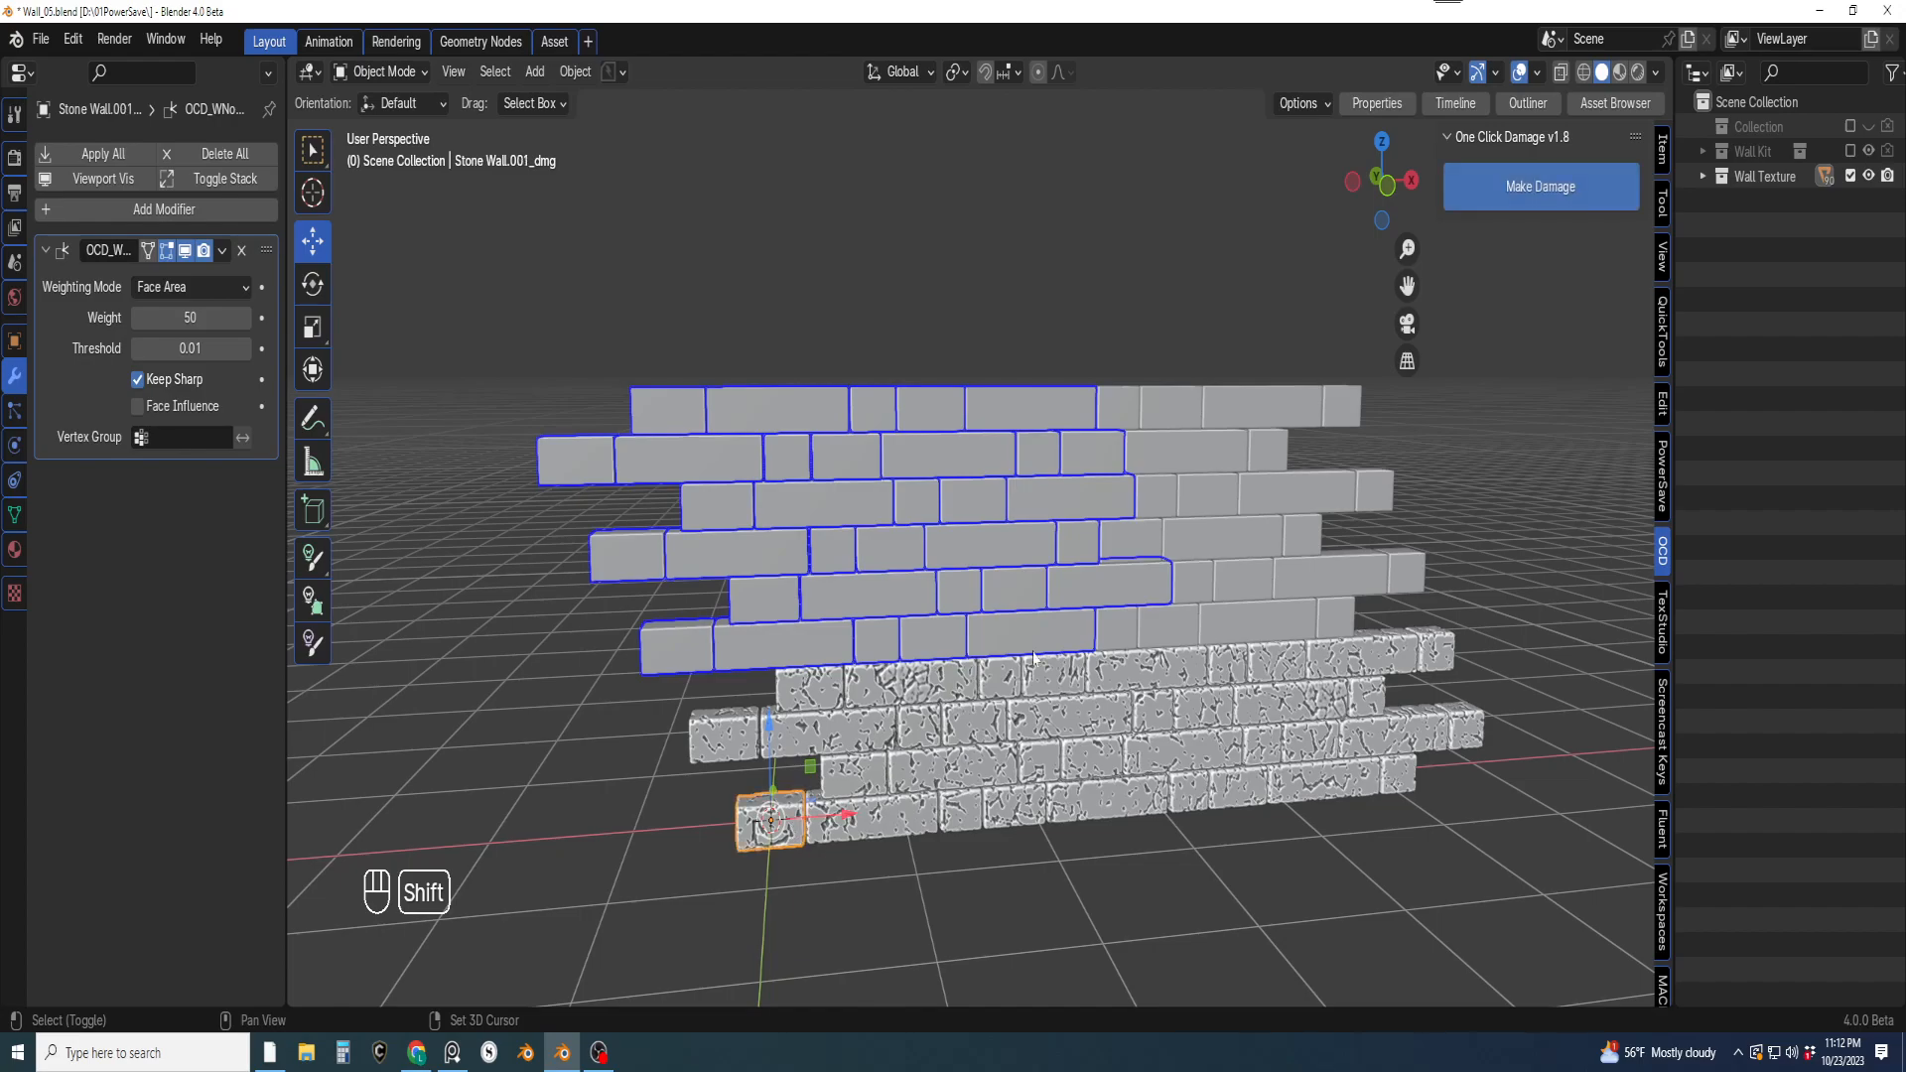
{"action": "left_click", "coordinate": [1557, 189]}
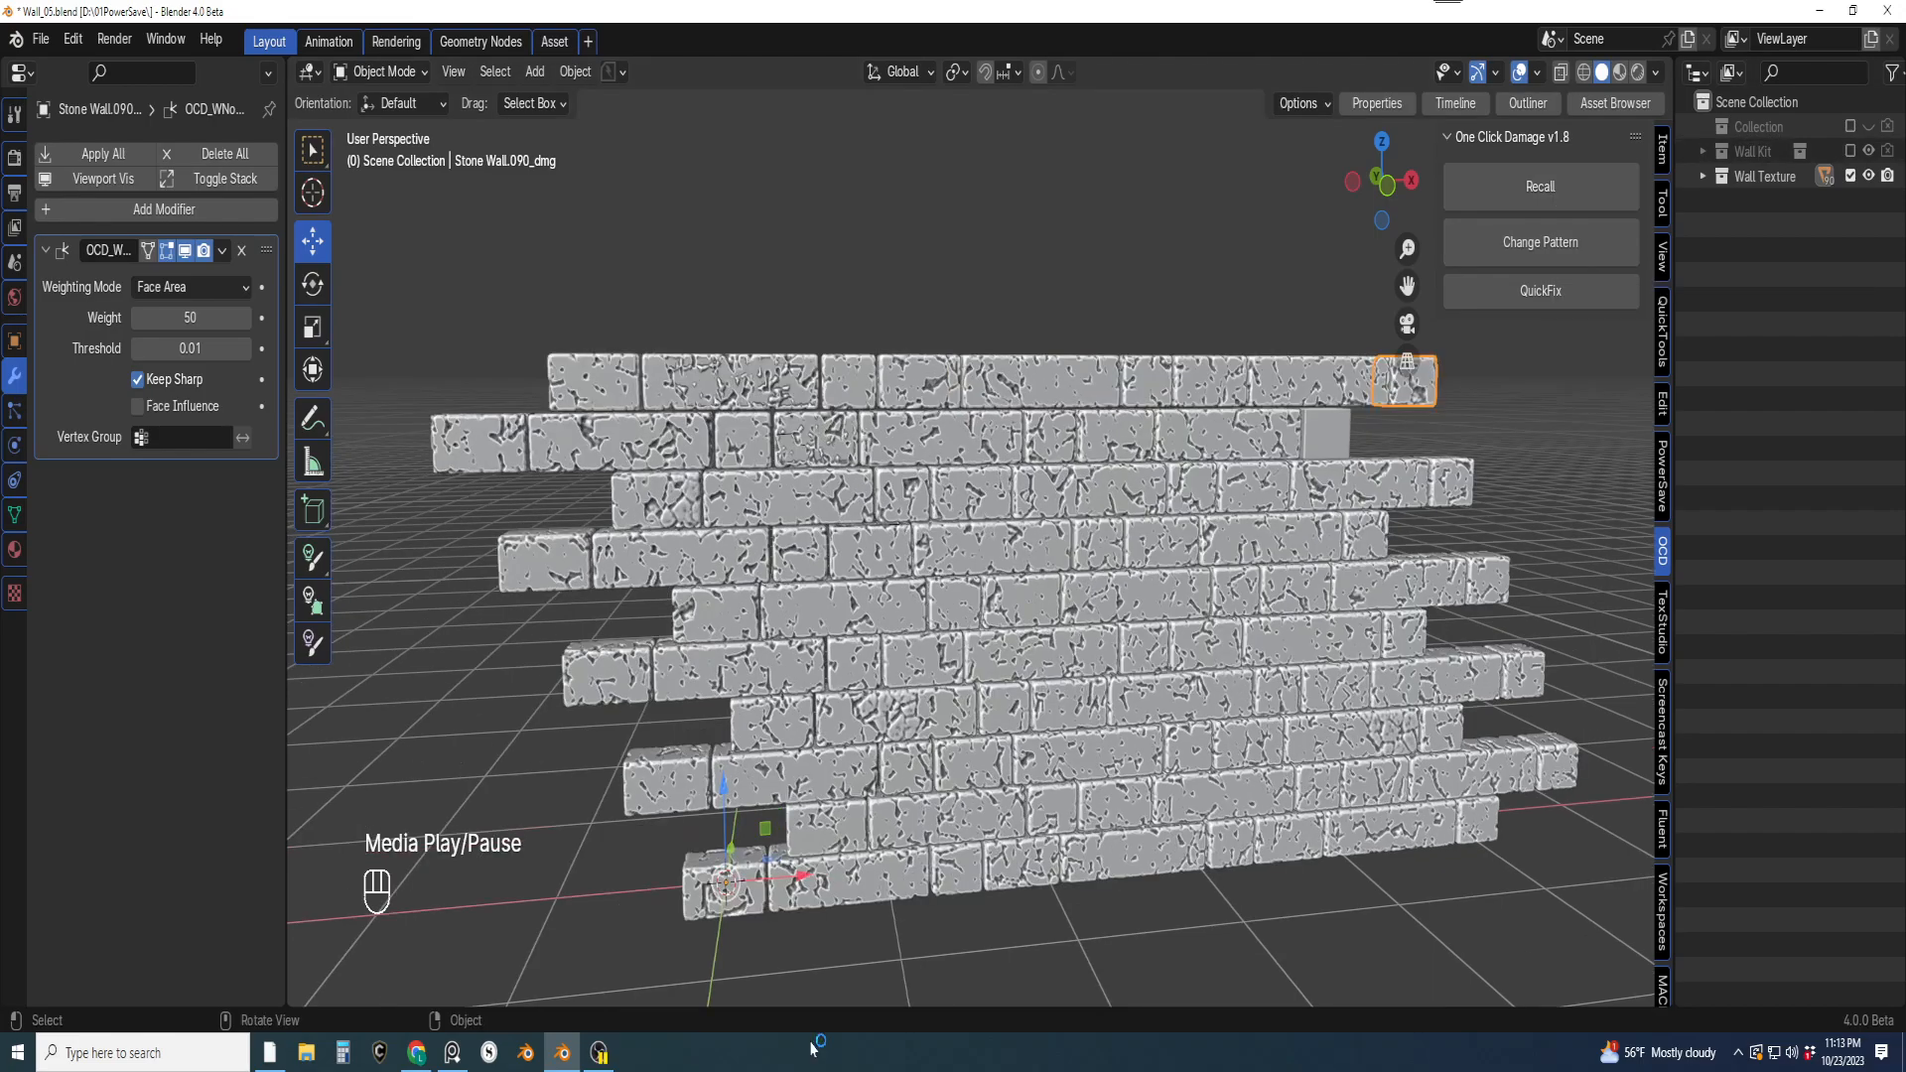
Inspect the upper rows up close and run QuickFix on the badly meshed short stone in the second row from the top
{"action": "middle_click_drag", "start_coordinate": [978, 893], "coordinate": [941, 858]}
{"action": "middle_click_drag", "start_coordinate": [977, 779], "coordinate": [842, 823], "text": "shift"}
{"action": "middle_click_drag", "start_coordinate": [793, 744], "coordinate": [978, 727]}
{"action": "scroll", "coordinate": [934, 765], "scroll_direction": "up", "scroll_amount": 1}
{"action": "scroll", "coordinate": [969, 891], "scroll_direction": "up", "scroll_amount": 2}
{"action": "scroll", "coordinate": [993, 745], "scroll_direction": "up", "scroll_amount": 1}
{"action": "scroll", "coordinate": [1017, 844], "scroll_direction": "up", "scroll_amount": 1}
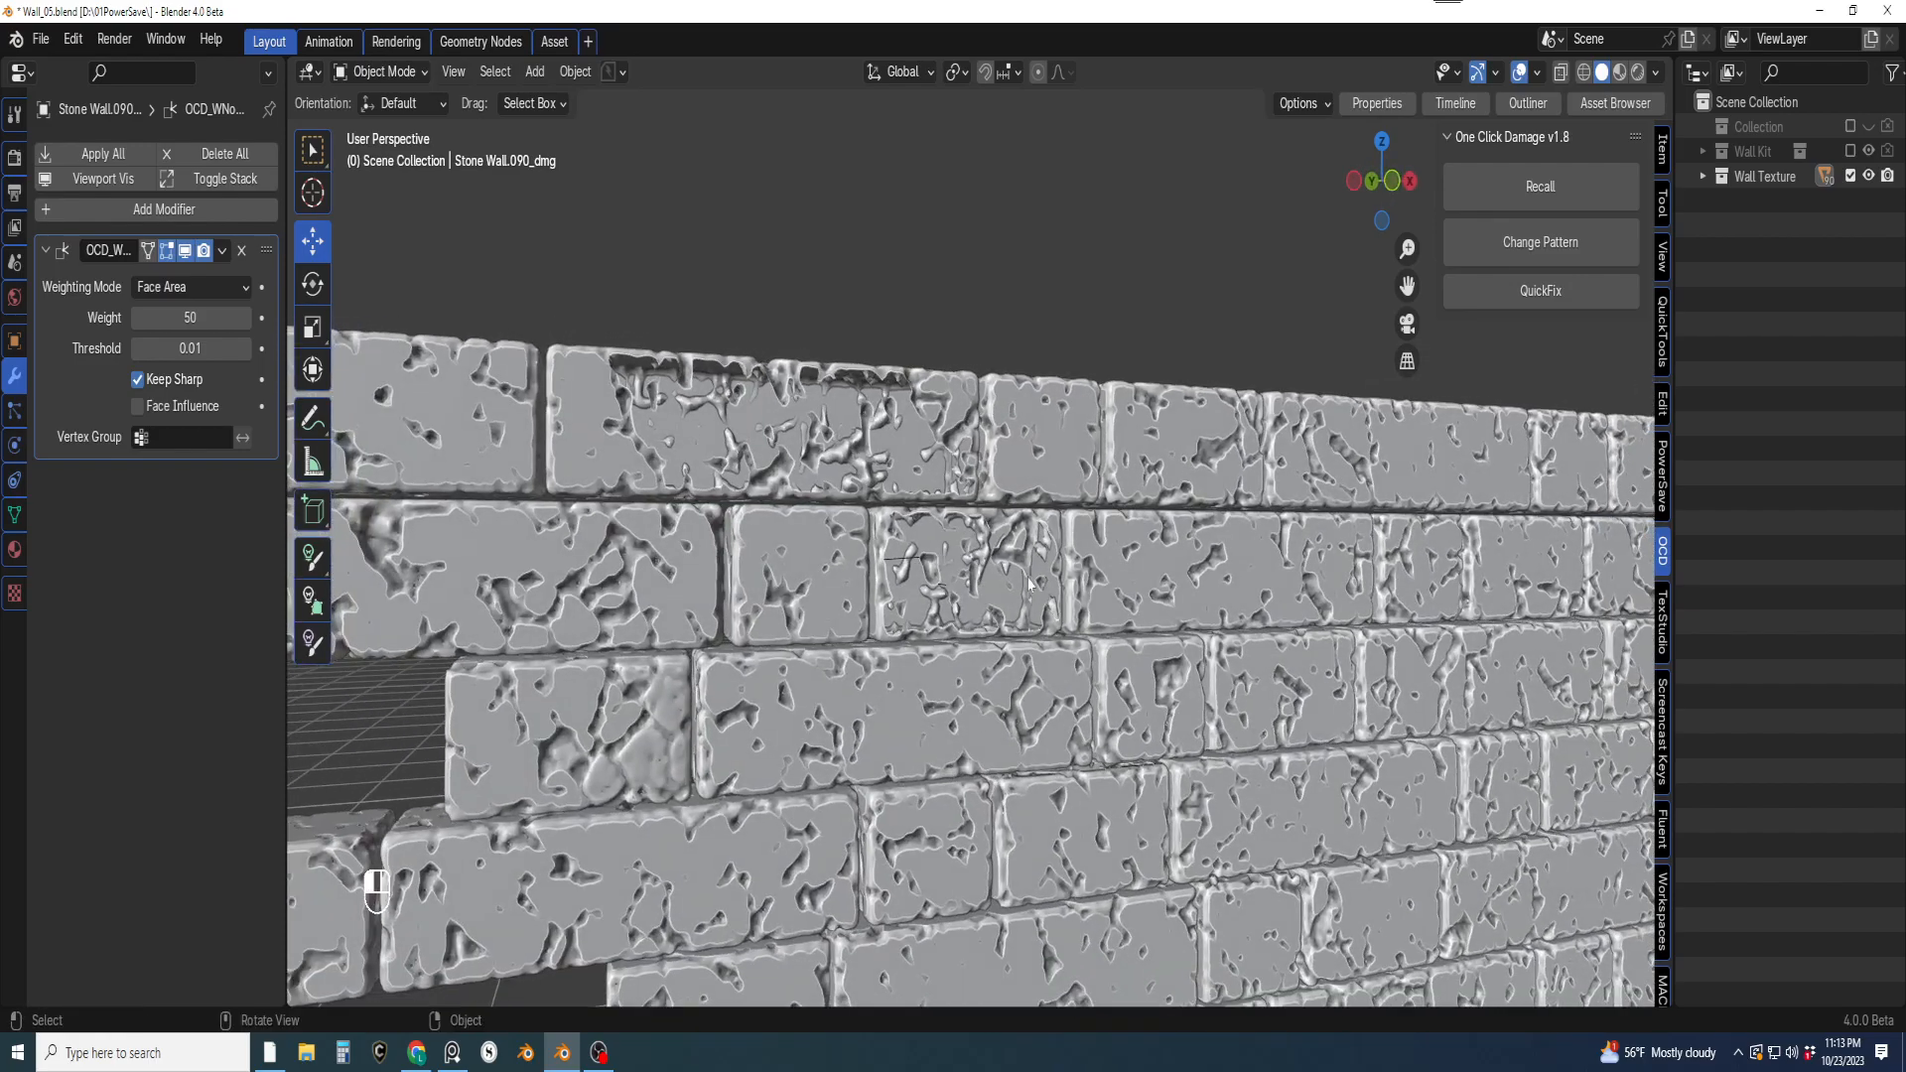
{"action": "mouse_move", "coordinate": [1030, 578]}
{"action": "middle_mouse_down"}
{"action": "mouse_move", "coordinate": [1067, 595]}
{"action": "mouse_move", "coordinate": [992, 610]}
{"action": "middle_mouse_up"}
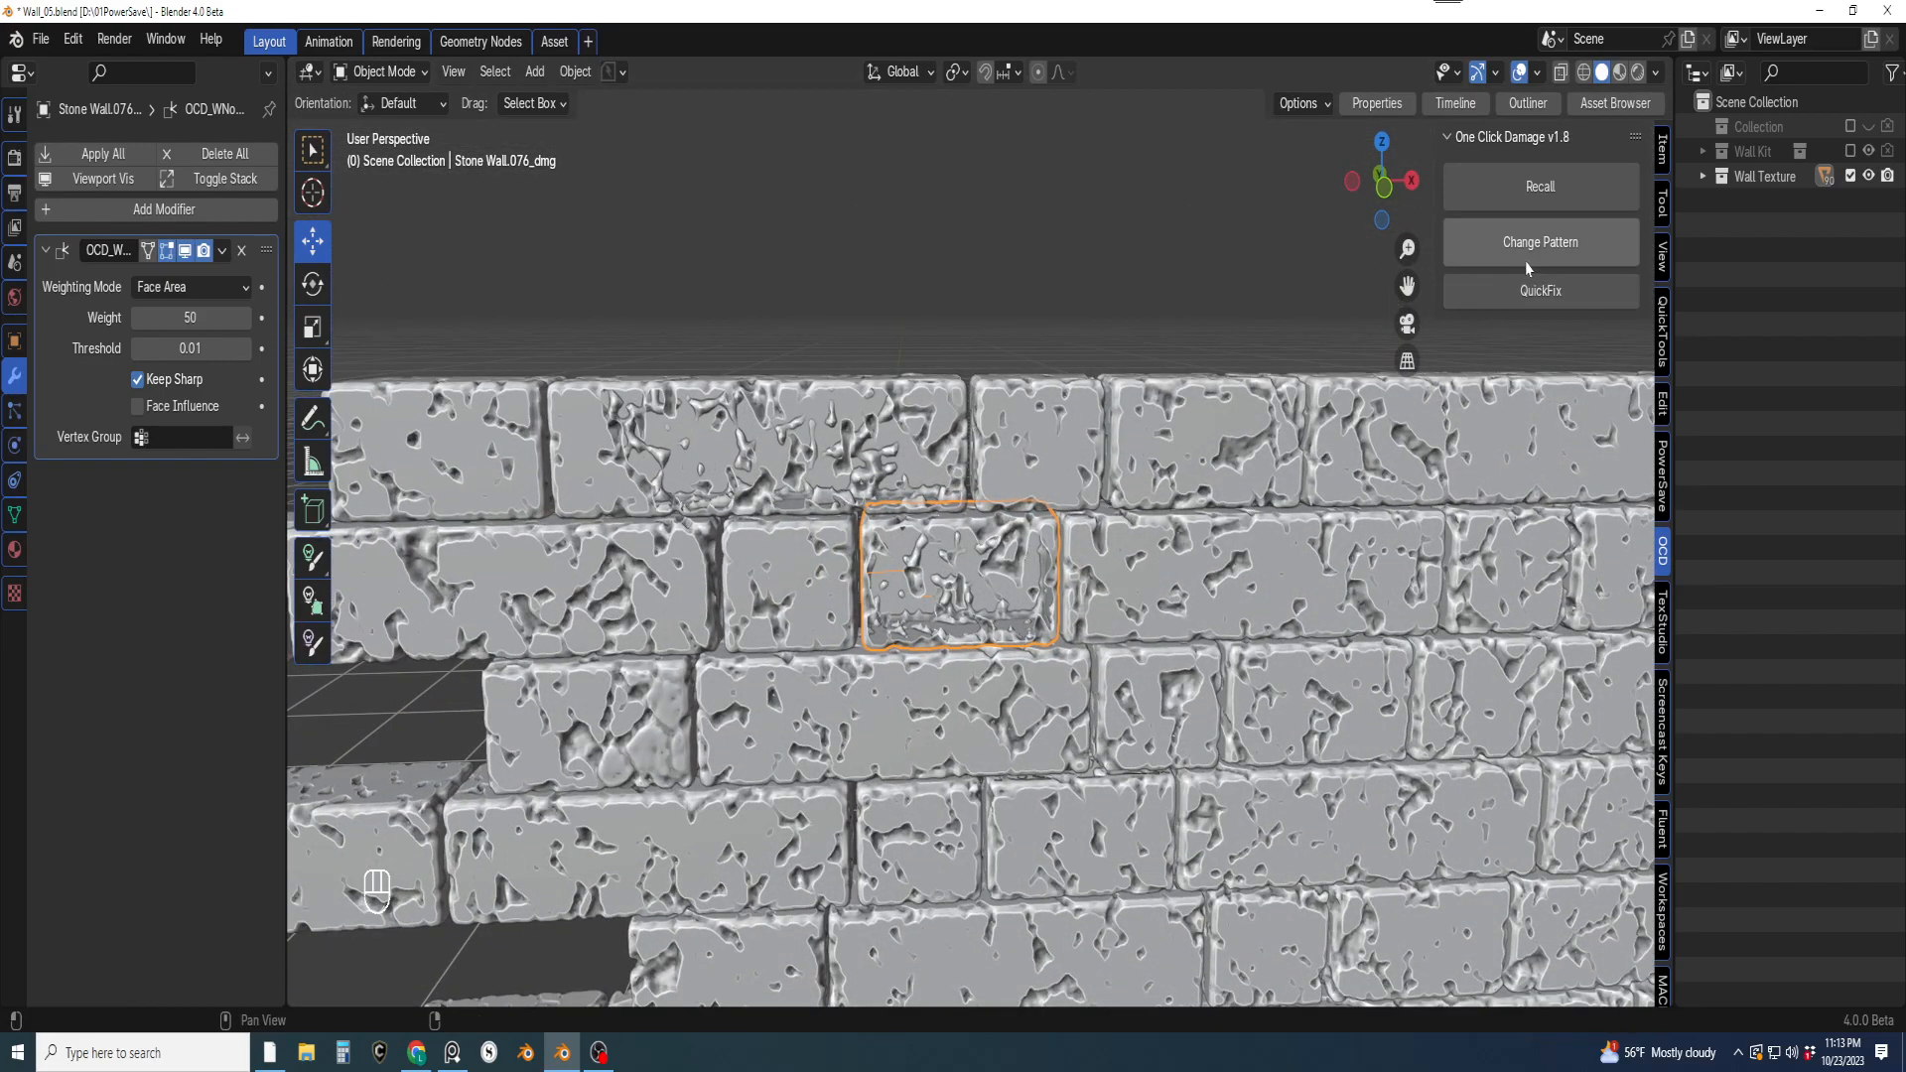
{"action": "left_click", "coordinate": [1517, 294]}
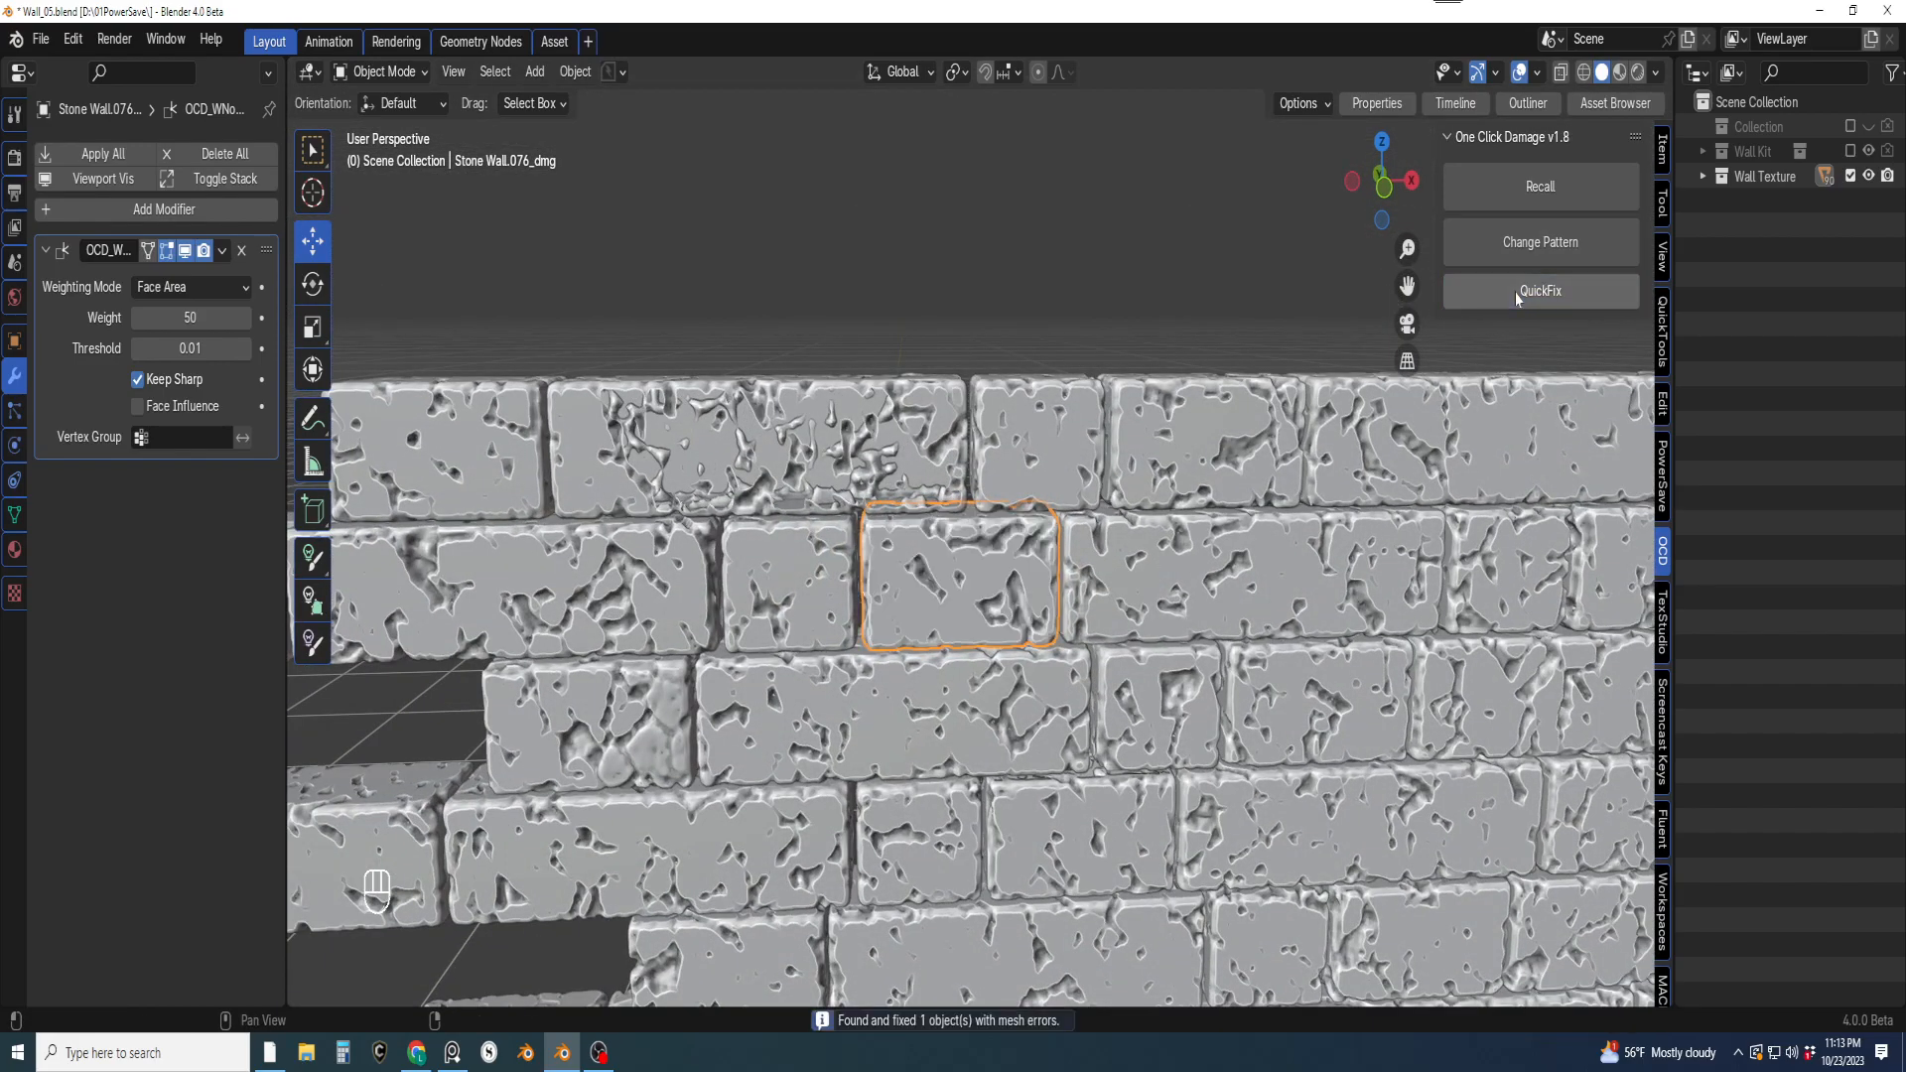
Repair the long, heavily broken stone in the top row with QuickFix
{"action": "scroll", "coordinate": [862, 433], "scroll_direction": "down", "scroll_amount": 1}
{"action": "middle_click_drag", "start_coordinate": [862, 433], "coordinate": [876, 485]}
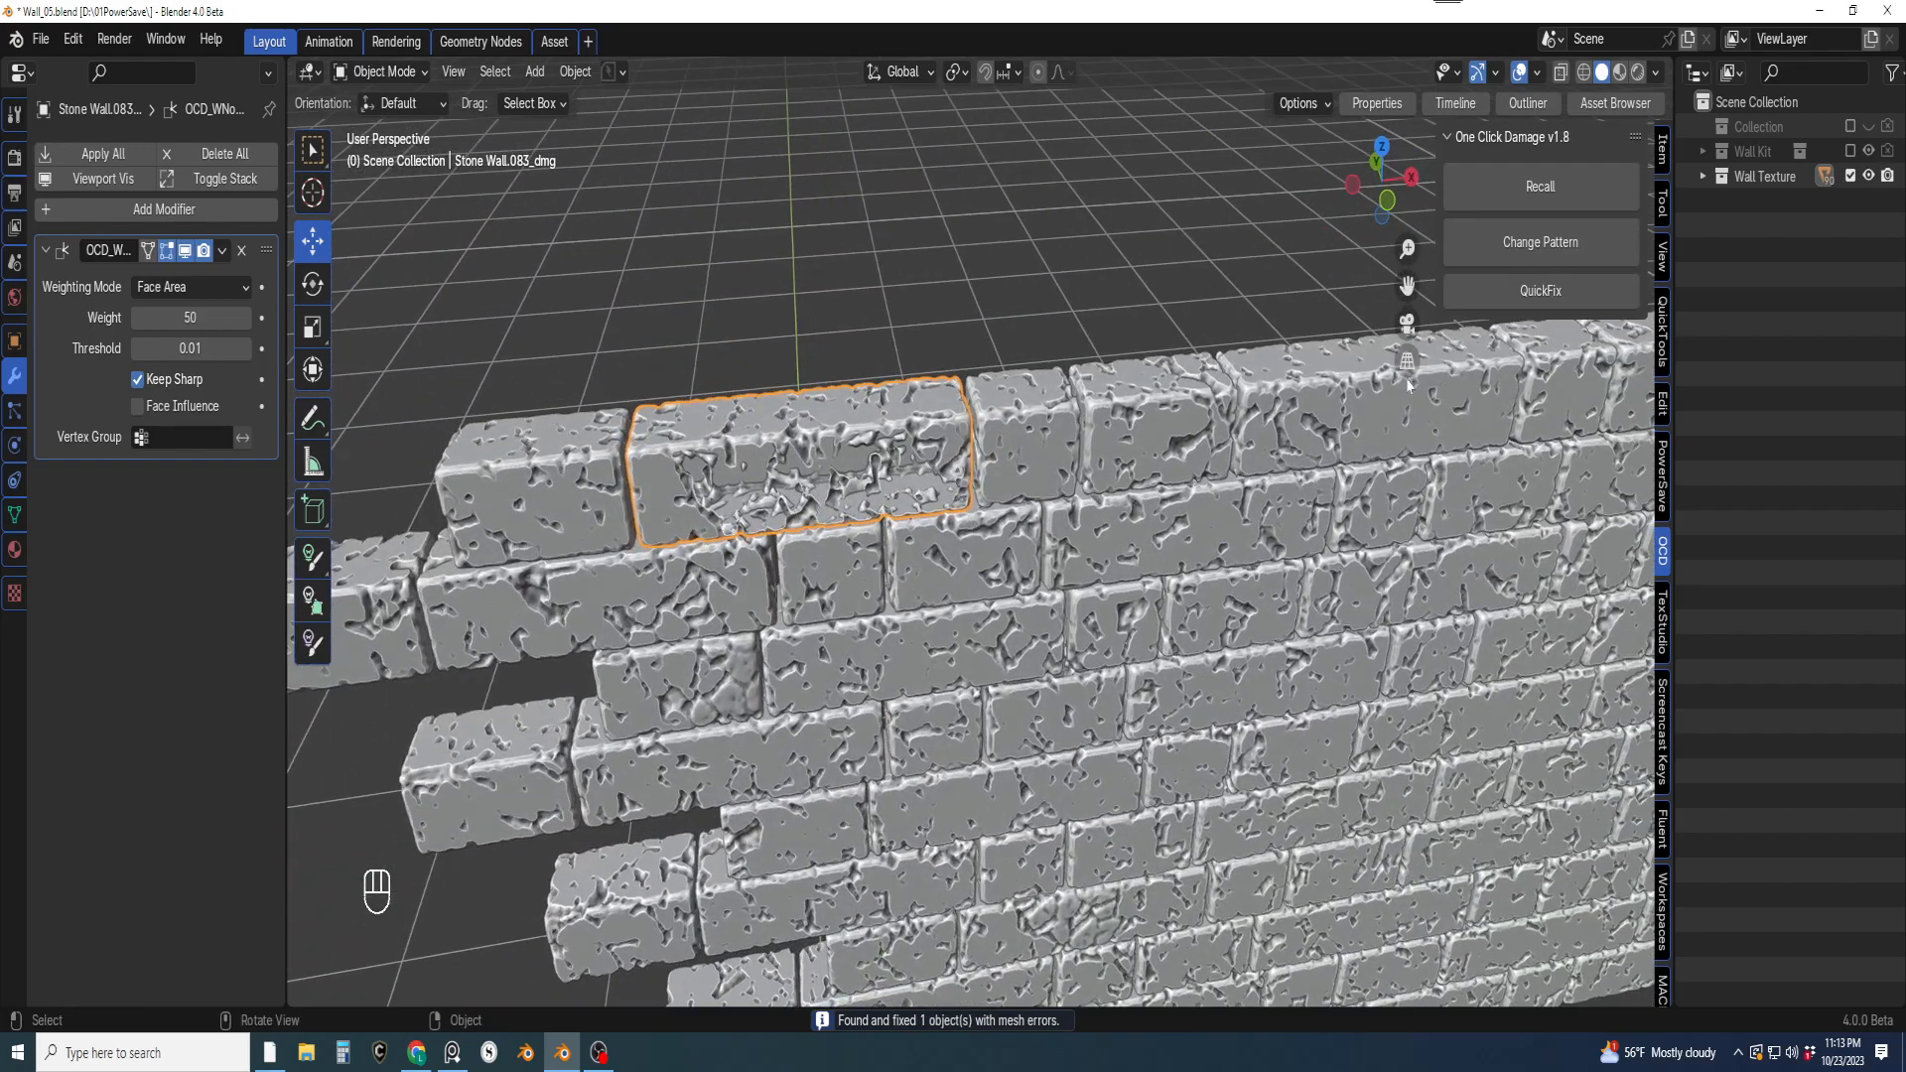
{"action": "left_click", "coordinate": [1502, 305]}
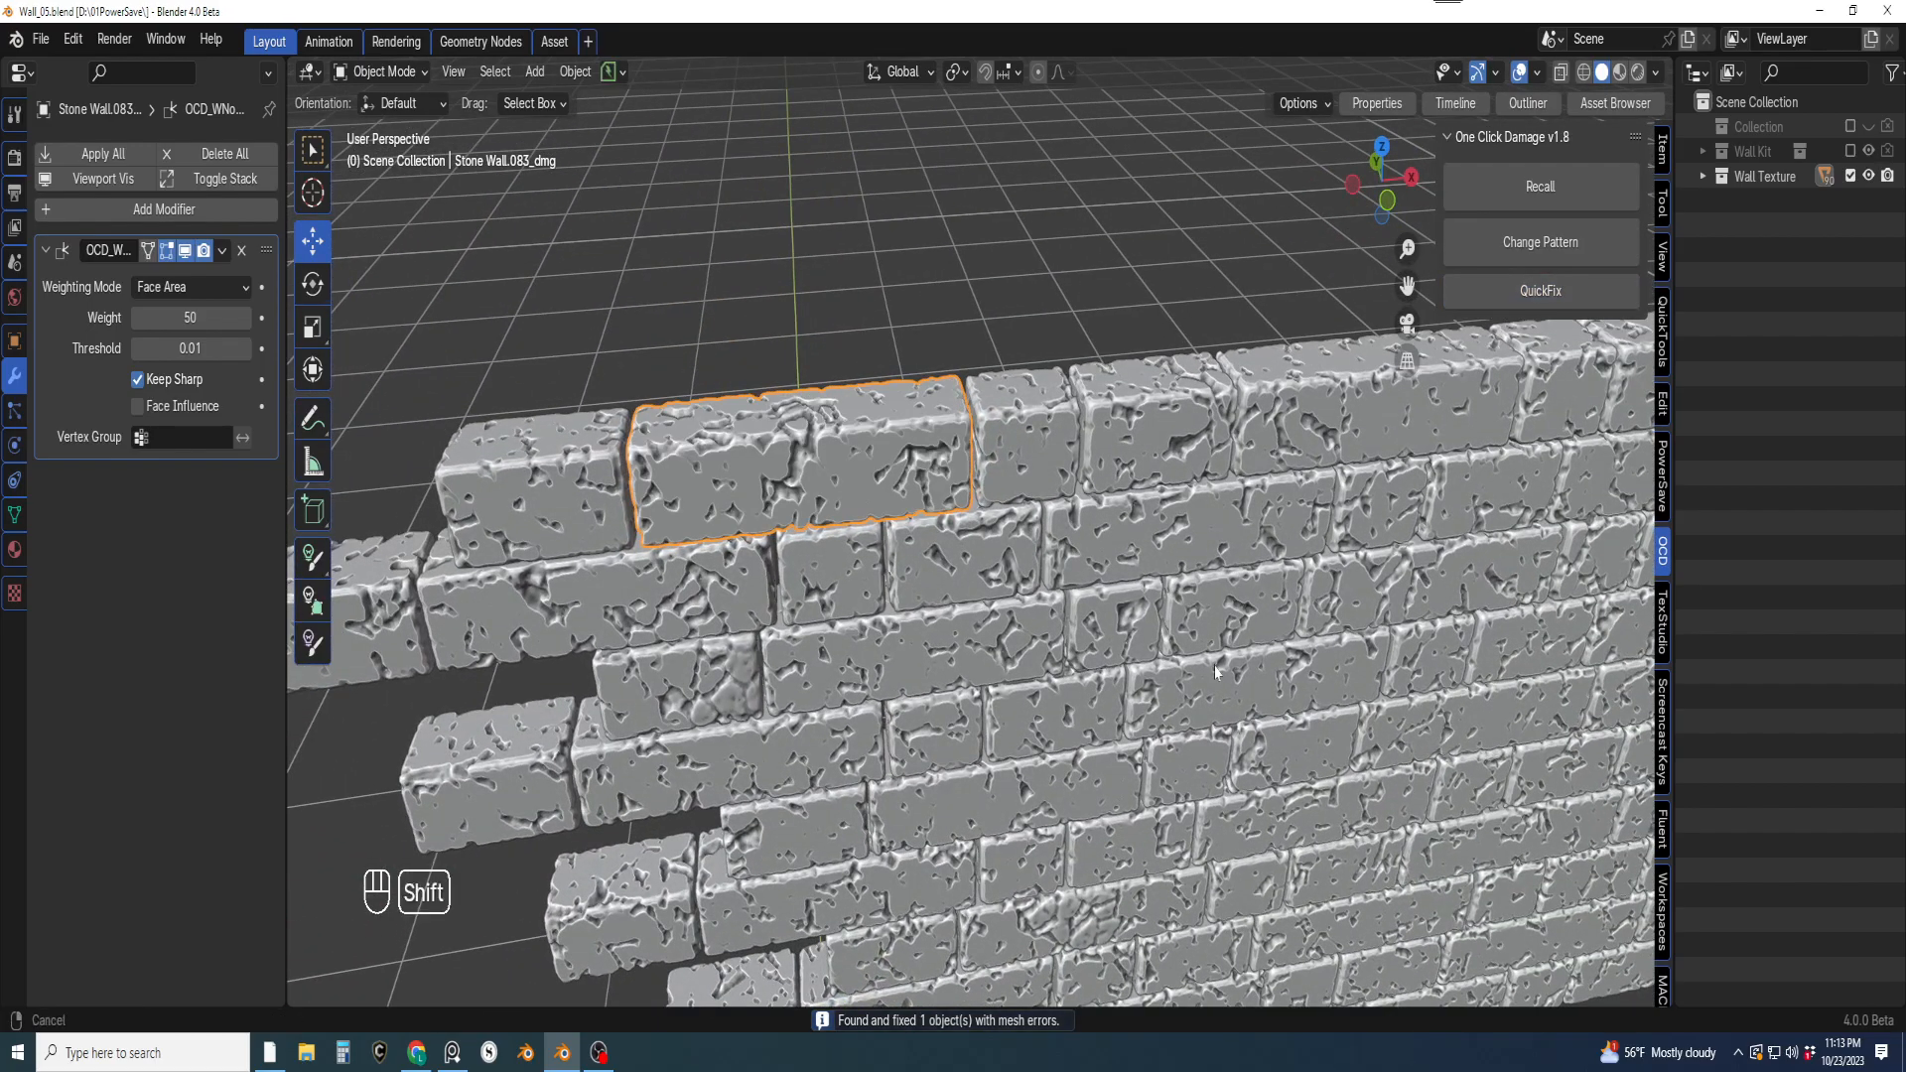
Generate damage on the missed end stone of the second row from the top, using its damaged neighbour as the active stone
{"action": "middle_click_drag", "start_coordinate": [1214, 673], "coordinate": [1221, 327], "text": "shift"}
{"action": "scroll", "coordinate": [1192, 368], "scroll_direction": "down", "scroll_amount": 2}
{"action": "middle_click_drag", "start_coordinate": [923, 496], "coordinate": [1003, 417]}
{"action": "middle_click_drag", "start_coordinate": [1003, 417], "coordinate": [958, 523], "text": "shift"}
{"action": "middle_click_drag", "start_coordinate": [1171, 506], "coordinate": [1141, 509]}
{"action": "middle_click_drag", "start_coordinate": [1231, 505], "coordinate": [1058, 526], "text": "shift"}
{"action": "middle_click_drag", "start_coordinate": [1216, 606], "coordinate": [1053, 685], "text": "shift"}
{"action": "middle_click_drag", "start_coordinate": [1216, 727], "coordinate": [993, 885], "text": "shift"}
{"action": "left_click", "coordinate": [1062, 514]}
{"action": "middle_click_drag", "start_coordinate": [1064, 518], "coordinate": [1154, 585], "text": "shift"}
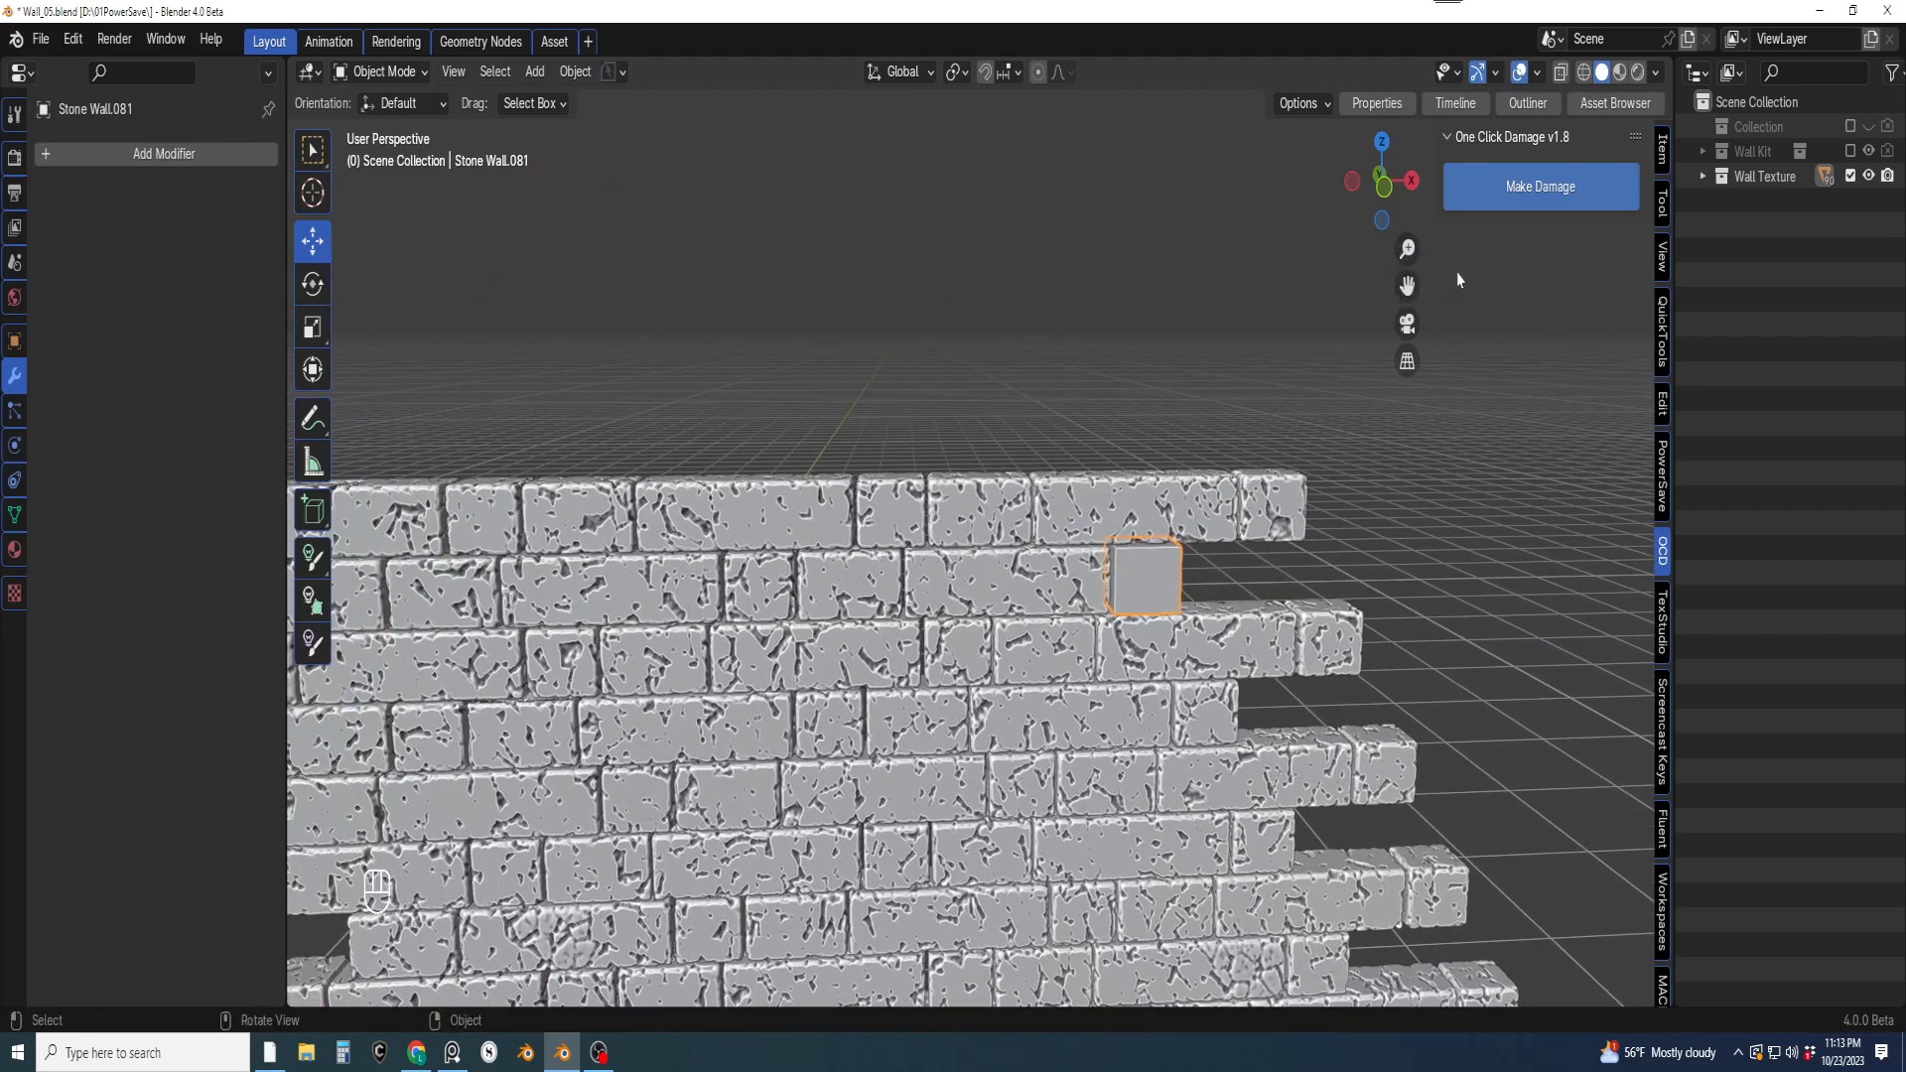
{"action": "left_click", "coordinate": [1070, 580], "text": "shift"}
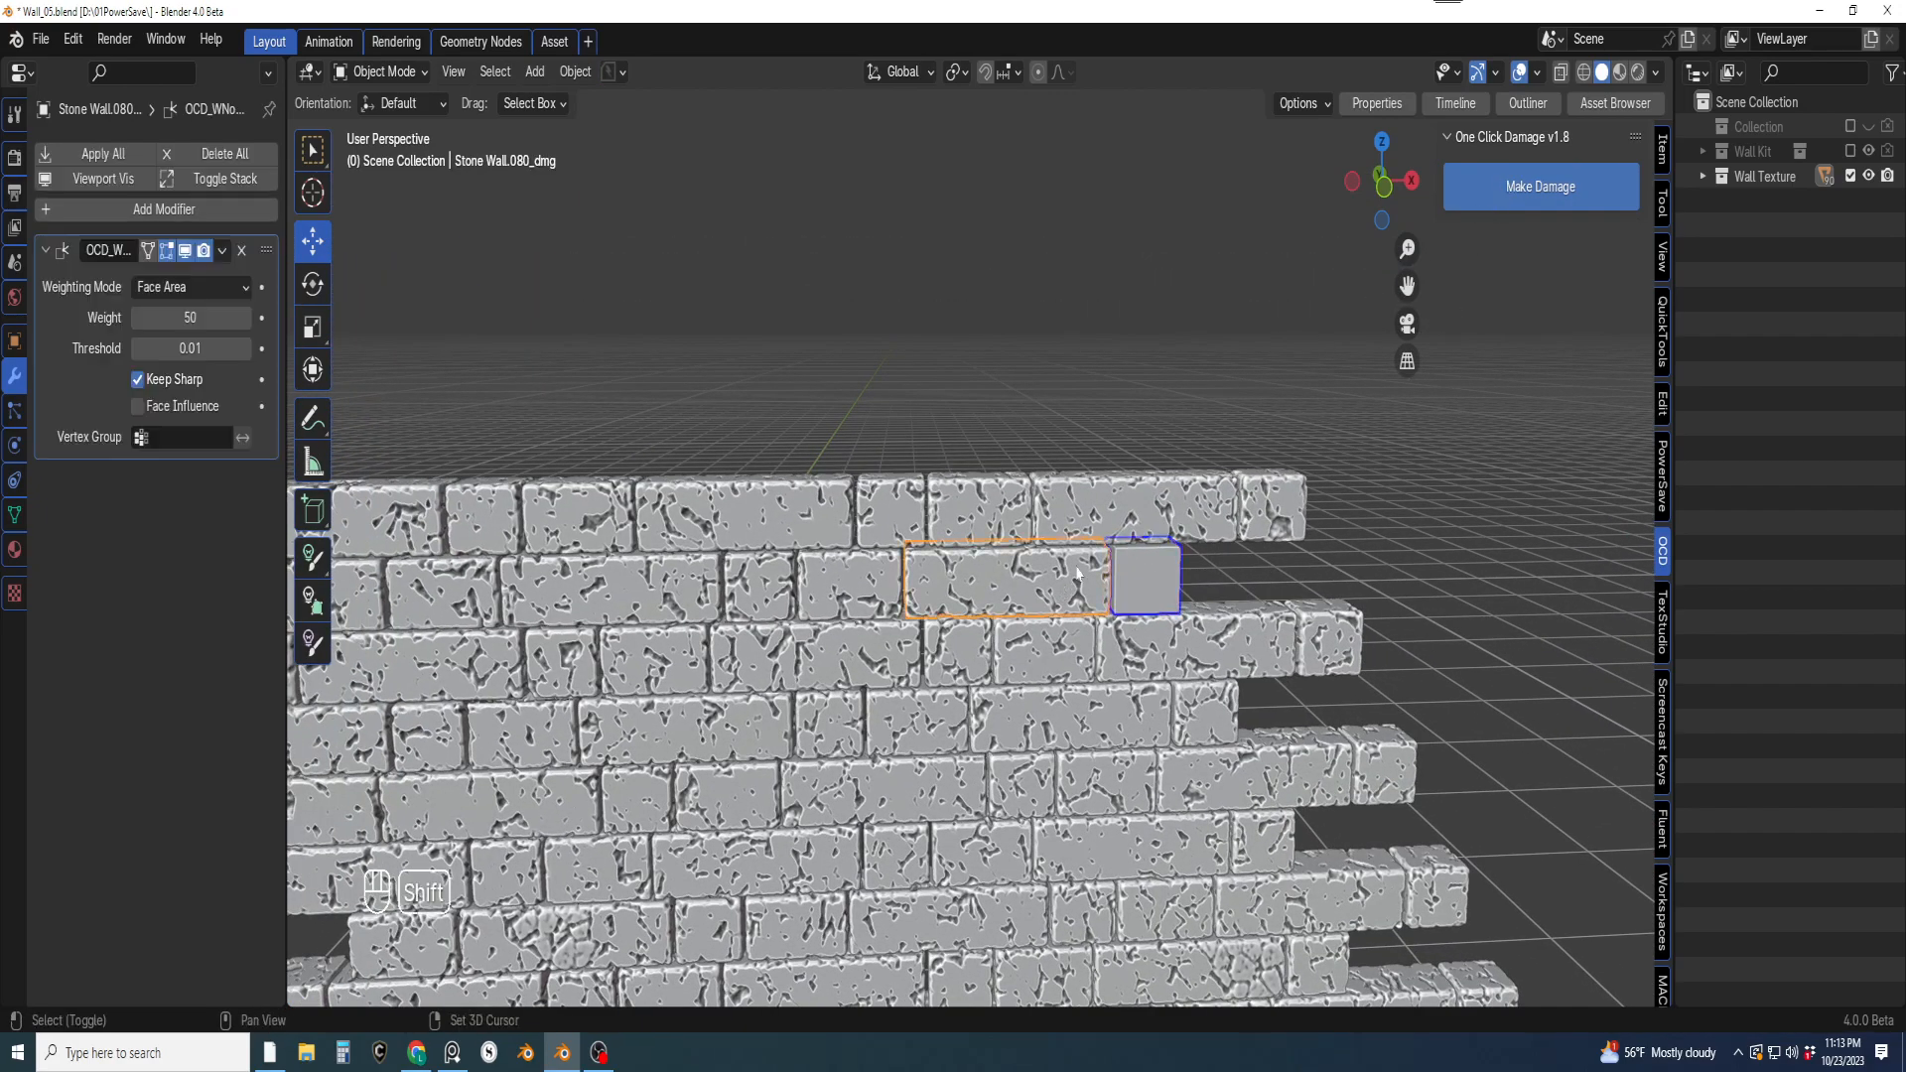
{"action": "left_click", "coordinate": [1513, 201]}
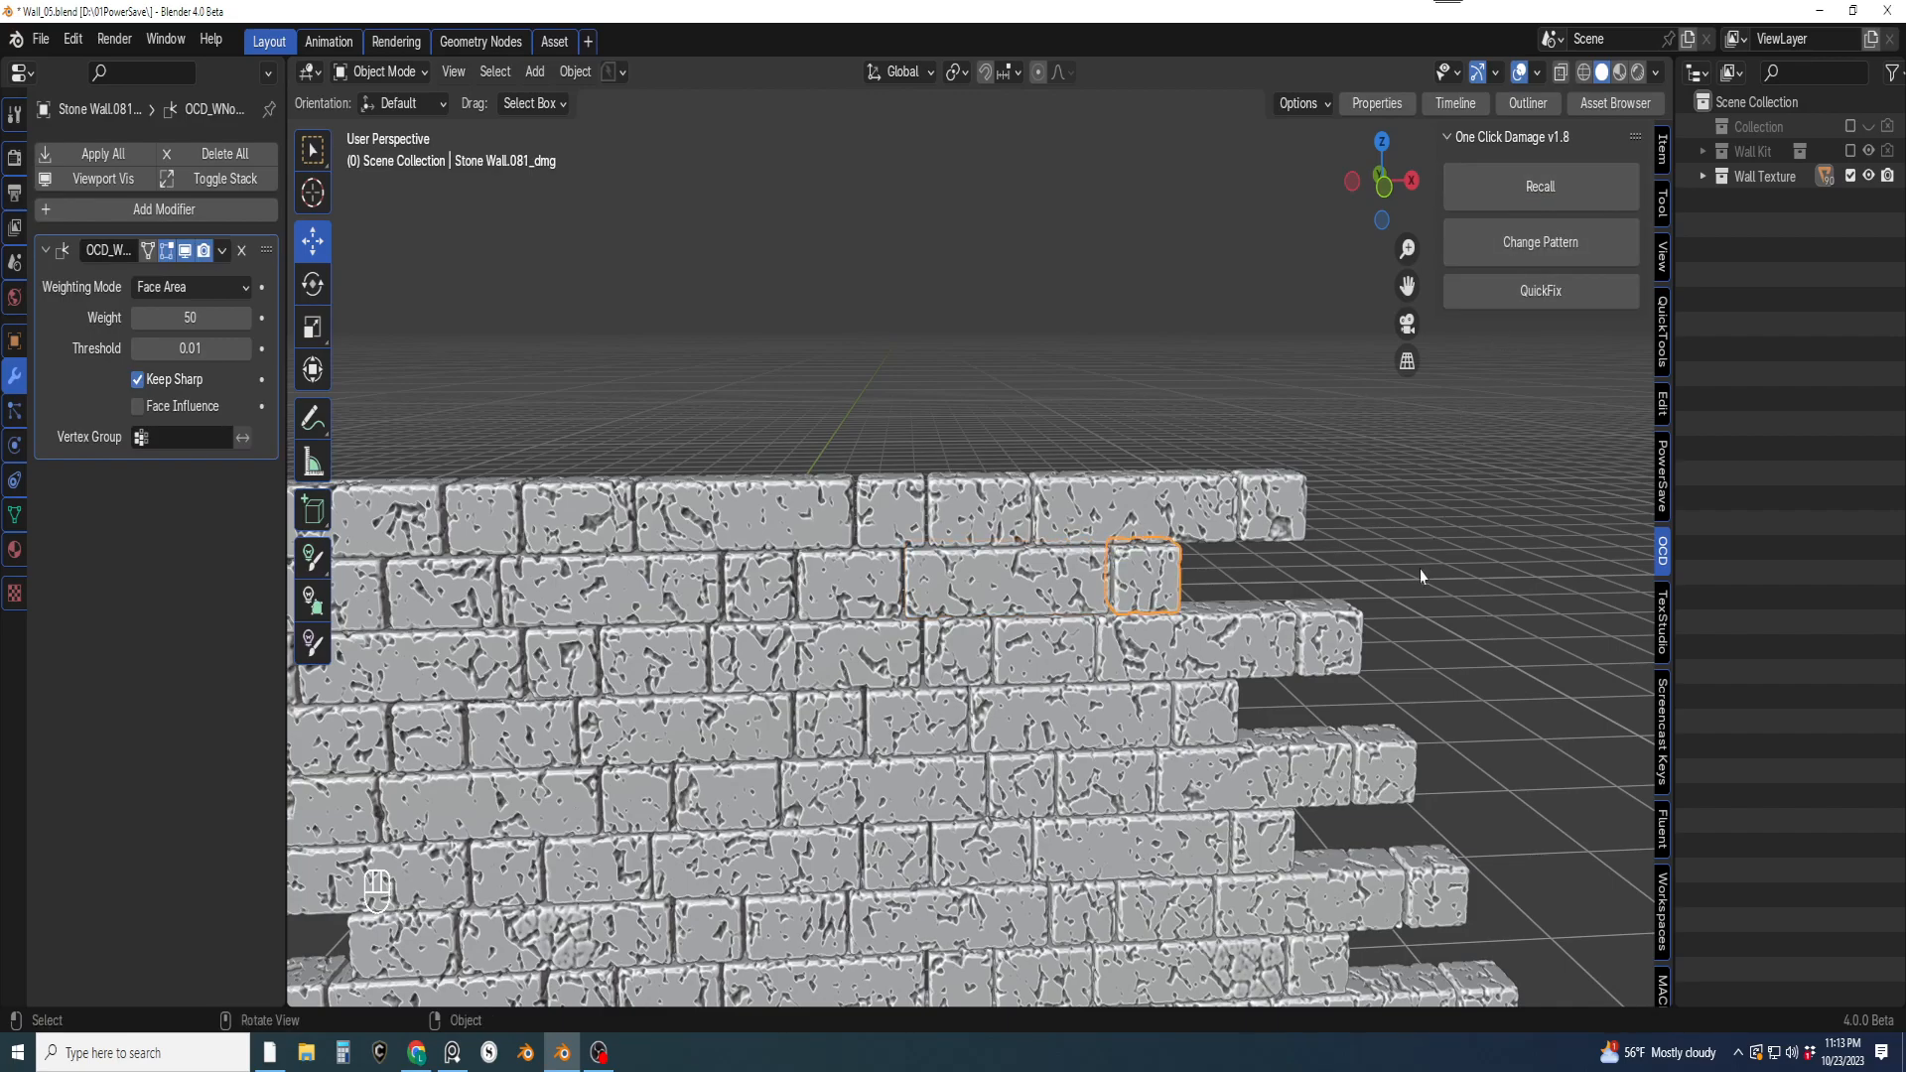
Check the wall's other side and run QuickFix on the faulty short stone in the third row from the top
{"action": "middle_click_drag", "start_coordinate": [1250, 596], "coordinate": [951, 681], "text": "shift"}
{"action": "middle_click_drag", "start_coordinate": [1059, 581], "coordinate": [997, 603], "text": "shift"}
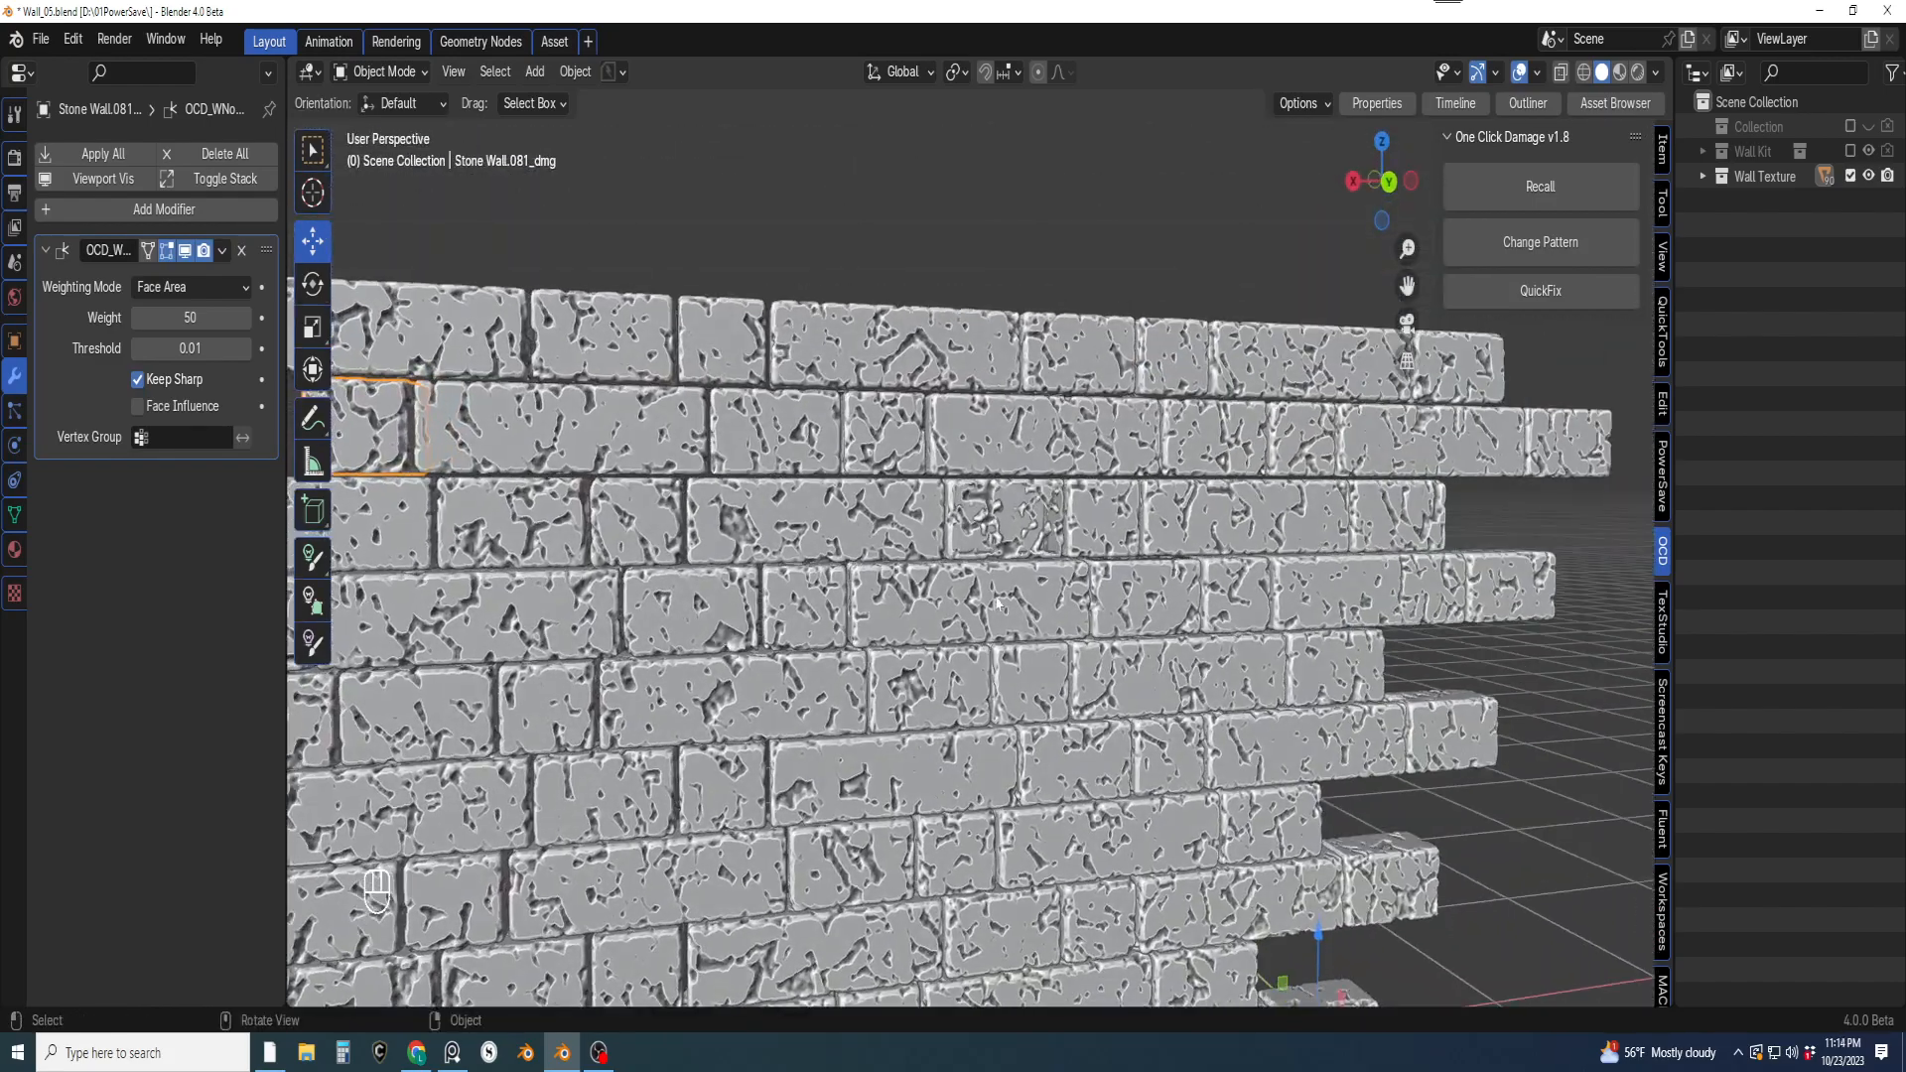
{"action": "scroll", "coordinate": [972, 563], "scroll_direction": "up", "scroll_amount": 2, "text": "shift"}
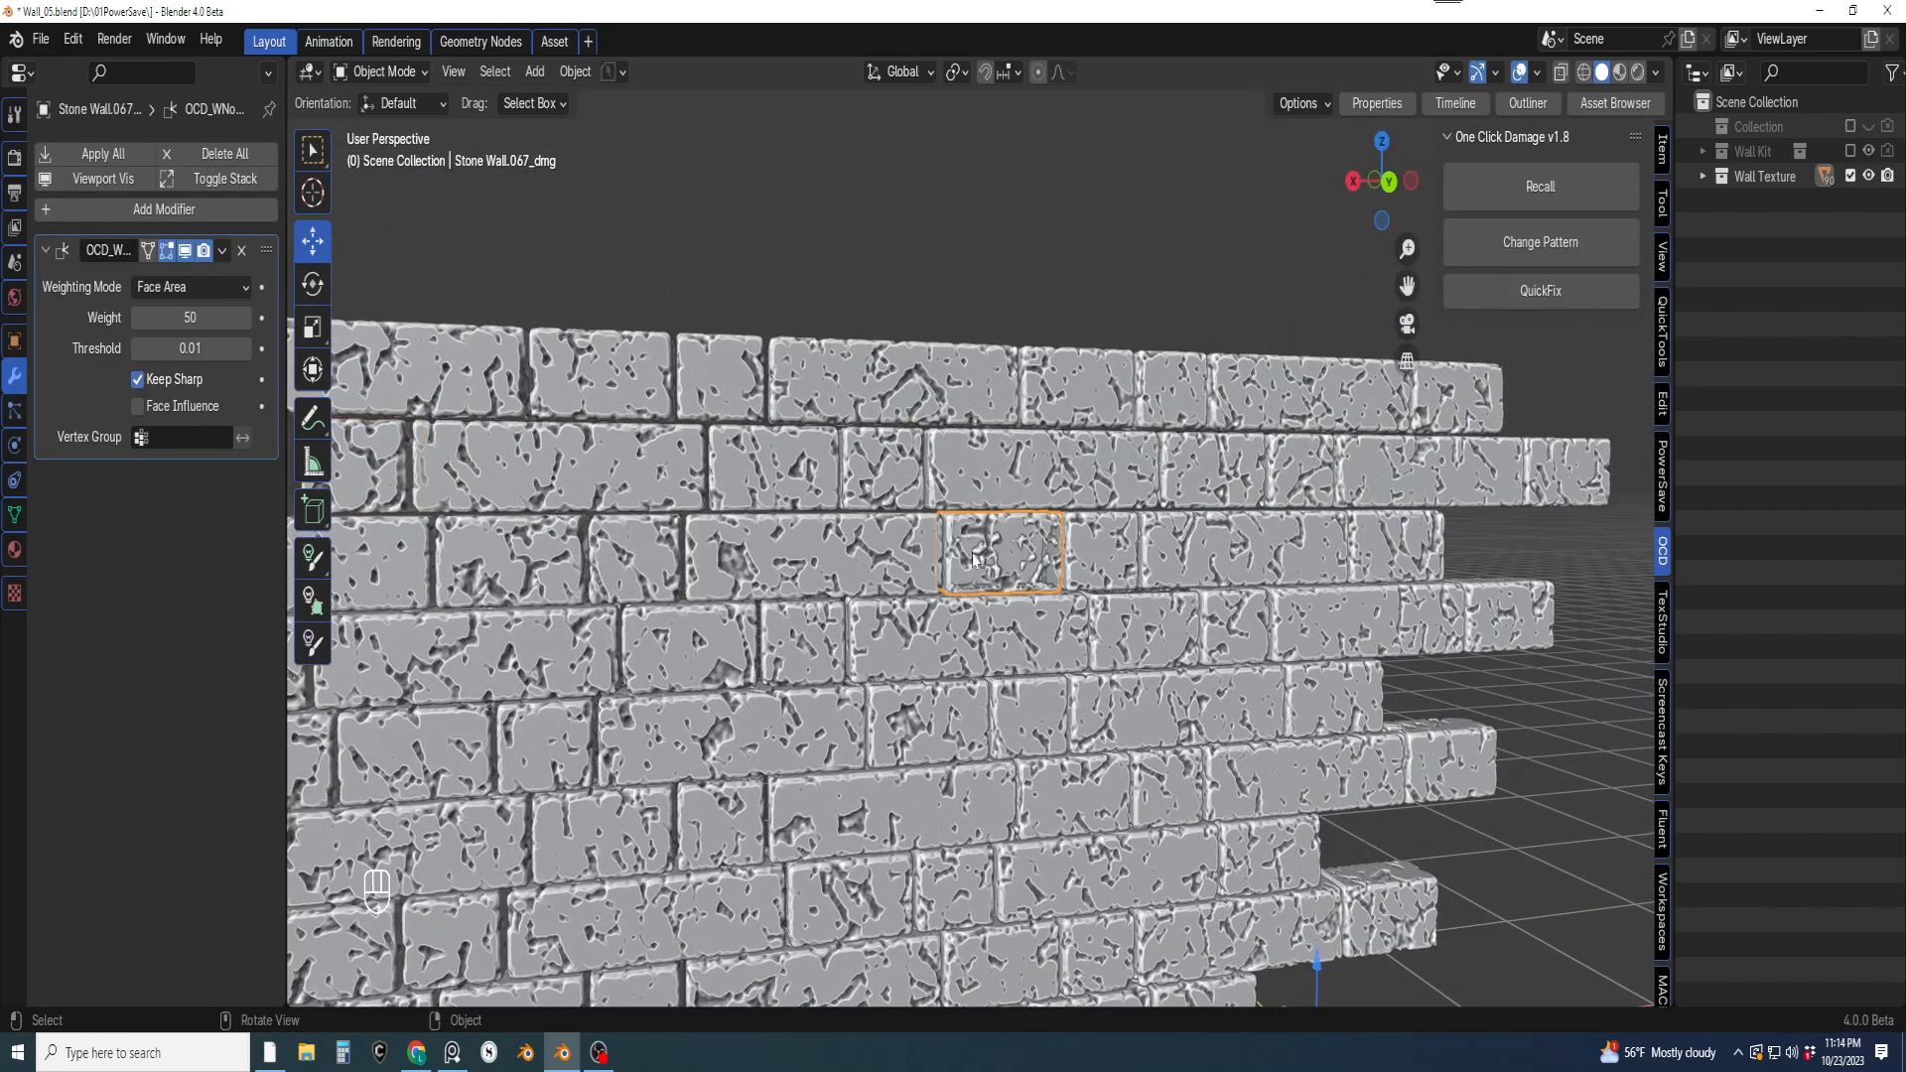
{"action": "scroll", "coordinate": [972, 559], "scroll_direction": "up", "scroll_amount": 4, "text": "shift"}
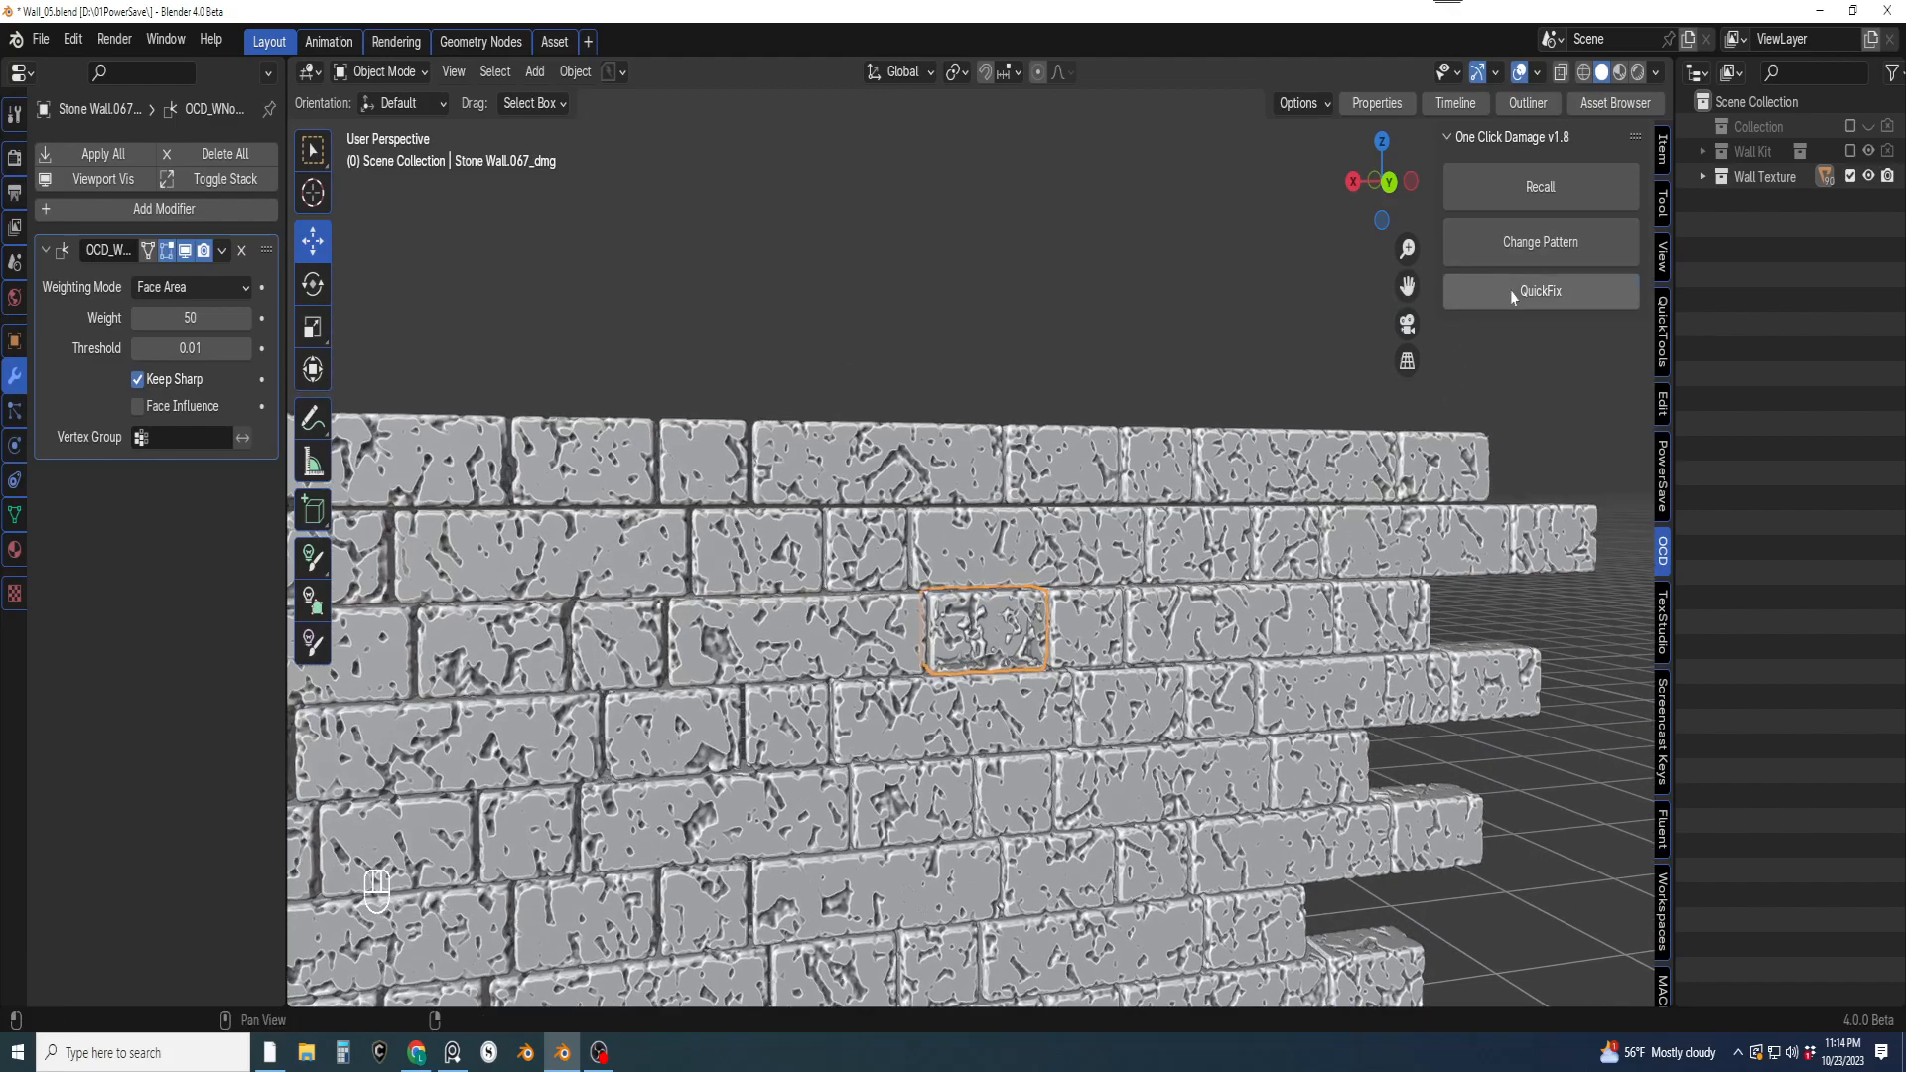
{"action": "left_click", "coordinate": [1510, 290]}
Switch the viewport to Material Preview shading and examine the damaged wall up close
{"action": "middle_click_drag", "start_coordinate": [734, 843], "coordinate": [1098, 652], "text": "shift"}
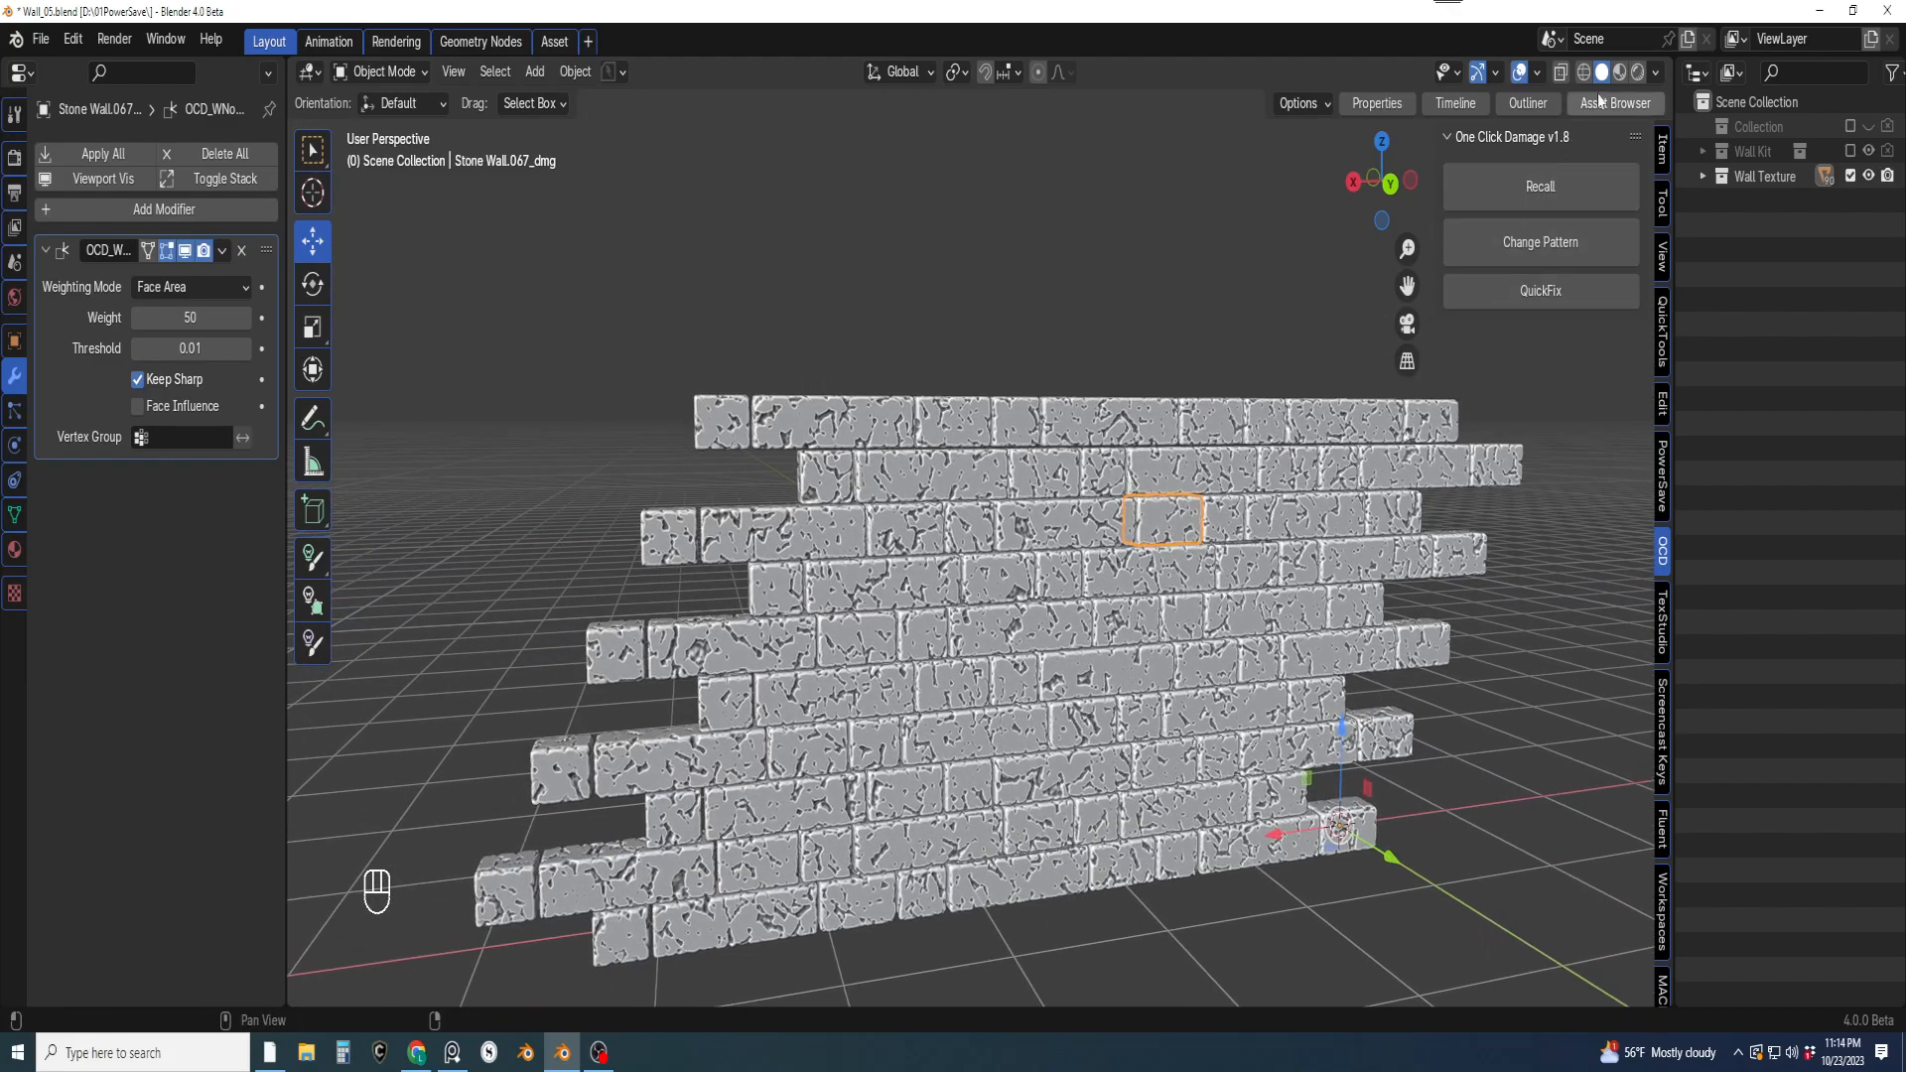
{"action": "left_click", "coordinate": [1620, 72]}
{"action": "middle_click_drag", "start_coordinate": [1166, 638], "coordinate": [1214, 548], "text": "shift"}
{"action": "scroll", "coordinate": [1063, 581], "scroll_direction": "up", "scroll_amount": 3}
{"action": "middle_click_drag", "start_coordinate": [1084, 598], "coordinate": [1041, 600], "text": "shift"}
{"action": "middle_click_drag", "start_coordinate": [1029, 656], "coordinate": [832, 564]}
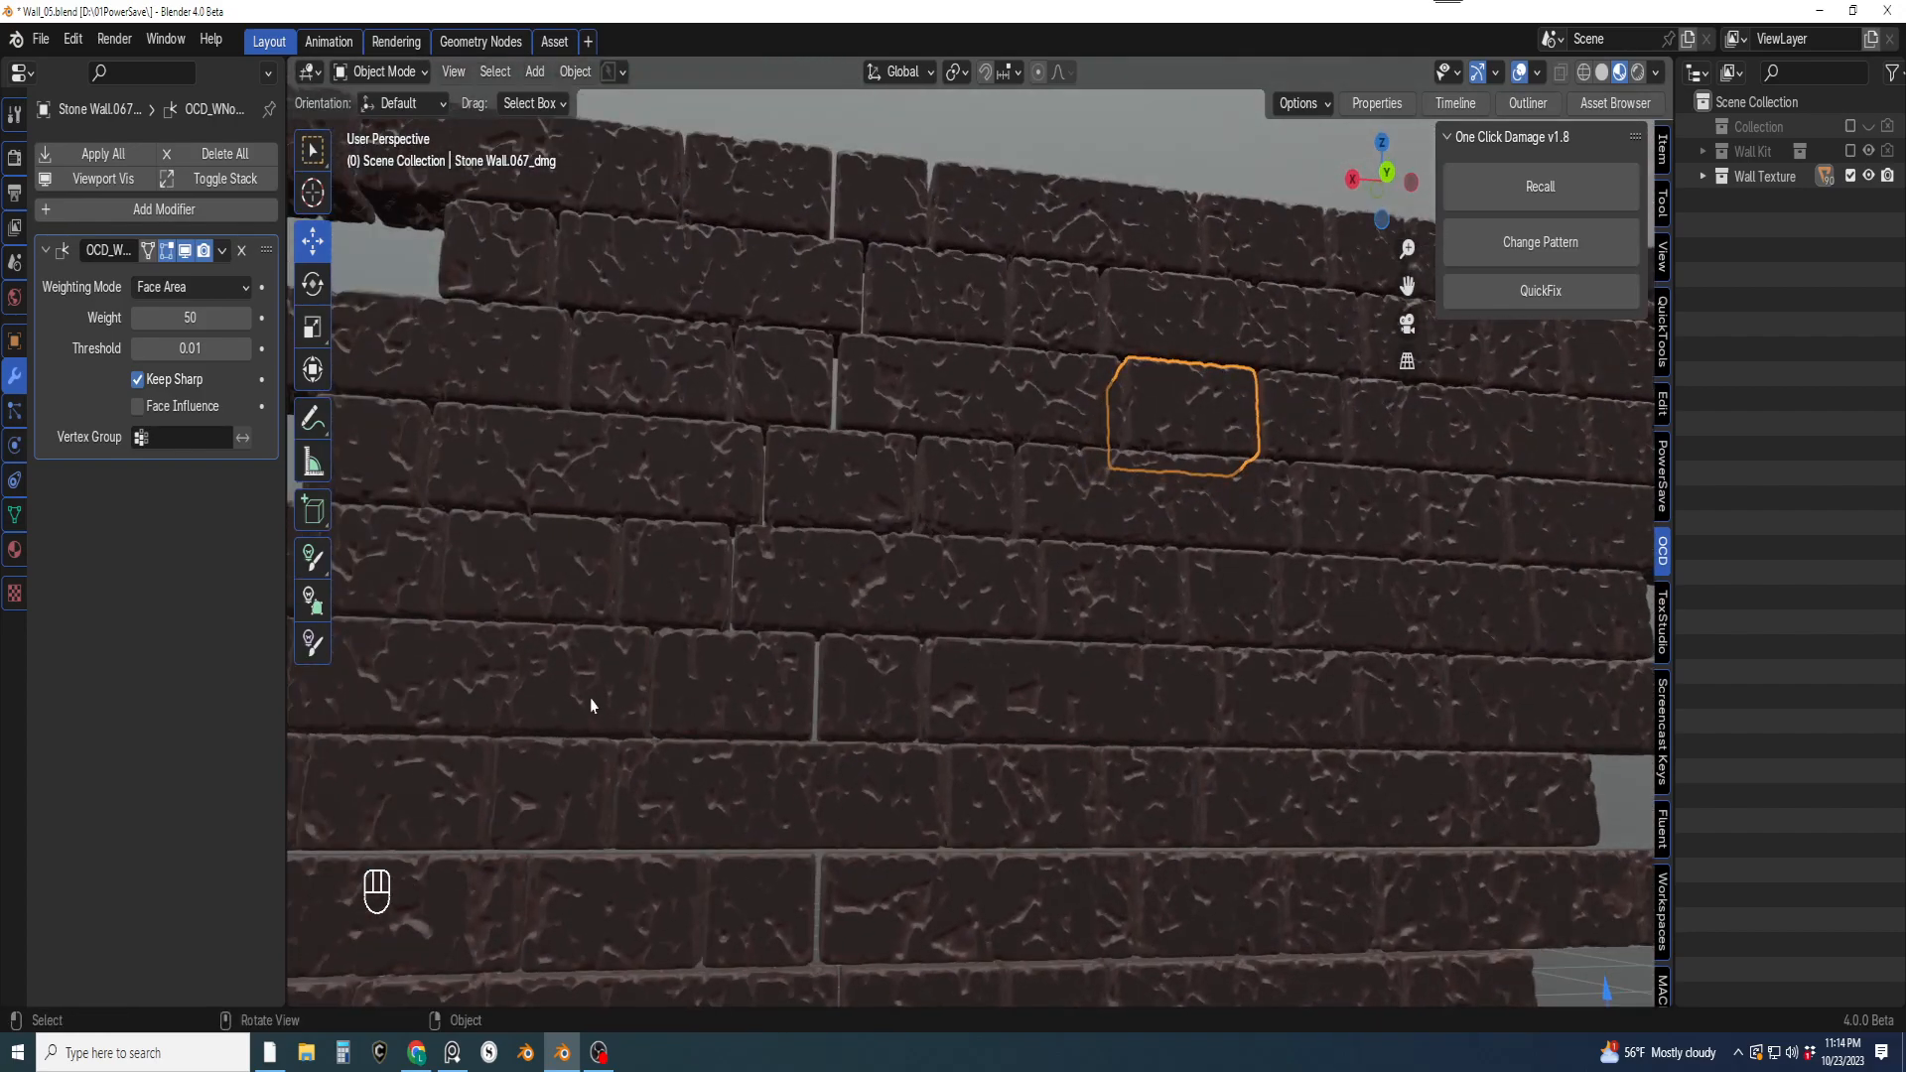
Lighten the base color of Material.001 to an HSV value of 0.621
{"action": "left_click", "coordinate": [15, 549]}
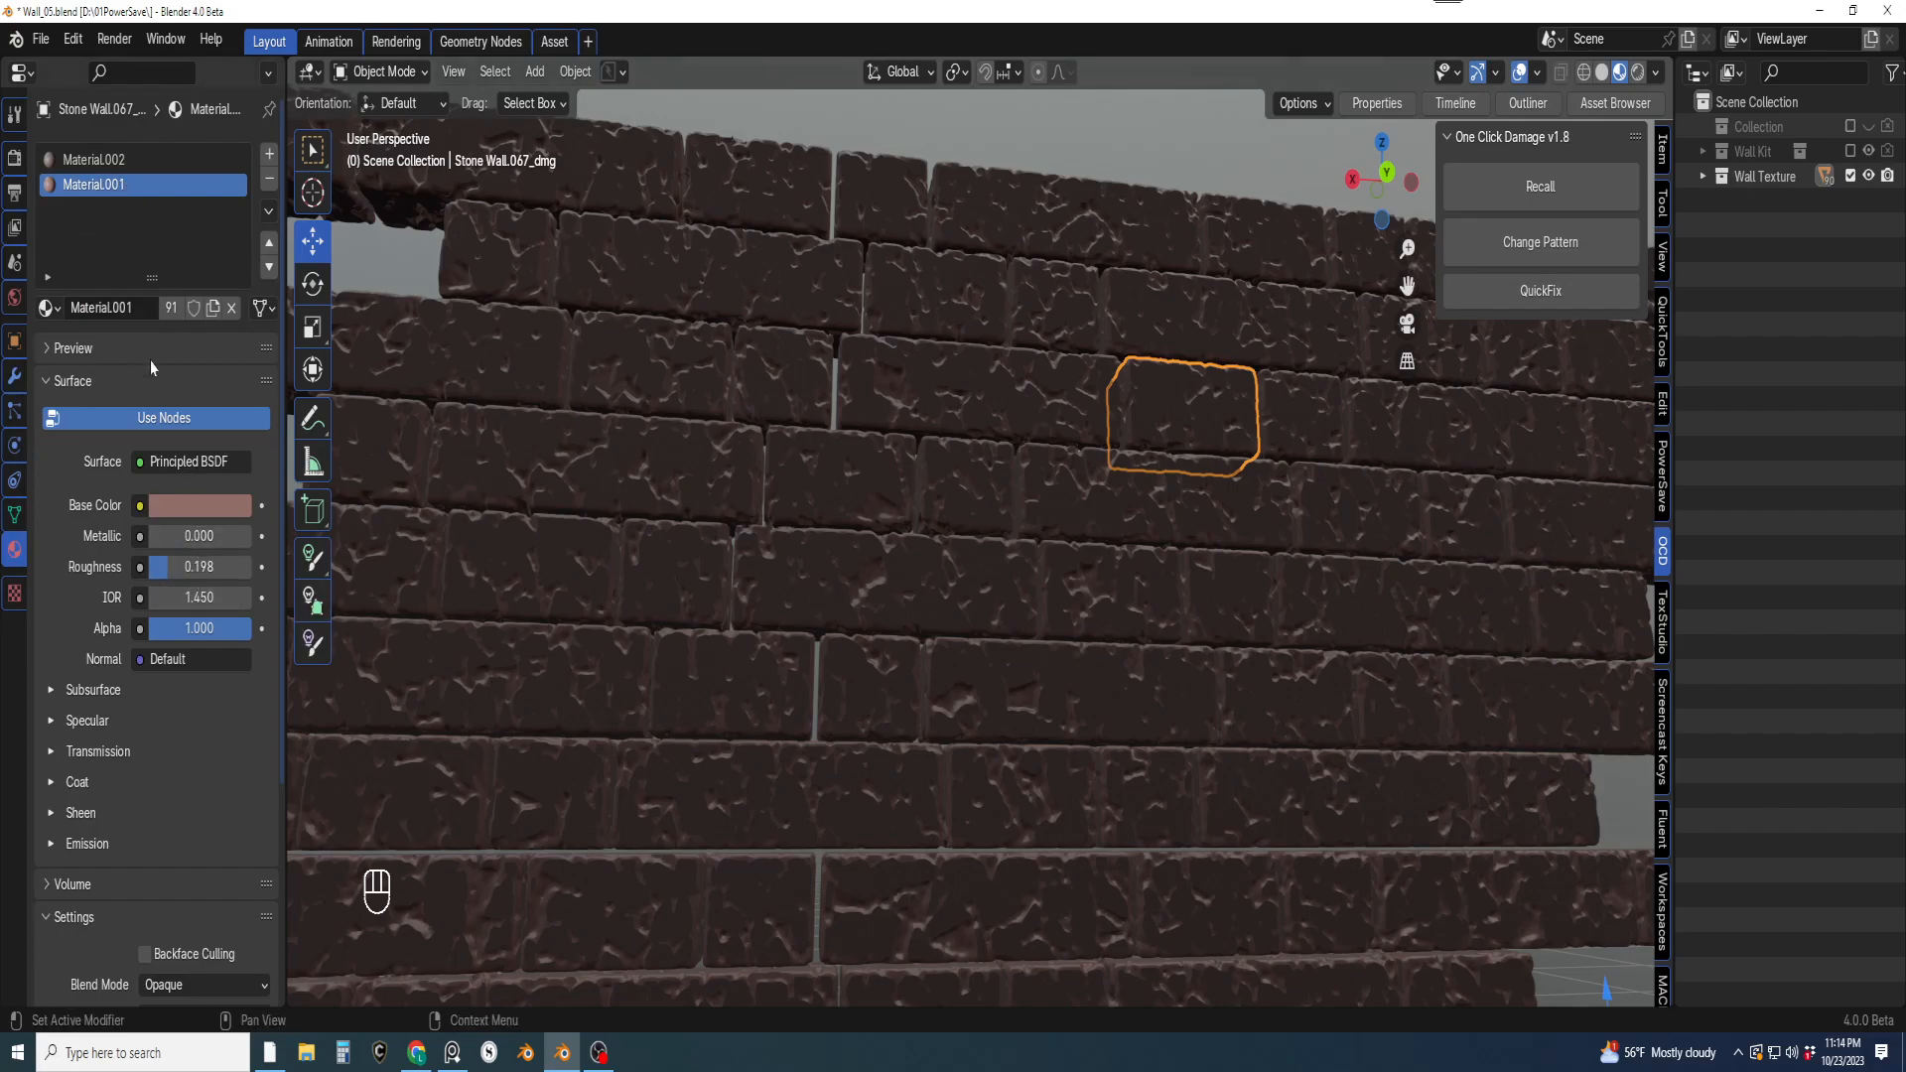
{"action": "left_click", "coordinate": [112, 193]}
{"action": "left_click", "coordinate": [206, 507]}
{"action": "left_click_drag", "start_coordinate": [337, 213], "coordinate": [335, 156]}
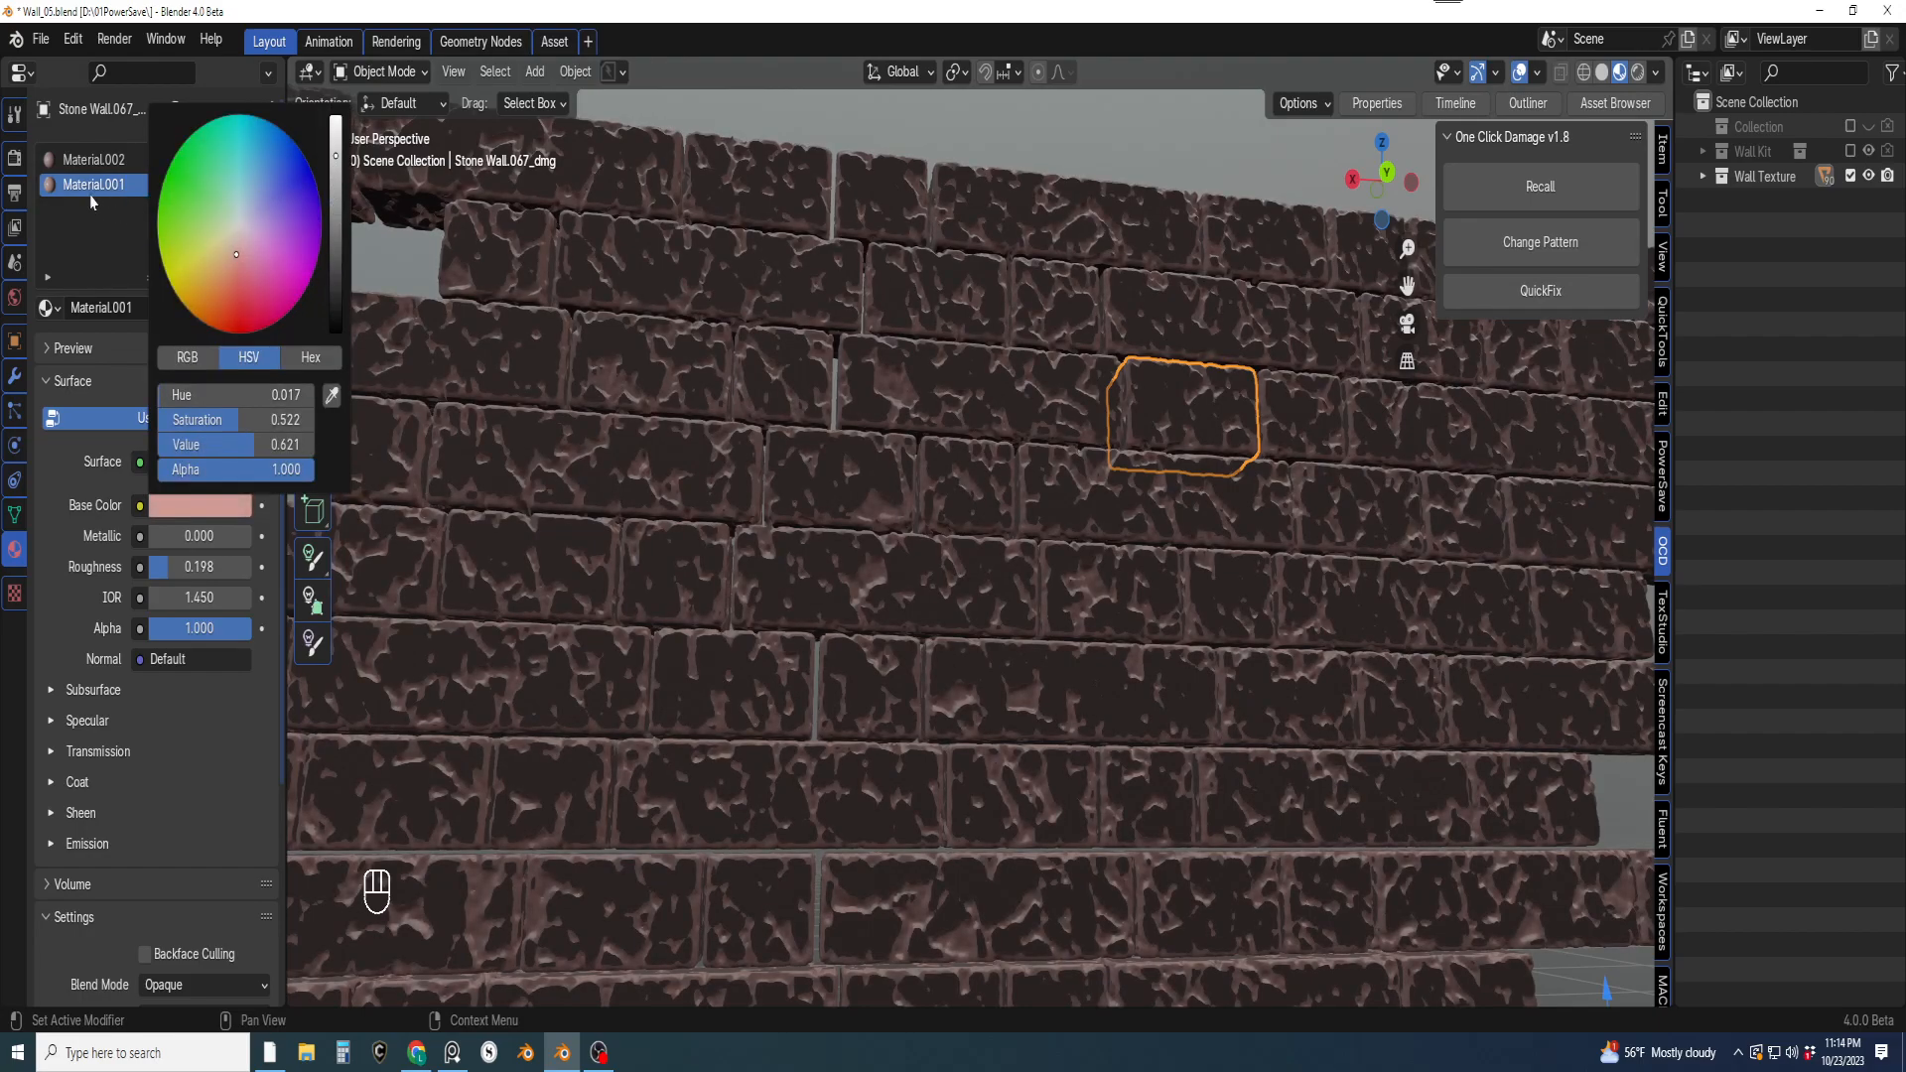
Rename Material.001 to Inside and Material.002 to Outside
{"action": "left_click", "coordinate": [85, 163]}
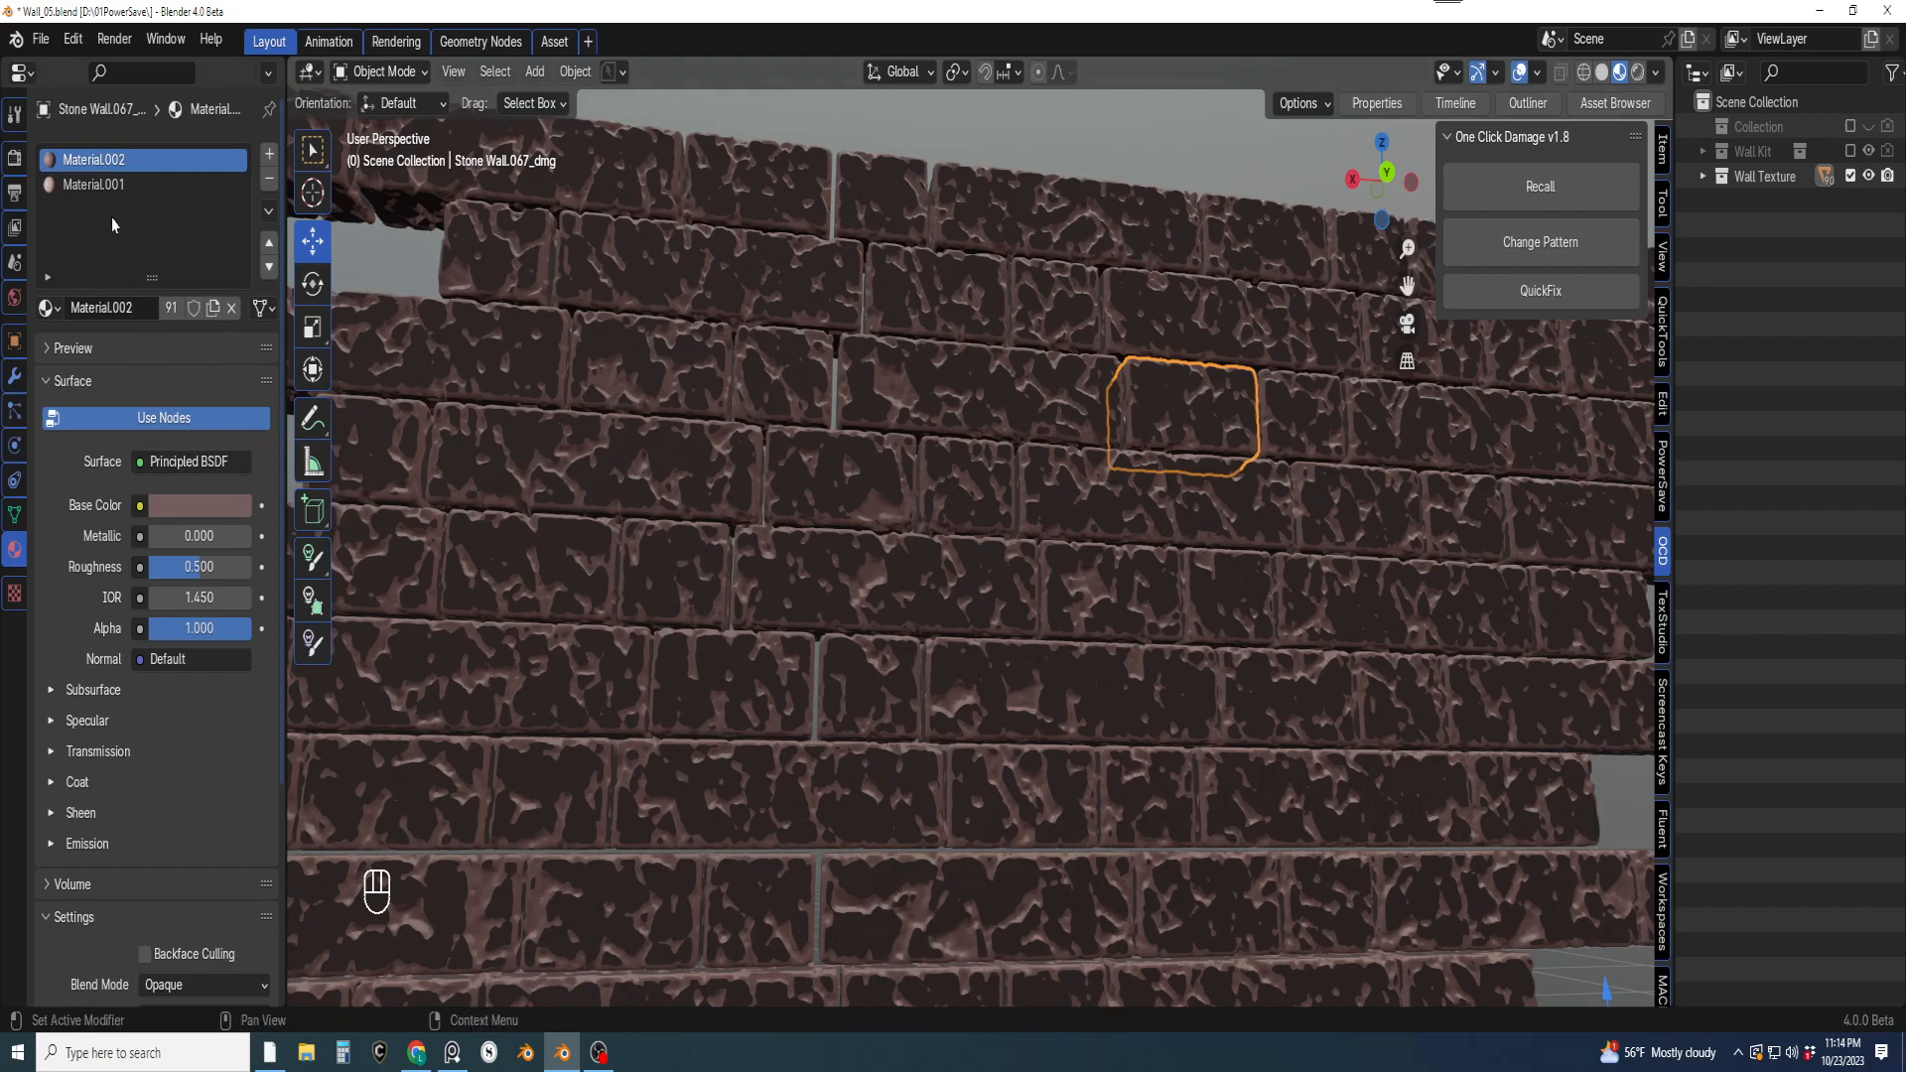
{"action": "double_click", "coordinate": [94, 185]}
{"action": "type", "text": "Inside"}
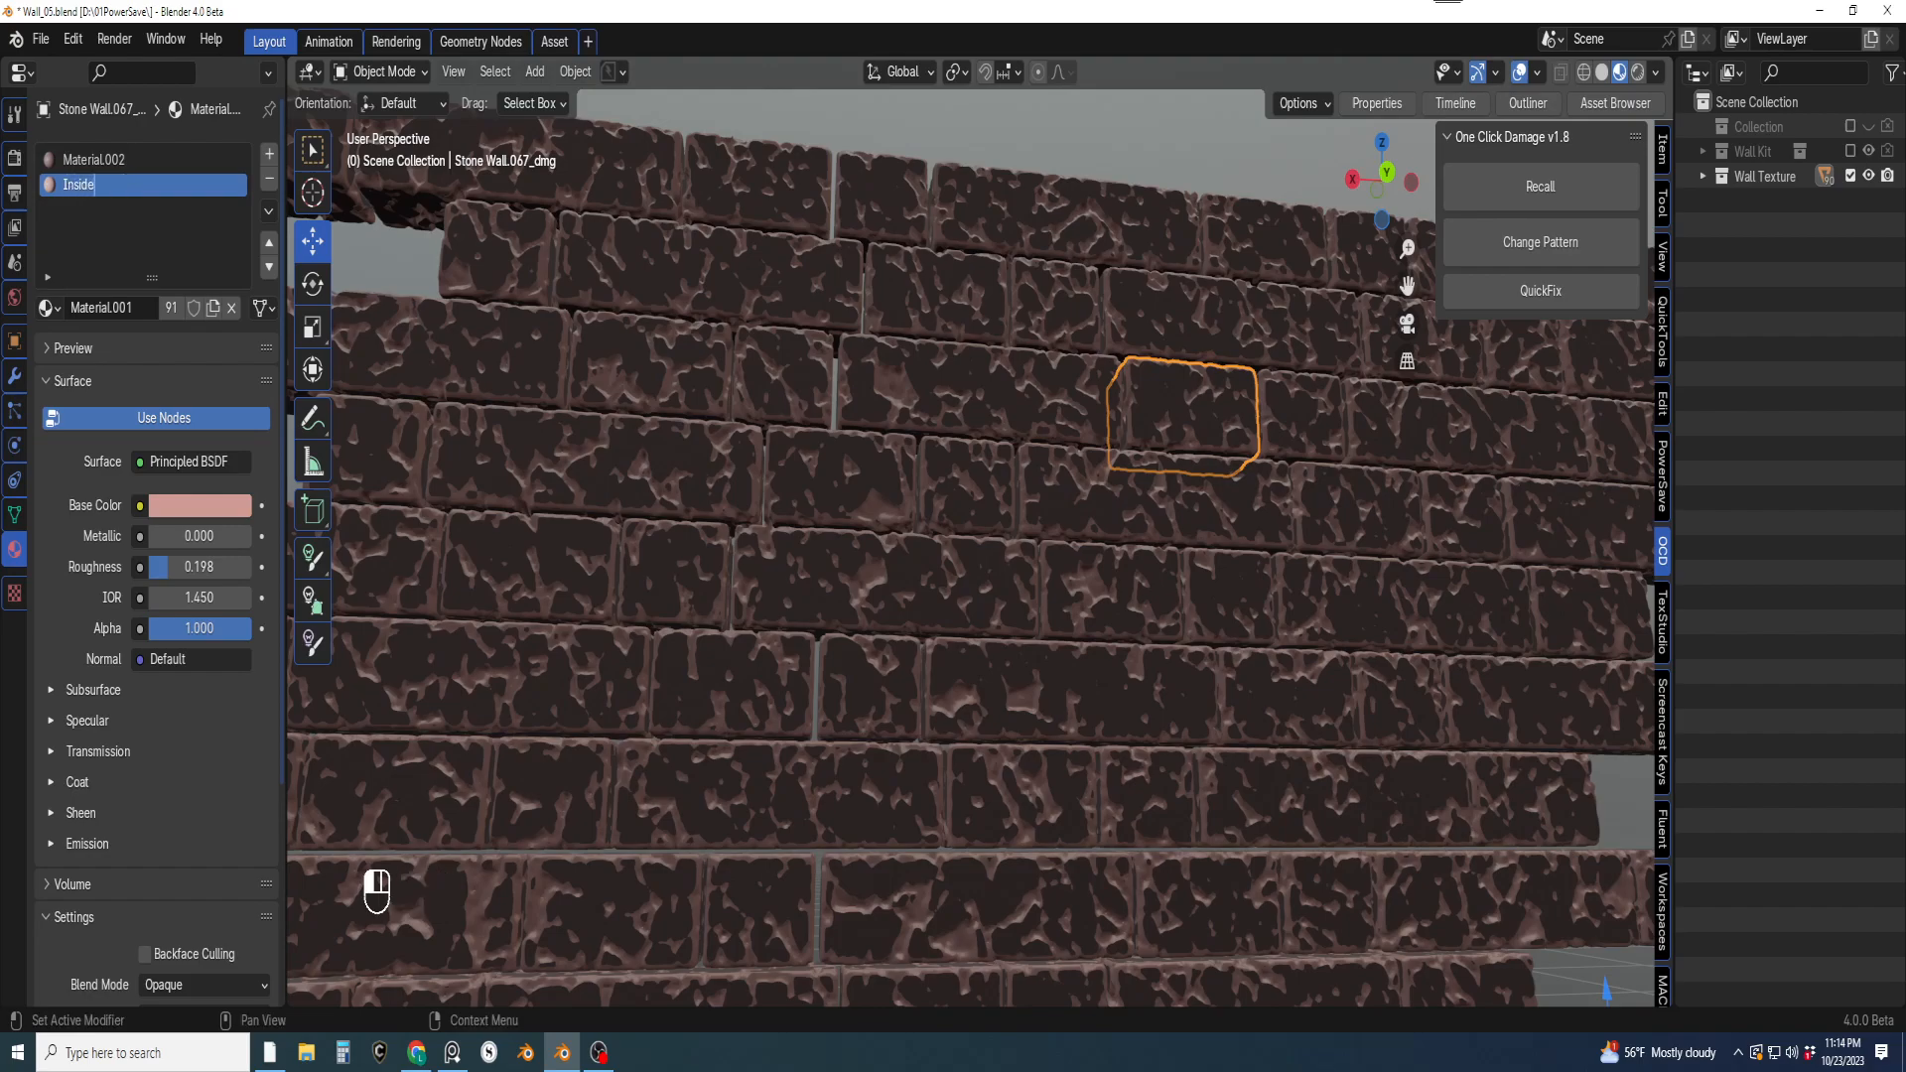
{"action": "key", "text": "Return"}
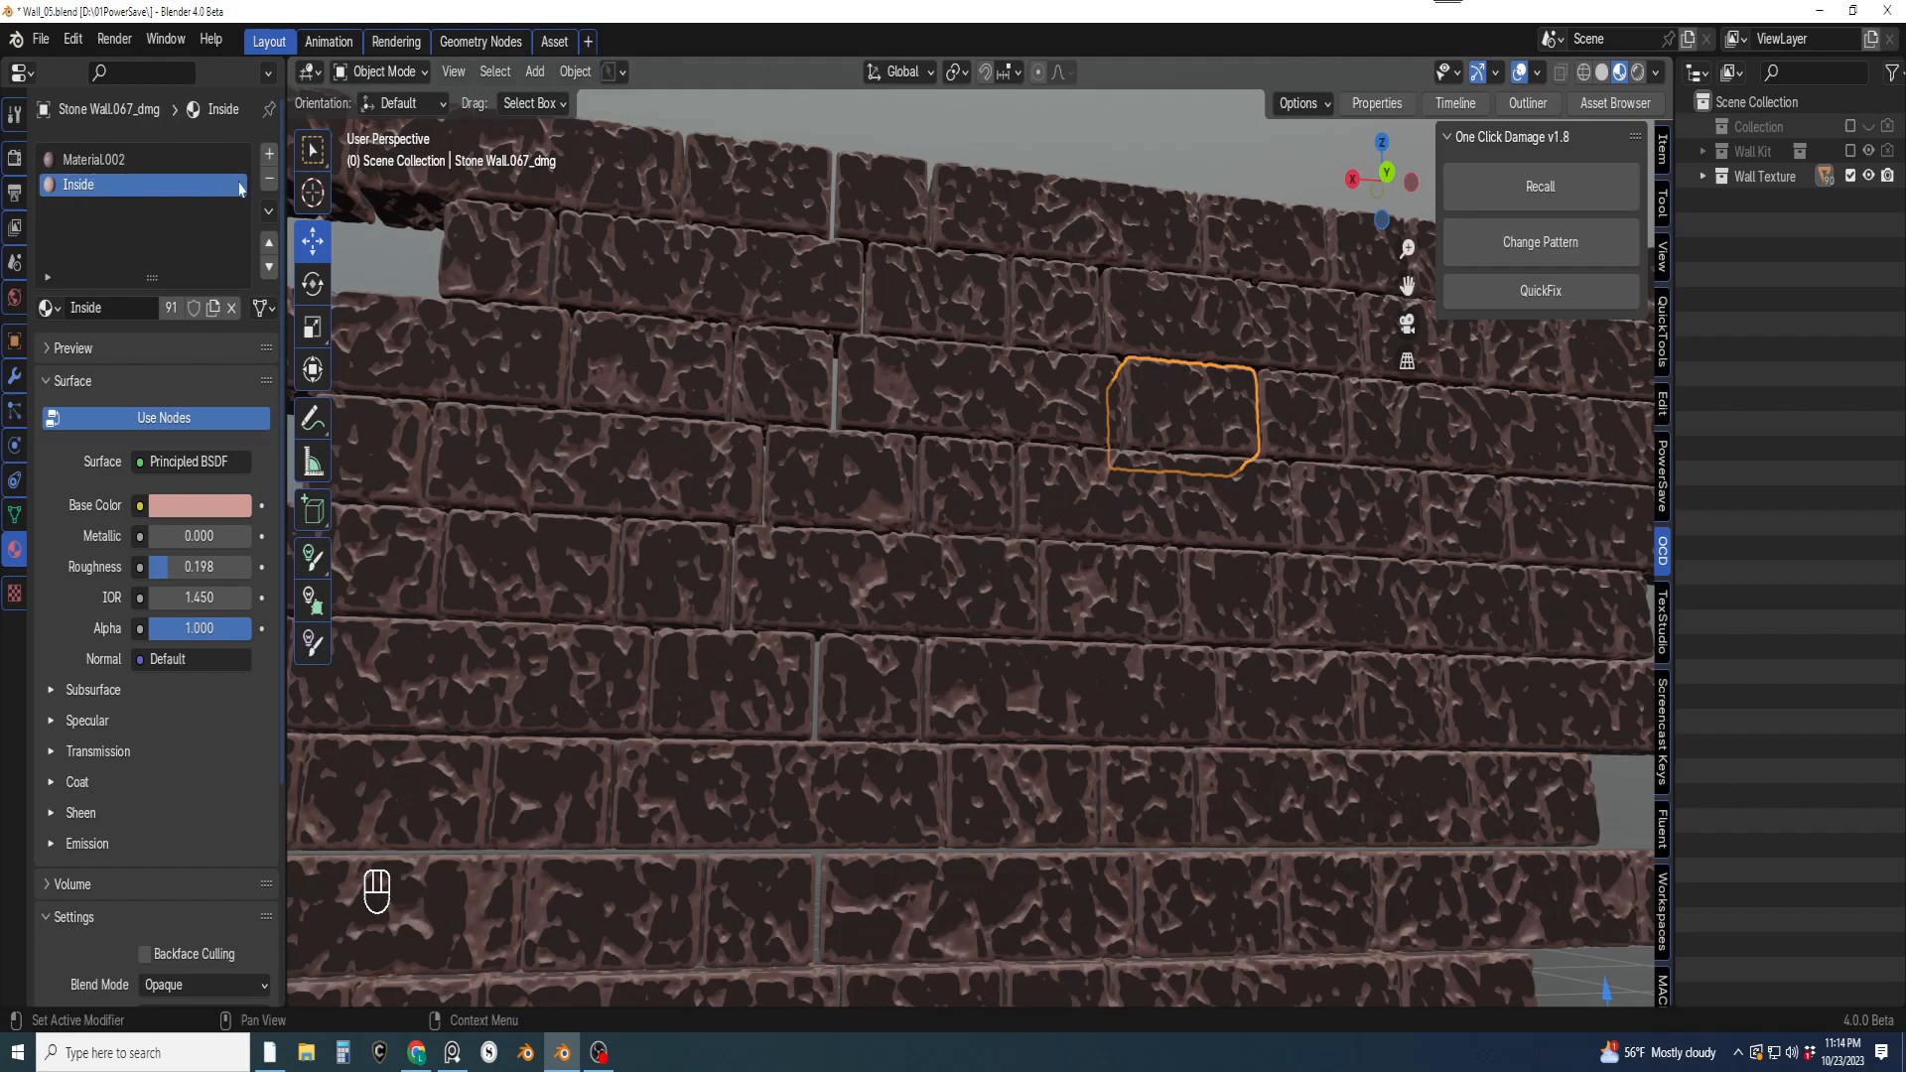
{"action": "double_click", "coordinate": [134, 159]}
{"action": "type", "text": "Outside"}
{"action": "key", "text": "Return"}
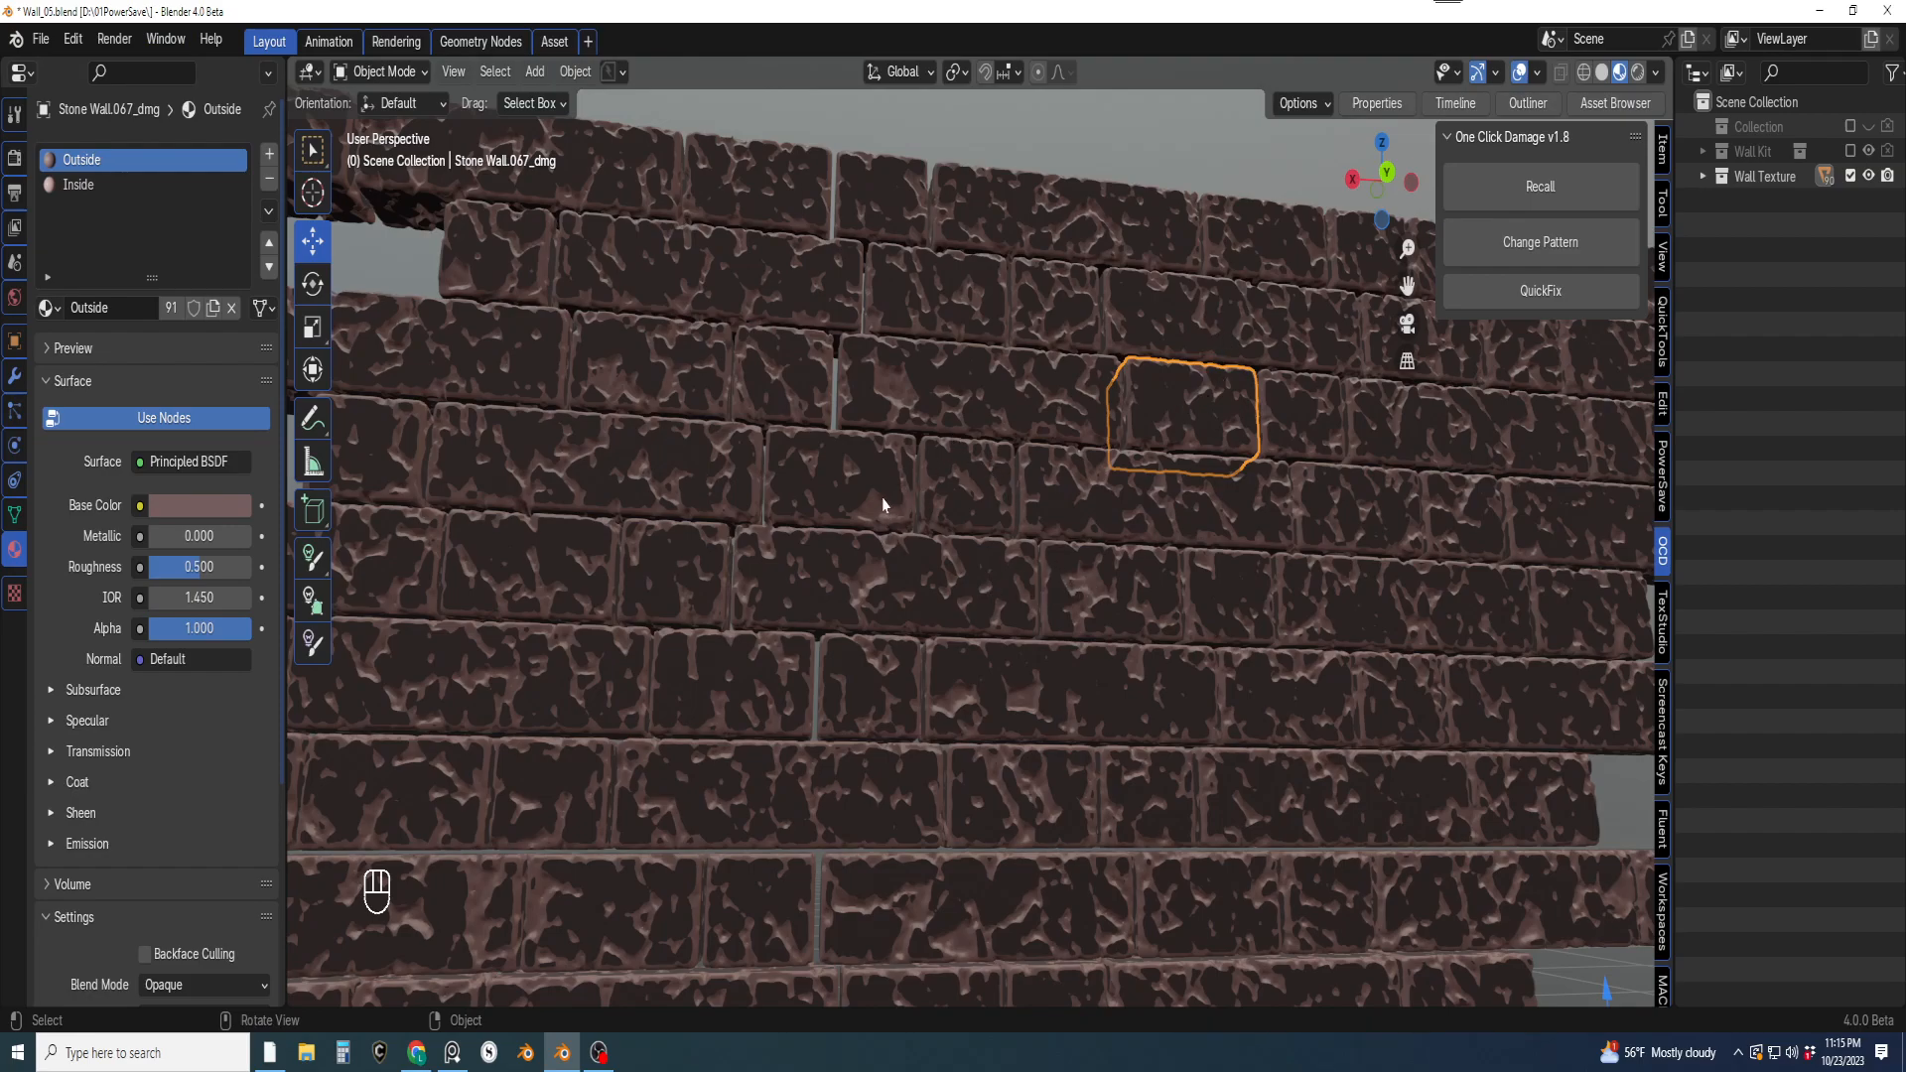
Look over the damaged wall and switch the viewport to Solid shading
{"action": "scroll", "coordinate": [959, 724], "scroll_direction": "down", "scroll_amount": 4}
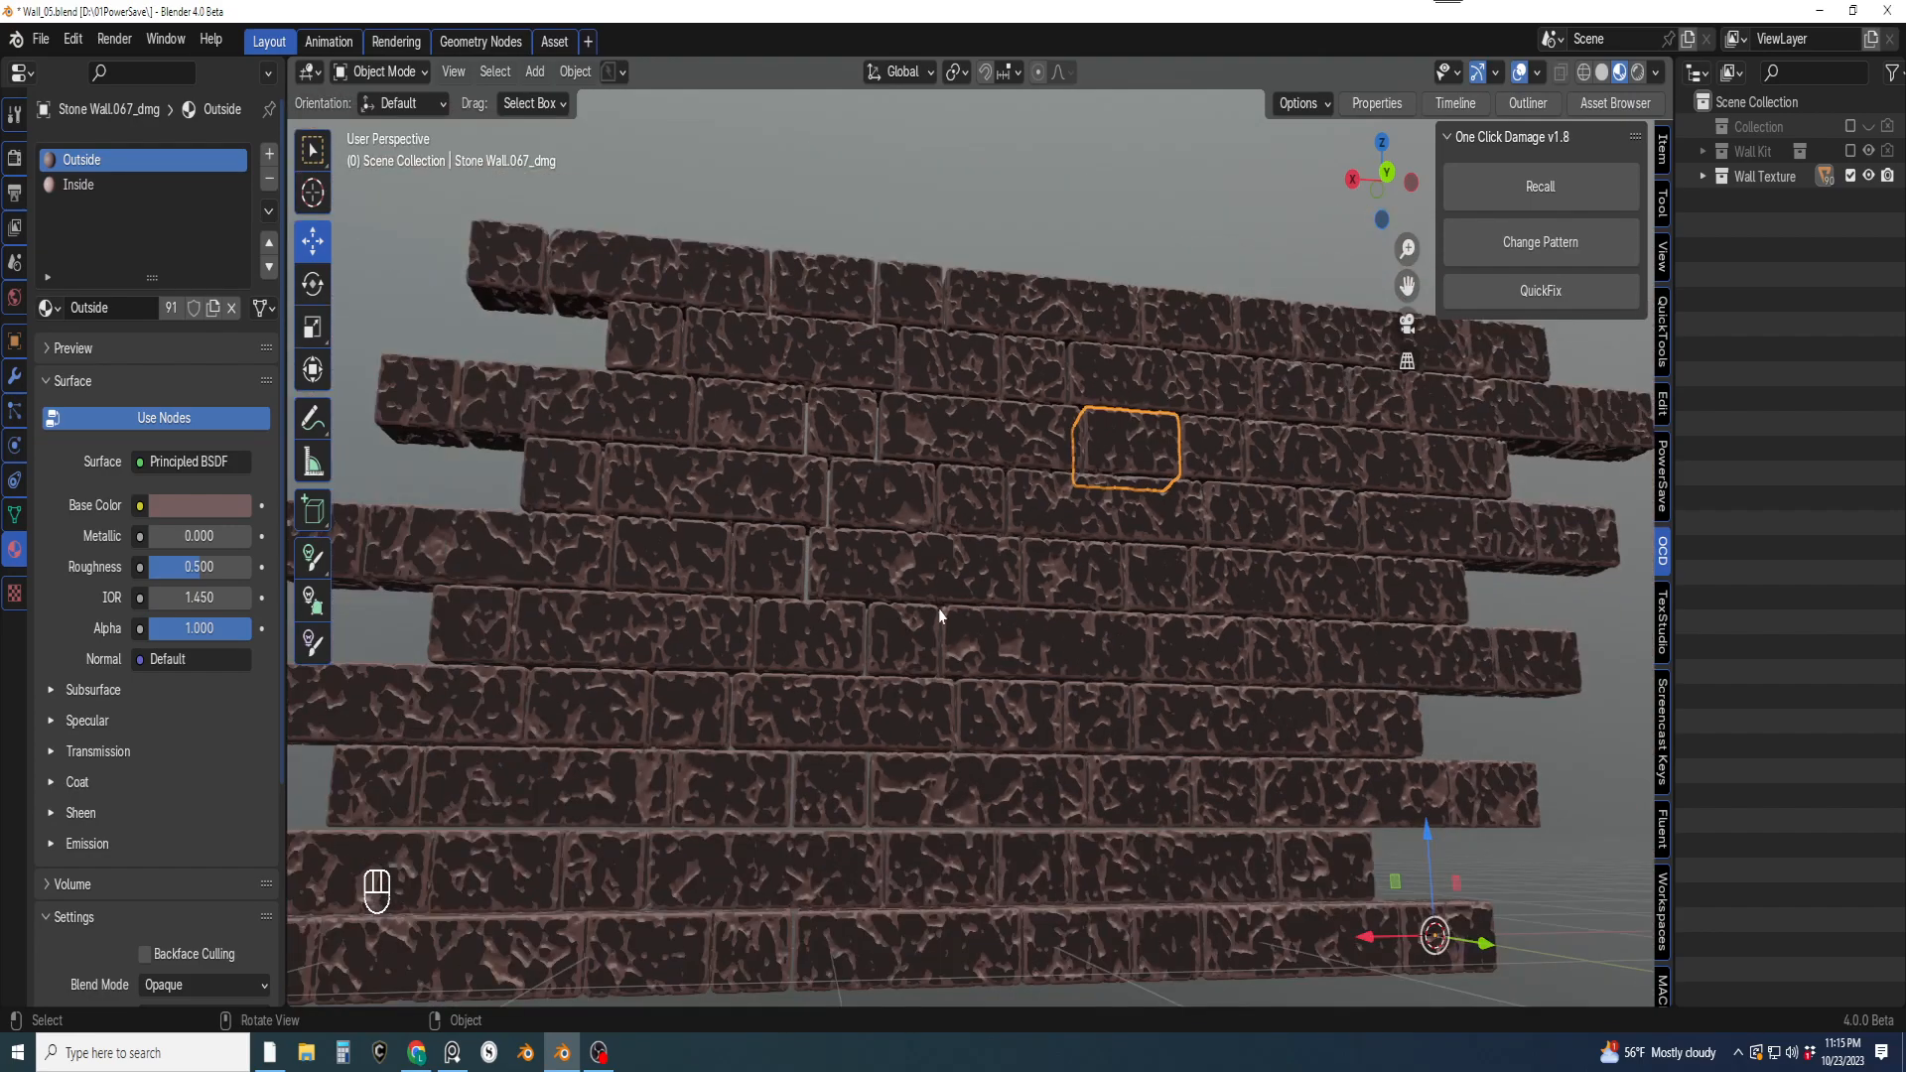
{"action": "middle_click_drag", "start_coordinate": [1030, 724], "coordinate": [1060, 688], "text": "shift"}
{"action": "scroll", "coordinate": [1061, 688], "scroll_direction": "up", "scroll_amount": 2}
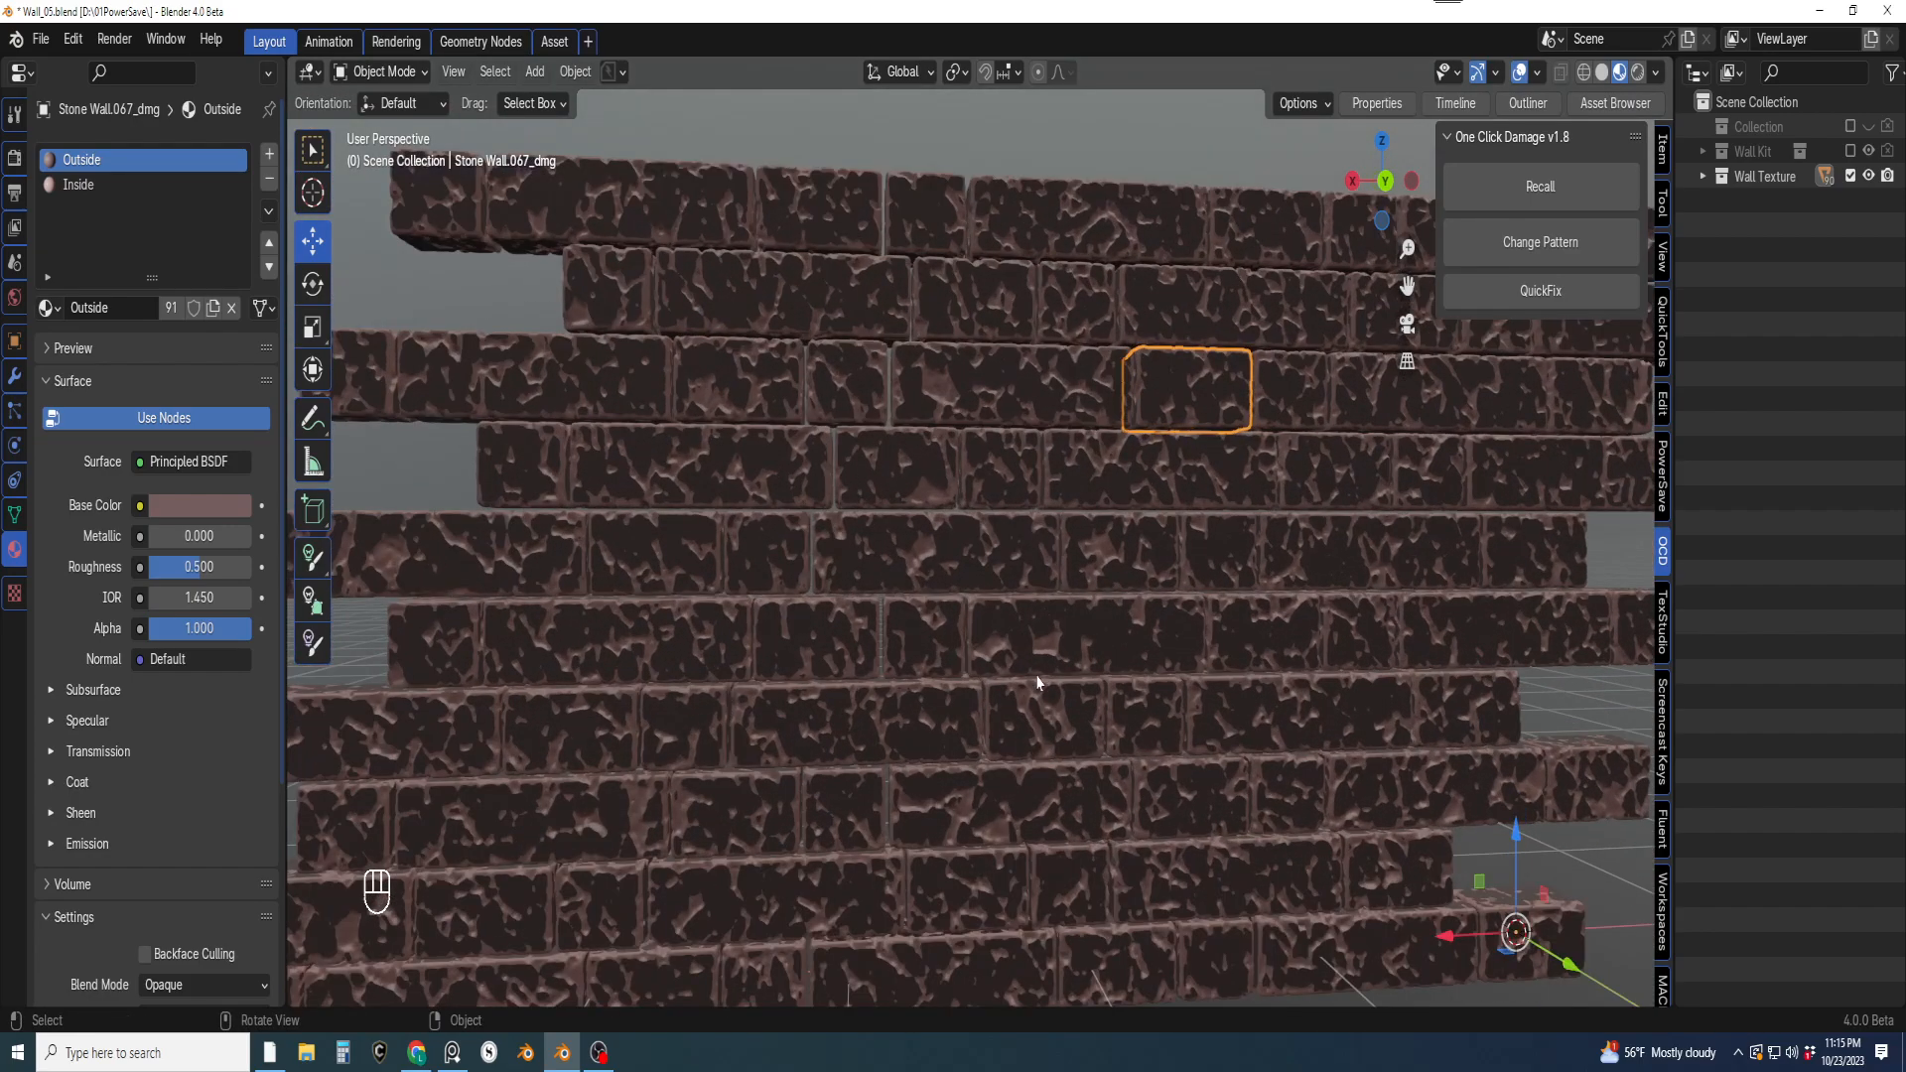
{"action": "scroll", "coordinate": [1082, 618], "scroll_direction": "down", "scroll_amount": 5}
{"action": "middle_click_drag", "start_coordinate": [1081, 617], "coordinate": [1120, 660], "text": "shift"}
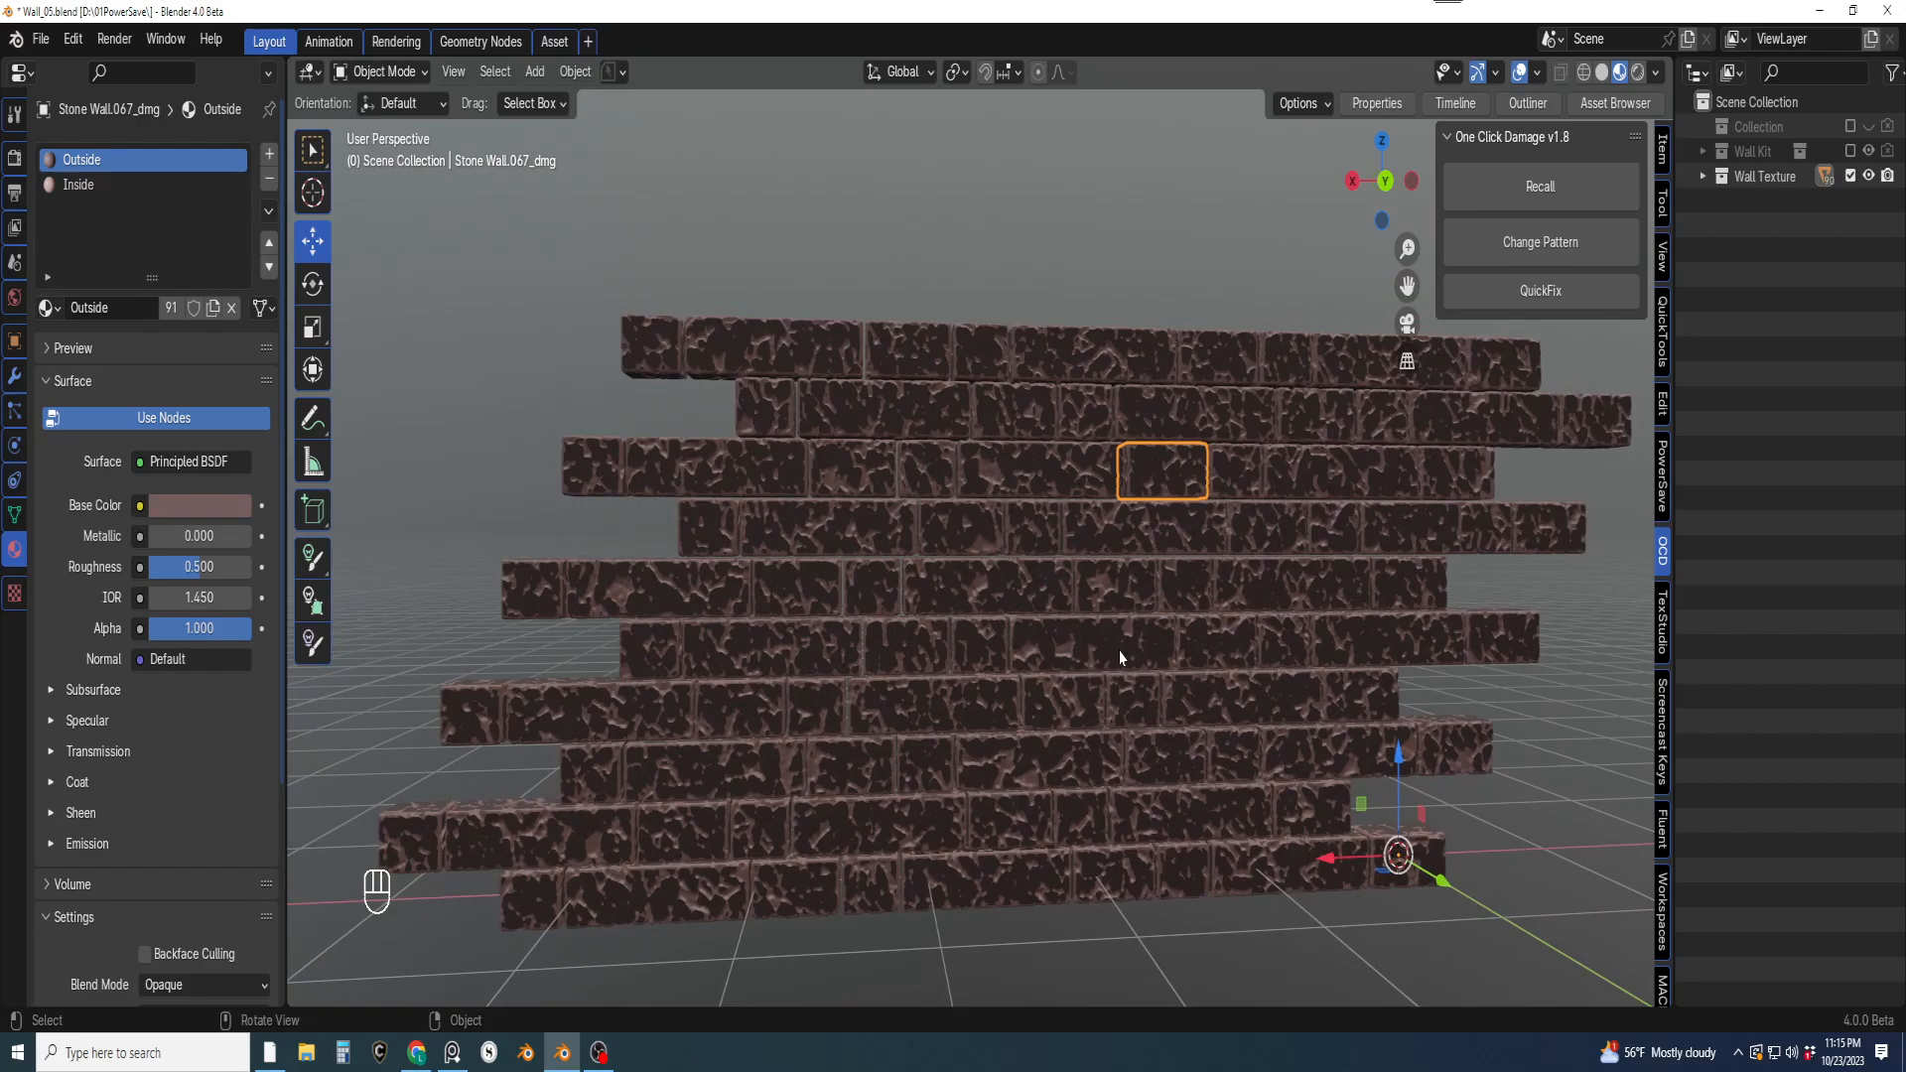
{"action": "left_click", "coordinate": [1604, 75]}
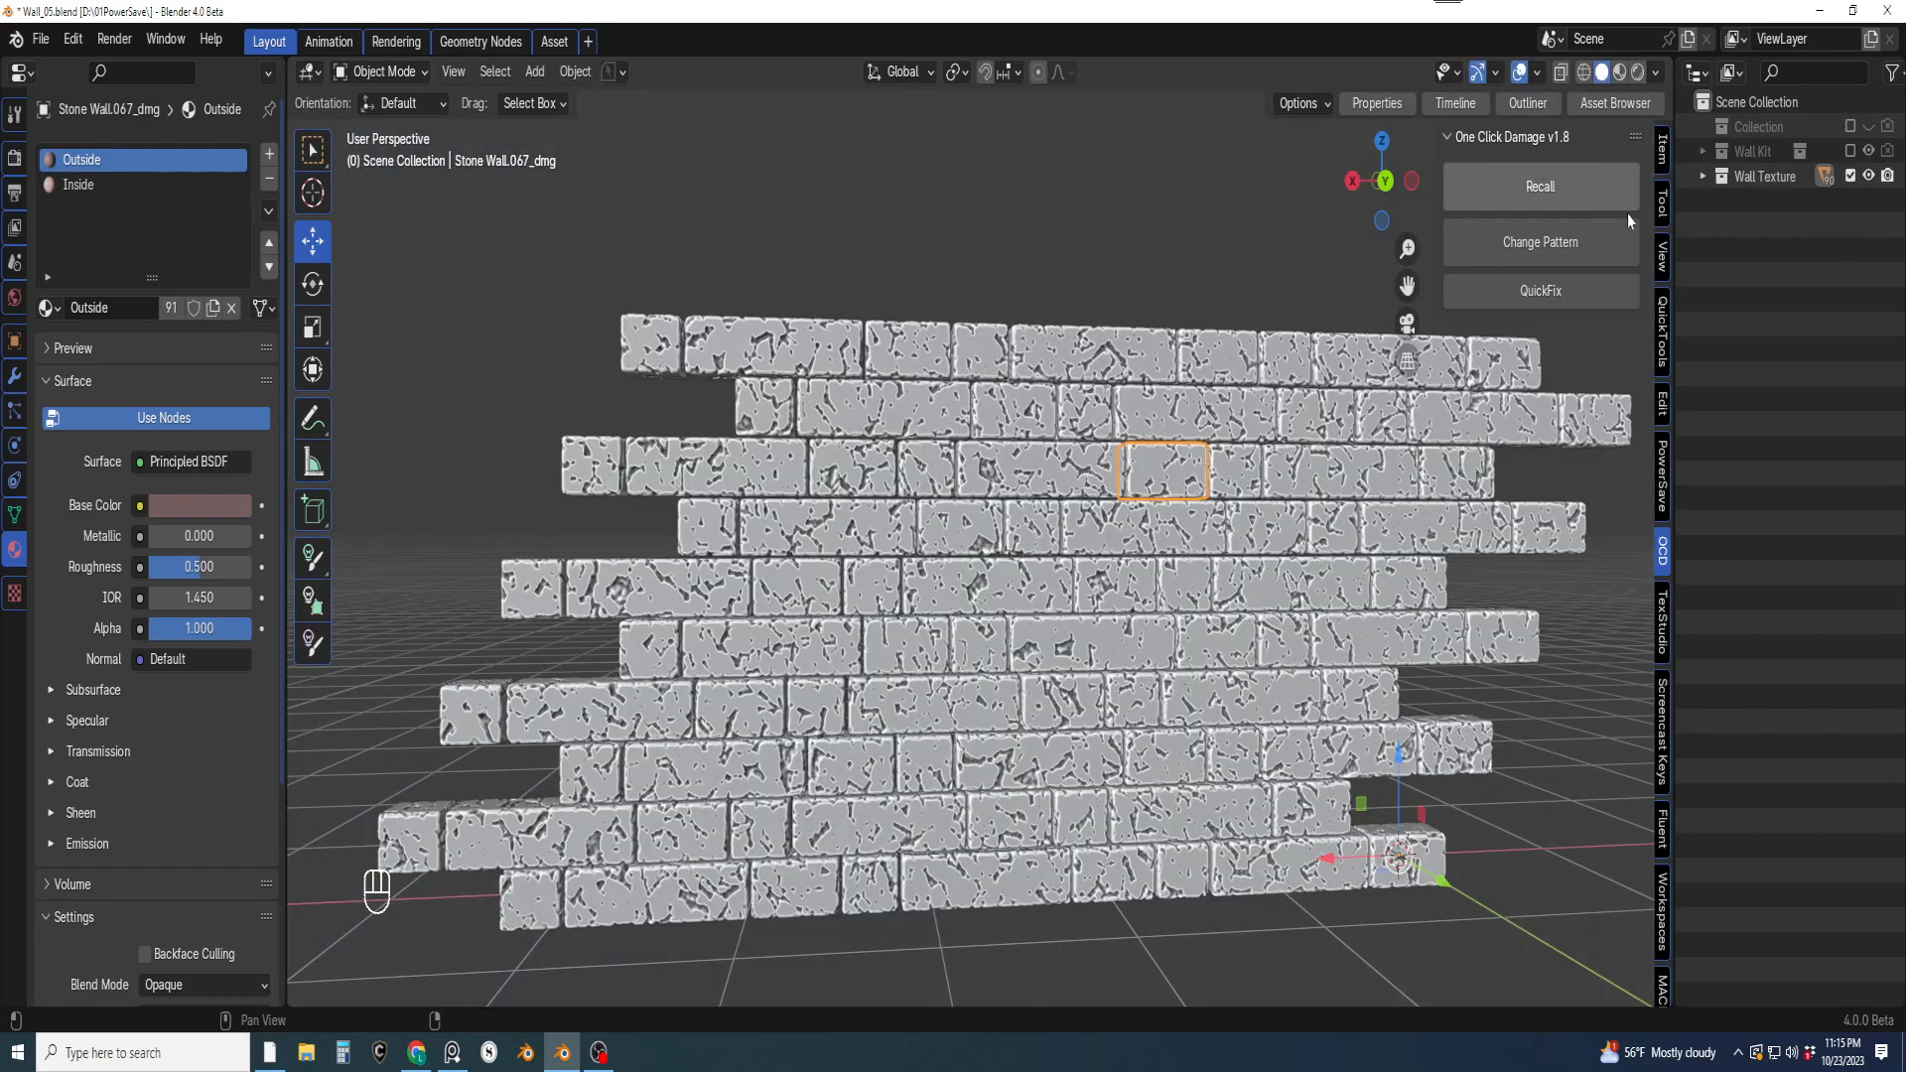
{"action": "mouse_move", "coordinate": [1273, 554]}
{"action": "middle_mouse_down"}
{"action": "mouse_move", "coordinate": [1272, 526]}
{"action": "mouse_move", "coordinate": [1256, 597]}
{"action": "mouse_move", "coordinate": [1375, 511]}
{"action": "mouse_move", "coordinate": [1309, 484]}
{"action": "mouse_move", "coordinate": [1238, 600]}
{"action": "mouse_move", "coordinate": [1301, 497]}
{"action": "mouse_move", "coordinate": [1295, 612]}
{"action": "mouse_move", "coordinate": [1294, 566]}
{"action": "middle_mouse_up"}
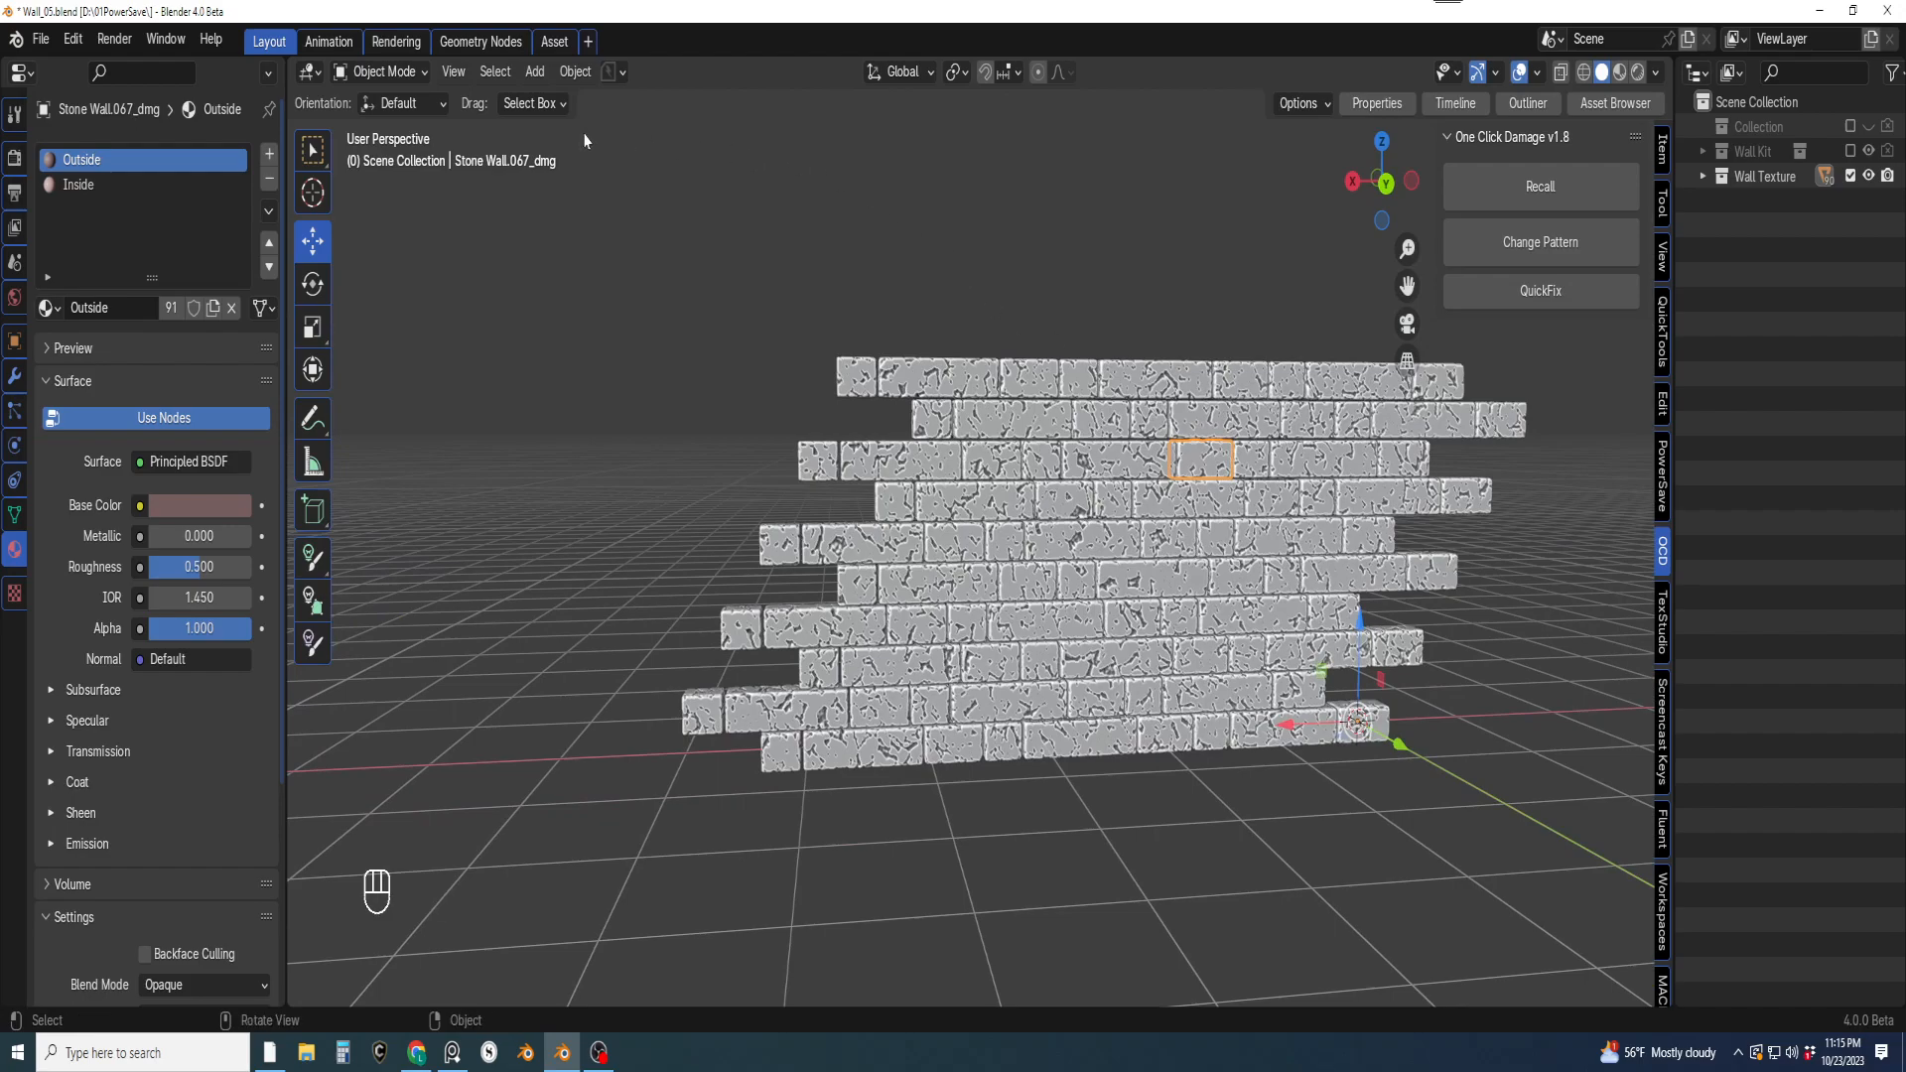
Save the project as the next incremental version, Wall_06, with PowerSave
{"action": "left_click", "coordinate": [610, 74]}
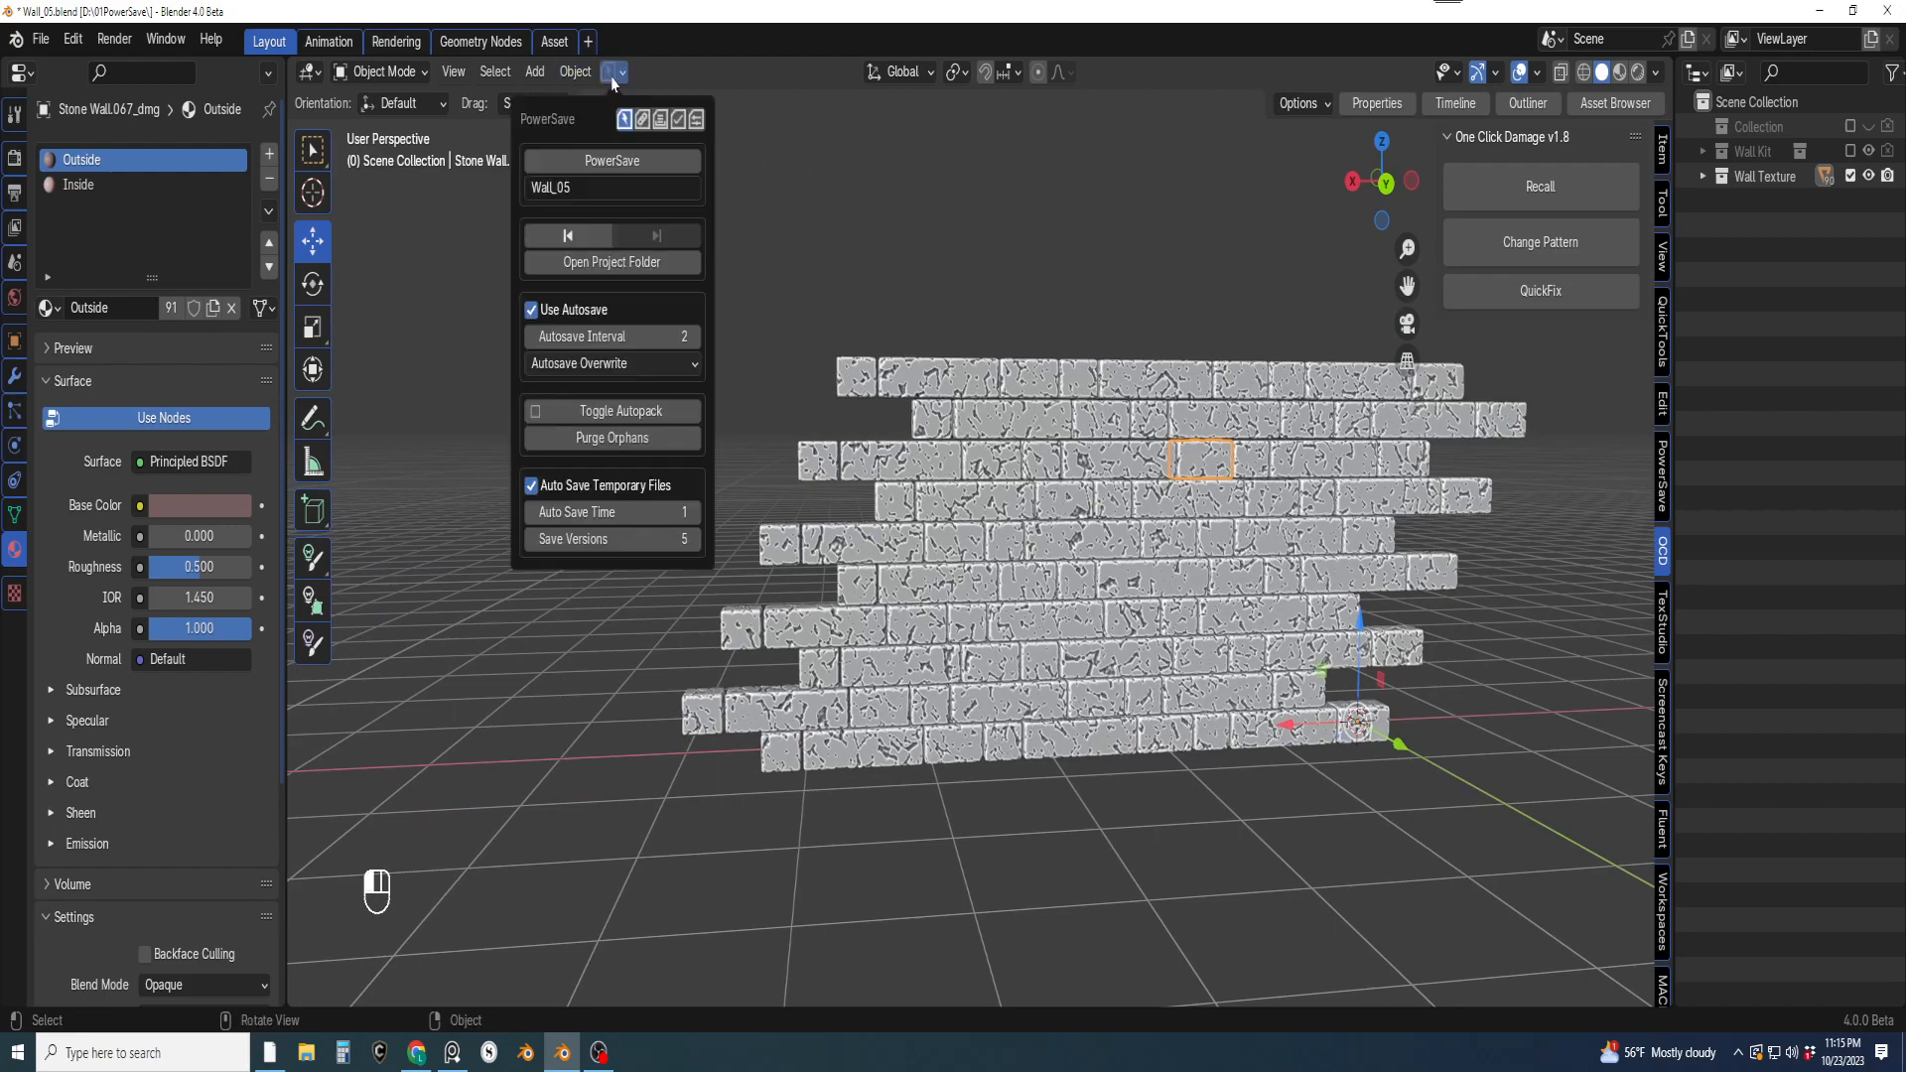
{"action": "left_click", "coordinate": [628, 166]}
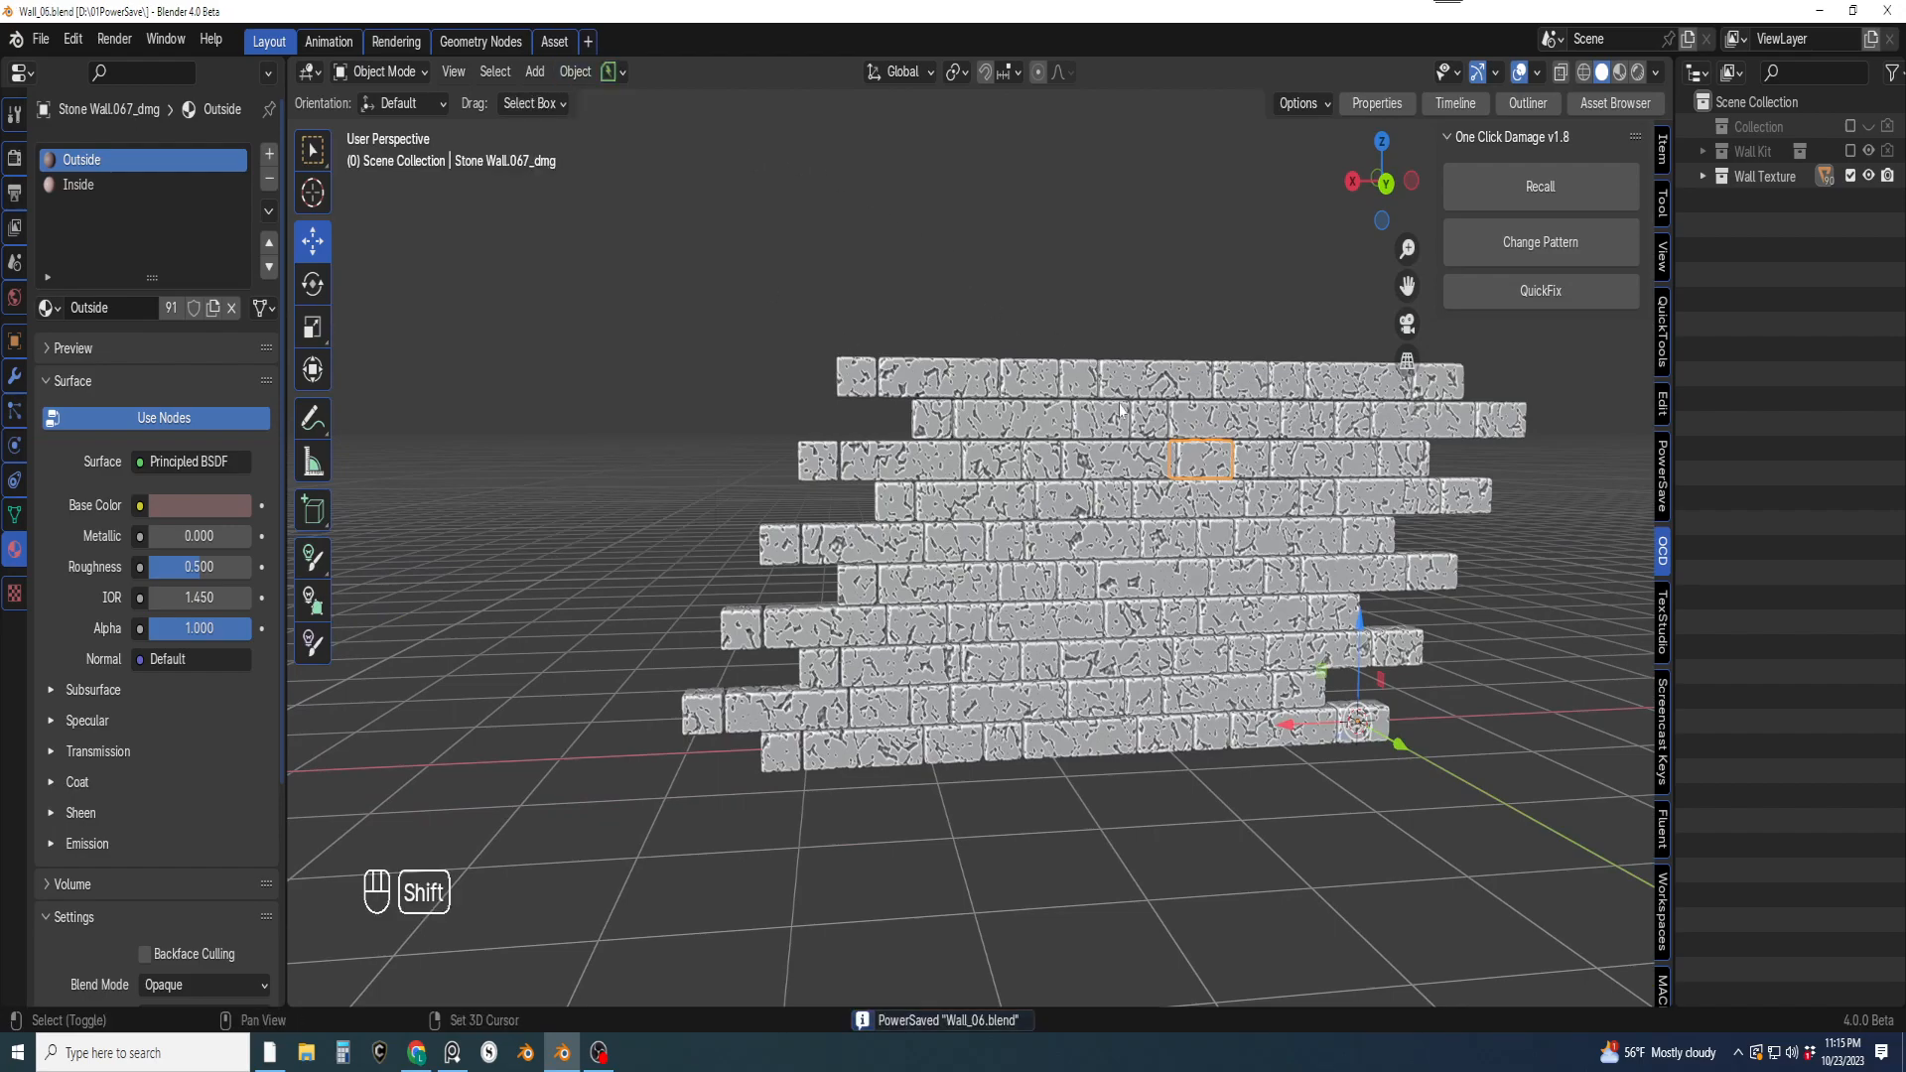
{"action": "middle_click_drag", "start_coordinate": [1118, 402], "coordinate": [1118, 424], "text": "shift"}
Hide the Outliner to widen the viewport and switch it to Rendered shading
{"action": "left_click", "coordinate": [1528, 103]}
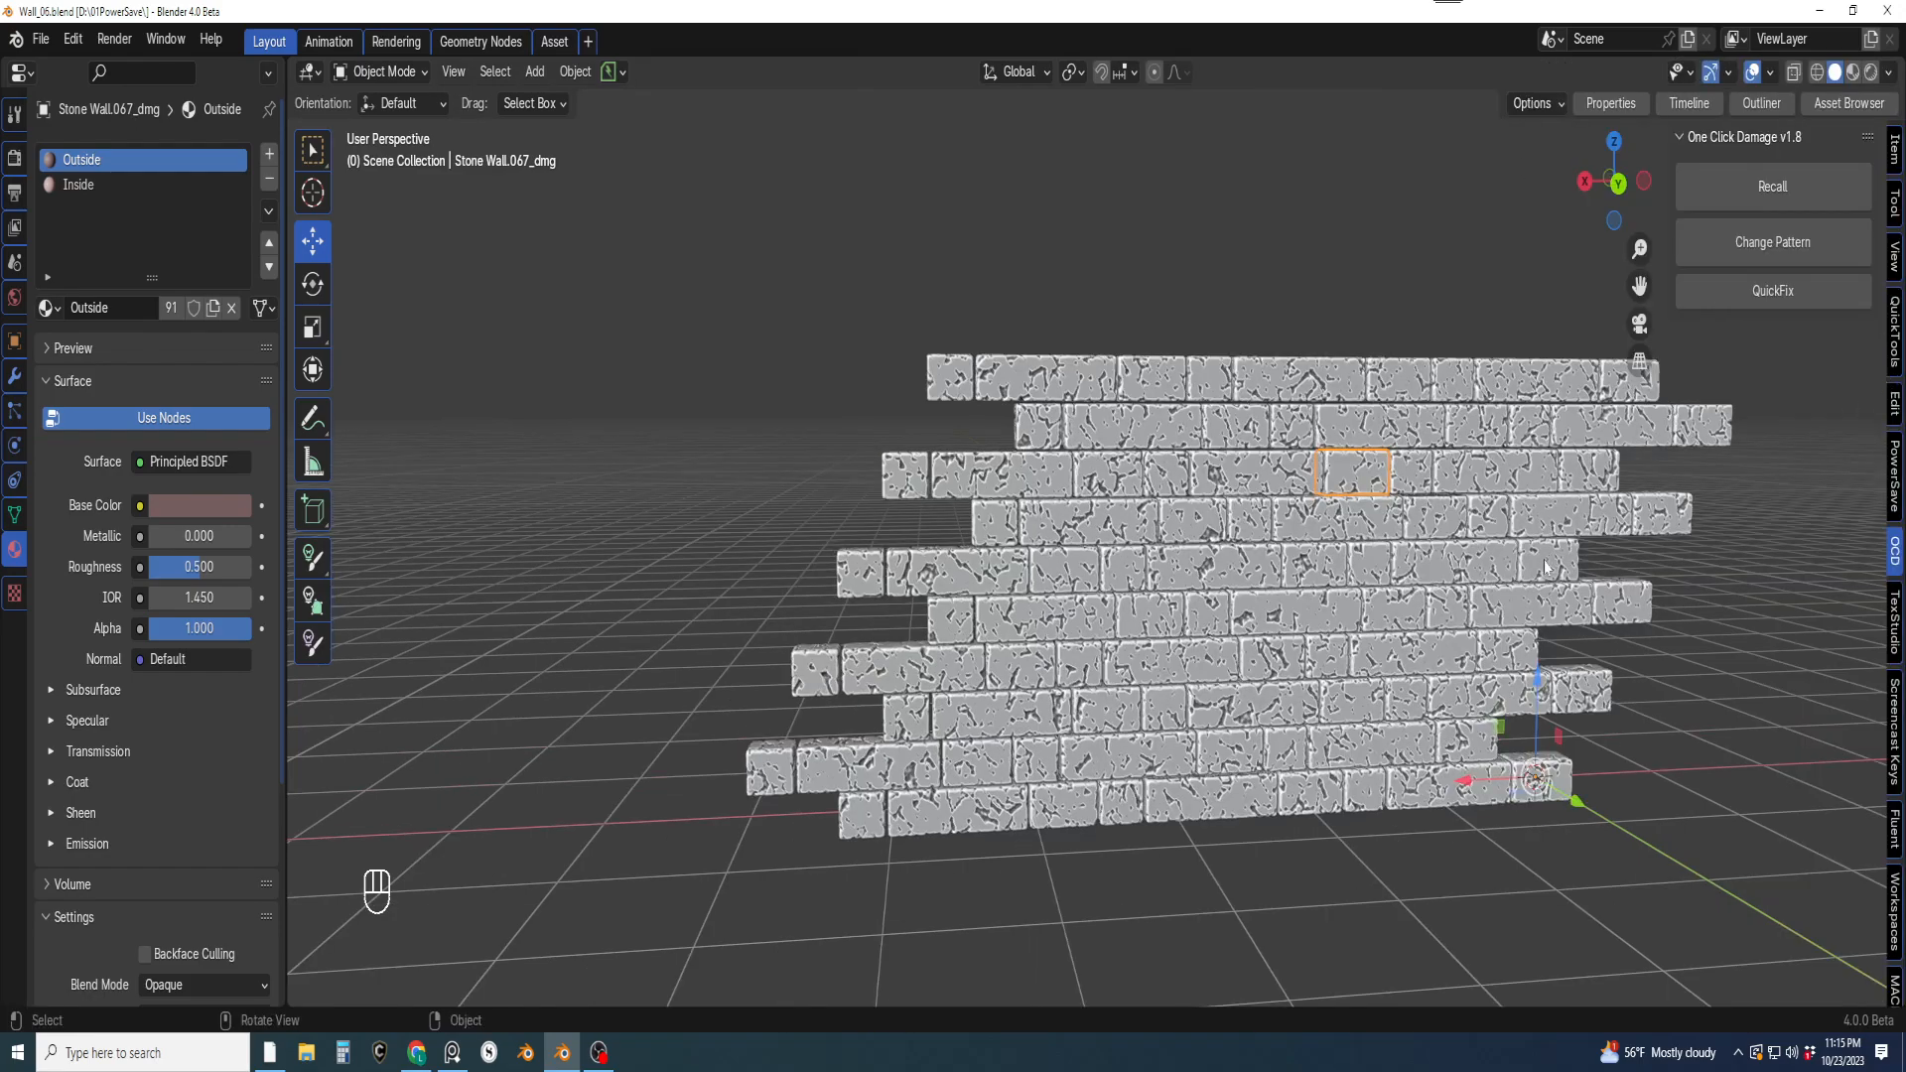
{"action": "middle_click_drag", "start_coordinate": [1532, 562], "coordinate": [1524, 482]}
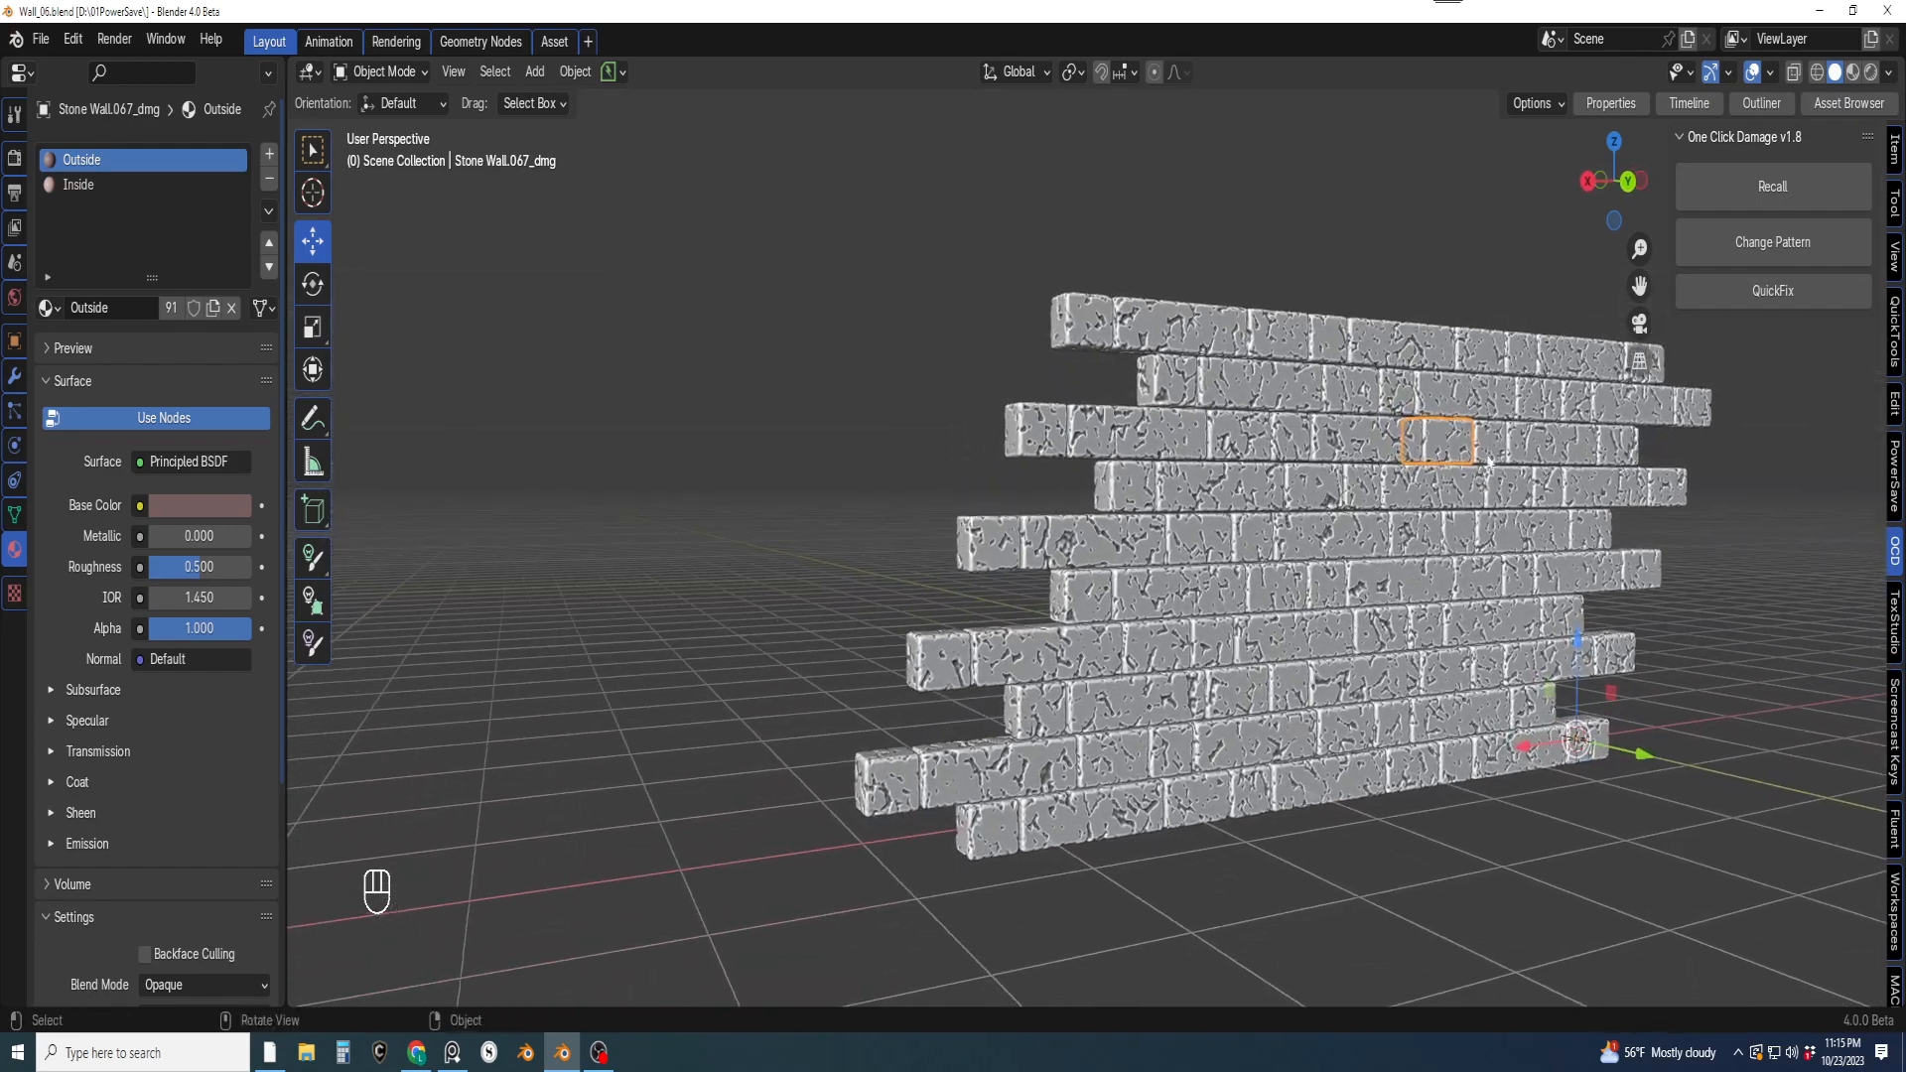
{"action": "left_click", "coordinate": [1872, 72]}
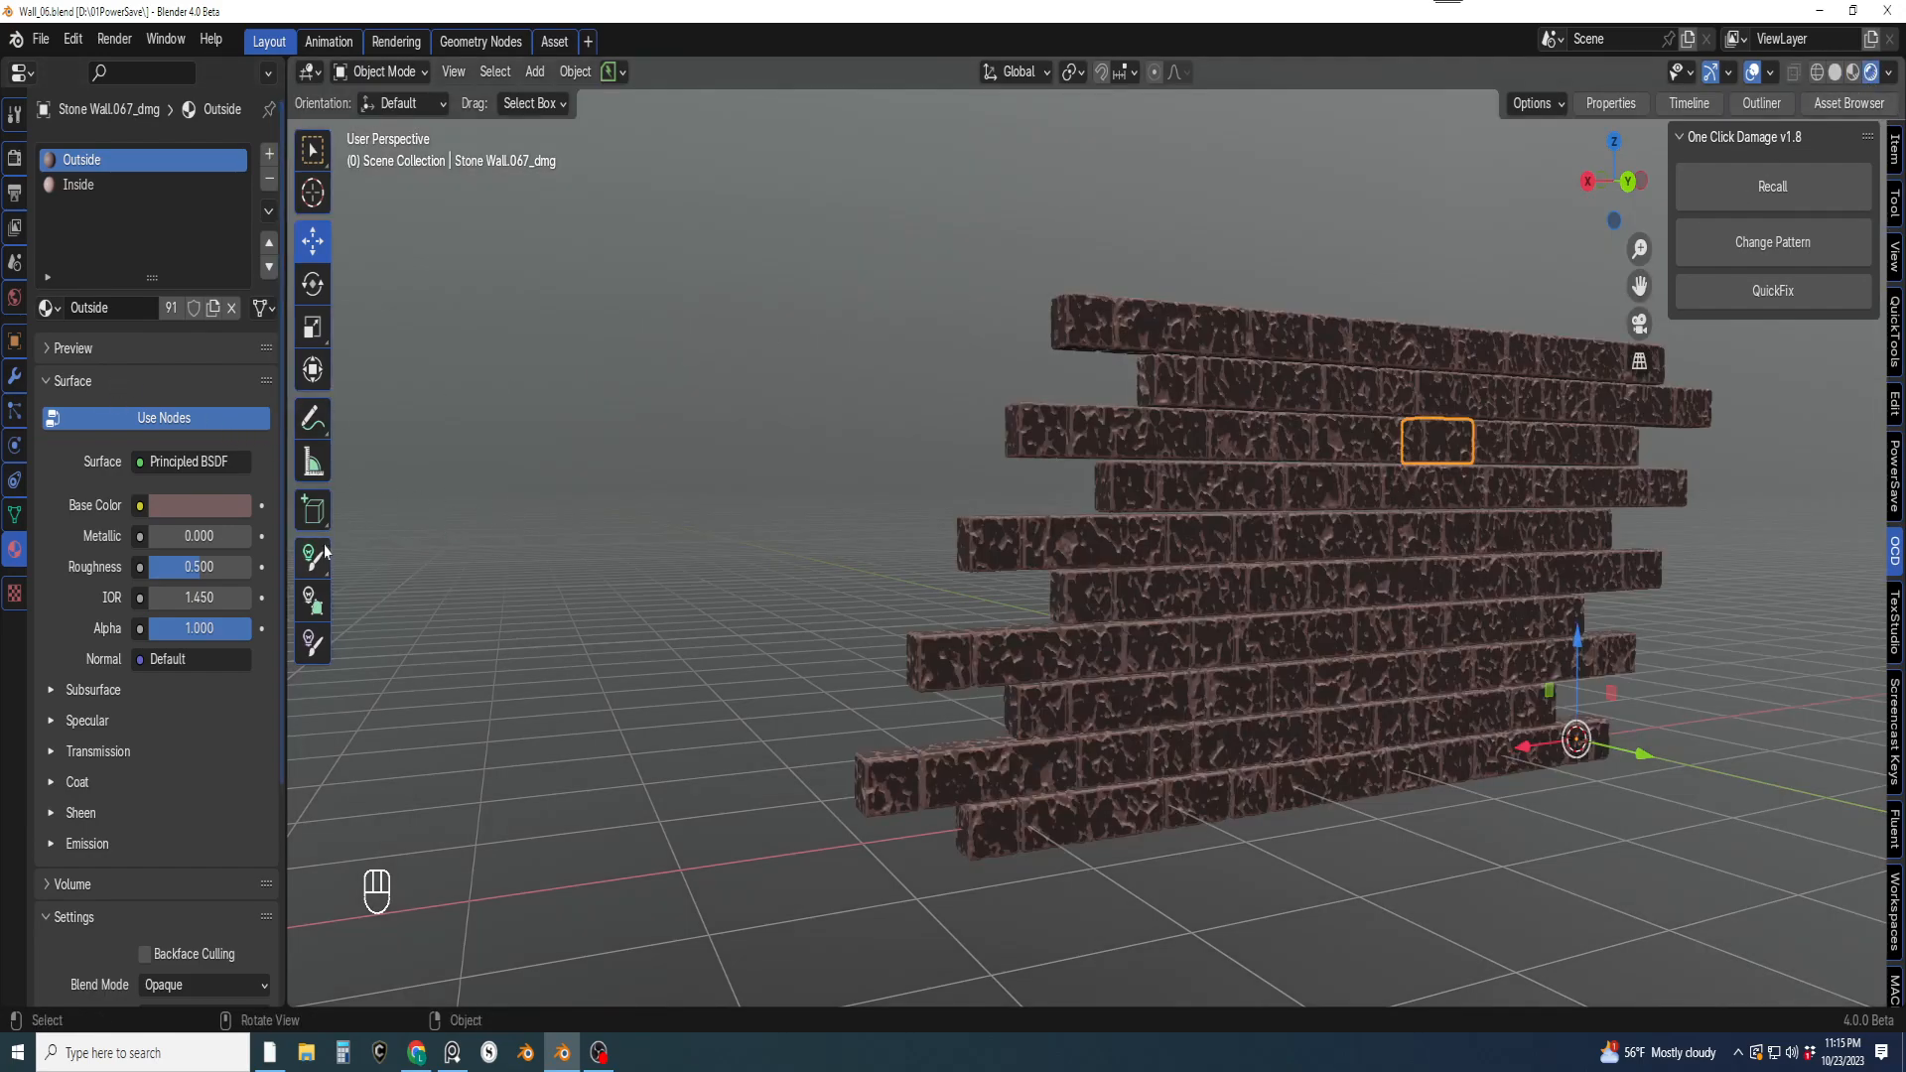
Split an image editor area off the viewport and check the environment choices in the viewport shading's lighting options
{"action": "key", "text": "alt+space"}
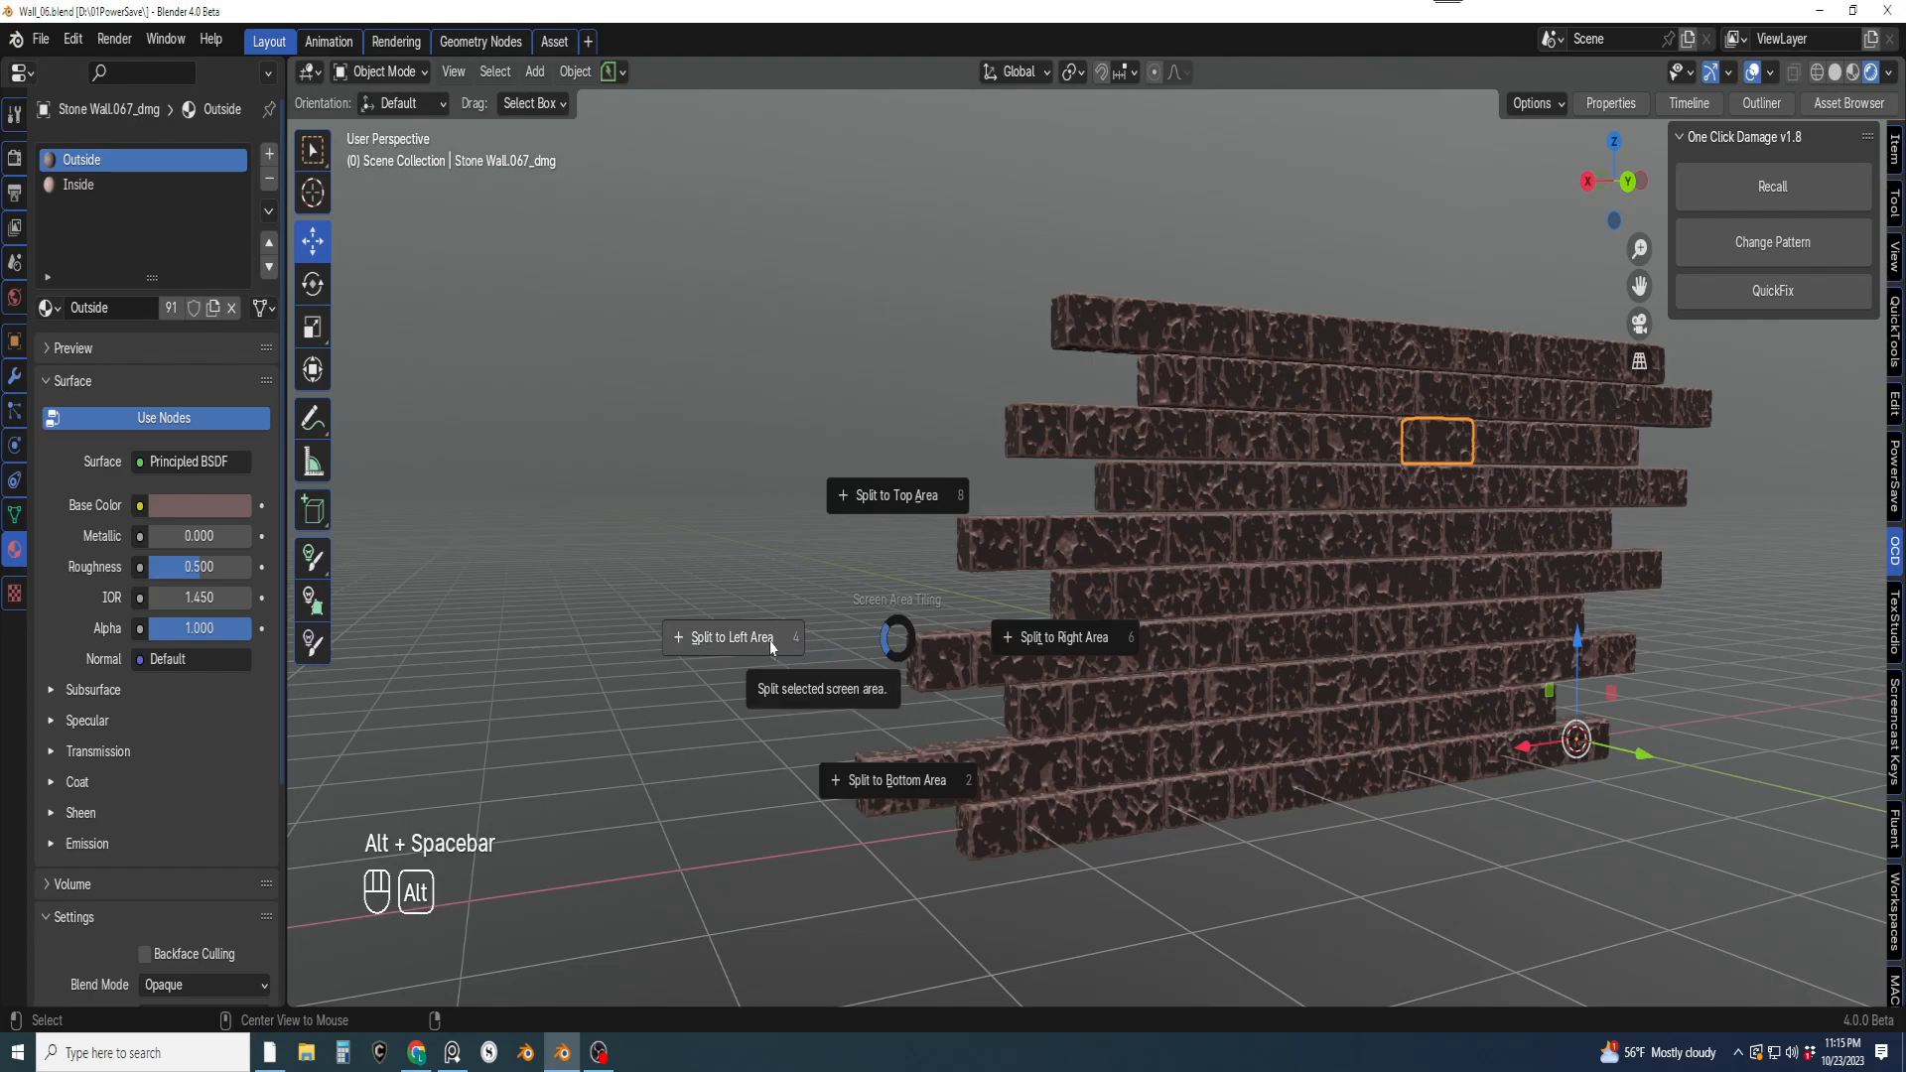
{"action": "left_click", "coordinate": [1065, 638]}
{"action": "left_click", "coordinate": [1567, 75]}
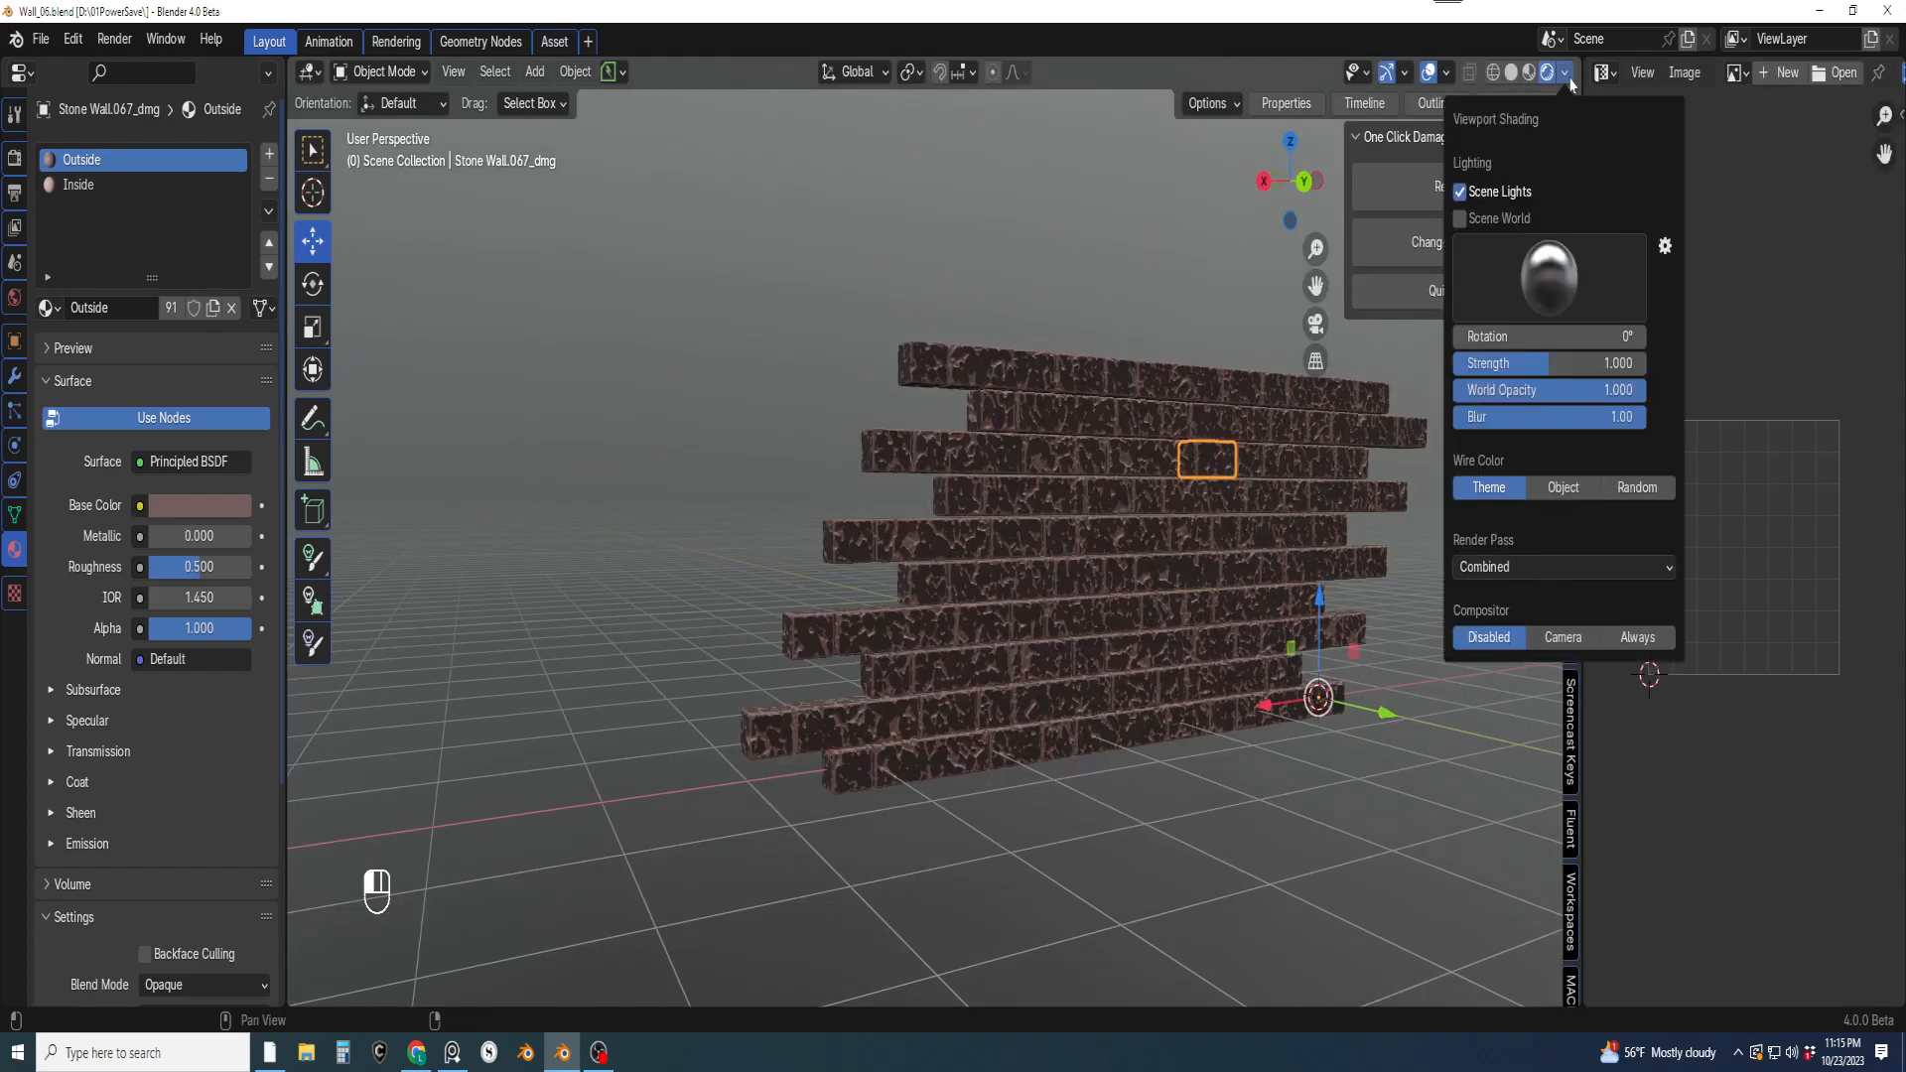
{"action": "left_click", "coordinate": [1546, 287]}
{"action": "left_click", "coordinate": [1547, 285]}
{"action": "left_click", "coordinate": [1549, 283]}
{"action": "left_click", "coordinate": [1548, 282]}
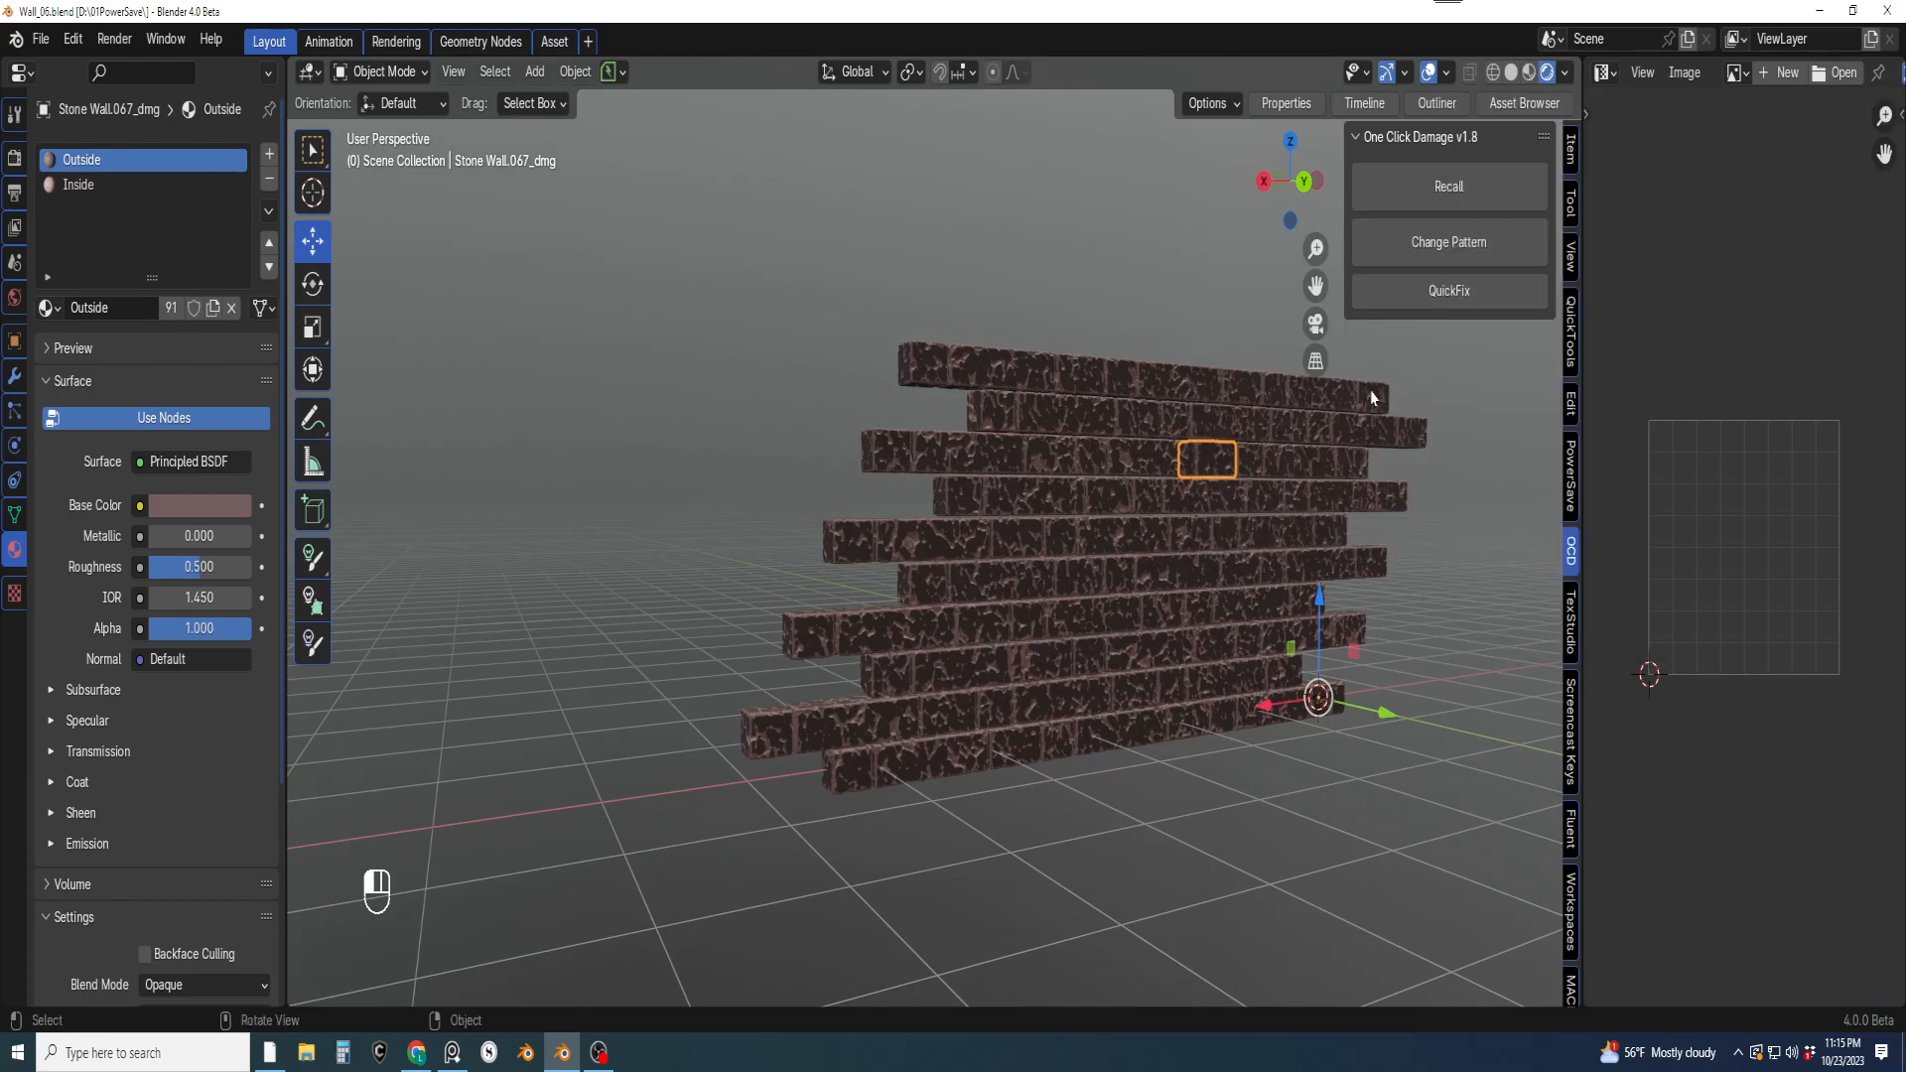
Add a mesh plane at the wall's base and lower it about 0.24 m along Z
{"action": "key", "text": "shift+a"}
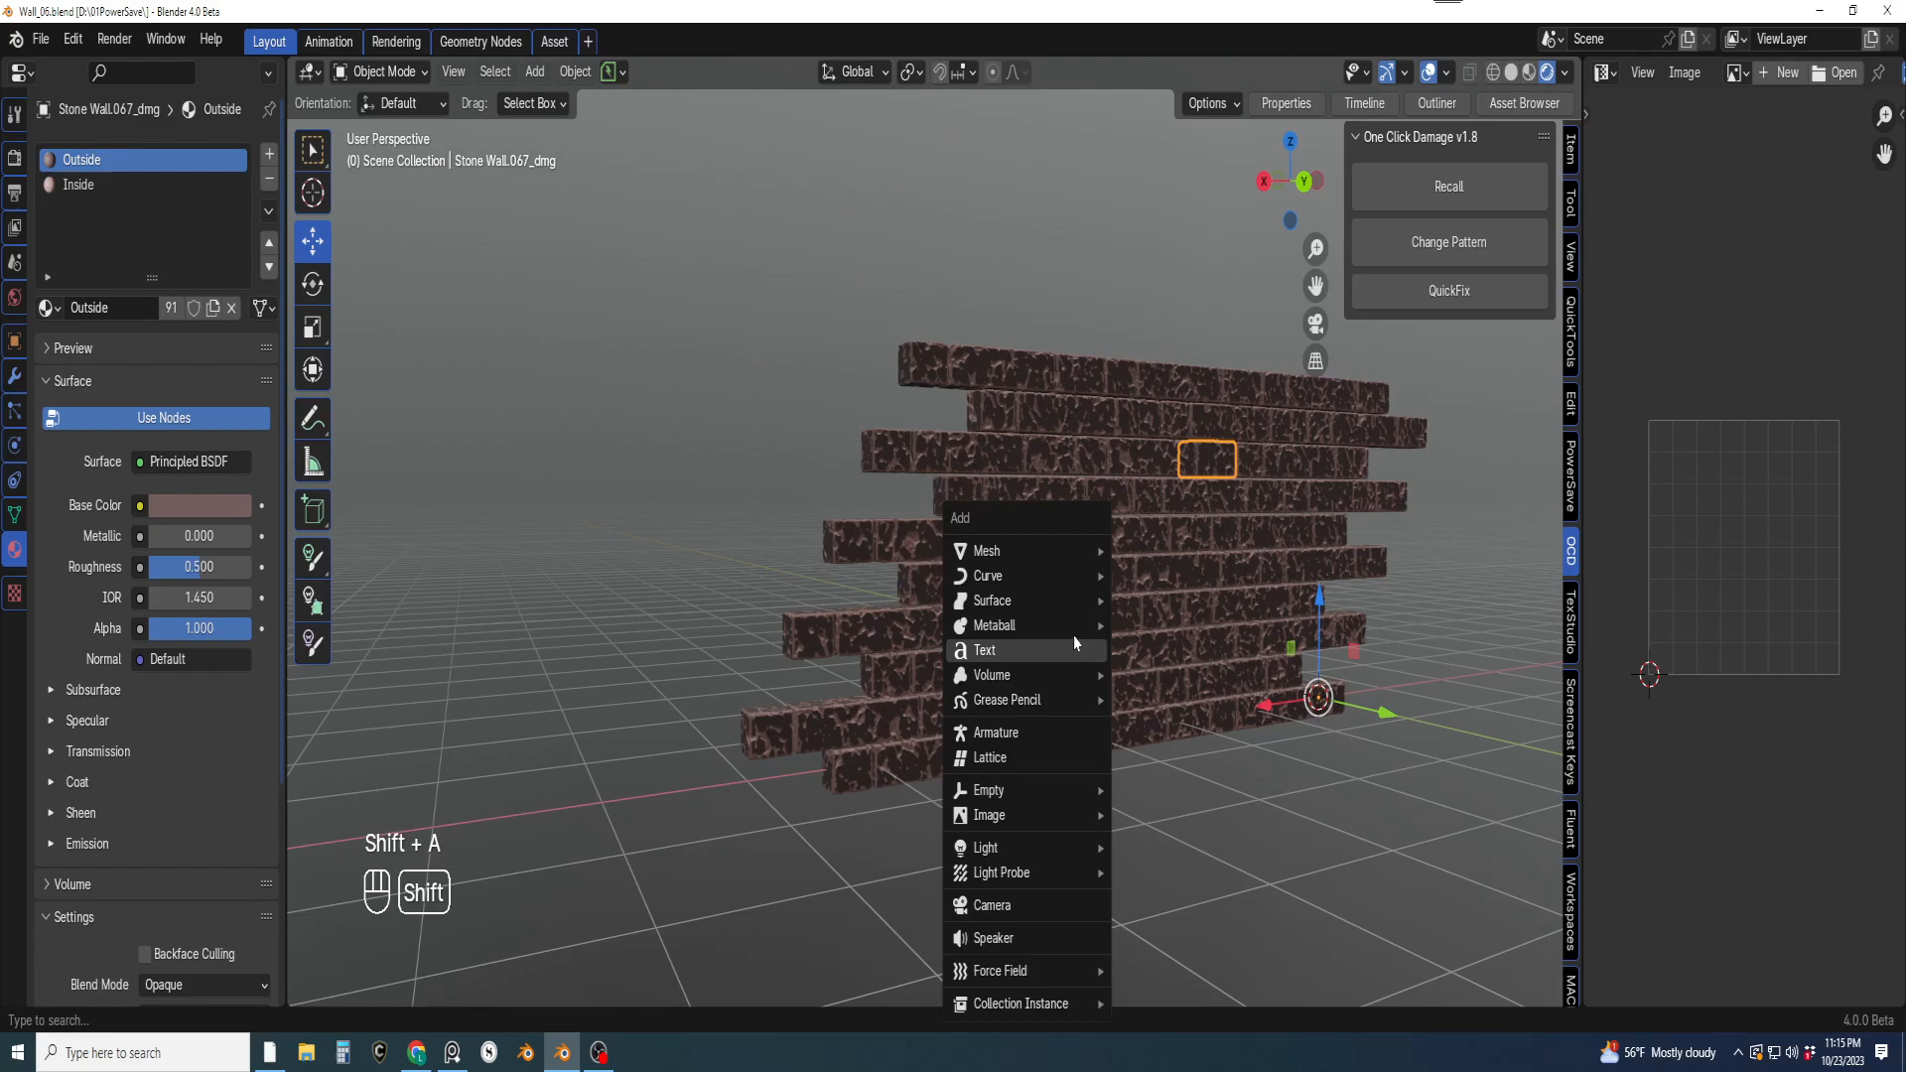
{"action": "mouse_move", "coordinate": [1040, 559]}
{"action": "mouse_move", "coordinate": [1197, 48]}
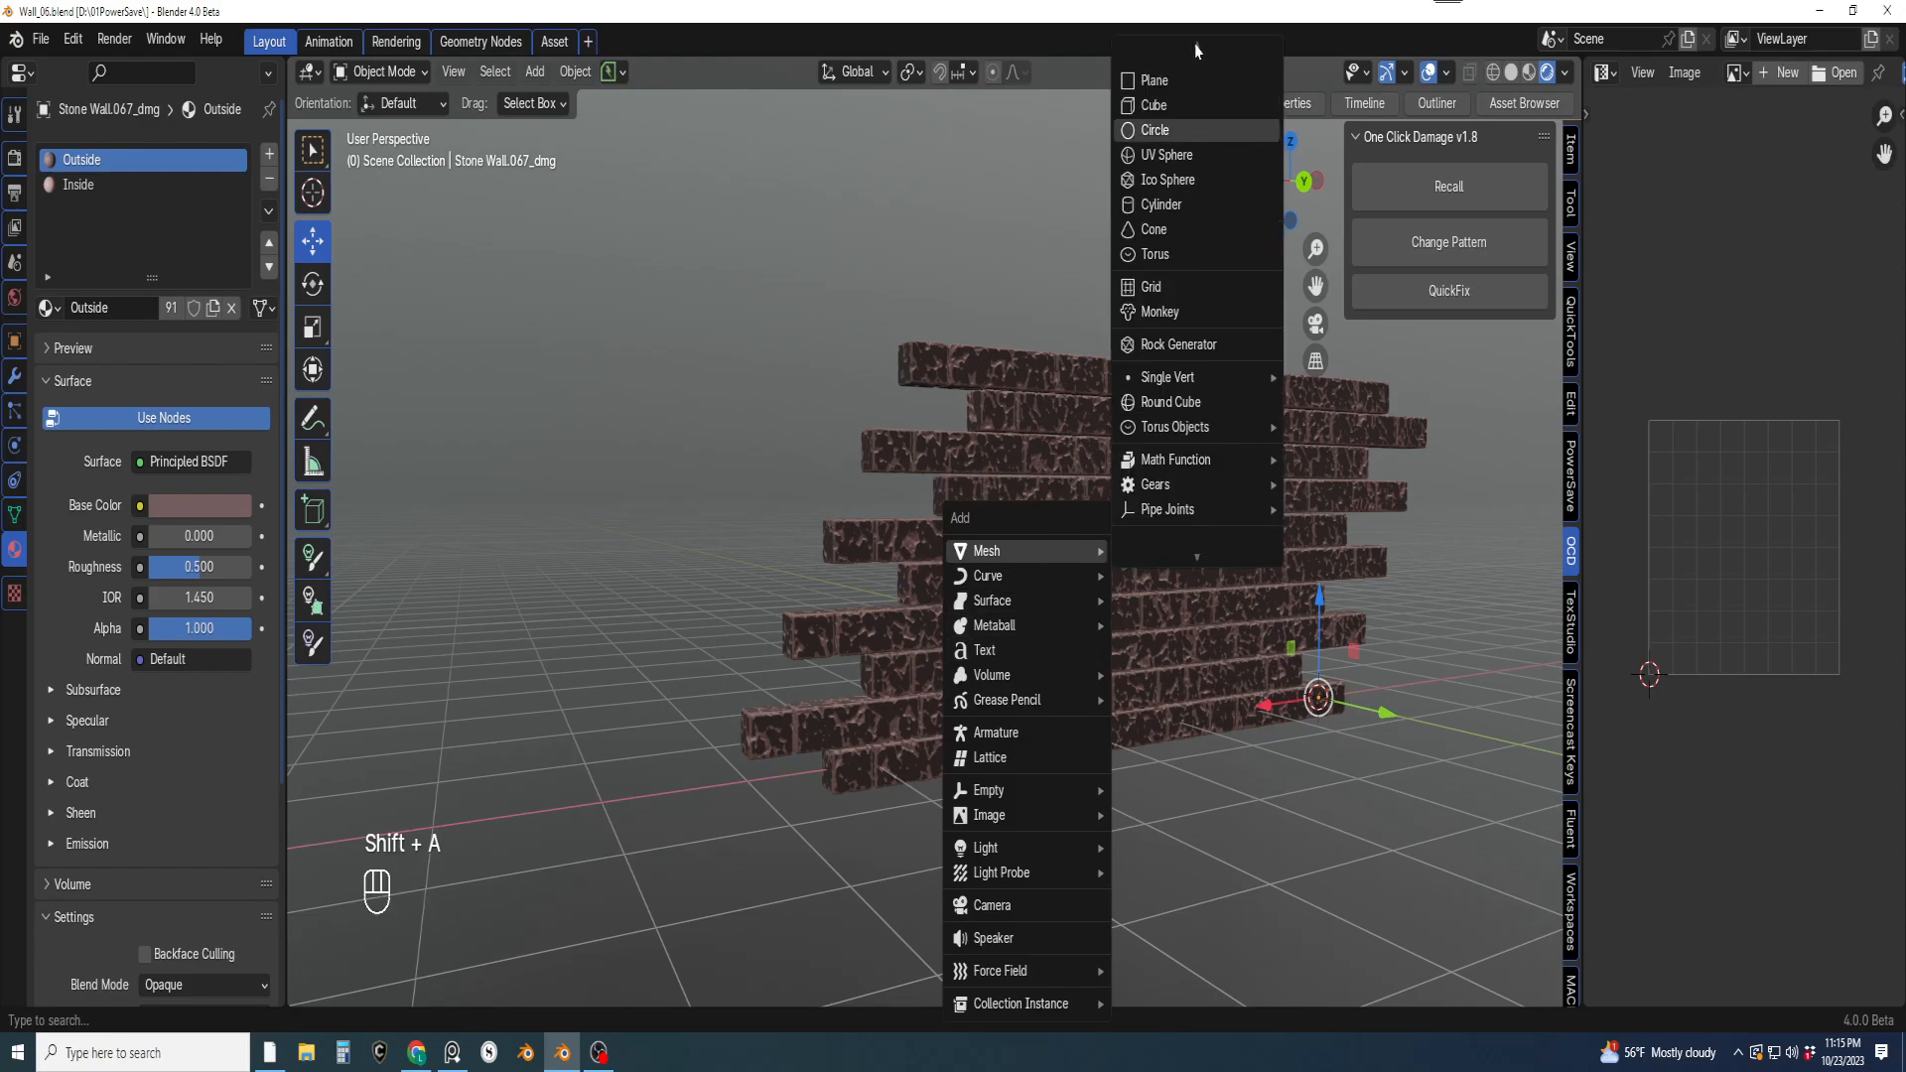
{"action": "left_click", "coordinate": [1155, 107]}
{"action": "left_click_drag", "start_coordinate": [1306, 614], "coordinate": [1292, 659]}
{"action": "middle_click_drag", "start_coordinate": [1292, 659], "coordinate": [1327, 794]}
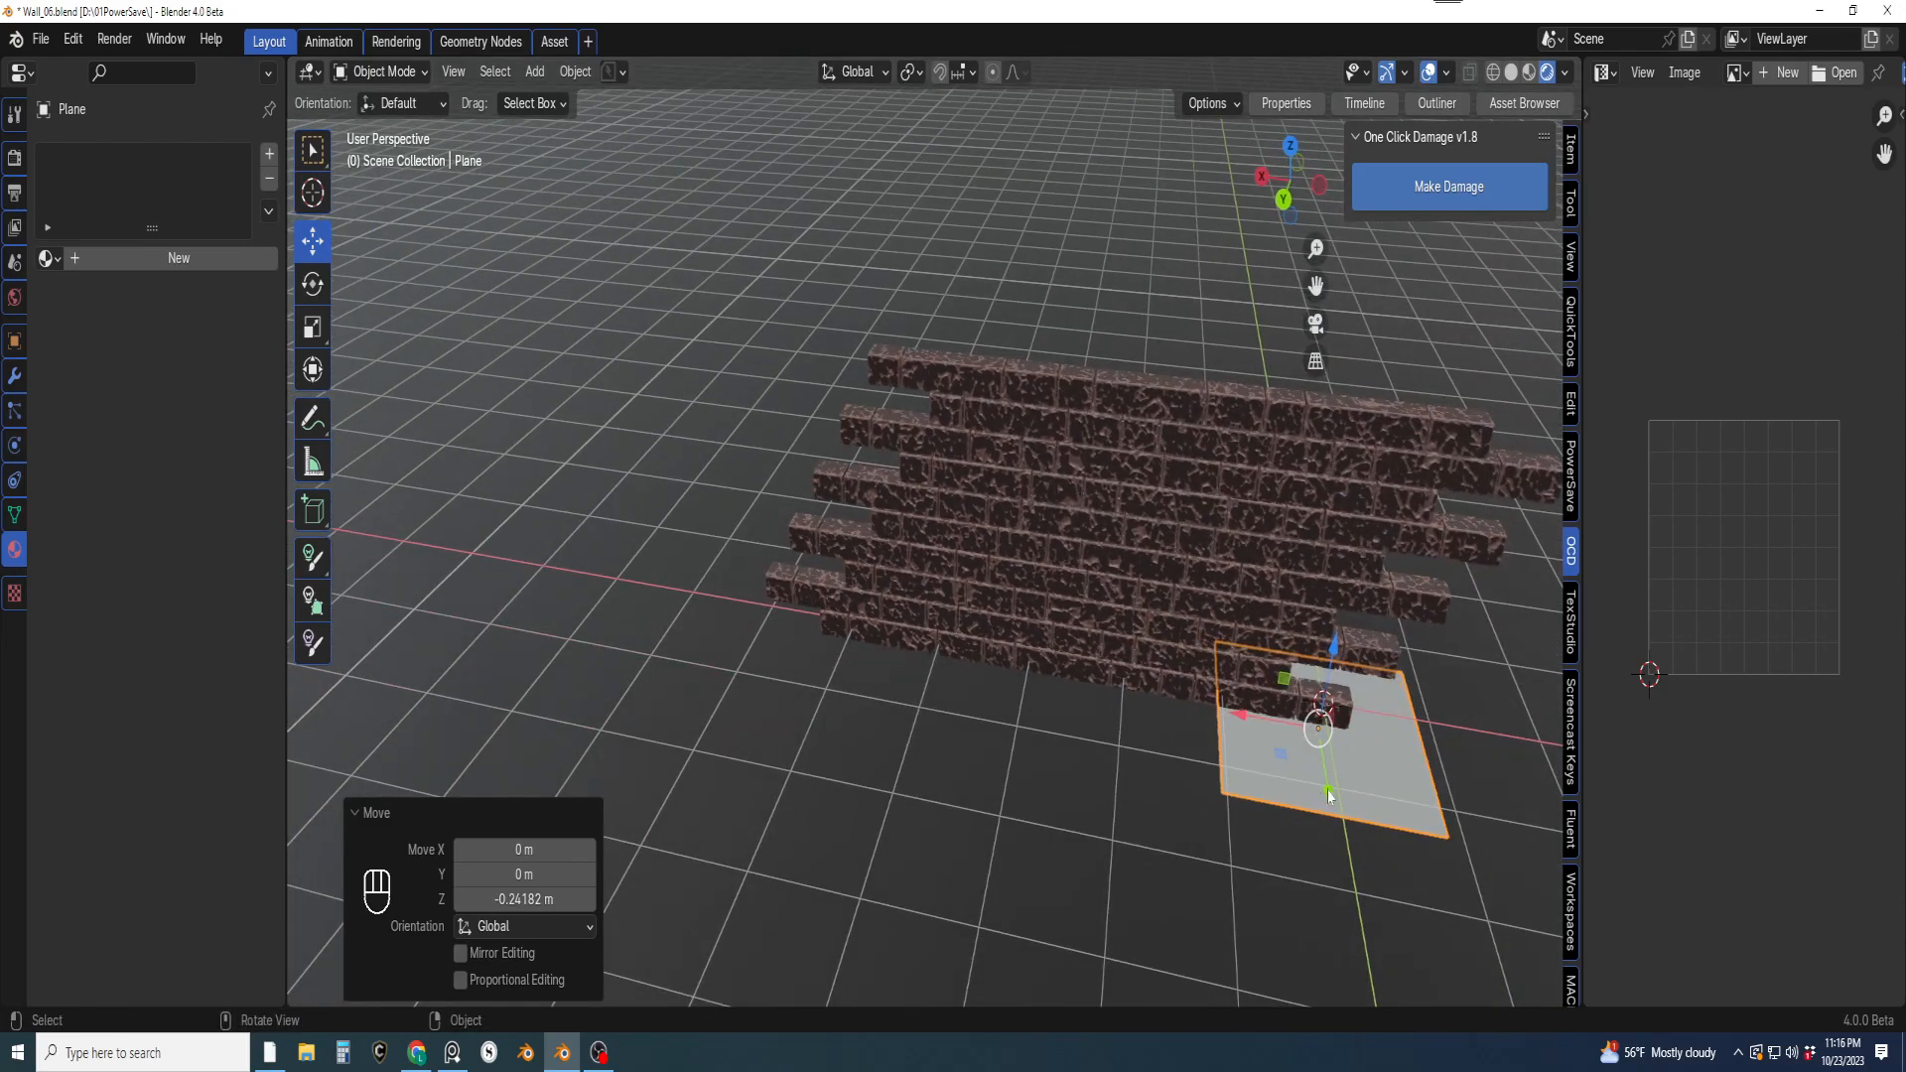
Scale the plane uniformly by about 13.26 to form a ground surface under the wall
{"action": "key", "text": "s"}
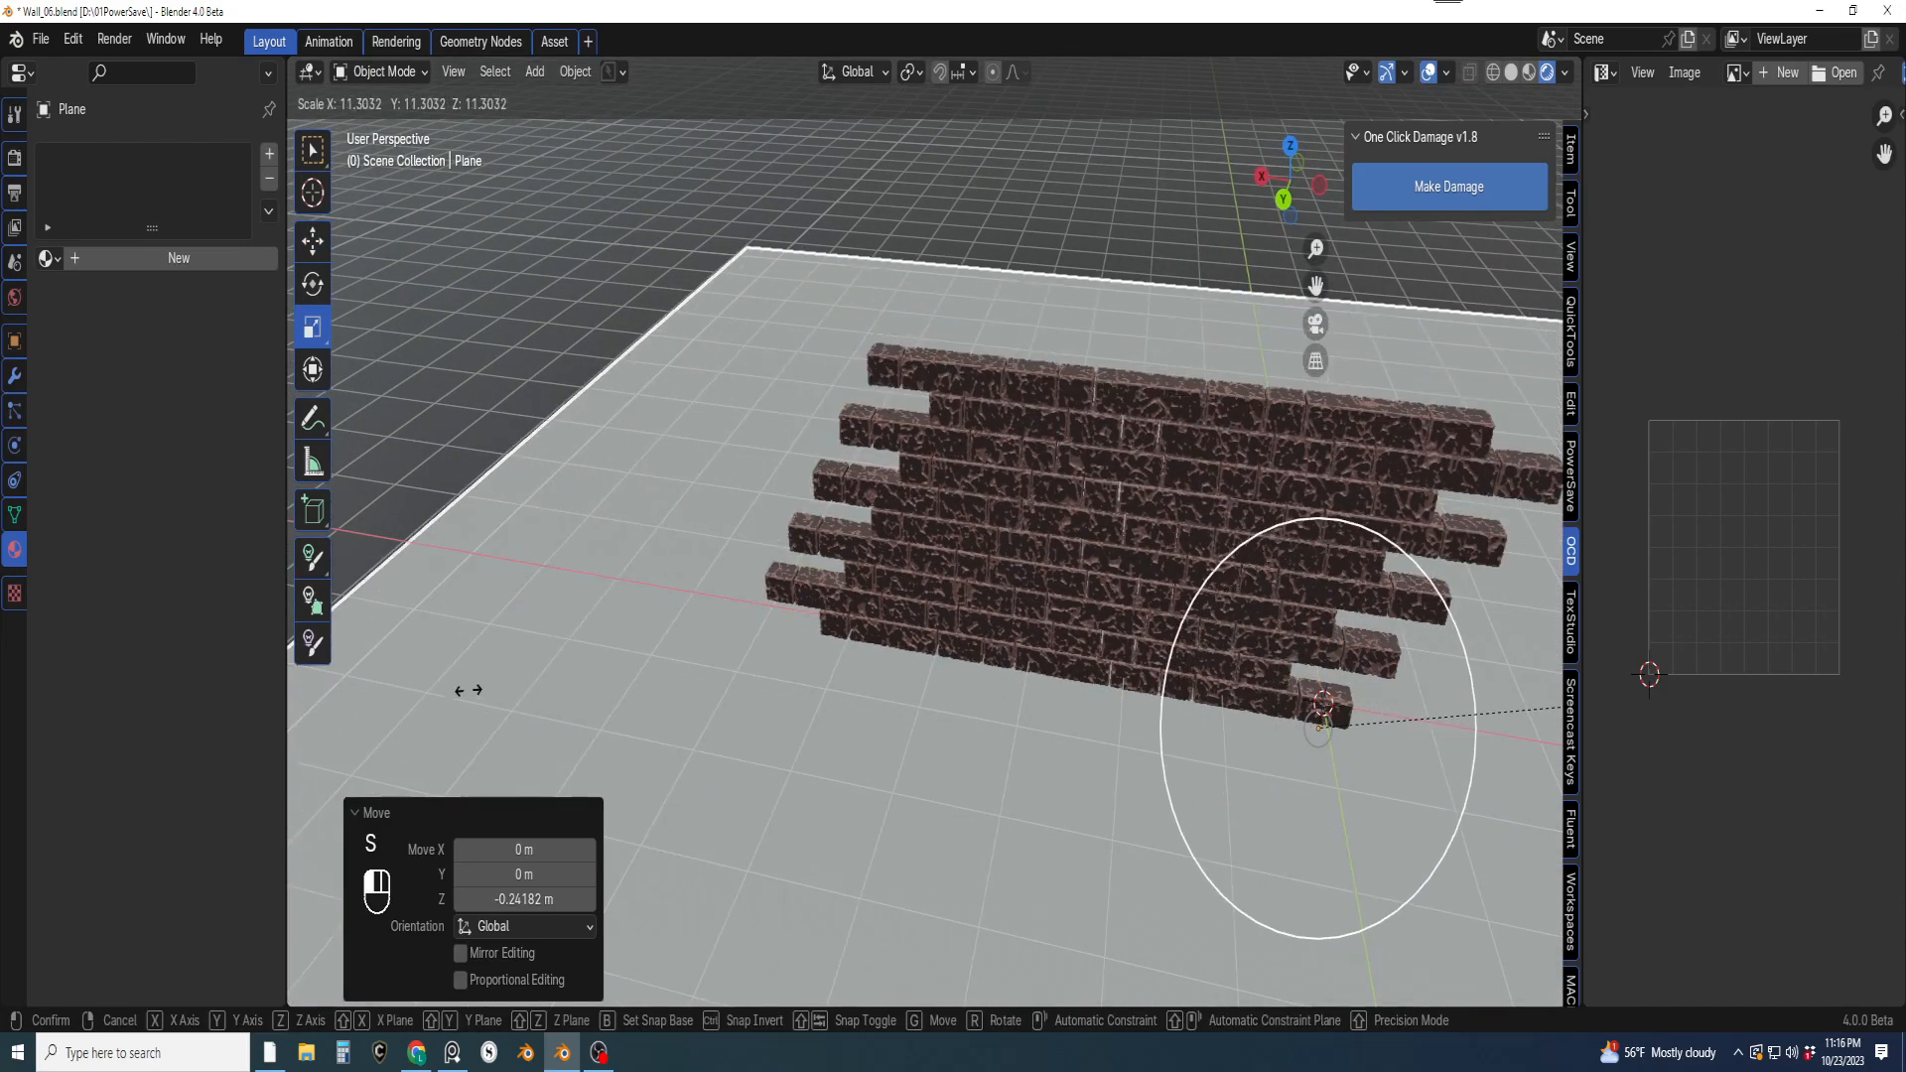
{"action": "left_click", "coordinate": [528, 723]}
{"action": "middle_click_drag", "start_coordinate": [528, 723], "coordinate": [776, 664]}
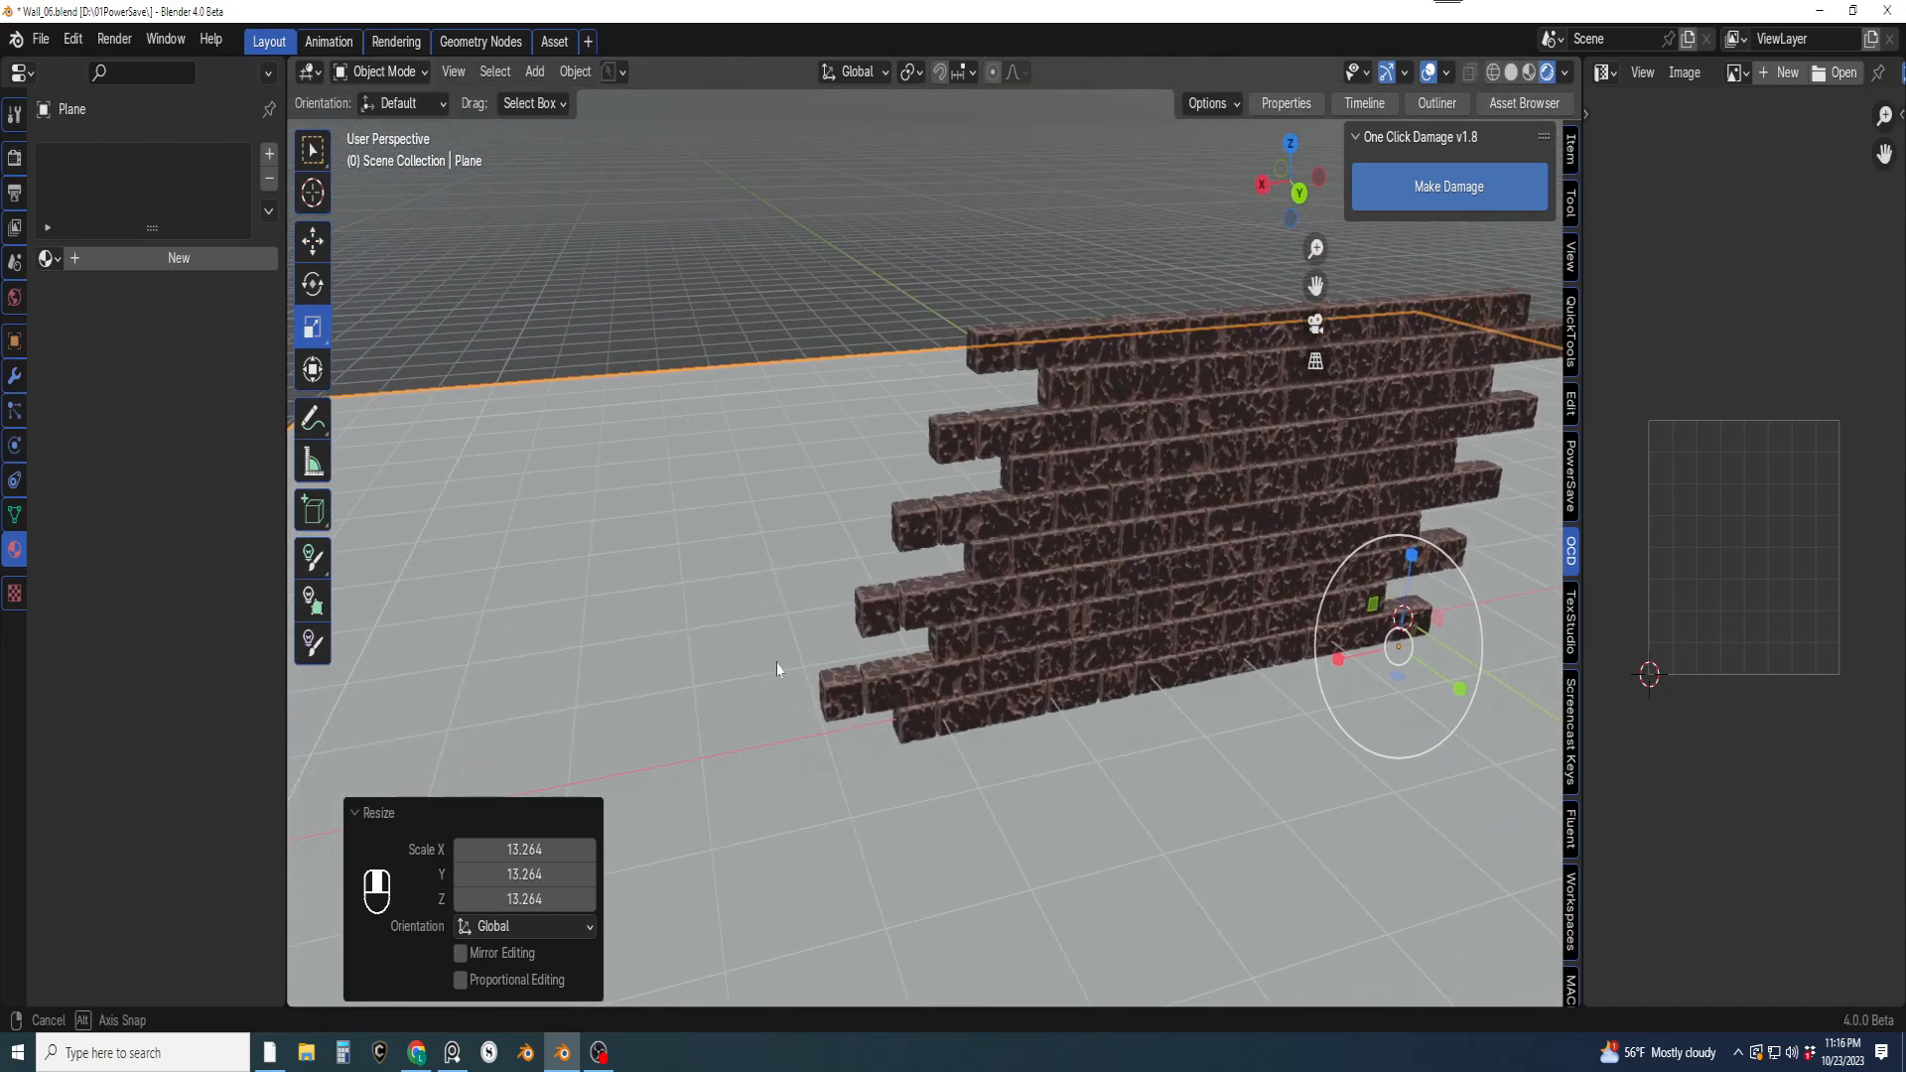
Give the ground plane a new material with a very dark grey base color and a roughness of 0.824
{"action": "left_click", "coordinate": [48, 260]}
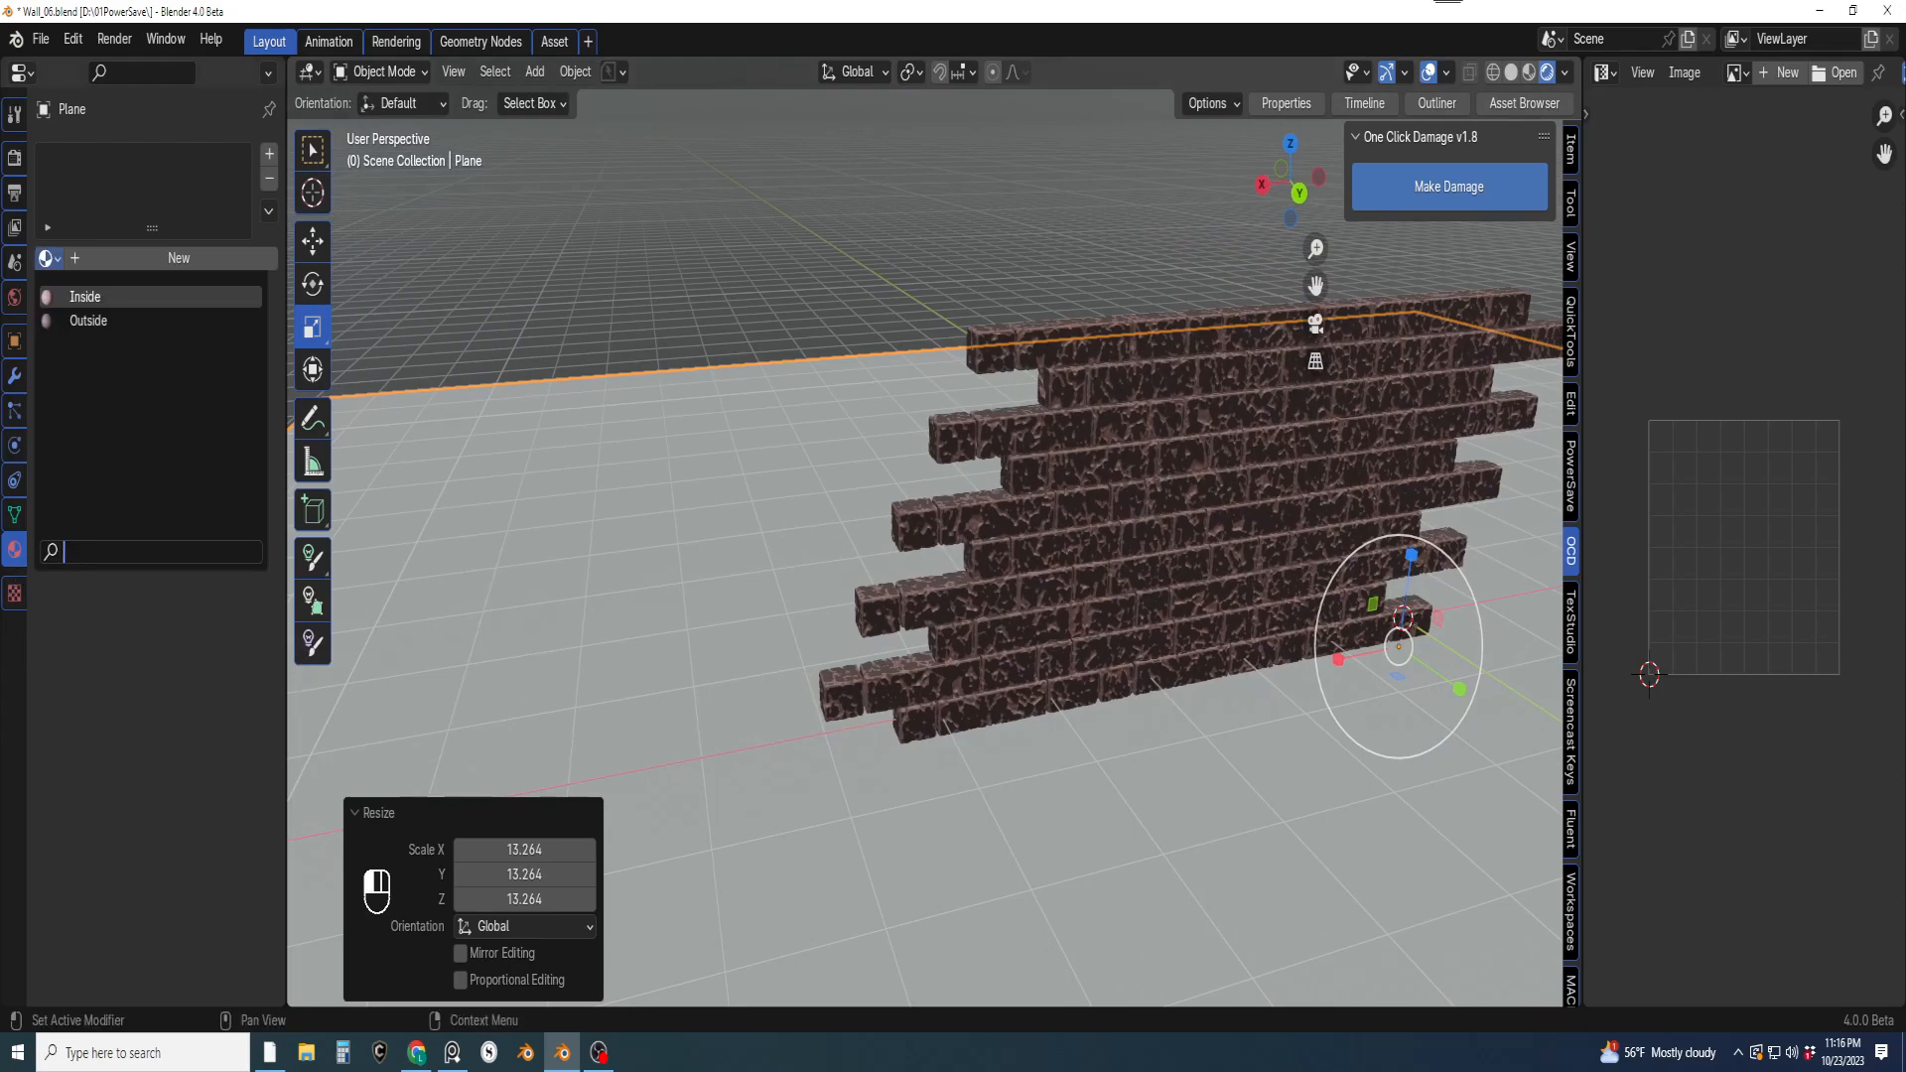
{"action": "left_click", "coordinate": [176, 259]}
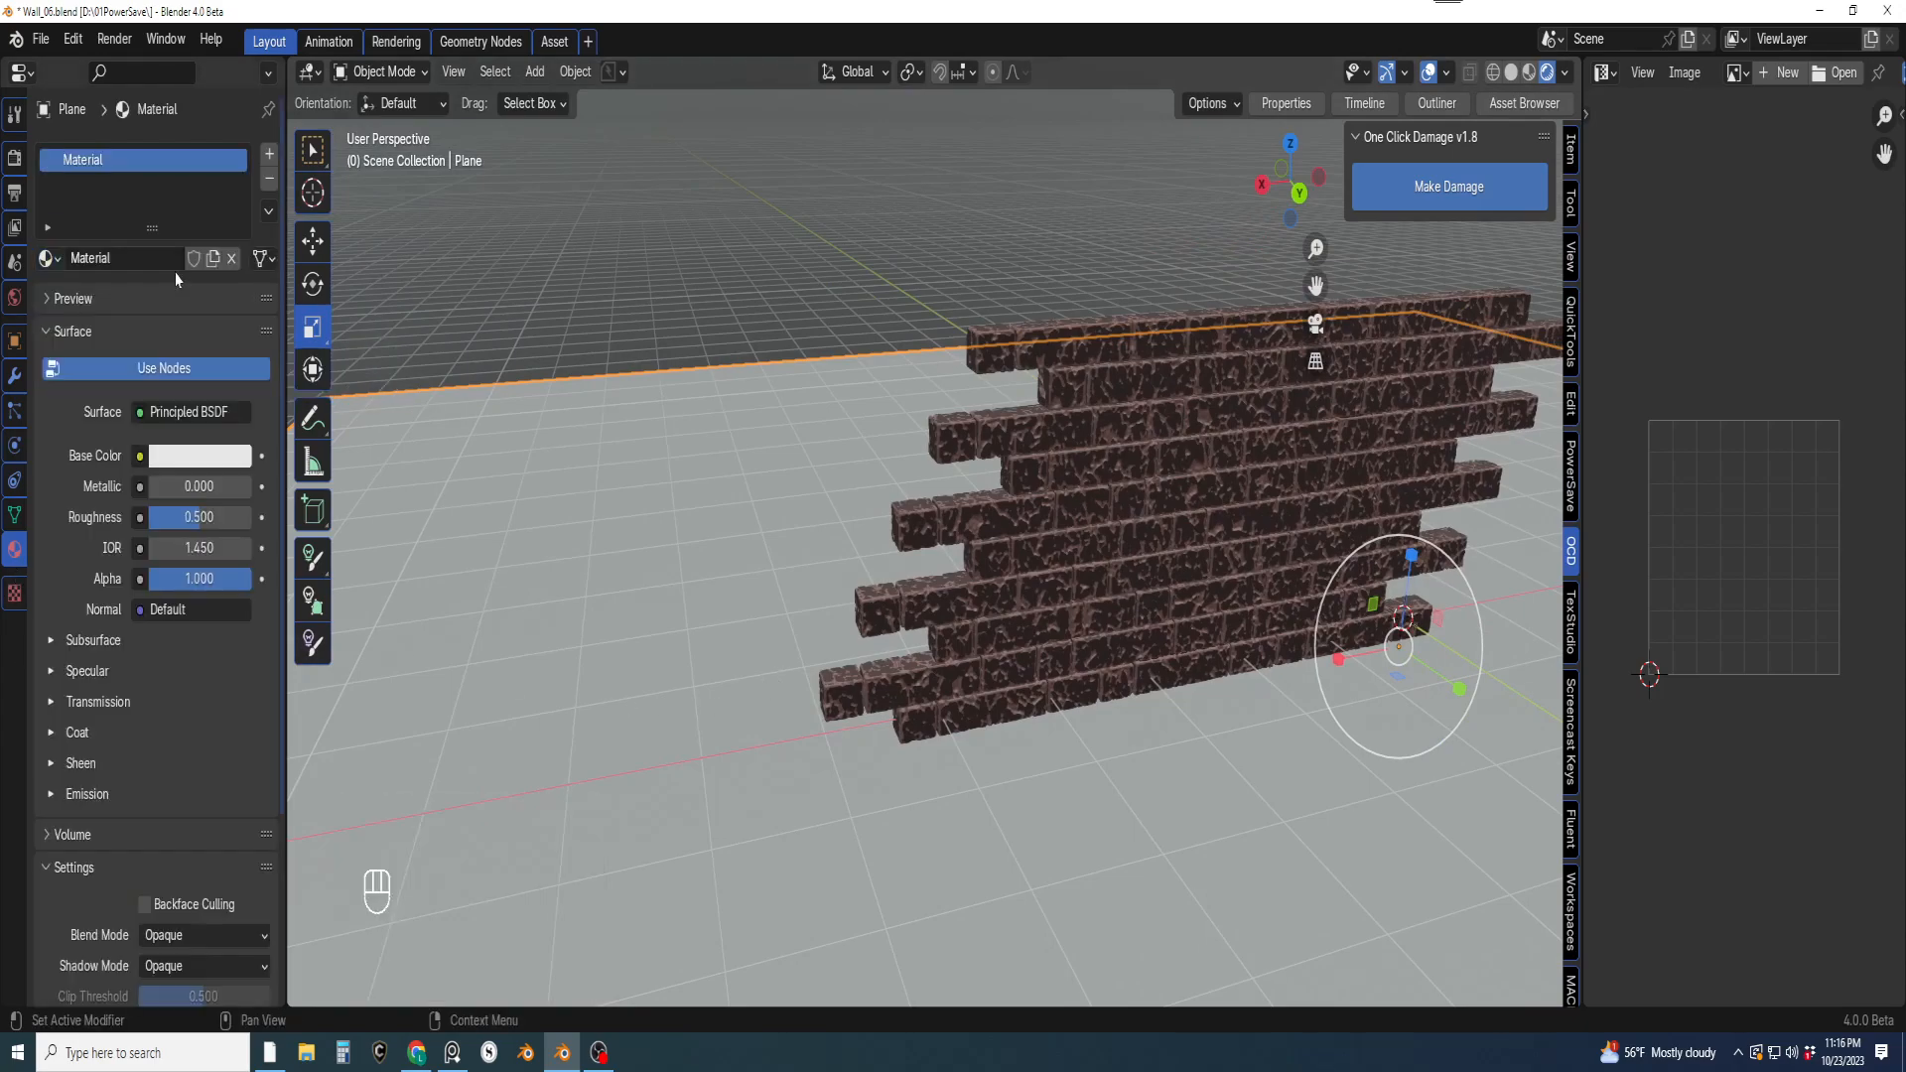
{"action": "left_click", "coordinate": [200, 456]}
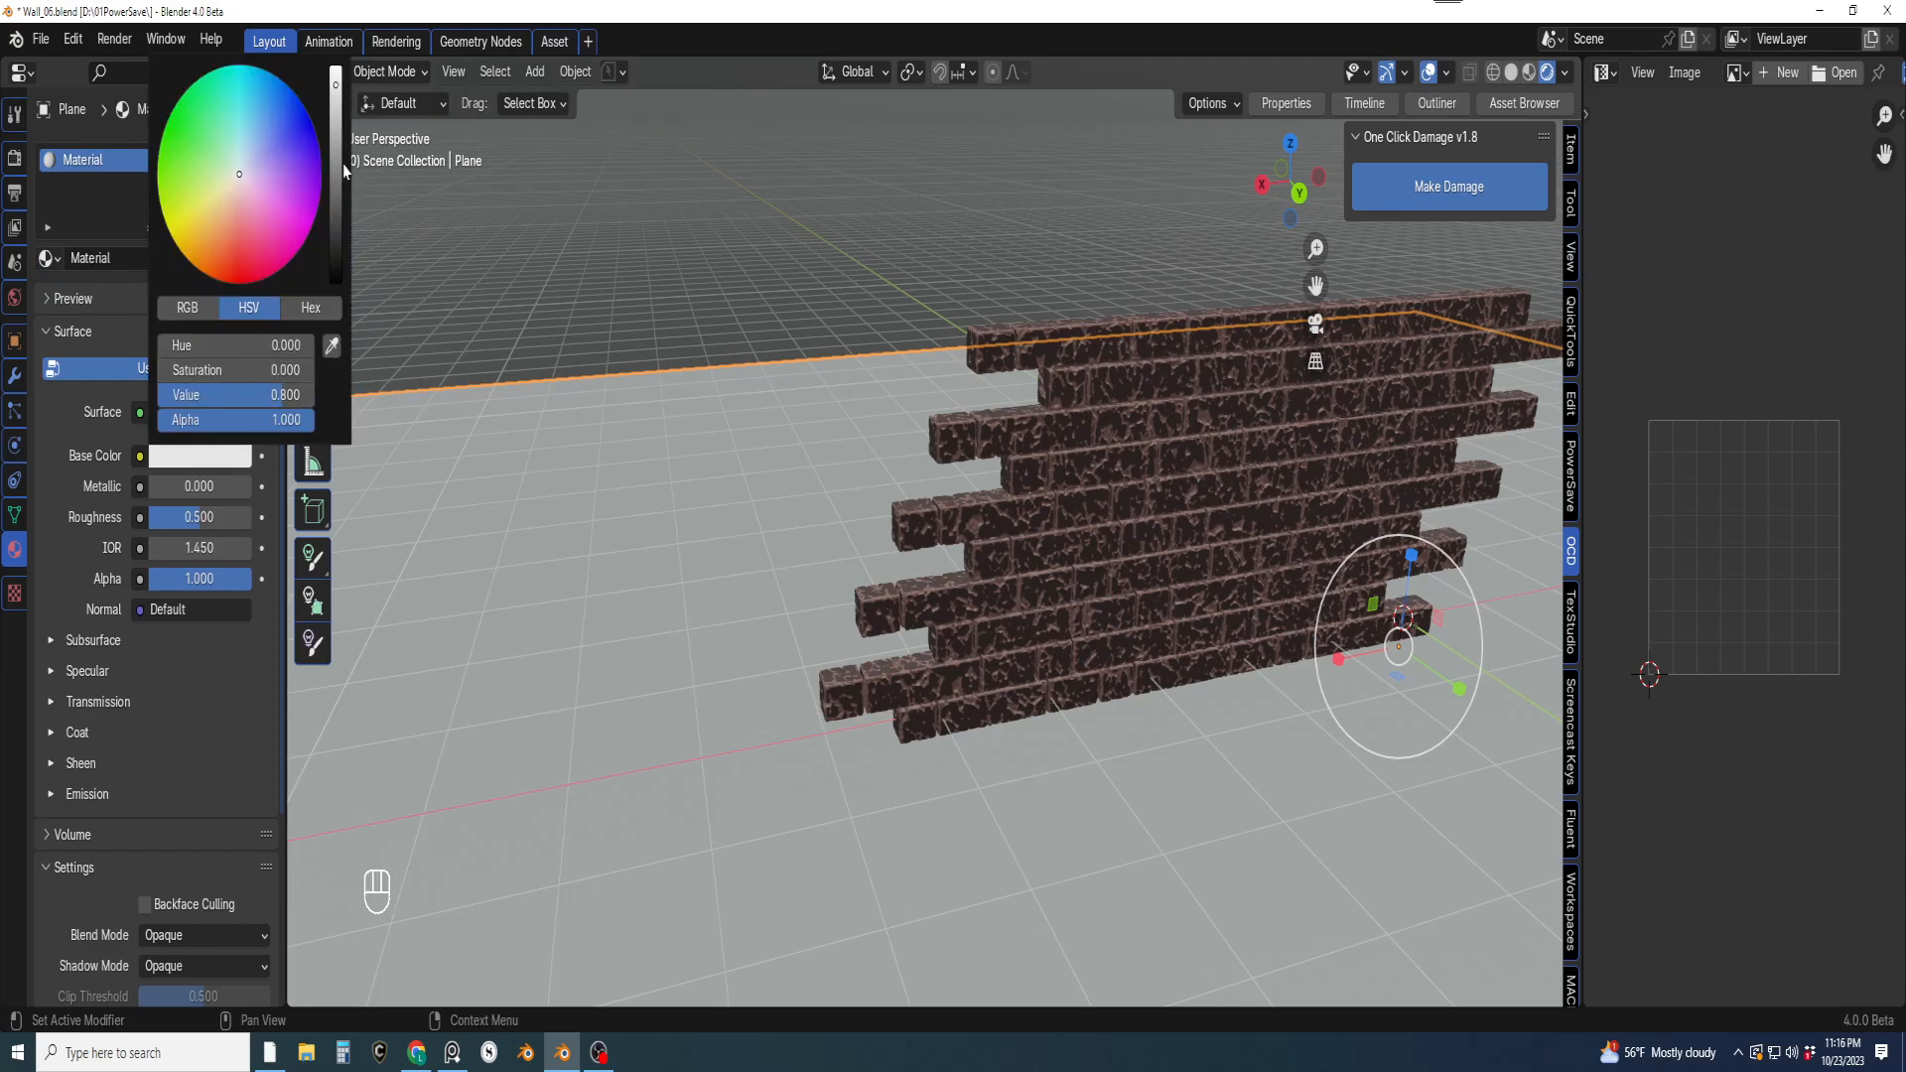
{"action": "left_click_drag", "start_coordinate": [339, 195], "coordinate": [339, 248]}
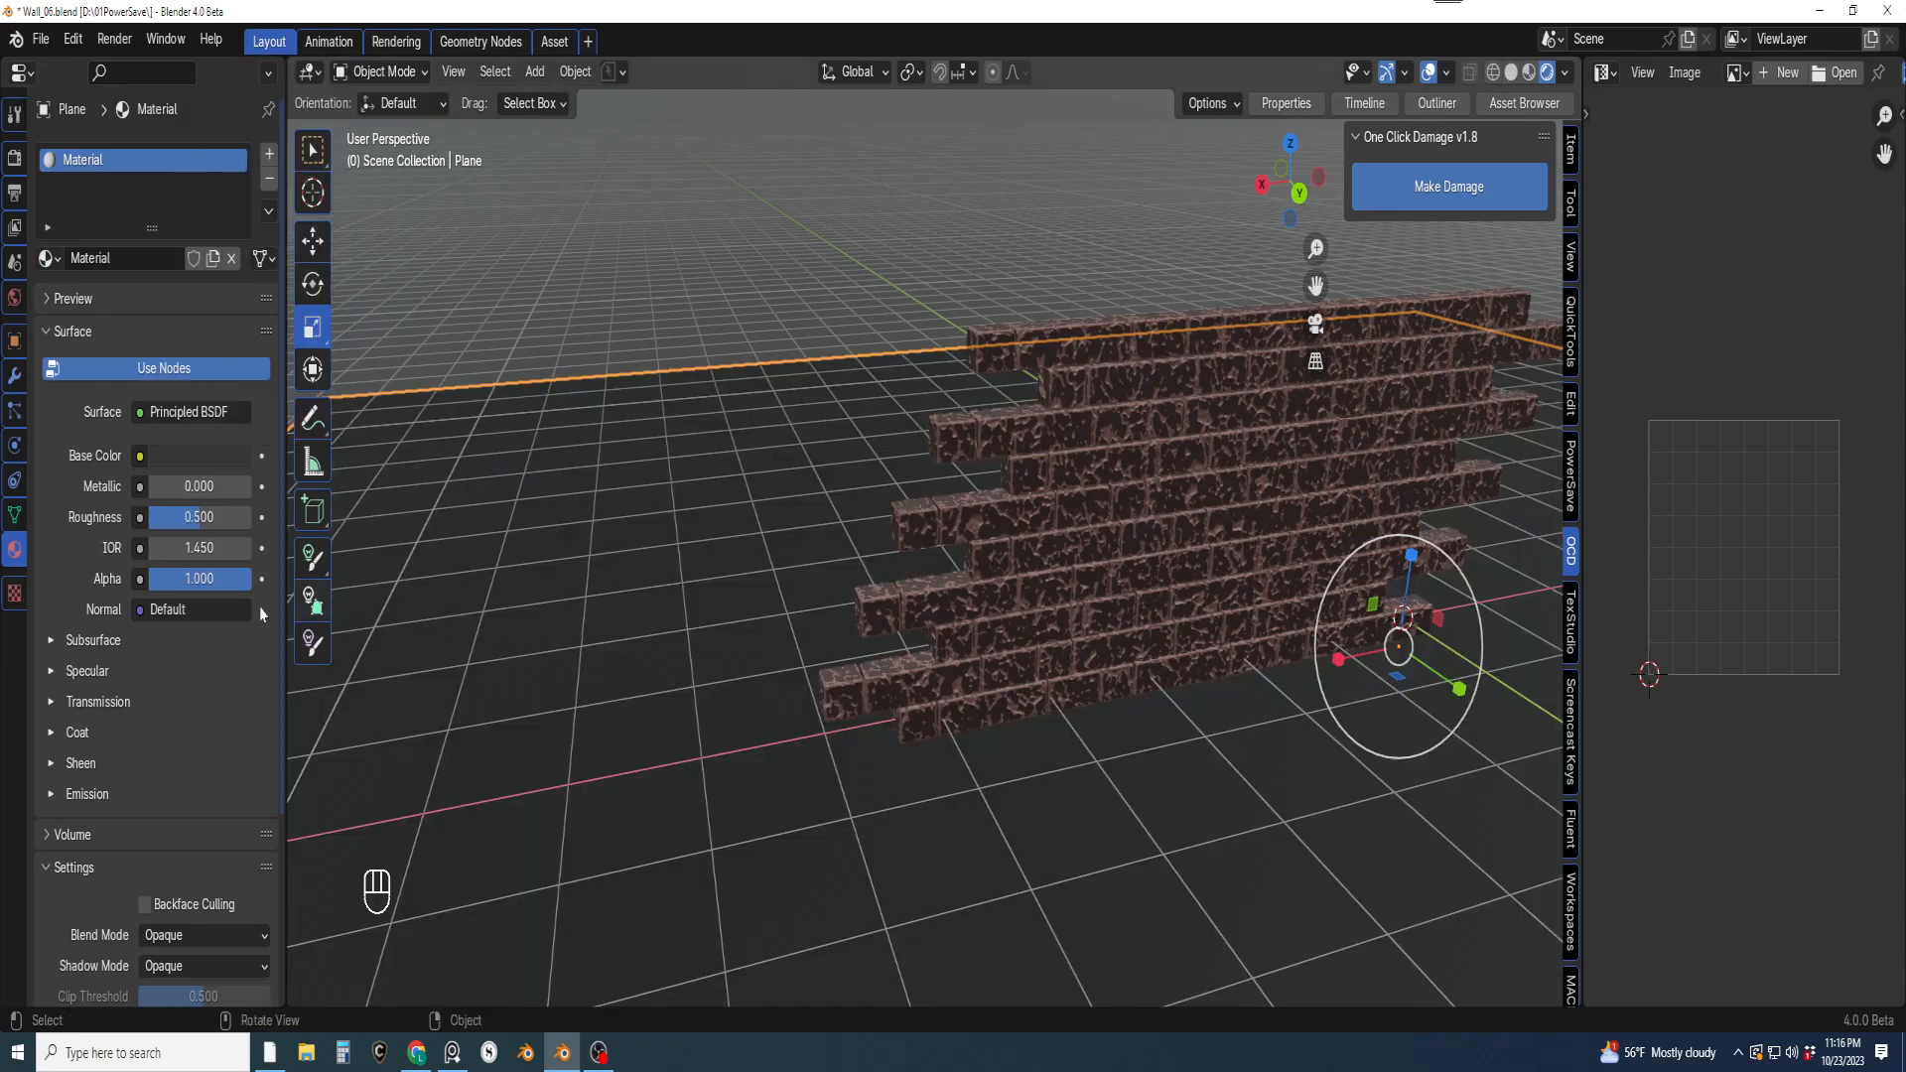
{"action": "left_click_drag", "start_coordinate": [199, 517], "coordinate": [216, 517]}
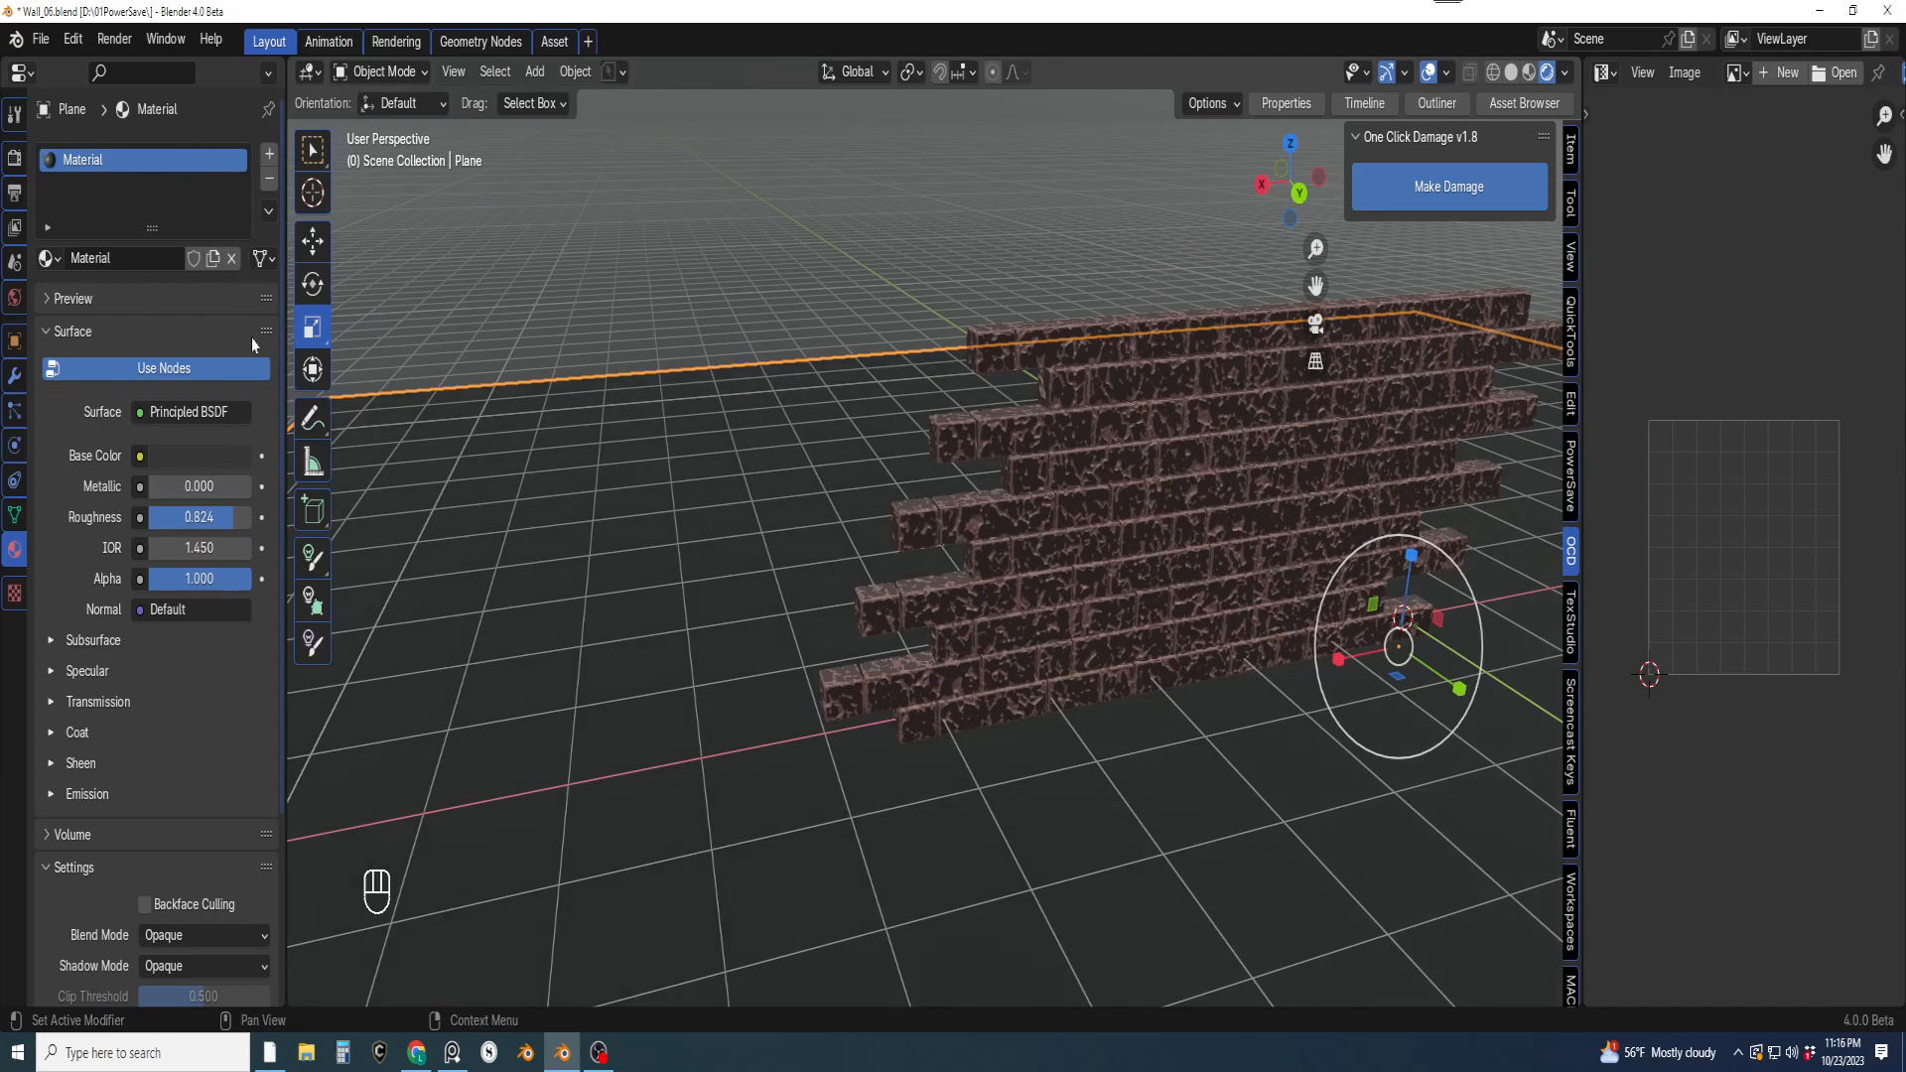
Examine the damaged wall on the dark ground from an oblique angle, both up close and as a whole
{"action": "scroll", "coordinate": [1079, 609], "scroll_direction": "down", "scroll_amount": 2}
{"action": "left_click_drag", "start_coordinate": [1112, 637], "coordinate": [1080, 601], "text": "shift"}
{"action": "scroll", "coordinate": [1084, 601], "scroll_direction": "up", "scroll_amount": 2}
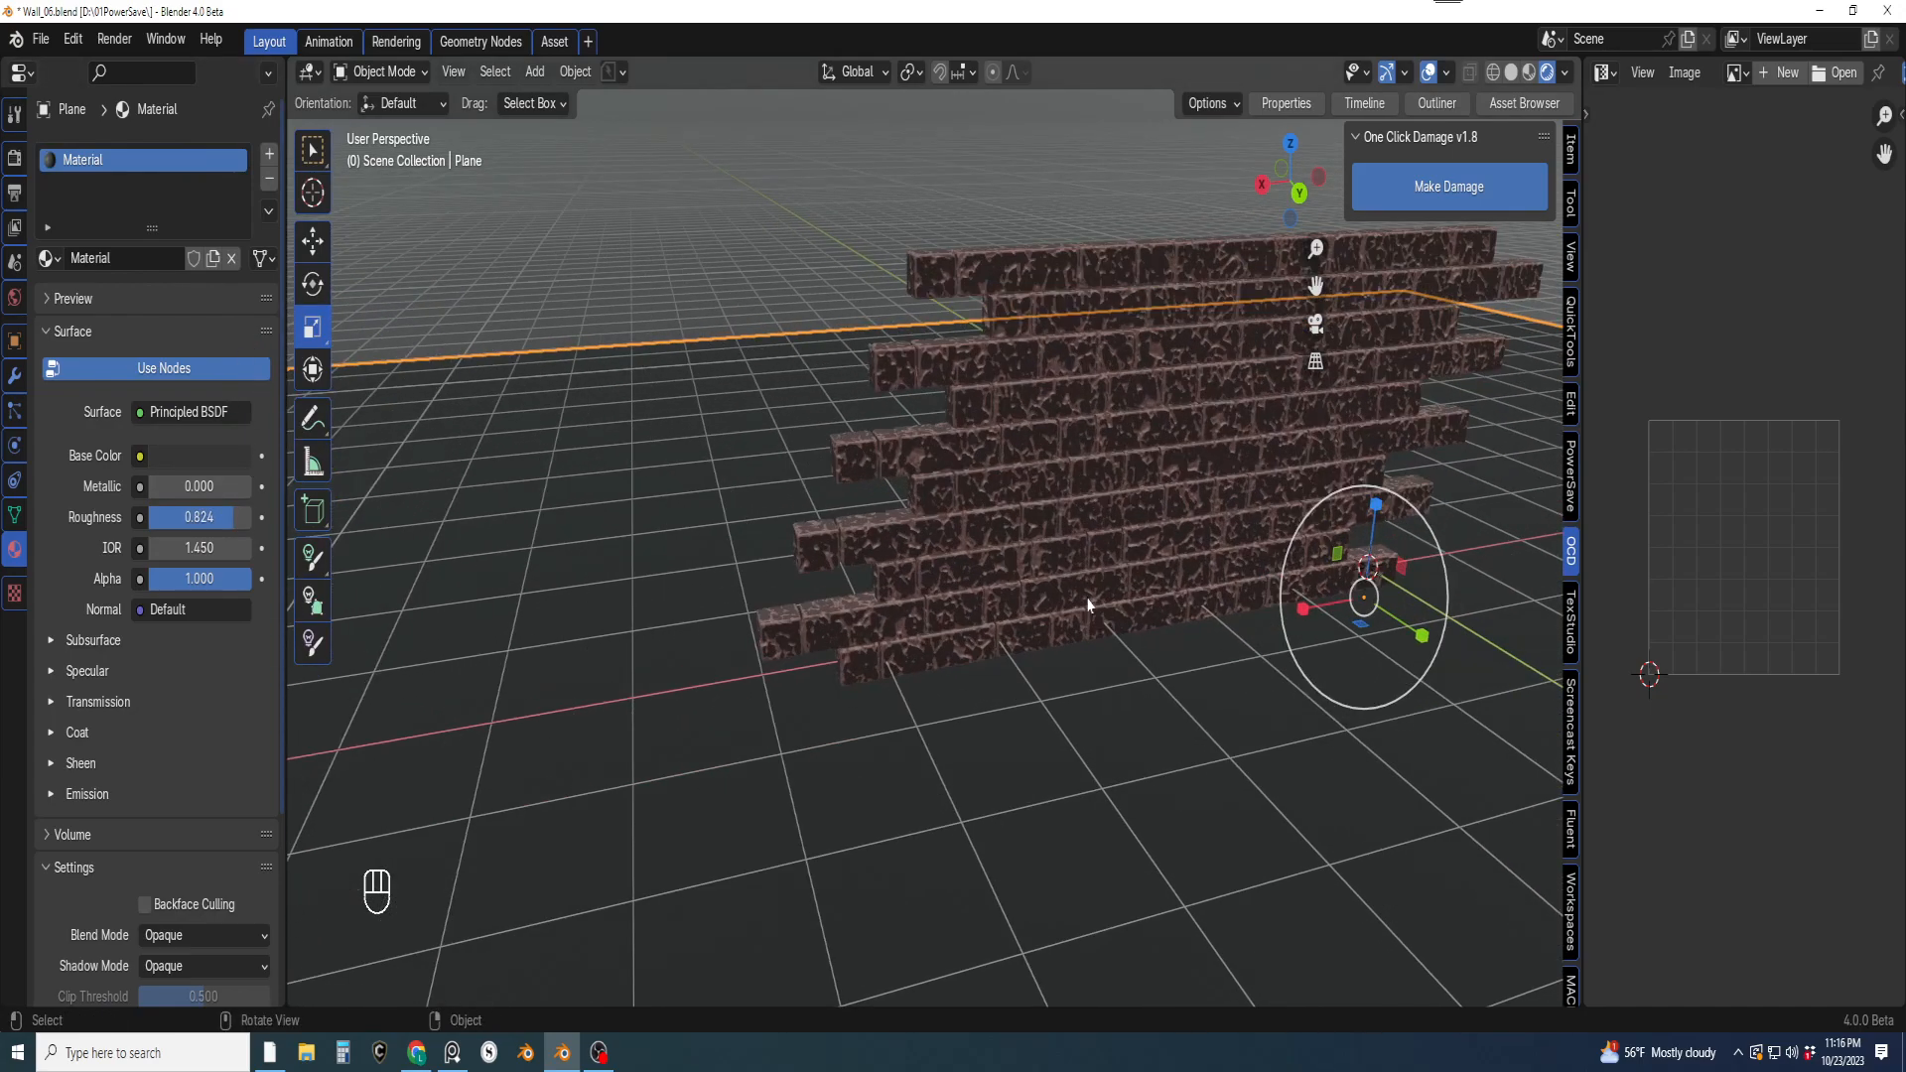
{"action": "scroll", "coordinate": [1085, 601], "scroll_direction": "down", "scroll_amount": 2}
{"action": "scroll", "coordinate": [1142, 605], "scroll_direction": "up", "scroll_amount": 3}
{"action": "middle_click_drag", "start_coordinate": [1082, 618], "coordinate": [1090, 681], "text": "shift"}
{"action": "middle_click_drag", "start_coordinate": [1080, 637], "coordinate": [999, 587], "text": "shift"}
{"action": "middle_click_drag", "start_coordinate": [997, 638], "coordinate": [1103, 703]}
{"action": "middle_click_drag", "start_coordinate": [1074, 697], "coordinate": [955, 568], "text": "shift"}
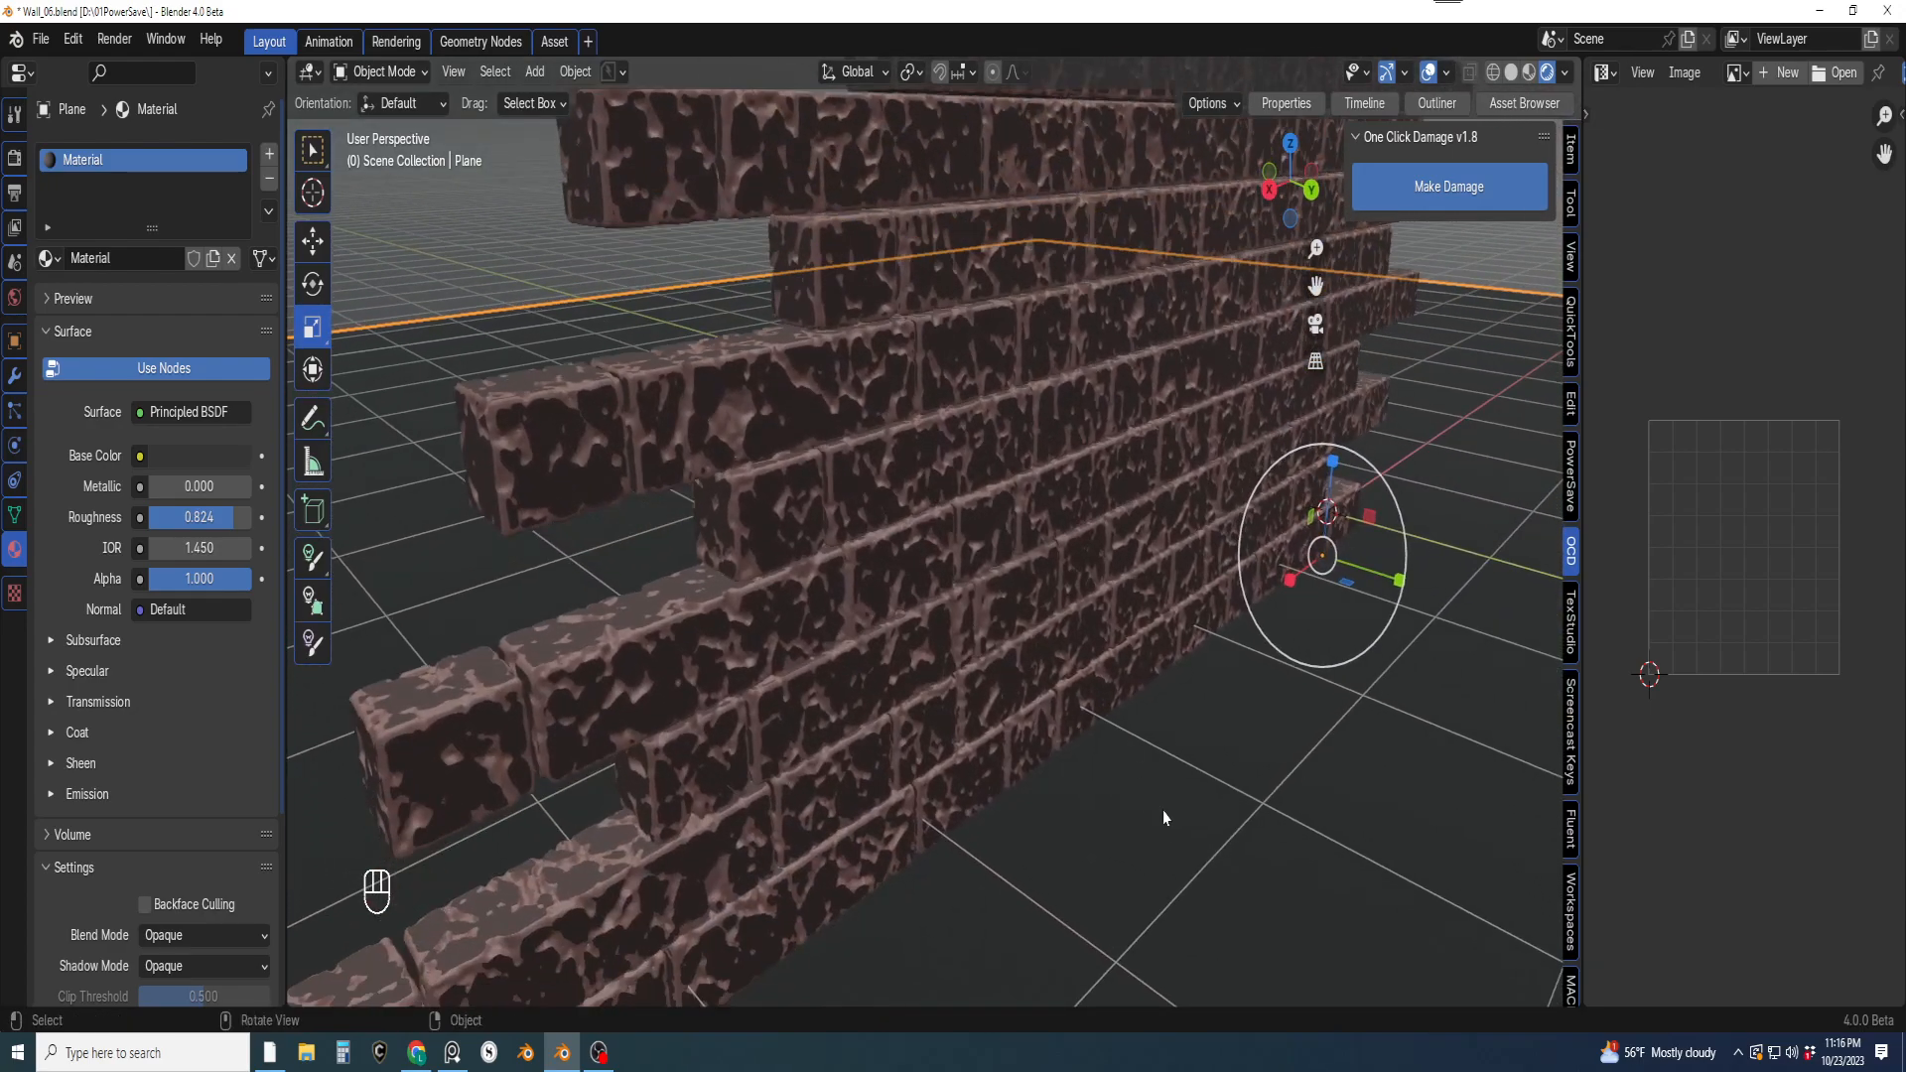
{"action": "scroll", "coordinate": [1152, 725], "scroll_direction": "down", "scroll_amount": 3}
{"action": "middle_click_drag", "start_coordinate": [1114, 702], "coordinate": [1059, 723], "text": "shift"}
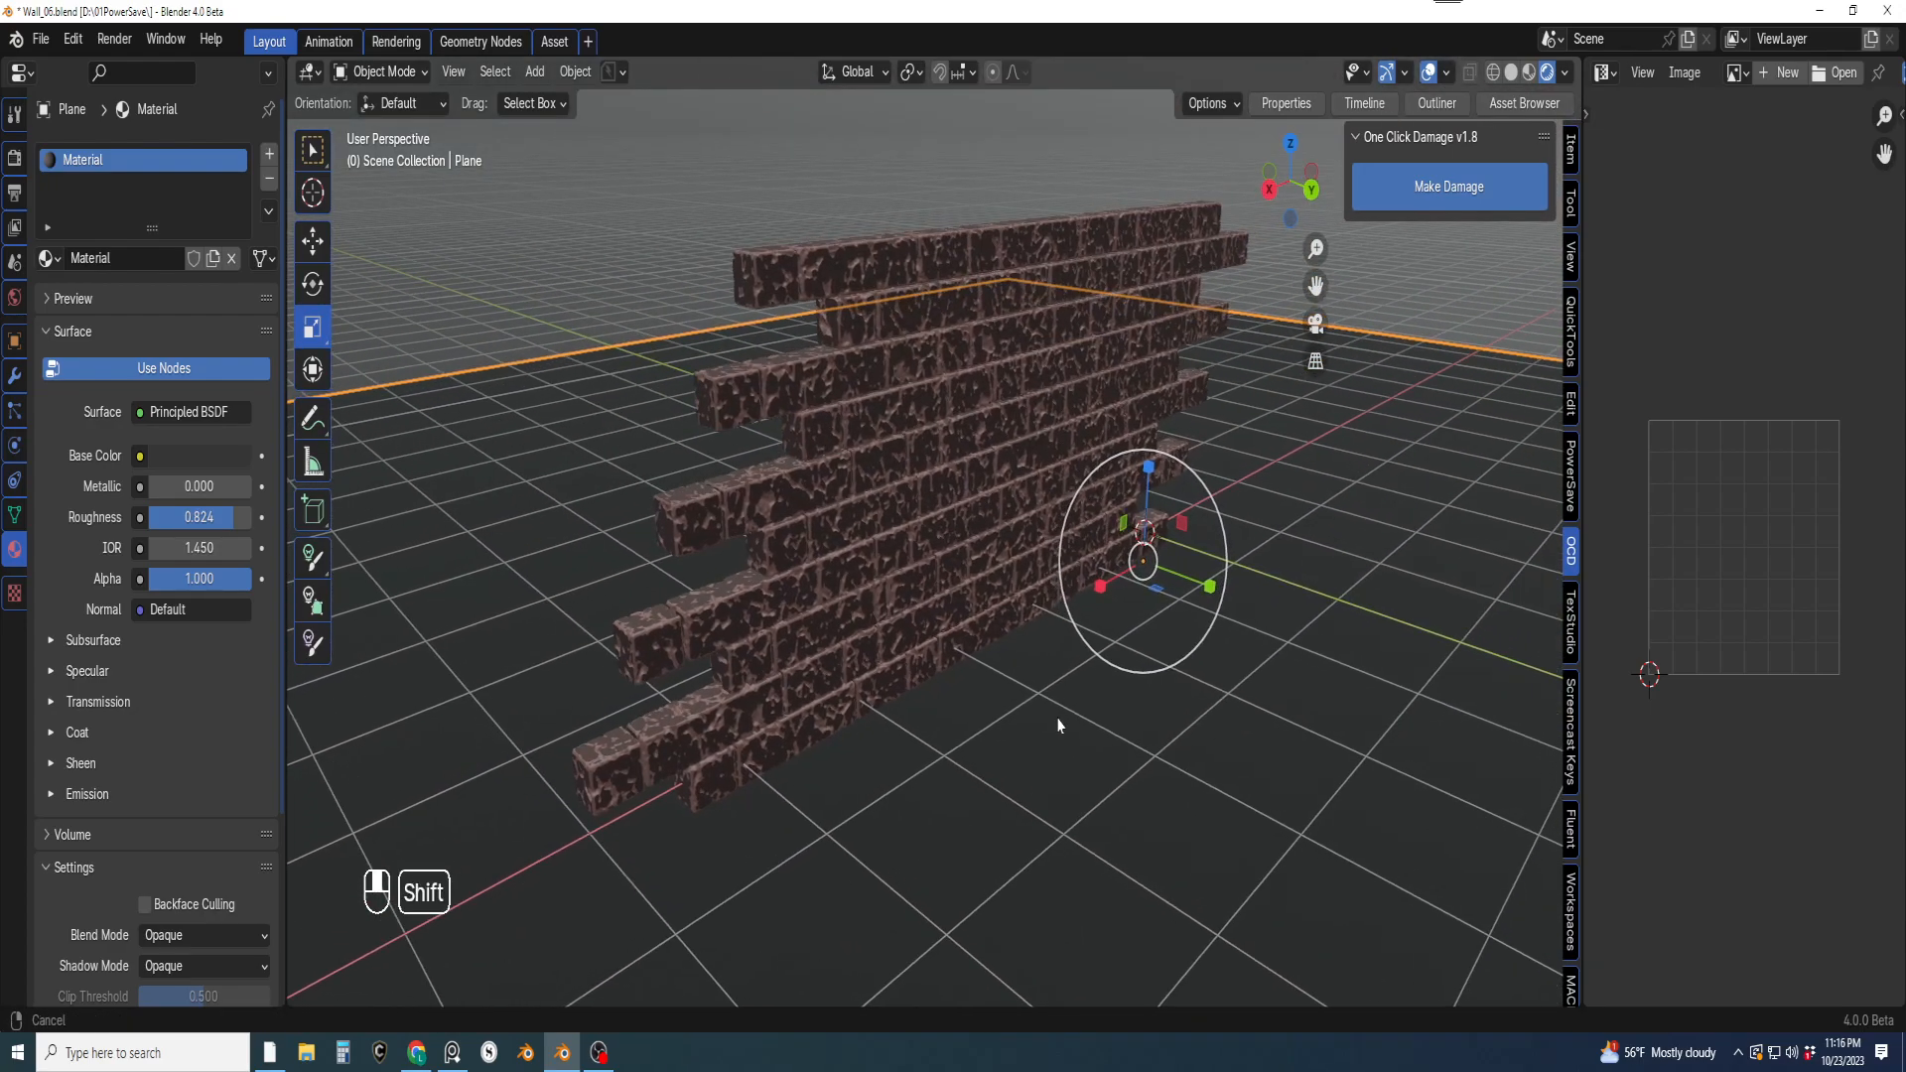
Deselect the ground plane and examine the damage and material contrast across the wall's front face
{"action": "left_click", "coordinate": [1405, 320]}
{"action": "middle_click_drag", "start_coordinate": [1430, 370], "coordinate": [1023, 588]}
{"action": "middle_click_drag", "start_coordinate": [1023, 587], "coordinate": [1105, 653], "text": "shift"}
{"action": "scroll", "coordinate": [1169, 638], "scroll_direction": "up", "scroll_amount": 2}
{"action": "scroll", "coordinate": [1053, 697], "scroll_direction": "up", "scroll_amount": 1}
{"action": "middle_click_drag", "start_coordinate": [1090, 665], "coordinate": [1103, 753], "text": "shift"}
{"action": "scroll", "coordinate": [987, 728], "scroll_direction": "up", "scroll_amount": 1}
{"action": "middle_click_drag", "start_coordinate": [1045, 631], "coordinate": [980, 641], "text": "shift"}
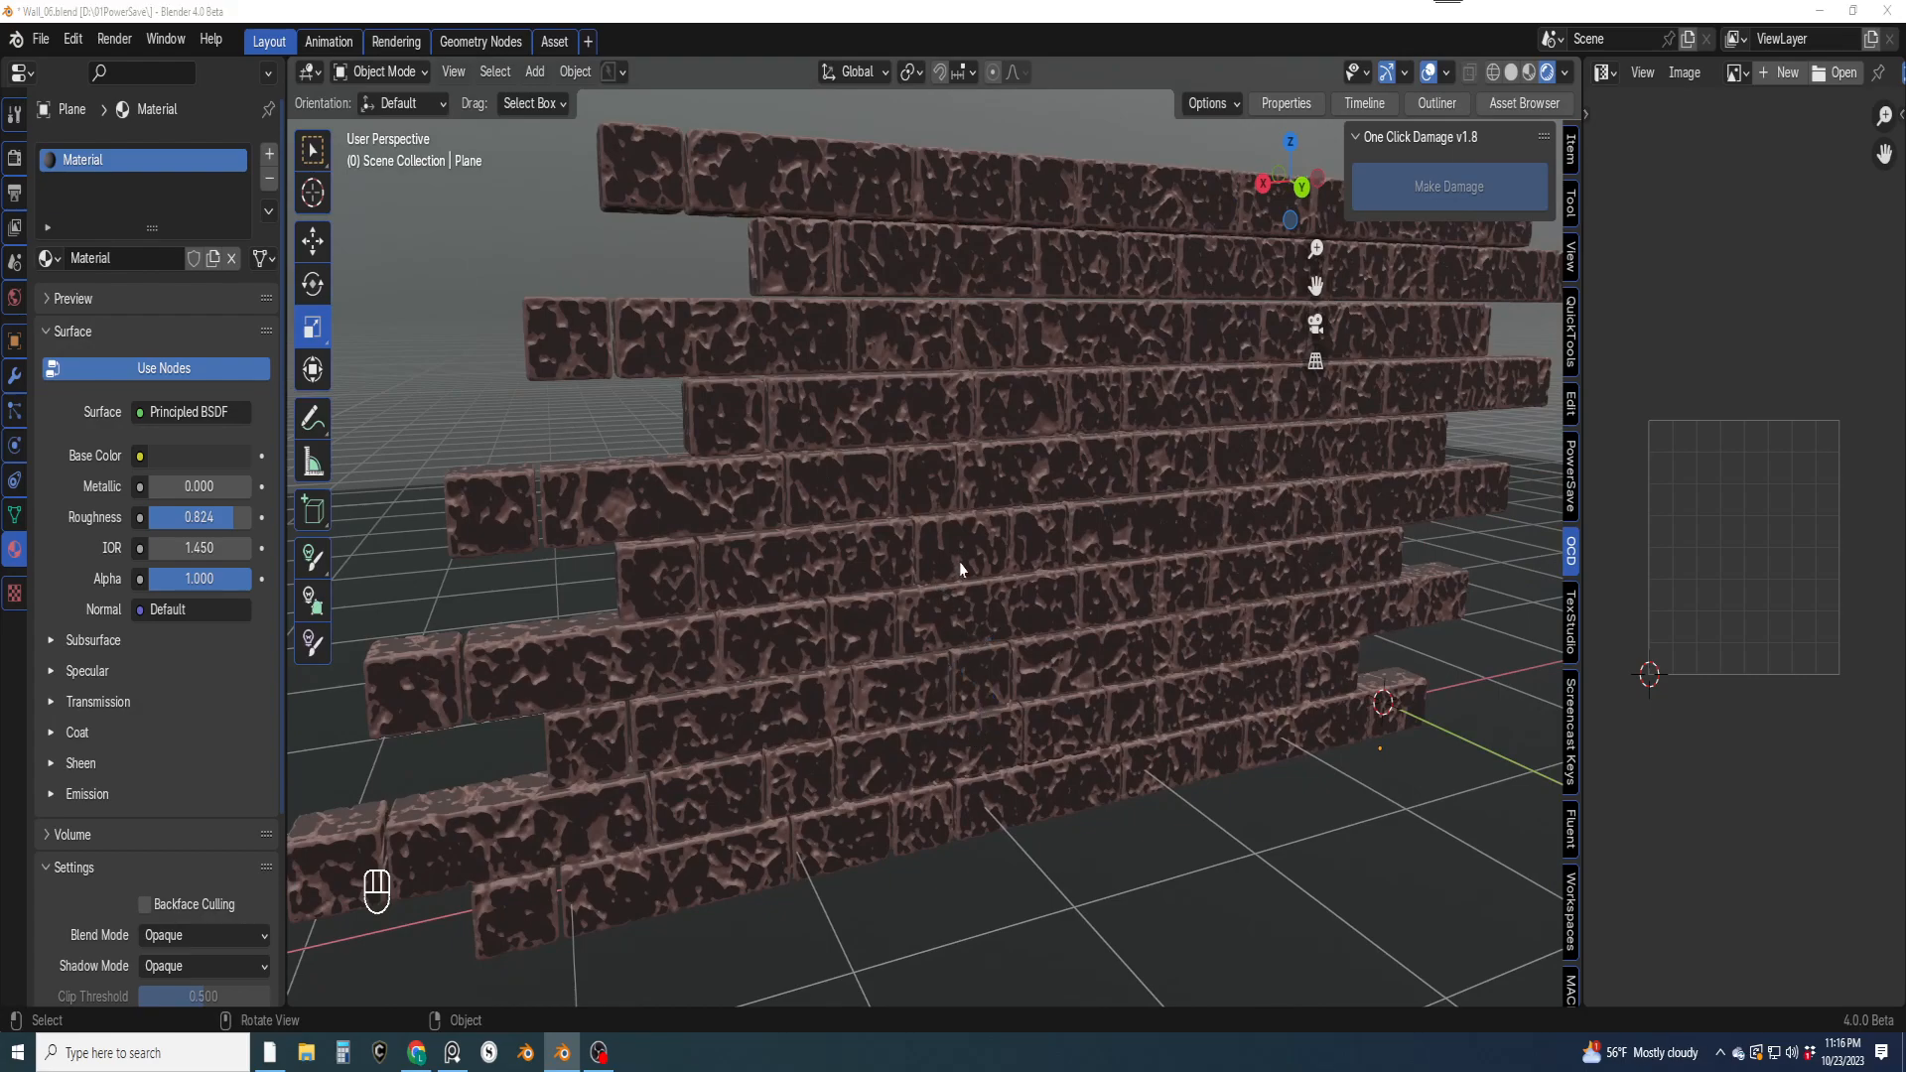
{"action": "middle_click_drag", "start_coordinate": [980, 609], "coordinate": [546, 644], "text": "shift"}
{"action": "scroll", "coordinate": [993, 638], "scroll_direction": "down", "scroll_amount": 2}
{"action": "middle_click_drag", "start_coordinate": [917, 459], "coordinate": [987, 511], "text": "shift"}
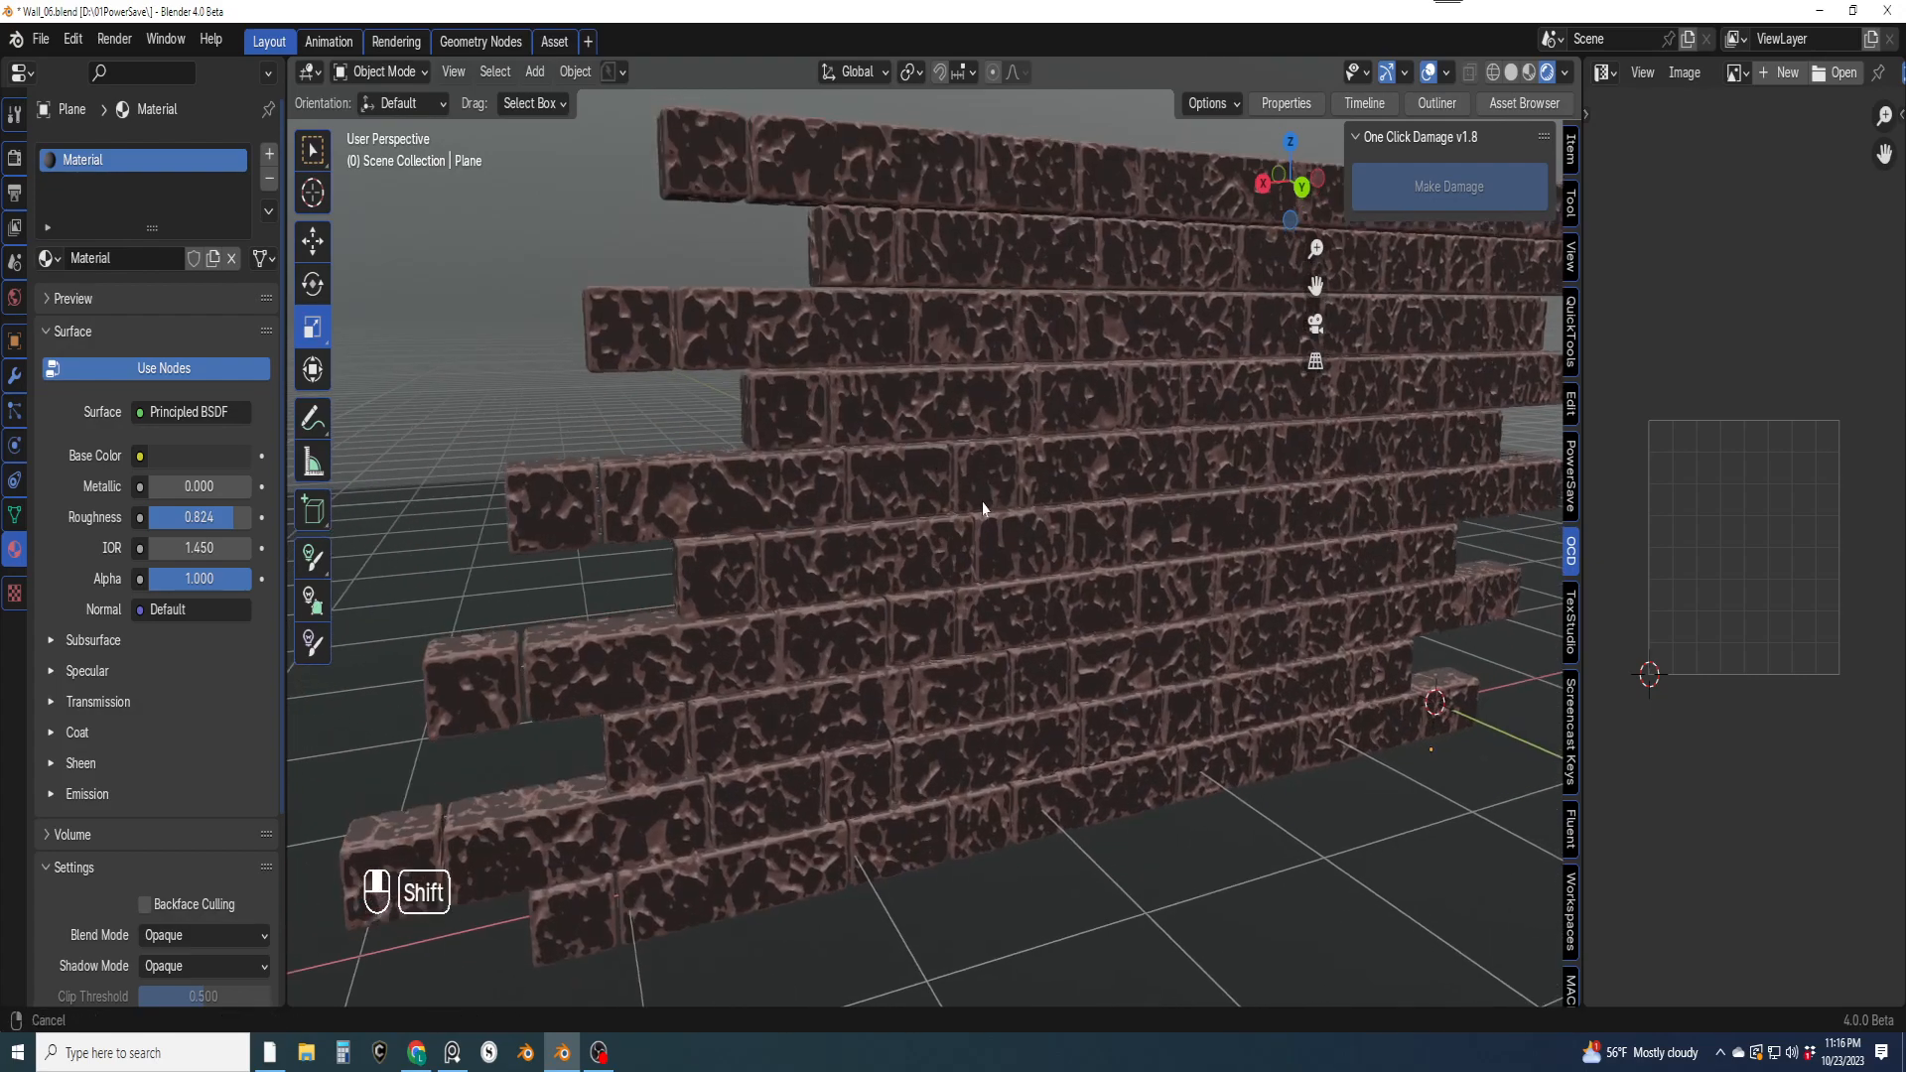
Close the image editor area and split off a shader editor beside the viewport, widening it to most of the workspace
{"action": "key", "text": "alt+space"}
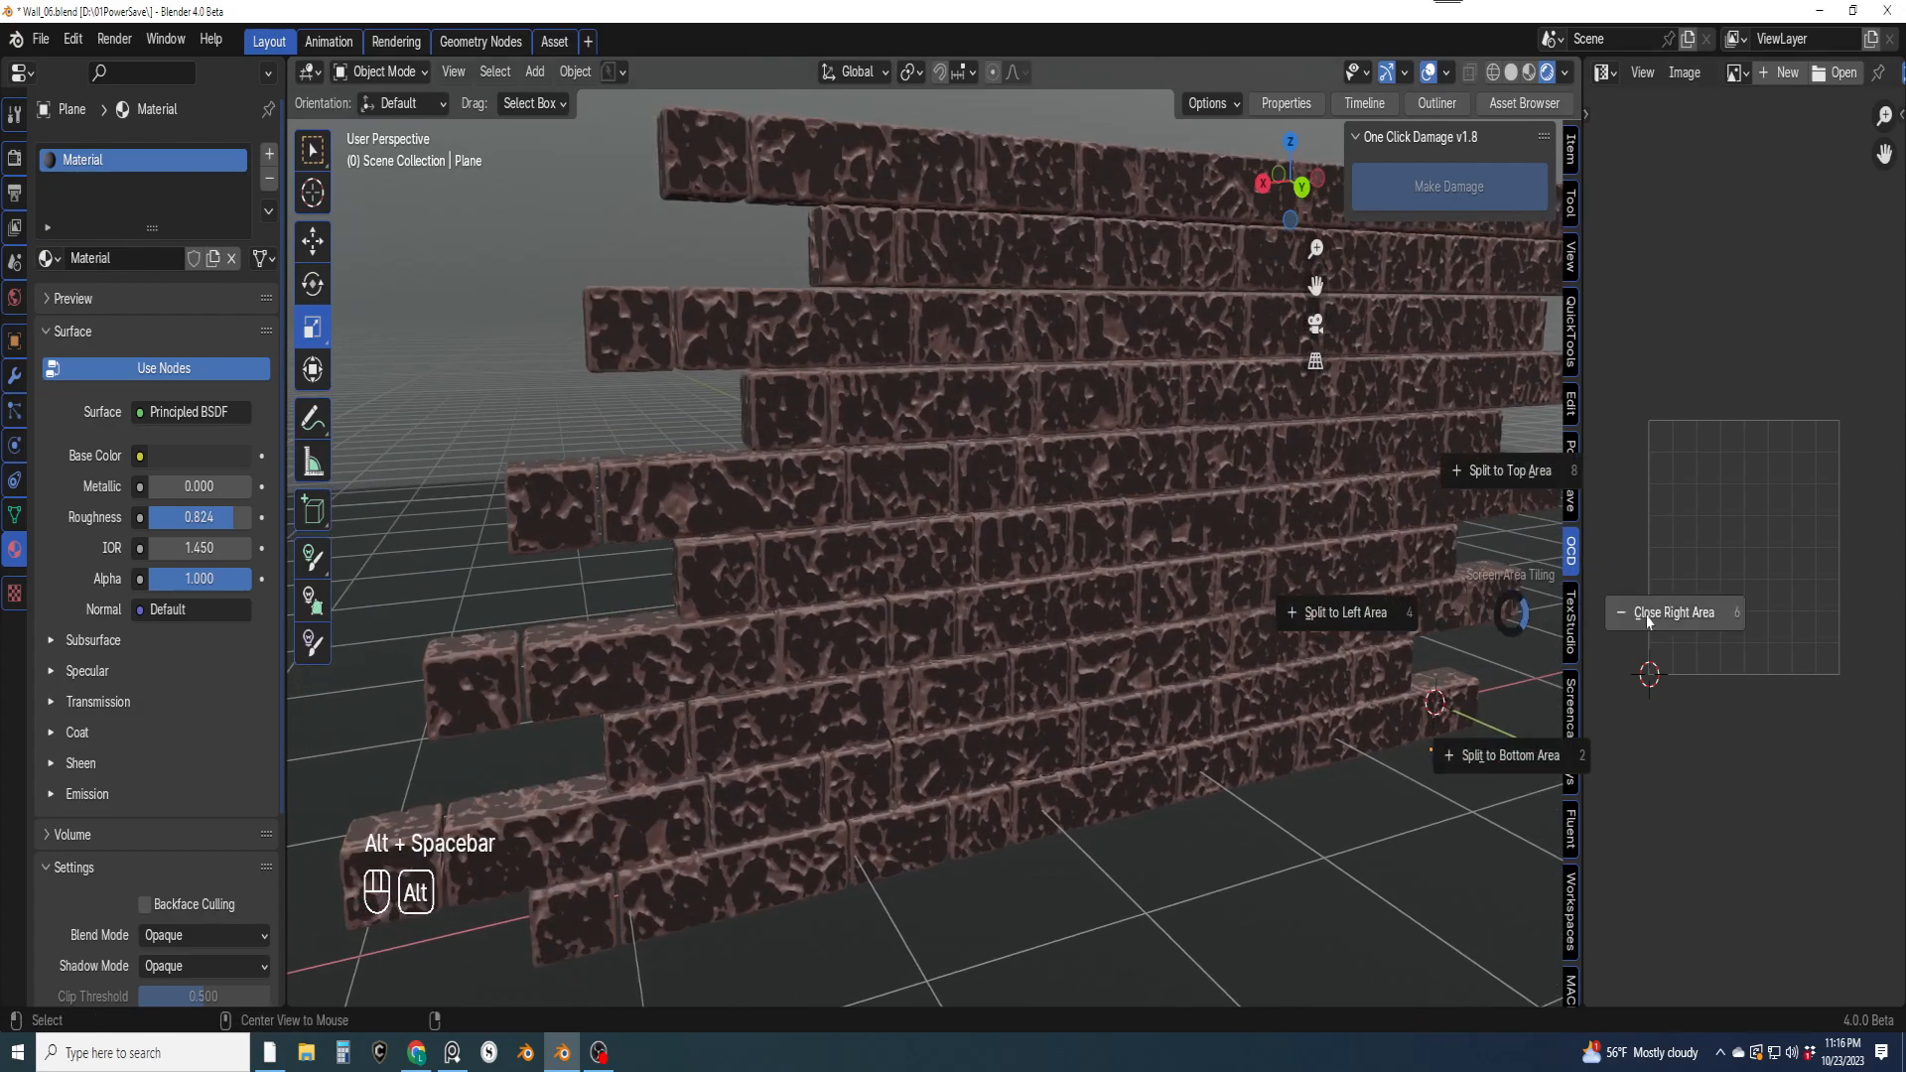
{"action": "left_click", "coordinate": [1656, 623]}
{"action": "key", "text": "alt+space"}
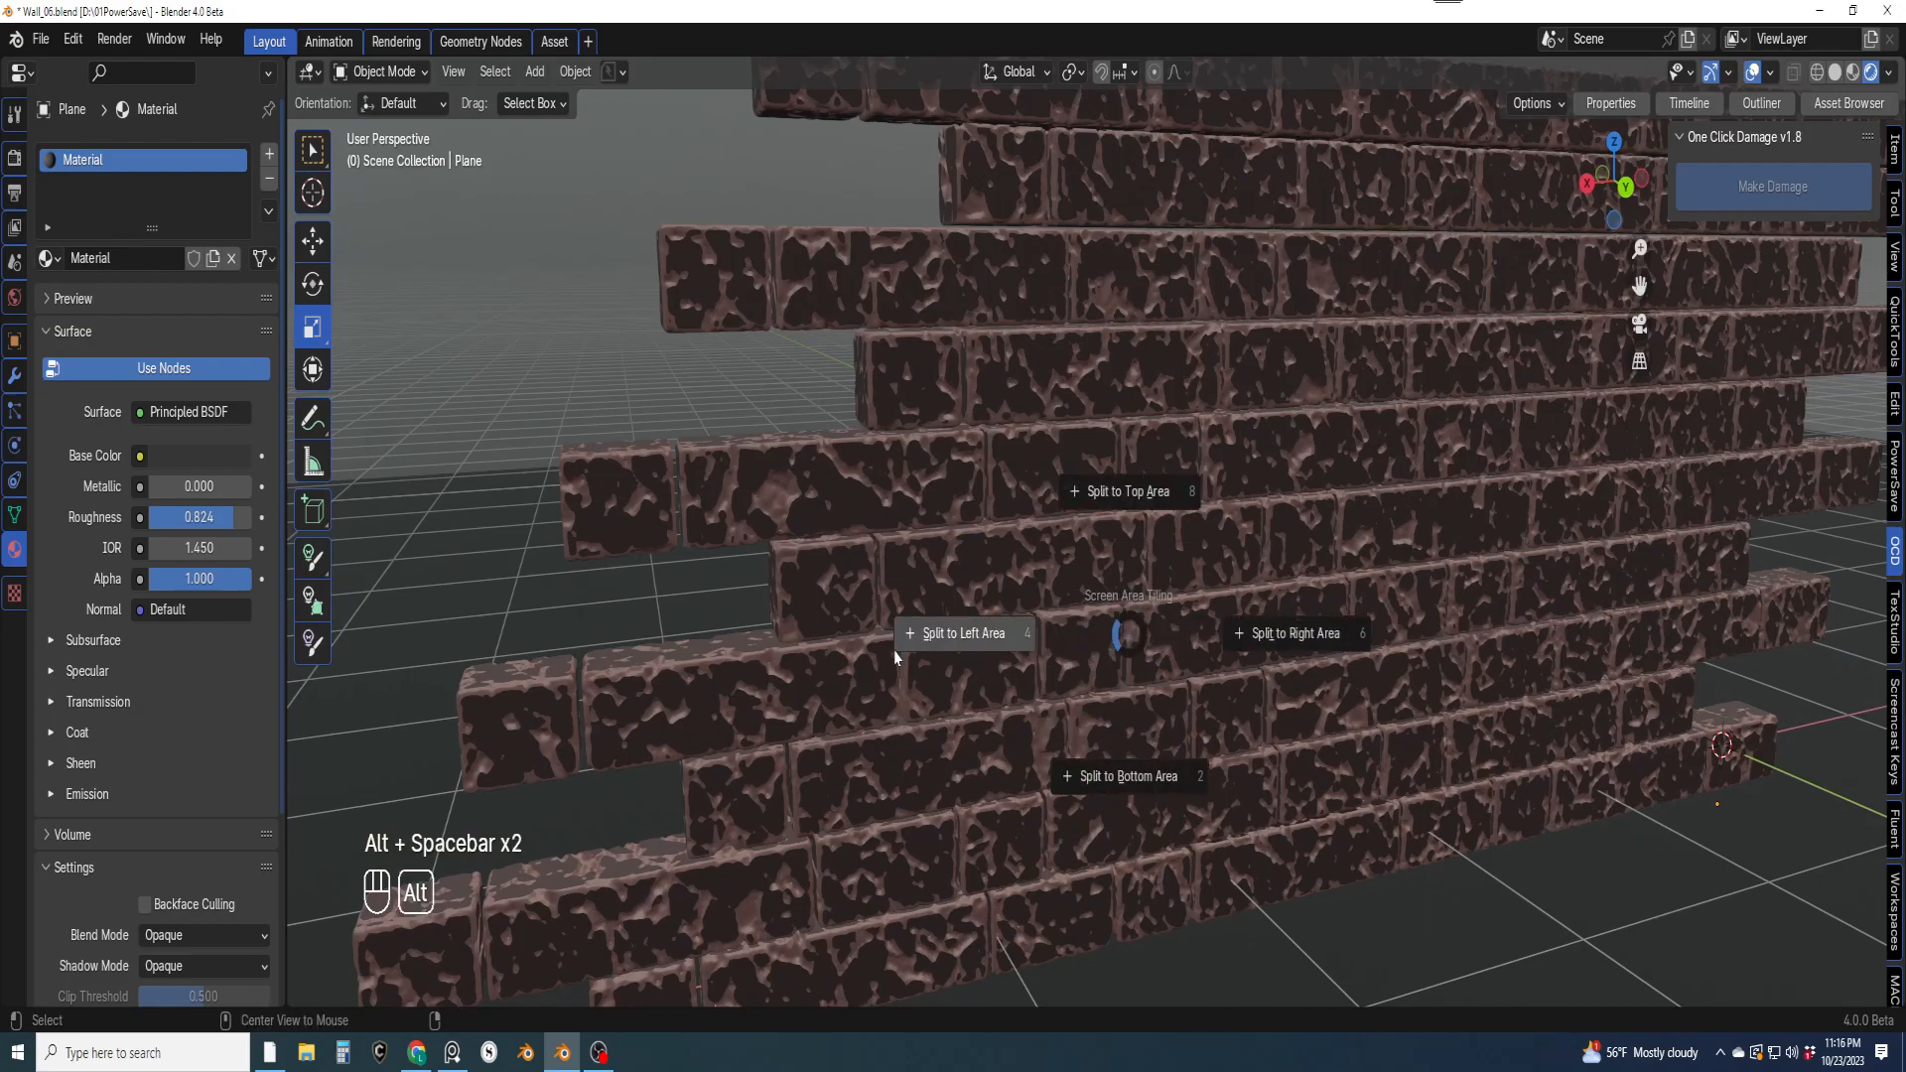
{"action": "left_click", "coordinate": [954, 636]}
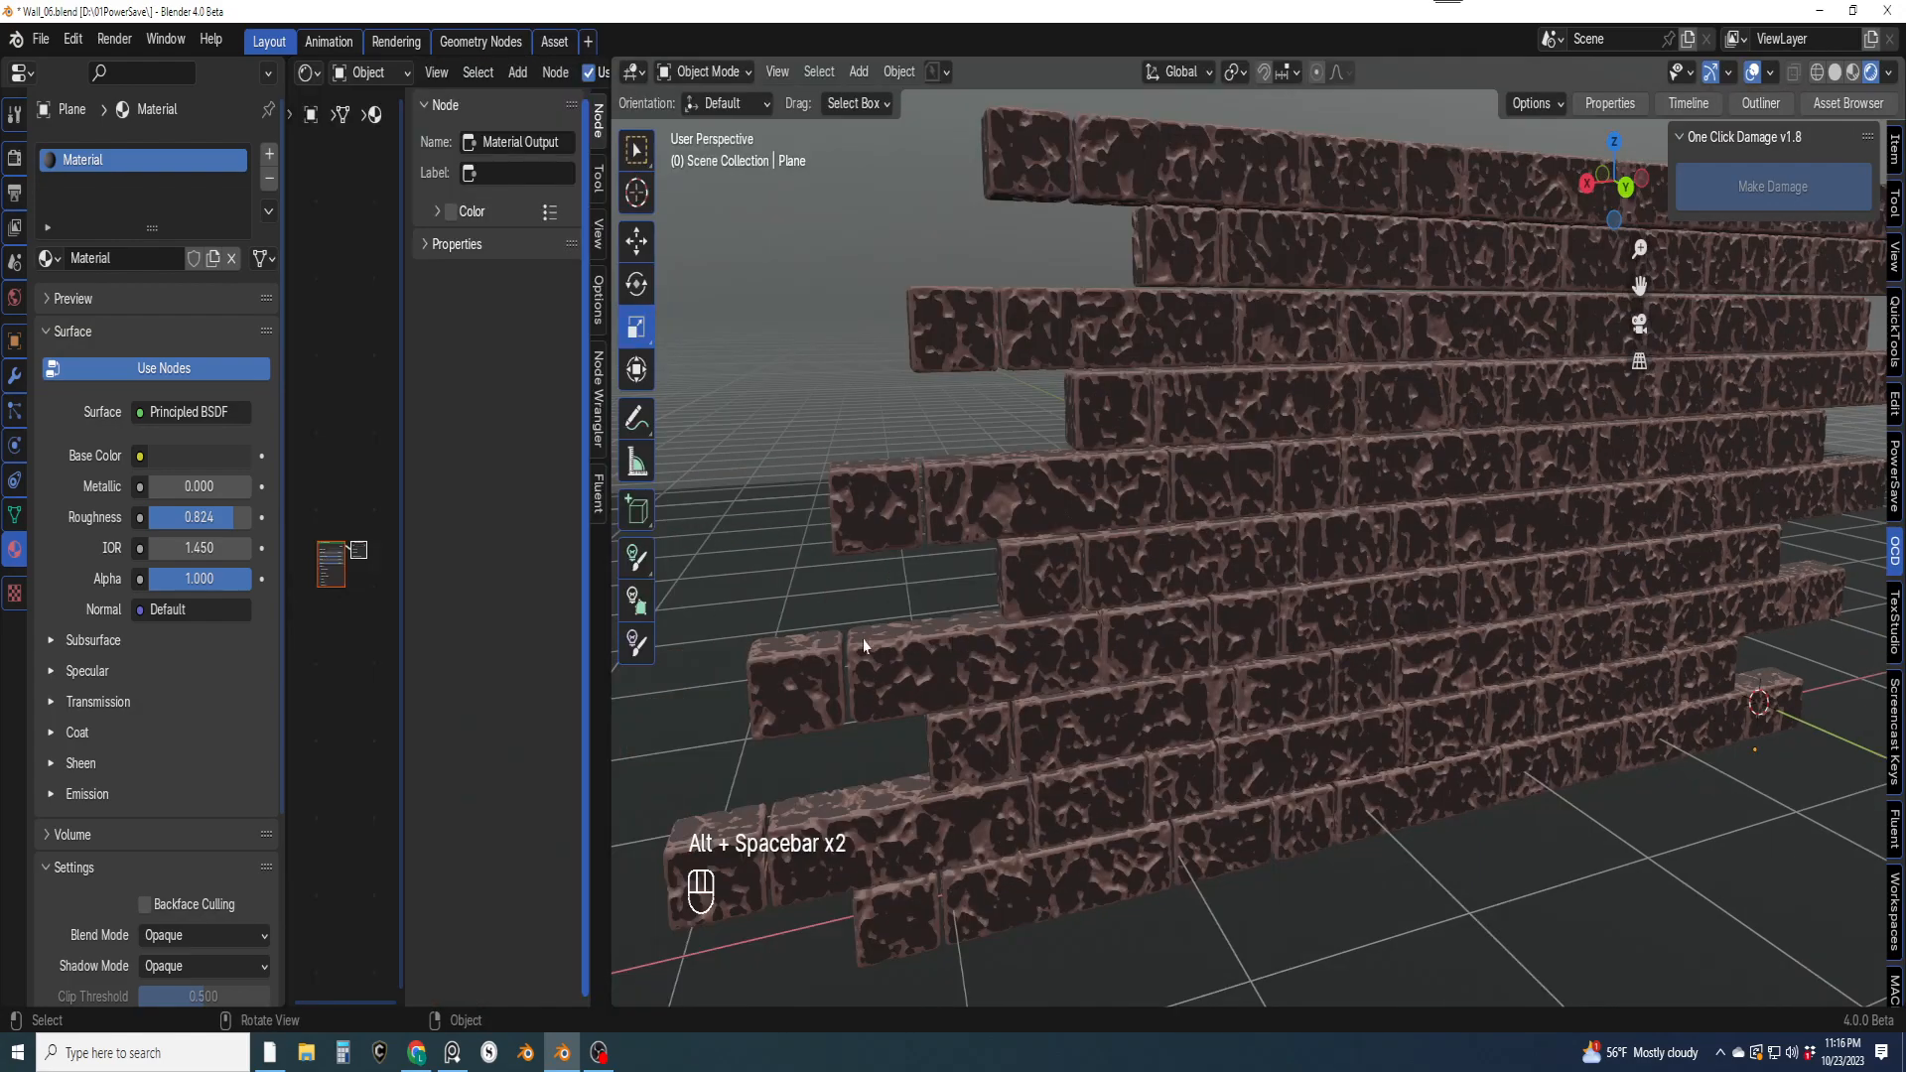
{"action": "left_click_drag", "start_coordinate": [608, 552], "coordinate": [1408, 652]}
{"action": "mouse_move", "coordinate": [1675, 616]}
{"action": "middle_mouse_down", "text": "shift"}
{"action": "mouse_move", "coordinate": [1675, 573]}
{"action": "mouse_move", "coordinate": [1659, 606]}
{"action": "middle_mouse_up", "text": "shift"}
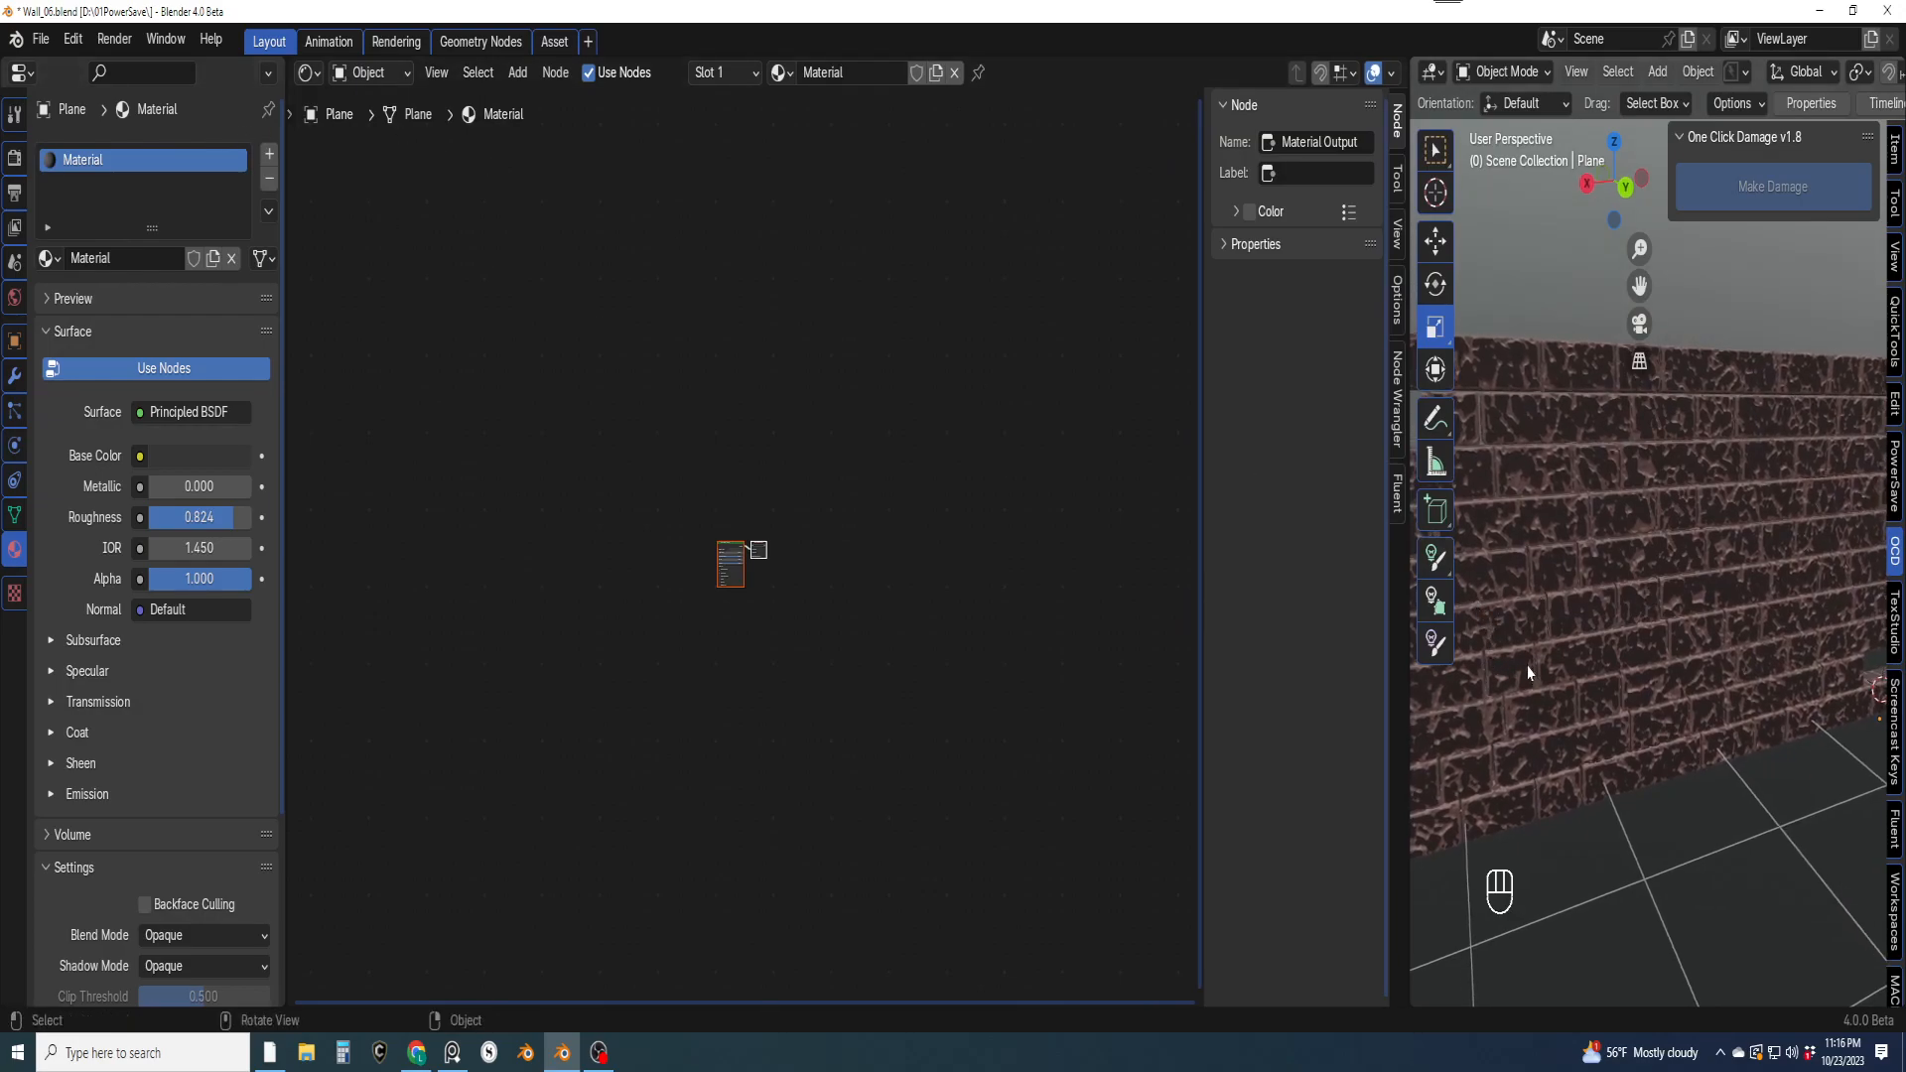
Close the shader editor area and reframe the whole wall in the full-width viewport
{"action": "key", "text": "alt+space"}
{"action": "left_click", "coordinate": [1406, 663]}
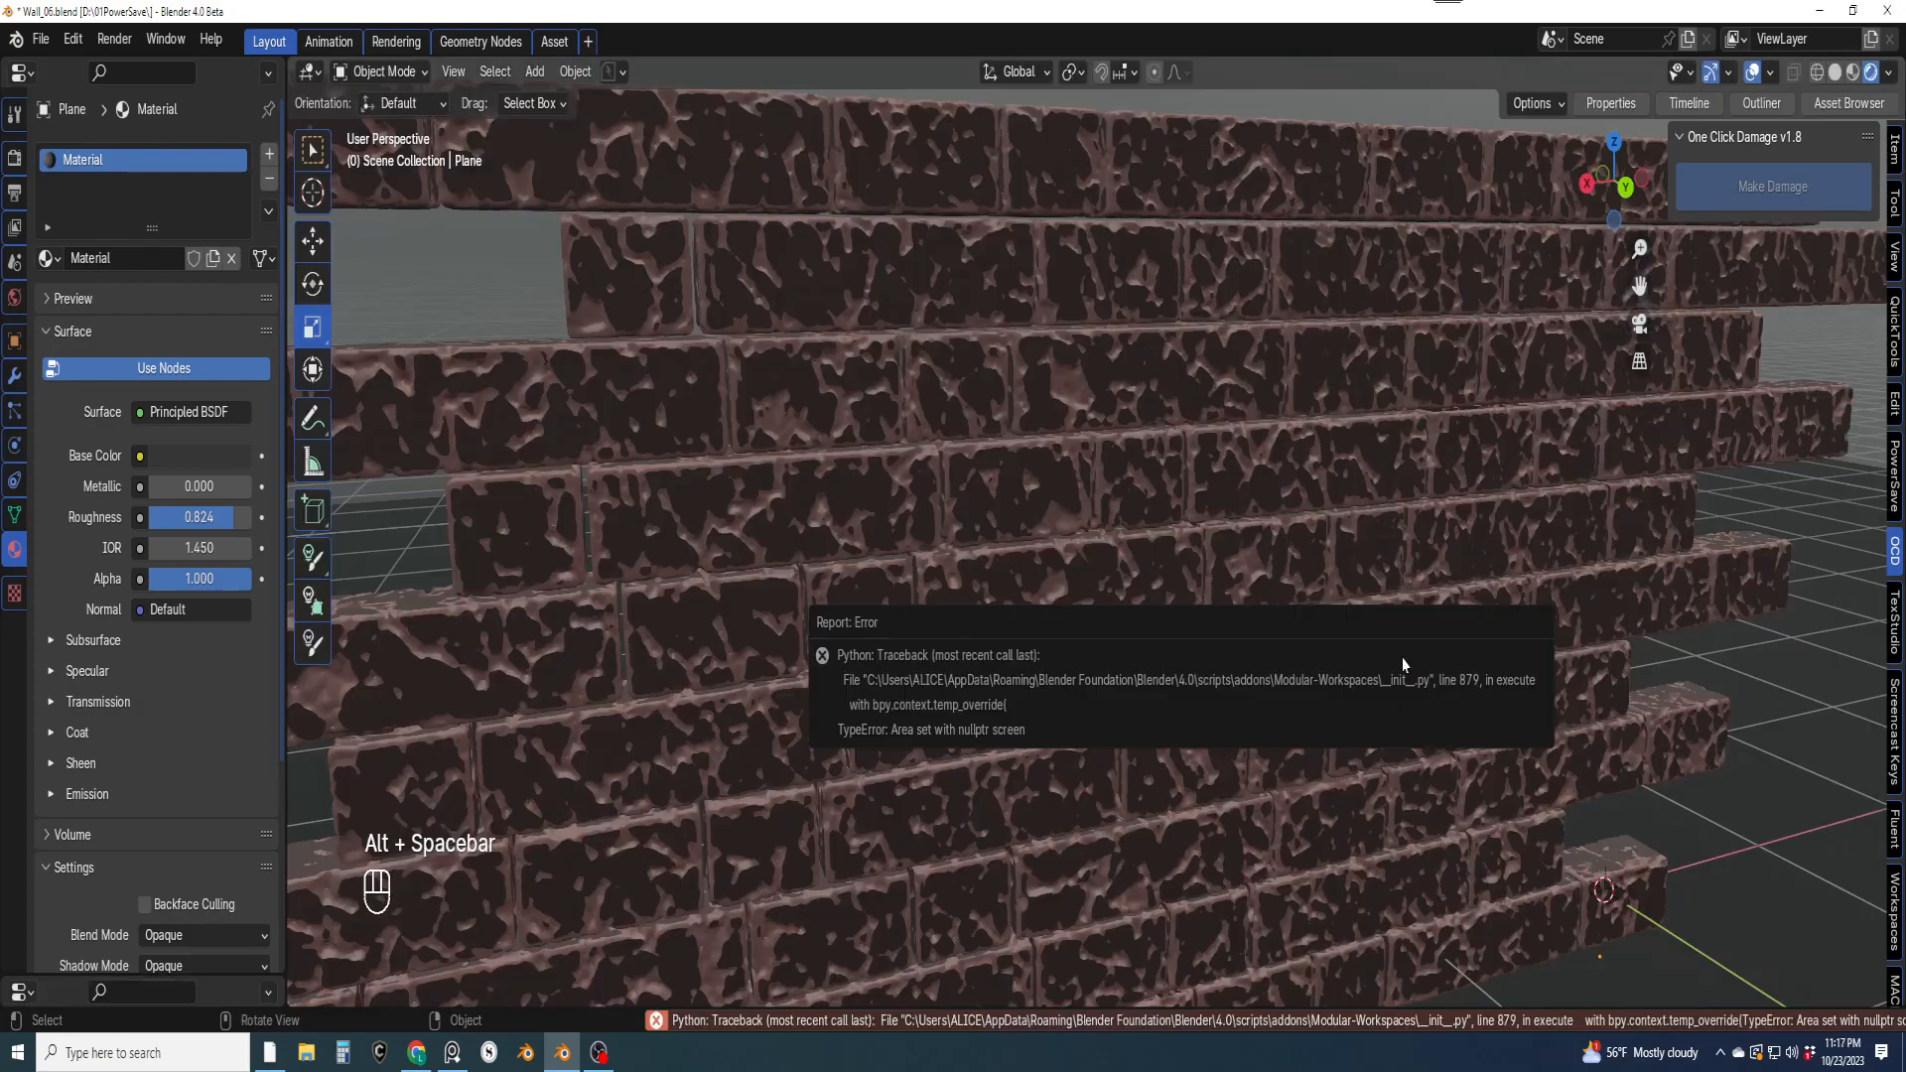
{"action": "middle_click_drag", "start_coordinate": [1072, 435], "coordinate": [1135, 486], "text": "shift"}
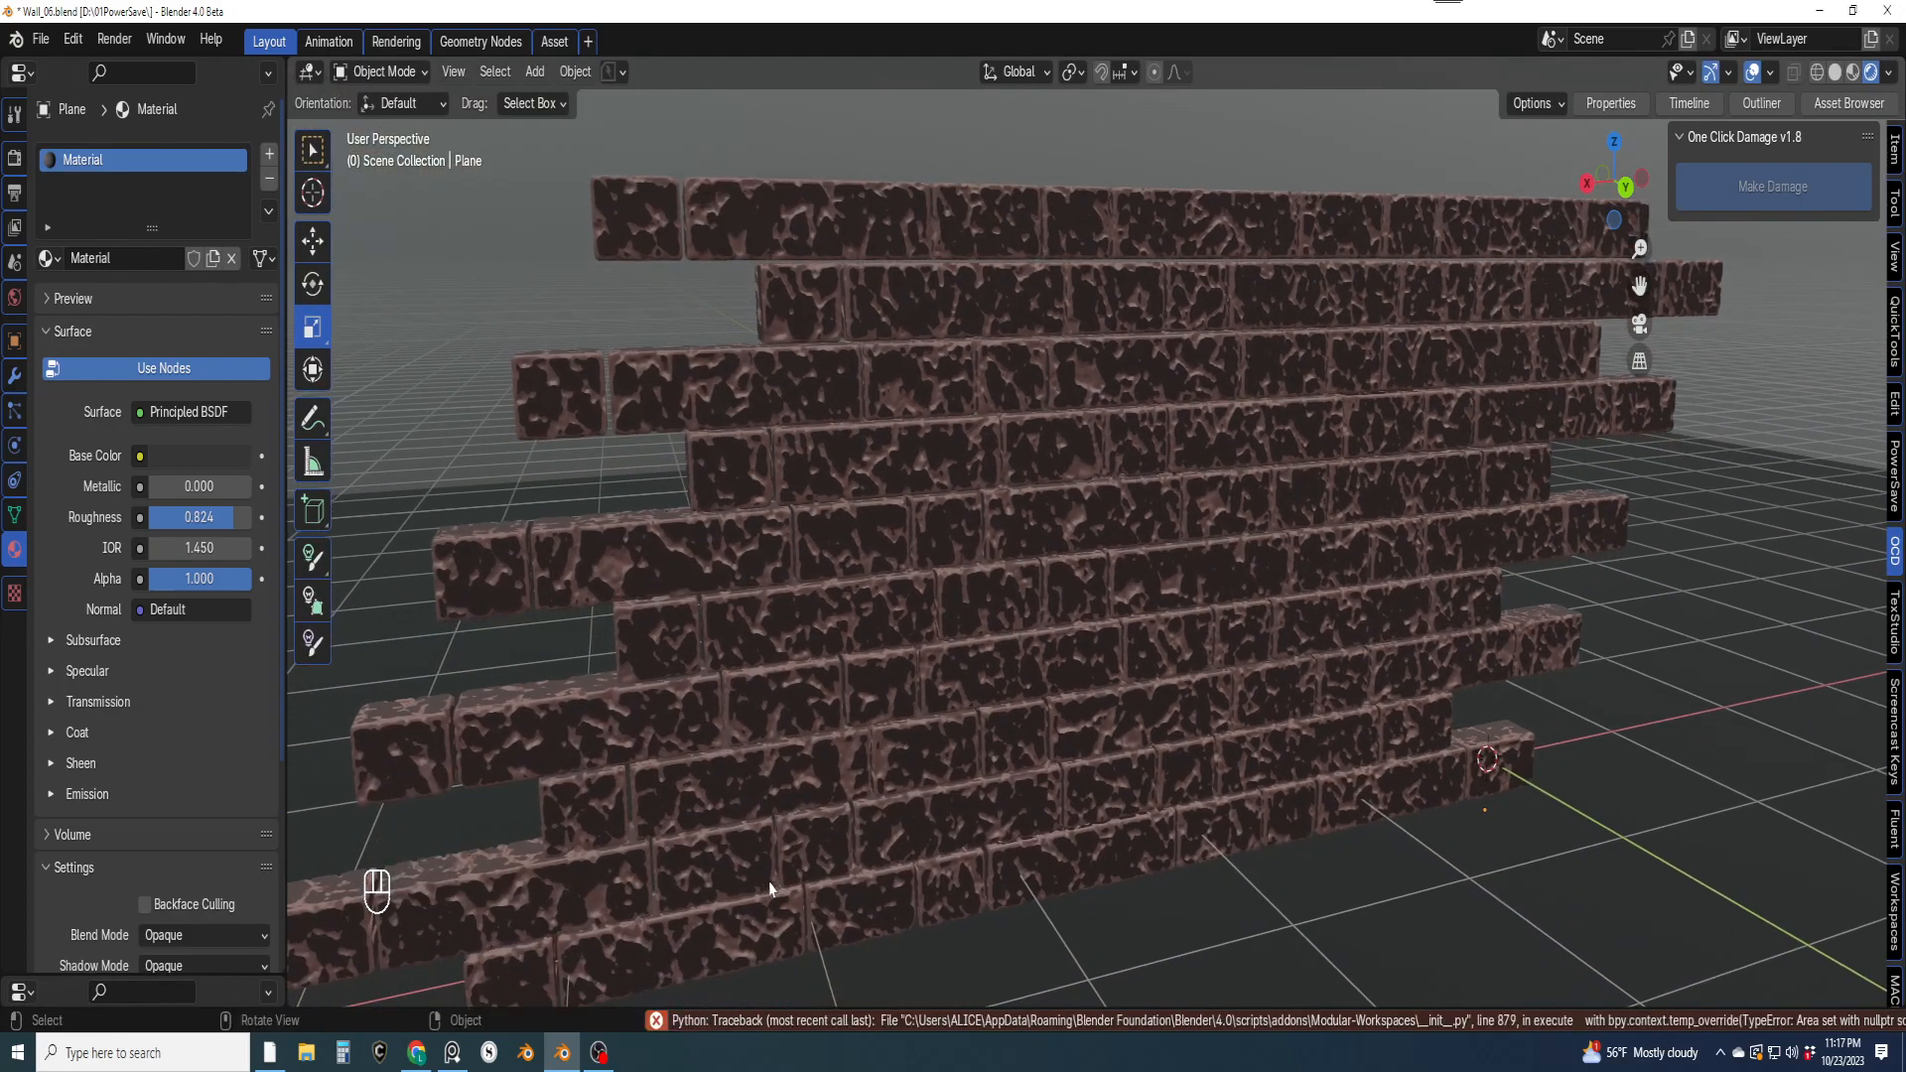
{"action": "middle_click_drag", "start_coordinate": [1116, 595], "coordinate": [1171, 557], "text": "shift"}
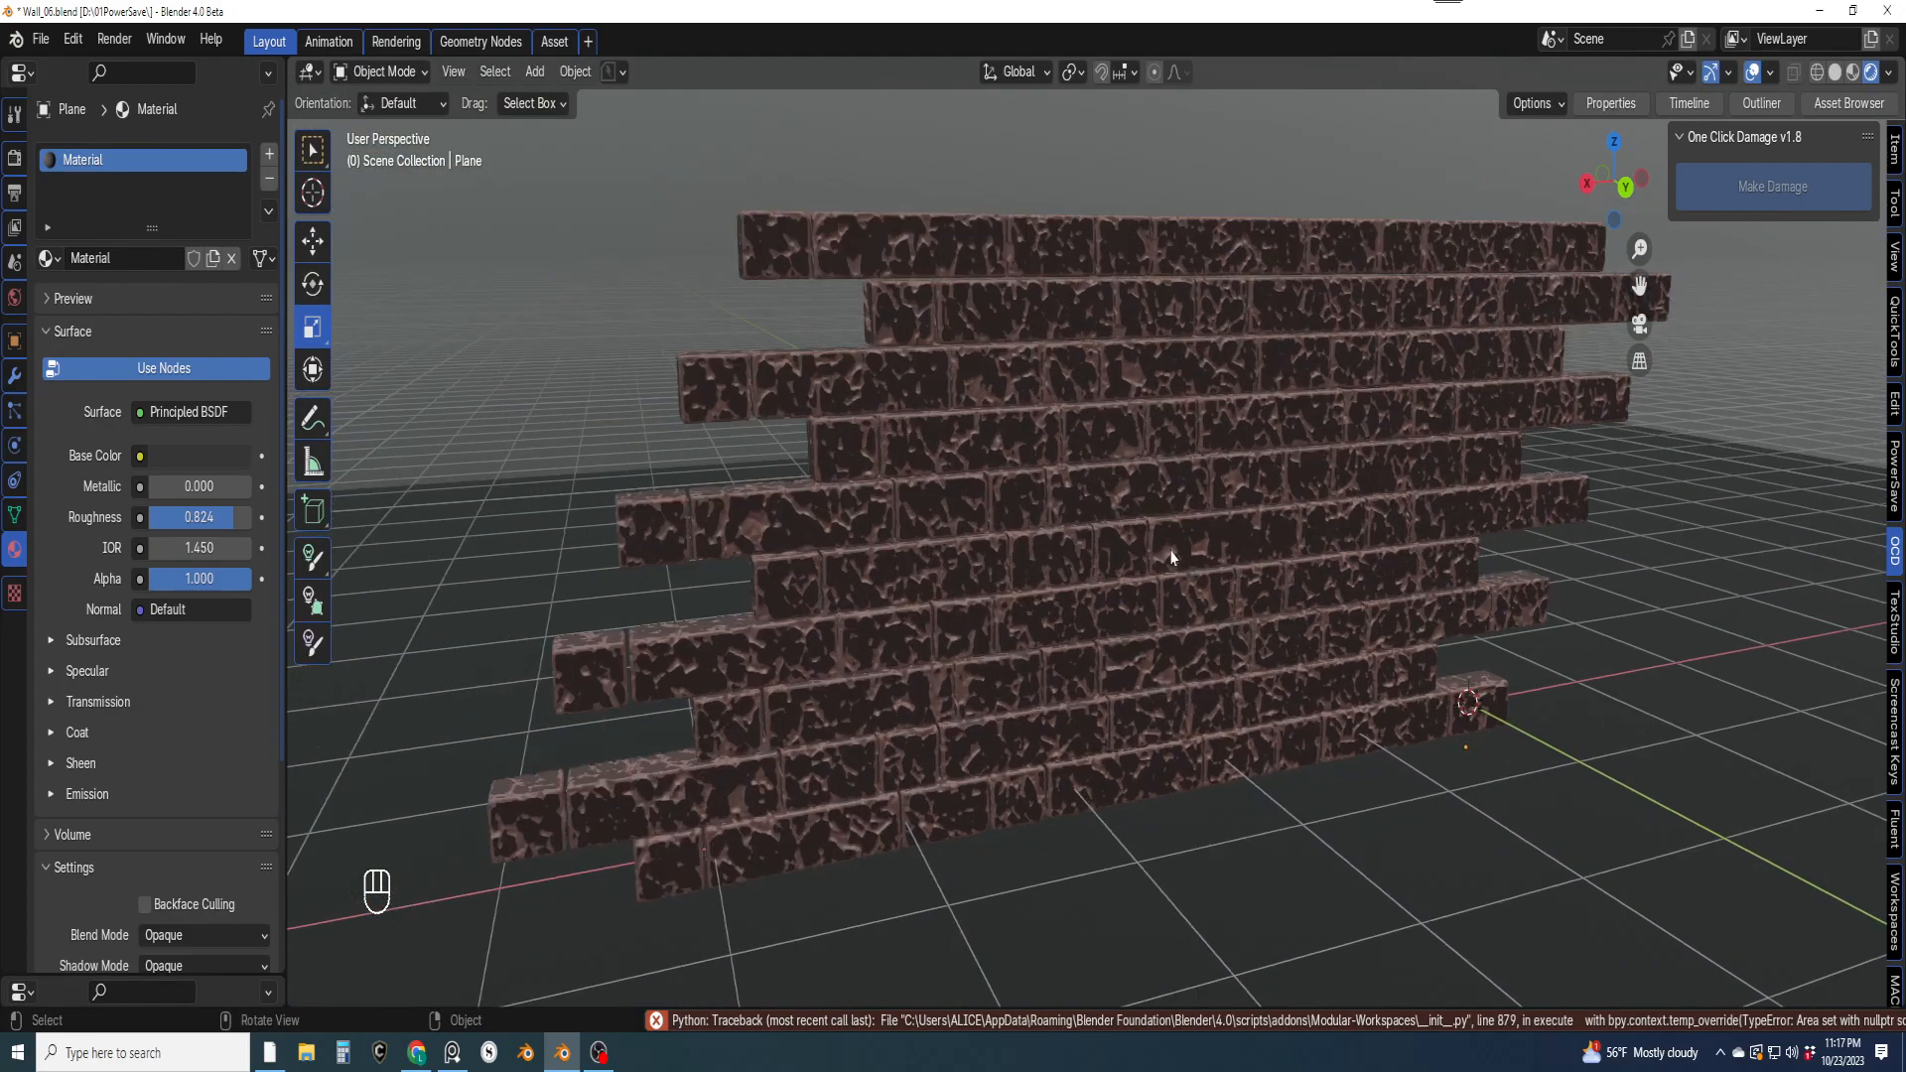
Add the Studio Lighting setup from the Lighting assets around the wall, and return to the Layout workspace
{"action": "left_click", "coordinate": [555, 42]}
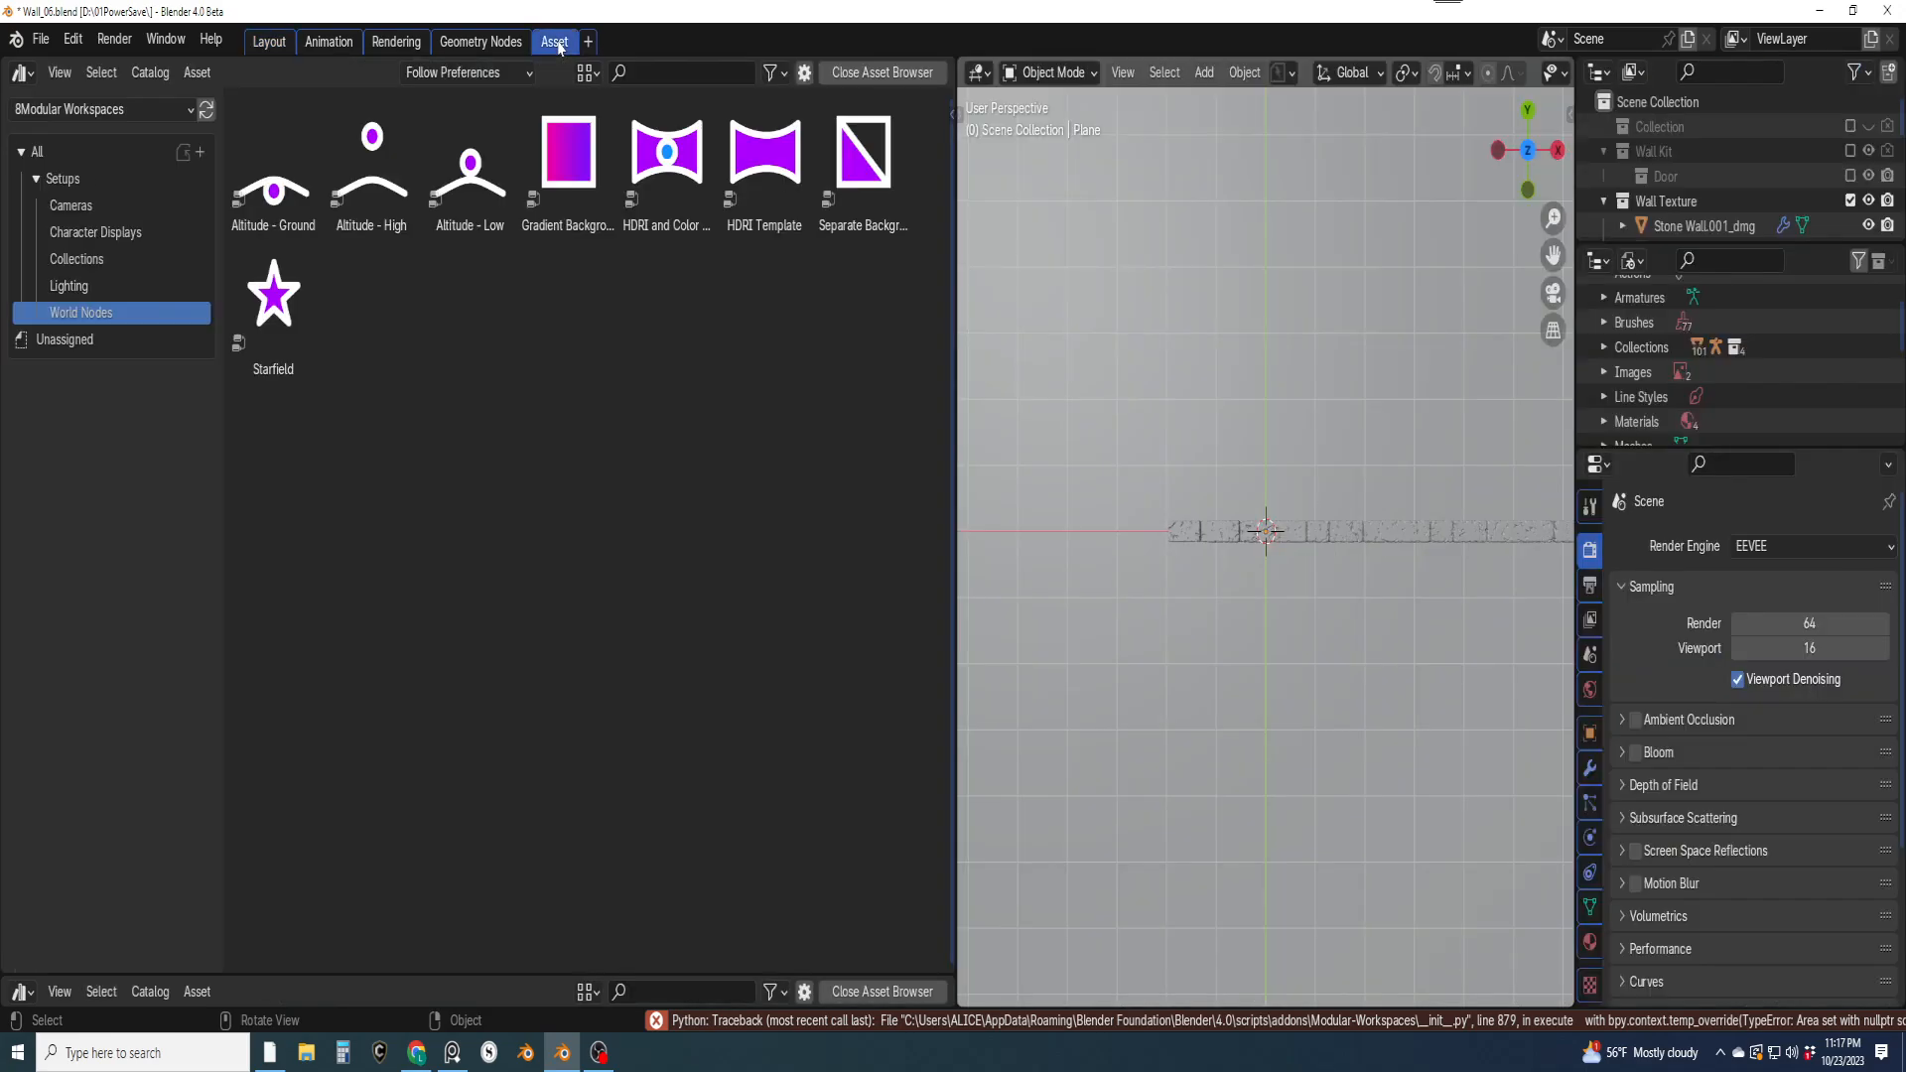
{"action": "left_click", "coordinate": [80, 289]}
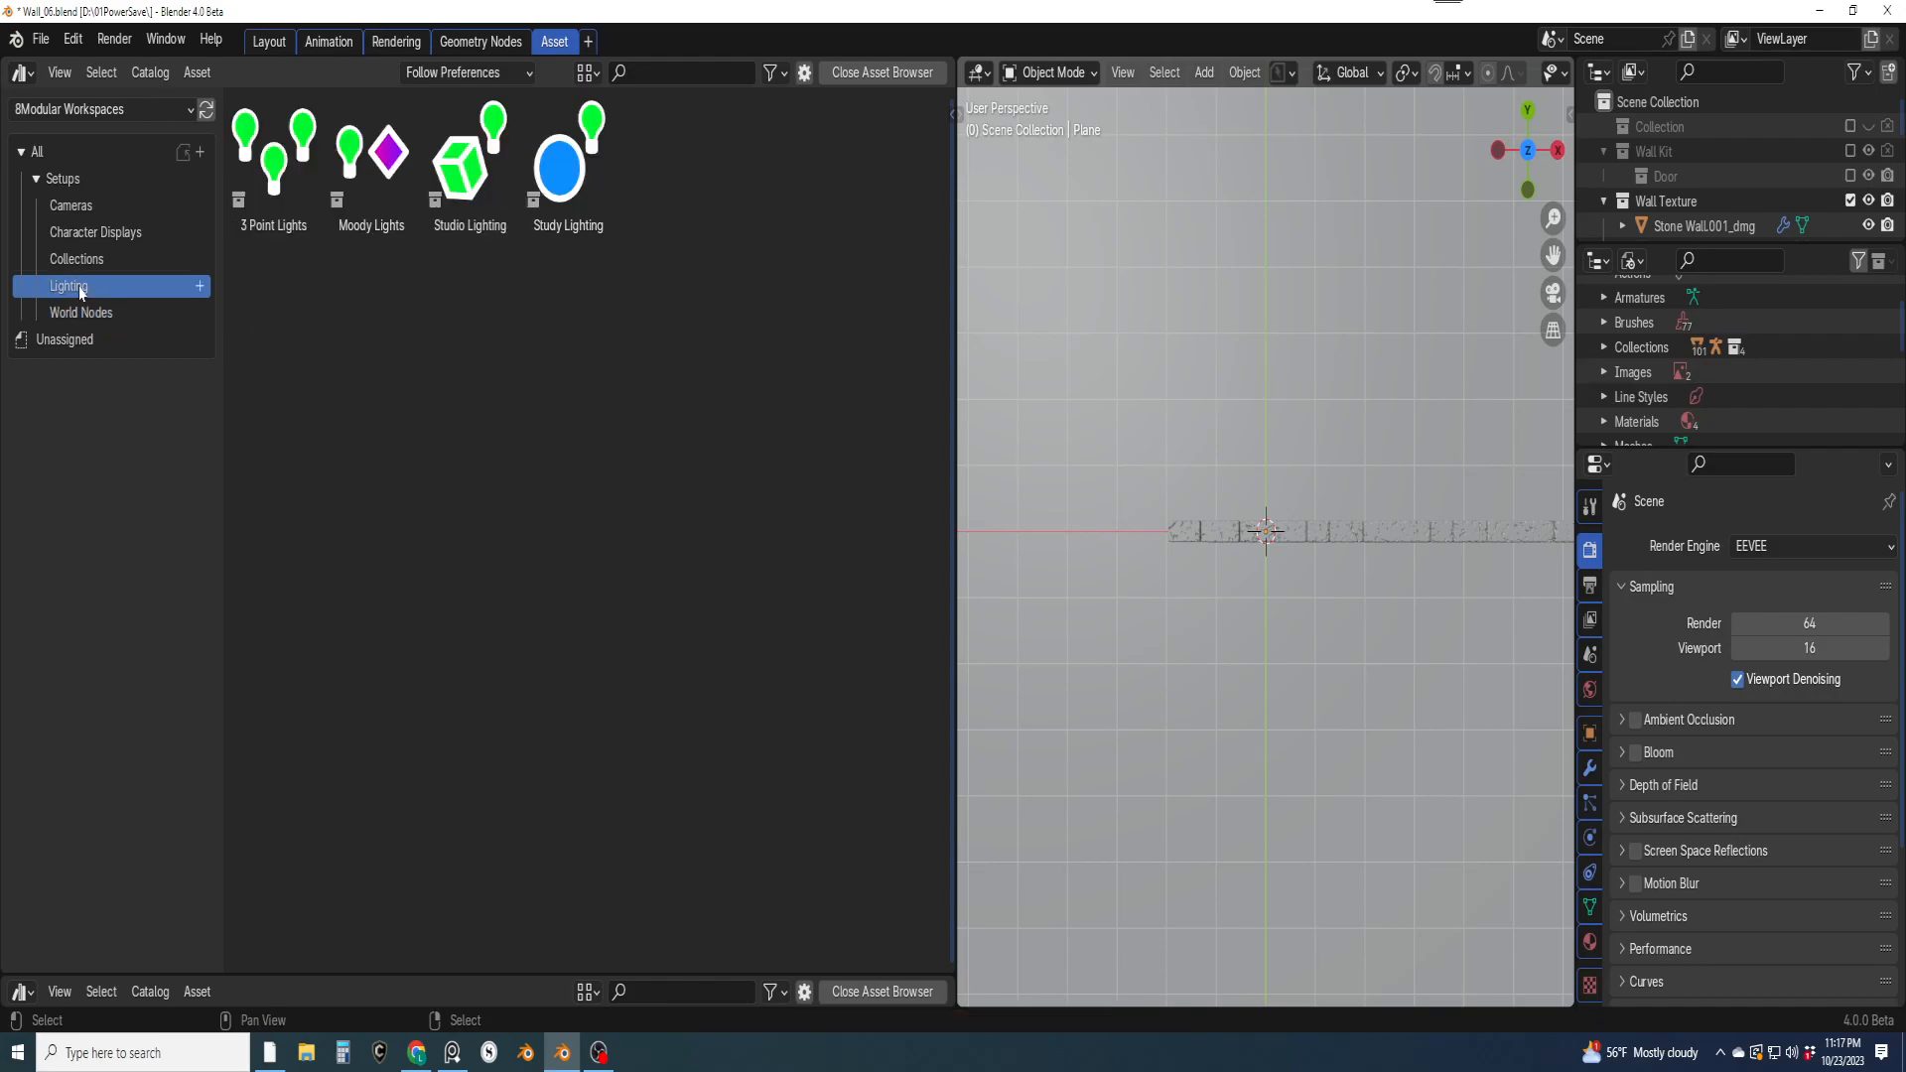
{"action": "middle_click_drag", "start_coordinate": [1352, 544], "coordinate": [1281, 531], "text": "shift"}
{"action": "left_click_drag", "start_coordinate": [462, 206], "coordinate": [1231, 482]}
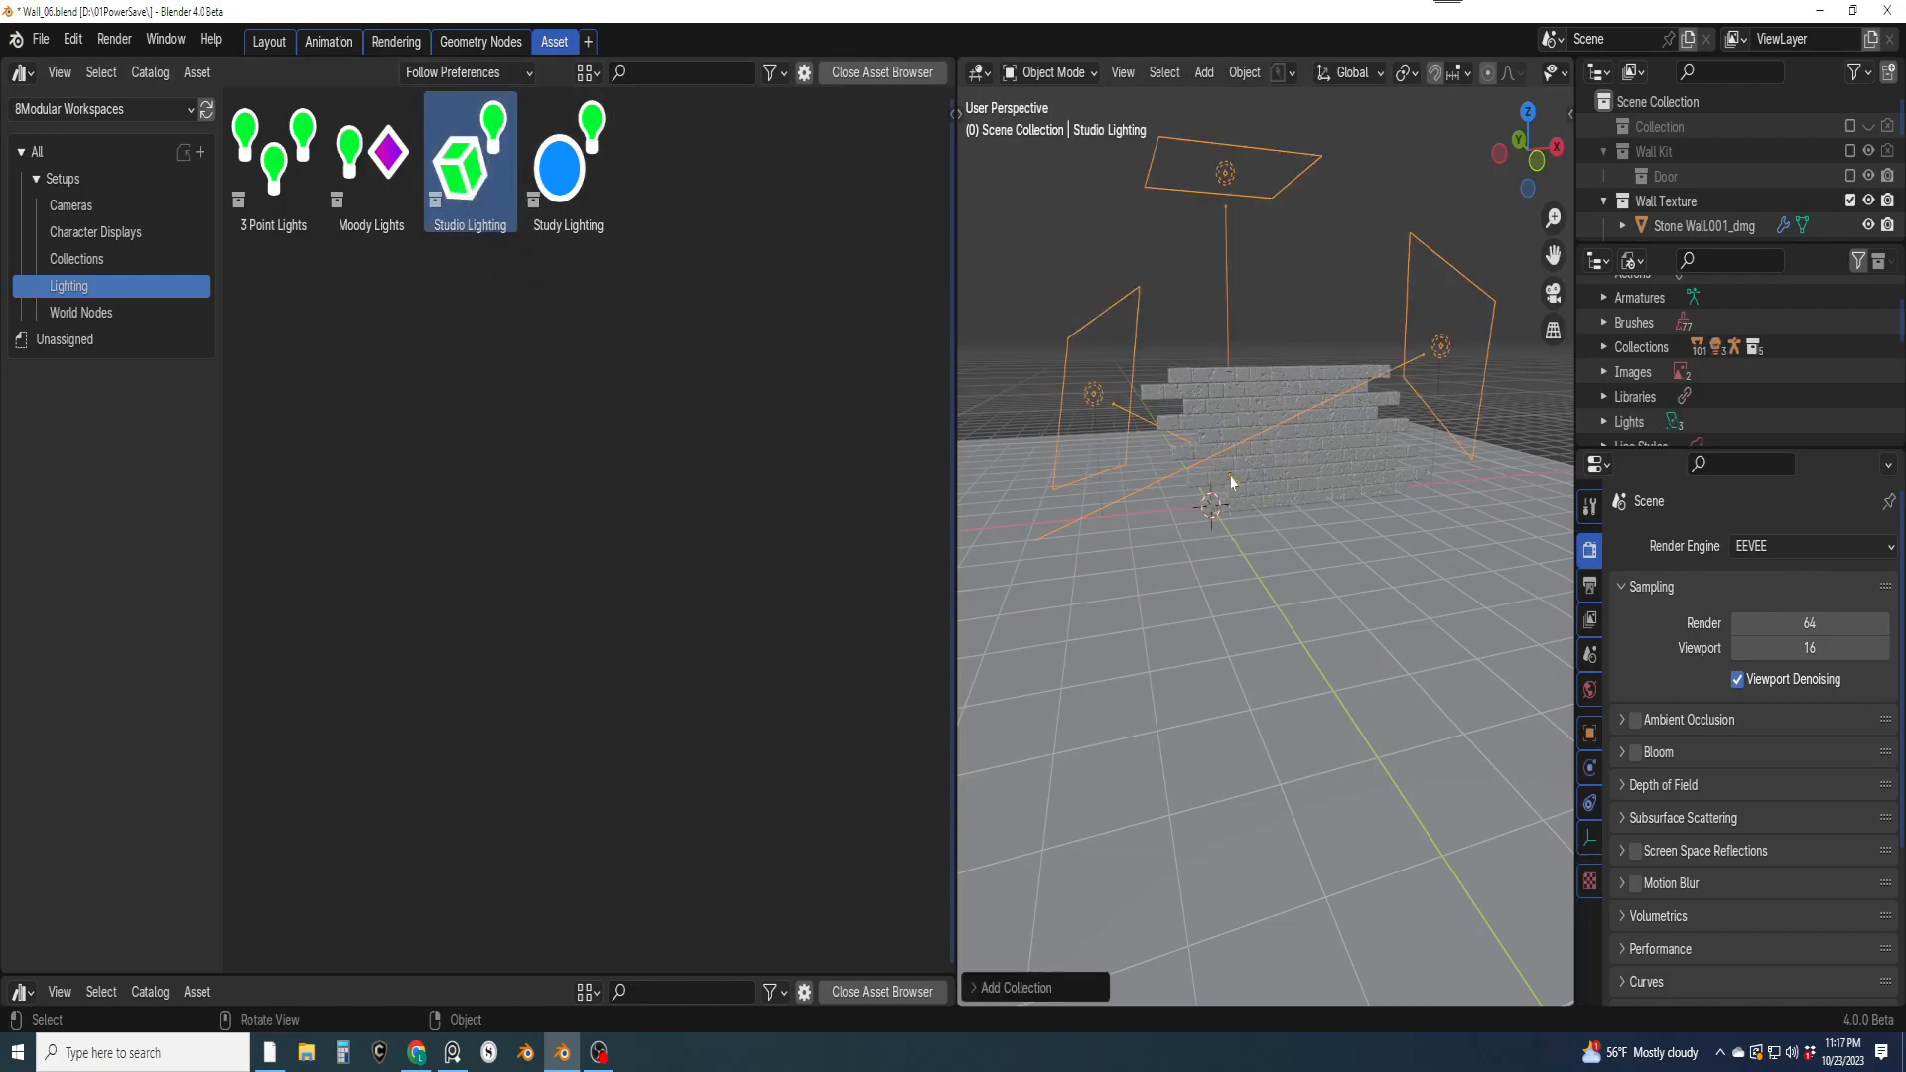
{"action": "left_click", "coordinate": [268, 41]}
{"action": "mouse_move", "coordinate": [1241, 526]}
{"action": "middle_mouse_down"}
{"action": "mouse_move", "coordinate": [1302, 514]}
{"action": "mouse_move", "coordinate": [1237, 510]}
{"action": "middle_mouse_up"}
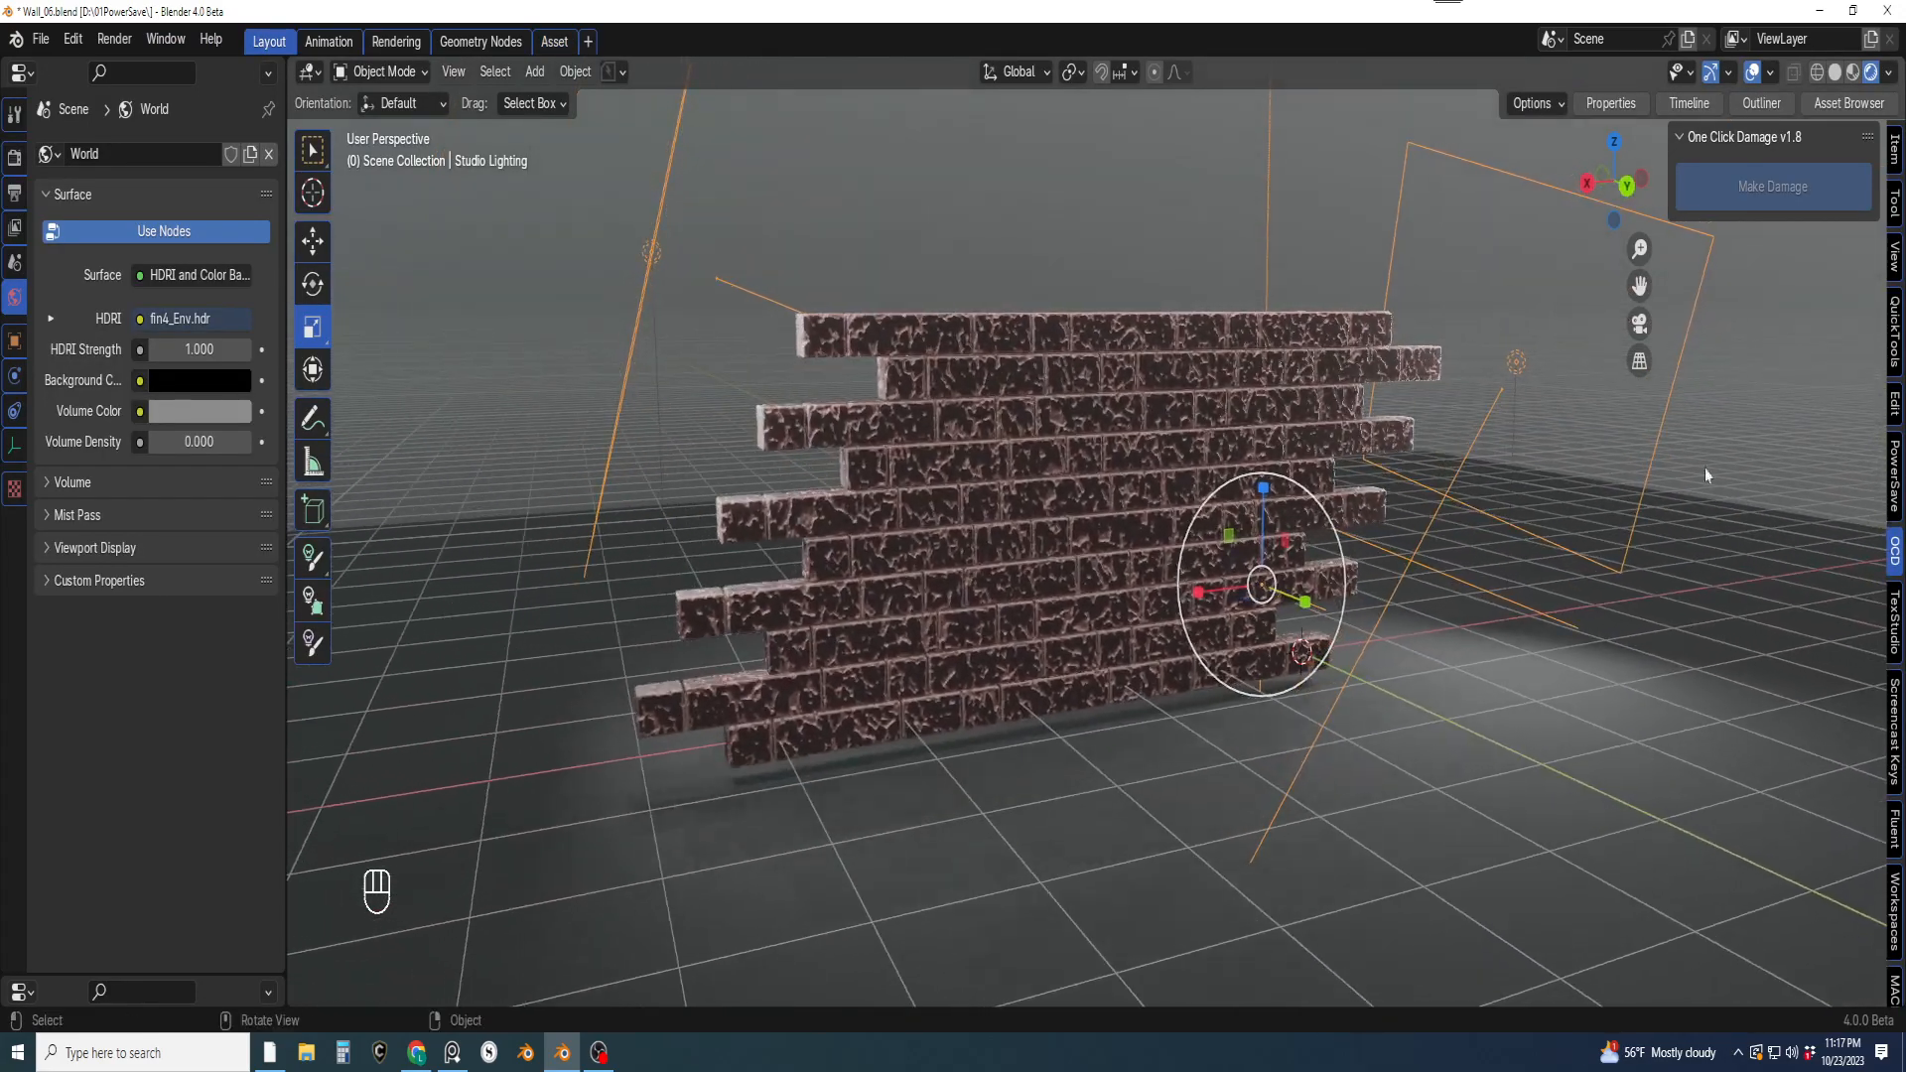
Set the rendered viewport's world lighting strength to 0.3
{"action": "left_click", "coordinate": [1889, 72]}
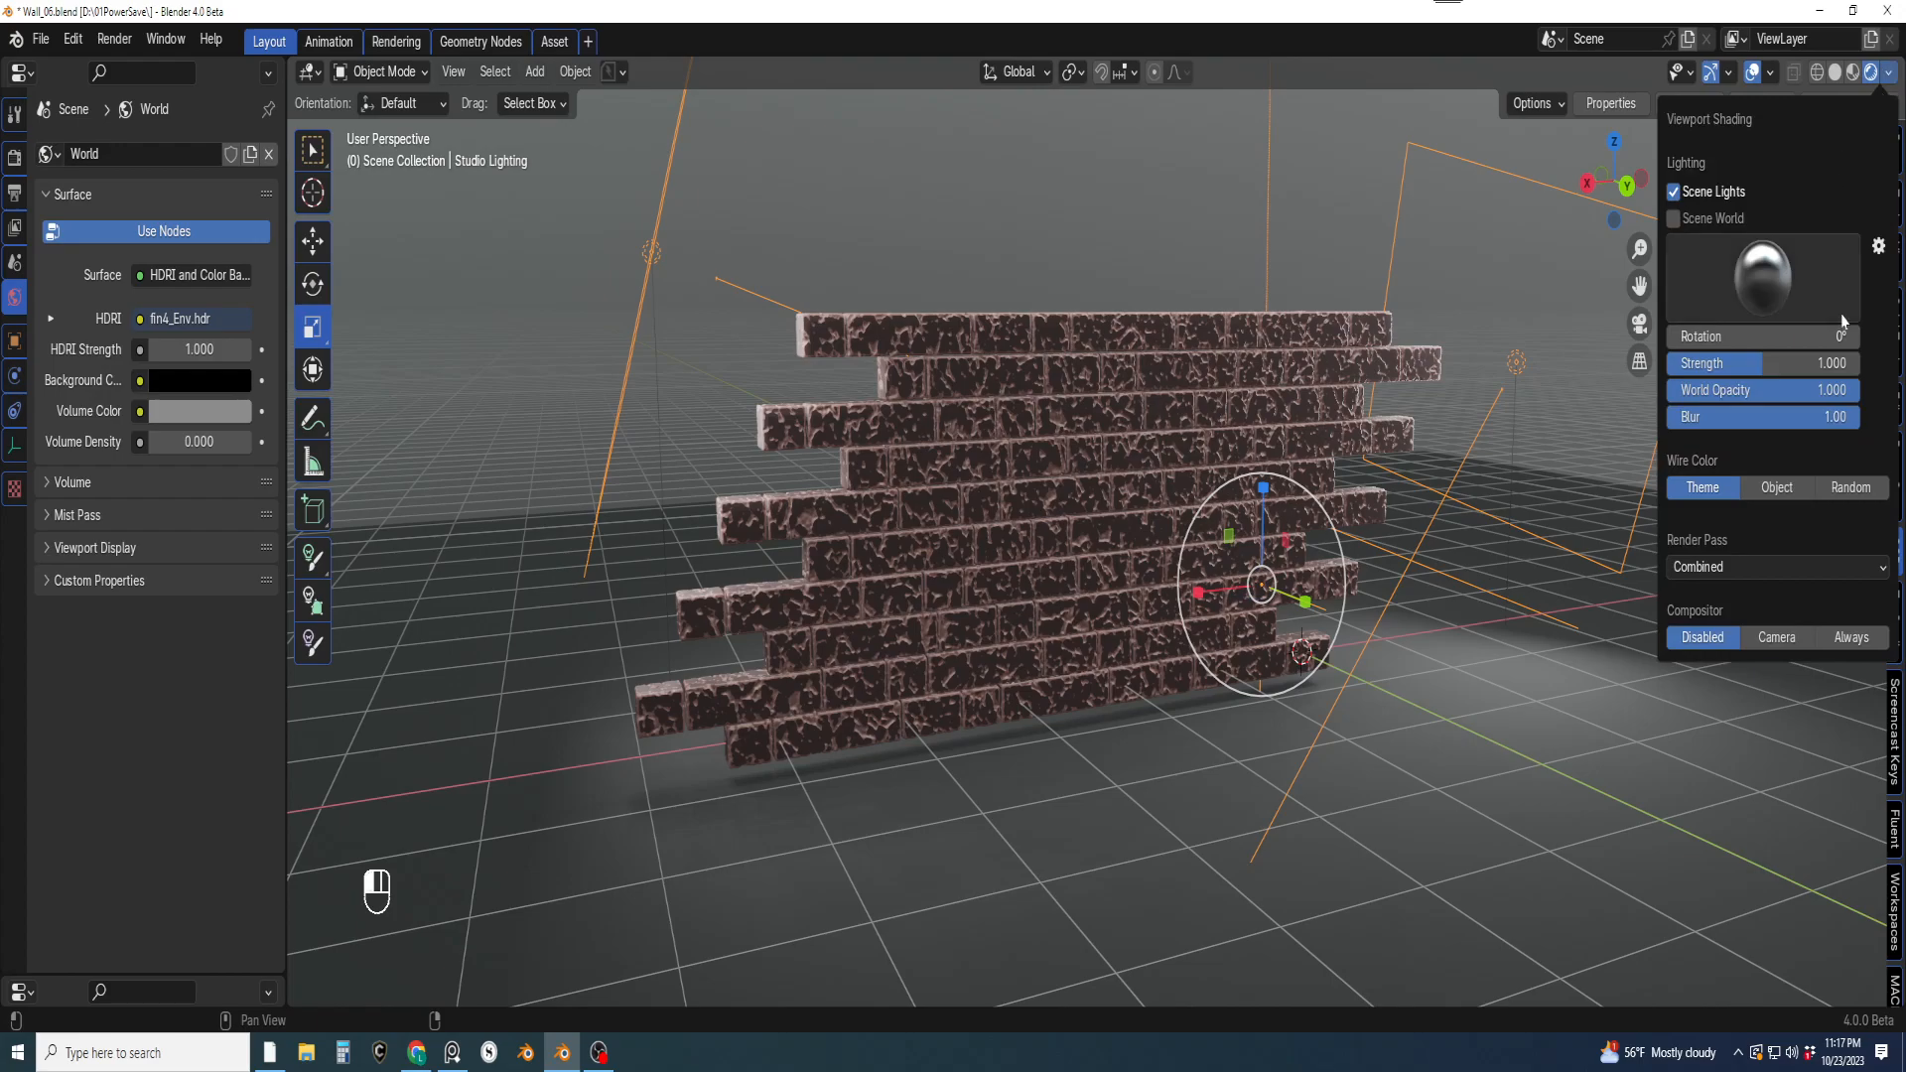
{"action": "left_click", "coordinate": [1784, 364]}
{"action": "type", "text": ".3"}
{"action": "key", "text": "Return"}
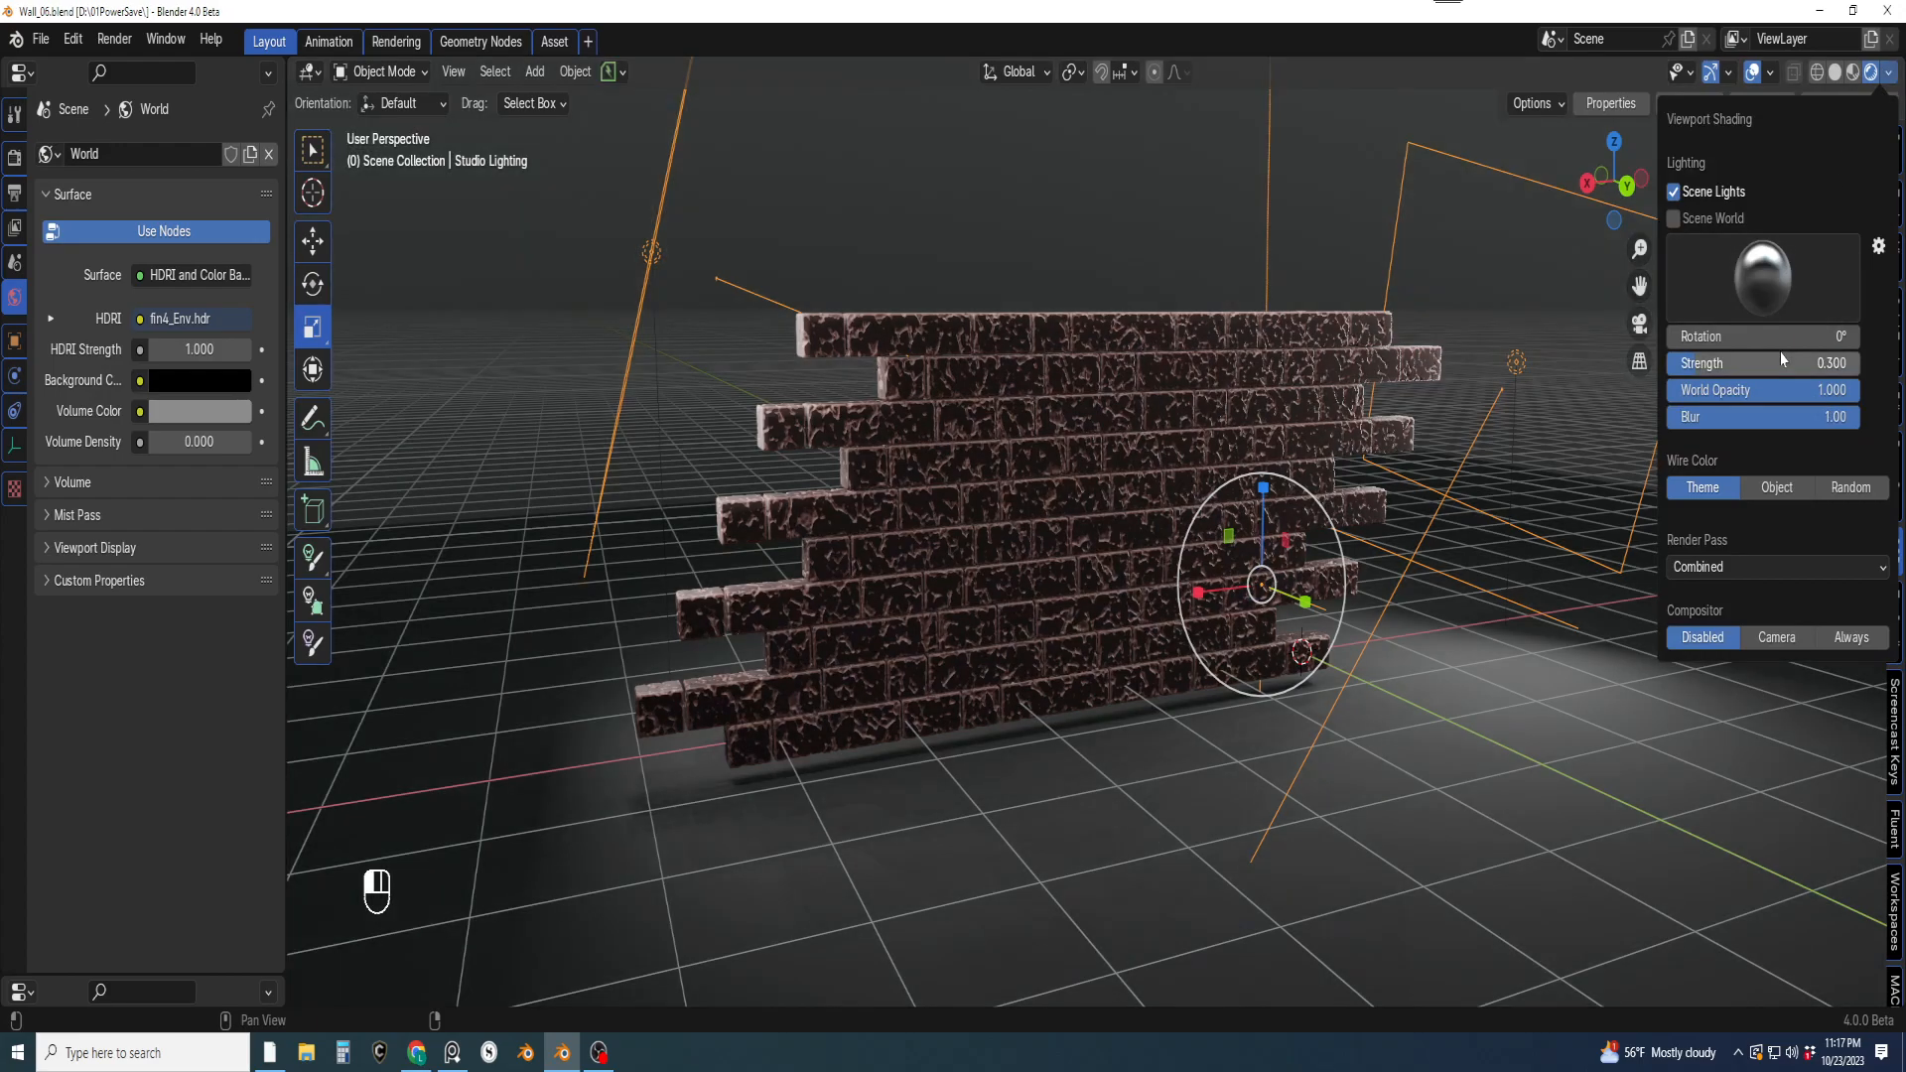
{"action": "middle_click_drag", "start_coordinate": [1139, 404], "coordinate": [1138, 390], "text": "shift"}
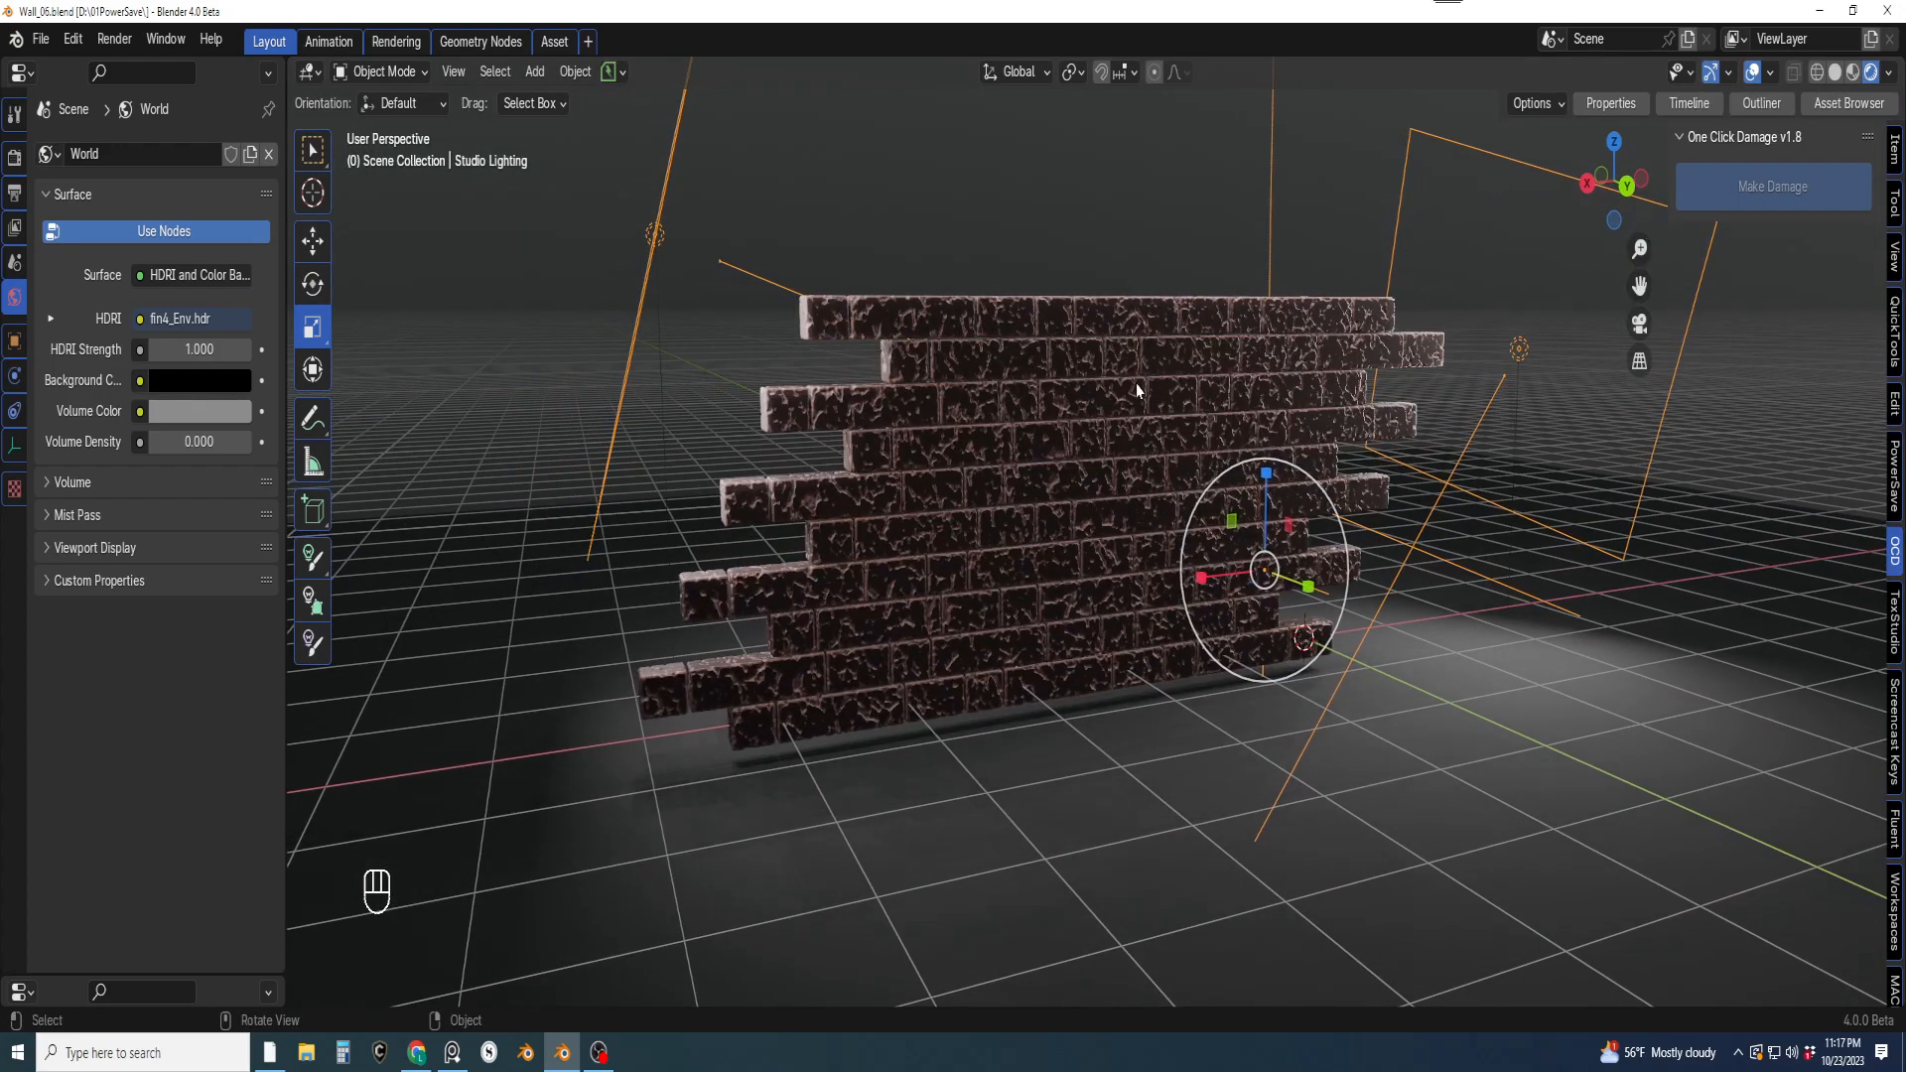
{"action": "scroll", "coordinate": [1137, 390], "scroll_direction": "up", "scroll_amount": 1}
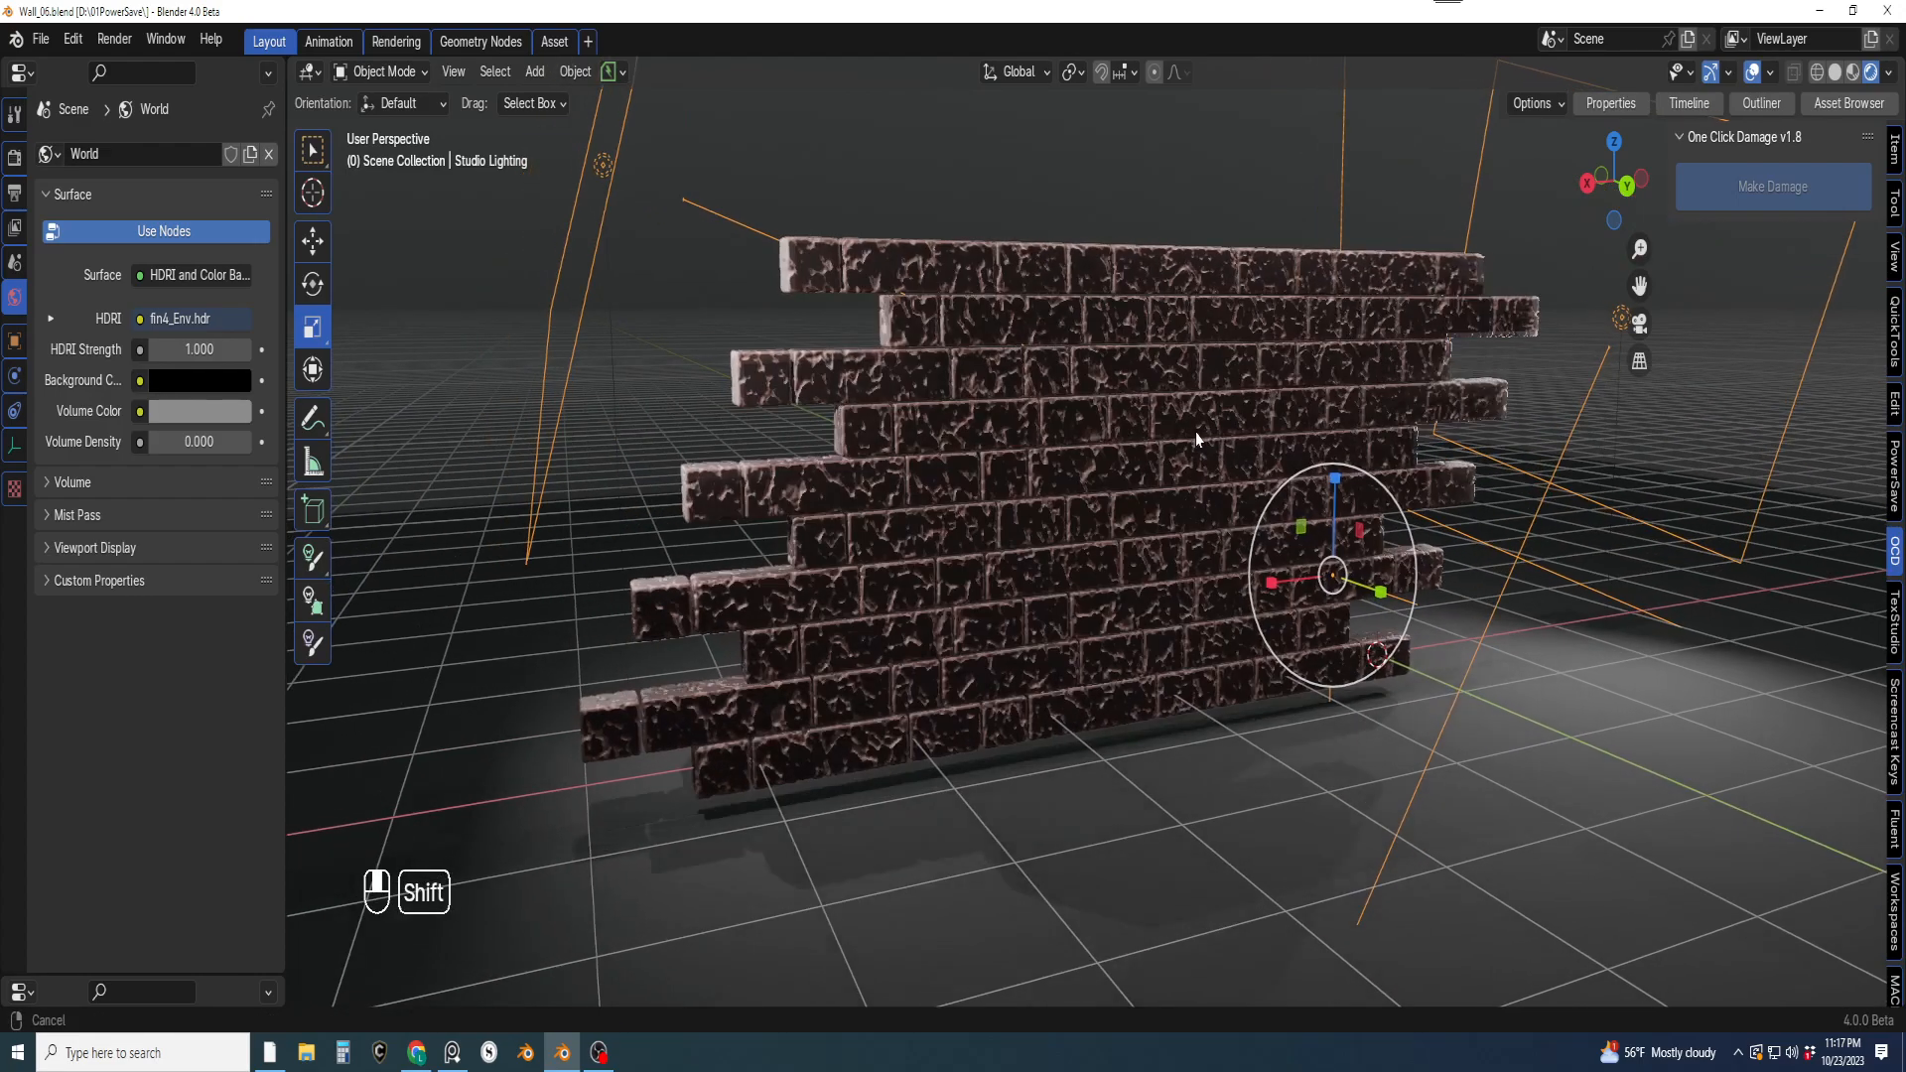
Show the wall's front face at an oblique angle and change the render engine to Cycles
{"action": "key", "text": "KP_1"}
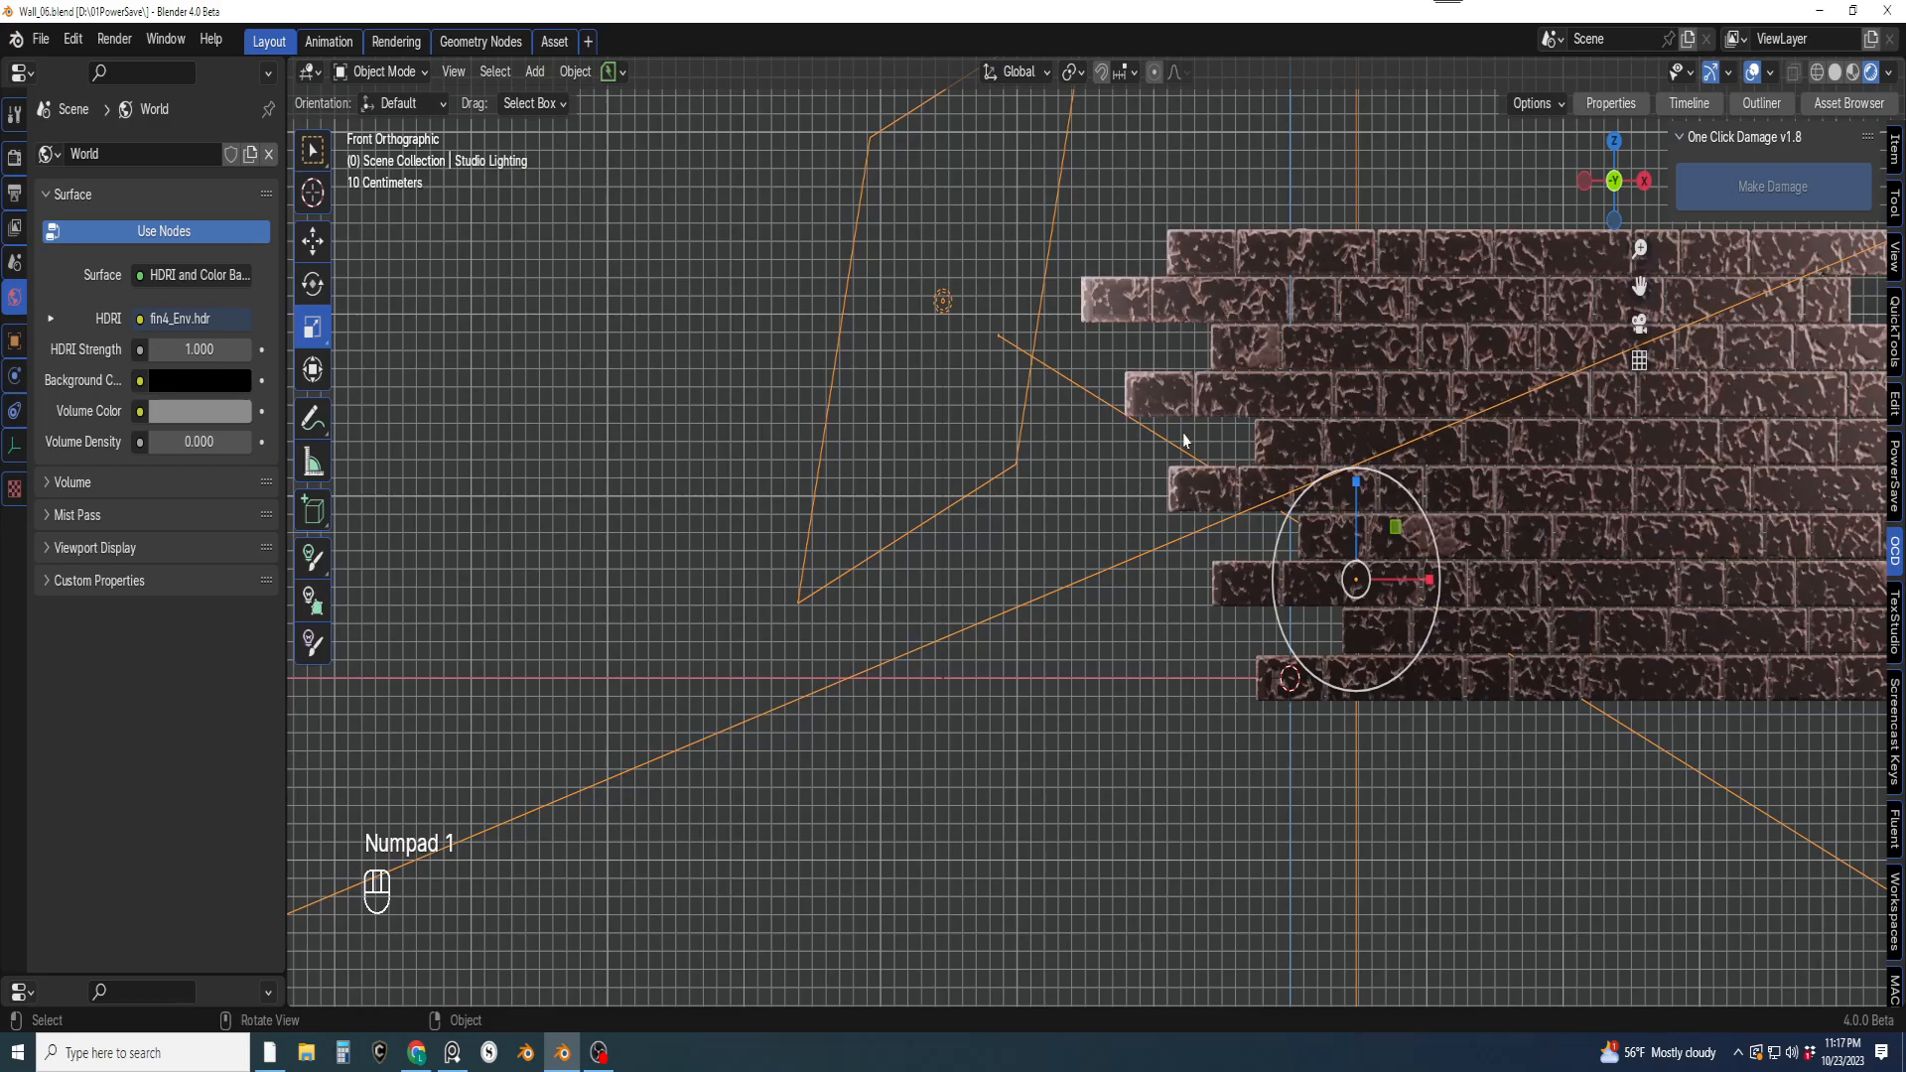
{"action": "key", "text": "KP_3"}
{"action": "key", "text": "KP_1"}
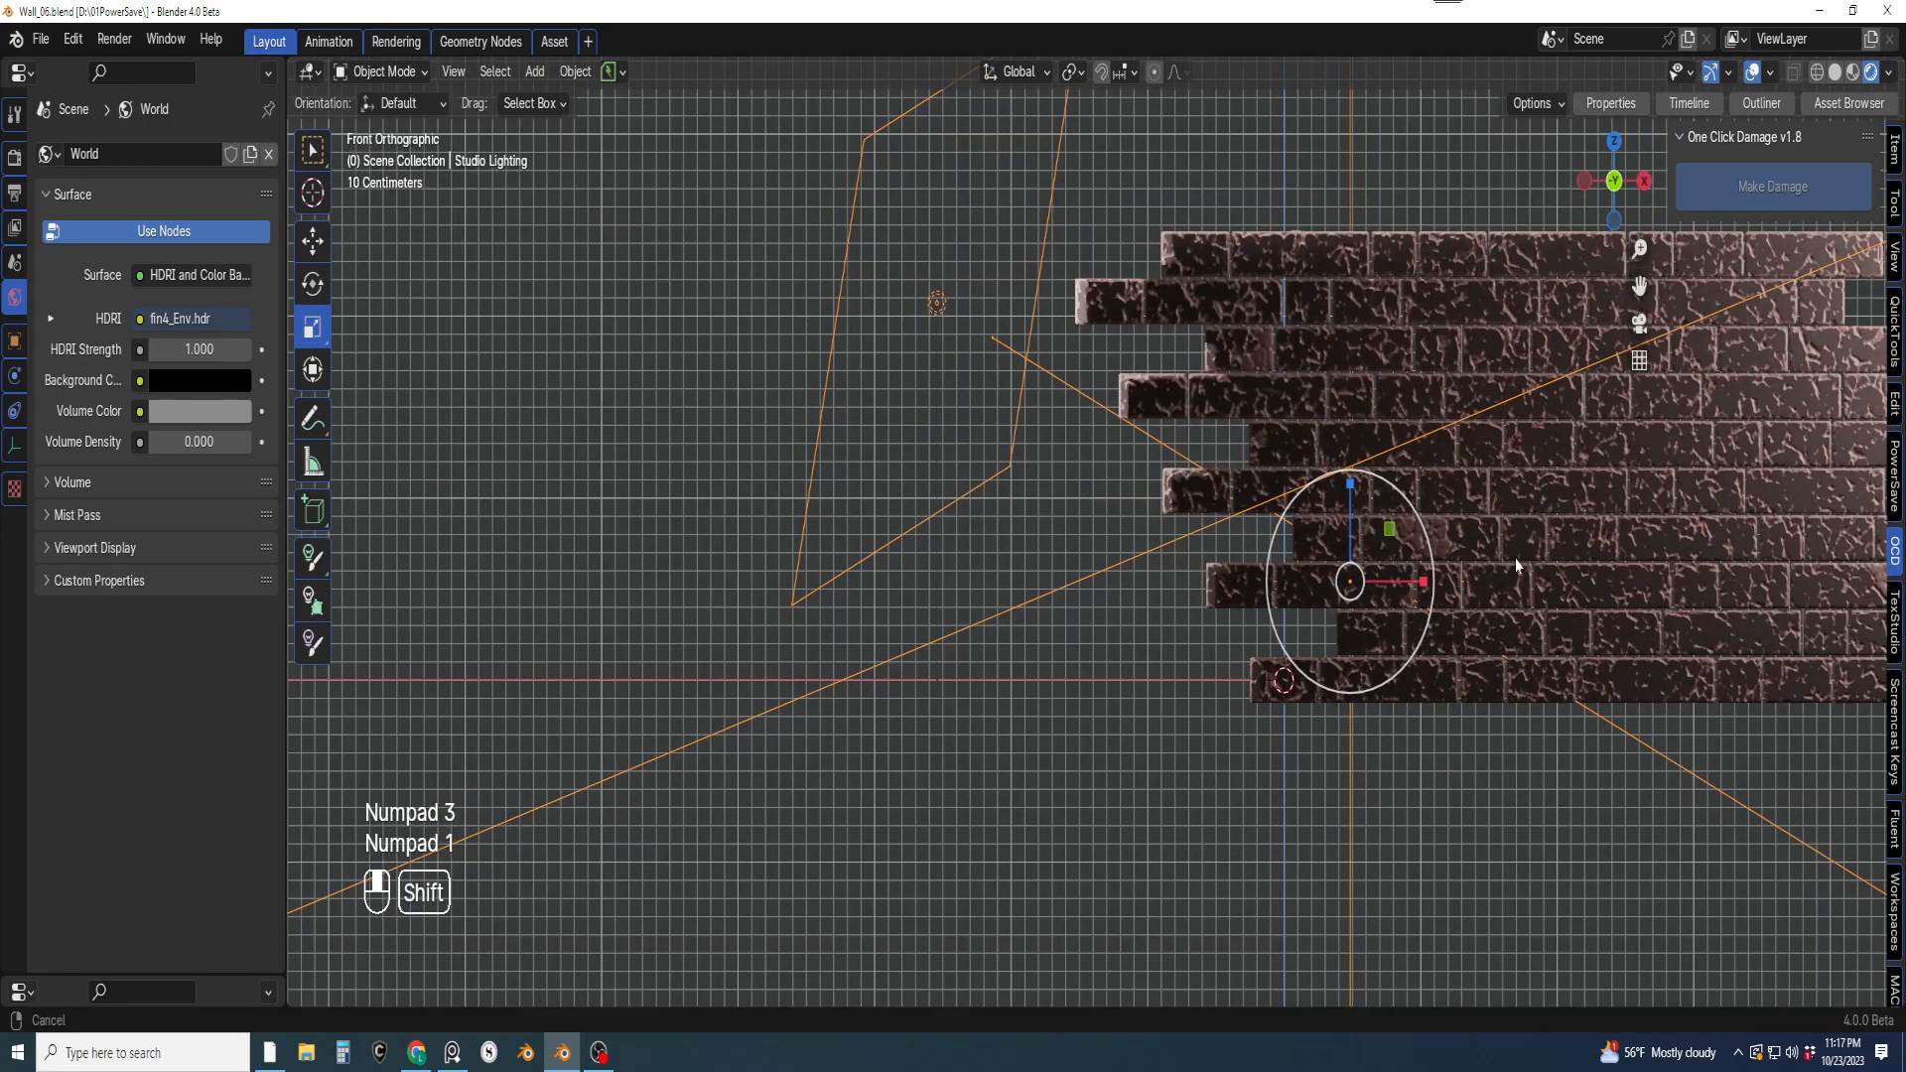
{"action": "middle_click_drag", "start_coordinate": [1516, 566], "coordinate": [1242, 620], "text": "shift"}
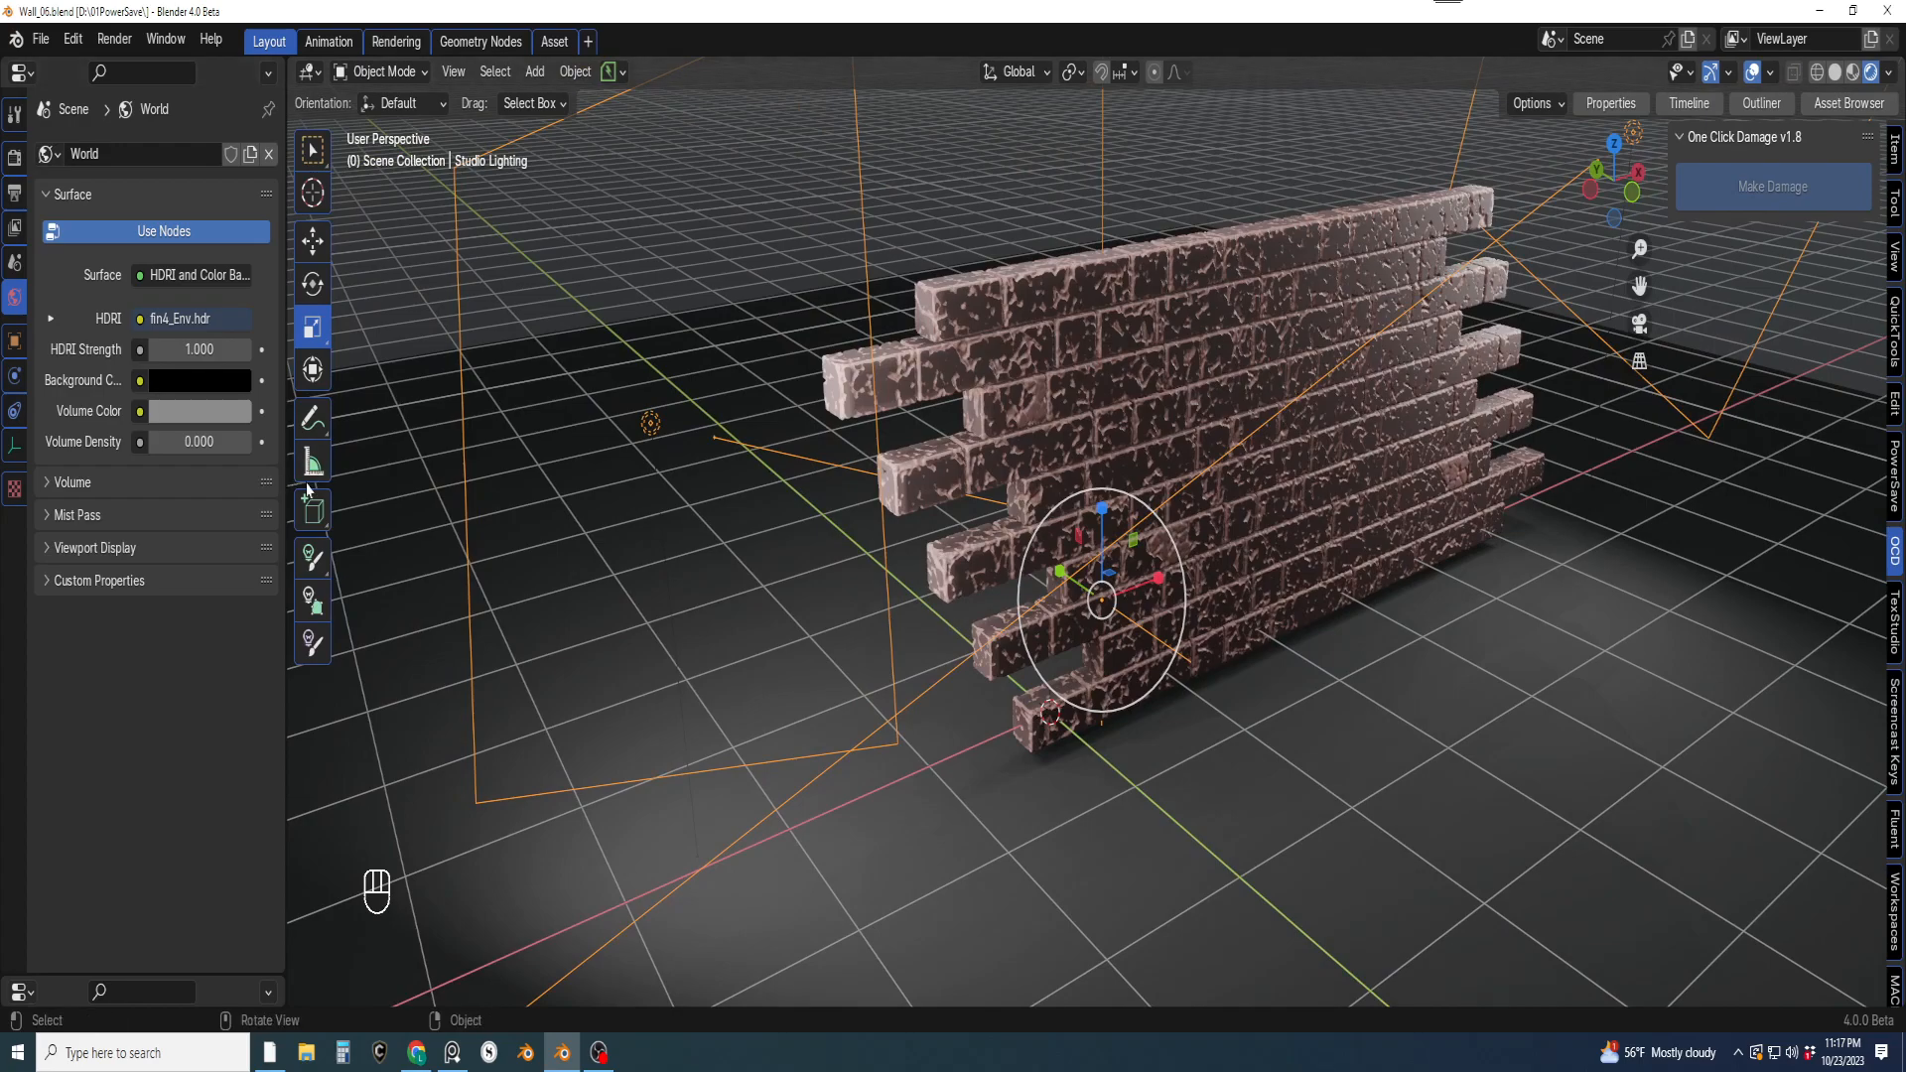
{"action": "left_click", "coordinate": [15, 157]}
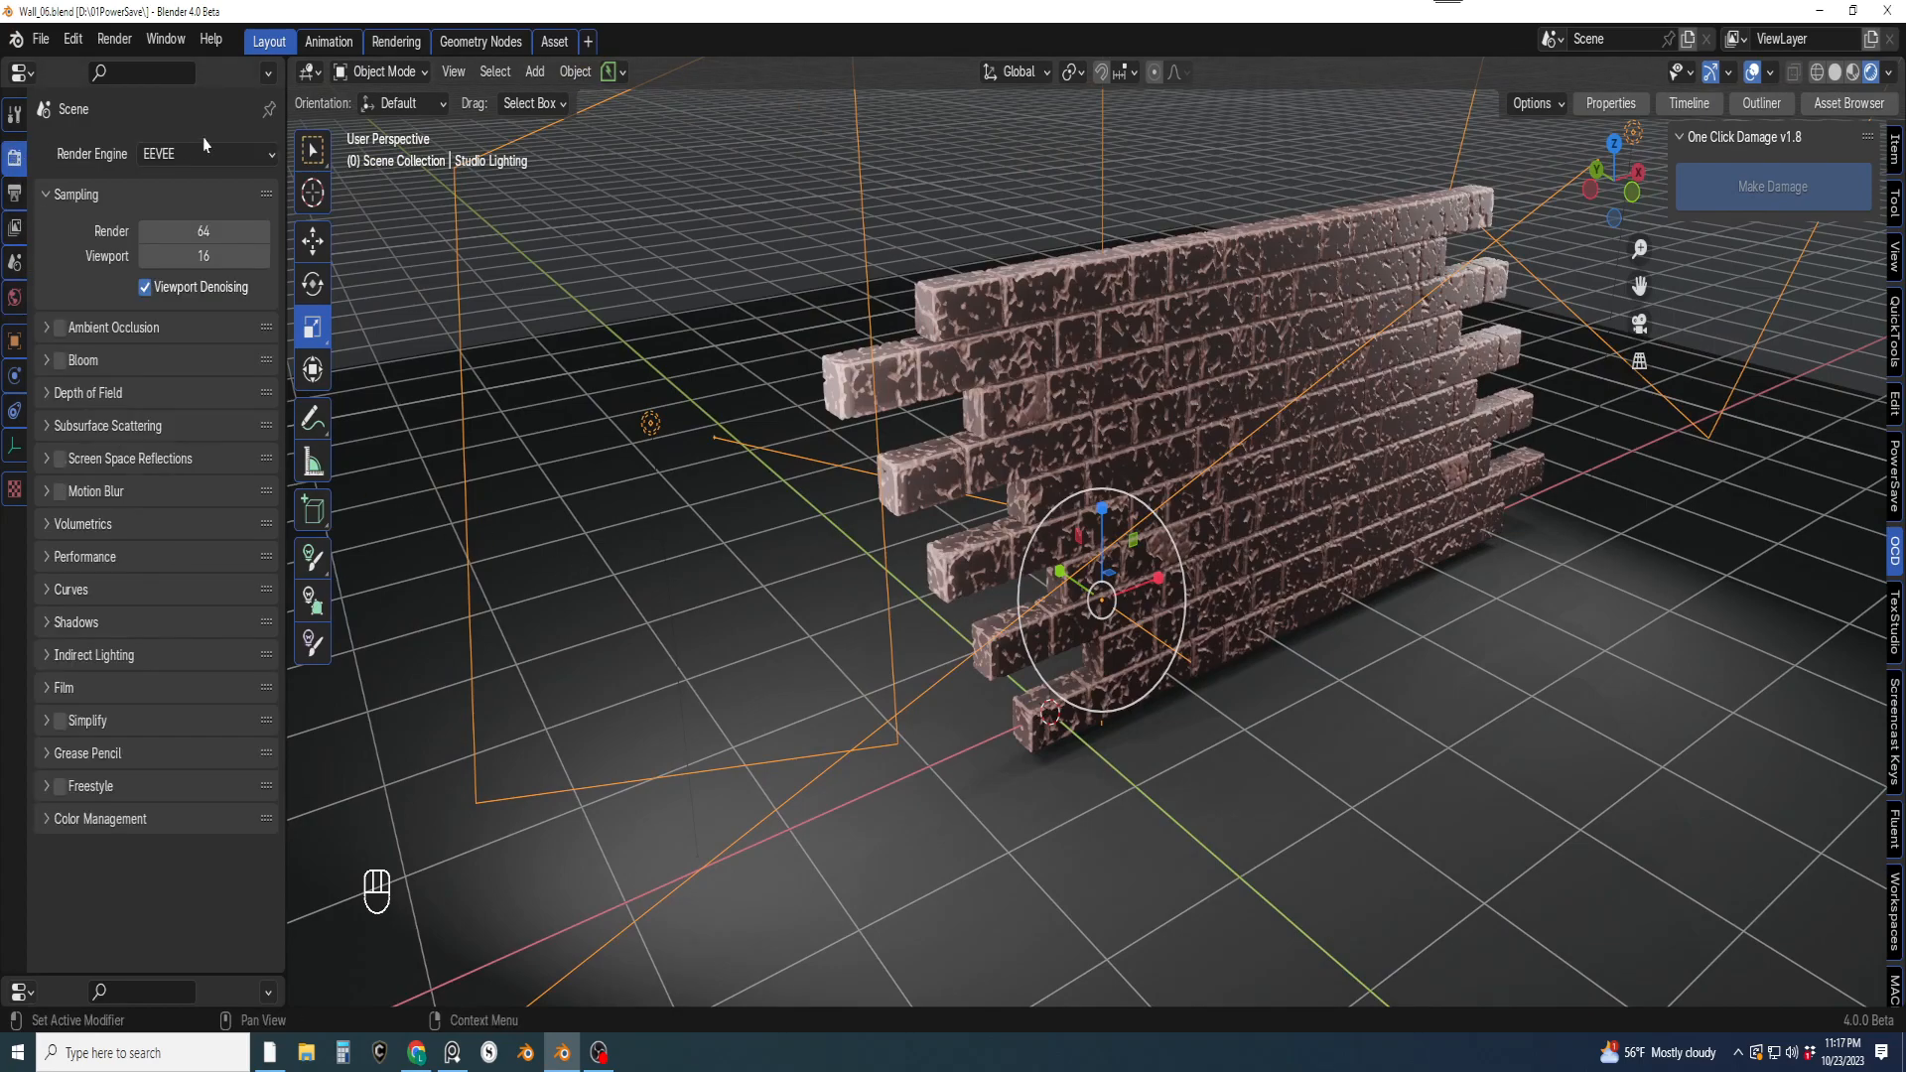
{"action": "left_click", "coordinate": [206, 154]}
{"action": "left_click", "coordinate": [162, 236]}
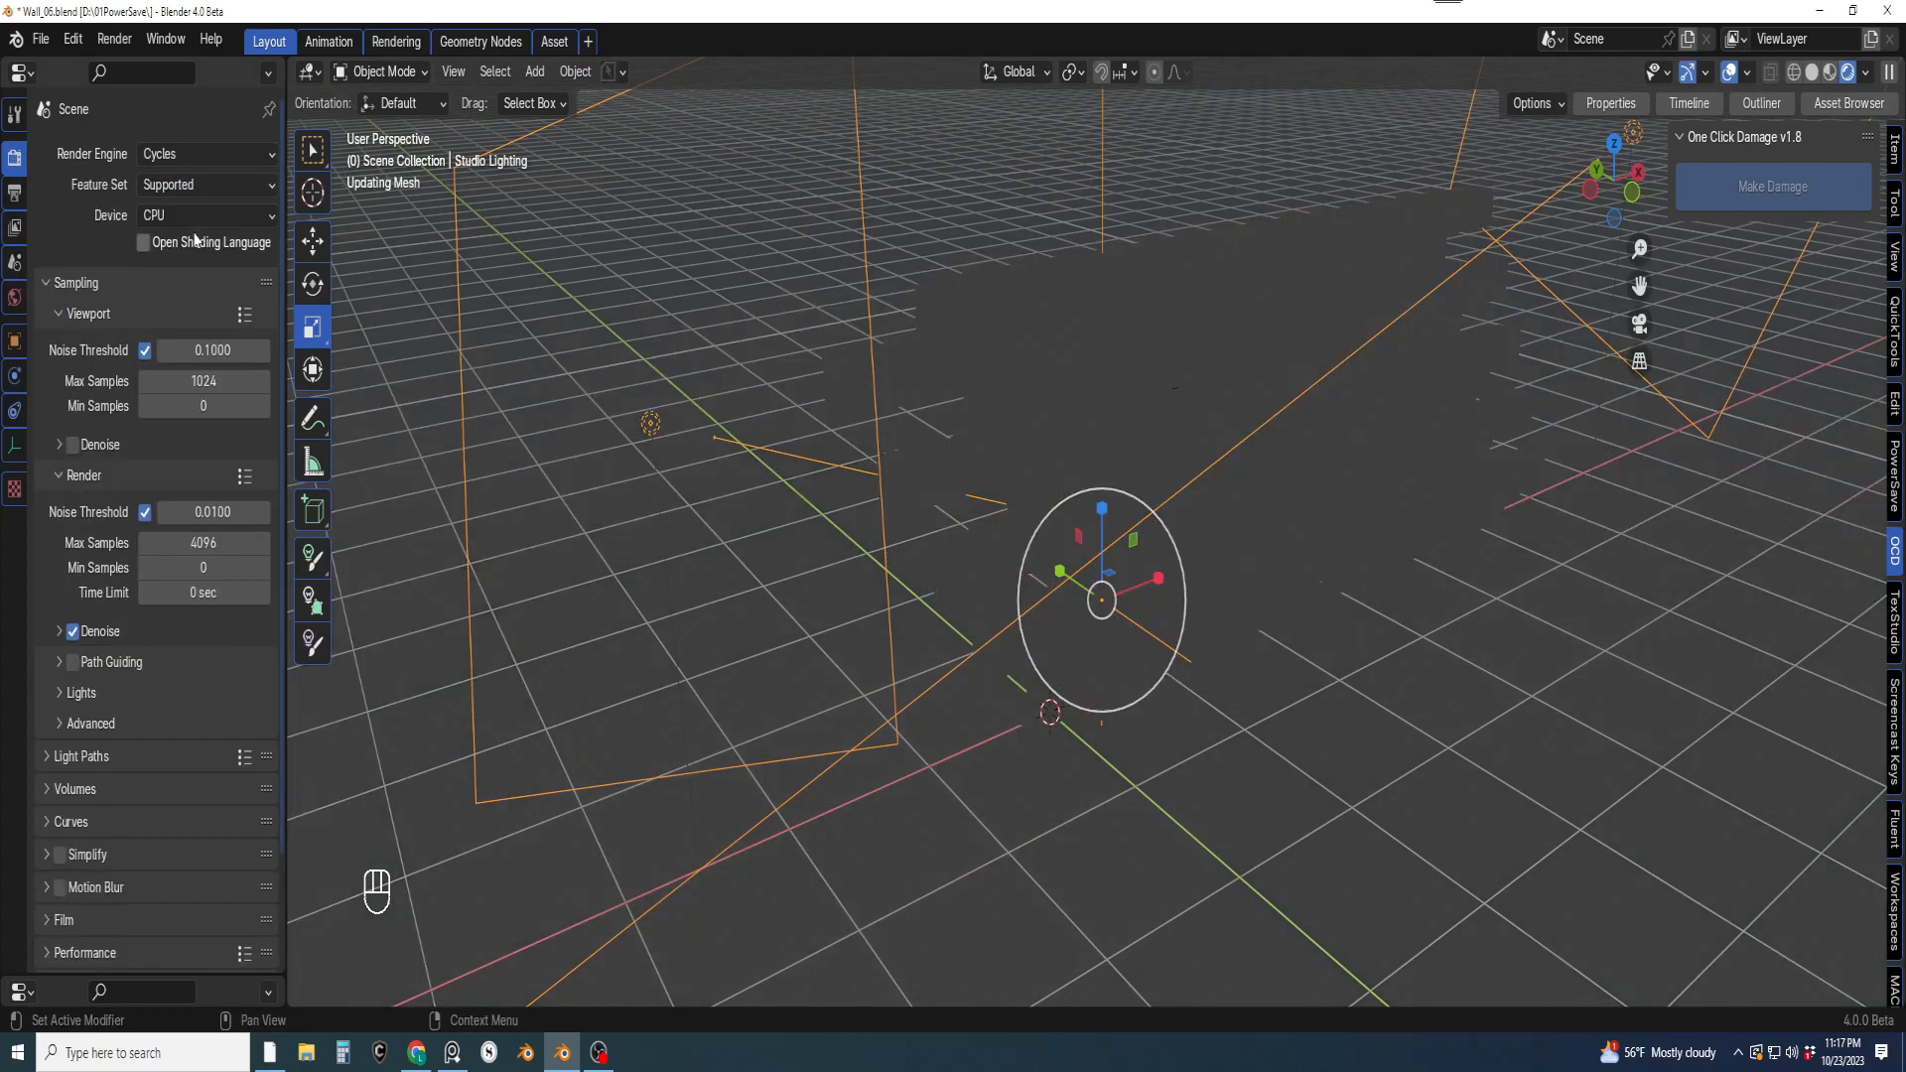
Set the viewport's maximum samples to 200
{"action": "left_click", "coordinate": [203, 380]}
{"action": "type", "text": "200"}
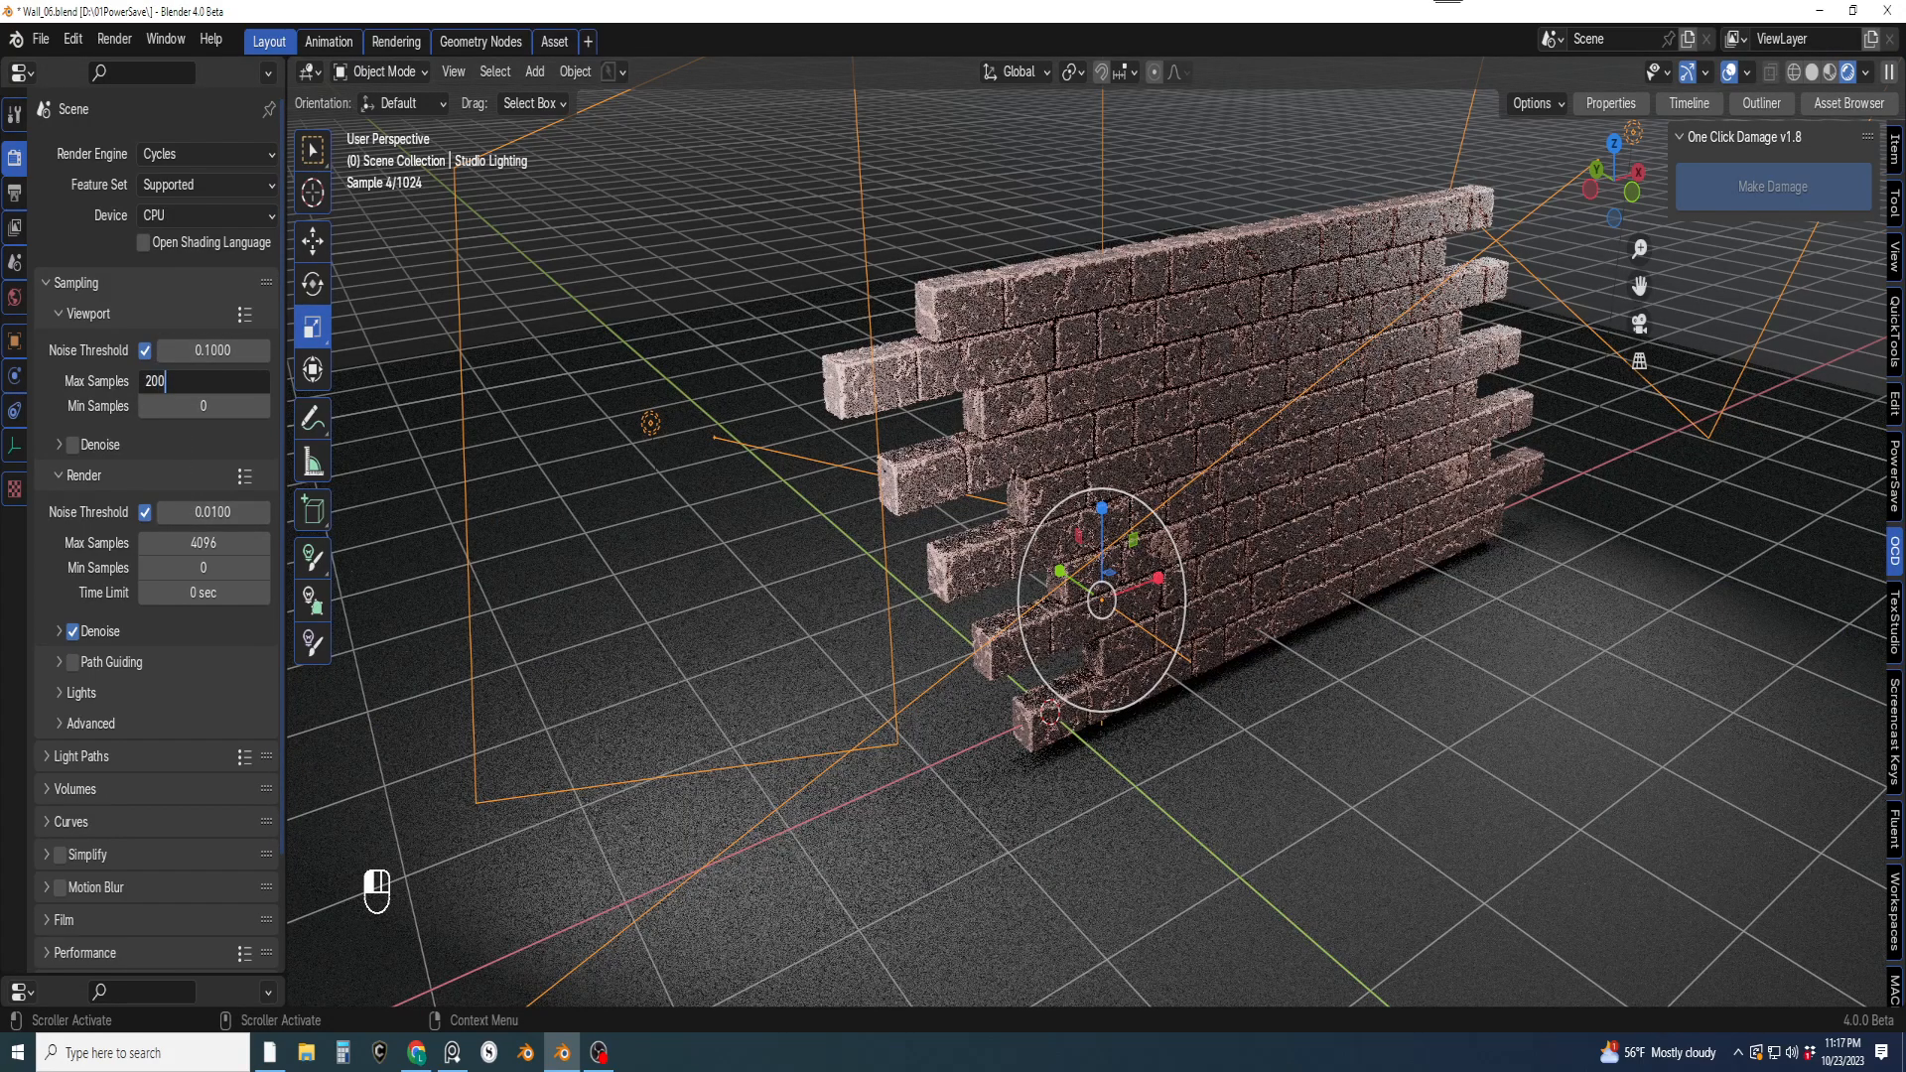
{"action": "key", "text": "Return"}
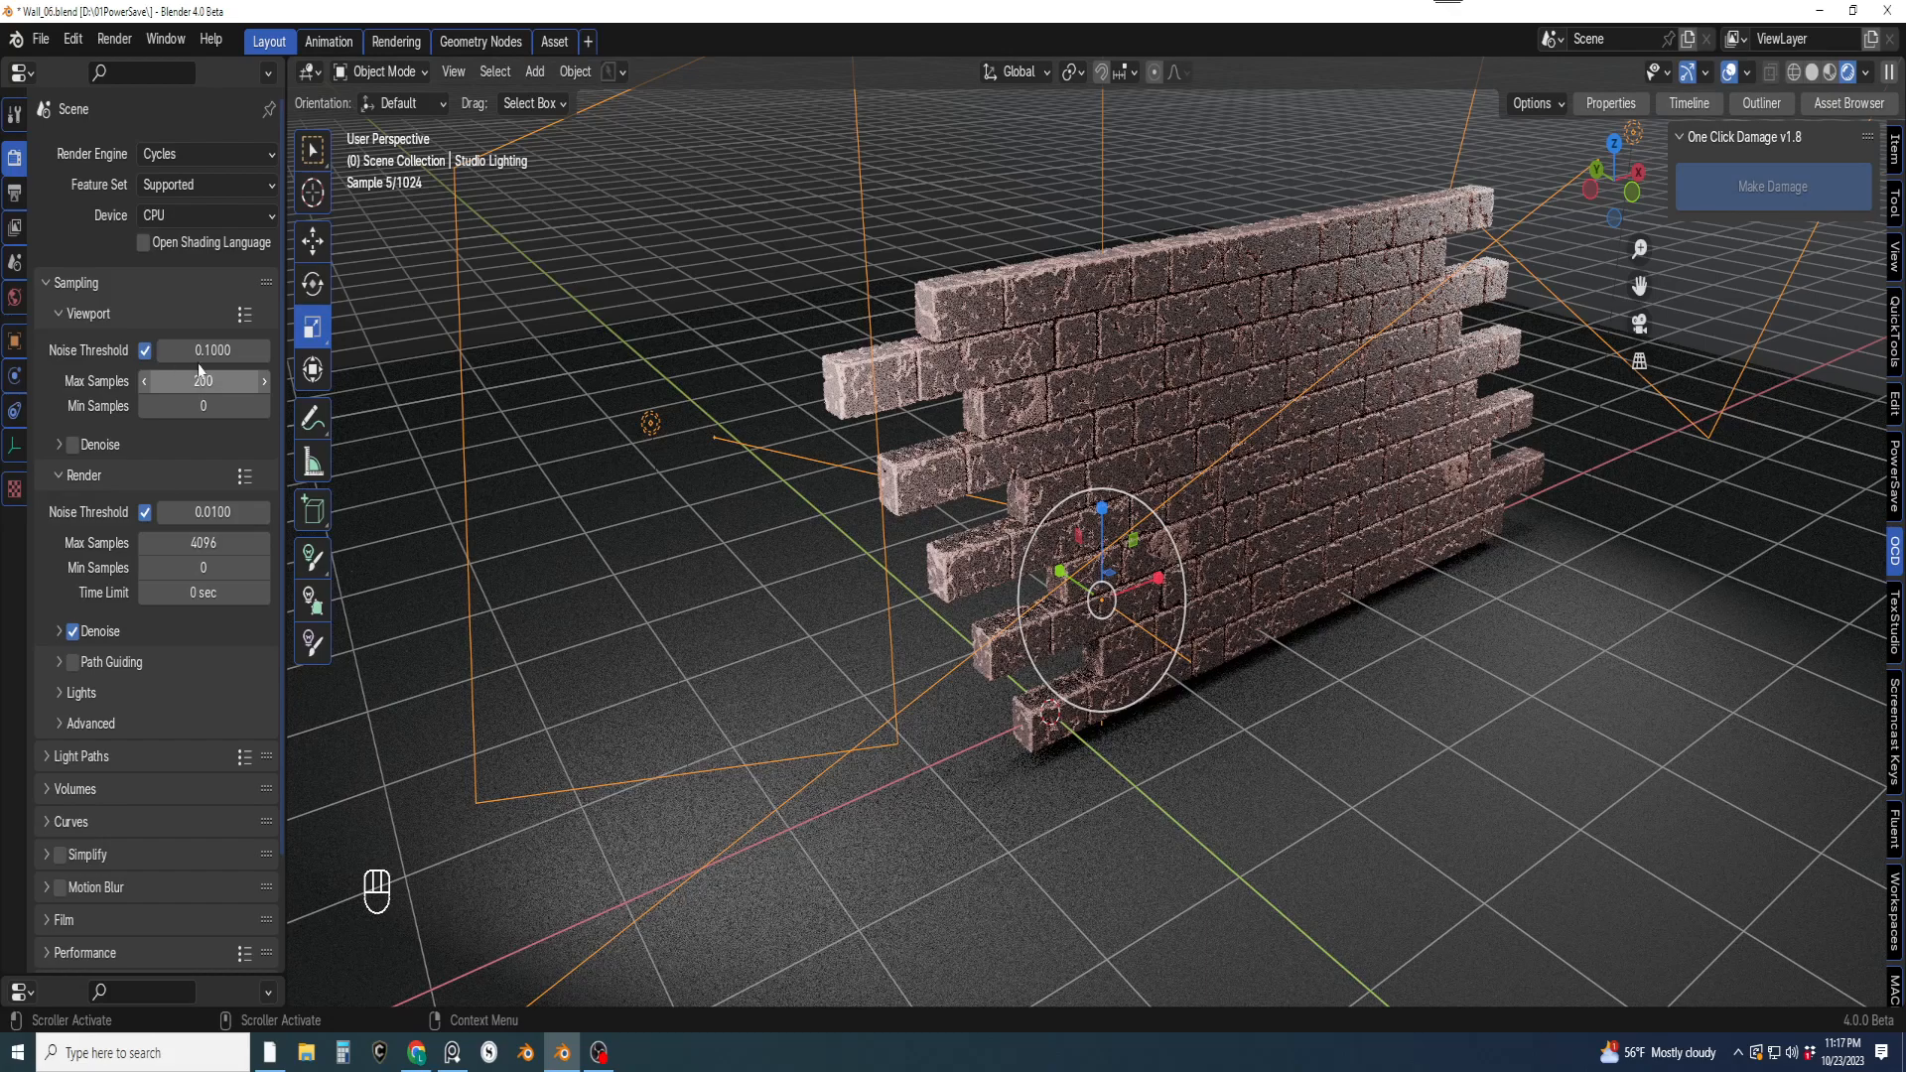
Limit the Cycles viewport sampling to a maximum of 100 samples
{"action": "left_click", "coordinate": [203, 381]}
{"action": "type", "text": "100"}
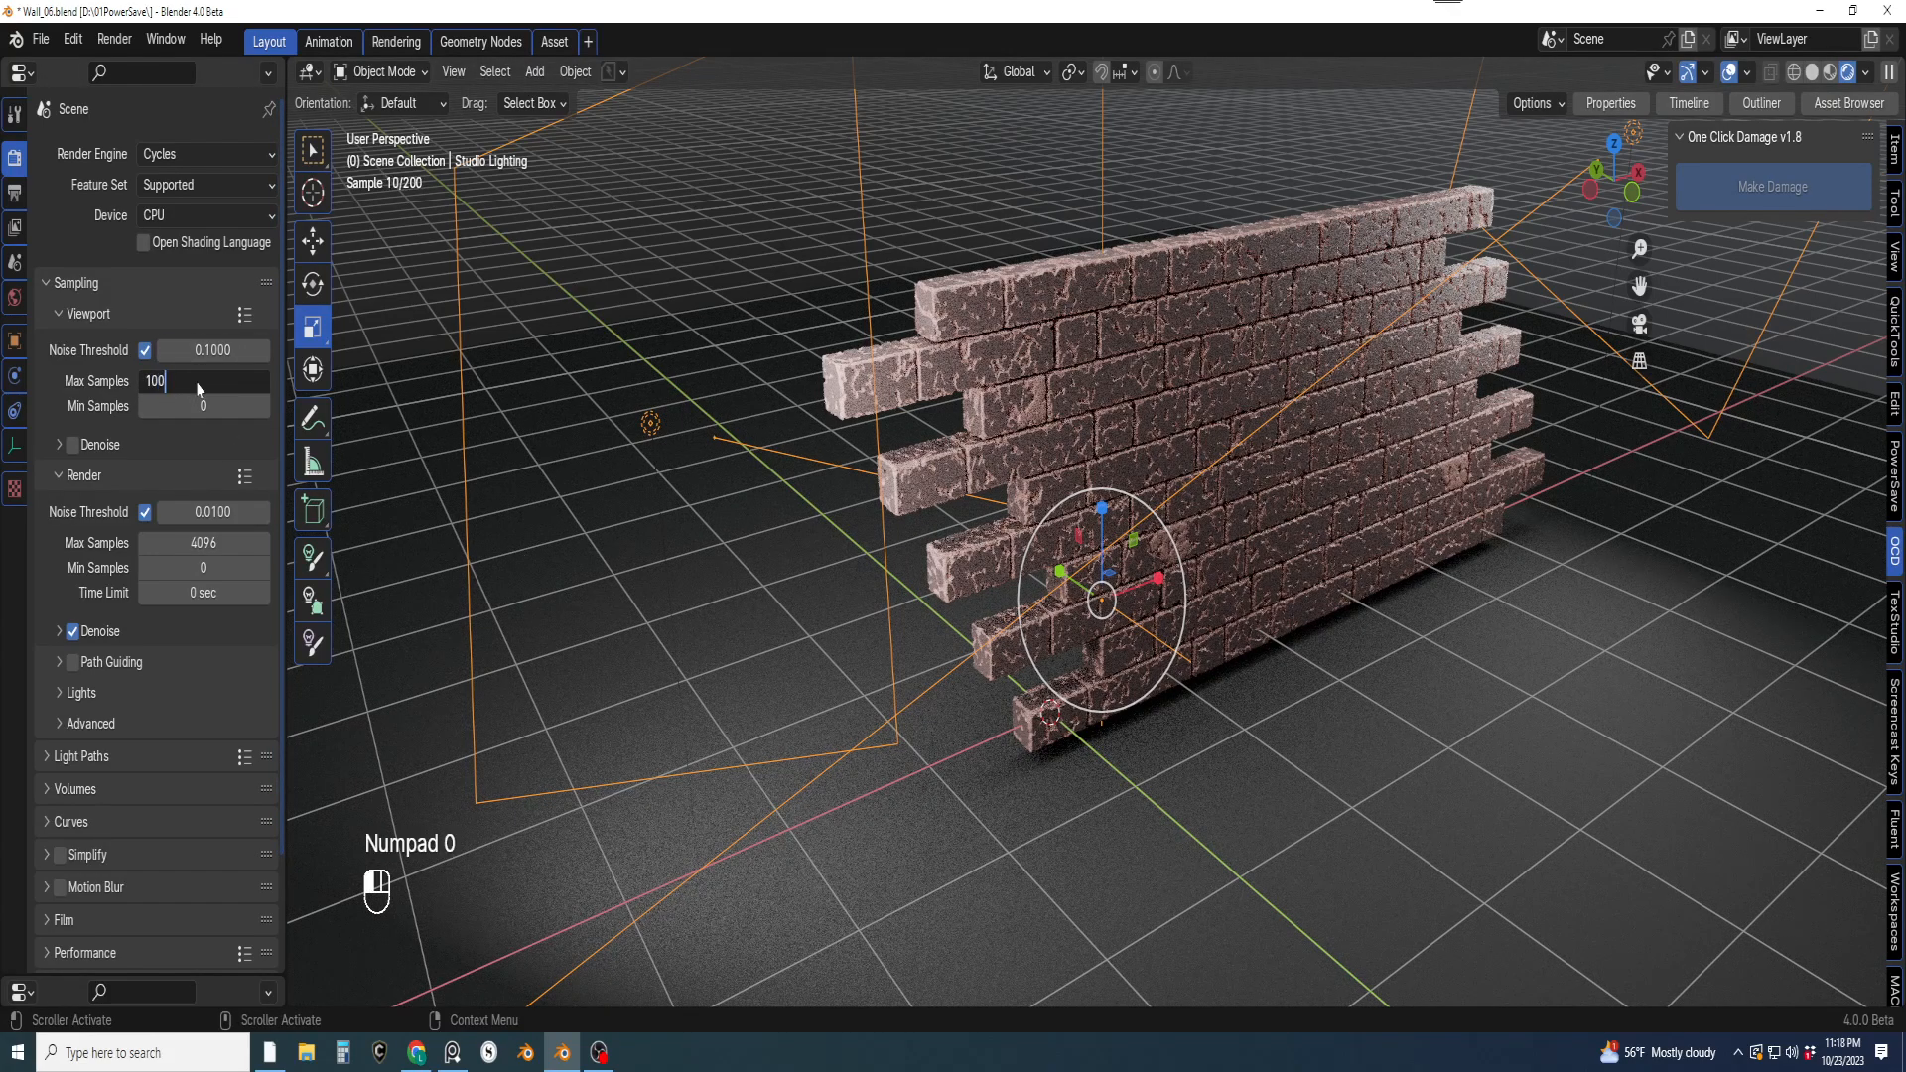
{"action": "middle_click_drag", "start_coordinate": [1282, 503], "coordinate": [1307, 581], "text": "shift"}
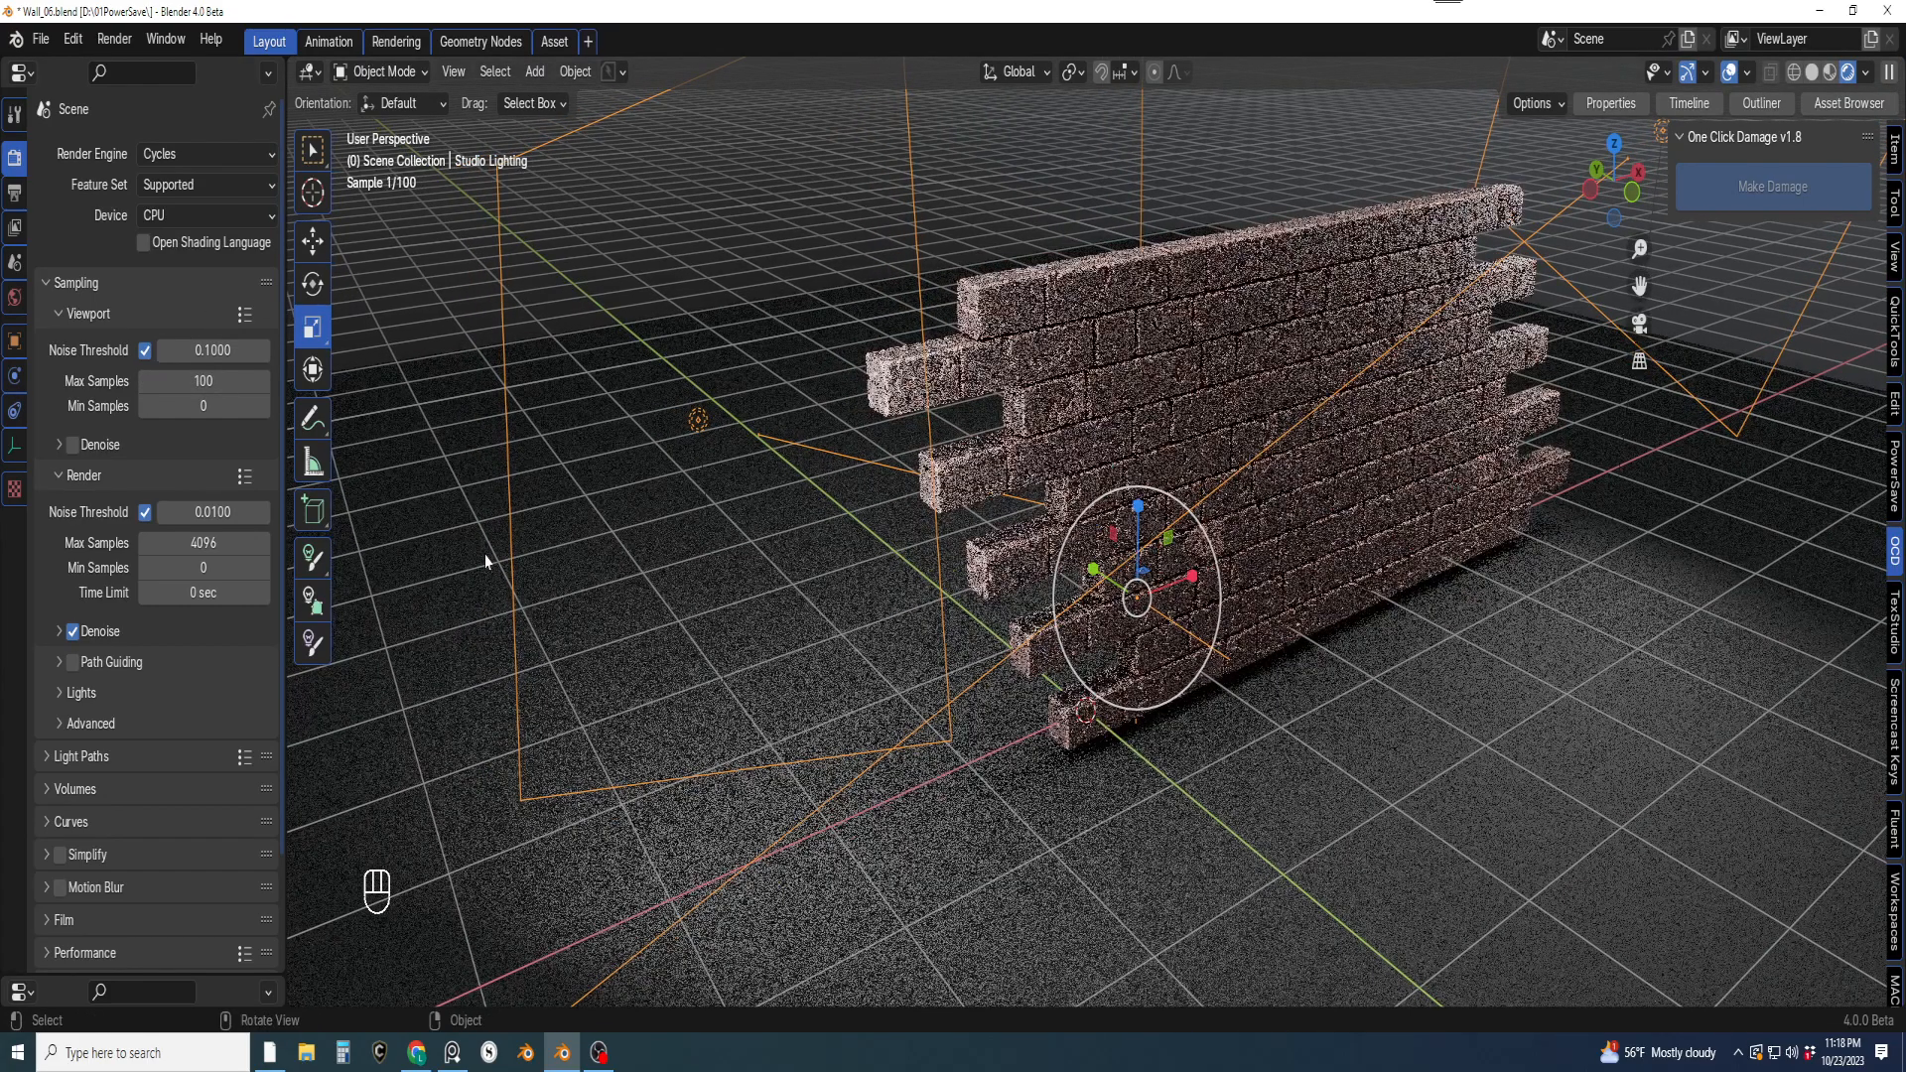
Switch to the Select Box tool and hide the viewport's overlays, gizmos and sidebar for a clean view of the wall
{"action": "key", "text": "w"}
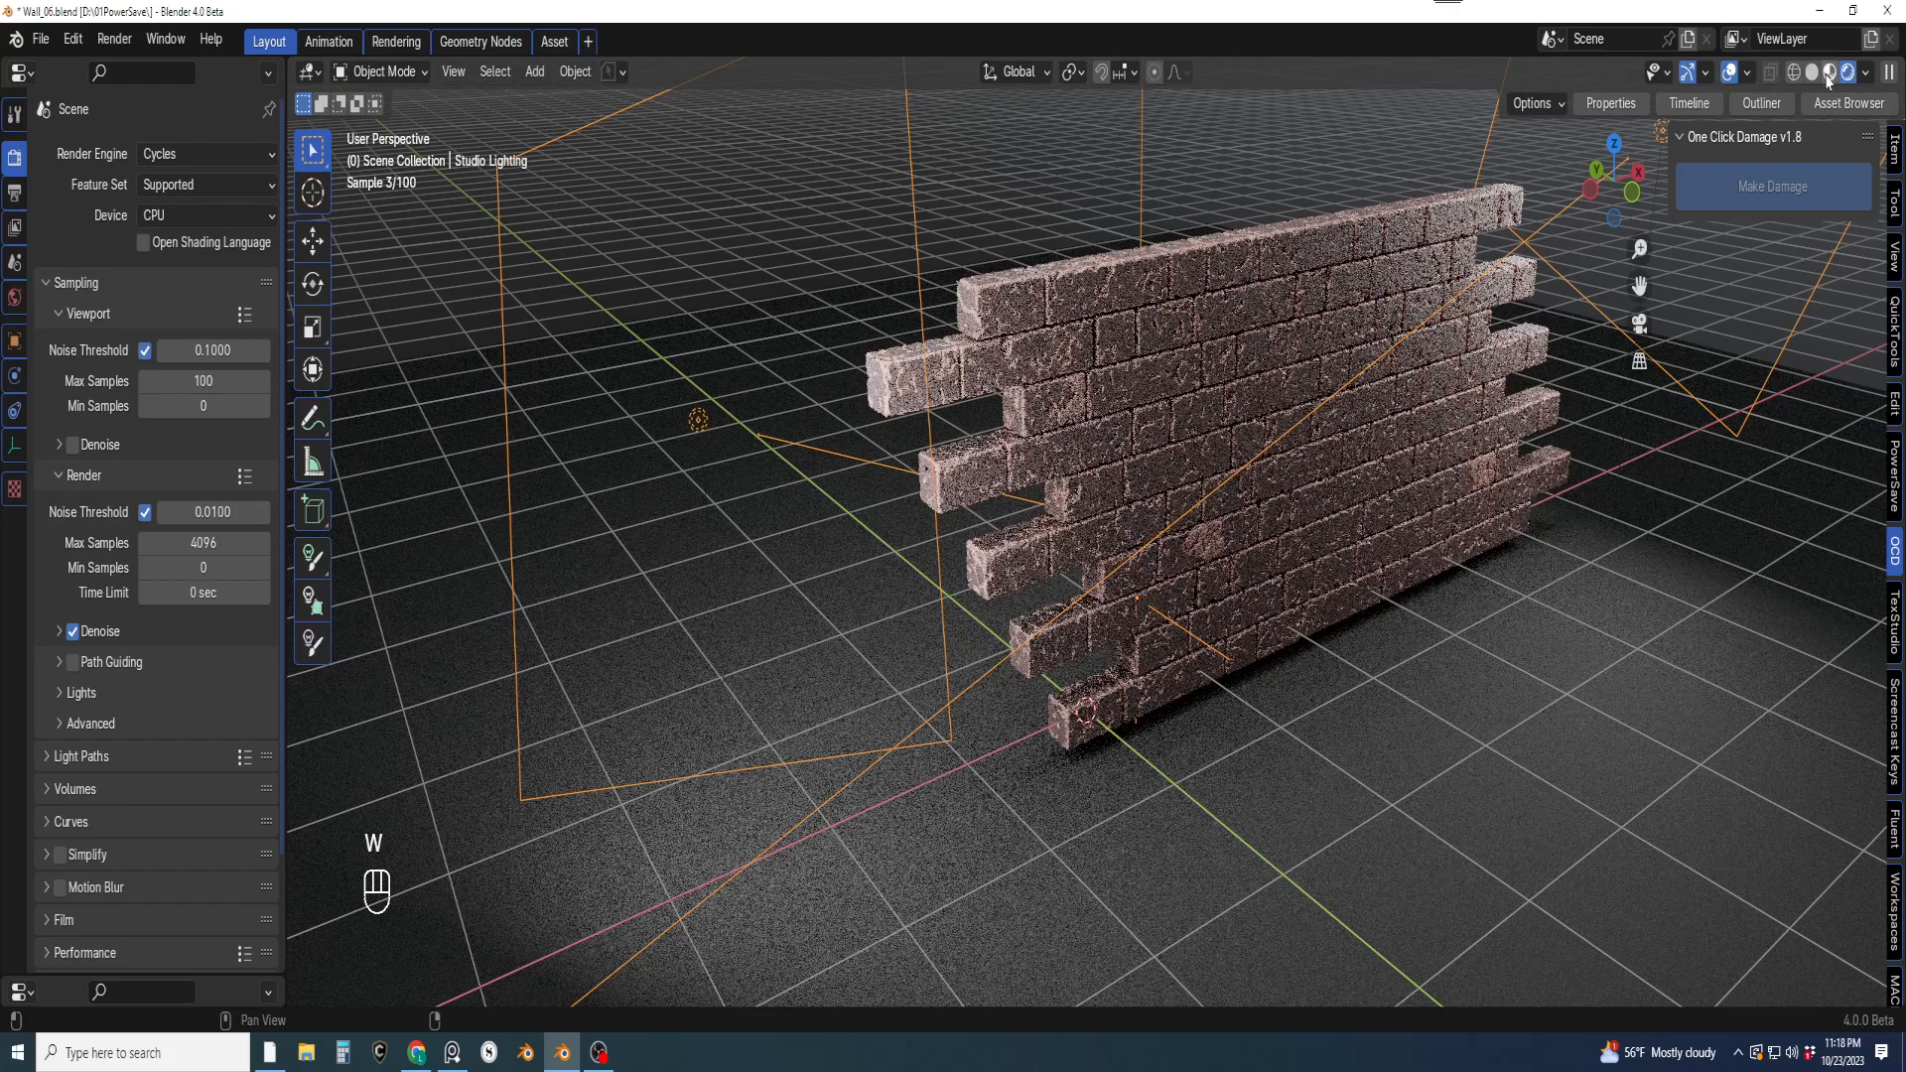
{"action": "left_click", "coordinate": [1687, 74]}
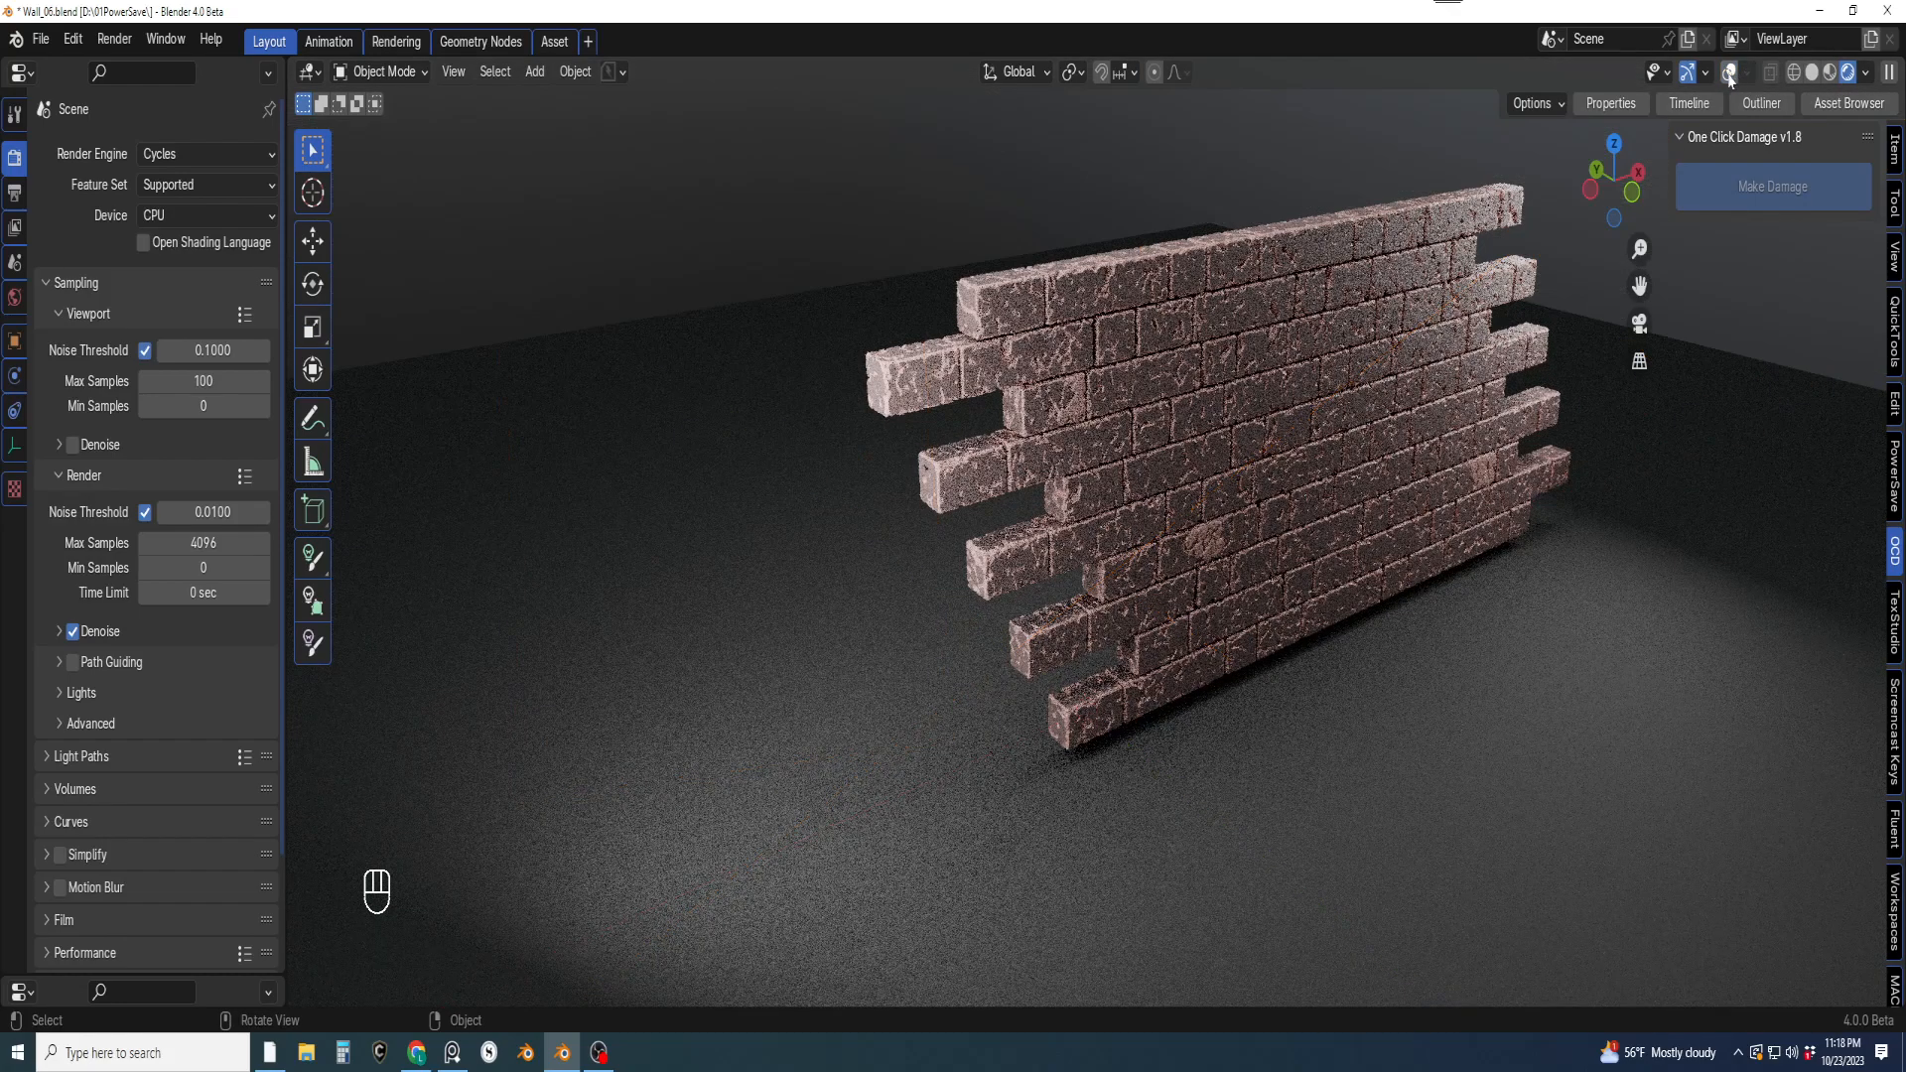
{"action": "left_click", "coordinate": [1688, 75]}
{"action": "key", "text": "n"}
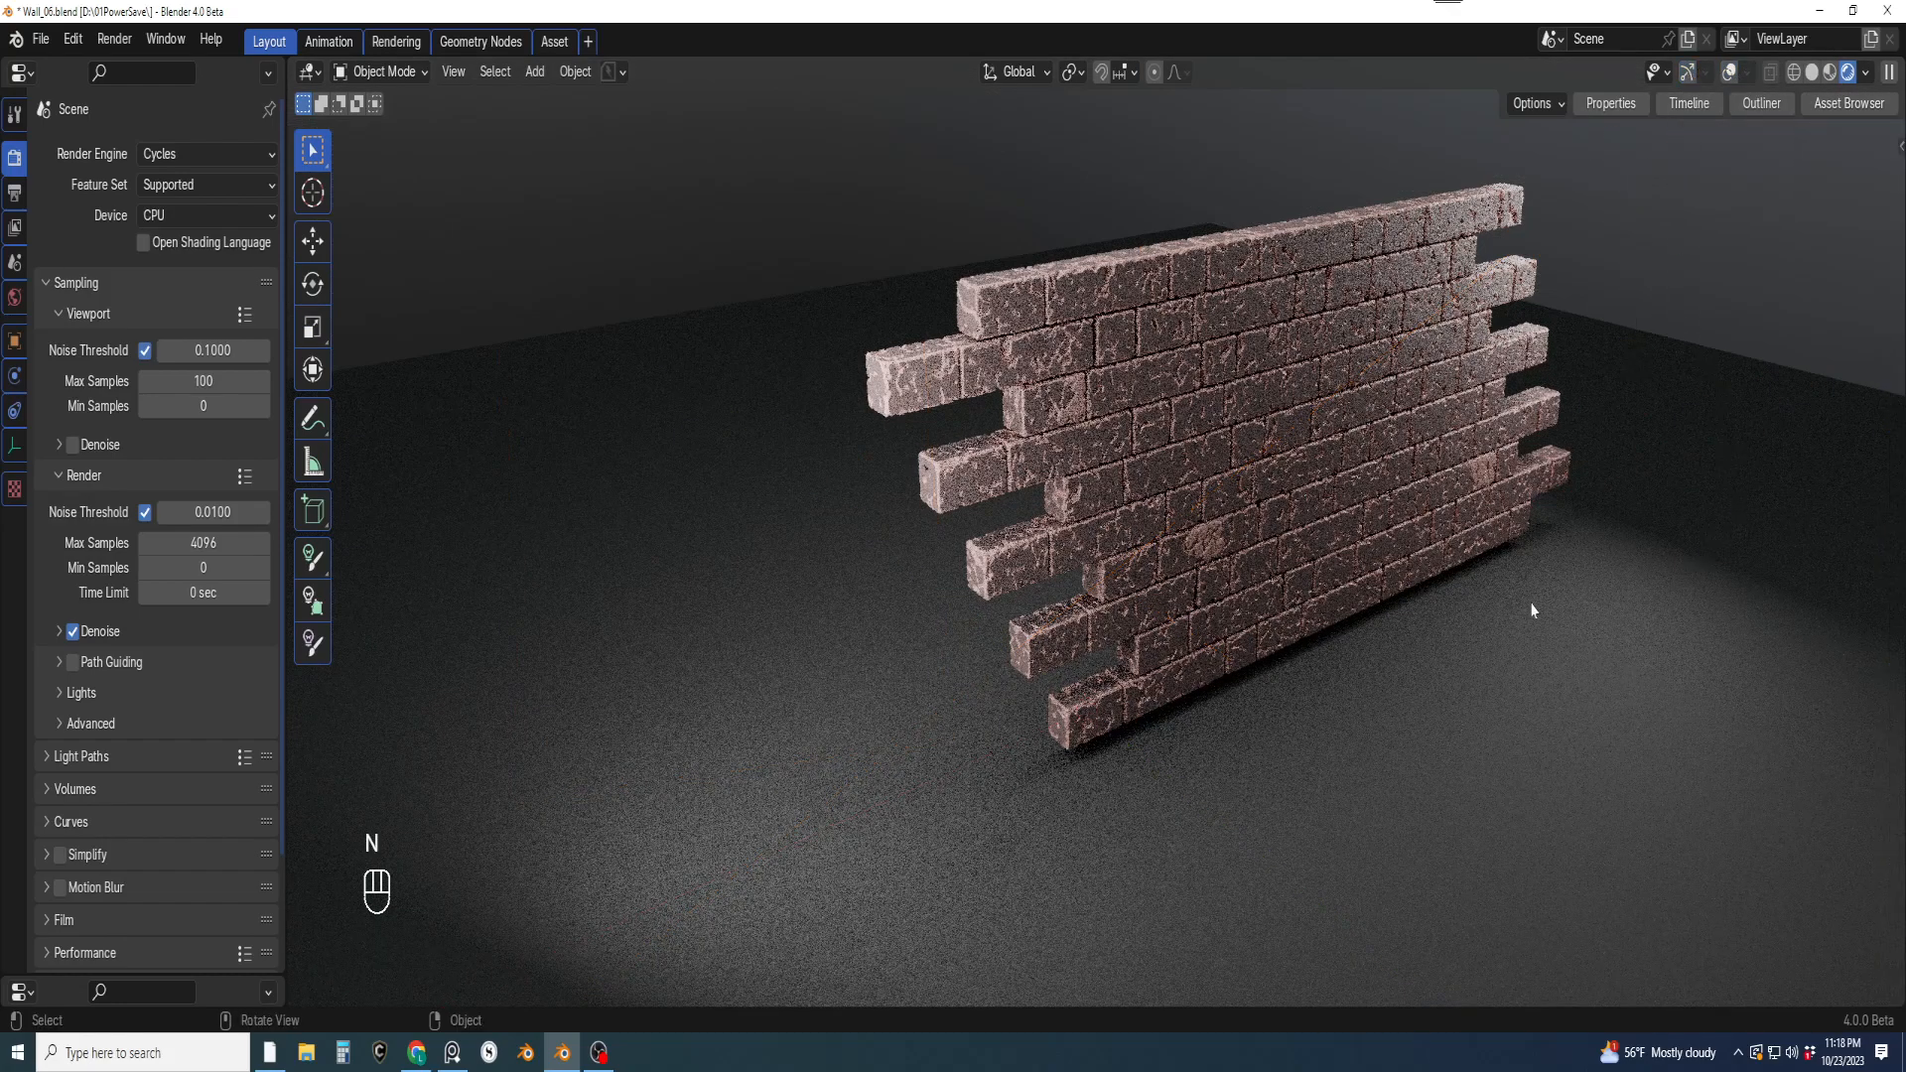
{"action": "middle_click_drag", "start_coordinate": [1205, 568], "coordinate": [1182, 558]}
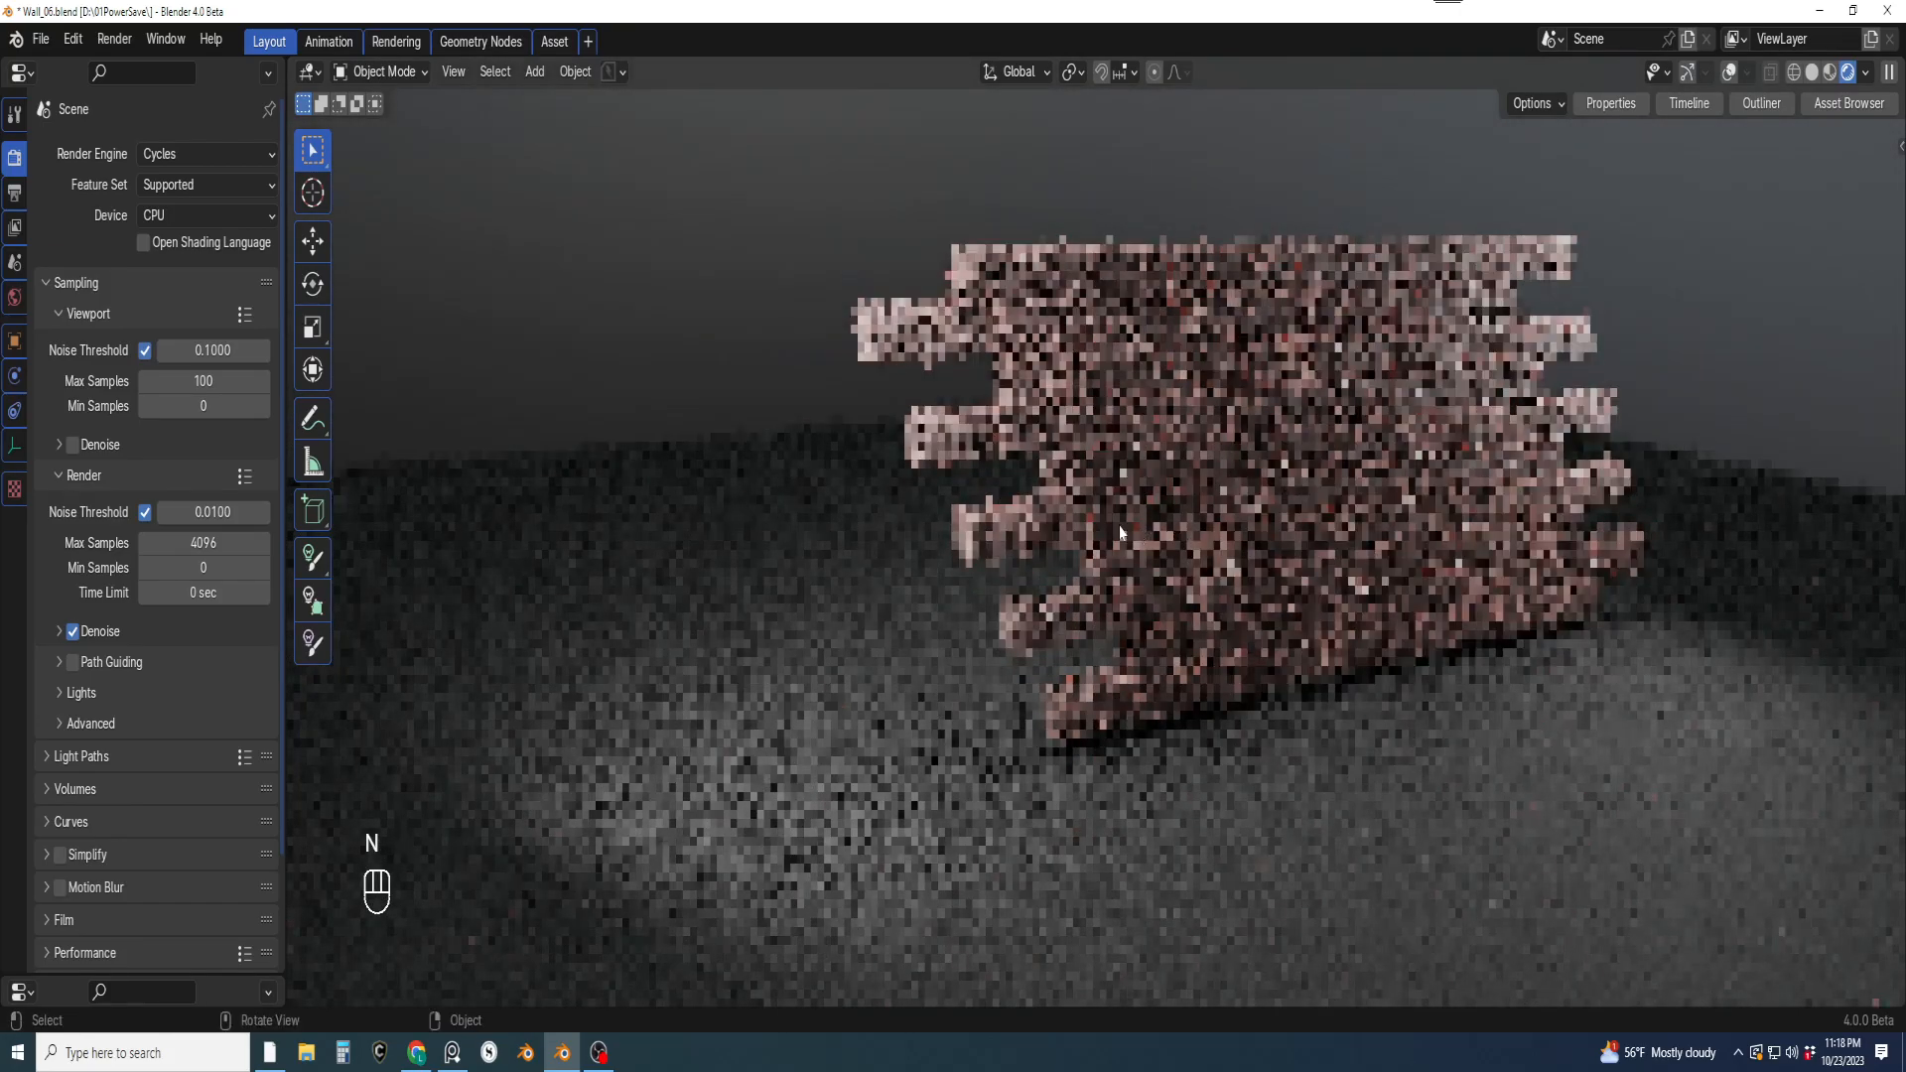
Split off a shader editor area beside the viewport and size it to cover most of the workspace
{"action": "key", "text": "alt+space"}
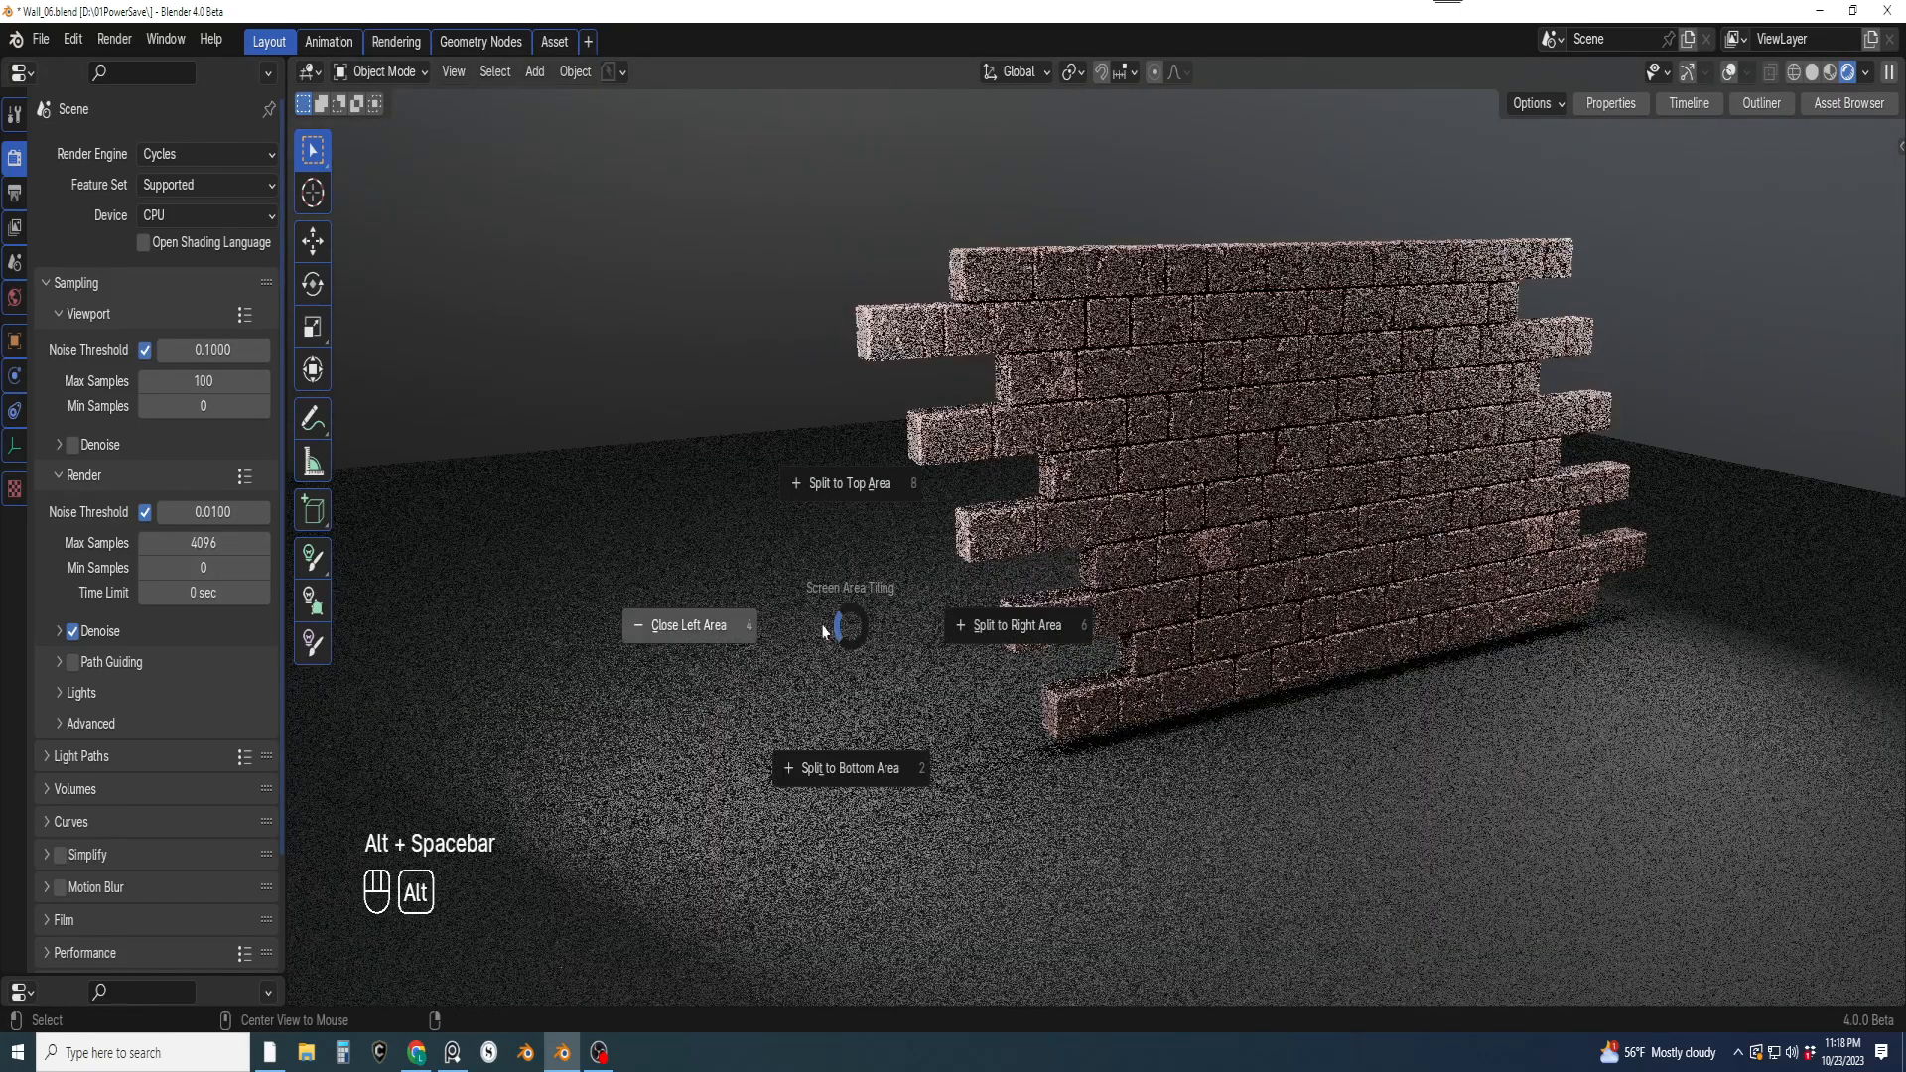
{"action": "left_click", "coordinate": [708, 635]}
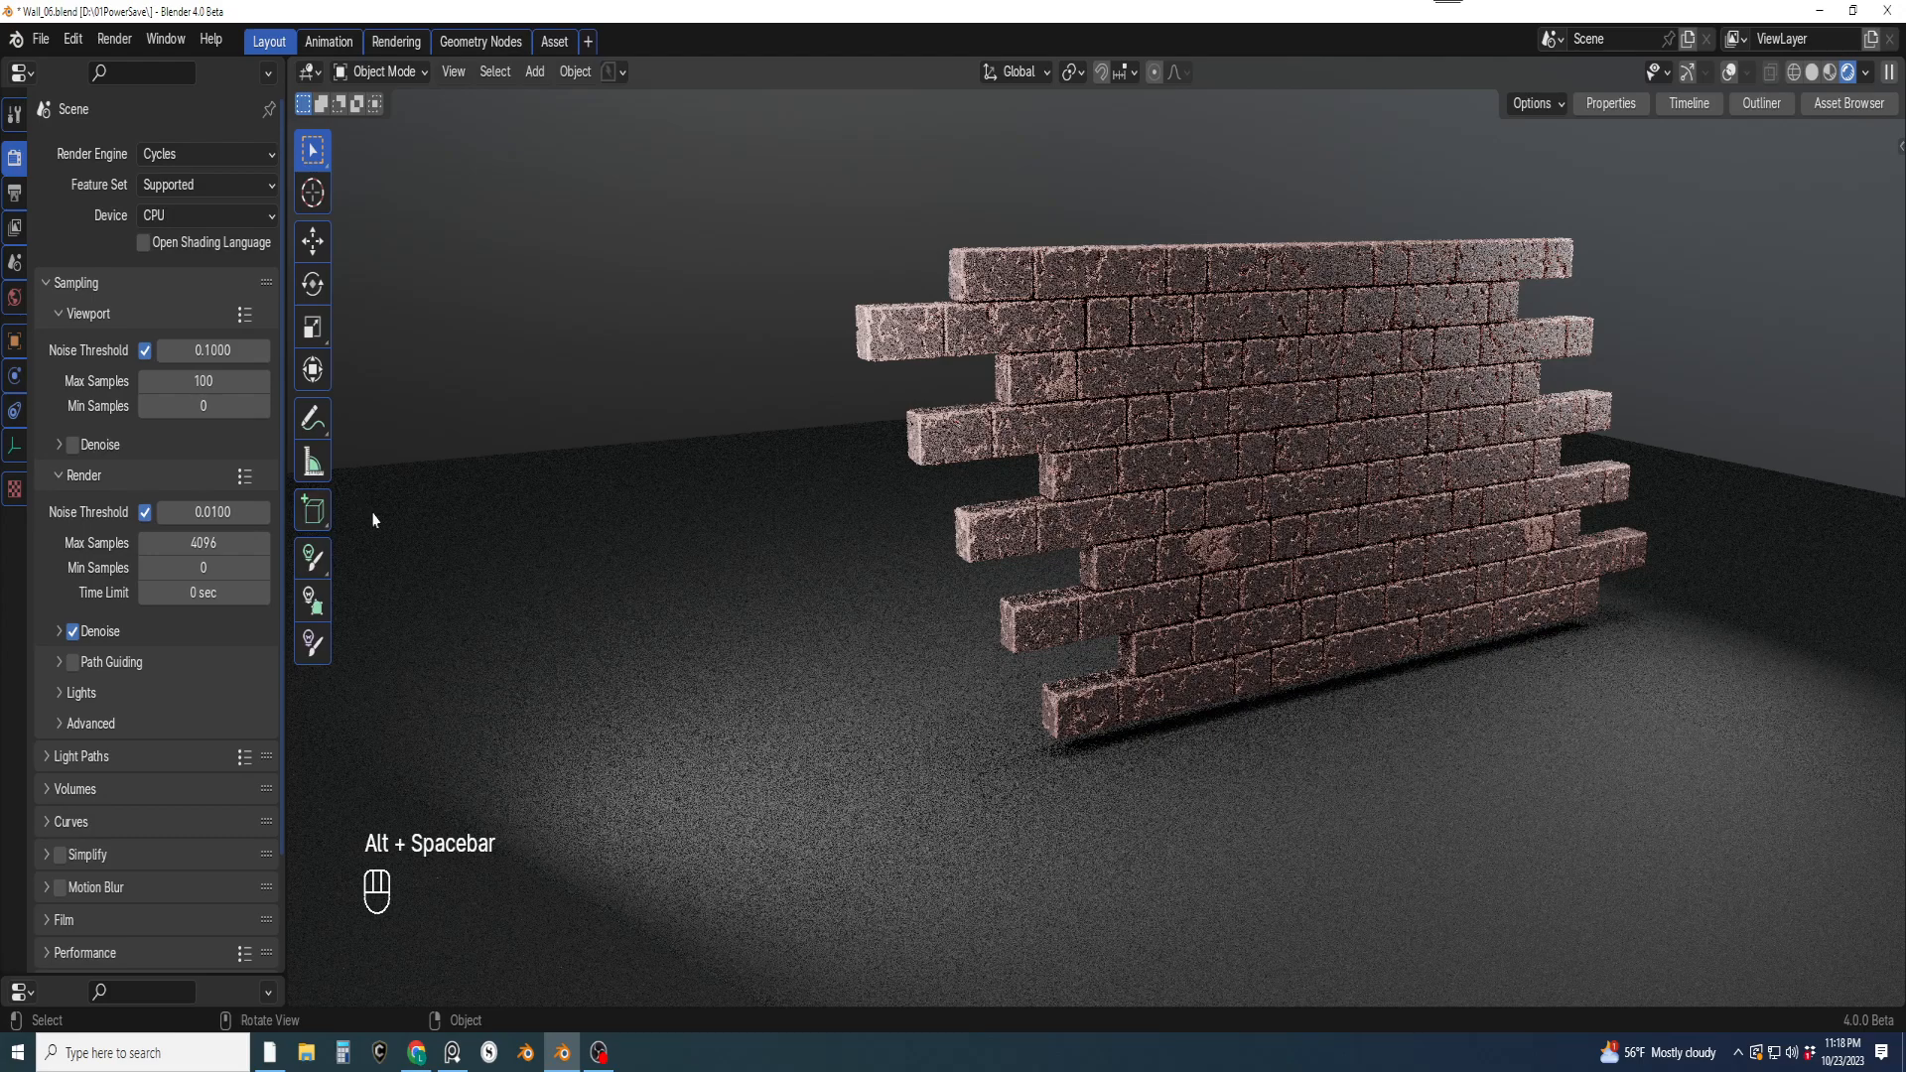
{"action": "key", "text": "alt+space"}
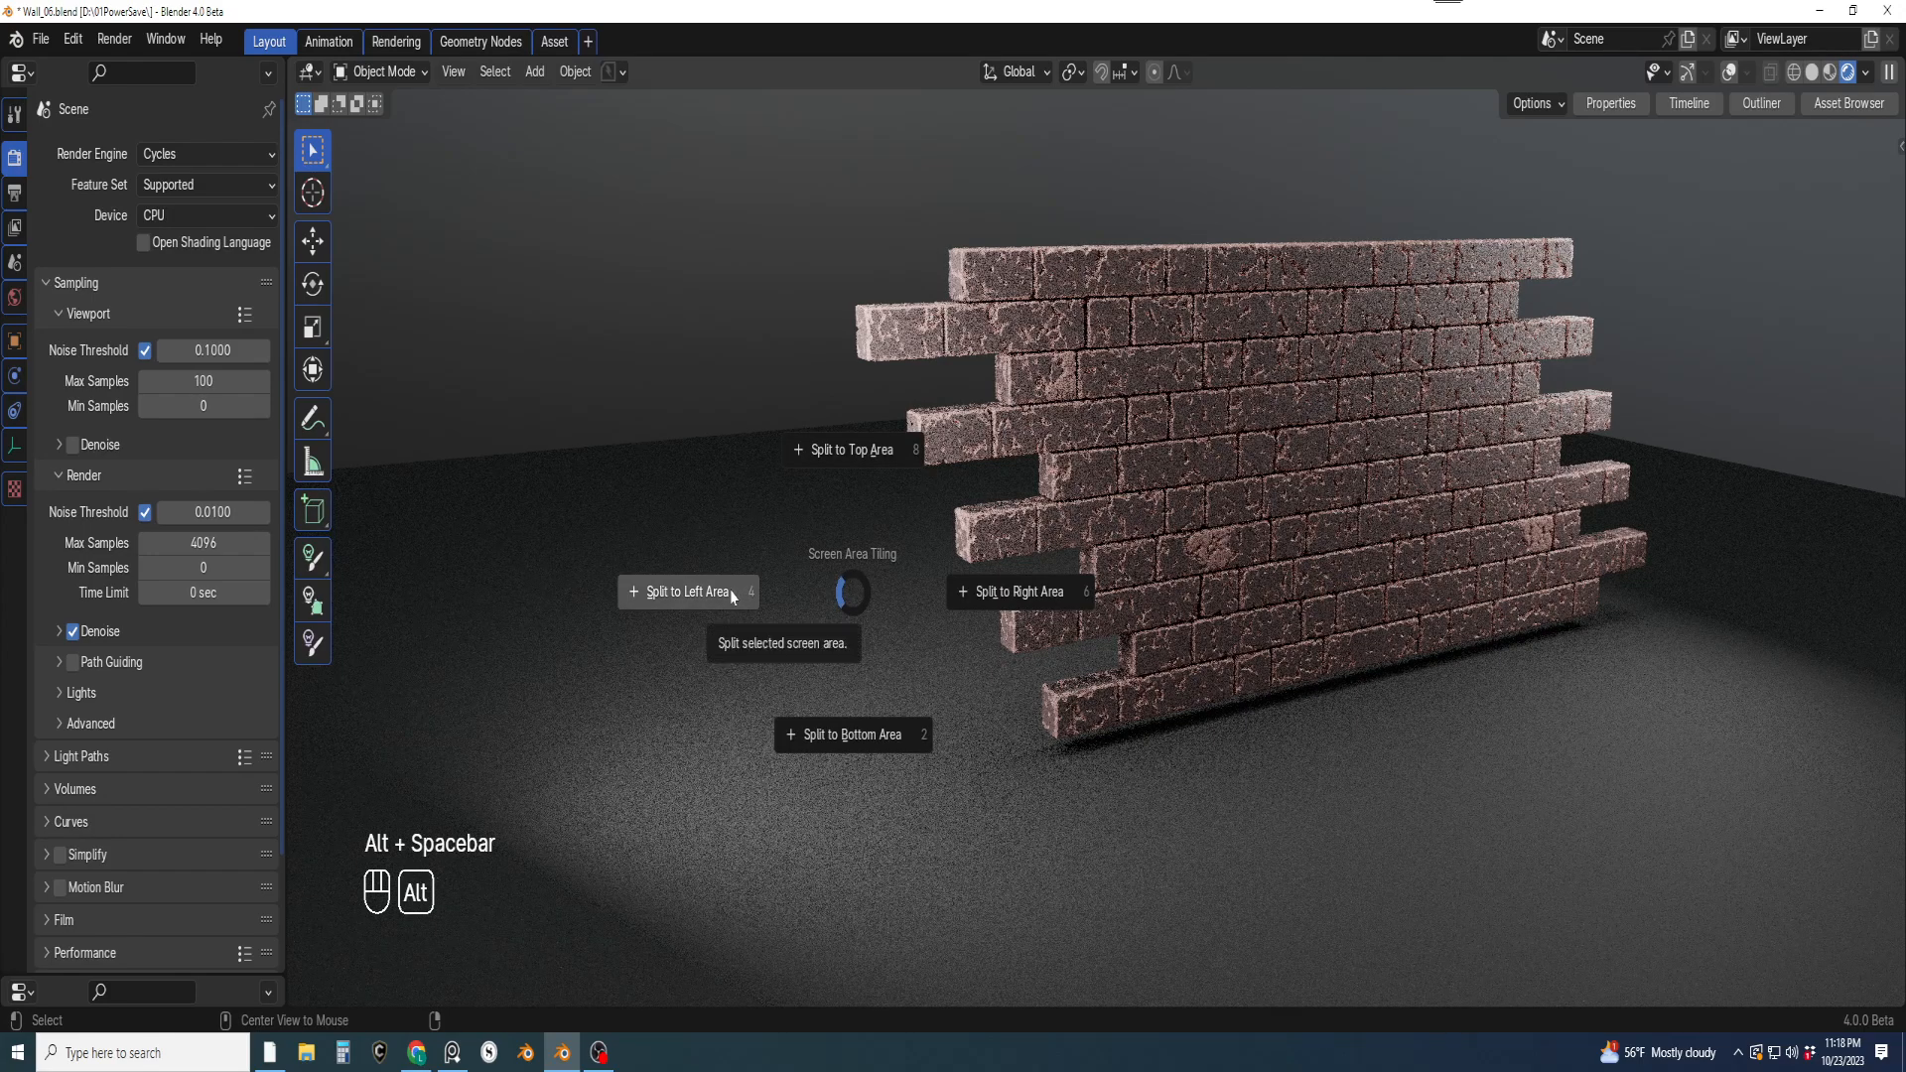
{"action": "left_click", "coordinate": [689, 592]}
{"action": "left_click_drag", "start_coordinate": [603, 566], "coordinate": [1479, 566]}
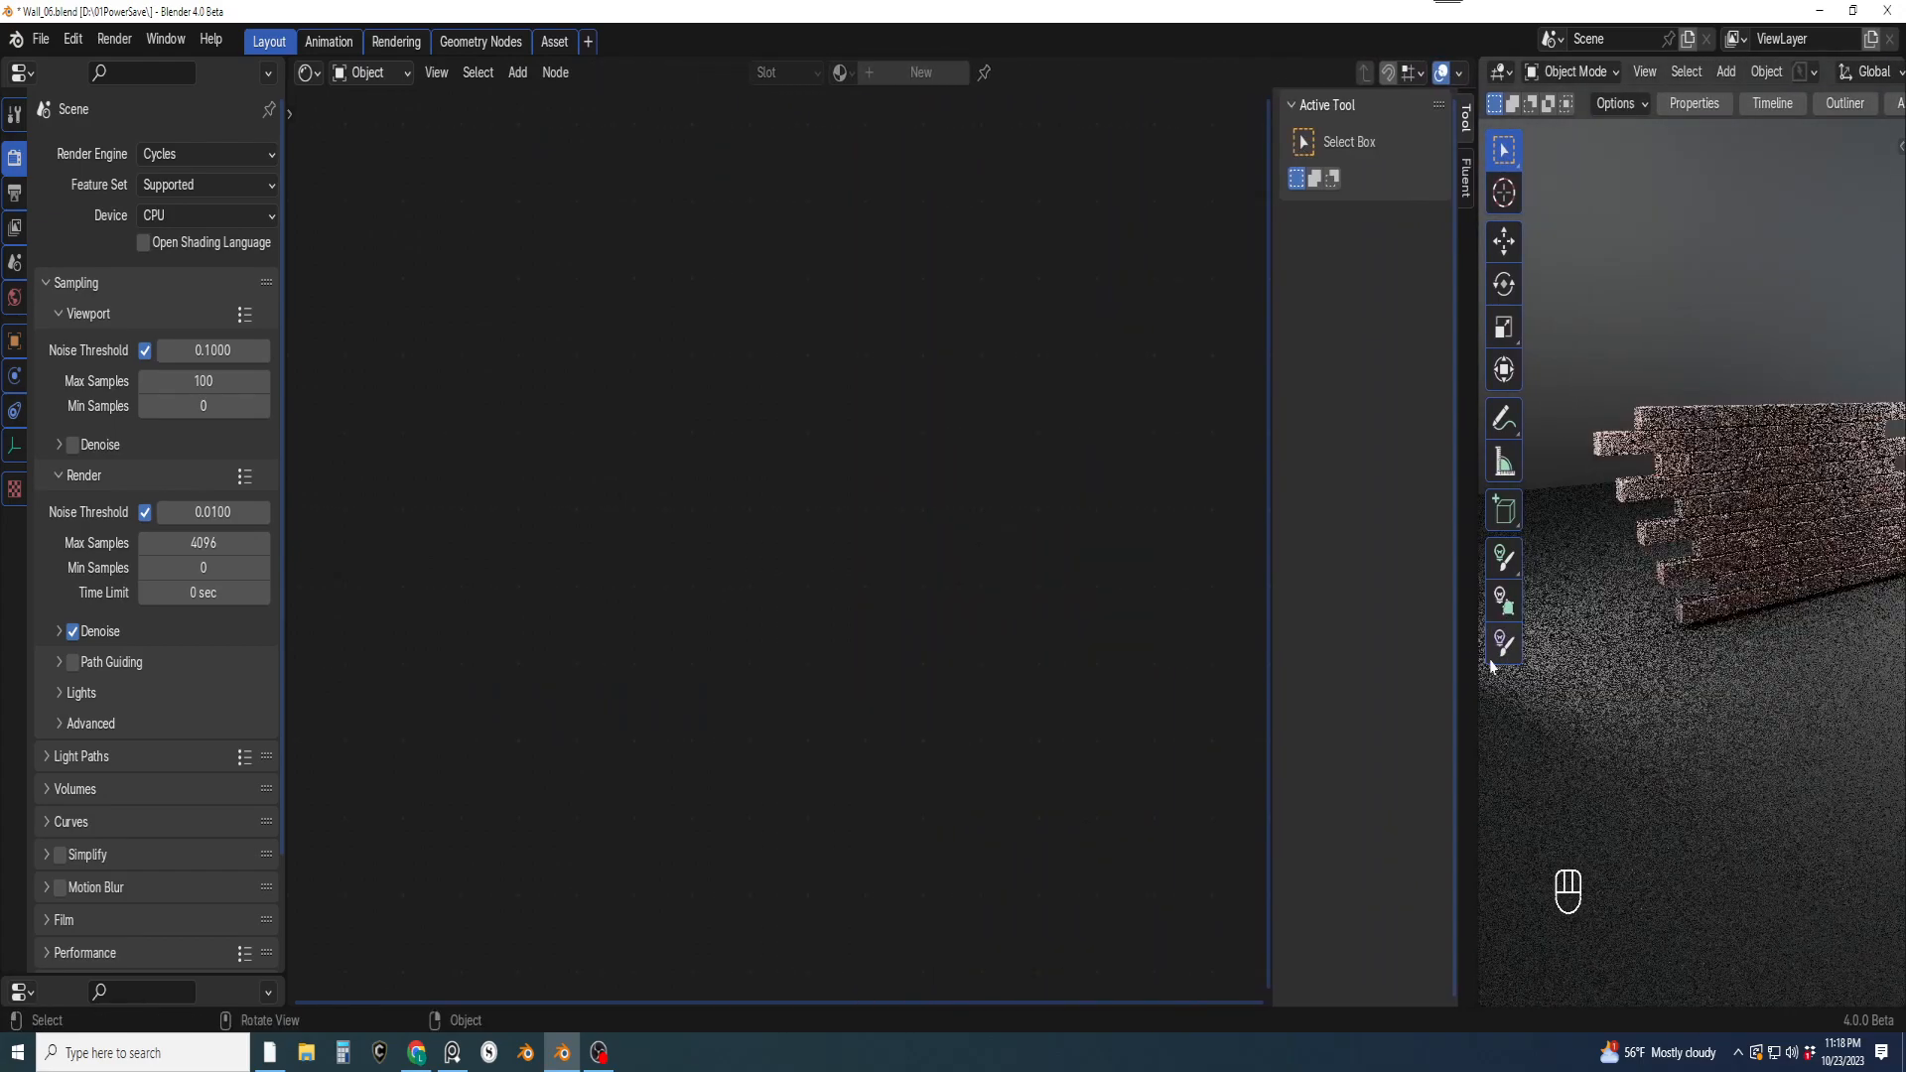
{"action": "middle_click_drag", "start_coordinate": [1777, 685], "coordinate": [1693, 626], "text": "shift"}
{"action": "scroll", "coordinate": [1695, 608], "scroll_direction": "up", "scroll_amount": 1}
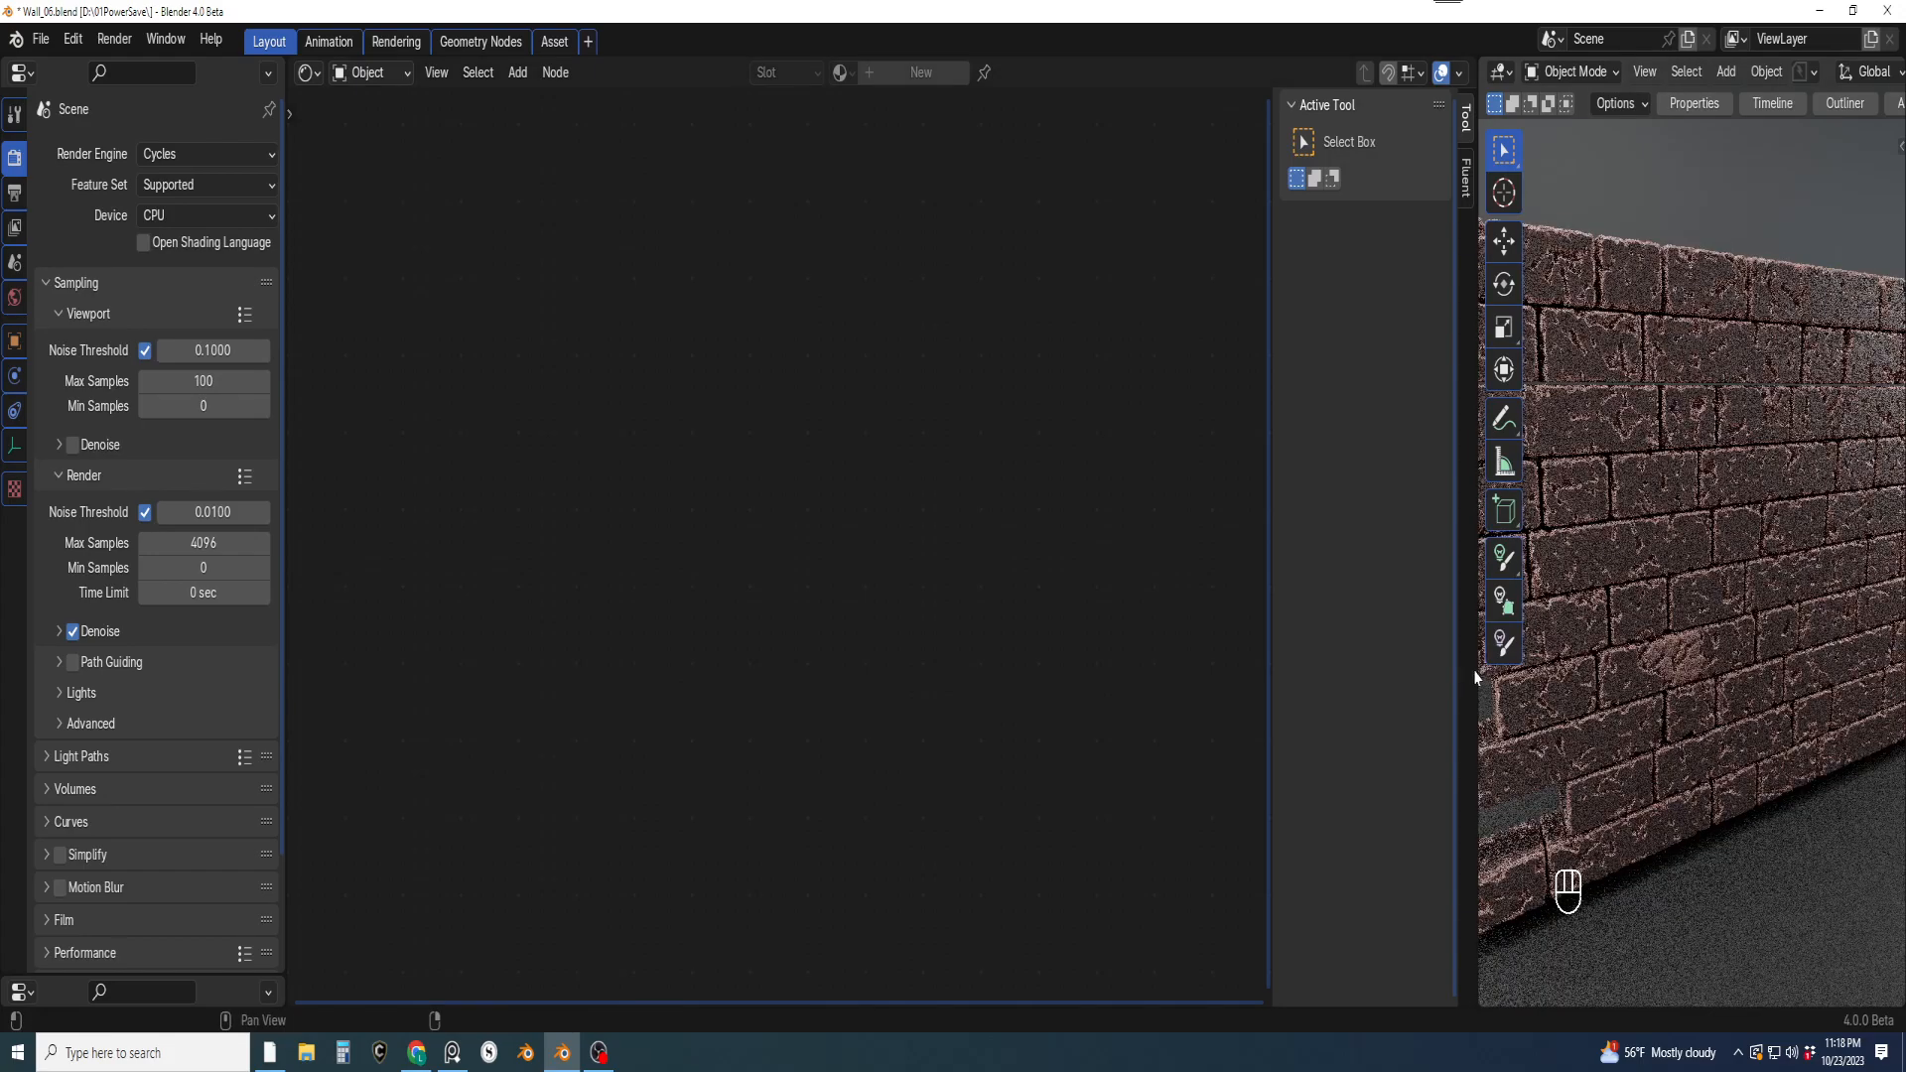
{"action": "left_click_drag", "start_coordinate": [1477, 669], "coordinate": [1409, 672]}
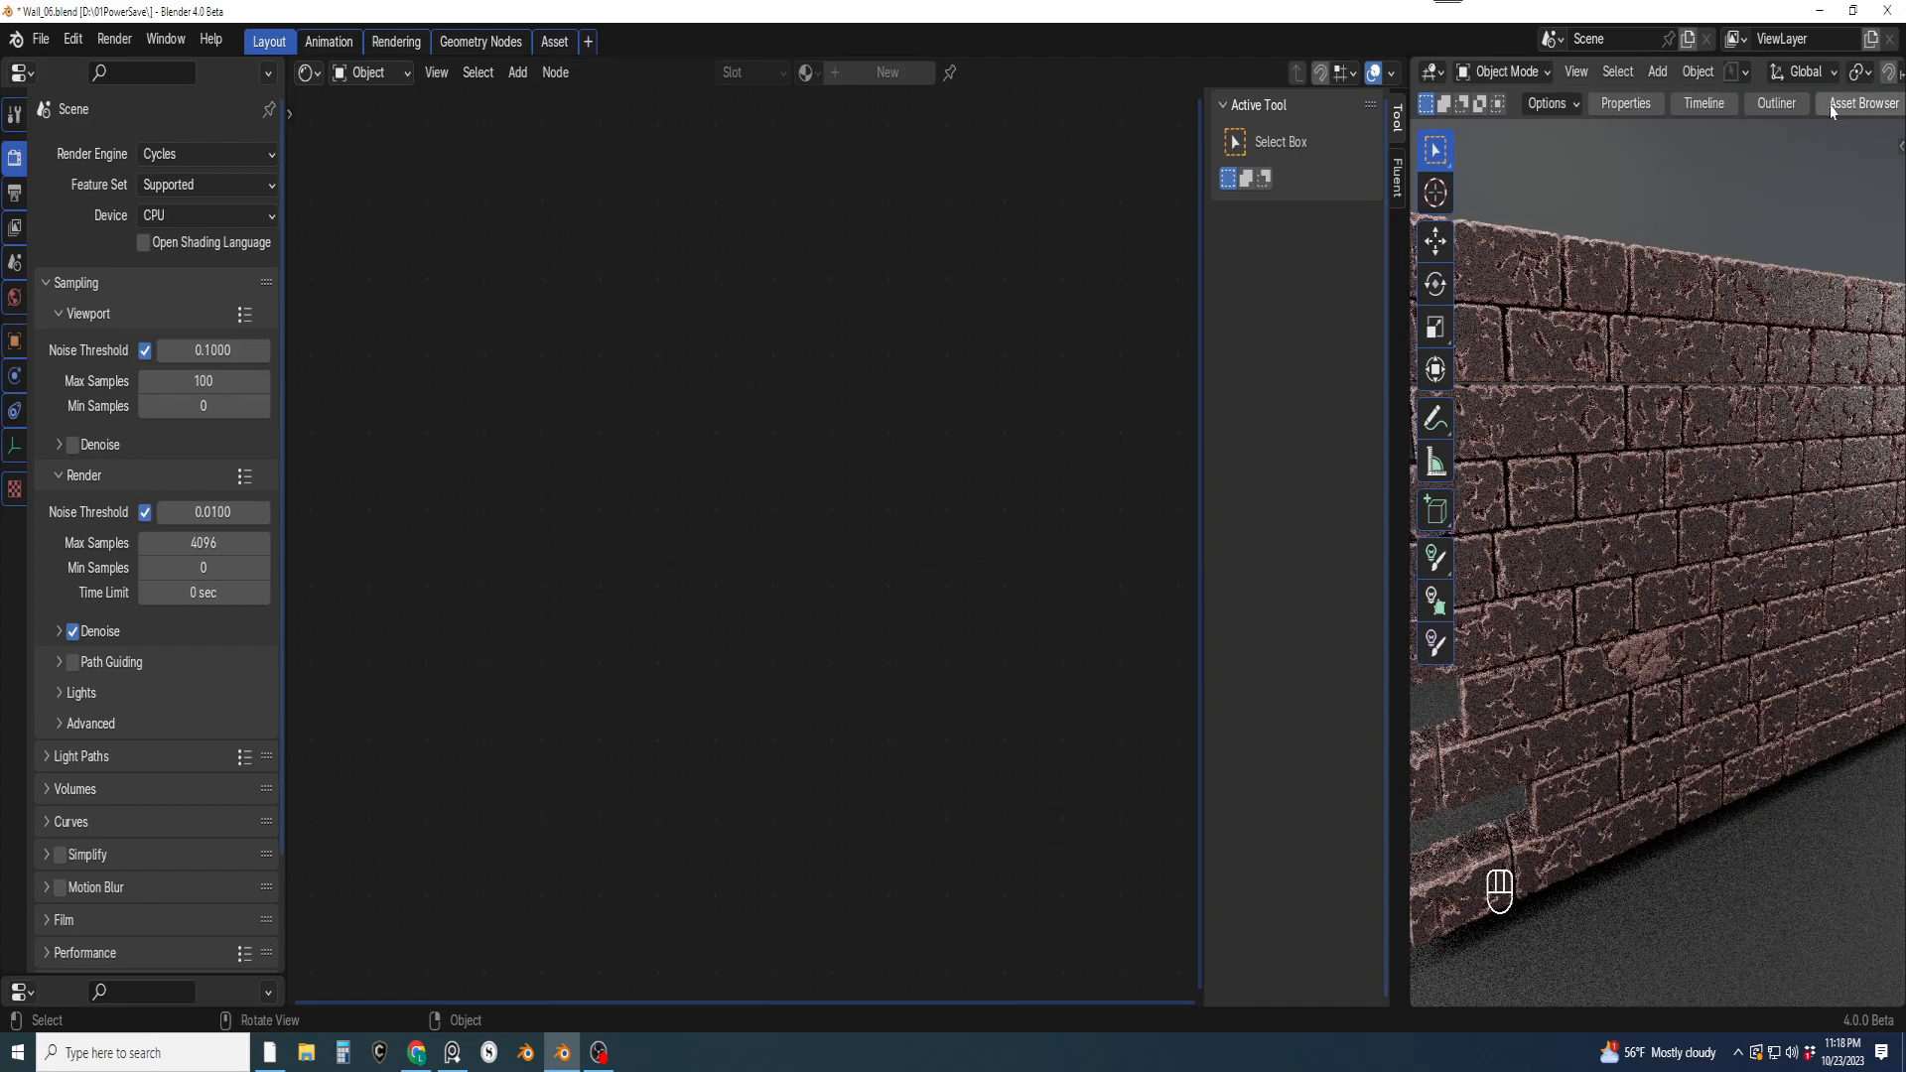
{"action": "middle_click_drag", "start_coordinate": [1704, 476], "coordinate": [1685, 529], "text": "shift"}
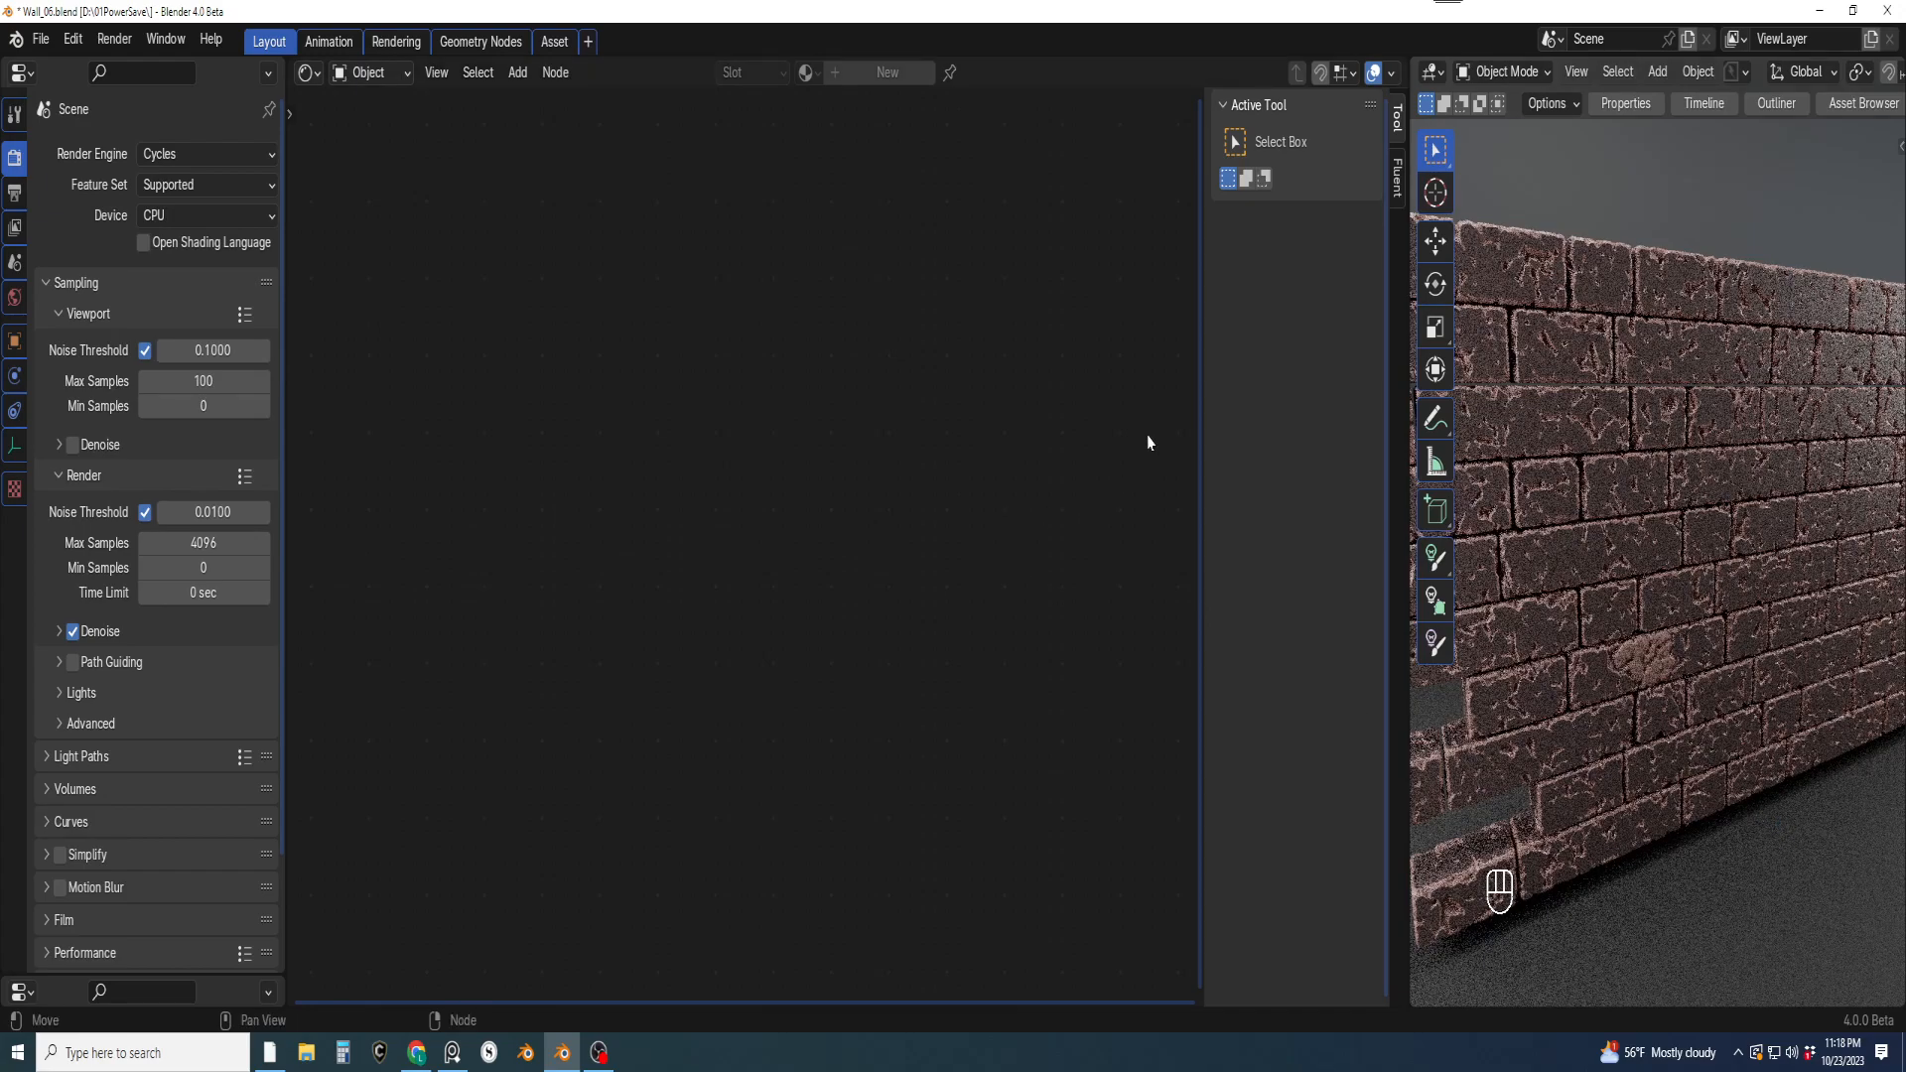
Select a stone on the wall's front face and assign the Outside material to its second material slot
{"action": "left_click", "coordinate": [1649, 455]}
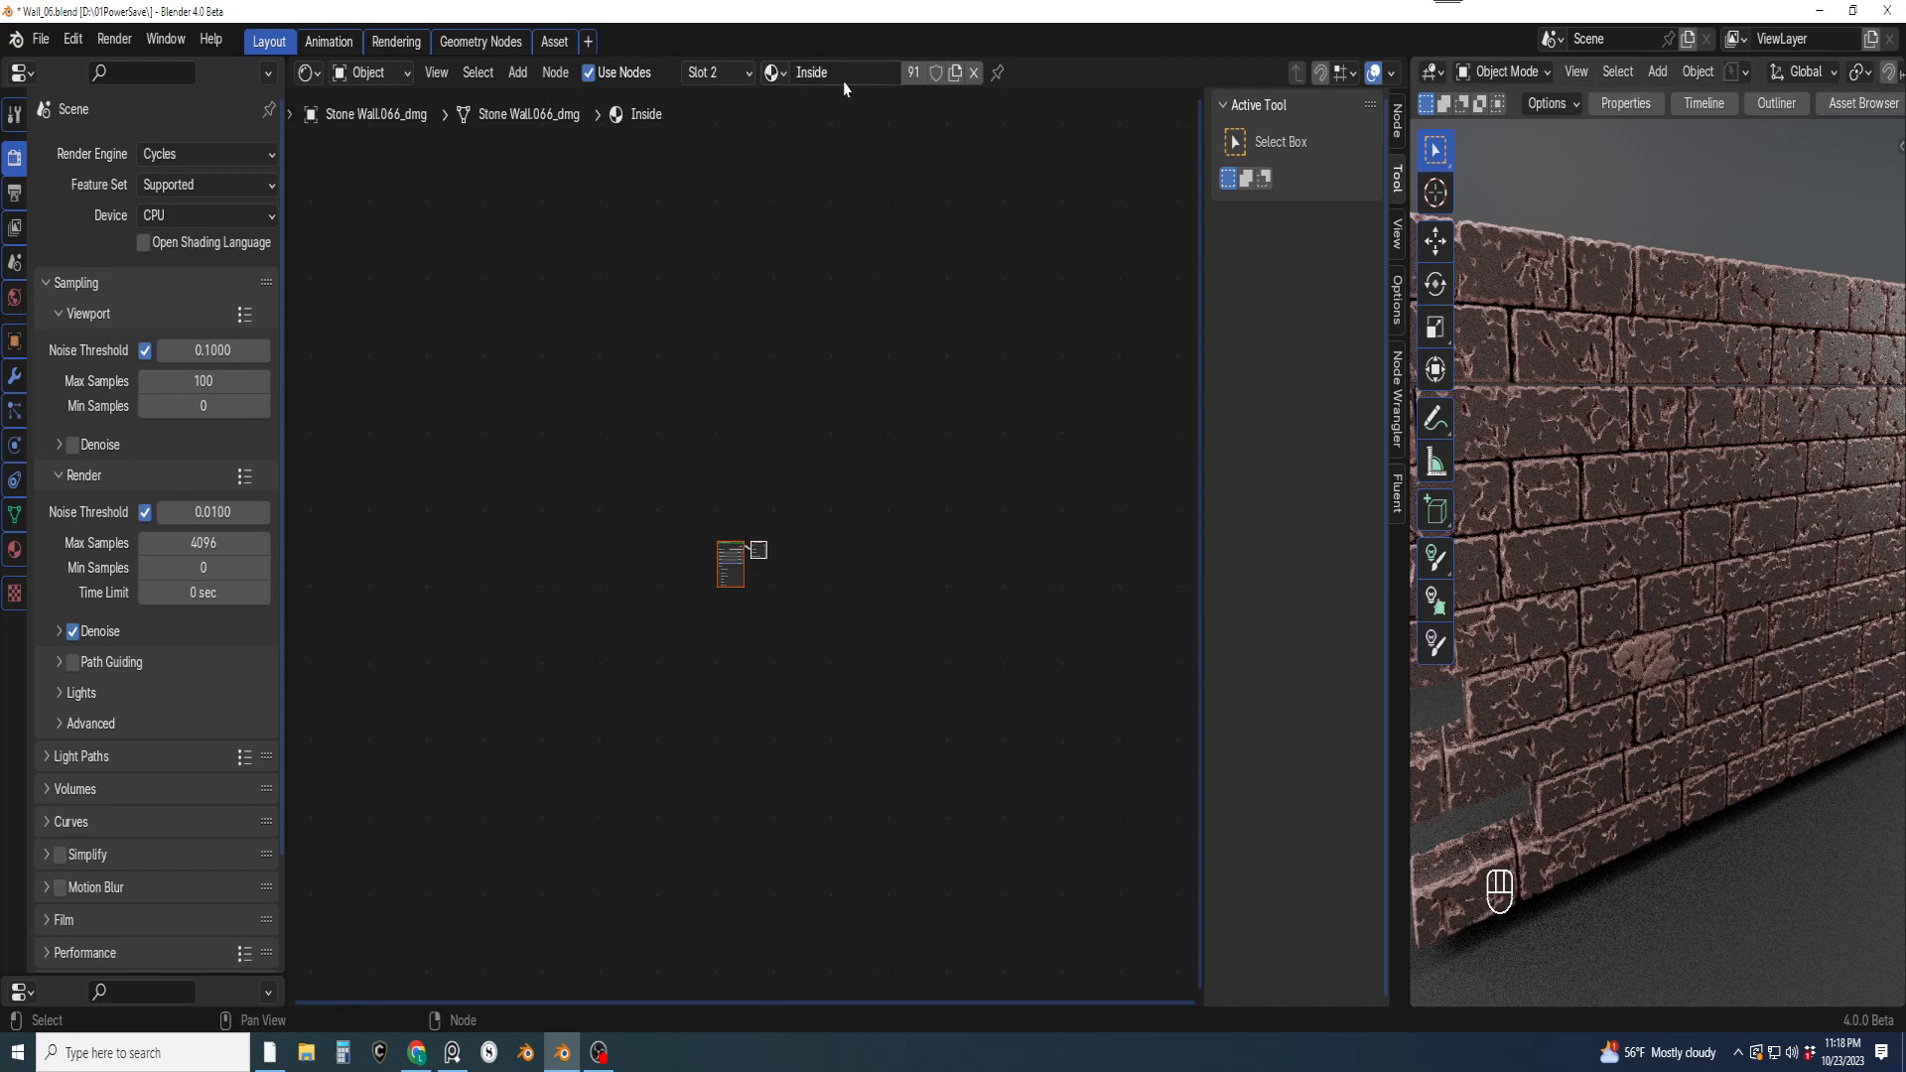
{"action": "left_click", "coordinate": [773, 72]}
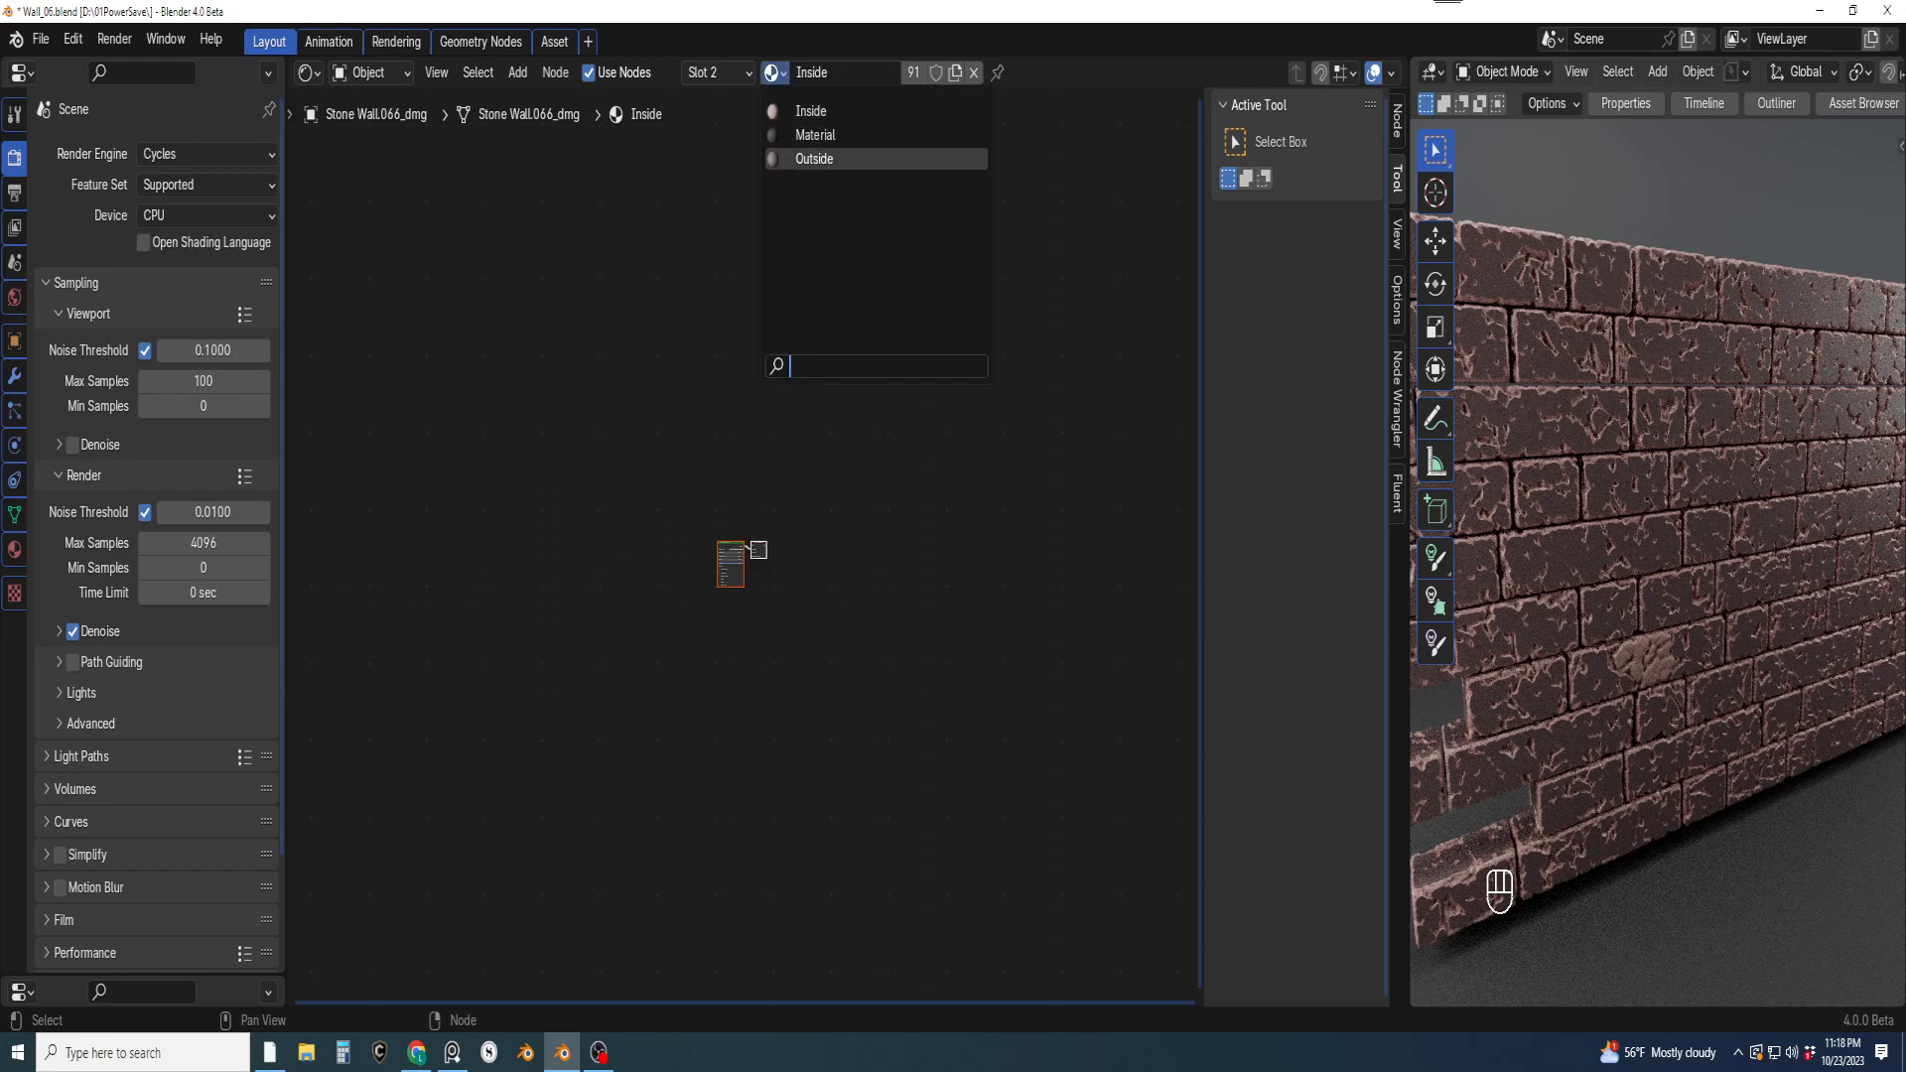
{"action": "left_click", "coordinate": [814, 159]}
Add Fluent's two-layer node setup to the Outside material's Principled BSDF
{"action": "middle_click_drag", "start_coordinate": [852, 439], "coordinate": [822, 522], "text": "shift"}
{"action": "scroll", "coordinate": [944, 519], "scroll_direction": "up", "scroll_amount": 4}
{"action": "scroll", "coordinate": [824, 522], "scroll_direction": "up", "scroll_amount": 3}
{"action": "middle_click_drag", "start_coordinate": [921, 471], "coordinate": [809, 397], "text": "shift"}
{"action": "scroll", "coordinate": [734, 549], "scroll_direction": "up", "scroll_amount": 3}
{"action": "scroll", "coordinate": [950, 402], "scroll_direction": "up", "scroll_amount": 1}
{"action": "key", "text": "f"}
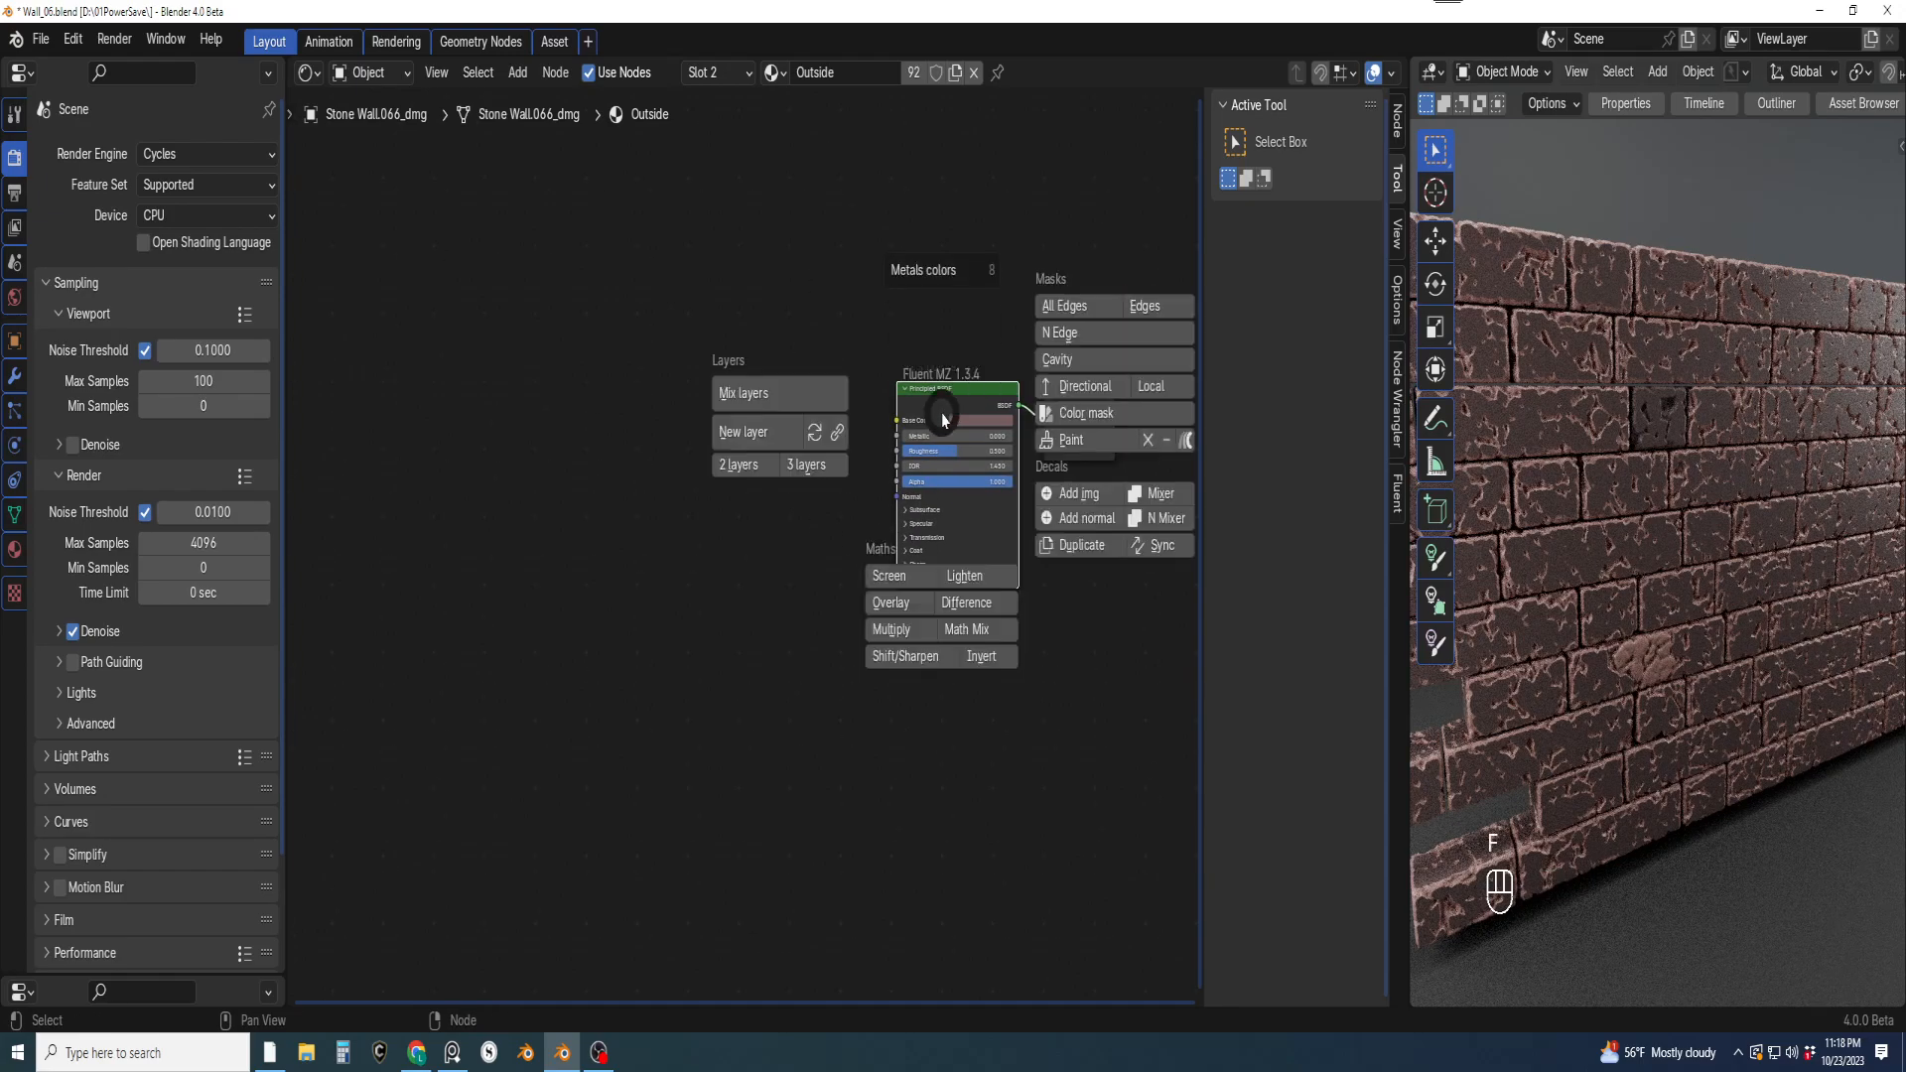
{"action": "left_click", "coordinate": [752, 465]}
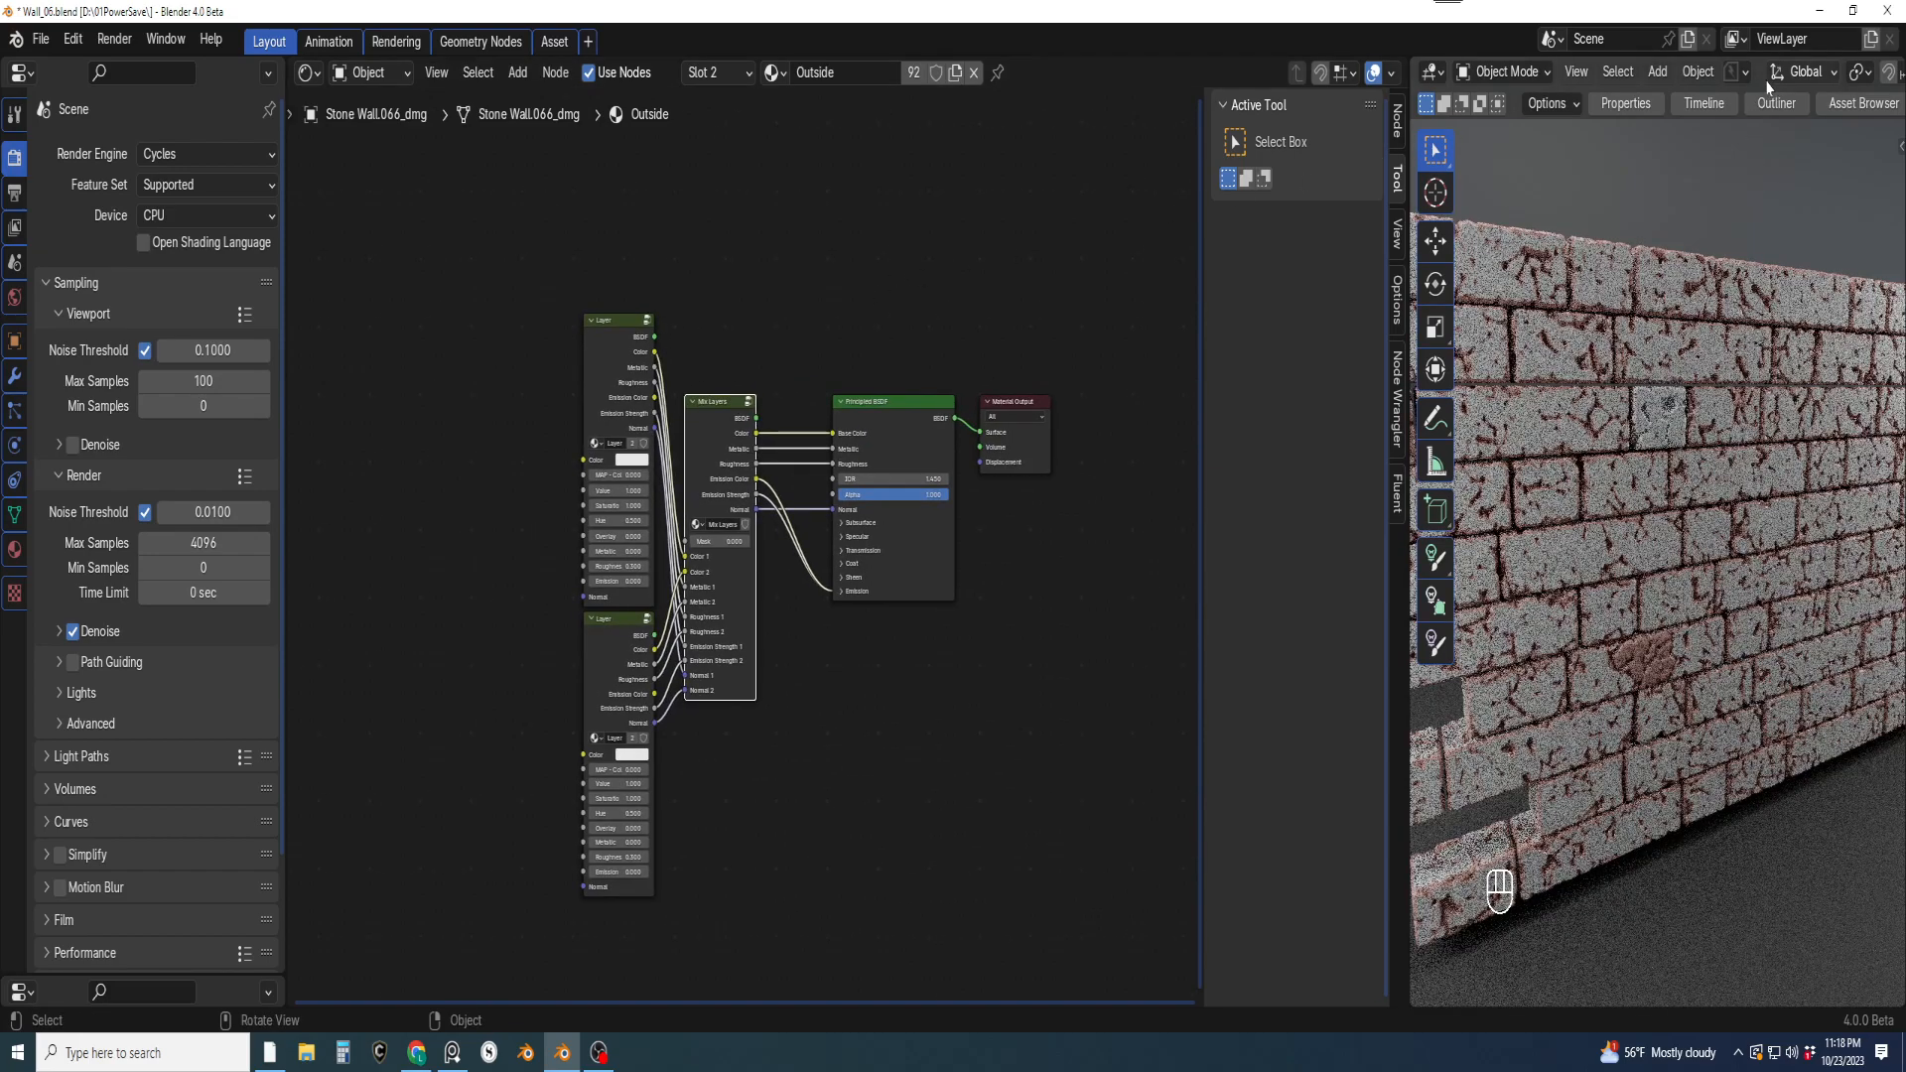
Examine the two Layer nodes and the Mix Layers node feeding the Outside material's Principled BSDF
{"action": "scroll", "coordinate": [838, 724], "scroll_direction": "up", "scroll_amount": 3}
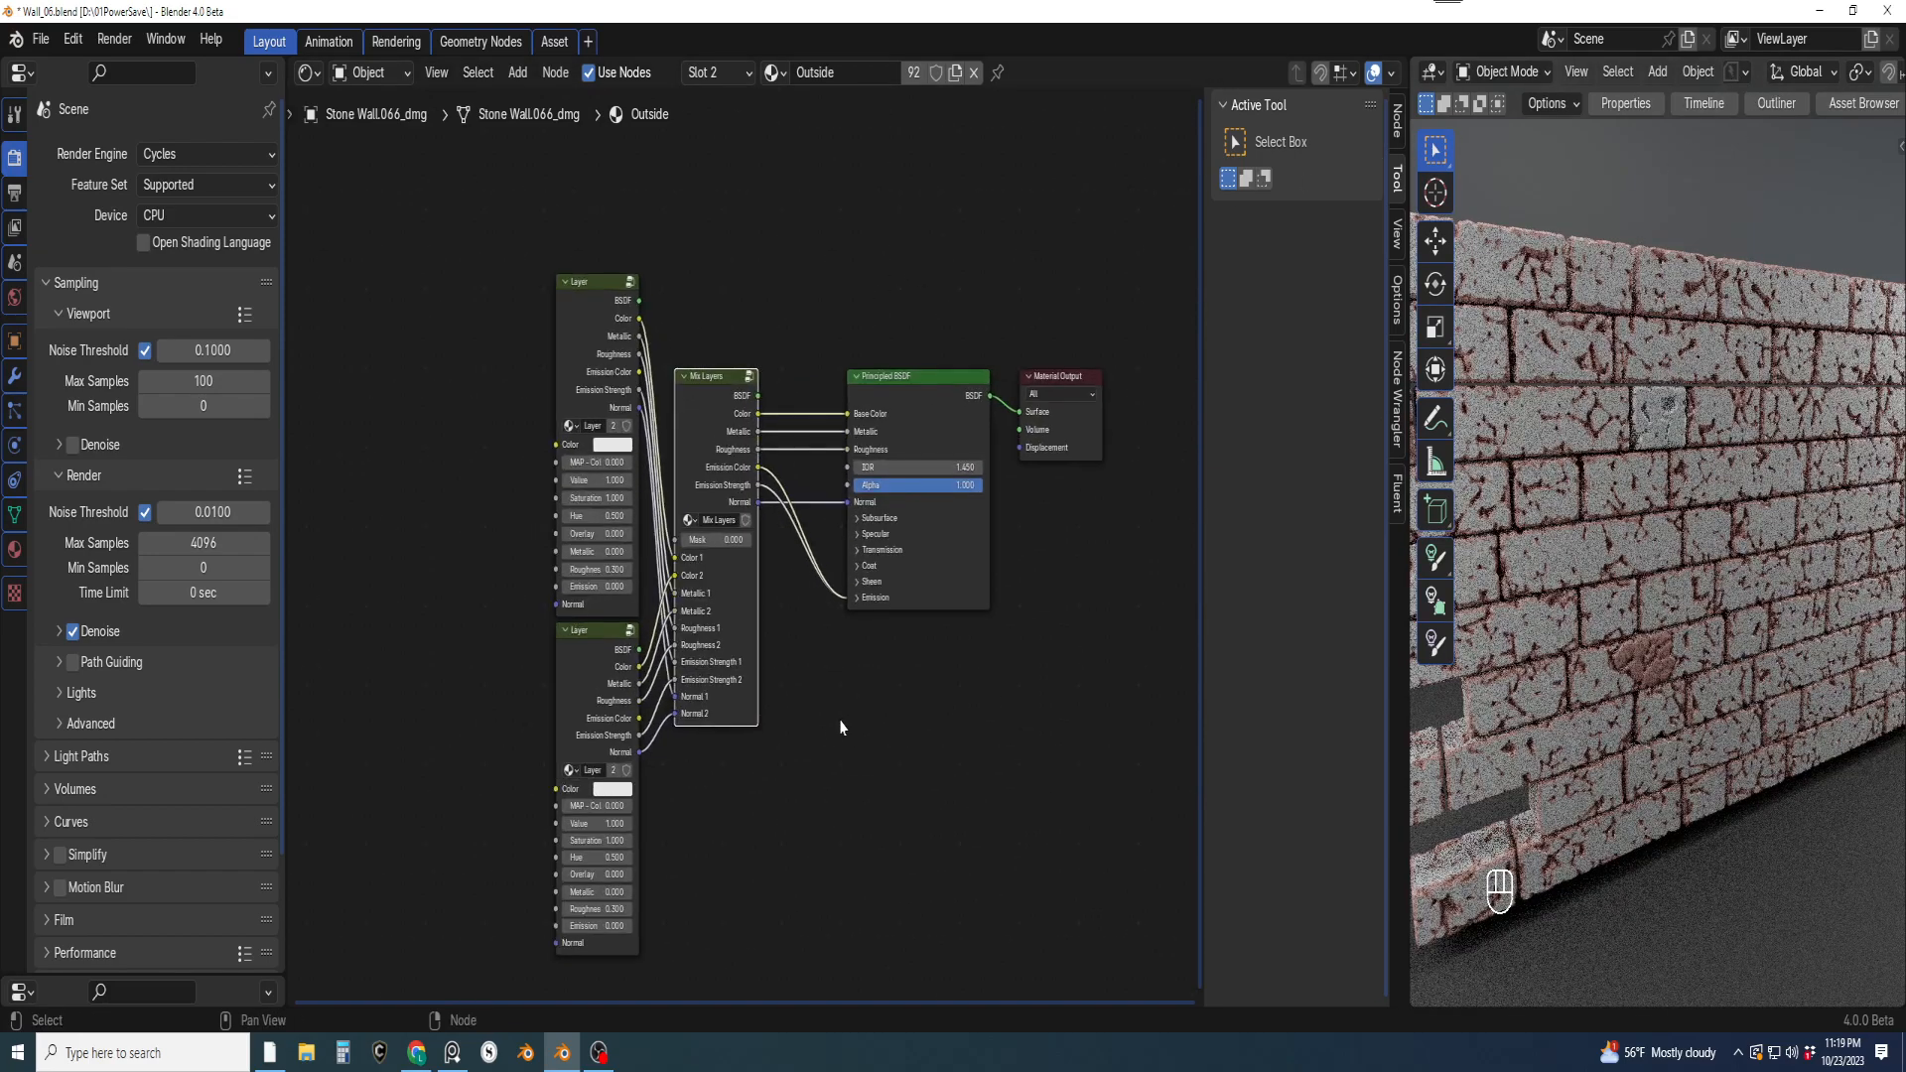
{"action": "scroll", "coordinate": [832, 640], "scroll_direction": "up", "scroll_amount": 2}
{"action": "middle_click_drag", "start_coordinate": [823, 613], "coordinate": [847, 736], "text": "shift"}
{"action": "scroll", "coordinate": [822, 719], "scroll_direction": "up", "scroll_amount": 2}
{"action": "scroll", "coordinate": [847, 735], "scroll_direction": "up", "scroll_amount": 1}
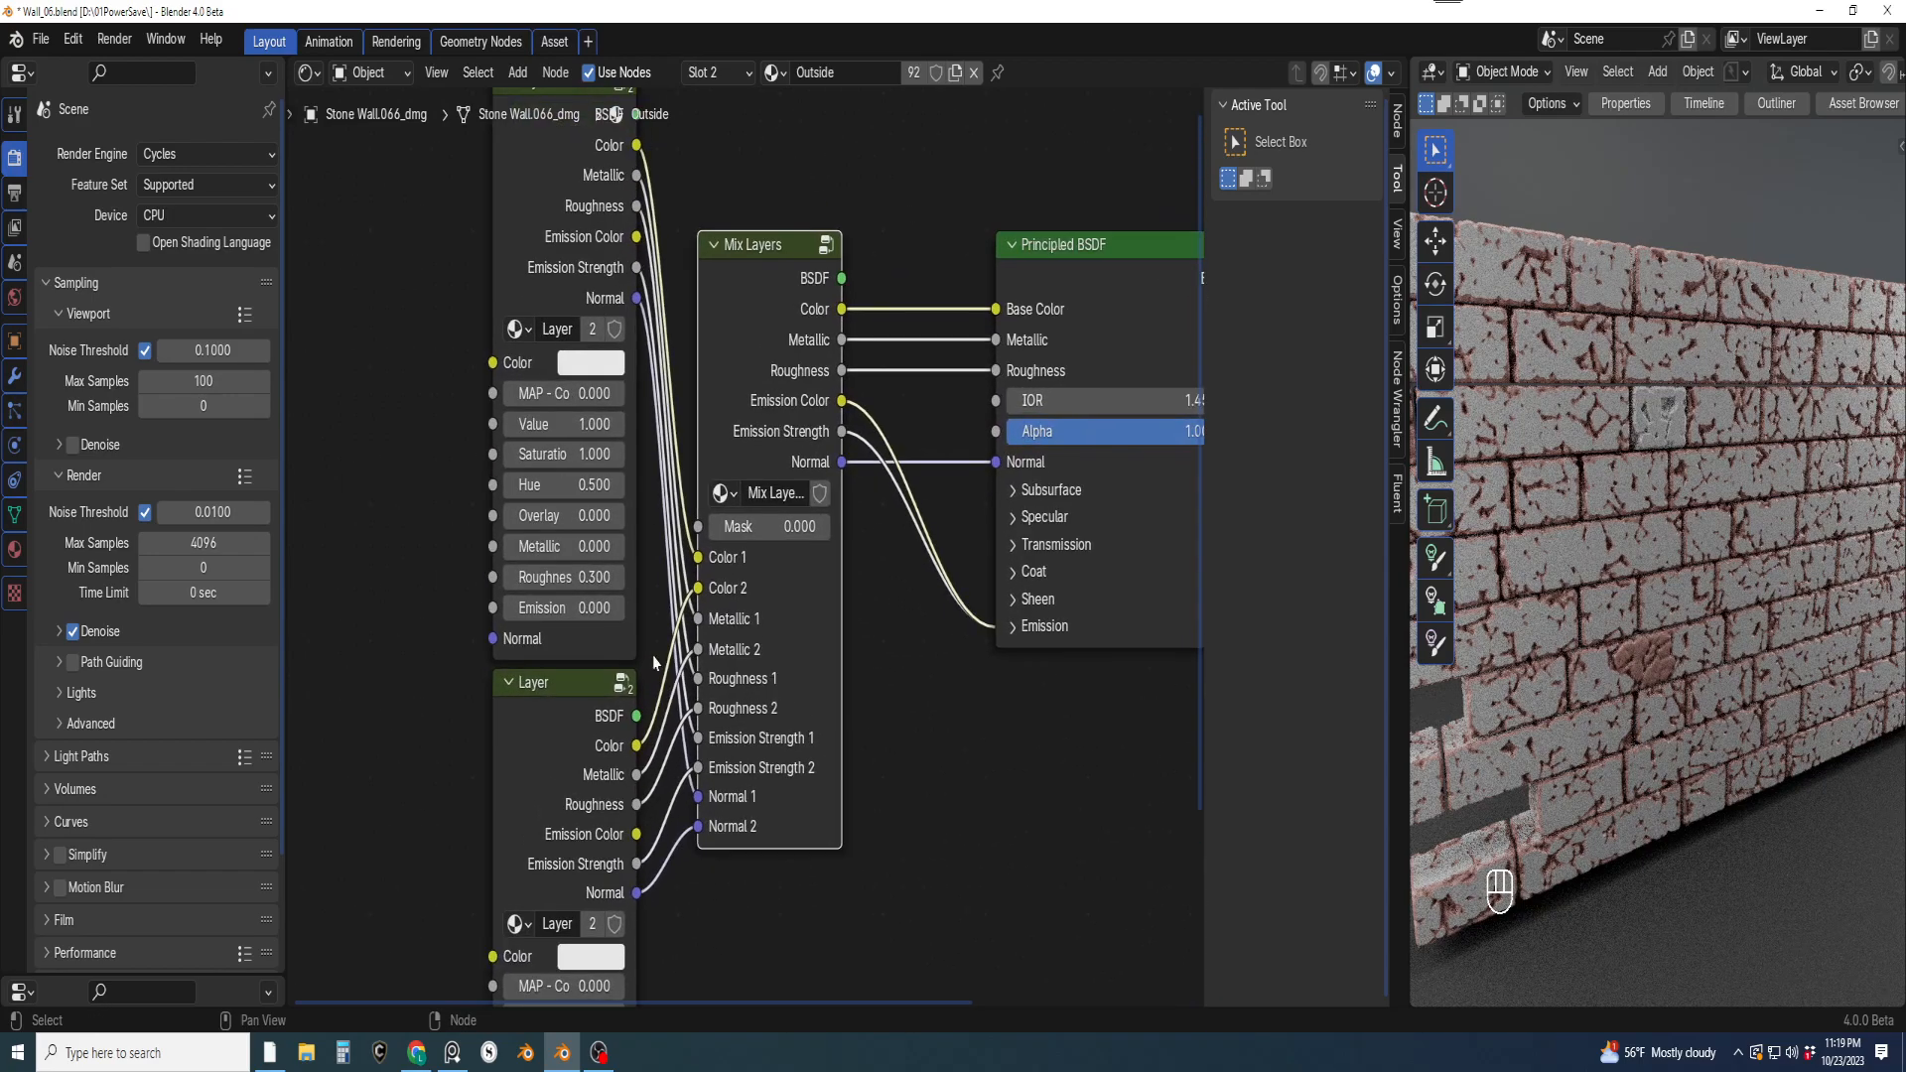
{"action": "scroll", "coordinate": [673, 668], "scroll_direction": "down", "scroll_amount": 3}
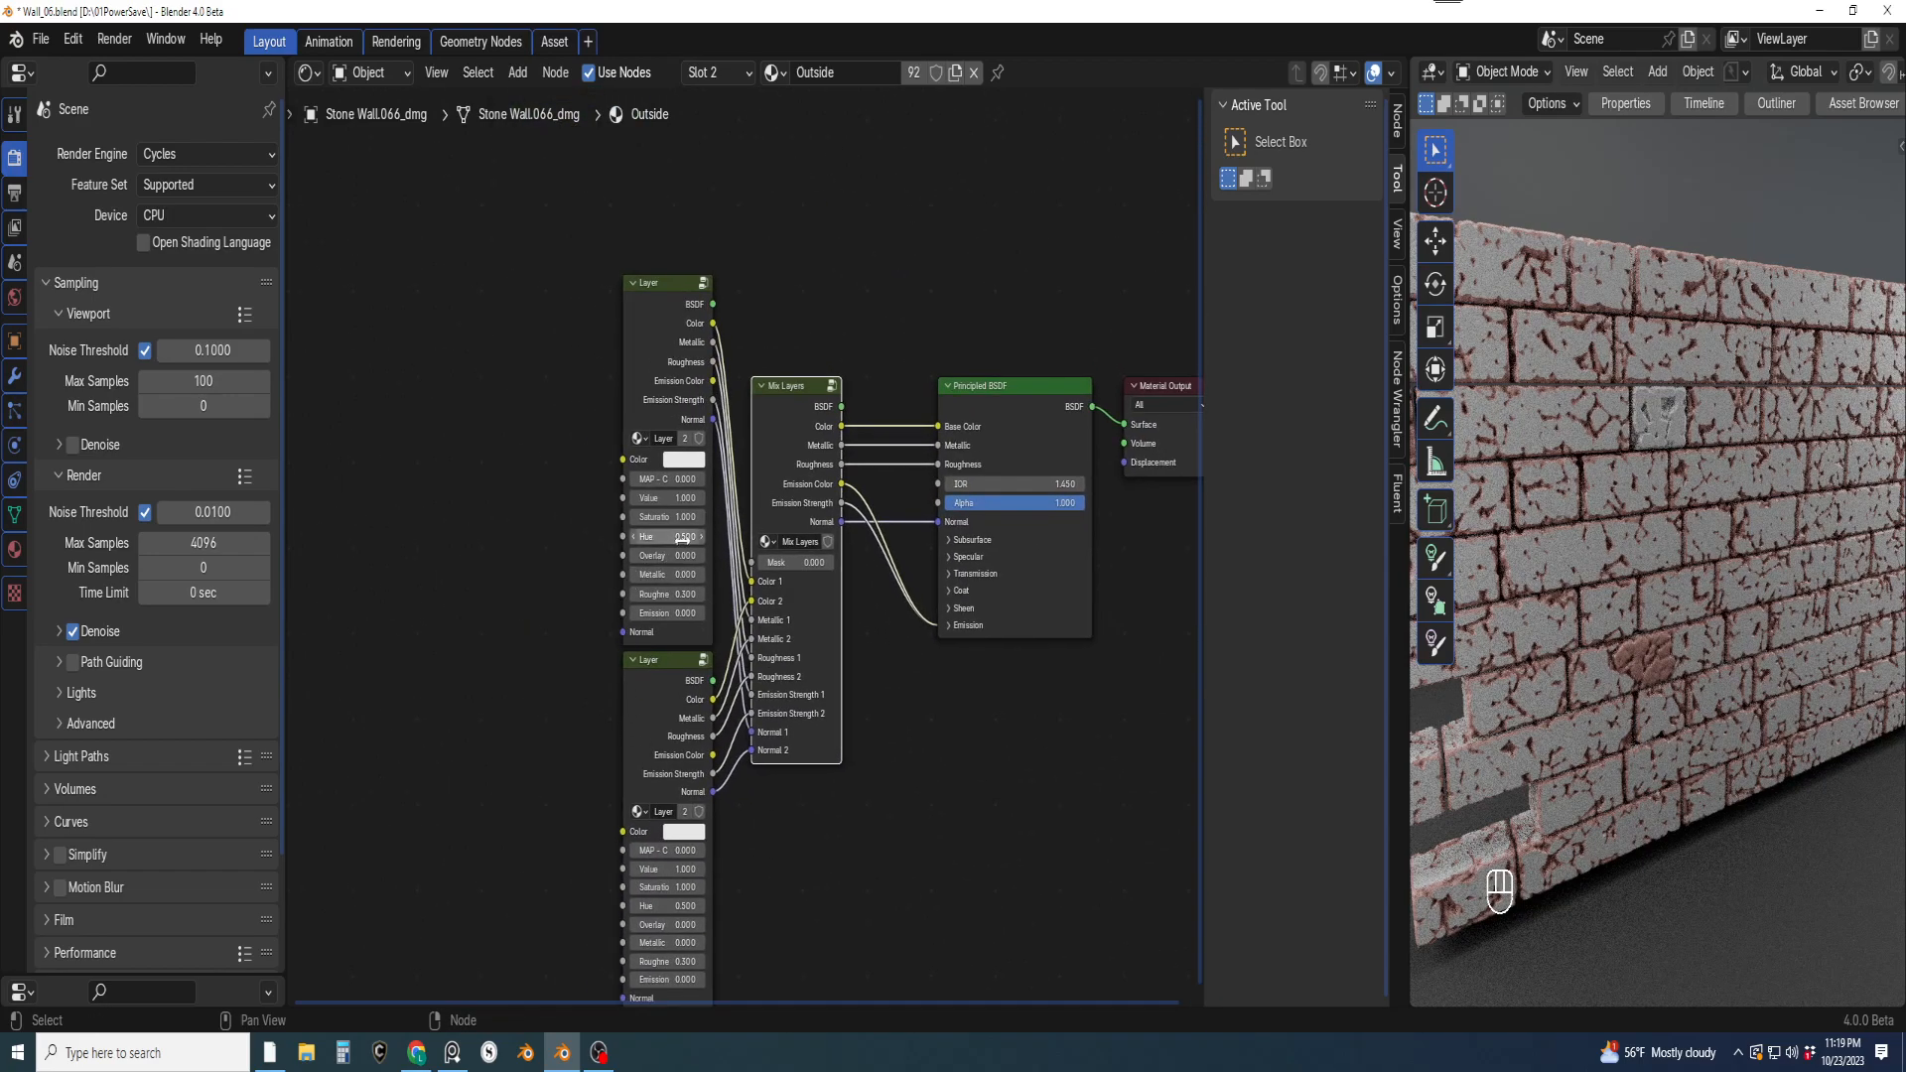
Set the upper Layer node's color to a dark brown with hue 0.073, saturation 0.623 and value 0.187, and save the file
{"action": "left_click", "coordinate": [655, 333]}
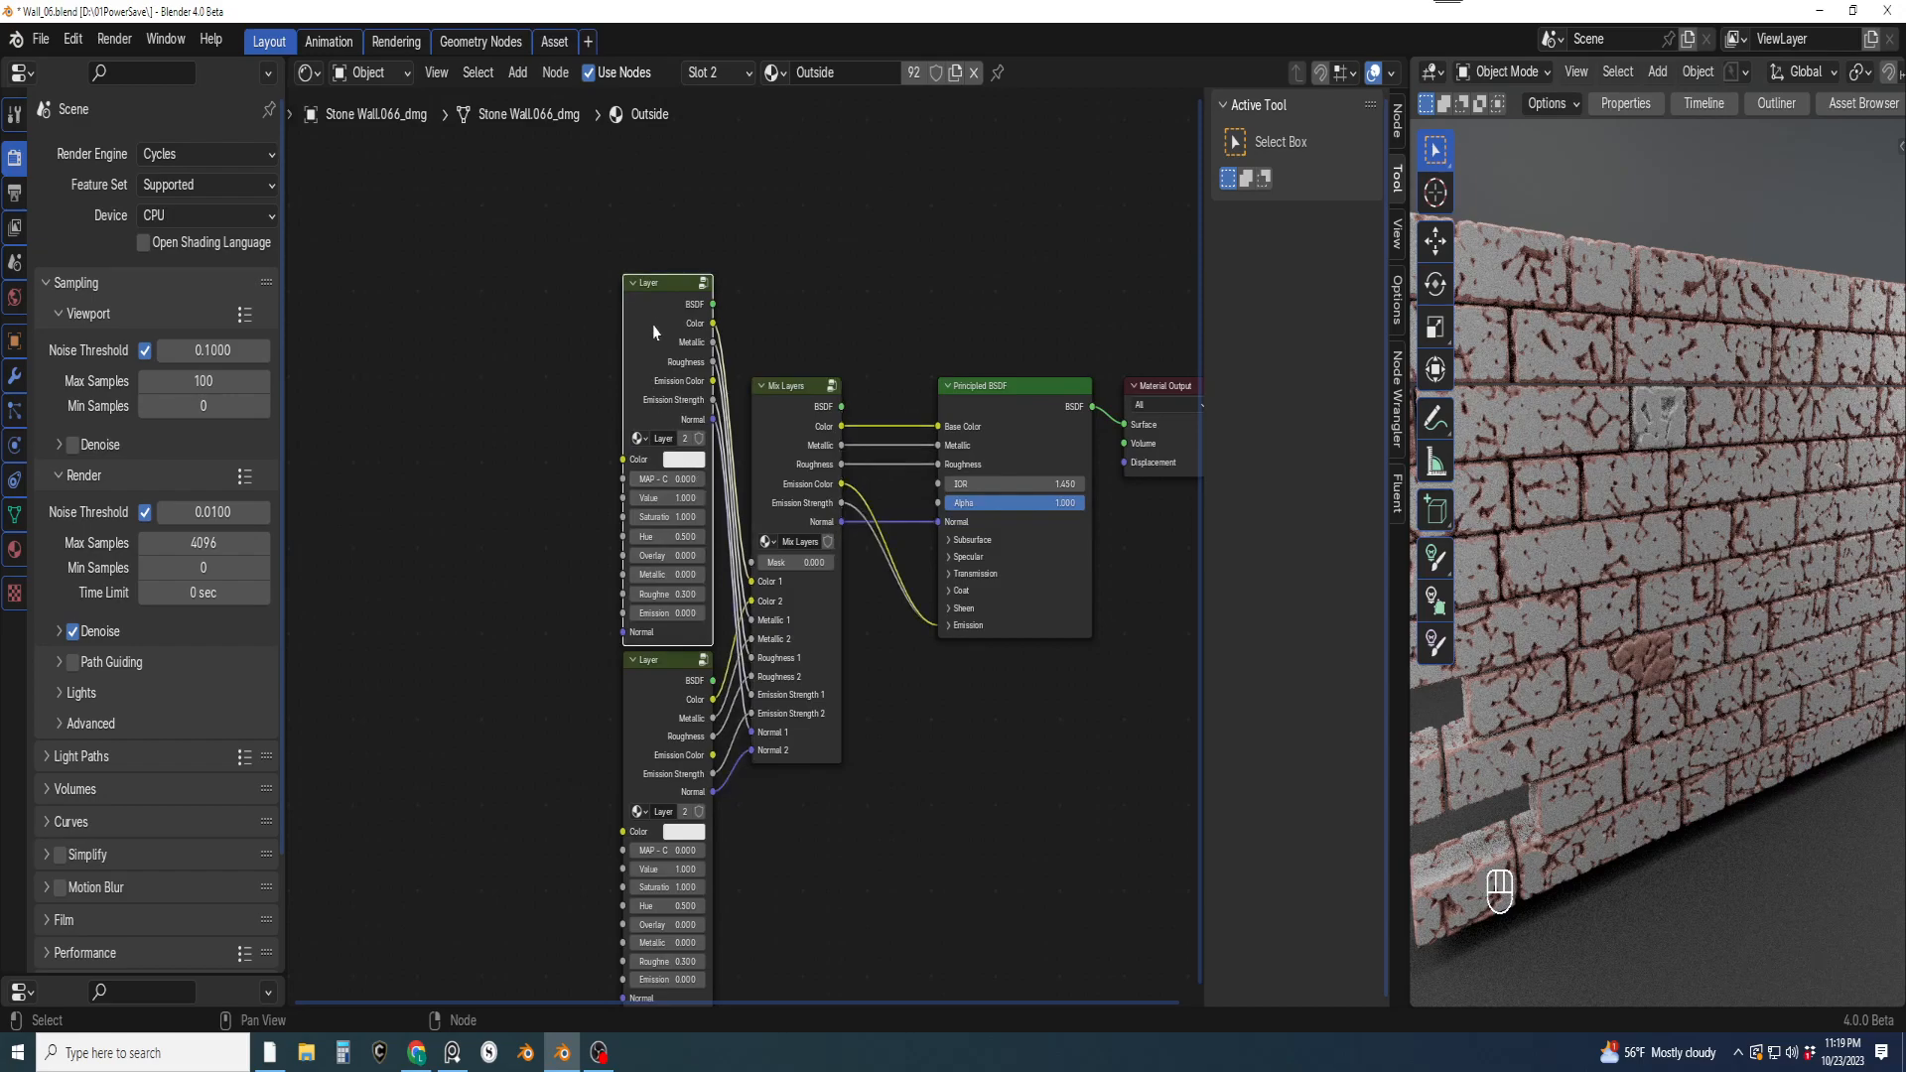
{"action": "left_click", "coordinate": [699, 460]}
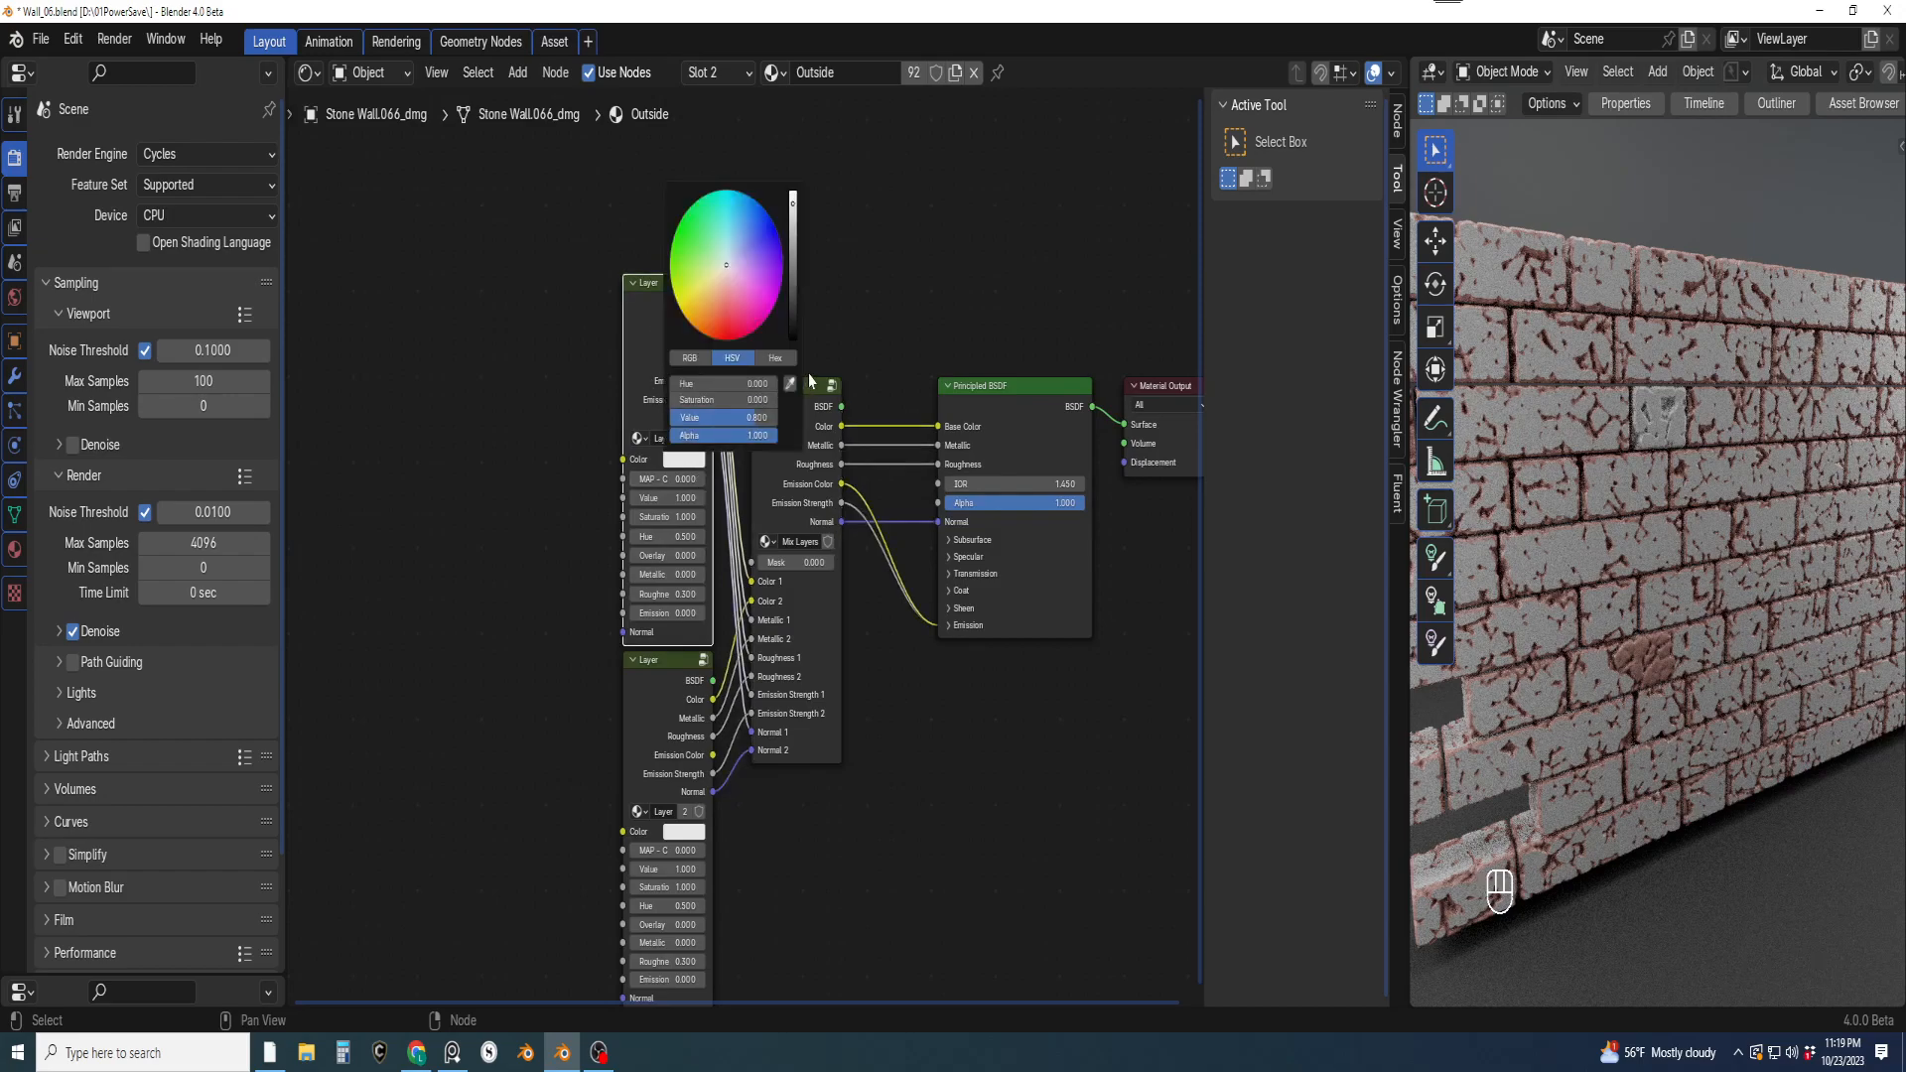
{"action": "left_click", "coordinate": [718, 291]}
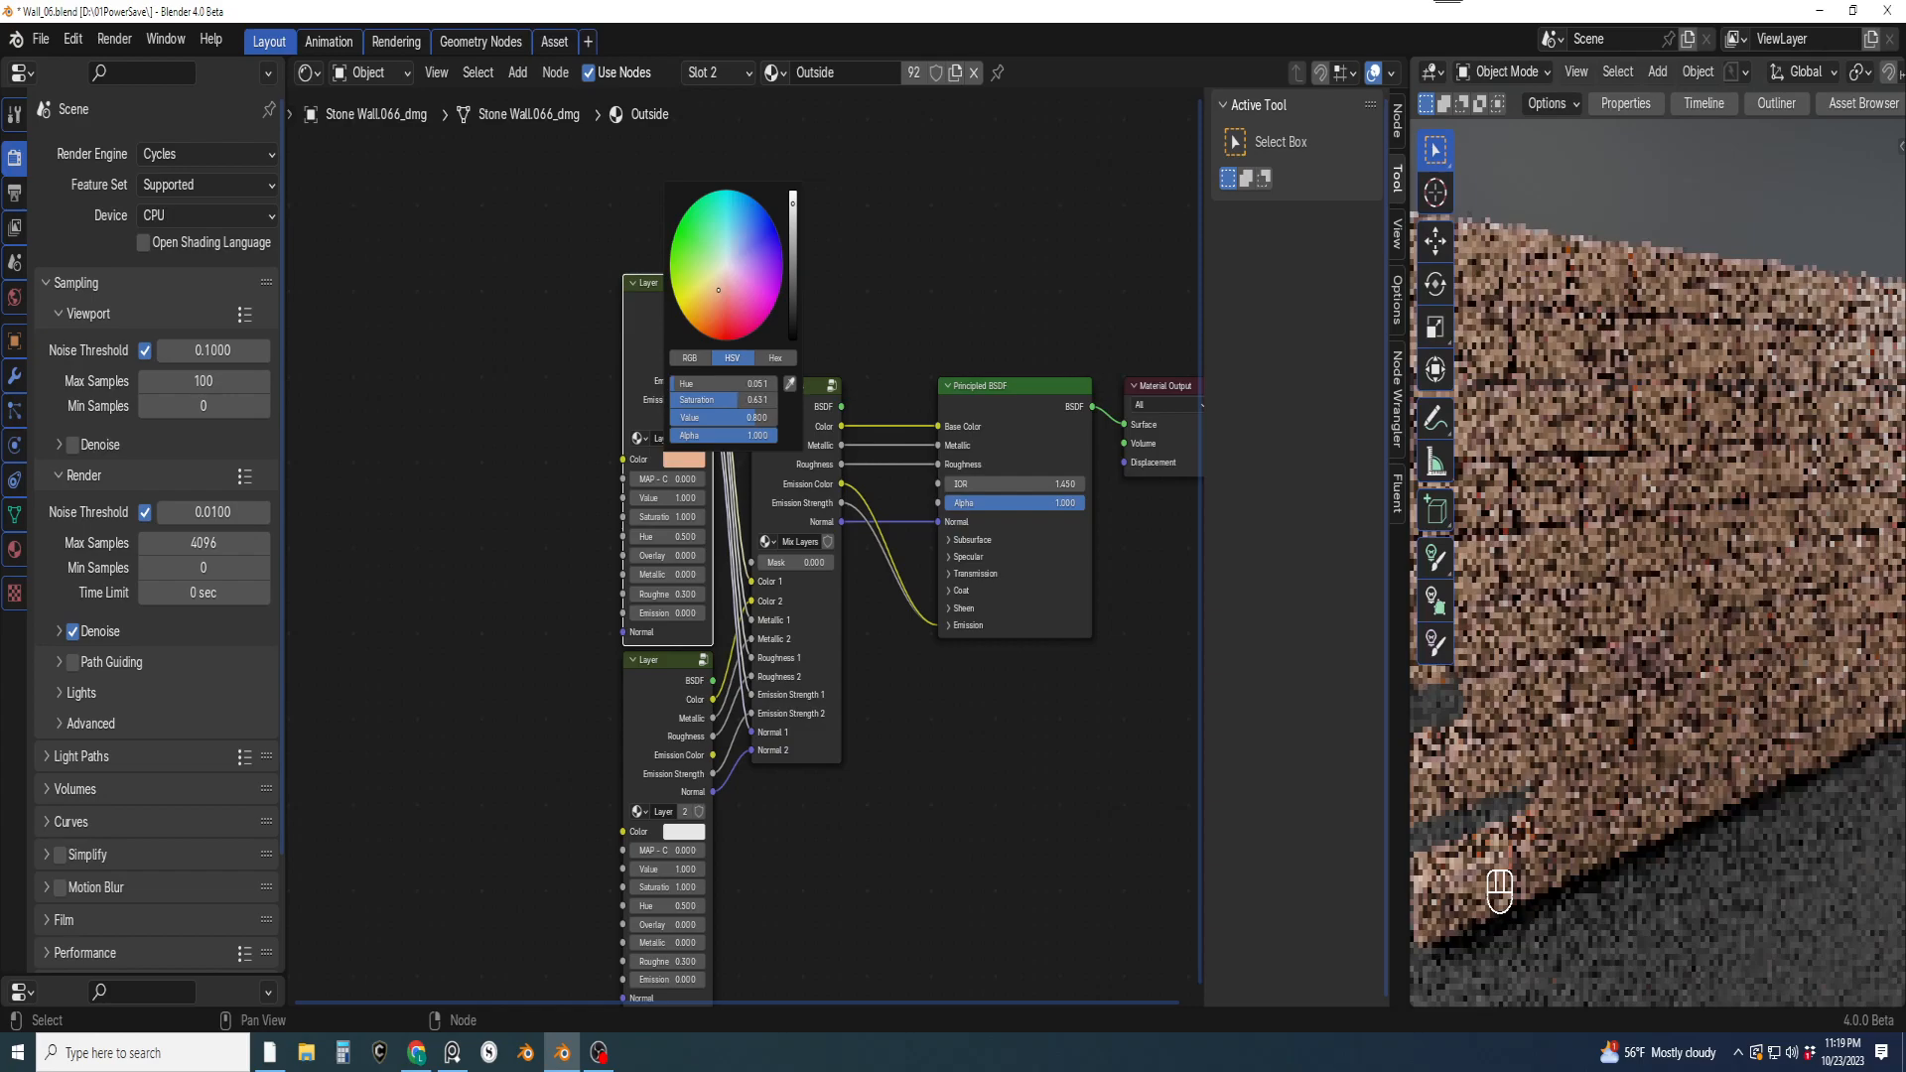
{"action": "left_click", "coordinate": [722, 287]}
{"action": "left_click_drag", "start_coordinate": [720, 287], "coordinate": [715, 283]}
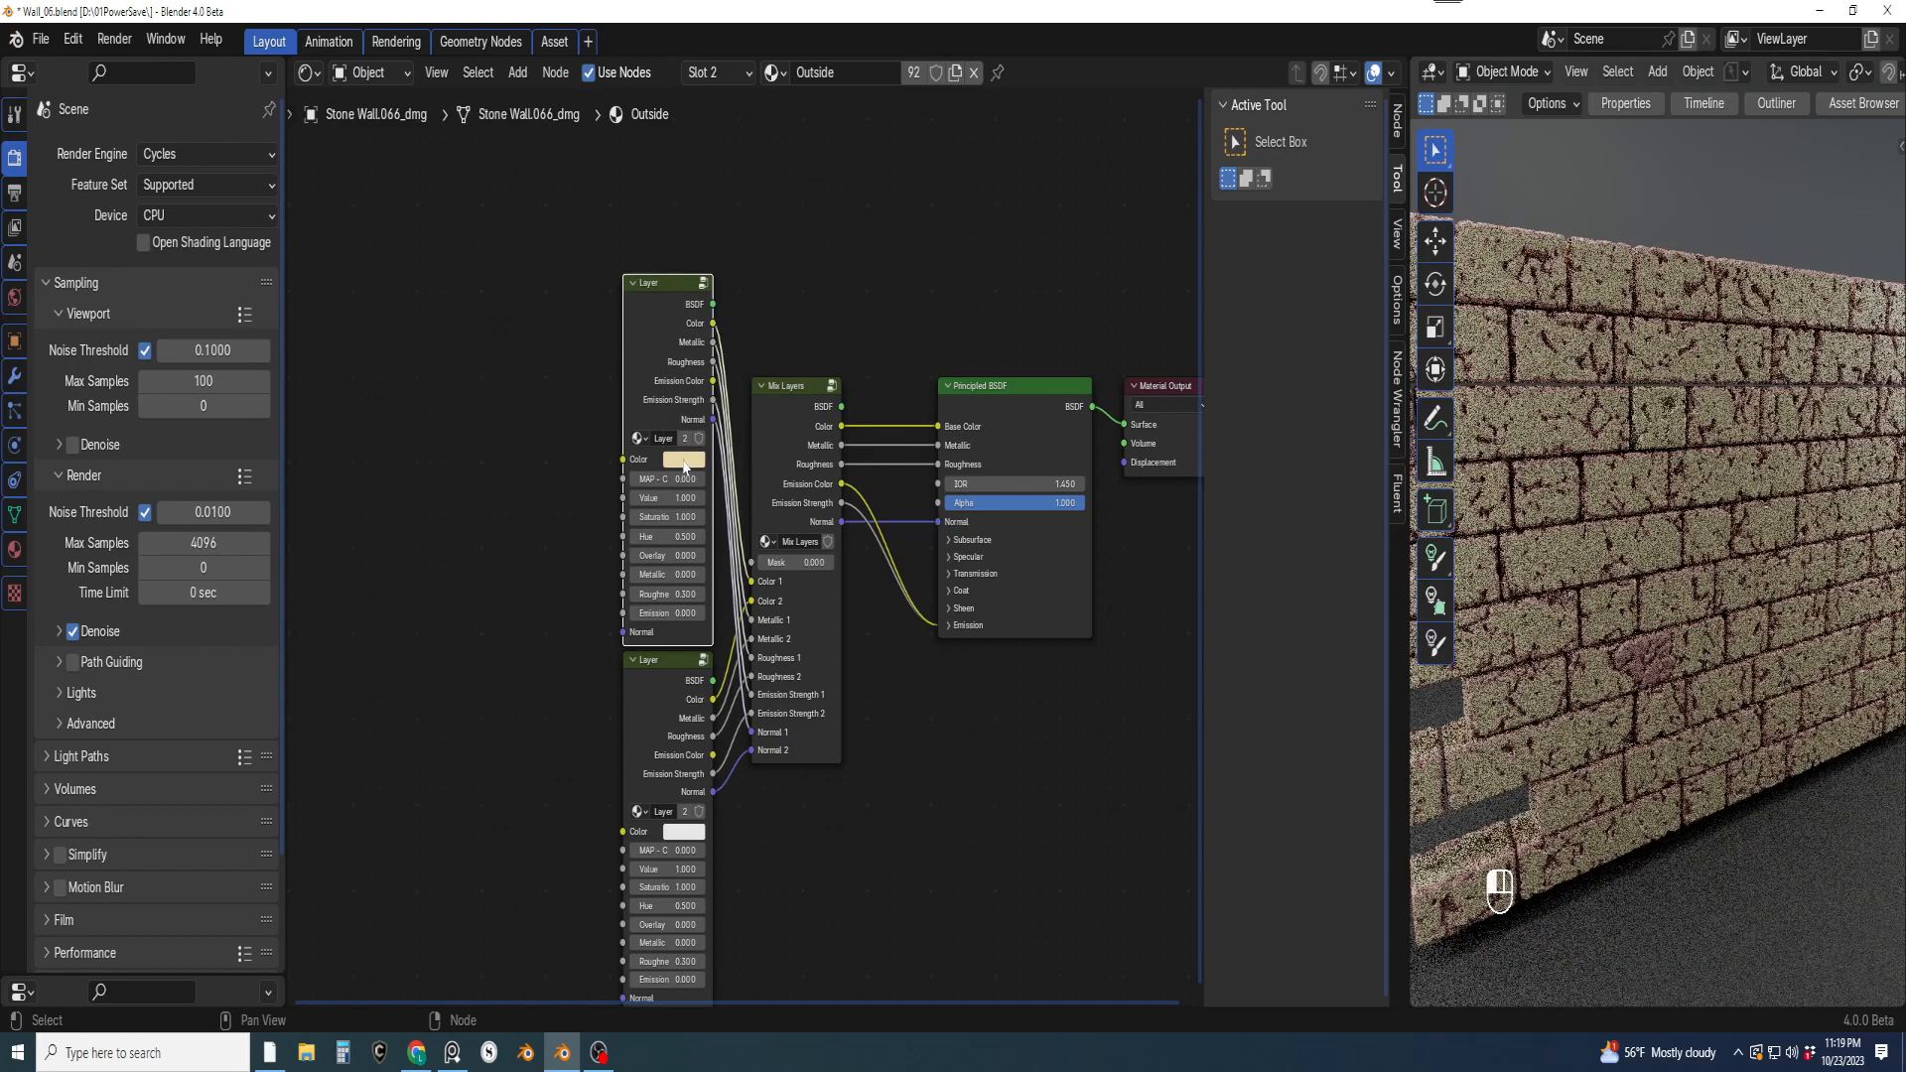
{"action": "left_click", "coordinate": [684, 460]}
{"action": "left_click", "coordinate": [716, 287]}
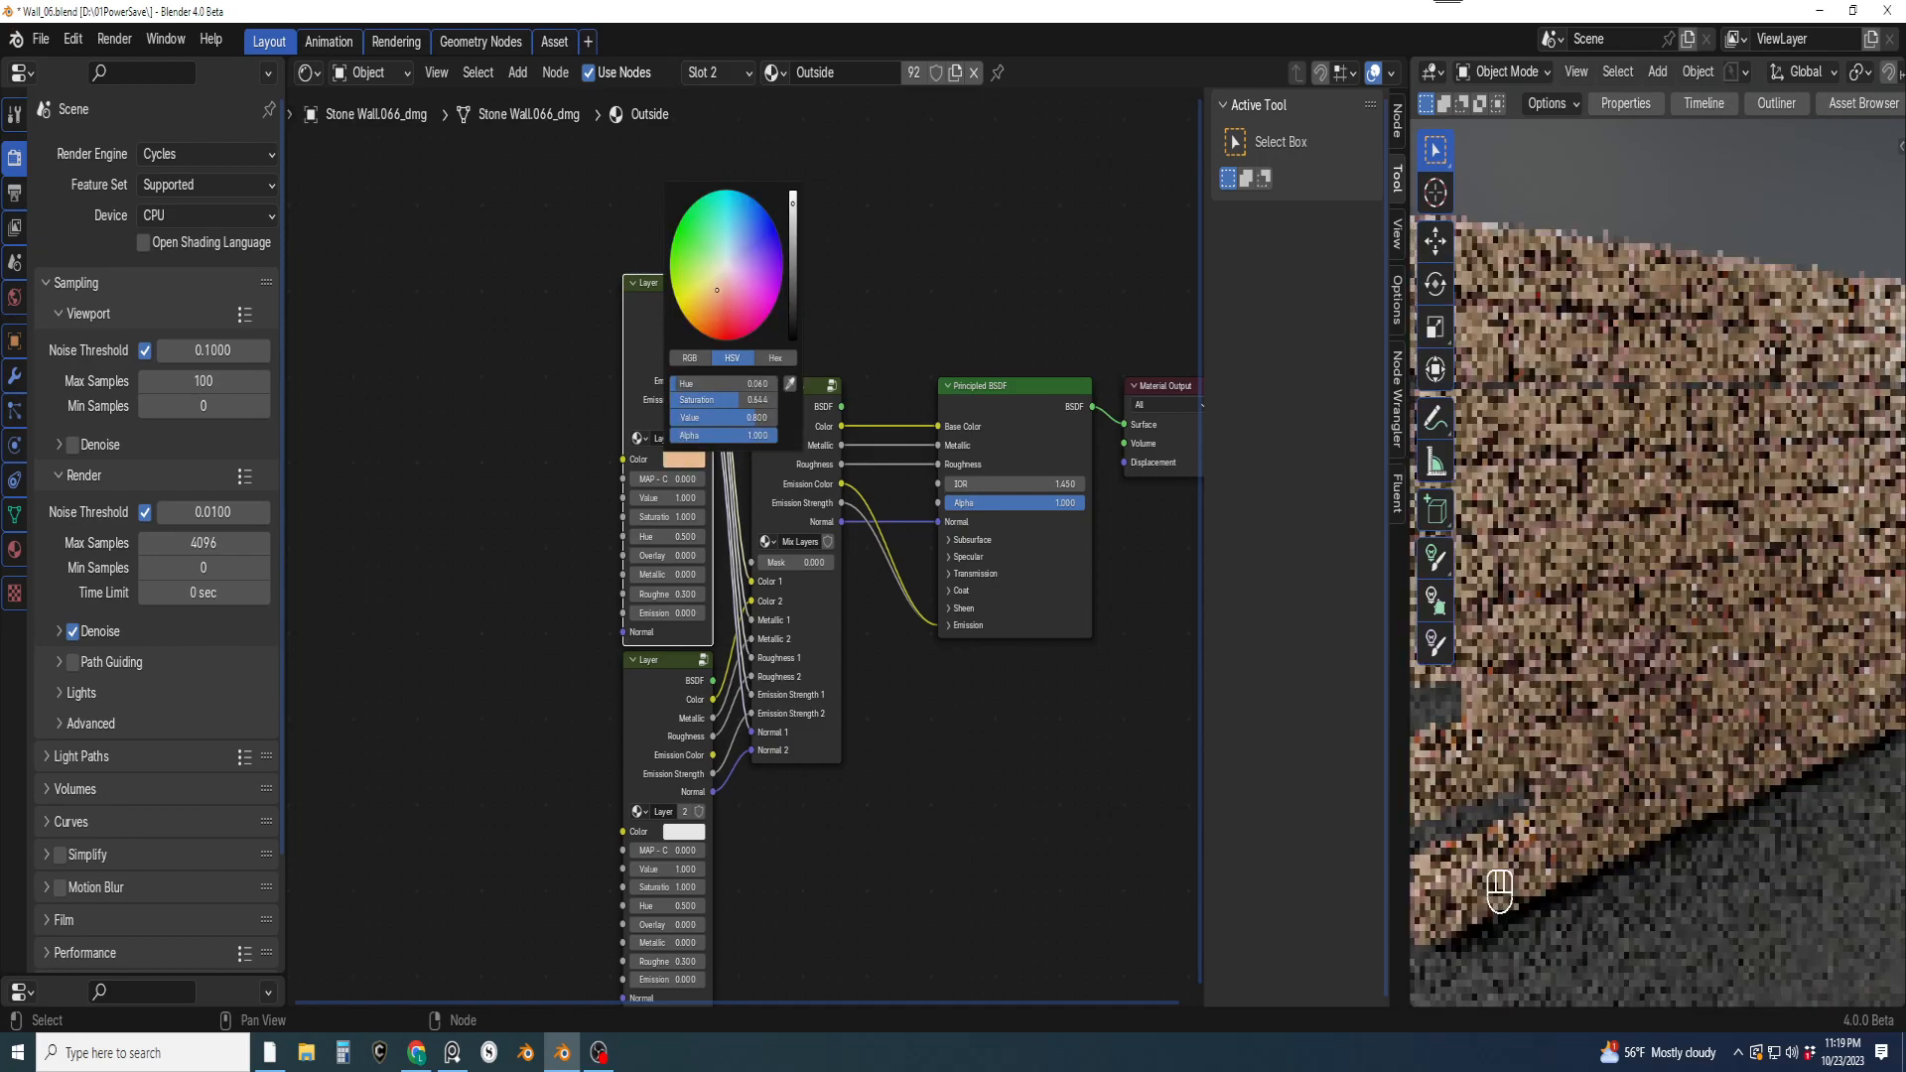
{"action": "left_click", "coordinate": [715, 289]}
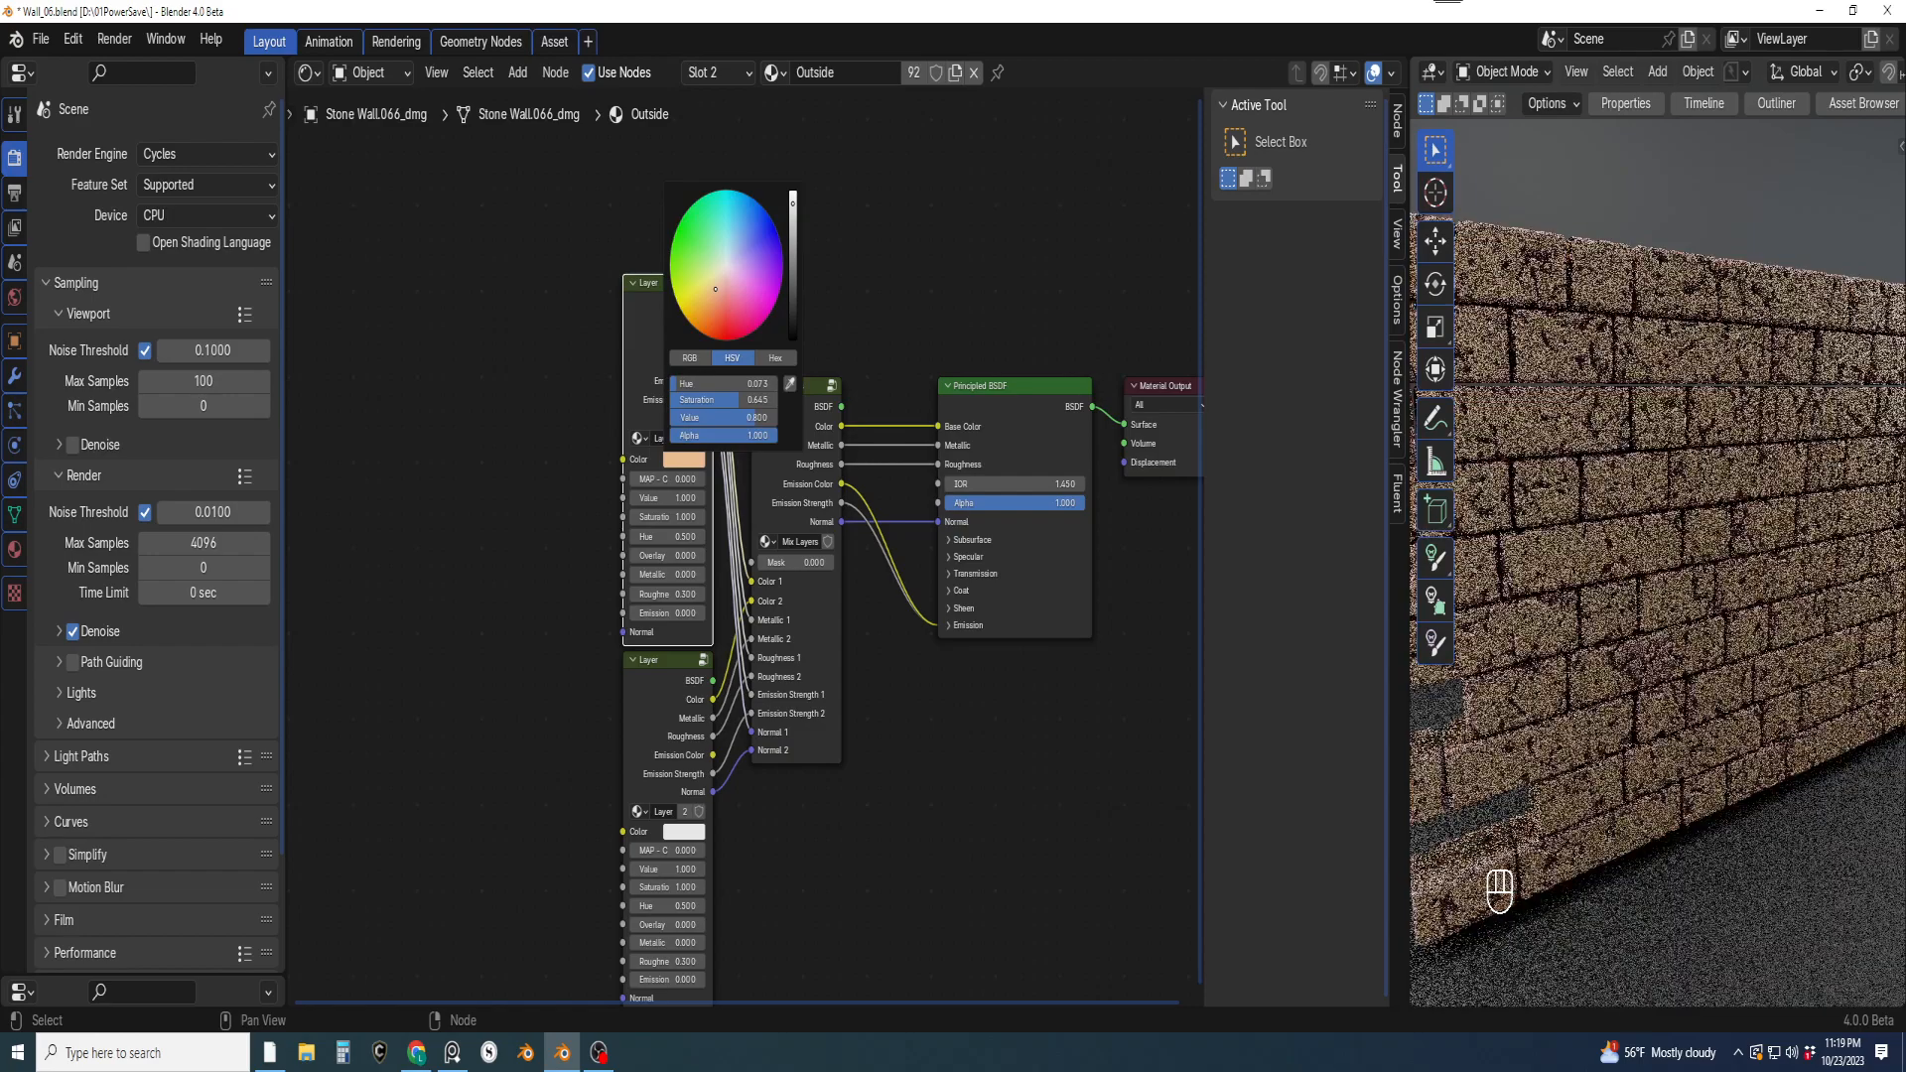
{"action": "left_click", "coordinate": [793, 280]}
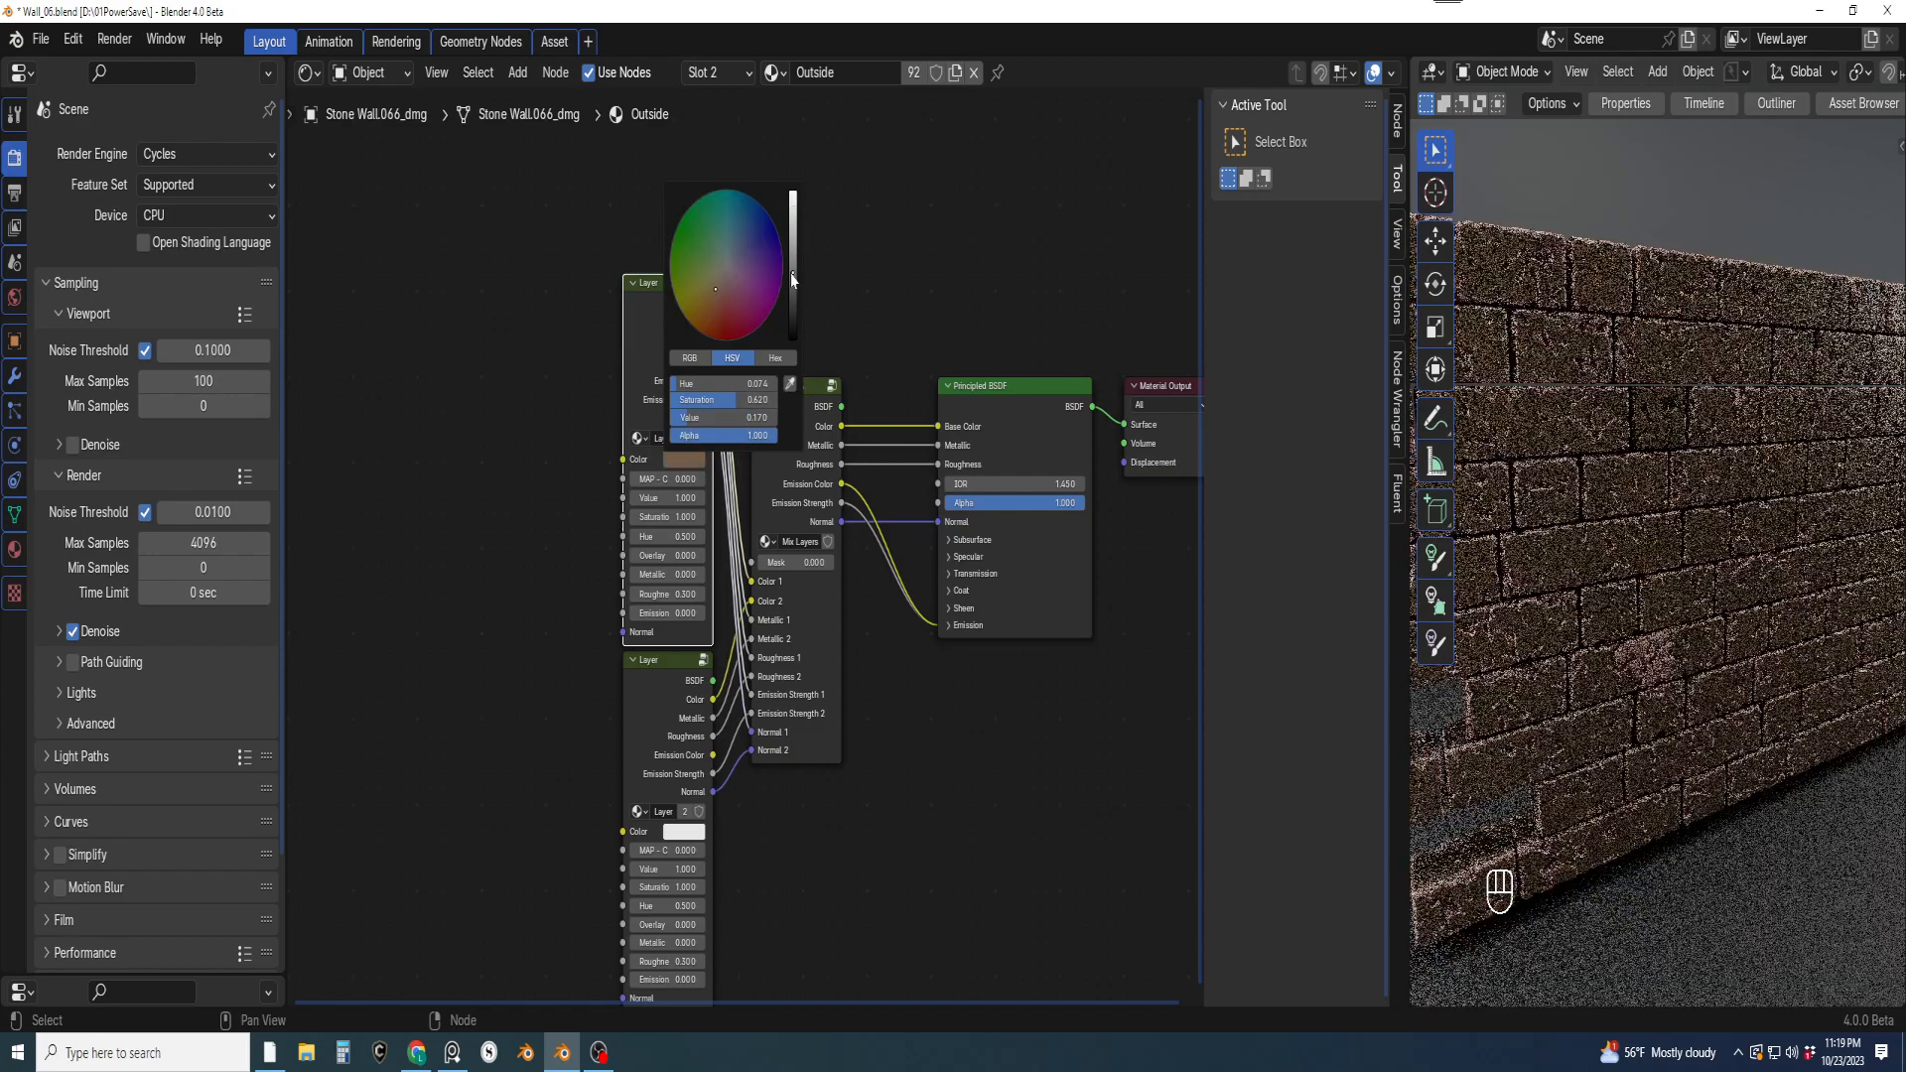
{"action": "left_click", "coordinate": [793, 266]}
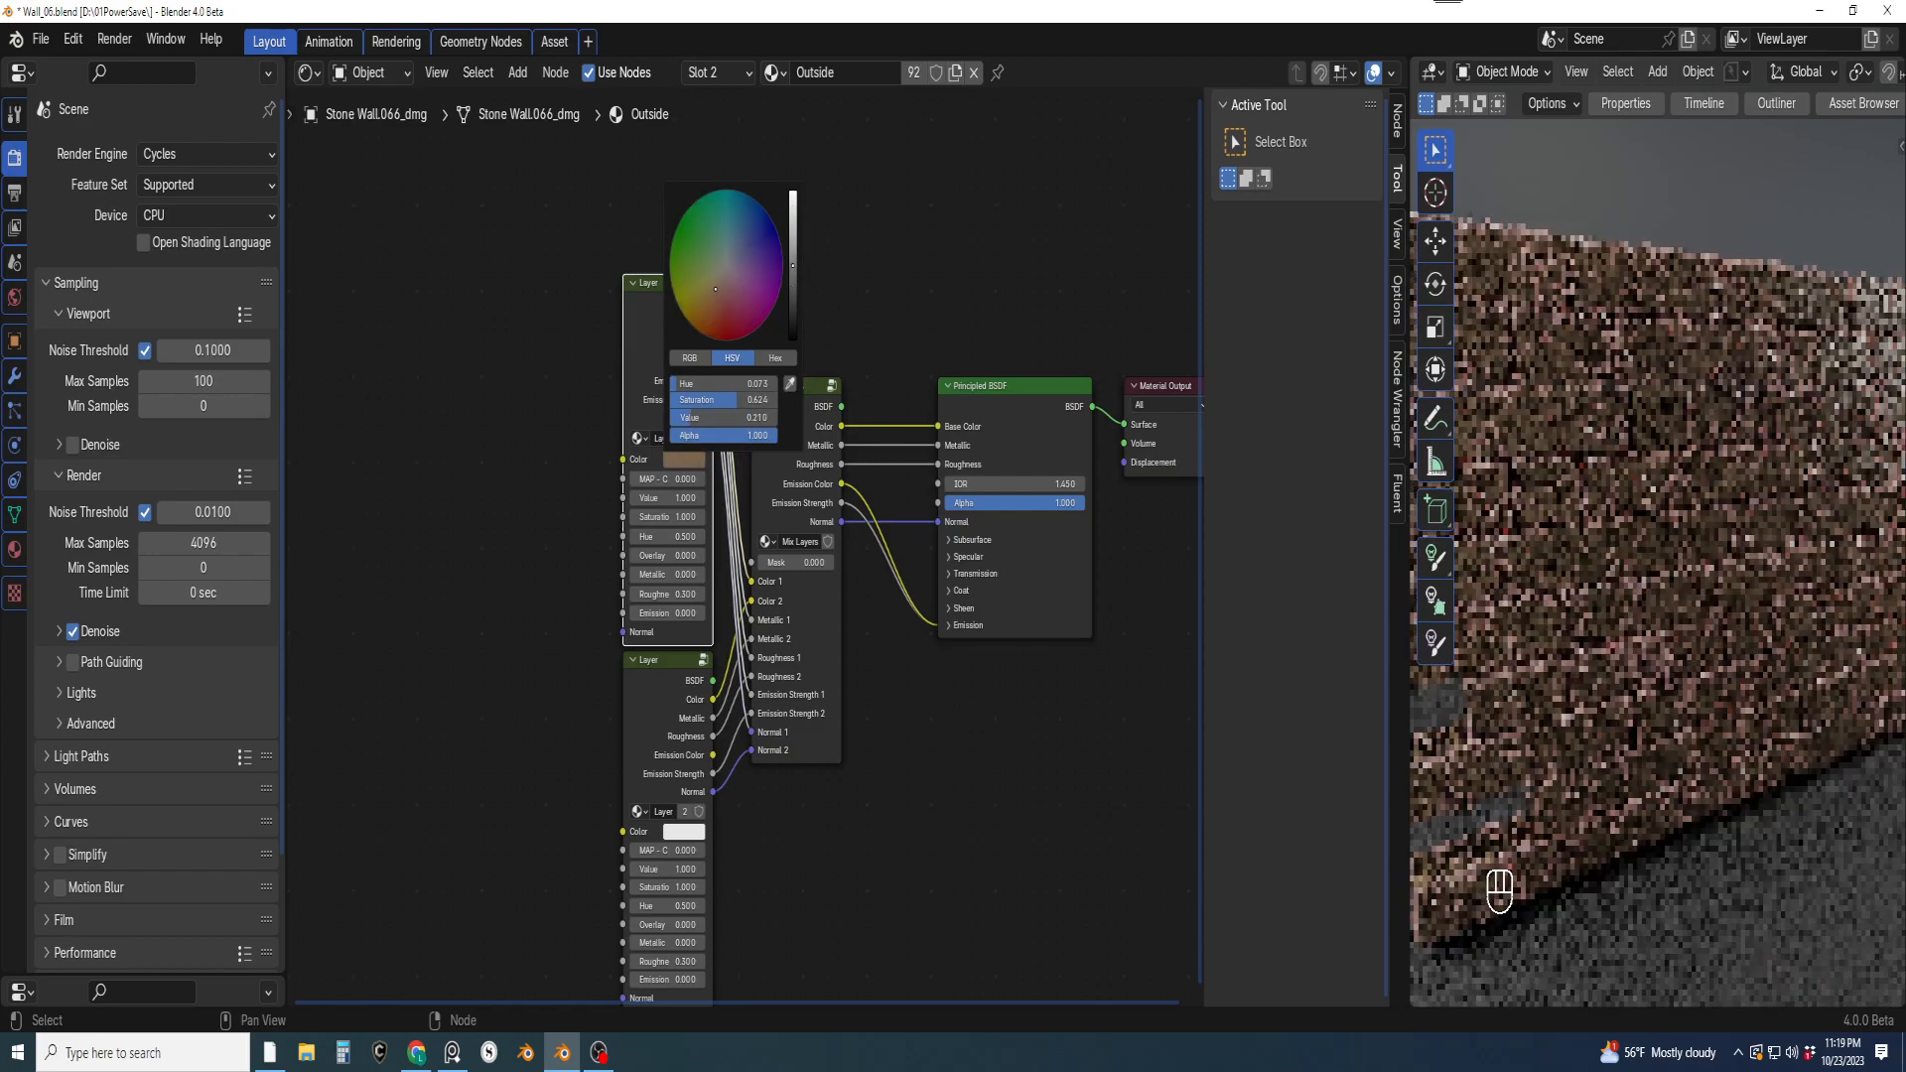
{"action": "key", "text": "ctrl+s"}
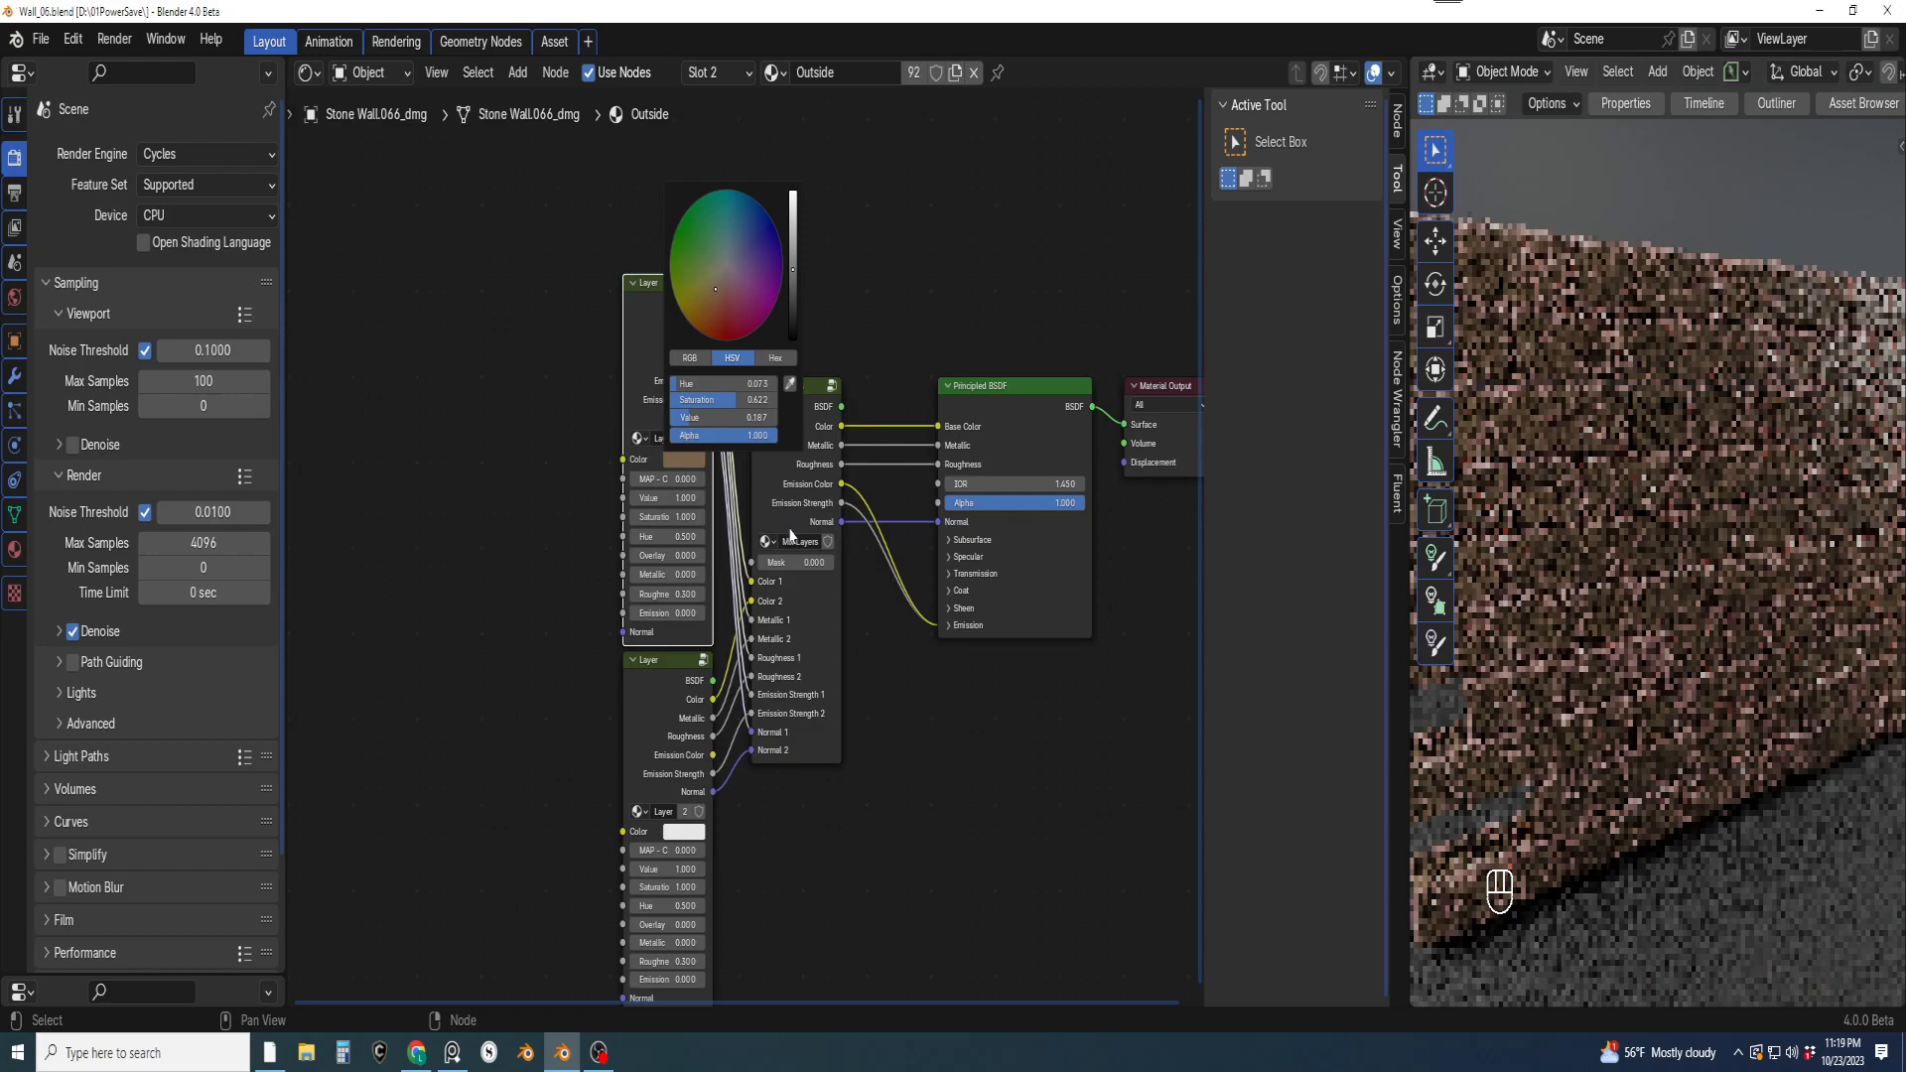
{"action": "key", "text": "alt+Tab"}
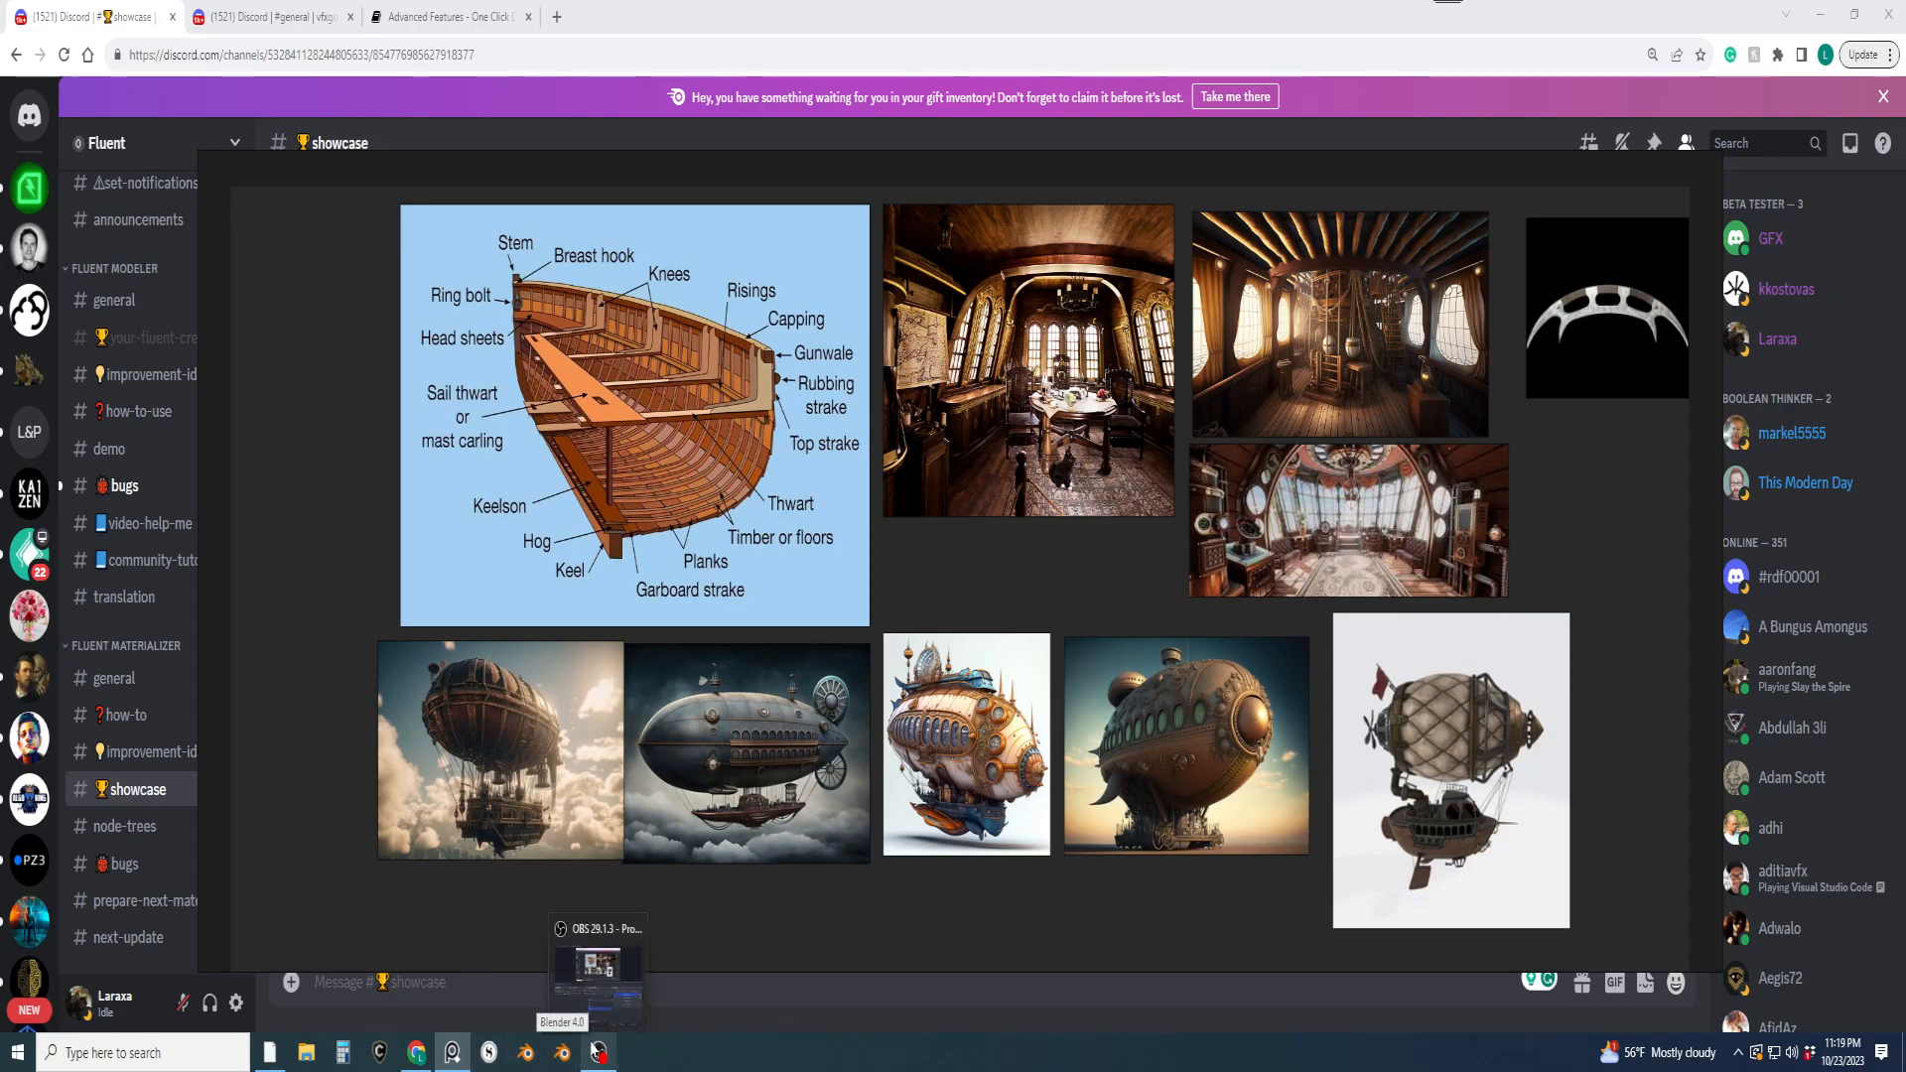
{"action": "left_click", "coordinate": [561, 1055]}
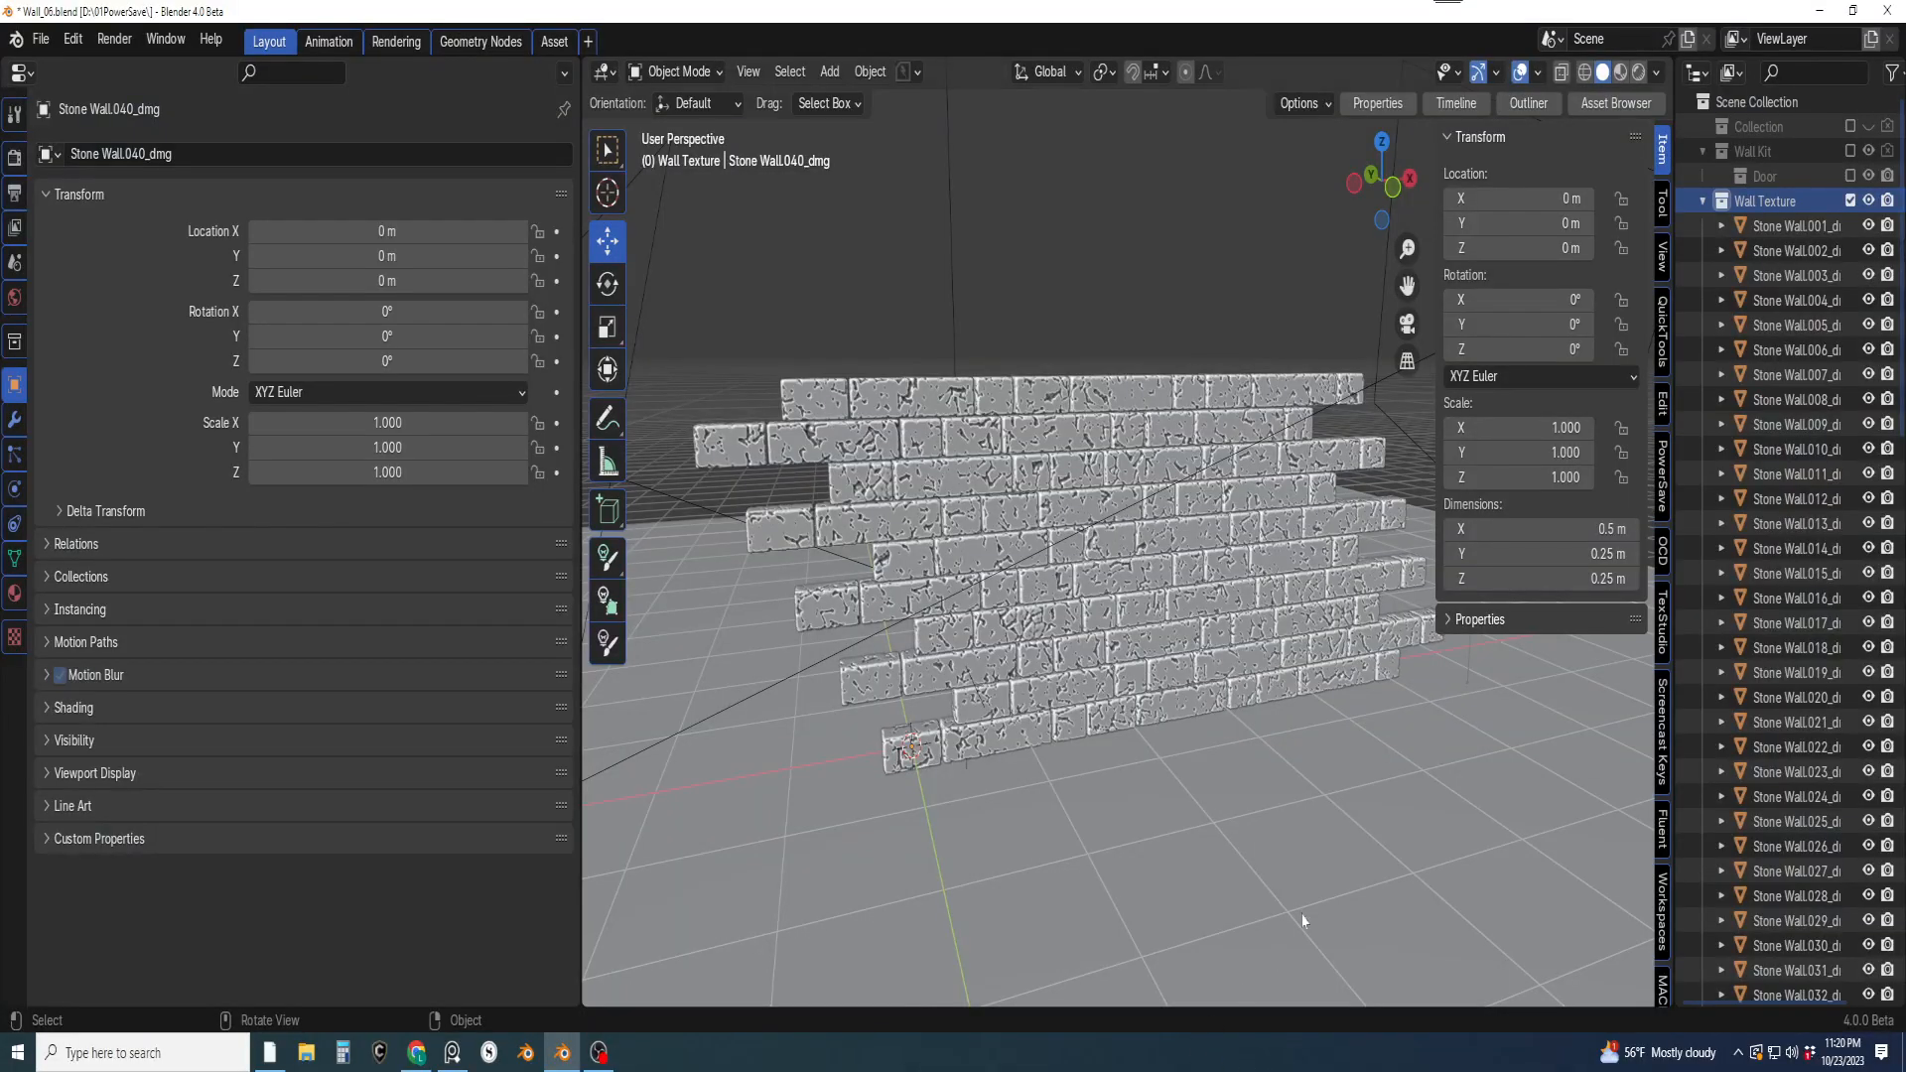
Select all stones in the Wall Texture collection, from Stone Wall.001_dmg to Stone Wall.090_dmg, and join them into one object
{"action": "left_click", "coordinate": [1792, 225]}
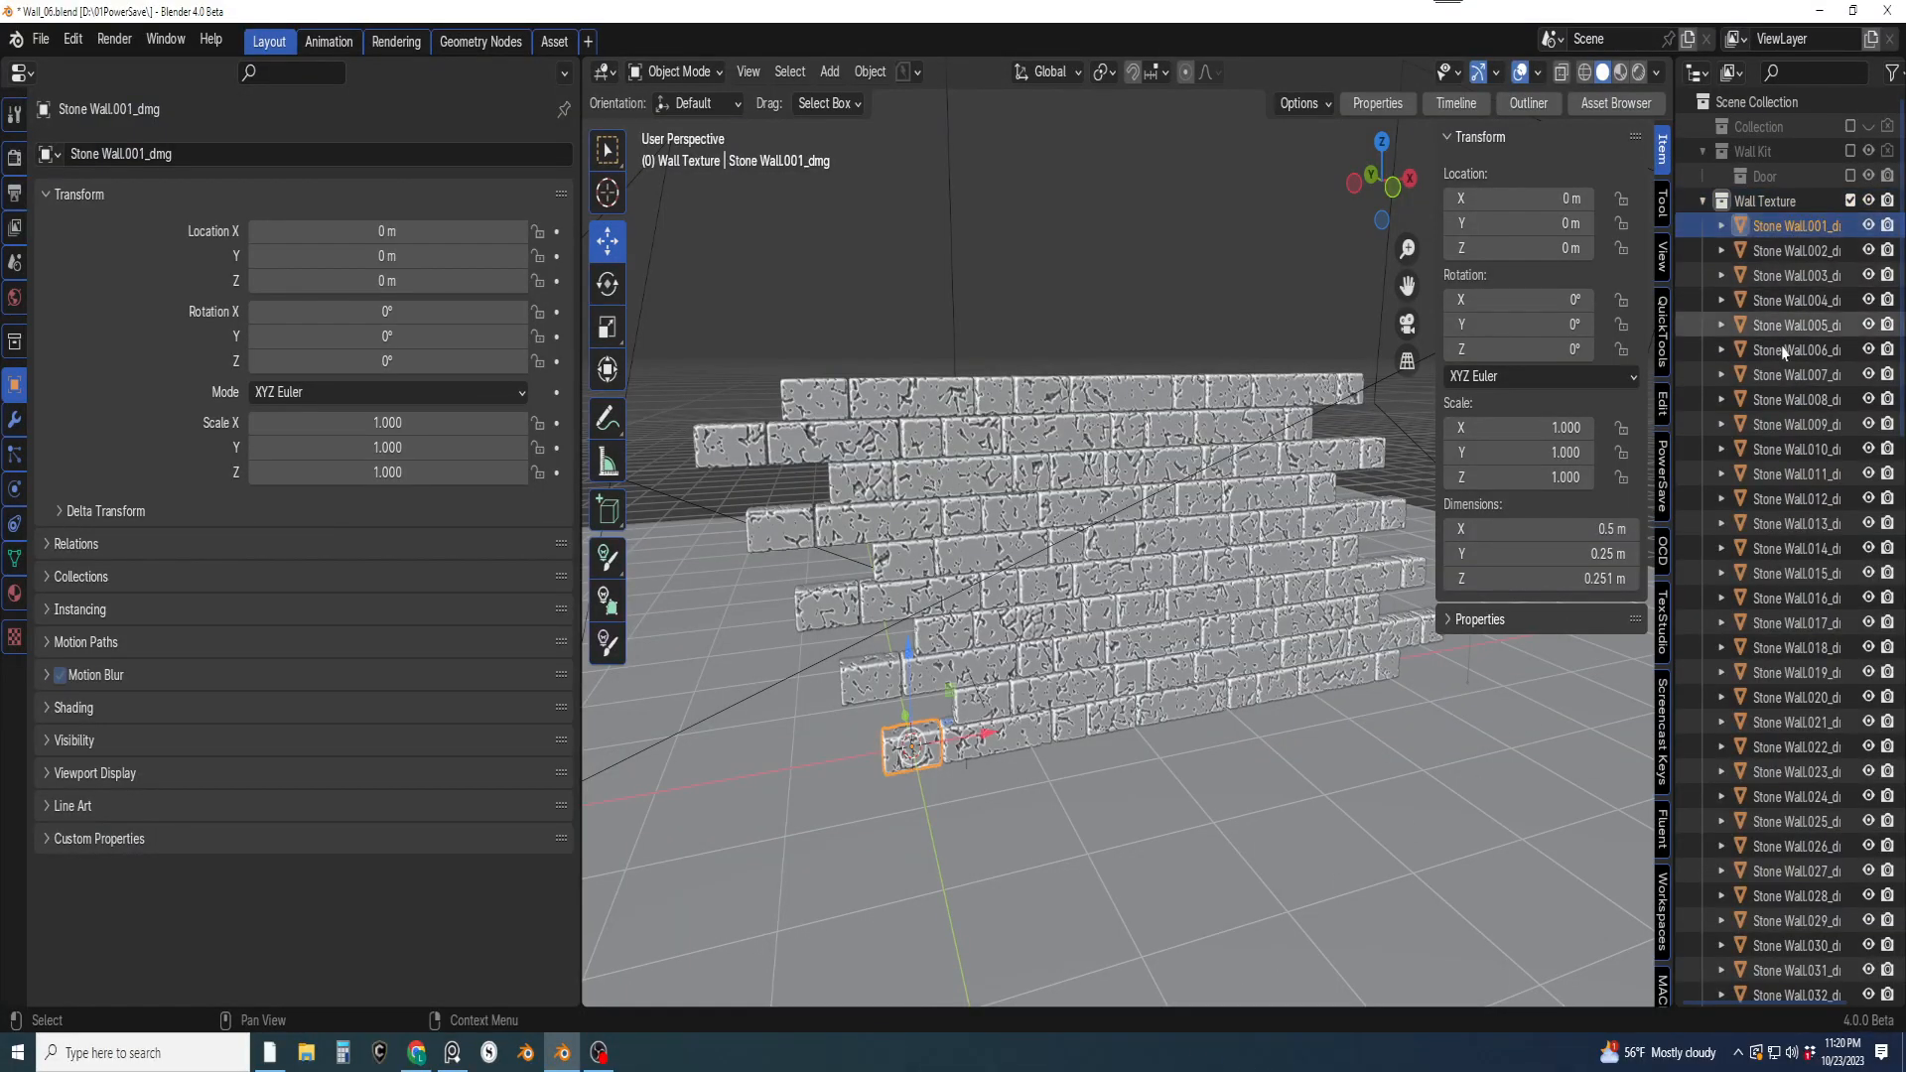
{"action": "scroll", "coordinate": [1784, 336], "scroll_direction": "down", "scroll_amount": 15}
{"action": "scroll", "coordinate": [1802, 745], "scroll_direction": "down", "scroll_amount": 5}
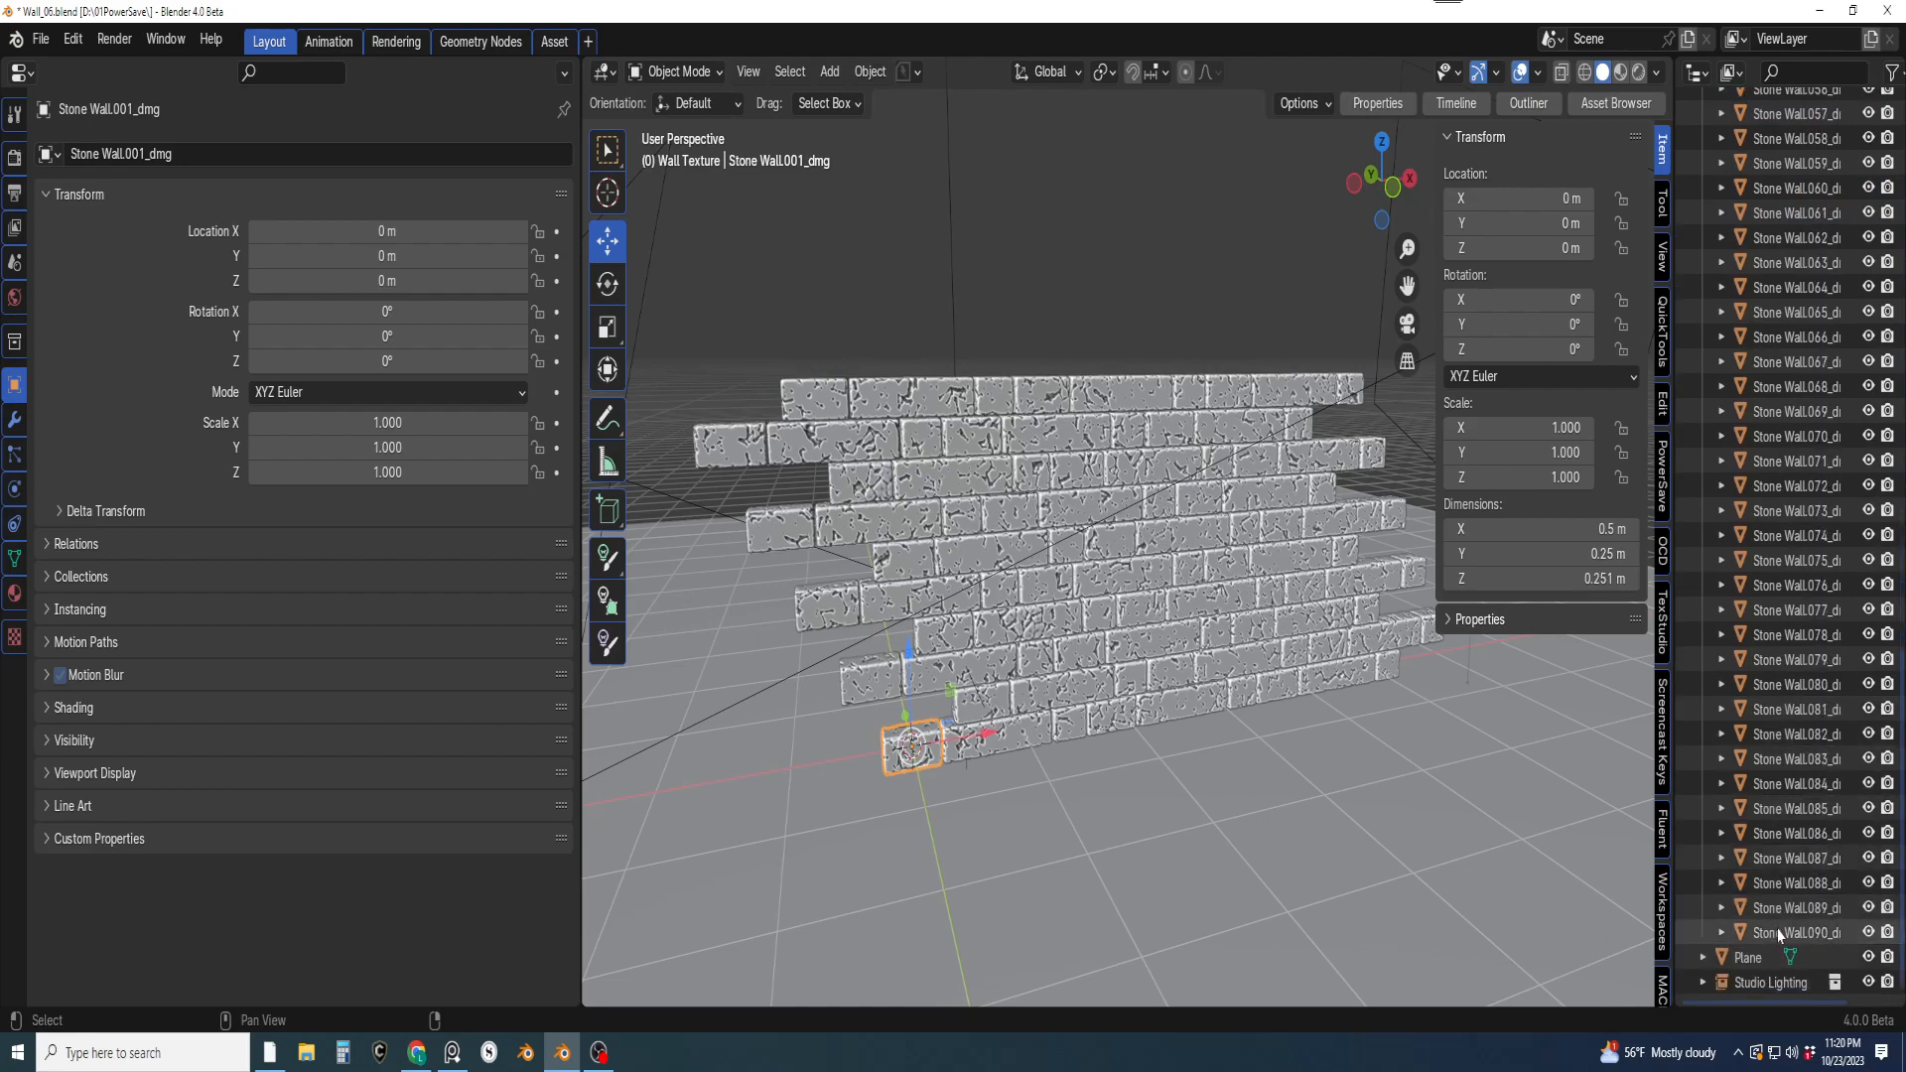
{"action": "left_click", "coordinate": [1777, 933], "text": "shift"}
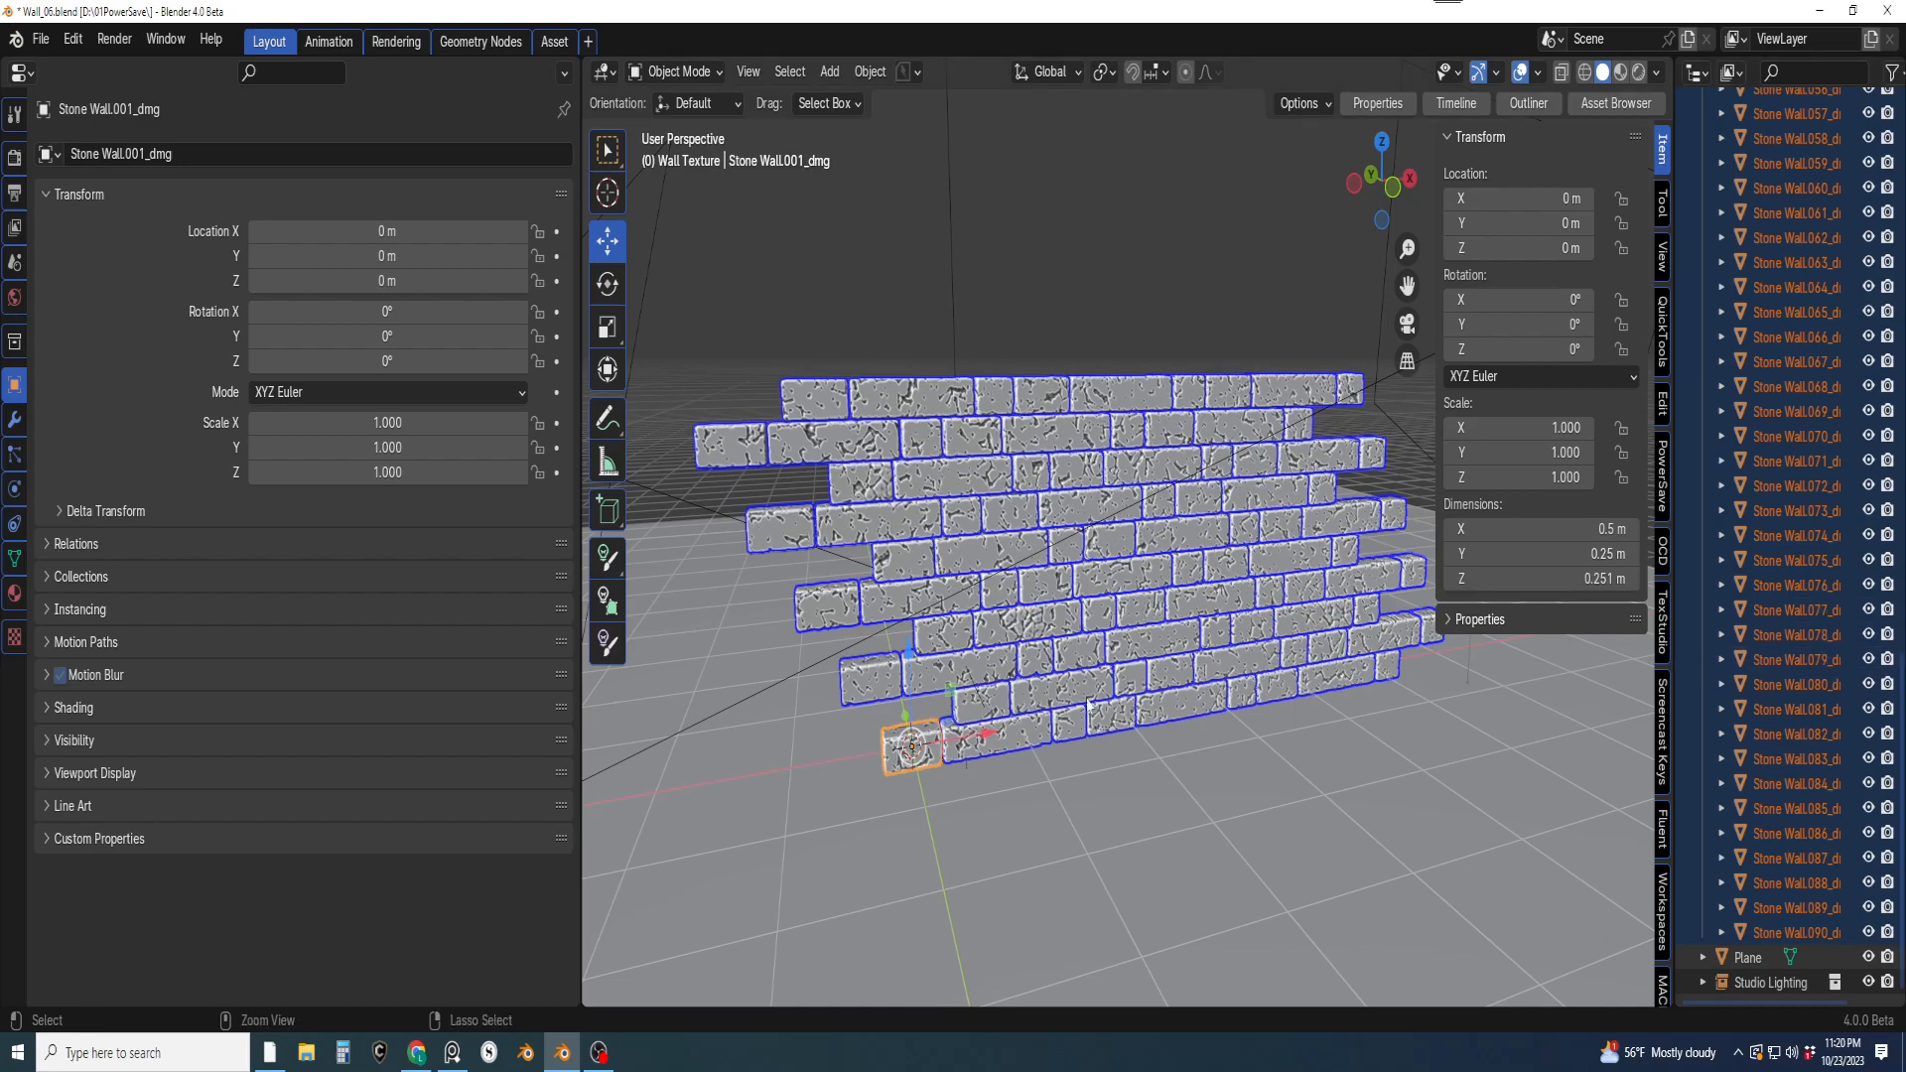
{"action": "key", "text": "ctrl+j"}
{"action": "scroll", "coordinate": [1144, 679], "scroll_direction": "up", "scroll_amount": 2}
{"action": "scroll", "coordinate": [1149, 685], "scroll_direction": "down", "scroll_amount": 3}
{"action": "mouse_move", "coordinate": [1139, 640]}
{"action": "middle_mouse_down", "text": "shift"}
{"action": "mouse_move", "coordinate": [1105, 678]}
{"action": "mouse_move", "coordinate": [1156, 658]}
{"action": "middle_mouse_up", "text": "shift"}
{"action": "scroll", "coordinate": [1105, 676], "scroll_direction": "up", "scroll_amount": 1}
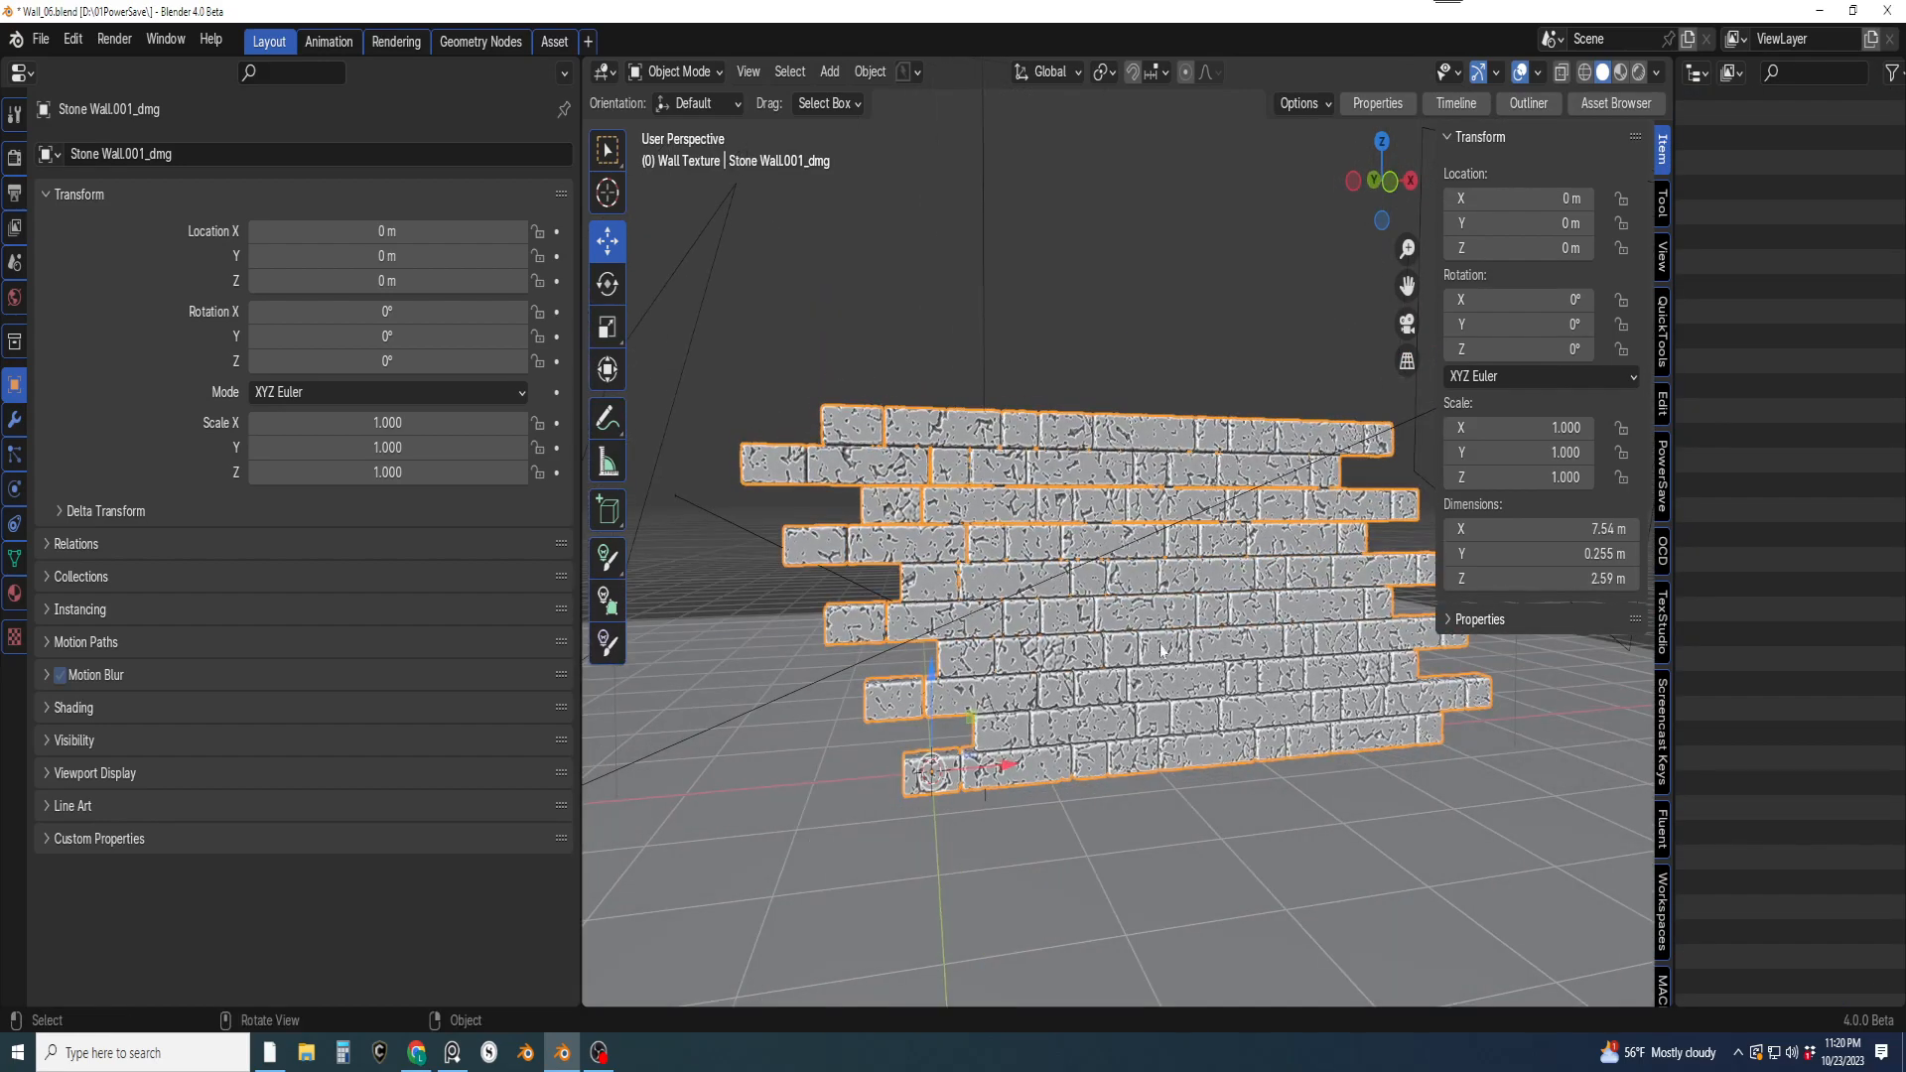
{"action": "middle_click_drag", "start_coordinate": [1205, 517], "coordinate": [1222, 530], "text": "shift"}
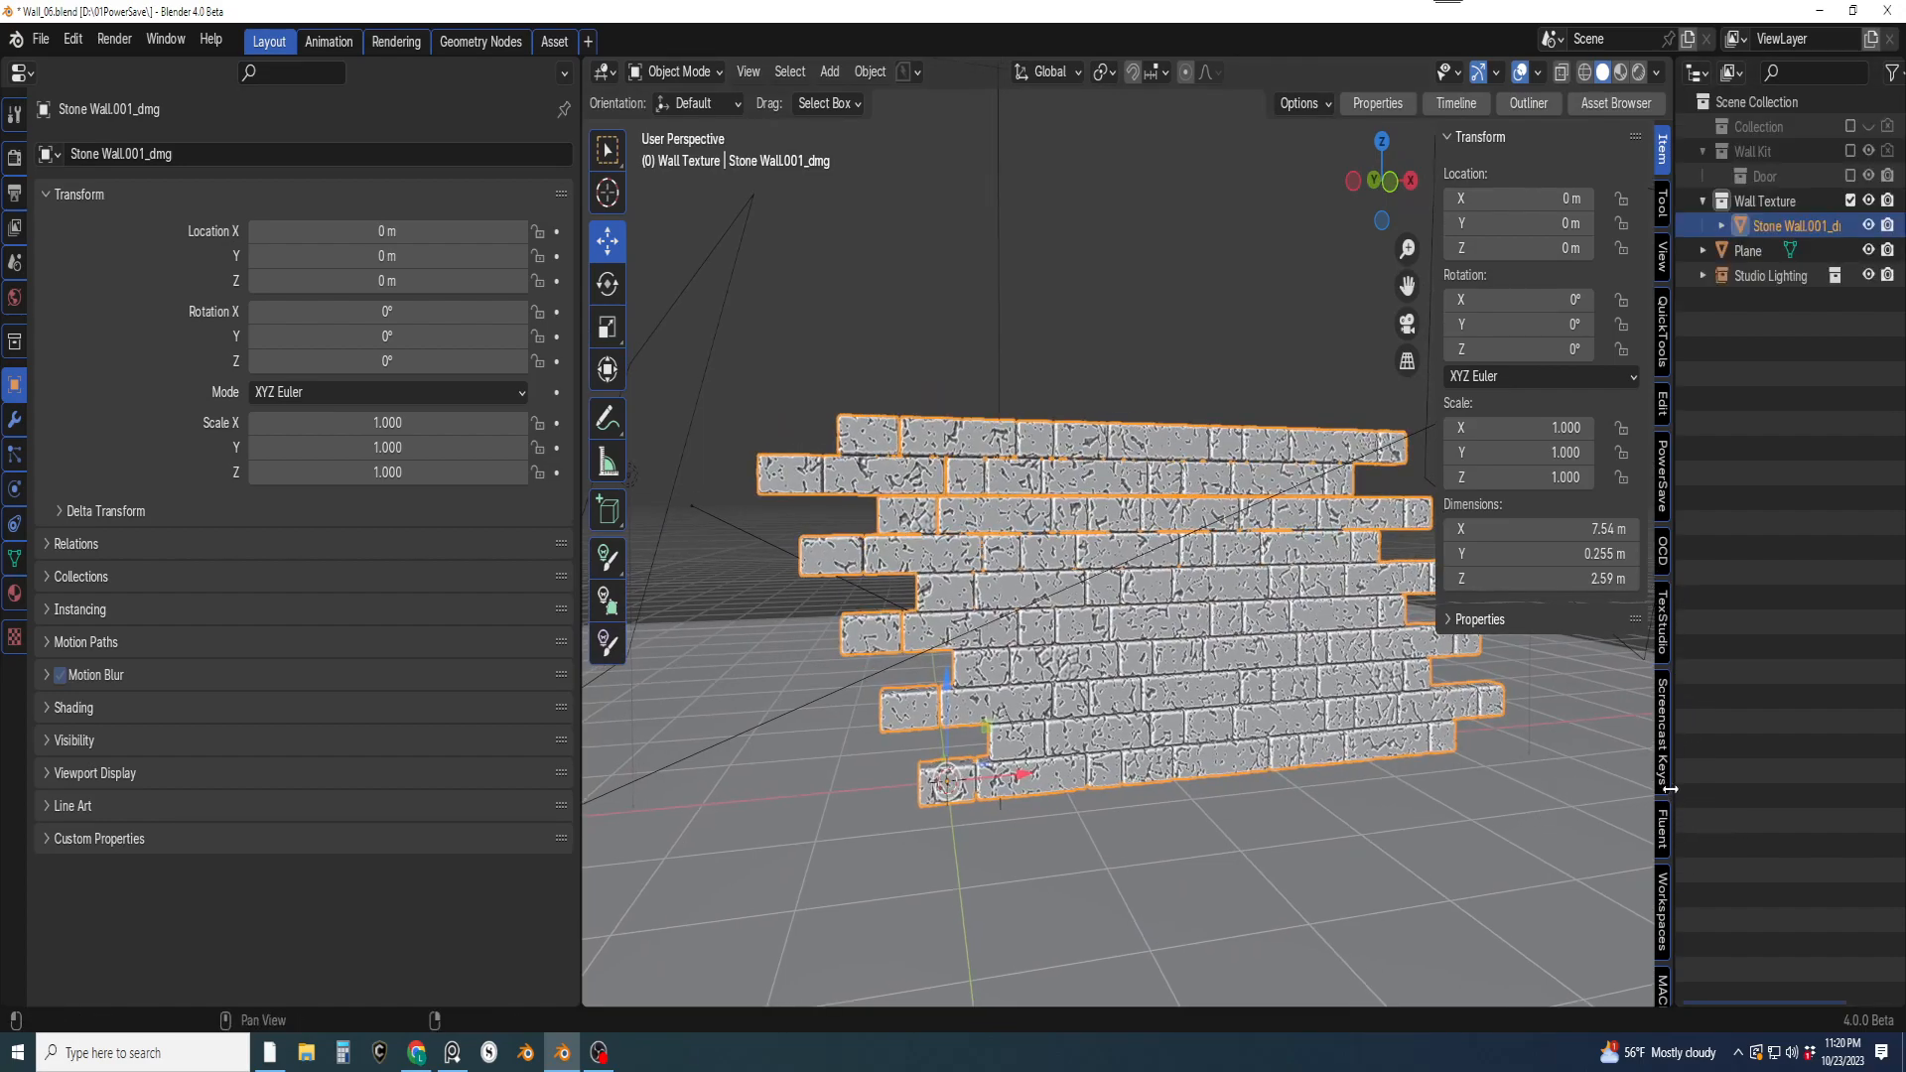
{"action": "middle_click_drag", "start_coordinate": [1168, 650], "coordinate": [1290, 646]}
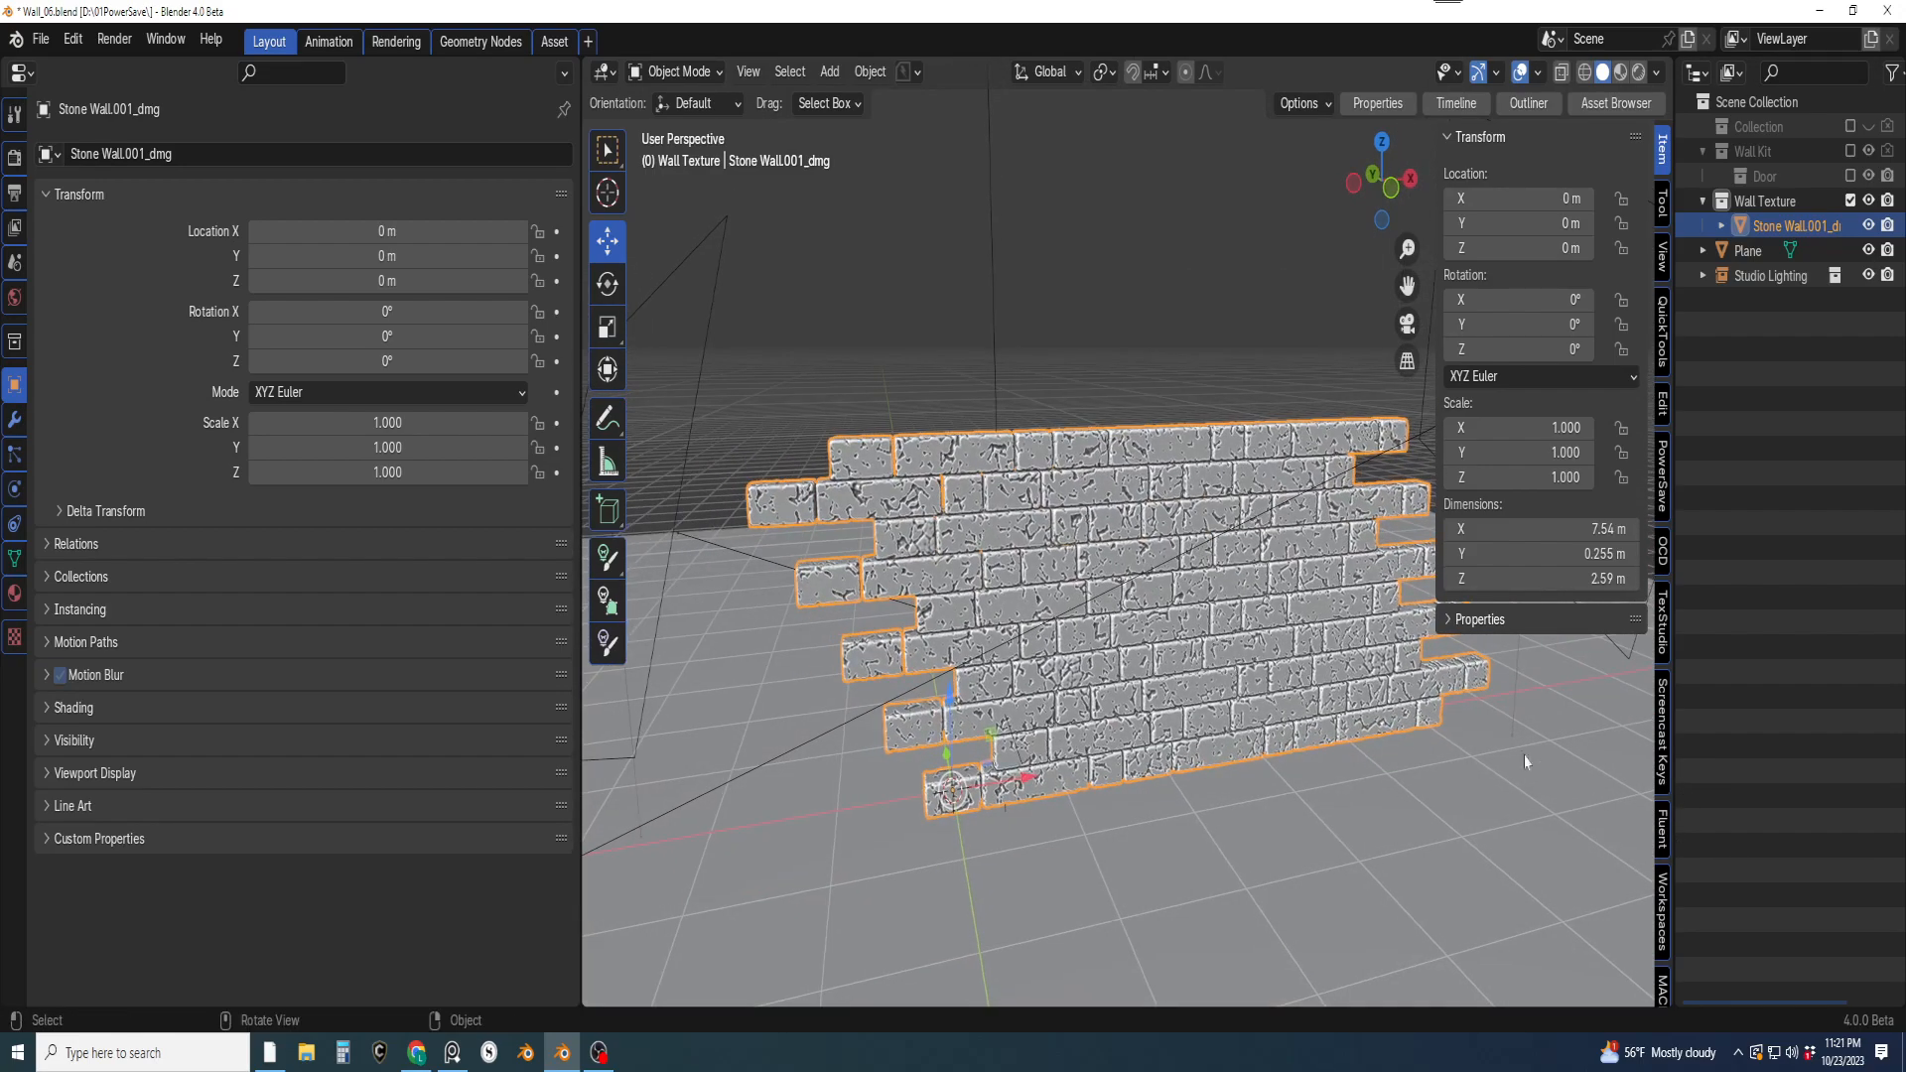
Select the Studio Lighting object and switch the viewport to rendered shading
{"action": "left_click", "coordinate": [1704, 276]}
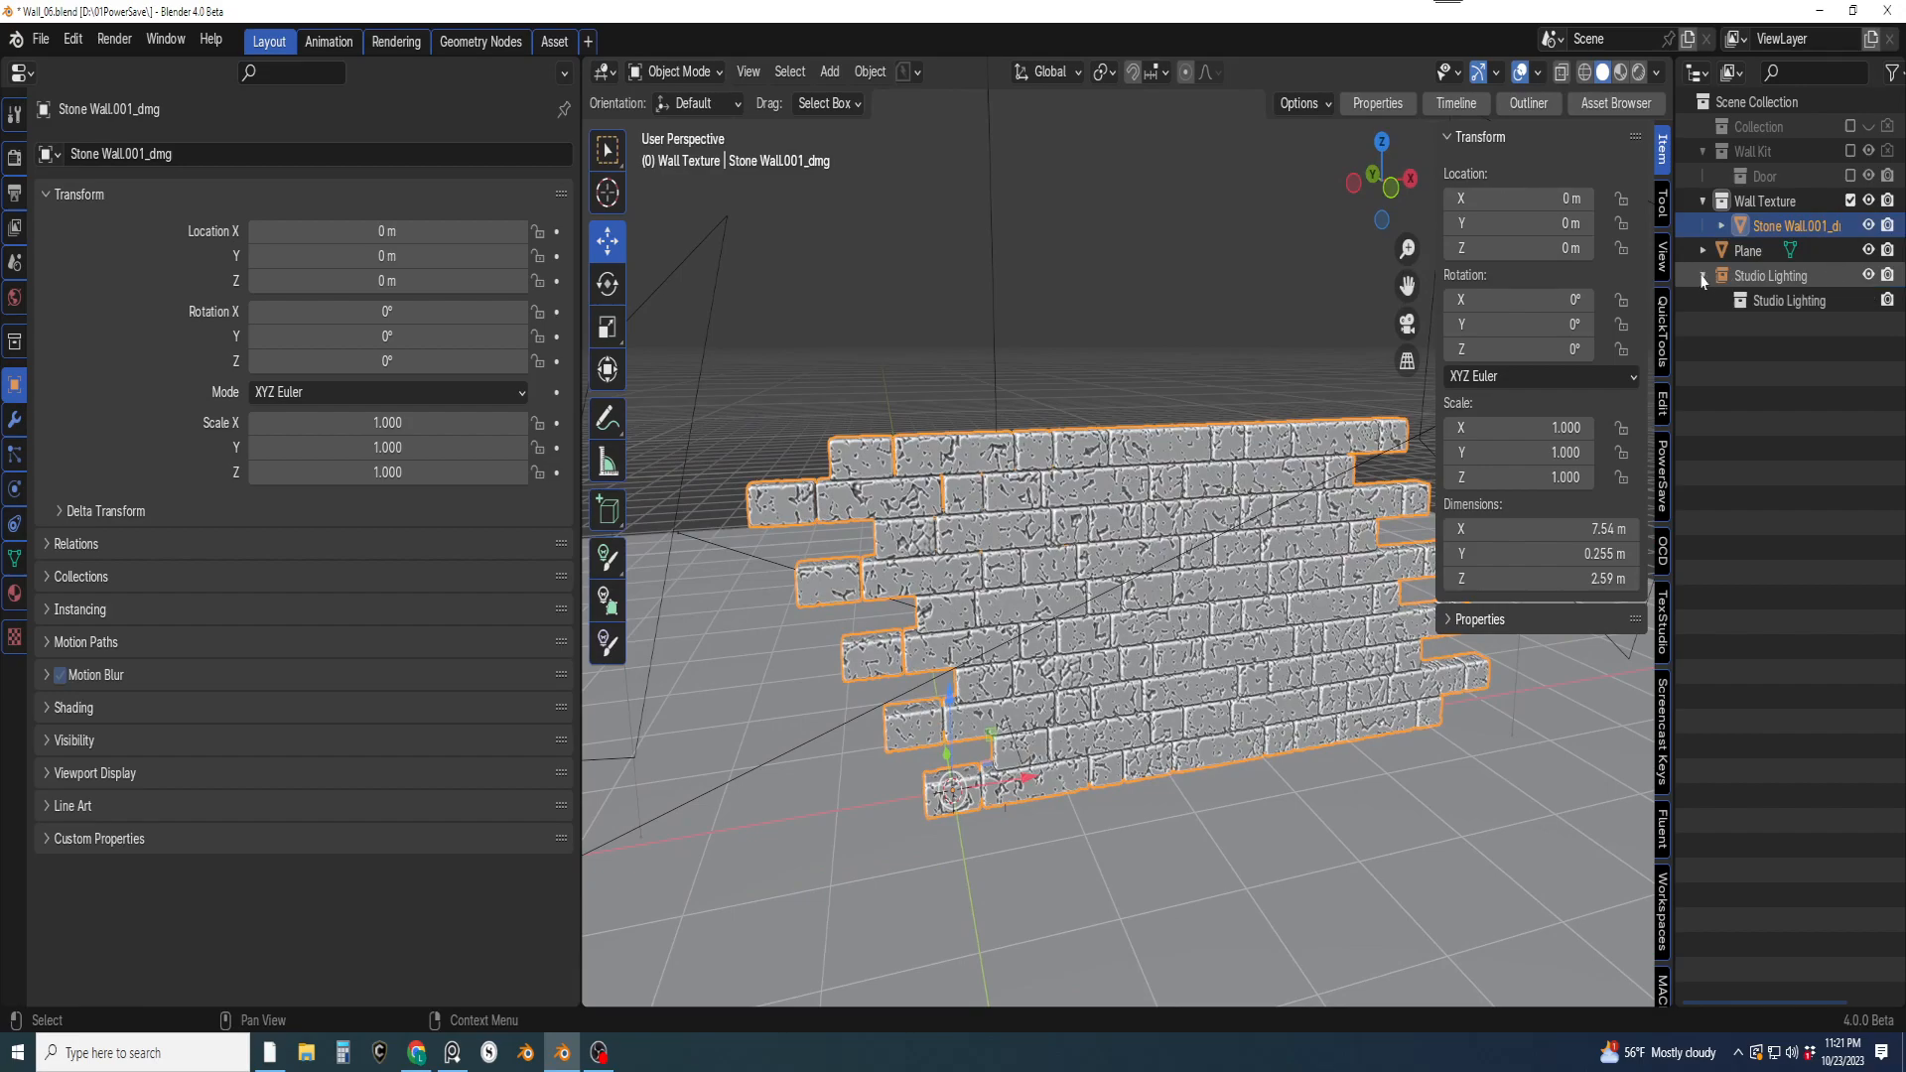
{"action": "left_click", "coordinate": [1753, 276]}
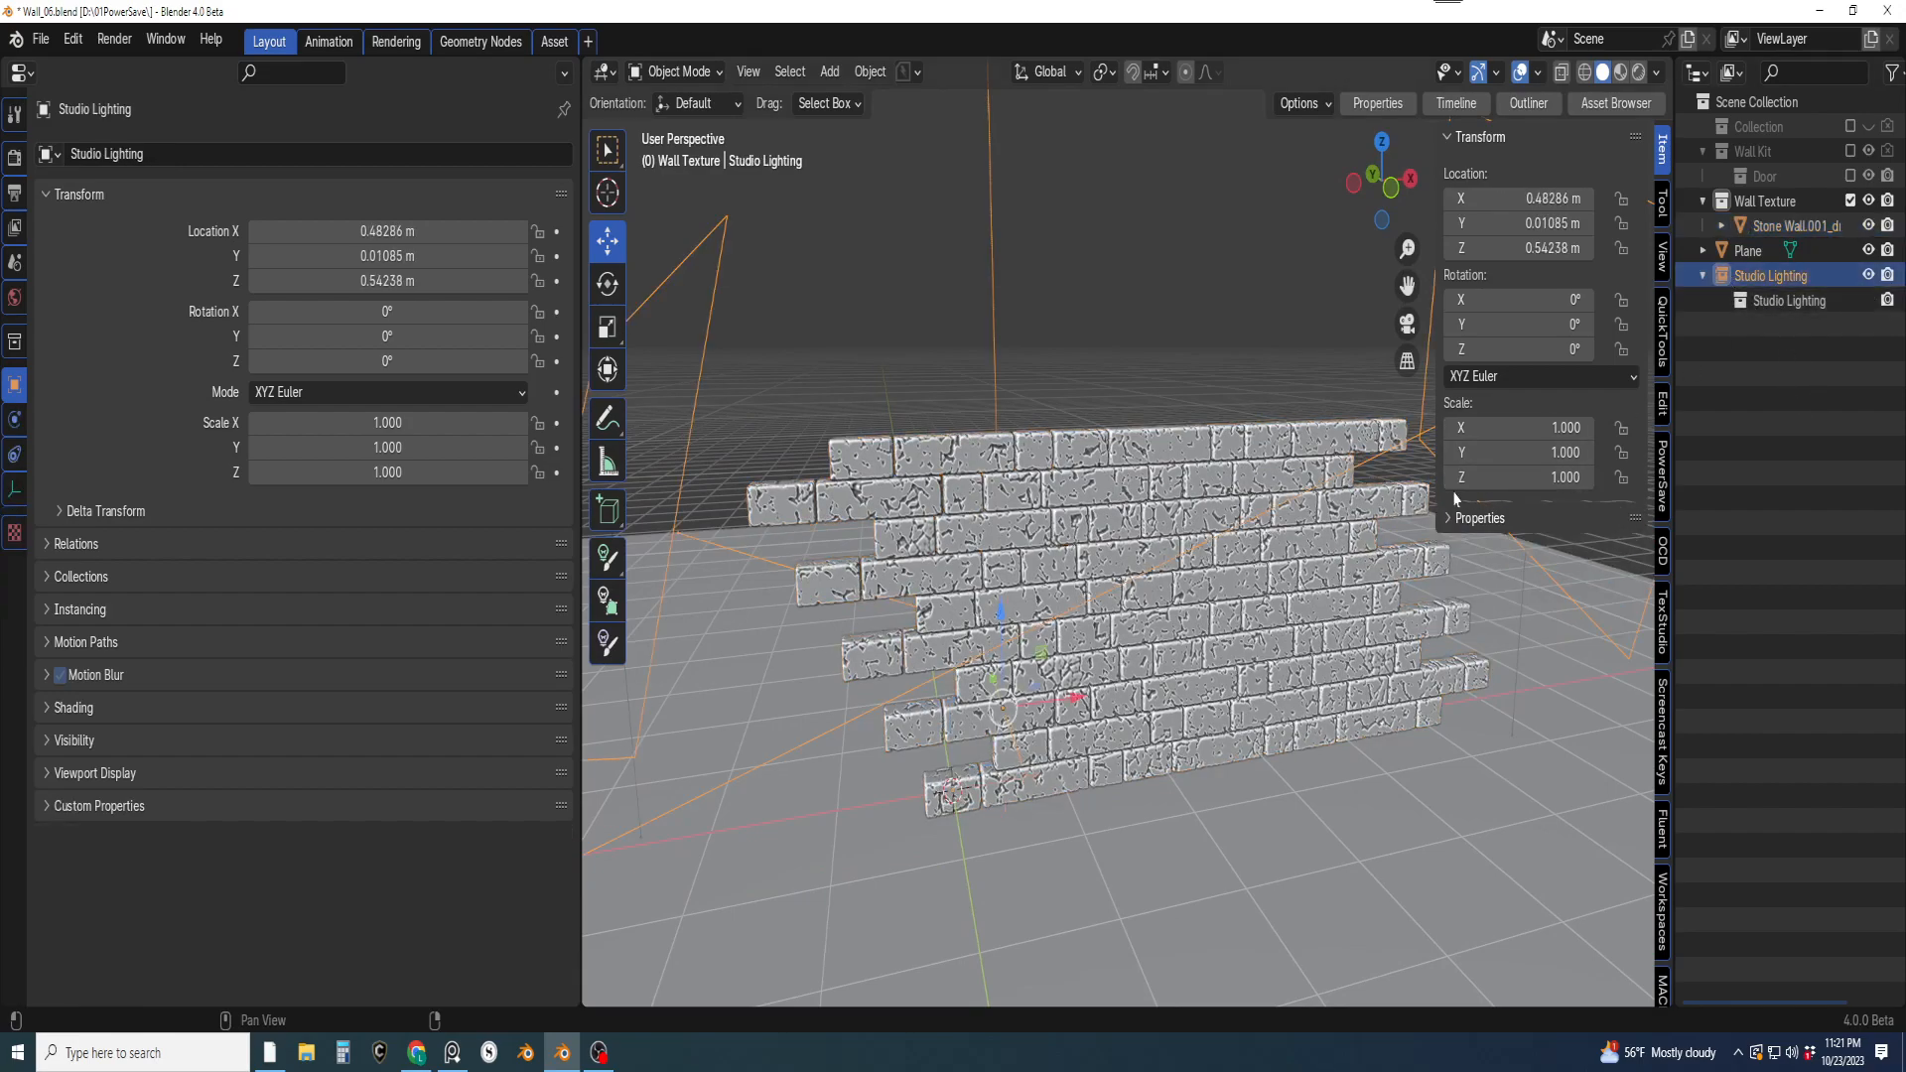
{"action": "left_click", "coordinate": [1638, 71]}
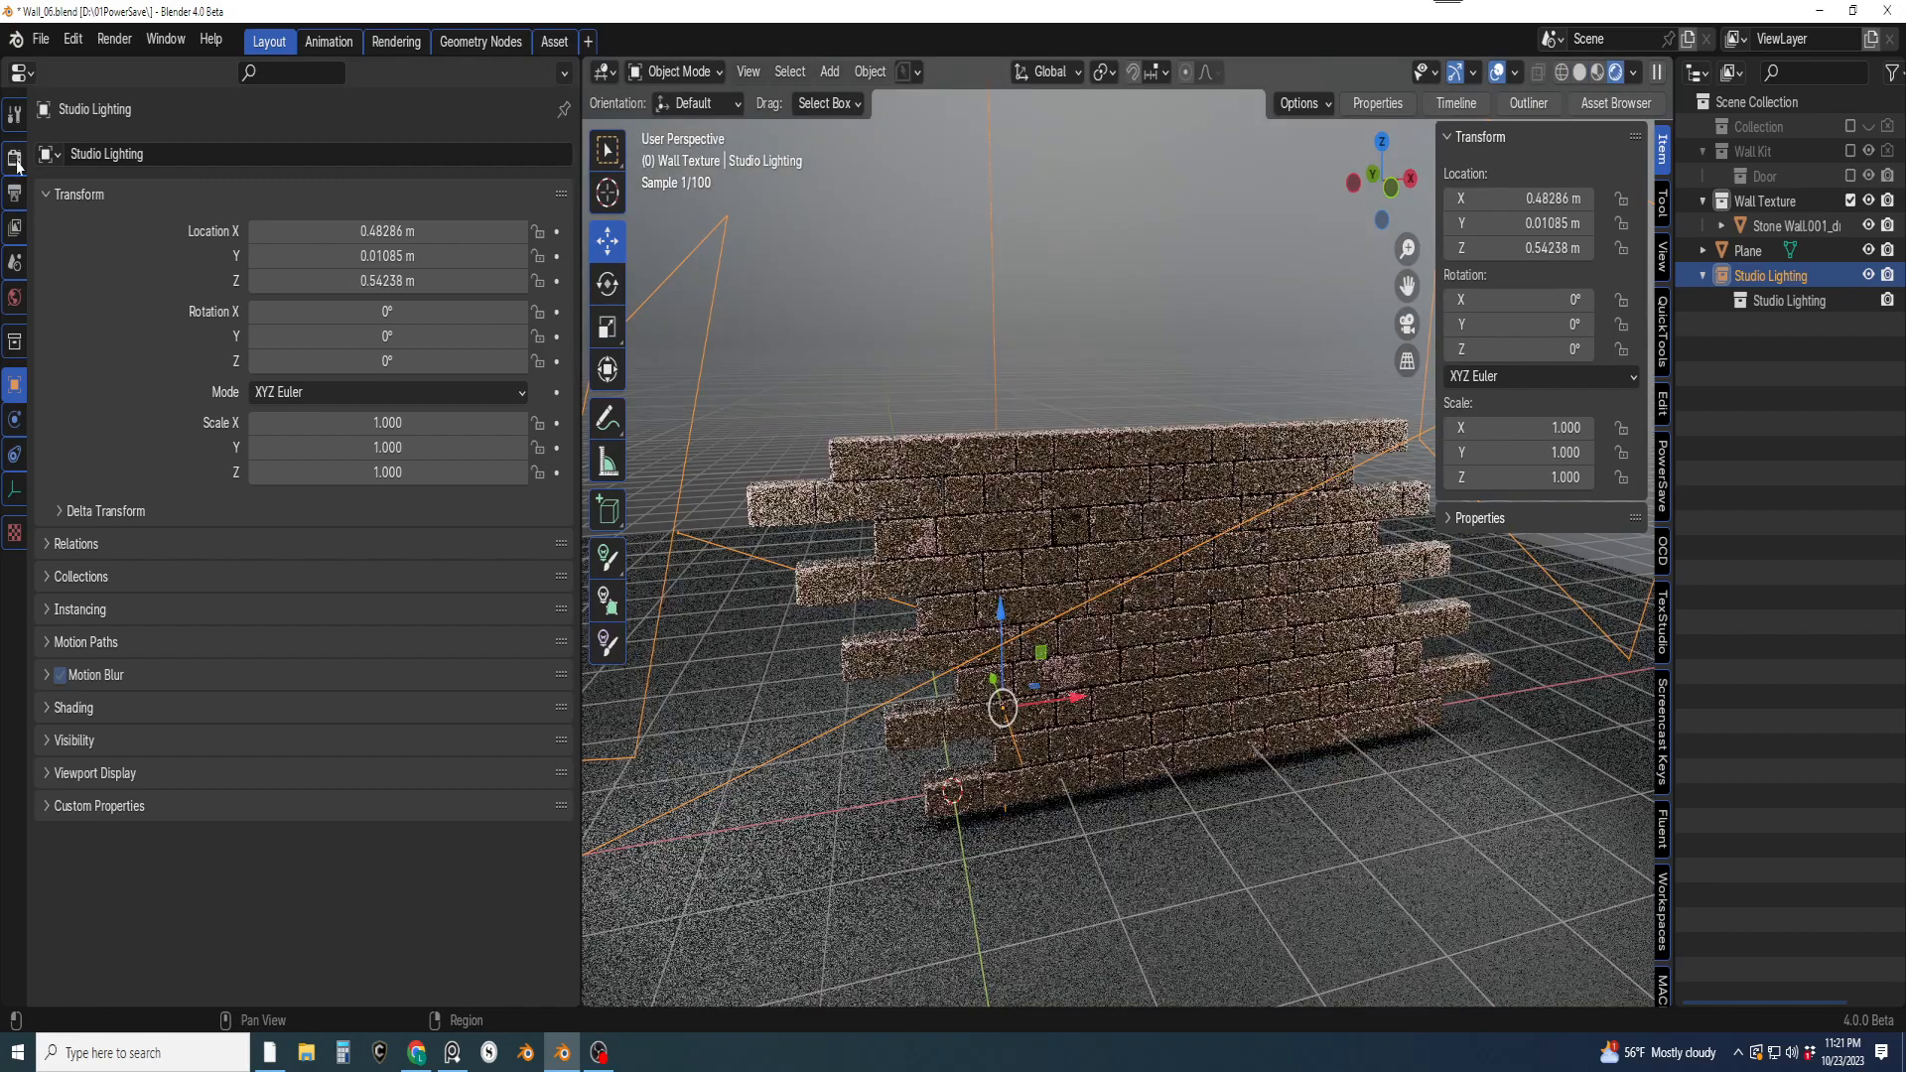
Enlarge the 3D viewport by hiding the Outliner and the transform sidebar
{"action": "middle_click_drag", "start_coordinate": [991, 563], "coordinate": [1201, 549]}
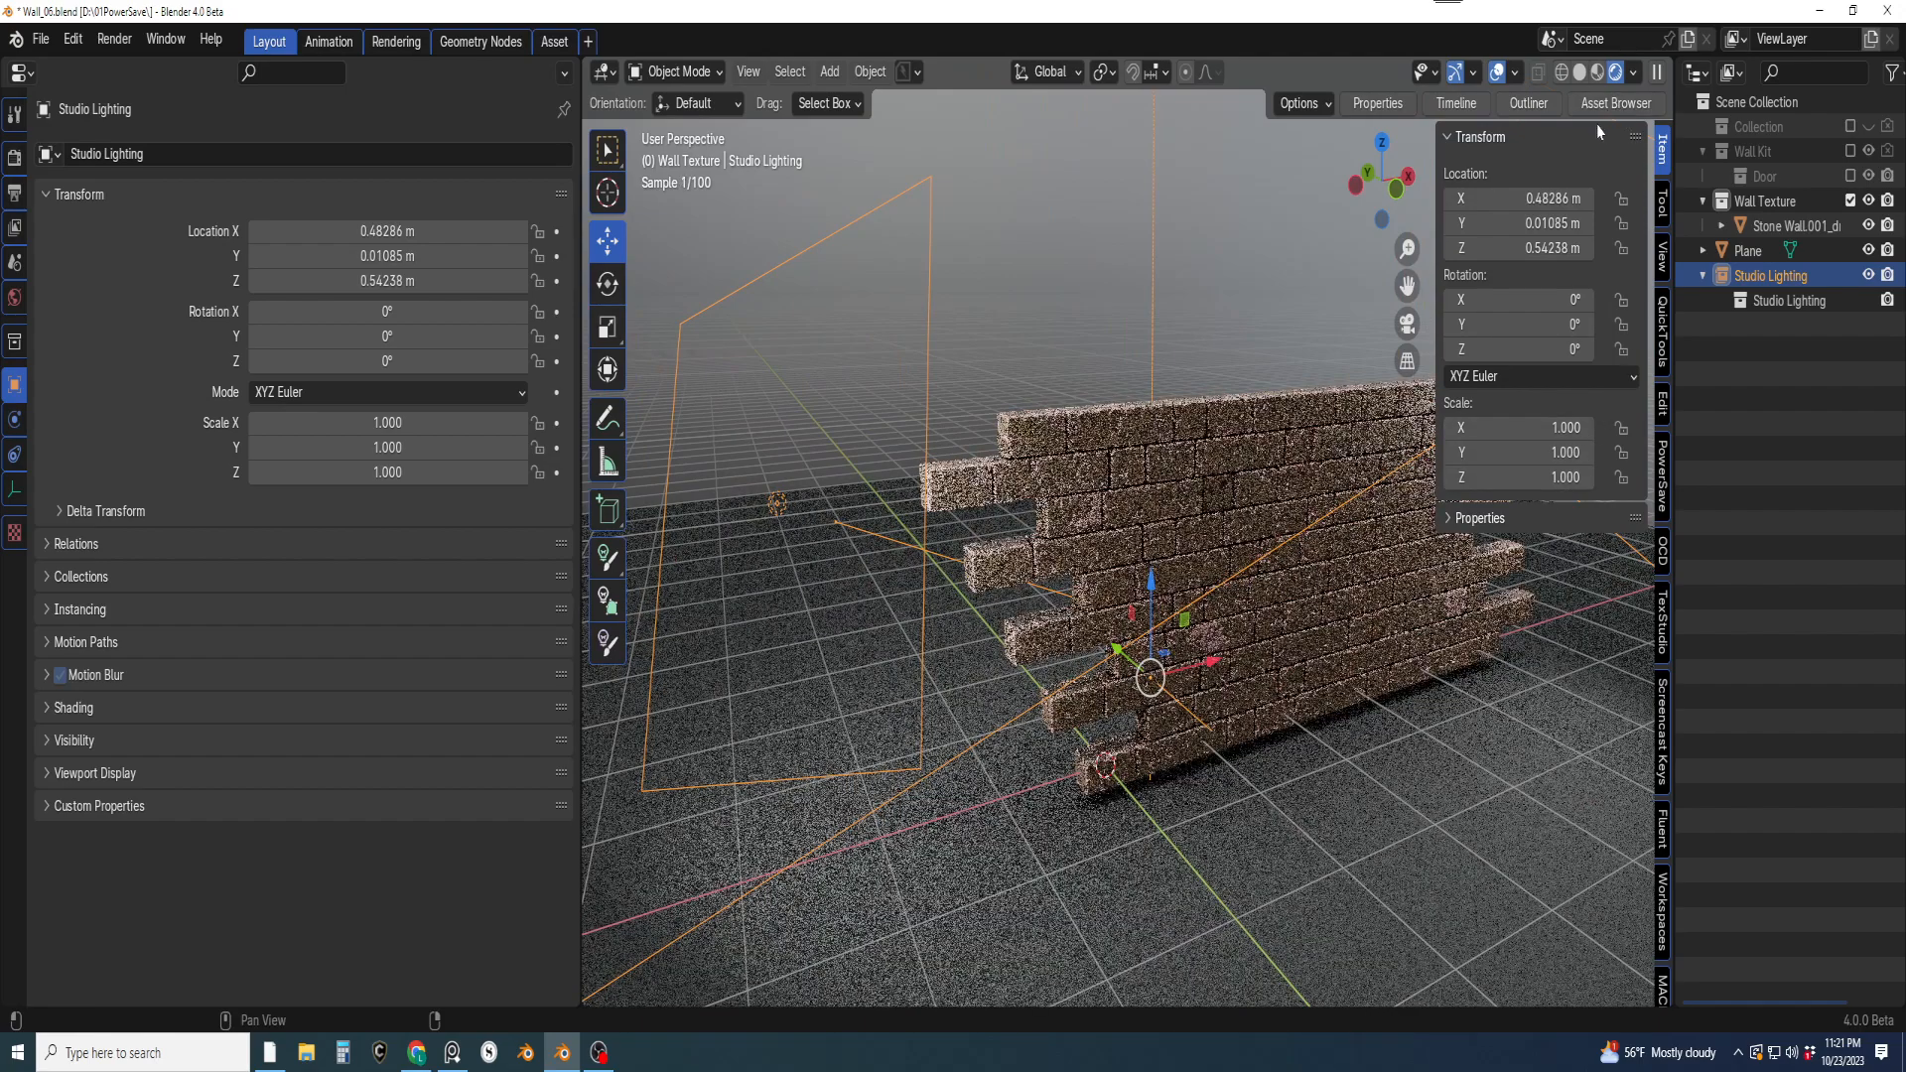
{"action": "left_click", "coordinate": [1529, 104]}
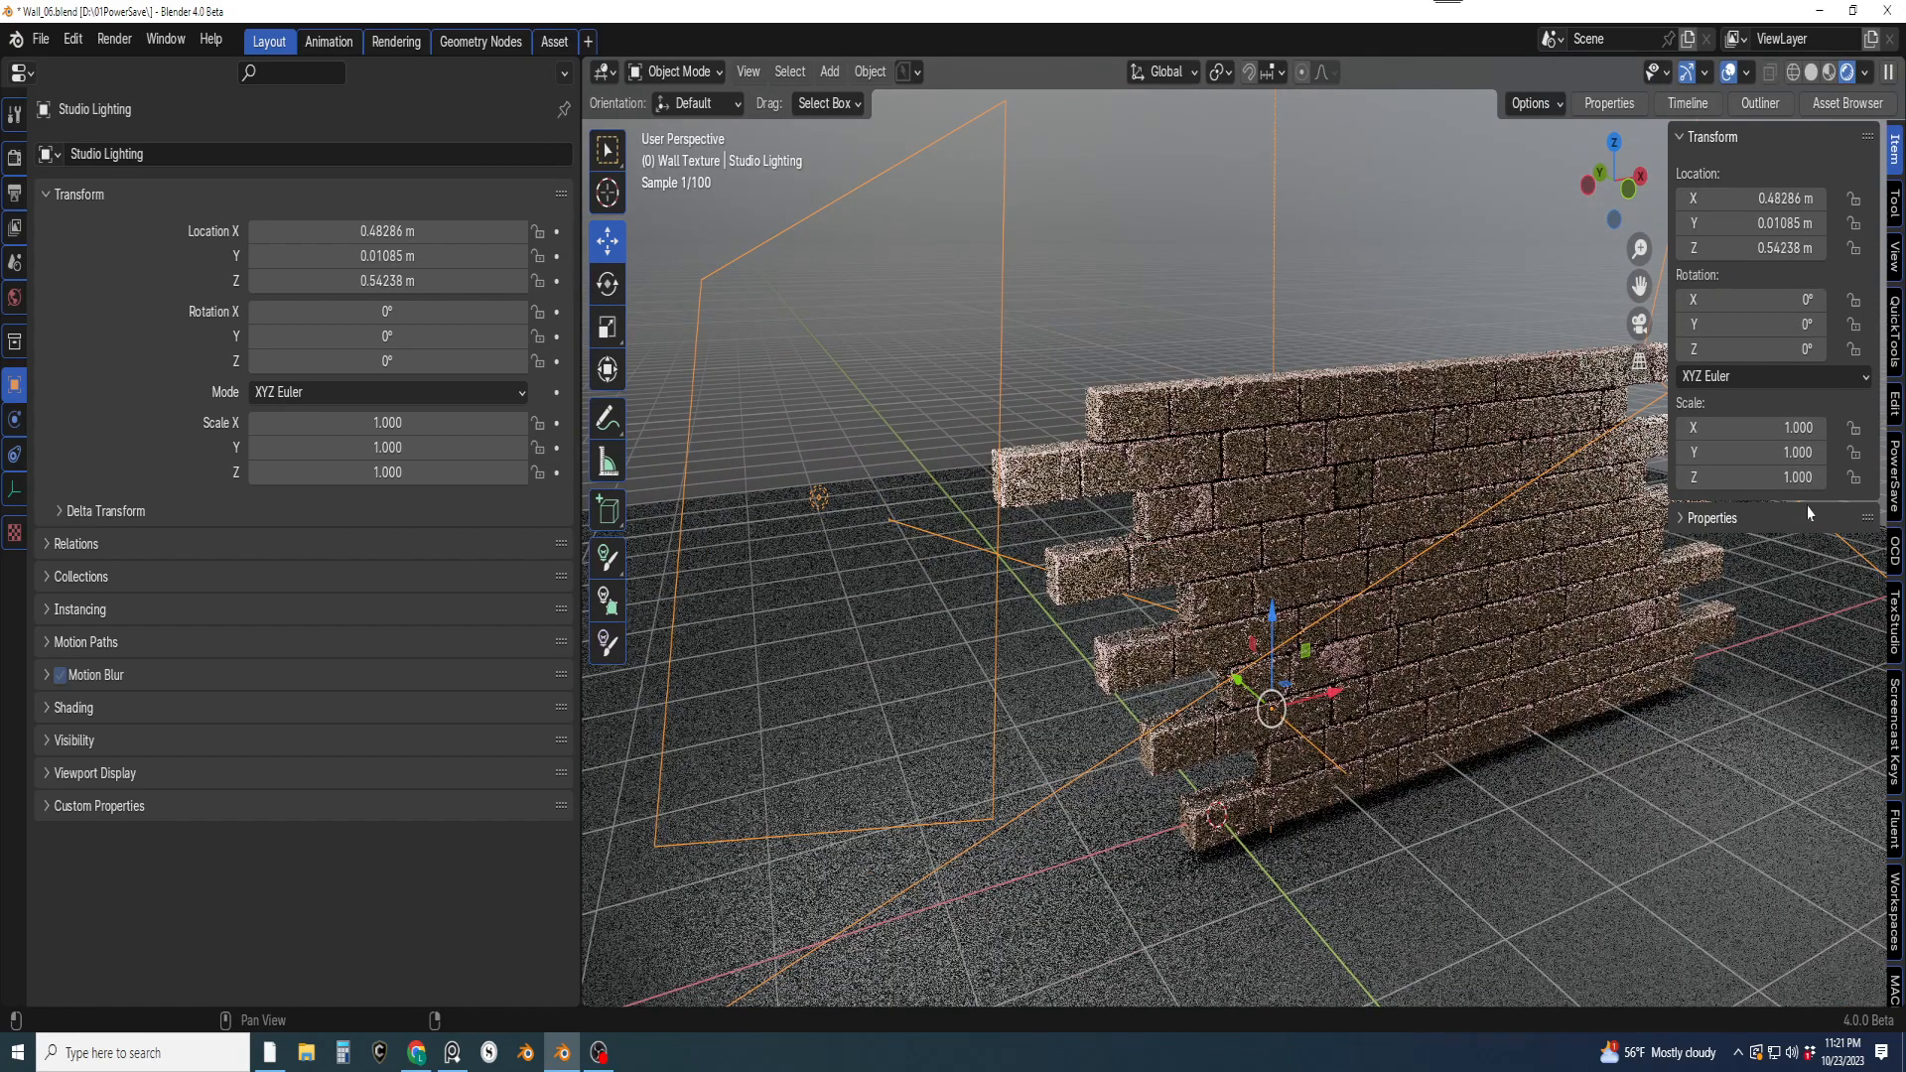
{"action": "key", "text": "n"}
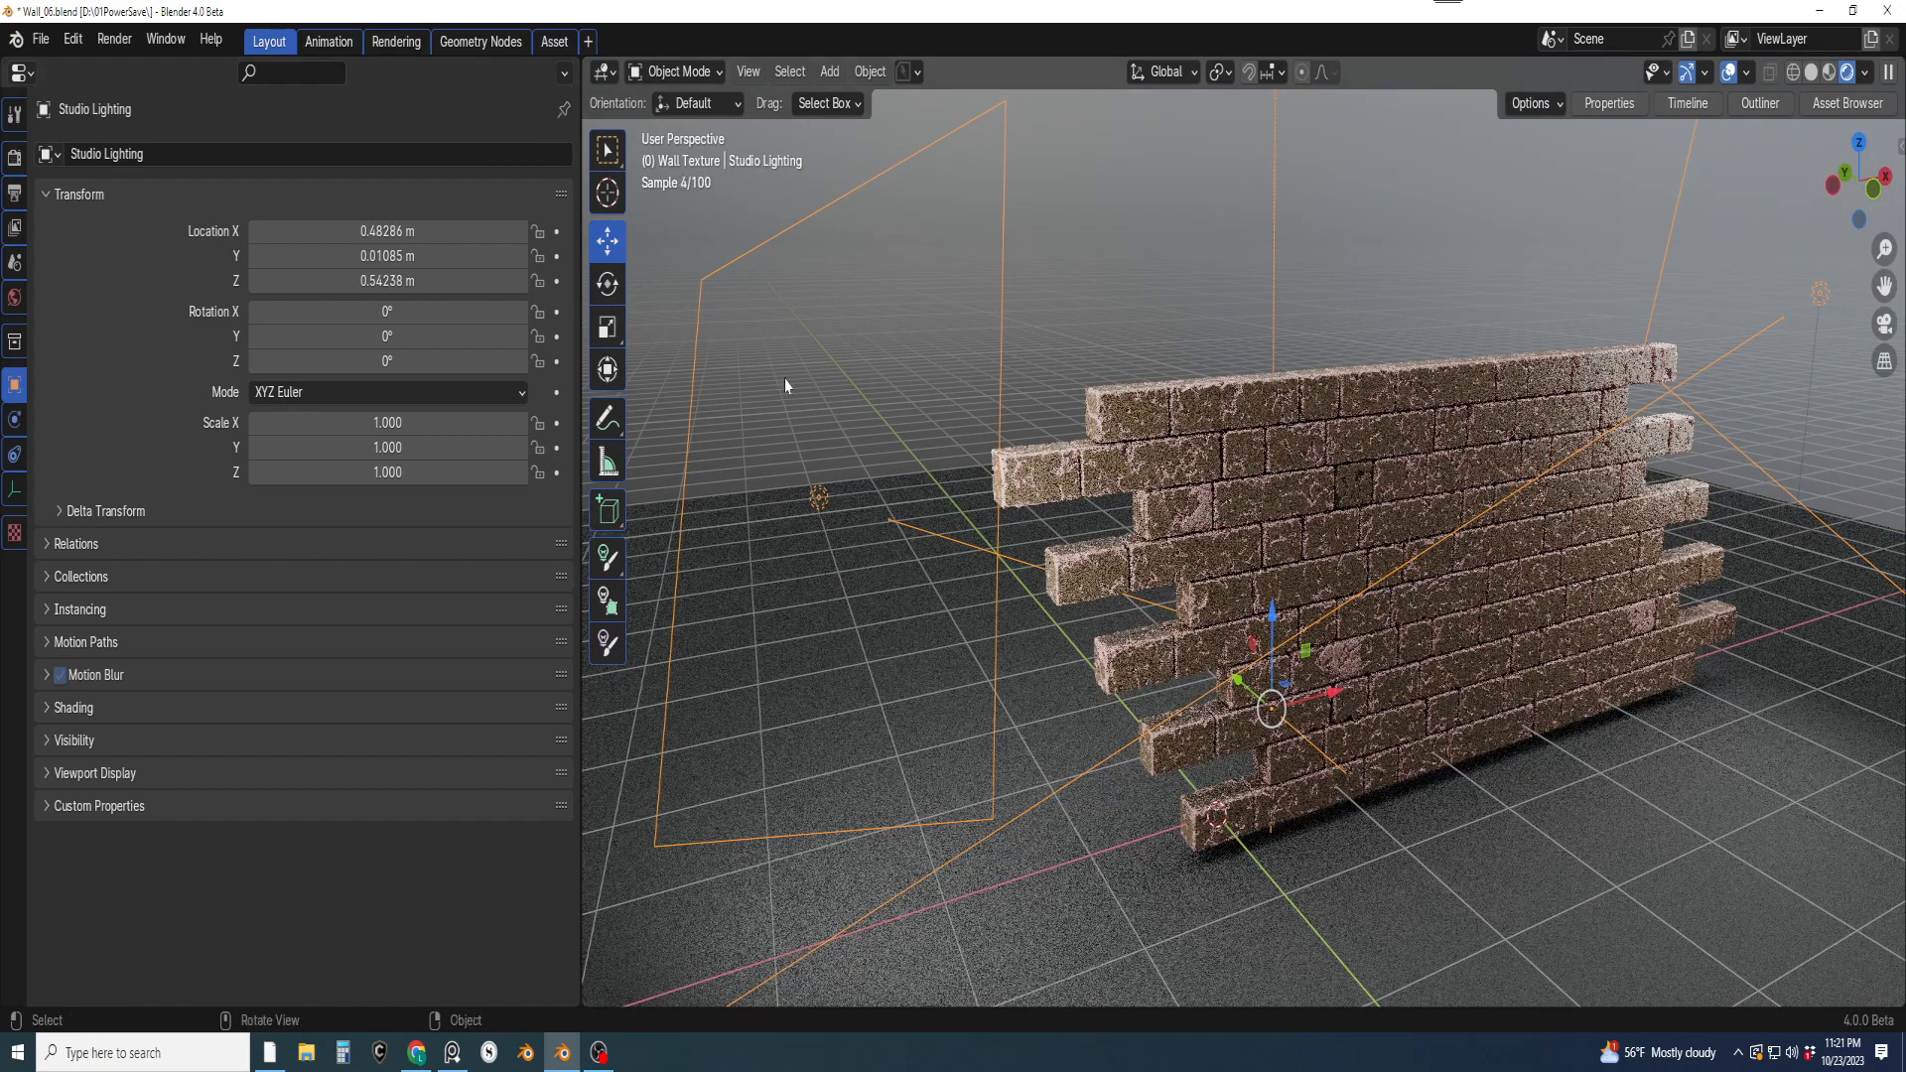
Set the viewport sampling noise threshold to 0.5 in the render properties and save the file
{"action": "left_click", "coordinate": [14, 162]}
{"action": "left_click", "coordinate": [14, 195]}
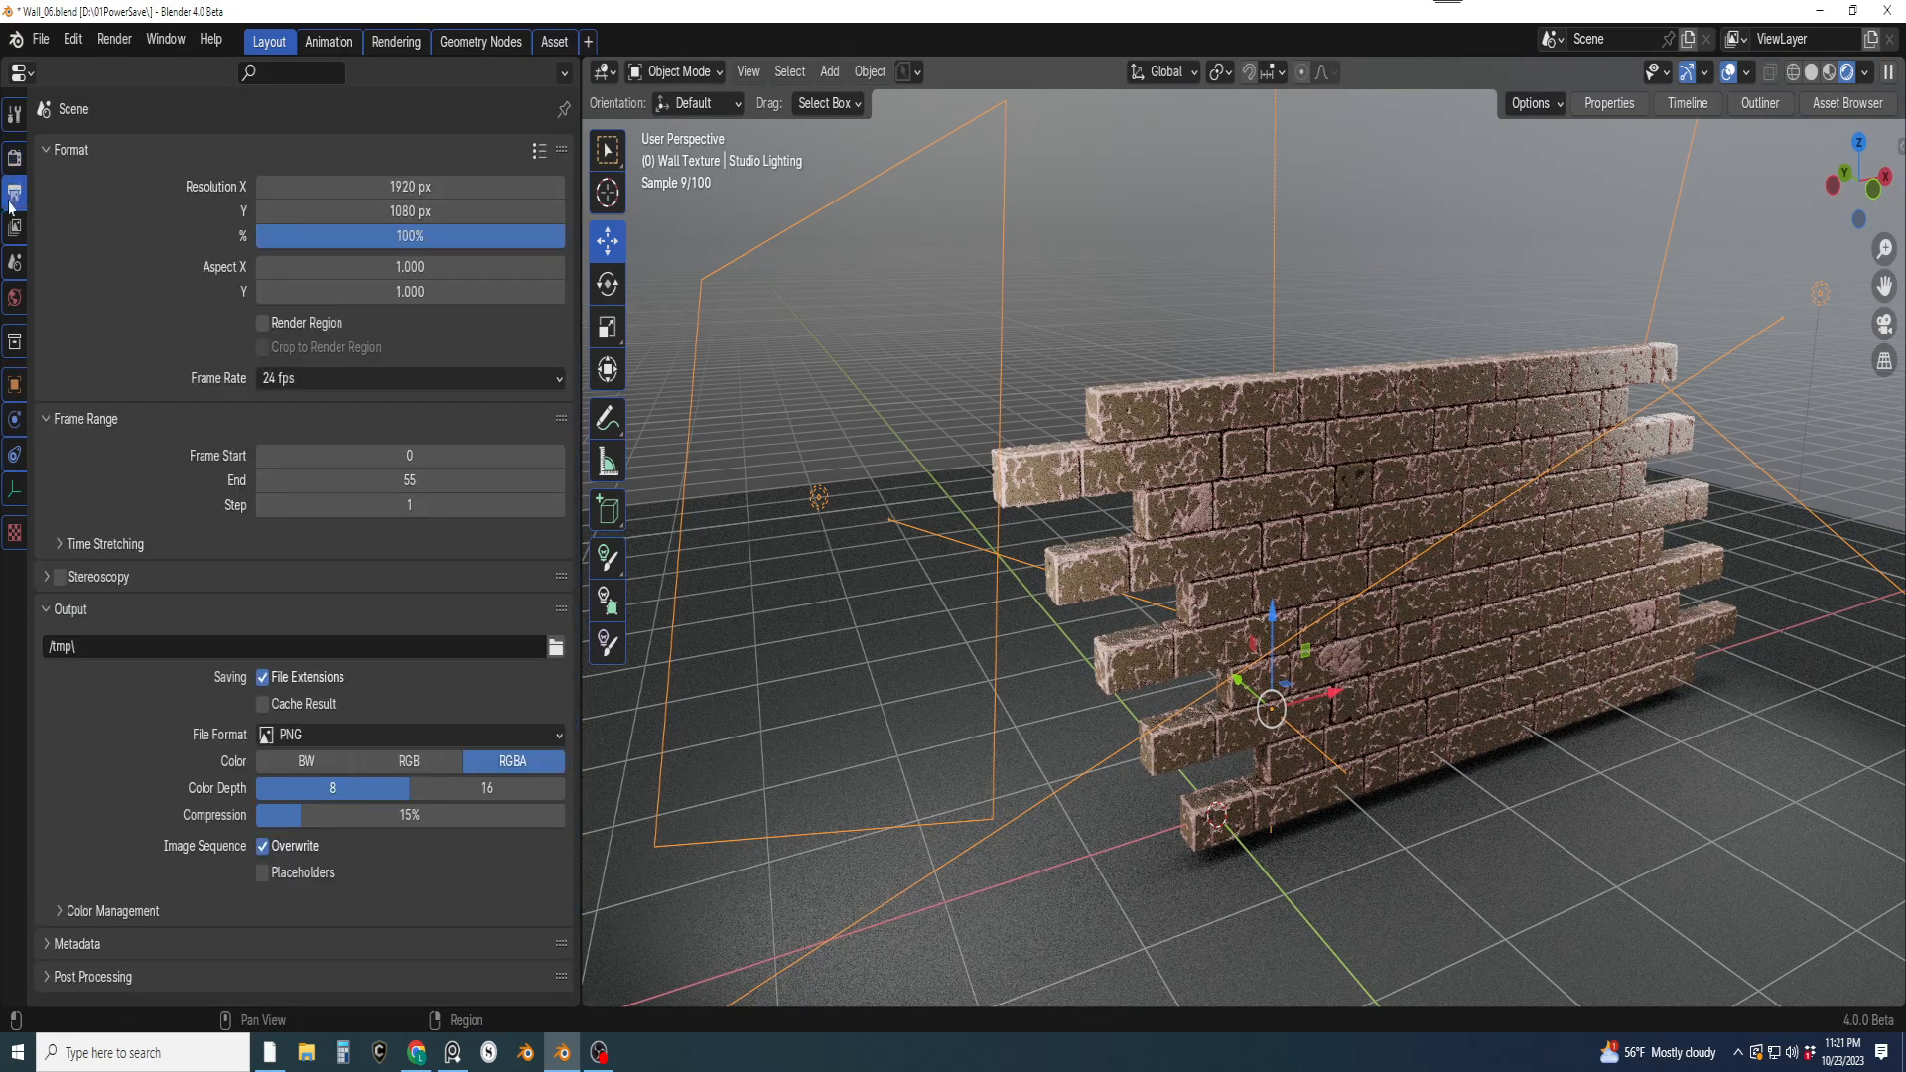
{"action": "left_click", "coordinate": [13, 160]}
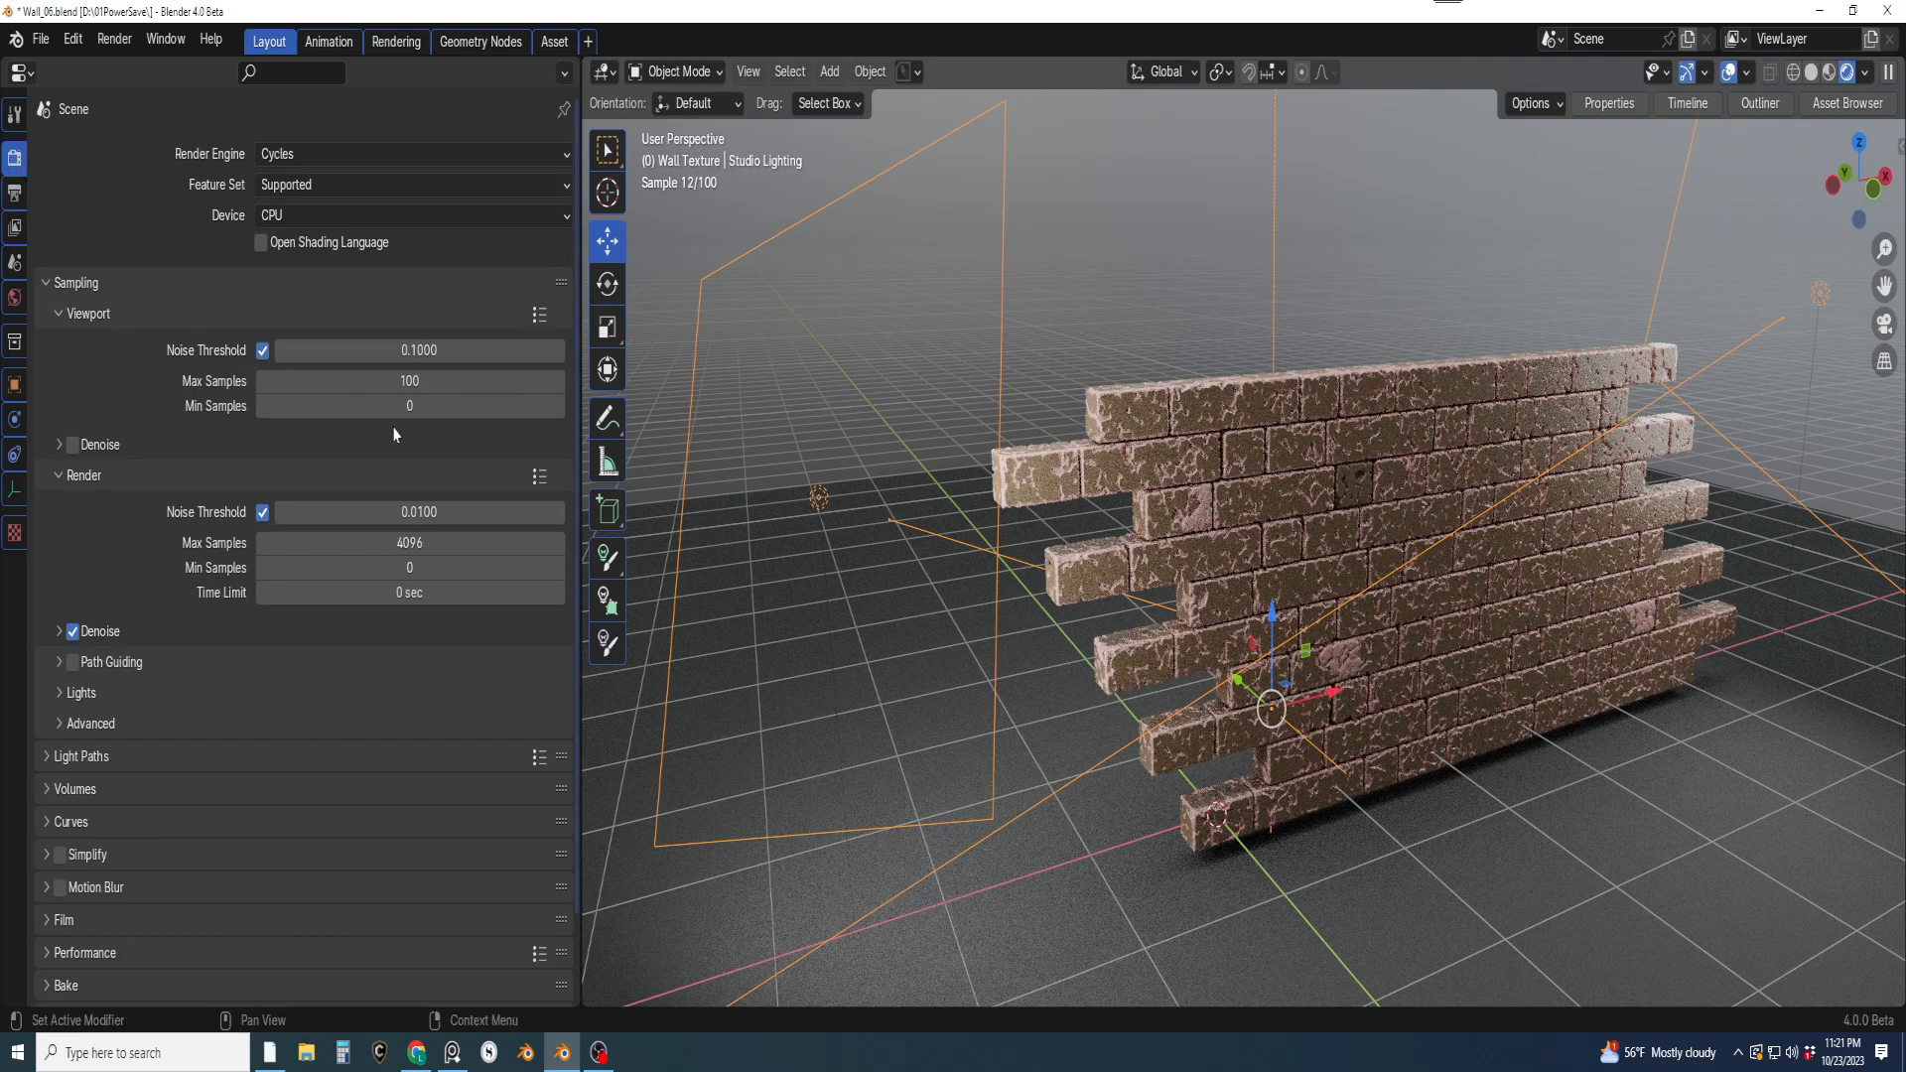
{"action": "double_click", "coordinate": [417, 350]}
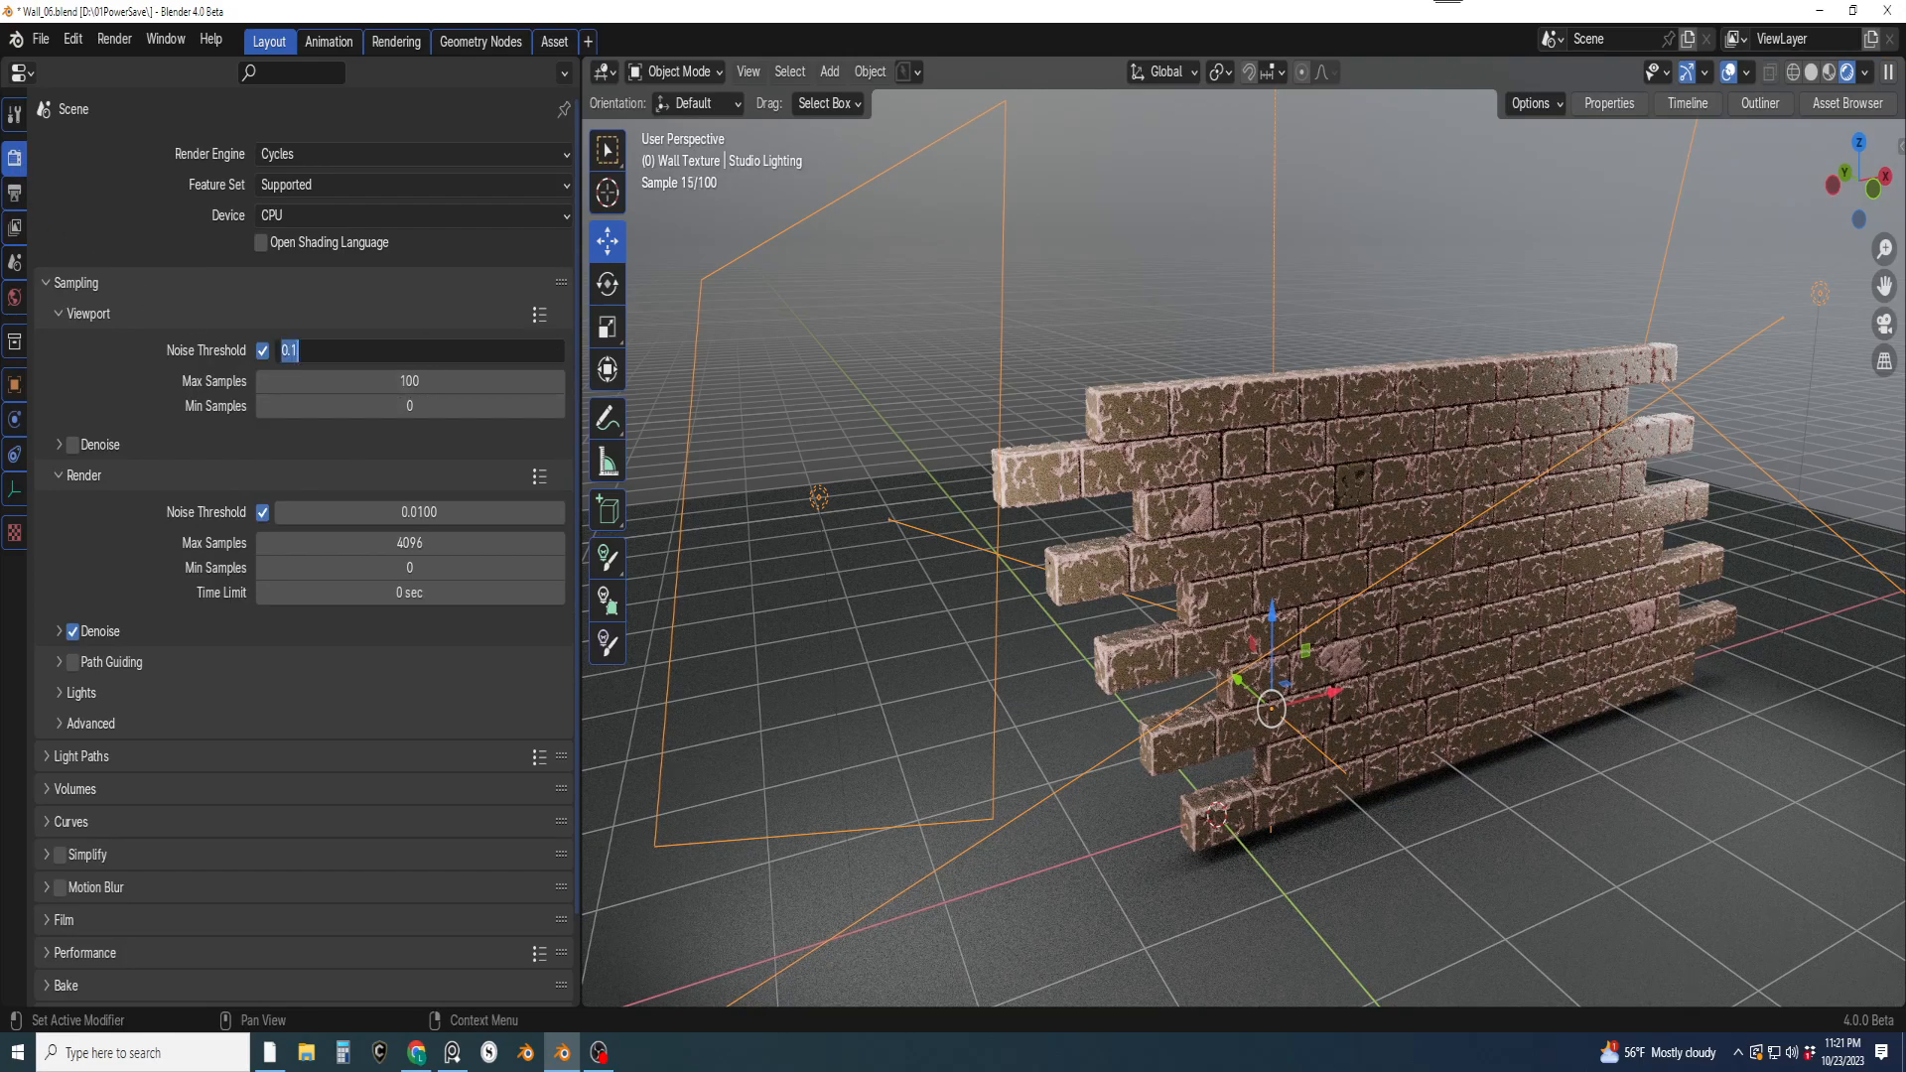
{"action": "type", "text": ".5"}
{"action": "key", "text": "Return"}
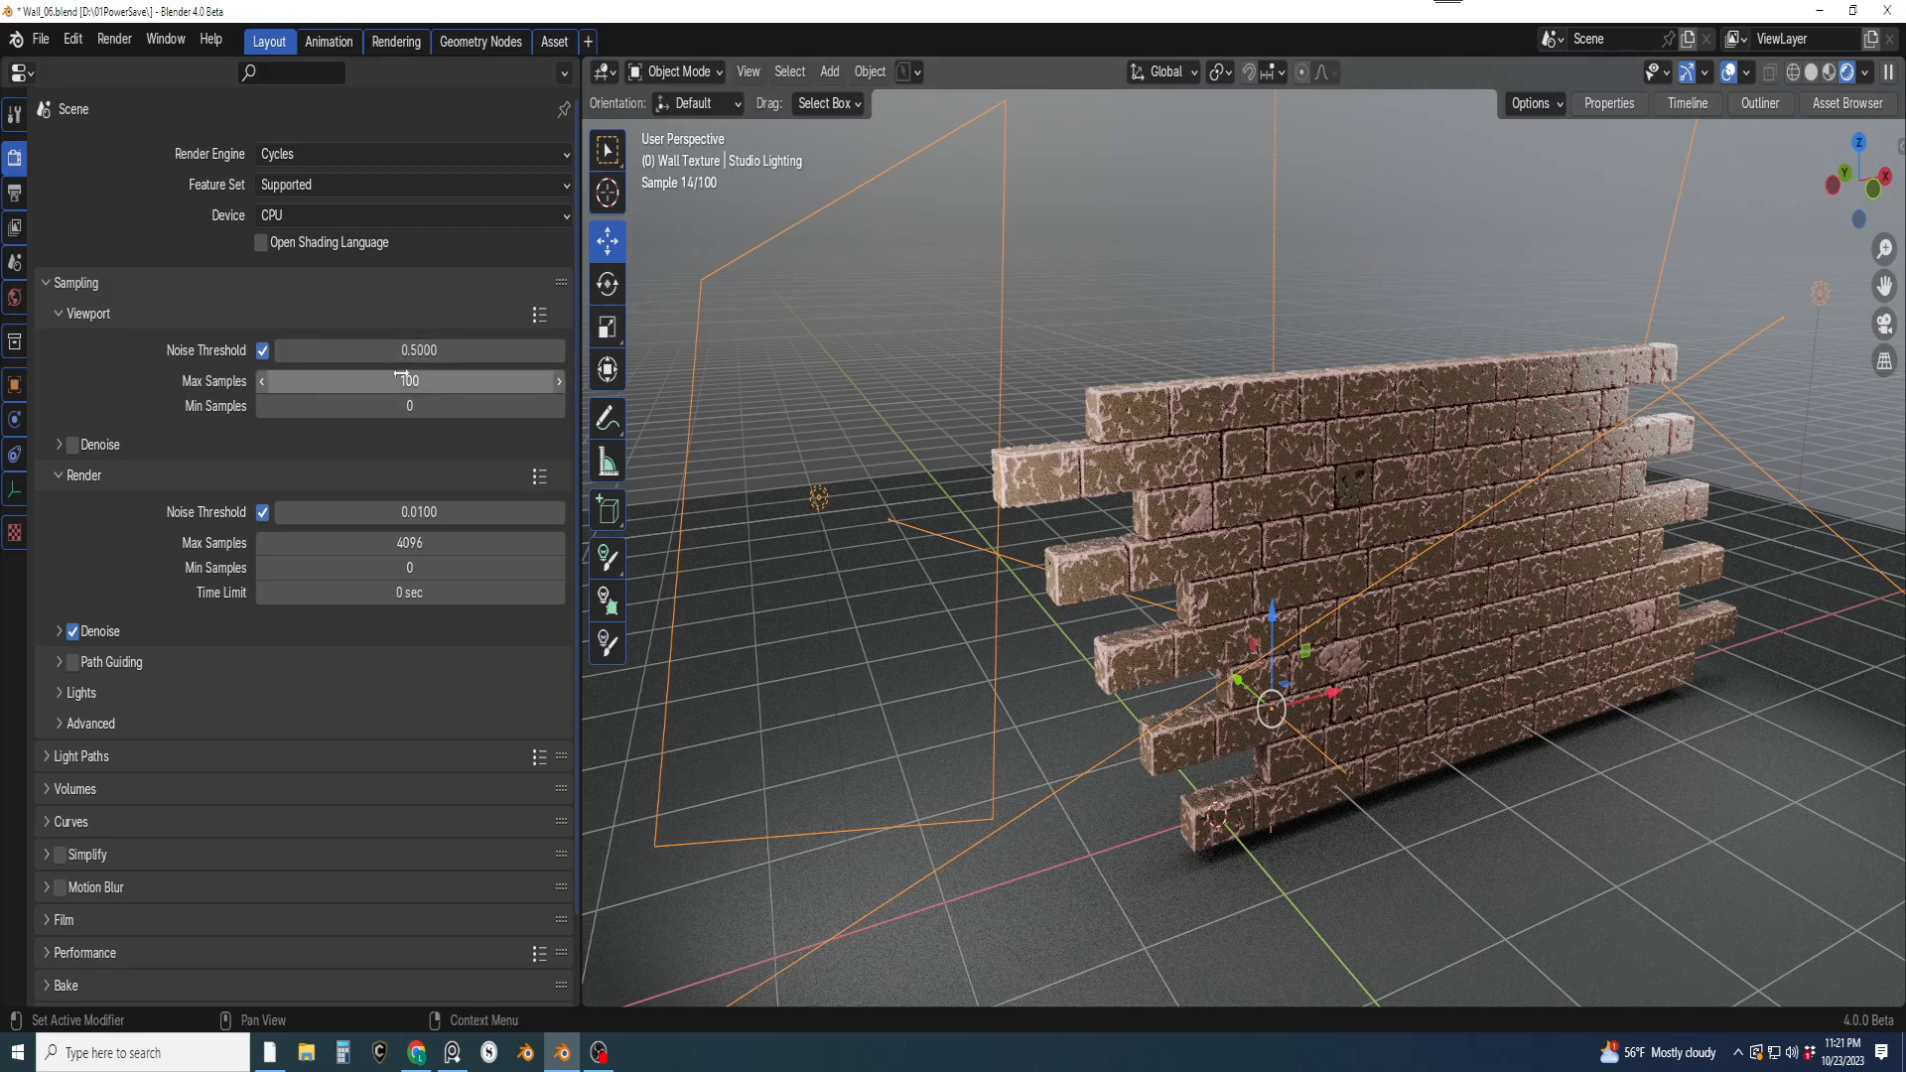
{"action": "key", "text": "ctrl+s"}
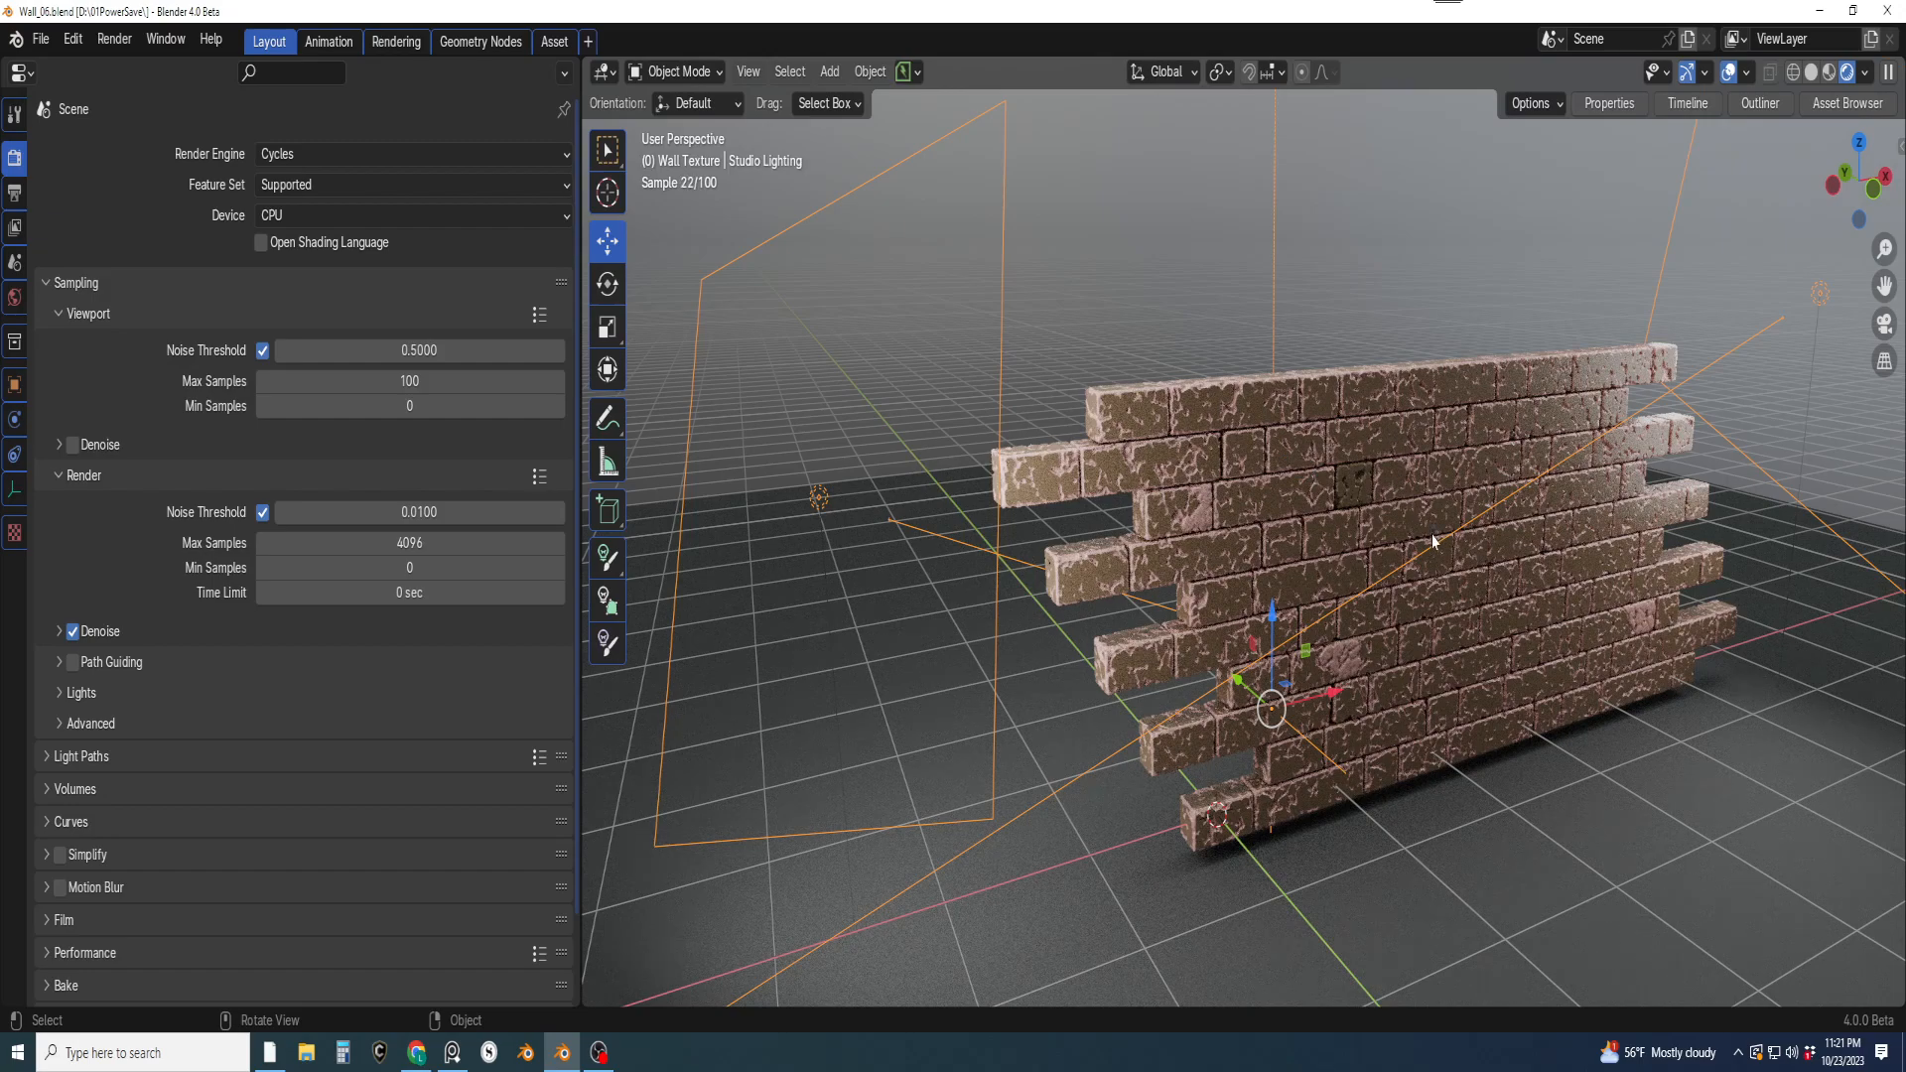
Raise the viewport sampling noise threshold to 1
{"action": "left_click", "coordinate": [427, 350]}
{"action": "type", "text": "1"}
{"action": "key", "text": "Return"}
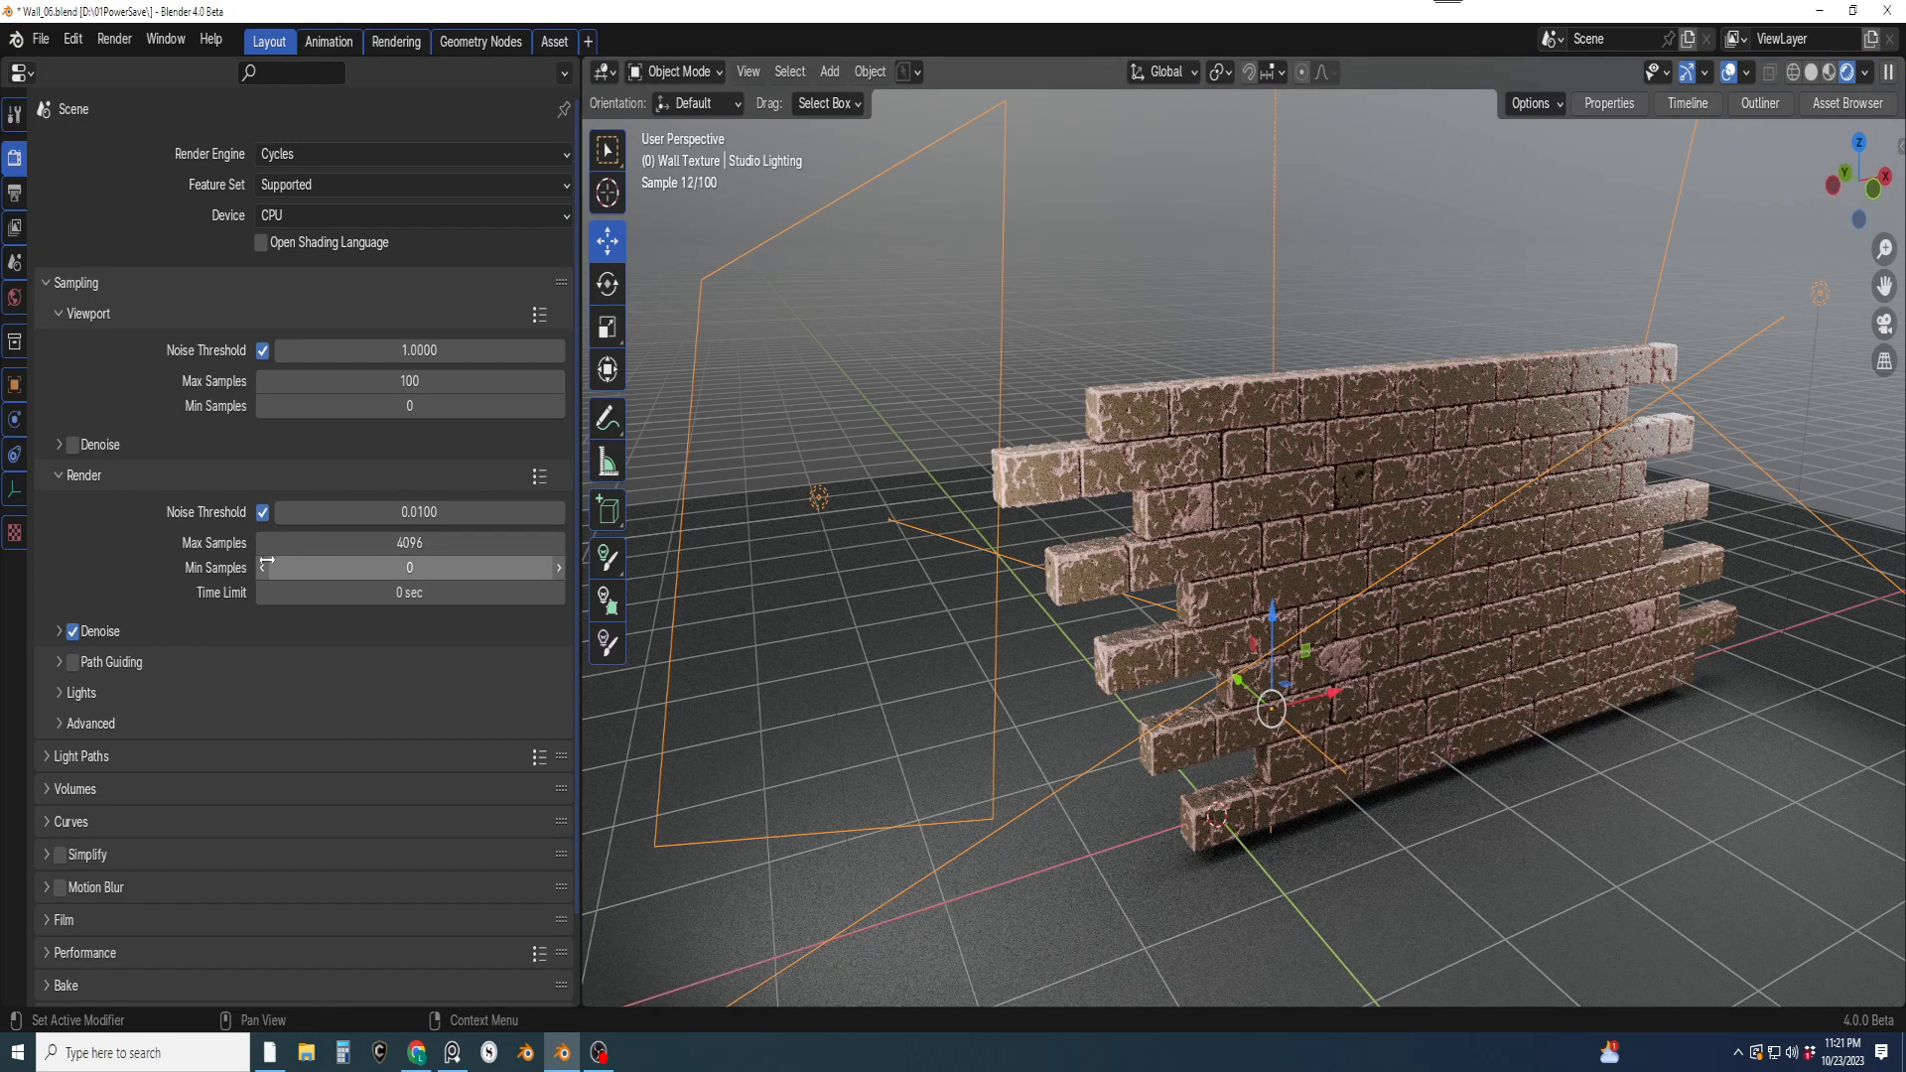
Enable Simplify for the scene and review its viewport and render limits
{"action": "scroll", "coordinate": [92, 734], "scroll_direction": "down", "scroll_amount": 2}
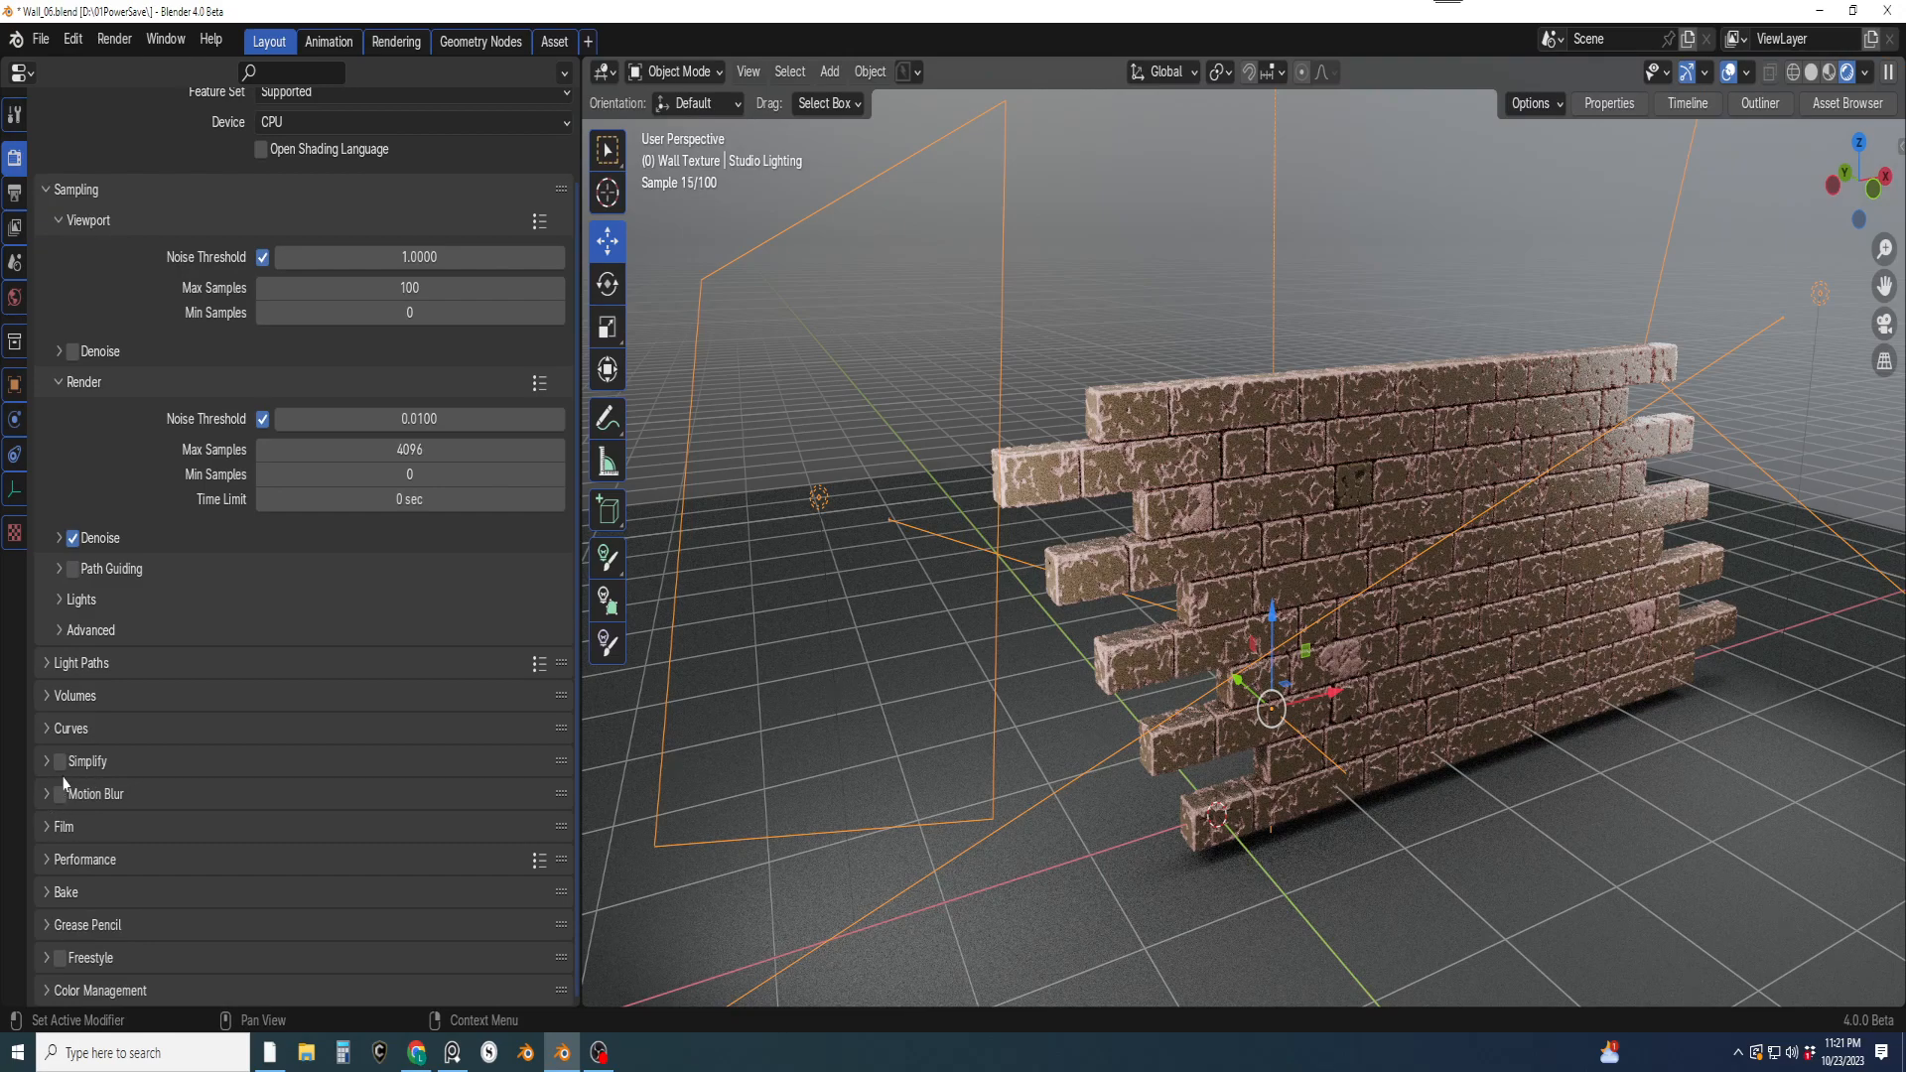
{"action": "left_click", "coordinate": [47, 761]}
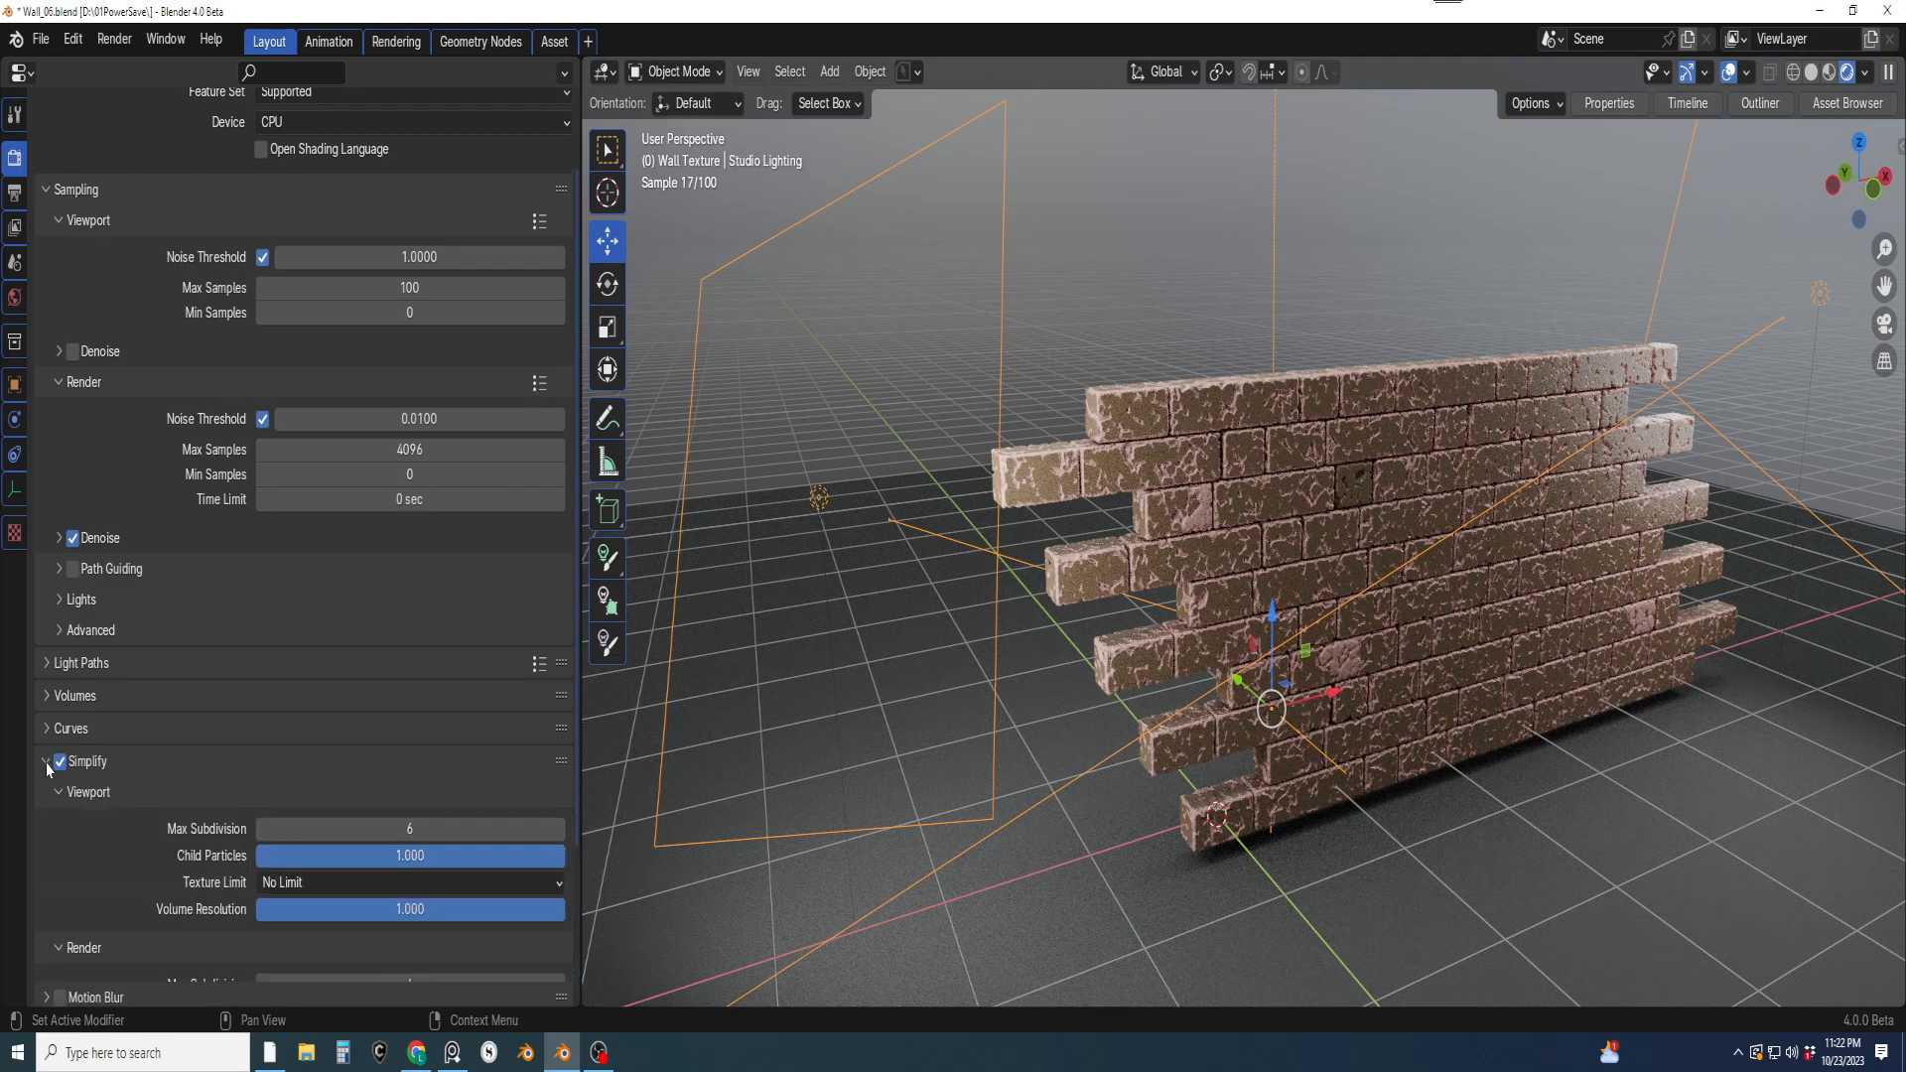
{"action": "scroll", "coordinate": [213, 765], "scroll_direction": "down", "scroll_amount": 5}
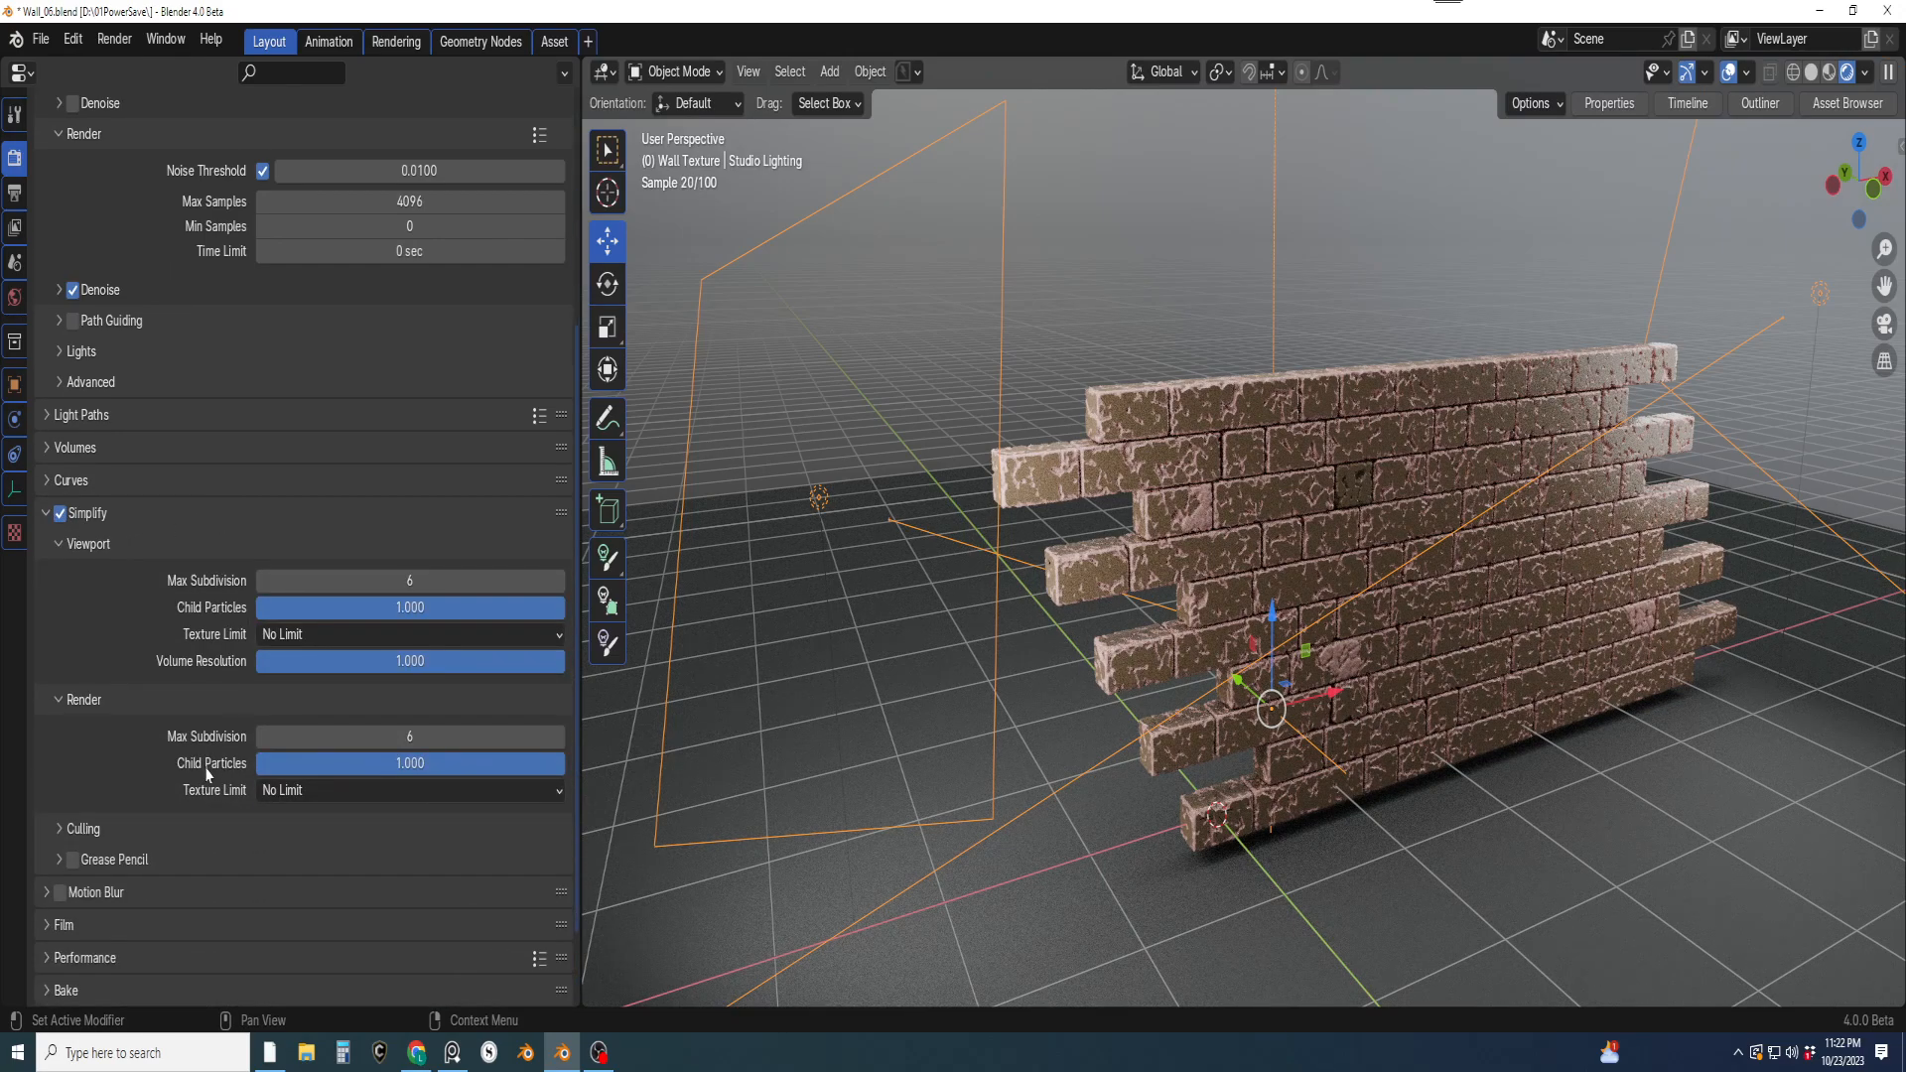
{"action": "left_click", "coordinate": [47, 517]}
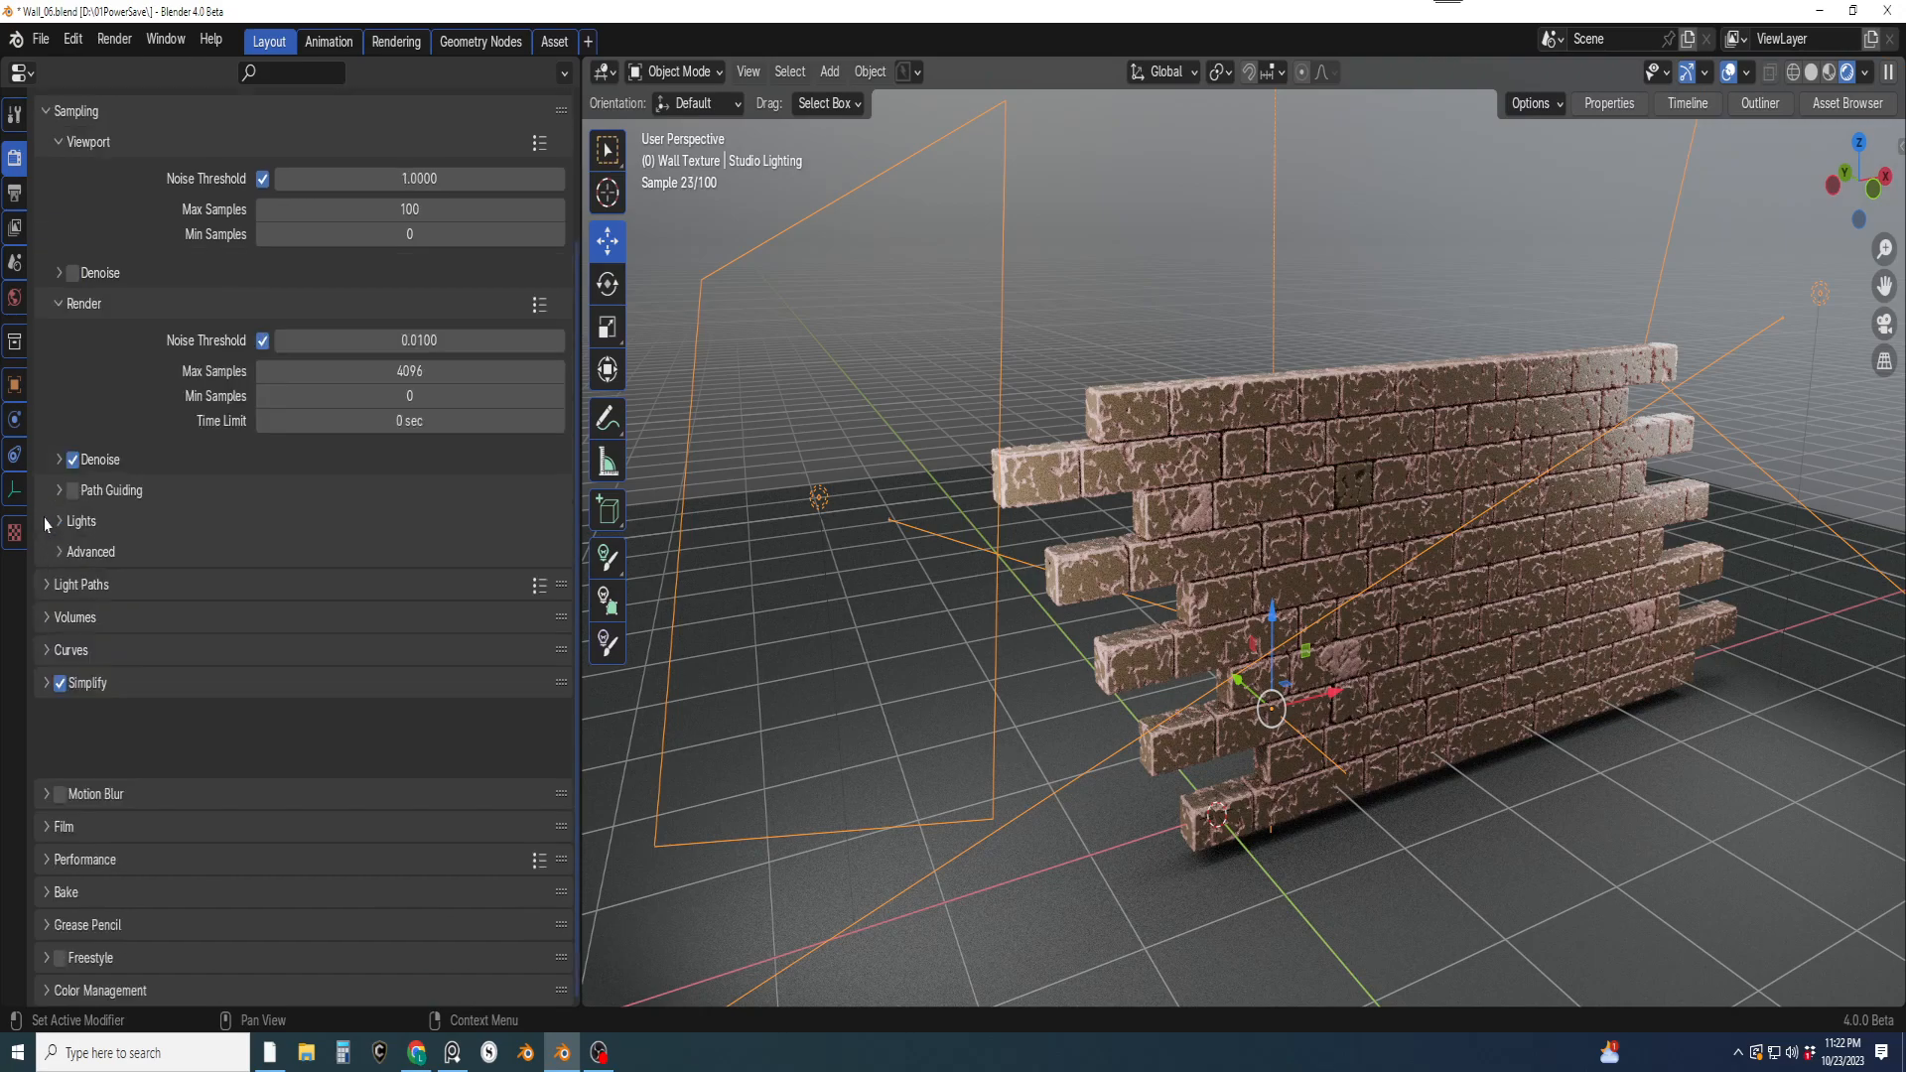
Expand the render Performance settings and look through them
{"action": "left_click", "coordinate": [46, 860]}
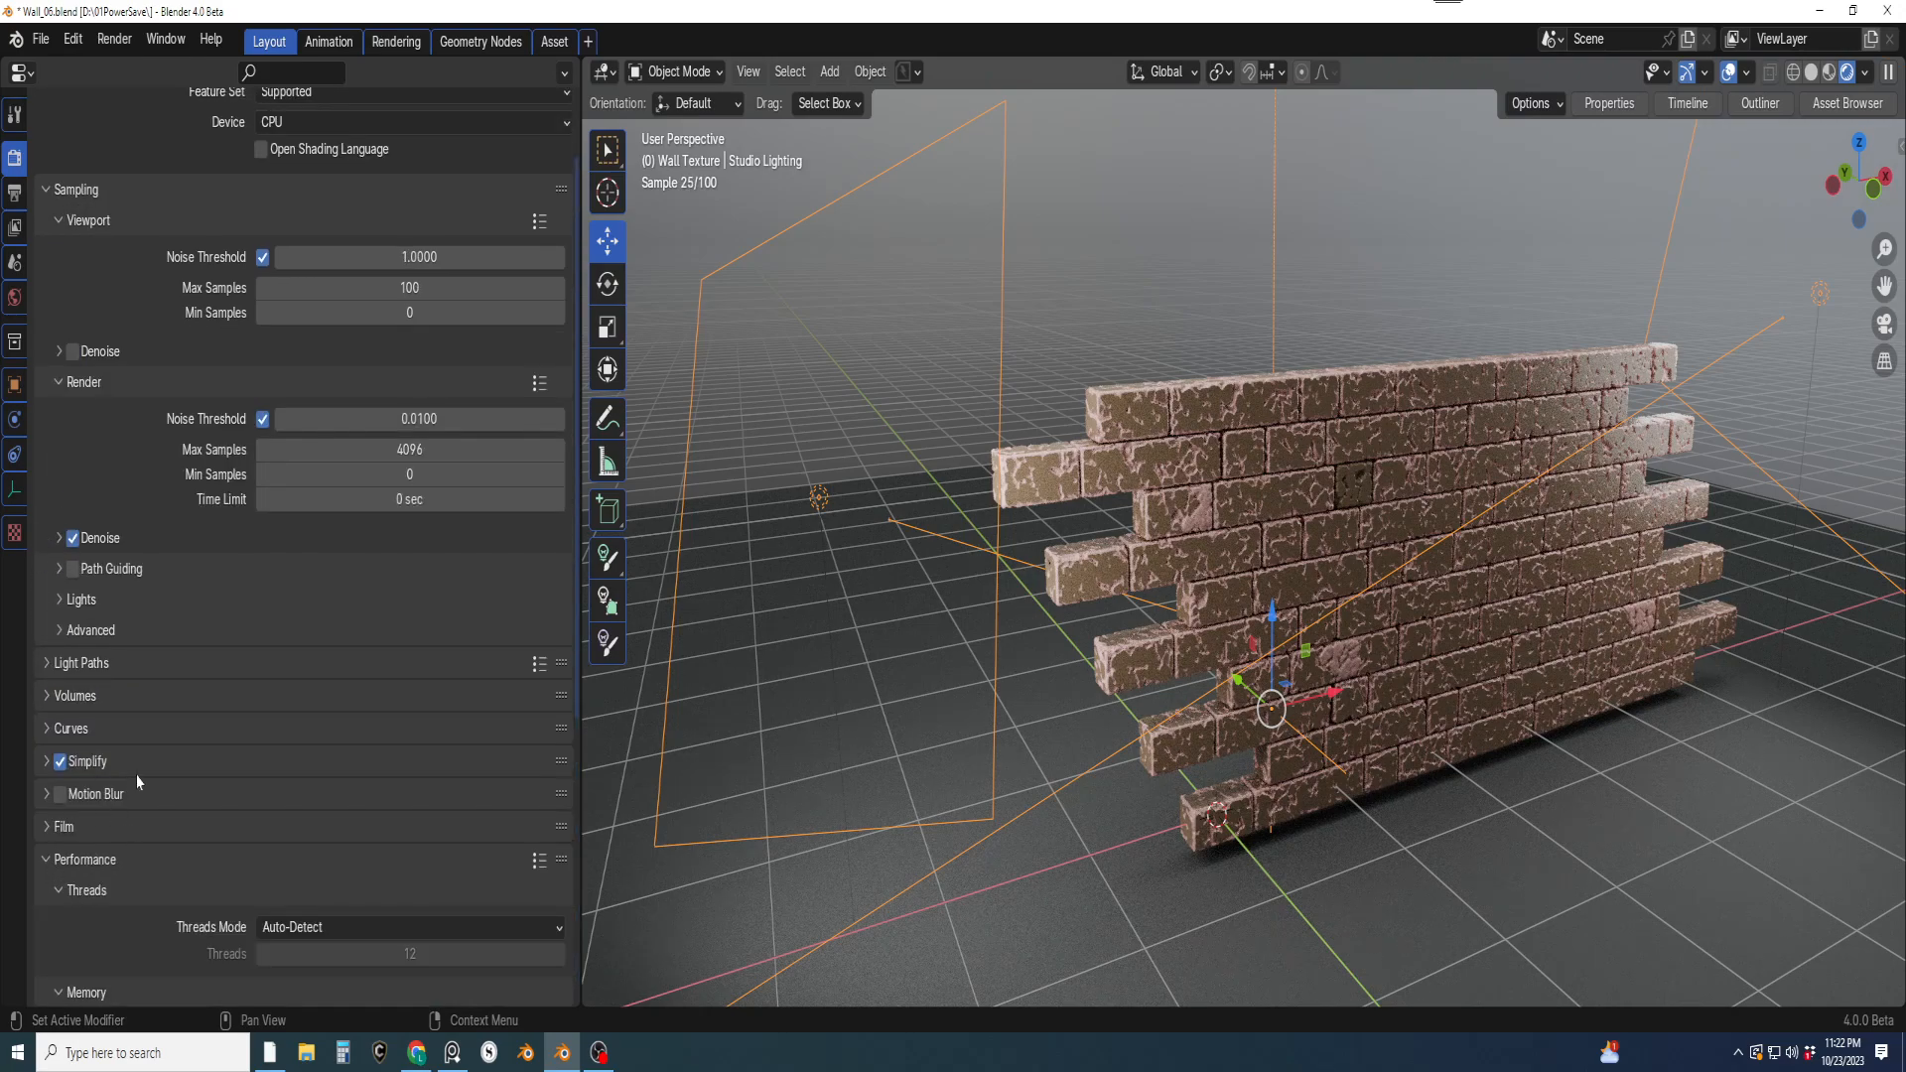
{"action": "scroll", "coordinate": [157, 767], "scroll_direction": "down", "scroll_amount": 6}
{"action": "scroll", "coordinate": [157, 768], "scroll_direction": "up", "scroll_amount": 8}
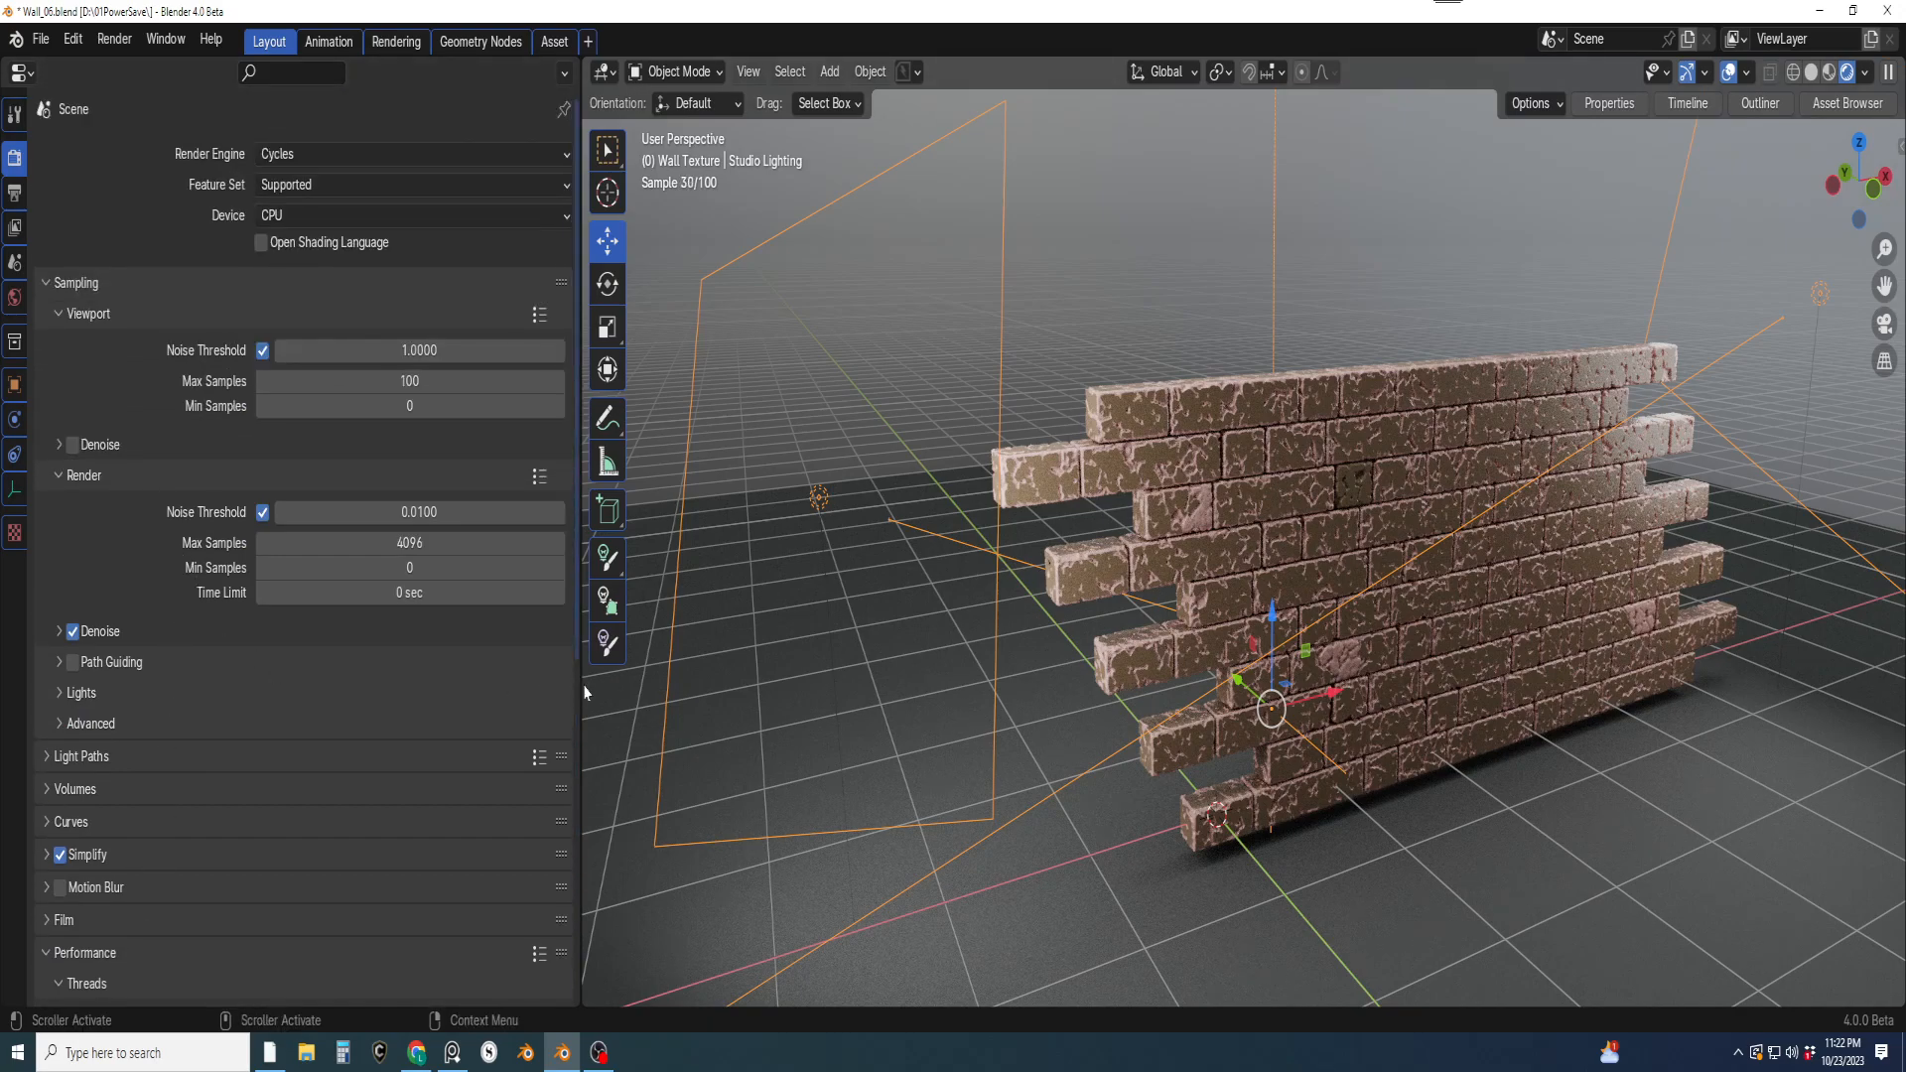
Narrow the render properties editor to give the 3D view more room and save the file incrementally as Wall_07.blend
{"action": "left_click_drag", "start_coordinate": [577, 685], "coordinate": [192, 685]}
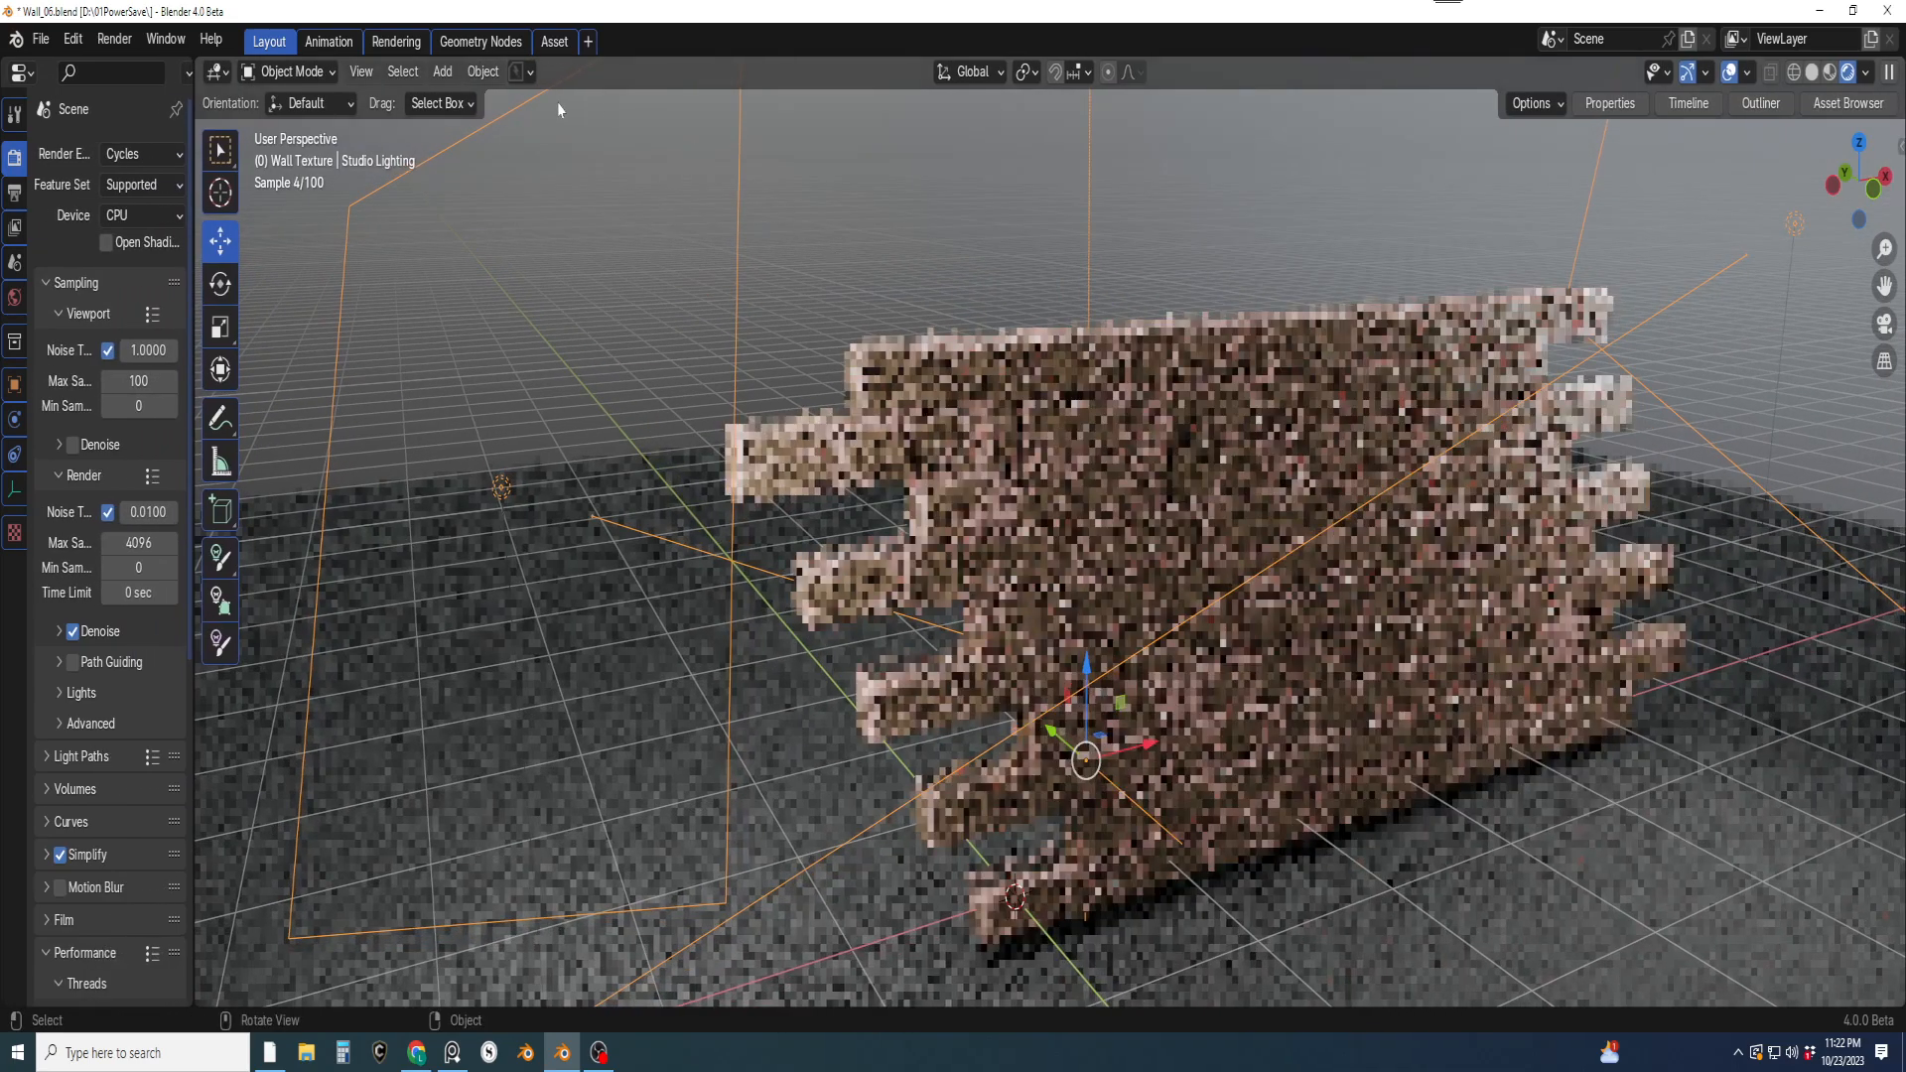
{"action": "left_click", "coordinate": [518, 75]}
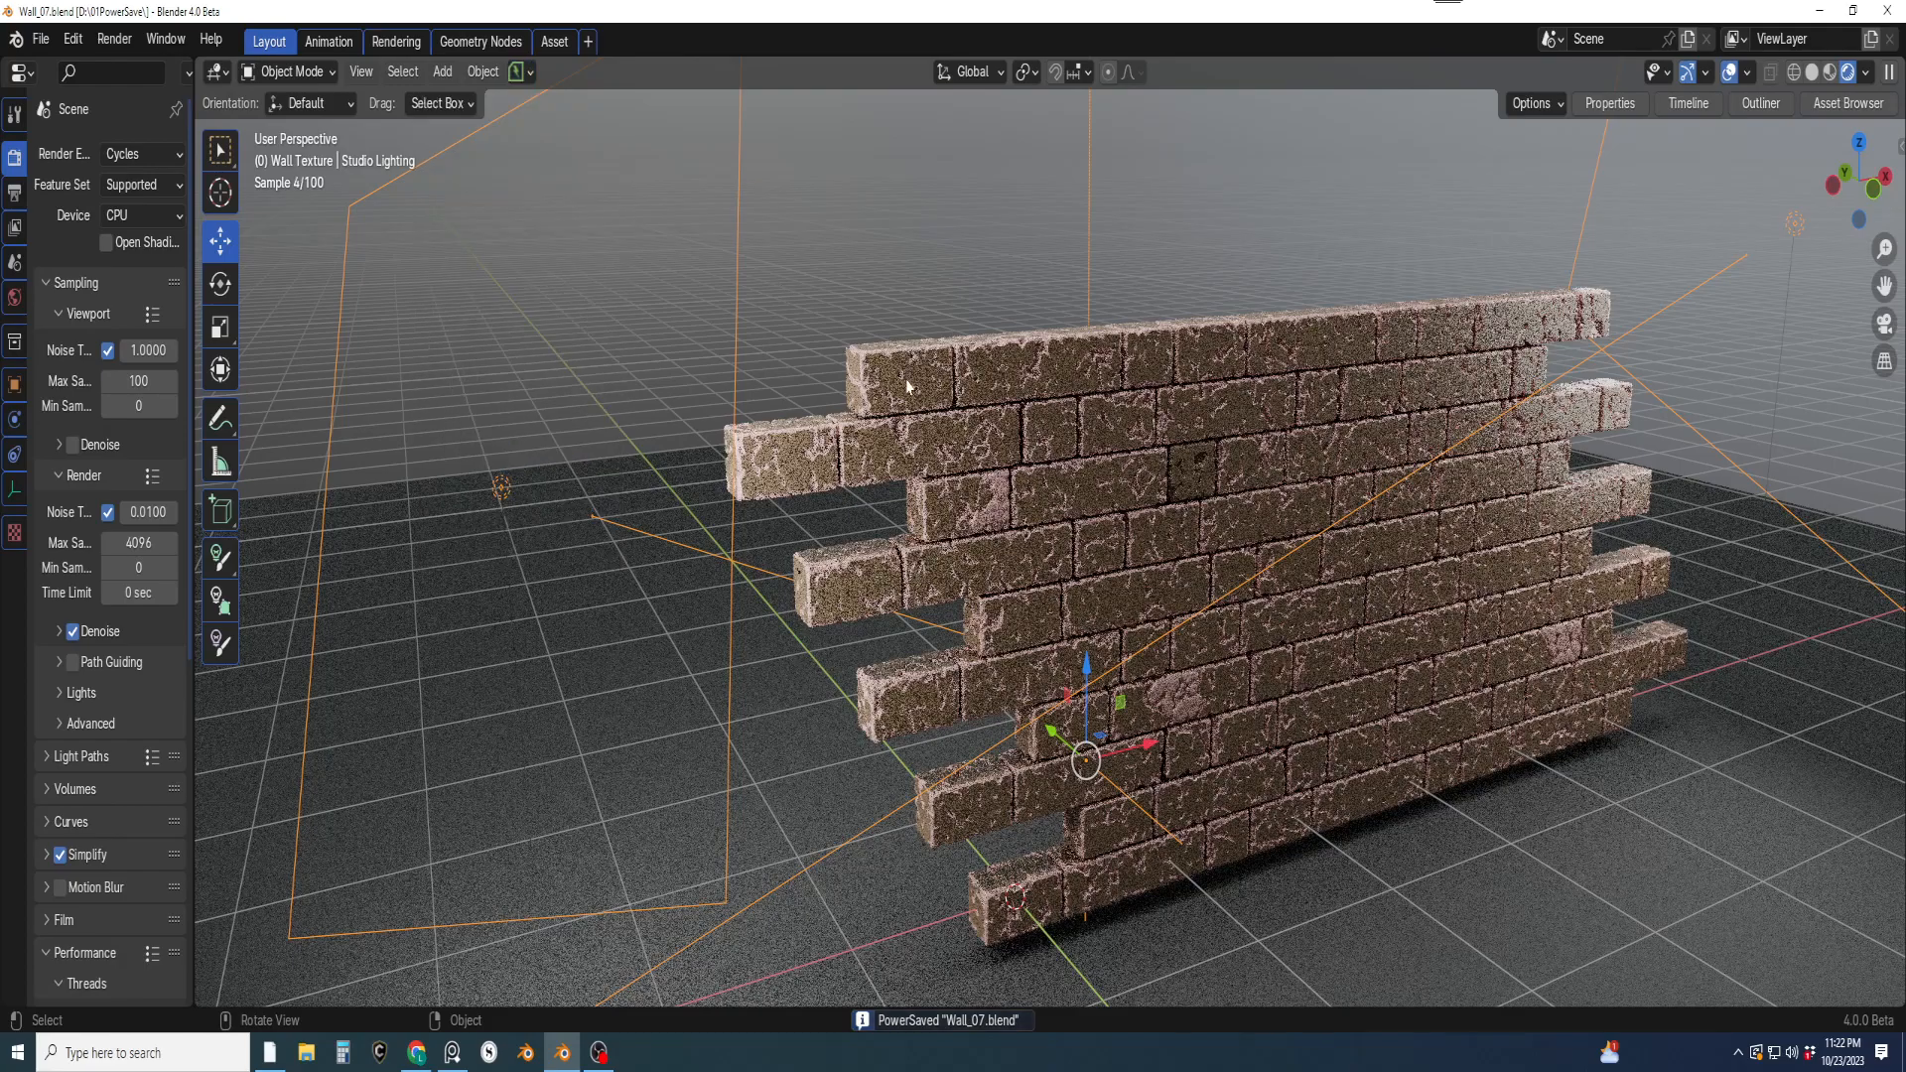
Split off an image editor between the properties editor and the 3D view, and widen it to fill most of the workspace
{"action": "scroll", "coordinate": [337, 407], "scroll_direction": "down", "scroll_amount": 2}
{"action": "key", "text": "ctrl+alt+space"}
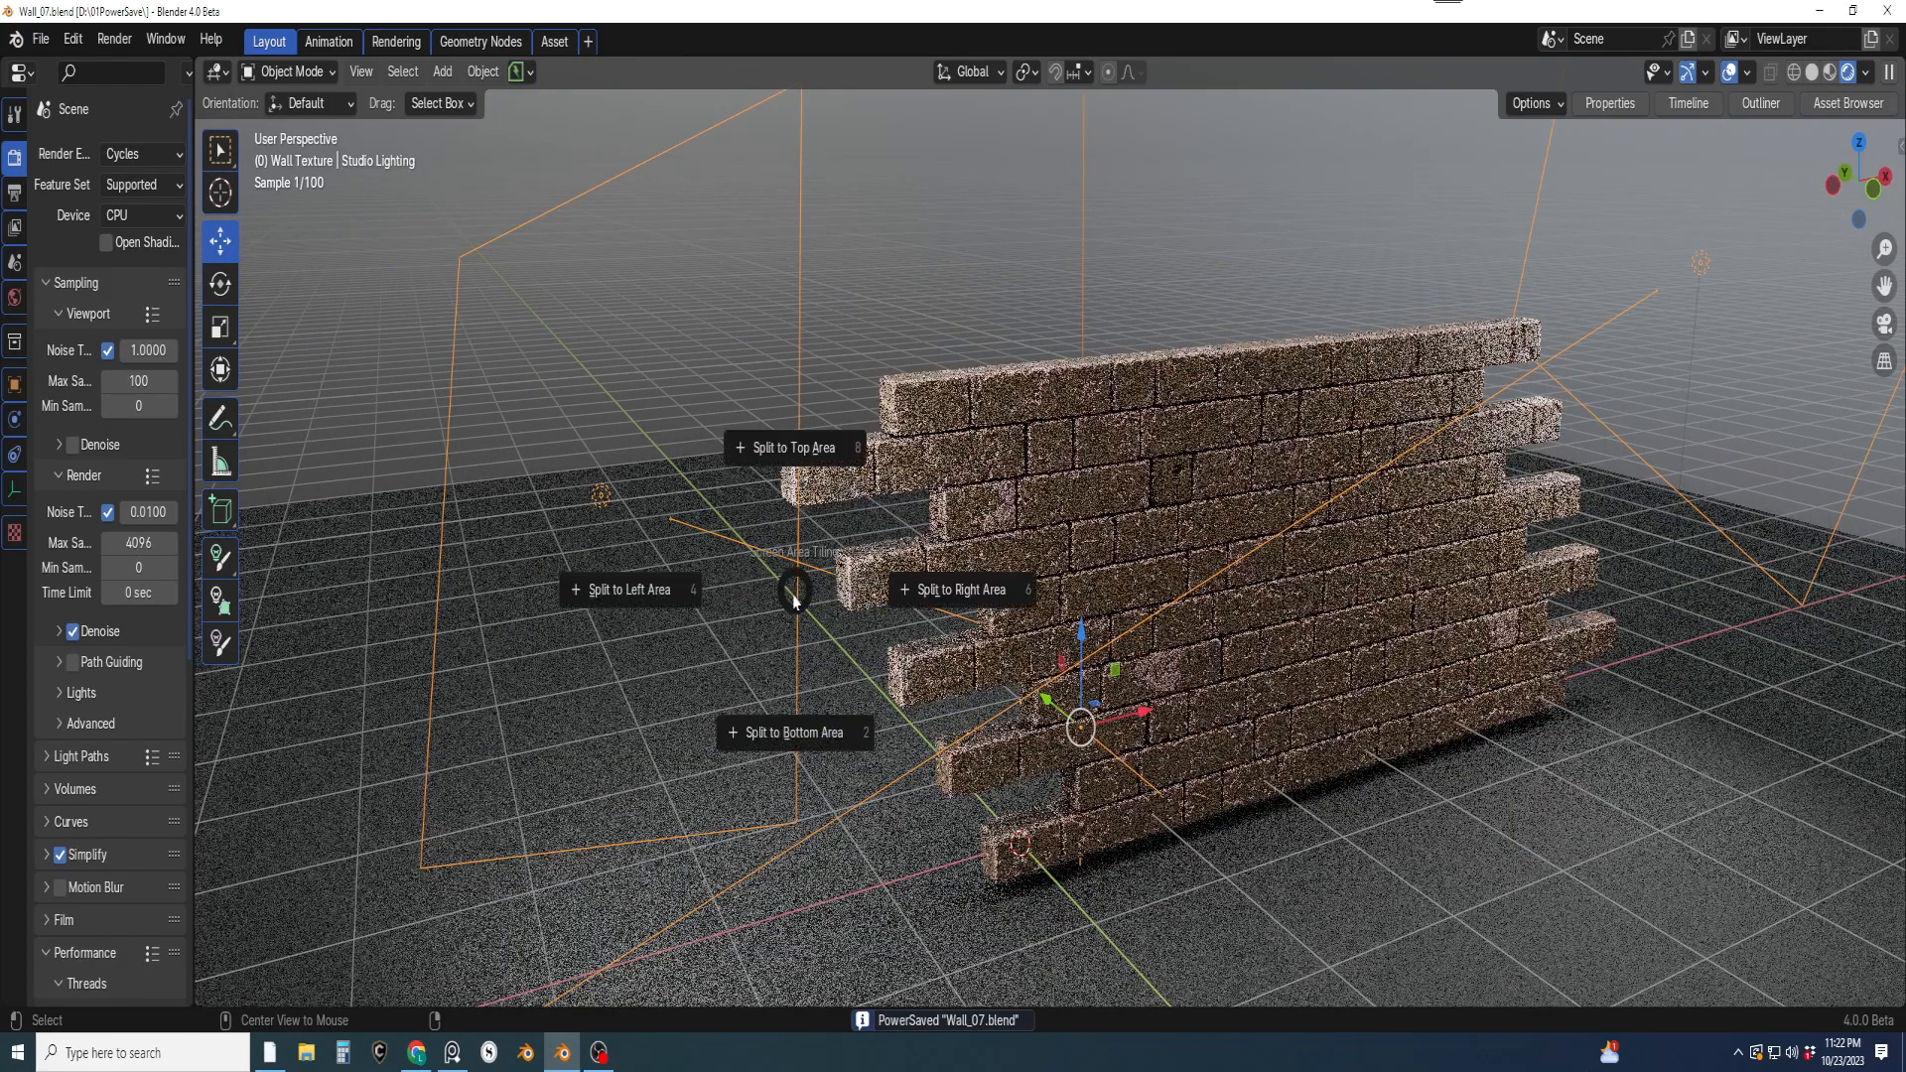
{"action": "left_click", "coordinate": [660, 593]}
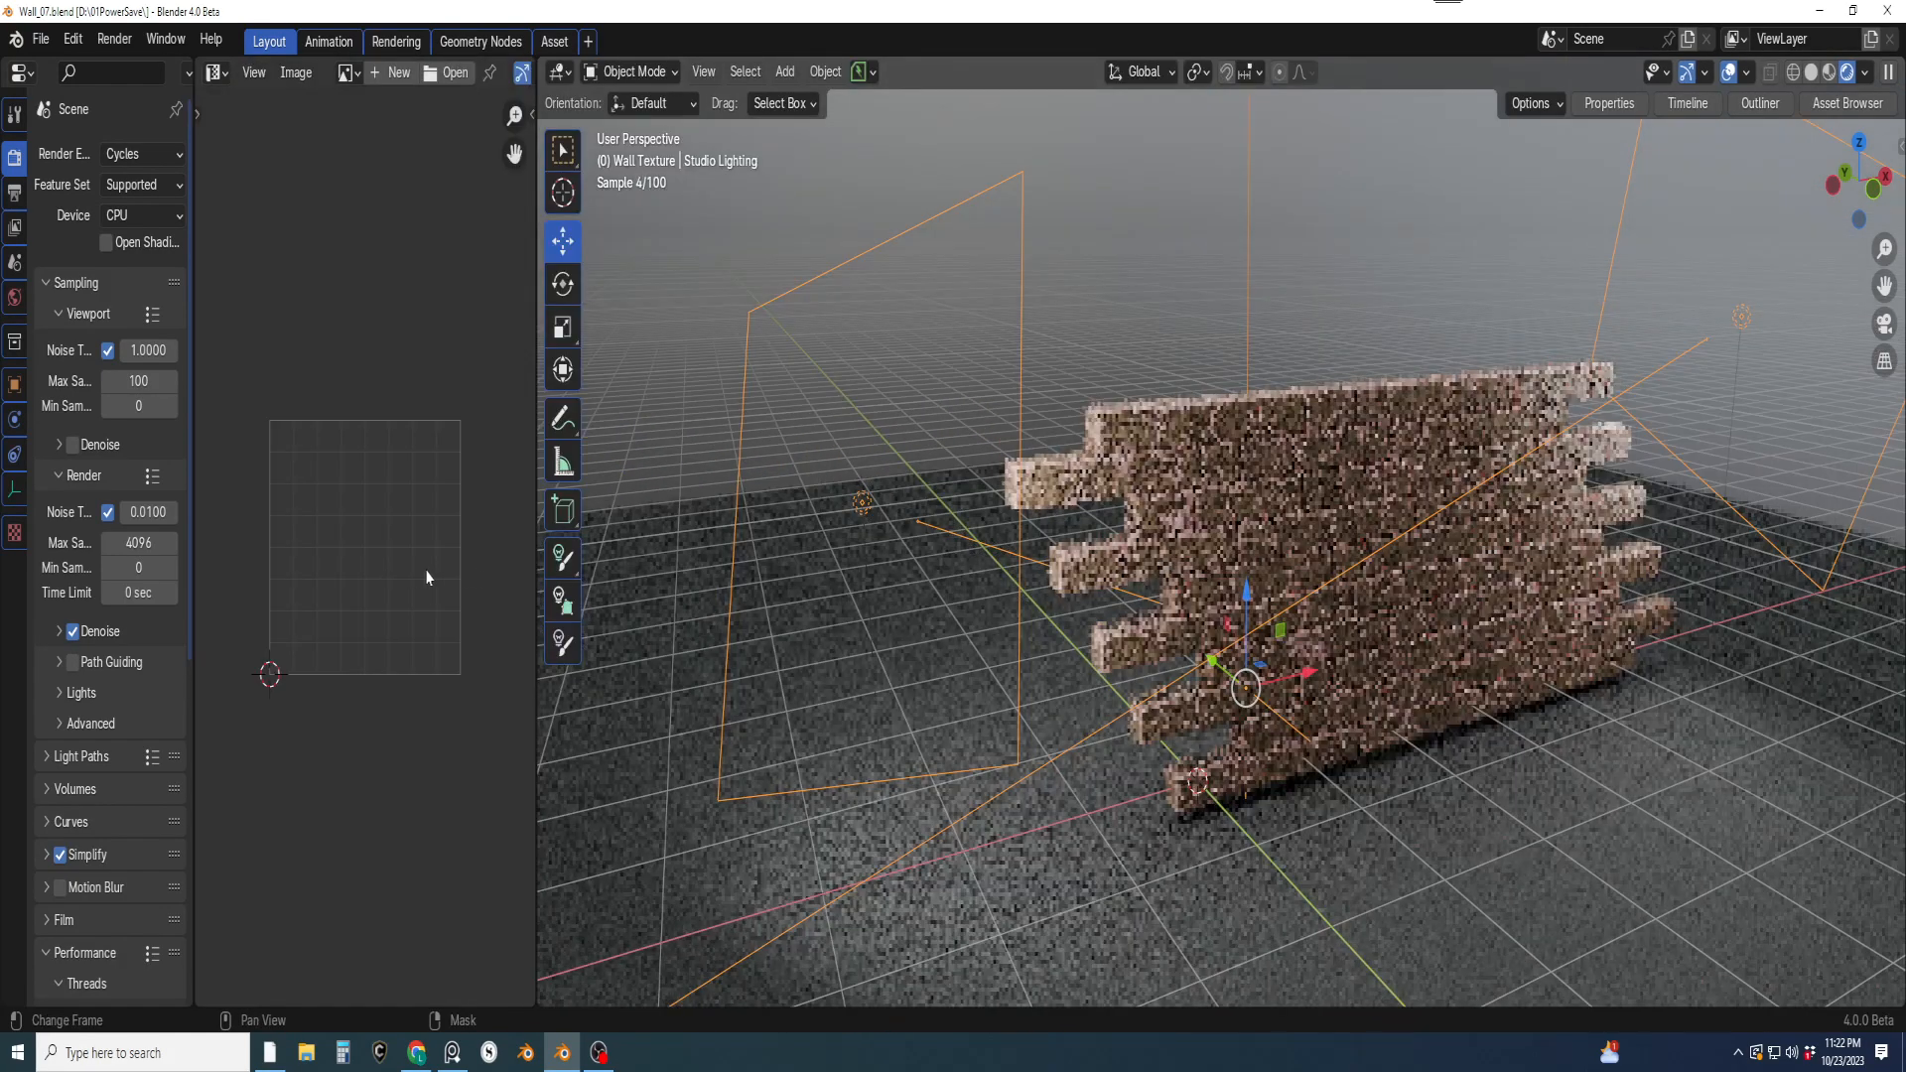
{"action": "left_click_drag", "start_coordinate": [541, 573], "coordinate": [1527, 573]}
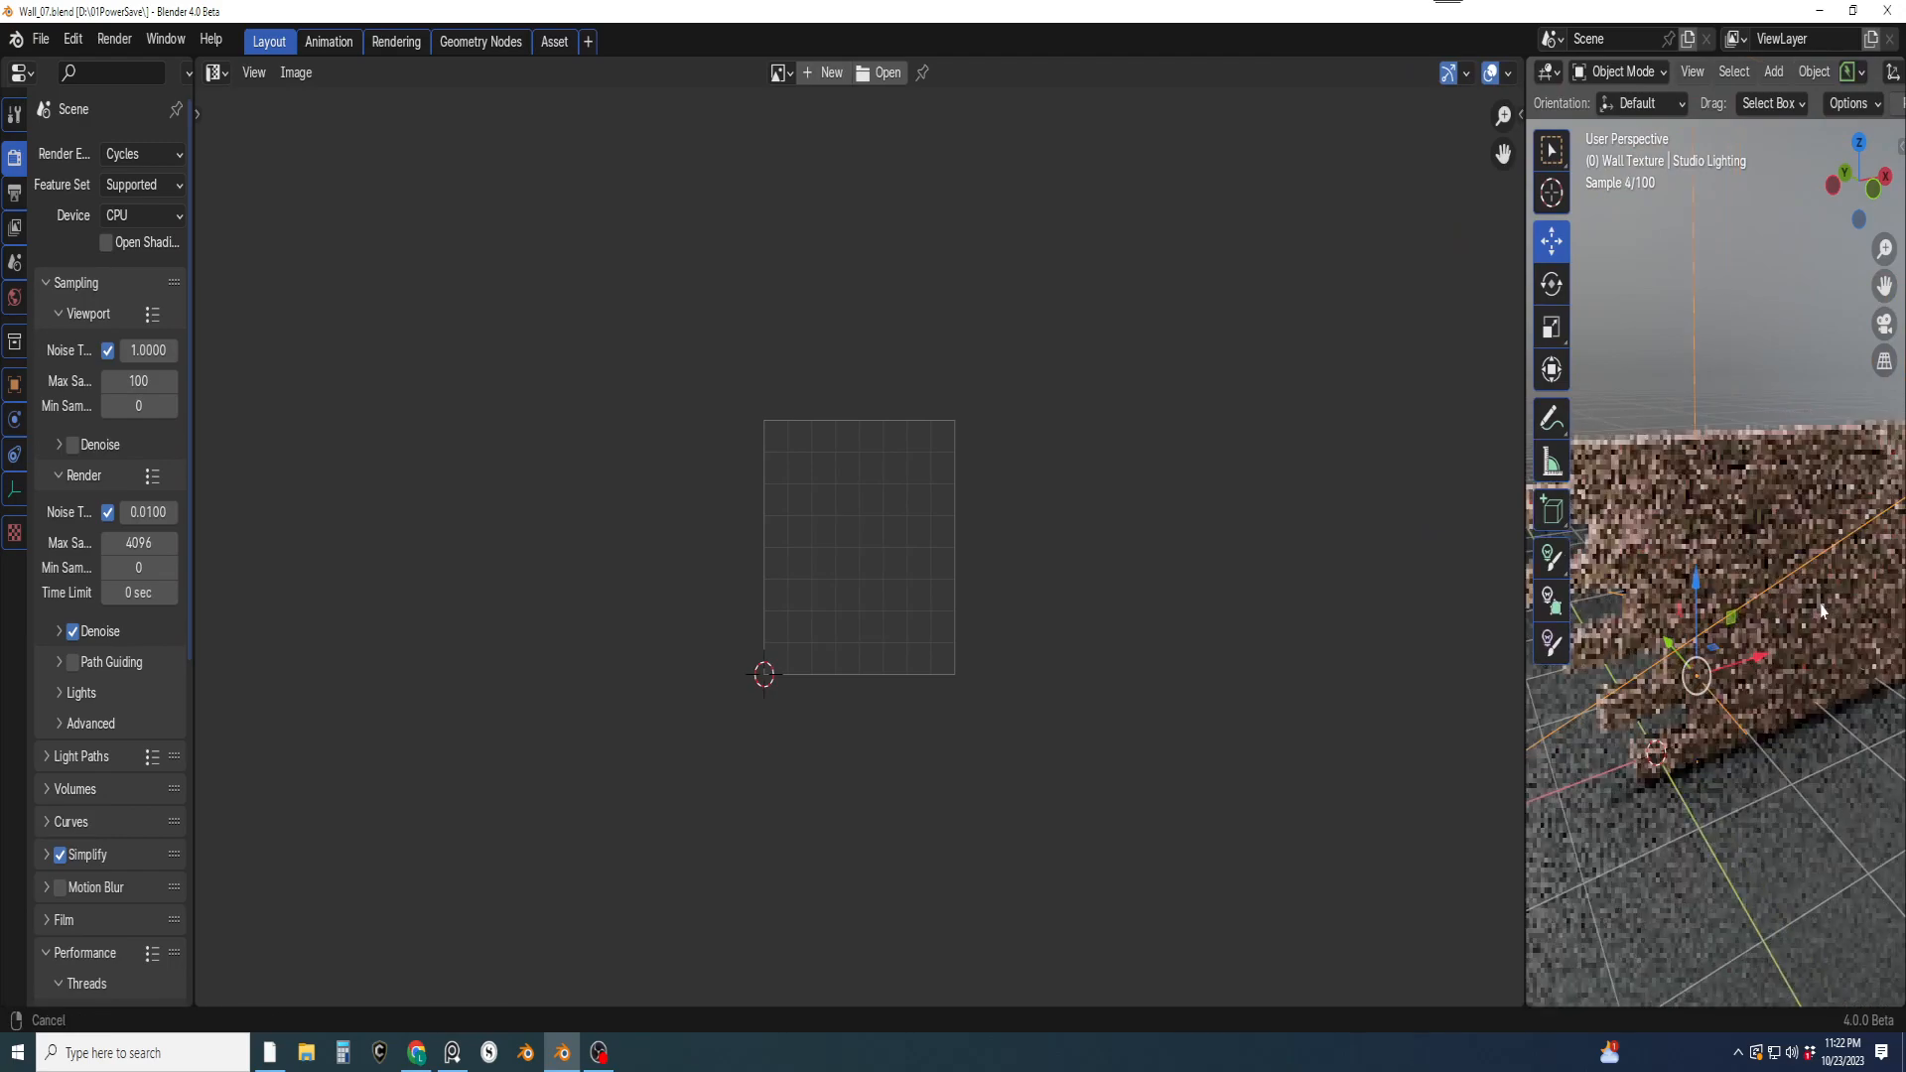
{"action": "middle_click_drag", "start_coordinate": [1895, 625], "coordinate": [1748, 574]}
{"action": "left_click_drag", "start_coordinate": [1526, 625], "coordinate": [1360, 616]}
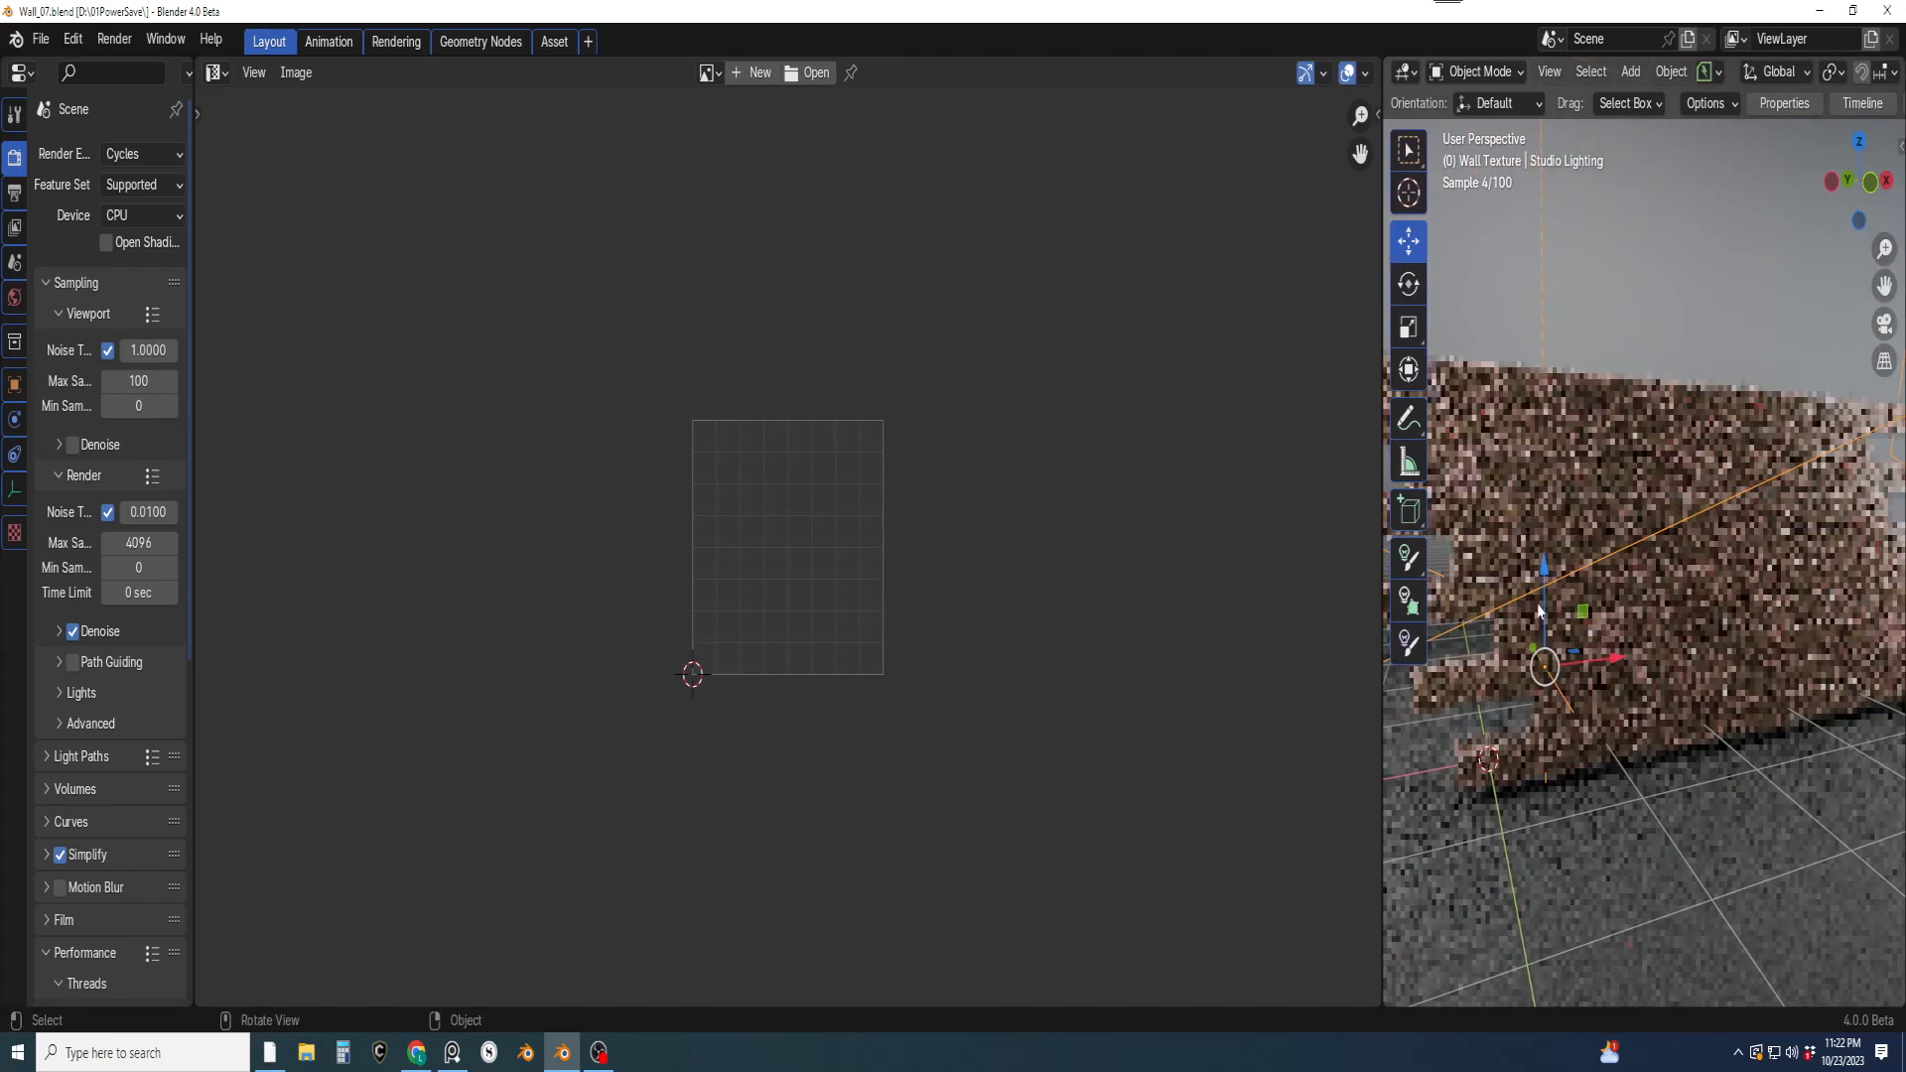
{"action": "middle_click_drag", "start_coordinate": [1628, 650], "coordinate": [1675, 713], "text": "shift"}
Set the environment lighting strength in the viewport shading options to 0.3
{"action": "scroll", "coordinate": [1589, 72], "scroll_direction": "right", "scroll_amount": 5}
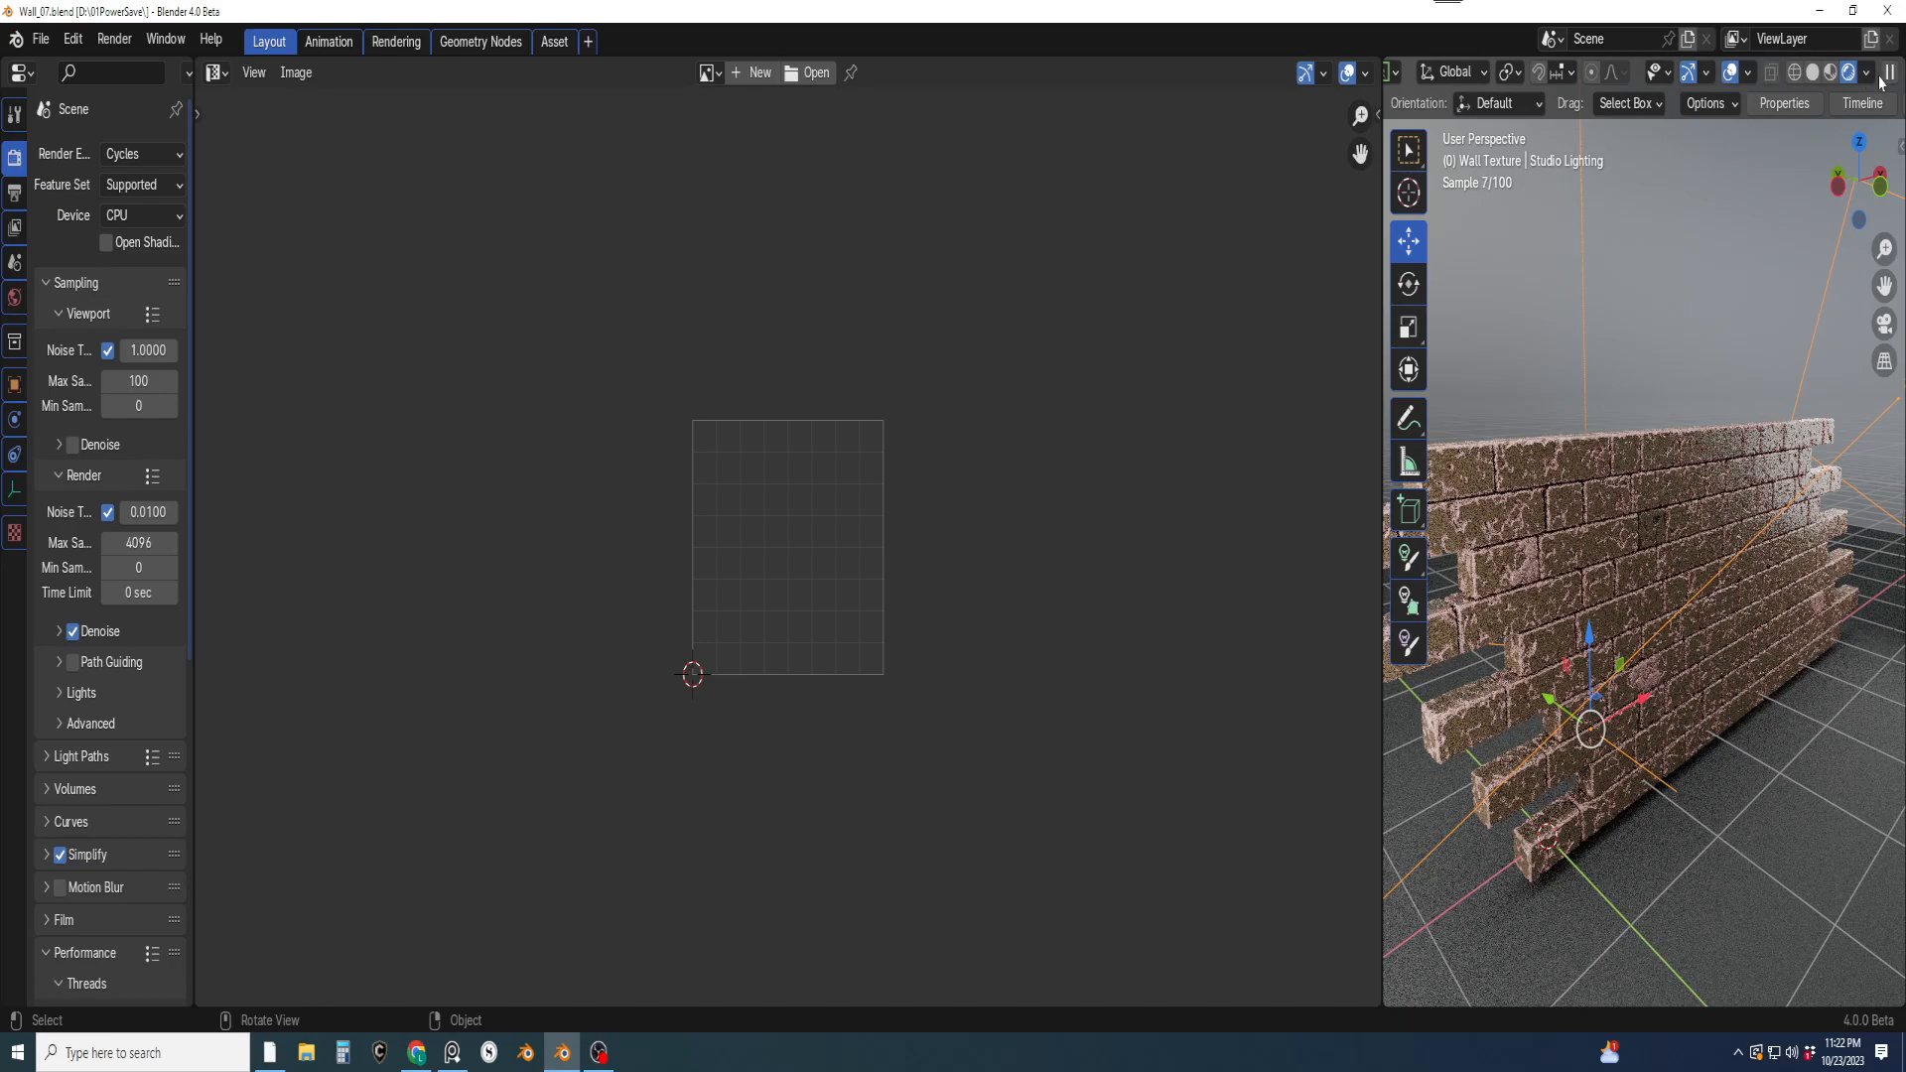
{"action": "left_click", "coordinate": [1867, 80]}
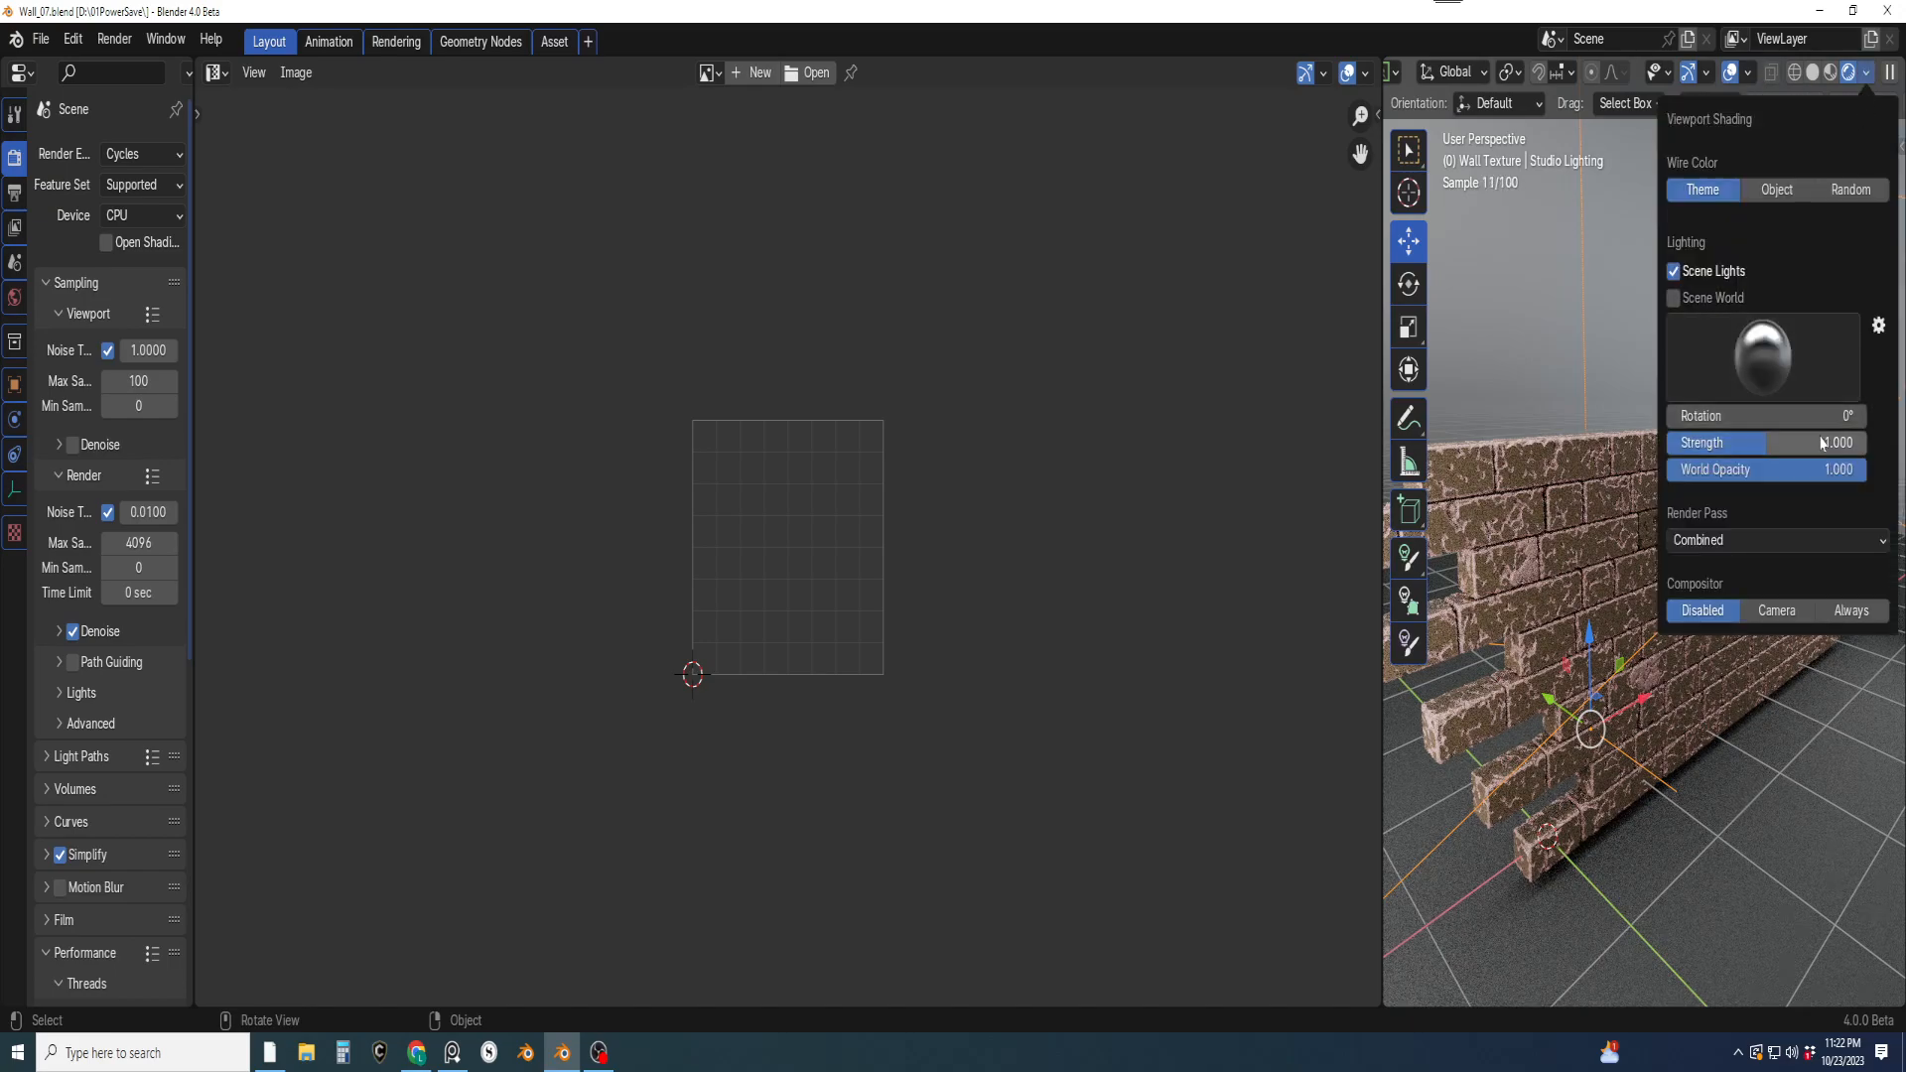
{"action": "left_click_drag", "start_coordinate": [1777, 443], "coordinate": [1723, 443]}
{"action": "left_click", "coordinate": [1723, 443]}
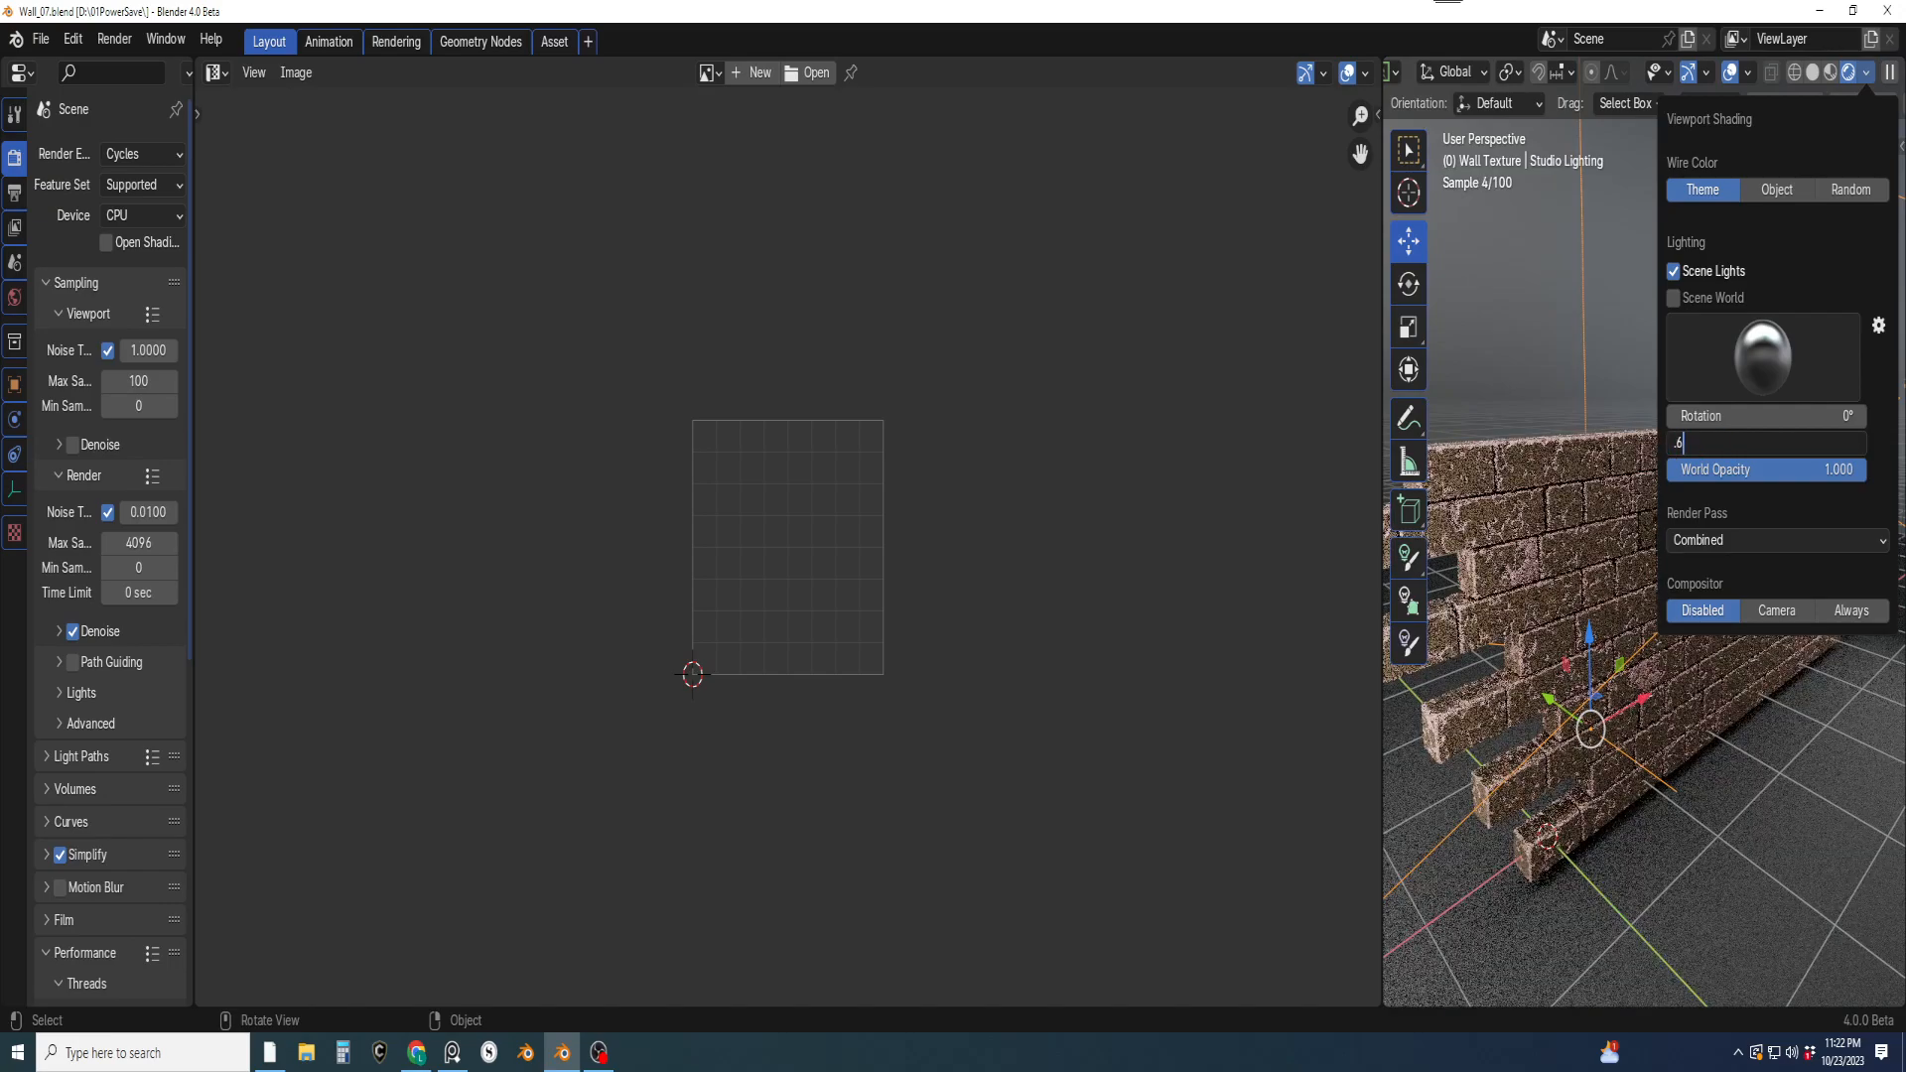
{"action": "type", "text": ".3"}
{"action": "key", "text": "Return"}
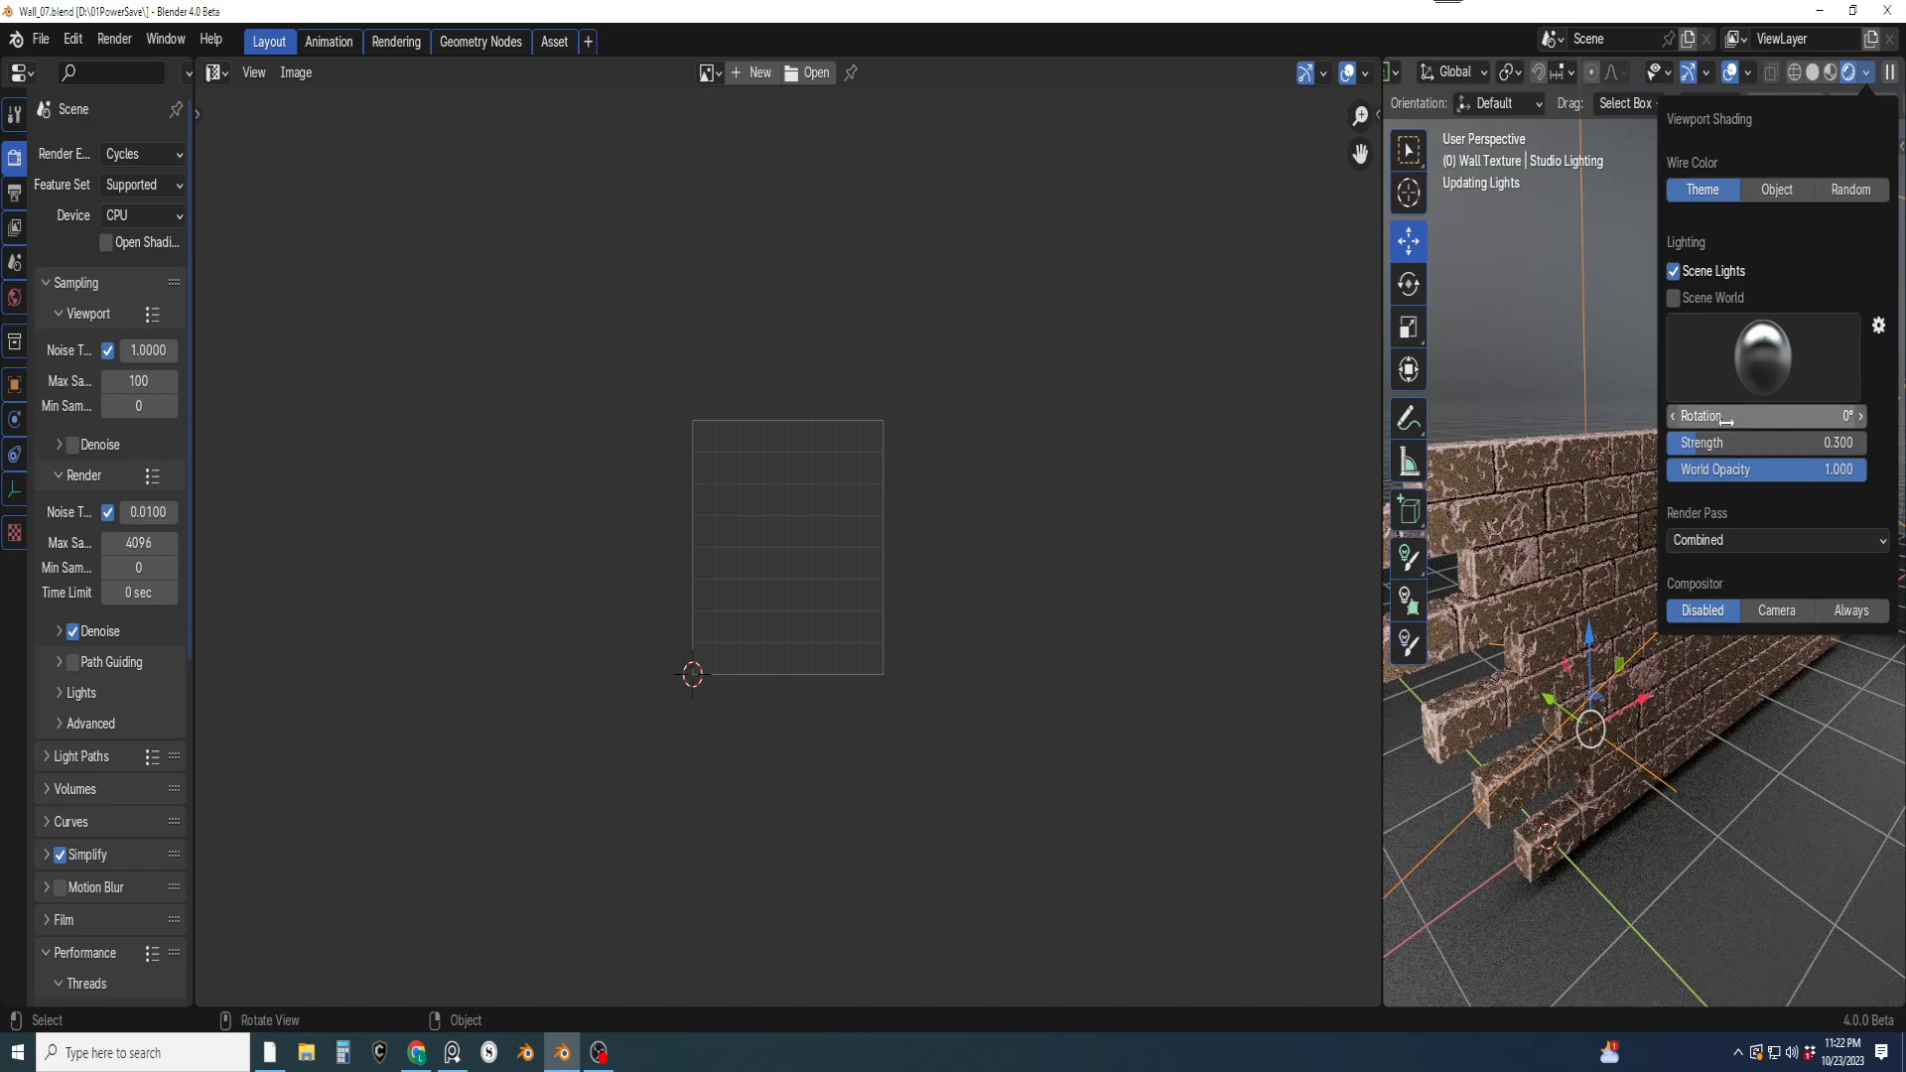
{"action": "middle_click_drag", "start_coordinate": [1644, 584], "coordinate": [1642, 583], "text": "shift"}
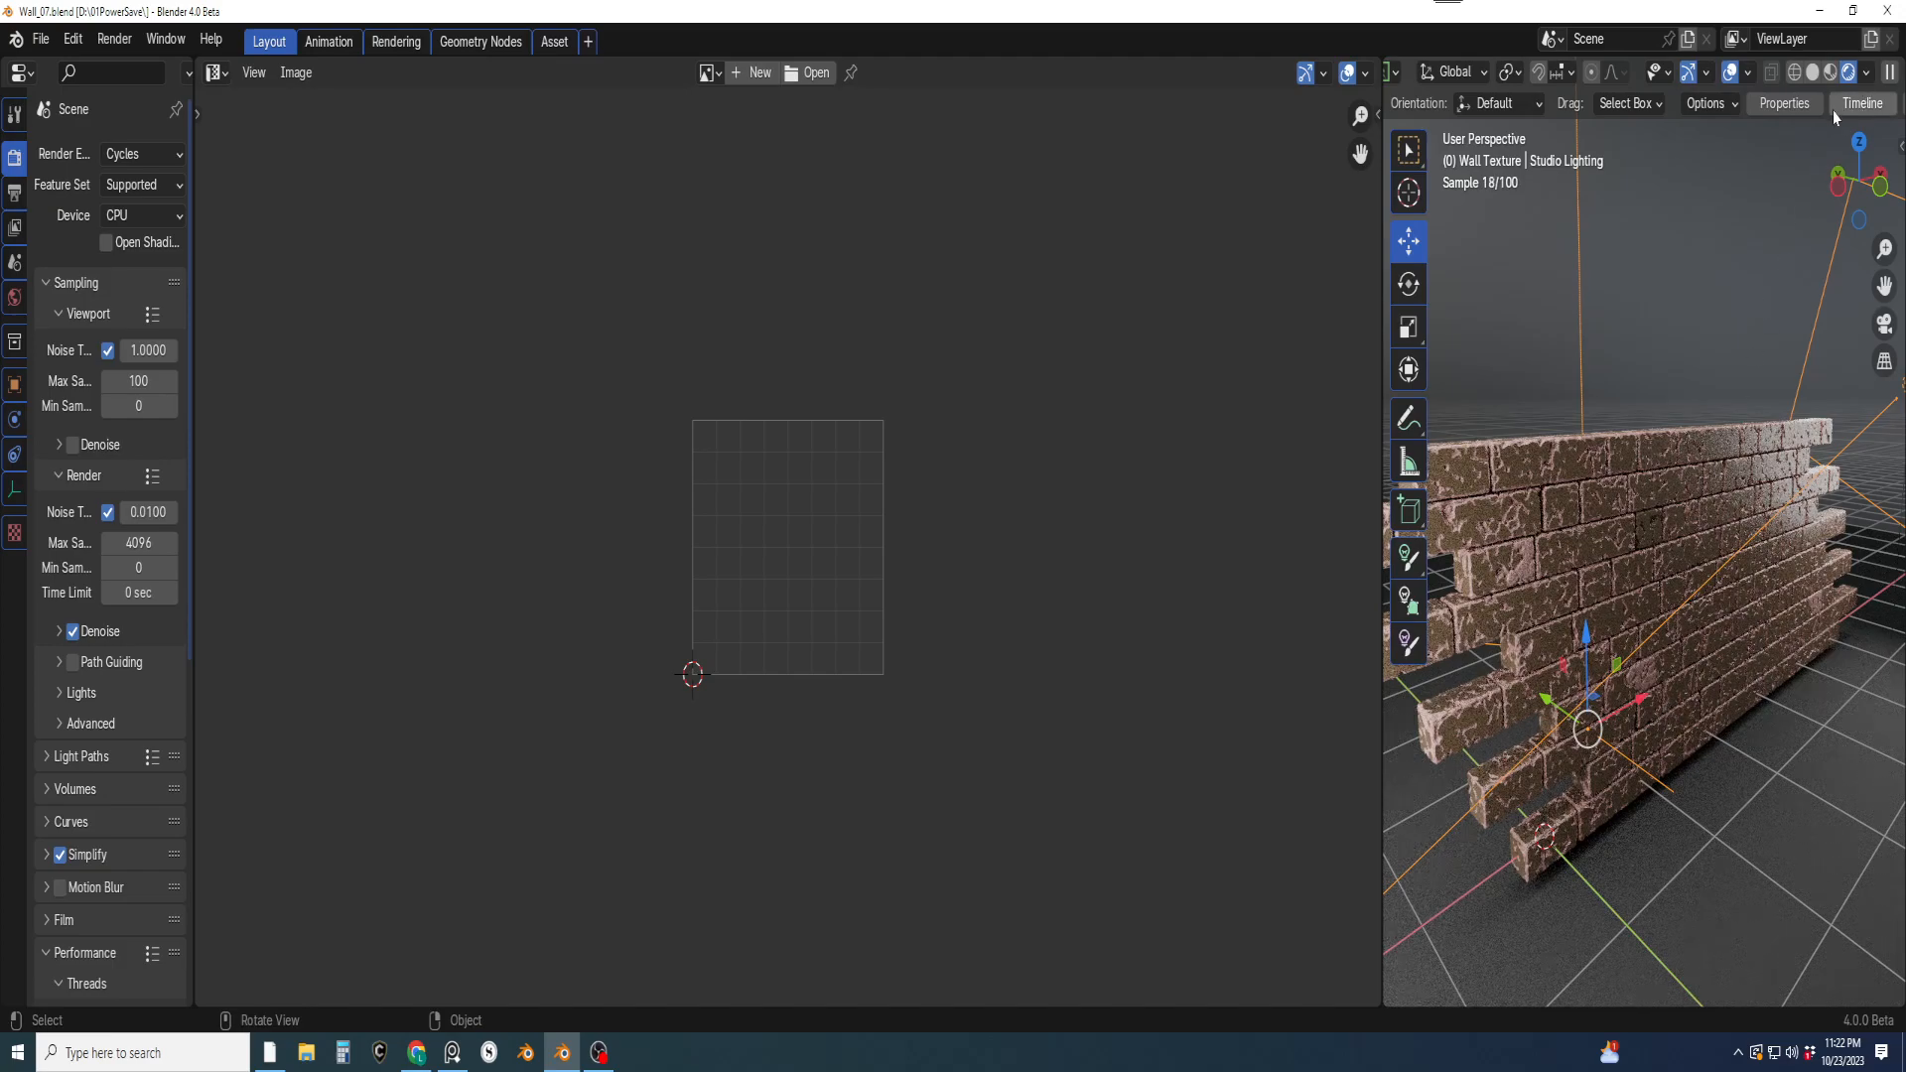
Show the Outliner with readable object names, select the damaged stone wall and widen the 3D view
{"action": "scroll", "coordinate": [1777, 103], "scroll_direction": "down", "scroll_amount": 4}
{"action": "left_click", "coordinate": [1757, 104]}
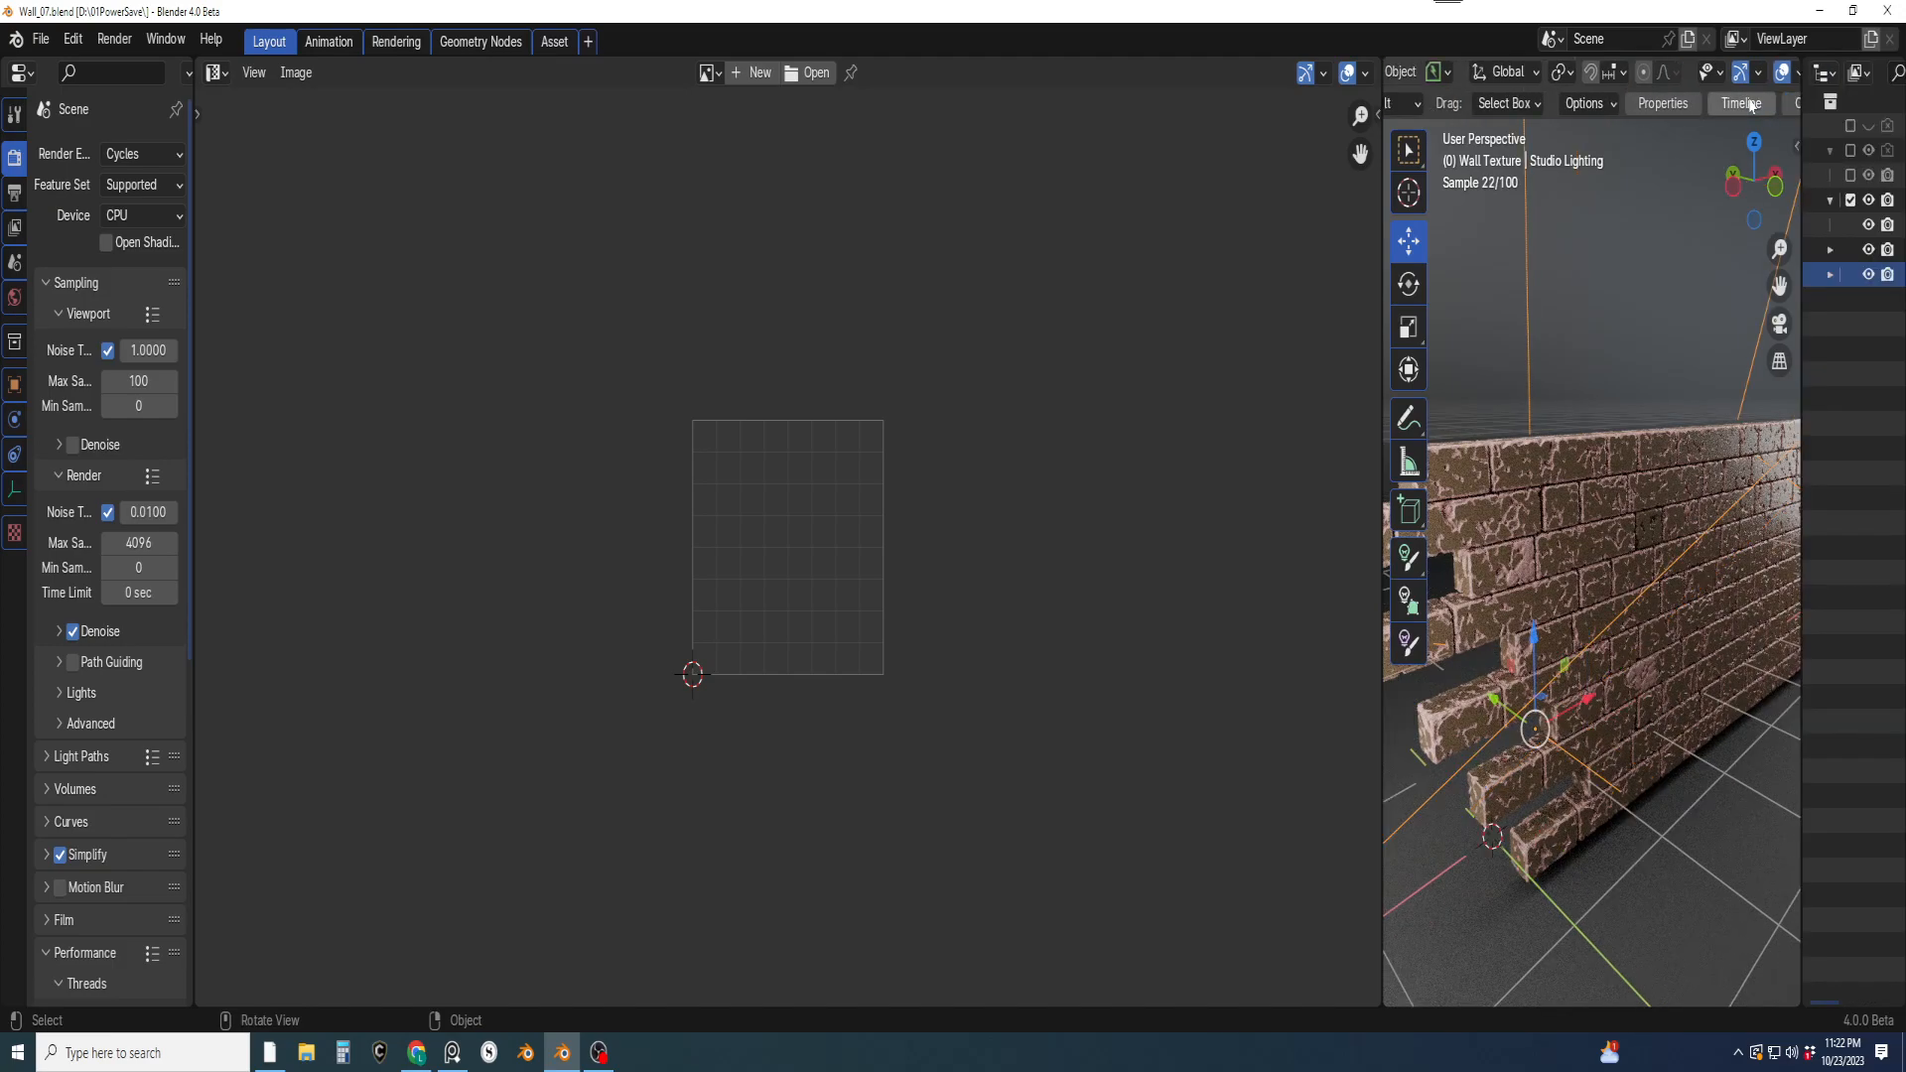
{"action": "left_click_drag", "start_coordinate": [1802, 486], "coordinate": [1649, 507]}
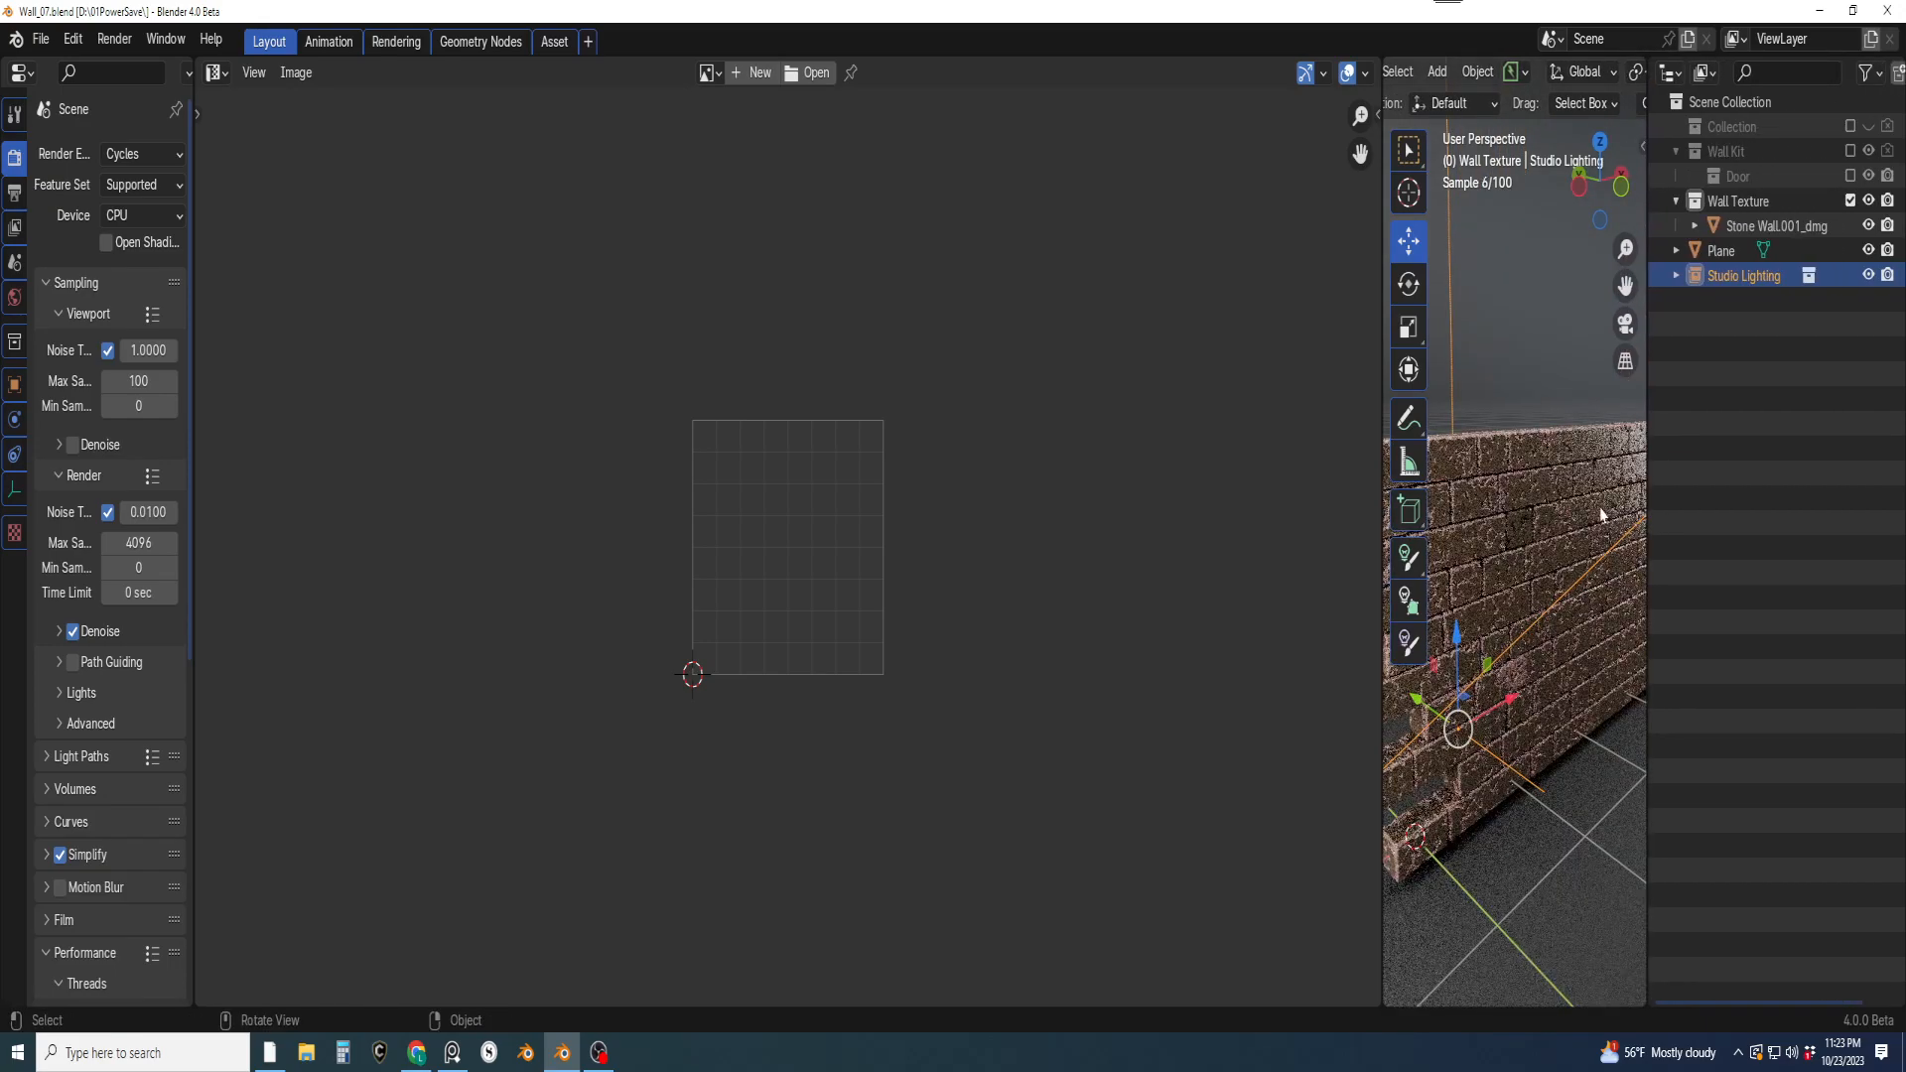
{"action": "left_click", "coordinate": [1552, 504]}
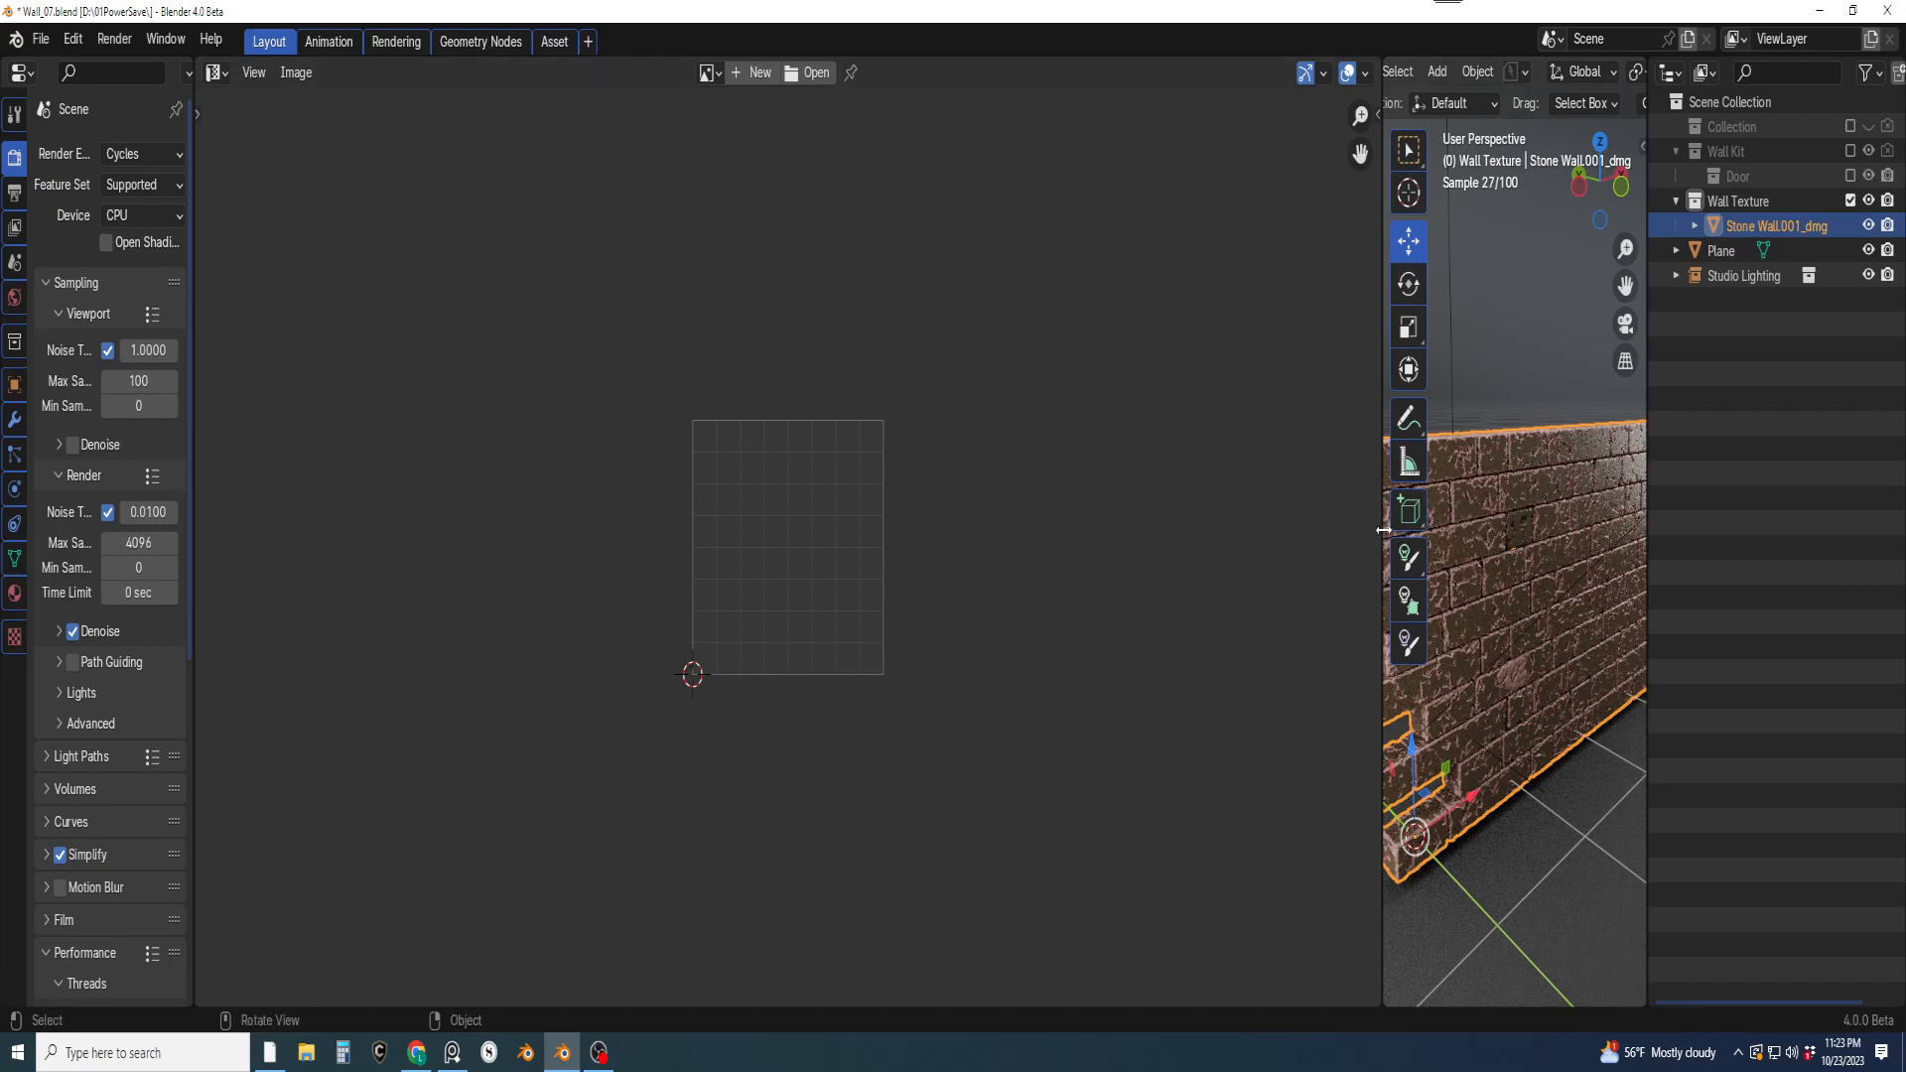
{"action": "left_click_drag", "start_coordinate": [1383, 526], "coordinate": [773, 454]}
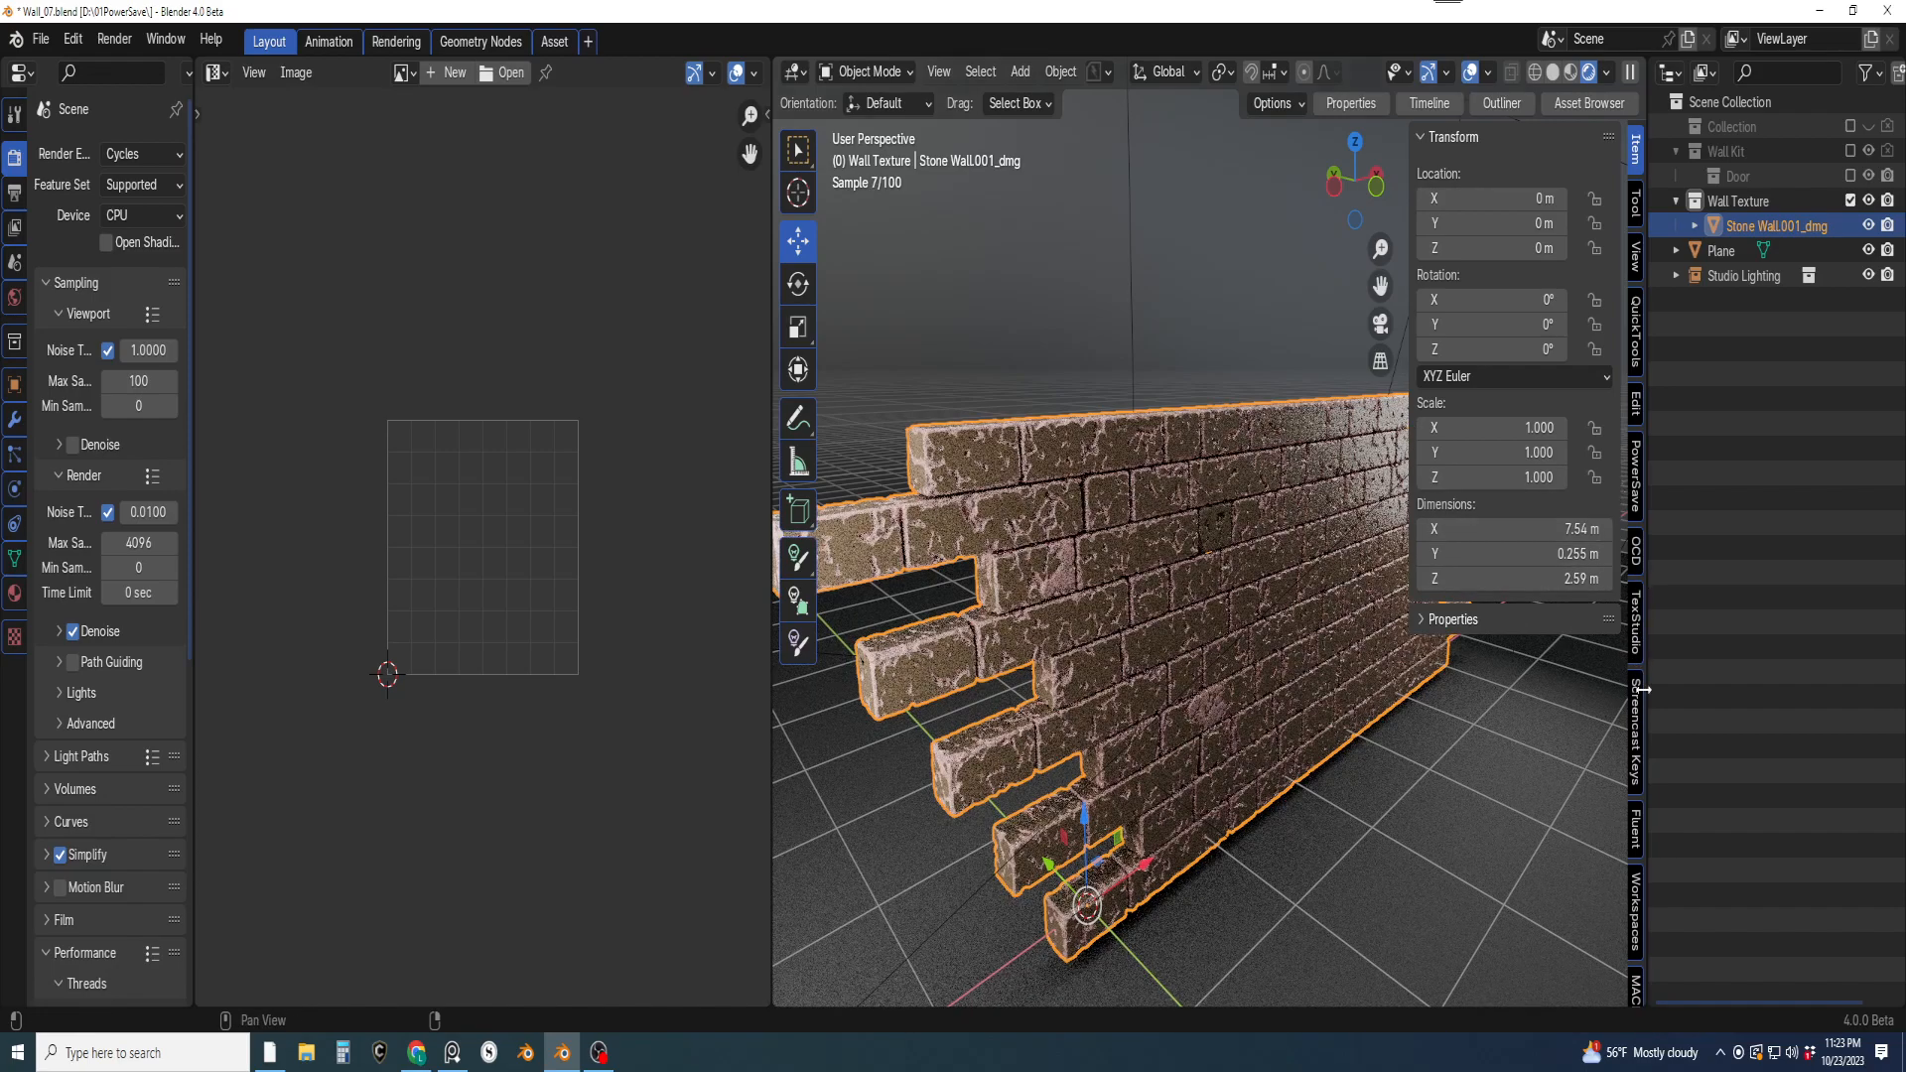
Unpack the Studio Lighting setup with Keep Parent and Keep Hierarchy enabled, and expand it in the Outliner to show its area lights
{"action": "left_click", "coordinate": [1634, 923]}
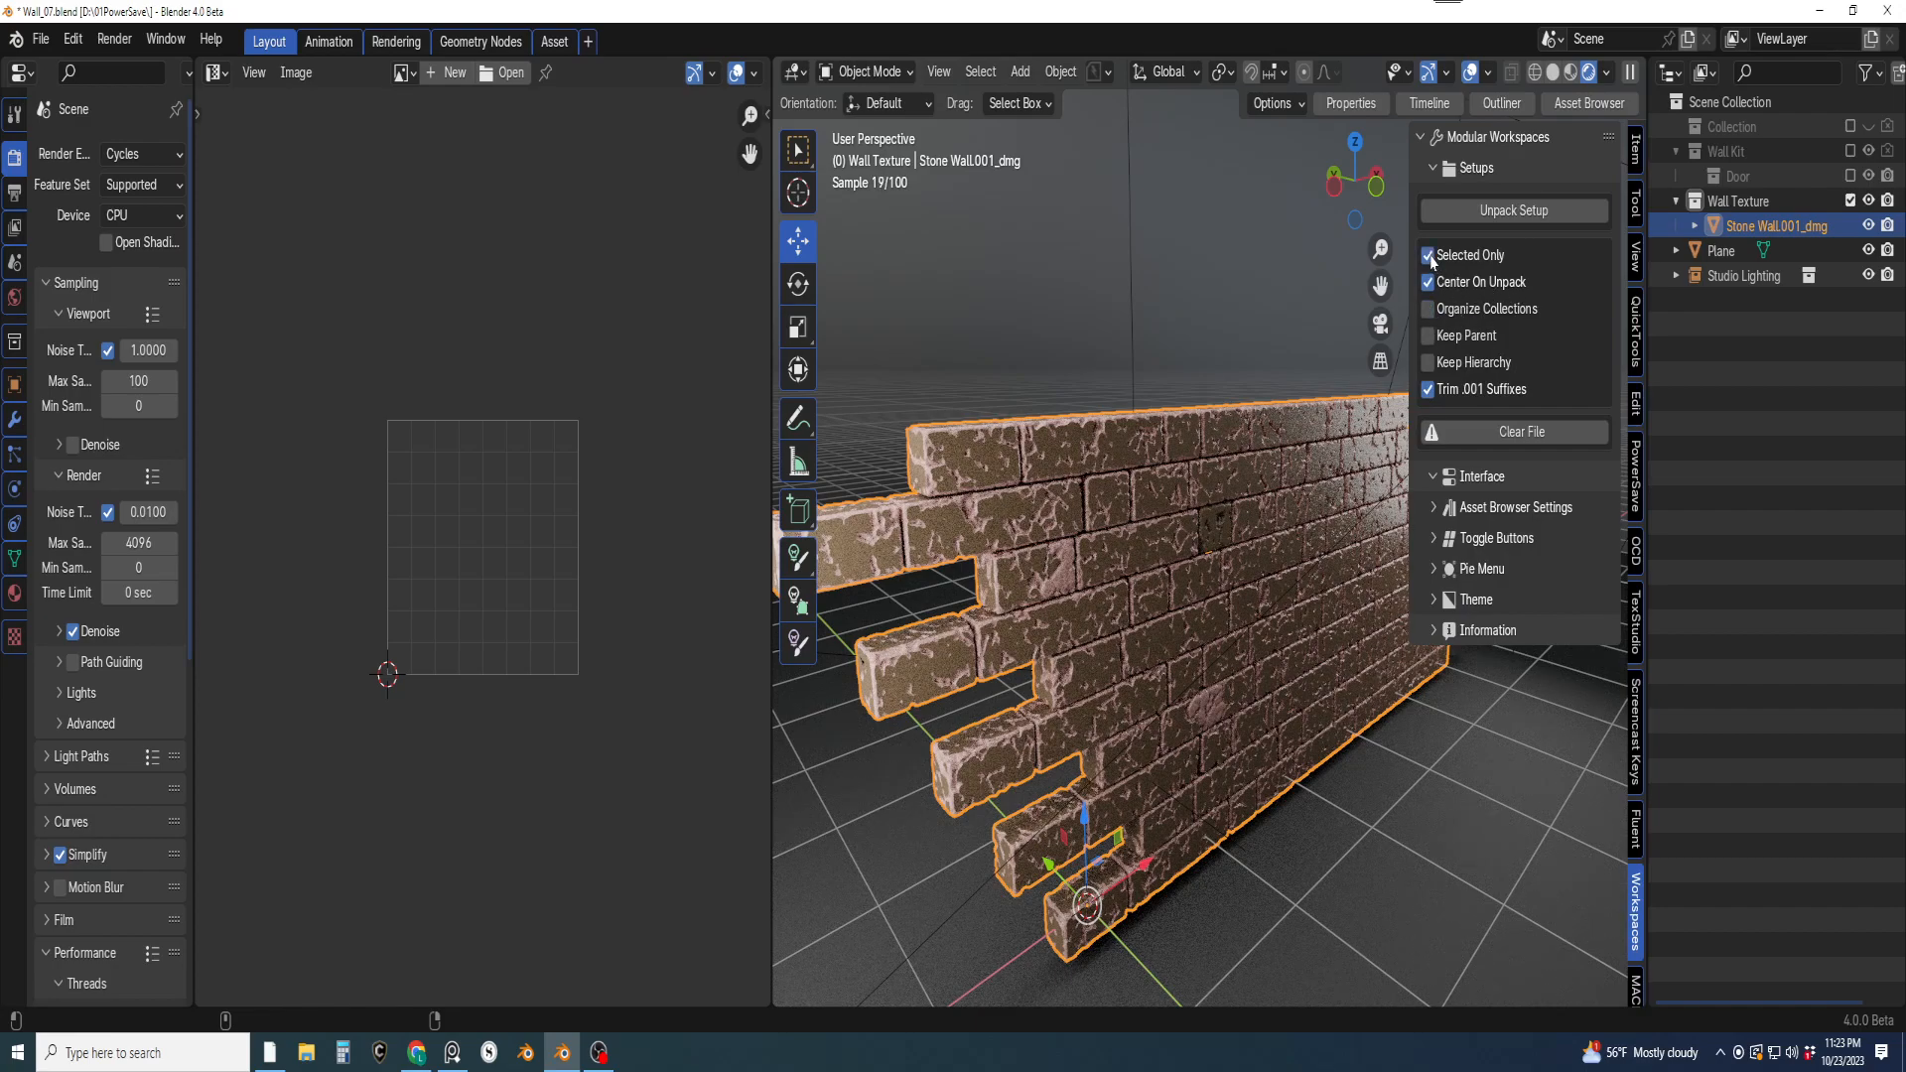
{"action": "left_click", "coordinate": [1753, 276]}
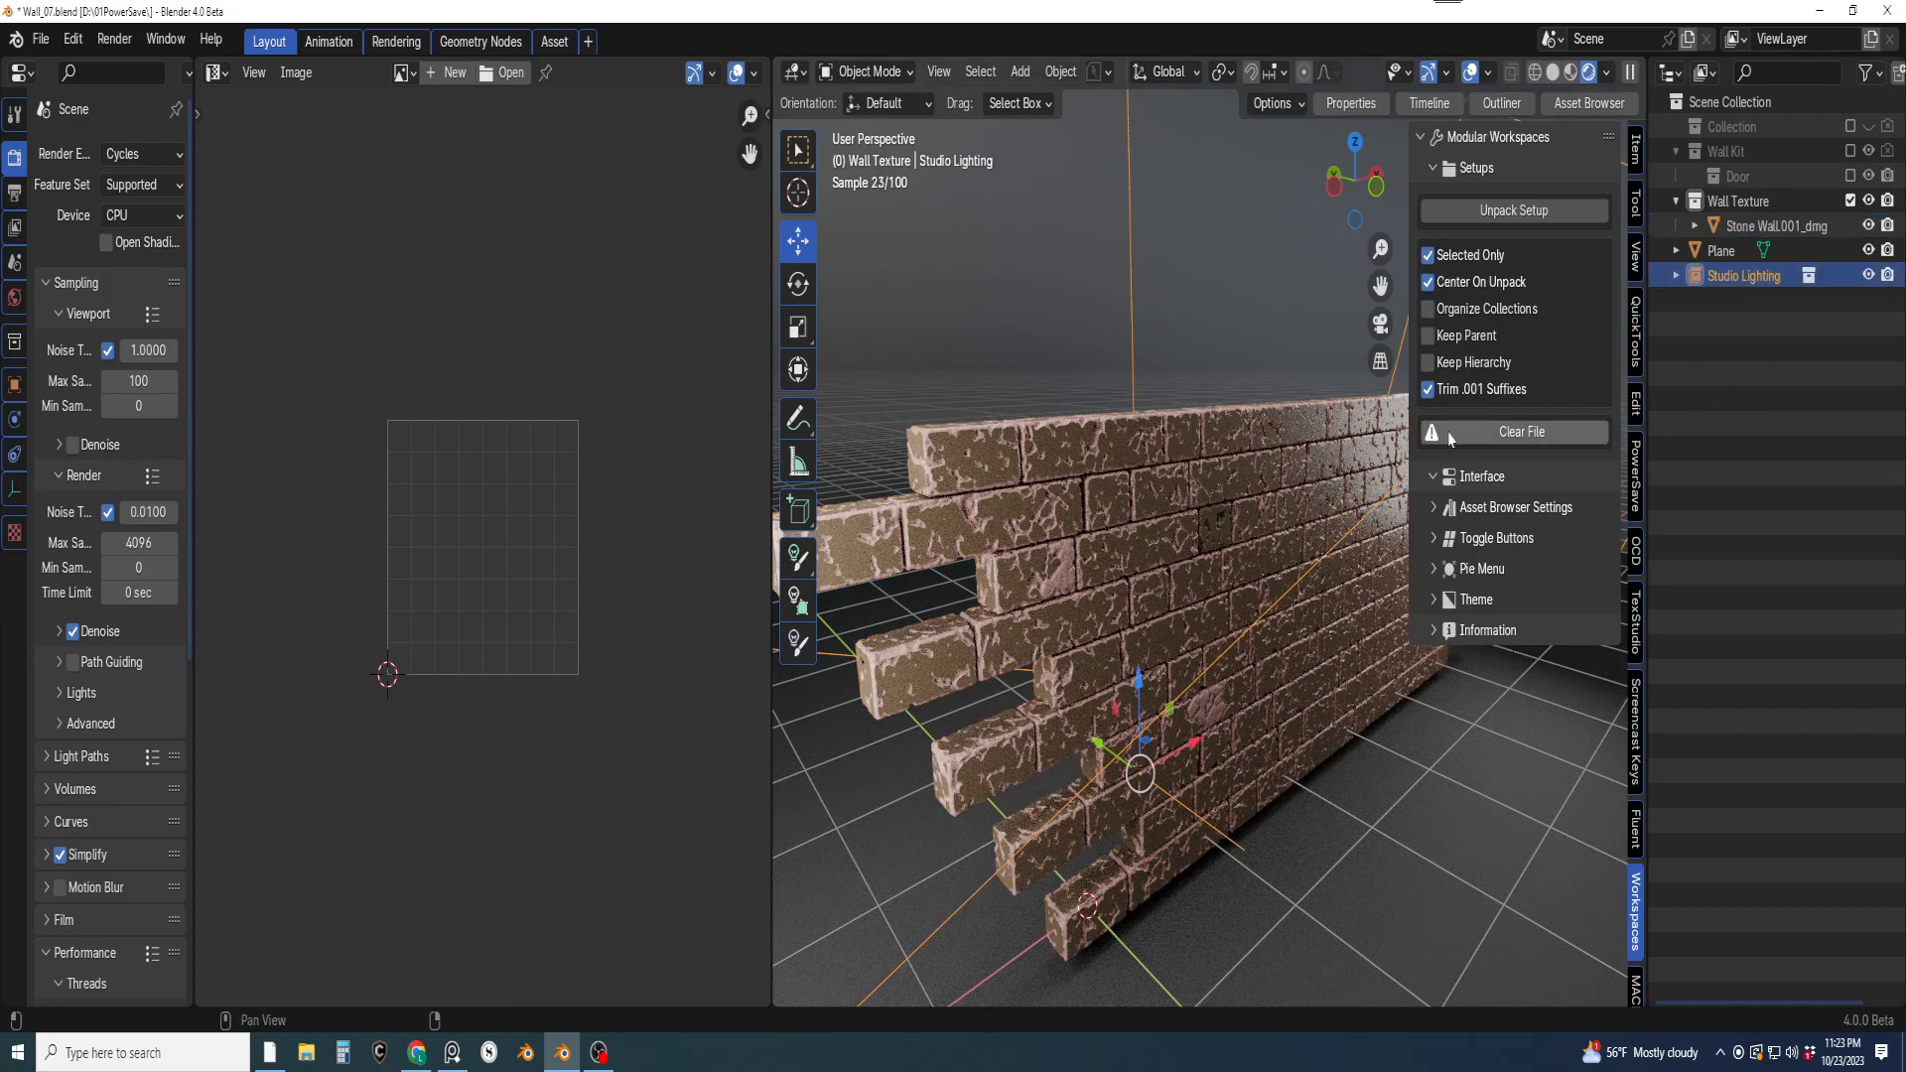
{"action": "left_click", "coordinate": [1428, 364]}
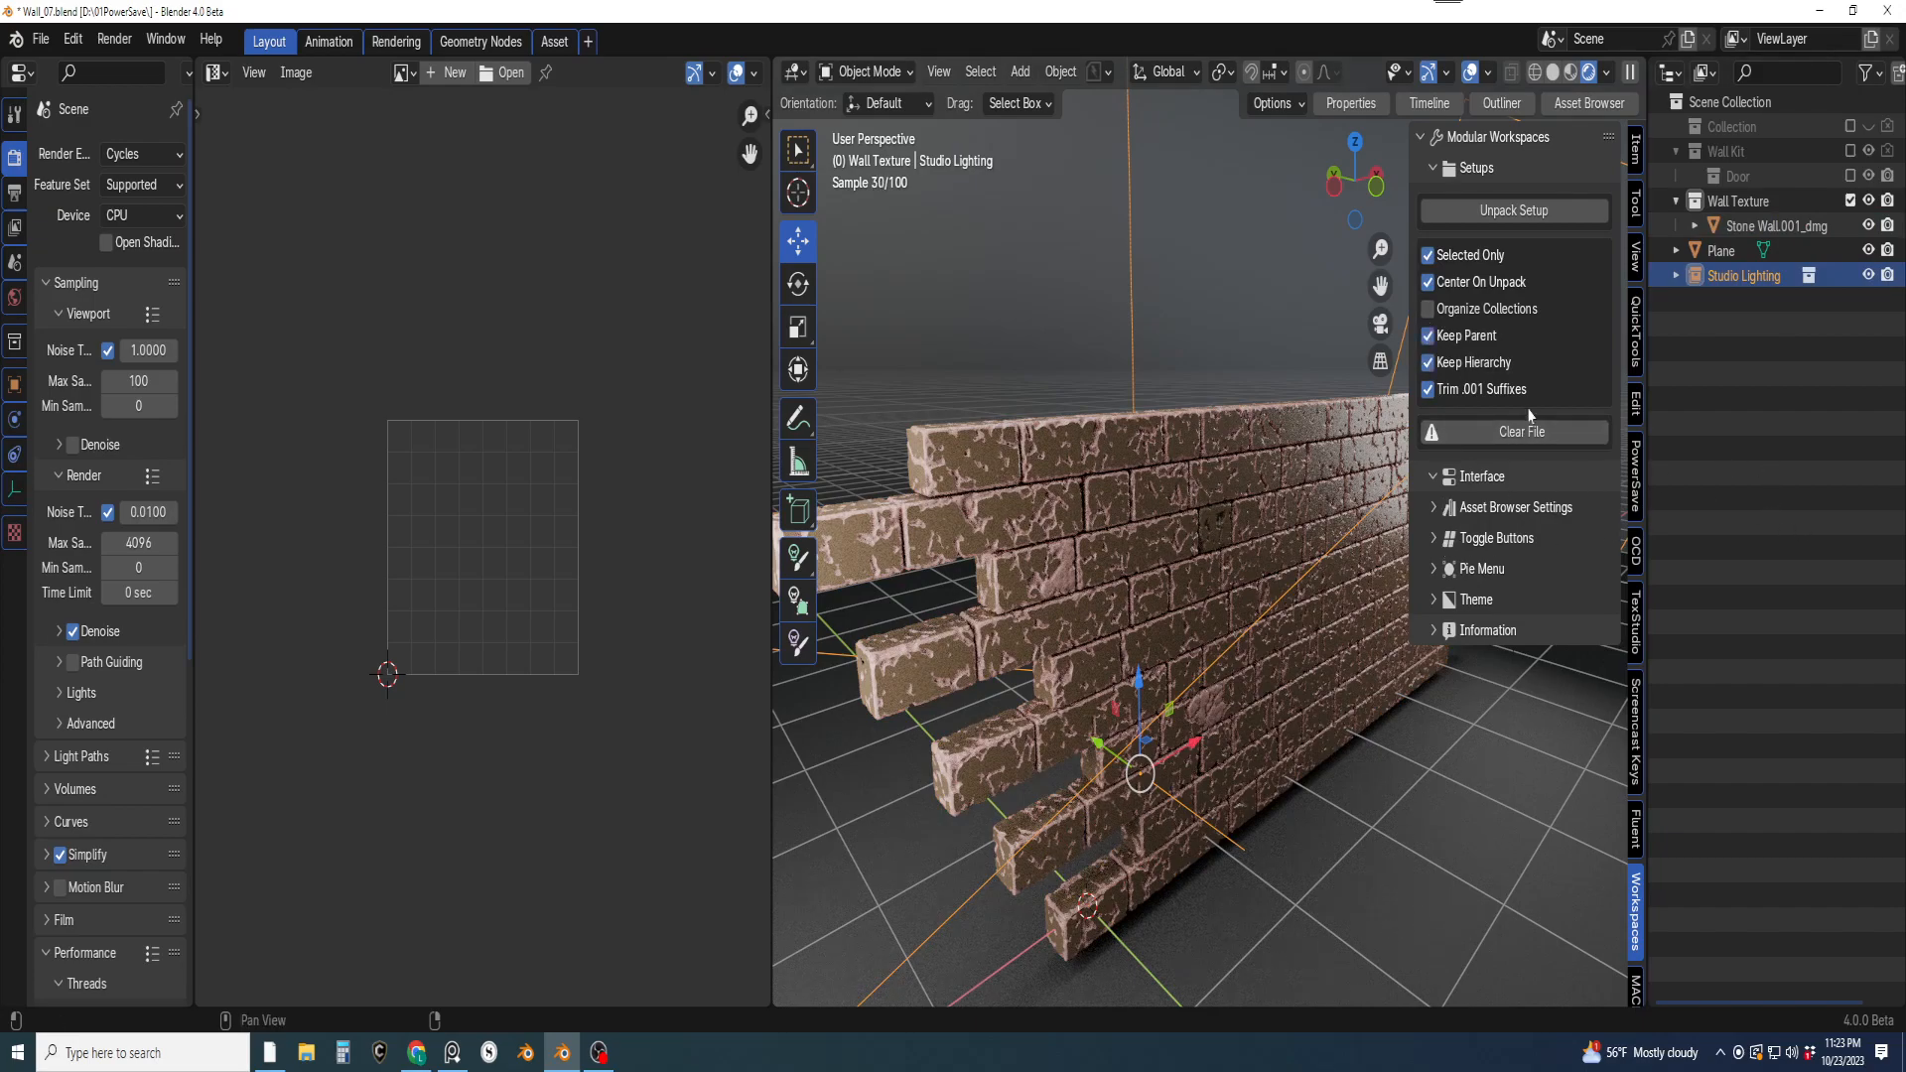
{"action": "left_click", "coordinate": [1541, 210]}
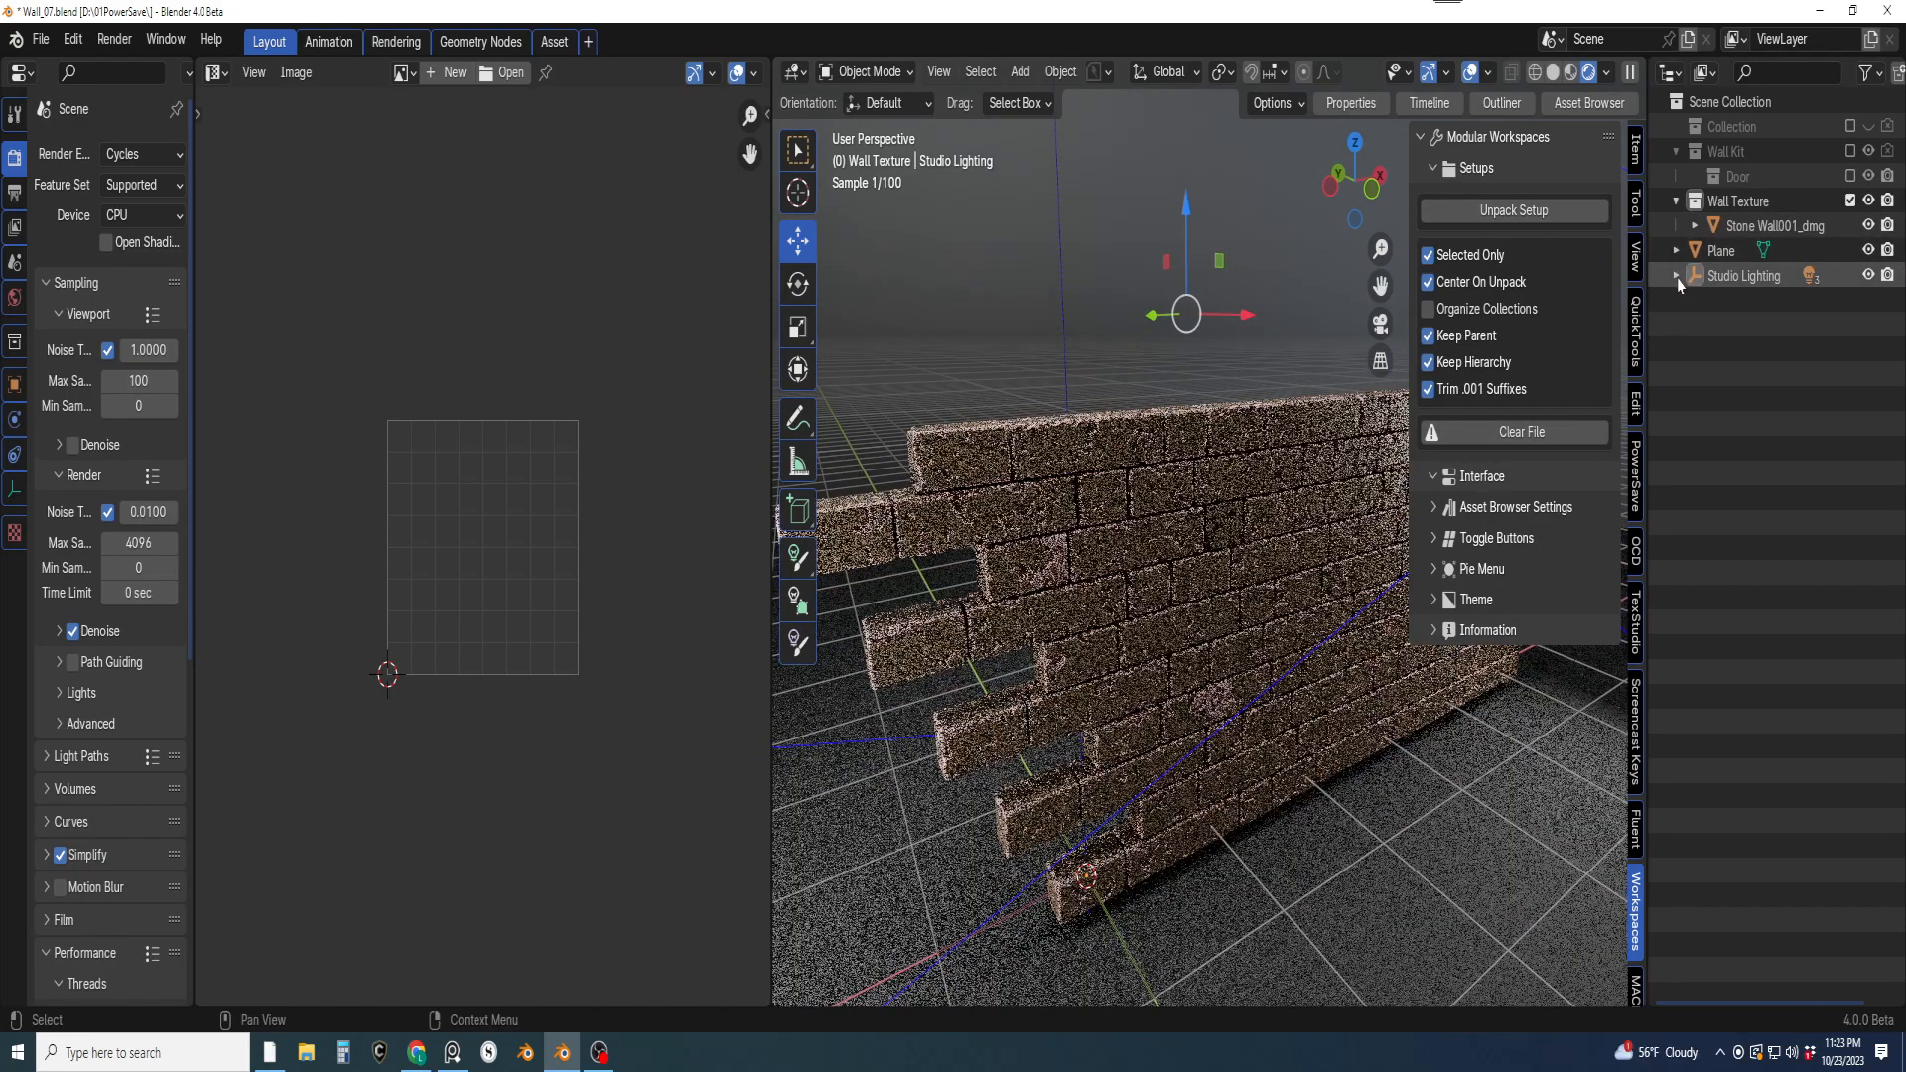
{"action": "left_click", "coordinate": [1677, 275]}
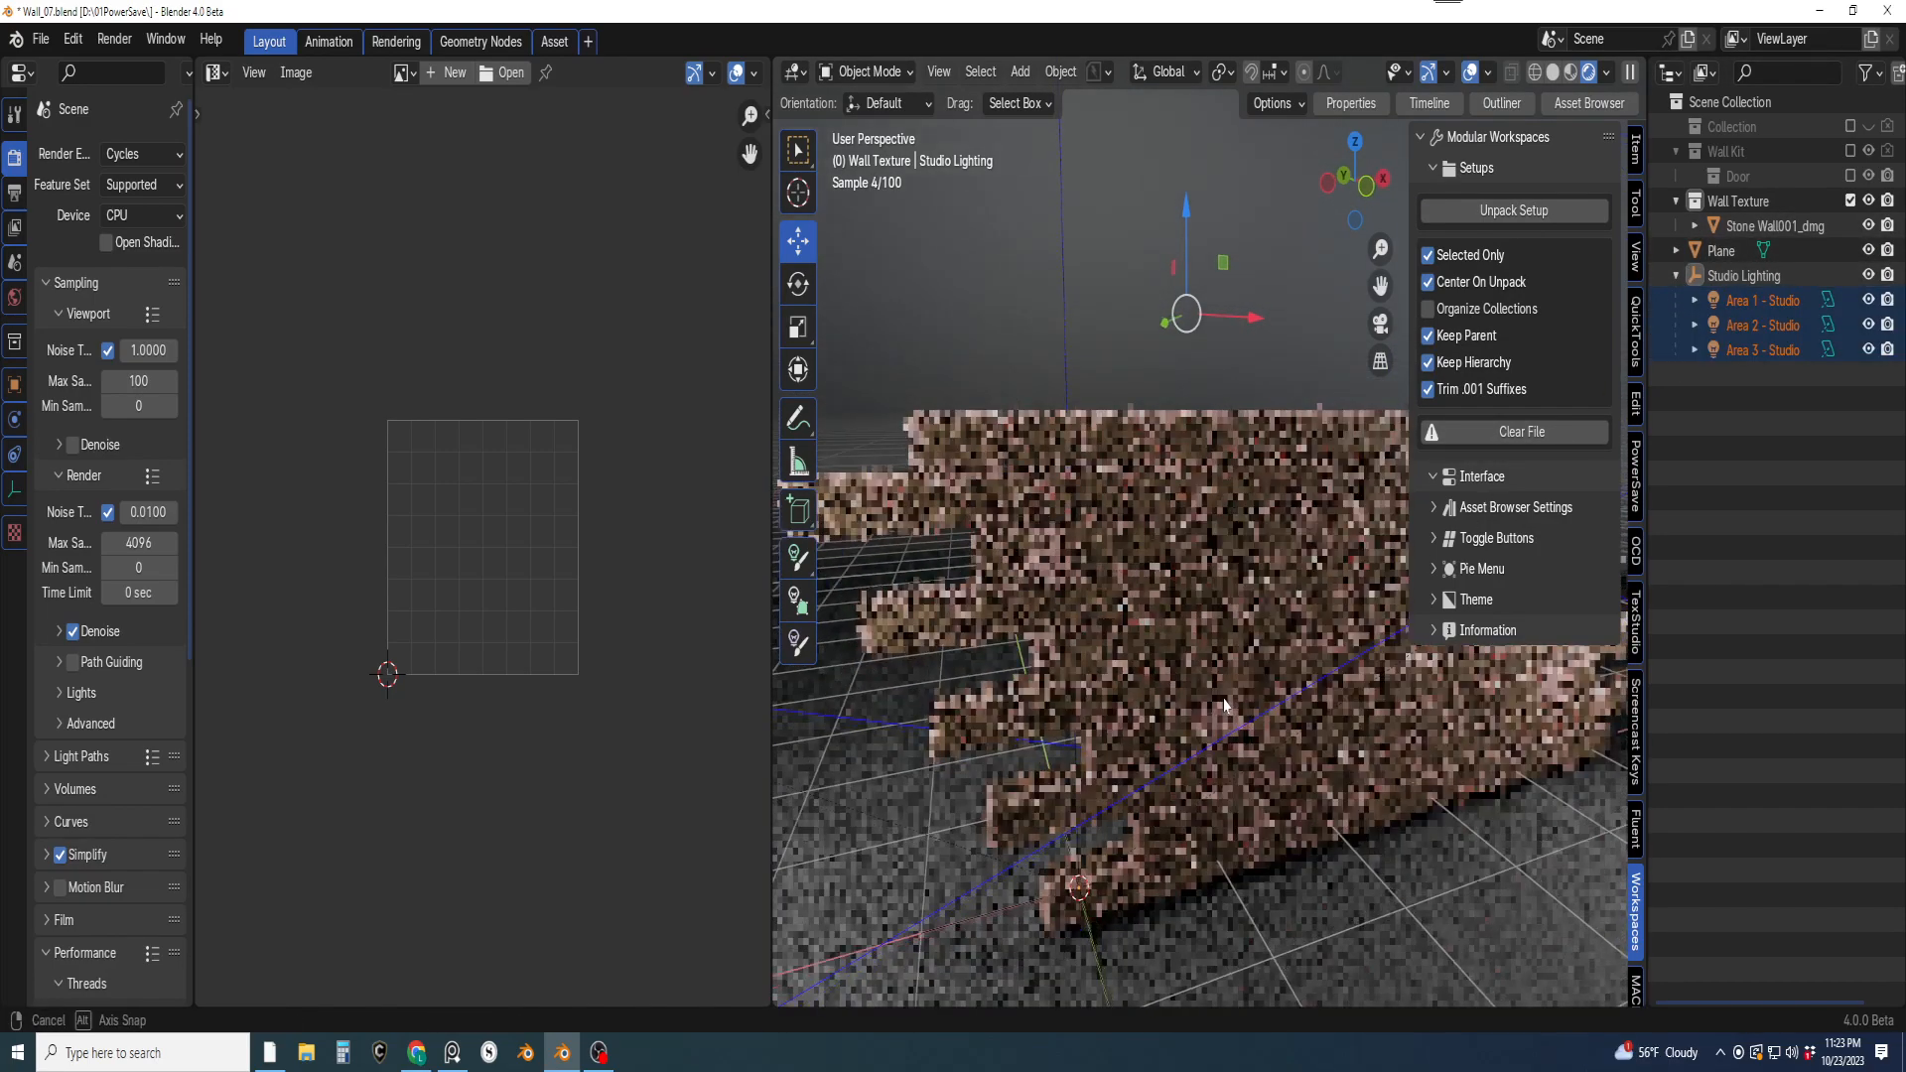
In front view, move the damaged stone wall along the X axis to centre it on the world origin, and inspect its lit surface
{"action": "scroll", "coordinate": [1230, 688], "scroll_direction": "down", "scroll_amount": 4}
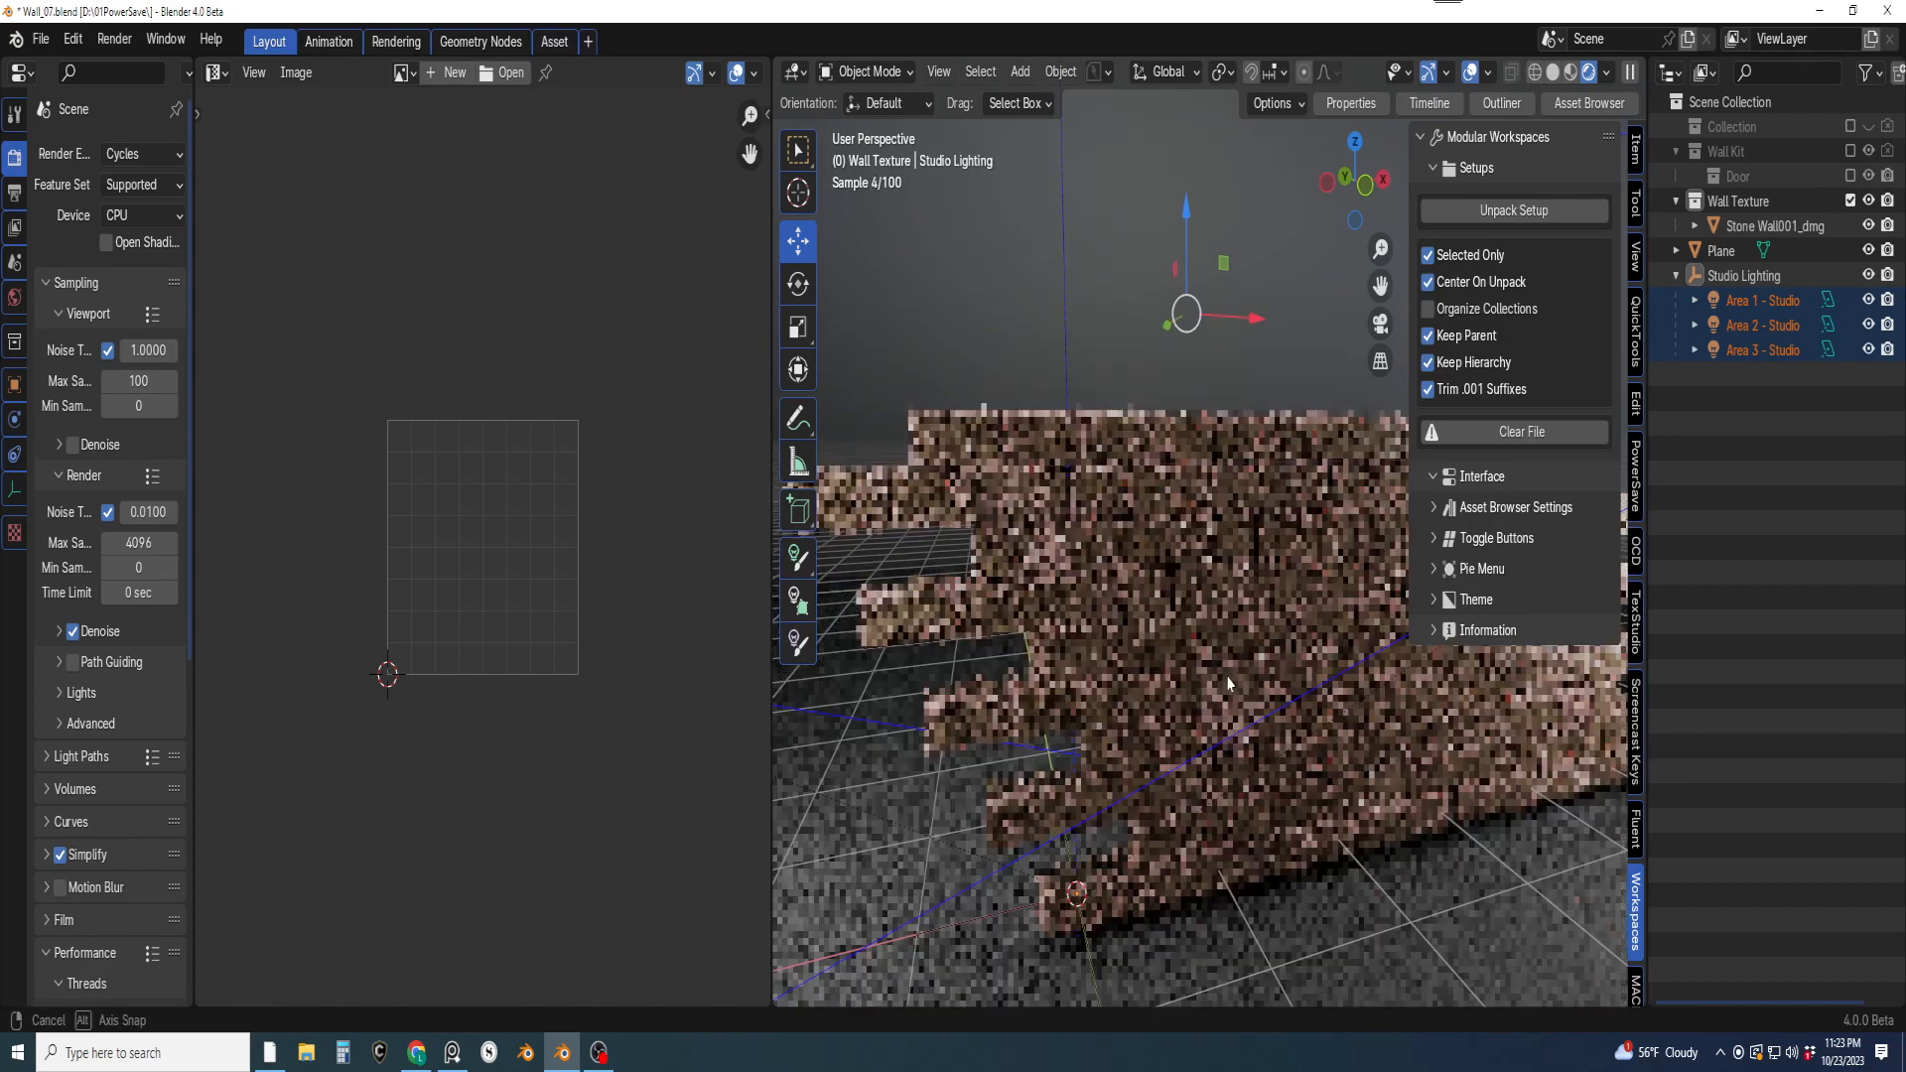
{"action": "key", "text": "KP_1"}
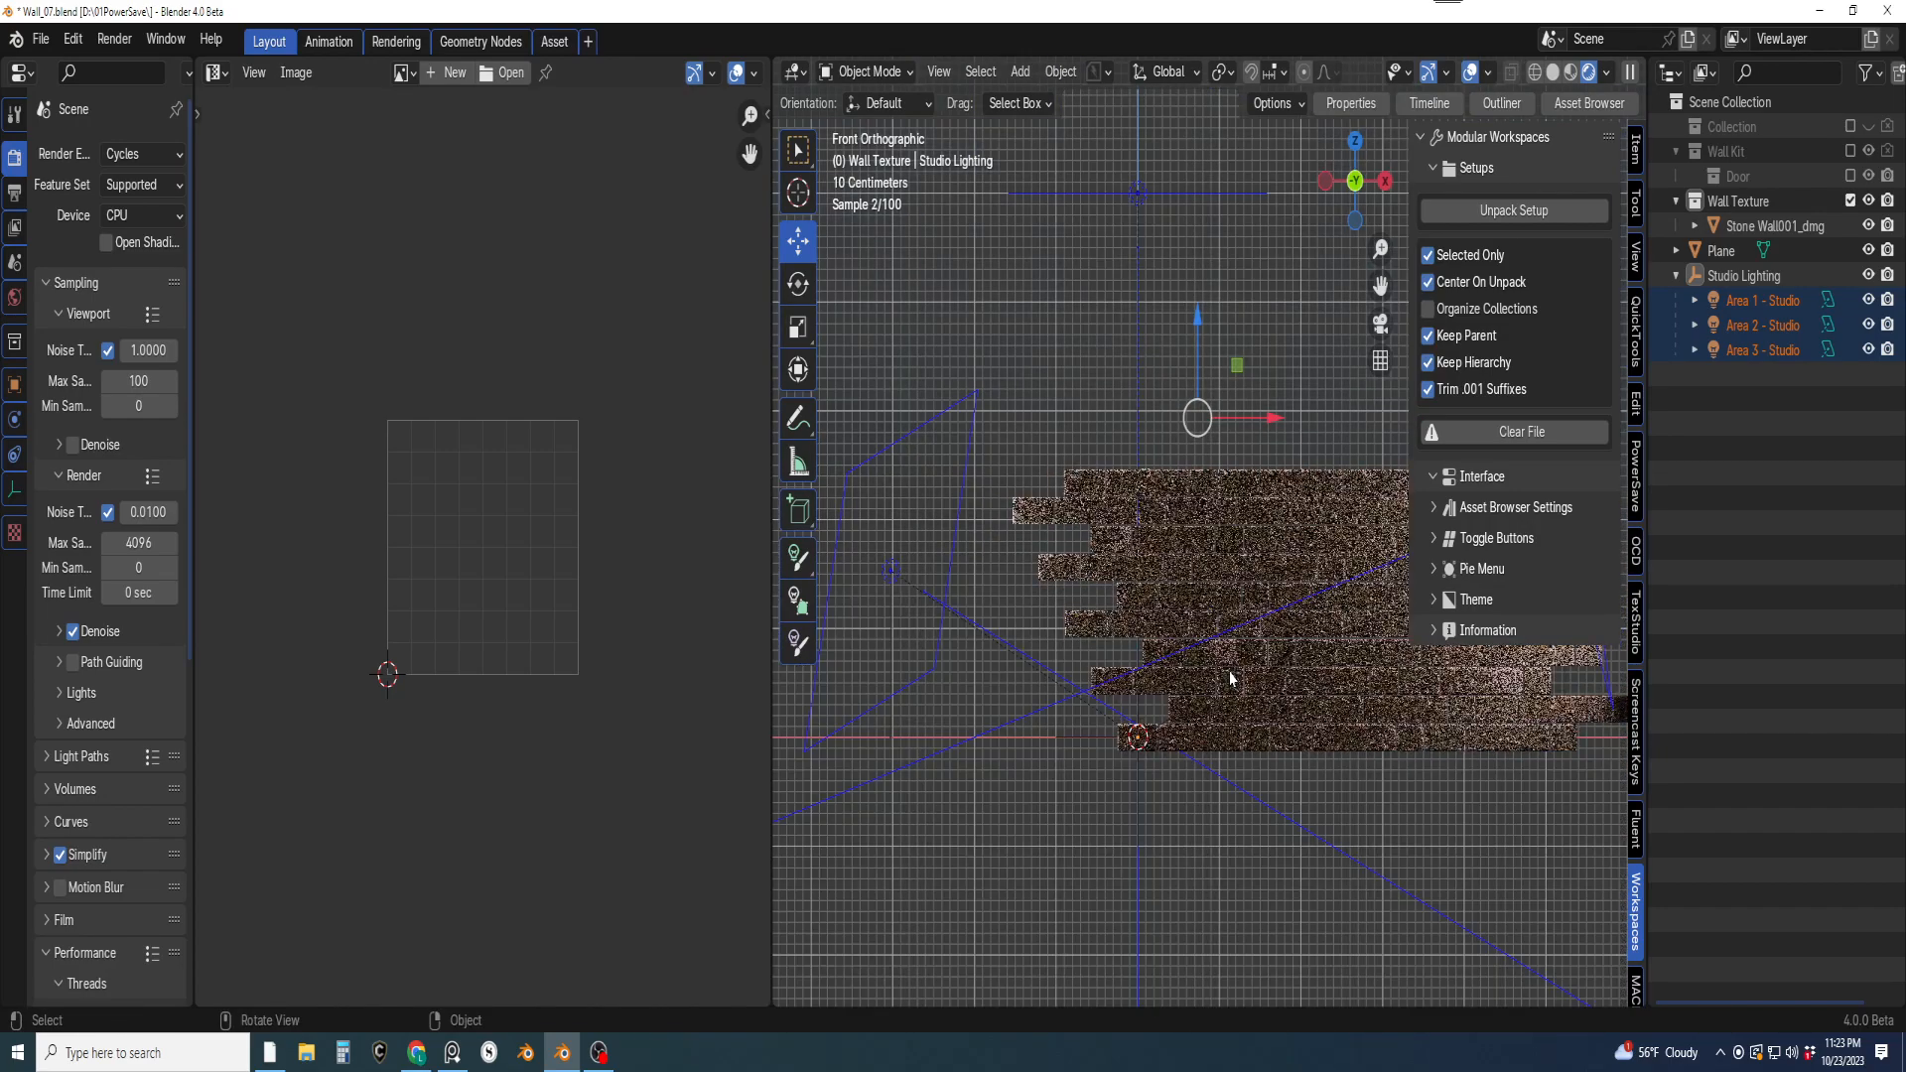
{"action": "left_click", "coordinate": [1317, 735]}
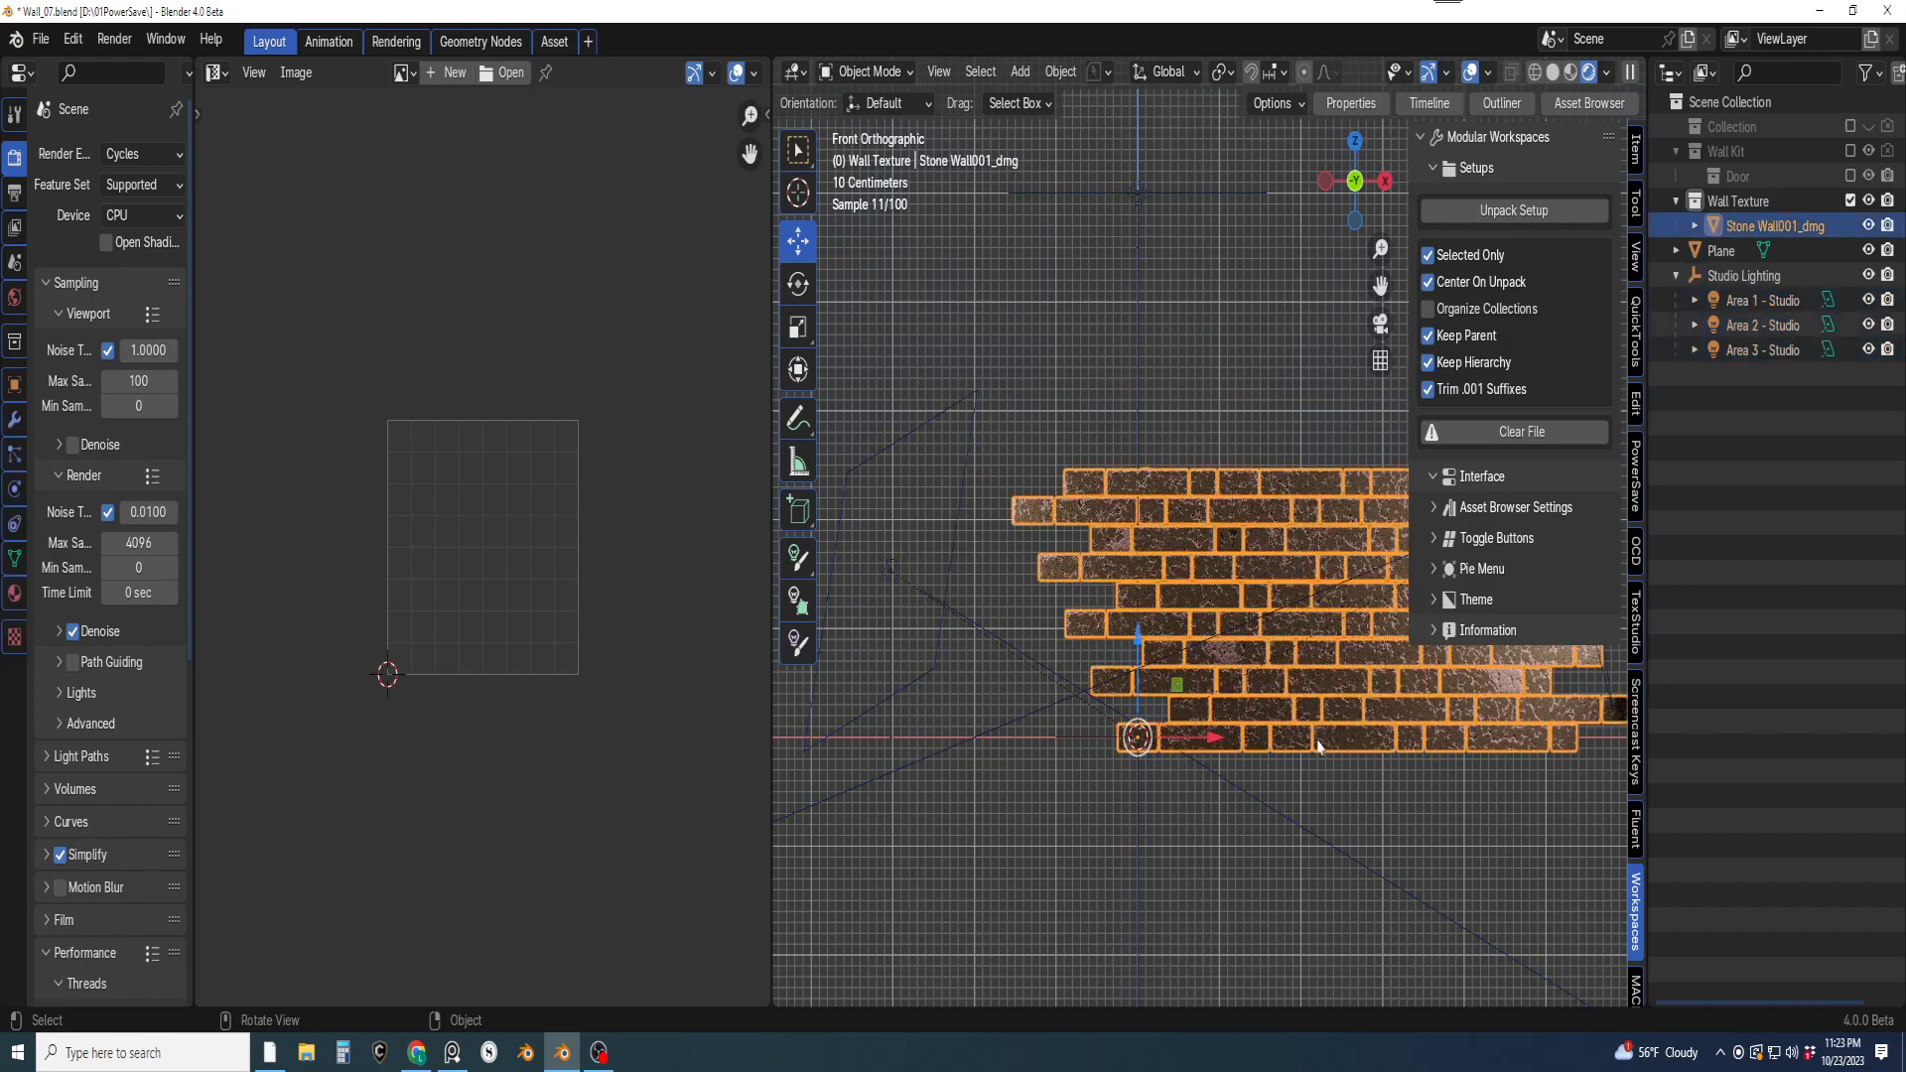
{"action": "left_click_drag", "start_coordinate": [1180, 745], "coordinate": [1008, 747]}
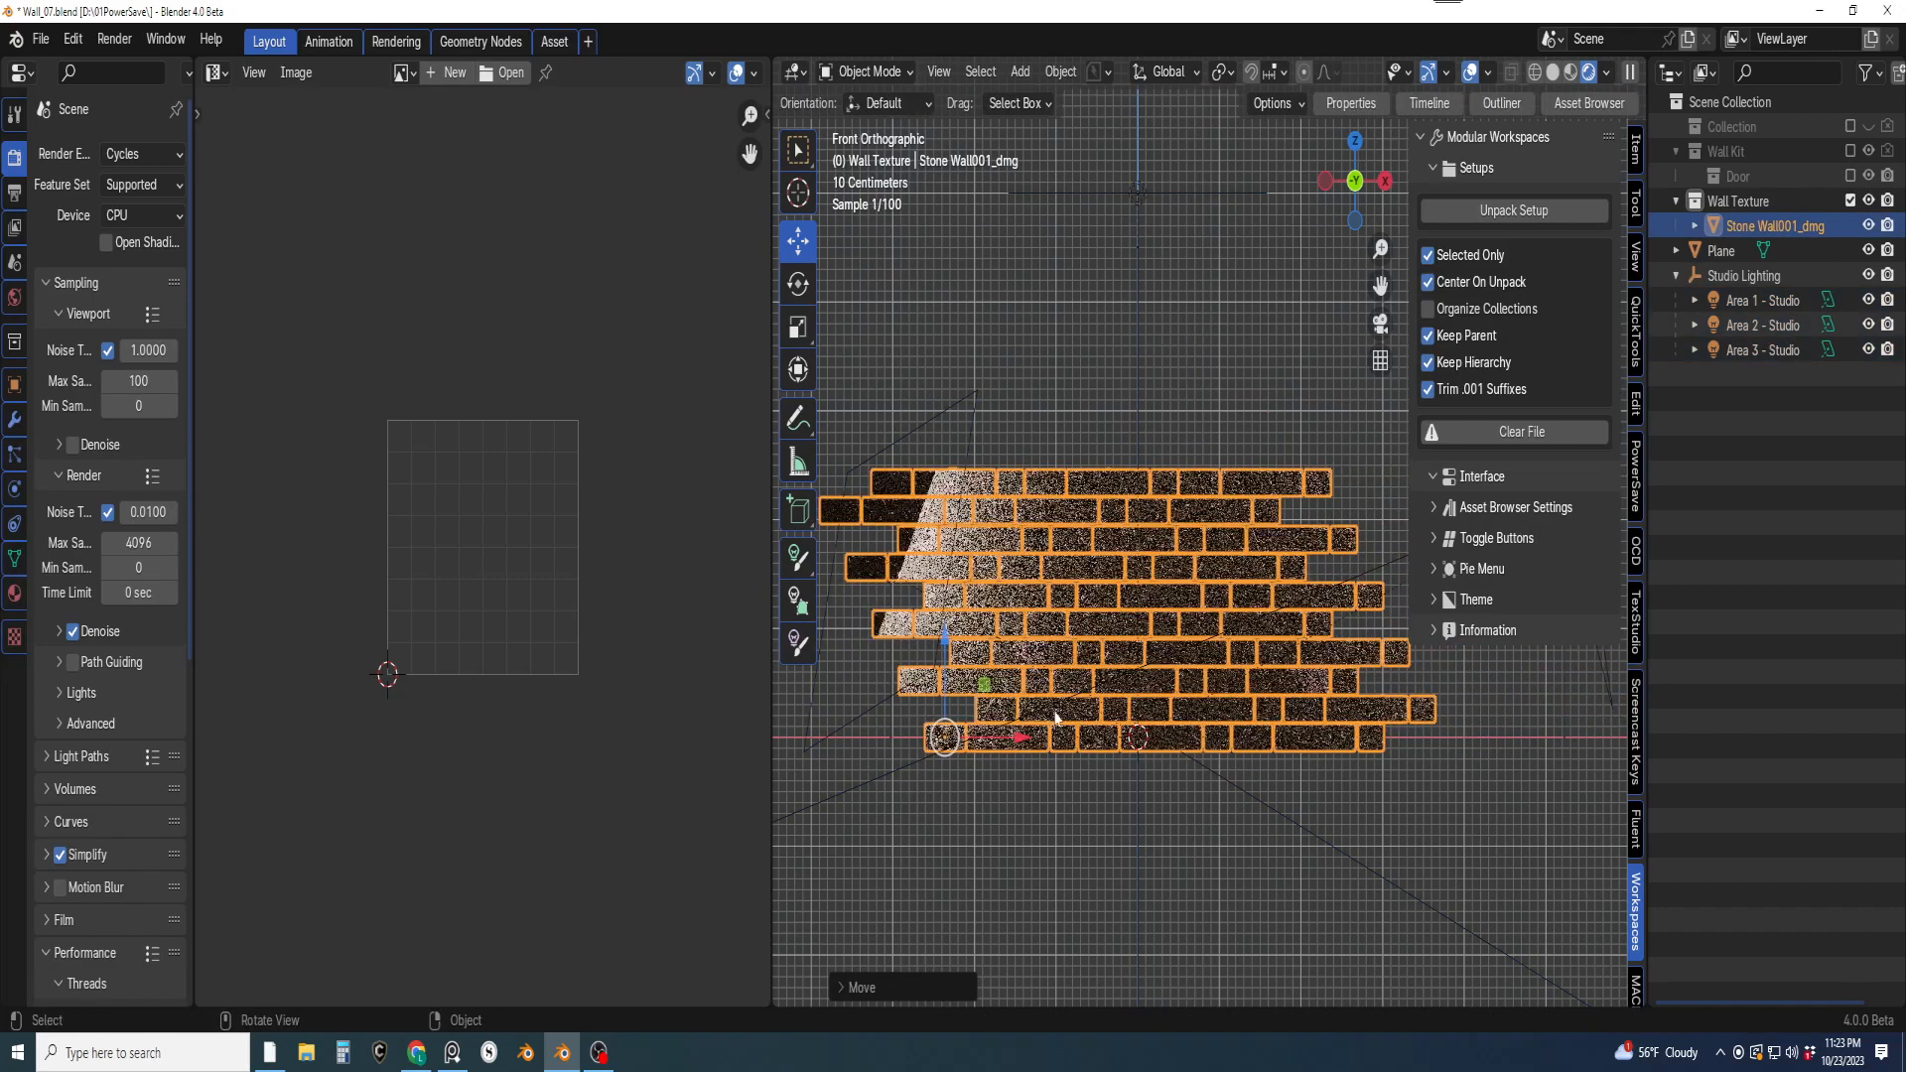
{"action": "middle_click_drag", "start_coordinate": [1086, 692], "coordinate": [1213, 683]}
{"action": "scroll", "coordinate": [1159, 689], "scroll_direction": "up", "scroll_amount": 3}
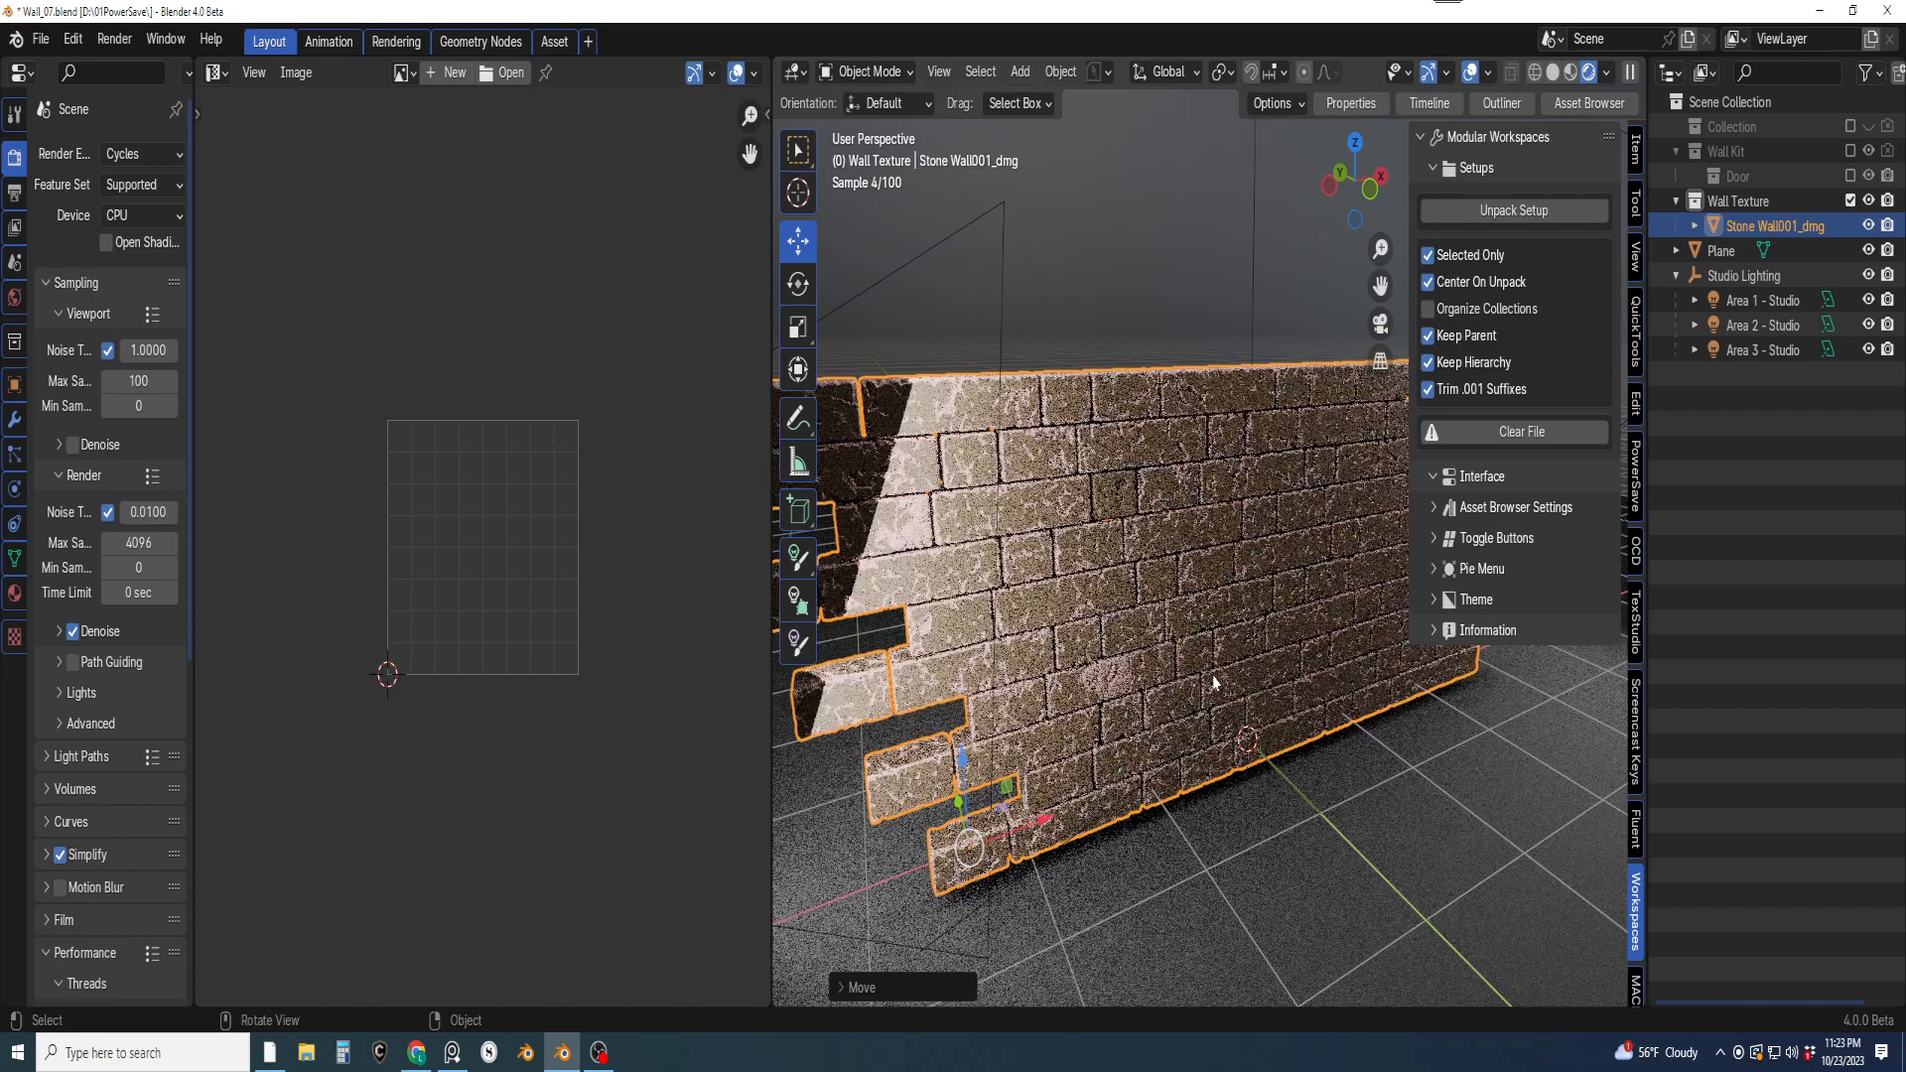
{"action": "scroll", "coordinate": [1217, 563], "scroll_direction": "up", "scroll_amount": 6}
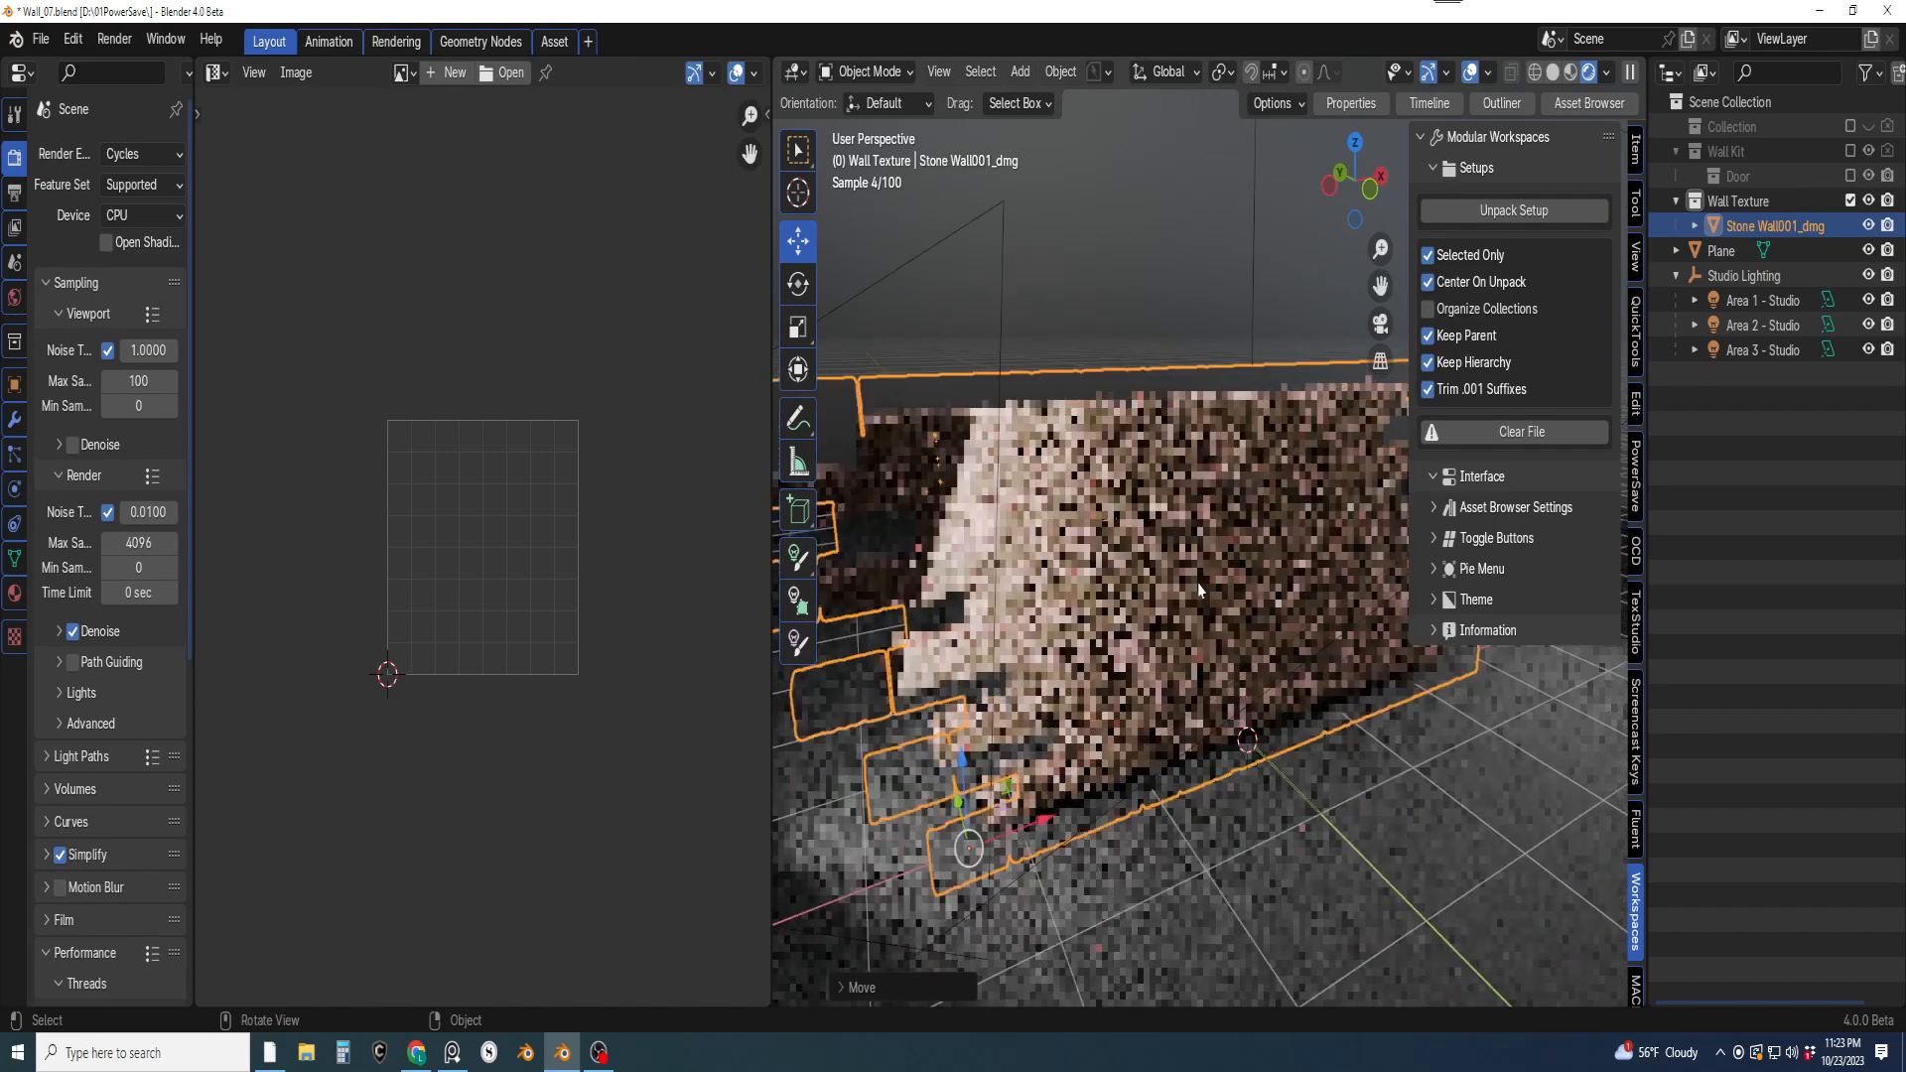
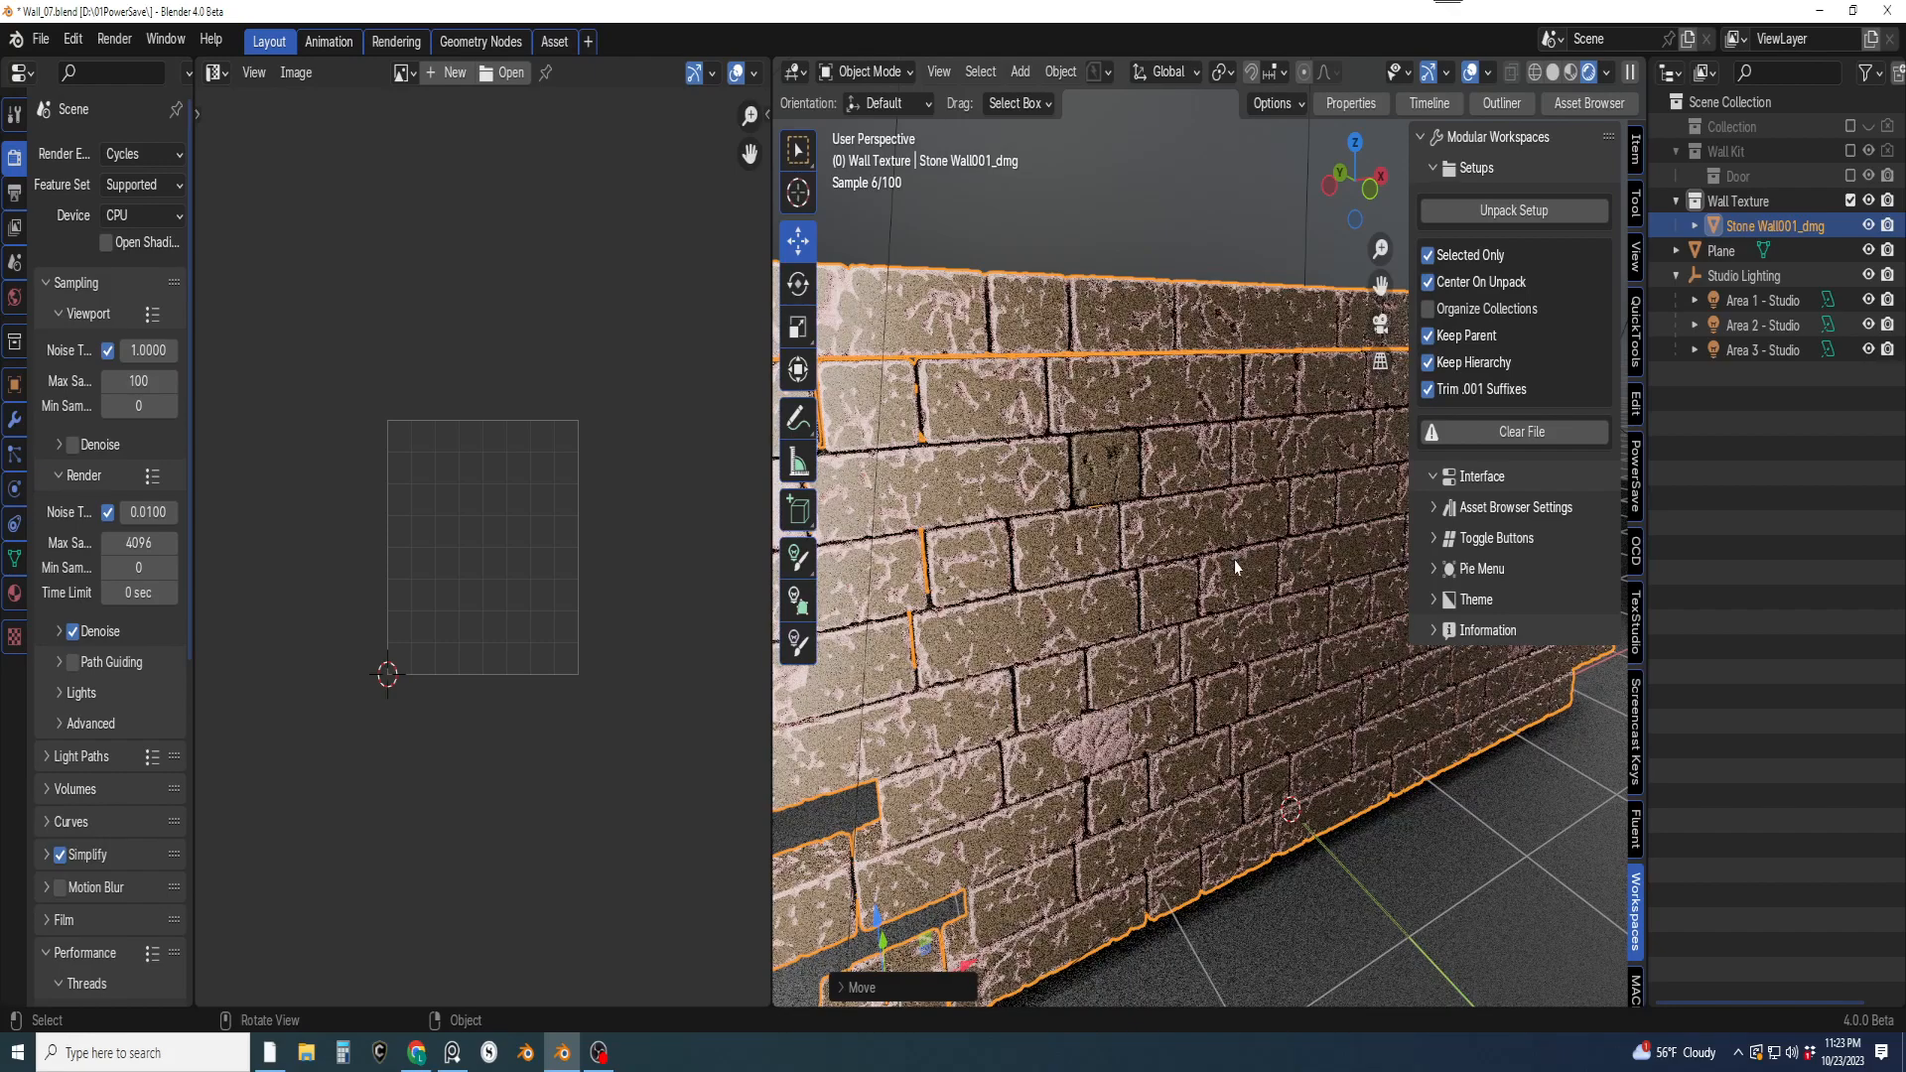
{"action": "scroll", "coordinate": [1256, 609], "scroll_direction": "up", "scroll_amount": 2}
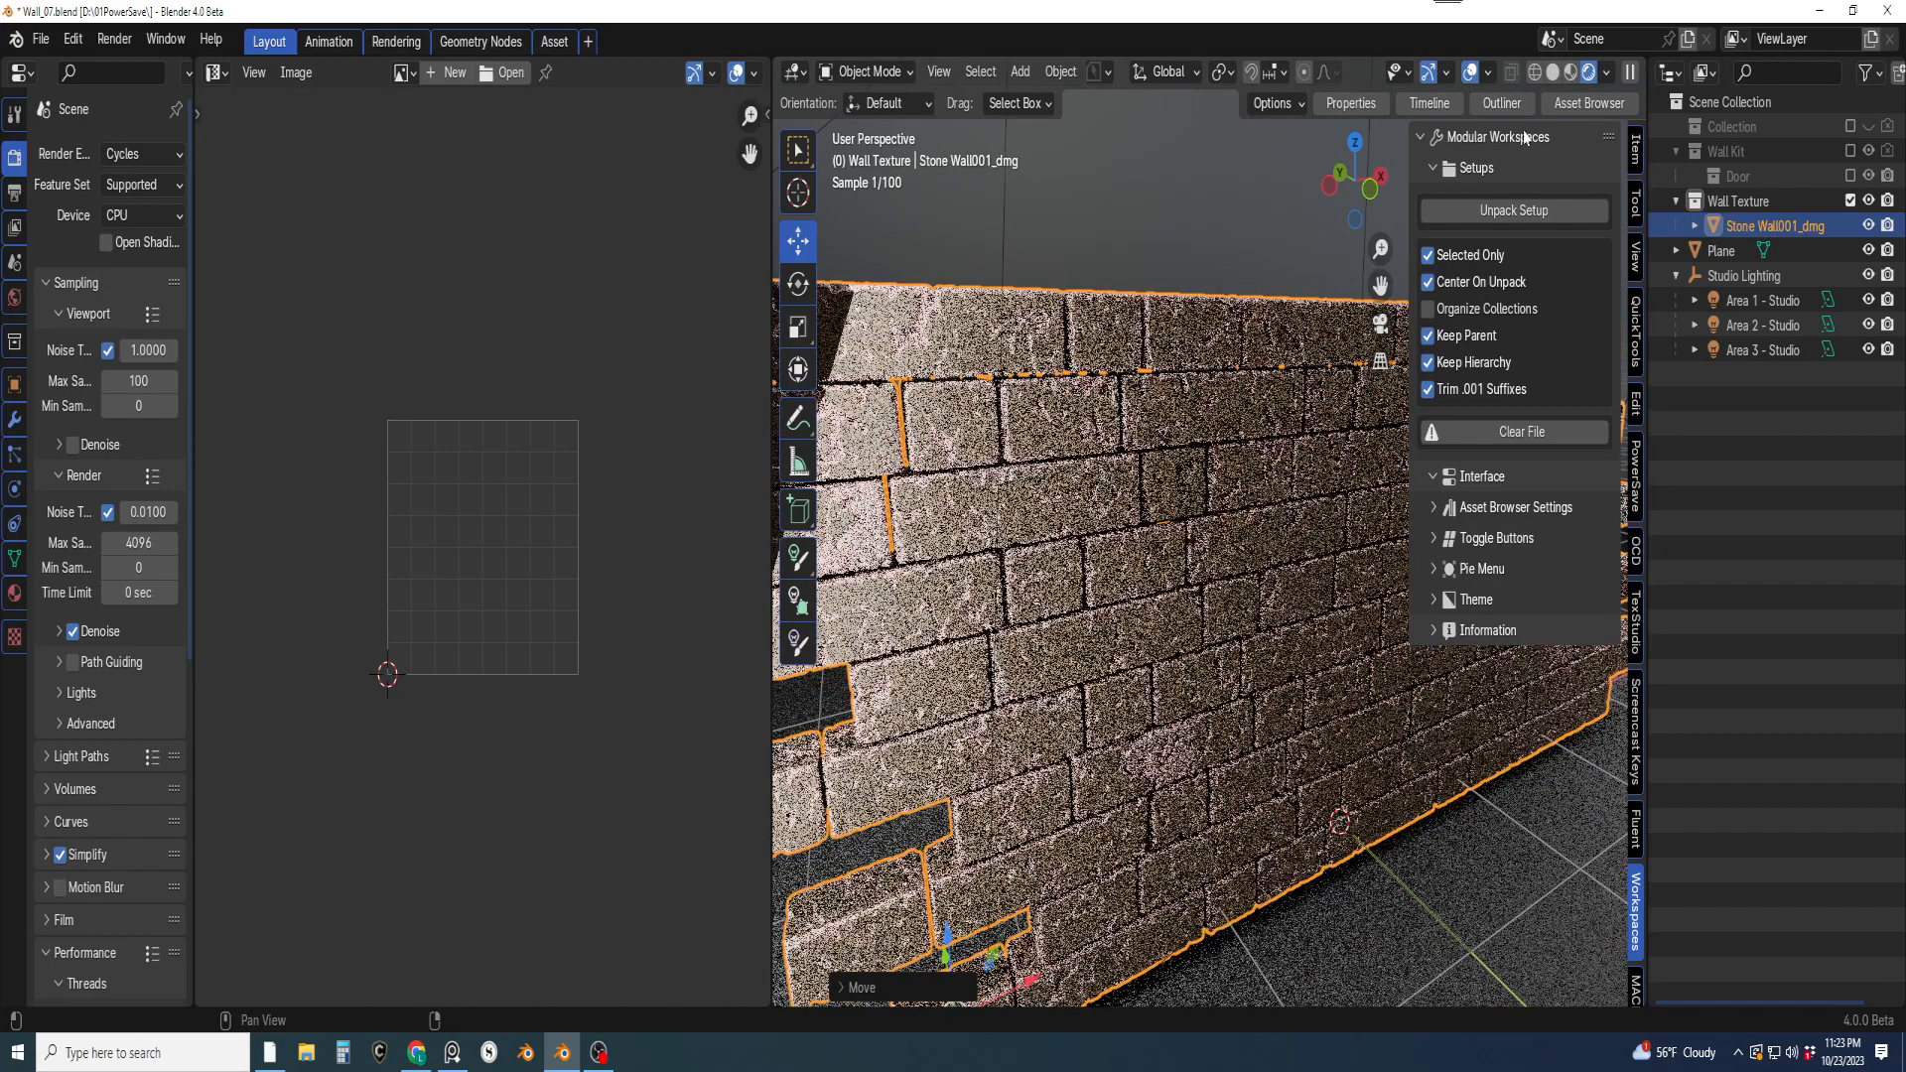
Hide the Outliner and the 3D view's sidebar, and widen the image editor to most of the workspace
{"action": "left_click", "coordinate": [1501, 103]}
{"action": "key", "text": "n"}
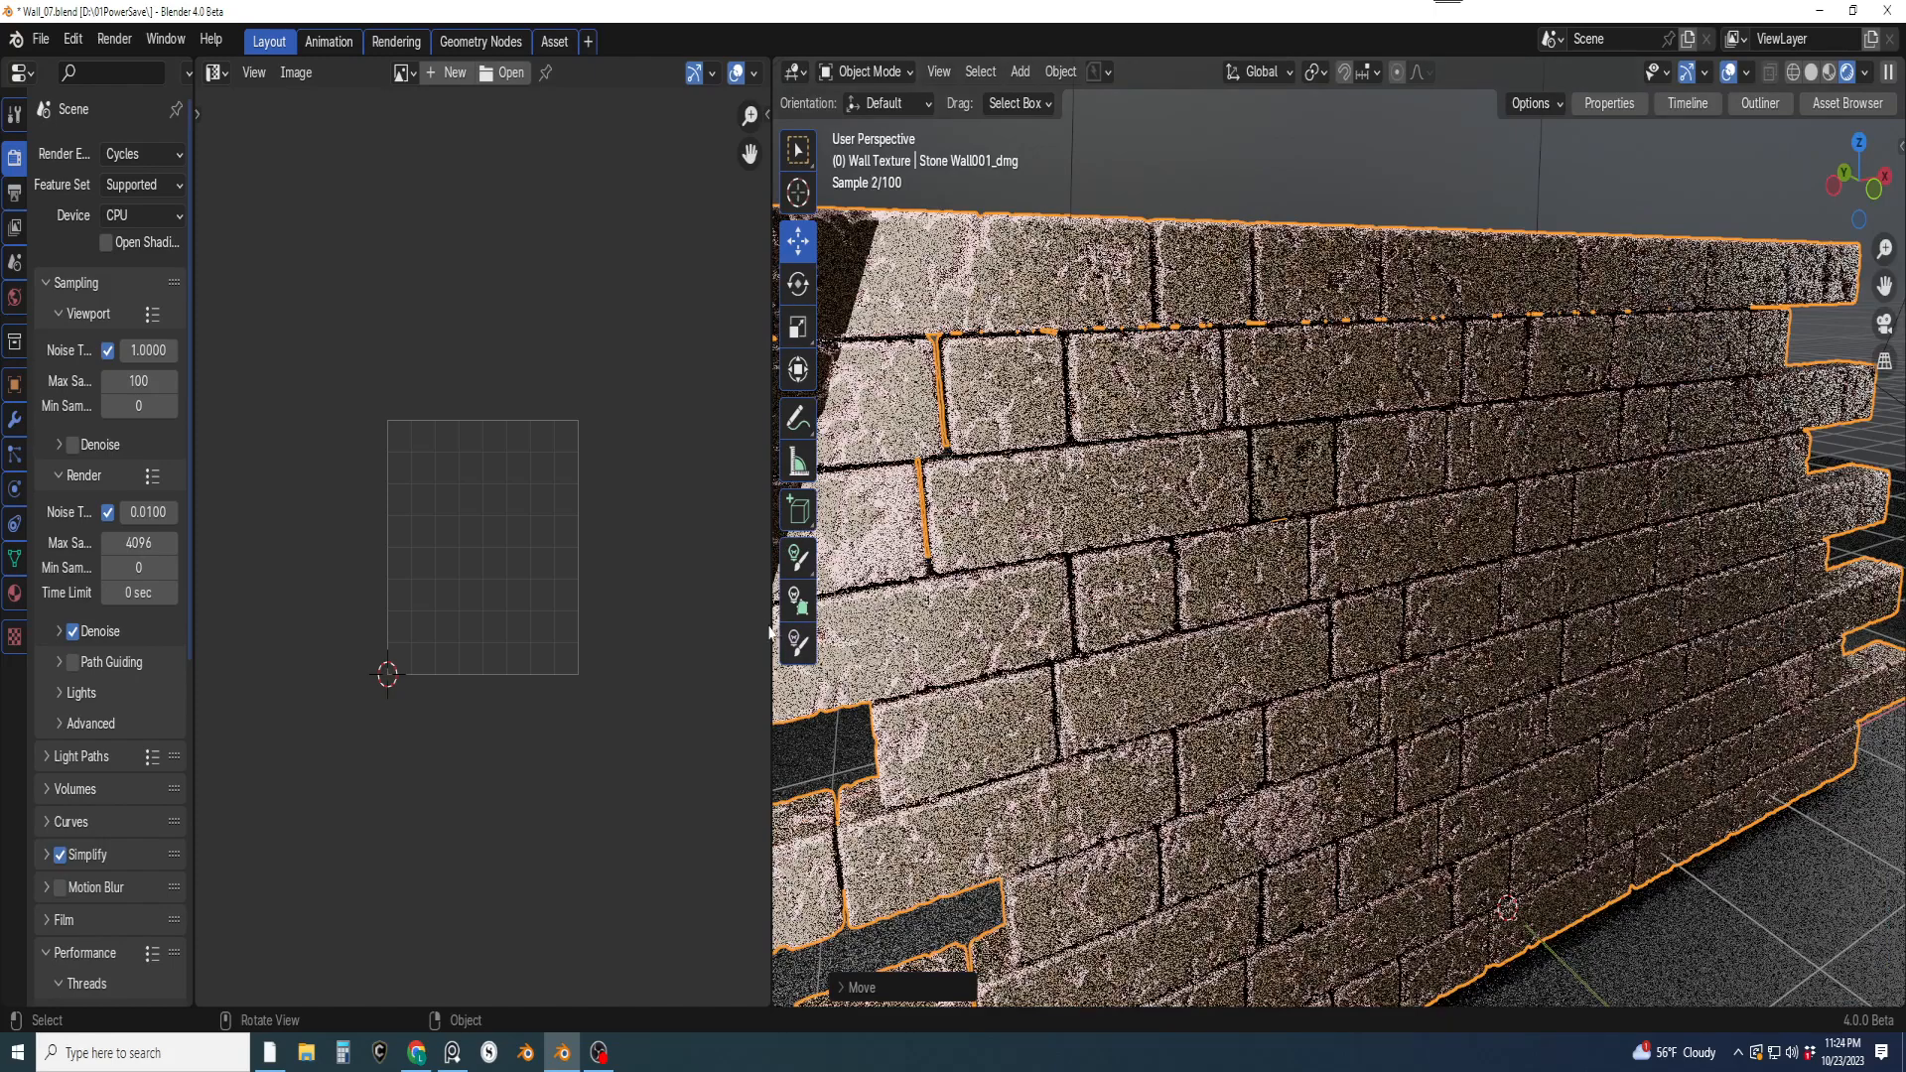
{"action": "left_click_drag", "start_coordinate": [770, 631], "coordinate": [1425, 608]}
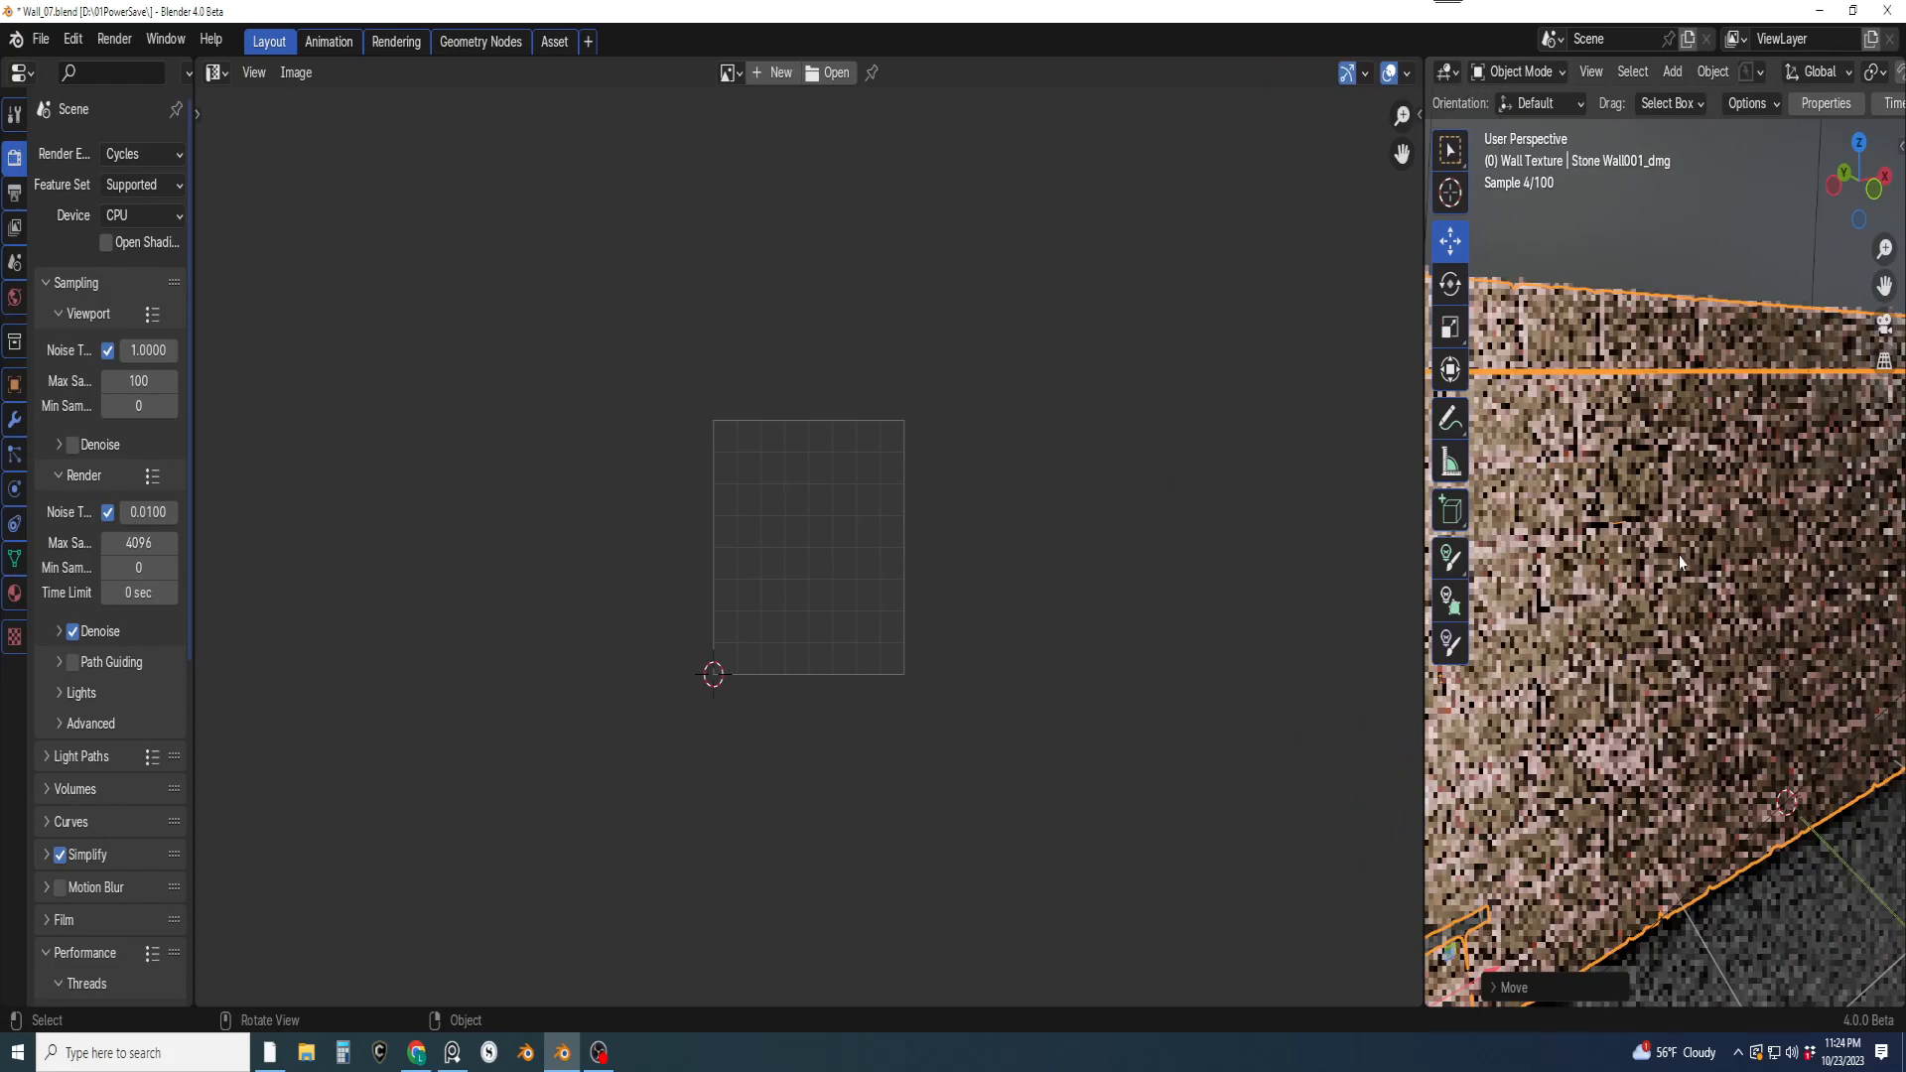
{"action": "scroll", "coordinate": [1862, 72], "scroll_direction": "down", "scroll_amount": 5}
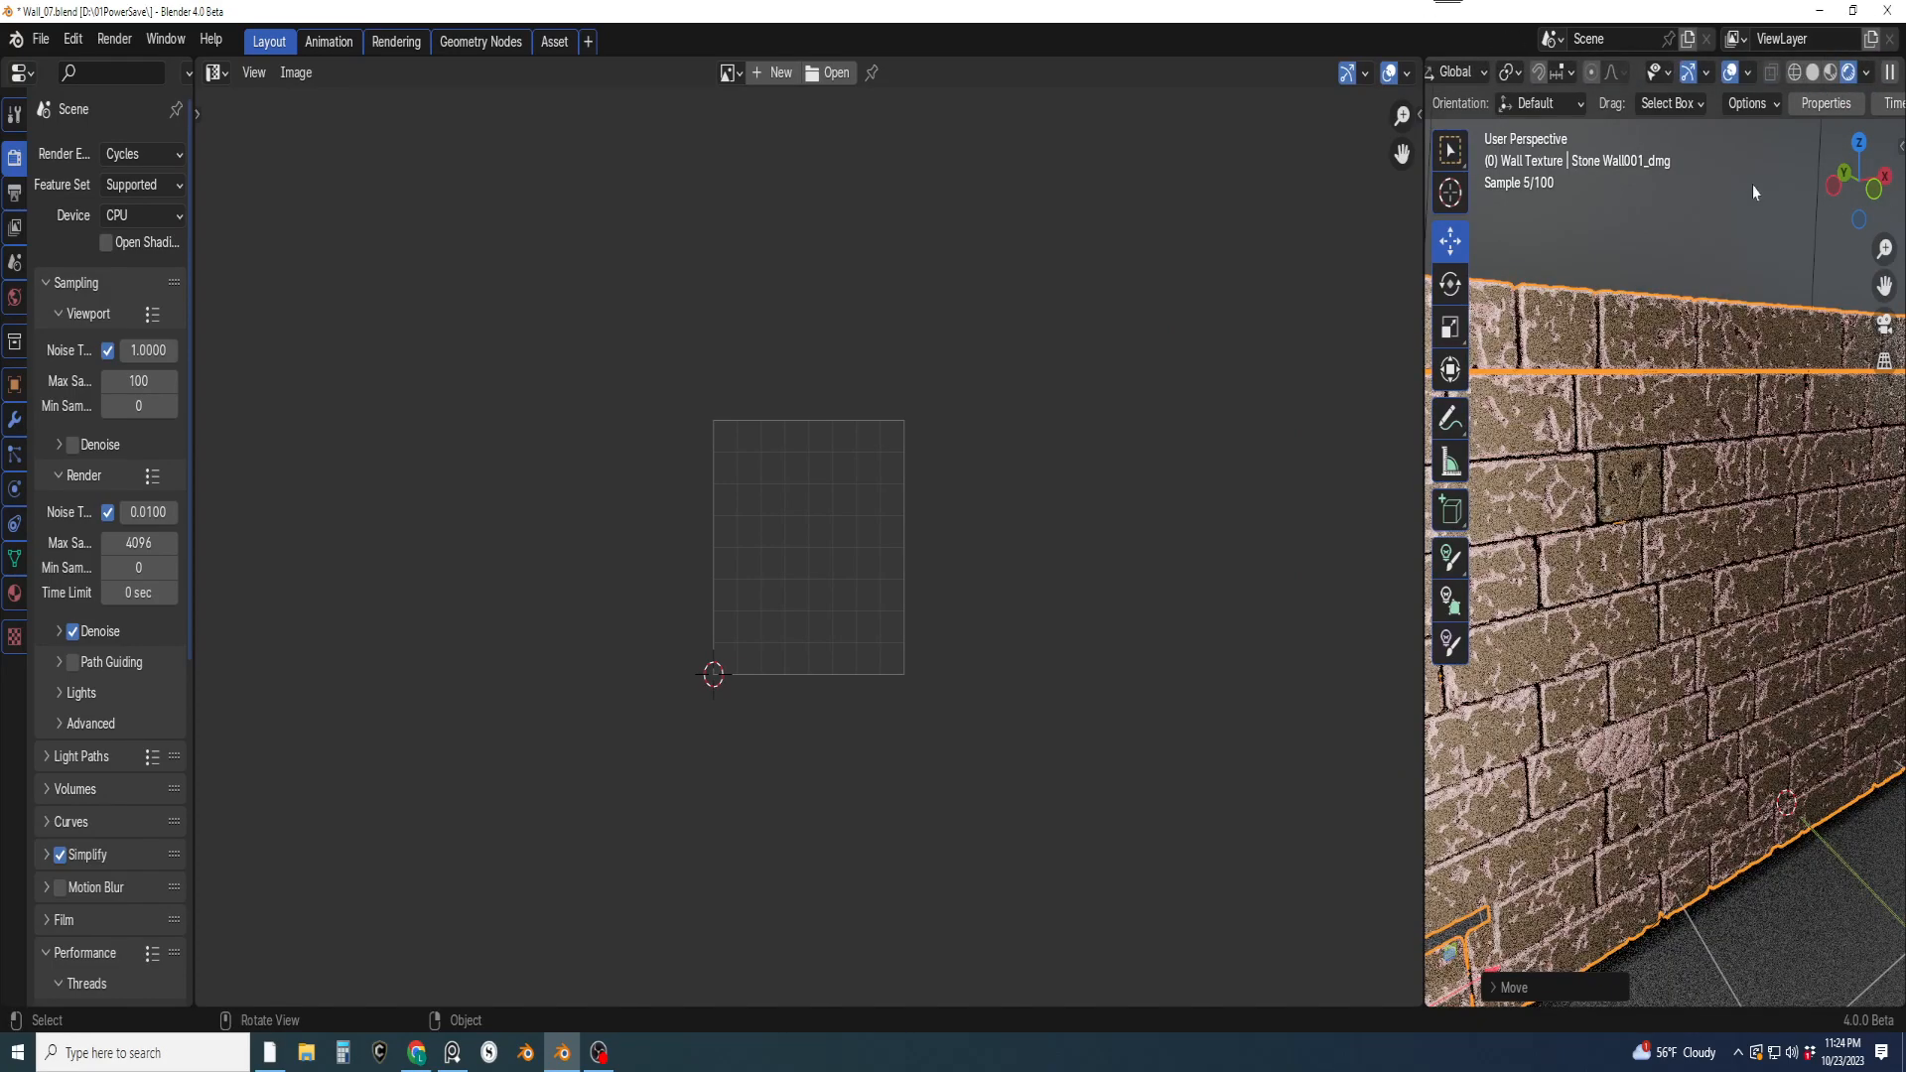
Show the image editor's tools, hide those of the 3D view, and turn off the 3D view's overlays and gizmos
{"action": "key", "text": "t"}
{"action": "key", "text": "t"}
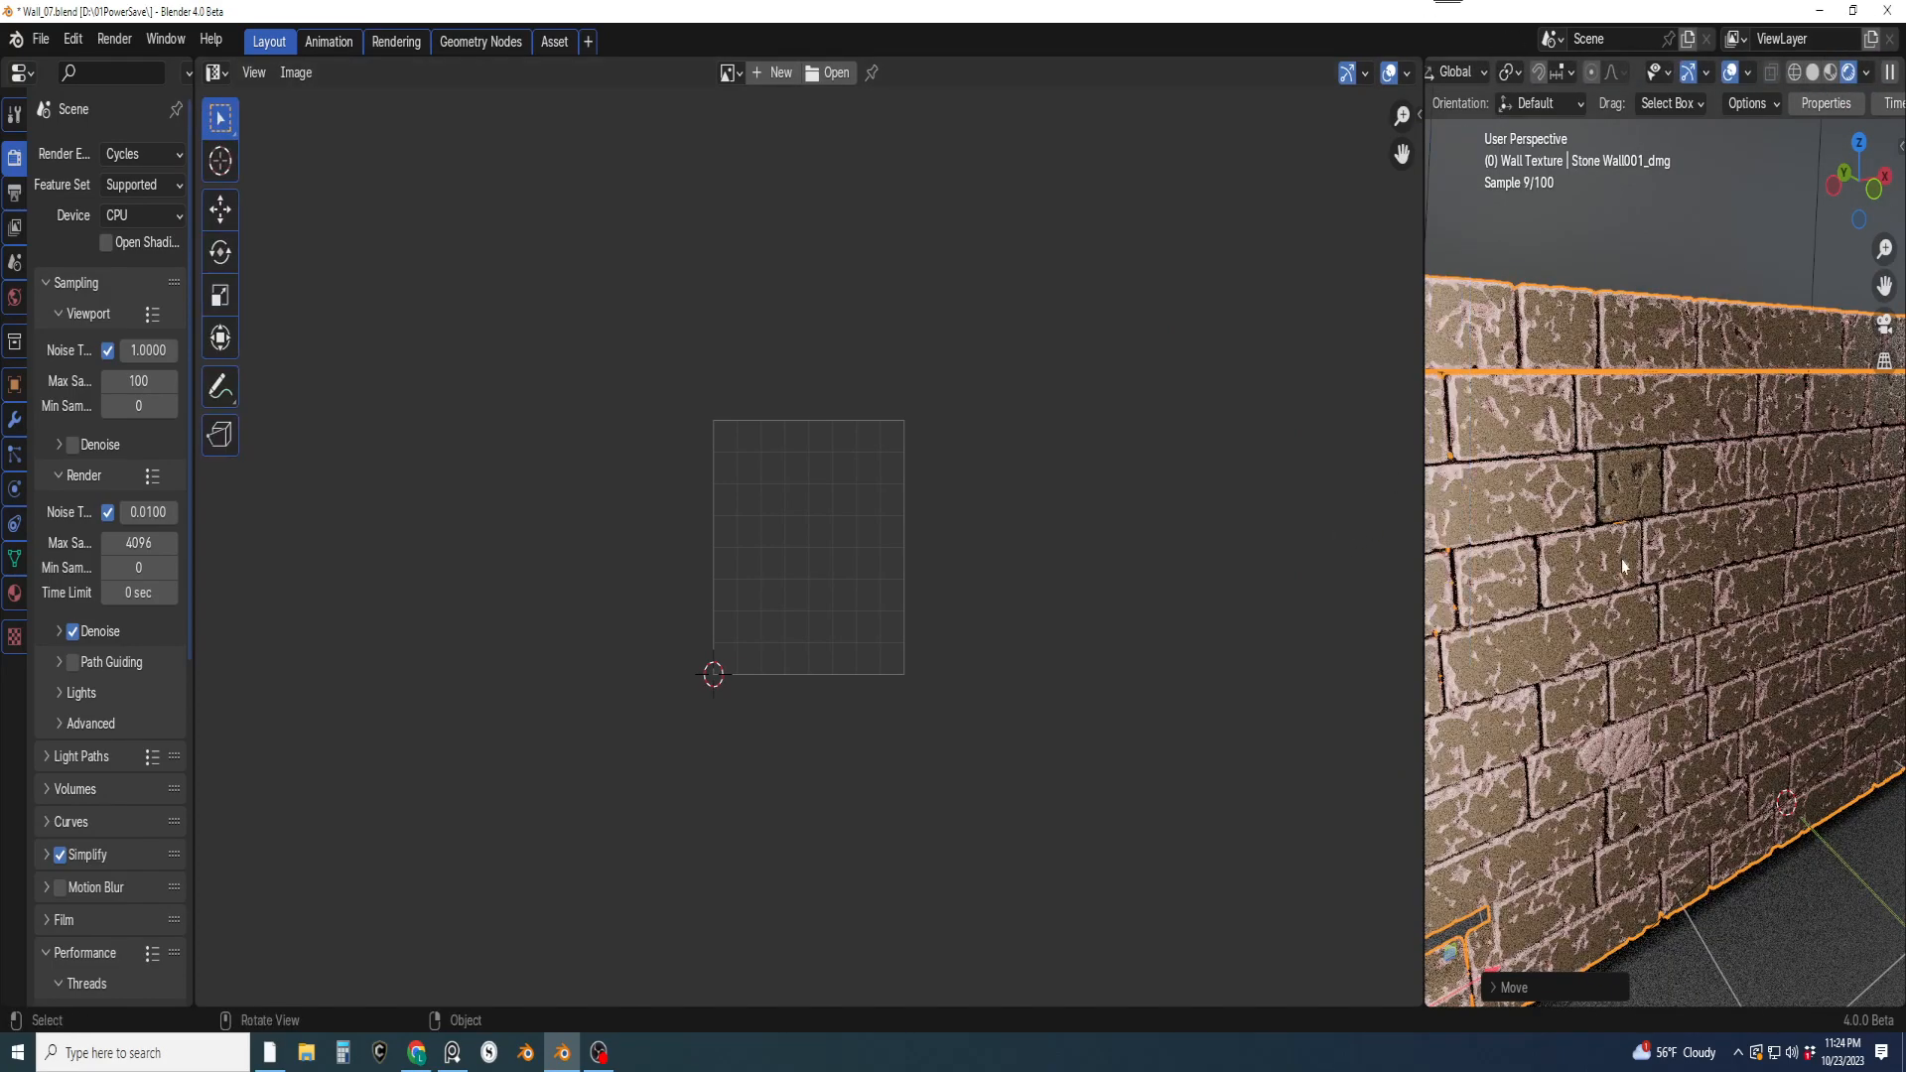
{"action": "scroll", "coordinate": [1738, 102], "scroll_direction": "up", "scroll_amount": 2}
{"action": "left_click", "coordinate": [1733, 74]}
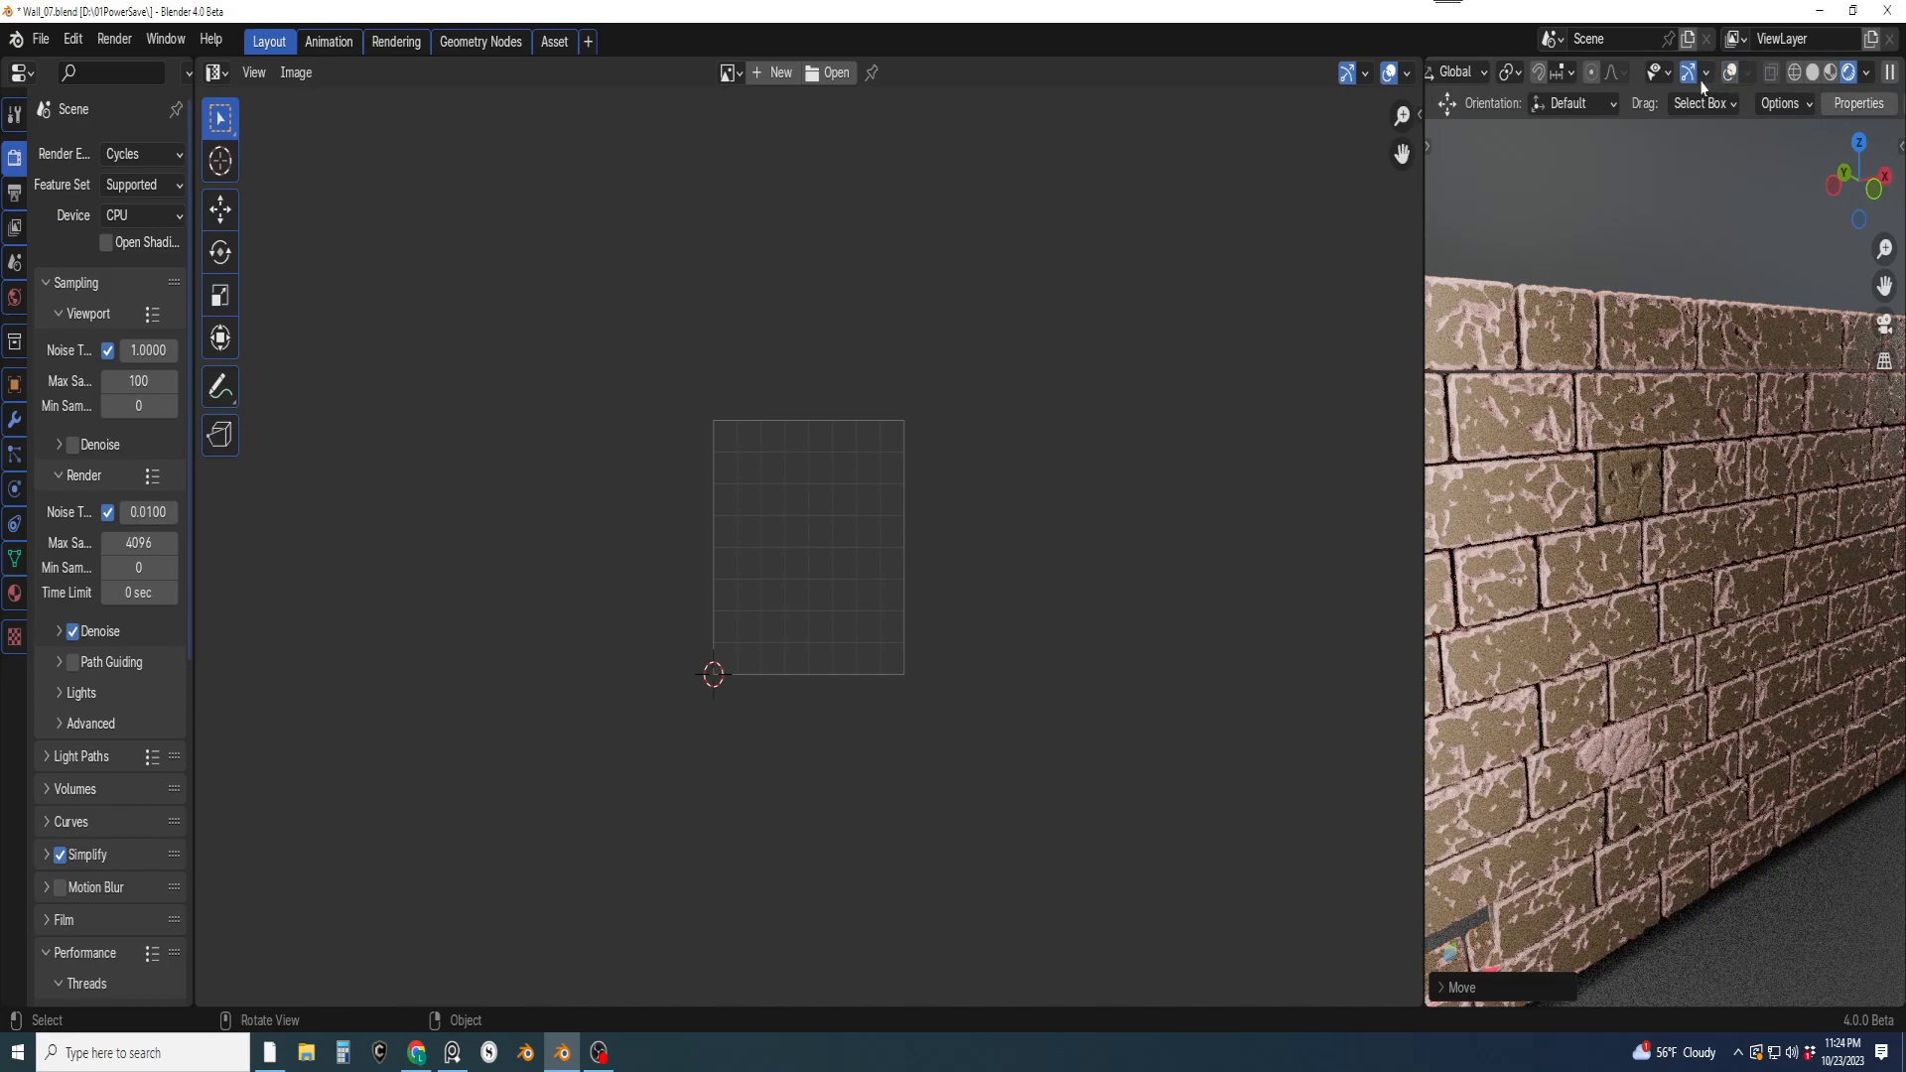
{"action": "left_click", "coordinate": [1689, 74]}
{"action": "middle_click_drag", "start_coordinate": [1742, 631], "coordinate": [1745, 616], "text": "shift"}
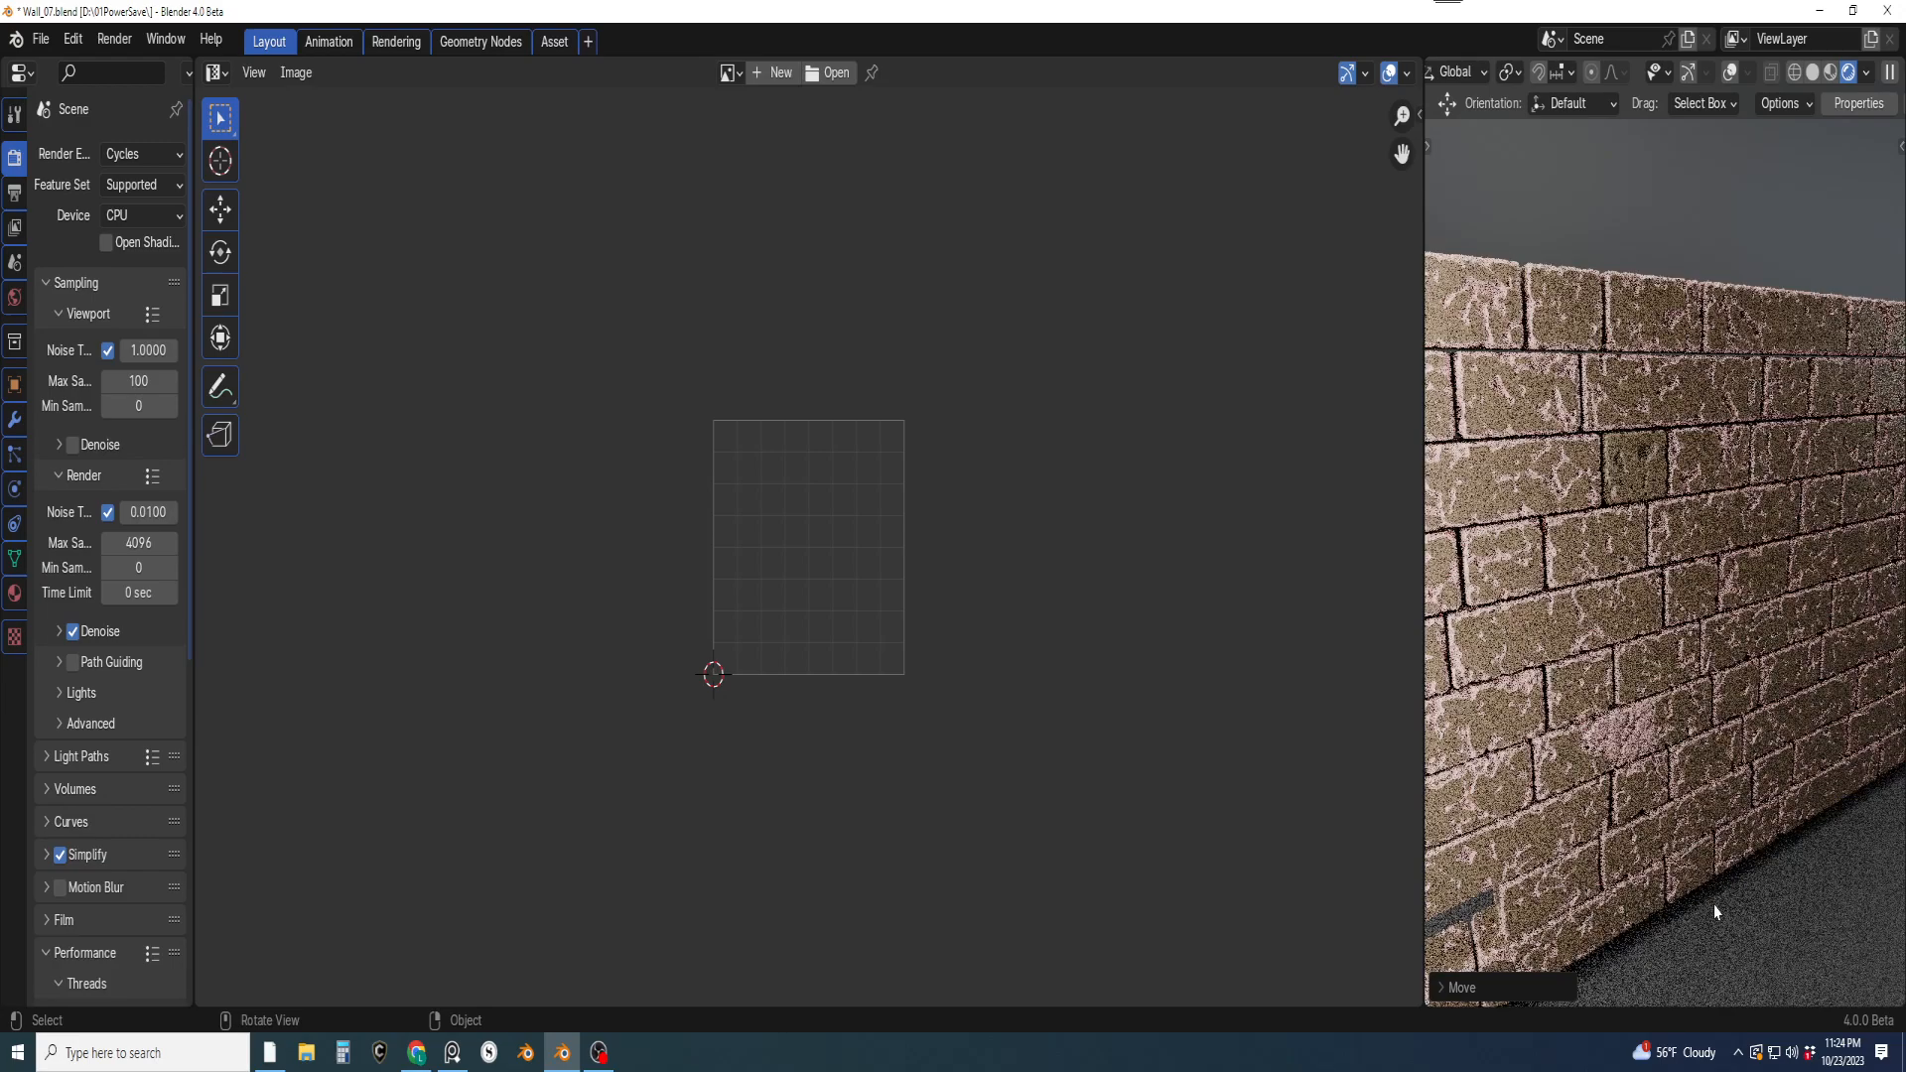
{"action": "middle_click_drag", "start_coordinate": [839, 571], "coordinate": [902, 607]}
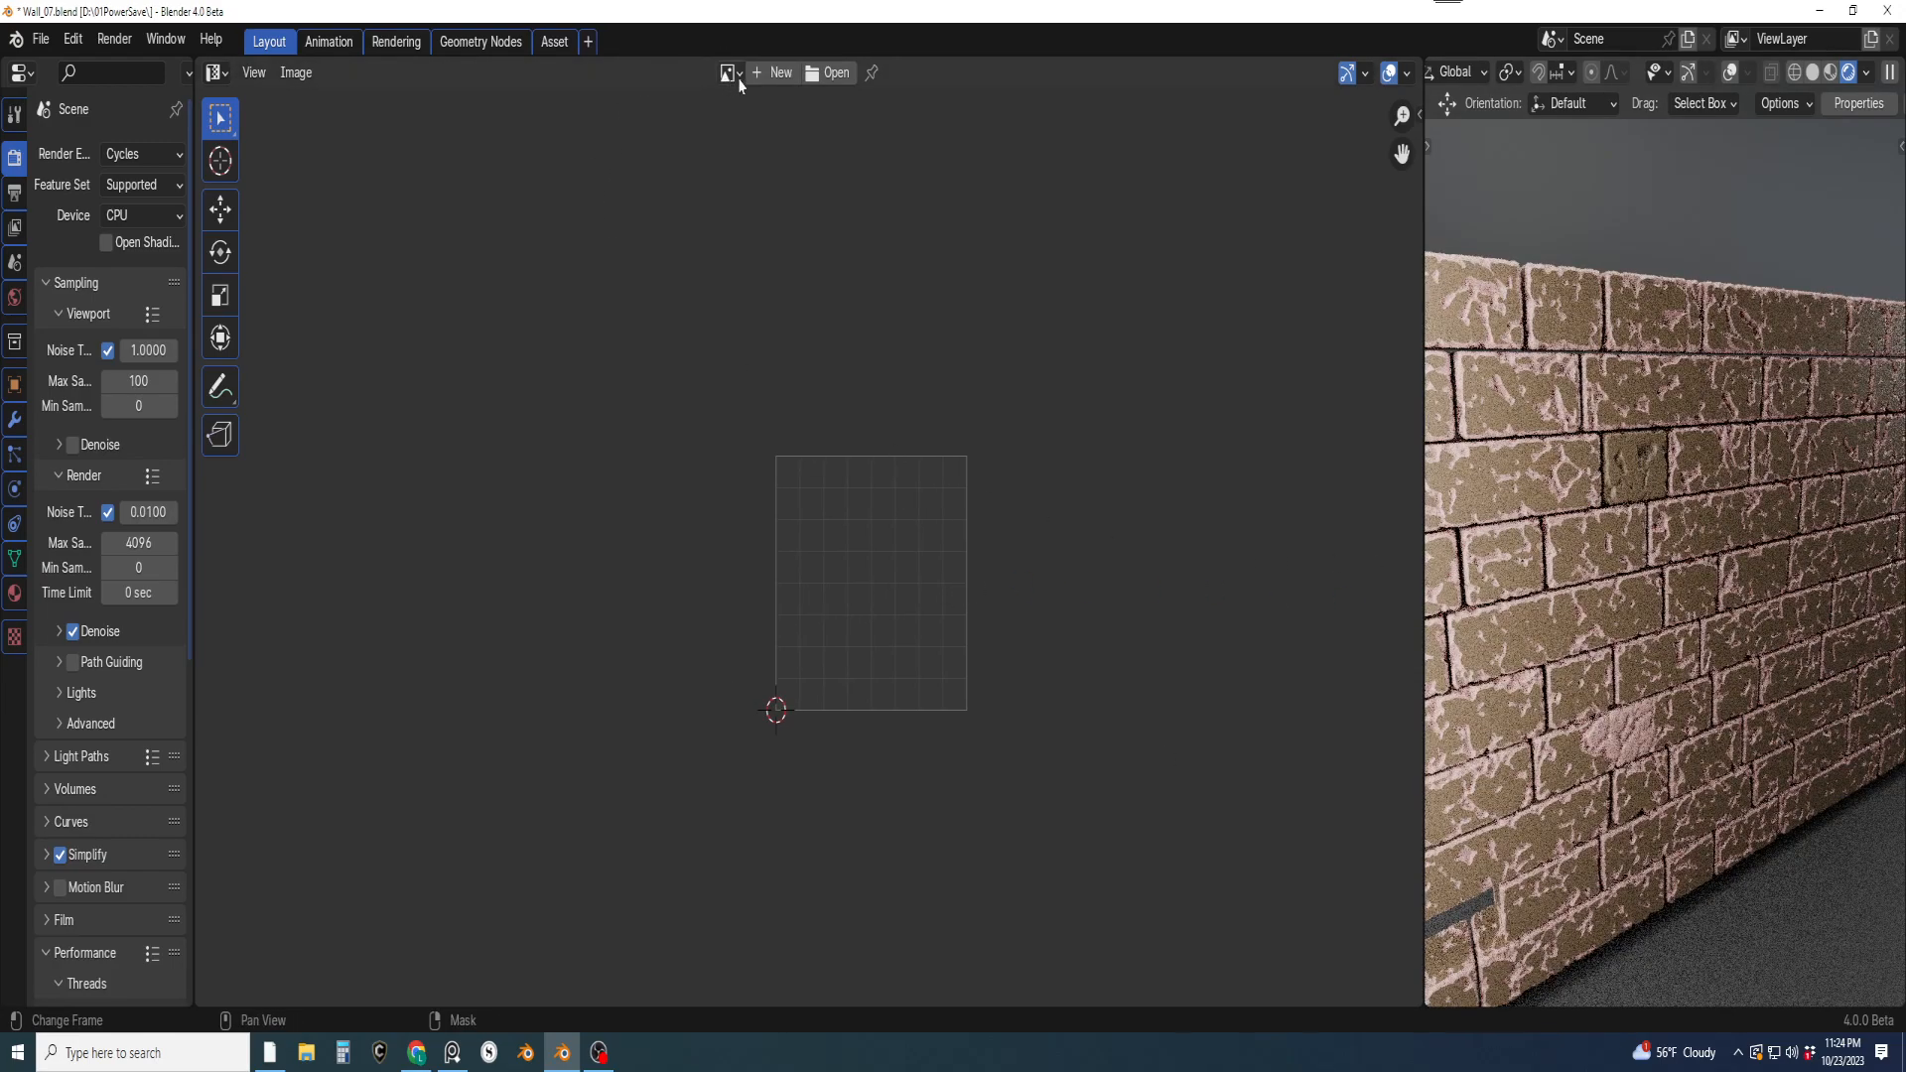
Switch the large image editor area to the Shader Editor and select the Inside material's Principled BSDF node
{"action": "left_click", "coordinate": [217, 73]}
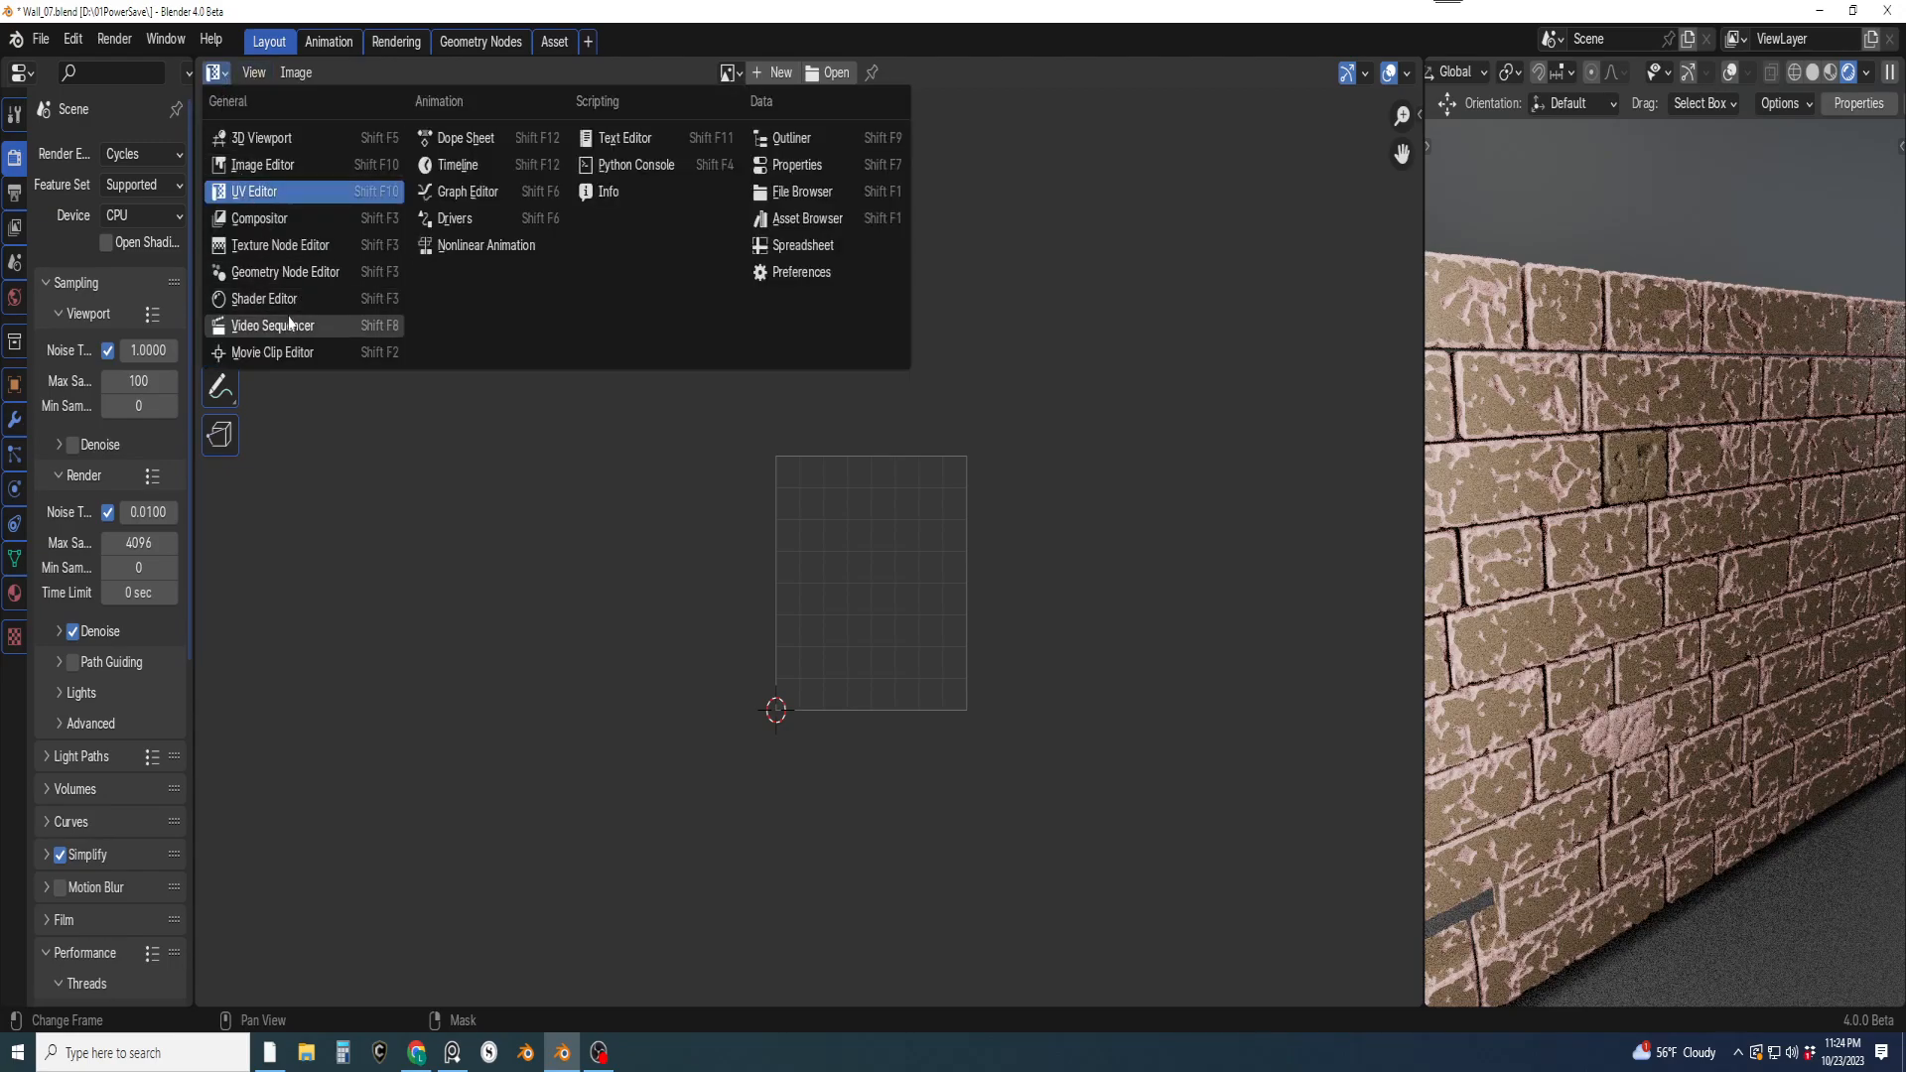
{"action": "left_click", "coordinate": [264, 298]}
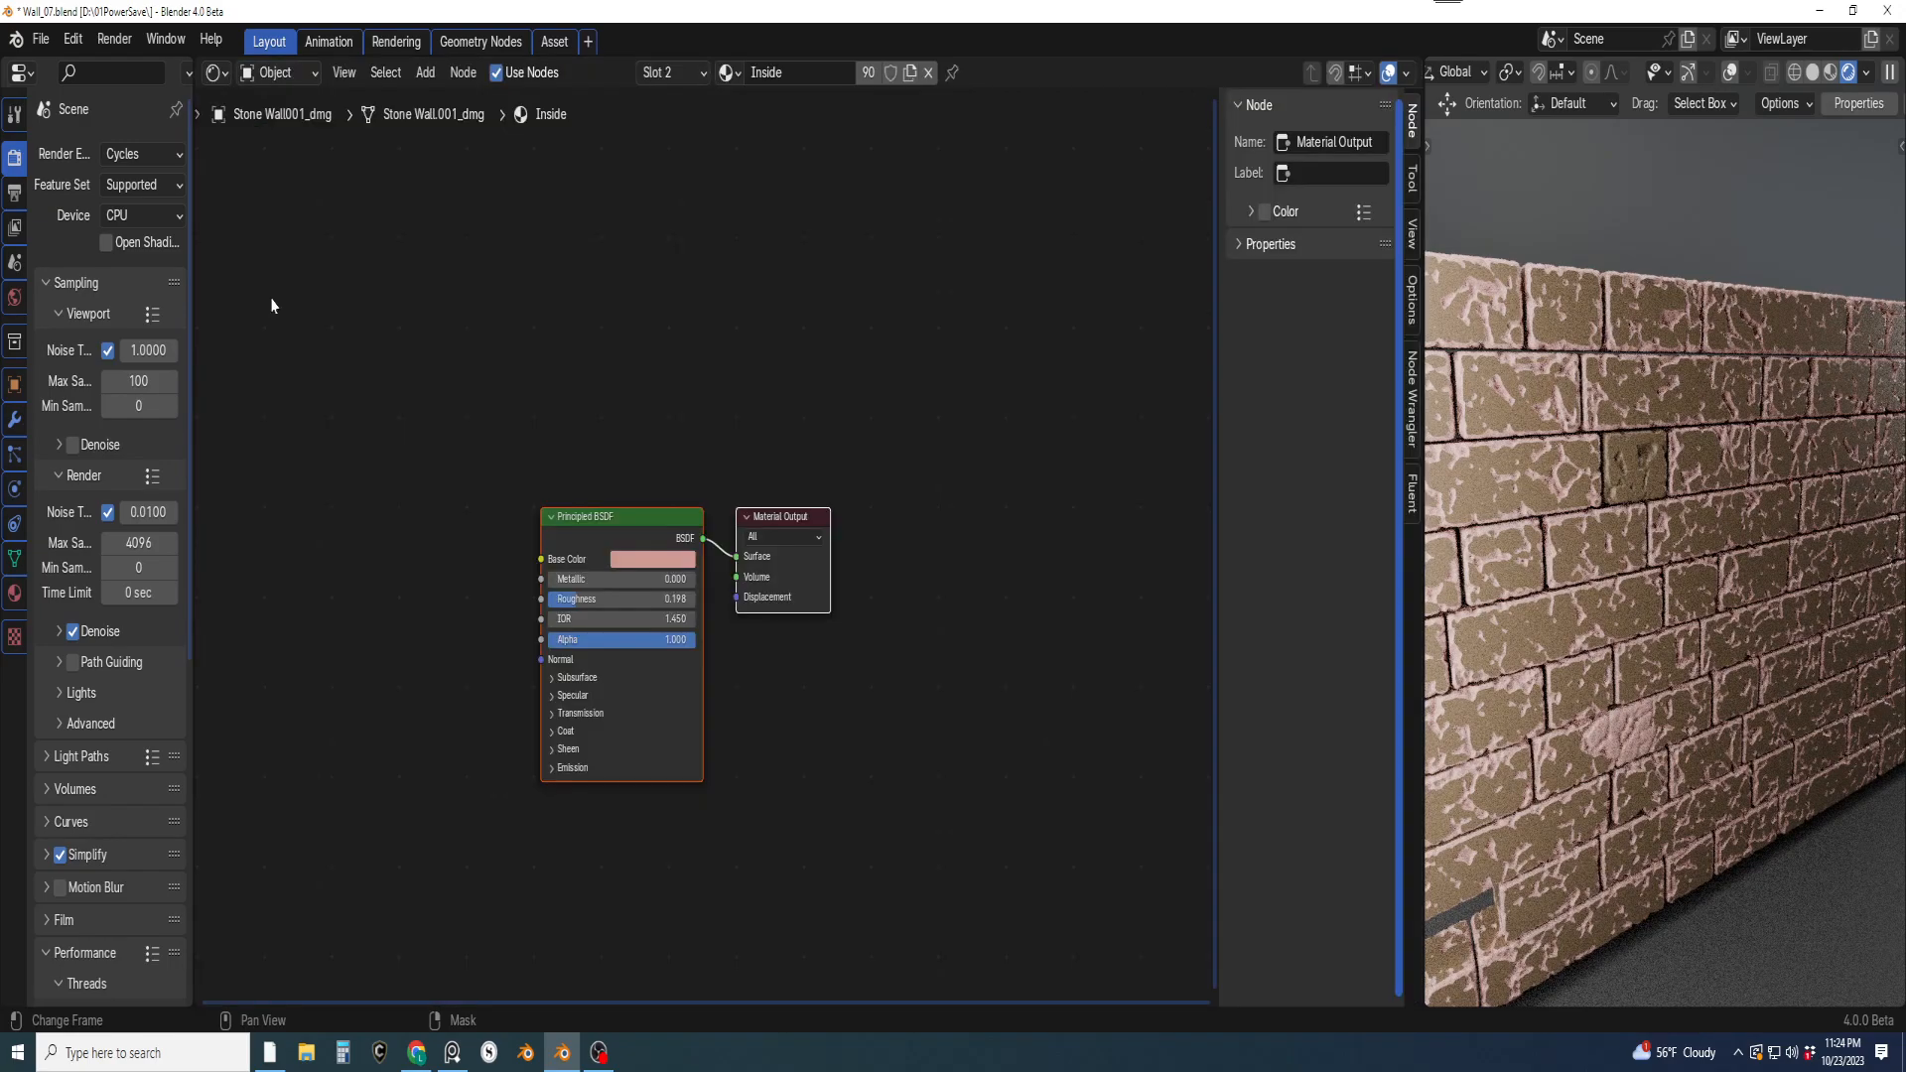
{"action": "middle_click_drag", "start_coordinate": [780, 385], "coordinate": [876, 415], "text": "shift"}
{"action": "left_click", "coordinate": [883, 481]}
{"action": "middle_click_drag", "start_coordinate": [1001, 409], "coordinate": [765, 343], "text": "shift"}
{"action": "scroll", "coordinate": [956, 298], "scroll_direction": "up", "scroll_amount": 3}
Assign the material named Material to Slot 2 of the damaged wall and select its Principled BSDF node
{"action": "left_click", "coordinate": [729, 75]}
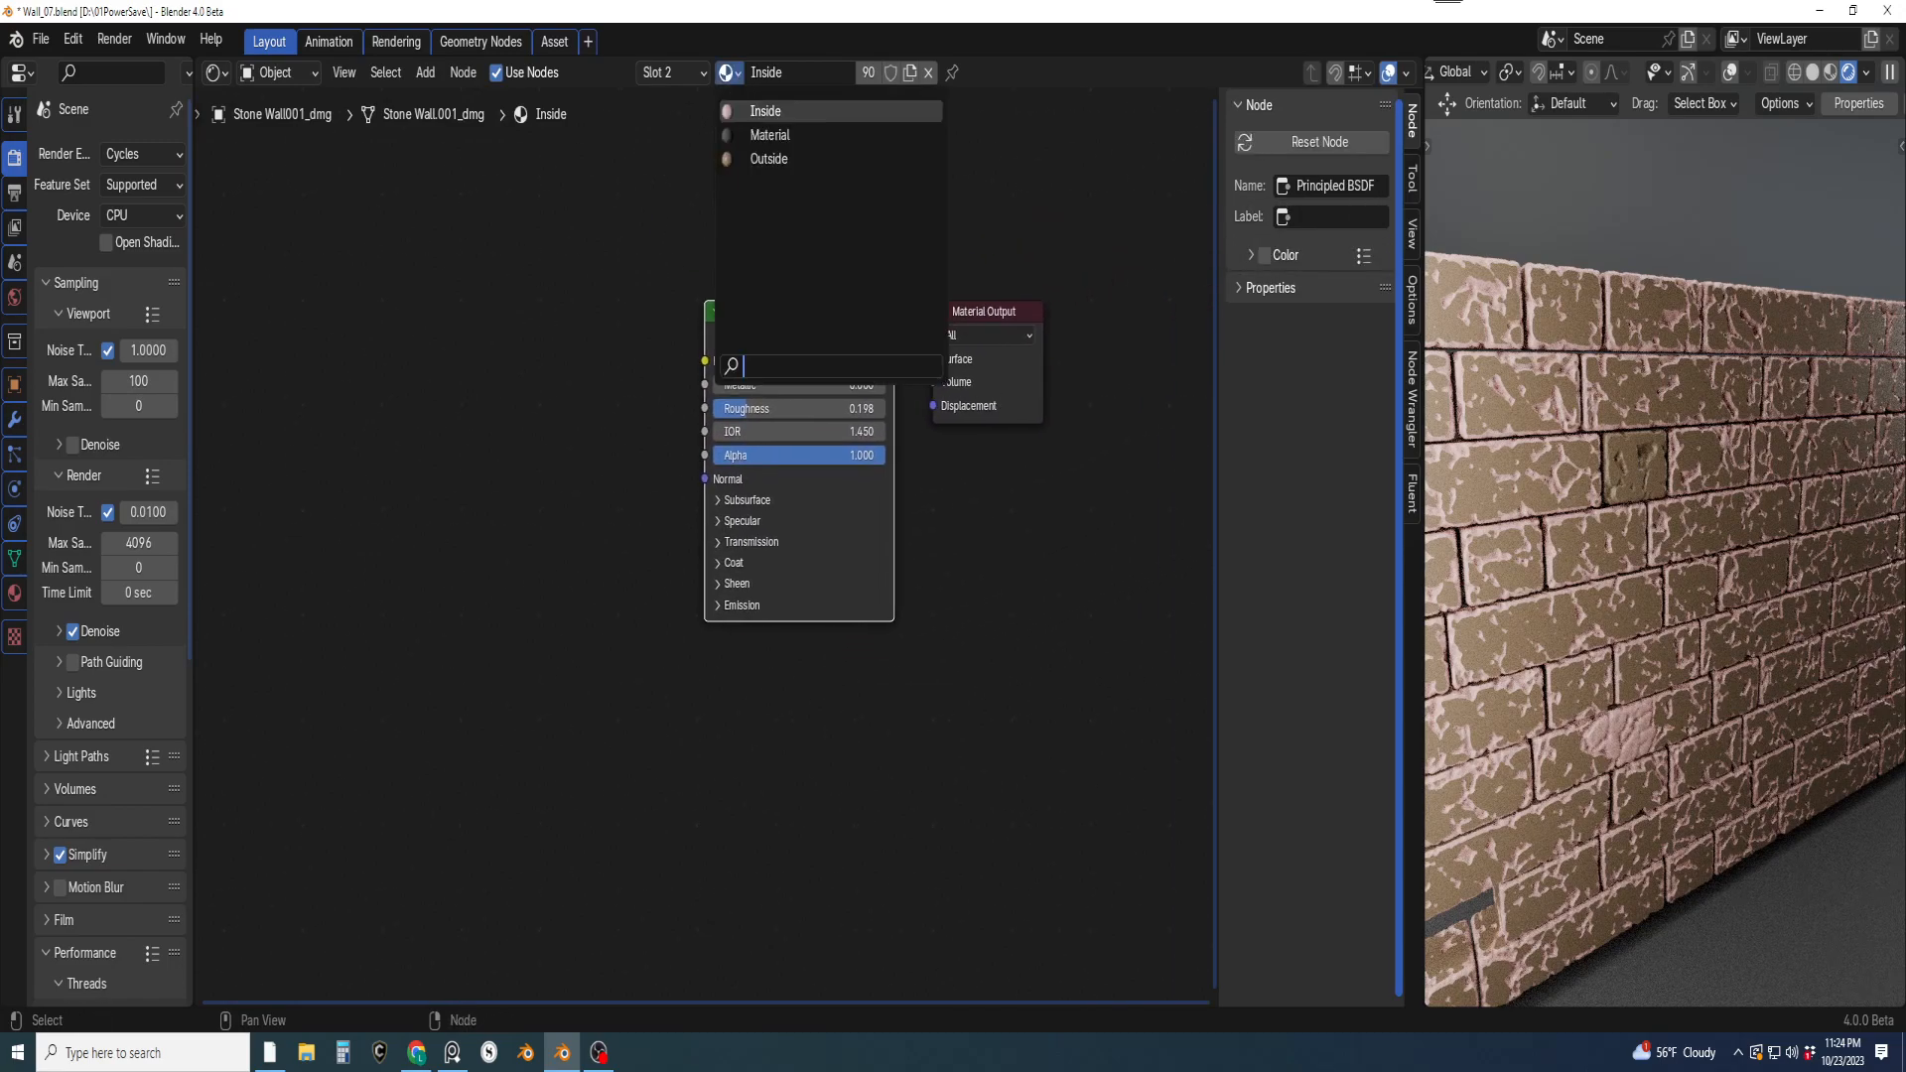
{"action": "left_click", "coordinate": [783, 141]}
{"action": "middle_click_drag", "start_coordinate": [935, 277], "coordinate": [896, 468], "text": "shift"}
{"action": "scroll", "coordinate": [870, 308], "scroll_direction": "up", "scroll_amount": 1}
{"action": "scroll", "coordinate": [880, 247], "scroll_direction": "up", "scroll_amount": 1}
{"action": "left_click", "coordinate": [901, 418]}
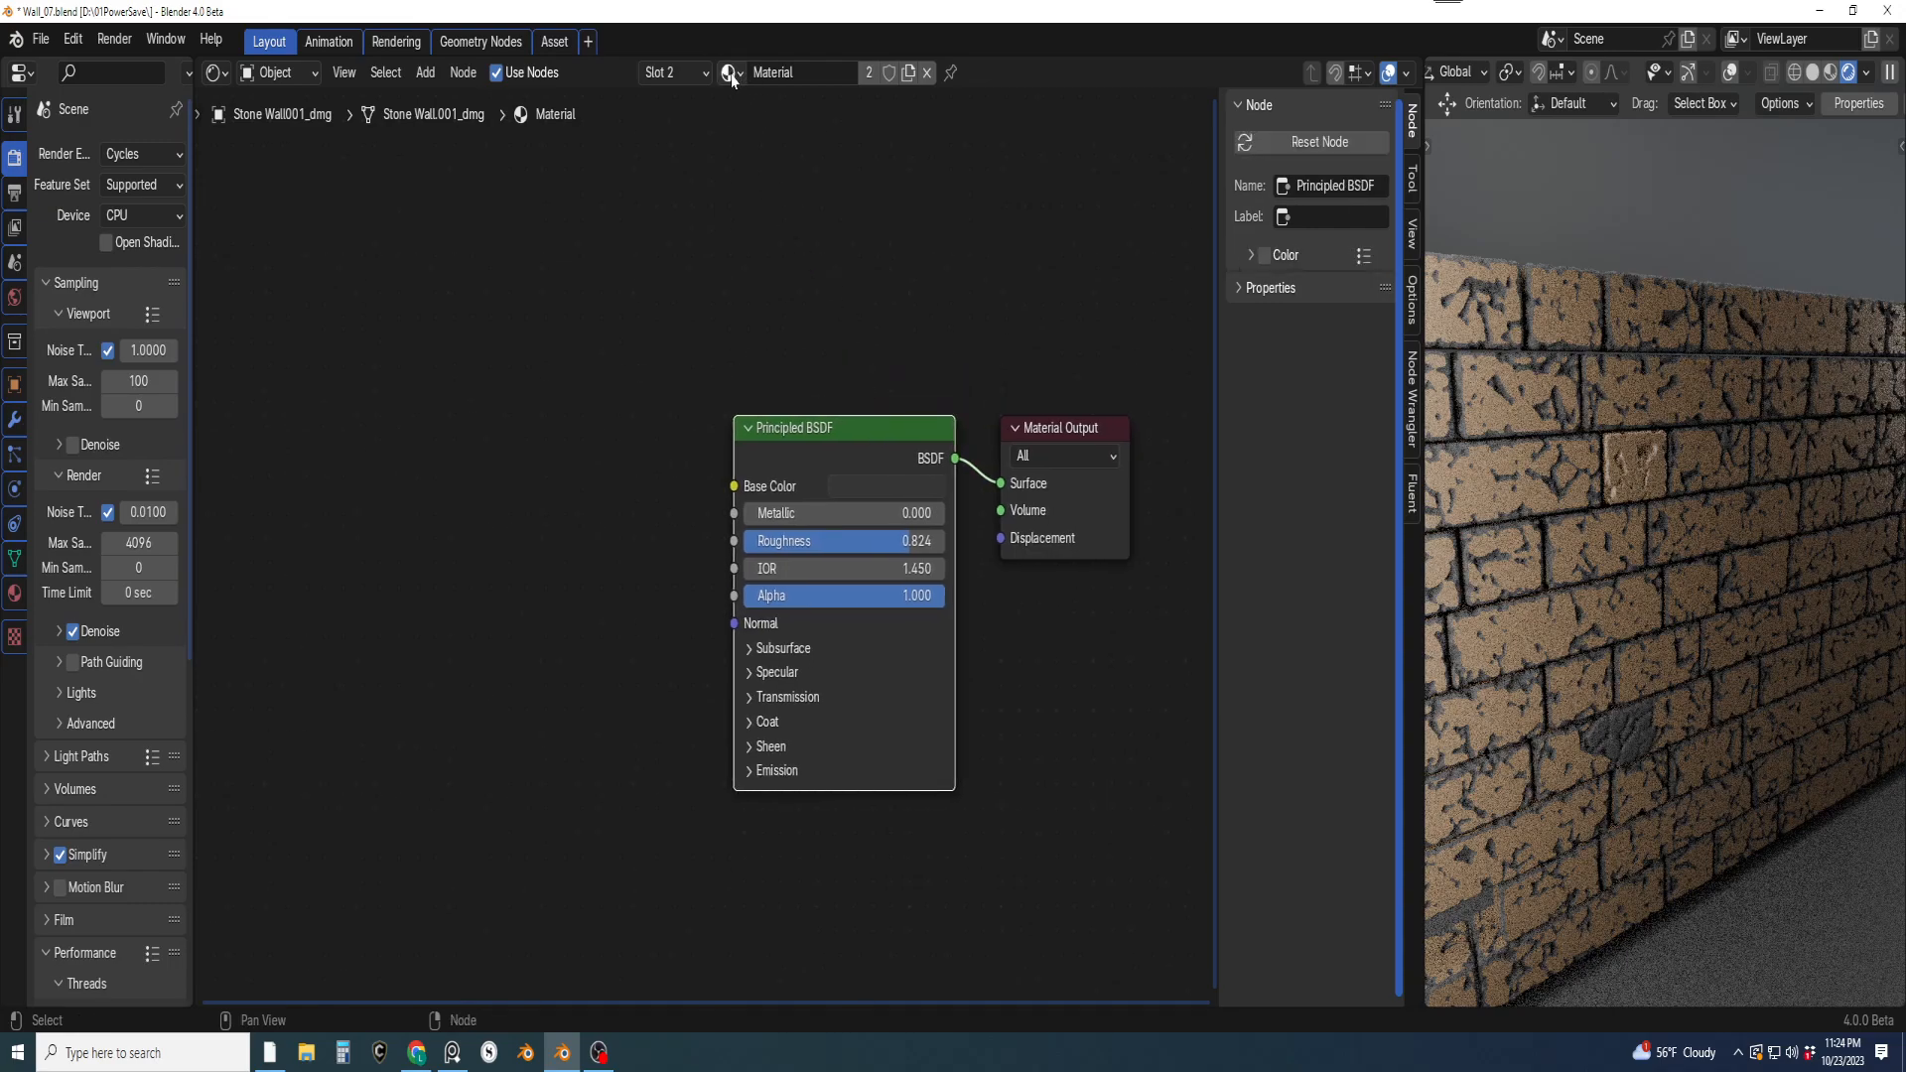
Assign the Outside material to Slot 2 of the damaged wall and select the upper Layer node in its node tree
{"action": "left_click", "coordinate": [730, 73]}
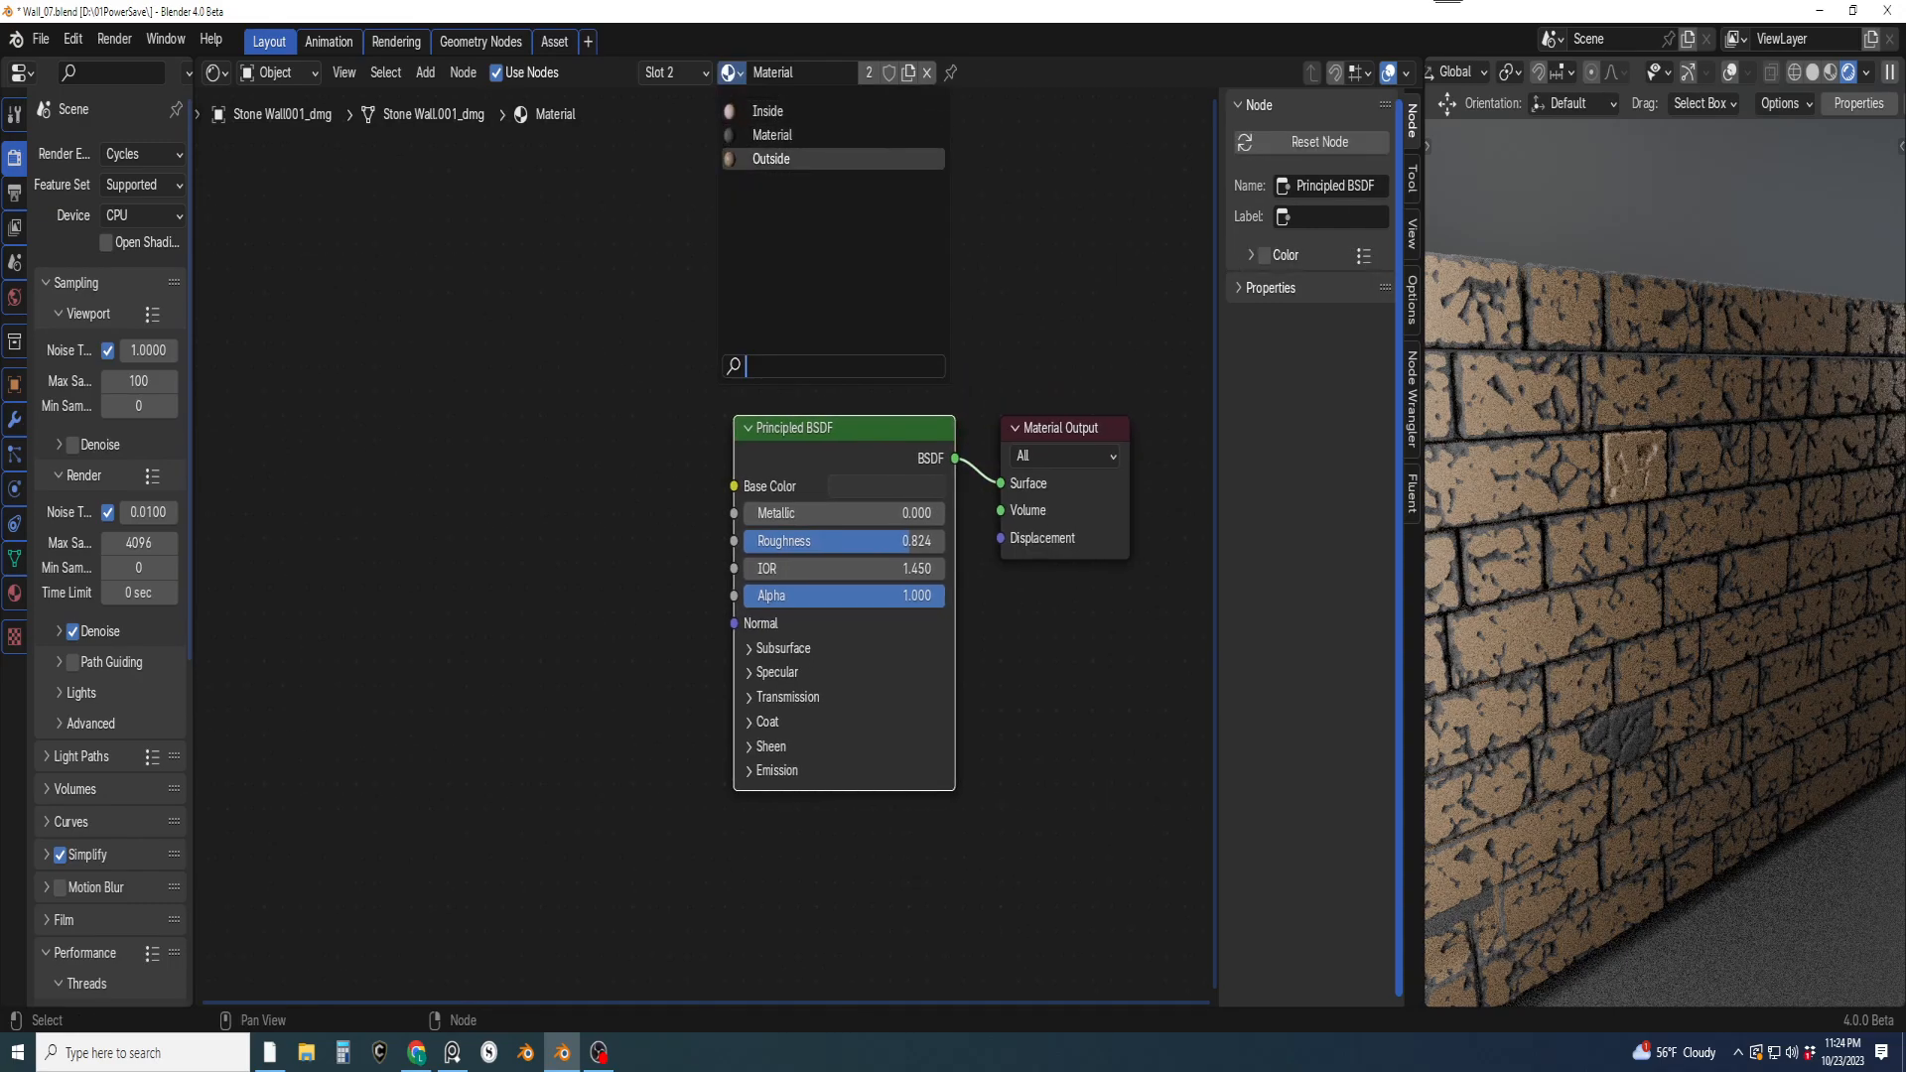
{"action": "left_click", "coordinate": [772, 159]}
{"action": "middle_click_drag", "start_coordinate": [671, 290], "coordinate": [920, 205], "text": "shift"}
{"action": "scroll", "coordinate": [835, 240], "scroll_direction": "down", "scroll_amount": 1}
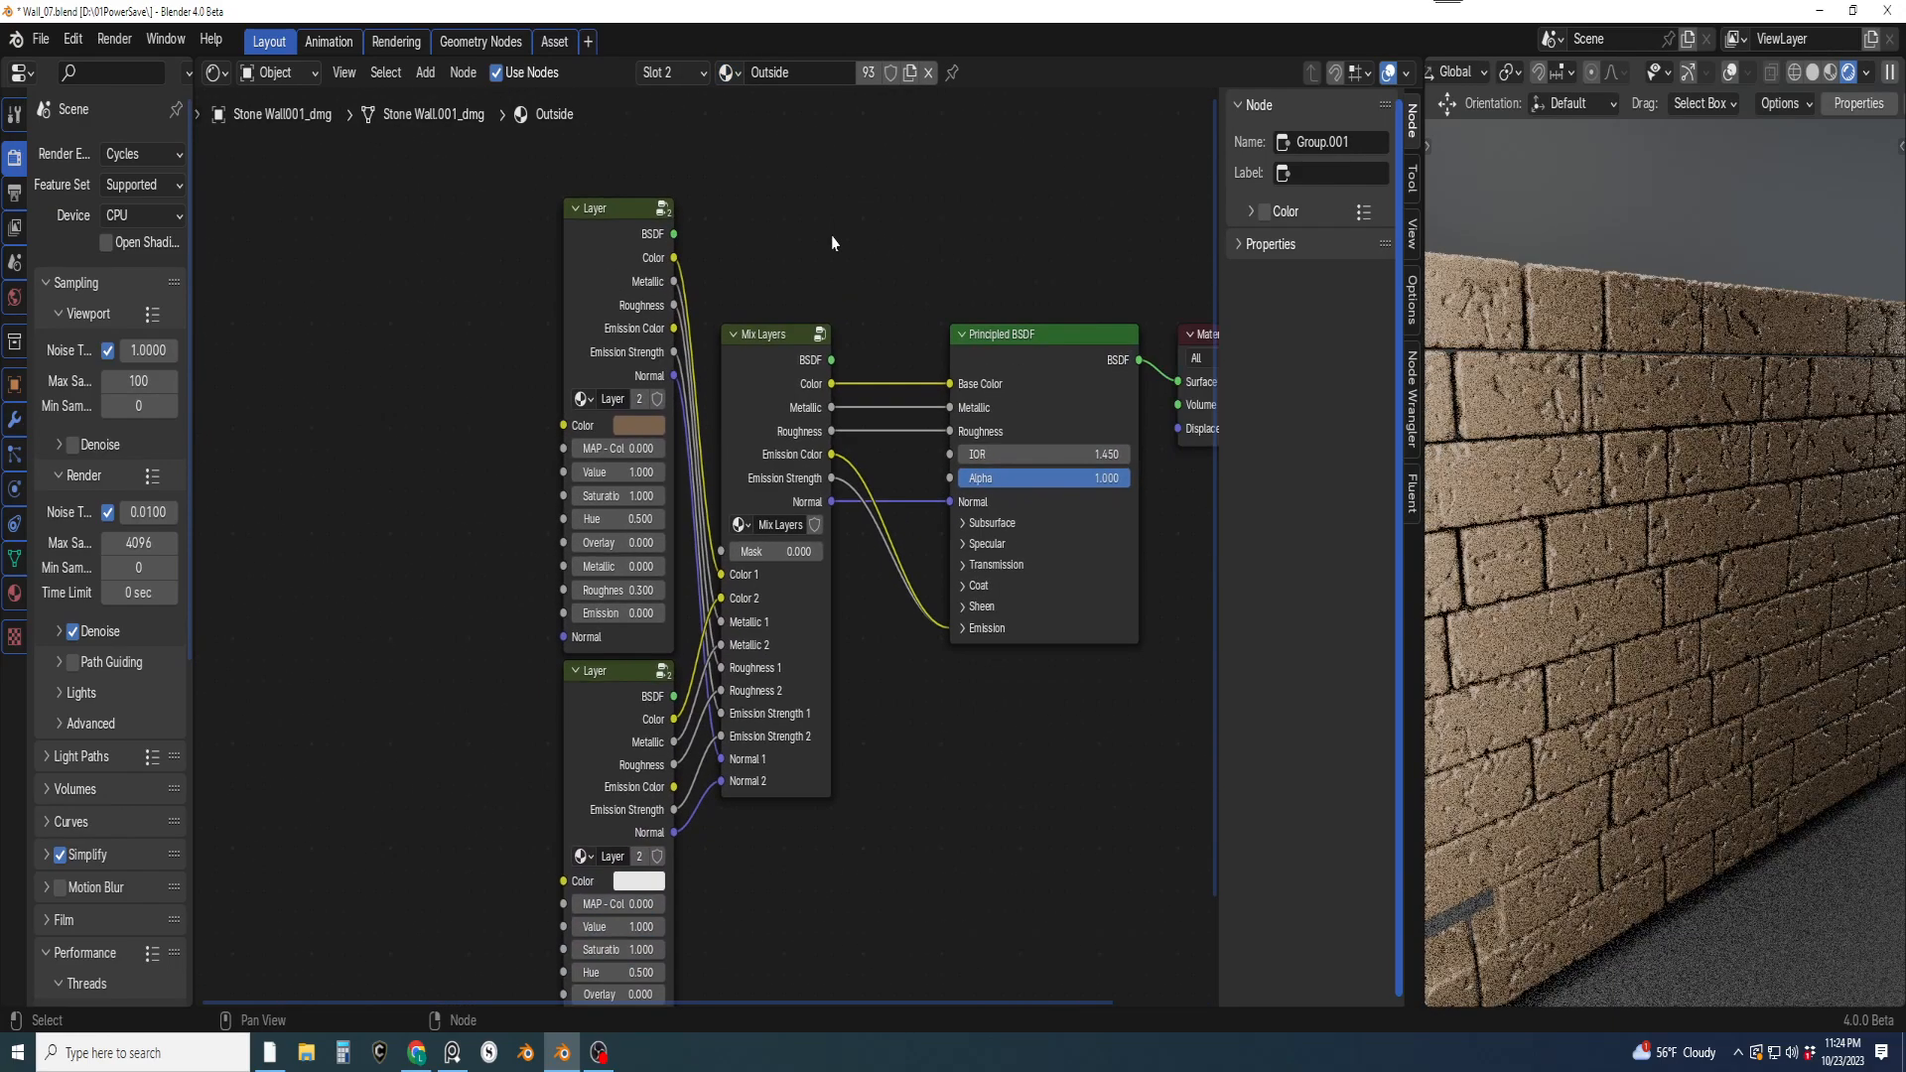
{"action": "middle_click_drag", "start_coordinate": [832, 387], "coordinate": [877, 342], "text": "shift"}
{"action": "scroll", "coordinate": [800, 397], "scroll_direction": "up", "scroll_amount": 1}
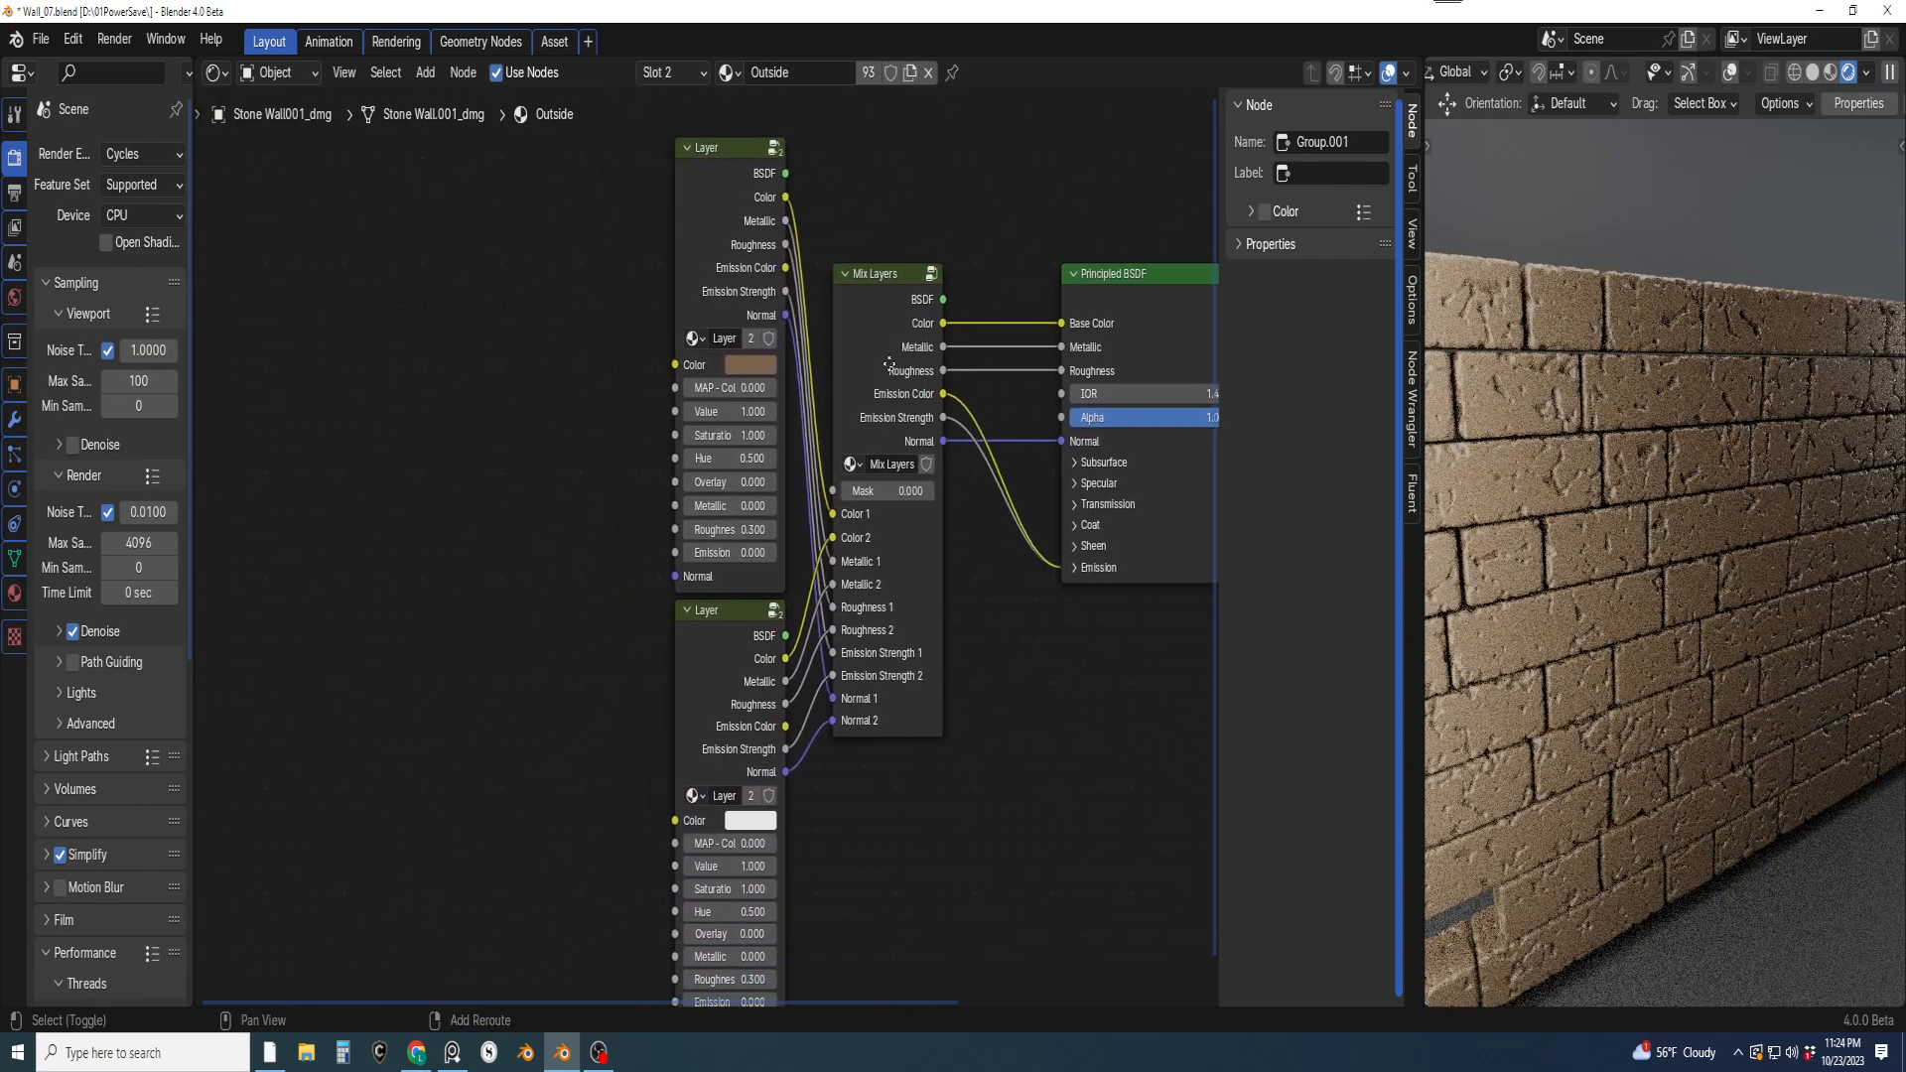
{"action": "middle_click_drag", "start_coordinate": [758, 433], "coordinate": [488, 690], "text": "shift"}
{"action": "scroll", "coordinate": [681, 669], "scroll_direction": "up", "scroll_amount": 1}
{"action": "left_click_drag", "start_coordinate": [485, 232], "coordinate": [486, 232]}
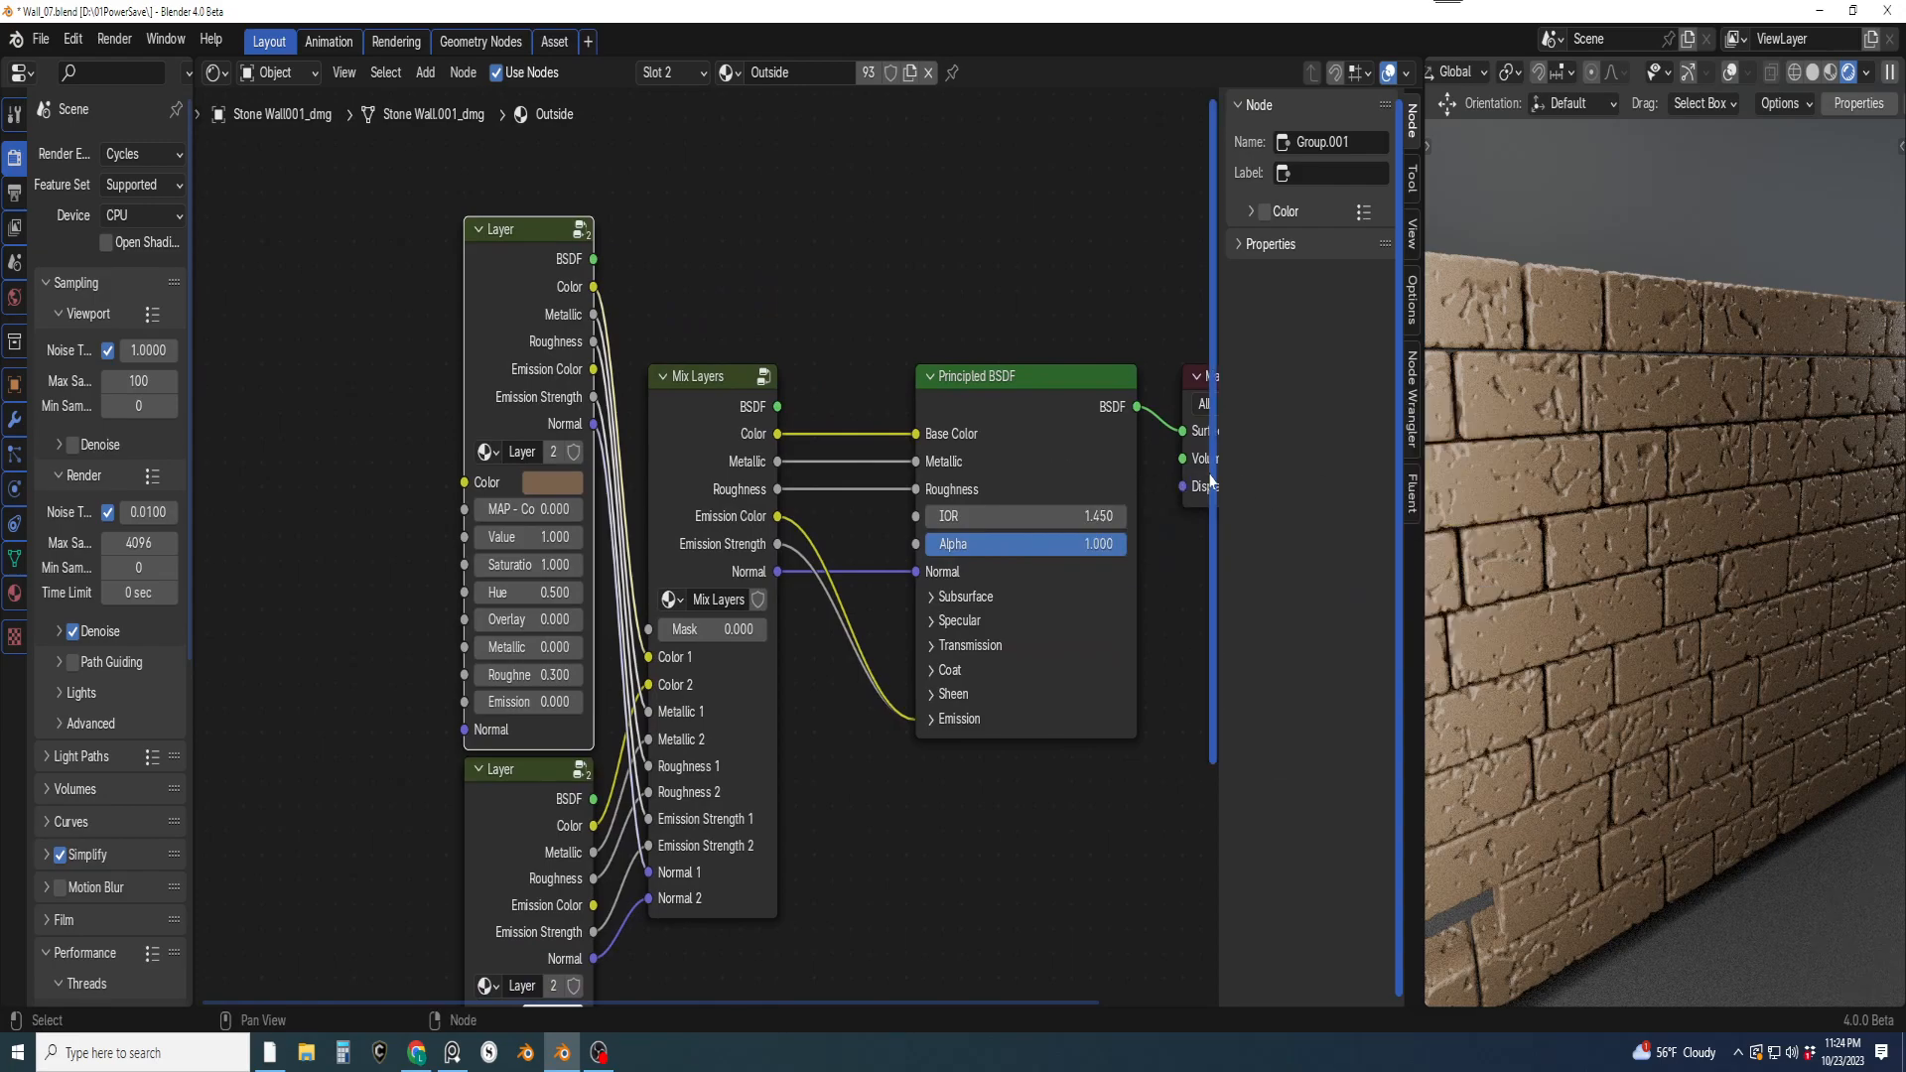
Set the Cycles render device to GPU Compute
{"action": "left_click", "coordinate": [133, 217]}
{"action": "left_click", "coordinate": [143, 275]}
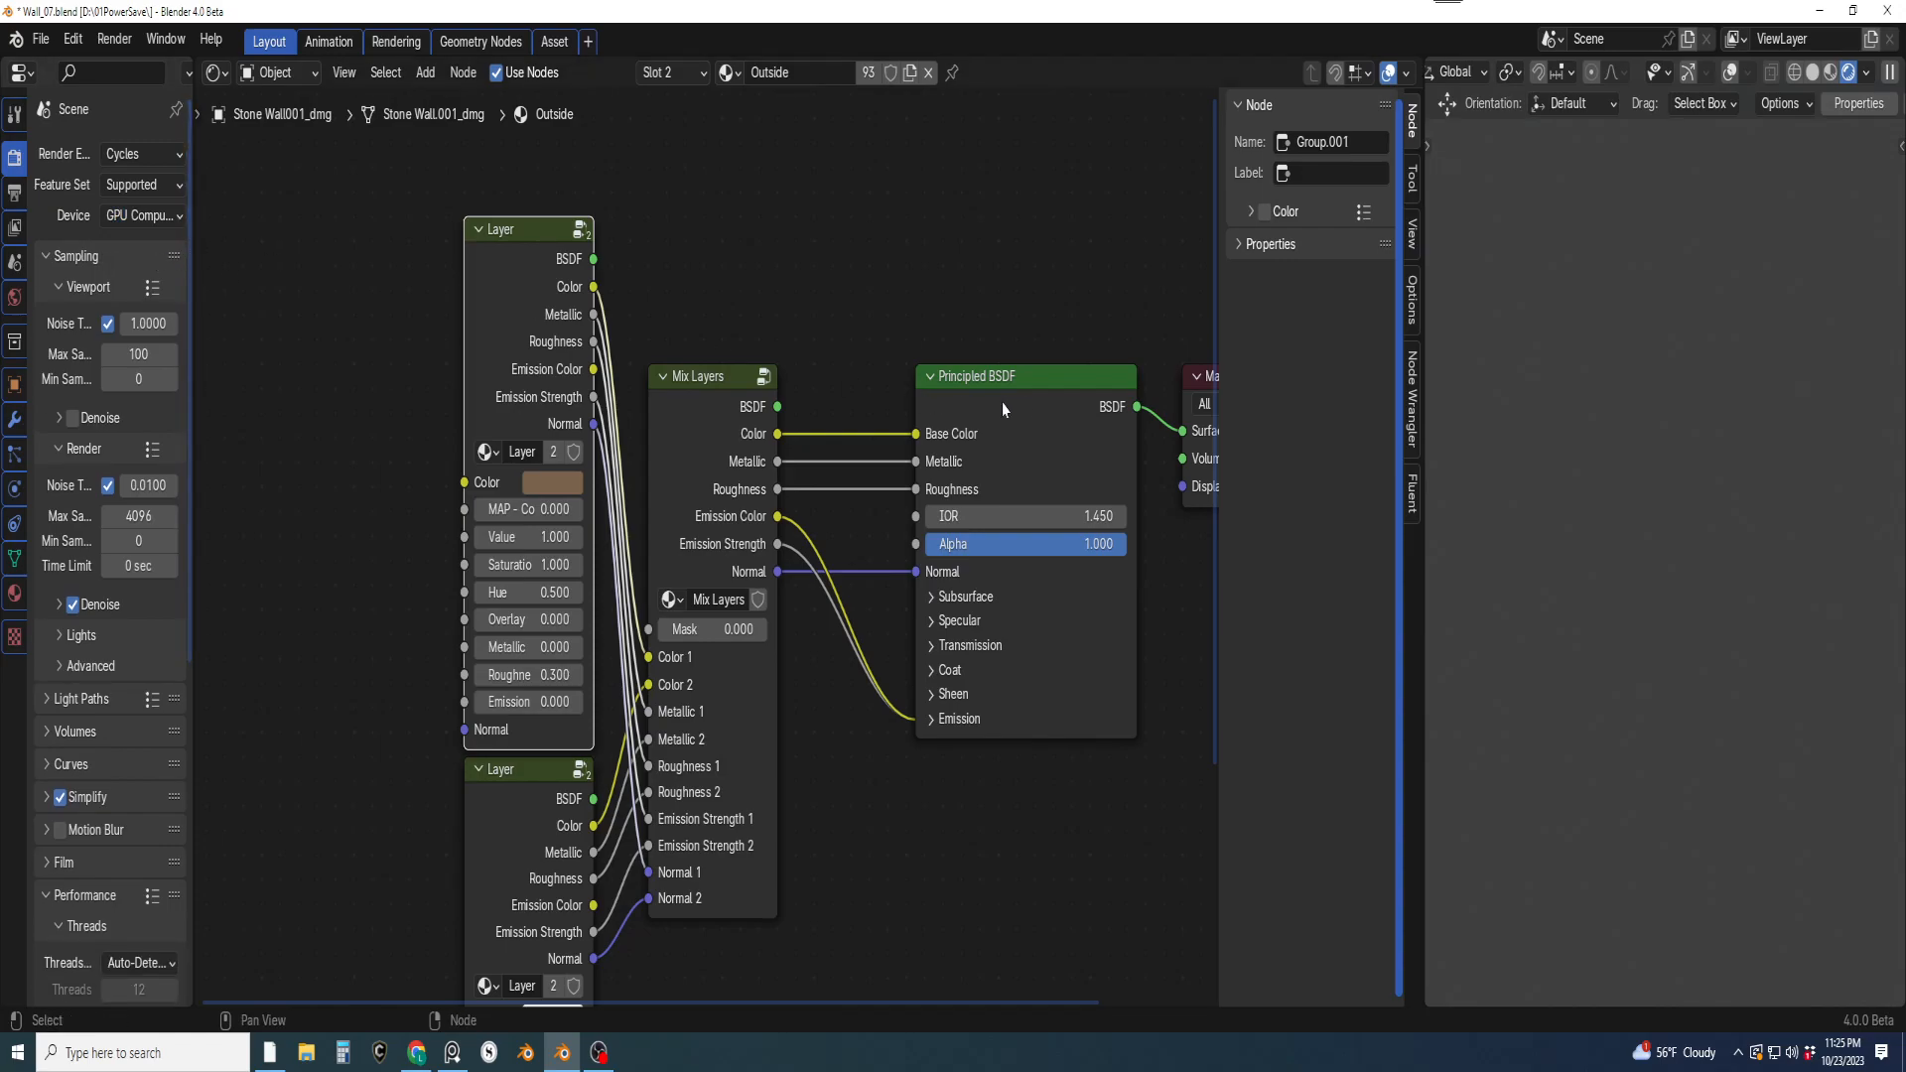
{"action": "scroll", "coordinate": [1024, 437], "scroll_direction": "right", "scroll_amount": 2, "text": "shift"}
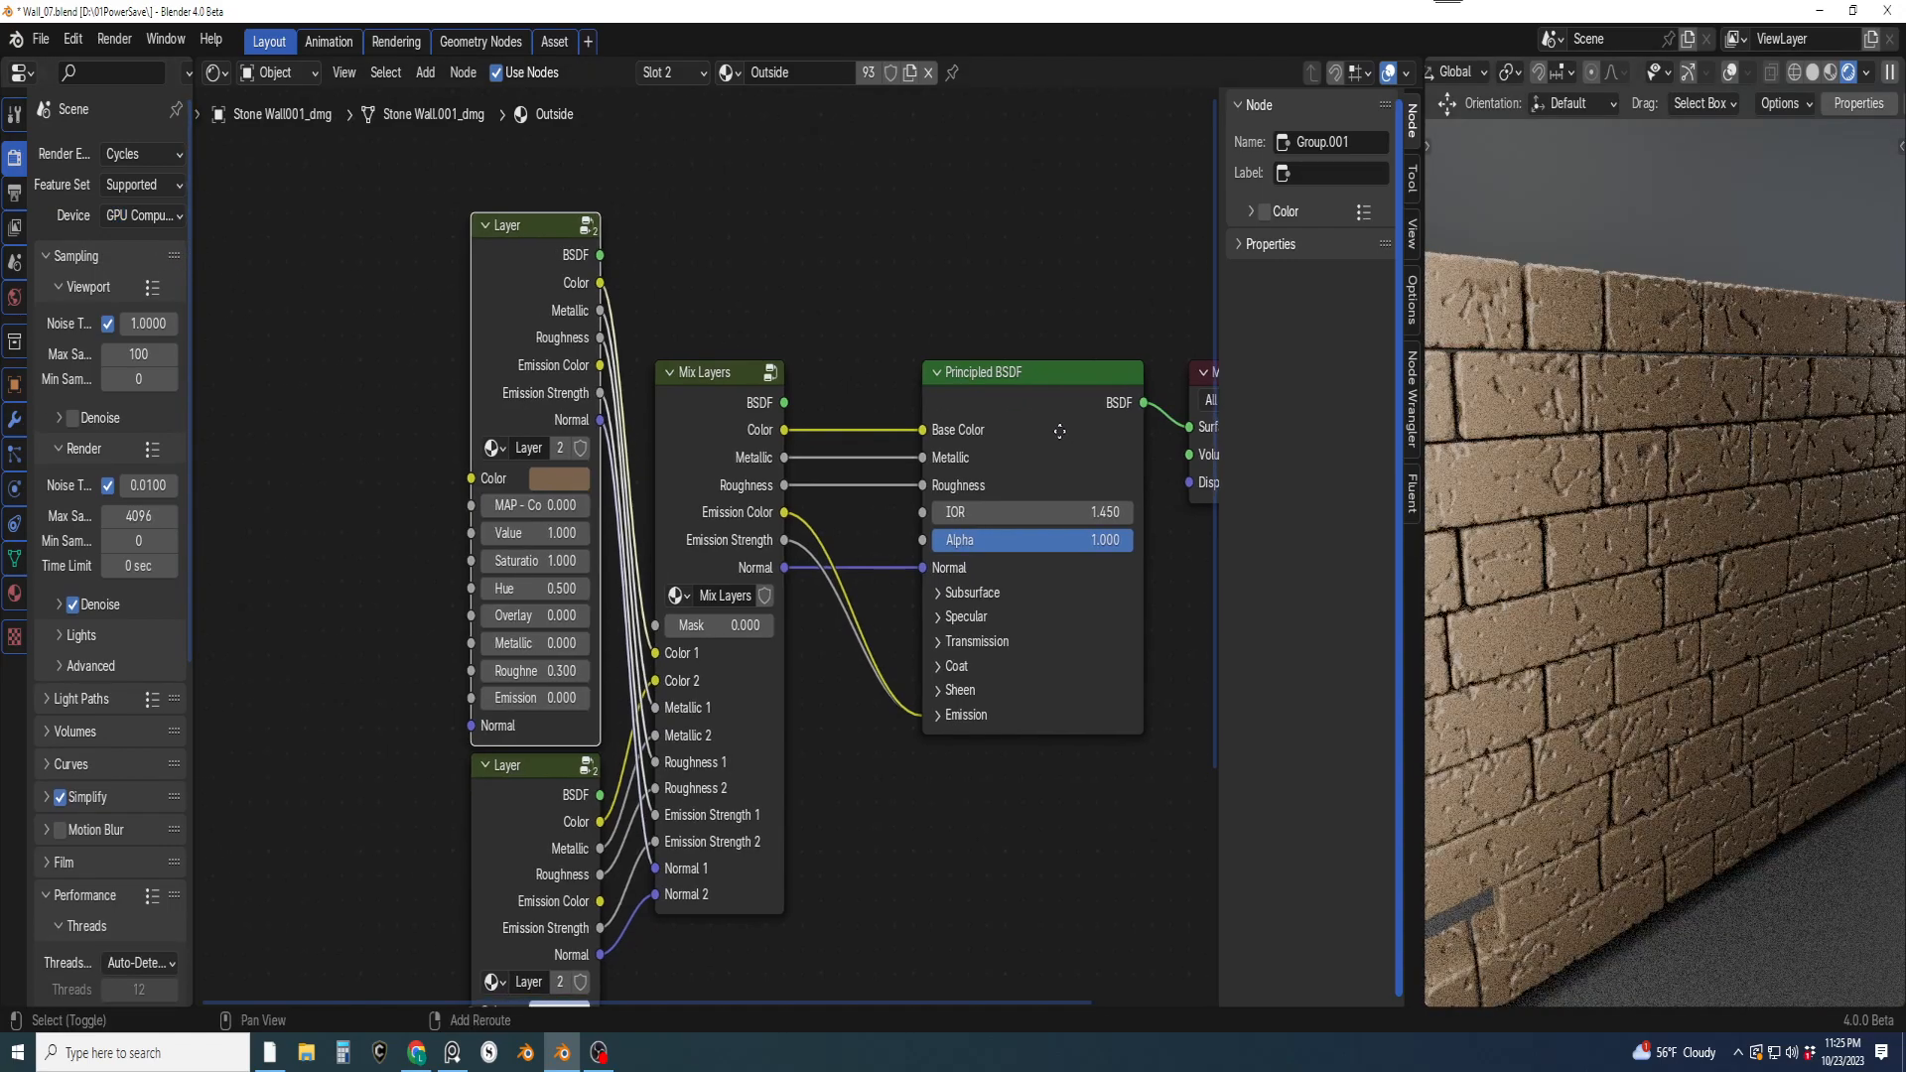
Add a Grunge 01 node from the Grunges section of the Fluent library and place it ahead of the Layer nodes
{"action": "left_click", "coordinate": [1411, 497]}
{"action": "left_click", "coordinate": [1322, 182]}
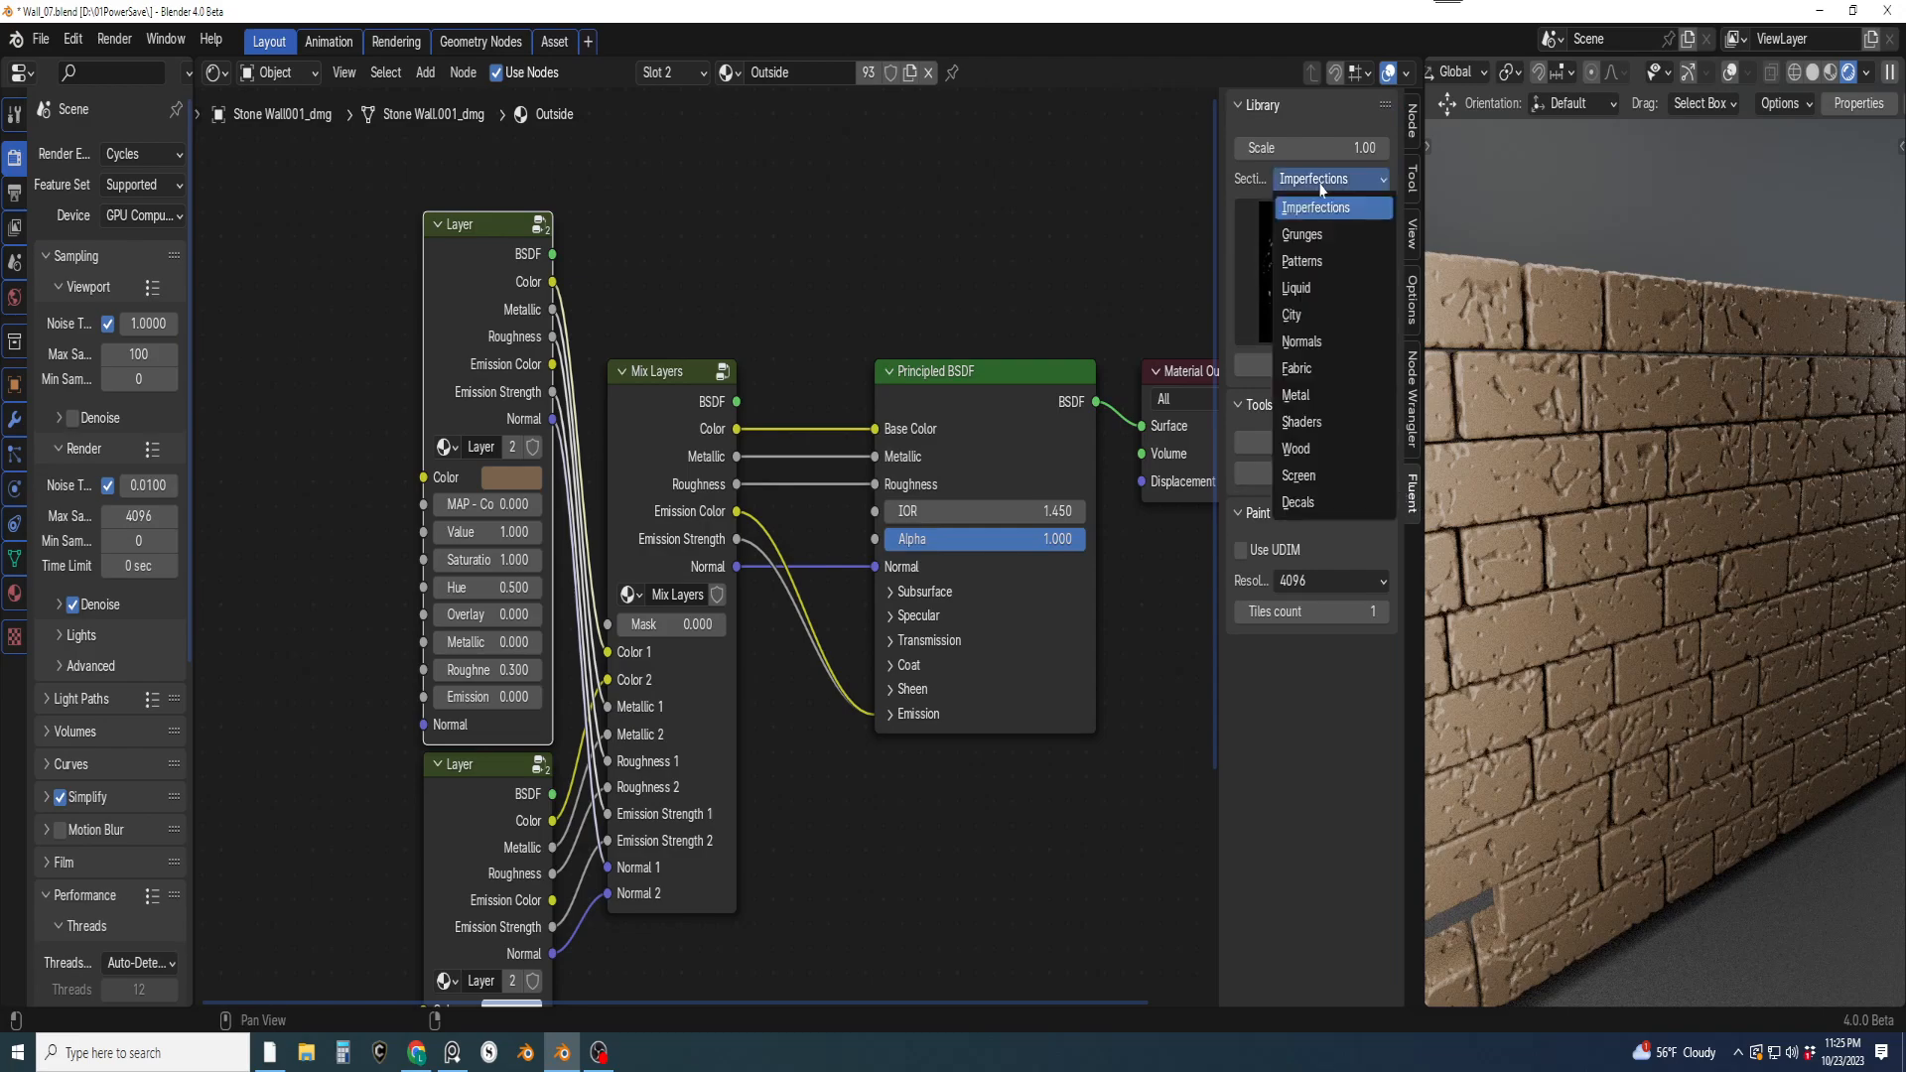
{"action": "left_click", "coordinate": [1338, 249]}
{"action": "left_click", "coordinate": [1311, 271]}
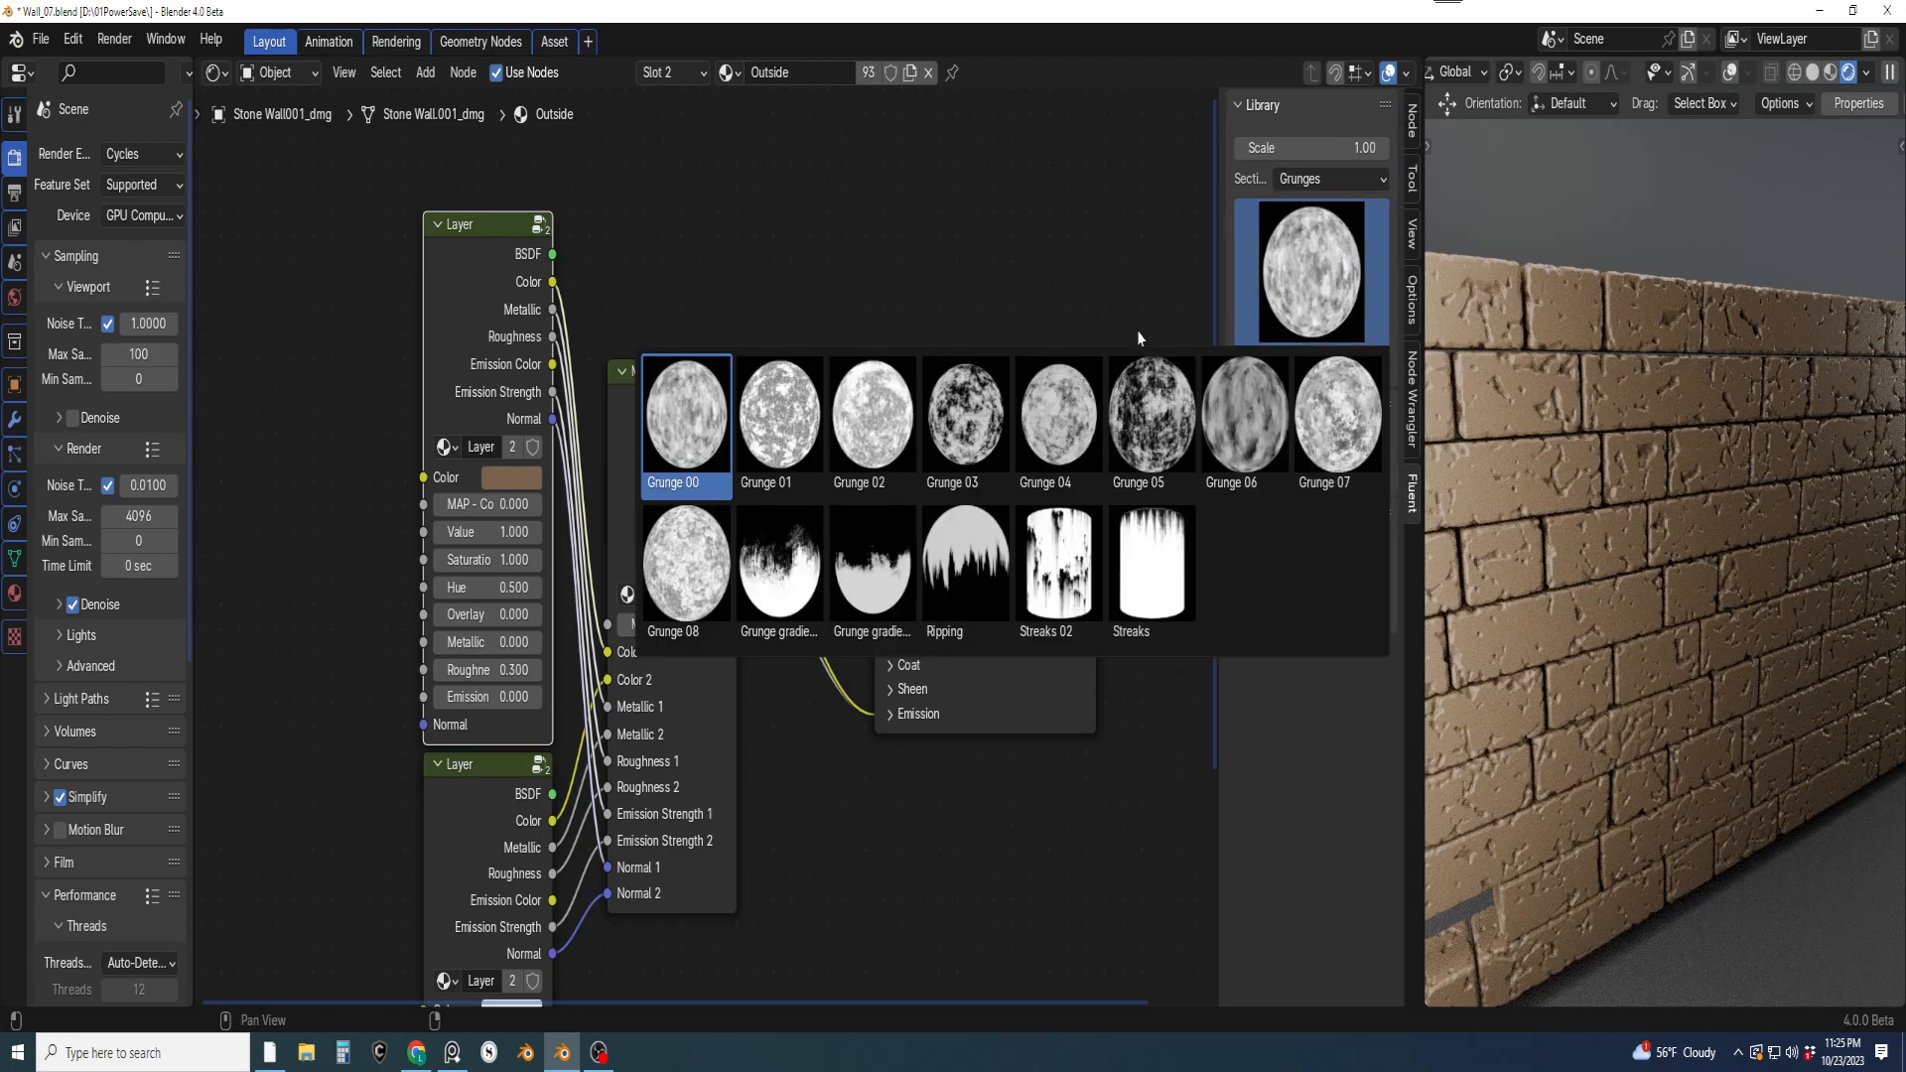
{"action": "left_click", "coordinate": [780, 422]}
{"action": "middle_click_drag", "start_coordinate": [757, 482], "coordinate": [1054, 424]}
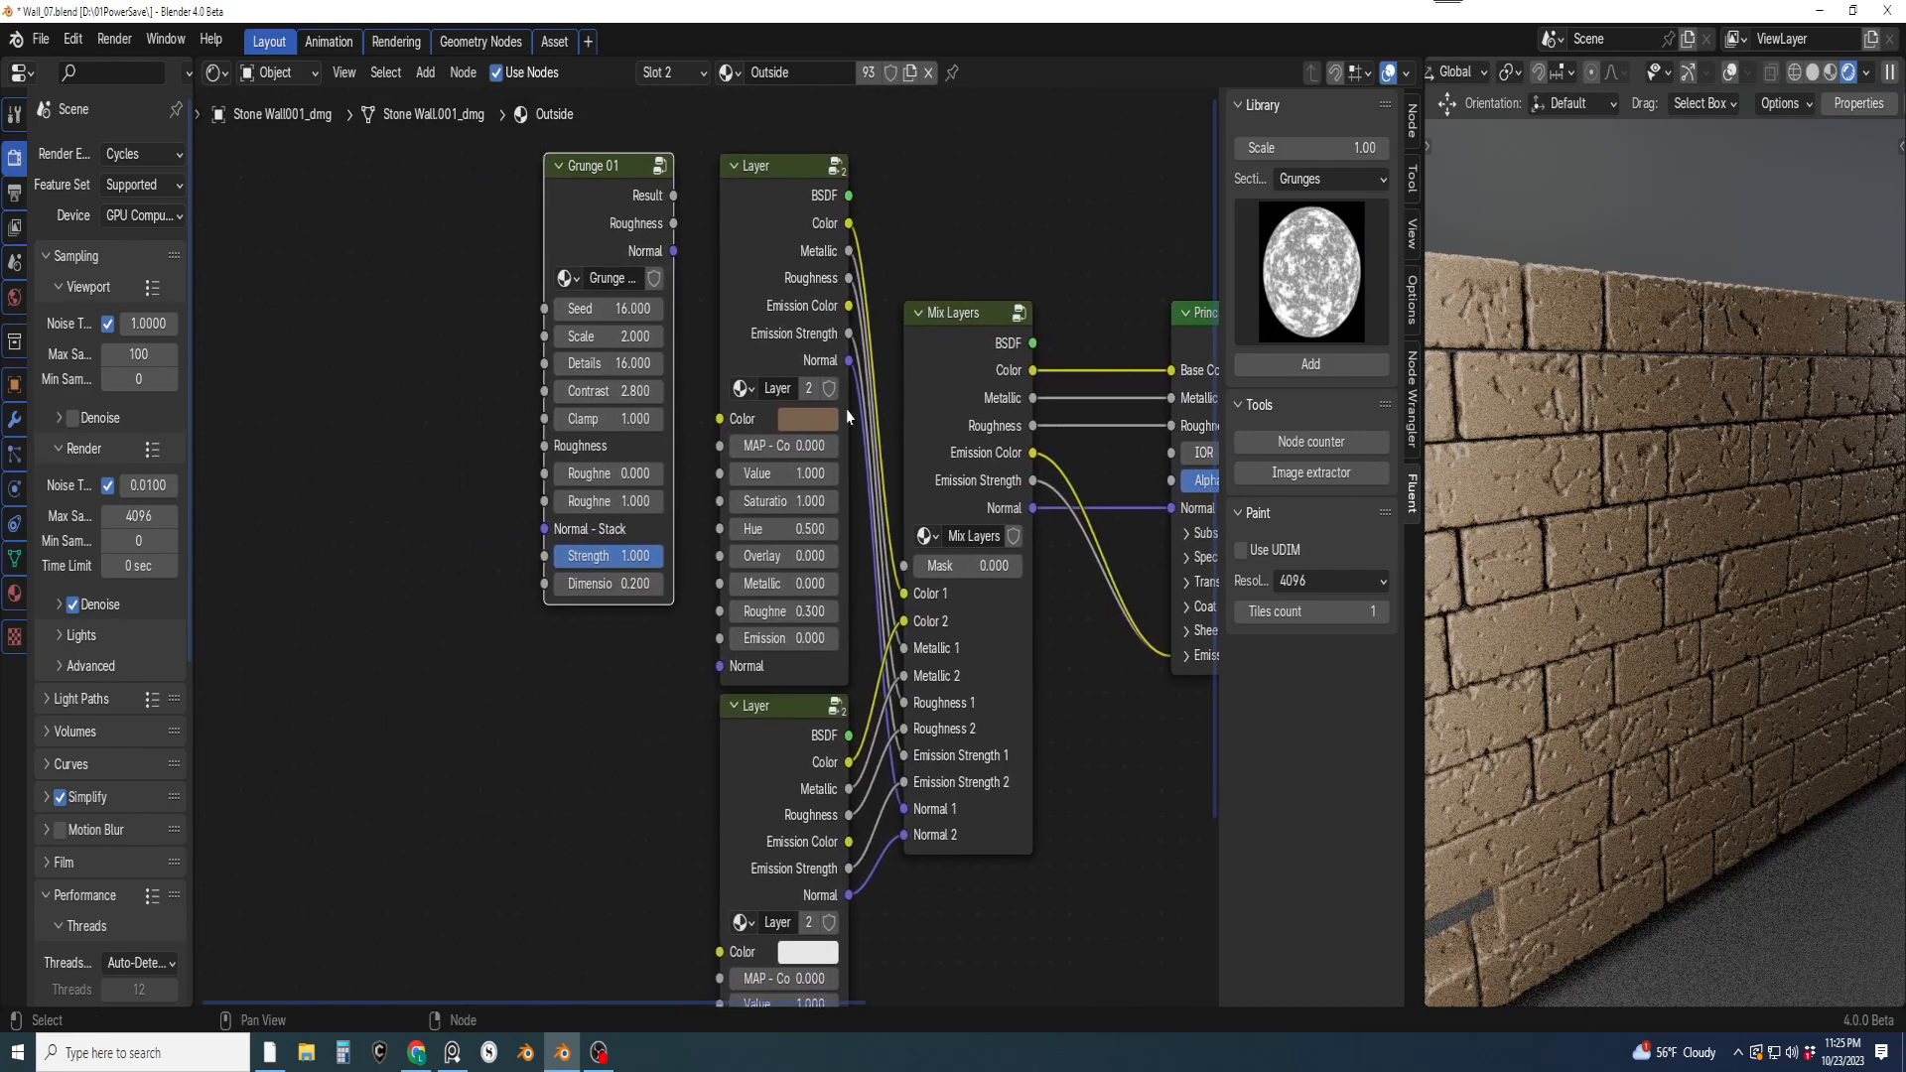
{"action": "left_click_drag", "start_coordinate": [598, 204], "coordinate": [395, 390]}
Connect the Roughness and Normal outputs of Grunge 01 to the matching inputs of the upper Layer node
{"action": "middle_click_drag", "start_coordinate": [536, 426], "coordinate": [618, 410]}
{"action": "left_click_drag", "start_coordinate": [545, 397], "coordinate": [795, 597]}
{"action": "left_click_drag", "start_coordinate": [545, 425], "coordinate": [808, 657]}
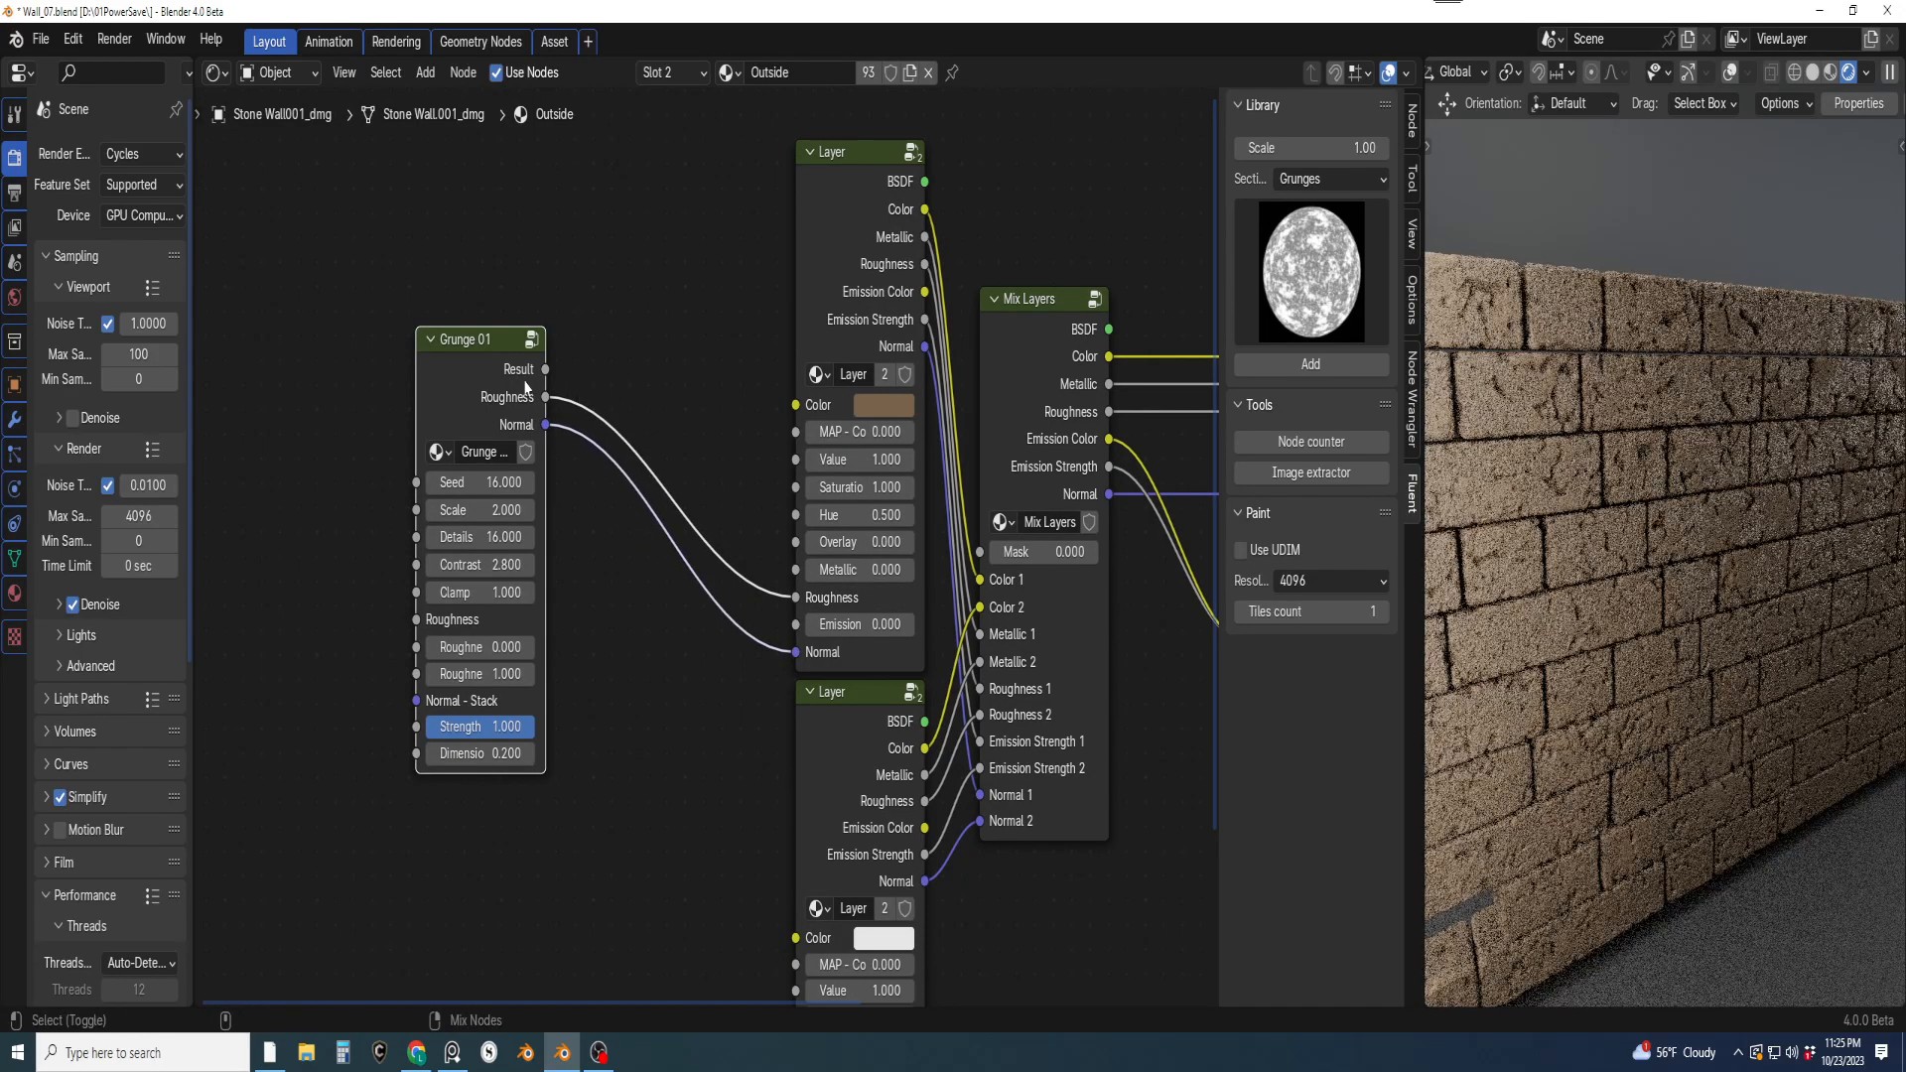
Preview the Grunge 01 node on the wall, and set its Seed to 20.6 and Scale to 5
{"action": "left_click", "coordinate": [481, 363], "text": "ctrl+shift"}
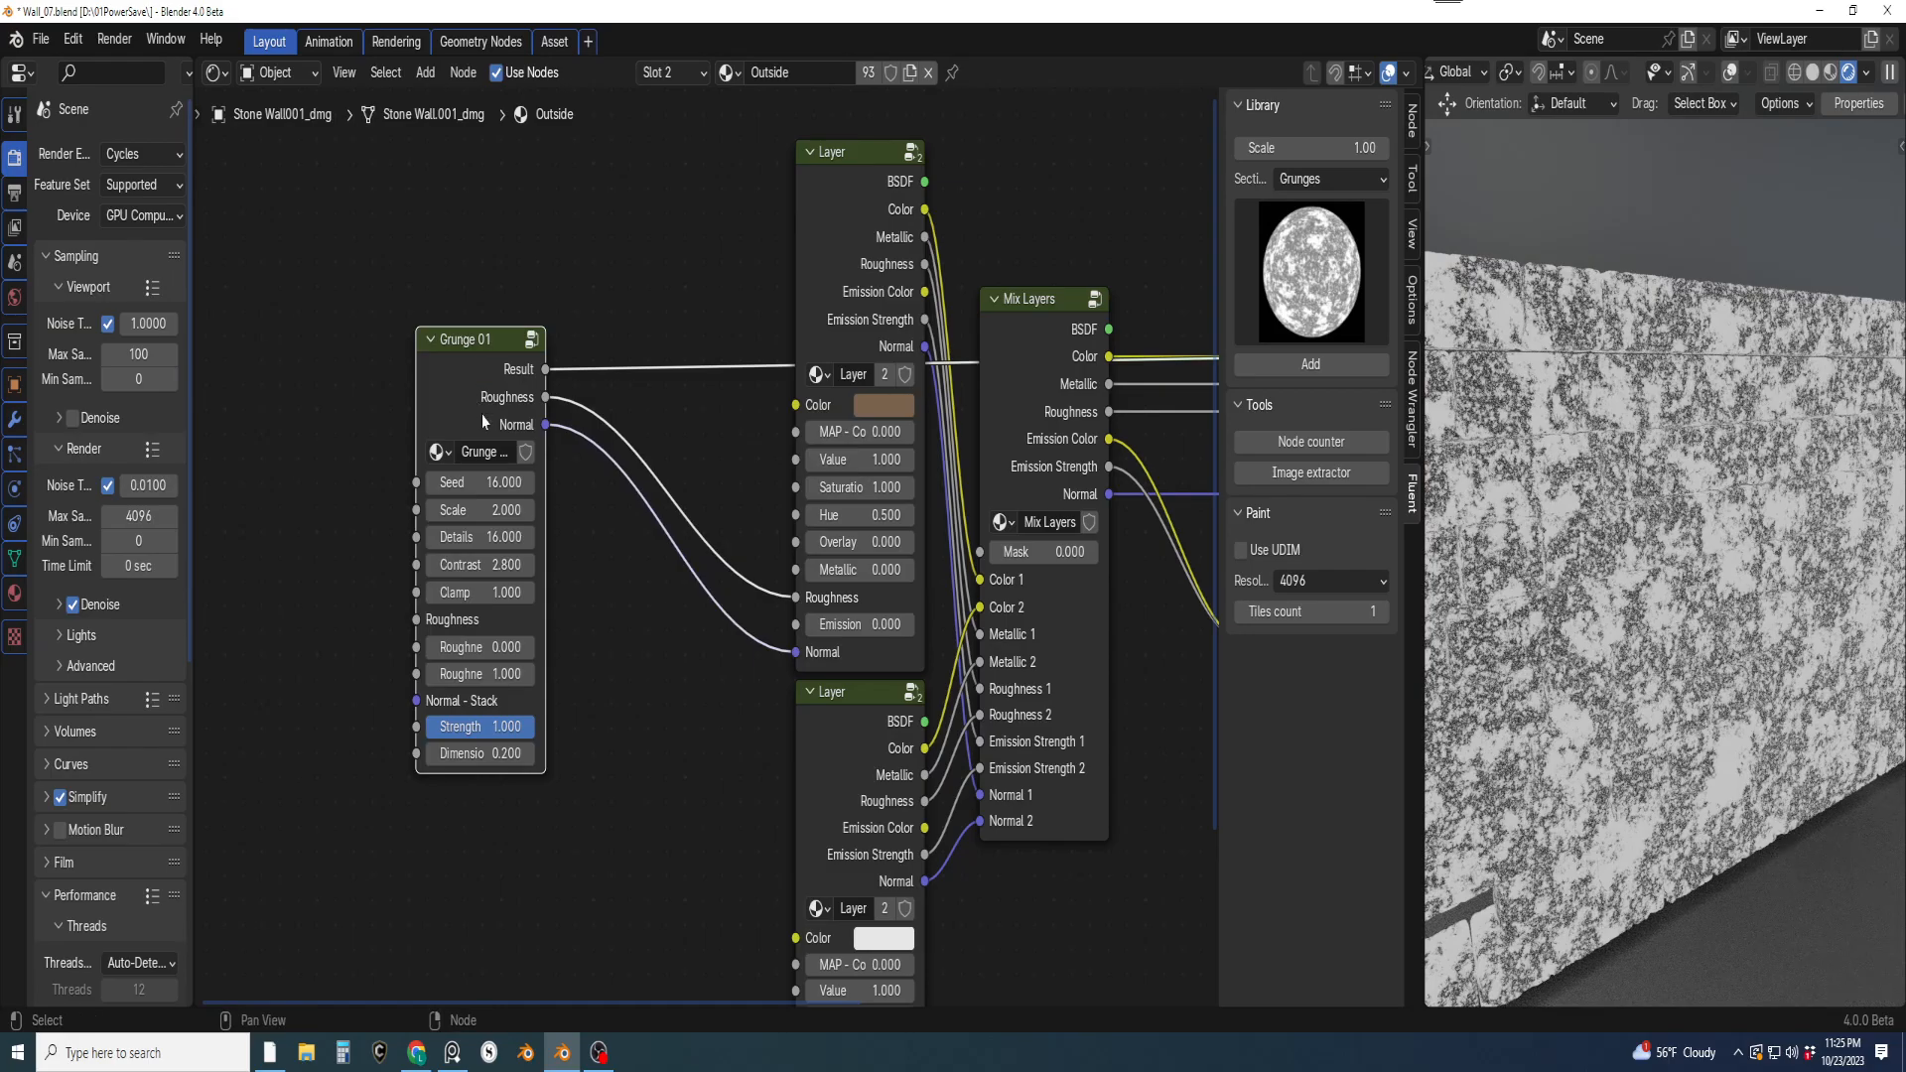
{"action": "mouse_move", "coordinate": [481, 483]}
{"action": "left_mouse_down"}
{"action": "mouse_move", "coordinate": [527, 483]}
{"action": "mouse_move", "coordinate": [506, 510]}
{"action": "mouse_move", "coordinate": [526, 509]}
{"action": "mouse_move", "coordinate": [442, 509]}
{"action": "mouse_move", "coordinate": [482, 510]}
{"action": "left_mouse_up"}
{"action": "left_click", "coordinate": [482, 509]}
{"action": "type", "text": "5"}
{"action": "key", "text": "Return"}
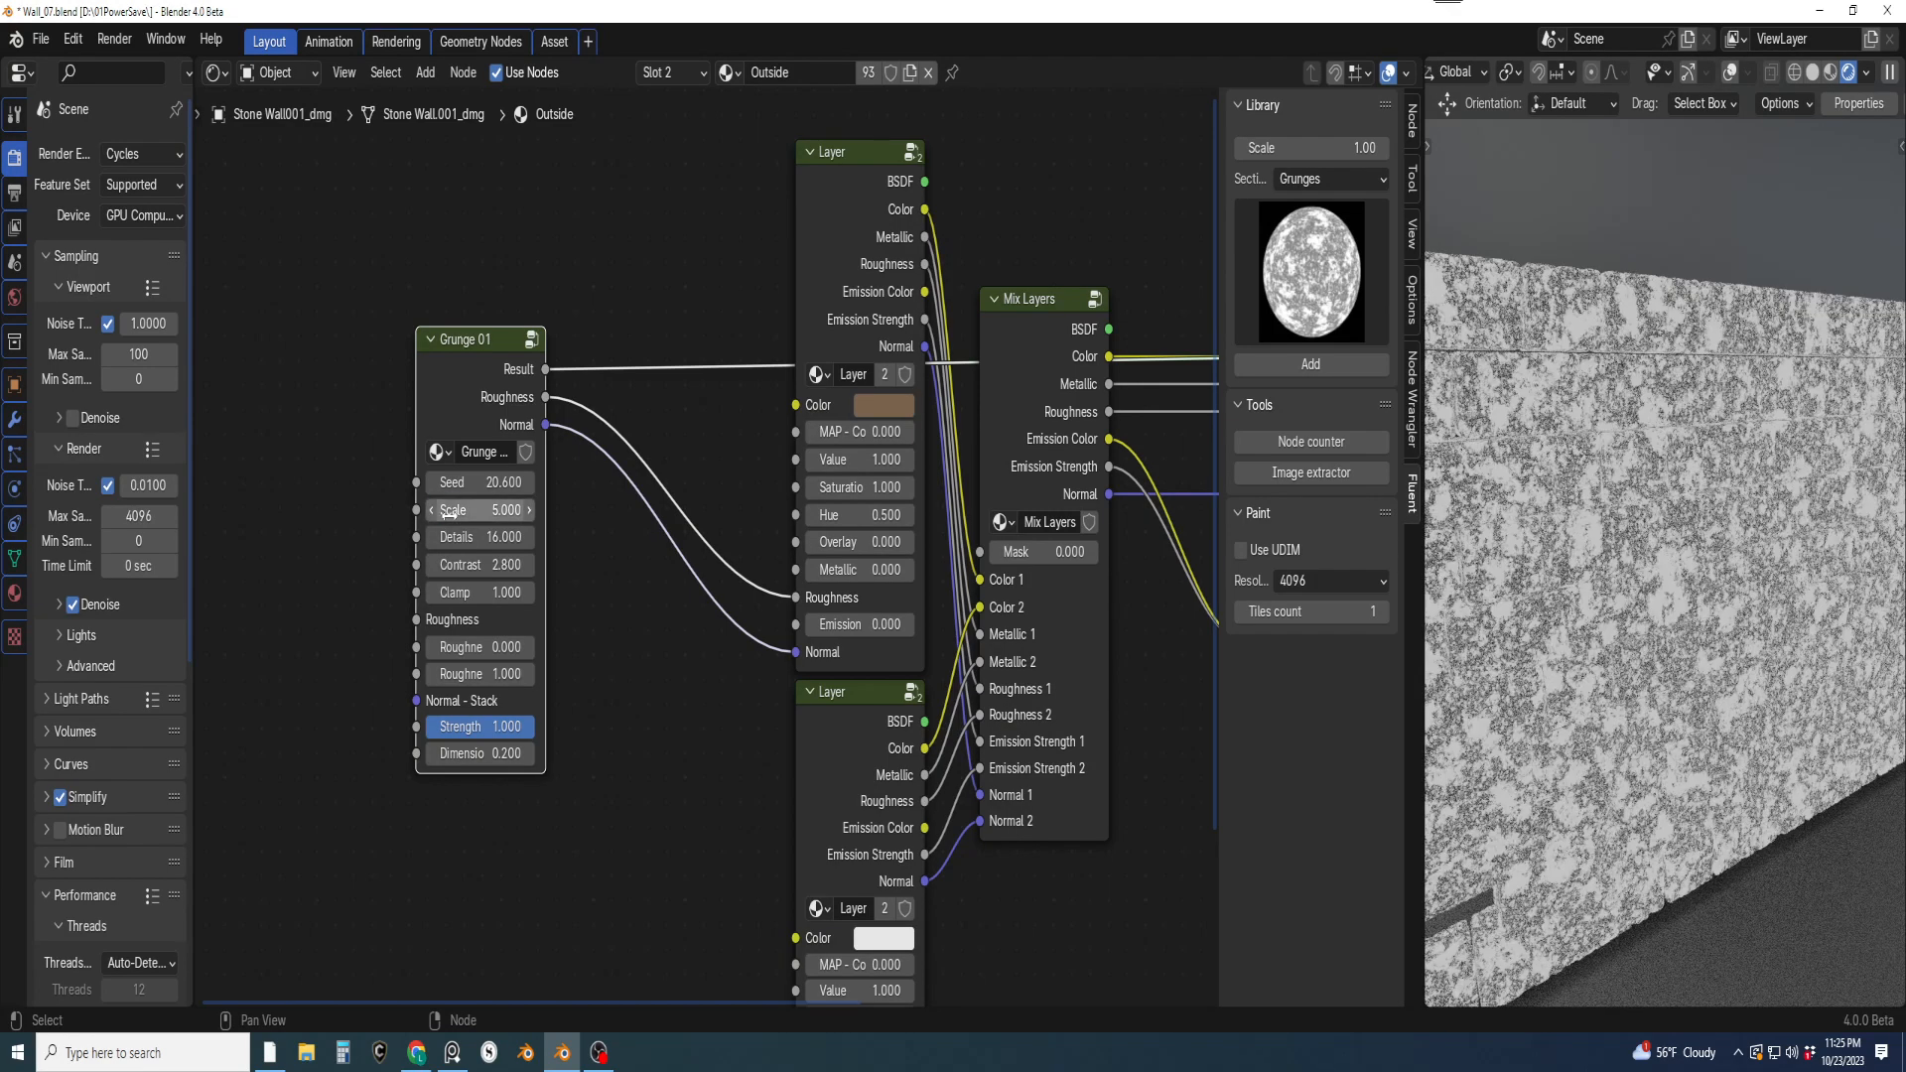
Set the first Roughness value of Grunge 01 to 0.6 and its Dimension to 0.4
{"action": "left_click", "coordinate": [496, 647]}
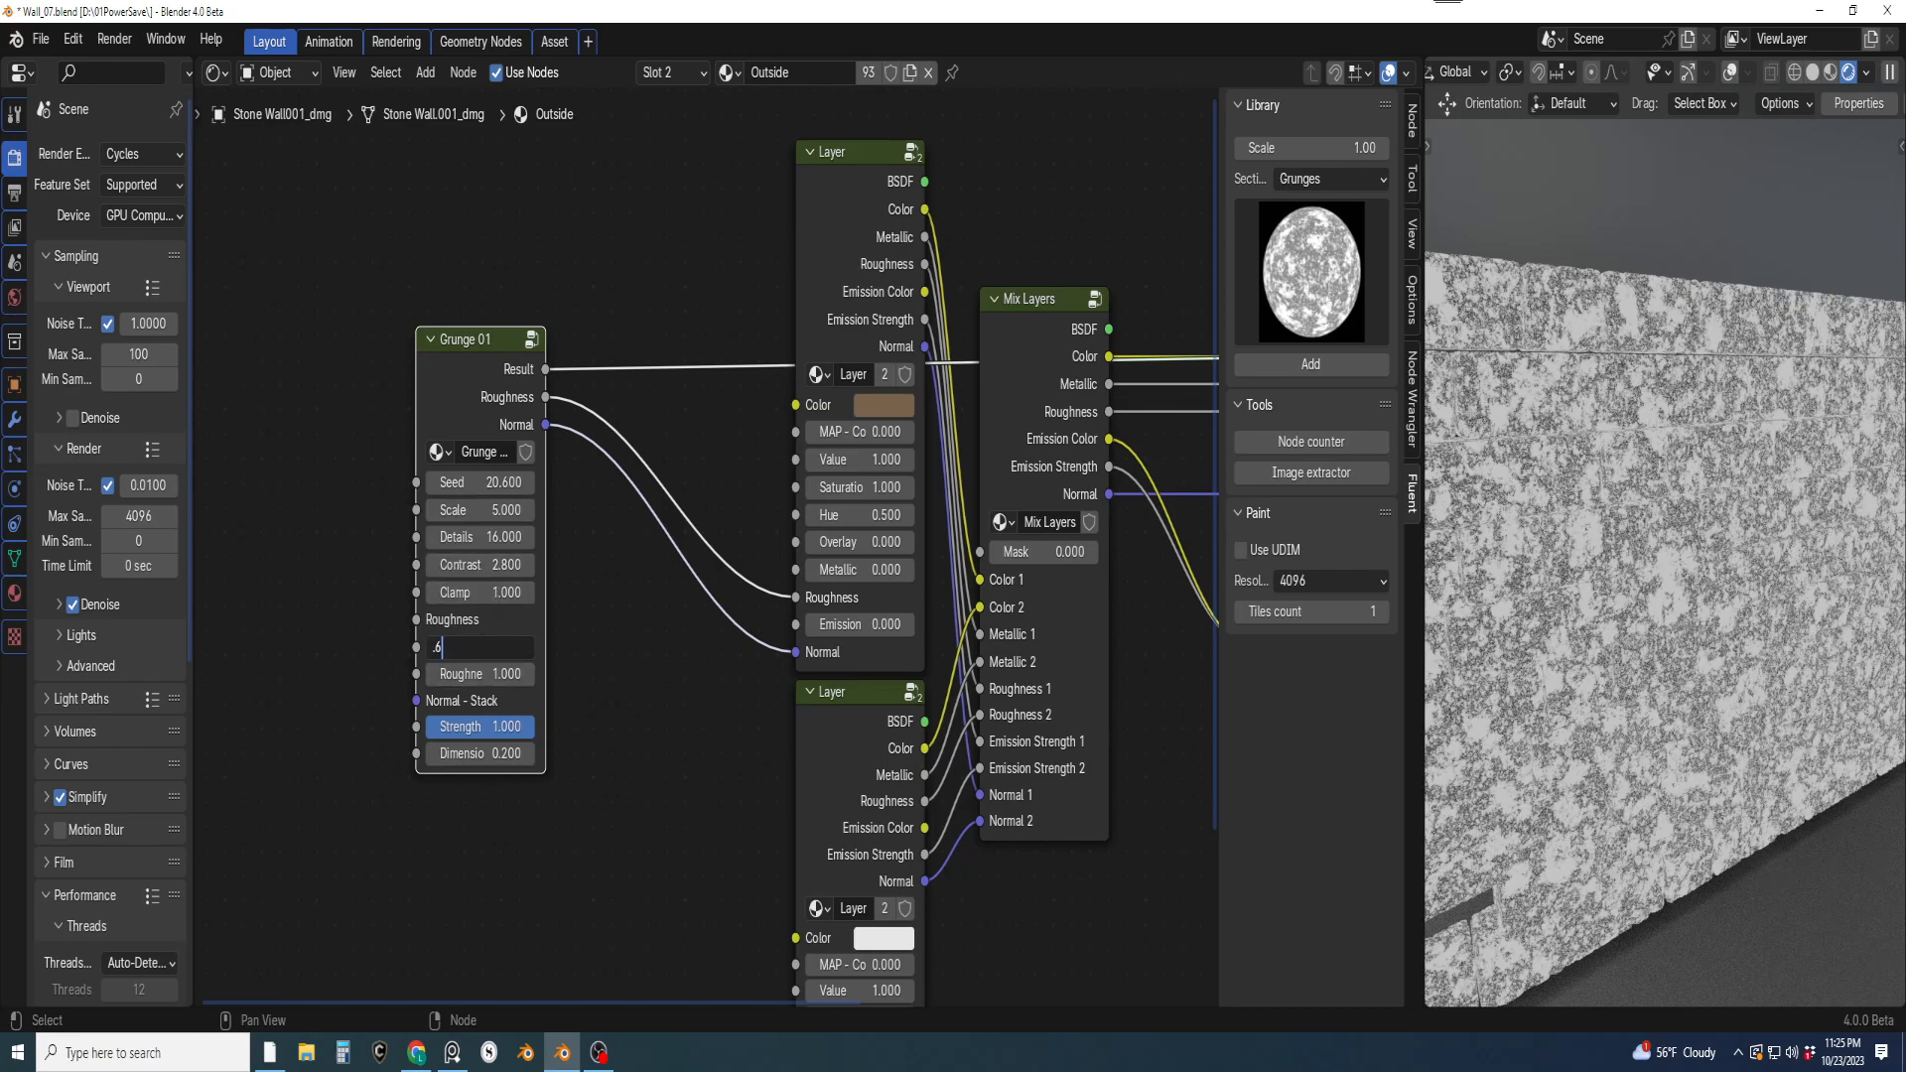
{"action": "key", "text": "Return"}
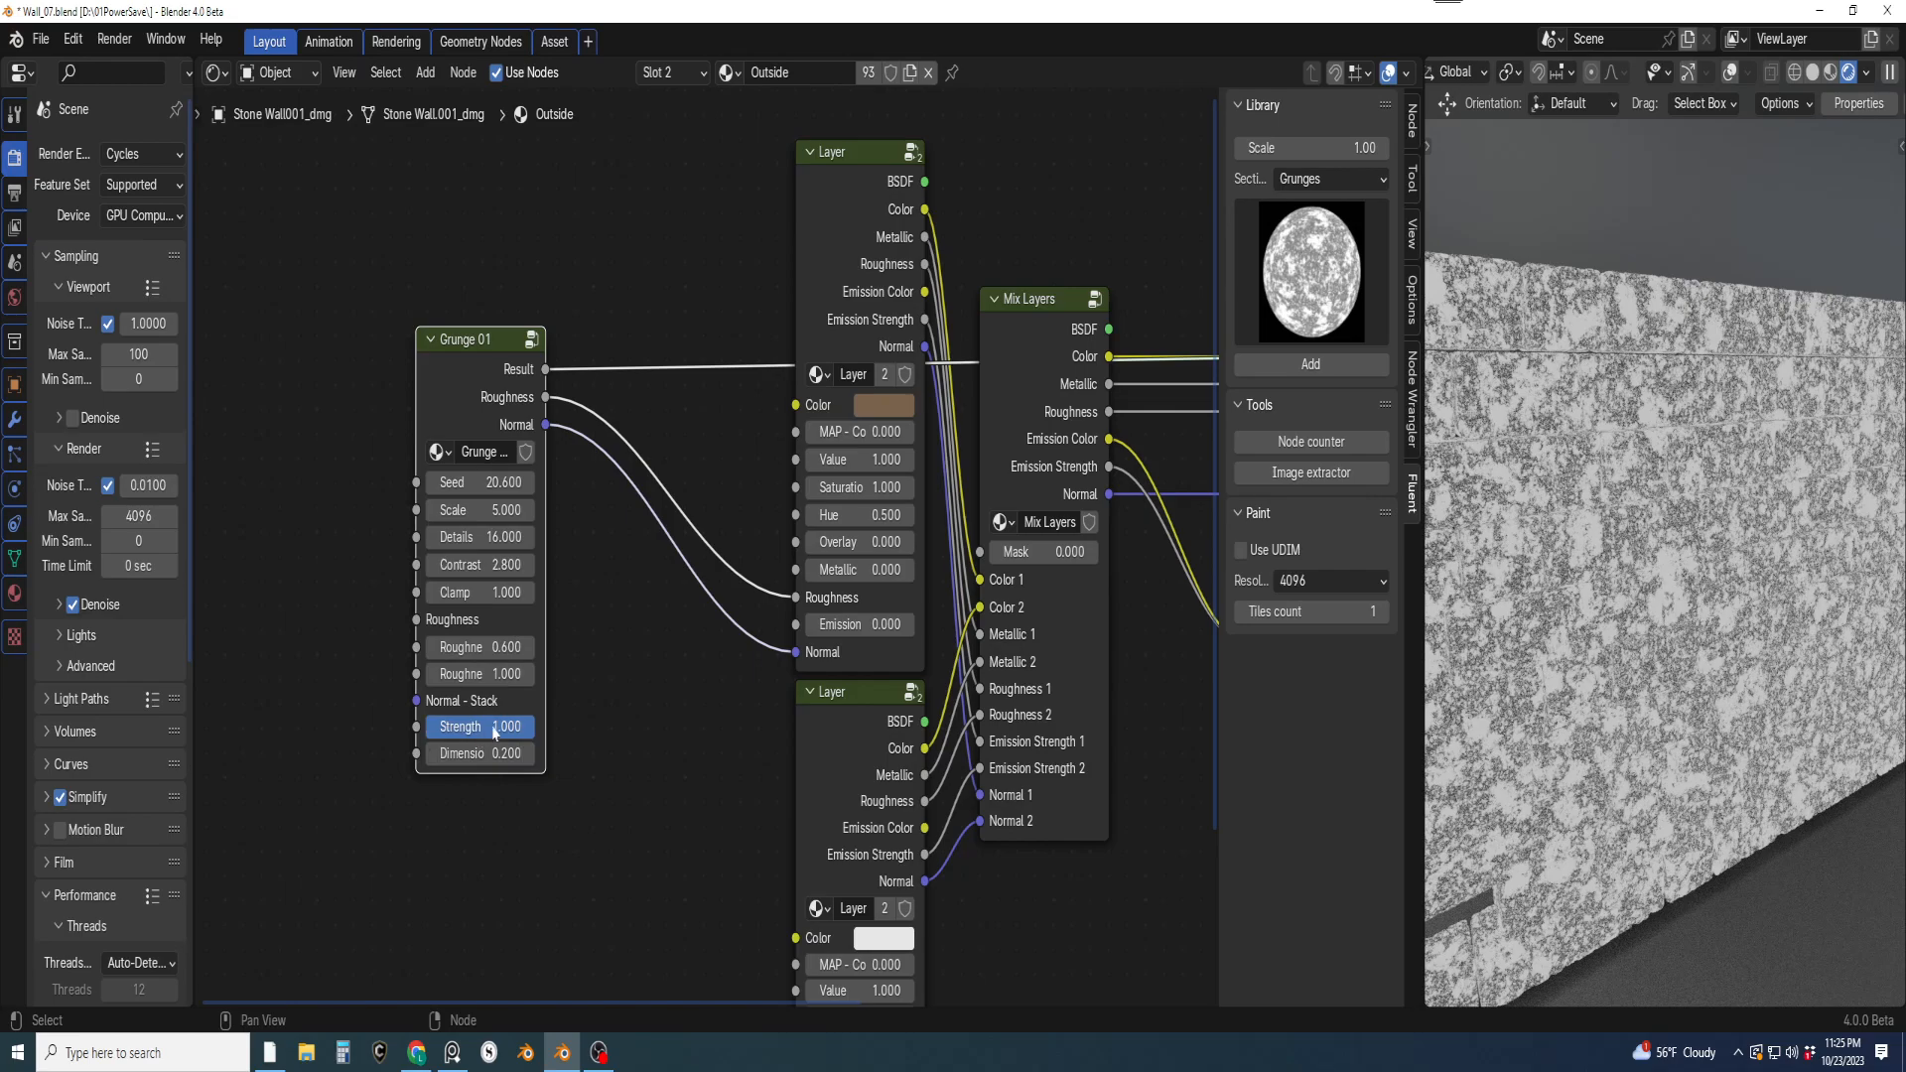
{"action": "left_click", "coordinate": [471, 755]}
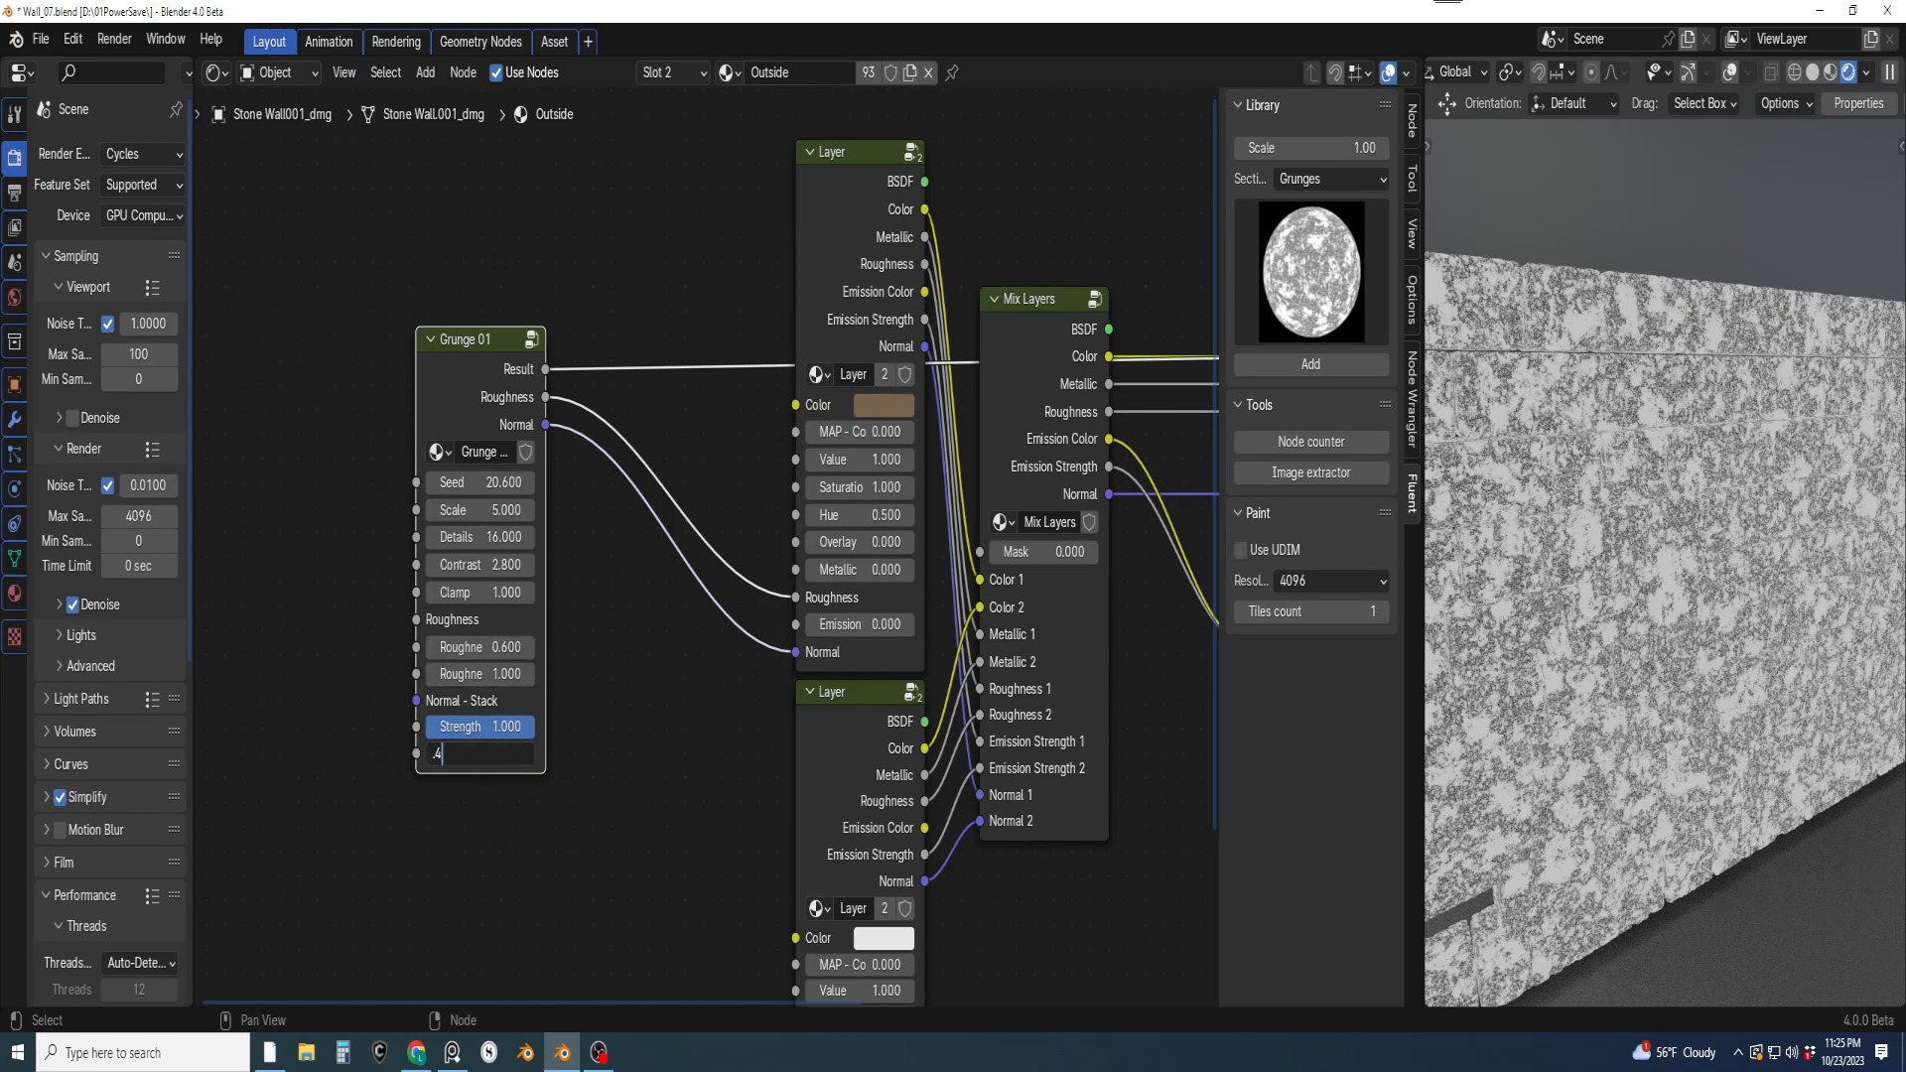
{"action": "type", "text": ".4"}
{"action": "key", "text": "Return"}
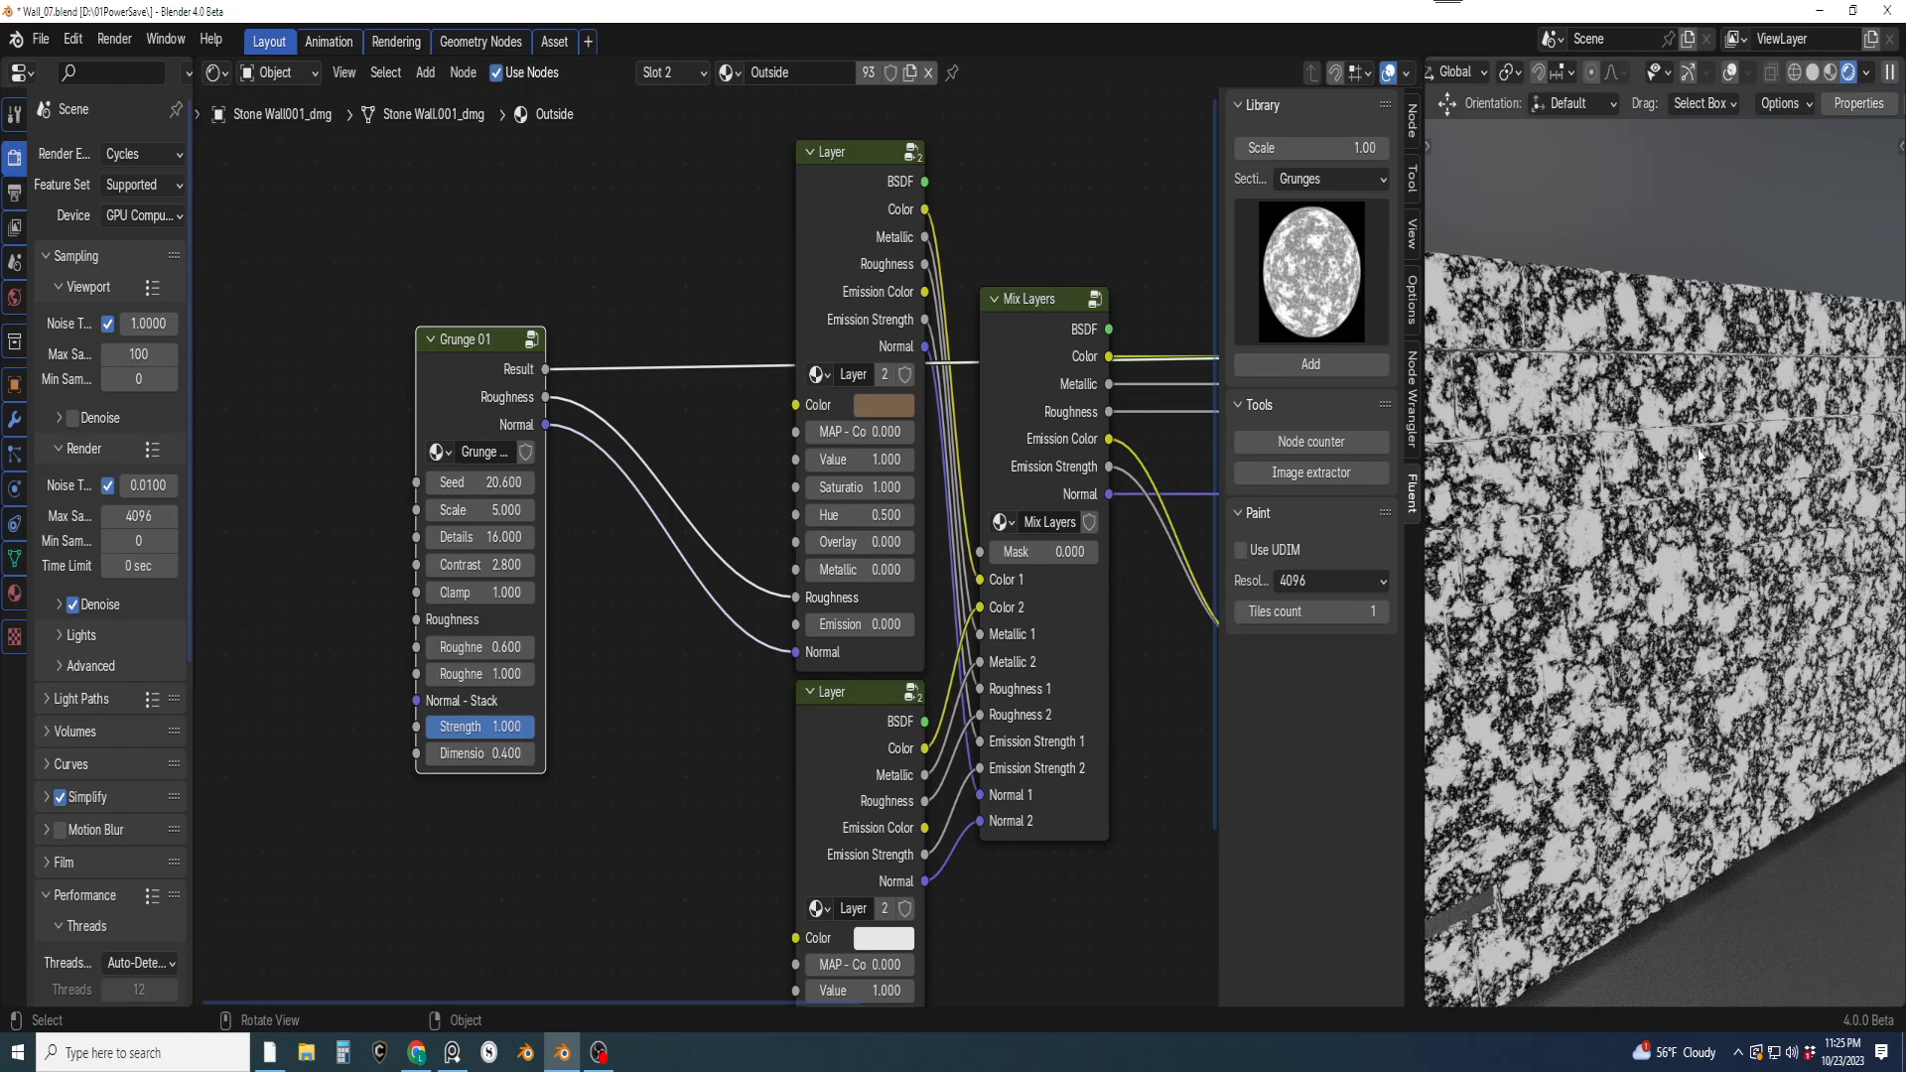
Restore the full material preview by connecting the Principled BSDF to the Material Output
{"action": "middle_click_drag", "start_coordinate": [668, 666], "coordinate": [692, 633]}
{"action": "scroll", "coordinate": [636, 539], "scroll_direction": "down", "scroll_amount": 4}
{"action": "scroll", "coordinate": [692, 633], "scroll_direction": "up", "scroll_amount": 2}
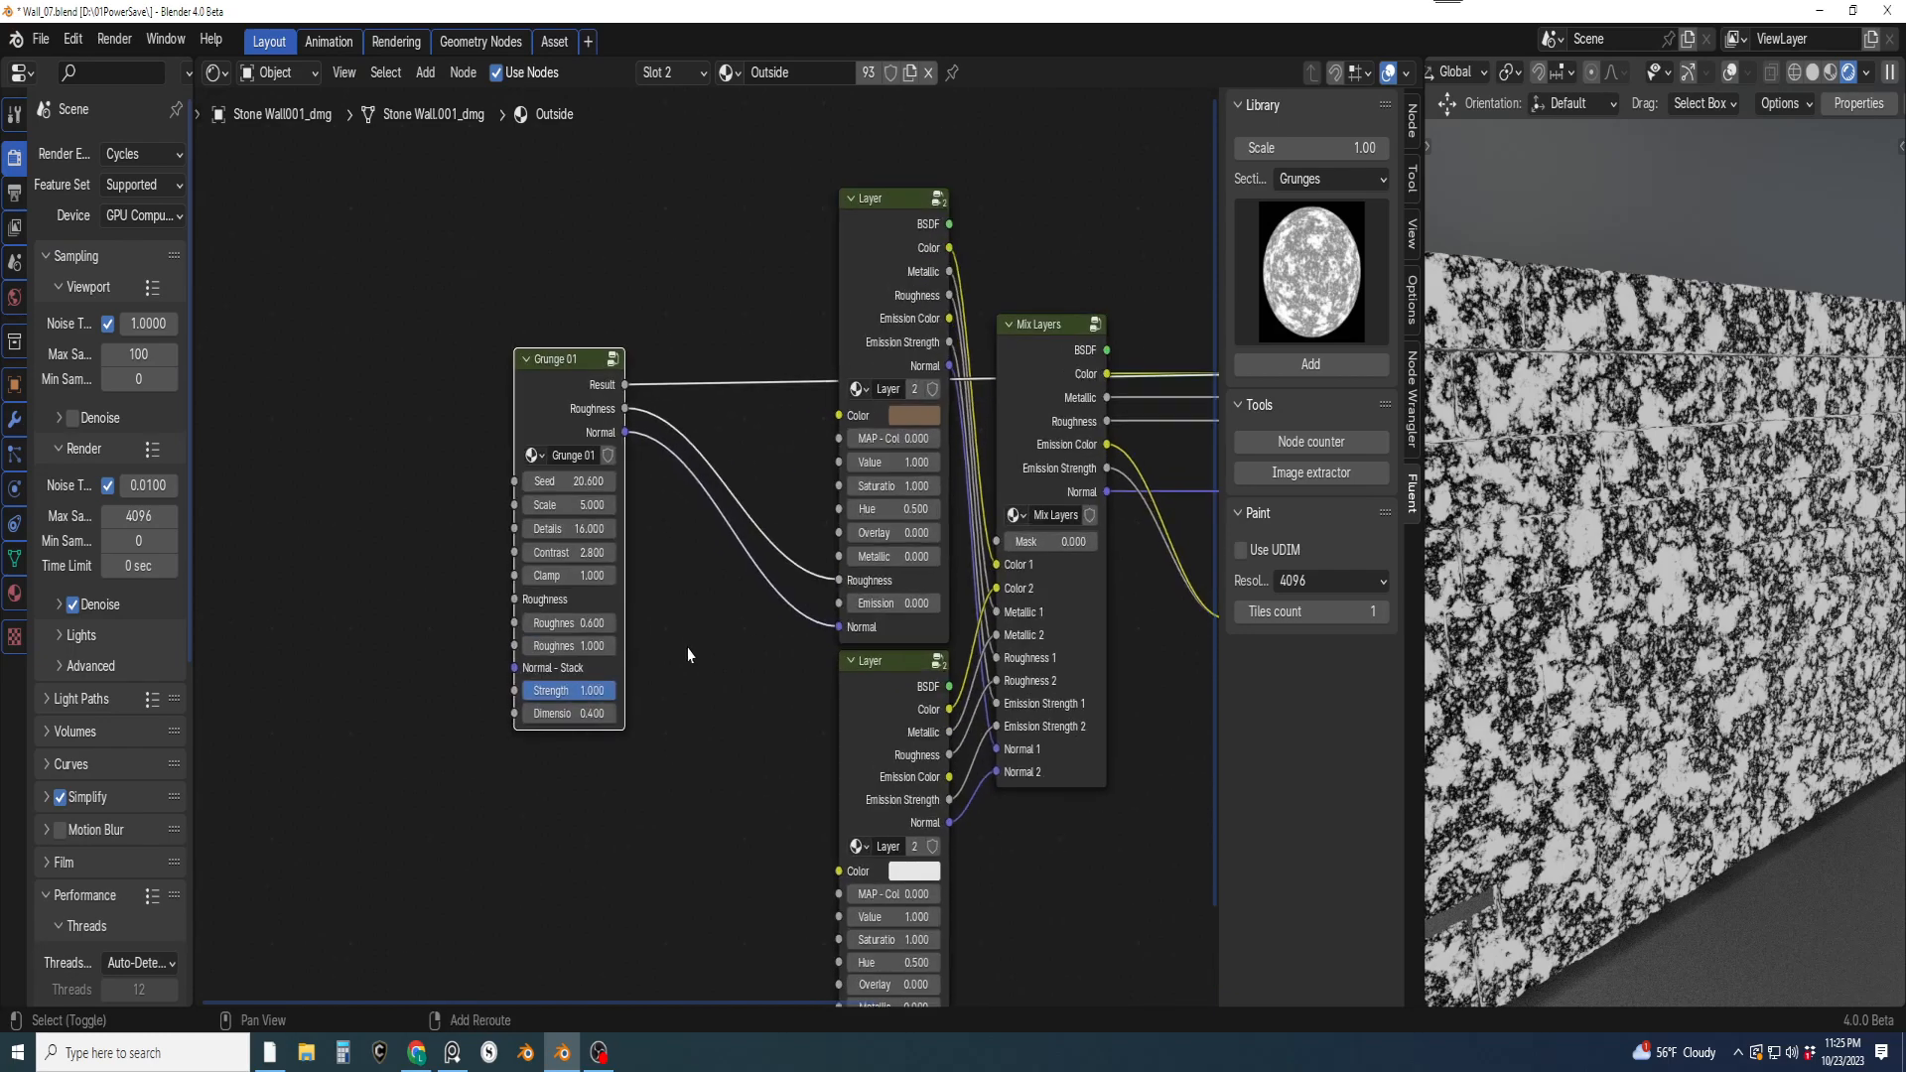
{"action": "scroll", "coordinate": [689, 622], "scroll_direction": "down", "scroll_amount": 1, "text": "shift"}
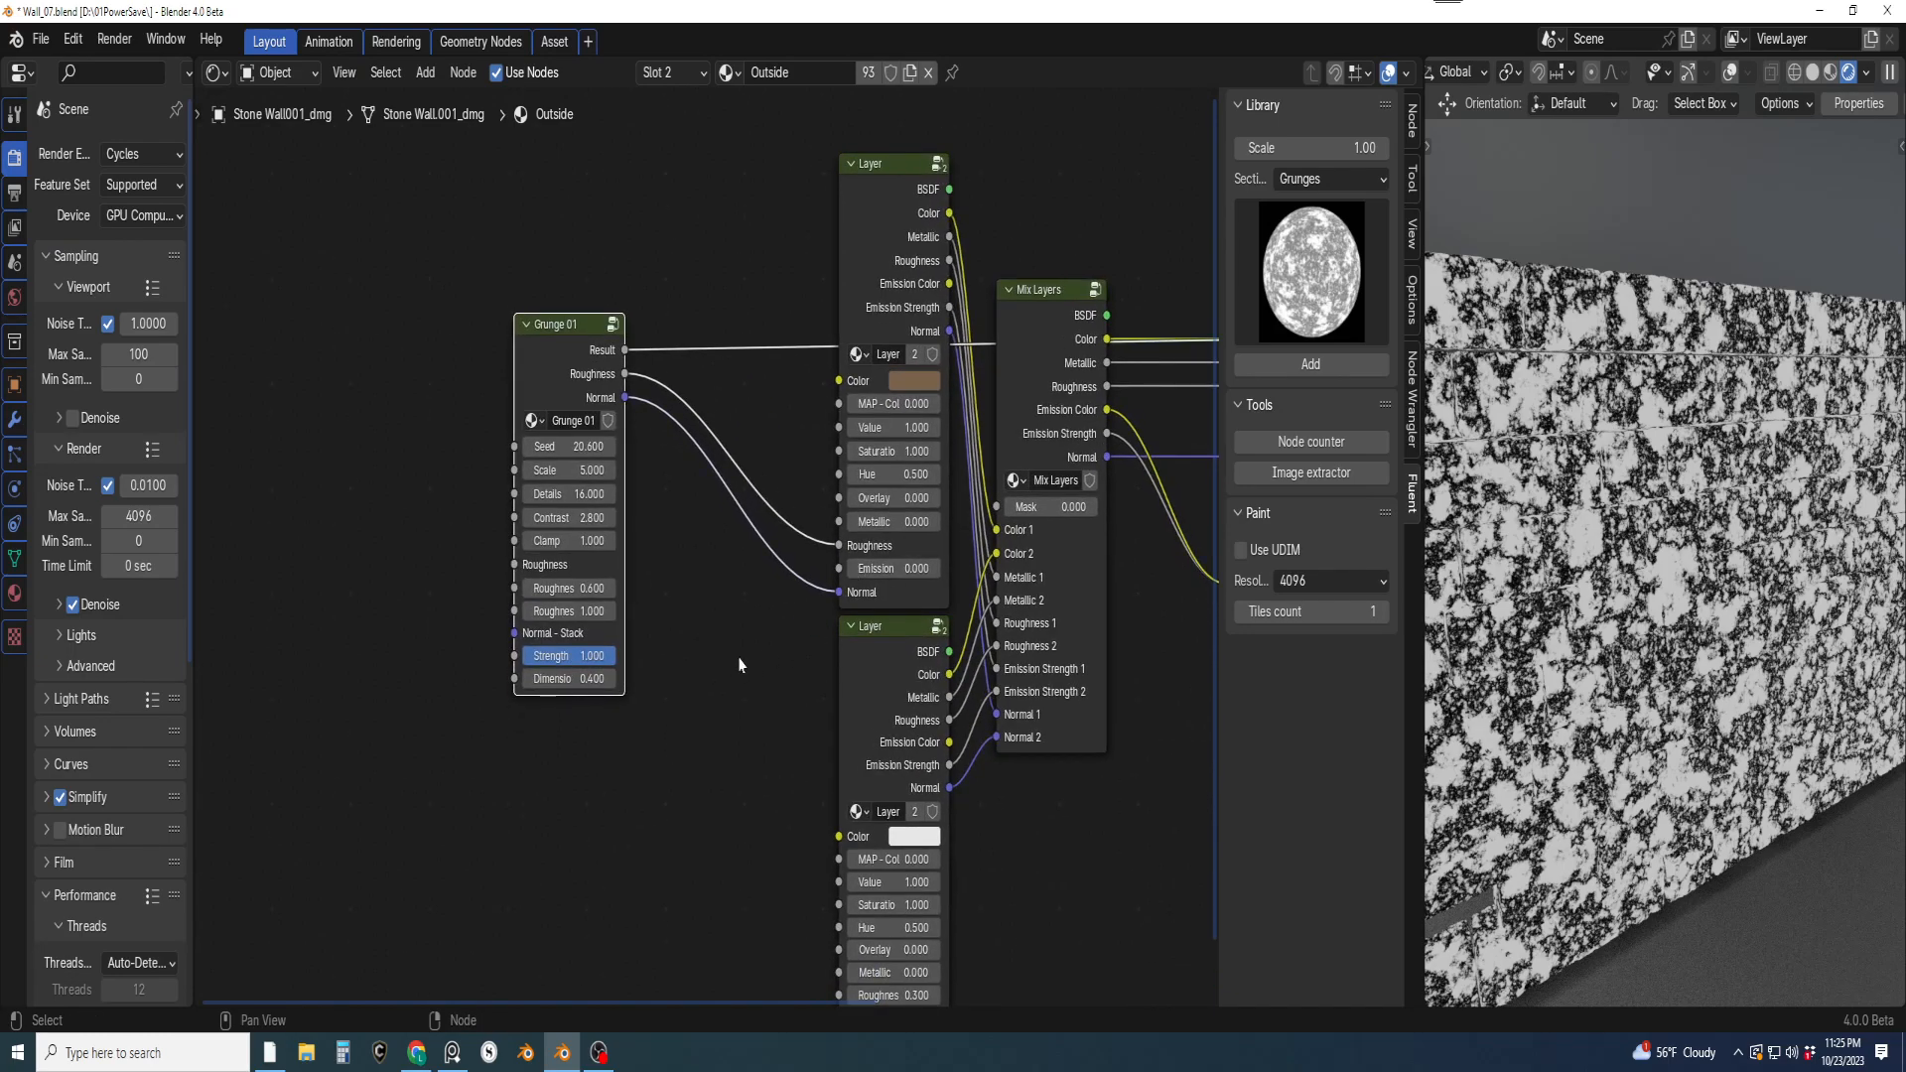
{"action": "scroll", "coordinate": [769, 609], "scroll_direction": "down", "scroll_amount": 1}
{"action": "middle_click_drag", "start_coordinate": [897, 637], "coordinate": [670, 743]}
{"action": "left_click", "coordinate": [981, 463], "text": "ctrl+shift"}
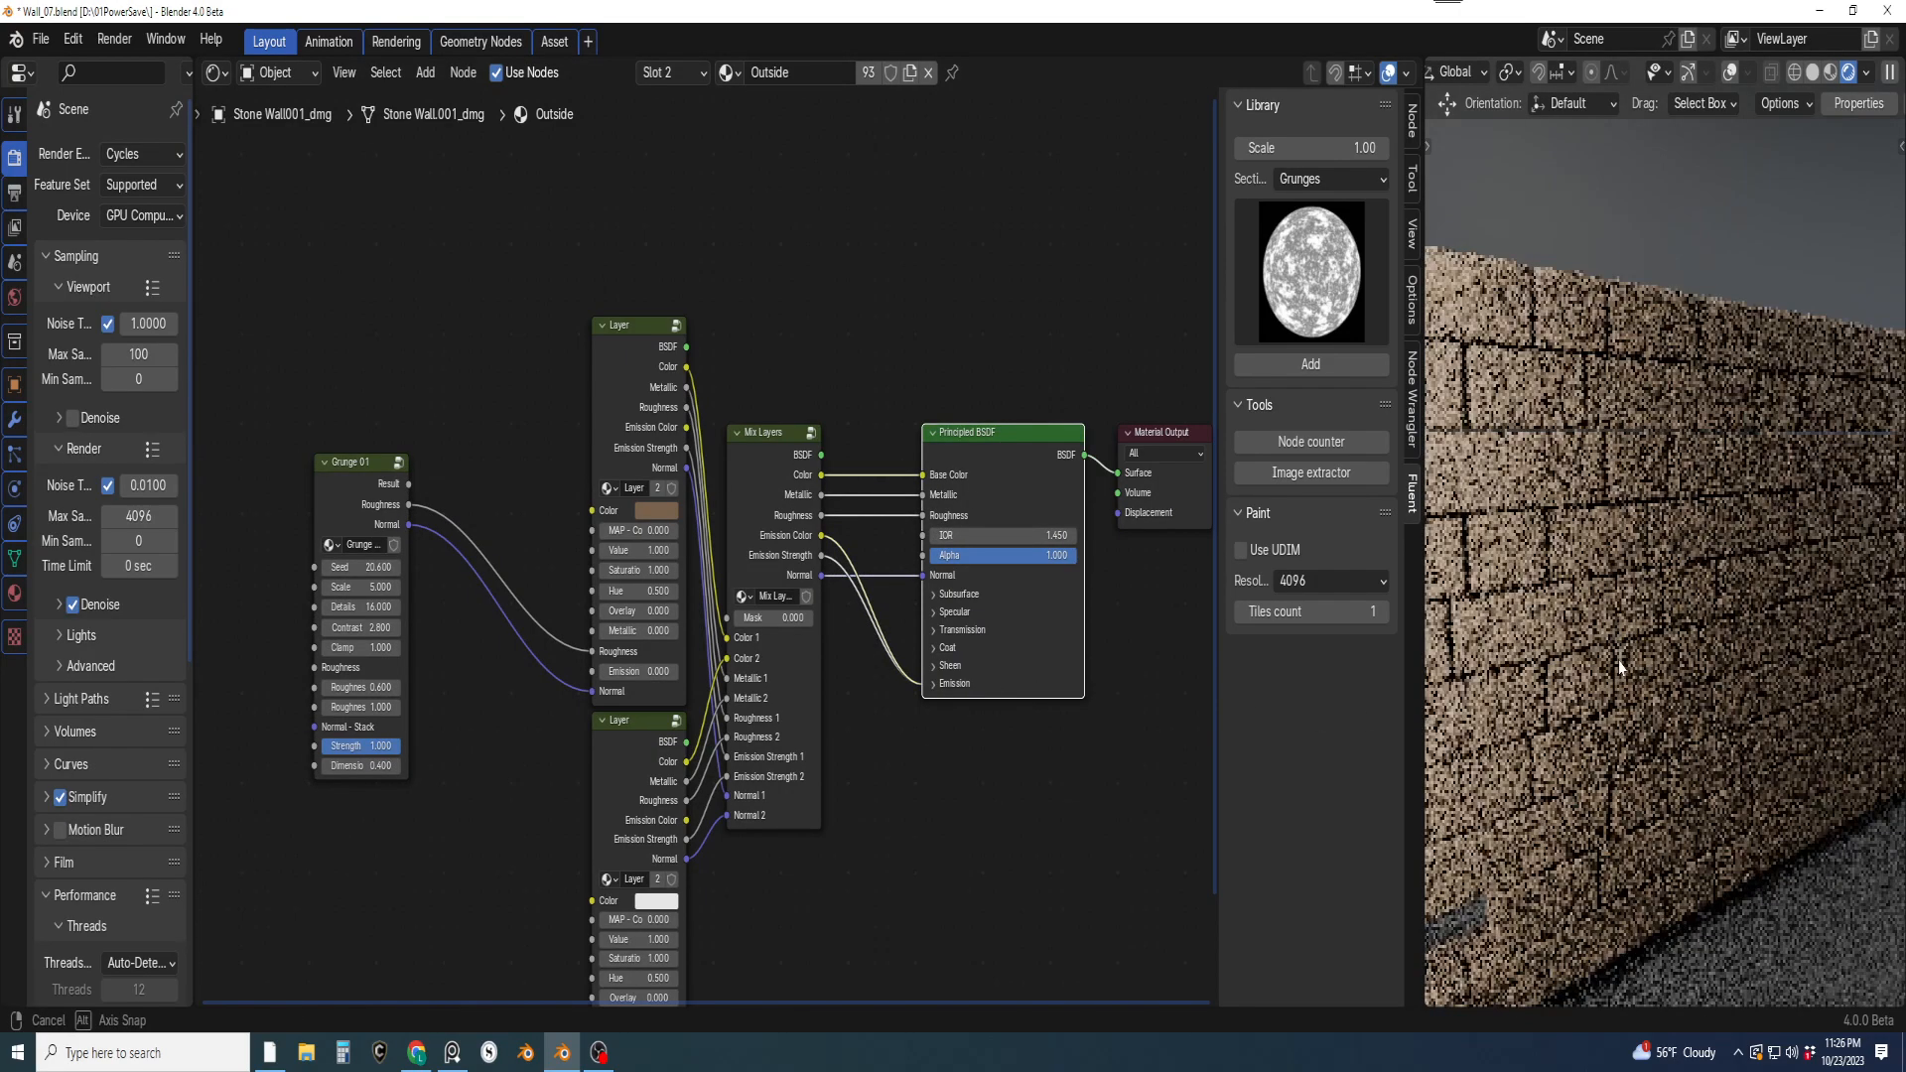
Duplicate the Grunge 01 node and place the copy ahead of the original
{"action": "middle_click_drag", "start_coordinate": [923, 840], "coordinate": [988, 710], "text": "shift"}
{"action": "scroll", "coordinate": [557, 596], "scroll_direction": "up", "scroll_amount": 1}
{"action": "middle_click_drag", "start_coordinate": [558, 596], "coordinate": [669, 668], "text": "shift"}
{"action": "left_click", "coordinate": [532, 413]}
{"action": "scroll", "coordinate": [613, 528], "scroll_direction": "down", "scroll_amount": 1}
{"action": "middle_click_drag", "start_coordinate": [613, 527], "coordinate": [652, 544], "text": "shift"}
{"action": "left_click_drag", "start_coordinate": [593, 460], "coordinate": [661, 466]}
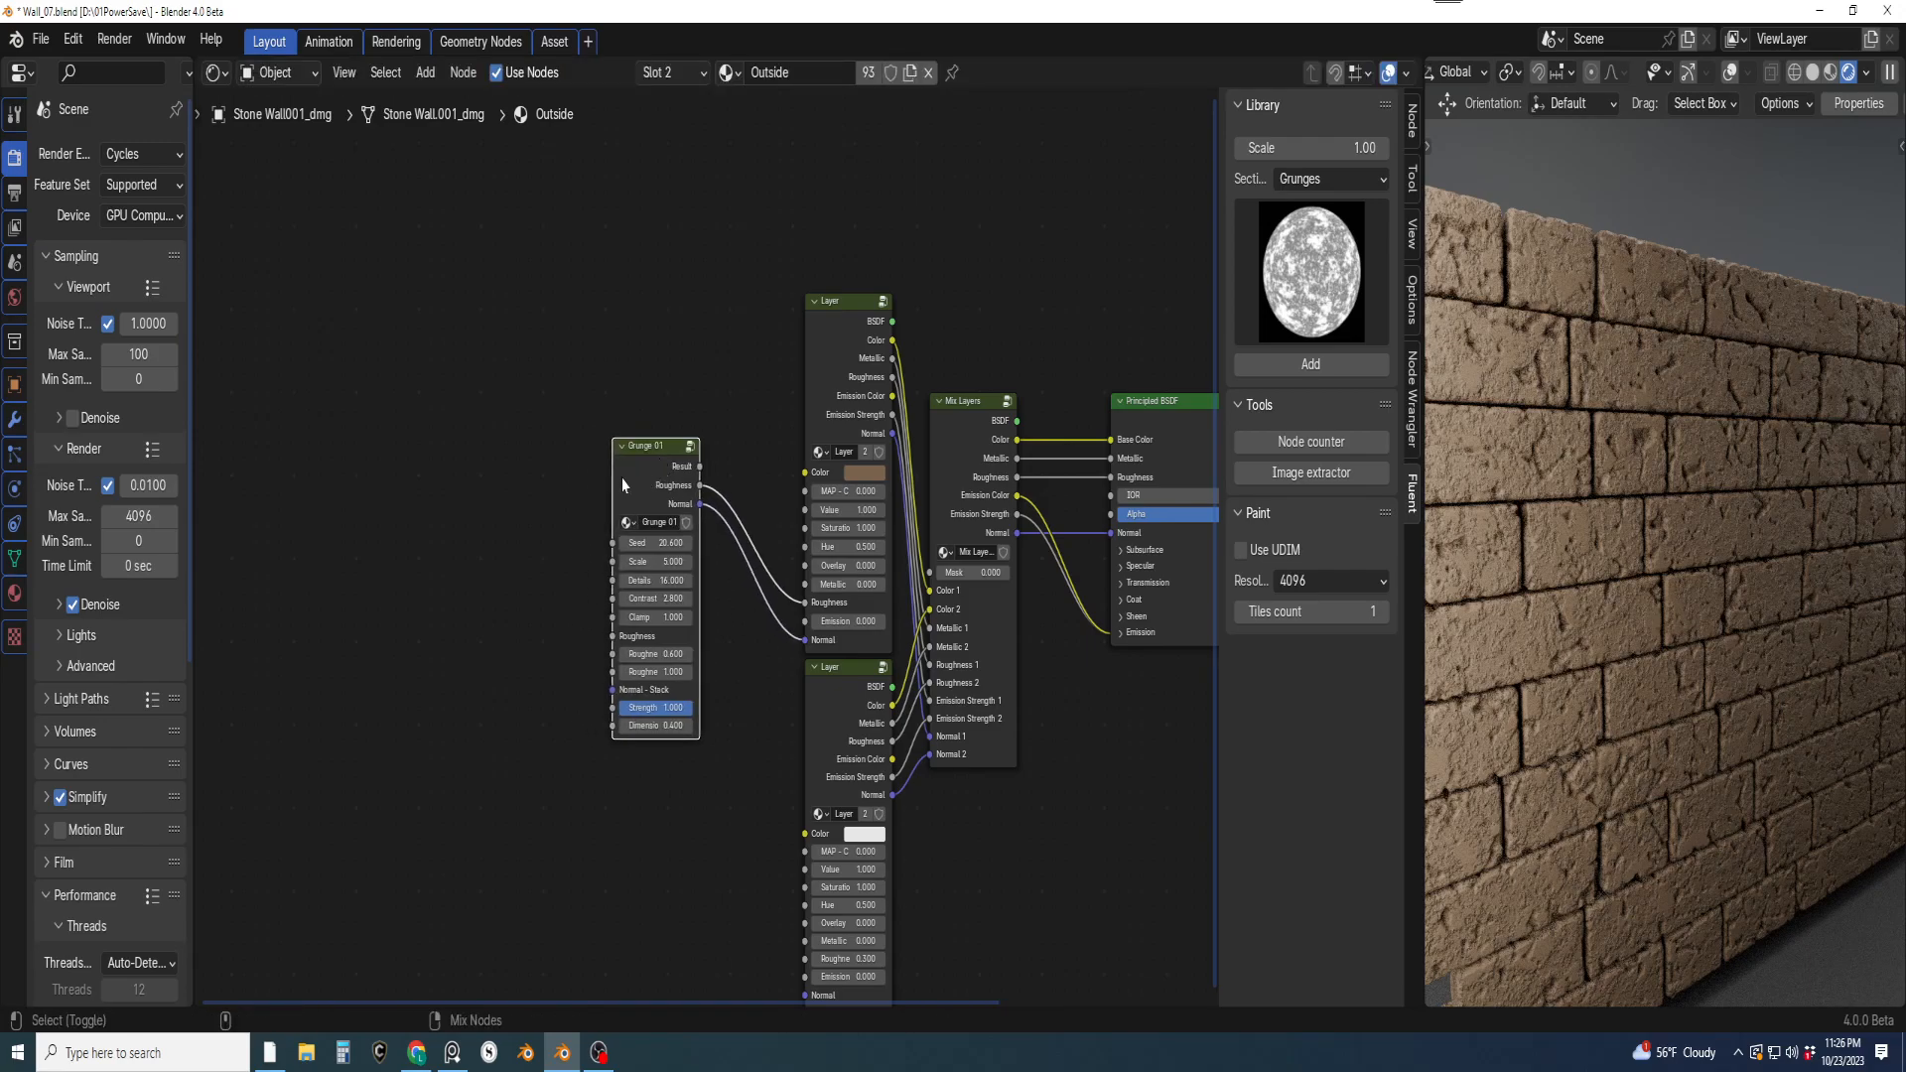
{"action": "key", "text": "shift+d"}
{"action": "left_click", "coordinate": [514, 510]}
{"action": "scroll", "coordinate": [544, 592], "scroll_direction": "up", "scroll_amount": 1}
{"action": "middle_click_drag", "start_coordinate": [544, 594], "coordinate": [619, 521]}
{"action": "left_click_drag", "start_coordinate": [582, 457], "coordinate": [600, 515]}
Connect the duplicate grunge's Roughness and Normal outputs to the original's Roughness and Normal - Stack inputs, and move the duplicate lower
{"action": "left_click_drag", "start_coordinate": [655, 586], "coordinate": [655, 578]}
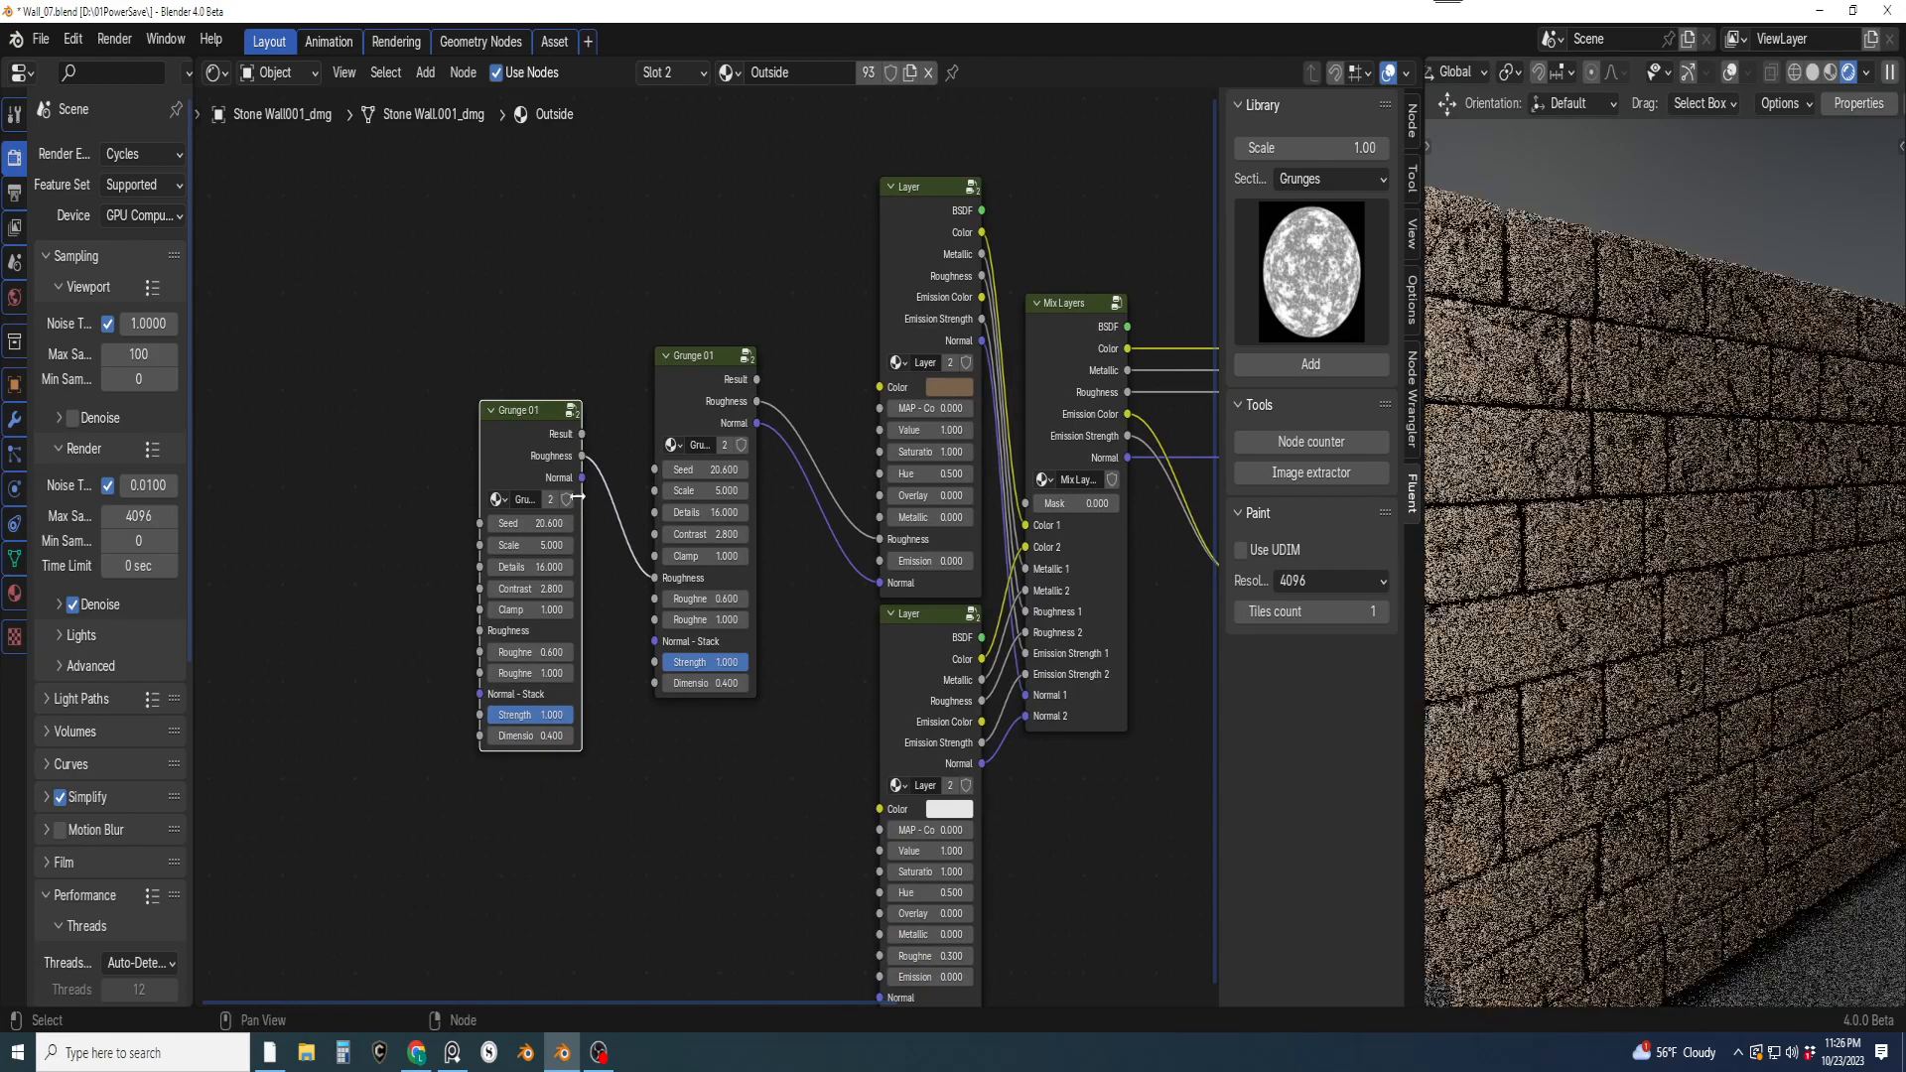
{"action": "left_click_drag", "start_coordinate": [582, 477], "coordinate": [656, 641]}
{"action": "left_click_drag", "start_coordinate": [533, 431], "coordinate": [496, 587]}
{"action": "middle_click_drag", "start_coordinate": [581, 697], "coordinate": [602, 661], "text": "shift"}
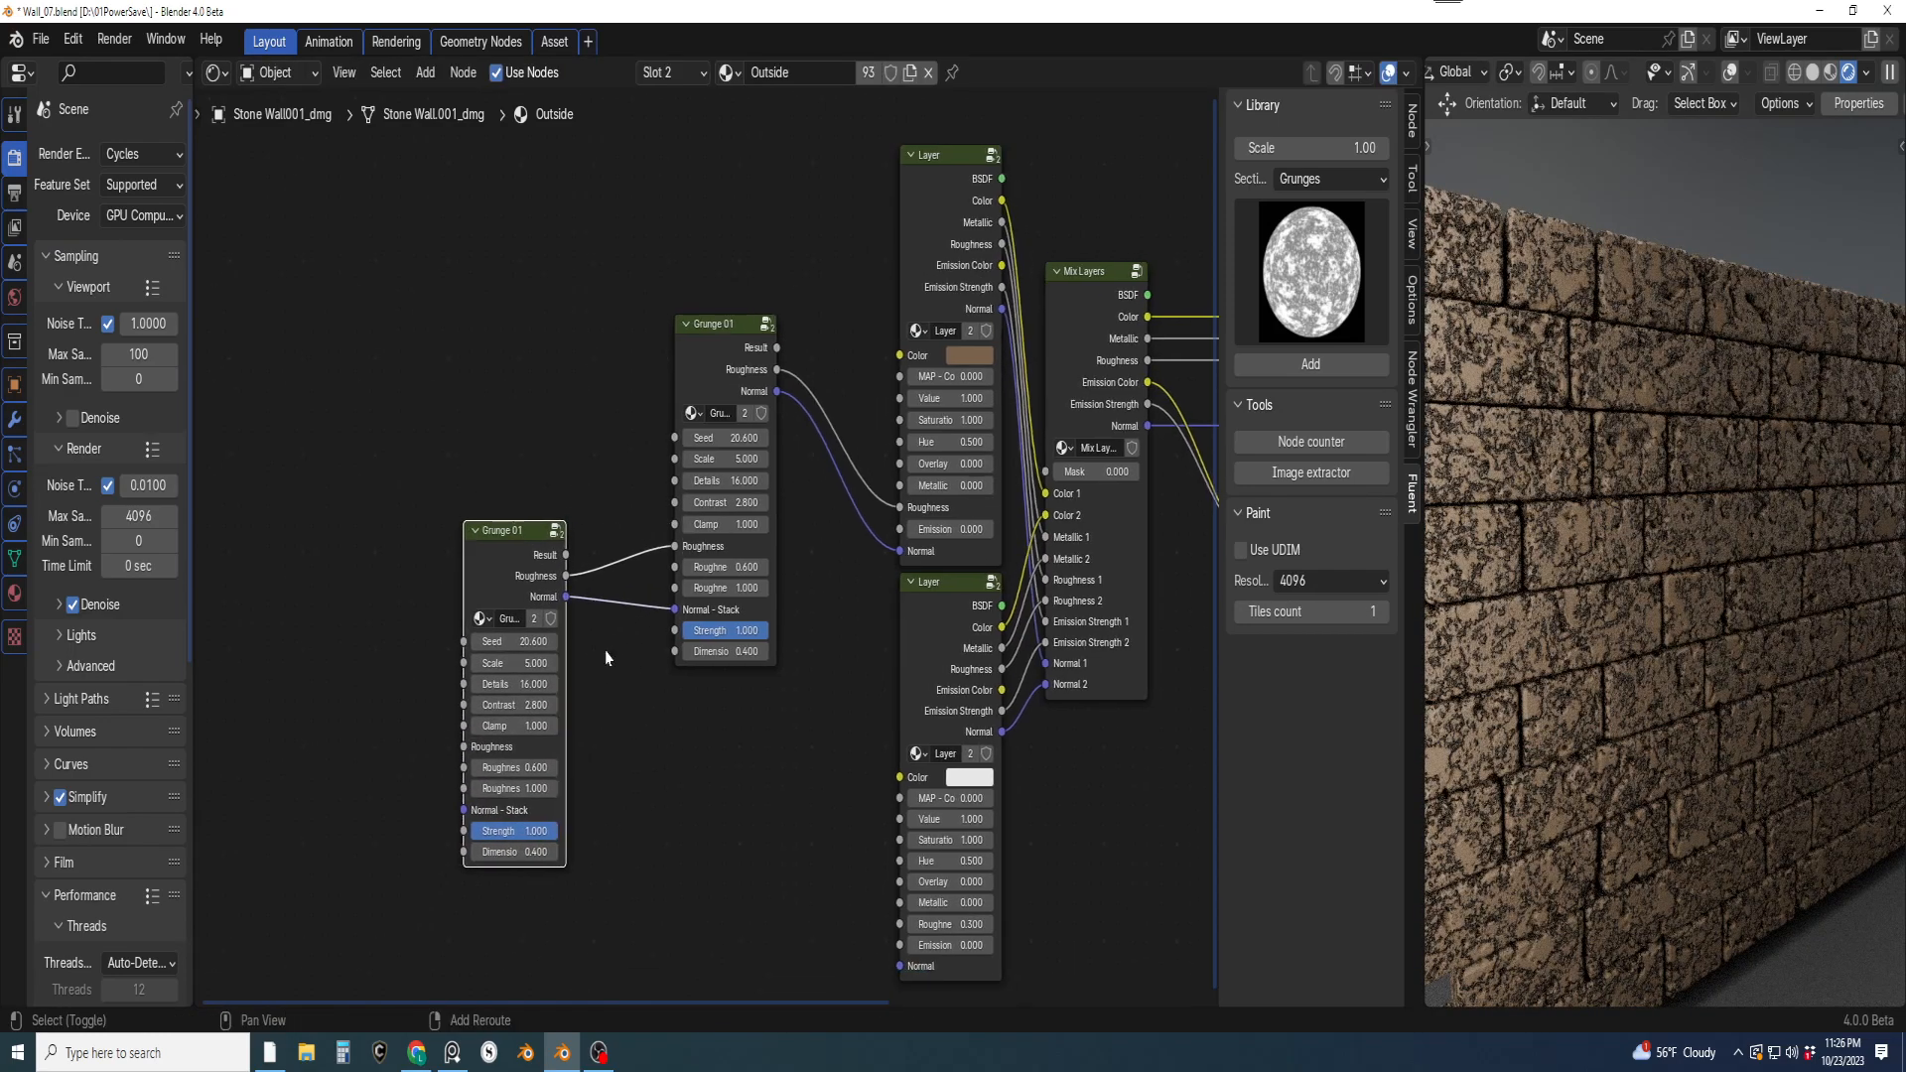
Set the duplicate grunge's Seed to 24.7, Scale to 8.3 and Dimension to 0.6
{"action": "scroll", "coordinate": [809, 651], "scroll_direction": "up", "scroll_amount": 1}
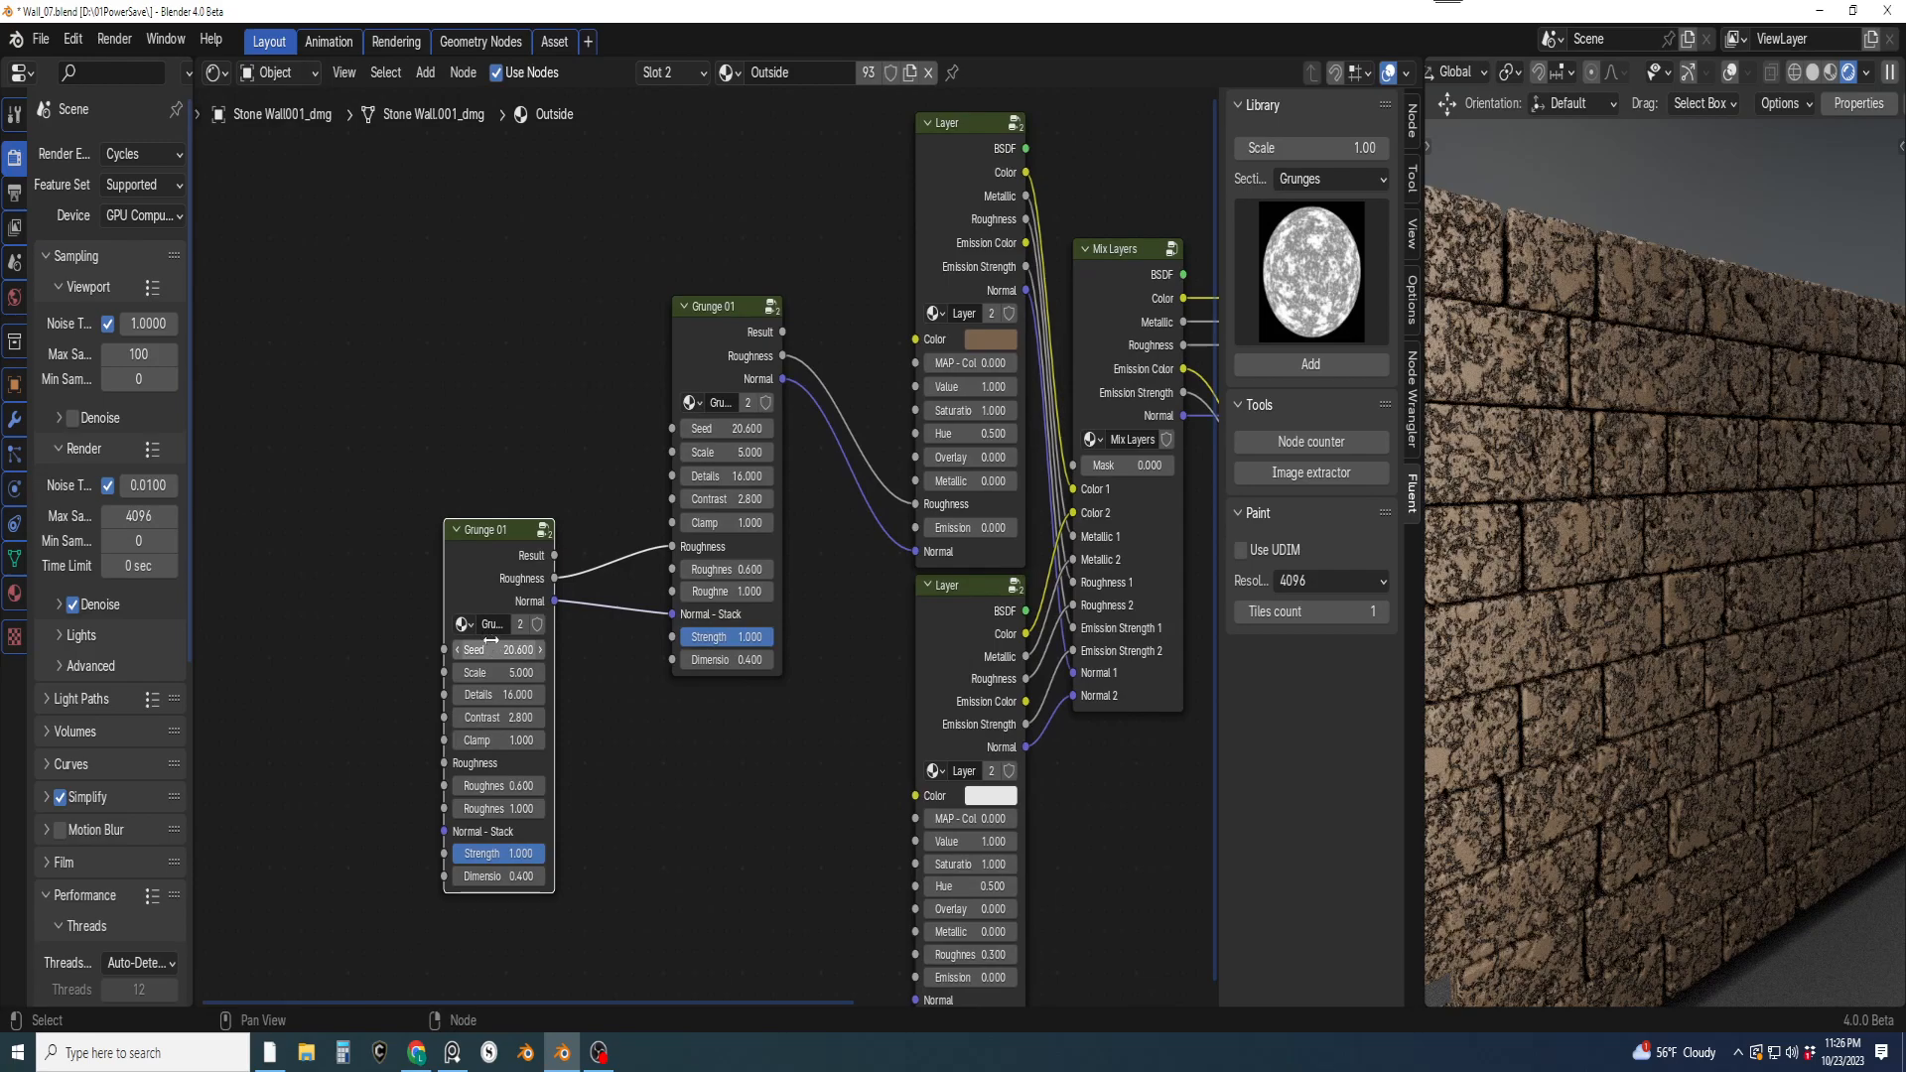
{"action": "mouse_move", "coordinate": [491, 650]}
{"action": "left_mouse_down"}
{"action": "mouse_move", "coordinate": [526, 650]}
{"action": "mouse_move", "coordinate": [491, 651]}
{"action": "left_mouse_up"}
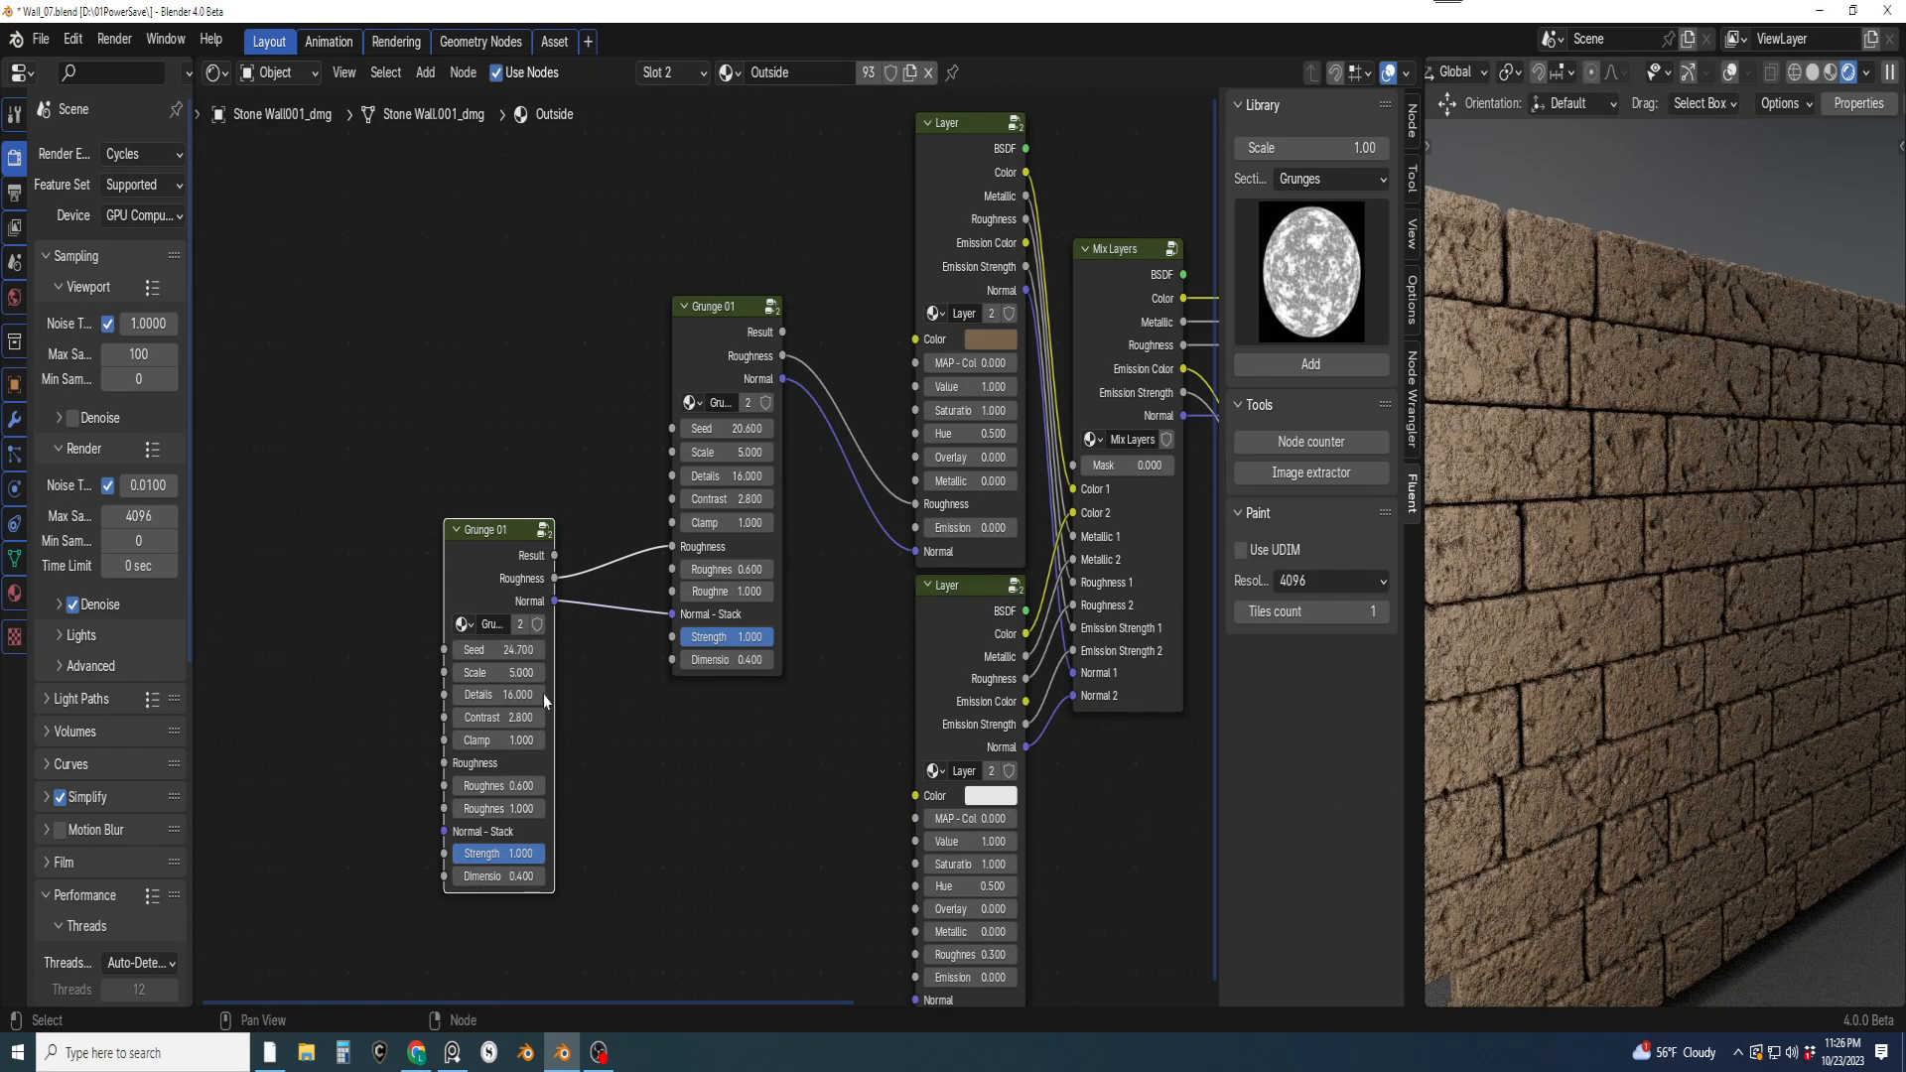
{"action": "left_click_drag", "start_coordinate": [498, 673], "coordinate": [530, 673]}
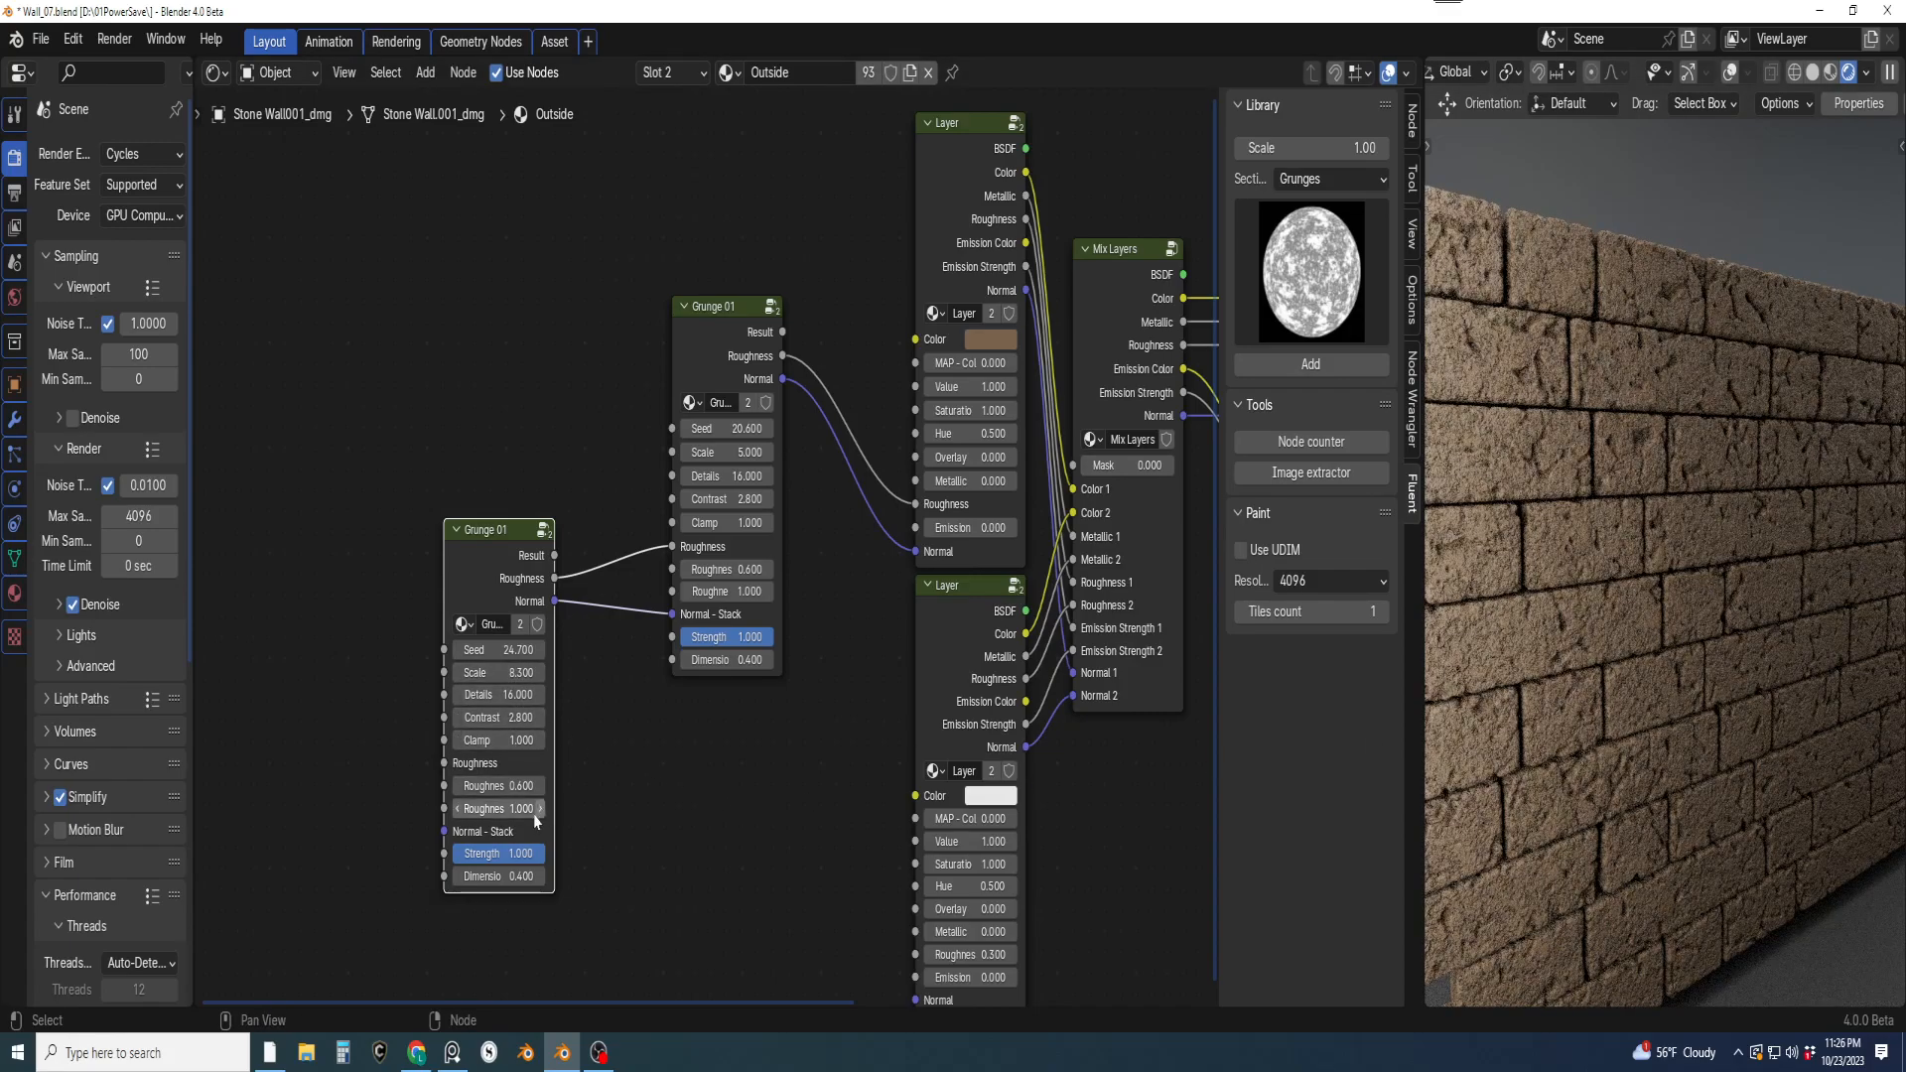
{"action": "left_click_drag", "start_coordinate": [494, 877], "coordinate": [509, 877]}
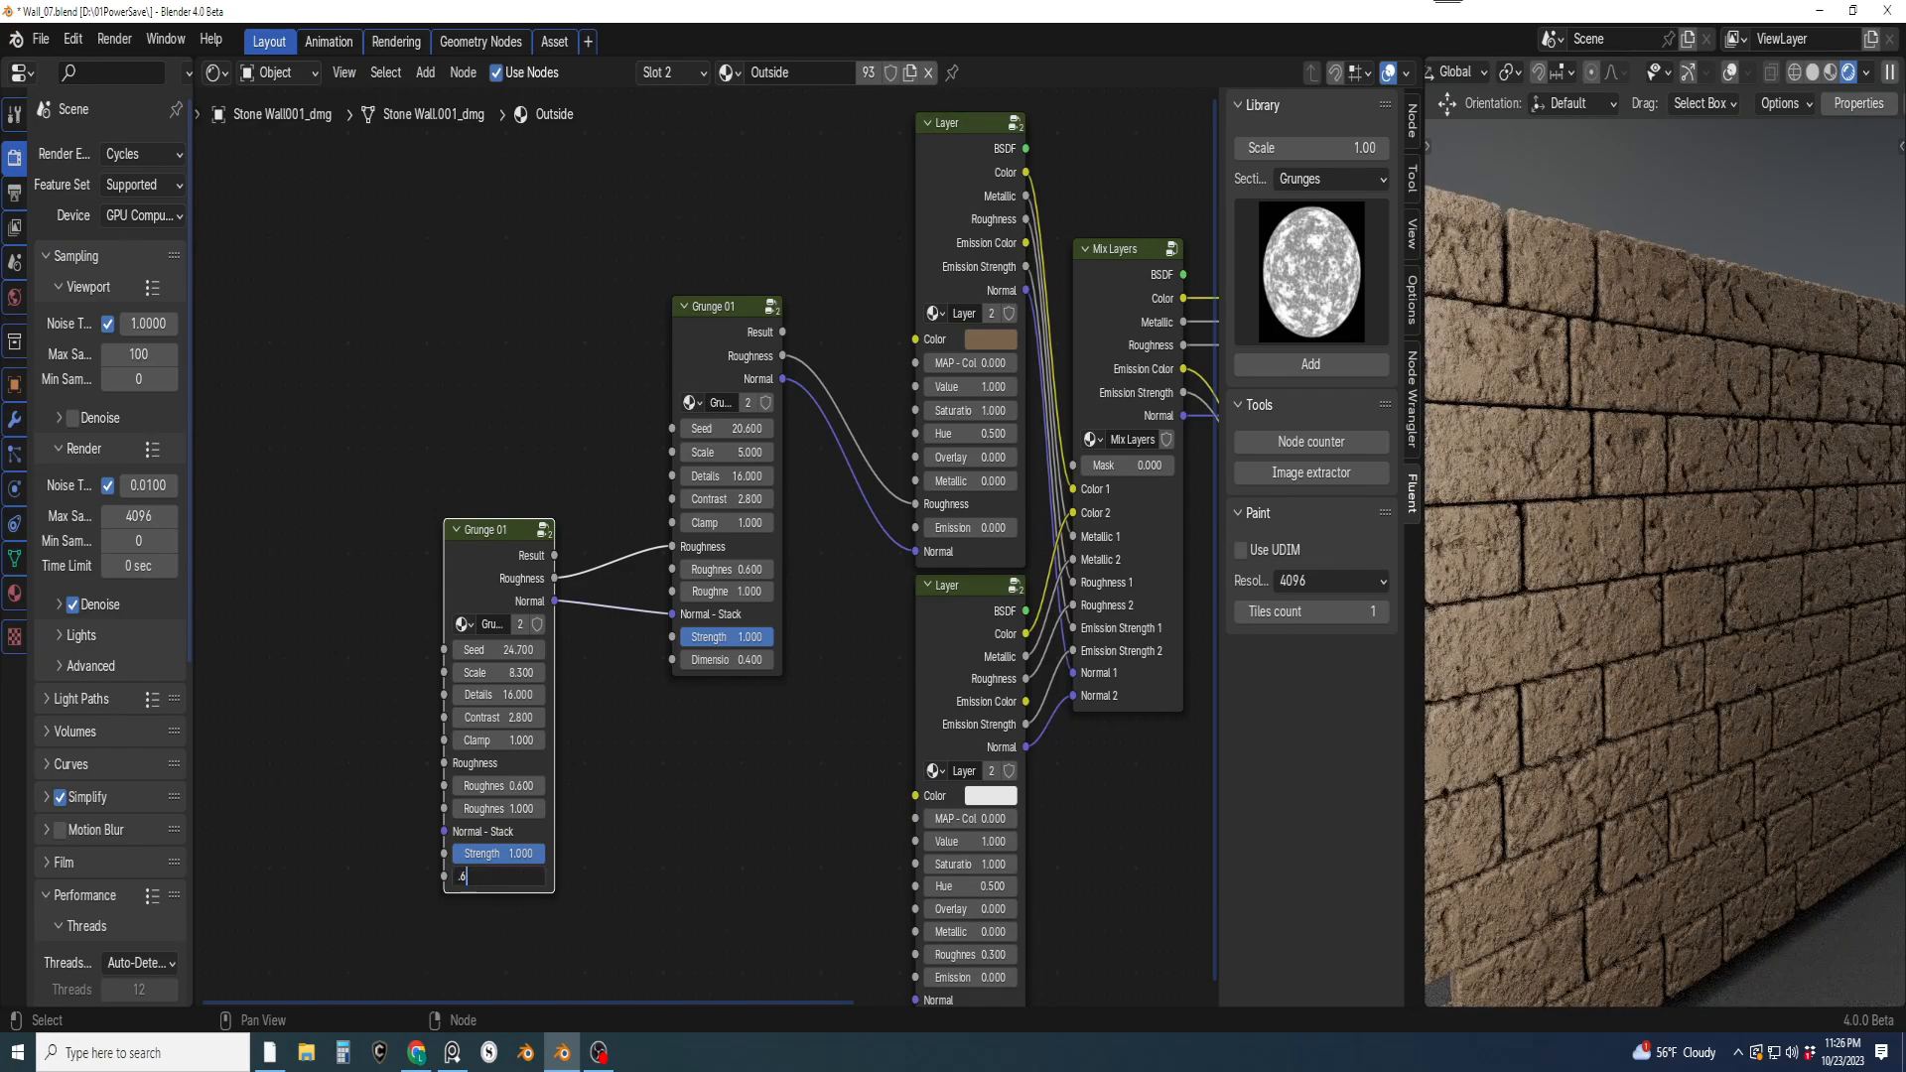
{"action": "type", "text": ".6"}
{"action": "key", "text": "Return"}
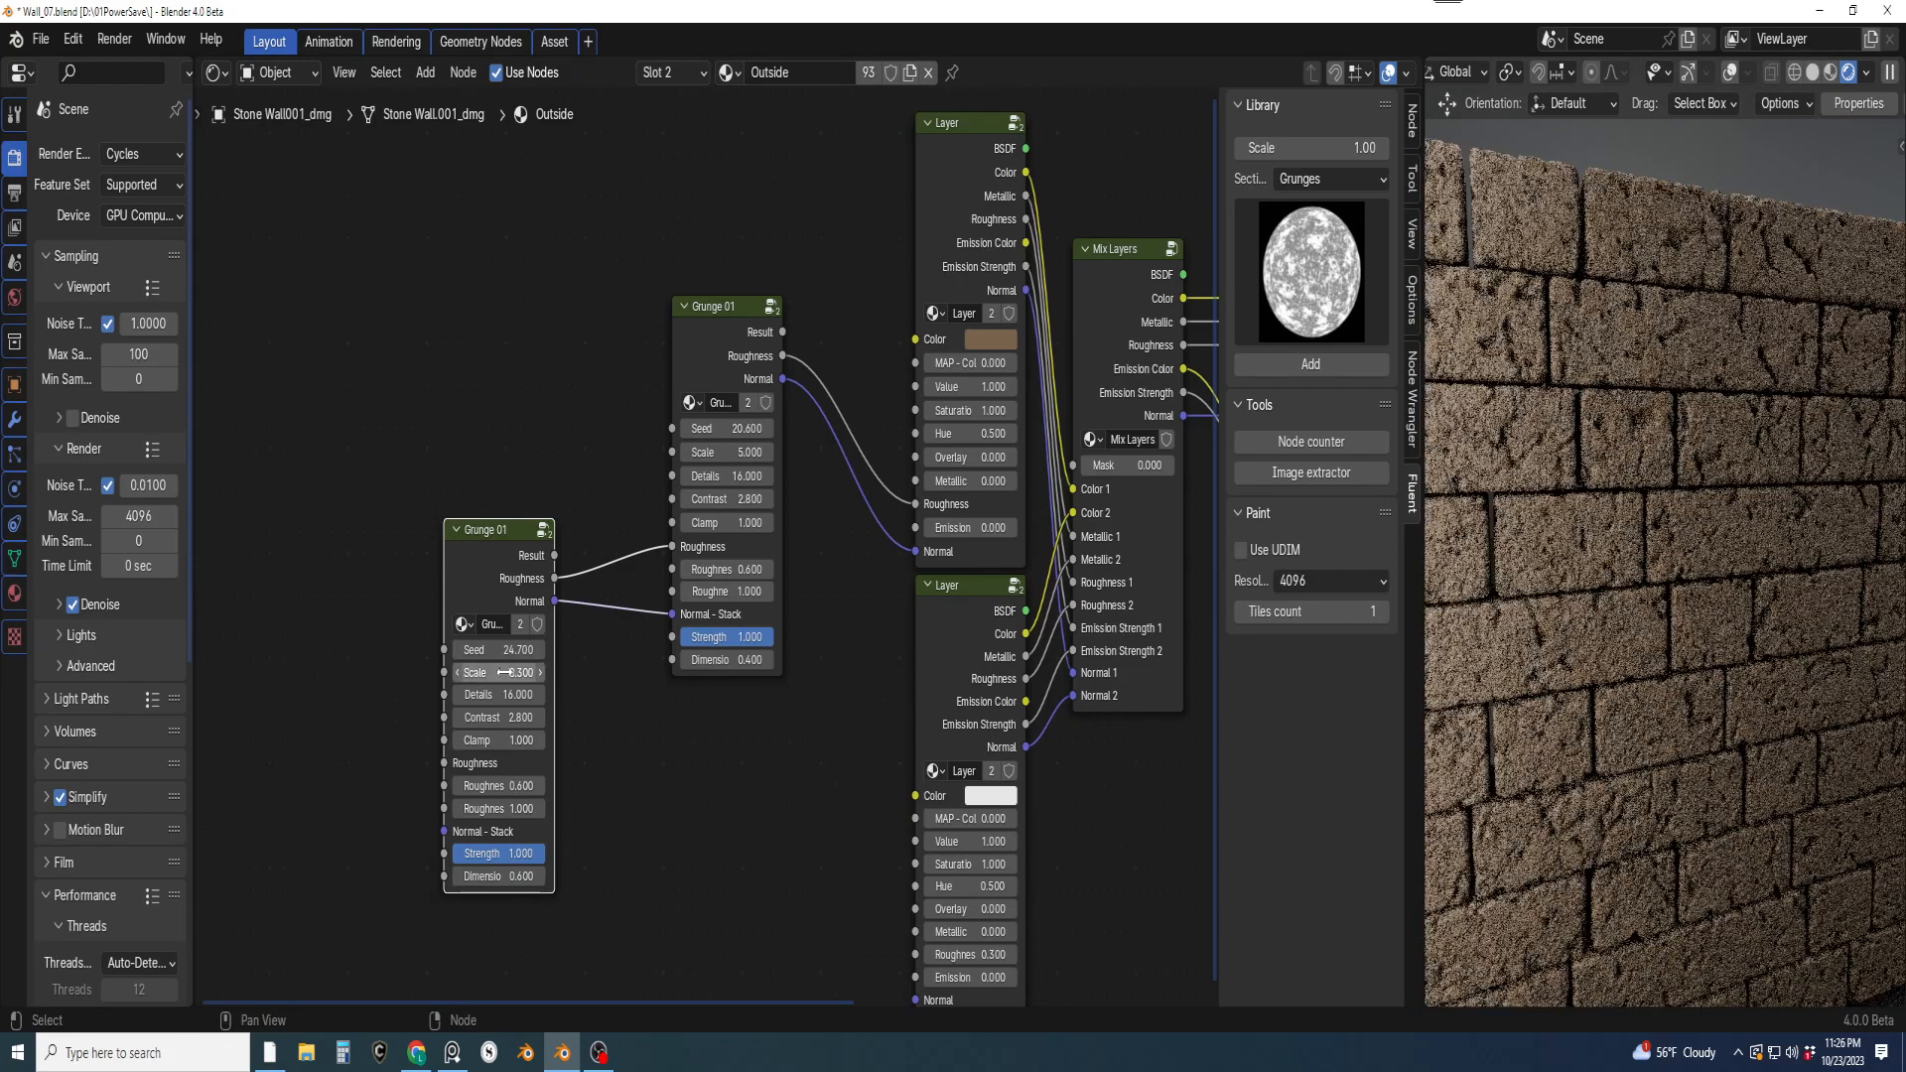
Preview the duplicate grunge on the wall, and set its Scale to 10.2, Contrast to 14.7 and Seed to 27.4
{"action": "left_click", "coordinate": [489, 540], "text": "ctrl+shift"}
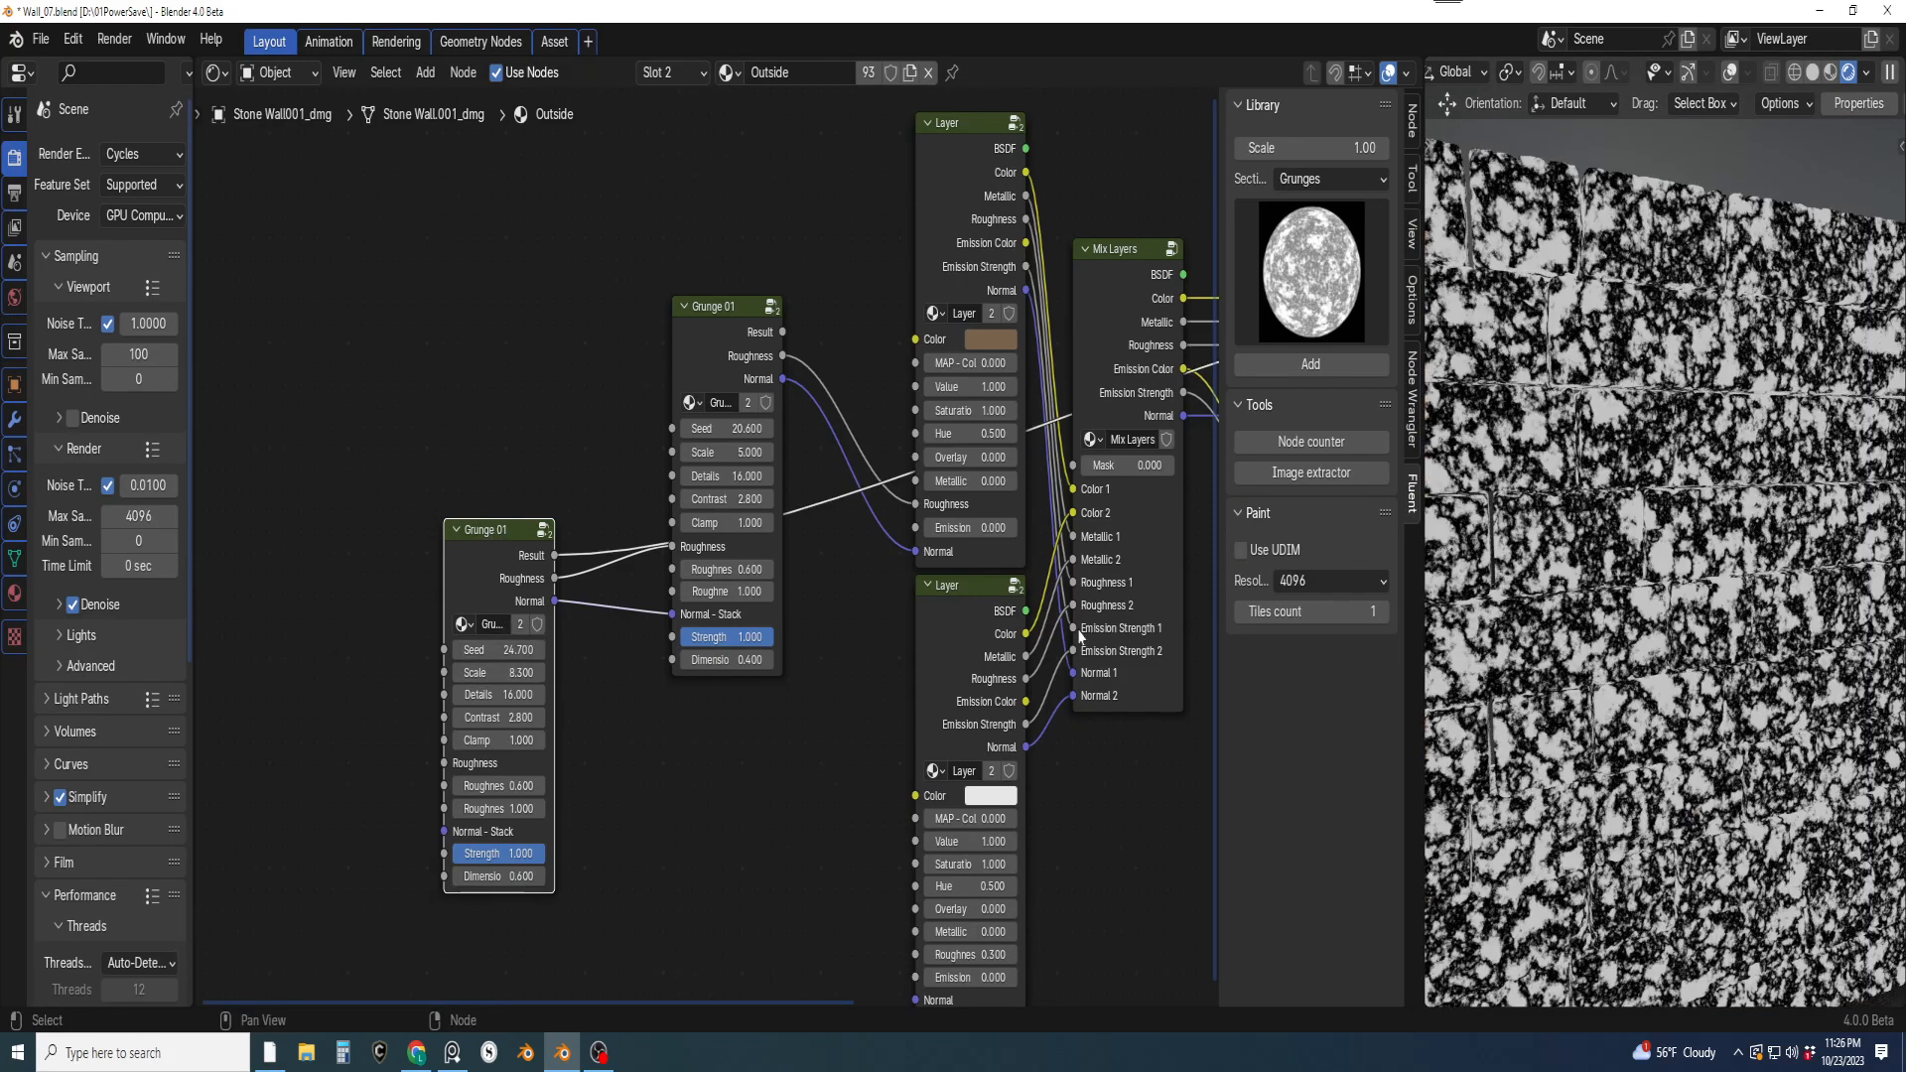
{"action": "left_click_drag", "start_coordinate": [495, 680], "coordinate": [675, 717]}
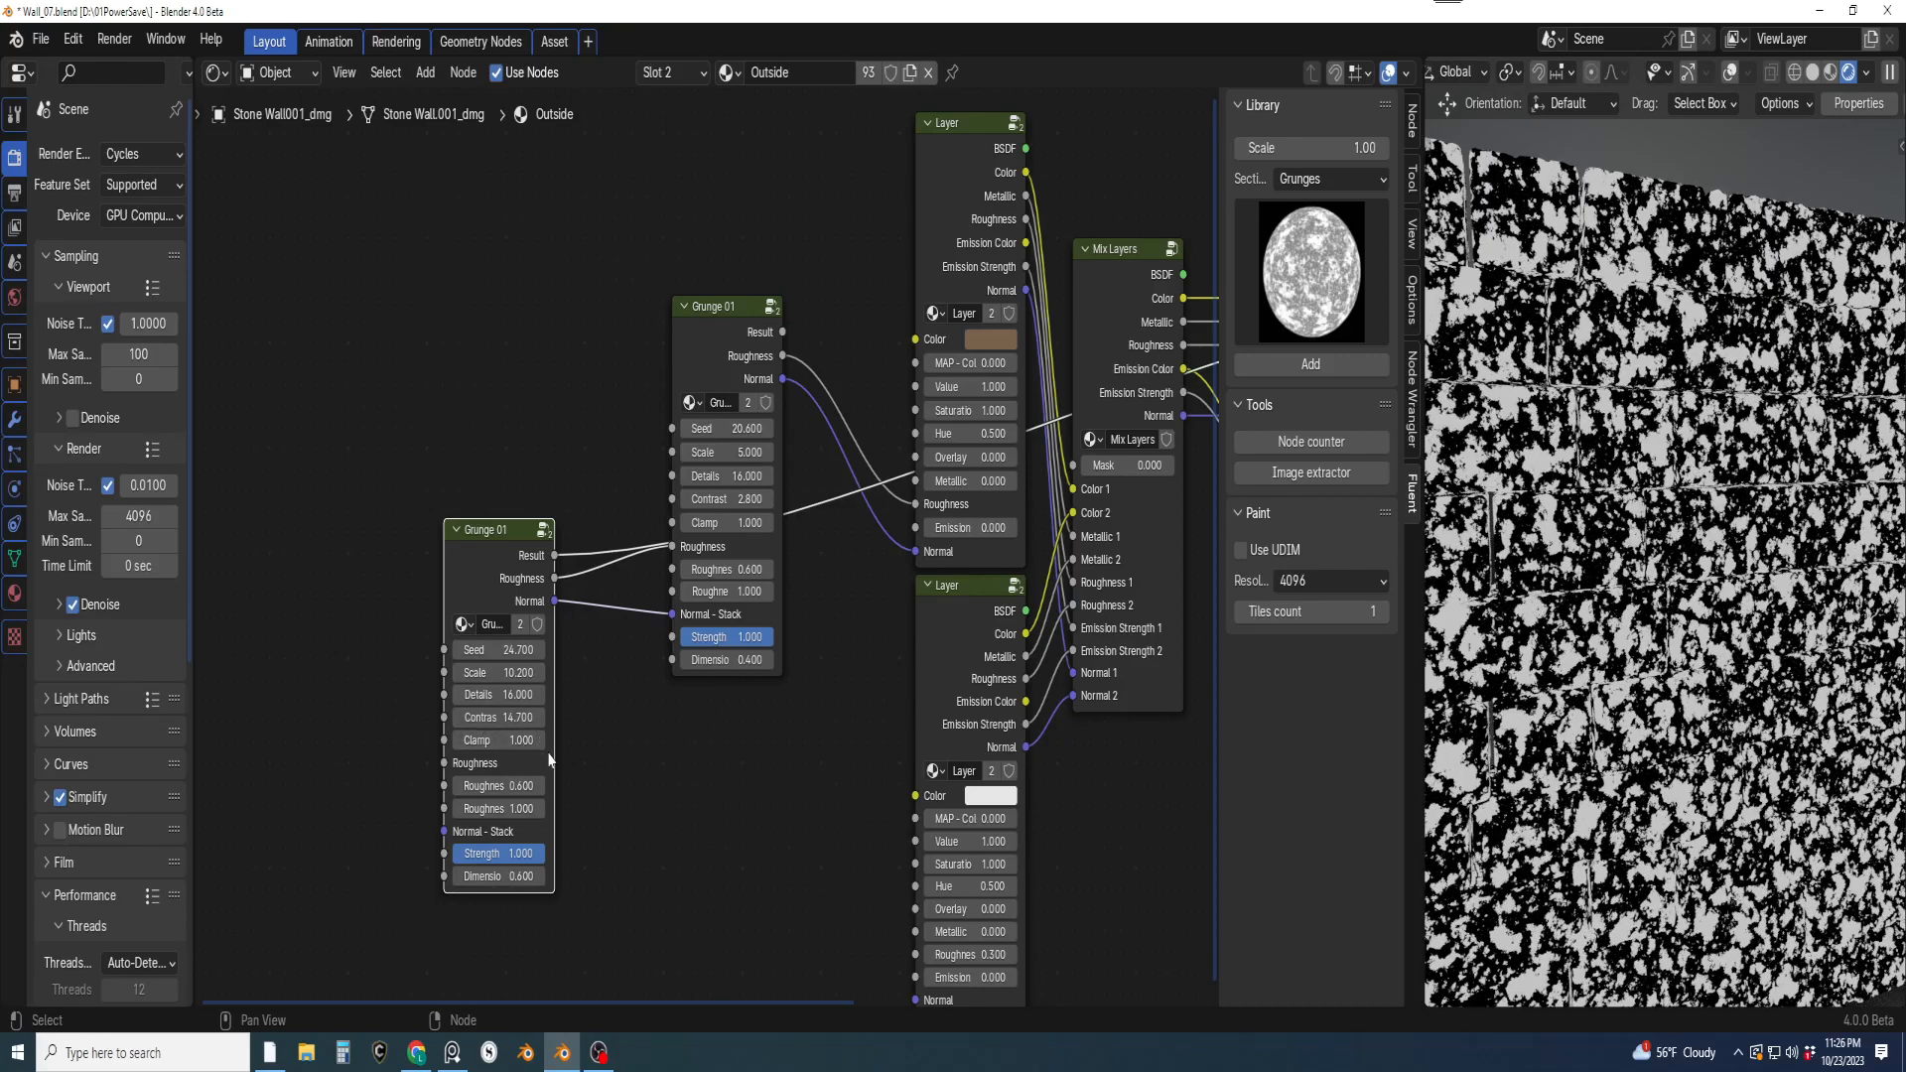
{"action": "mouse_move", "coordinate": [496, 740]}
{"action": "left_mouse_down"}
{"action": "mouse_move", "coordinate": [467, 740]}
{"action": "mouse_move", "coordinate": [497, 739]}
{"action": "left_mouse_up"}
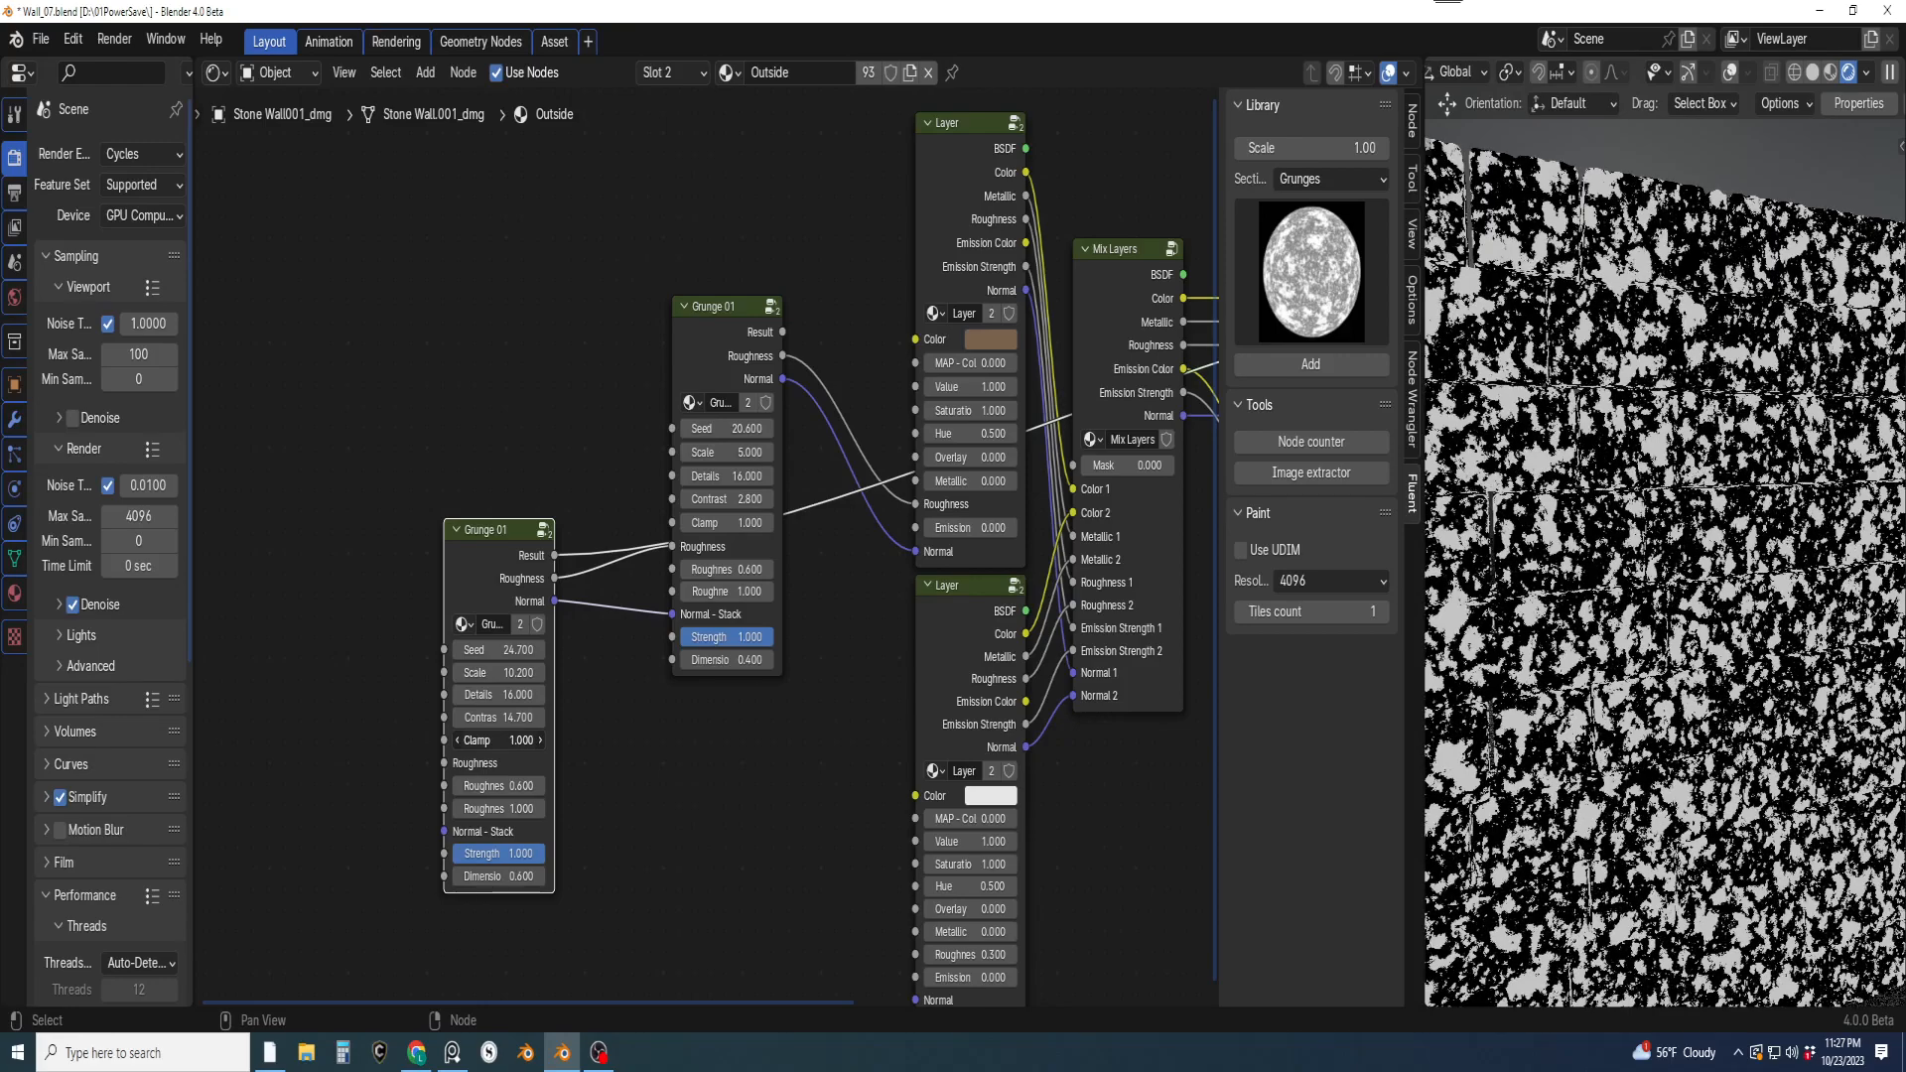
{"action": "left_click_drag", "start_coordinate": [477, 651], "coordinate": [505, 650]}
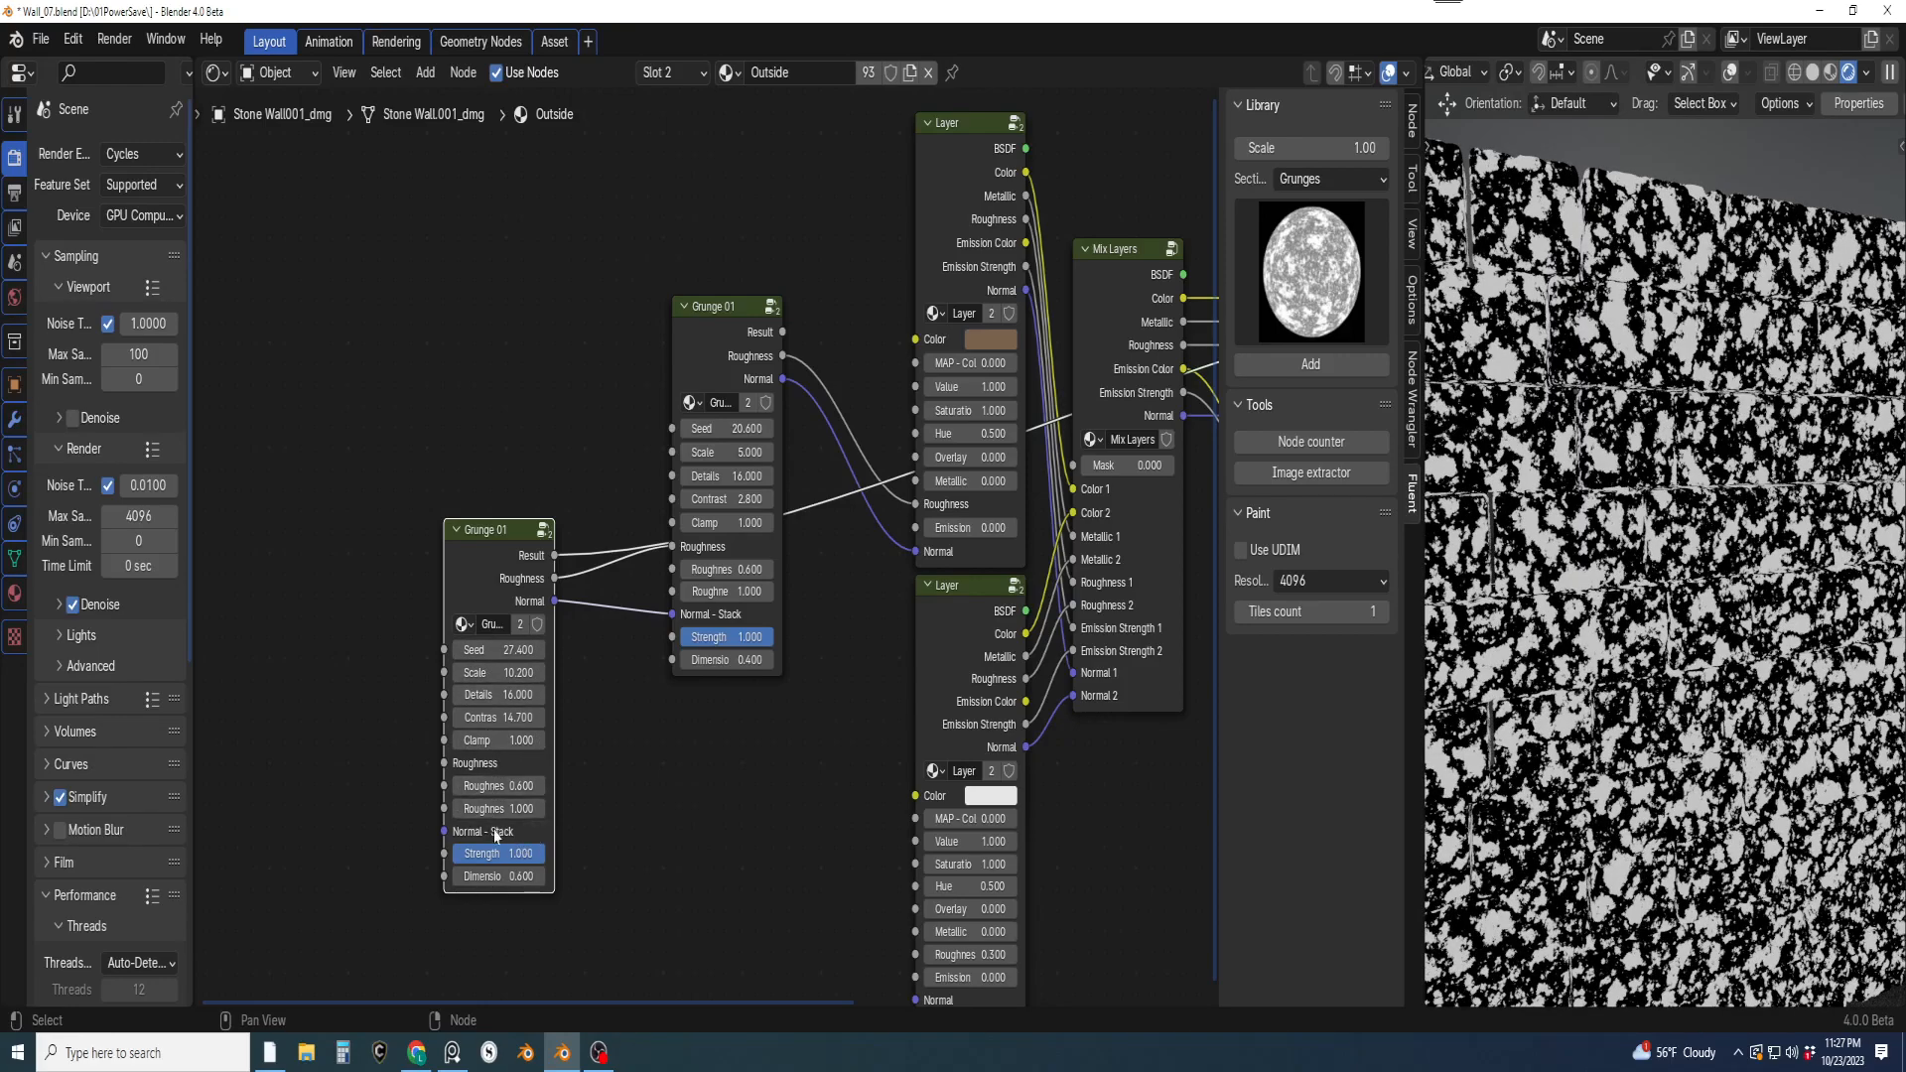
Set the stacked duplicate grunge's Strength to 0.307 and preview the full Principled BSDF material on the wall
{"action": "mouse_move", "coordinate": [500, 853]}
{"action": "left_mouse_down"}
{"action": "mouse_move", "coordinate": [462, 852]}
{"action": "mouse_move", "coordinate": [497, 853]}
{"action": "left_mouse_up"}
{"action": "scroll", "coordinate": [1186, 597], "scroll_direction": "down", "scroll_amount": 3}
{"action": "middle_click_drag", "start_coordinate": [1182, 600], "coordinate": [893, 629]}
{"action": "left_click", "coordinate": [1087, 343], "text": "ctrl+shift"}
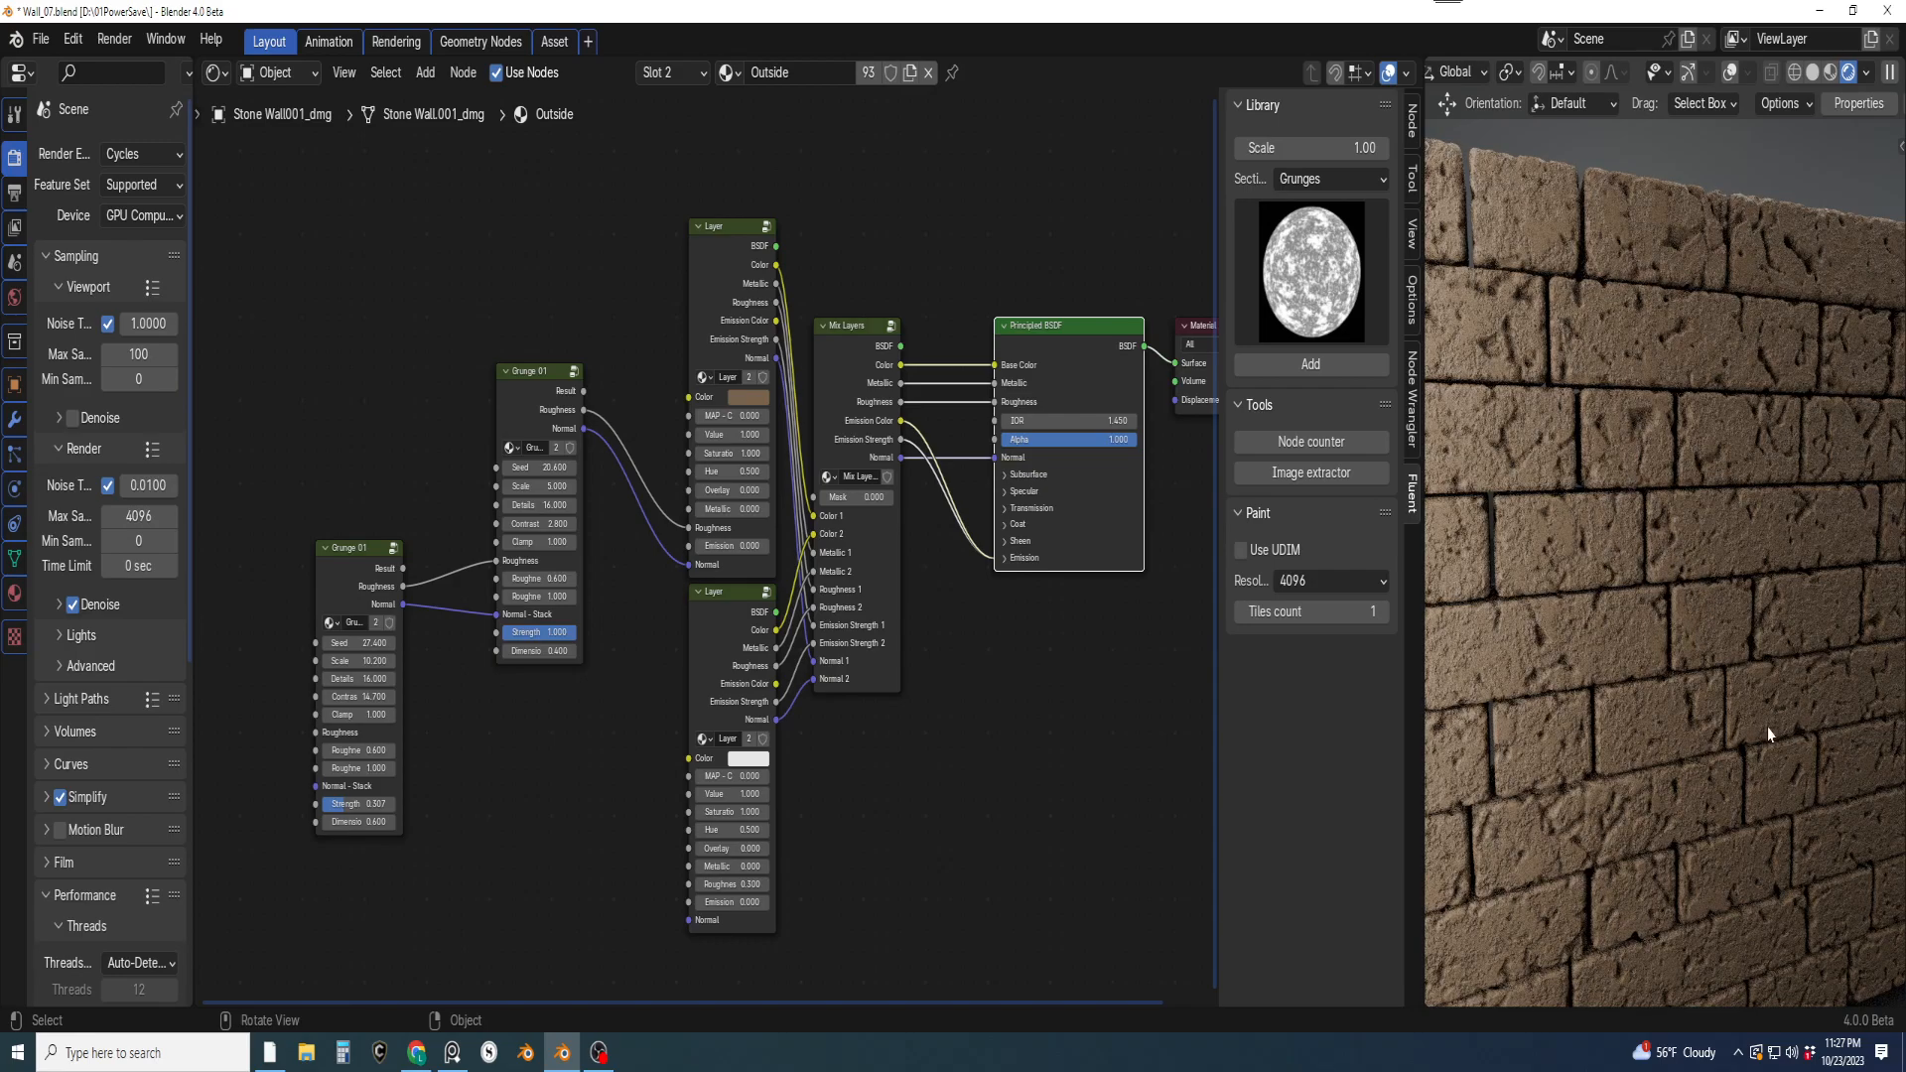
Duplicate both Grunge 01 nodes below the originals and connect the copy's Roughness and Normal outputs to the second Layer
{"action": "scroll", "coordinate": [702, 745], "scroll_direction": "down", "scroll_amount": 1}
{"action": "middle_click_drag", "start_coordinate": [675, 719], "coordinate": [713, 649], "text": "shift"}
{"action": "scroll", "coordinate": [640, 672], "scroll_direction": "up", "scroll_amount": 1}
{"action": "left_click_drag", "start_coordinate": [321, 208], "coordinate": [709, 635]}
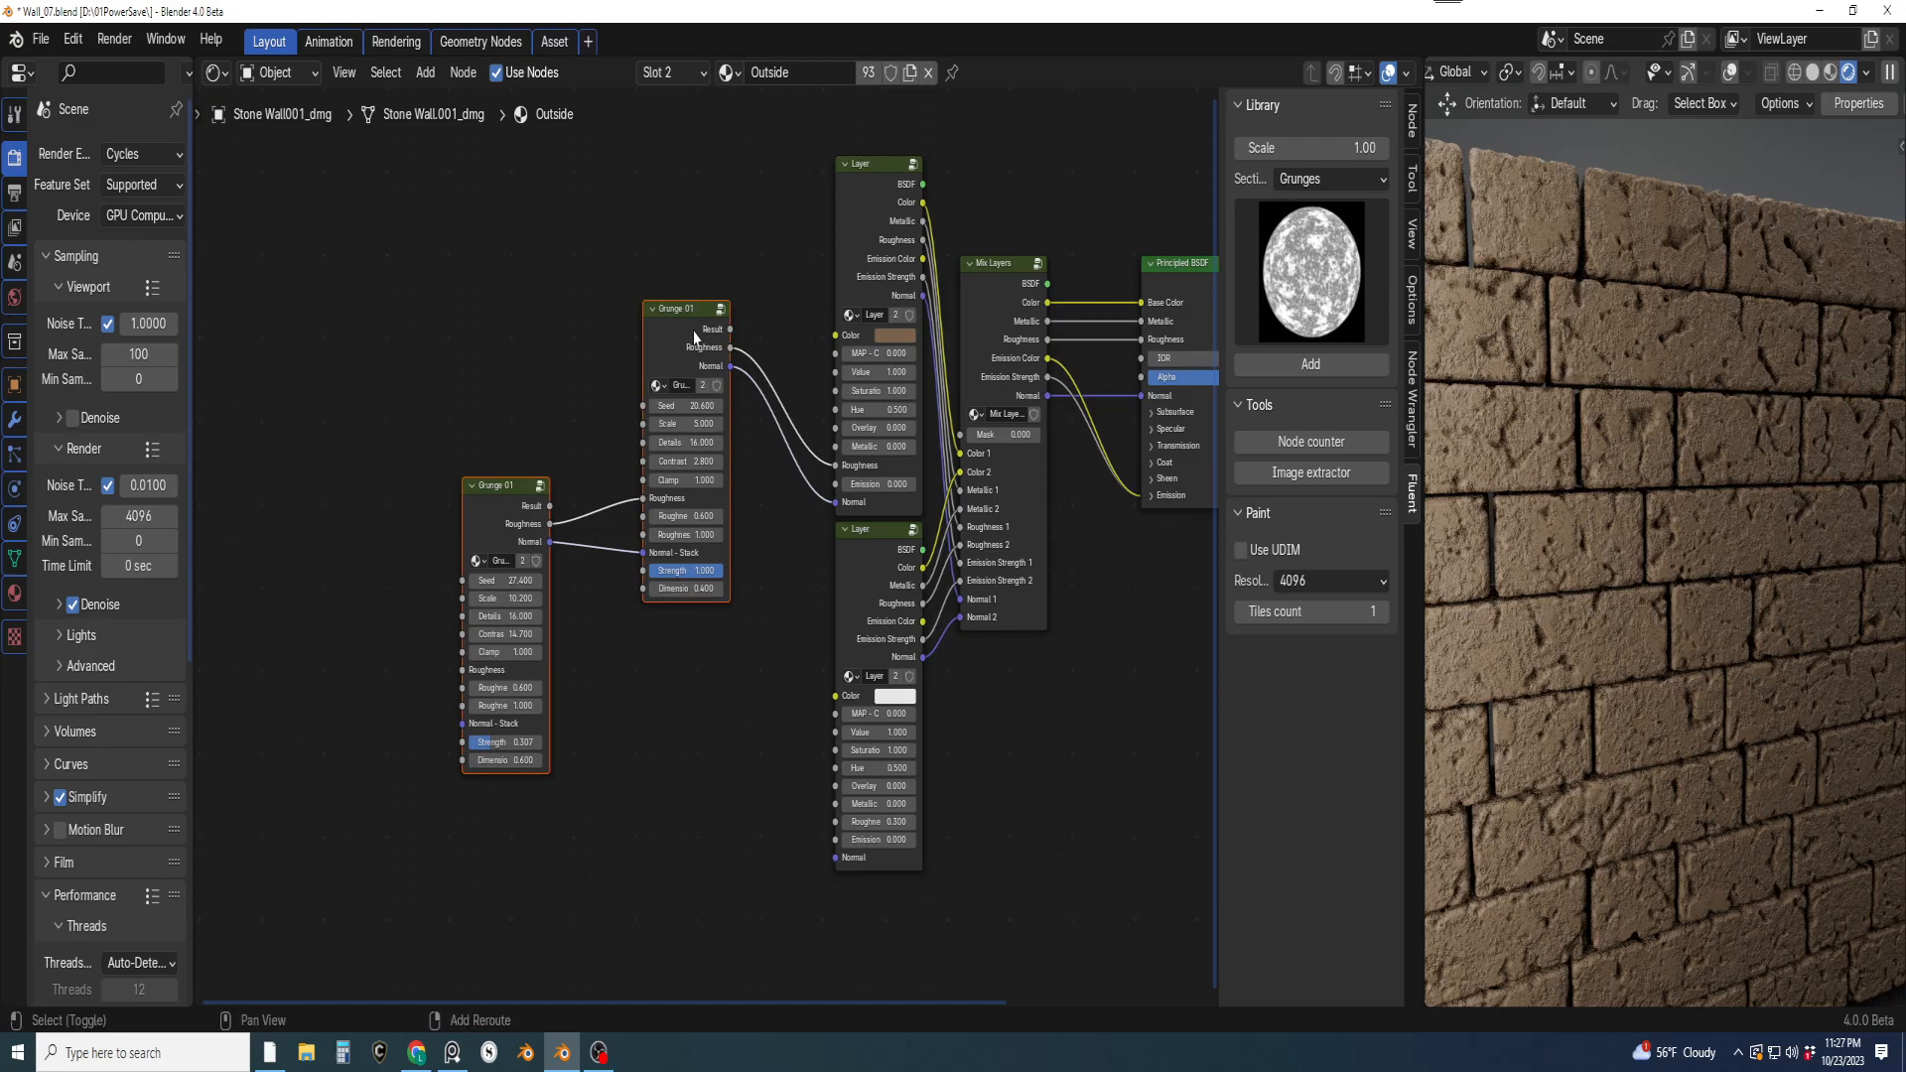
{"action": "key", "text": "shift+d"}
{"action": "left_click", "coordinate": [788, 589]}
{"action": "middle_click_drag", "start_coordinate": [759, 695], "coordinate": [696, 556]}
{"action": "scroll", "coordinate": [763, 521], "scroll_direction": "up", "scroll_amount": 4}
{"action": "left_click_drag", "start_coordinate": [676, 562], "coordinate": [814, 719]}
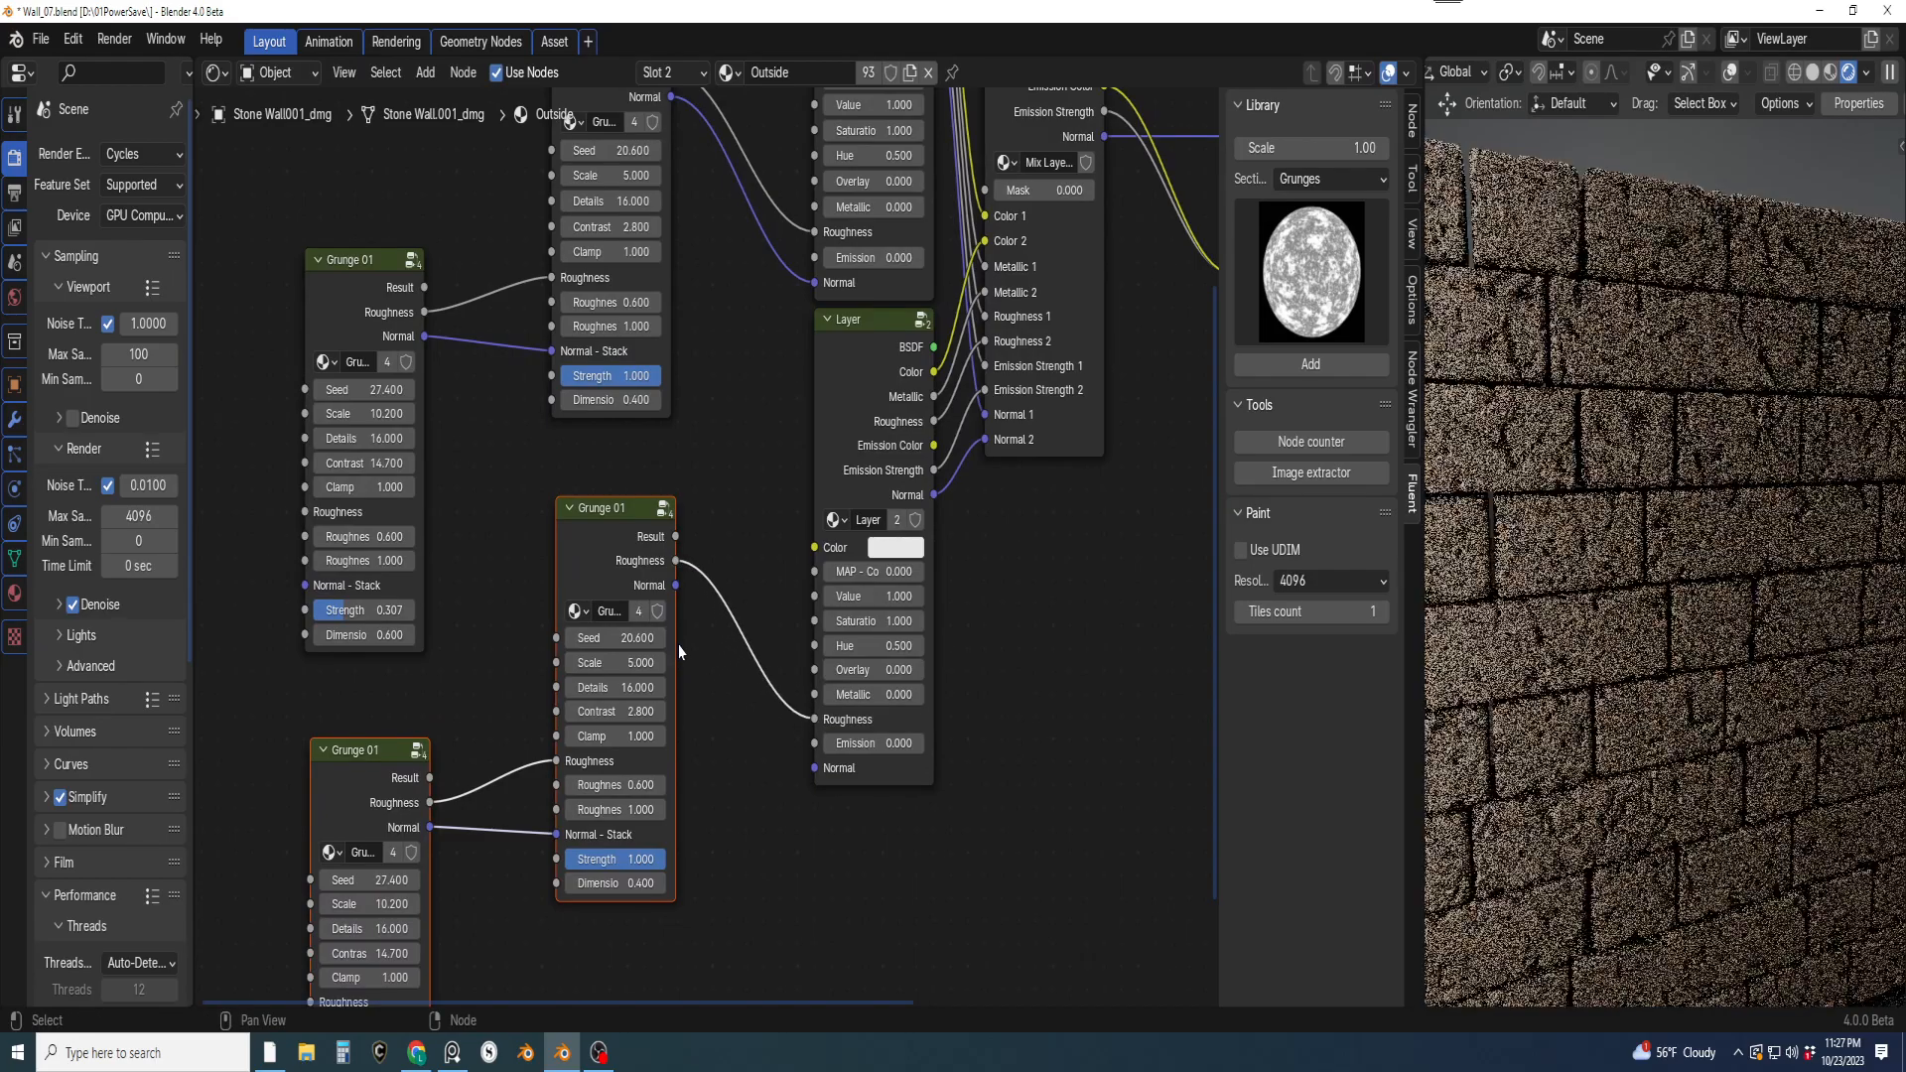
{"action": "left_click_drag", "start_coordinate": [676, 586], "coordinate": [816, 767]}
For the upper grunge pair, set the stacked node's Dimension to 0.4 and the main node's Dimension to 0.6
{"action": "scroll", "coordinate": [770, 473], "scroll_direction": "down", "scroll_amount": 1}
{"action": "mouse_move", "coordinate": [770, 473]}
{"action": "middle_mouse_down"}
{"action": "mouse_move", "coordinate": [874, 452]}
{"action": "mouse_move", "coordinate": [764, 485]}
{"action": "mouse_move", "coordinate": [781, 472]}
{"action": "middle_mouse_up"}
{"action": "scroll", "coordinate": [776, 397], "scroll_direction": "up", "scroll_amount": 1}
{"action": "scroll", "coordinate": [804, 458], "scroll_direction": "up", "scroll_amount": 1}
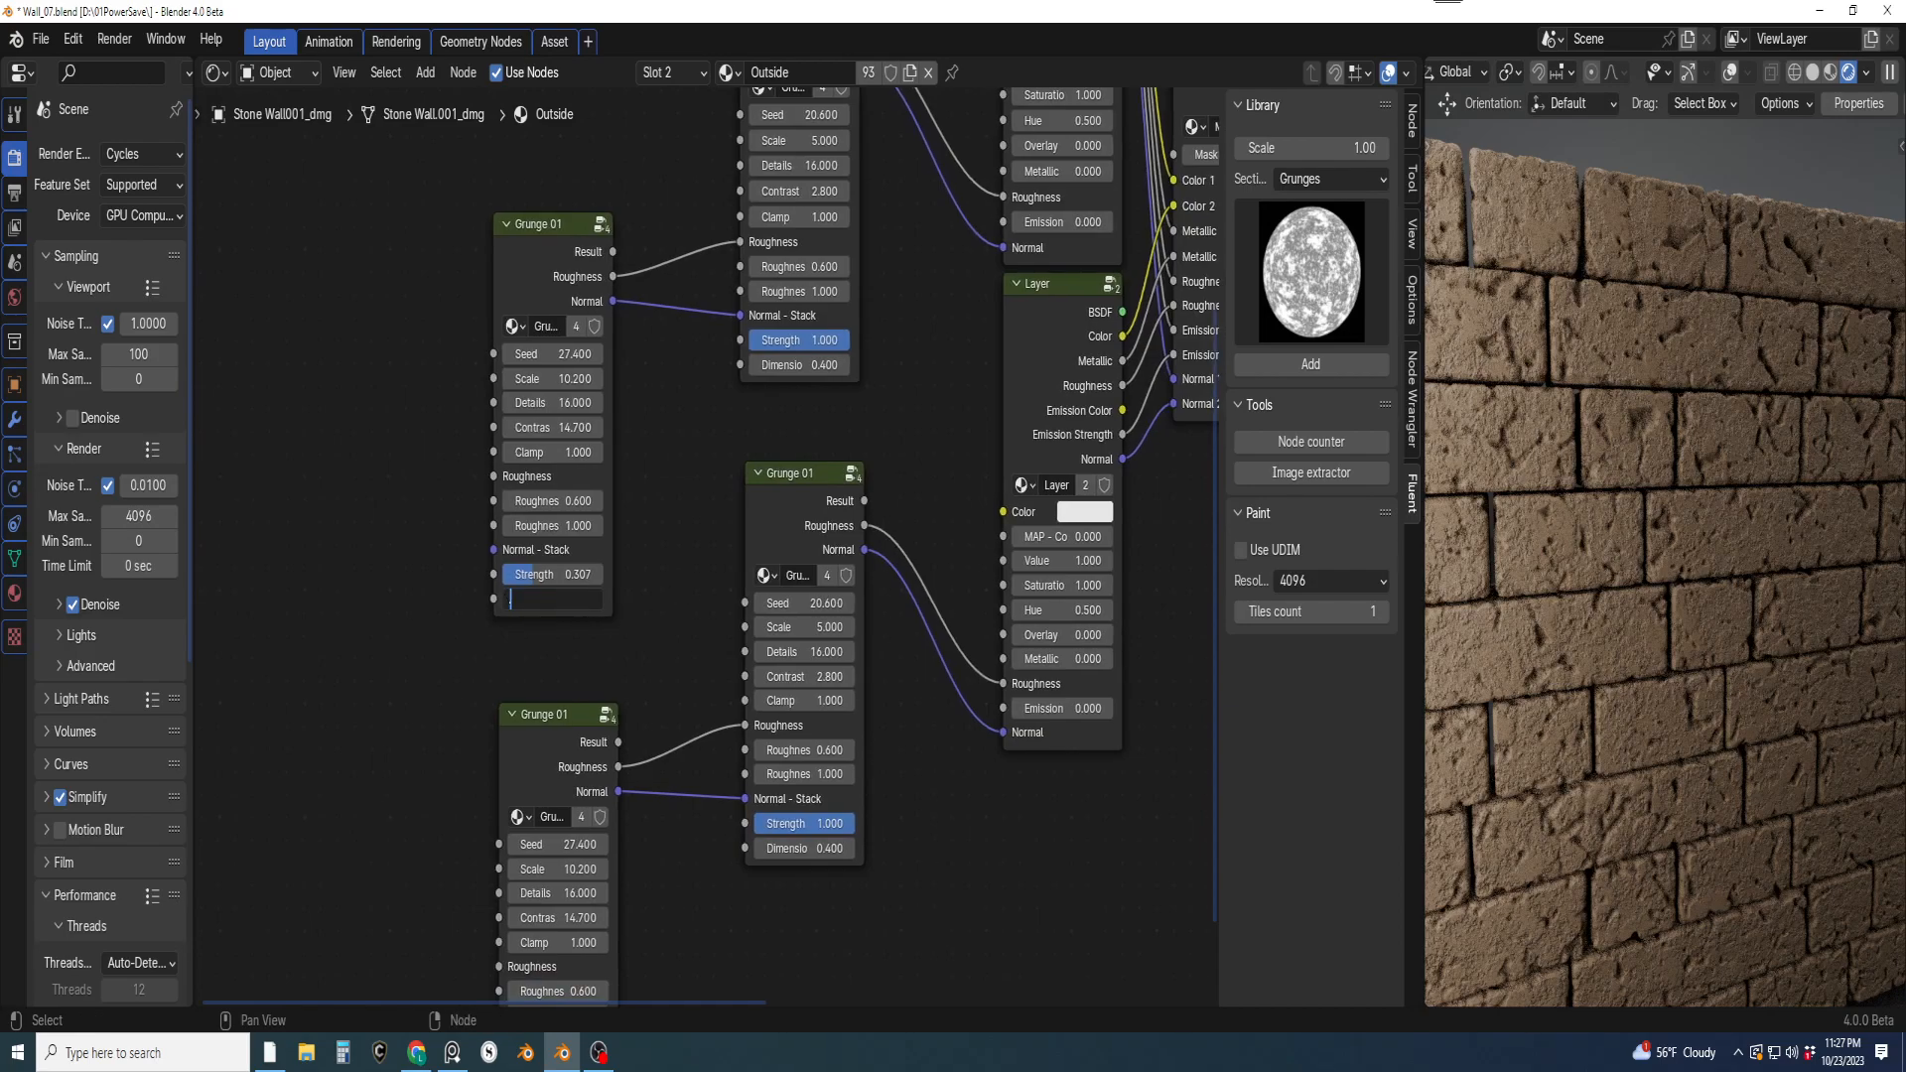
{"action": "key", "text": "Return"}
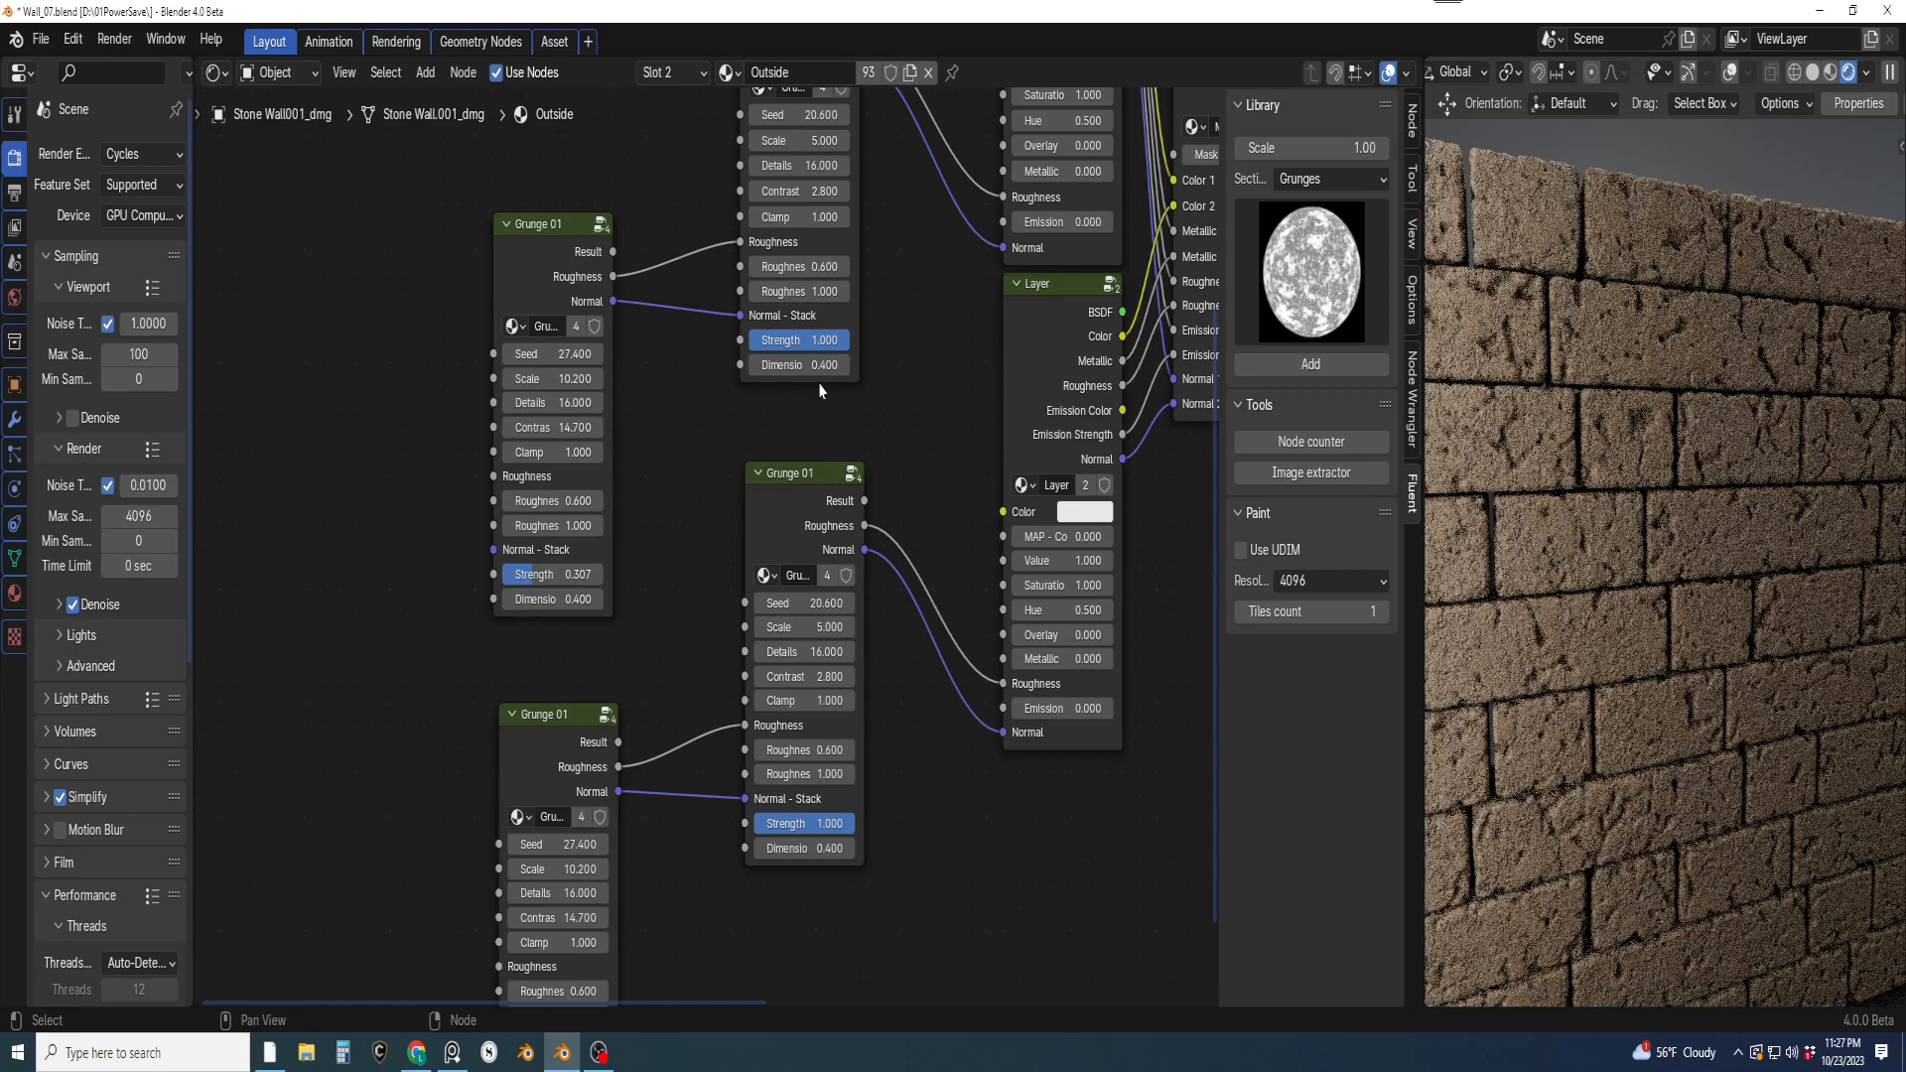
{"action": "key", "text": "Return"}
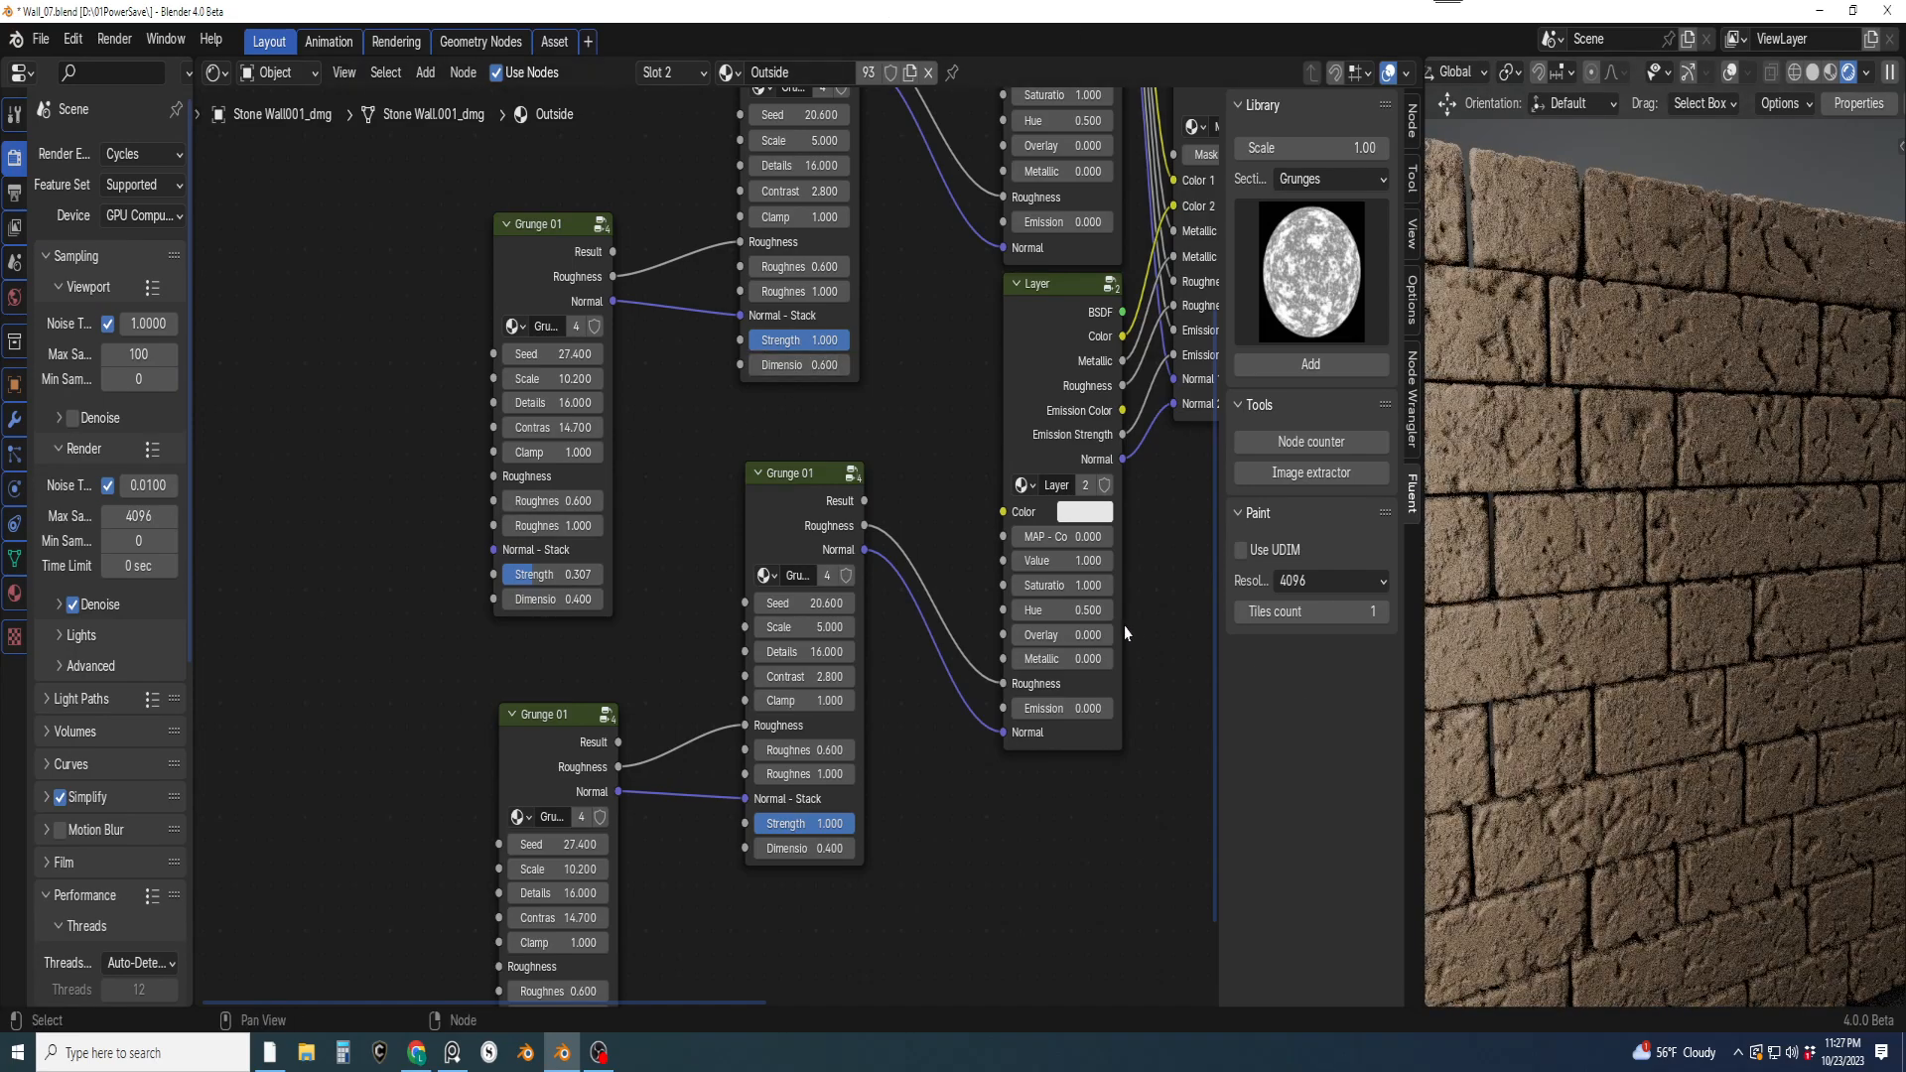
Vary the lower grunge pair by setting the stacked node's Seed to 31.5 and the main node's Seed to 26.5
{"action": "scroll", "coordinate": [899, 661], "scroll_direction": "down", "scroll_amount": 1}
{"action": "middle_click_drag", "start_coordinate": [773, 712], "coordinate": [876, 488]}
{"action": "scroll", "coordinate": [763, 599], "scroll_direction": "up", "scroll_amount": 1}
{"action": "left_click_drag", "start_coordinate": [687, 583], "coordinate": [725, 583]}
{"action": "left_click_drag", "start_coordinate": [923, 338], "coordinate": [982, 339]}
Add a Grunge 05 node above the others and connect its Result to the Mask input of Mix Layers
{"action": "middle_click_drag", "start_coordinate": [884, 744], "coordinate": [743, 851]}
{"action": "scroll", "coordinate": [743, 851], "scroll_direction": "down", "scroll_amount": 1}
{"action": "middle_click_drag", "start_coordinate": [700, 298], "coordinate": [762, 666]}
{"action": "left_click", "coordinate": [1290, 263]}
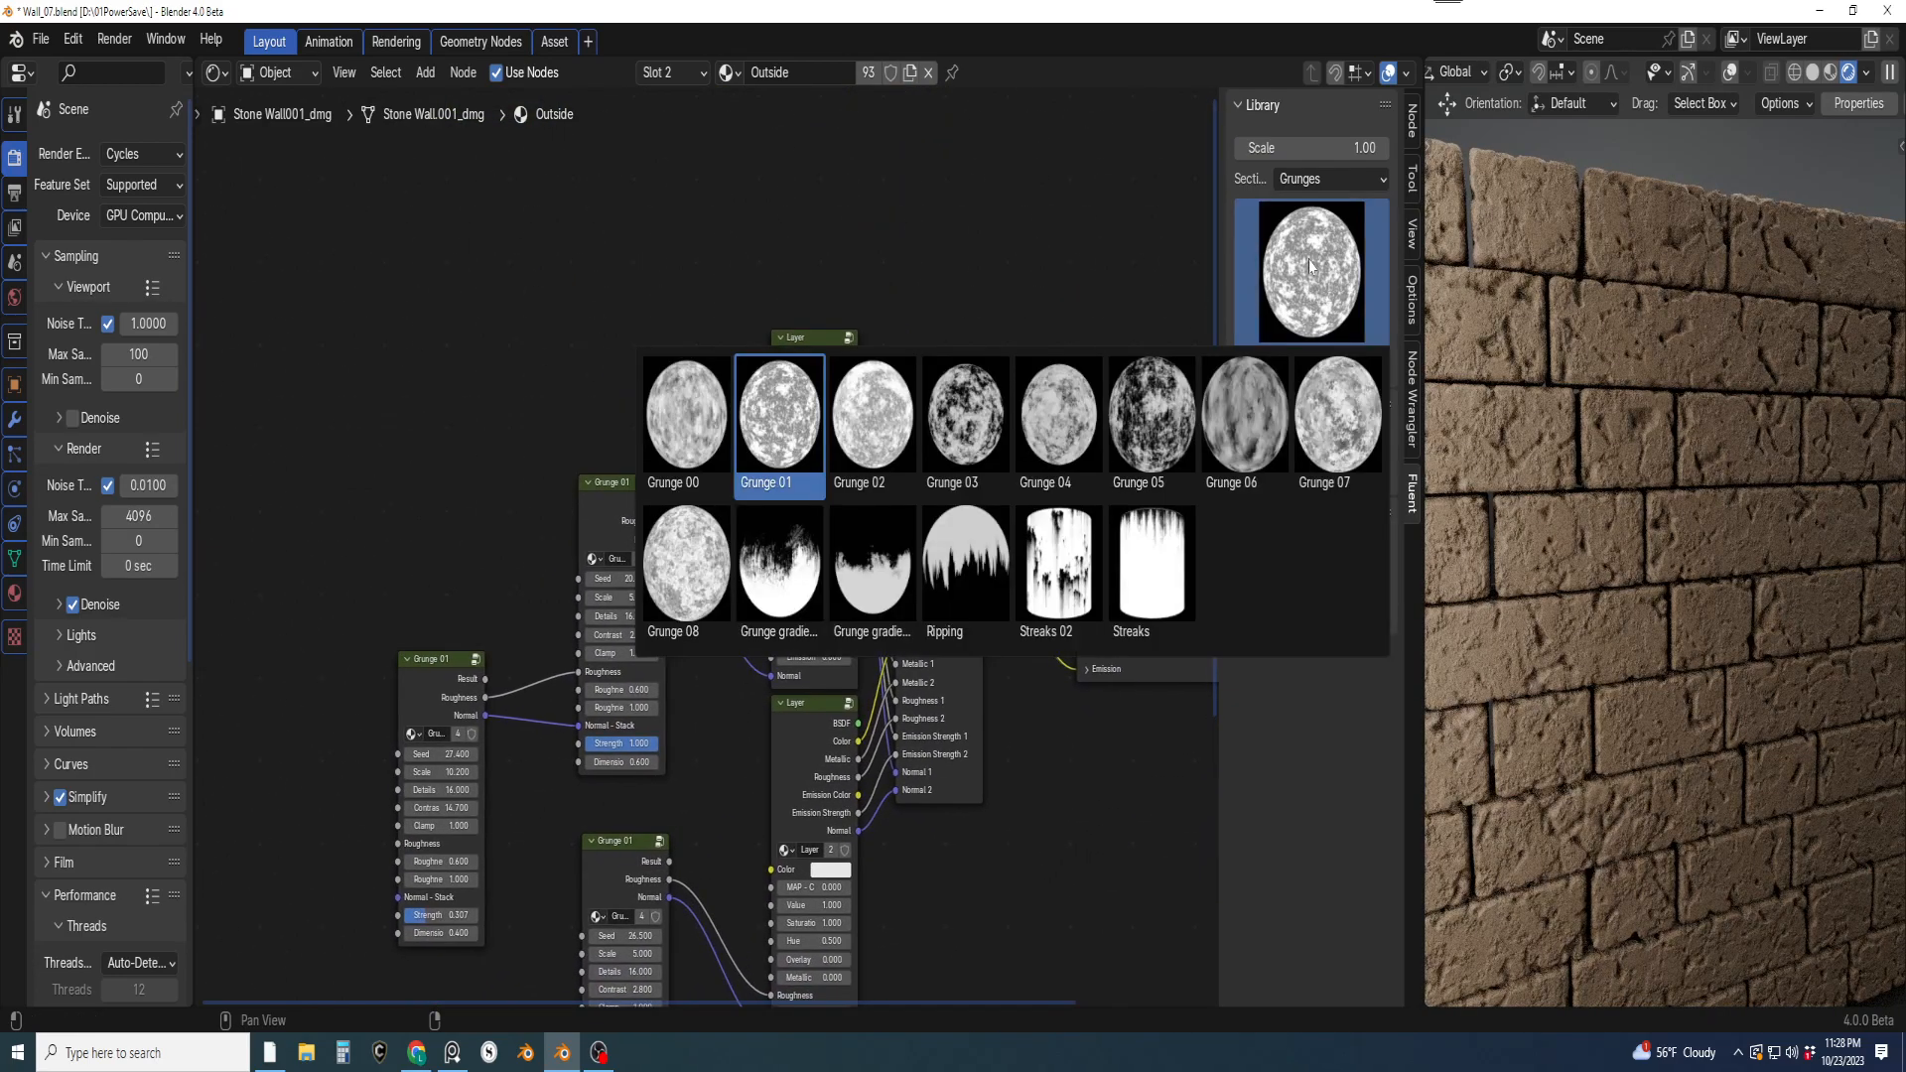
{"action": "left_click", "coordinate": [1149, 415]}
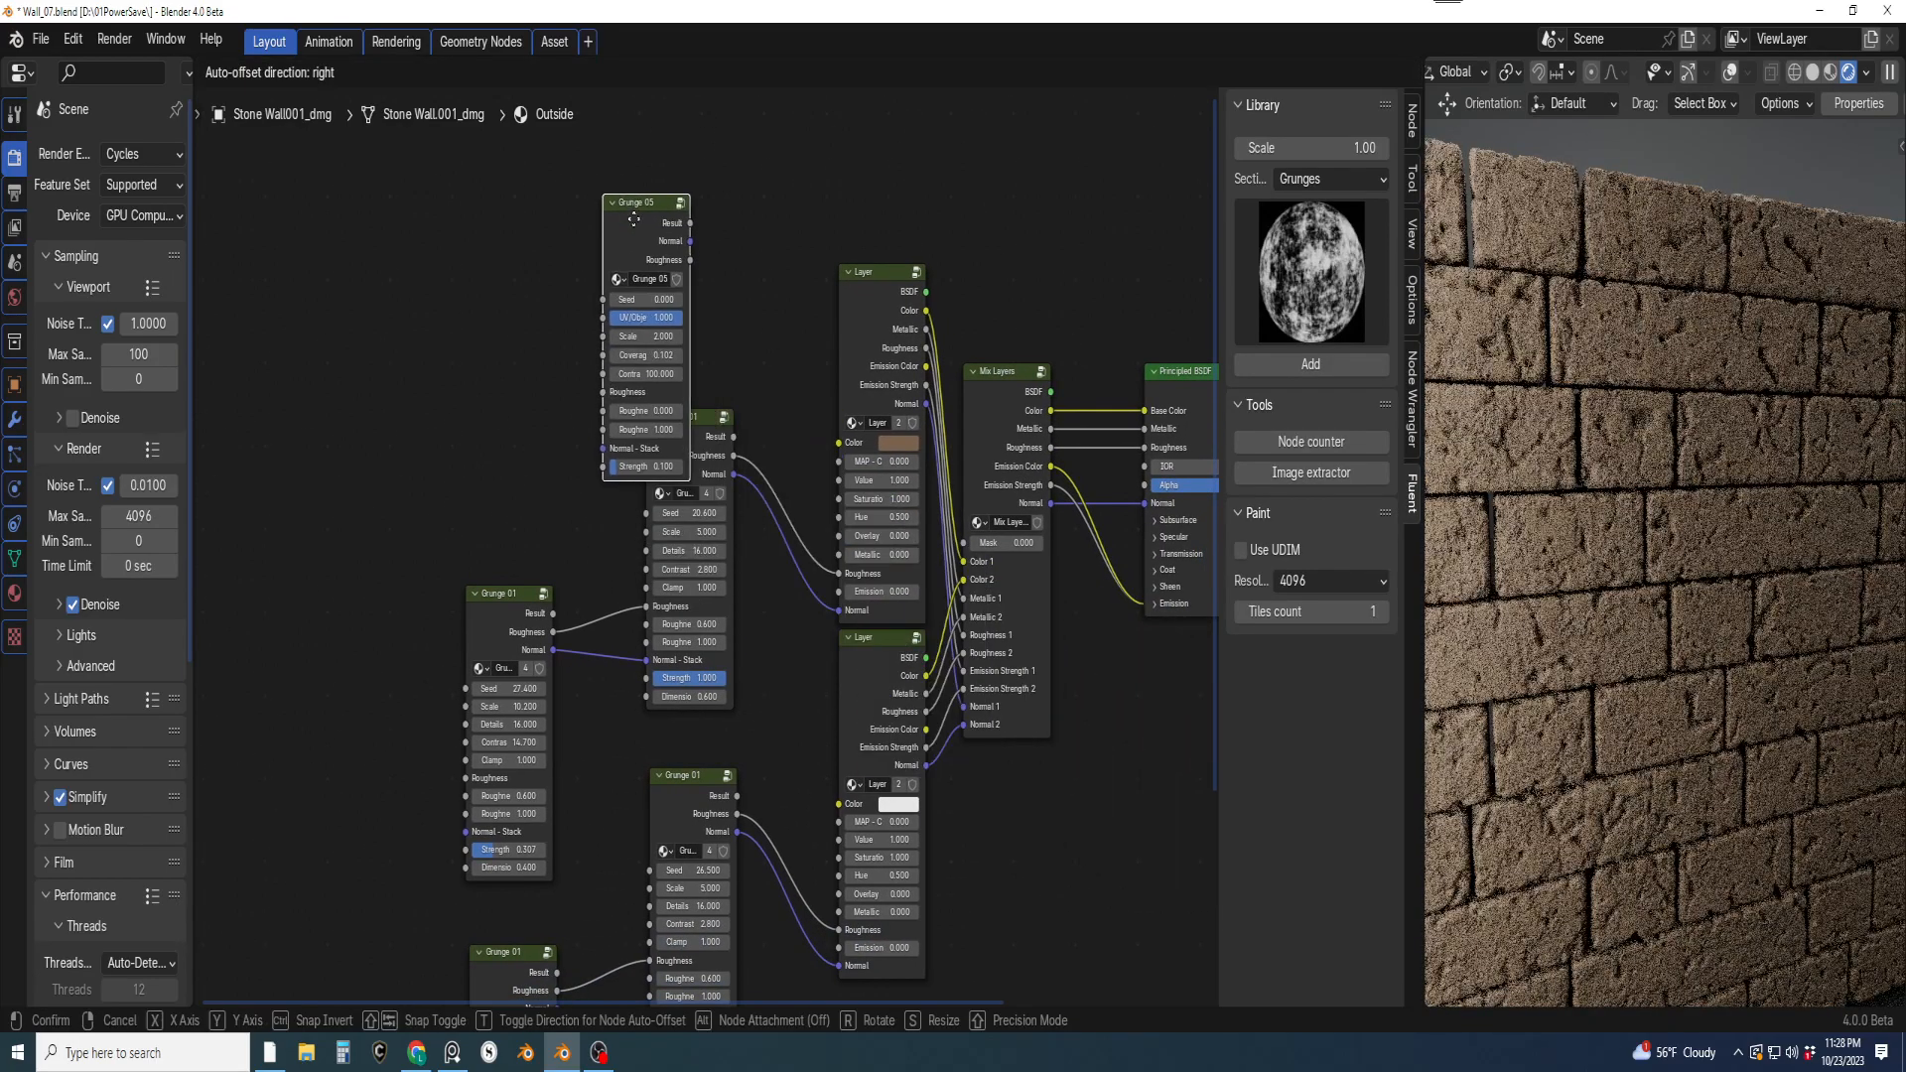
{"action": "left_click", "coordinate": [579, 194]}
{"action": "middle_click_drag", "start_coordinate": [724, 248], "coordinate": [693, 417]}
{"action": "left_click_drag", "start_coordinate": [639, 379], "coordinate": [943, 713]}
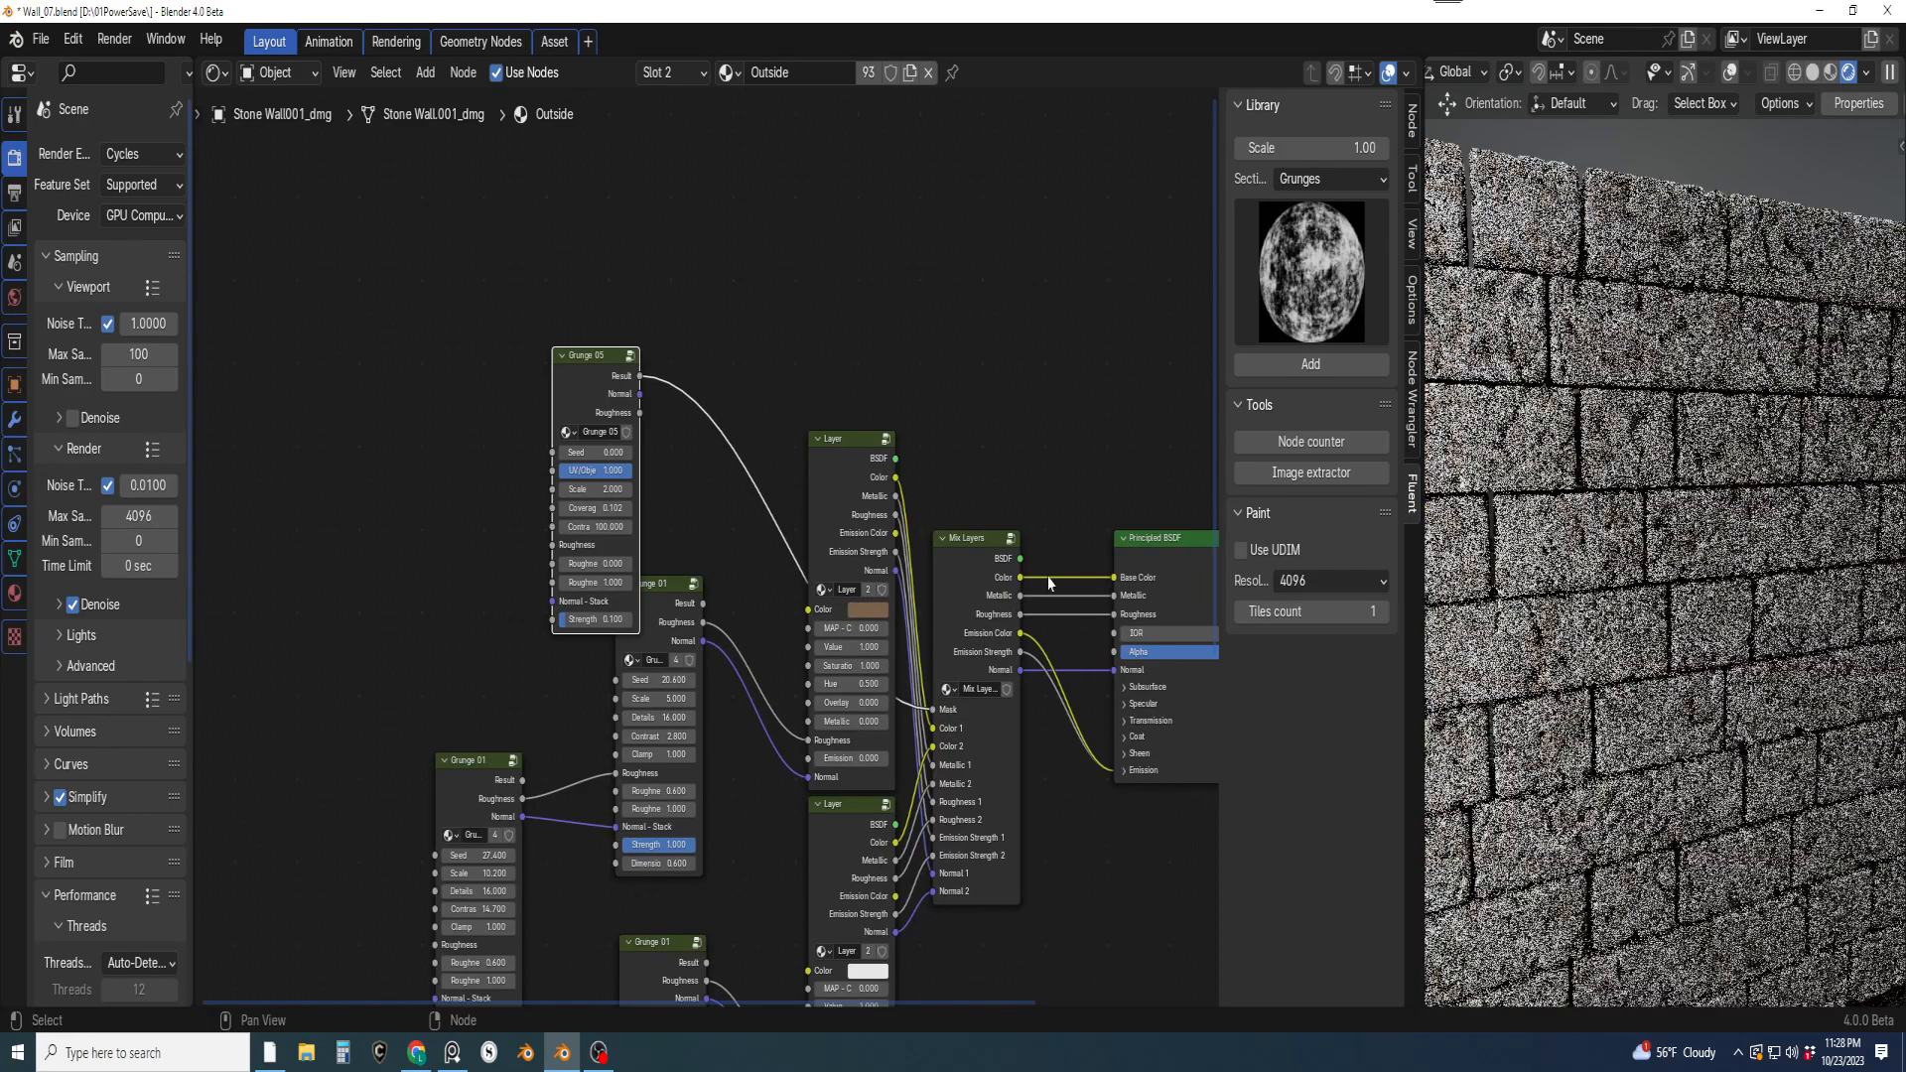
Preview the Grunge 05 mask on the wall and reduce its Contrast to 45.3
{"action": "left_click", "coordinate": [585, 394], "text": "ctrl+shift"}
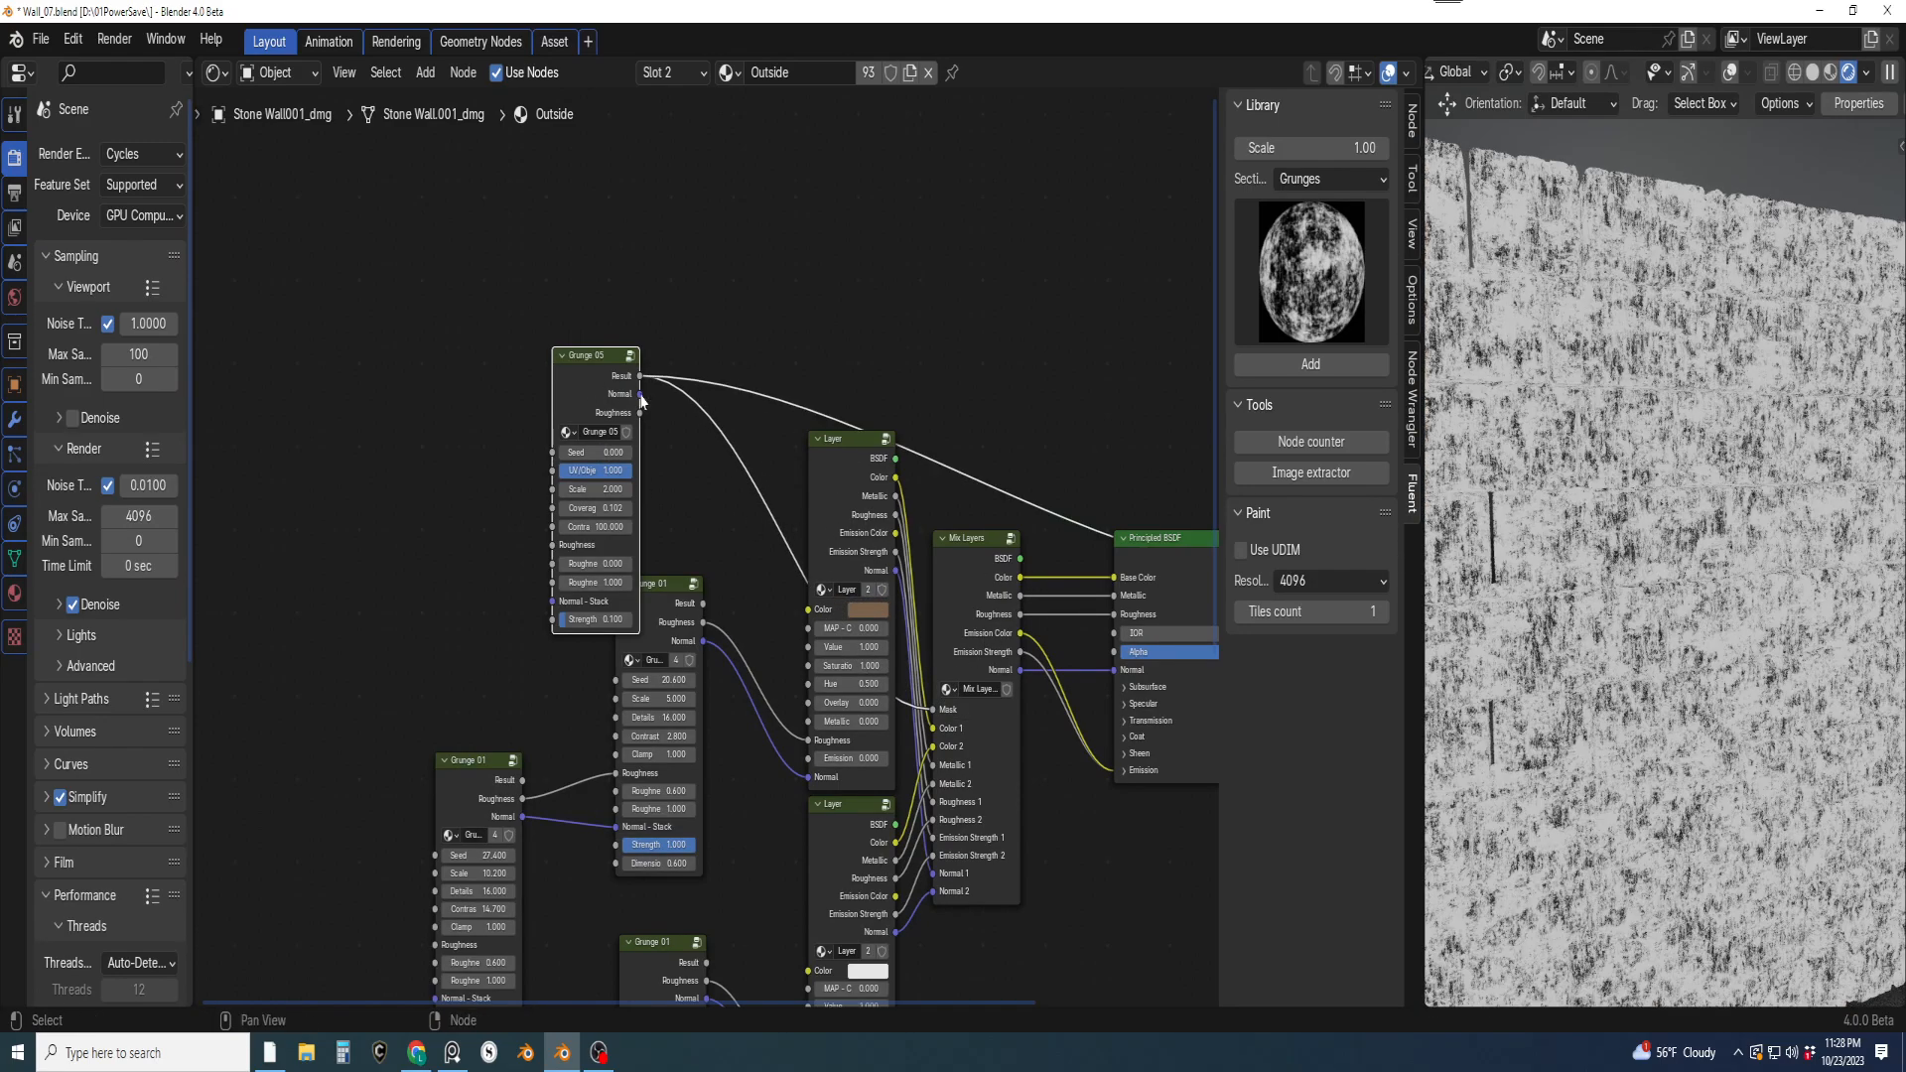
{"action": "middle_click_drag", "start_coordinate": [597, 568], "coordinate": [645, 452]}
{"action": "scroll", "coordinate": [705, 369], "scroll_direction": "up", "scroll_amount": 2}
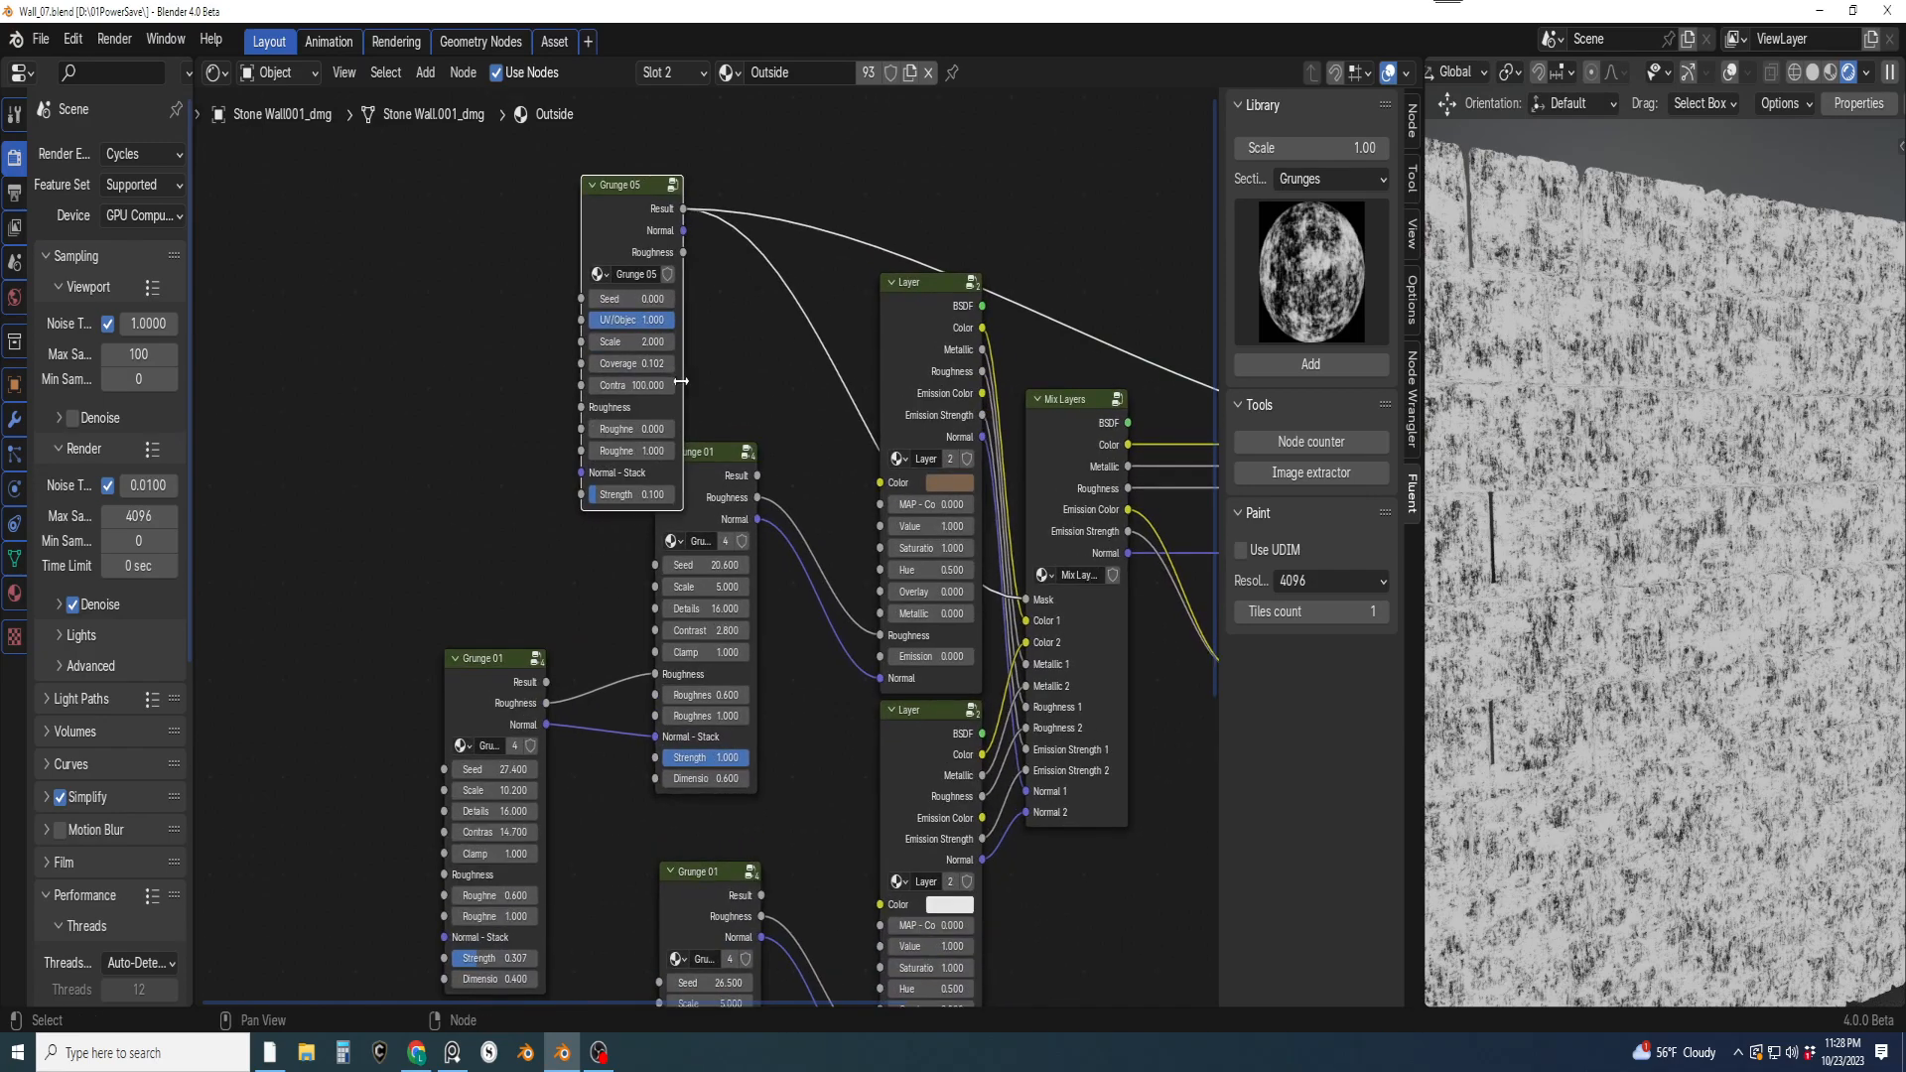
{"action": "middle_click_drag", "start_coordinate": [705, 368], "coordinate": [650, 499]}
{"action": "scroll", "coordinate": [650, 499], "scroll_direction": "up", "scroll_amount": 2}
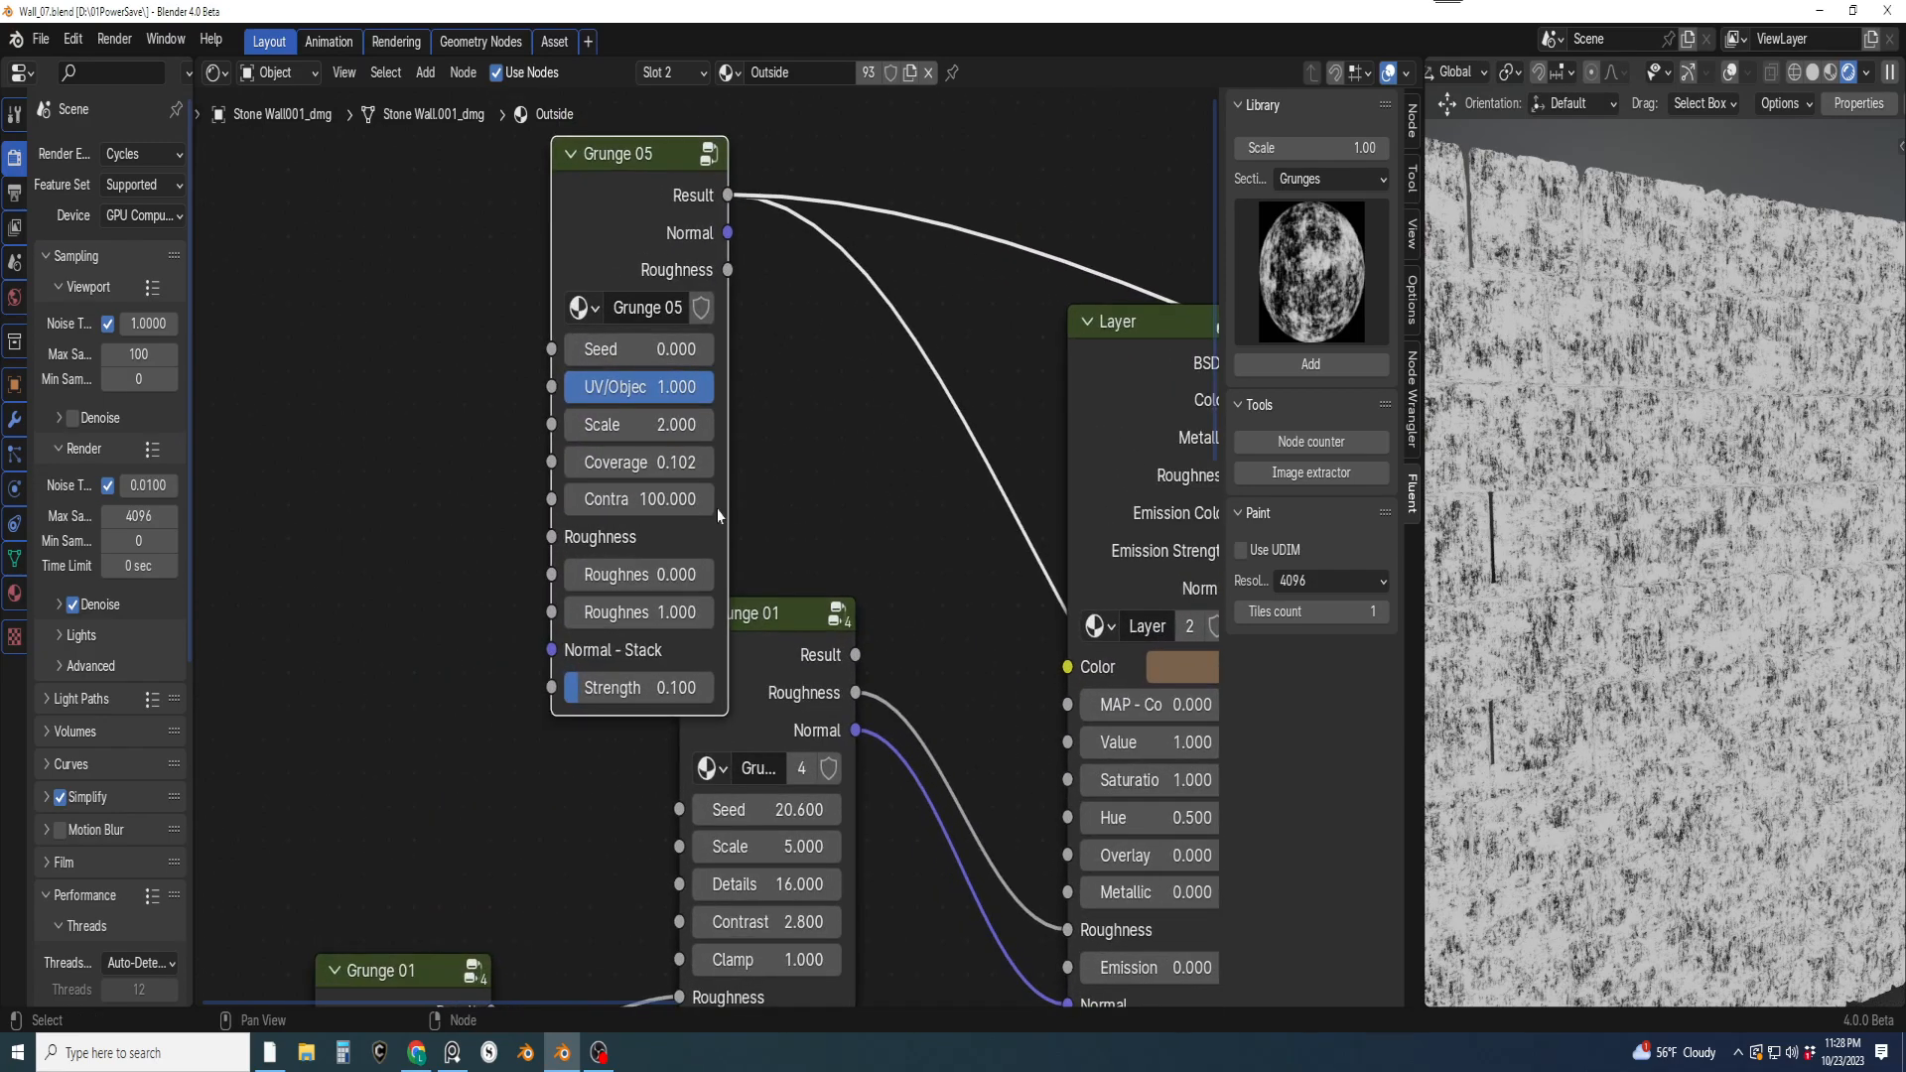
{"action": "left_click", "coordinate": [572, 500]}
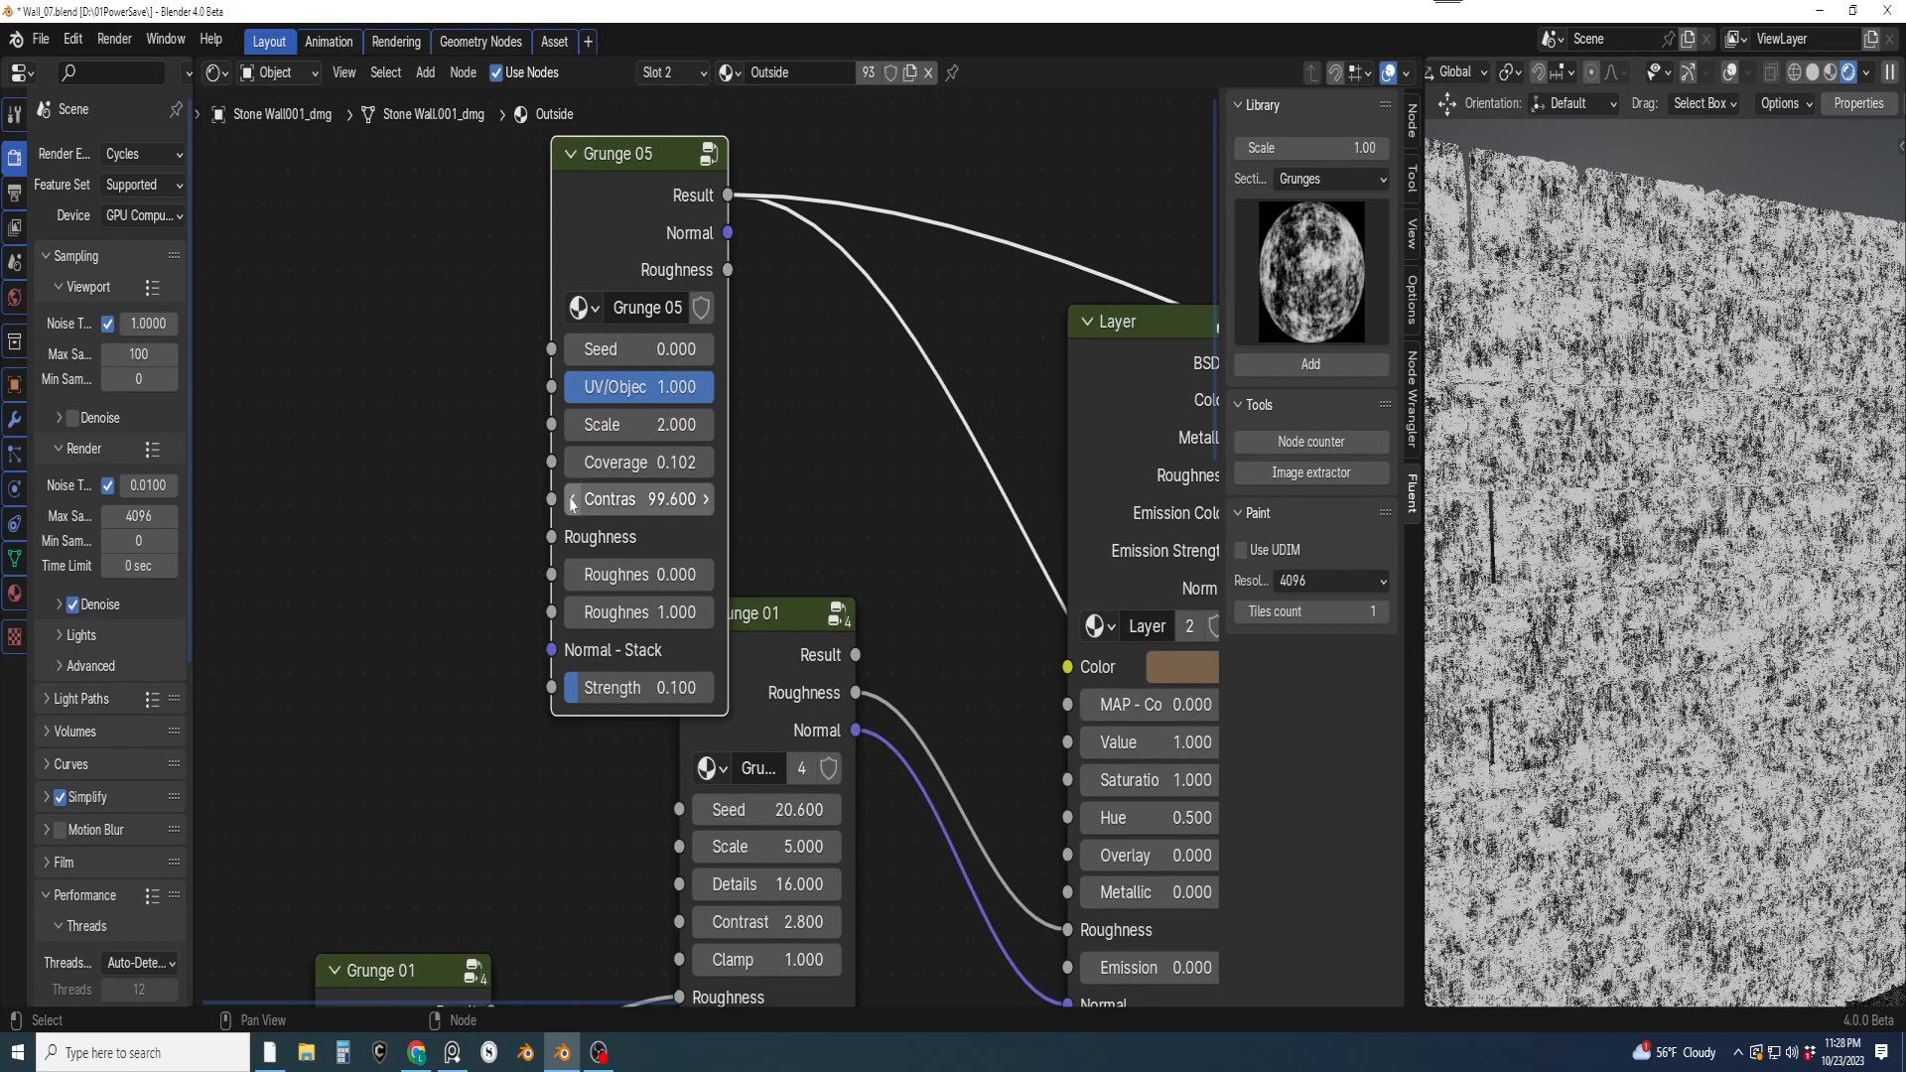
{"action": "left_click", "coordinate": [572, 500]}
{"action": "left_click", "coordinate": [572, 500]}
{"action": "left_click", "coordinate": [571, 499]}
{"action": "left_click", "coordinate": [572, 499]}
{"action": "left_click", "coordinate": [572, 500]}
{"action": "left_click", "coordinate": [572, 499]}
{"action": "left_click", "coordinate": [571, 500]}
{"action": "left_click", "coordinate": [572, 499]}
{"action": "left_click", "coordinate": [572, 500]}
{"action": "left_click", "coordinate": [572, 500]}
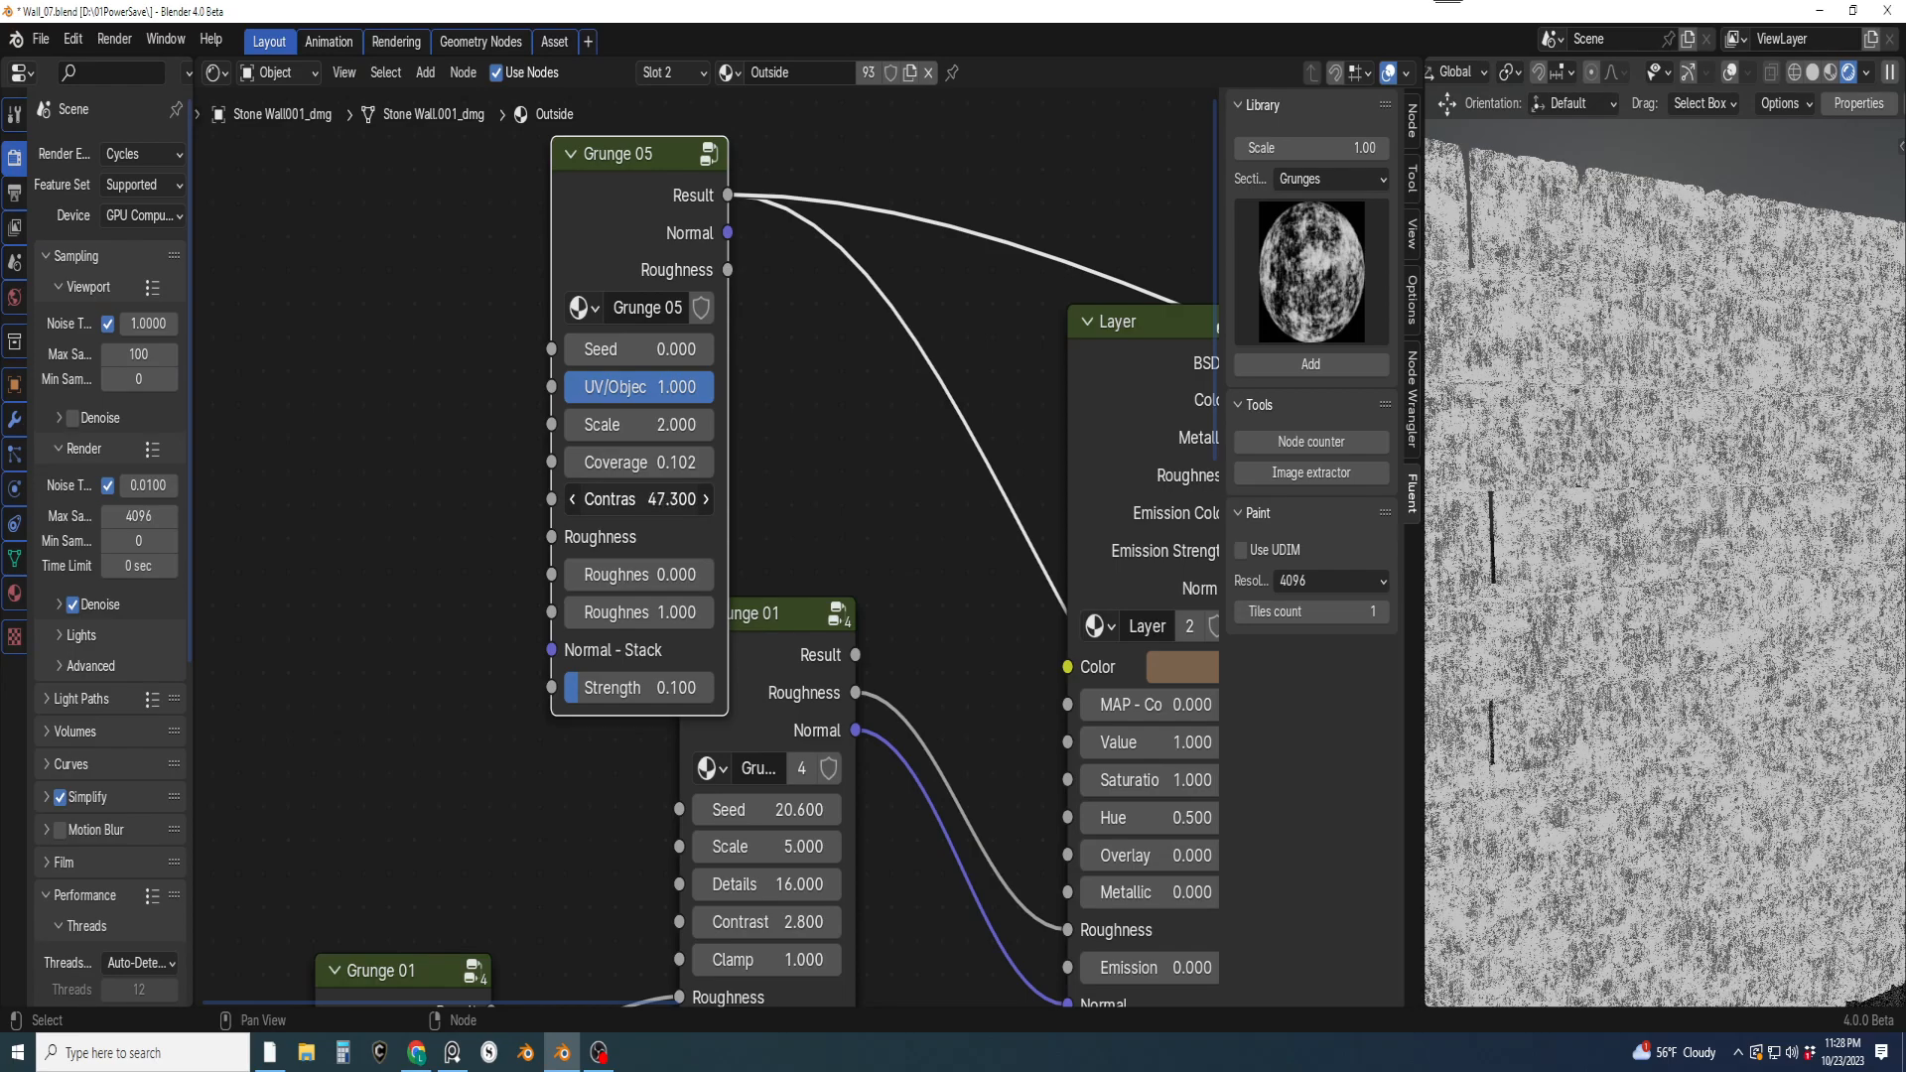
{"action": "left_click_drag", "start_coordinate": [641, 500], "coordinate": [723, 474]}
Try several Scale values on the Grunge 05 node and settle on 0.3
{"action": "mouse_move", "coordinate": [626, 425]}
{"action": "left_mouse_down"}
{"action": "mouse_move", "coordinate": [643, 425]}
{"action": "mouse_move", "coordinate": [556, 425]}
{"action": "mouse_move", "coordinate": [705, 425]}
{"action": "mouse_move", "coordinate": [650, 425]}
{"action": "left_mouse_up"}
{"action": "left_click_drag", "start_coordinate": [641, 424], "coordinate": [586, 424]}
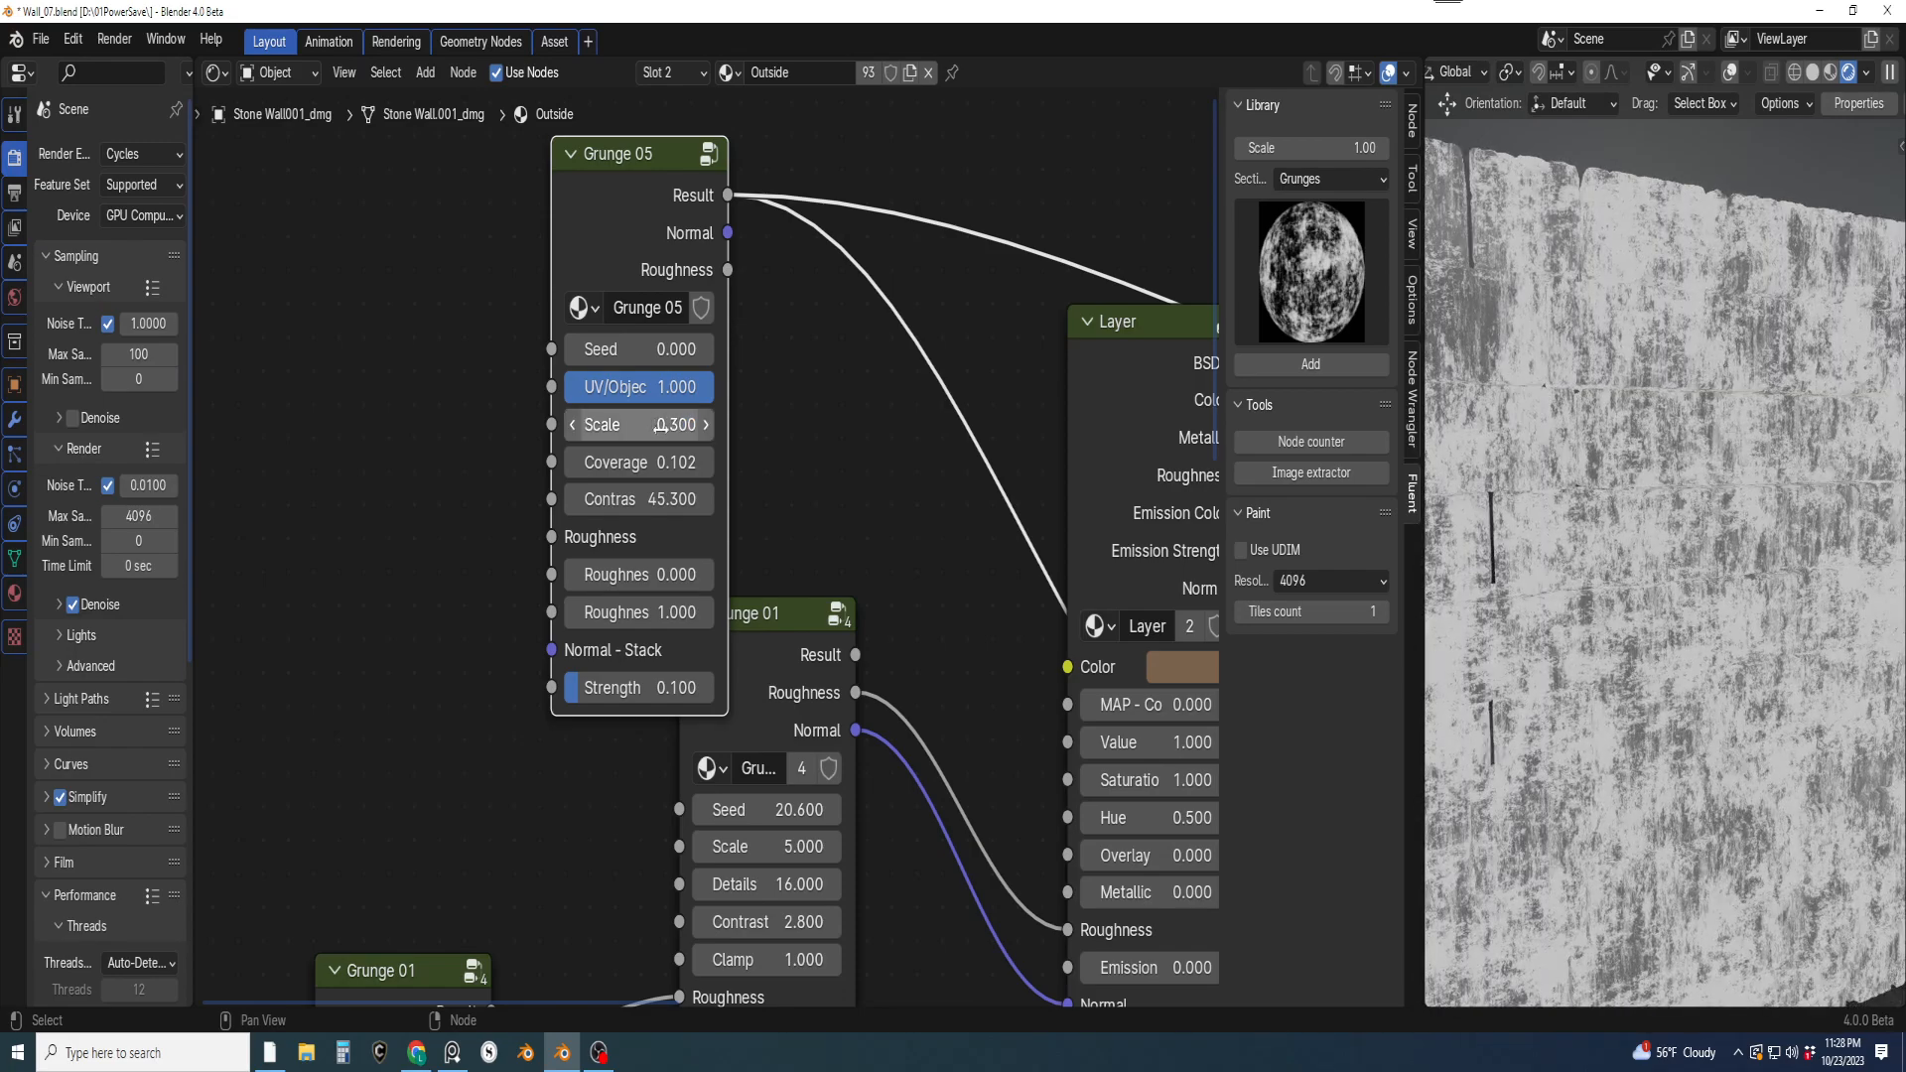
{"action": "left_click_drag", "start_coordinate": [586, 424], "coordinate": [581, 424]}
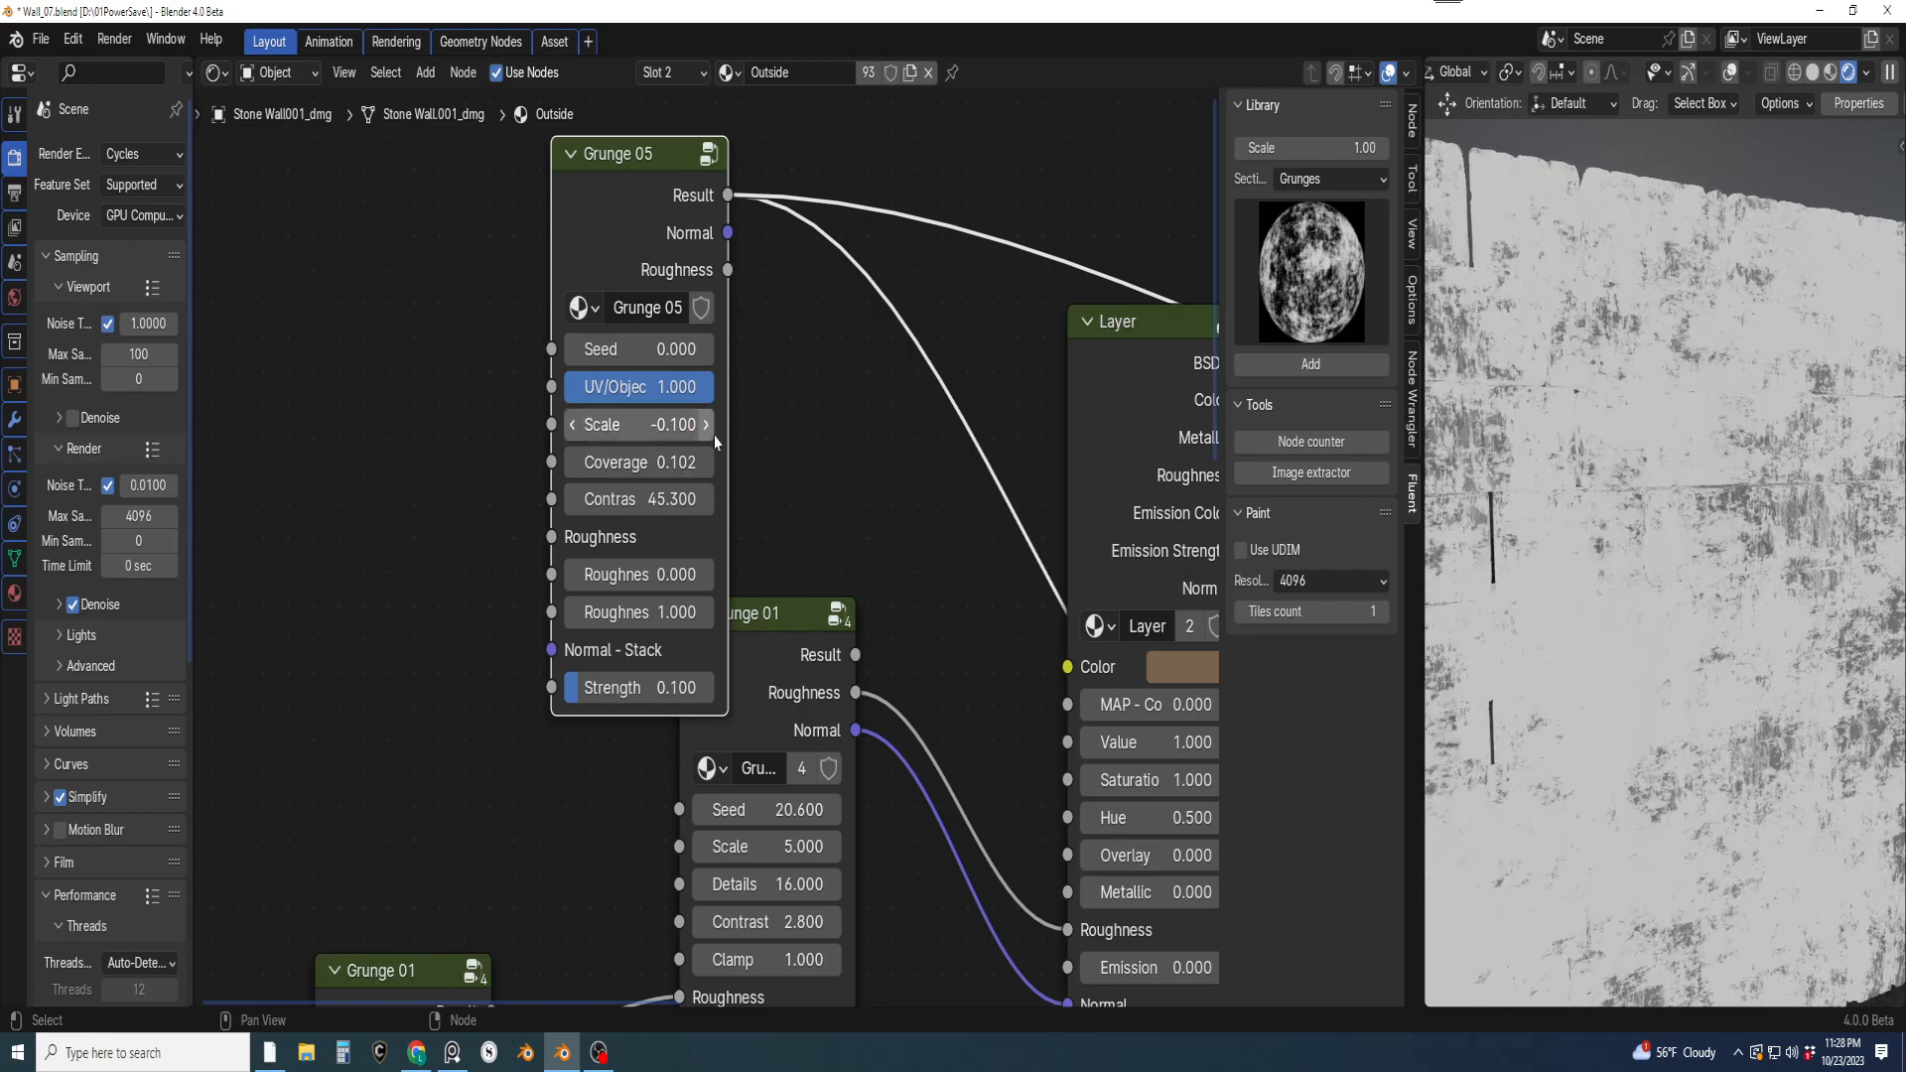
{"action": "left_click", "coordinate": [711, 428]}
{"action": "left_click", "coordinate": [707, 425]}
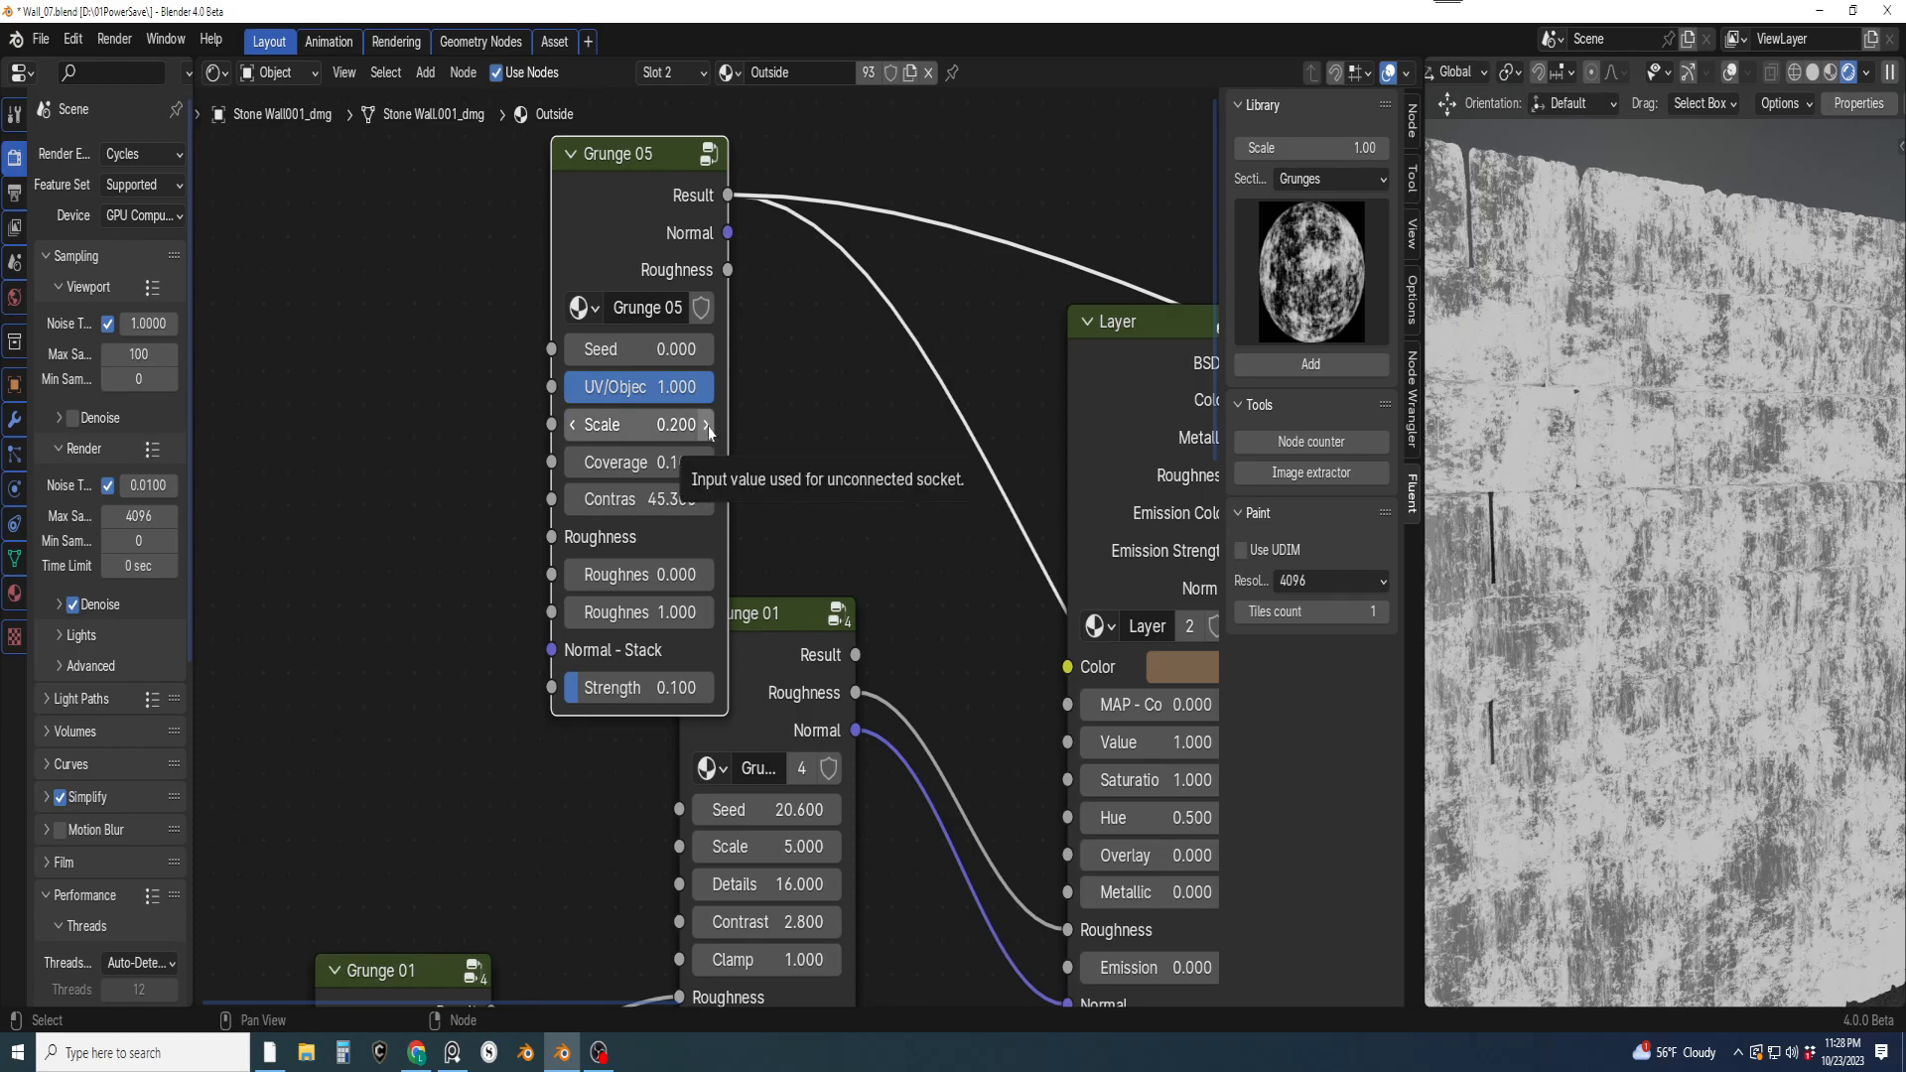
{"action": "left_click", "coordinate": [708, 427]}
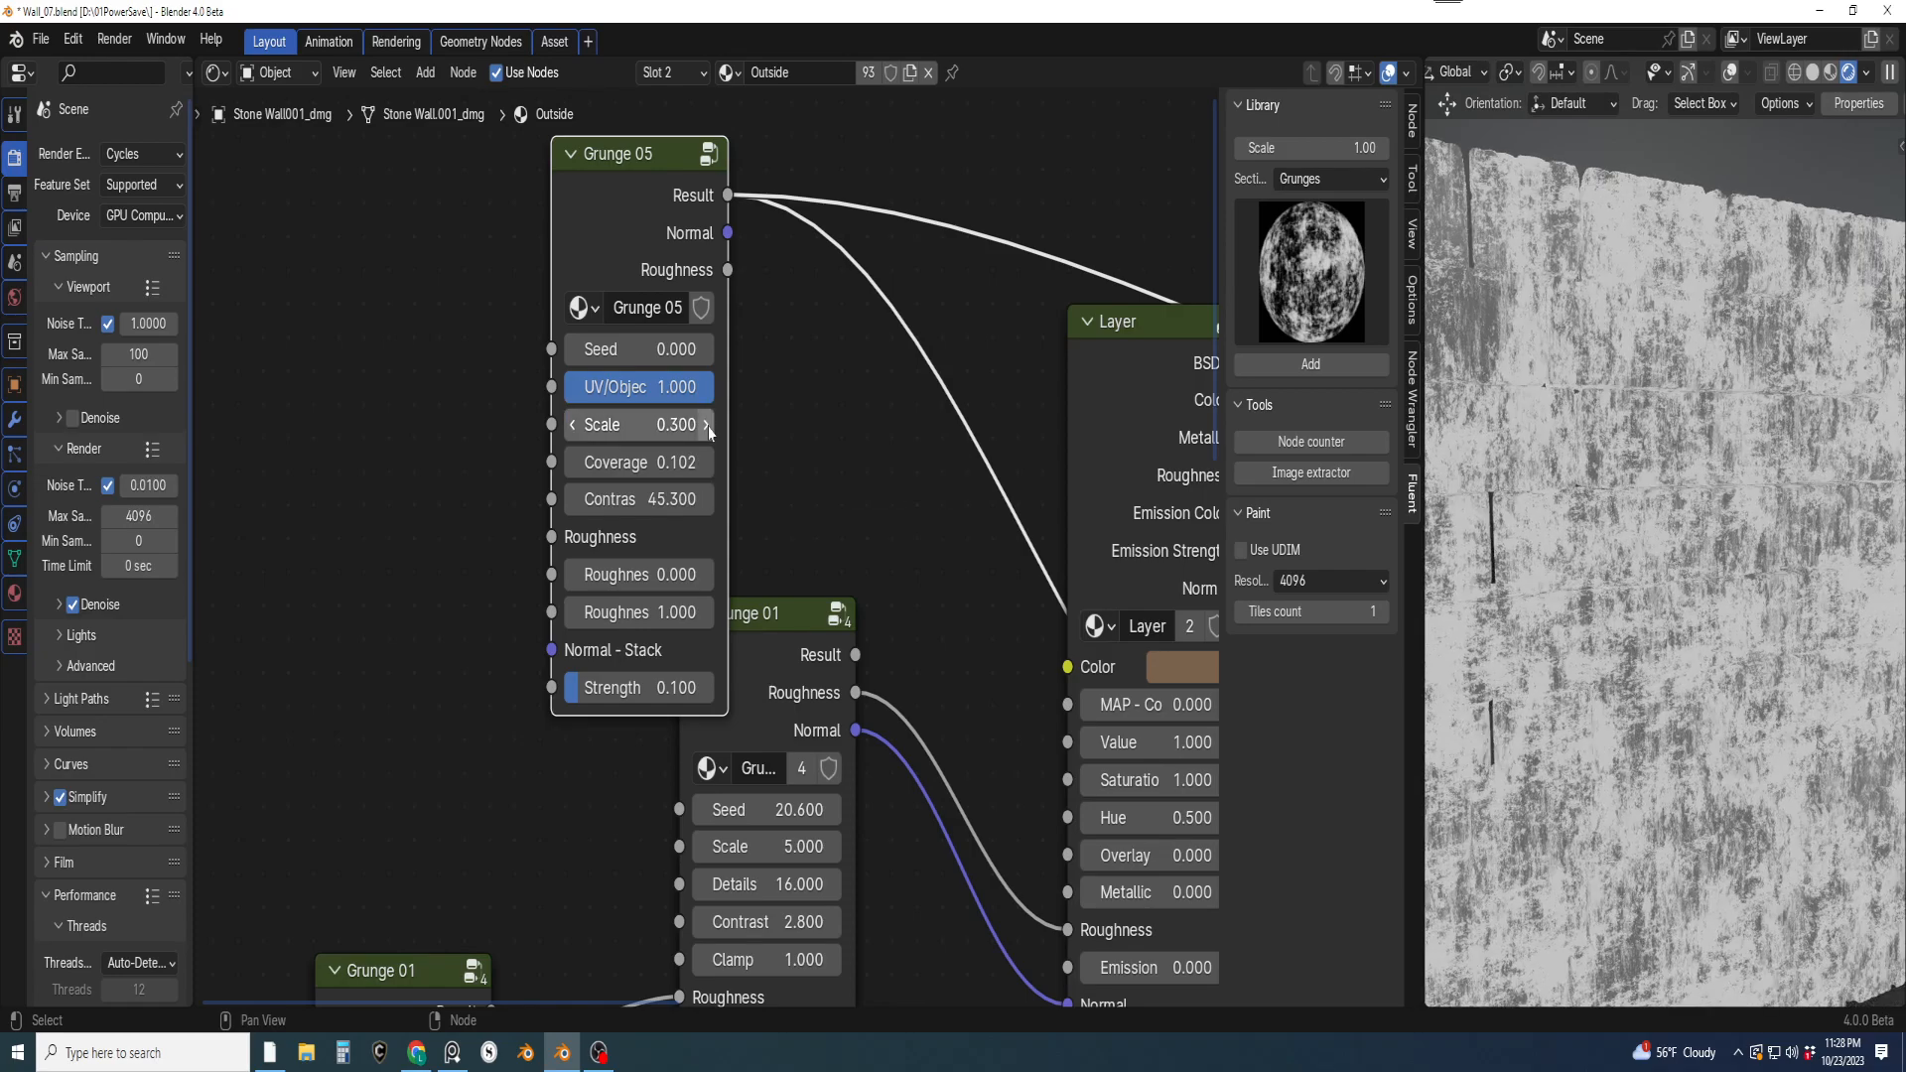
Set the Grunge 05 node's Seed to 2.2 and its Coverage to 0.202
{"action": "left_click_drag", "start_coordinate": [646, 353], "coordinate": [695, 387]}
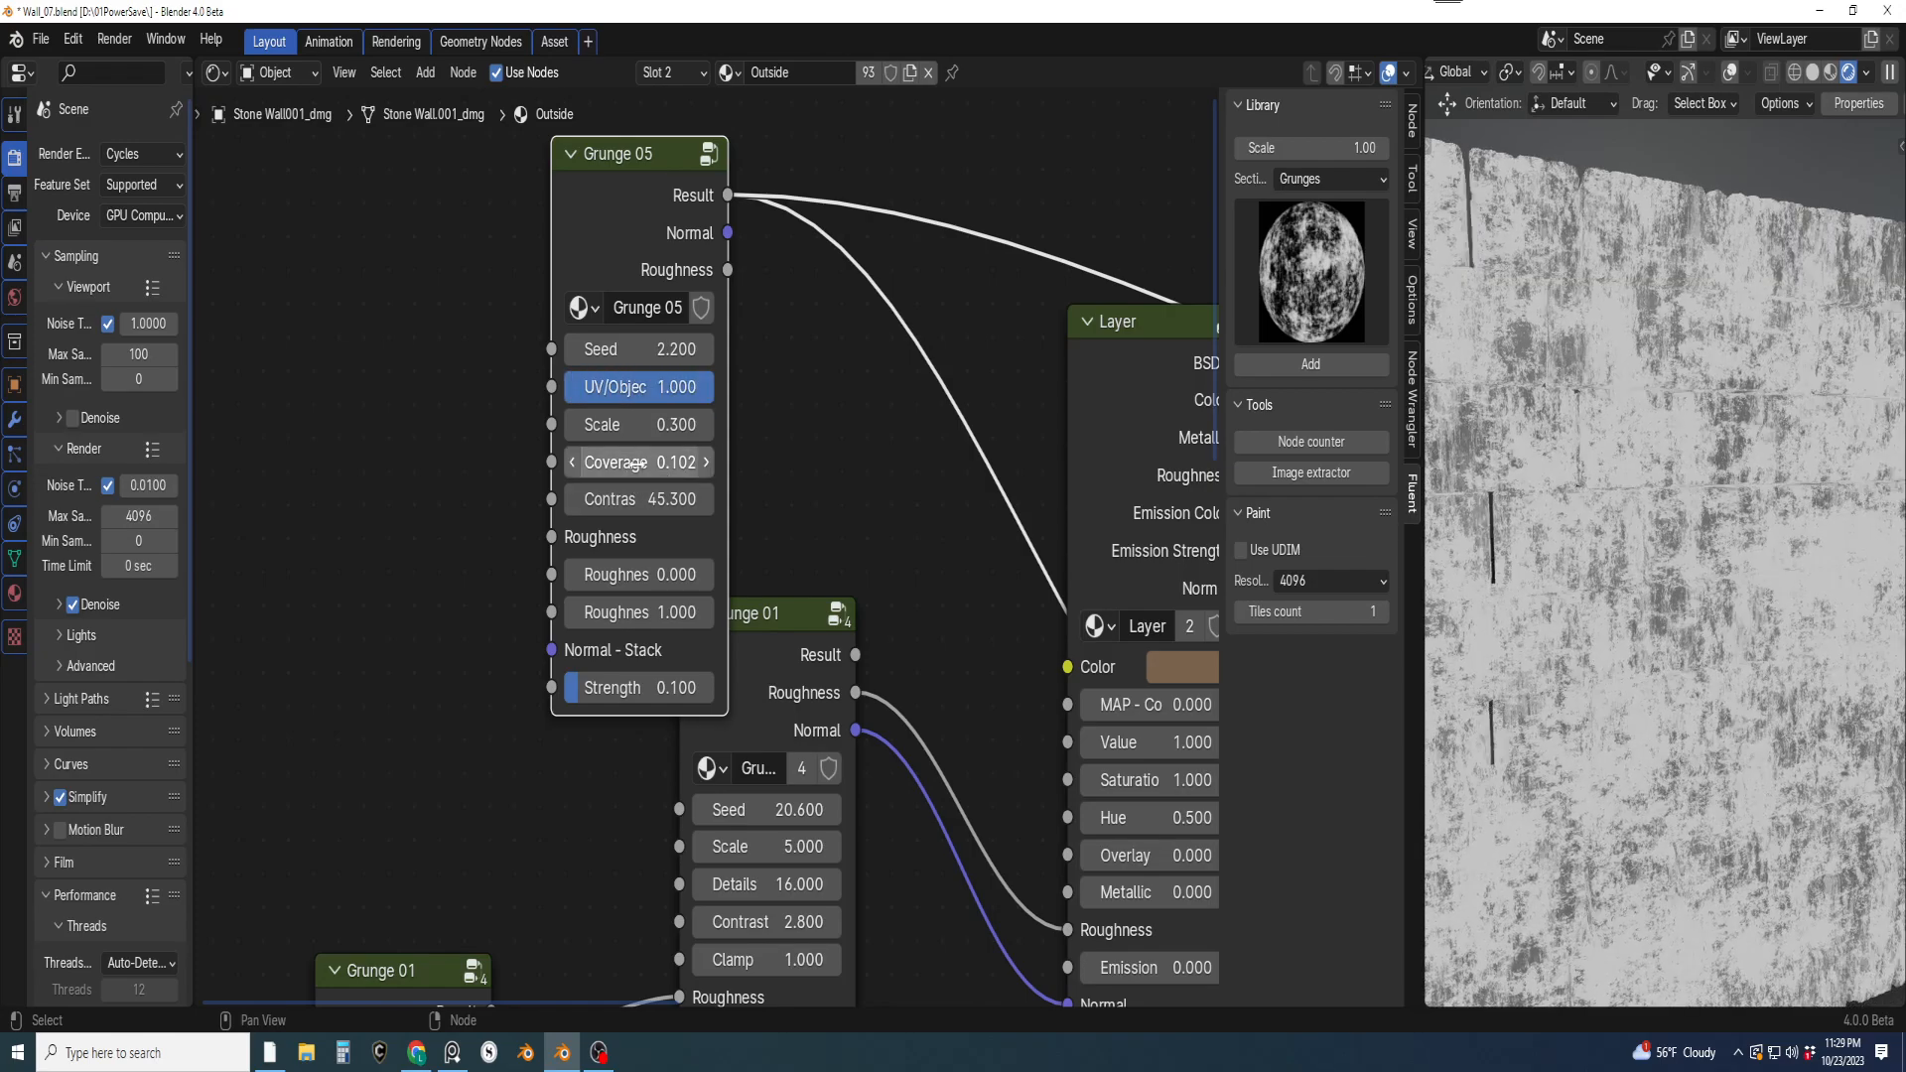
{"action": "left_click_drag", "start_coordinate": [635, 464], "coordinate": [658, 464]}
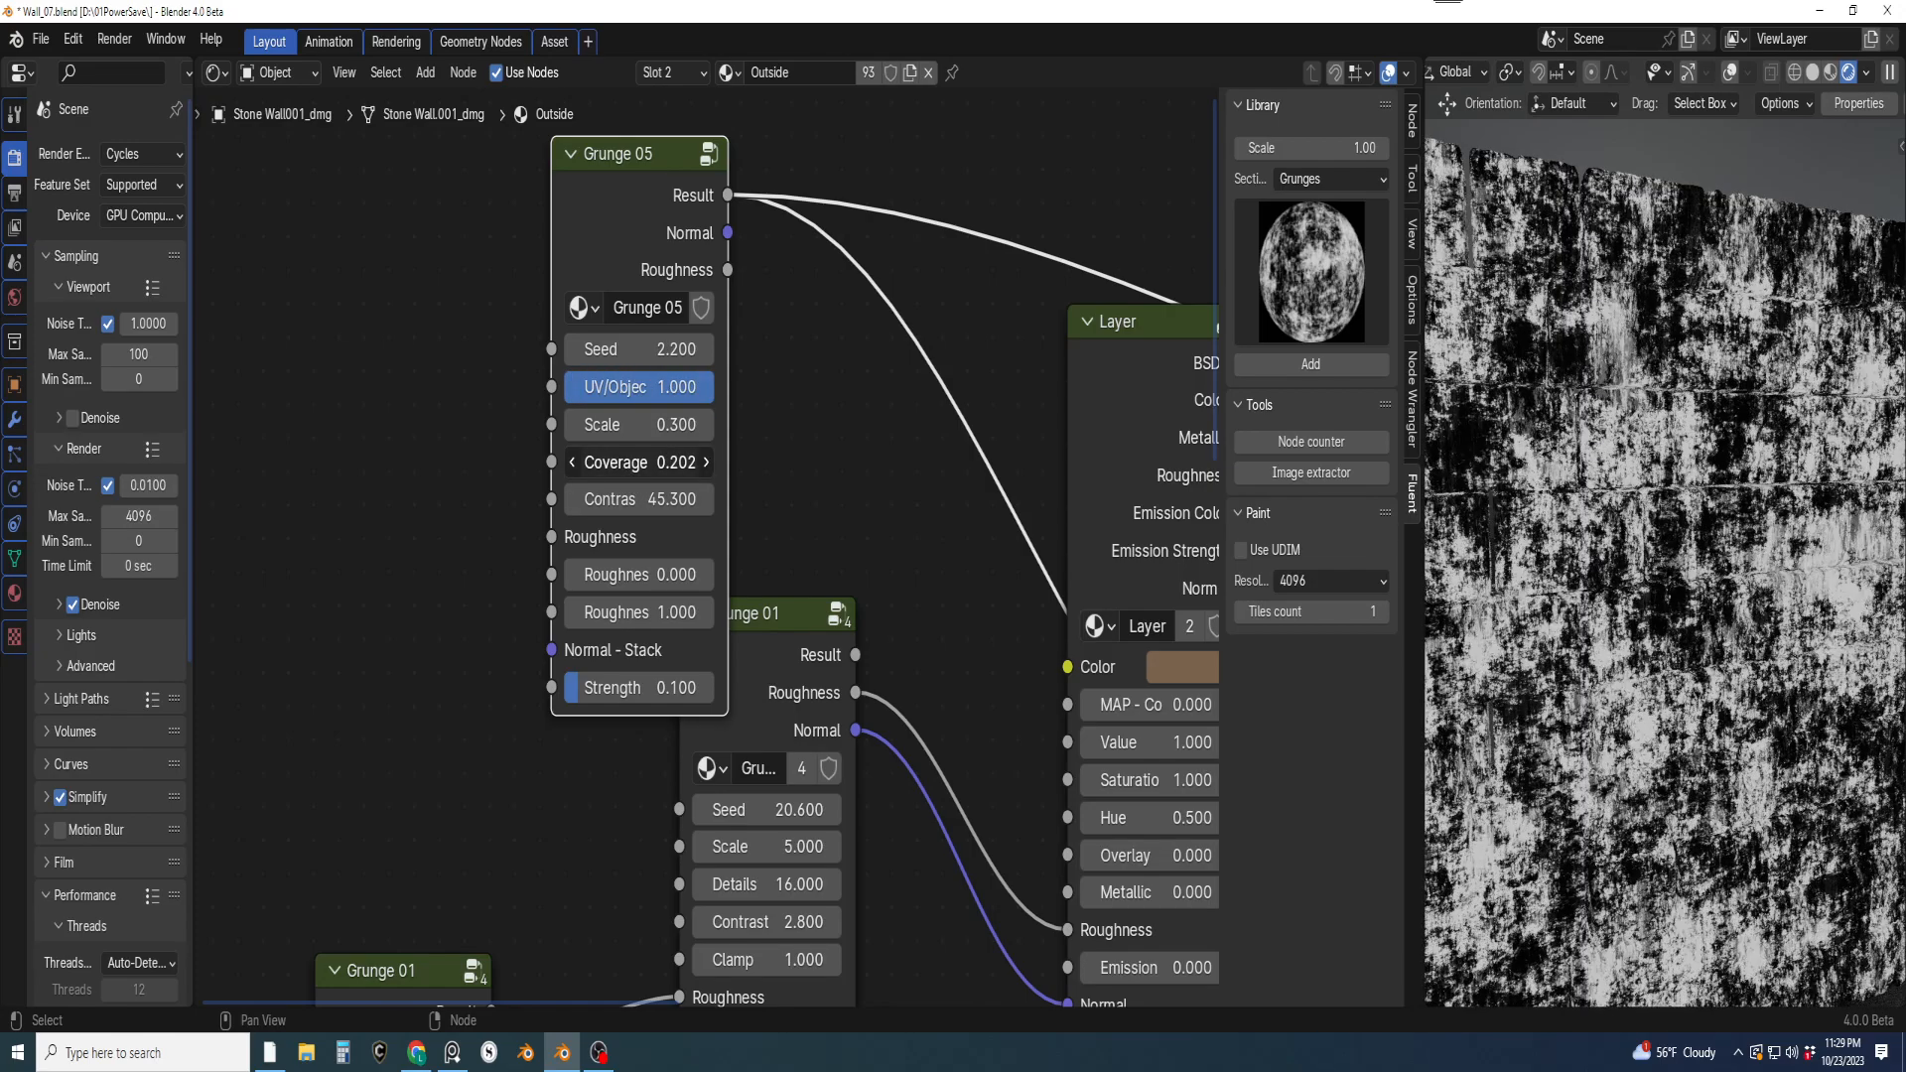
{"action": "key", "text": "ctrl+z"}
{"action": "left_click", "coordinate": [705, 462]}
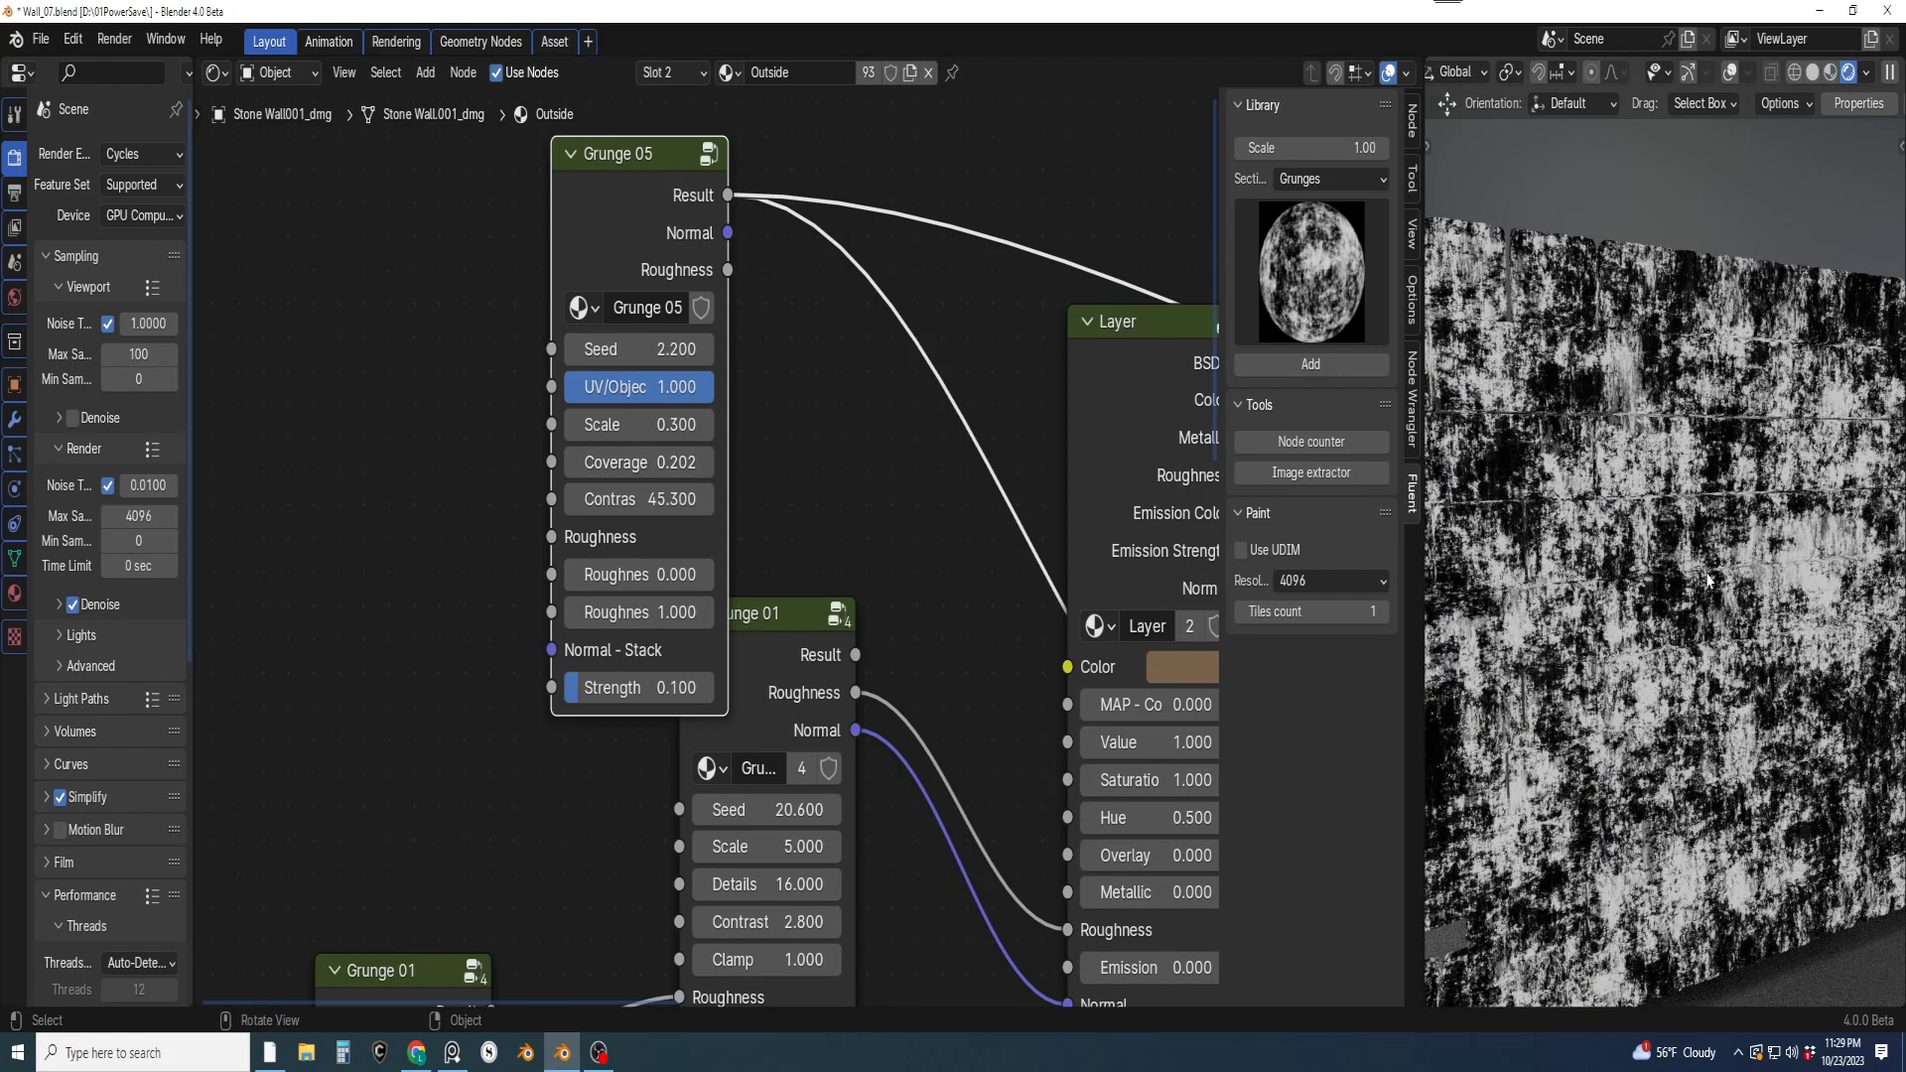
Set the Grunge 05 node's Contrast to 43.2, its first Roughness value to 1.0 and its Strength to 0.16
{"action": "scroll", "coordinate": [1708, 579], "scroll_direction": "down", "scroll_amount": 3}
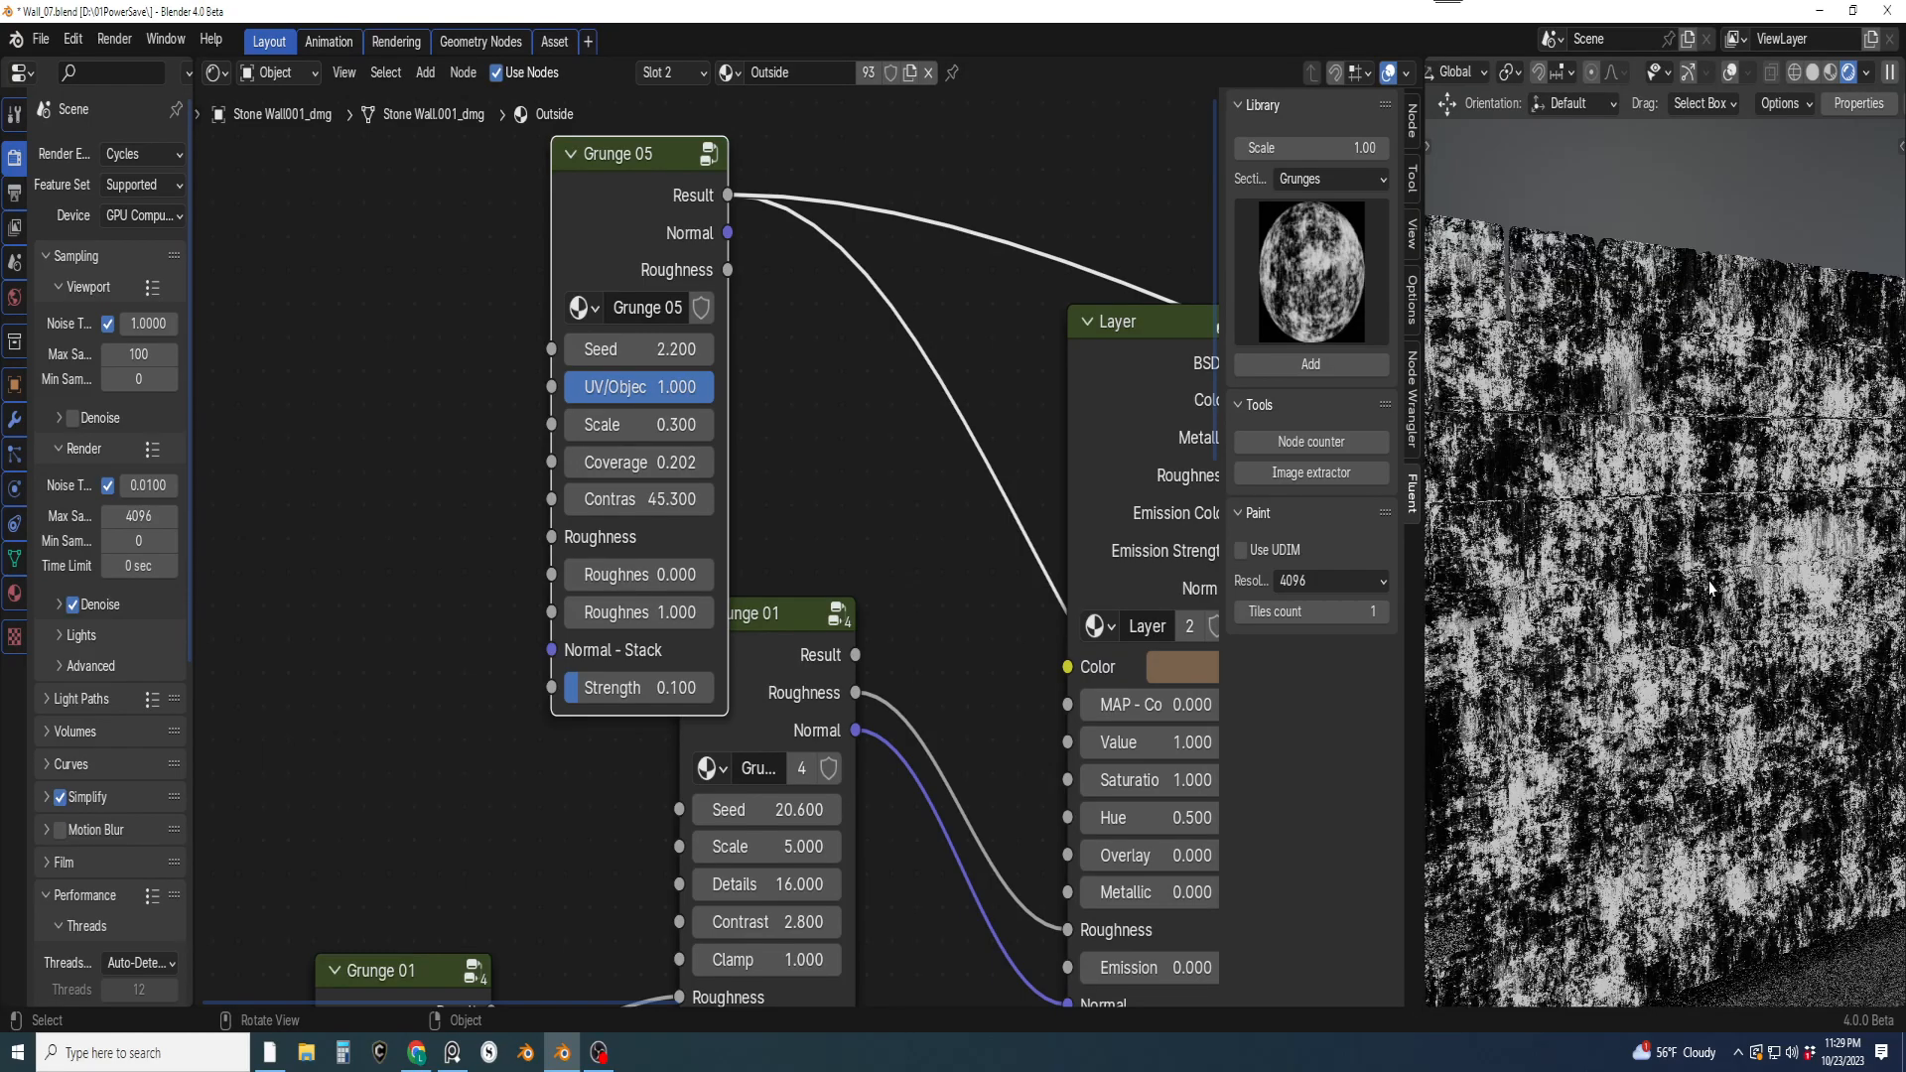
{"action": "middle_click_drag", "start_coordinate": [1710, 584], "coordinate": [1660, 597]}
{"action": "scroll", "coordinate": [1660, 597], "scroll_direction": "up", "scroll_amount": 1}
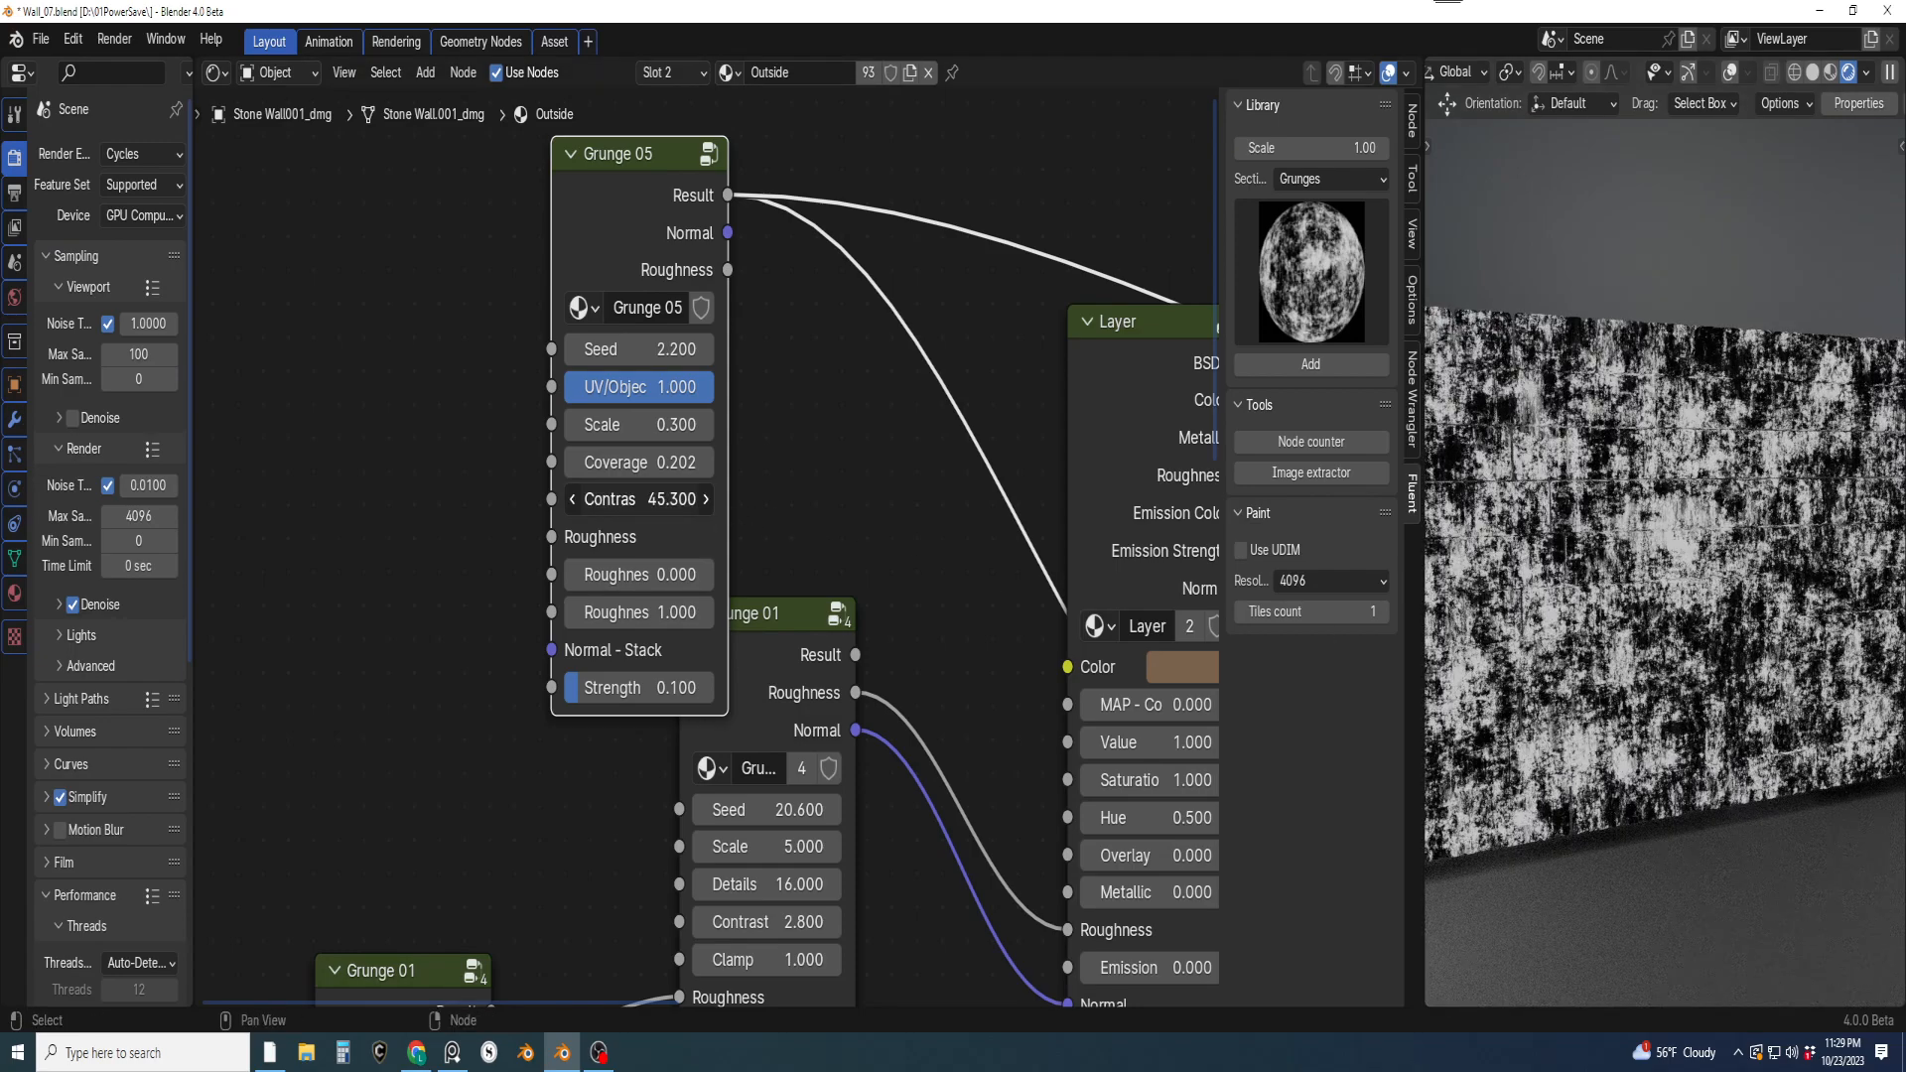
{"action": "left_click_drag", "start_coordinate": [639, 499], "coordinate": [601, 499]}
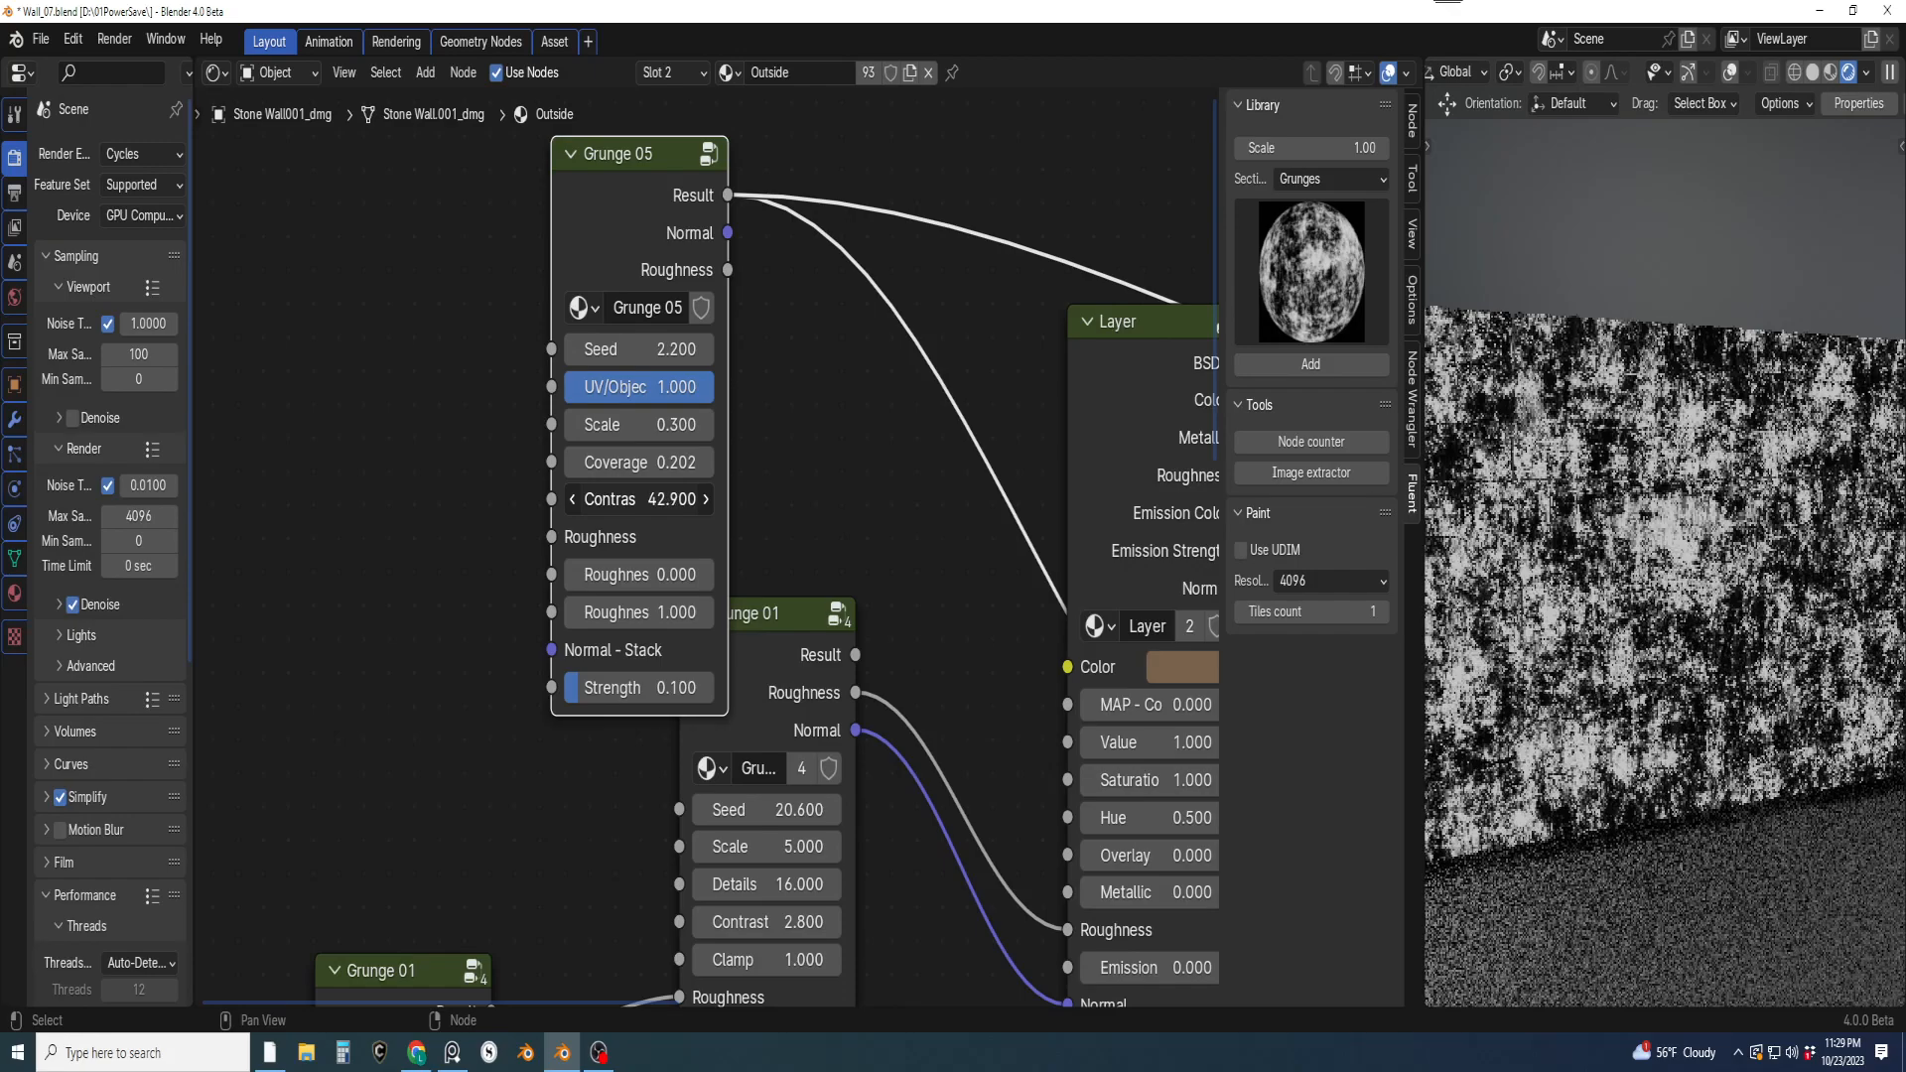
{"action": "left_click_drag", "start_coordinate": [639, 575], "coordinate": [660, 575]}
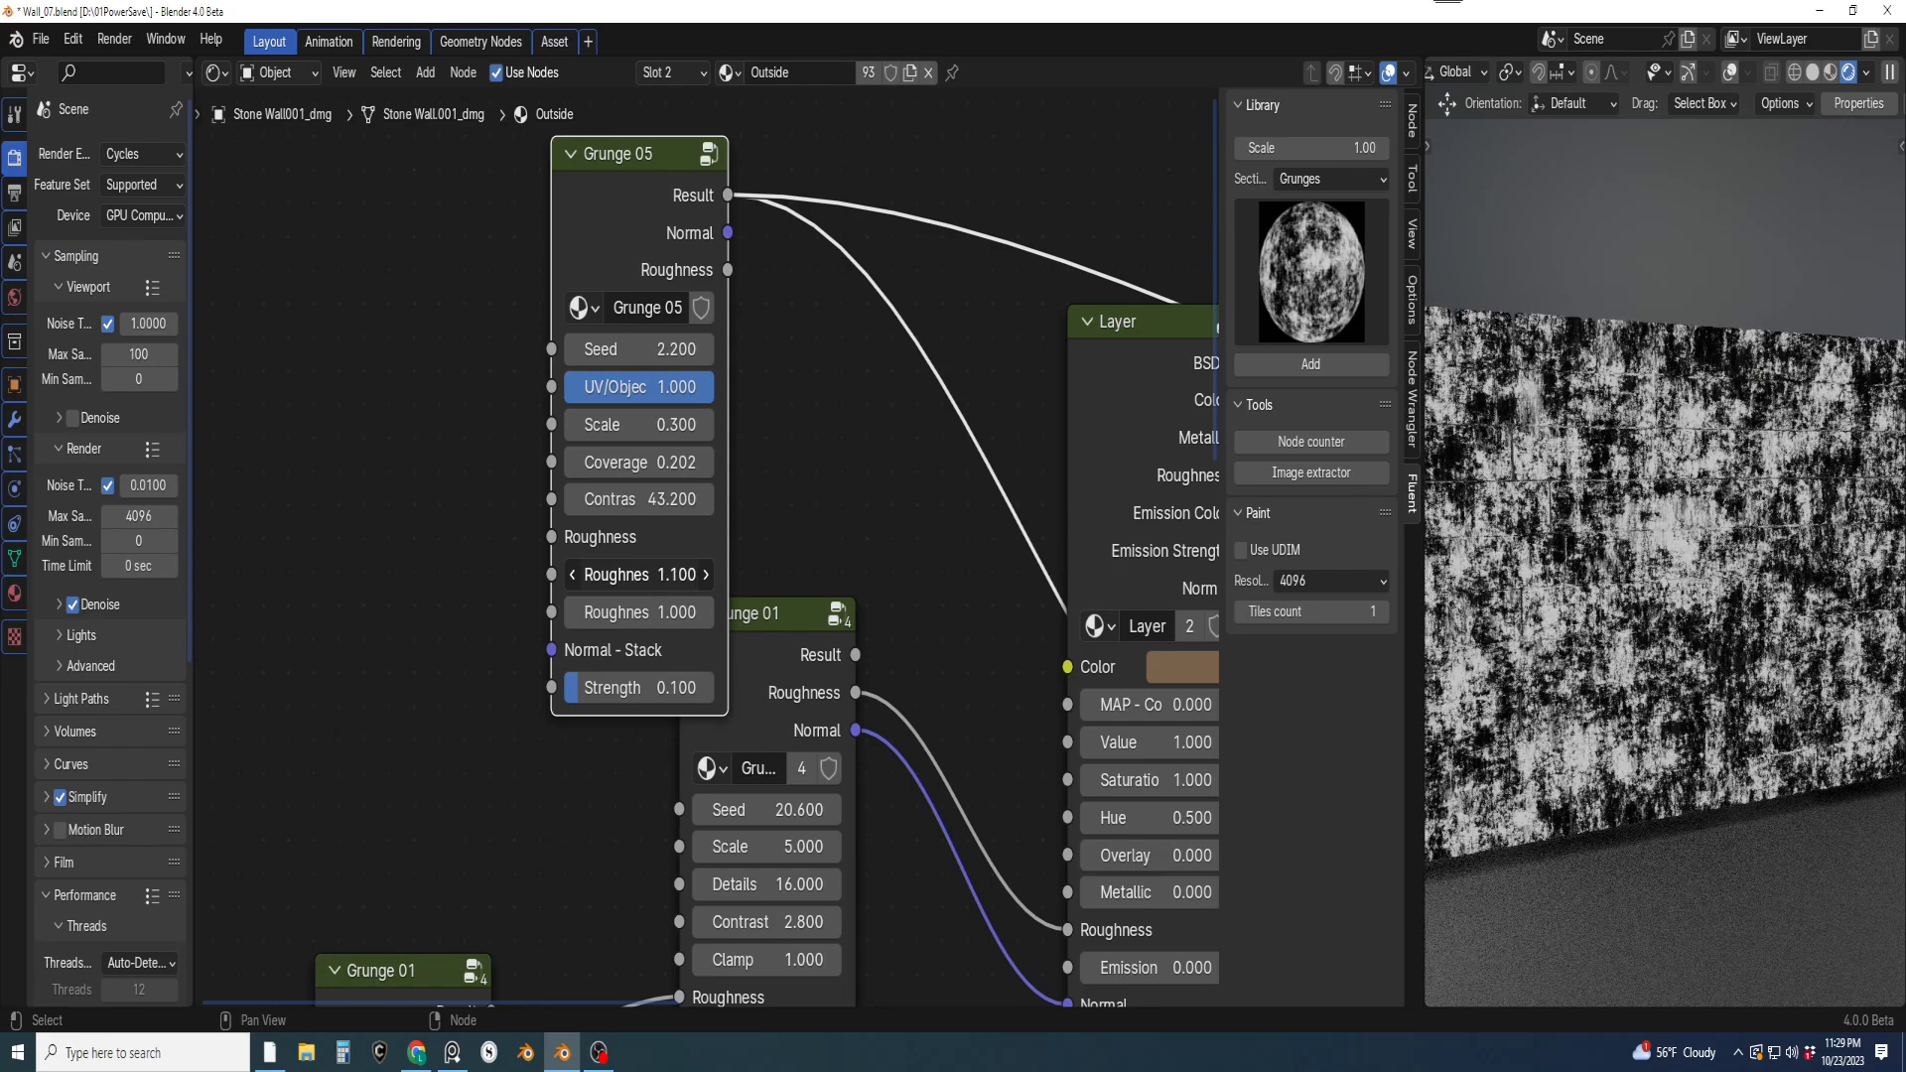
{"action": "scroll", "coordinate": [772, 558], "scroll_direction": "up", "scroll_amount": 1}
{"action": "middle_click_drag", "start_coordinate": [775, 528], "coordinate": [779, 463]}
{"action": "left_click", "coordinate": [635, 515]}
{"action": "type", "text": "1.1"}
{"action": "key", "text": "Return"}
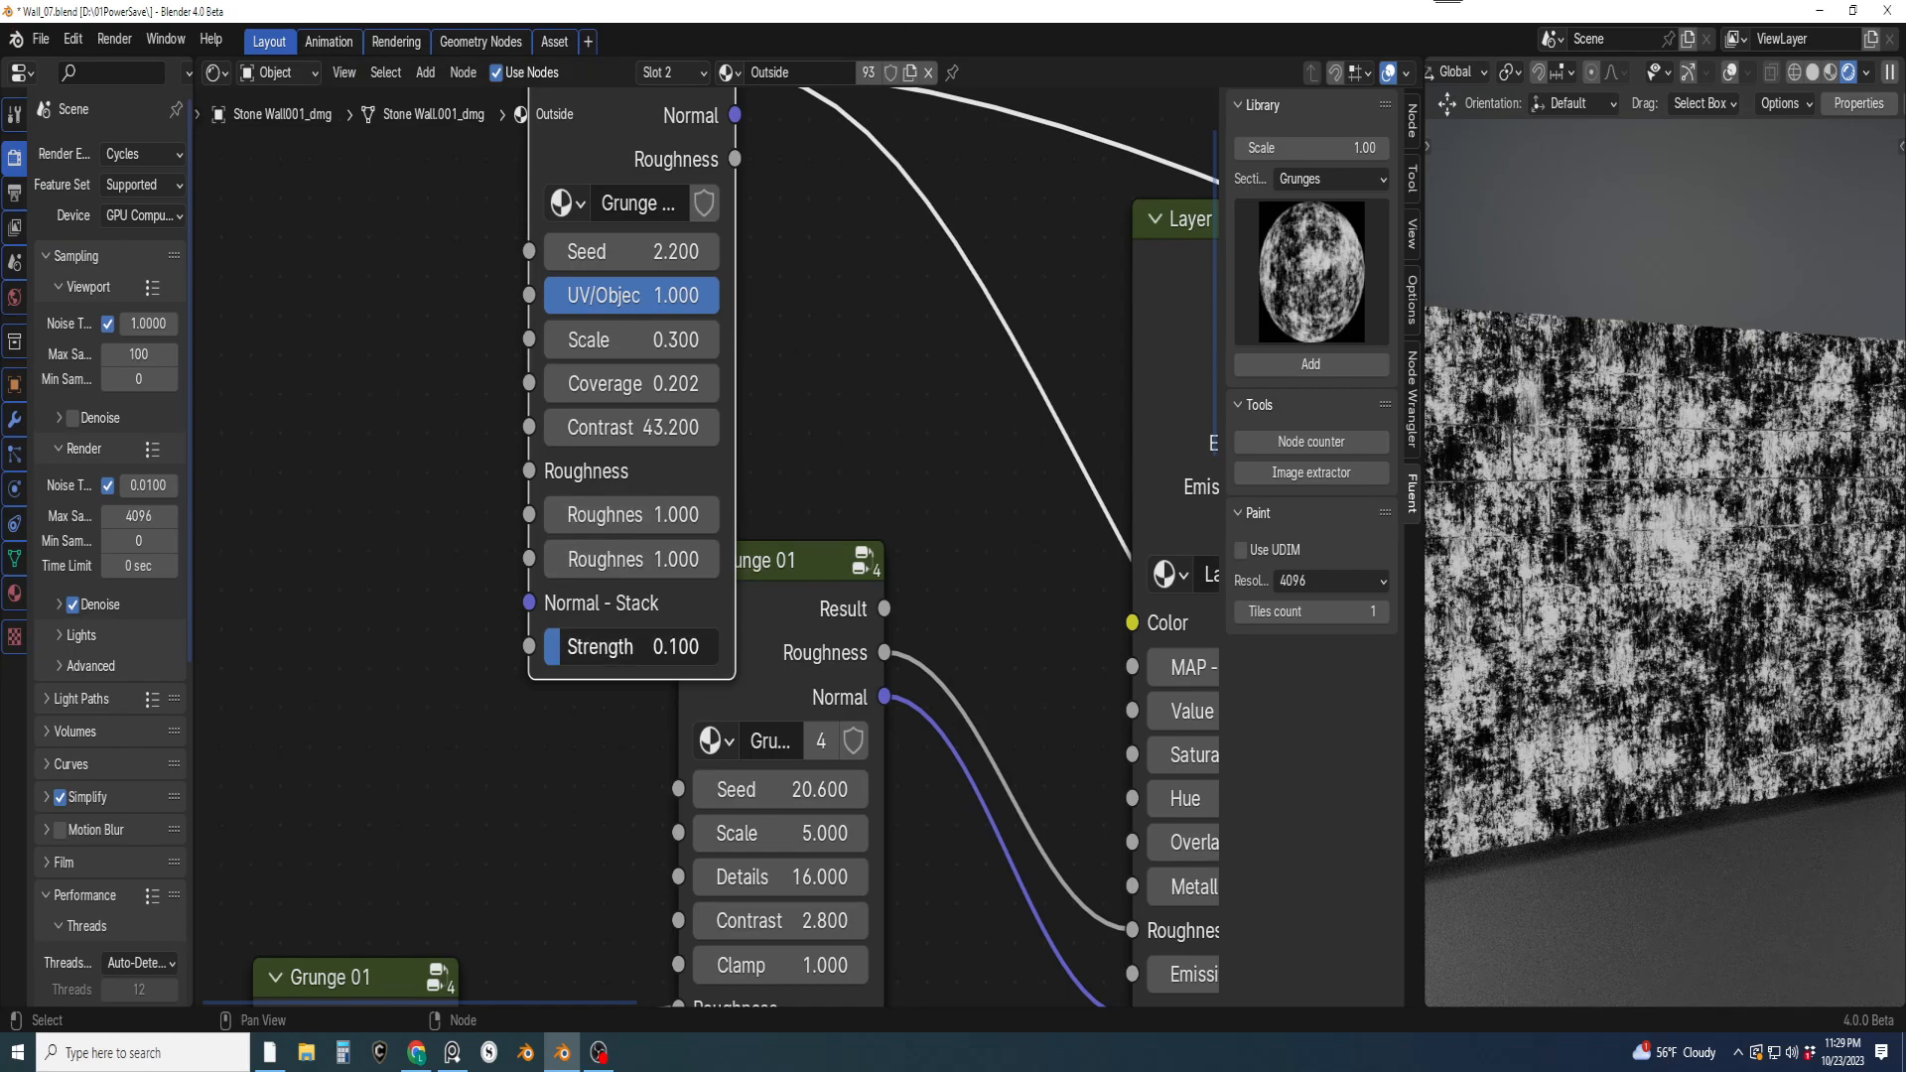
{"action": "left_click_drag", "start_coordinate": [632, 647], "coordinate": [691, 647]}
Sample the first Layer's brown into the second Layer's Color, then shift it to a grey with Hue 0.343 and Saturation 0.075
{"action": "scroll", "coordinate": [1688, 559], "scroll_direction": "up", "scroll_amount": 2}
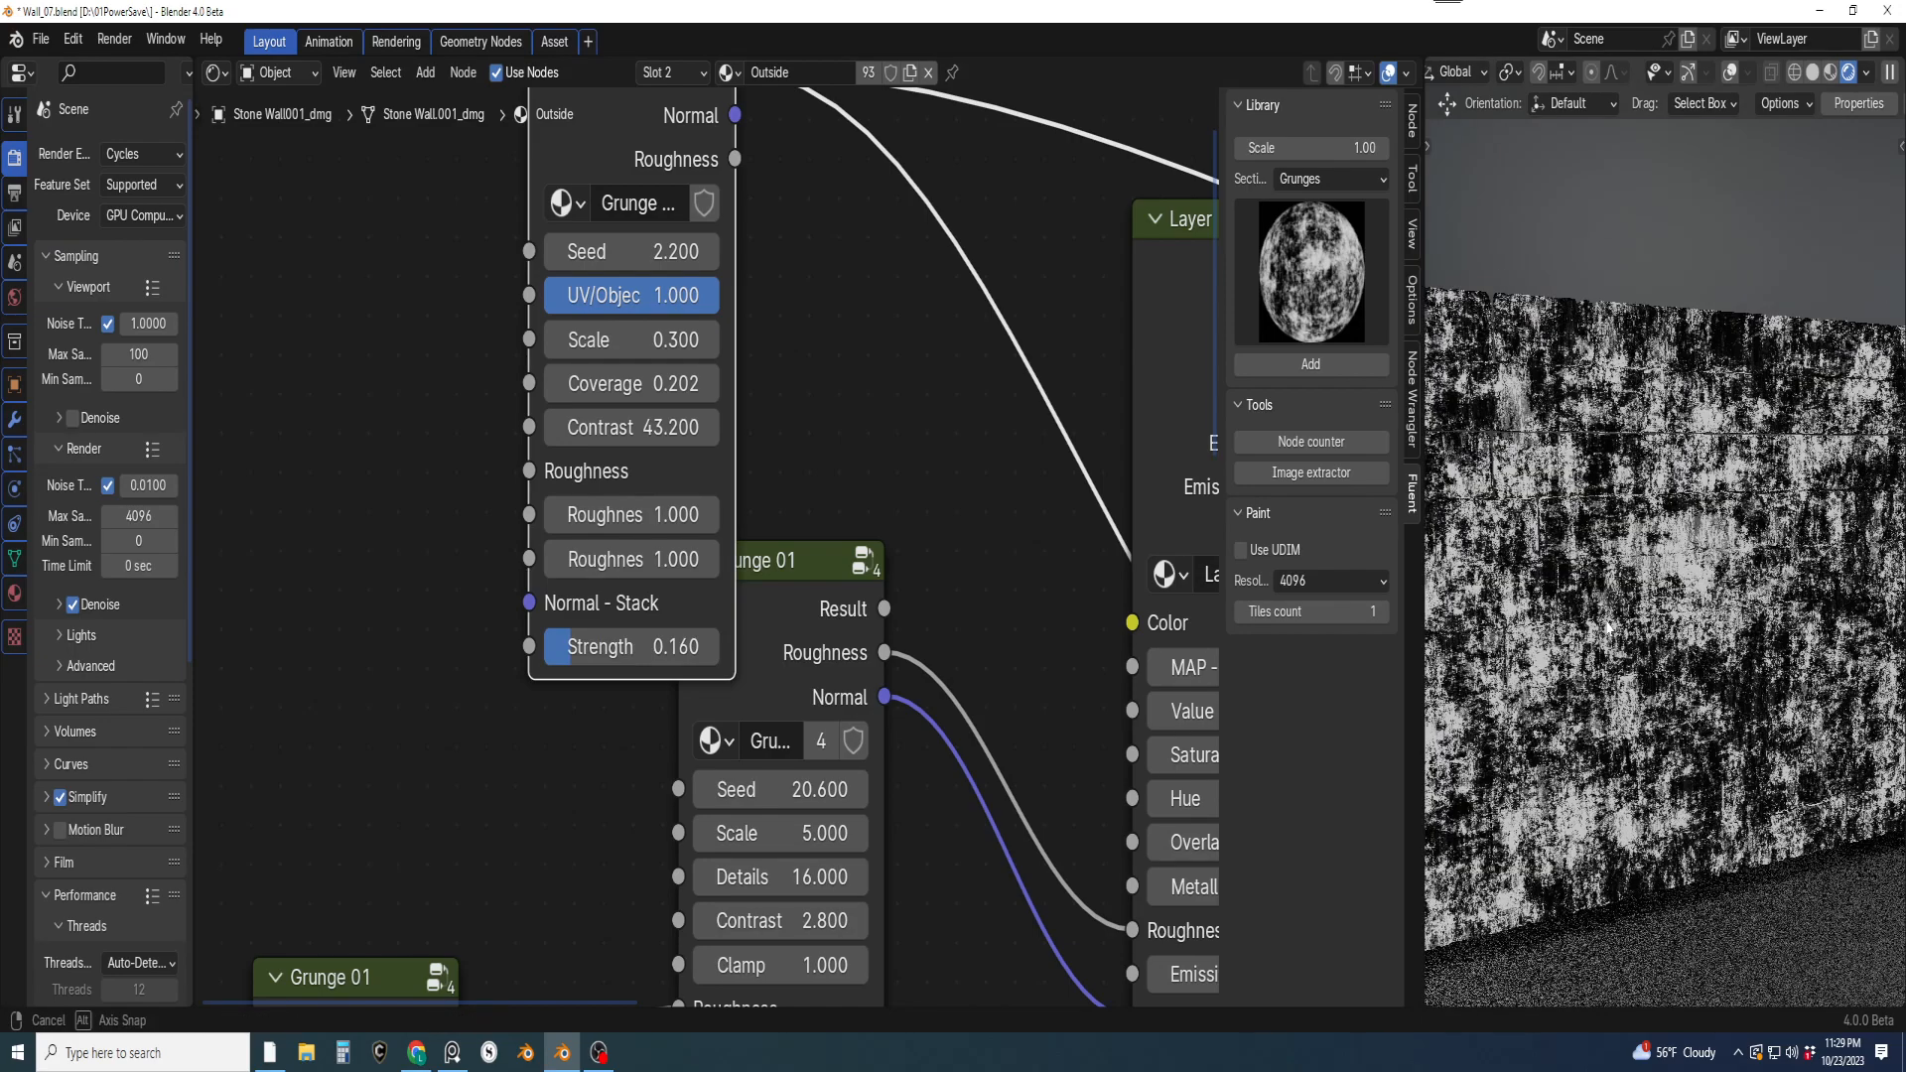
{"action": "scroll", "coordinate": [1060, 655], "scroll_direction": "down", "scroll_amount": 4}
{"action": "scroll", "coordinate": [664, 592], "scroll_direction": "up", "scroll_amount": 2}
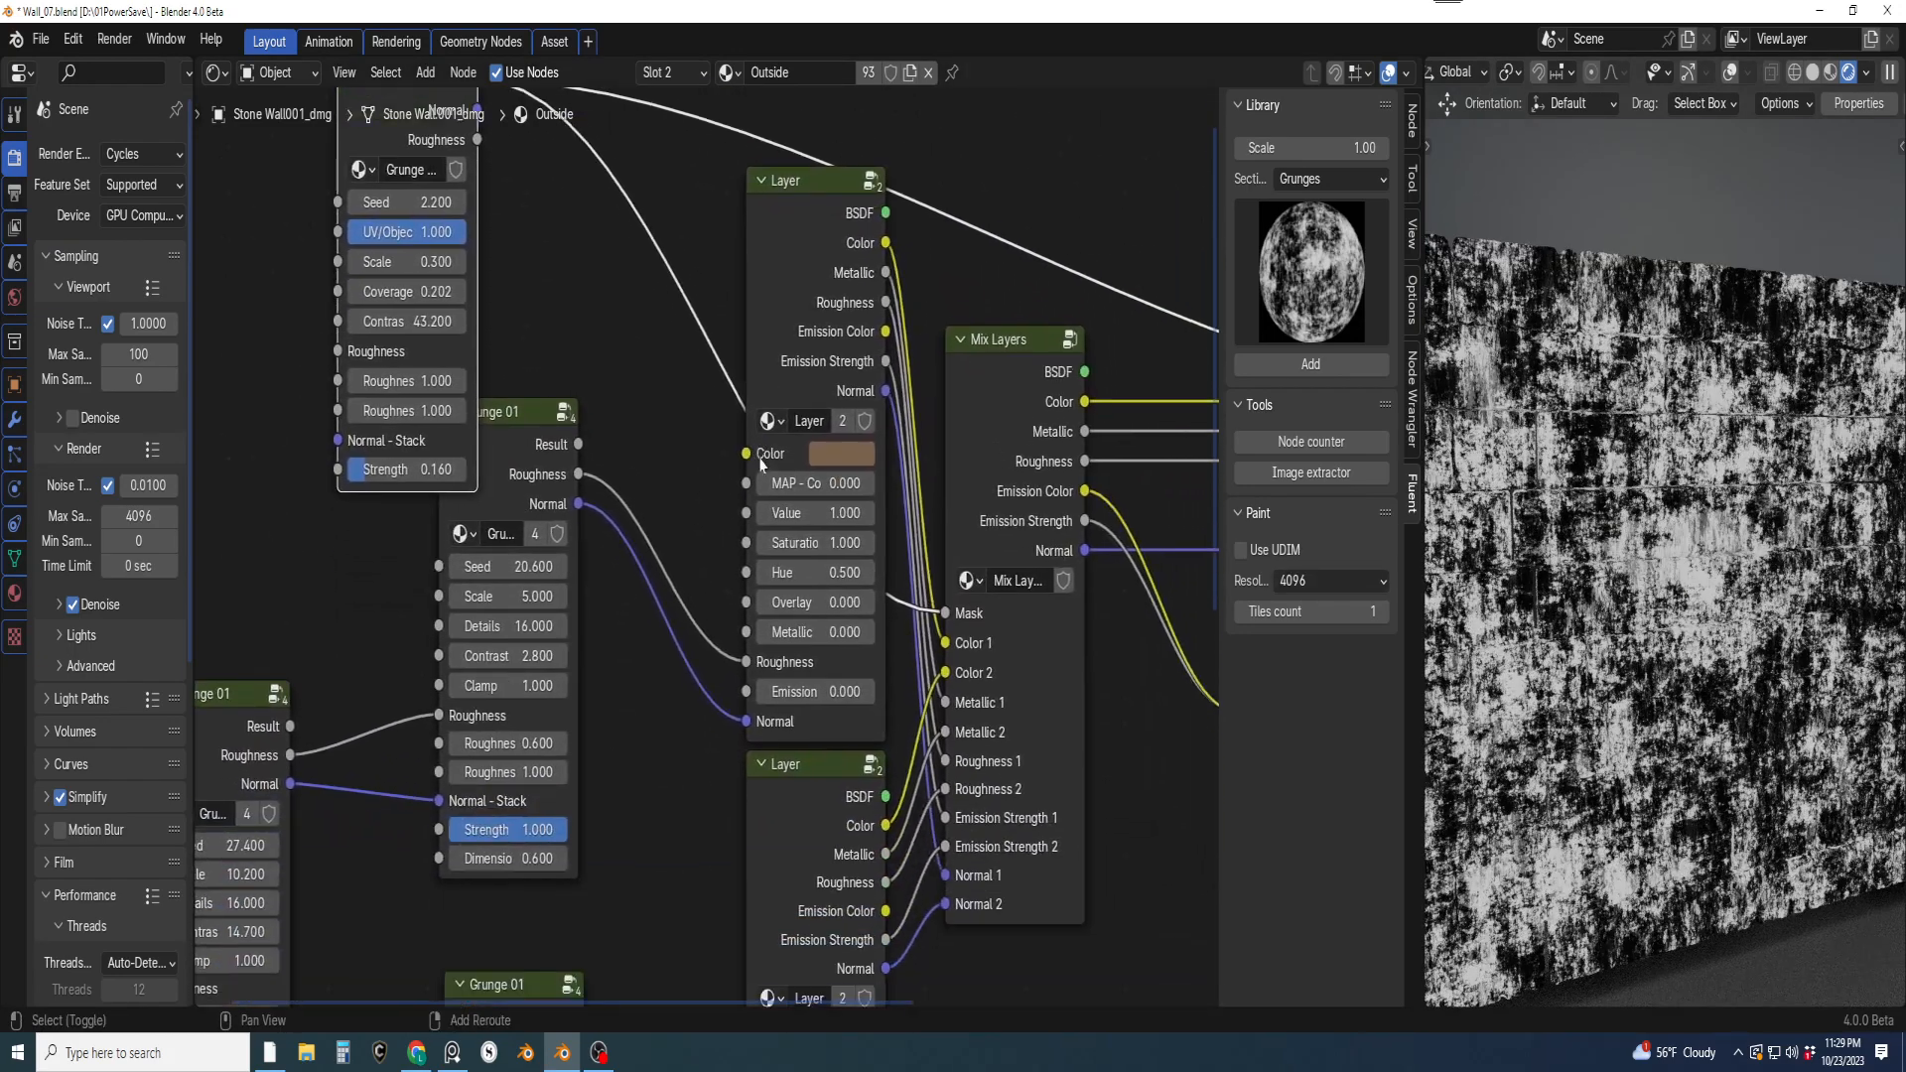
{"action": "scroll", "coordinate": [663, 591], "scroll_direction": "down", "scroll_amount": 8, "text": "shift"}
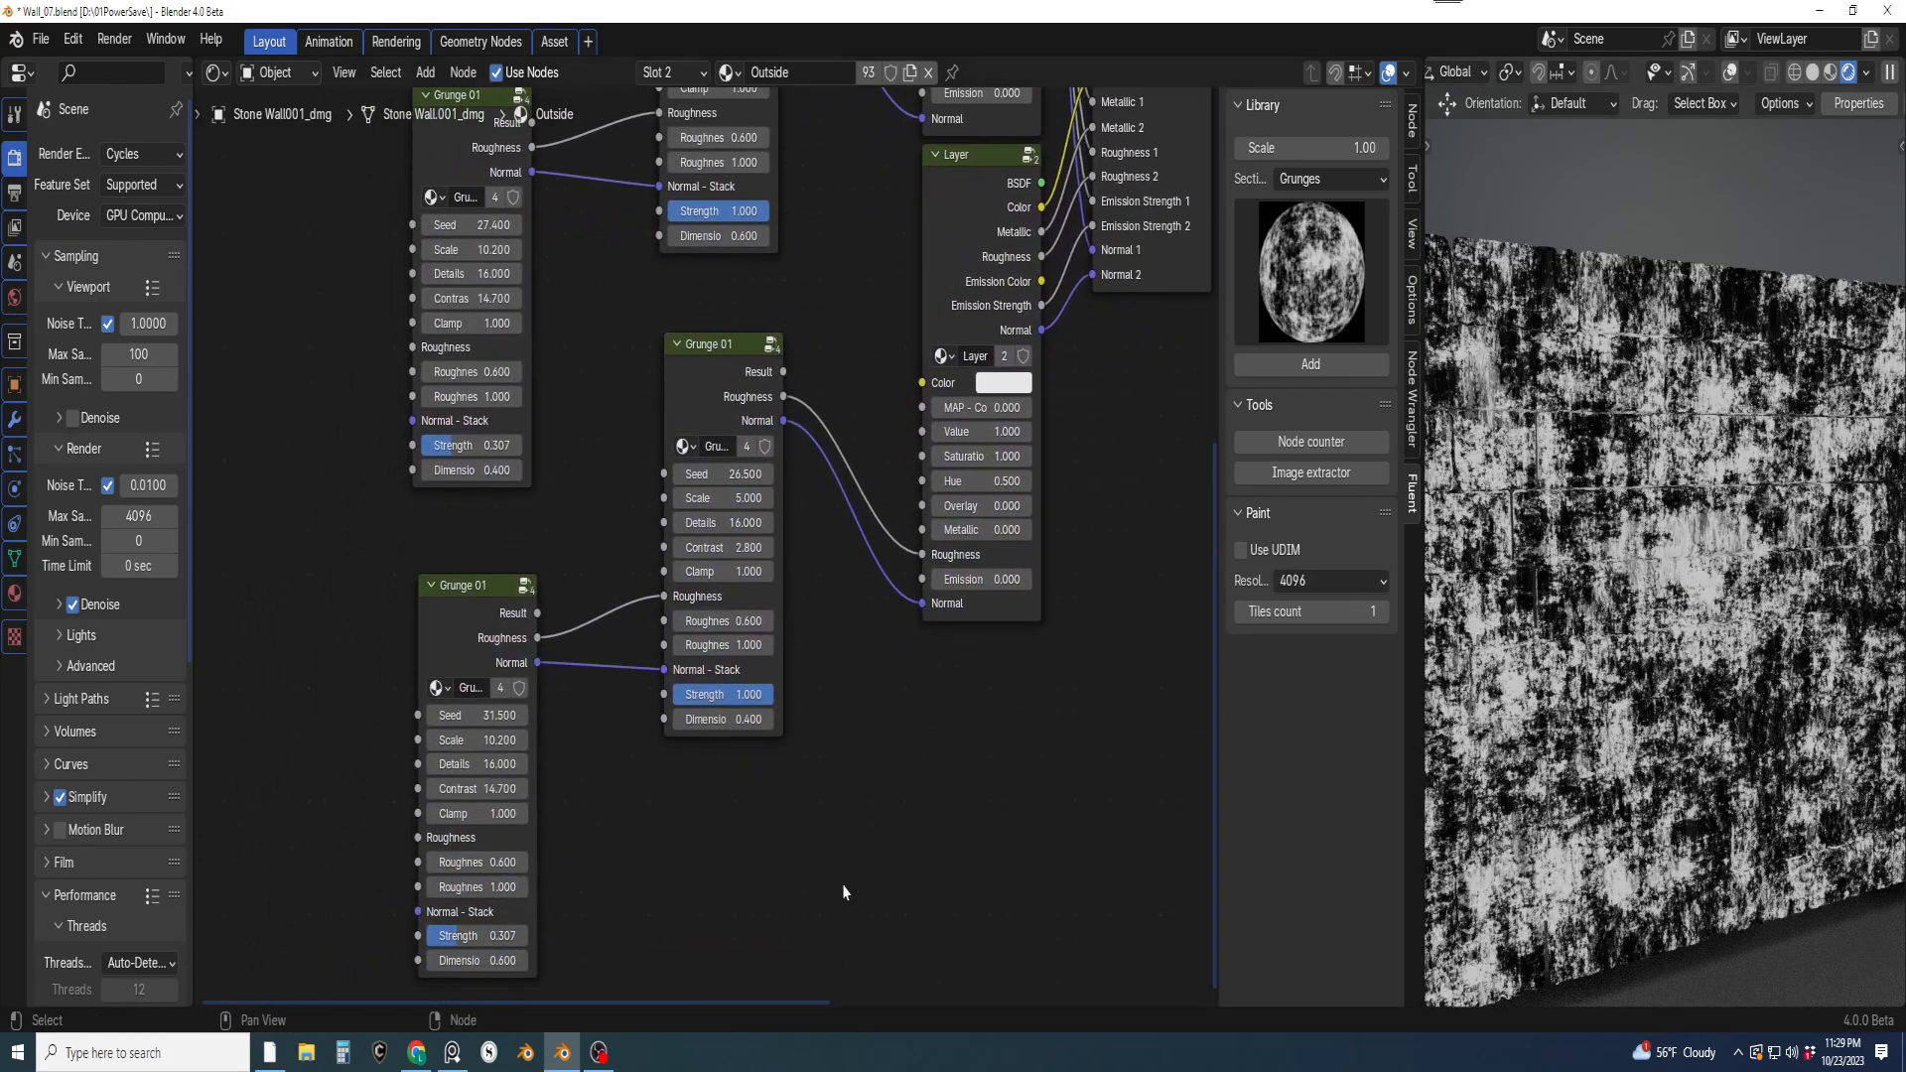
{"action": "scroll", "coordinate": [808, 657], "scroll_direction": "up", "scroll_amount": 4, "text": "shift"}
{"action": "left_click", "coordinate": [859, 778]}
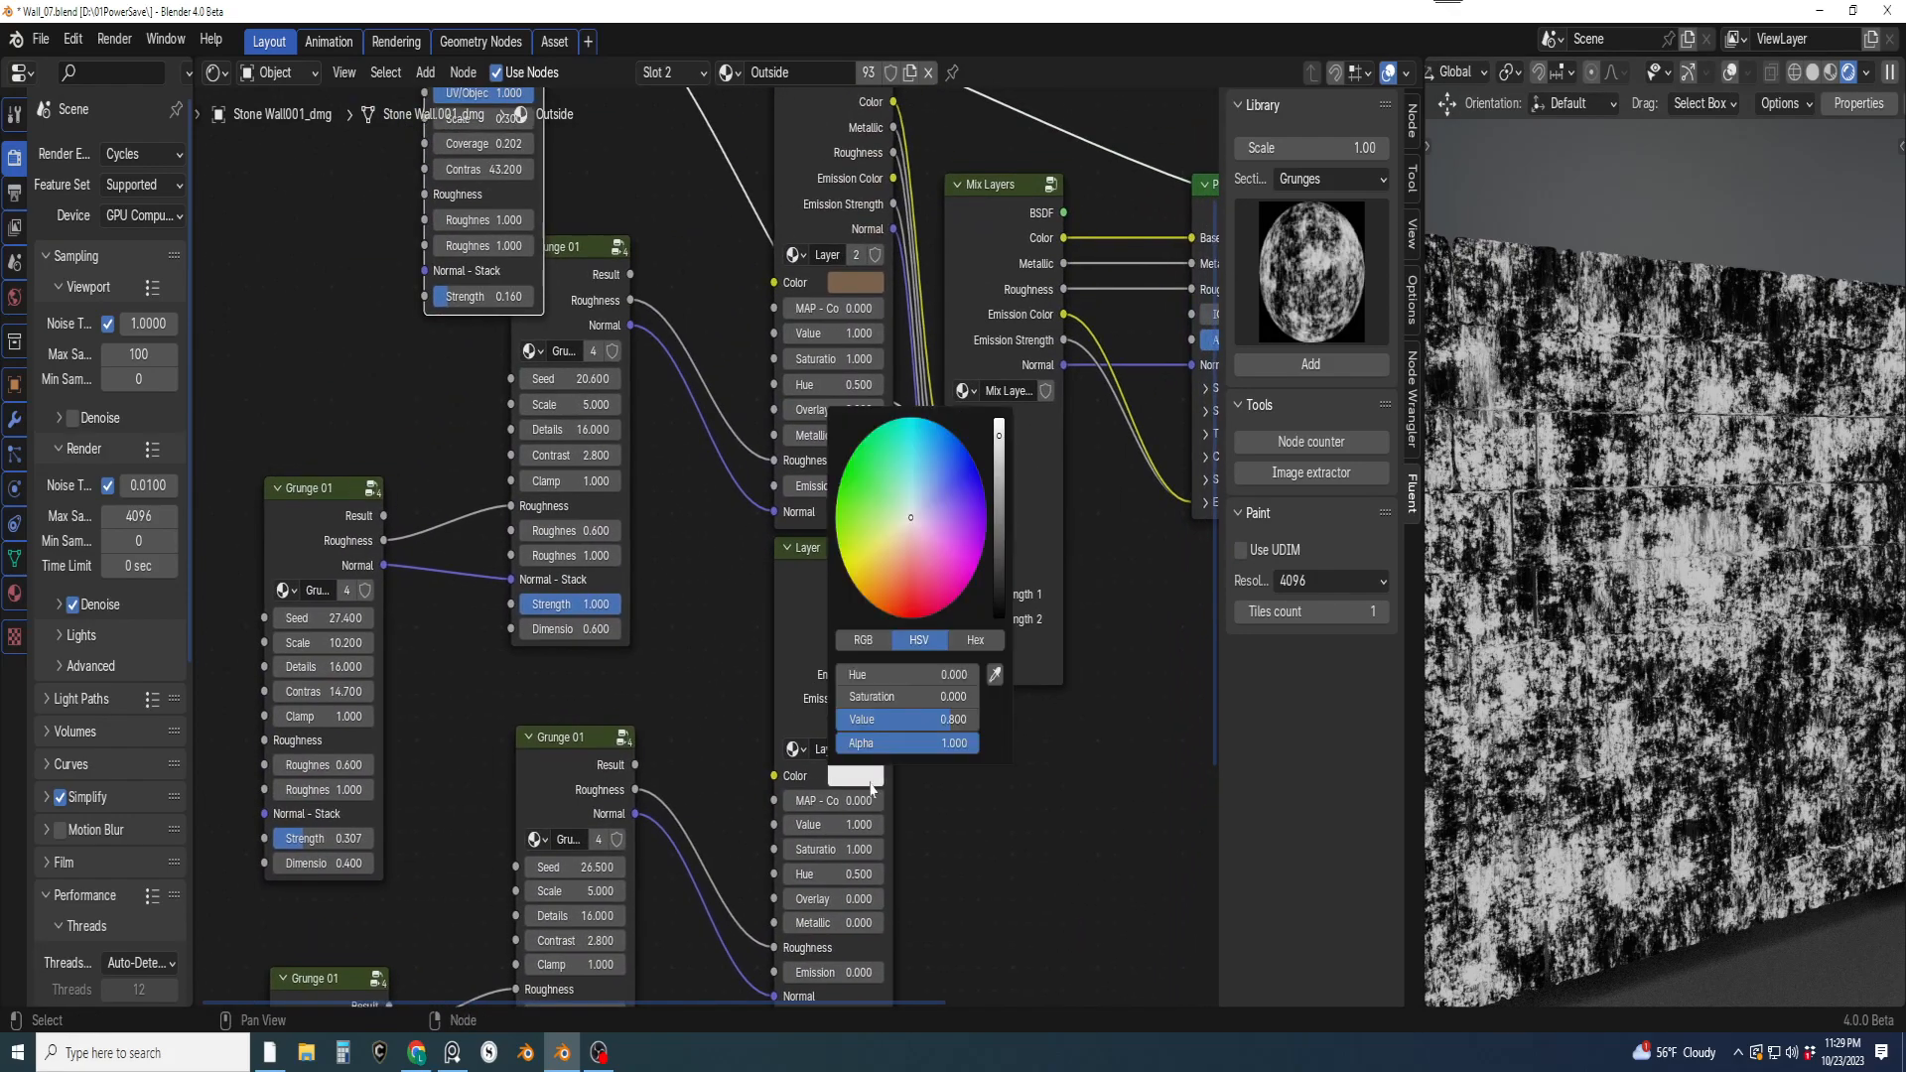
{"action": "left_click", "coordinate": [995, 675]}
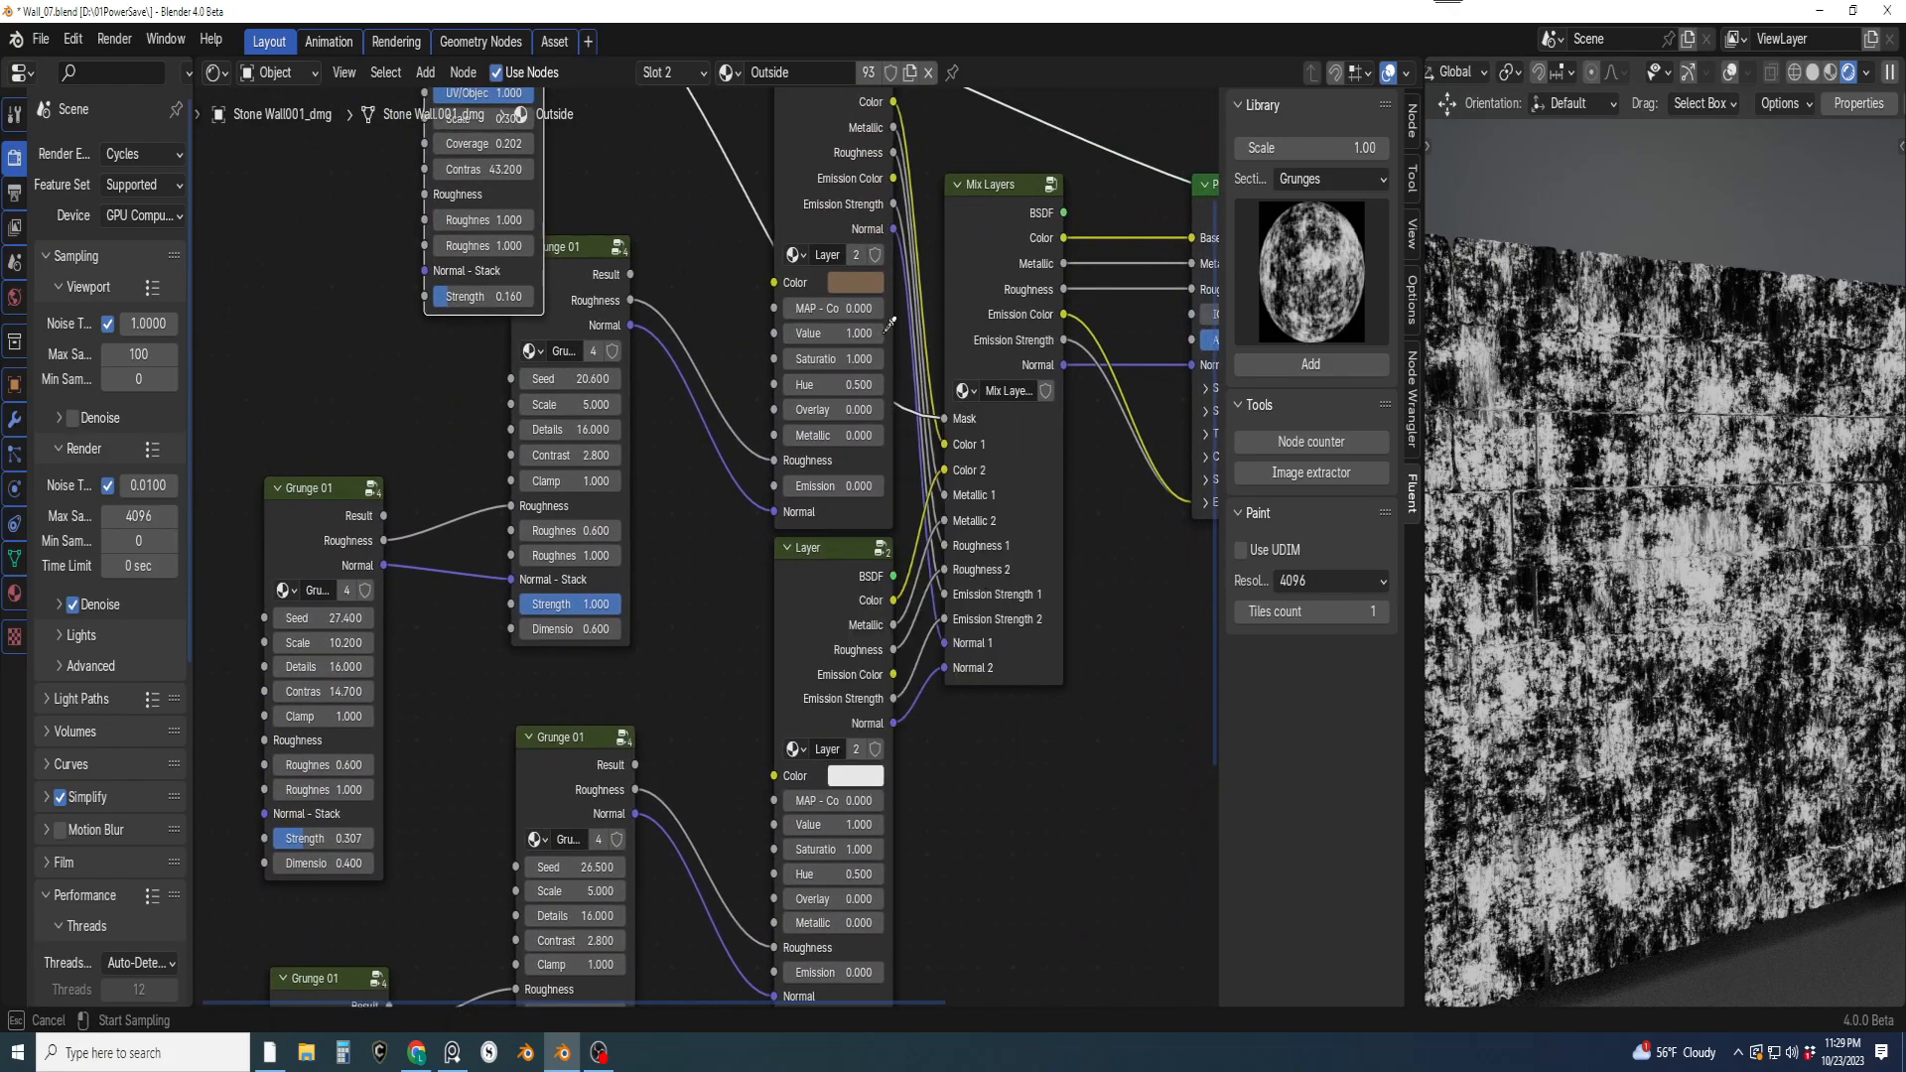
{"action": "left_click", "coordinate": [867, 282]}
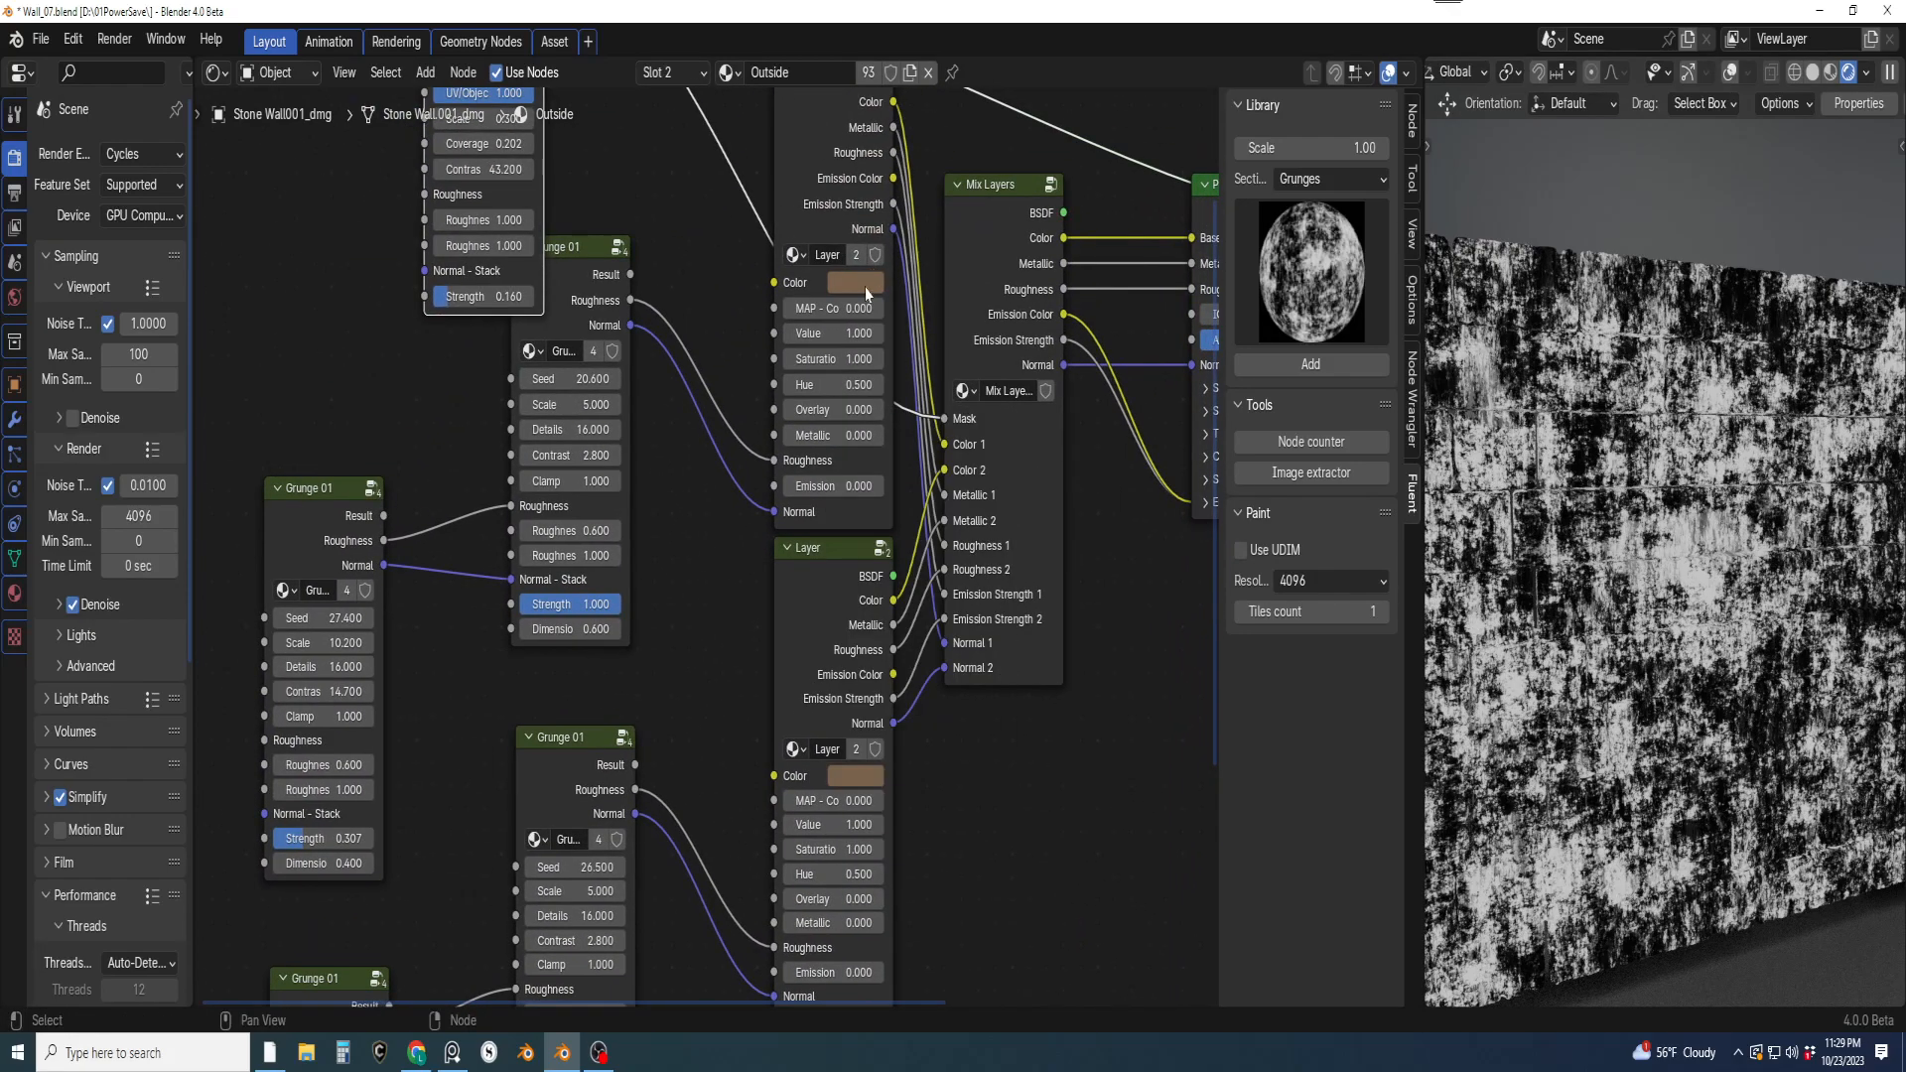
{"action": "left_click", "coordinate": [868, 776]}
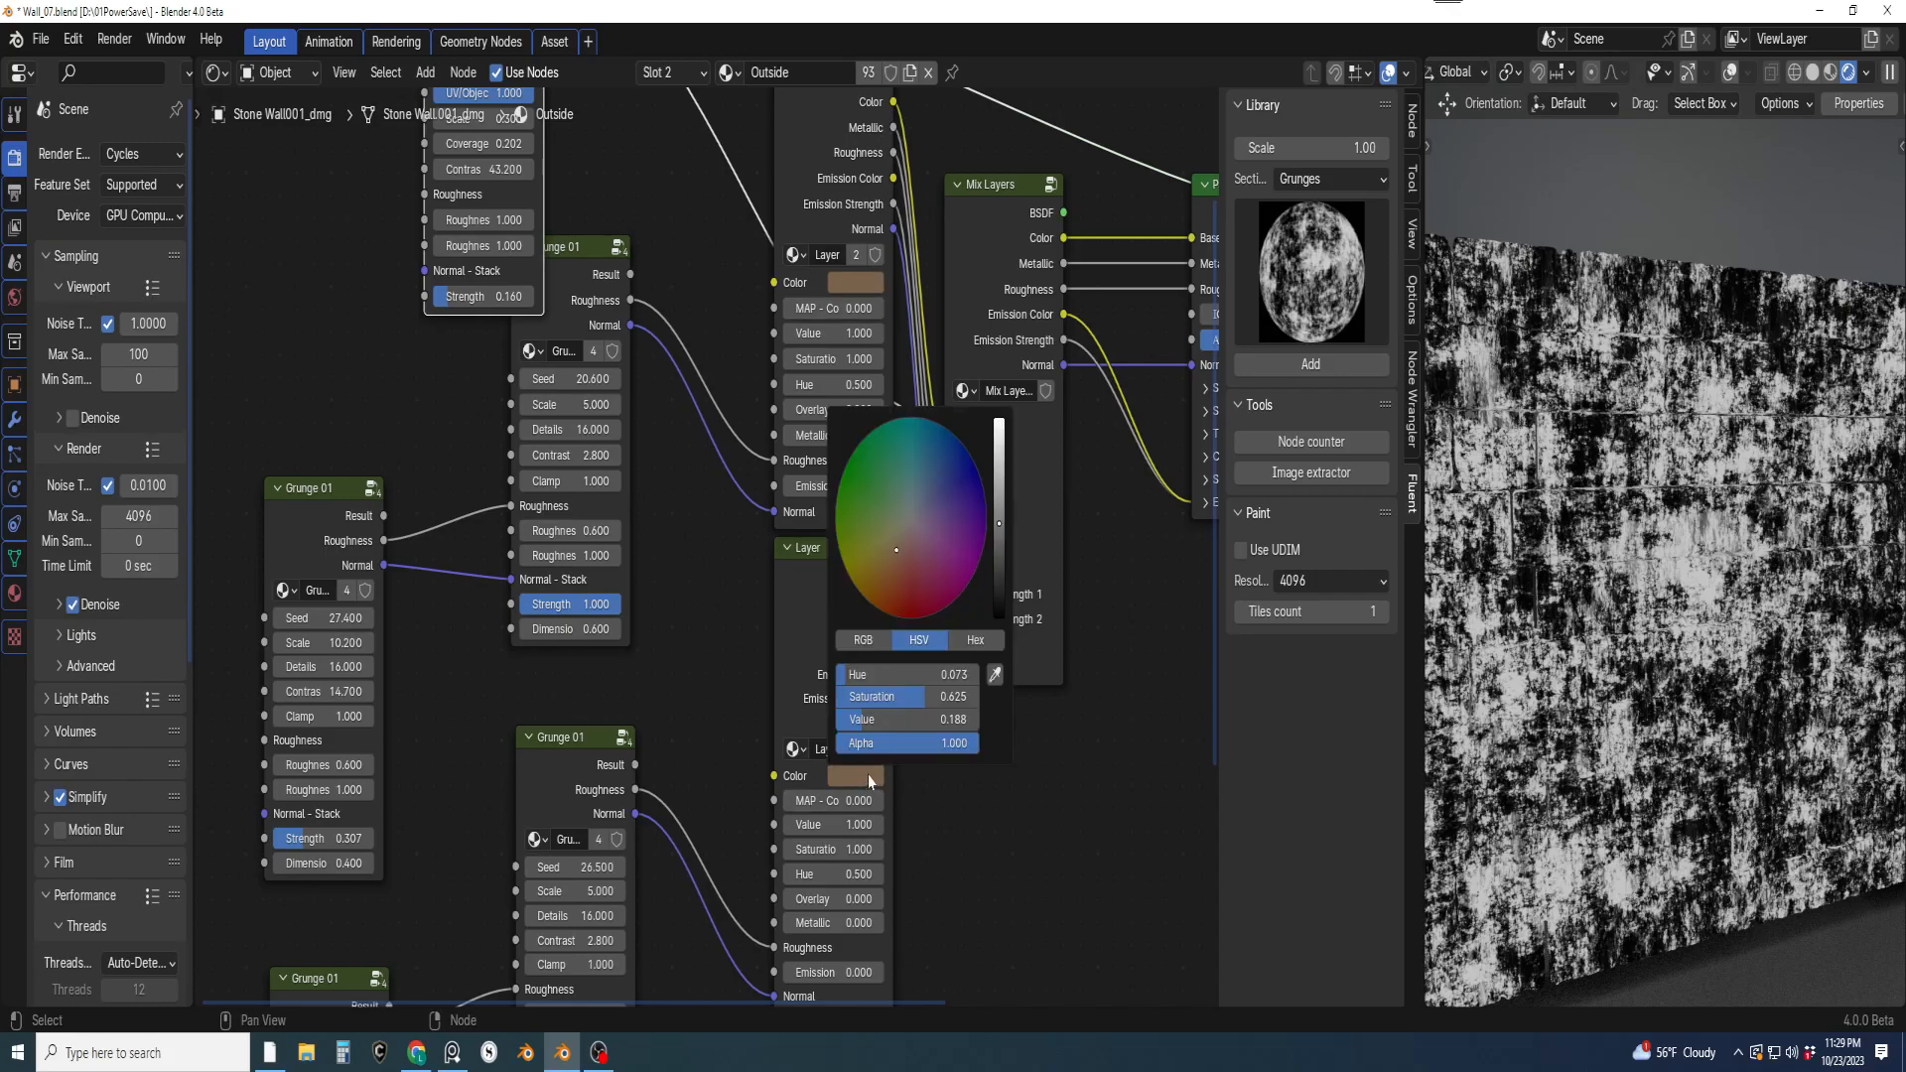
{"action": "left_click", "coordinate": [911, 523]}
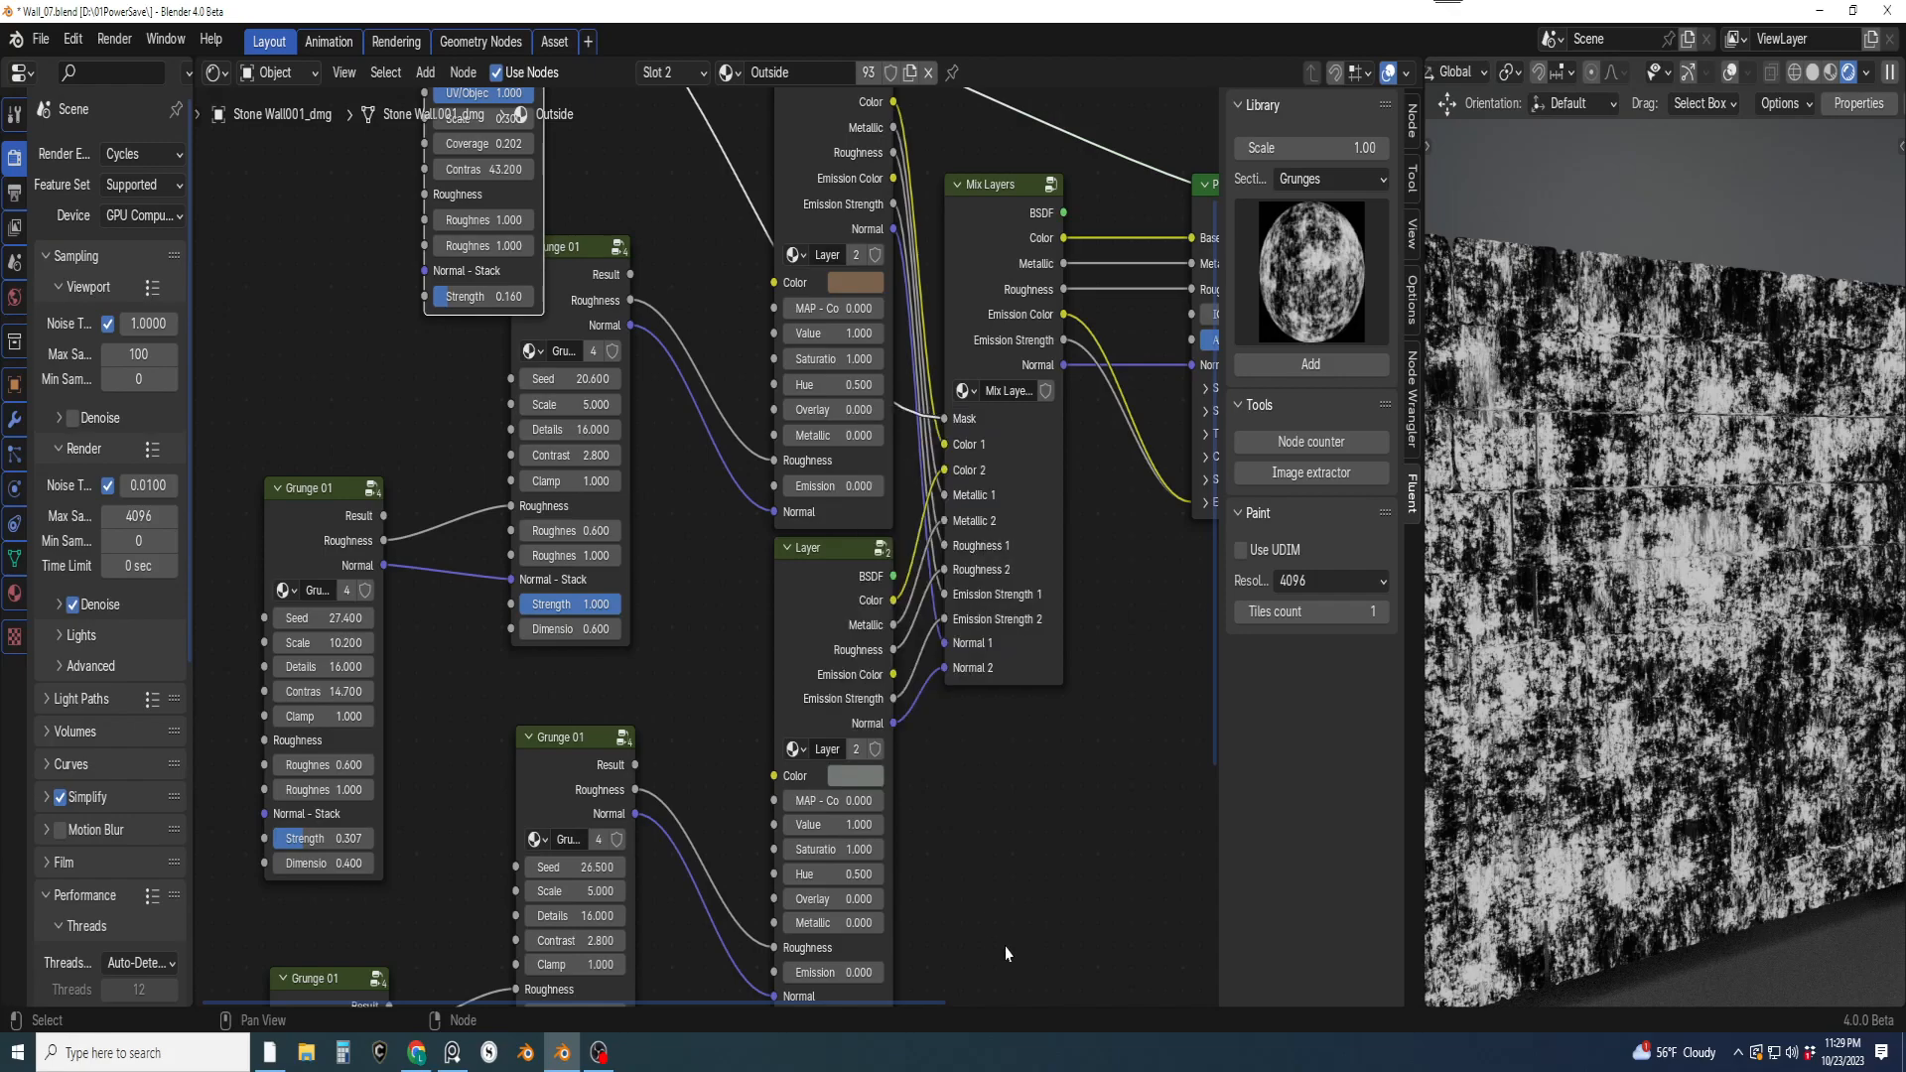
Switch the wall preview from the grunge mask back to the Principled BSDF material
{"action": "scroll", "coordinate": [948, 842], "scroll_direction": "down", "scroll_amount": 2}
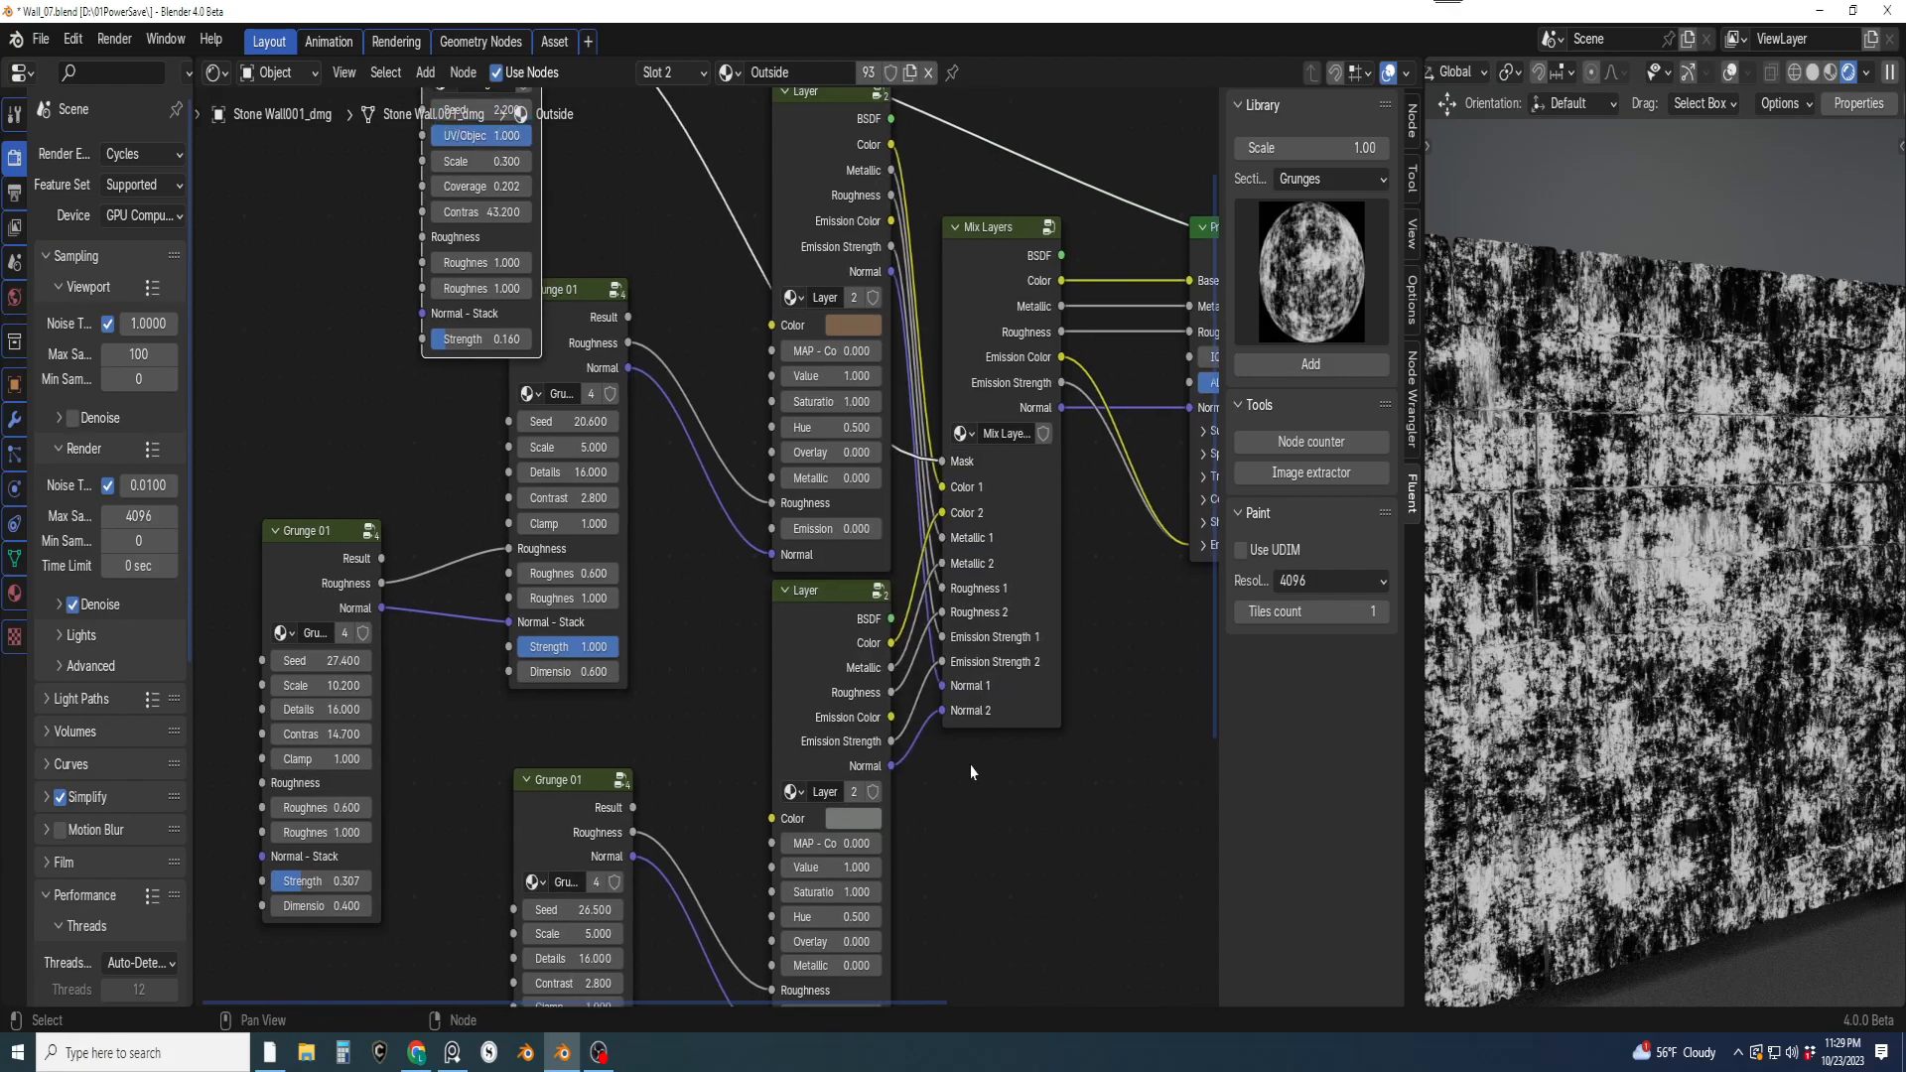
{"action": "scroll", "coordinate": [983, 769], "scroll_direction": "down", "scroll_amount": 1}
{"action": "middle_click_drag", "start_coordinate": [989, 762], "coordinate": [824, 910]}
{"action": "left_click", "coordinate": [1027, 450]}
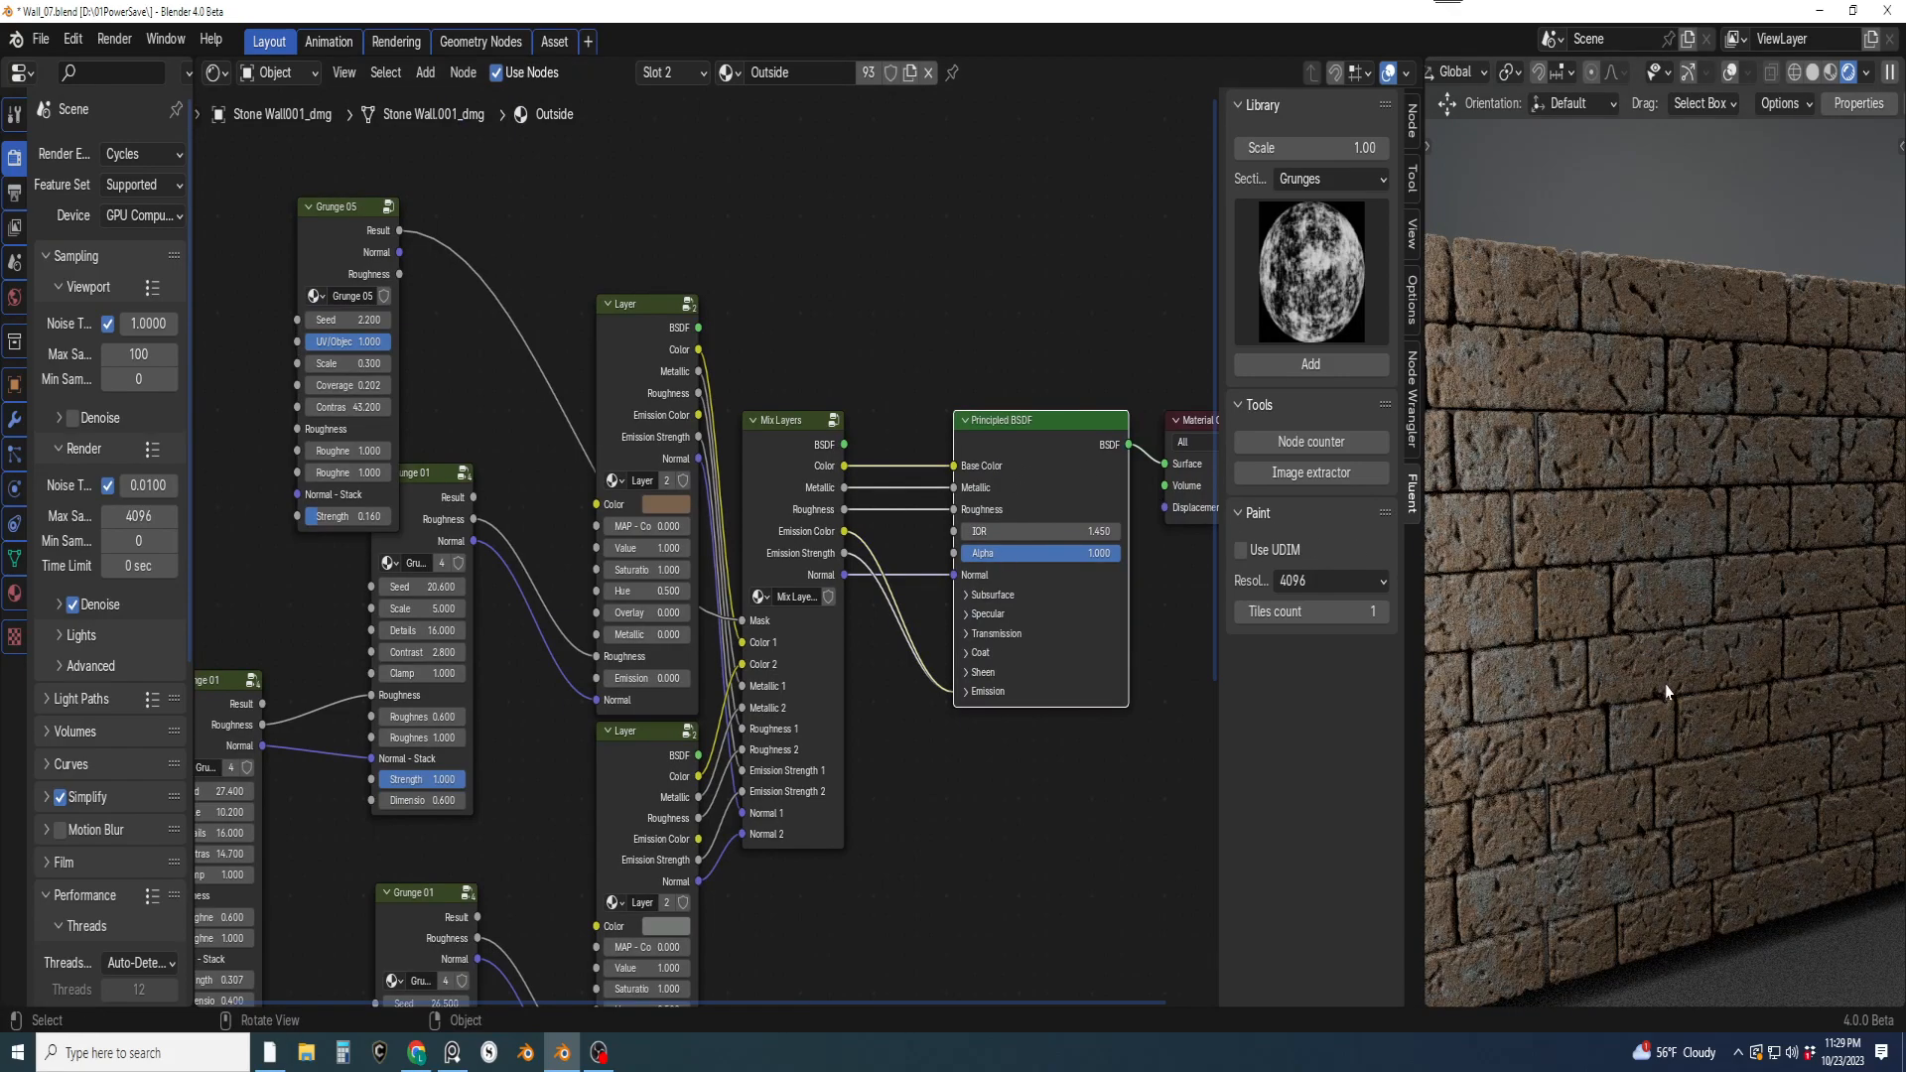
Shift the second Layer's Color to a slightly warmer grey and check it on the wall
{"action": "scroll", "coordinate": [1666, 692], "scroll_direction": "up", "scroll_amount": 2}
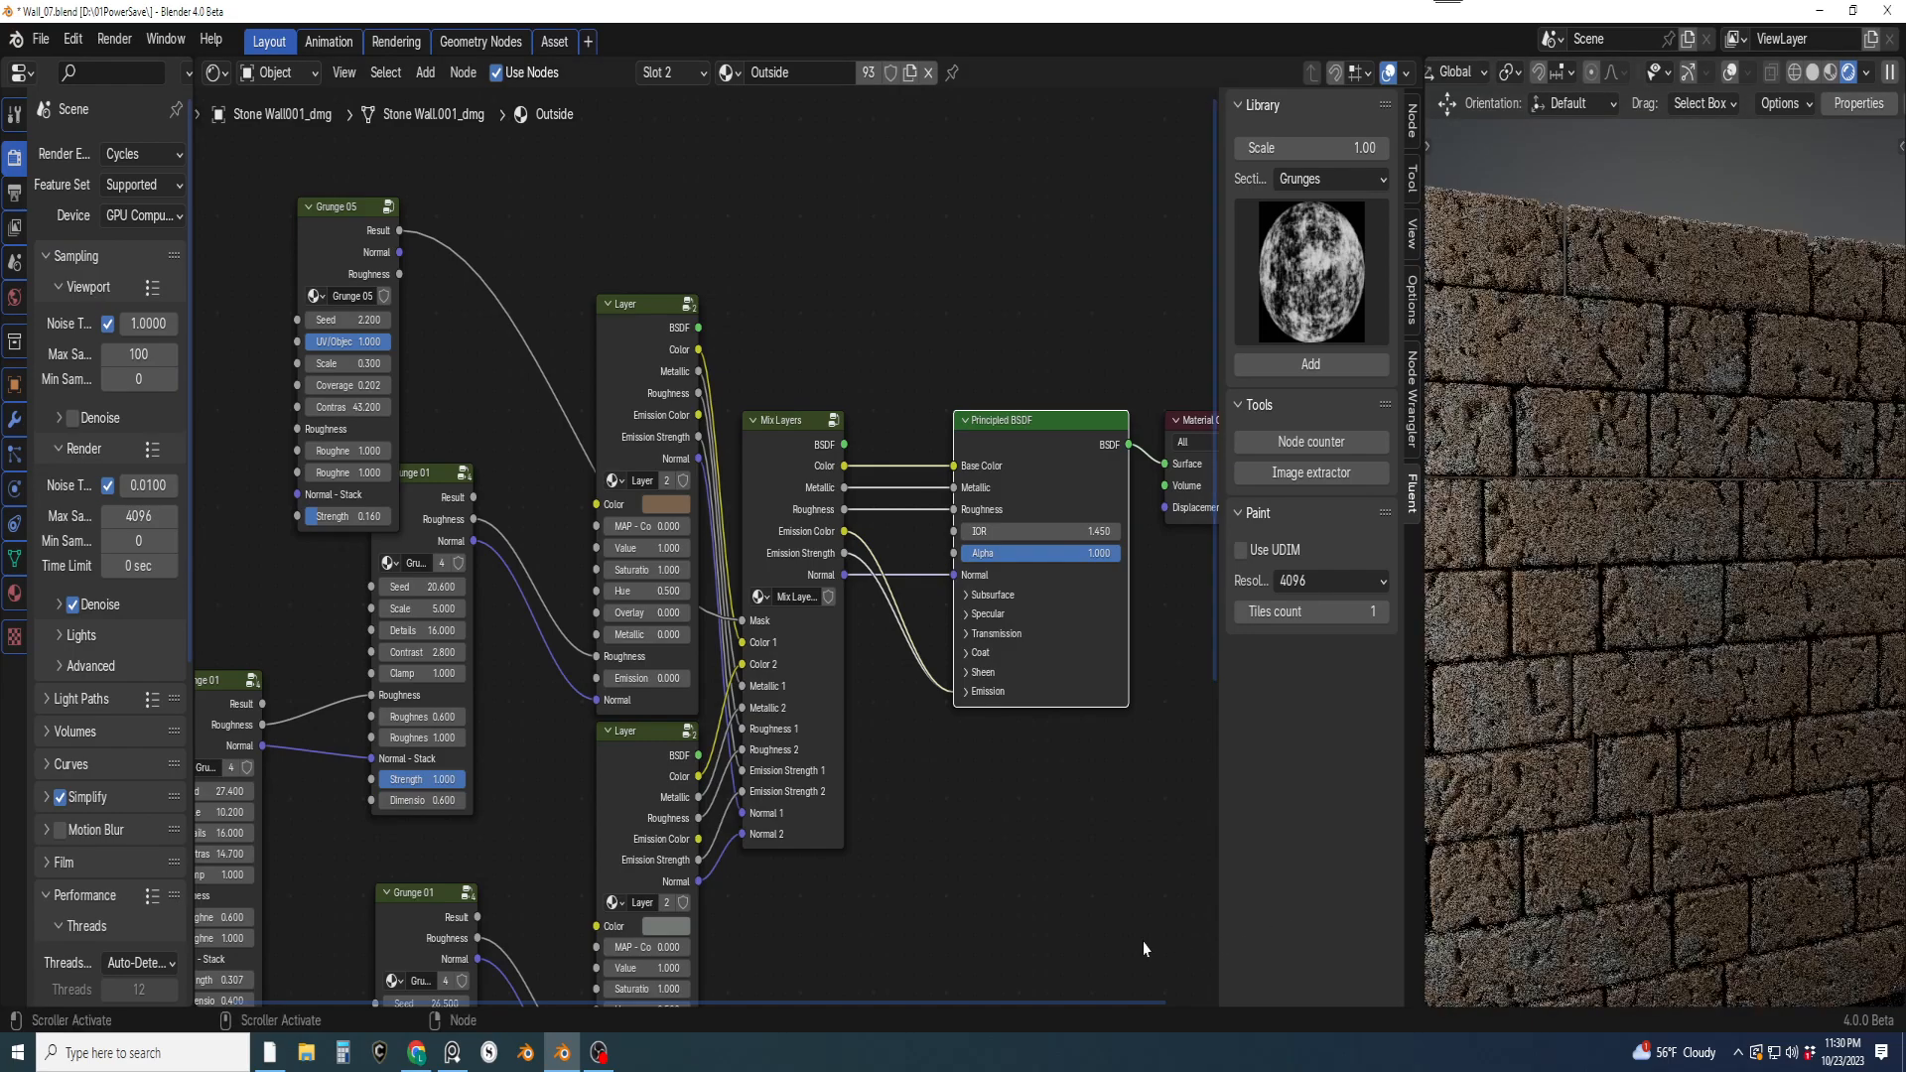
{"action": "left_click", "coordinate": [679, 929]}
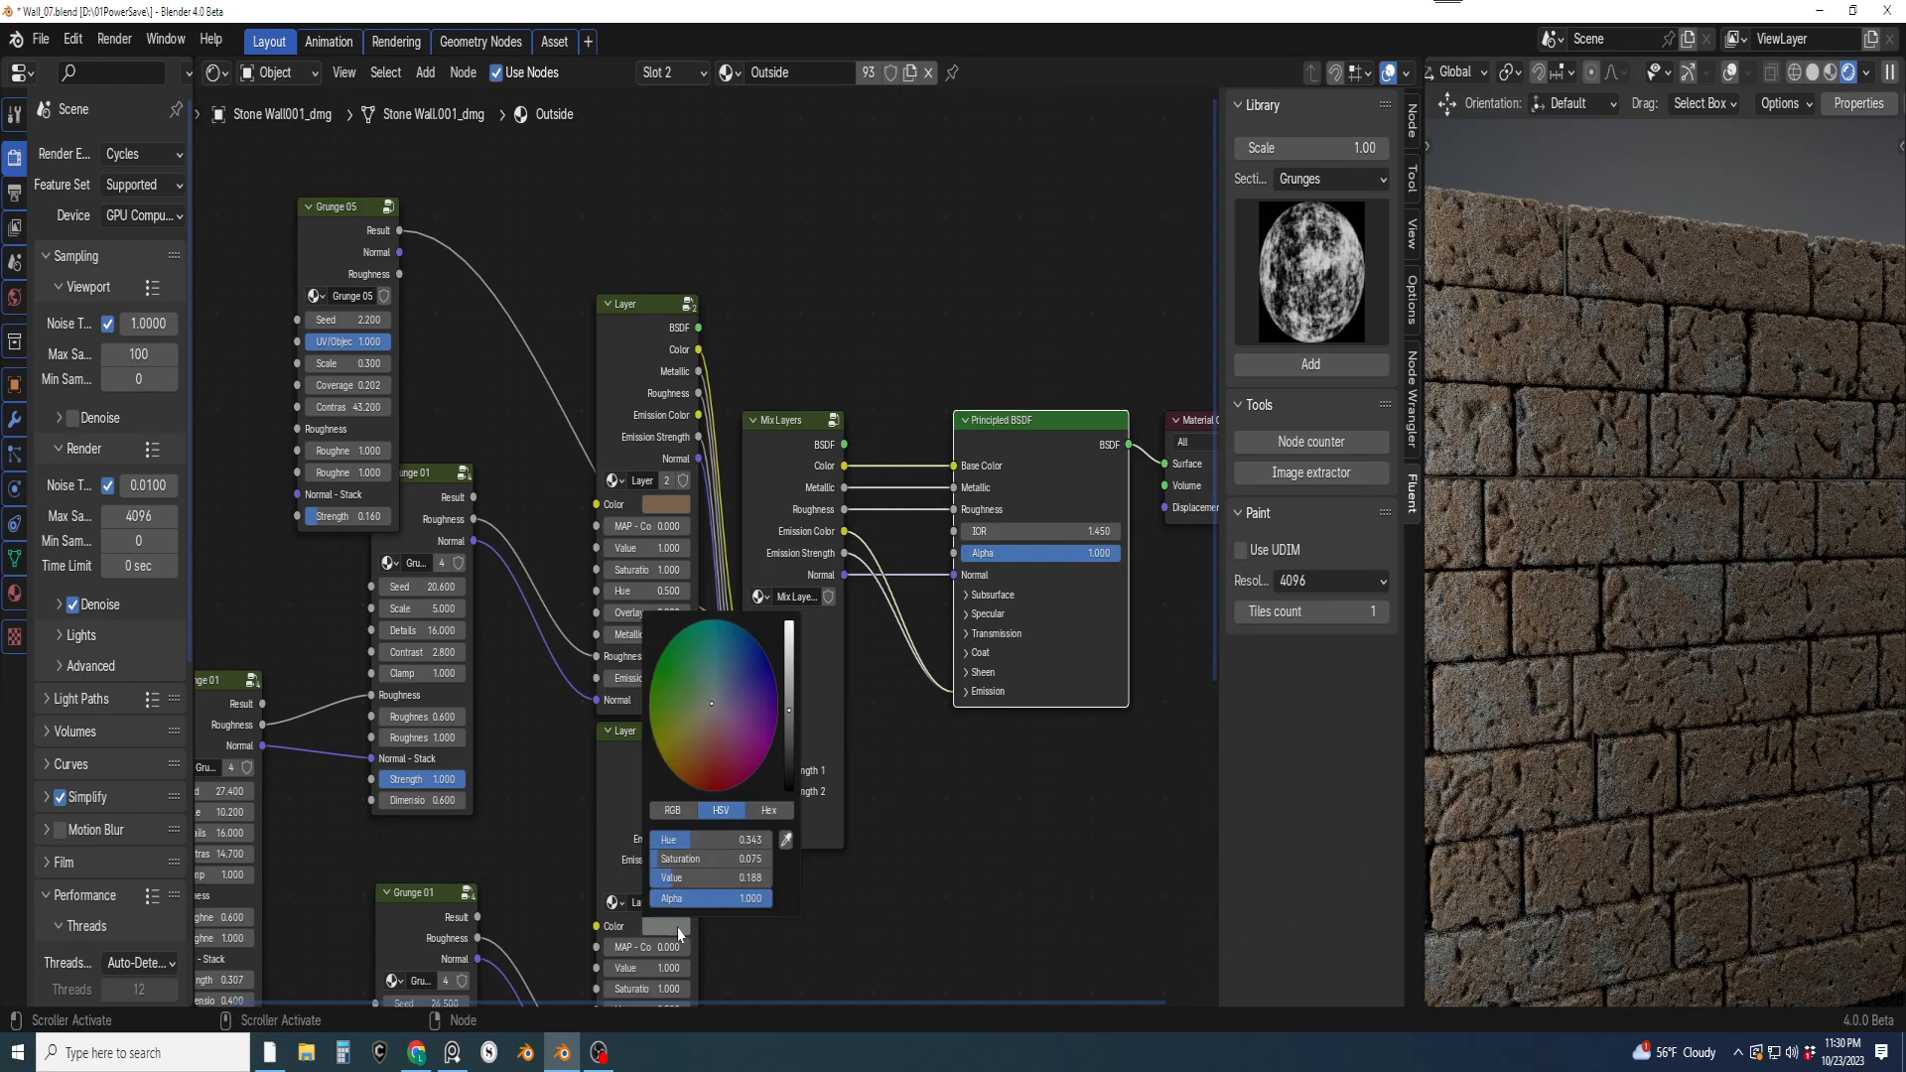
{"action": "left_click", "coordinate": [711, 707]}
{"action": "scroll", "coordinate": [1749, 780], "scroll_direction": "down", "scroll_amount": 3}
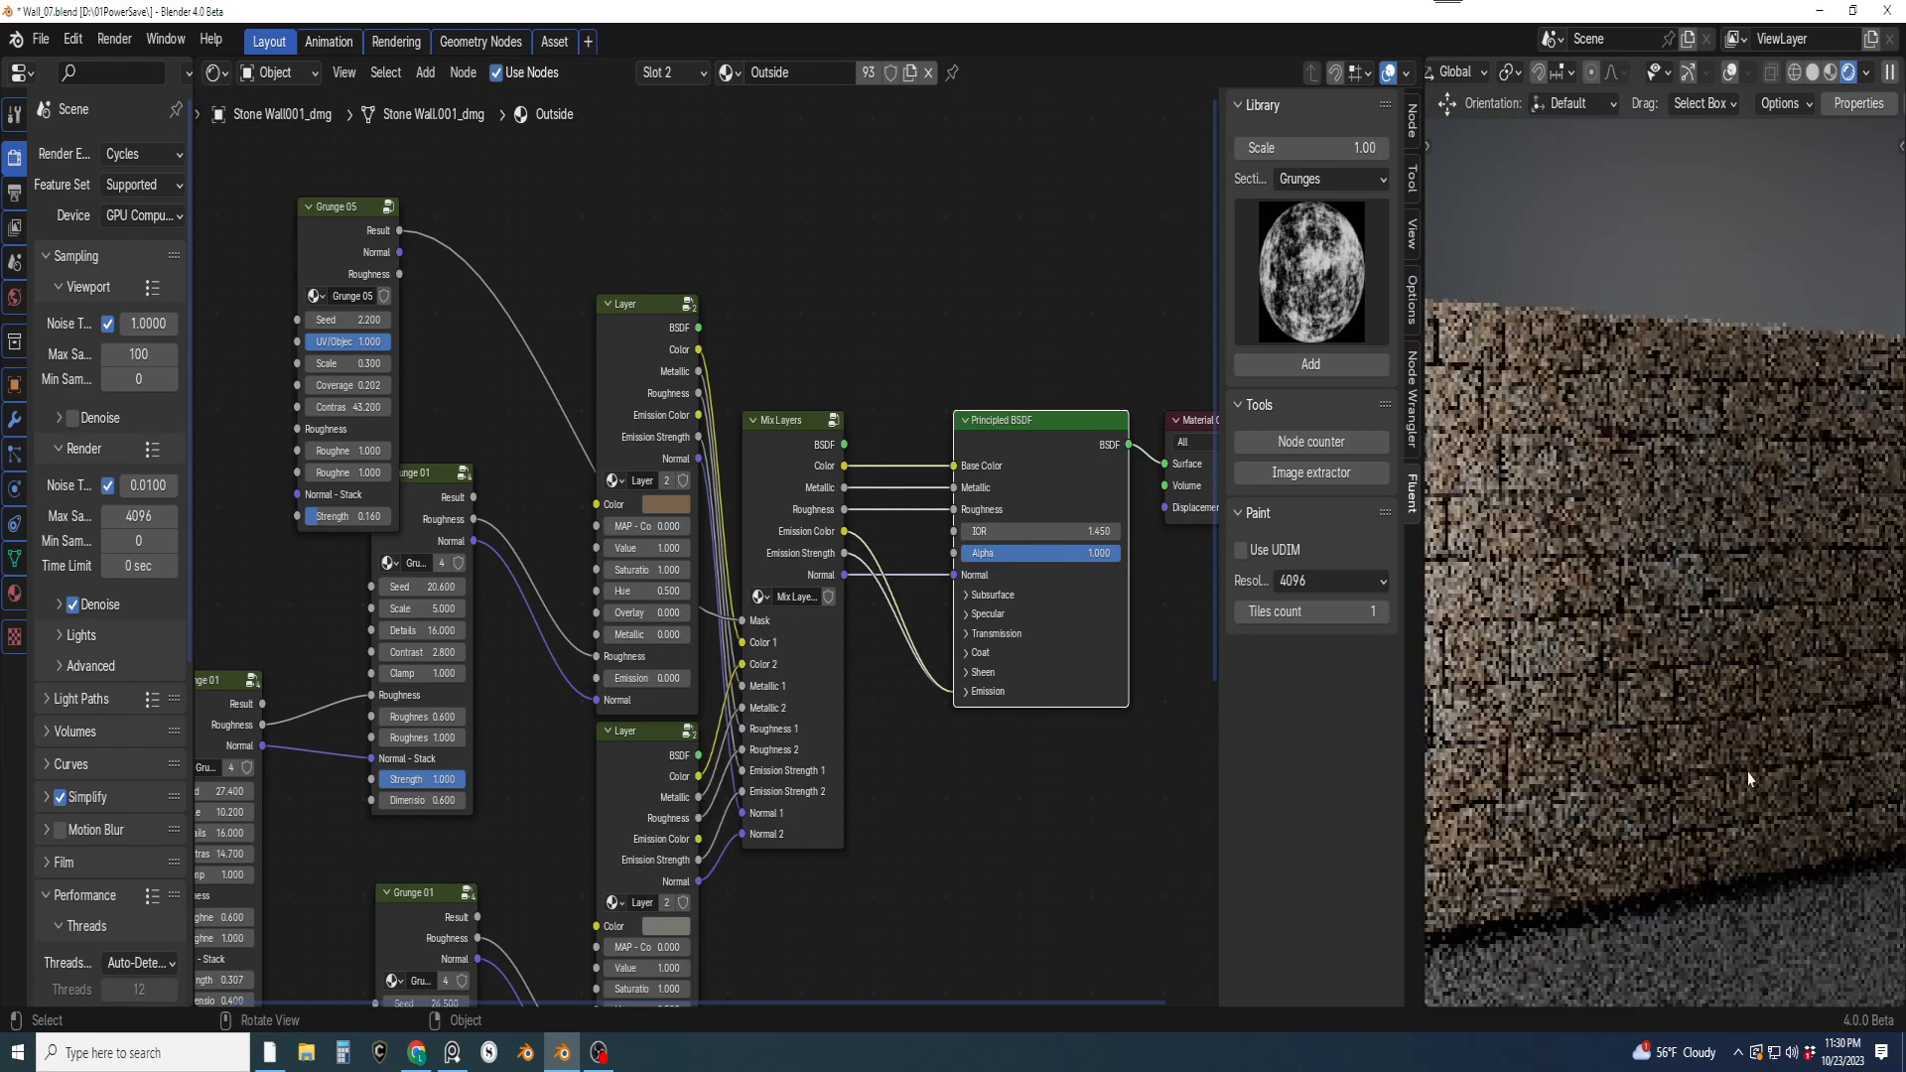
{"action": "scroll", "coordinate": [1737, 730], "scroll_direction": "up", "scroll_amount": 3}
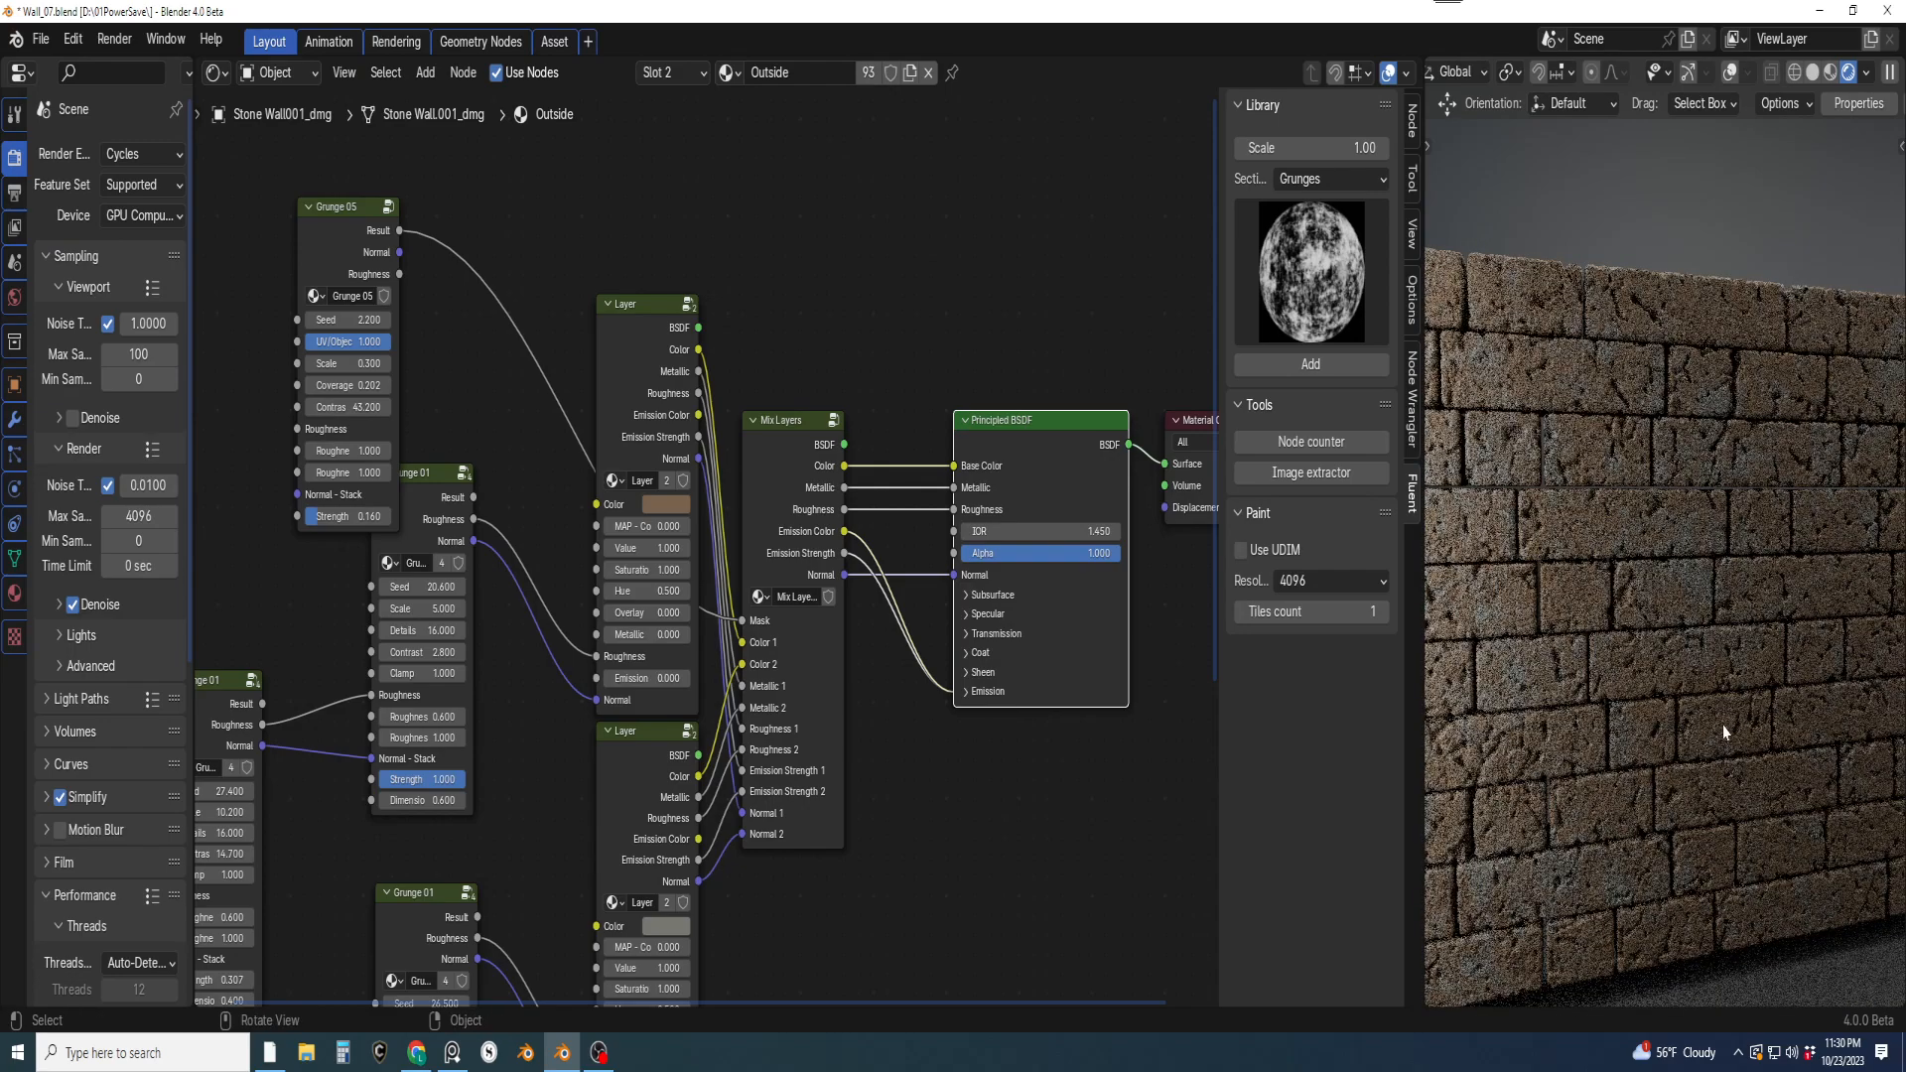
Save the Wall_07.blend file
{"action": "middle_click_drag", "start_coordinate": [1043, 771], "coordinate": [1083, 666], "text": "shift"}
{"action": "scroll", "coordinate": [1040, 787], "scroll_direction": "down", "scroll_amount": 2}
{"action": "key", "text": "ctrl+s"}
{"action": "scroll", "coordinate": [1003, 755], "scroll_direction": "down", "scroll_amount": 2}
Look over the Grunge, Layer and Mix Layers nodes in the Outside material's node tree
{"action": "middle_click_drag", "start_coordinate": [987, 762], "coordinate": [891, 725]}
{"action": "scroll", "coordinate": [968, 732], "scroll_direction": "up", "scroll_amount": 2}
{"action": "scroll", "coordinate": [971, 745], "scroll_direction": "up", "scroll_amount": 2, "text": "shift"}
{"action": "scroll", "coordinate": [905, 760], "scroll_direction": "up", "scroll_amount": 2}
{"action": "scroll", "coordinate": [891, 745], "scroll_direction": "up", "scroll_amount": 1}
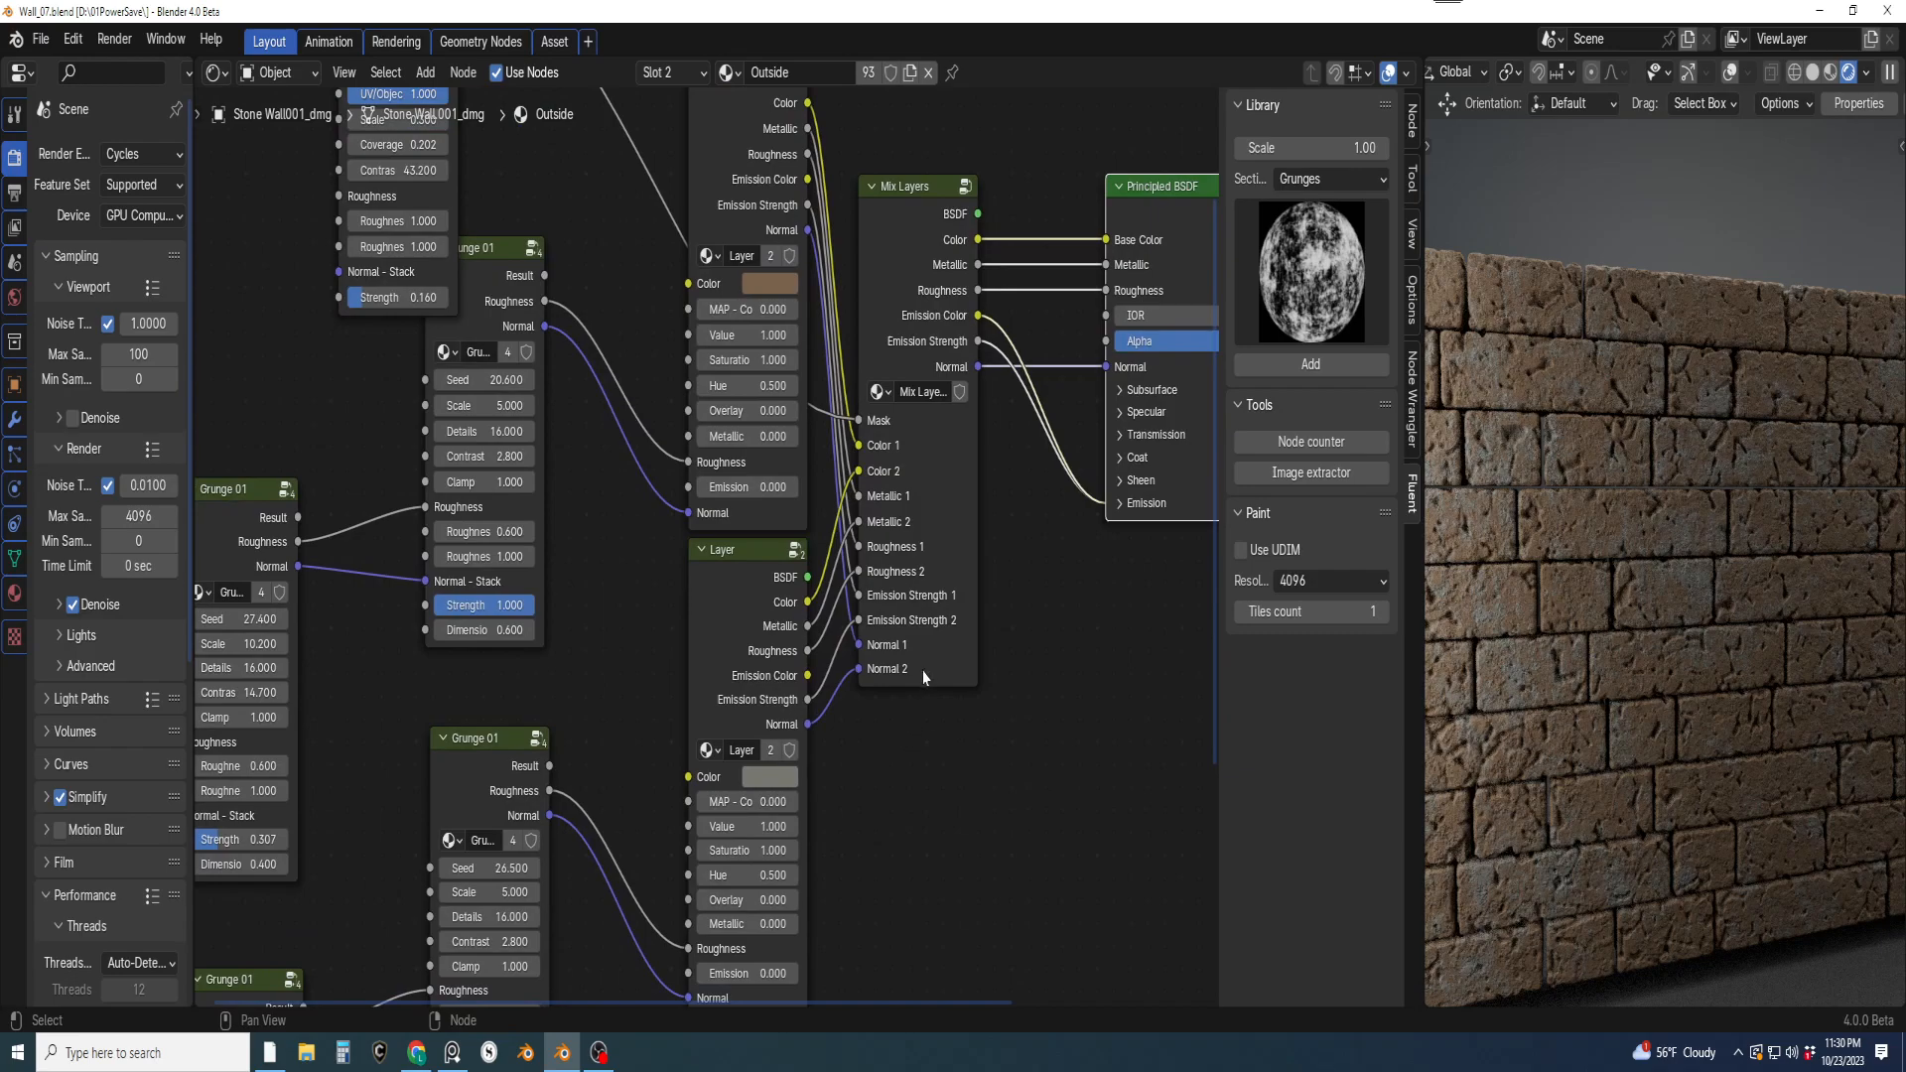
{"action": "middle_click_drag", "start_coordinate": [942, 696], "coordinate": [989, 721], "text": "shift"}
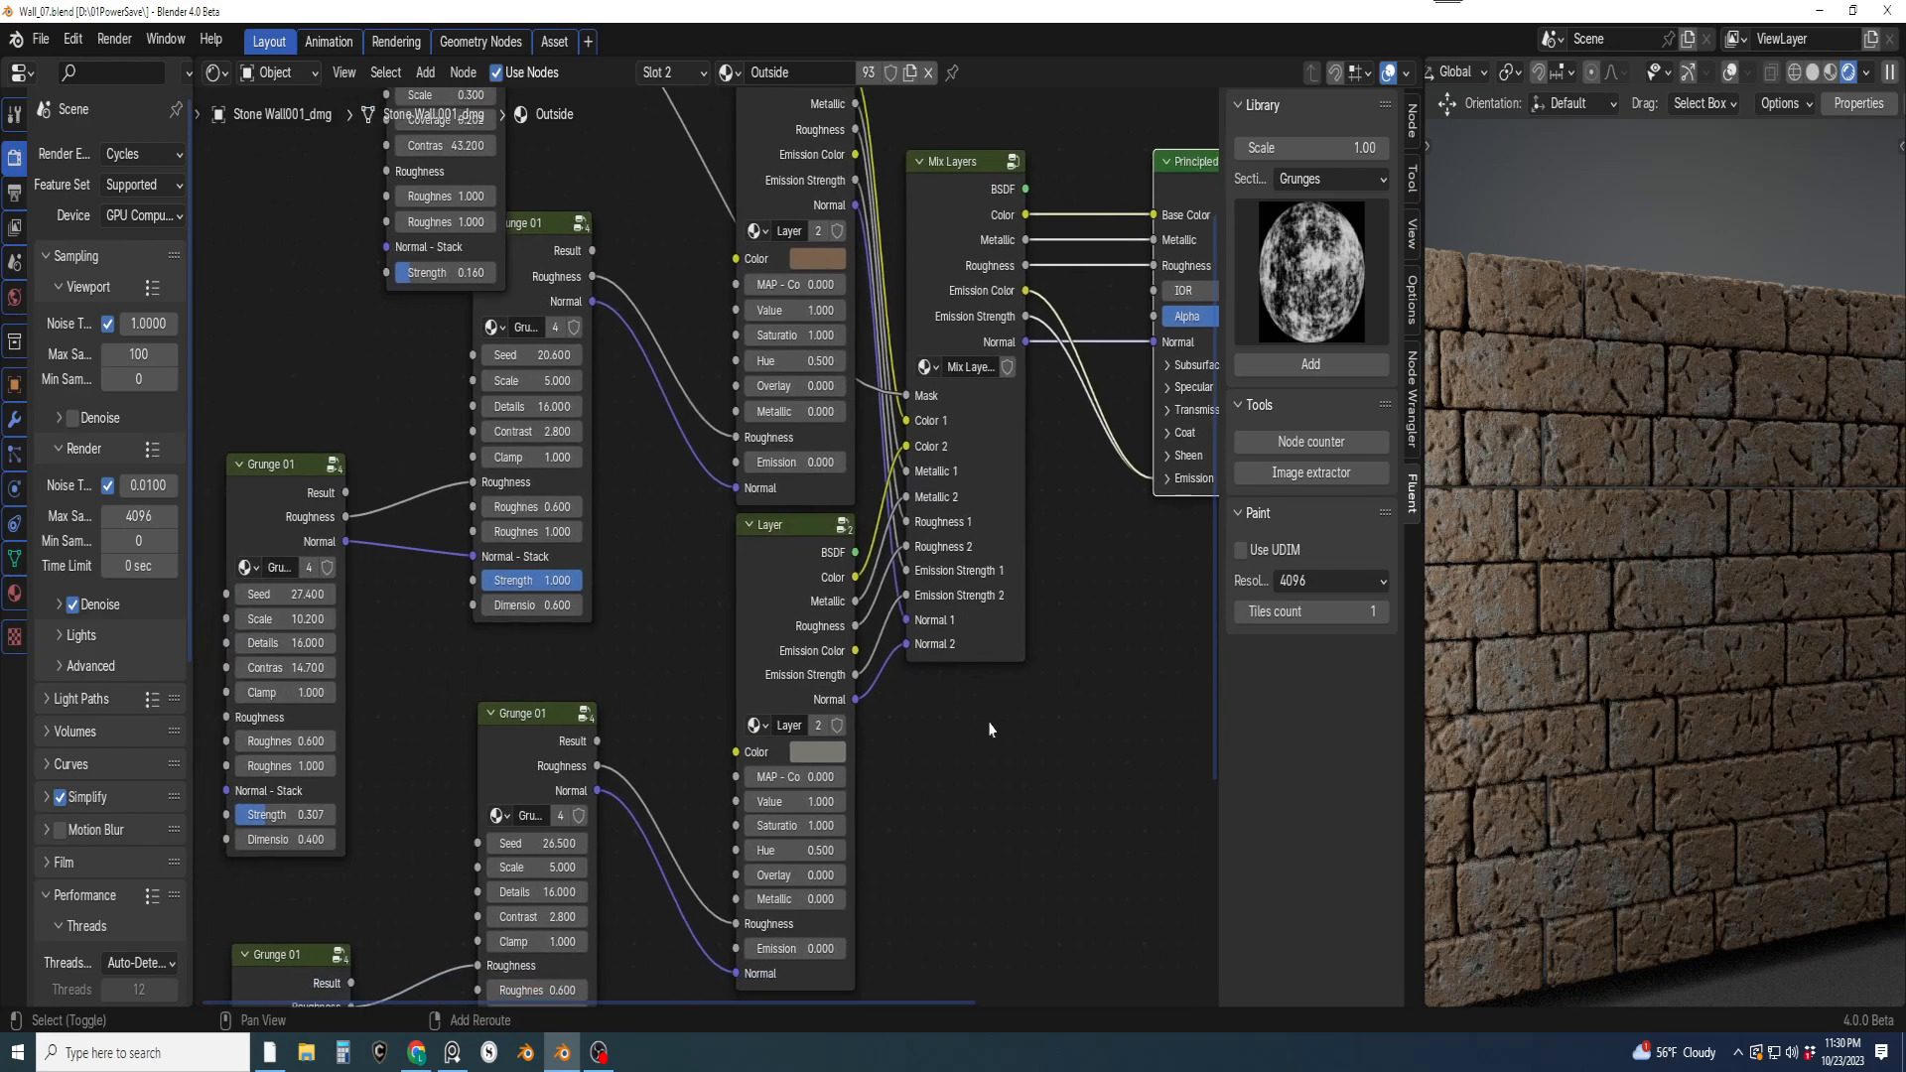
{"action": "scroll", "coordinate": [971, 710], "scroll_direction": "down", "scroll_amount": 4}
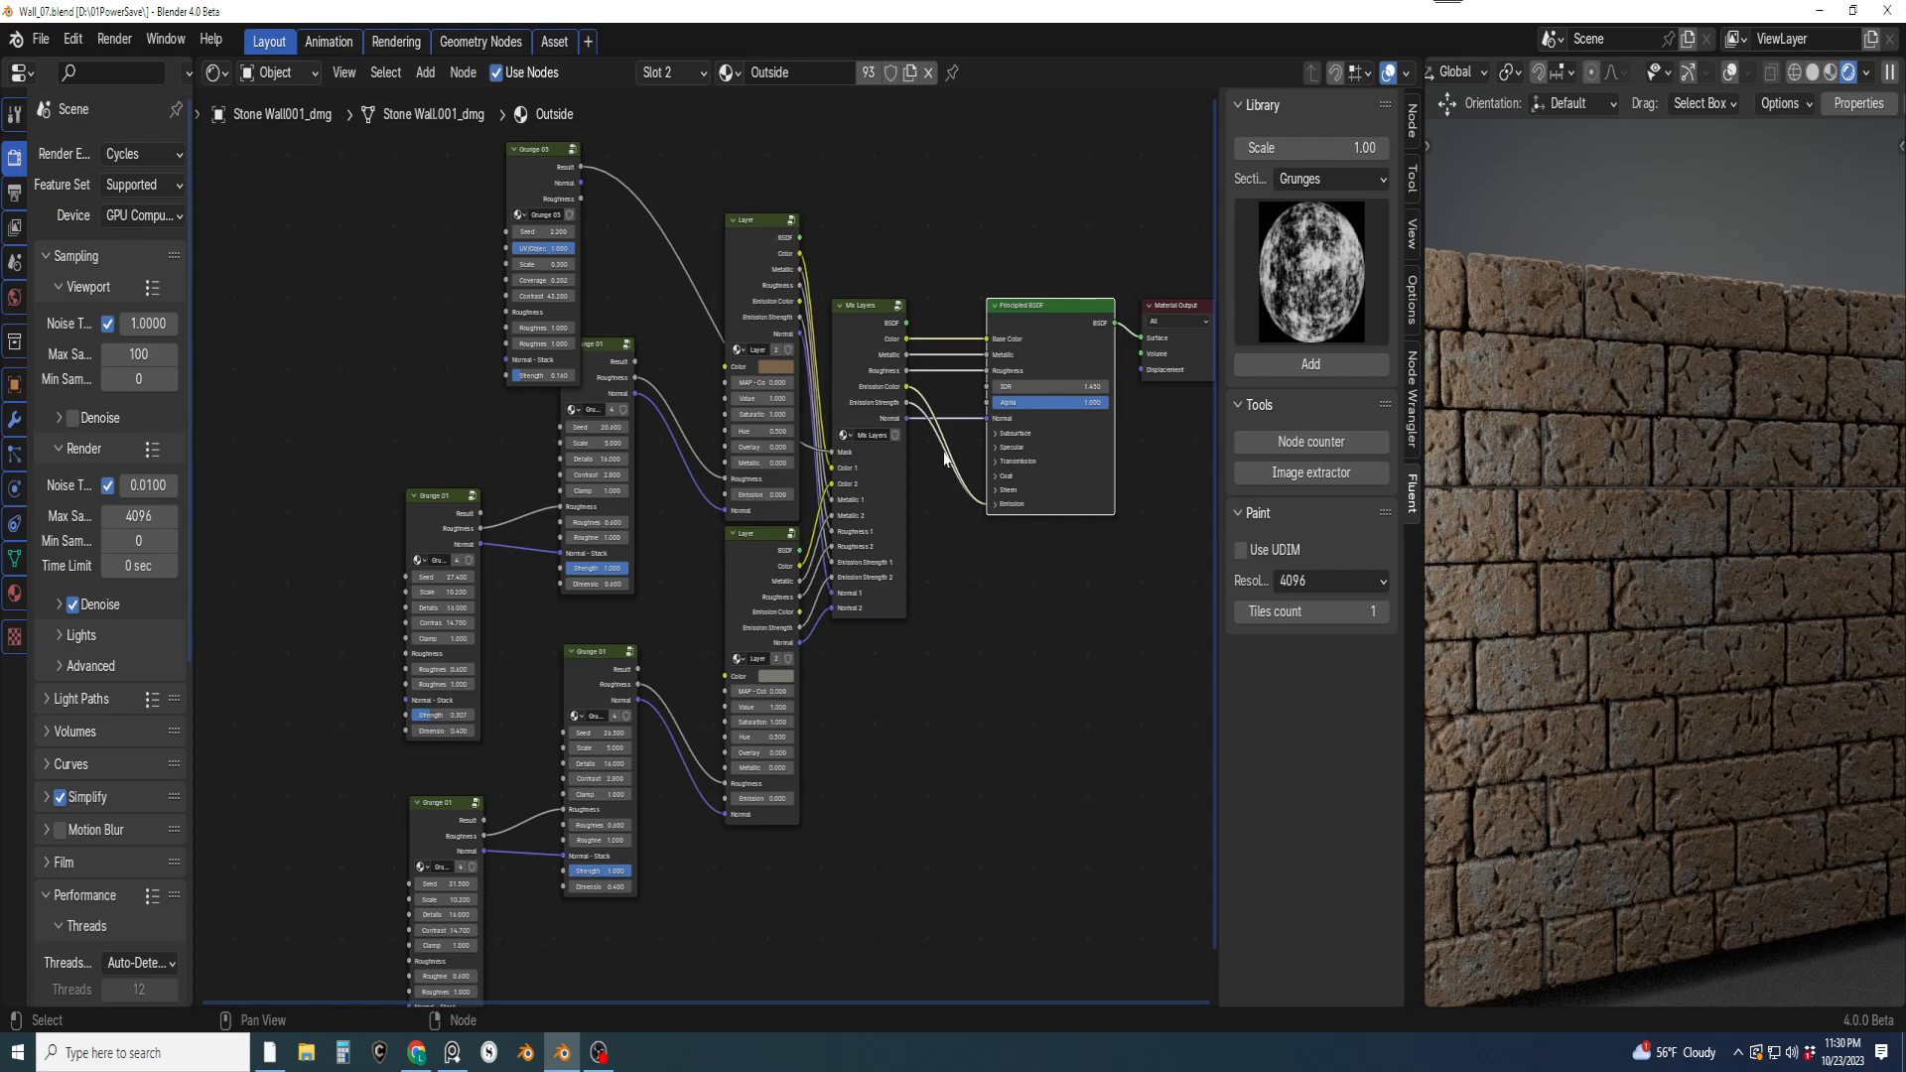
{"action": "scroll", "coordinate": [884, 643], "scroll_direction": "down", "scroll_amount": 2}
{"action": "middle_click_drag", "start_coordinate": [809, 763], "coordinate": [935, 796], "text": "shift"}
{"action": "scroll", "coordinate": [953, 750], "scroll_direction": "up", "scroll_amount": 3}
Add a Simple deform node from the library's Normals section and place it to the left of the upper Grunge 01 node
{"action": "left_click", "coordinate": [1330, 178]}
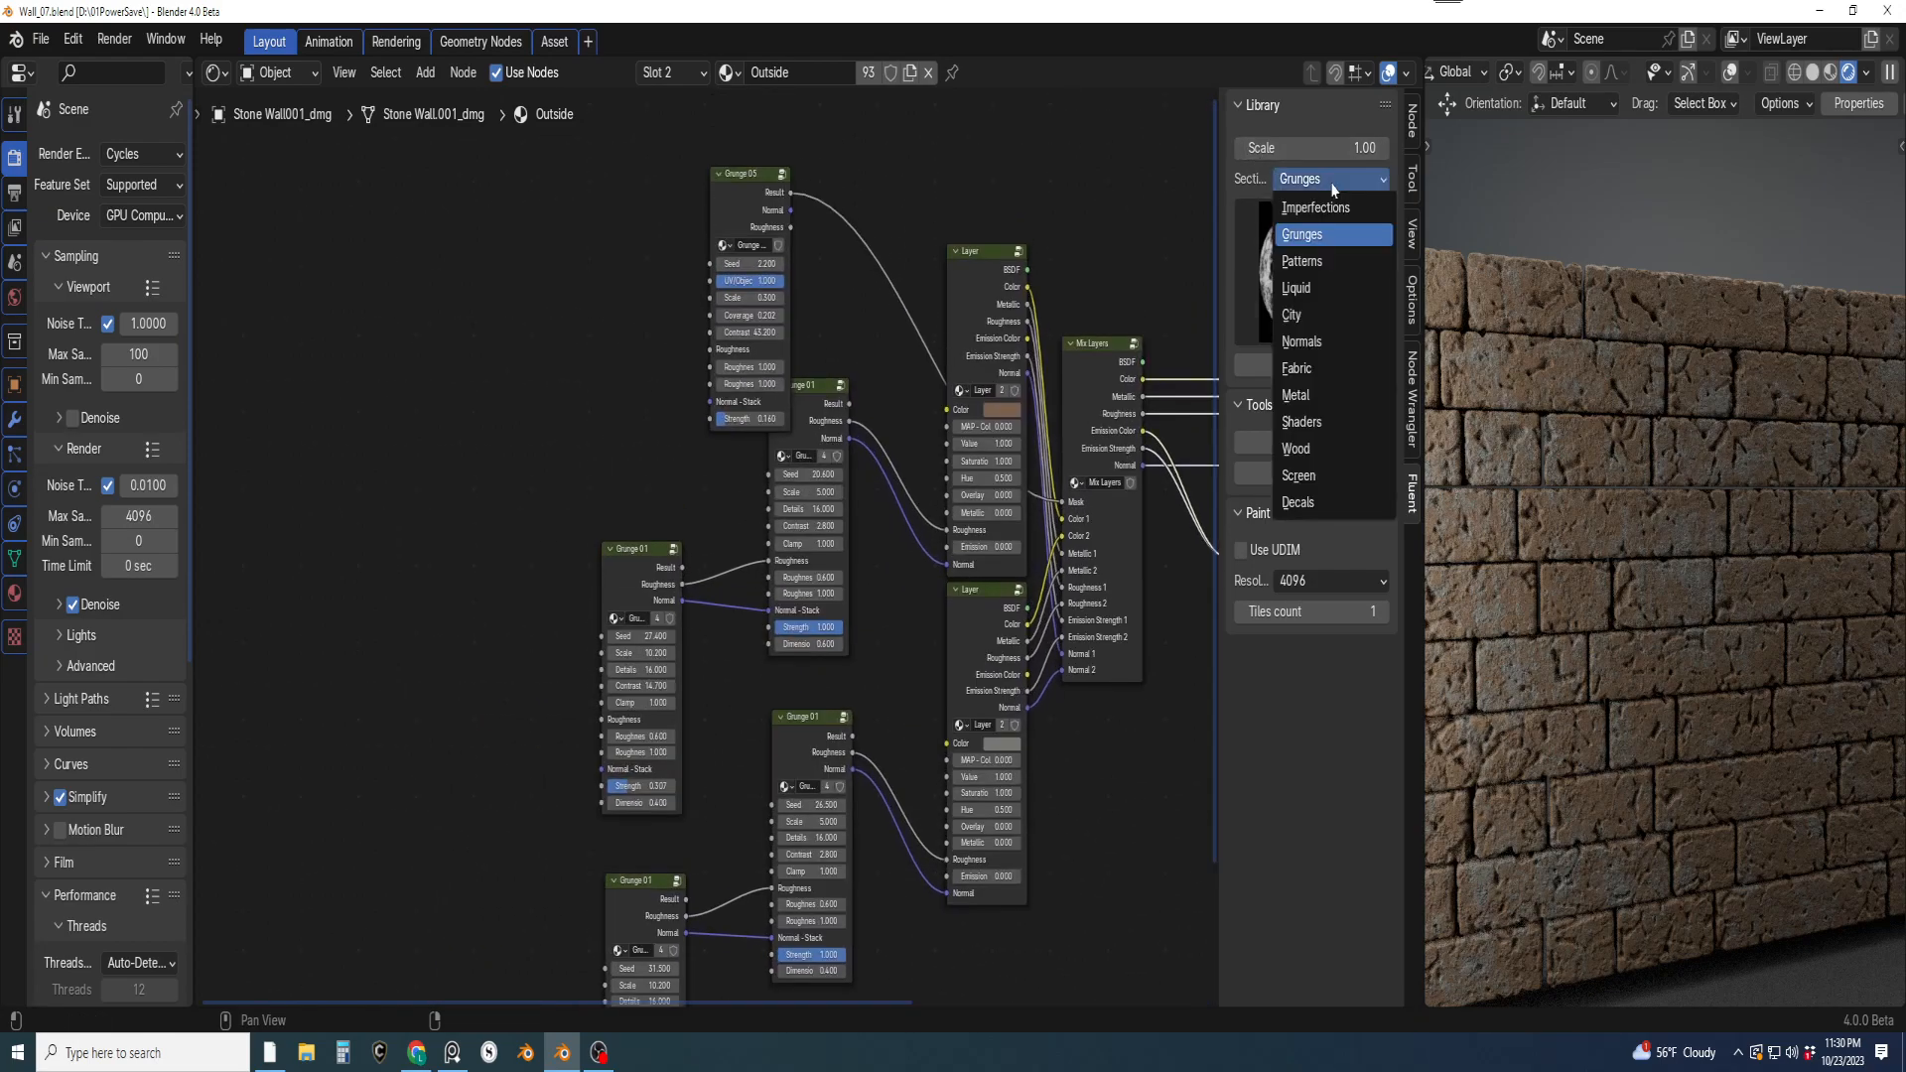
{"action": "left_click", "coordinate": [1337, 342]}
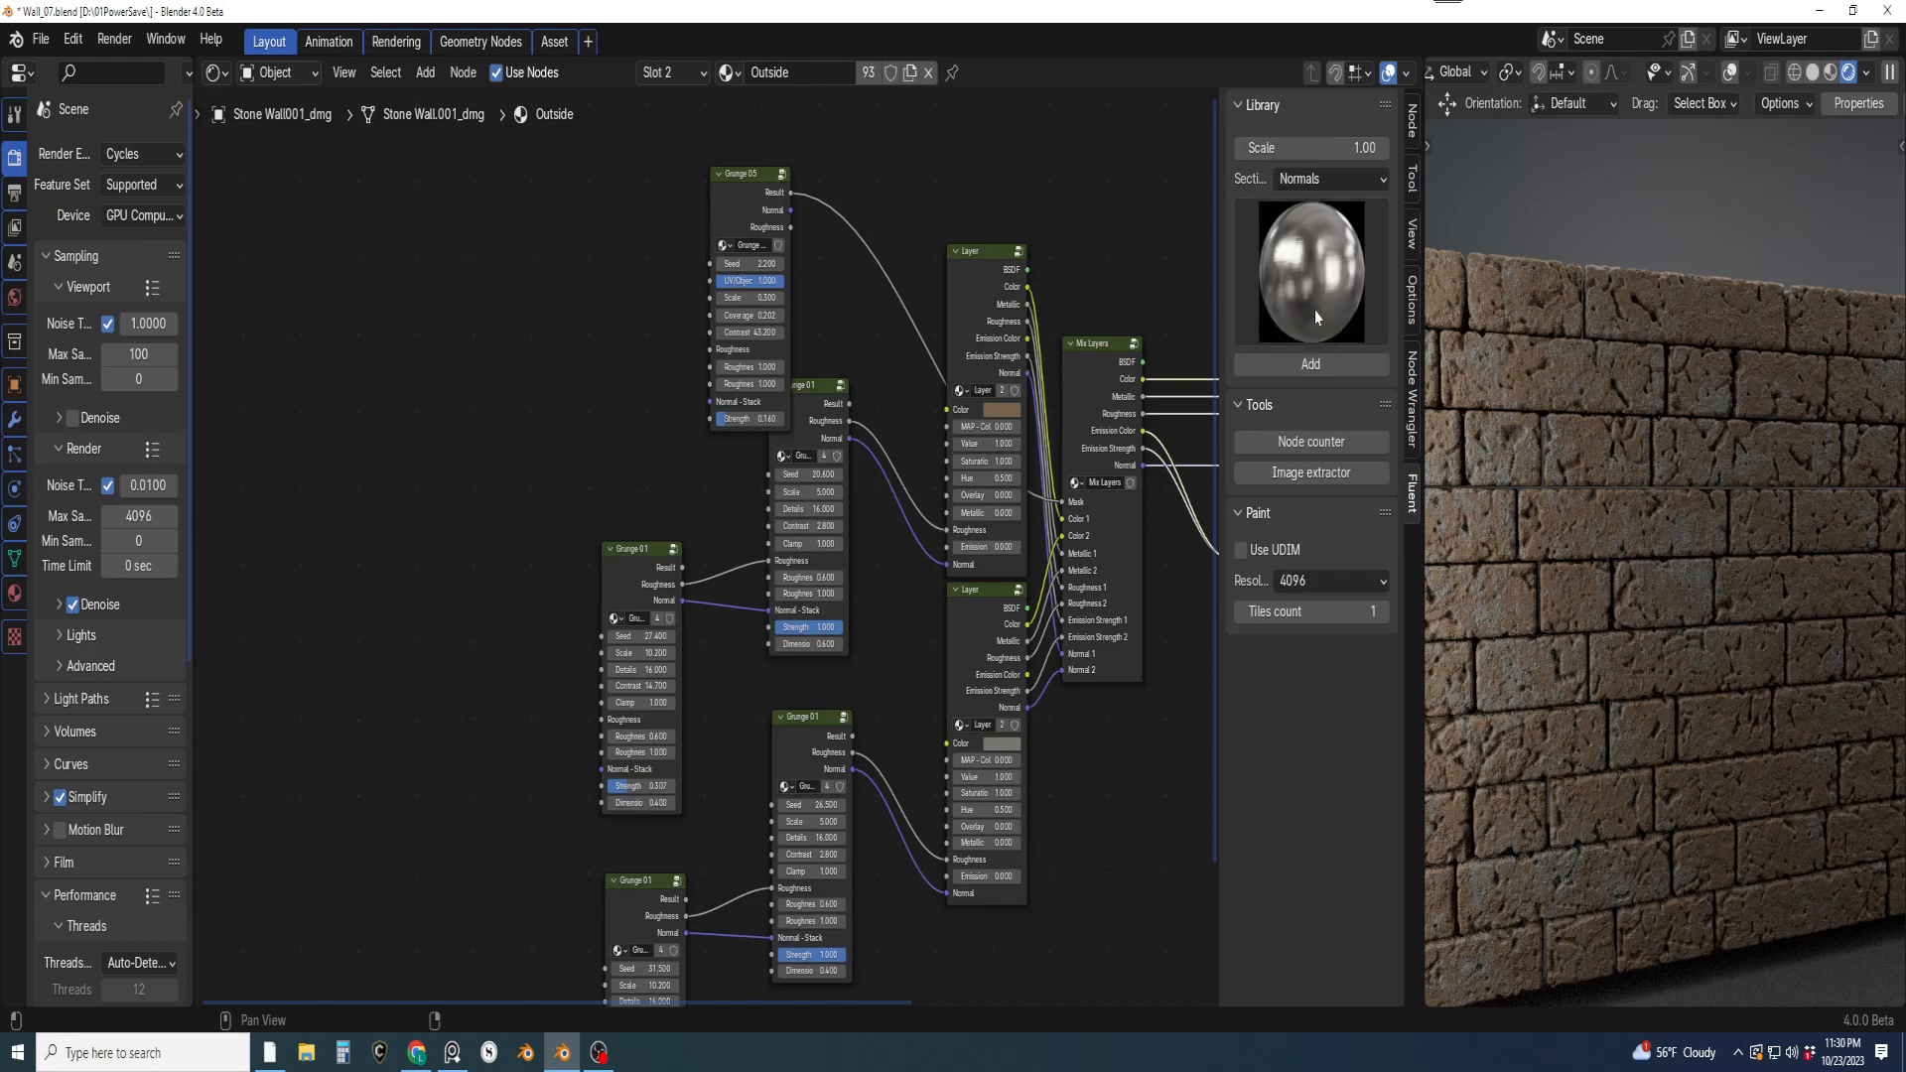
{"action": "left_click", "coordinate": [1318, 320]}
{"action": "left_click", "coordinate": [796, 568]}
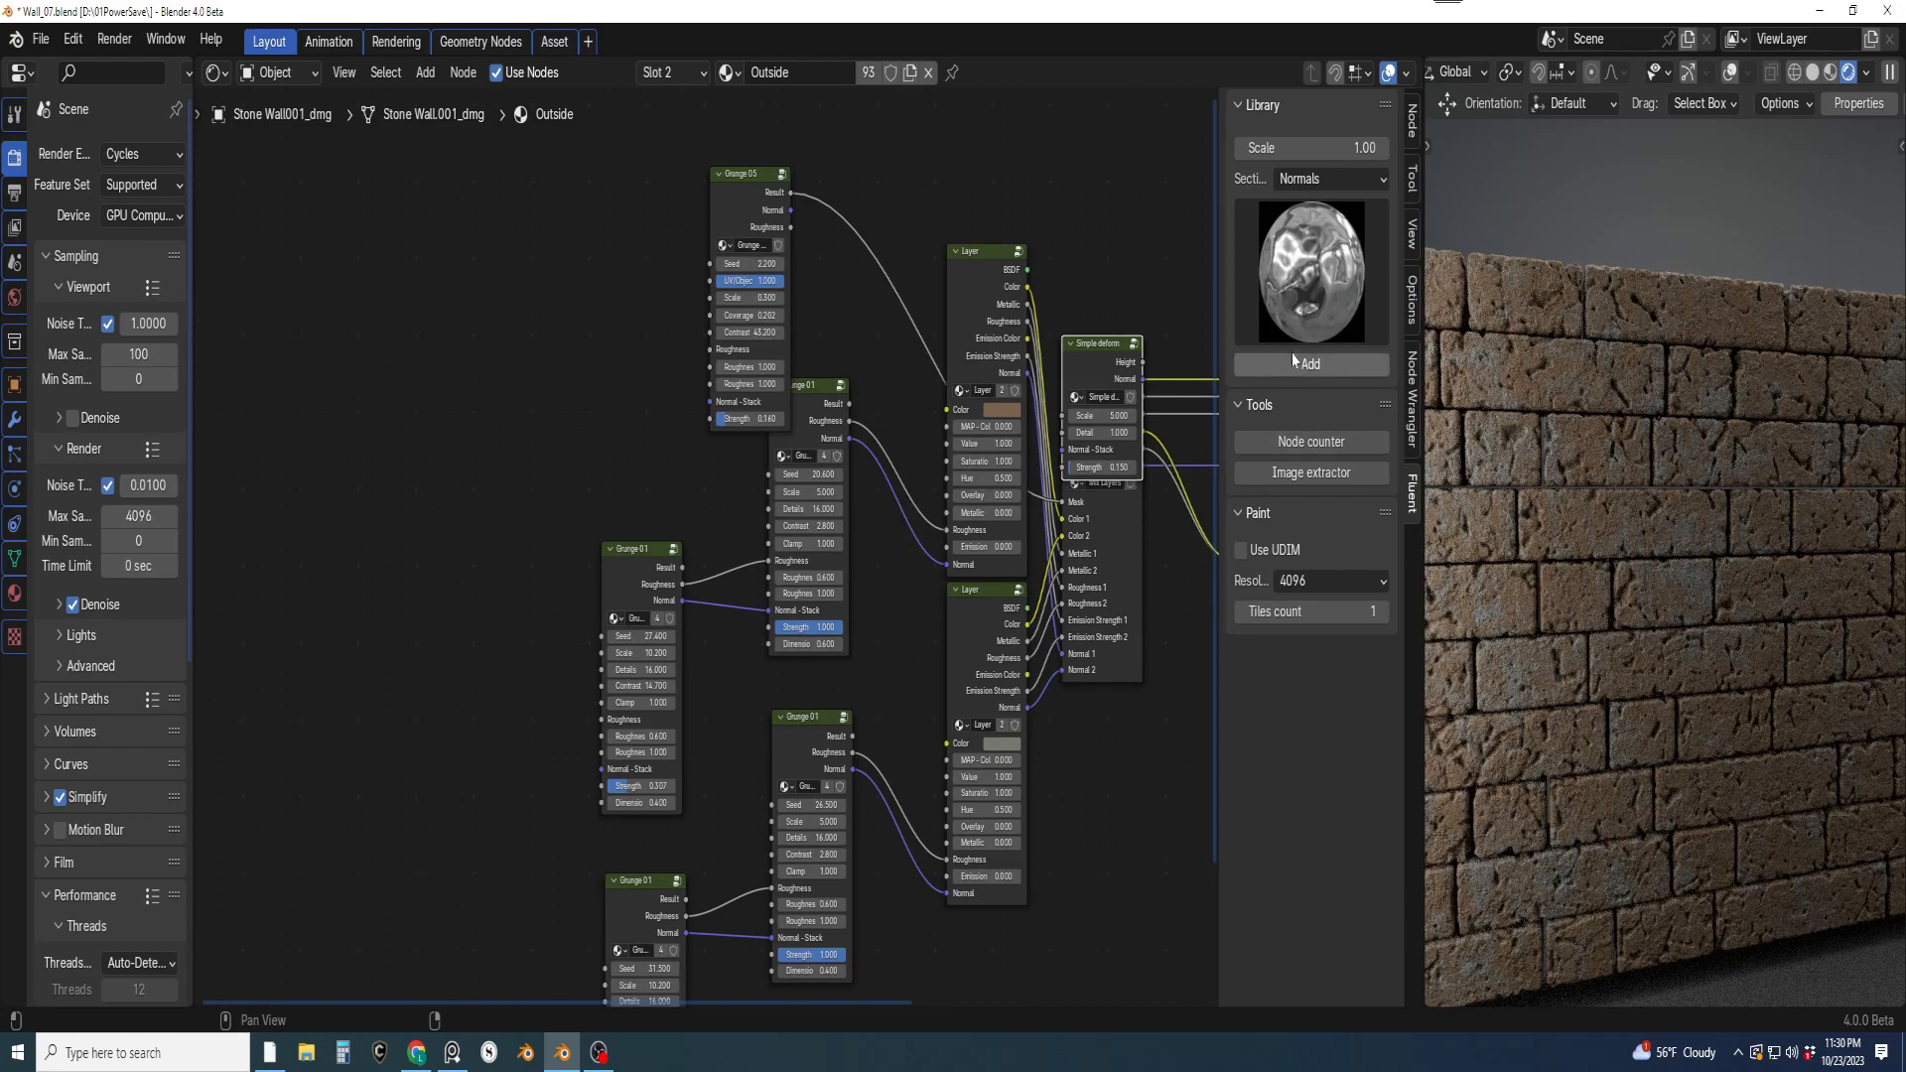
{"action": "left_click", "coordinate": [665, 551]}
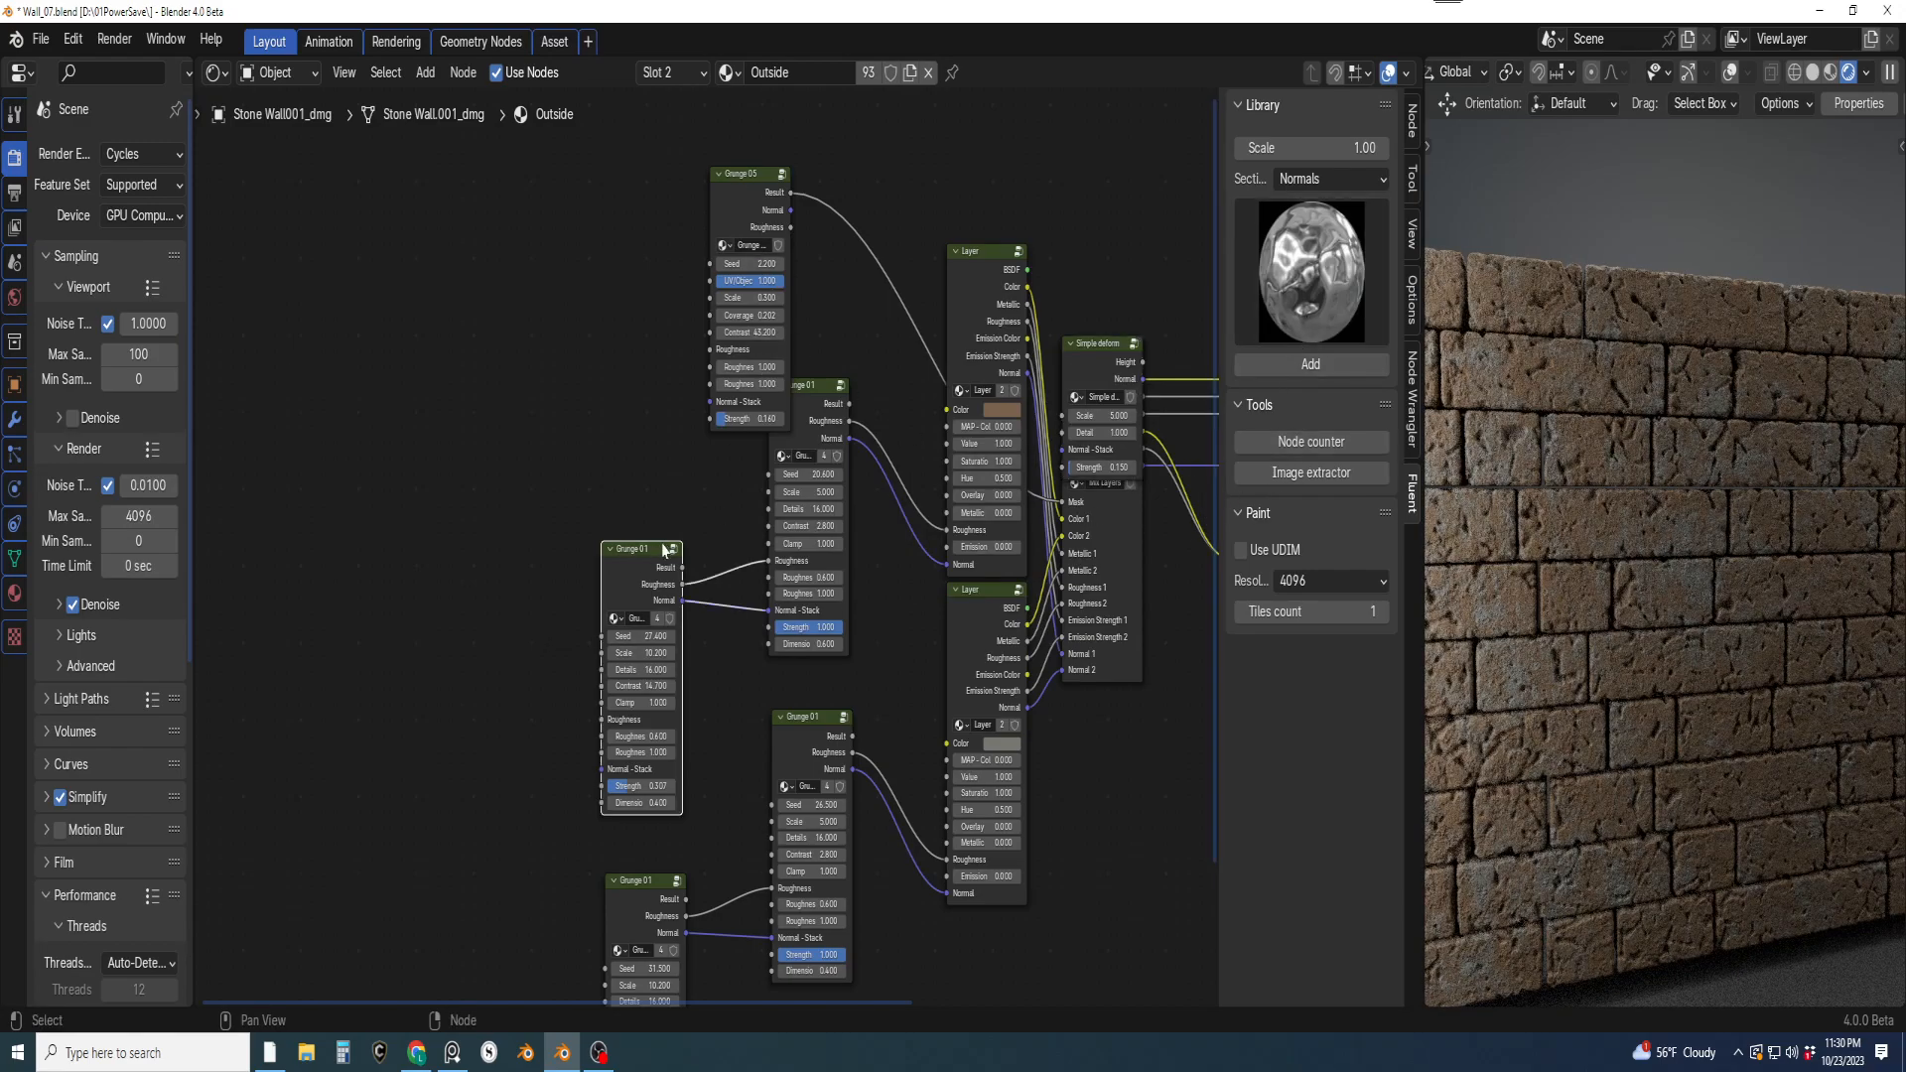
{"action": "left_click", "coordinate": [1309, 377]}
{"action": "left_click", "coordinate": [401, 655]}
Connect the Simple deform node's Normal output to the Normal - Stack input of the first upper Grunge 01 node
{"action": "middle_click_drag", "start_coordinate": [490, 622], "coordinate": [608, 473]}
{"action": "scroll", "coordinate": [608, 597], "scroll_direction": "up", "scroll_amount": 3}
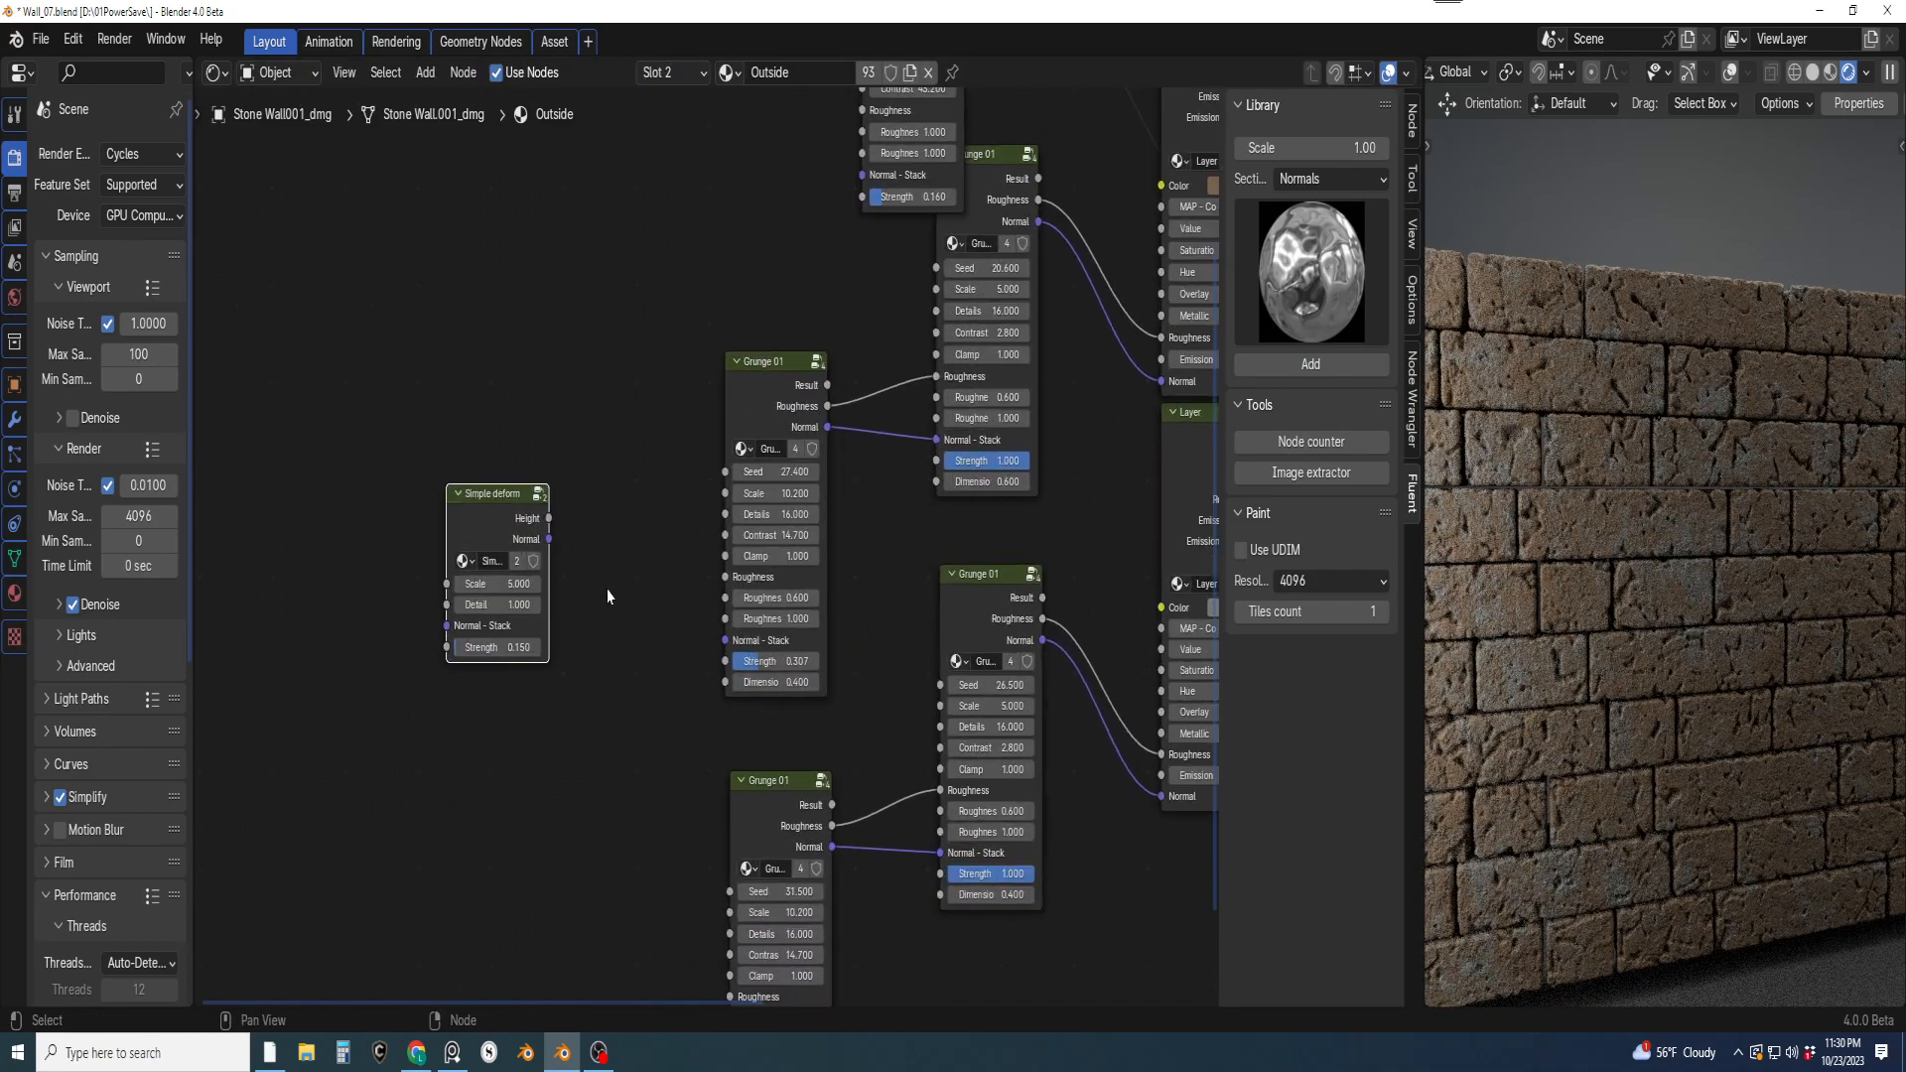
{"action": "scroll", "coordinate": [608, 596], "scroll_direction": "up", "scroll_amount": 1}
{"action": "left_click_drag", "start_coordinate": [522, 539], "coordinate": [655, 605]}
{"action": "left_click", "coordinate": [609, 544]}
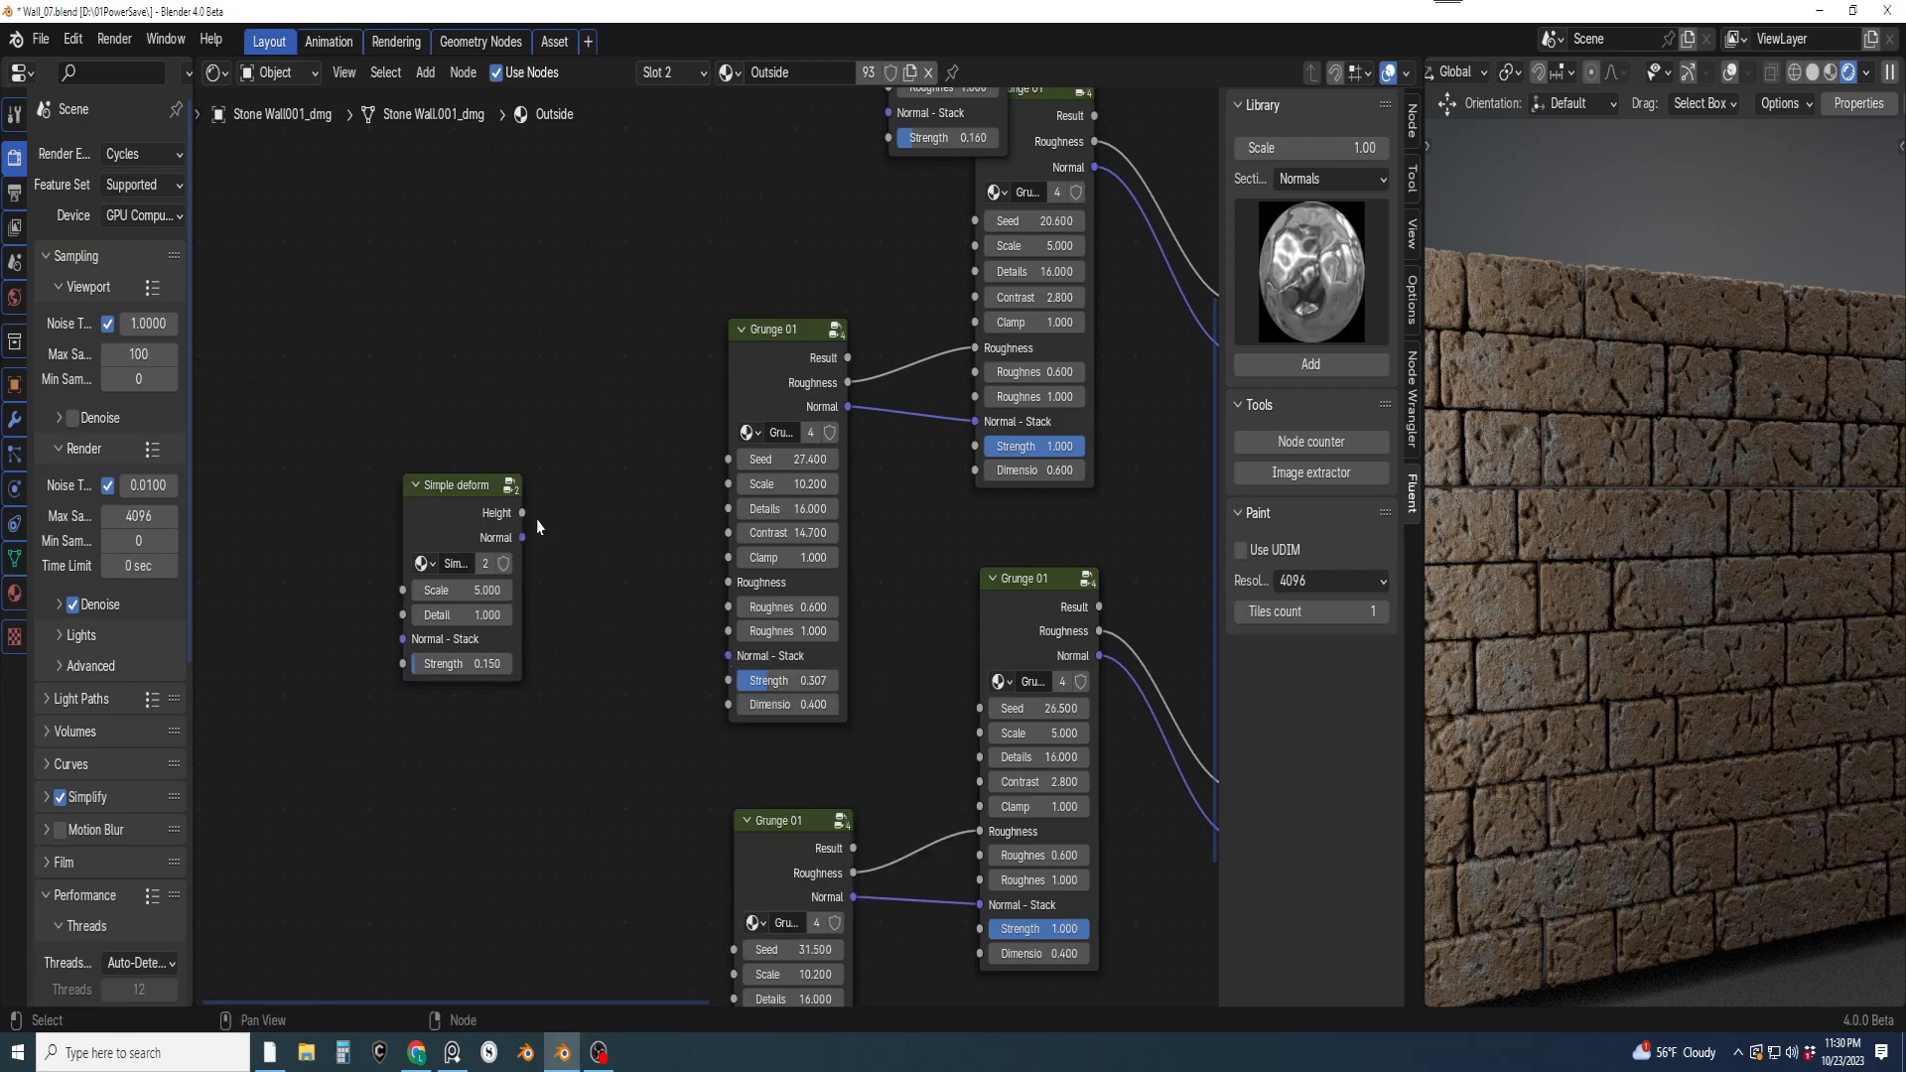
{"action": "left_click_drag", "start_coordinate": [523, 539], "coordinate": [730, 656]}
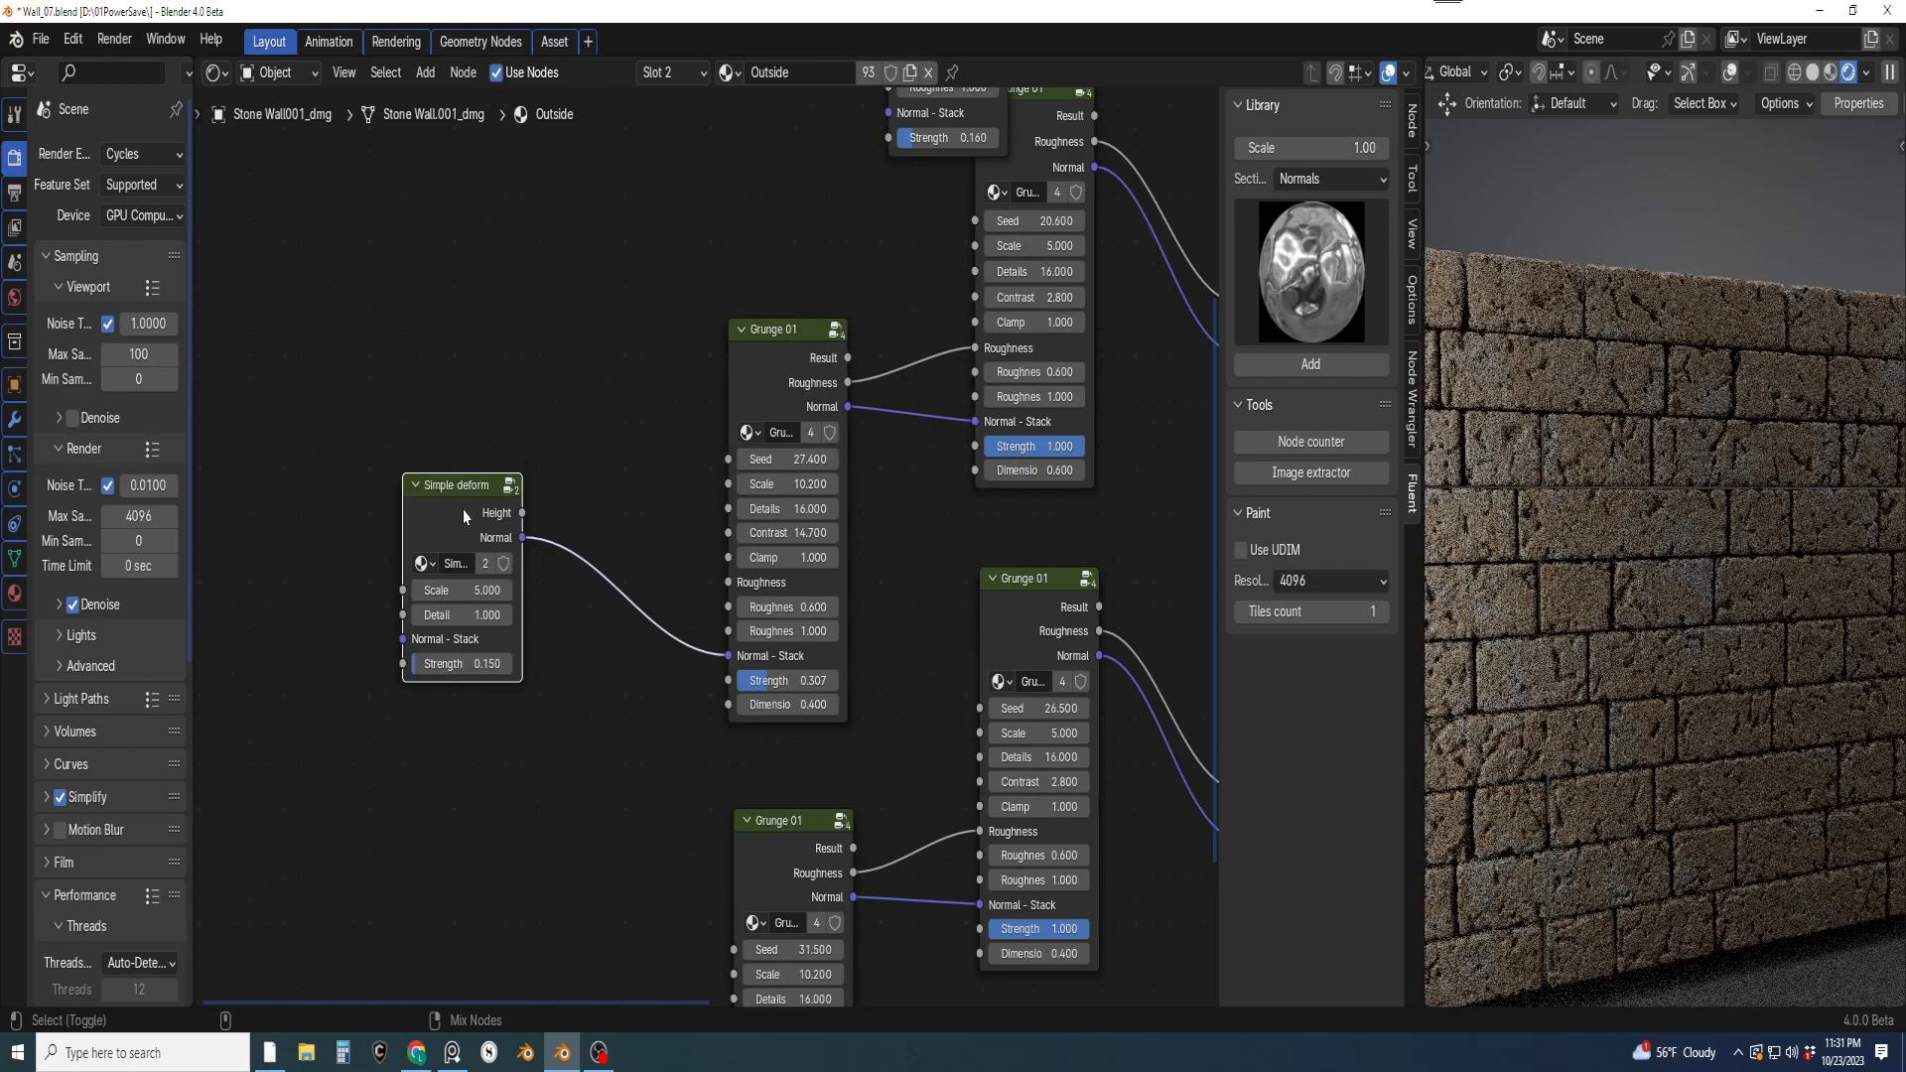
Preview the Simple deform node's output on the wall and set its Strength to 3.590, Detail to 16 and Scale to 60
{"action": "left_click", "coordinate": [467, 502], "text": "ctrl+shift"}
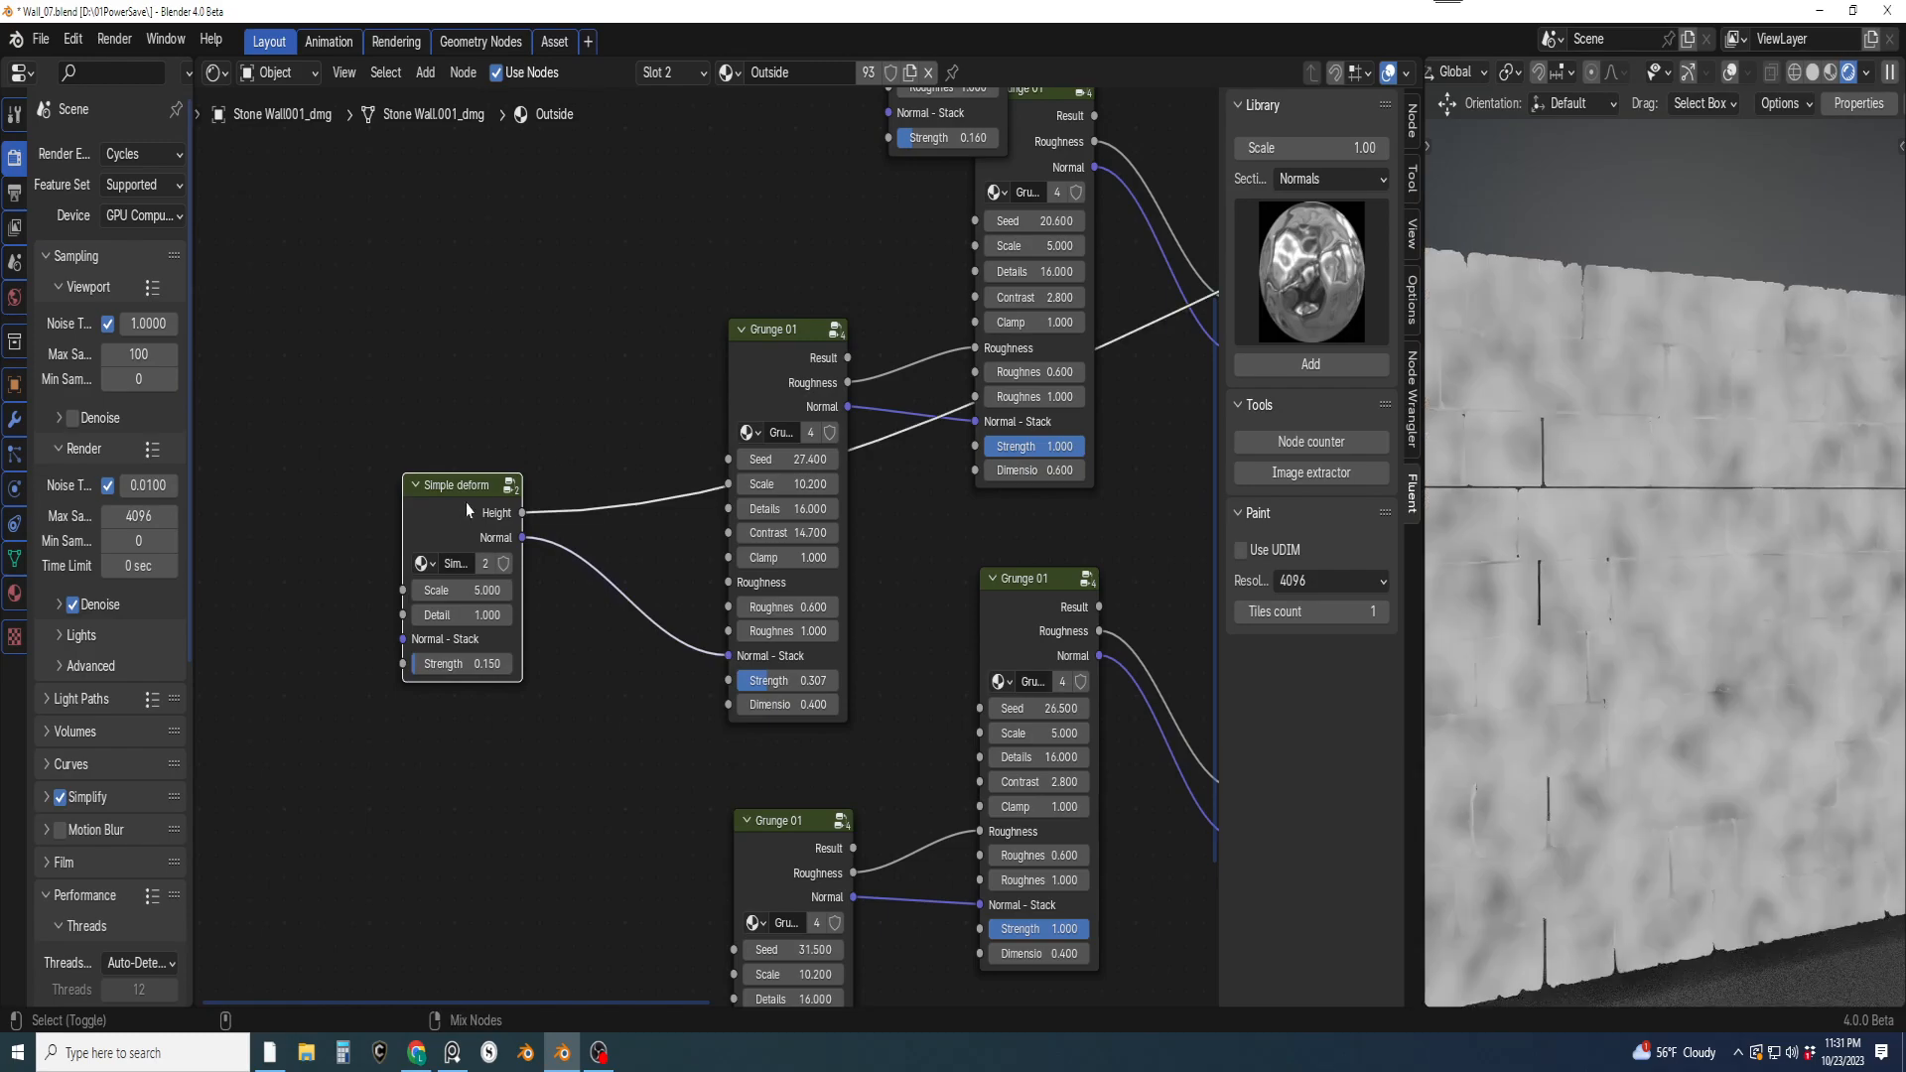
{"action": "scroll", "coordinate": [487, 641], "scroll_direction": "up", "scroll_amount": 2}
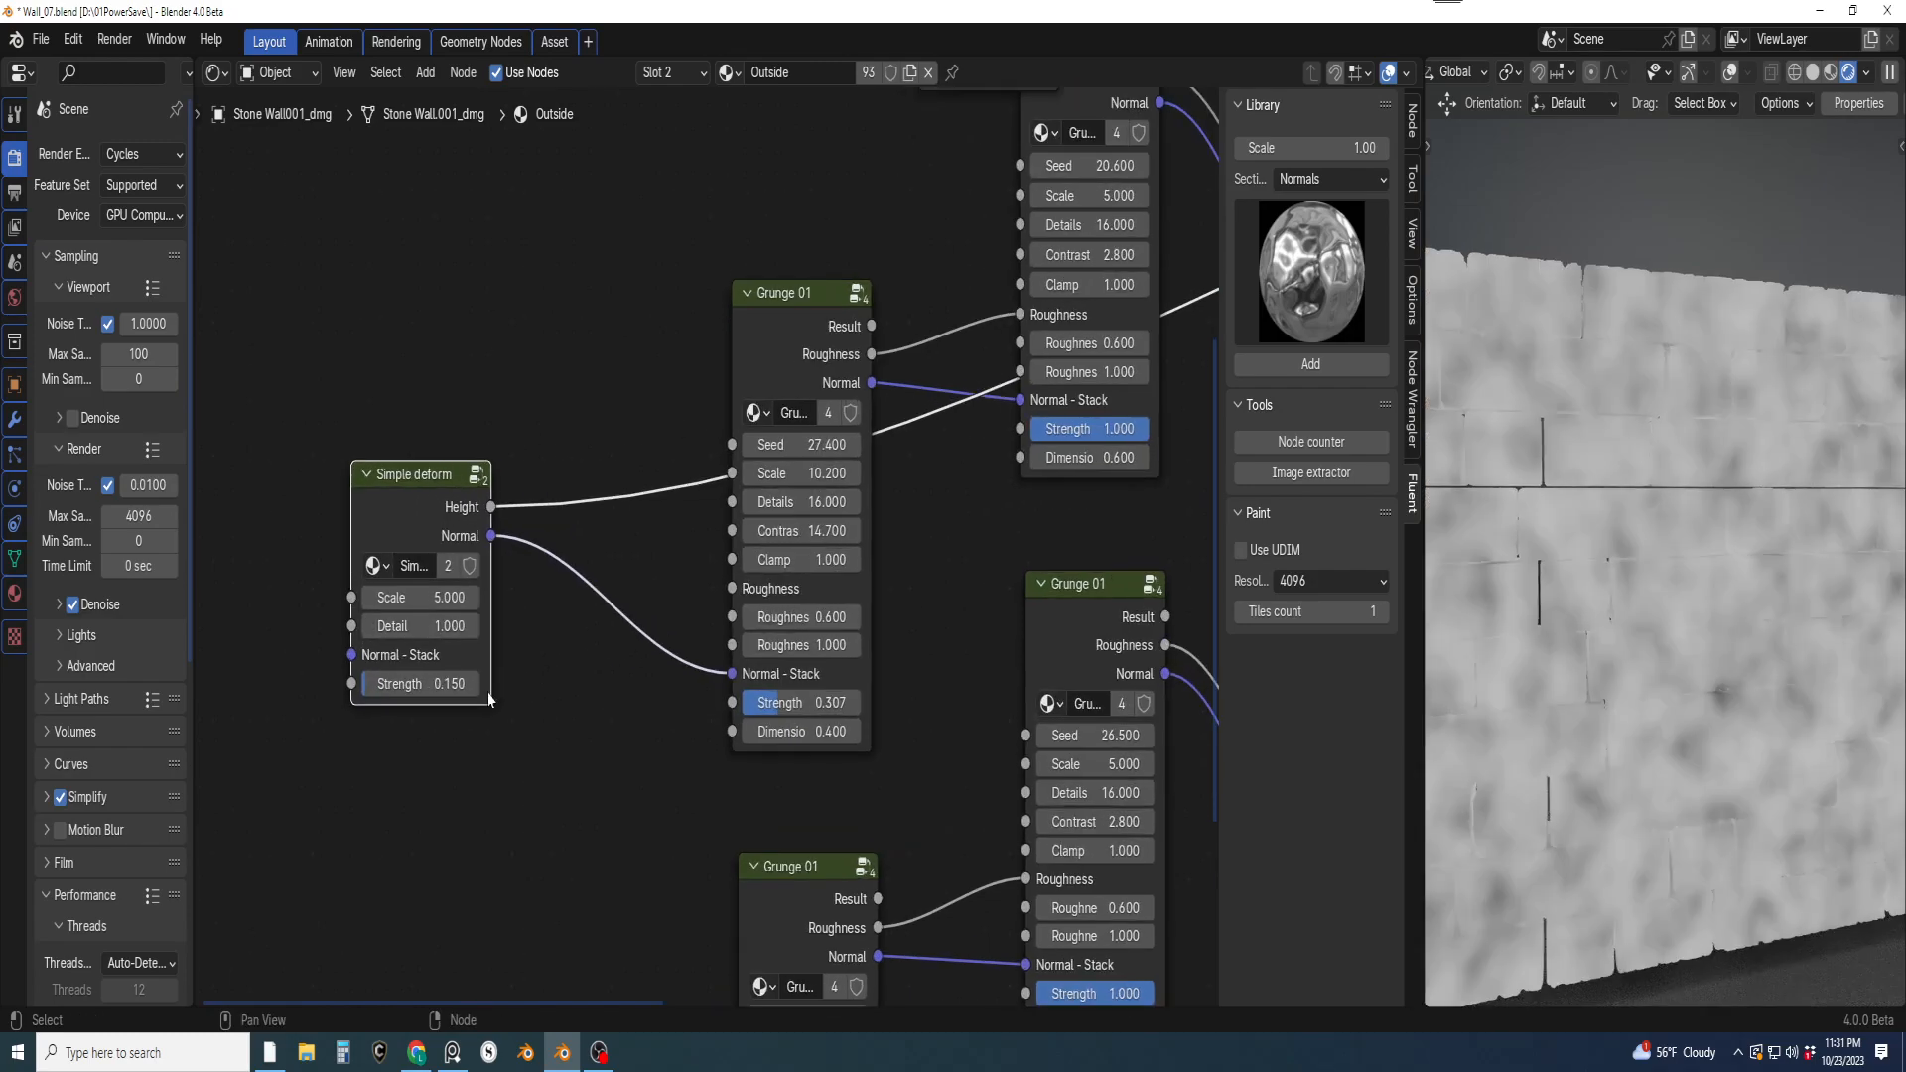
{"action": "left_click_drag", "start_coordinate": [397, 683], "coordinate": [437, 683]}
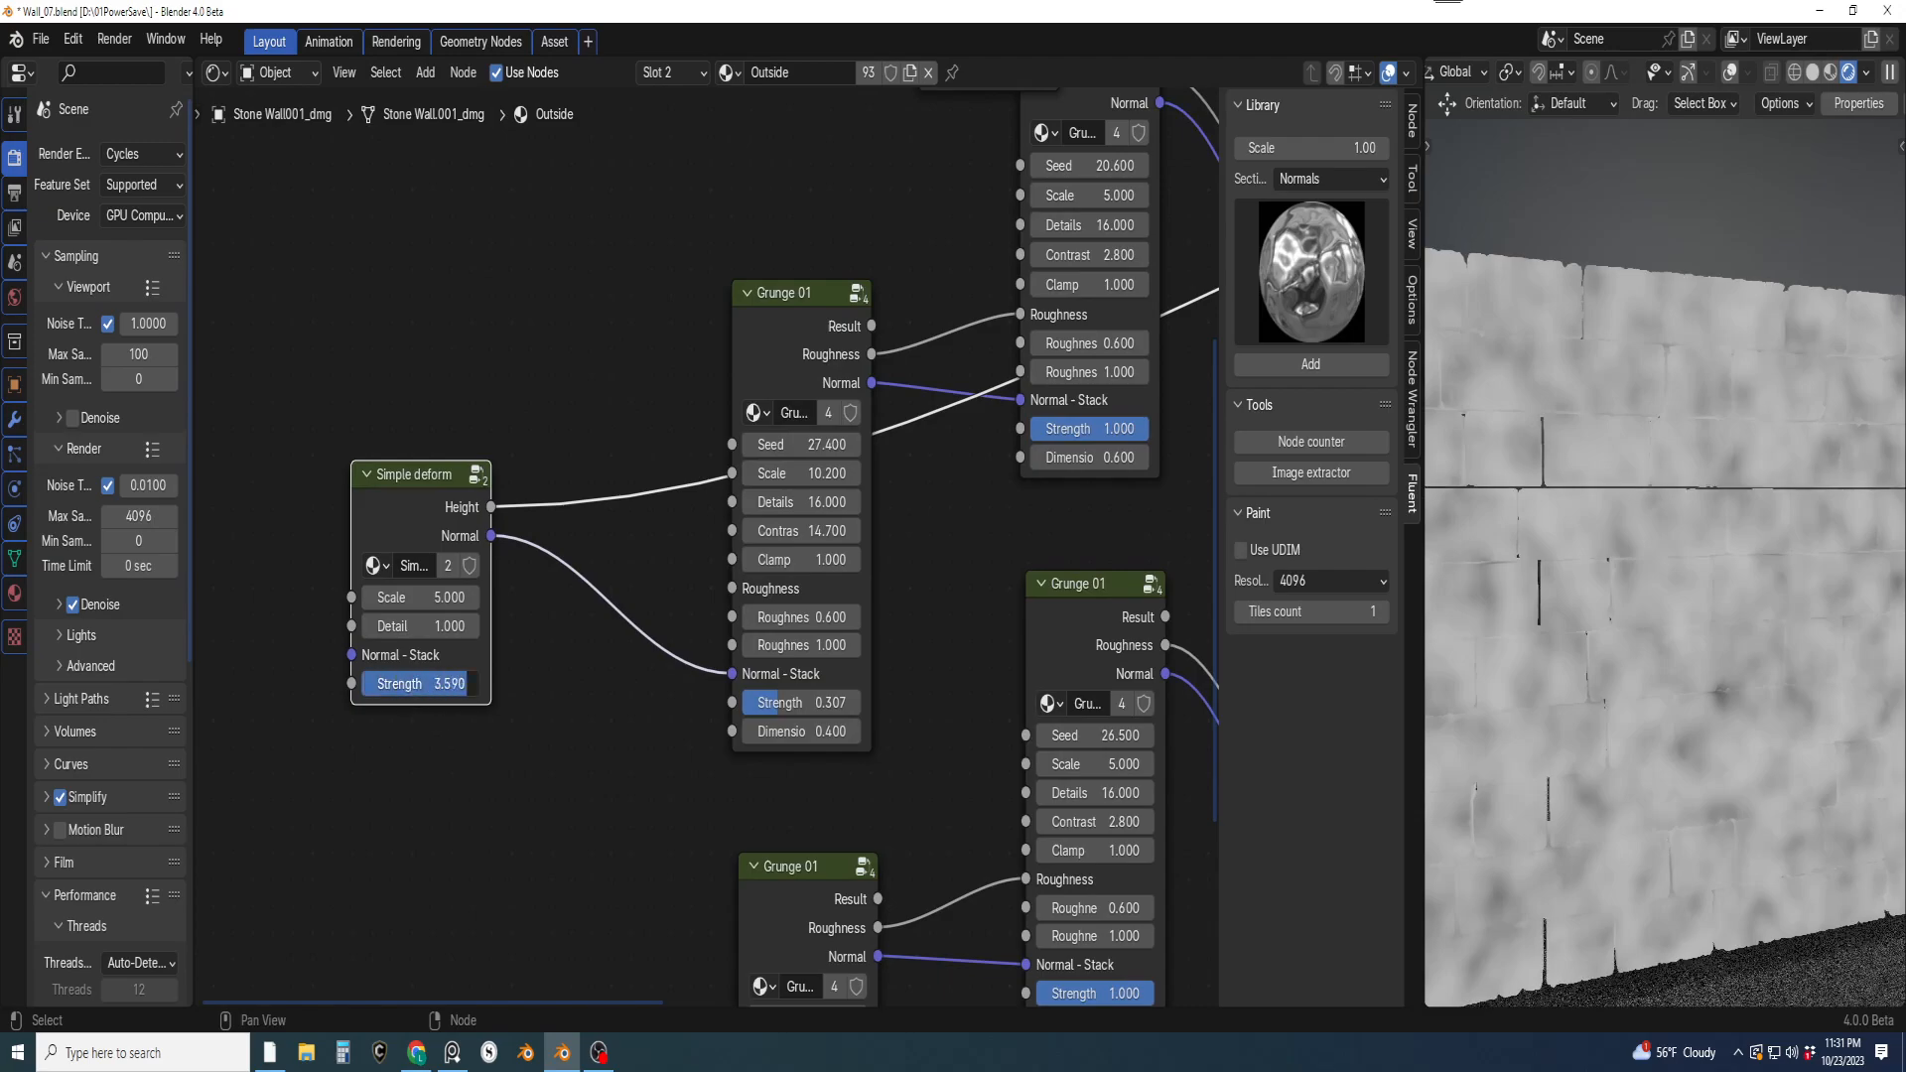
{"action": "left_click_drag", "start_coordinate": [387, 600], "coordinate": [881, 600]}
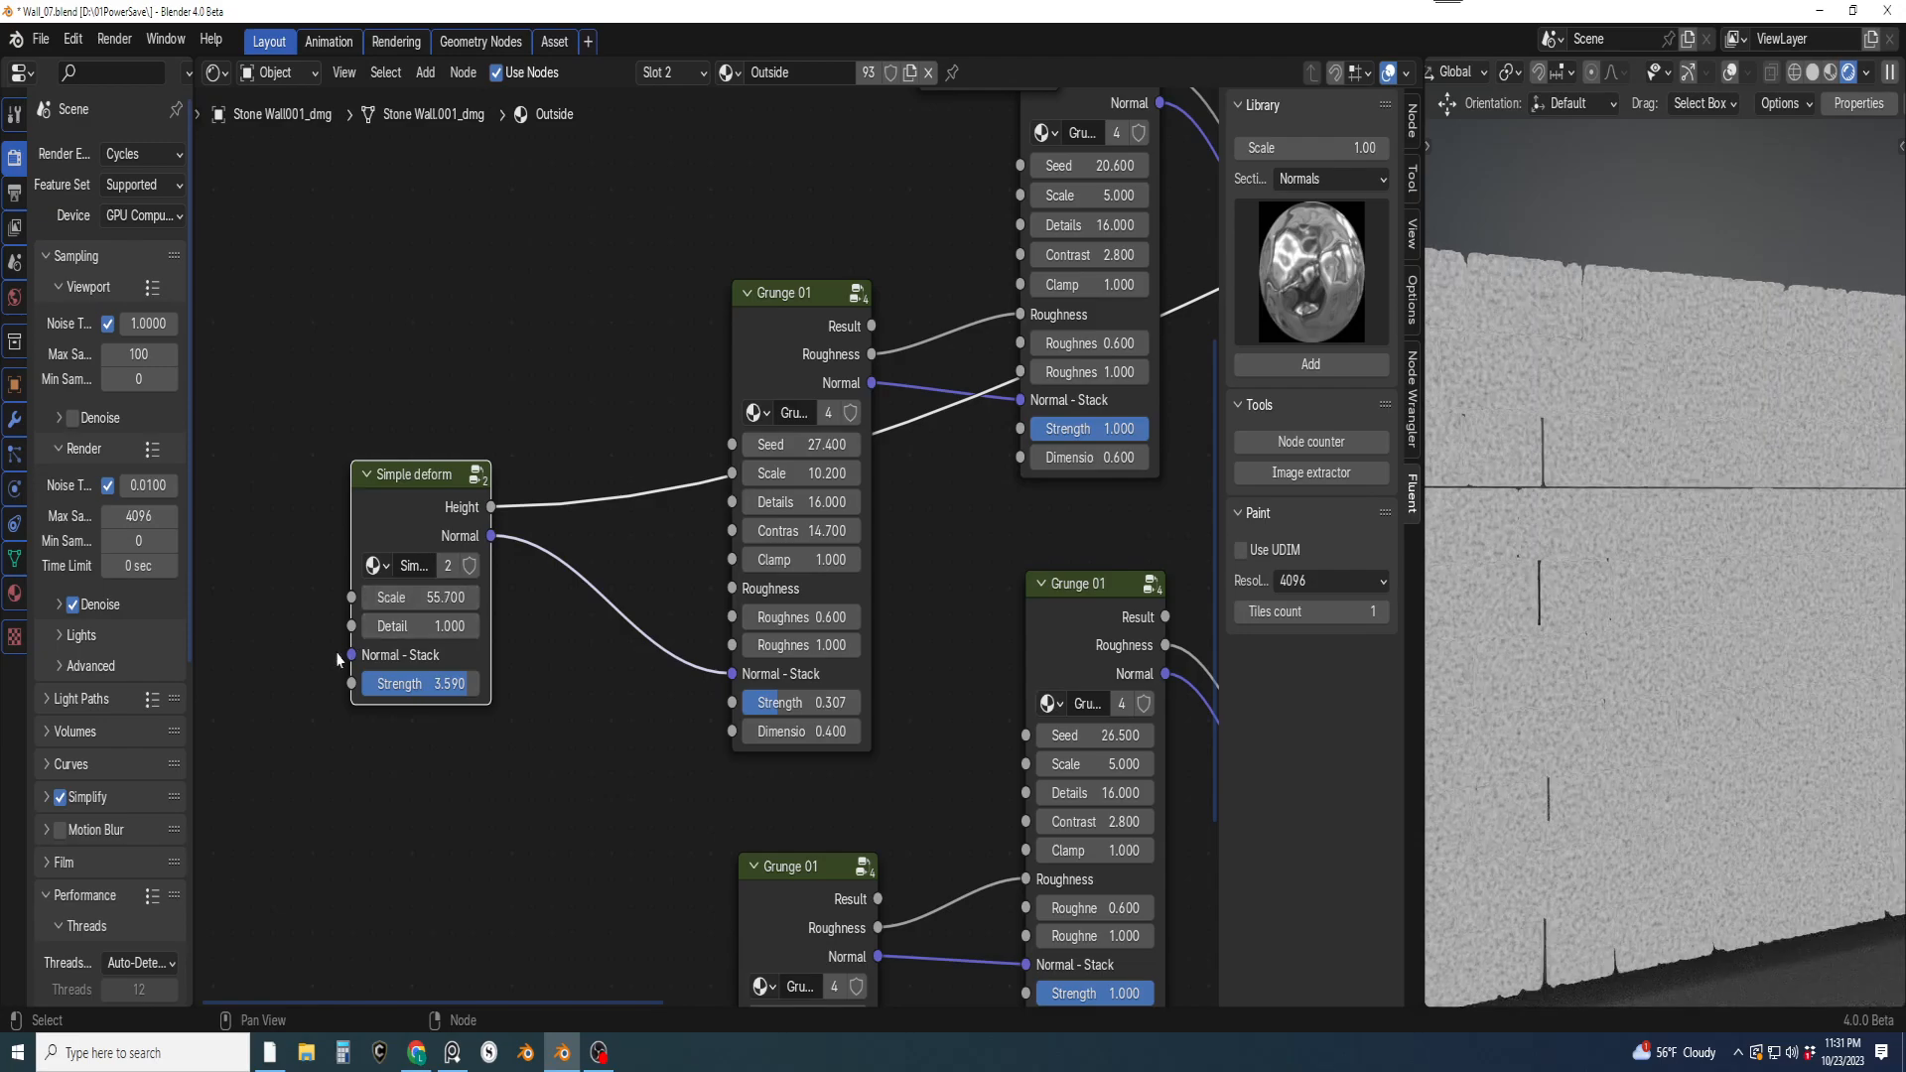
{"action": "left_click_drag", "start_coordinate": [421, 626], "coordinate": [473, 626]}
{"action": "double_click", "coordinate": [421, 597]}
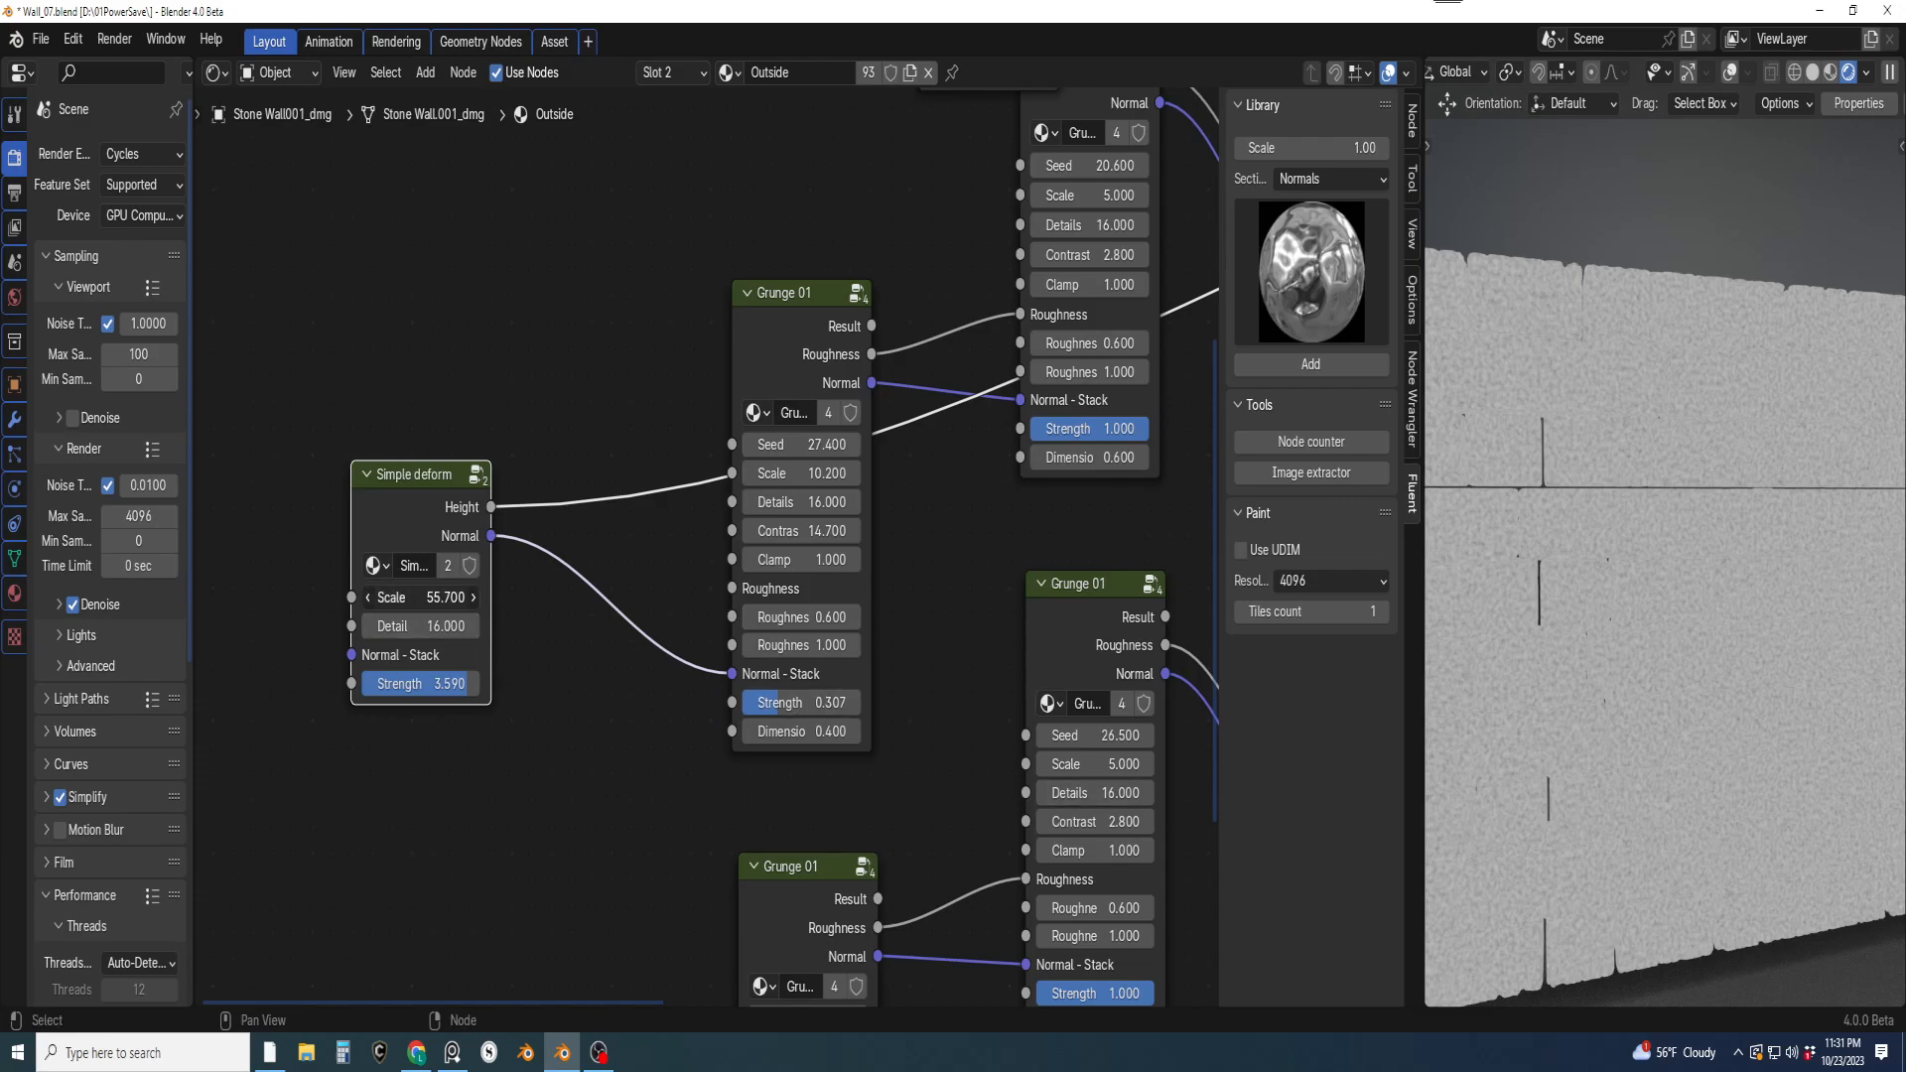
{"action": "key", "text": "Return"}
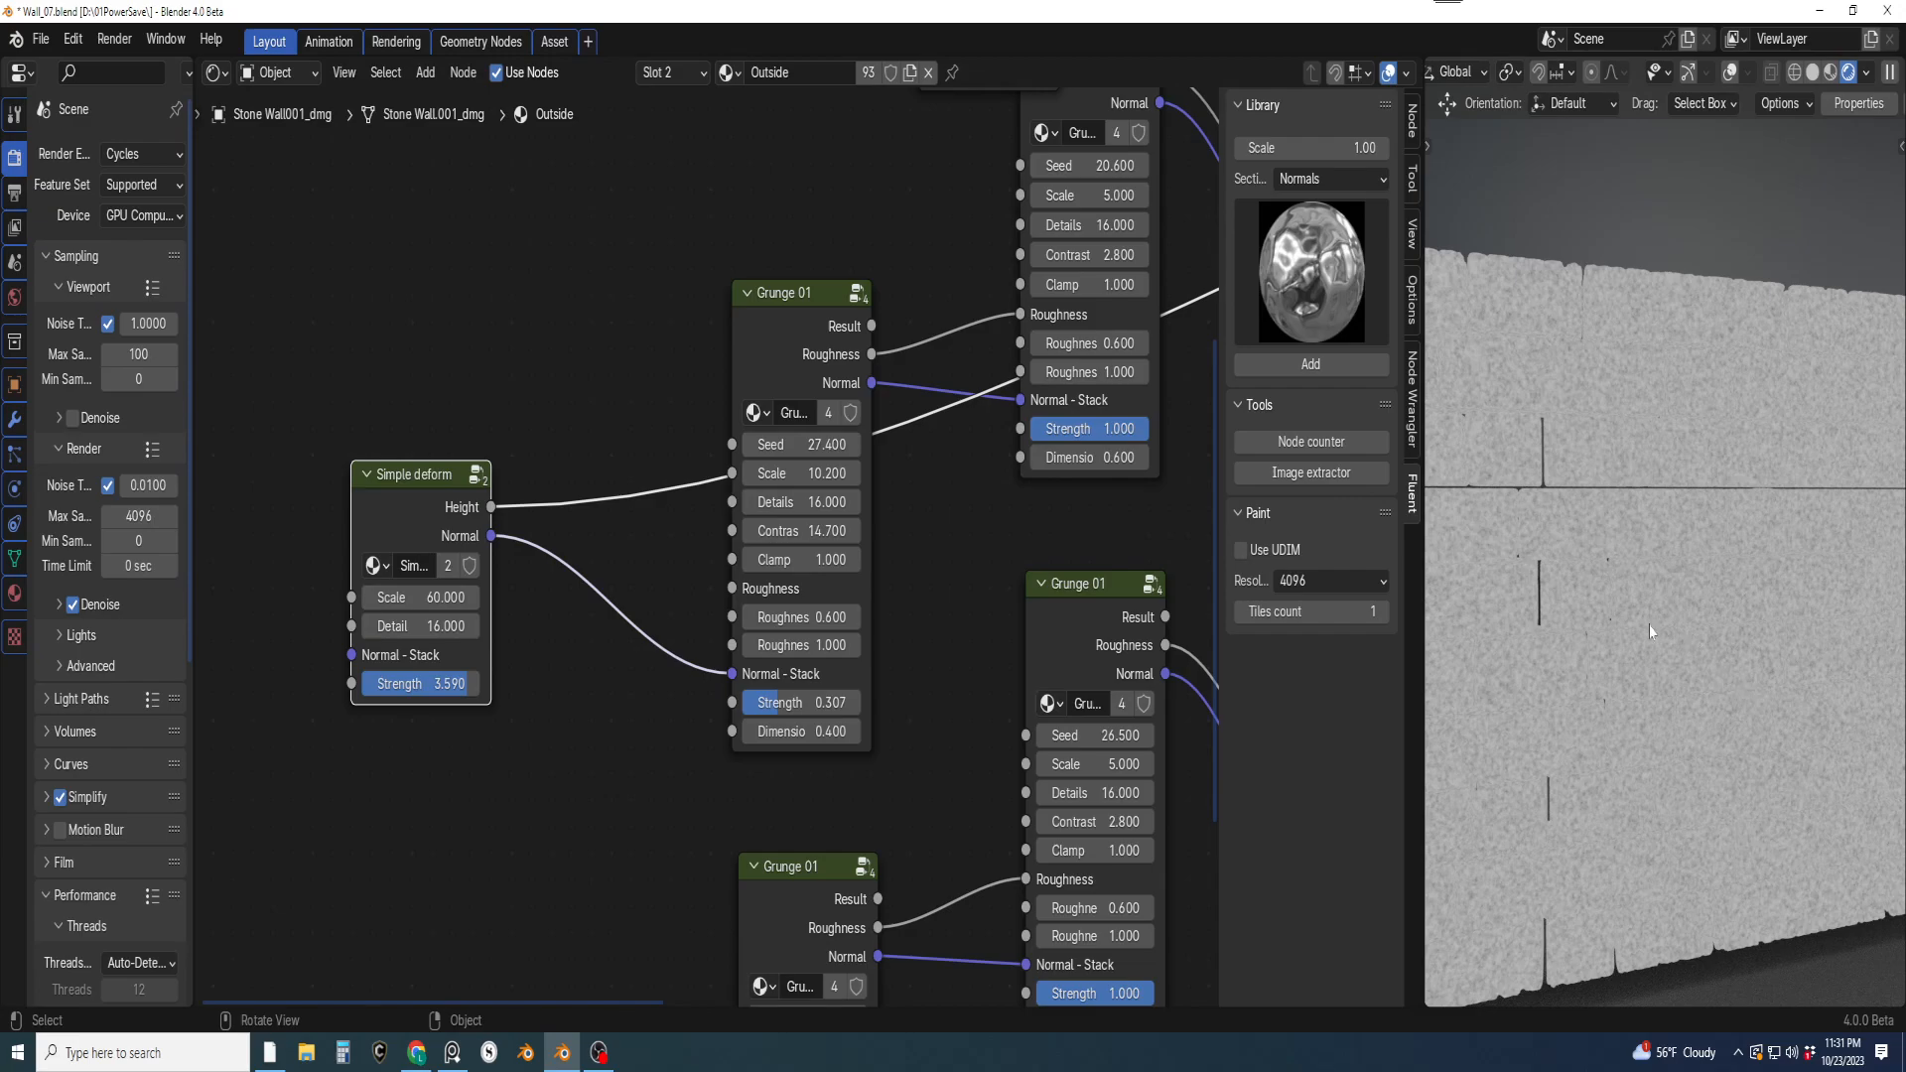
Set the Simple deform node's Scale to 80
{"action": "mouse_move", "coordinate": [457, 598]}
{"action": "left_mouse_down"}
{"action": "mouse_move", "coordinate": [397, 598]}
{"action": "mouse_move", "coordinate": [522, 598]}
{"action": "mouse_move", "coordinate": [433, 597]}
{"action": "left_mouse_up"}
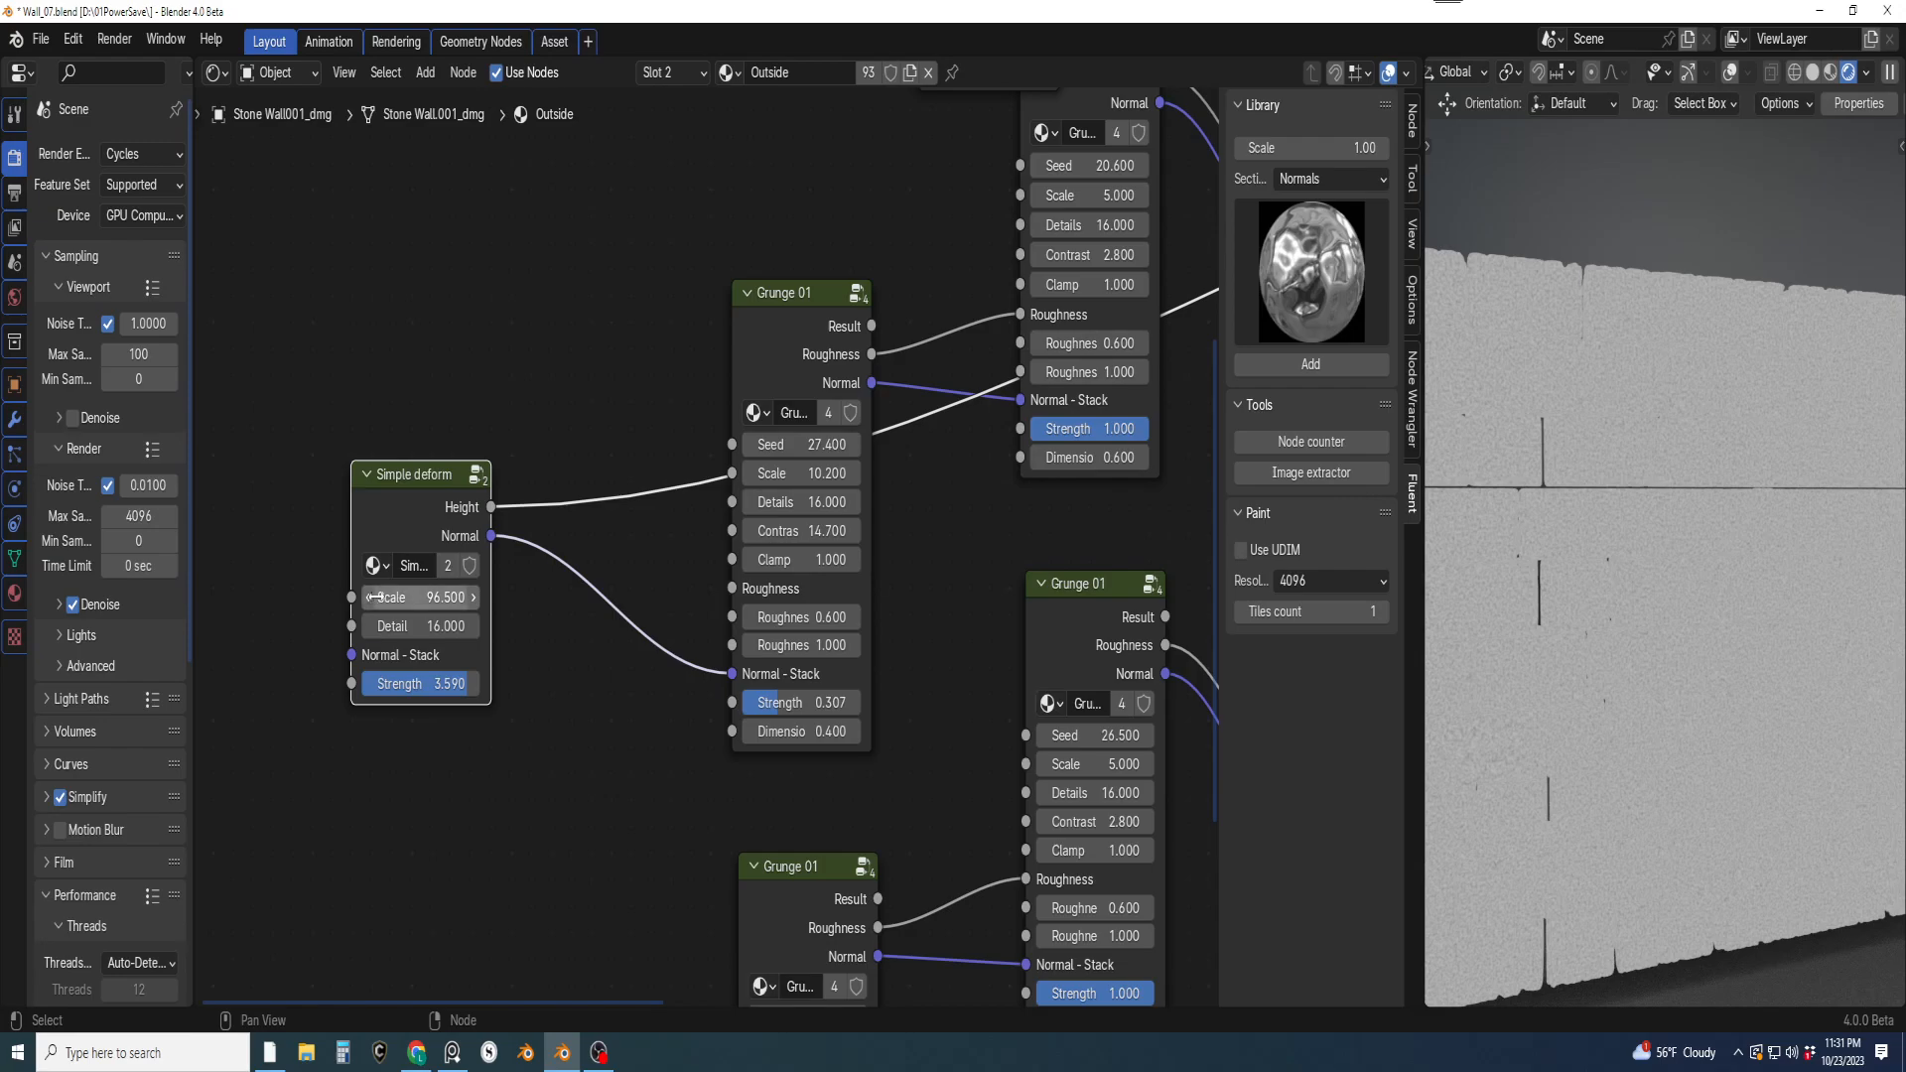
{"action": "left_click", "coordinate": [370, 598]}
{"action": "left_click", "coordinate": [371, 598]}
{"action": "left_click", "coordinate": [370, 598]}
{"action": "left_click", "coordinate": [417, 598]}
{"action": "key", "text": "Return"}
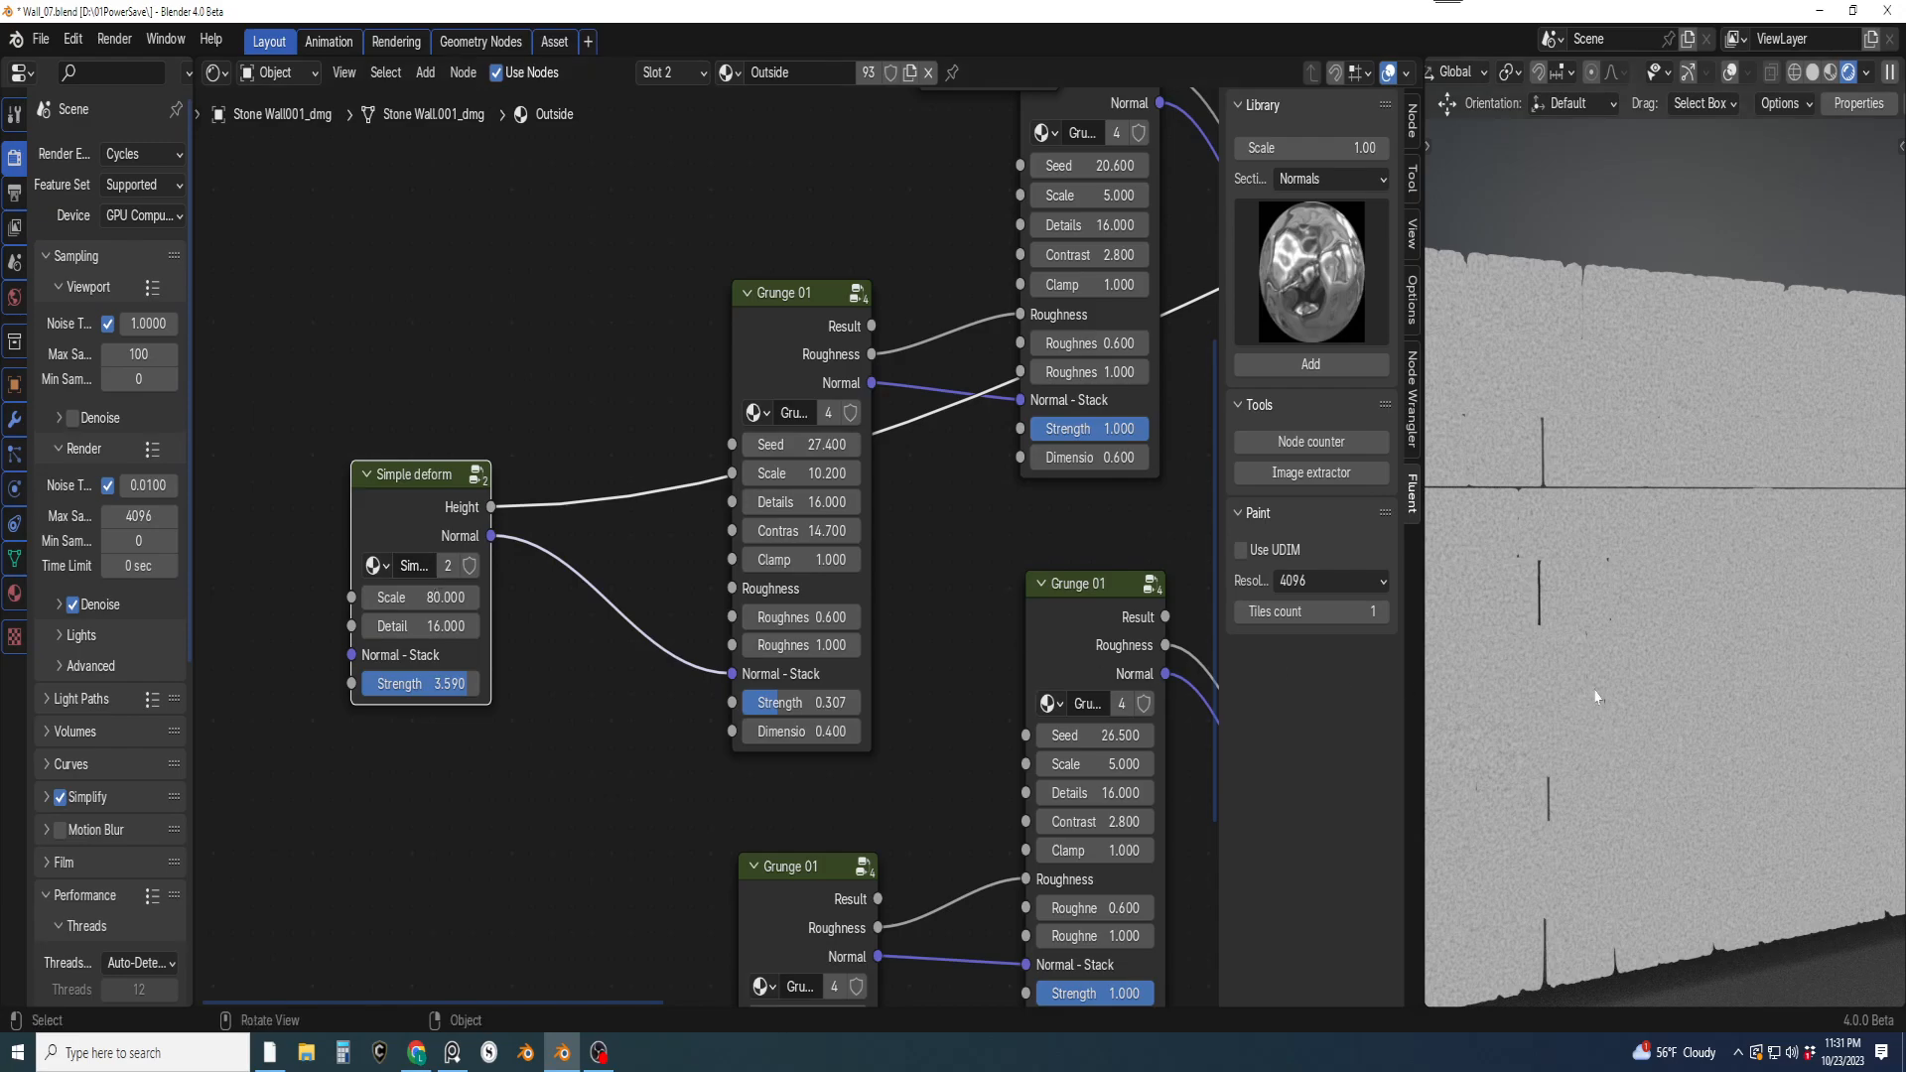
Return the preview to the Principled BSDF and delete the unused Simple deform node lying over Mix Layers
{"action": "scroll", "coordinate": [1588, 693], "scroll_direction": "down", "scroll_amount": 4}
{"action": "scroll", "coordinate": [997, 635], "scroll_direction": "down", "scroll_amount": 1}
{"action": "middle_click_drag", "start_coordinate": [989, 602], "coordinate": [978, 1054], "text": "shift"}
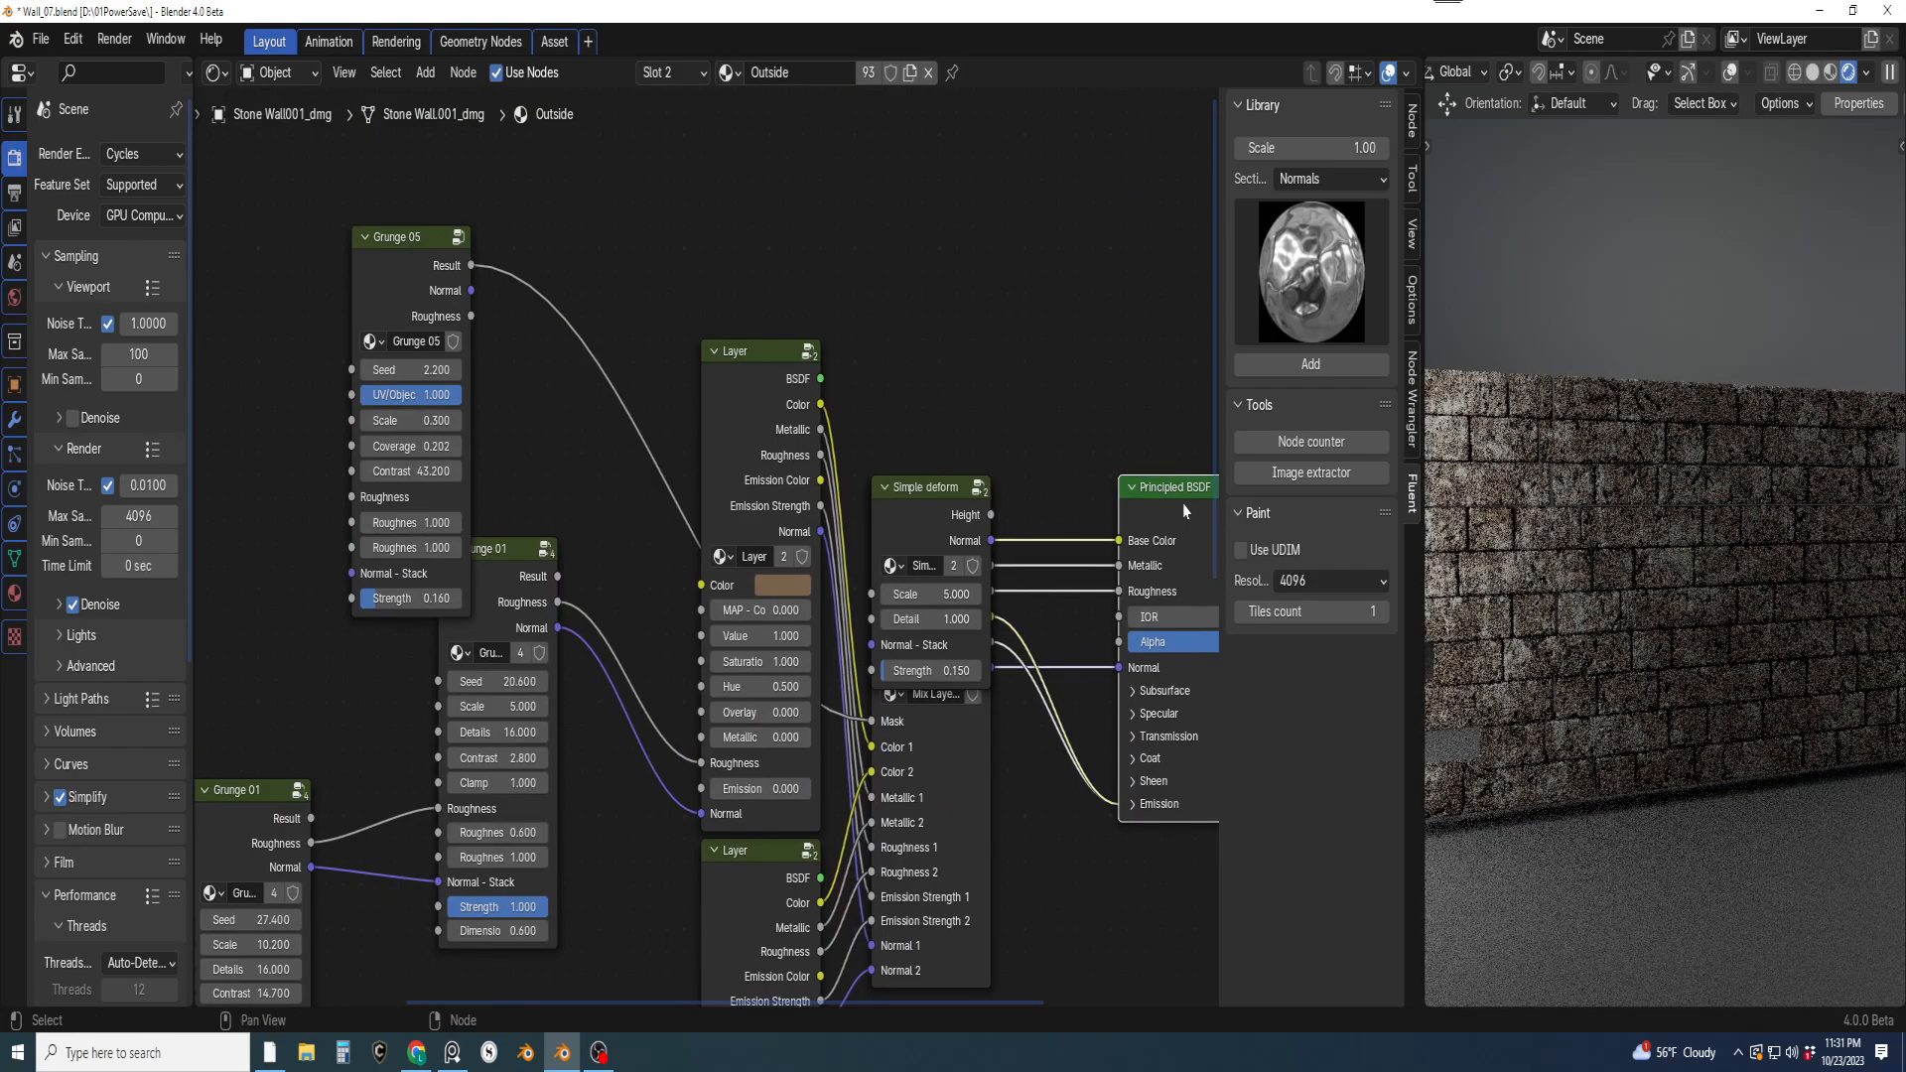
{"action": "left_click", "coordinate": [942, 512]}
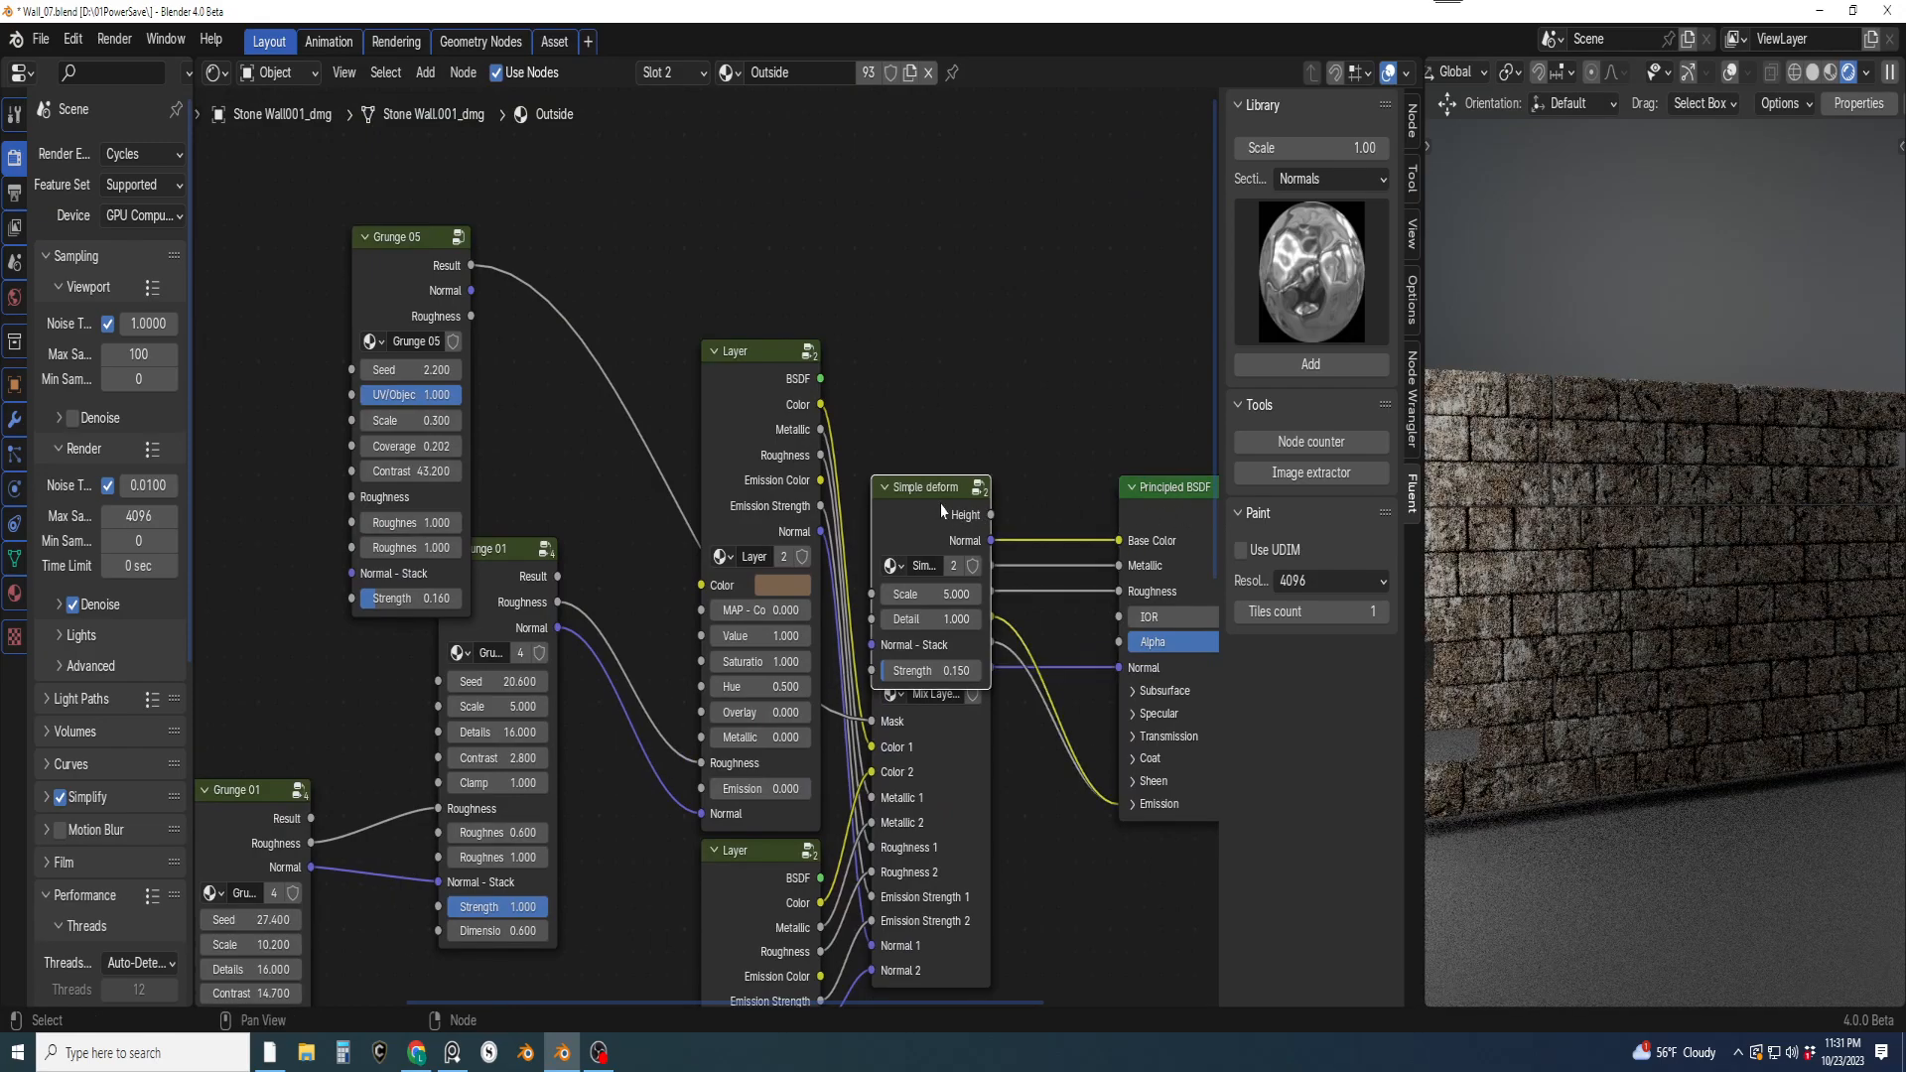
{"action": "key", "text": "Delete"}
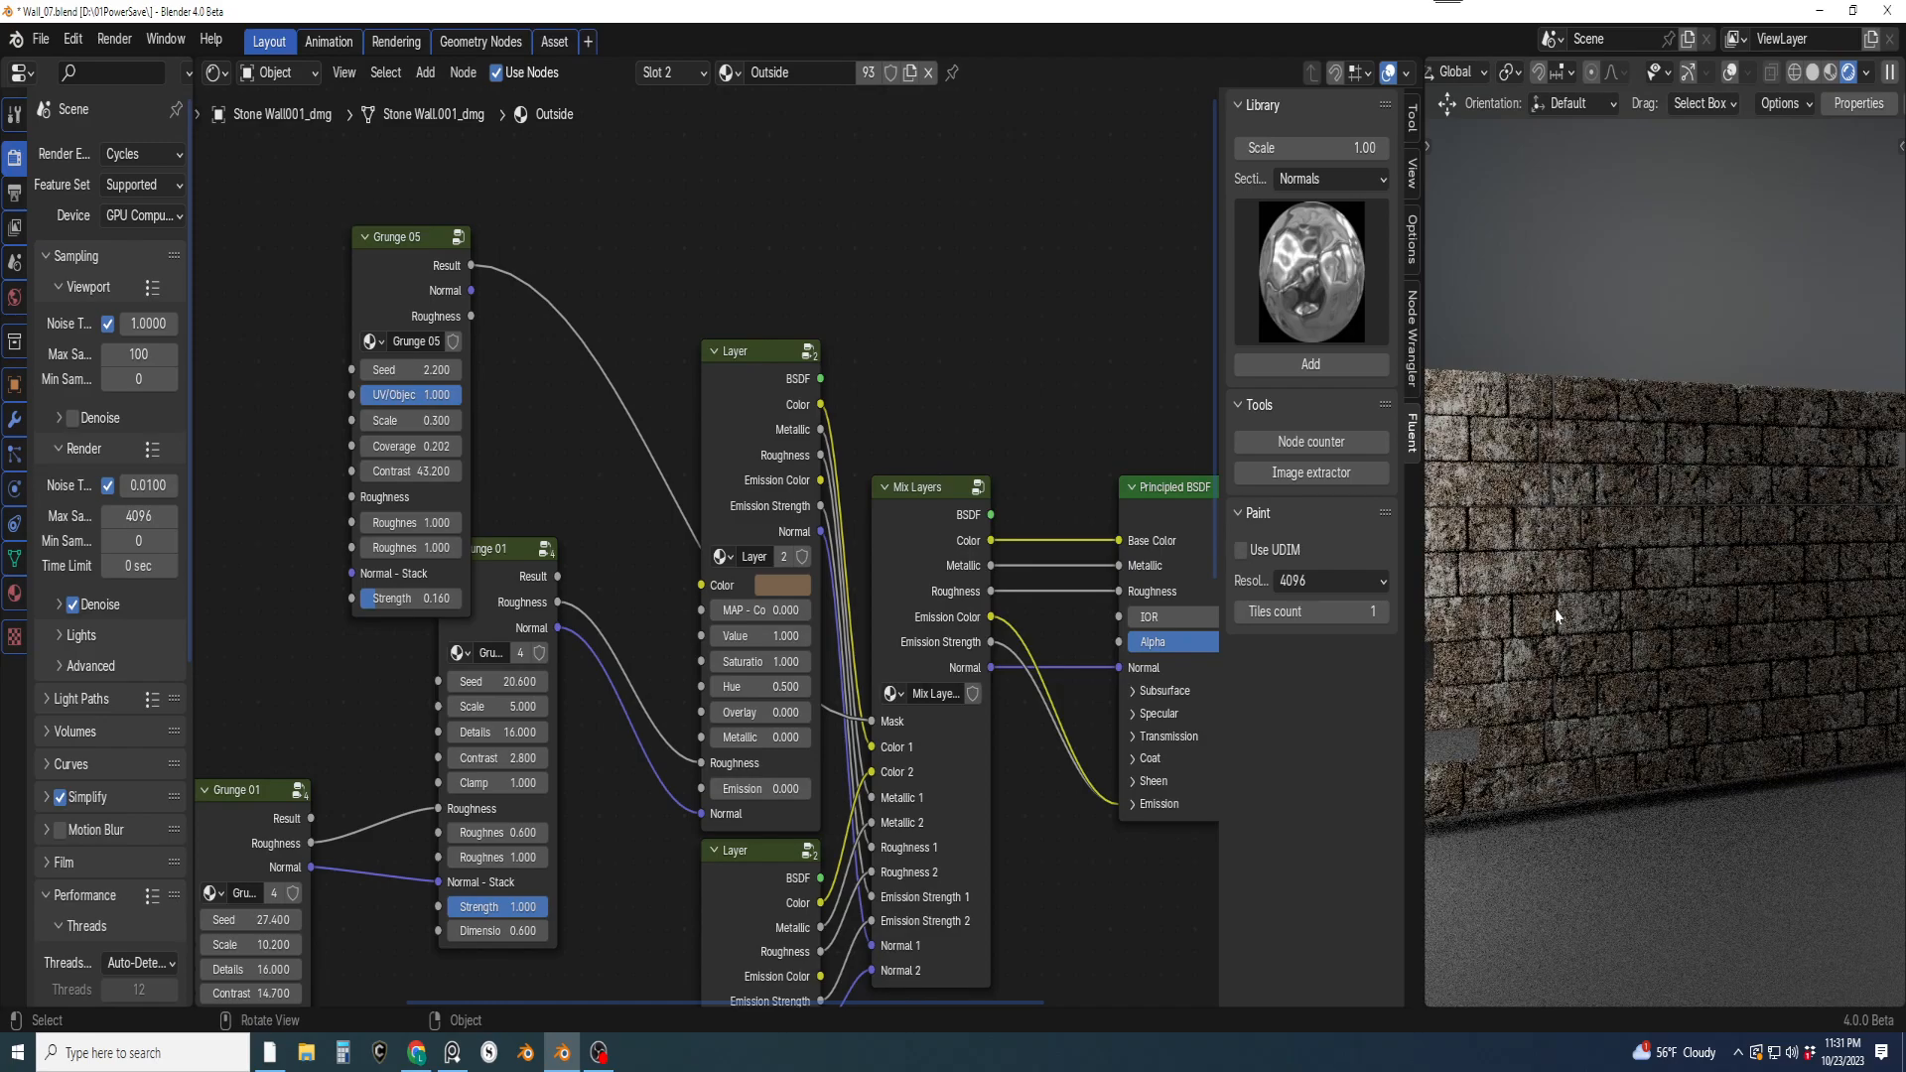
{"action": "scroll", "coordinate": [1559, 616], "scroll_direction": "up", "scroll_amount": 2}
{"action": "middle_click_drag", "start_coordinate": [1639, 664], "coordinate": [1596, 659]}
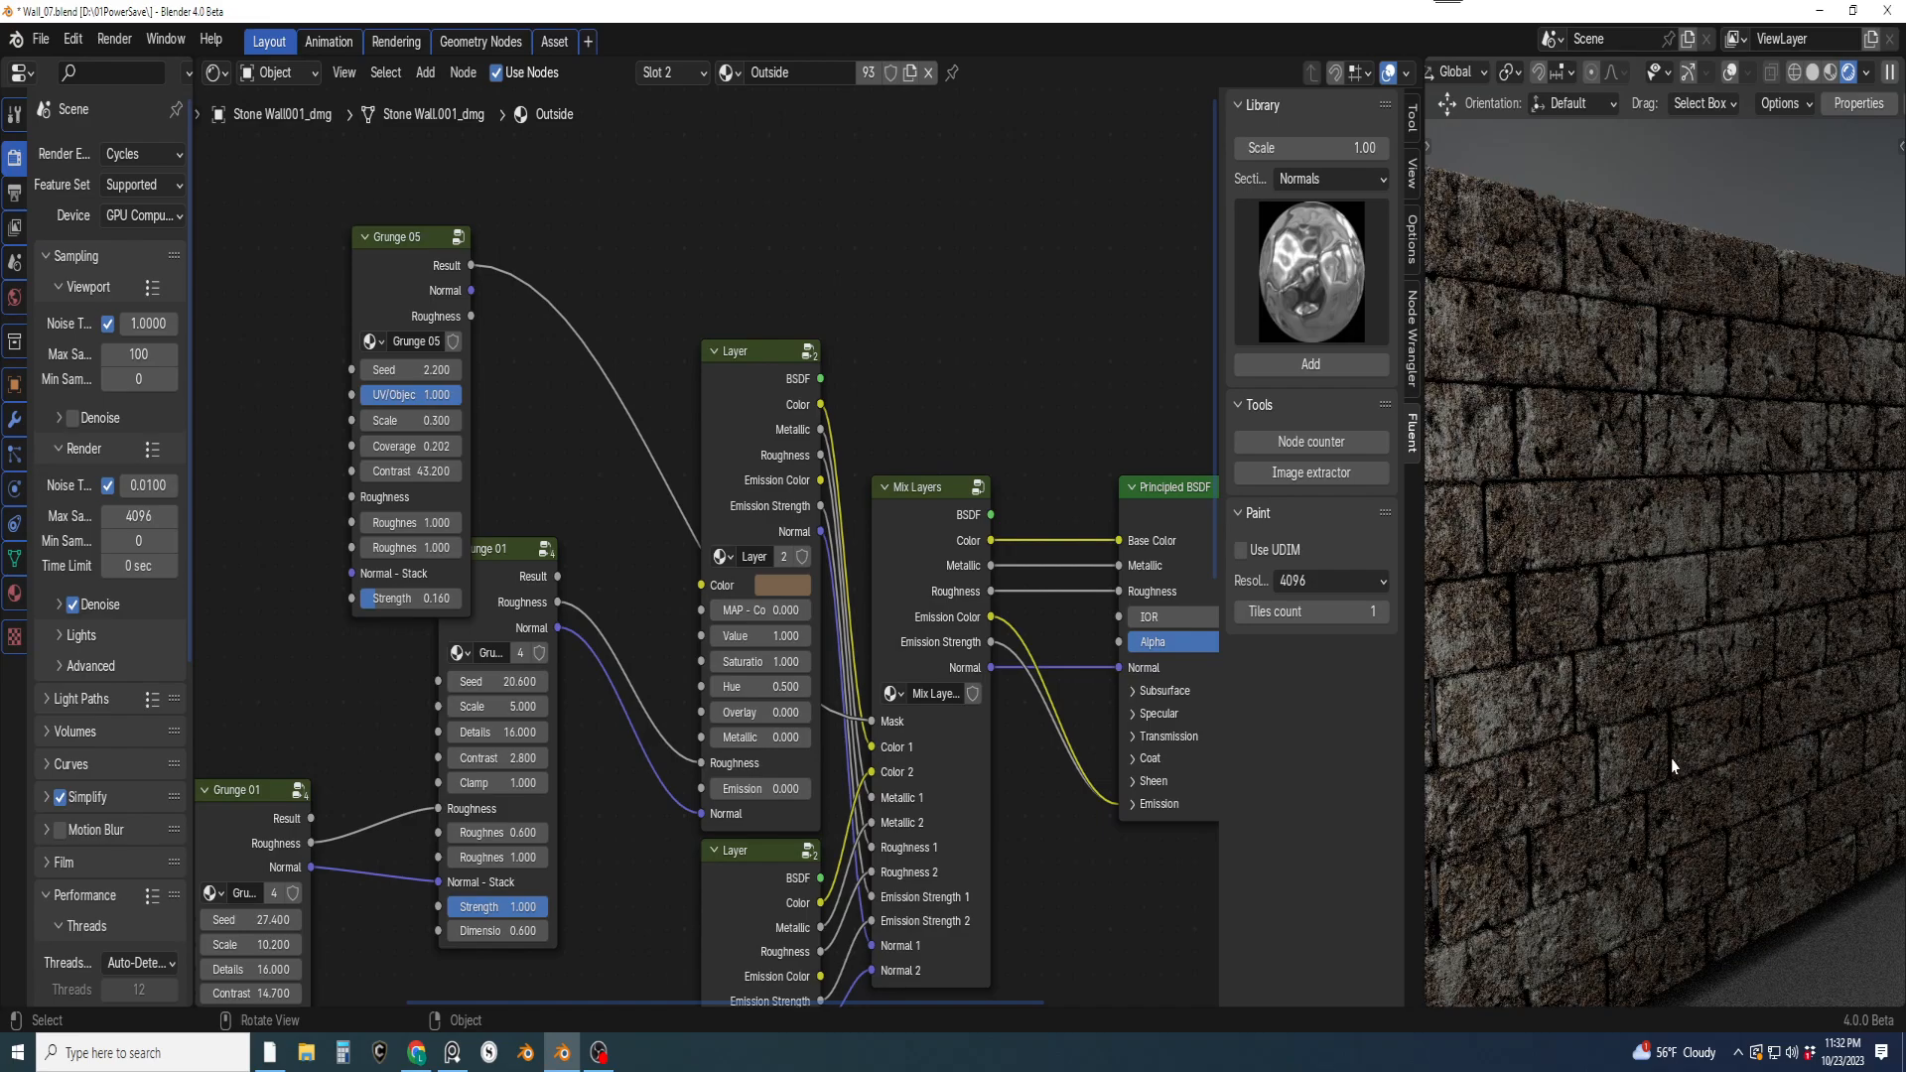
{"action": "middle_click_drag", "start_coordinate": [1671, 655], "coordinate": [1635, 658]}
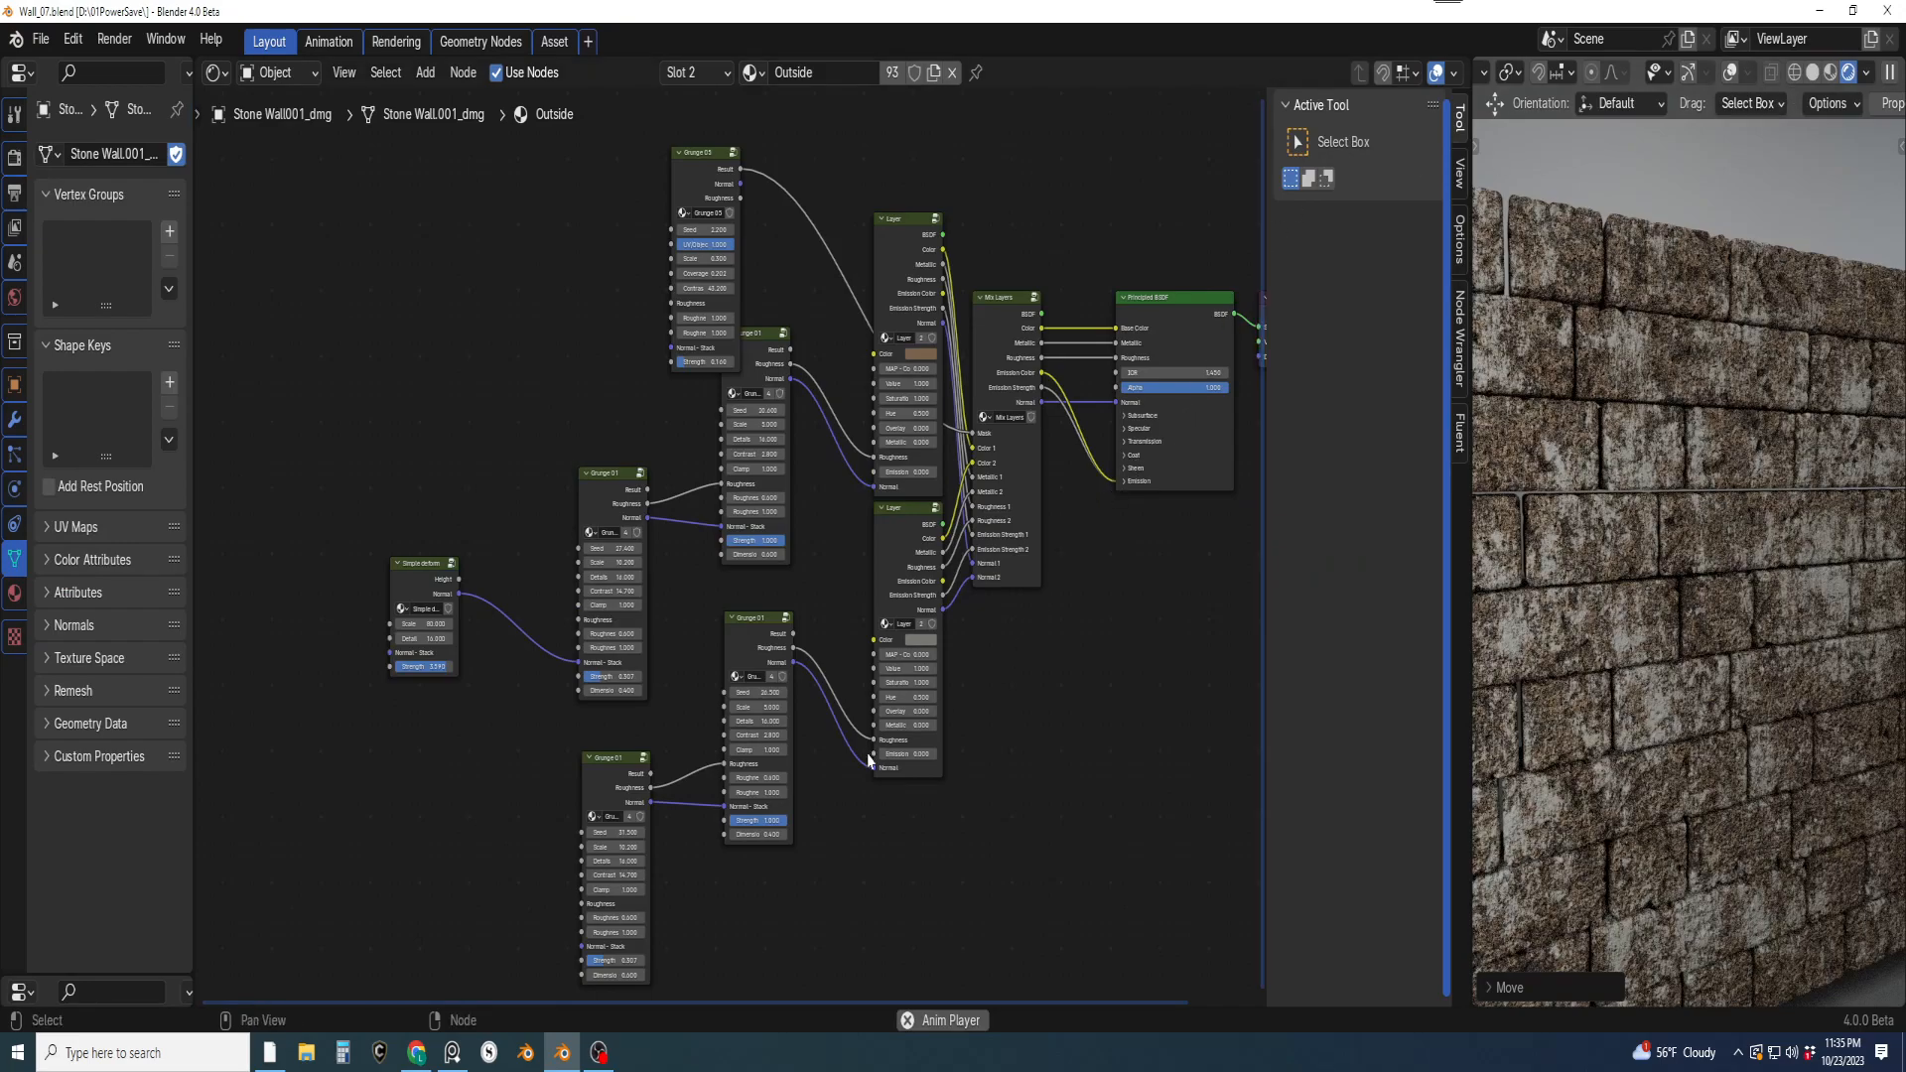
Open a separate render window and switch it to the Shader Editor showing the Outside material's nodes
{"action": "key", "text": "F12"}
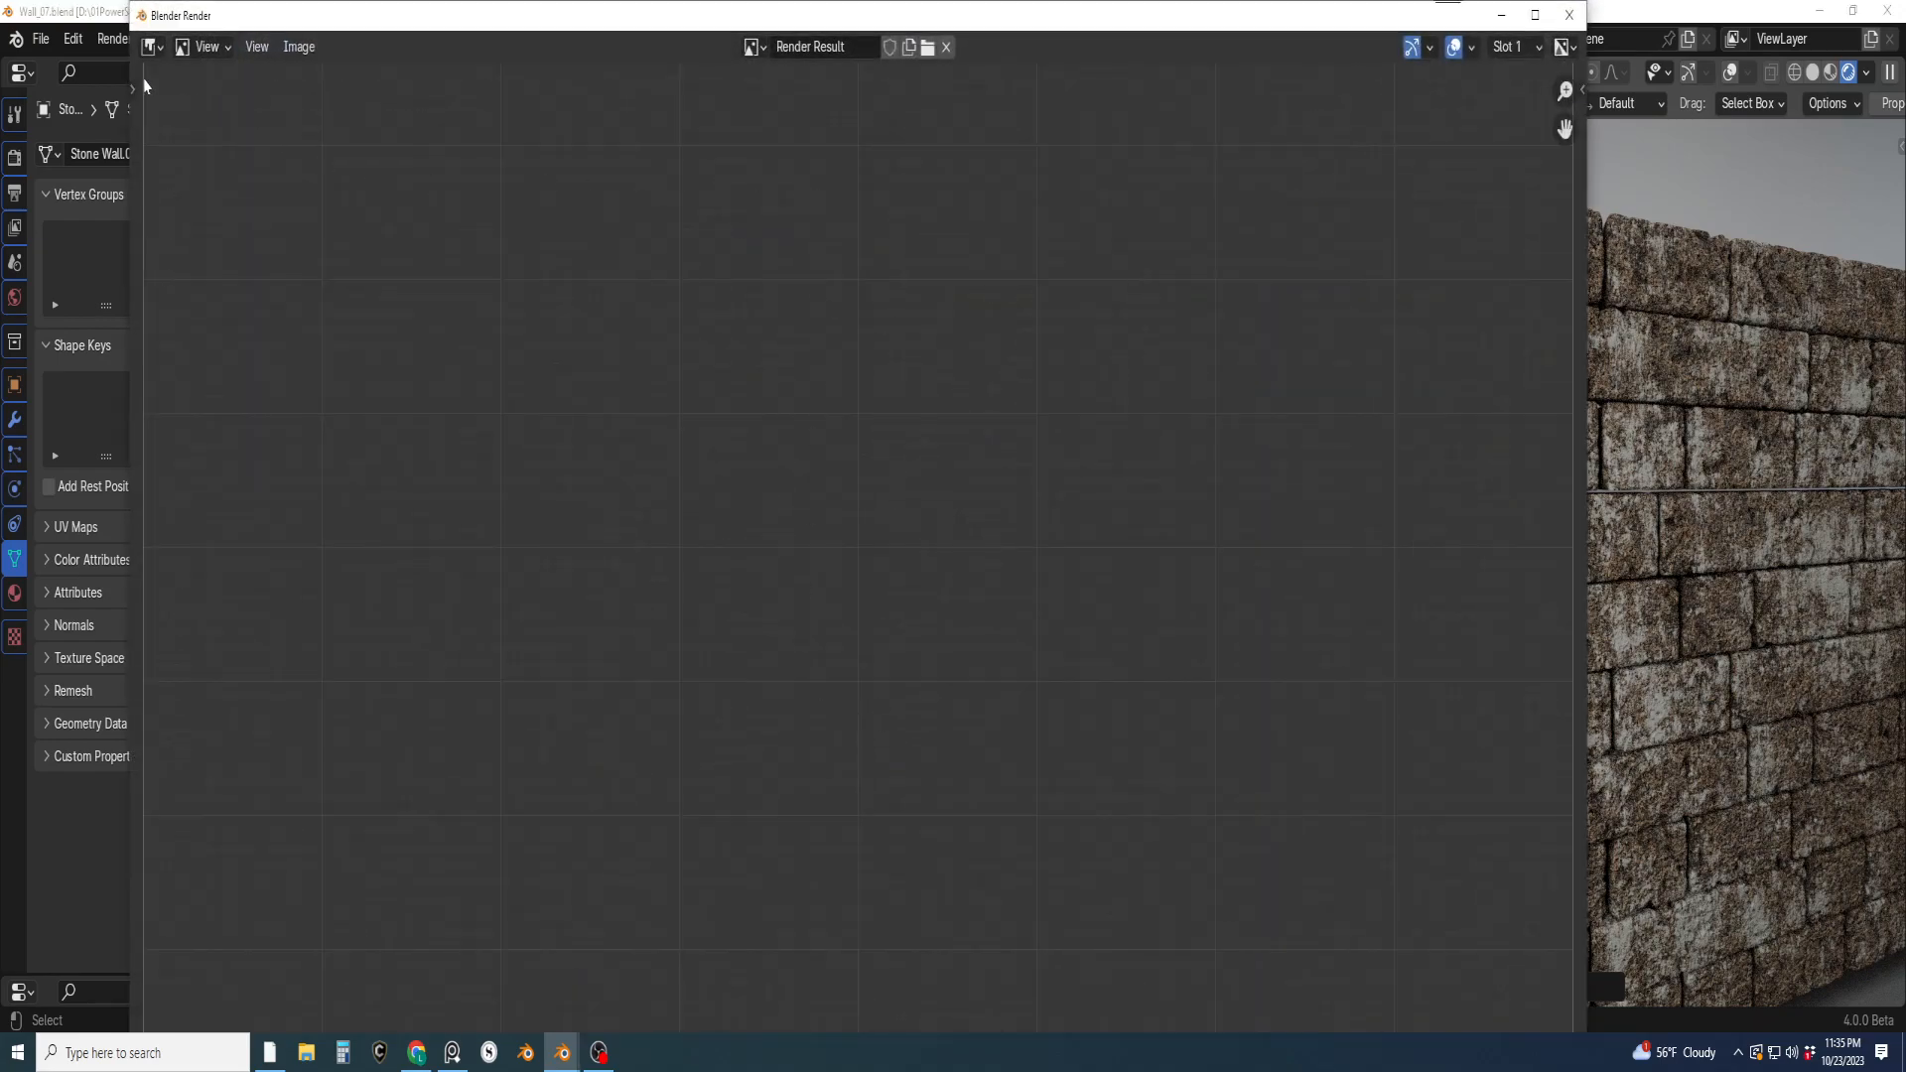
{"action": "left_click", "coordinate": [150, 48]}
{"action": "left_click", "coordinate": [216, 273]}
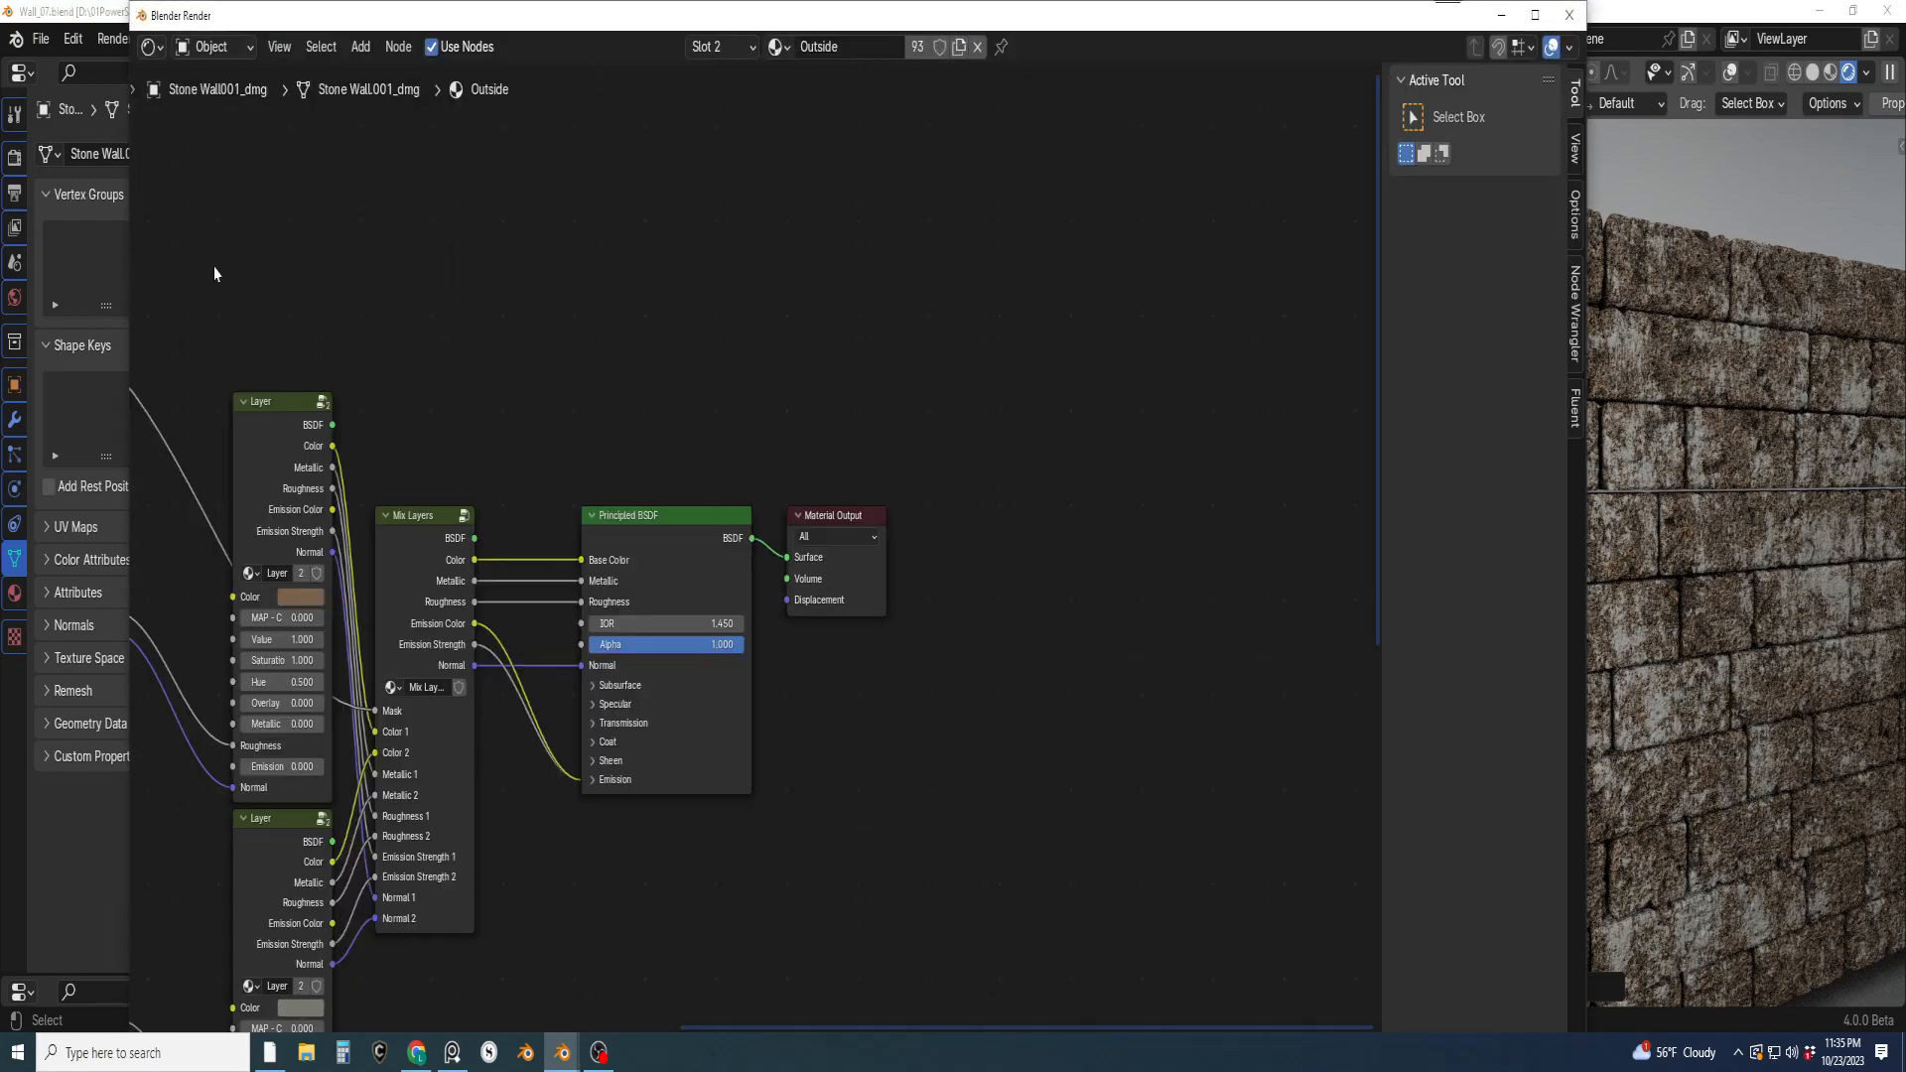
{"action": "scroll", "coordinate": [957, 574], "scroll_direction": "down", "scroll_amount": 4}
{"action": "middle_click_drag", "start_coordinate": [901, 664], "coordinate": [1202, 551]}
{"action": "left_click", "coordinate": [1894, 623]}
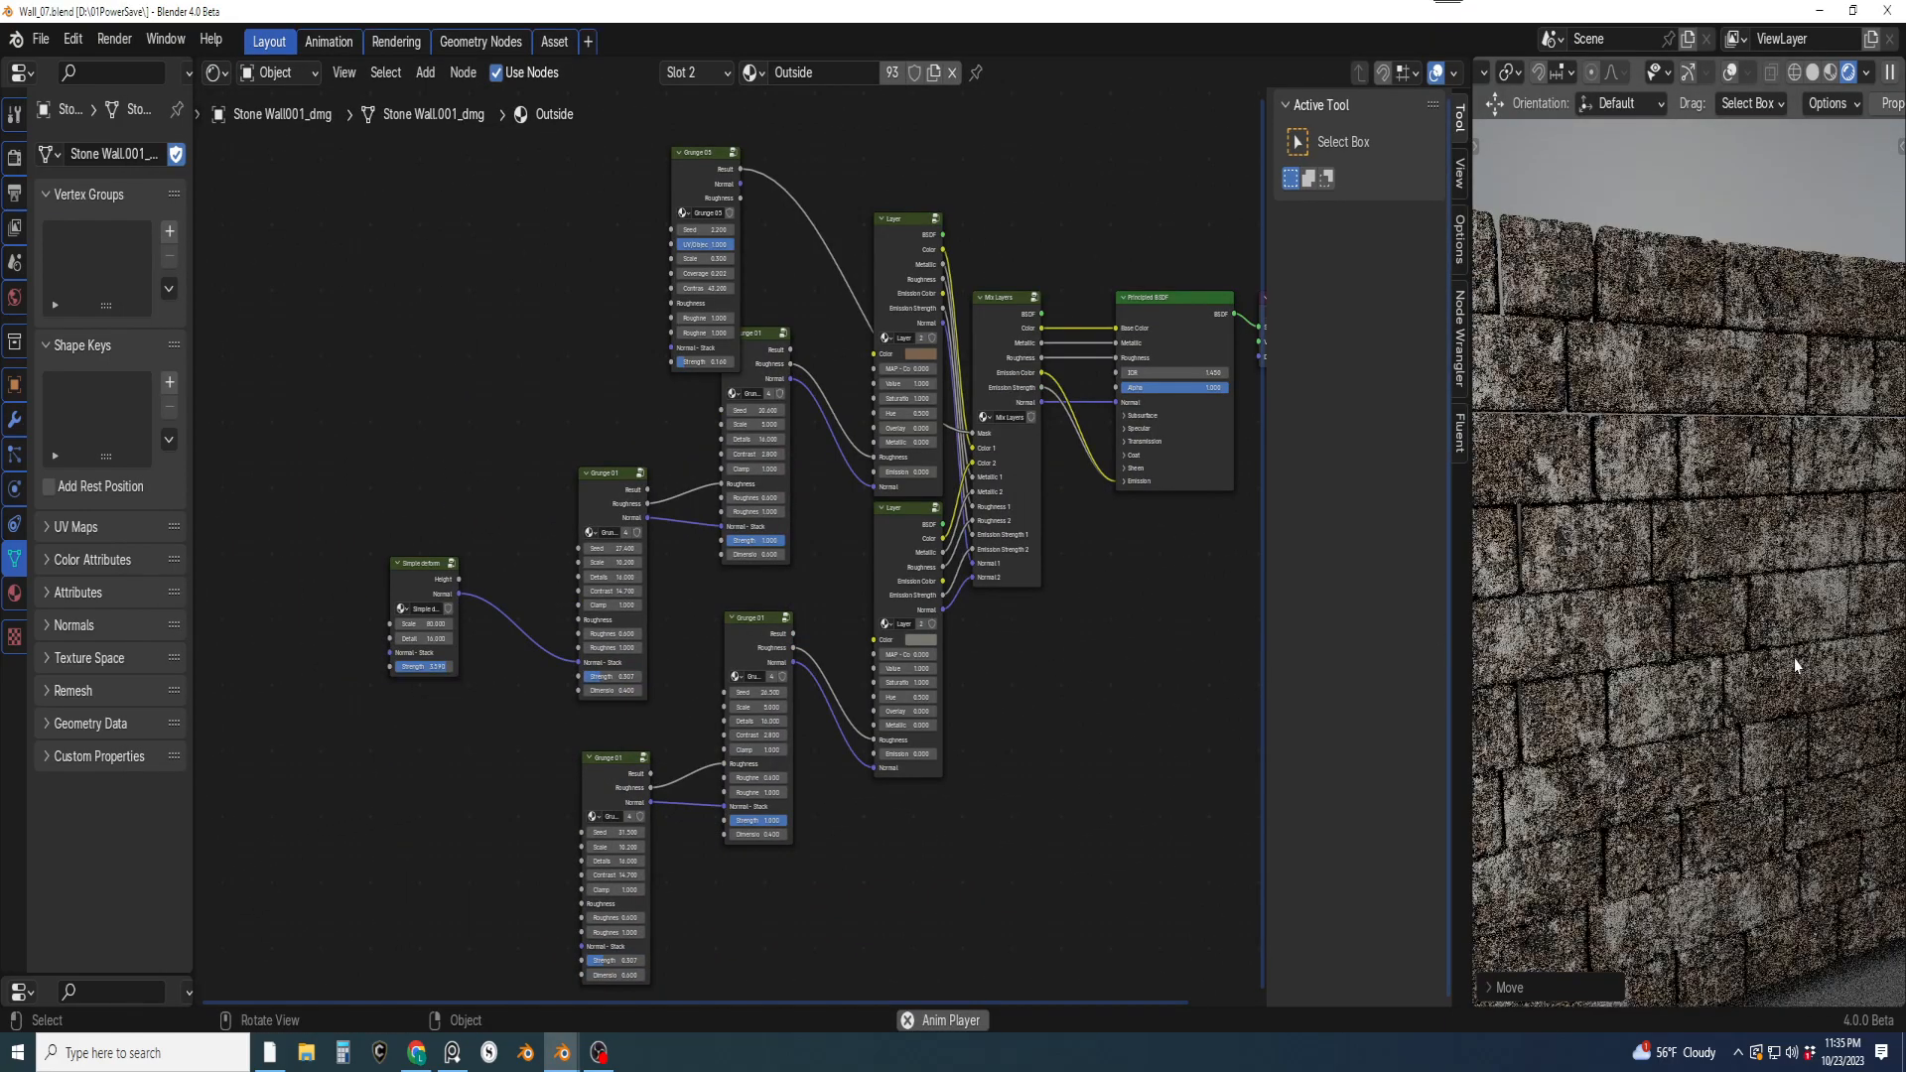
Reveal and play the timeline, stop on frame 7, and save the file
{"action": "middle_click_drag", "start_coordinate": [1796, 678], "coordinate": [1759, 618]}
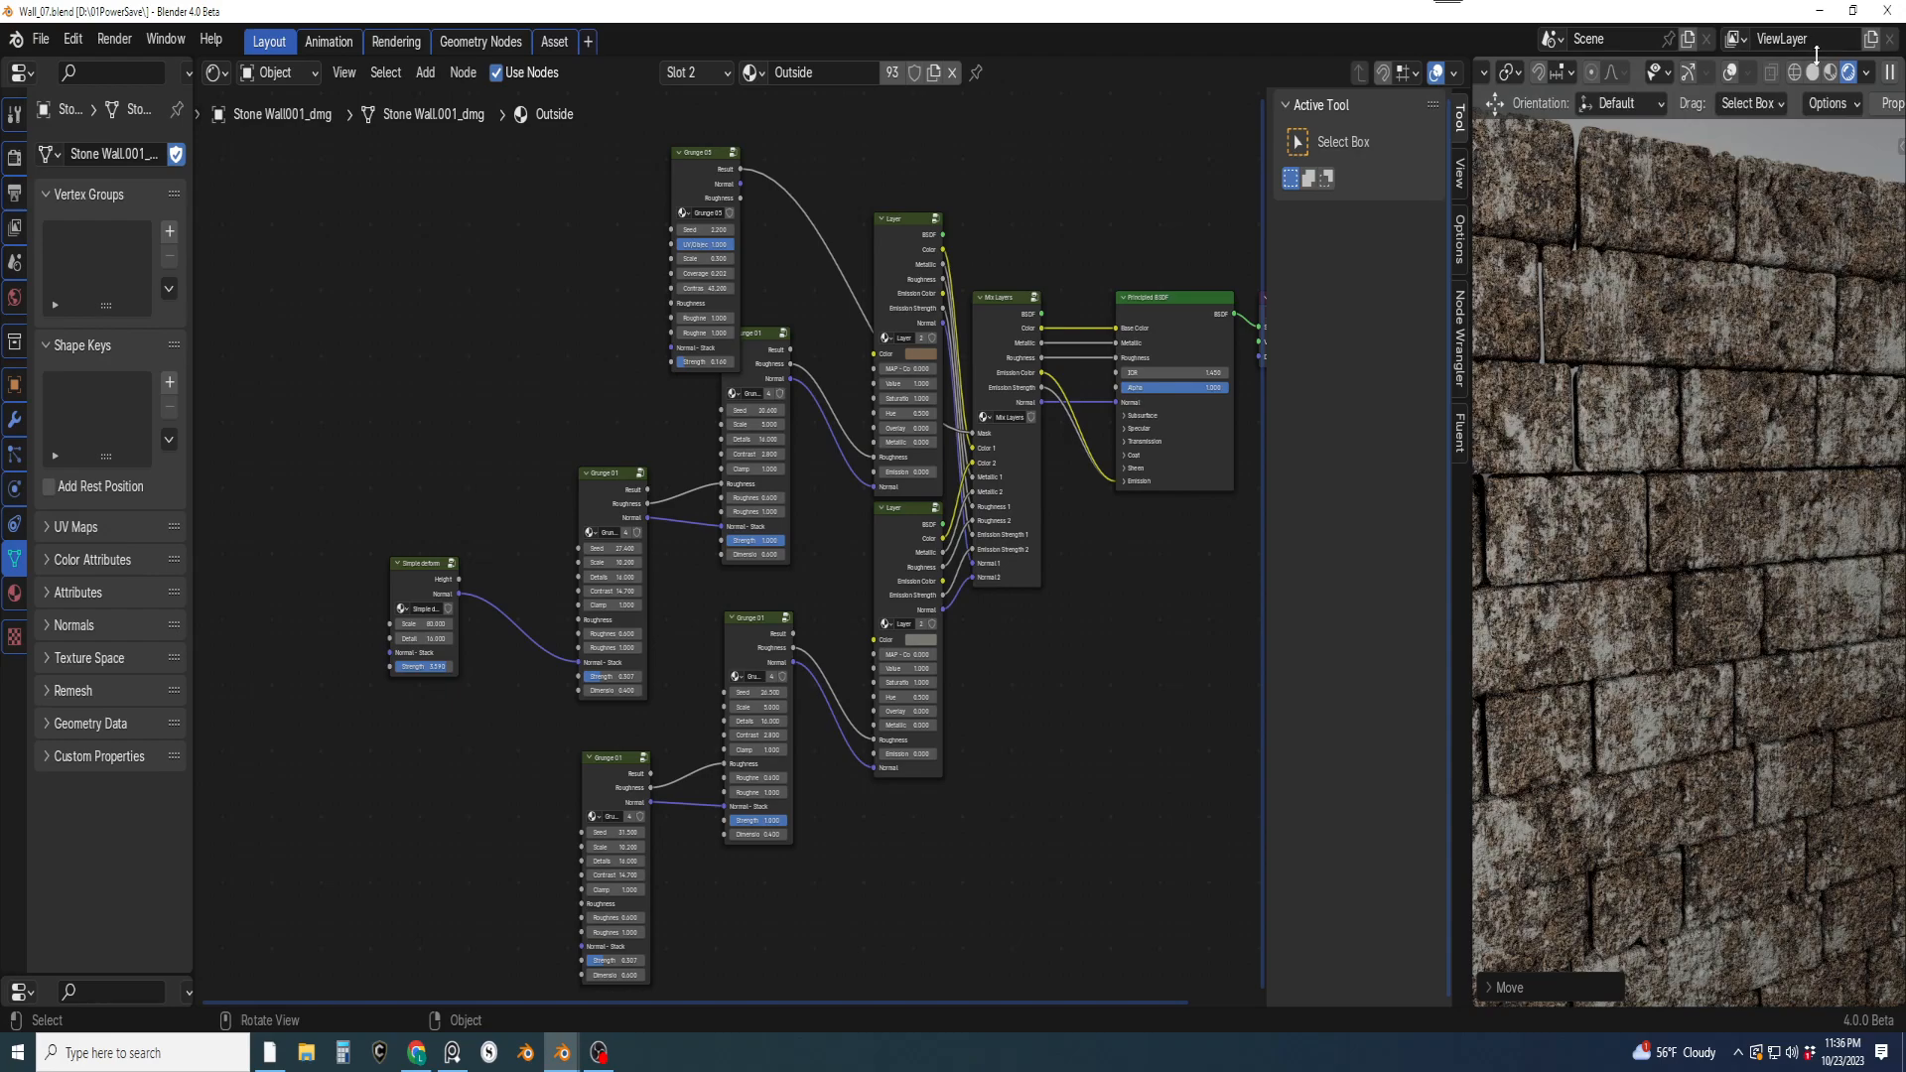
{"action": "scroll", "coordinate": [1561, 106], "scroll_direction": "down", "scroll_amount": 5}
{"action": "left_click", "coordinate": [1702, 107]}
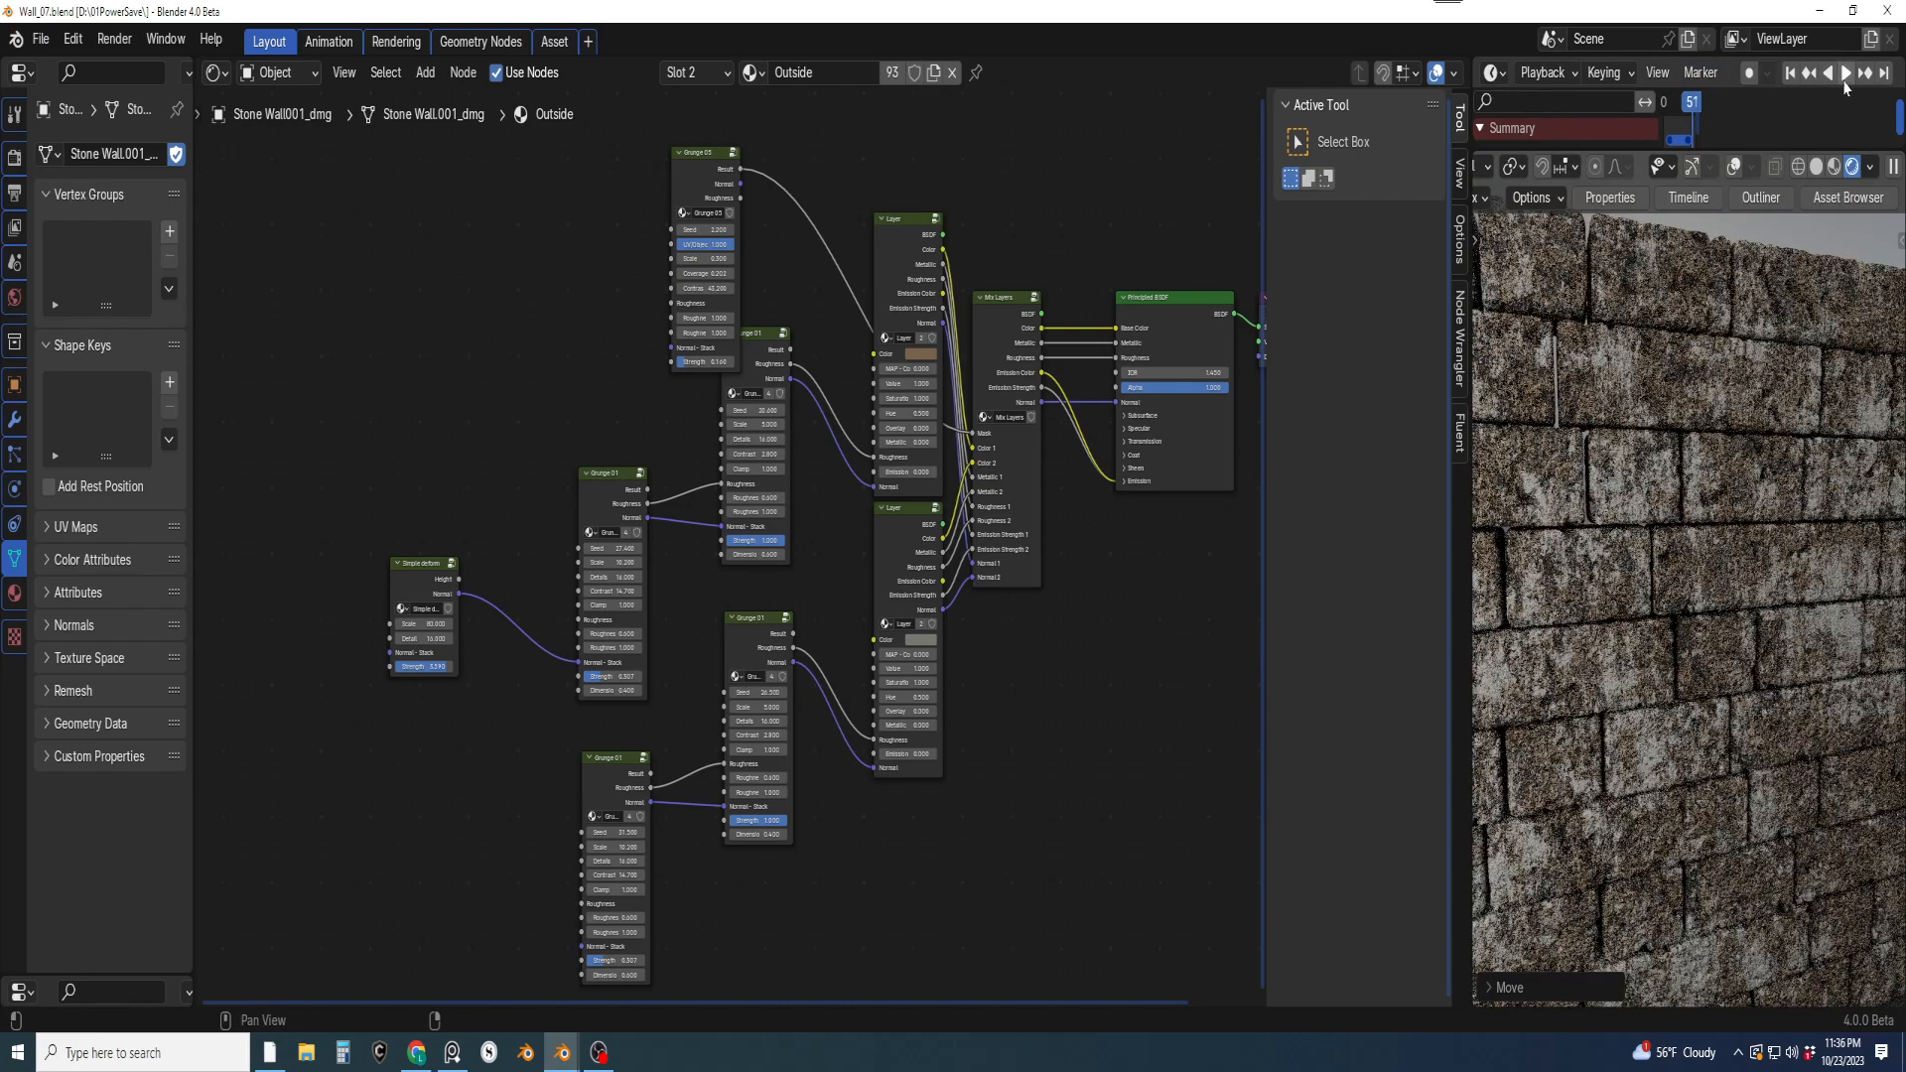
{"action": "key", "text": "space"}
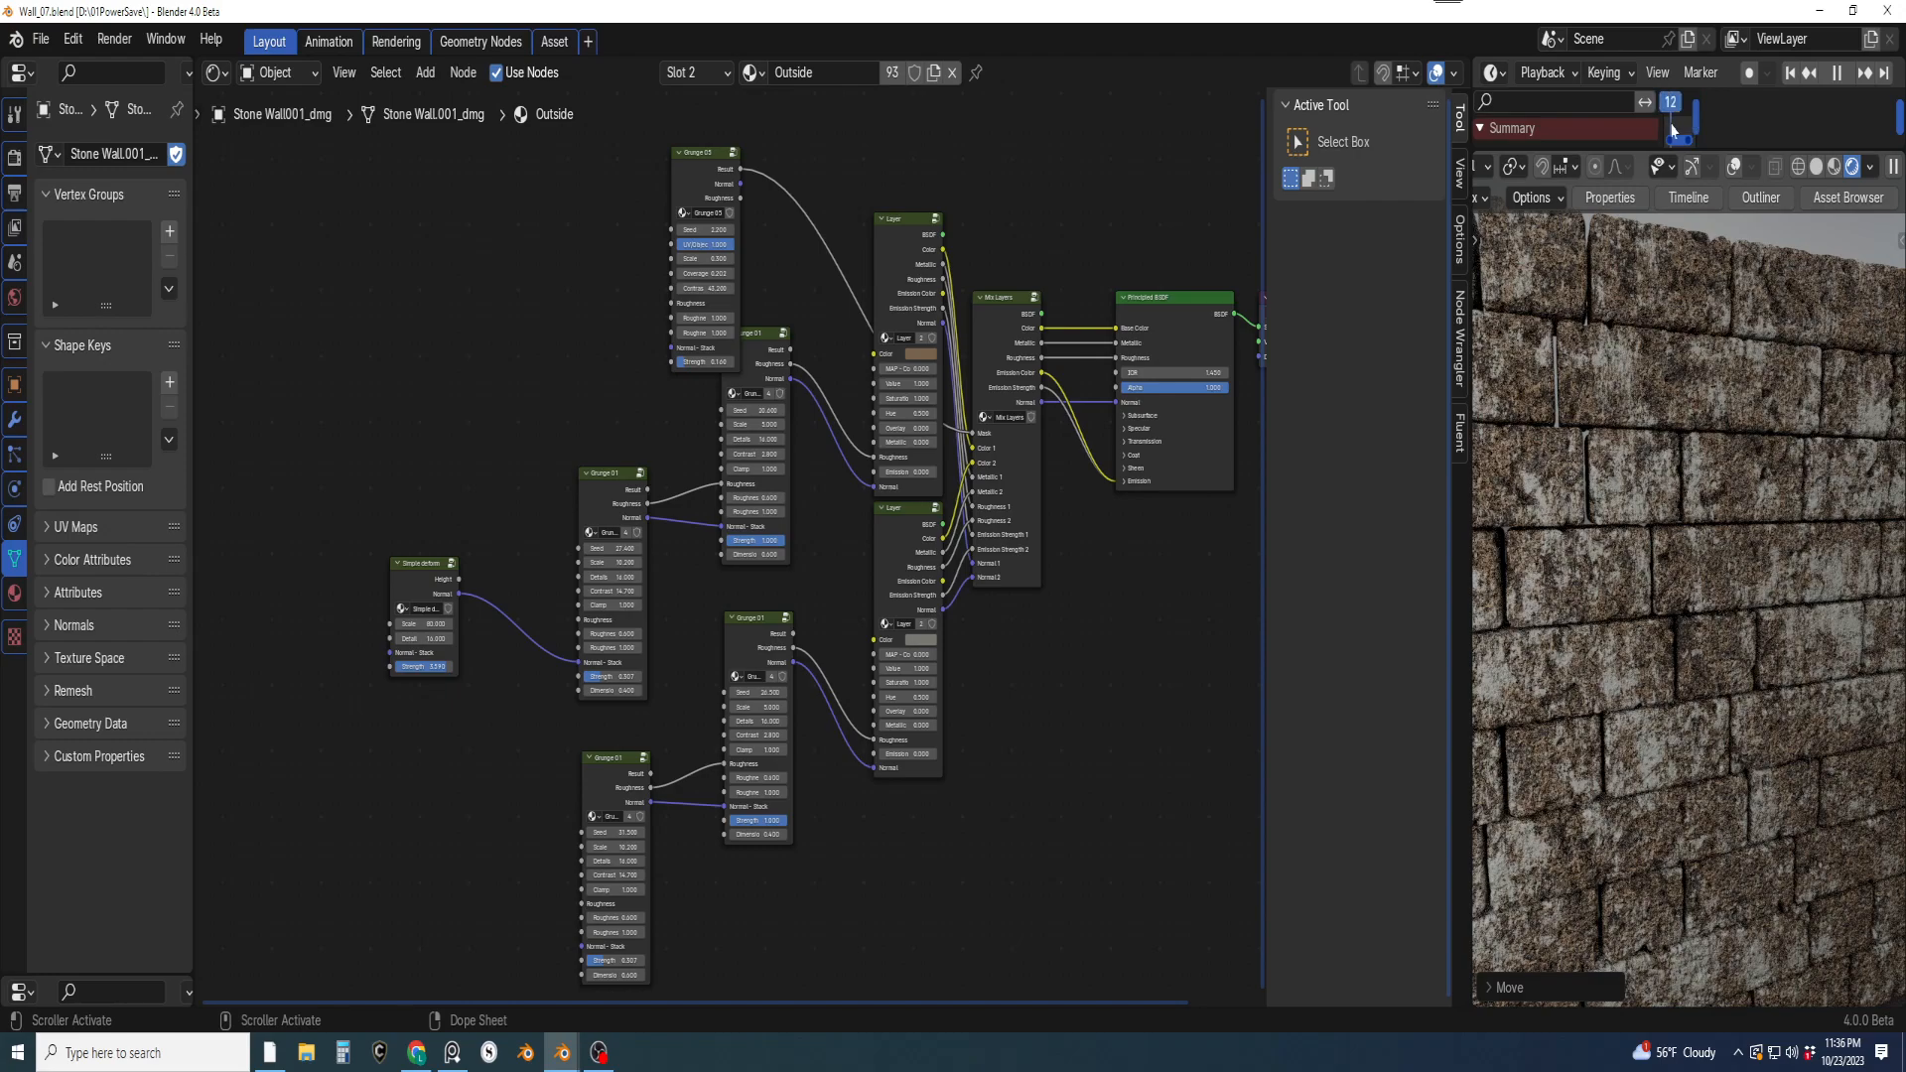
{"action": "key", "text": "space"}
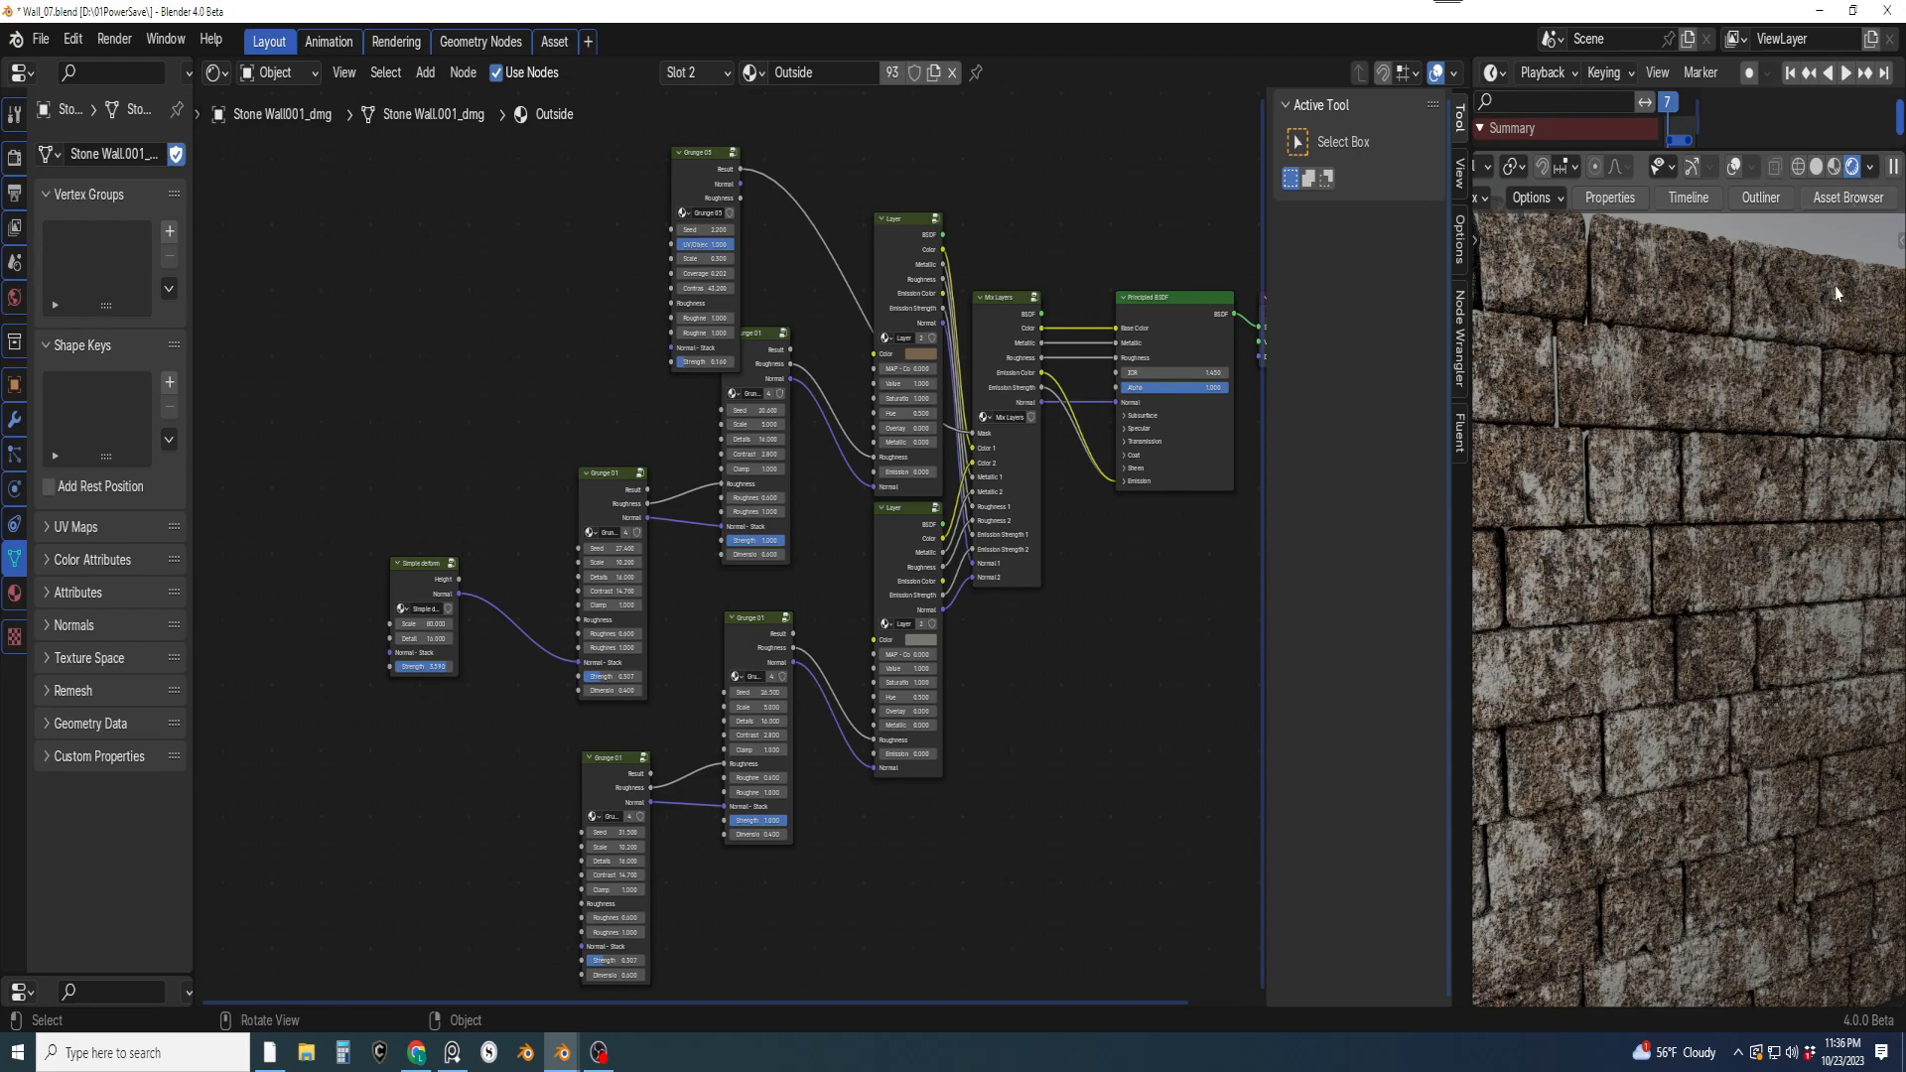
{"action": "key", "text": "ctrl+s"}
{"action": "left_click", "coordinate": [1696, 199]}
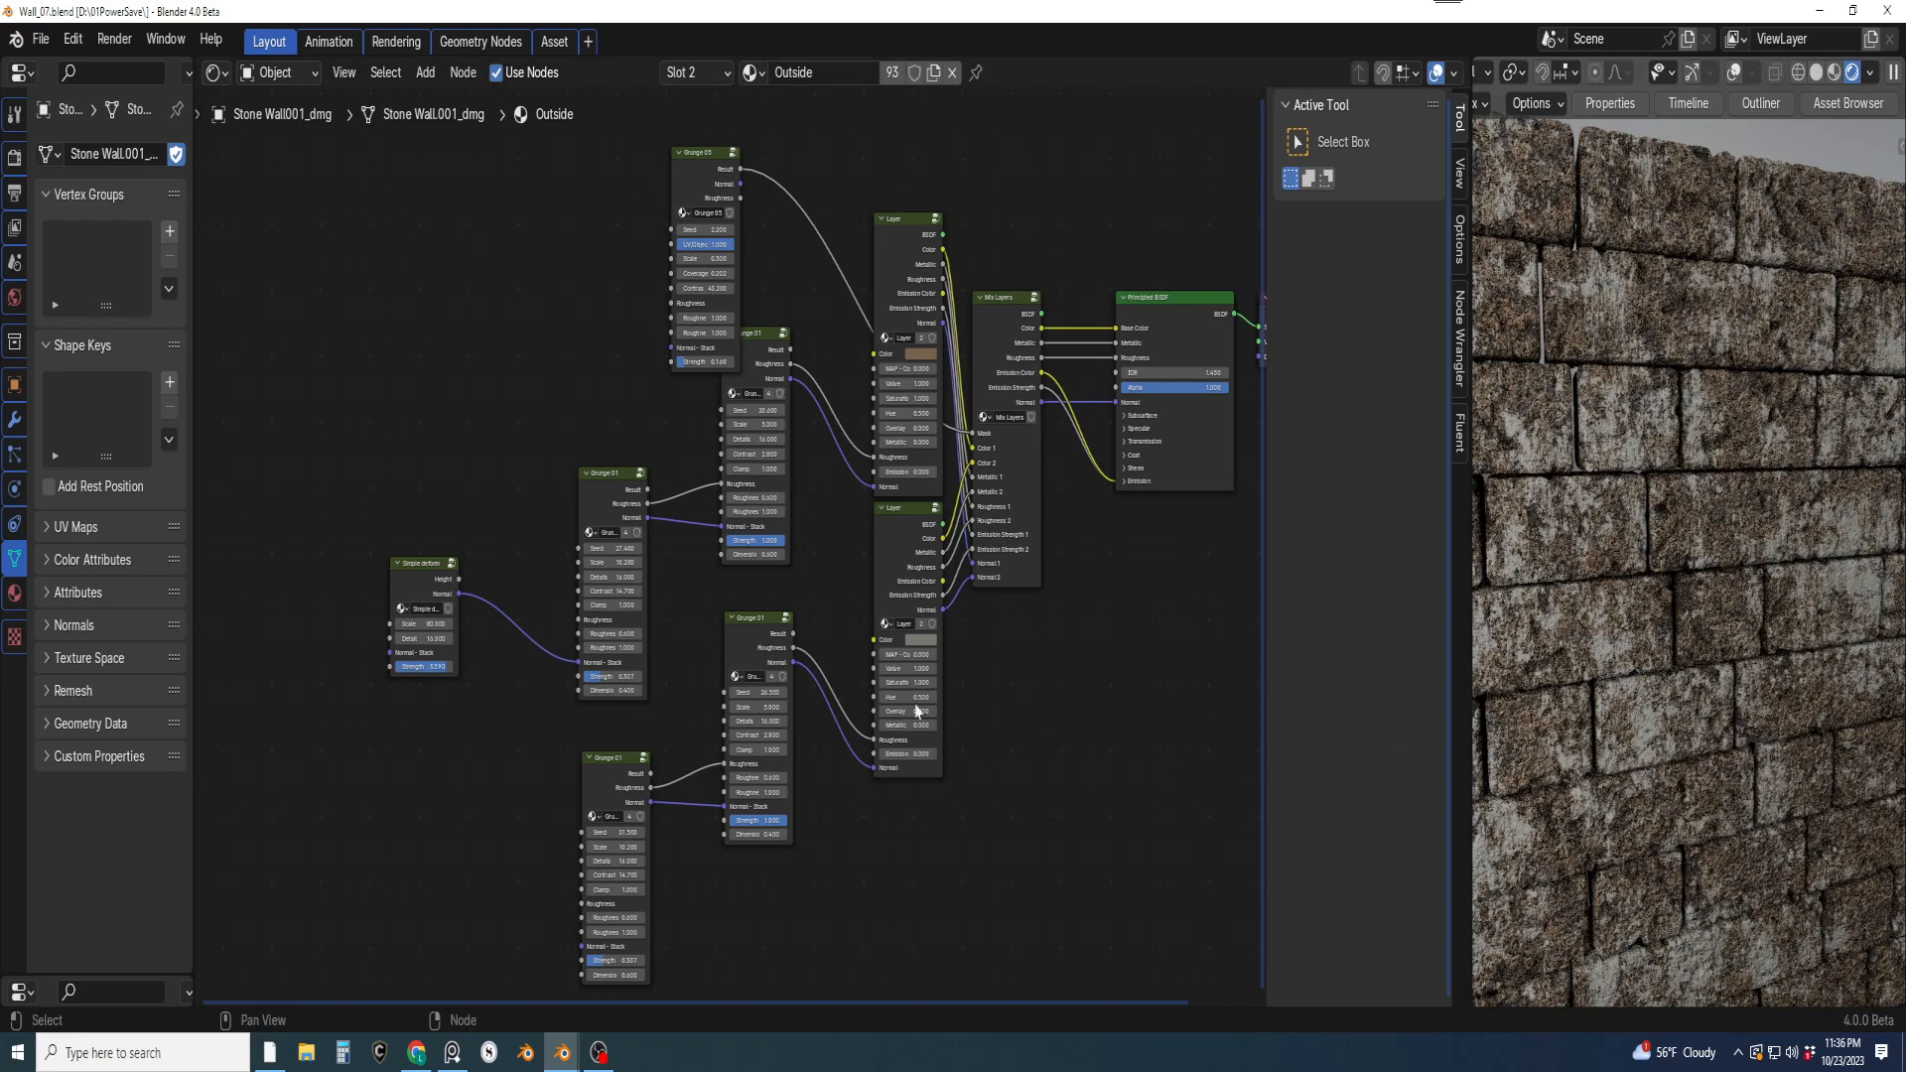
Connect the Simple deform node's Normal output to the Normal - Stack input of the first lower Grunge 01 node
{"action": "scroll", "coordinate": [923, 681], "scroll_direction": "down", "scroll_amount": 3}
{"action": "middle_click_drag", "start_coordinate": [989, 676], "coordinate": [1070, 816]}
{"action": "scroll", "coordinate": [1006, 681], "scroll_direction": "down", "scroll_amount": 1}
{"action": "scroll", "coordinate": [1006, 648], "scroll_direction": "up", "scroll_amount": 1}
{"action": "scroll", "coordinate": [959, 711], "scroll_direction": "up", "scroll_amount": 4}
{"action": "scroll", "coordinate": [890, 810], "scroll_direction": "up", "scroll_amount": 2}
{"action": "middle_click_drag", "start_coordinate": [807, 736], "coordinate": [842, 405], "text": "shift"}
{"action": "scroll", "coordinate": [576, 544], "scroll_direction": "up", "scroll_amount": 5}
{"action": "middle_click_drag", "start_coordinate": [598, 539], "coordinate": [614, 502], "text": "shift"}
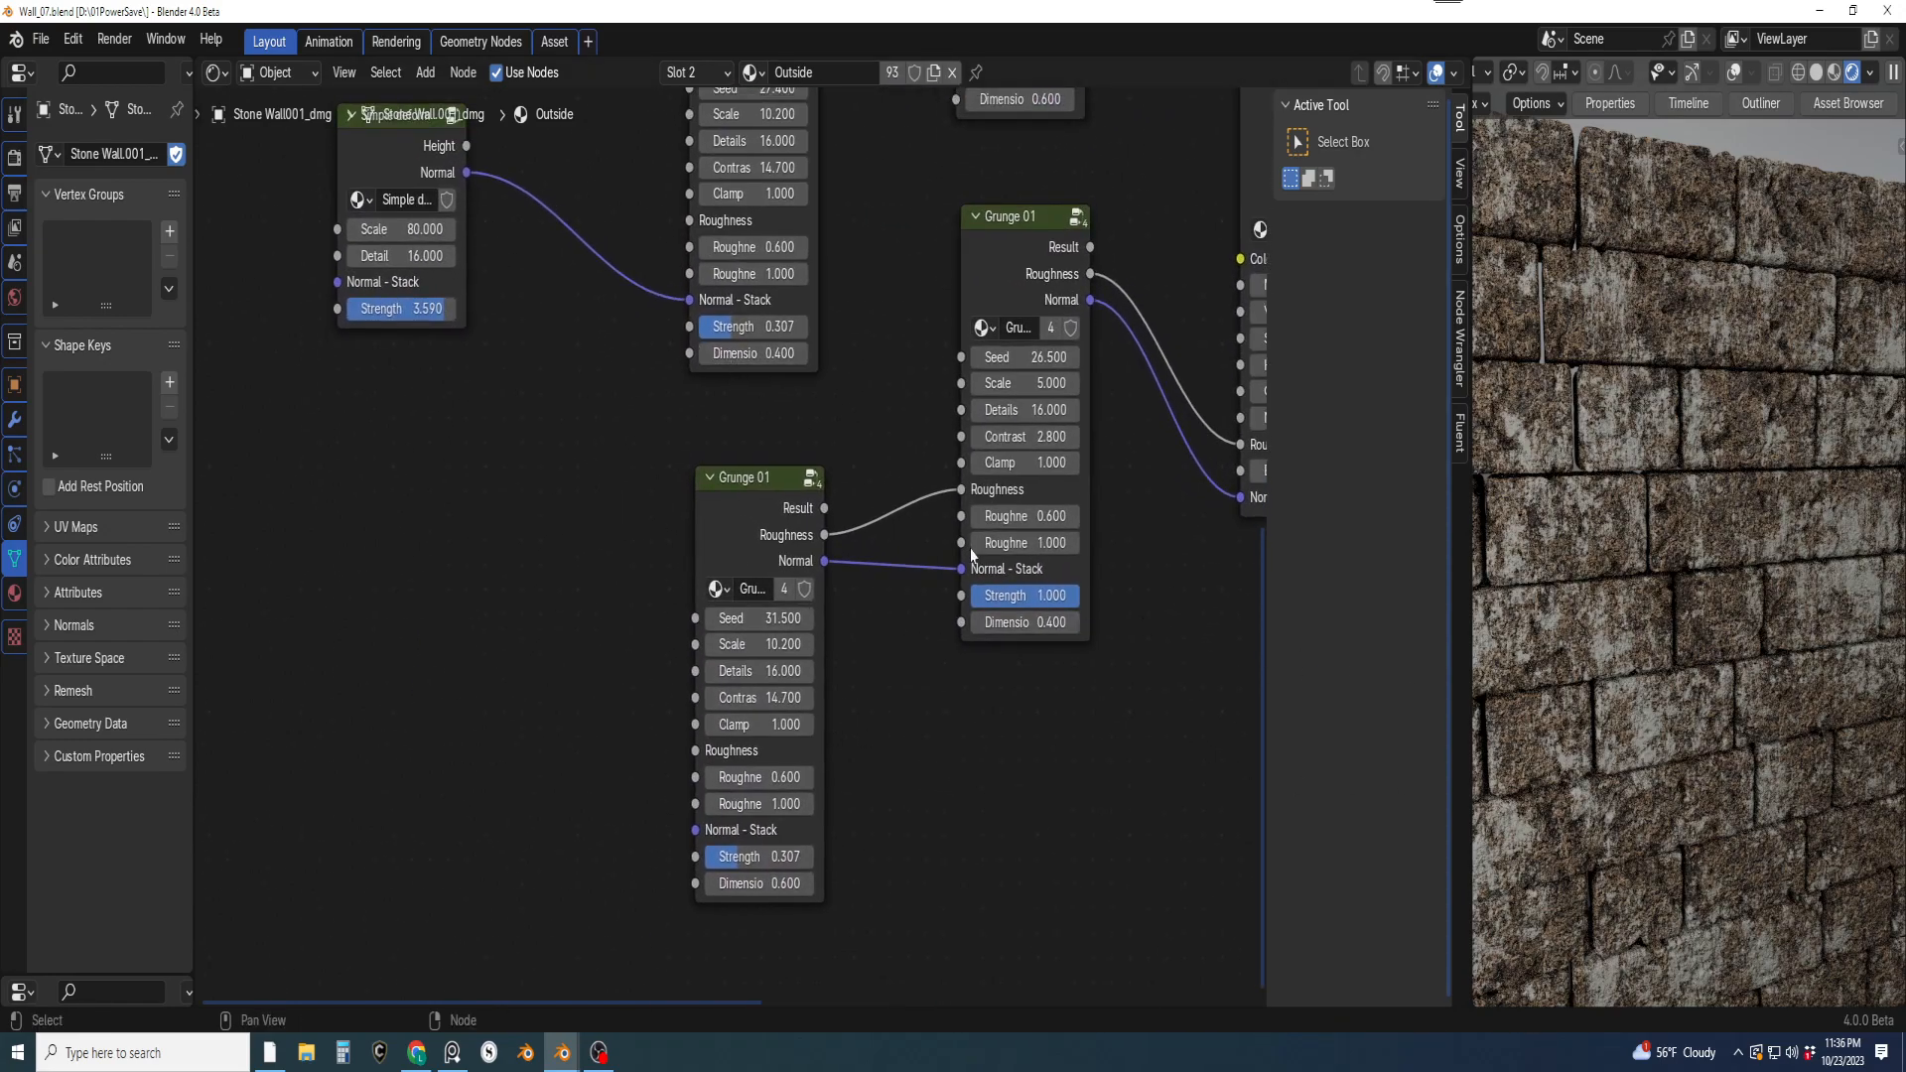
{"action": "middle_click_drag", "start_coordinate": [1118, 555], "coordinate": [1104, 639]}
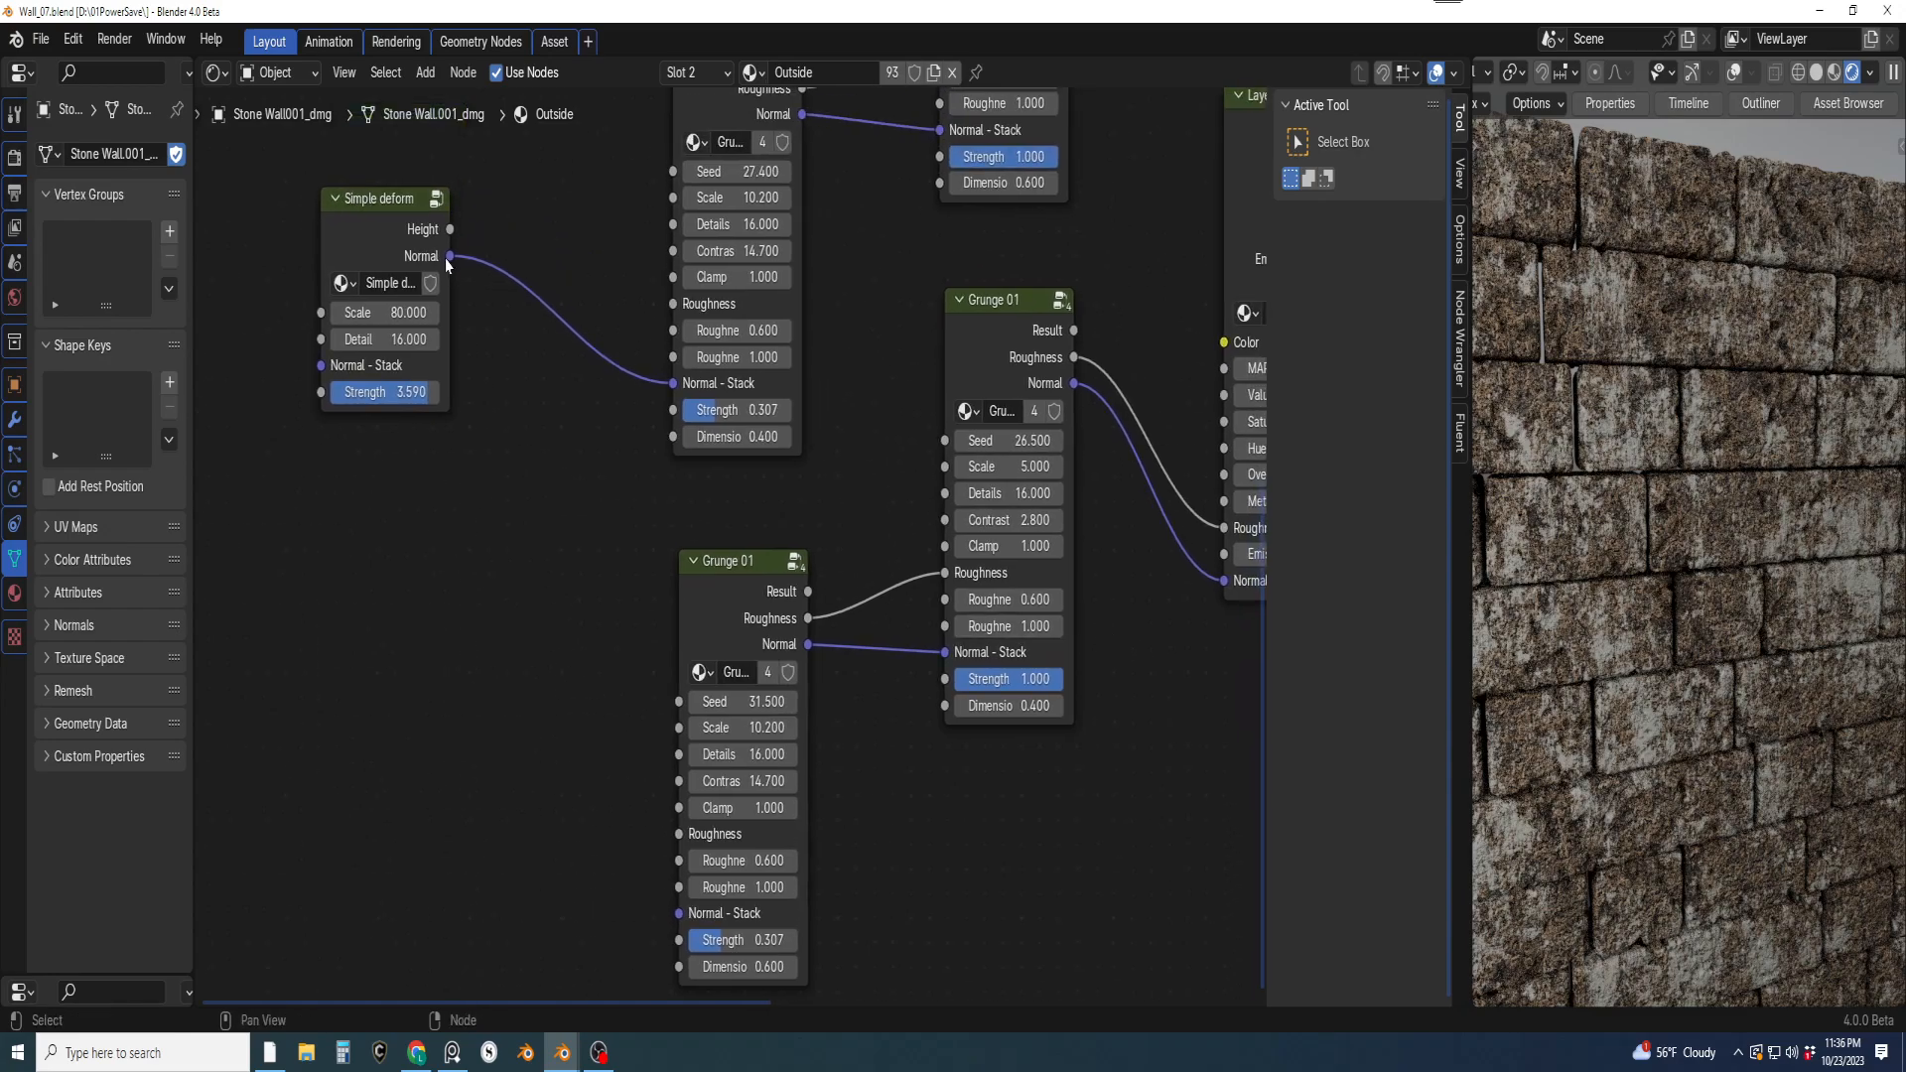
{"action": "left_click_drag", "start_coordinate": [450, 259], "coordinate": [681, 915]}
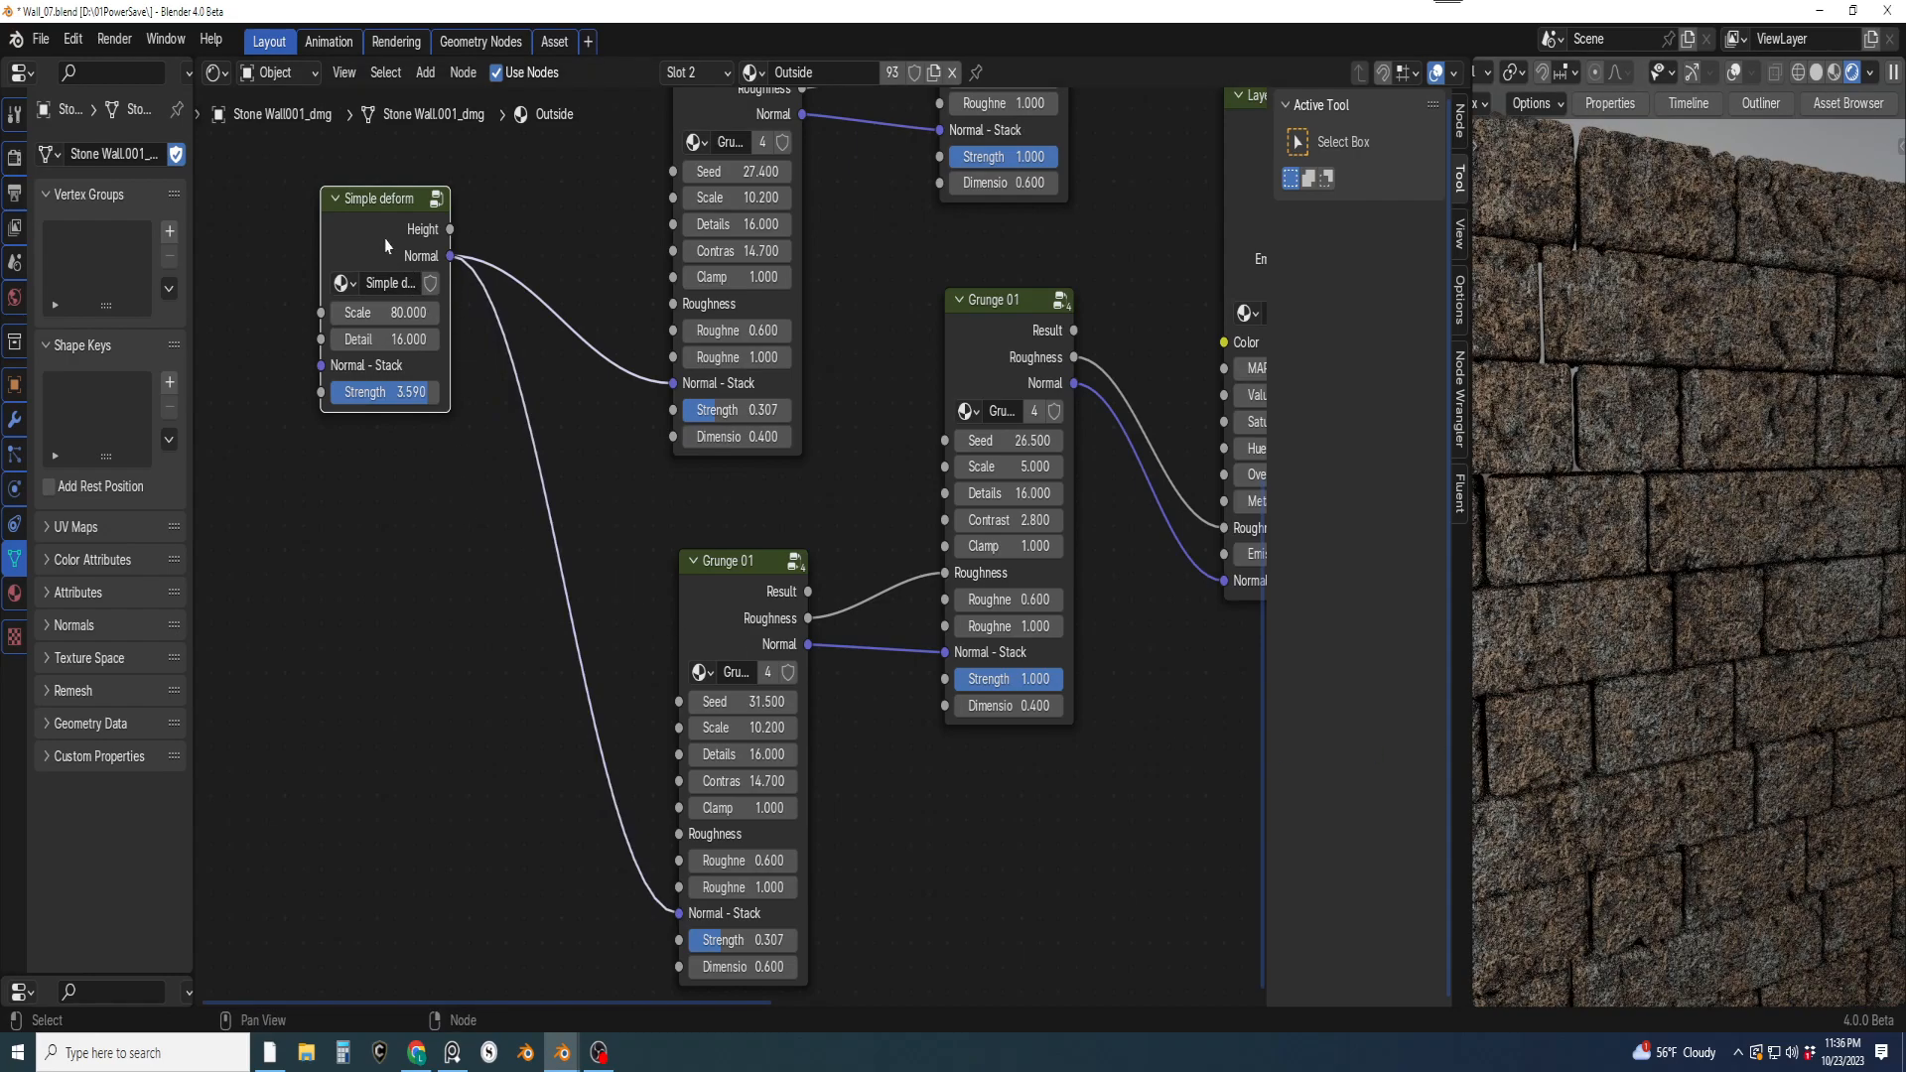
Duplicate the Simple deform node and place the copy to the left of the lower Grunge 01 node
{"action": "key", "text": "shift+d"}
{"action": "left_click", "coordinate": [460, 732]}
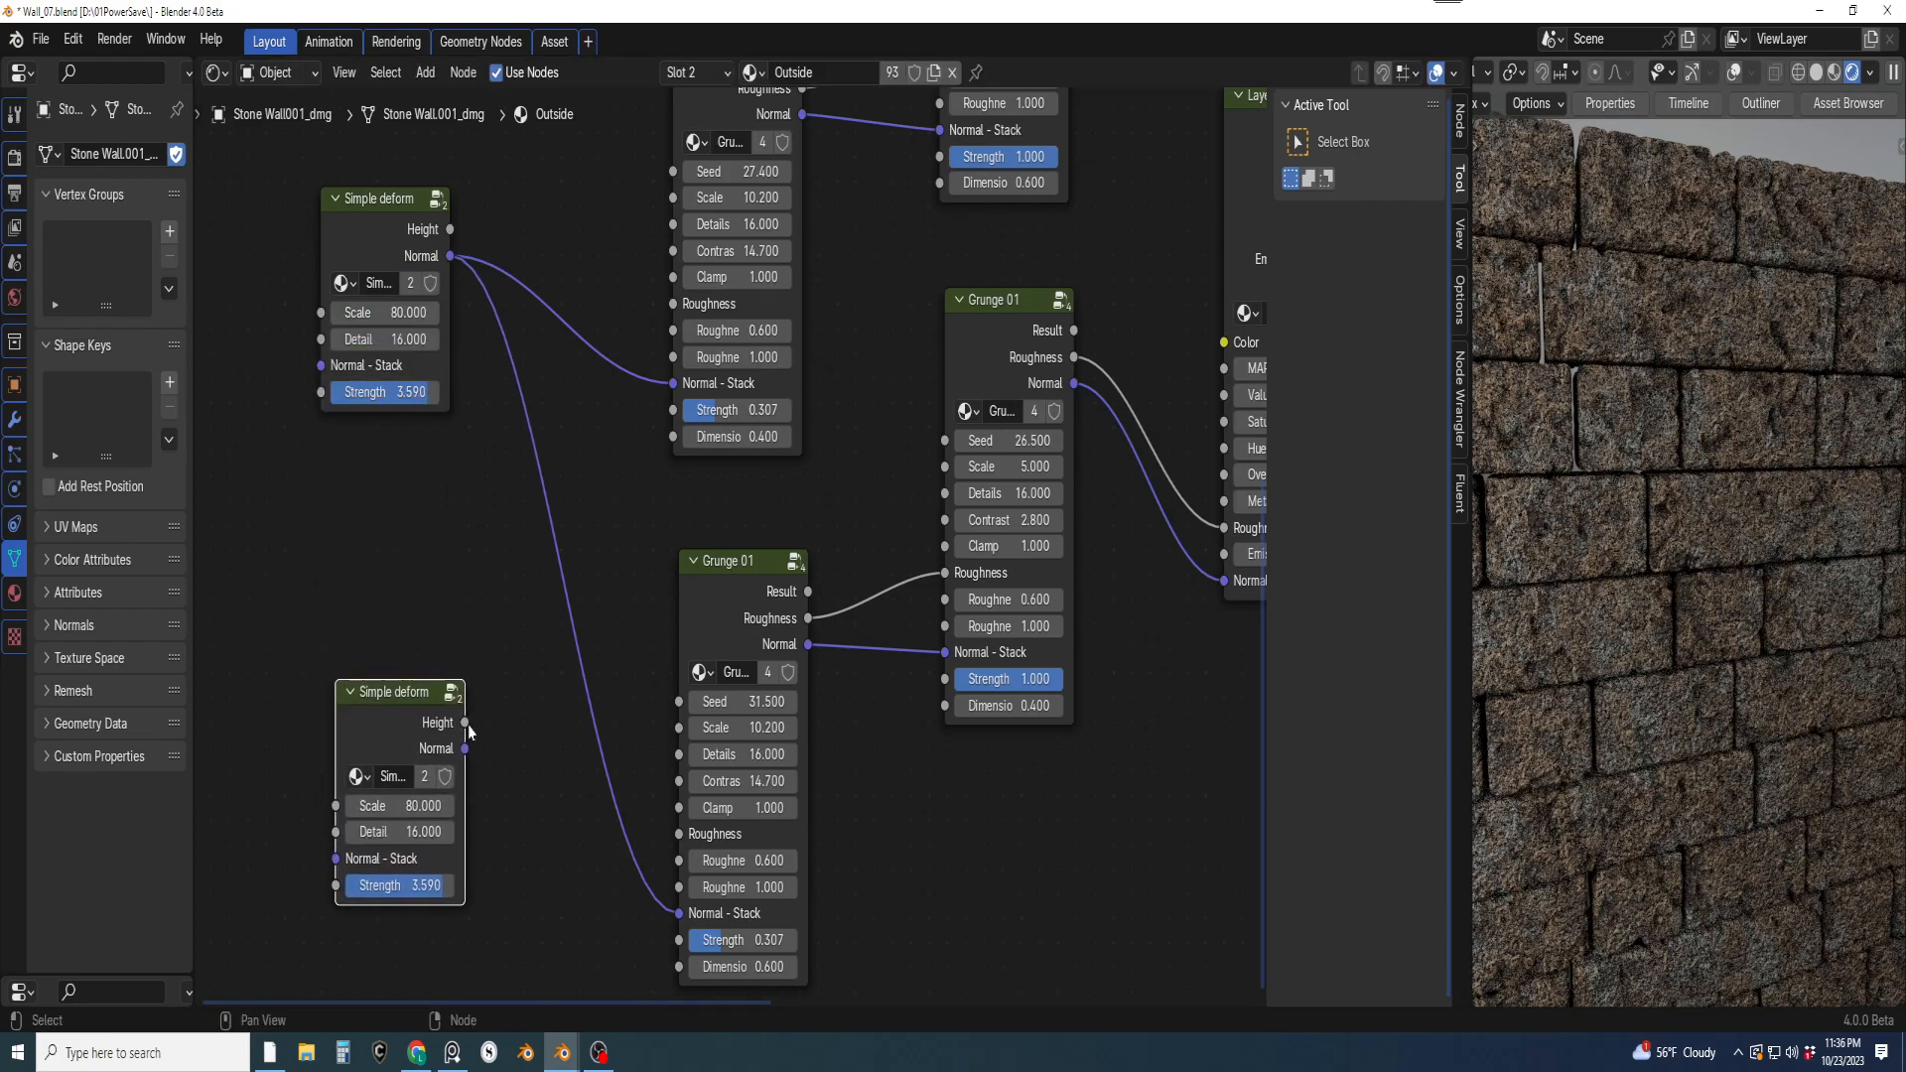
Replace the lower Grunge 01's Normal - Stack link with the duplicated Simple deform's Normal, setting that node's Scale to 75.100 and Strength to 1.697
{"action": "right_click_drag", "start_coordinate": [622, 696], "coordinate": [583, 760], "text": "ctrl"}
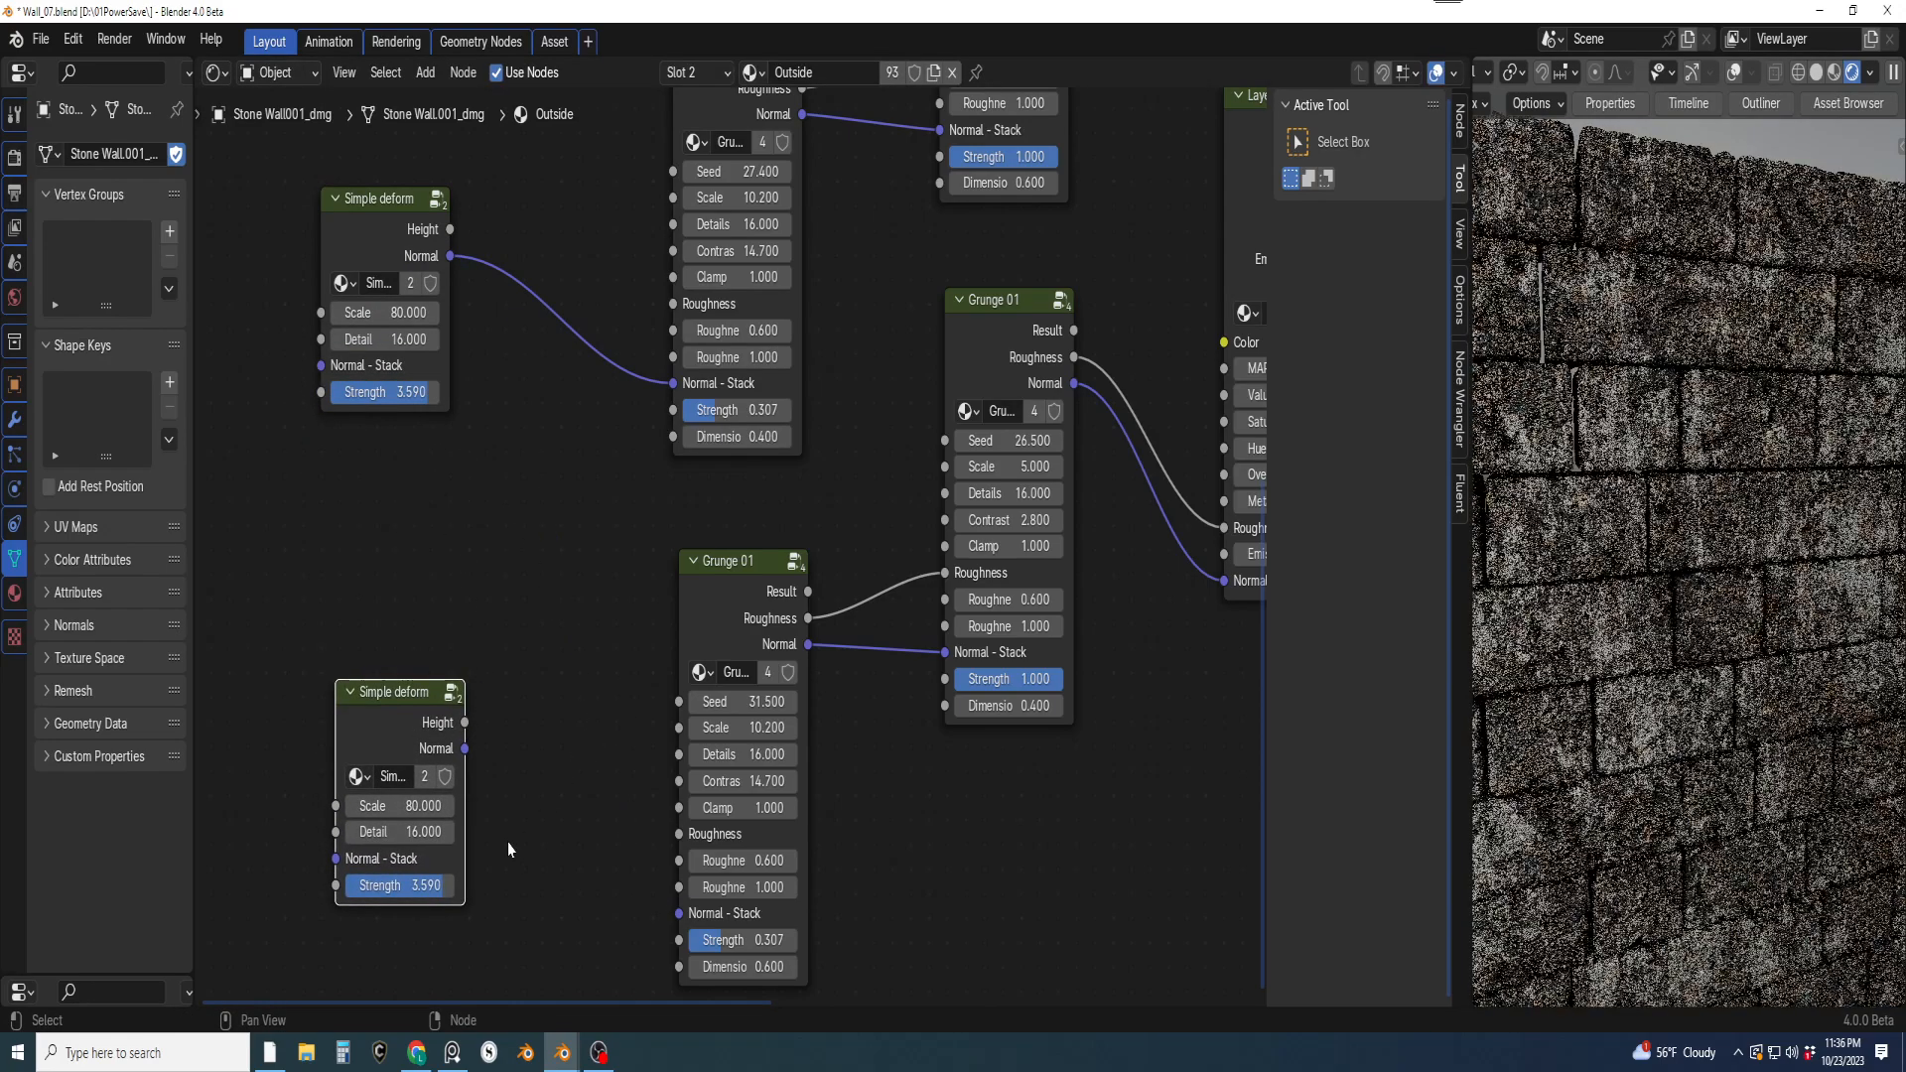
{"action": "left_click_drag", "start_coordinate": [464, 748], "coordinate": [680, 914]}
{"action": "left_click_drag", "start_coordinate": [415, 805], "coordinate": [381, 805]}
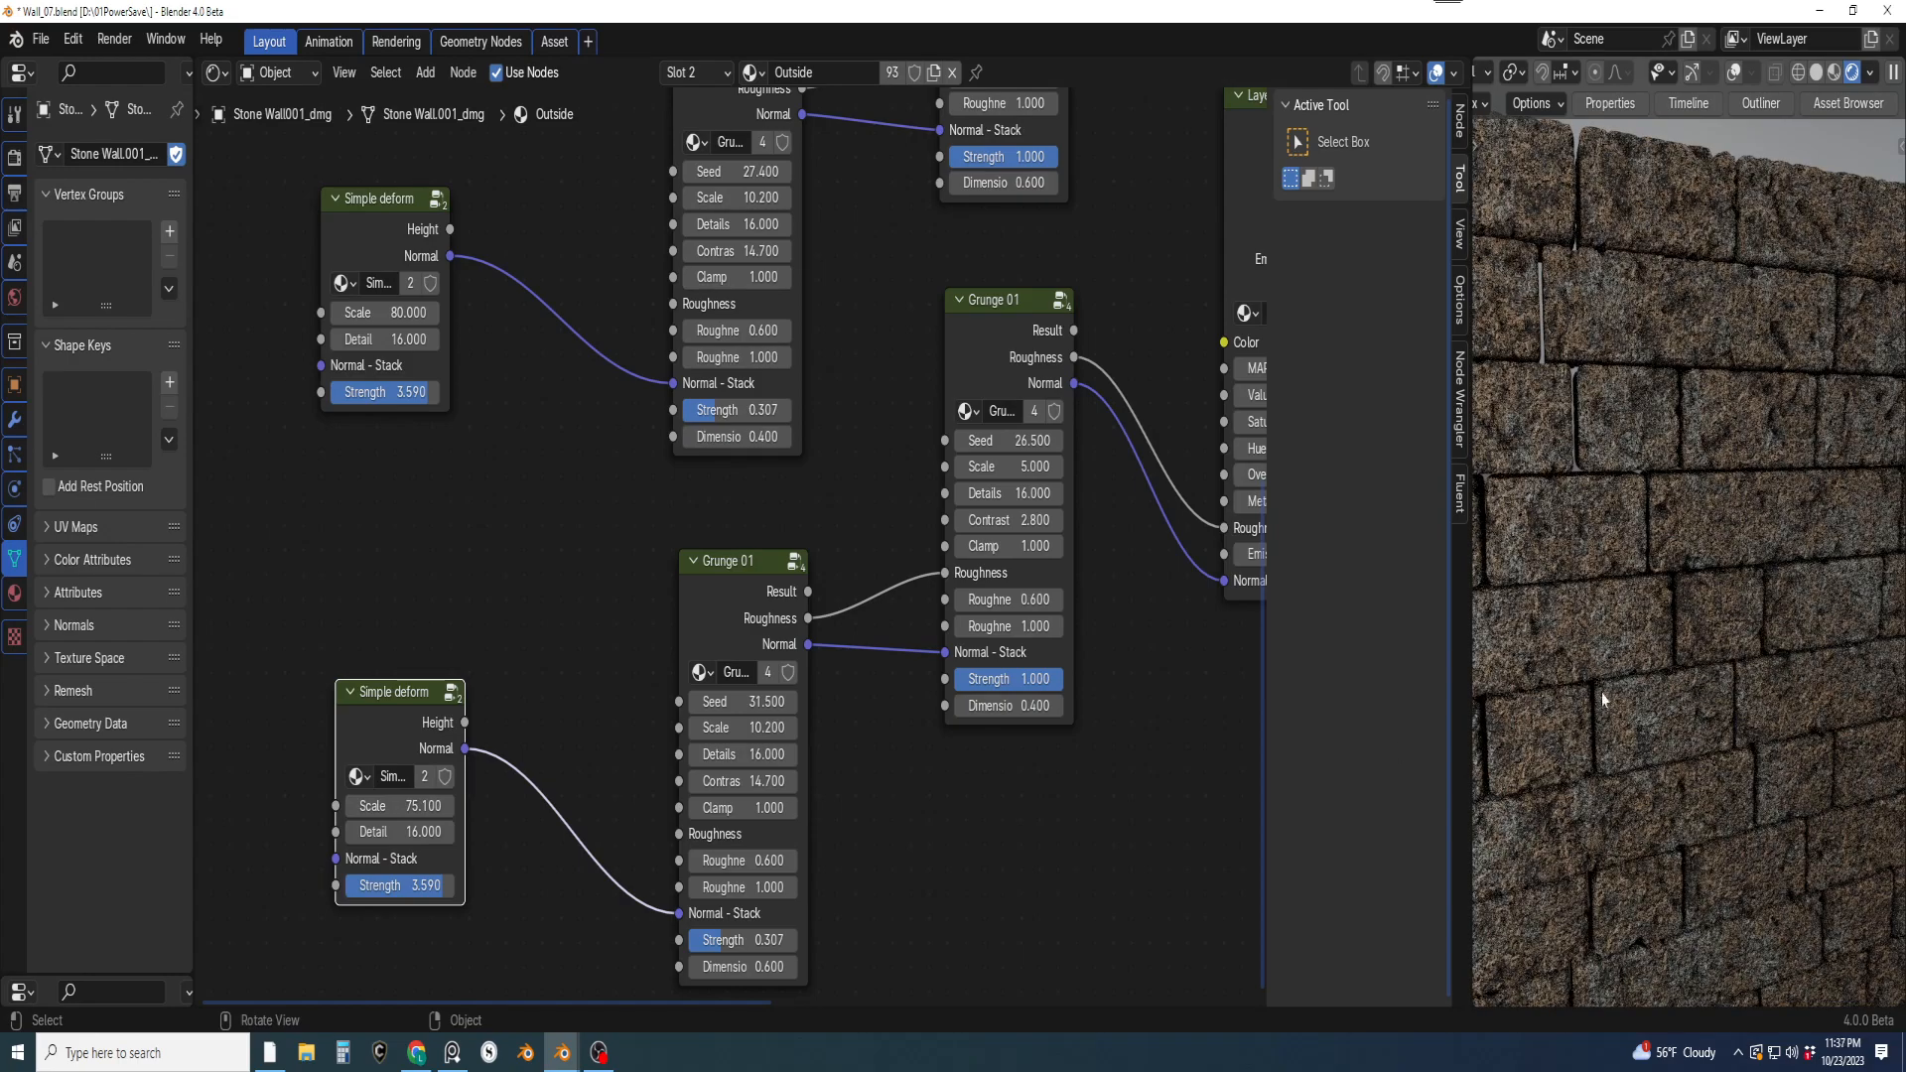
{"action": "left_click_drag", "start_coordinate": [442, 884], "coordinate": [392, 885]}
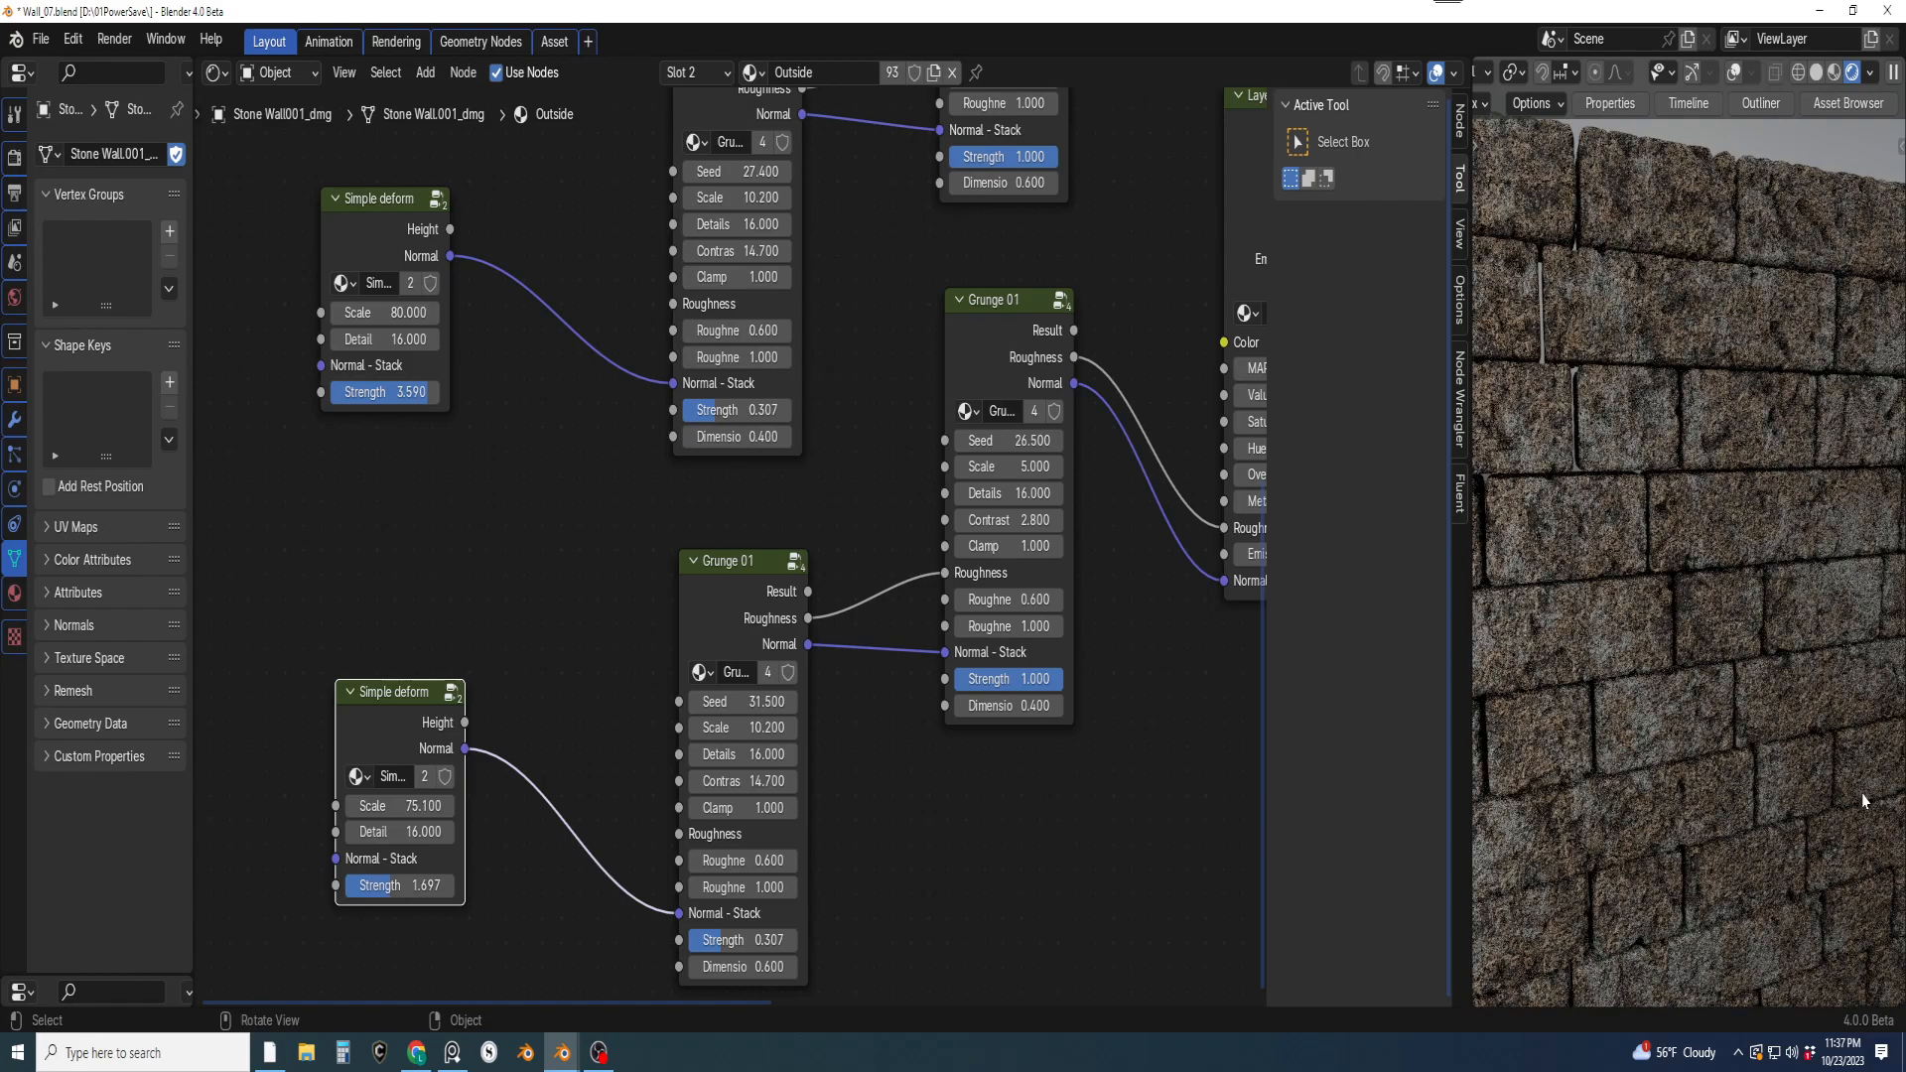
Move the Grunge 05 node away from the upper Grunge 01 node so the two no longer overlap
{"action": "middle_click_drag", "start_coordinate": [928, 821], "coordinate": [915, 757]}
{"action": "scroll", "coordinate": [903, 758], "scroll_direction": "up", "scroll_amount": 2}
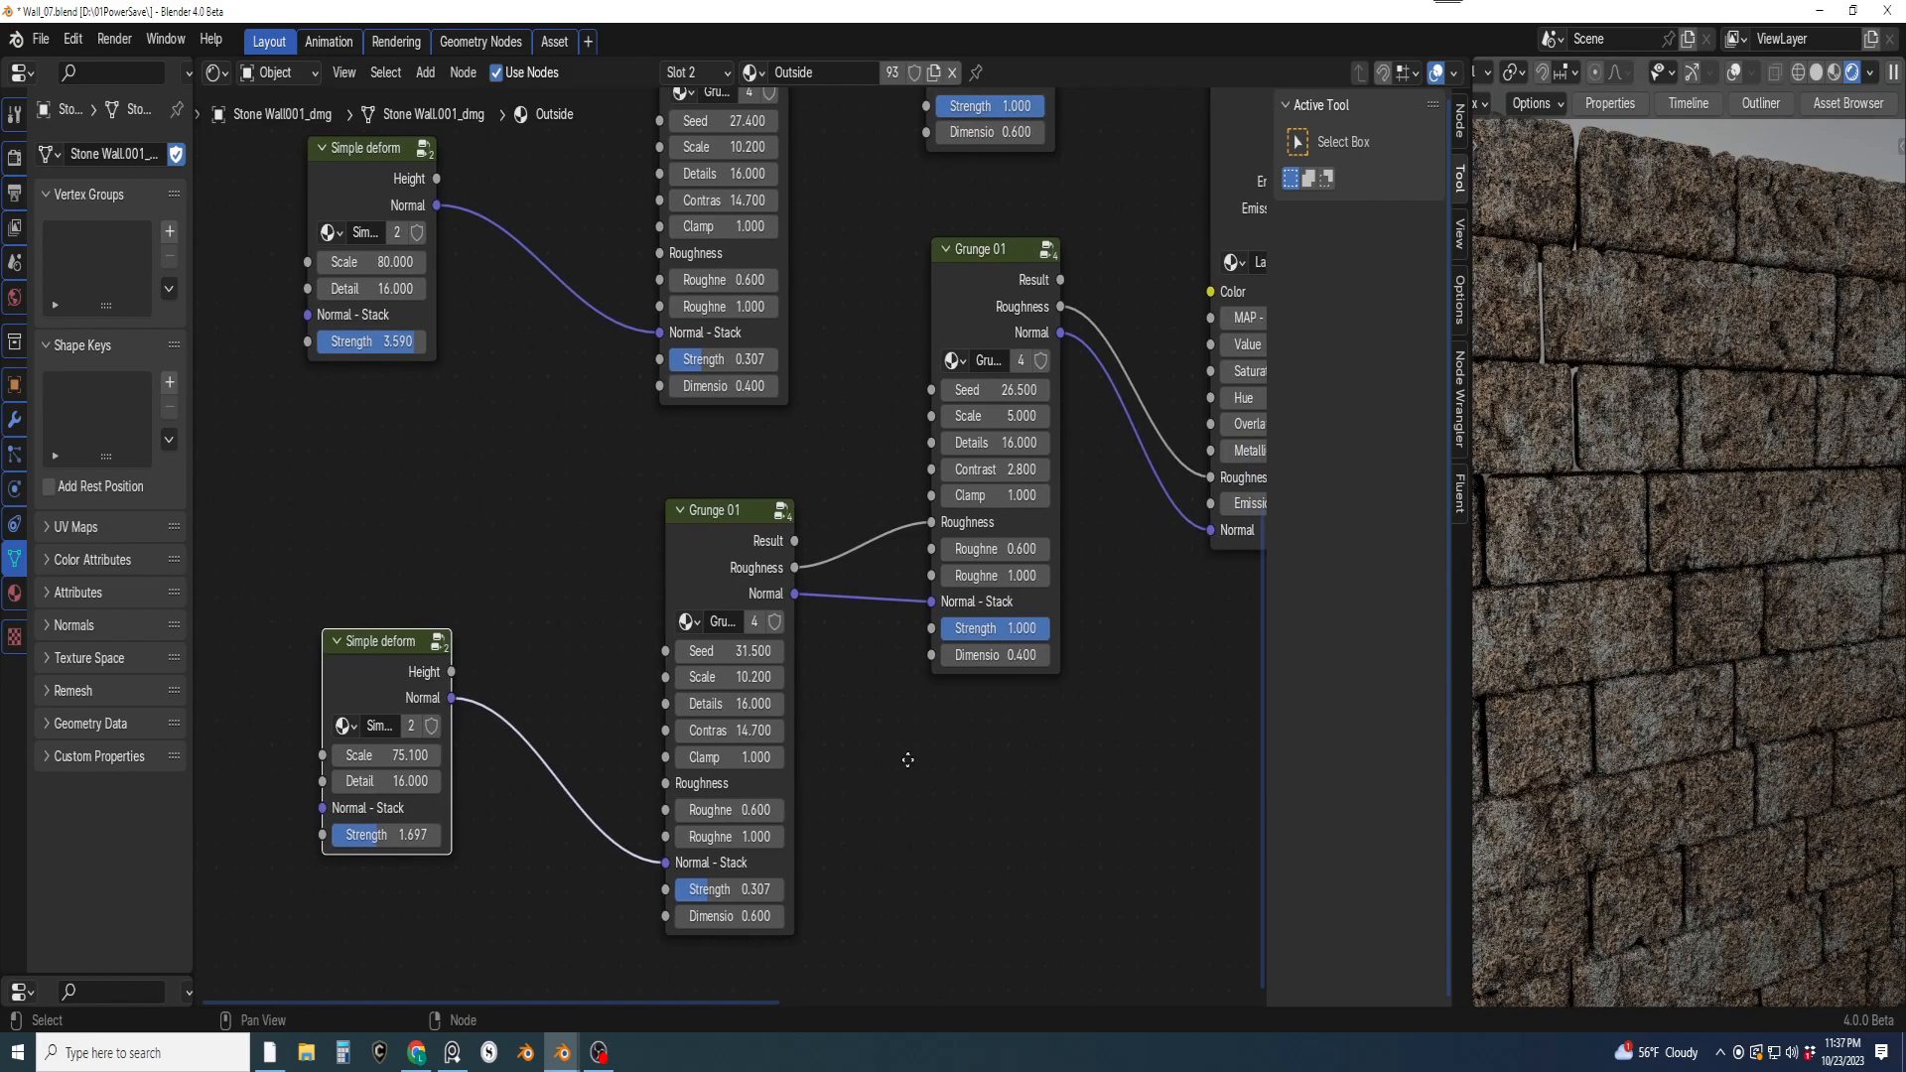
{"action": "scroll", "coordinate": [892, 694], "scroll_direction": "down", "scroll_amount": 2}
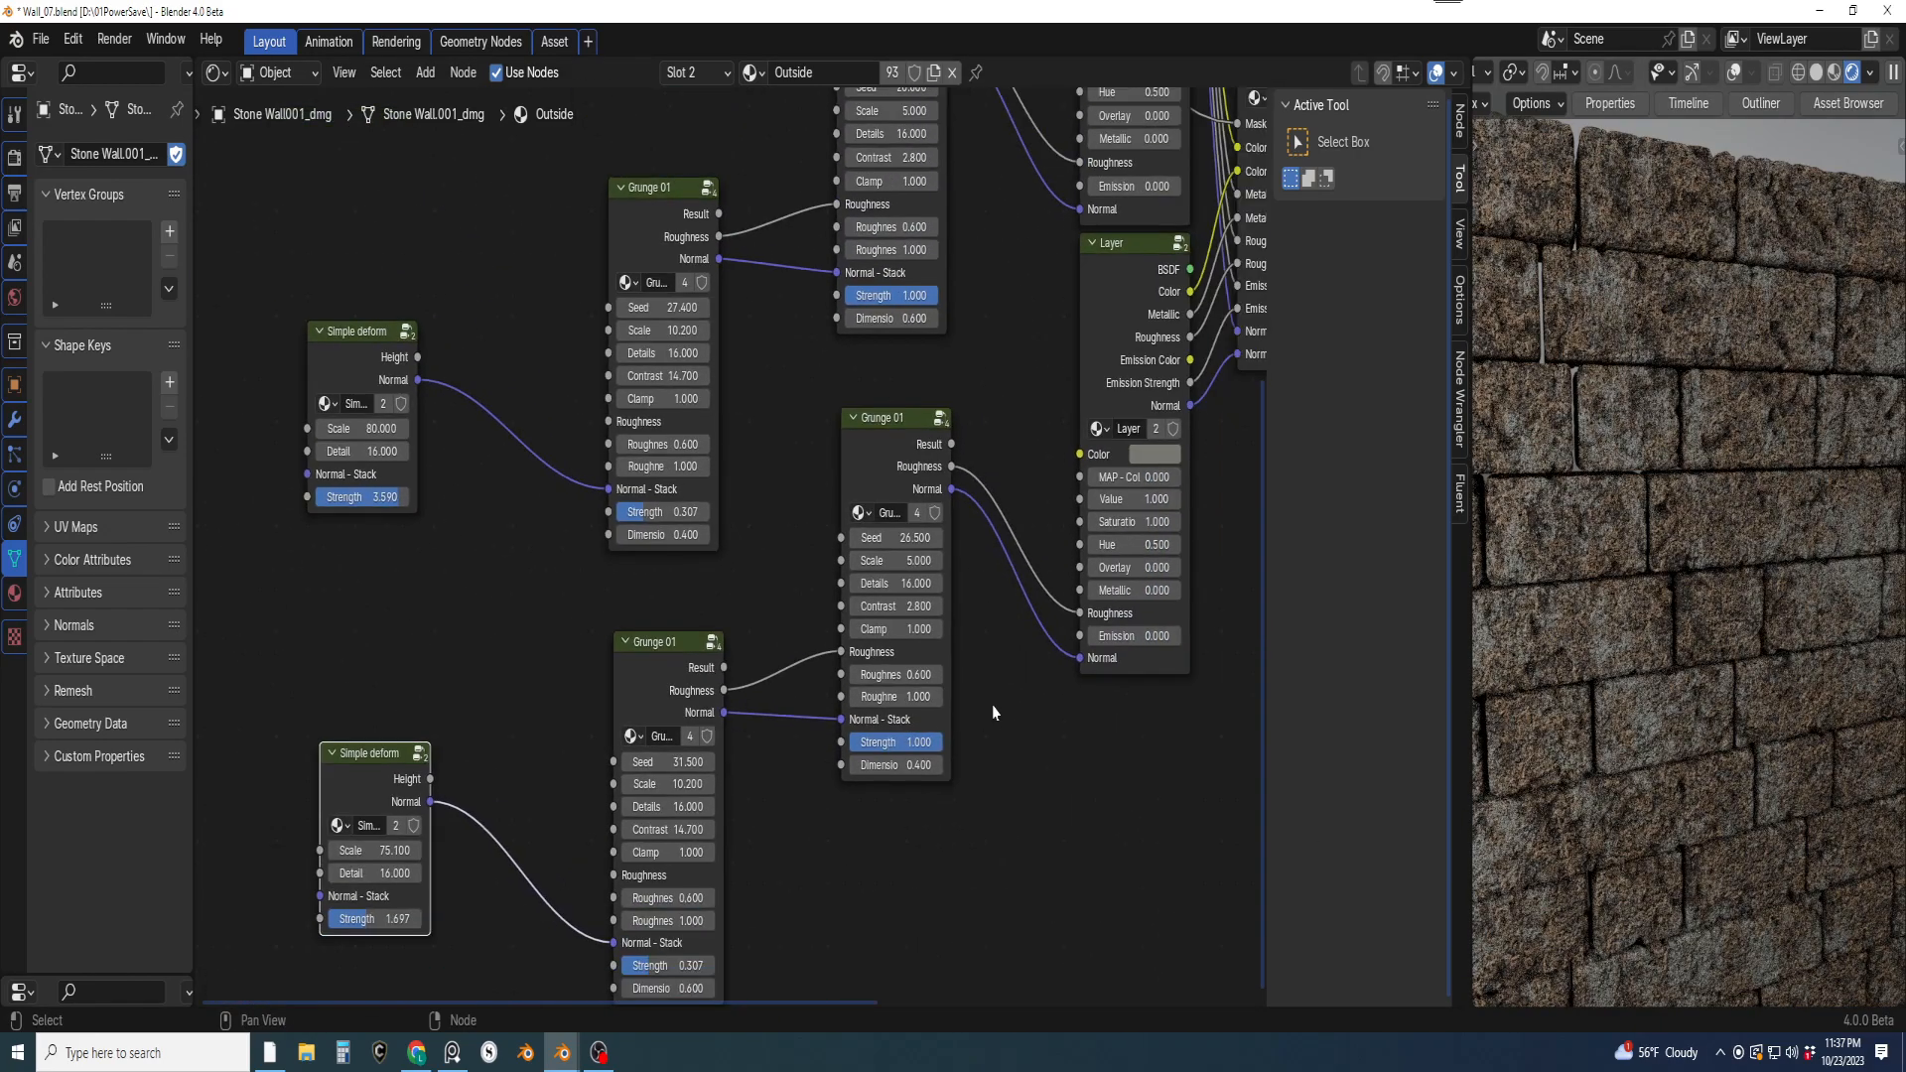
{"action": "scroll", "coordinate": [977, 699], "scroll_direction": "down", "scroll_amount": 2}
{"action": "middle_click_drag", "start_coordinate": [890, 602], "coordinate": [798, 784]}
{"action": "scroll", "coordinate": [786, 599], "scroll_direction": "down", "scroll_amount": 3}
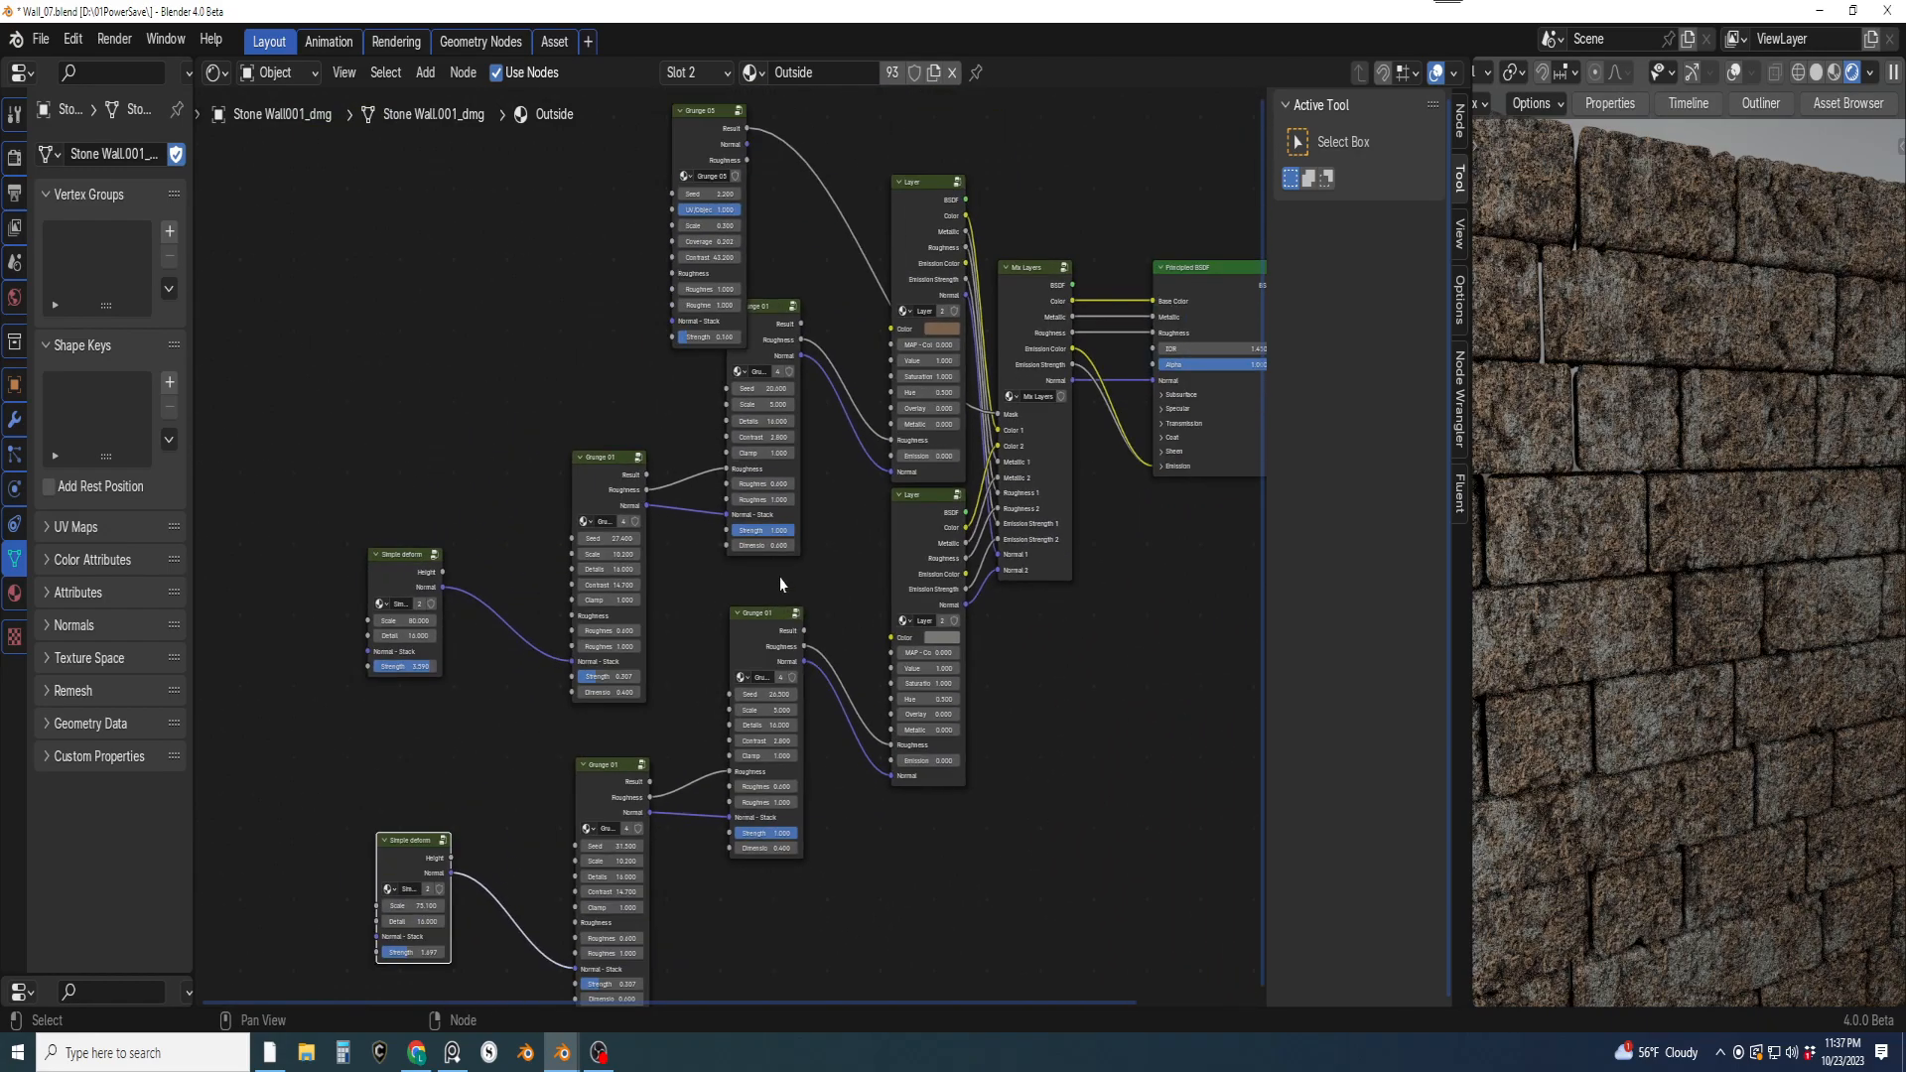
{"action": "middle_click_drag", "start_coordinate": [782, 566], "coordinate": [750, 669]}
{"action": "scroll", "coordinate": [750, 668], "scroll_direction": "down", "scroll_amount": 3}
{"action": "scroll", "coordinate": [753, 666], "scroll_direction": "up", "scroll_amount": 2}
{"action": "scroll", "coordinate": [820, 721], "scroll_direction": "up", "scroll_amount": 1}
{"action": "middle_click_drag", "start_coordinate": [820, 721], "coordinate": [809, 668]}
{"action": "scroll", "coordinate": [814, 605], "scroll_direction": "down", "scroll_amount": 3}
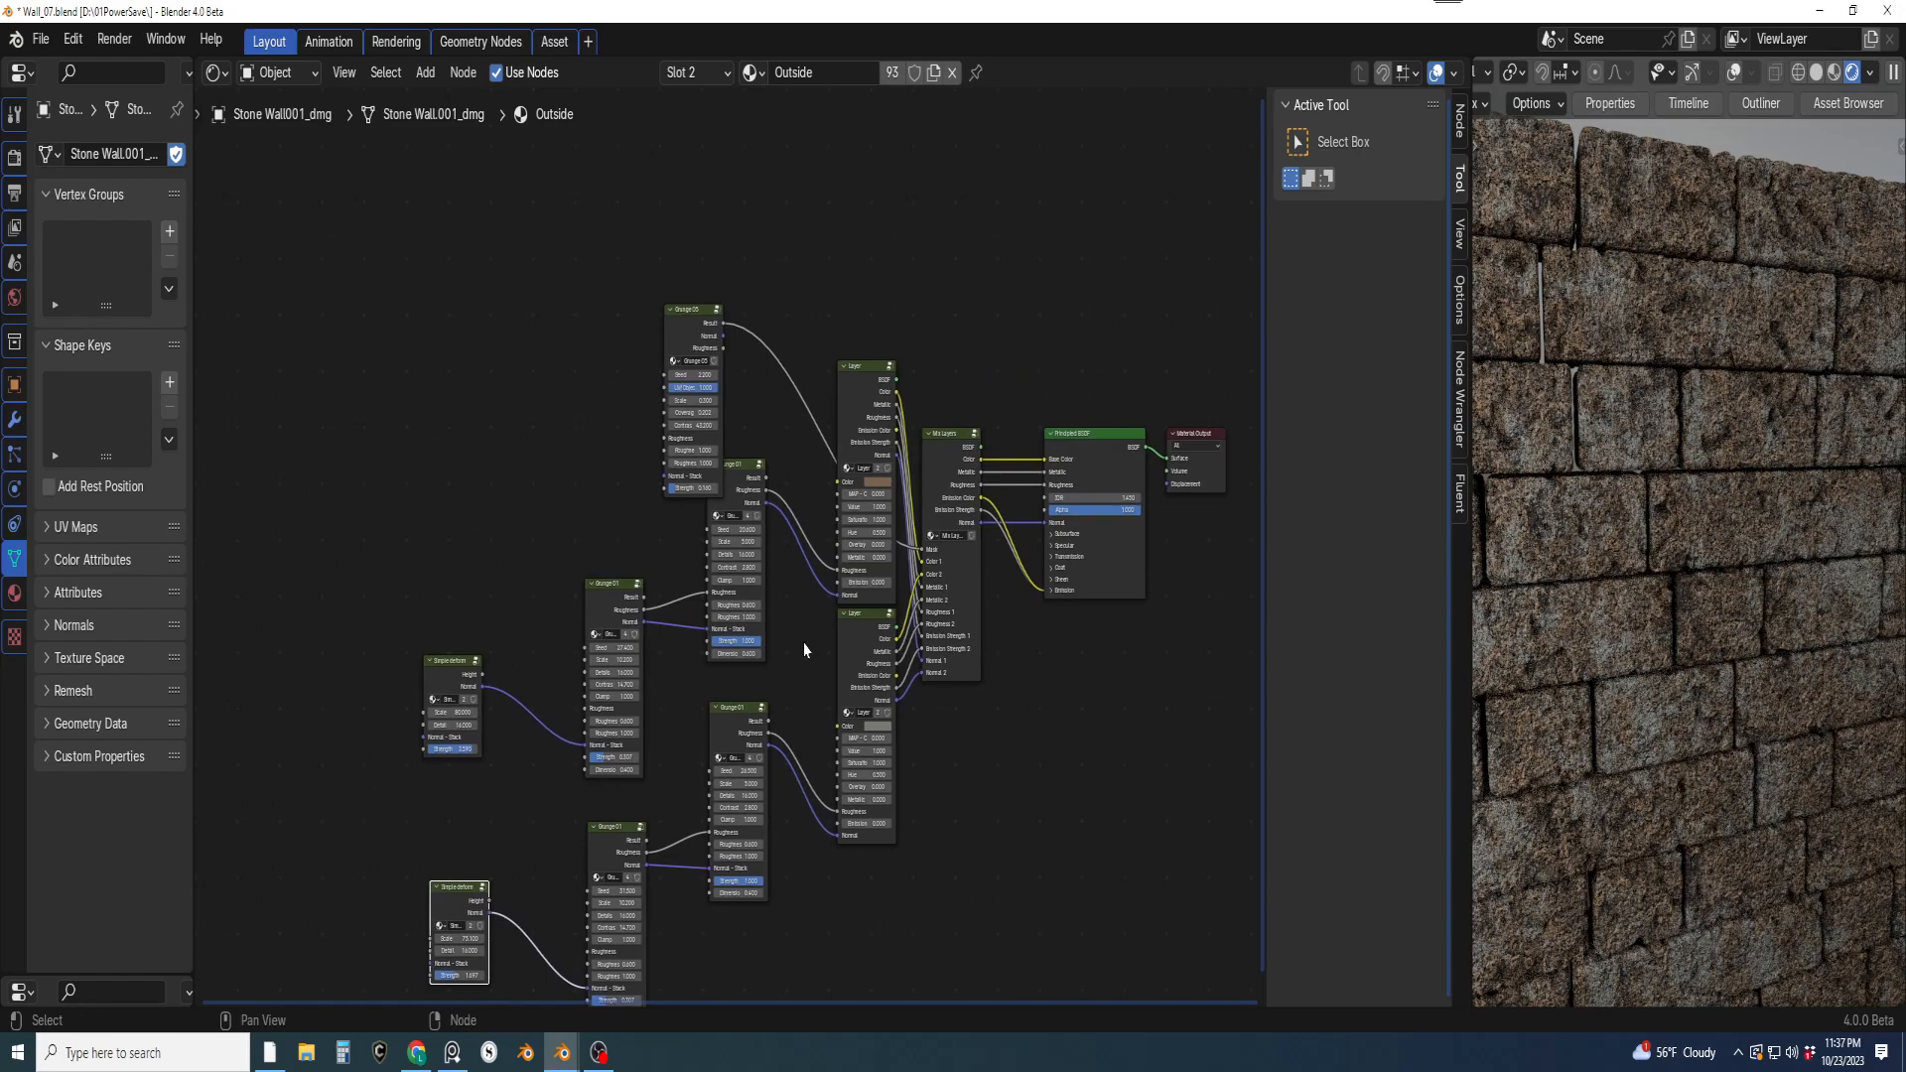
{"action": "scroll", "coordinate": [800, 647], "scroll_direction": "up", "scroll_amount": 1}
{"action": "left_click_drag", "start_coordinate": [698, 298], "coordinate": [625, 354]}
Move the upper Layer node higher in the node tree, away from the lower Layer node
{"action": "middle_click_drag", "start_coordinate": [755, 452], "coordinate": [712, 426]}
{"action": "scroll", "coordinate": [721, 526], "scroll_direction": "down", "scroll_amount": 3}
{"action": "scroll", "coordinate": [712, 425], "scroll_direction": "up", "scroll_amount": 4}
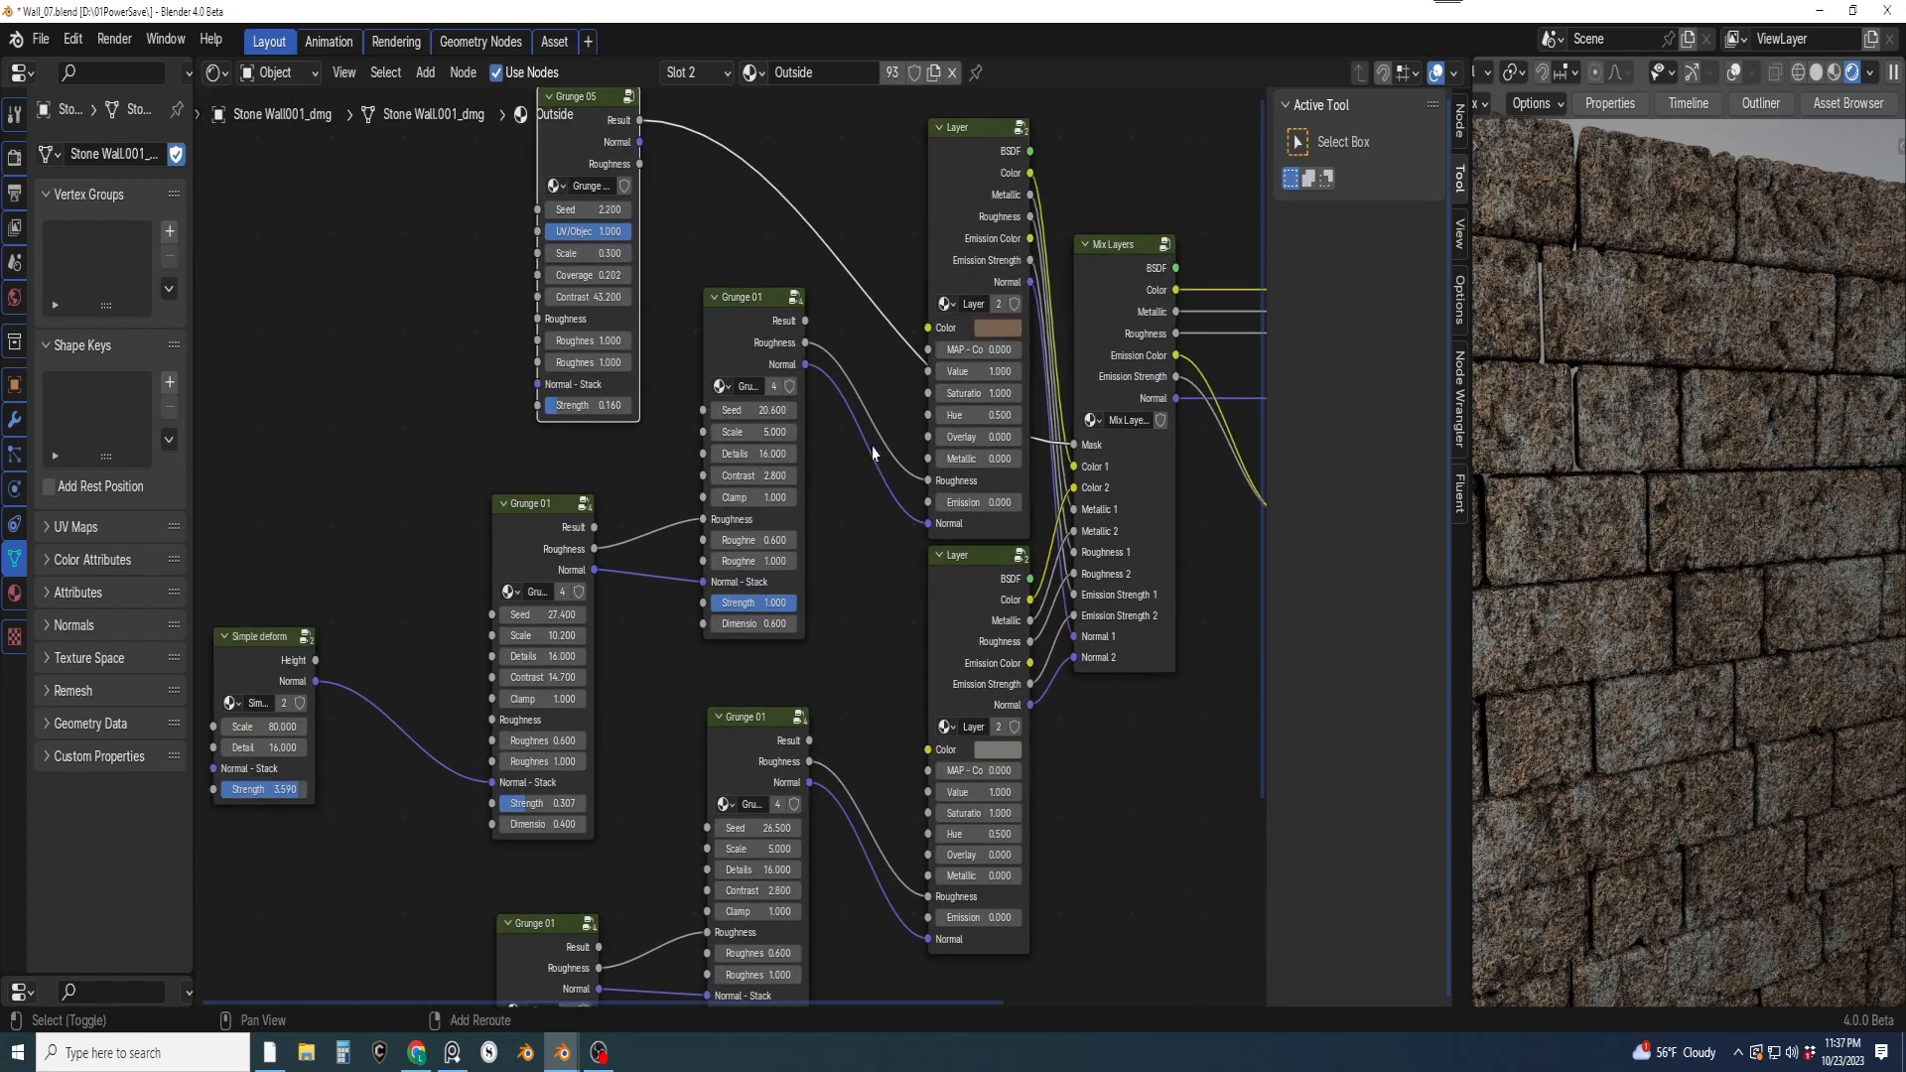
{"action": "left_click", "coordinate": [870, 293]}
{"action": "middle_click_drag", "start_coordinate": [862, 387], "coordinate": [862, 445], "text": "shift"}
{"action": "key", "text": "g"}
{"action": "left_click", "coordinate": [875, 294]}
{"action": "middle_click_drag", "start_coordinate": [933, 387], "coordinate": [975, 499]}
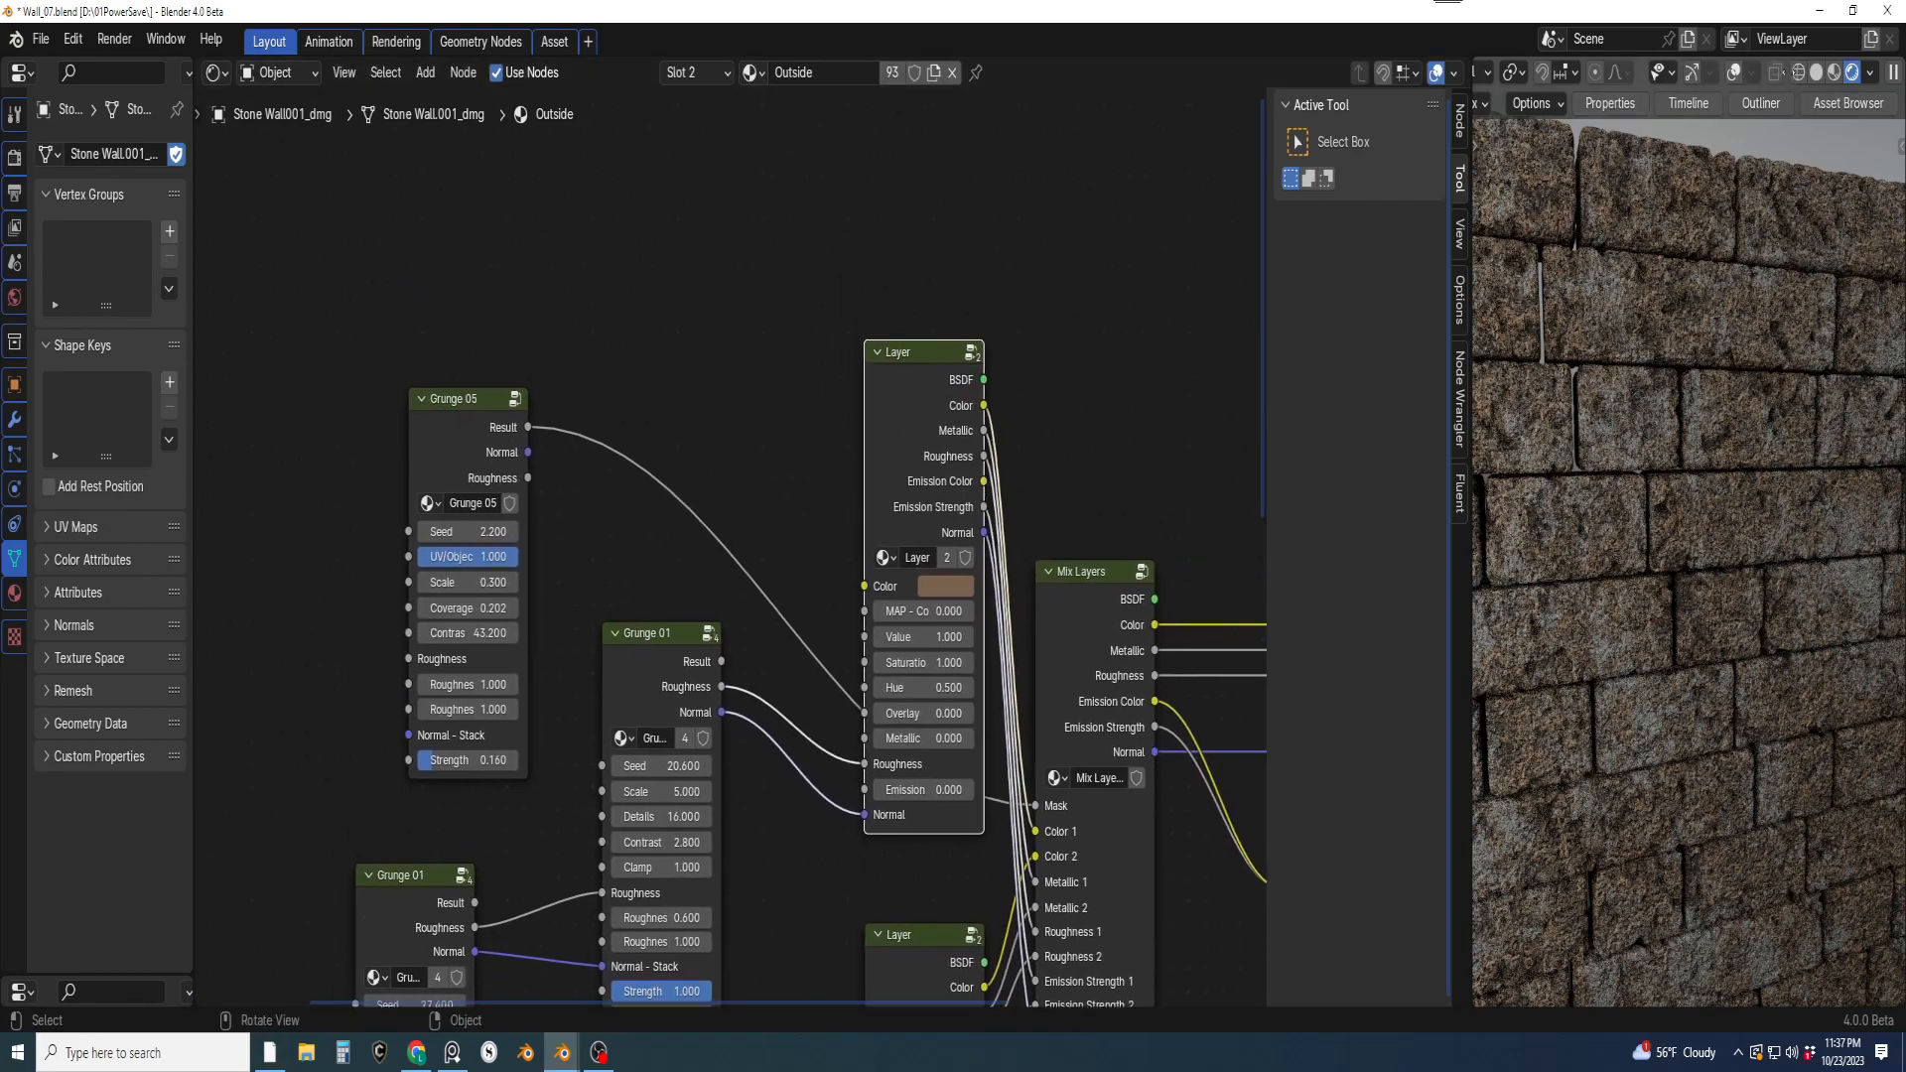
Save an incremental version of the file as Wall_08 with PowerSave
{"action": "scroll", "coordinate": [1656, 79], "scroll_direction": "up", "scroll_amount": 10}
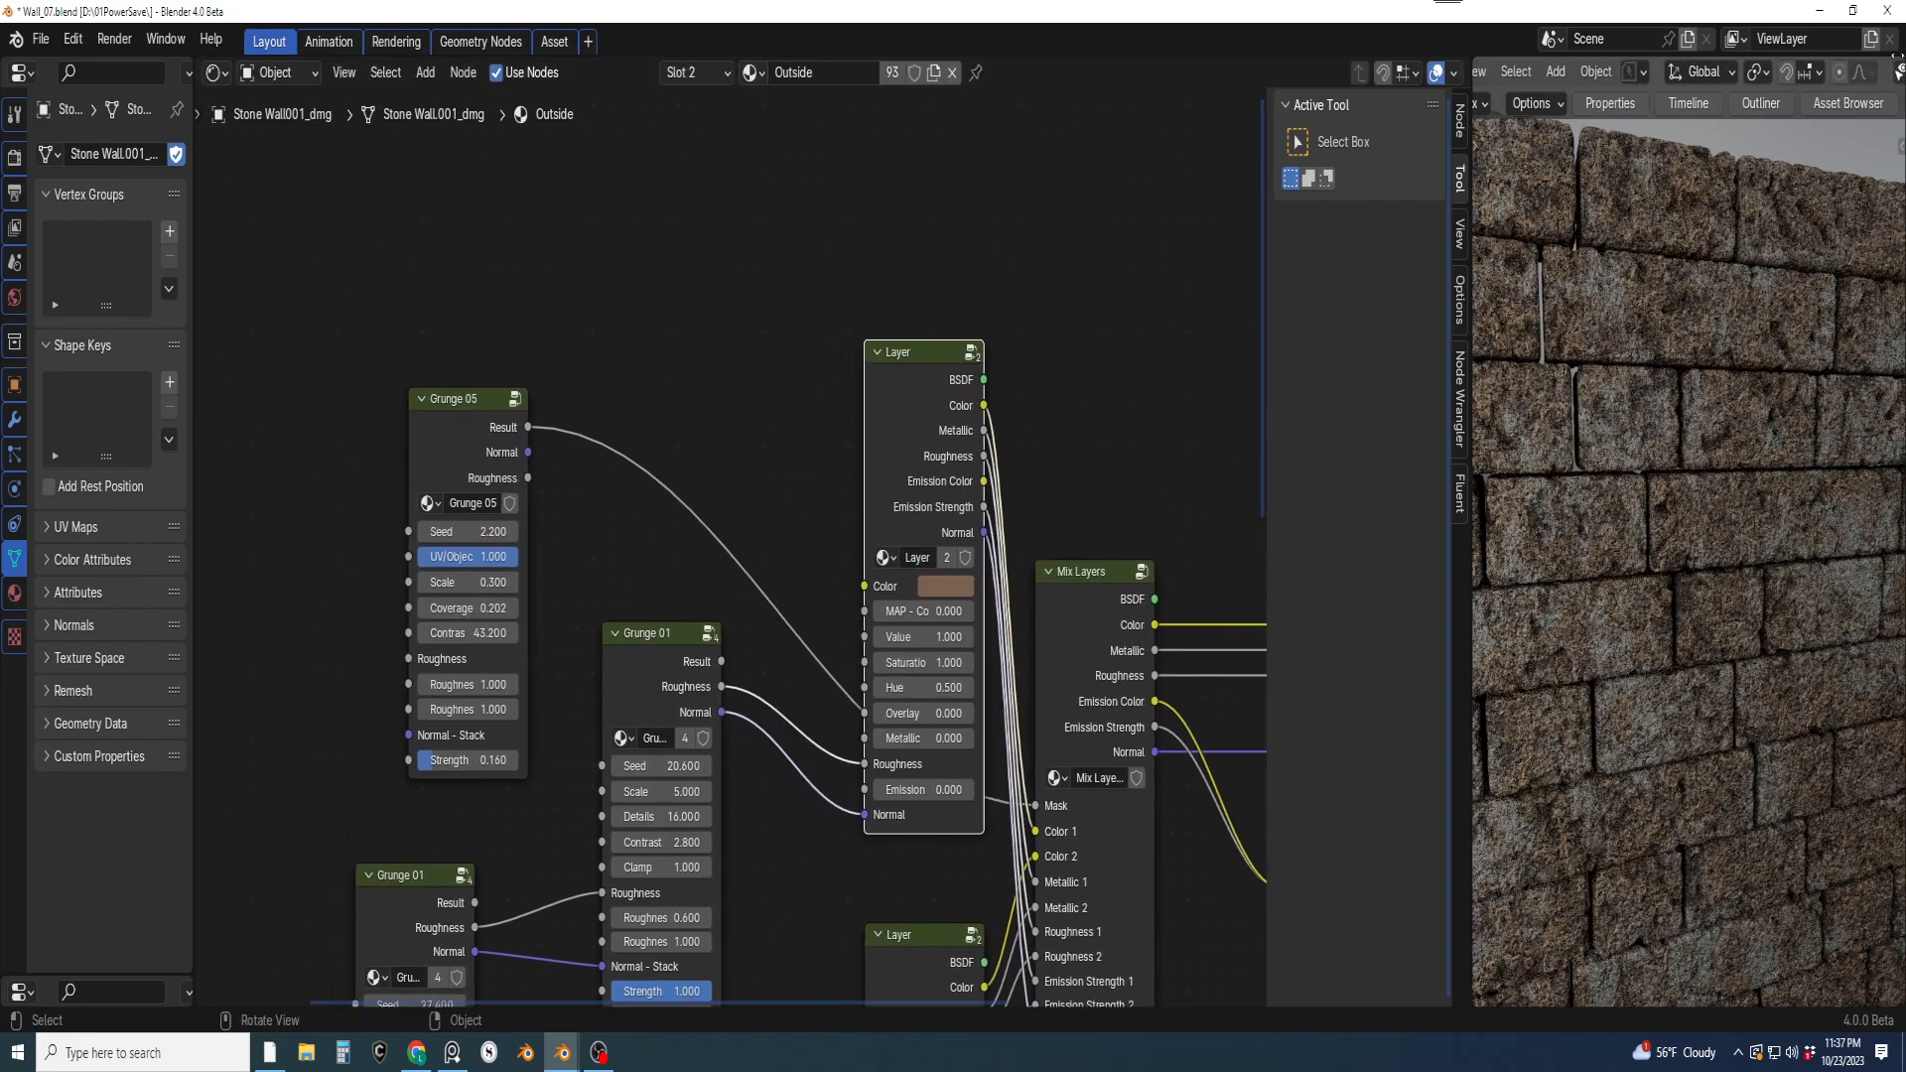
{"action": "left_click", "coordinate": [1682, 73]}
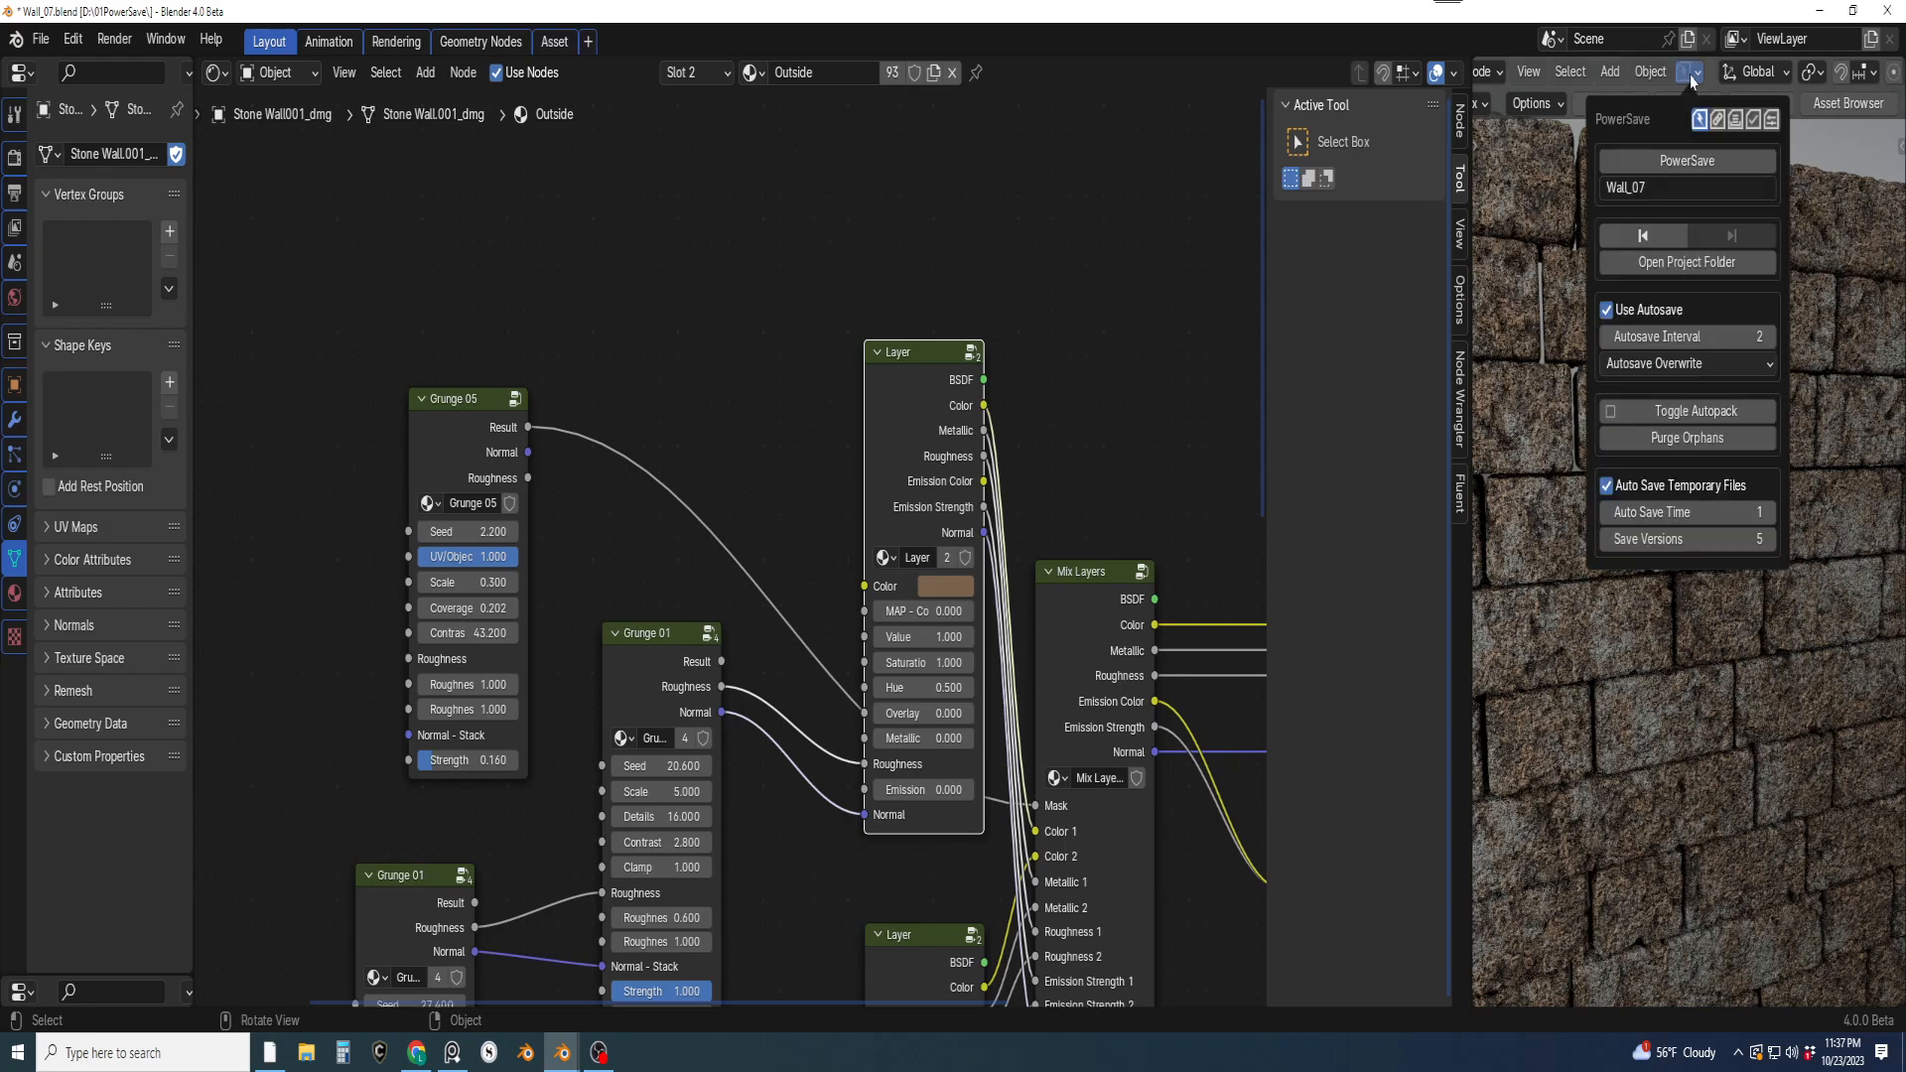
{"action": "left_click", "coordinate": [1685, 162]}
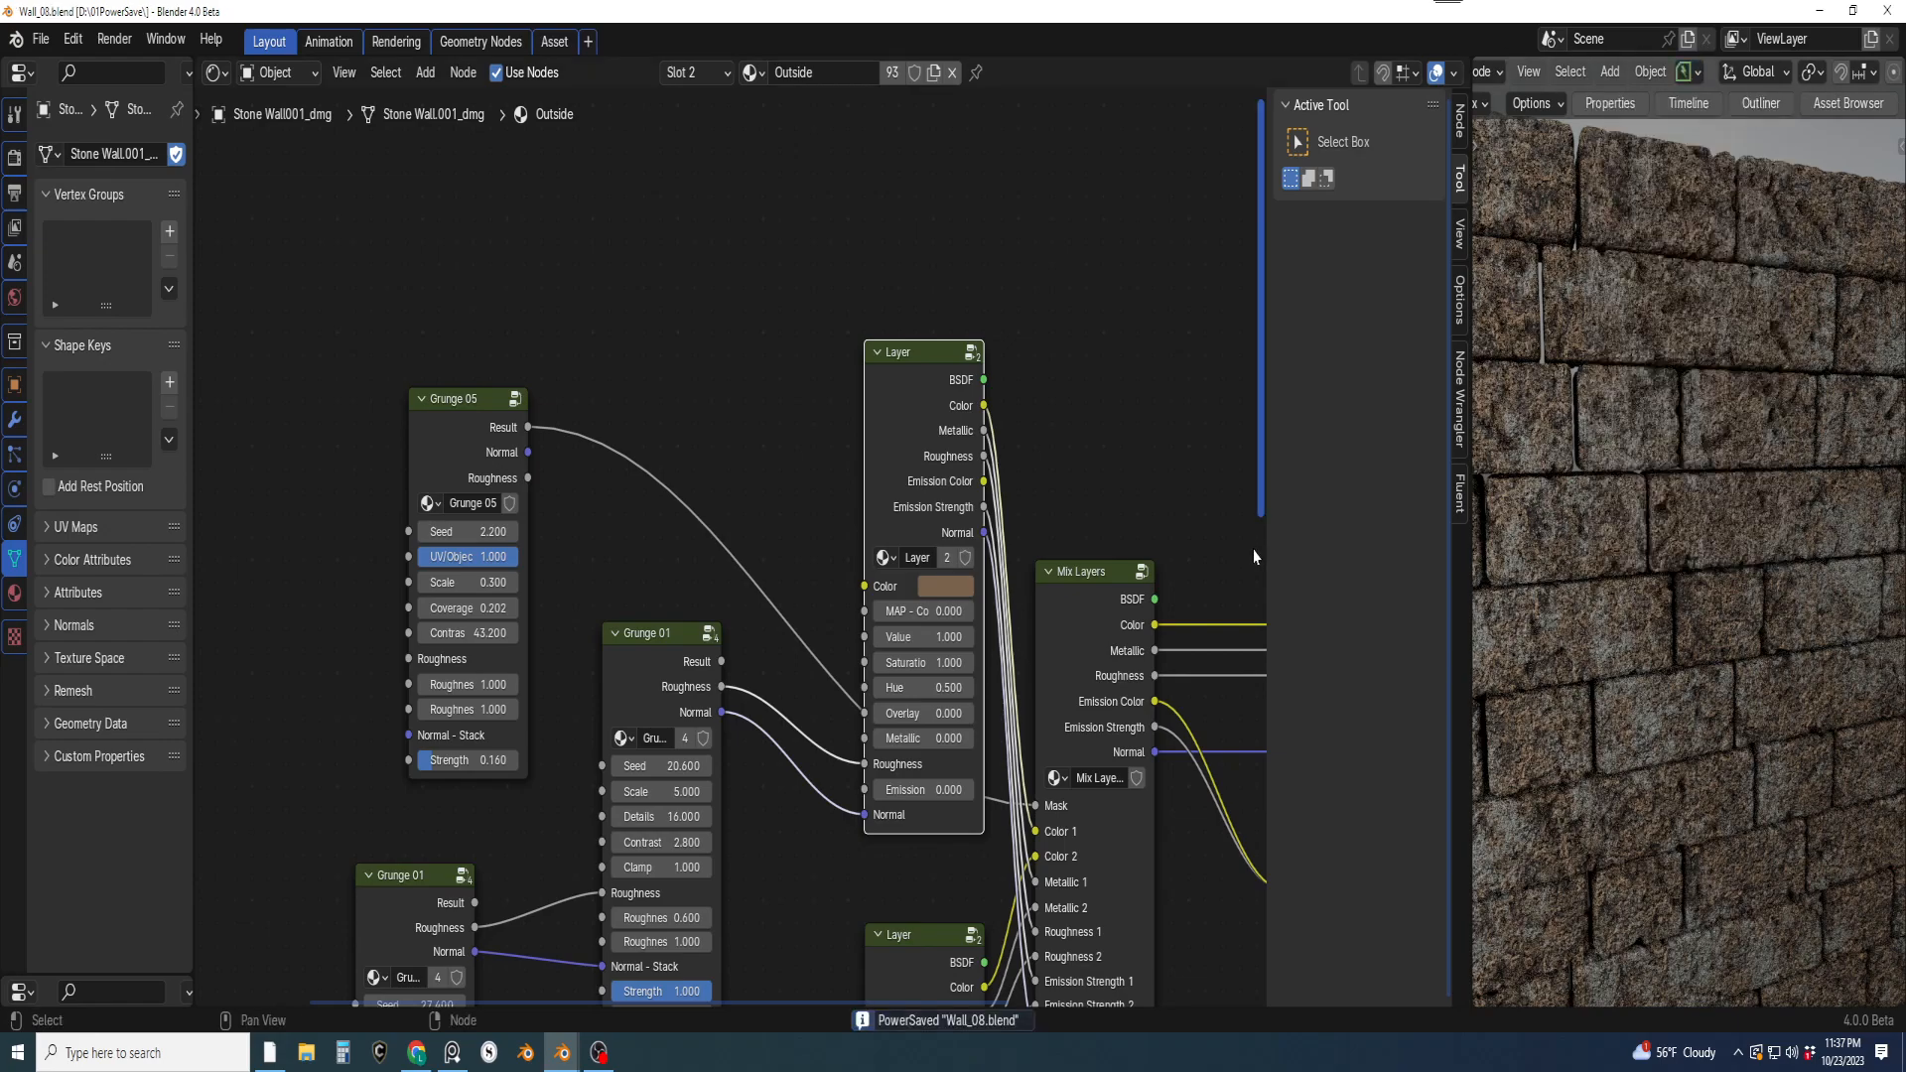
Raise the upper Layer node further to widen its gap to the lower Layer node
{"action": "middle_click_drag", "start_coordinate": [1166, 542], "coordinate": [1167, 498]}
{"action": "left_click_drag", "start_coordinate": [921, 356], "coordinate": [927, 295]}
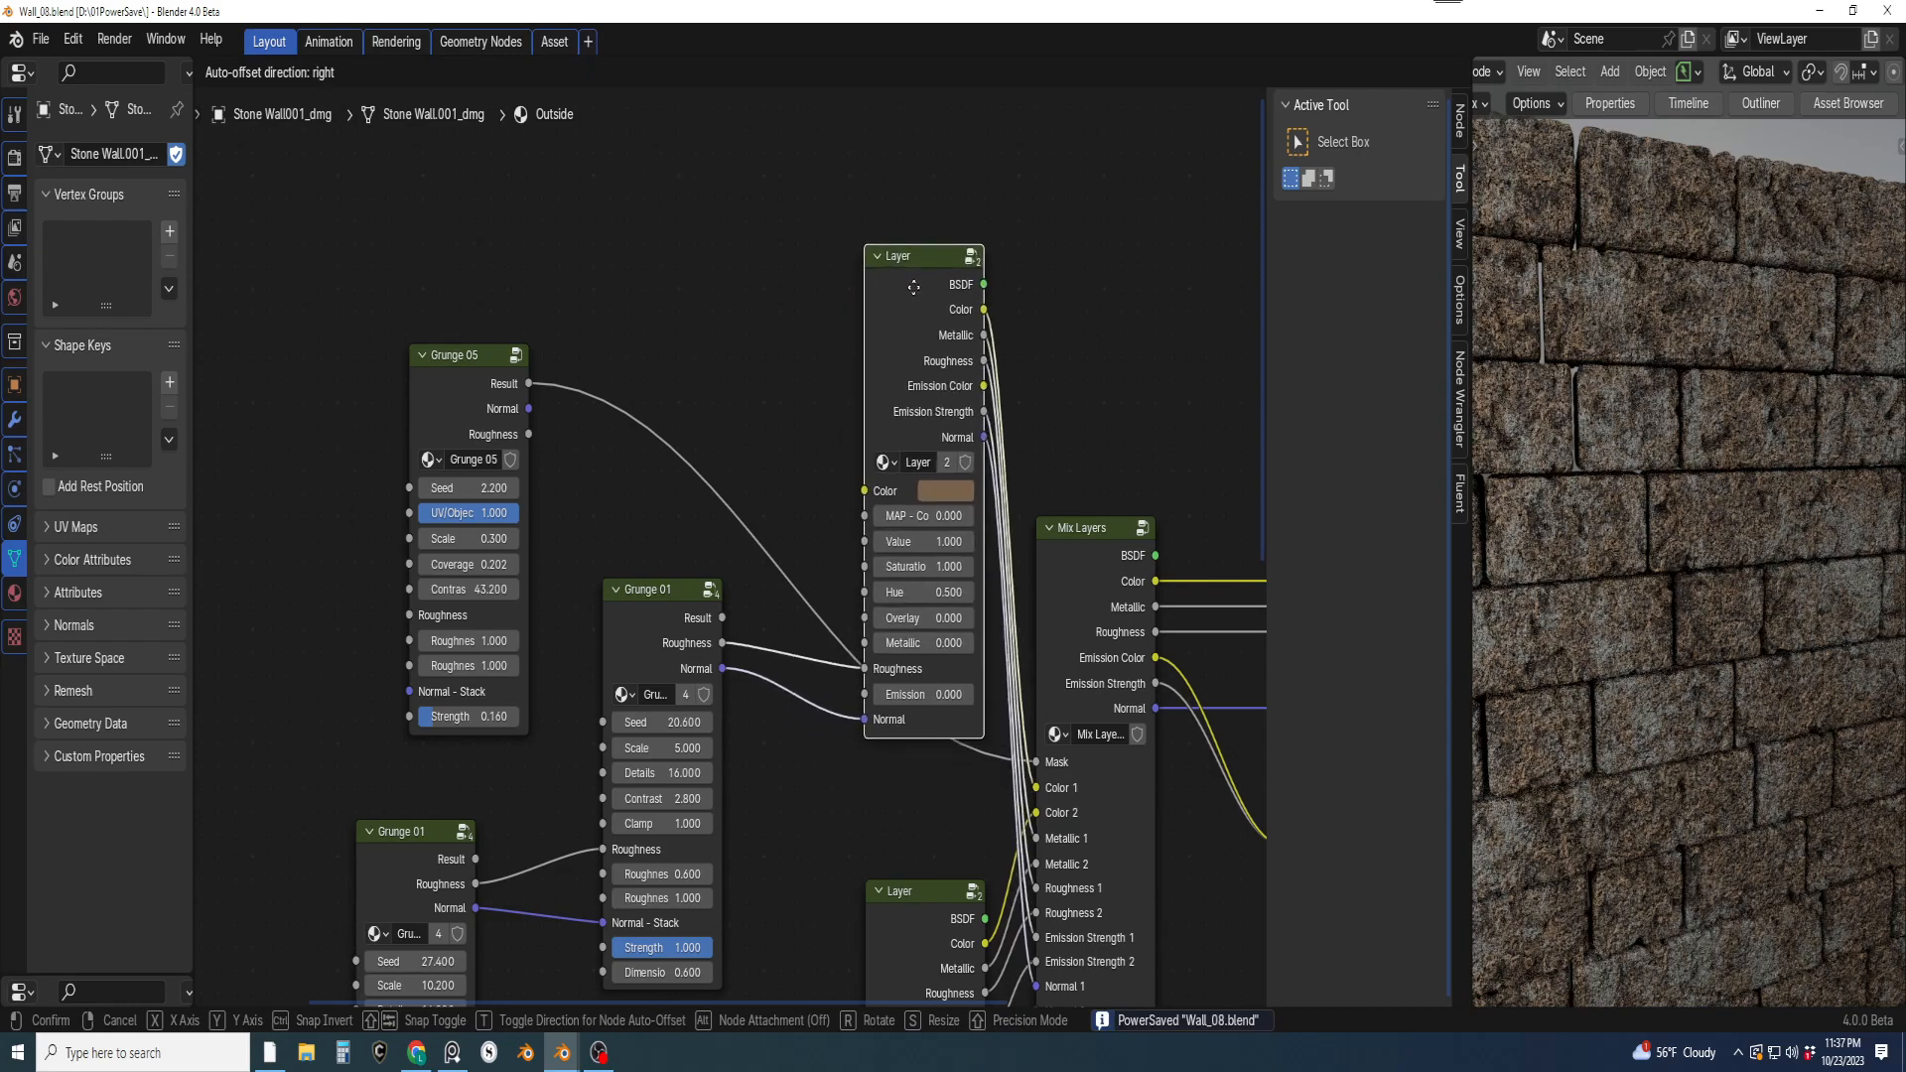
{"action": "middle_click_drag", "start_coordinate": [1026, 421], "coordinate": [1082, 553]}
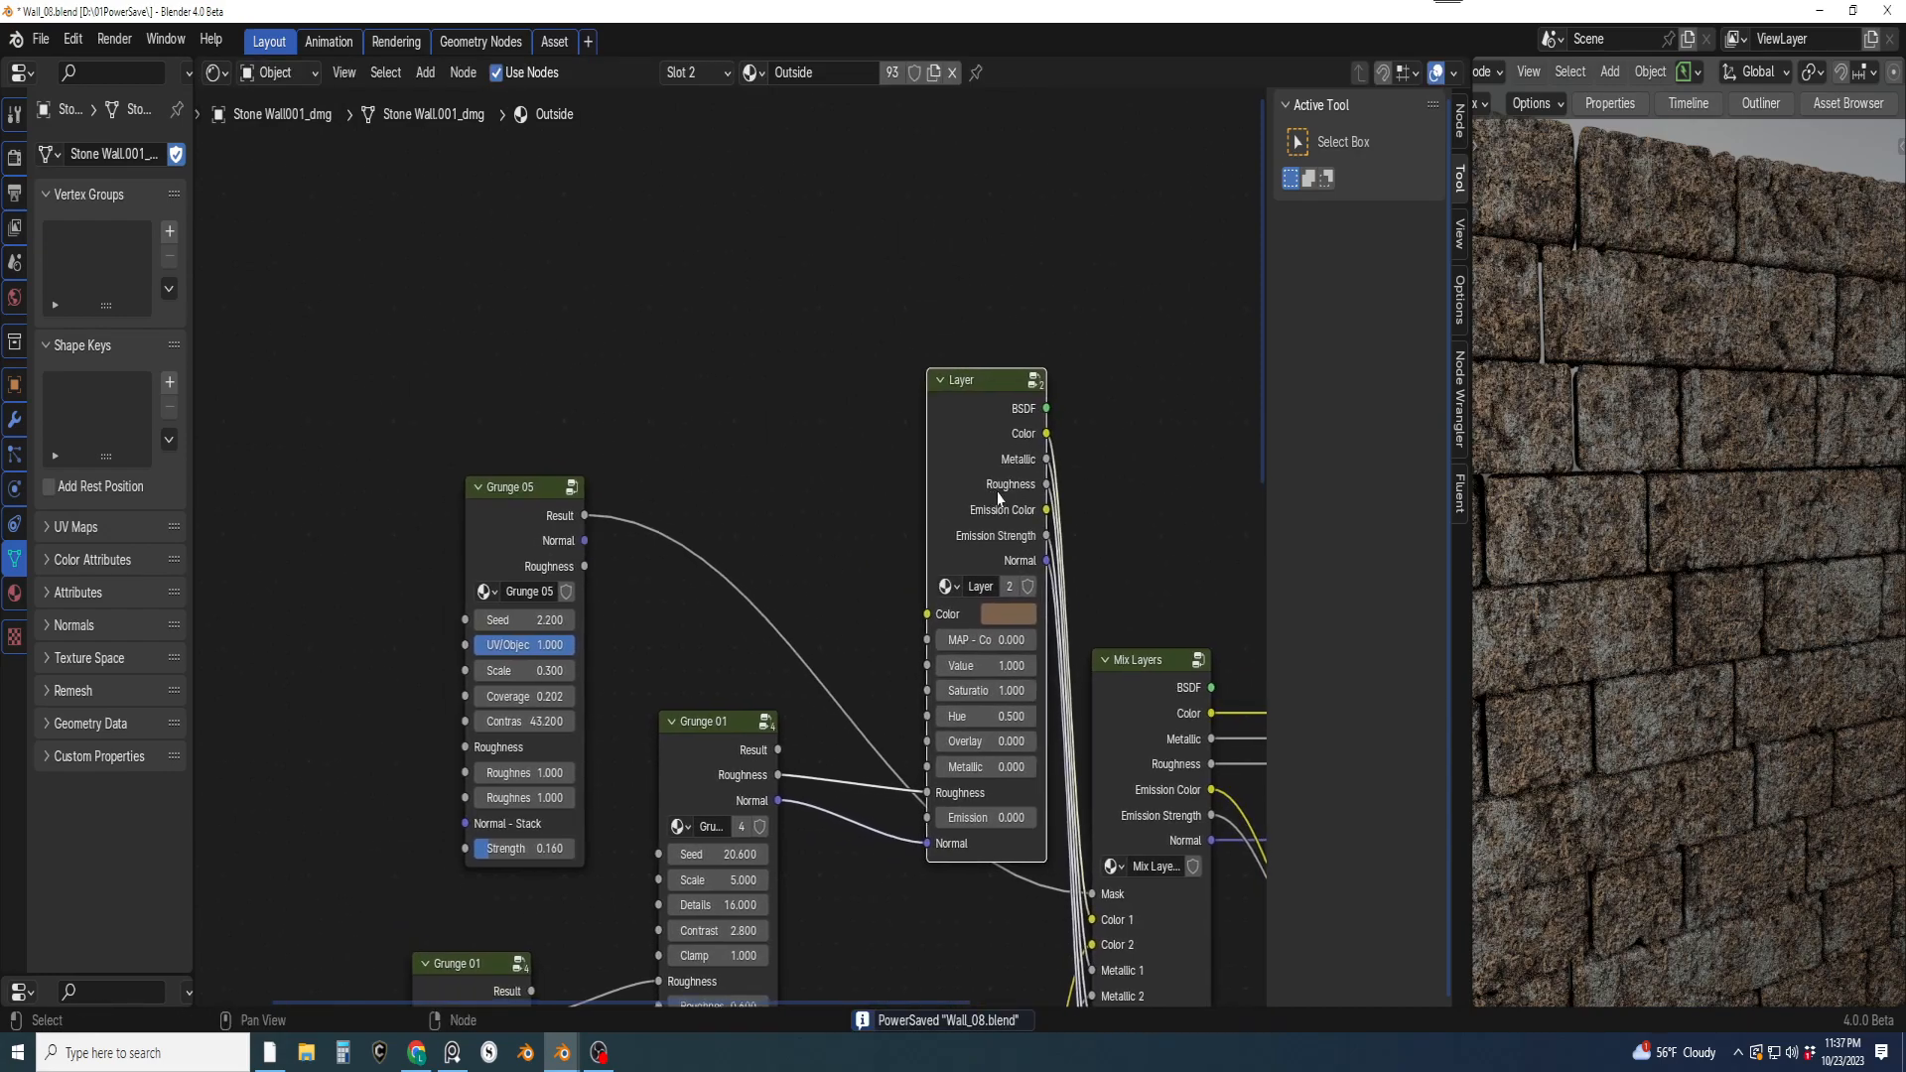
Search the commands for "ramp" and add the Color Ramp node to Quick Favorites
{"action": "key", "text": "q"}
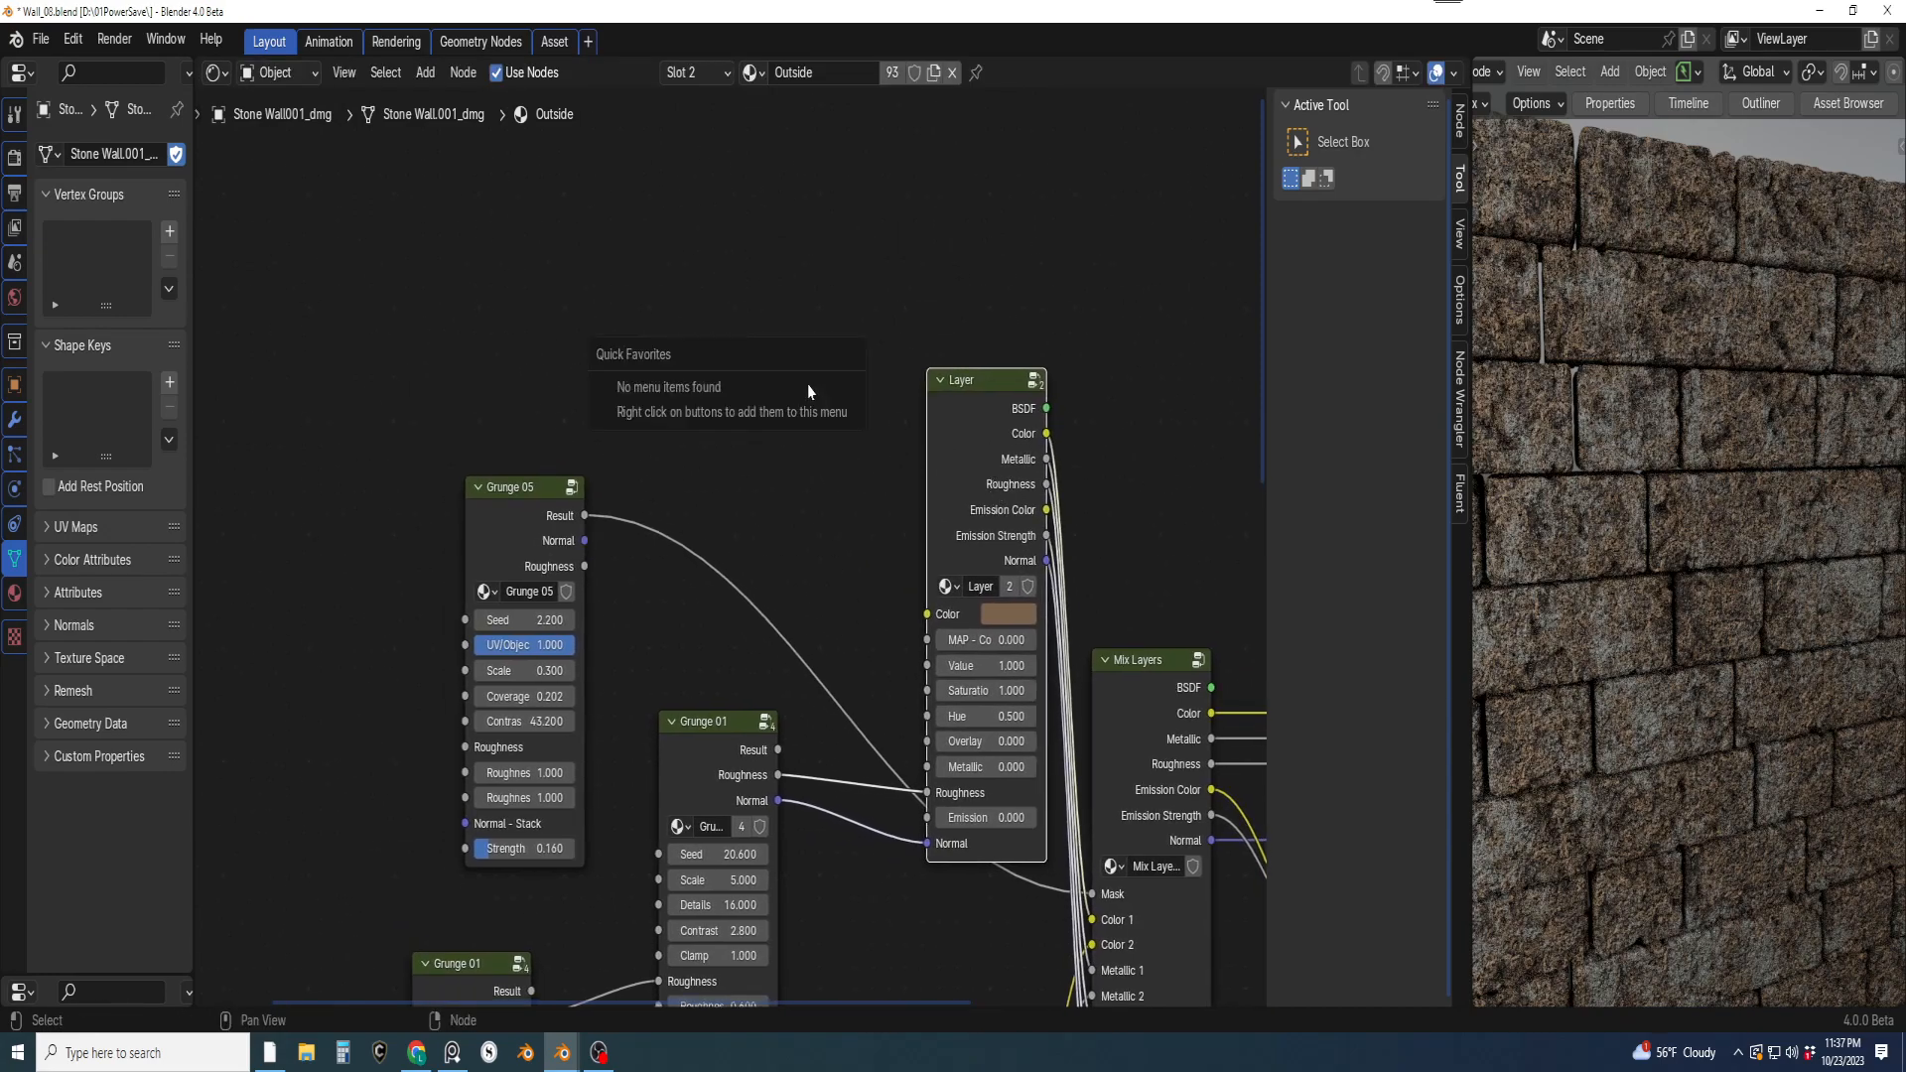
{"action": "key", "text": "F3"}
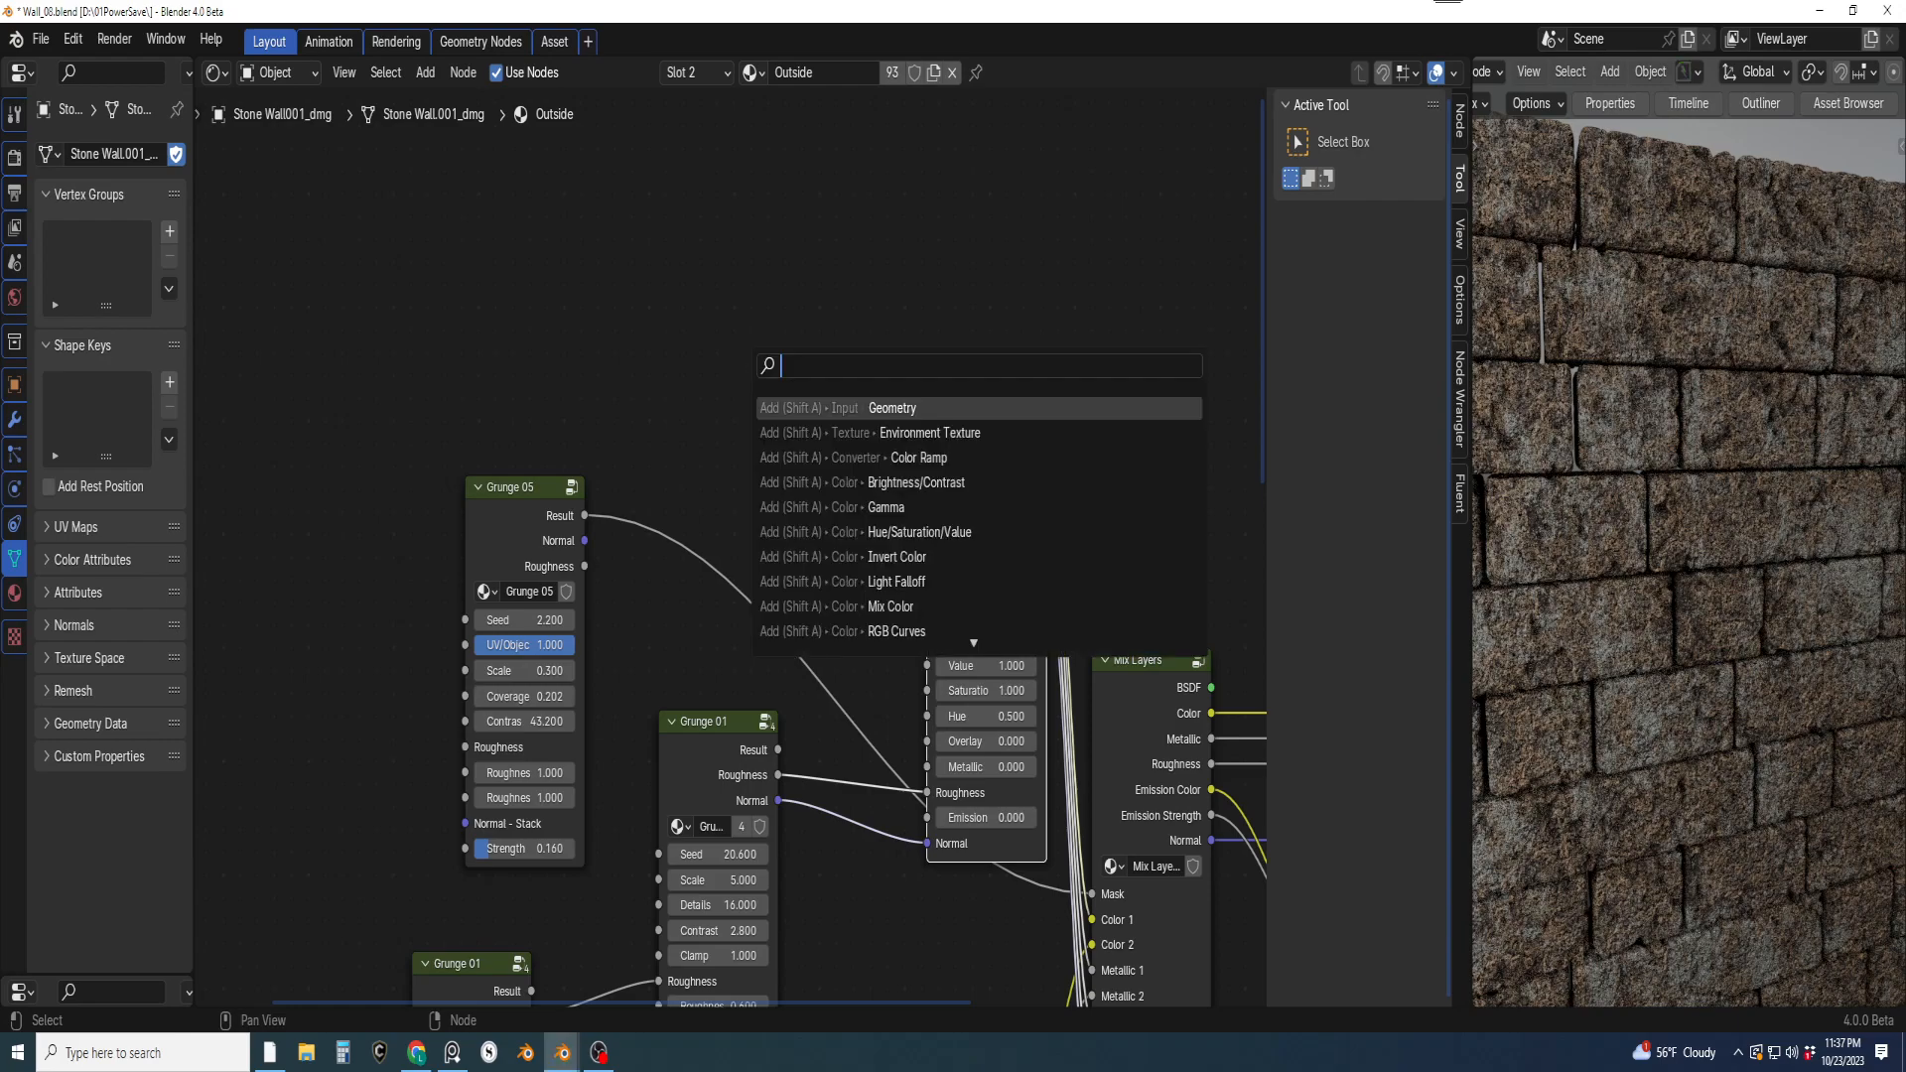
{"action": "type", "text": "ramp"}
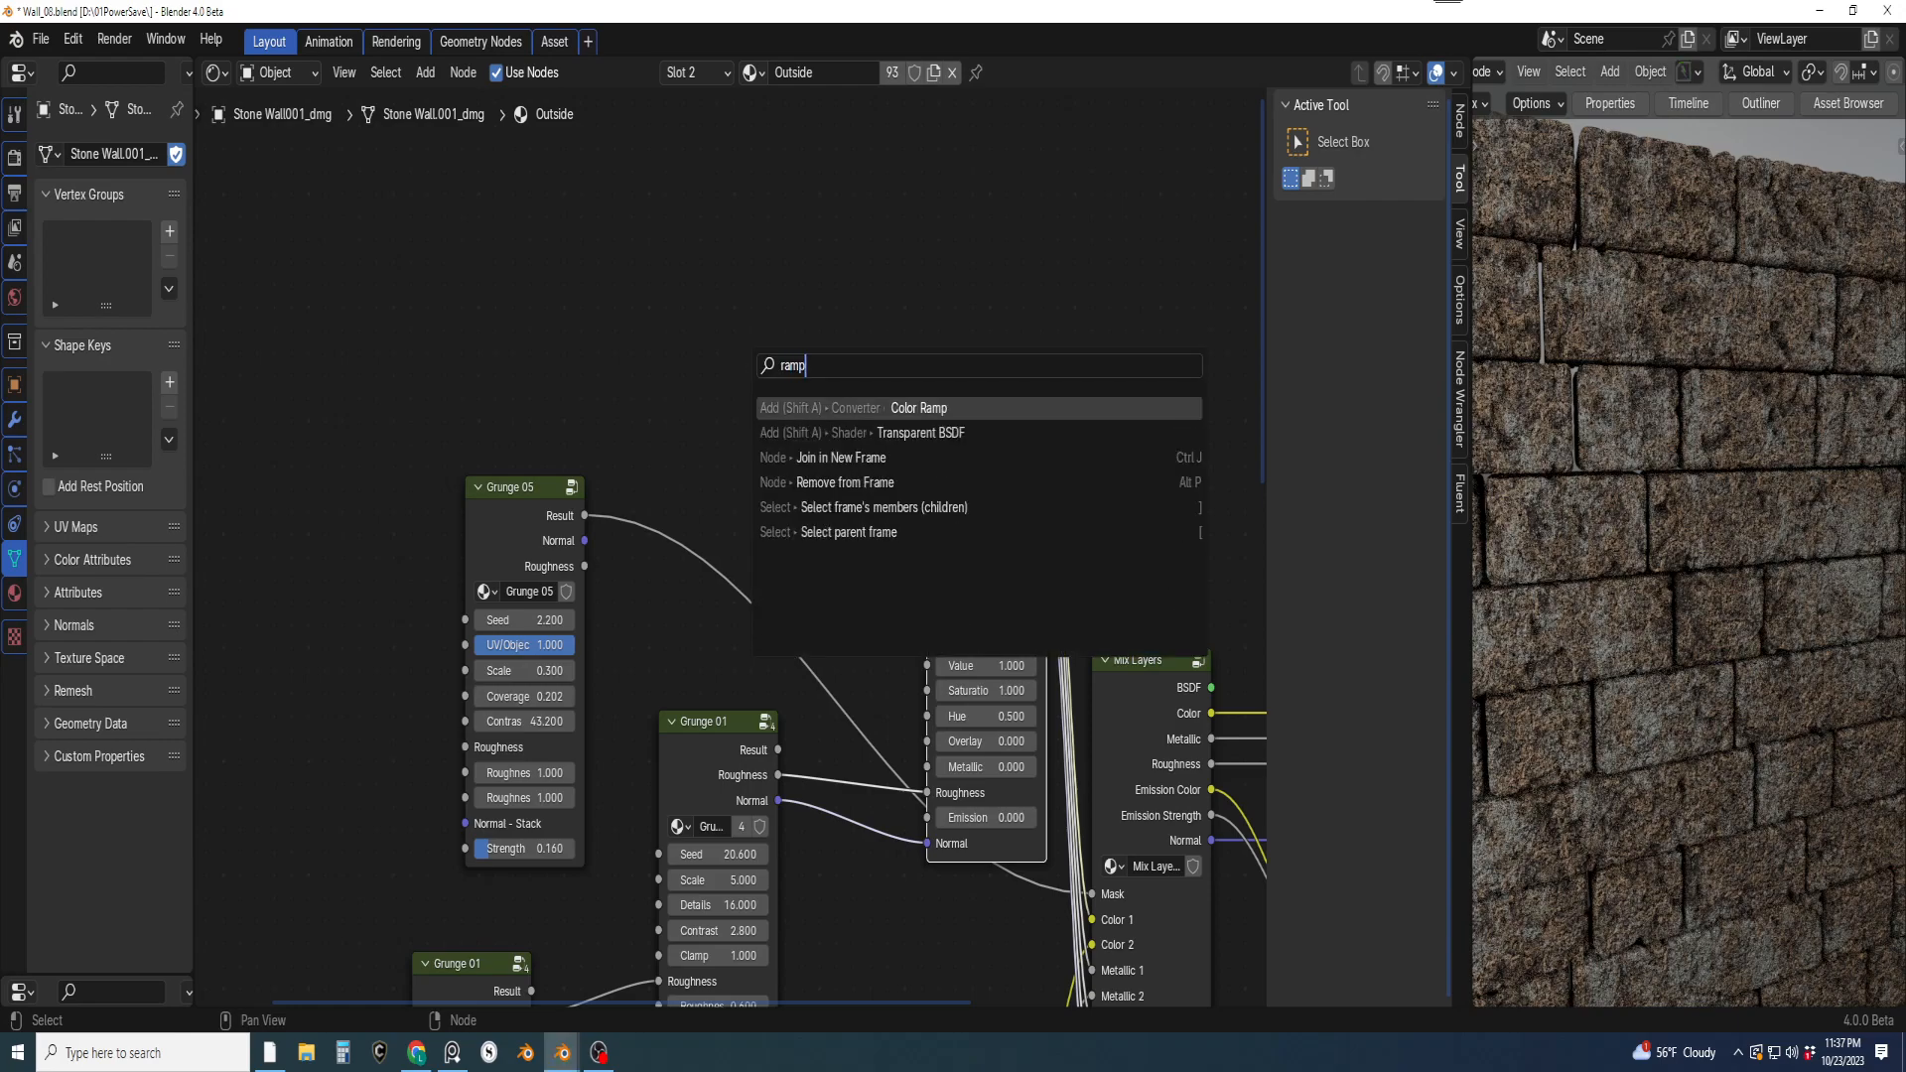
{"action": "right_click", "coordinate": [799, 405]}
{"action": "left_click", "coordinate": [820, 400]}
{"action": "left_click", "coordinate": [681, 378]}
Add a Color Ramp node from Quick Favorites, place it above the Grunge 05 node, and select its white end stop
{"action": "key", "text": "q"}
{"action": "left_click", "coordinate": [754, 425]}
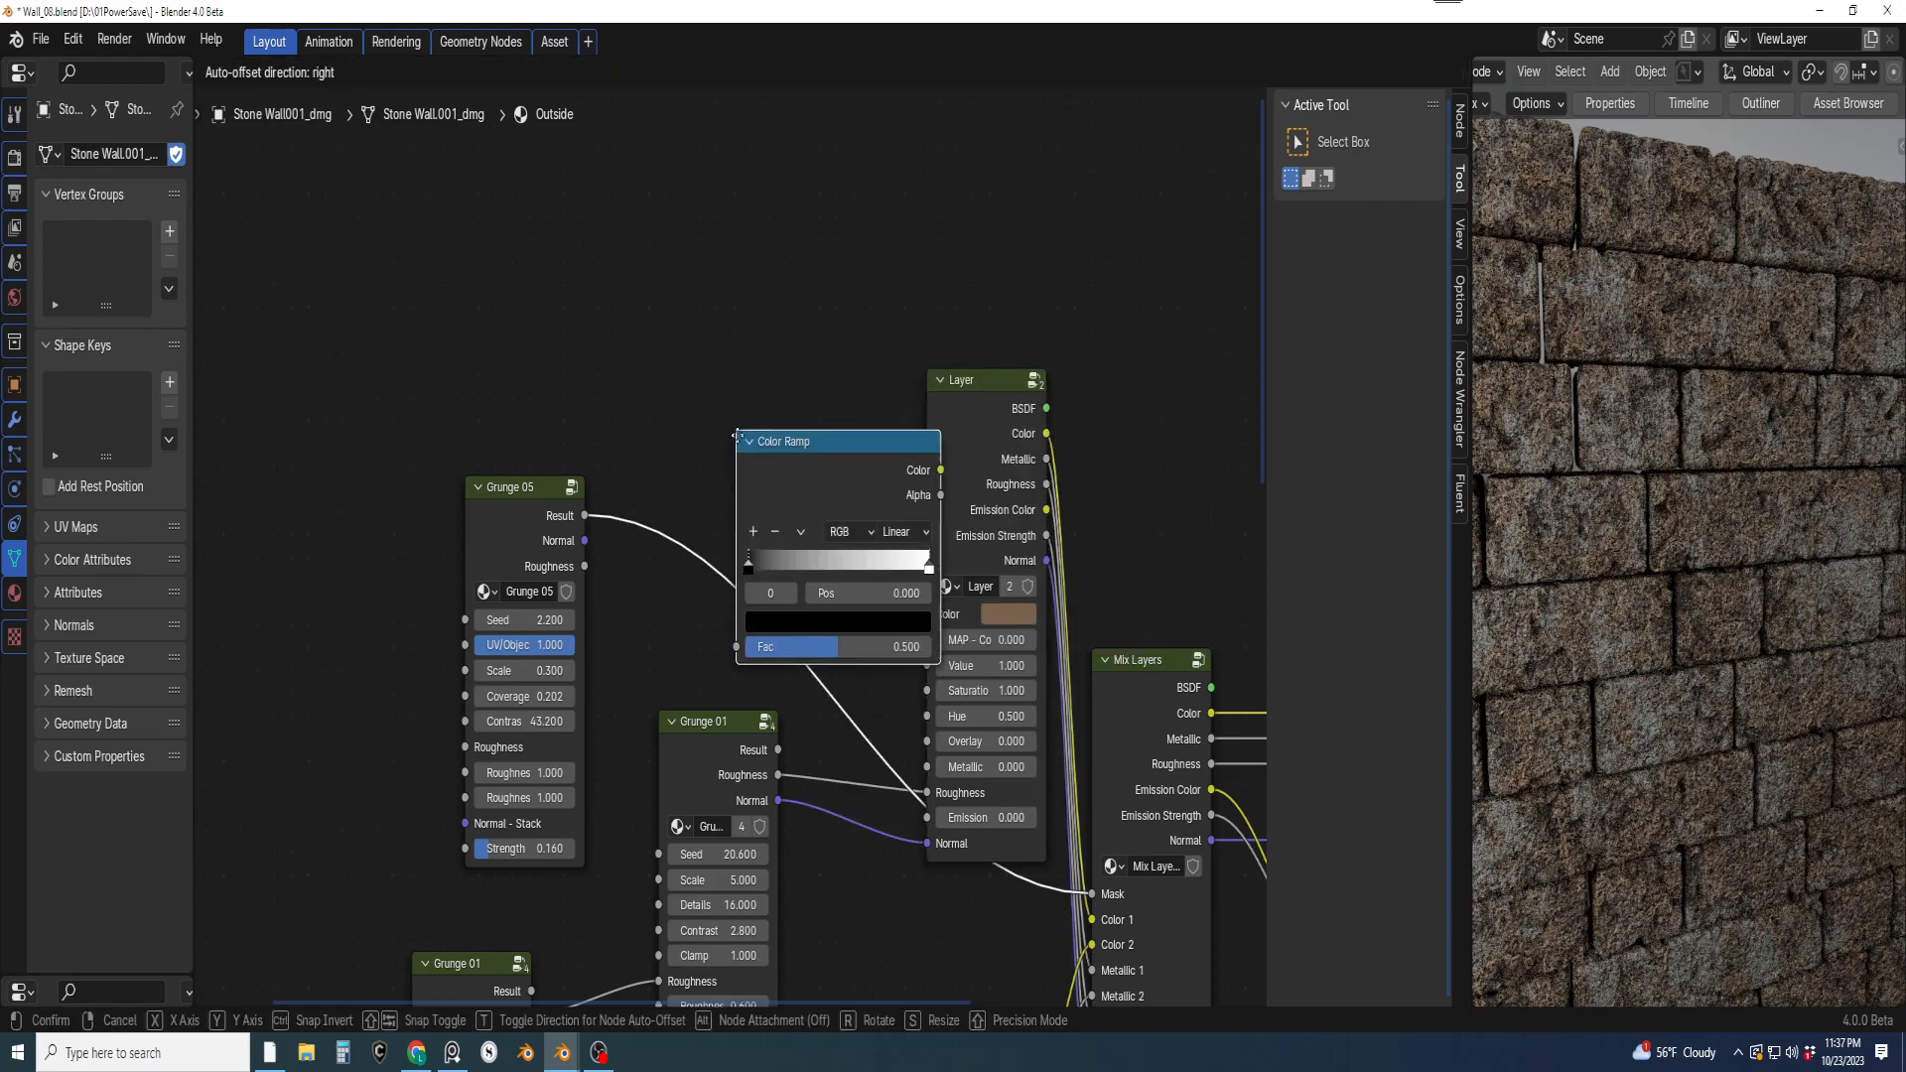
{"action": "left_click", "coordinate": [640, 205]}
{"action": "middle_click_drag", "start_coordinate": [753, 488], "coordinate": [766, 526]}
{"action": "left_click_drag", "start_coordinate": [753, 265], "coordinate": [734, 256]}
{"action": "left_click", "coordinate": [830, 365]}
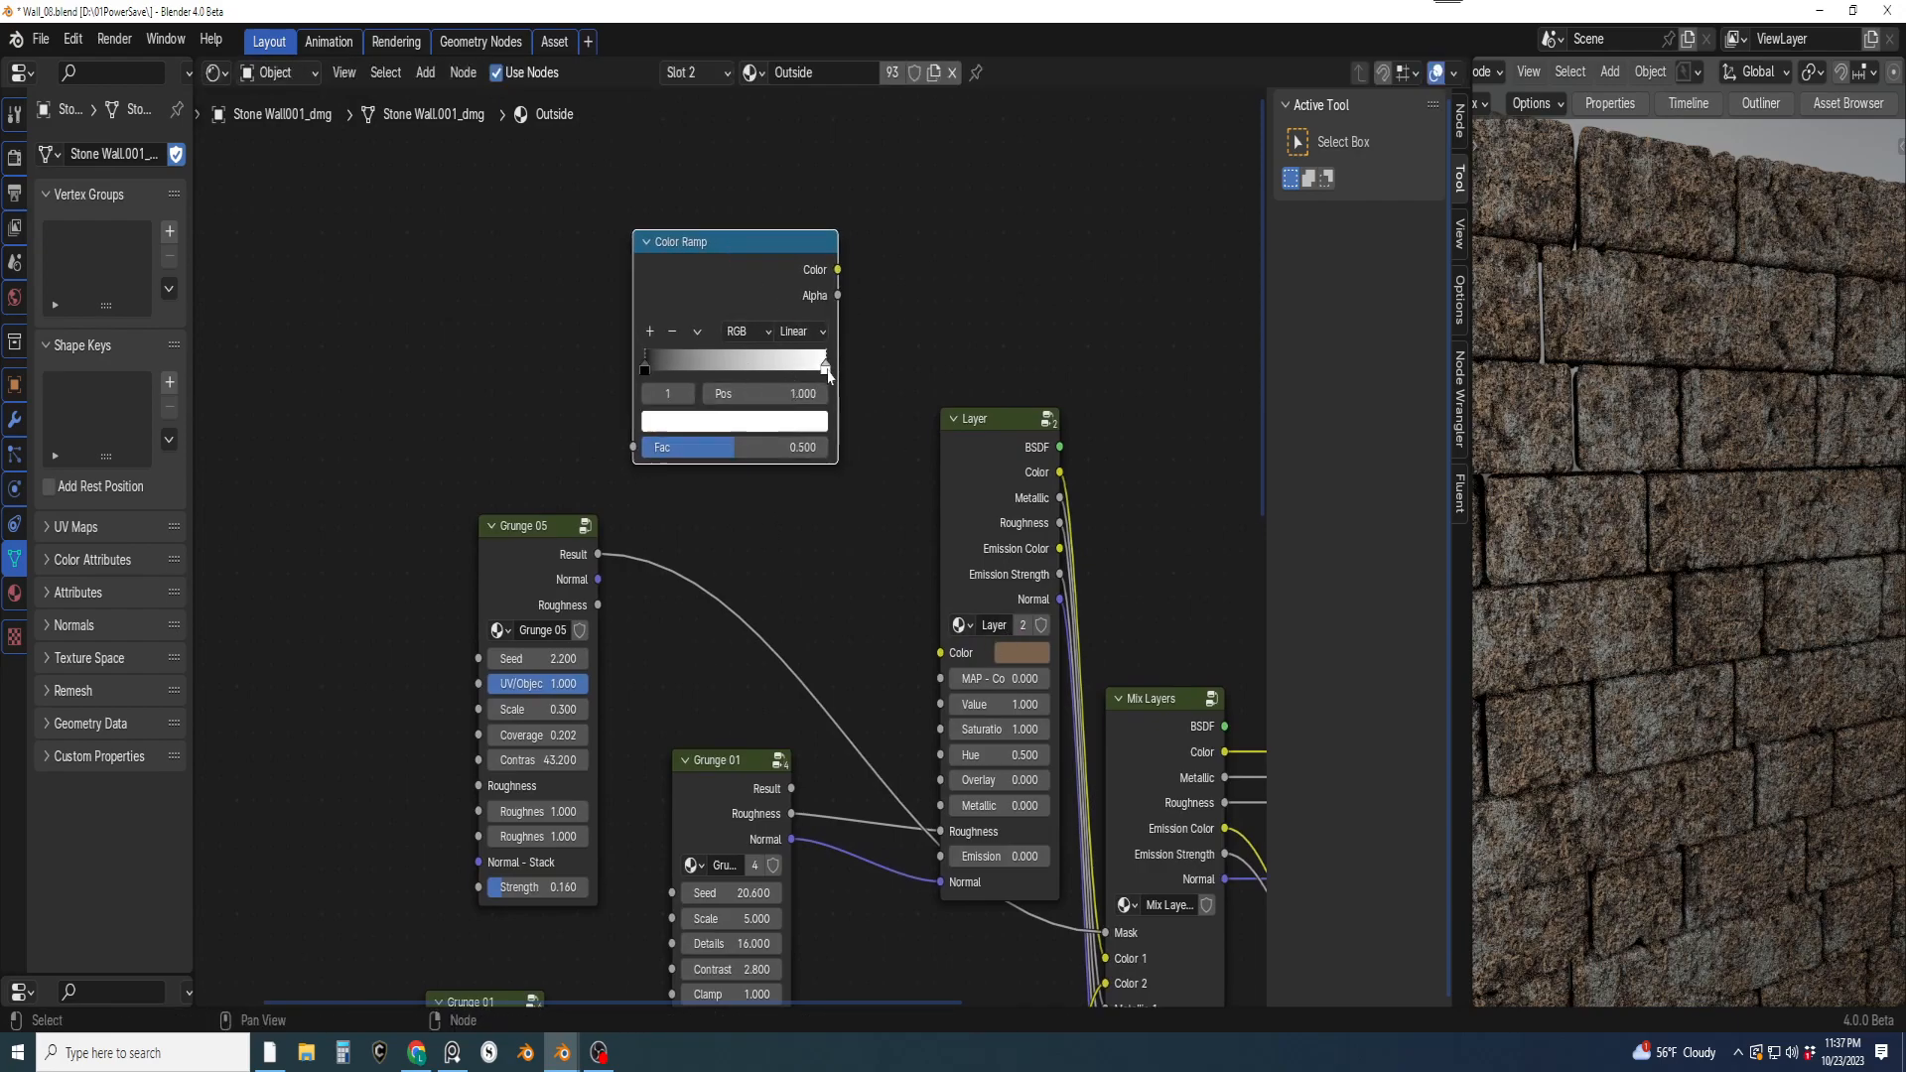
{"action": "left_click", "coordinate": [1026, 660]}
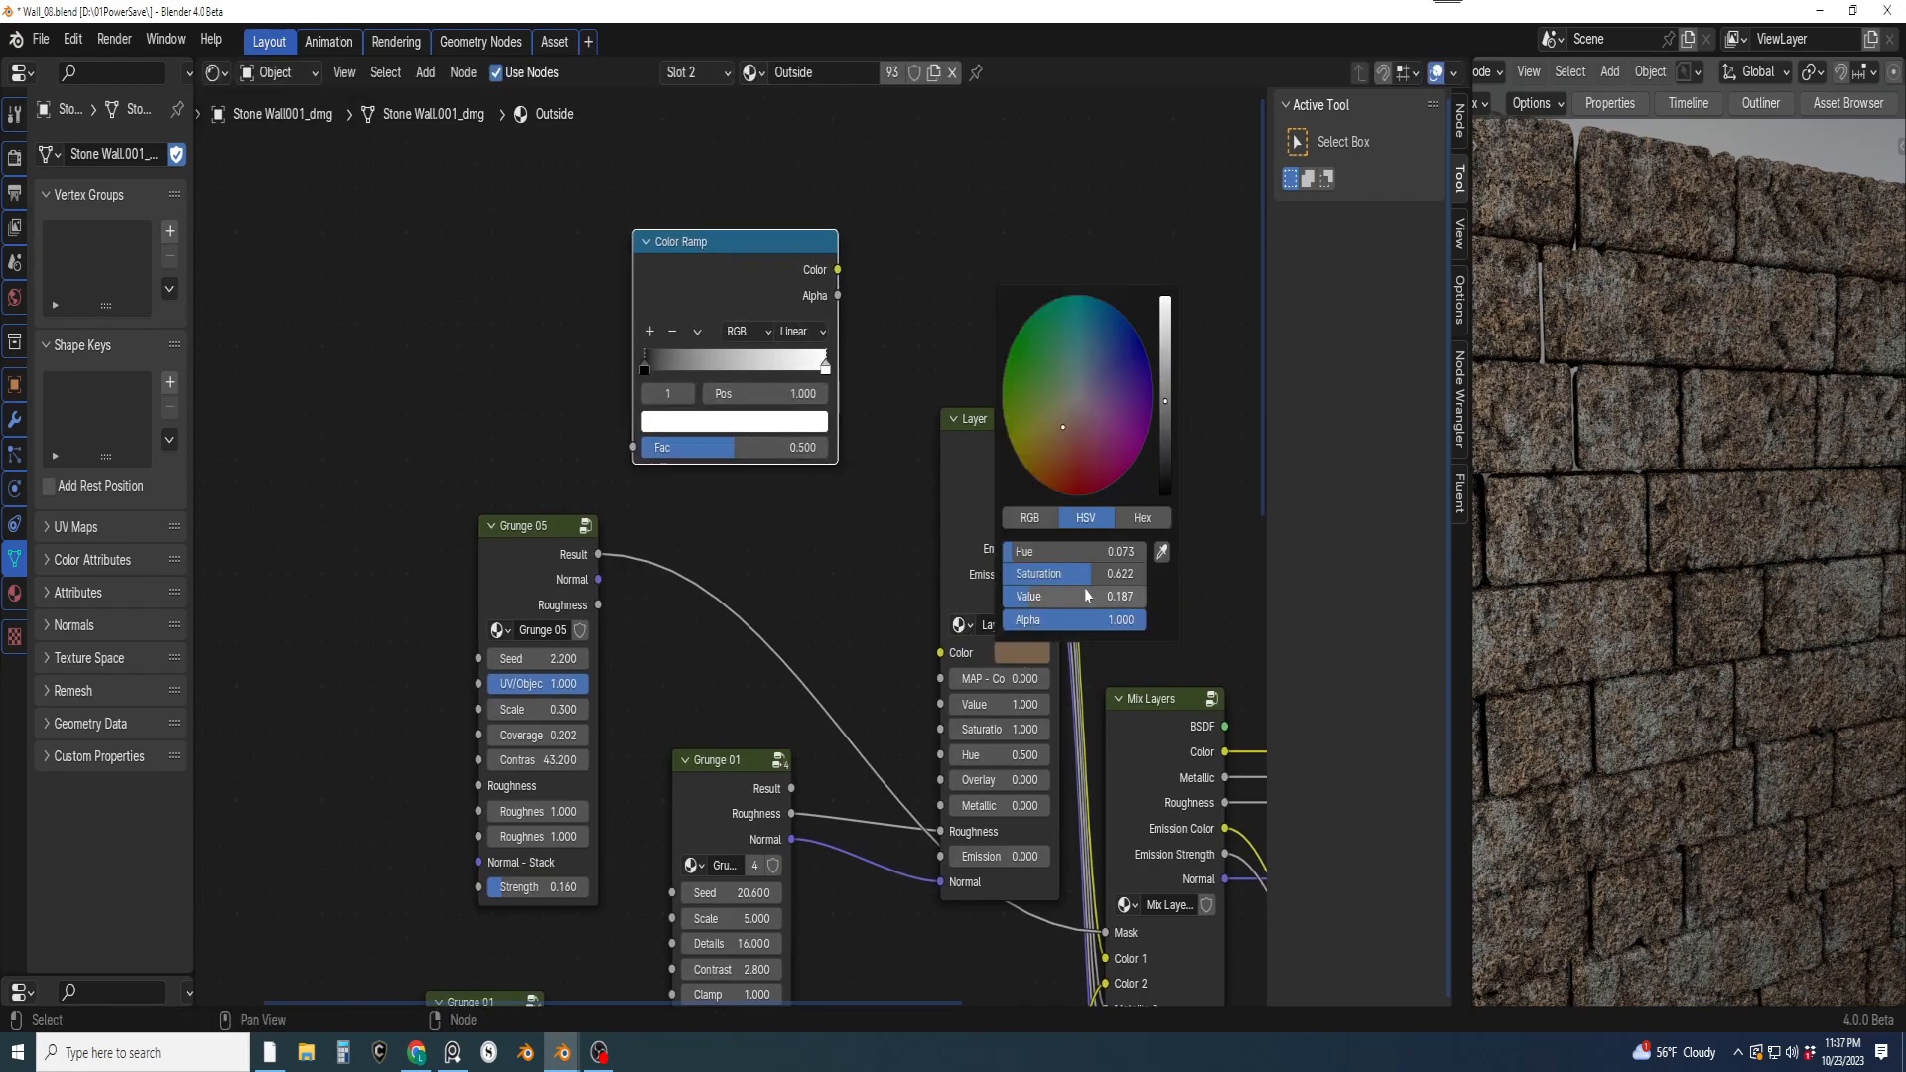
{"action": "left_click", "coordinate": [1167, 558]}
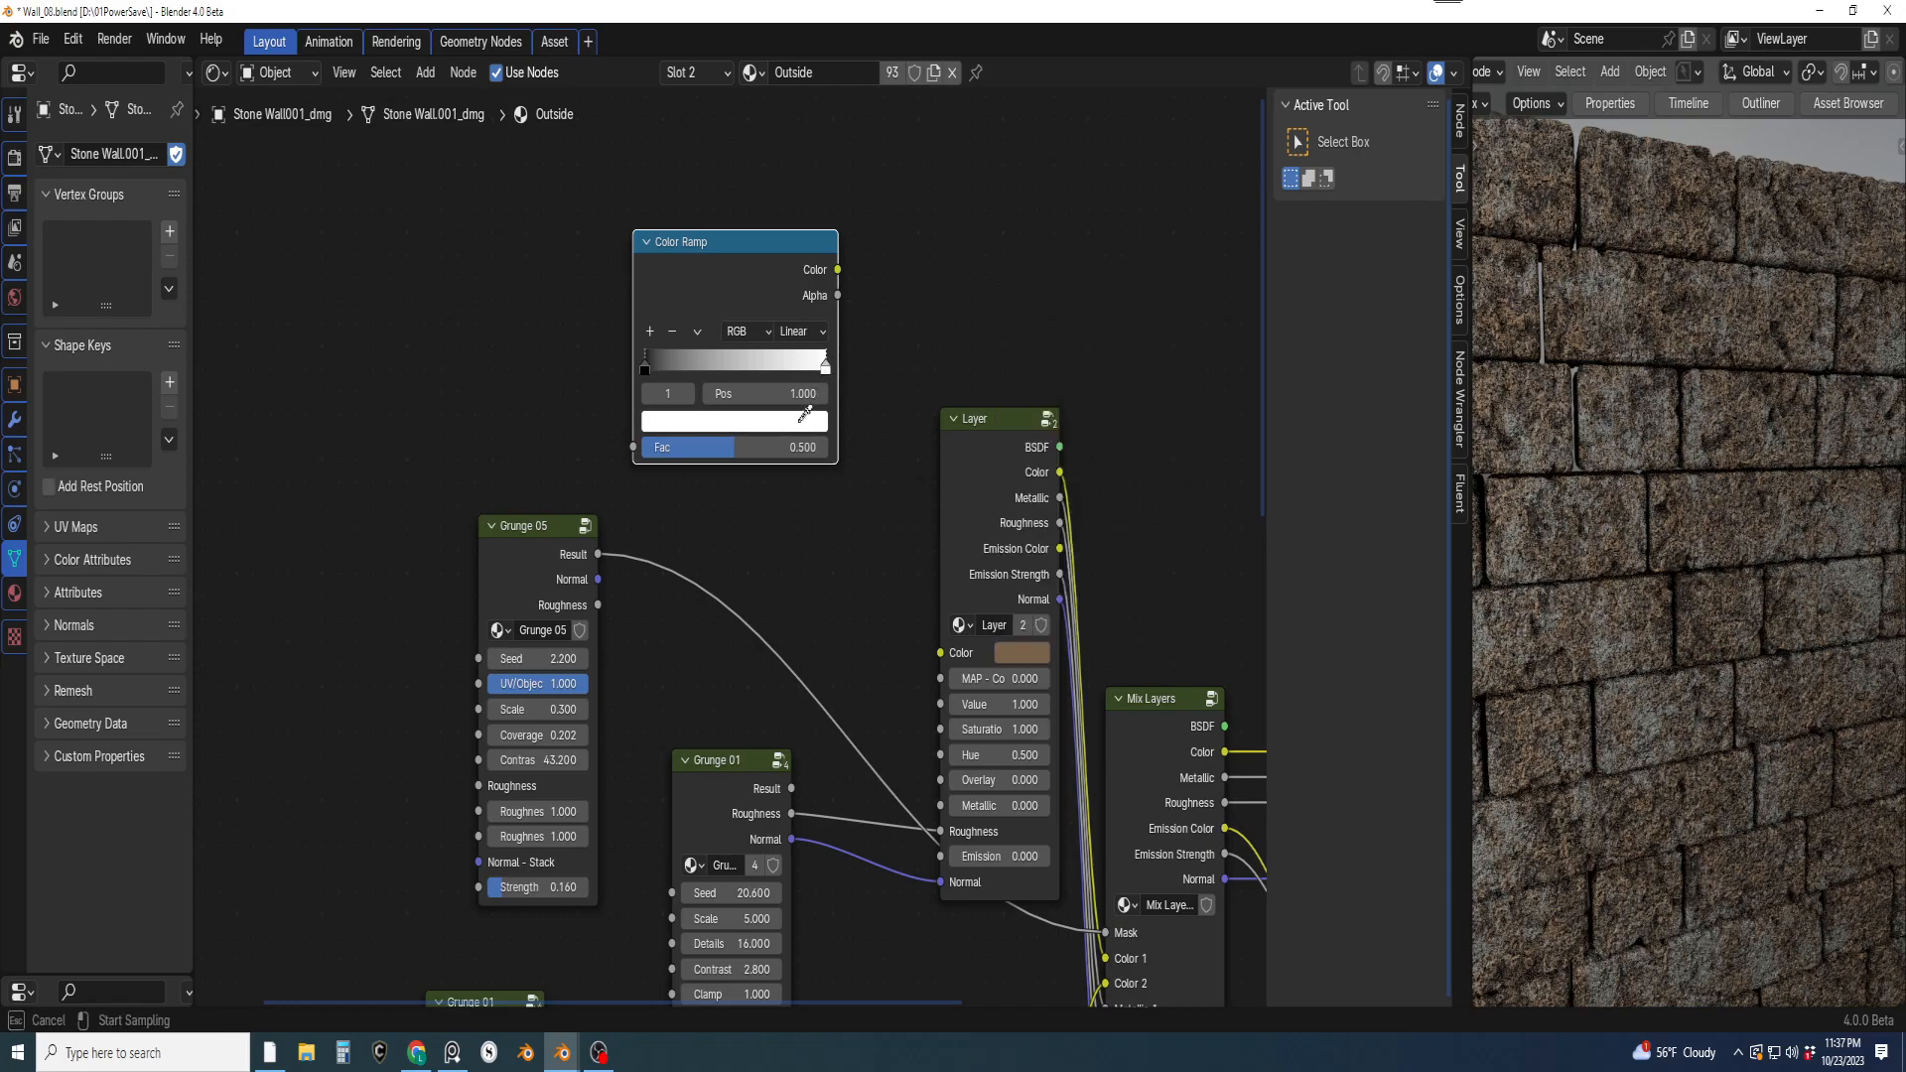
{"action": "key", "text": "Escape"}
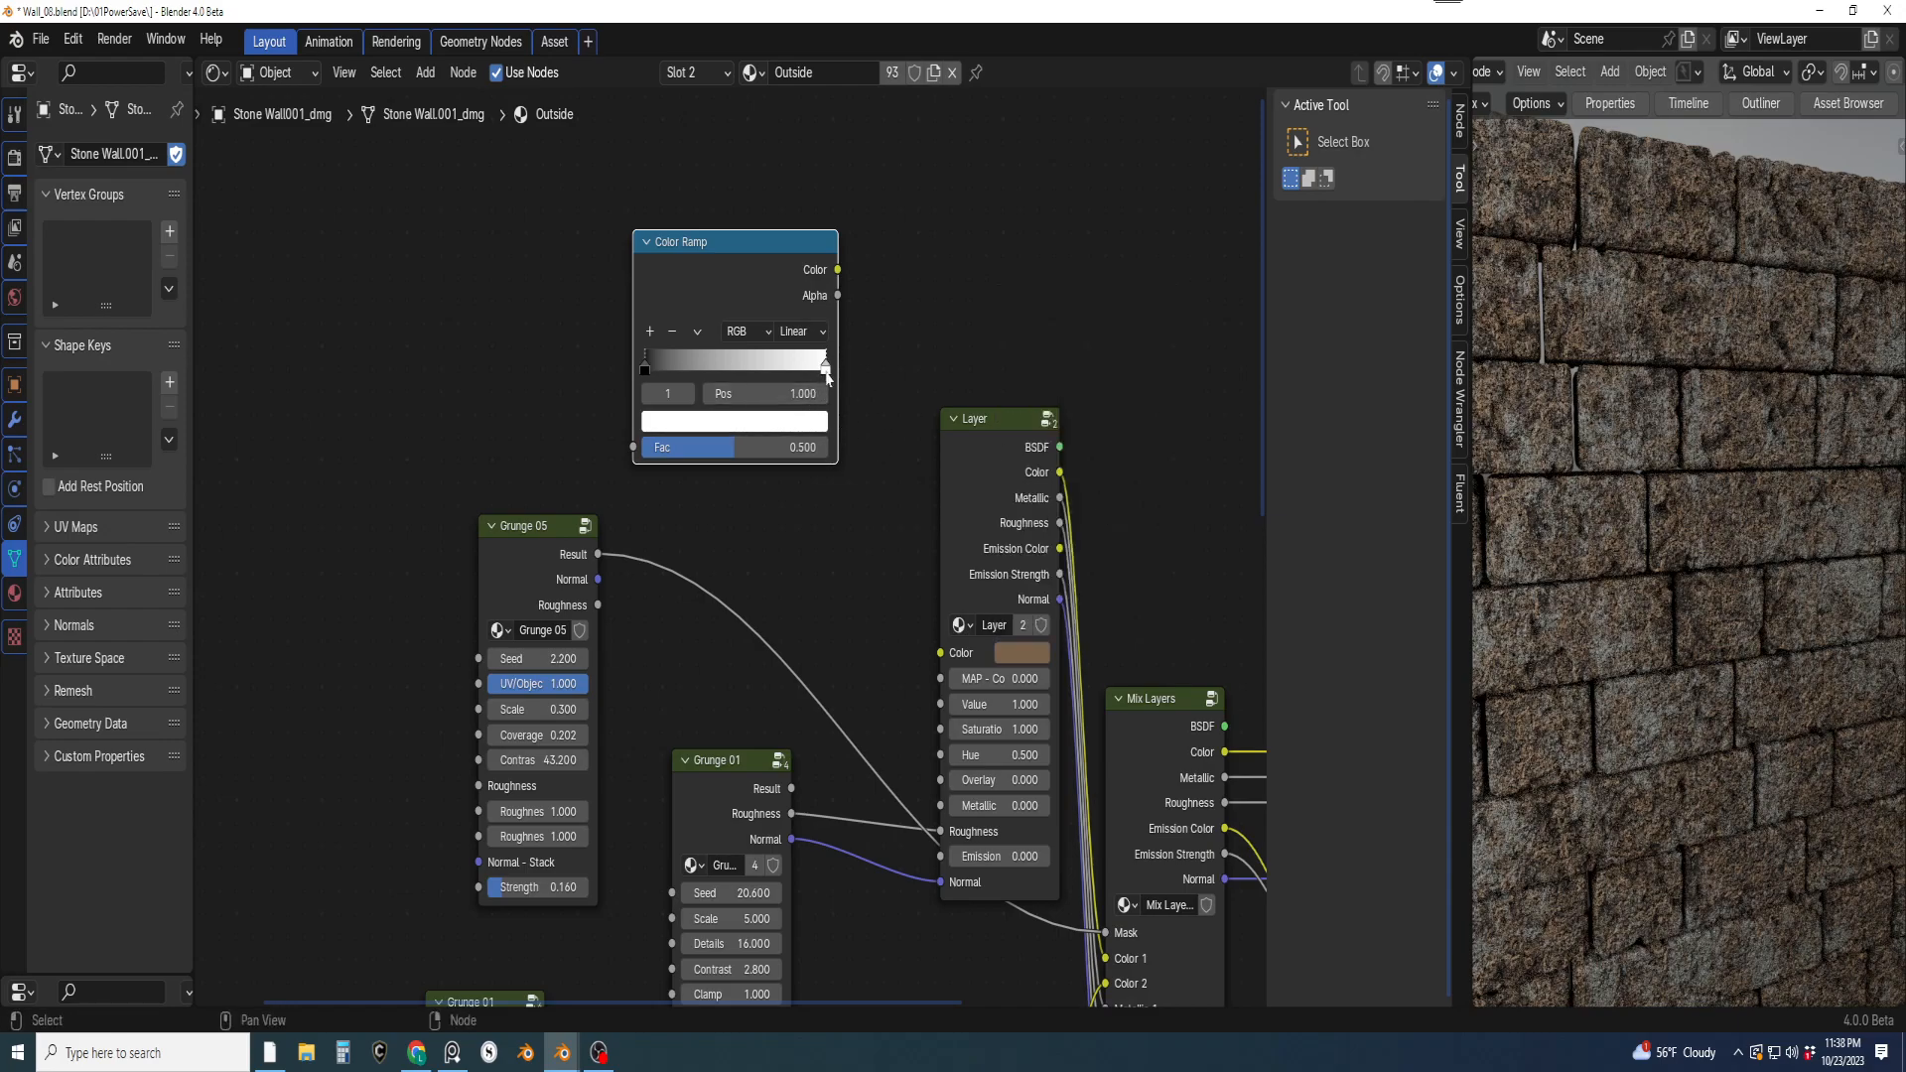
Set the Color Ramp's white end stop to the brown sampled from the upper Layer node's Color
{"action": "left_click", "coordinate": [816, 425]}
{"action": "left_click", "coordinate": [816, 425]}
{"action": "left_click", "coordinate": [817, 425]}
{"action": "left_click", "coordinate": [810, 320]}
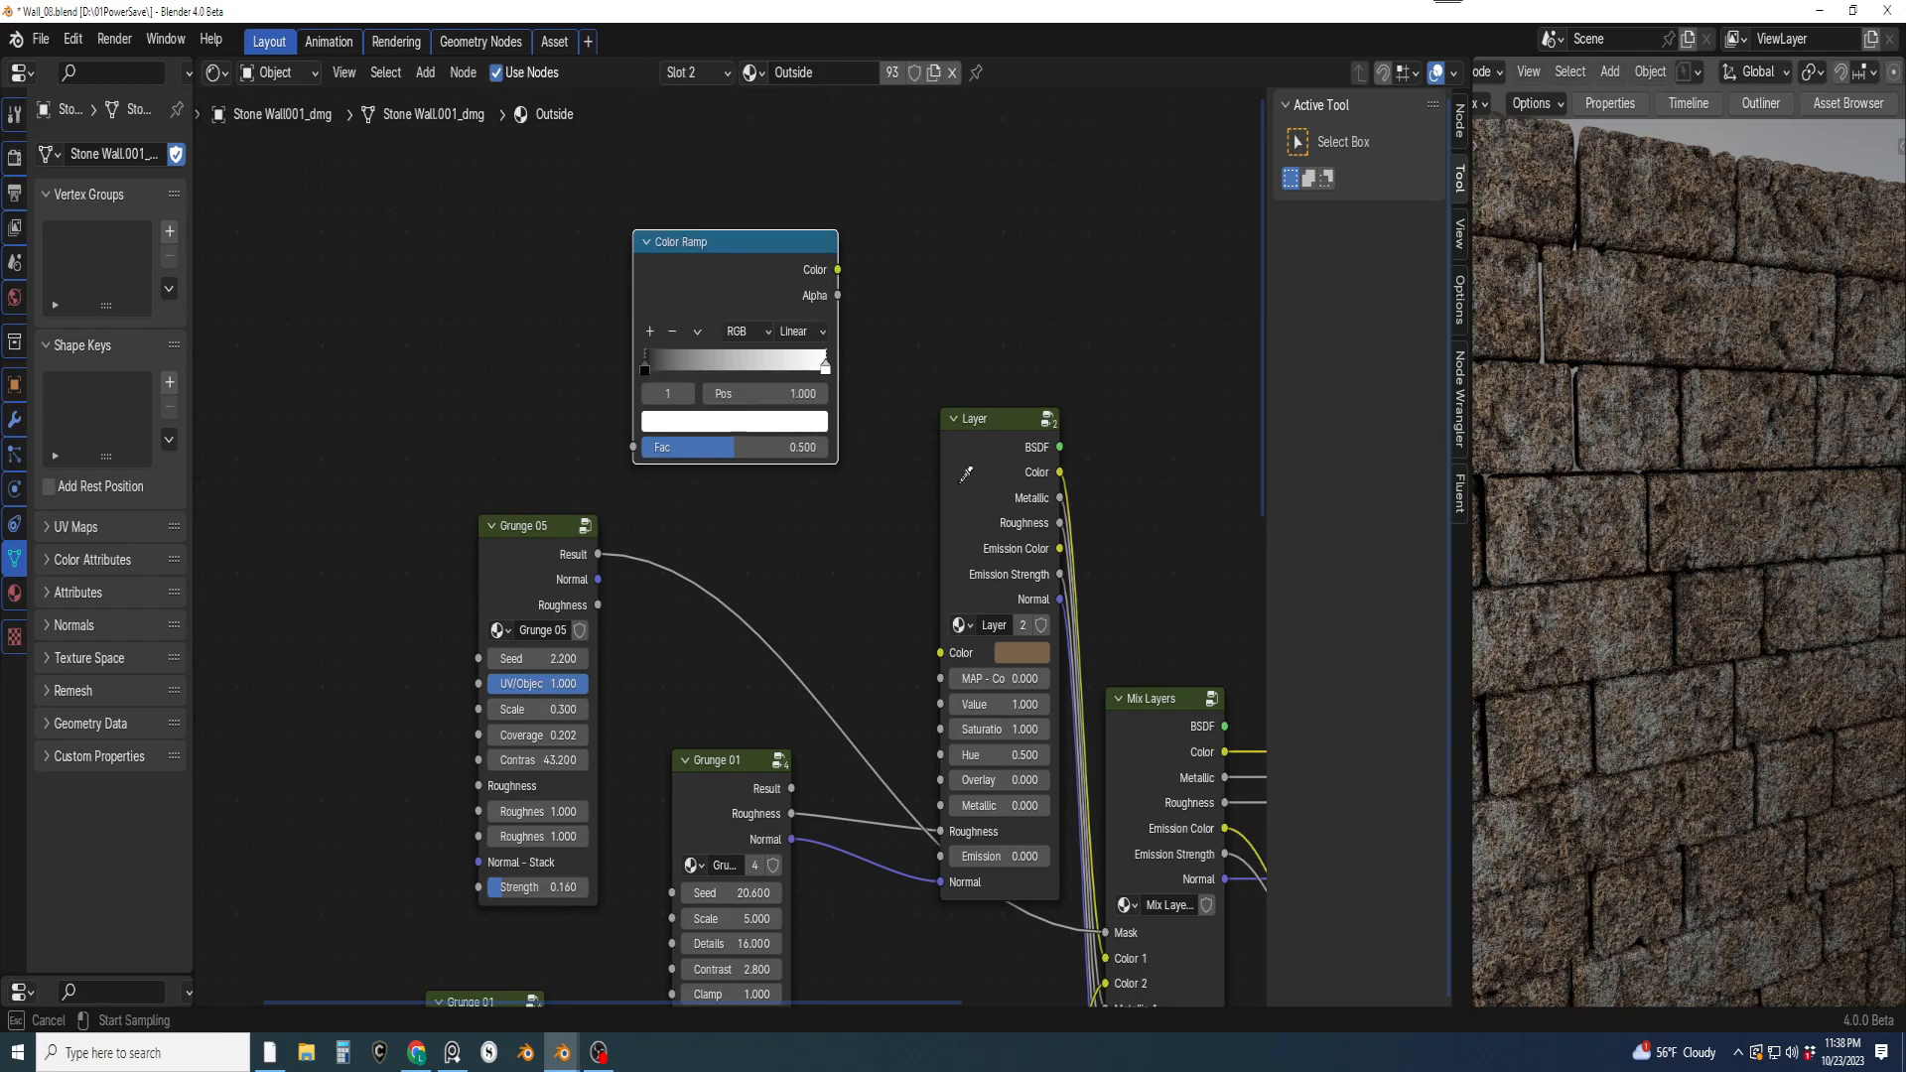
{"action": "left_click", "coordinate": [1024, 643]}
Add a Color Ramp stop at position 0.500 and set it to the grey sampled from the lower Layer node's Color
{"action": "middle_click_drag", "start_coordinate": [893, 519], "coordinate": [688, 308]}
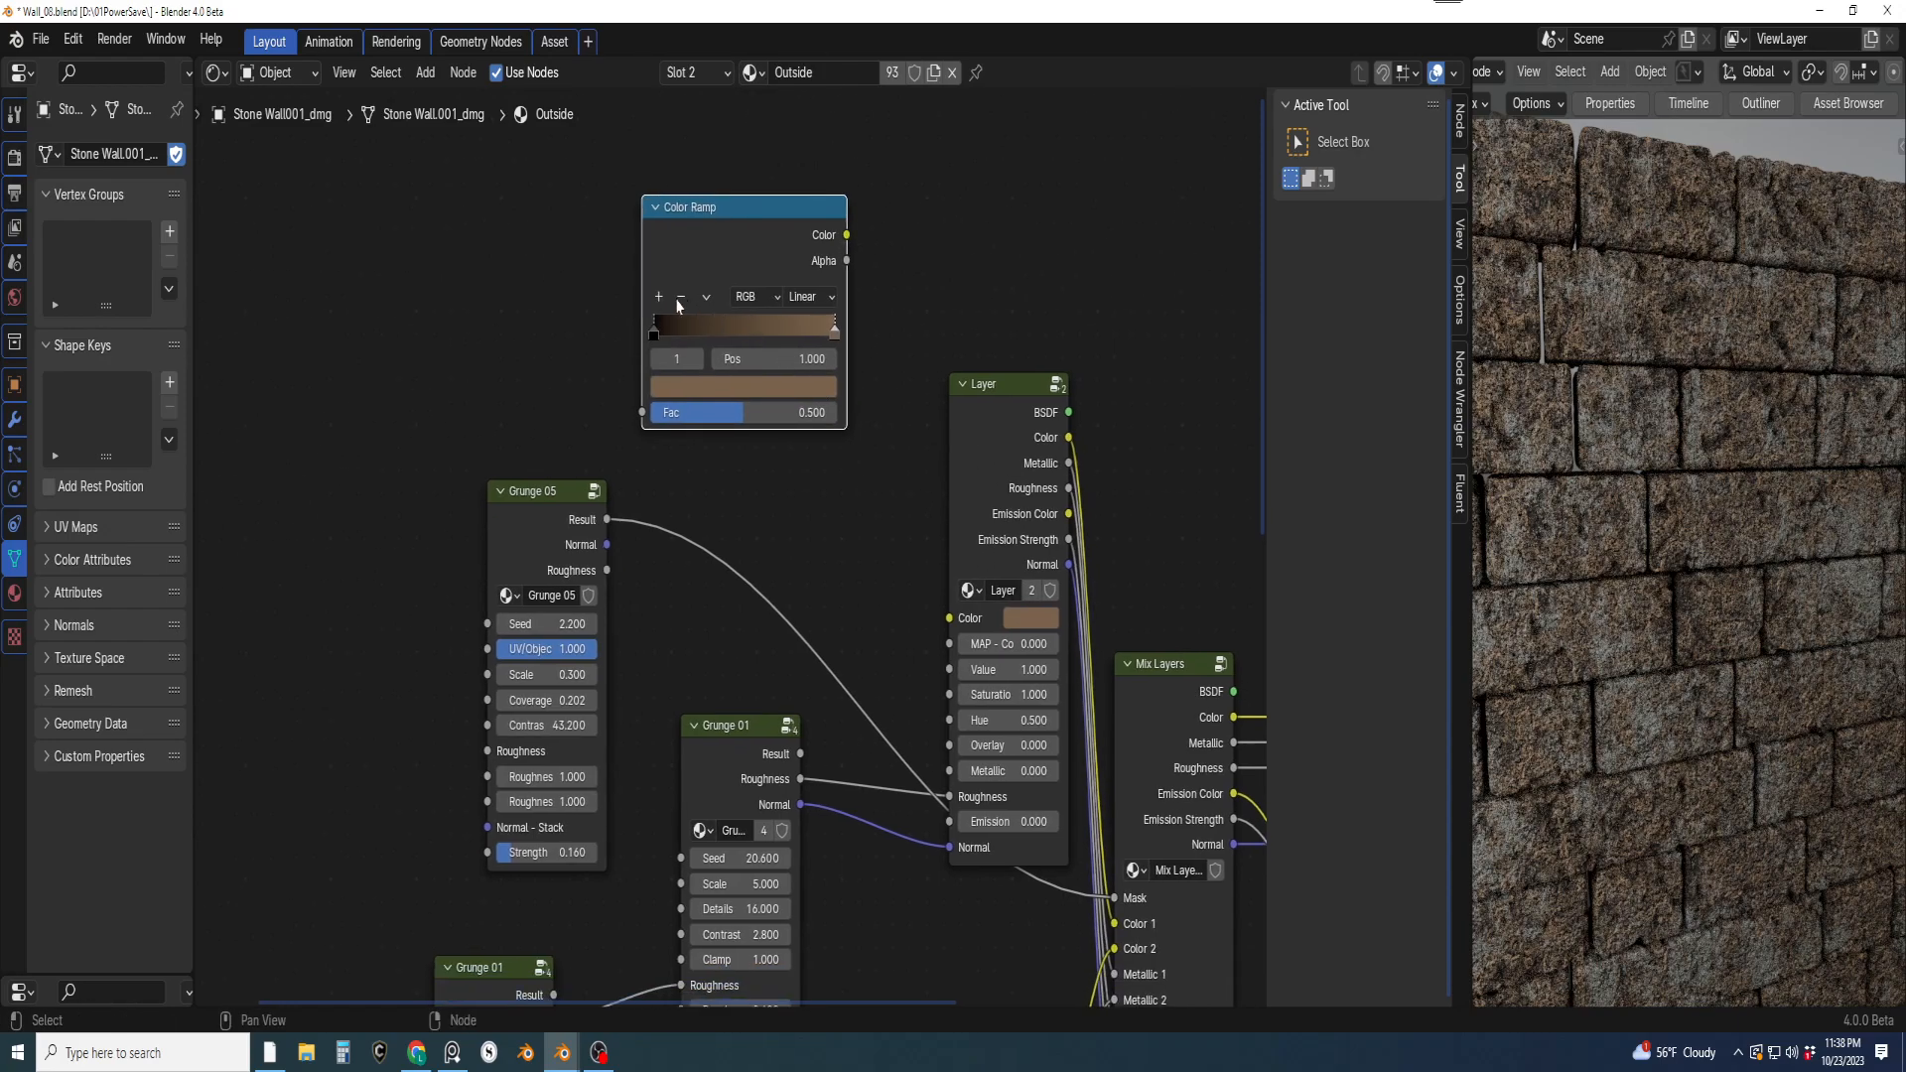
{"action": "left_click", "coordinate": [660, 298]}
{"action": "scroll", "coordinate": [844, 510], "scroll_direction": "down", "scroll_amount": 4}
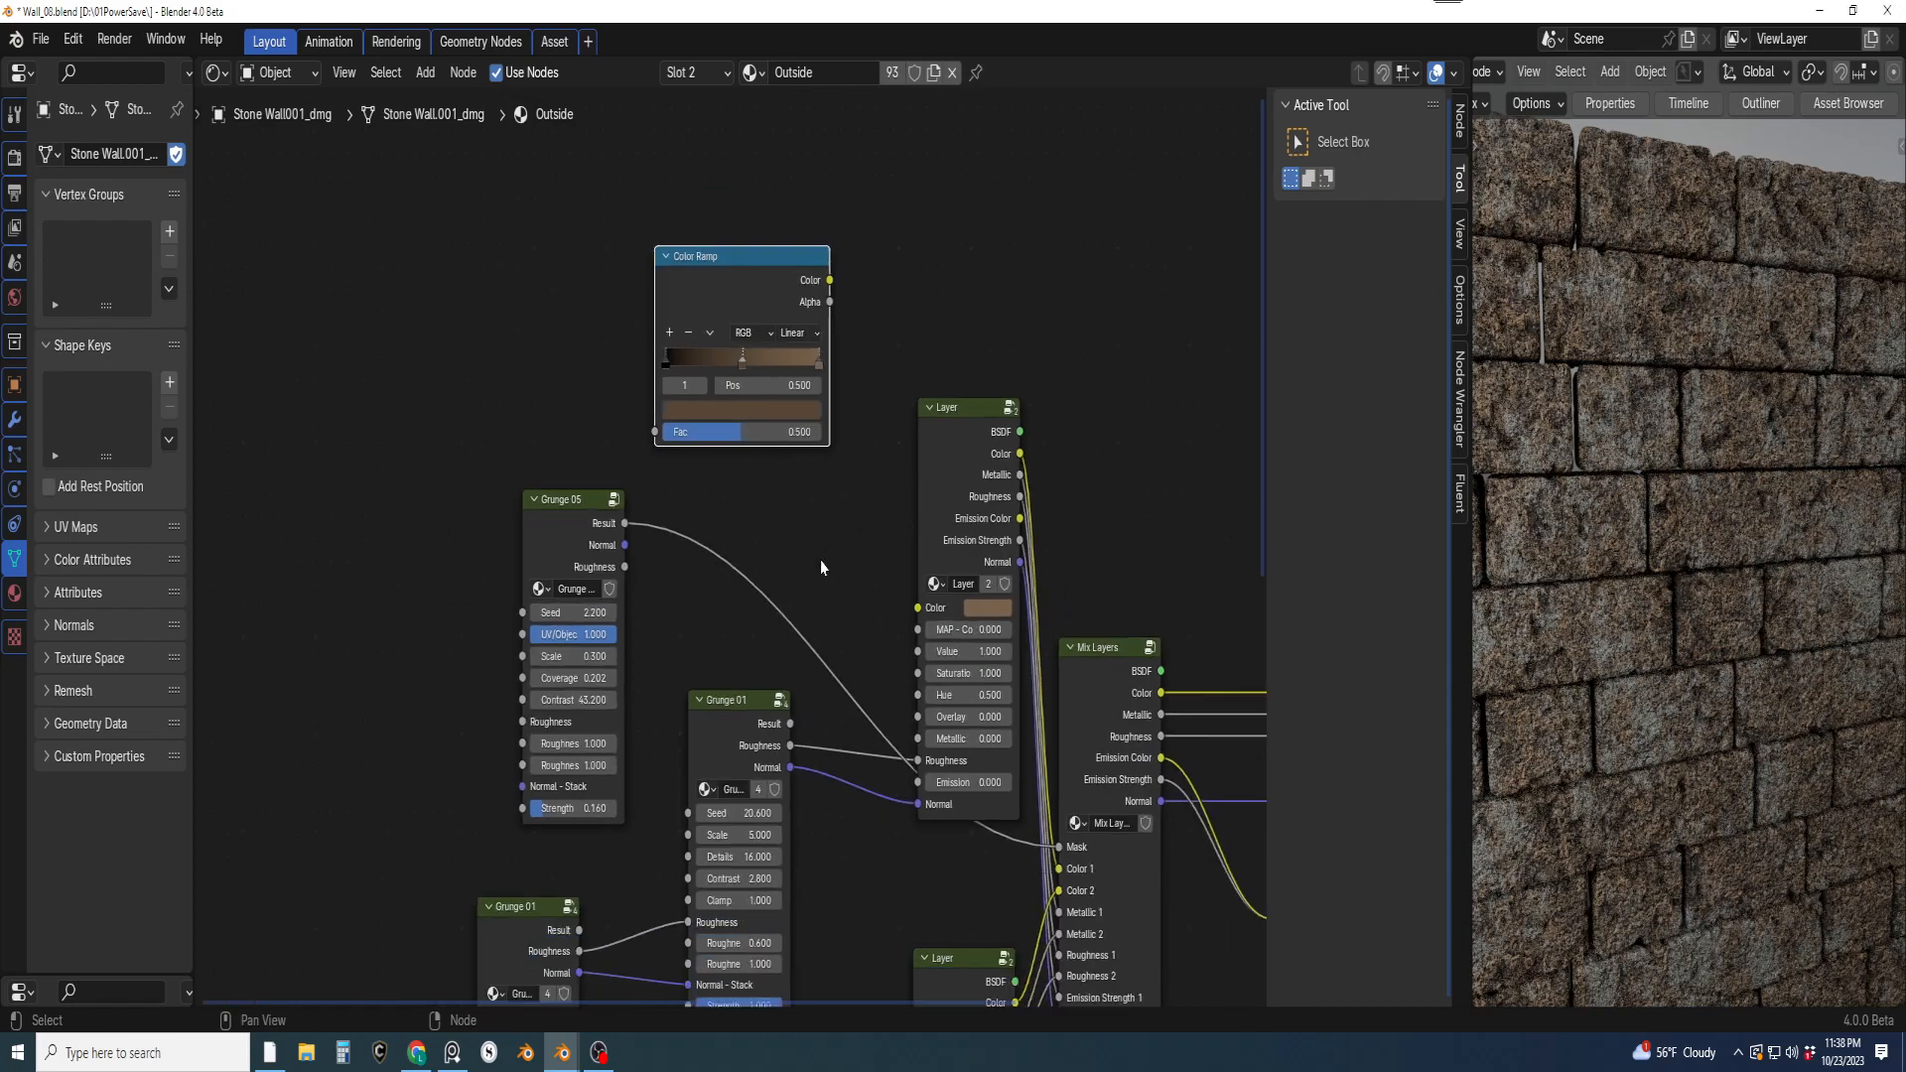
{"action": "scroll", "coordinate": [844, 509], "scroll_direction": "down", "scroll_amount": 3, "text": "shift"}
{"action": "scroll", "coordinate": [844, 527], "scroll_direction": "up", "scroll_amount": 2, "text": "shift"}
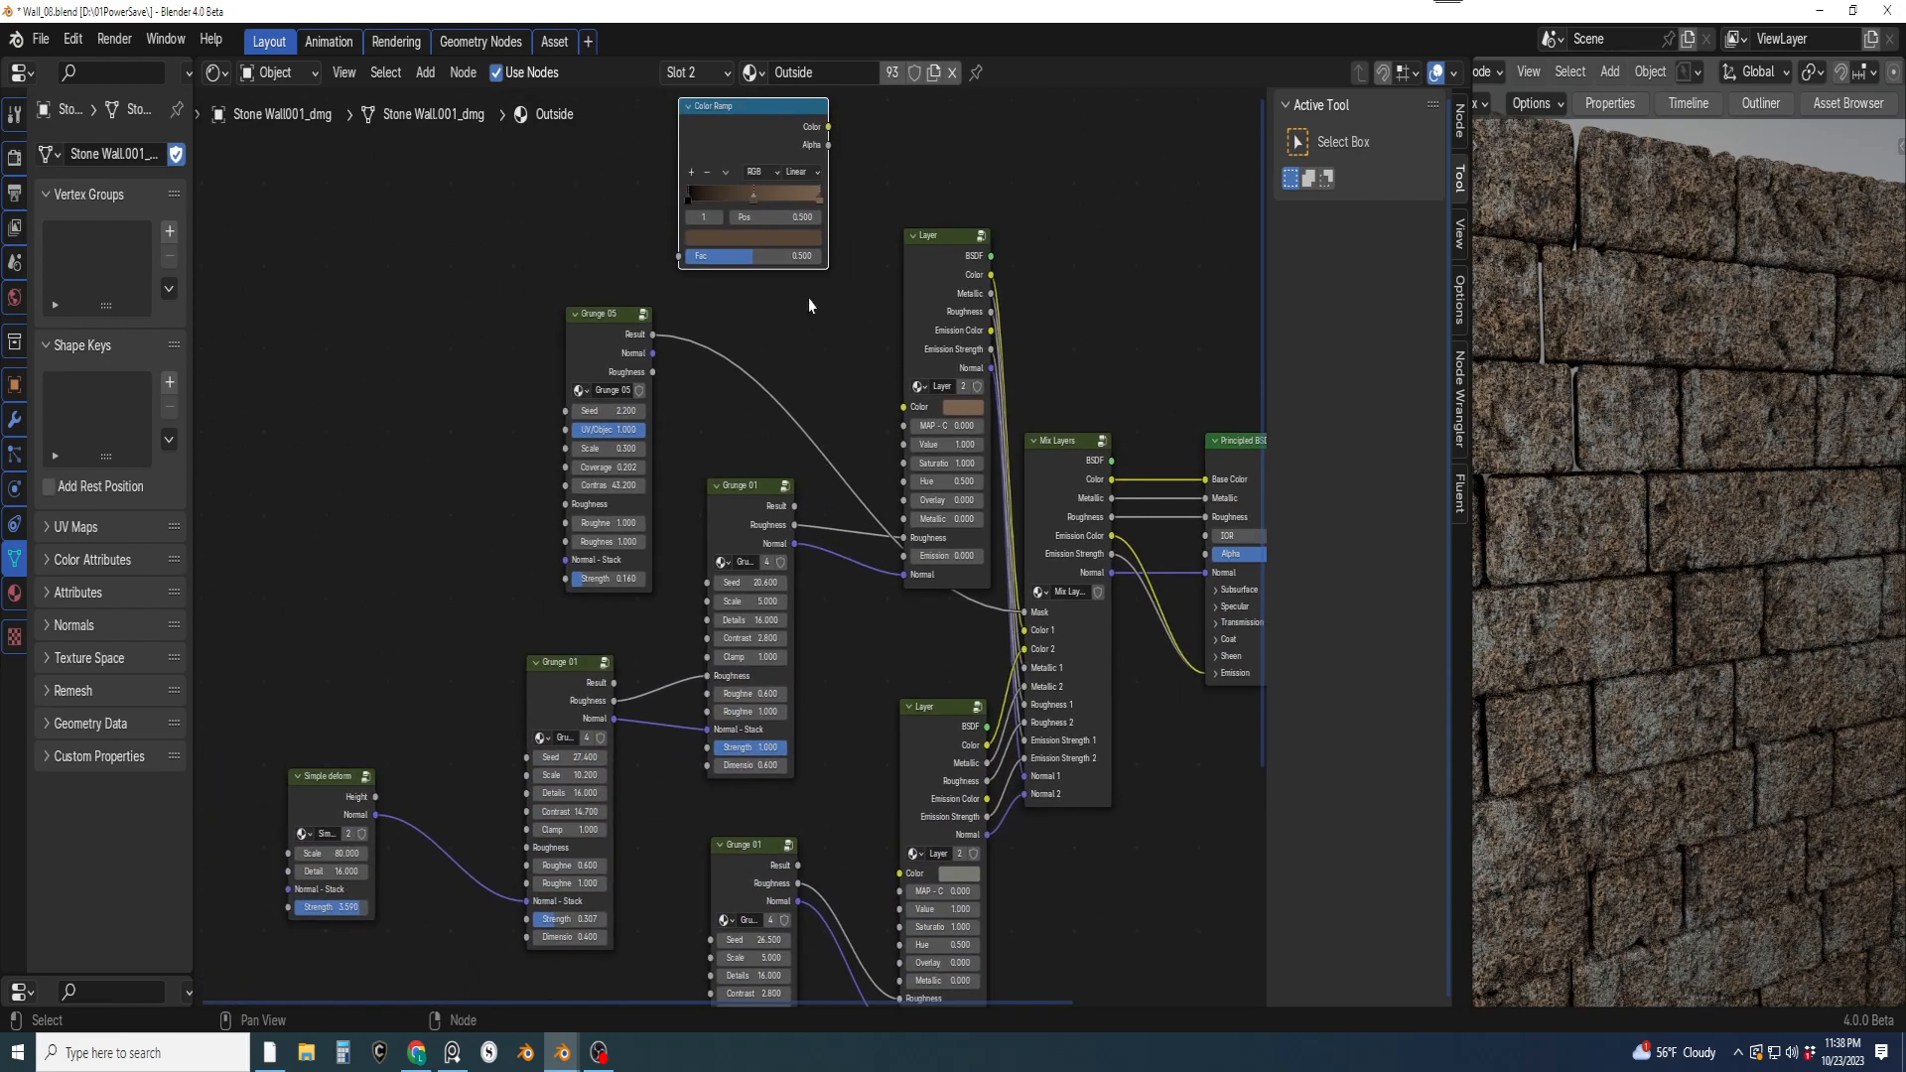
{"action": "left_click", "coordinate": [764, 237]}
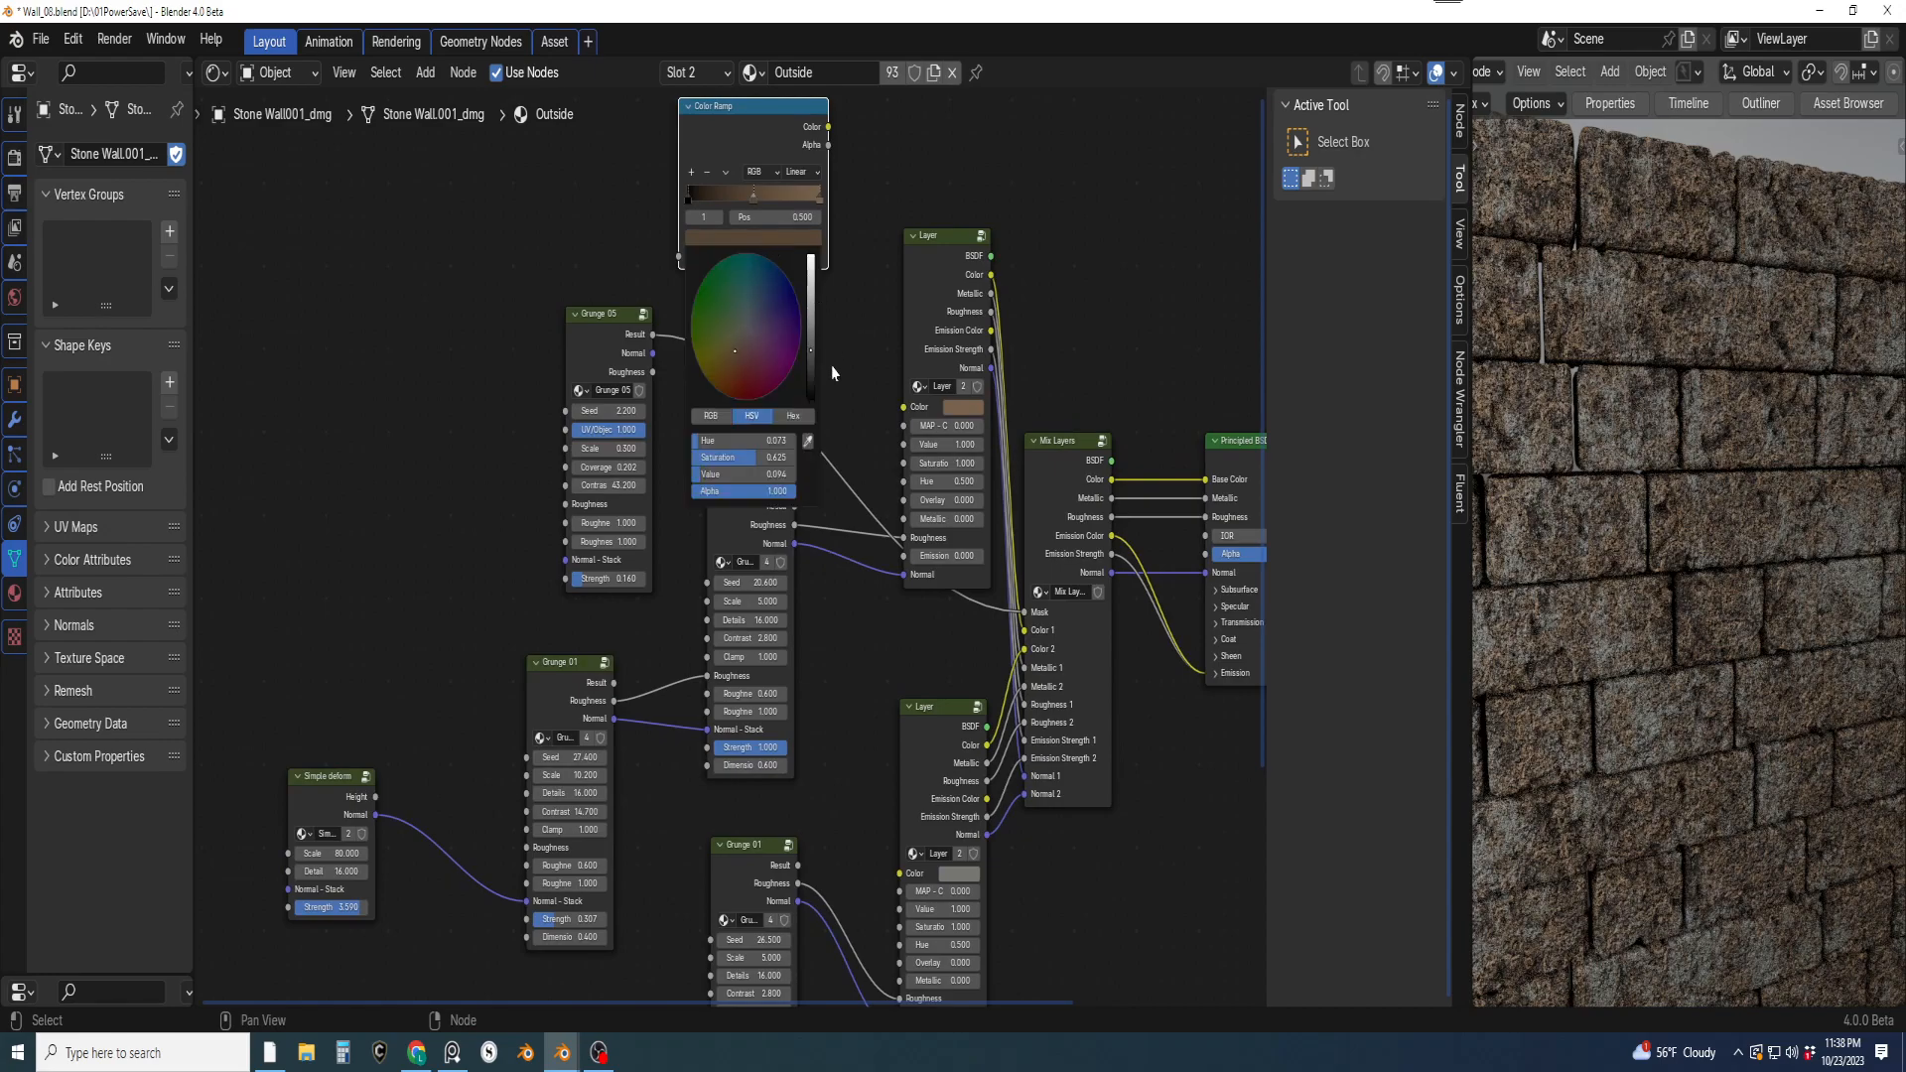
{"action": "left_click", "coordinate": [807, 442]}
{"action": "left_click", "coordinate": [969, 870]}
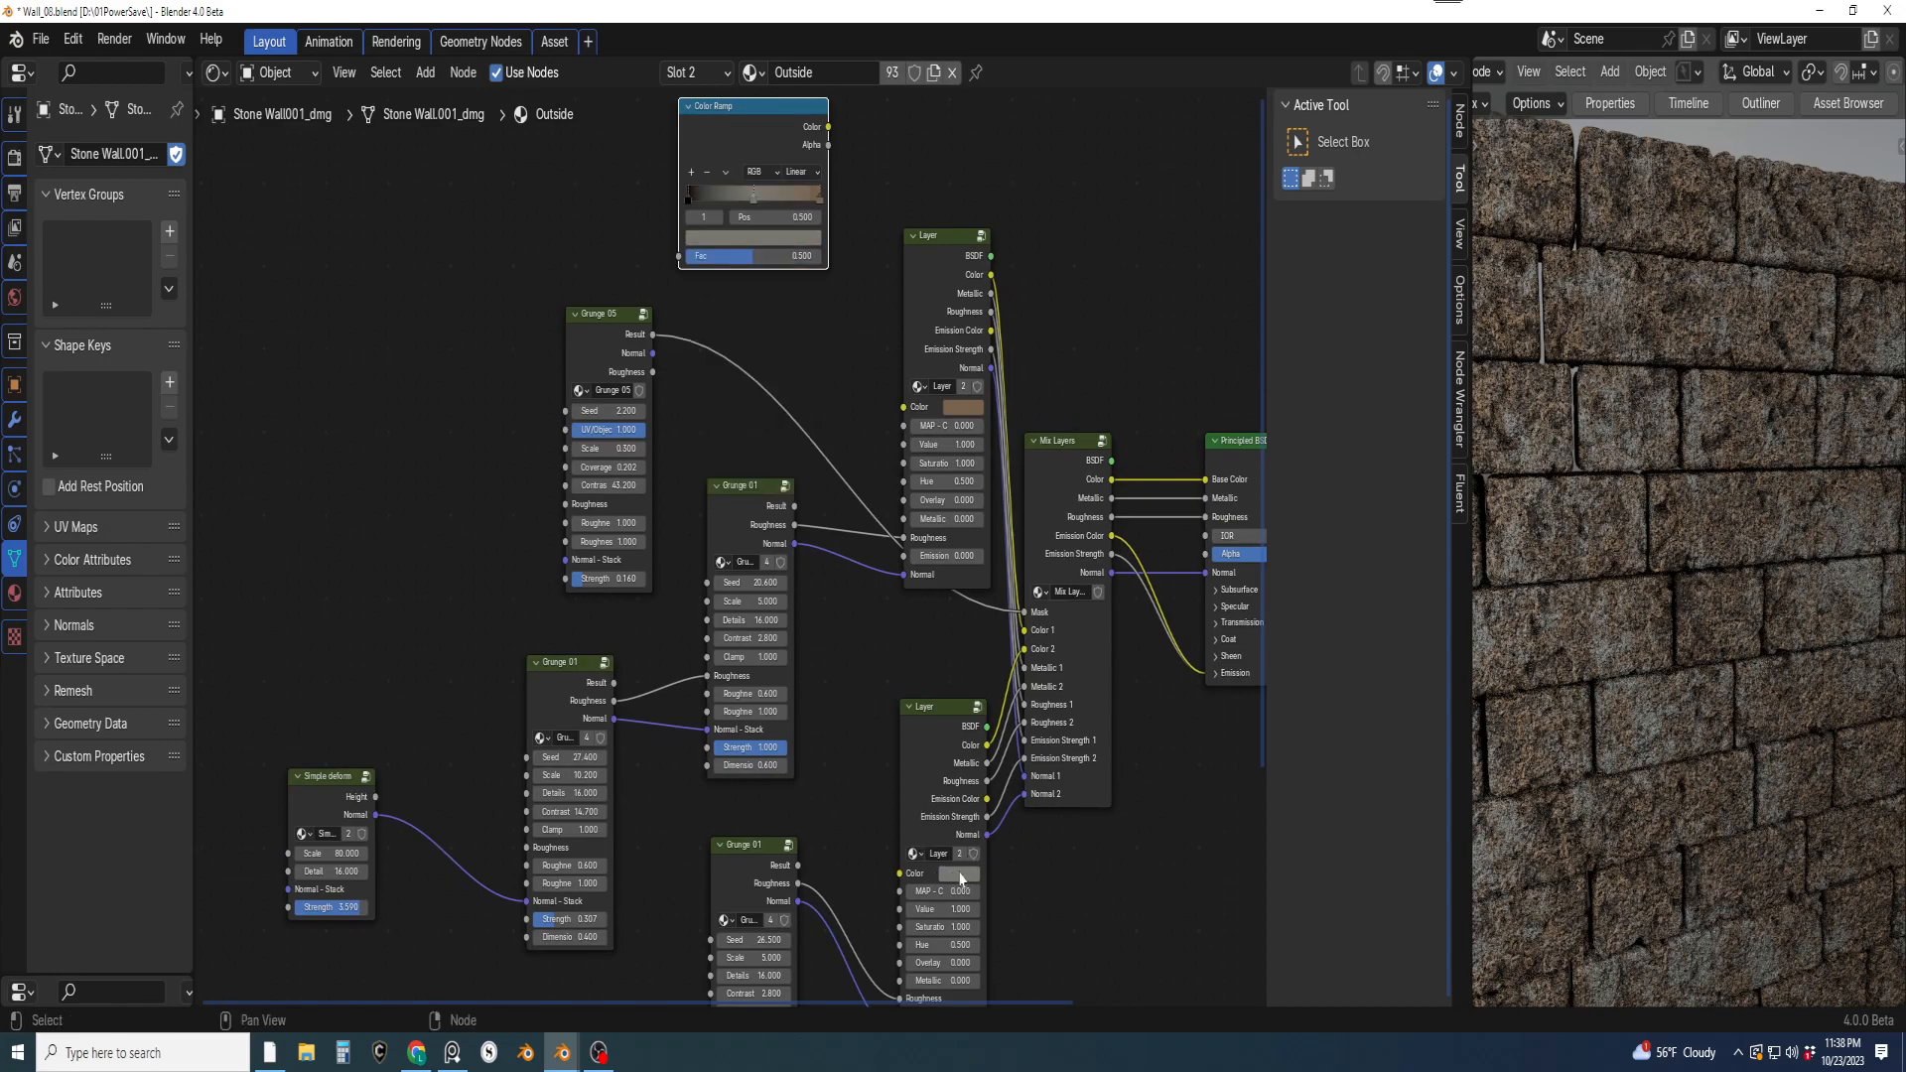
Change the Color Ramp's interpolation to Constant
{"action": "scroll", "coordinate": [800, 475], "scroll_direction": "up", "scroll_amount": 2}
{"action": "scroll", "coordinate": [800, 475], "scroll_direction": "up", "scroll_amount": 1}
{"action": "left_click", "coordinate": [860, 277]}
{"action": "left_click", "coordinate": [870, 442]}
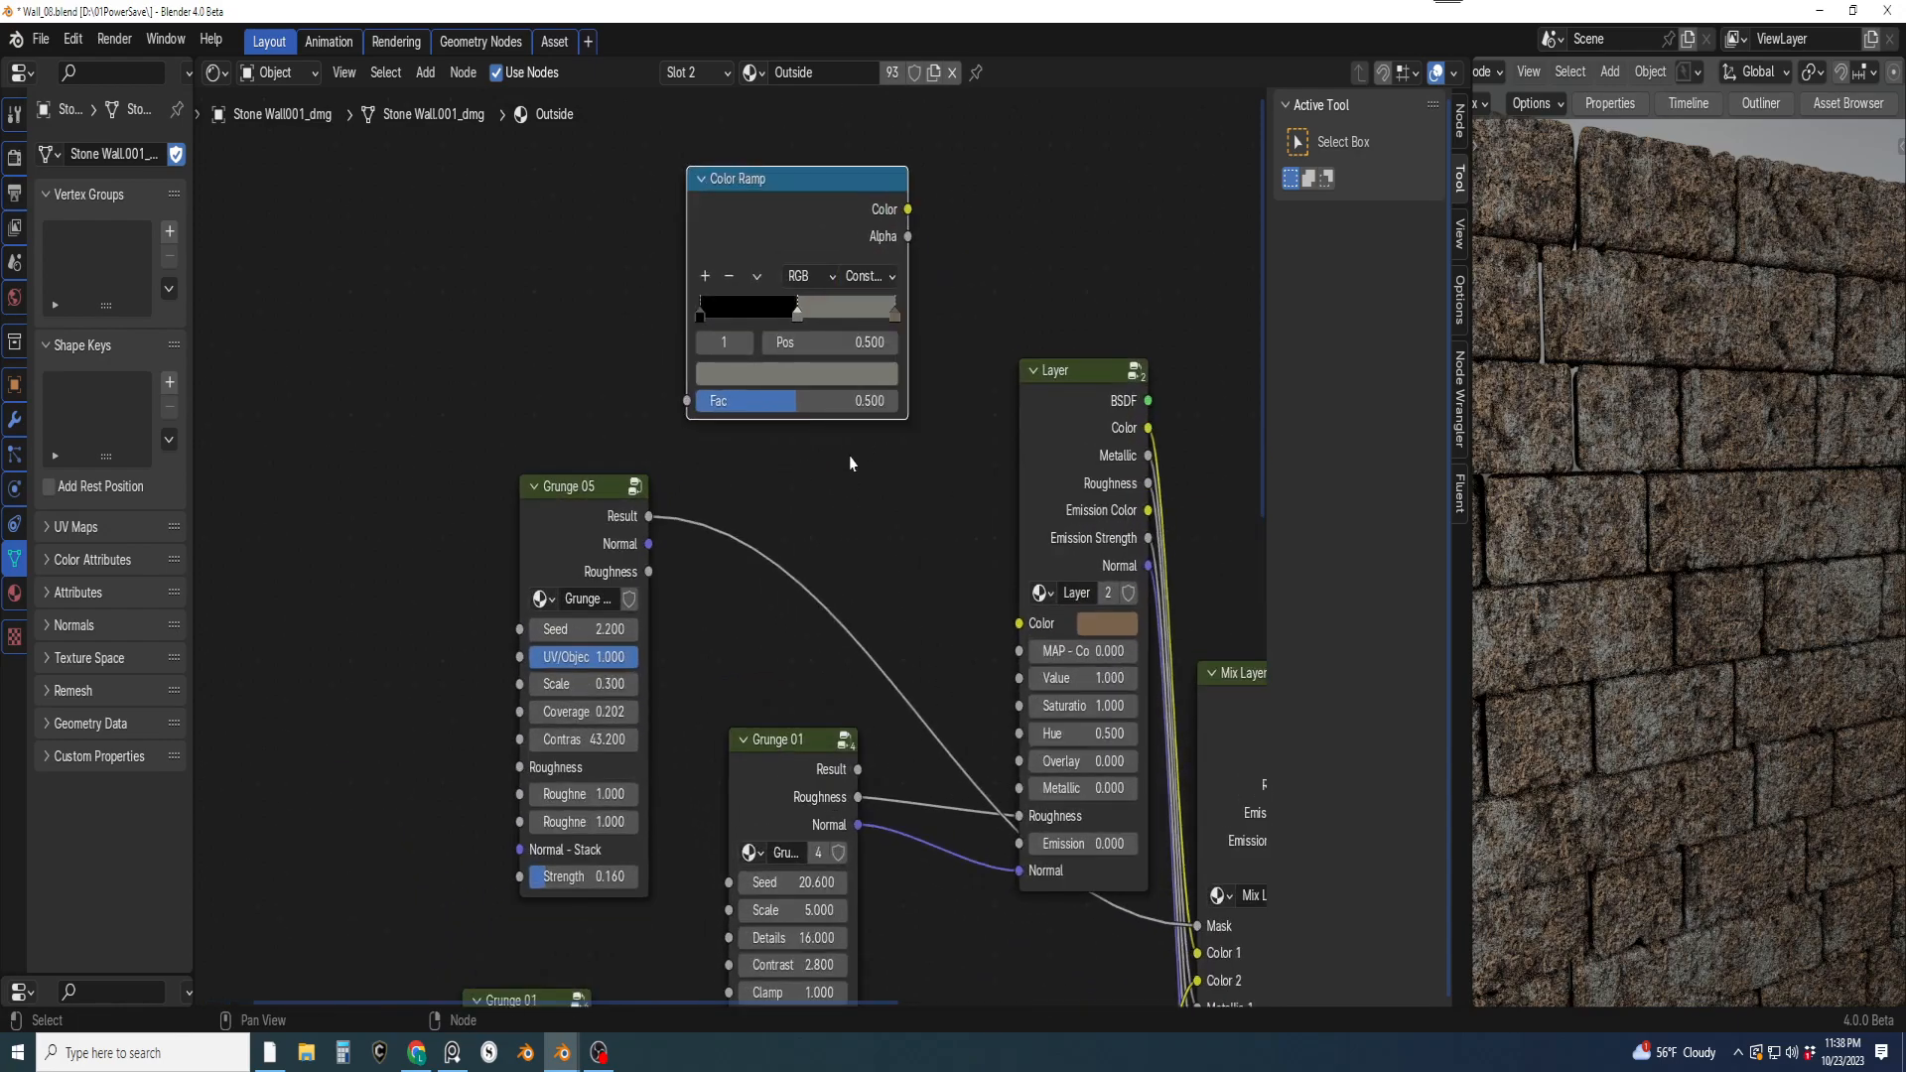
Set the Color Ramp's black first stop to the brown sampled from the upper Layer node's Color and darken it slightly
{"action": "scroll", "coordinate": [884, 457], "scroll_direction": "up", "scroll_amount": 2}
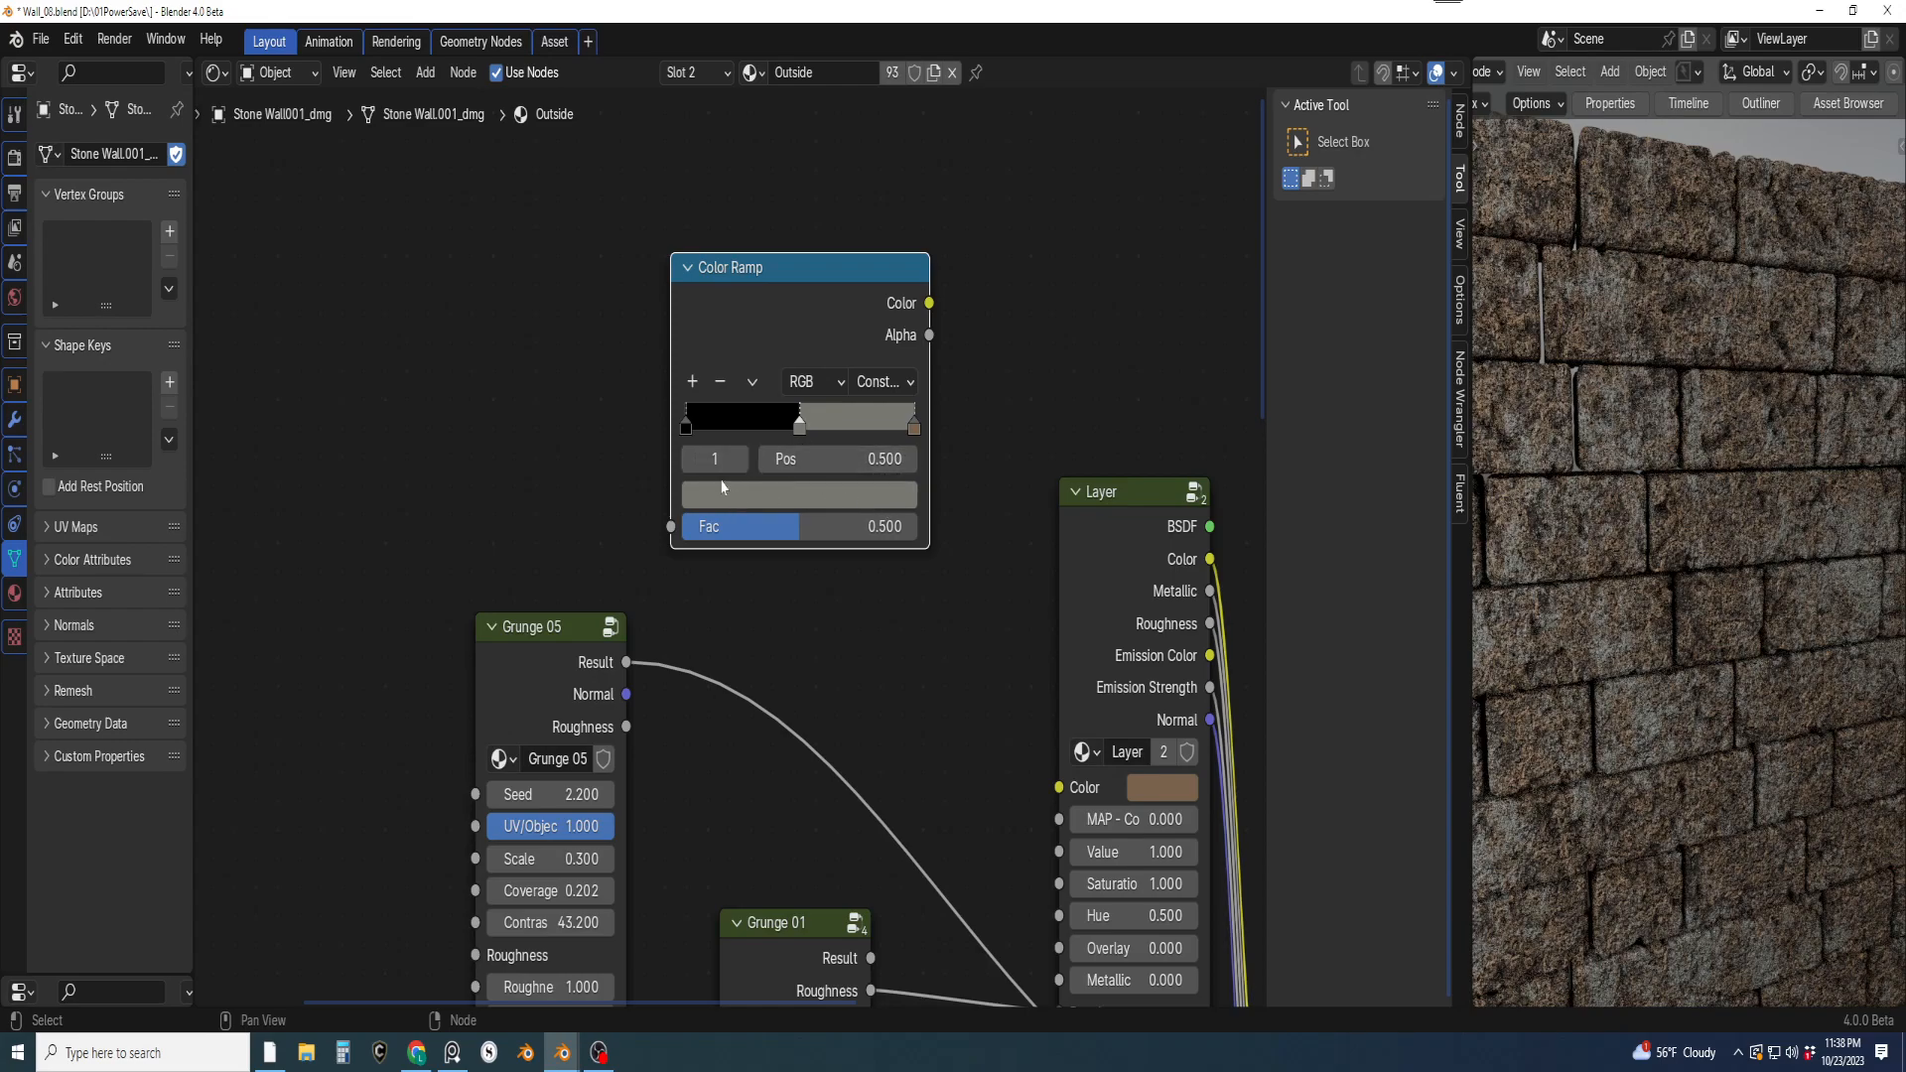
{"action": "left_click", "coordinate": [687, 433]}
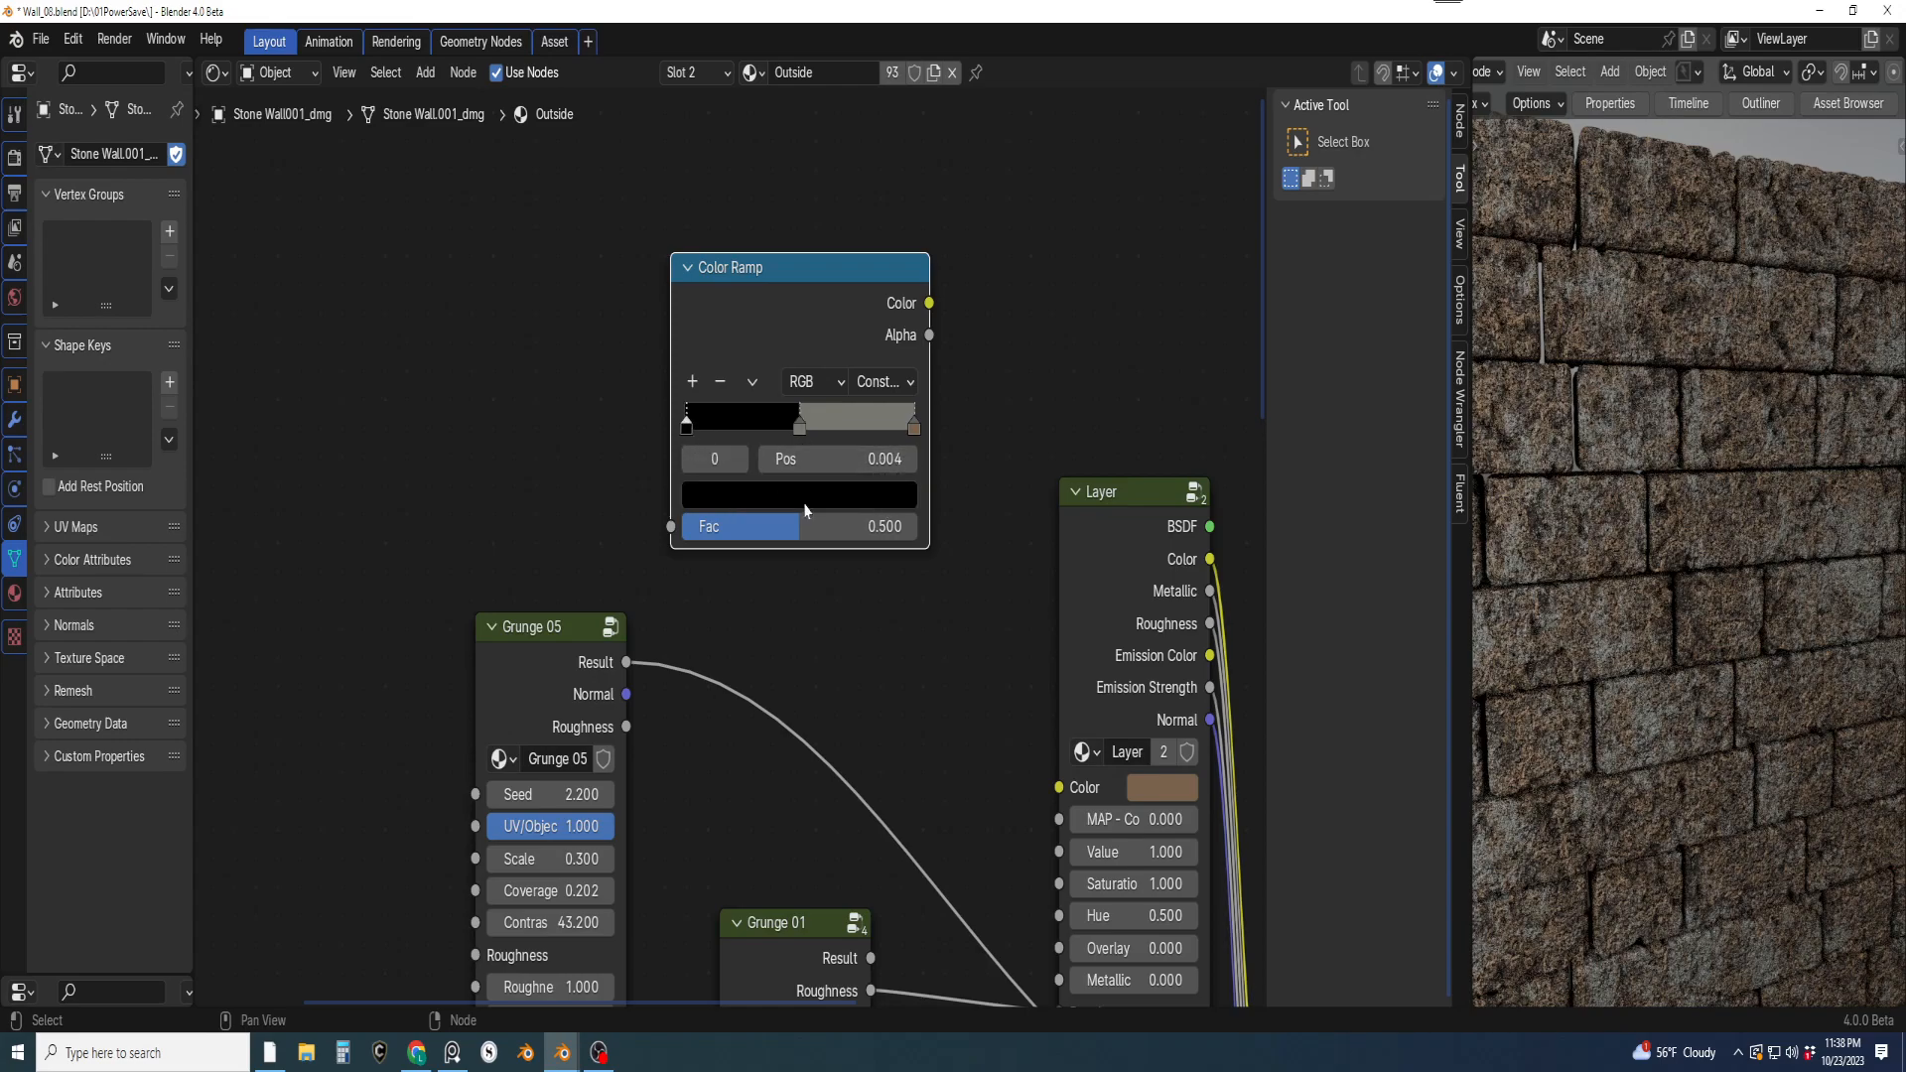
{"action": "left_click", "coordinate": [806, 509]}
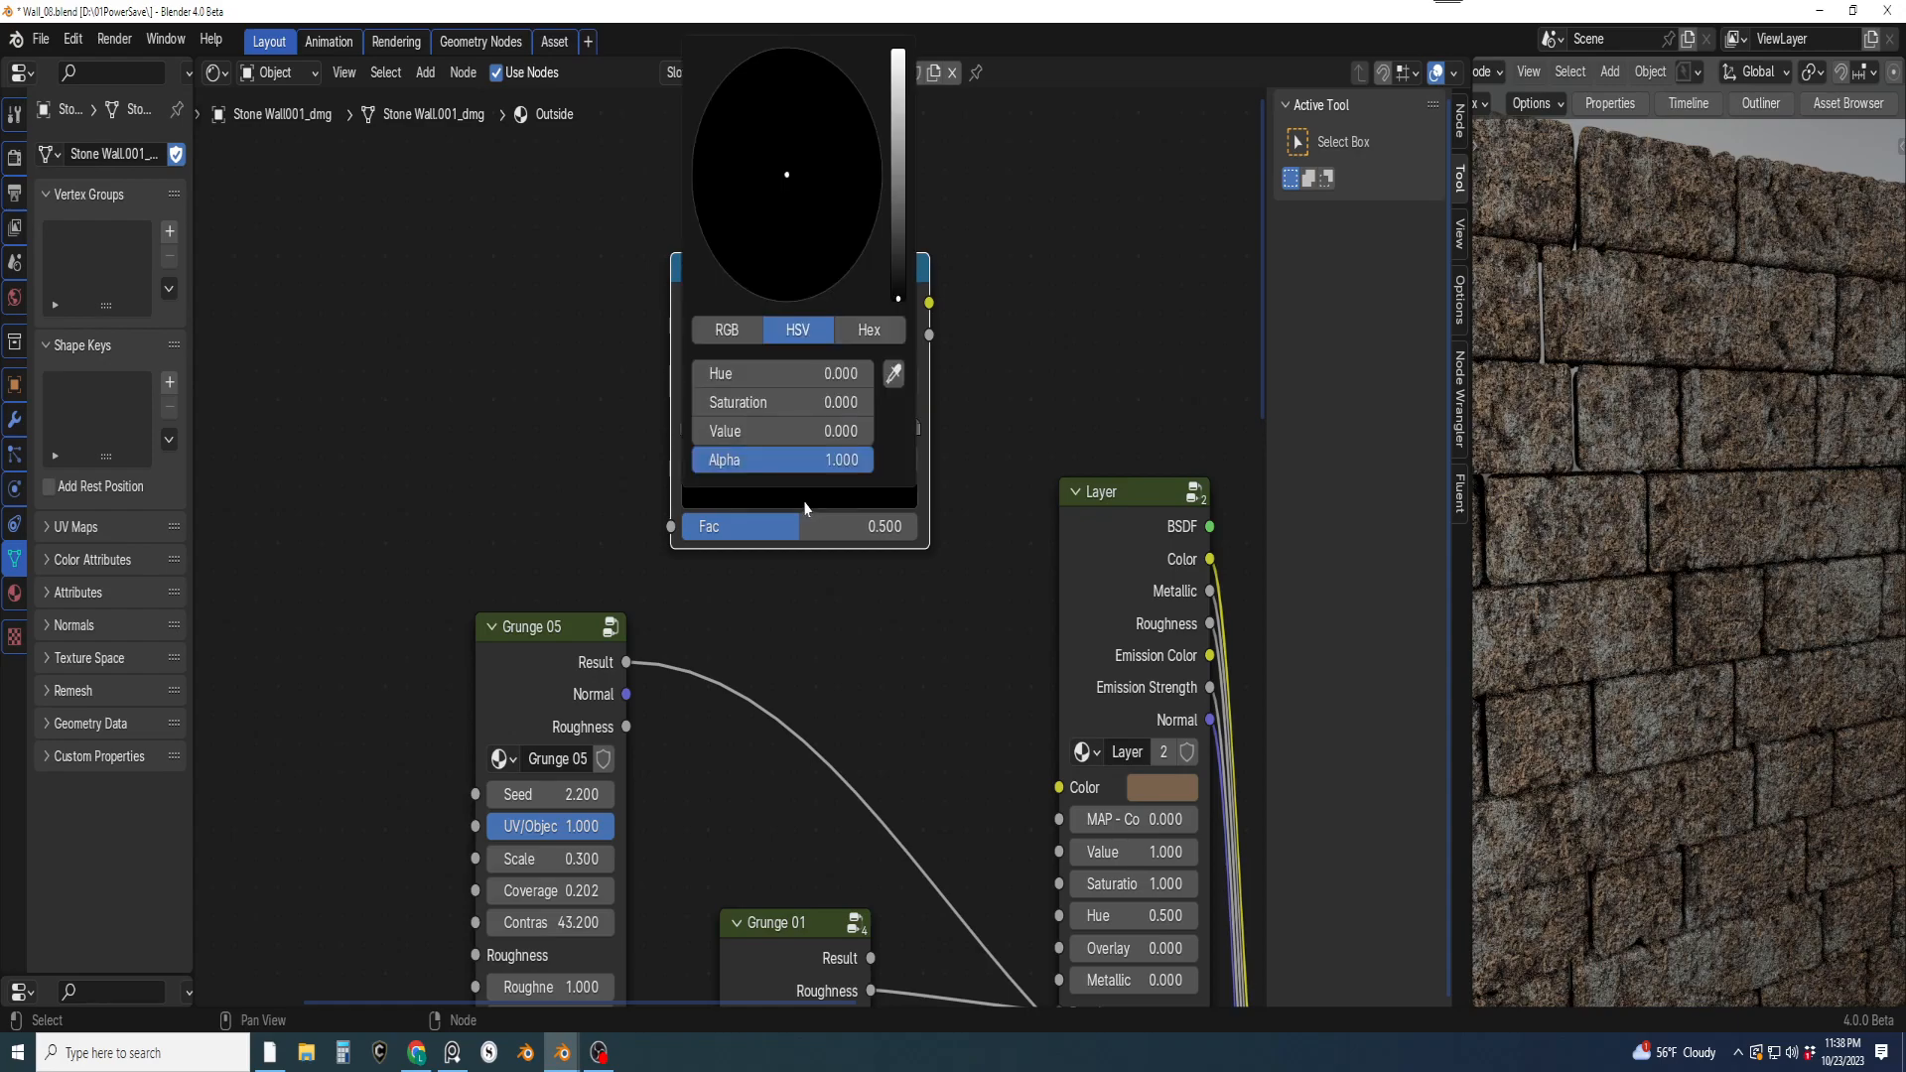
{"action": "left_click", "coordinate": [894, 385]}
{"action": "left_click", "coordinate": [1149, 791]}
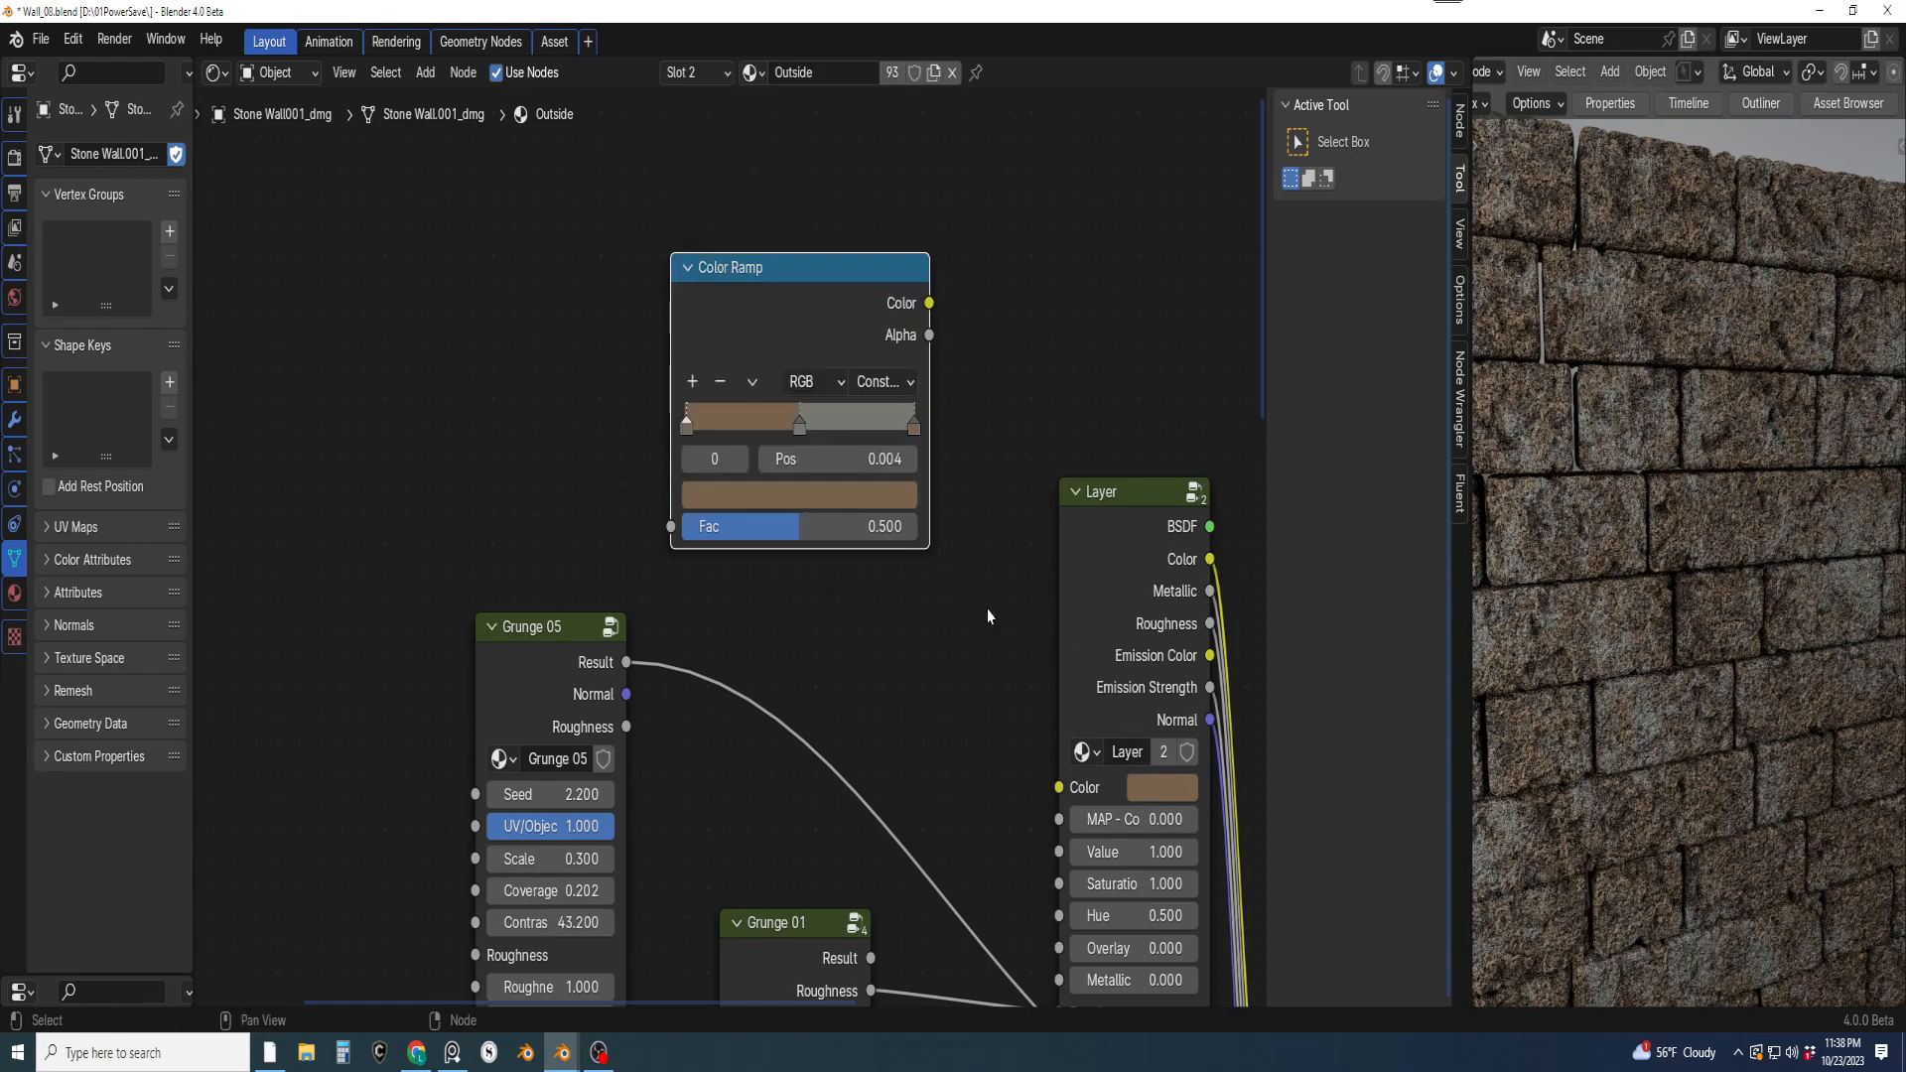
{"action": "left_click", "coordinate": [821, 499]}
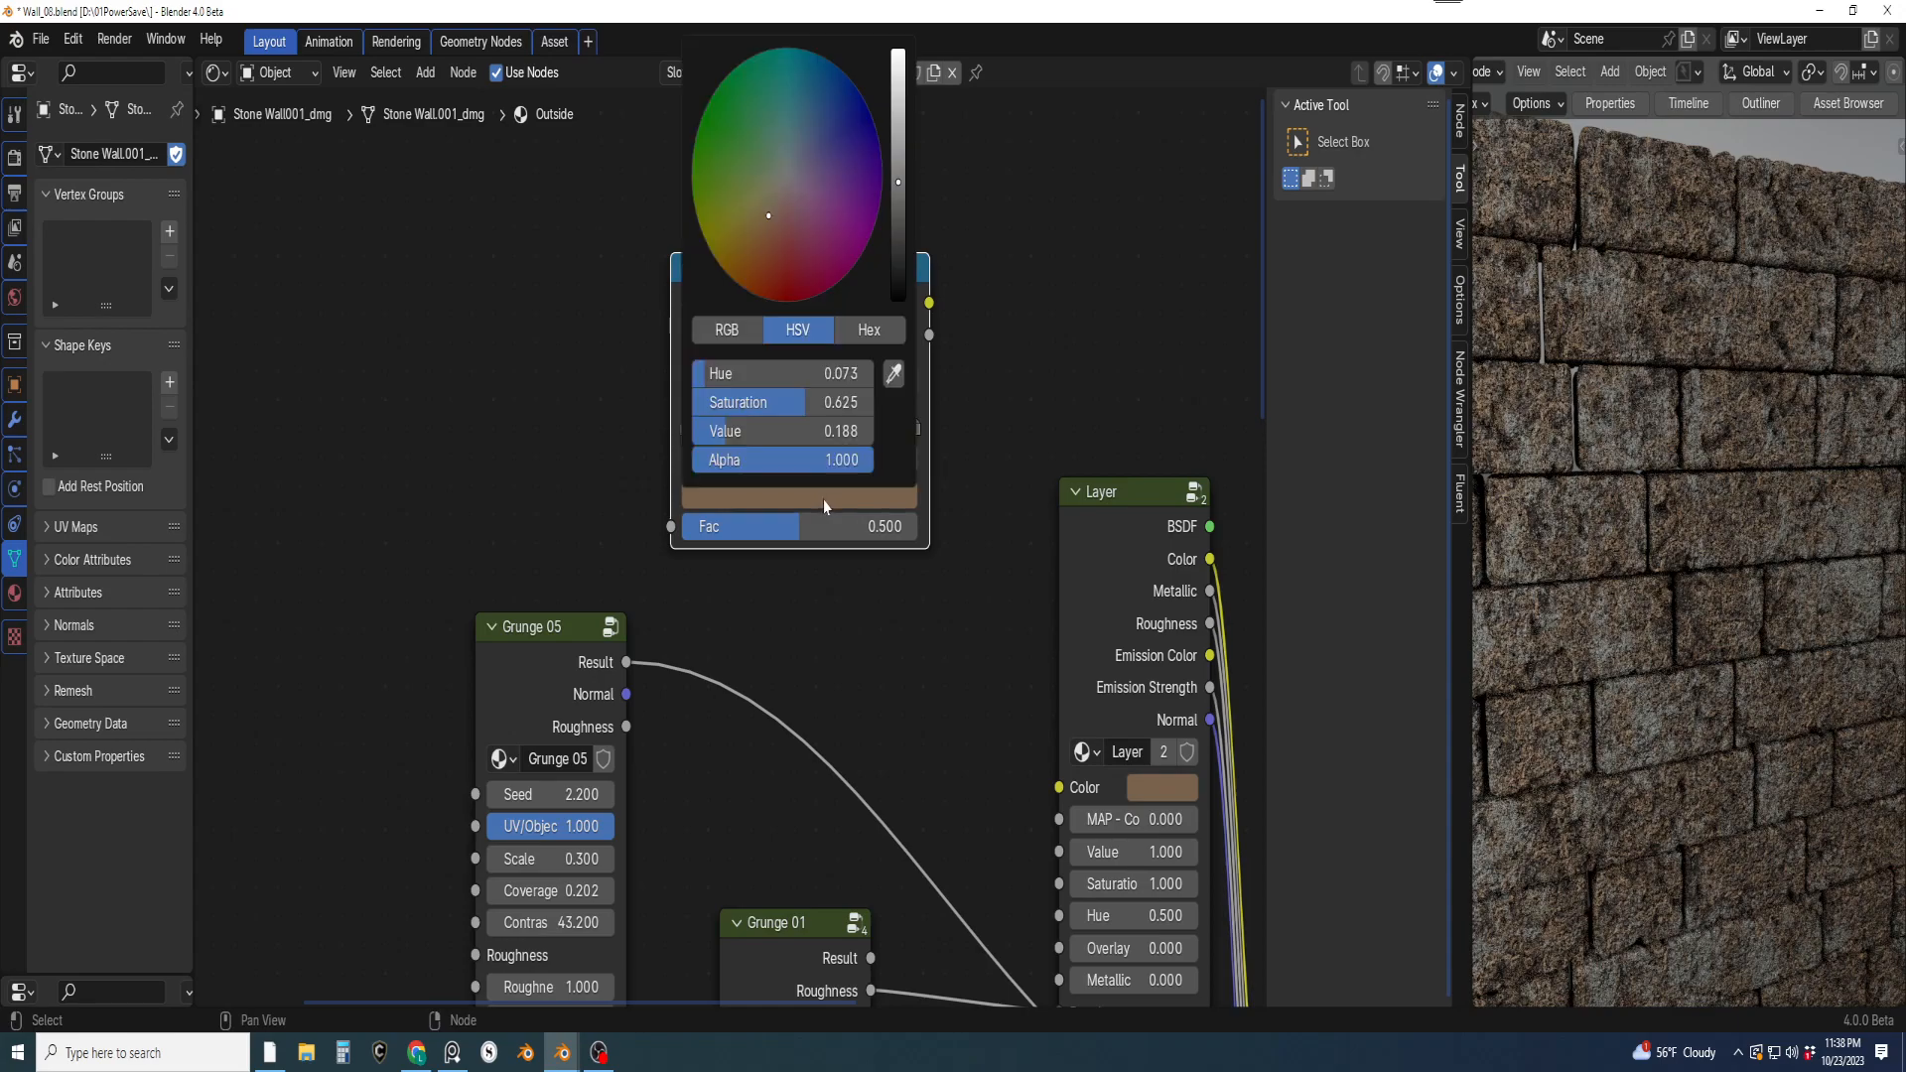
{"action": "left_click", "coordinate": [900, 213]}
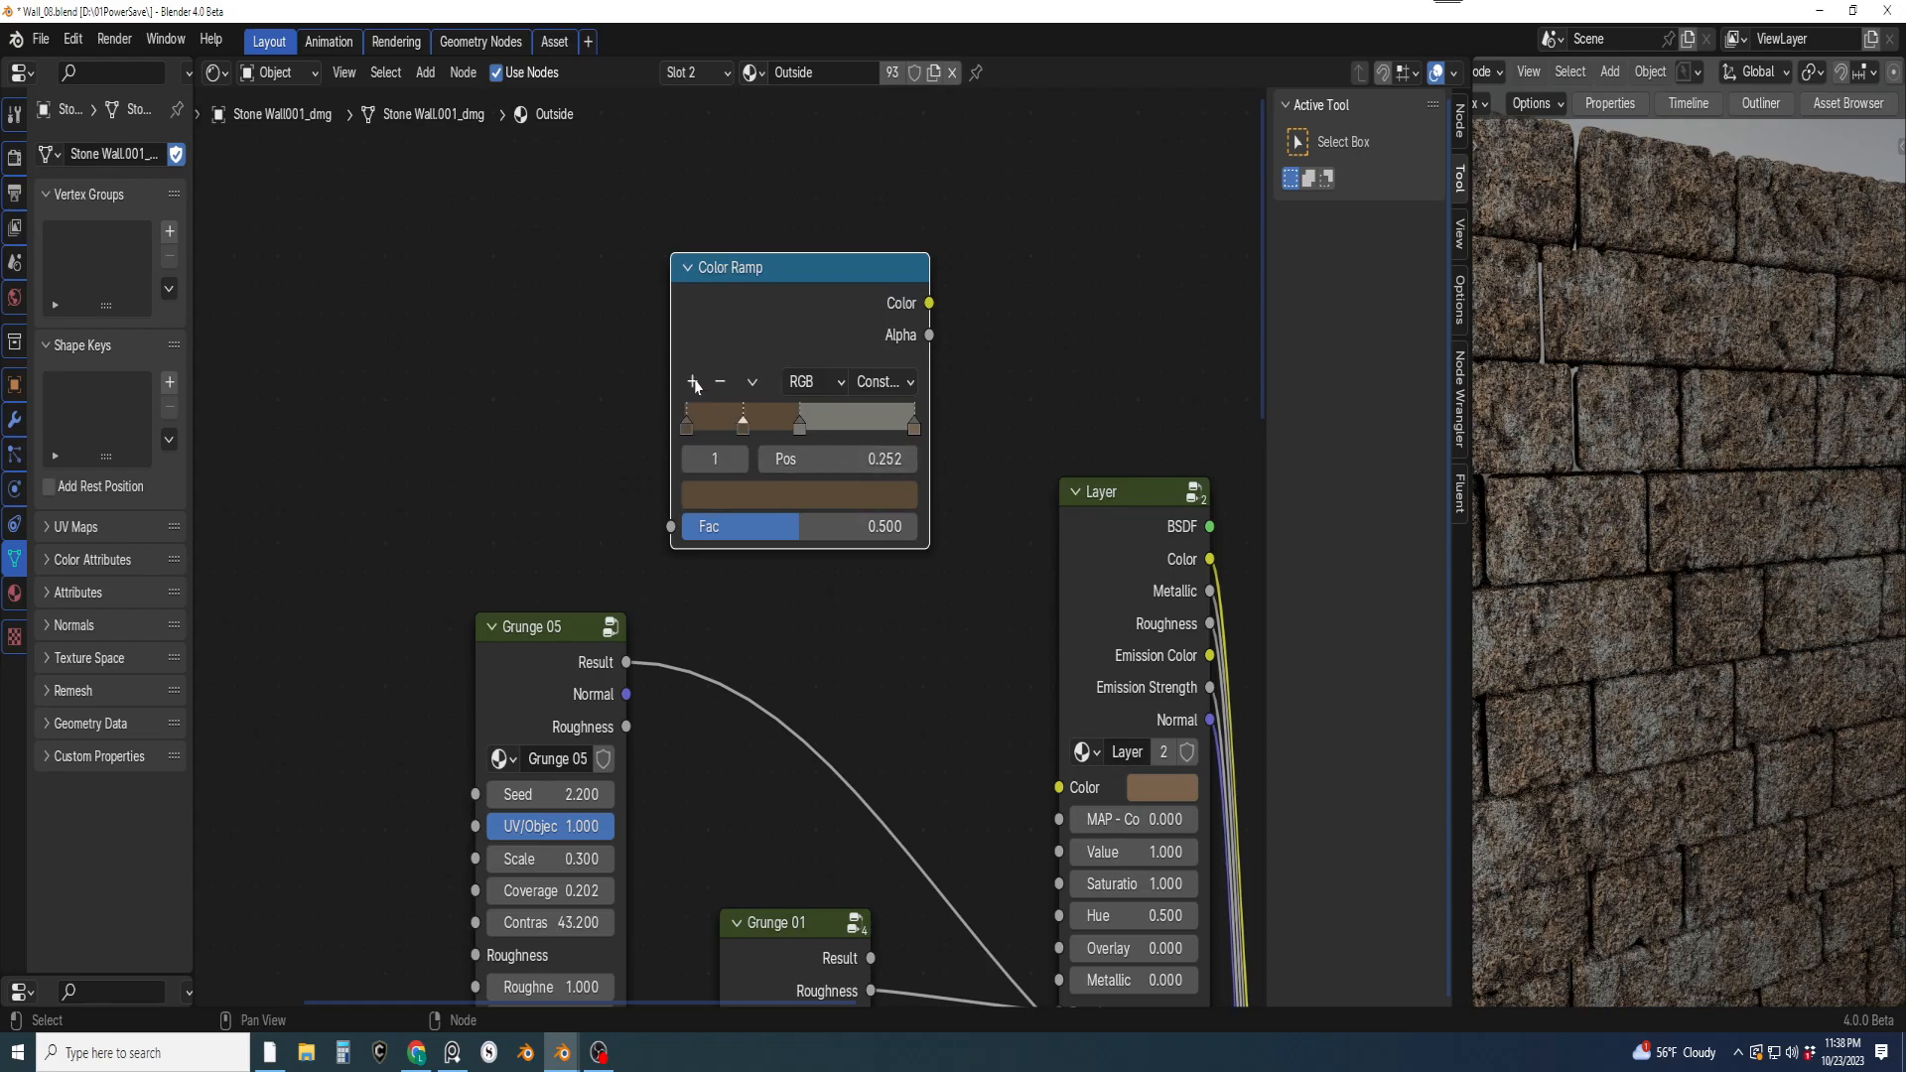
Brighten the Color Ramp stop at position 0.252 to a light tan
{"action": "left_click", "coordinate": [782, 492]}
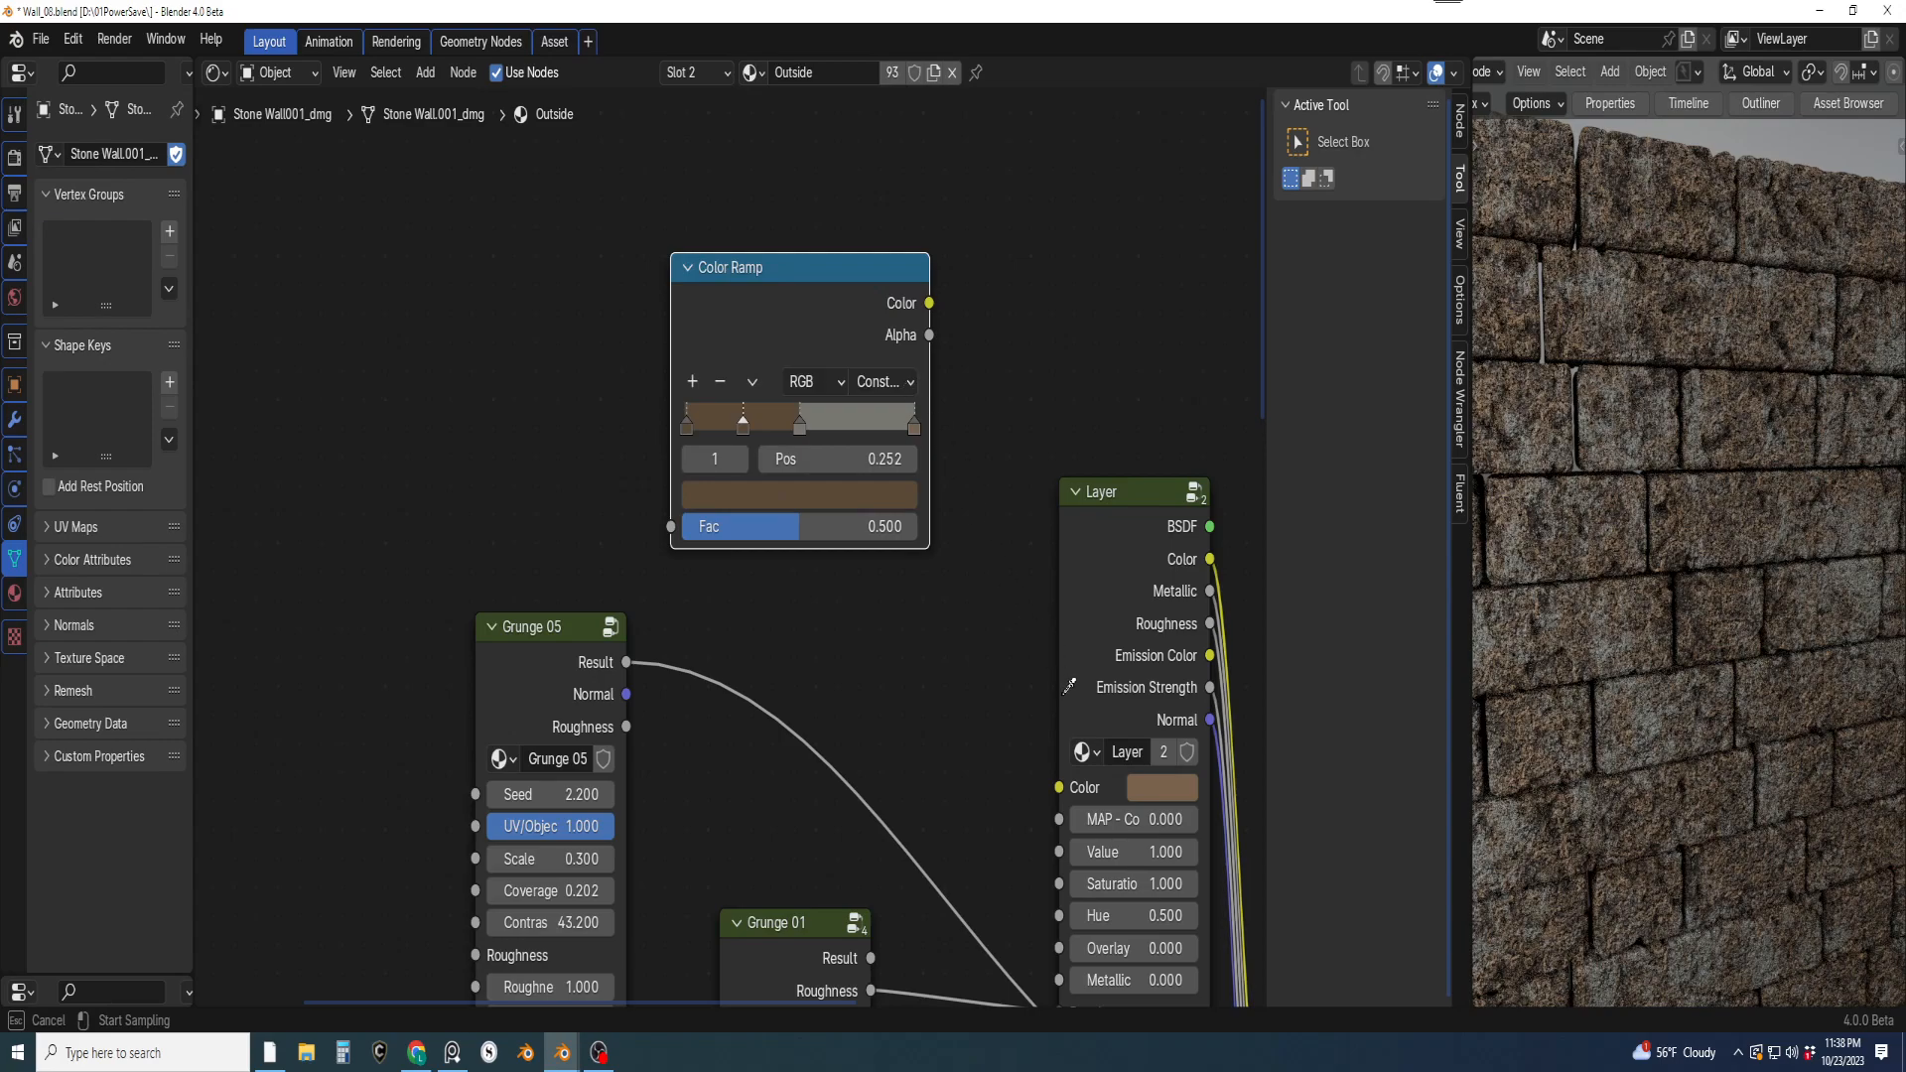
{"action": "left_click", "coordinate": [886, 497]}
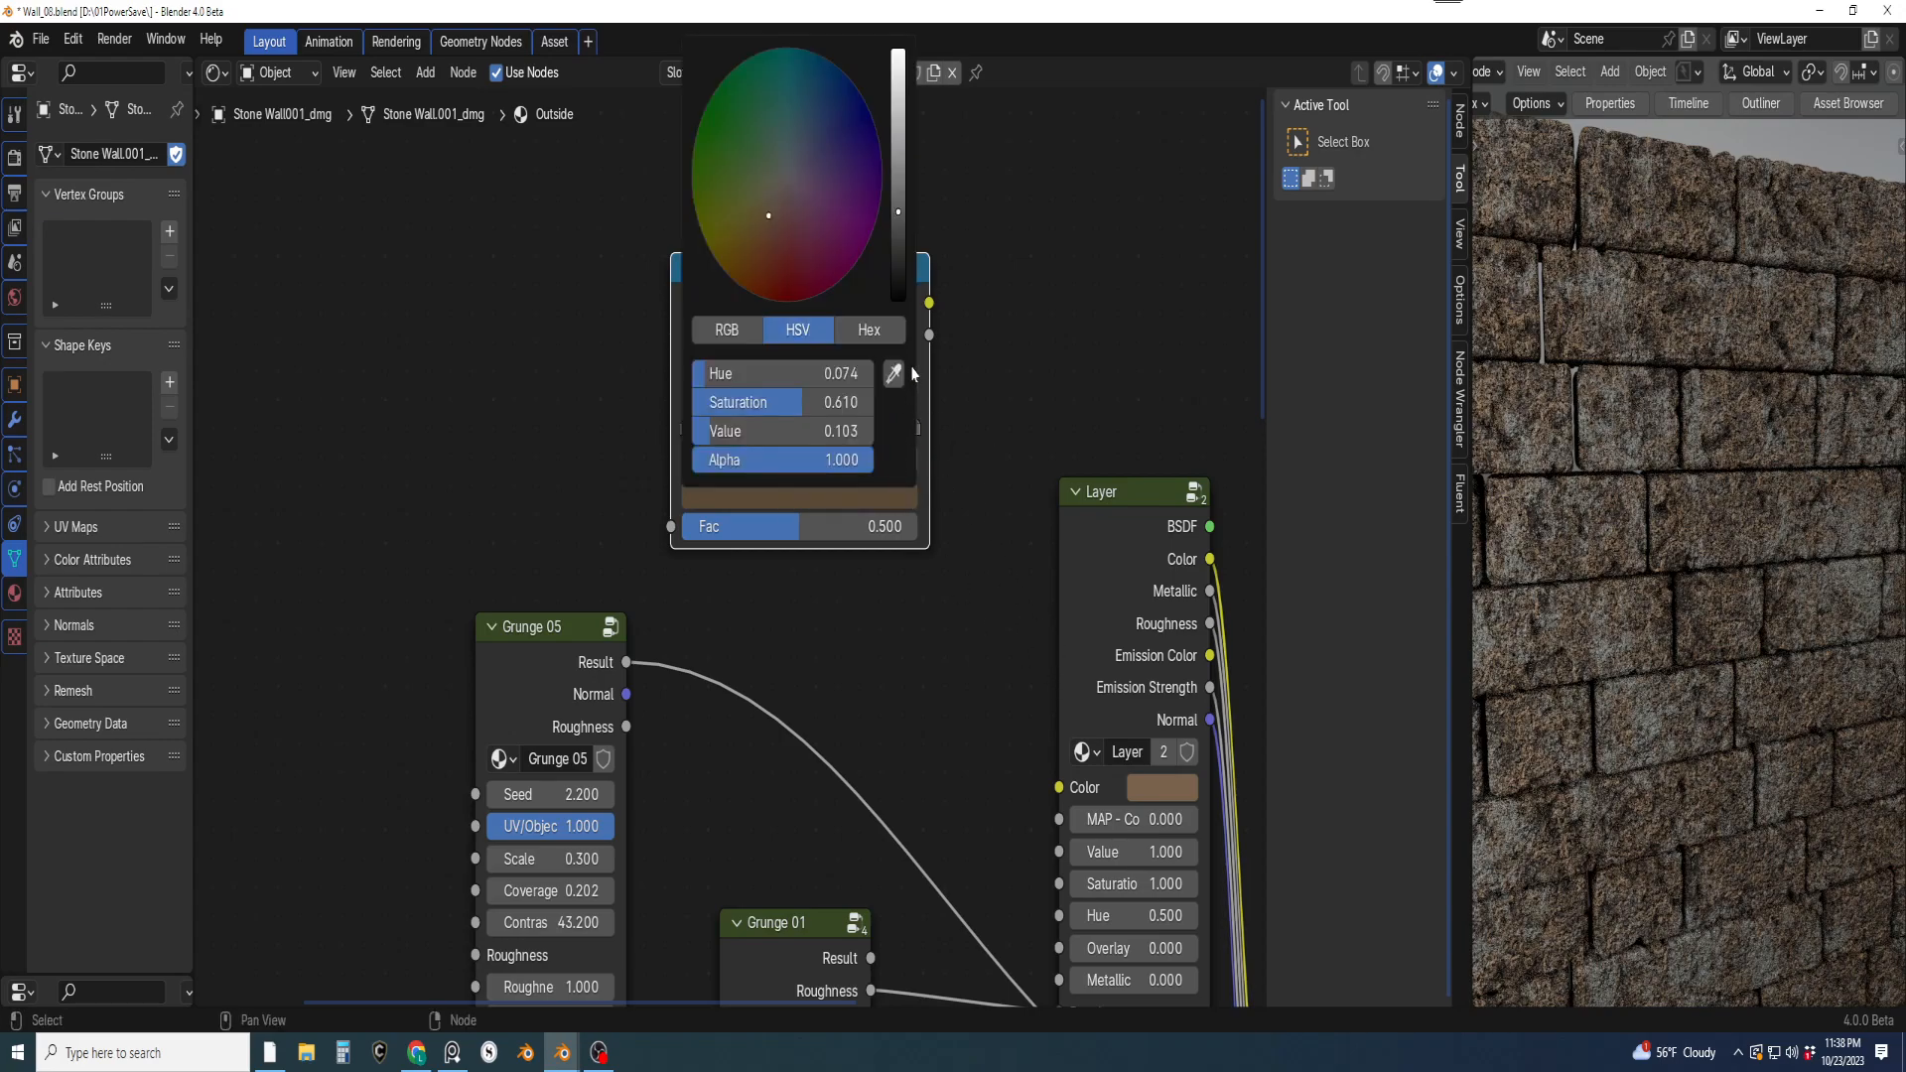
{"action": "left_click_drag", "start_coordinate": [898, 212], "coordinate": [899, 141]}
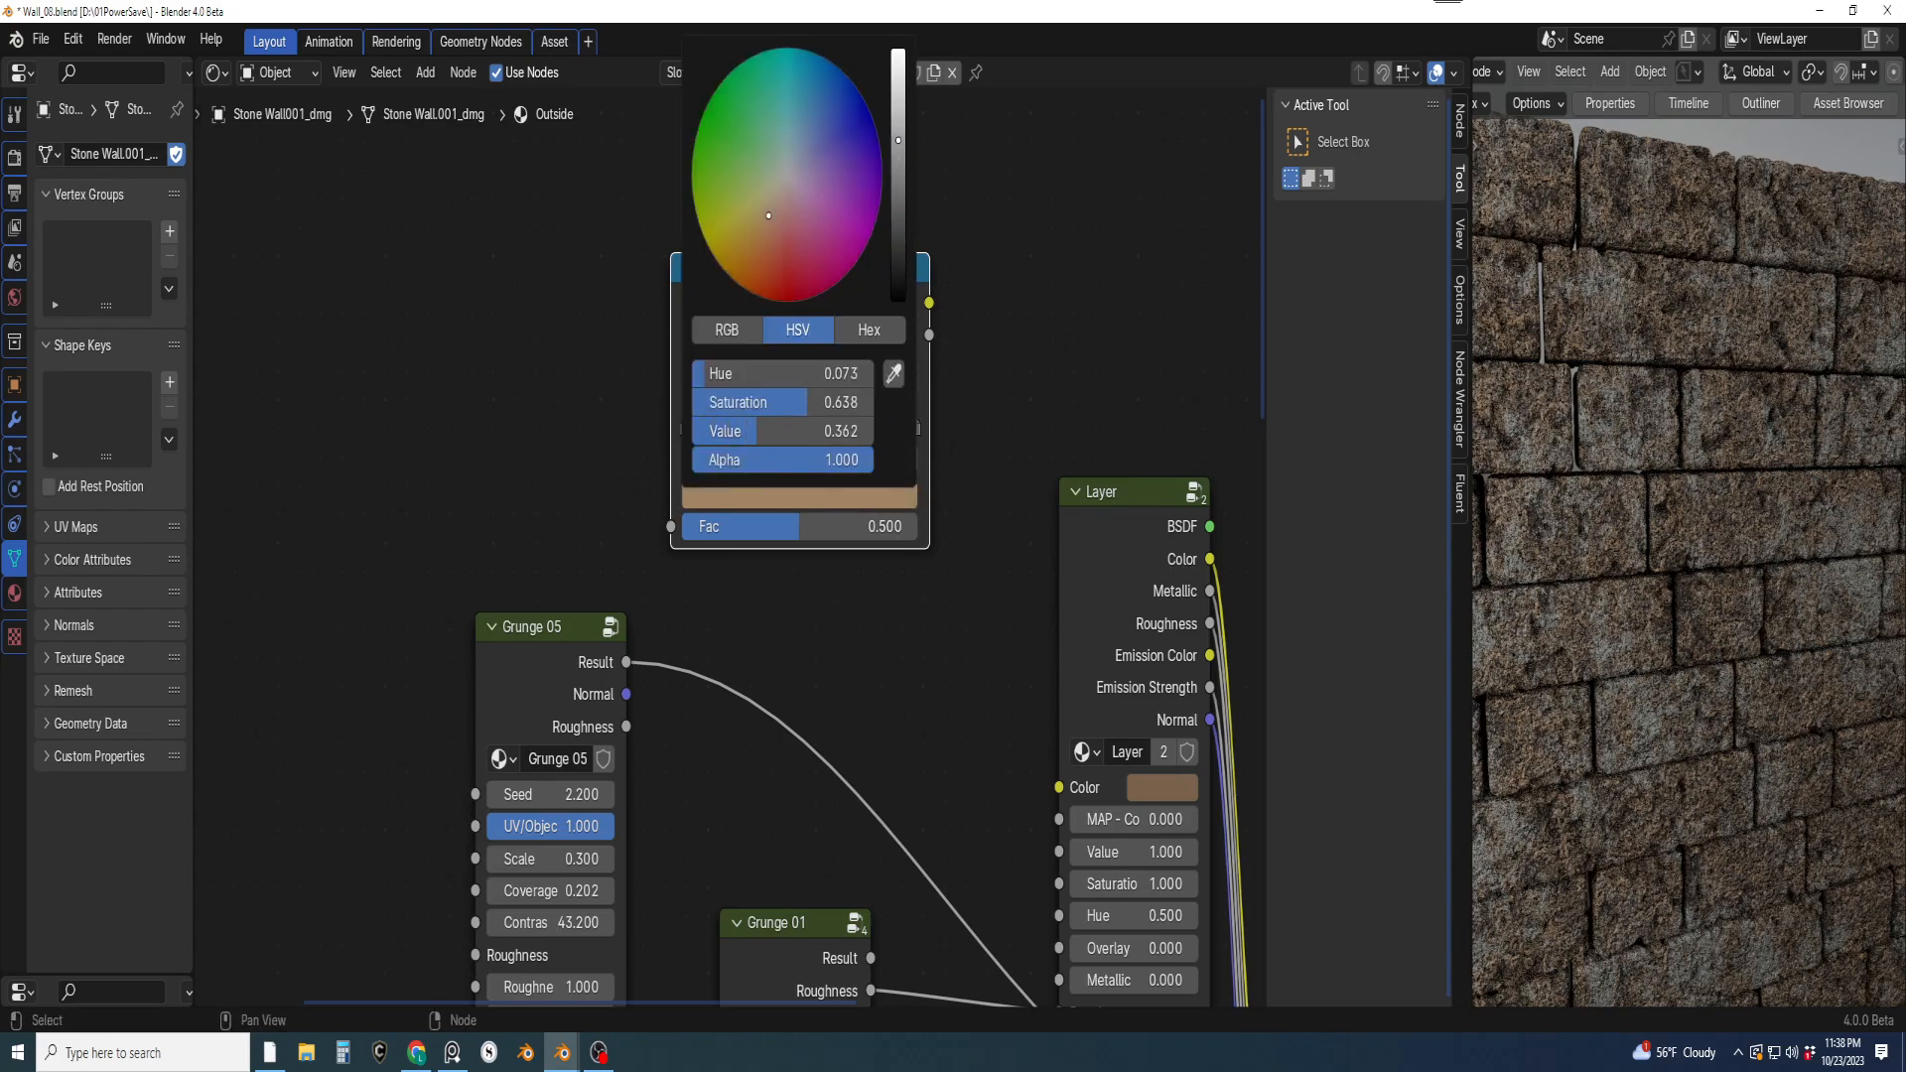
{"action": "scroll", "coordinate": [897, 280], "scroll_direction": "down", "scroll_amount": 1}
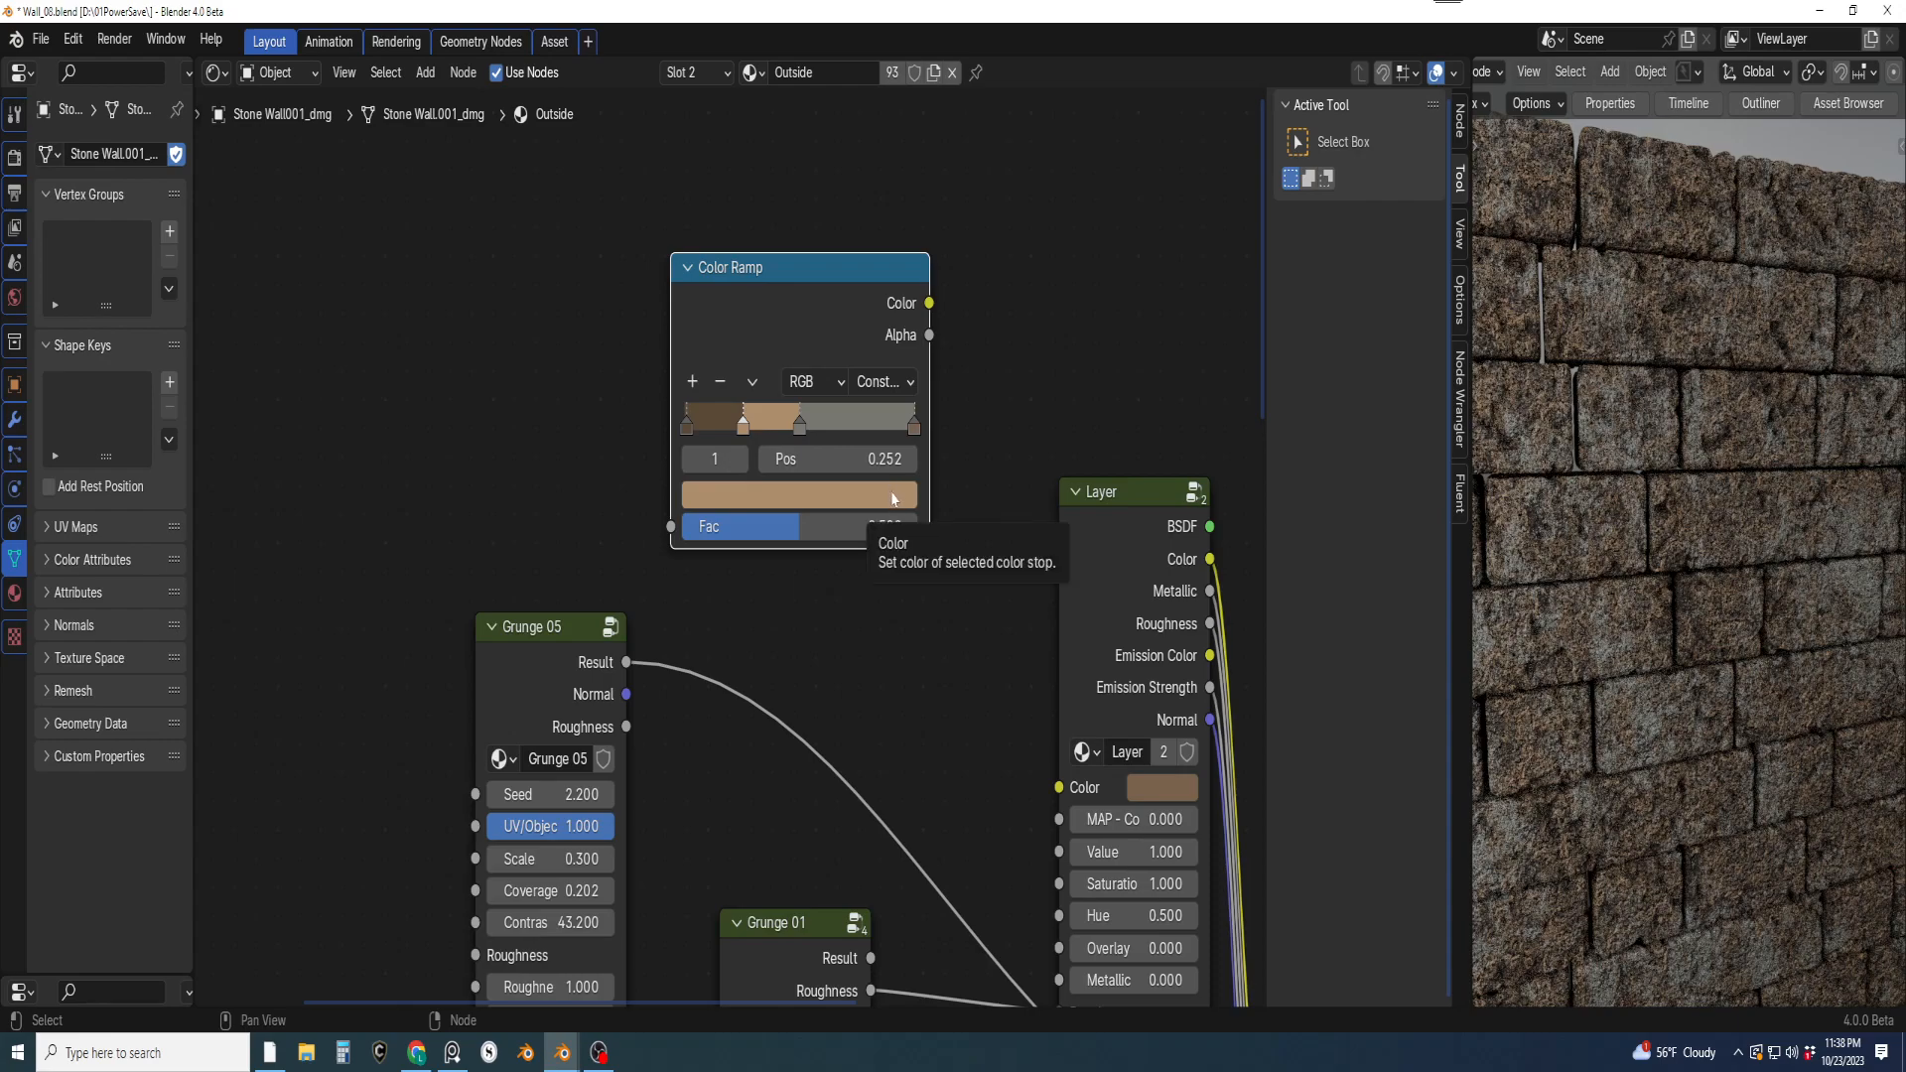
Add a Color Ramp stop at position 0.750 and color it a muted reddish brown
{"action": "left_click", "coordinate": [915, 430]}
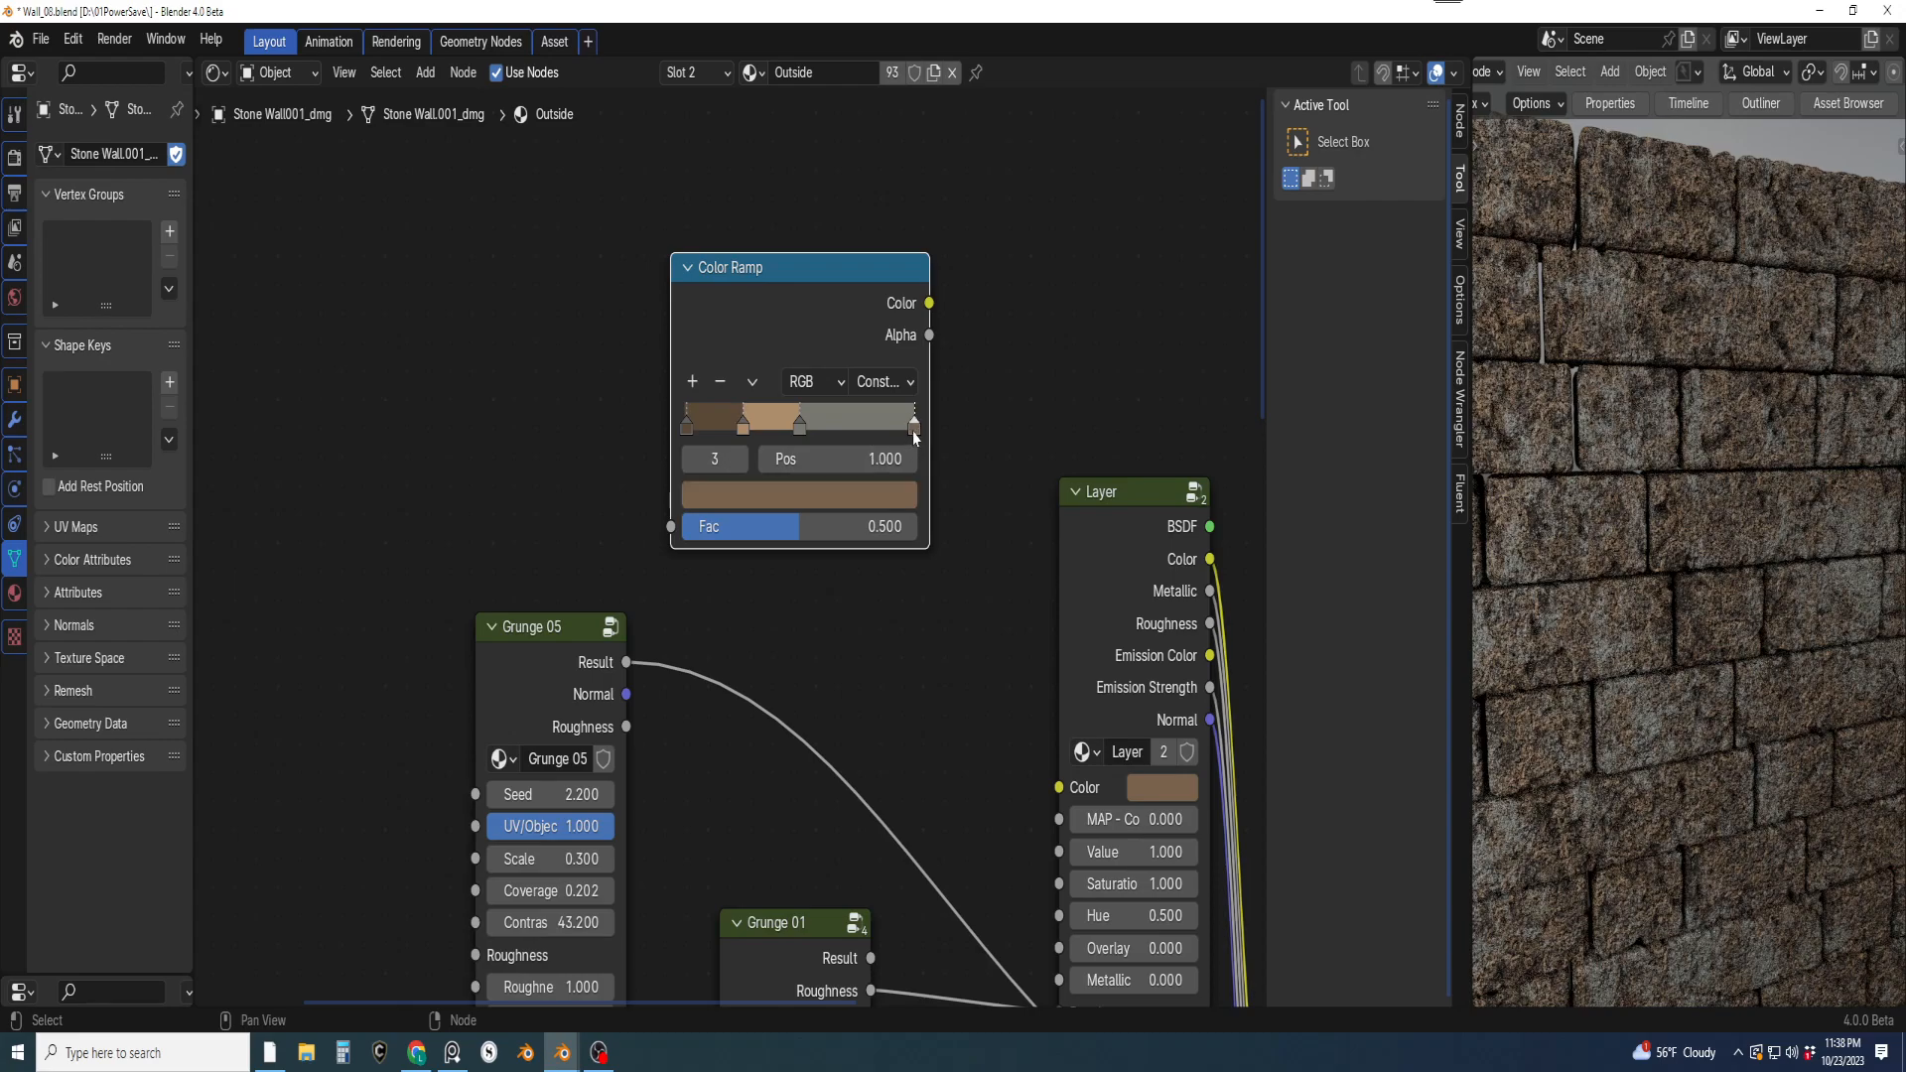
{"action": "left_click", "coordinate": [694, 383]}
{"action": "left_click", "coordinate": [882, 502]}
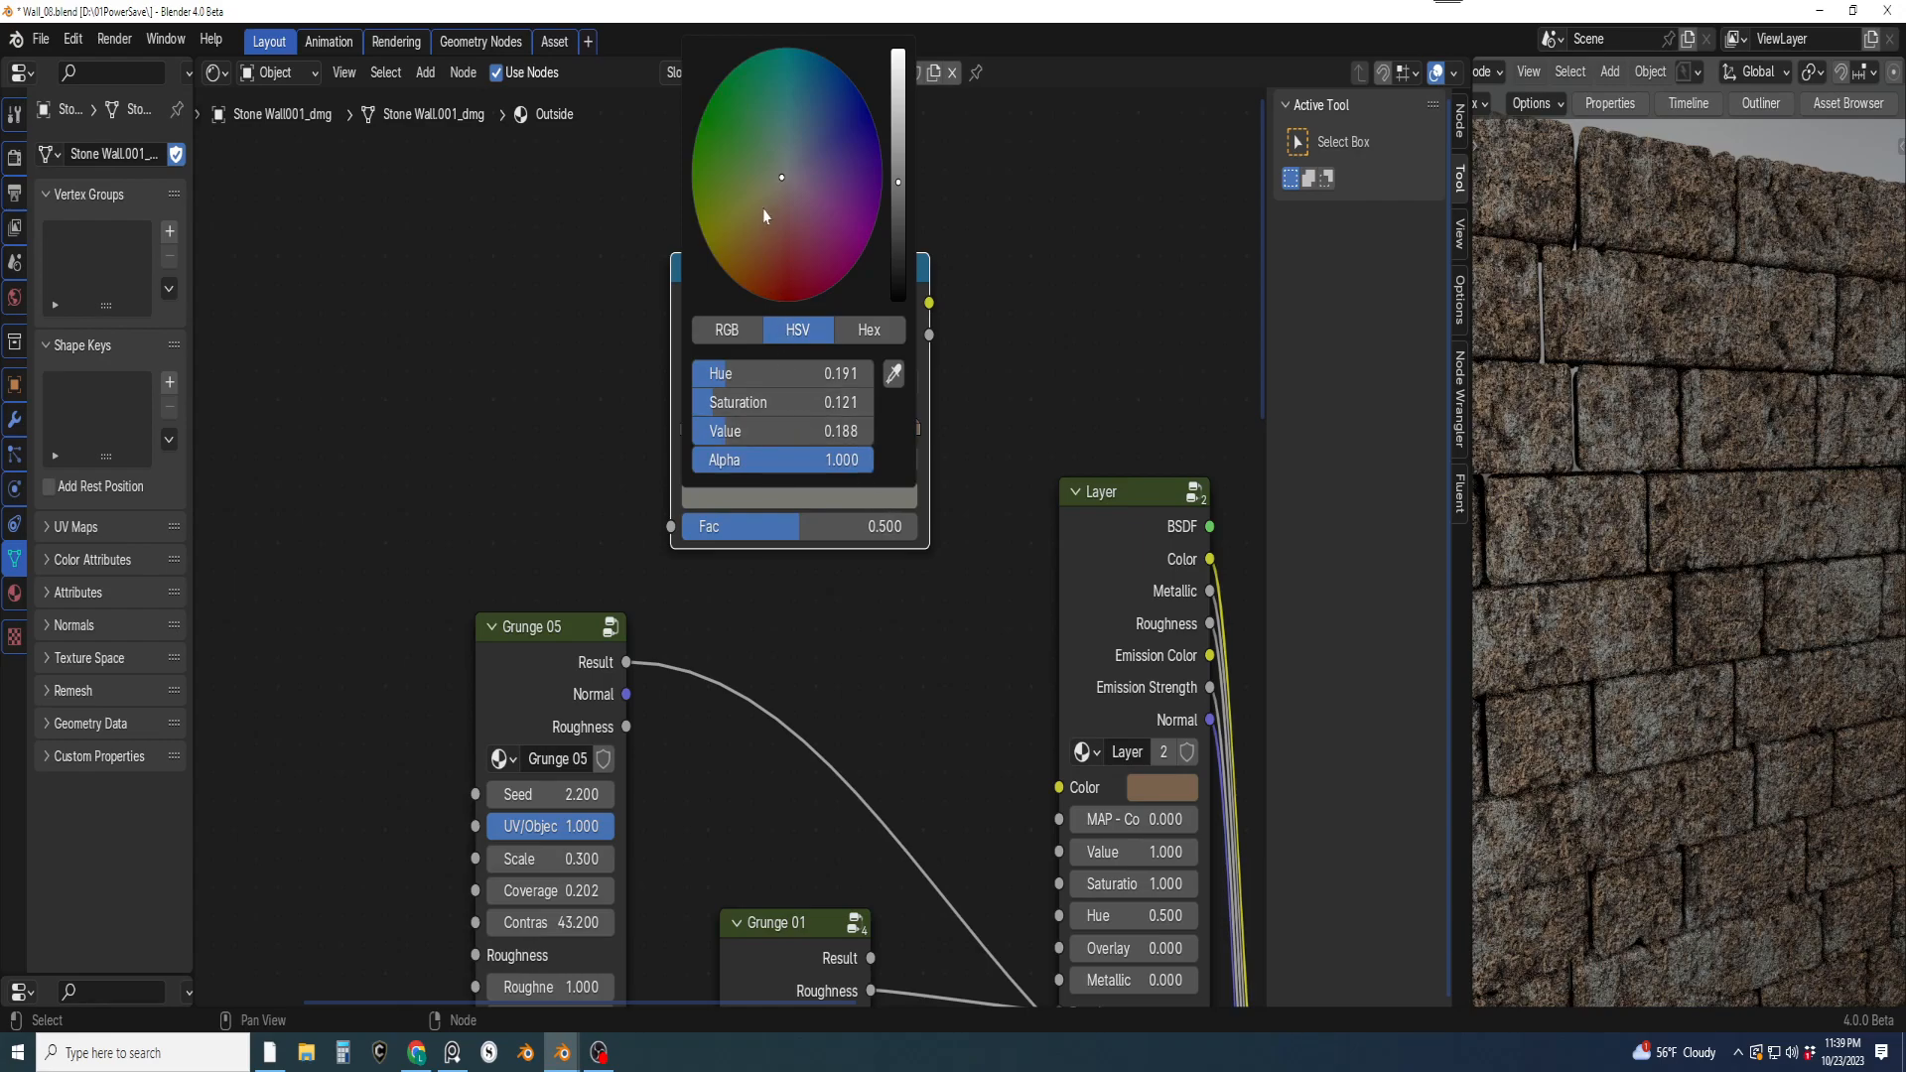
{"action": "left_click_drag", "start_coordinate": [773, 220], "coordinate": [780, 224]}
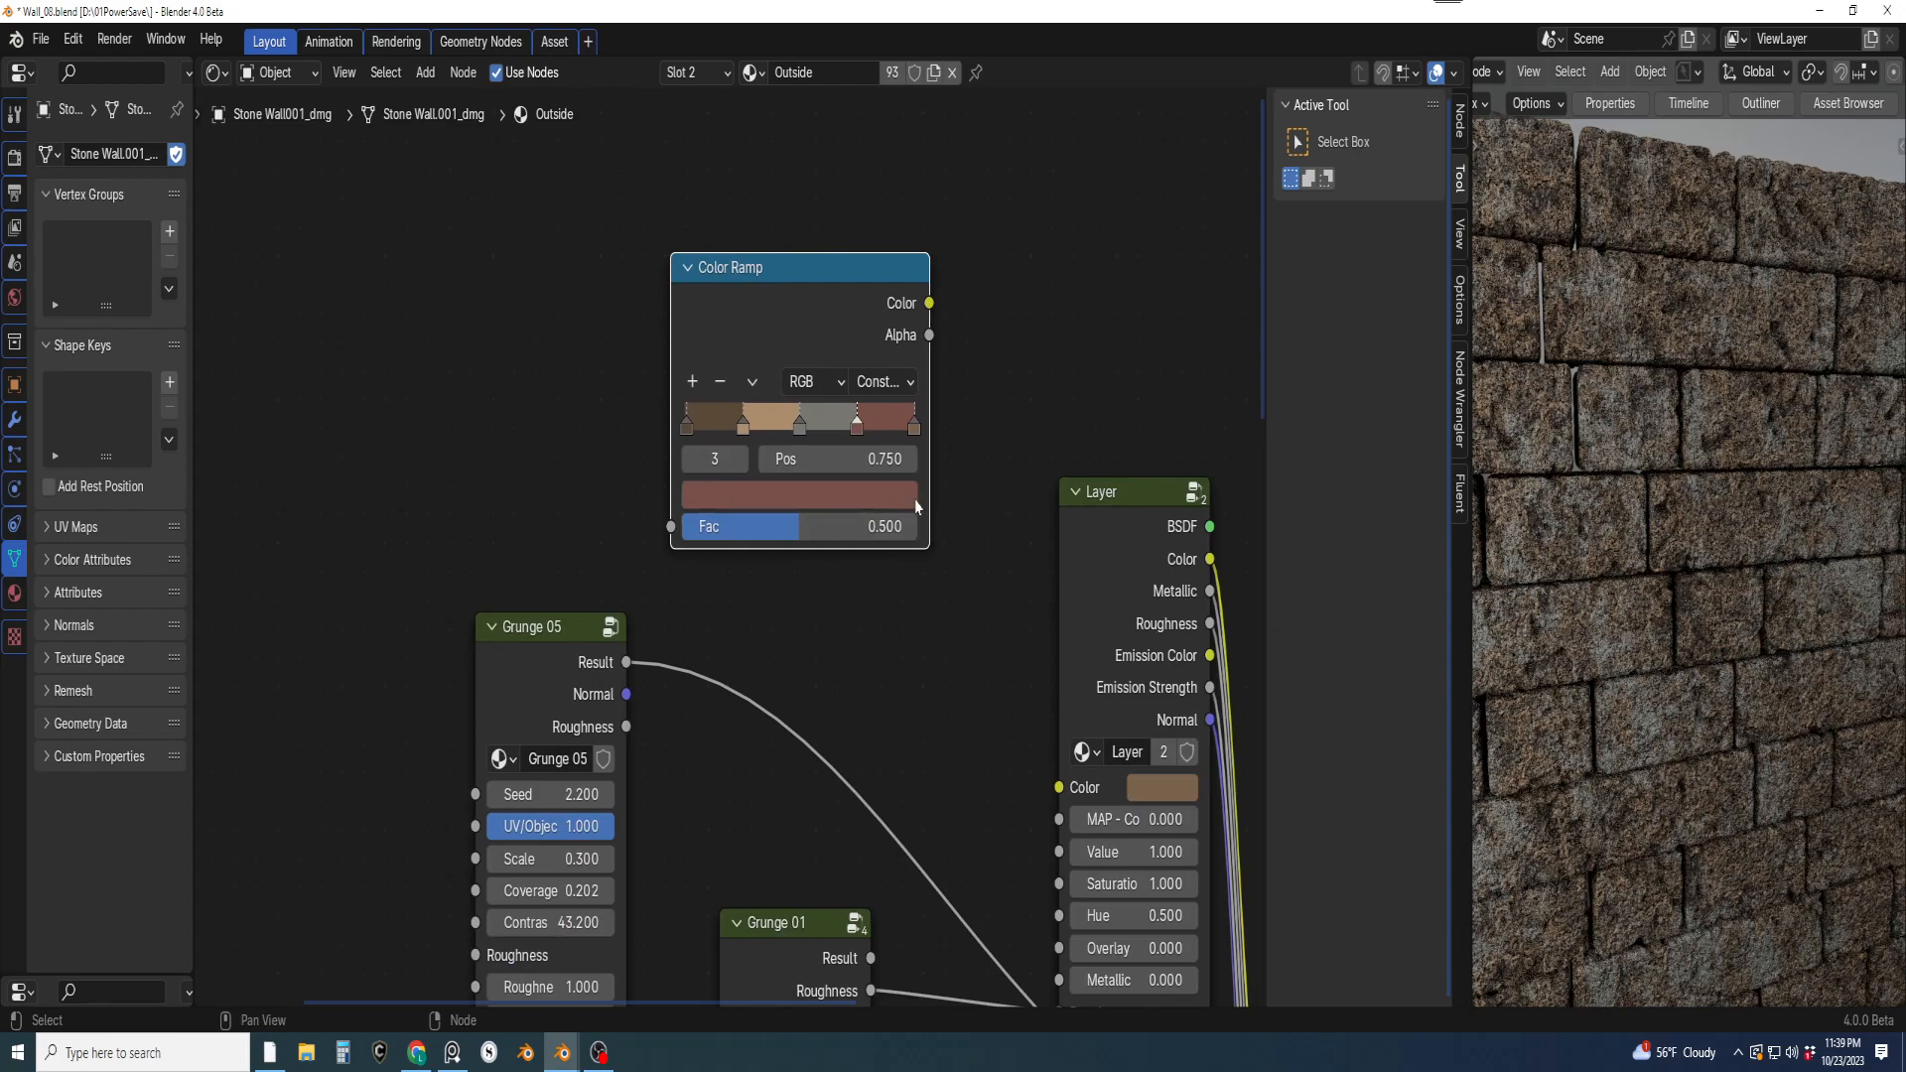
Add a Geometry node beside the Color Ramp and connect its Random Per Island output to the ramp's Fac input
{"action": "scroll", "coordinate": [914, 596], "scroll_direction": "up", "scroll_amount": 1}
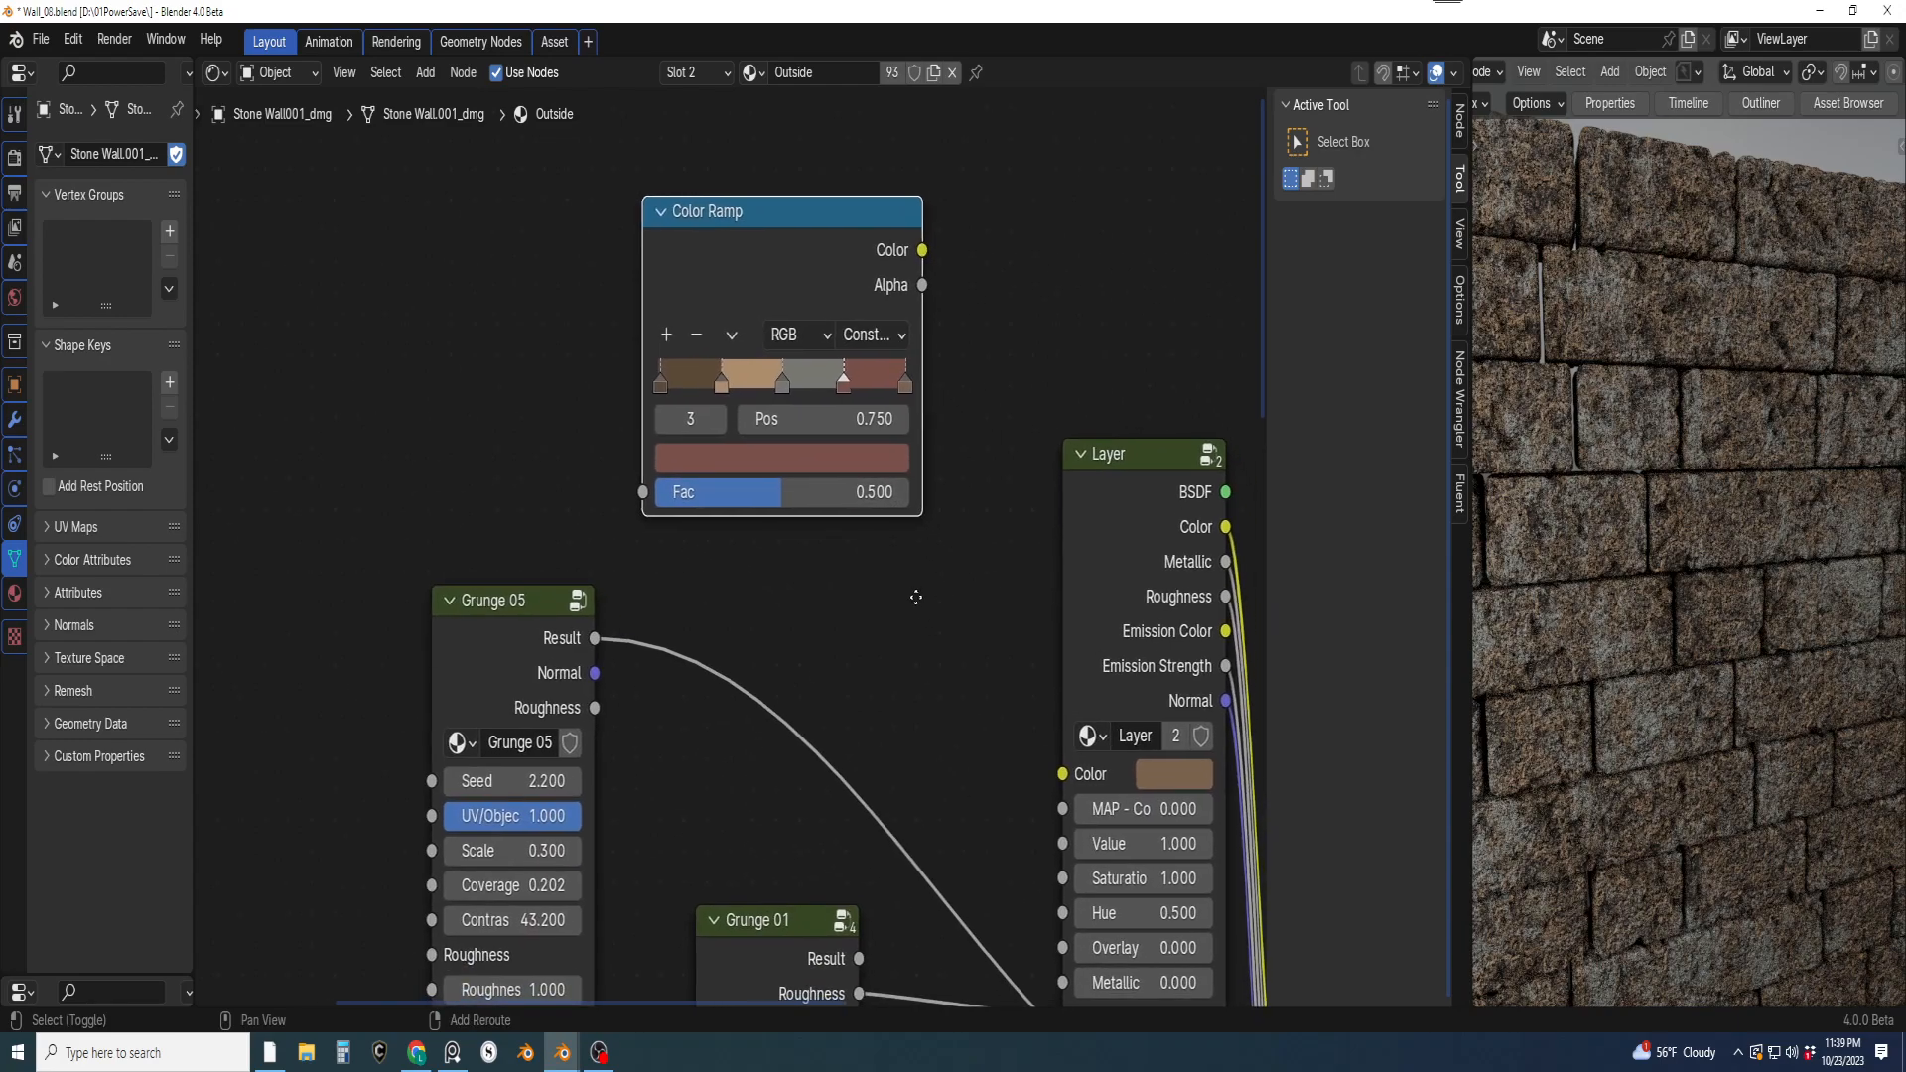
{"action": "middle_click_drag", "start_coordinate": [909, 622], "coordinate": [907, 465], "text": "shift"}
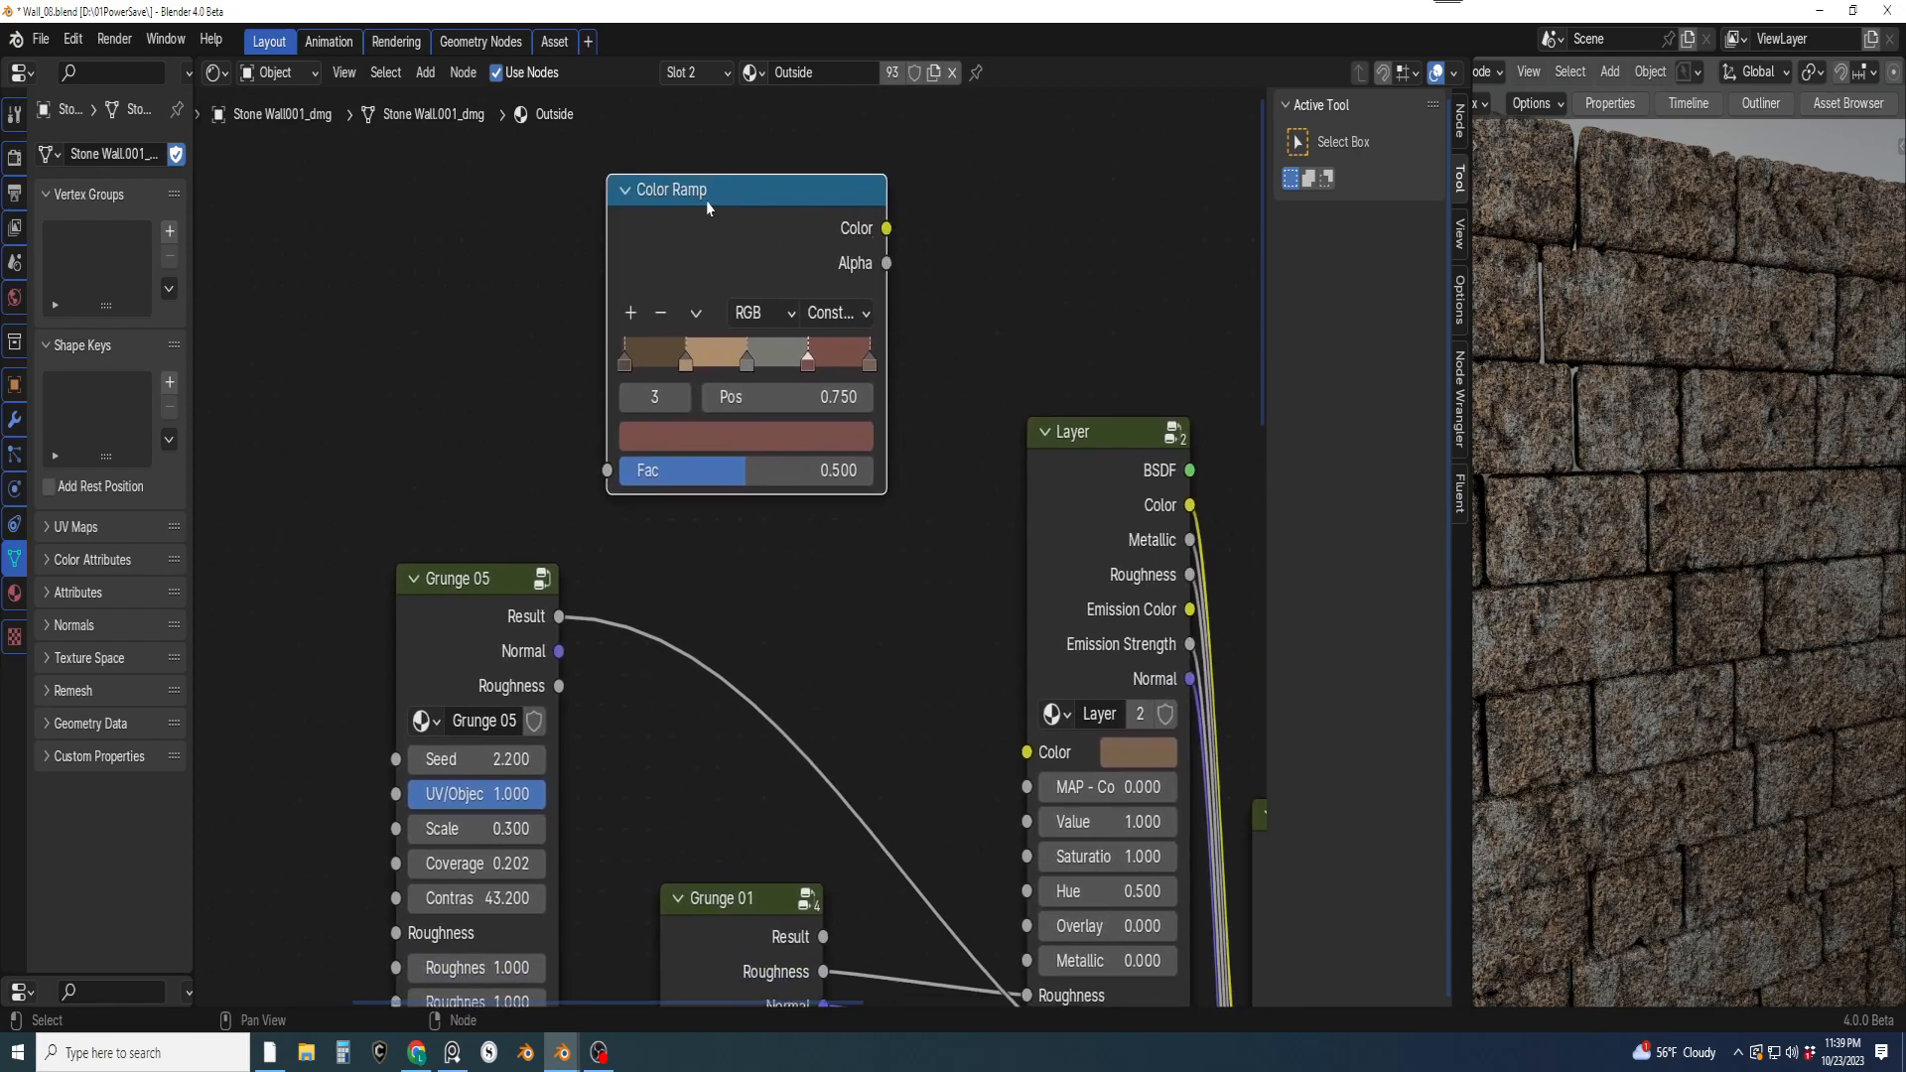
{"action": "key", "text": "F3"}
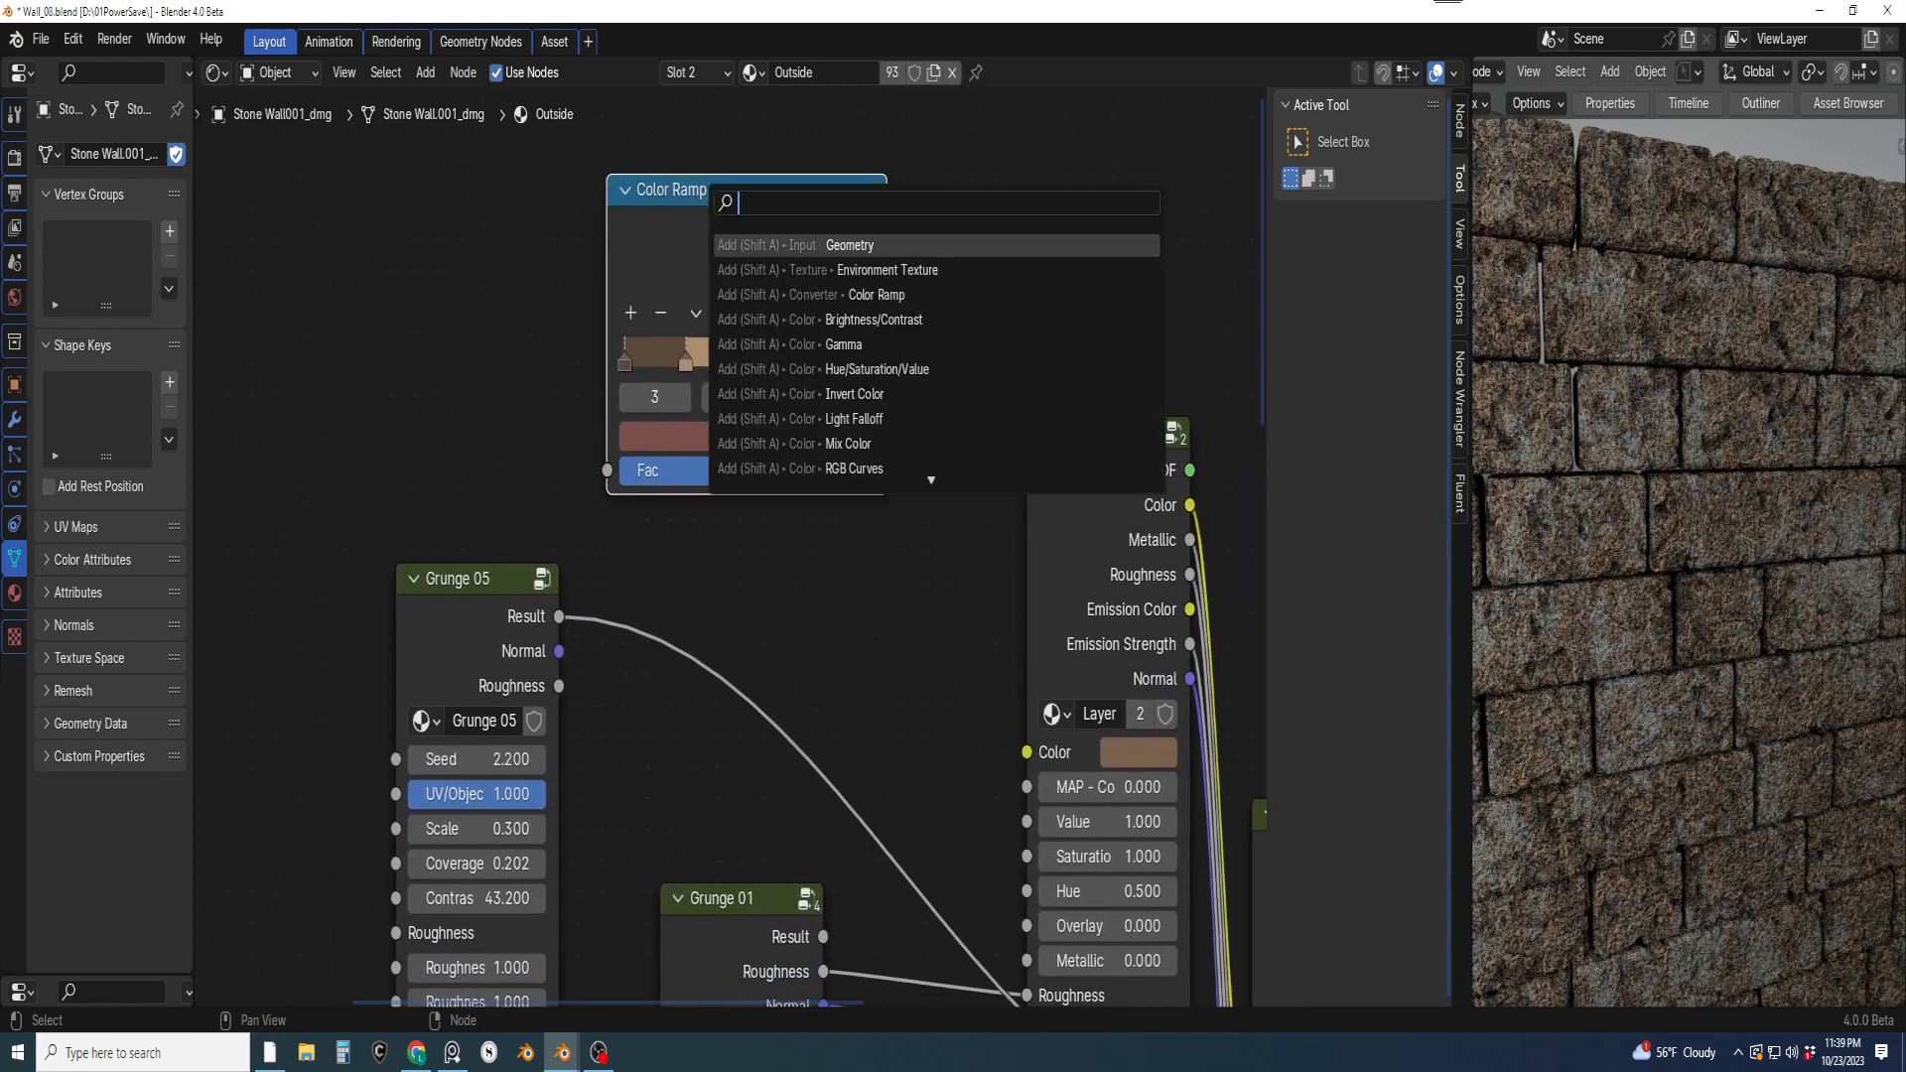
{"action": "type", "text": "geo"}
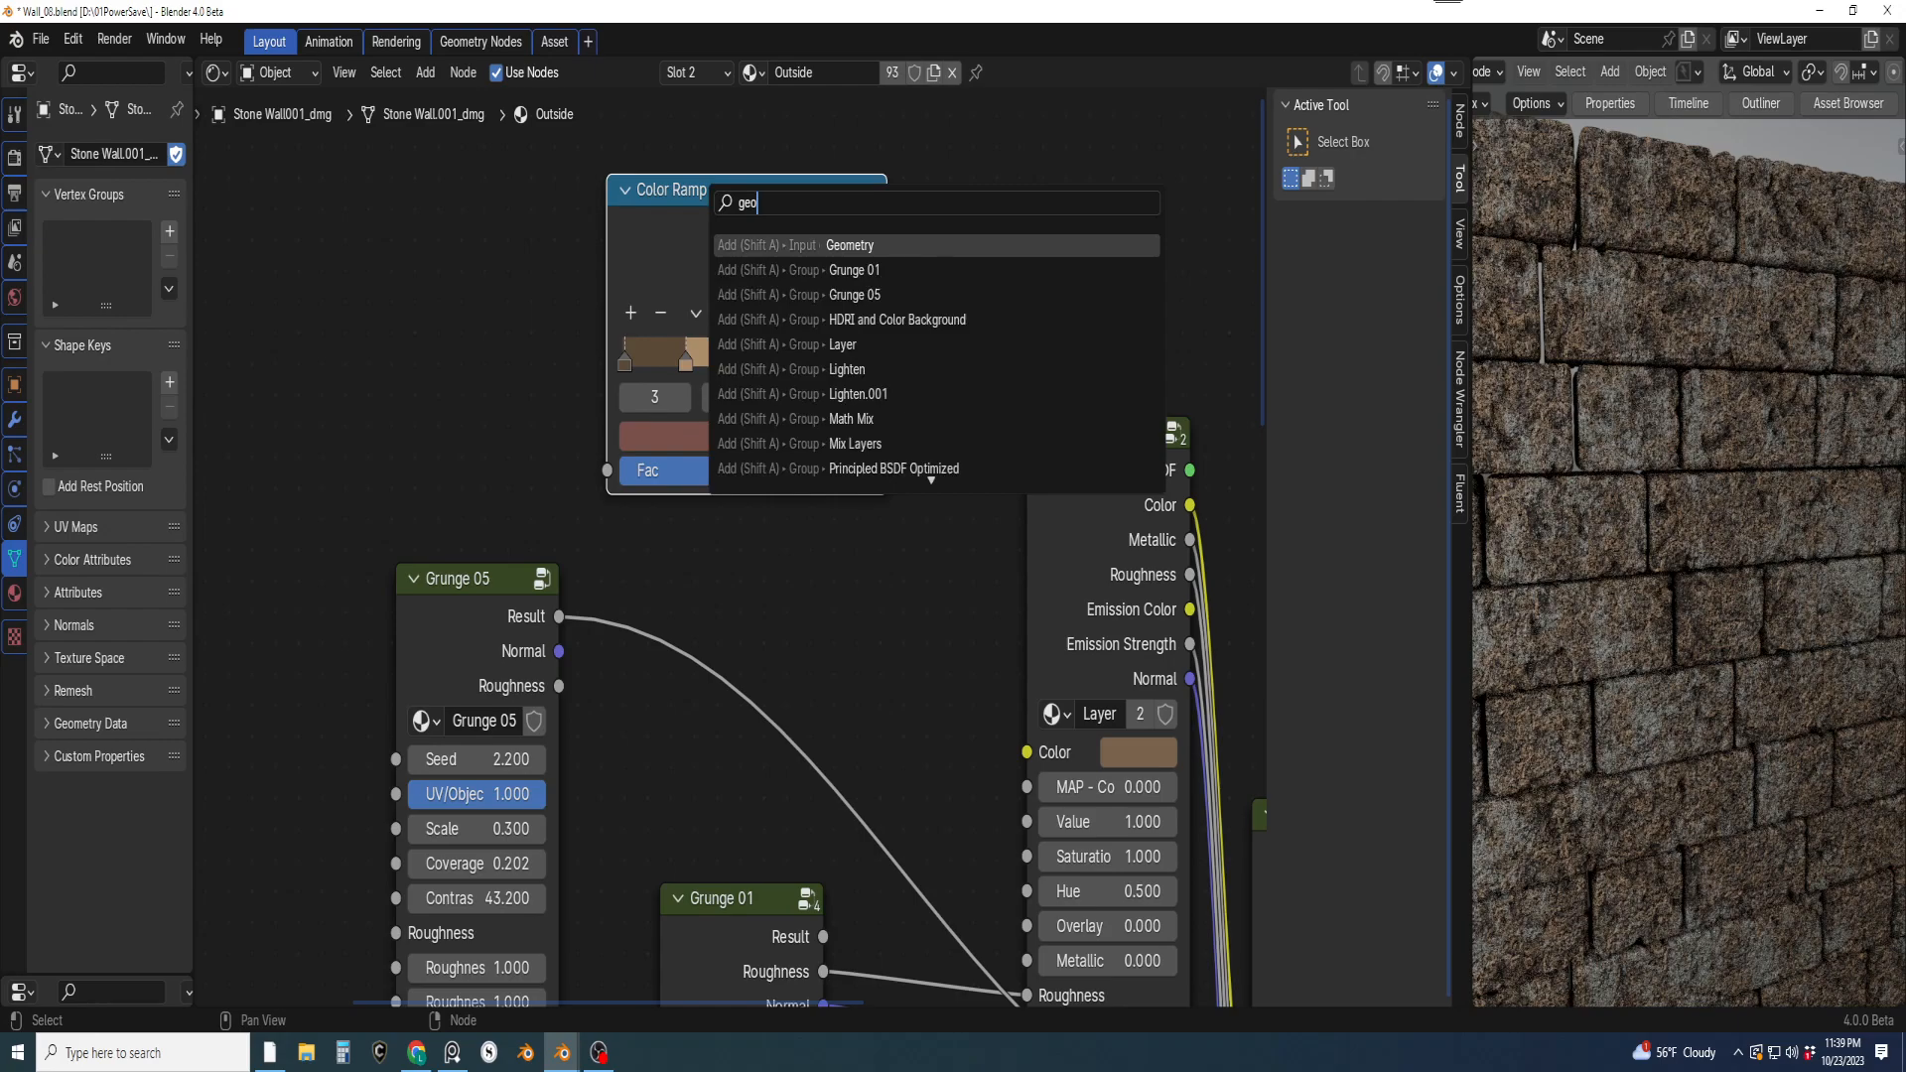
{"action": "left_click", "coordinate": [854, 244]}
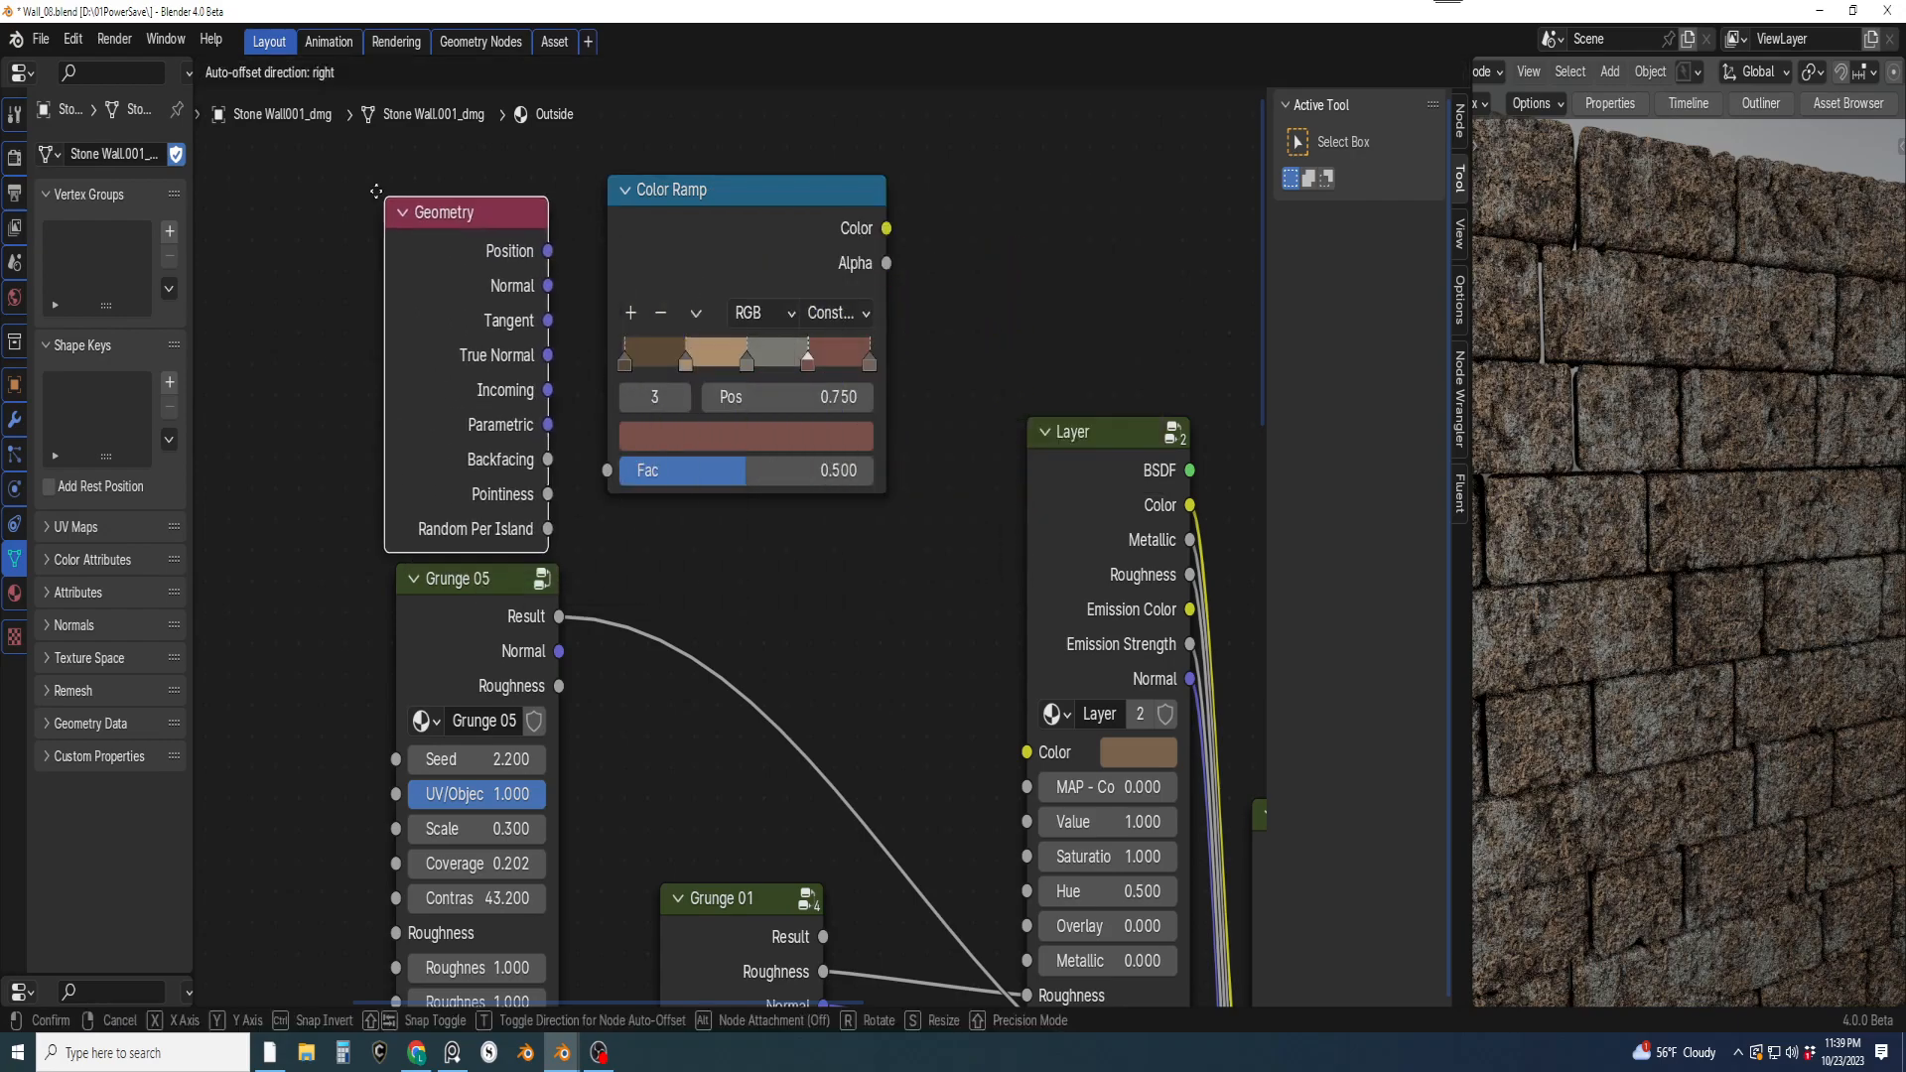
{"action": "left_click", "coordinate": [301, 132]}
{"action": "middle_click_drag", "start_coordinate": [517, 342], "coordinate": [549, 366]}
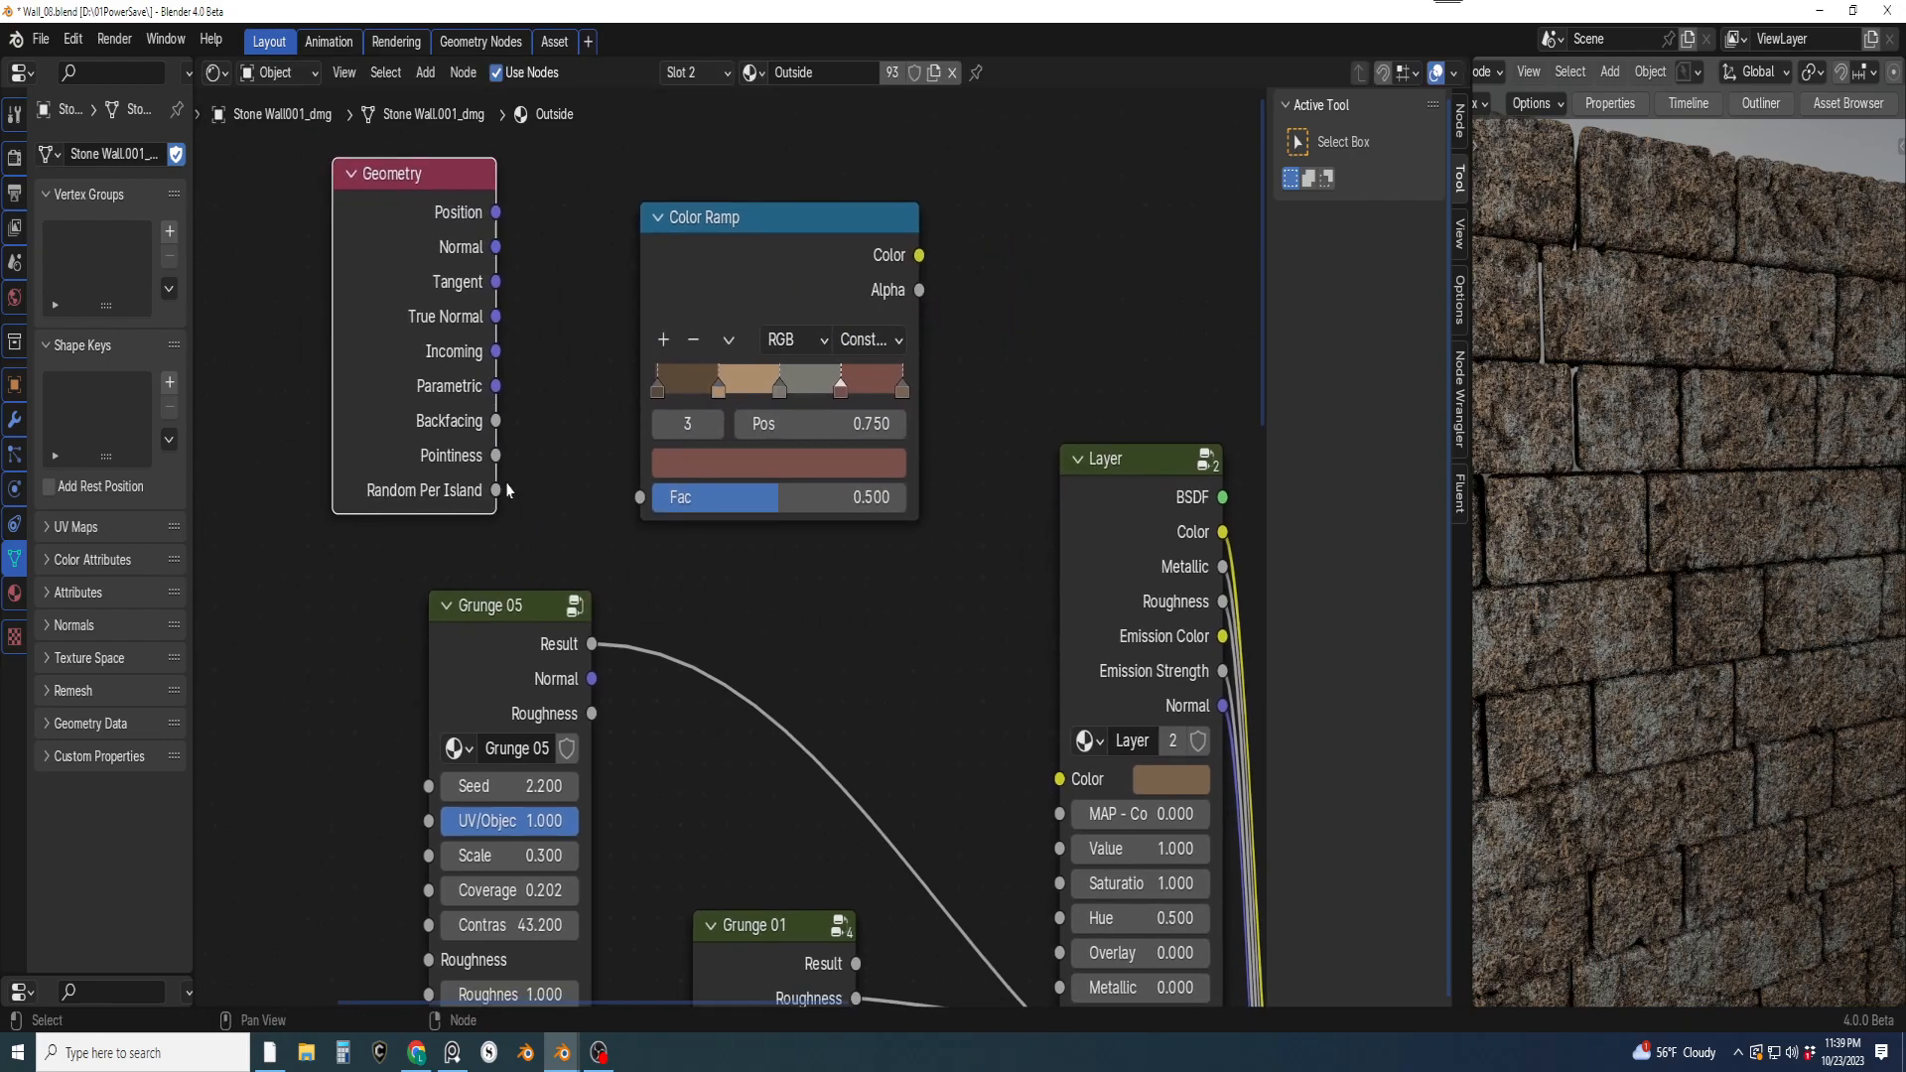
{"action": "left_click_drag", "start_coordinate": [498, 493], "coordinate": [641, 496]}
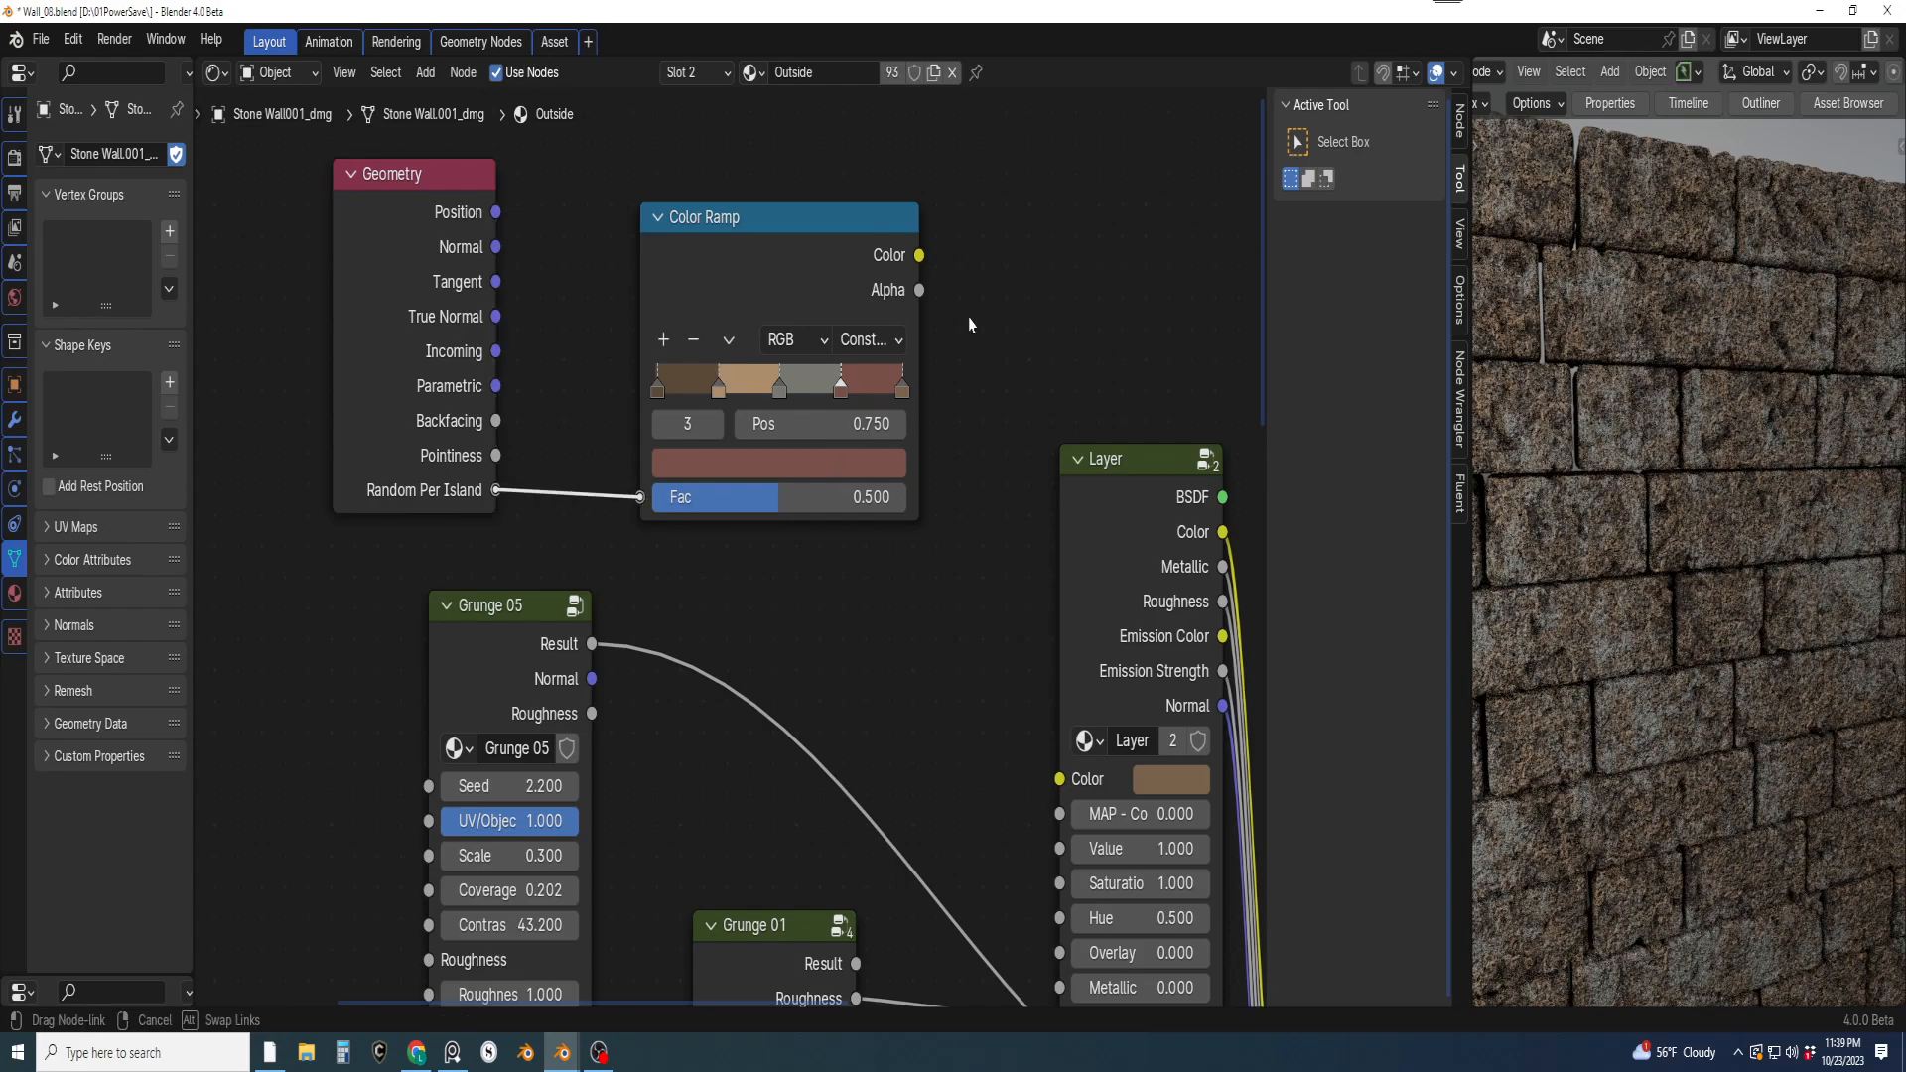
Connect the Color Ramp's Color output to the upper Layer node's Color input
{"action": "left_click_drag", "start_coordinate": [920, 256], "coordinate": [1062, 779]}
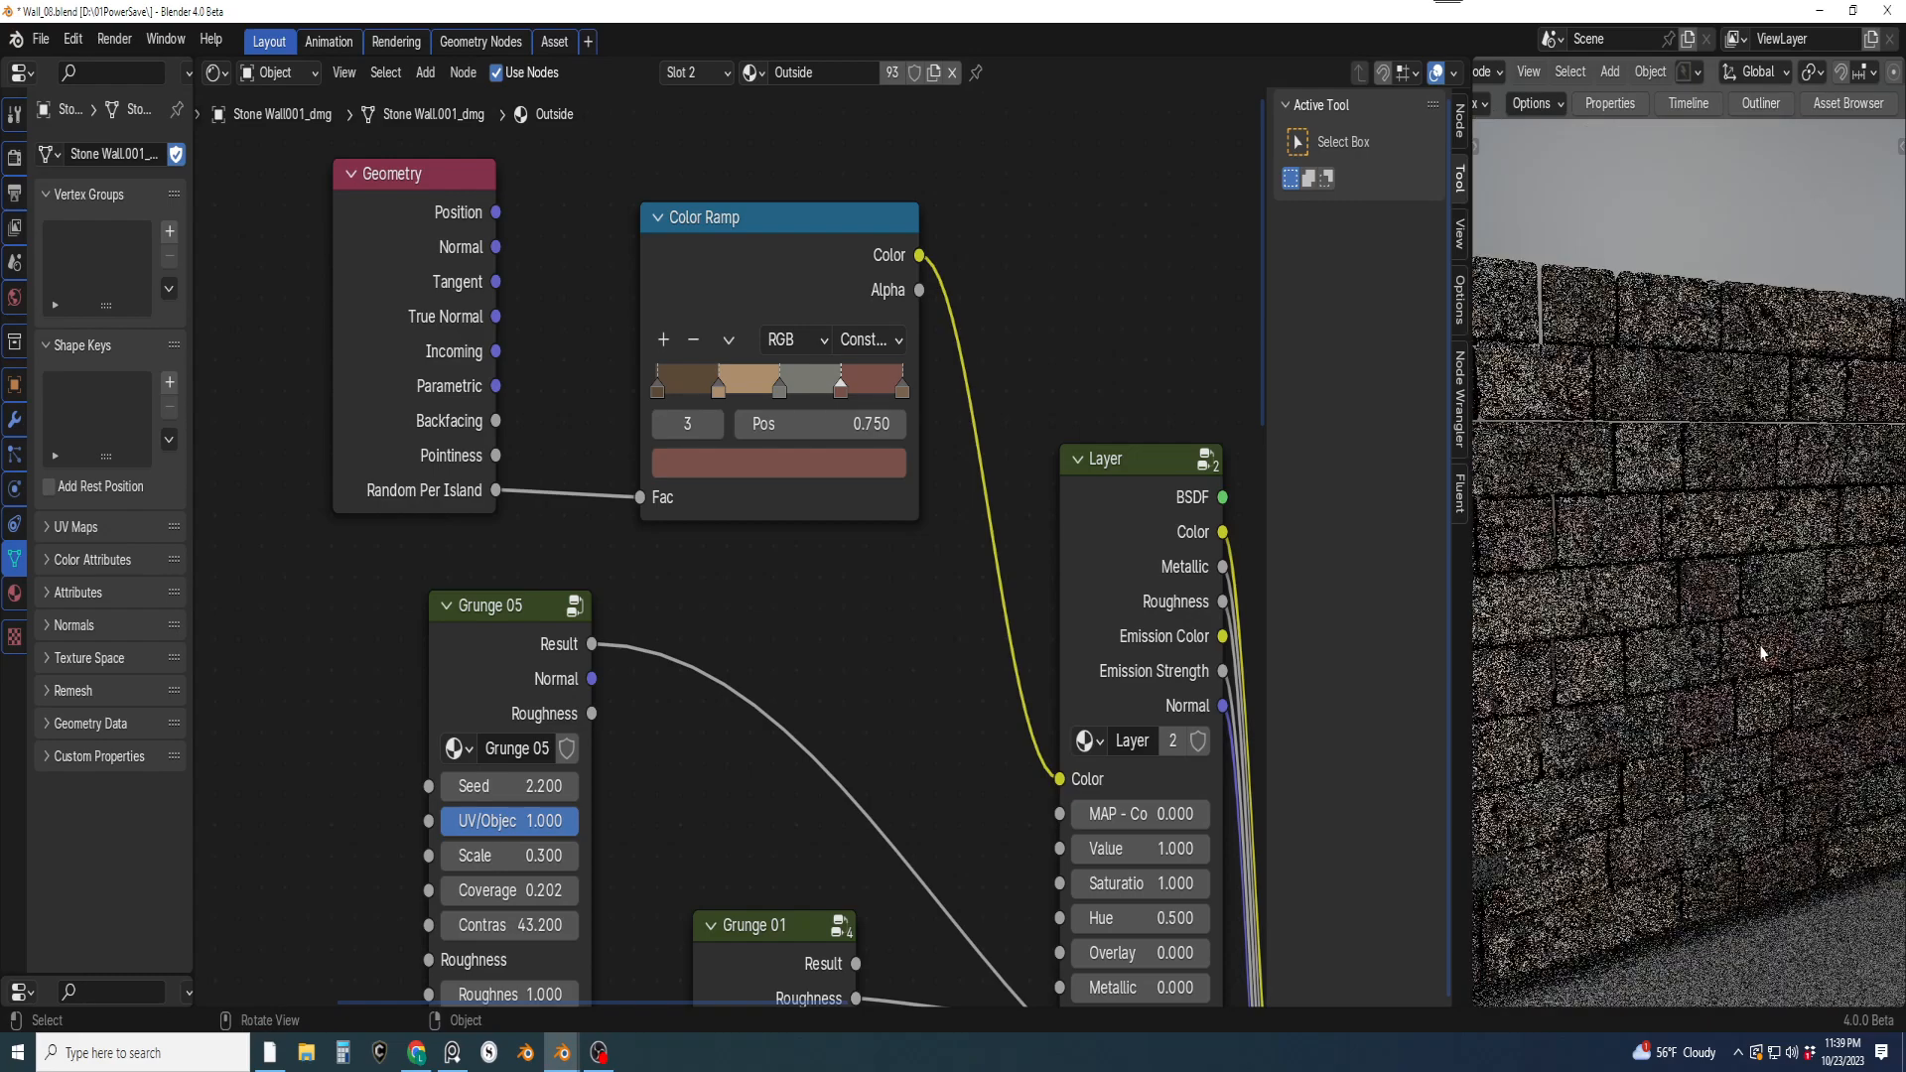
{"action": "middle_click_drag", "start_coordinate": [1743, 651], "coordinate": [1701, 668]}
{"action": "scroll", "coordinate": [1701, 668], "scroll_direction": "up", "scroll_amount": 1}
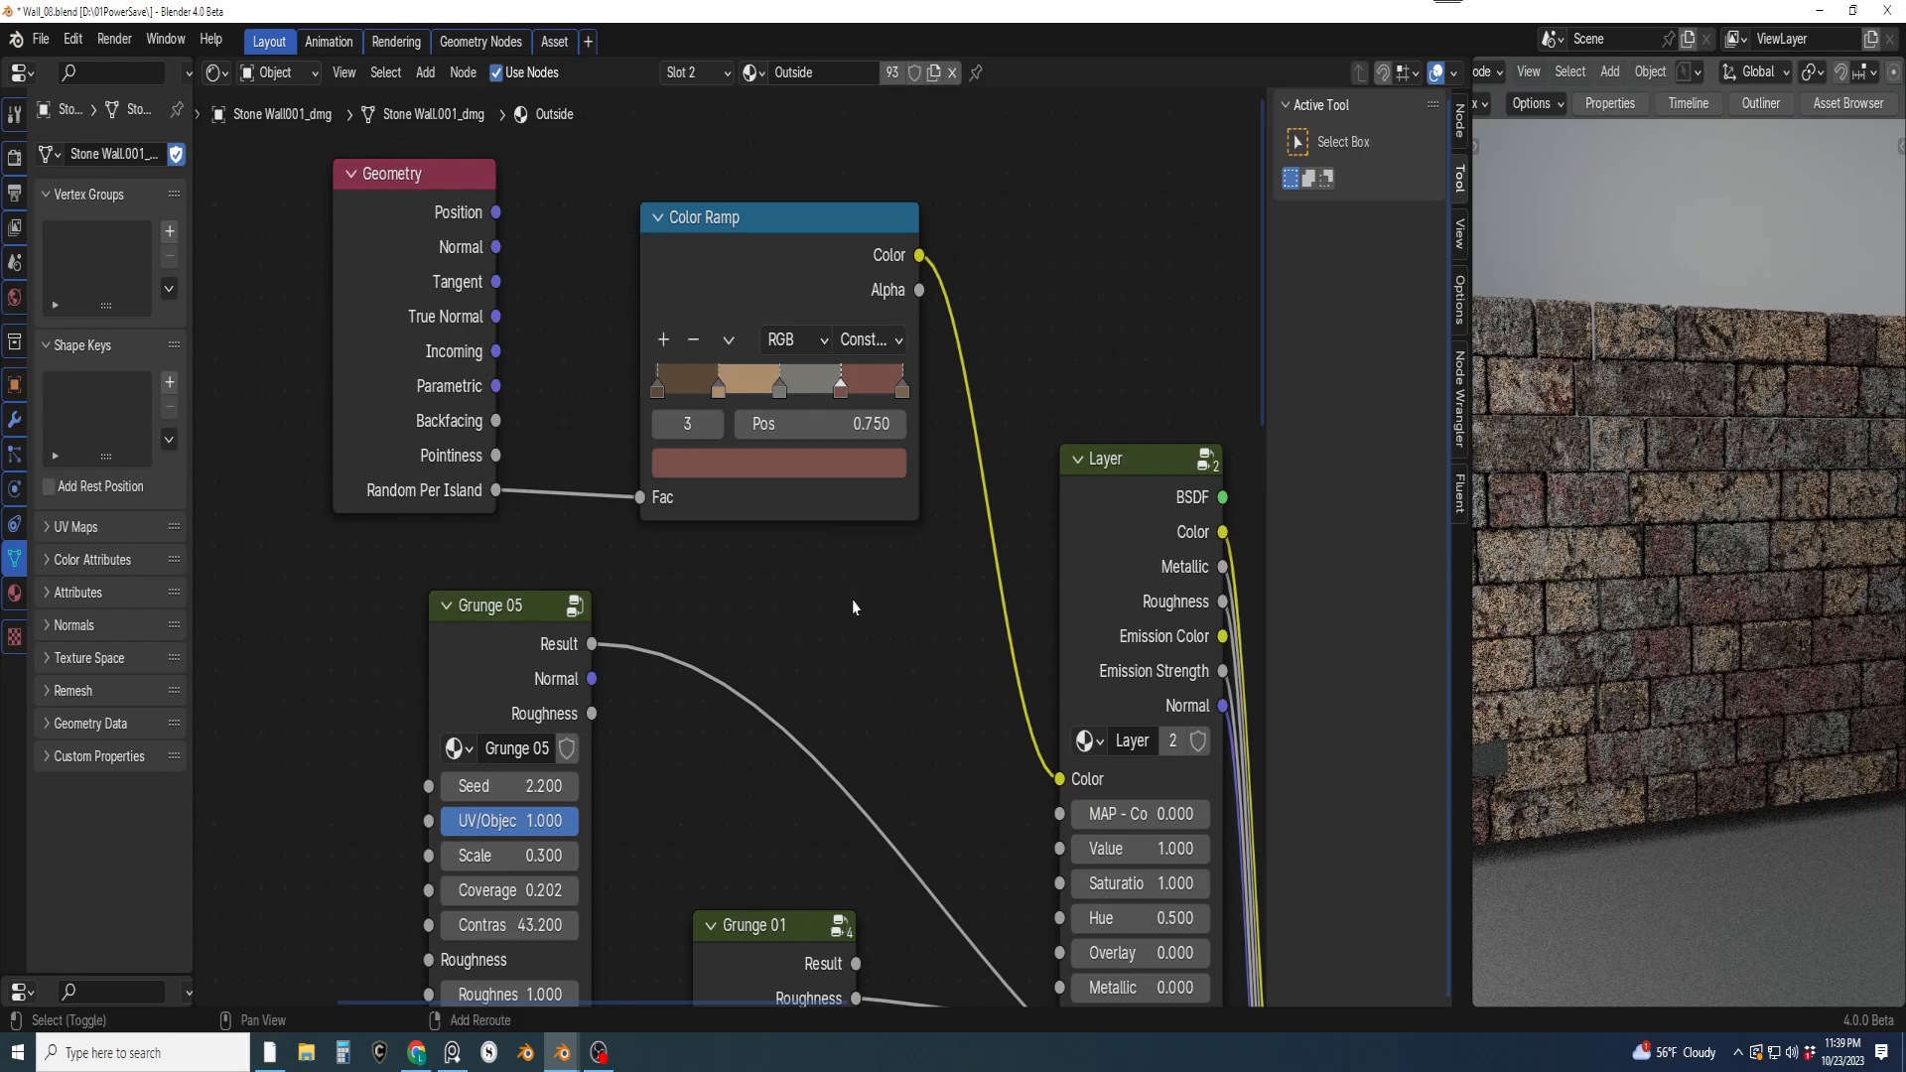
Shift the Color Ramp's tan stop to position 0.350 and its last brown stop to 0.953
{"action": "middle_click_drag", "start_coordinate": [855, 600], "coordinate": [871, 675]}
{"action": "scroll", "coordinate": [872, 675], "scroll_direction": "up", "scroll_amount": 2}
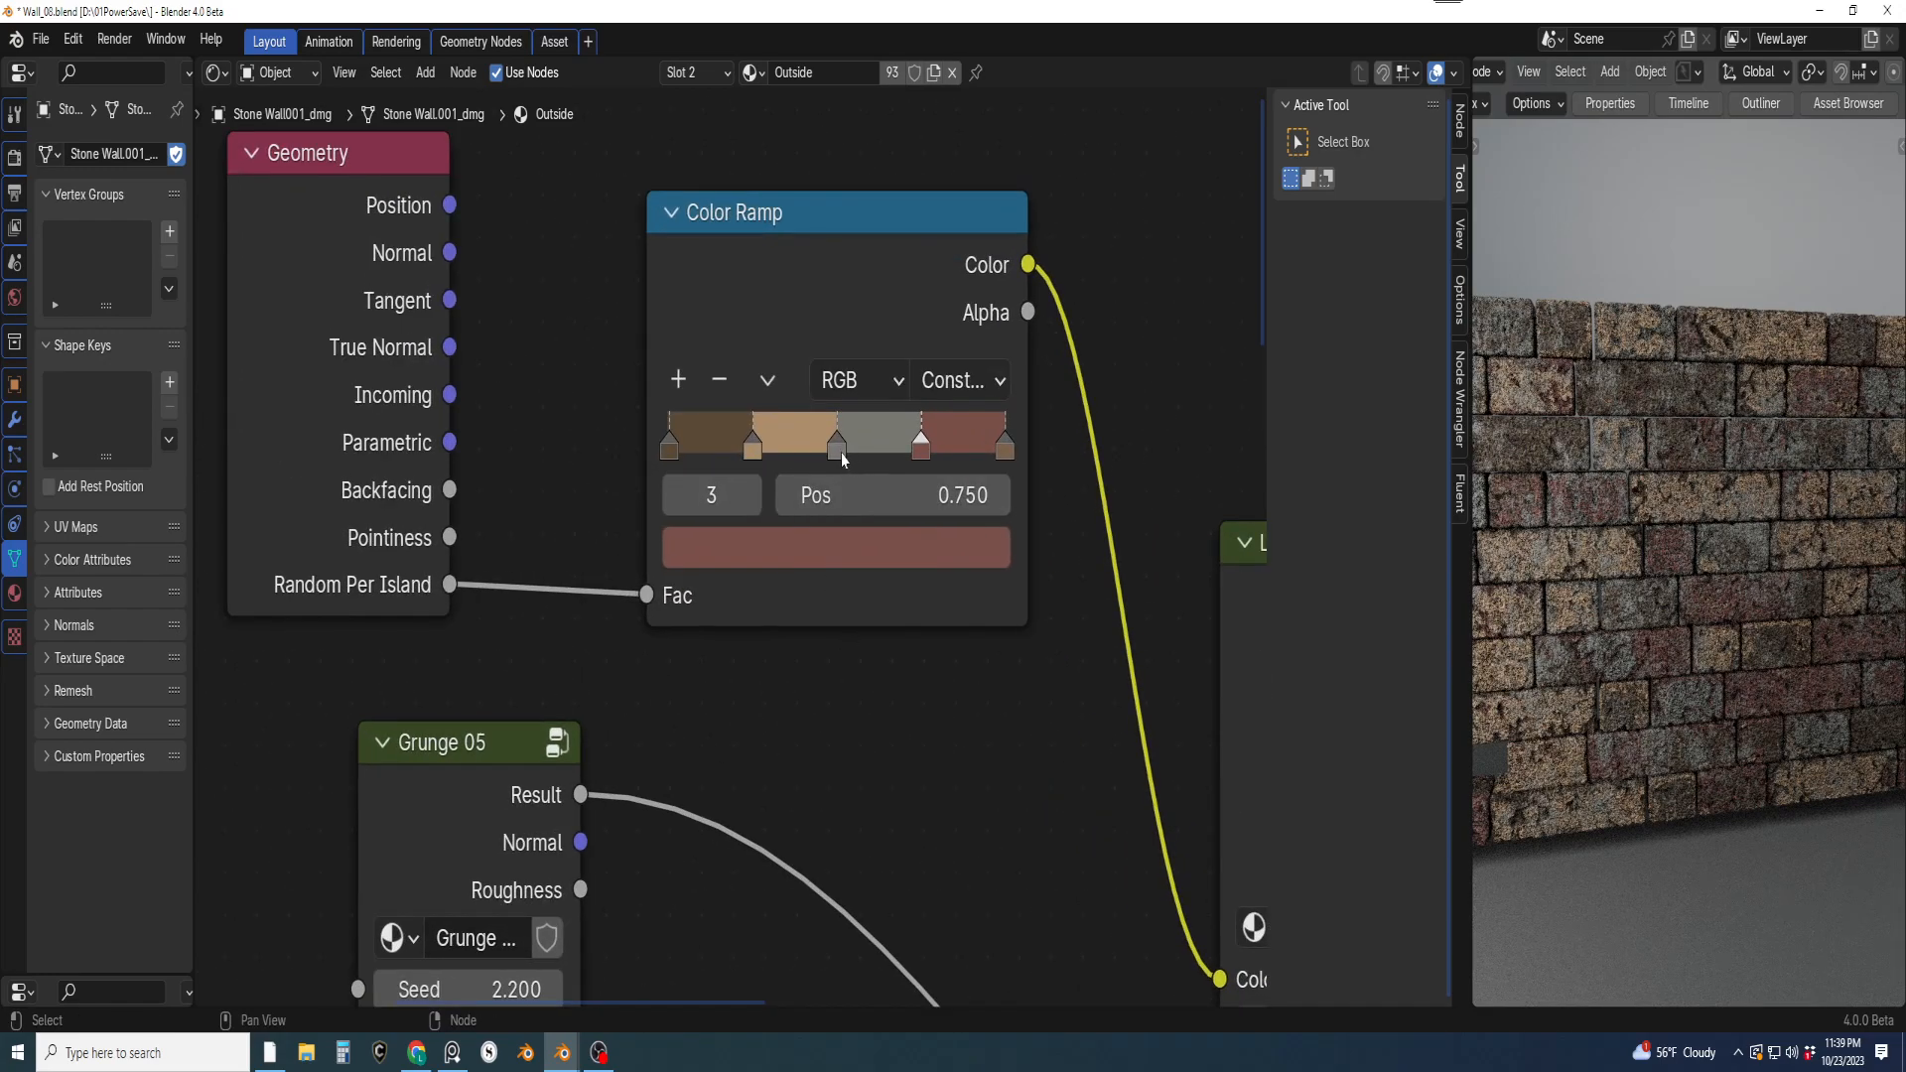
{"action": "left_click_drag", "start_coordinate": [765, 455], "coordinate": [795, 465]}
{"action": "key", "text": "g"}
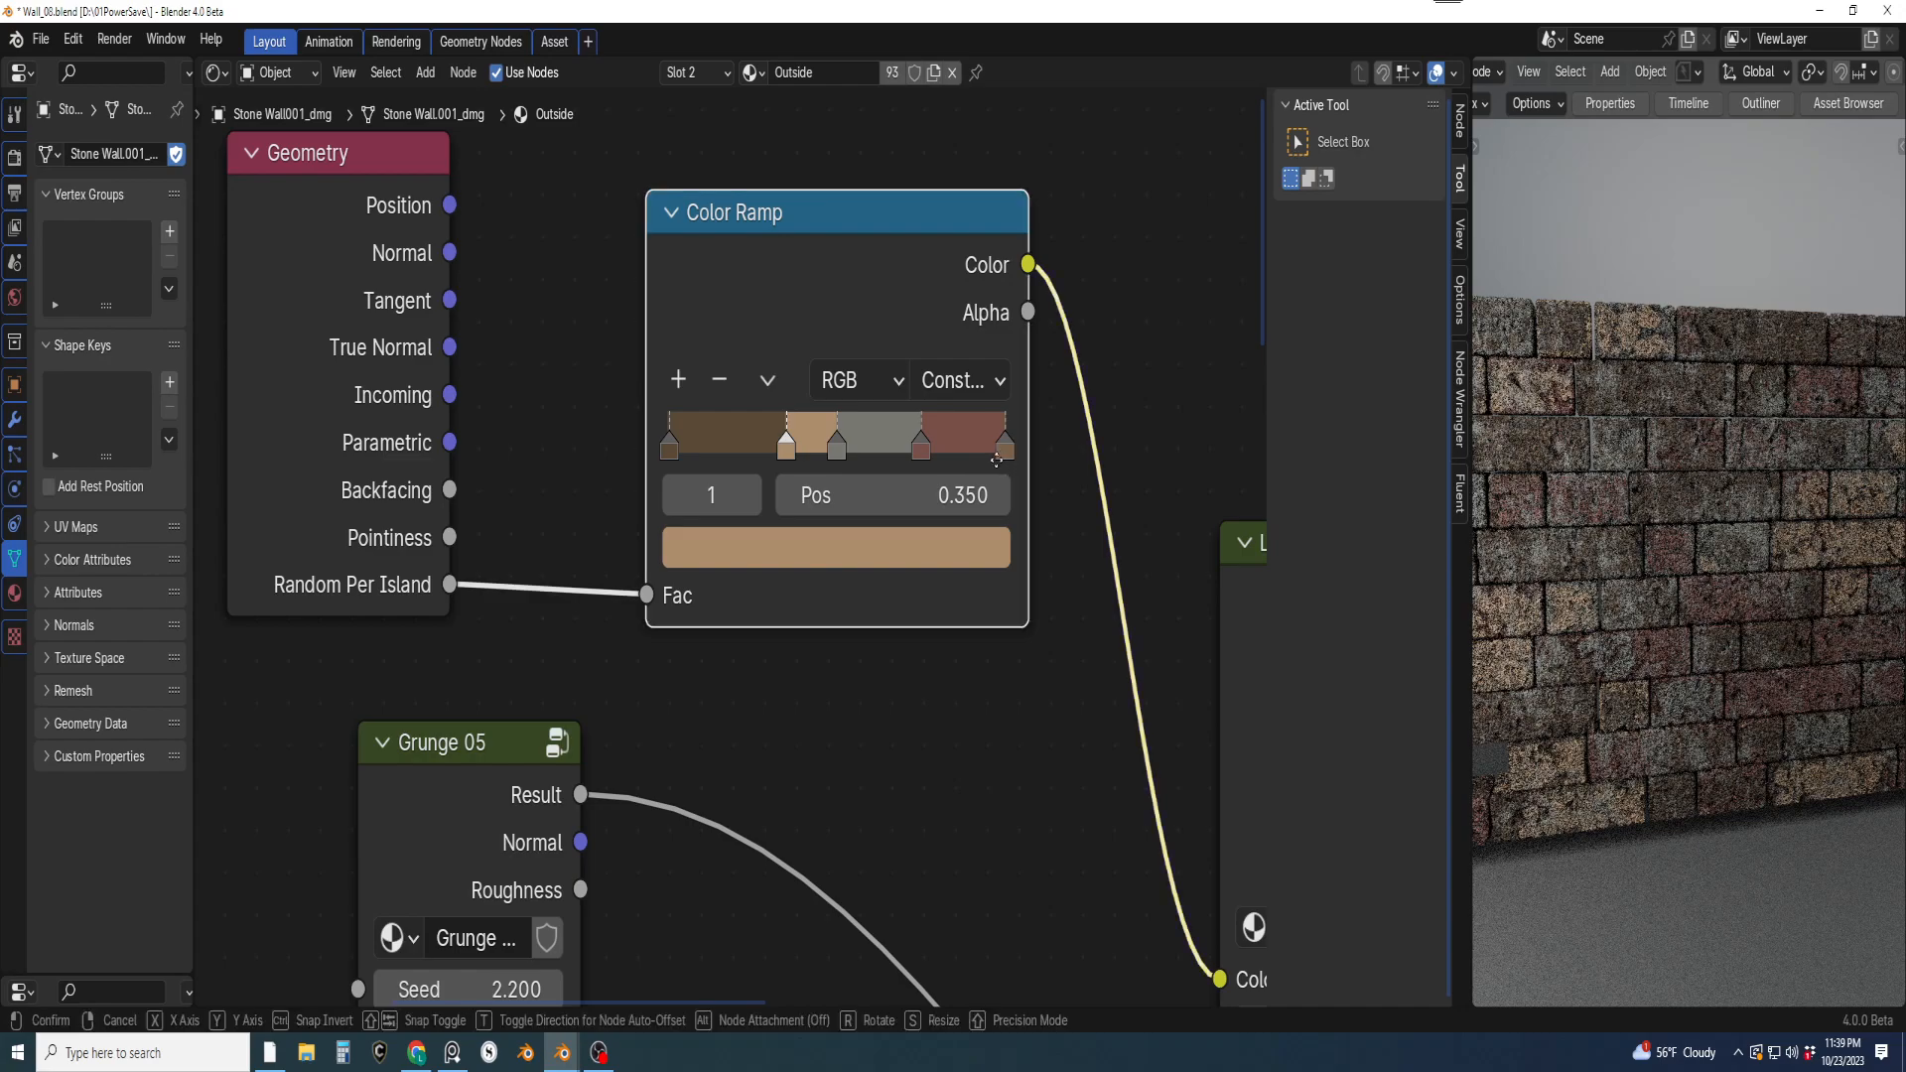
{"action": "left_click", "coordinate": [990, 453]}
{"action": "left_click_drag", "start_coordinate": [993, 455], "coordinate": [980, 457]}
{"action": "scroll", "coordinate": [1800, 562], "scroll_direction": "down", "scroll_amount": 2}
{"action": "middle_click_drag", "start_coordinate": [1800, 562], "coordinate": [1749, 571]}
{"action": "scroll", "coordinate": [1728, 568], "scroll_direction": "up", "scroll_amount": 2}
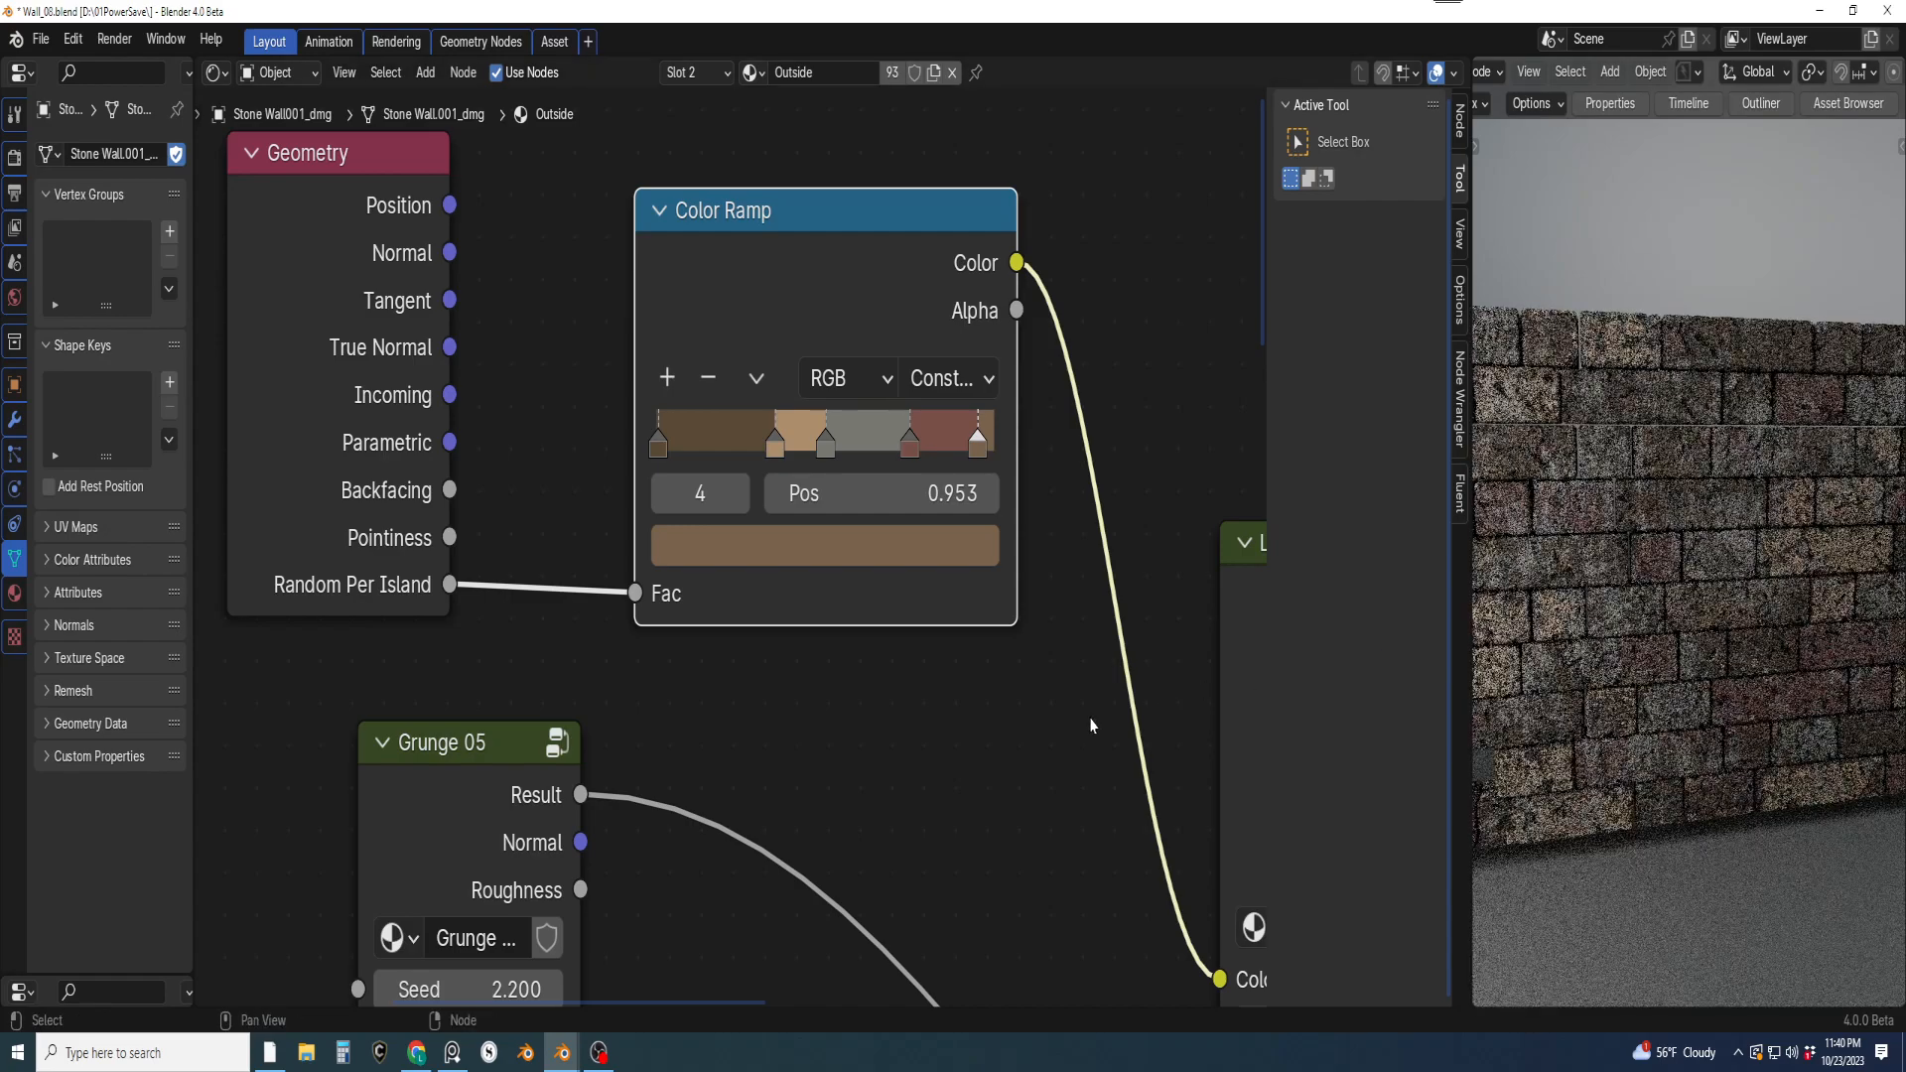
Duplicate the Geometry and Color Ramp nodes together and place the copies beside the lower Layer node
{"action": "scroll", "coordinate": [1102, 695], "scroll_direction": "down", "scroll_amount": 1}
{"action": "scroll", "coordinate": [1102, 695], "scroll_direction": "down", "scroll_amount": 1}
{"action": "scroll", "coordinate": [993, 705], "scroll_direction": "down", "scroll_amount": 2}
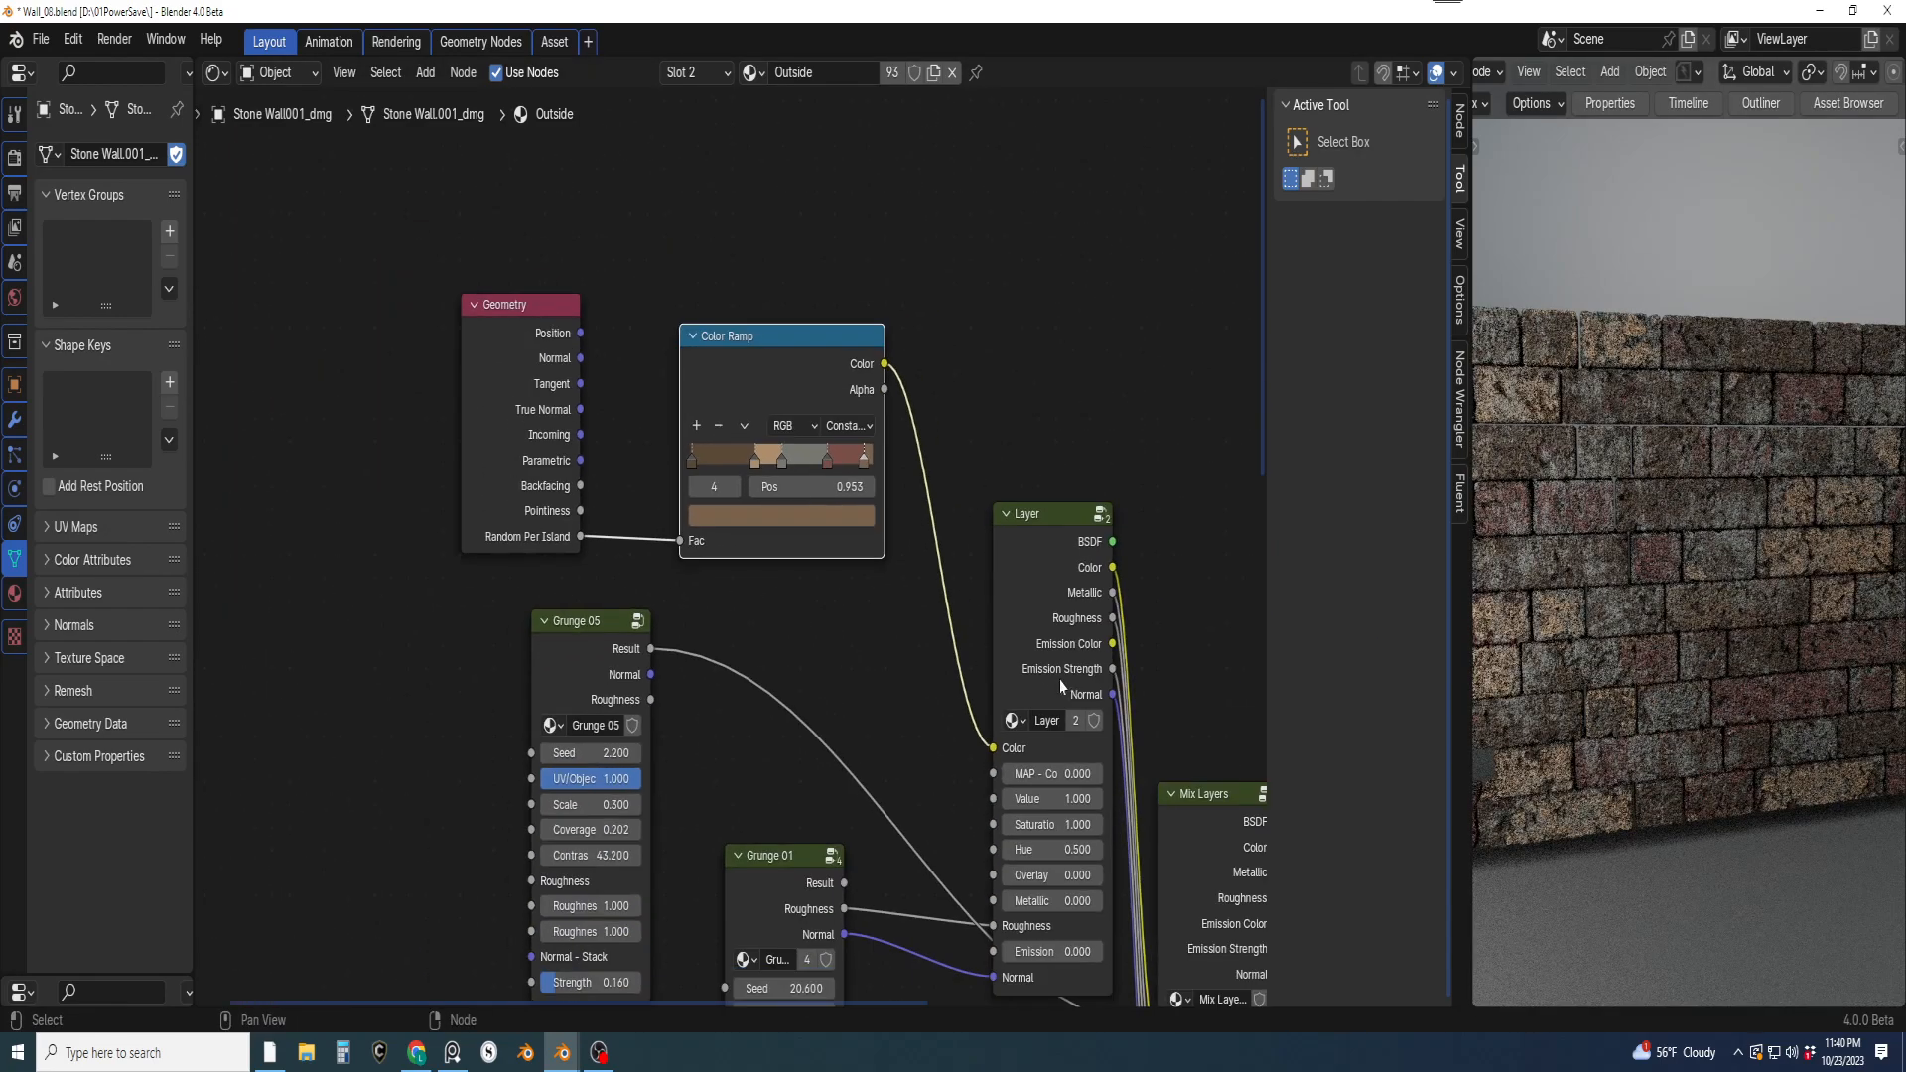
{"action": "middle_click_drag", "start_coordinate": [953, 712], "coordinate": [894, 449], "text": "shift"}
{"action": "scroll", "coordinate": [932, 629], "scroll_direction": "down", "scroll_amount": 3}
{"action": "scroll", "coordinate": [963, 432], "scroll_direction": "down", "scroll_amount": 1}
{"action": "left_click_drag", "start_coordinate": [587, 152], "coordinate": [904, 365]}
{"action": "key", "text": "shift+d"}
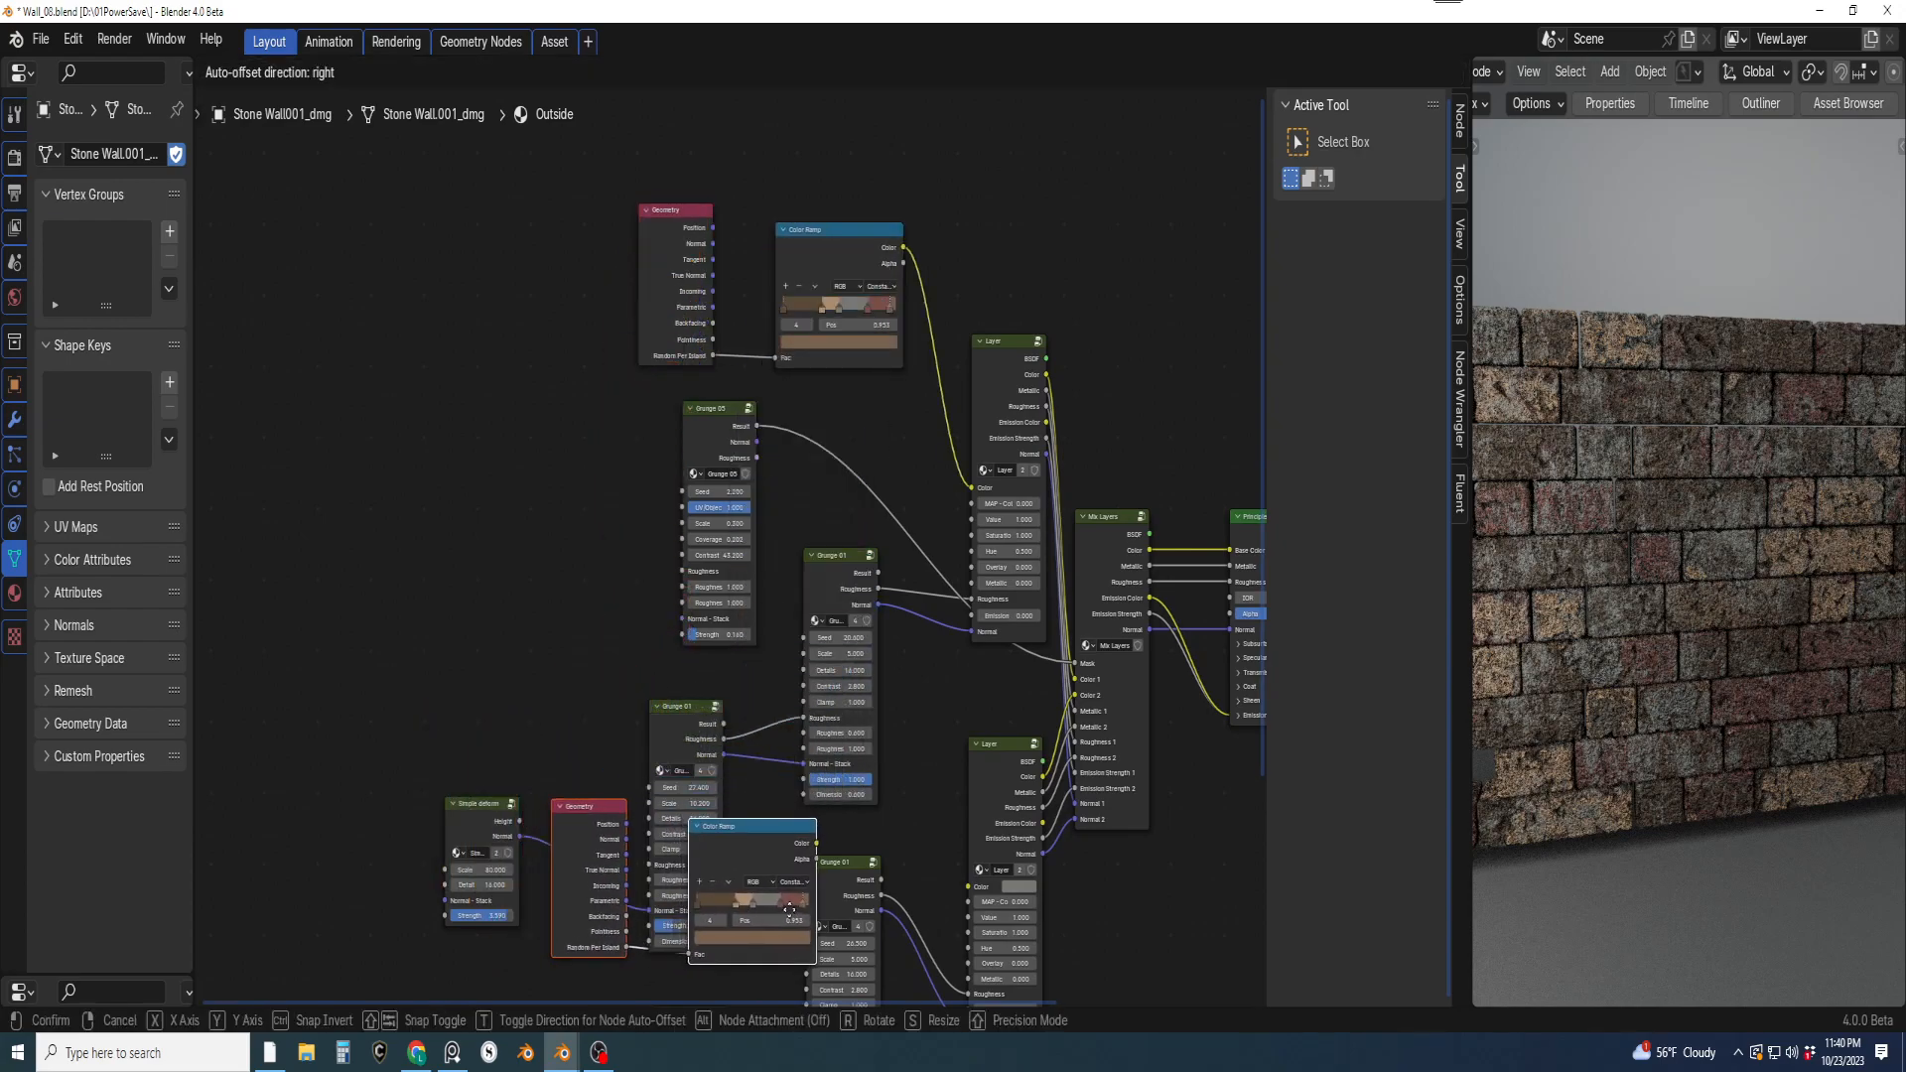
{"action": "left_click", "coordinate": [872, 844]}
Connect the duplicated Color Ramp's Color output to the lower Layer node's Color input
{"action": "middle_click_drag", "start_coordinate": [900, 829], "coordinate": [772, 636]}
{"action": "left_click_drag", "start_coordinate": [771, 587], "coordinate": [846, 699]}
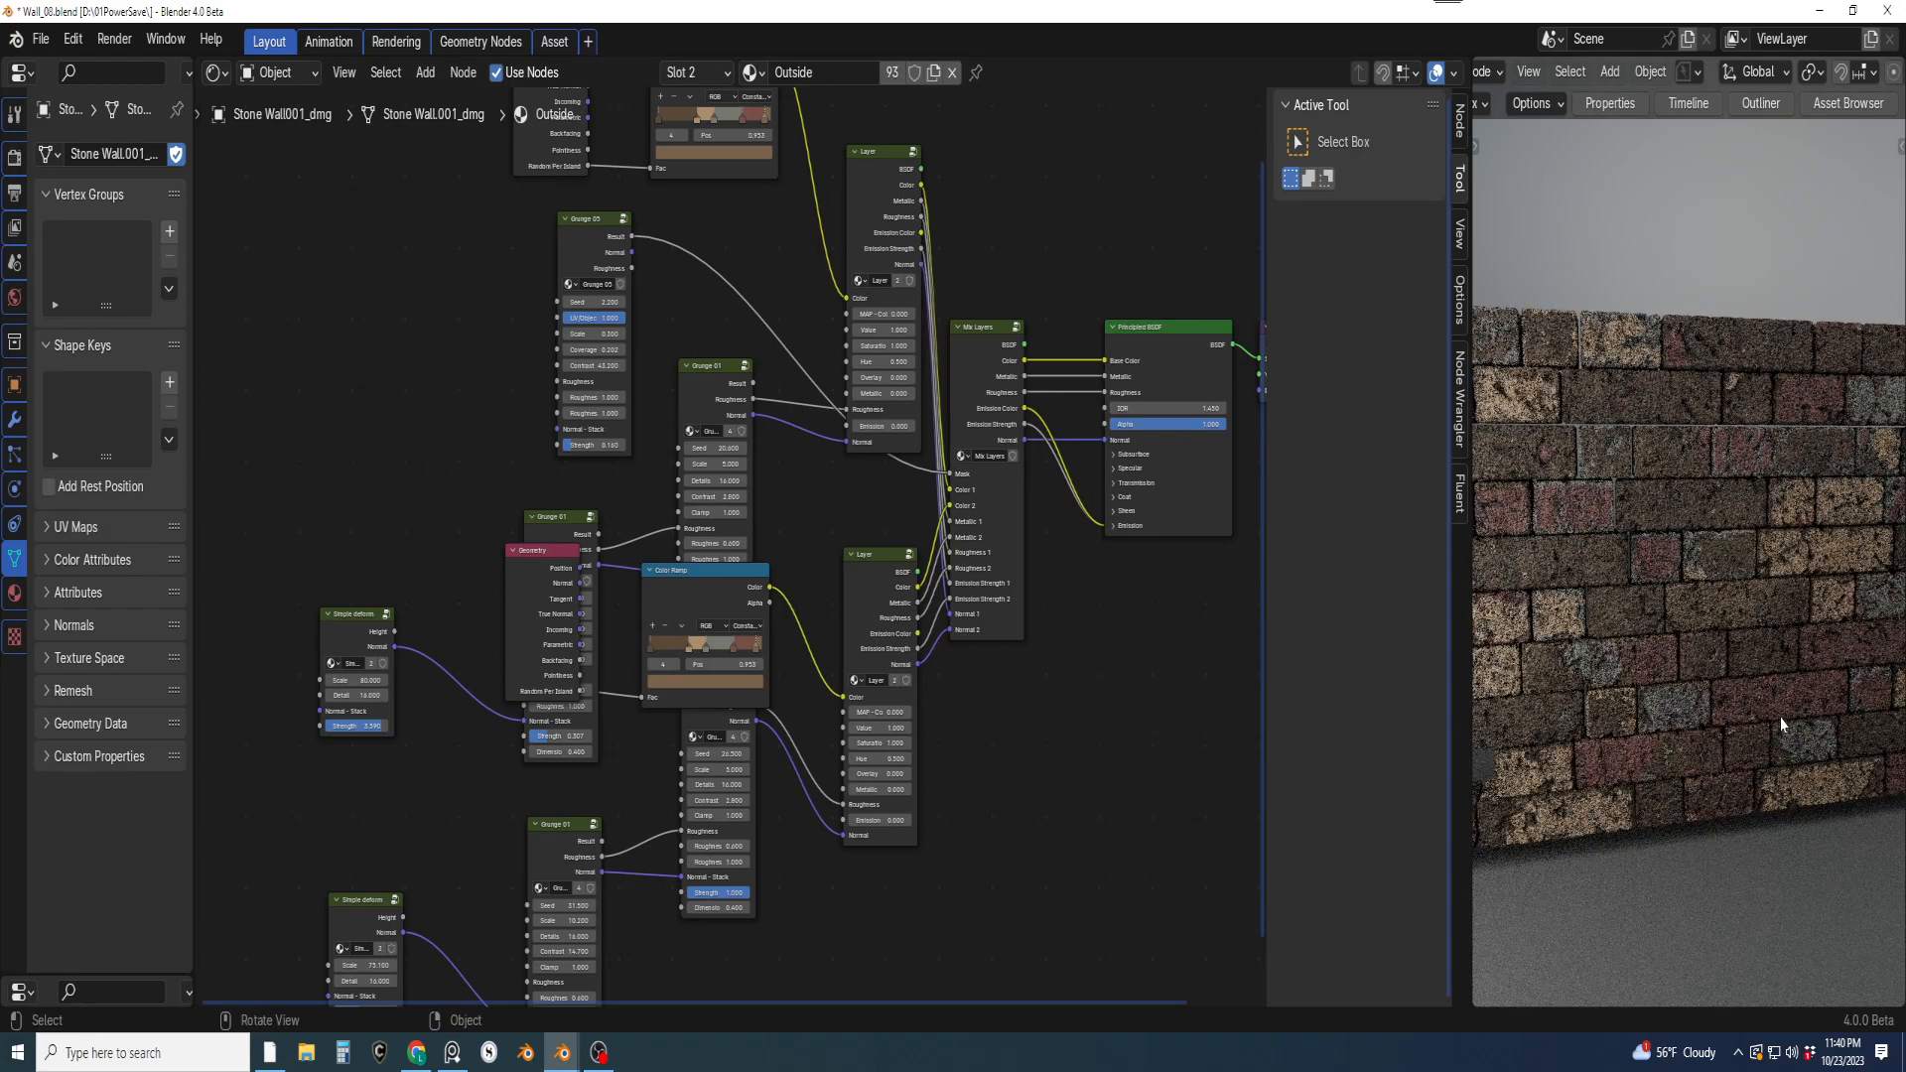
{"action": "middle_click_drag", "start_coordinate": [1755, 693], "coordinate": [1736, 690]}
{"action": "scroll", "coordinate": [1733, 687], "scroll_direction": "up", "scroll_amount": 1}
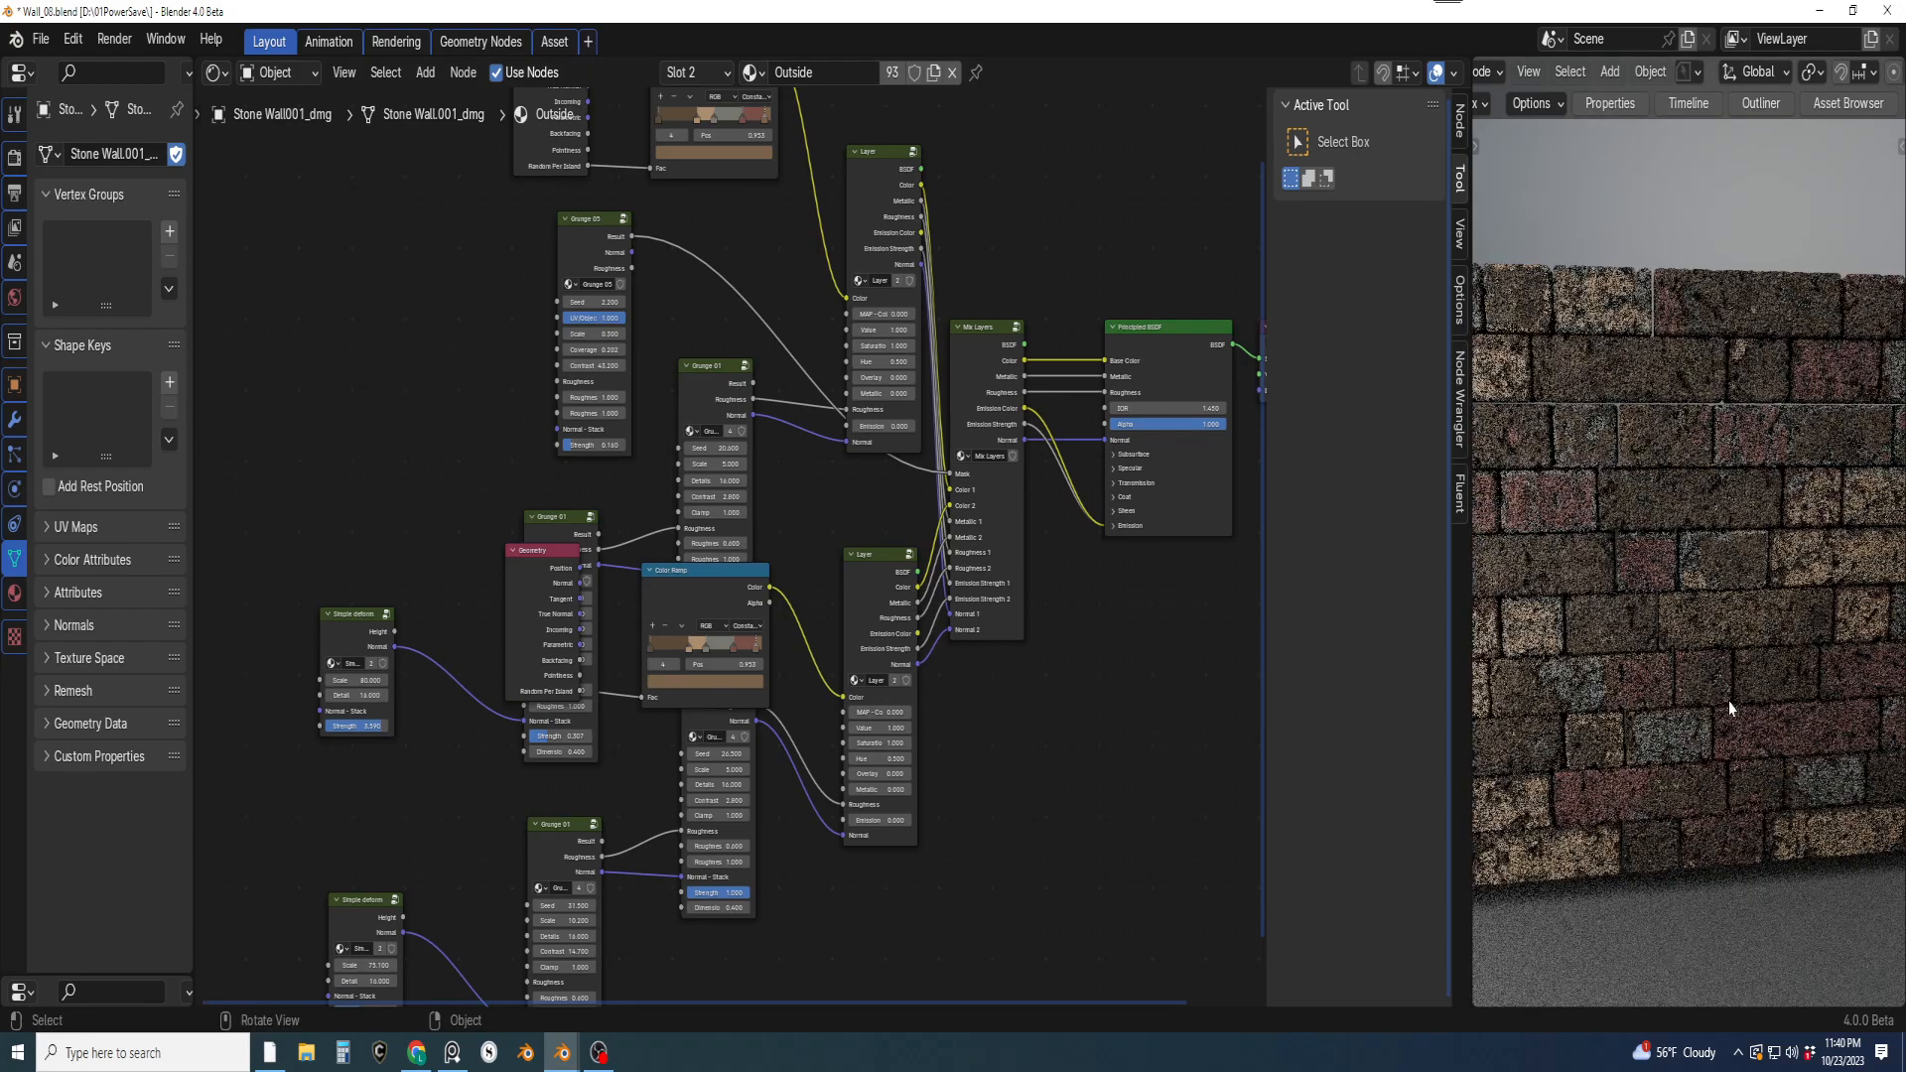
Brighten the last brown stop of the duplicated Color Ramp to a lighter brown
{"action": "scroll", "coordinate": [770, 717], "scroll_direction": "up", "scroll_amount": 1}
{"action": "middle_click_drag", "start_coordinate": [775, 719], "coordinate": [816, 747]}
{"action": "scroll", "coordinate": [817, 747], "scroll_direction": "up", "scroll_amount": 4}
{"action": "scroll", "coordinate": [856, 747], "scroll_direction": "up", "scroll_amount": 3}
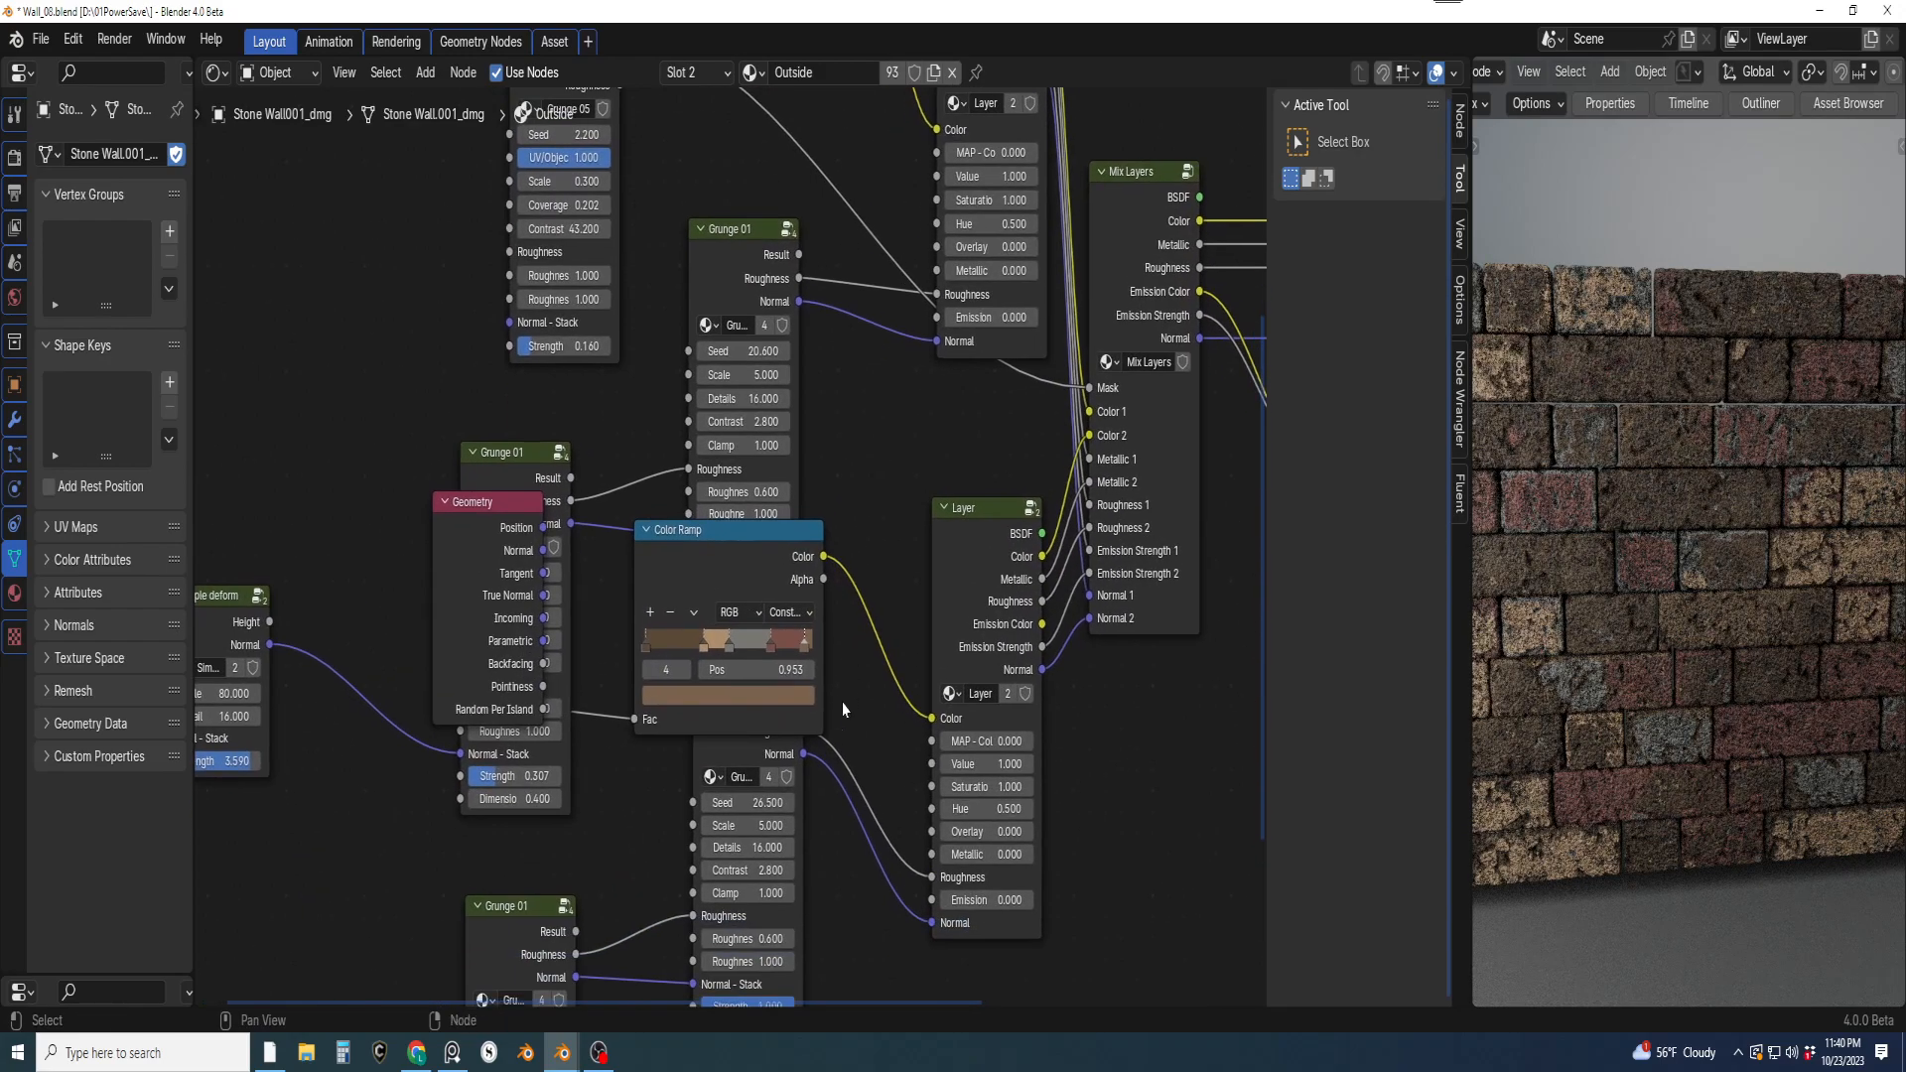
{"action": "middle_click_drag", "start_coordinate": [872, 760], "coordinate": [875, 720]}
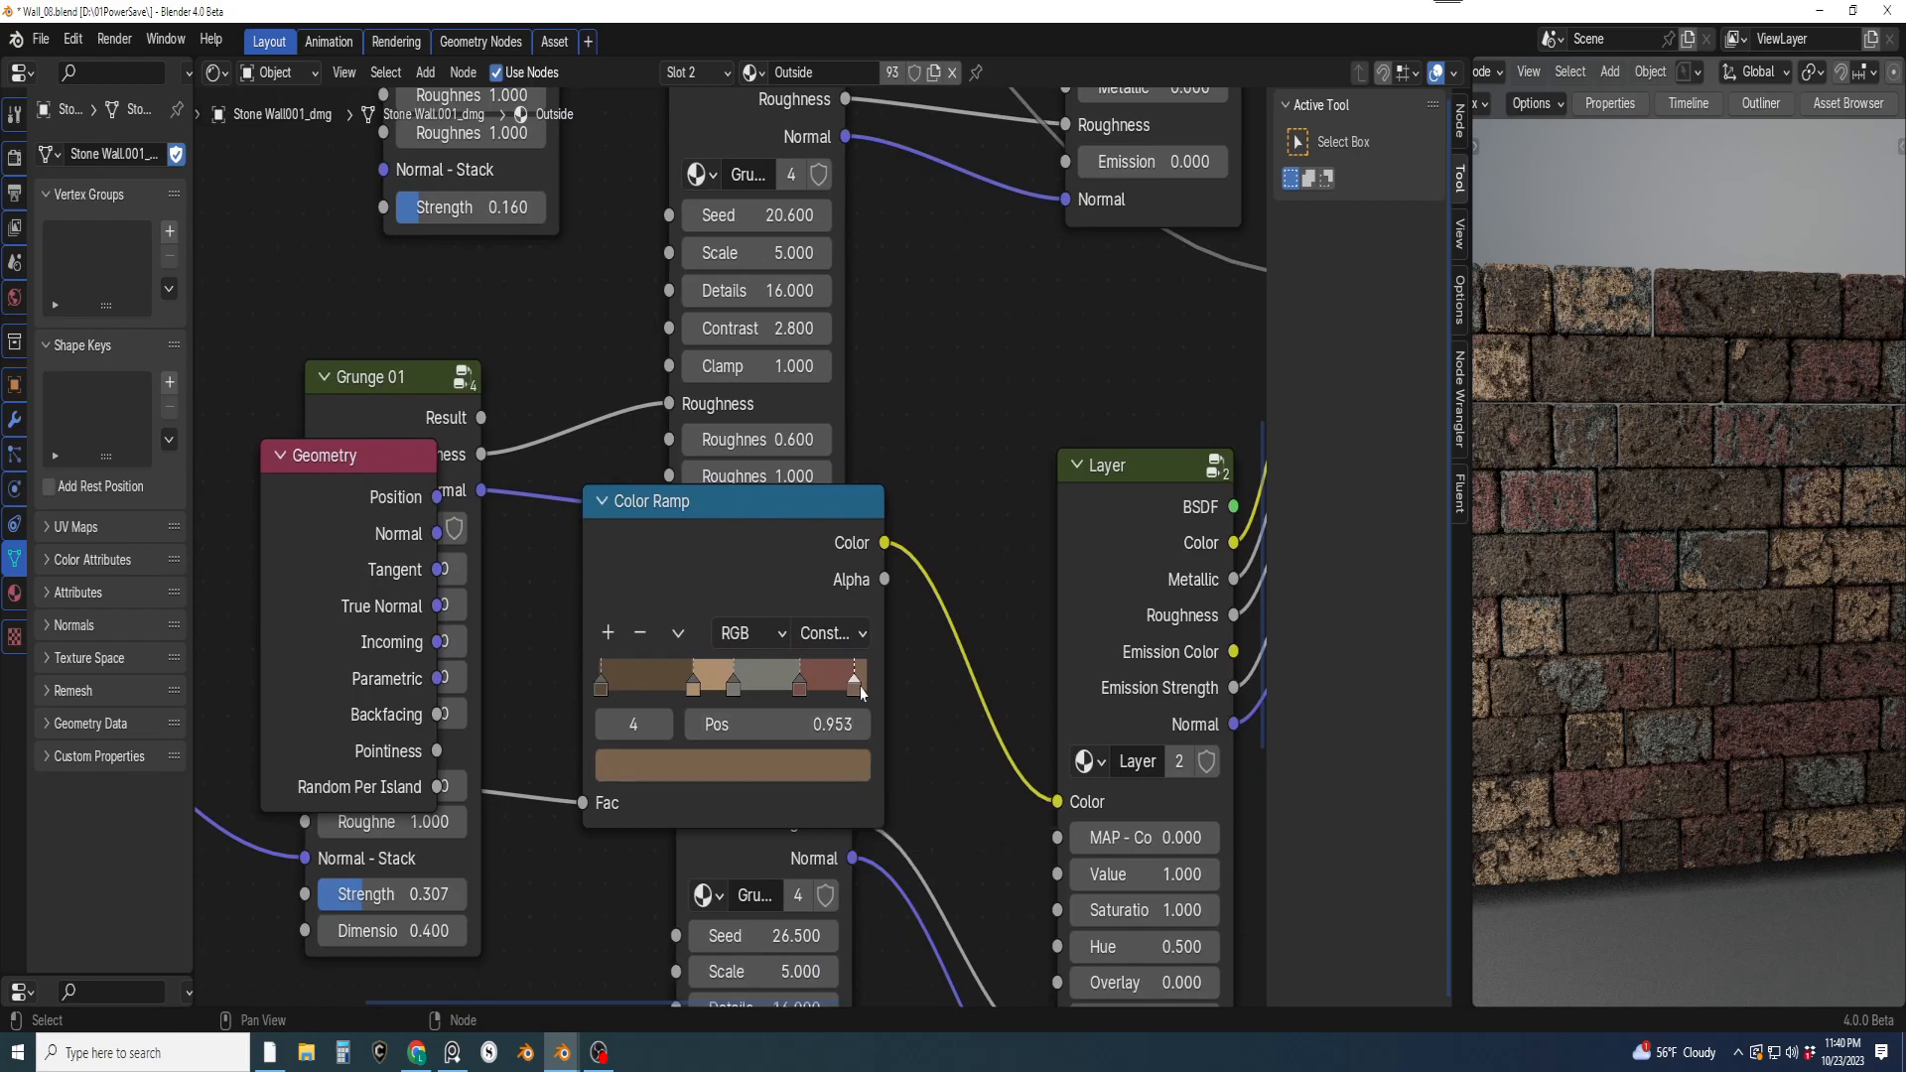
{"action": "left_click", "coordinate": [860, 769]}
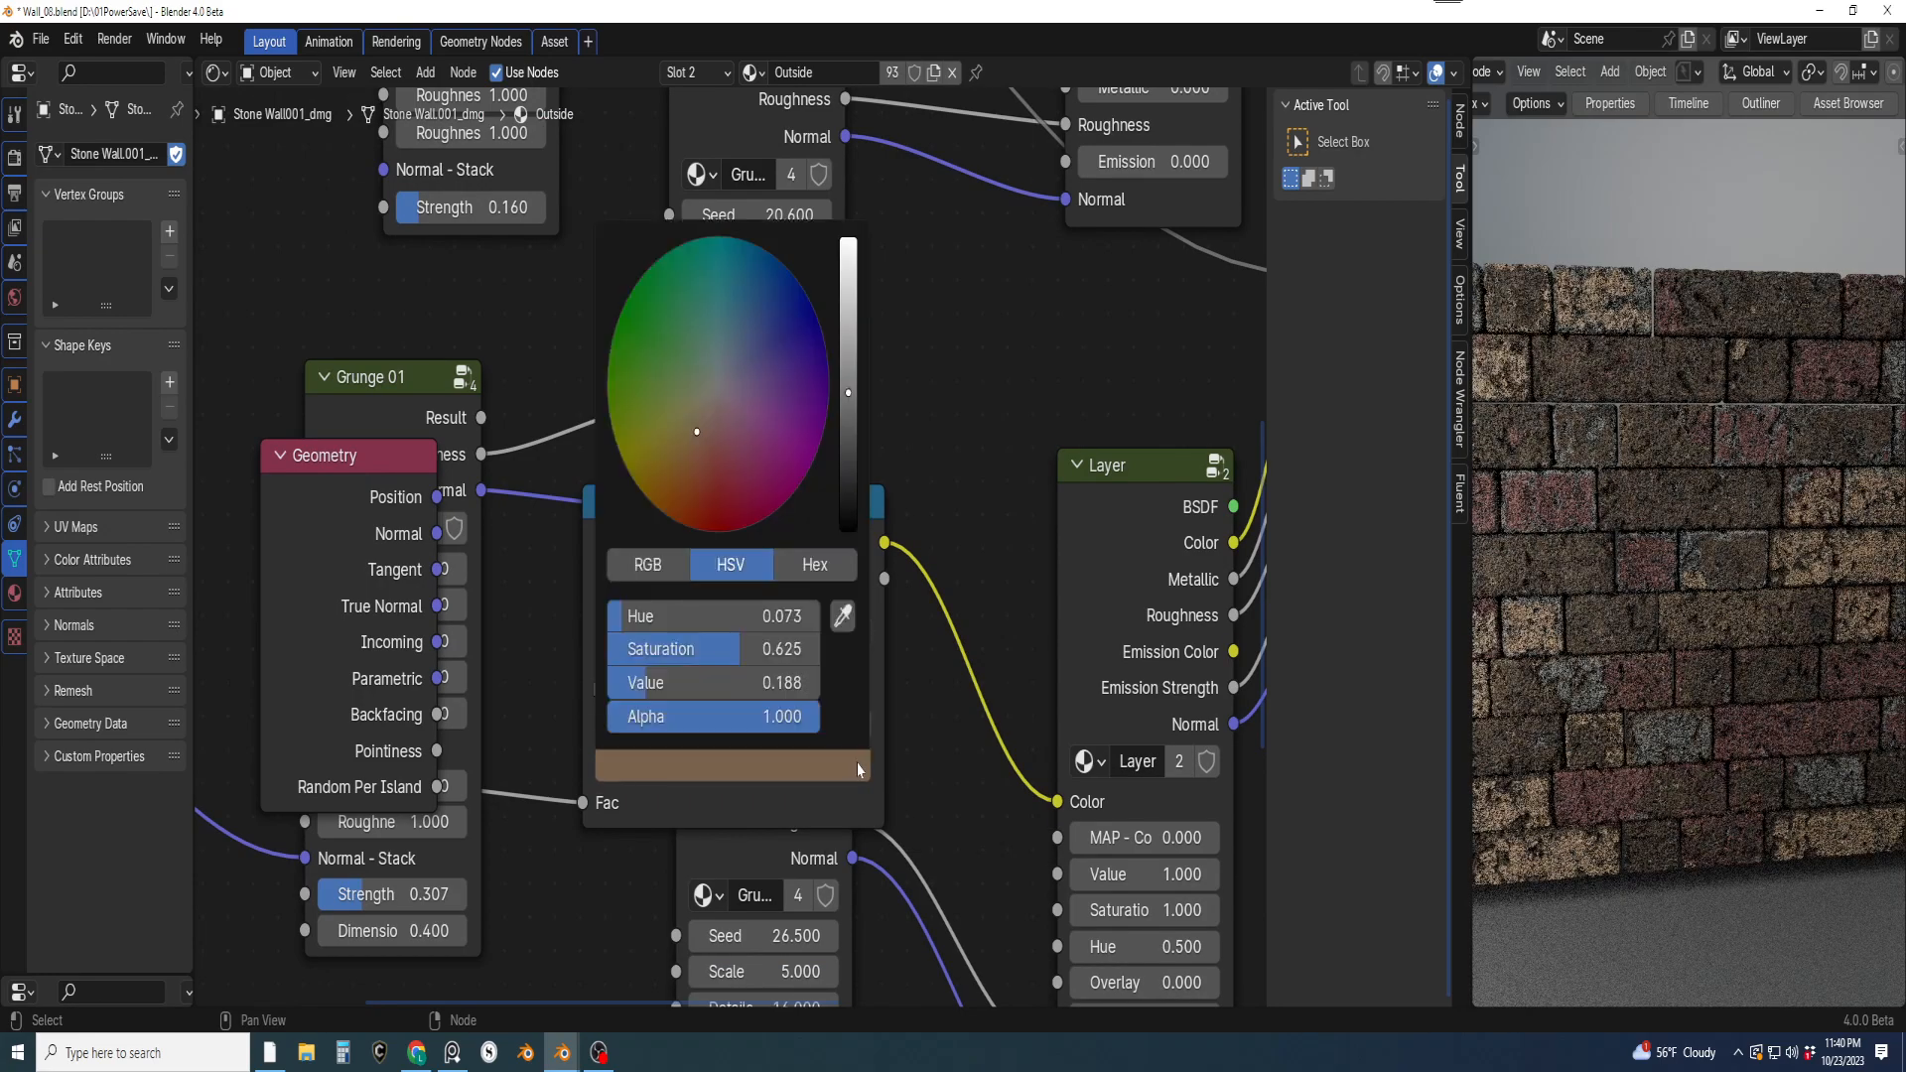
{"action": "left_click_drag", "start_coordinate": [854, 370], "coordinate": [853, 355]}
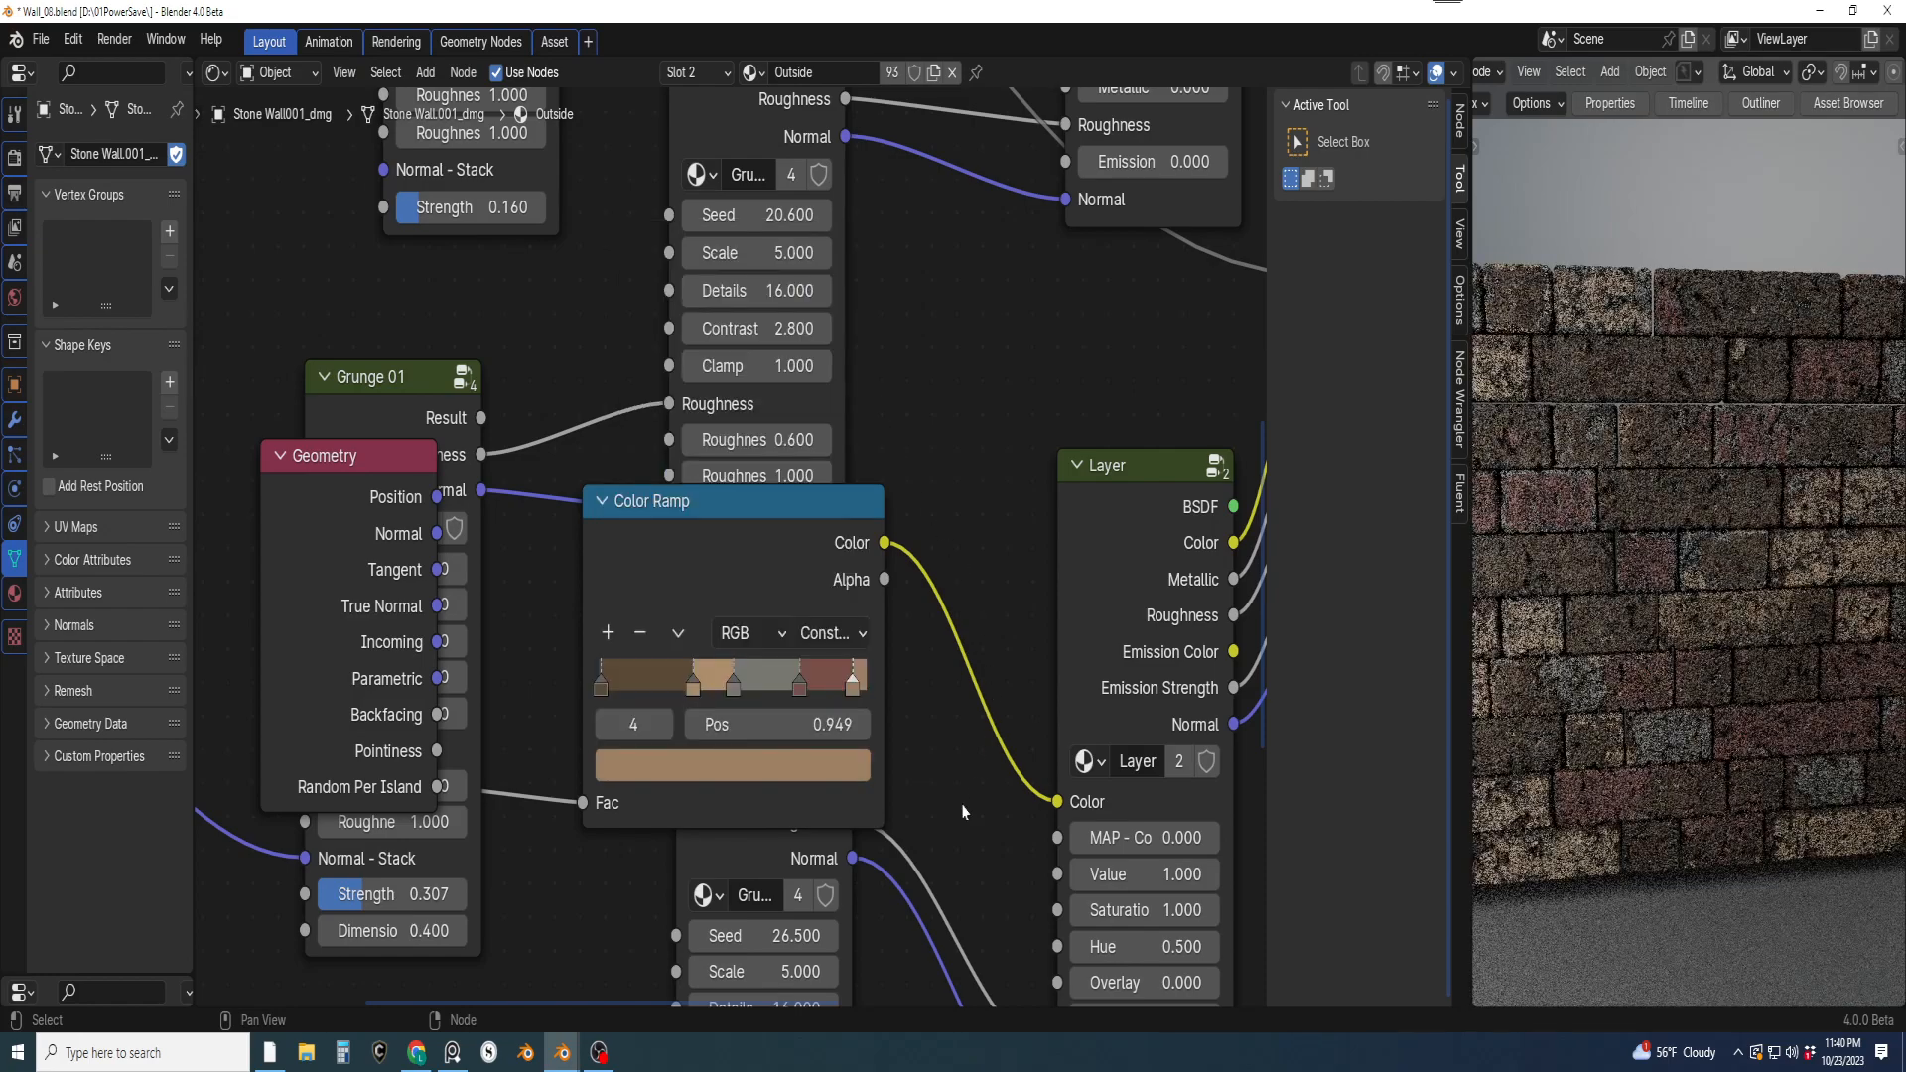
Brighten the duplicated Color Ramp's reddish stop at position 0.750 to a color Value of about 0.369
{"action": "left_click", "coordinate": [800, 684]}
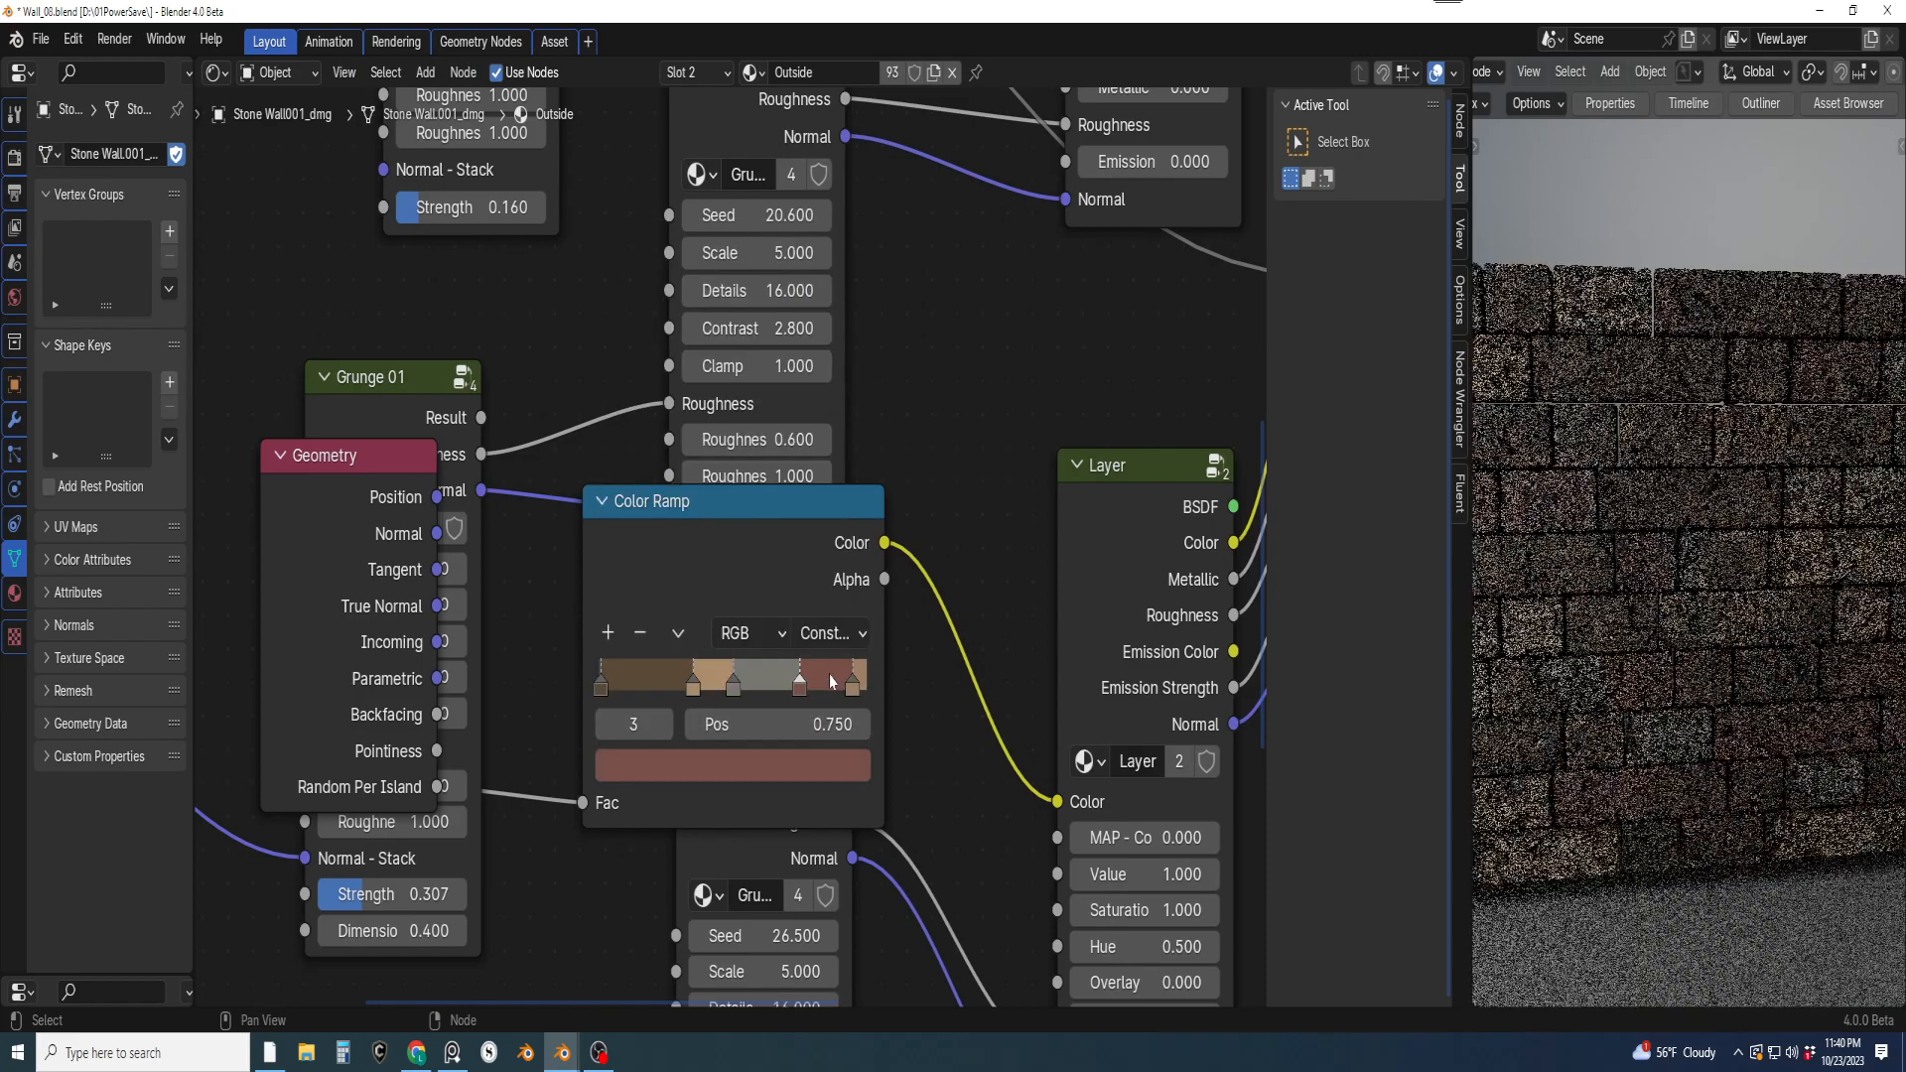
{"action": "left_click", "coordinate": [849, 767]}
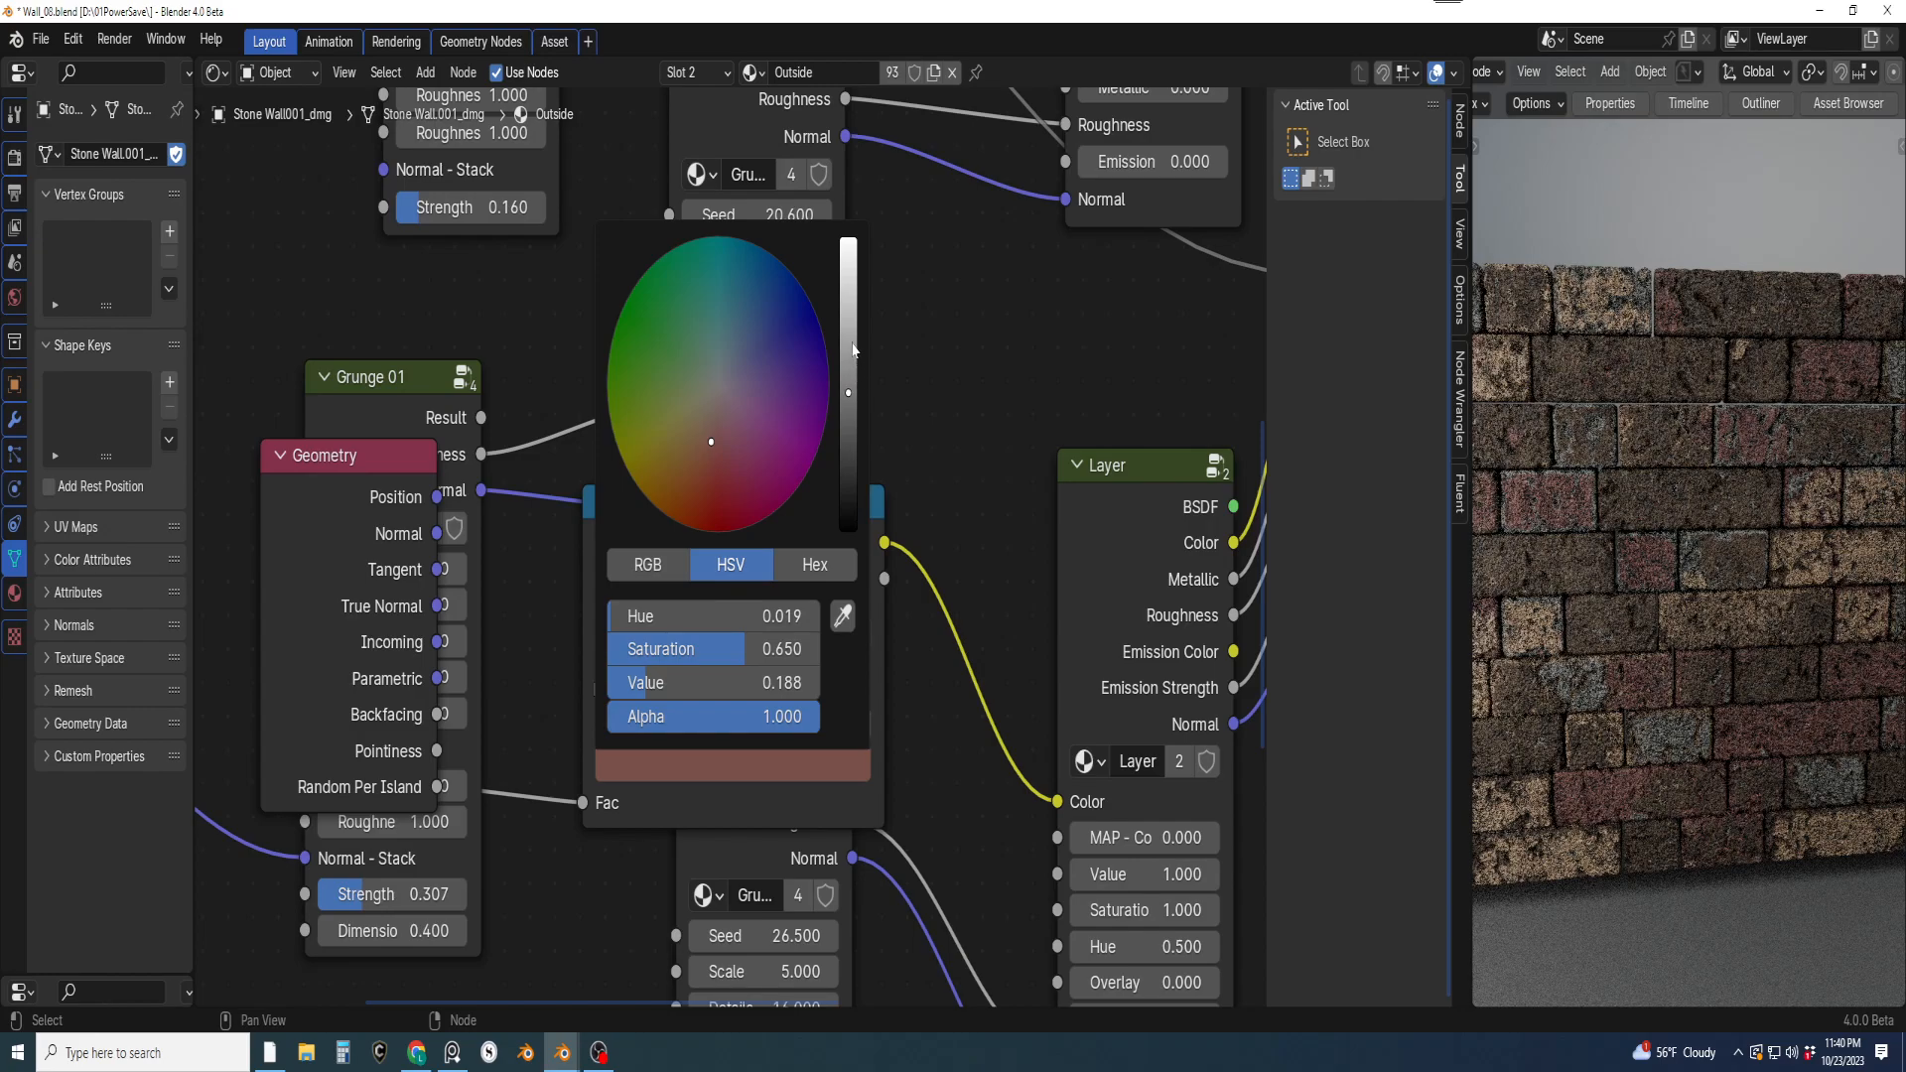
{"action": "left_click_drag", "start_coordinate": [849, 392], "coordinate": [849, 342]}
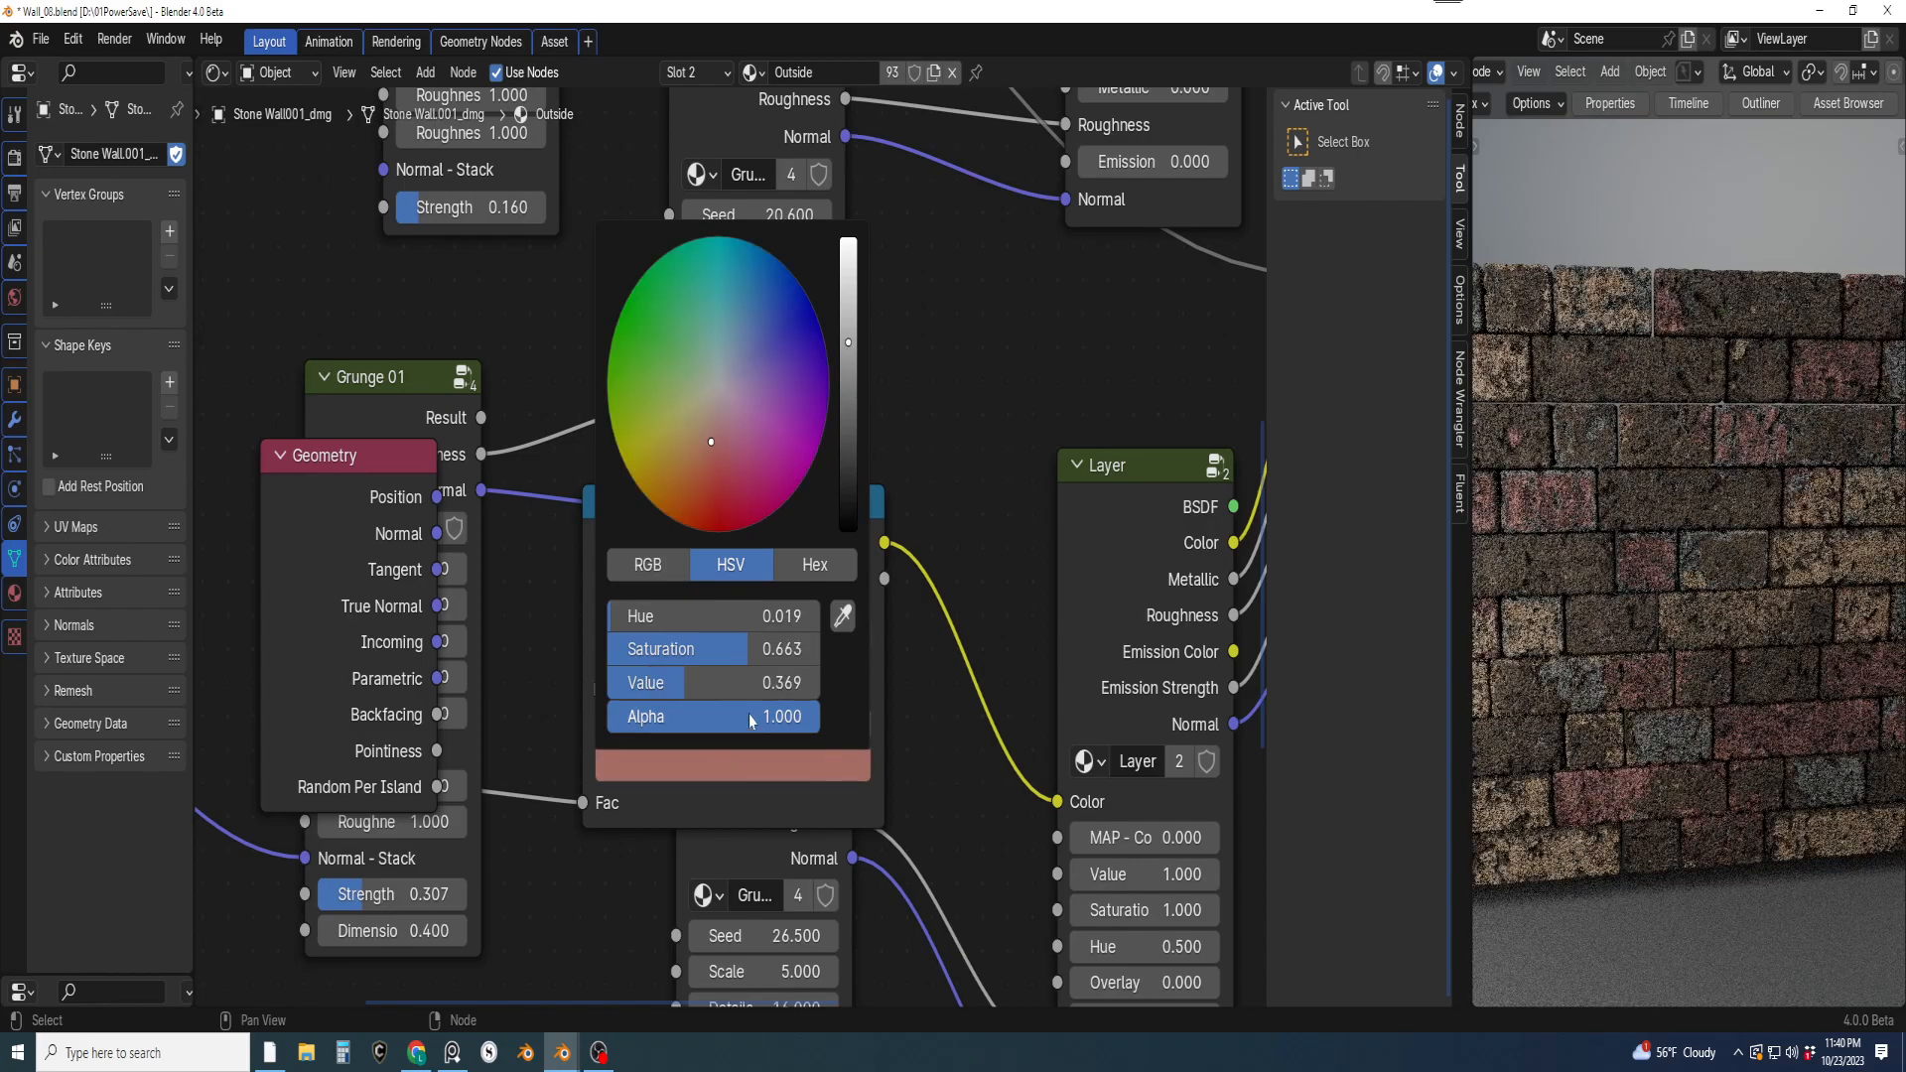
Brighten the duplicated Color Ramp's grey stop at position 0.504 and its tan stop at position 0.350
{"action": "left_click", "coordinate": [733, 684]}
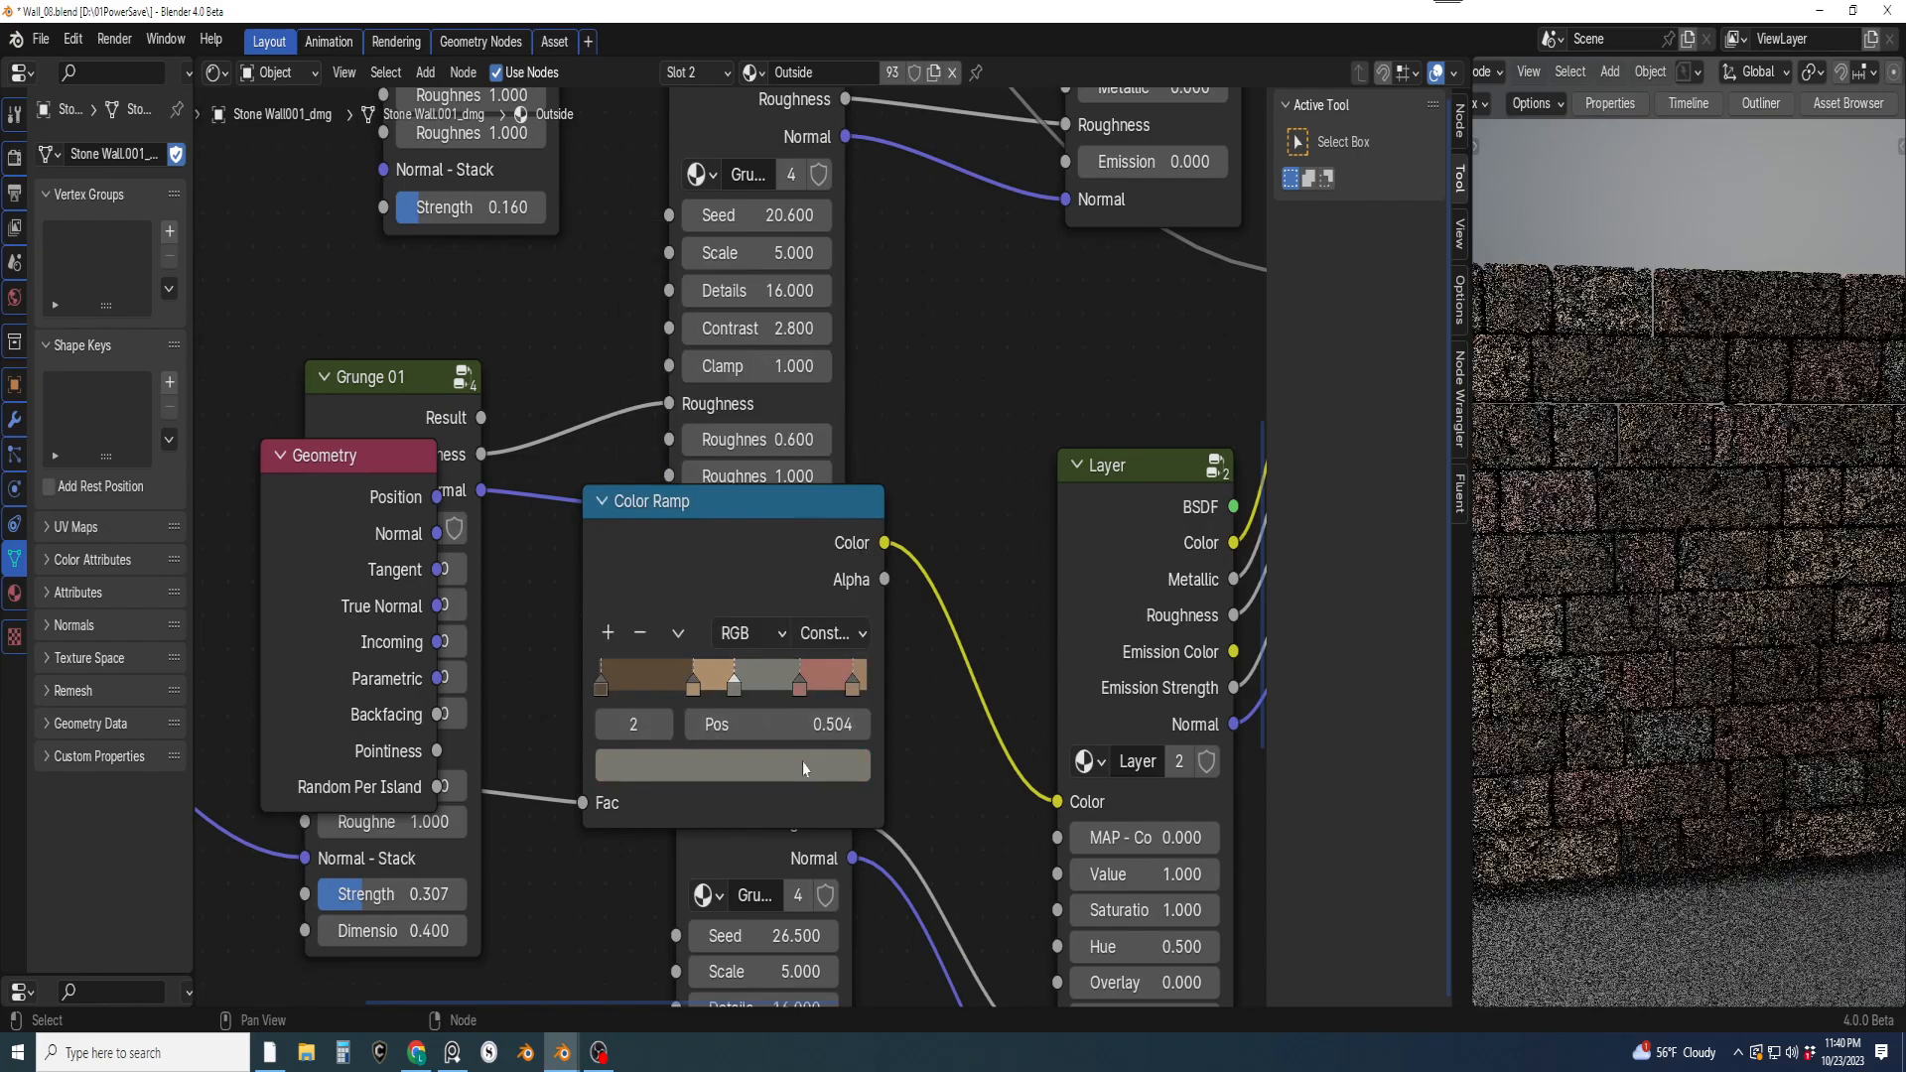
{"action": "left_click", "coordinate": [808, 772]}
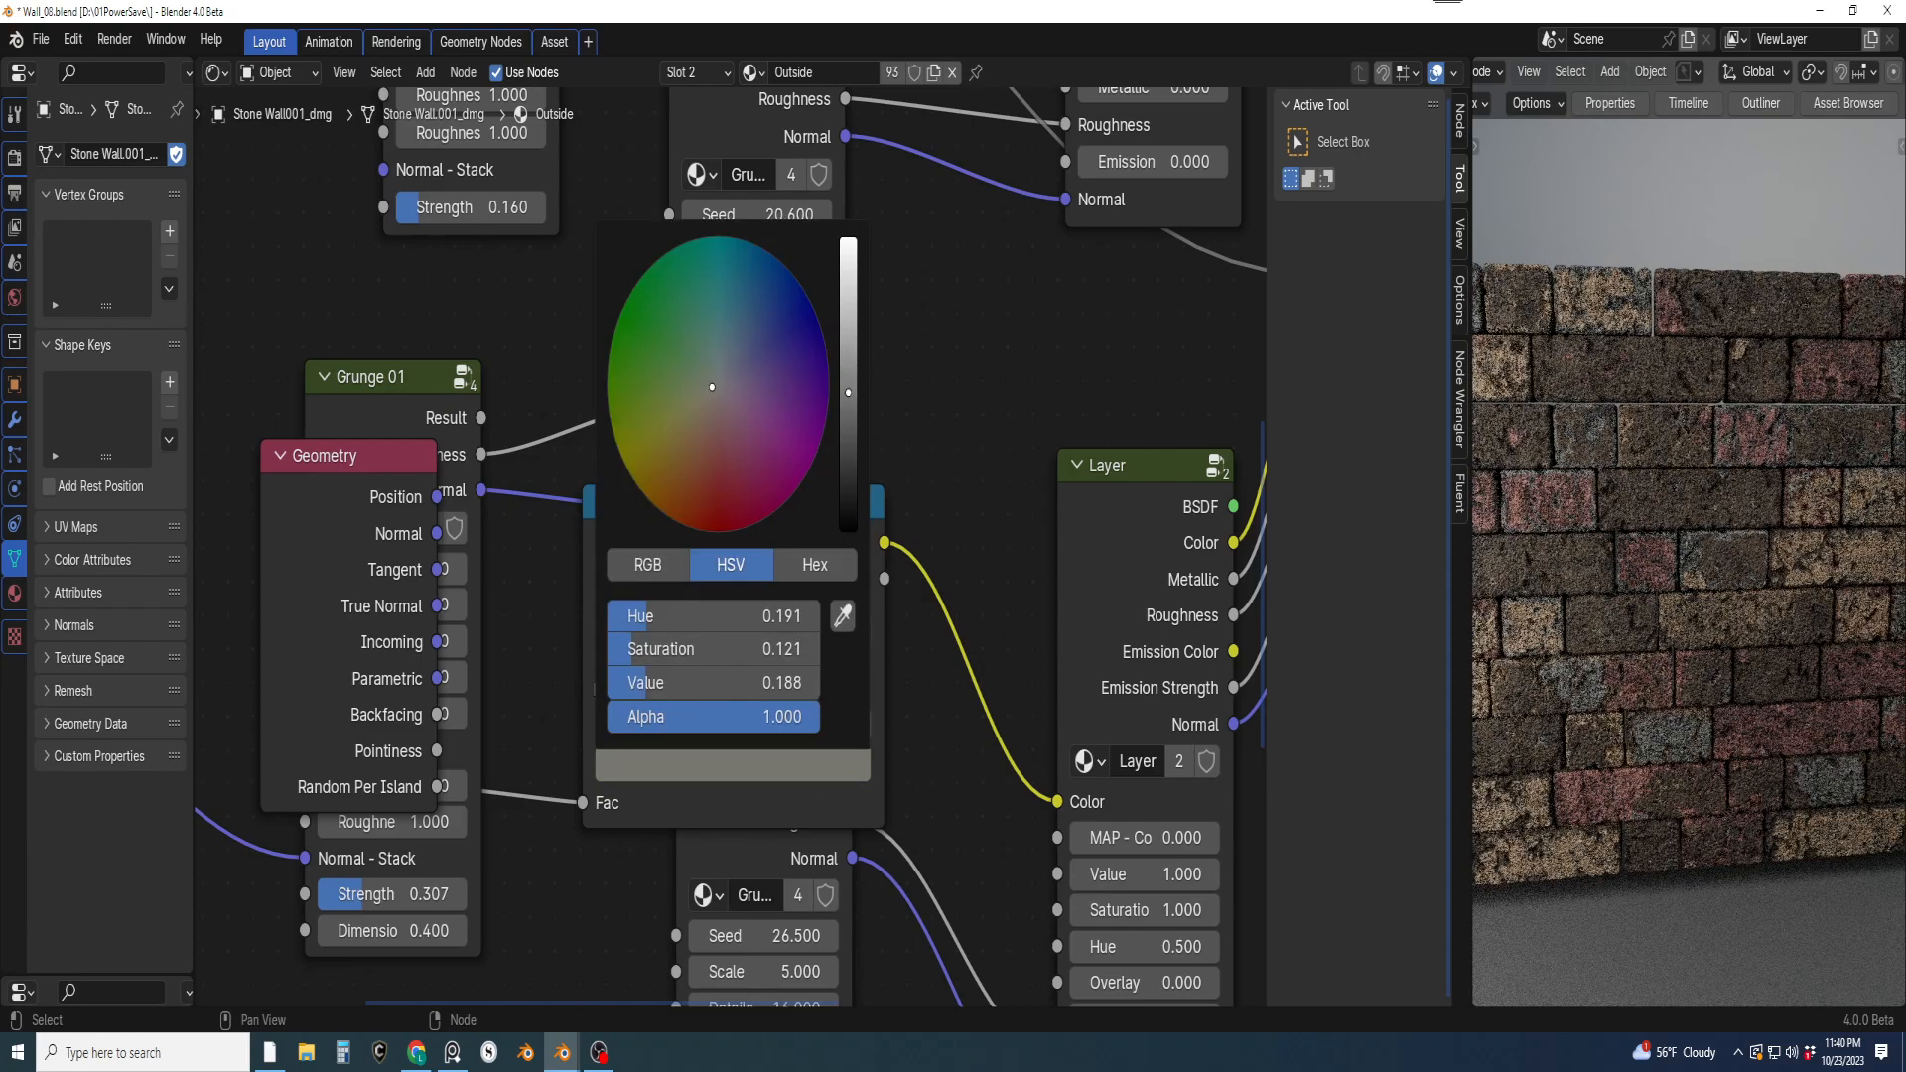
{"action": "left_click", "coordinate": [852, 358]}
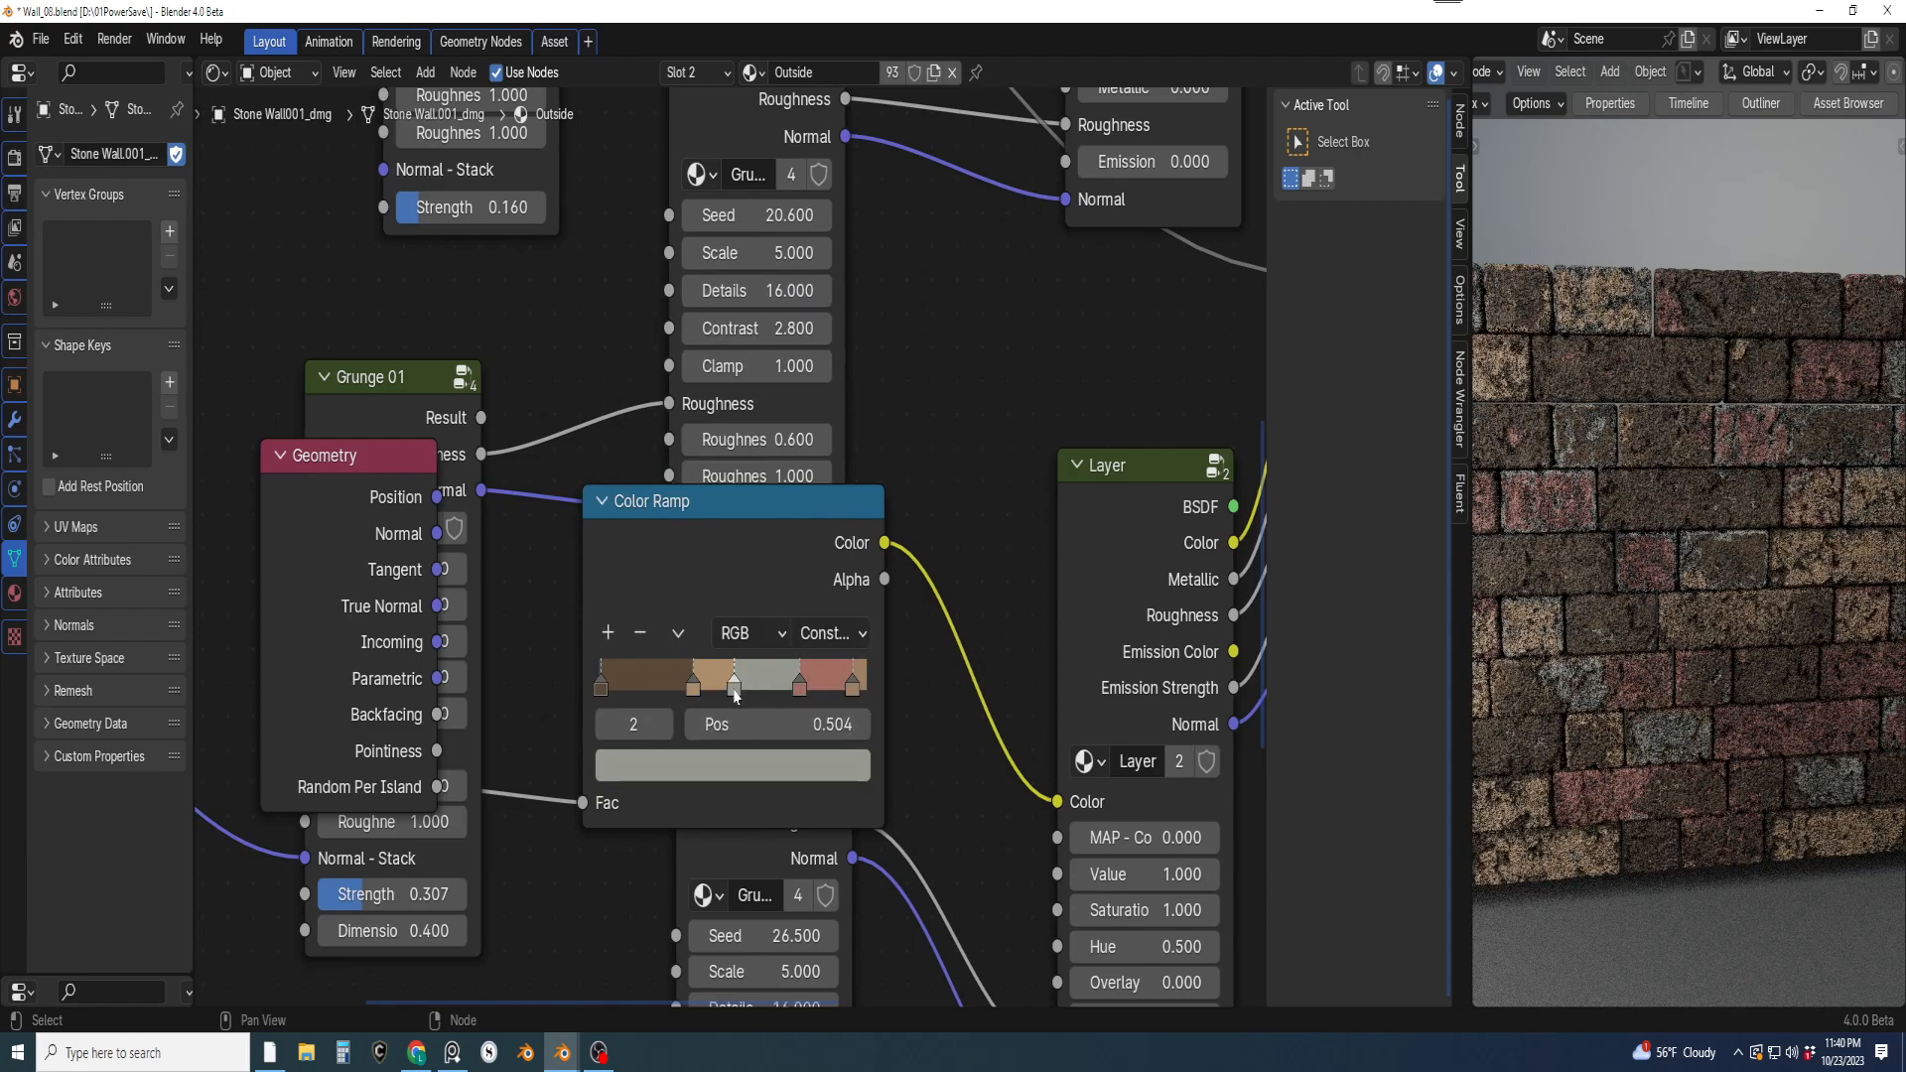
{"action": "left_click", "coordinate": [694, 685]}
{"action": "left_click", "coordinate": [808, 766]}
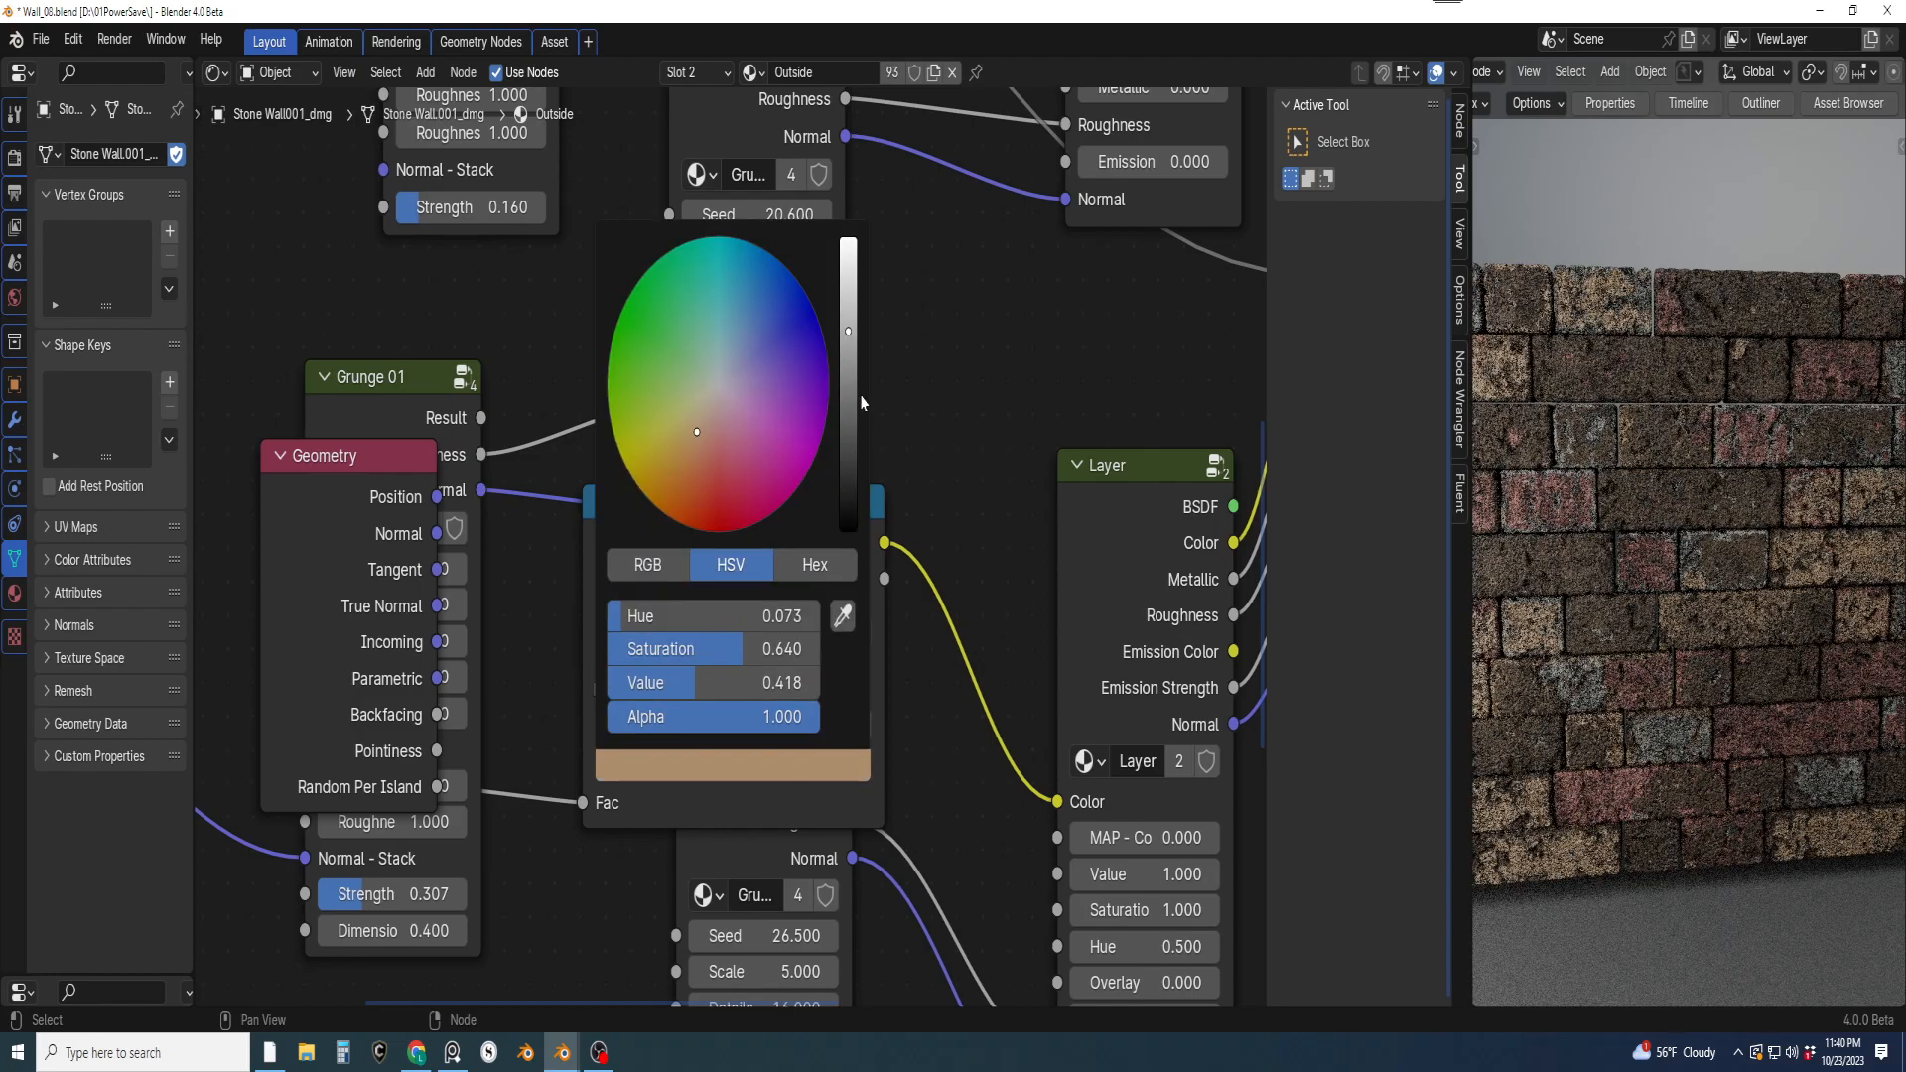
{"action": "left_click", "coordinate": [850, 308]}
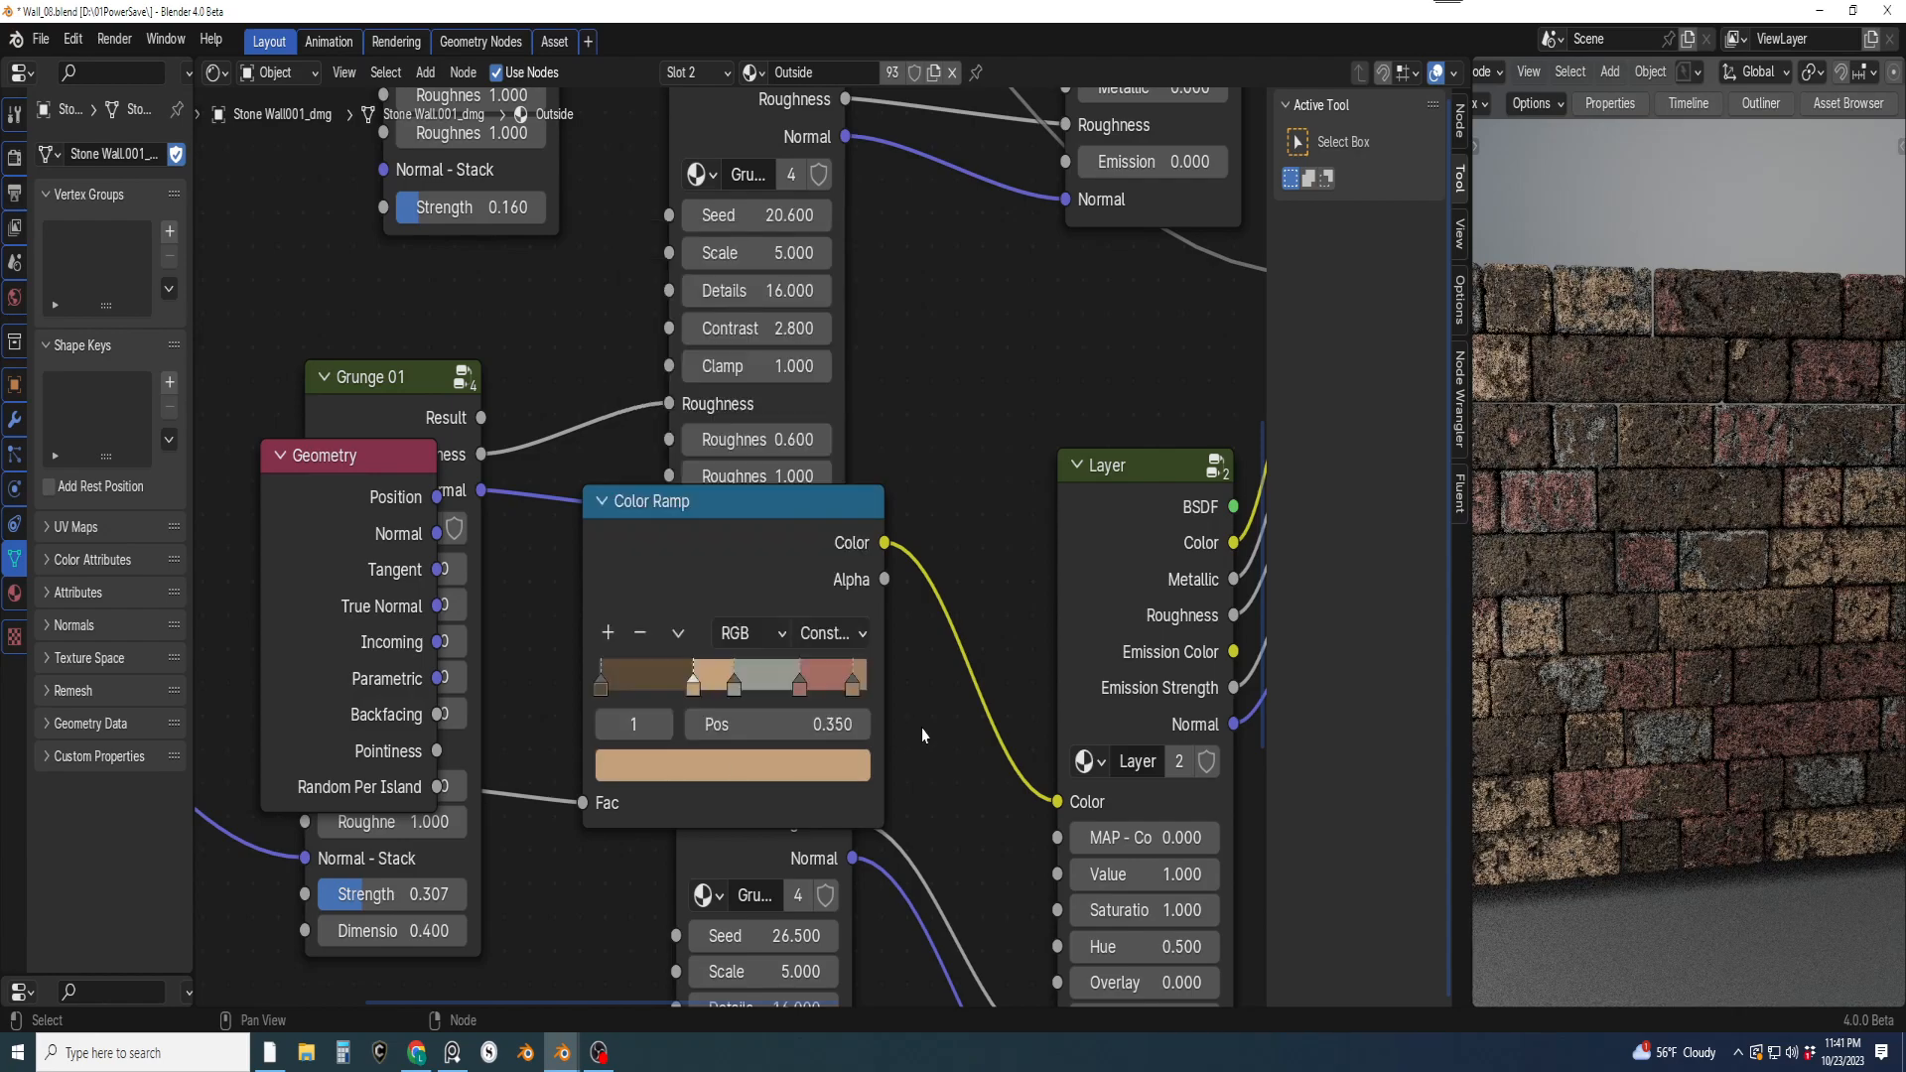
Brighten the duplicated Color Ramp's first brown stop at position 0.004 to a lighter brown
{"action": "left_click", "coordinate": [642, 681]}
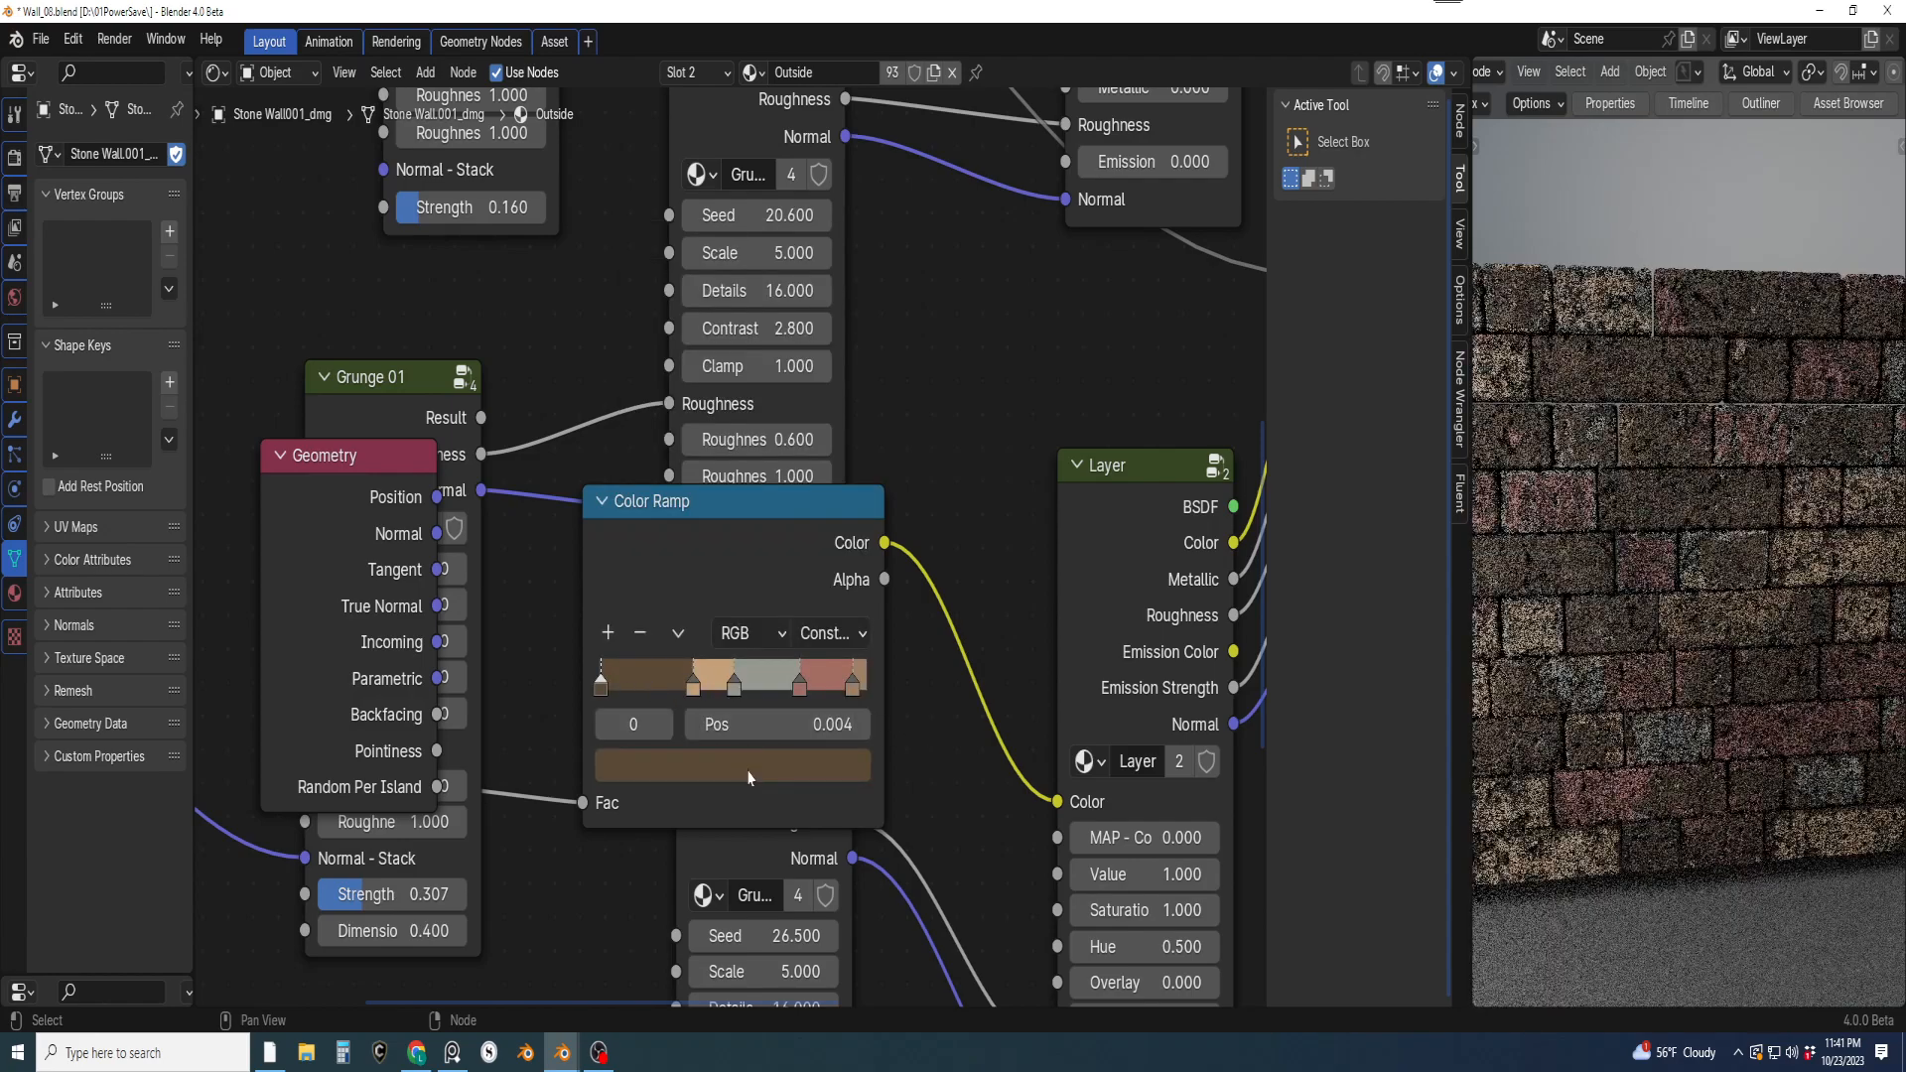
{"action": "left_click", "coordinate": [750, 770]}
{"action": "left_click", "coordinate": [856, 407]}
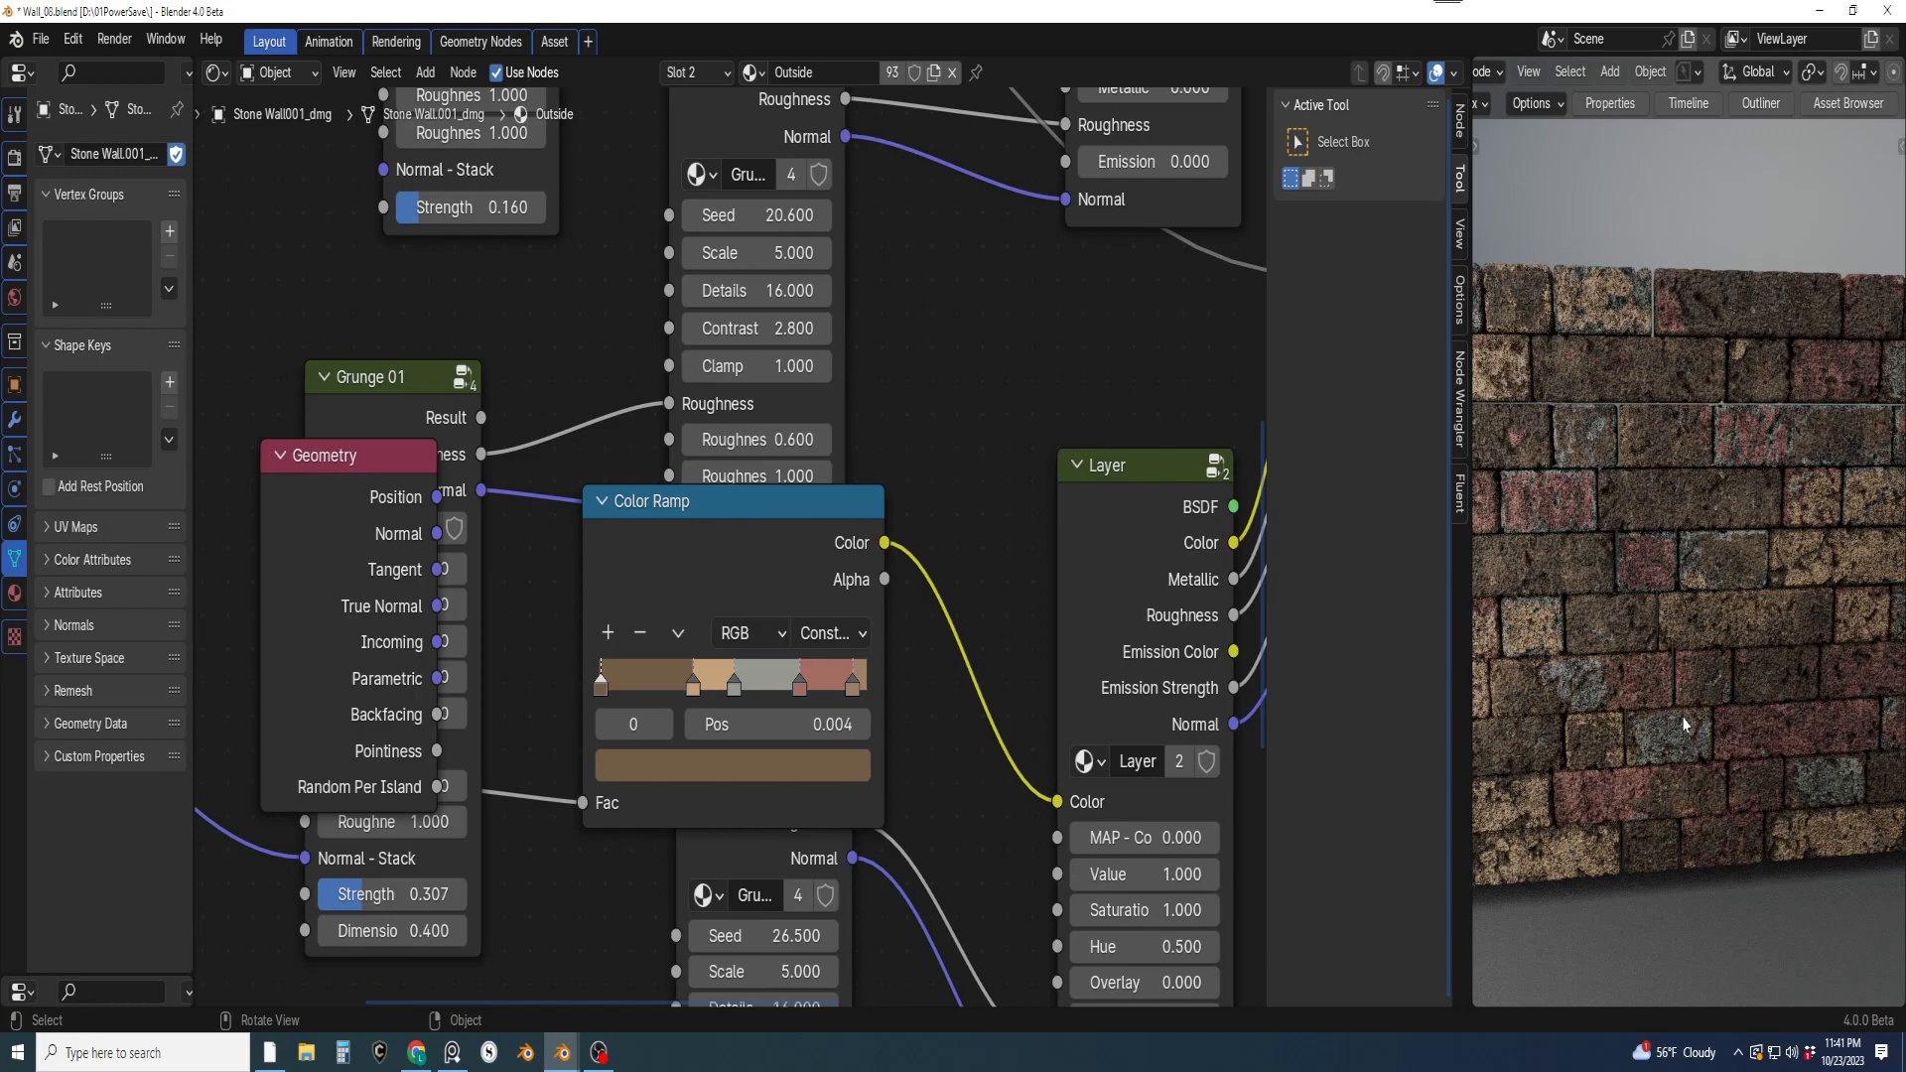
Check the brightened stone tones on the wall and save the Blender file
{"action": "scroll", "coordinate": [1705, 657], "scroll_direction": "up", "scroll_amount": 3}
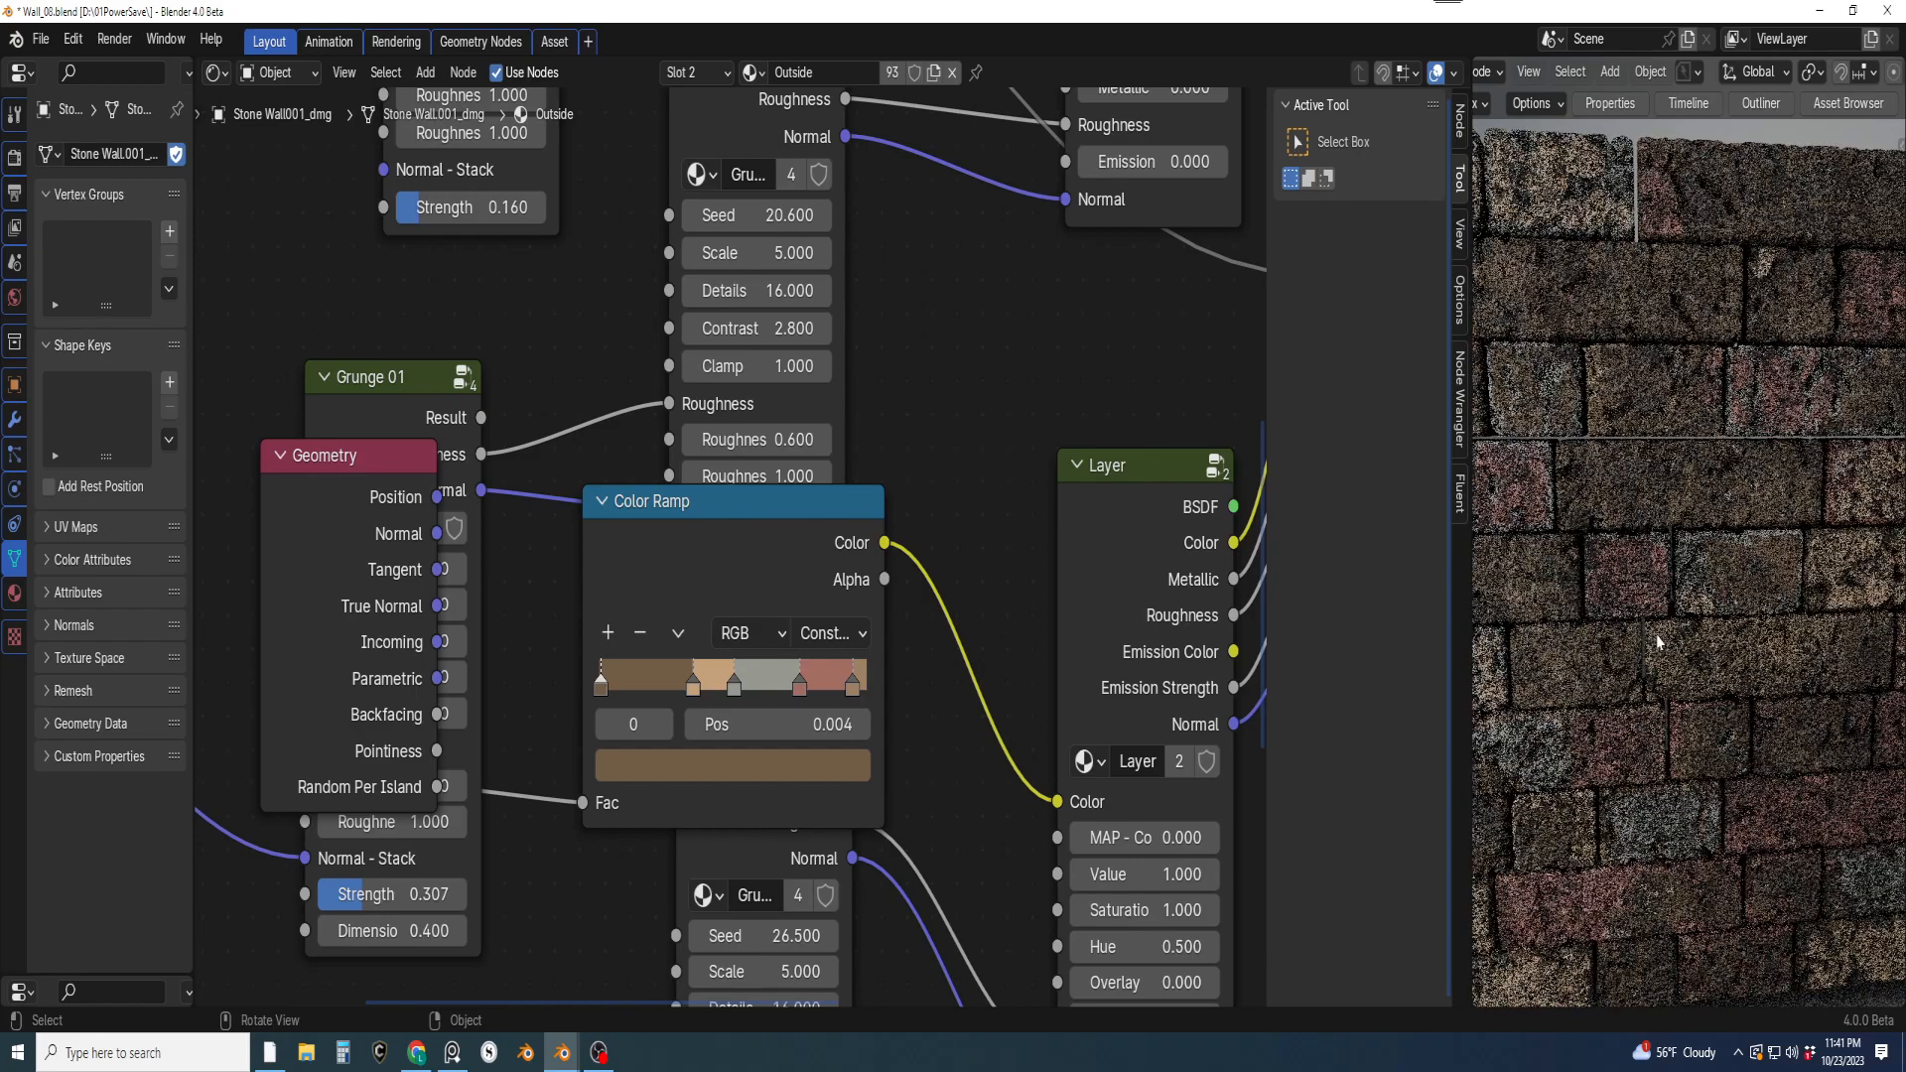
{"action": "mouse_move", "coordinate": [1660, 645]}
{"action": "middle_mouse_down"}
{"action": "mouse_move", "coordinate": [1729, 627]}
{"action": "mouse_move", "coordinate": [1702, 596]}
{"action": "mouse_move", "coordinate": [1664, 631]}
{"action": "middle_mouse_up"}
{"action": "scroll", "coordinate": [1702, 596], "scroll_direction": "down", "scroll_amount": 3}
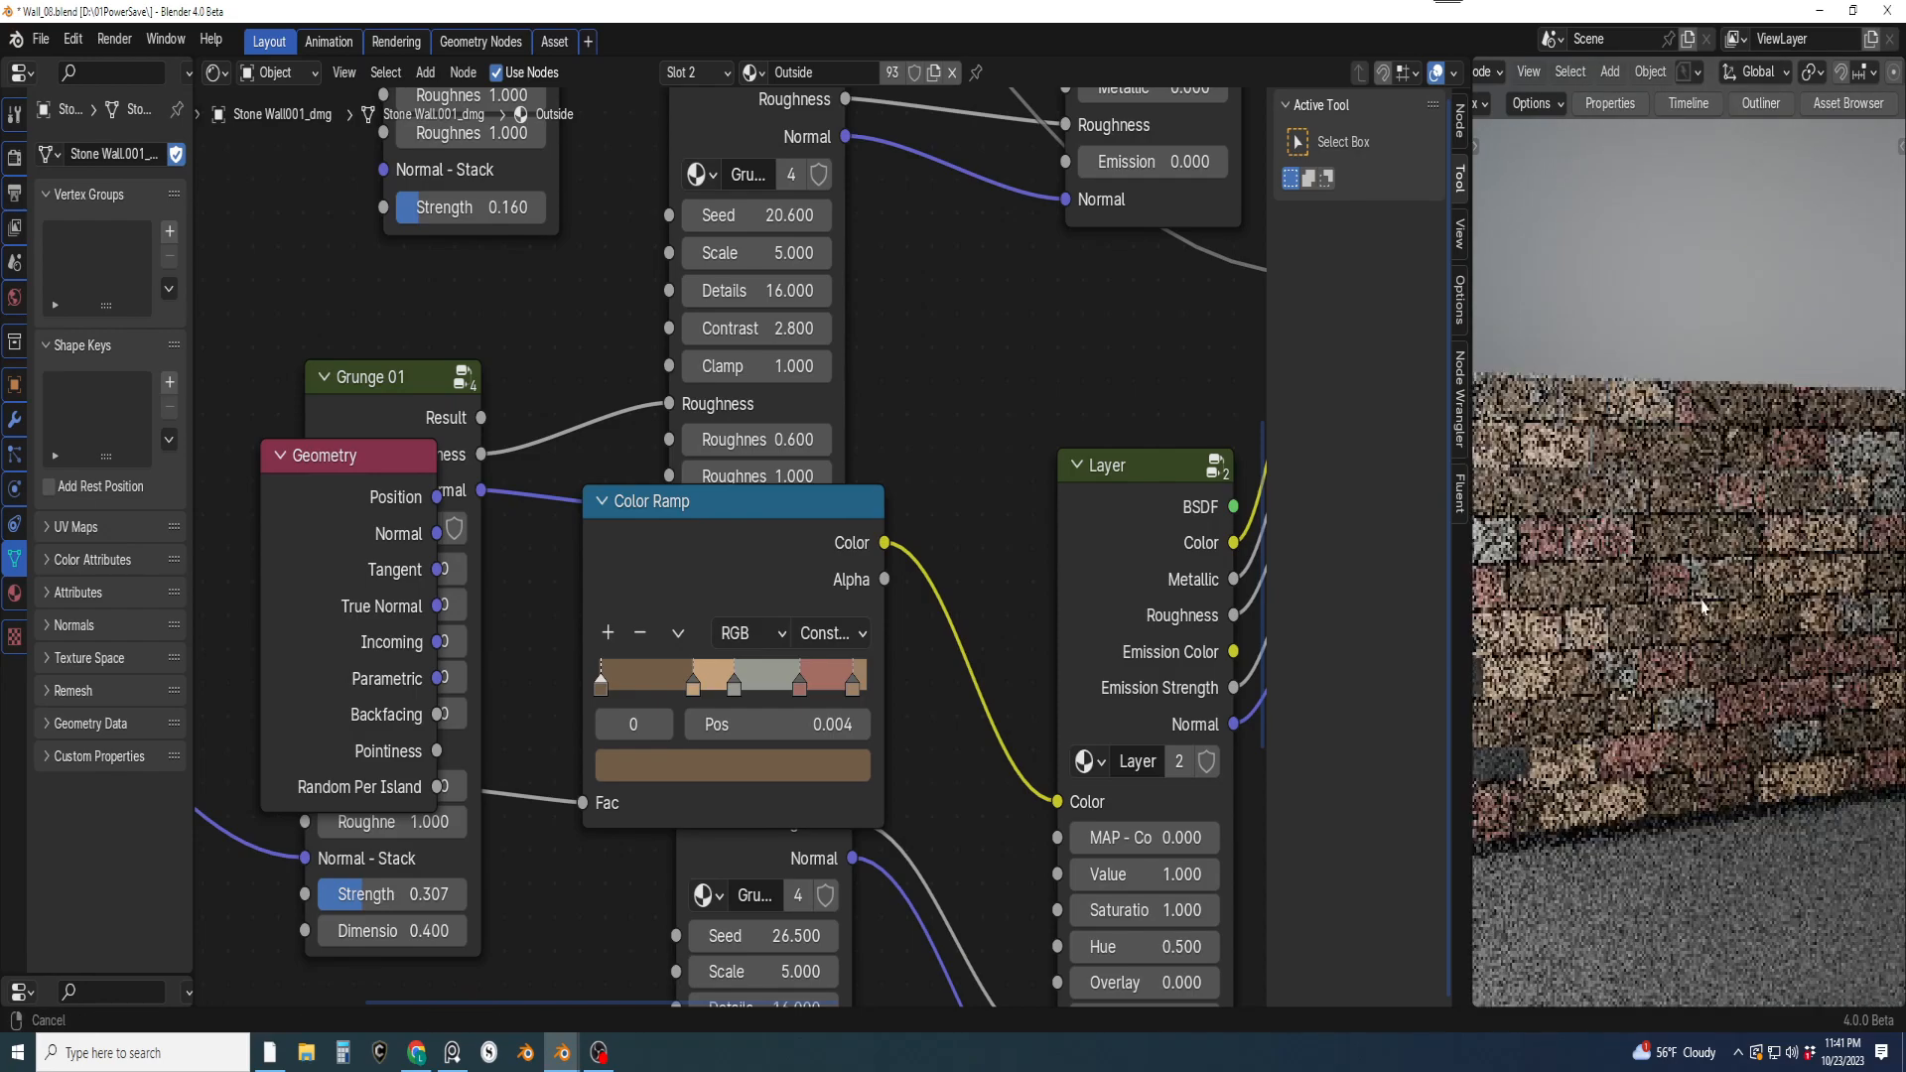
{"action": "scroll", "coordinate": [1019, 646], "scroll_direction": "left", "scroll_amount": 3}
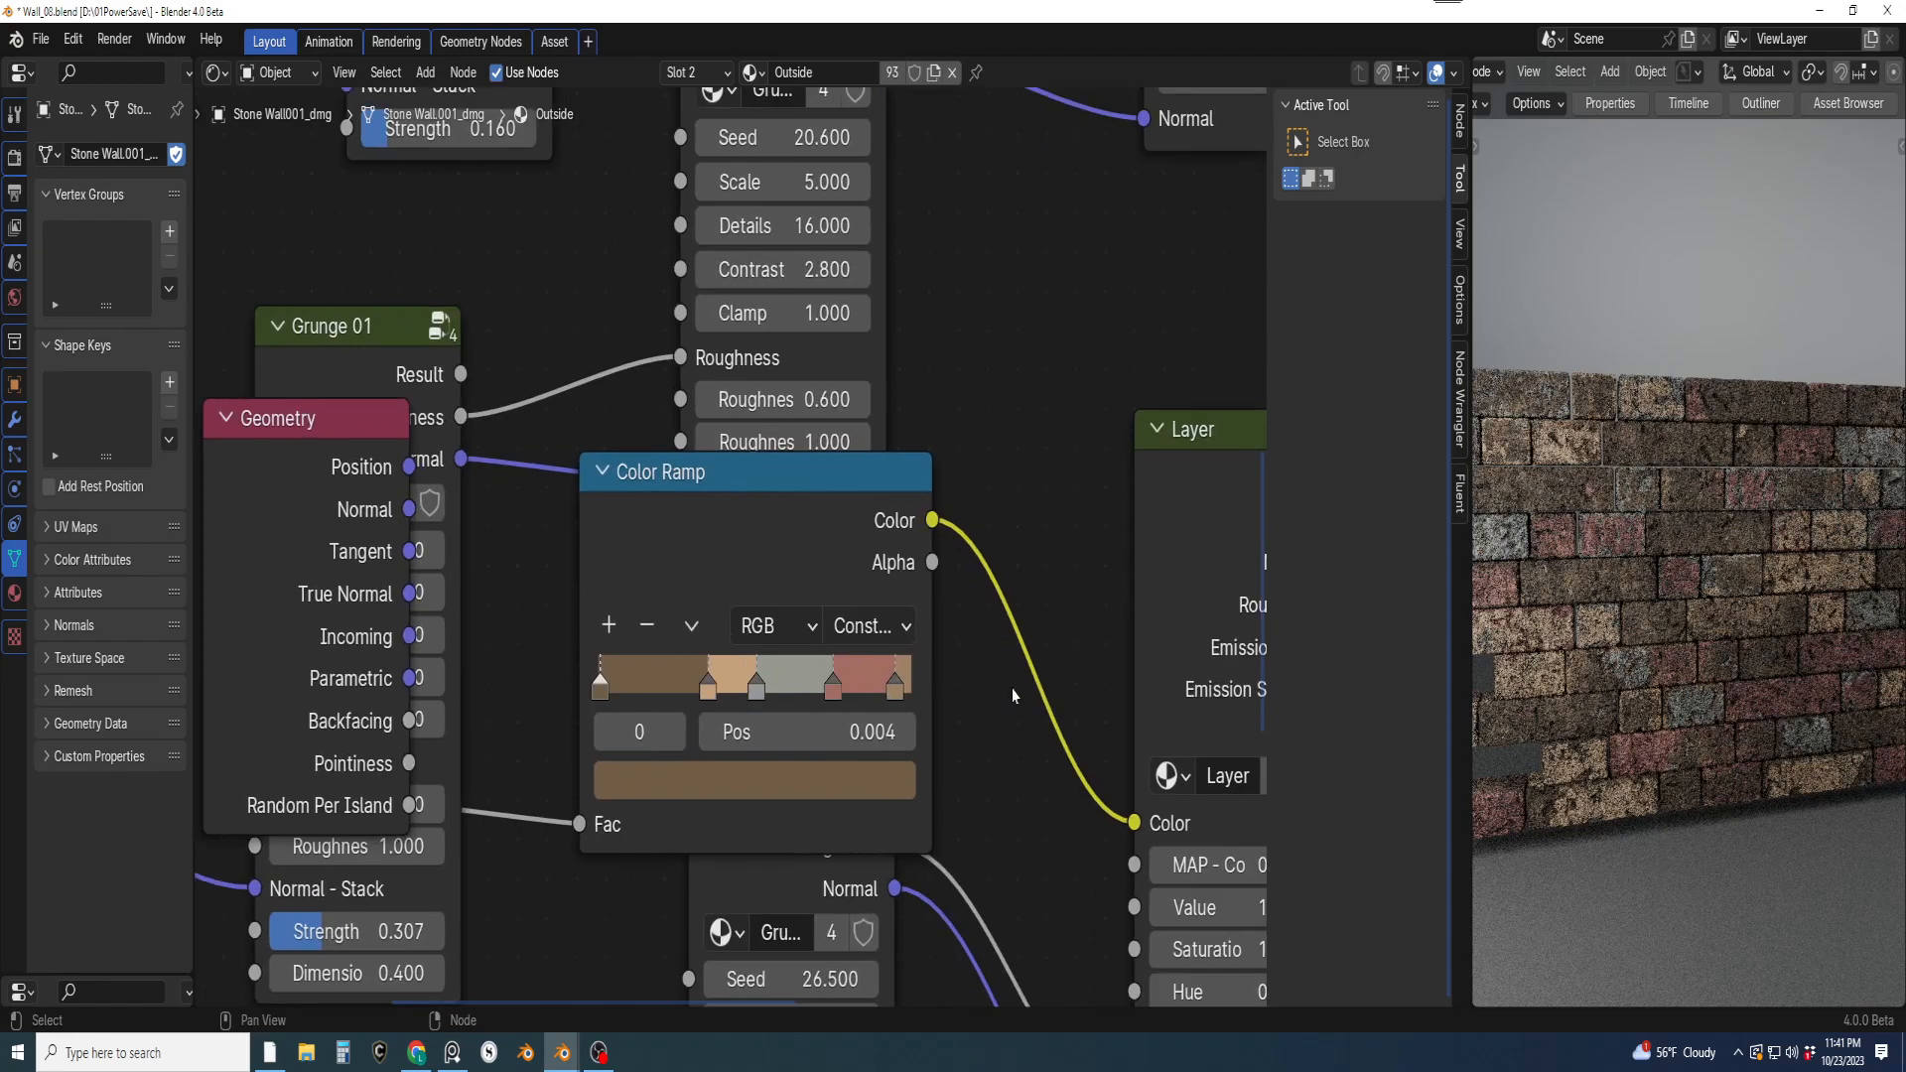
{"action": "scroll", "coordinate": [1027, 688], "scroll_direction": "down", "scroll_amount": 3}
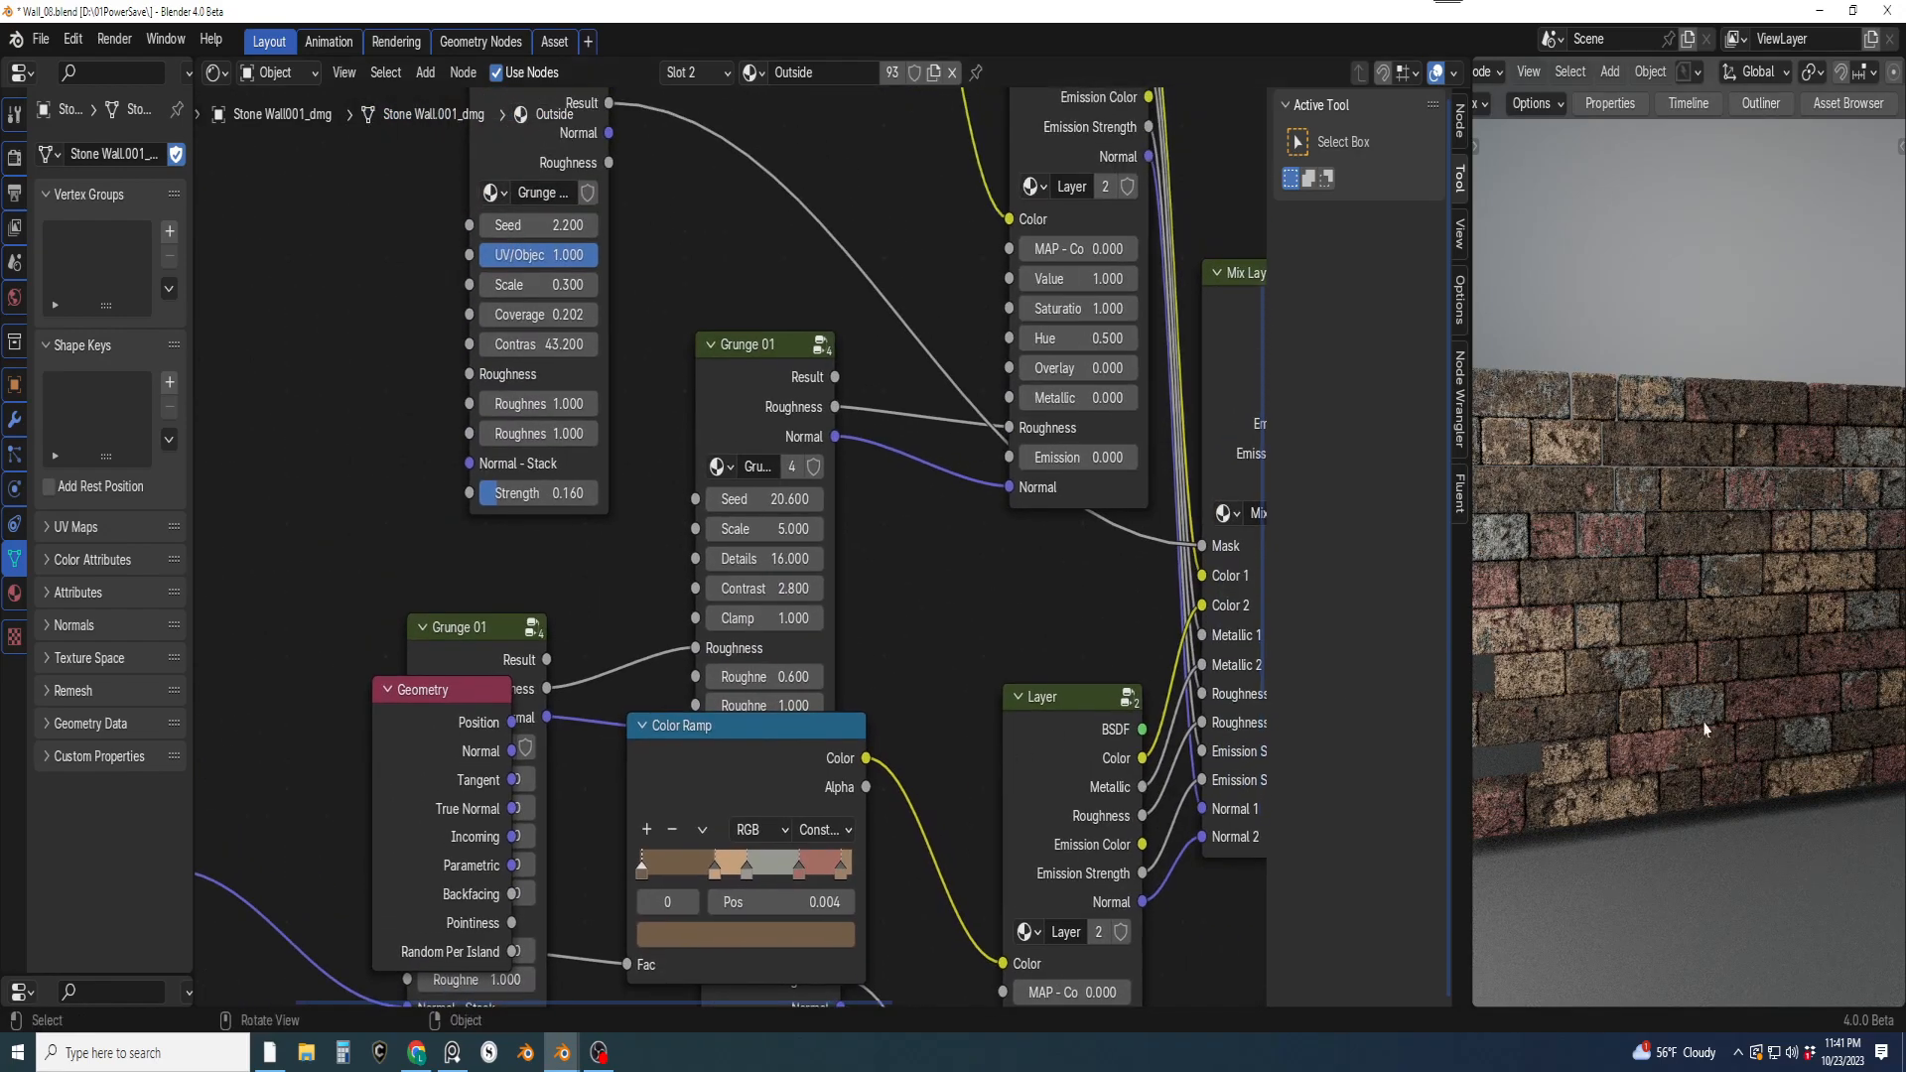
{"action": "middle_click_drag", "start_coordinate": [921, 788], "coordinate": [944, 751]}
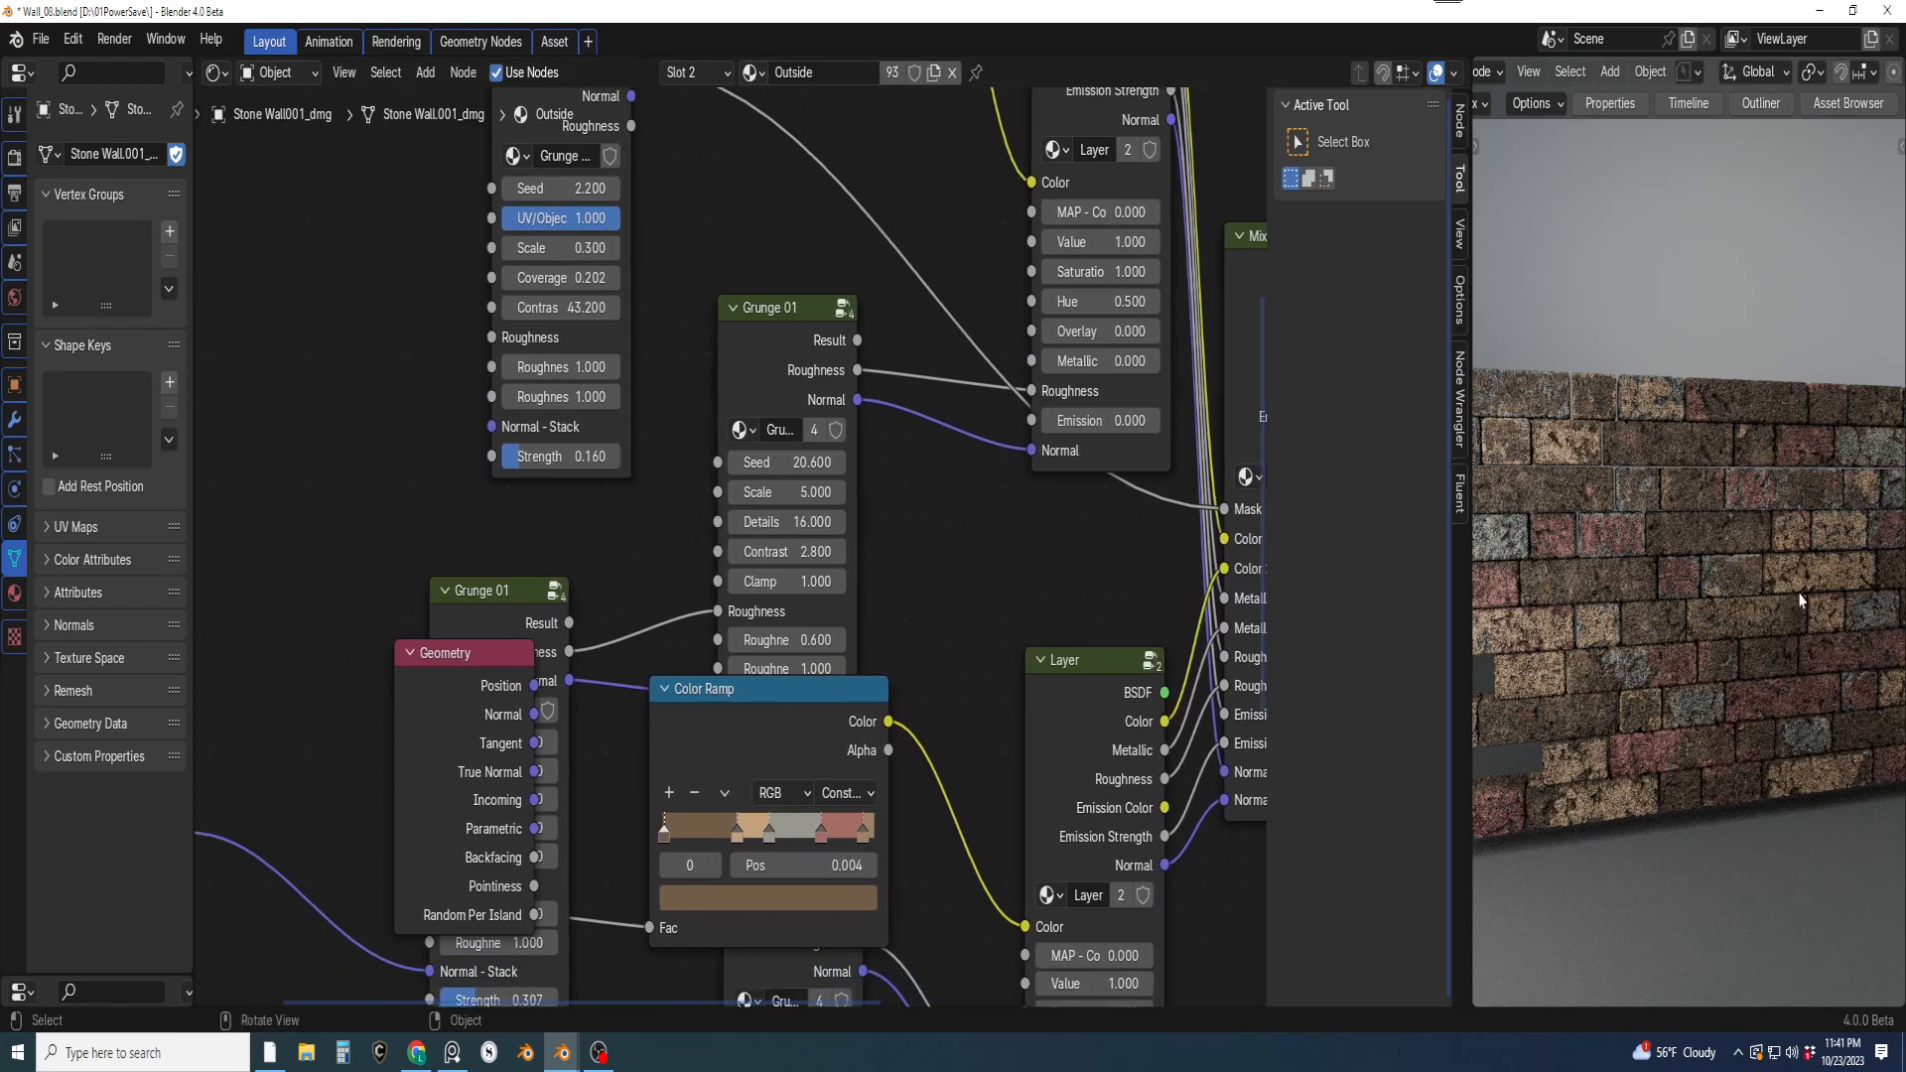
{"action": "key", "text": "ctrl+s"}
Examine the Outside material's full node tree and the stone surface of the rendered wall up close
{"action": "scroll", "coordinate": [914, 676], "scroll_direction": "up", "scroll_amount": 1}
{"action": "middle_click_drag", "start_coordinate": [913, 676], "coordinate": [968, 484]}
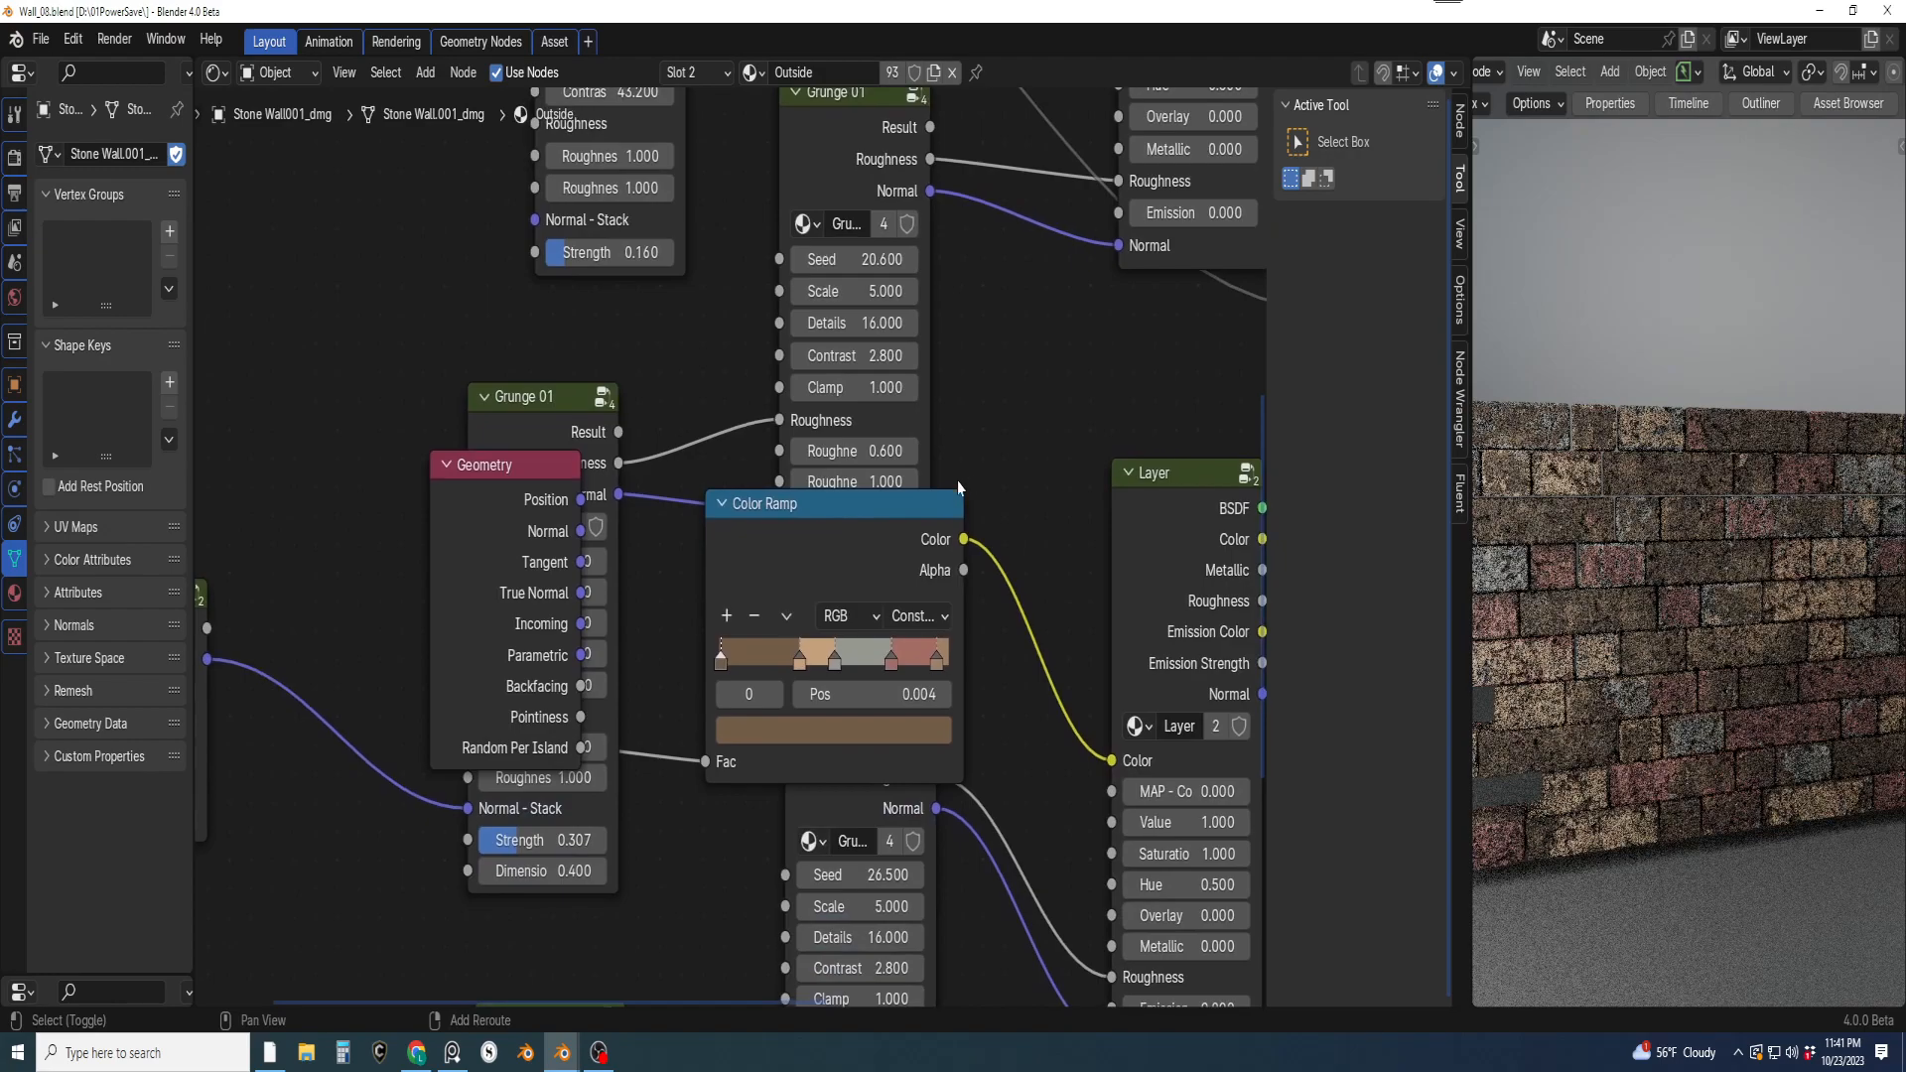
{"action": "middle_click_drag", "start_coordinate": [930, 607], "coordinate": [963, 642]}
{"action": "scroll", "coordinate": [989, 616], "scroll_direction": "down", "scroll_amount": 3}
{"action": "scroll", "coordinate": [939, 657], "scroll_direction": "down", "scroll_amount": 4}
{"action": "scroll", "coordinate": [1567, 653], "scroll_direction": "up", "scroll_amount": 2}
{"action": "middle_click_drag", "start_coordinate": [1604, 672], "coordinate": [1616, 590], "text": "shift"}
{"action": "scroll", "coordinate": [1633, 647], "scroll_direction": "up", "scroll_amount": 1}
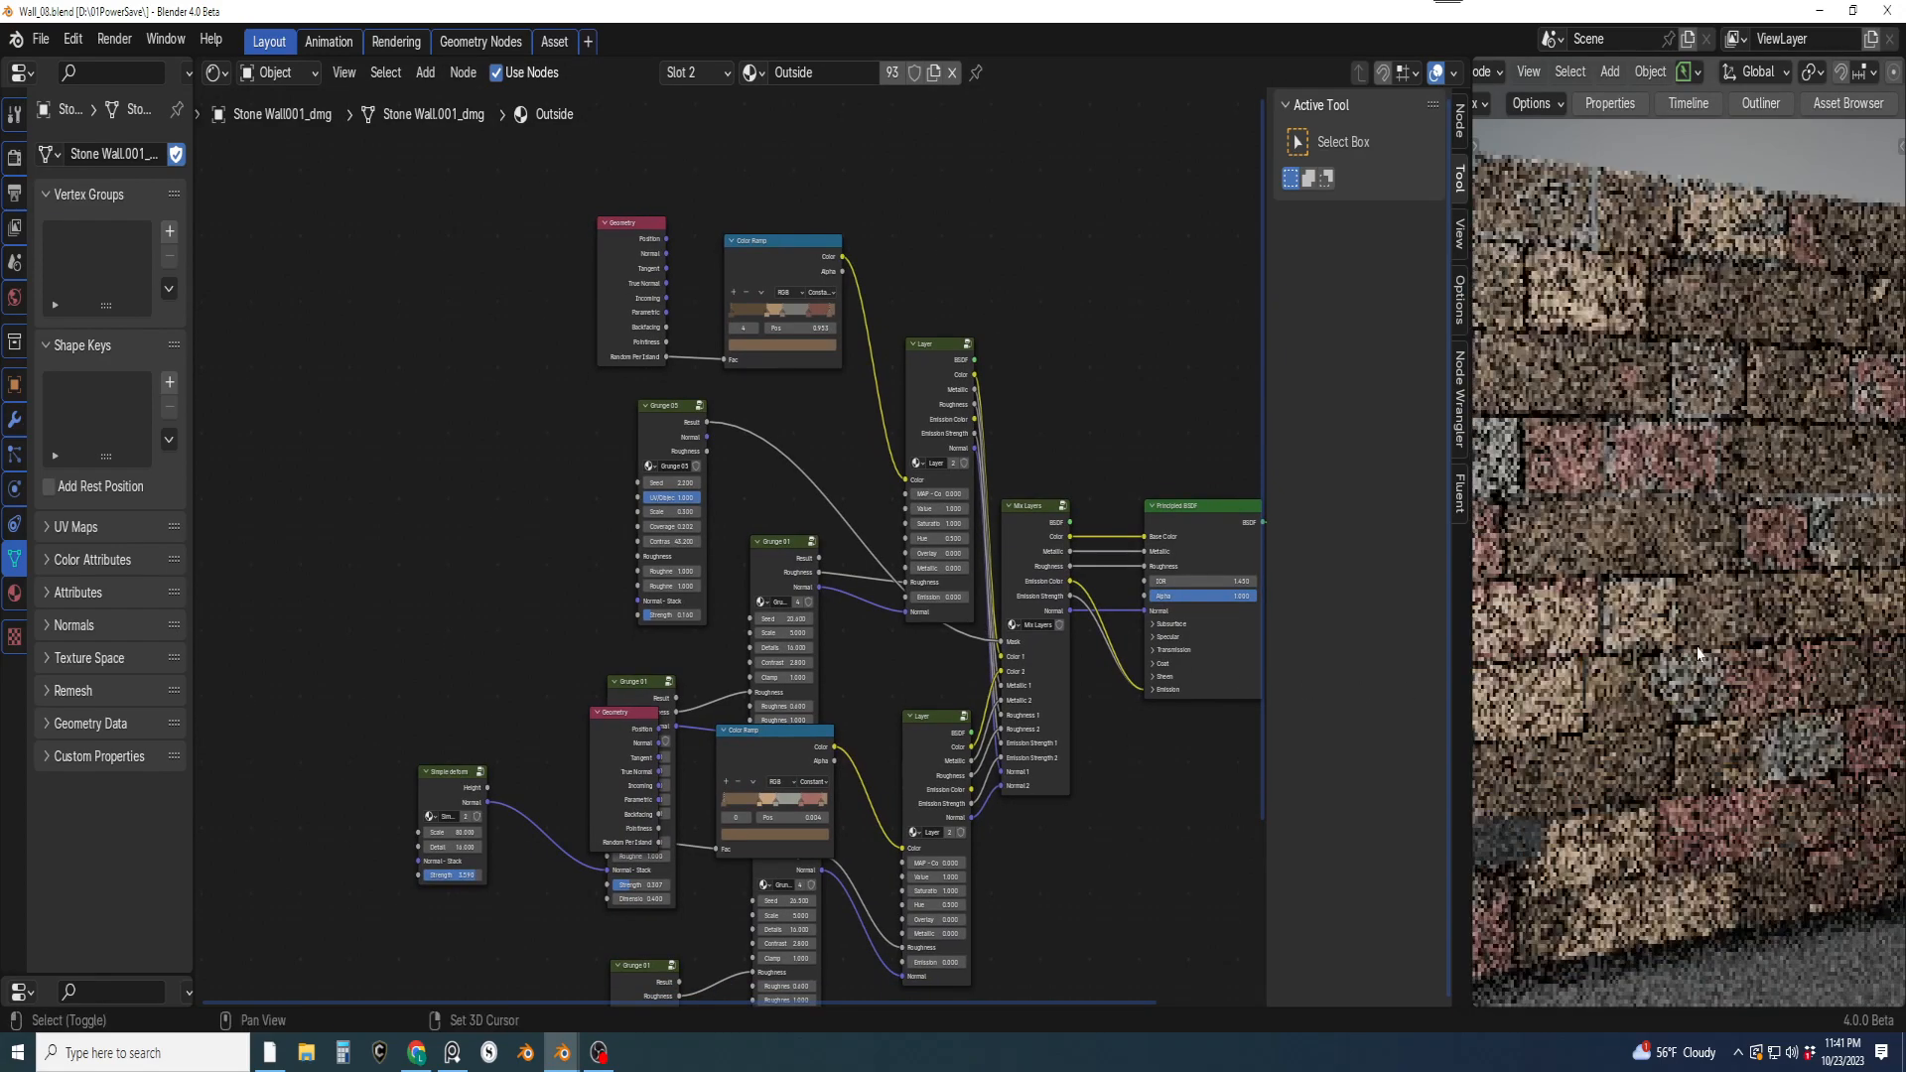
{"action": "scroll", "coordinate": [1656, 632], "scroll_direction": "up", "scroll_amount": 3}
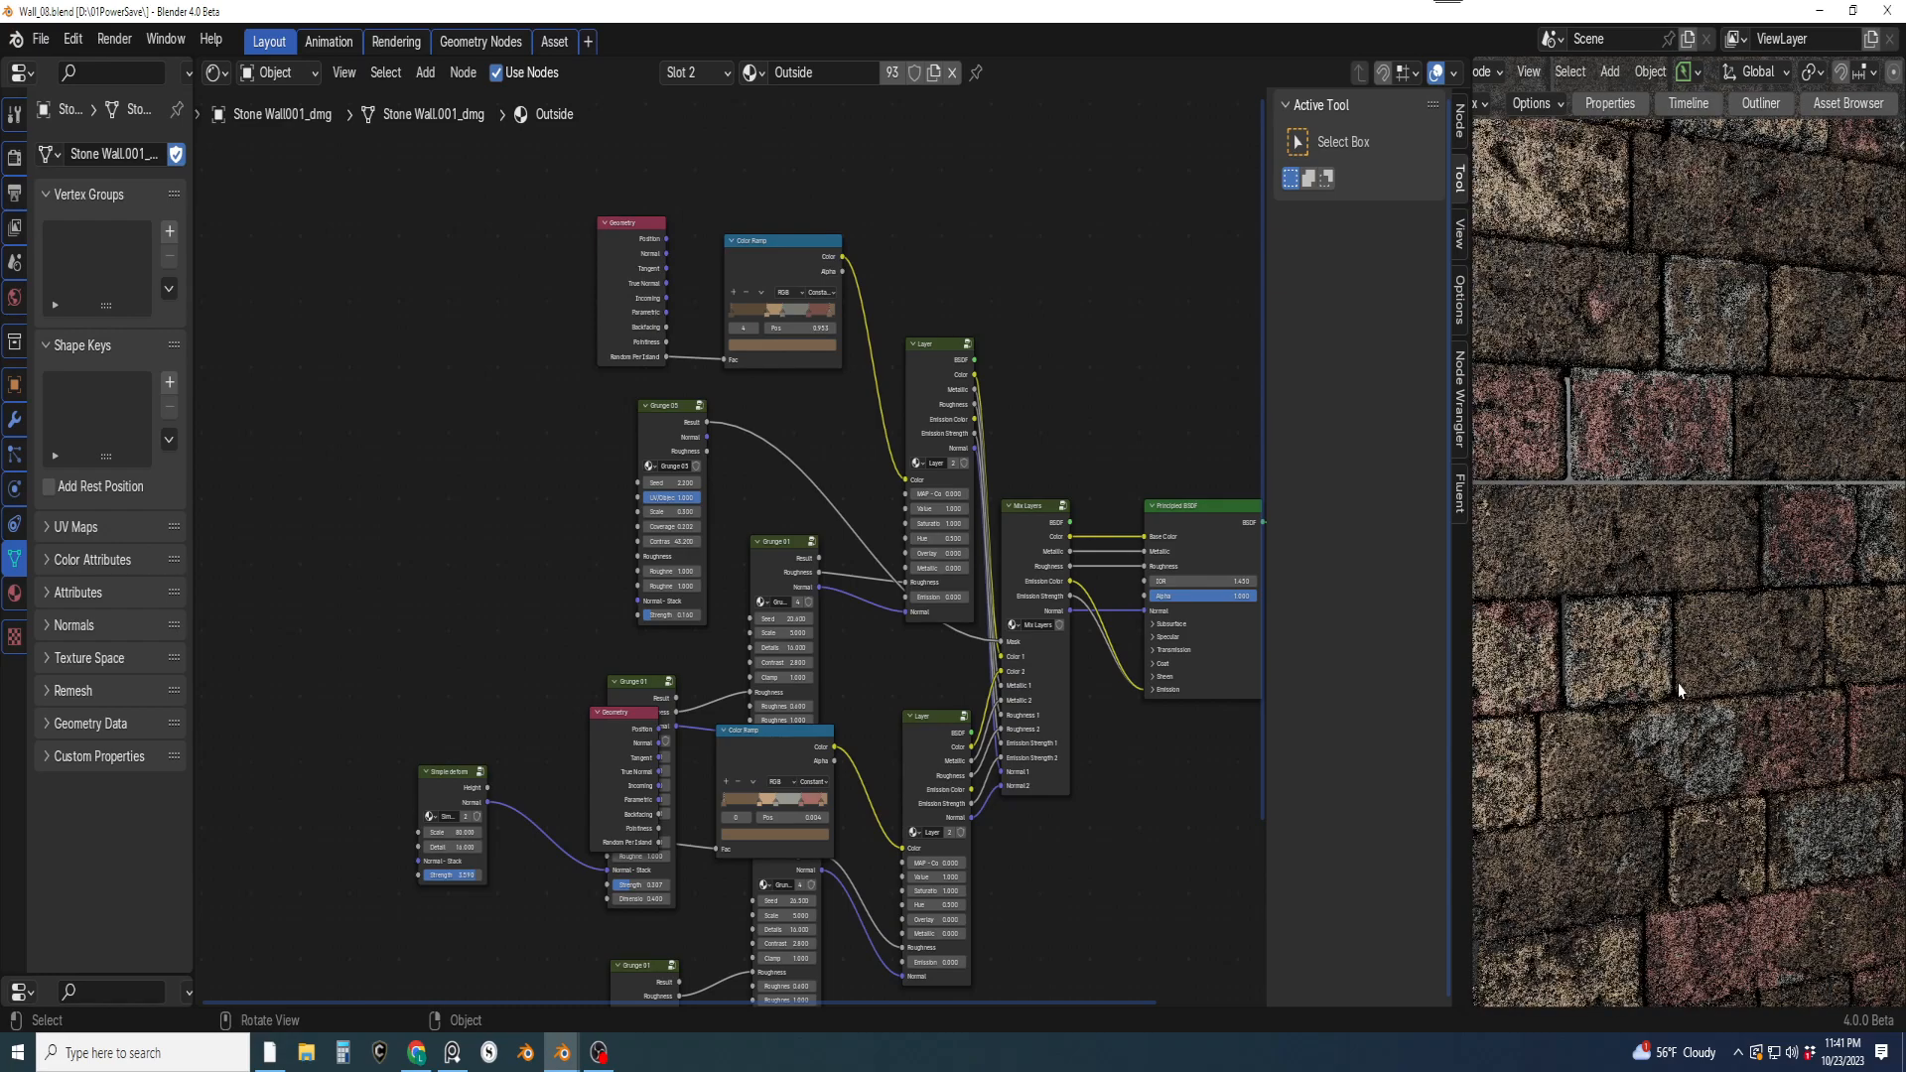
{"action": "scroll", "coordinate": [806, 476], "scroll_direction": "down", "scroll_amount": 2}
Copy all Outside nodes except the Principled BSDF and Material Output, and paste them into the Inside material
{"action": "middle_click_drag", "start_coordinate": [744, 578], "coordinate": [791, 596]}
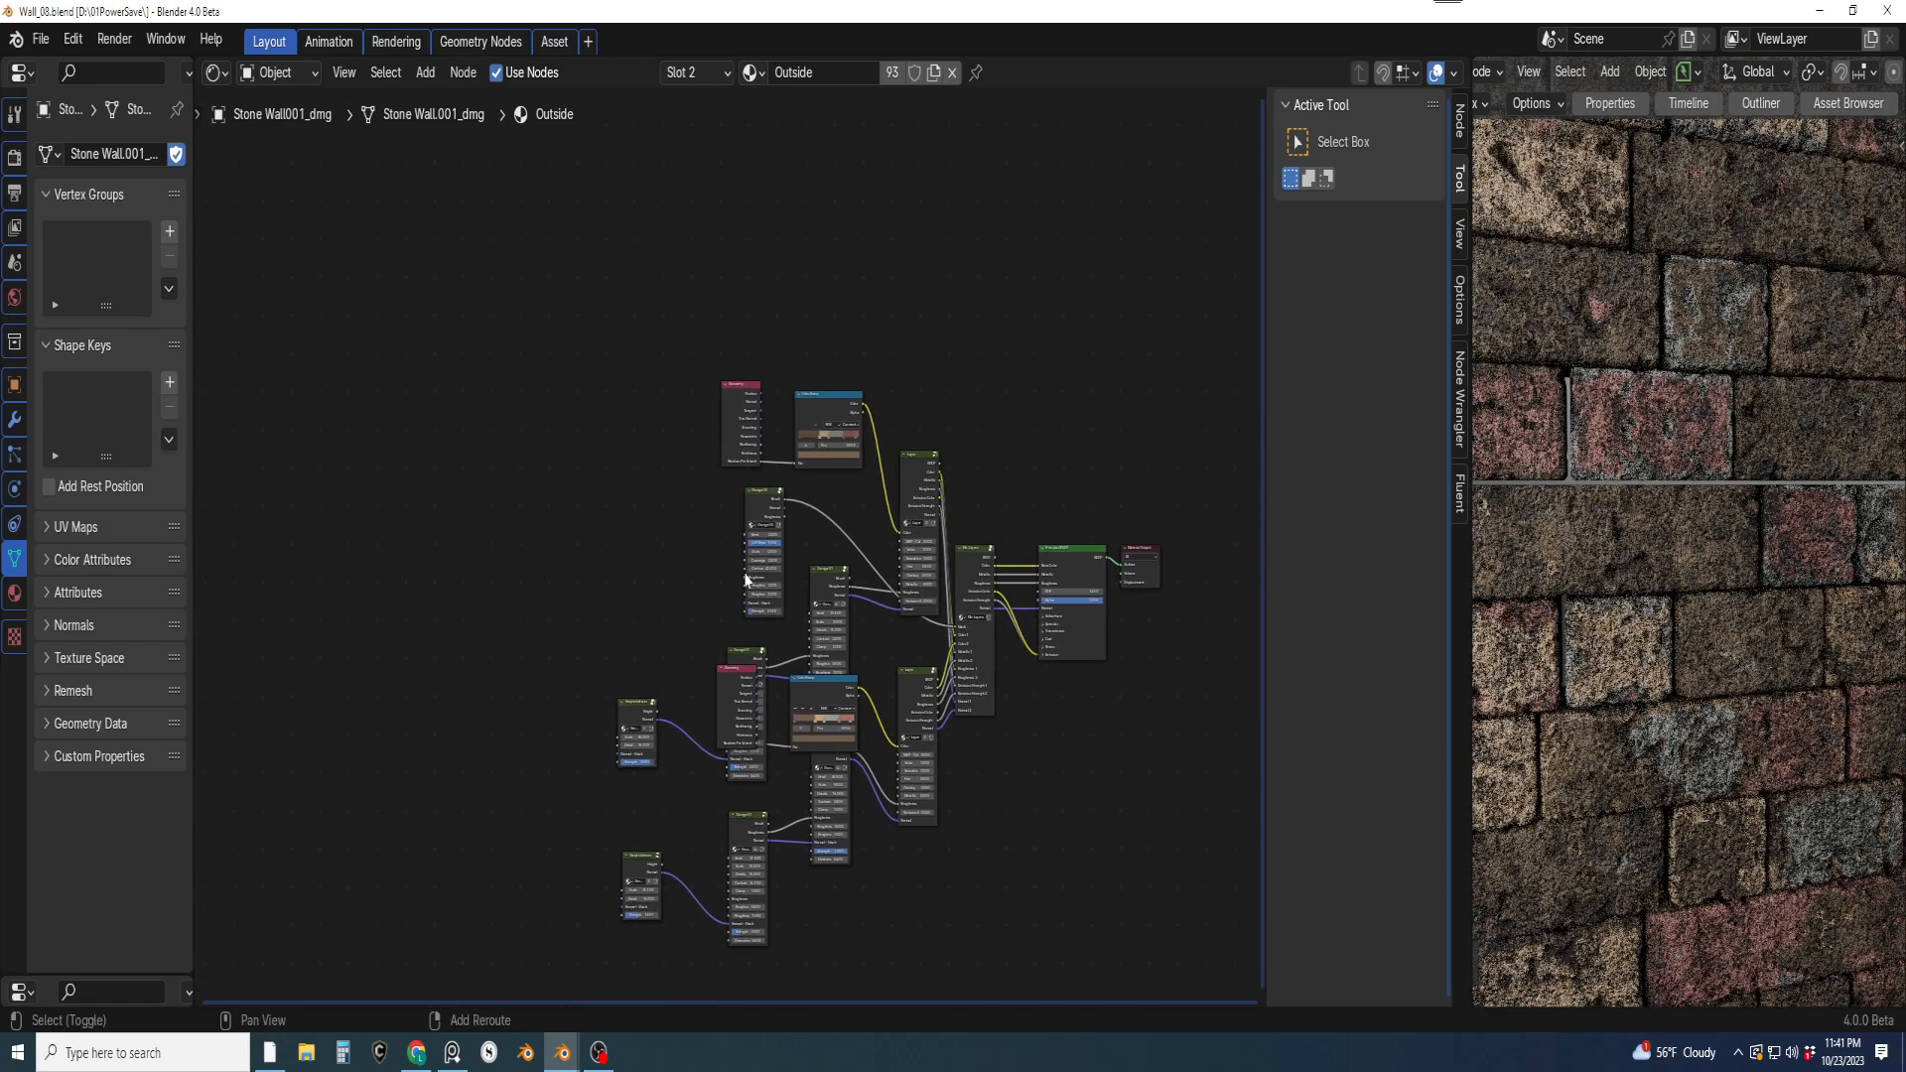
{"action": "left_click_drag", "start_coordinate": [504, 248], "coordinate": [1018, 976]}
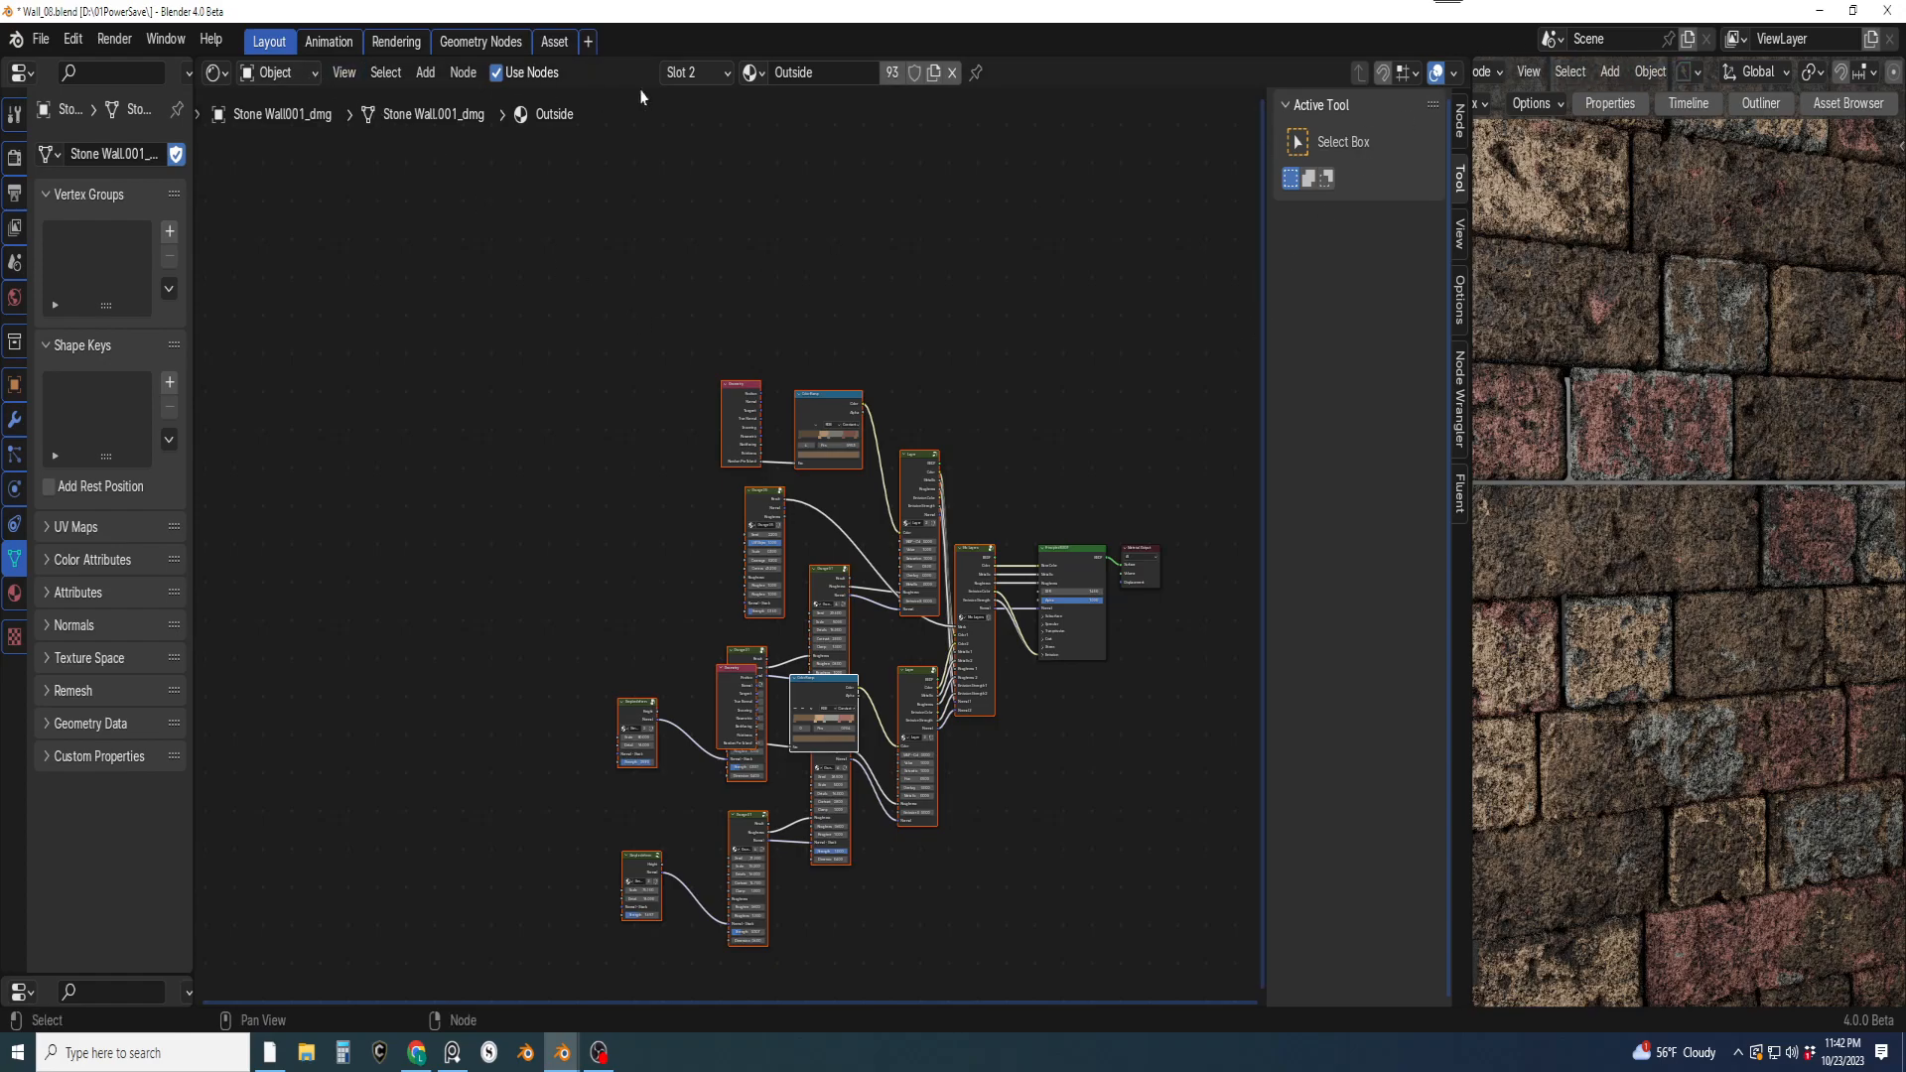
{"action": "key", "text": "Down"}
{"action": "key", "text": "Down"}
{"action": "key", "text": "Up"}
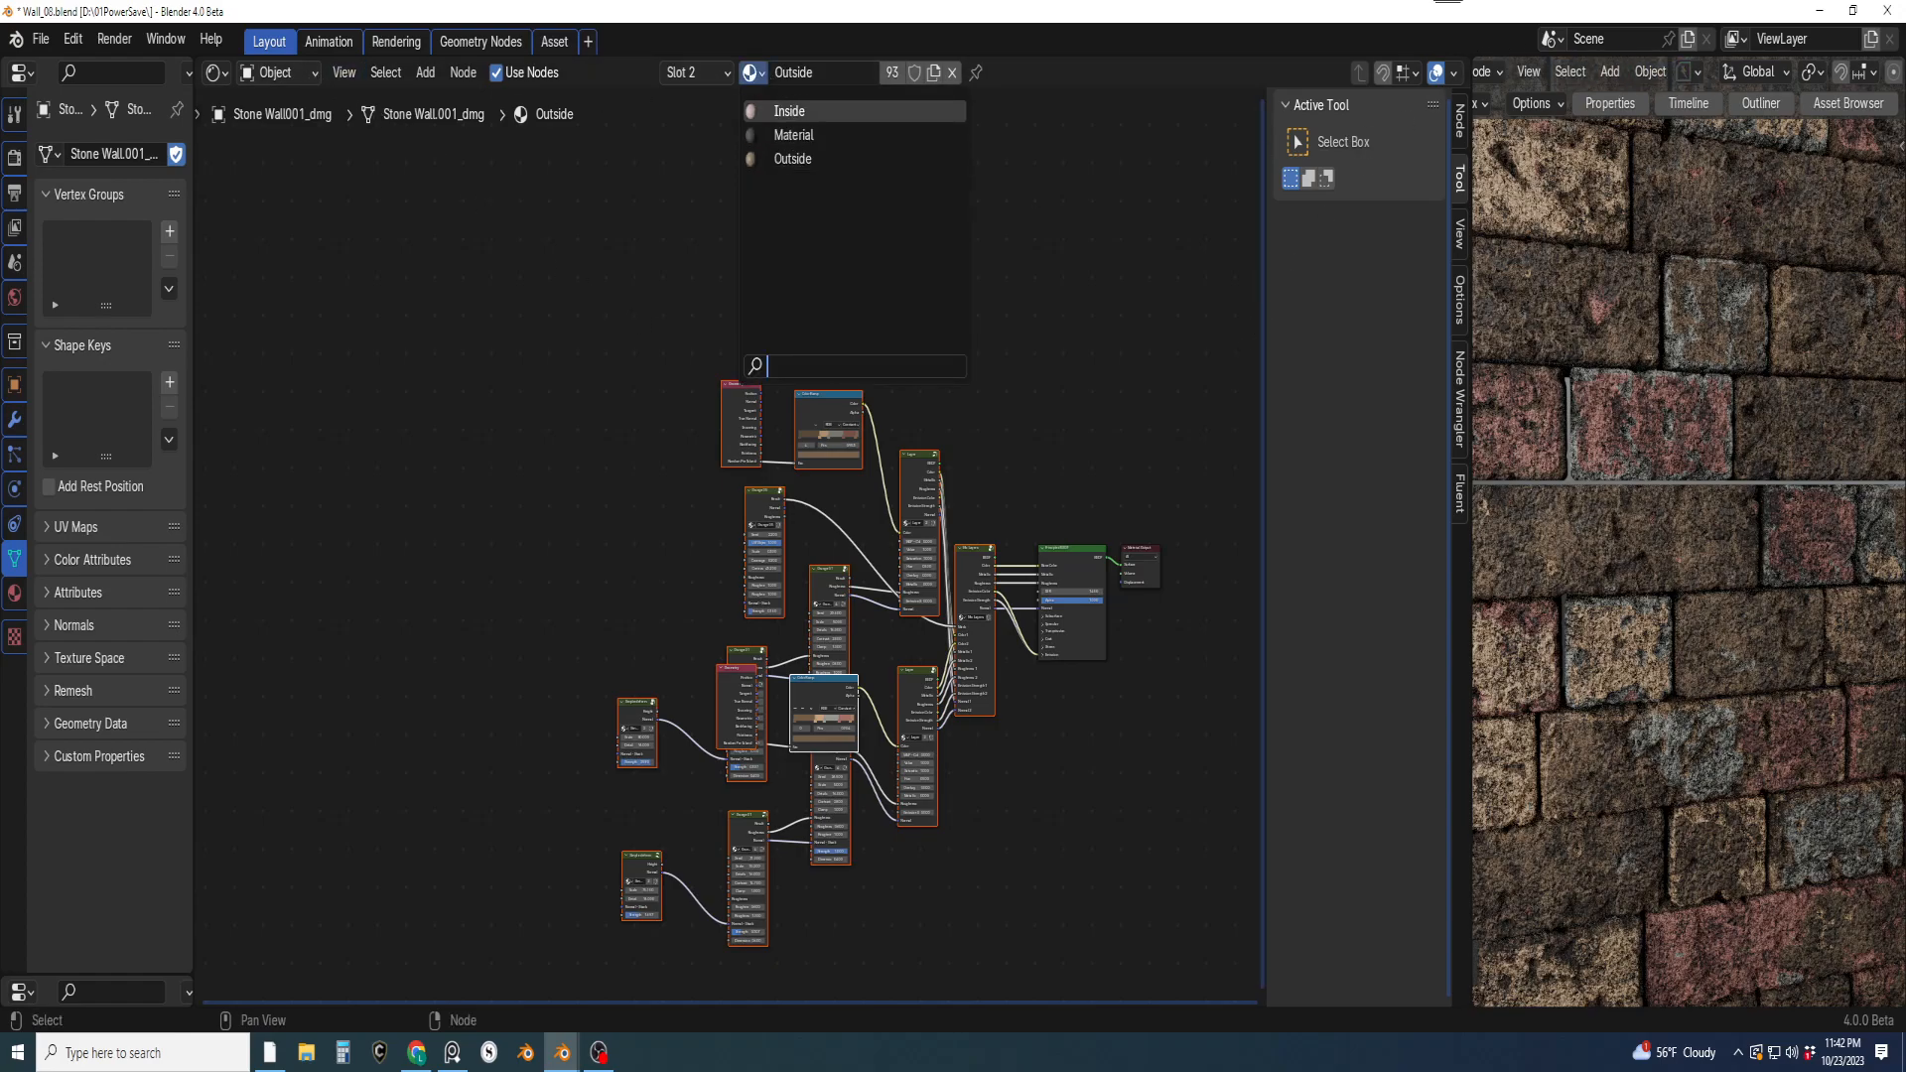
{"action": "left_click", "coordinate": [820, 112]}
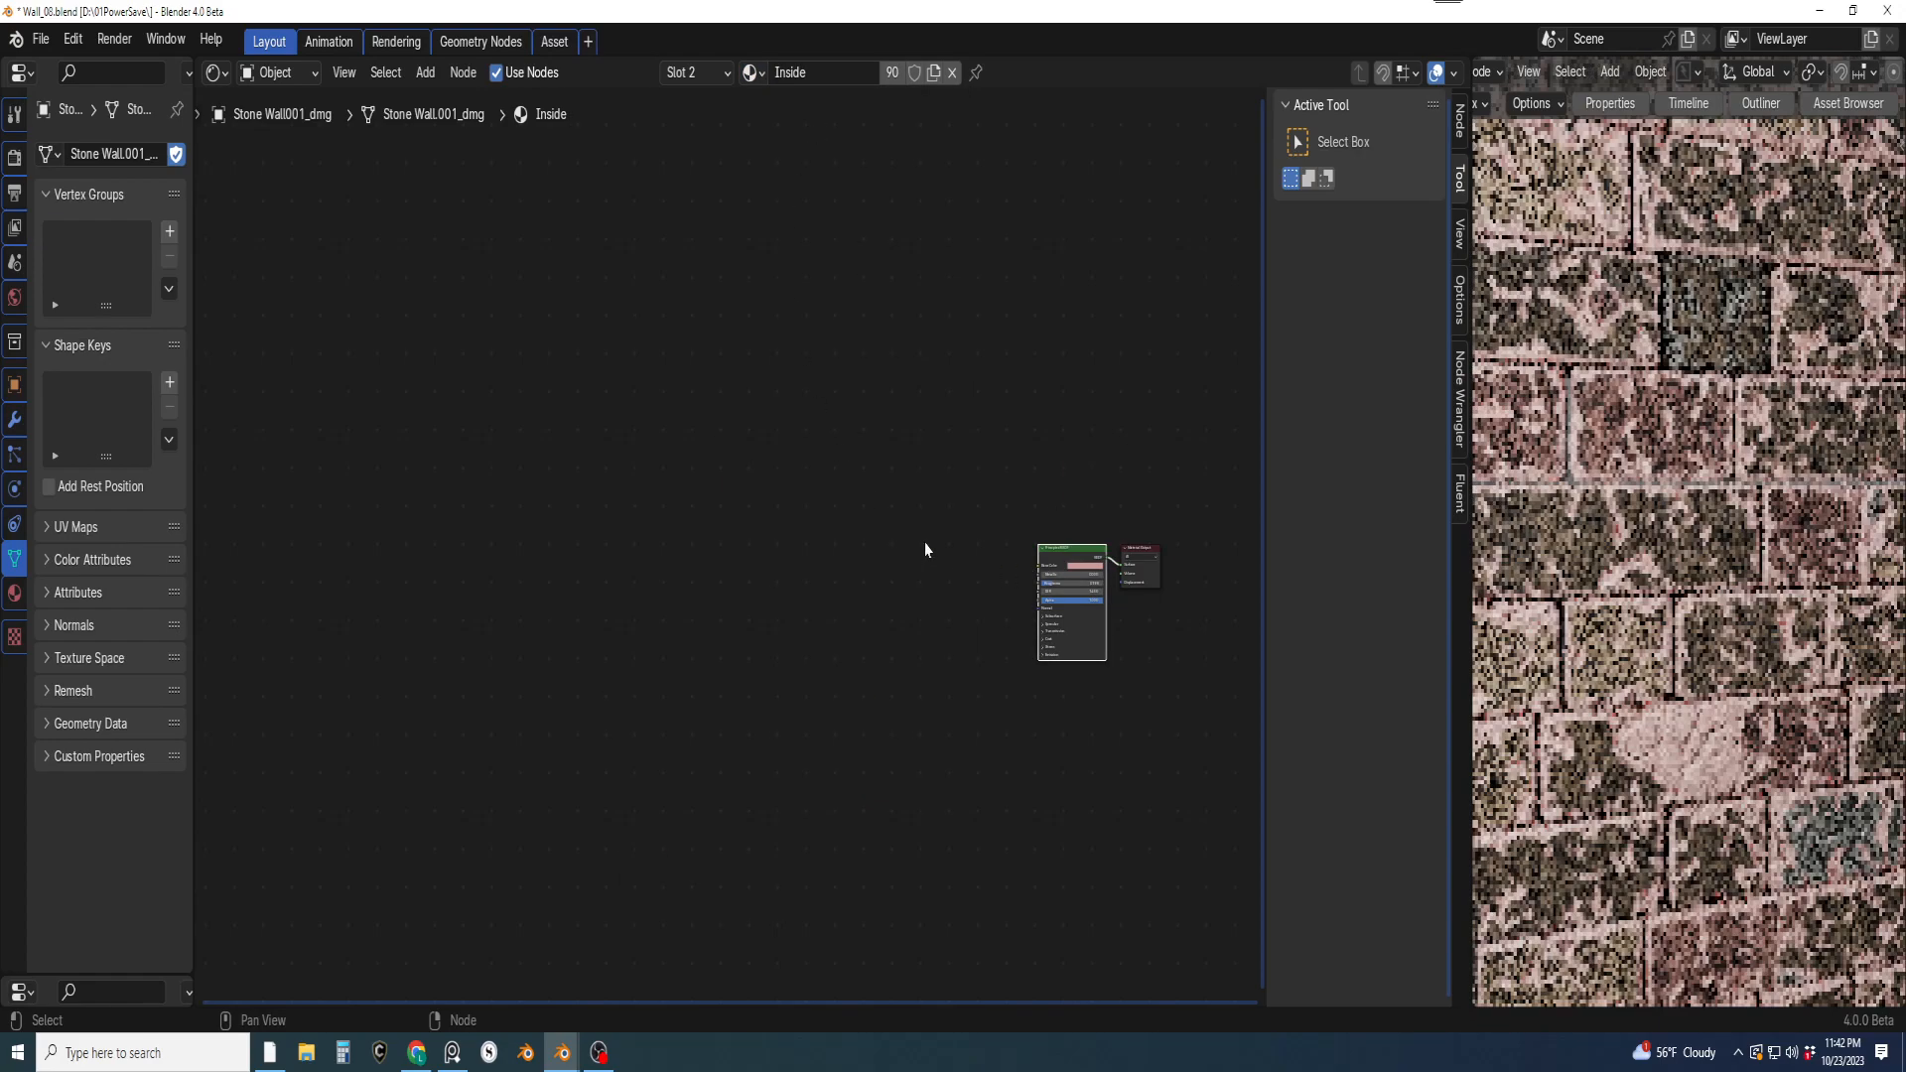
{"action": "scroll", "coordinate": [834, 523], "scroll_direction": "up", "scroll_amount": 1}
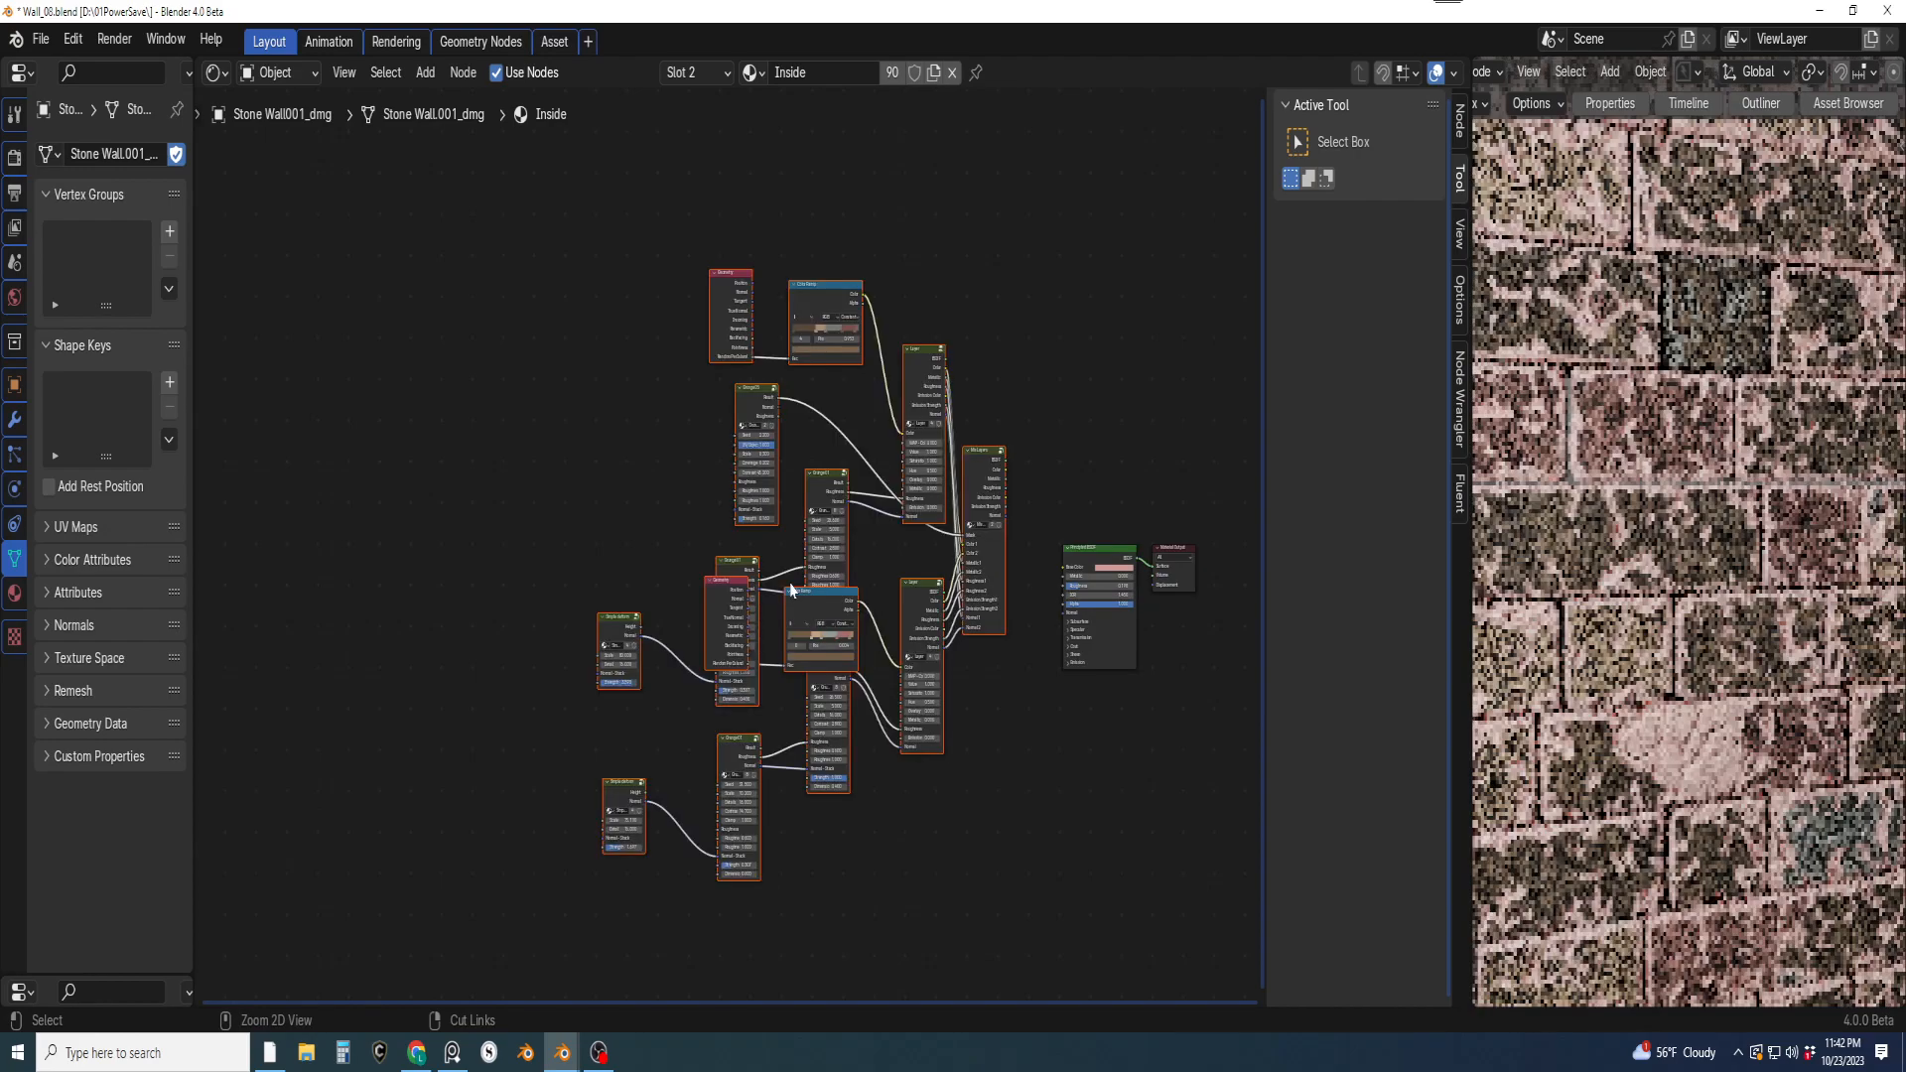
Examine the pasted node network in the Inside material, from the Geometry and Color Ramp nodes through to Mix Layers
{"action": "scroll", "coordinate": [1076, 486], "scroll_direction": "up", "scroll_amount": 2}
{"action": "scroll", "coordinate": [1089, 481], "scroll_direction": "up", "scroll_amount": 4}
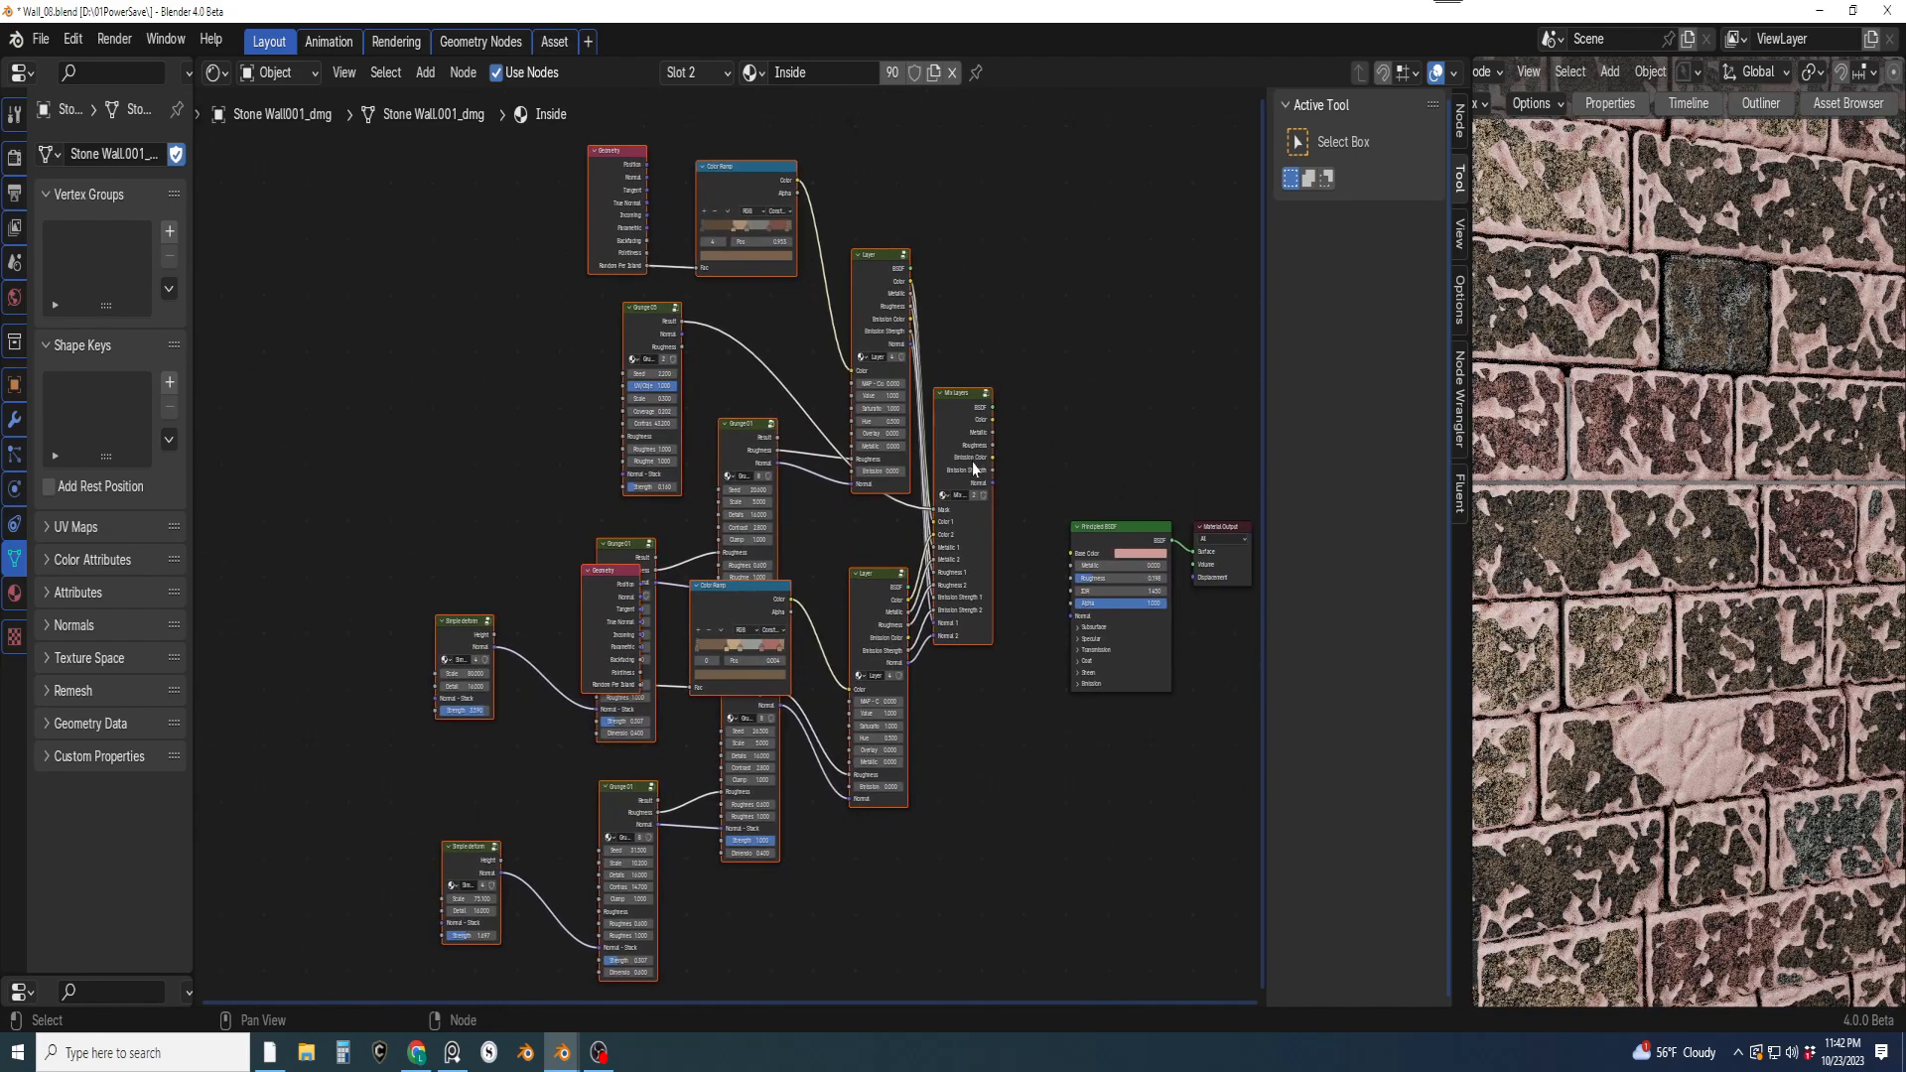
{"action": "scroll", "coordinate": [693, 577], "scroll_direction": "up", "scroll_amount": 3}
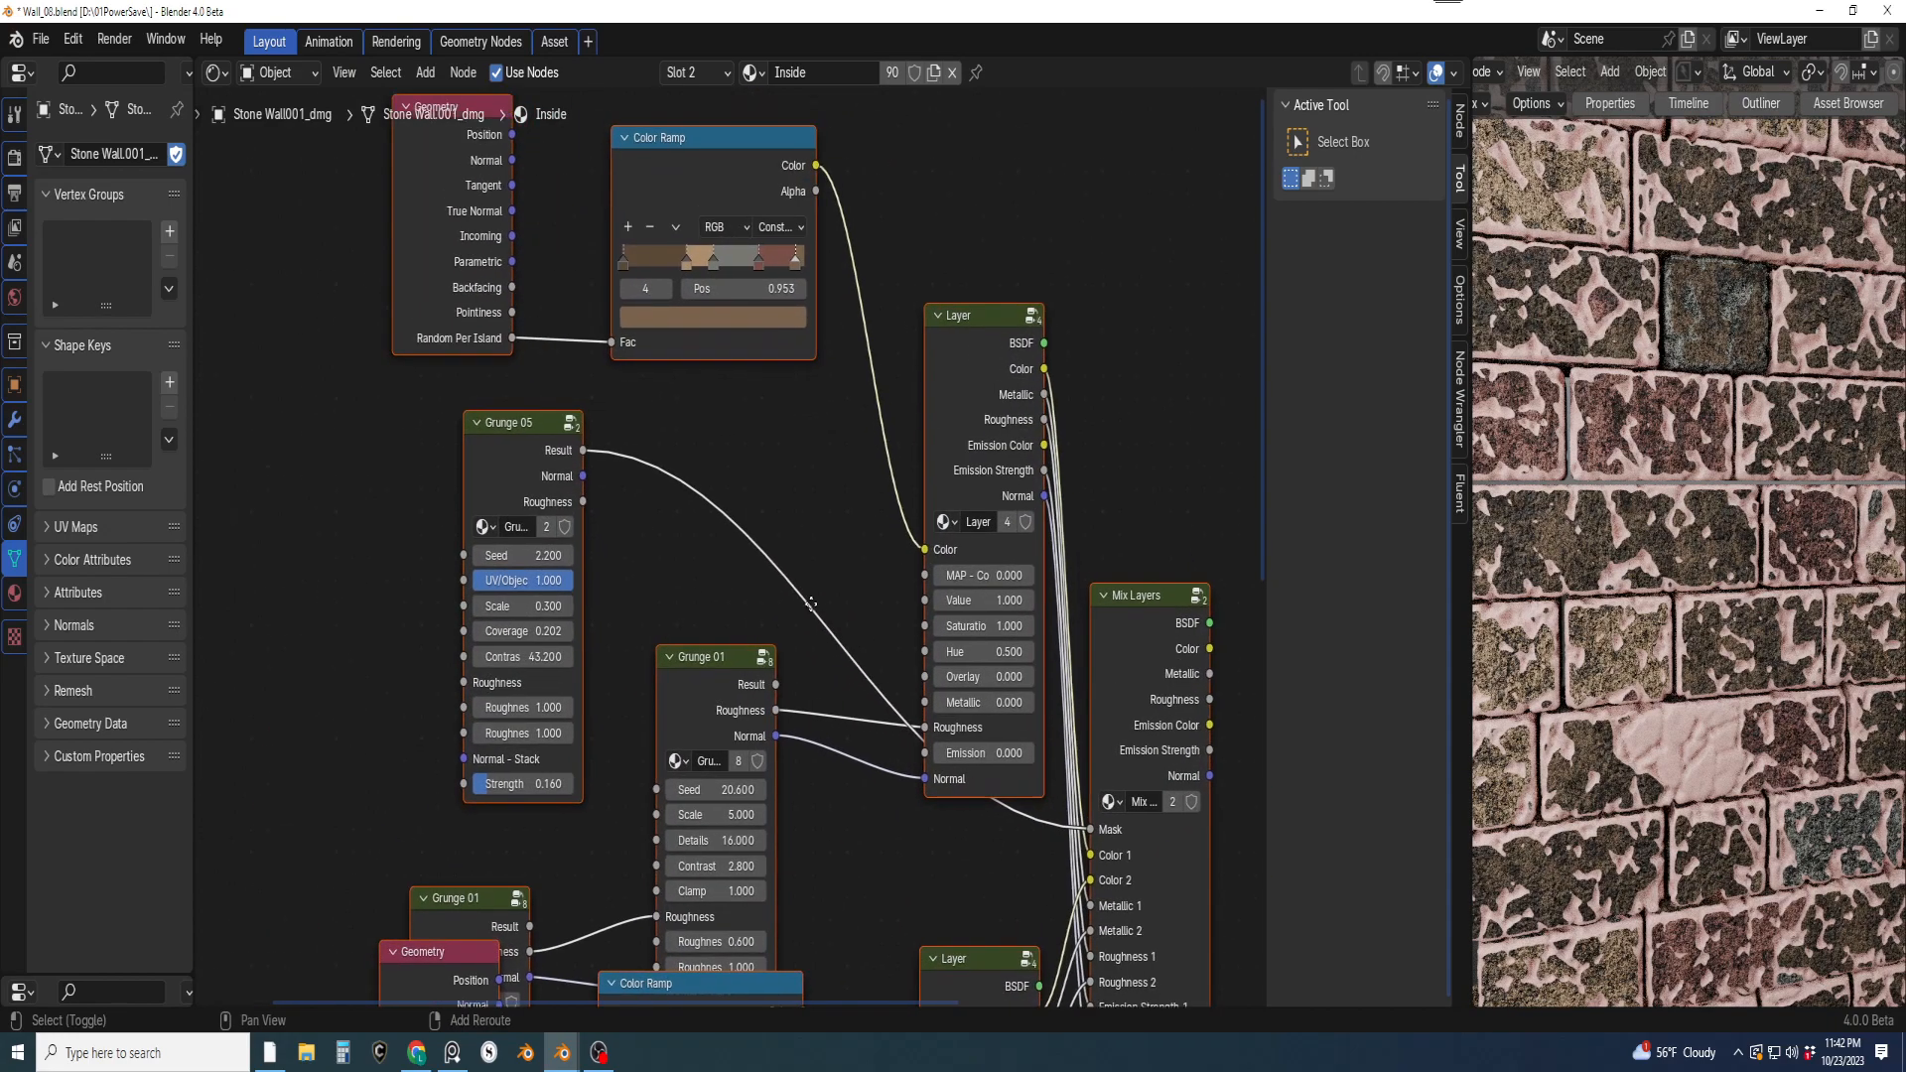
{"action": "scroll", "coordinate": [810, 775], "scroll_direction": "up", "scroll_amount": 3}
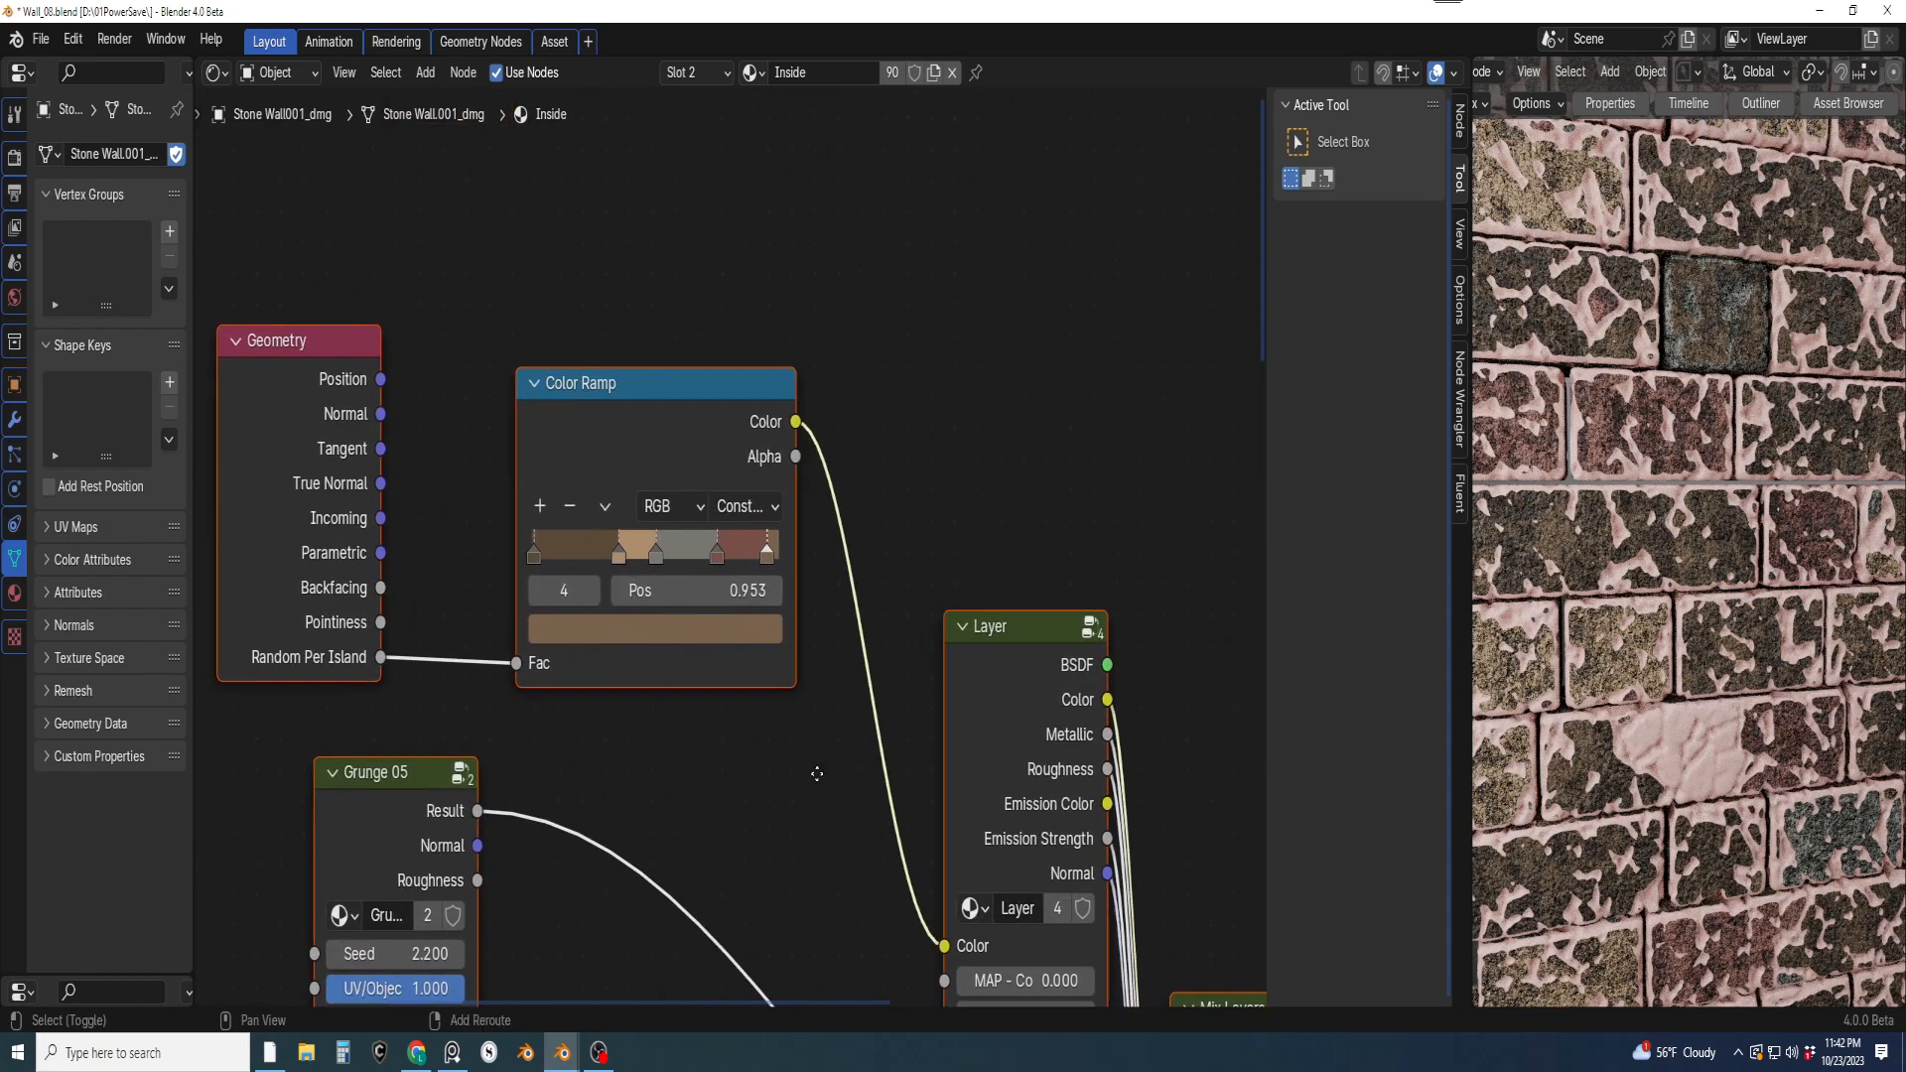
{"action": "middle_click_drag", "start_coordinate": [809, 724], "coordinate": [759, 814]}
{"action": "scroll", "coordinate": [804, 844], "scroll_direction": "up", "scroll_amount": 2}
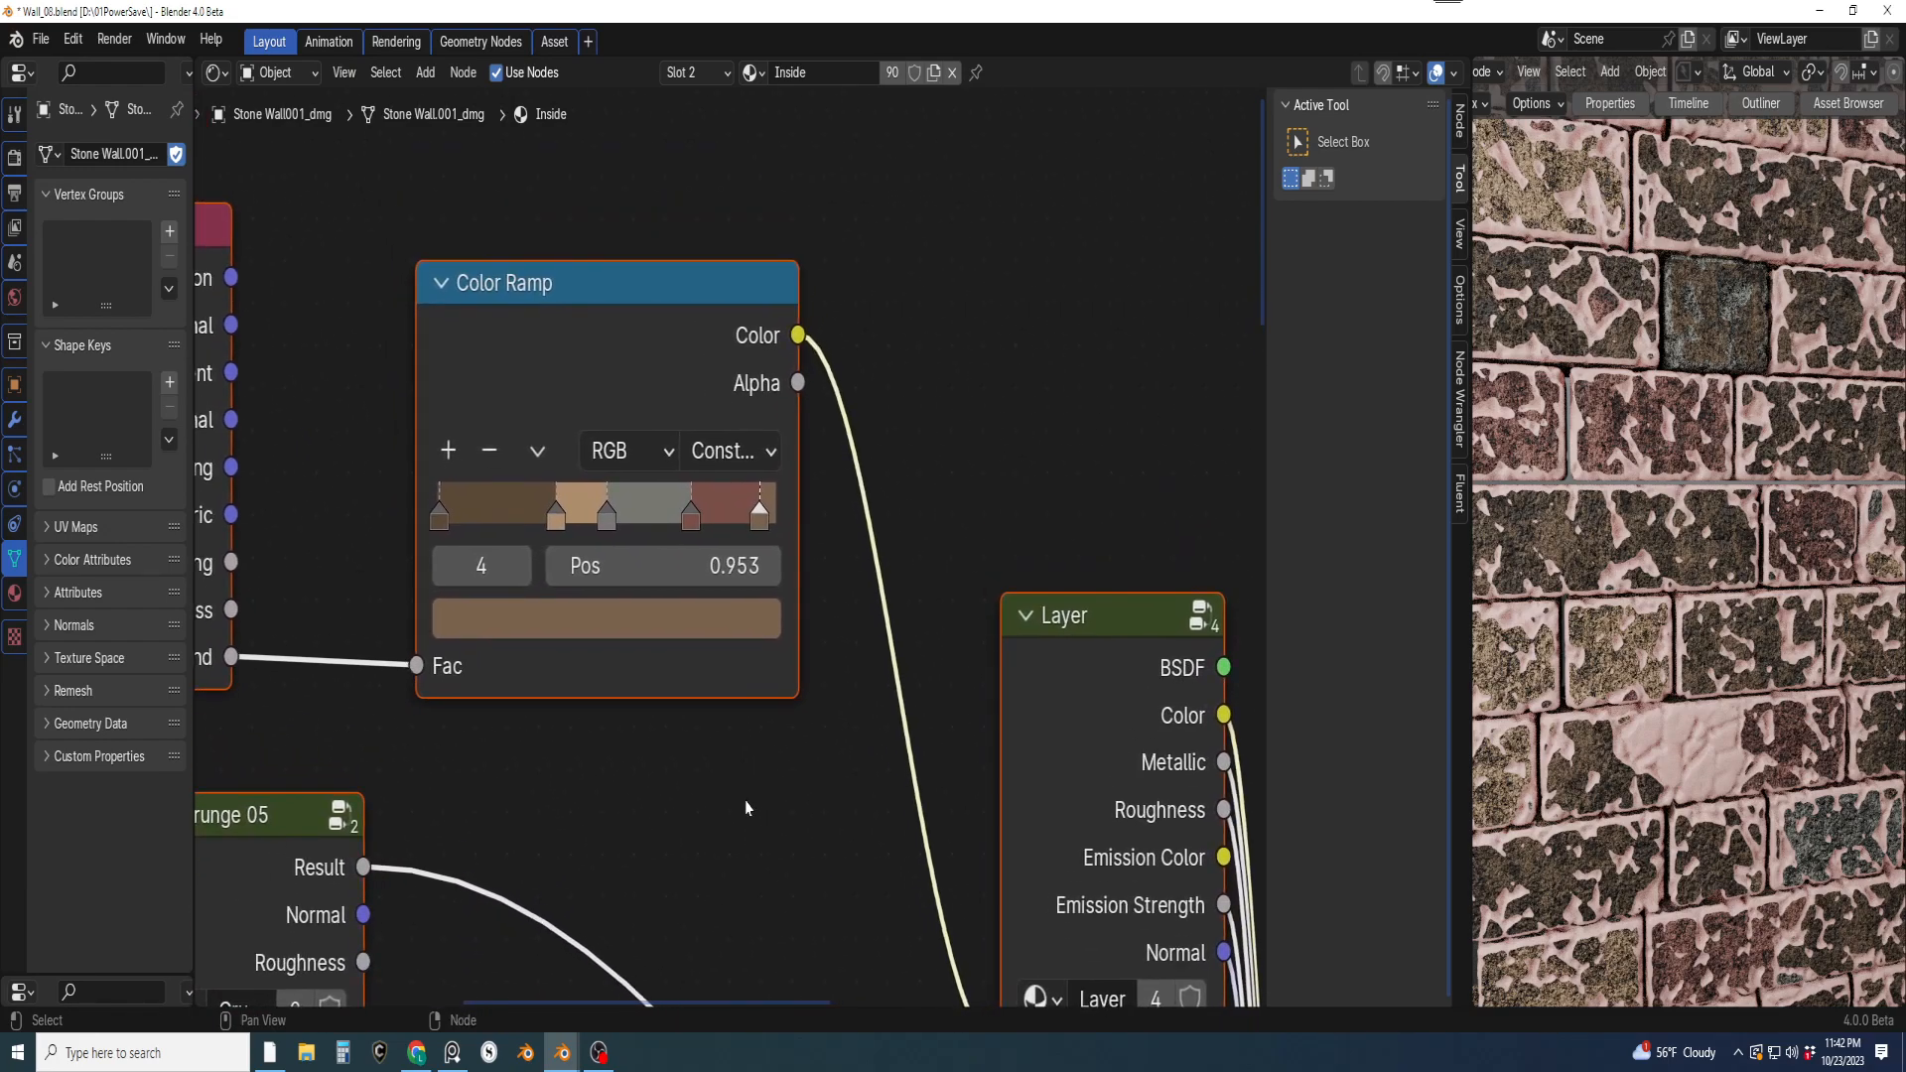
{"action": "scroll", "coordinate": [809, 665], "scroll_direction": "down", "scroll_amount": 5}
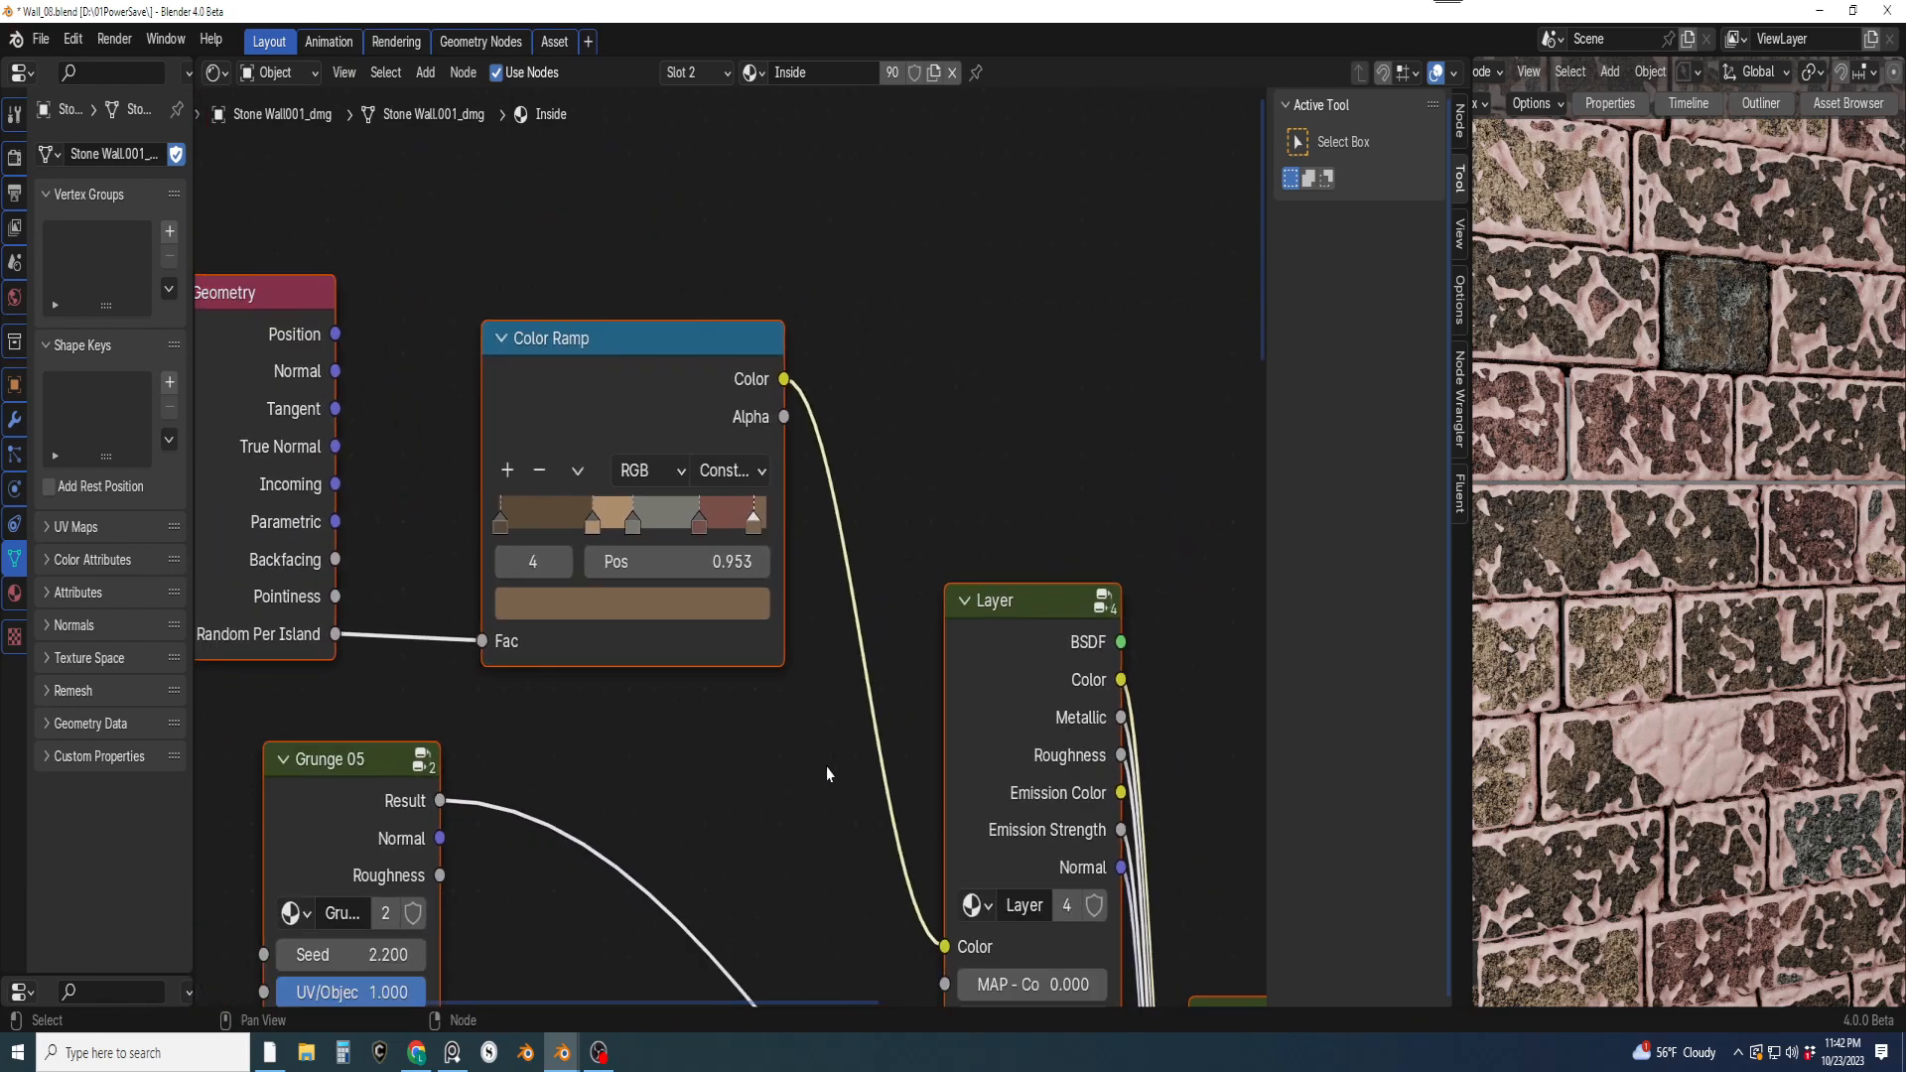
{"action": "scroll", "coordinate": [744, 556], "scroll_direction": "down", "scroll_amount": 4}
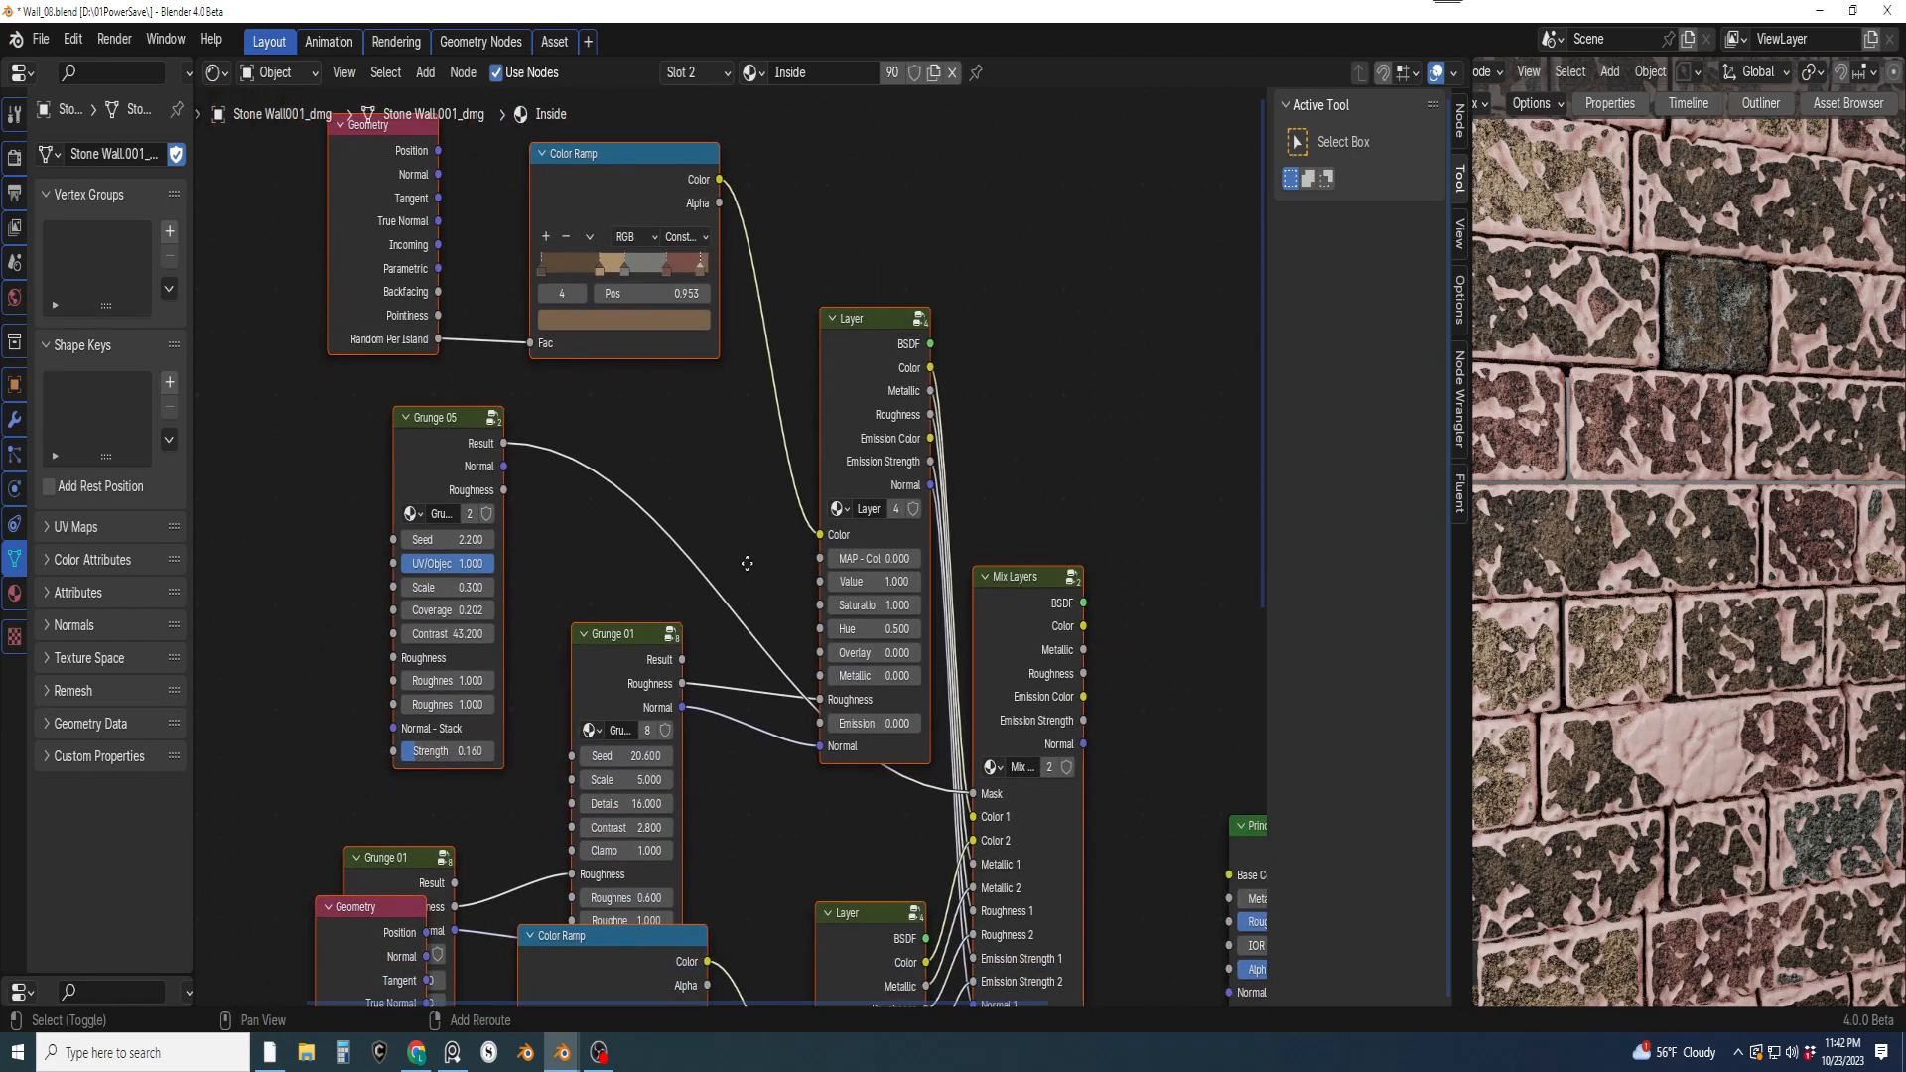
{"action": "middle_click_drag", "start_coordinate": [763, 536], "coordinate": [774, 557], "text": "shift"}
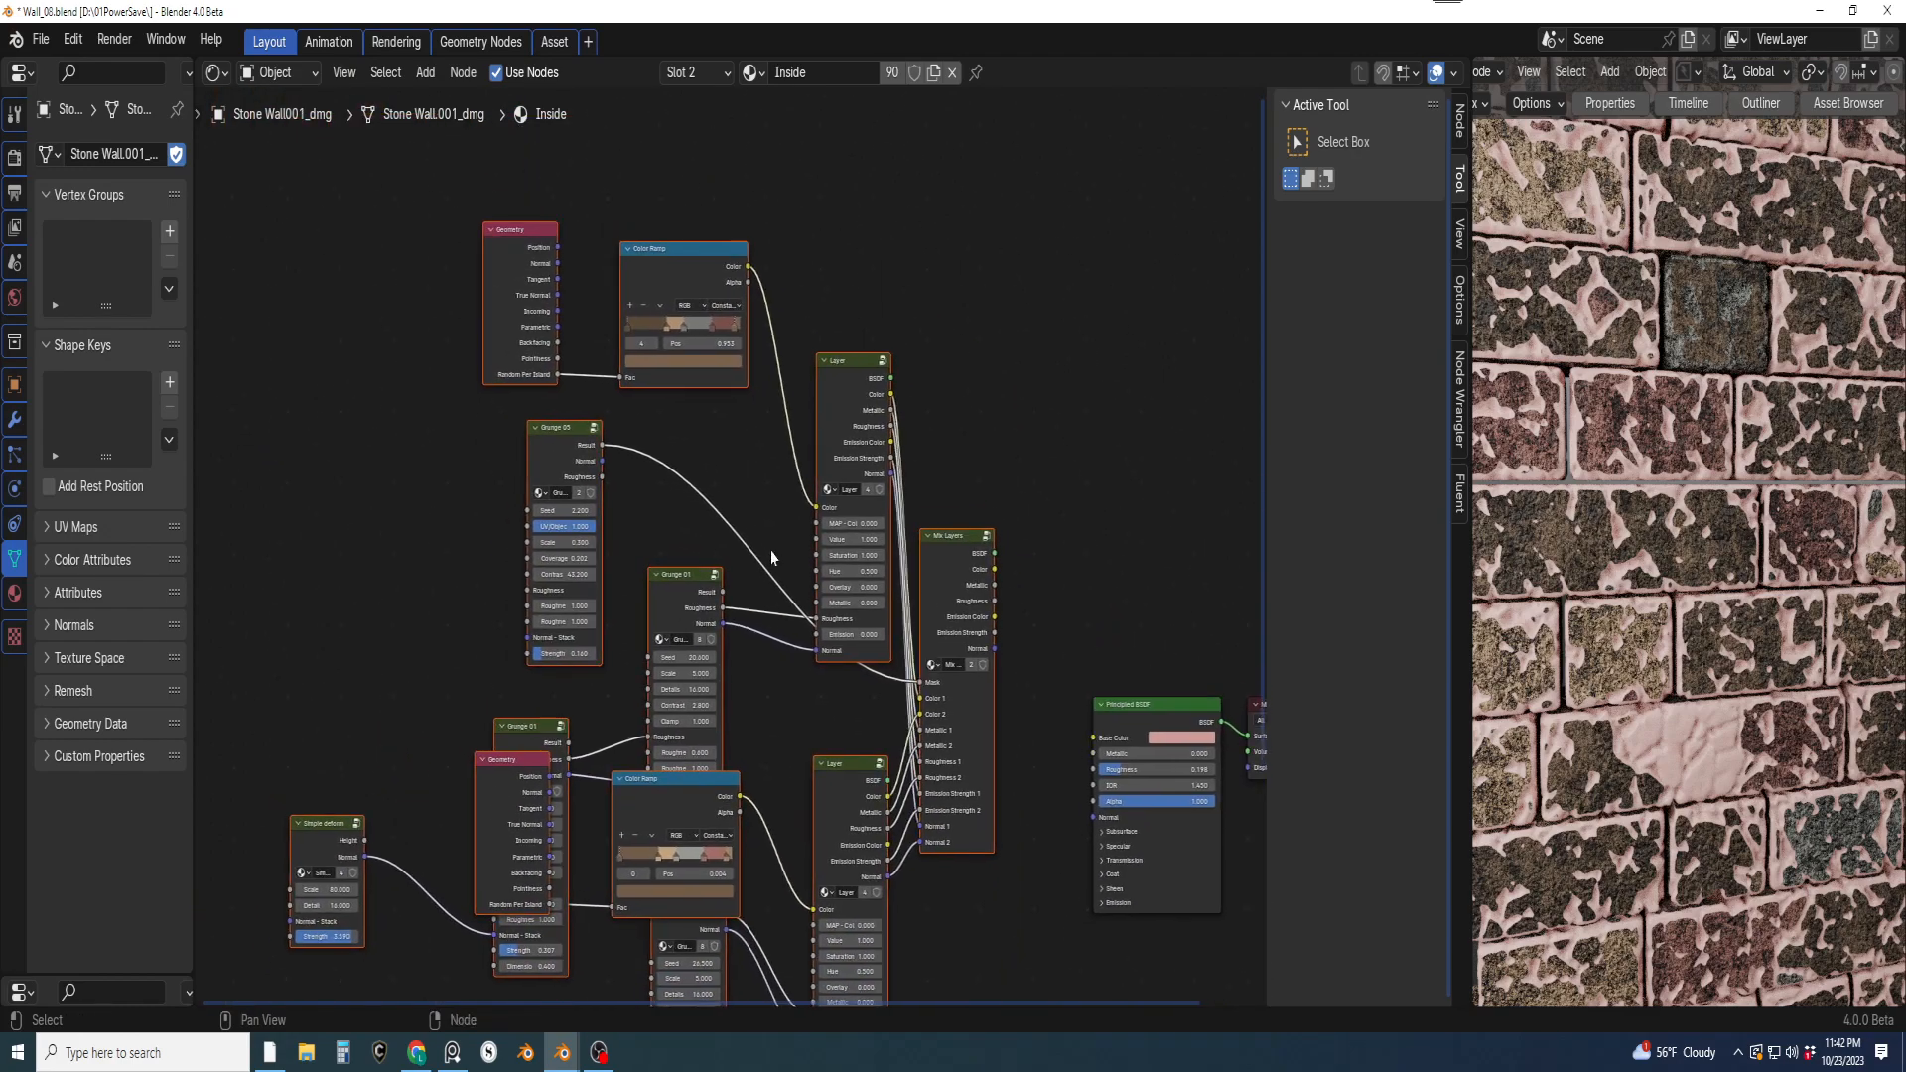
{"action": "scroll", "coordinate": [774, 559], "scroll_direction": "down", "scroll_amount": 3}
{"action": "middle_click_drag", "start_coordinate": [766, 624], "coordinate": [780, 467], "text": "shift"}
{"action": "scroll", "coordinate": [778, 581], "scroll_direction": "up", "scroll_amount": 2}
{"action": "scroll", "coordinate": [781, 591], "scroll_direction": "up", "scroll_amount": 2}
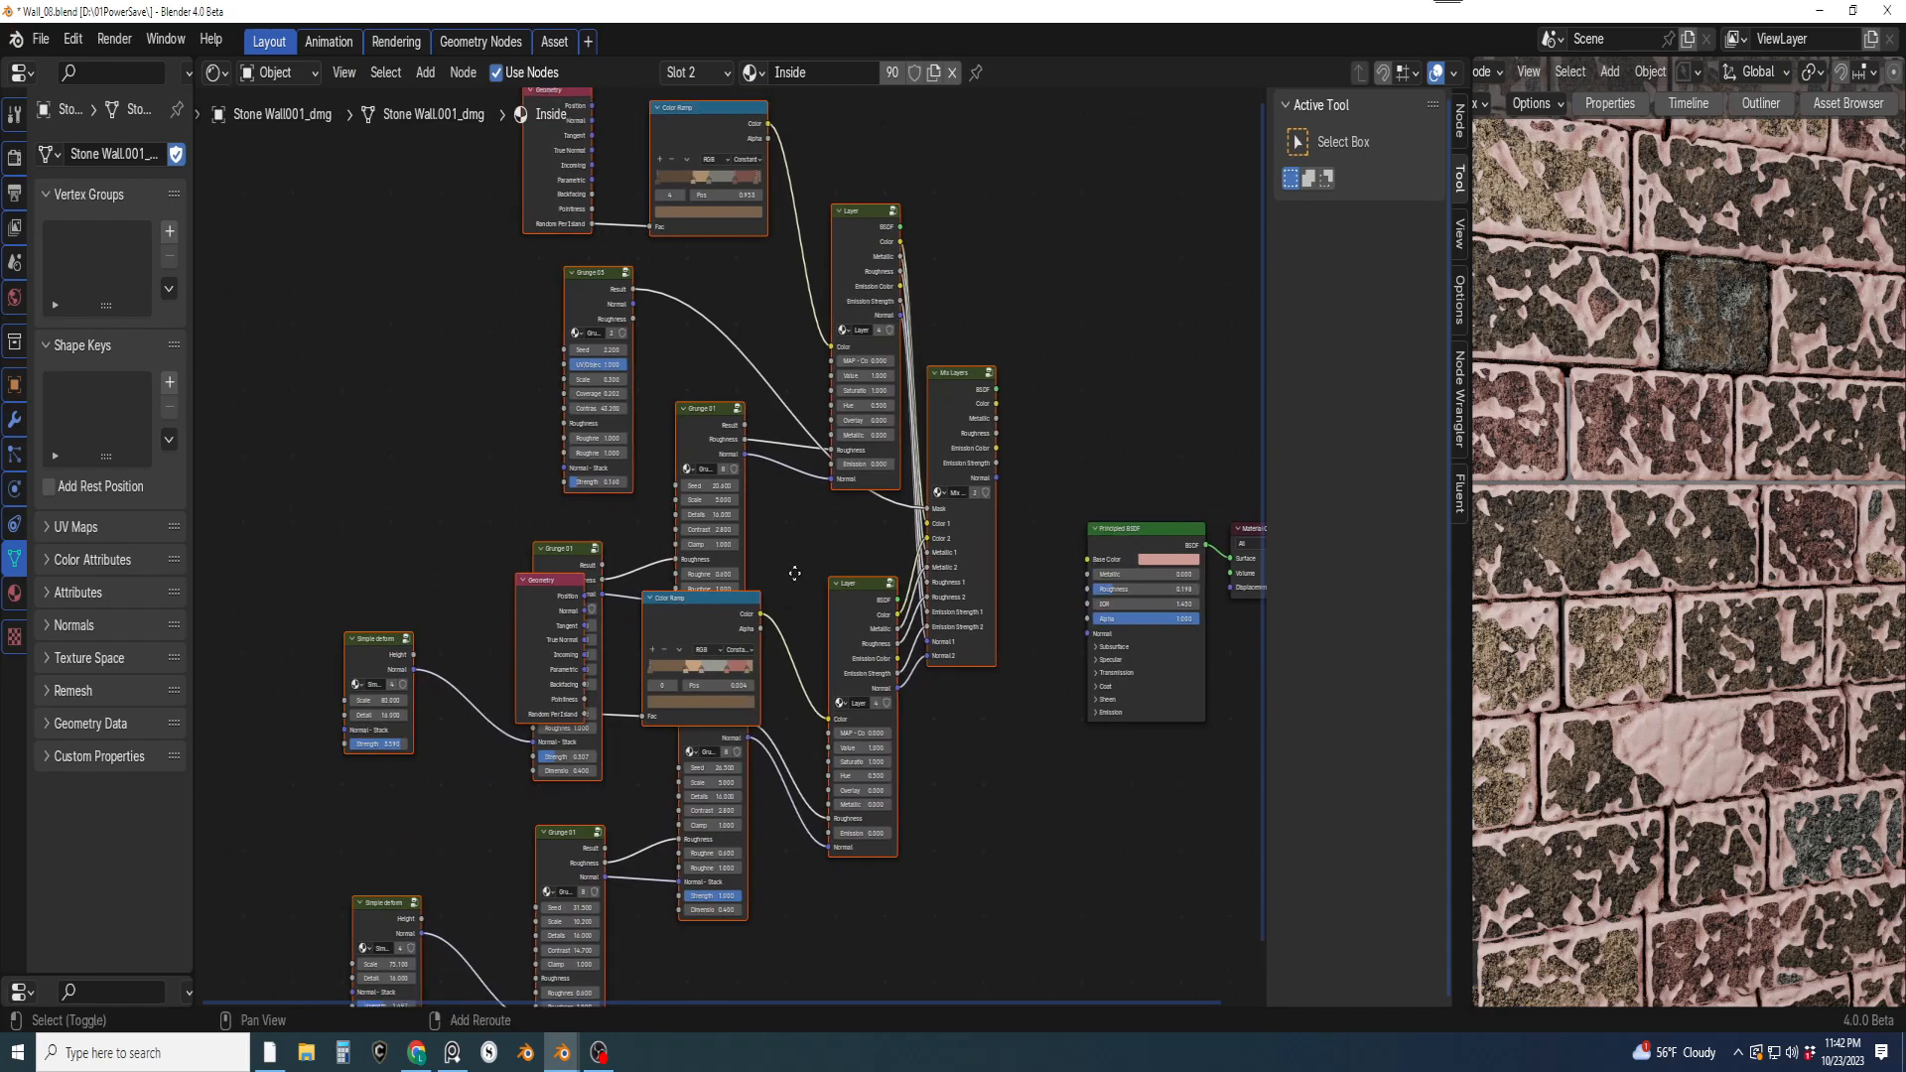
{"action": "middle_click_drag", "start_coordinate": [786, 499], "coordinate": [784, 665], "text": "shift"}
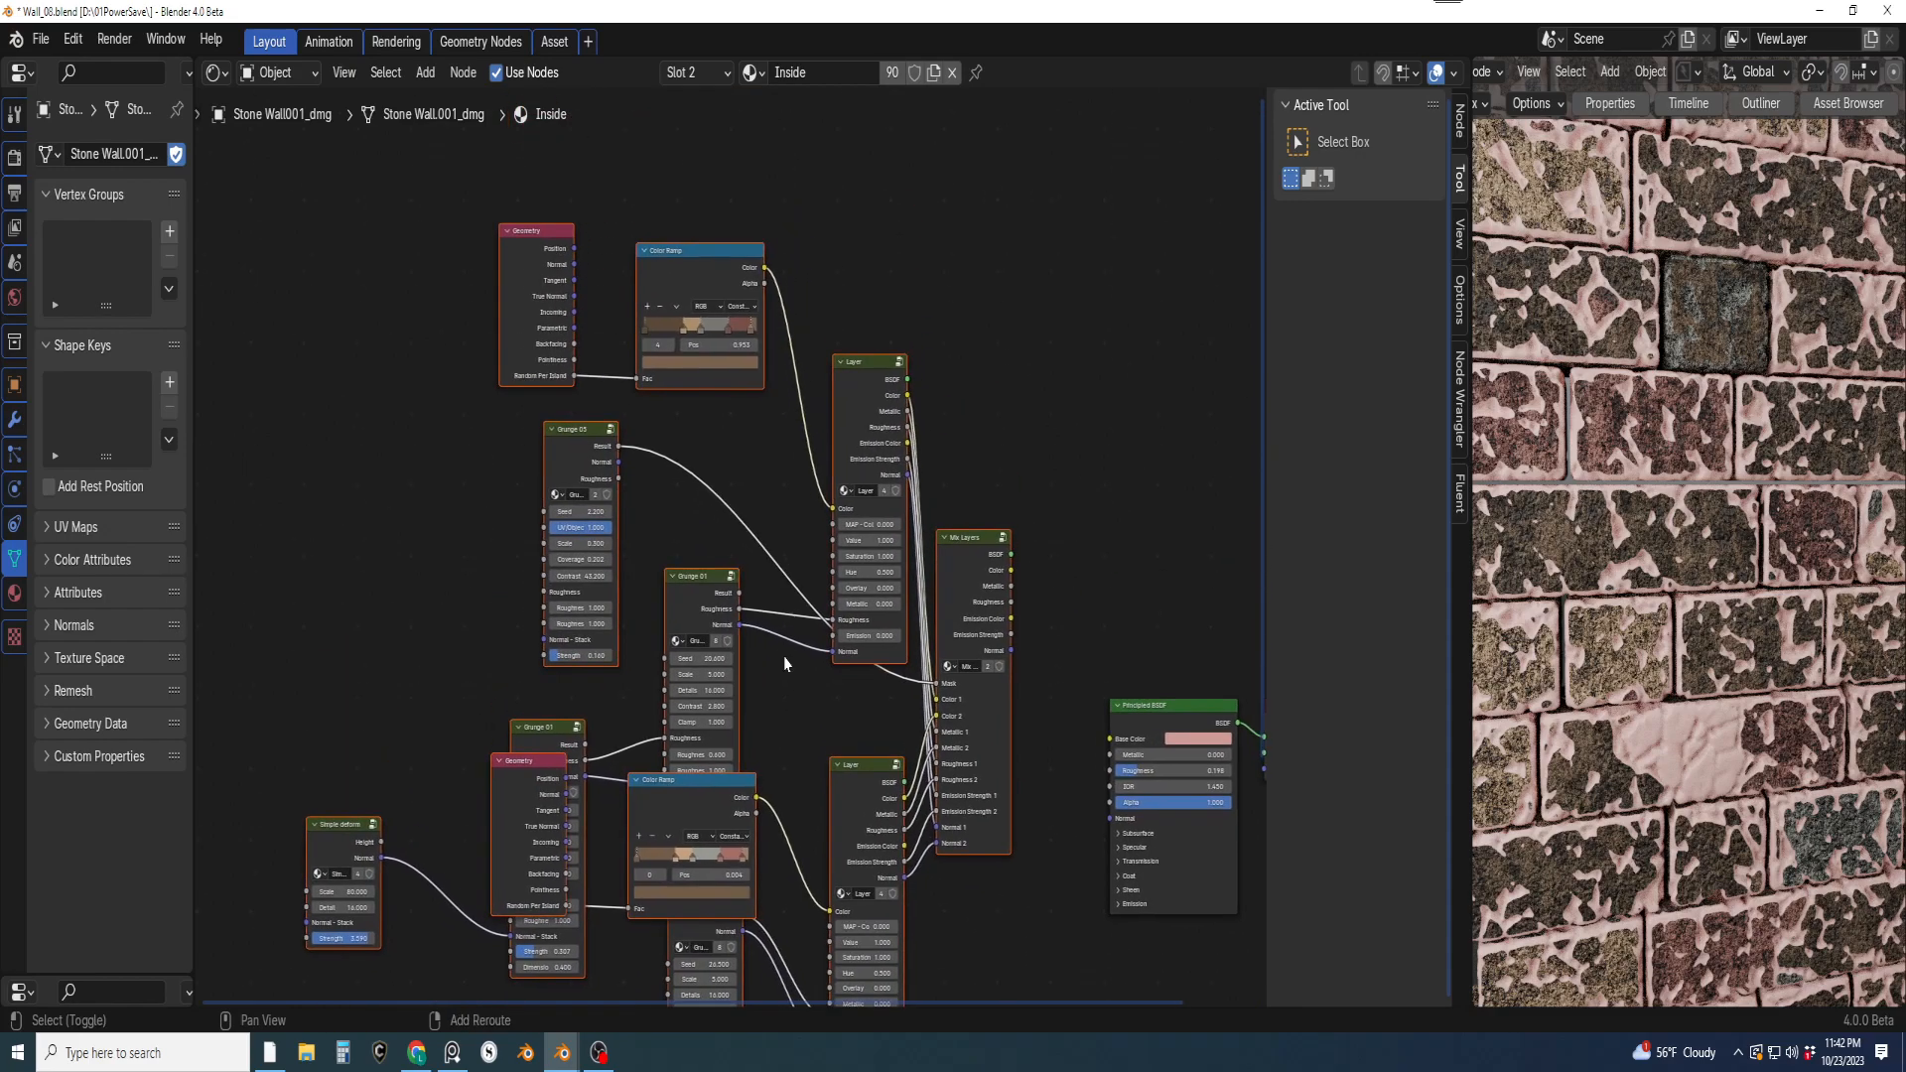
{"action": "scroll", "coordinate": [792, 534], "scroll_direction": "down", "scroll_amount": 3}
{"action": "scroll", "coordinate": [804, 548], "scroll_direction": "down", "scroll_amount": 2, "text": "shift"}
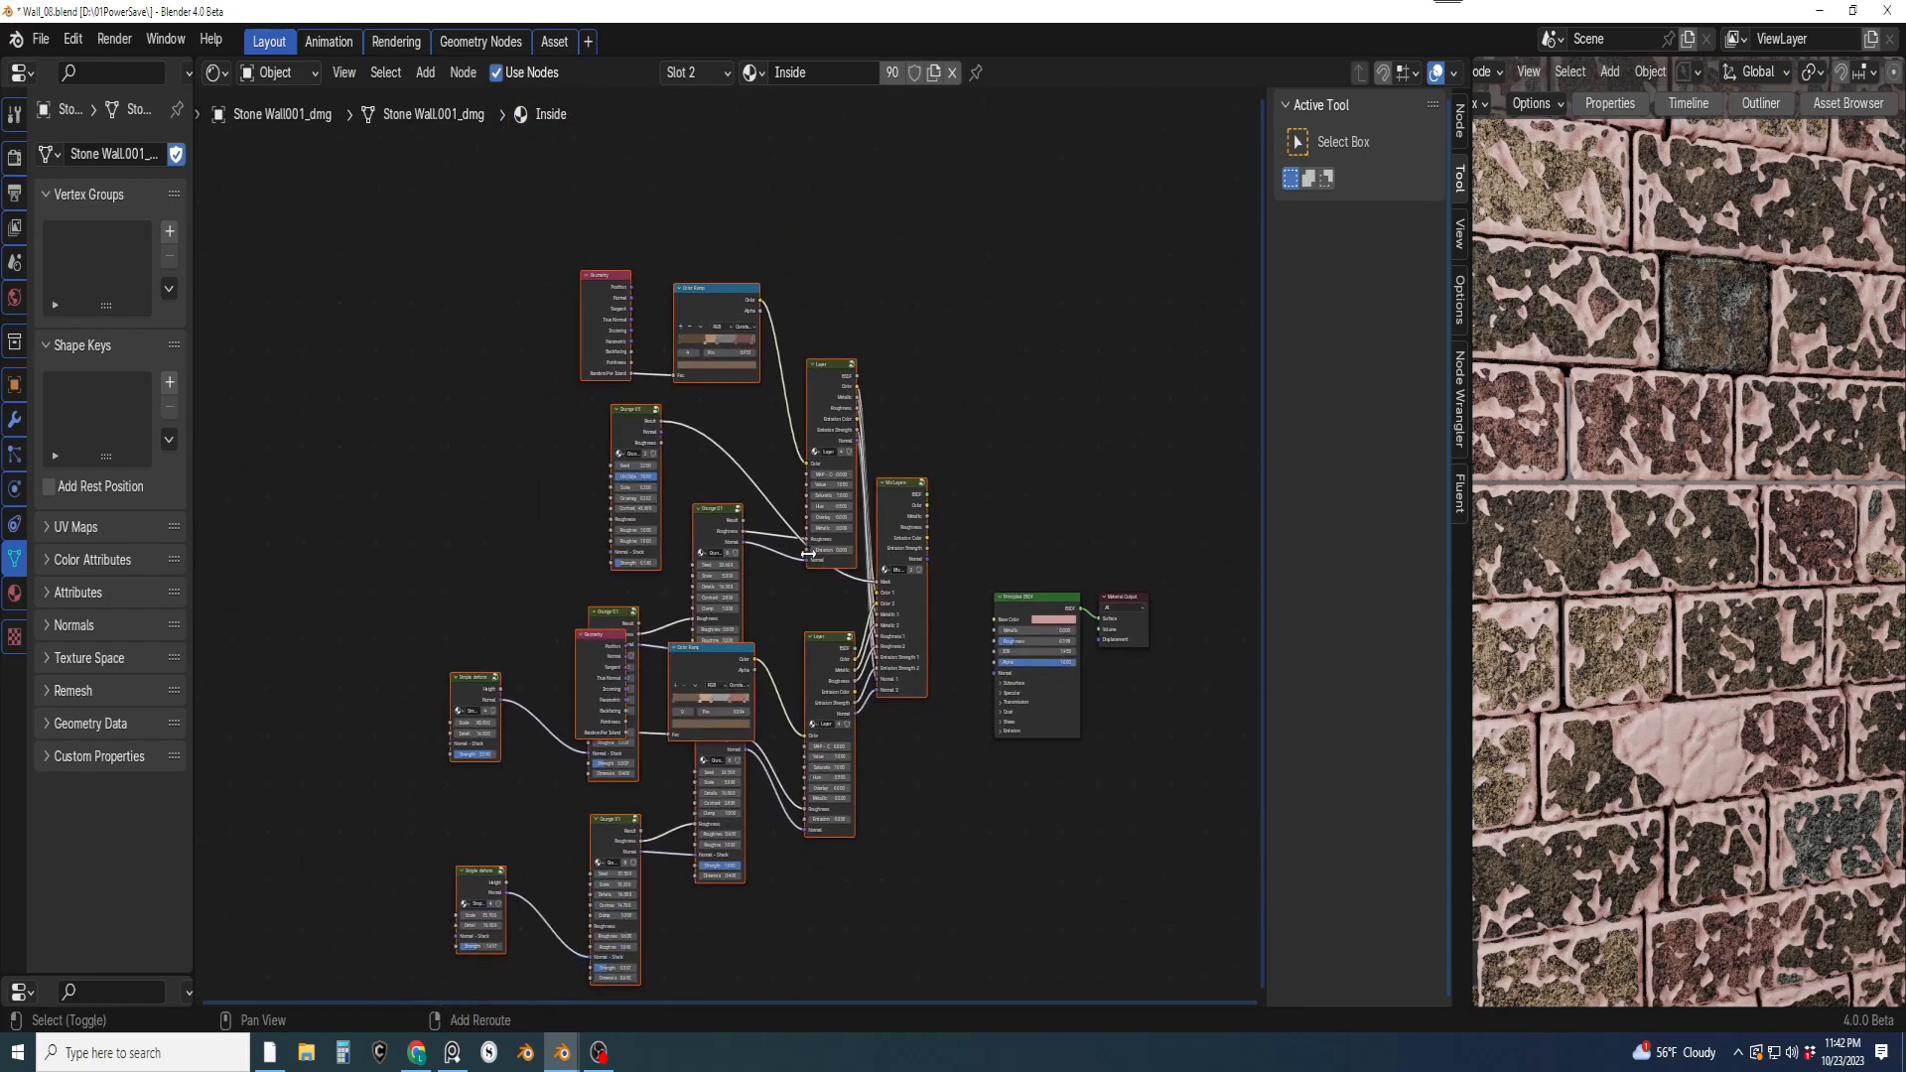
{"action": "scroll", "coordinate": [787, 543], "scroll_direction": "up", "scroll_amount": 2}
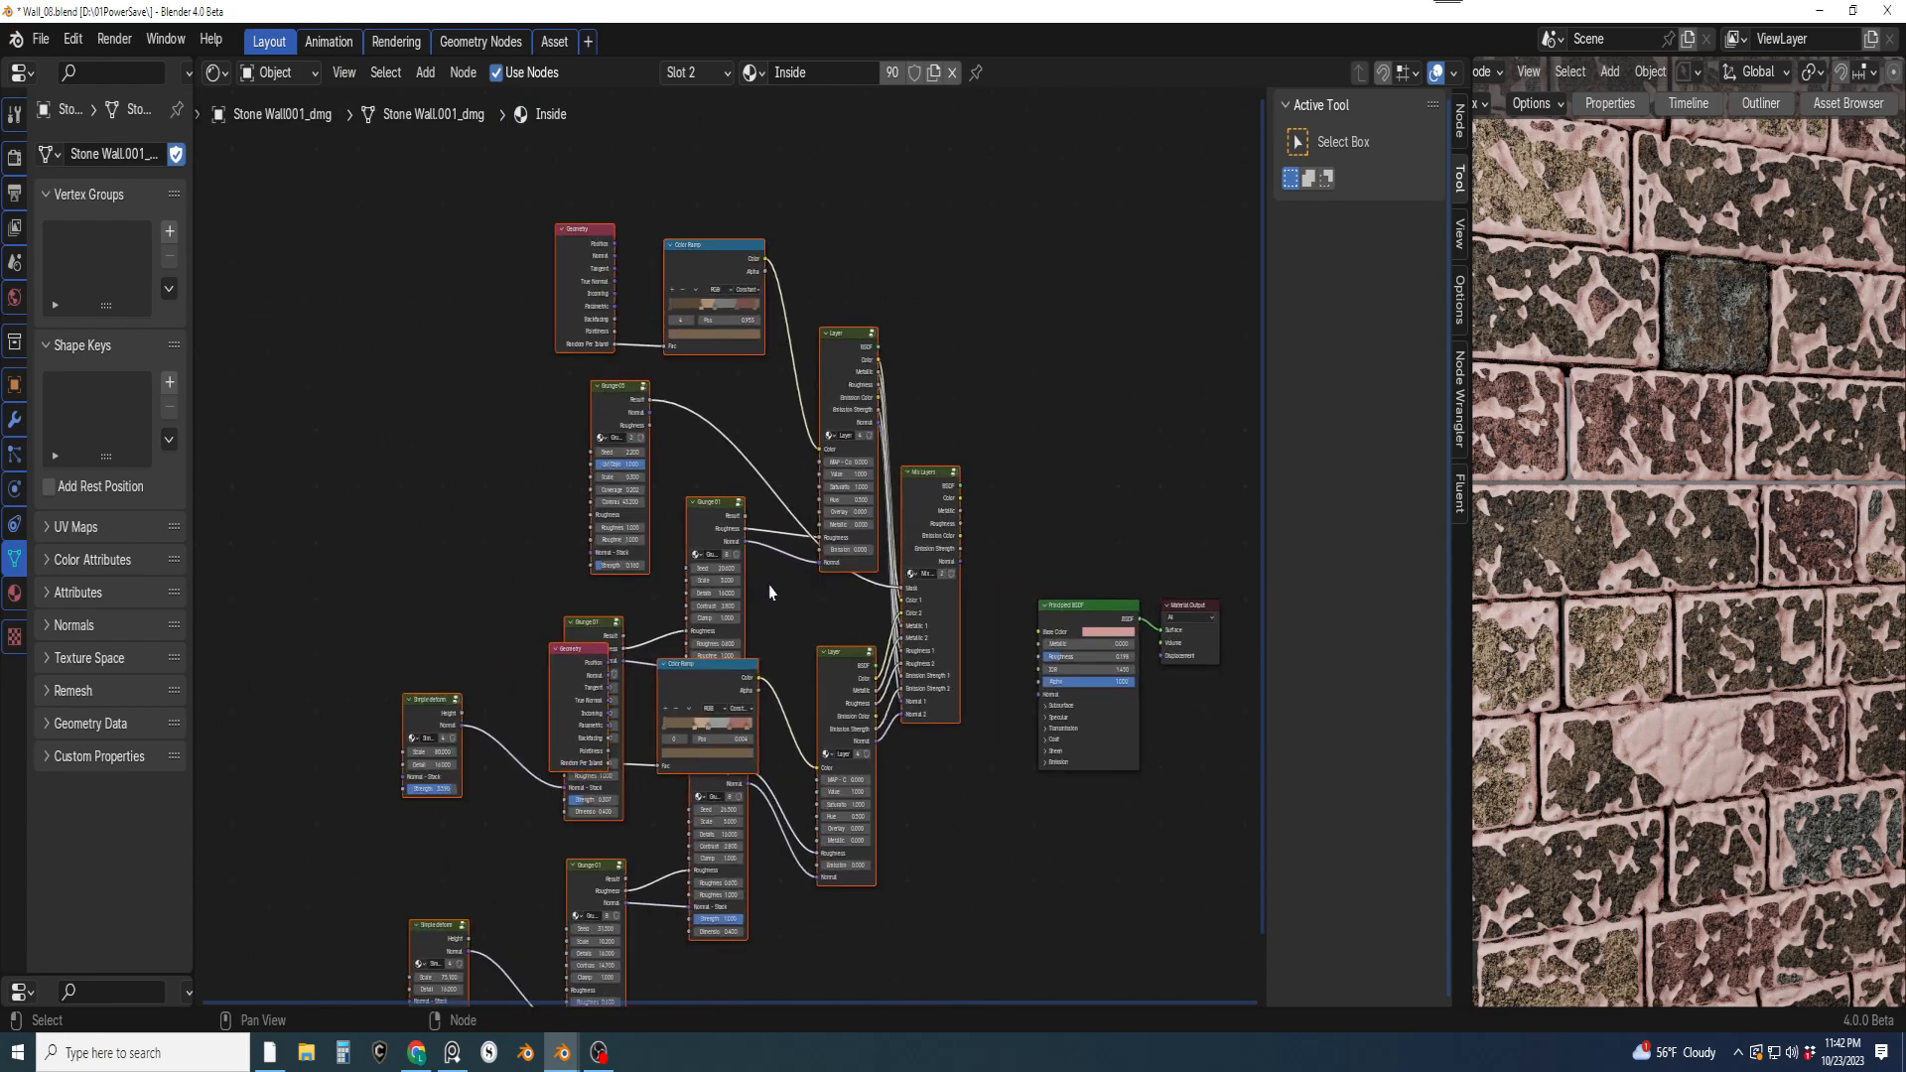
{"action": "scroll", "coordinate": [961, 653], "scroll_direction": "up", "scroll_amount": 2}
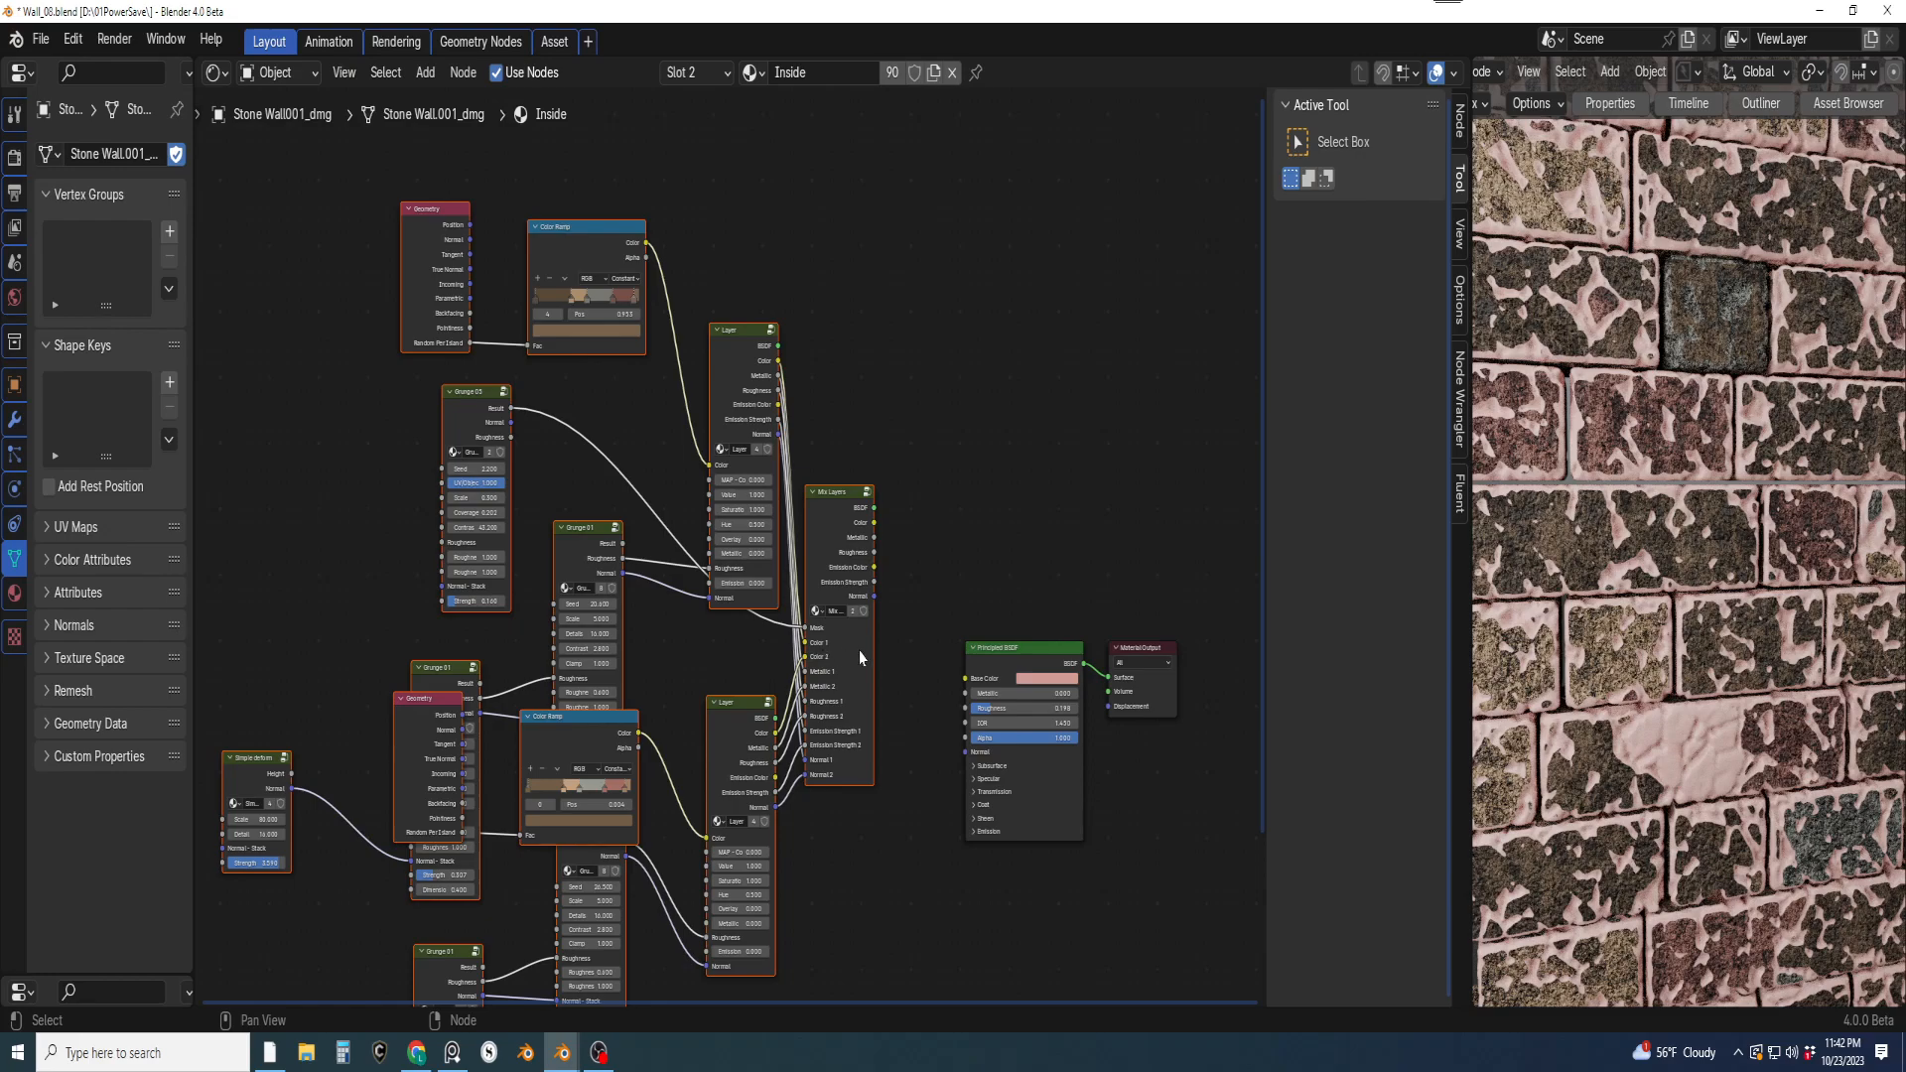
Move the Mix Layers node level with the Principled BSDF and connect its Color, Roughness and Normal outputs to Base Color, Roughness and Normal
{"action": "scroll", "coordinate": [878, 663], "scroll_direction": "up", "scroll_amount": 2}
{"action": "left_click_drag", "start_coordinate": [828, 526], "coordinate": [803, 692]}
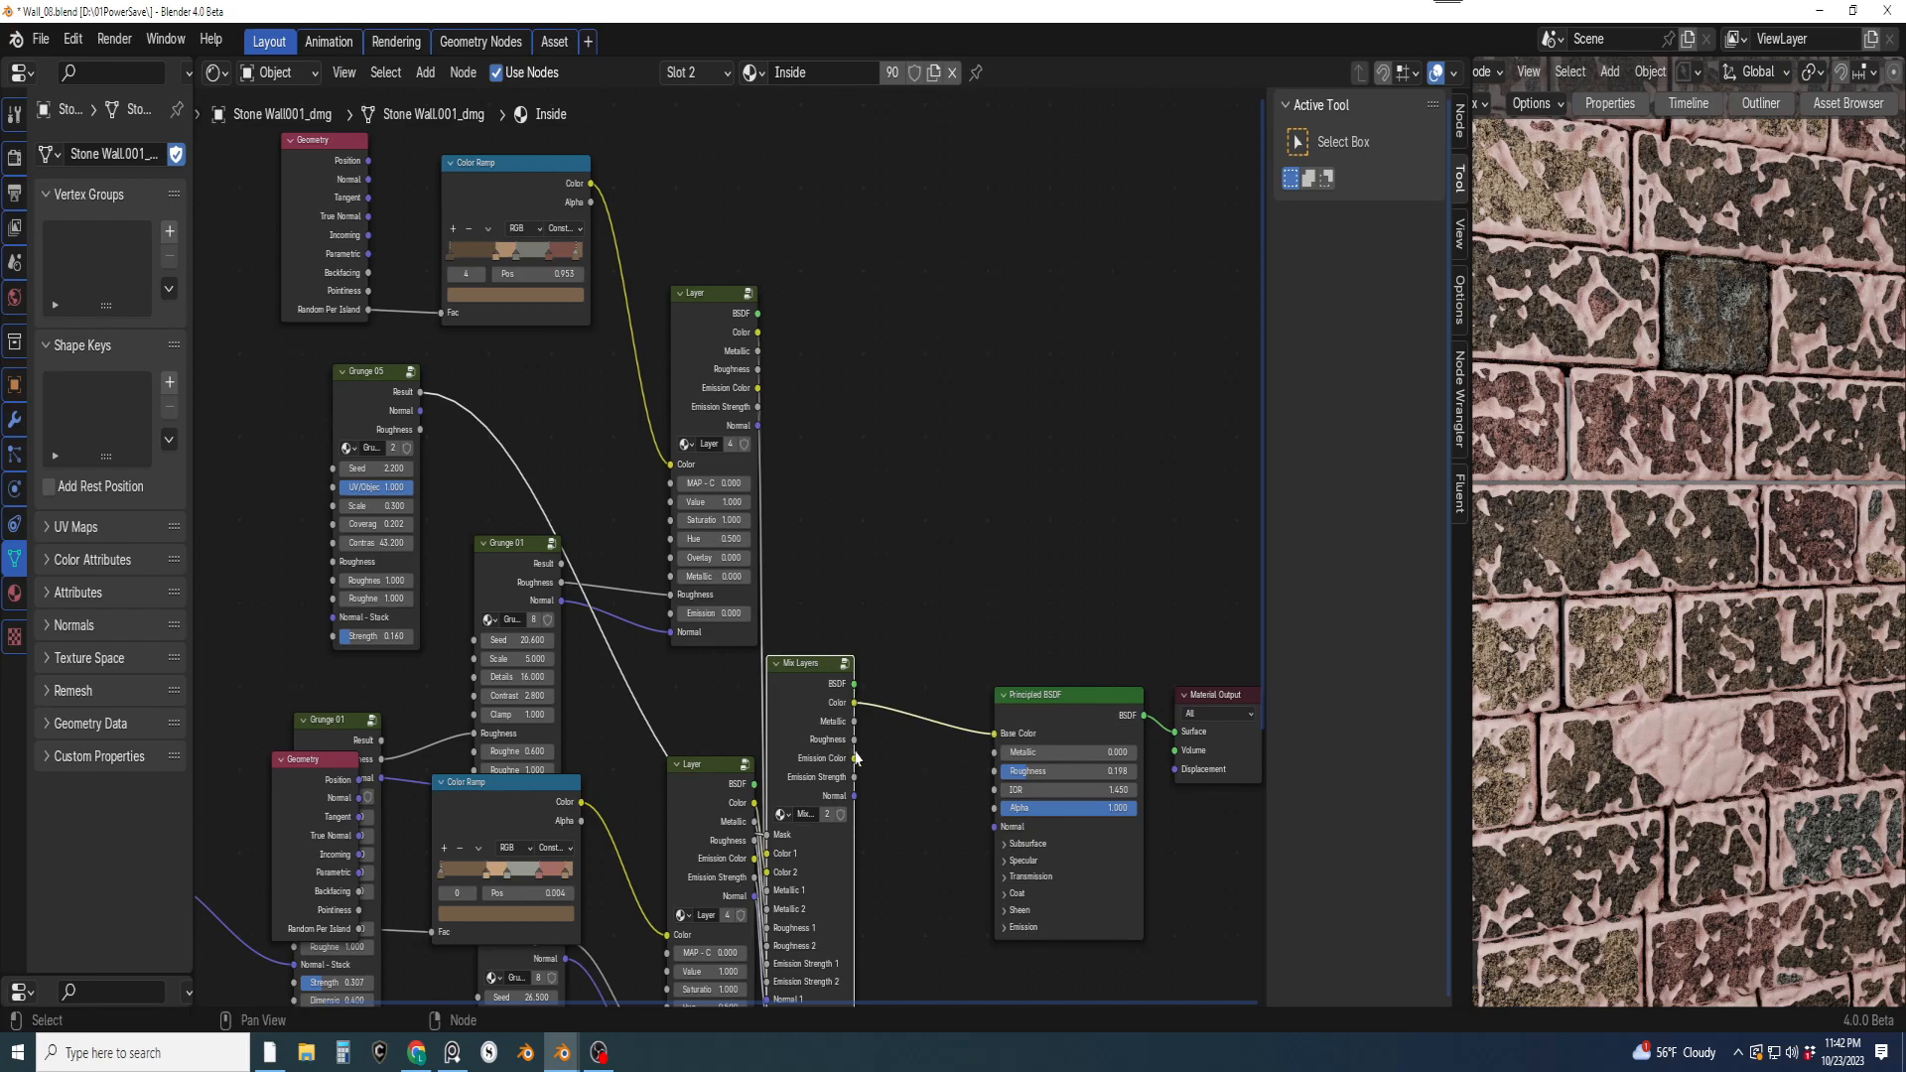
{"action": "left_click_drag", "start_coordinate": [856, 745], "coordinate": [1001, 773]}
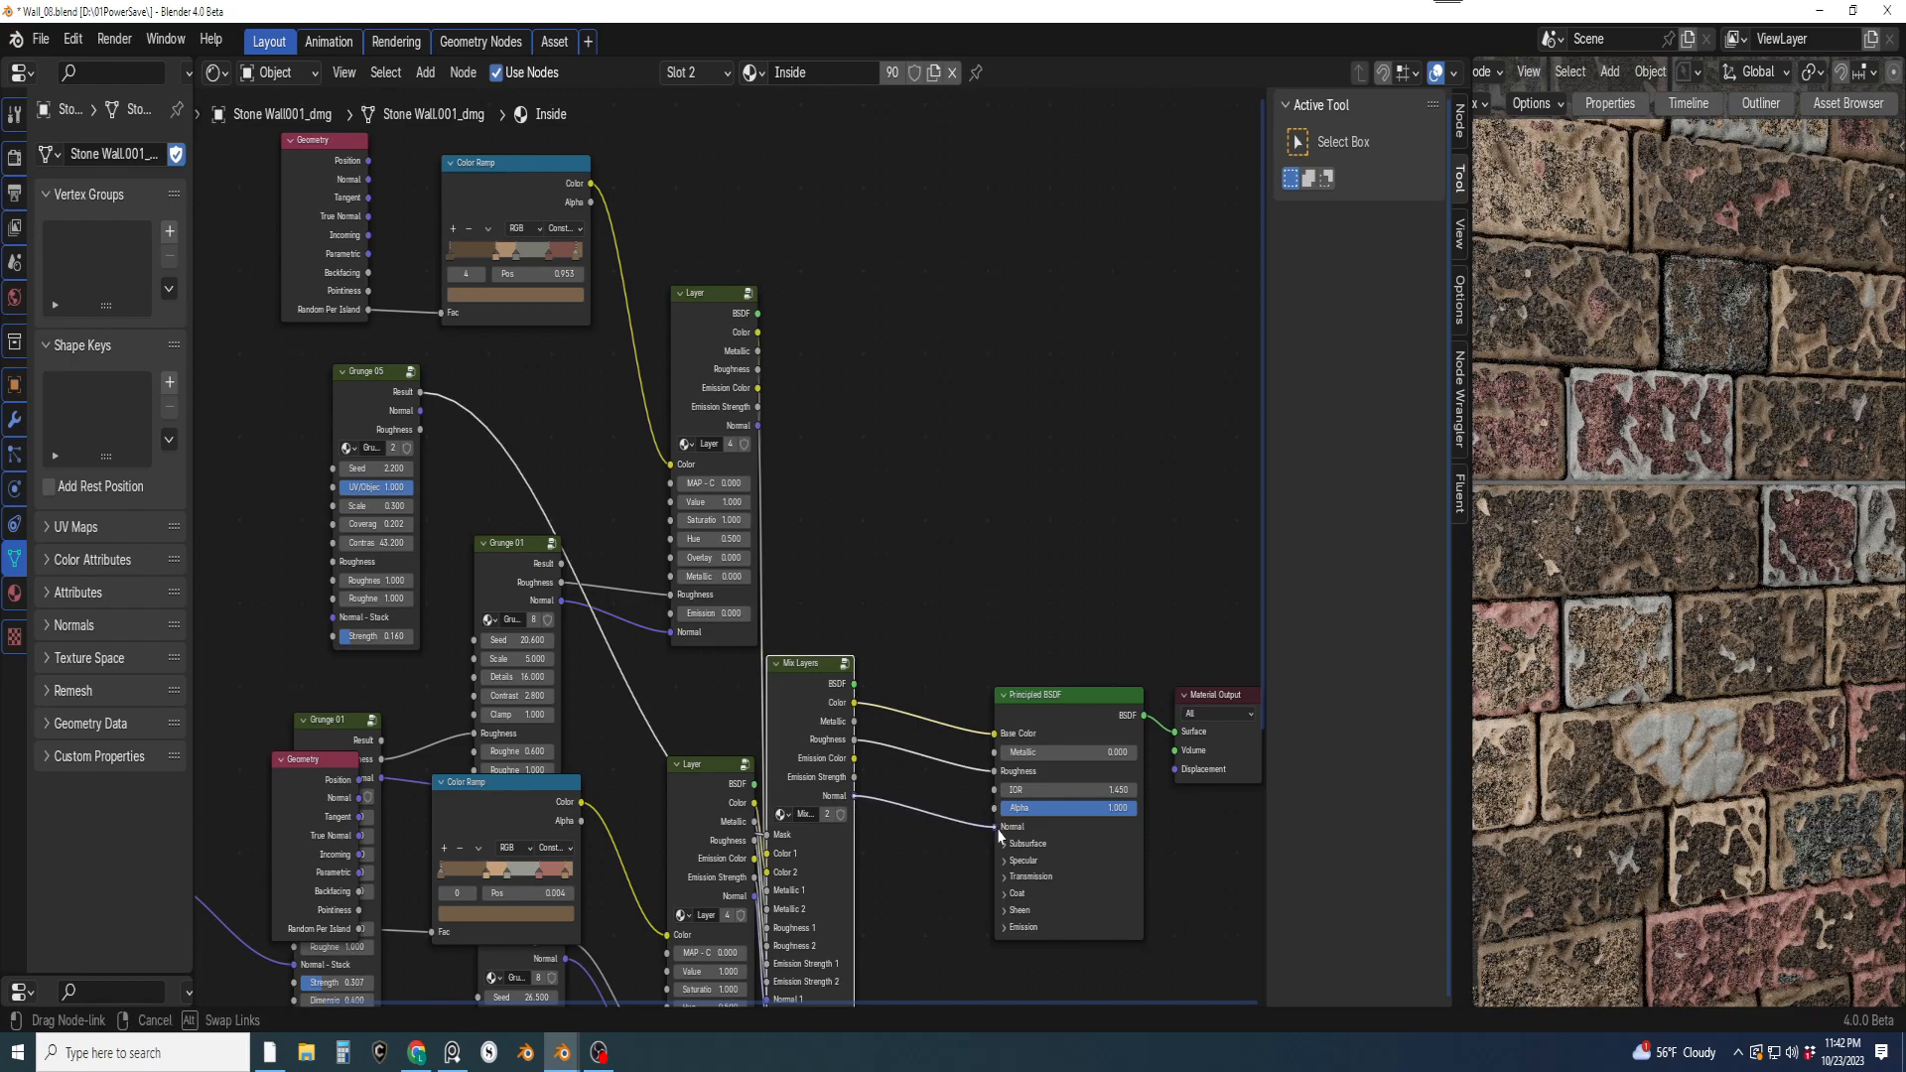
{"action": "left_click_drag", "start_coordinate": [1001, 834], "coordinate": [998, 829]}
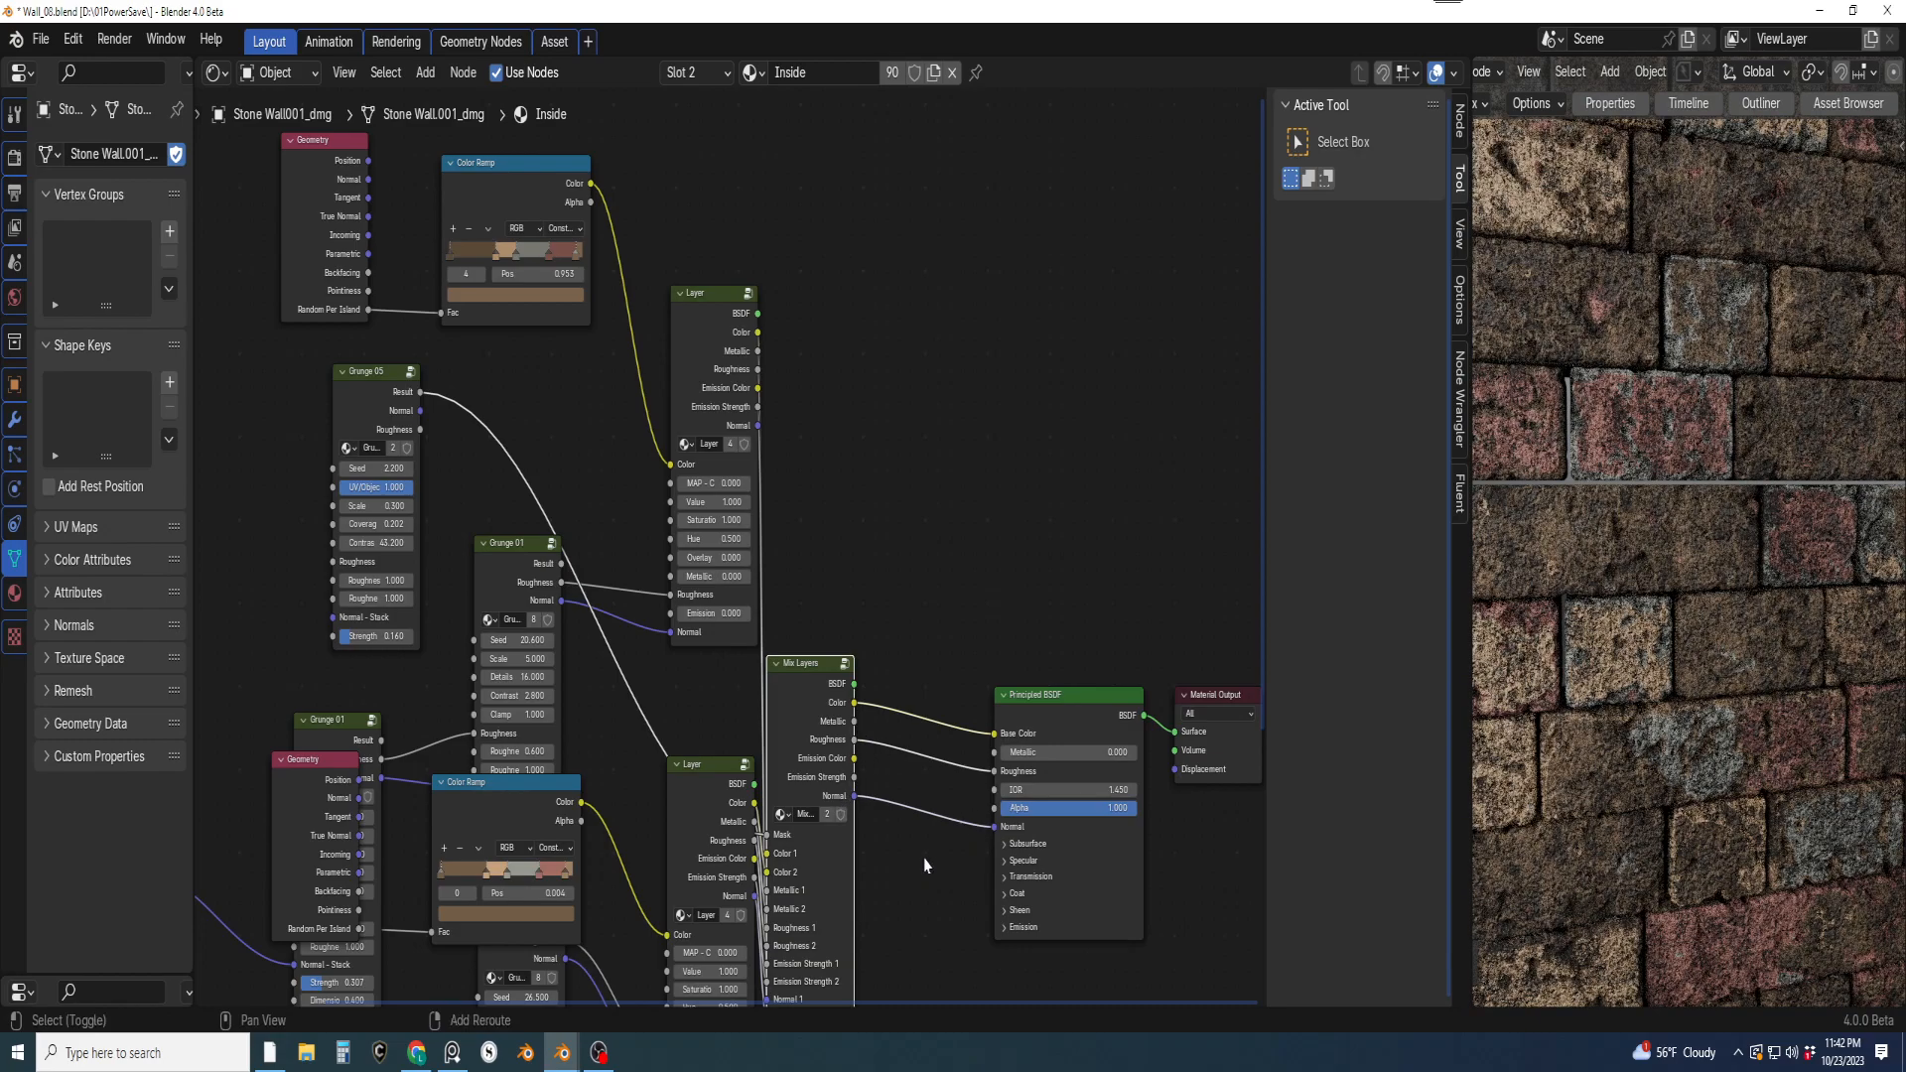
Check the Emission settings of the Inside material's Principled BSDF and fold them away again
{"action": "scroll", "coordinate": [923, 865], "scroll_direction": "up", "scroll_amount": 3}
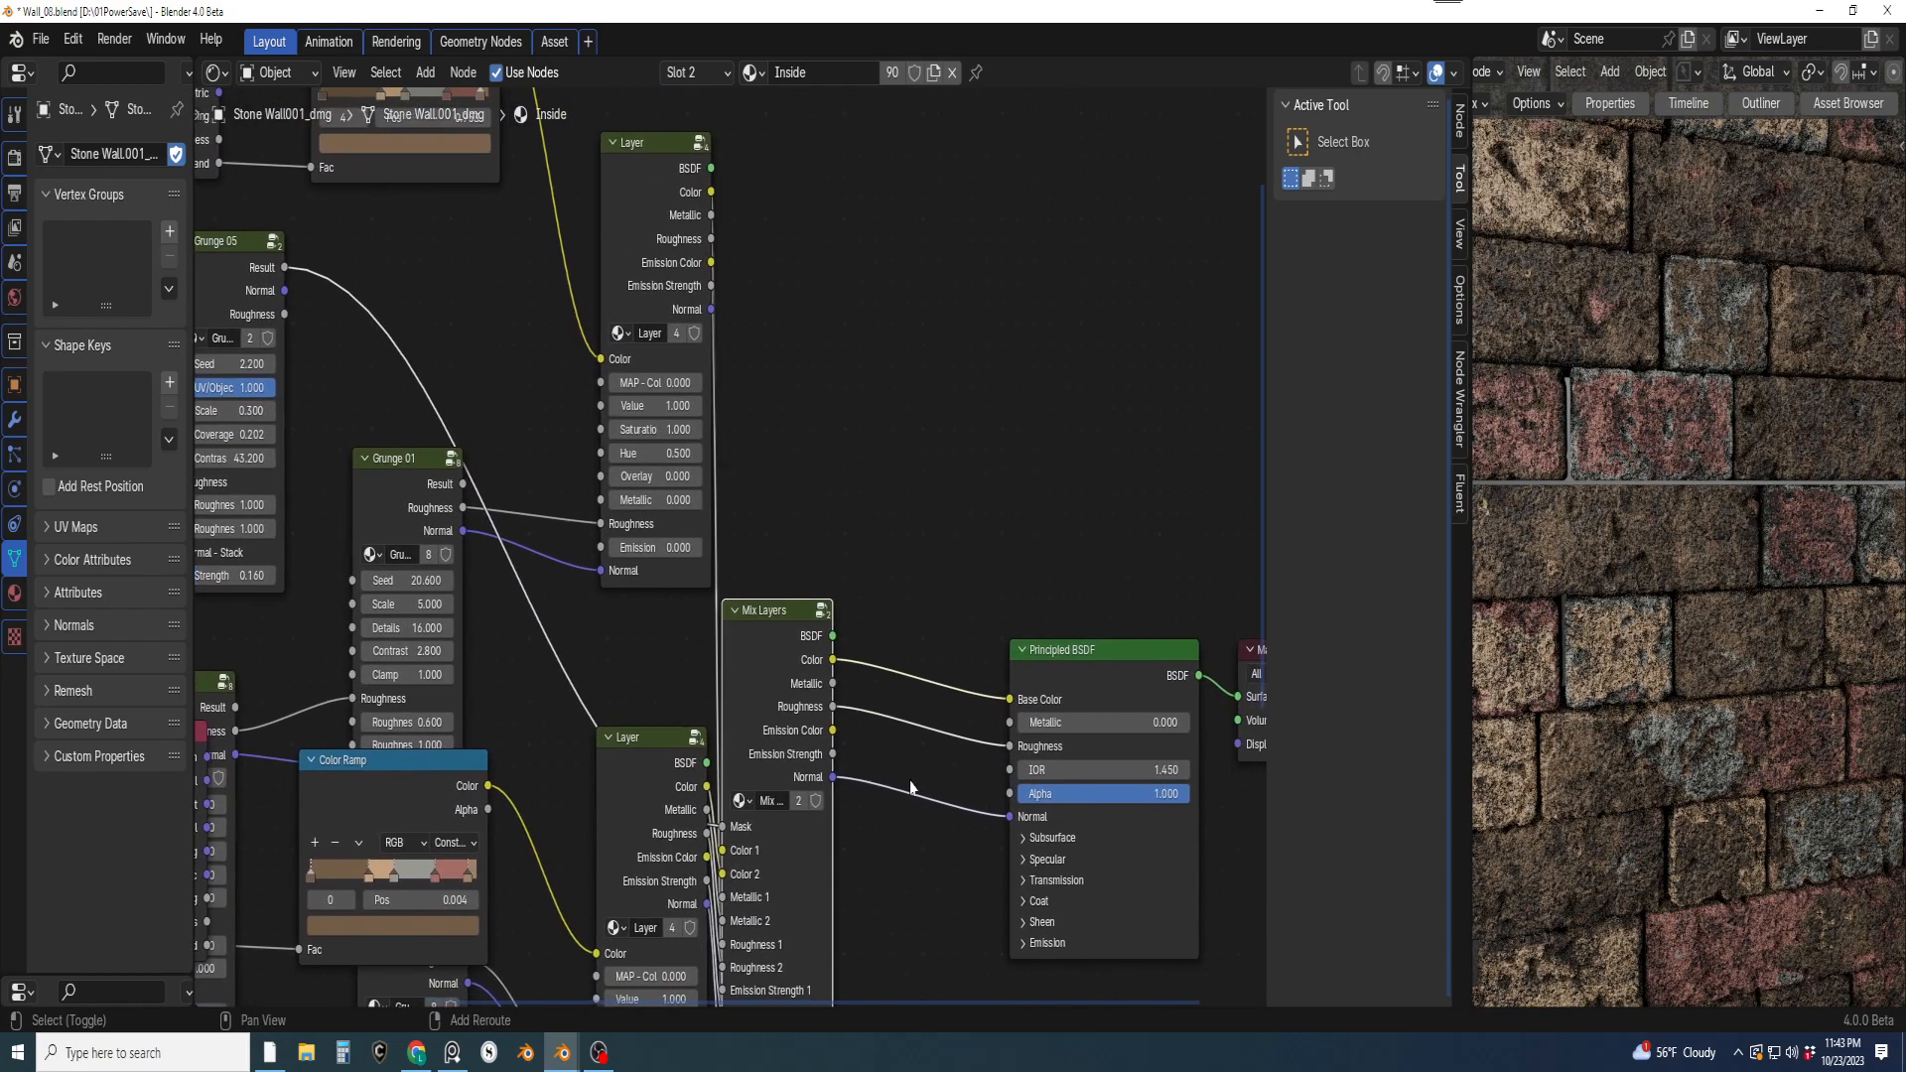
{"action": "middle_click_drag", "start_coordinate": [932, 902], "coordinate": [797, 583]}
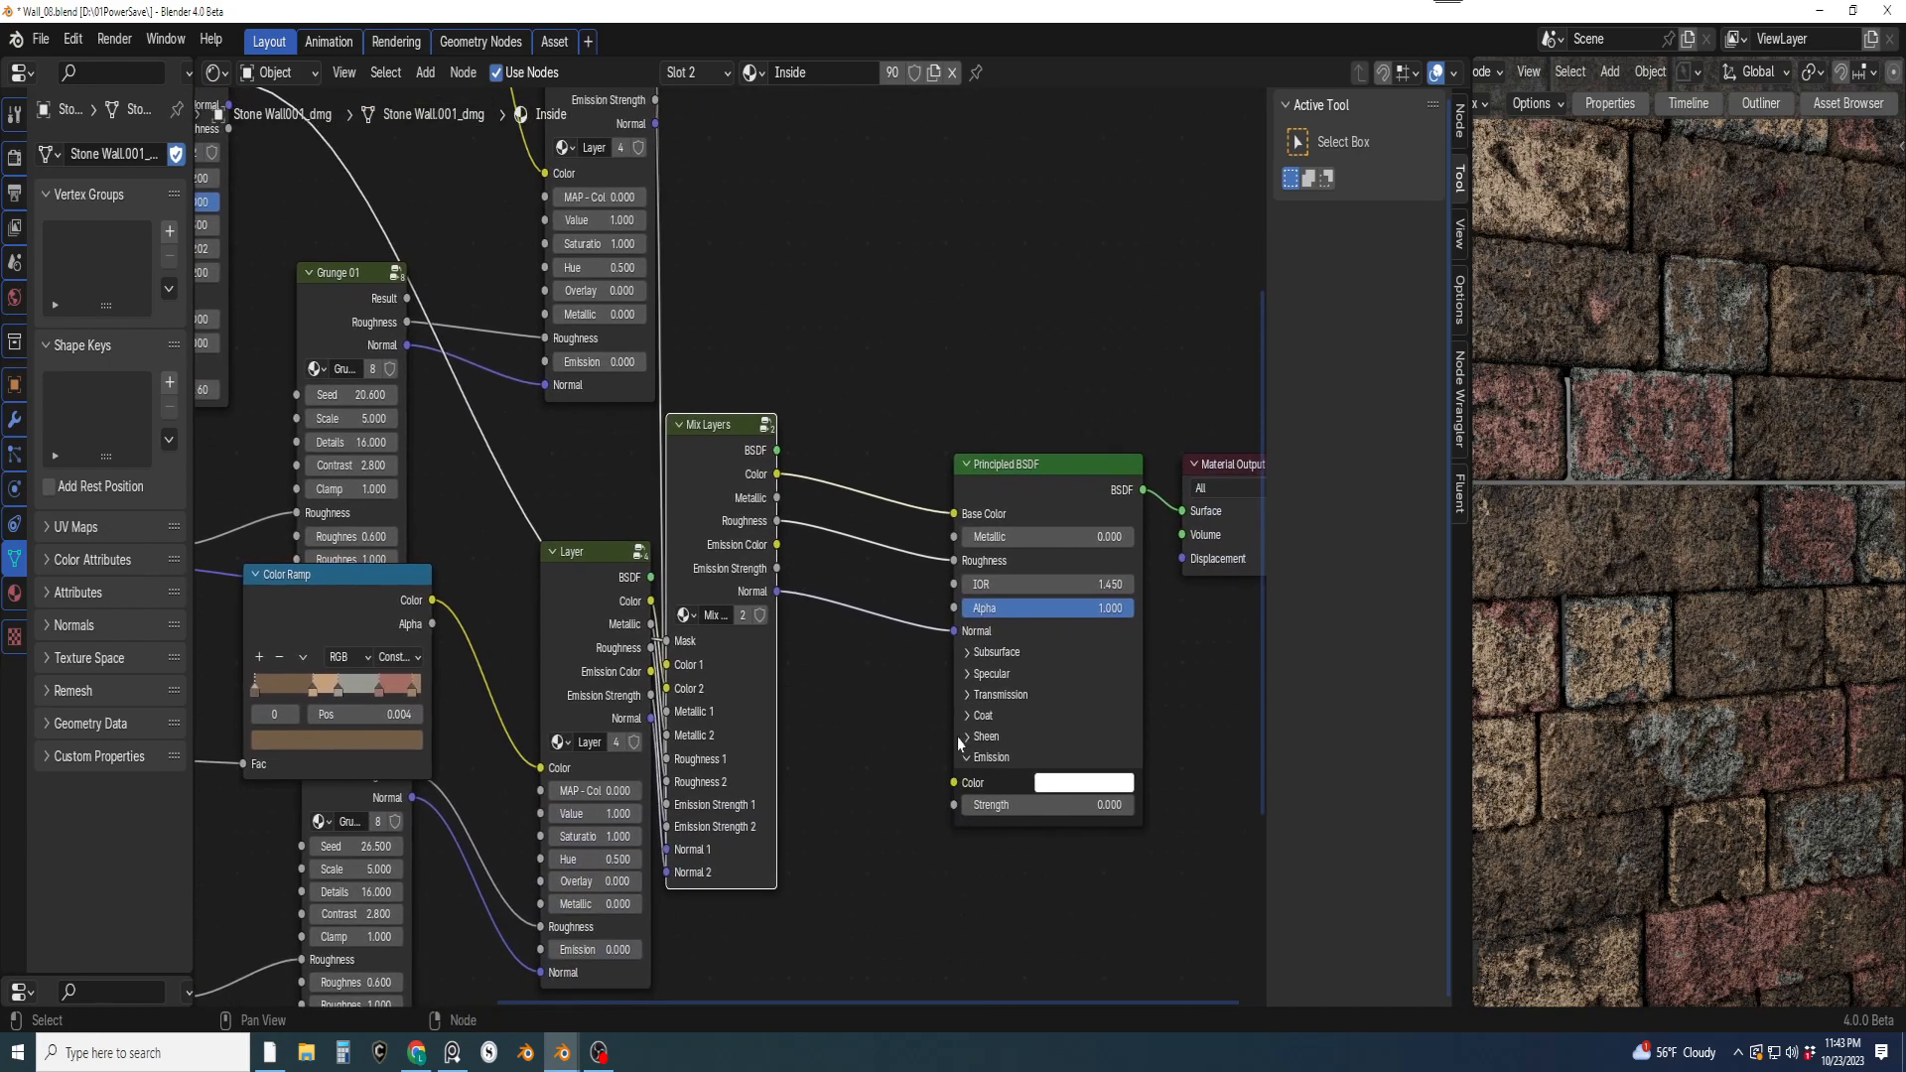
{"action": "left_click", "coordinate": [992, 757]}
{"action": "scroll", "coordinate": [868, 668], "scroll_direction": "down", "scroll_amount": 3}
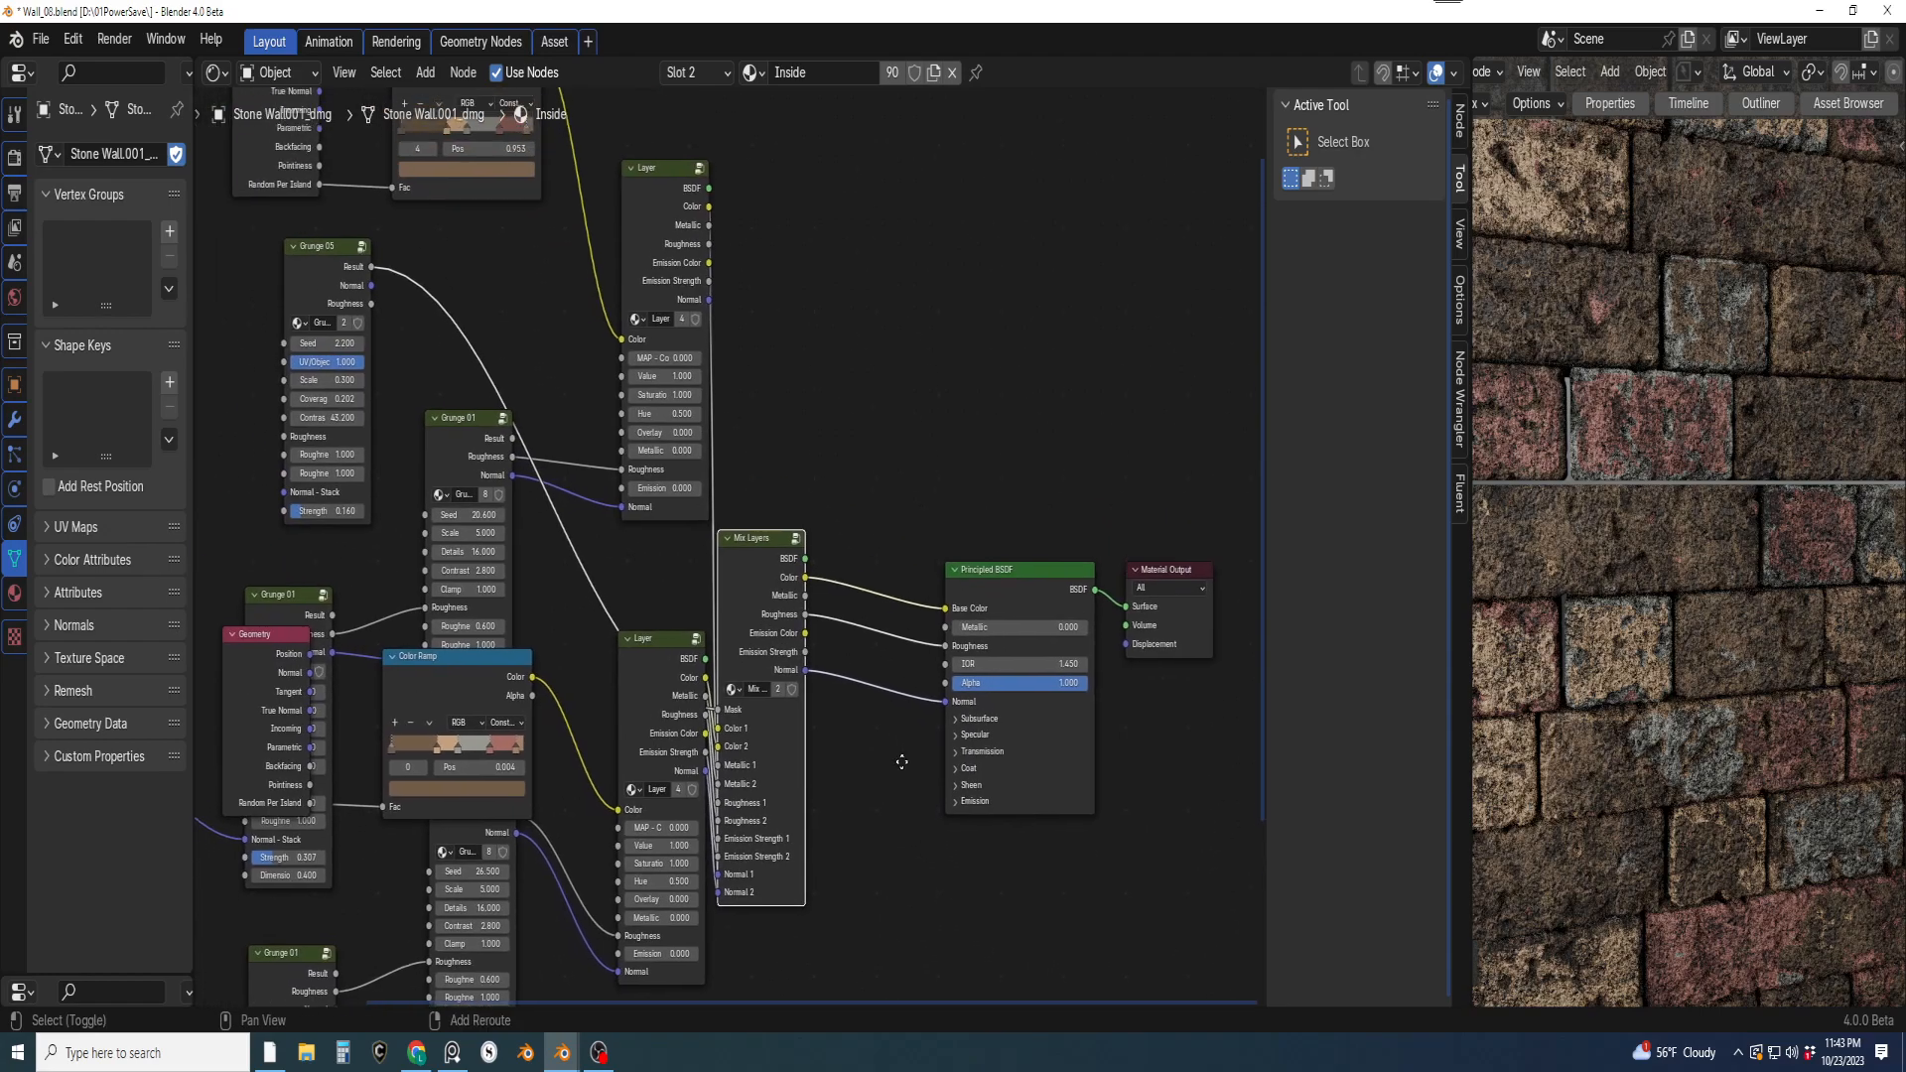
Examine the whole rendered wall and the overall layout of the Inside material's node tree
{"action": "scroll", "coordinate": [1682, 608], "scroll_direction": "down", "scroll_amount": 4}
{"action": "mouse_move", "coordinate": [1682, 608]}
{"action": "middle_mouse_down"}
{"action": "mouse_move", "coordinate": [1689, 592]}
{"action": "mouse_move", "coordinate": [1715, 616]}
{"action": "mouse_move", "coordinate": [1695, 639]}
{"action": "middle_mouse_up"}
{"action": "scroll", "coordinate": [954, 801], "scroll_direction": "down", "scroll_amount": 1}
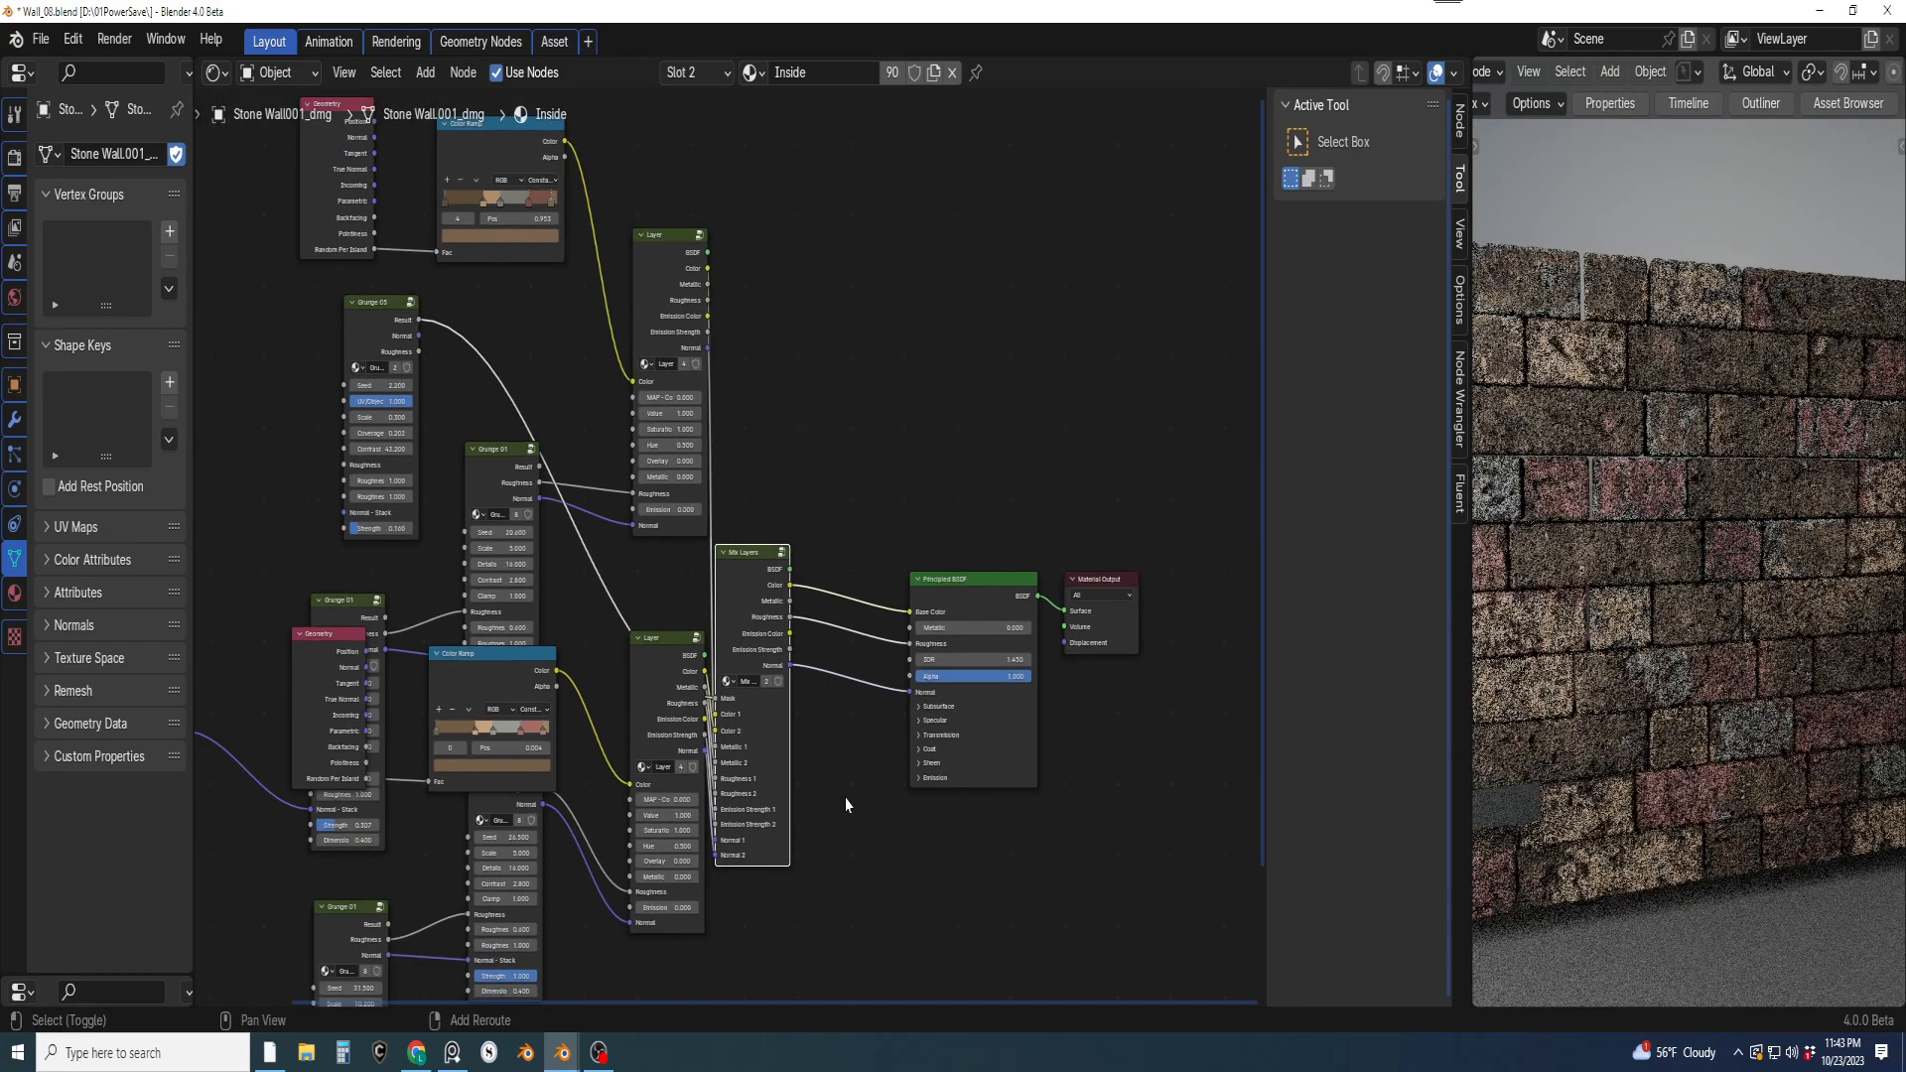
{"action": "middle_click_drag", "start_coordinate": [782, 772], "coordinate": [983, 701]}
{"action": "scroll", "coordinate": [858, 725], "scroll_direction": "down", "scroll_amount": 2}
{"action": "scroll", "coordinate": [855, 727], "scroll_direction": "down", "scroll_amount": 1}
{"action": "middle_click_drag", "start_coordinate": [823, 685], "coordinate": [932, 716]}
{"action": "scroll", "coordinate": [908, 733], "scroll_direction": "down", "scroll_amount": 1}
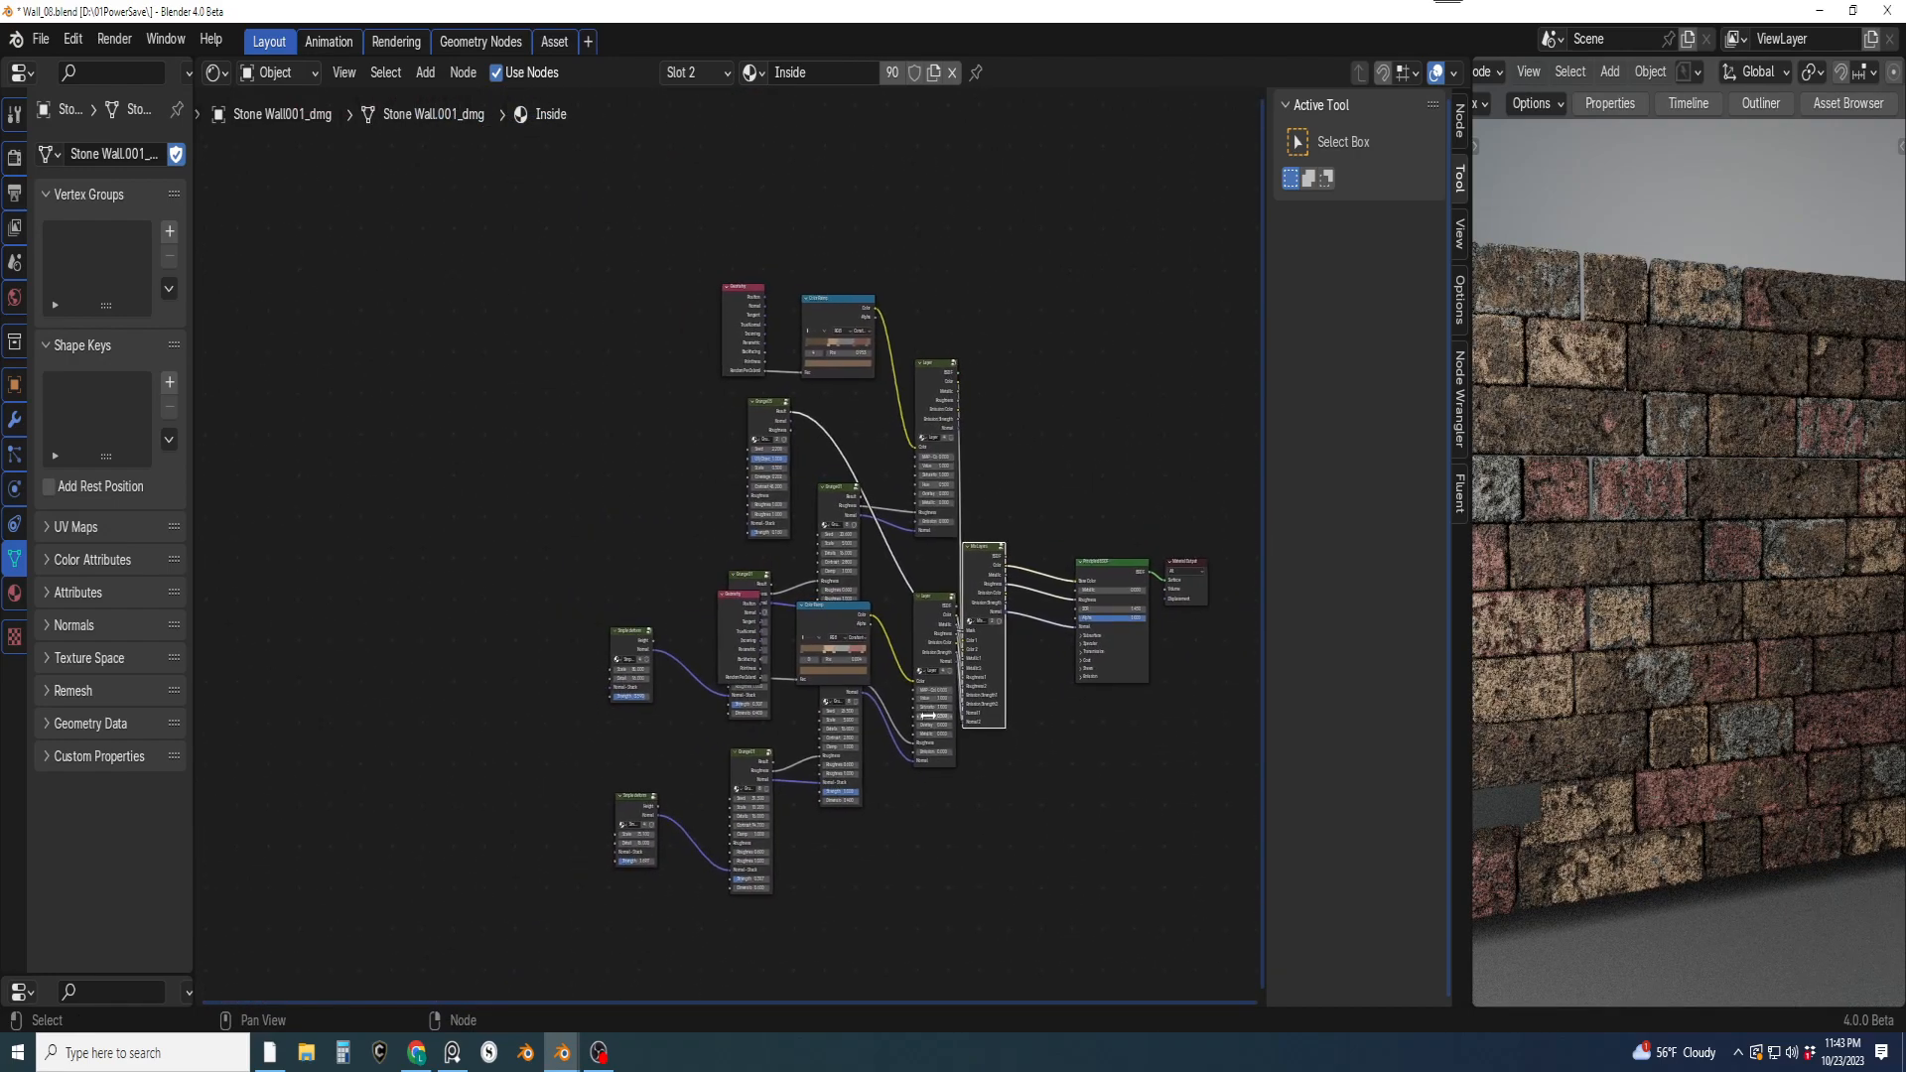
Try to delete the grey stop from the upper Color Ramp in the Inside material
{"action": "scroll", "coordinate": [892, 747], "scroll_direction": "up", "scroll_amount": 4}
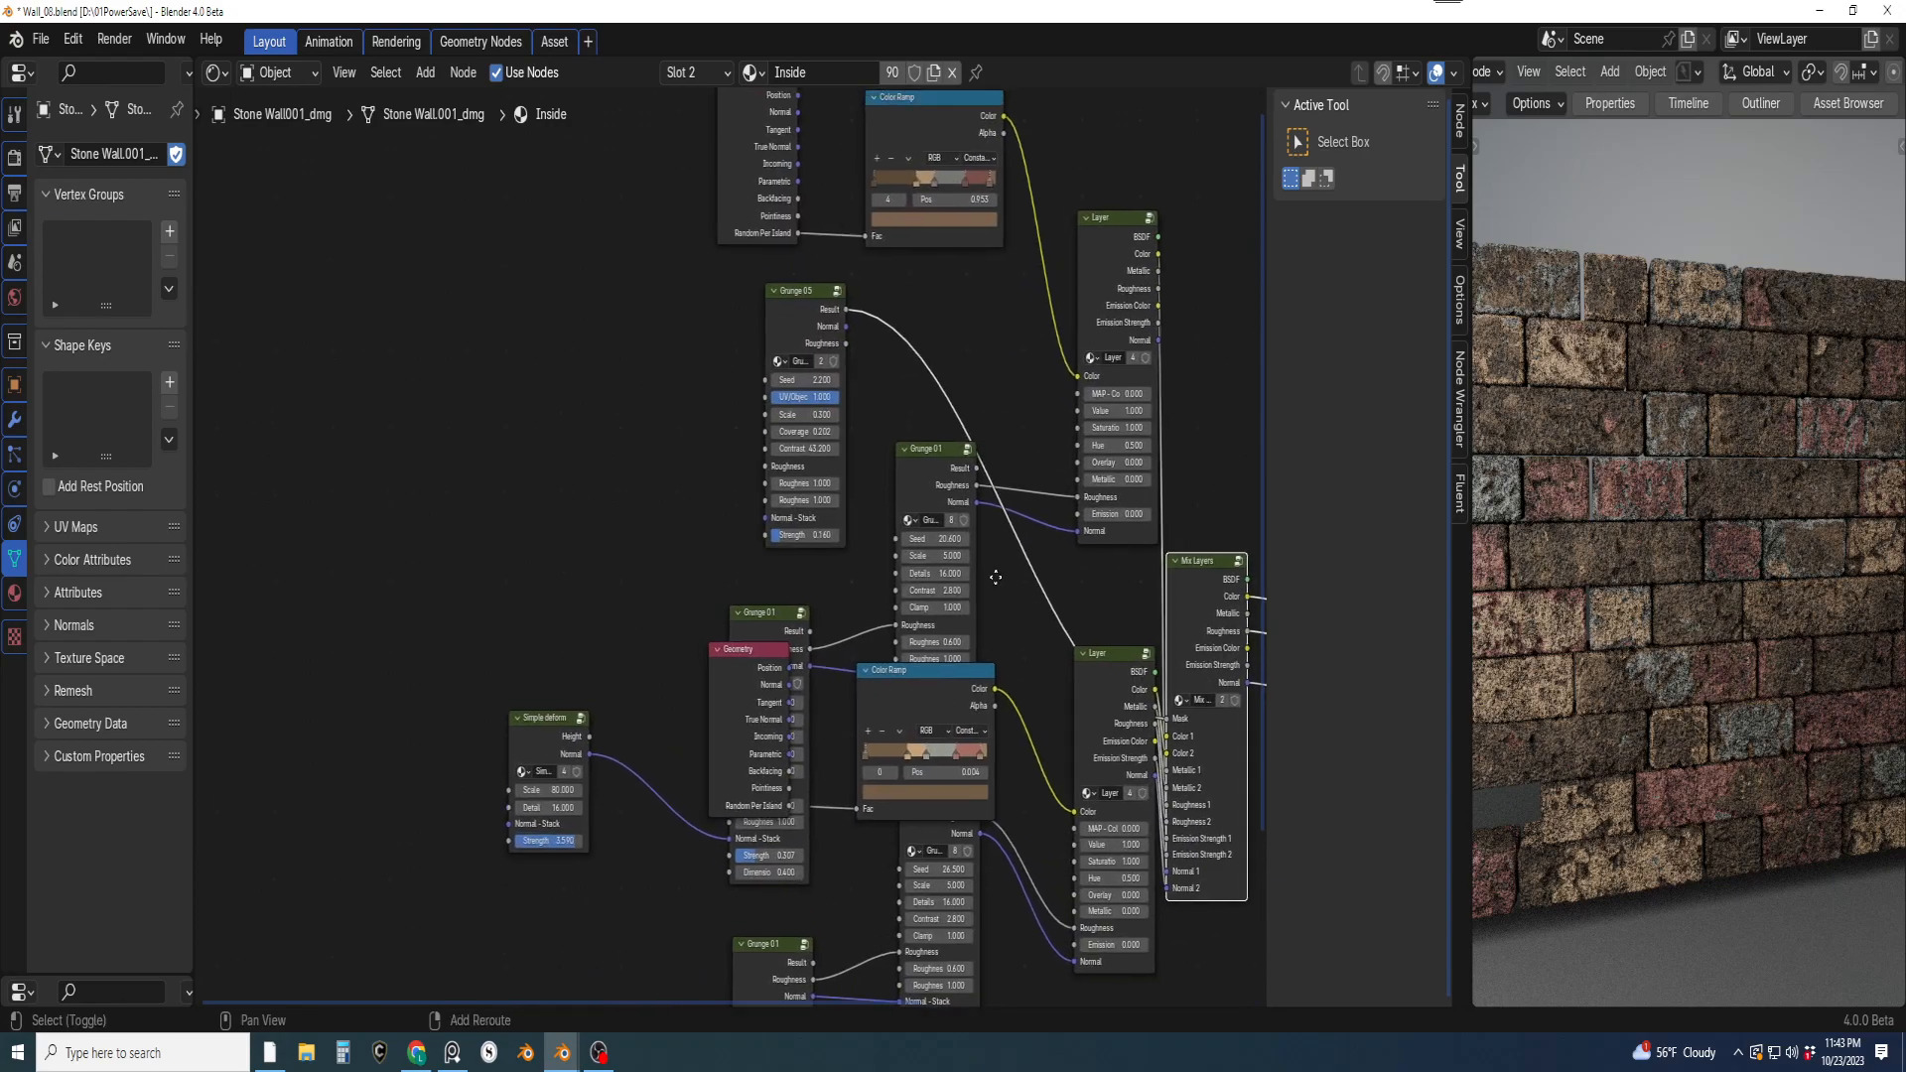
{"action": "scroll", "coordinate": [877, 663], "scroll_direction": "up", "scroll_amount": 3}
{"action": "middle_click_drag", "start_coordinate": [903, 737], "coordinate": [860, 840]}
{"action": "scroll", "coordinate": [900, 665], "scroll_direction": "up", "scroll_amount": 2}
{"action": "scroll", "coordinate": [864, 784], "scroll_direction": "up", "scroll_amount": 2}
{"action": "middle_click_drag", "start_coordinate": [818, 703], "coordinate": [830, 643]}
{"action": "left_click", "coordinate": [773, 559]}
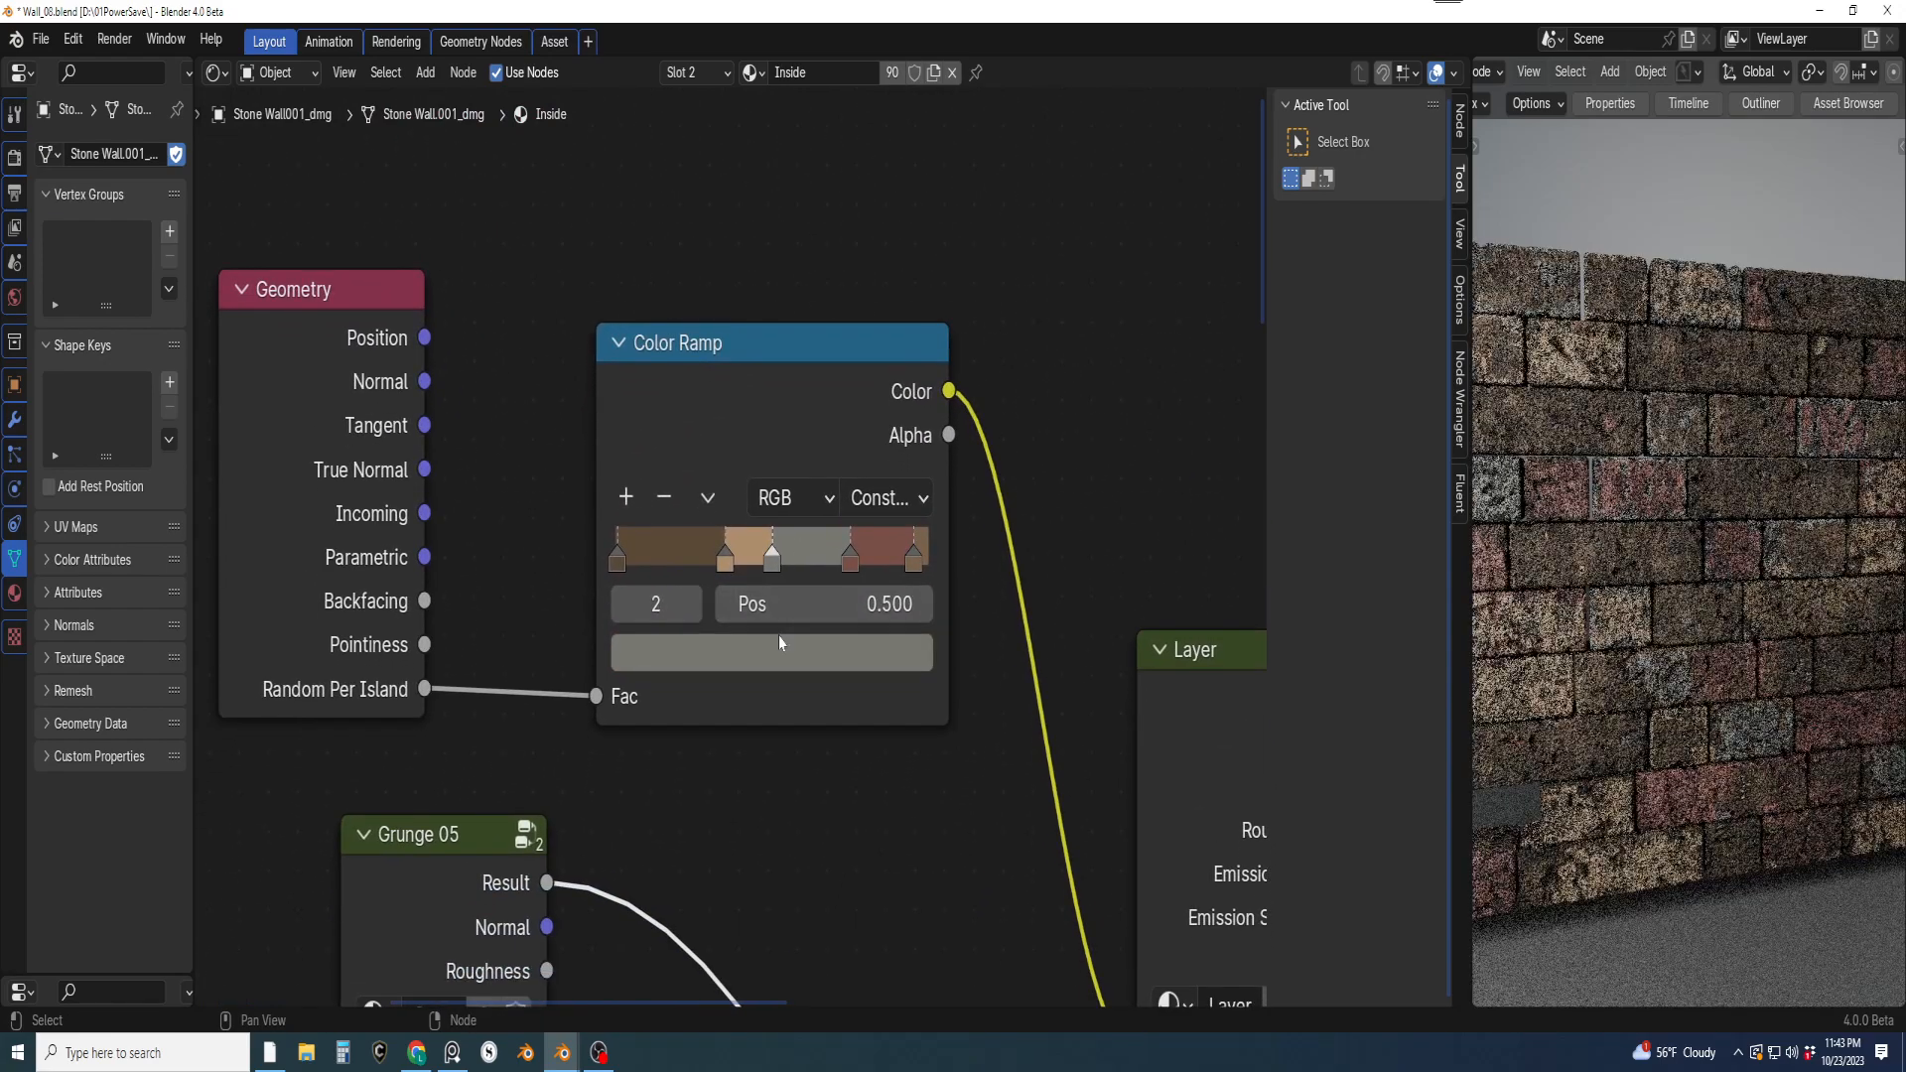
{"action": "right_click", "coordinate": [772, 562]}
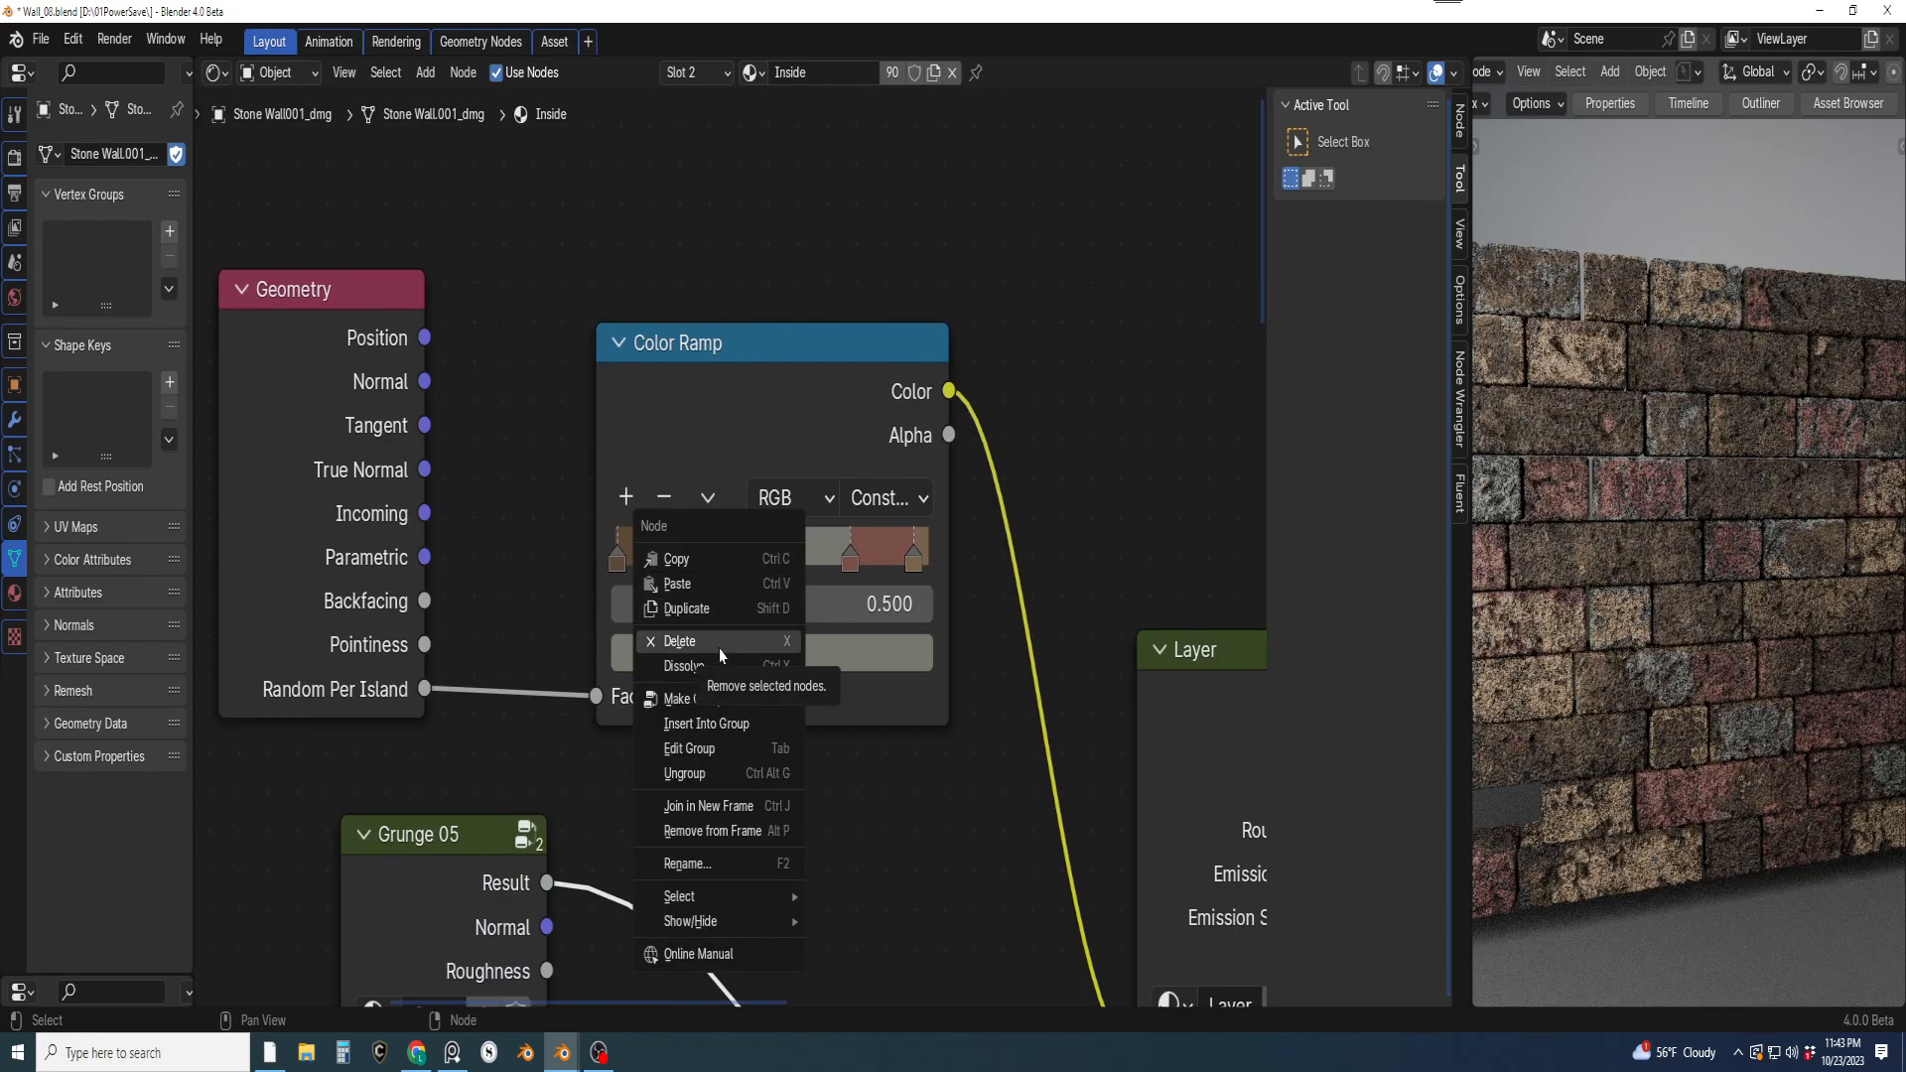
{"action": "left_click", "coordinate": [719, 649]}
{"action": "left_click", "coordinate": [782, 568]}
{"action": "left_click_drag", "start_coordinate": [781, 568], "coordinate": [782, 565]}
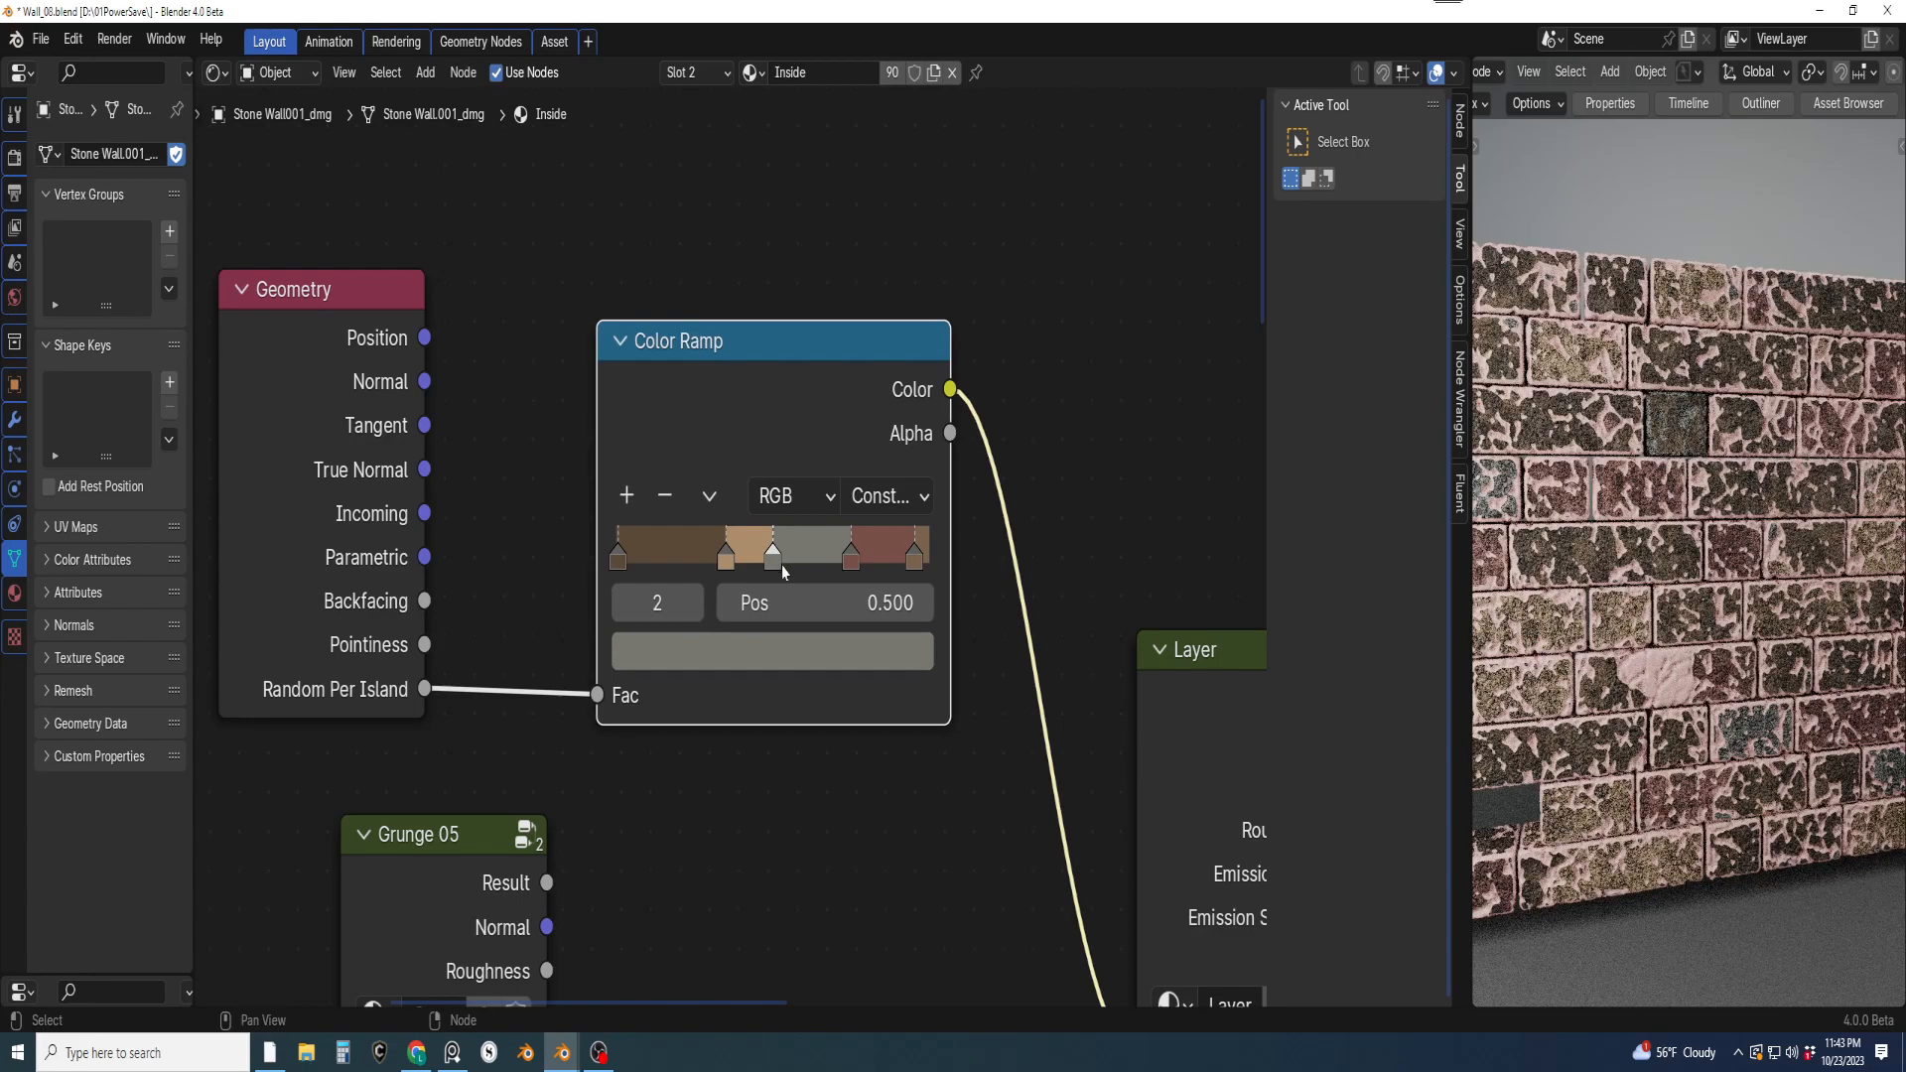
{"action": "left_click", "coordinate": [668, 502]}
Try to delete the grey stop from the lower Color Ramp in the Inside material
{"action": "scroll", "coordinate": [835, 738], "scroll_direction": "down", "scroll_amount": 3}
{"action": "middle_click_drag", "start_coordinate": [878, 774], "coordinate": [898, 689]}
{"action": "scroll", "coordinate": [863, 673], "scroll_direction": "up", "scroll_amount": 2}
{"action": "scroll", "coordinate": [861, 676], "scroll_direction": "down", "scroll_amount": 3}
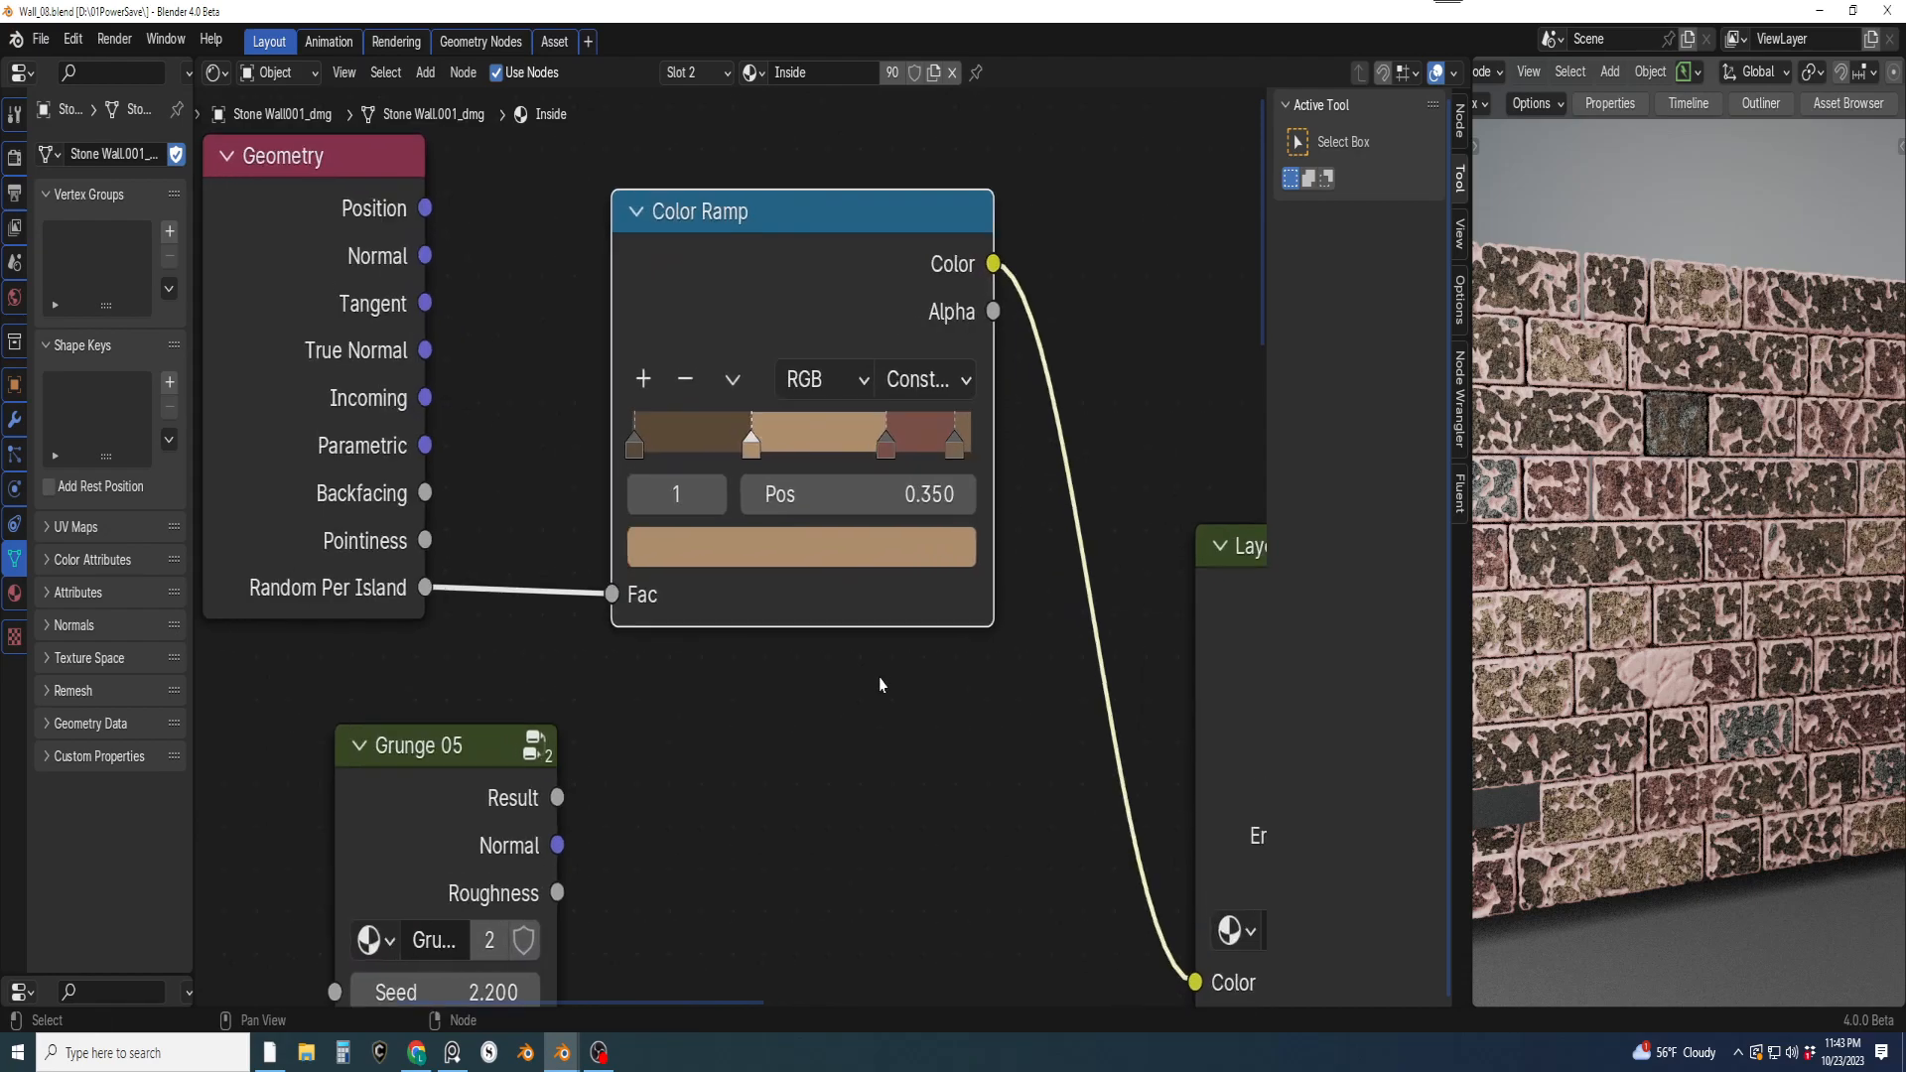
{"action": "middle_click_drag", "start_coordinate": [879, 816], "coordinate": [910, 468]}
{"action": "scroll", "coordinate": [860, 643], "scroll_direction": "up", "scroll_amount": 3}
{"action": "middle_click_drag", "start_coordinate": [862, 670], "coordinate": [886, 320]}
{"action": "scroll", "coordinate": [869, 544], "scroll_direction": "up", "scroll_amount": 2}
{"action": "middle_click_drag", "start_coordinate": [905, 504], "coordinate": [909, 623]}
{"action": "scroll", "coordinate": [909, 622], "scroll_direction": "up", "scroll_amount": 1}
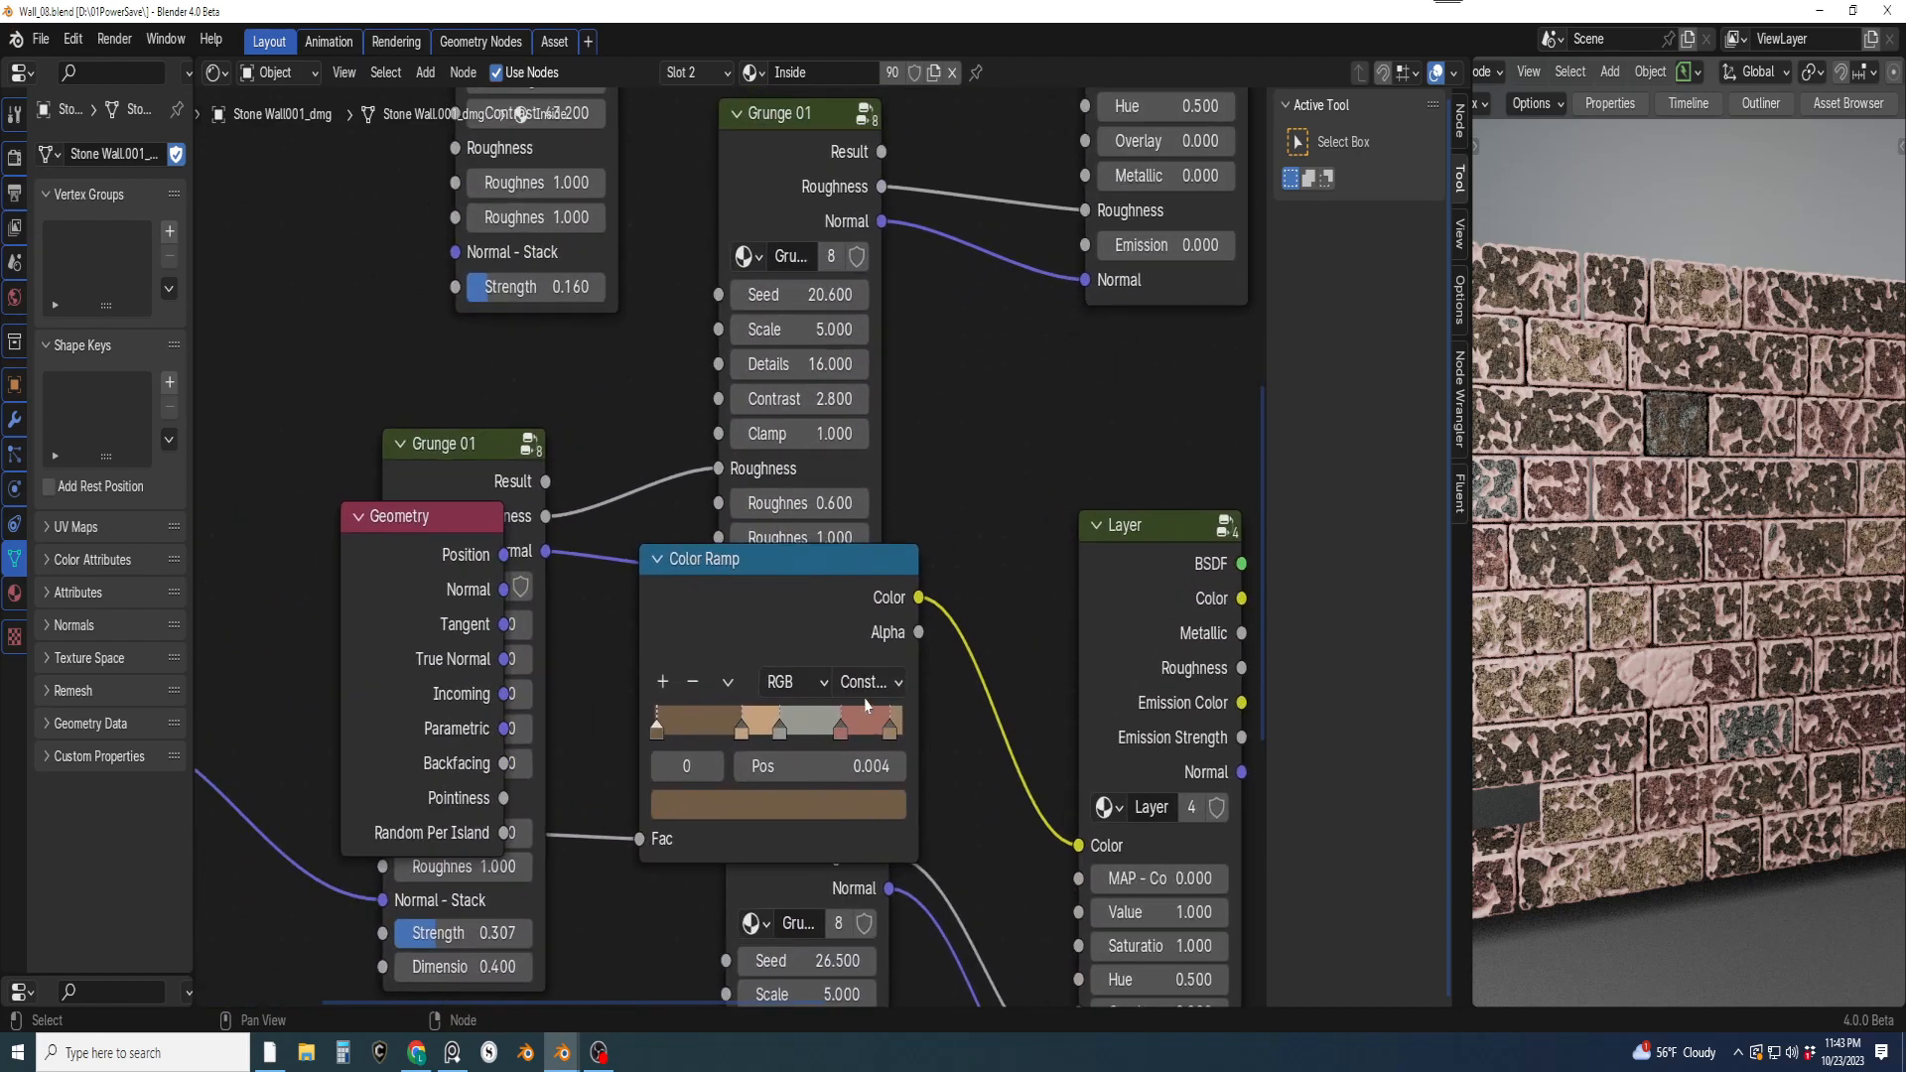
{"action": "scroll", "coordinate": [858, 739], "scroll_direction": "down", "scroll_amount": 2}
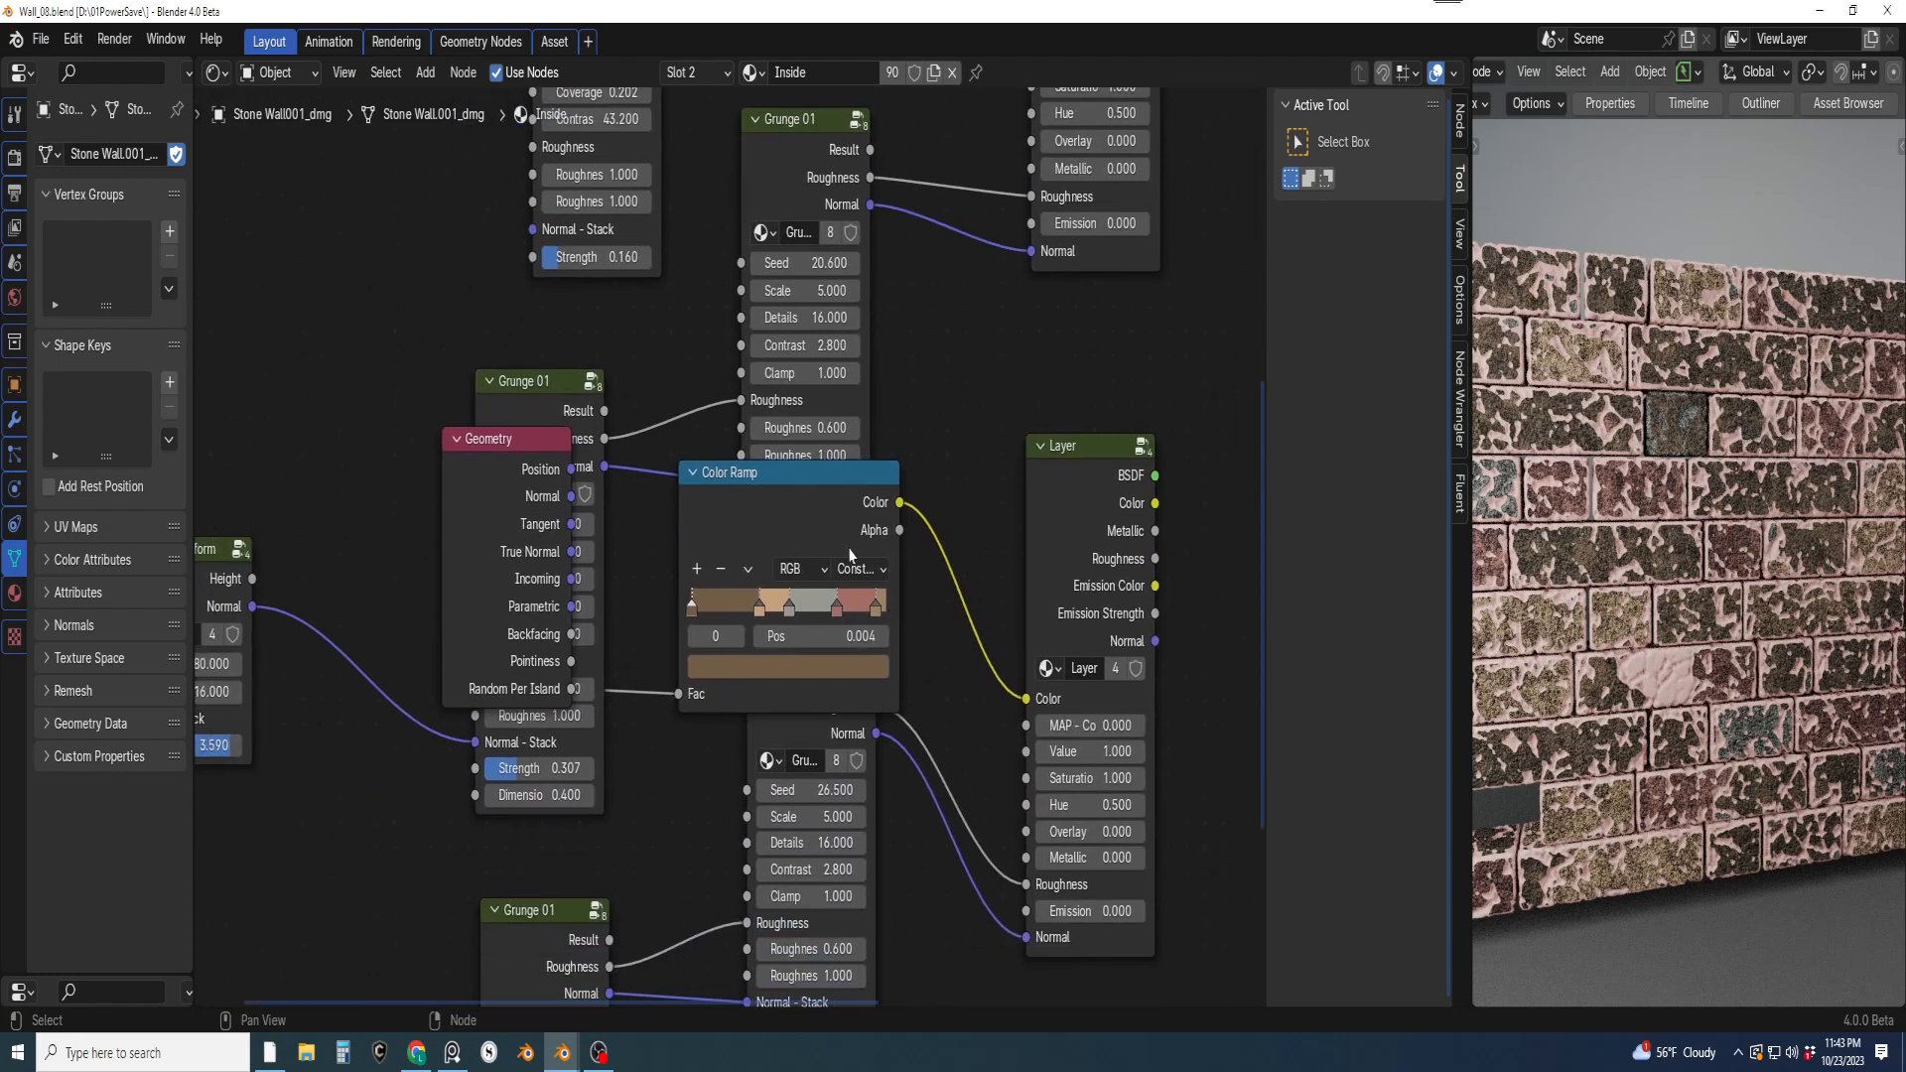
{"action": "key", "text": "x"}
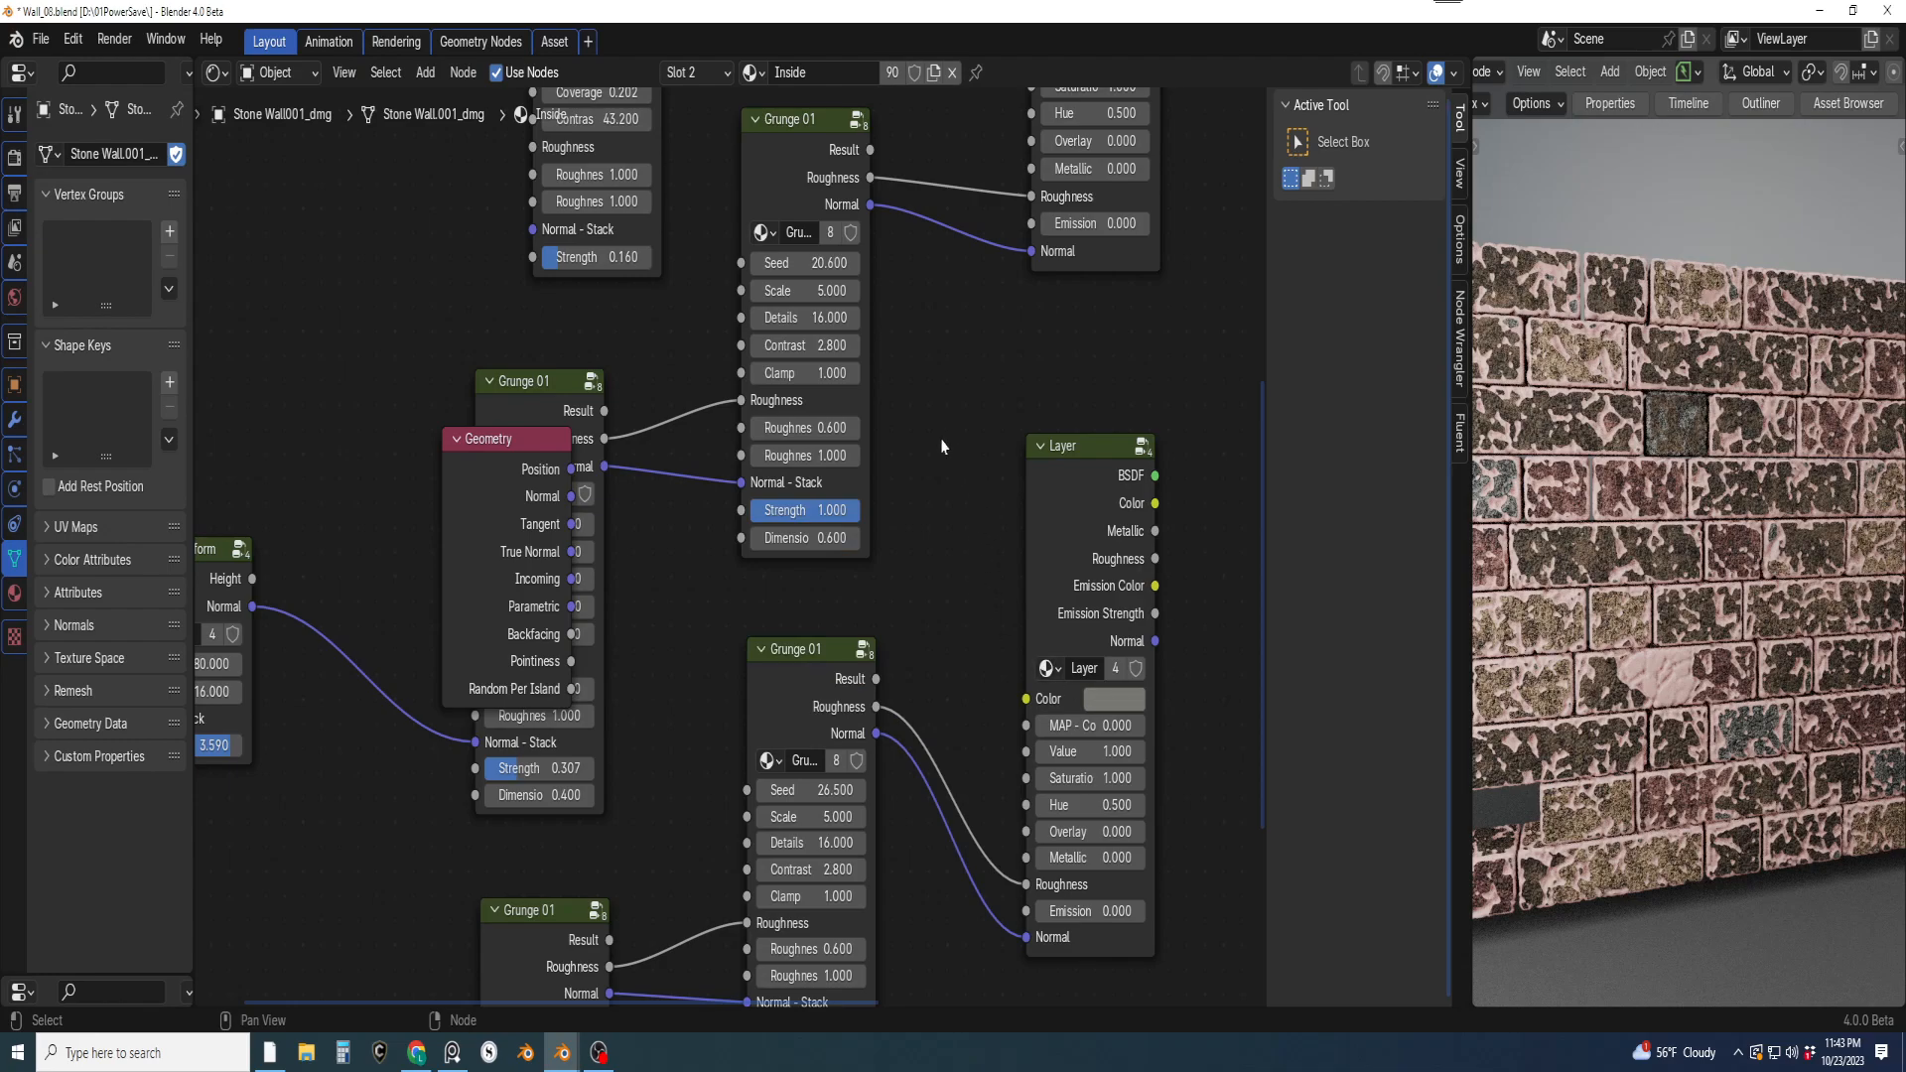
Undo the recent deletions back to the full node tree with the connected Mix Layers node and both complete Color Ramps
{"action": "scroll", "coordinate": [949, 455], "scroll_direction": "down", "scroll_amount": 4}
{"action": "key", "text": "ctrl+z"}
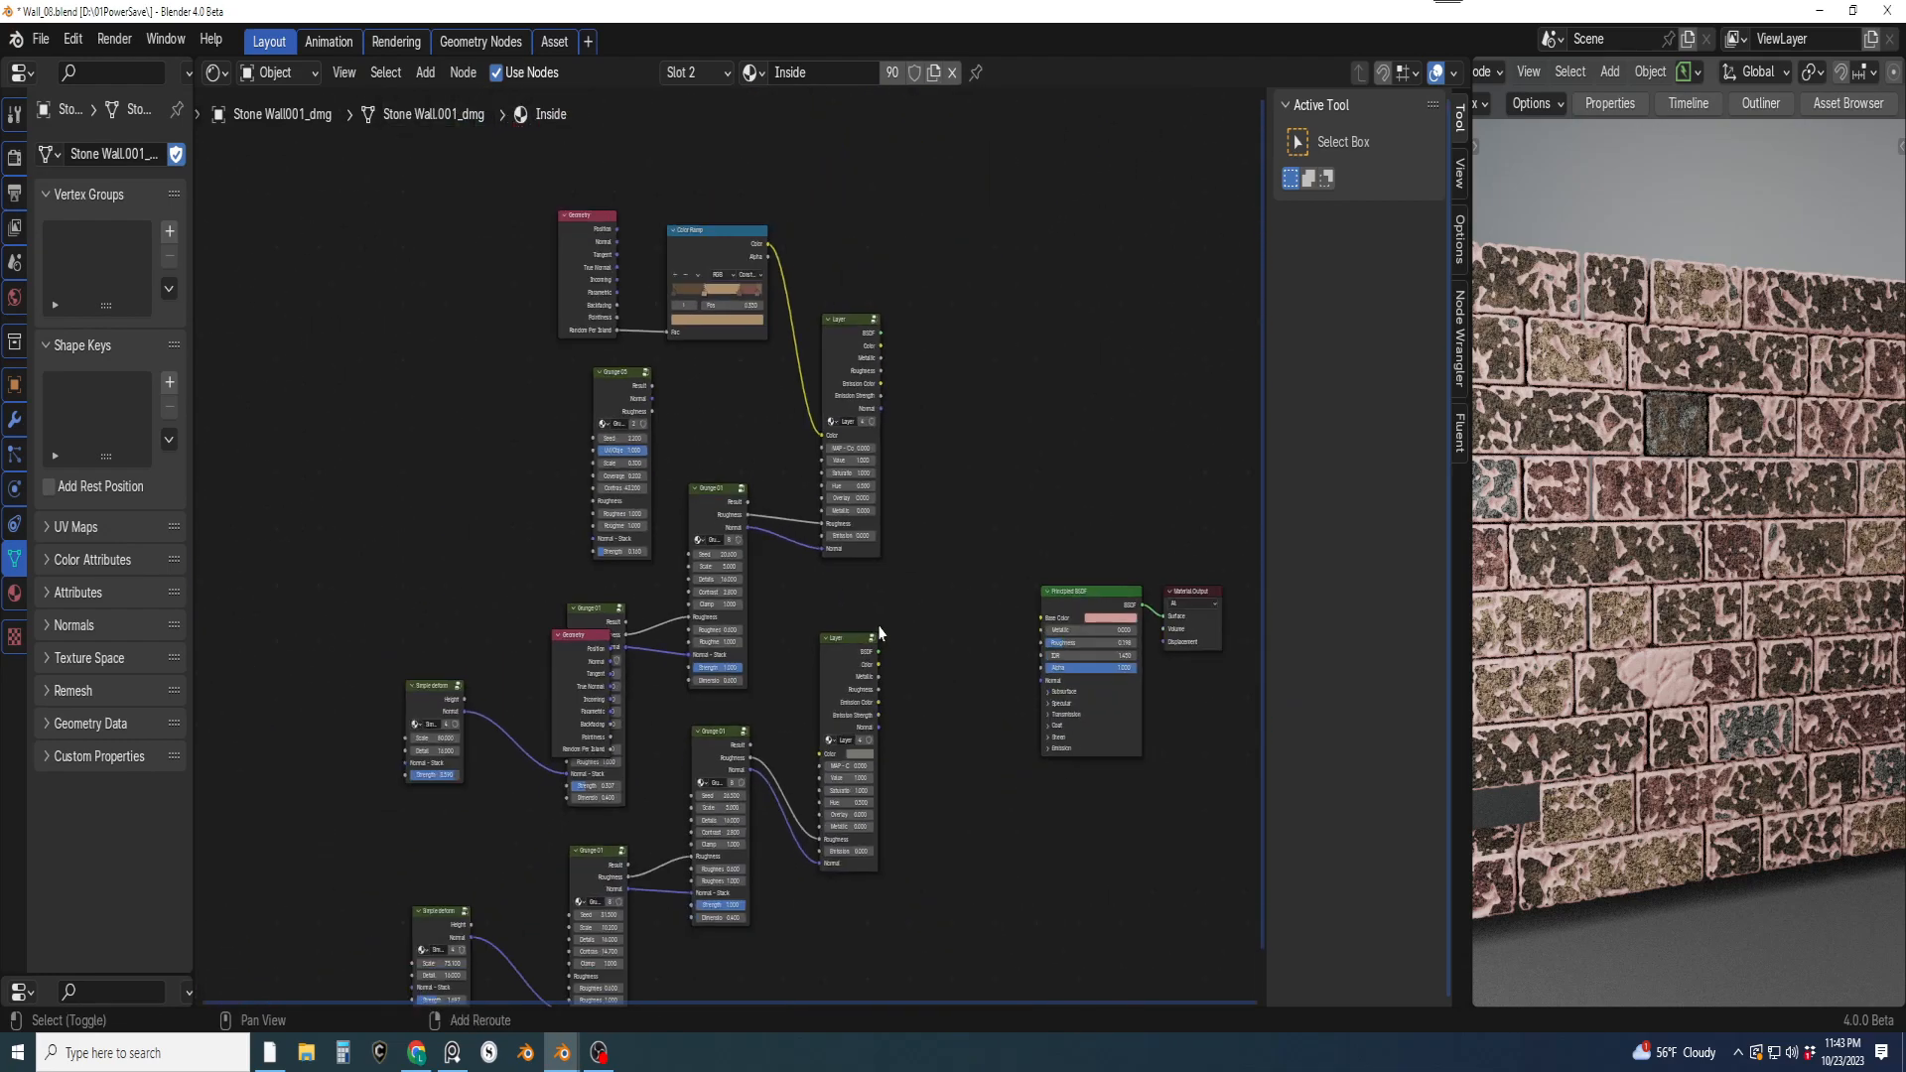
{"action": "middle_click_drag", "start_coordinate": [878, 632], "coordinate": [860, 712]}
{"action": "scroll", "coordinate": [893, 556], "scroll_direction": "up", "scroll_amount": 1}
{"action": "middle_click_drag", "start_coordinate": [908, 596], "coordinate": [873, 536]}
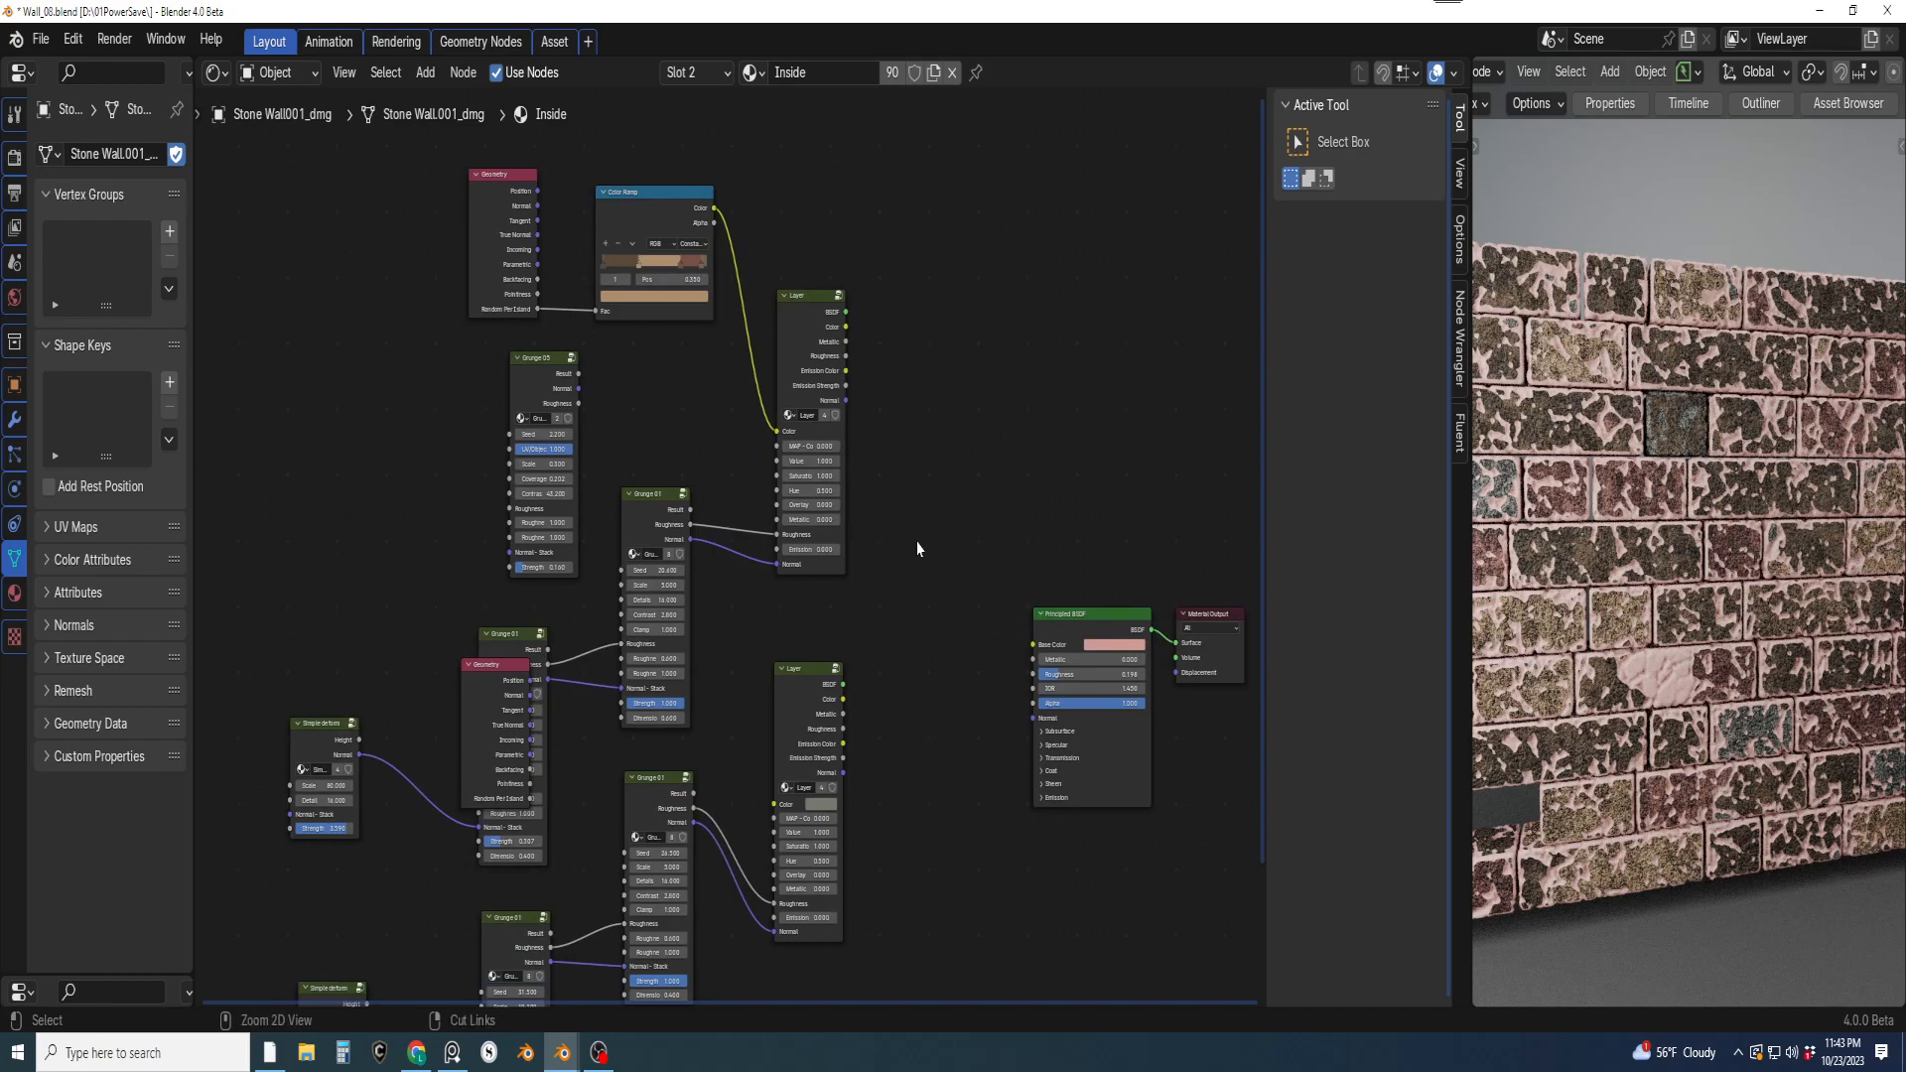
{"action": "key", "text": "ctrl+z"}
{"action": "key", "text": "ctrl+z"}
{"action": "key", "text": "ctrl+z"}
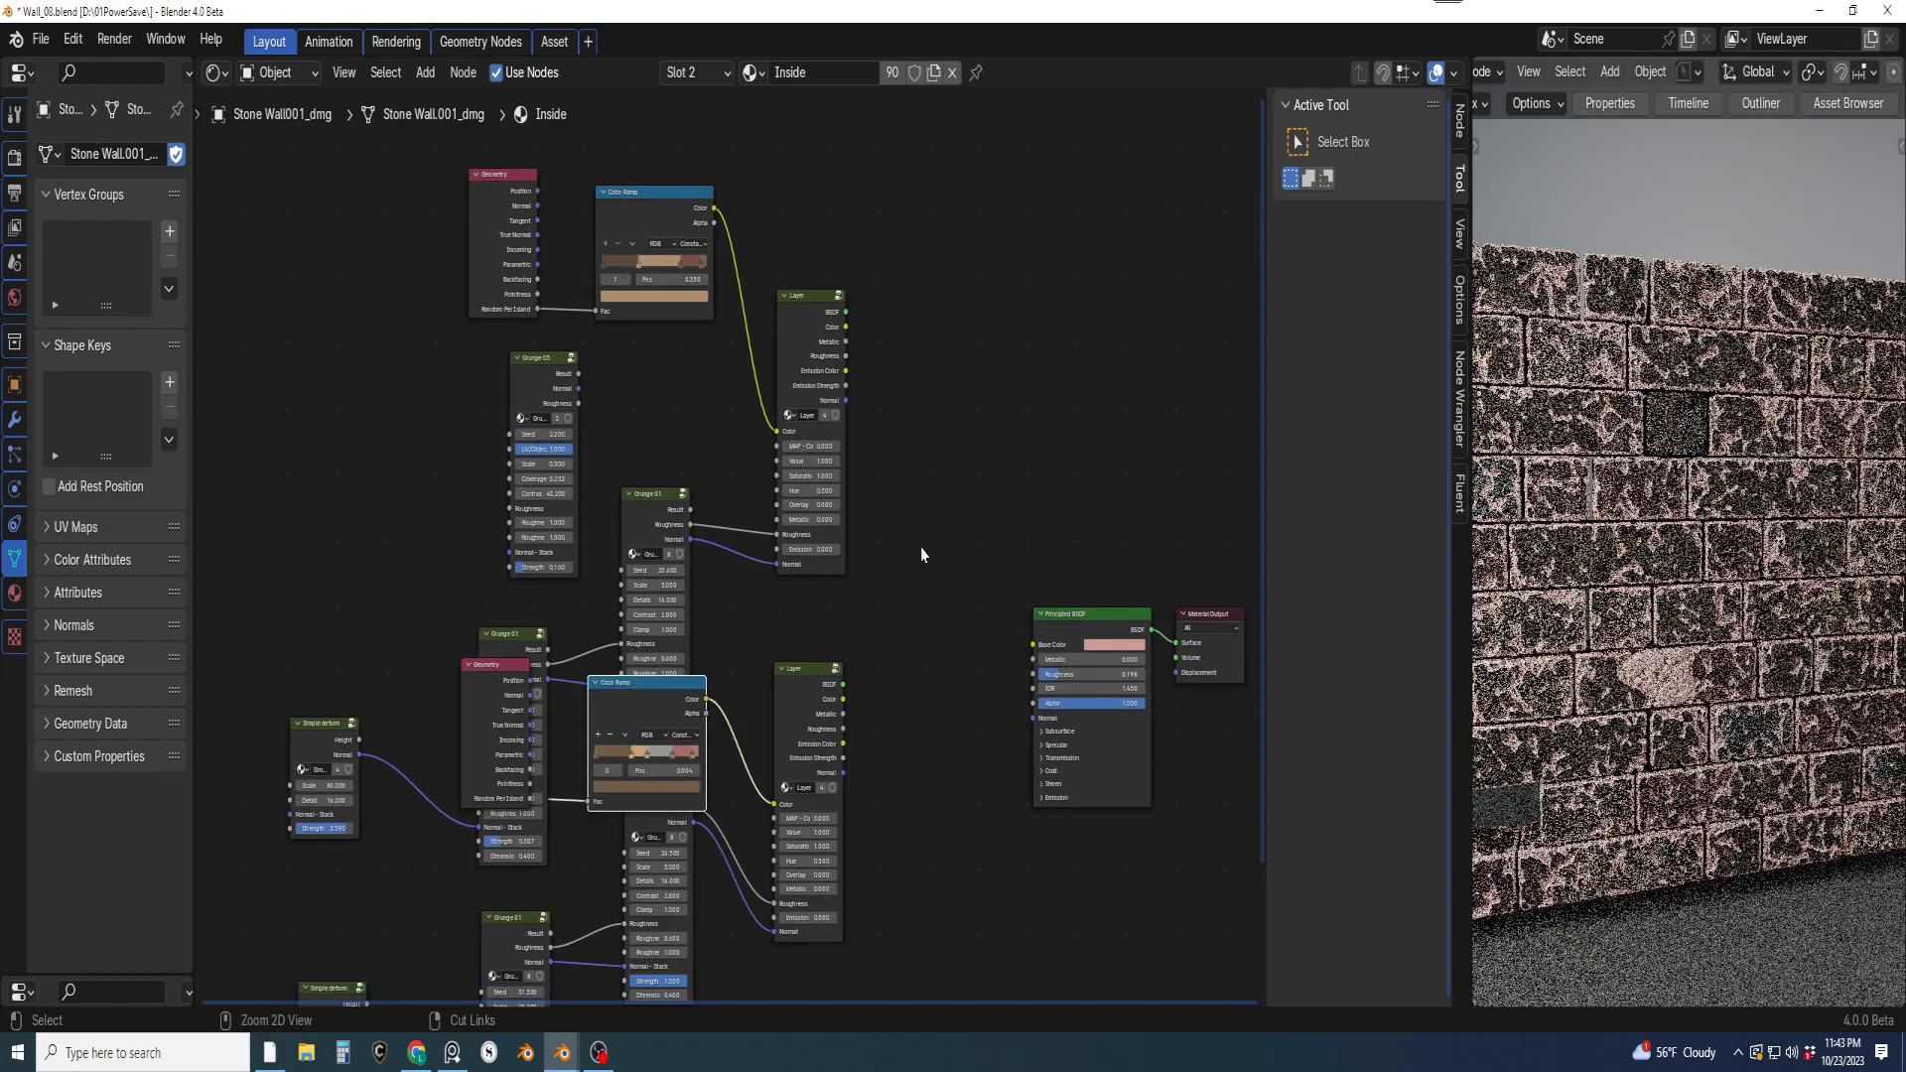
{"action": "key", "text": "ctrl+z"}
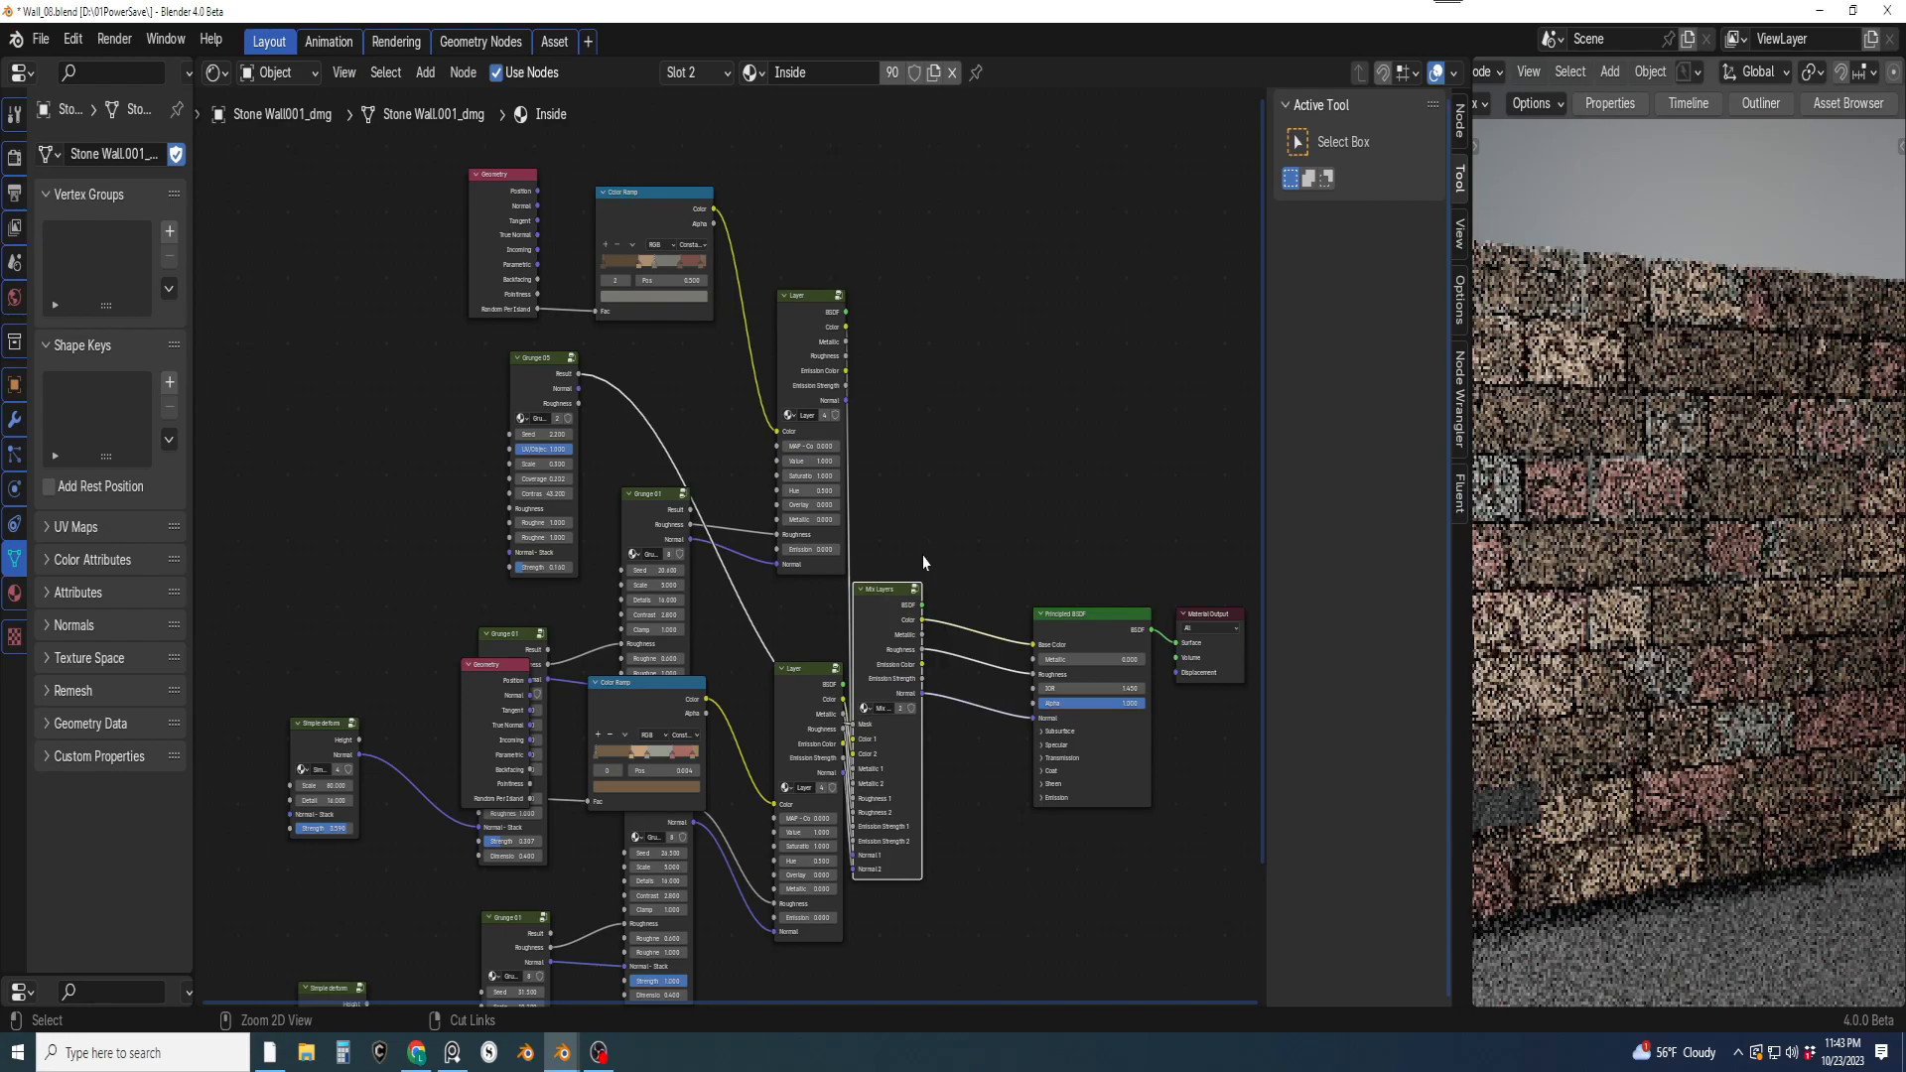
Move the Mix Layers node away from the Layer nodes and remove the grey stop from the lower Color Ramp
{"action": "scroll", "coordinate": [931, 576], "scroll_direction": "up", "scroll_amount": 1}
{"action": "left_click_drag", "start_coordinate": [904, 609], "coordinate": [1018, 564]}
{"action": "scroll", "coordinate": [851, 659], "scroll_direction": "up", "scroll_amount": 2}
{"action": "middle_click_drag", "start_coordinate": [828, 620], "coordinate": [922, 450]}
{"action": "scroll", "coordinate": [773, 544], "scroll_direction": "up", "scroll_amount": 2}
{"action": "left_click", "coordinate": [811, 517]}
{"action": "middle_click_drag", "start_coordinate": [773, 566], "coordinate": [883, 454]}
{"action": "scroll", "coordinate": [868, 479], "scroll_direction": "up", "scroll_amount": 4}
{"action": "left_click", "coordinate": [866, 479]}
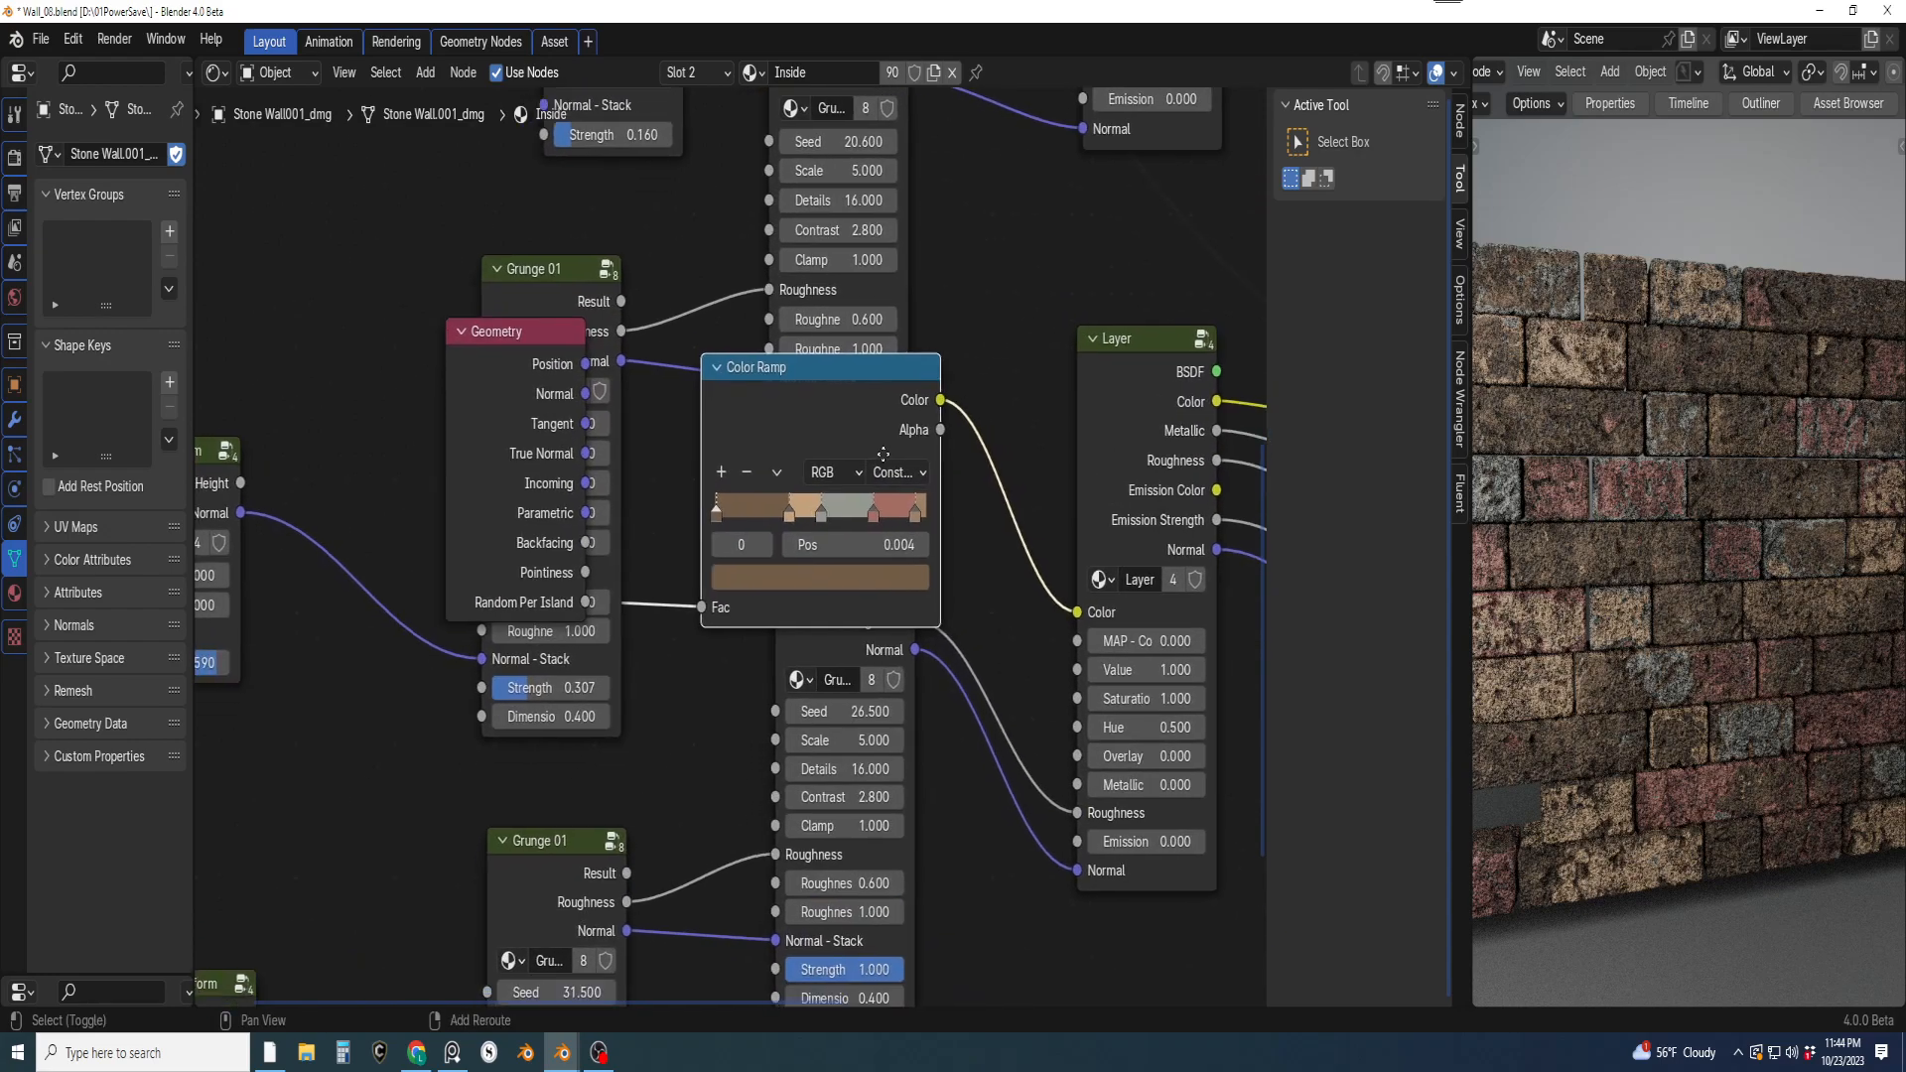
{"action": "scroll", "coordinate": [844, 496], "scroll_direction": "up", "scroll_amount": 2}
{"action": "left_click", "coordinate": [862, 509]}
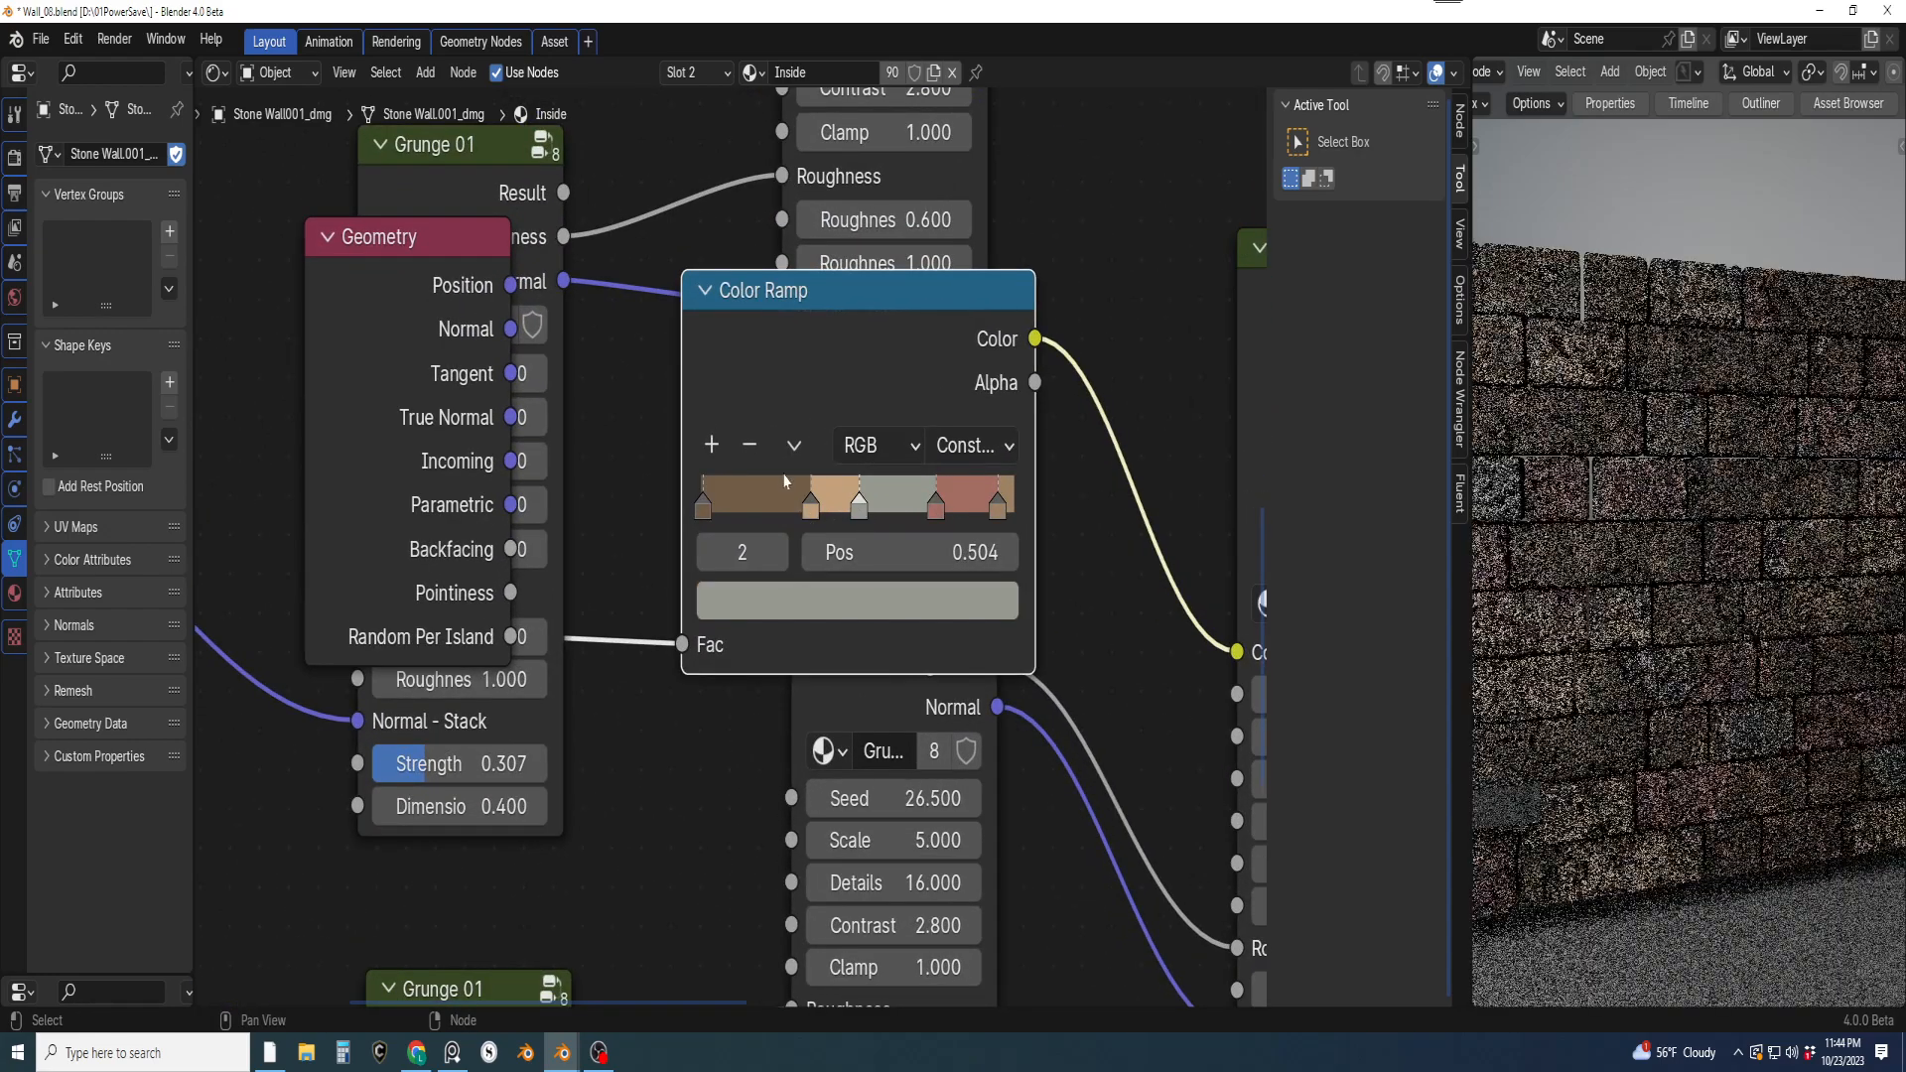
{"action": "left_click", "coordinate": [750, 445]}
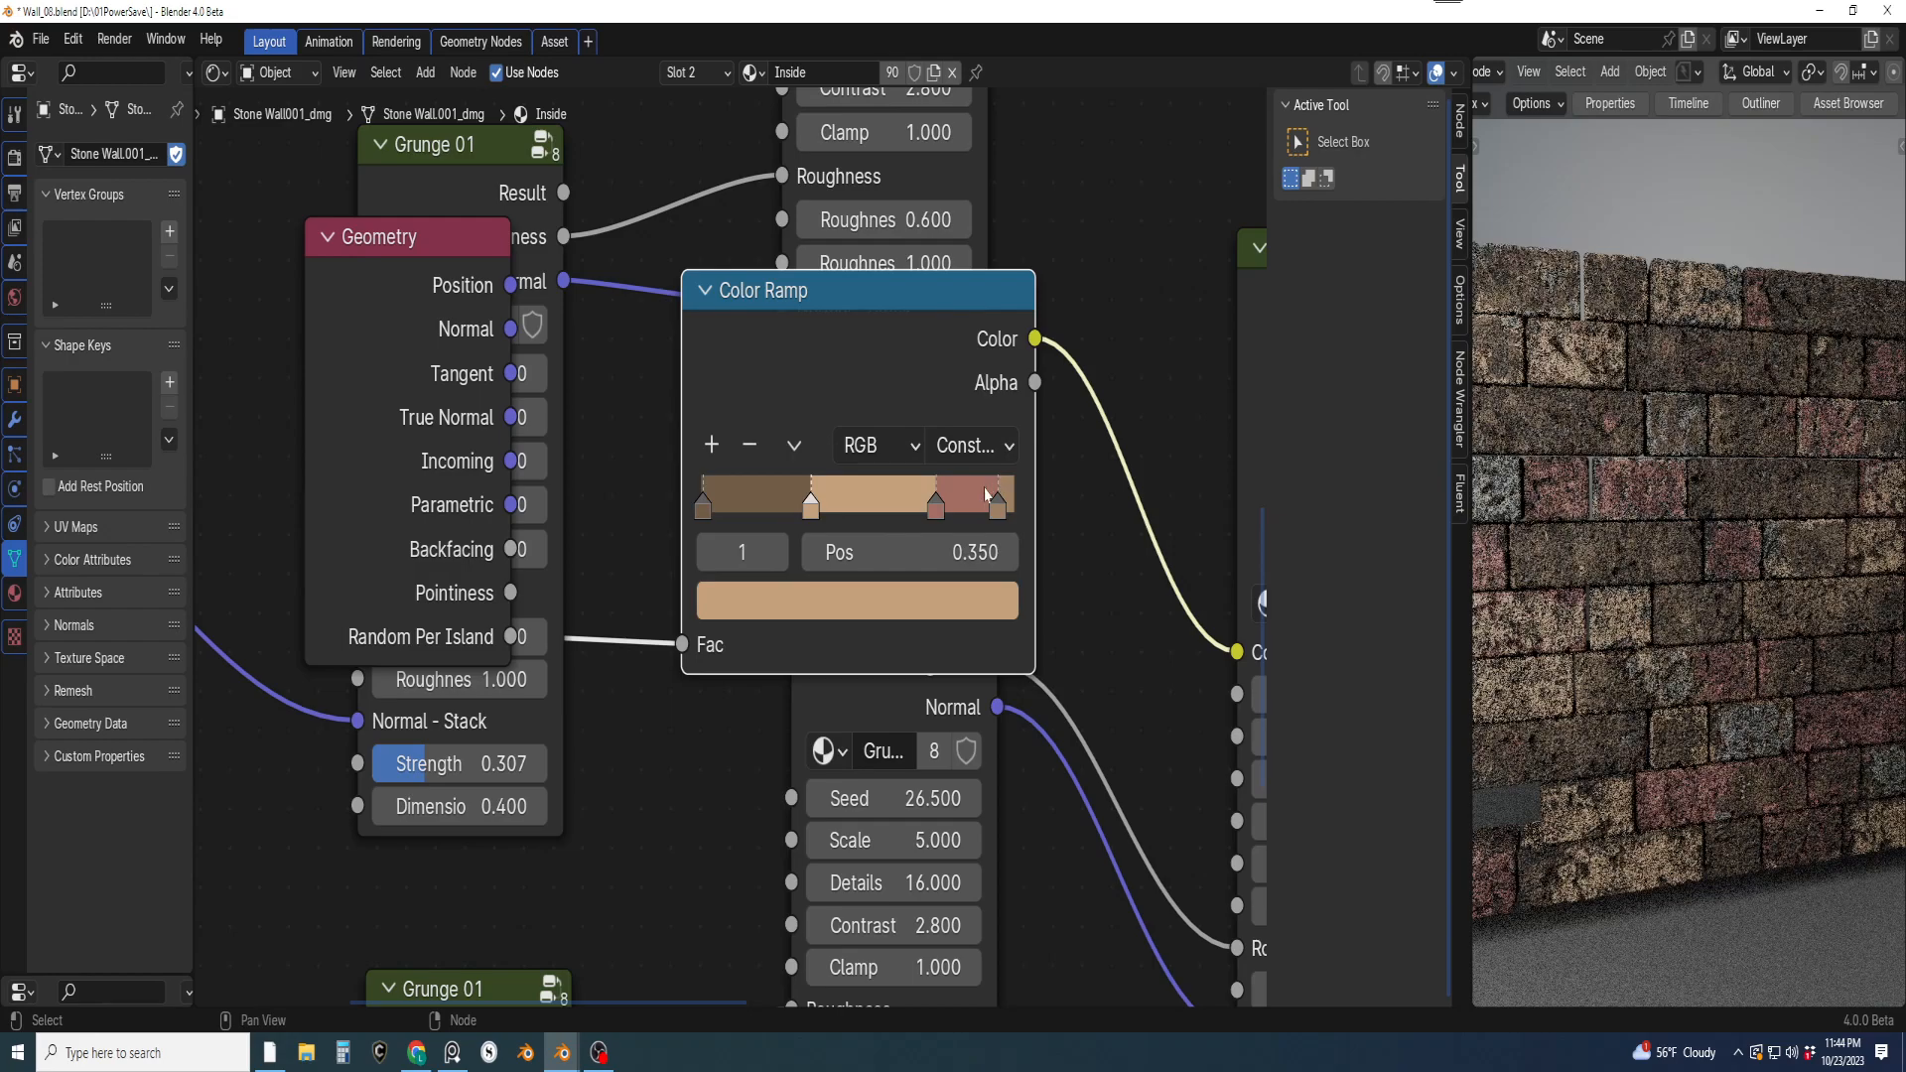
Remove the grey stop from the upper Color Ramp of the Inside material
{"action": "middle_click_drag", "start_coordinate": [955, 97], "coordinate": [843, 616]}
{"action": "scroll", "coordinate": [842, 595], "scroll_direction": "down", "scroll_amount": 1}
{"action": "middle_click_drag", "start_coordinate": [793, 137], "coordinate": [838, 639]}
{"action": "middle_click_drag", "start_coordinate": [844, 444], "coordinate": [837, 849]}
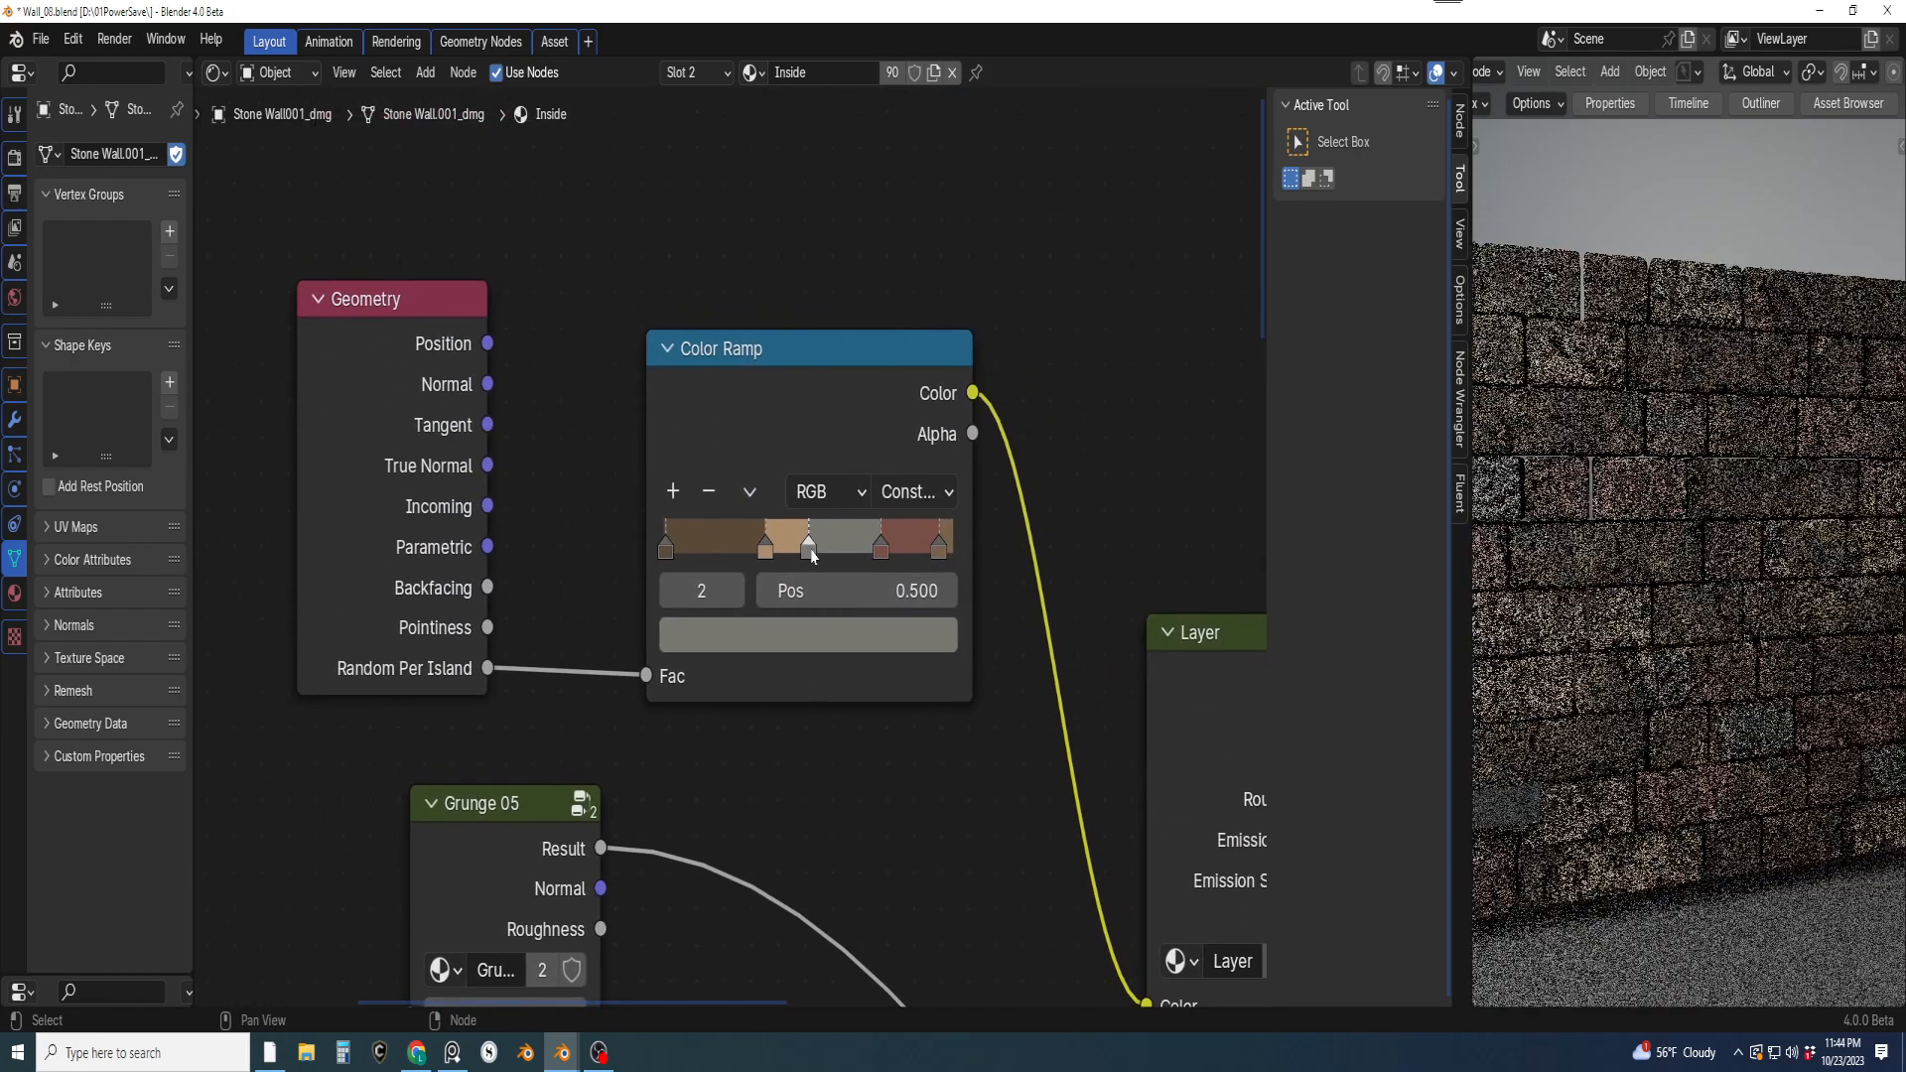
{"action": "left_click", "coordinate": [709, 492]}
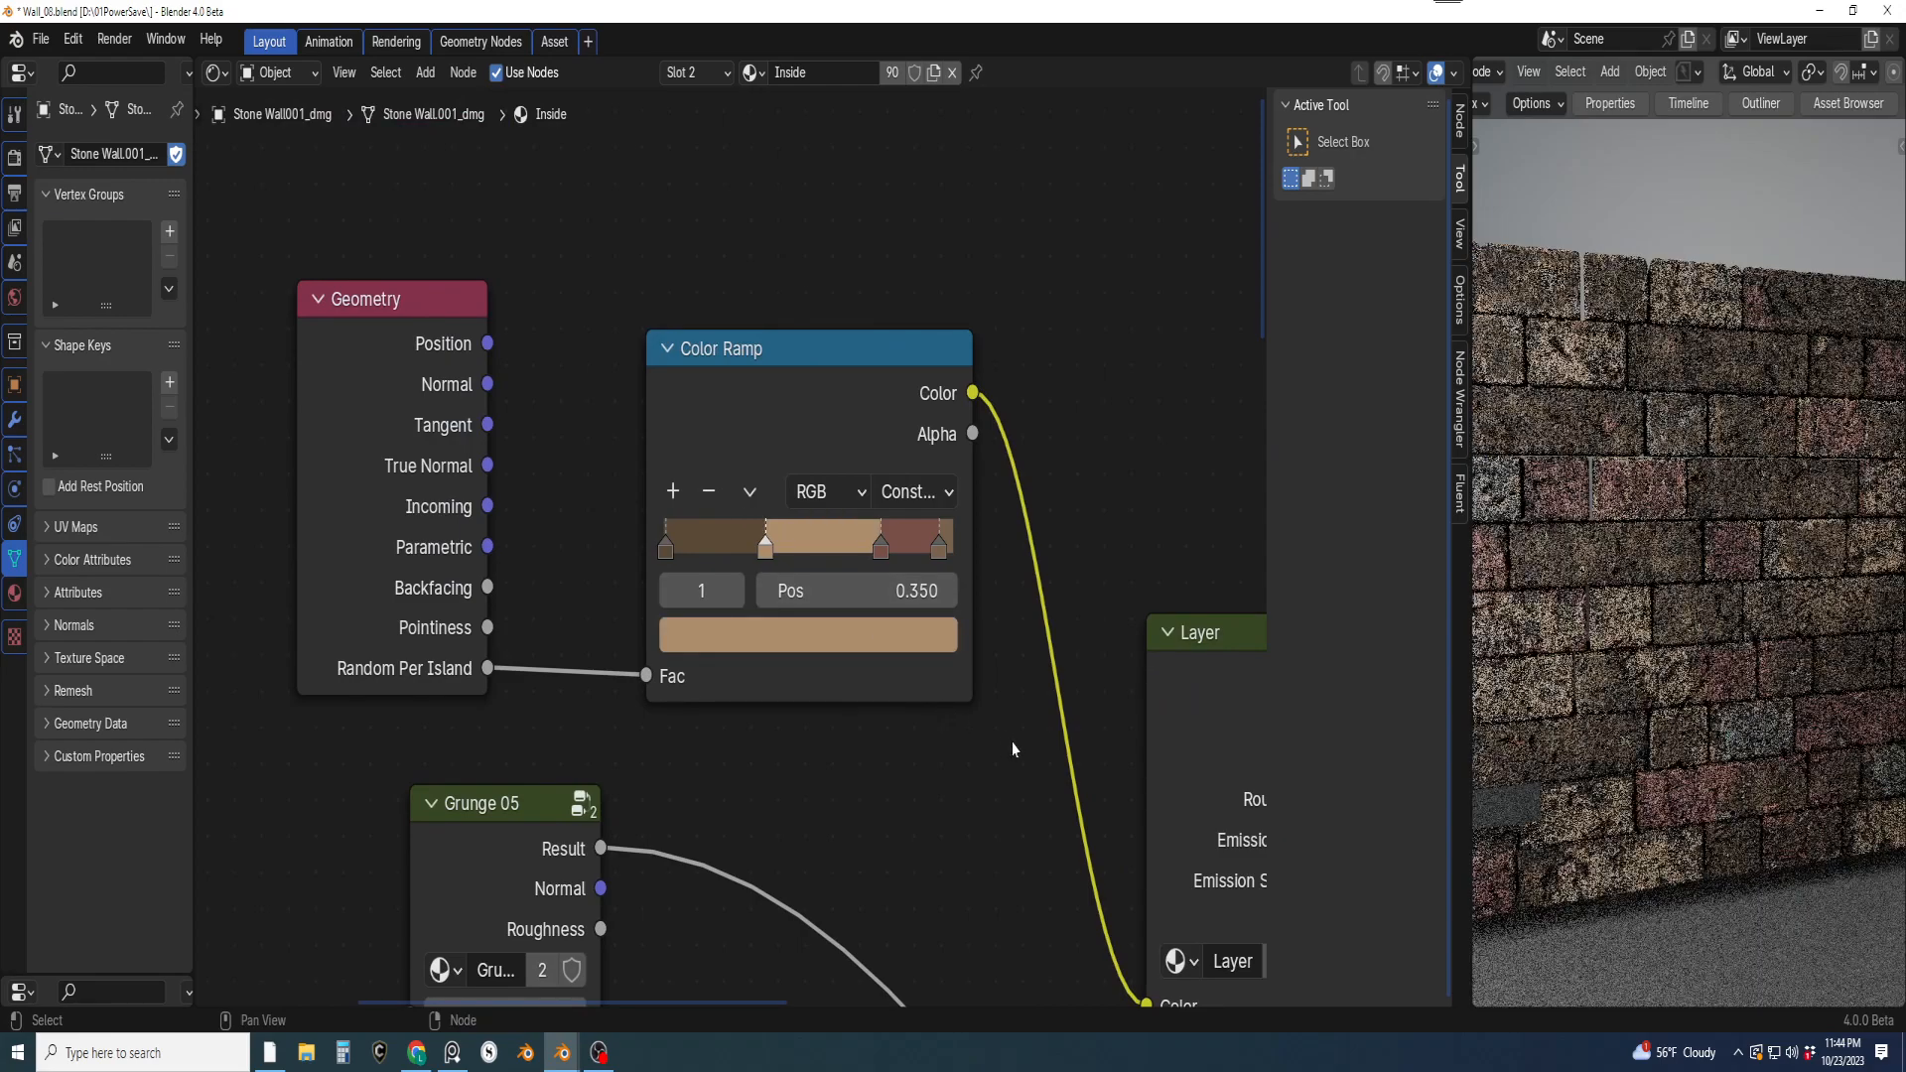
Check the stones close up in the render and remove the reddish stop from the upper Color Ramp
{"action": "scroll", "coordinate": [923, 776], "scroll_direction": "down", "scroll_amount": 3}
{"action": "middle_click_drag", "start_coordinate": [915, 778], "coordinate": [925, 628]}
{"action": "scroll", "coordinate": [1600, 614], "scroll_direction": "up", "scroll_amount": 2}
{"action": "scroll", "coordinate": [1599, 621], "scroll_direction": "up", "scroll_amount": 3}
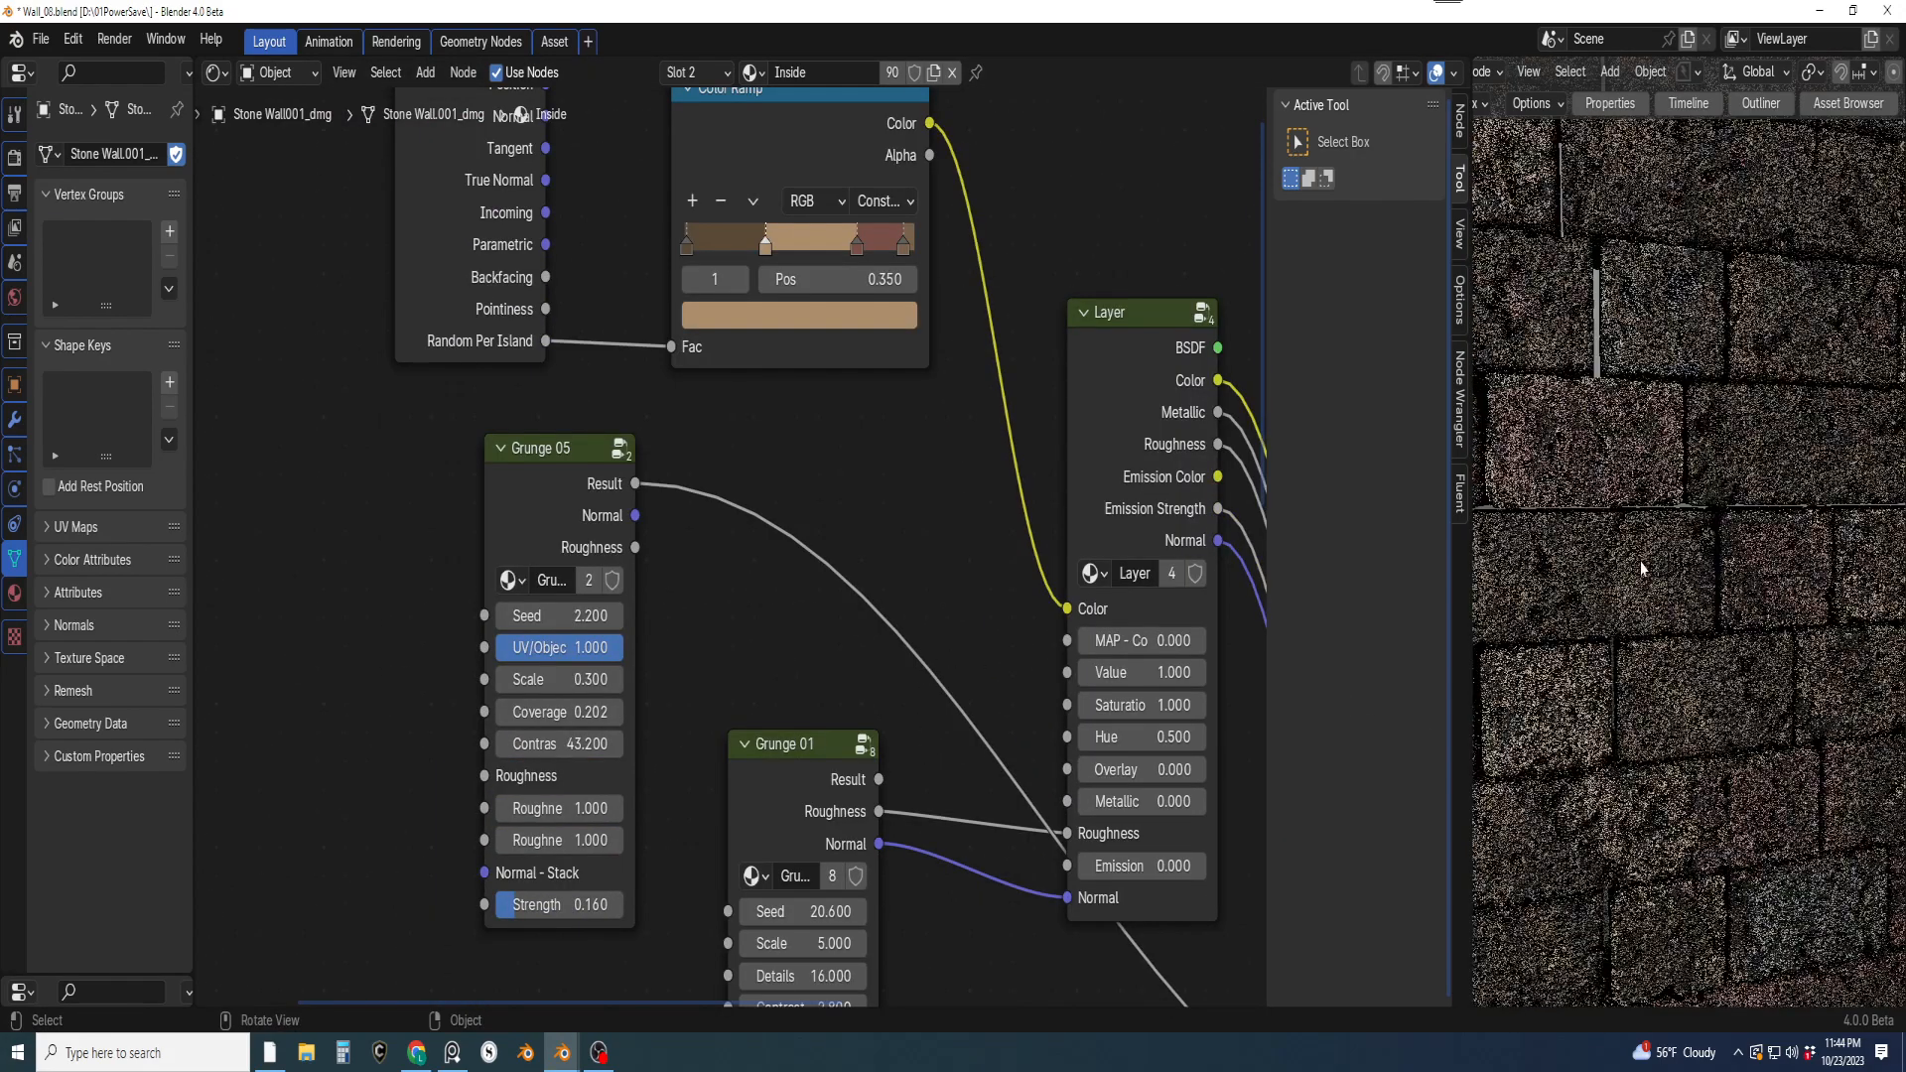
{"action": "scroll", "coordinate": [1611, 569], "scroll_direction": "up", "scroll_amount": 2}
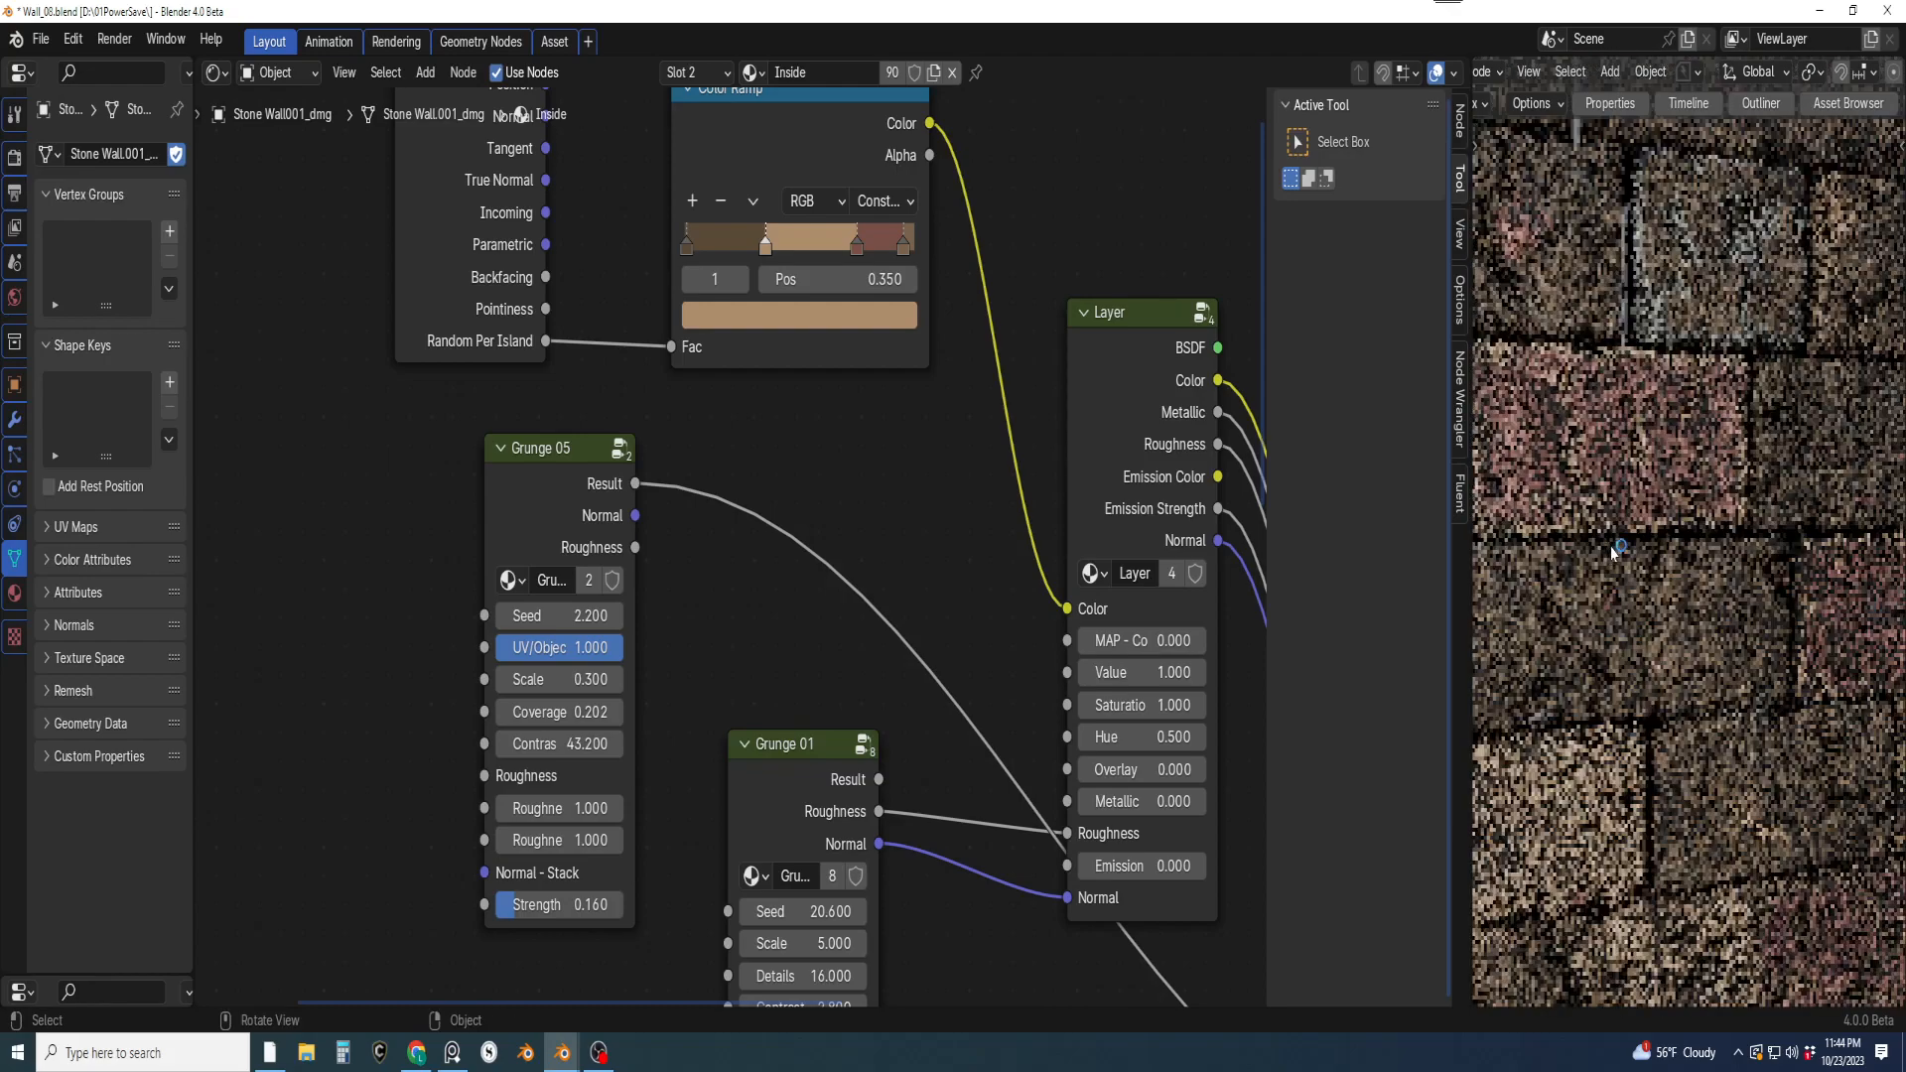
{"action": "middle_click_drag", "start_coordinate": [970, 369], "coordinate": [941, 688]}
{"action": "scroll", "coordinate": [940, 688], "scroll_direction": "up", "scroll_amount": 2}
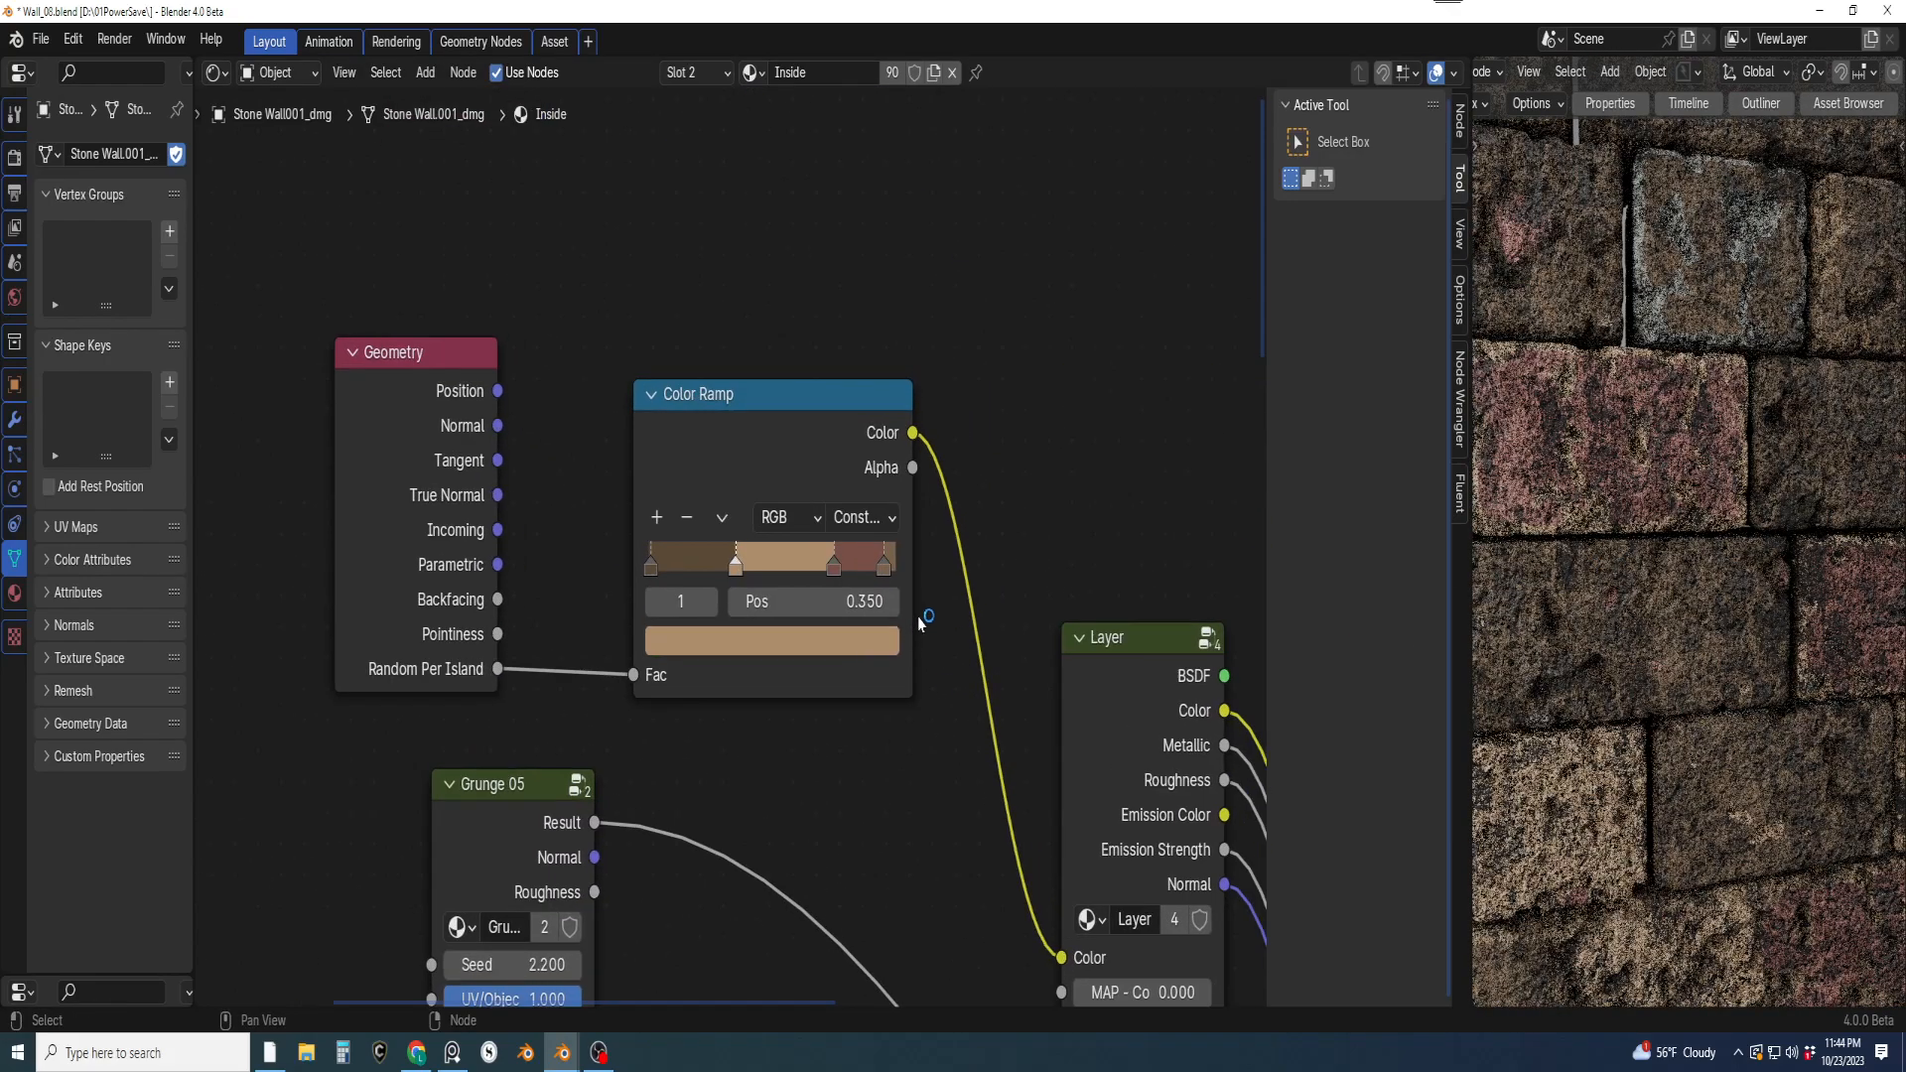
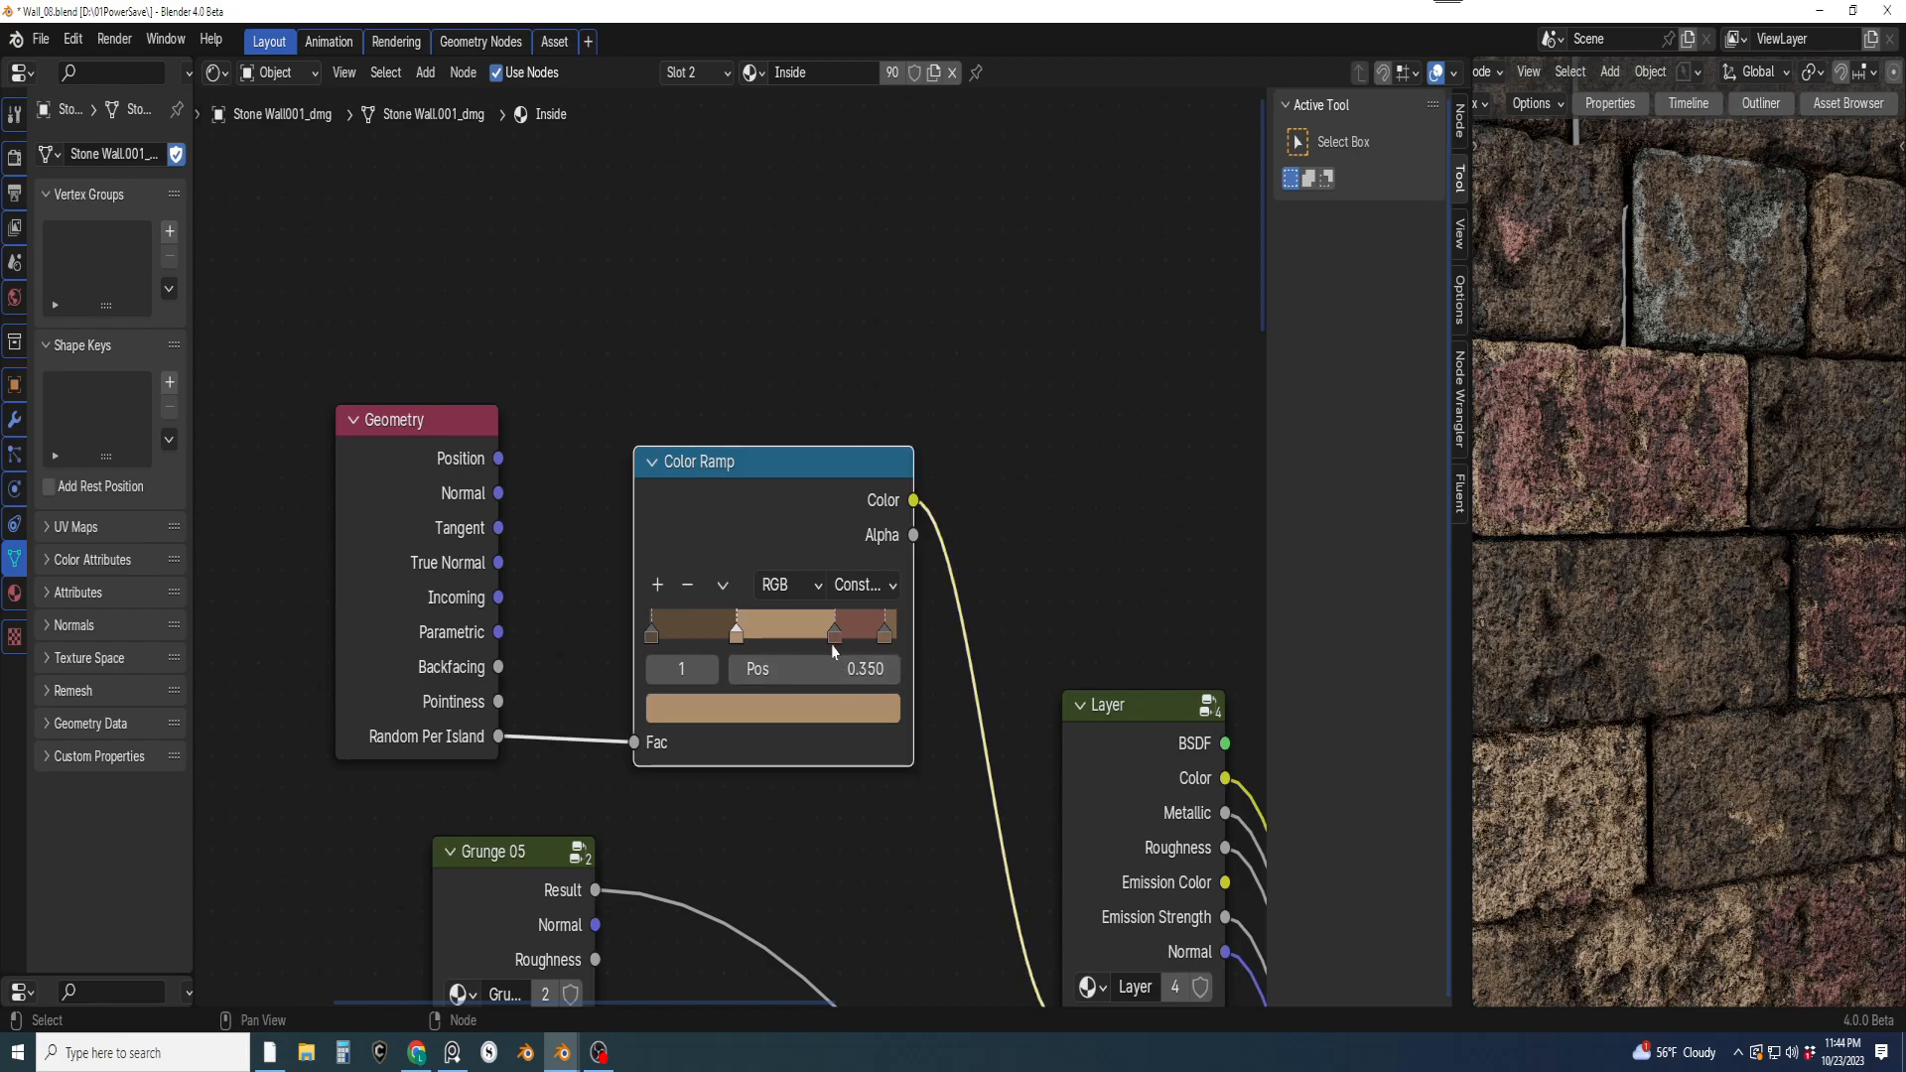
{"action": "left_click", "coordinate": [688, 585]}
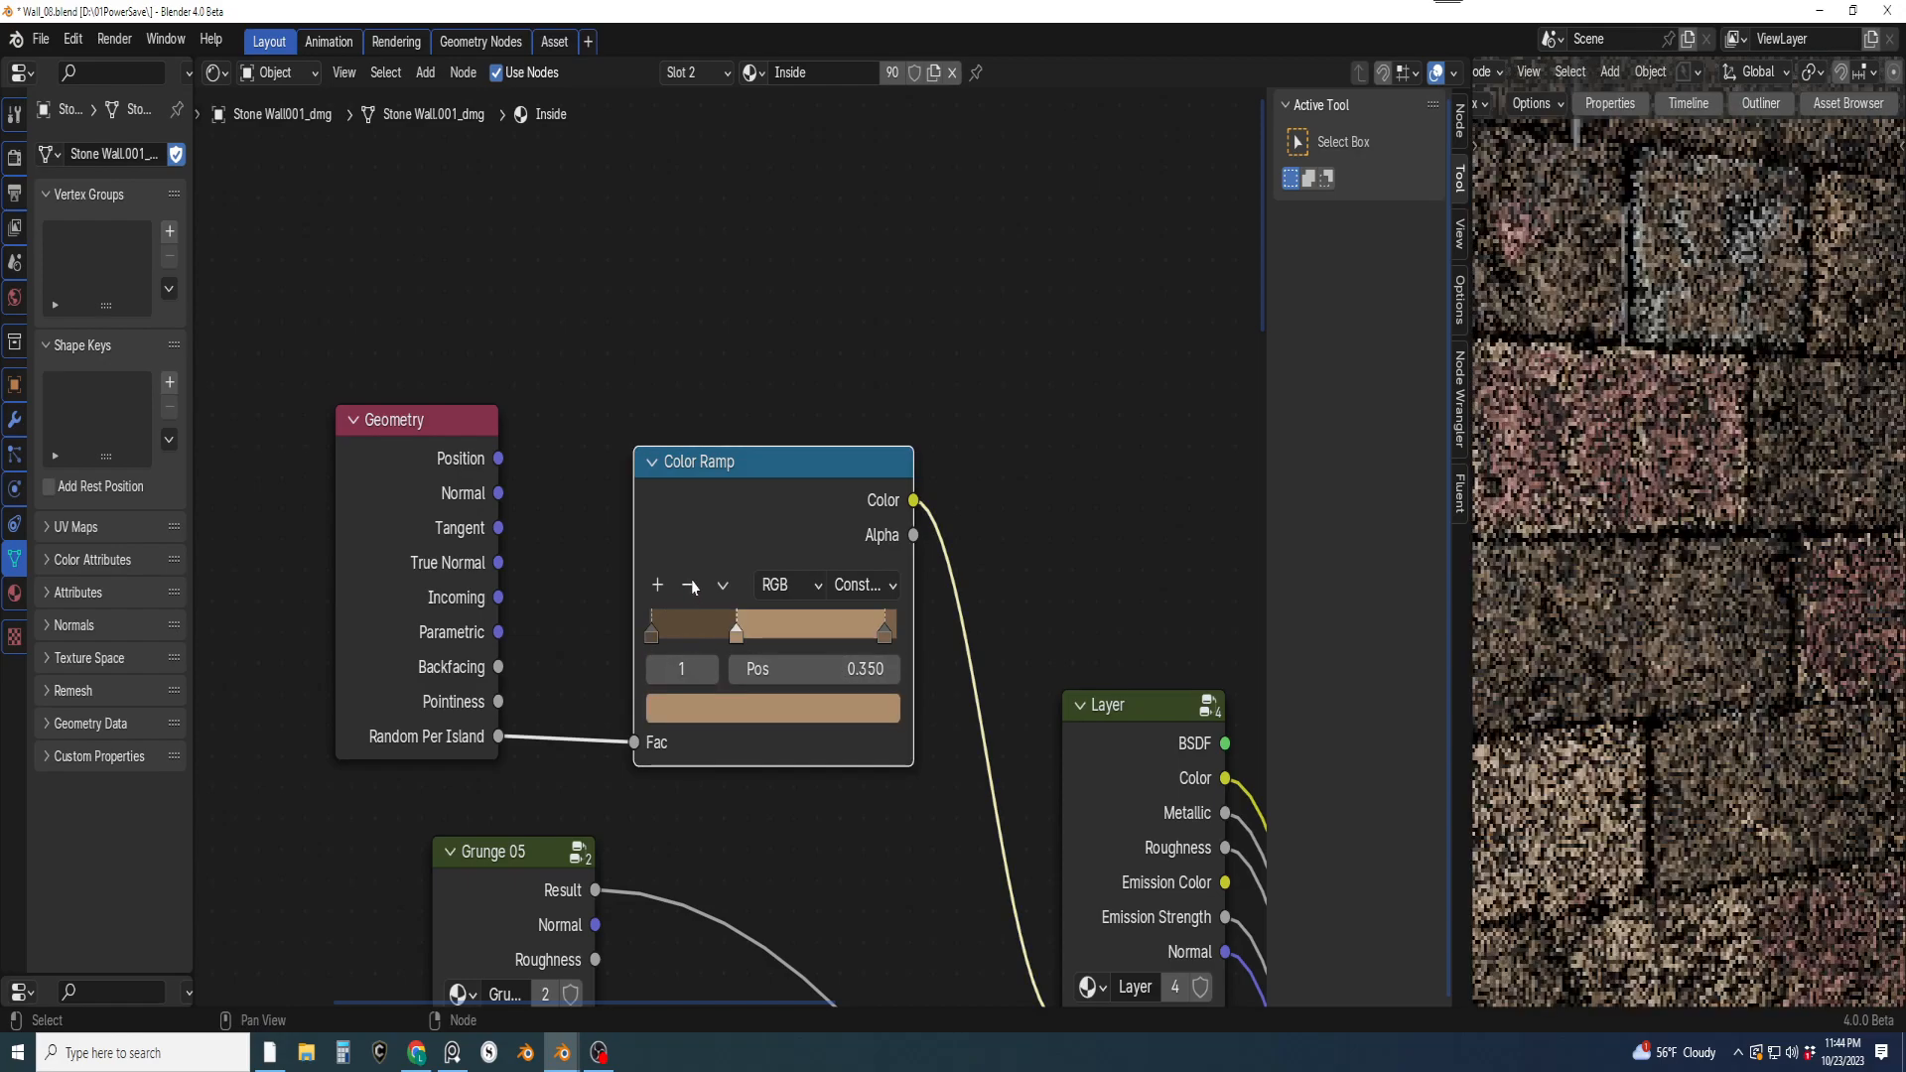
Remove the reddish stop from the lower Color Ramp of the Inside material
{"action": "middle_click_drag", "start_coordinate": [953, 818], "coordinate": [893, 343]}
{"action": "scroll", "coordinate": [948, 695], "scroll_direction": "down", "scroll_amount": 6}
{"action": "scroll", "coordinate": [904, 596], "scroll_direction": "down", "scroll_amount": 3}
{"action": "middle_click_drag", "start_coordinate": [907, 741], "coordinate": [989, 457], "text": "shift"}
{"action": "scroll", "coordinate": [884, 583], "scroll_direction": "up", "scroll_amount": 6}
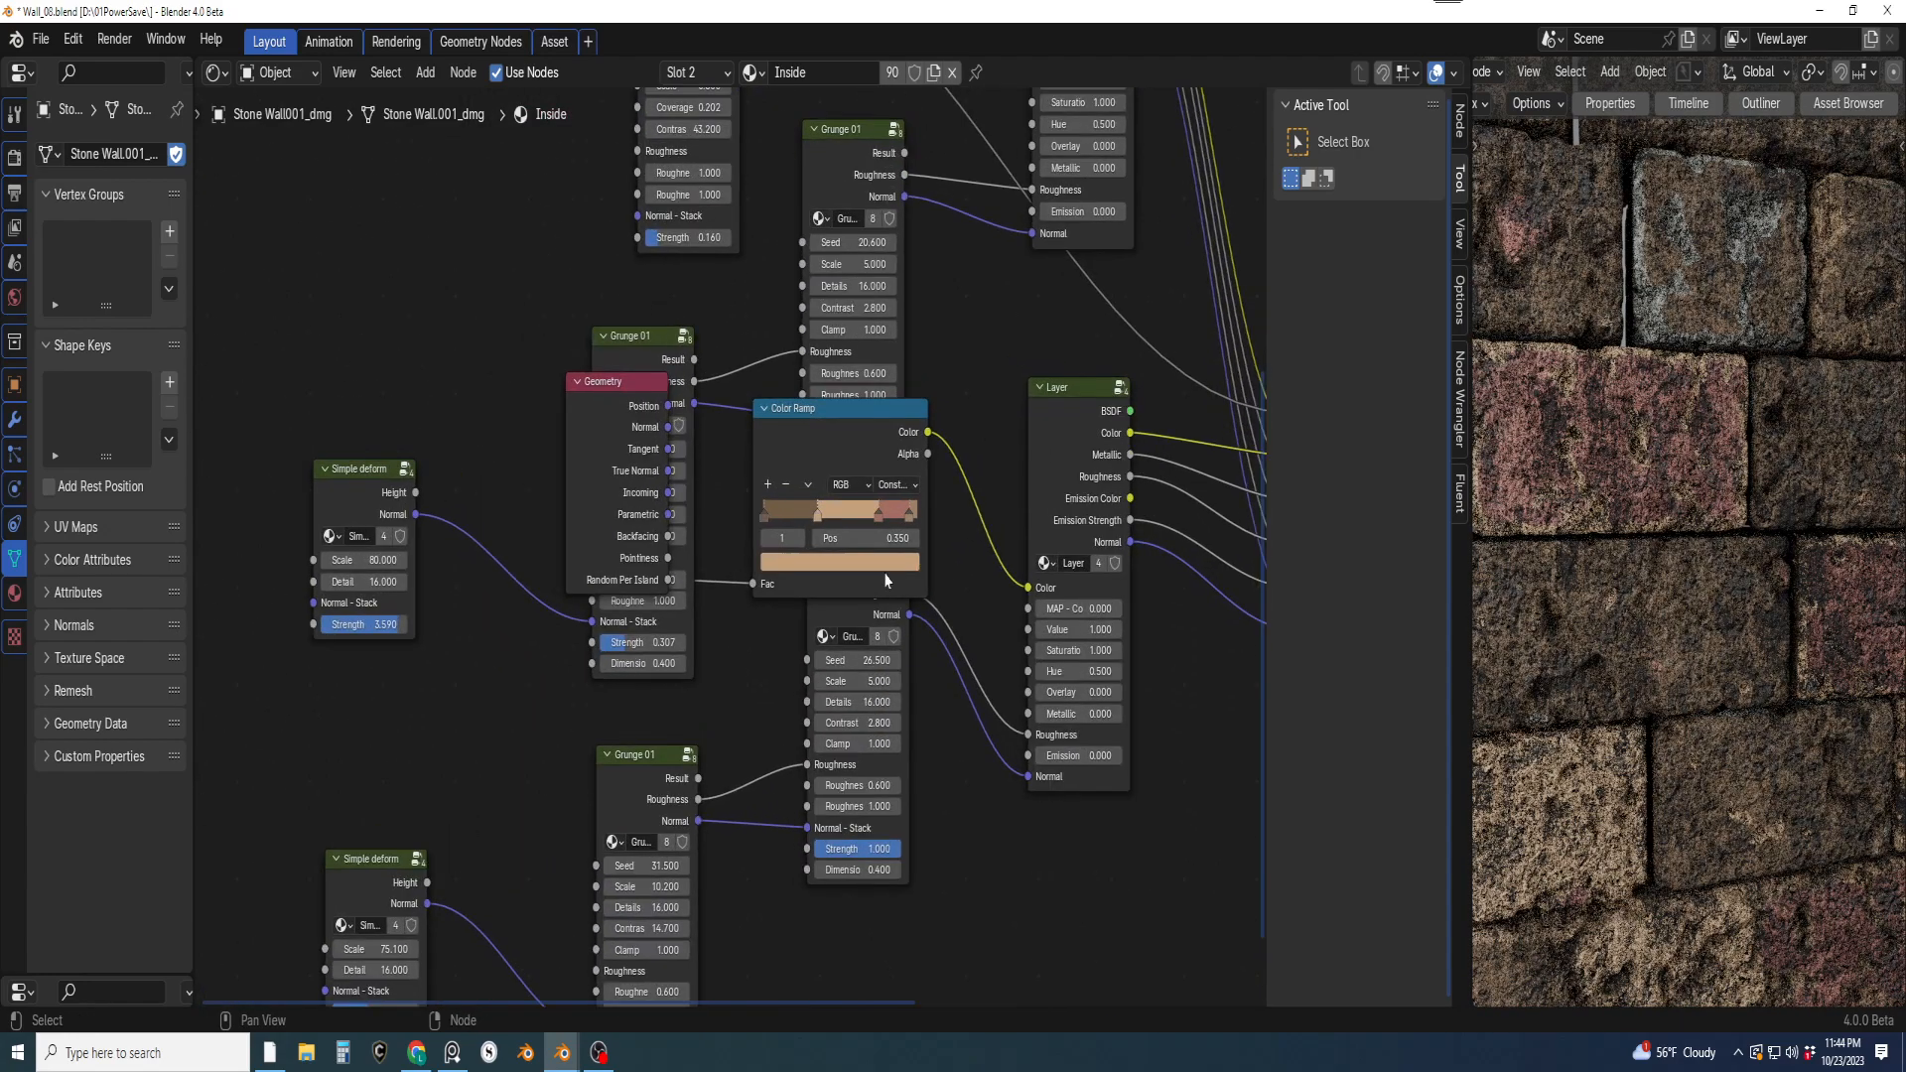
{"action": "middle_click_drag", "start_coordinate": [931, 540], "coordinate": [923, 647], "text": "shift"}
{"action": "scroll", "coordinate": [923, 651], "scroll_direction": "up", "scroll_amount": 2}
{"action": "left_click", "coordinate": [952, 641]}
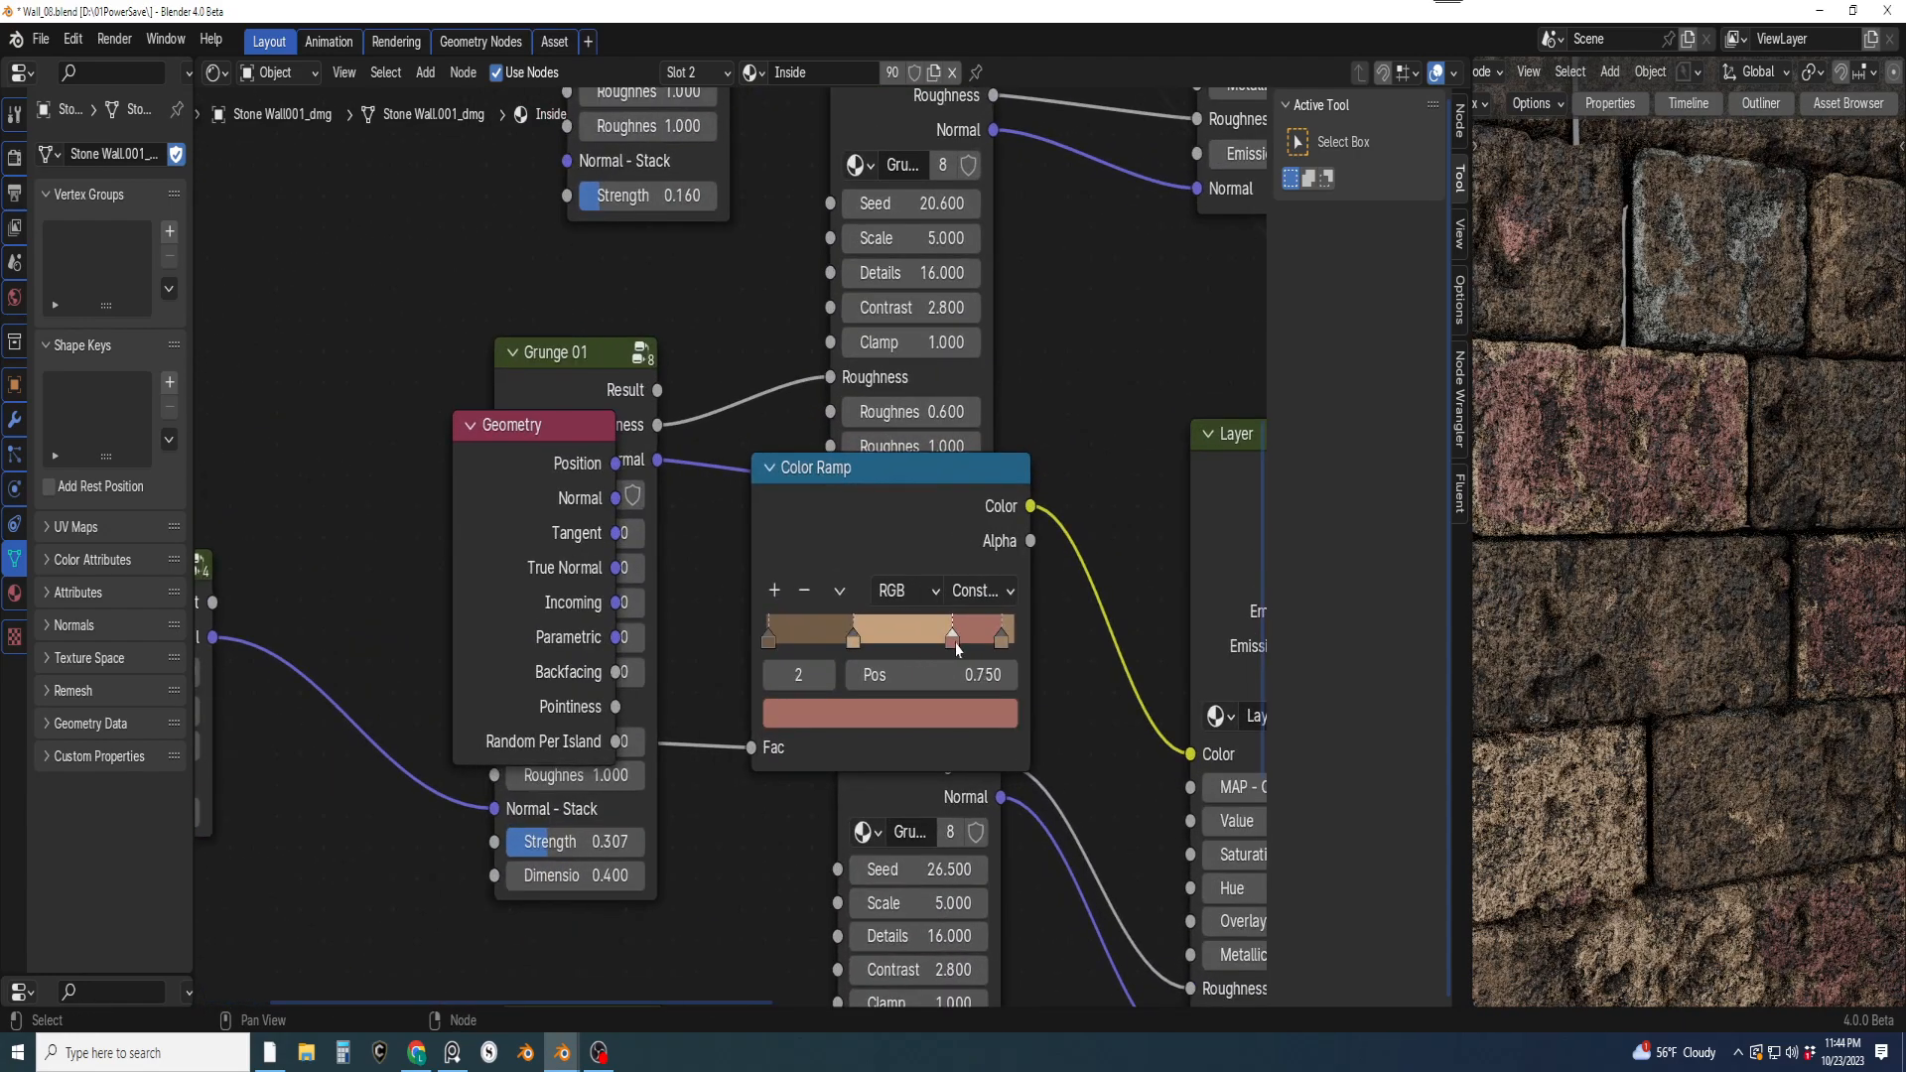
{"action": "left_click", "coordinate": [955, 711]}
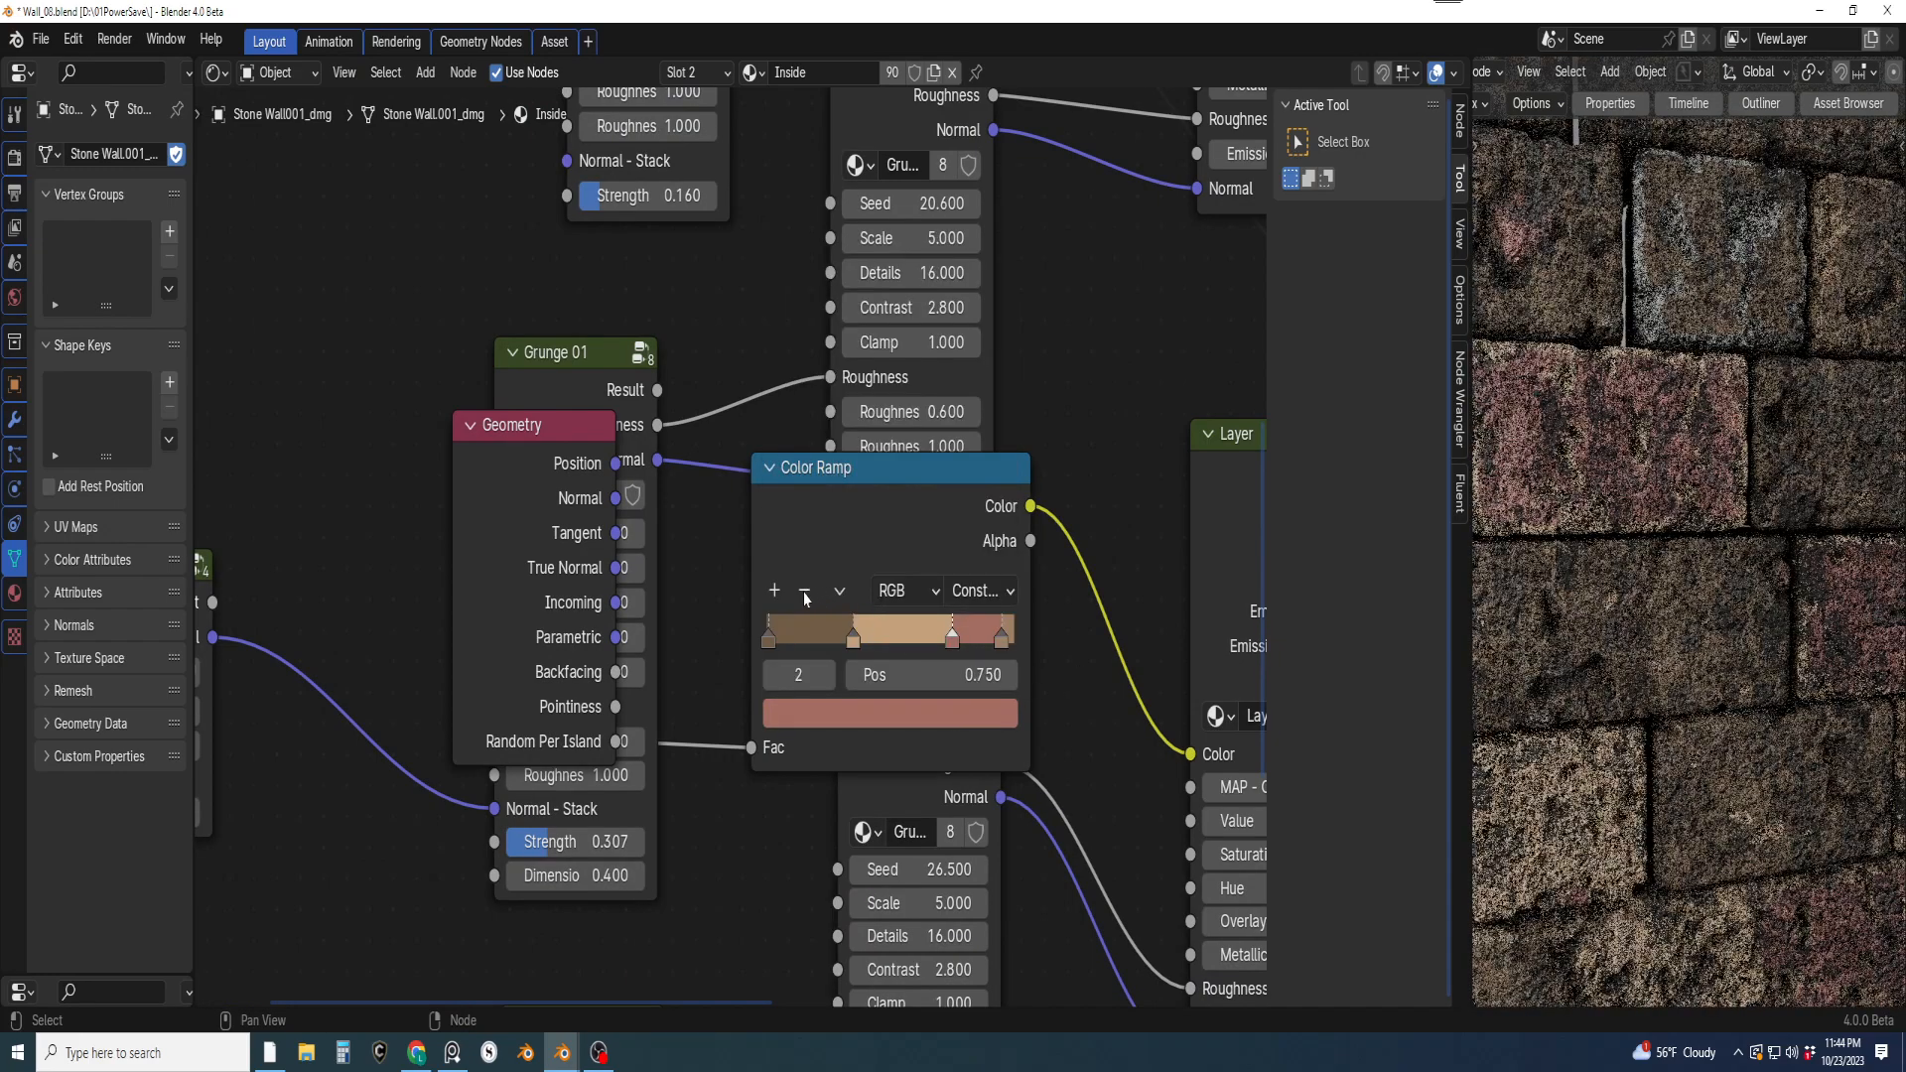
{"action": "left_click", "coordinate": [805, 593]}
Check the rendered stones and switch the node editor to the Outside material
{"action": "scroll", "coordinate": [1673, 606], "scroll_direction": "down", "scroll_amount": 2}
{"action": "middle_click_drag", "start_coordinate": [1669, 613], "coordinate": [1675, 702]}
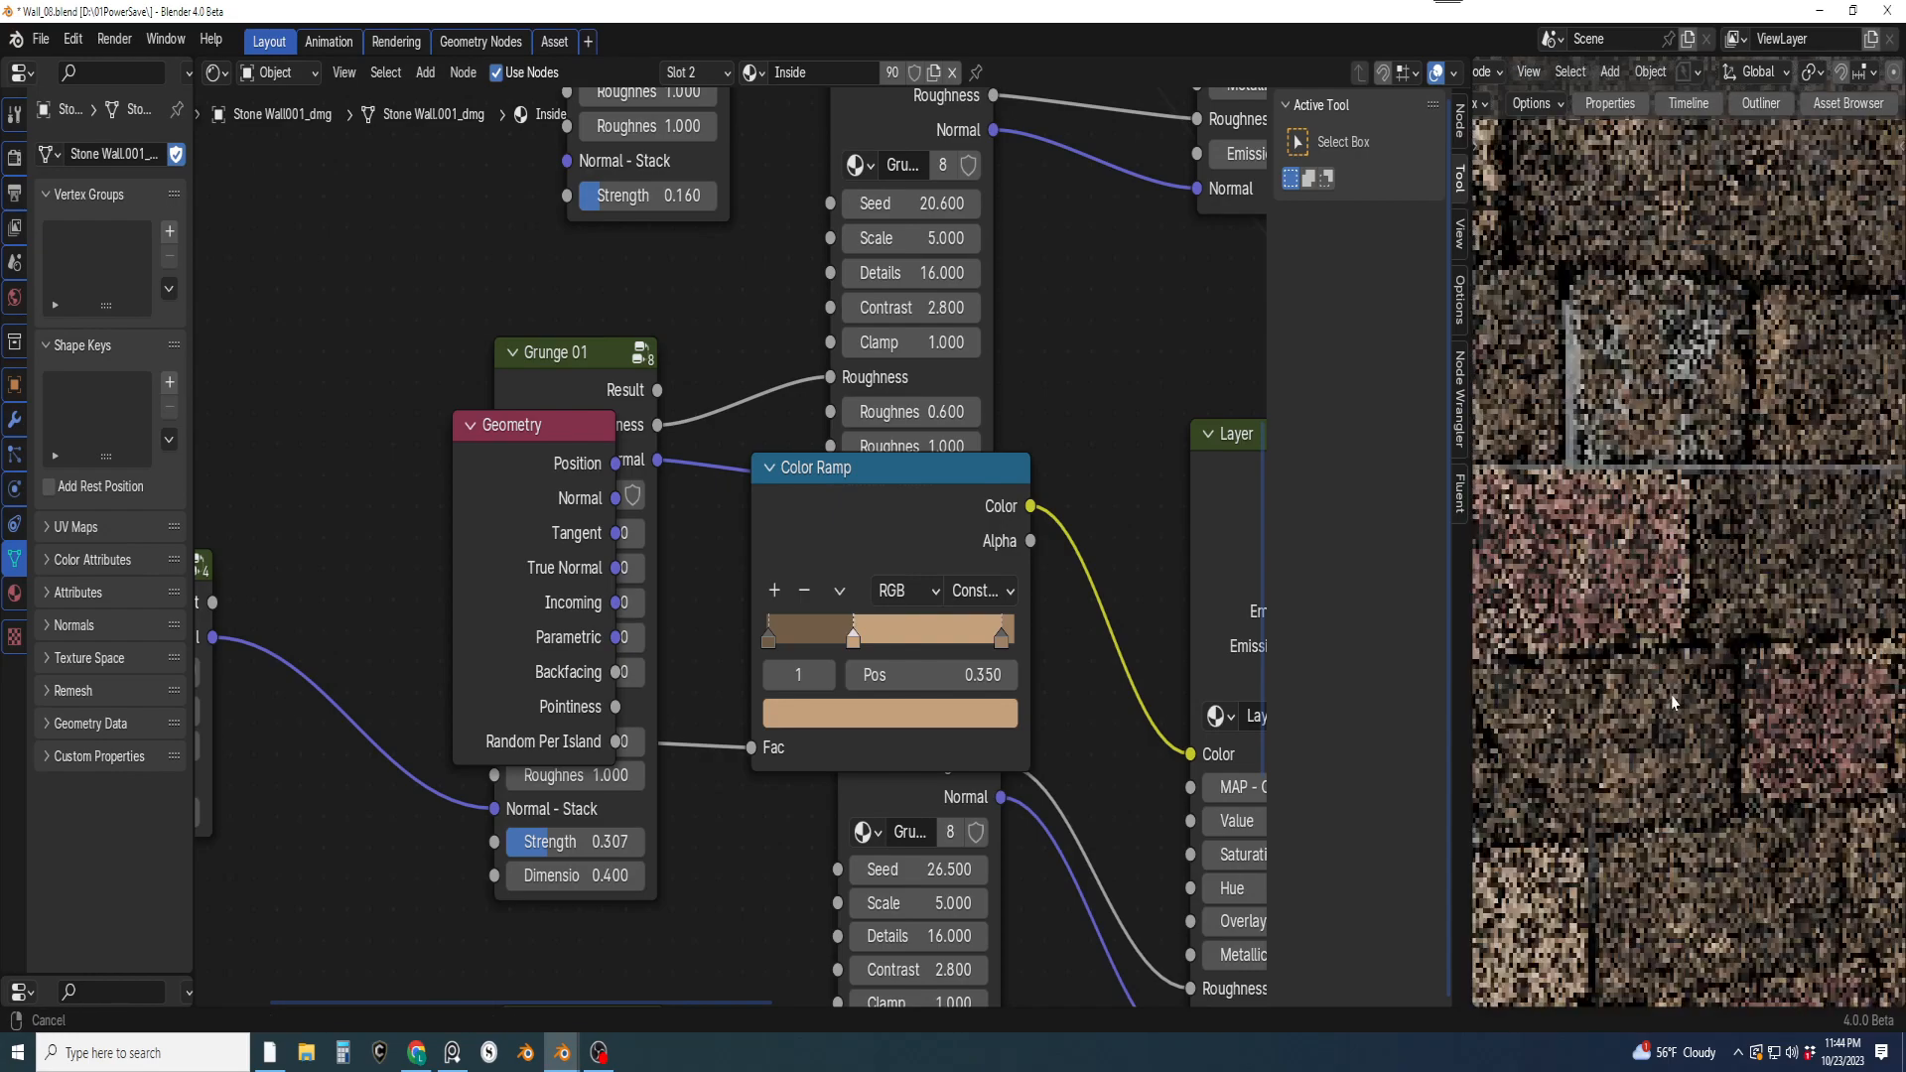
{"action": "scroll", "coordinate": [1146, 527], "scroll_direction": "down", "scroll_amount": 4}
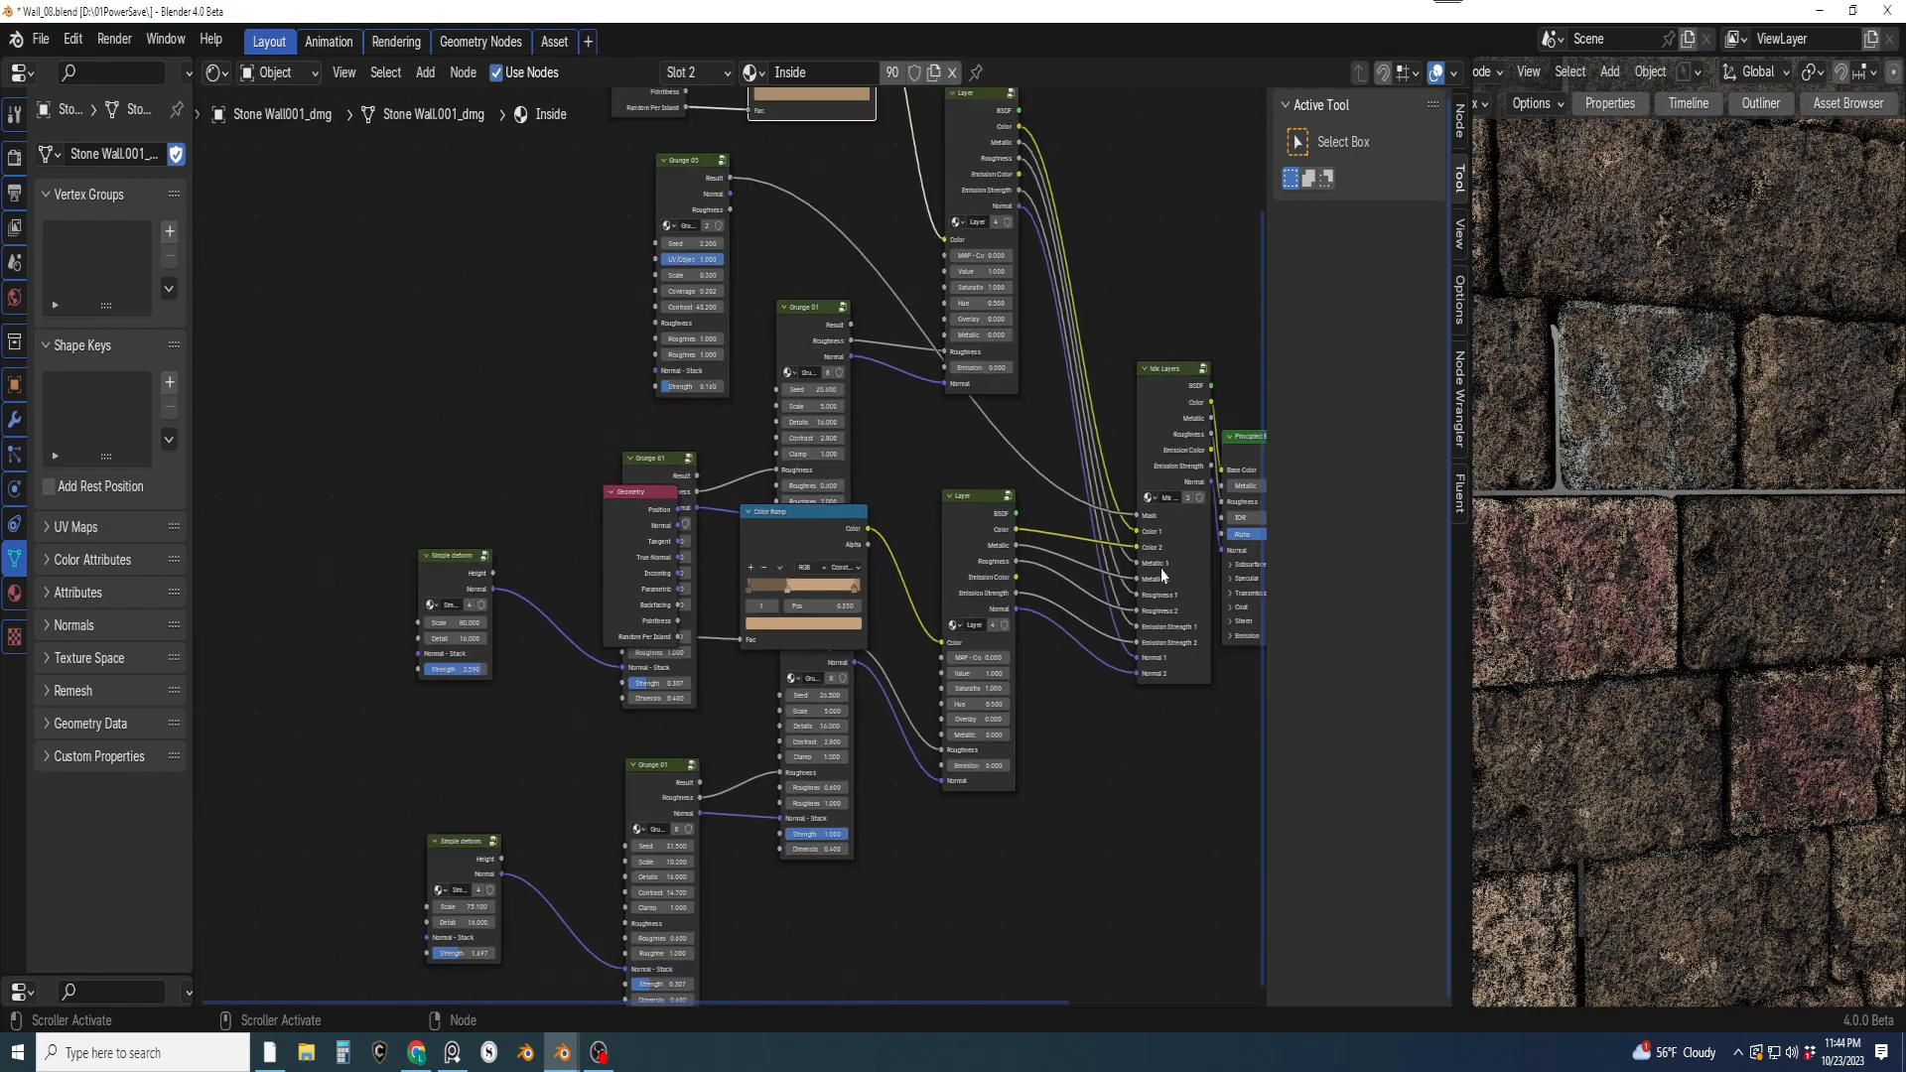
{"action": "scroll", "coordinate": [805, 342], "scroll_direction": "up", "scroll_amount": 5}
{"action": "left_click", "coordinate": [751, 72]}
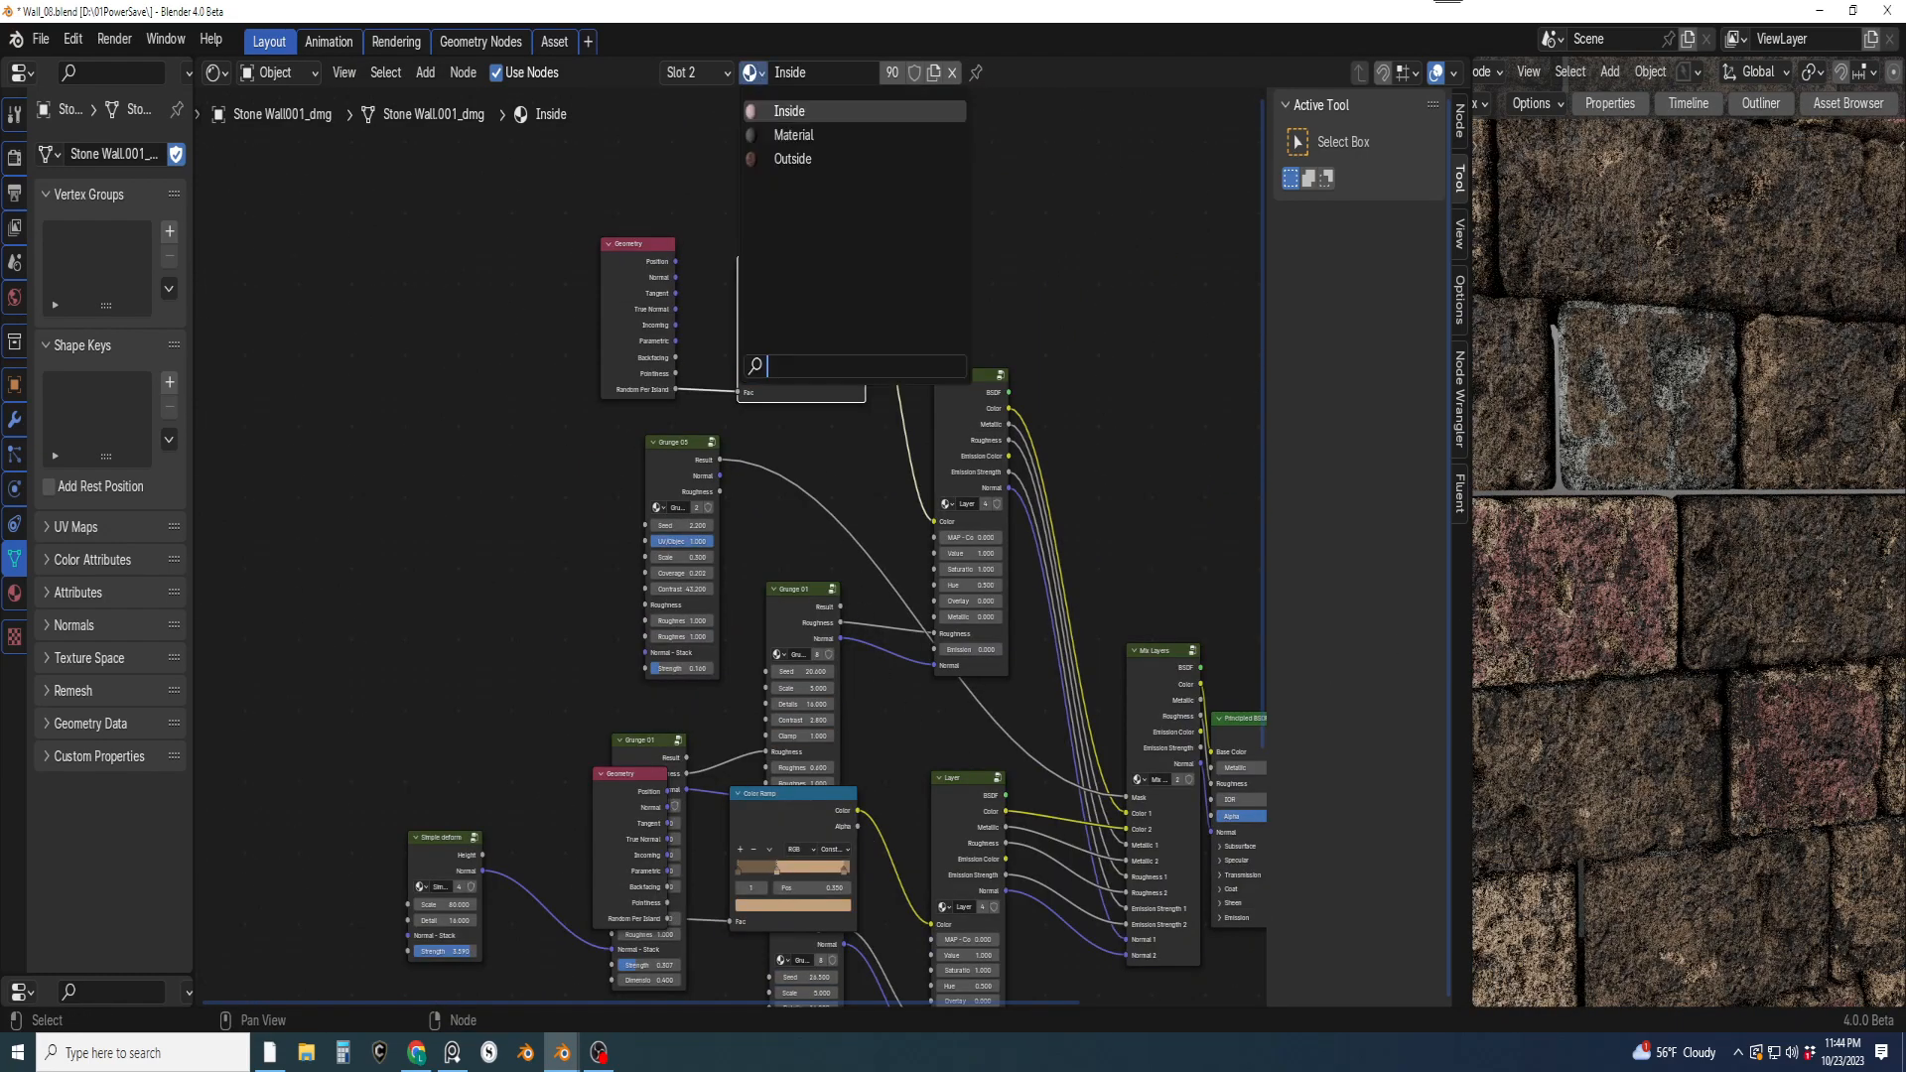
{"action": "left_click", "coordinate": [802, 161]}
{"action": "scroll", "coordinate": [893, 661], "scroll_direction": "up", "scroll_amount": 4}
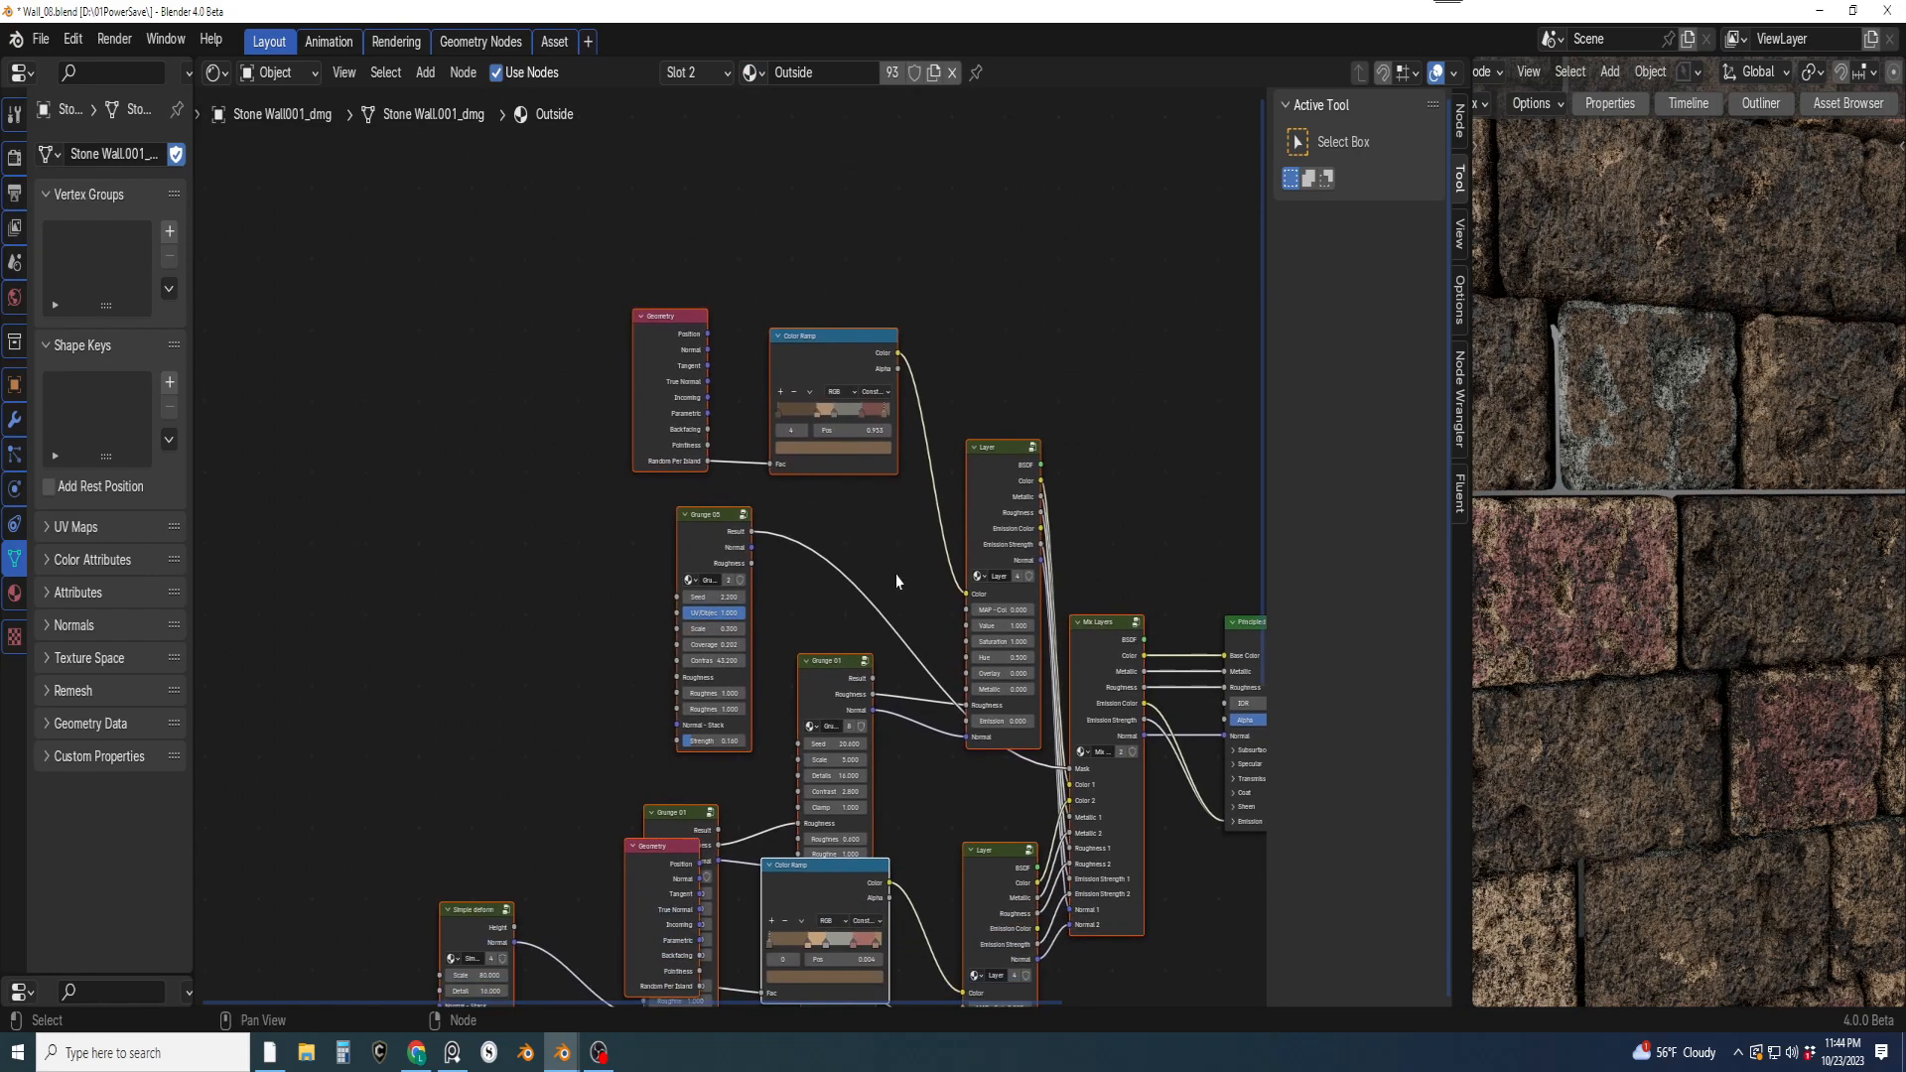
{"action": "scroll", "coordinate": [859, 568], "scroll_direction": "up", "scroll_amount": 1}
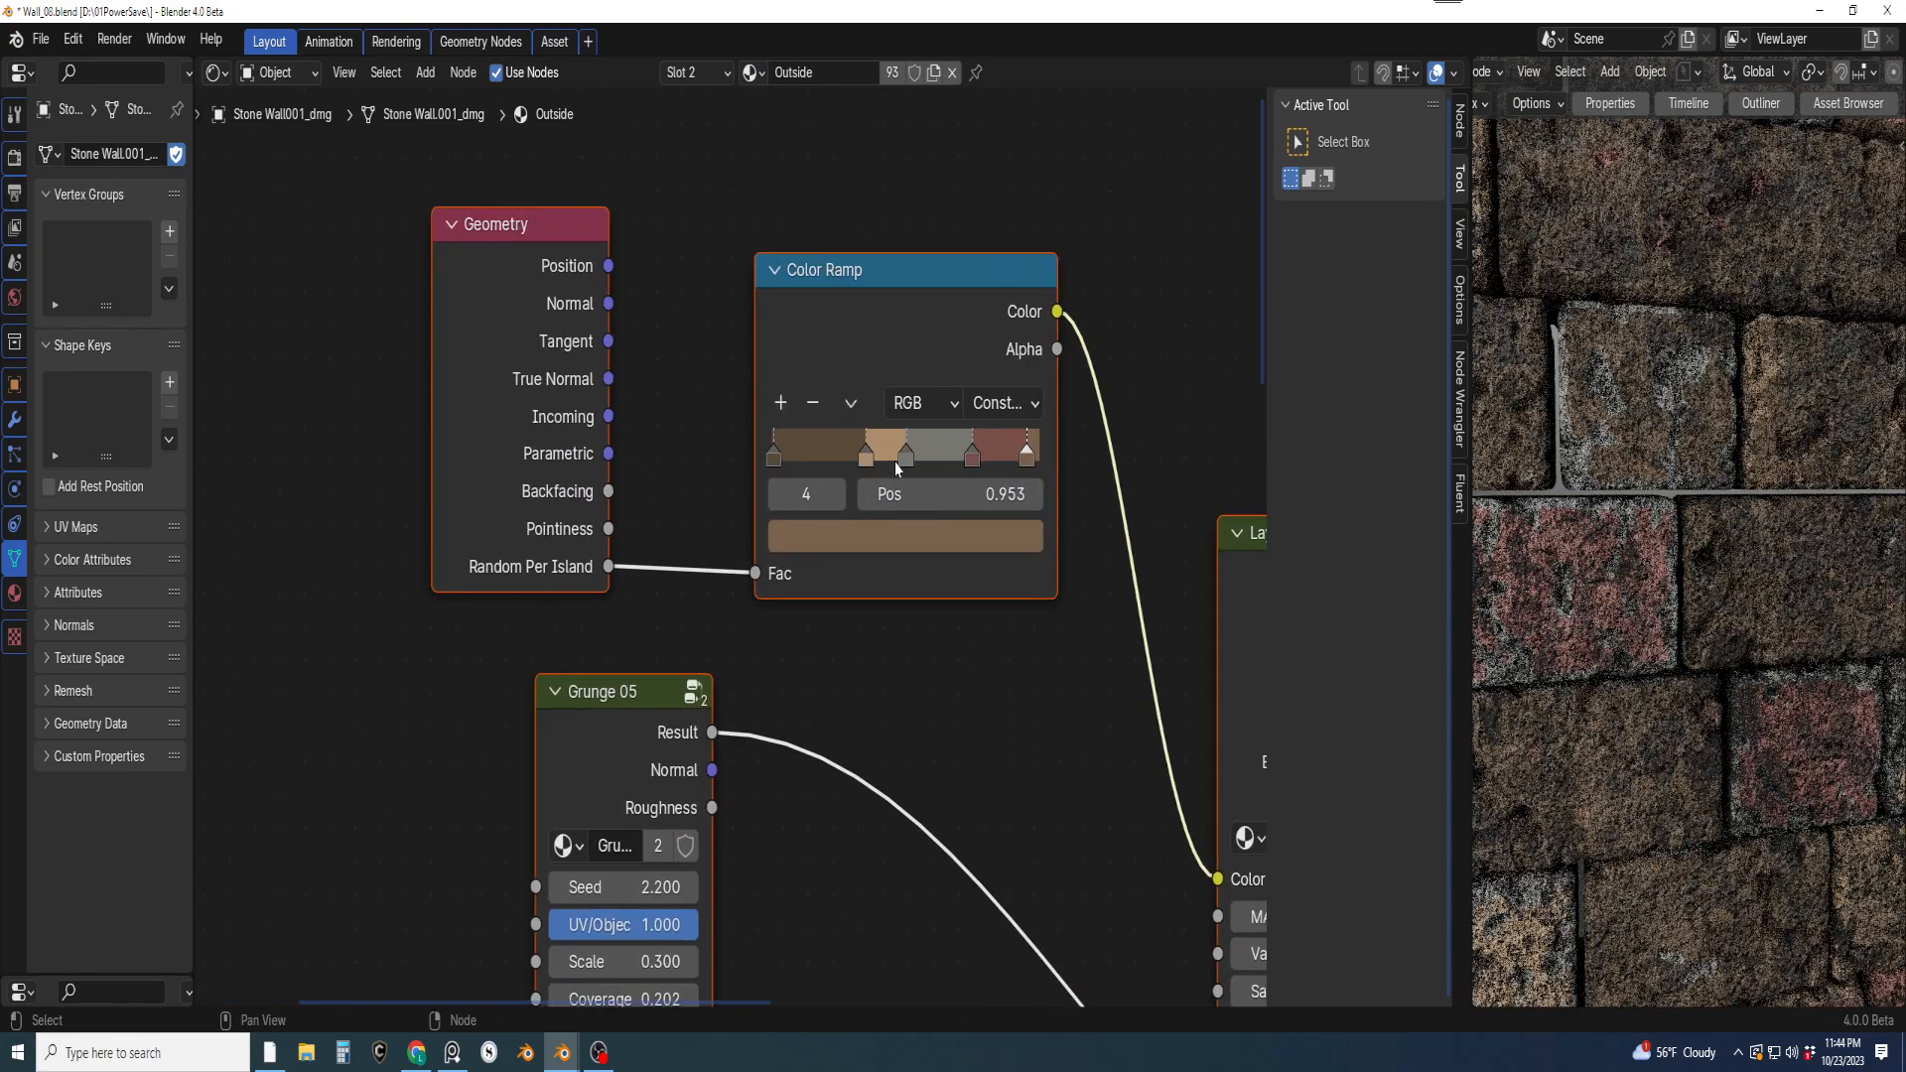
Remove the grey and reddish stops from the upper Color Ramp of the Outside material
{"action": "left_click", "coordinate": [915, 469]}
{"action": "left_click", "coordinate": [910, 459]}
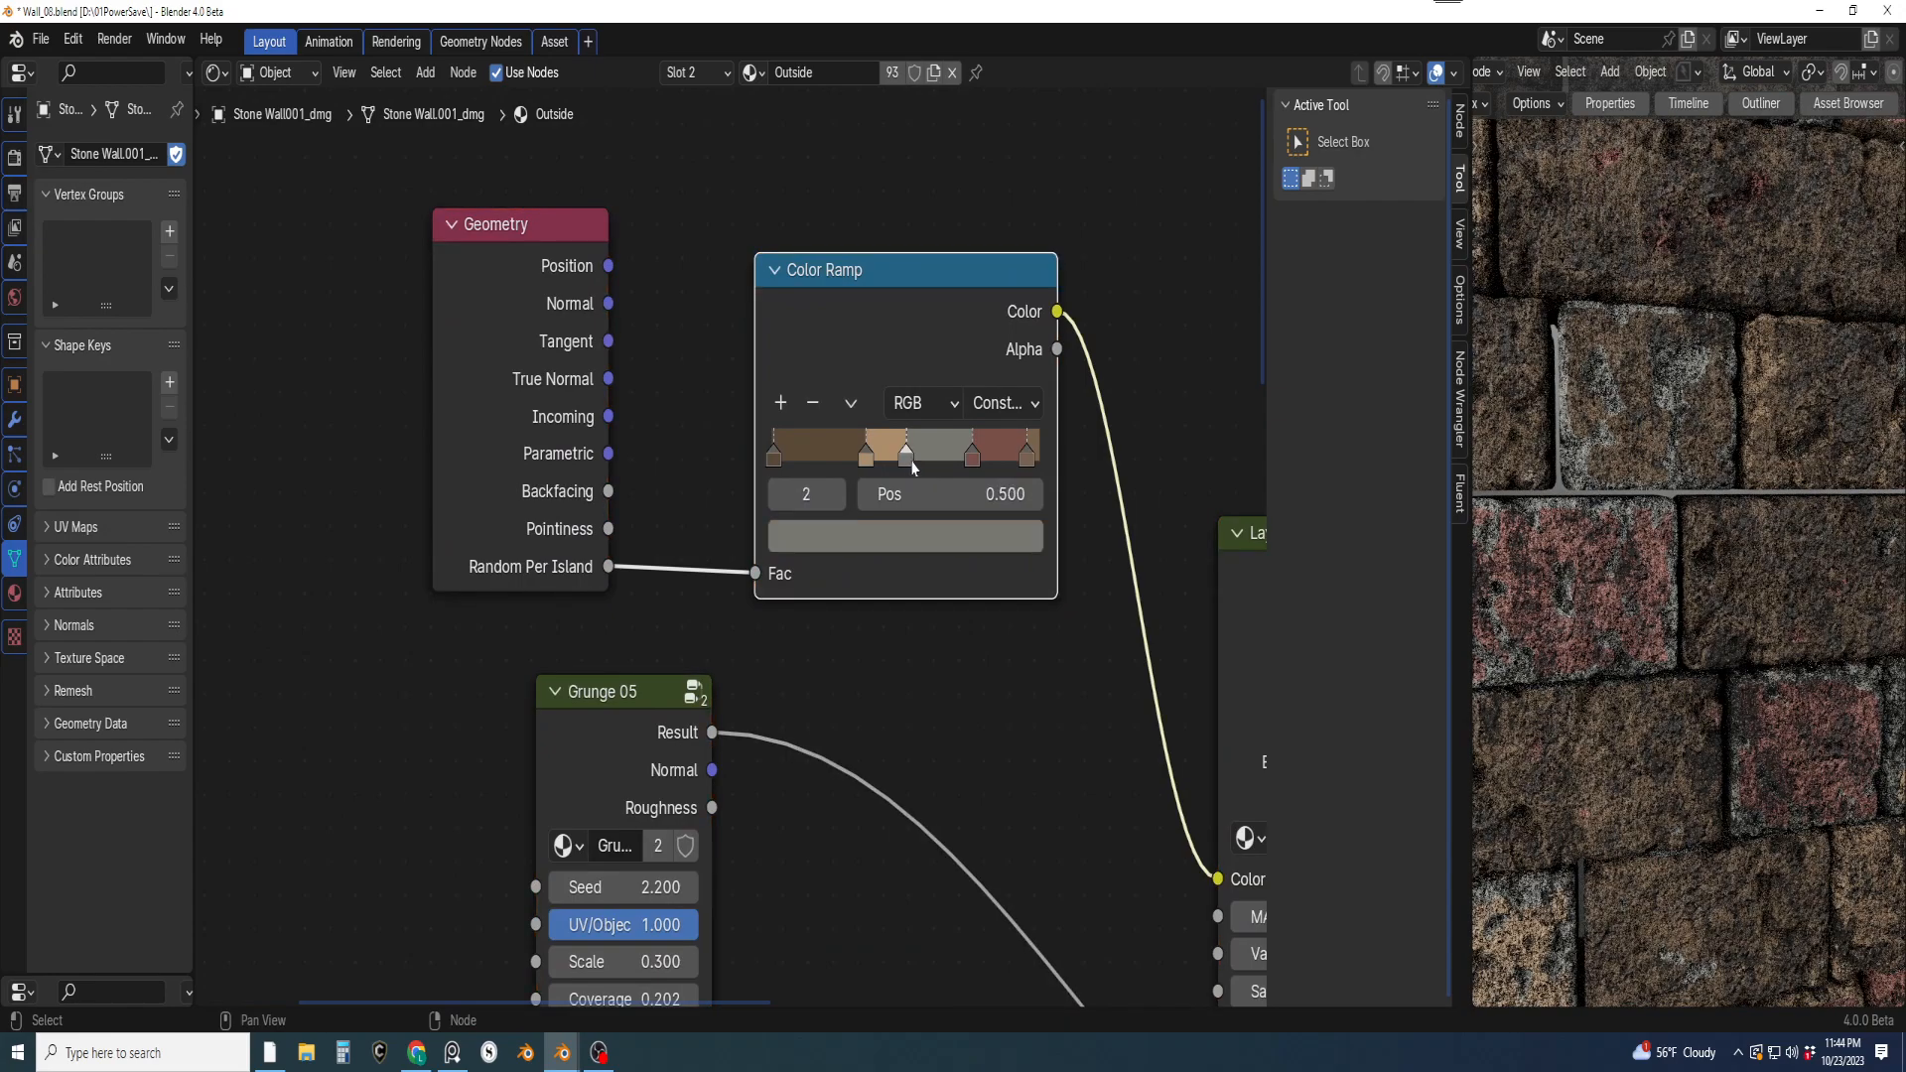
{"action": "left_click", "coordinate": [814, 403]}
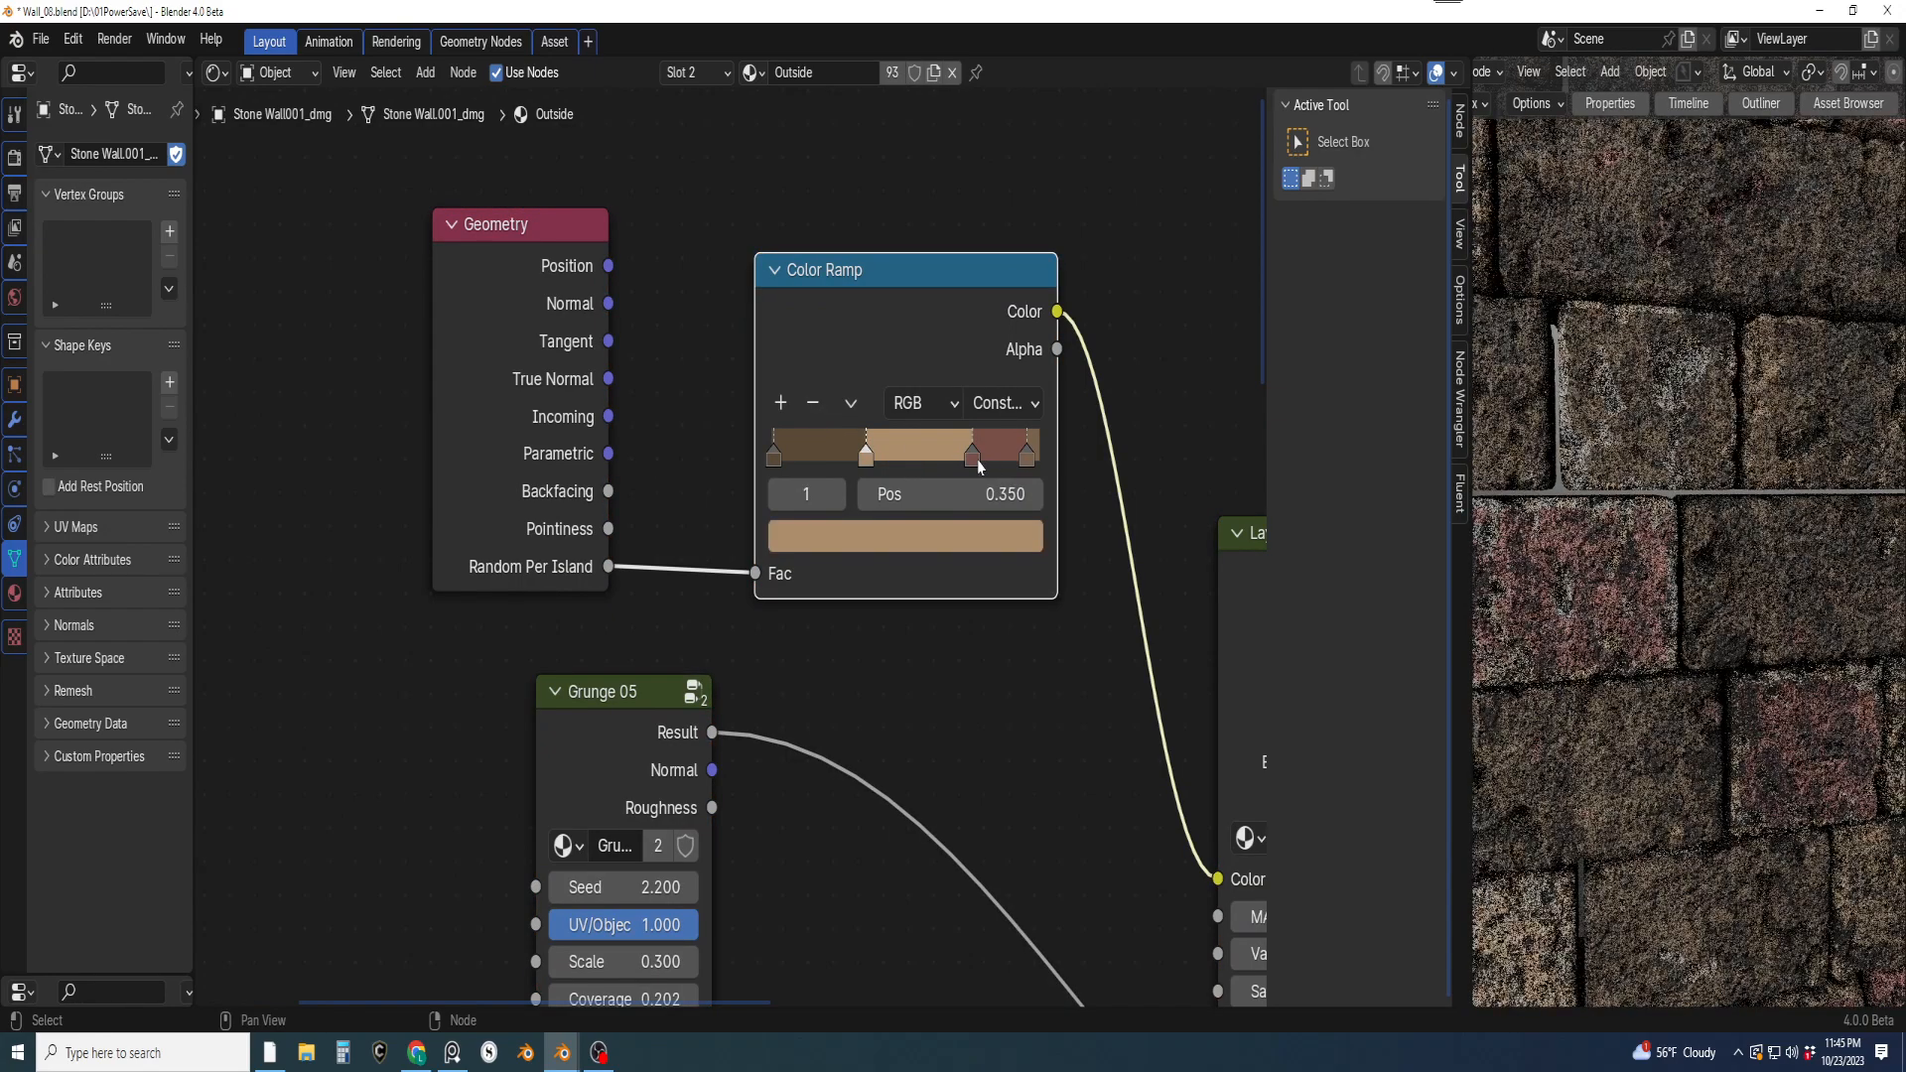
{"action": "left_click", "coordinate": [973, 457]}
{"action": "left_click", "coordinate": [813, 403]}
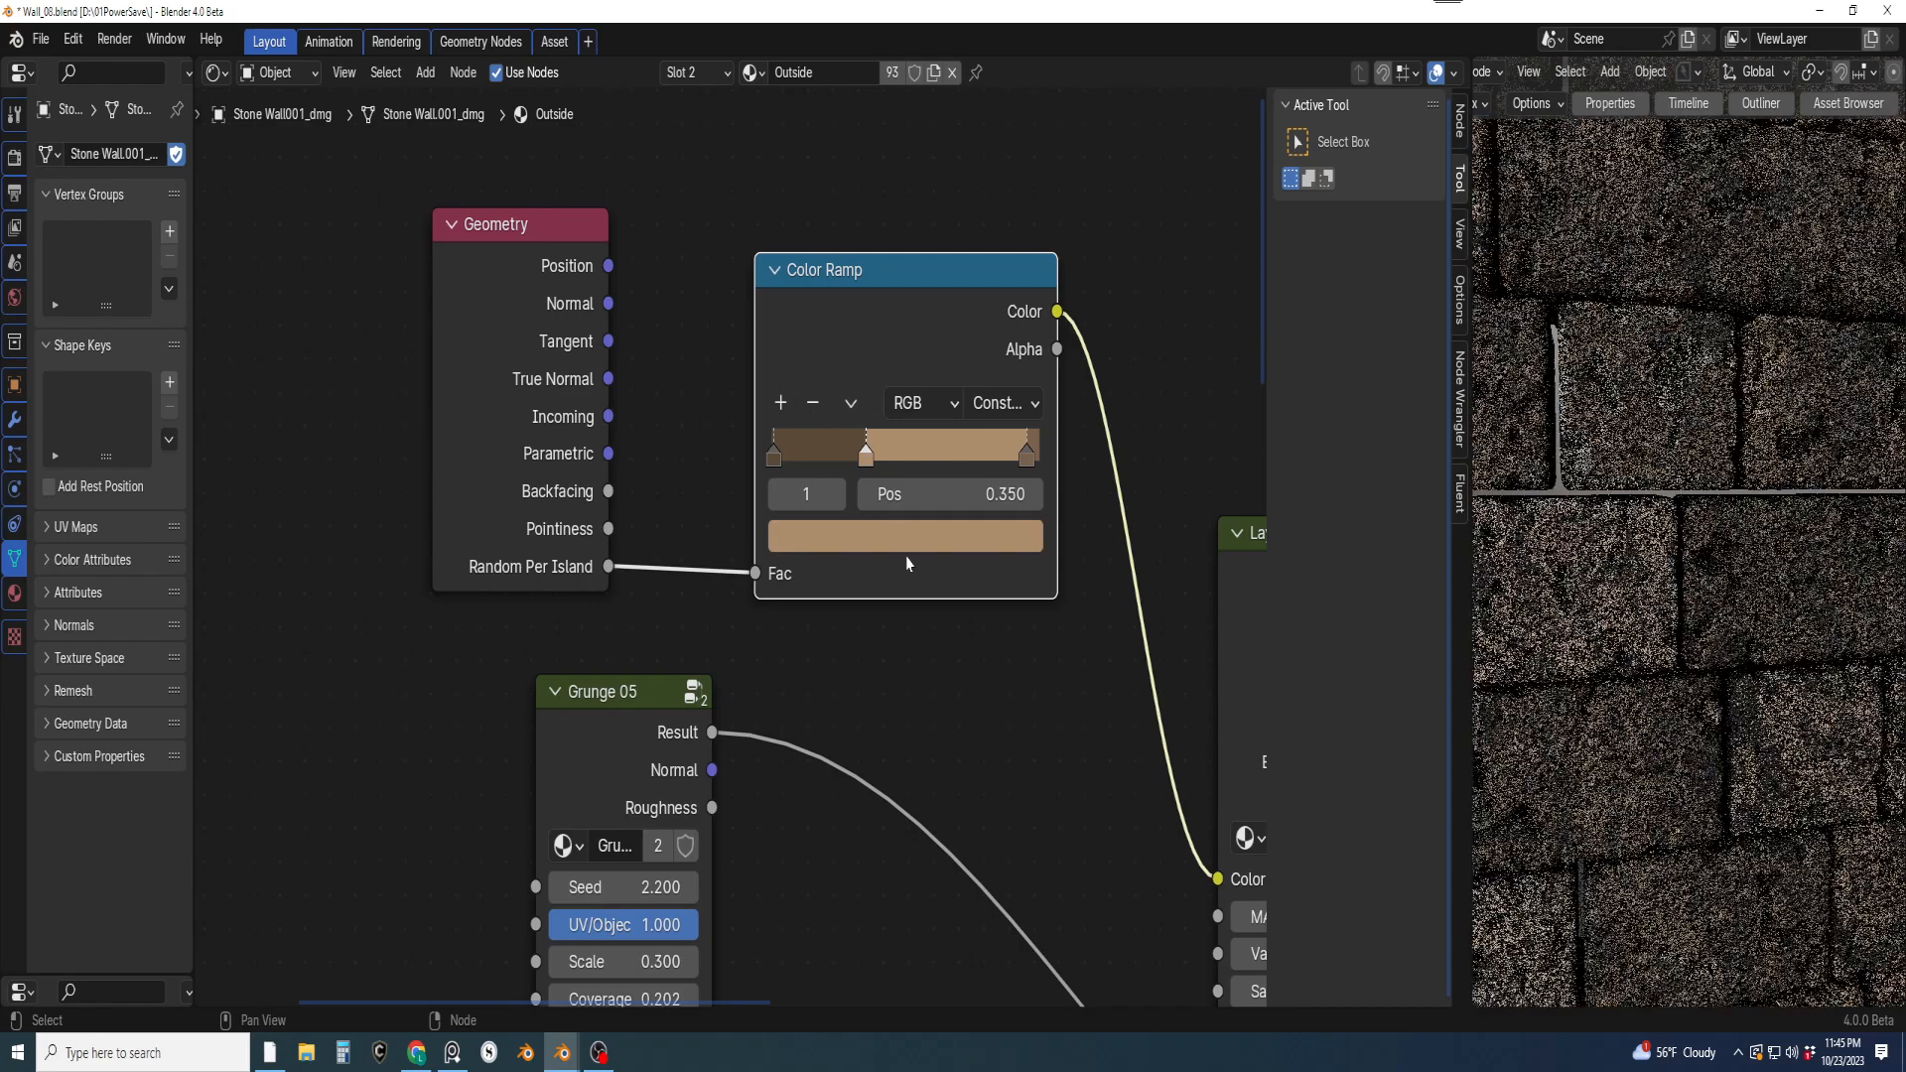
Move the last brown stop of the Outside material's upper Color Ramp to position 0.753
{"action": "scroll", "coordinate": [1003, 566], "scroll_direction": "down", "scroll_amount": 1}
{"action": "scroll", "coordinate": [924, 493], "scroll_direction": "up", "scroll_amount": 2}
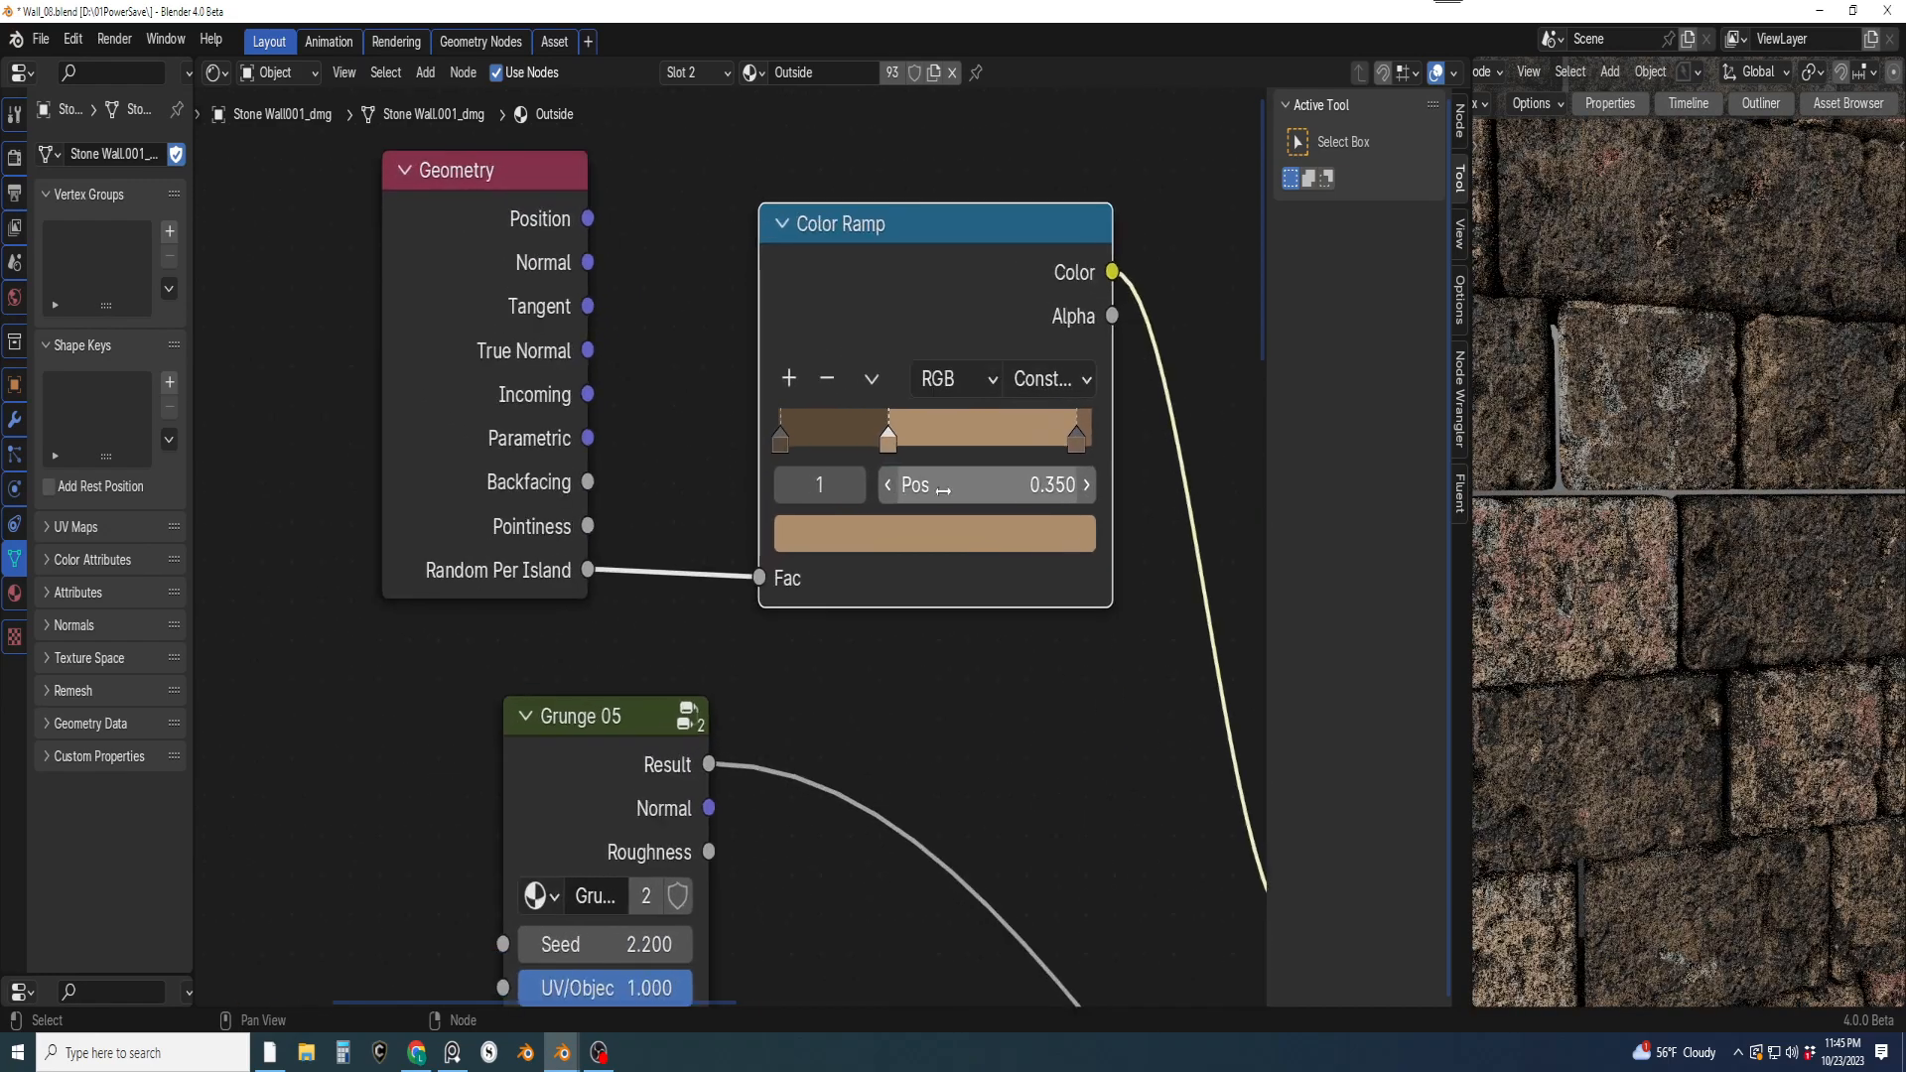
{"action": "left_click_drag", "start_coordinate": [1076, 442], "coordinate": [1012, 456]}
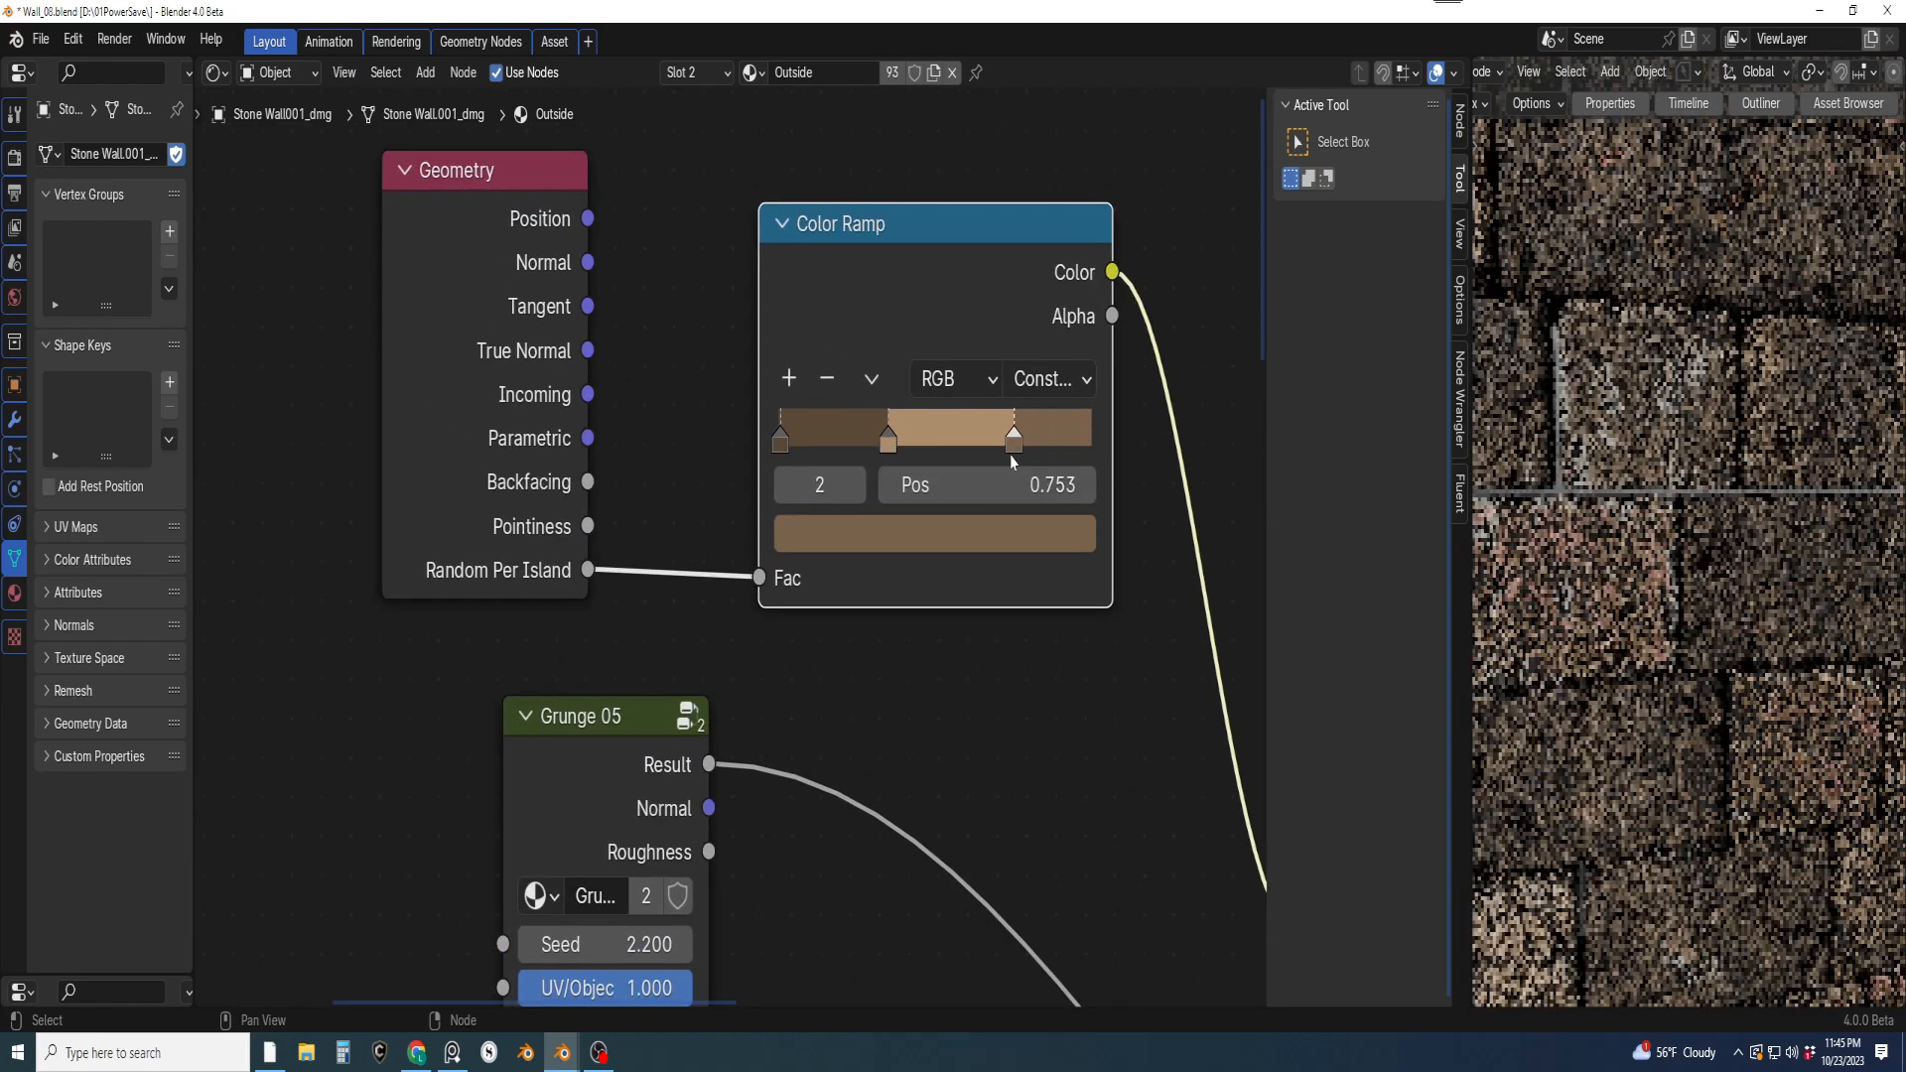
Respace the upper Color Ramp's stops with the last brown one at 0.836, and add a dark brown stop at position 0.540
{"action": "left_click_drag", "start_coordinate": [888, 442], "coordinate": [853, 449]}
{"action": "mouse_move", "coordinate": [1013, 442]}
{"action": "left_mouse_down"}
{"action": "mouse_move", "coordinate": [996, 456]}
{"action": "mouse_move", "coordinate": [1021, 458]}
{"action": "left_mouse_up"}
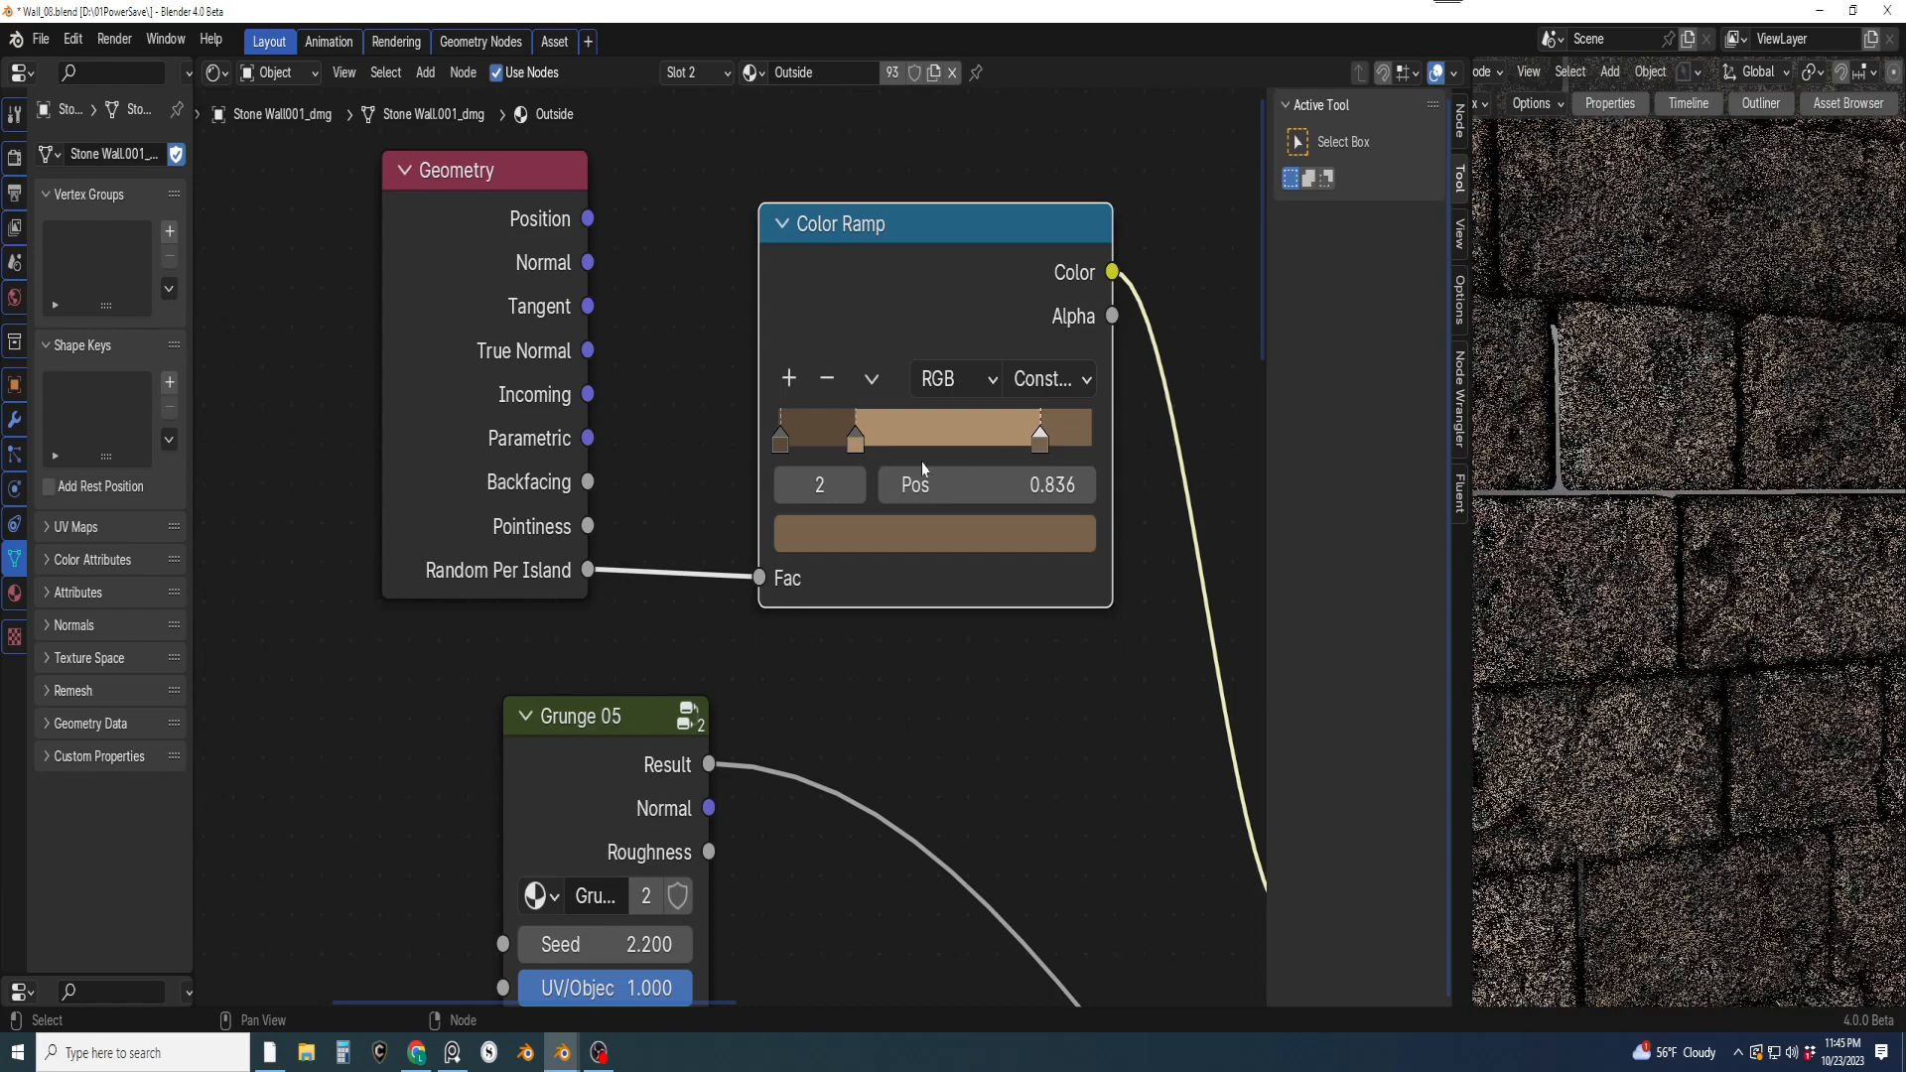
{"action": "left_click", "coordinate": [791, 385]}
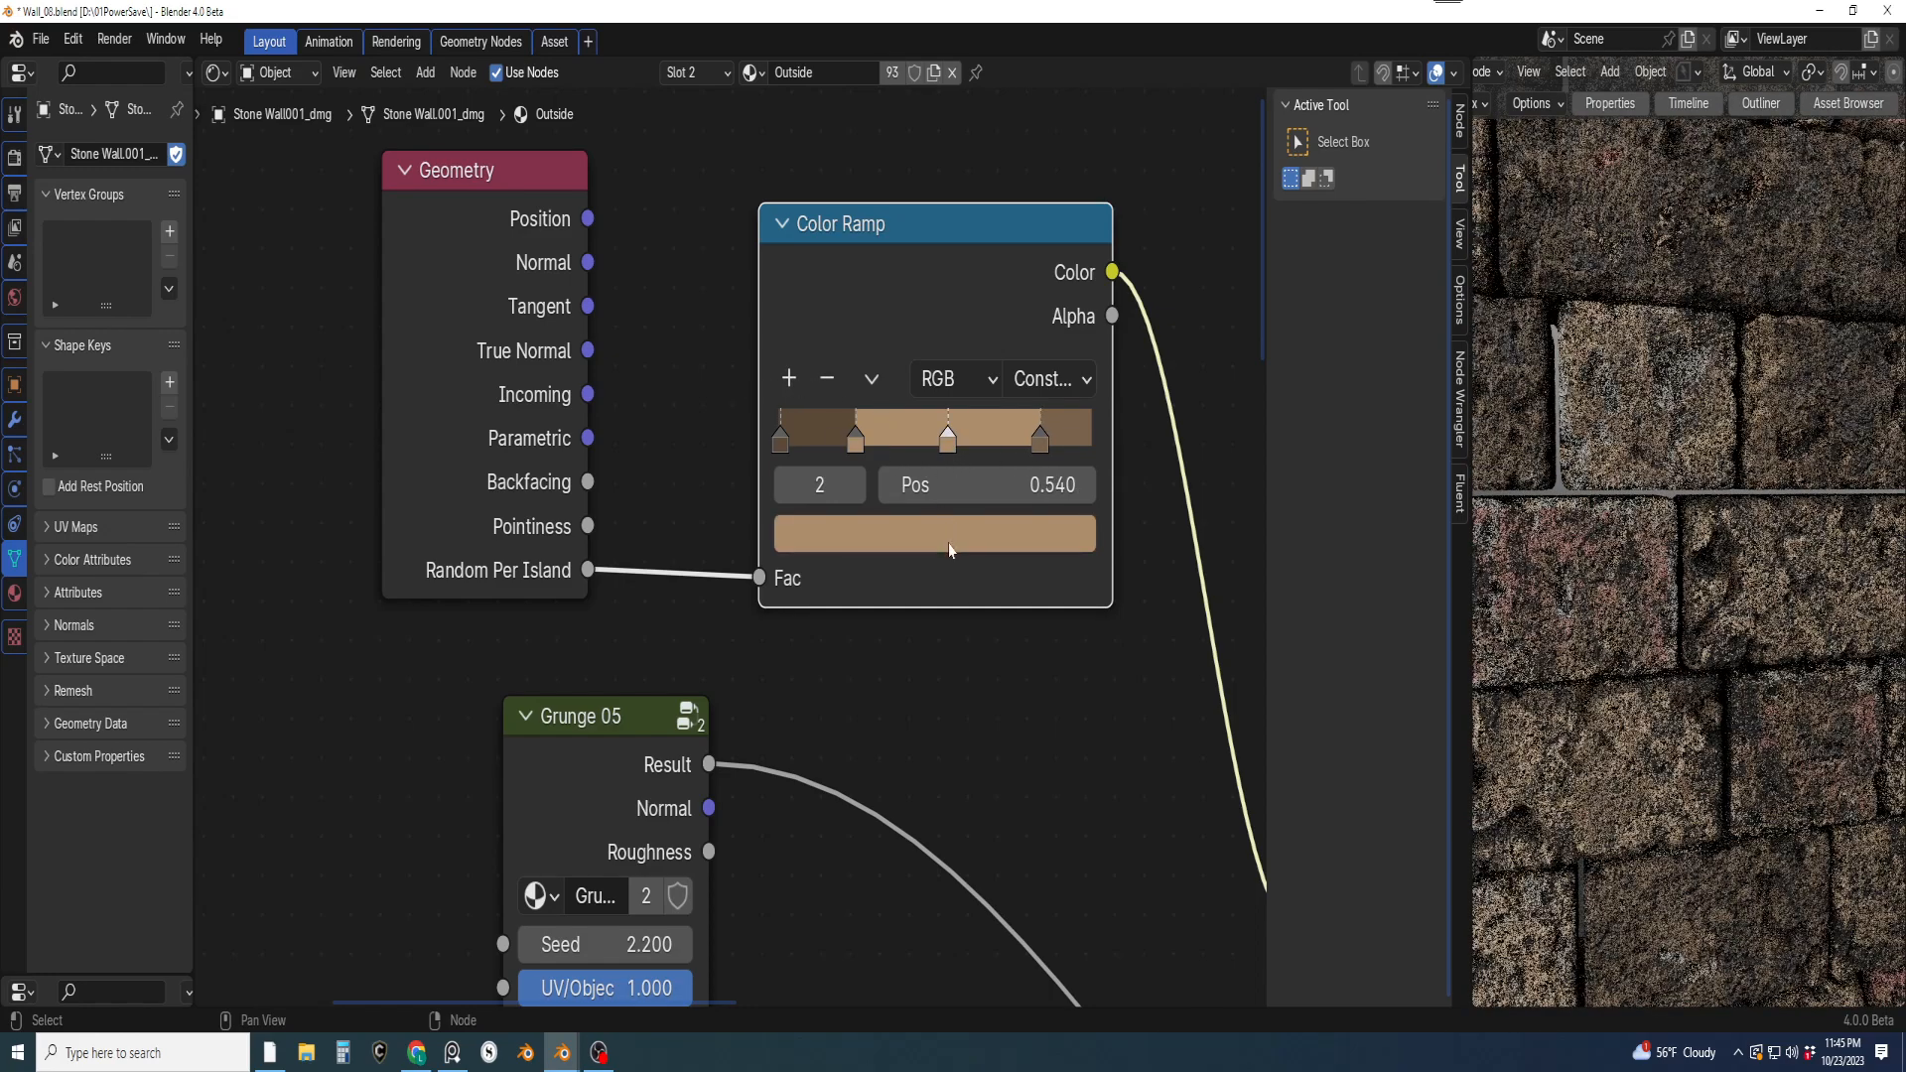
{"action": "left_click", "coordinate": [950, 549]}
{"action": "left_click_drag", "start_coordinate": [1074, 333], "coordinate": [1072, 389]}
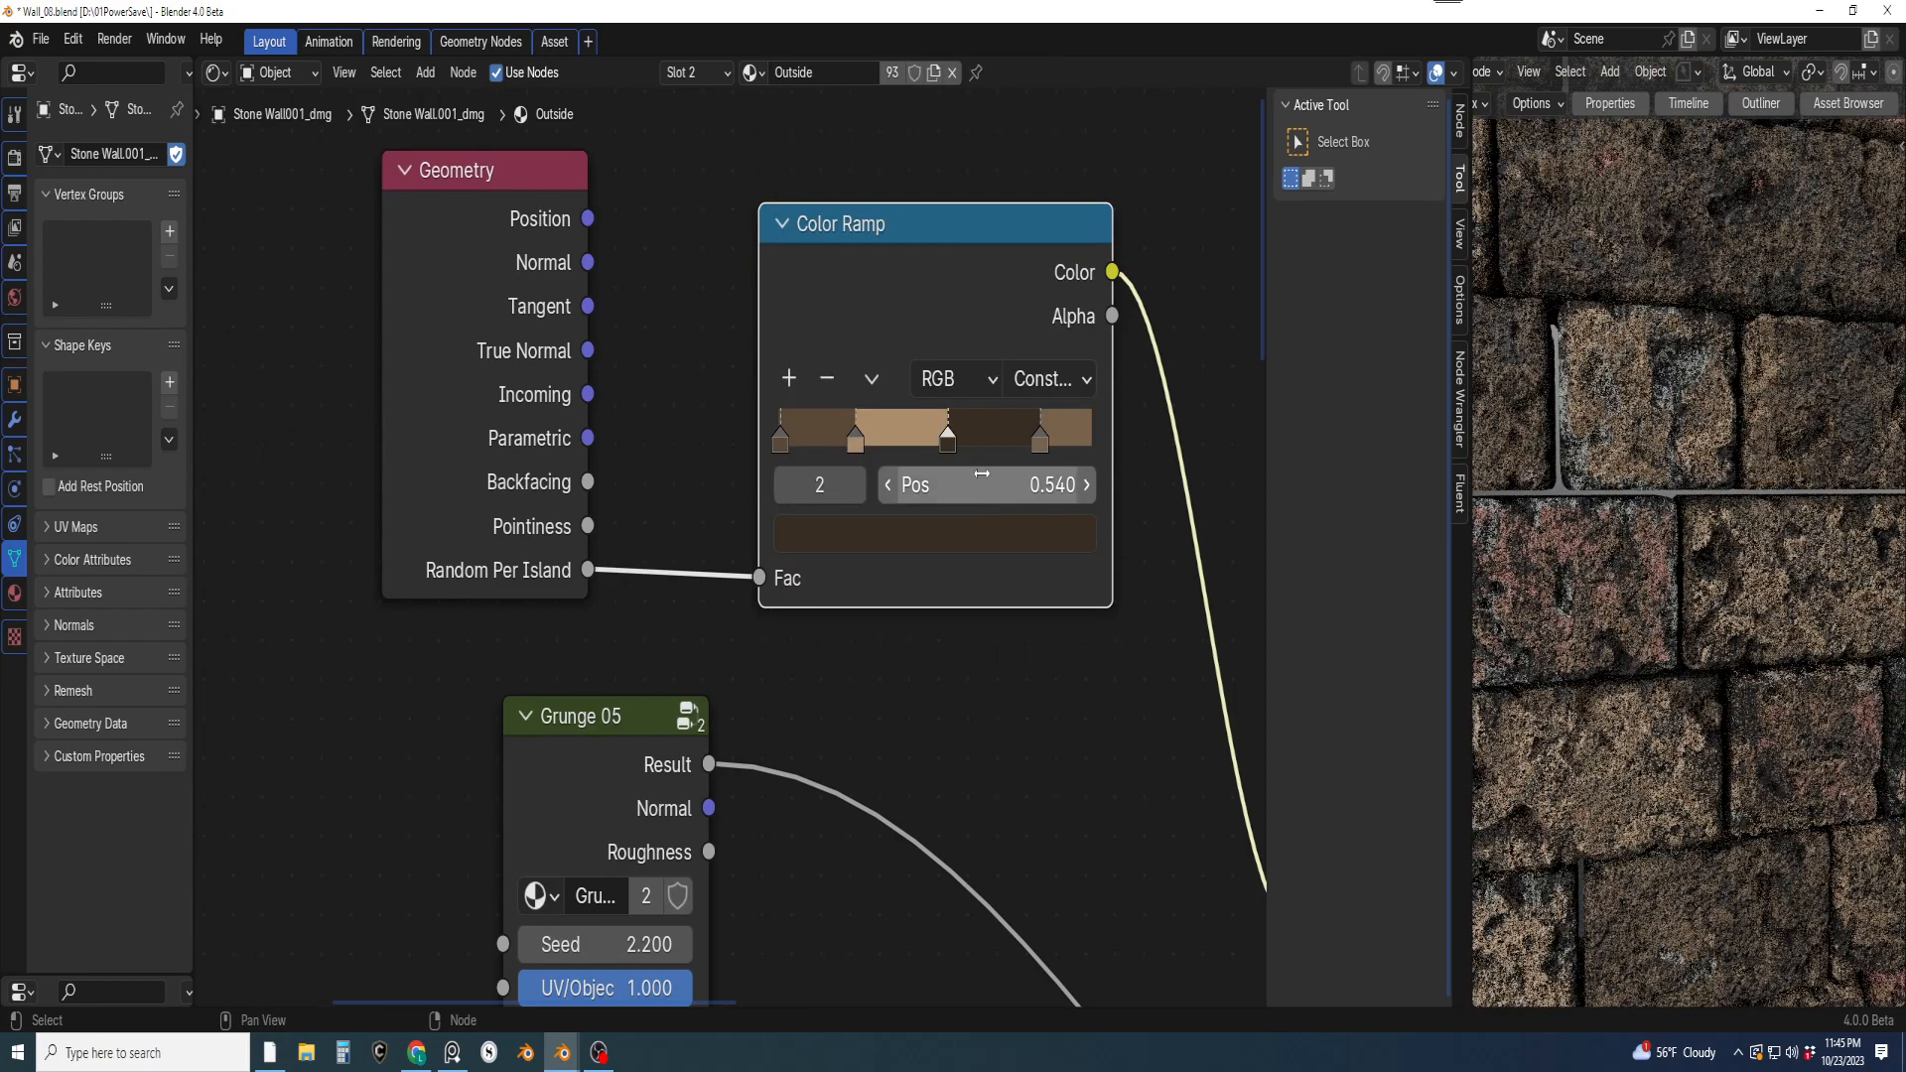
{"action": "scroll", "coordinate": [1677, 457], "scroll_direction": "down", "scroll_amount": 3}
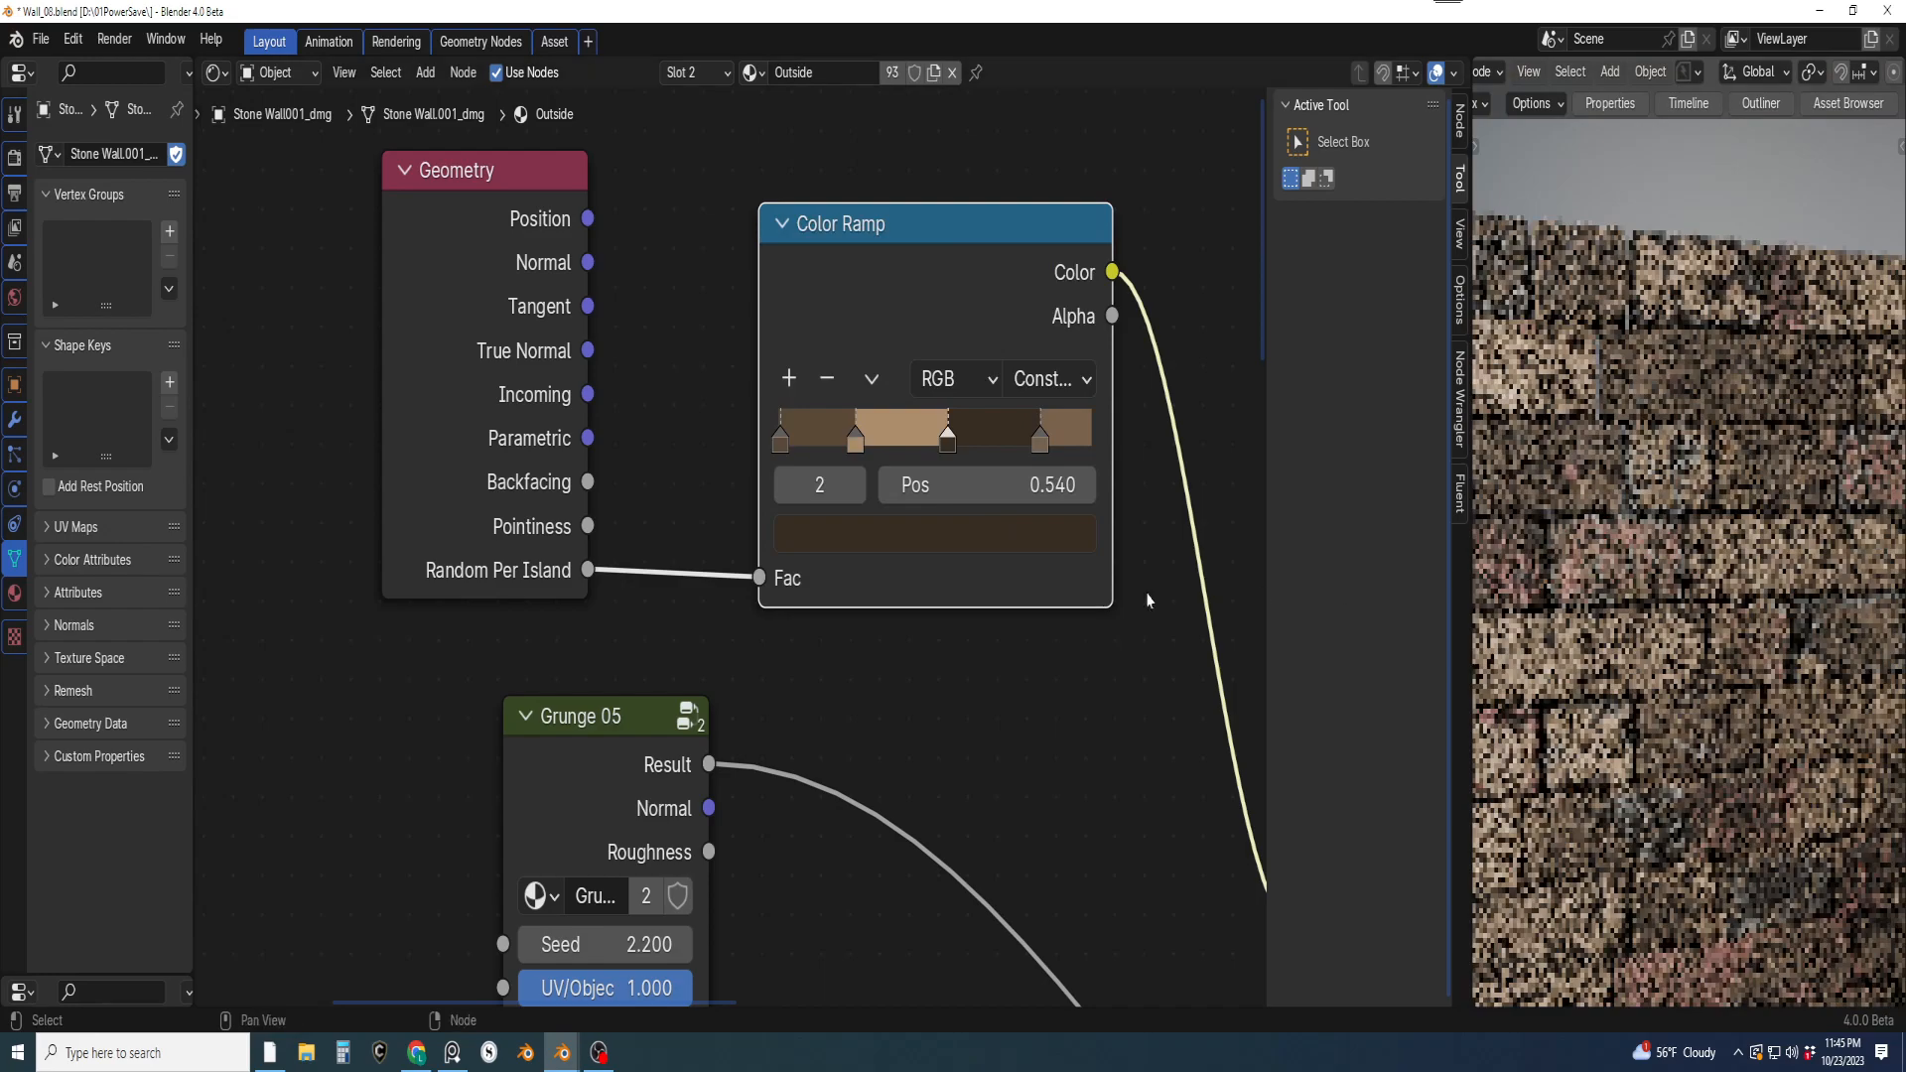
Remove the reddish and grey stops from the Outside material's lower Color Ramp and save the file
{"action": "scroll", "coordinate": [1203, 602], "scroll_direction": "down", "scroll_amount": 2}
{"action": "middle_click_drag", "start_coordinate": [1028, 691], "coordinate": [1040, 597]}
{"action": "scroll", "coordinate": [1039, 598], "scroll_direction": "down", "scroll_amount": 2}
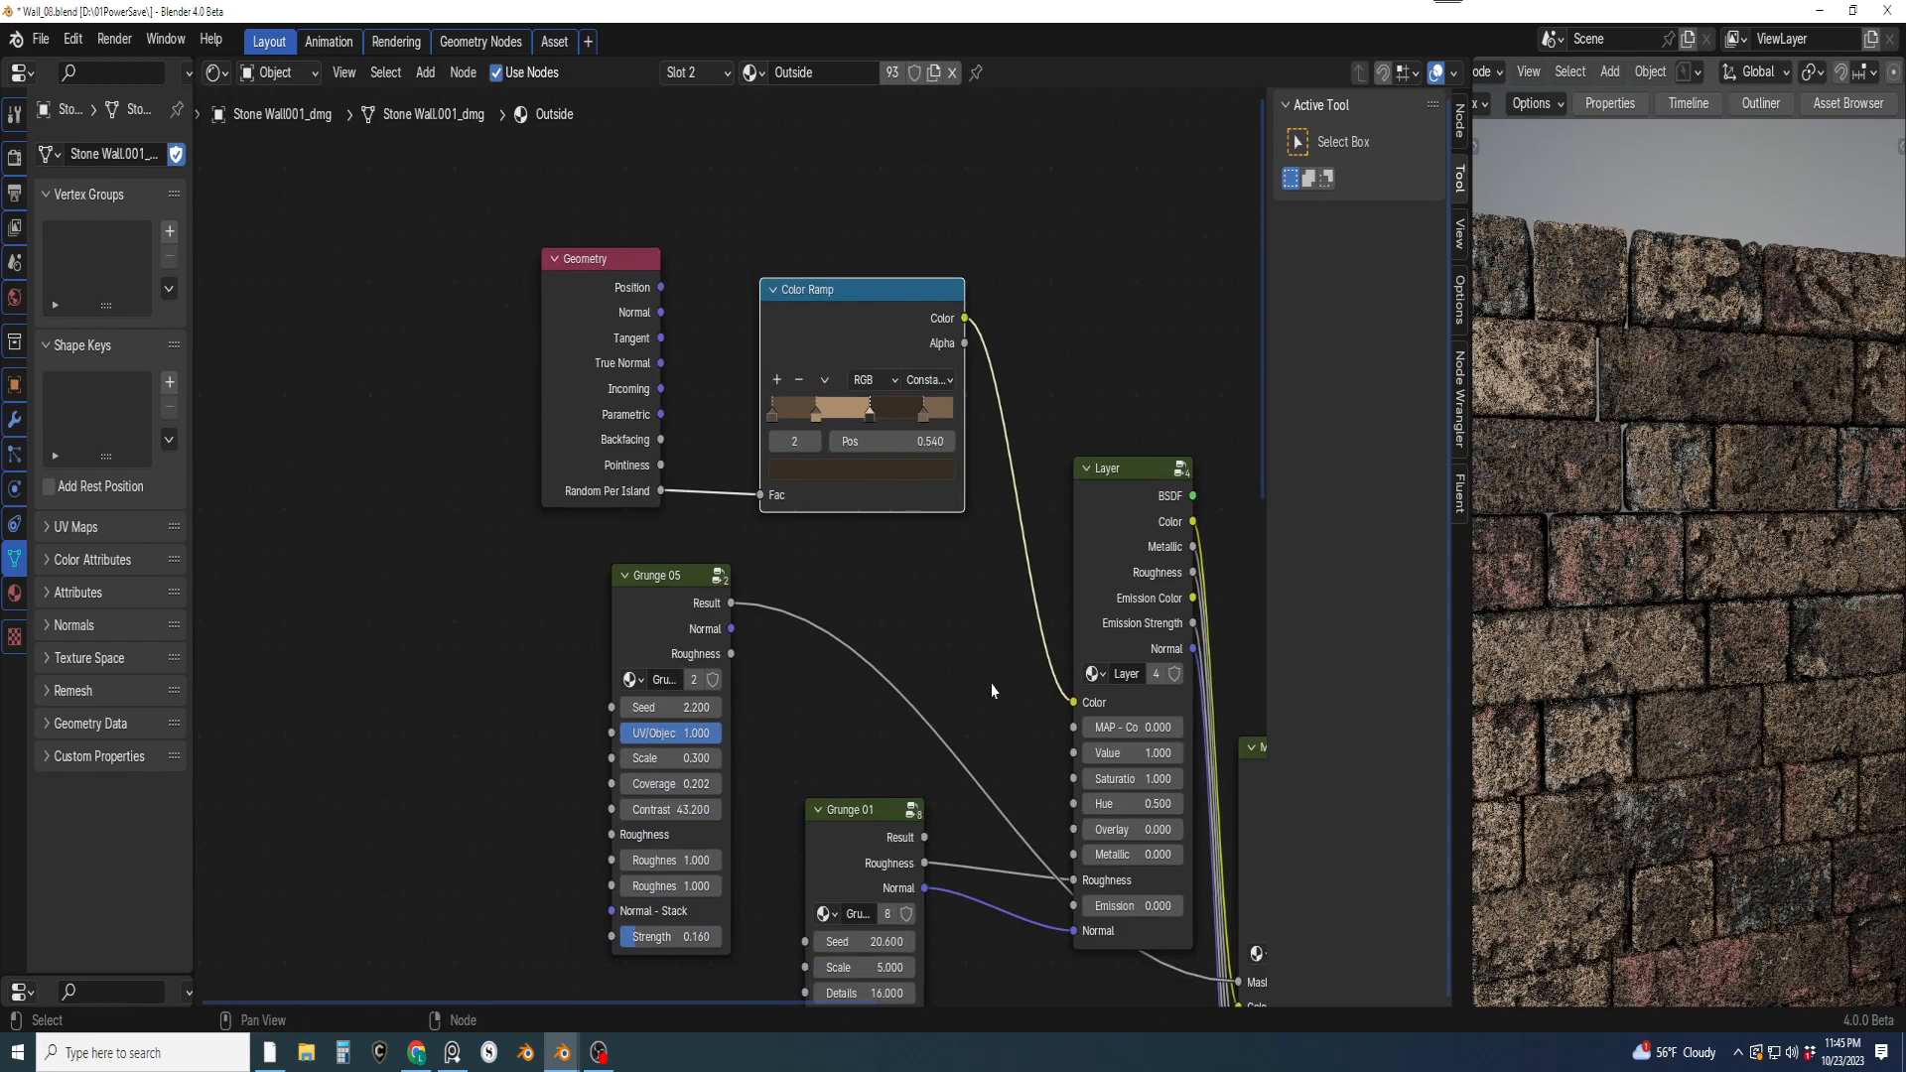
{"action": "scroll", "coordinate": [1021, 582], "scroll_direction": "down", "scroll_amount": 8, "text": "shift"}
{"action": "scroll", "coordinate": [1003, 540], "scroll_direction": "up", "scroll_amount": 1}
{"action": "scroll", "coordinate": [1006, 446], "scroll_direction": "down", "scroll_amount": 2, "text": "shift"}
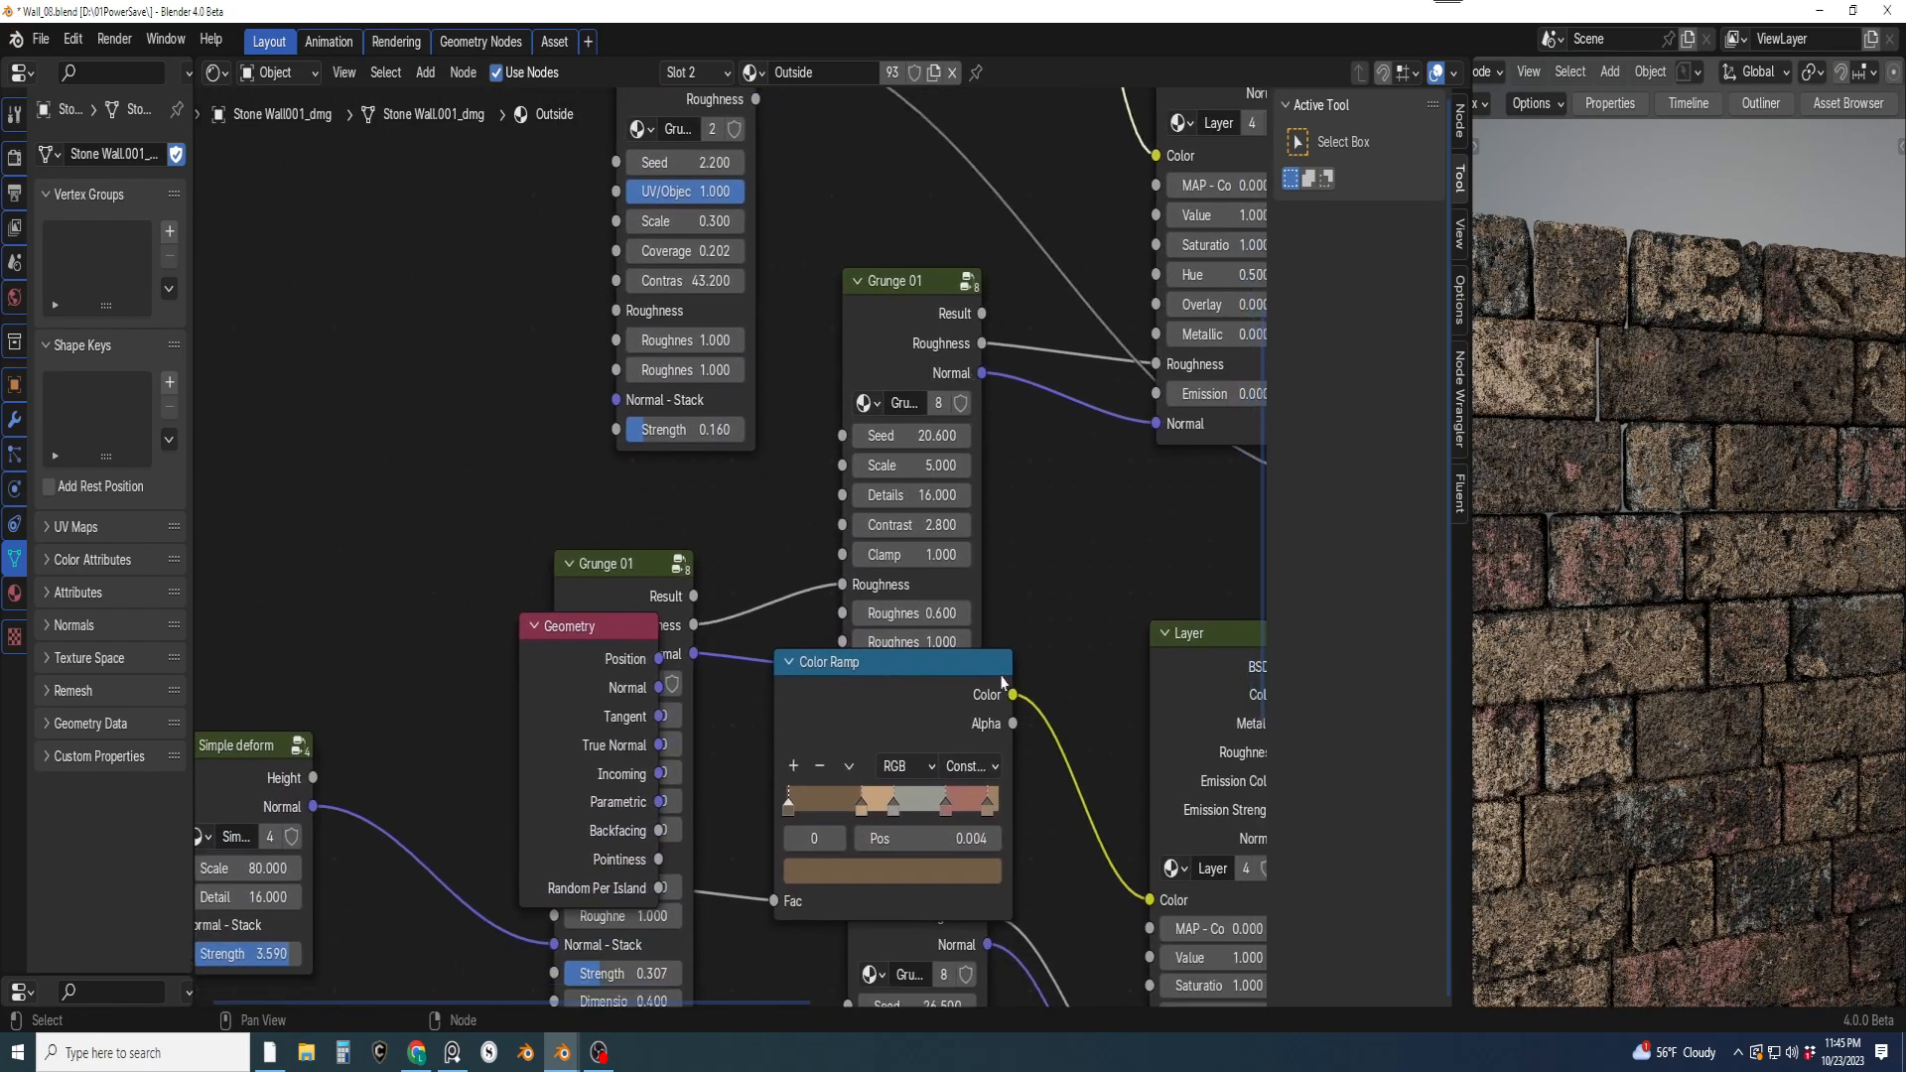
{"action": "middle_click_drag", "start_coordinate": [1006, 446], "coordinate": [971, 321]}
{"action": "left_click", "coordinate": [923, 684]}
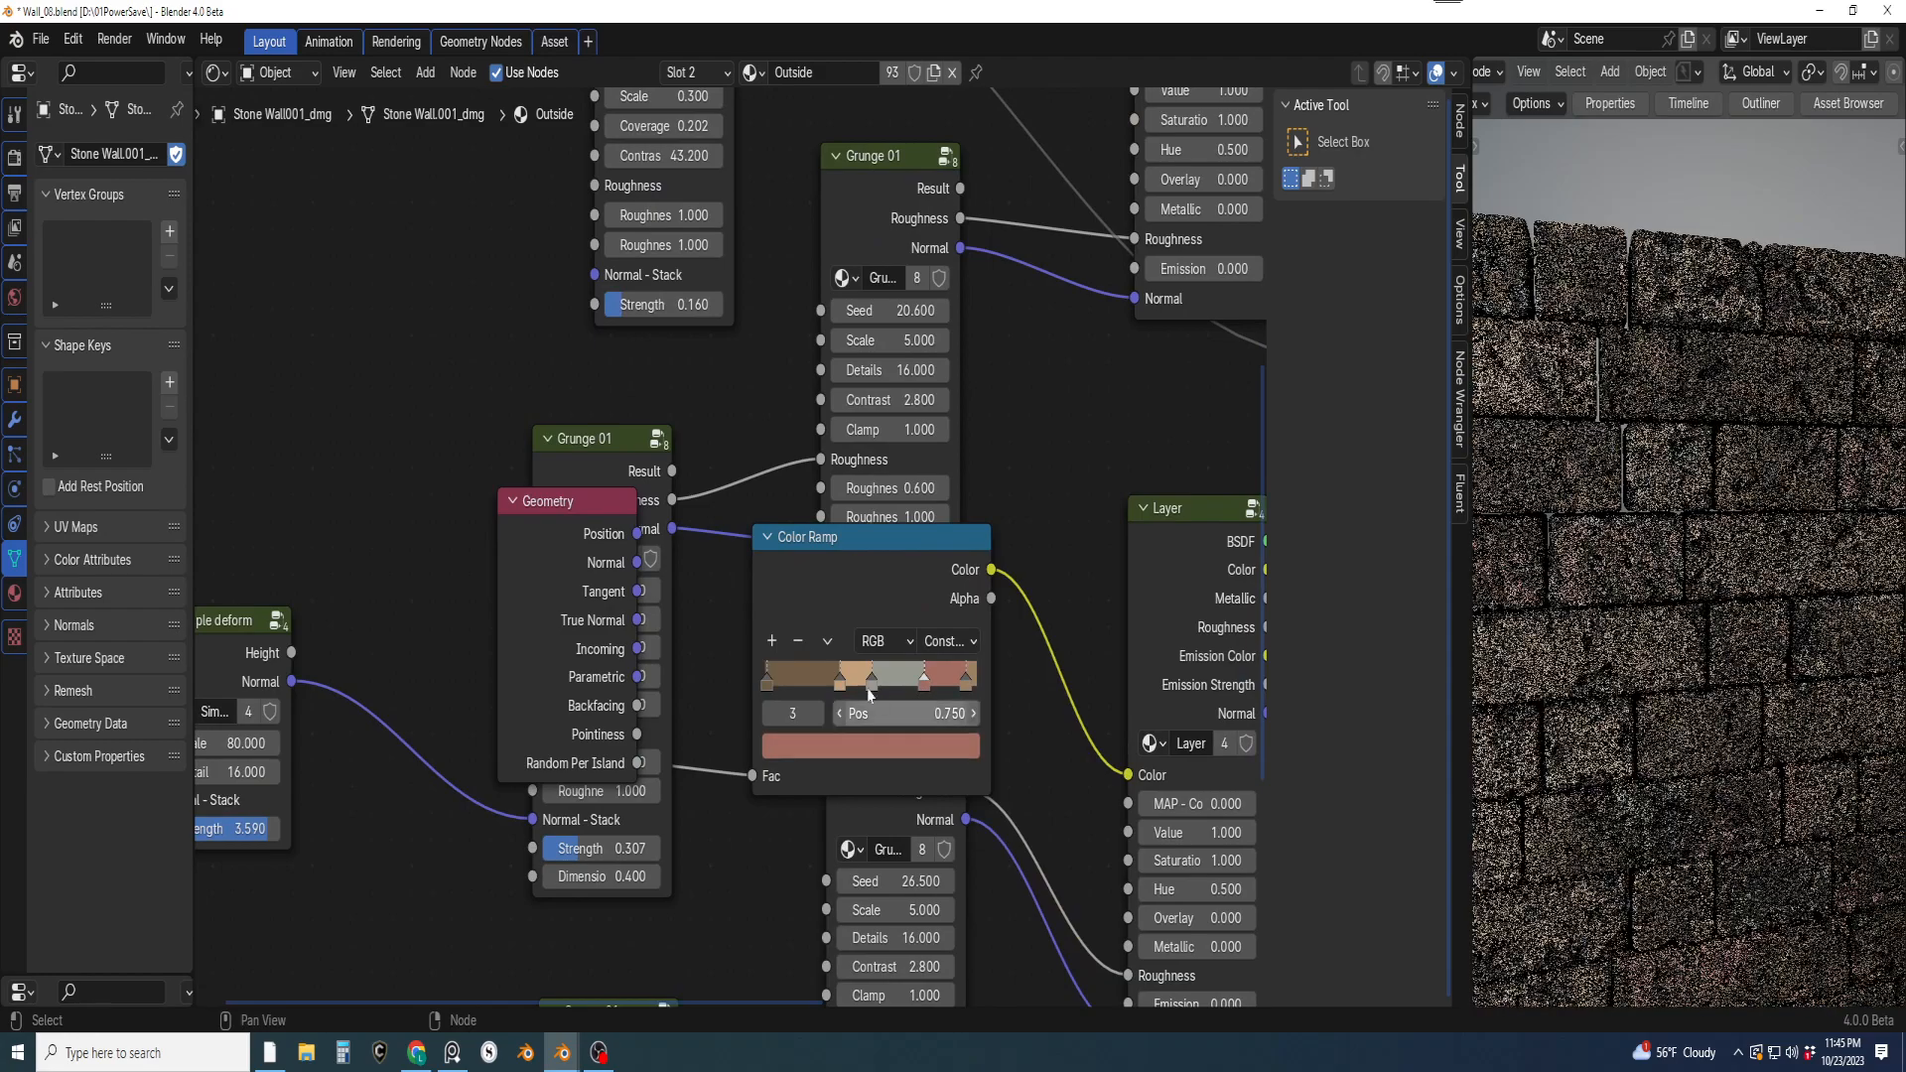
{"action": "left_click", "coordinate": [798, 640]}
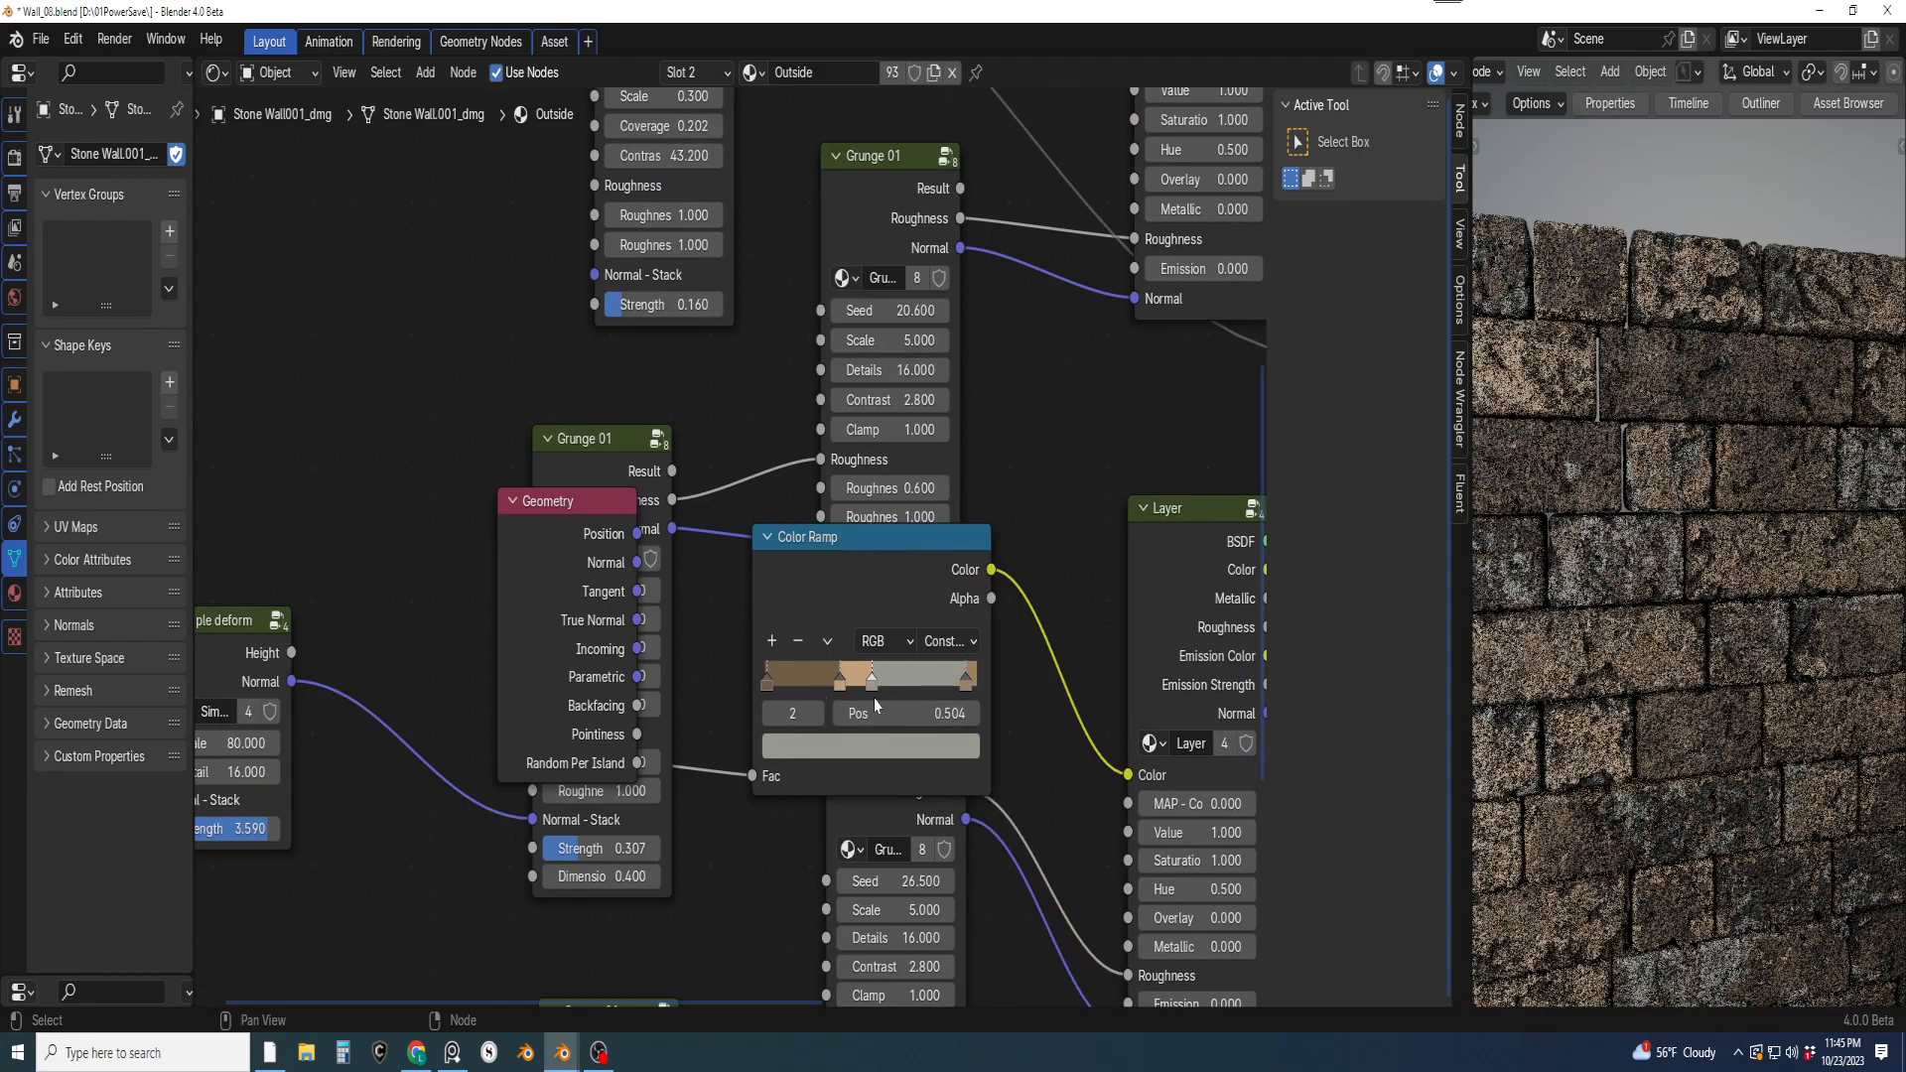
{"action": "left_click", "coordinate": [799, 642]}
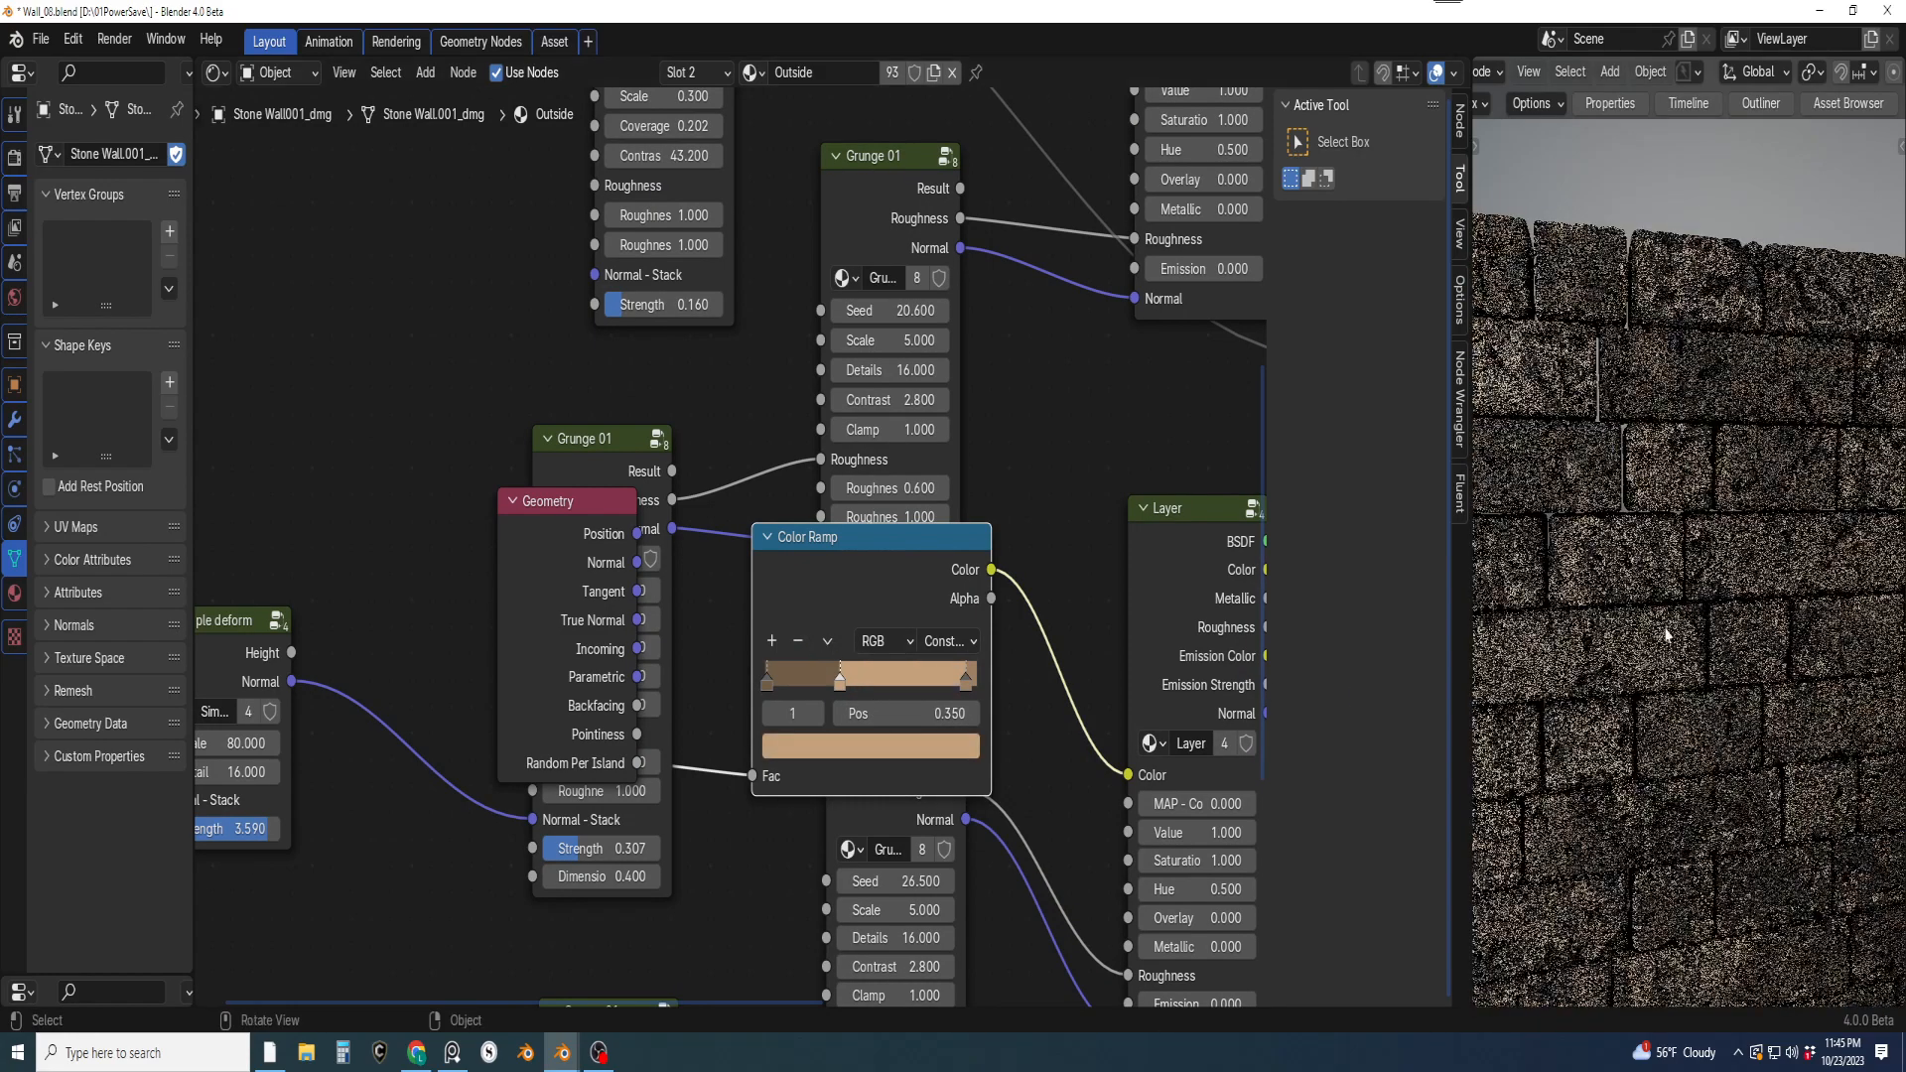
{"action": "key", "text": "ctrl+s"}
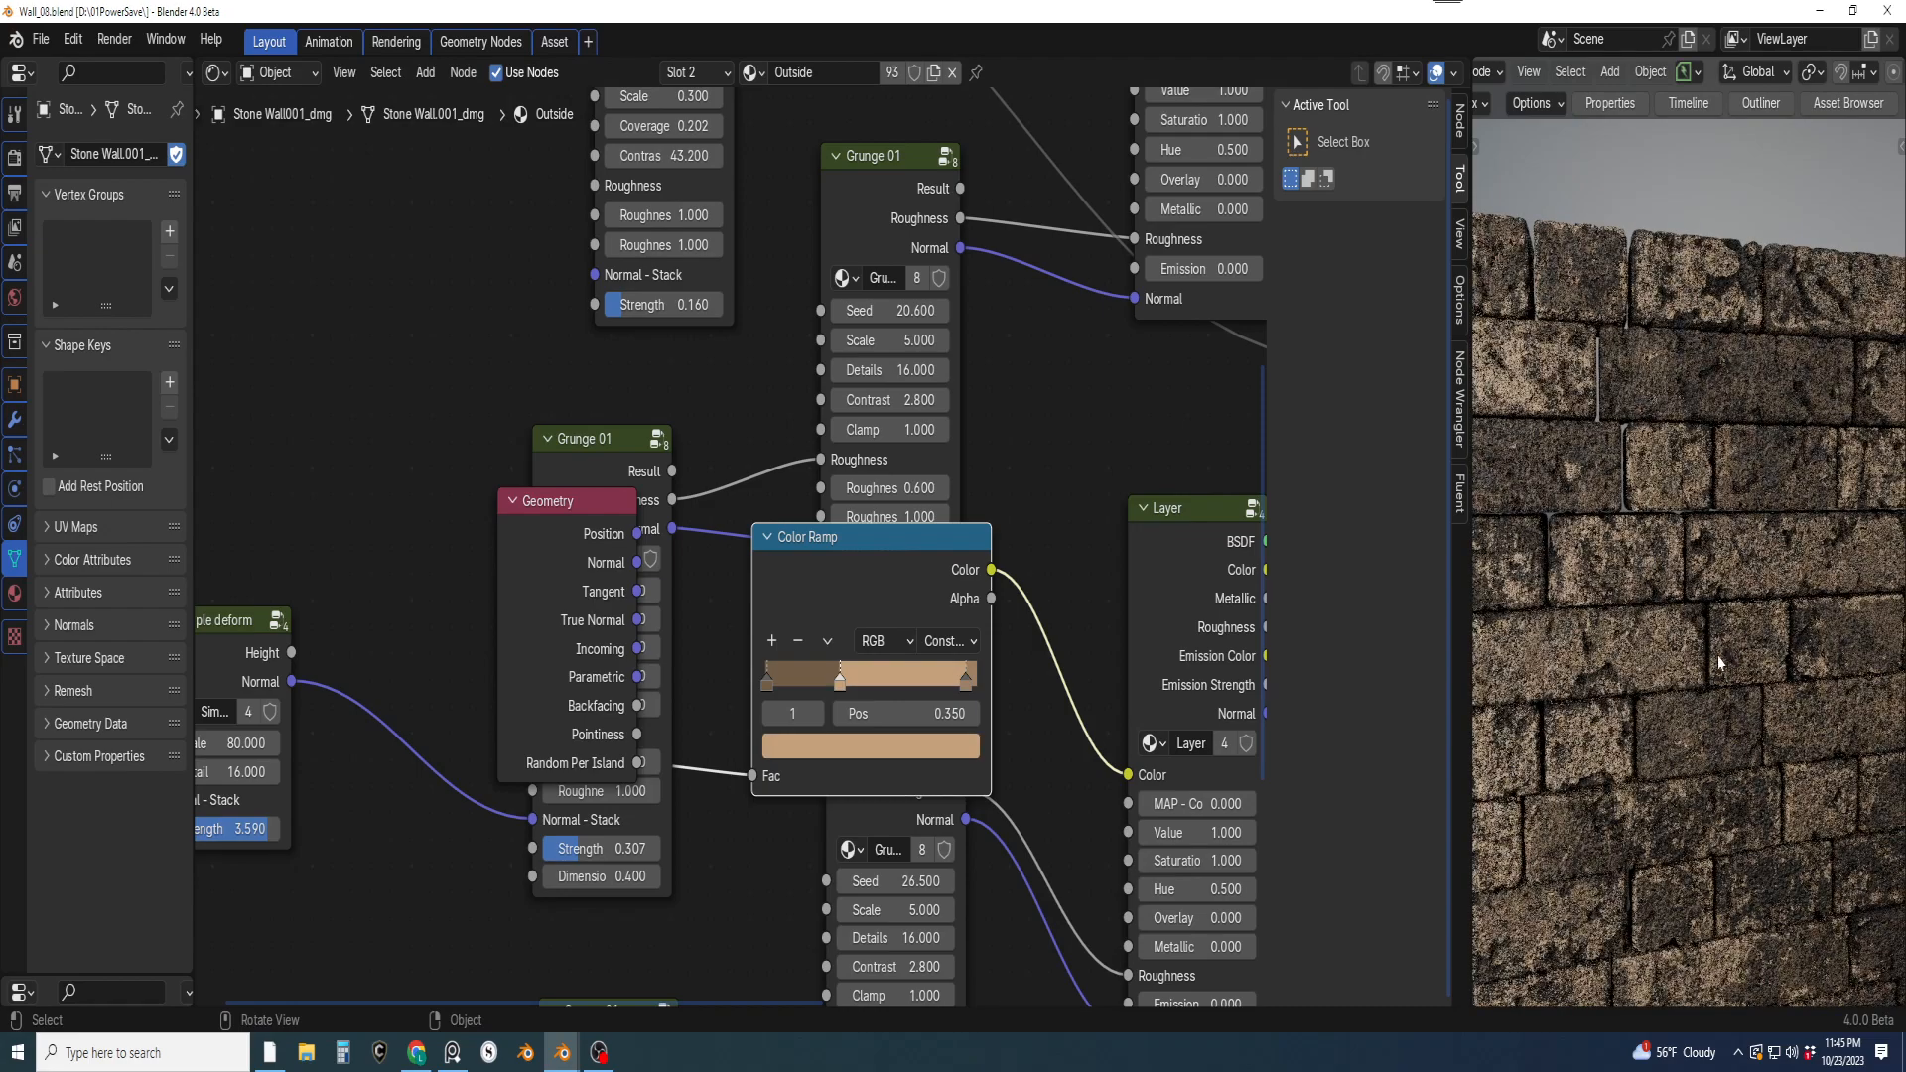
Move the last brown stop of the Outside material's lower Color Ramp to 0.636 and darken its color
{"action": "middle_click_drag", "start_coordinate": [1741, 608], "coordinate": [1684, 498]}
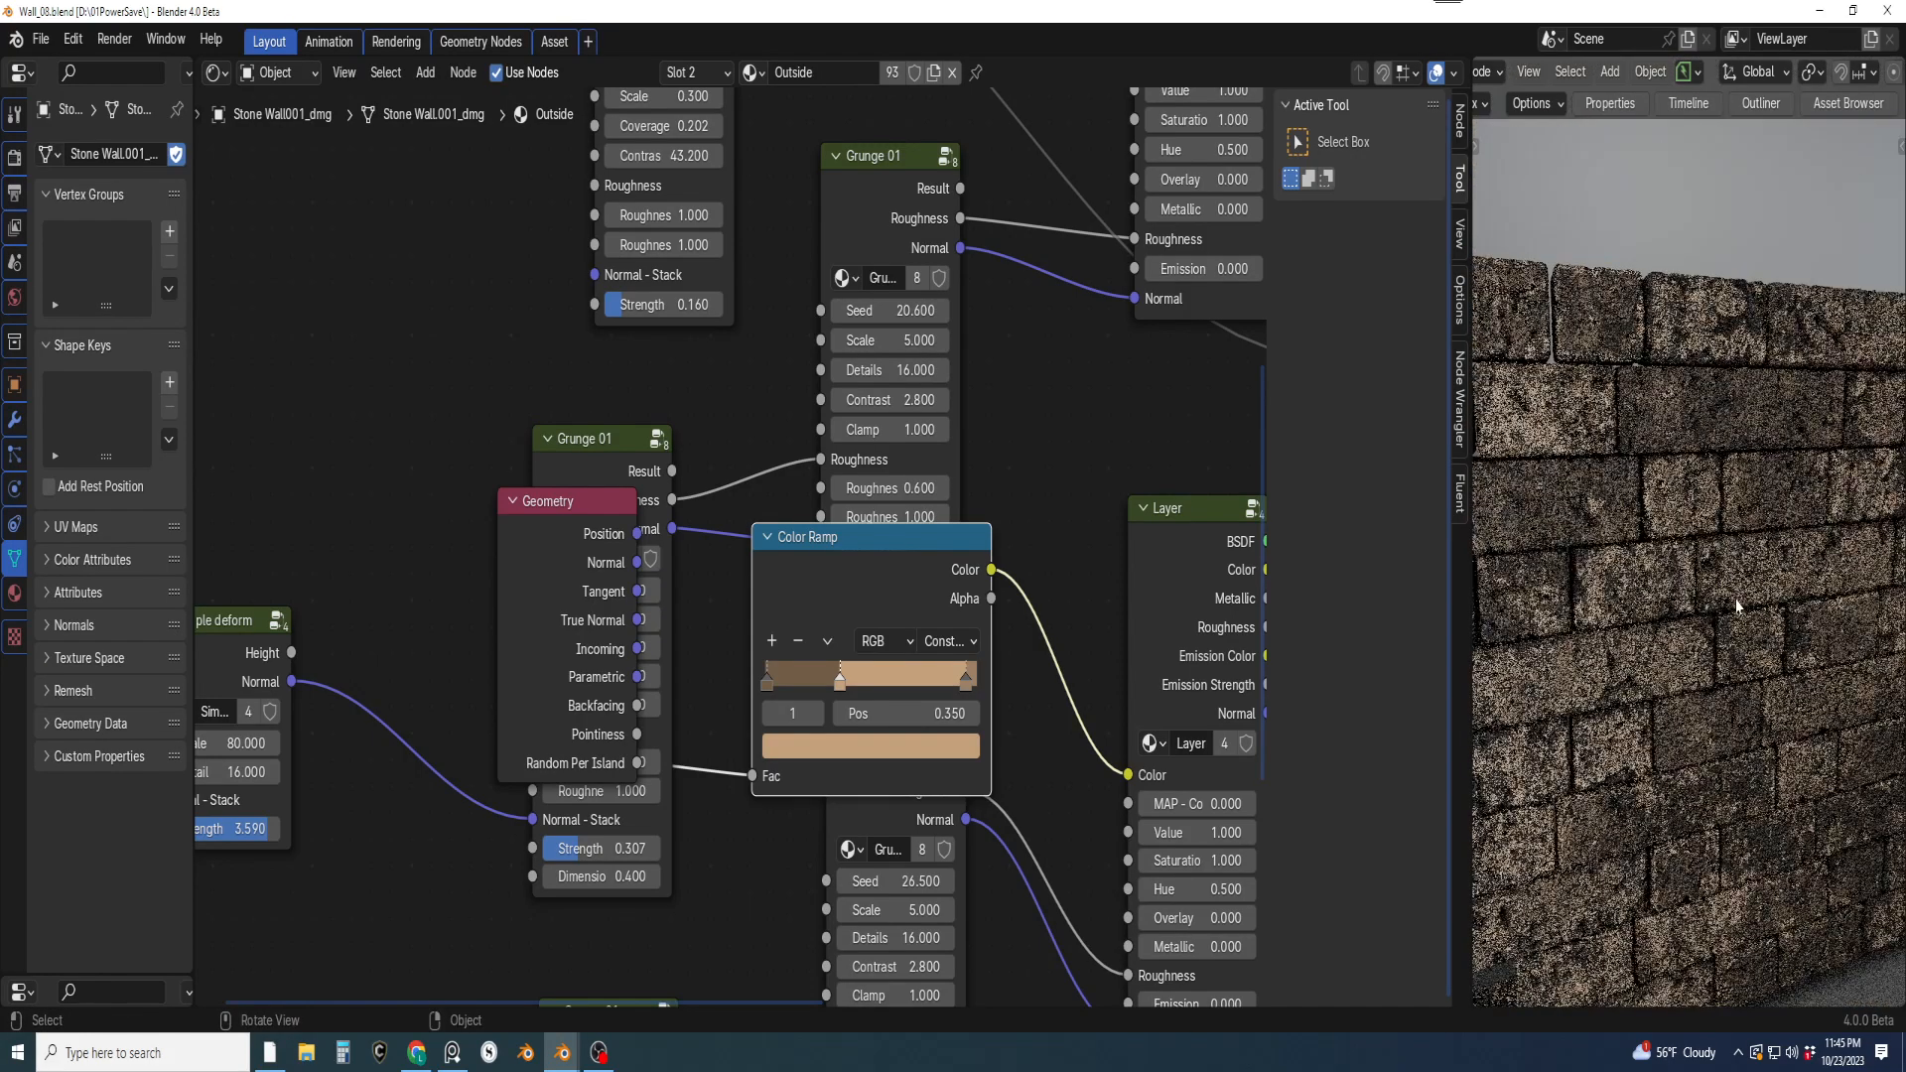
{"action": "scroll", "coordinate": [1678, 536], "scroll_direction": "up", "scroll_amount": 4}
{"action": "middle_click_drag", "start_coordinate": [1668, 578], "coordinate": [1756, 618]}
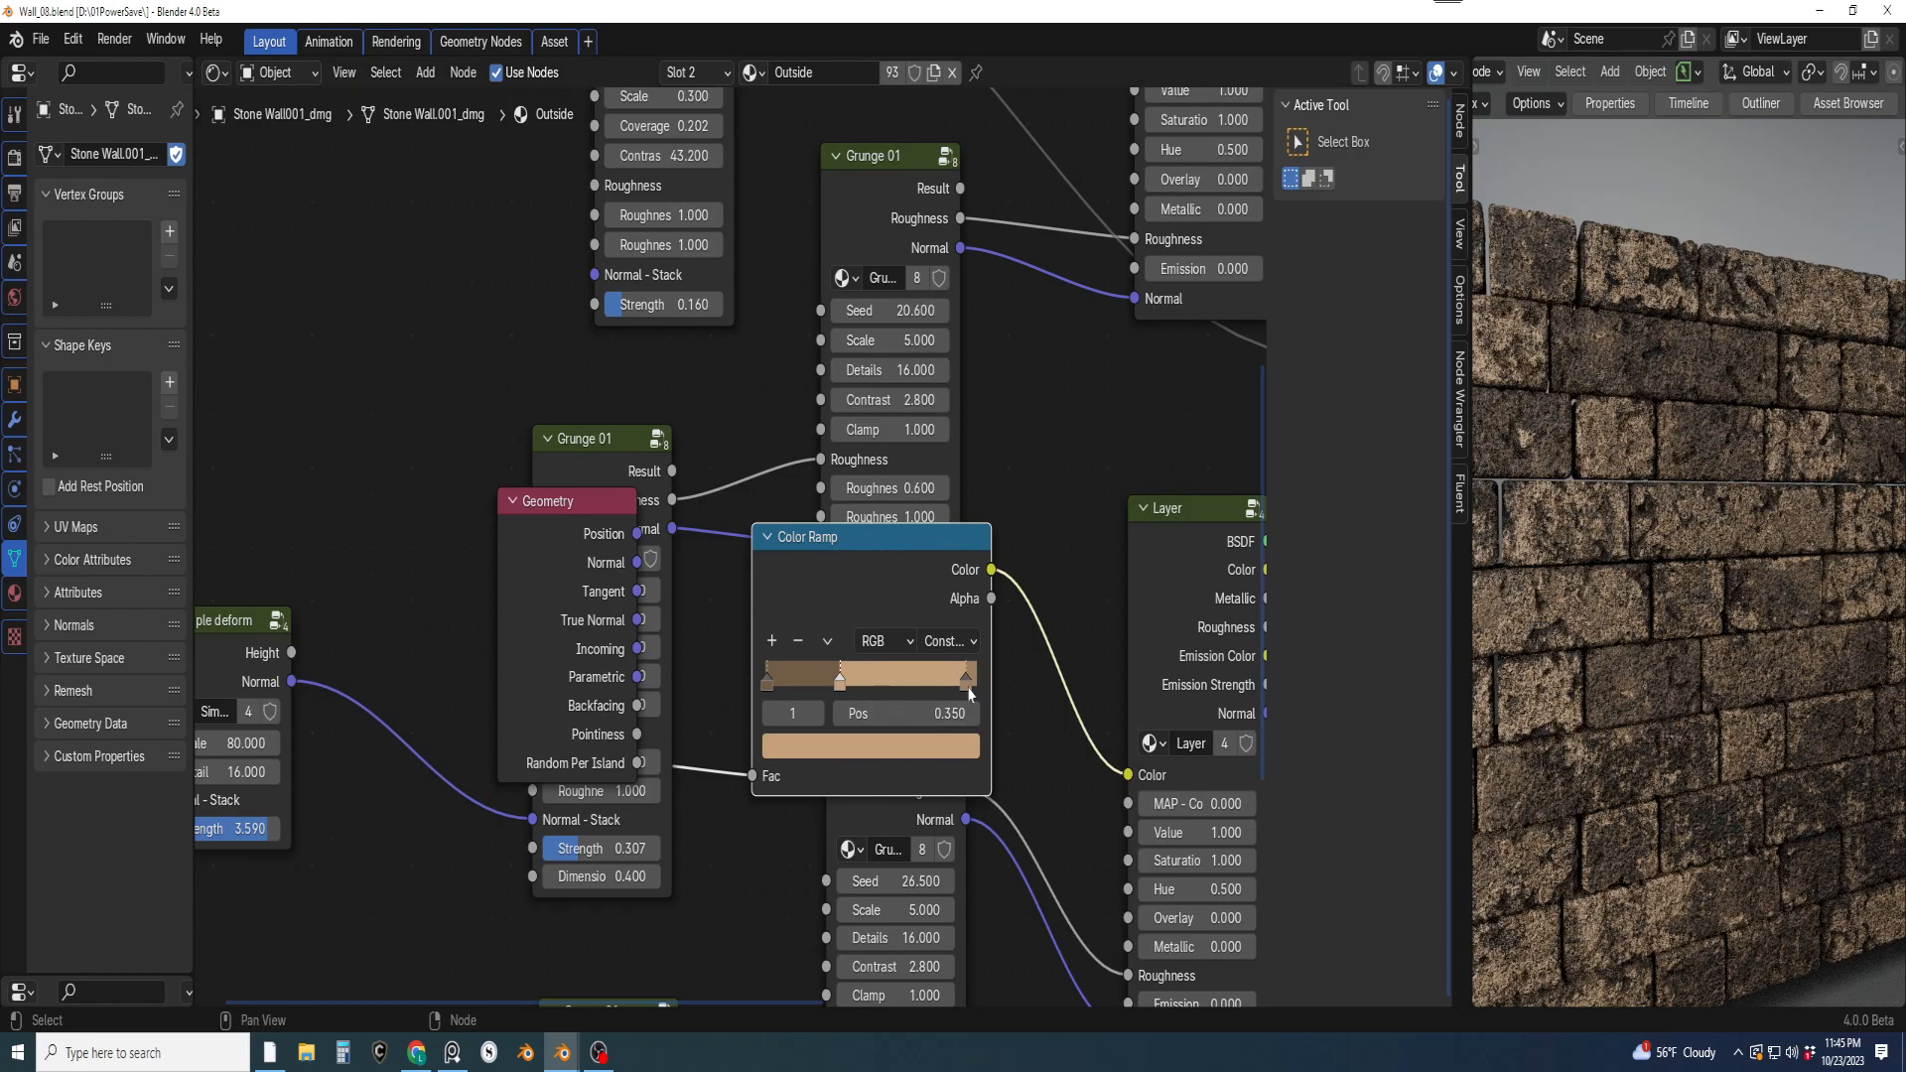
{"action": "left_click_drag", "start_coordinate": [969, 693], "coordinate": [923, 698]}
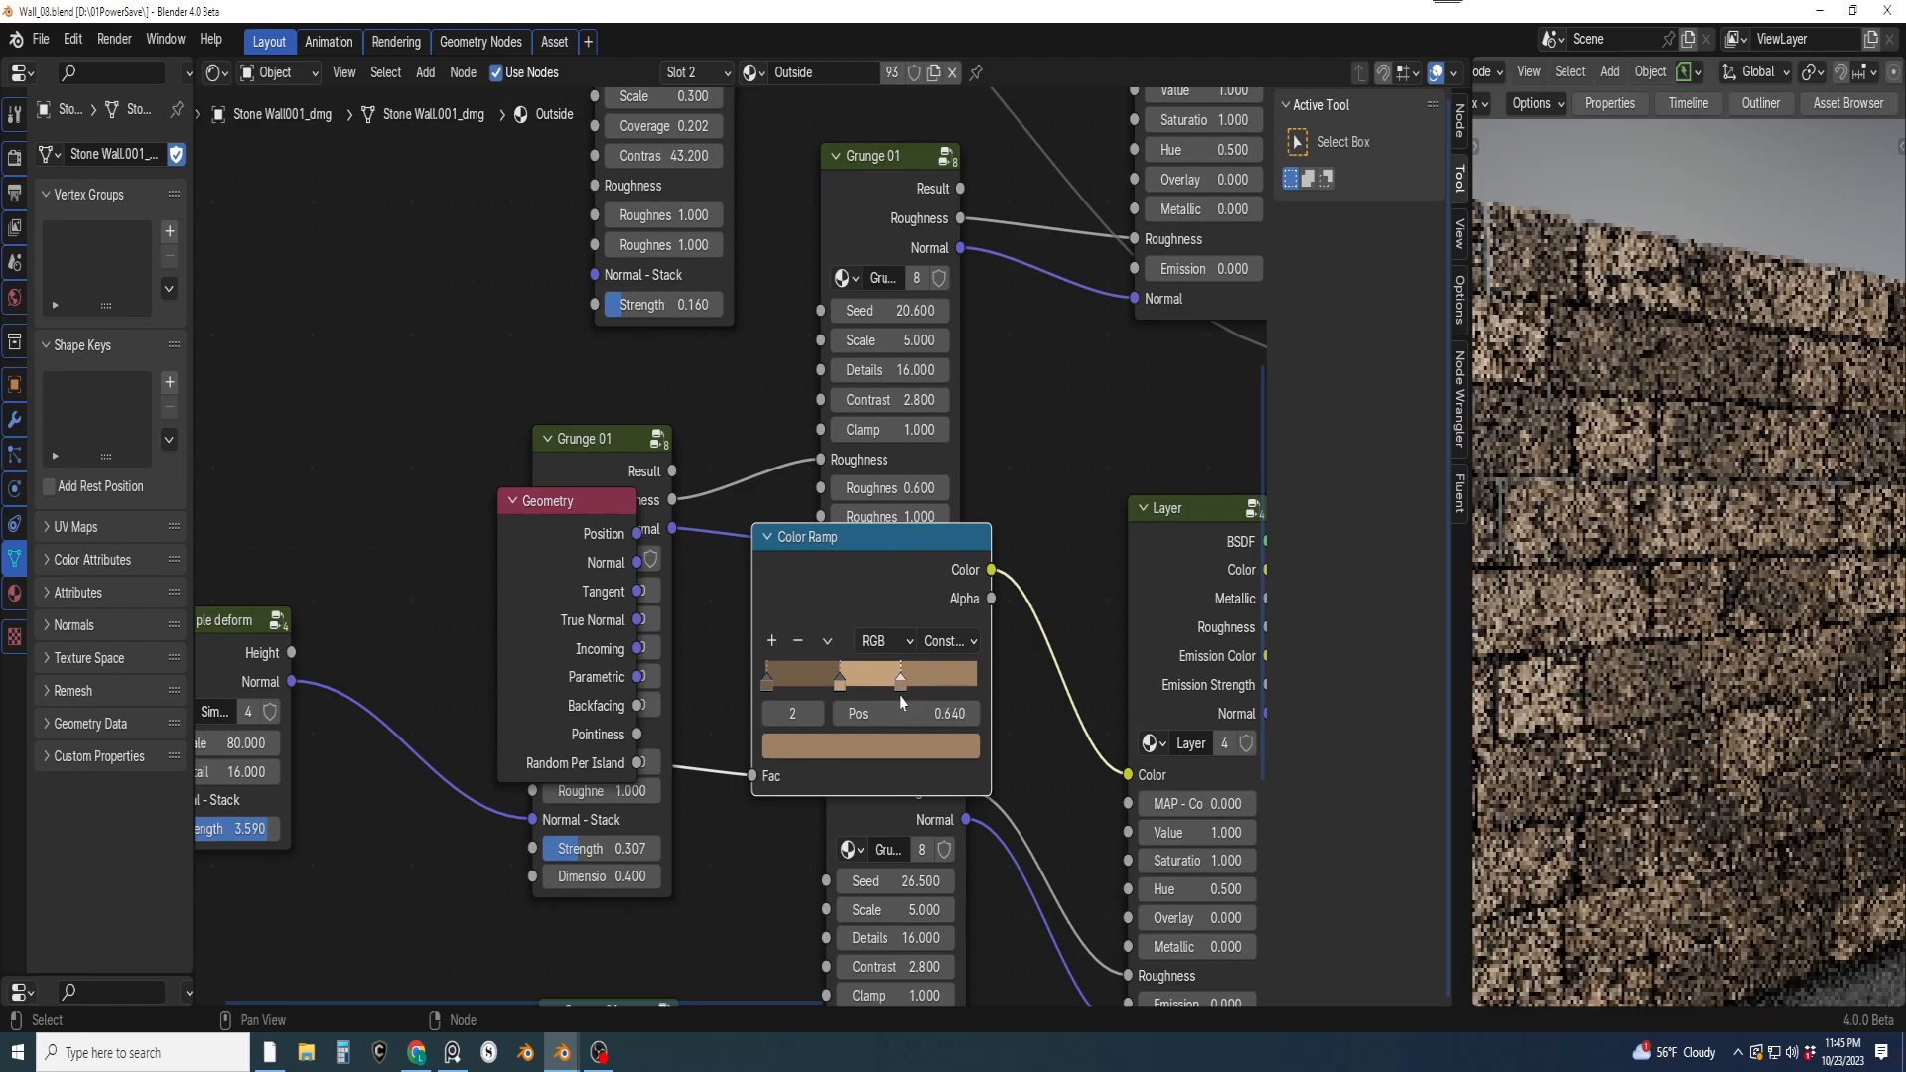
{"action": "left_click", "coordinate": [908, 754]}
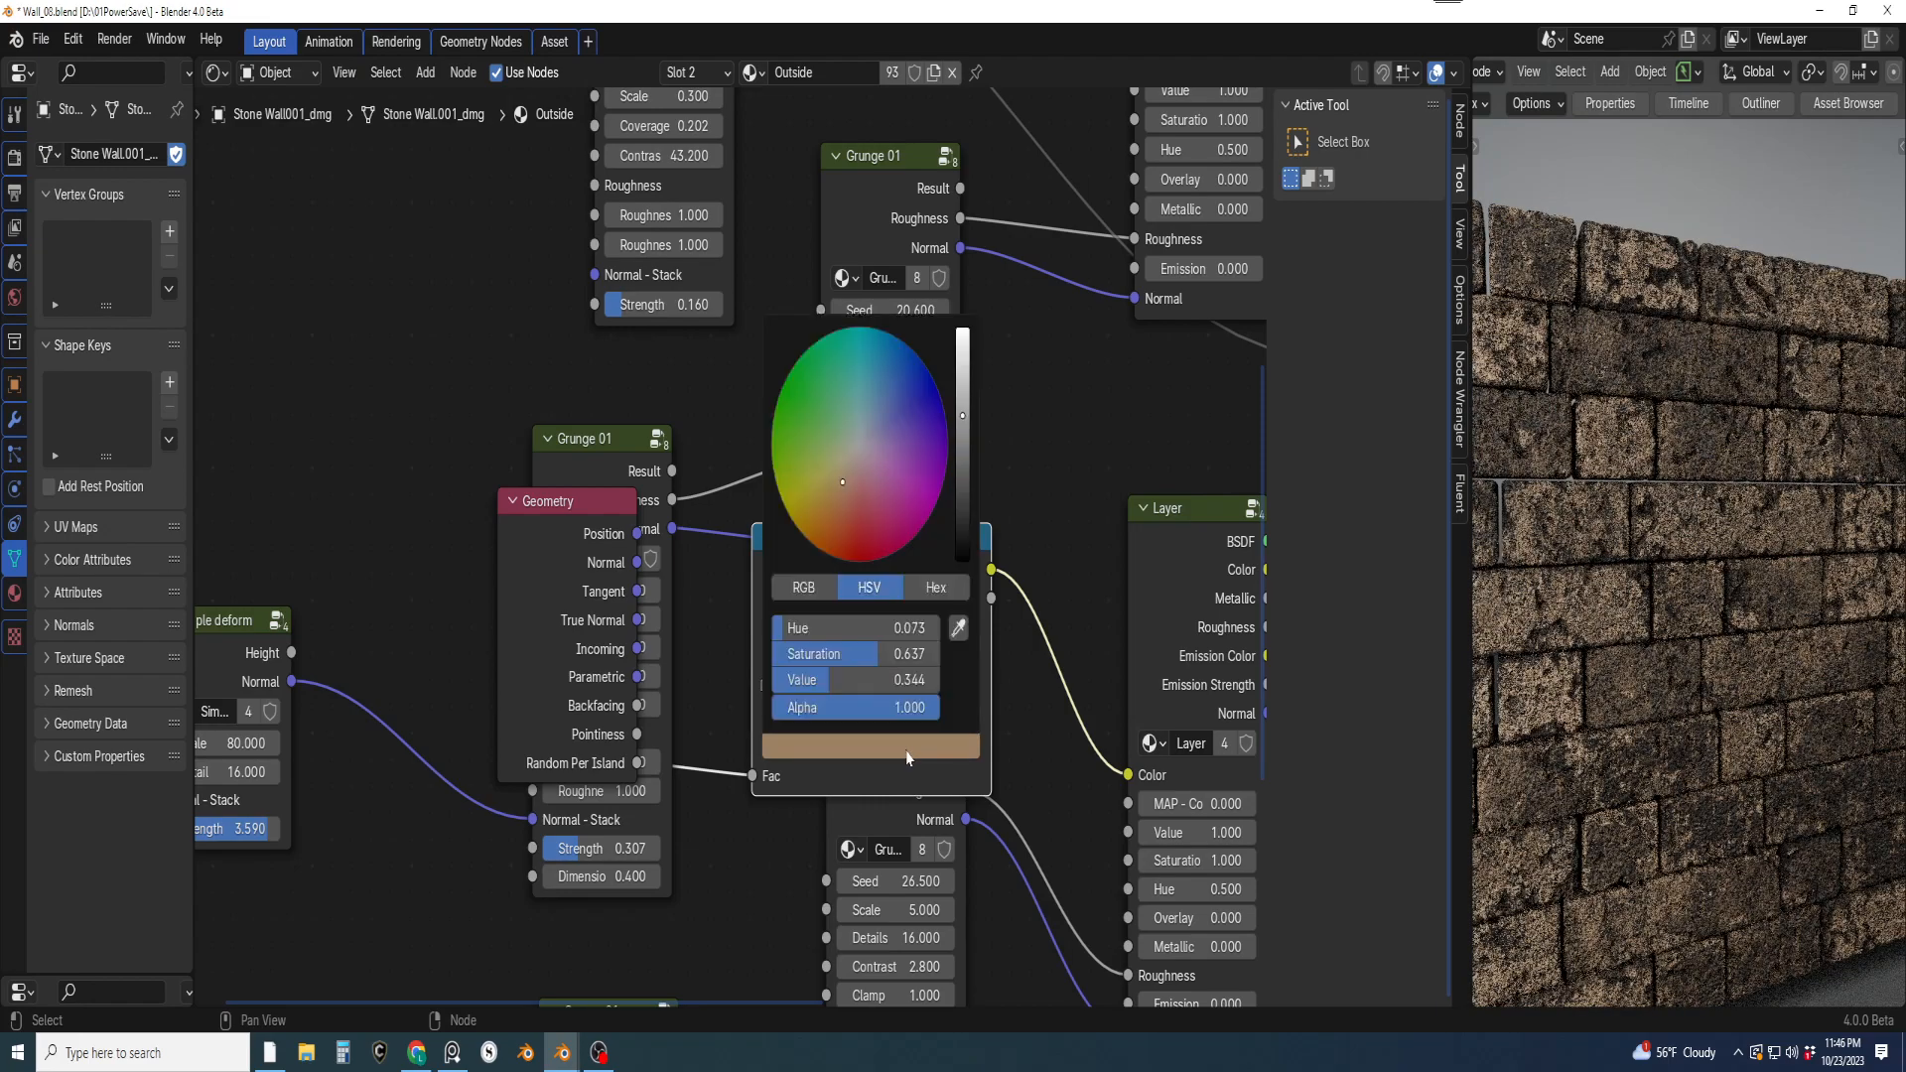
{"action": "left_click", "coordinate": [961, 437]}
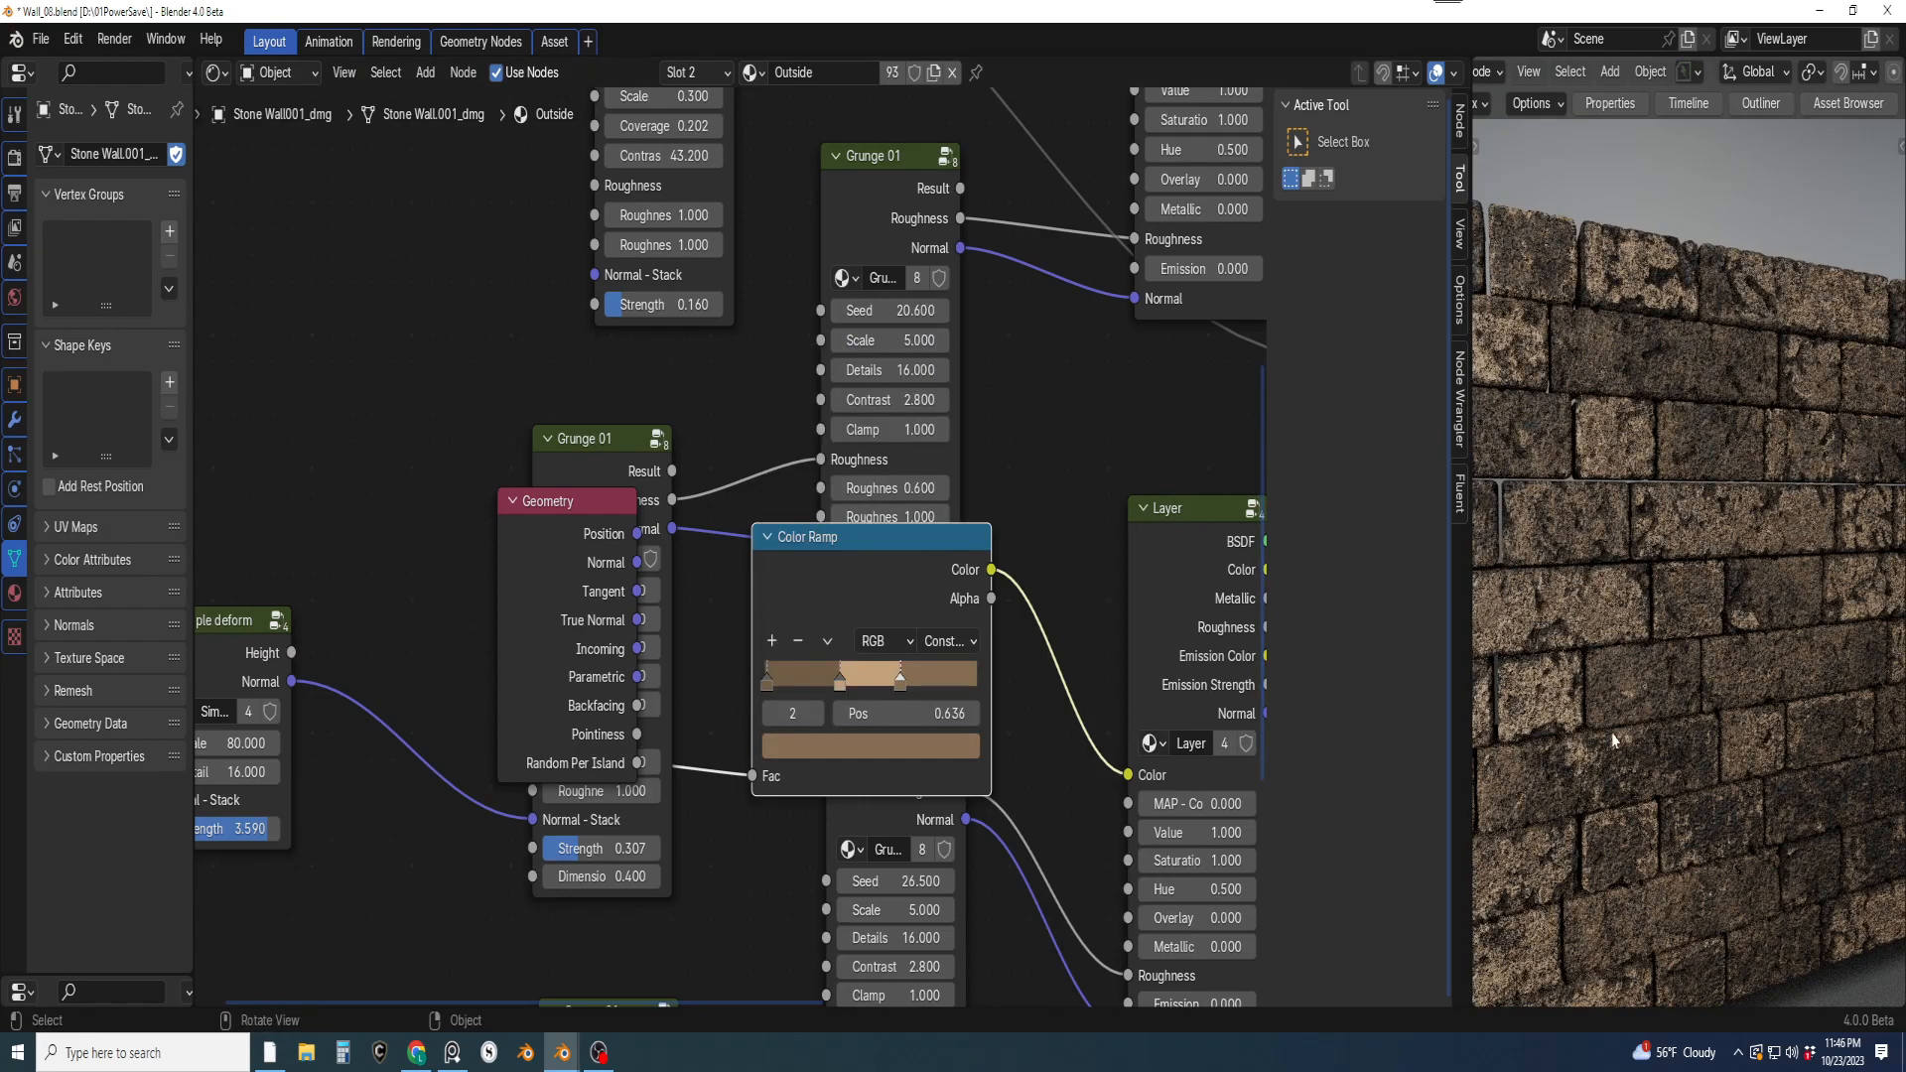
Review the Outside material's node tree, examining both Color Ramps and the Simple deform and Grunge nodes
{"action": "scroll", "coordinate": [1083, 546], "scroll_direction": "up", "scroll_amount": 6, "text": "shift"}
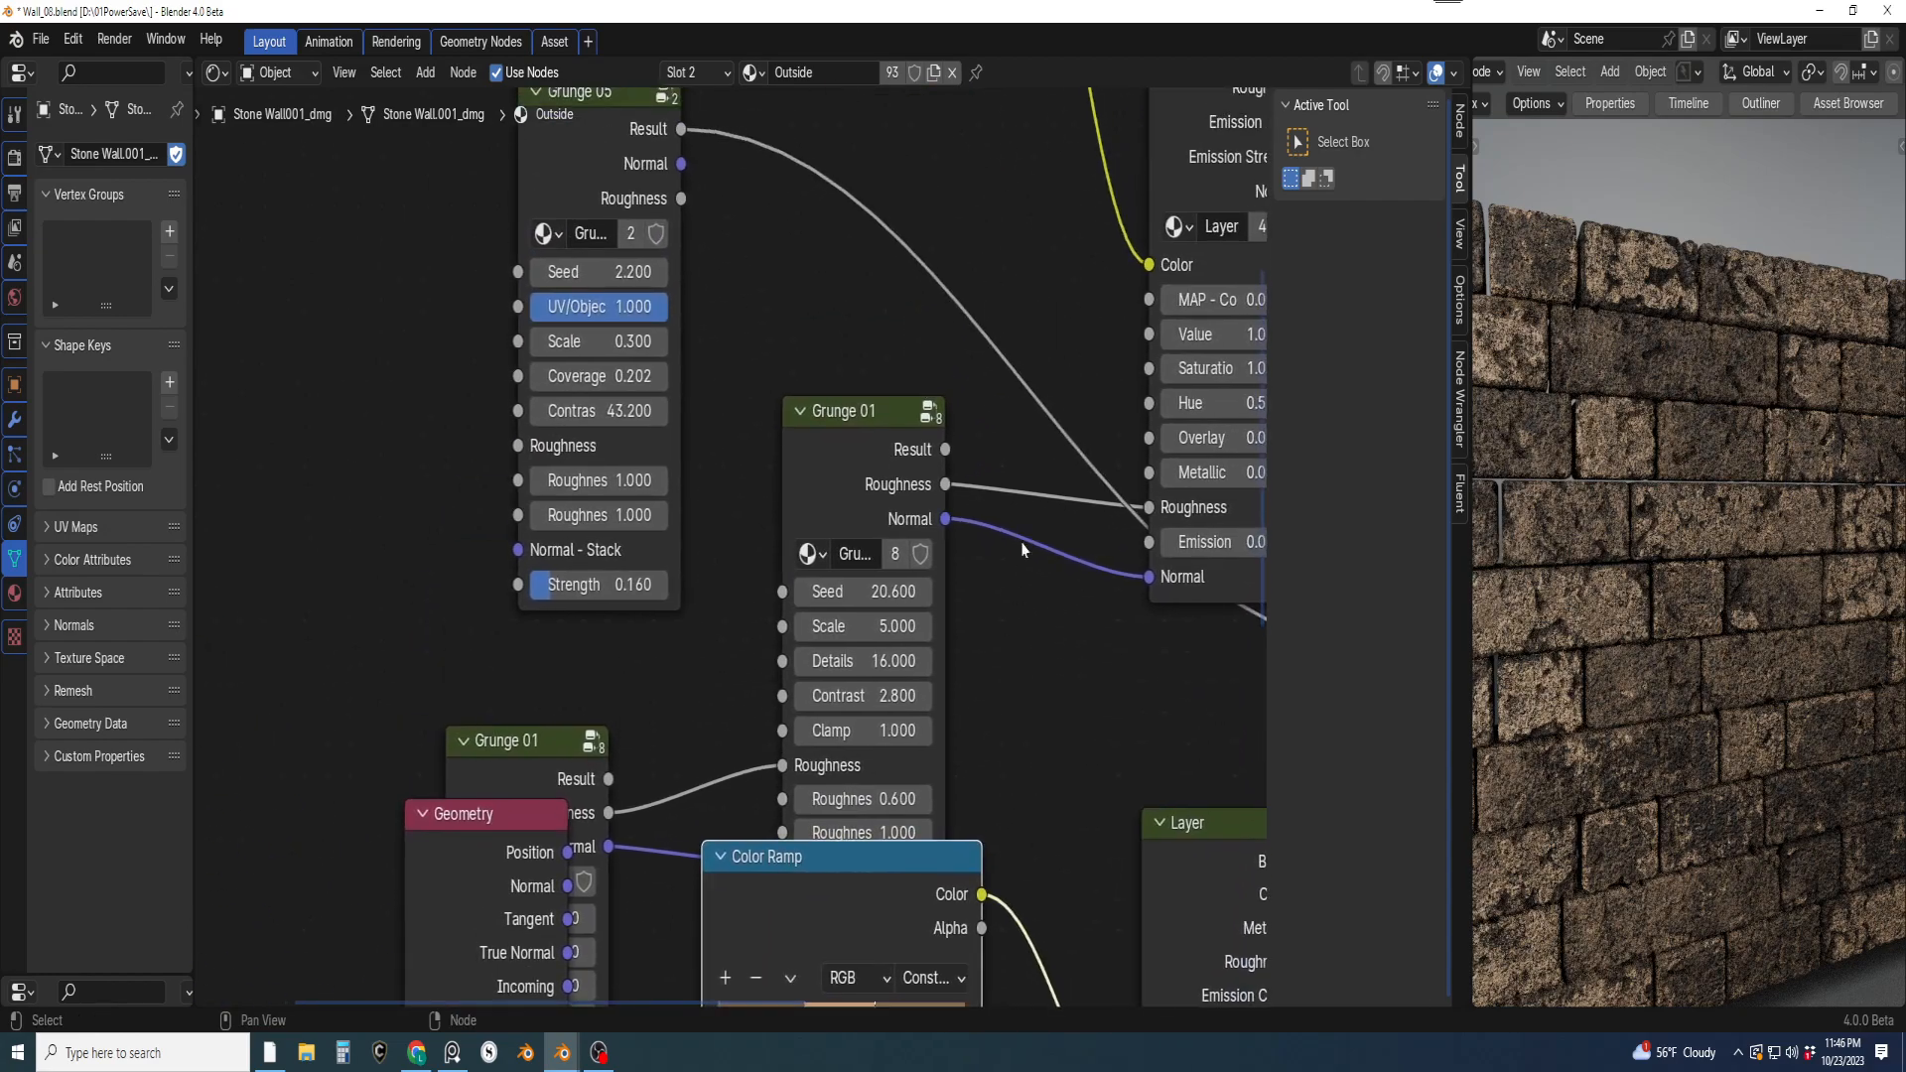
{"action": "scroll", "coordinate": [935, 497], "scroll_direction": "down", "scroll_amount": 3}
{"action": "scroll", "coordinate": [935, 497], "scroll_direction": "up", "scroll_amount": 3}
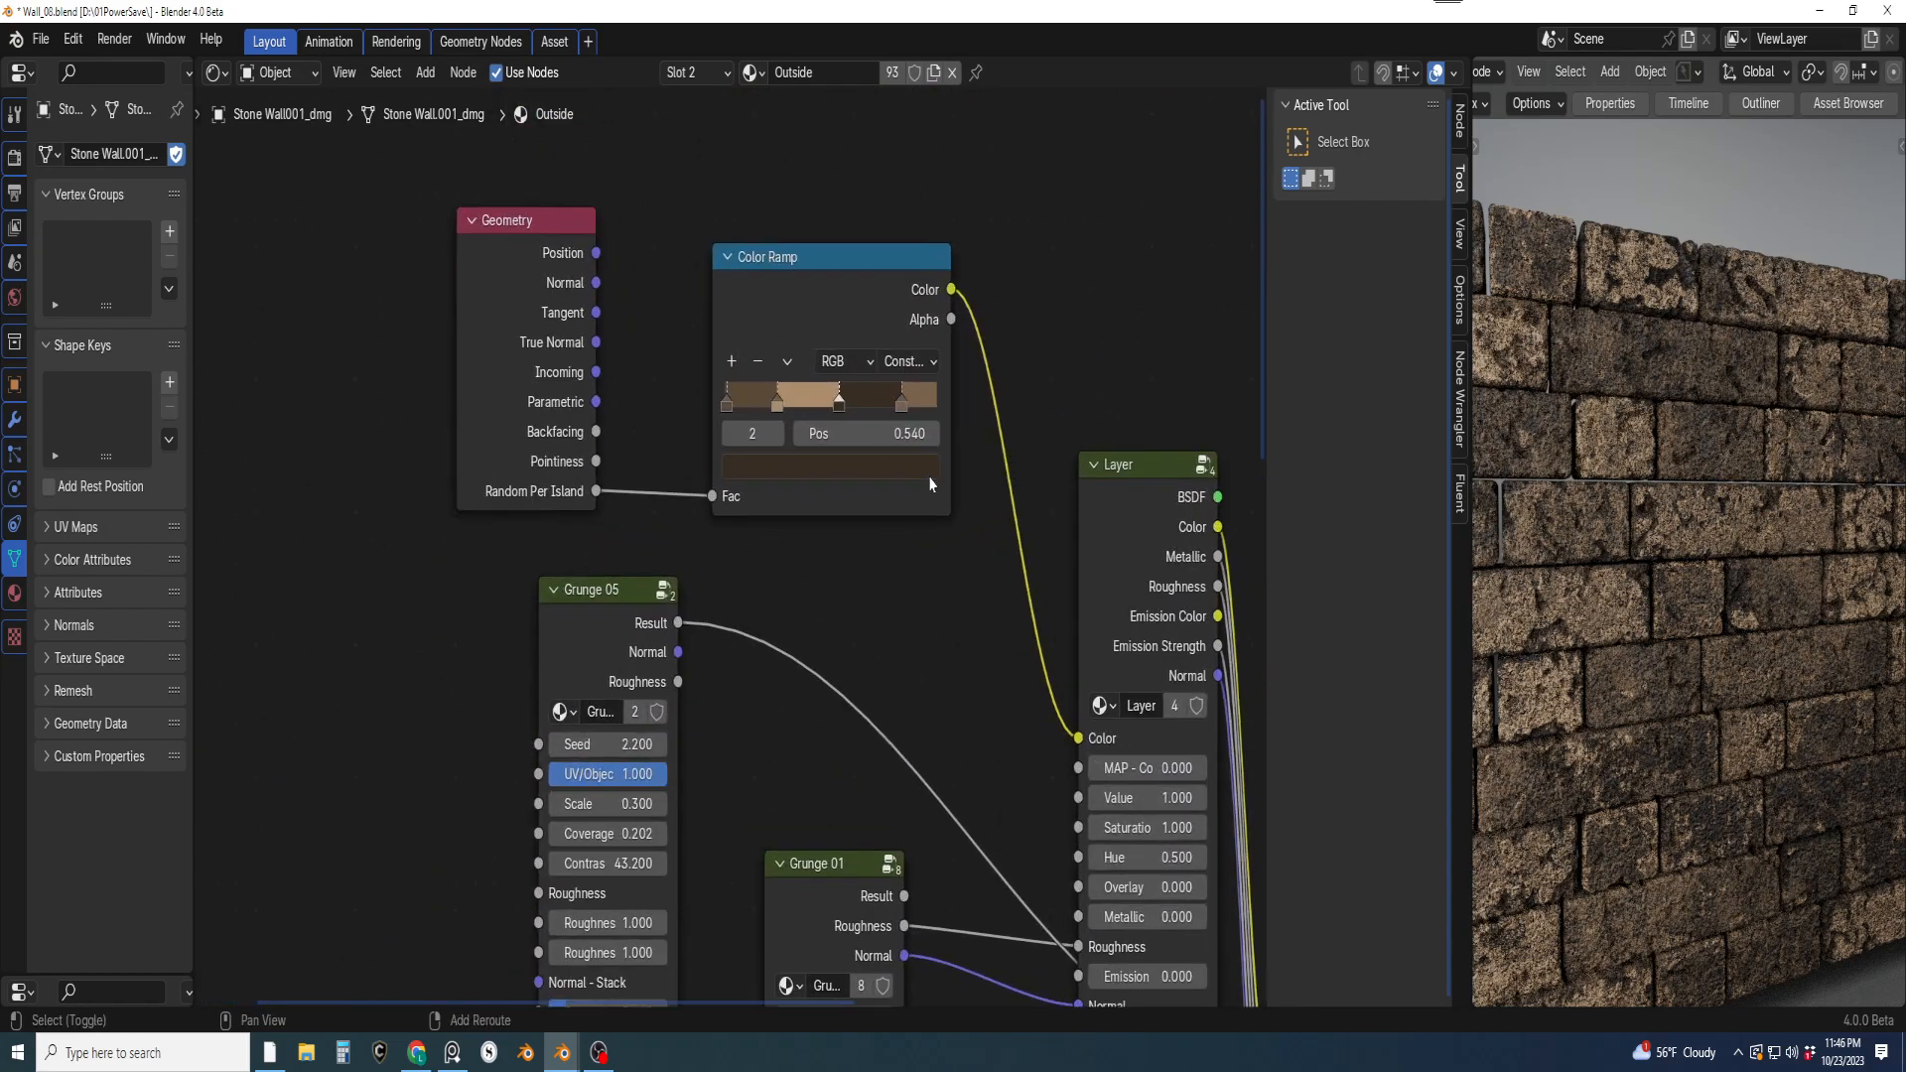
{"action": "scroll", "coordinate": [927, 477], "scroll_direction": "up", "scroll_amount": 3, "text": "shift"}
{"action": "scroll", "coordinate": [942, 537], "scroll_direction": "up", "scroll_amount": 3}
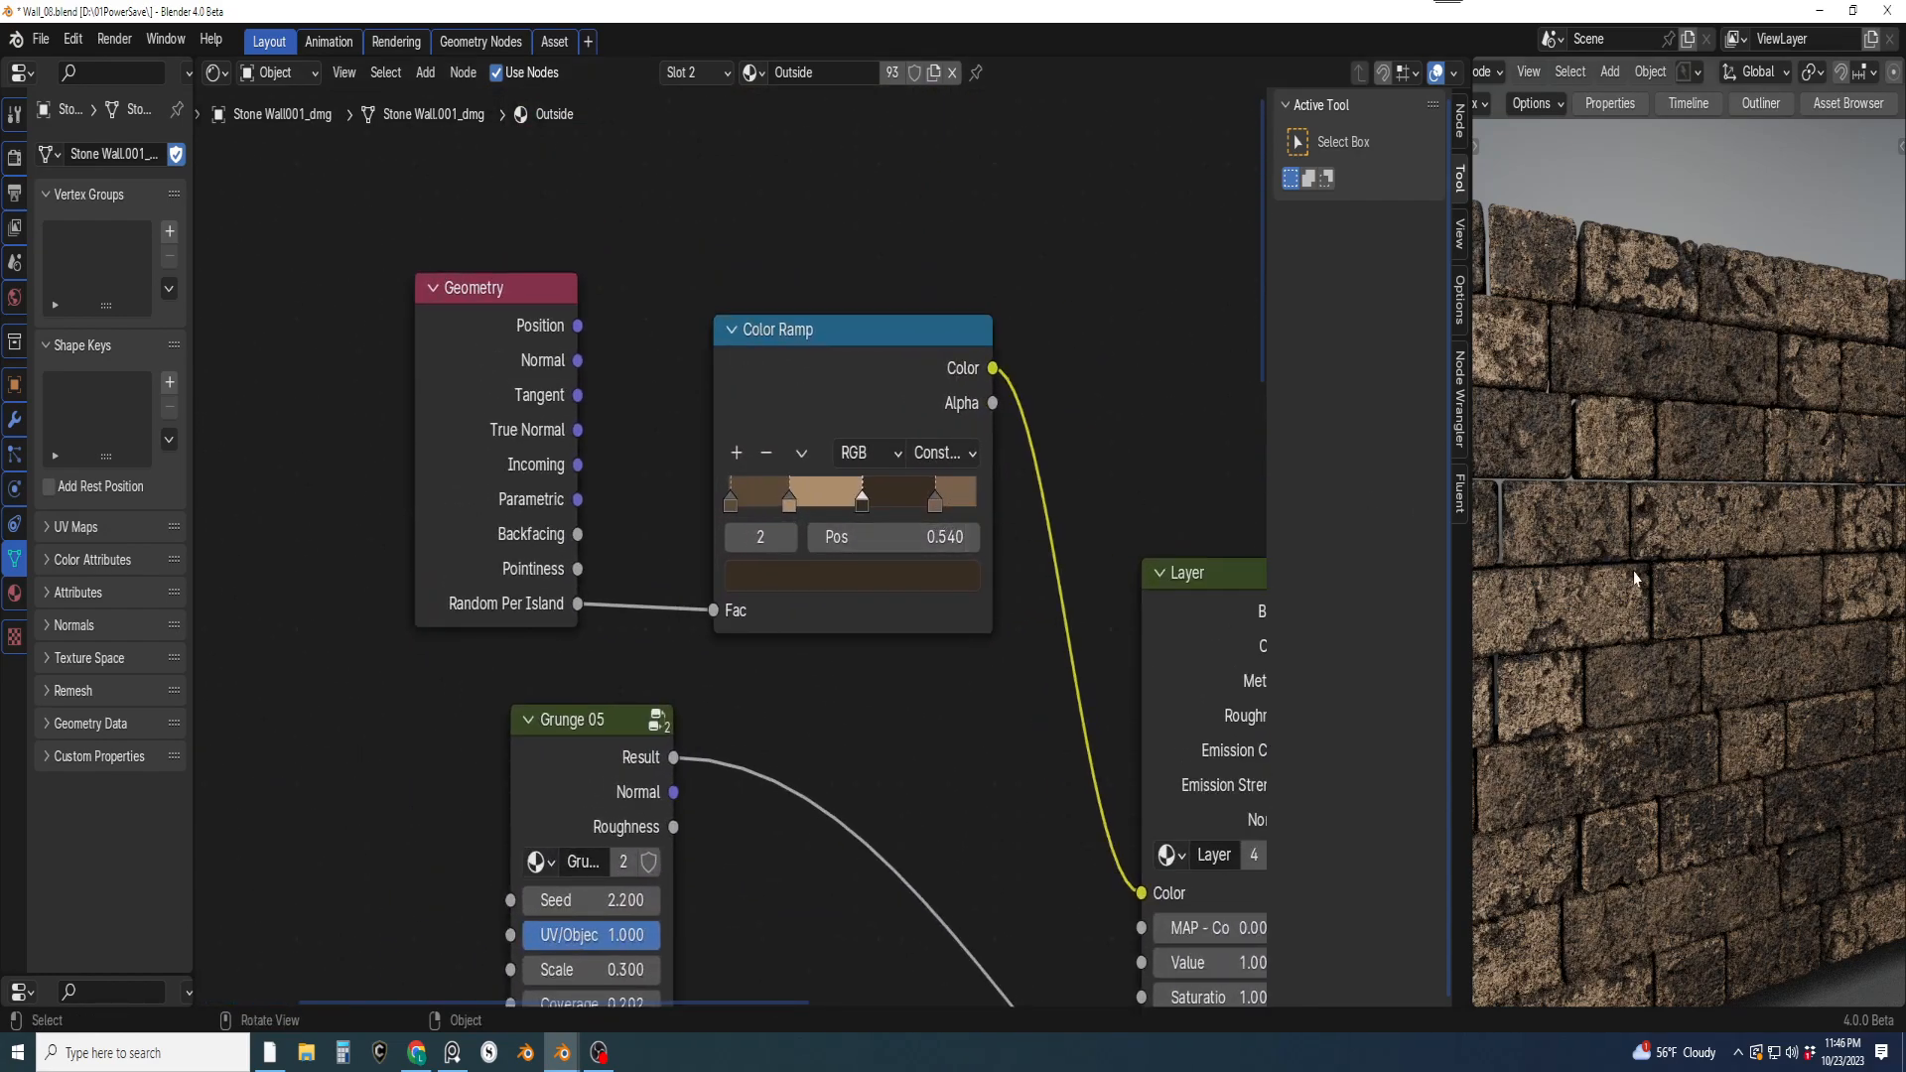
{"action": "scroll", "coordinate": [894, 645], "scroll_direction": "down", "scroll_amount": 5}
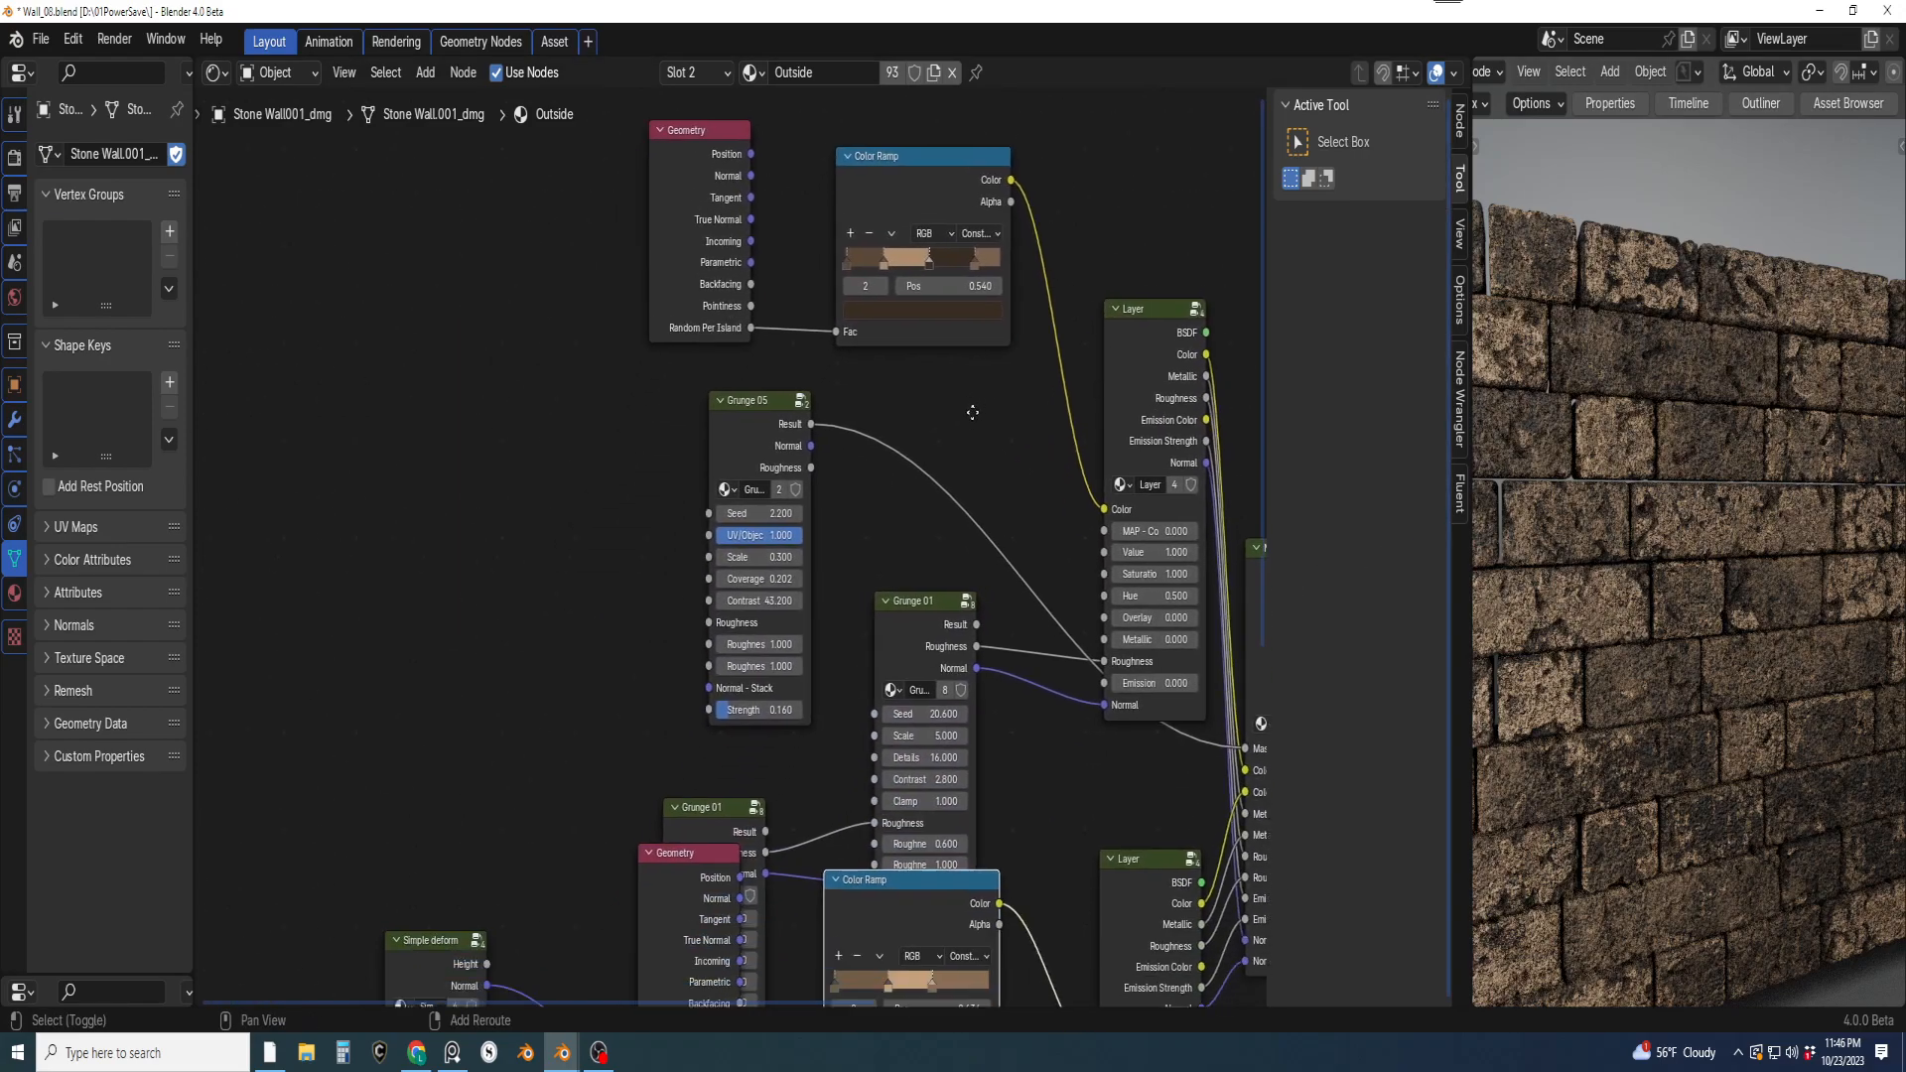
{"action": "scroll", "coordinate": [800, 561], "scroll_direction": "down", "scroll_amount": 1}
{"action": "scroll", "coordinate": [733, 552], "scroll_direction": "down", "scroll_amount": 6, "text": "shift"}
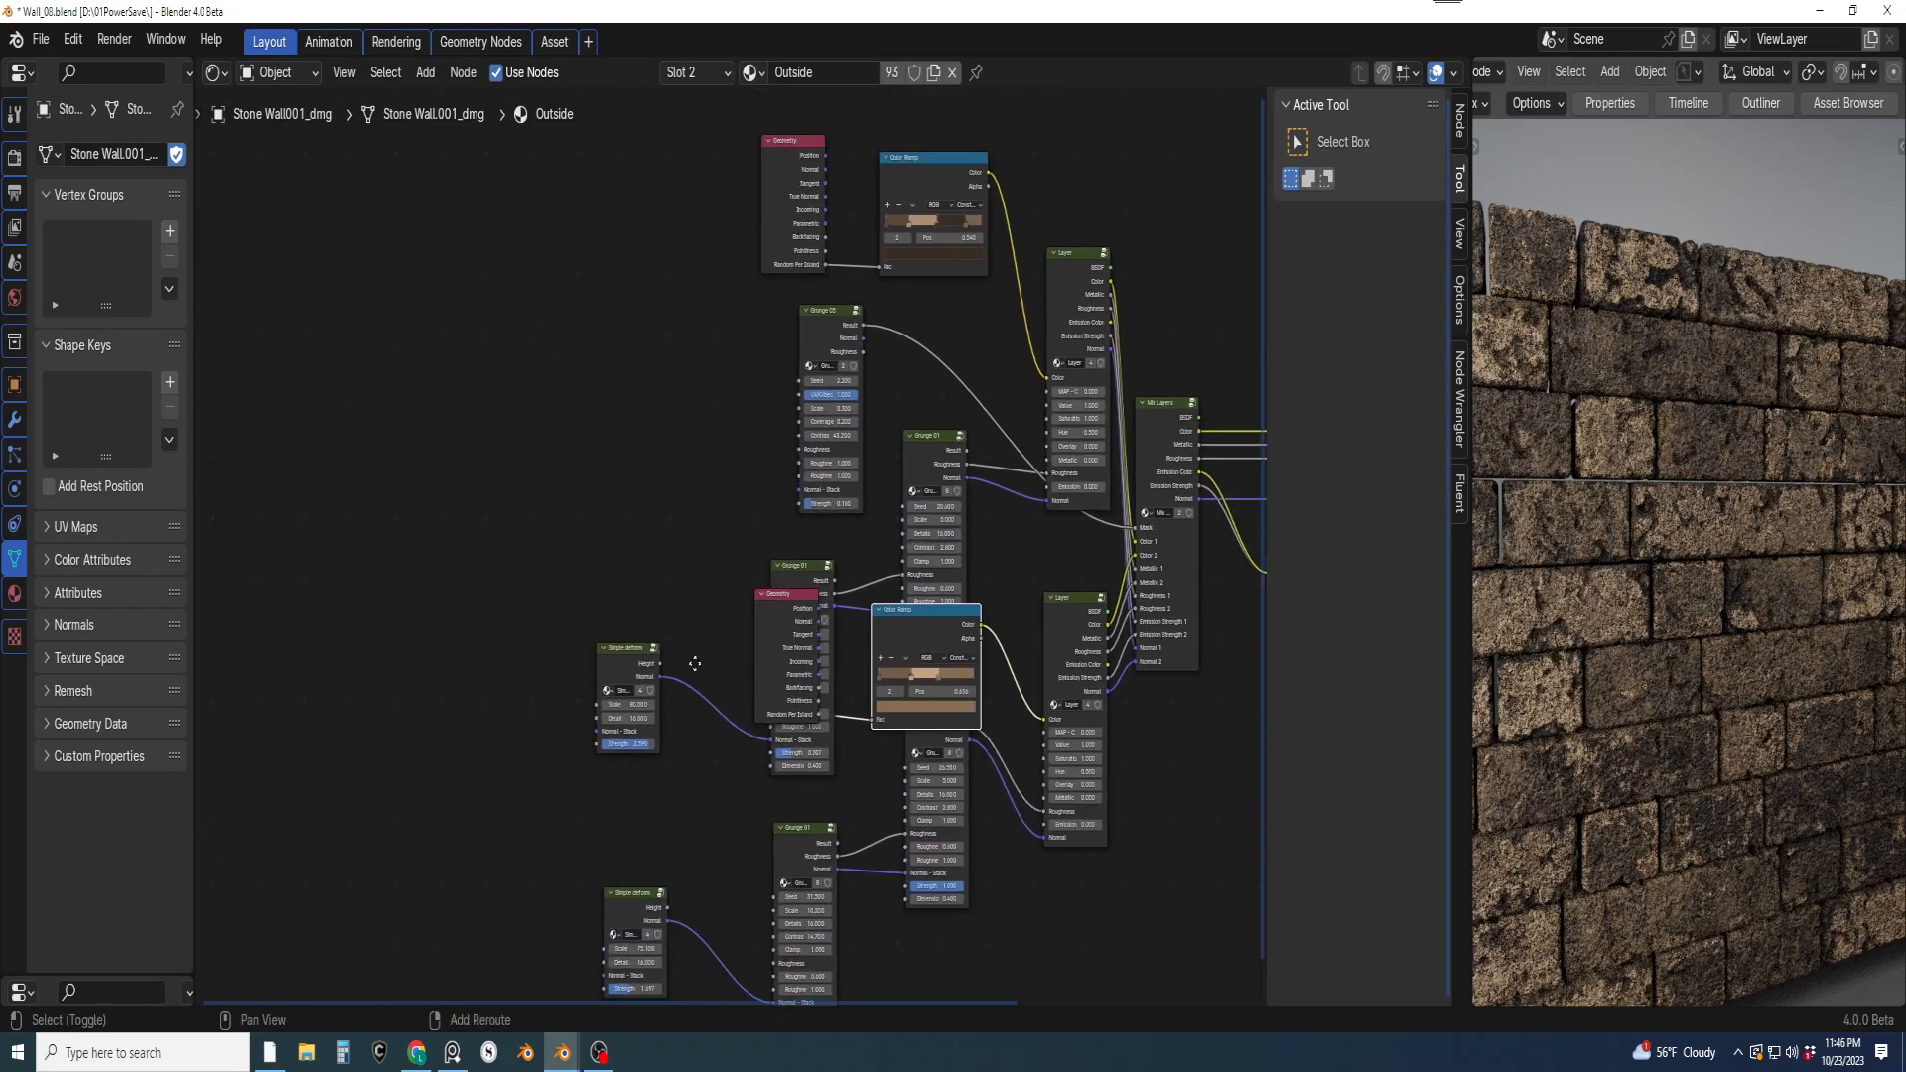
{"action": "scroll", "coordinate": [741, 447], "scroll_direction": "up", "scroll_amount": 2}
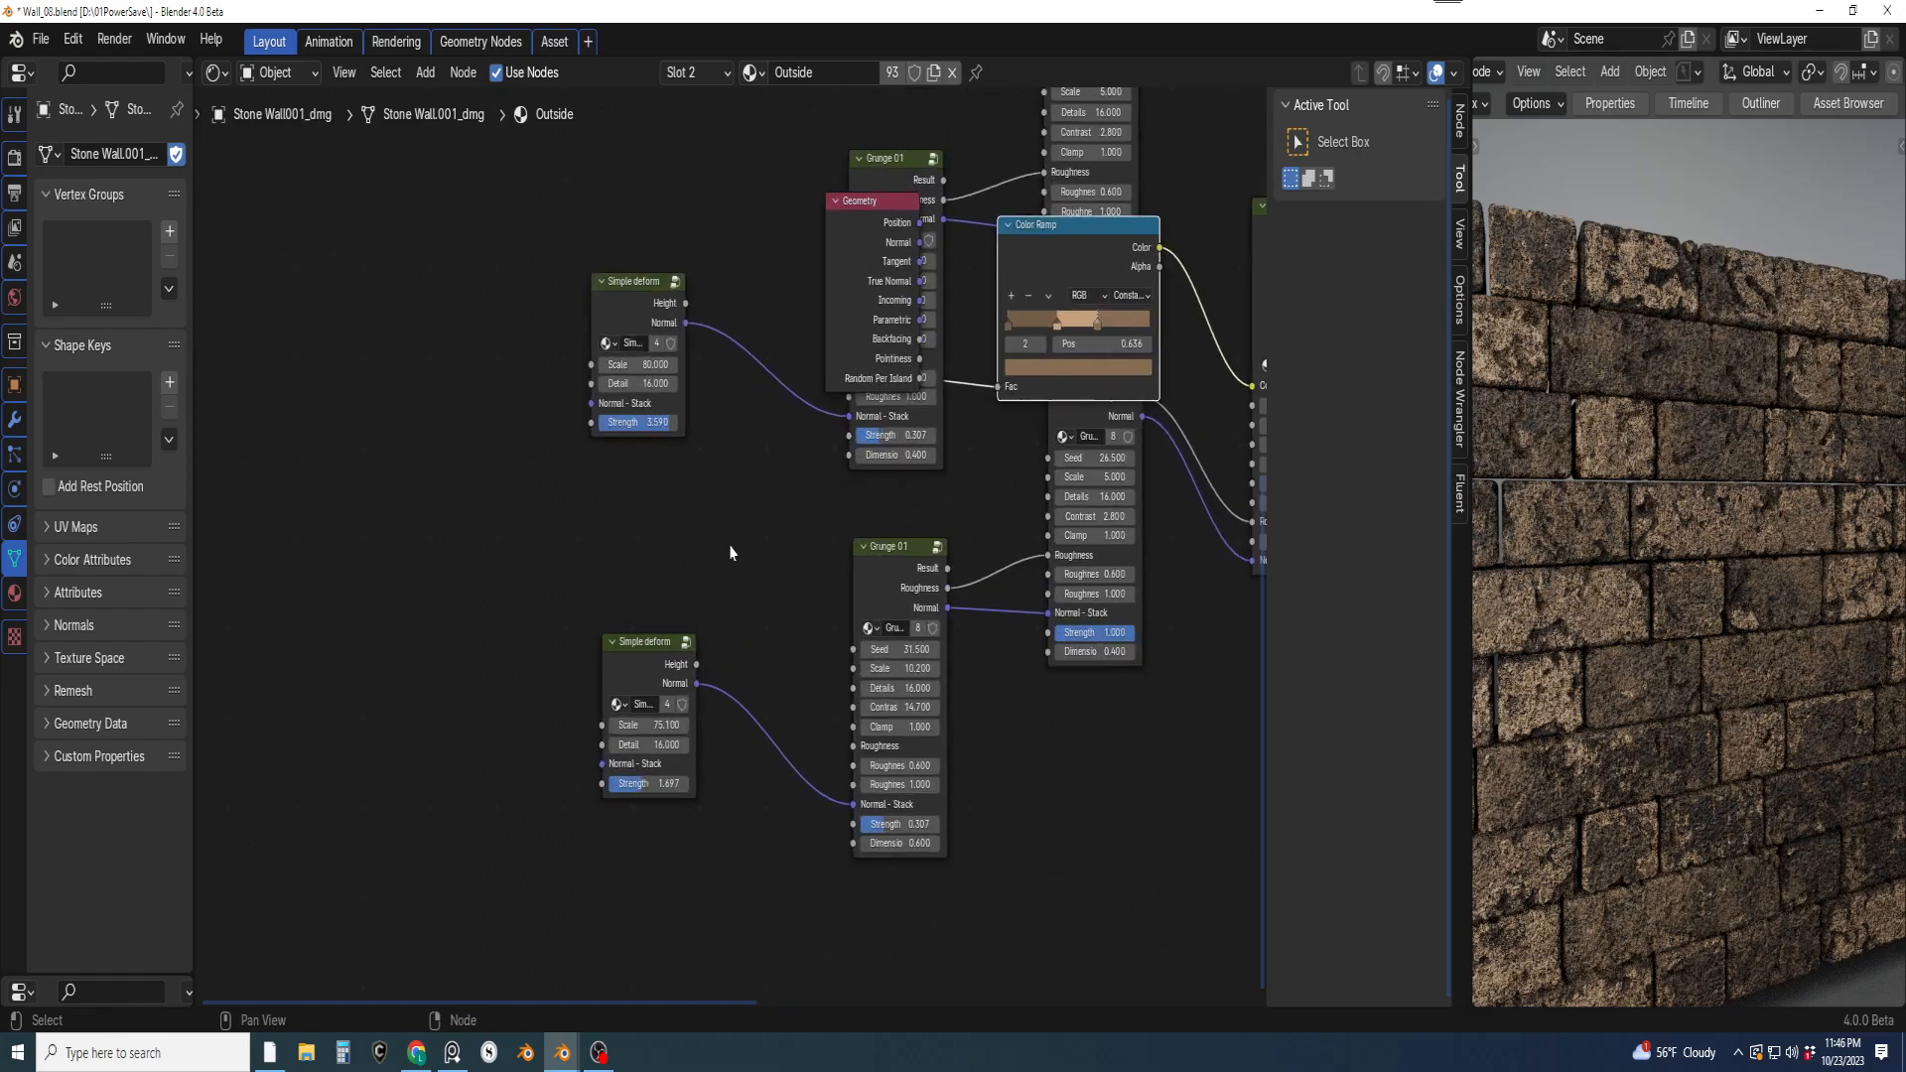
{"action": "scroll", "coordinate": [740, 517], "scroll_direction": "up", "scroll_amount": 4}
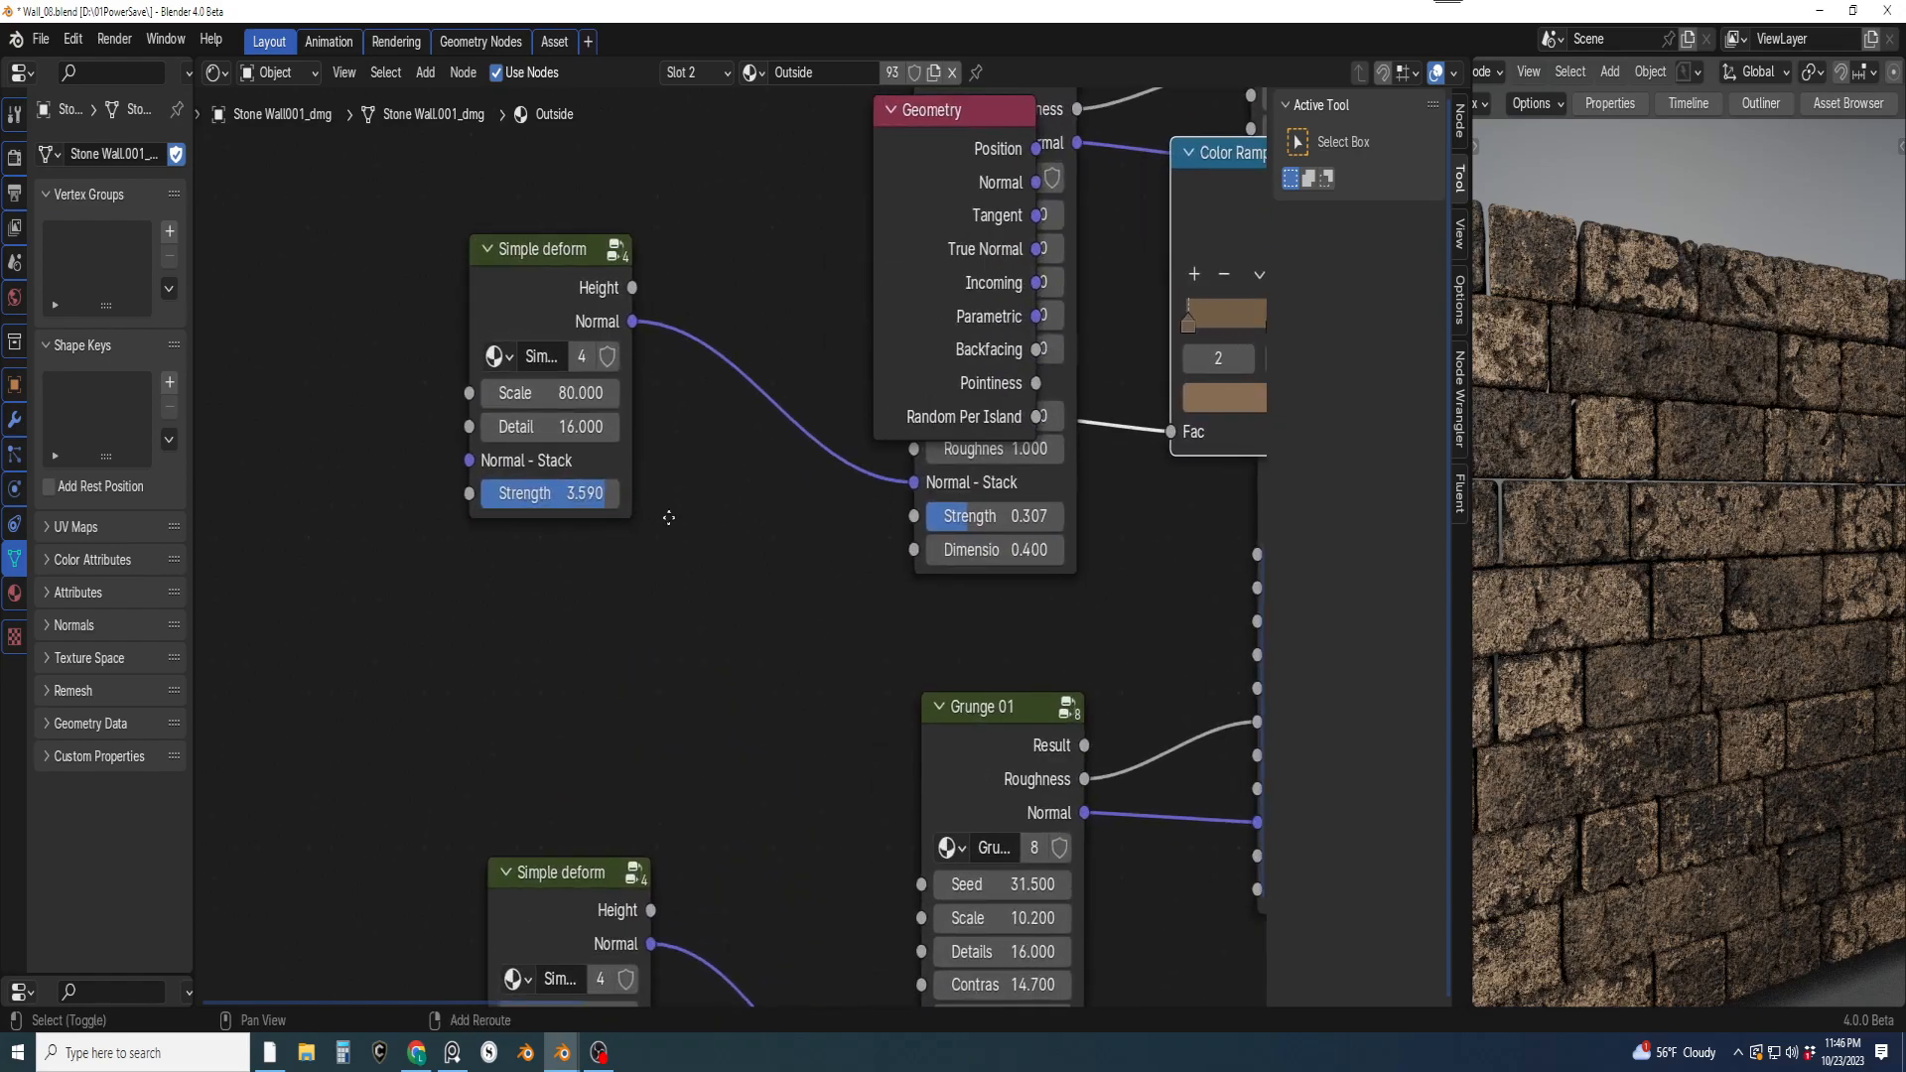
{"action": "middle_click_drag", "start_coordinate": [721, 705], "coordinate": [707, 672]}
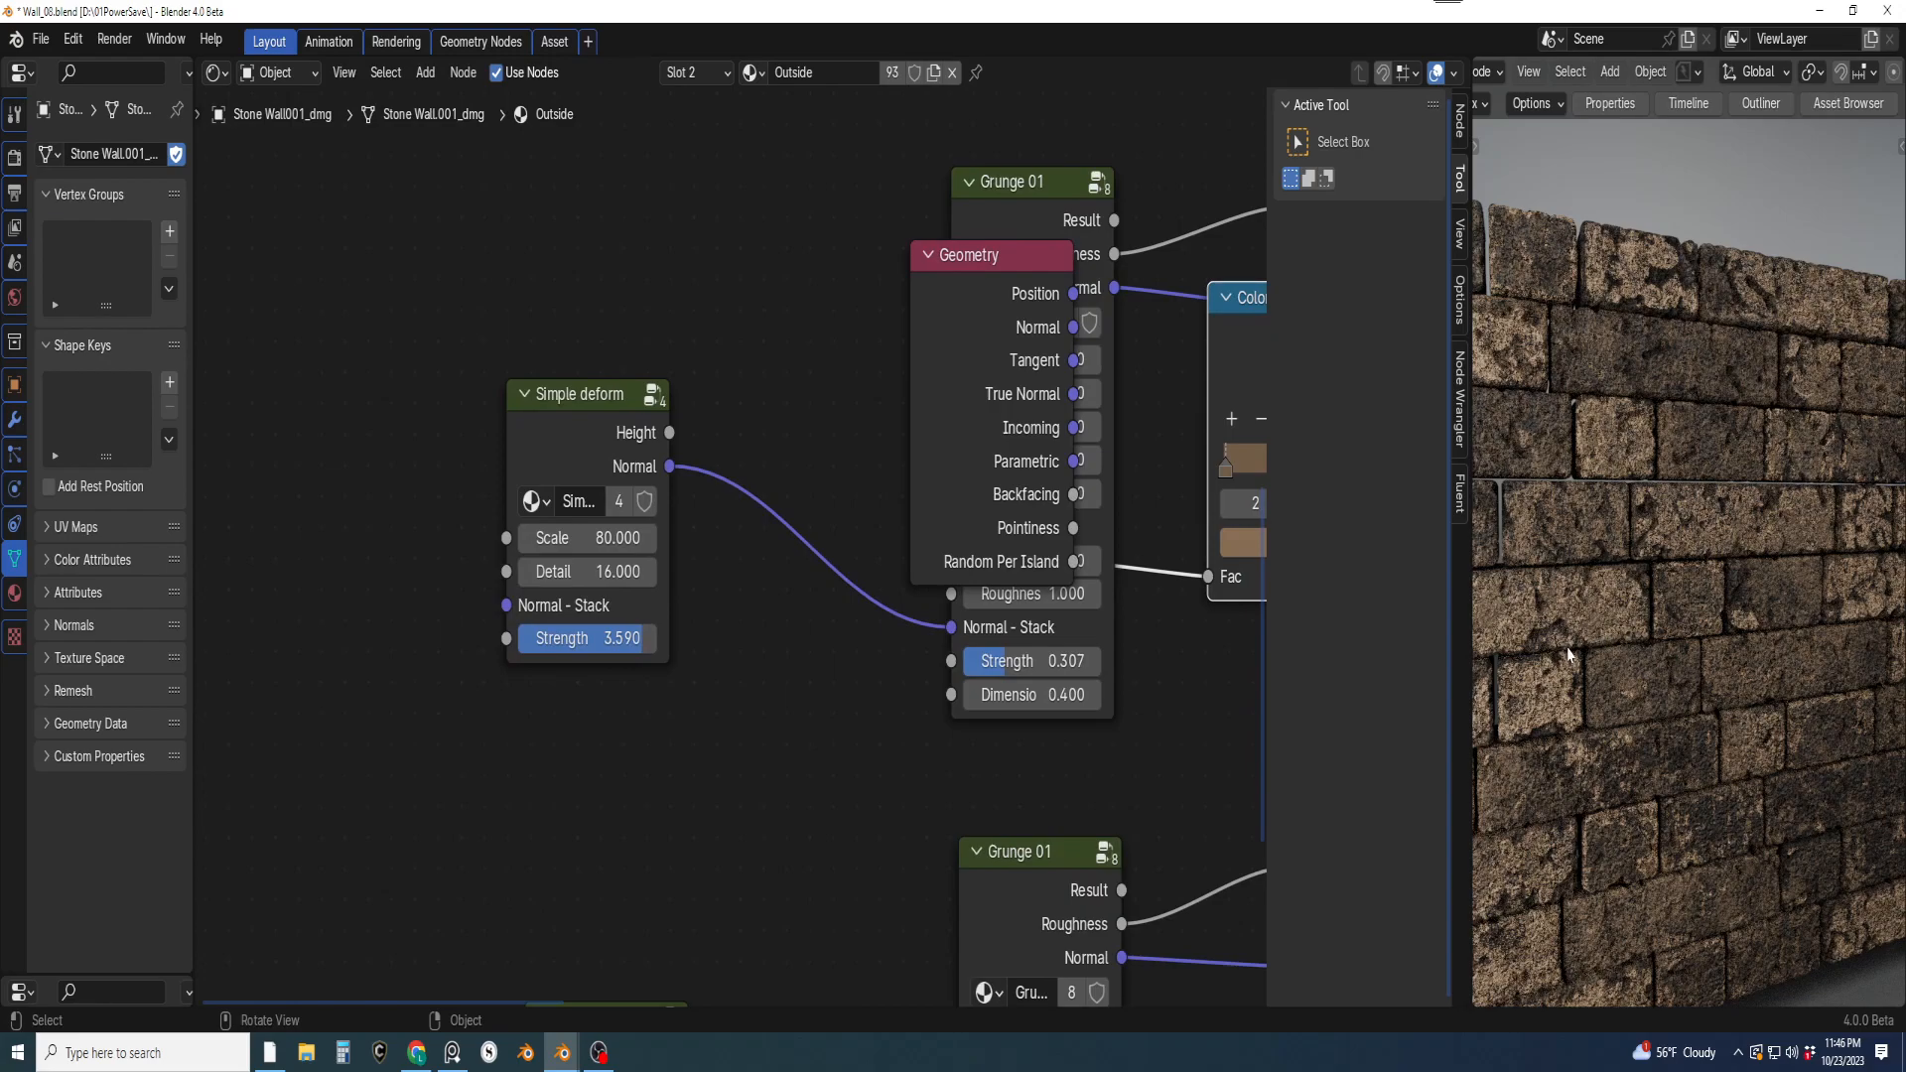
Switch the material slot to Inside and inspect its Simple deform and Grunge 01 nodes and the rendered stones up close
{"action": "left_click", "coordinate": [751, 72]}
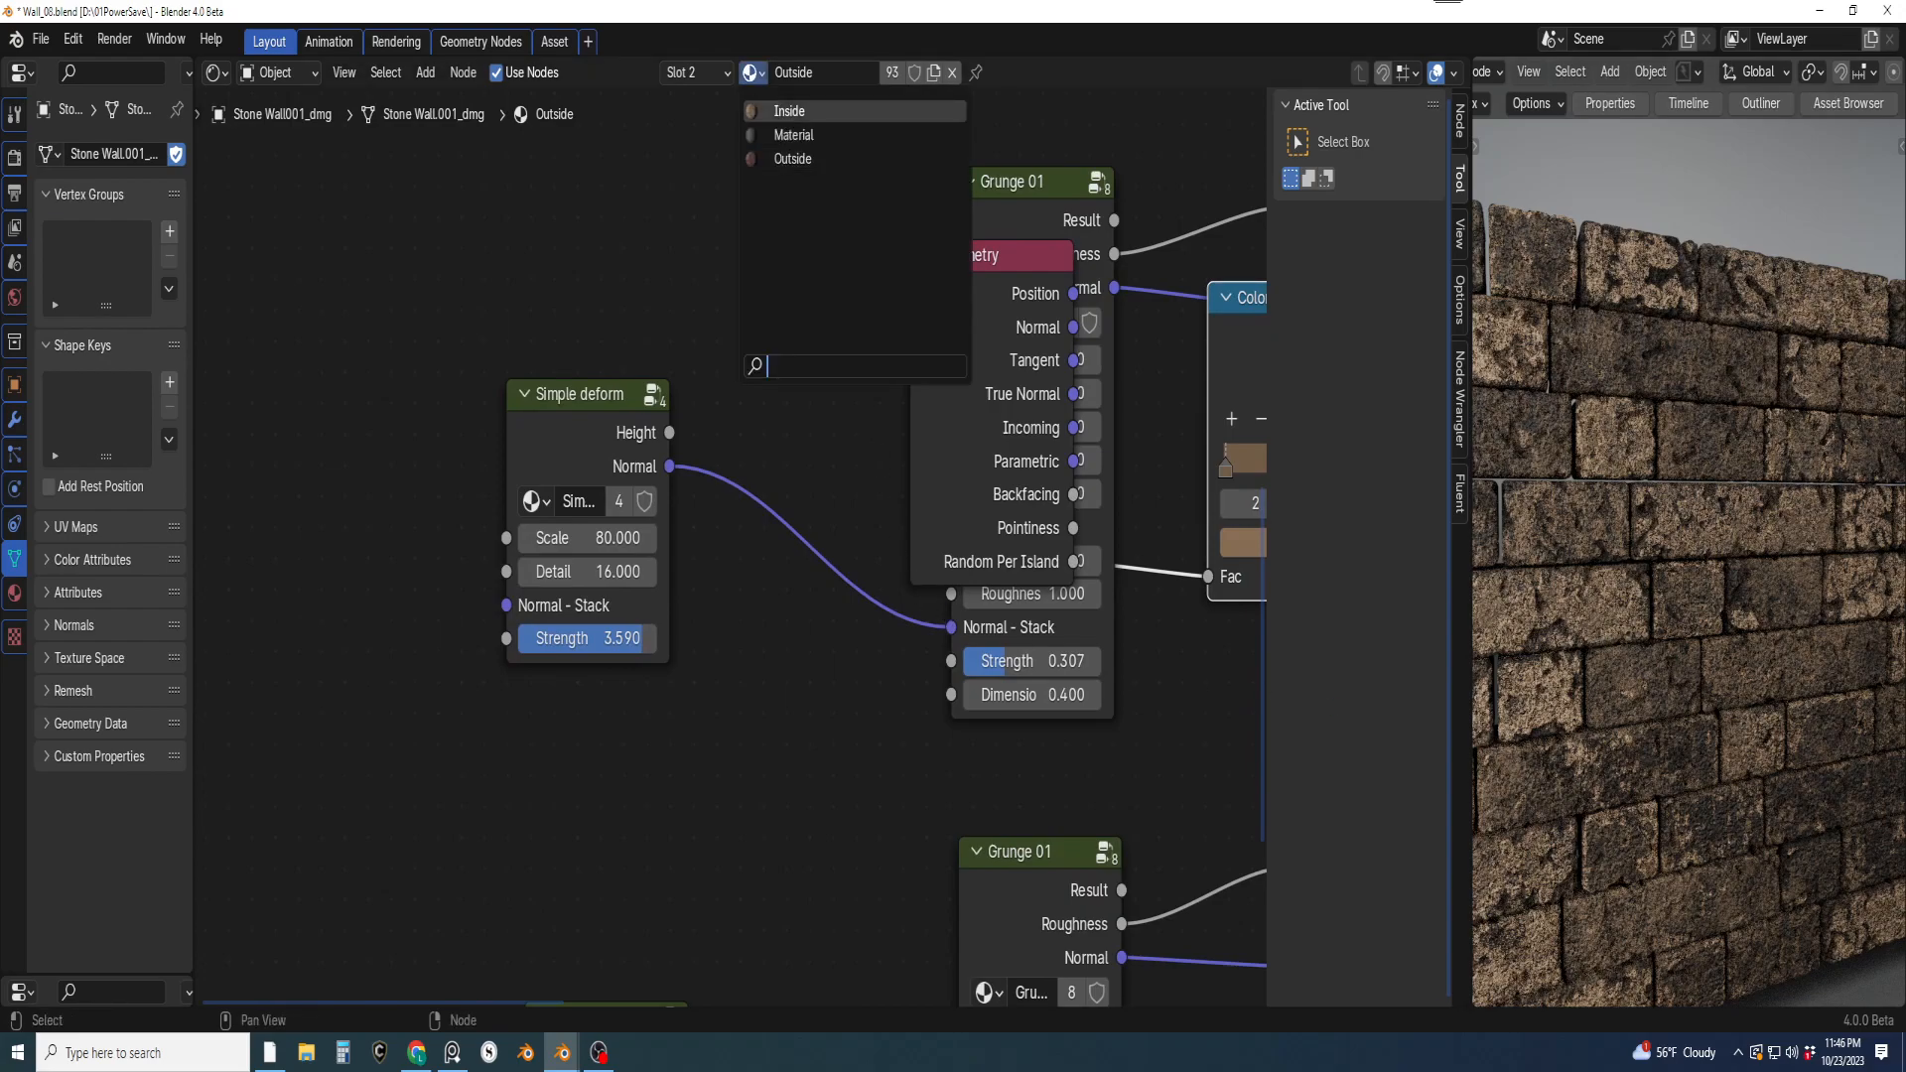
{"action": "left_click", "coordinate": [780, 111]}
{"action": "scroll", "coordinate": [719, 502], "scroll_direction": "down", "scroll_amount": 3}
{"action": "middle_click_drag", "start_coordinate": [719, 502], "coordinate": [774, 342]}
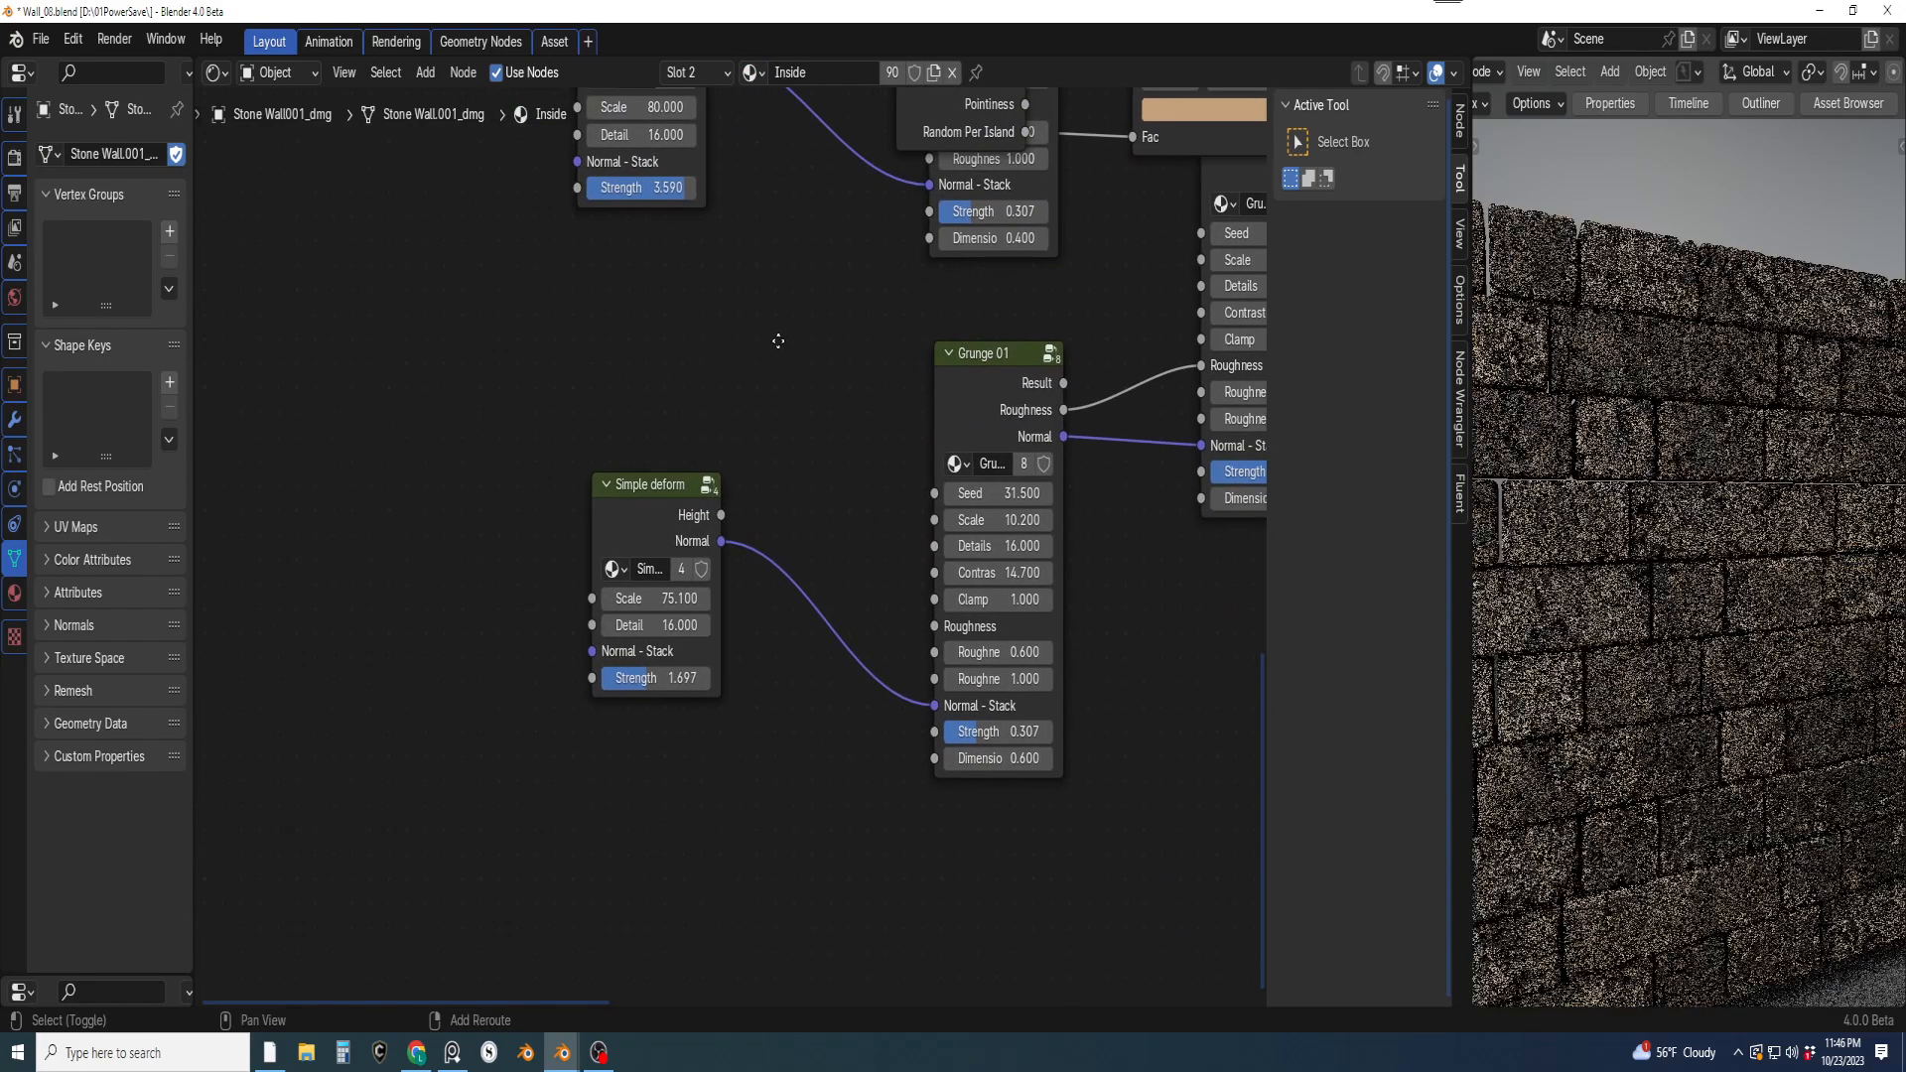
{"action": "scroll", "coordinate": [749, 468], "scroll_direction": "up", "scroll_amount": 3}
{"action": "scroll", "coordinate": [1626, 643], "scroll_direction": "up", "scroll_amount": 5}
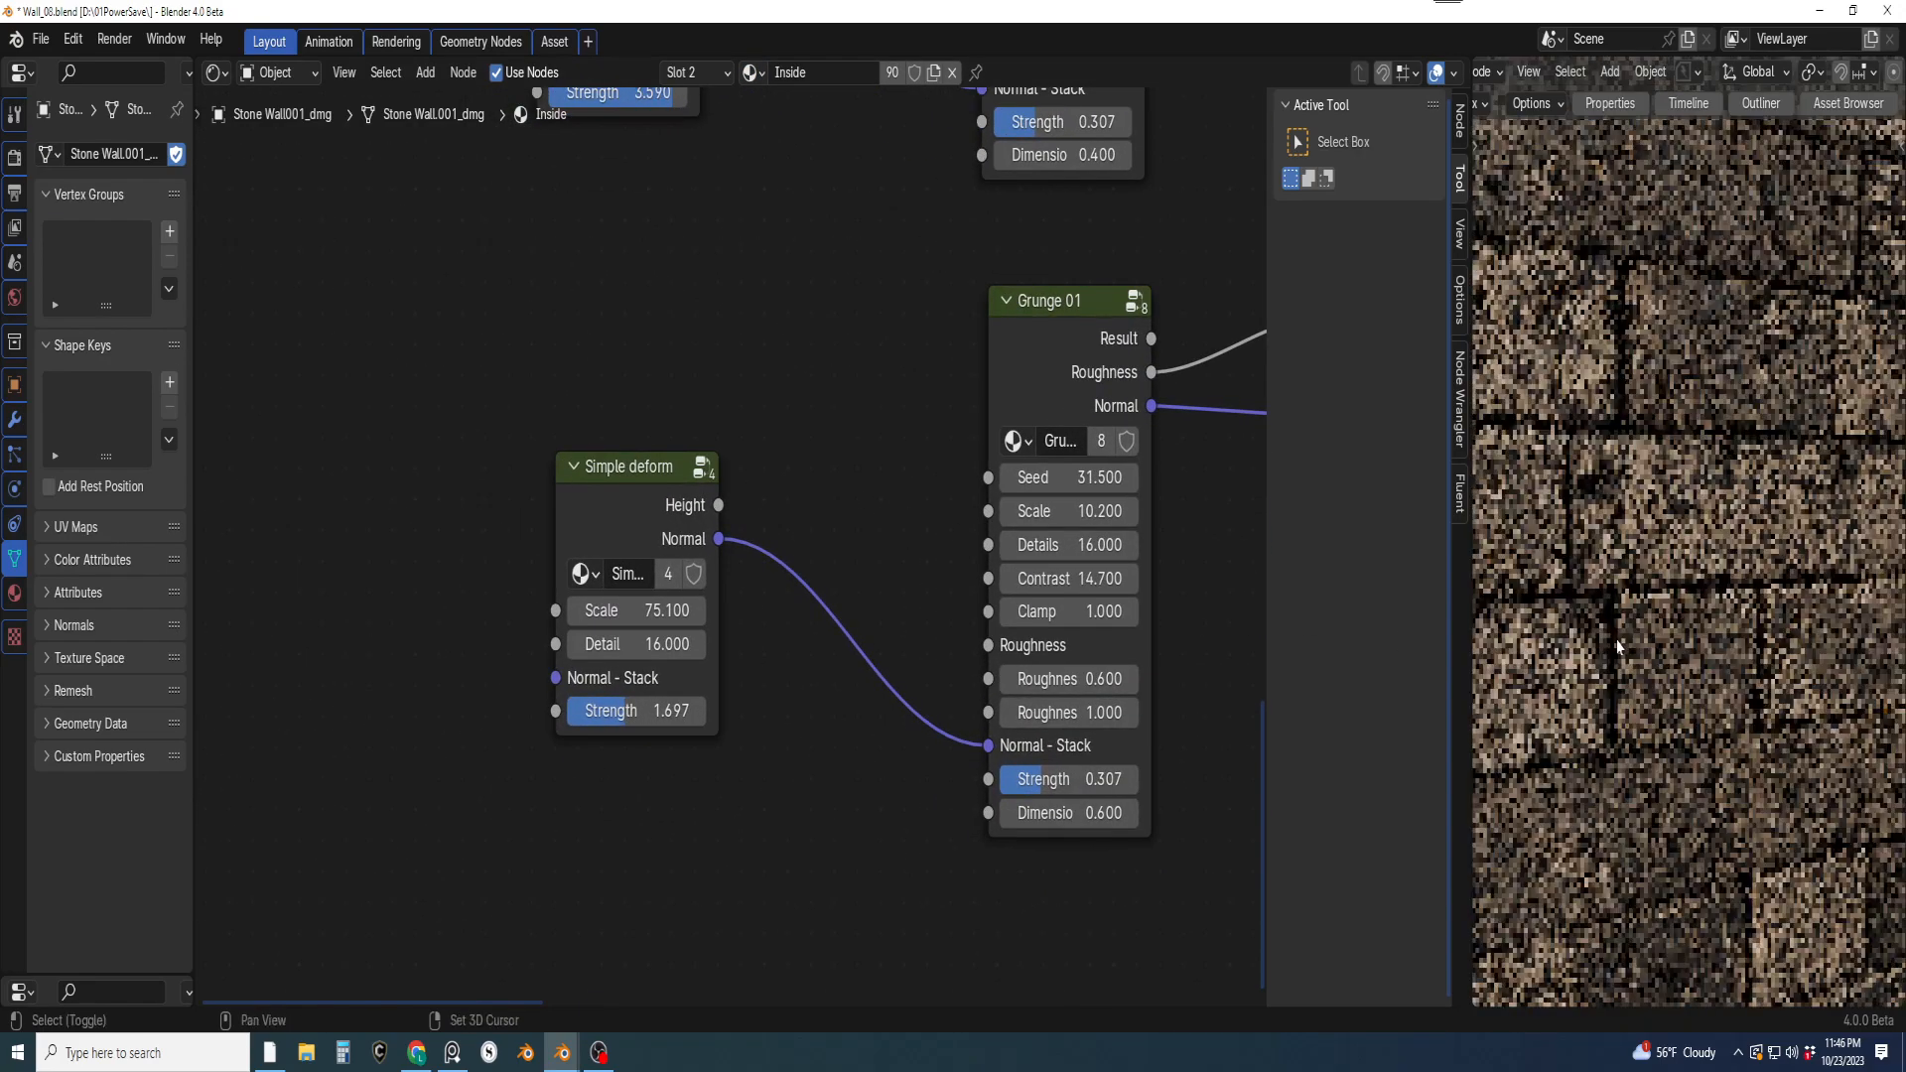
{"action": "scroll", "coordinate": [1690, 635], "scroll_direction": "up", "scroll_amount": 4}
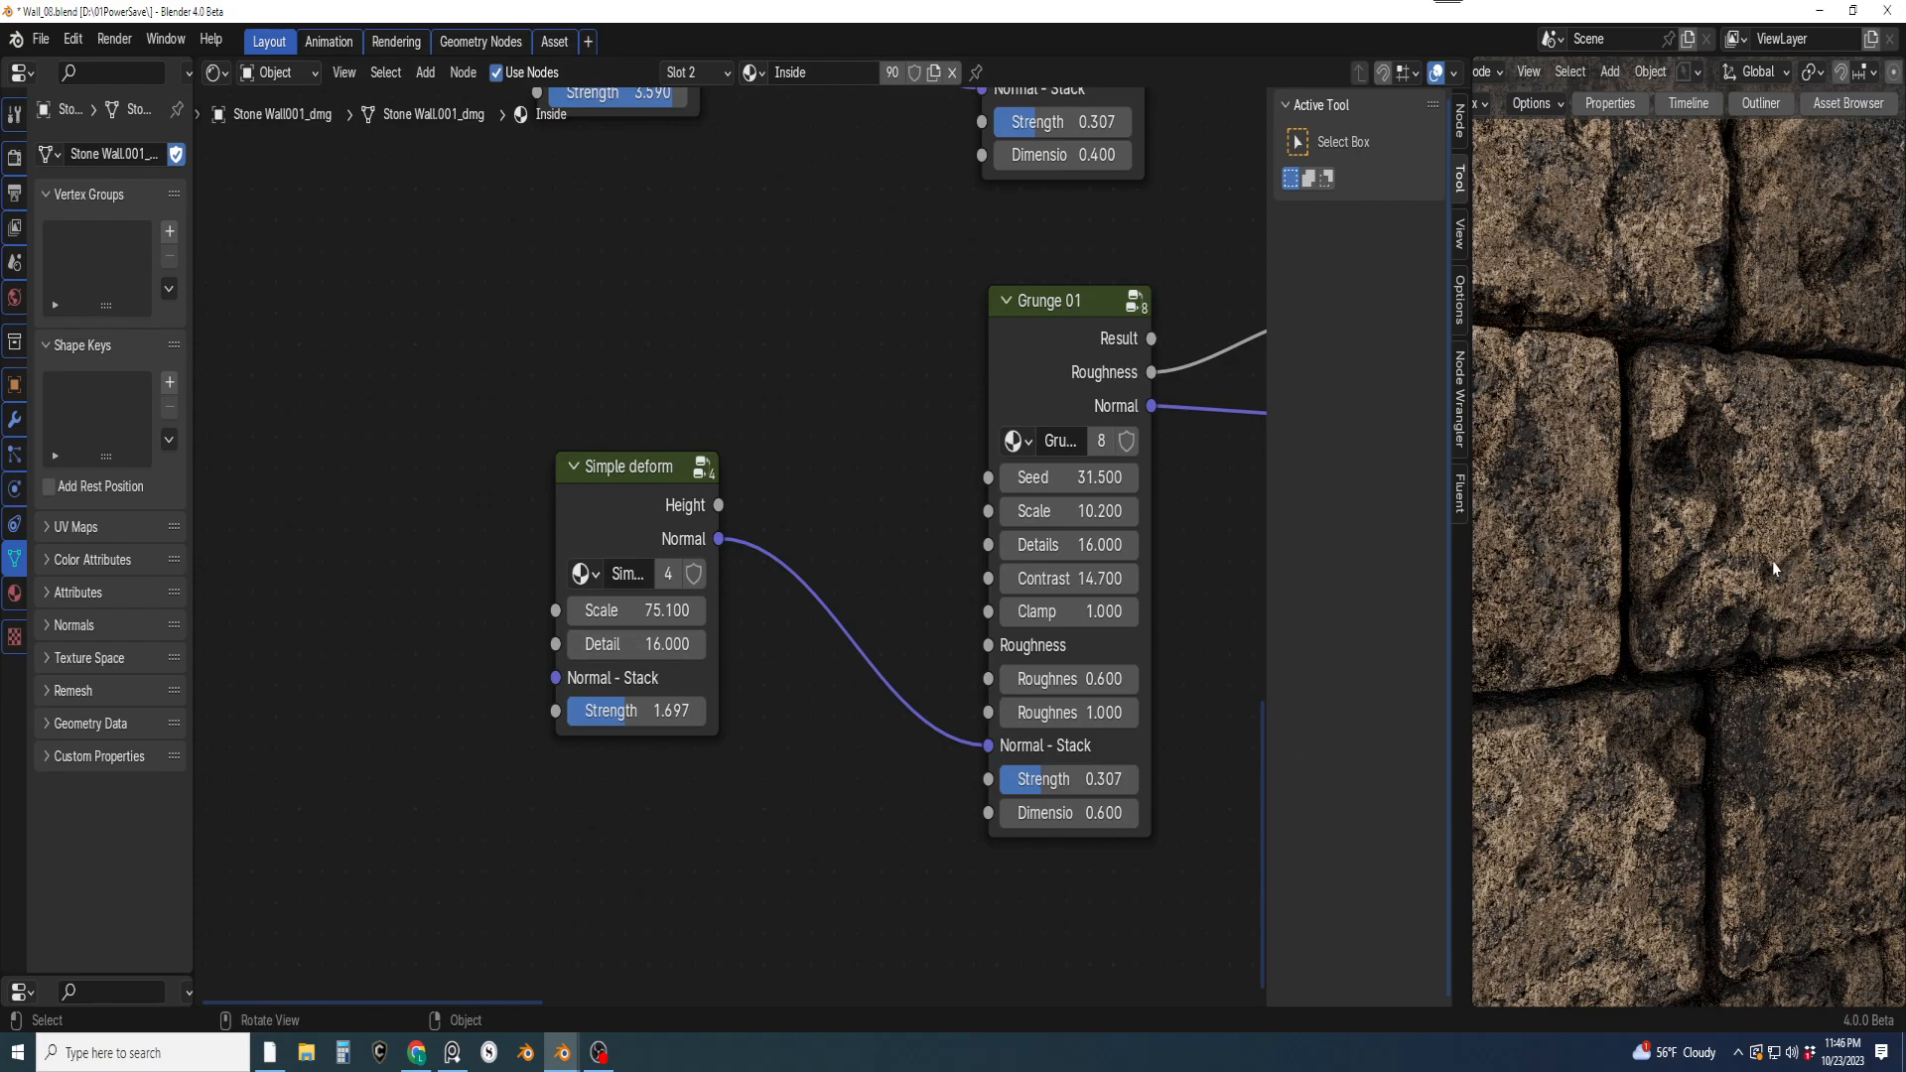
{"action": "scroll", "coordinate": [1773, 573], "scroll_direction": "down", "scroll_amount": 8}
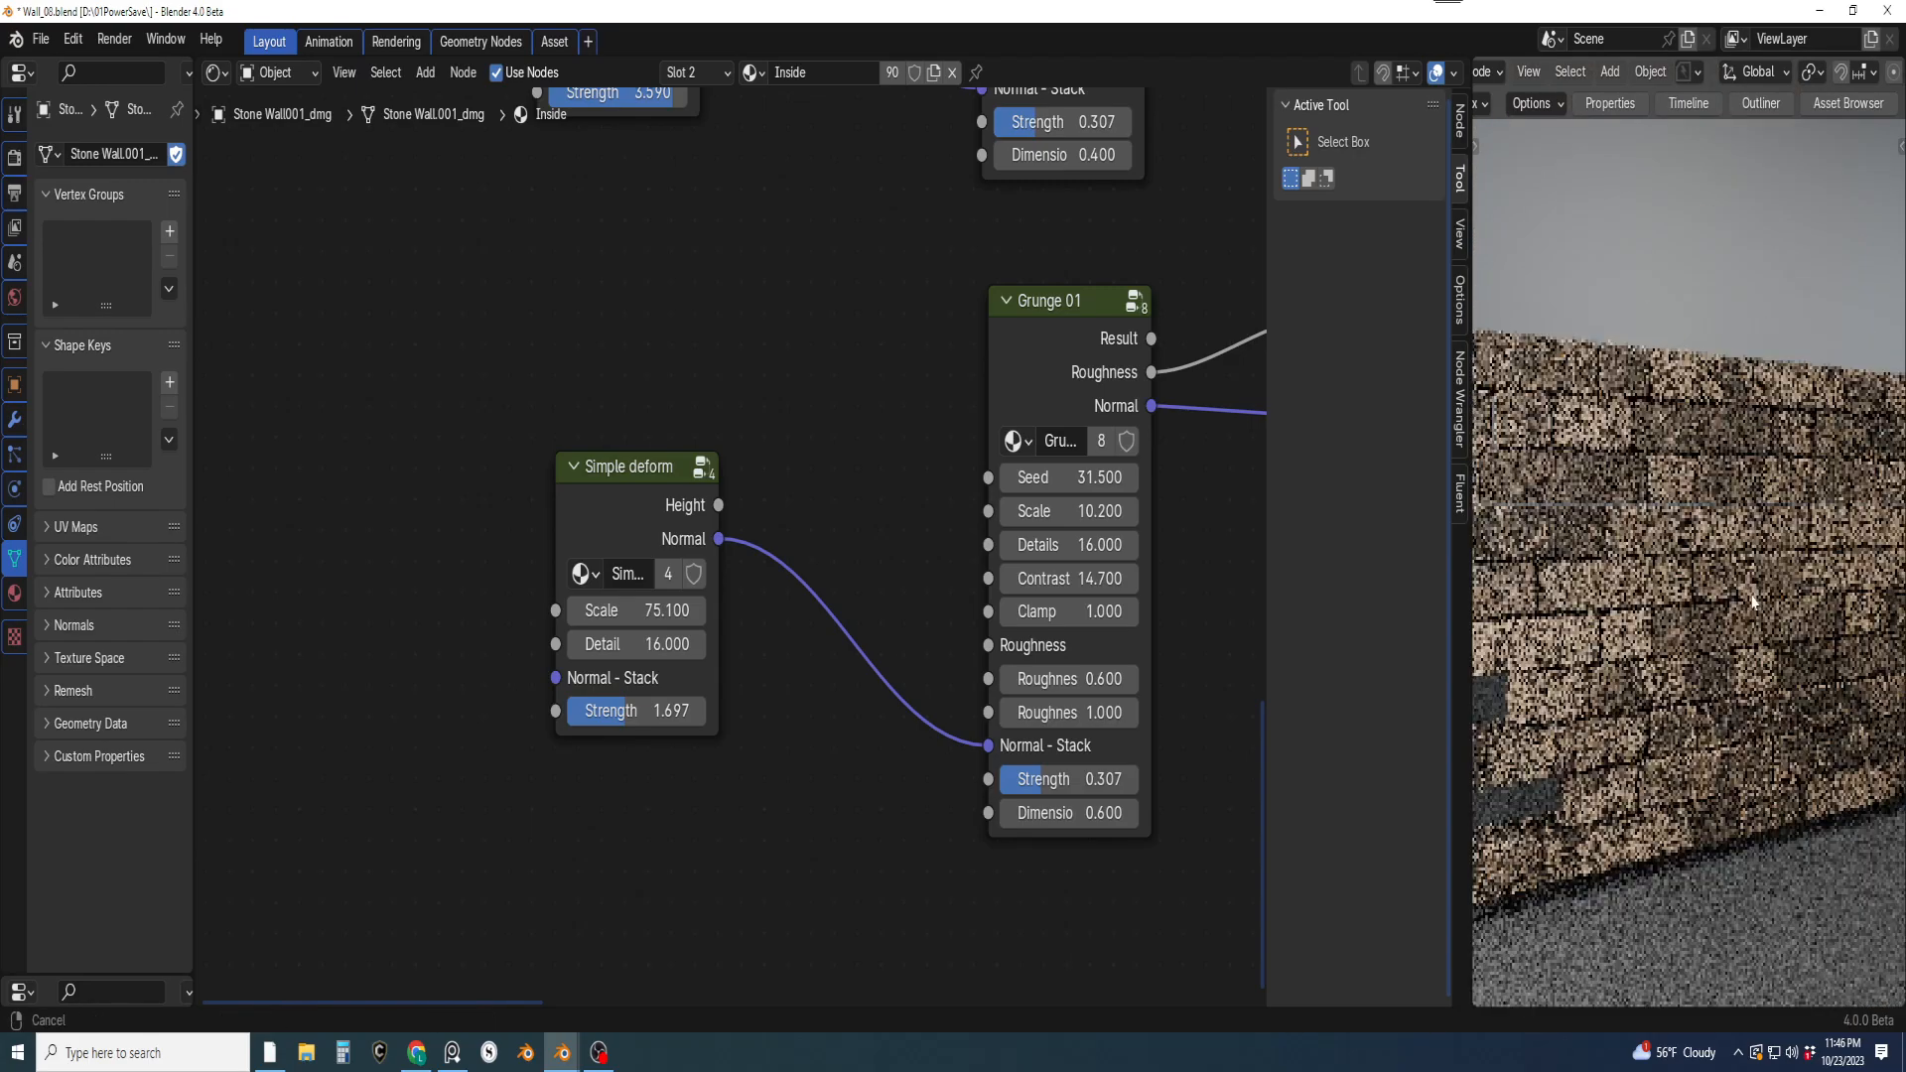
{"action": "scroll", "coordinate": [1748, 609], "scroll_direction": "up", "scroll_amount": 5}
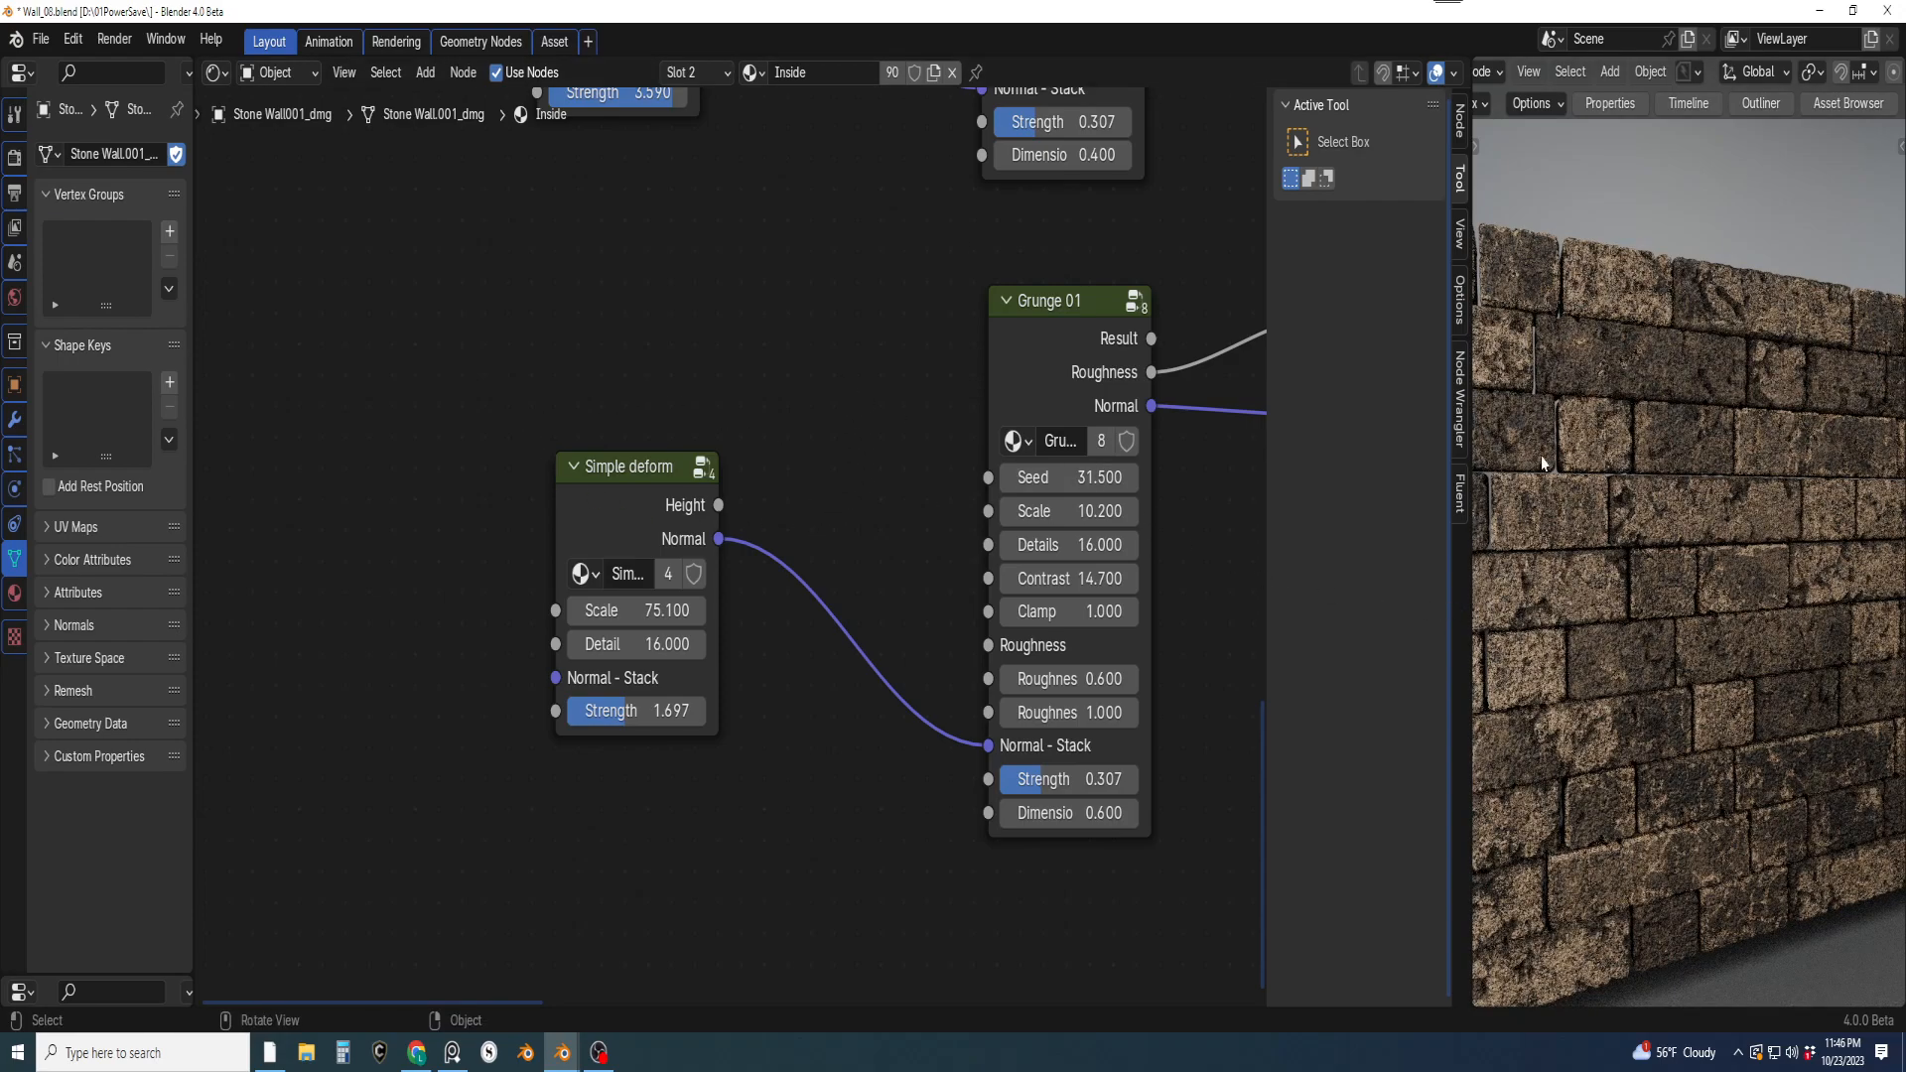
Save a new incremental version with PowerSave and maximize the 3D viewport to view the whole rendered wall
{"action": "left_click", "coordinate": [1686, 73]}
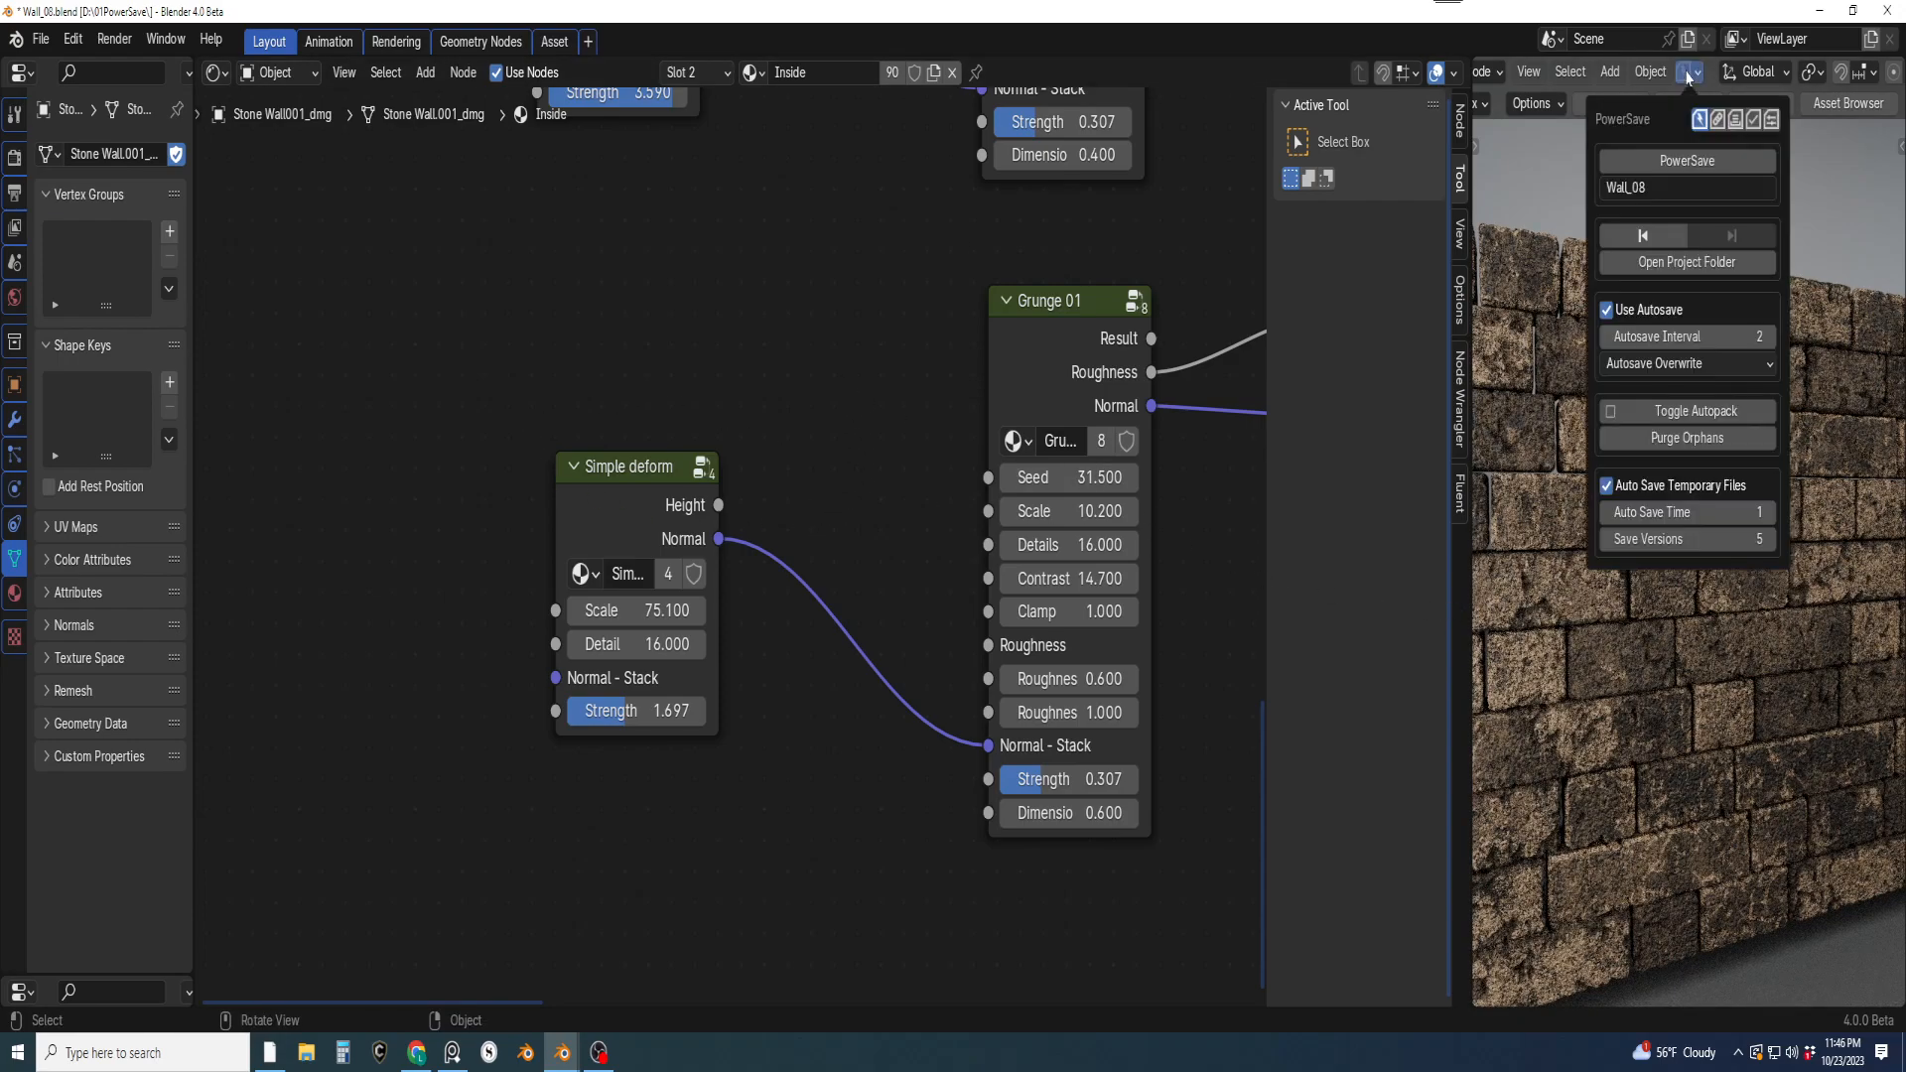
{"action": "left_click", "coordinate": [1676, 166]}
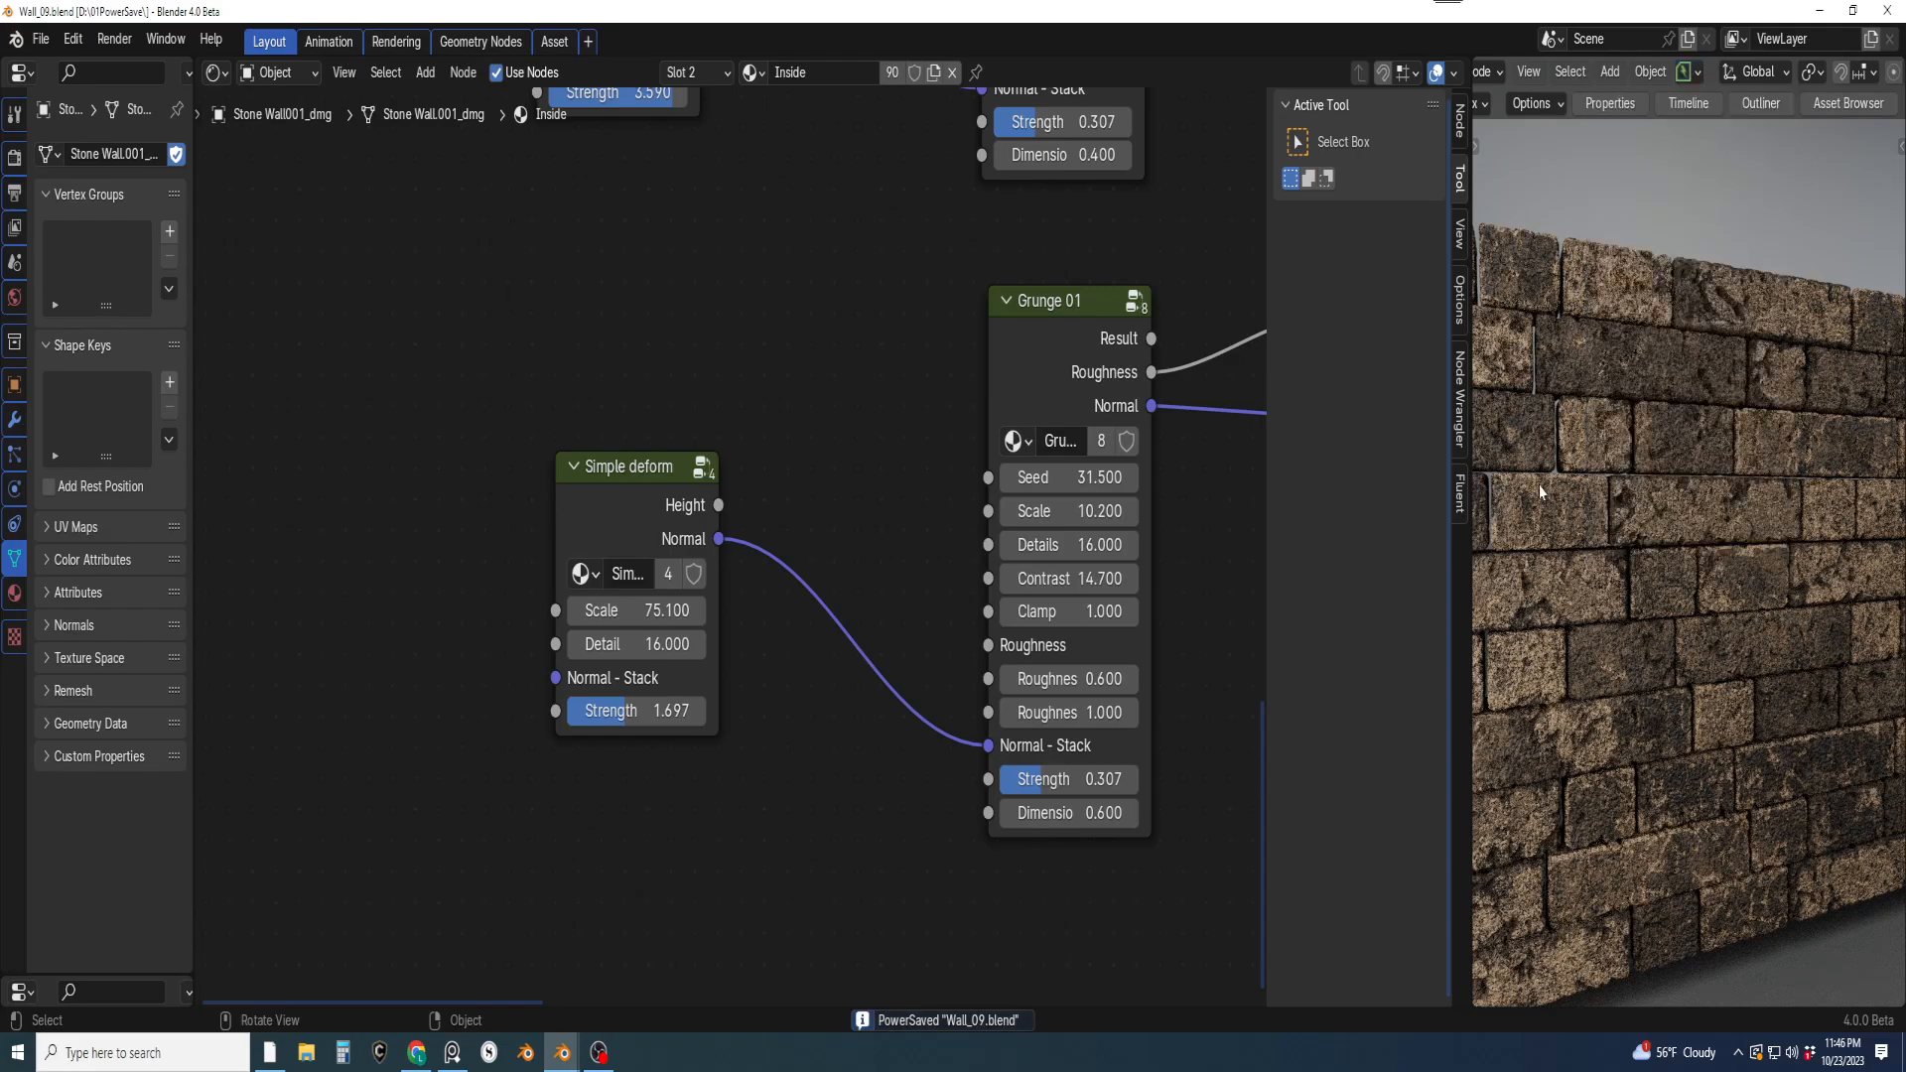
{"action": "key", "text": "ctrl+space"}
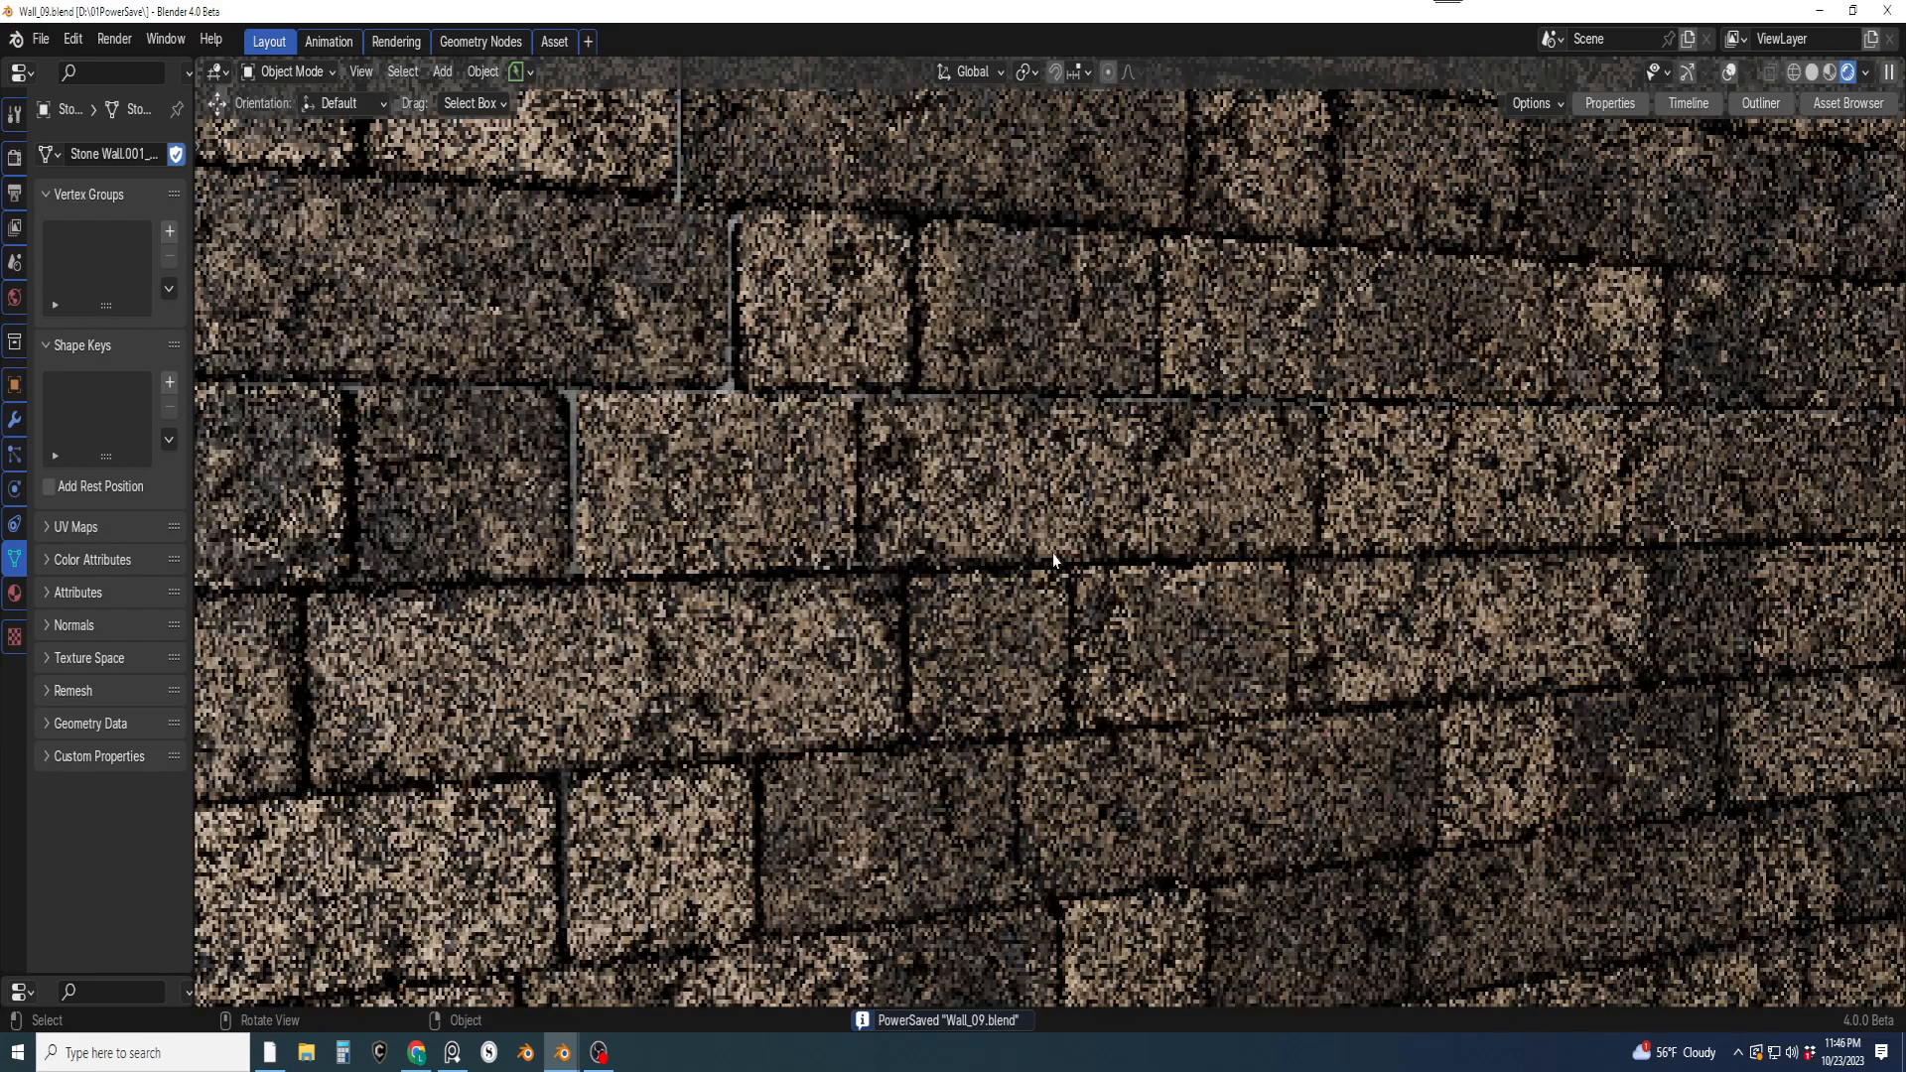
{"action": "scroll", "coordinate": [1156, 517], "scroll_direction": "down", "scroll_amount": 2}
{"action": "scroll", "coordinate": [1162, 522], "scroll_direction": "down", "scroll_amount": 3}
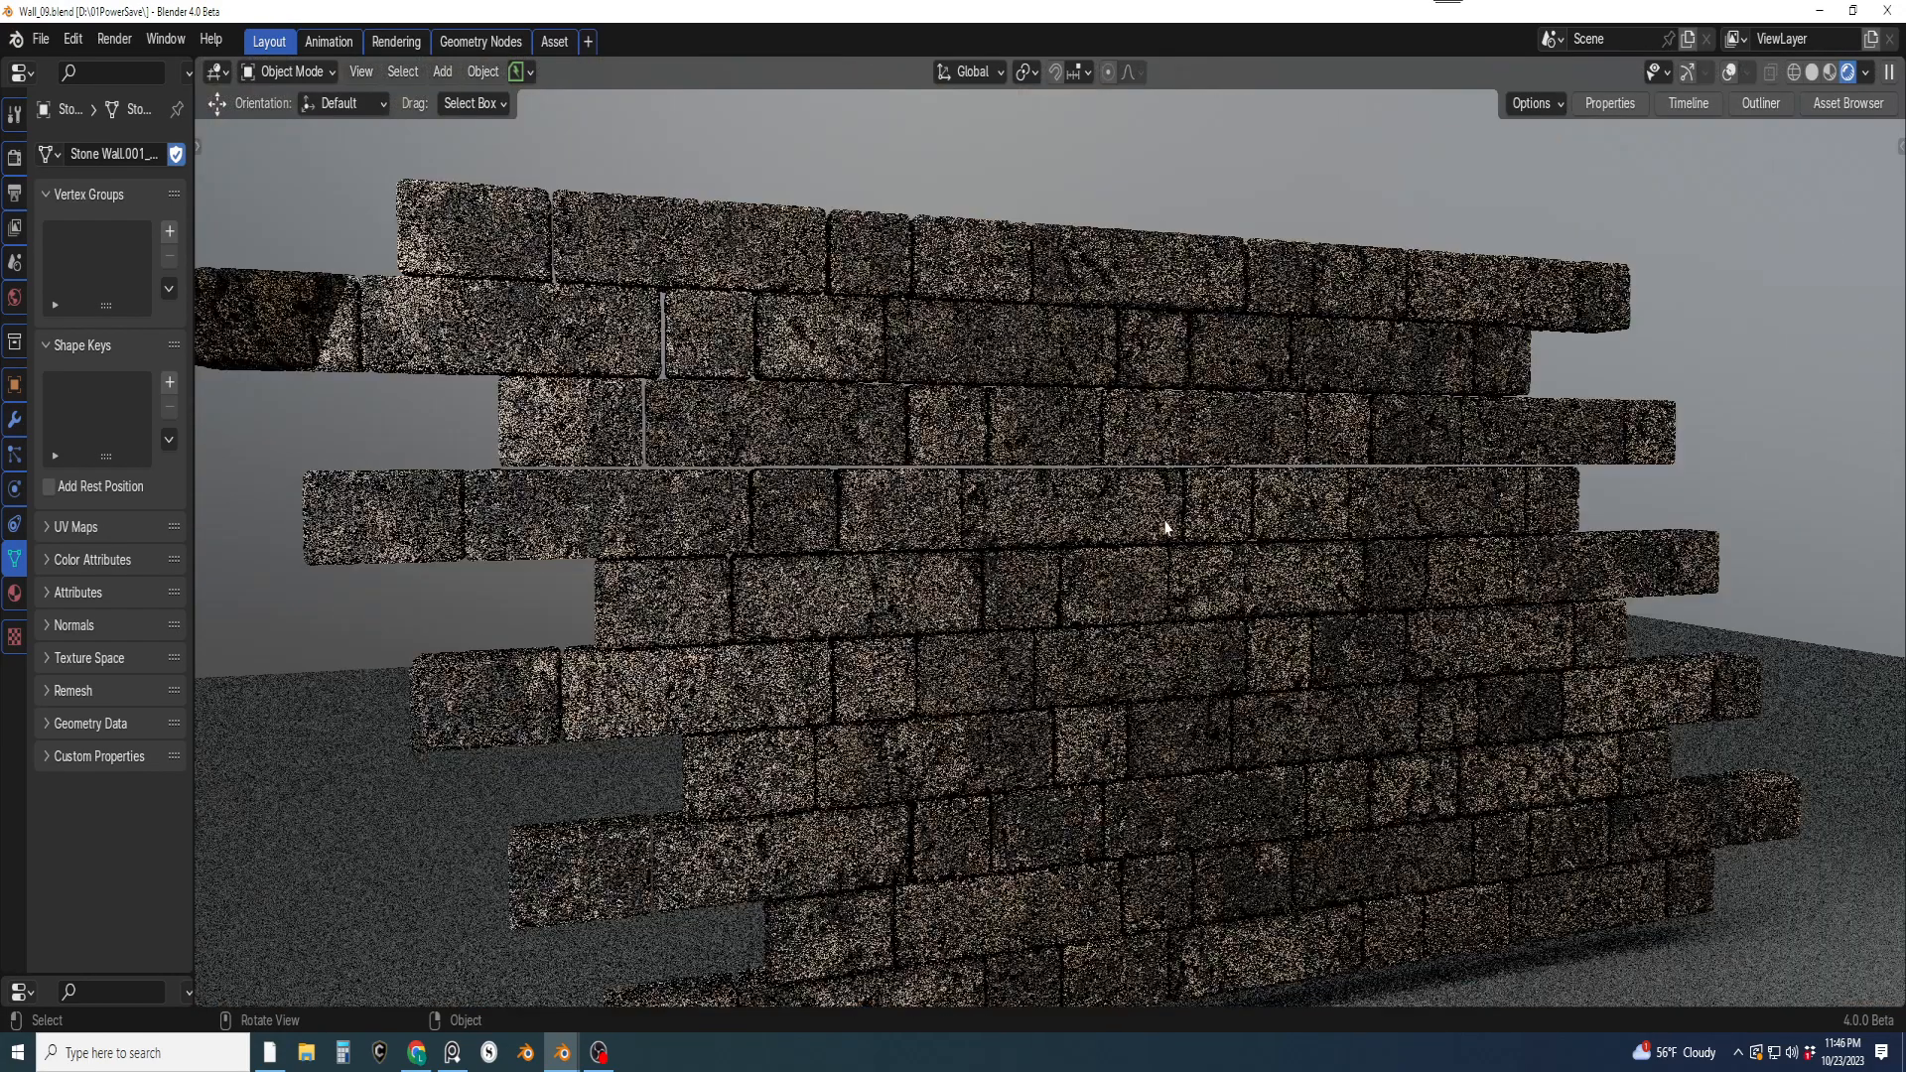
{"action": "middle_click_drag", "start_coordinate": [1210, 556], "coordinate": [1209, 528], "text": "shift"}
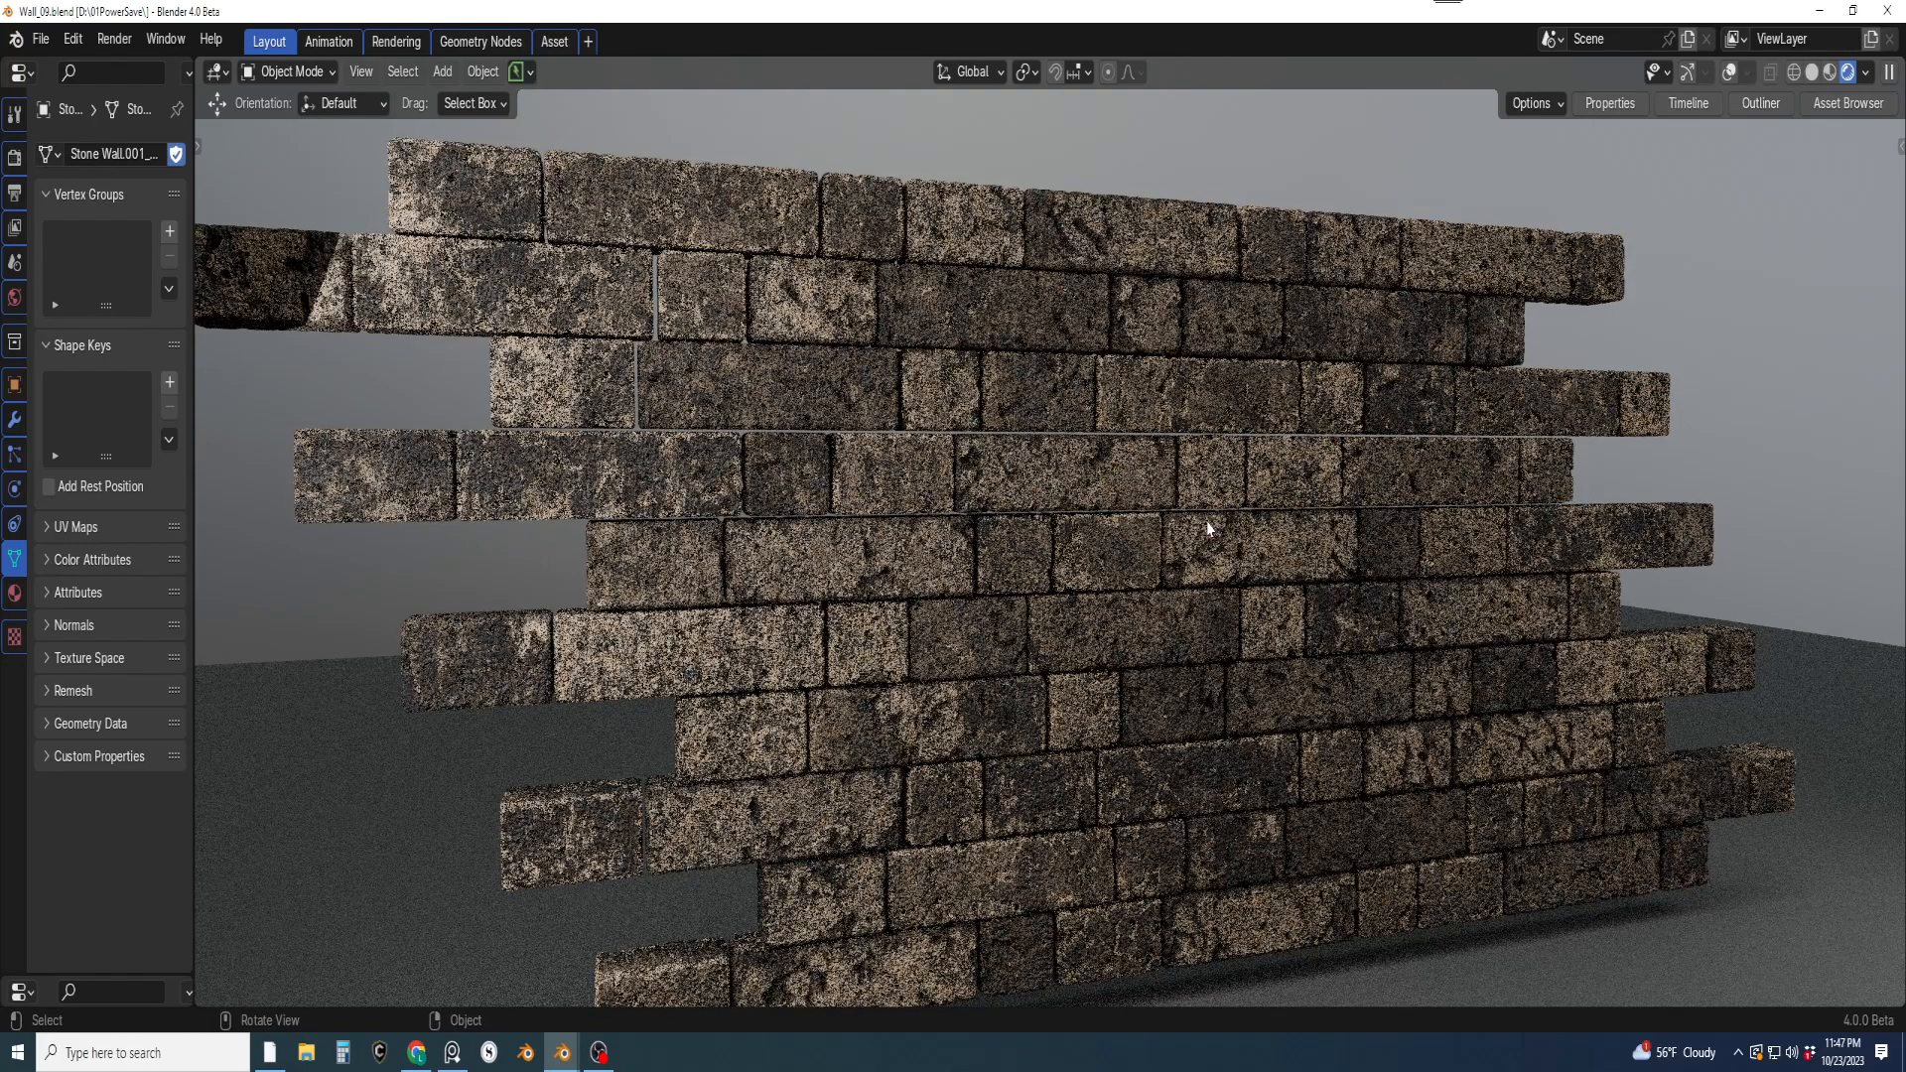
{"action": "middle_click_drag", "start_coordinate": [1369, 500], "coordinate": [1308, 562]}
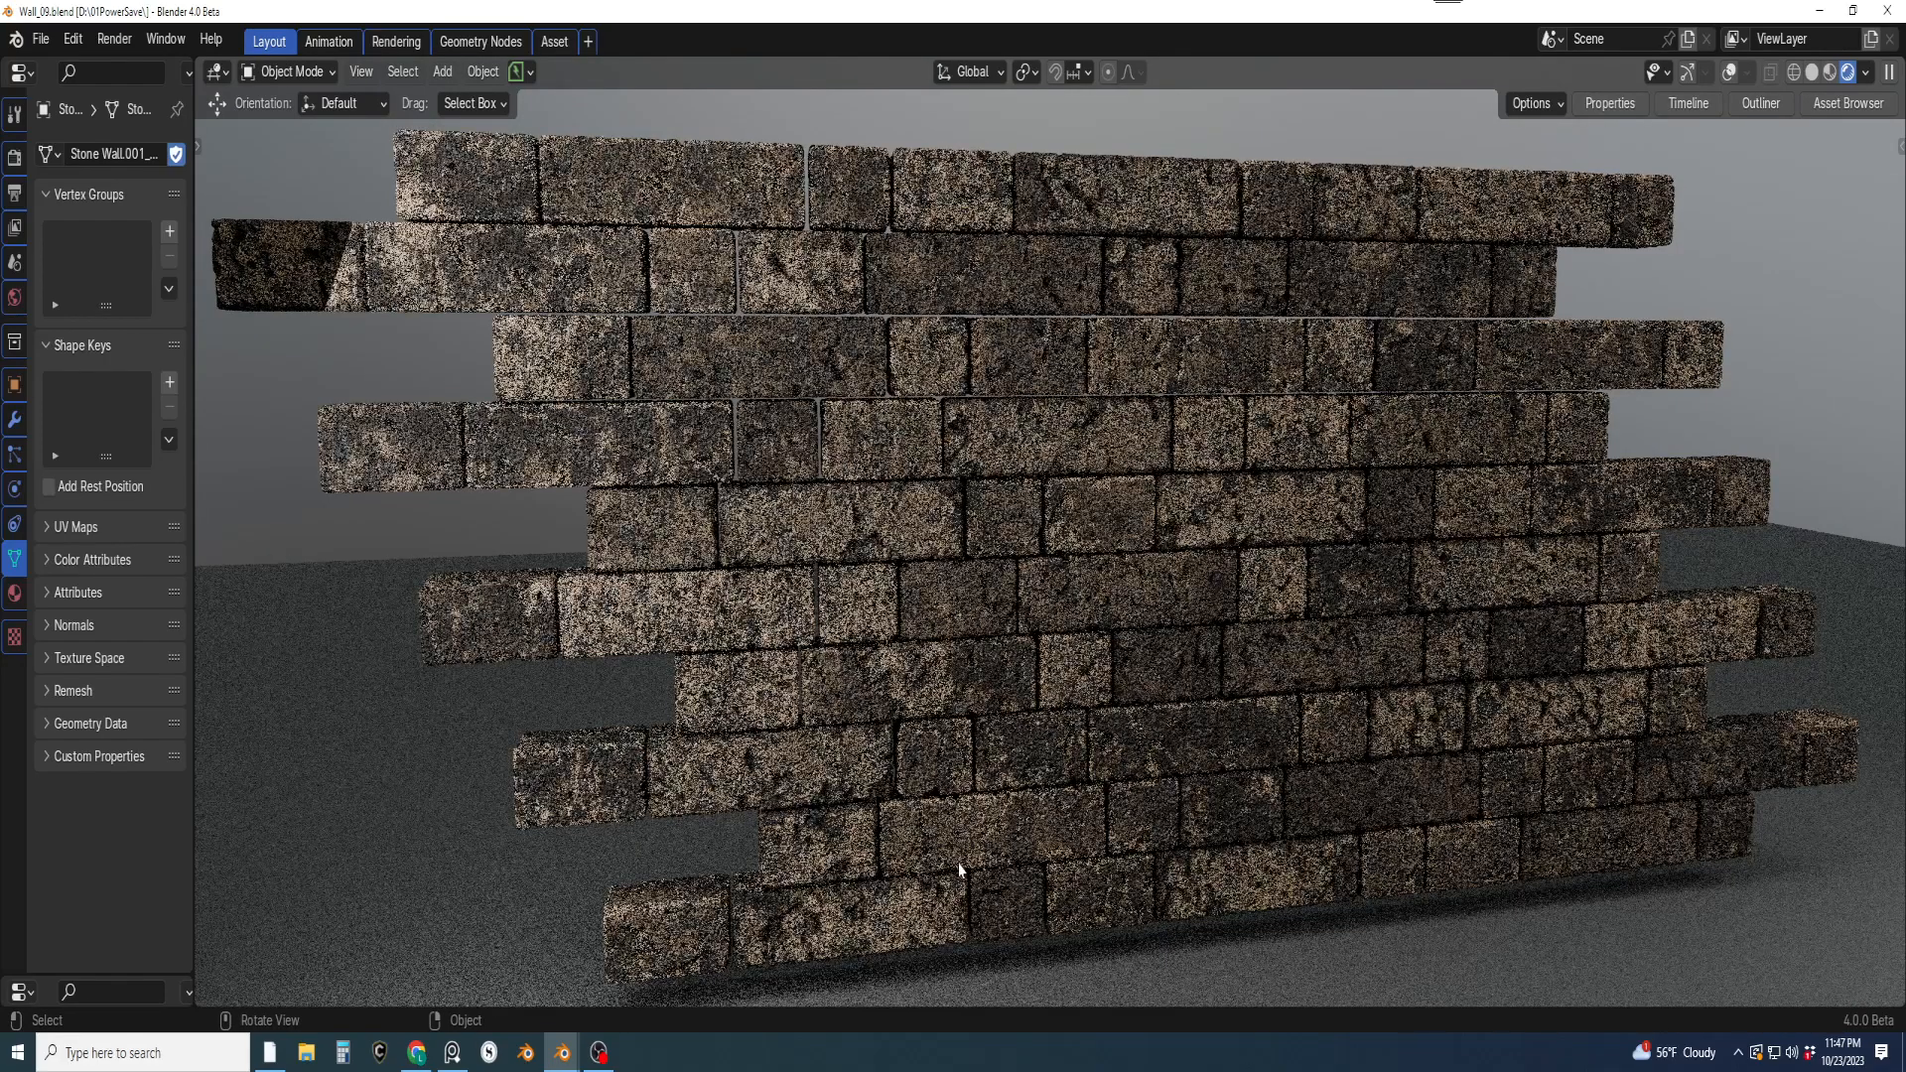
Turn on the gizmos and overlays in the 3D viewport and check the available libraries in the Asset workspace
{"action": "middle_click_drag", "start_coordinate": [1099, 779], "coordinate": [1089, 771]}
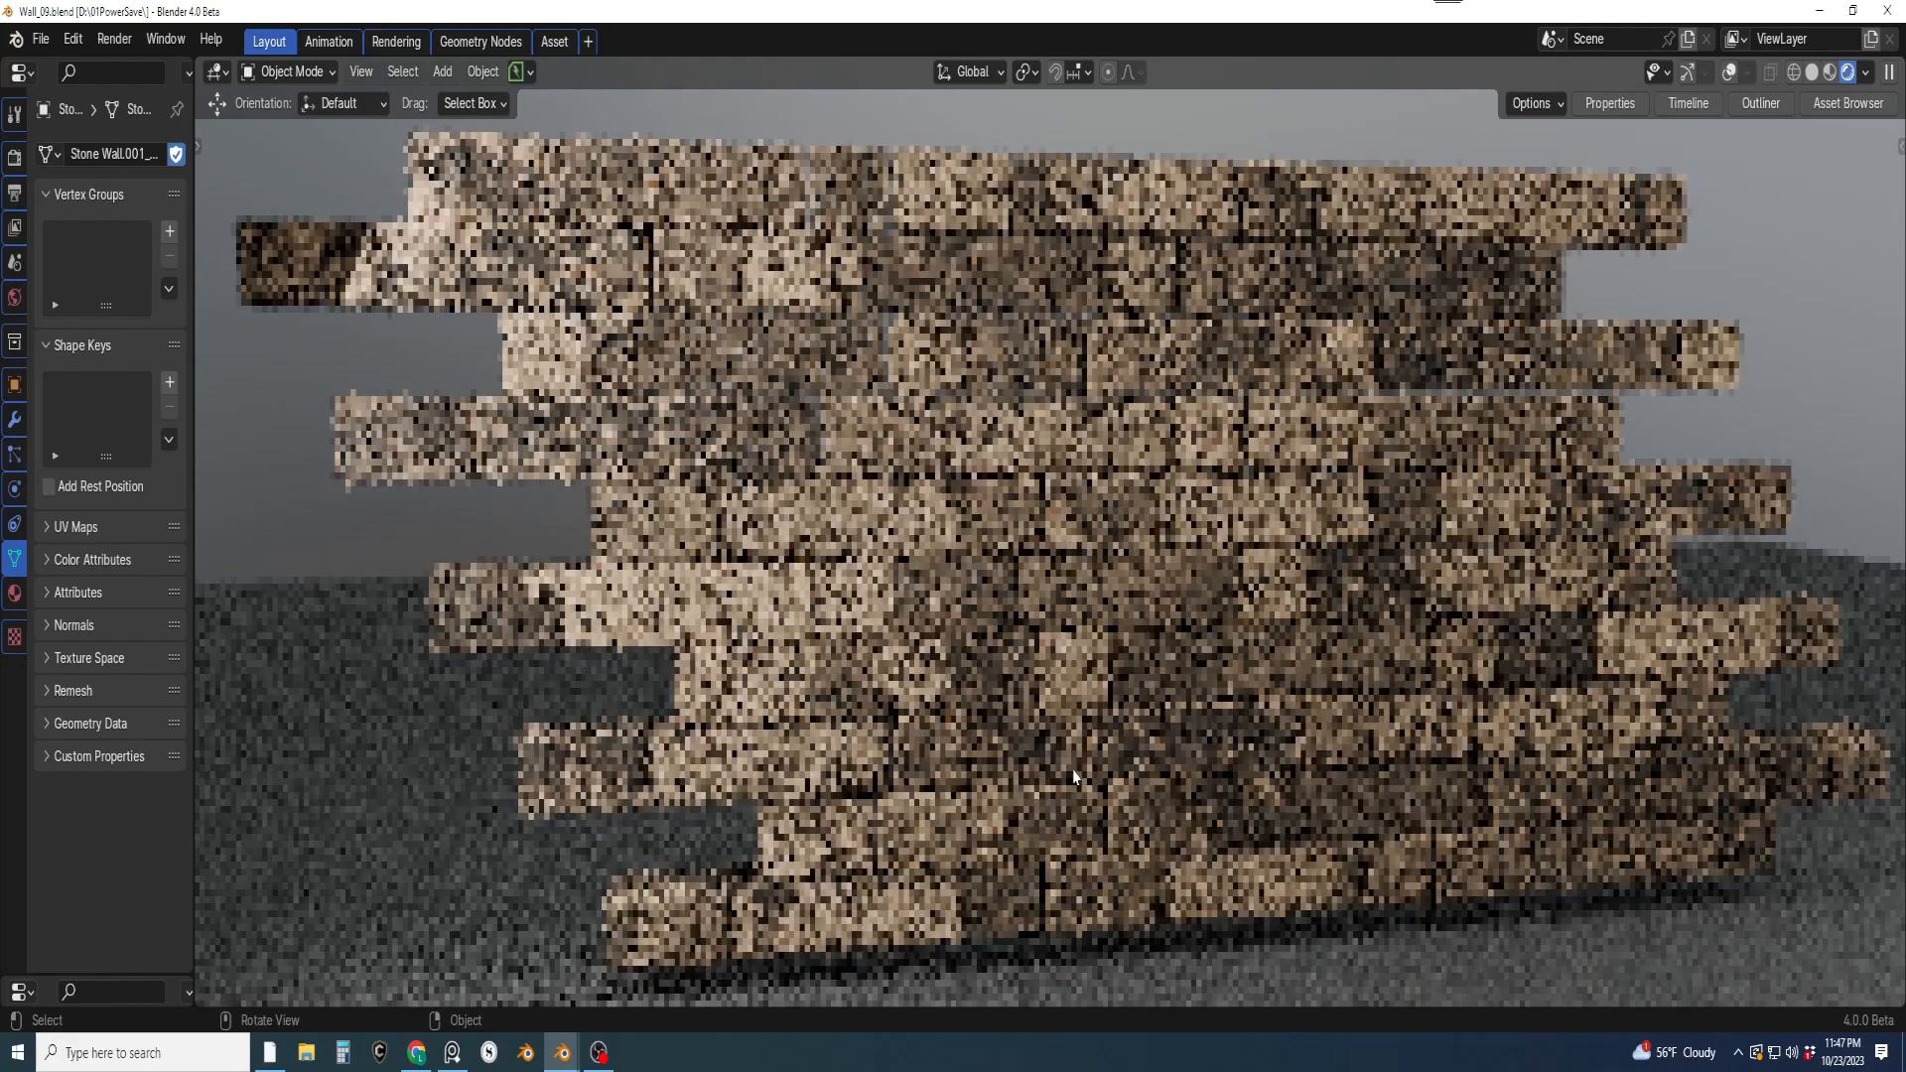
{"action": "scroll", "coordinate": [882, 702], "scroll_direction": "down", "scroll_amount": 1}
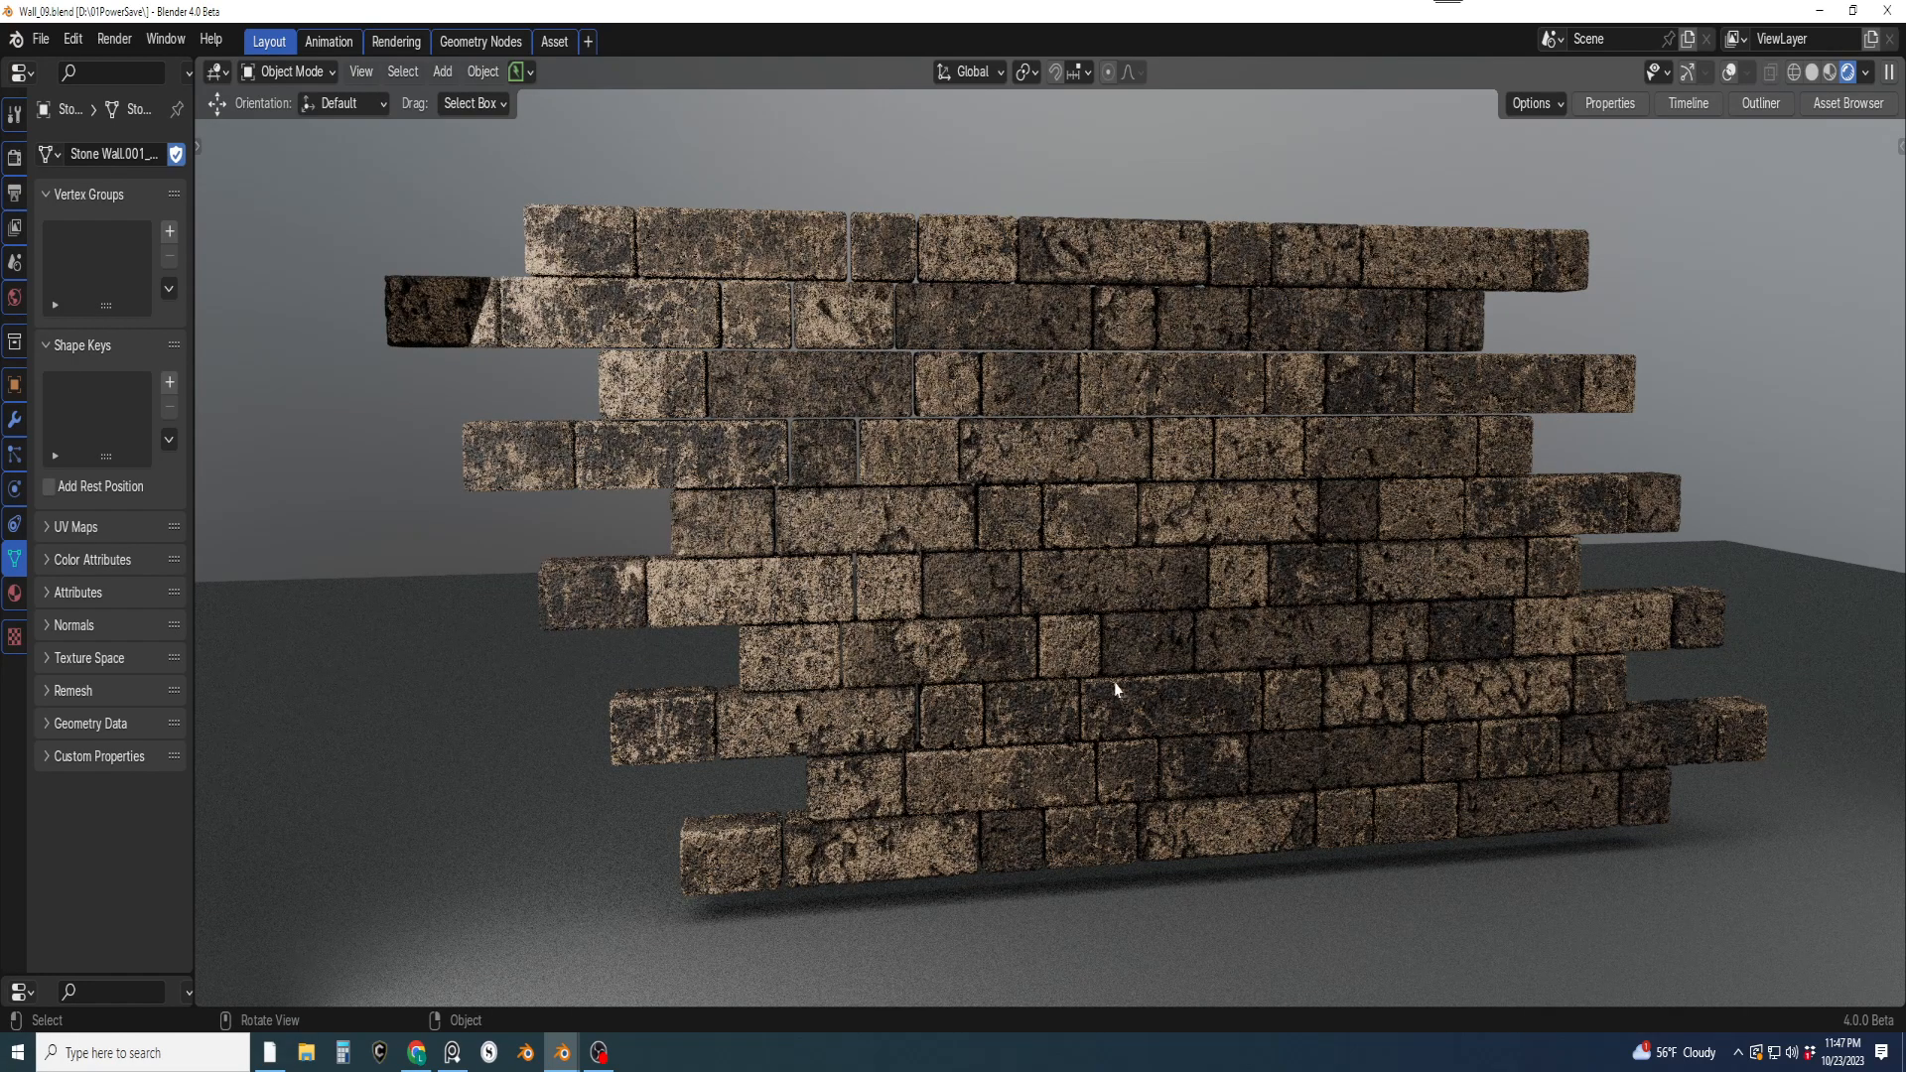
{"action": "left_click", "coordinate": [1047, 970]}
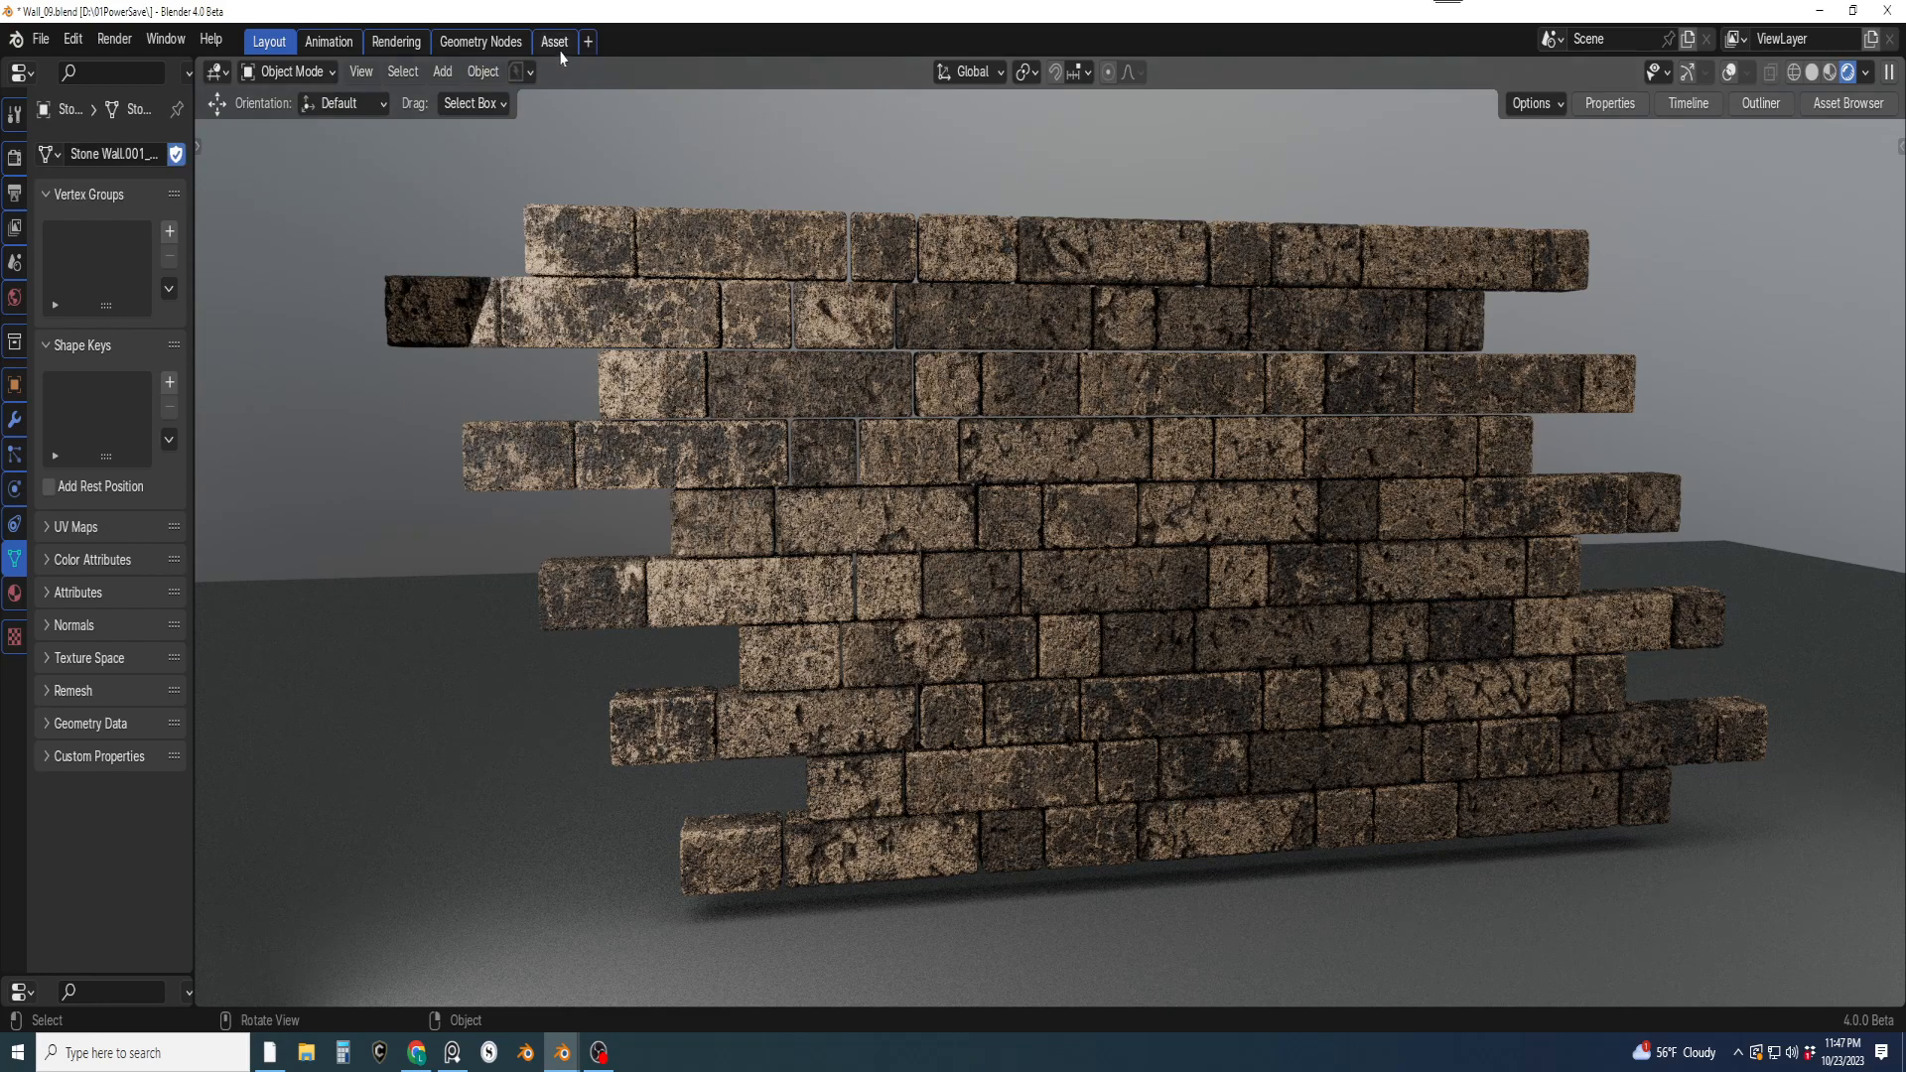
{"action": "left_click", "coordinate": [1687, 75]}
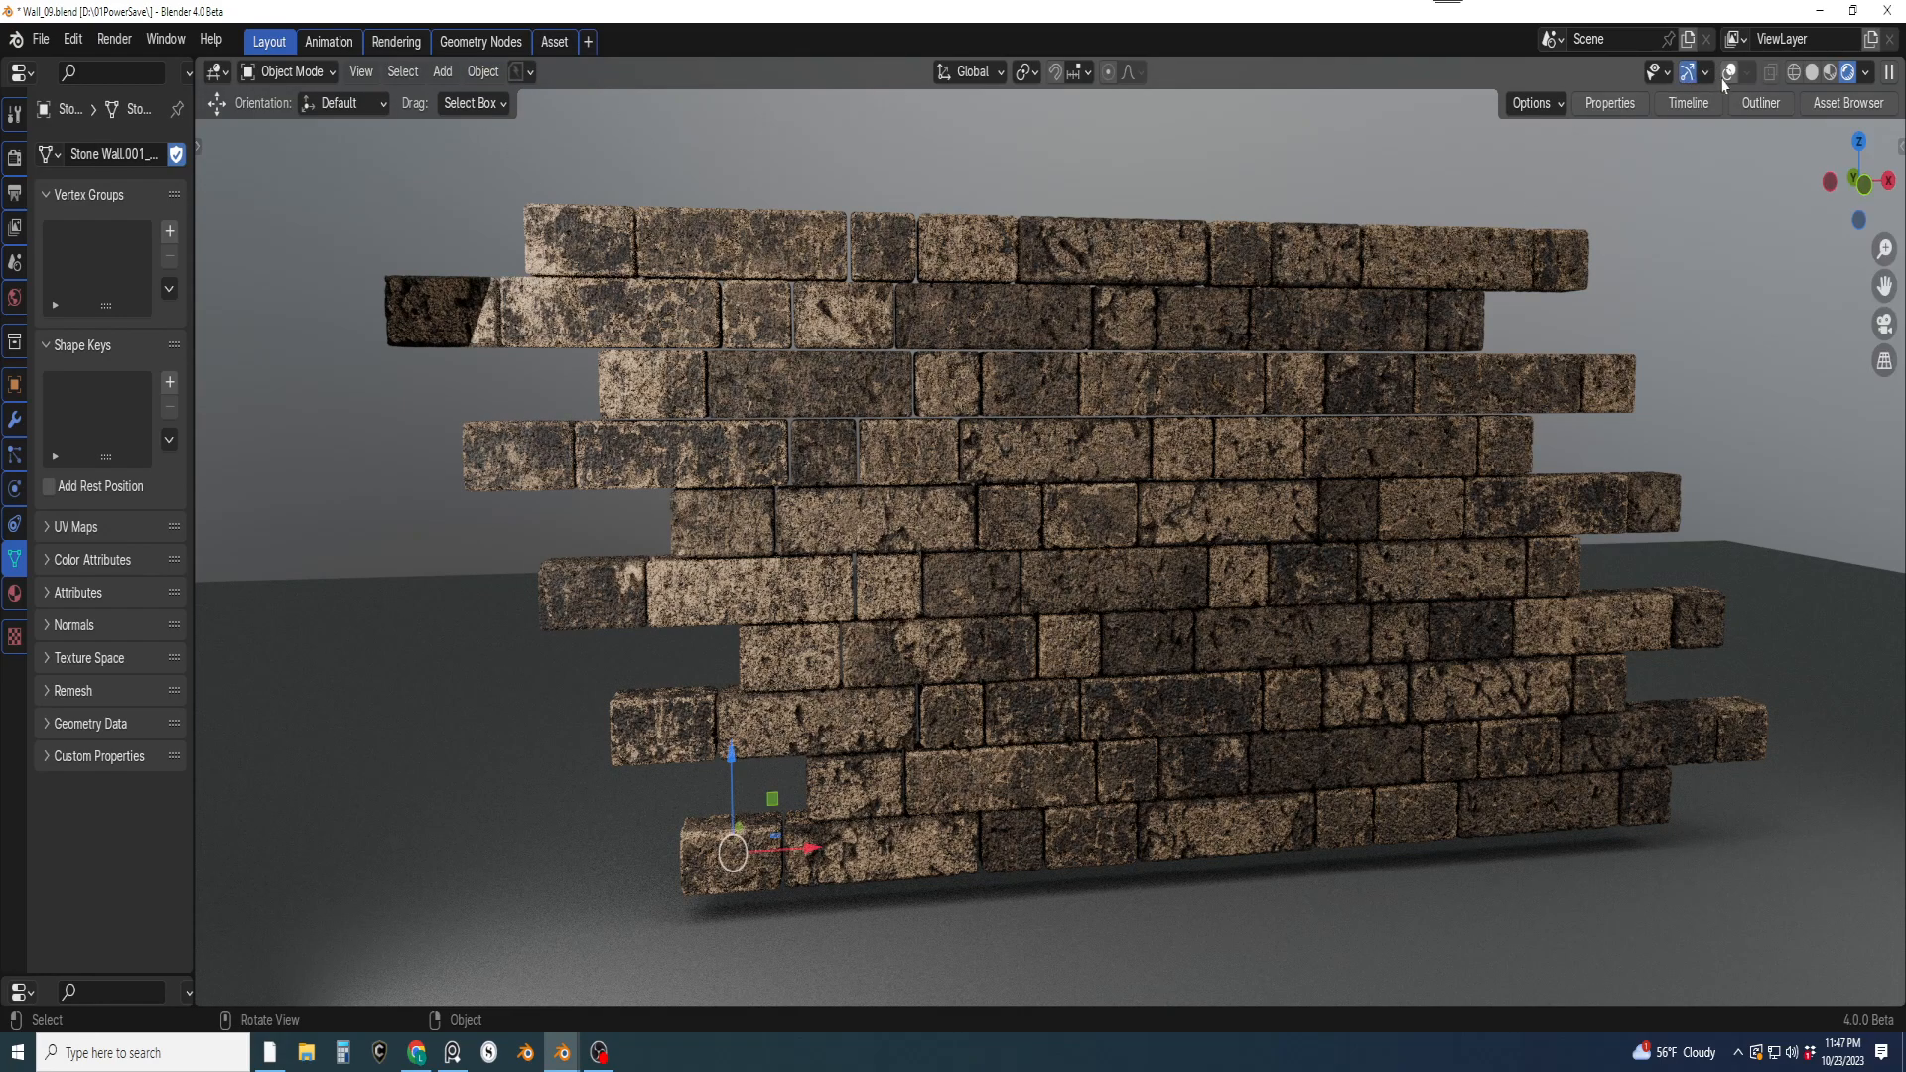
{"action": "left_click", "coordinate": [1730, 73]}
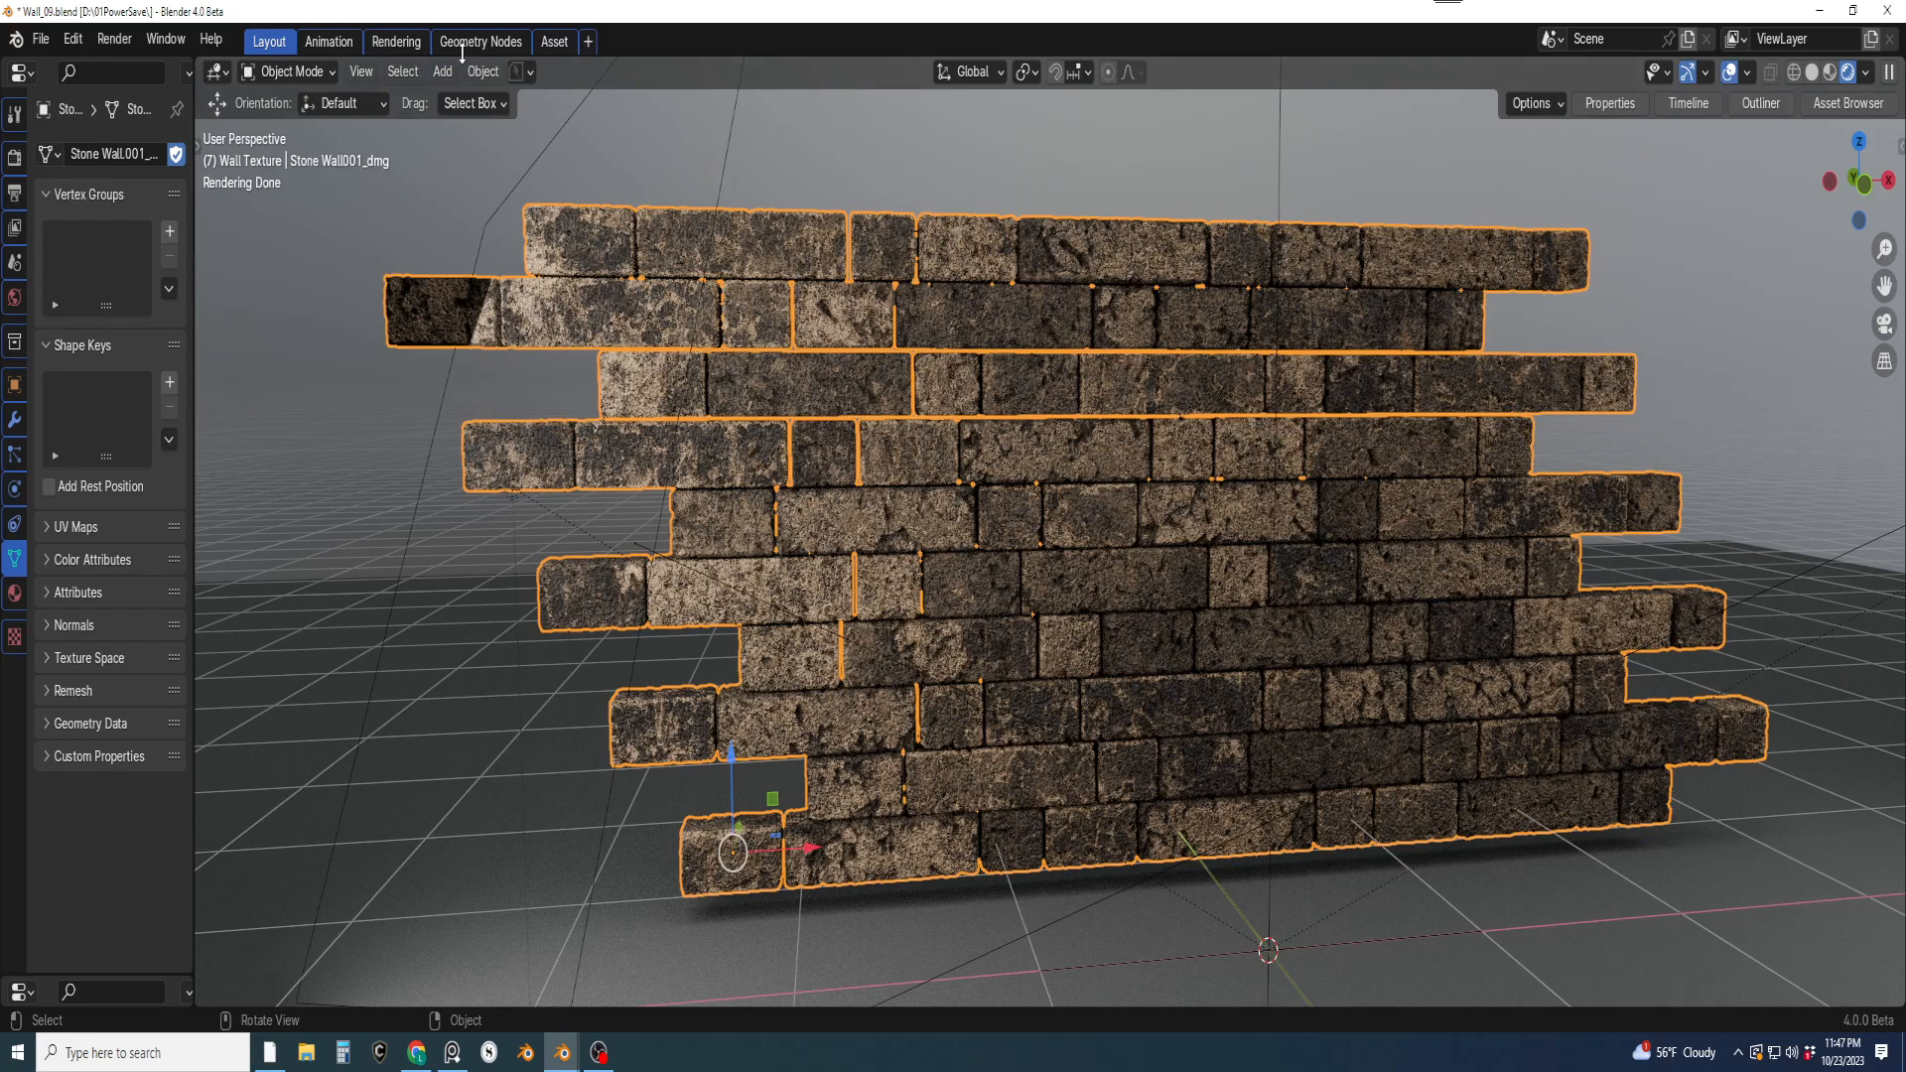
{"action": "left_click", "coordinate": [554, 41]}
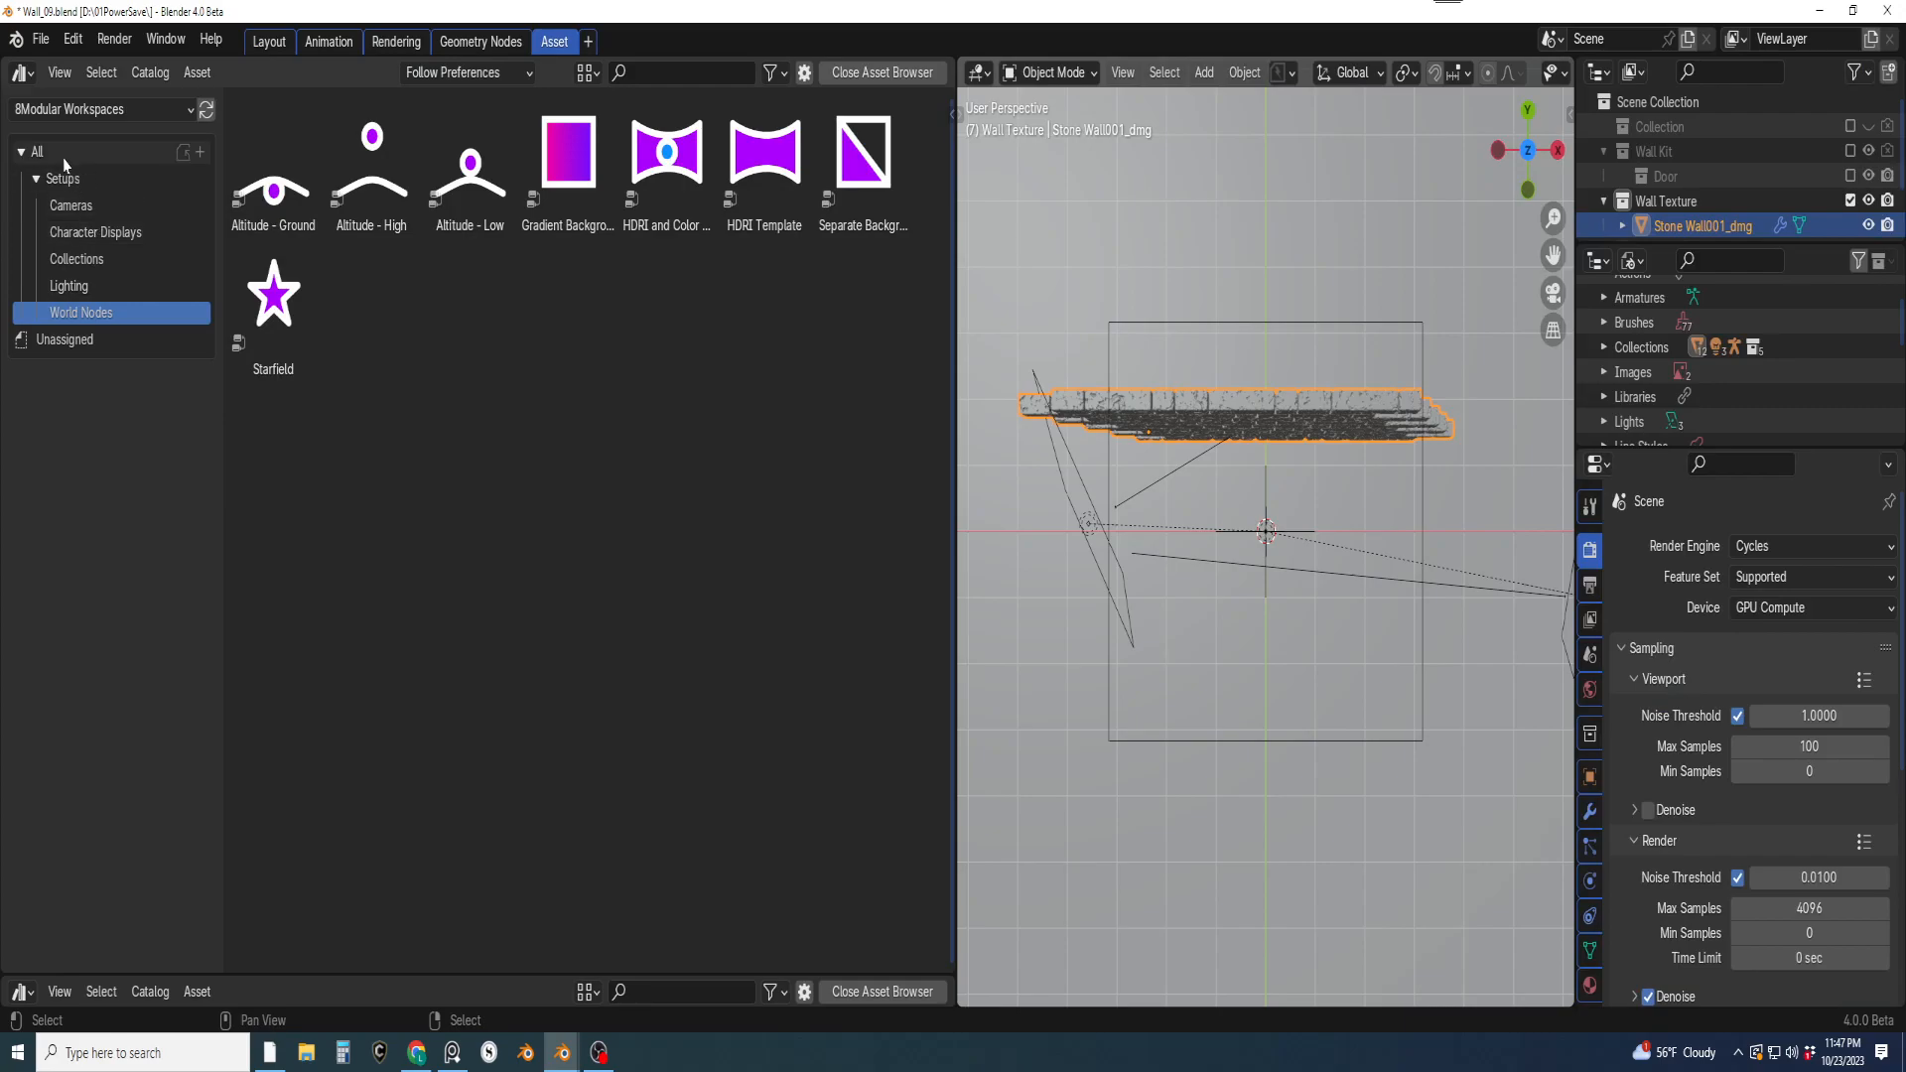
{"action": "left_click", "coordinate": [120, 109]}
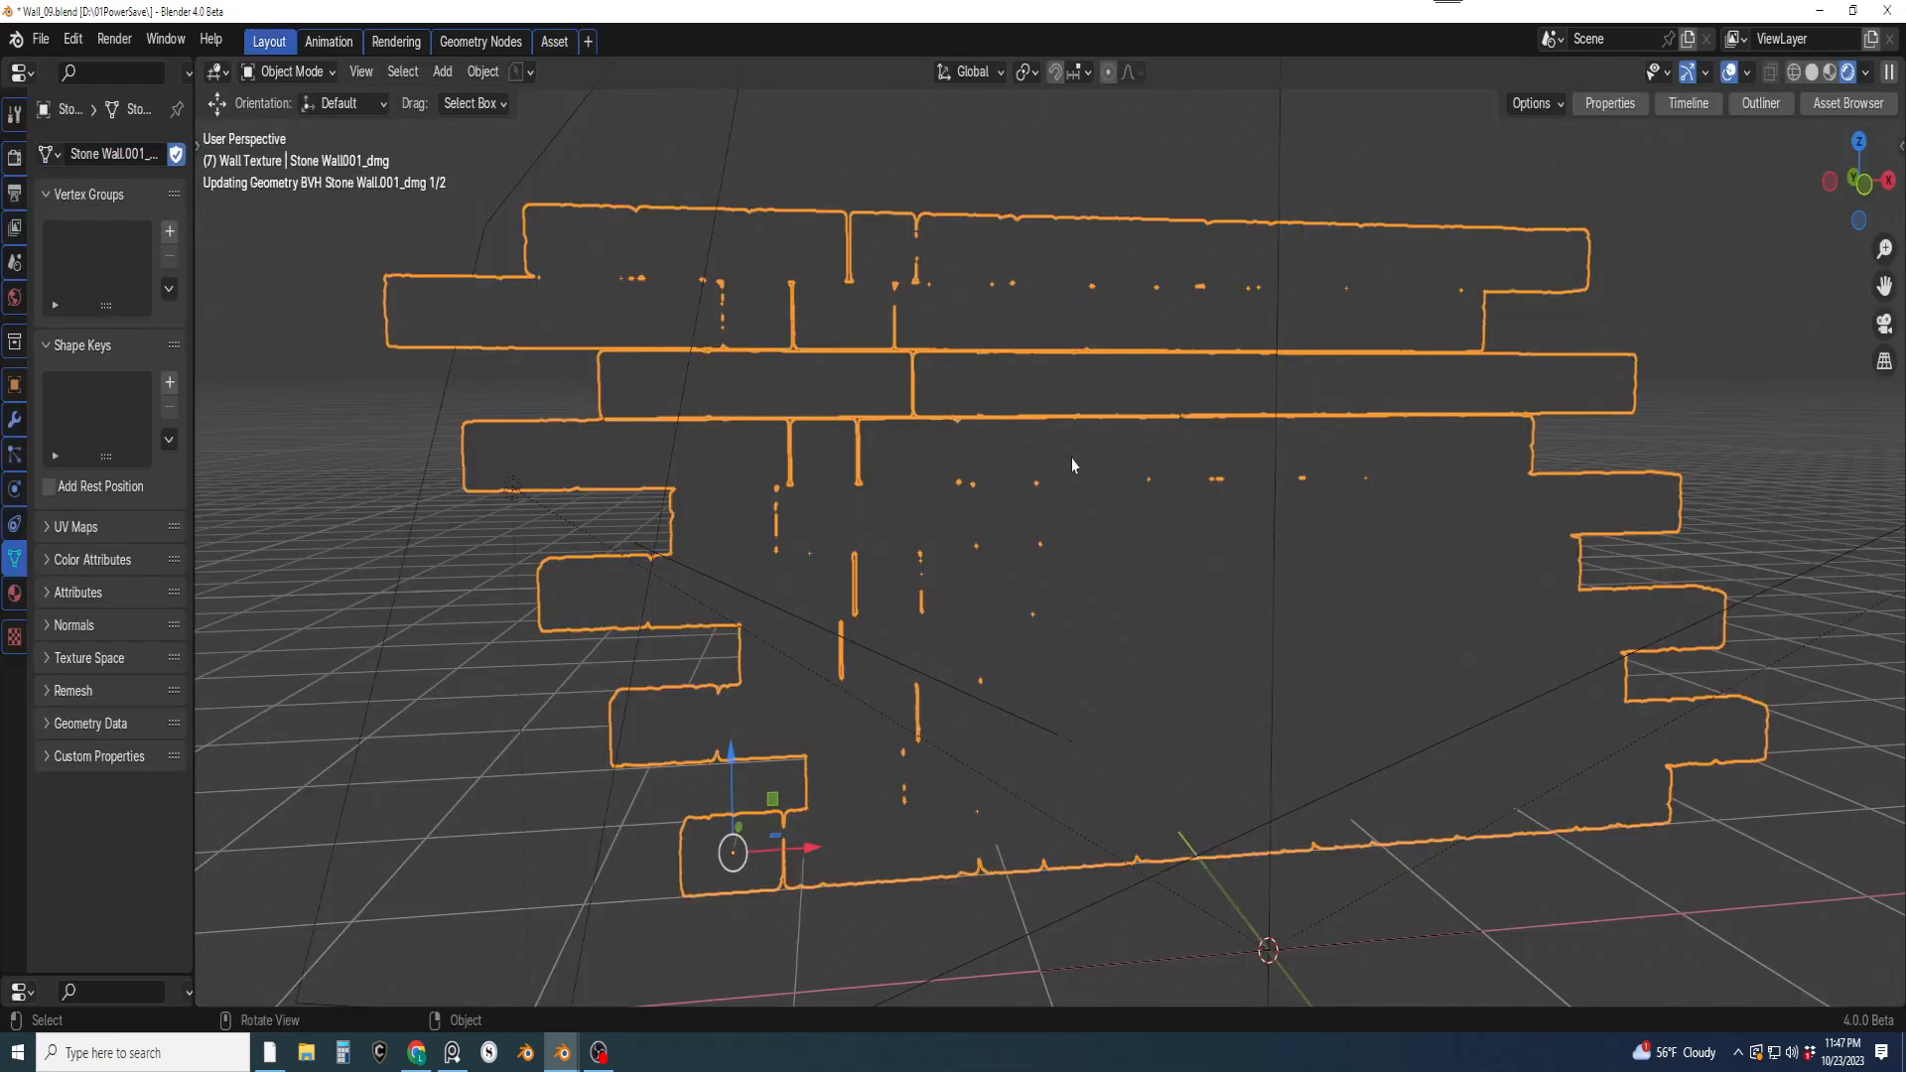
Frame the whole wall in an angled perspective view and add a camera to the scene
{"action": "scroll", "coordinate": [1079, 482], "scroll_direction": "down", "scroll_amount": 2}
{"action": "scroll", "coordinate": [1078, 498], "scroll_direction": "up", "scroll_amount": 1}
{"action": "middle_click_drag", "start_coordinate": [1078, 498], "coordinate": [1090, 509]}
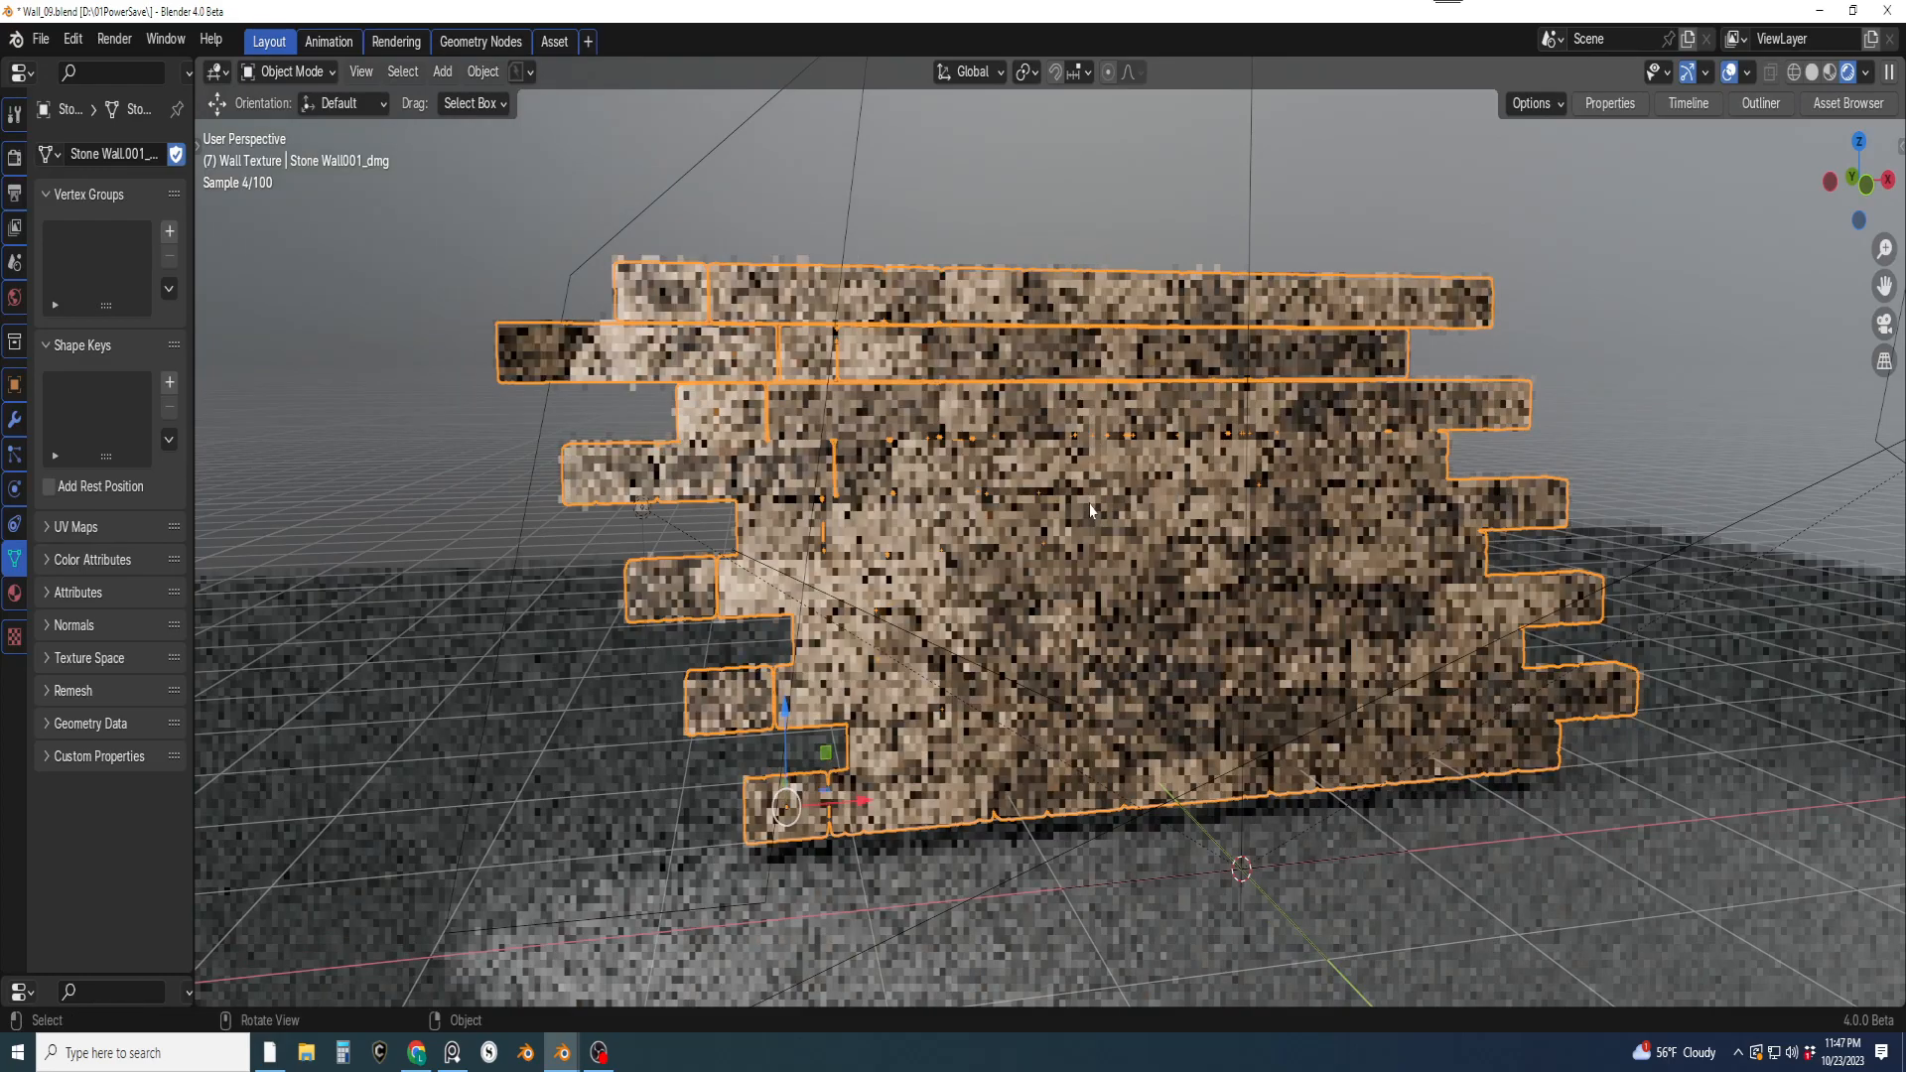
{"action": "key", "text": "KP_1"}
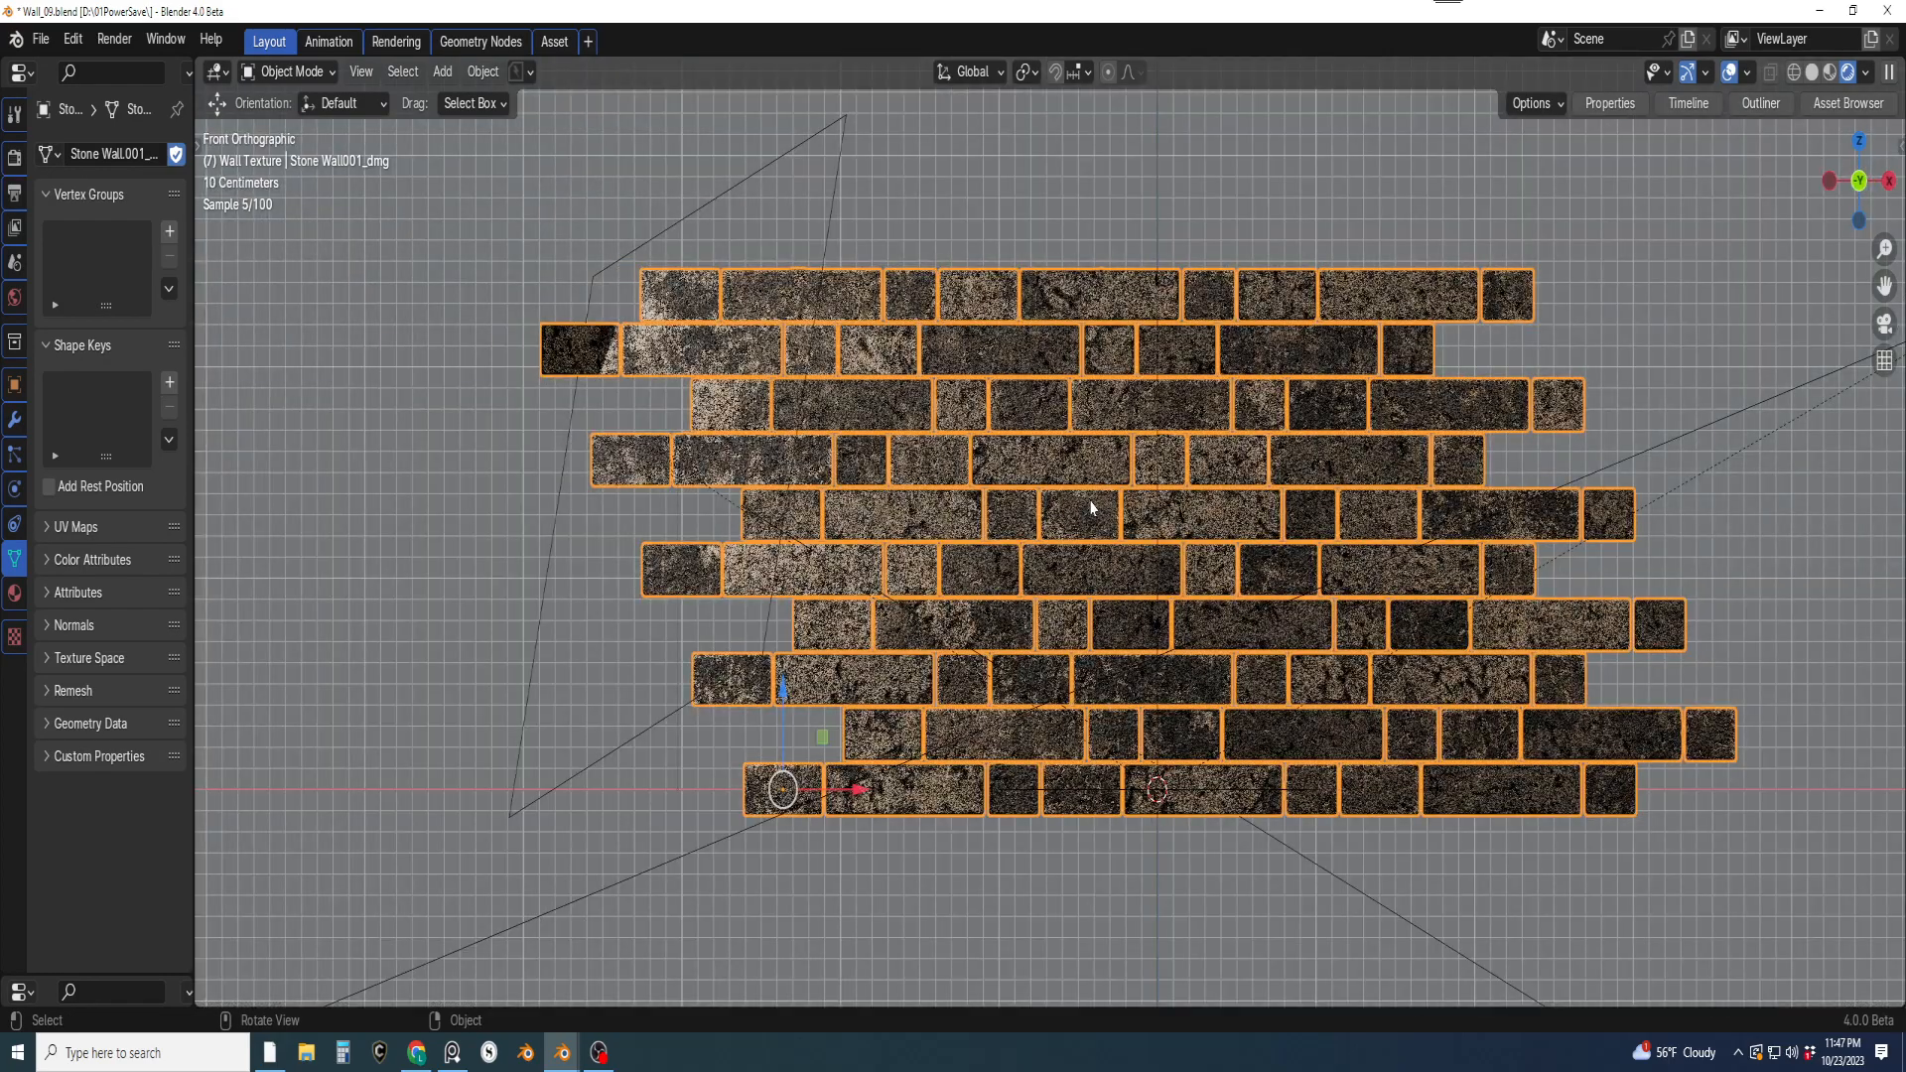
{"action": "key", "text": "KP_3"}
{"action": "key", "text": "KP_1"}
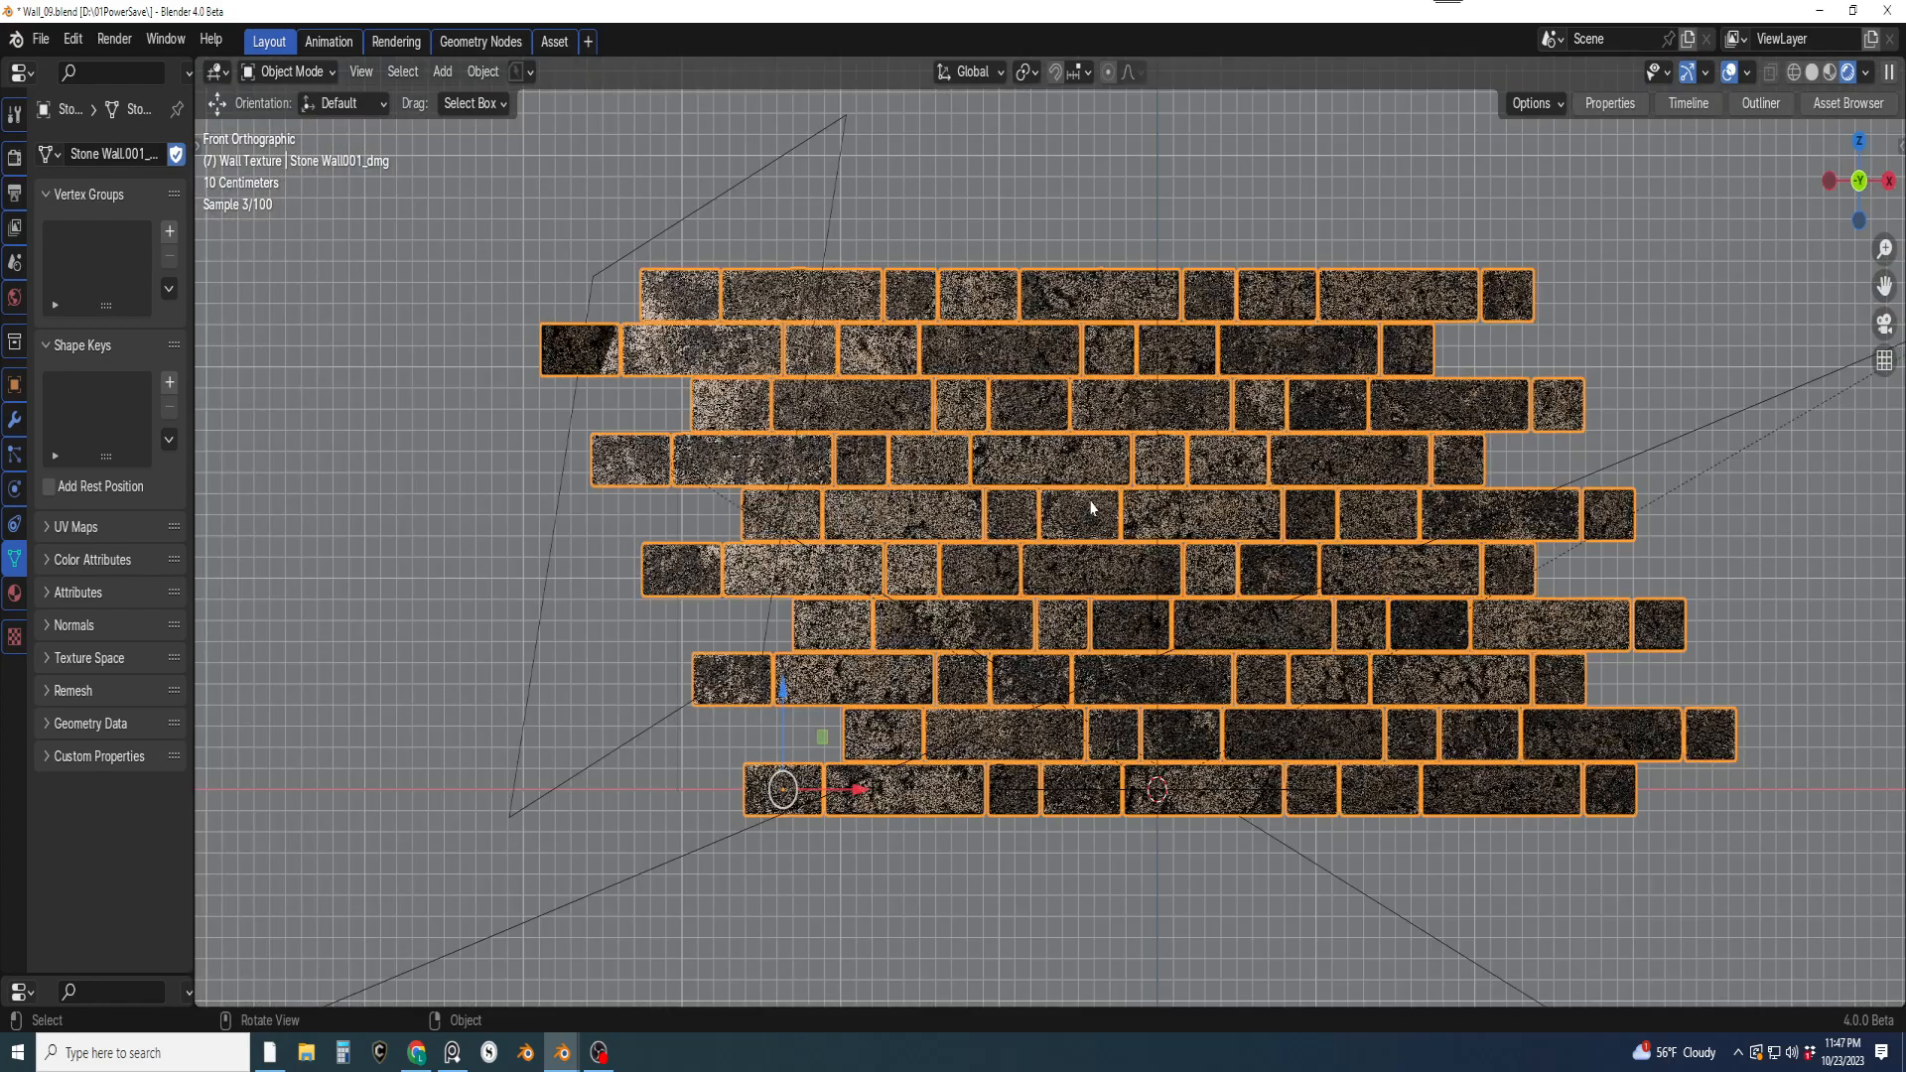
{"action": "middle_click_drag", "start_coordinate": [1093, 504], "coordinate": [1170, 614]}
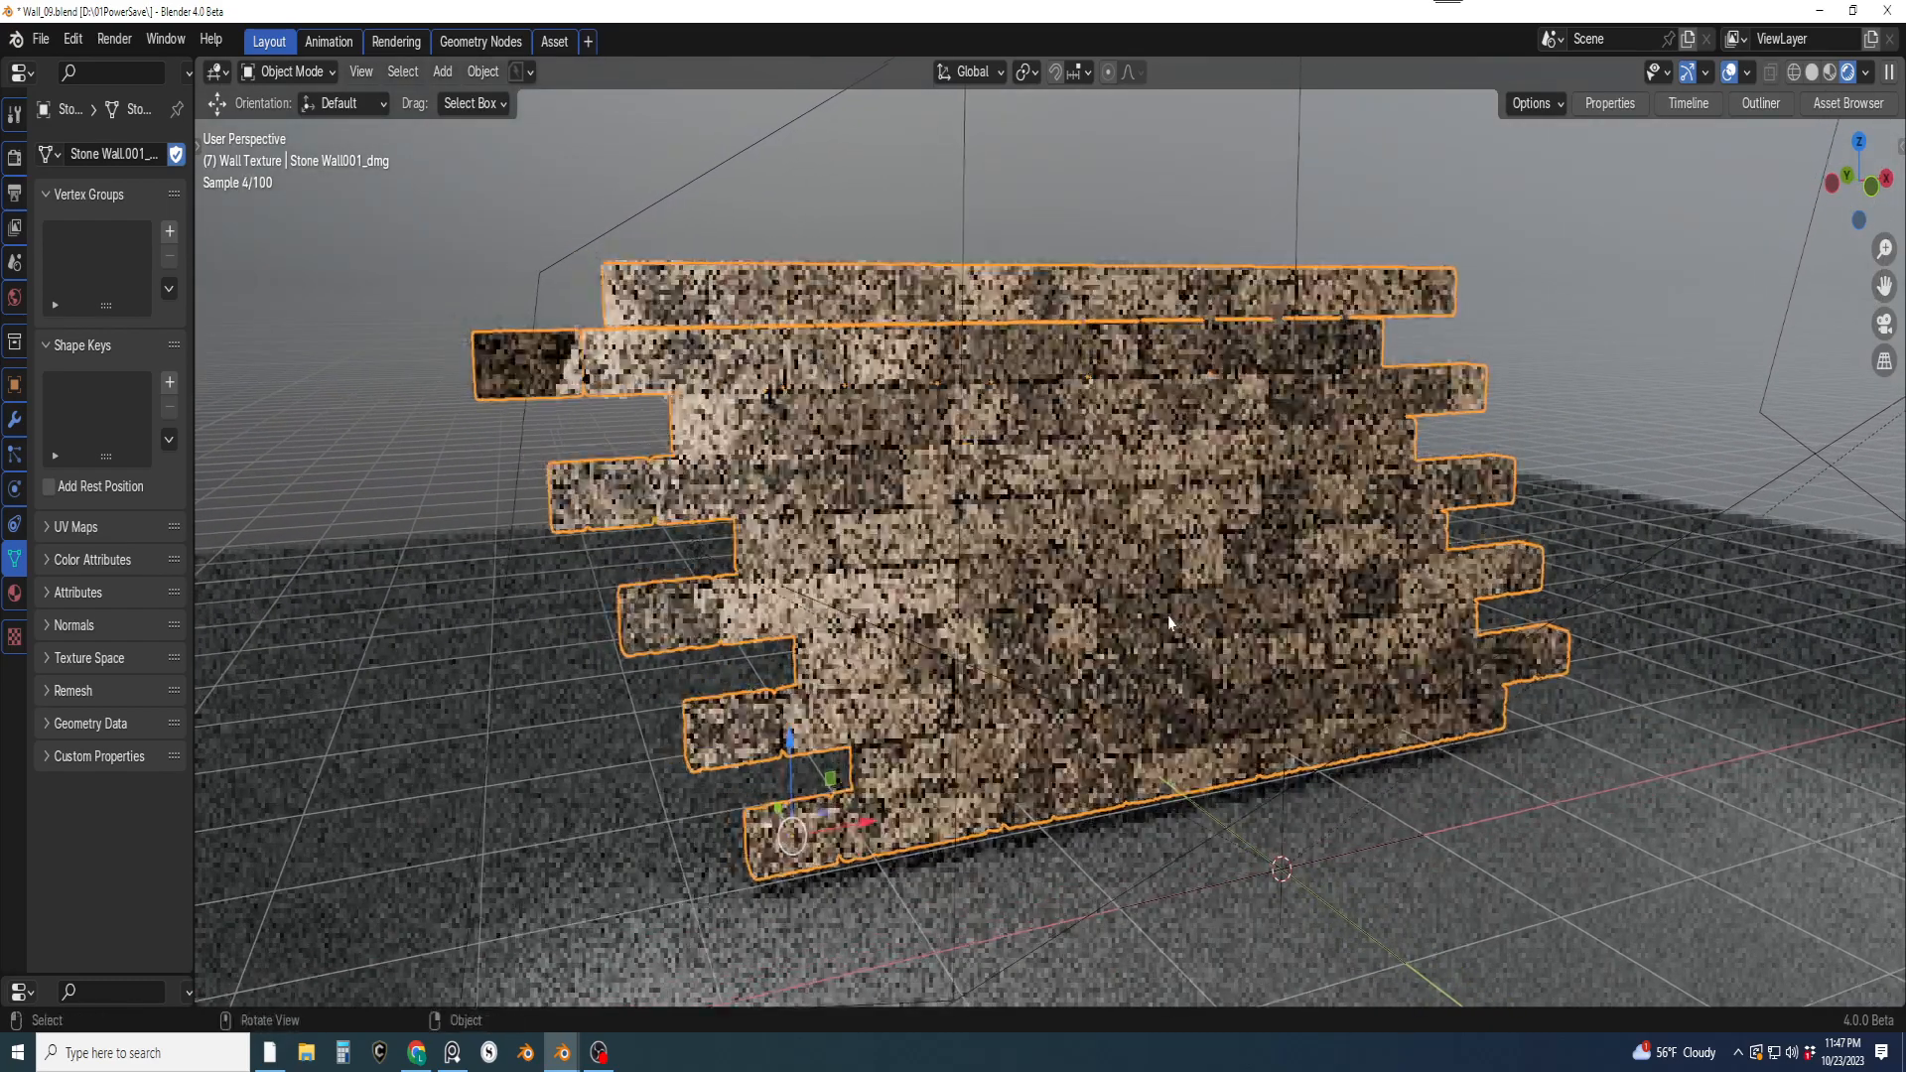
{"action": "key", "text": "shift+a"}
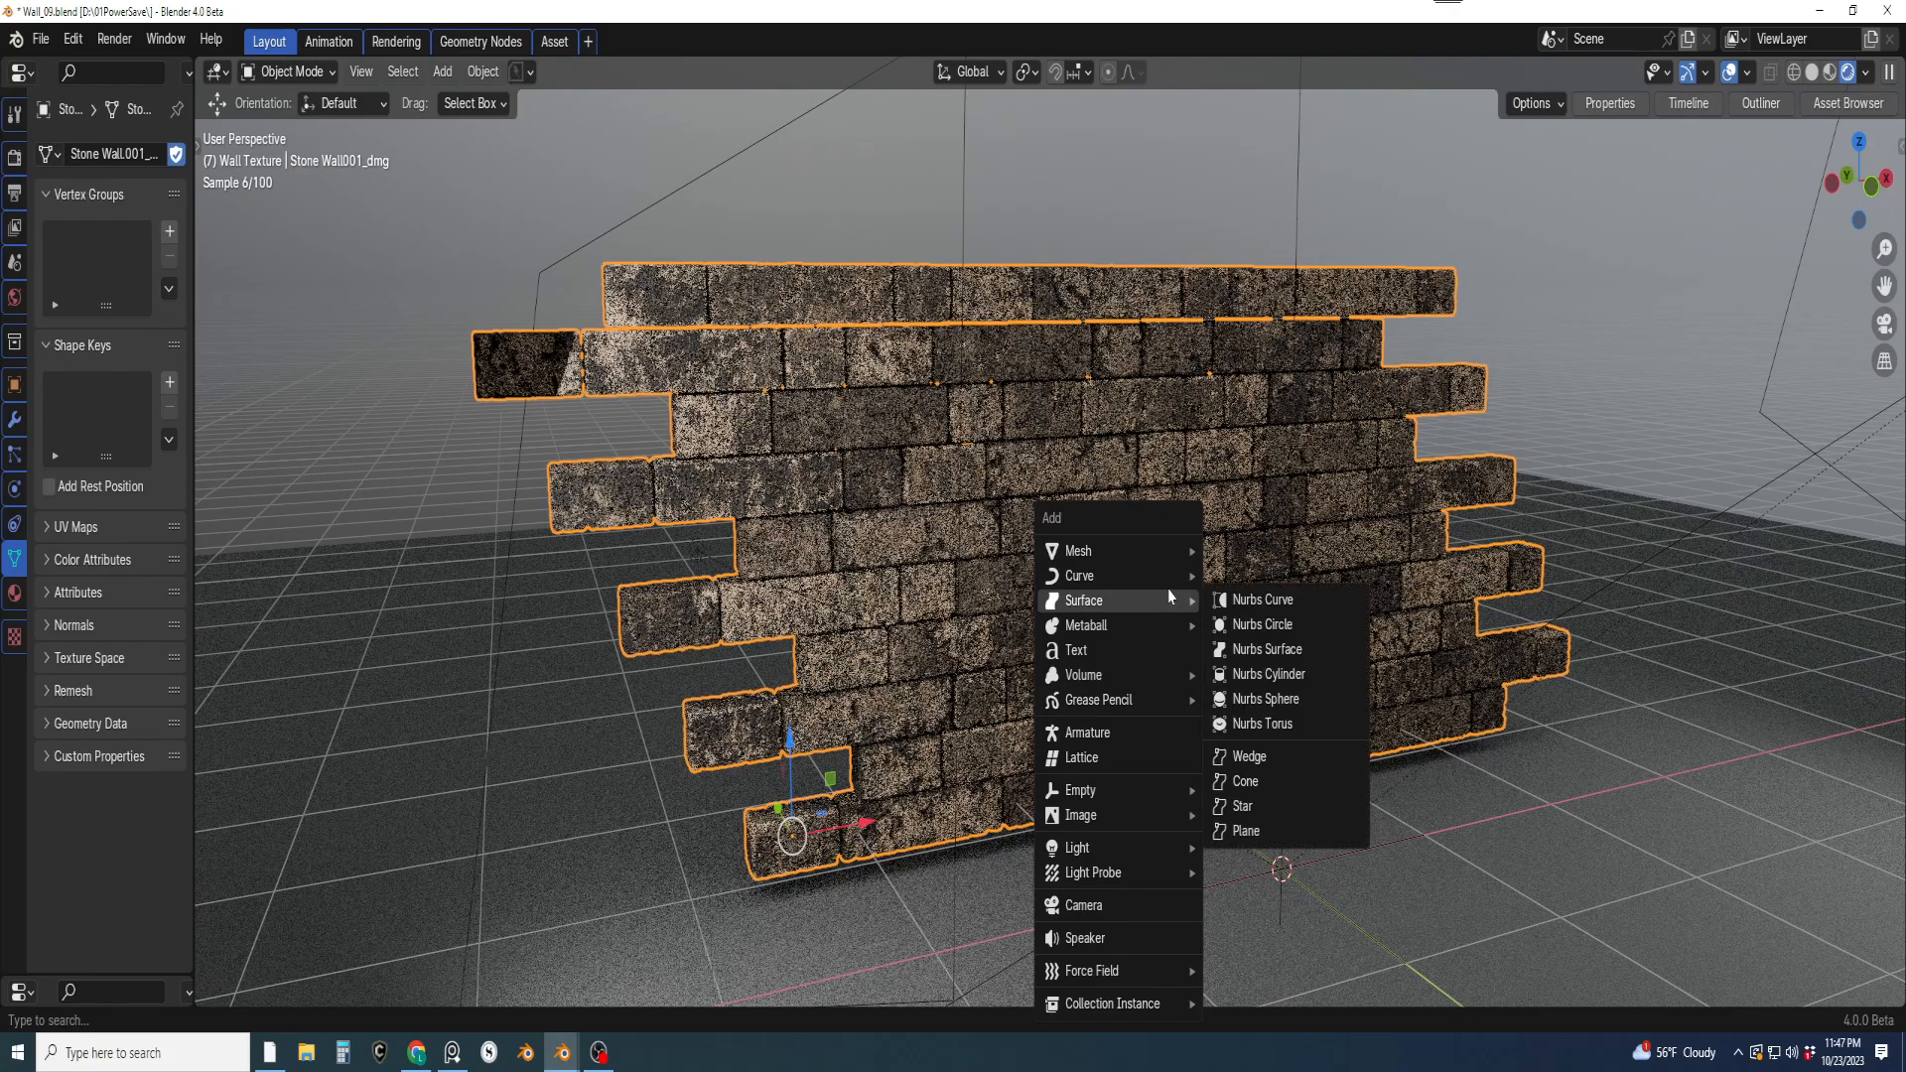
{"action": "mouse_move", "coordinate": [1187, 550]}
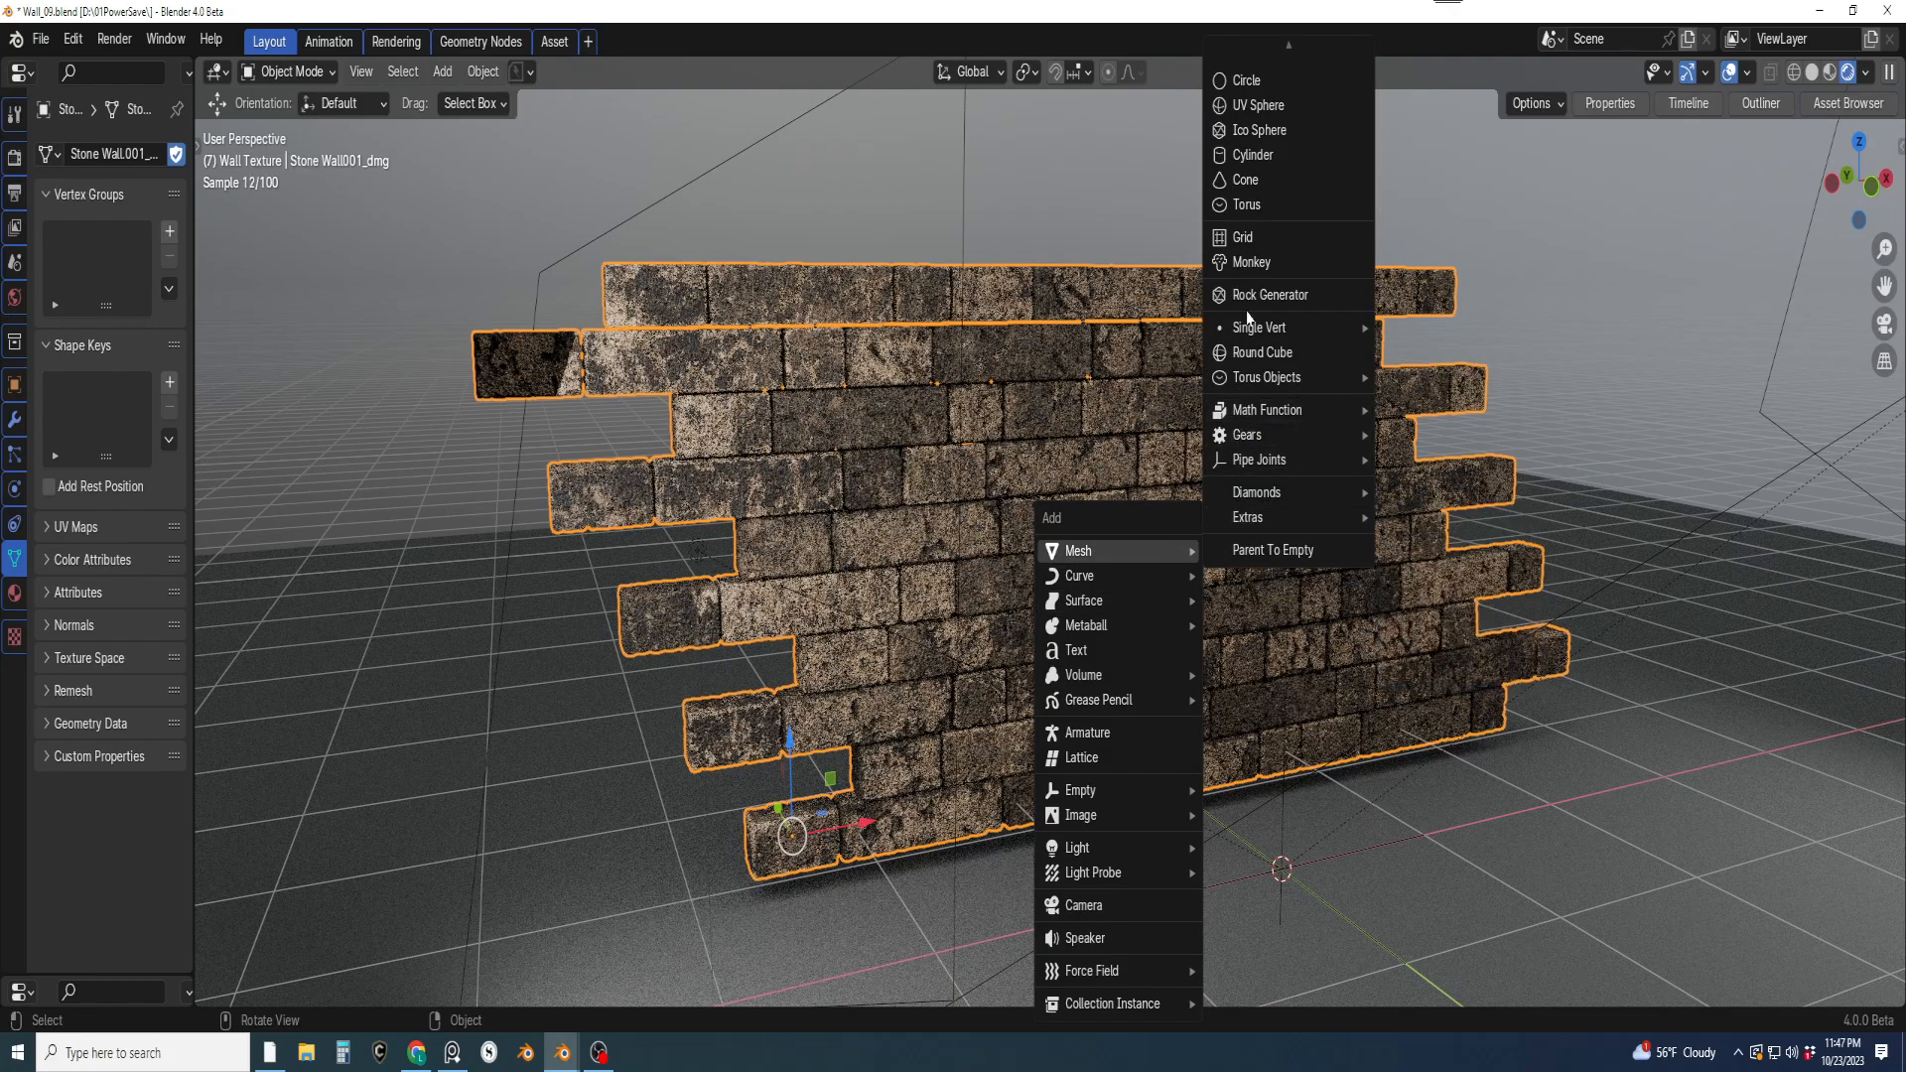
{"action": "left_click", "coordinate": [1130, 907]}
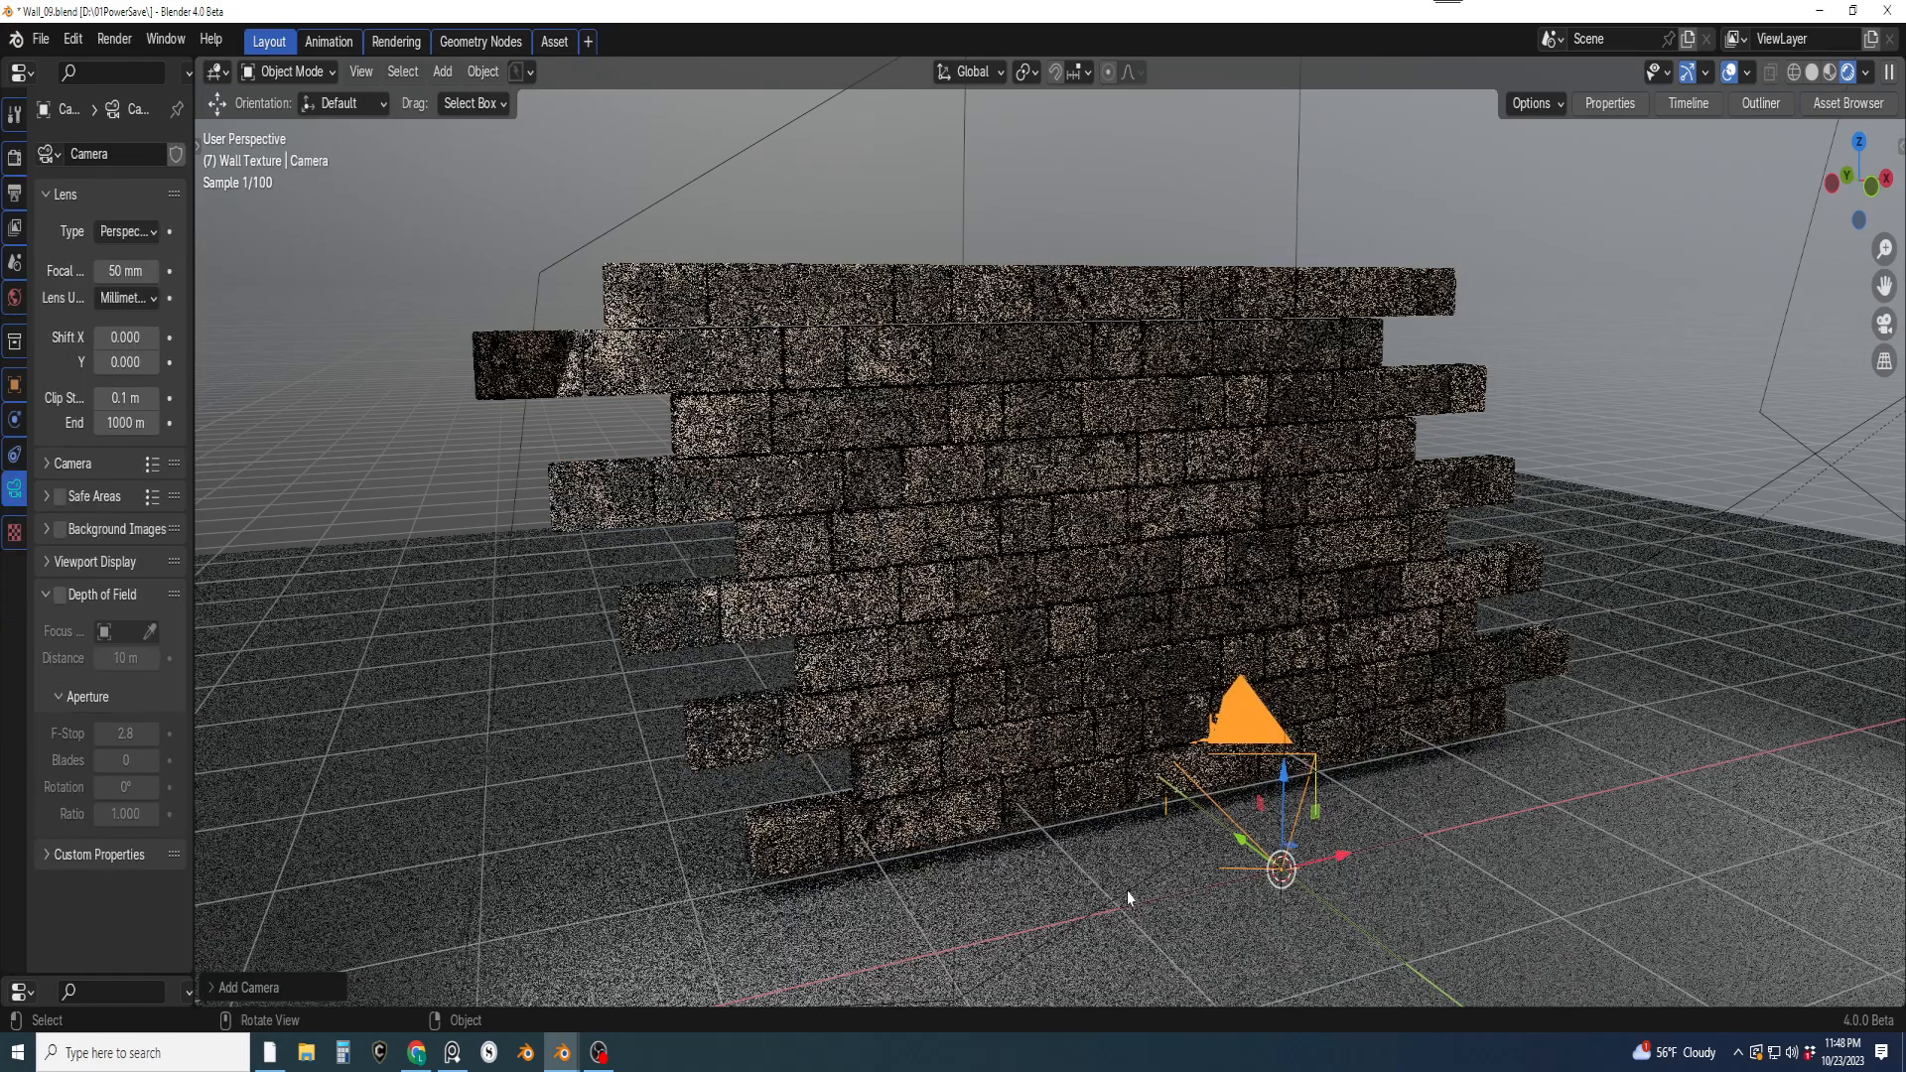
Align the new camera to the current angled view of the wall
{"action": "key", "text": "KP_0"}
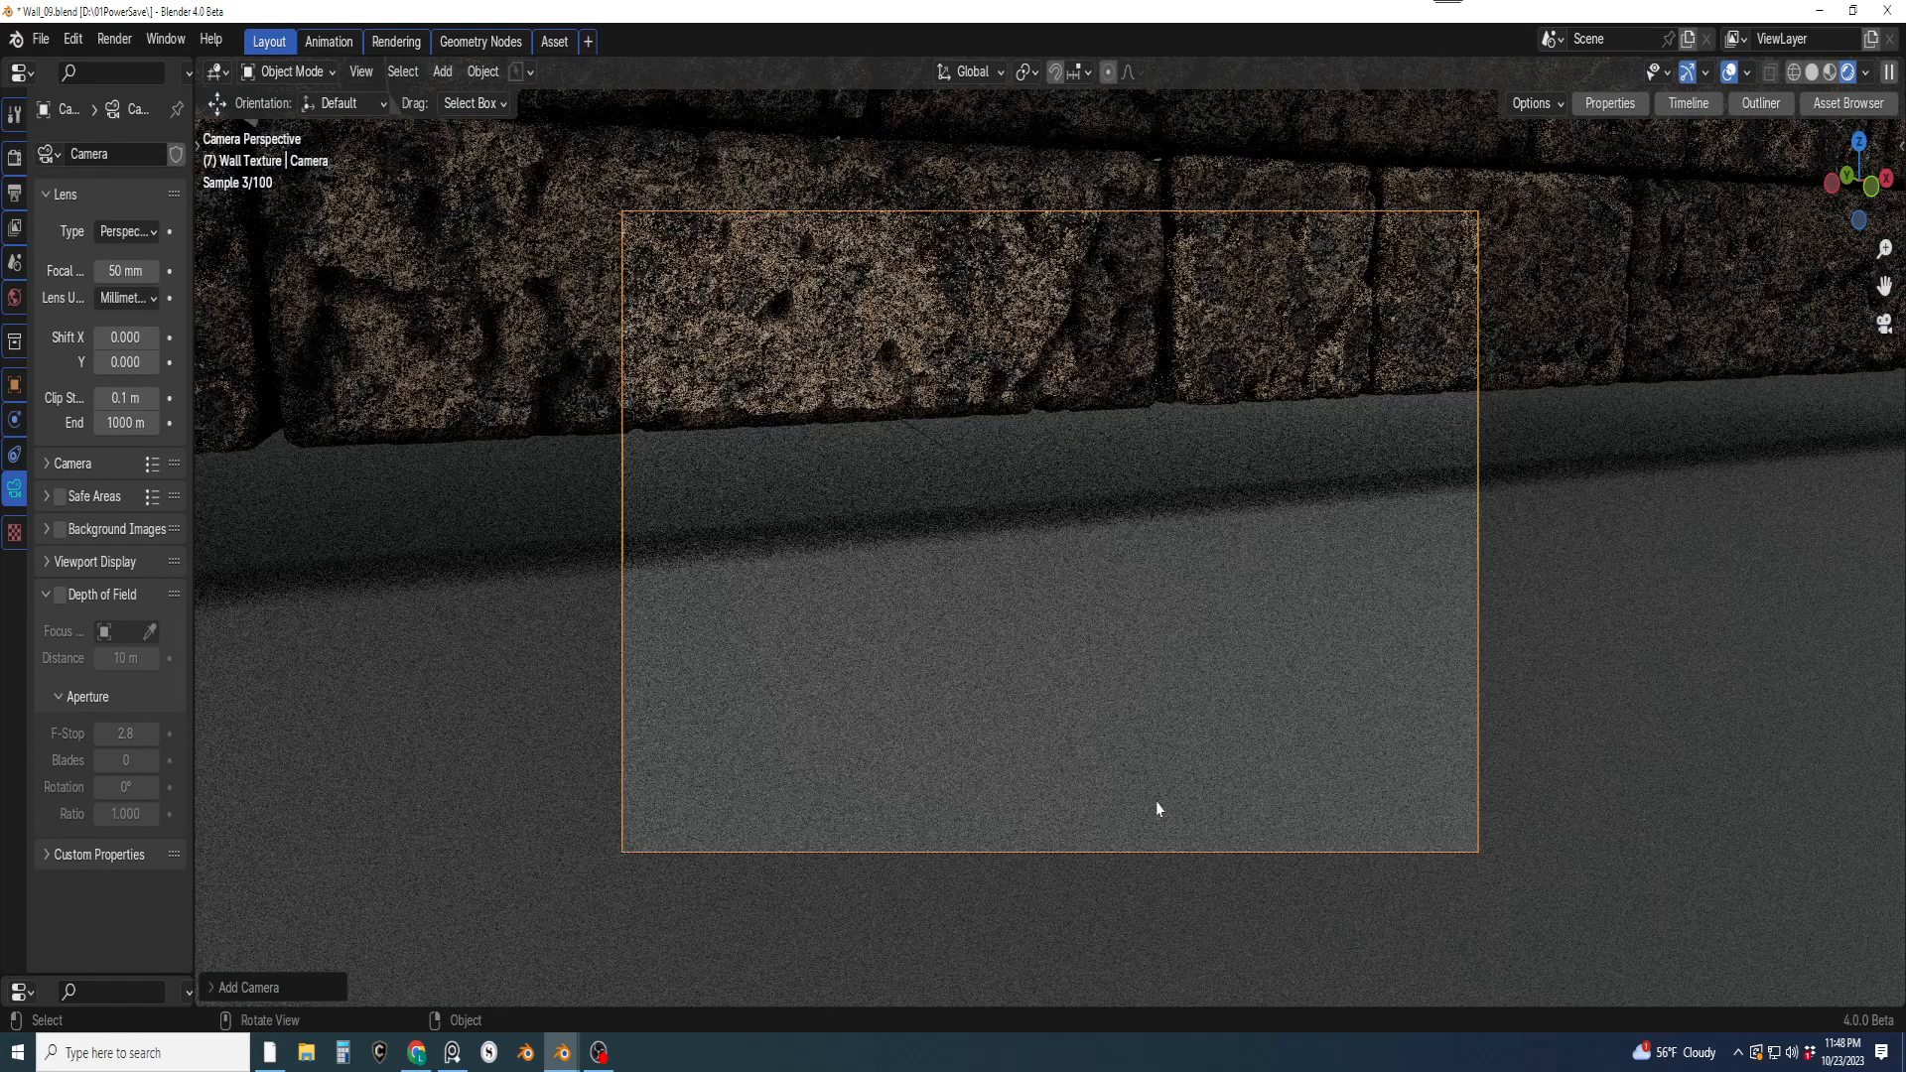
{"action": "key", "text": "KP_0"}
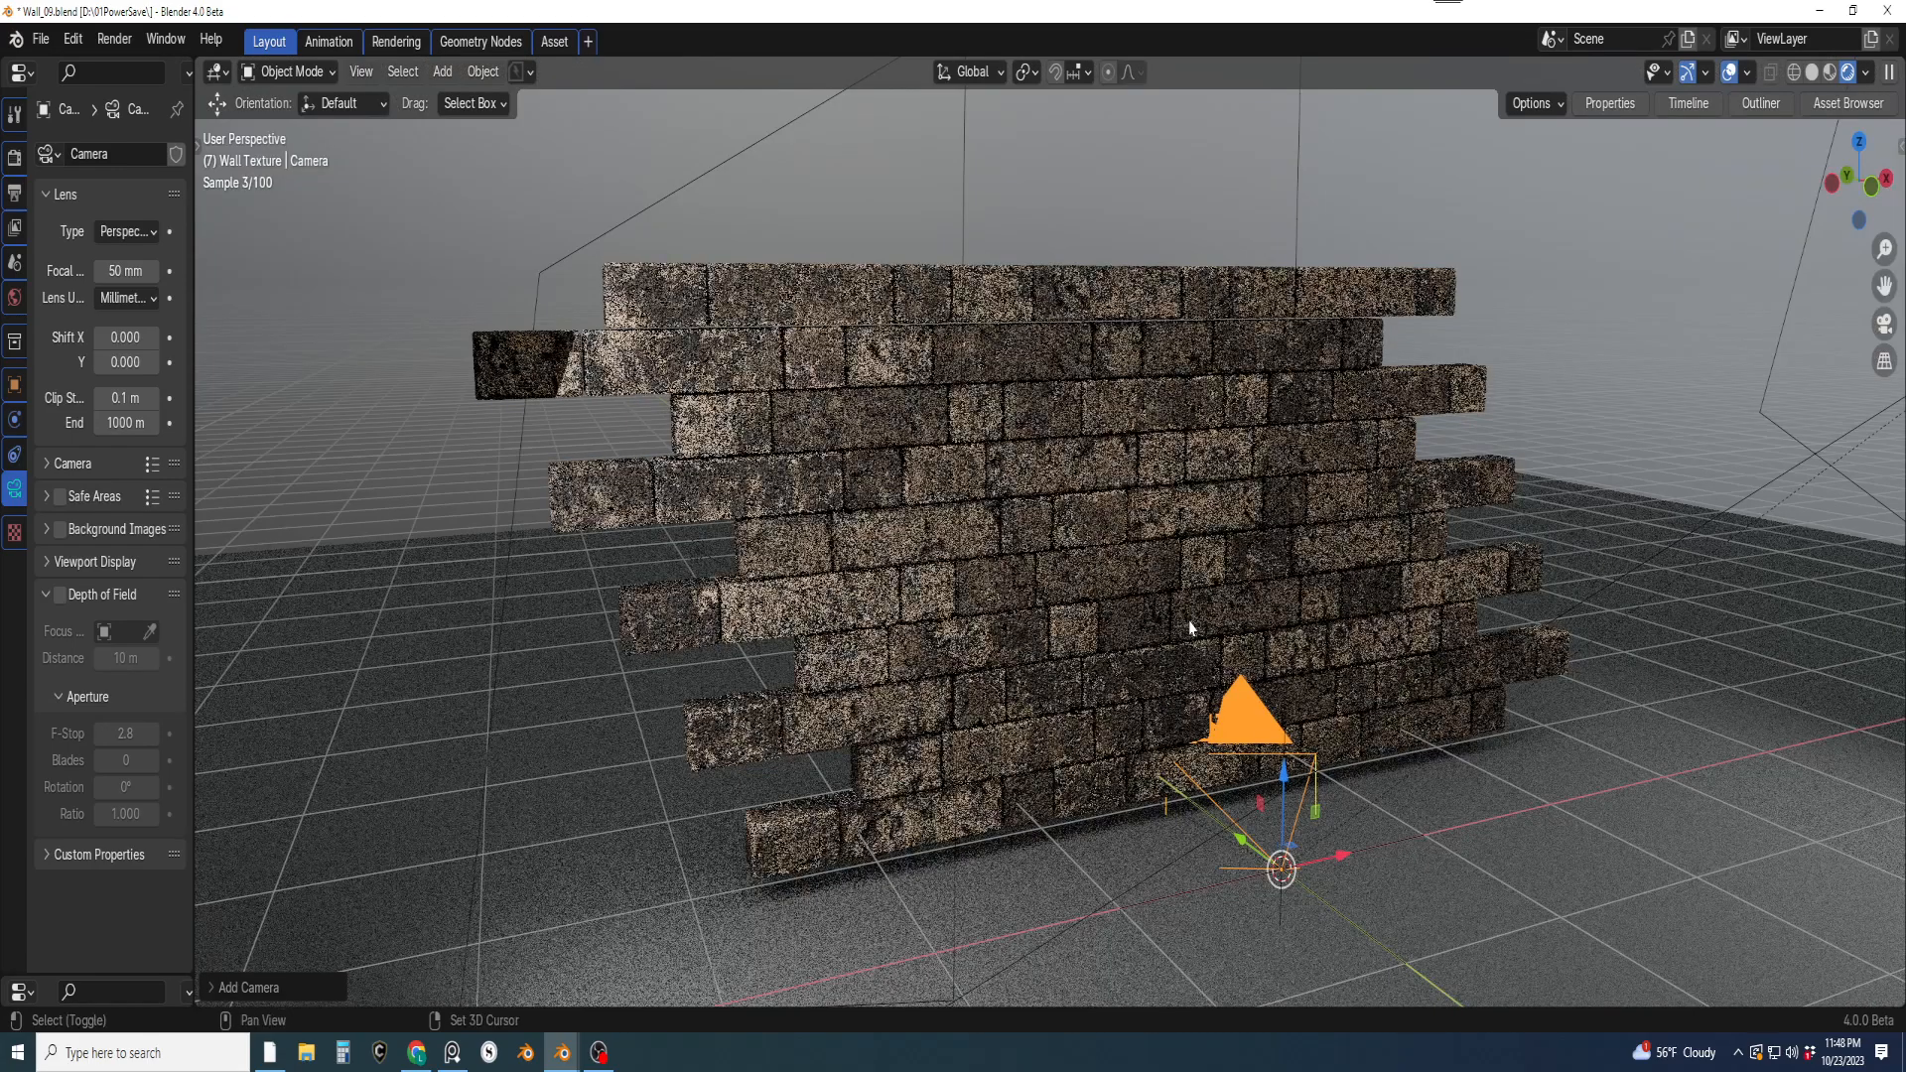
{"action": "key", "text": "KP_0"}
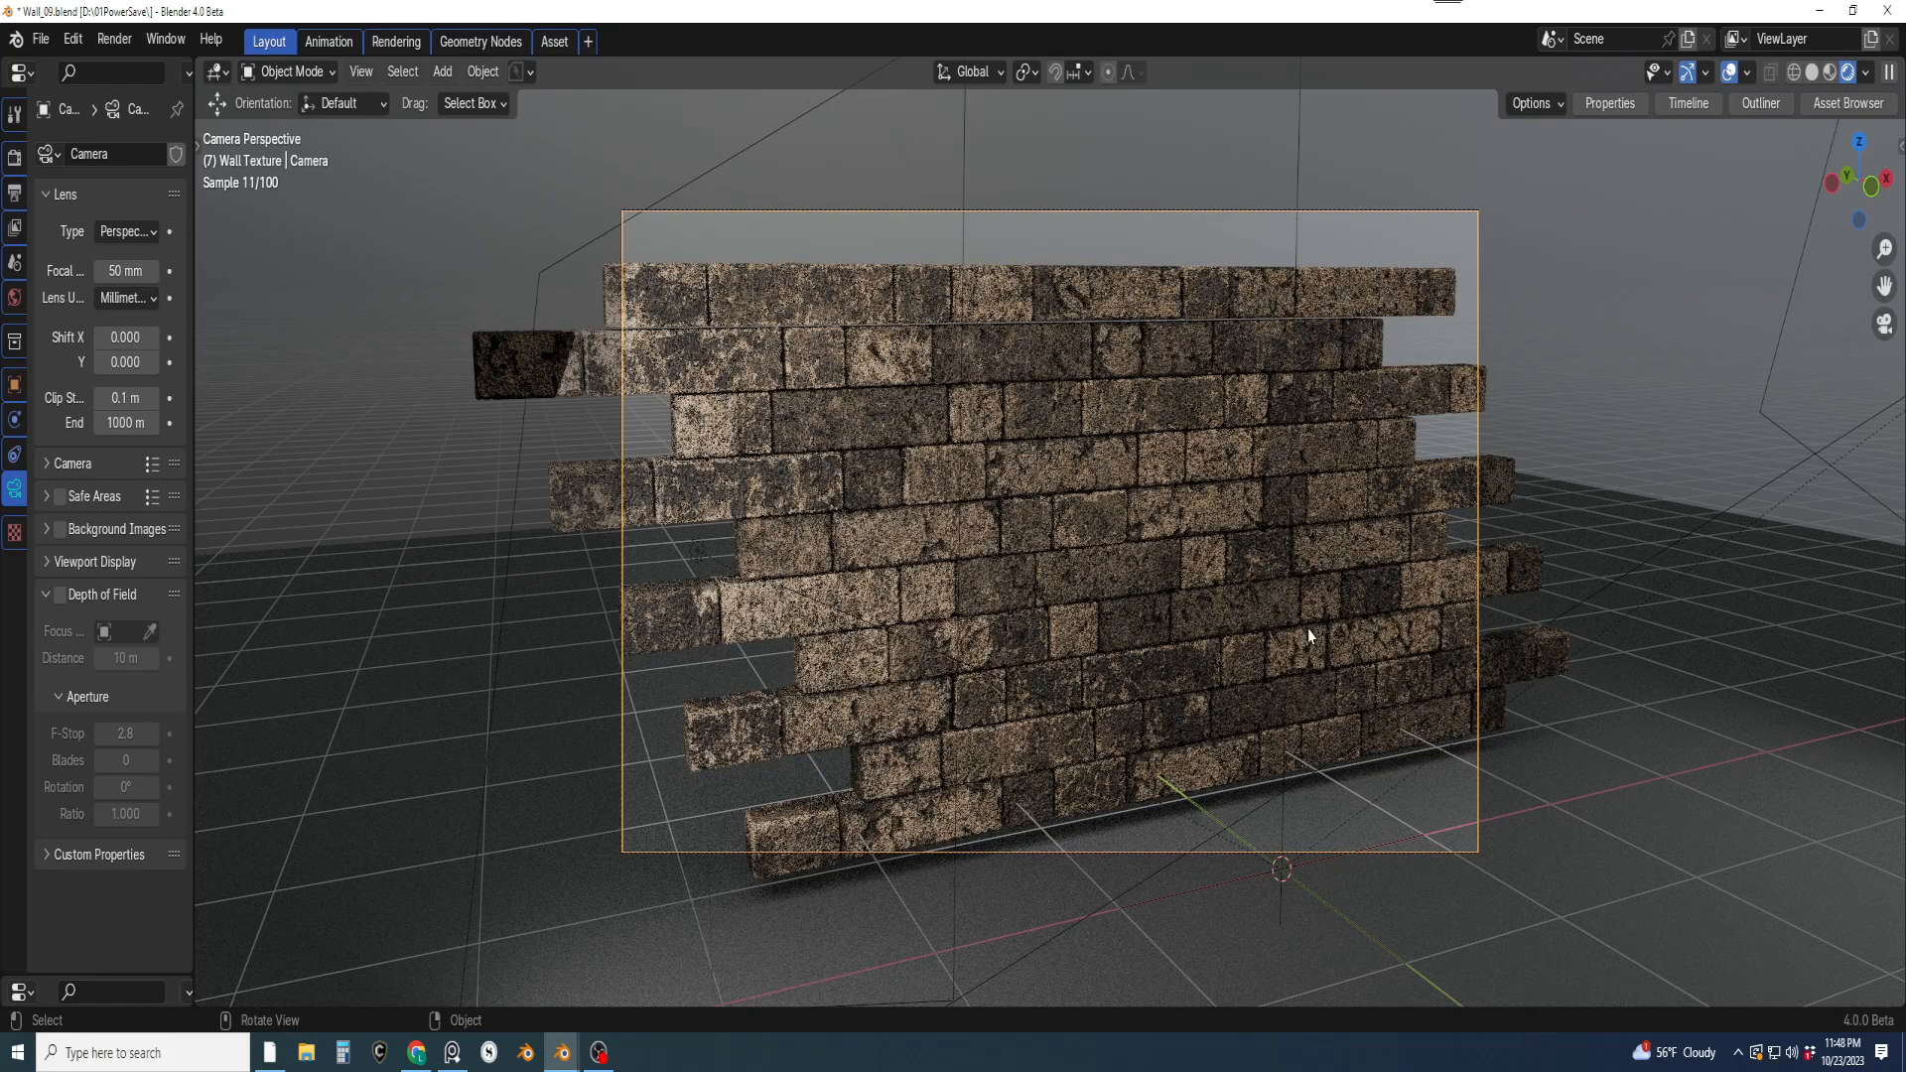
Switch the viewport to solid shading and enter Edit Mode on the floor plane
{"action": "mouse_move", "coordinate": [1420, 726]}
{"action": "middle_mouse_down"}
{"action": "mouse_move", "coordinate": [1374, 754]}
{"action": "mouse_move", "coordinate": [1325, 735]}
{"action": "middle_mouse_up"}
{"action": "left_click", "coordinate": [1814, 74]}
{"action": "mouse_move", "coordinate": [1489, 616]}
{"action": "middle_mouse_down"}
{"action": "mouse_move", "coordinate": [1549, 641]}
{"action": "mouse_move", "coordinate": [1453, 633]}
{"action": "mouse_move", "coordinate": [1333, 753]}
{"action": "mouse_move", "coordinate": [1237, 664]}
{"action": "mouse_move", "coordinate": [1217, 749]}
{"action": "mouse_move", "coordinate": [1213, 318]}
{"action": "mouse_move", "coordinate": [1141, 383]}
{"action": "middle_mouse_up"}
{"action": "left_click", "coordinate": [1141, 447]}
{"action": "middle_click_drag", "start_coordinate": [1140, 467], "coordinate": [1248, 581]}
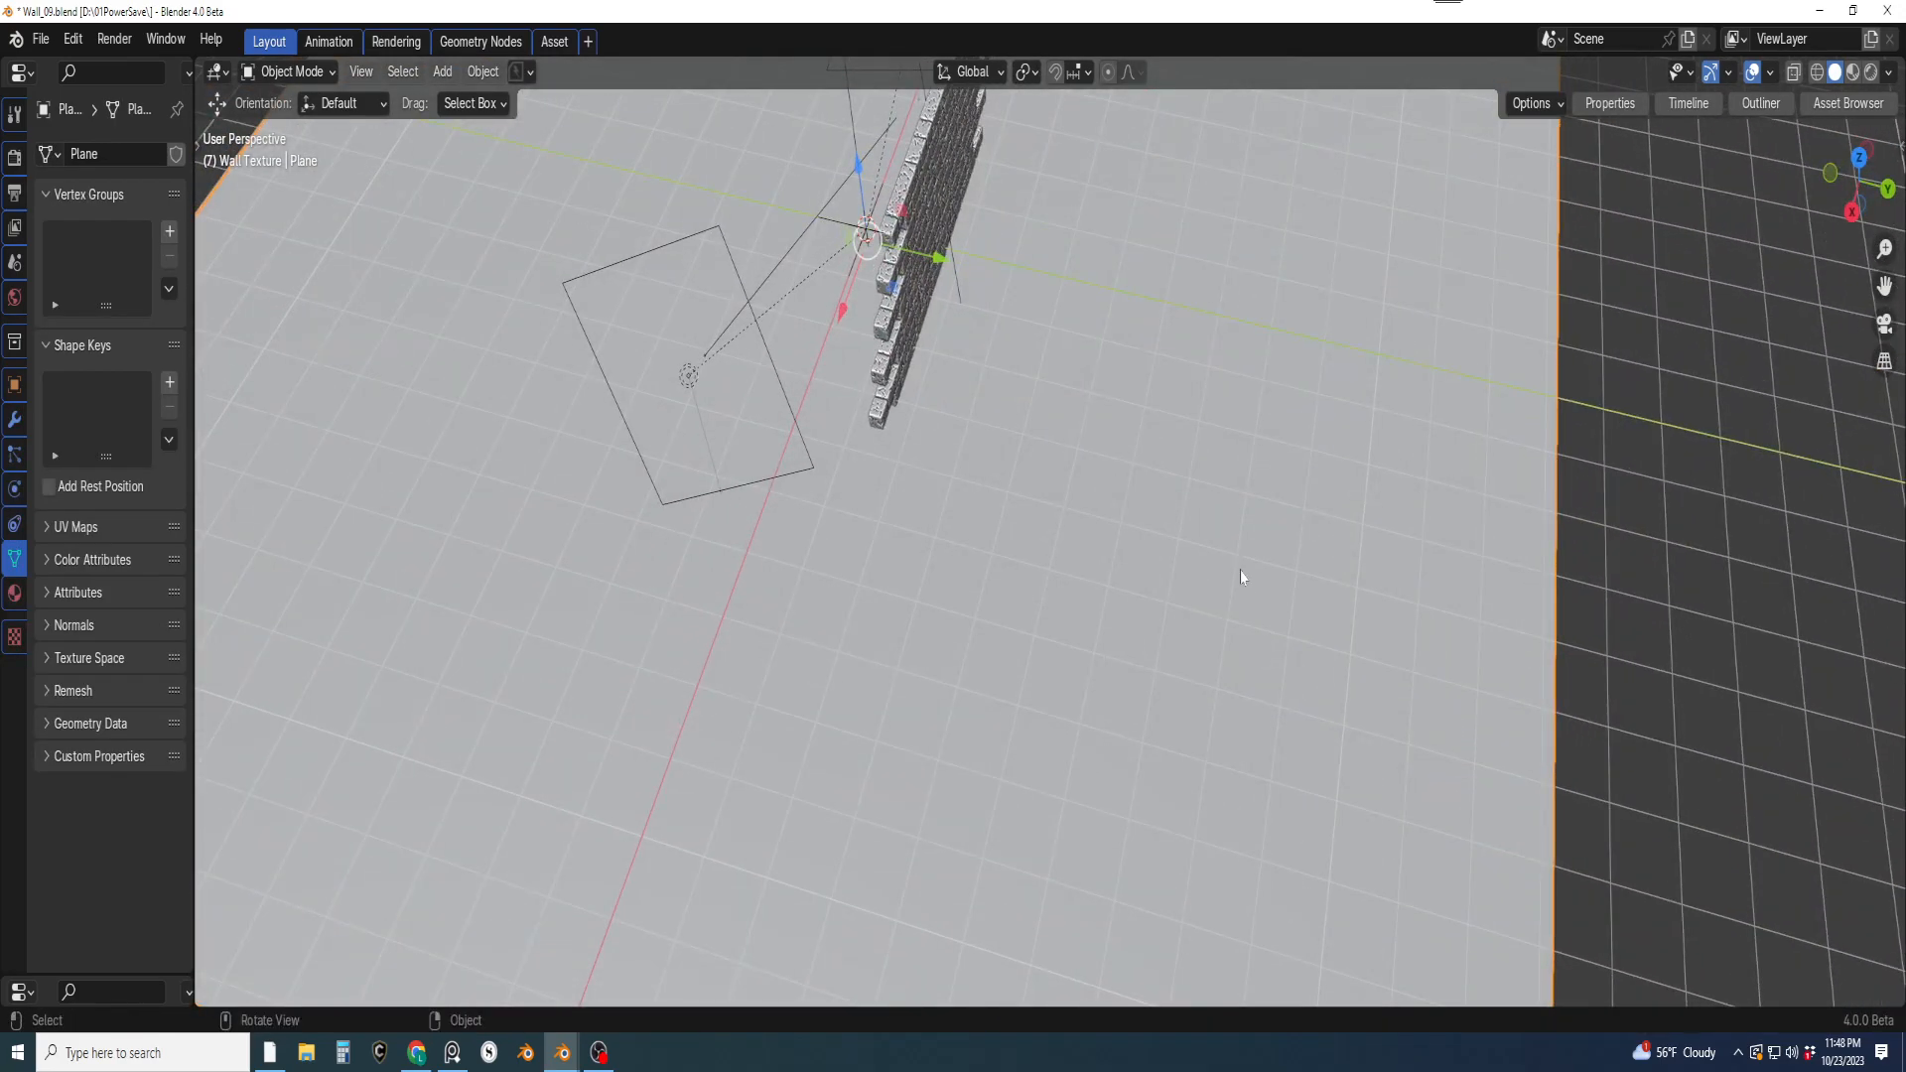
{"action": "key", "text": "ctrl+Tab"}
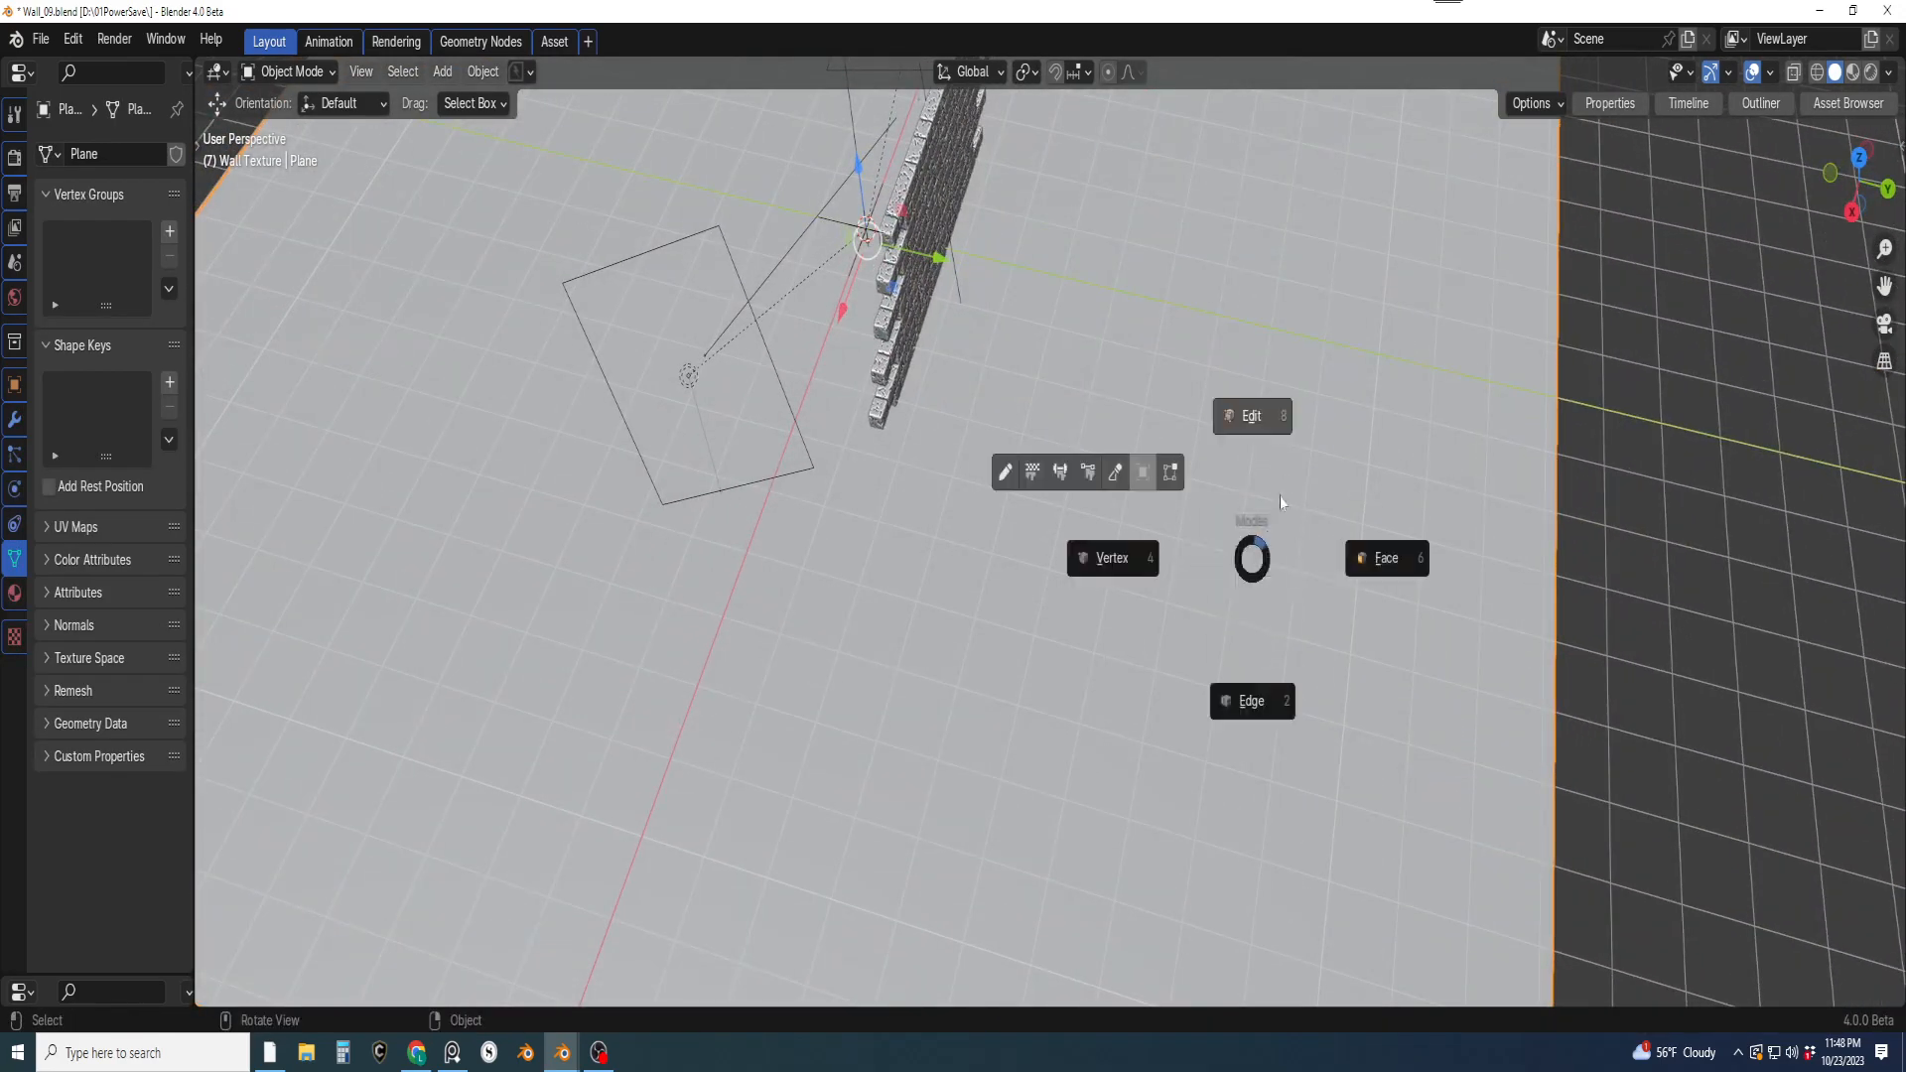
{"action": "left_click", "coordinate": [1254, 435]}
Extrude the floor plane's edge behind the wall upward to form a tall backdrop
{"action": "middle_click_drag", "start_coordinate": [1254, 442], "coordinate": [1316, 495]}
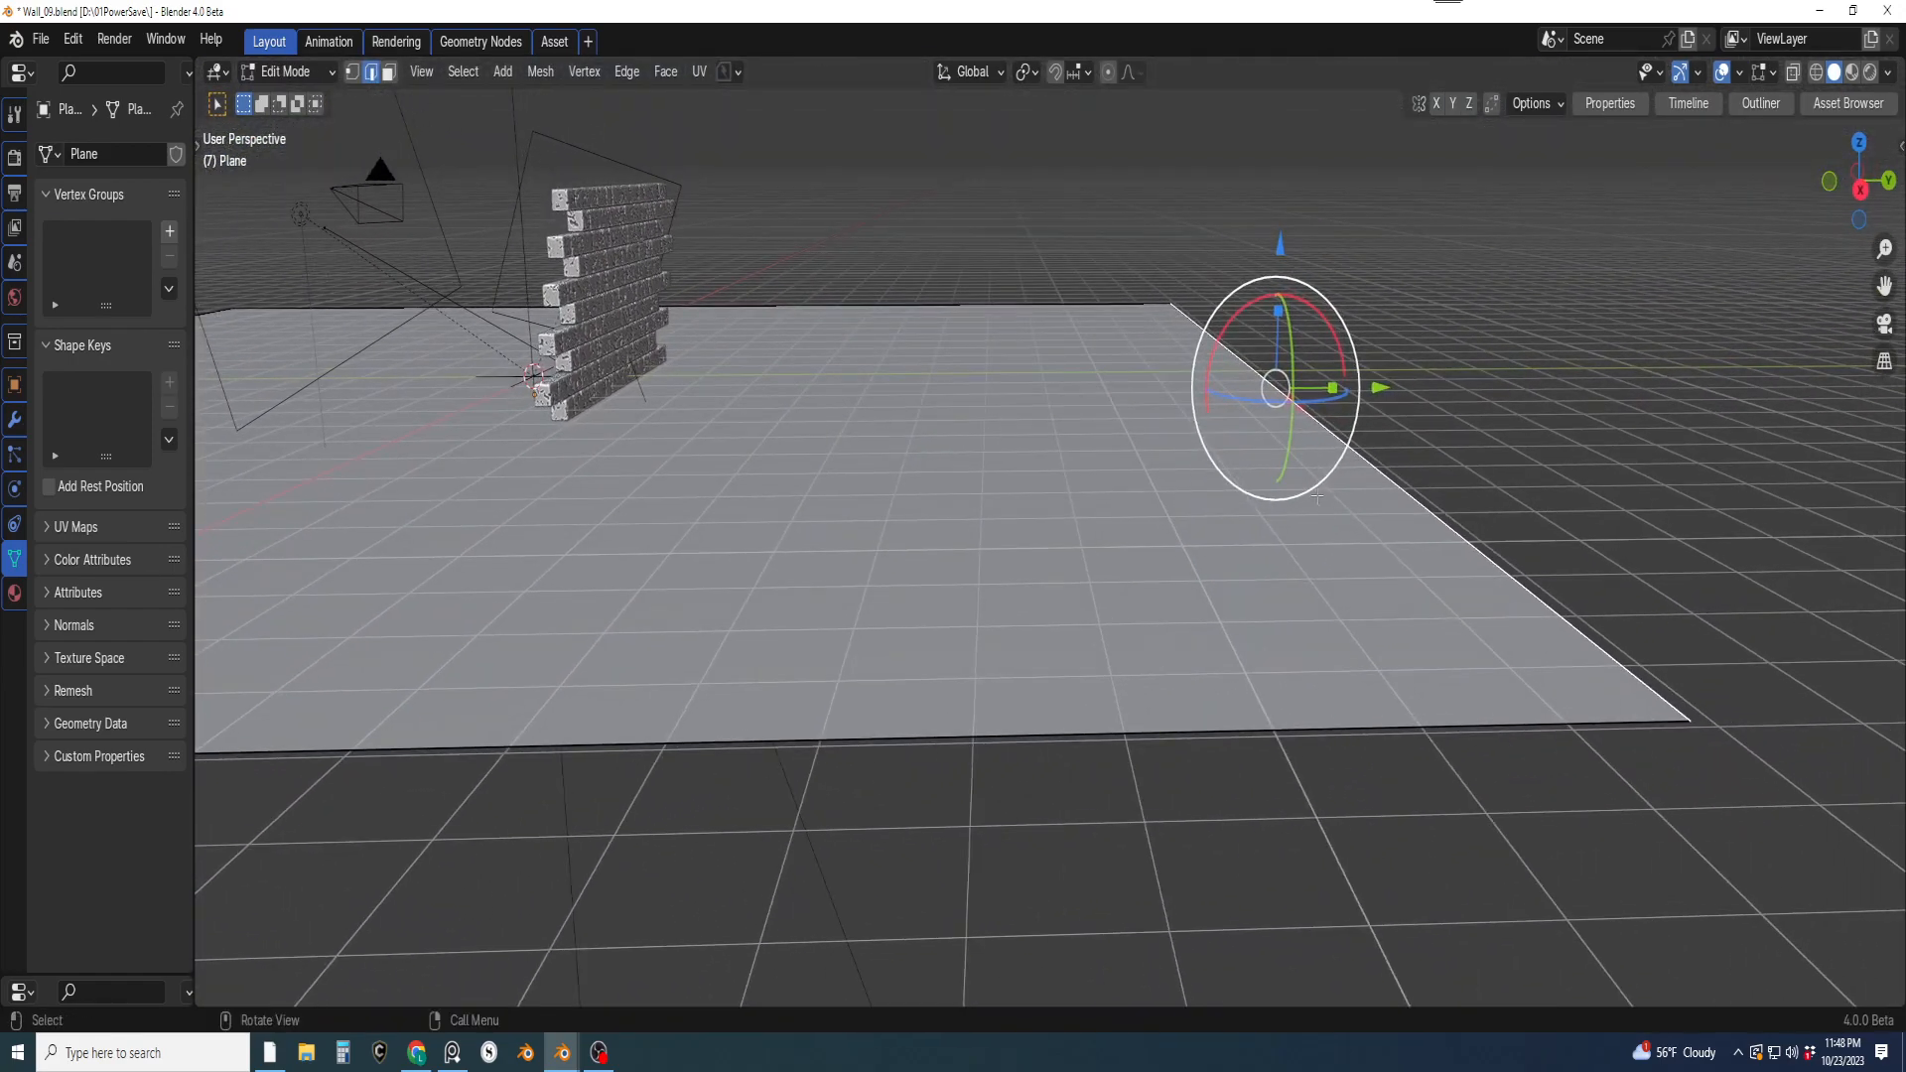
{"action": "key", "text": "shift+space"}
{"action": "key", "text": "e"}
{"action": "left_click_drag", "start_coordinate": [1279, 346], "coordinate": [1495, 944]}
{"action": "left_click", "coordinate": [1698, 672]}
Bevel the edge between the floor and the backdrop with 10 segments to make a smooth curve
{"action": "middle_click_drag", "start_coordinate": [1698, 672], "coordinate": [1192, 719]}
{"action": "left_click", "coordinate": [1107, 539], "text": "shift"}
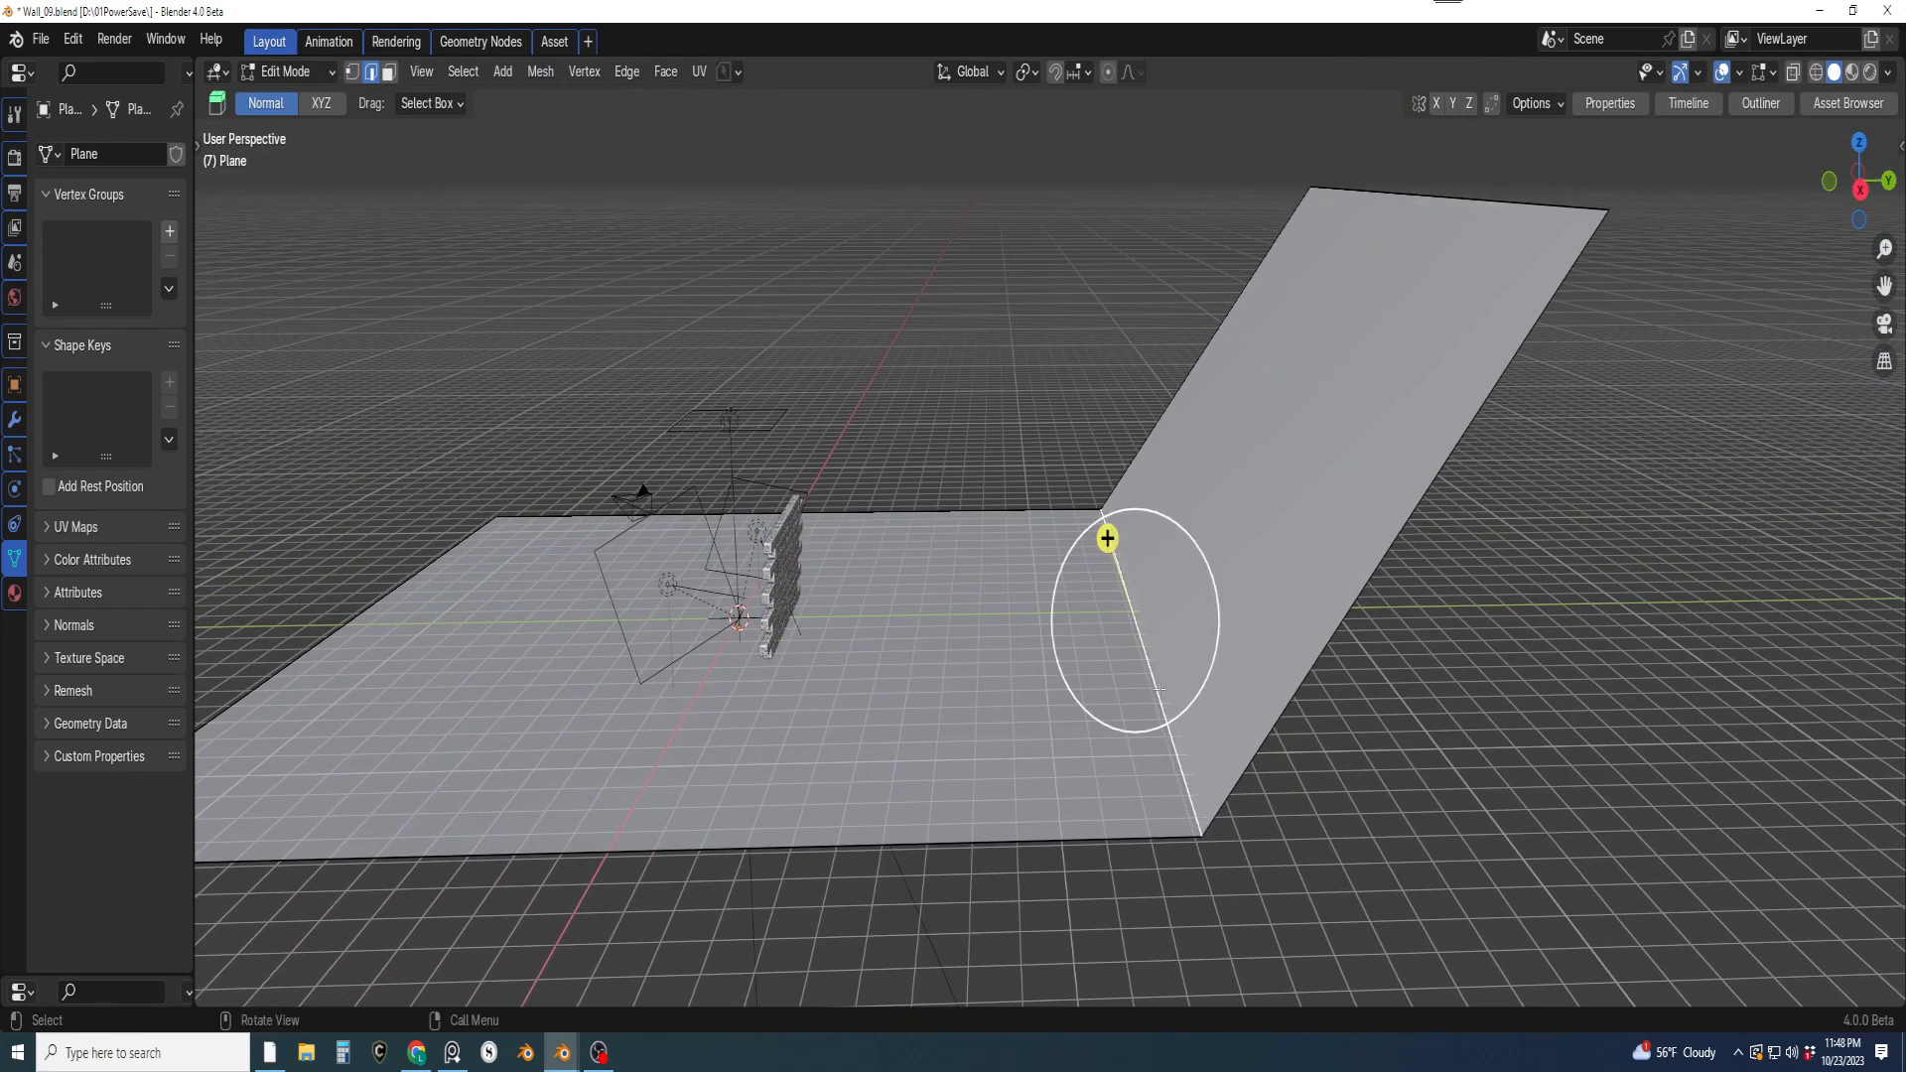
{"action": "key", "text": "ctrl+c"}
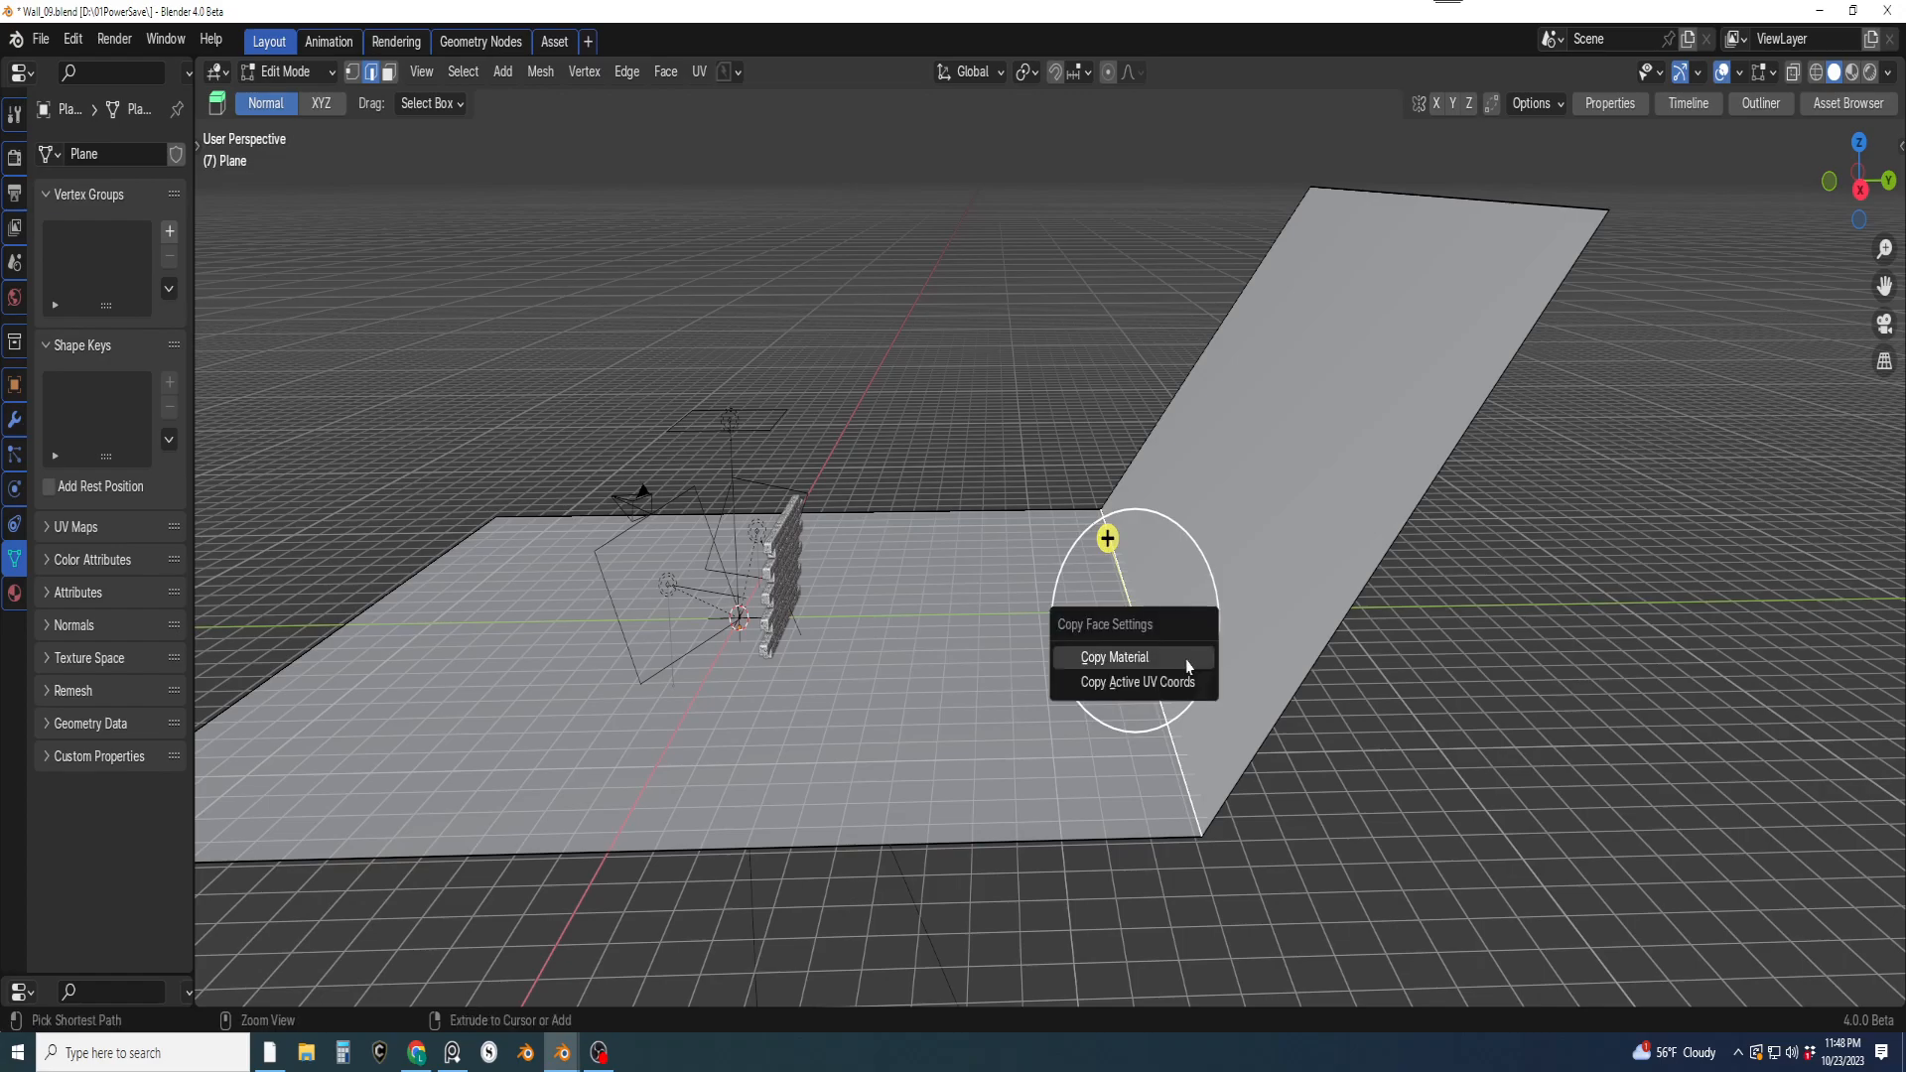
{"action": "left_click", "coordinate": [1187, 659]}
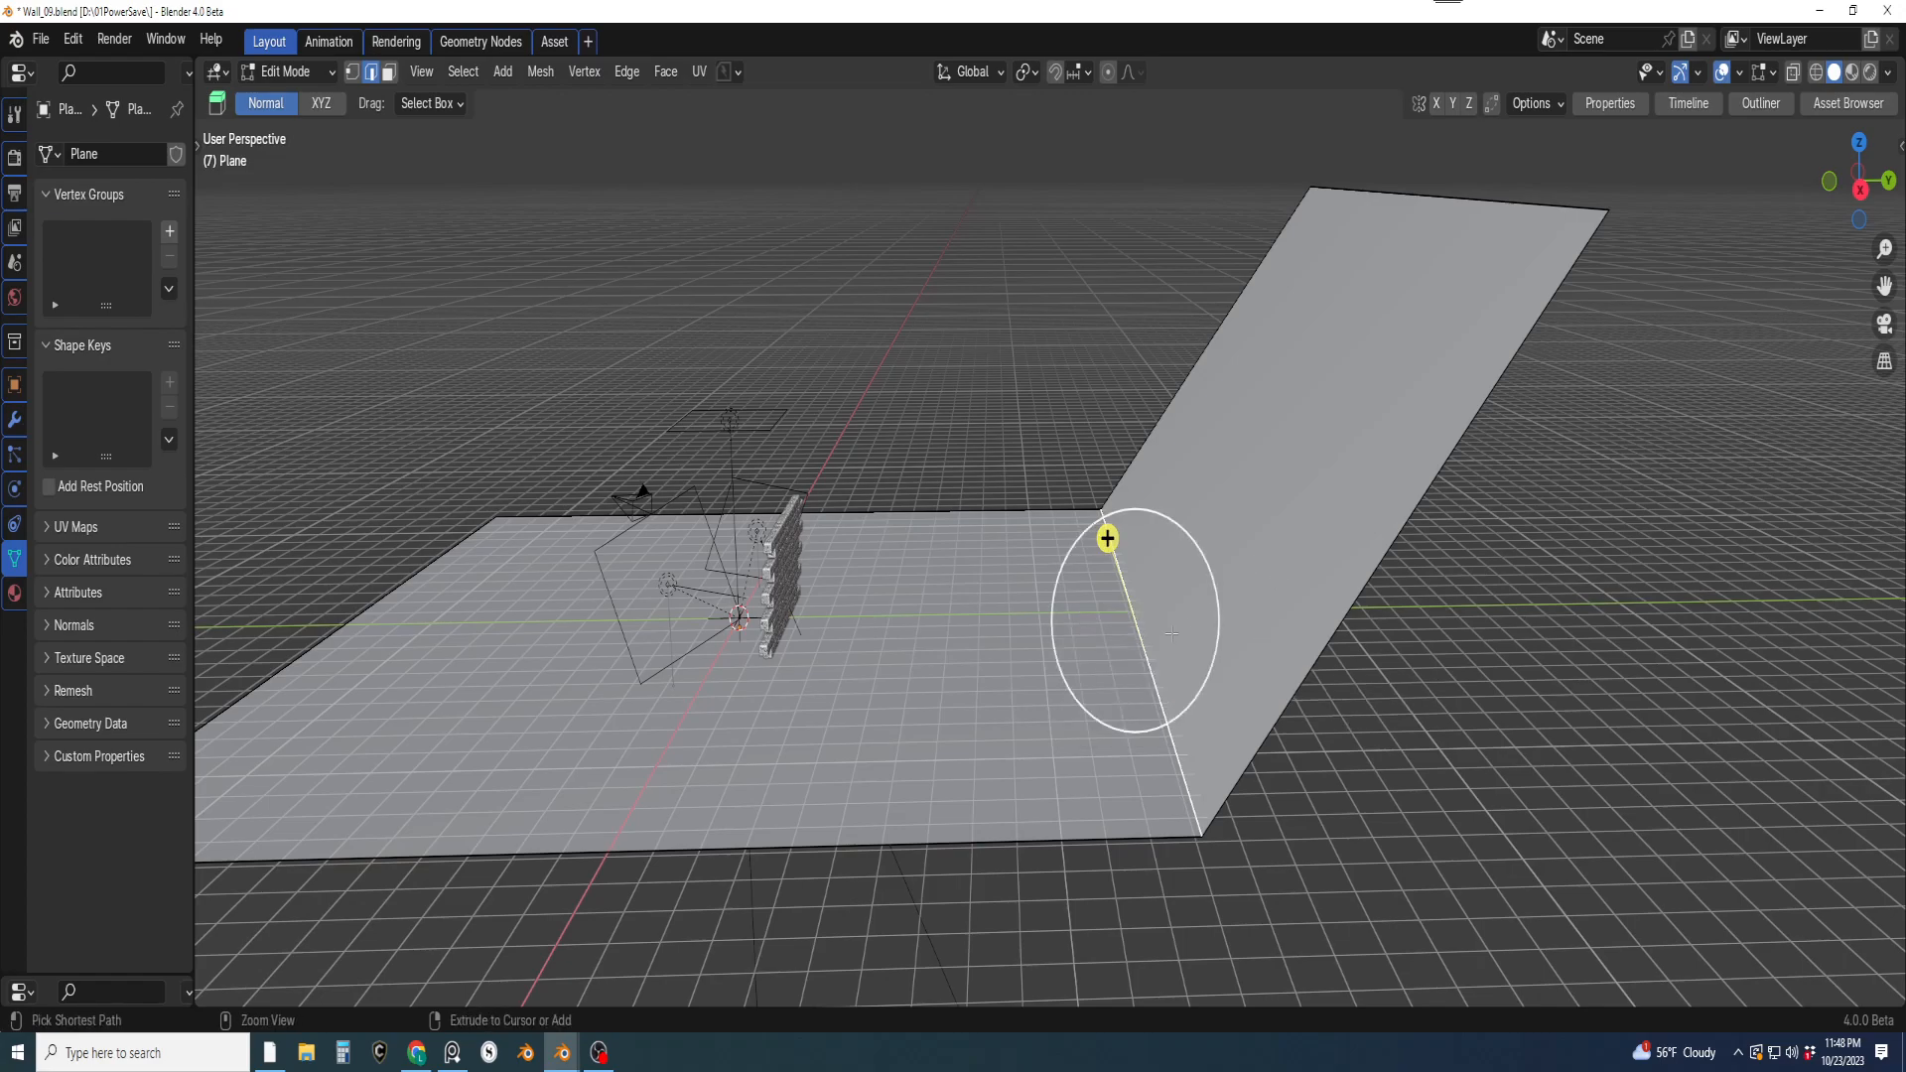
{"action": "key", "text": "ctrl+b"}
{"action": "left_click_drag", "start_coordinate": [1099, 511], "coordinate": [1282, 448]}
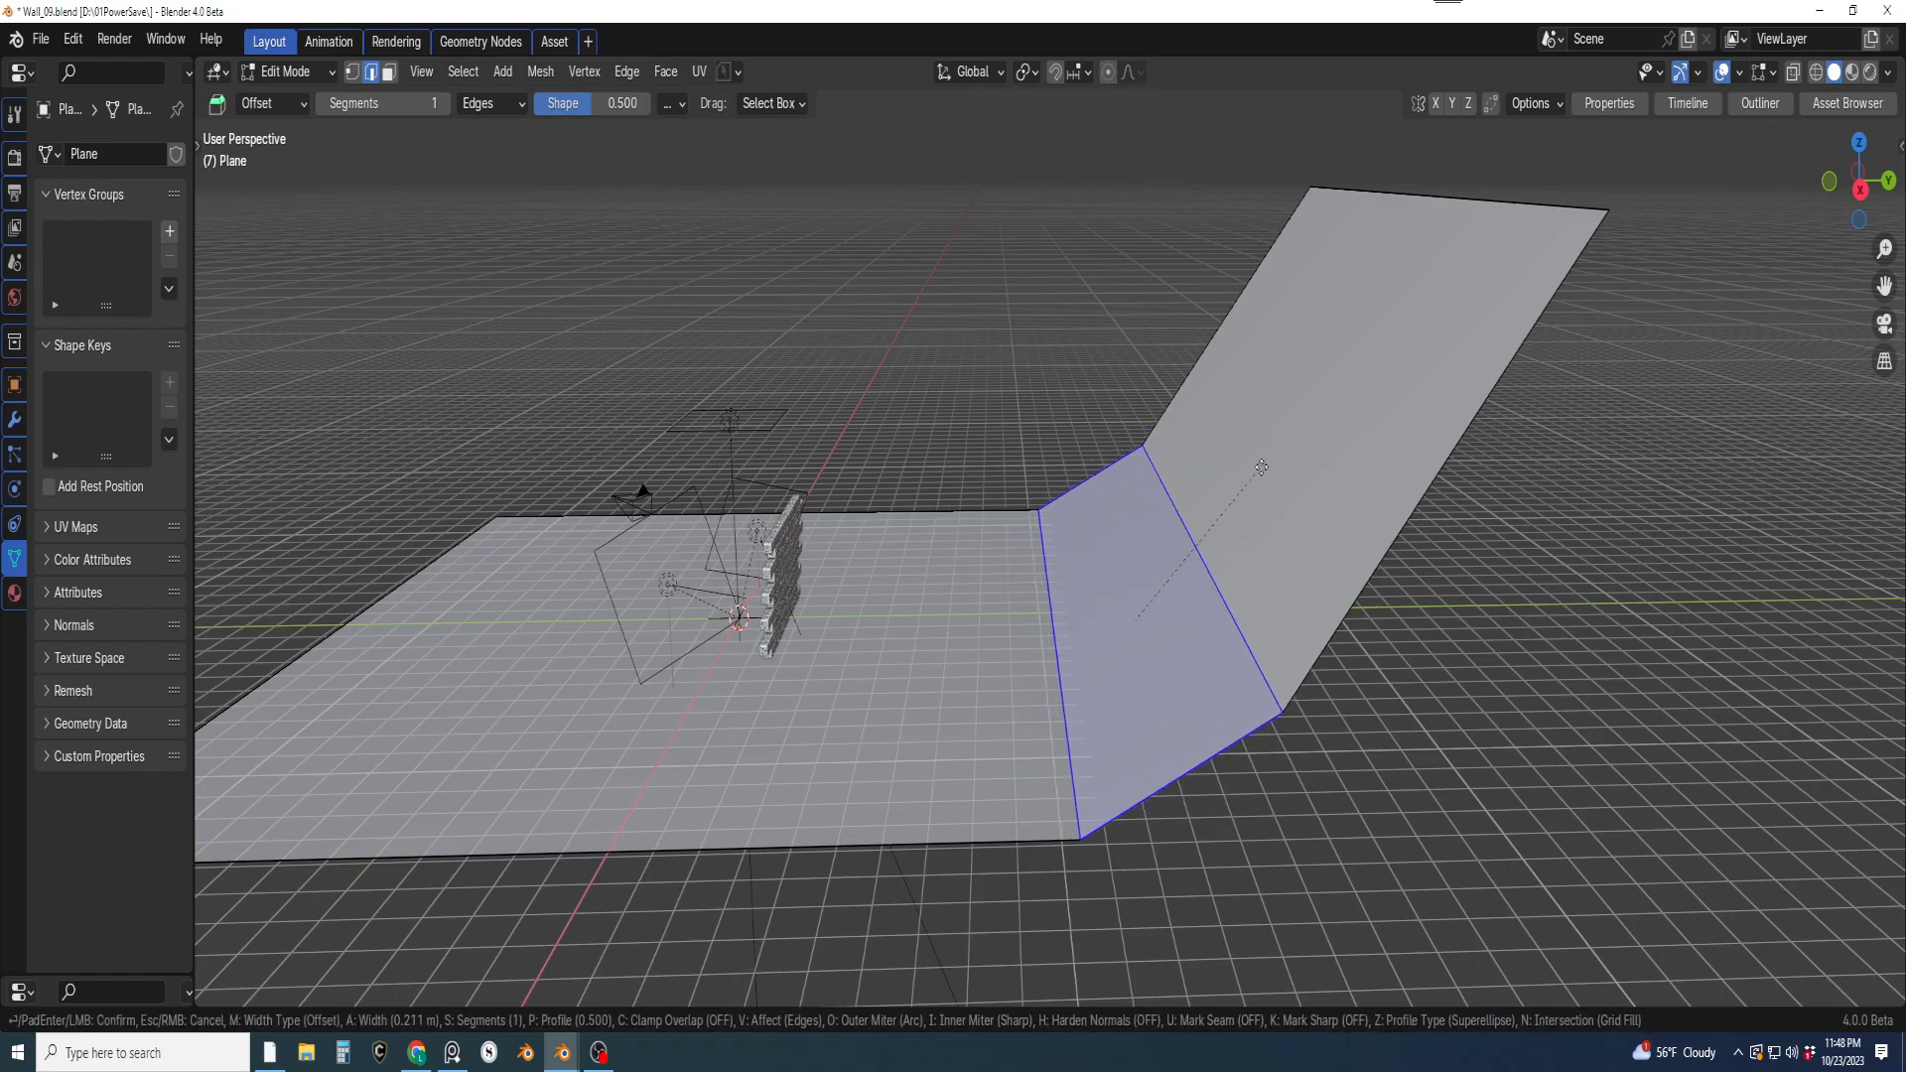
{"action": "scroll", "coordinate": [1281, 451], "scroll_direction": "up", "scroll_amount": 7}
{"action": "scroll", "coordinate": [1327, 474], "scroll_direction": "up", "scroll_amount": 5}
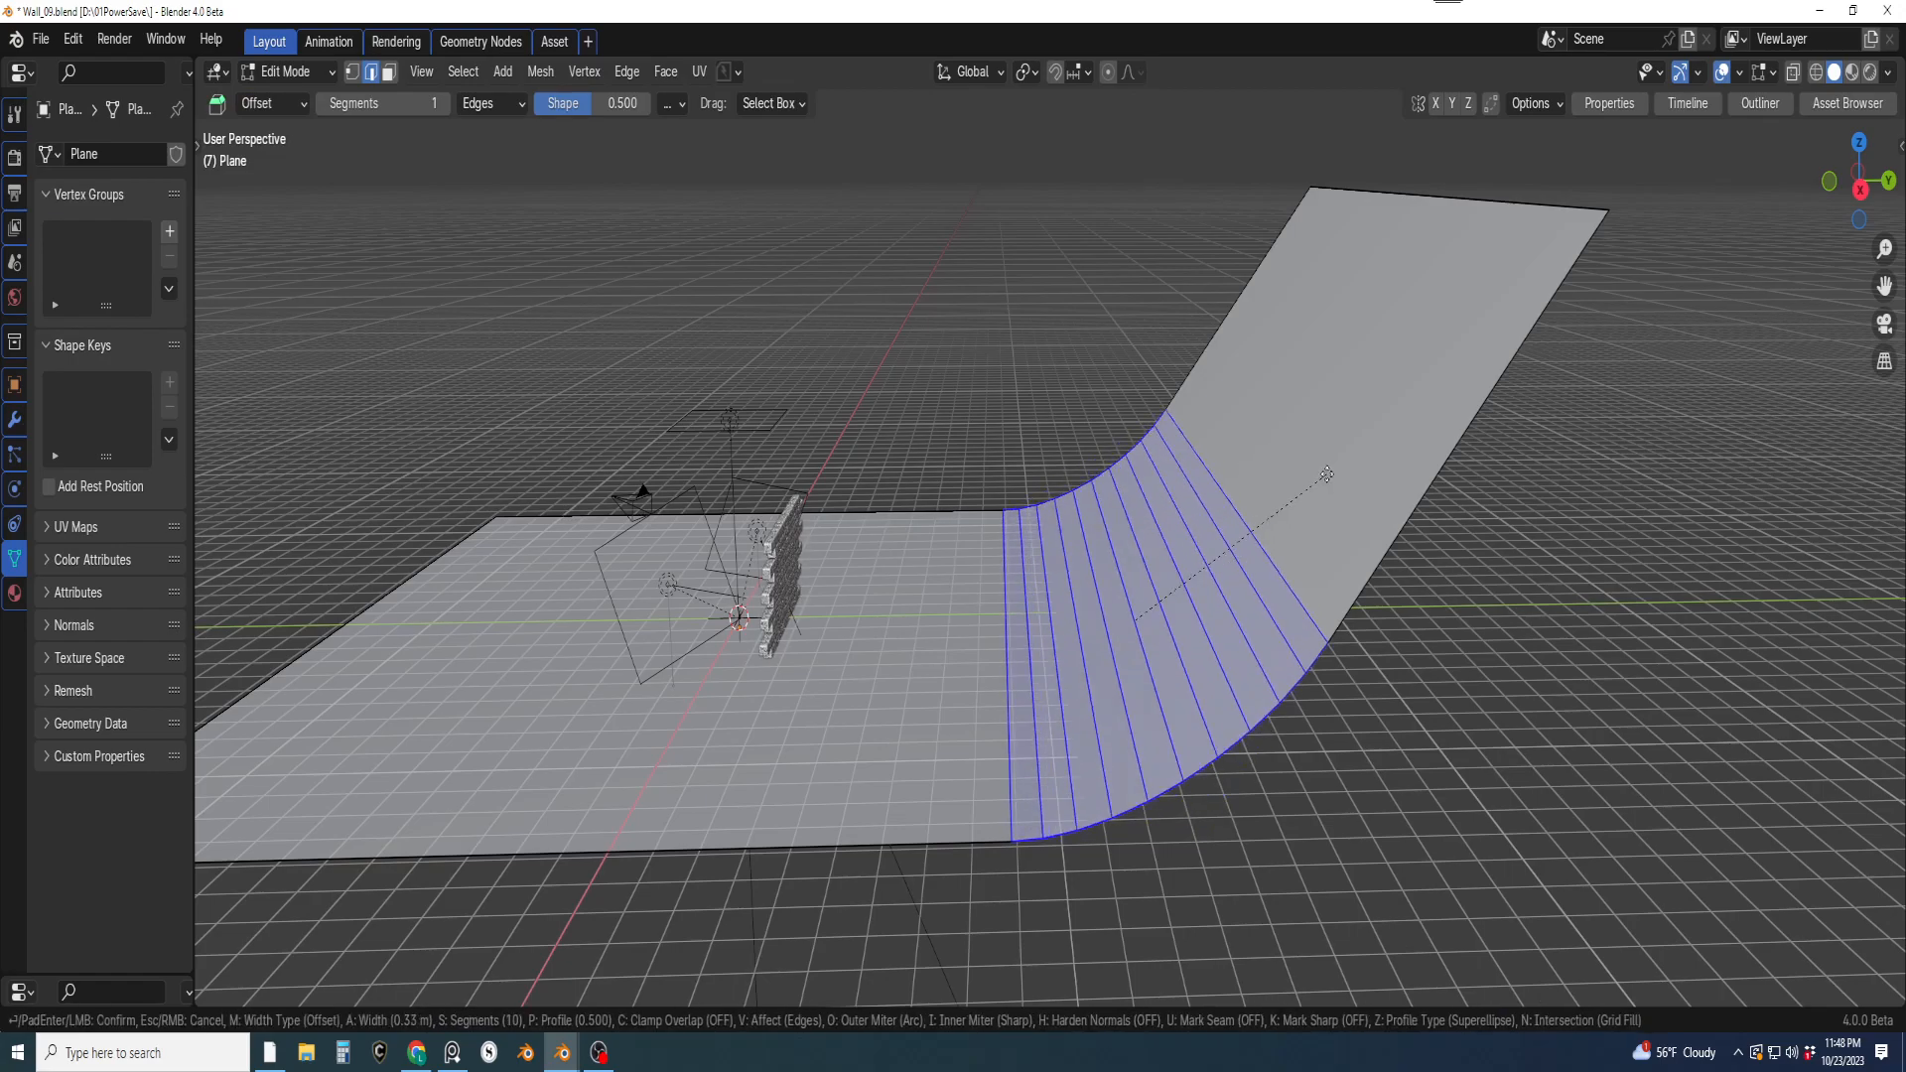
{"action": "left_click", "coordinate": [1309, 547]}
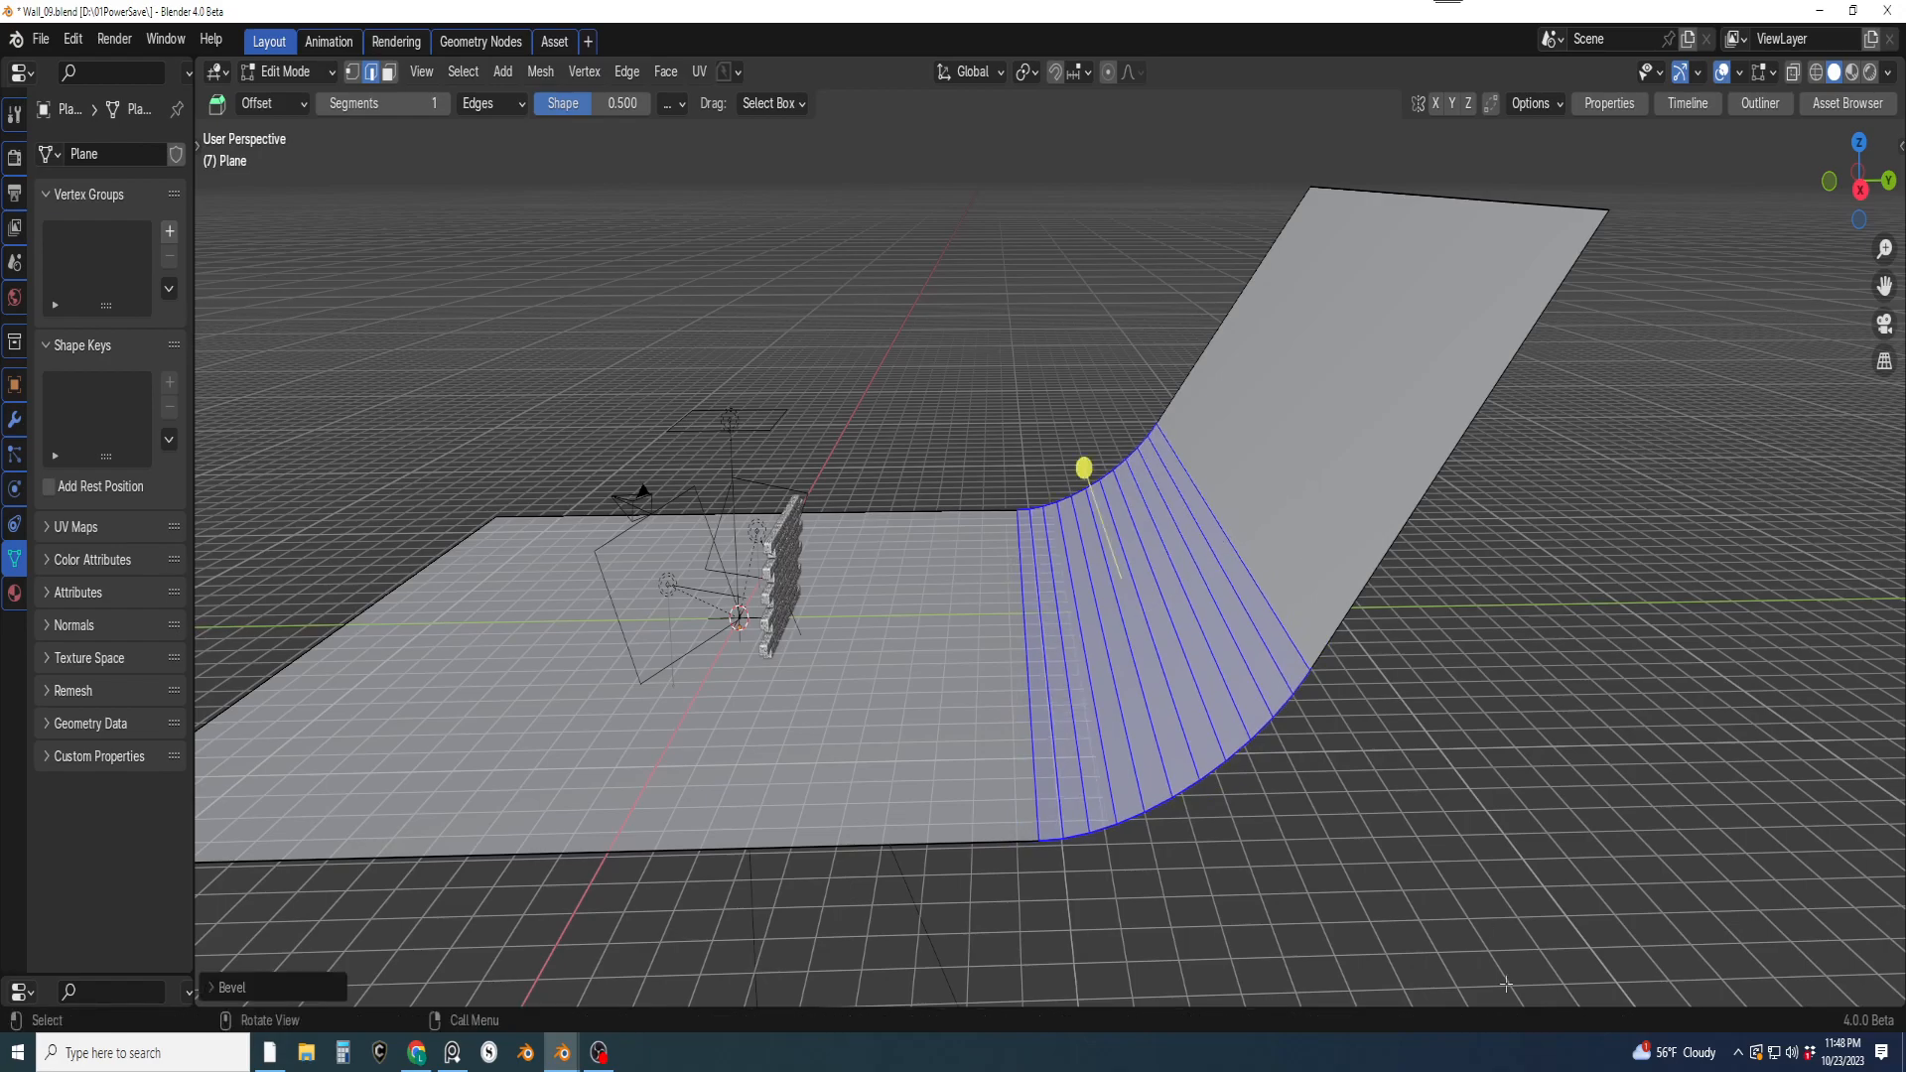
Widen the backdrop by moving its open side edges outward along X, and check the coverage through the camera
{"action": "key", "text": "KP_0"}
{"action": "scroll", "coordinate": [1232, 490], "scroll_direction": "down", "scroll_amount": 5}
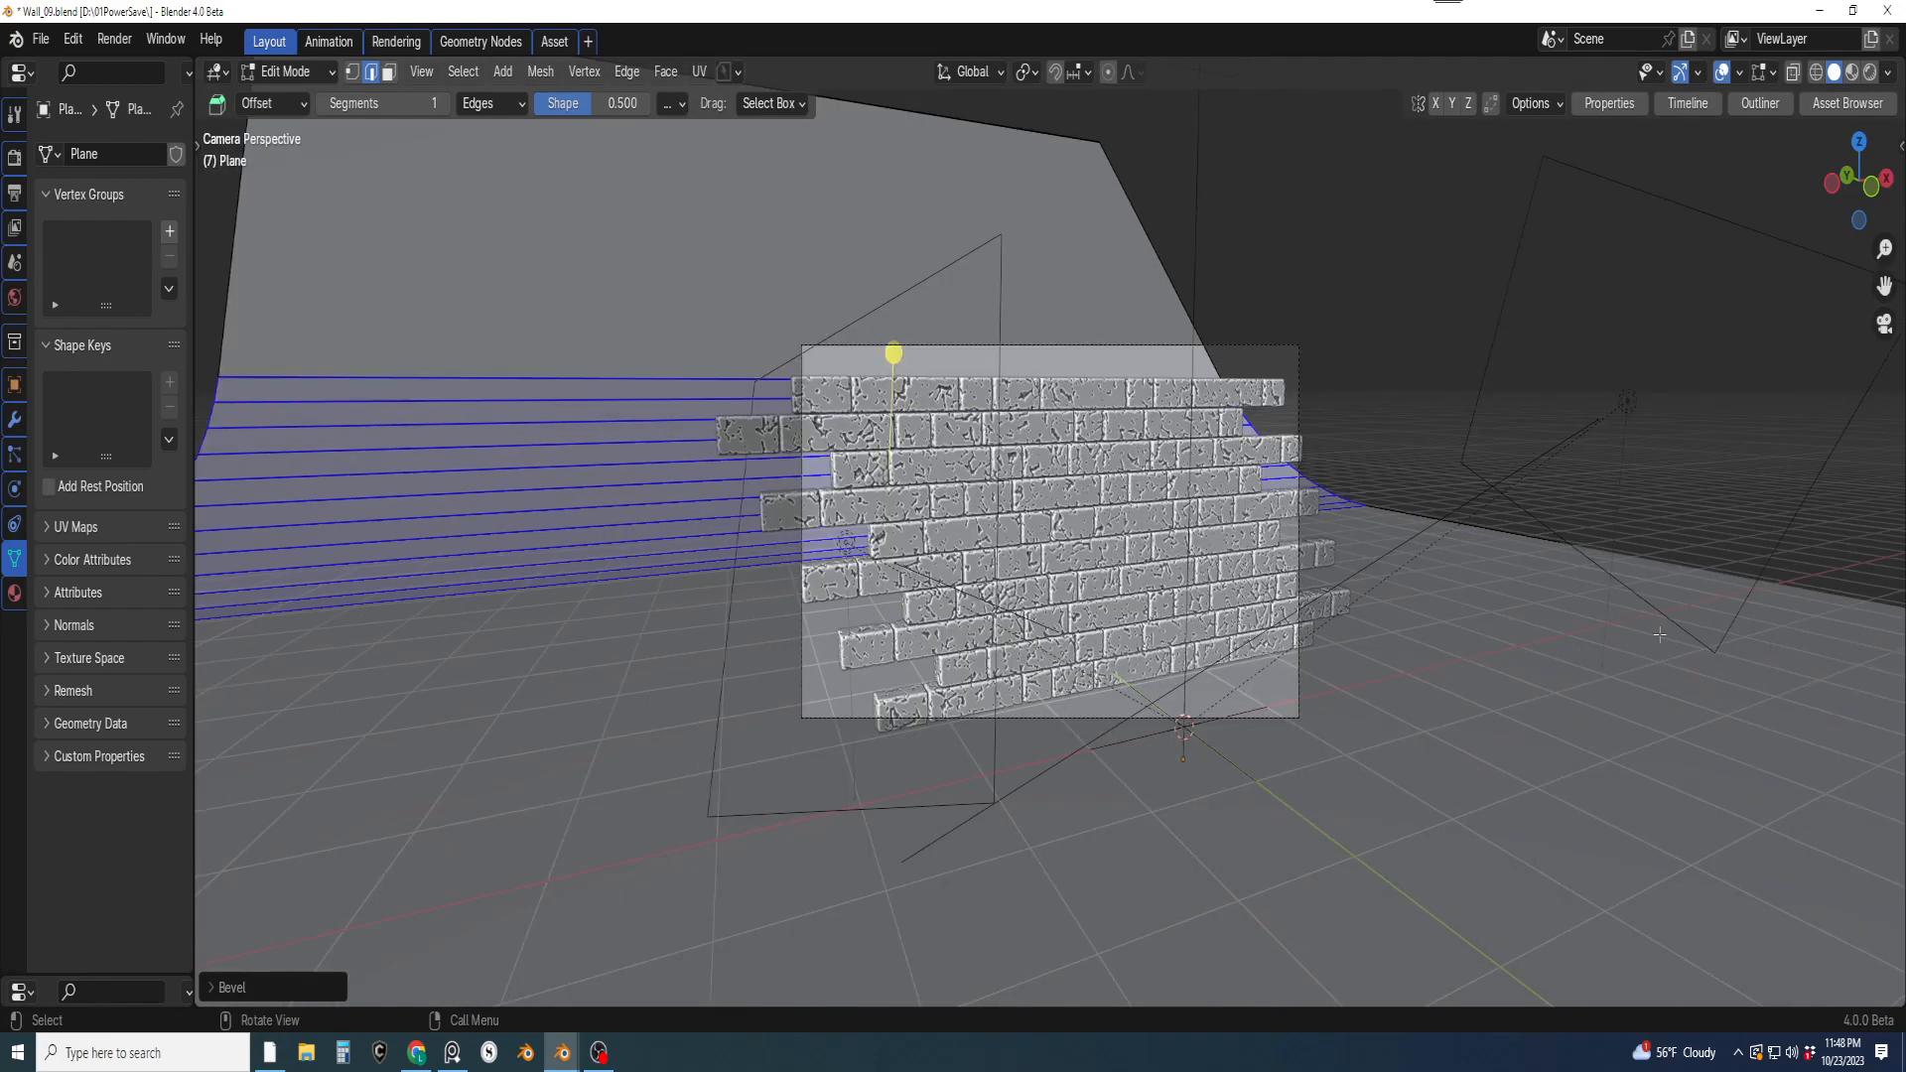
{"action": "middle_click_drag", "start_coordinate": [1231, 490], "coordinate": [1192, 760], "text": "shift"}
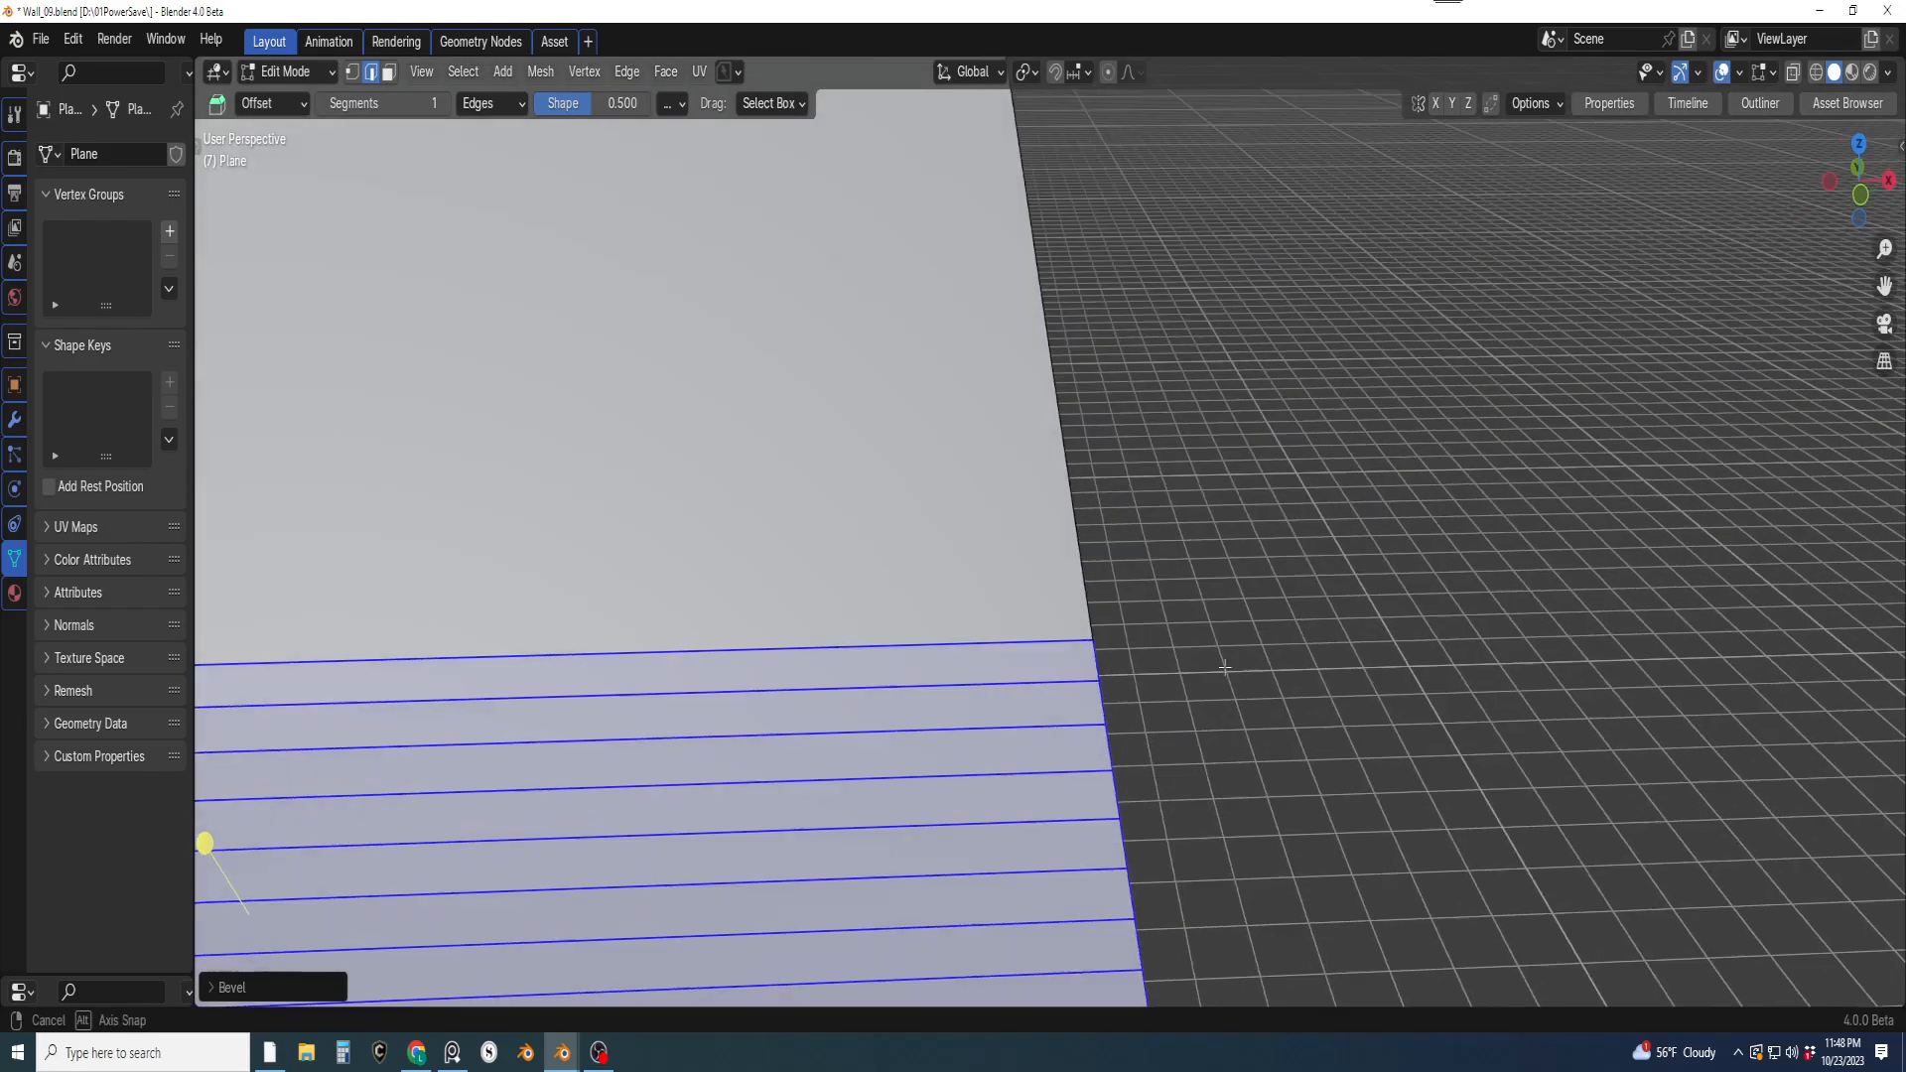
{"action": "left_click", "coordinate": [1119, 730]}
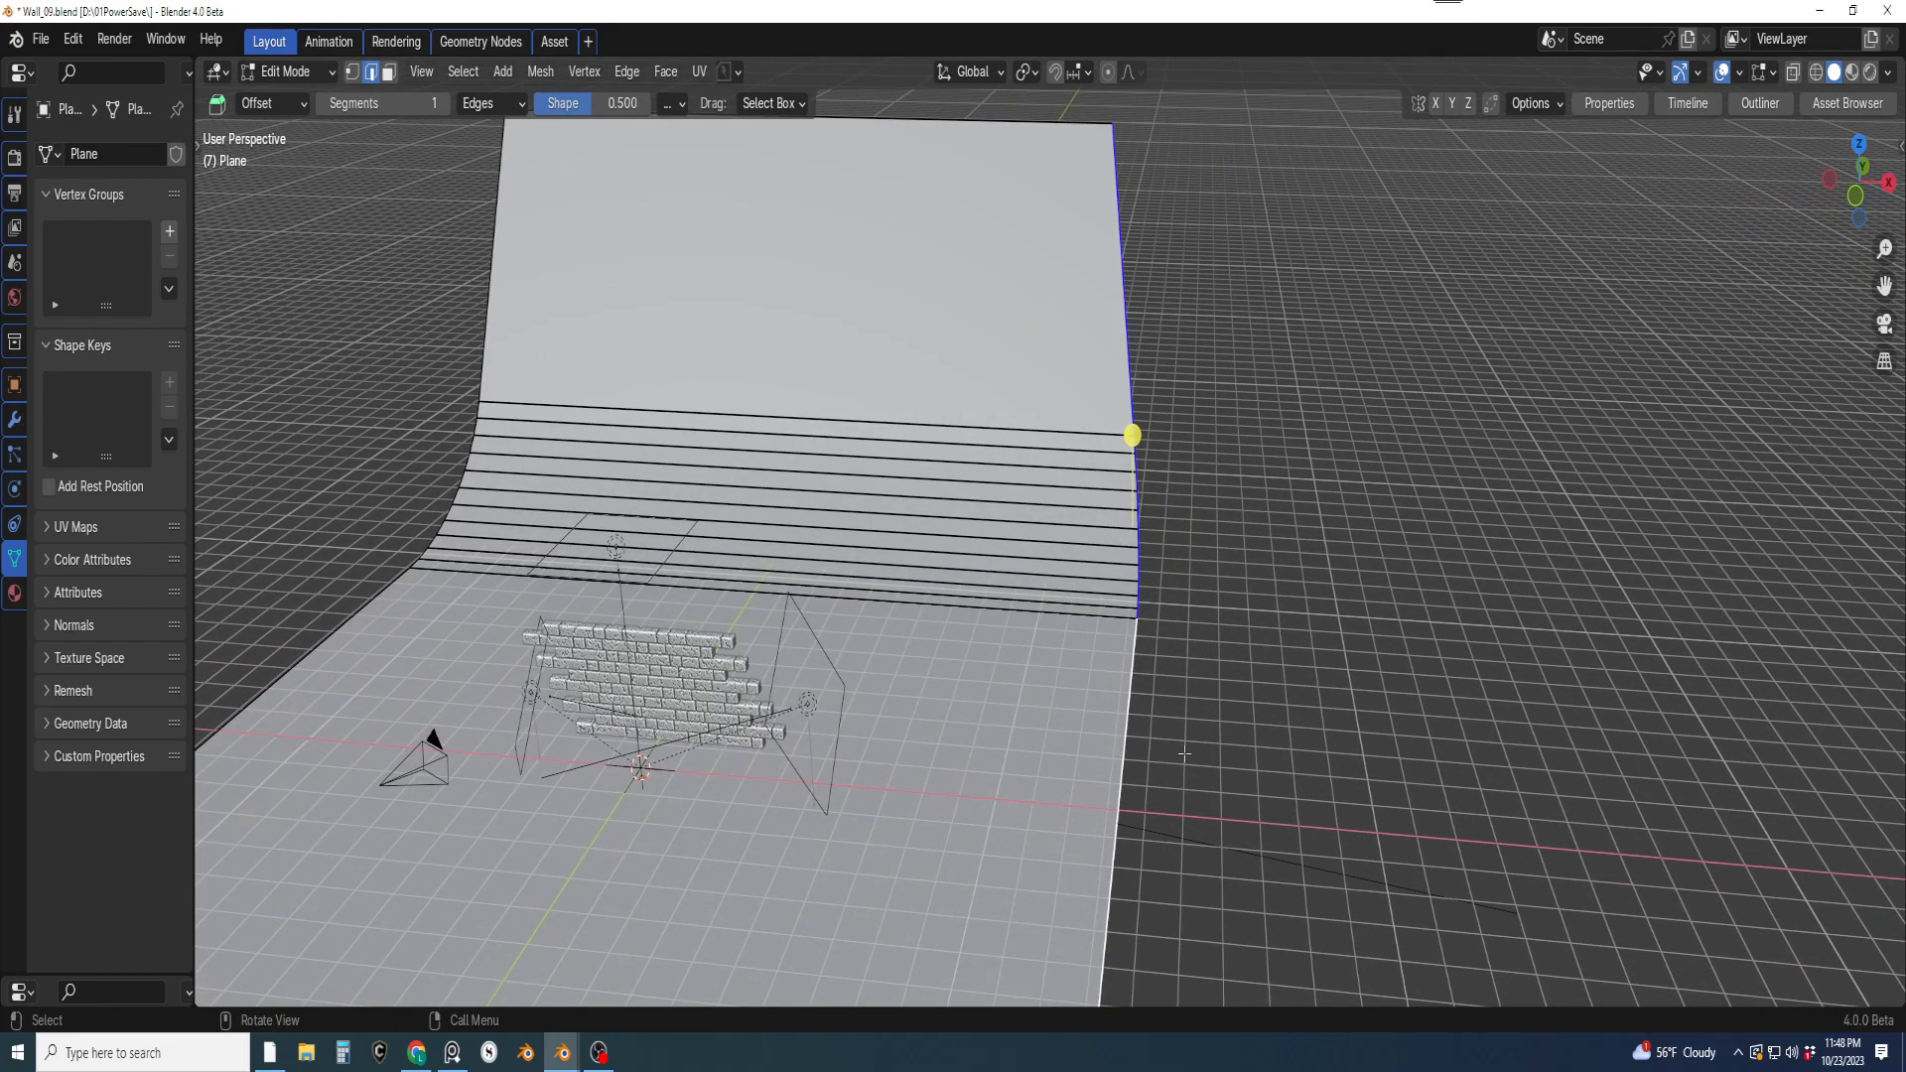
{"action": "key", "text": "shift+space"}
{"action": "key", "text": "g"}
{"action": "left_click_drag", "start_coordinate": [1162, 551], "coordinate": [1688, 586]}
{"action": "key", "text": "KP_0"}
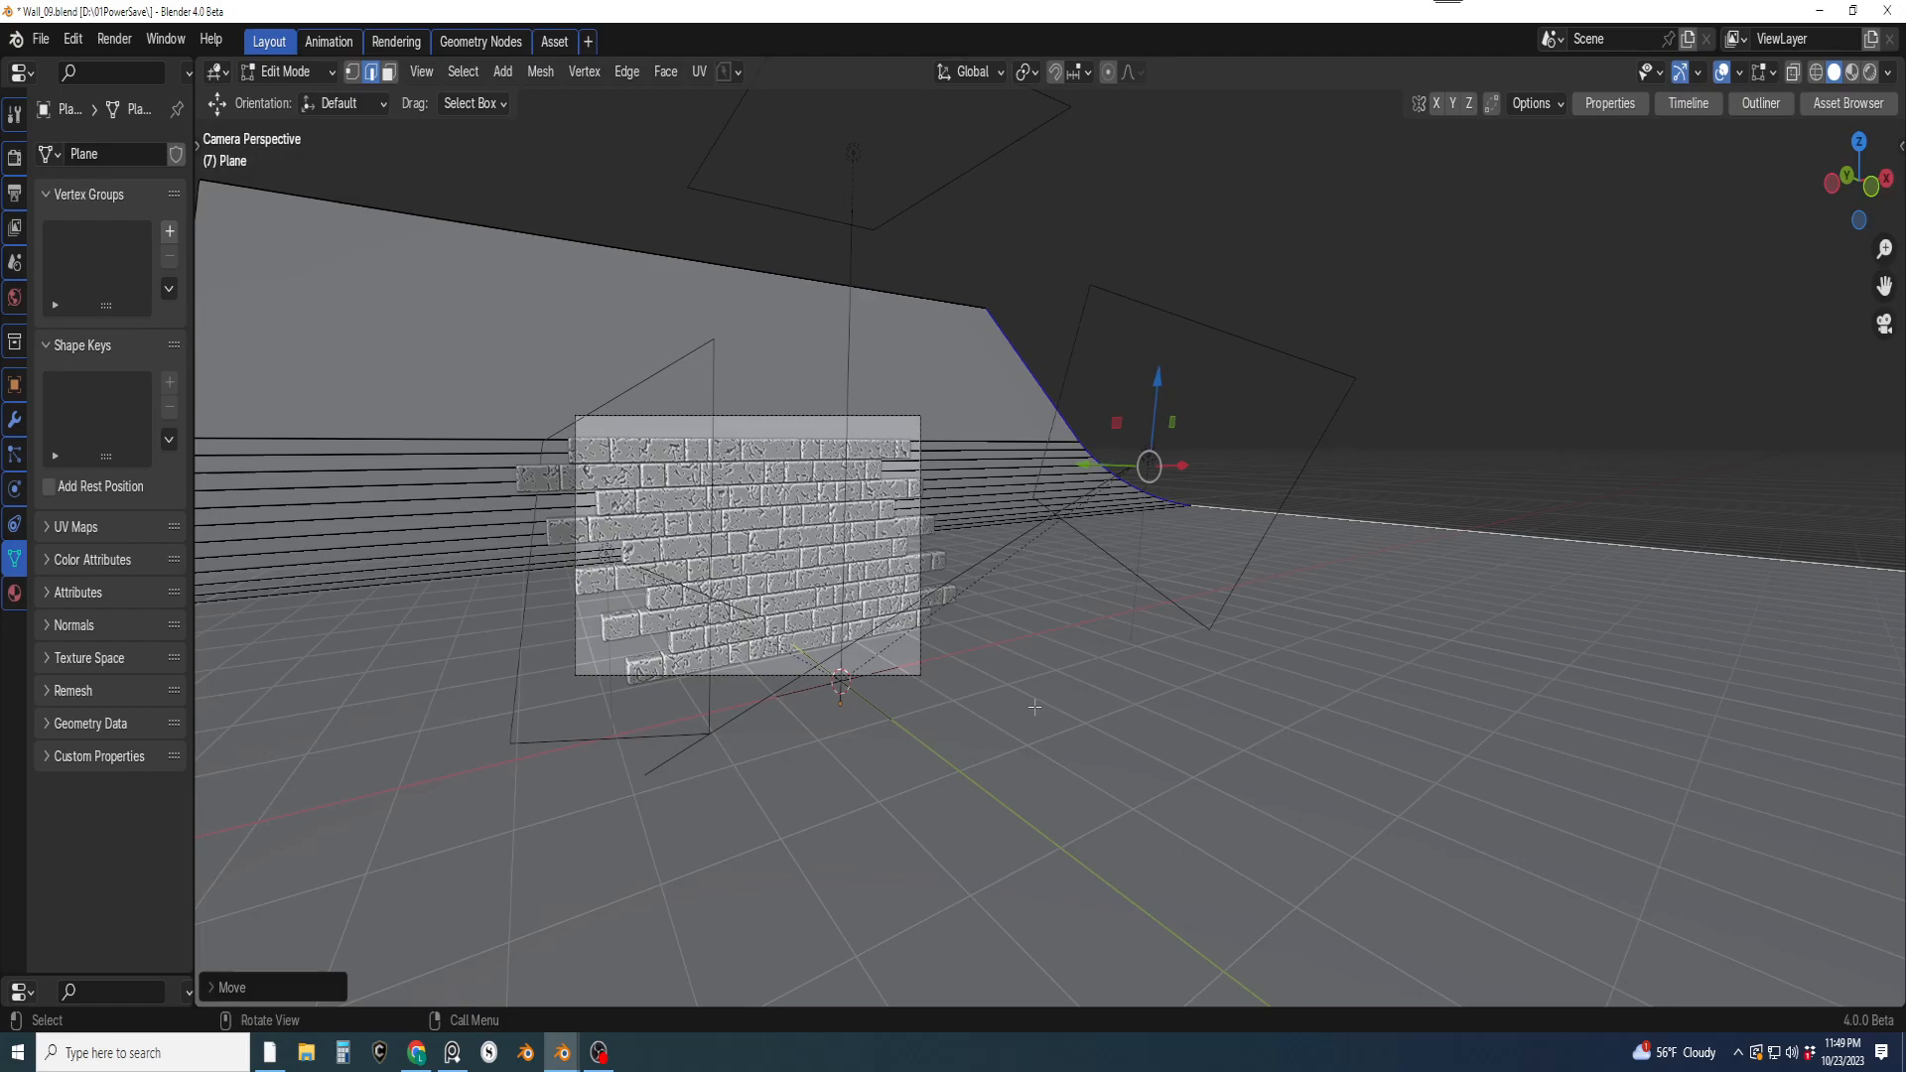
{"action": "middle_click_drag", "start_coordinate": [900, 708], "coordinate": [1113, 725], "text": "shift"}
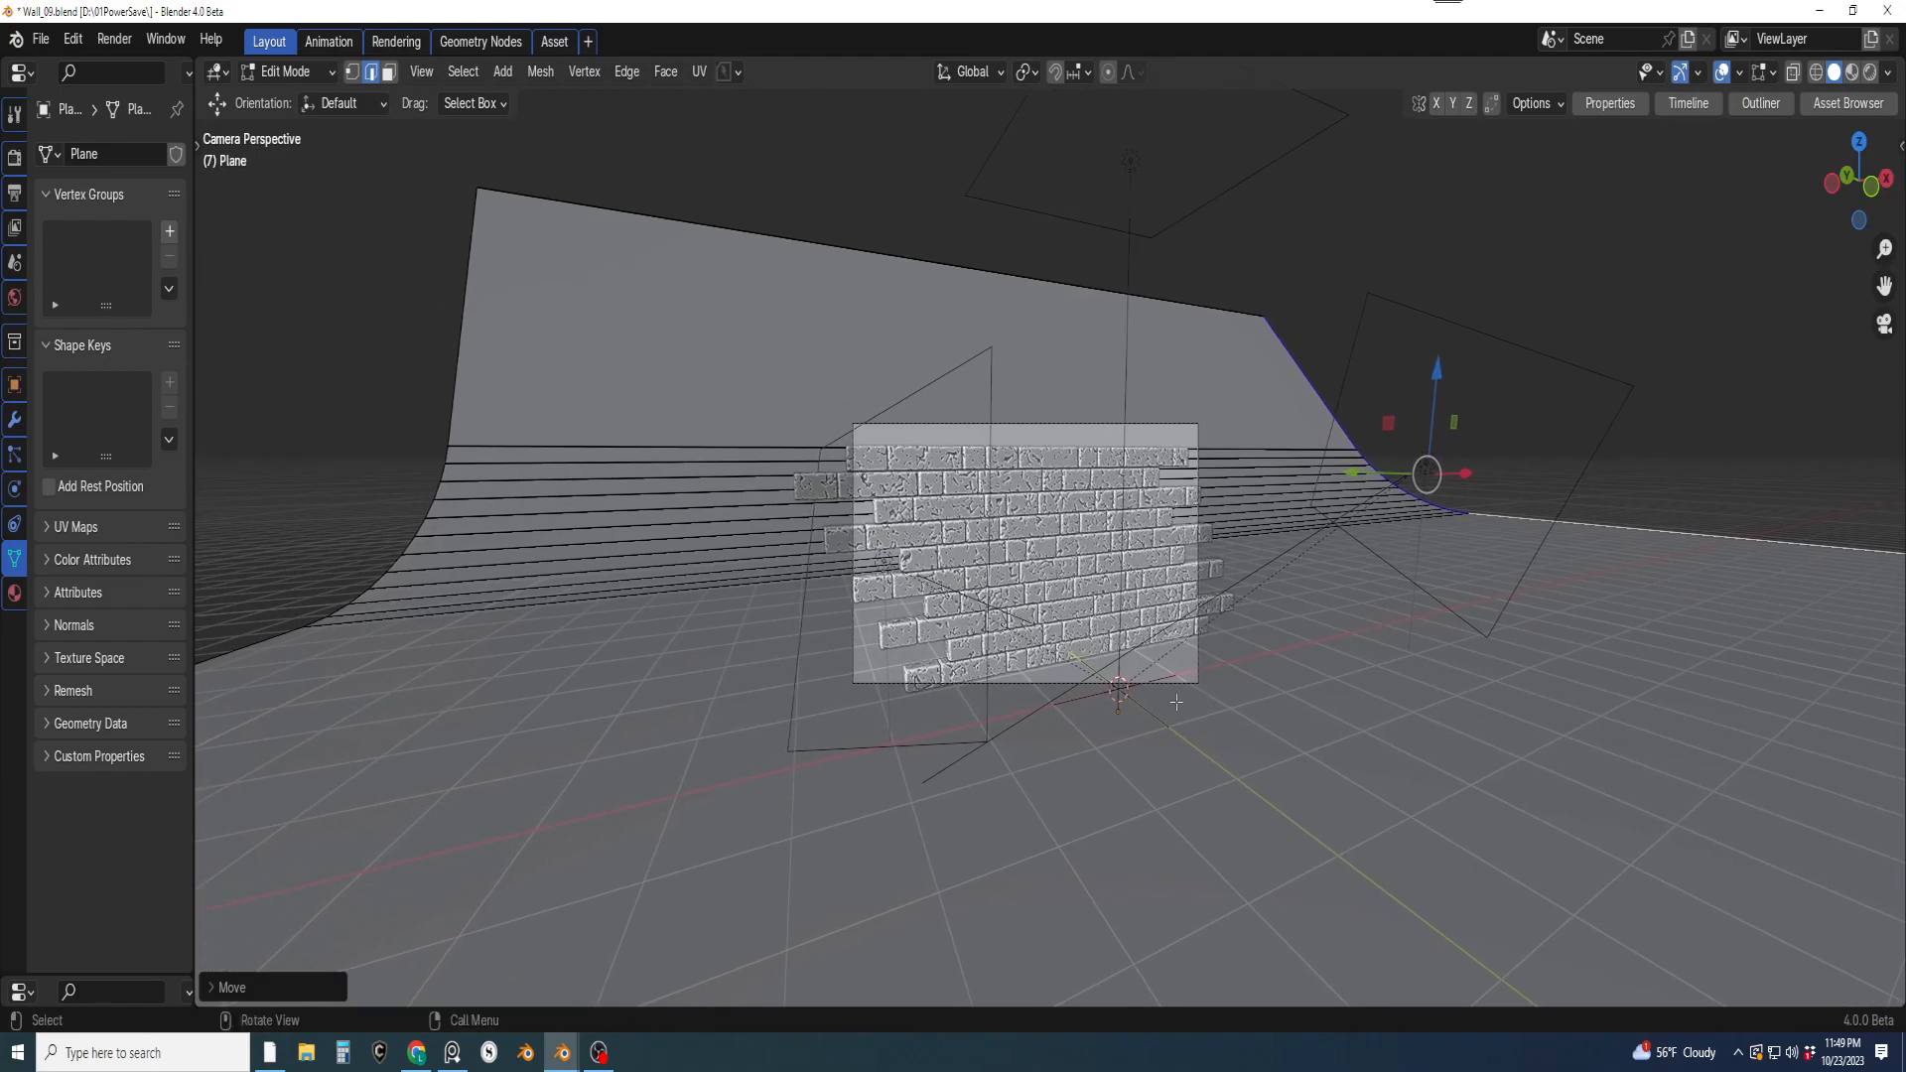
{"action": "scroll", "coordinate": [1113, 725], "scroll_direction": "up", "scroll_amount": 2}
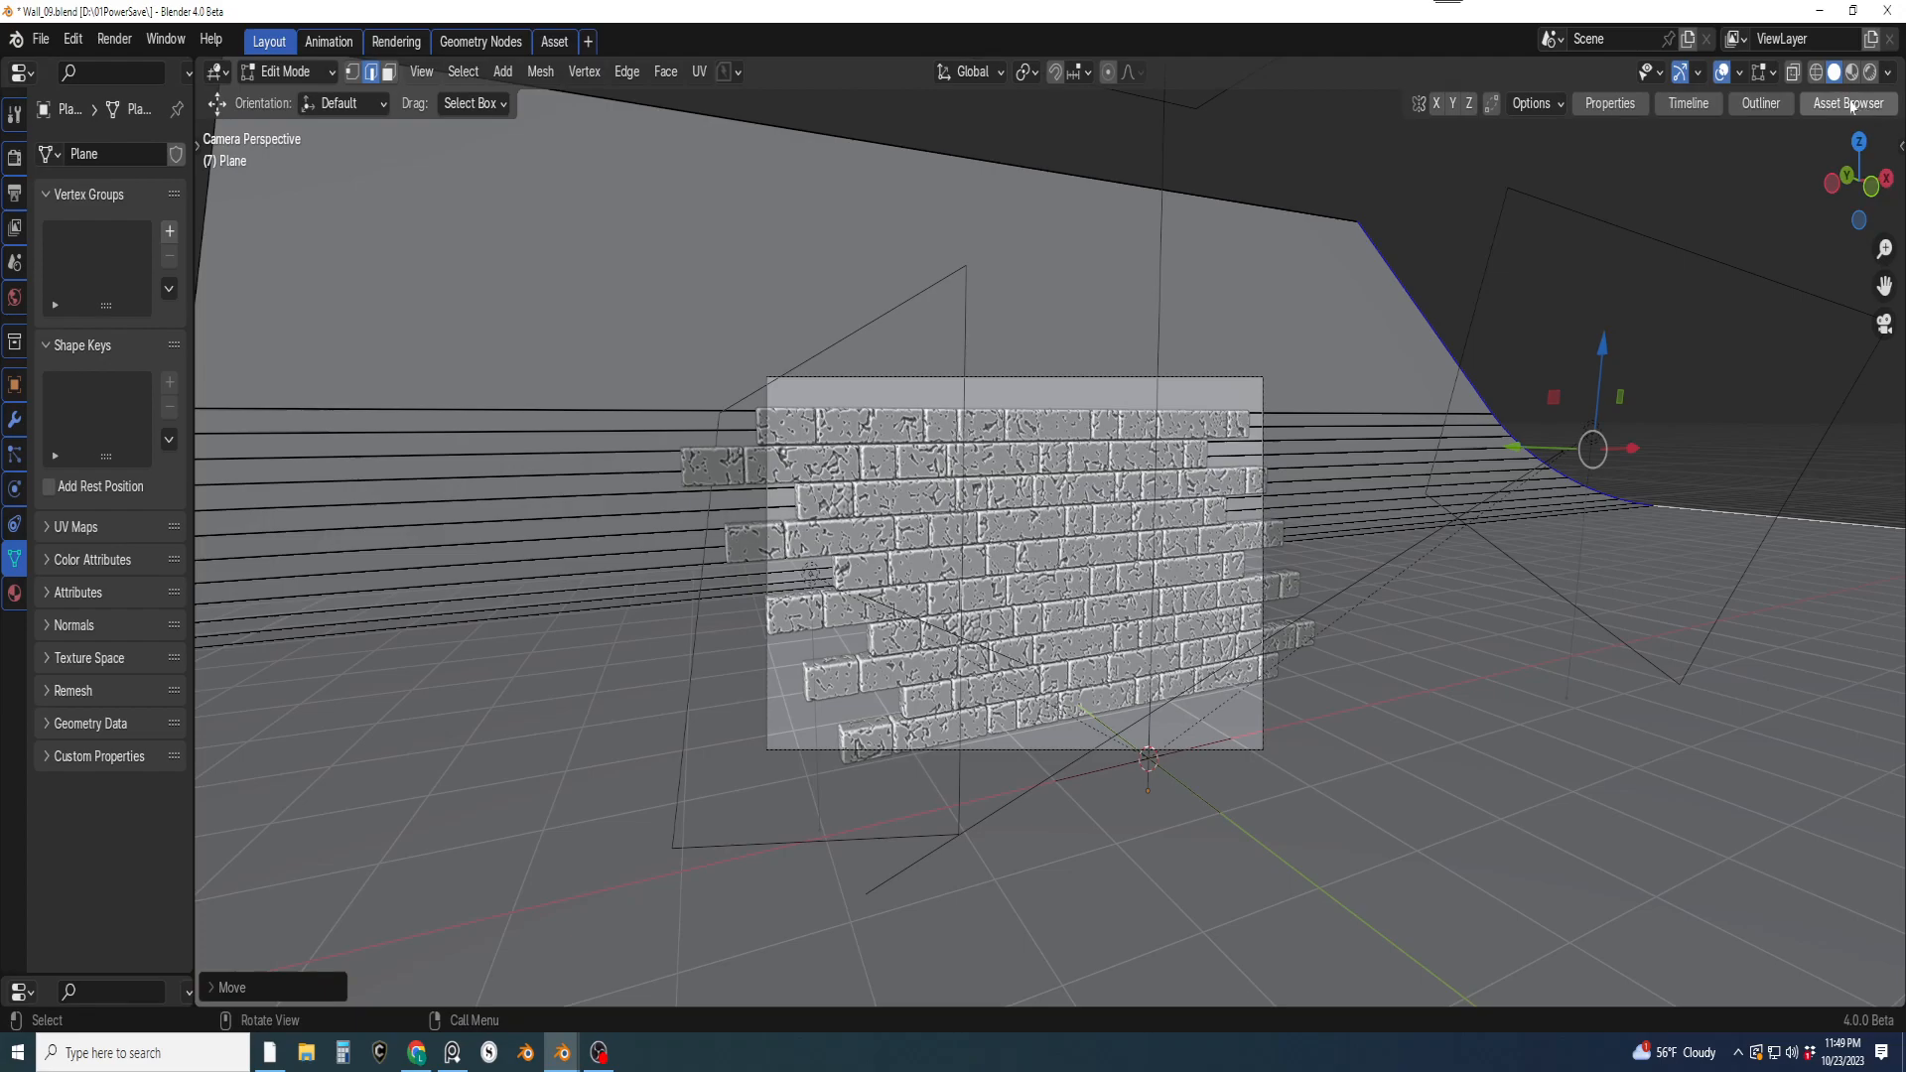
Widen the properties area and set the Cycles render Max Samples to 200
{"action": "left_click", "coordinate": [14, 157]}
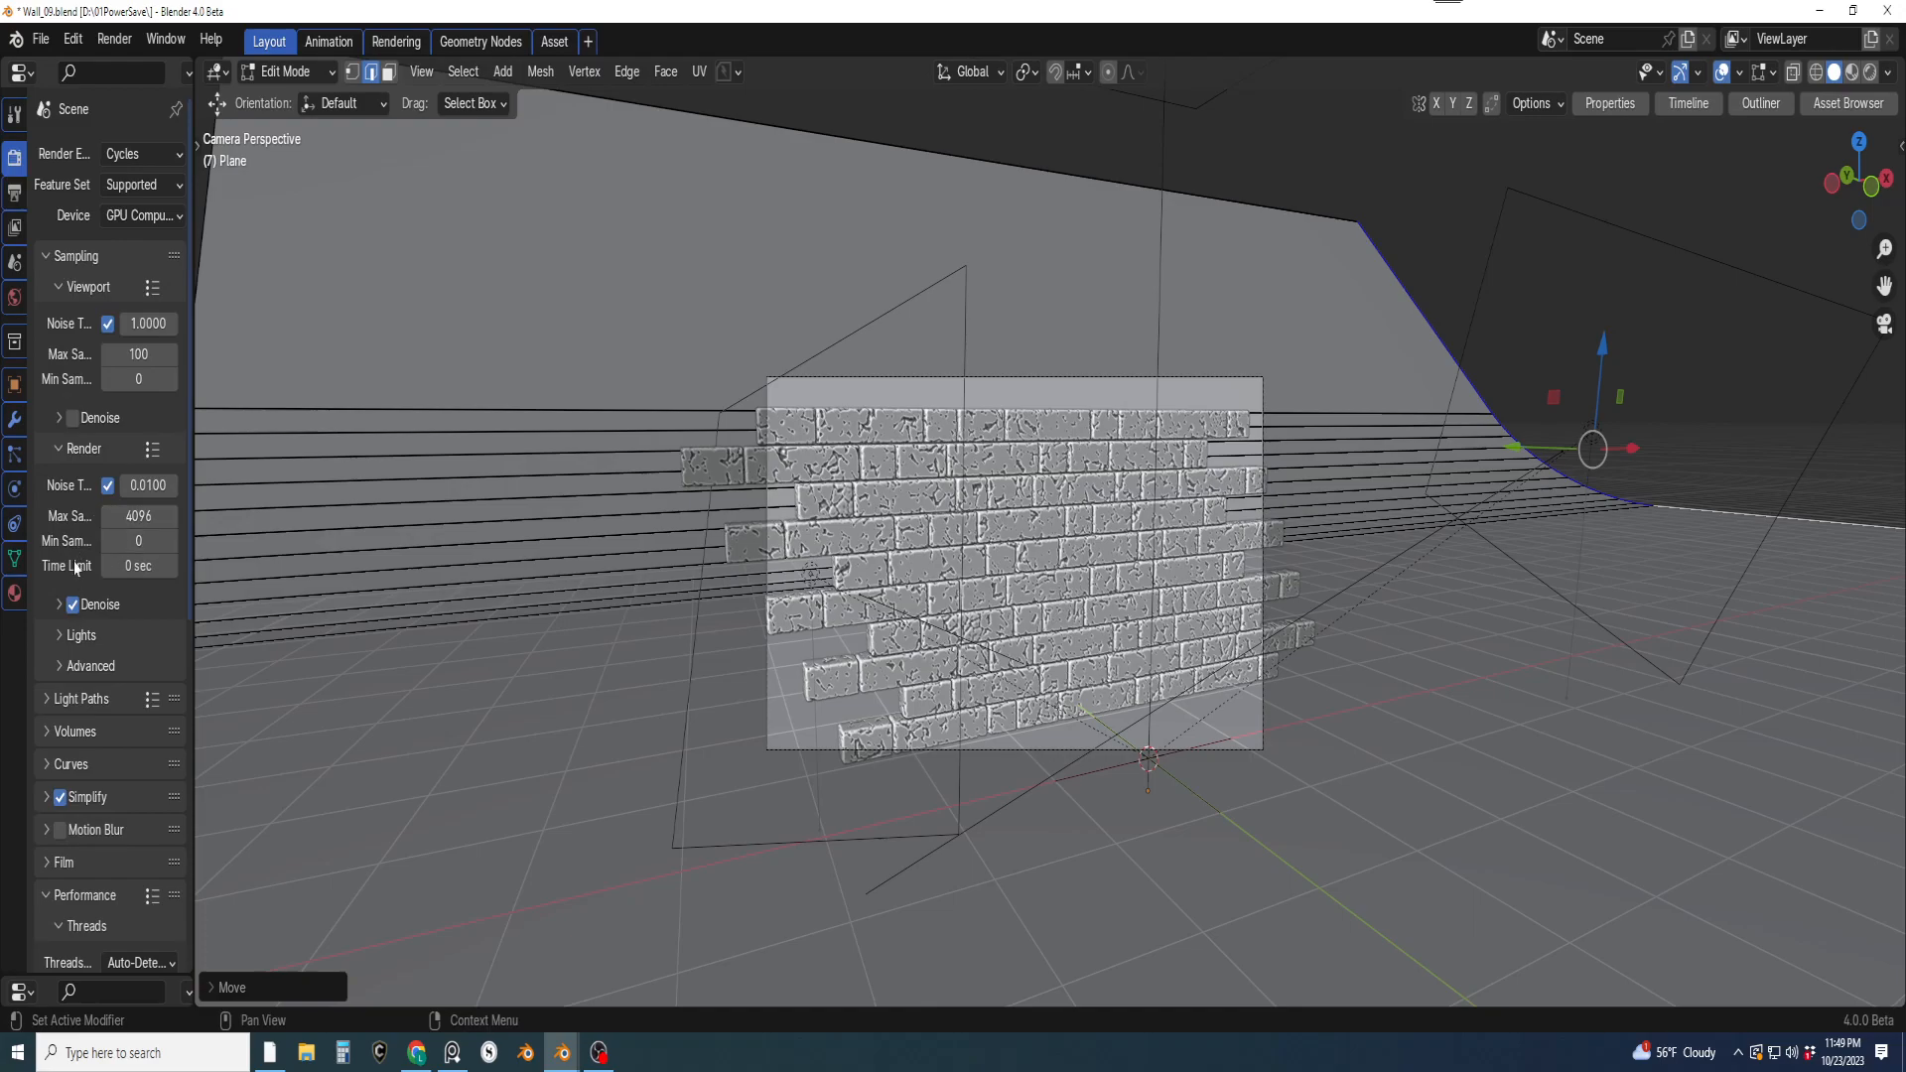
{"action": "left_click", "coordinate": [161, 517]}
{"action": "key", "text": "Return"}
{"action": "left_click_drag", "start_coordinate": [192, 528], "coordinate": [562, 528]}
{"action": "left_click", "coordinate": [427, 516]}
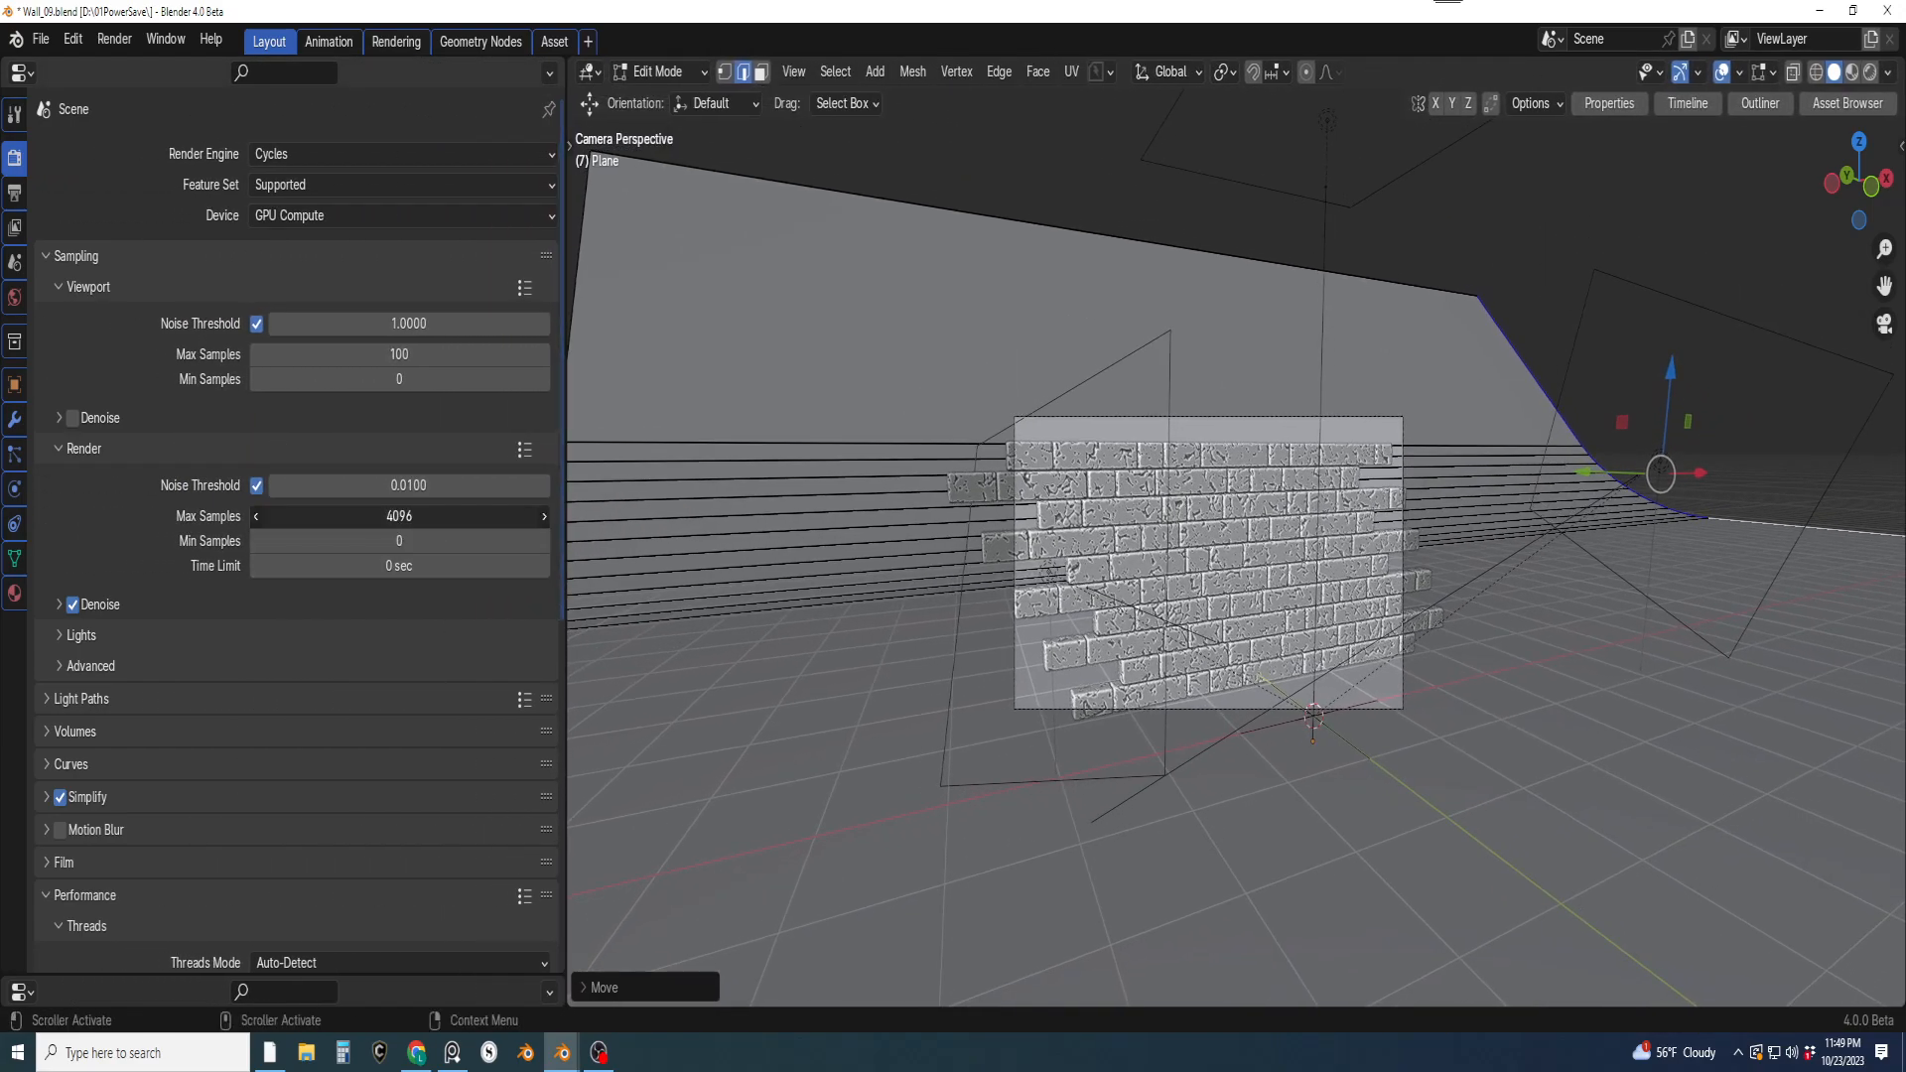
{"action": "type", "text": "200"}
{"action": "key", "text": "Return"}
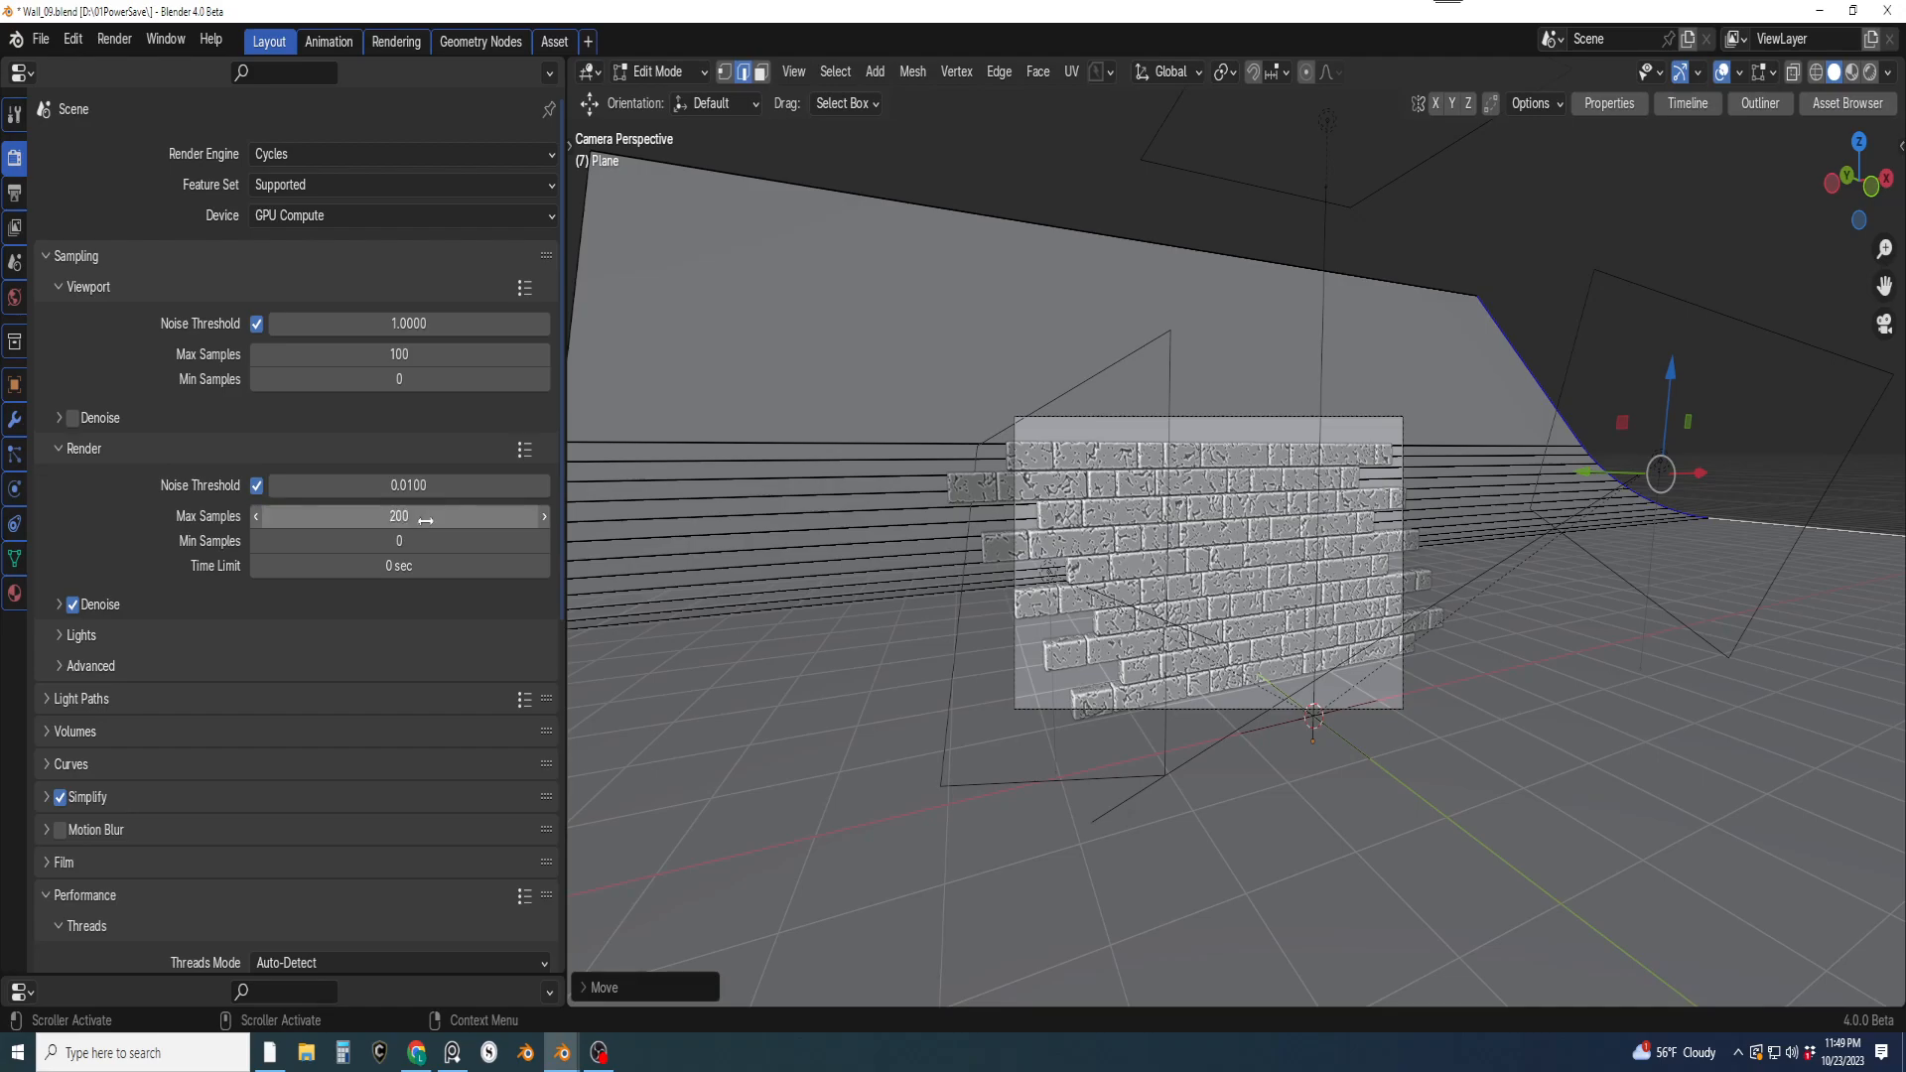
Set the render sampling Noise Threshold to 1
{"action": "left_click", "coordinate": [417, 484]}
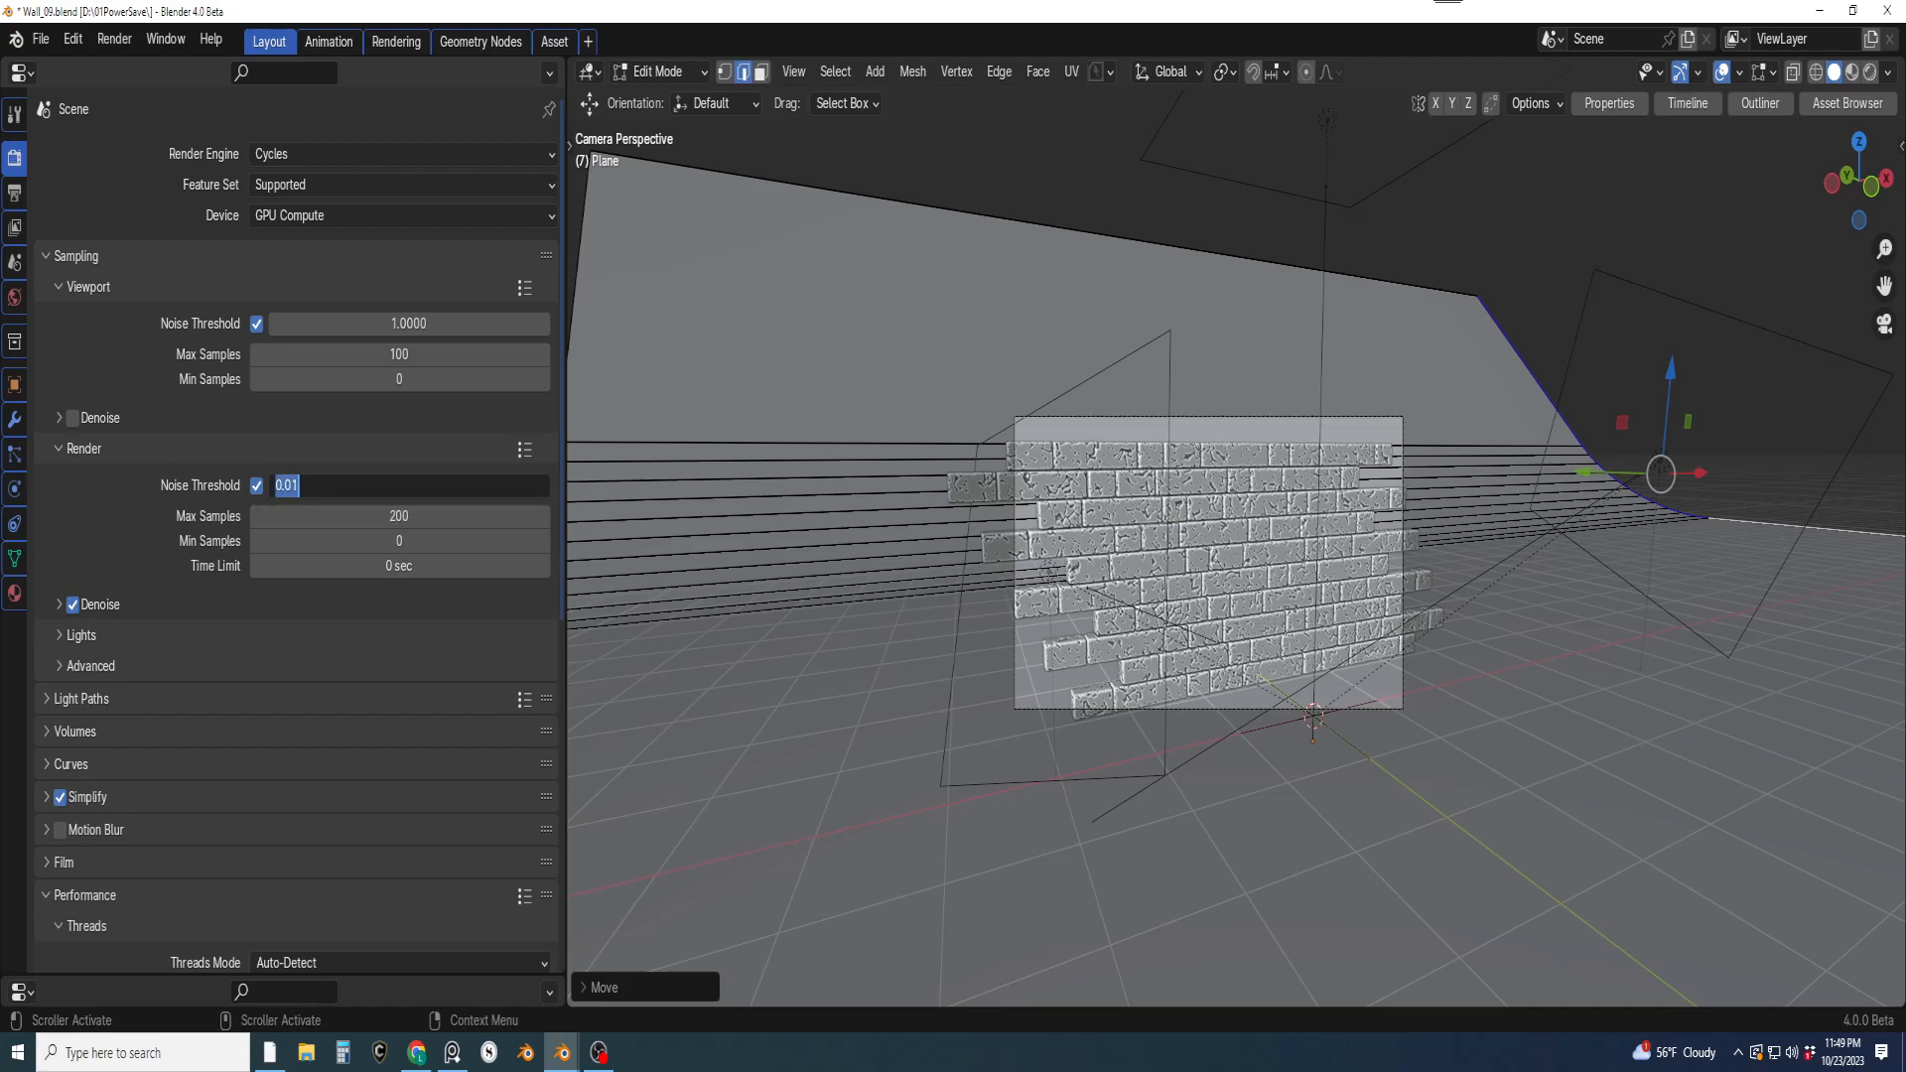
{"action": "type", "text": "1"}
{"action": "key", "text": "Return"}
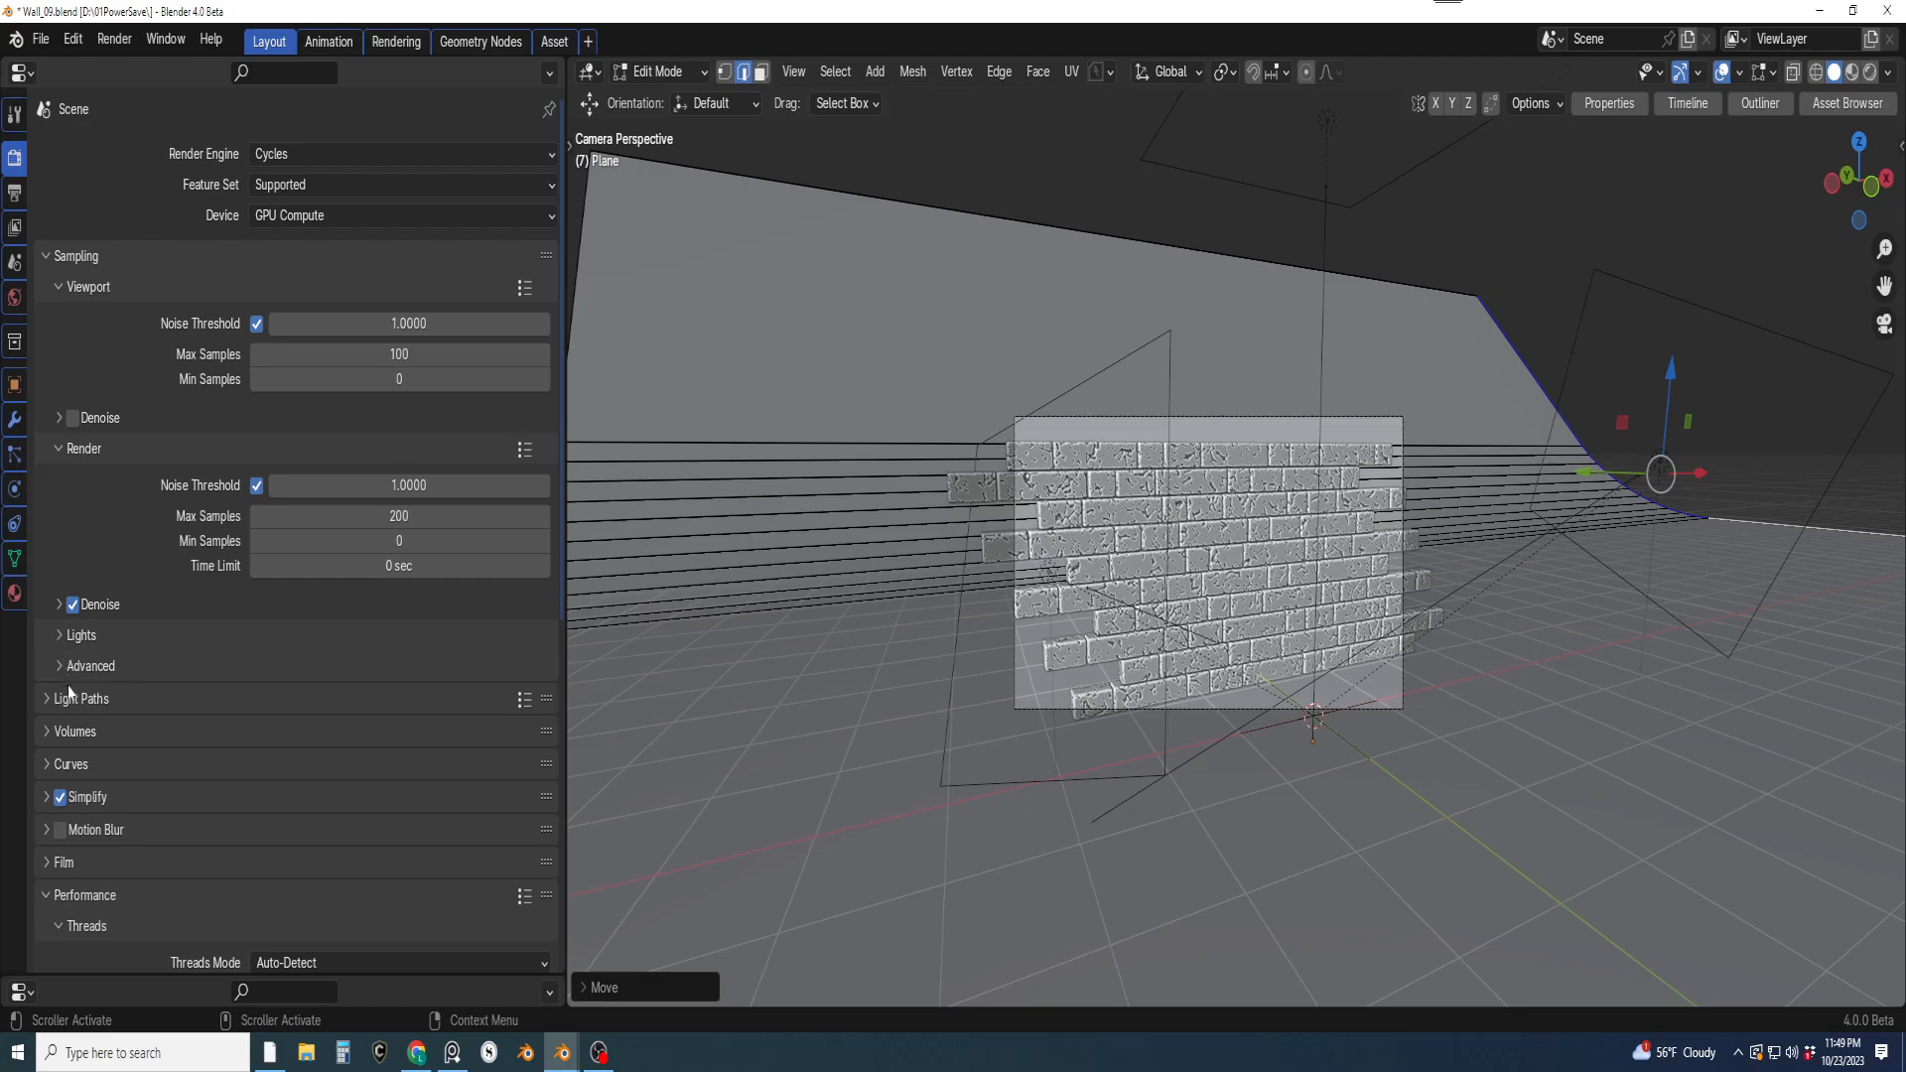
Set the Light Paths max bounces to 0 for Transparent, 6 for Transmission and 8 for Total
{"action": "left_click", "coordinate": [46, 707]}
{"action": "scroll", "coordinate": [391, 626], "scroll_direction": "down", "scroll_amount": 5}
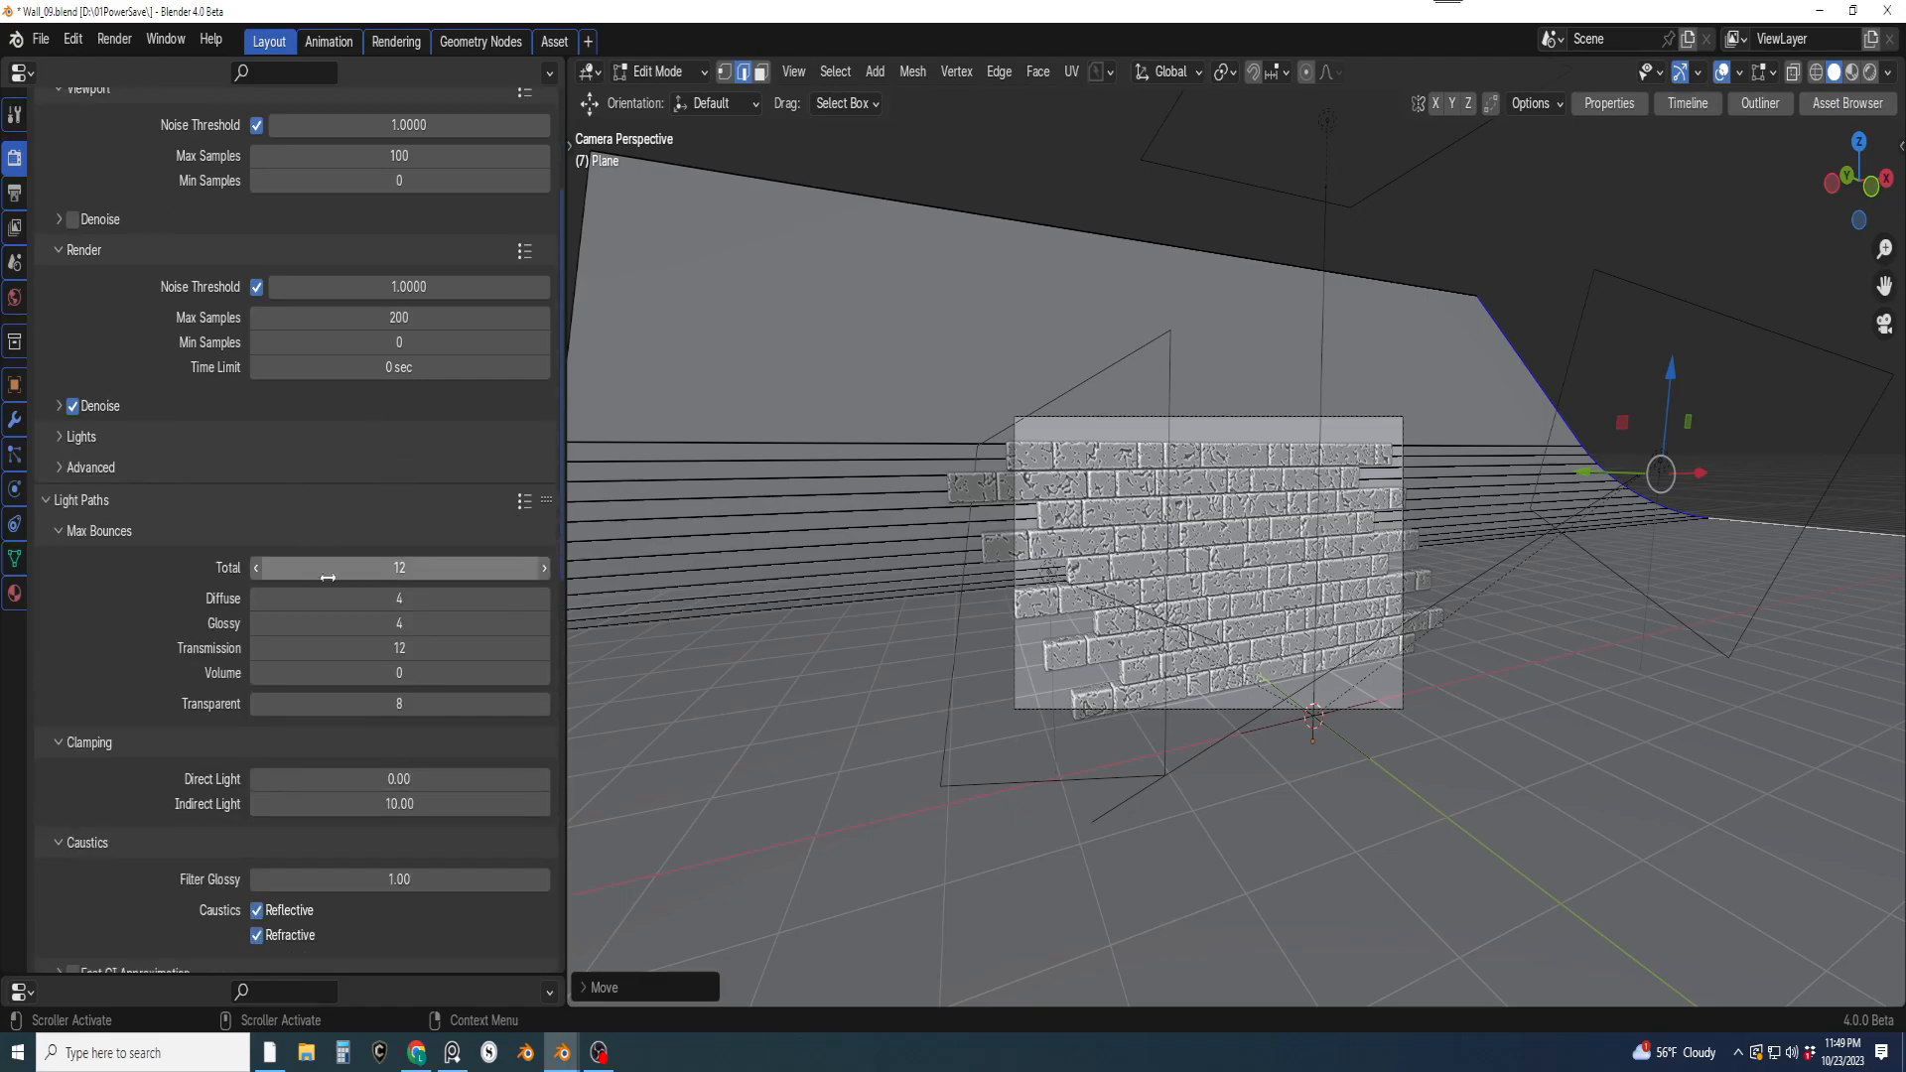
{"action": "left_click", "coordinate": [401, 704]}
{"action": "type", "text": "0"}
{"action": "key", "text": "Return"}
{"action": "left_click", "coordinate": [399, 647]}
{"action": "type", "text": "6"}
{"action": "key", "text": "Return"}
{"action": "left_click", "coordinate": [399, 567]}
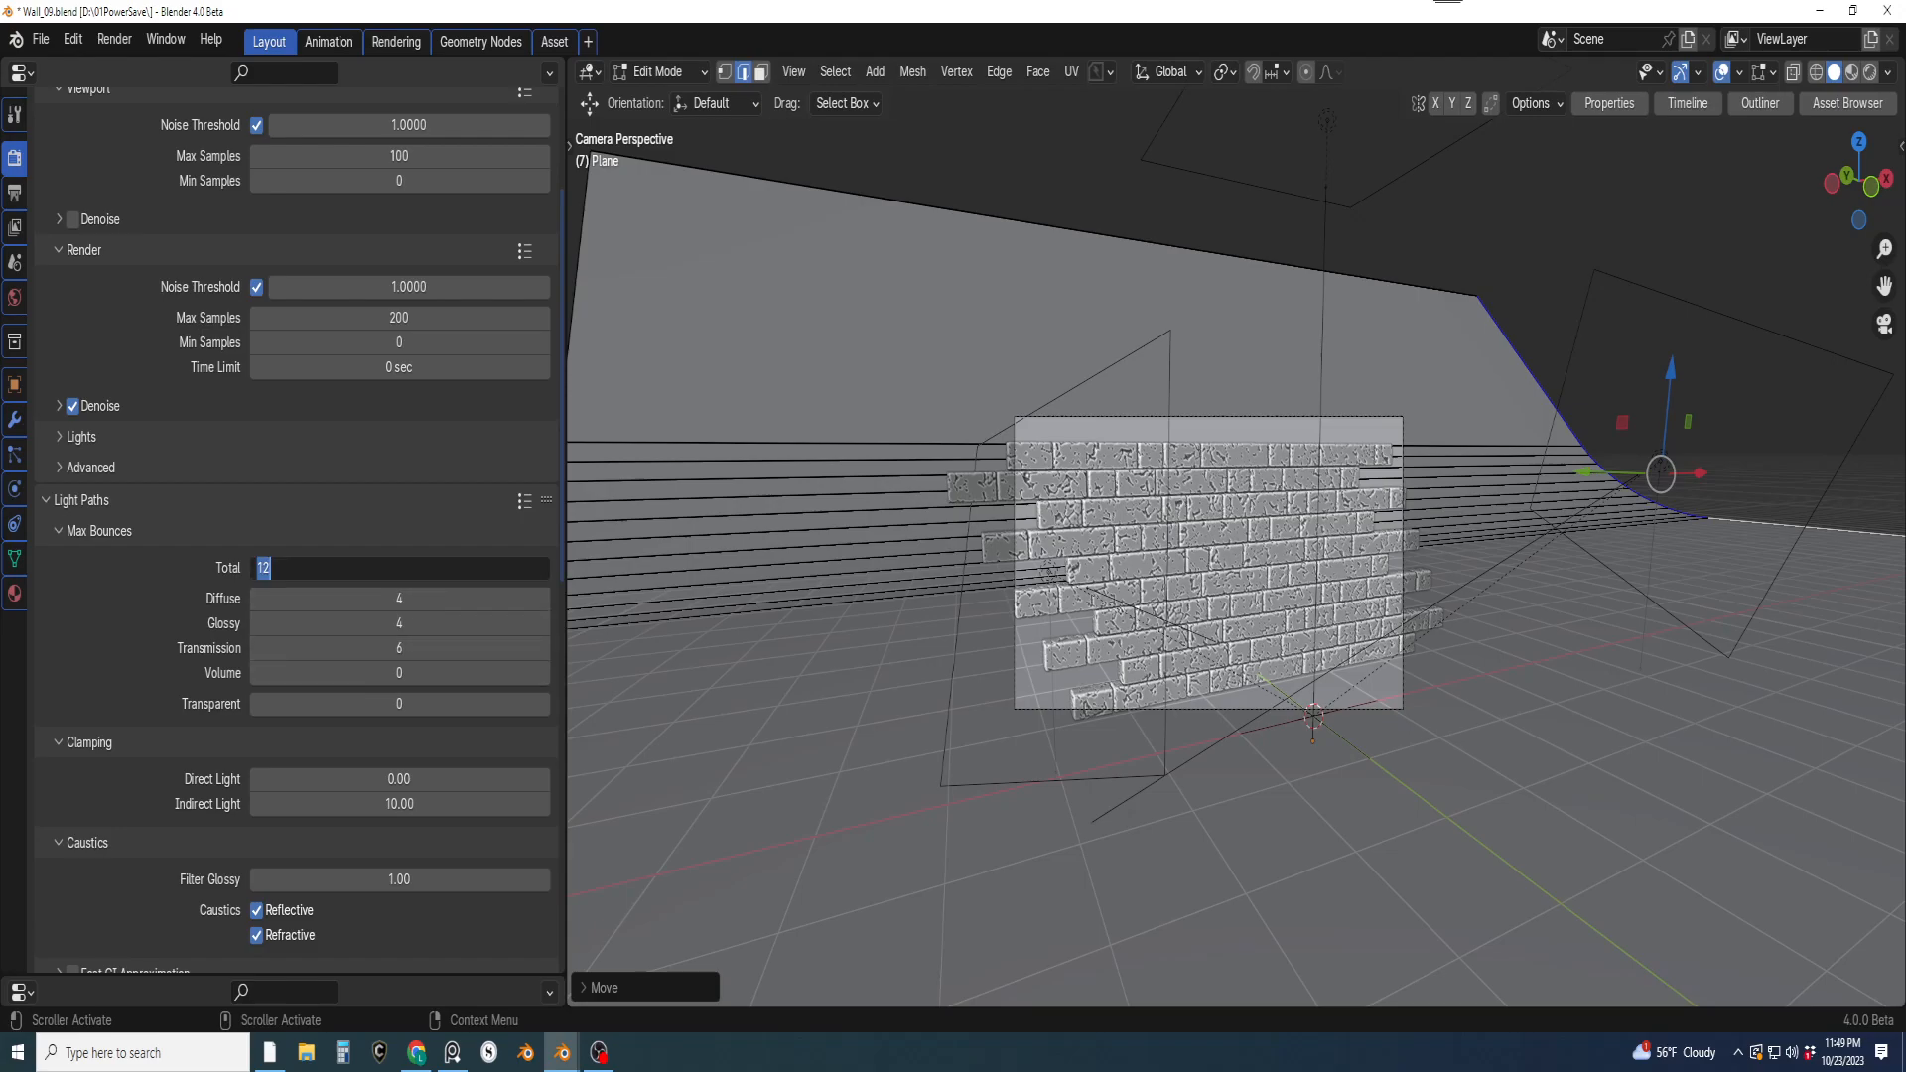
{"action": "type", "text": "8"}
{"action": "key", "text": "Return"}
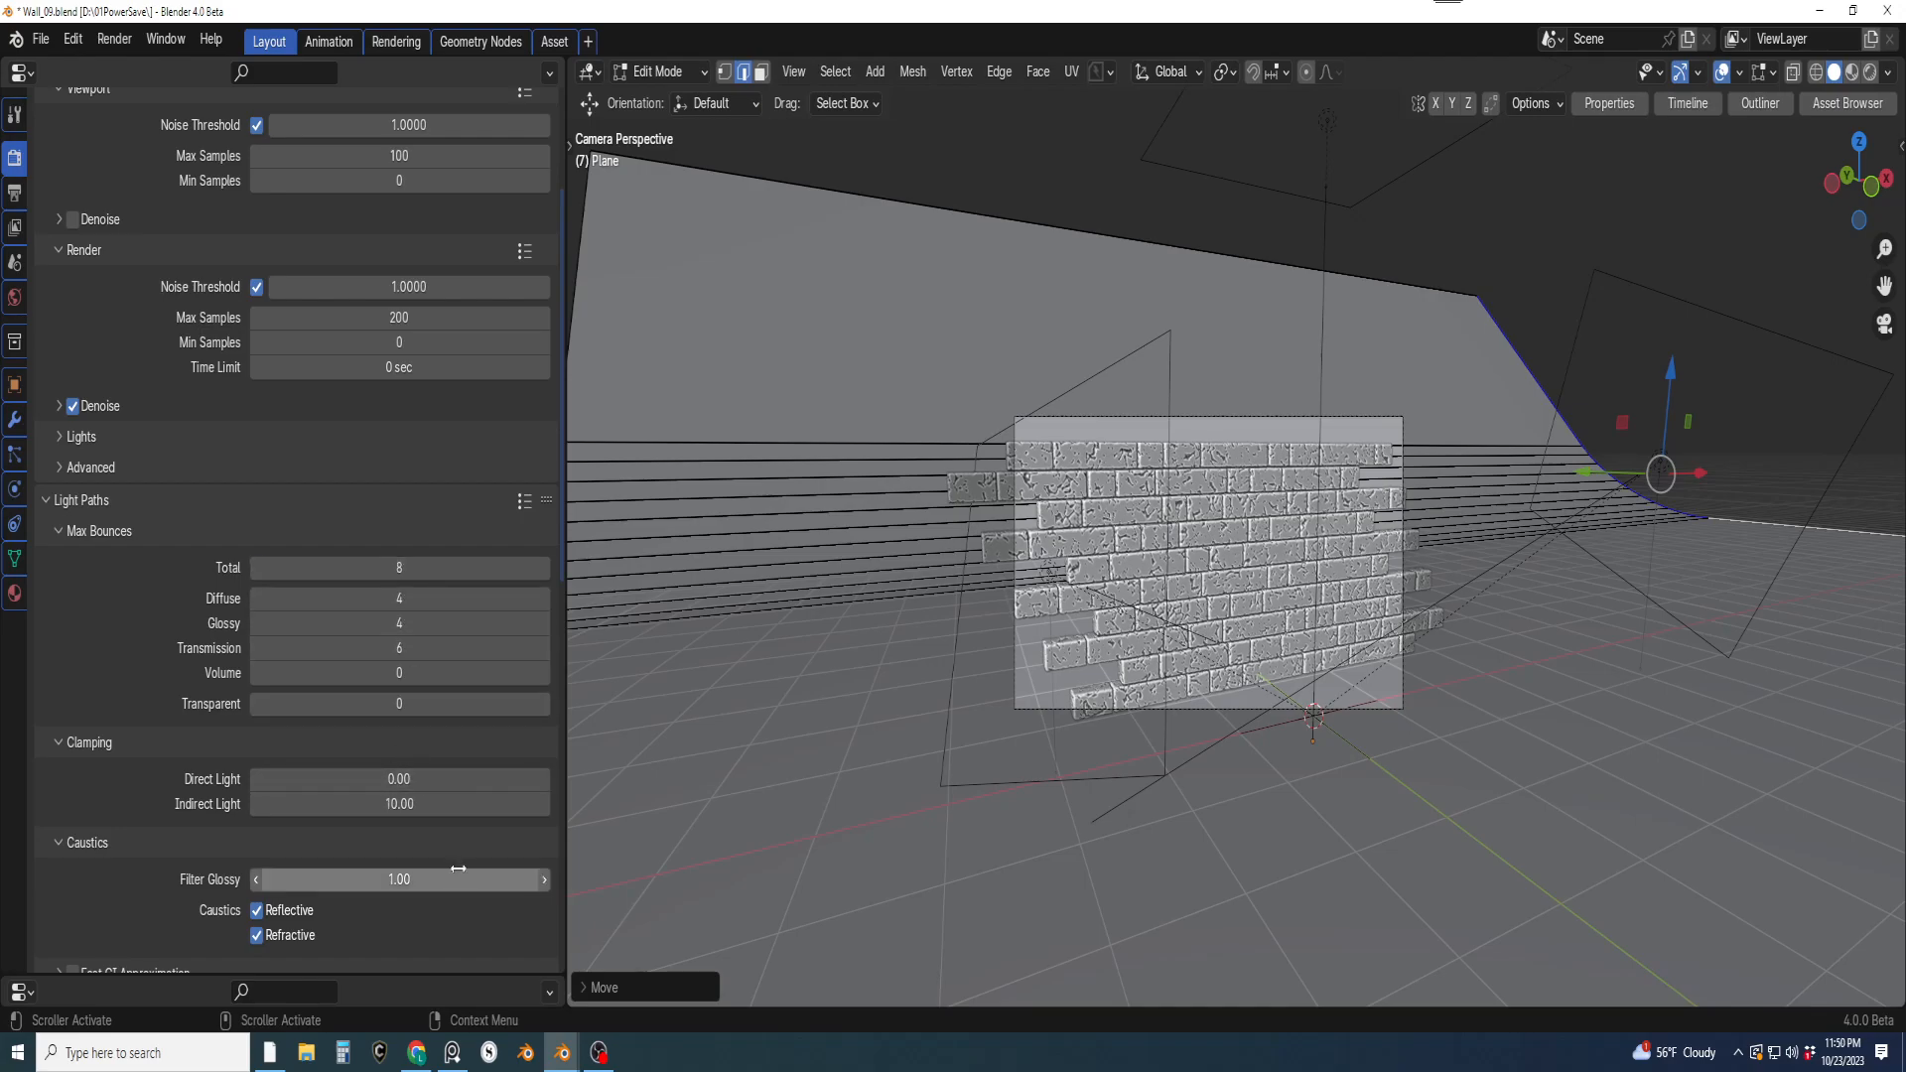
Disable both Reflective and Refractive caustics in the Light Paths settings
{"action": "scroll", "coordinate": [409, 813], "scroll_direction": "down", "scroll_amount": 10}
{"action": "left_click", "coordinate": [257, 513]}
{"action": "left_click", "coordinate": [257, 538]}
Look through the Curves, Film and Performance render settings and the world surface settings
{"action": "left_click", "coordinate": [53, 642]}
{"action": "left_click", "coordinate": [53, 643]}
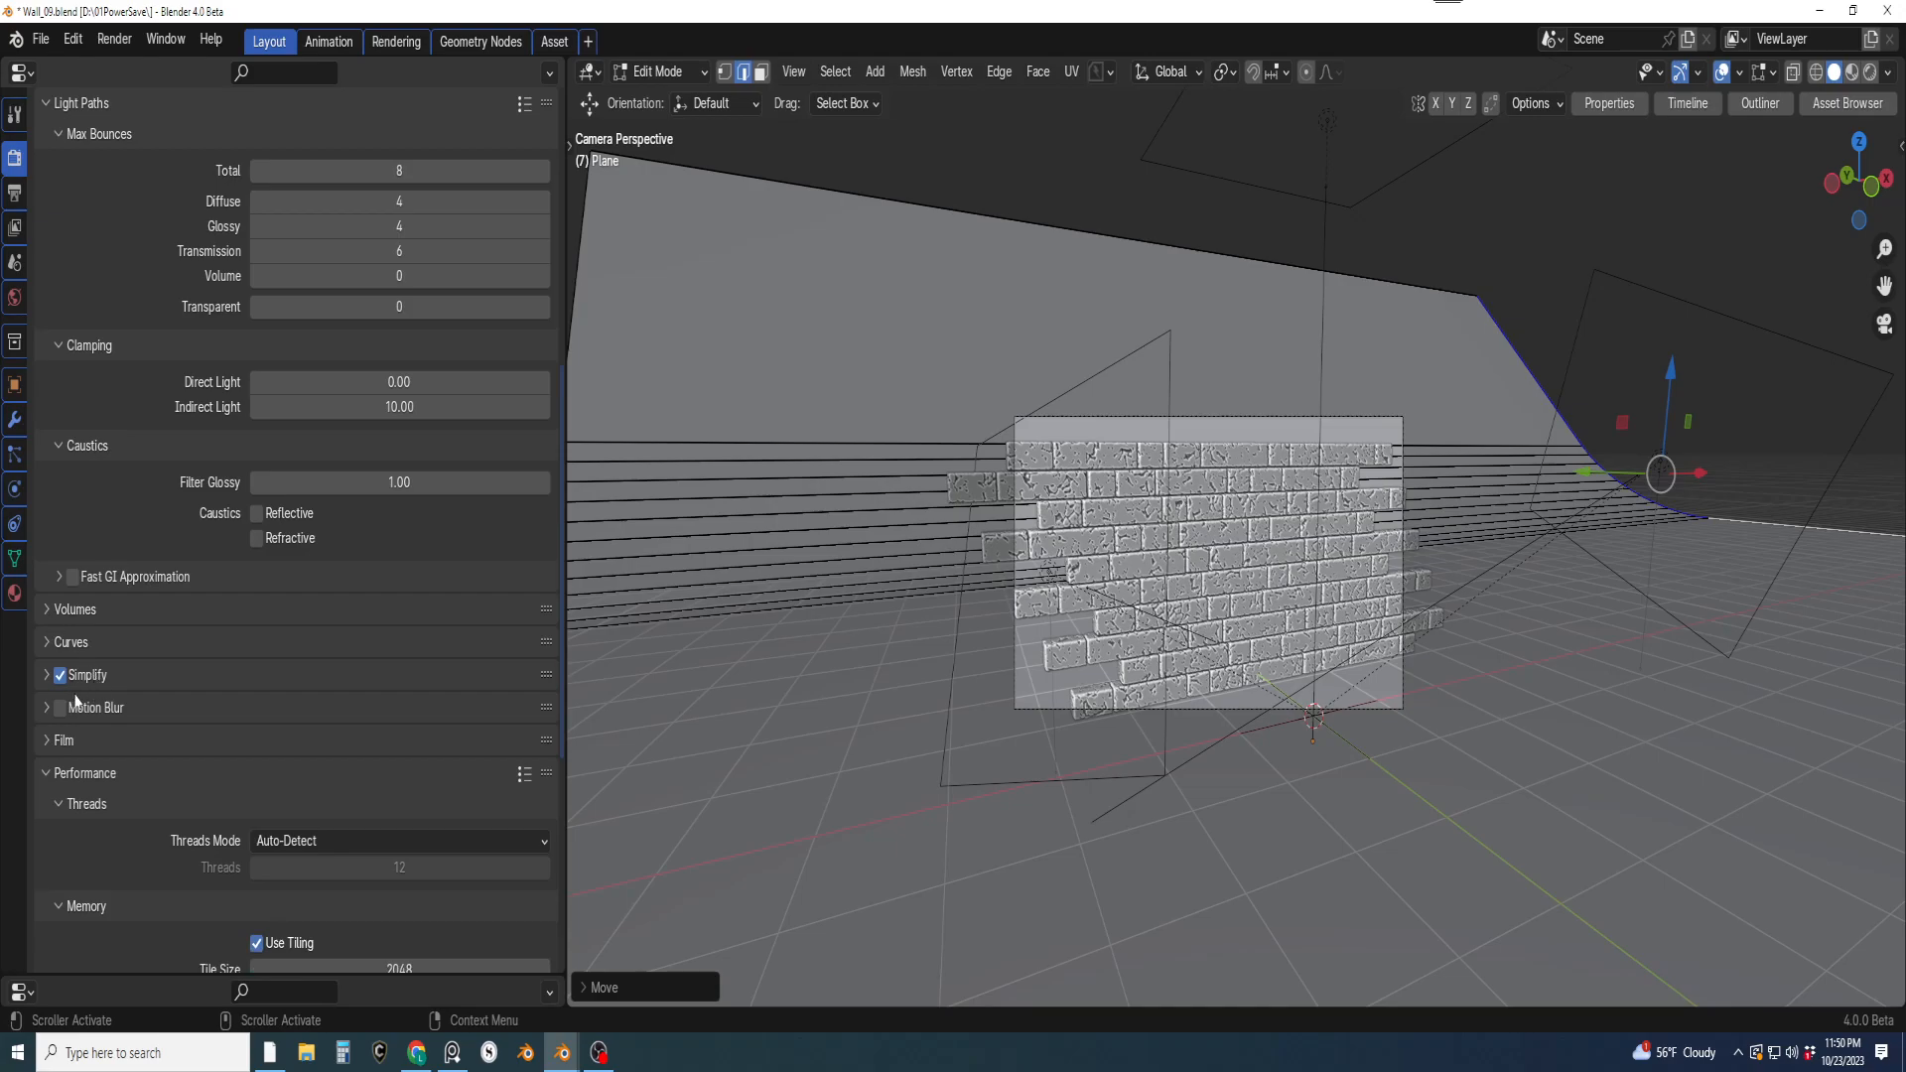
{"action": "left_click", "coordinate": [52, 741]}
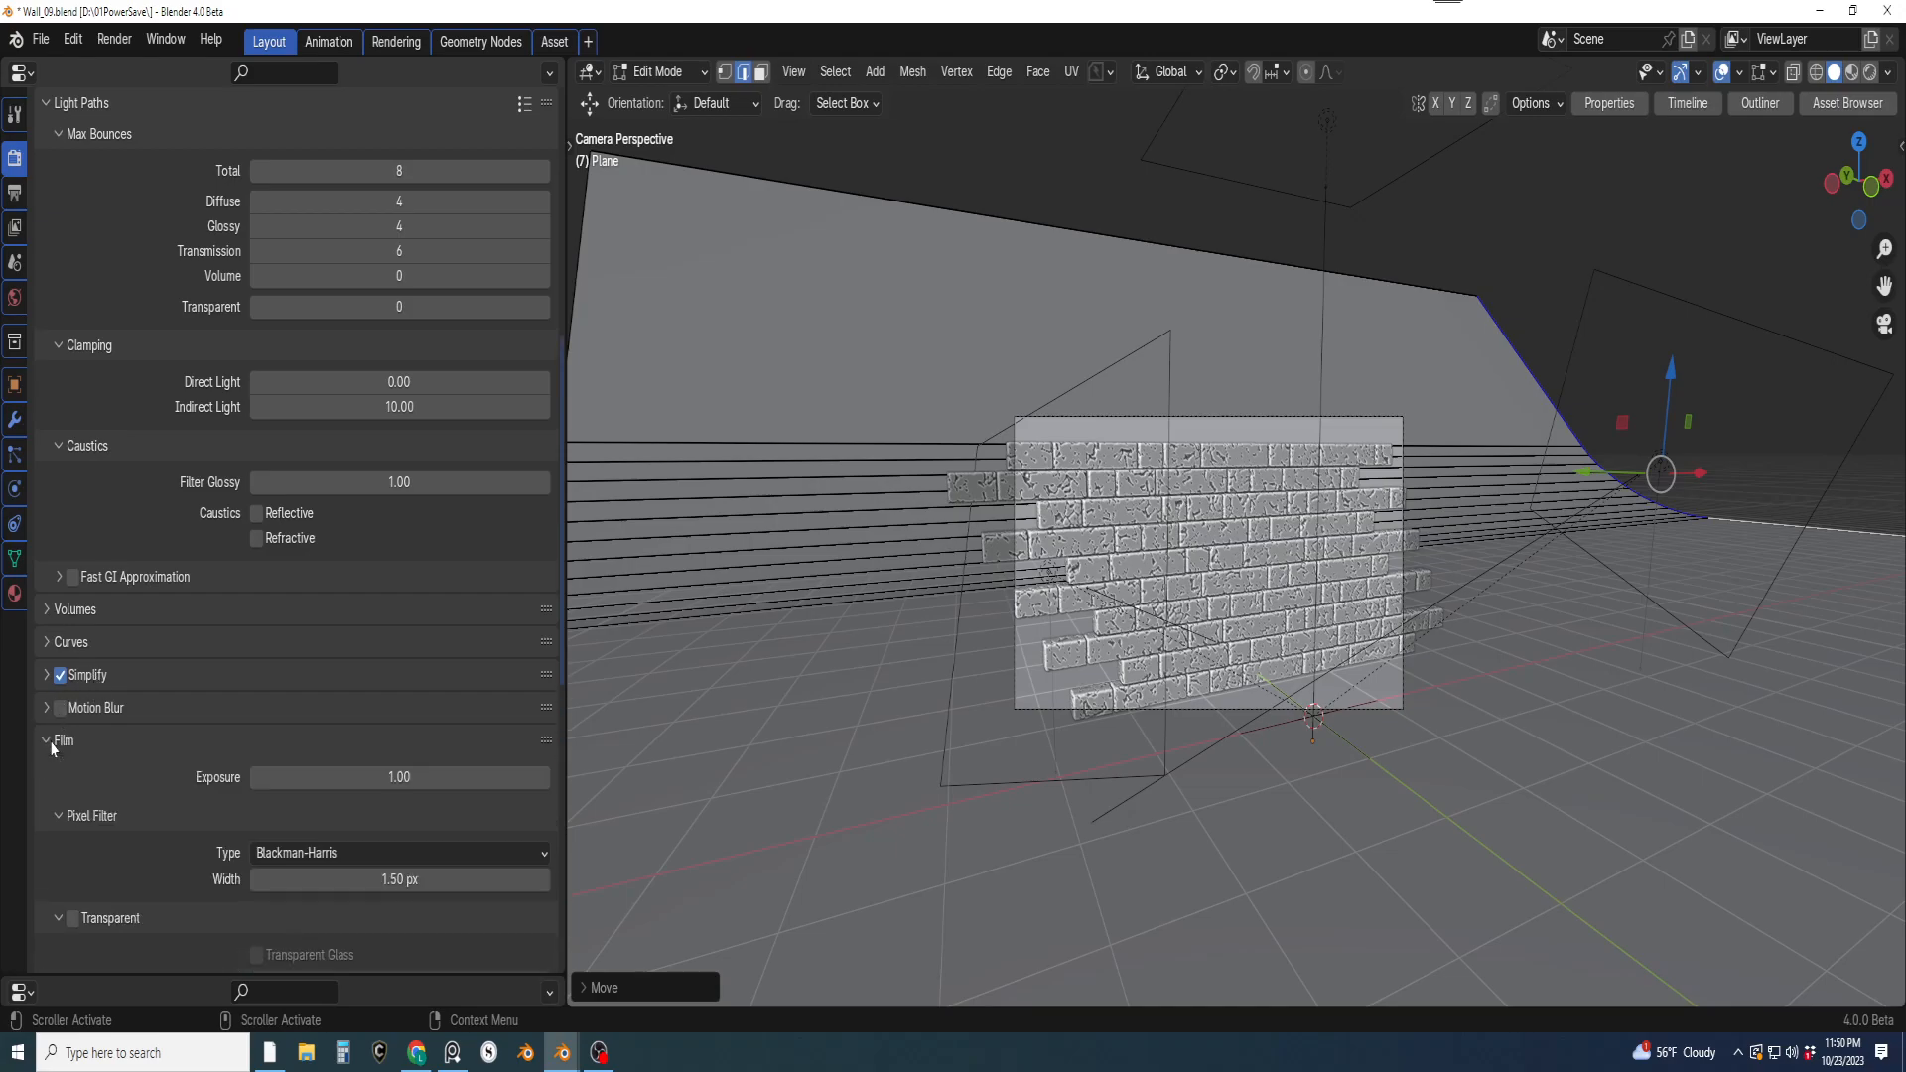
{"action": "scroll", "coordinate": [147, 713], "scroll_direction": "down", "scroll_amount": 9}
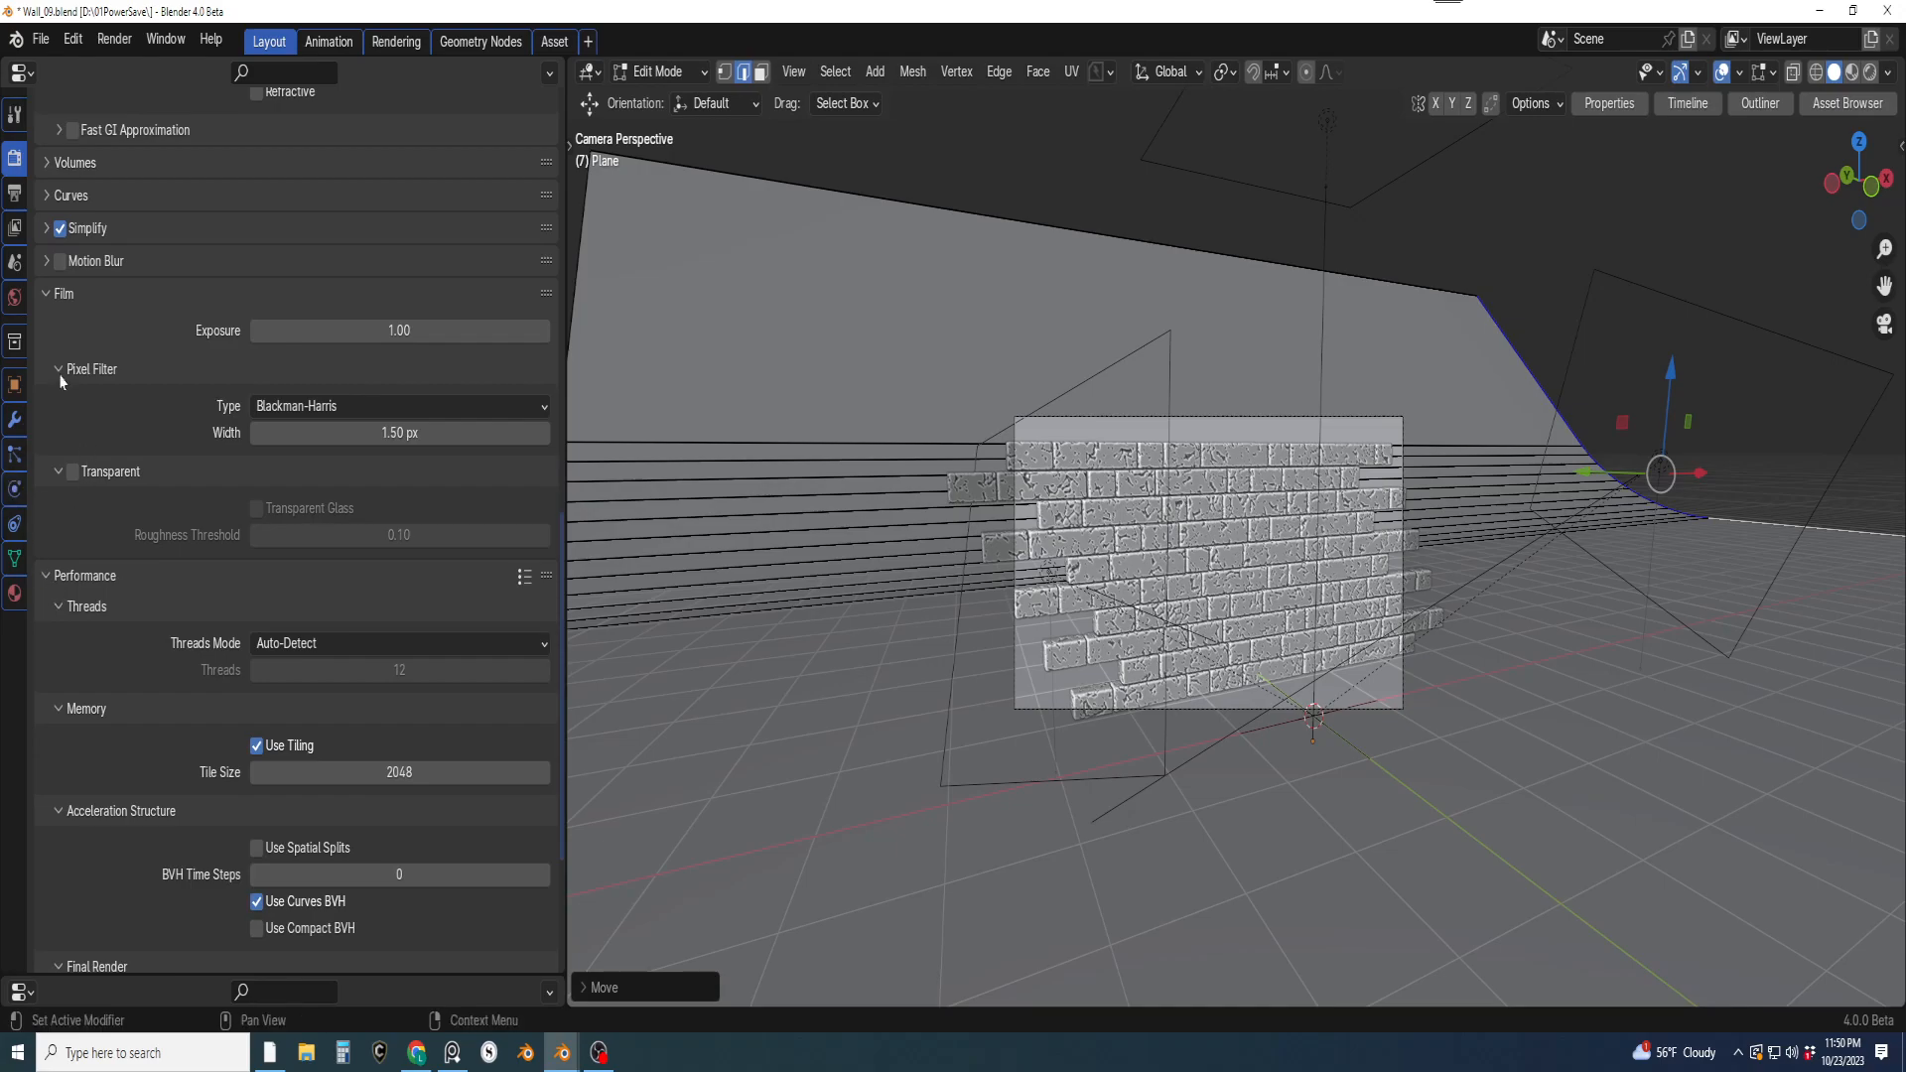
{"action": "left_click", "coordinate": [43, 294]}
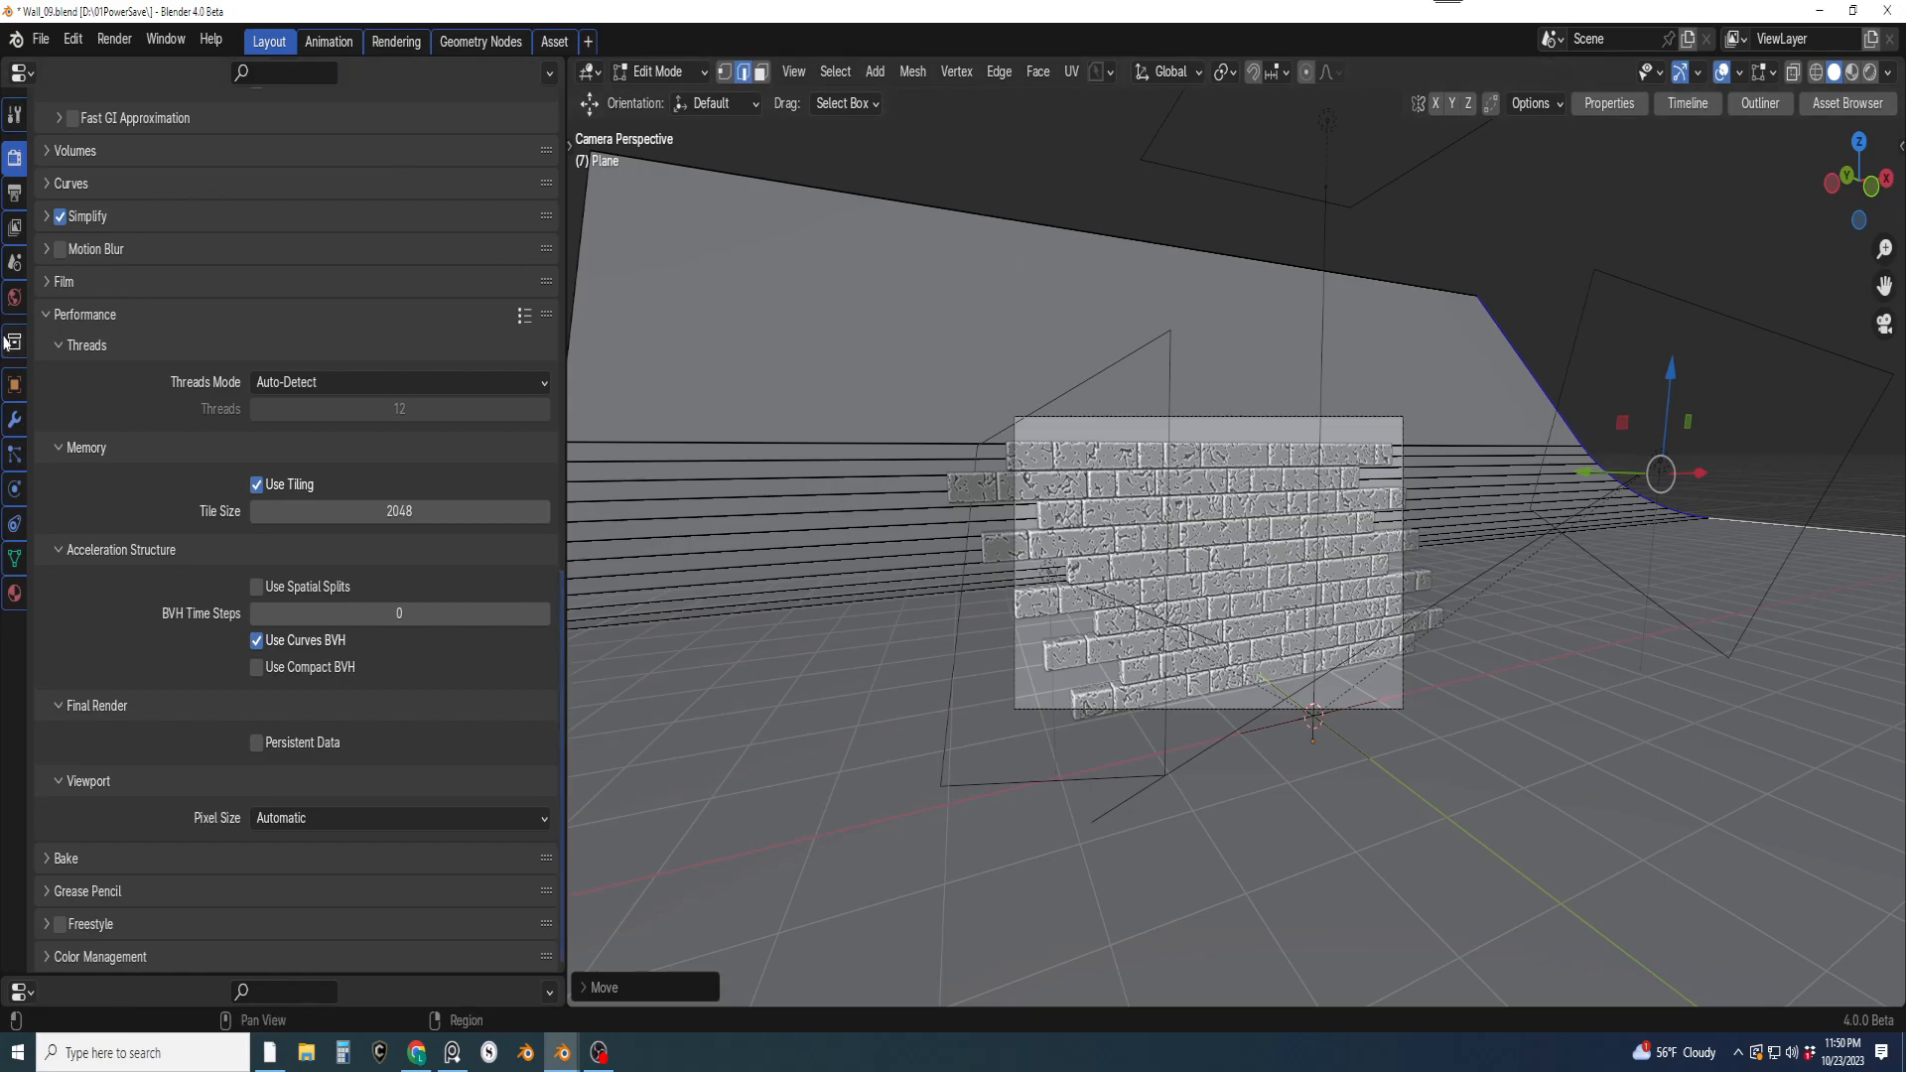
{"action": "left_click", "coordinate": [14, 297]}
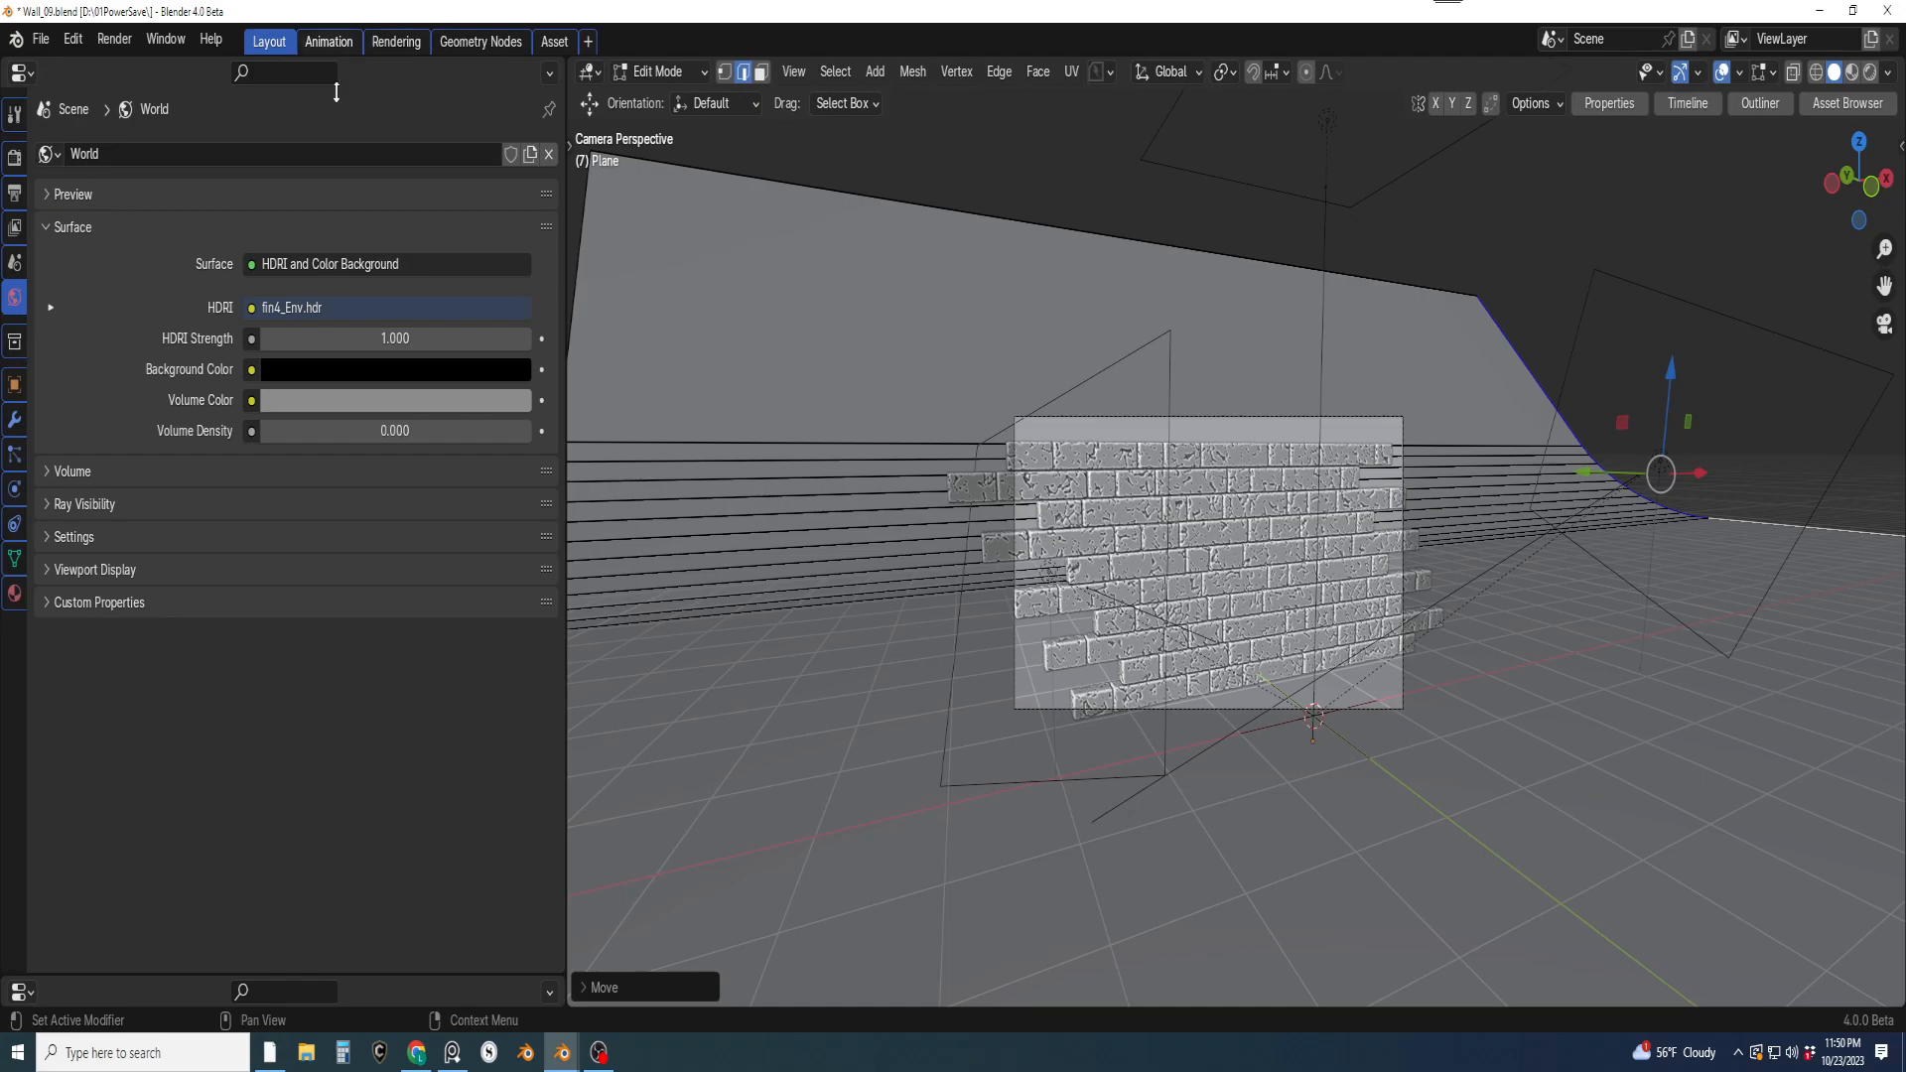
{"action": "left_click", "coordinate": [14, 156]}
{"action": "scroll", "coordinate": [38, 419], "scroll_direction": "down", "scroll_amount": 3}
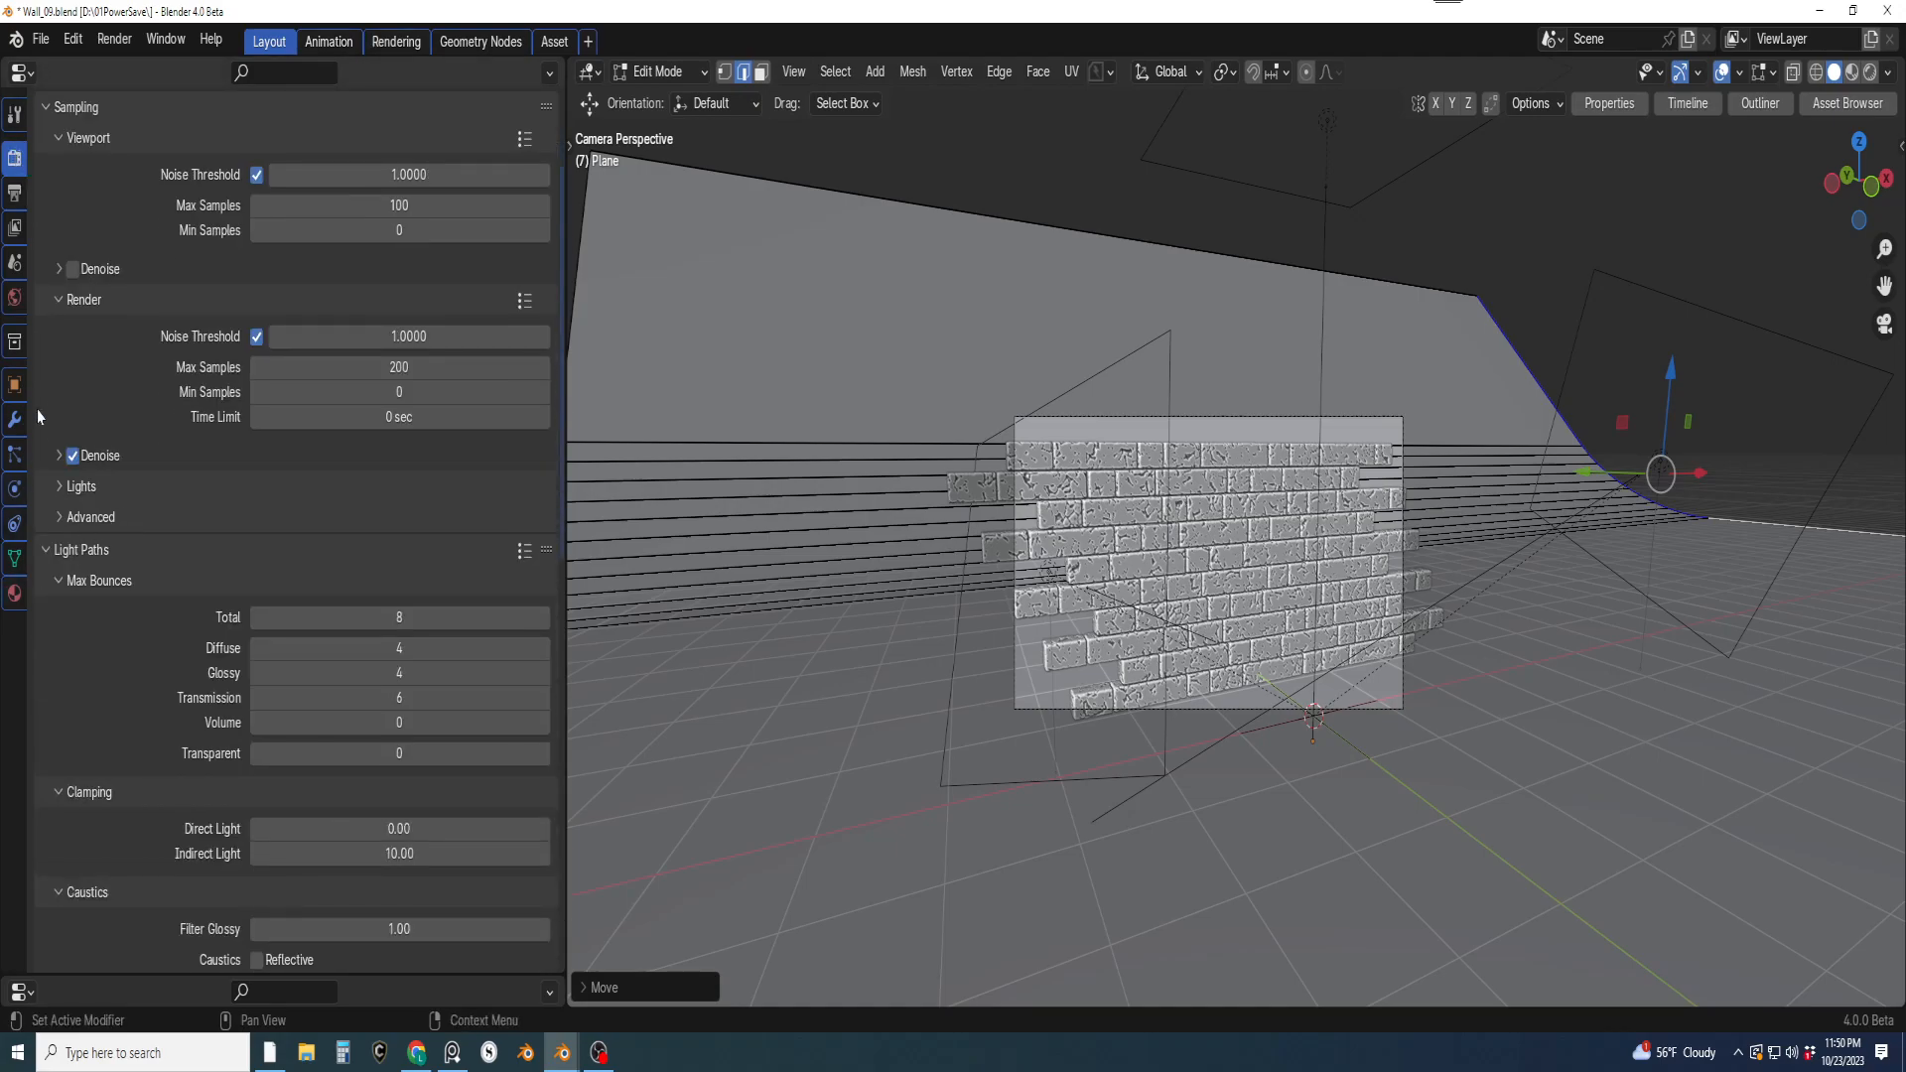
Set the render output file format to TIFF with a color depth of 16
{"action": "left_click", "coordinate": [14, 192]}
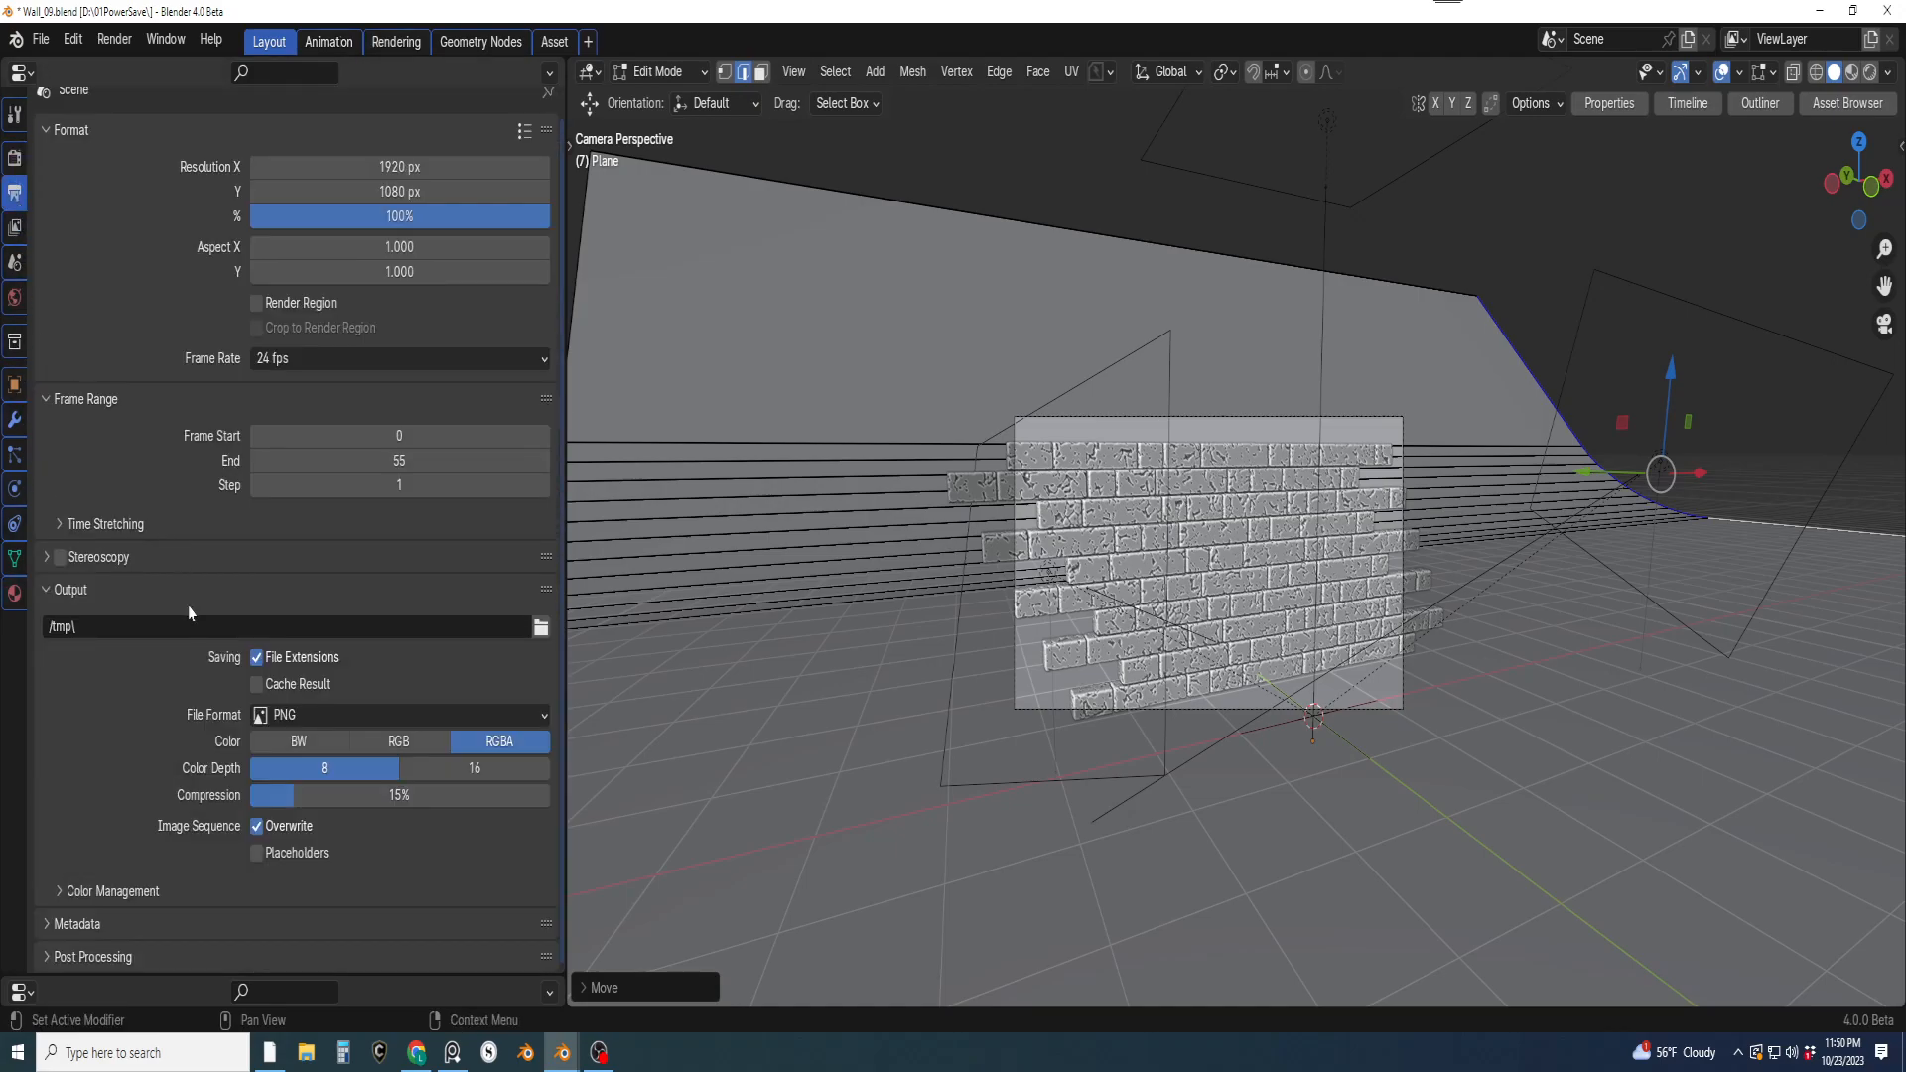
{"action": "left_click", "coordinate": [266, 716]}
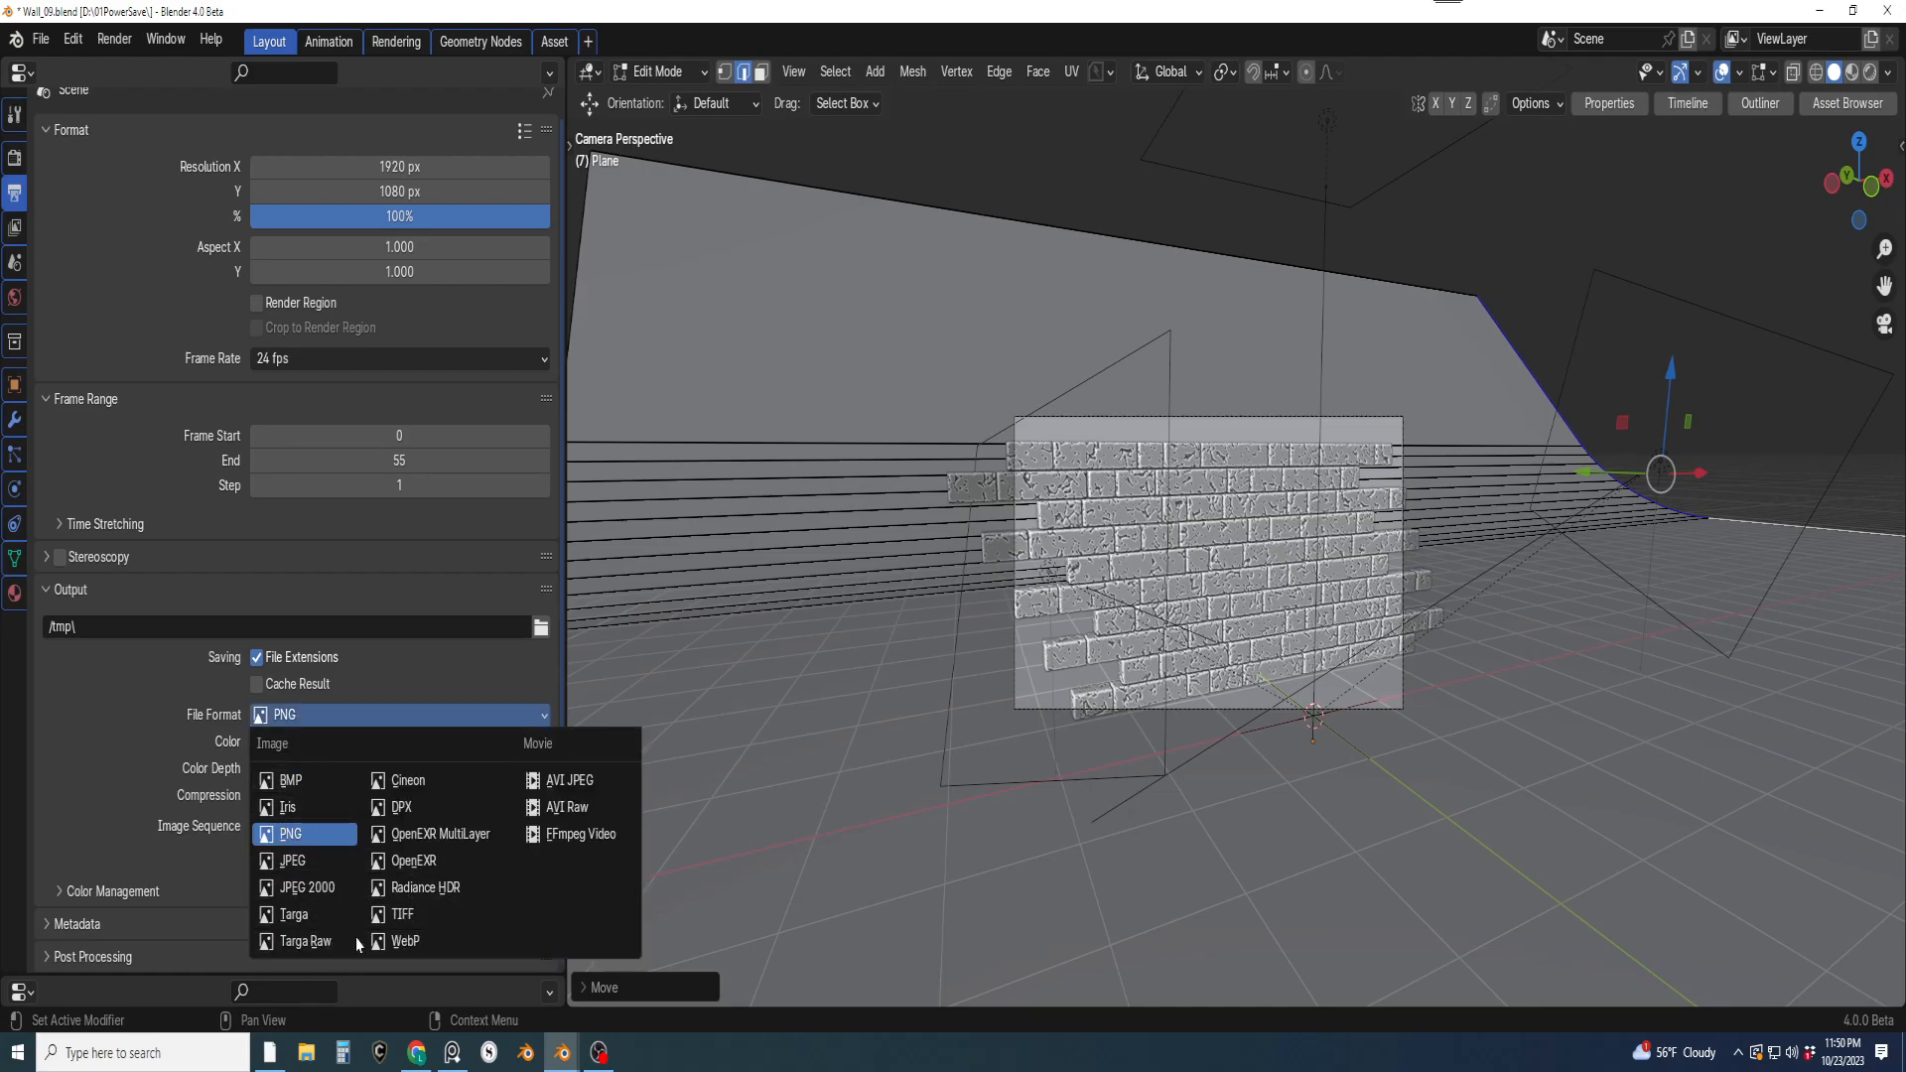
{"action": "left_click", "coordinate": [418, 915]}
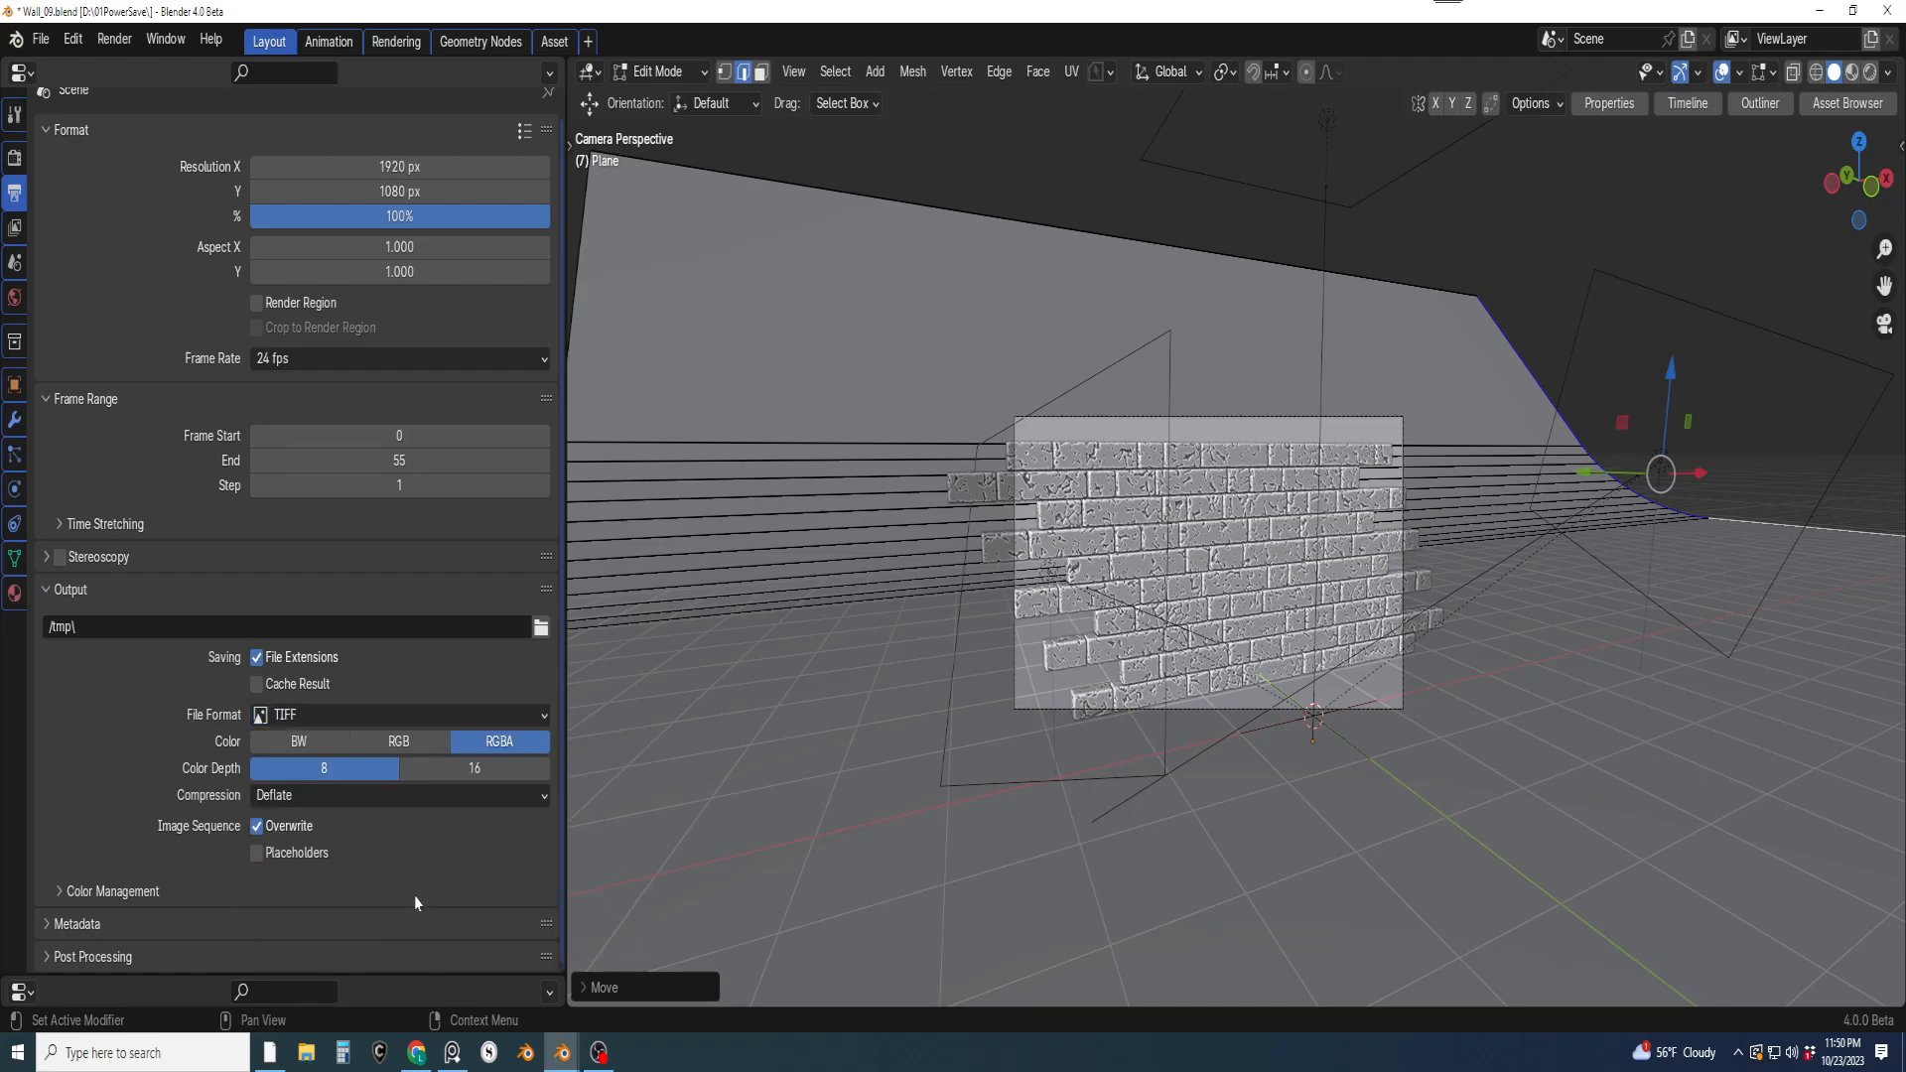
{"action": "left_click", "coordinate": [289, 796]}
{"action": "left_click", "coordinate": [289, 797]}
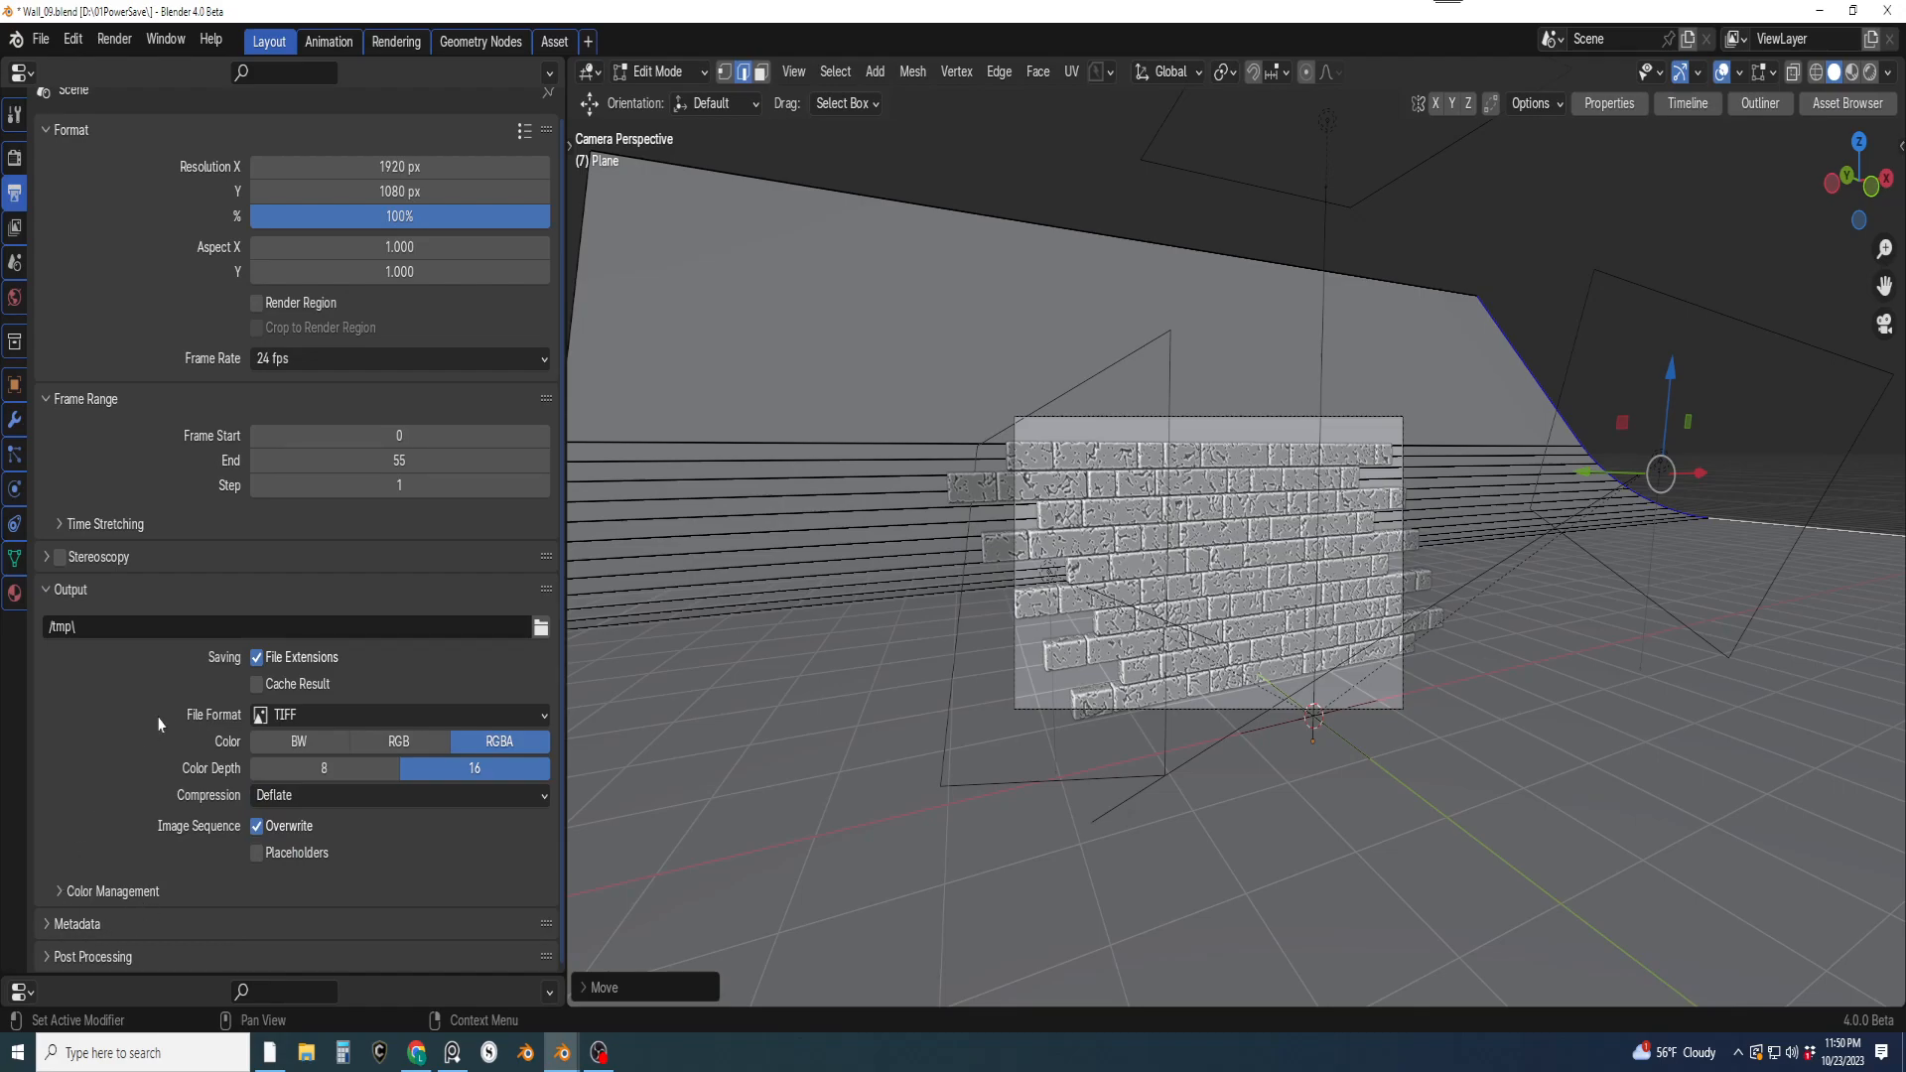
Set the render output path to D:\01PowerSave\Render Folder\
{"action": "left_click", "coordinate": [73, 628]}
{"action": "left_click", "coordinate": [543, 636]}
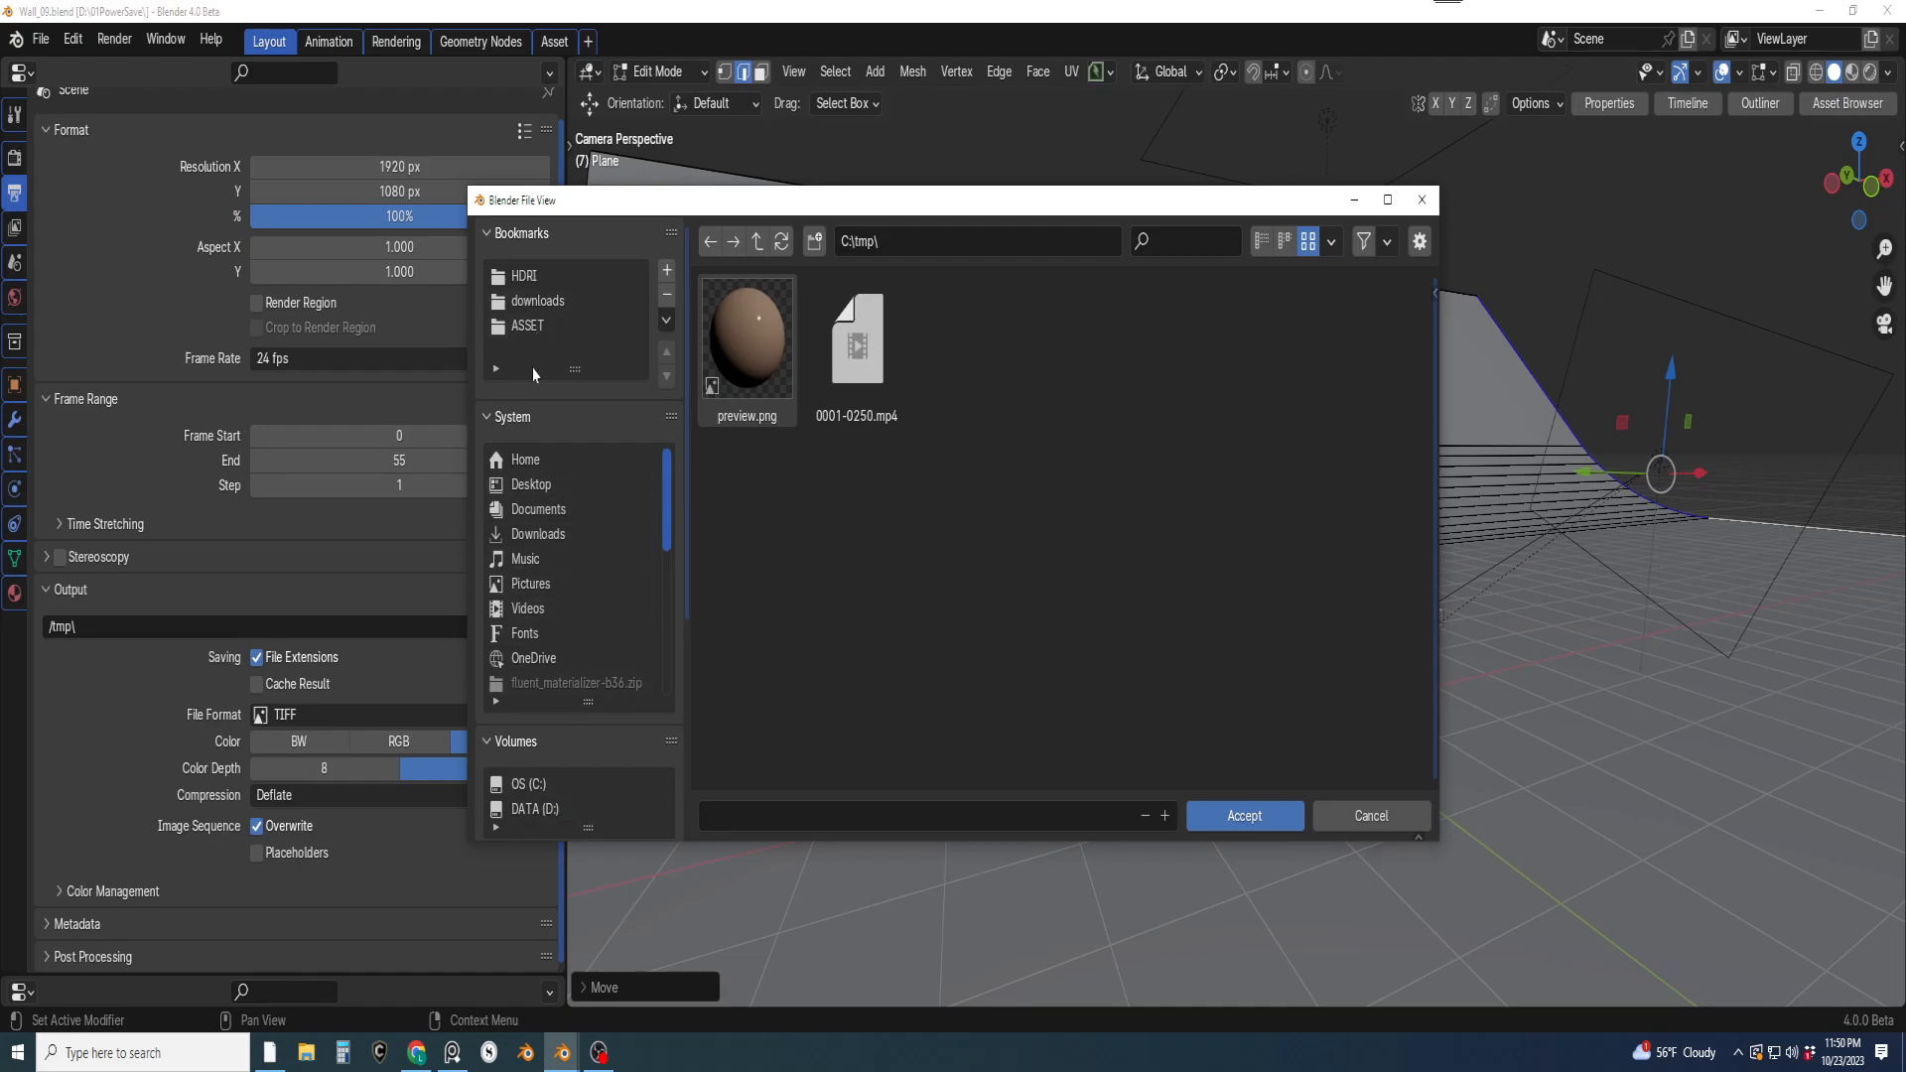
{"action": "left_click", "coordinate": [547, 809]}
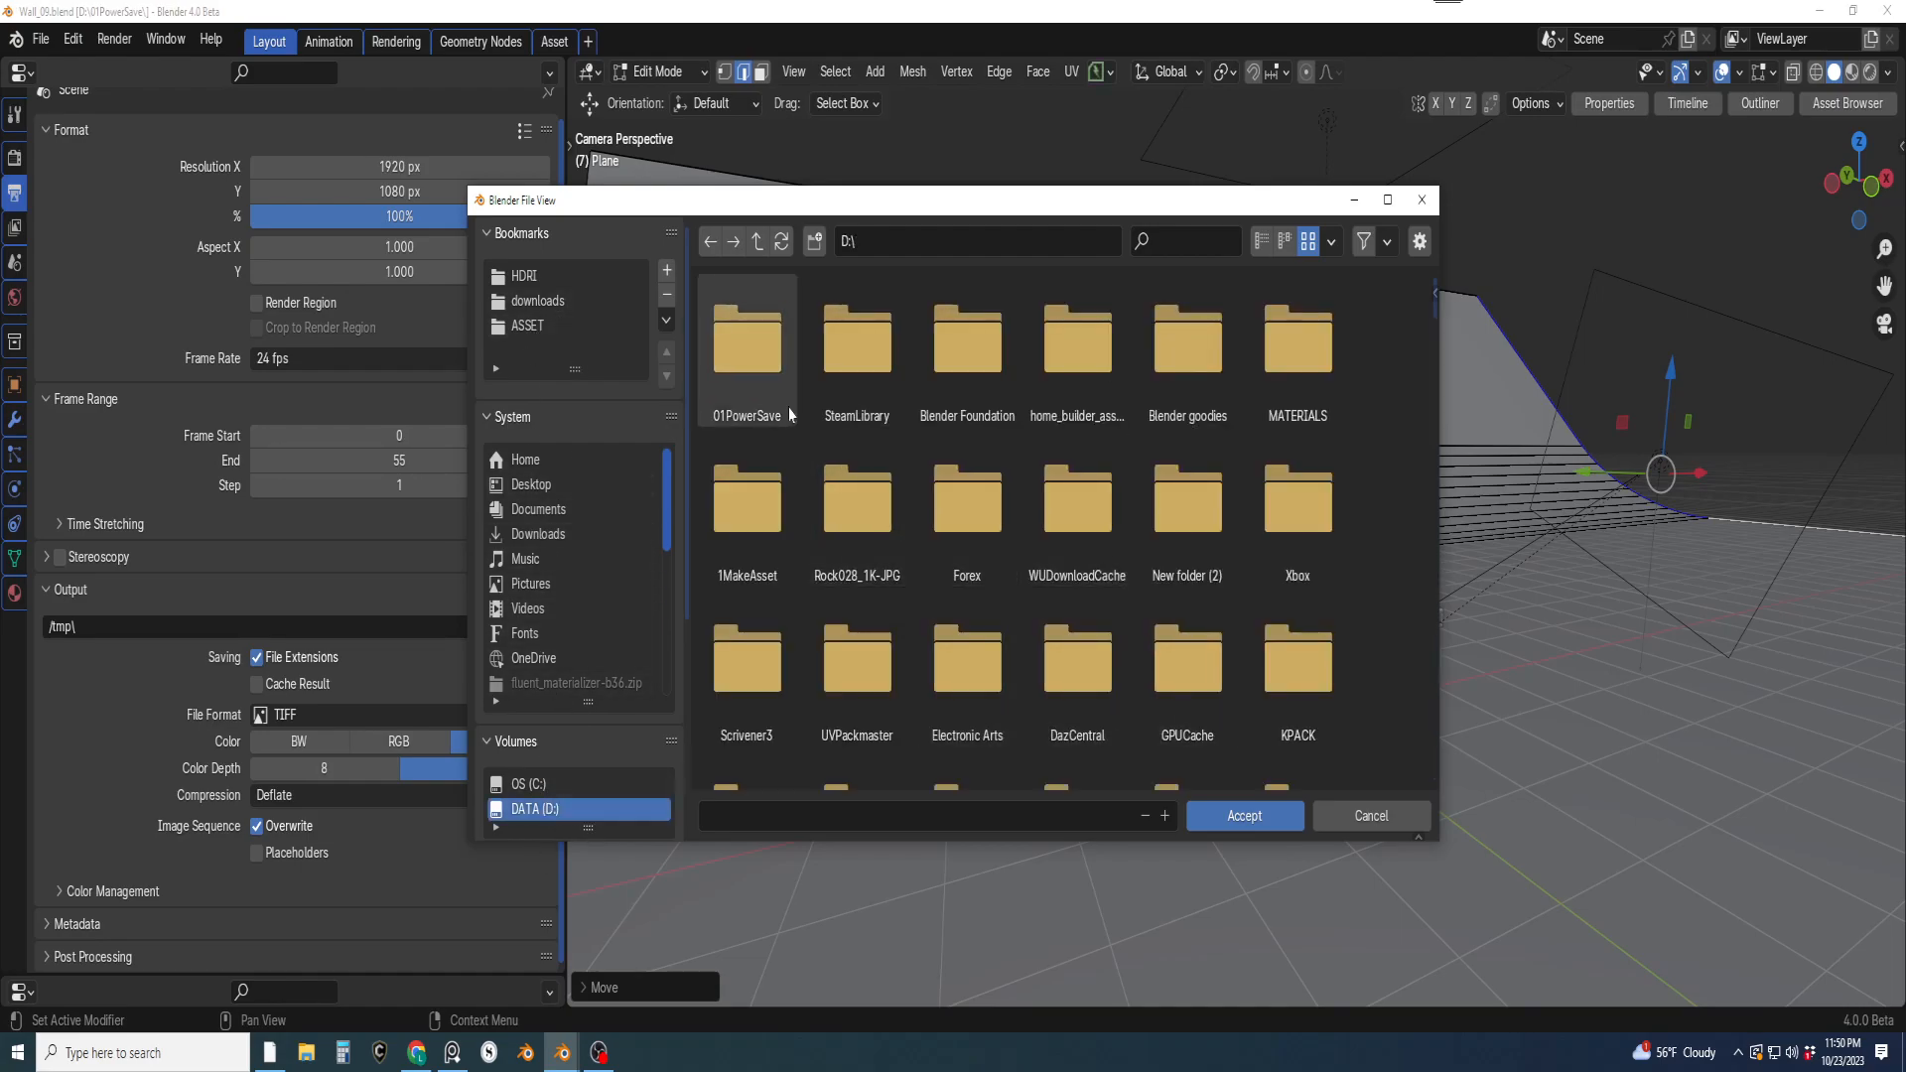
{"action": "double_click", "coordinate": [747, 342]}
{"action": "left_click", "coordinate": [860, 372]}
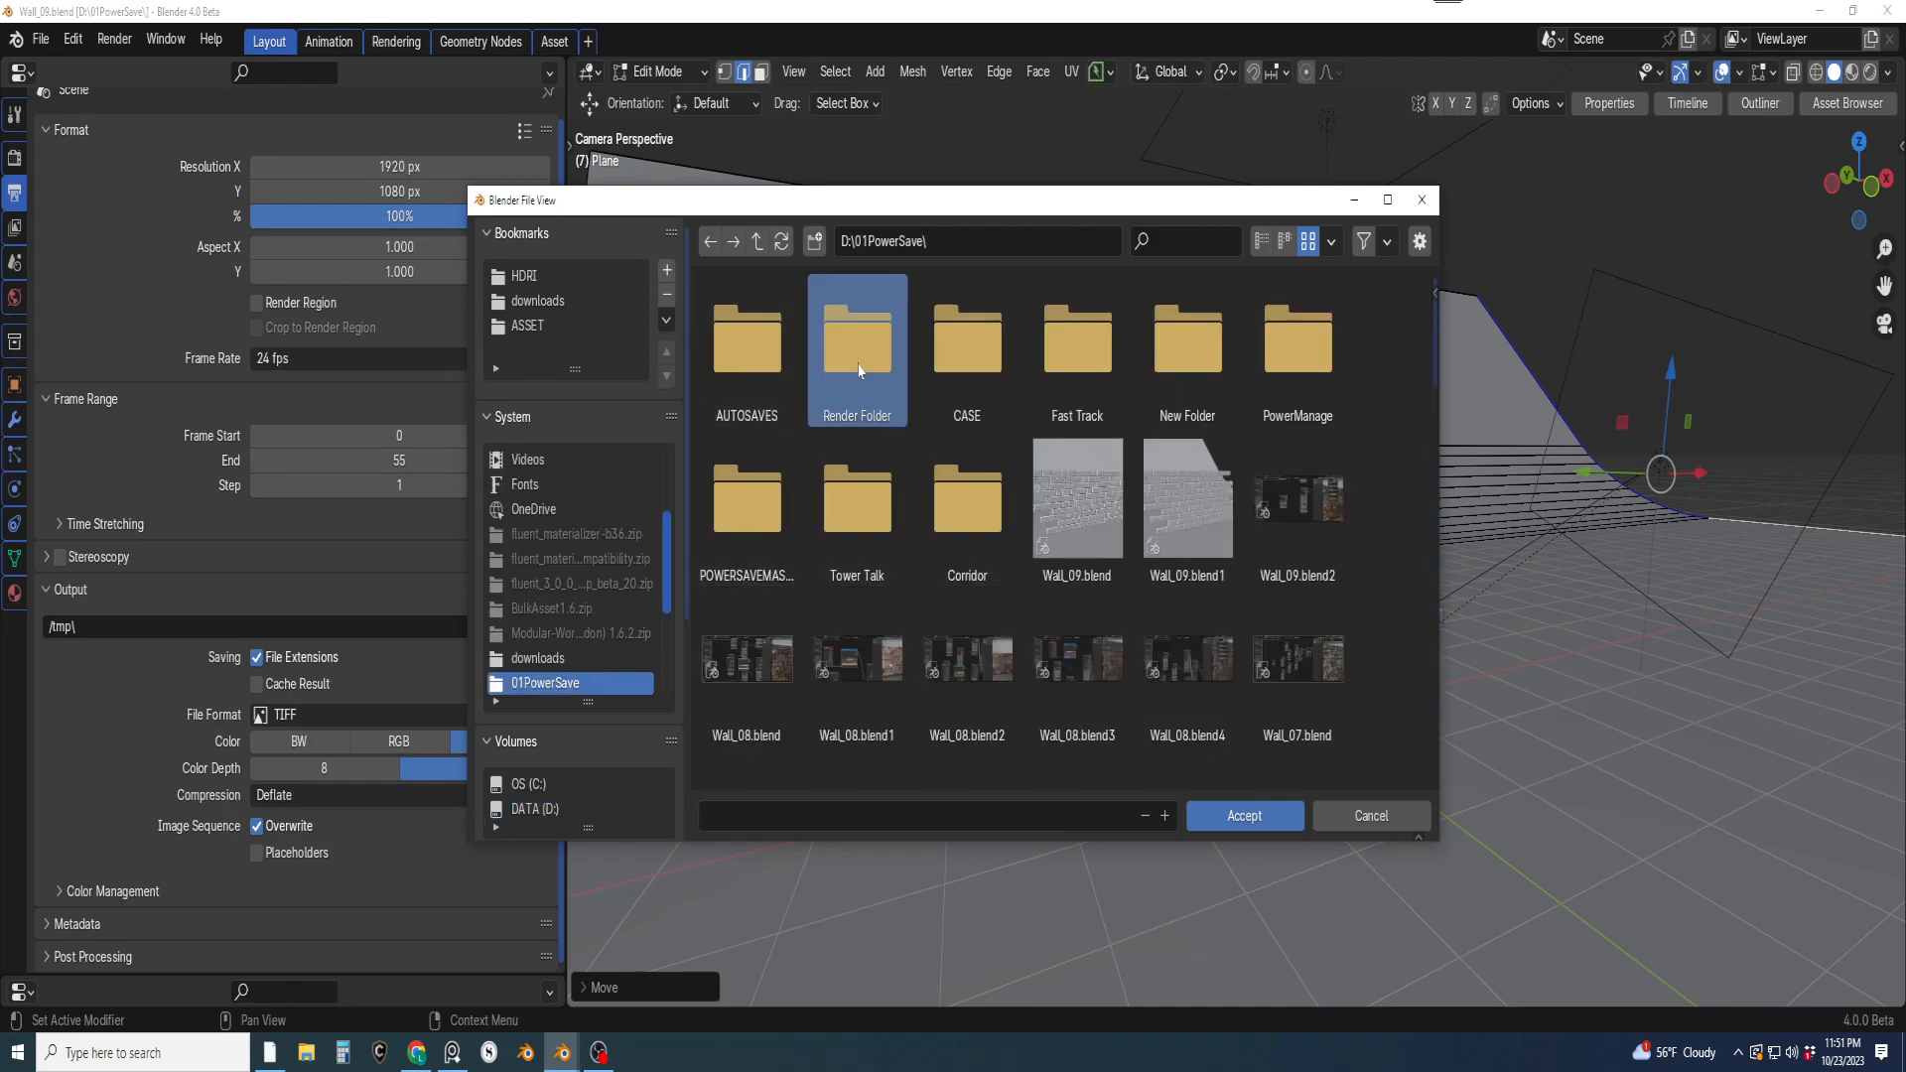
{"action": "double_click", "coordinate": [860, 372]}
{"action": "left_click", "coordinate": [1264, 817]}
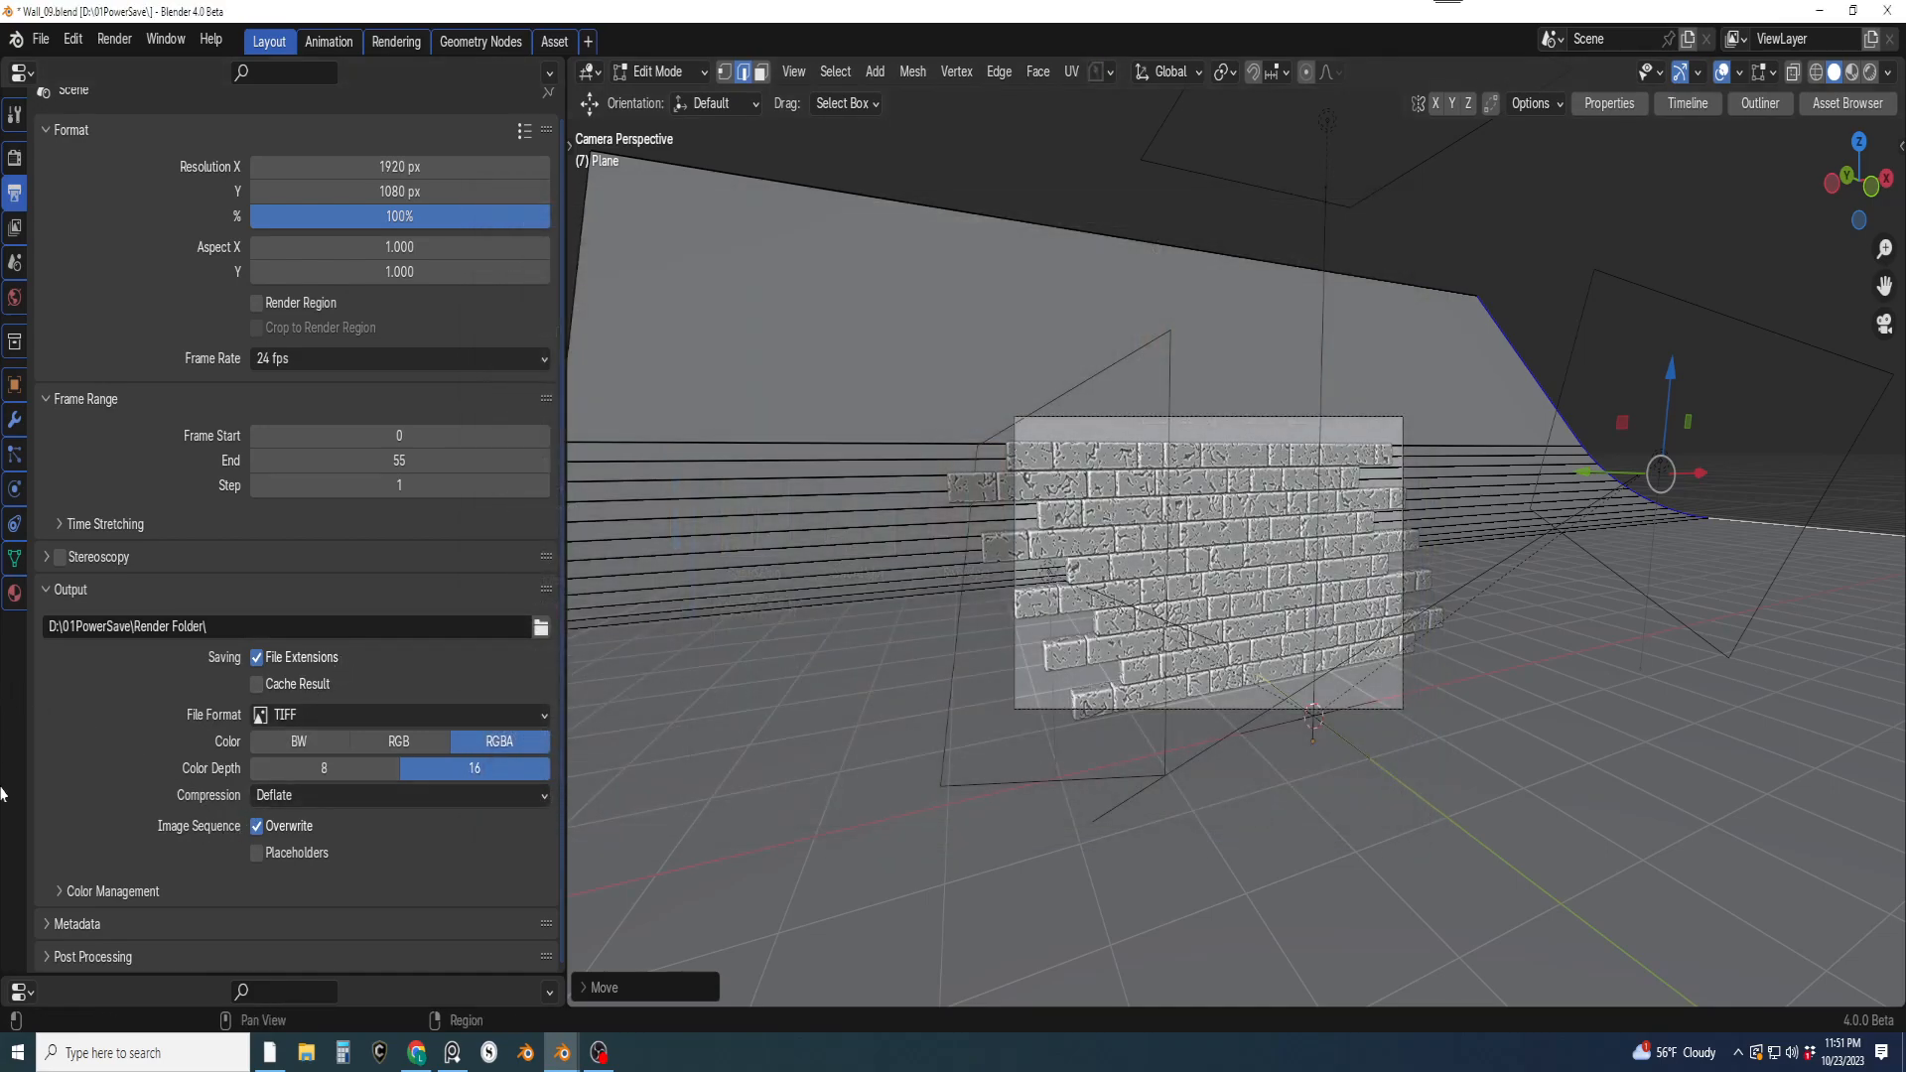
{"action": "left_click", "coordinate": [16, 265]}
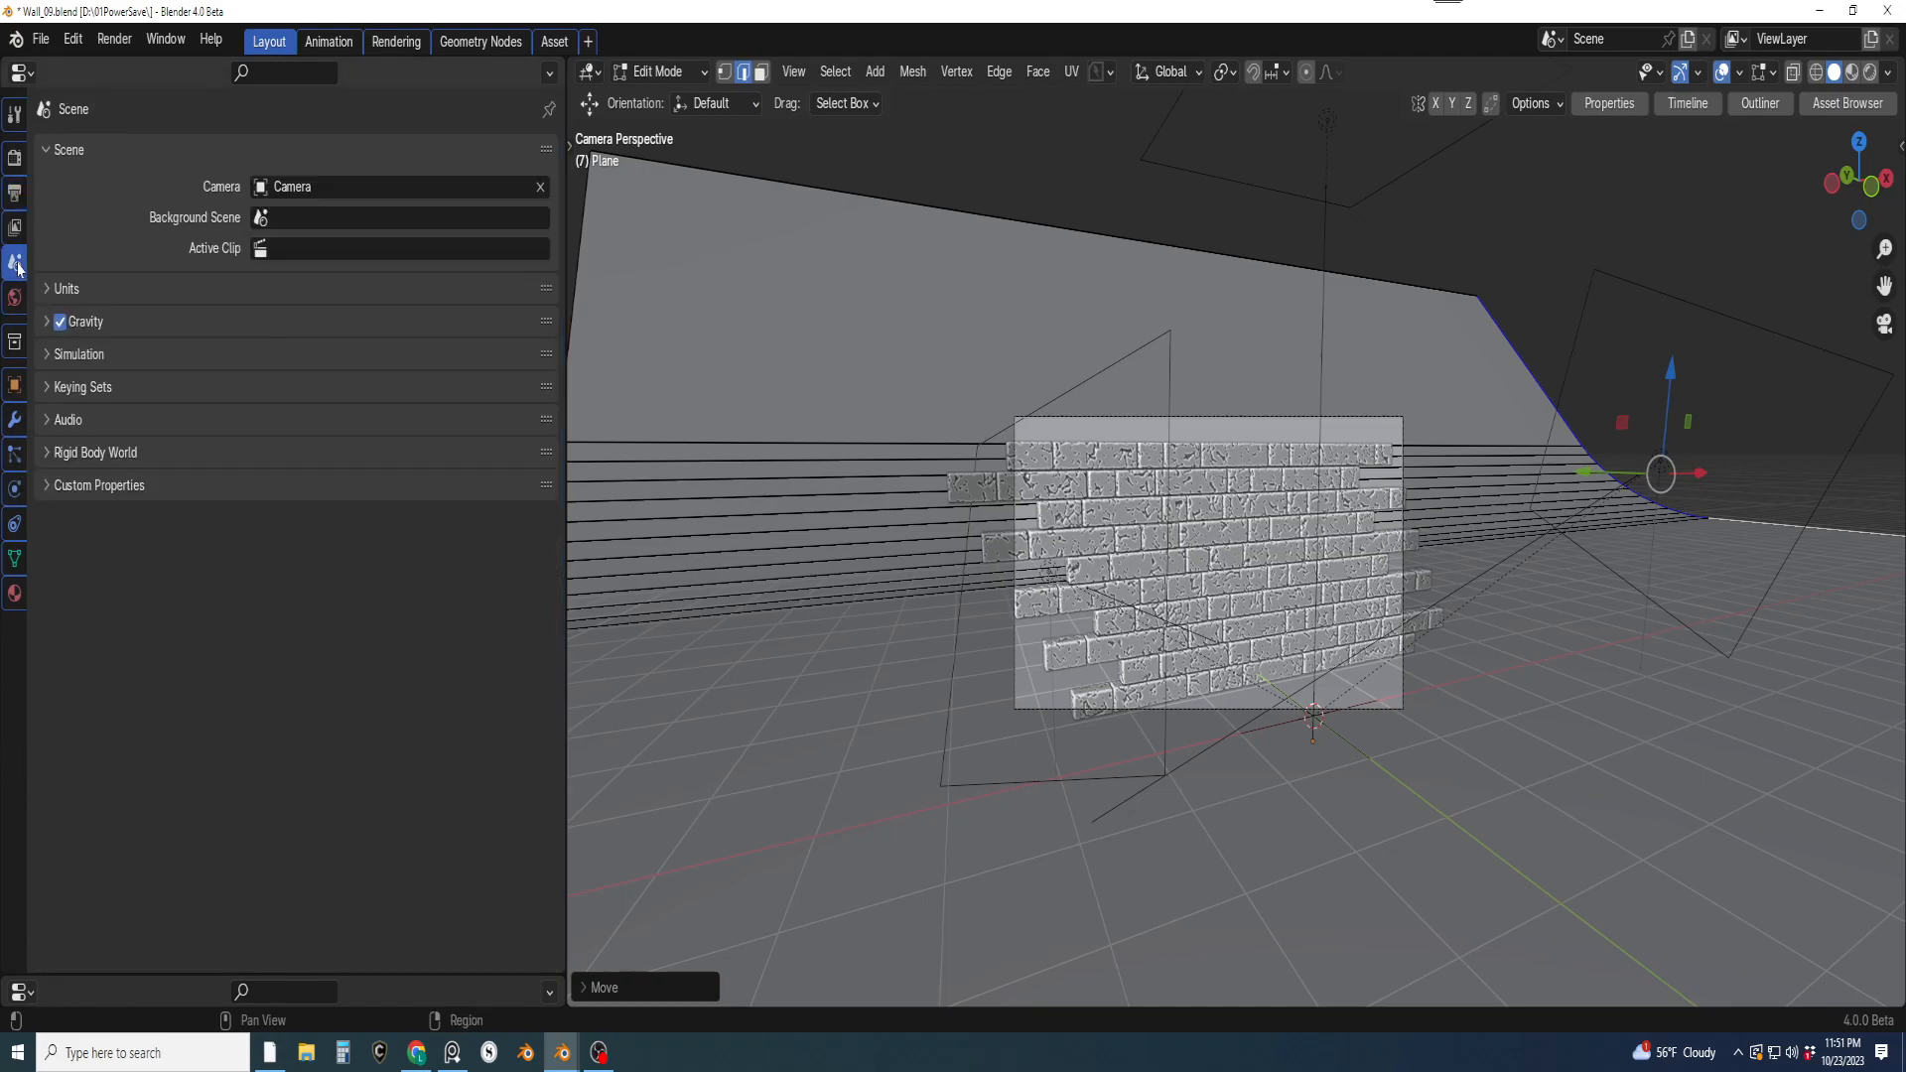
{"action": "left_click", "coordinate": [15, 228]}
{"action": "scroll", "coordinate": [413, 591], "scroll_direction": "down", "scroll_amount": 2}
{"action": "scroll", "coordinate": [413, 592], "scroll_direction": "up", "scroll_amount": 2}
{"action": "left_click", "coordinate": [15, 262]}
{"action": "left_click", "coordinate": [15, 157]}
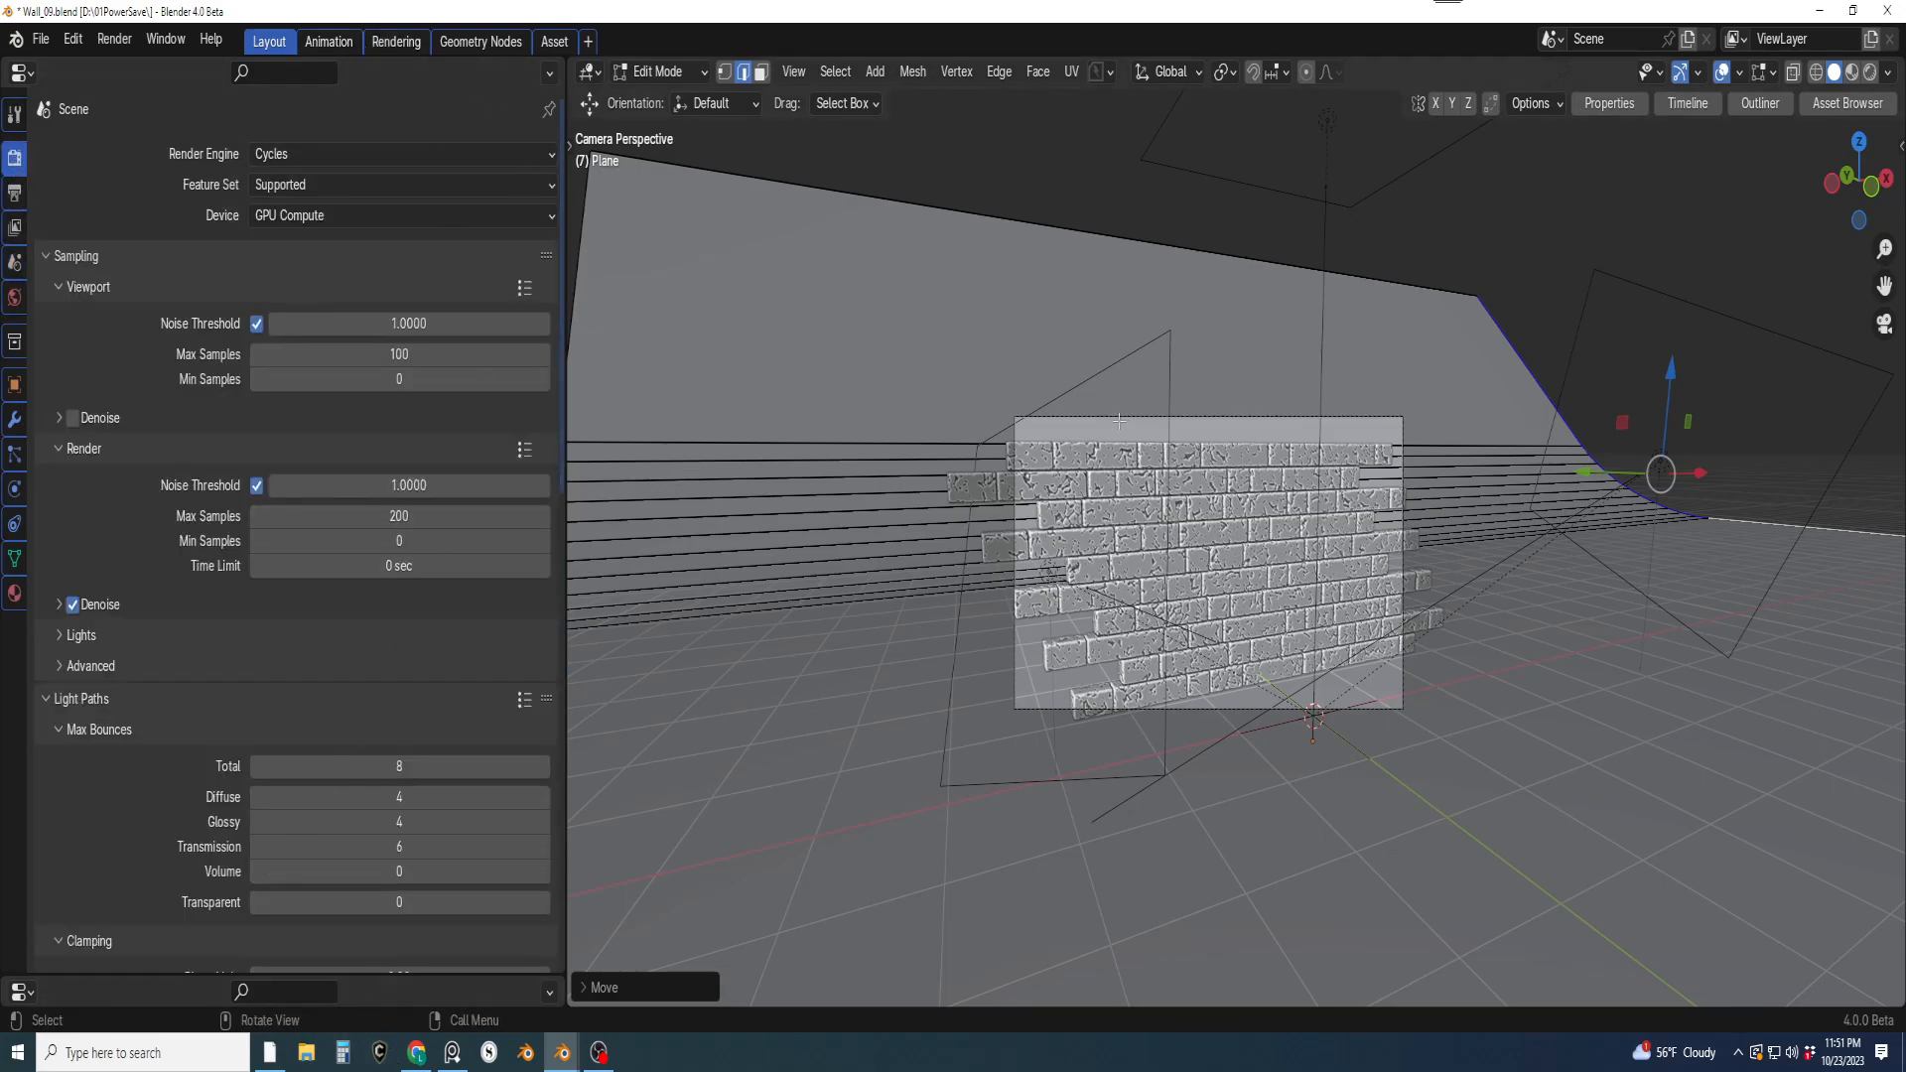
Set the world's Volume Density to 0.1 and show the viewport in rendered shading
{"action": "left_click", "coordinate": [15, 295]}
{"action": "left_click", "coordinate": [395, 430]}
{"action": "key", "text": "BackSpace"}
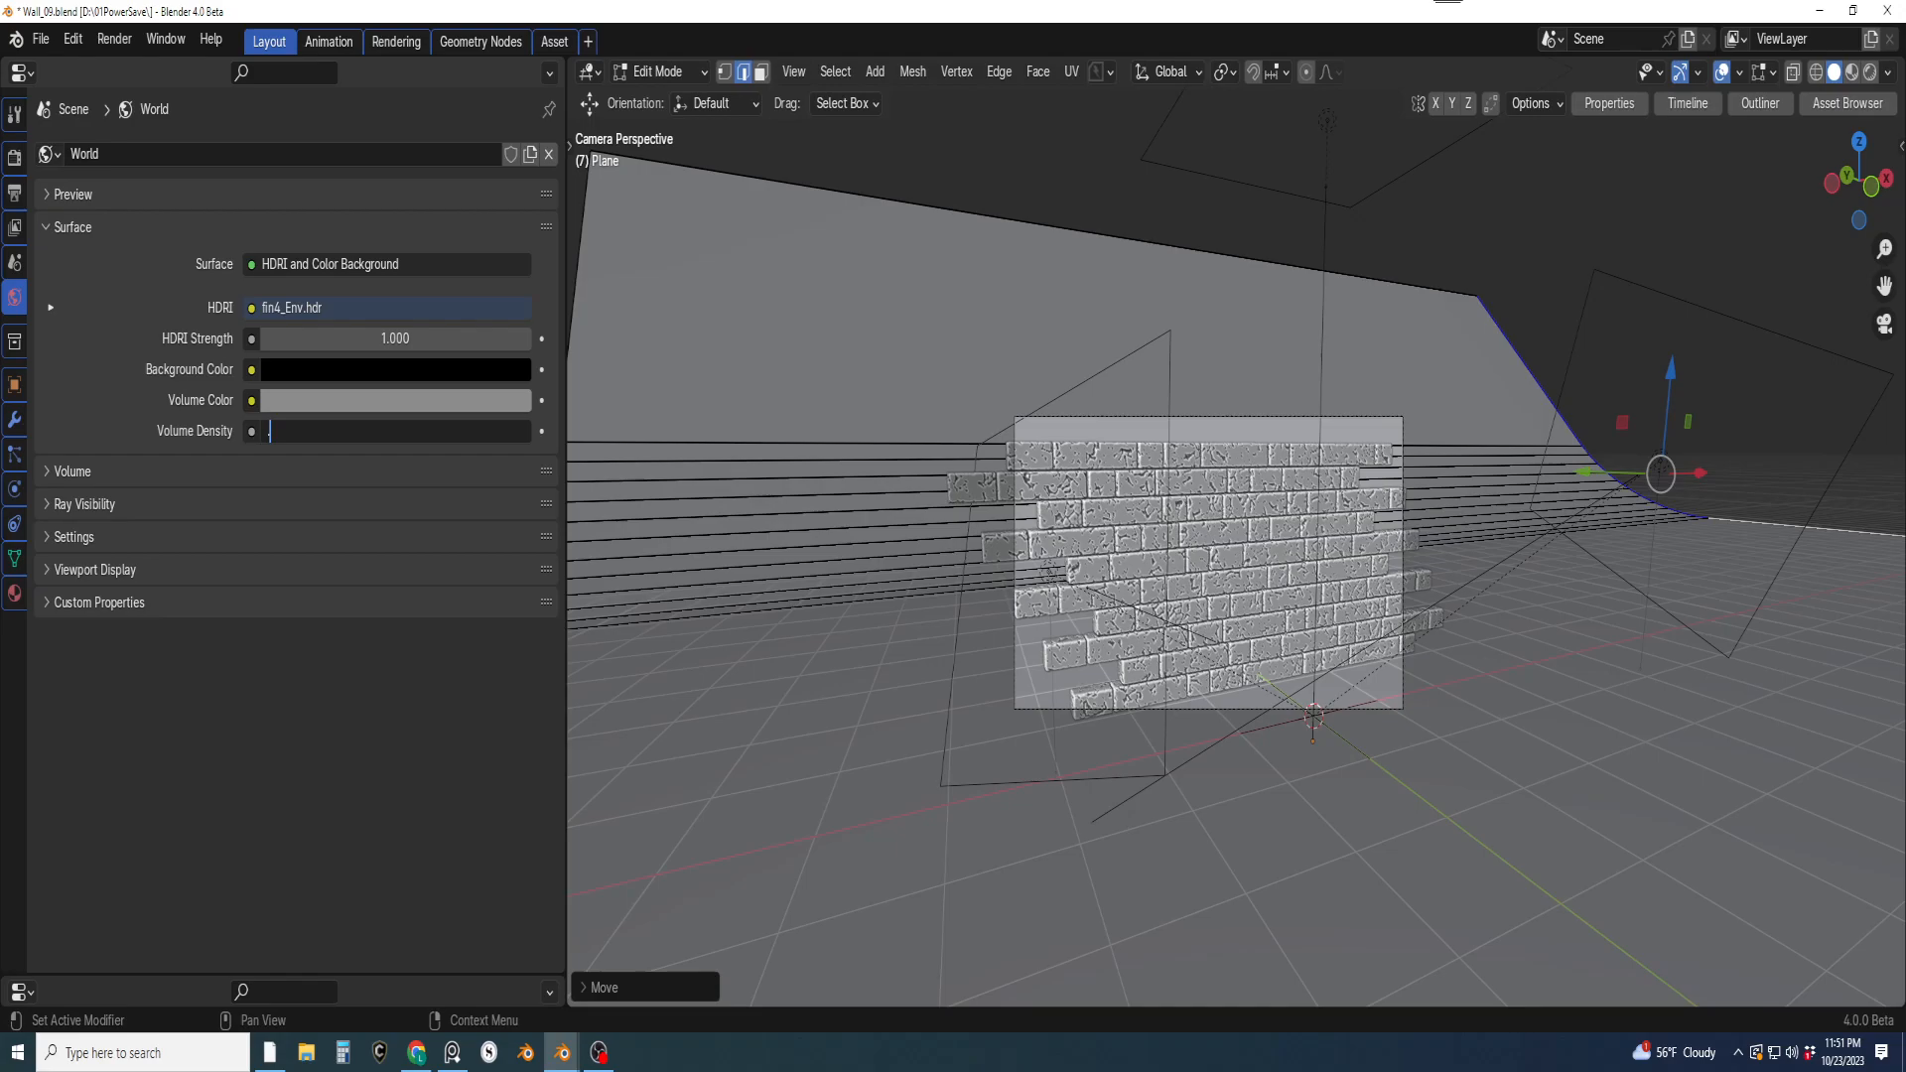
{"action": "key", "text": "Return"}
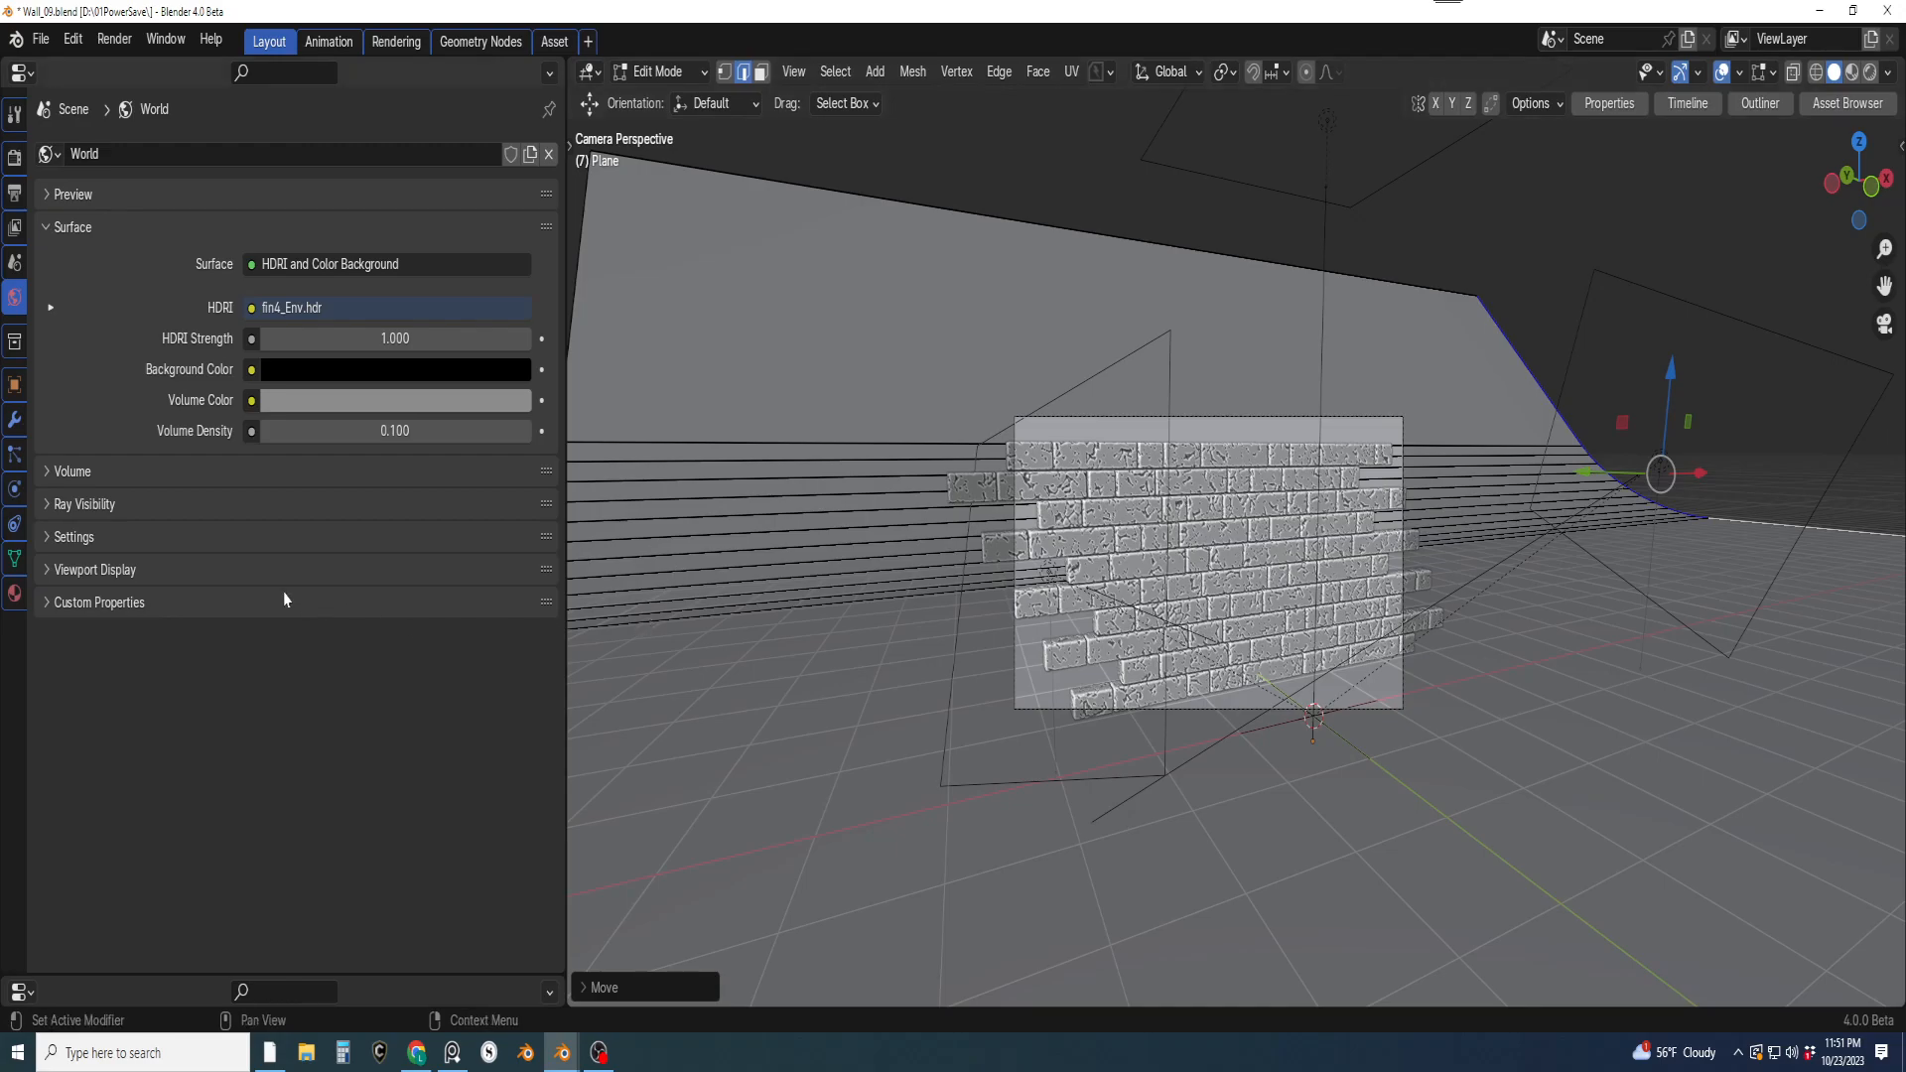
{"action": "left_click", "coordinate": [1871, 72]}
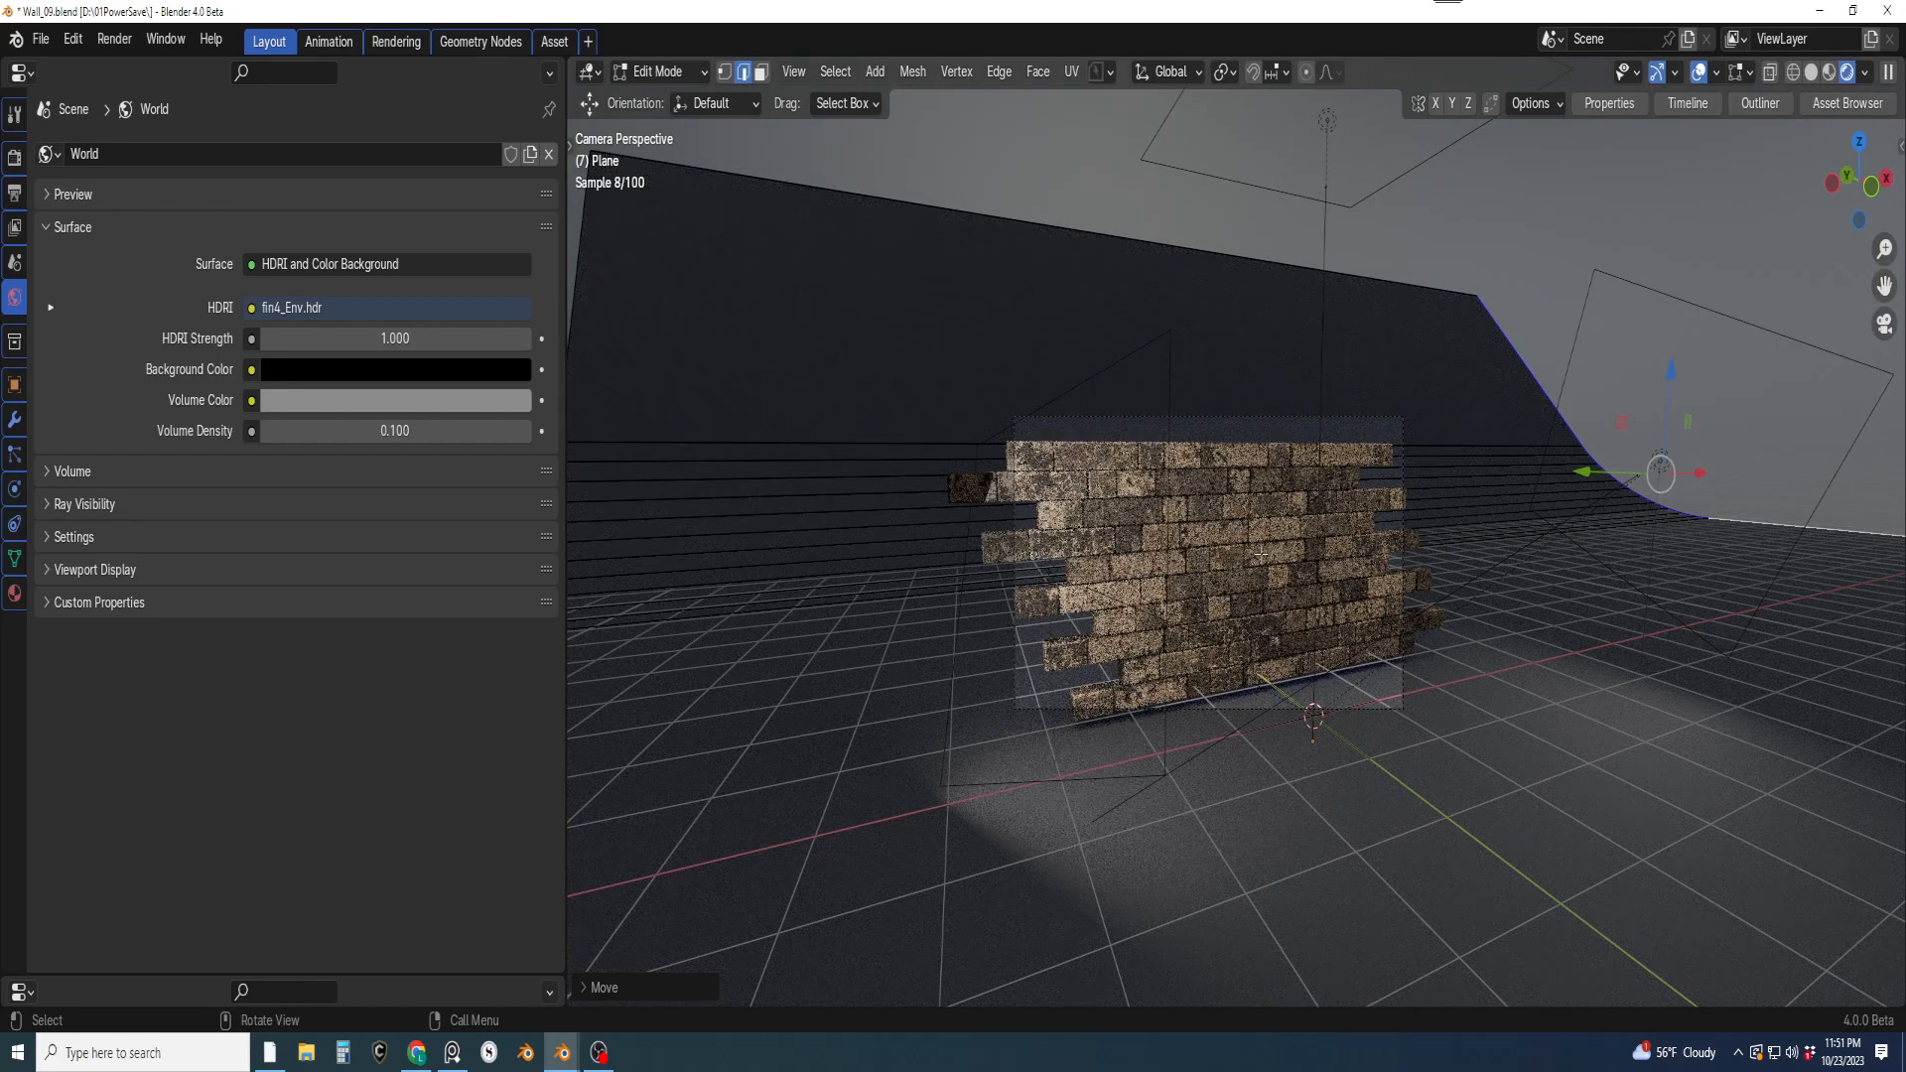
Try a world Volume Density of about 40.9 in the rendered preview, and set it back to 0.1
{"action": "left_click", "coordinate": [395, 431]}
{"action": "type", "text": "3.8"}
{"action": "key", "text": "Return"}
{"action": "left_click_drag", "start_coordinate": [318, 431], "coordinate": [328, 433]}
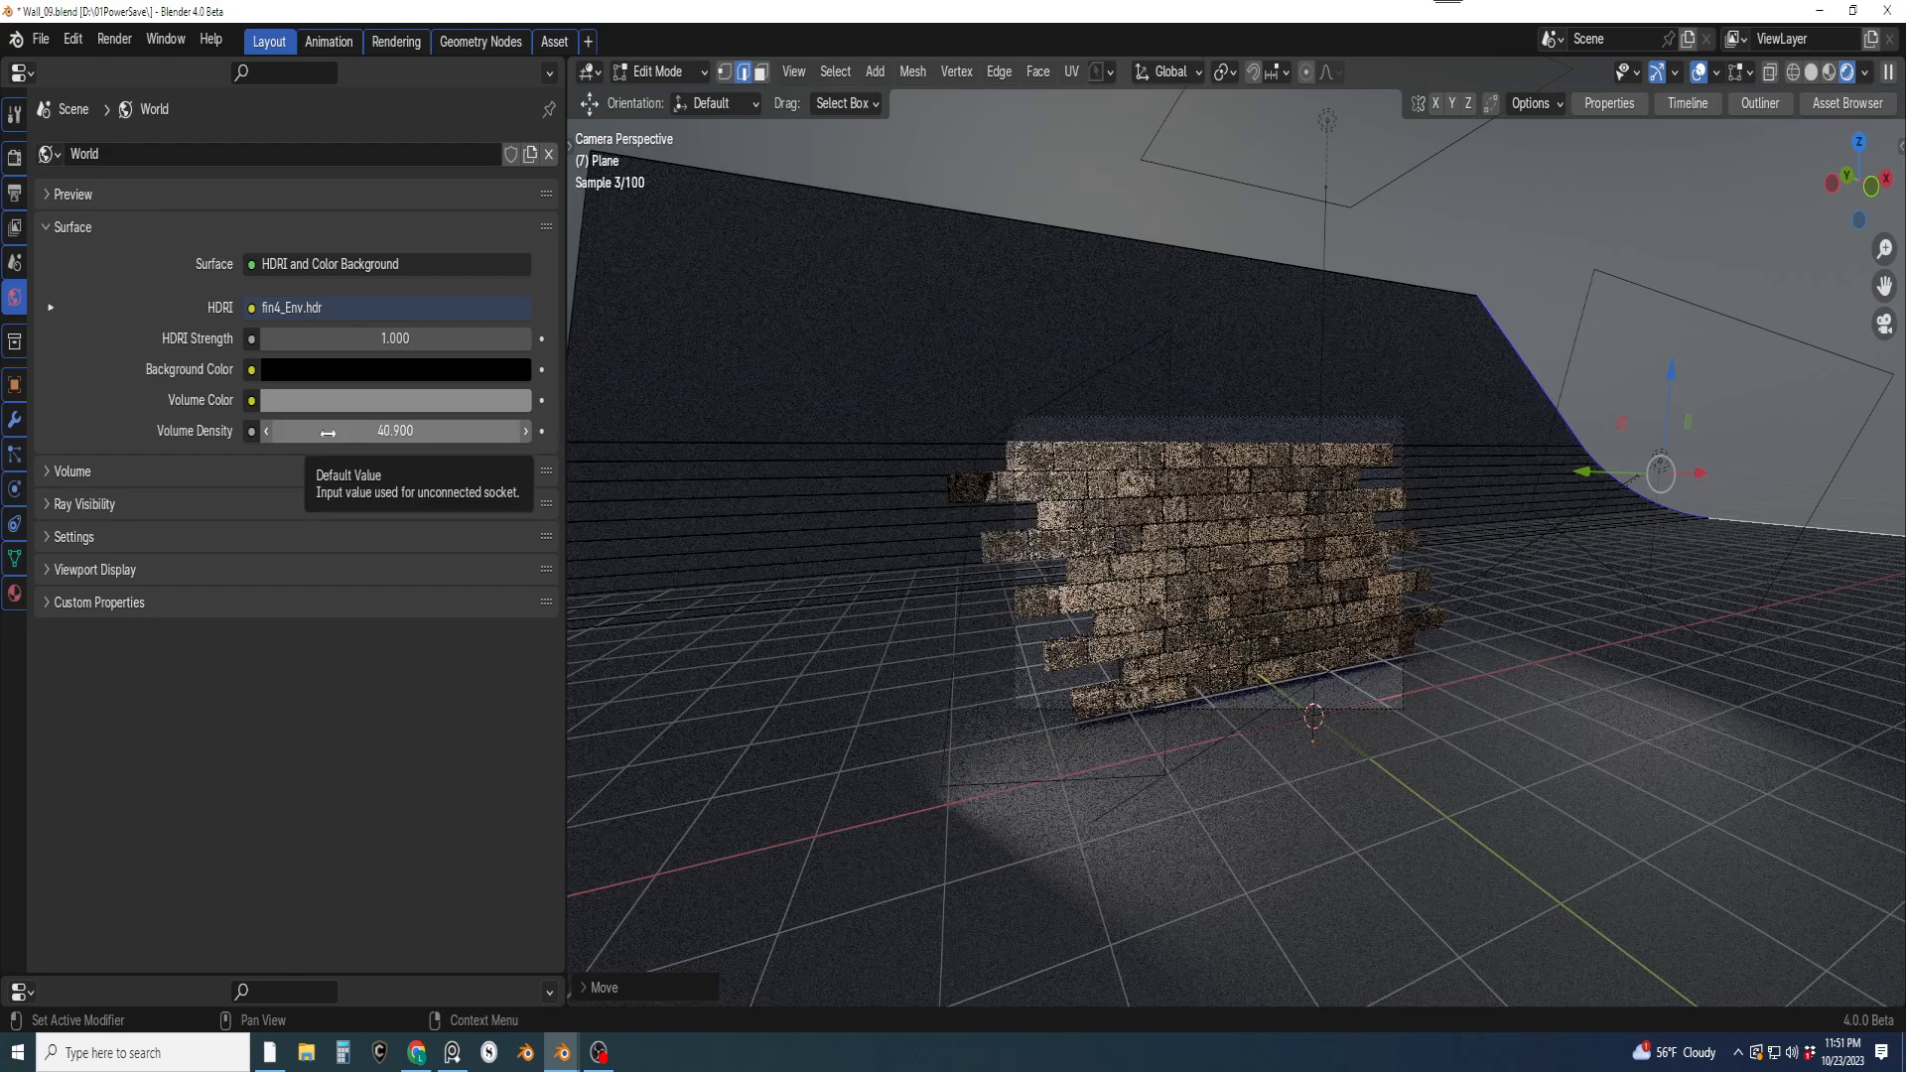
{"action": "left_click", "coordinate": [327, 433]}
{"action": "type", "text": "0.1"}
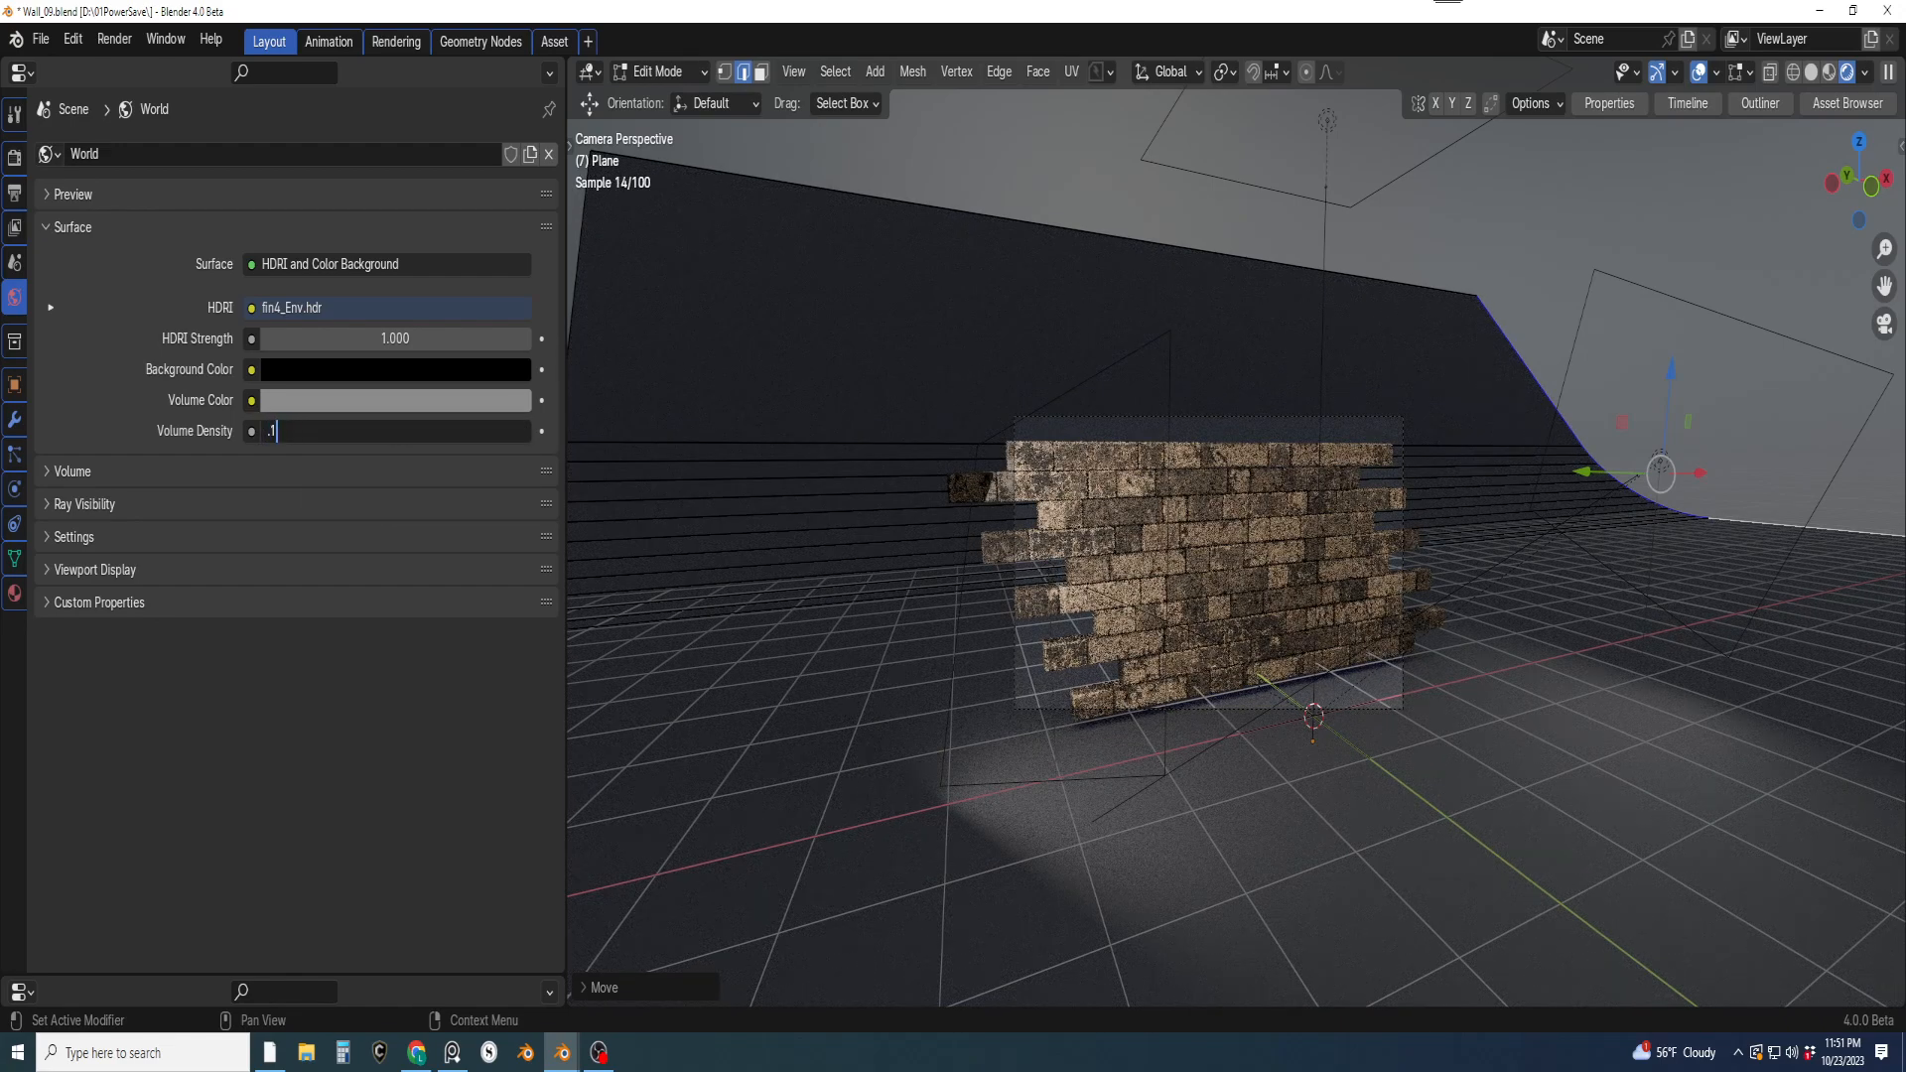
{"action": "key", "text": "Return"}
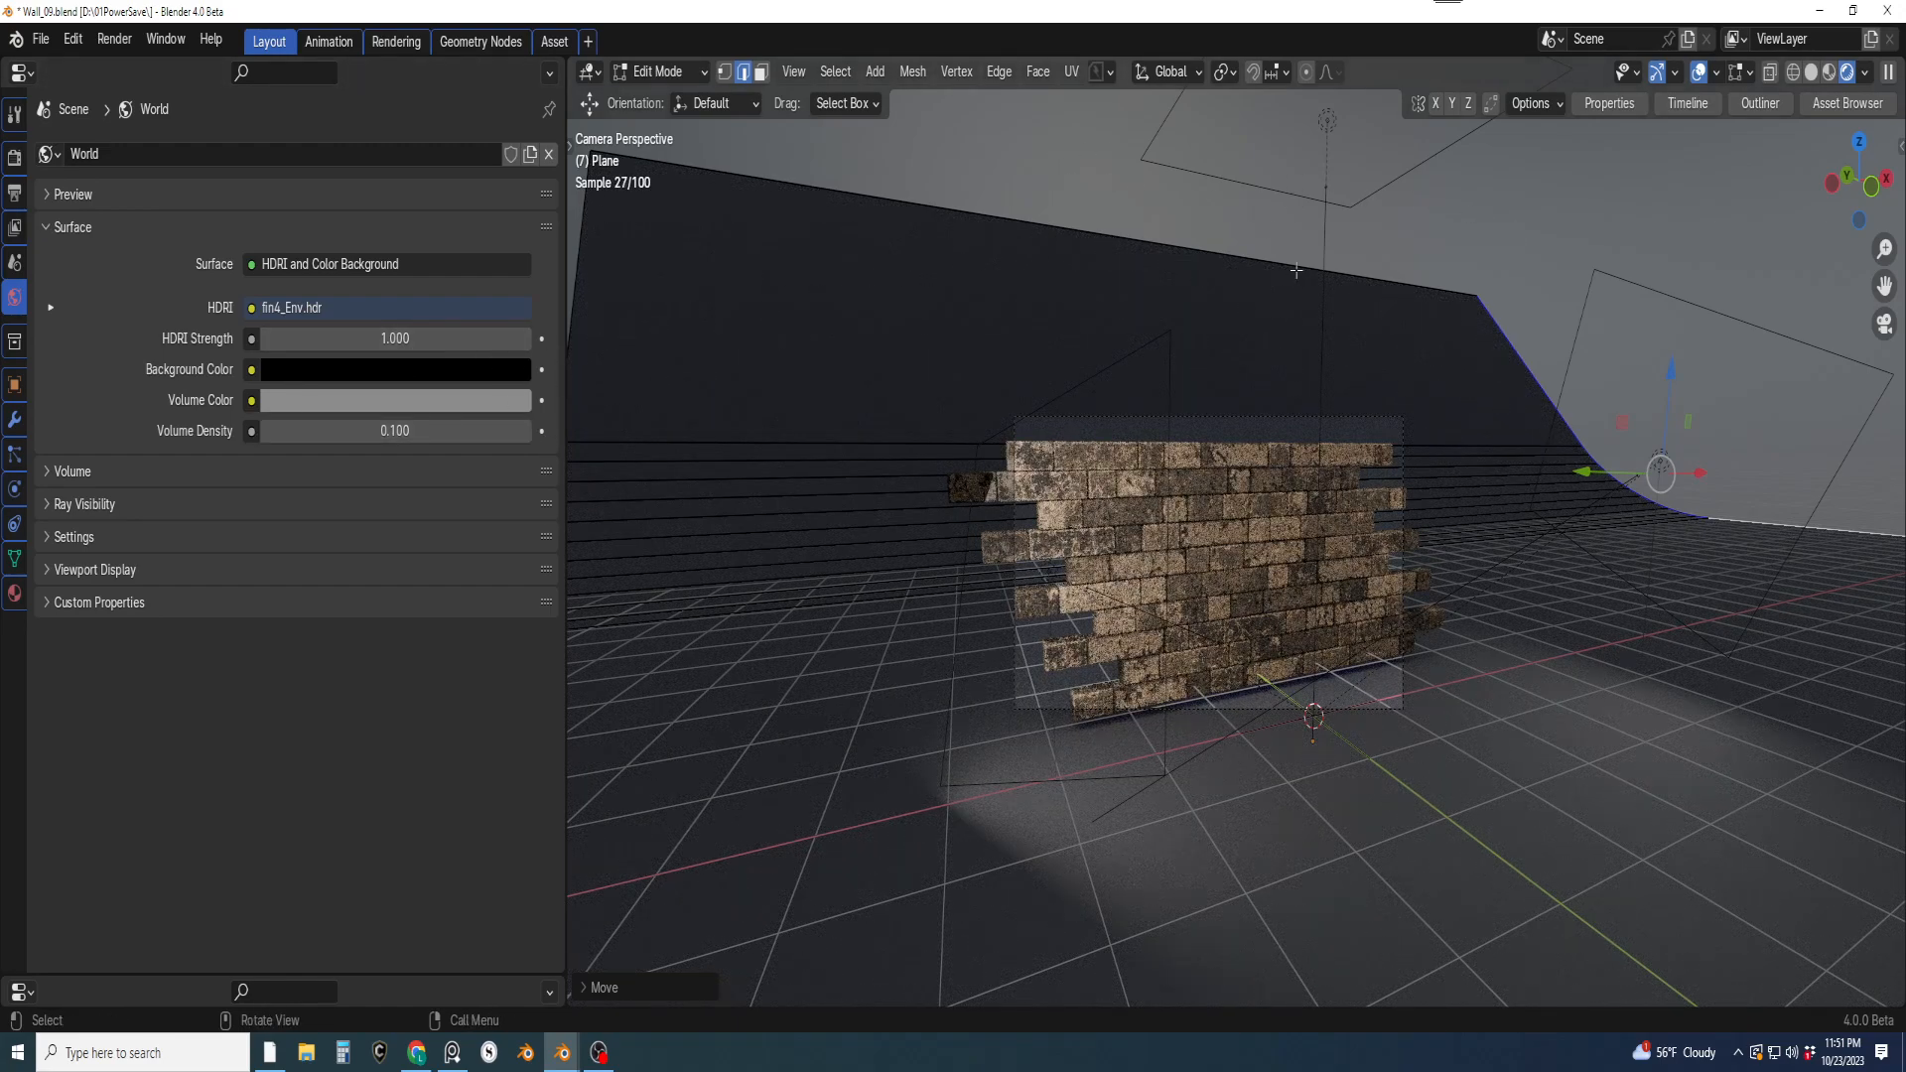
Leave mesh editing of the backdrop plane by switching to Object Mode
{"action": "right_click", "coordinate": [1290, 376]}
{"action": "key", "text": "ctrl+Tab"}
{"action": "left_click", "coordinate": [1013, 199]}
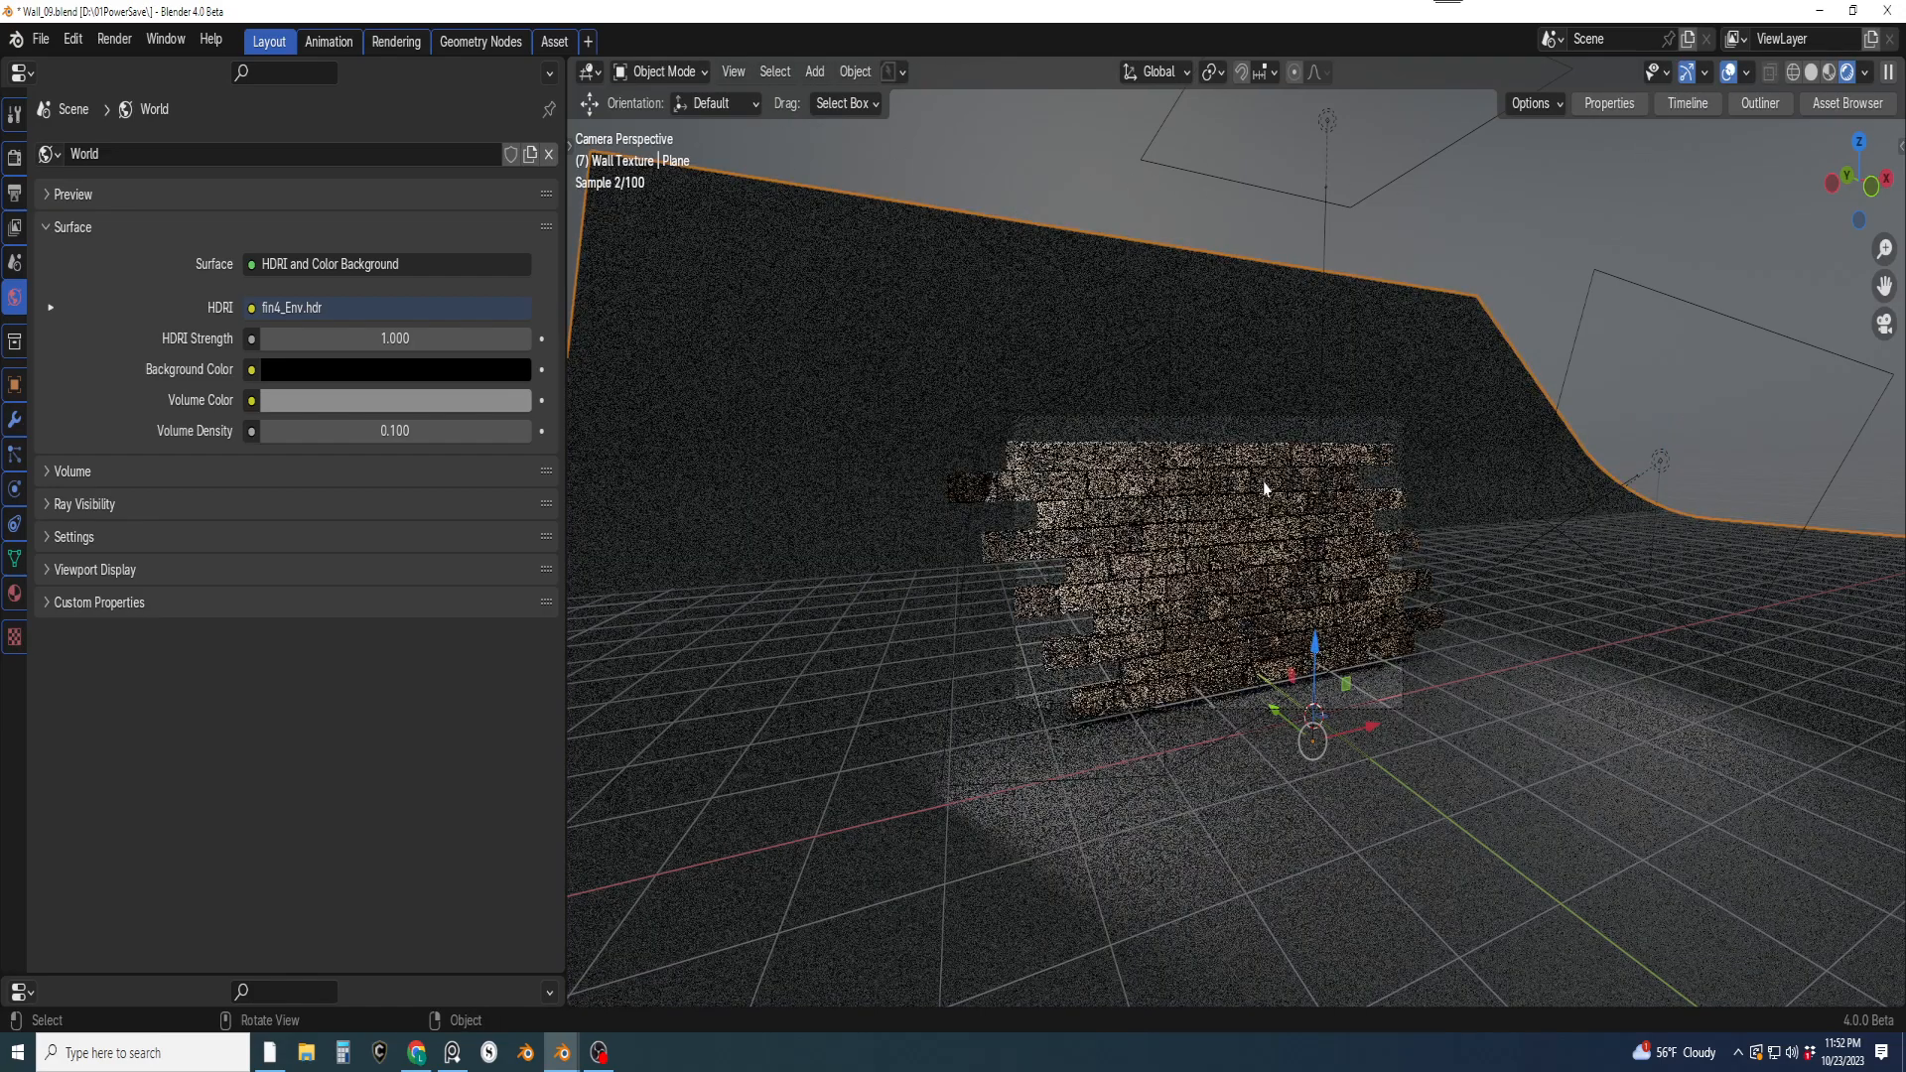
{"action": "scroll", "coordinate": [1232, 516], "scroll_direction": "up", "scroll_amount": 2}
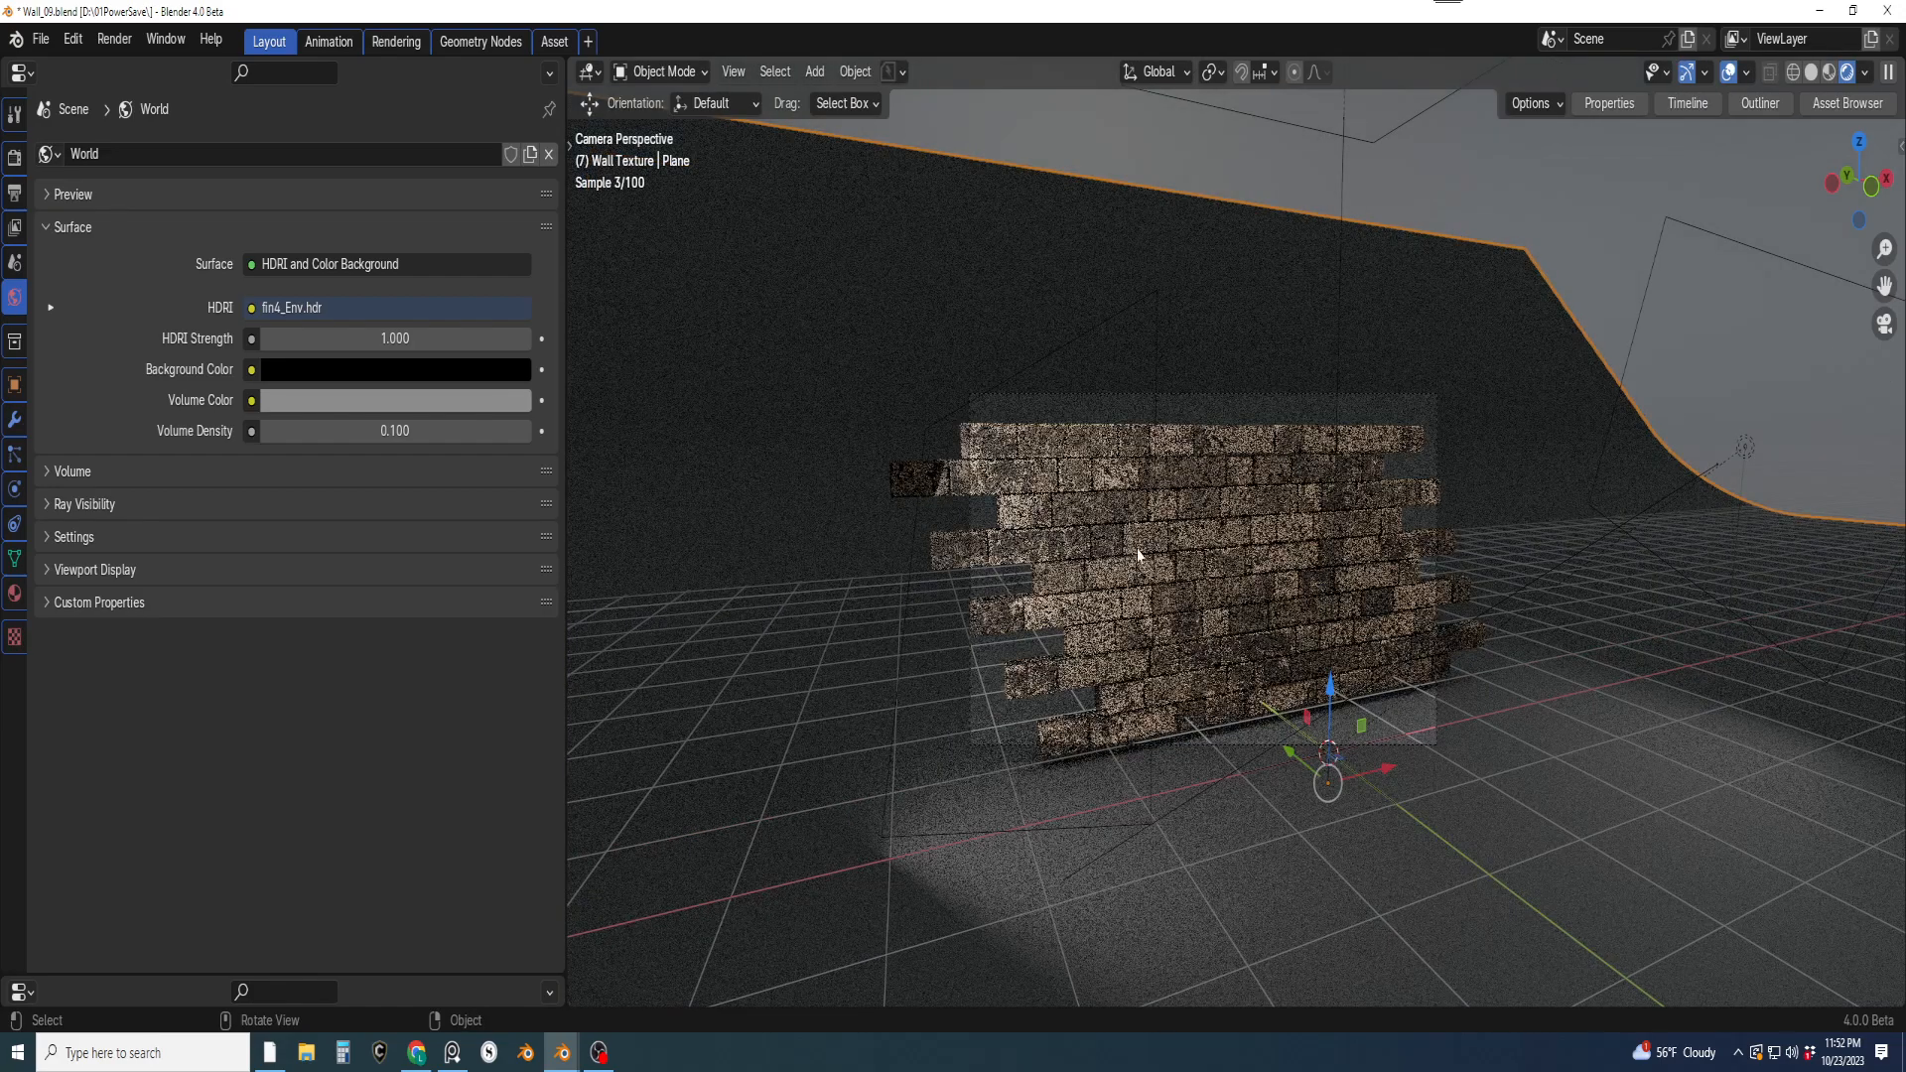
Set the world's Volume Density to 5
{"action": "left_click", "coordinate": [395, 431]}
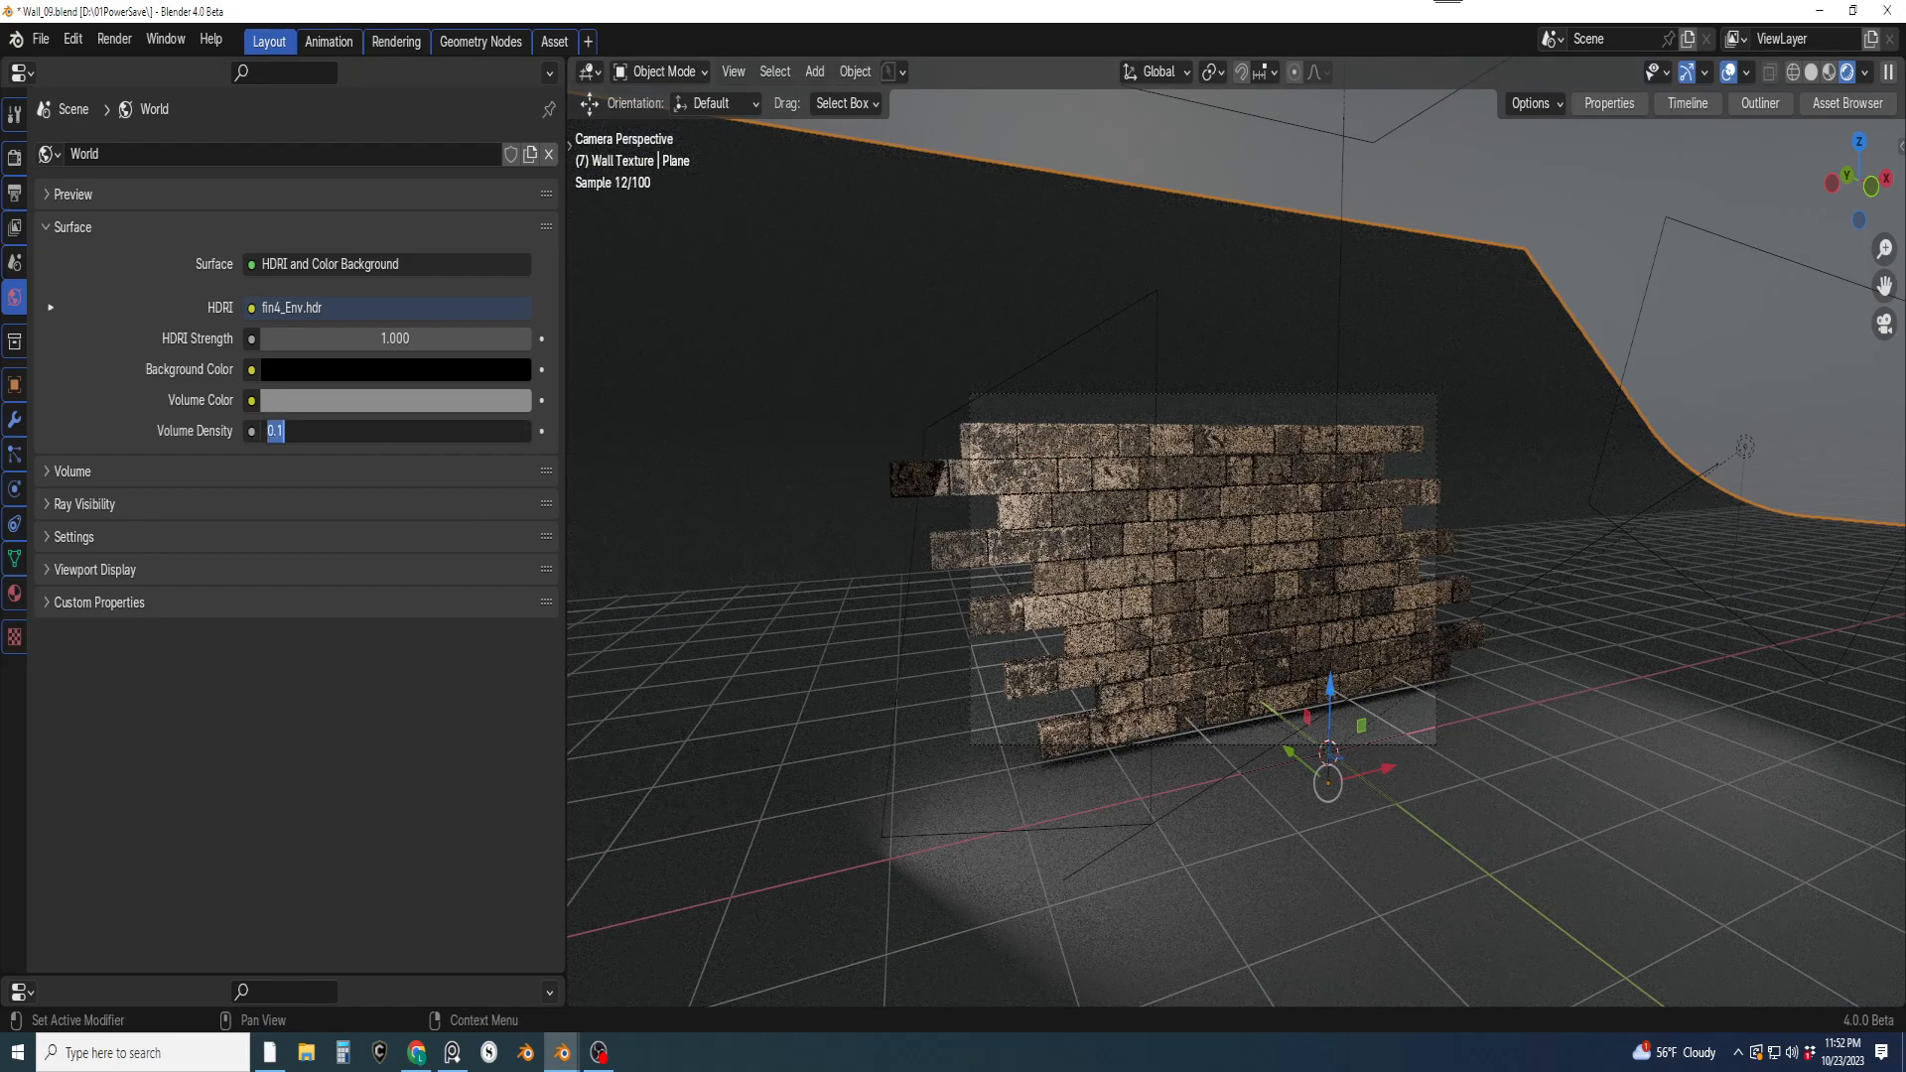
{"action": "type", "text": "3"}
{"action": "key", "text": "Return"}
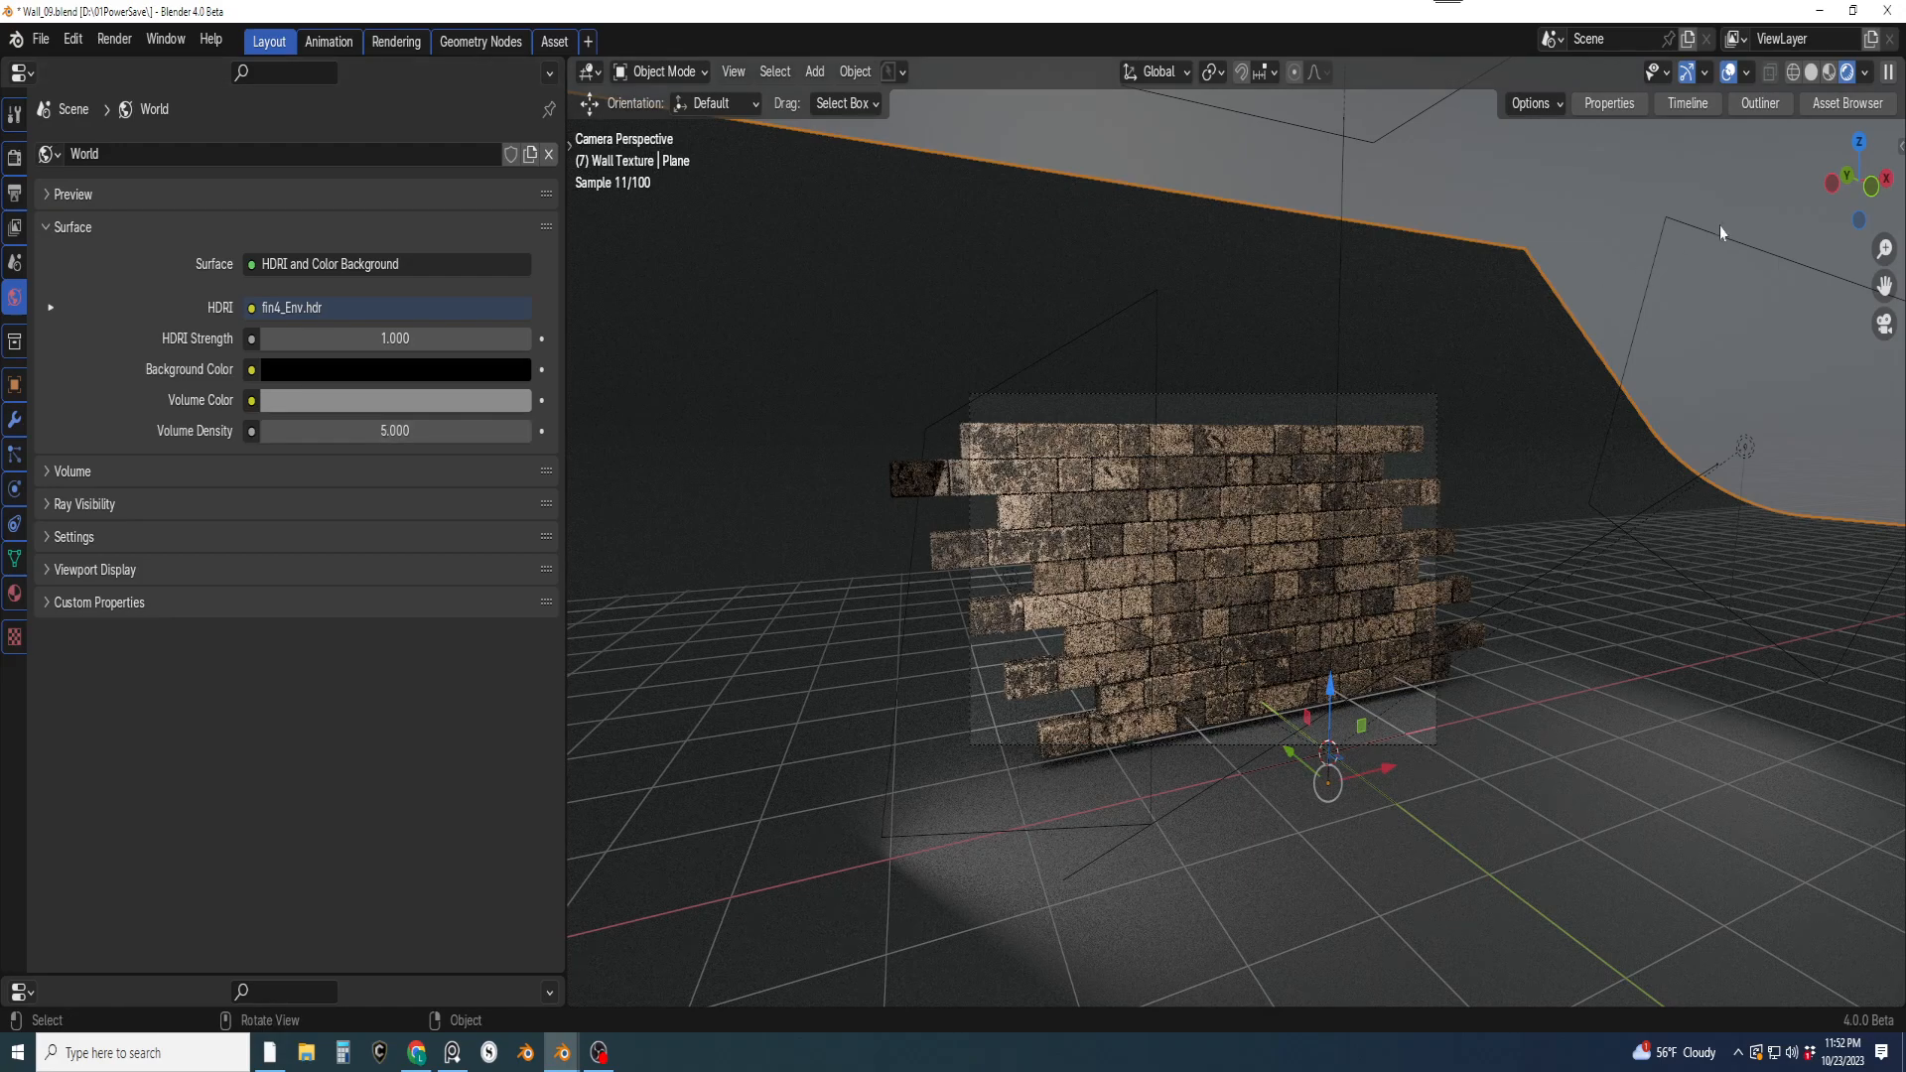
Set the viewport compositor to Camera and split the 3D viewport to add a second area below it
{"action": "left_click", "coordinate": [1866, 72]}
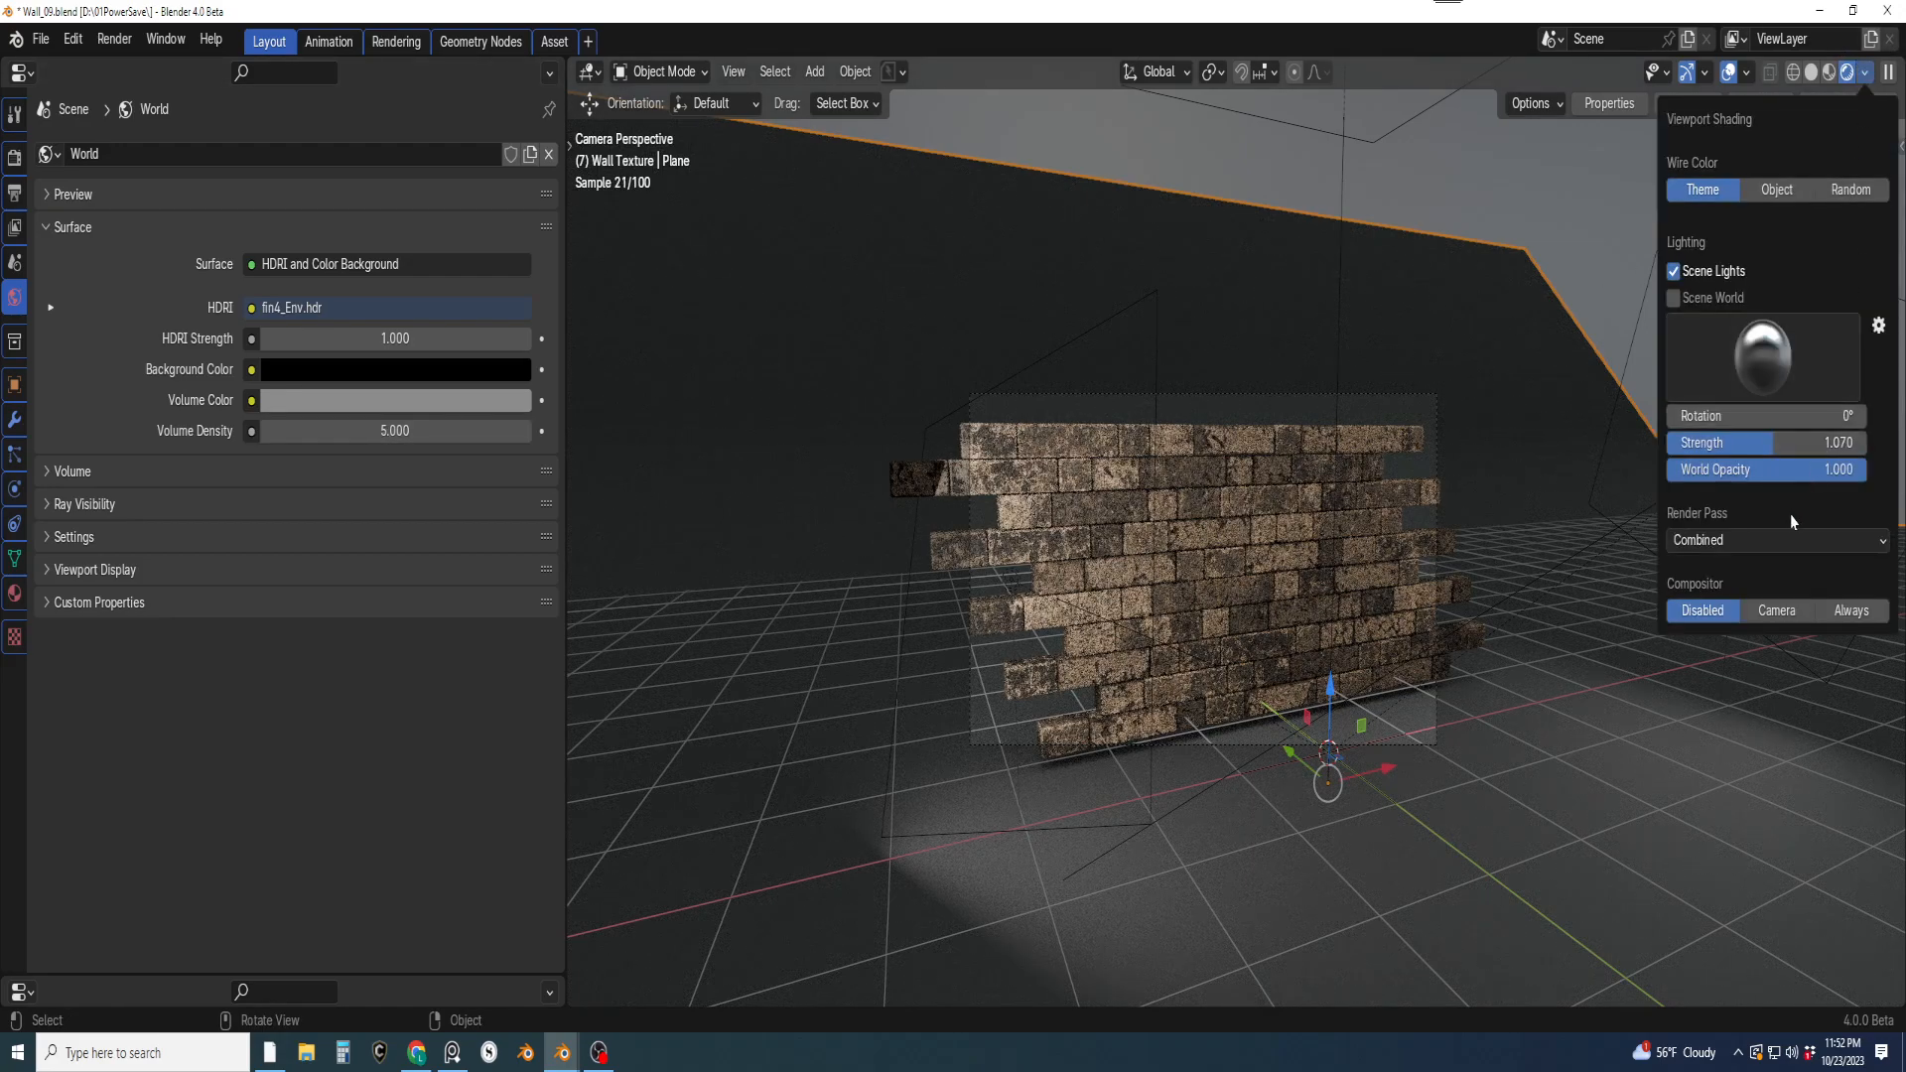
{"action": "left_click", "coordinate": [1777, 610]}
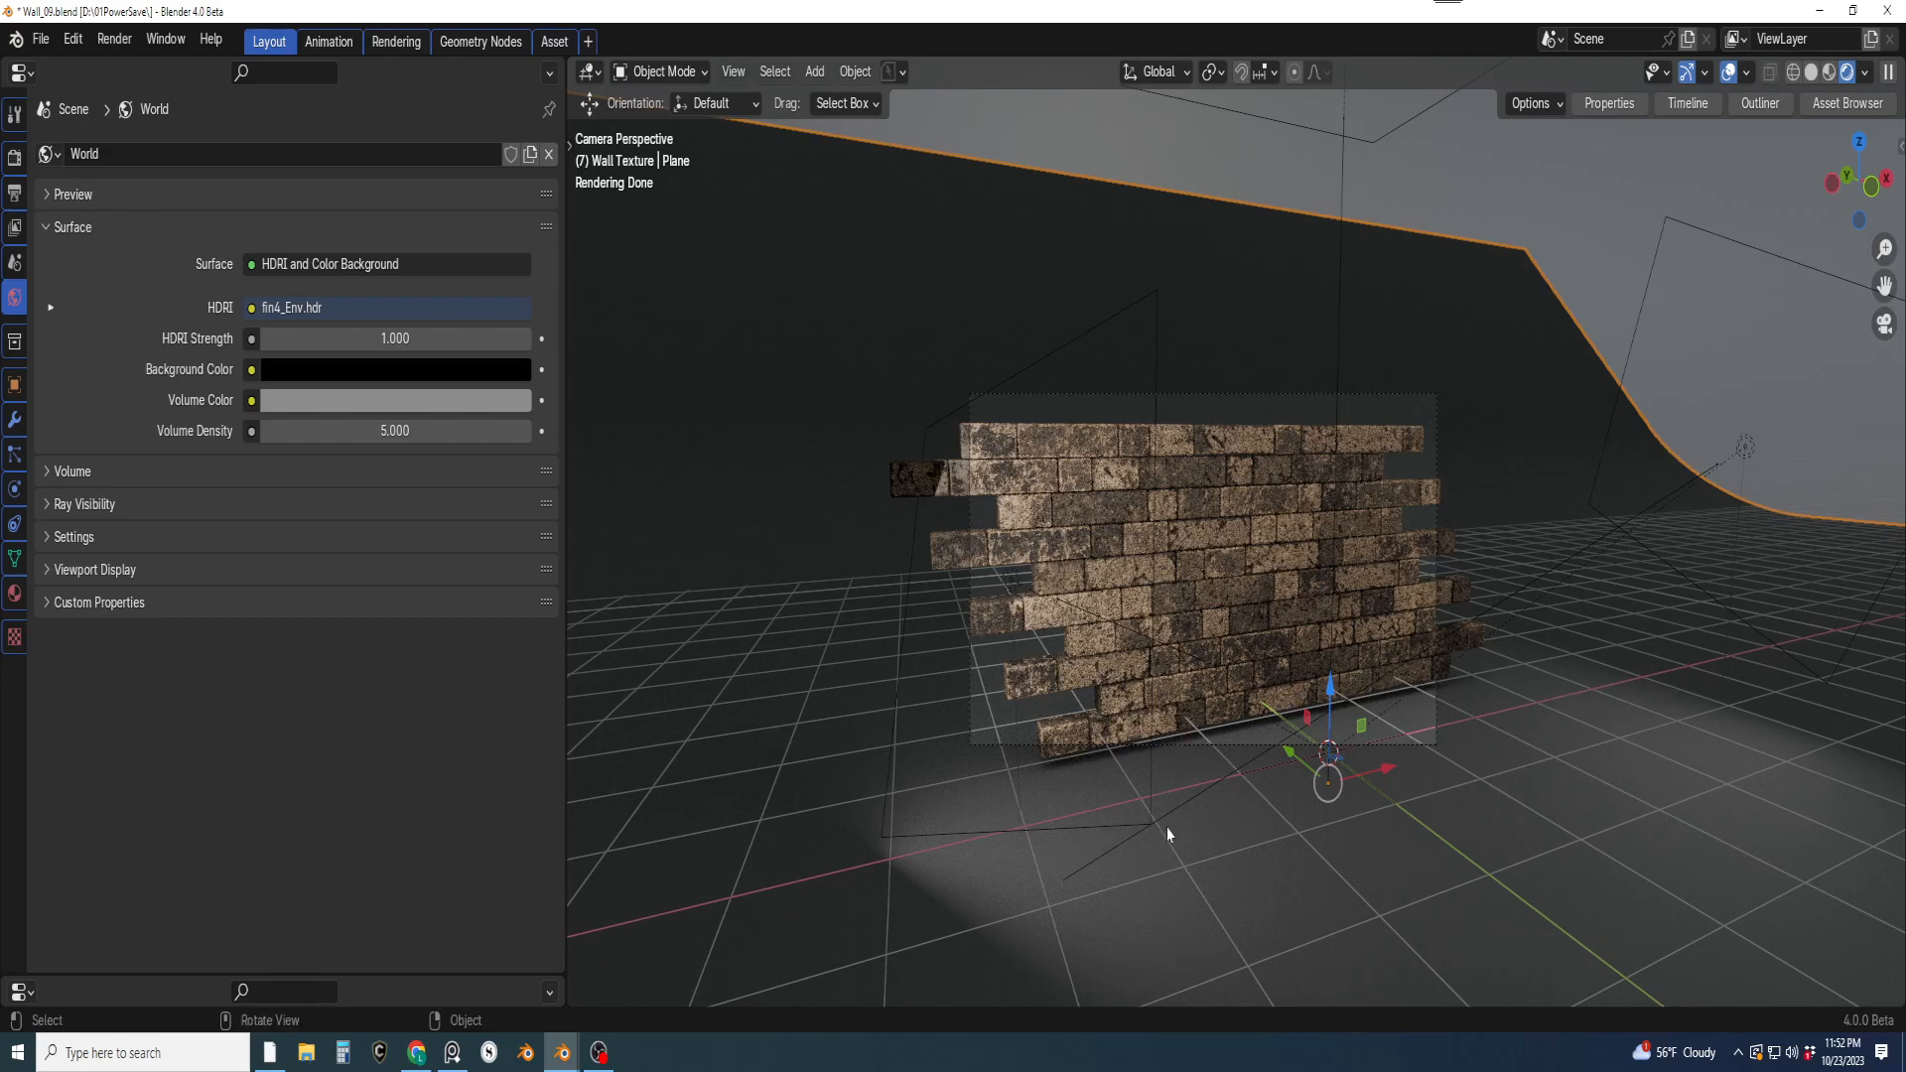
{"action": "key", "text": "ctrl+alt+space"}
{"action": "key", "text": "ctrl+alt+space"}
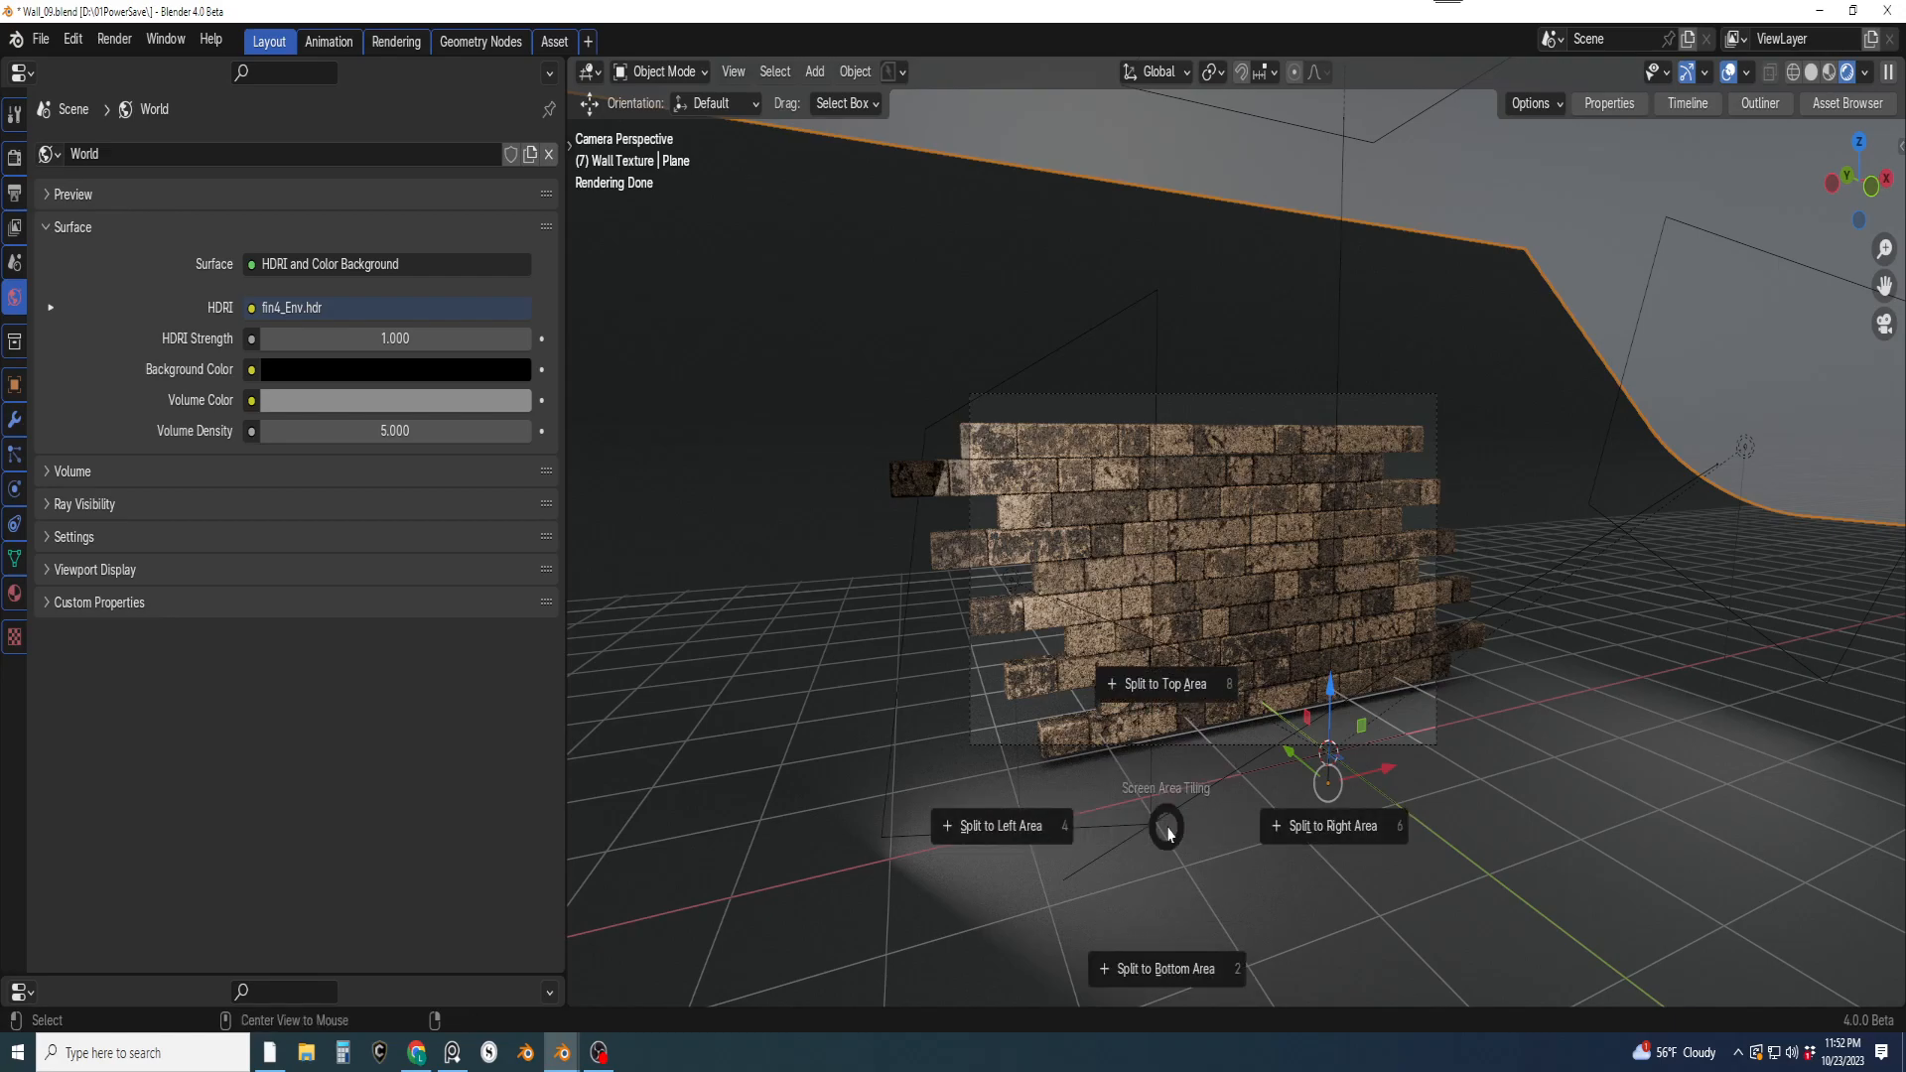
{"action": "left_click", "coordinate": [1186, 973]}
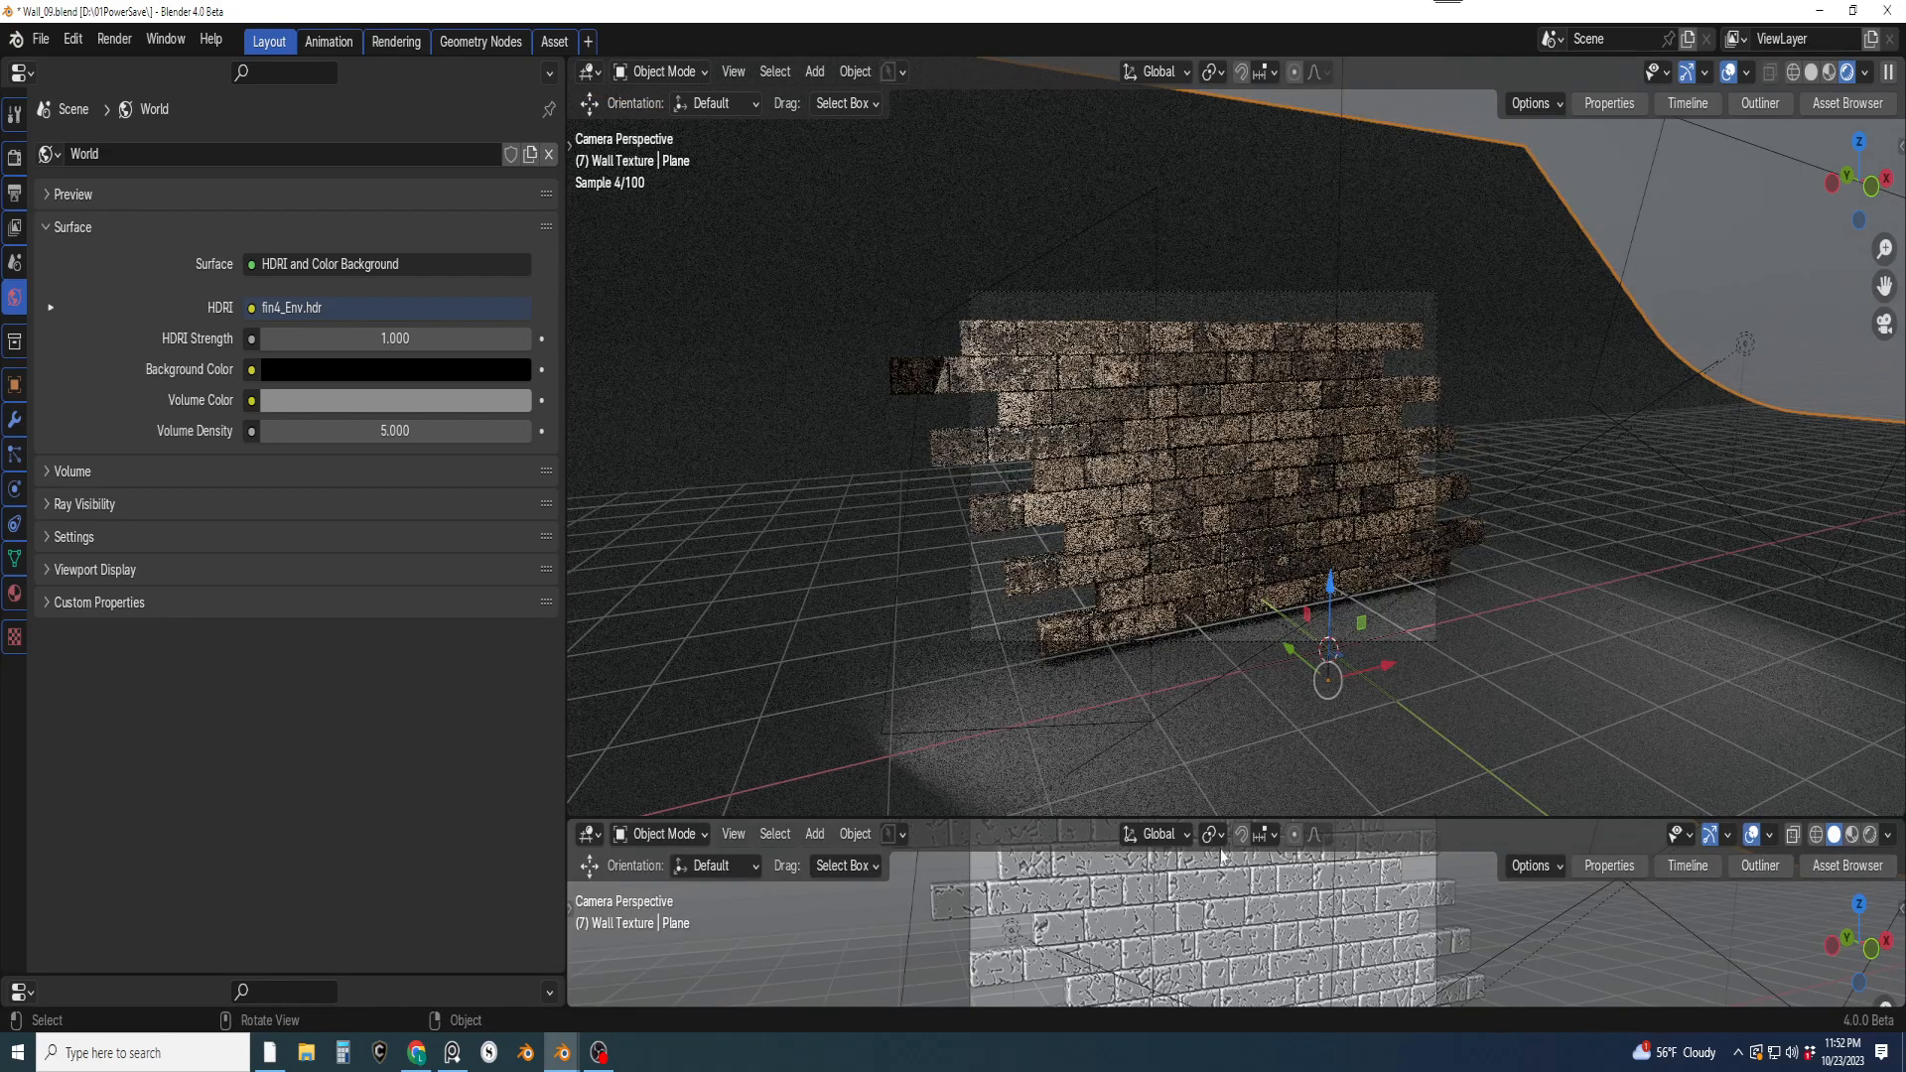
Turn the lower area into an enlarged Compositor and enable Use Nodes for the scene
{"action": "left_click", "coordinate": [589, 834]}
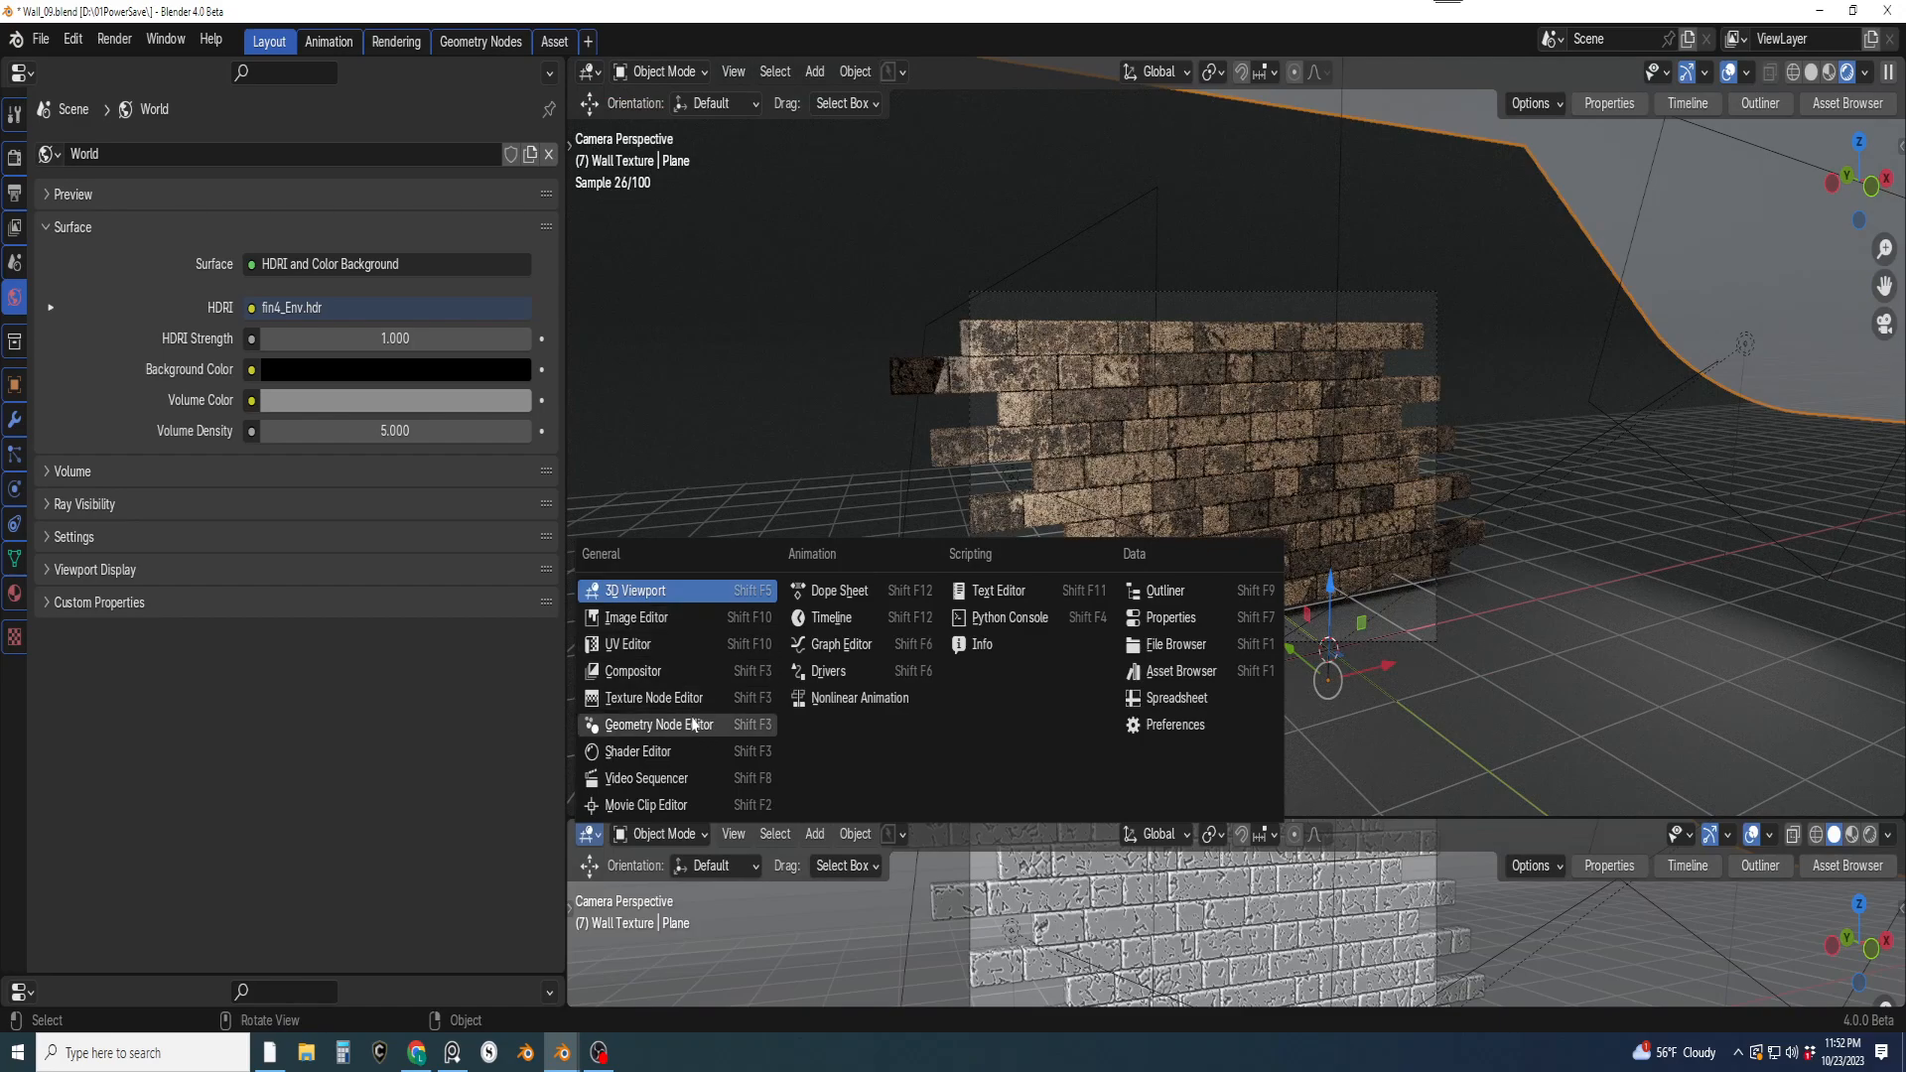
{"action": "left_click", "coordinate": [674, 670]}
{"action": "left_click_drag", "start_coordinate": [1108, 815], "coordinate": [1108, 423]}
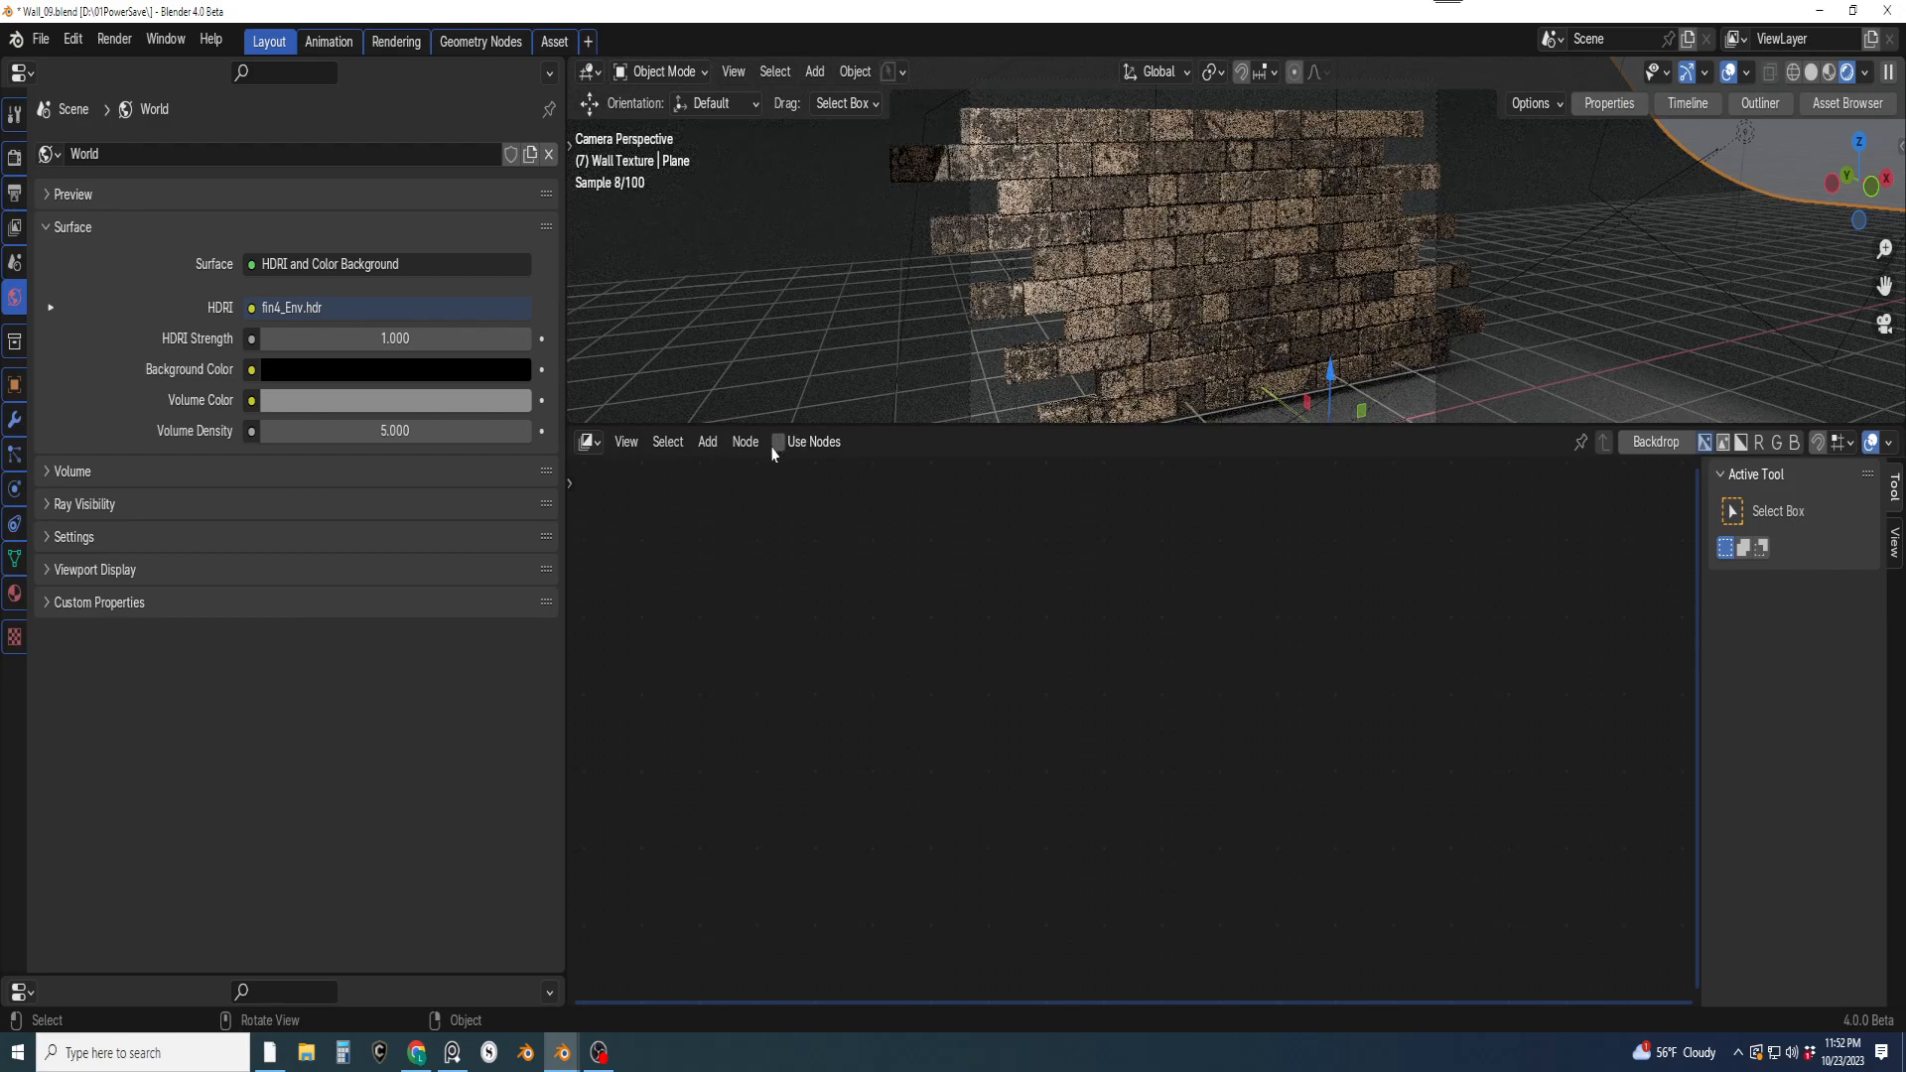
{"action": "left_click", "coordinate": [779, 442]}
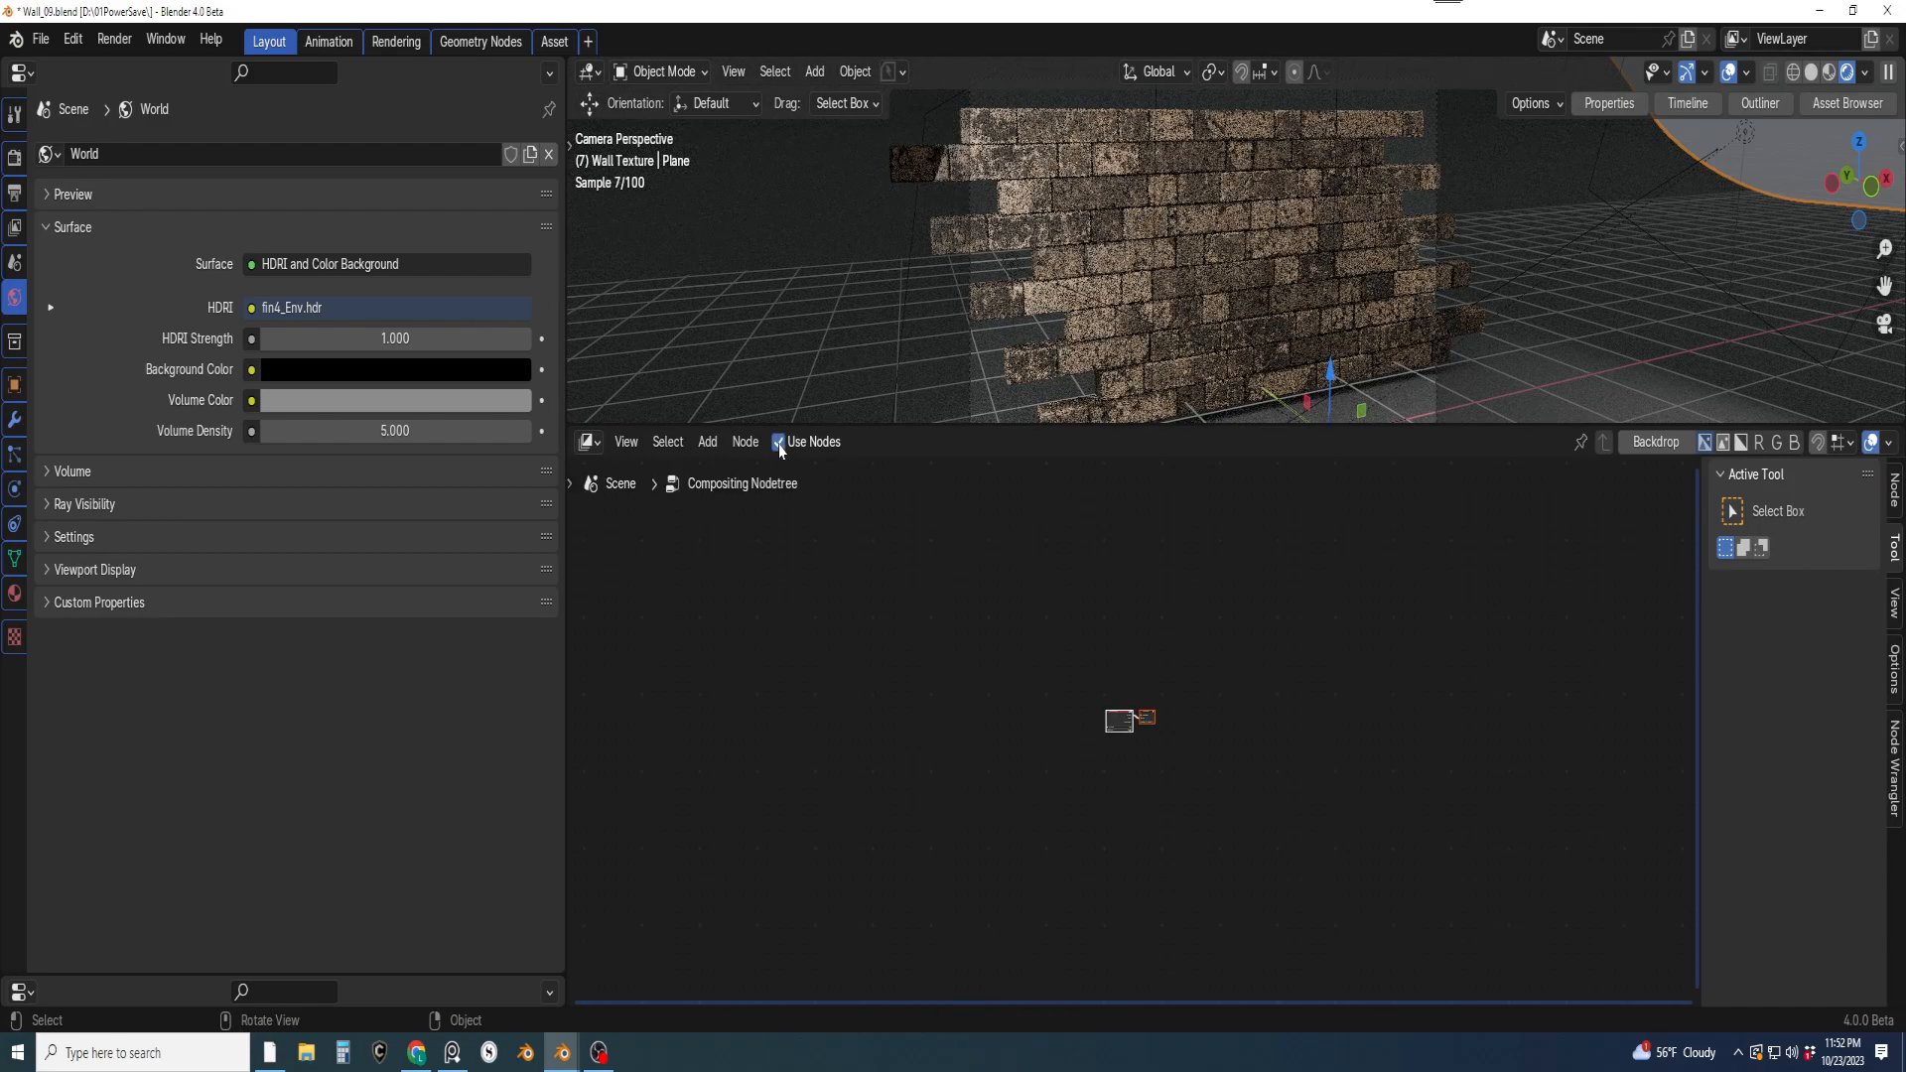
Turn Use Nodes back off and close the Compositor area below the 3D viewport
{"action": "left_click_drag", "start_coordinate": [1053, 424], "coordinate": [1058, 633]}
{"action": "key", "text": "ctrl+alt+space"}
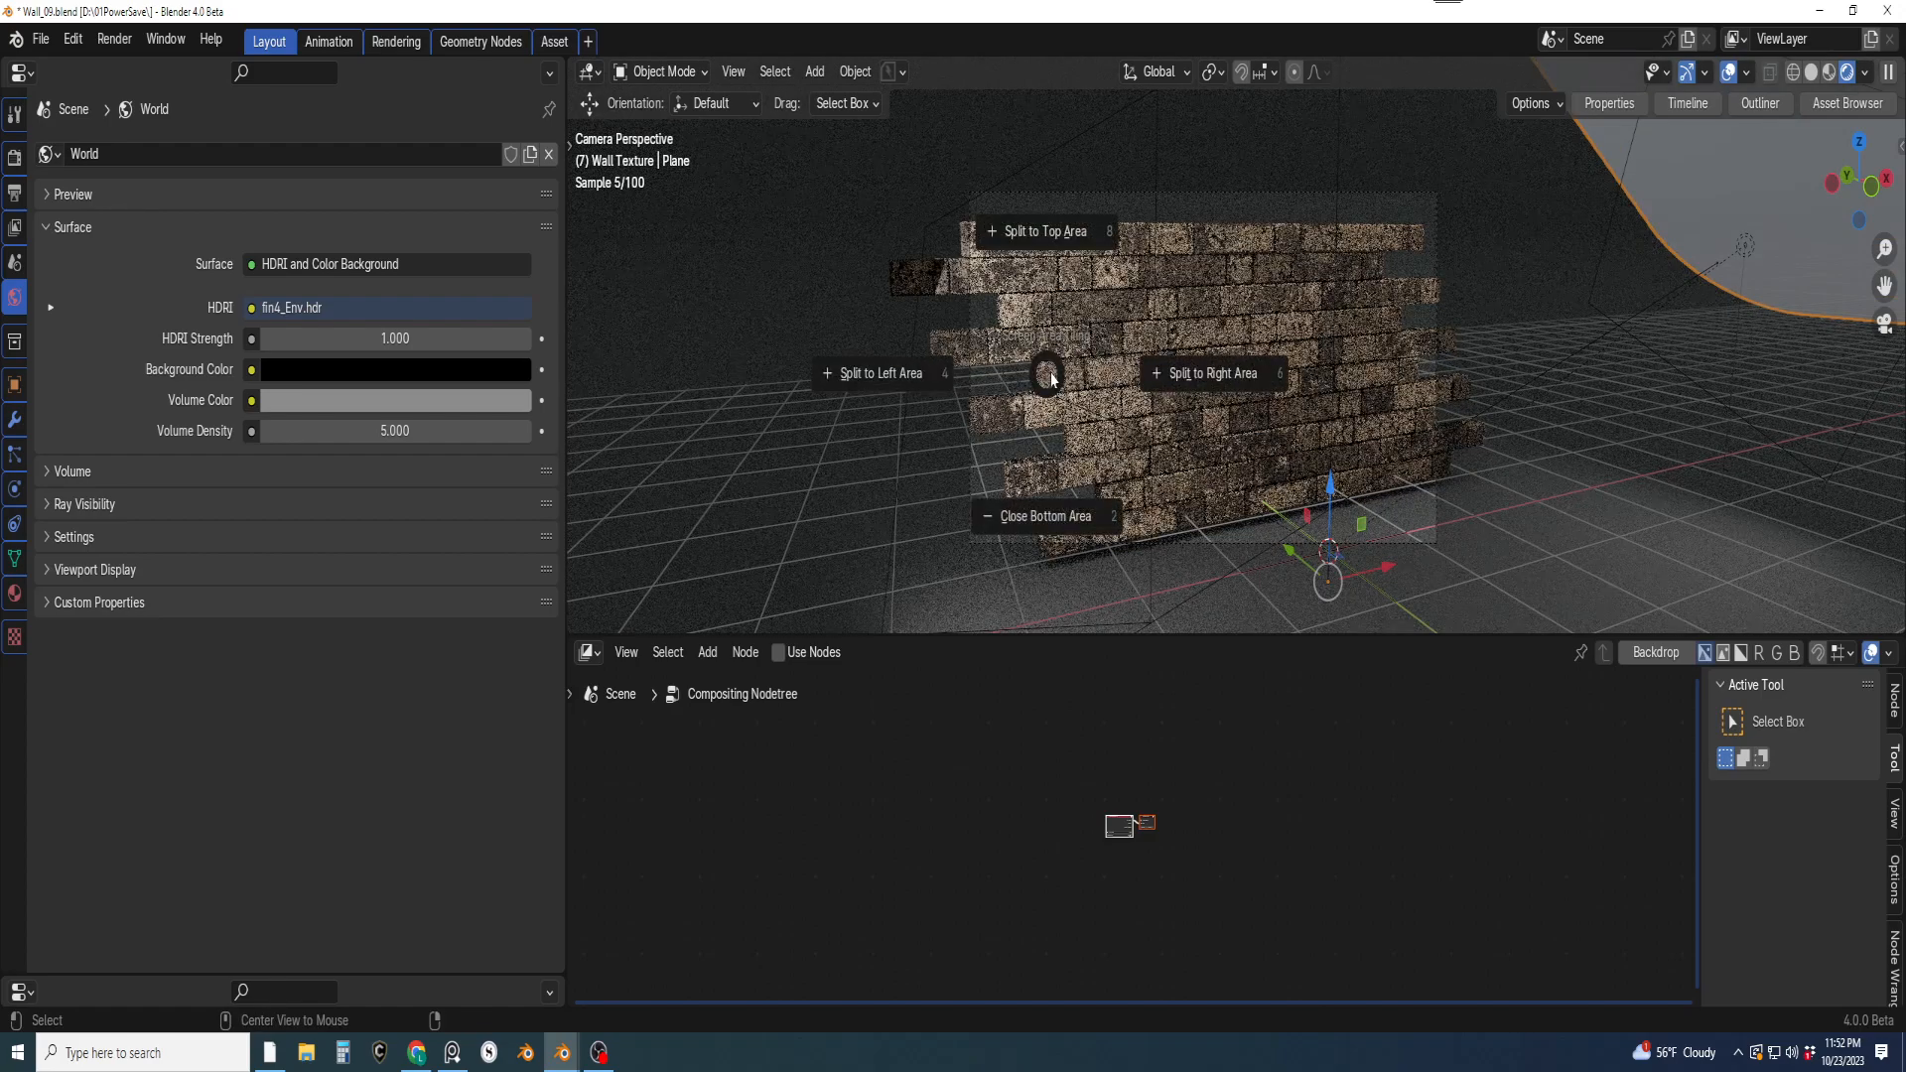
{"action": "left_click", "coordinate": [1043, 513]}
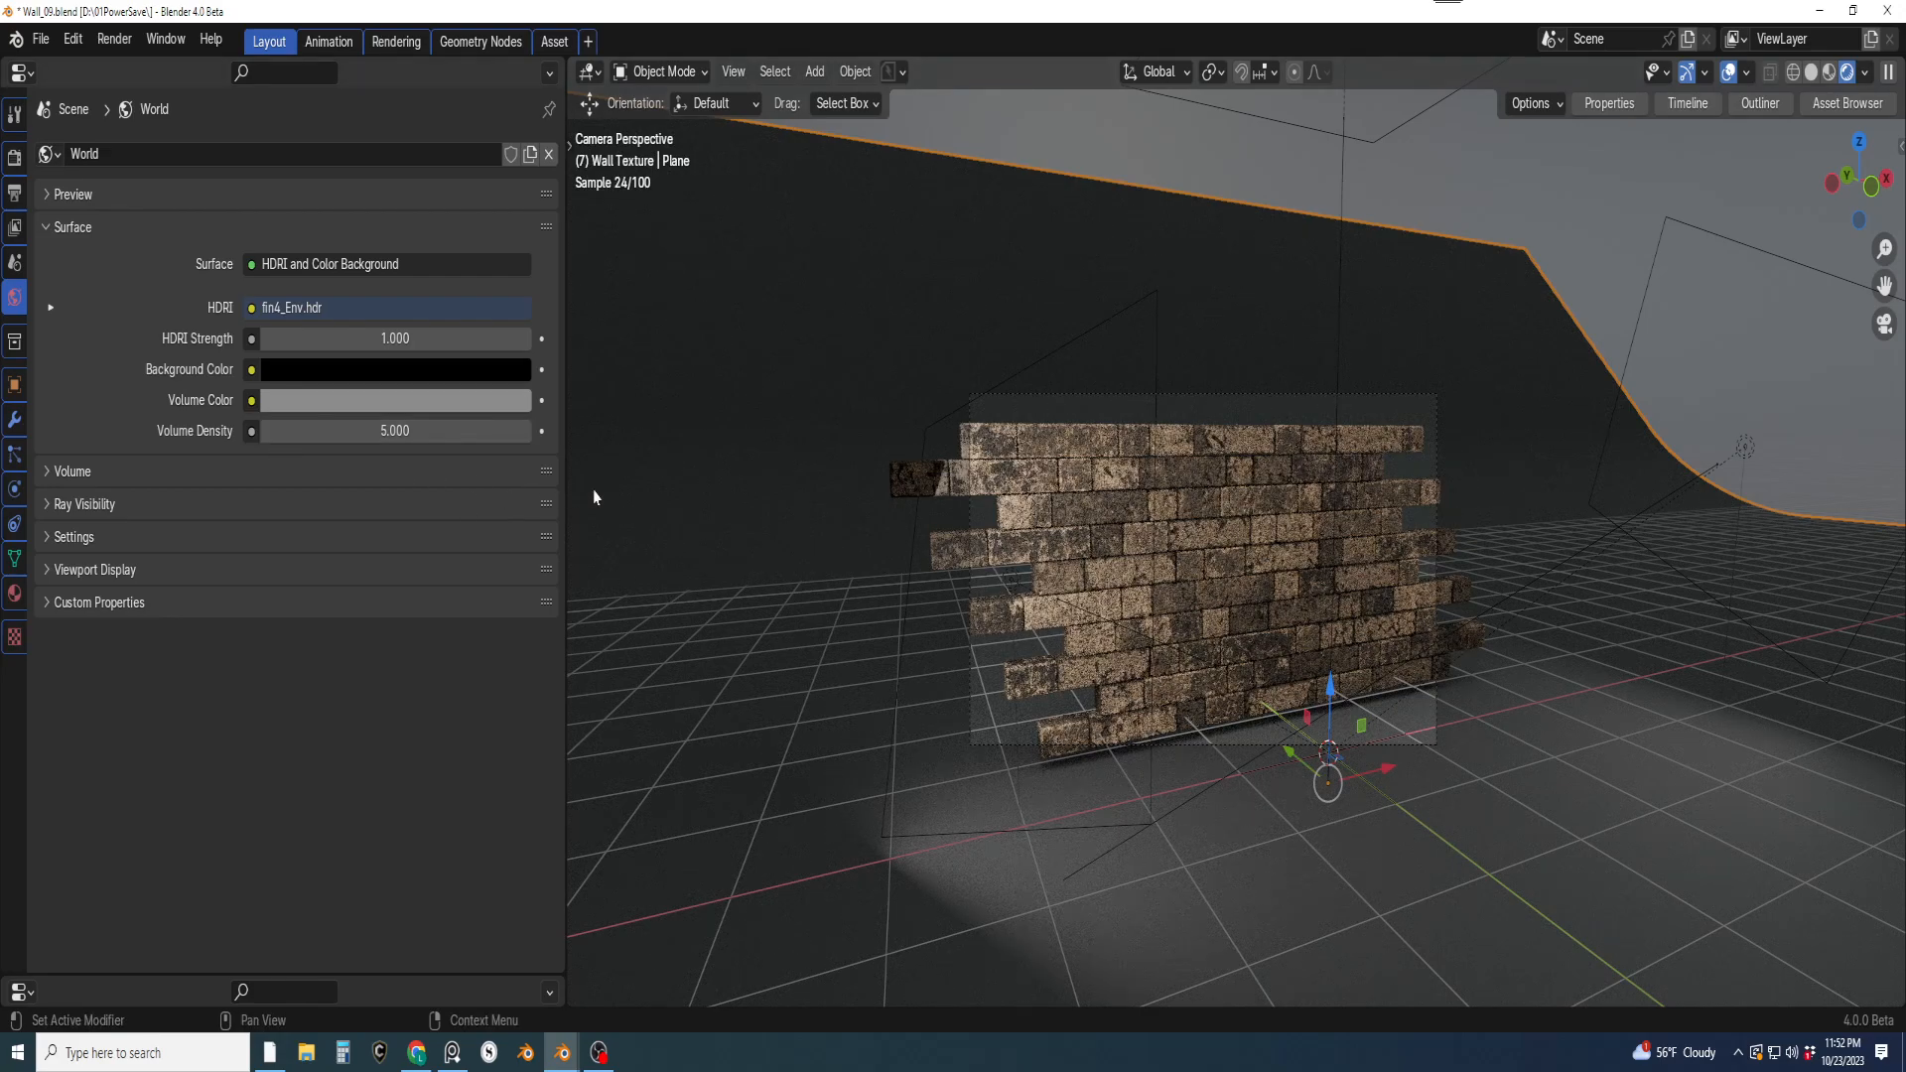
Switch the viewport to solid shading and save the scene as the next incremental file, Wall_10.blend
{"action": "left_click", "coordinate": [1811, 71]}
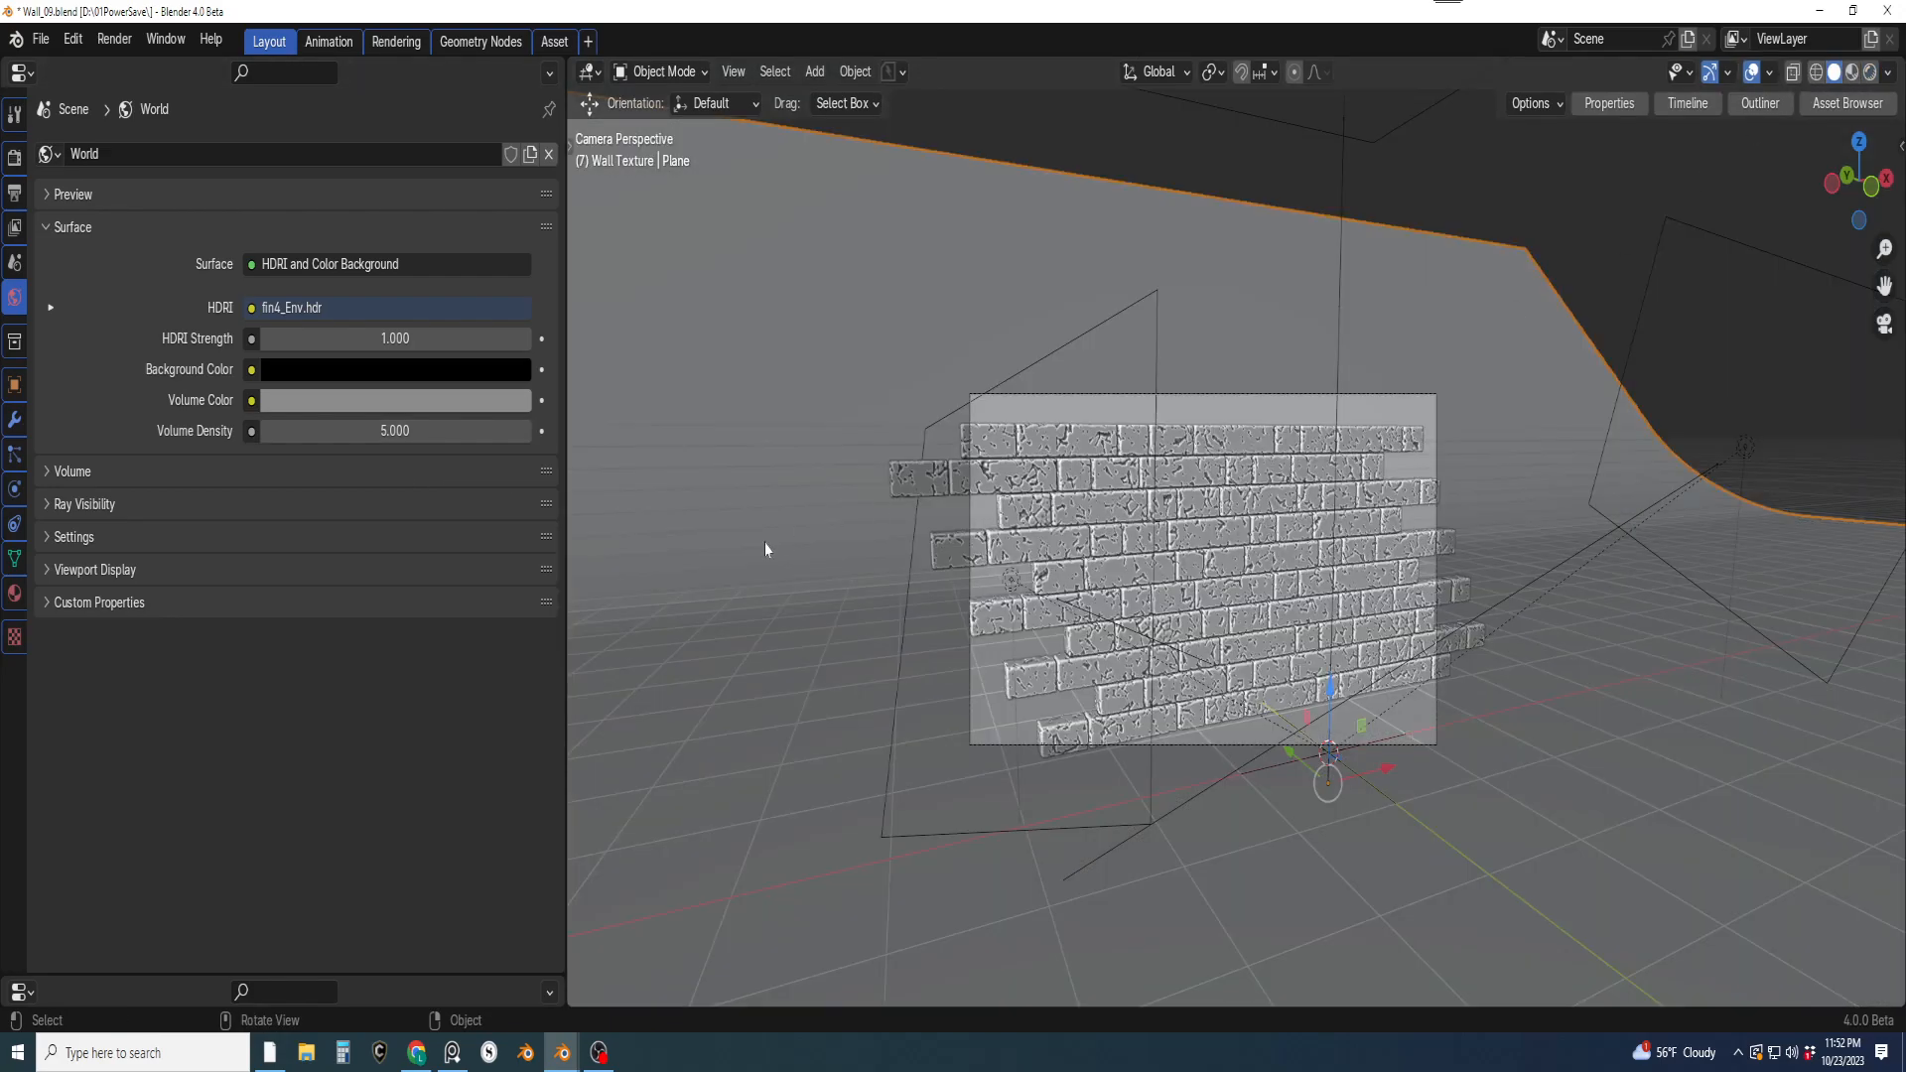
{"action": "left_click", "coordinate": [890, 77]}
{"action": "left_click", "coordinate": [894, 162]}
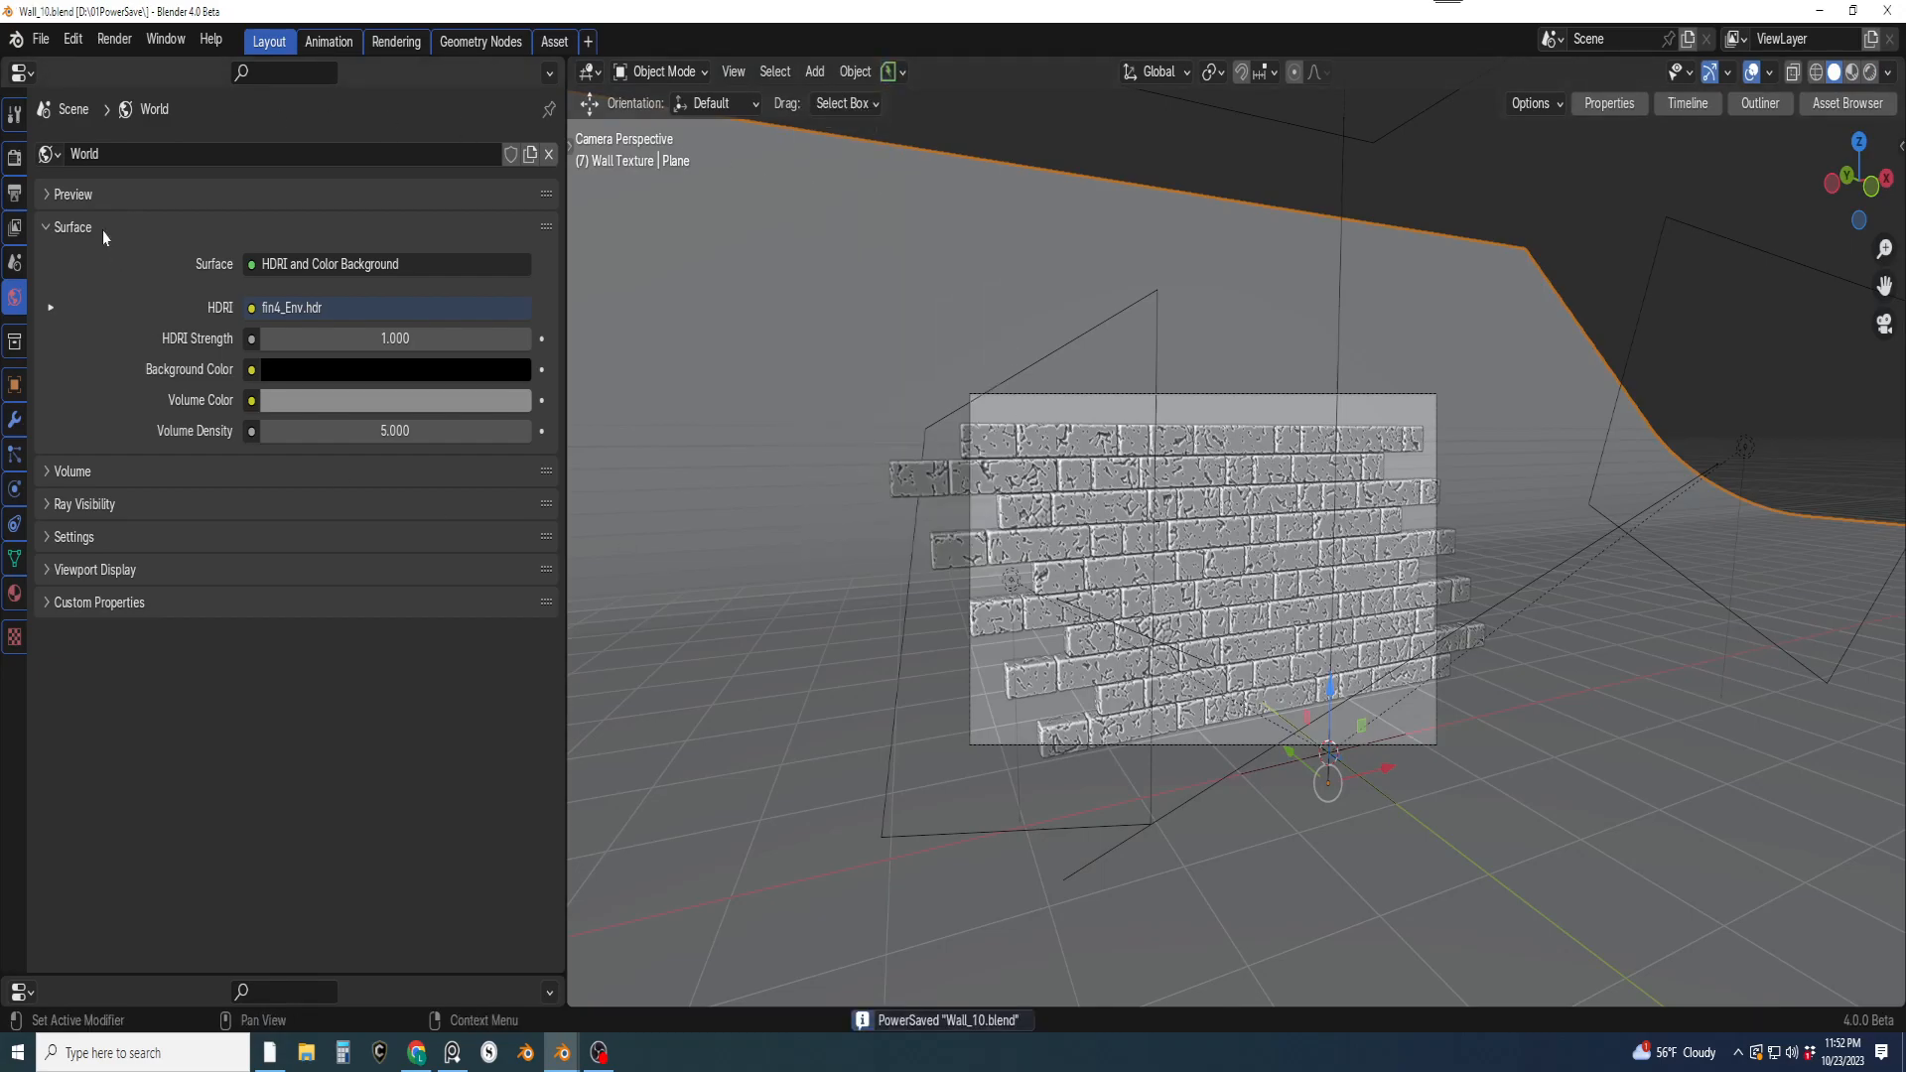
Try to render the stone wall scene as a still image
{"action": "left_click", "coordinate": [40, 40]}
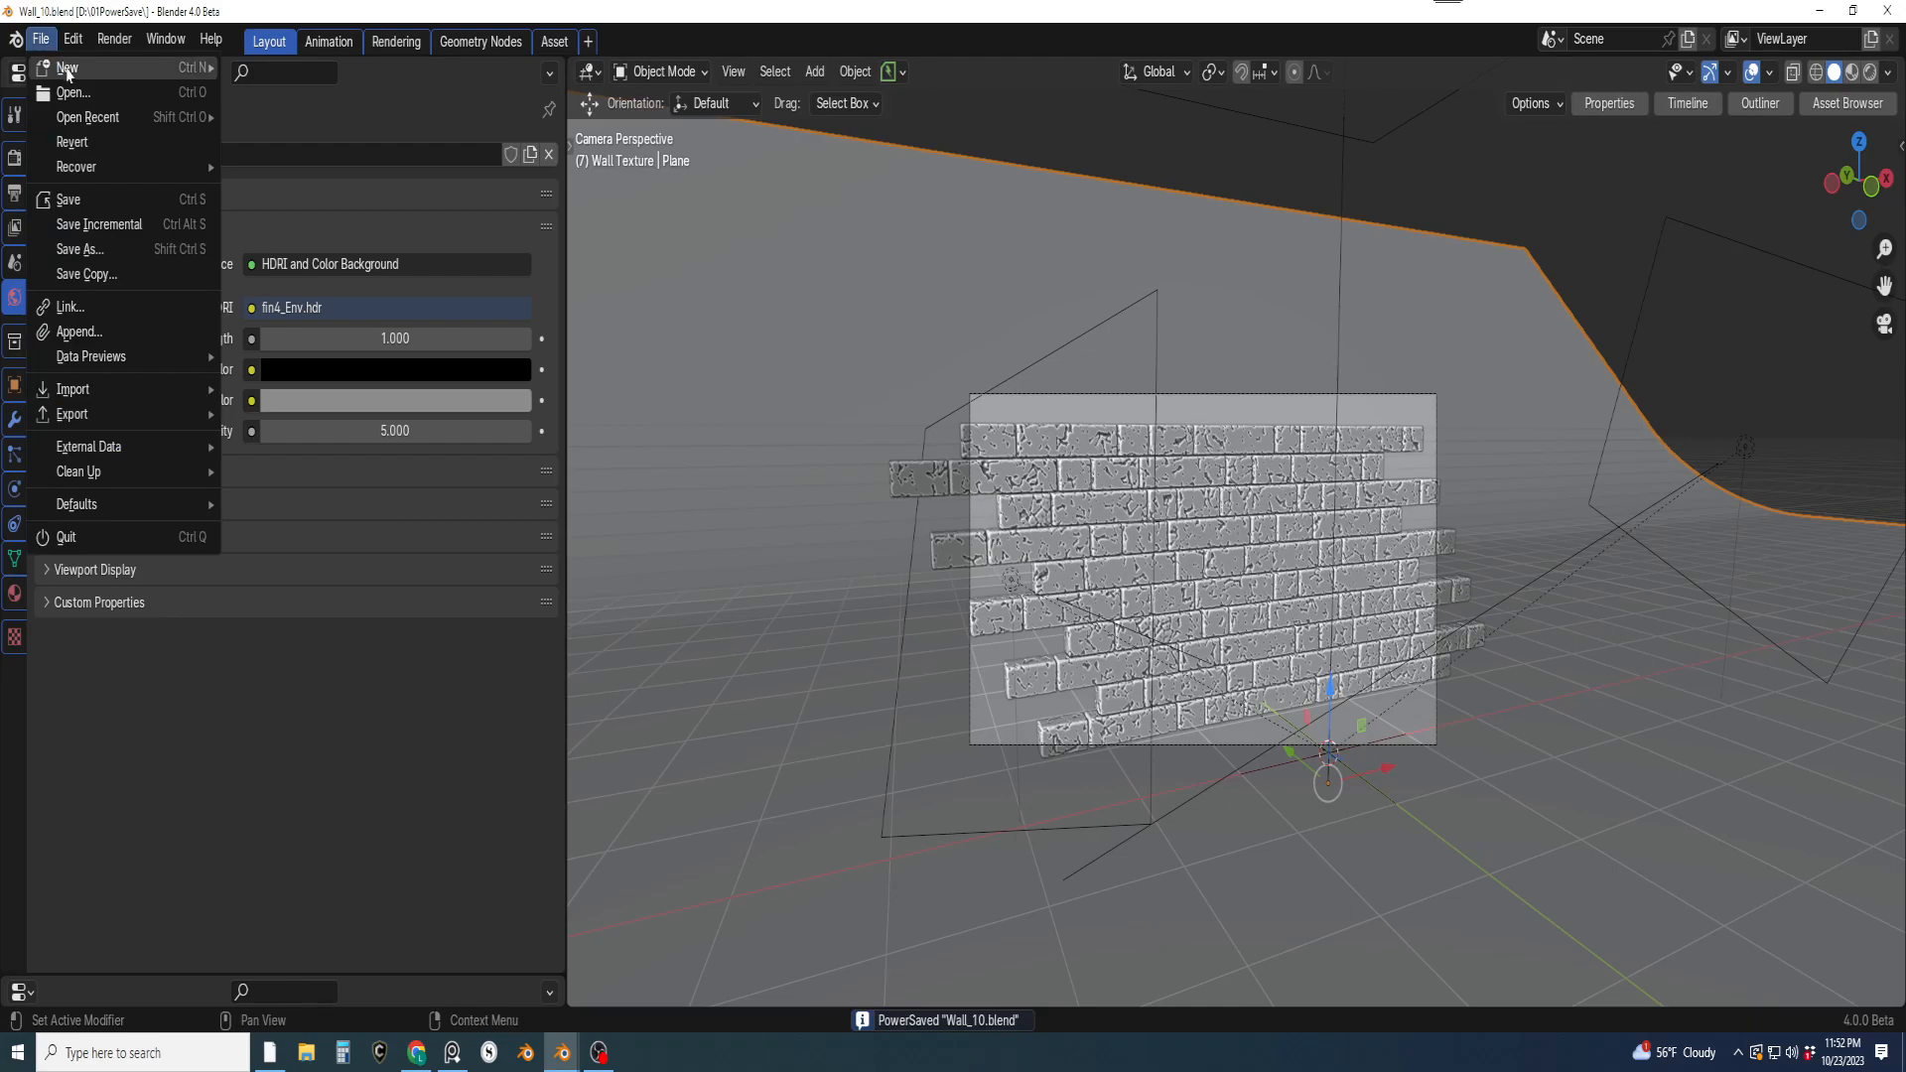
{"action": "mouse_move", "coordinate": [116, 37]}
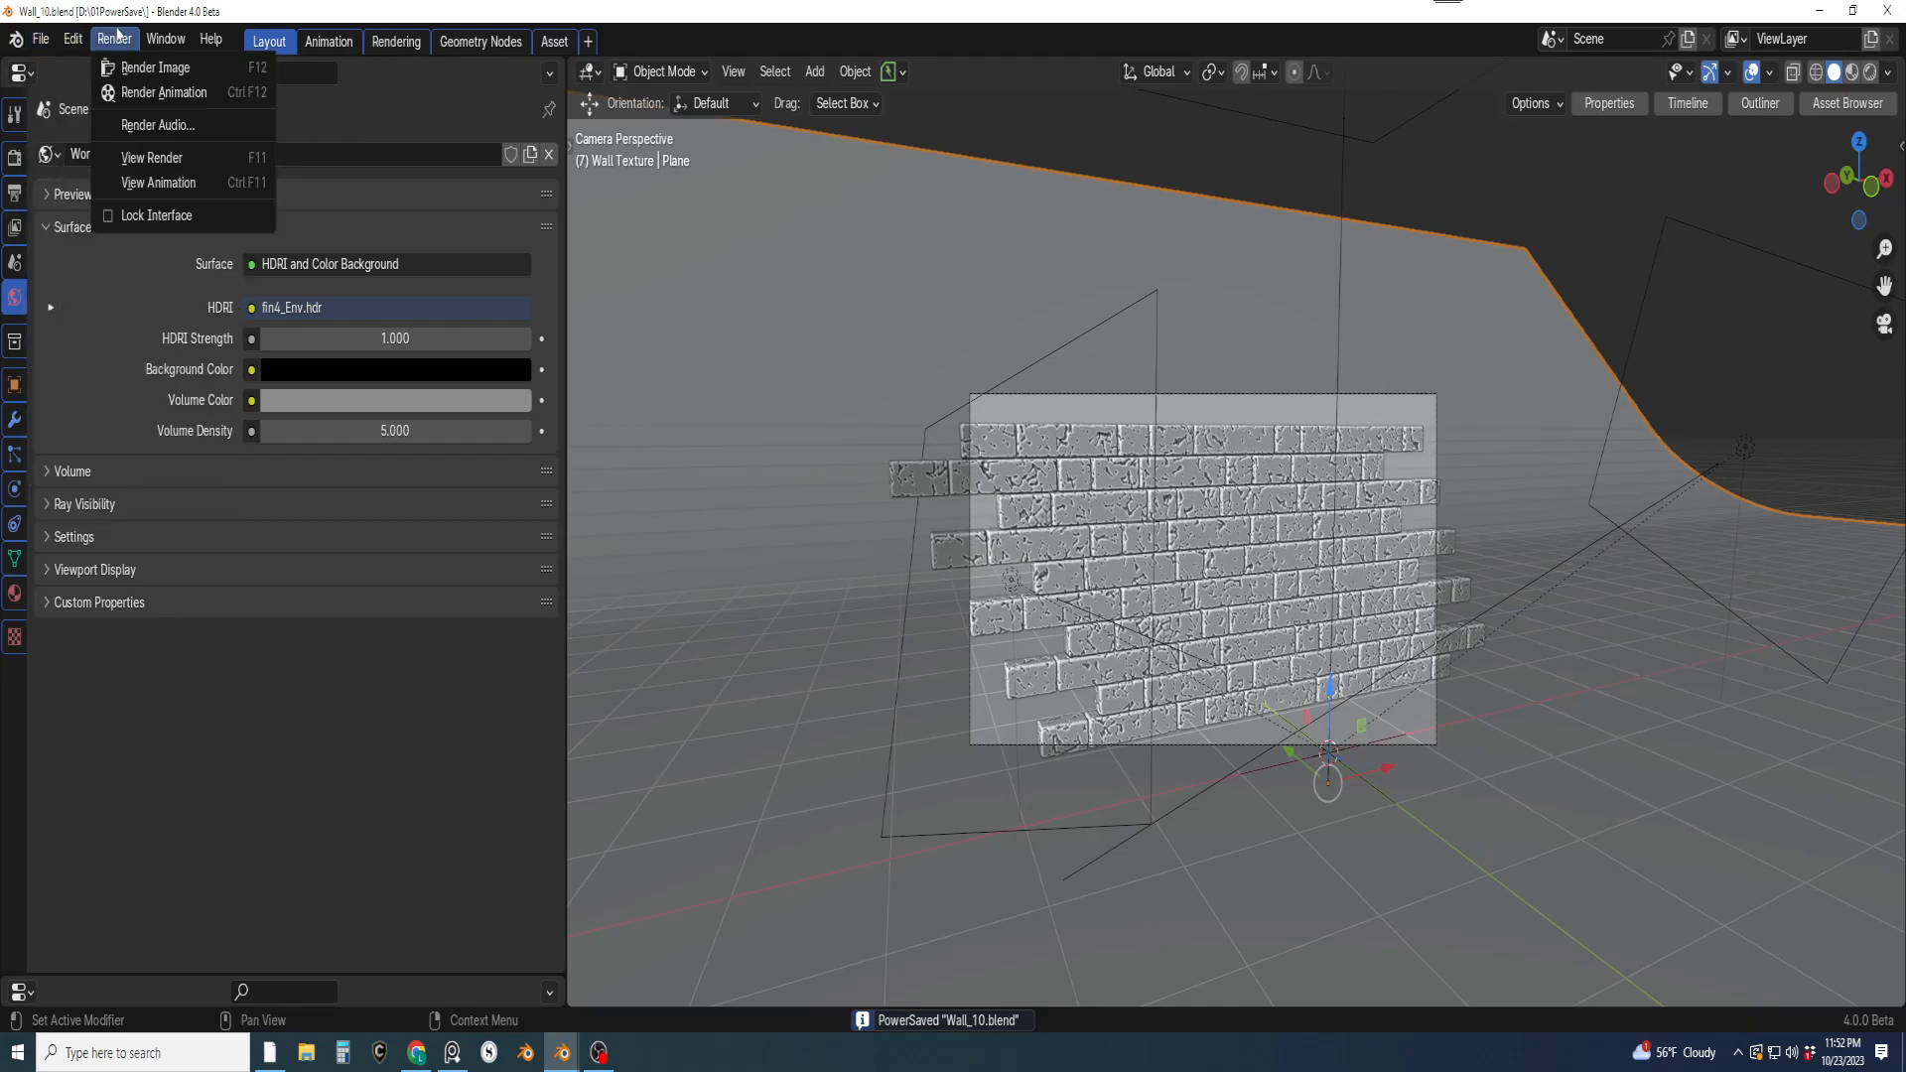
{"action": "left_click", "coordinate": [152, 68]}
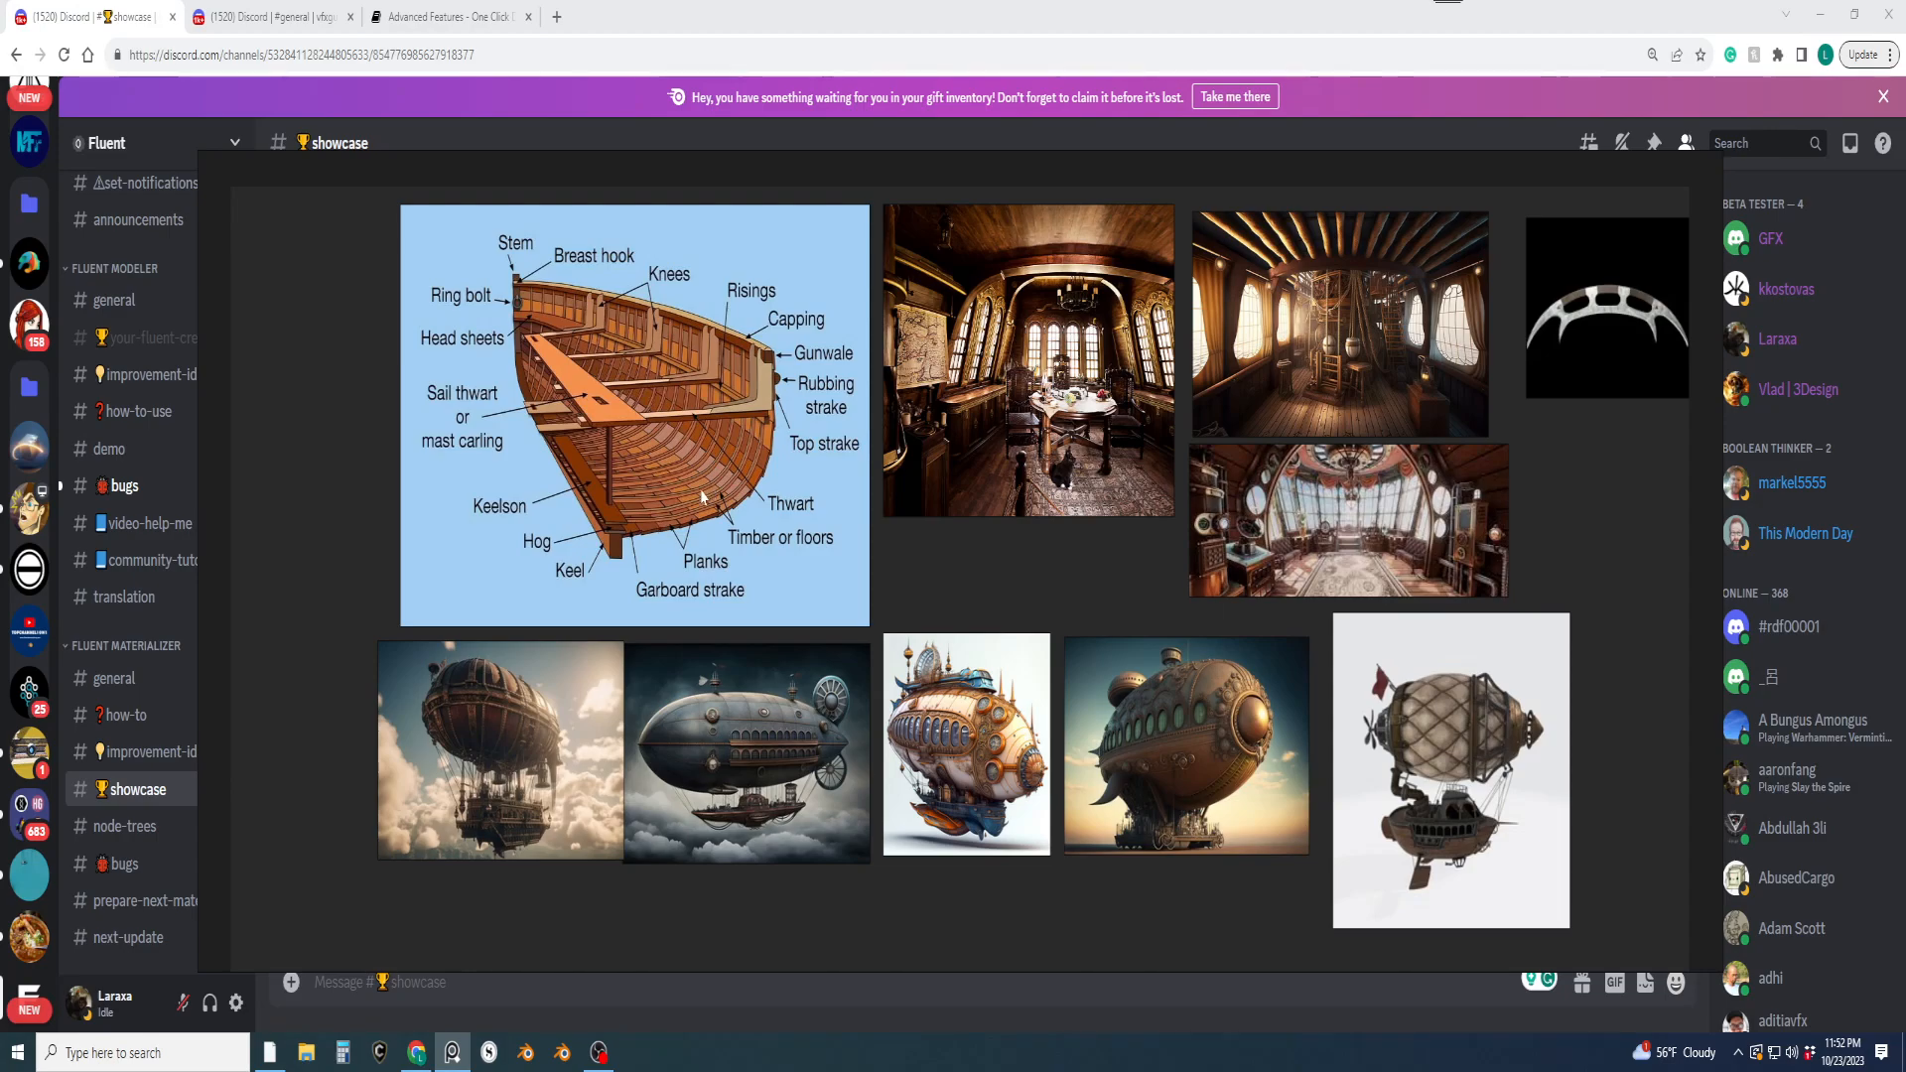
Switch to a fresh Blender session, dismiss its splash screen and open the recent file Wall_10.blend
{"action": "left_click", "coordinate": [562, 1055]}
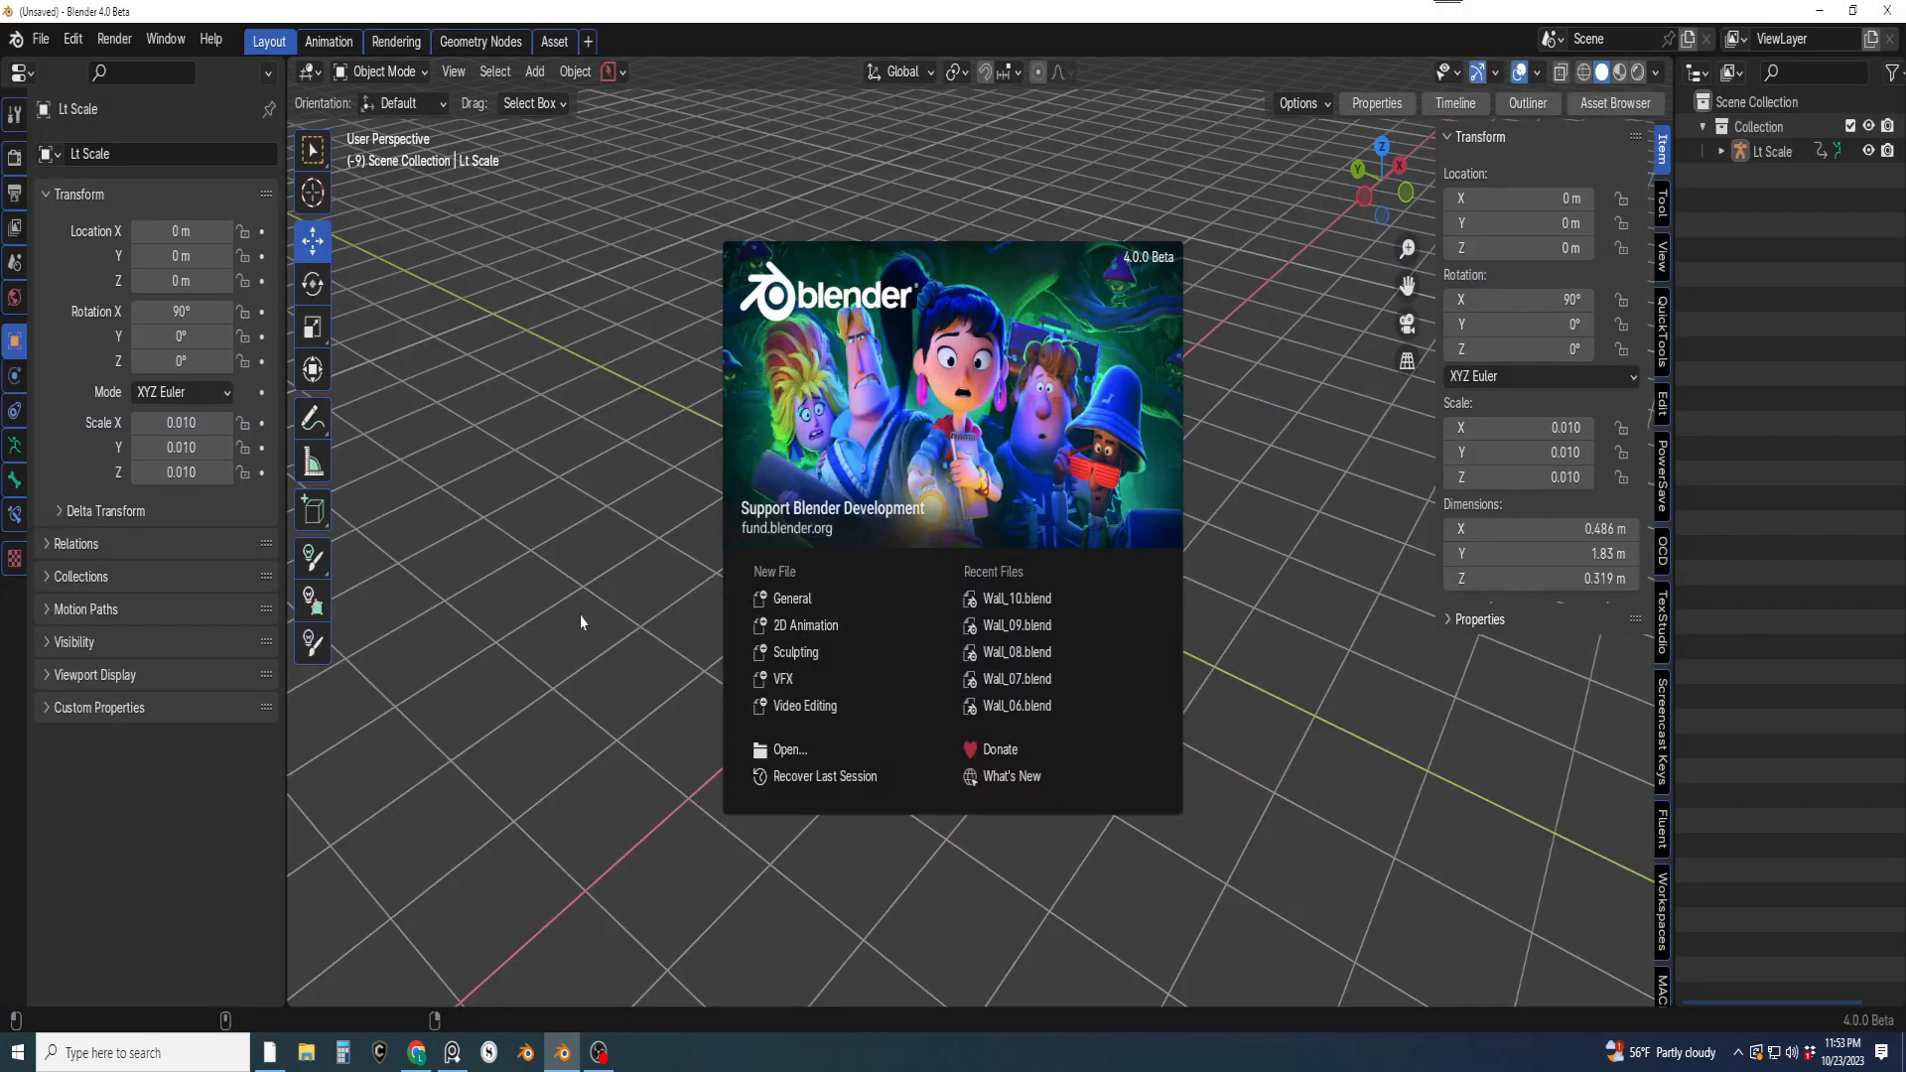
{"action": "left_click", "coordinate": [580, 616]}
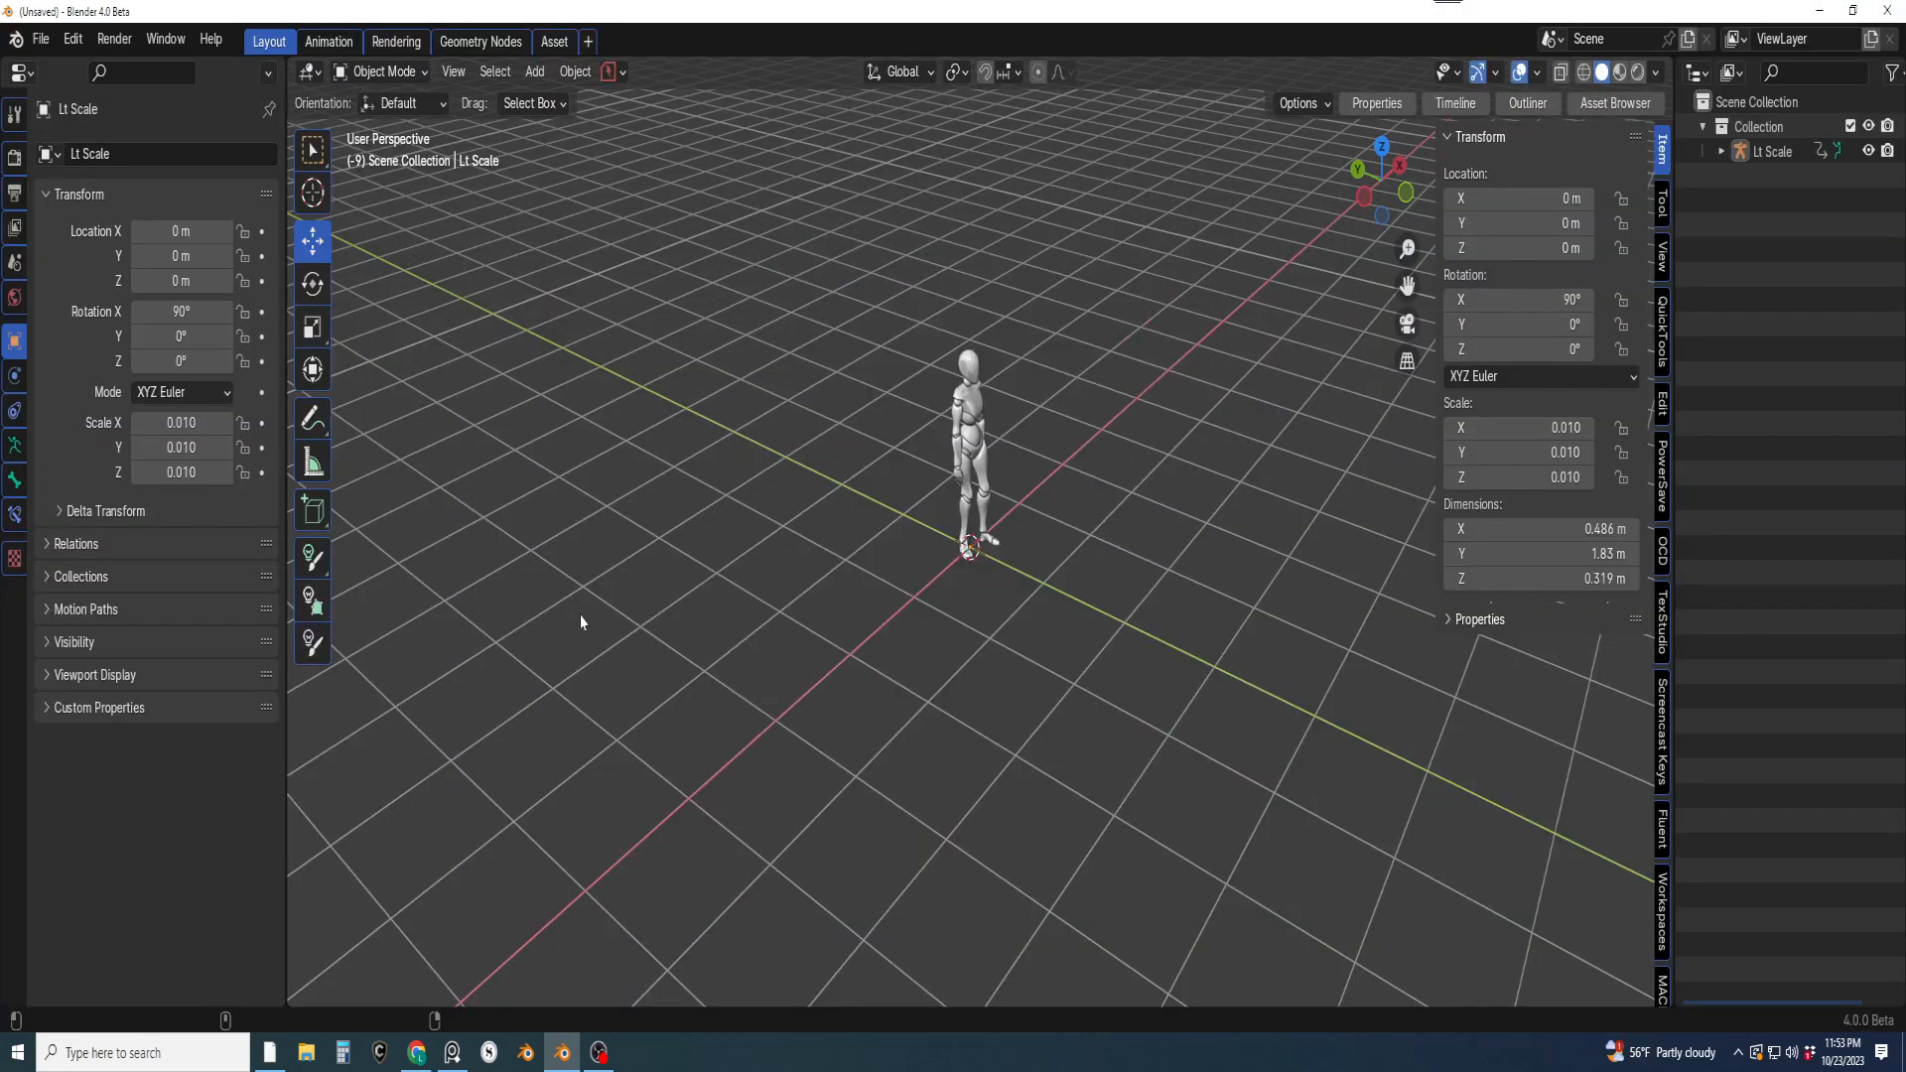
{"action": "left_click", "coordinate": [81, 37]}
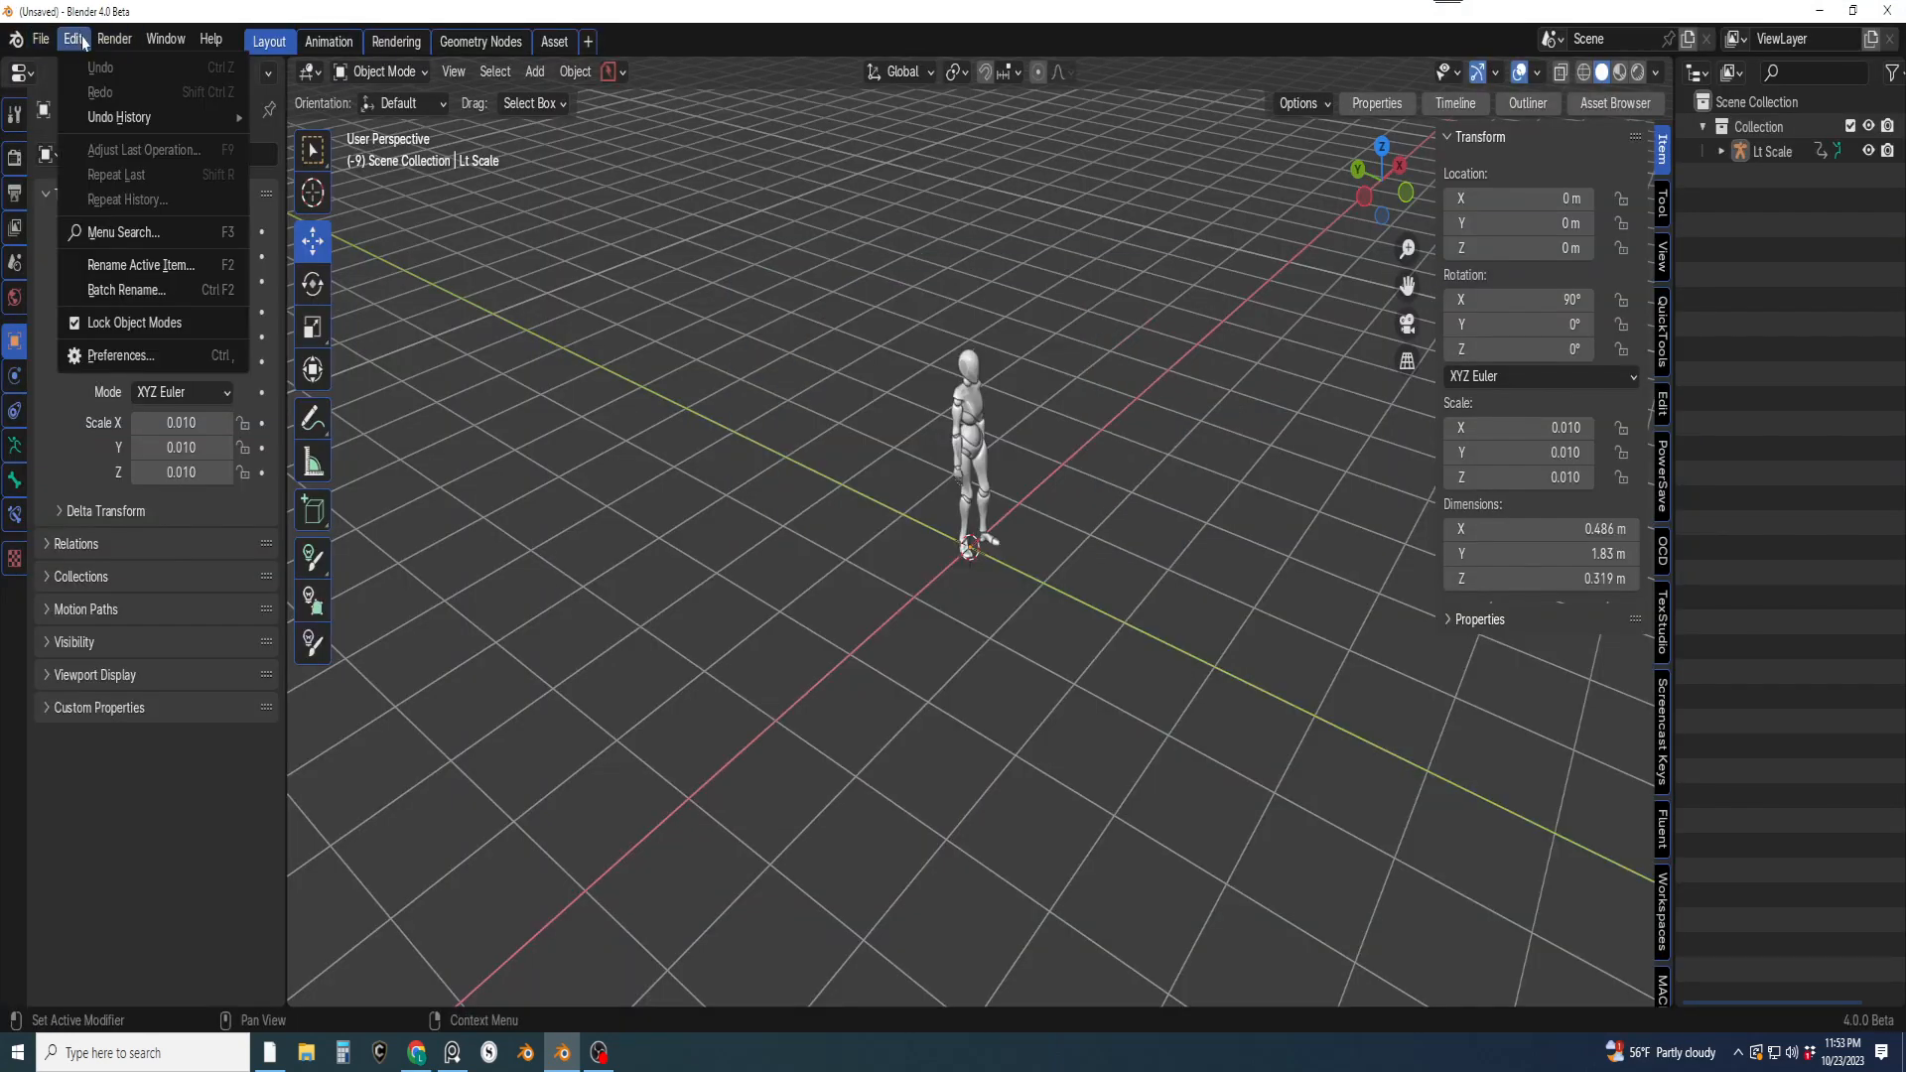
{"action": "left_click", "coordinate": [74, 39]}
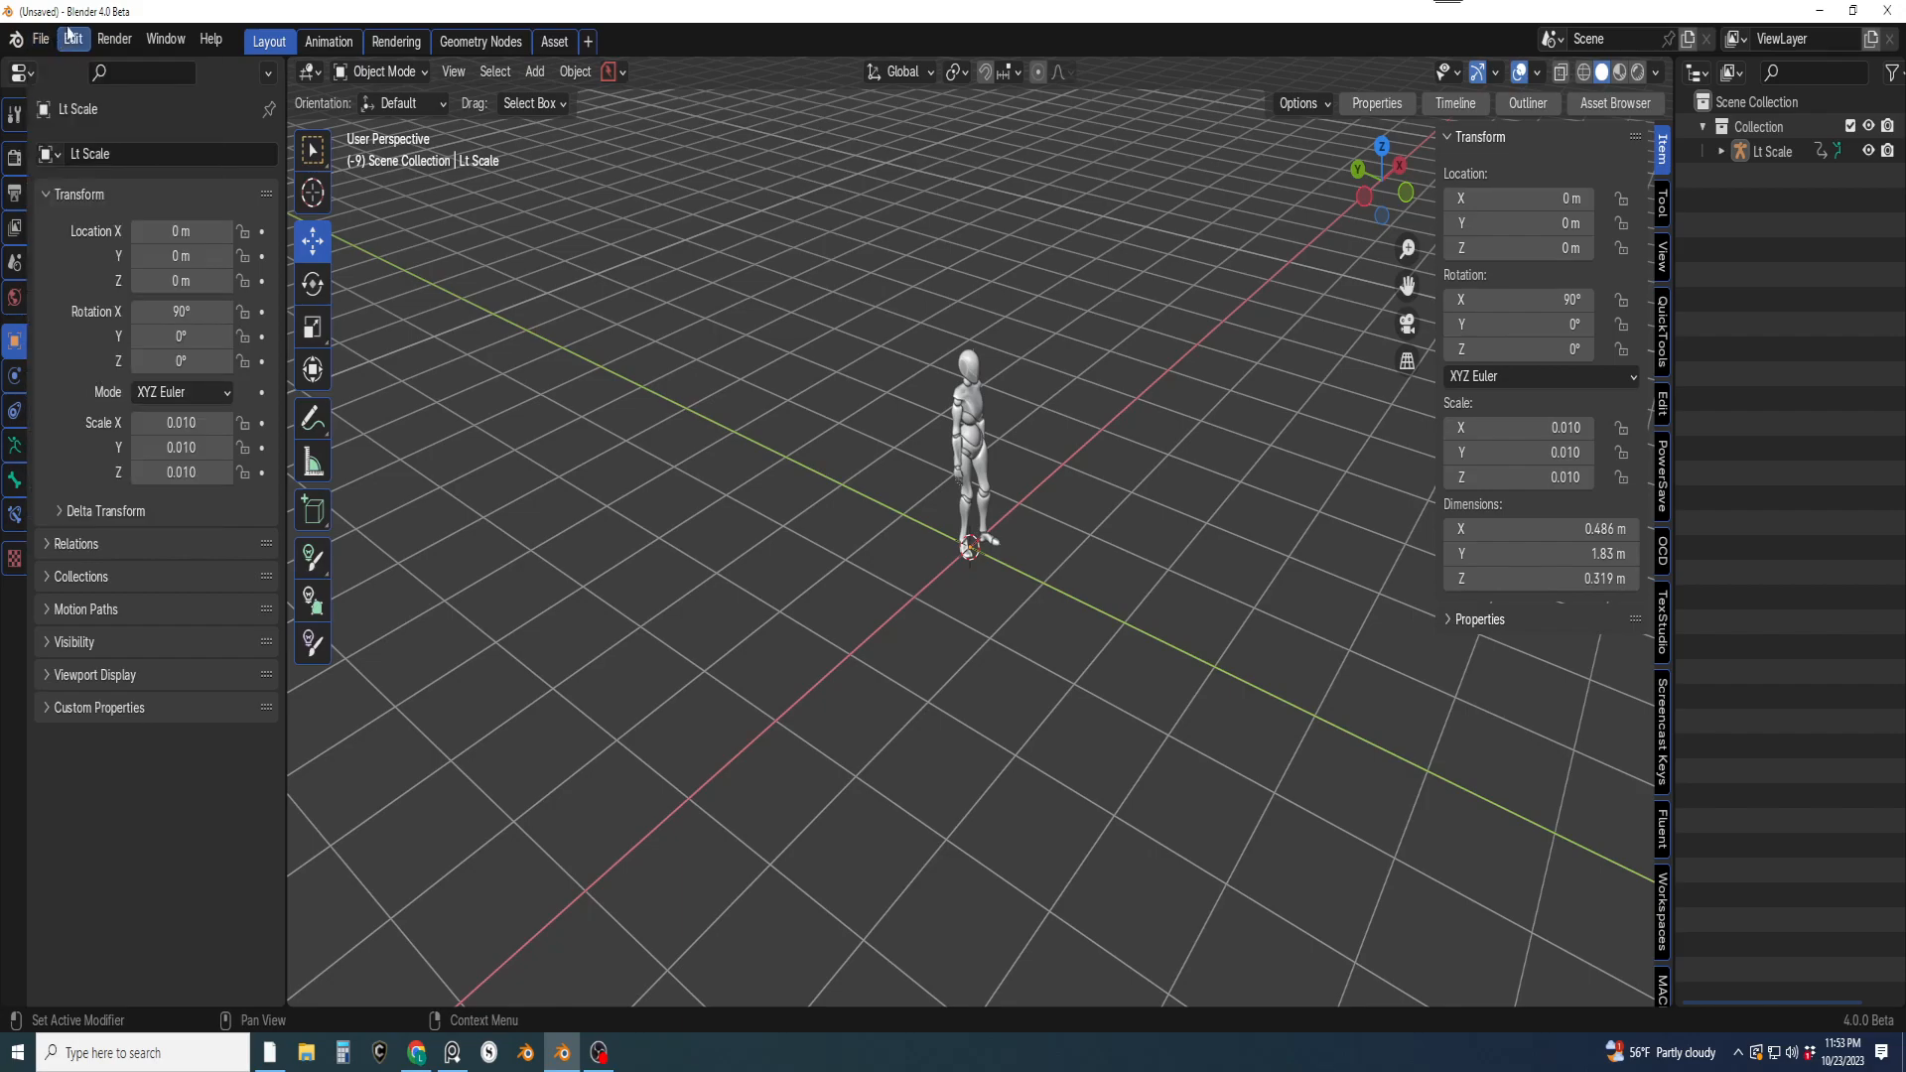
{"action": "left_click", "coordinate": [75, 38]}
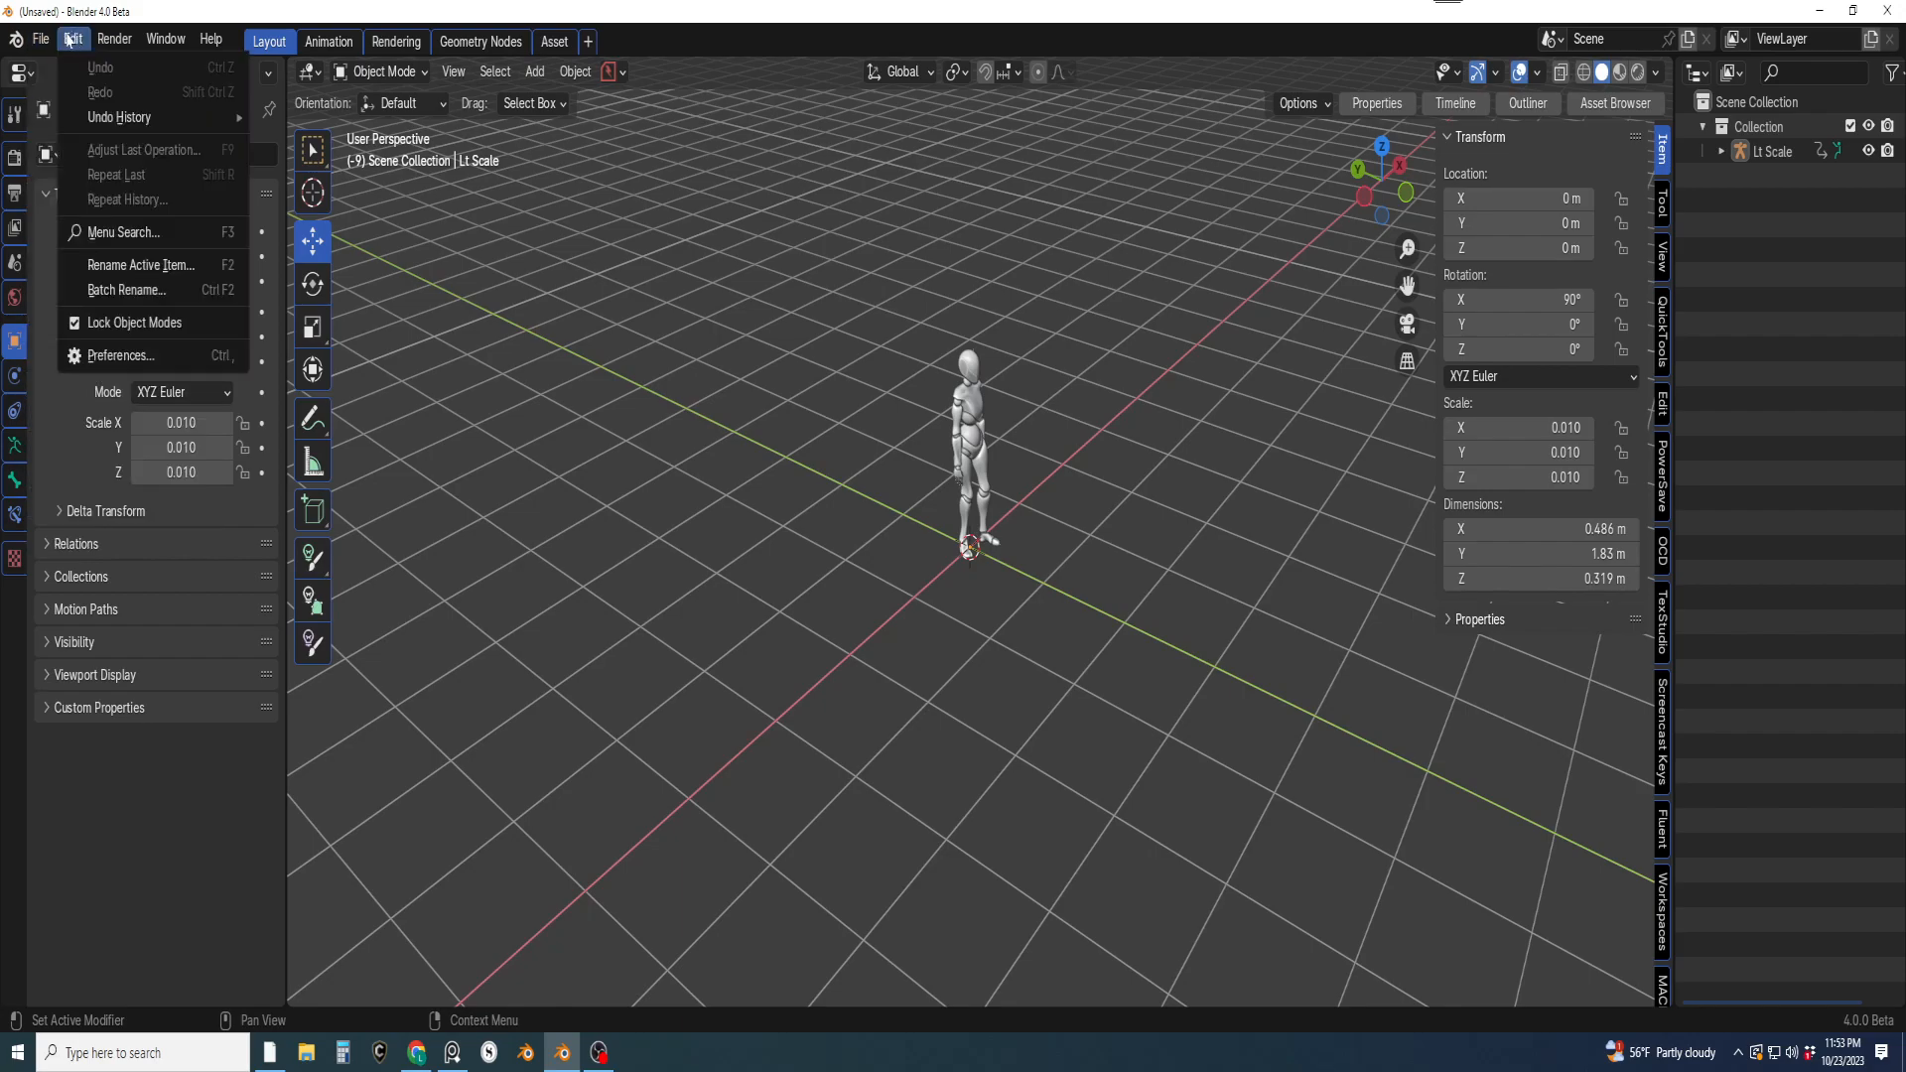
{"action": "mouse_move", "coordinate": [39, 40]}
{"action": "mouse_move", "coordinate": [79, 124]}
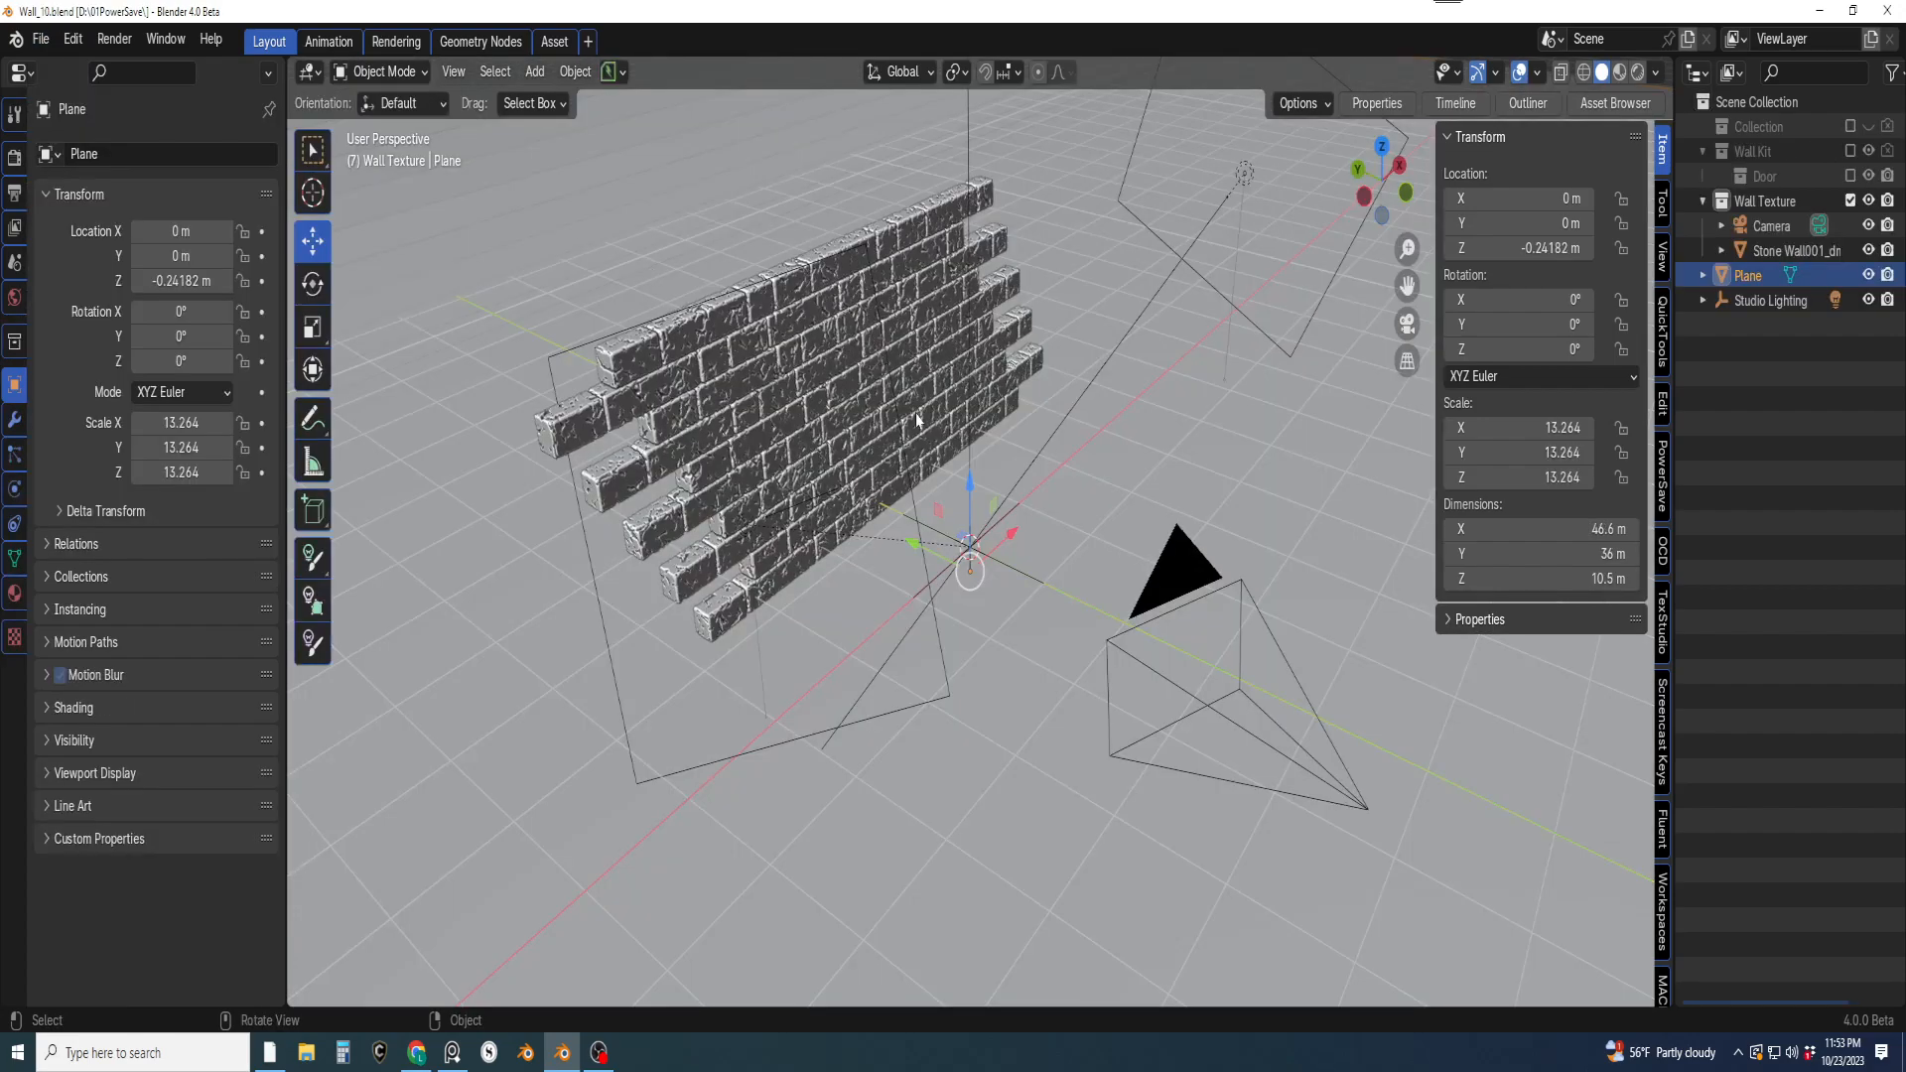
{"action": "middle_click_drag", "start_coordinate": [918, 420], "coordinate": [1279, 524]}
{"action": "middle_click_drag", "start_coordinate": [1187, 629], "coordinate": [1243, 582]}
{"action": "key", "text": "KP_0"}
{"action": "middle_click_drag", "start_coordinate": [1091, 204], "coordinate": [1109, 470], "text": "ctrl"}
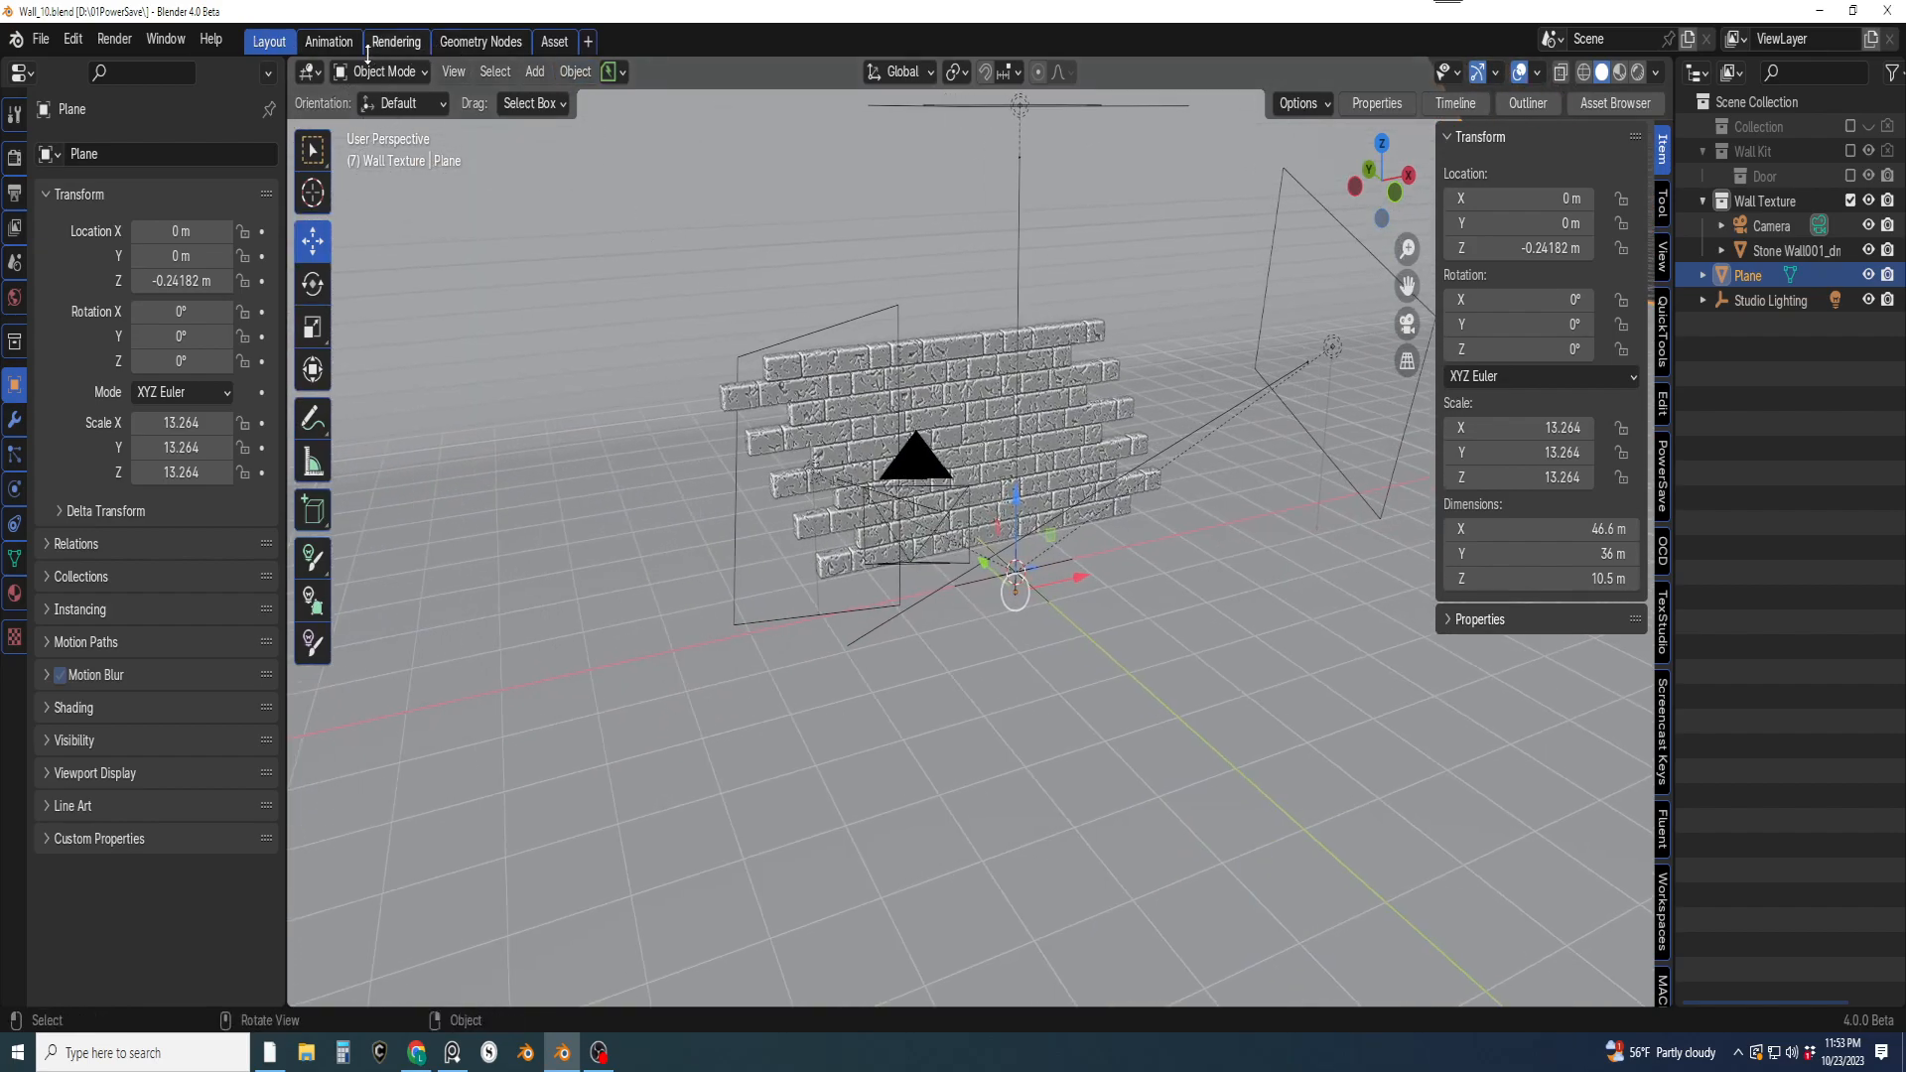
{"action": "middle_click_drag", "start_coordinate": [1195, 428], "coordinate": [1201, 462], "text": "shift"}
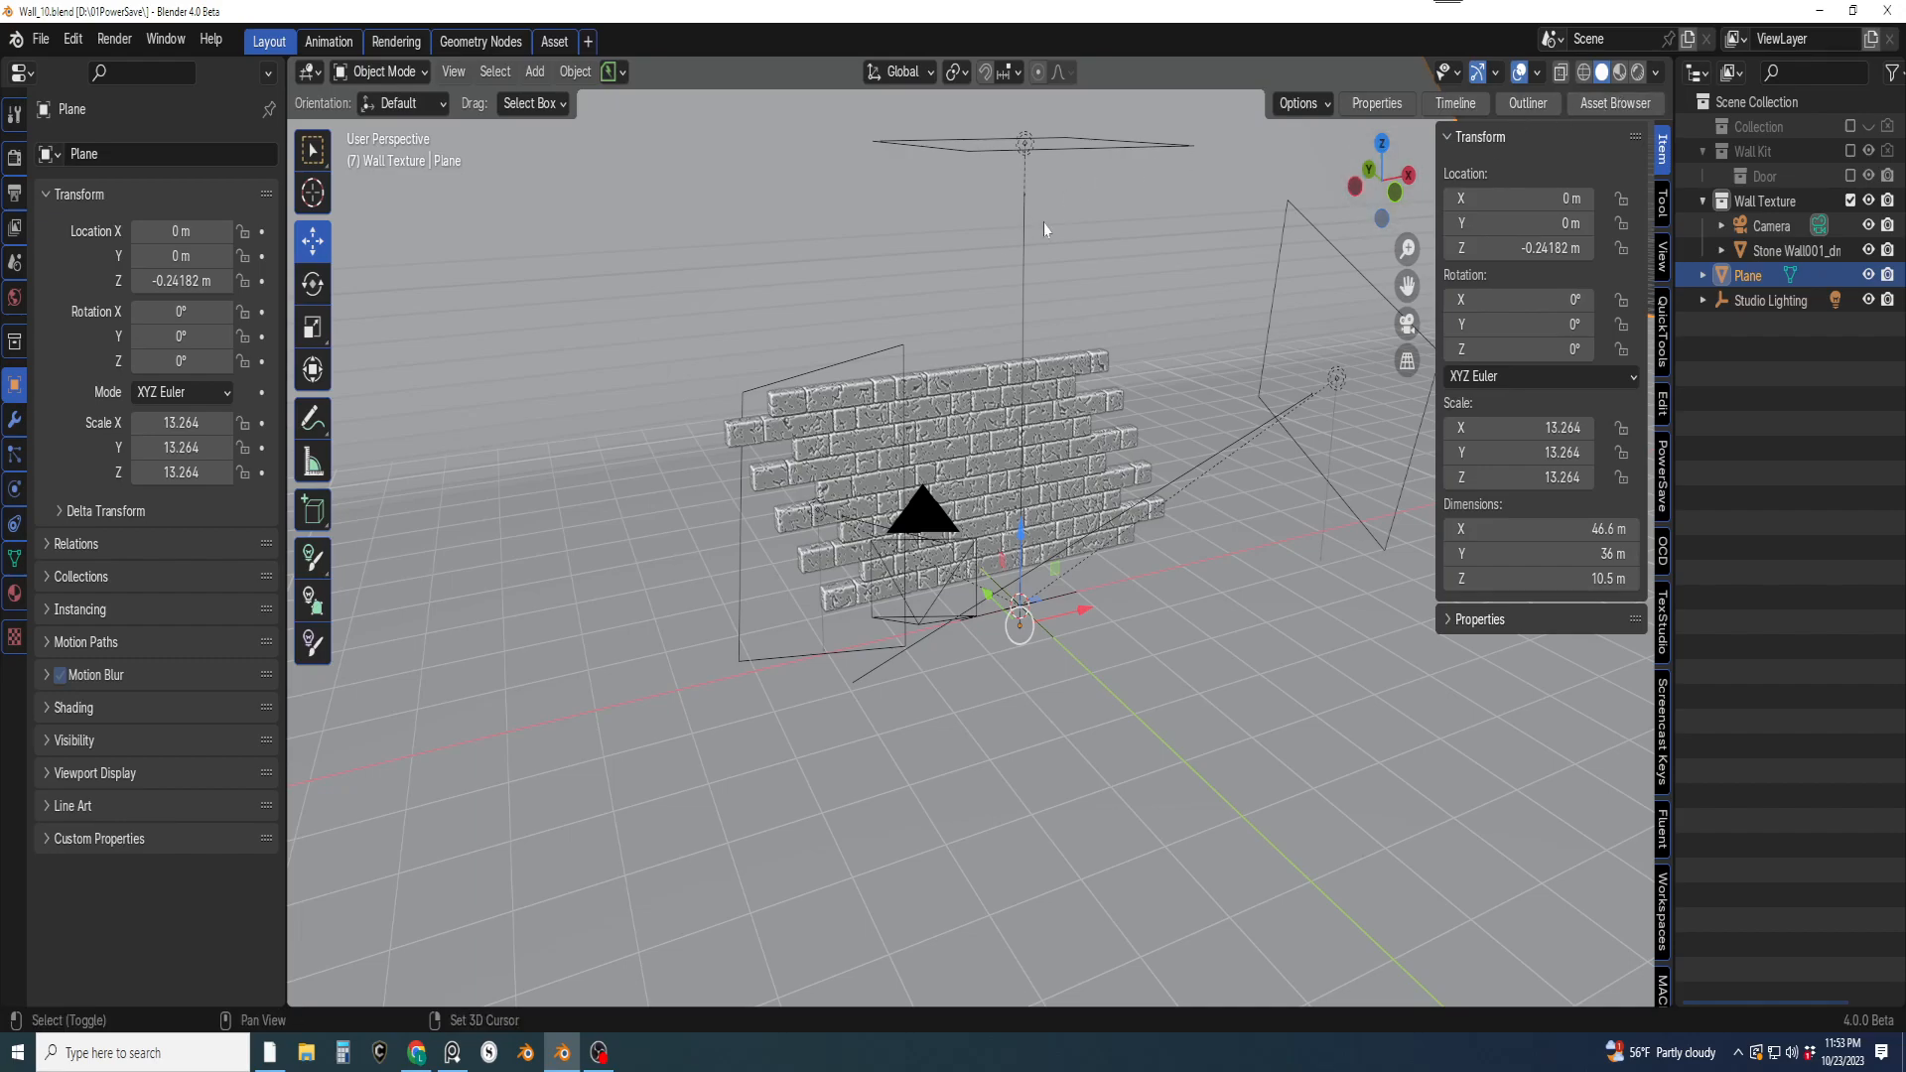
{"action": "middle_click_drag", "start_coordinate": [1042, 222], "coordinate": [1060, 241], "text": "shift"}
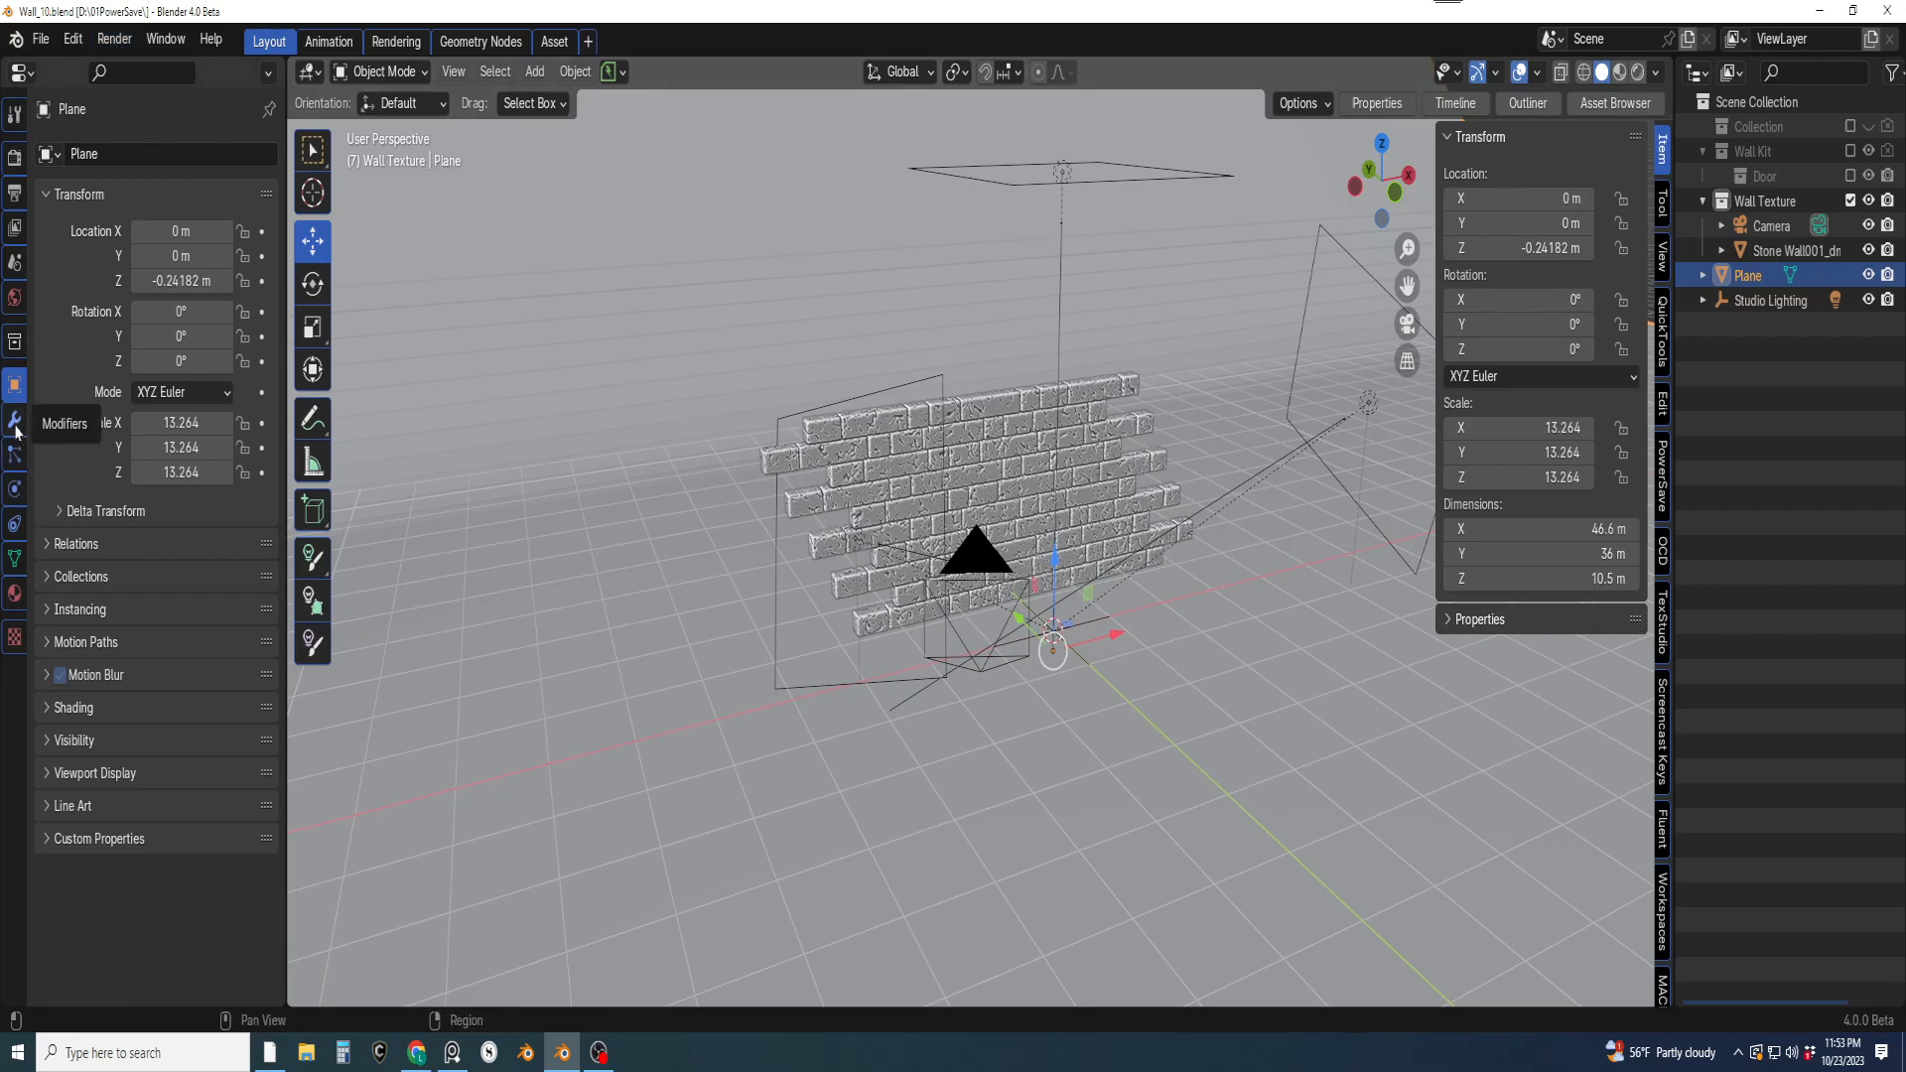
Set the Cycles render tile size to 512 in the Performance memory settings
{"action": "left_click", "coordinate": [14, 157]}
{"action": "scroll", "coordinate": [57, 646], "scroll_direction": "down", "scroll_amount": 1}
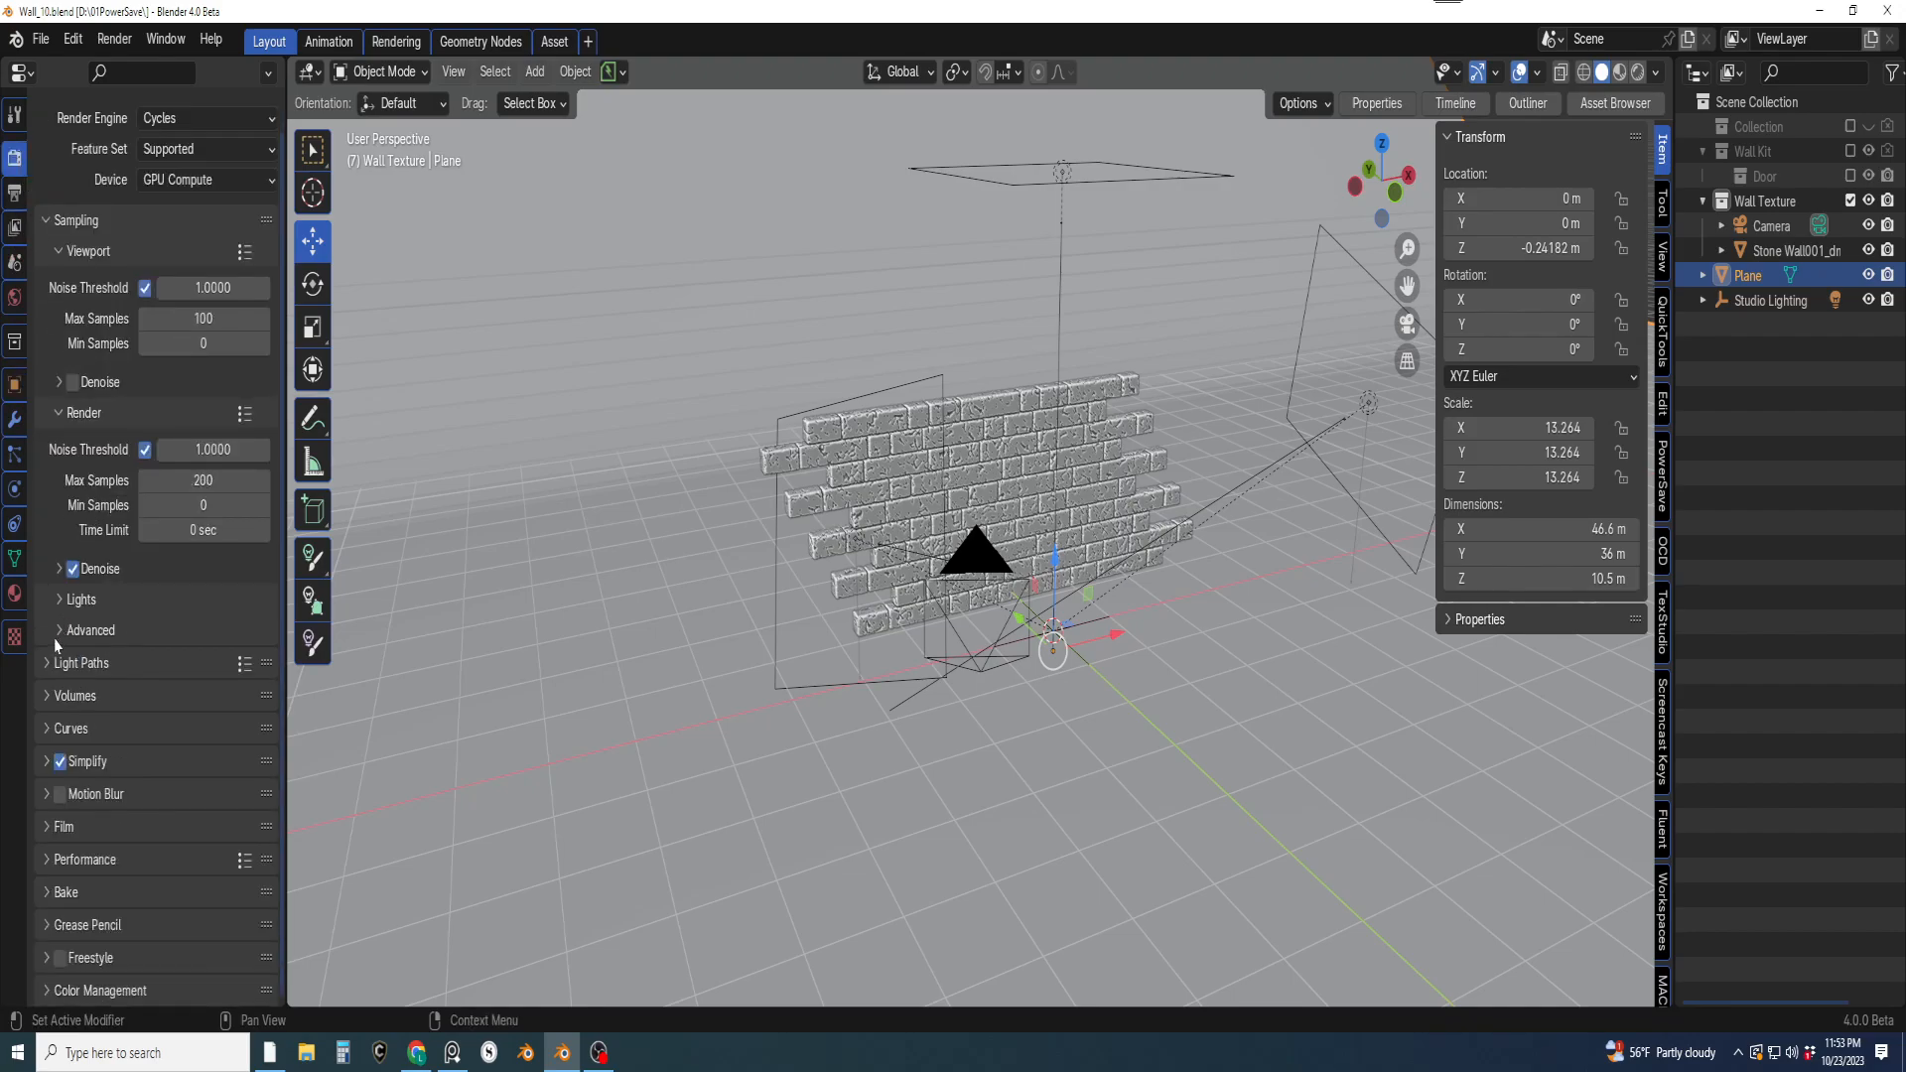
{"action": "left_click", "coordinate": [60, 859]}
{"action": "scroll", "coordinate": [164, 729], "scroll_direction": "down", "scroll_amount": 3}
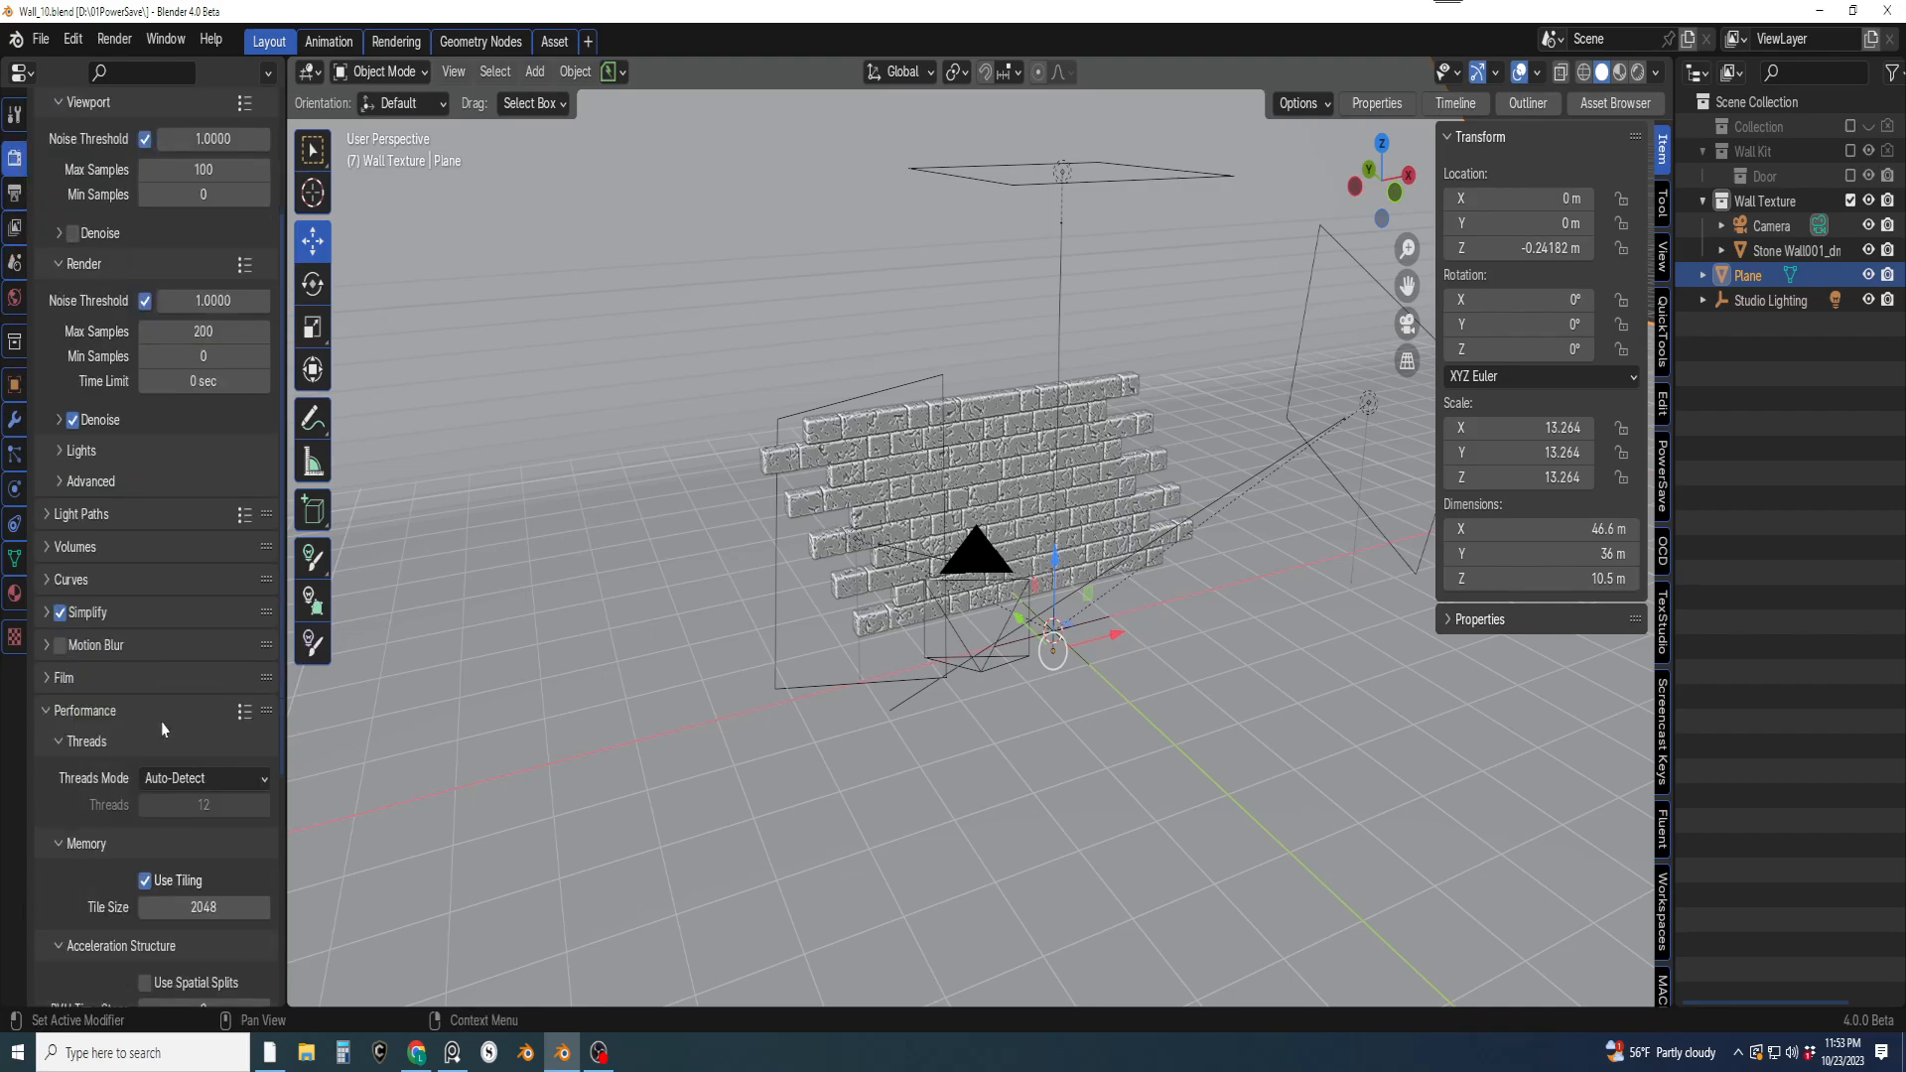
{"action": "scroll", "coordinate": [164, 729], "scroll_direction": "down", "scroll_amount": 5}
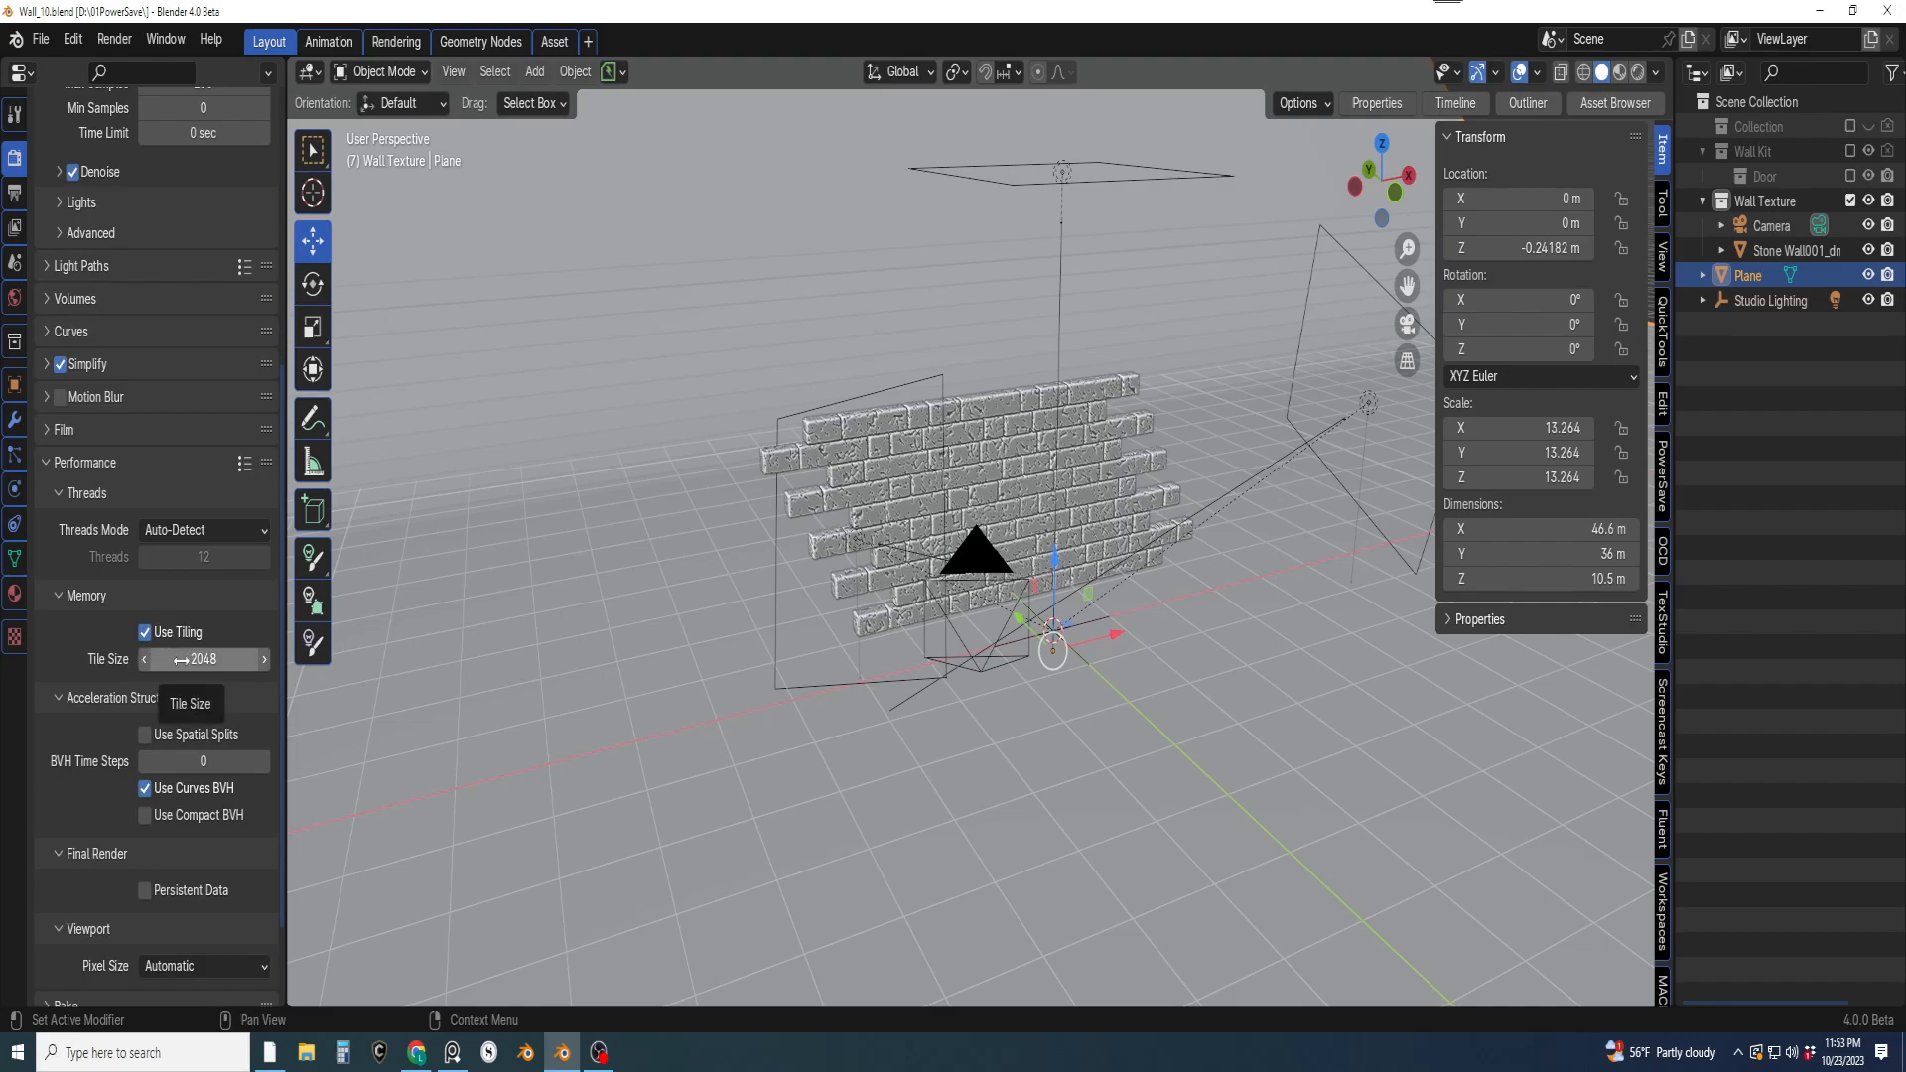
{"action": "left_click", "coordinate": [182, 660]}
{"action": "type", "text": "5"}
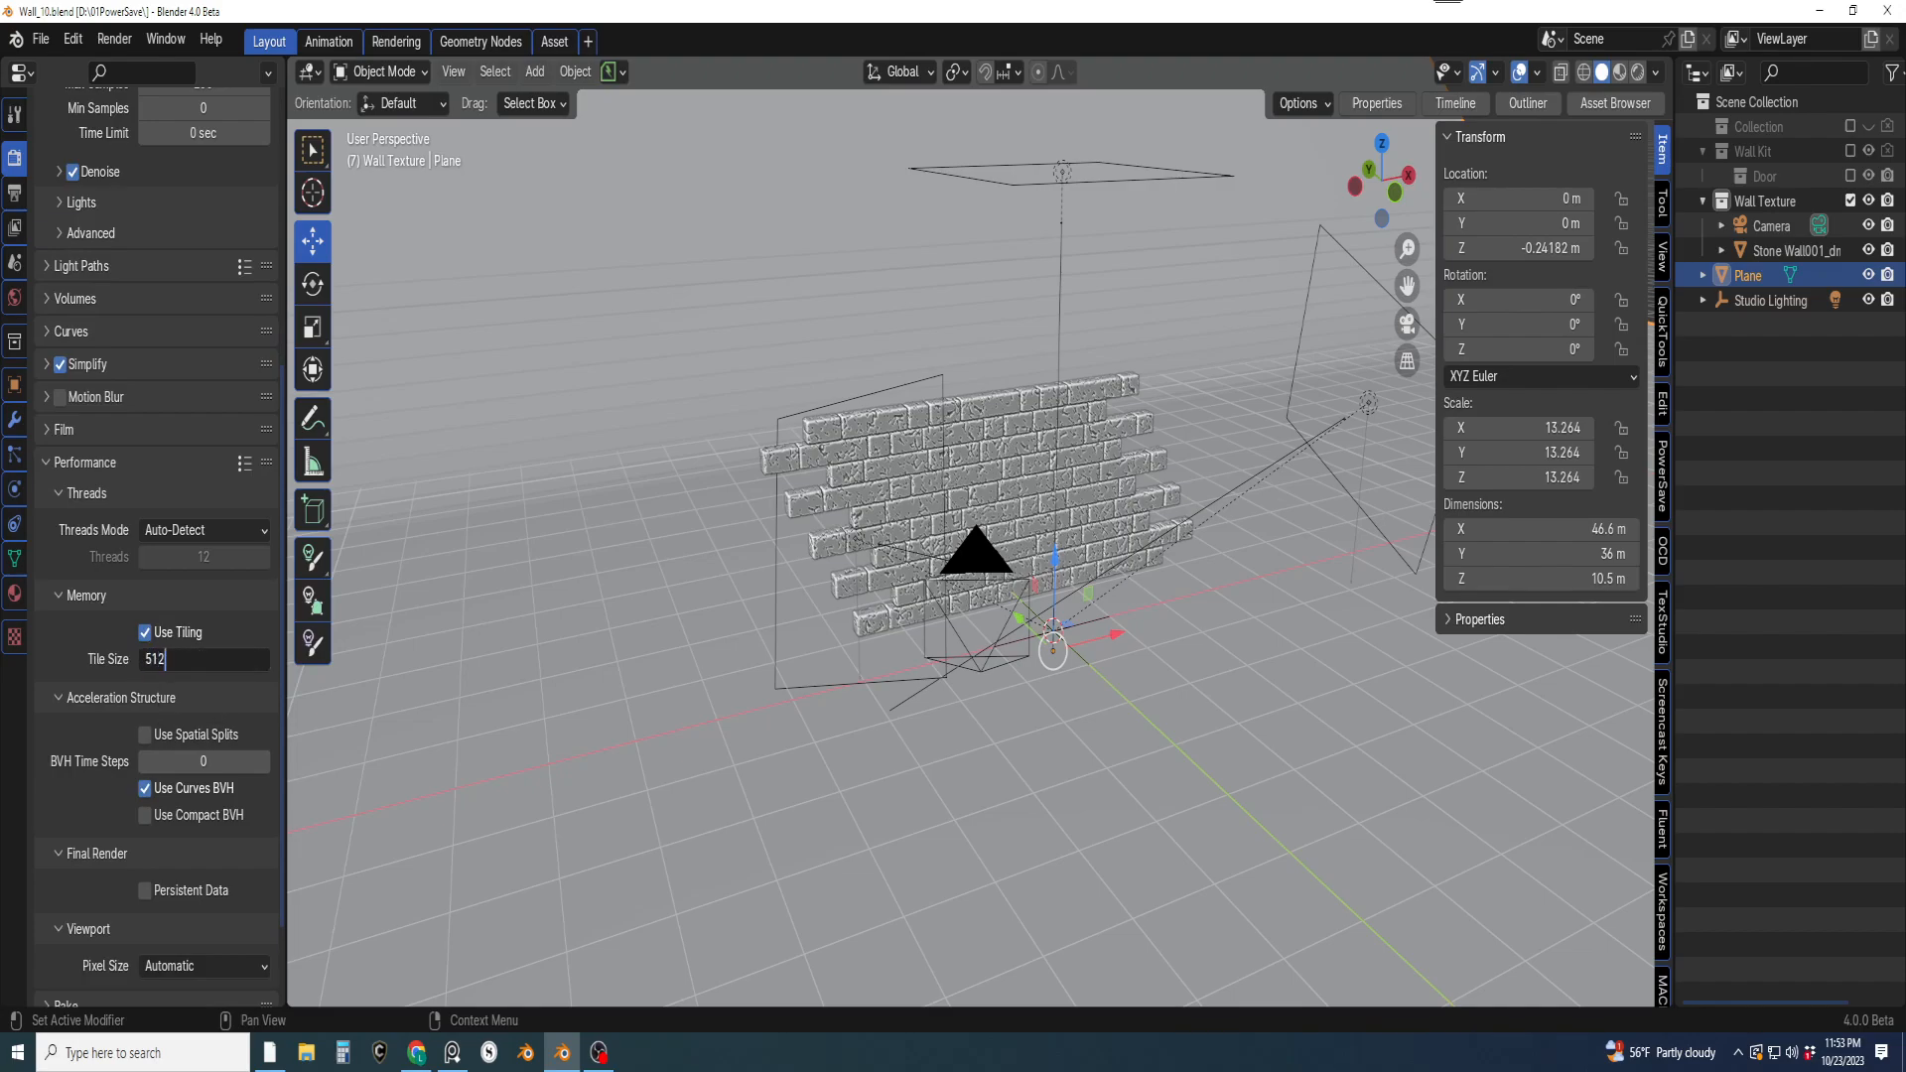
{"action": "type", "text": "12"}
{"action": "key", "text": "Return"}
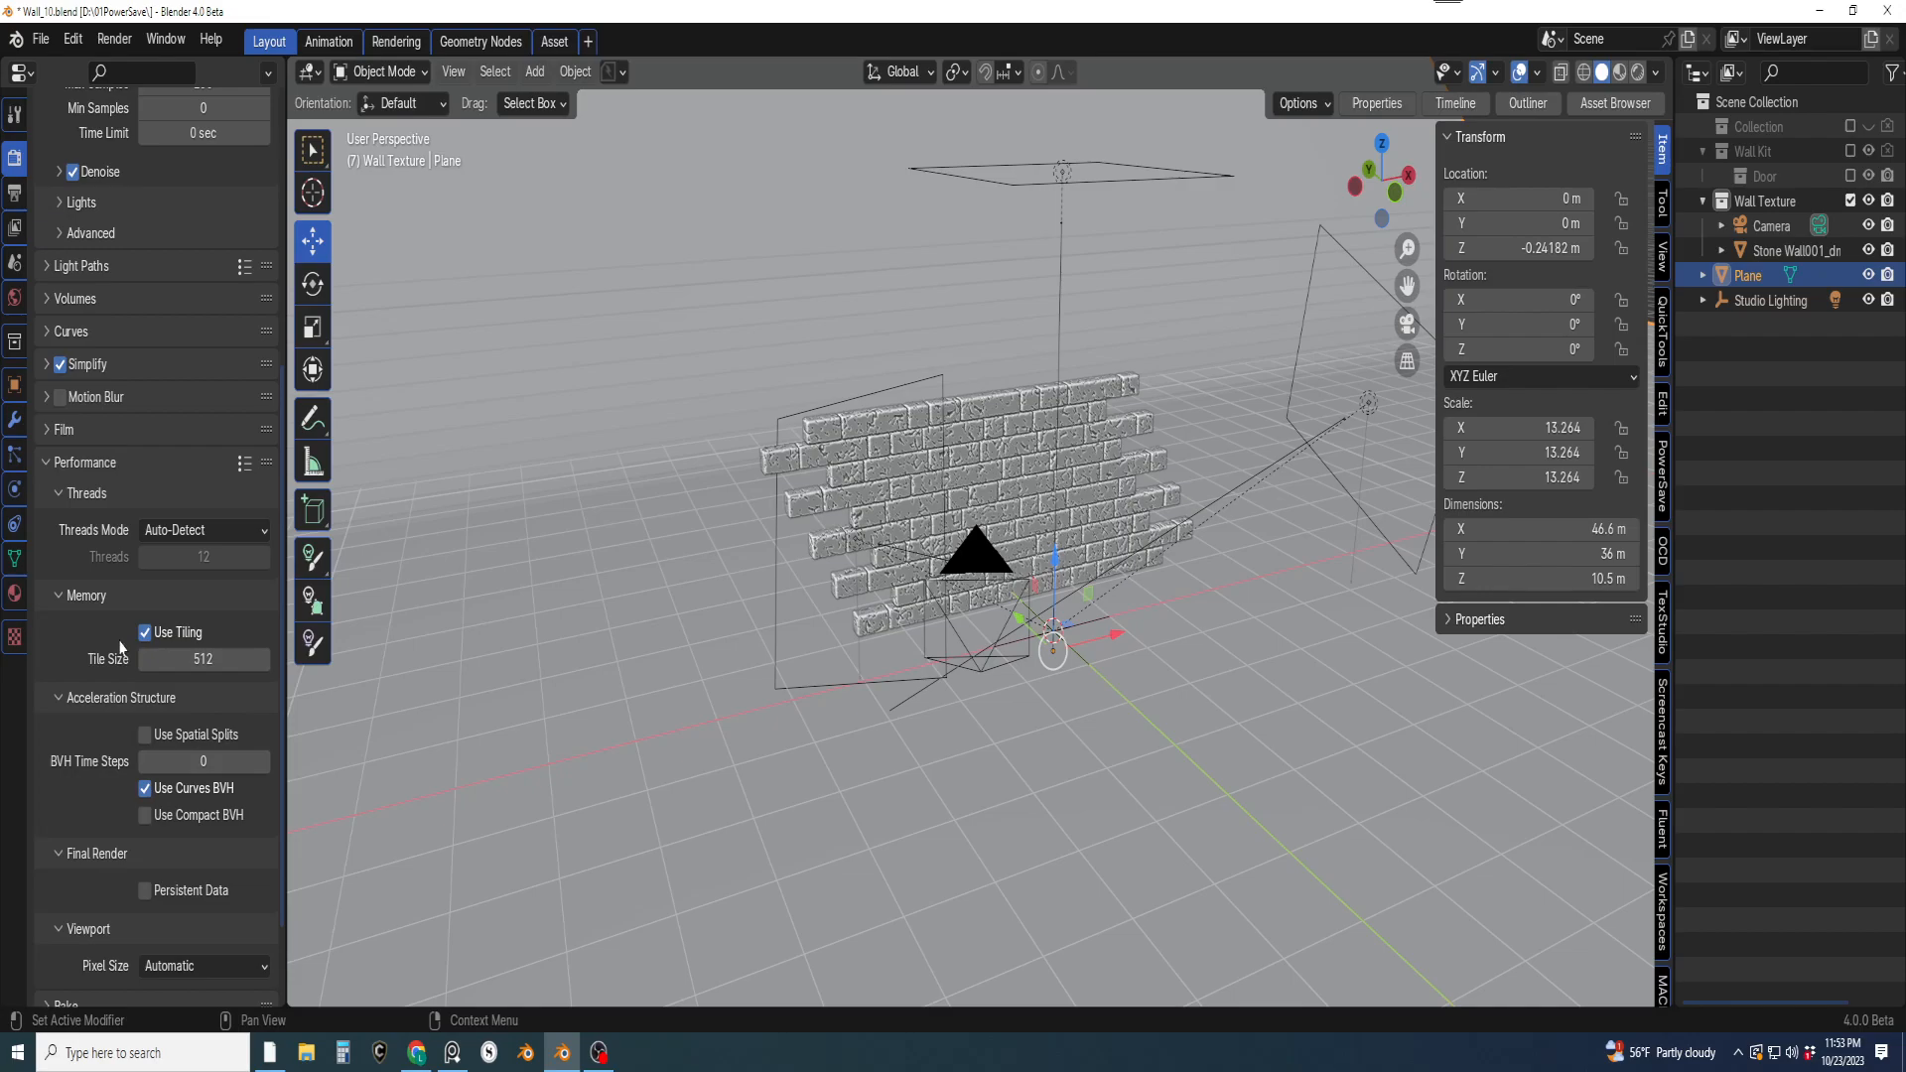
{"action": "scroll", "coordinate": [96, 543], "scroll_direction": "down", "scroll_amount": 2}
{"action": "scroll", "coordinate": [177, 586], "scroll_direction": "up", "scroll_amount": 3}
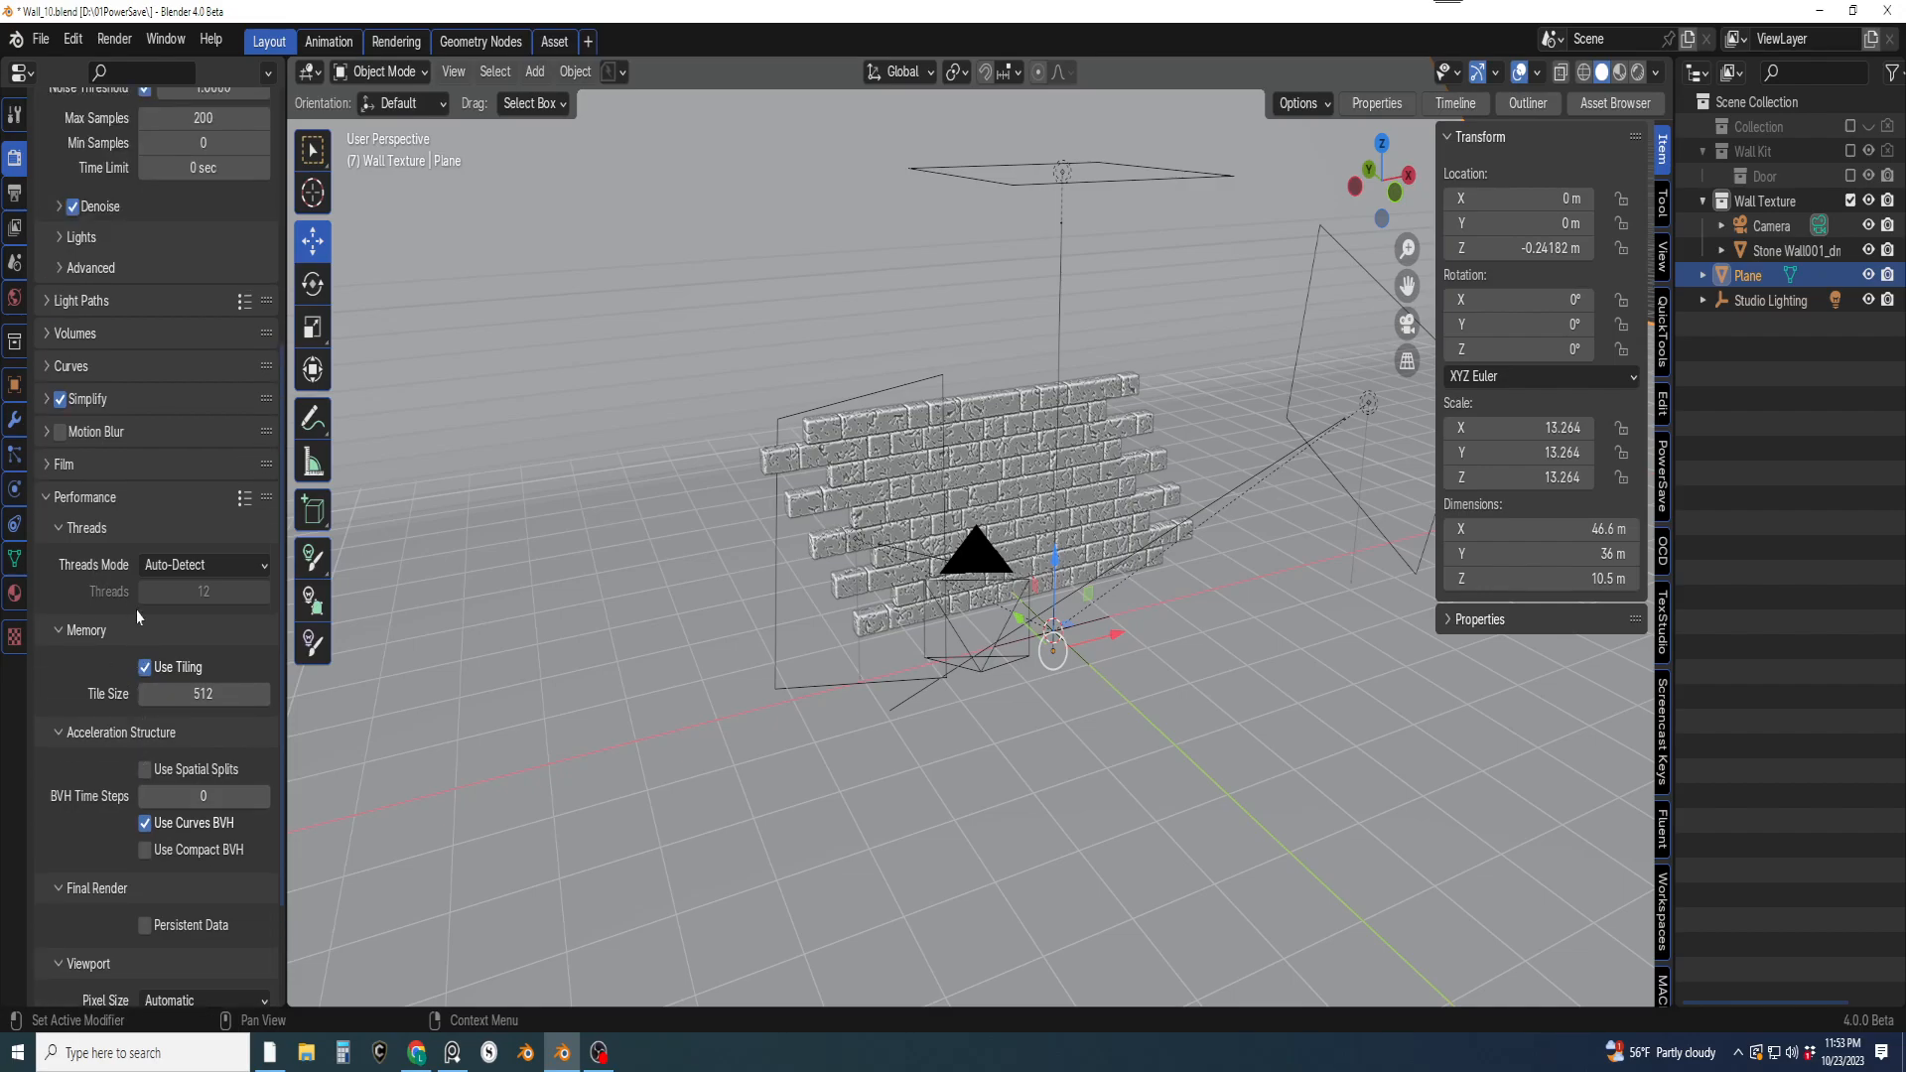
{"action": "left_click", "coordinate": [189, 564]}
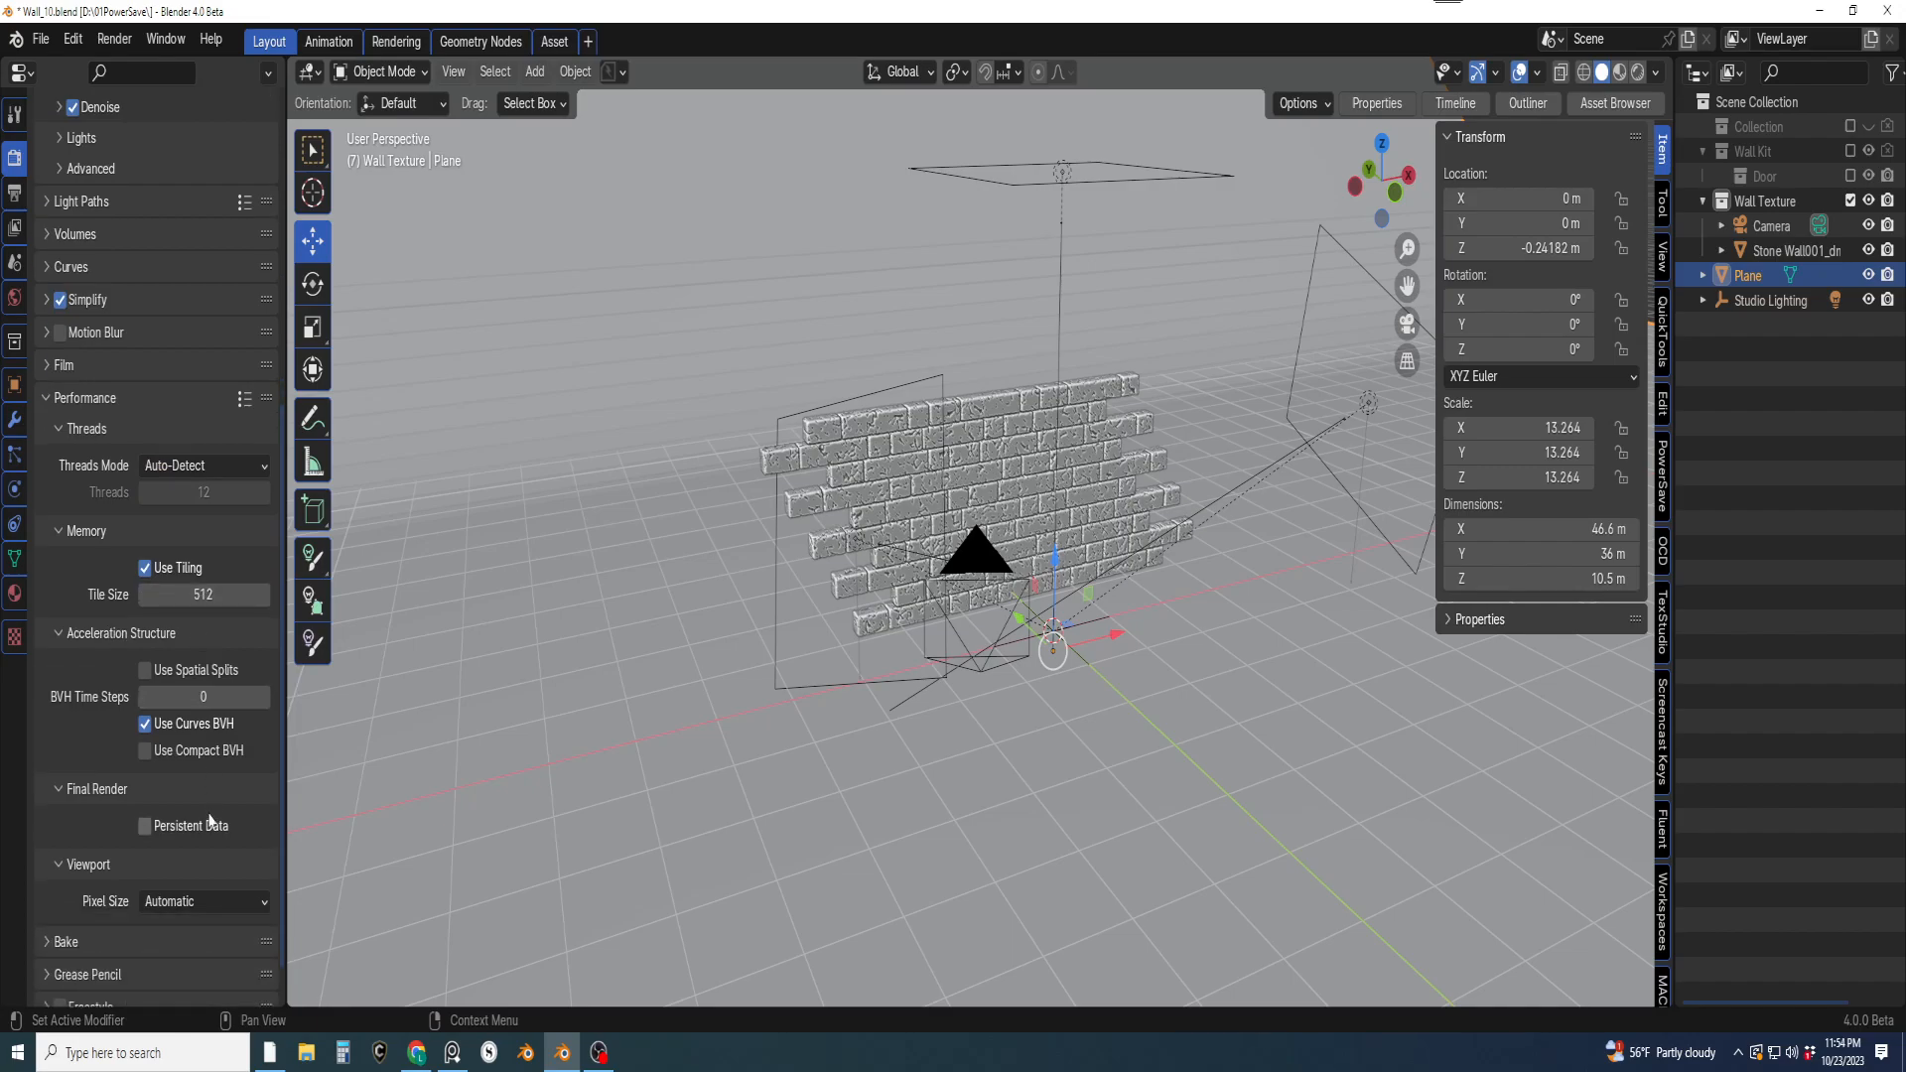
{"action": "scroll", "coordinate": [214, 802], "scroll_direction": "down", "scroll_amount": 3}
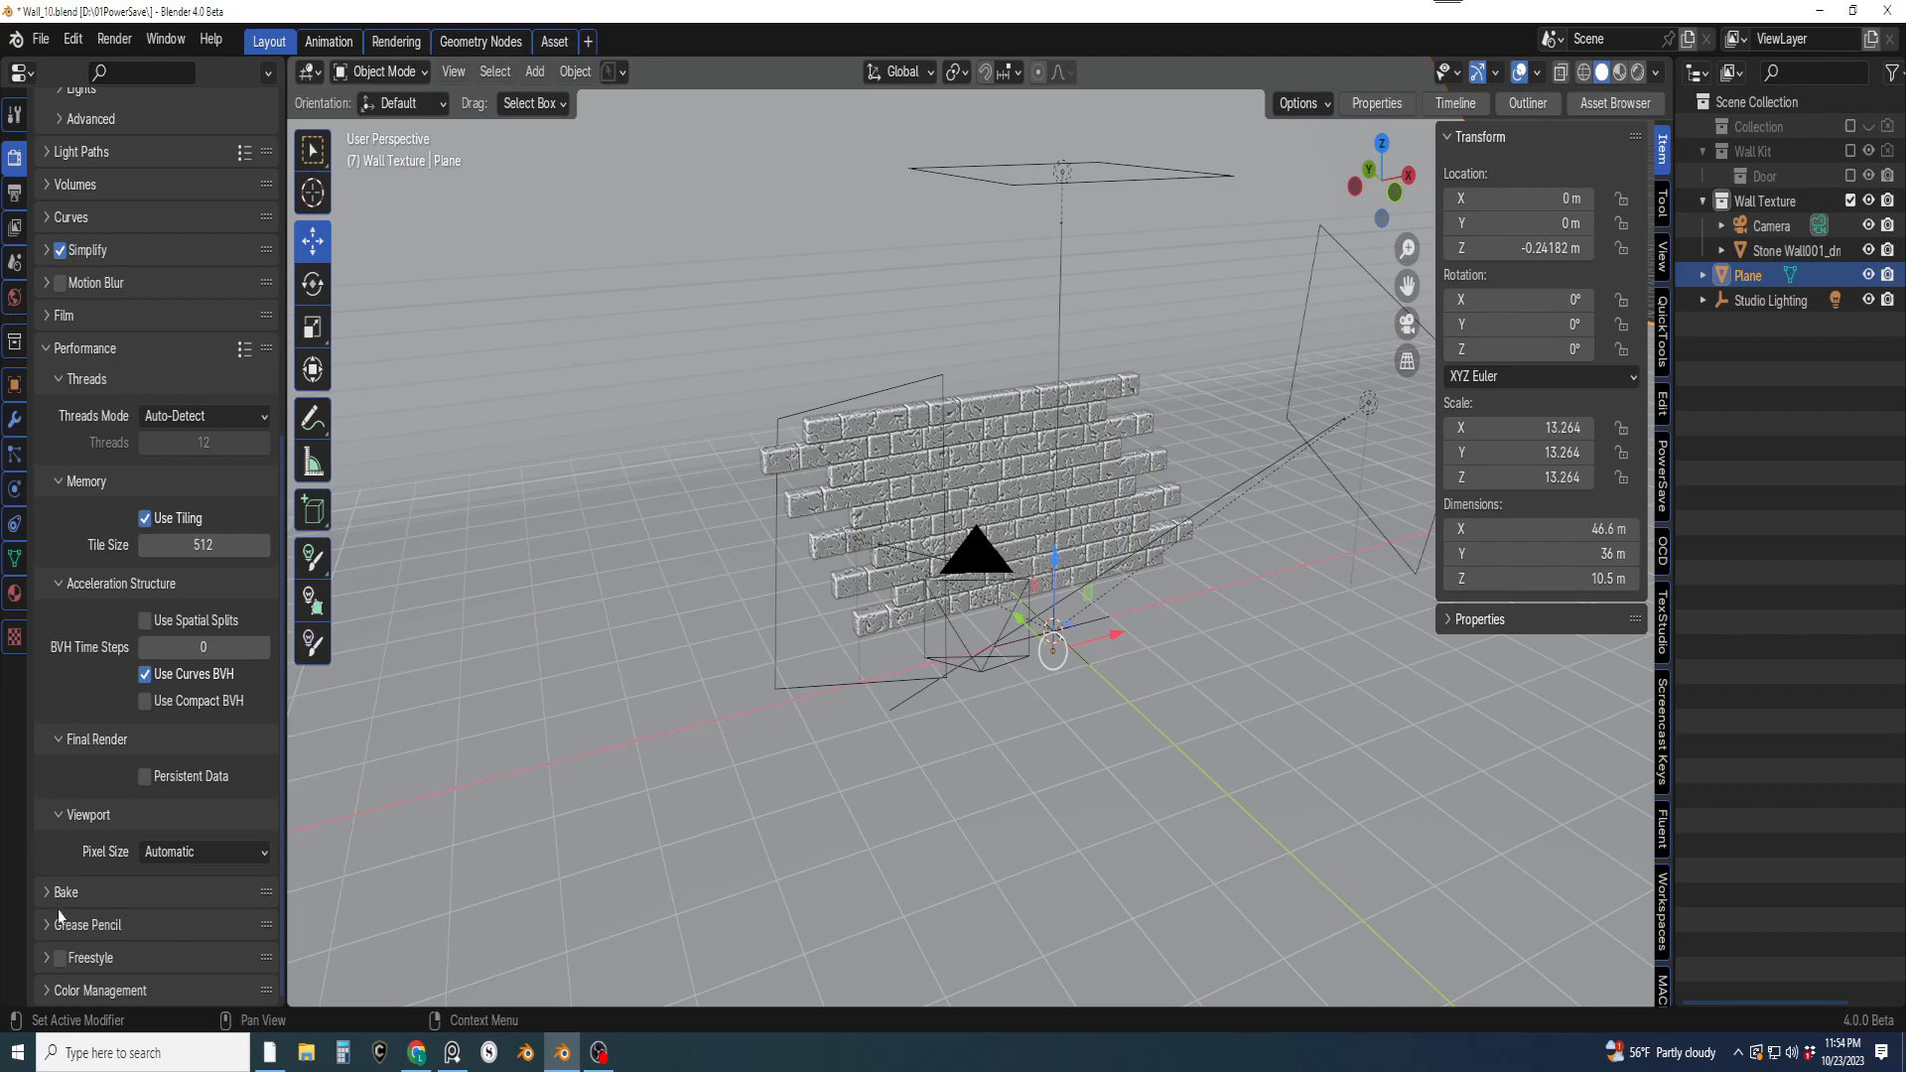
{"action": "scroll", "coordinate": [140, 745], "scroll_direction": "up", "scroll_amount": 10}
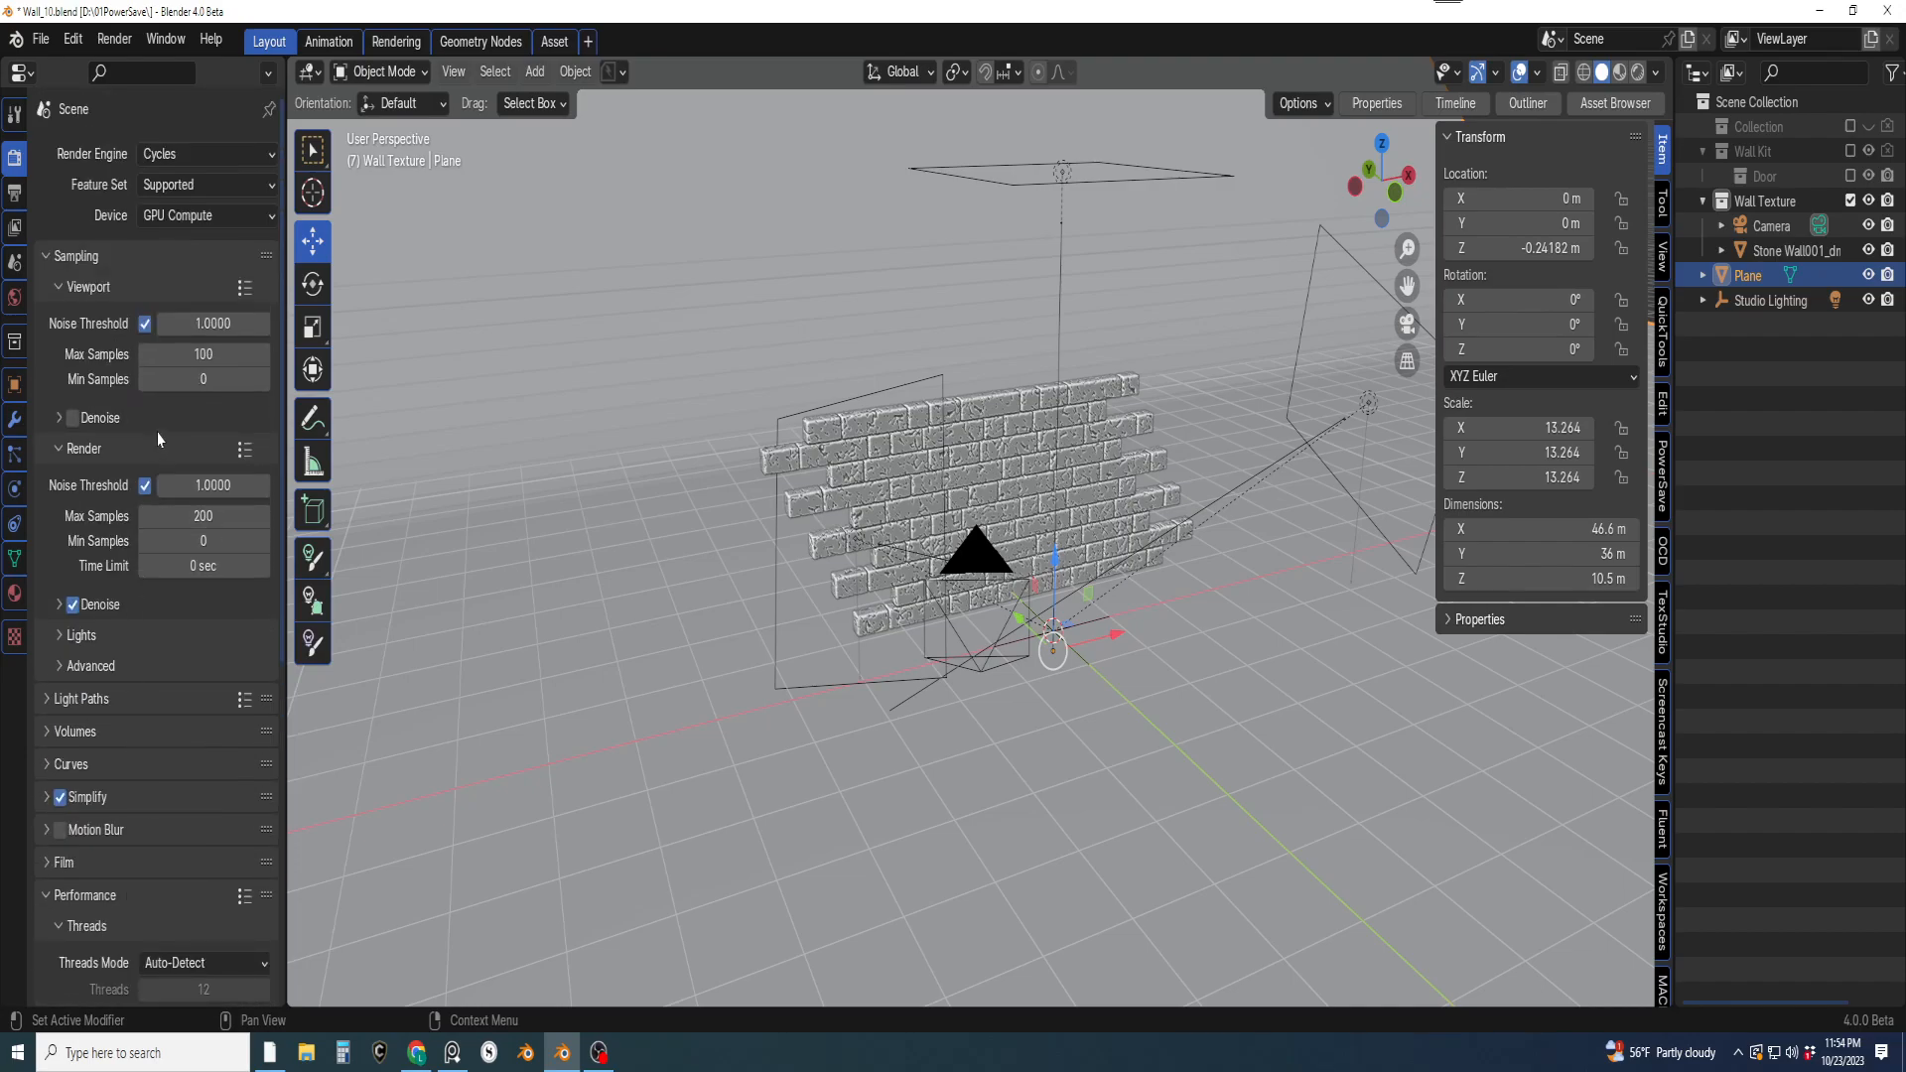
Render the scene as a still image, close the render result and return to the Blender scene
{"action": "scroll", "coordinate": [412, 399], "scroll_direction": "up", "scroll_amount": 5}
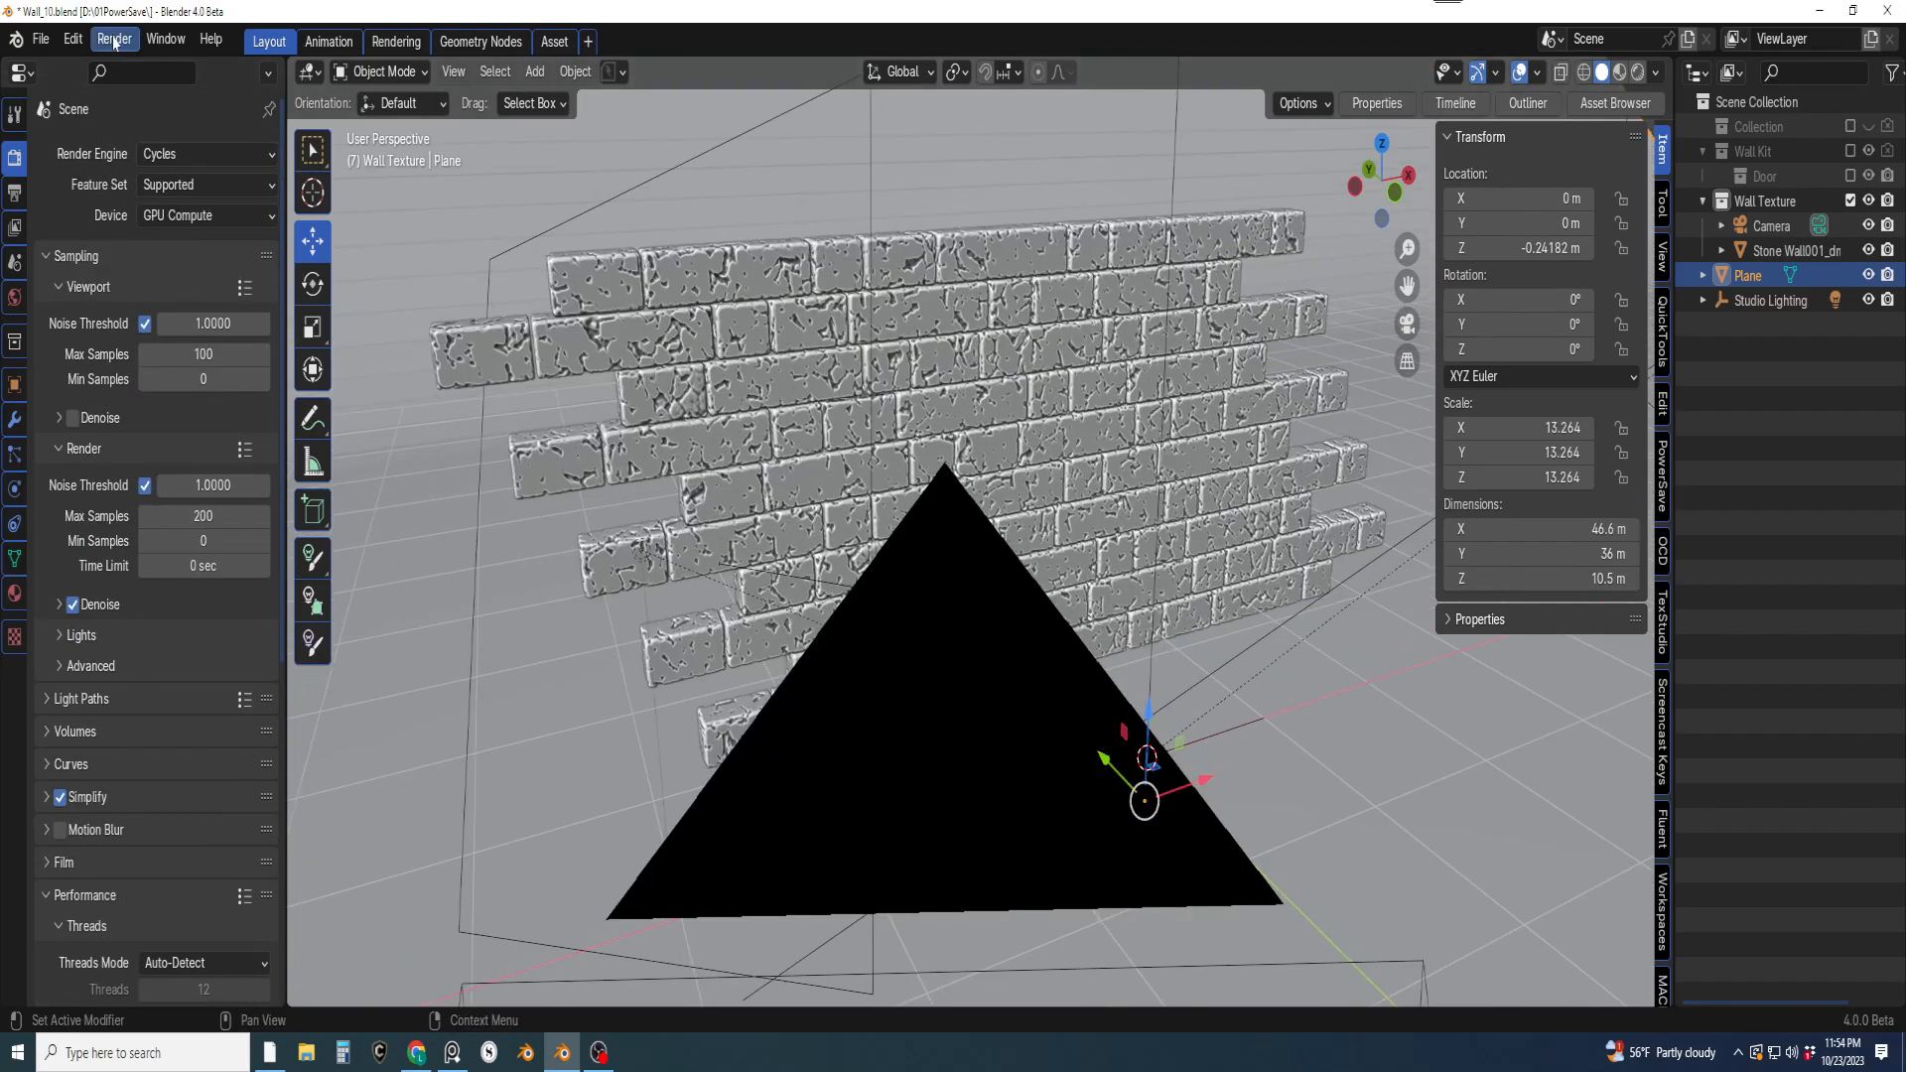
{"action": "left_click", "coordinate": [114, 41]}
{"action": "left_click", "coordinate": [145, 70]}
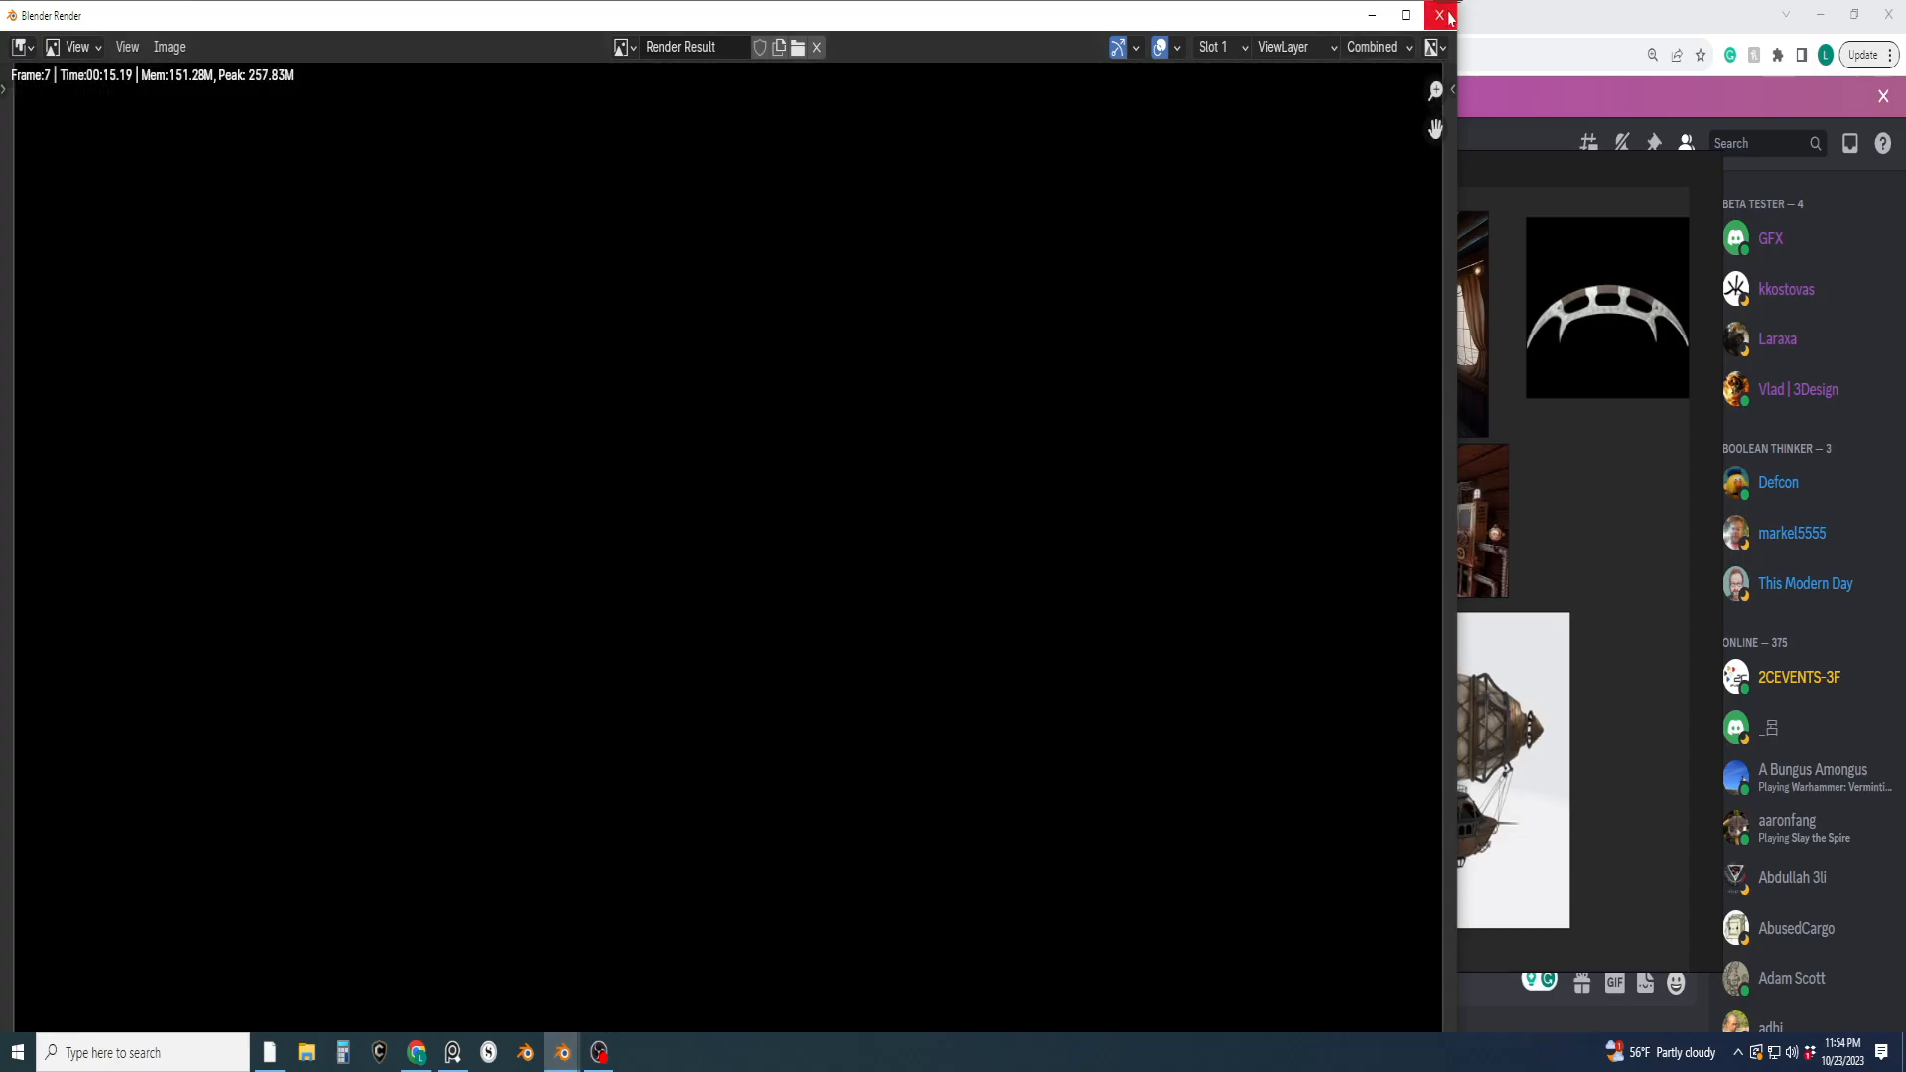
{"action": "left_click", "coordinate": [1448, 16]}
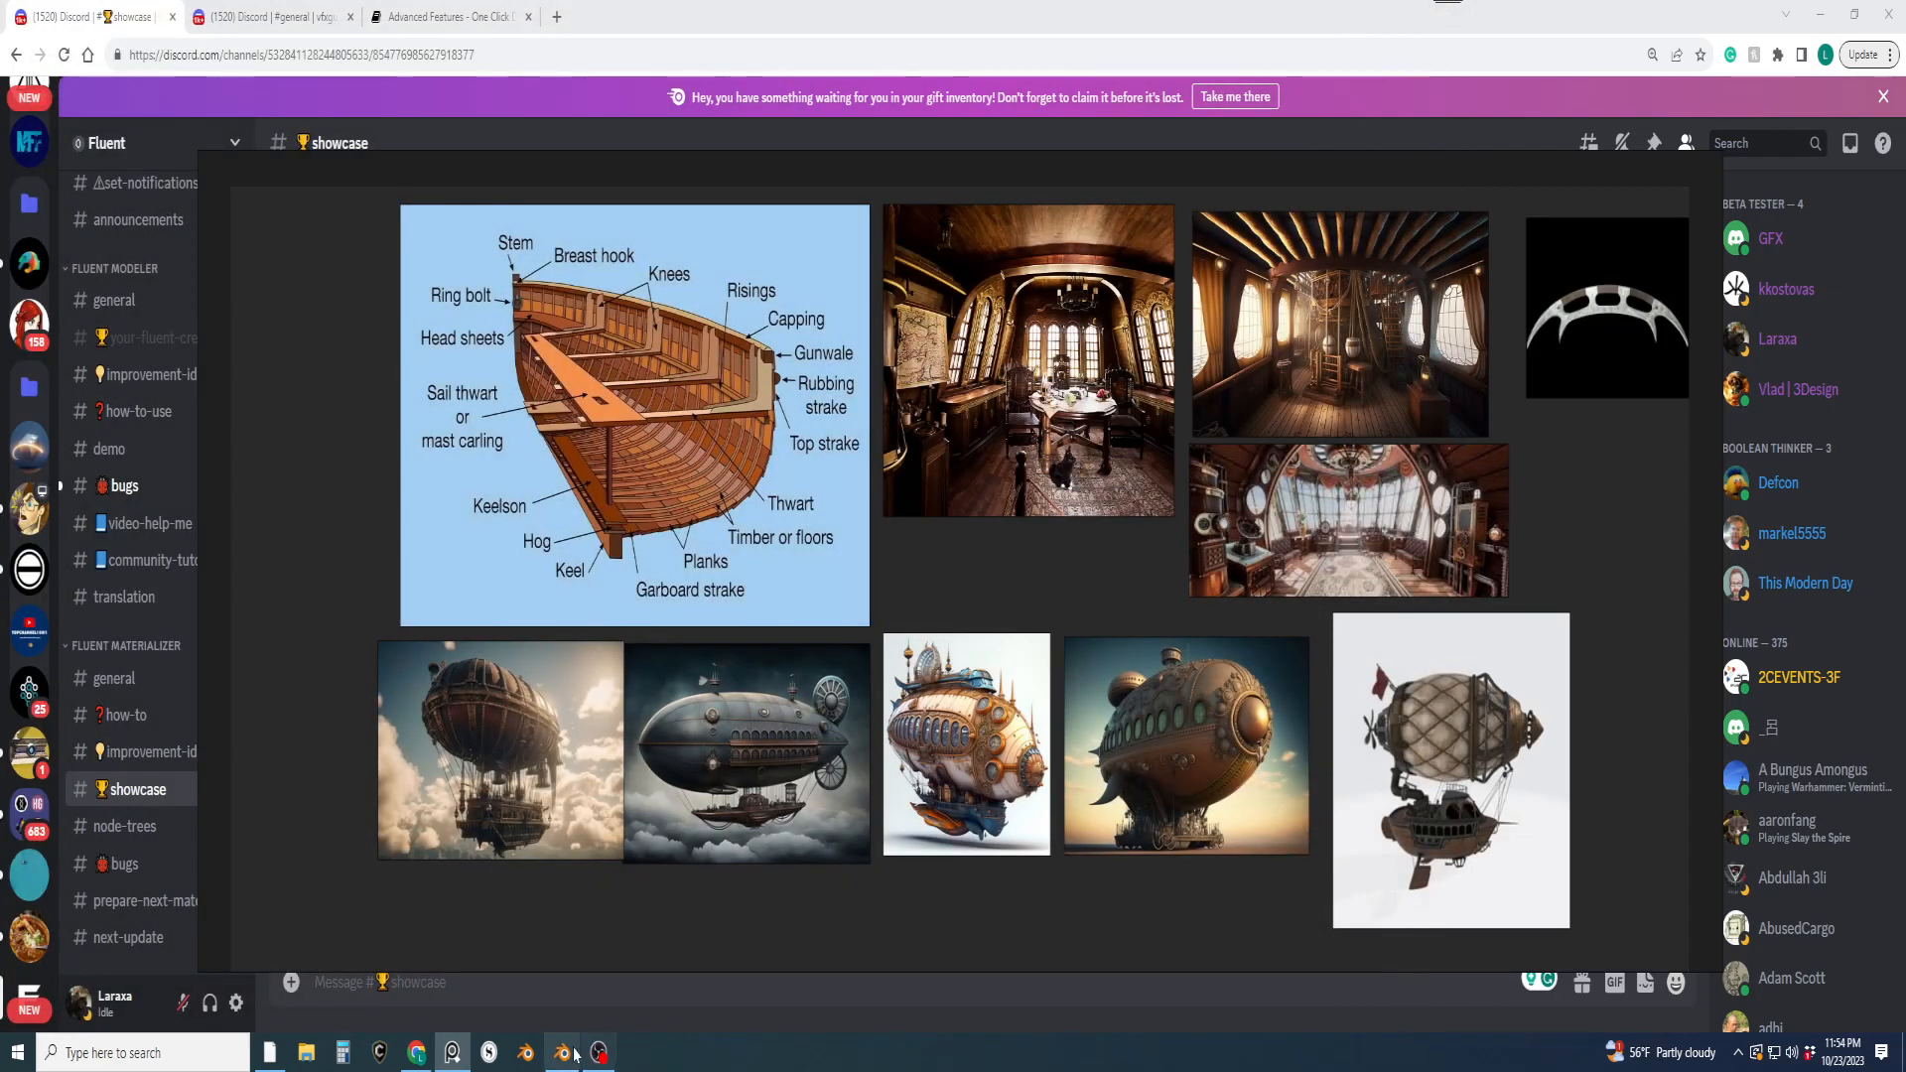
{"action": "left_click", "coordinate": [562, 1053]}
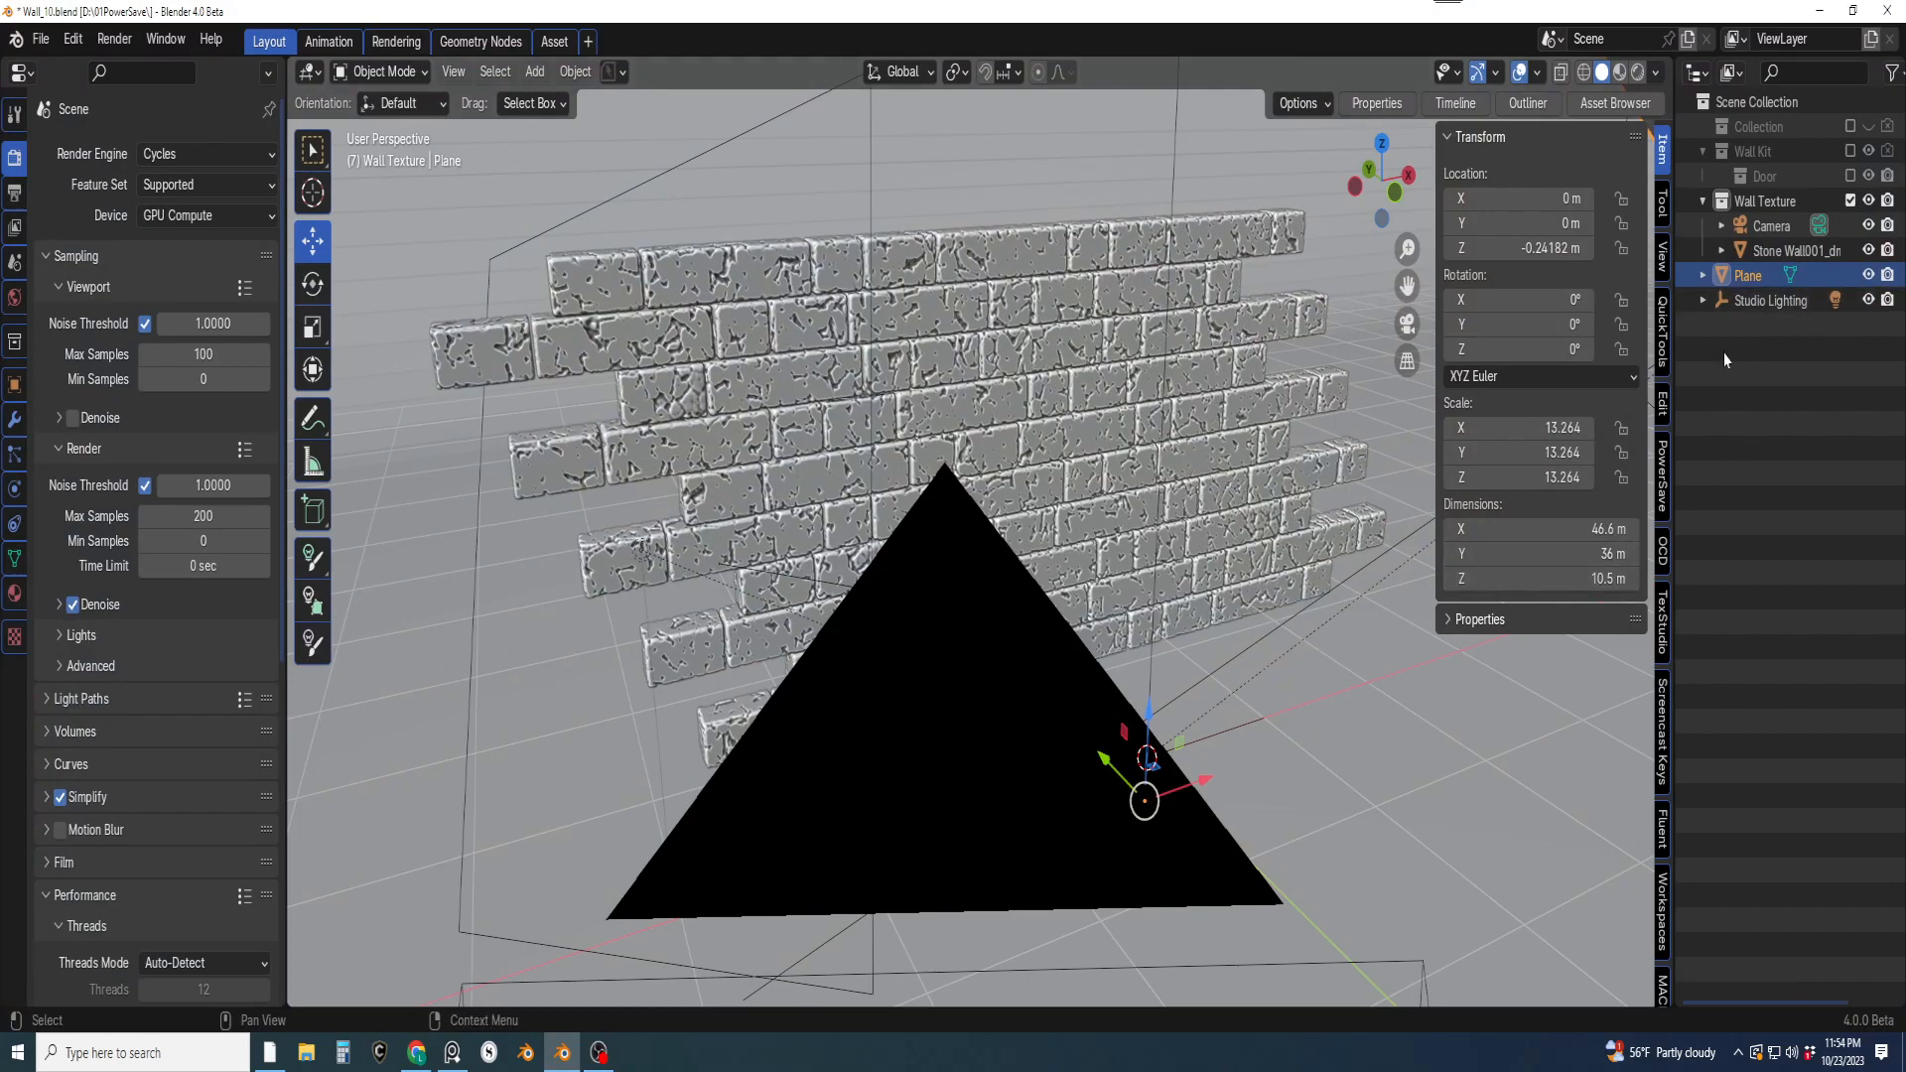
Select the stone wall to inspect it, and move the Camera out of the Wall Texture collection into the Scene Collection
{"action": "left_click", "coordinate": [1107, 440]}
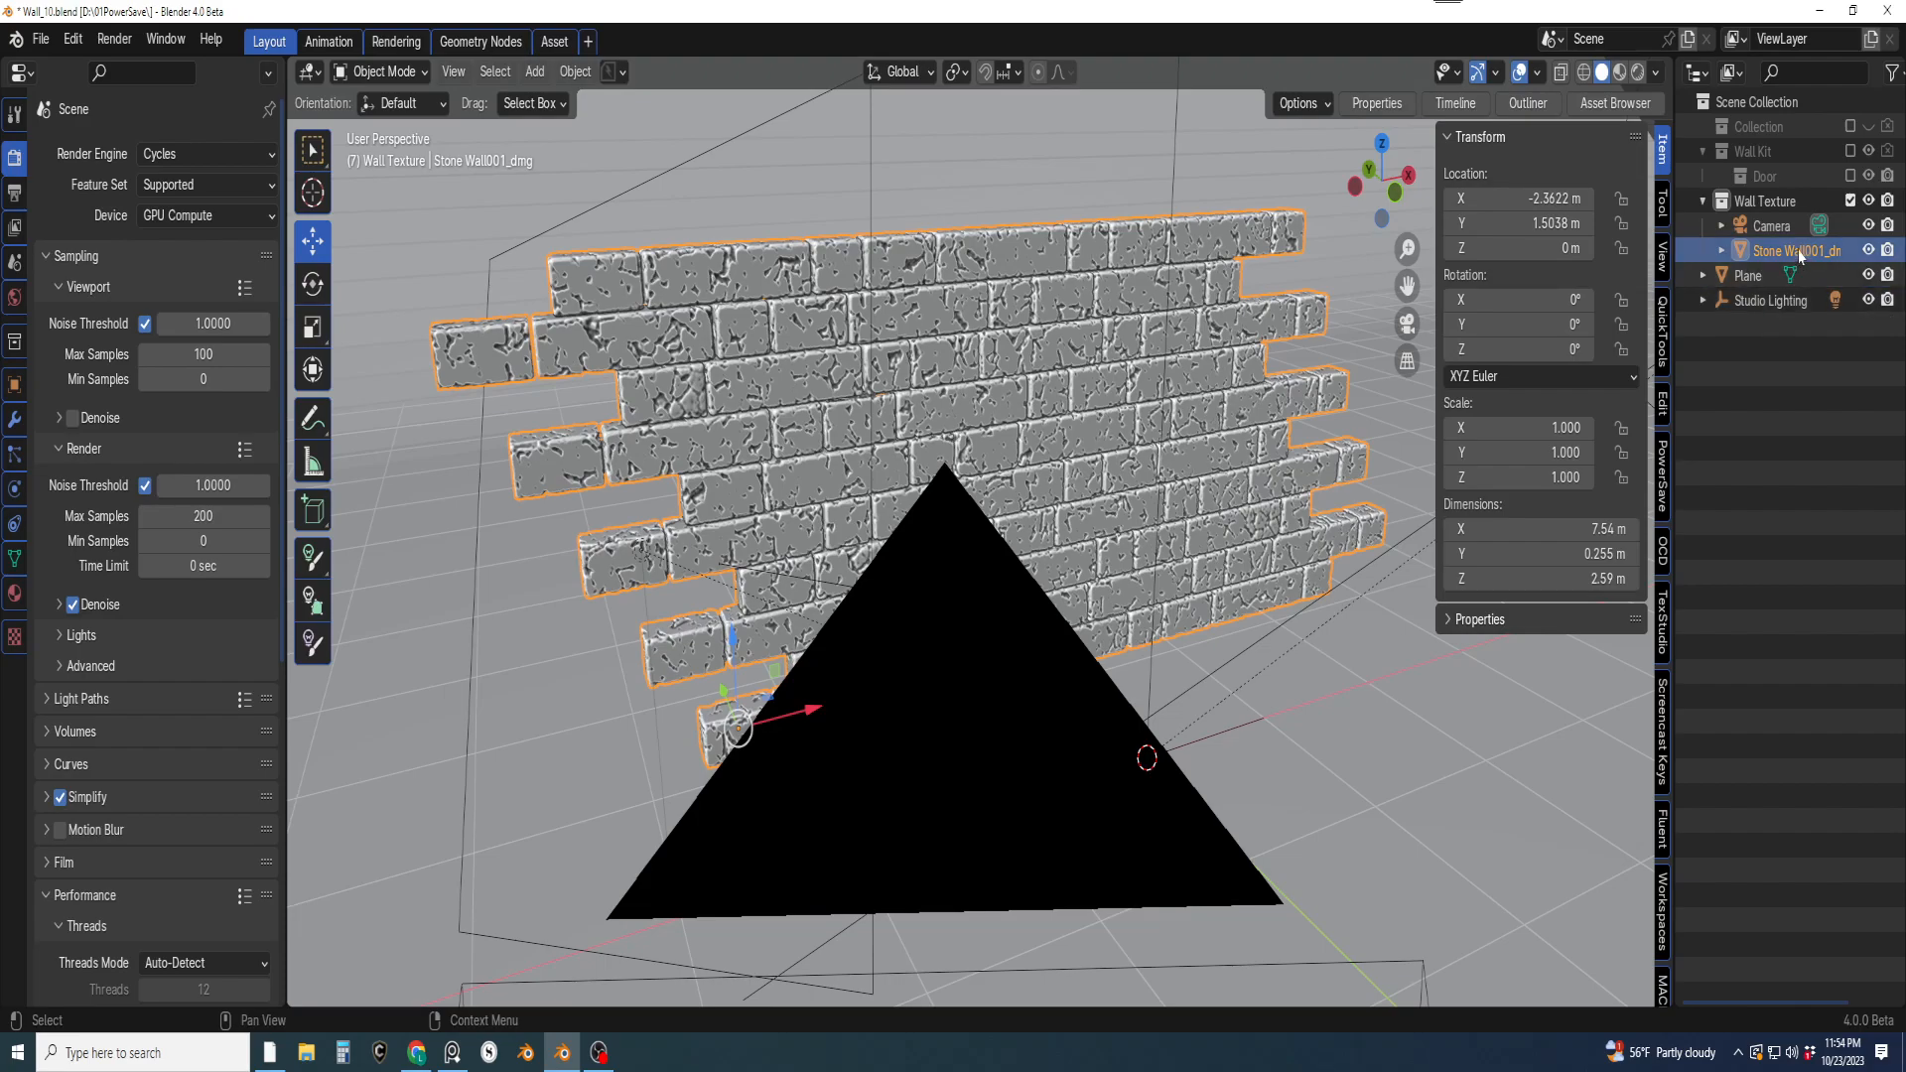
{"action": "middle_click_drag", "start_coordinate": [1321, 376], "coordinate": [1333, 336]}
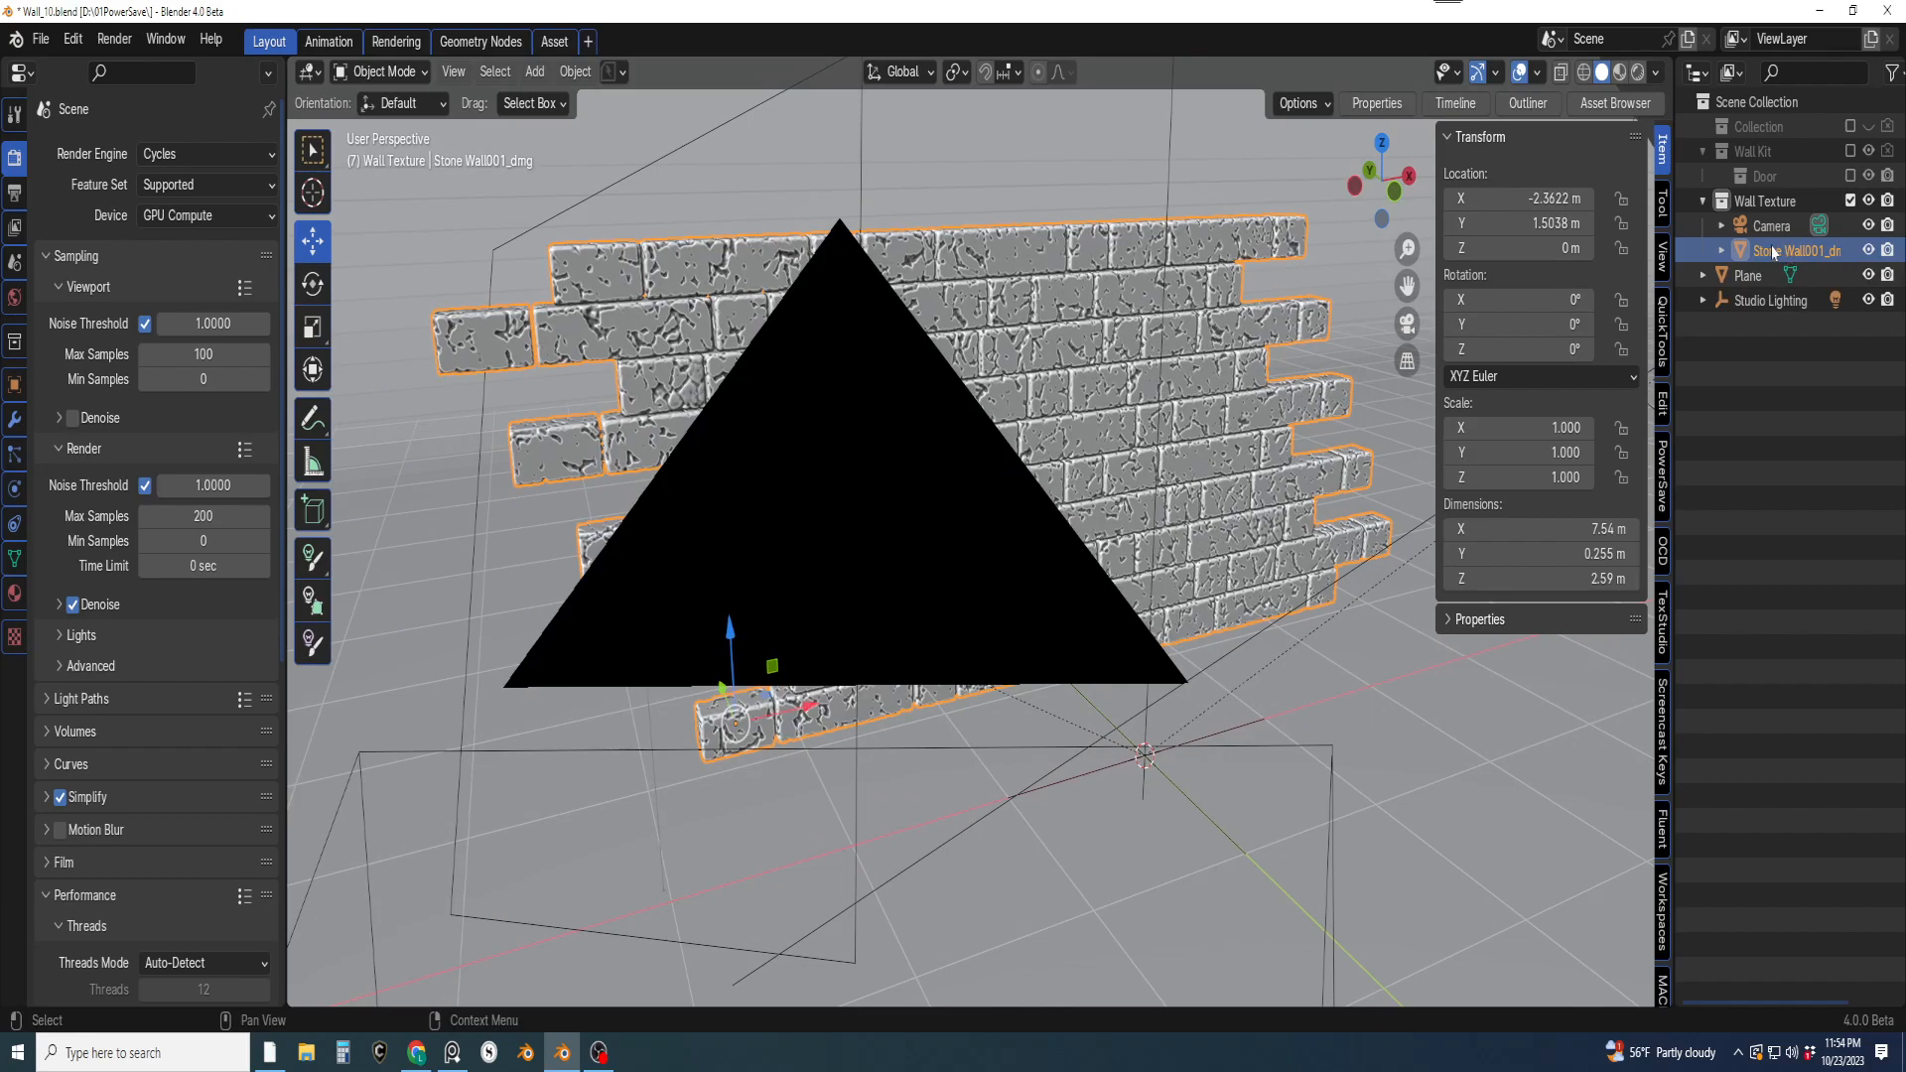
{"action": "left_click_drag", "start_coordinate": [1769, 231], "coordinate": [1724, 449]}
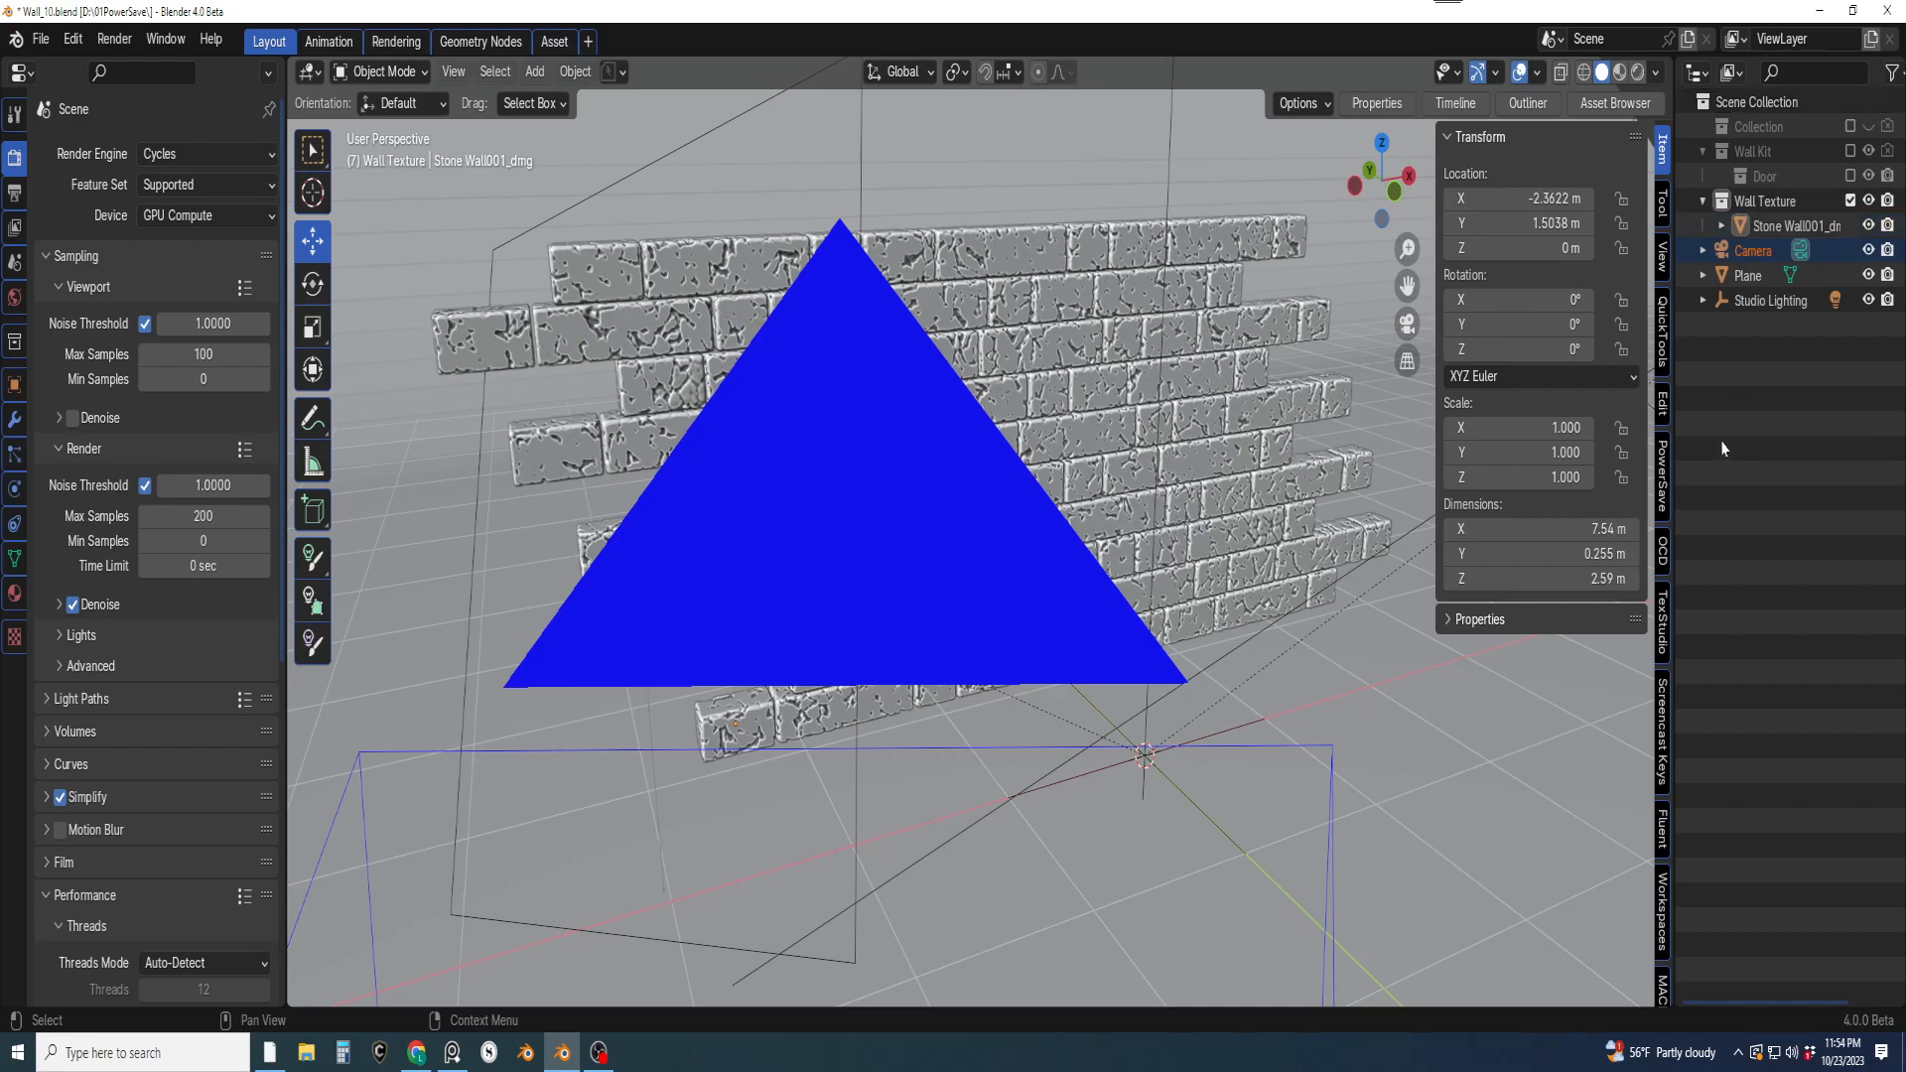
Select the Camera and the stone wall in turn to check their placement, ending with the Camera selected
{"action": "left_click", "coordinate": [1743, 250]}
{"action": "left_click", "coordinate": [1778, 379]}
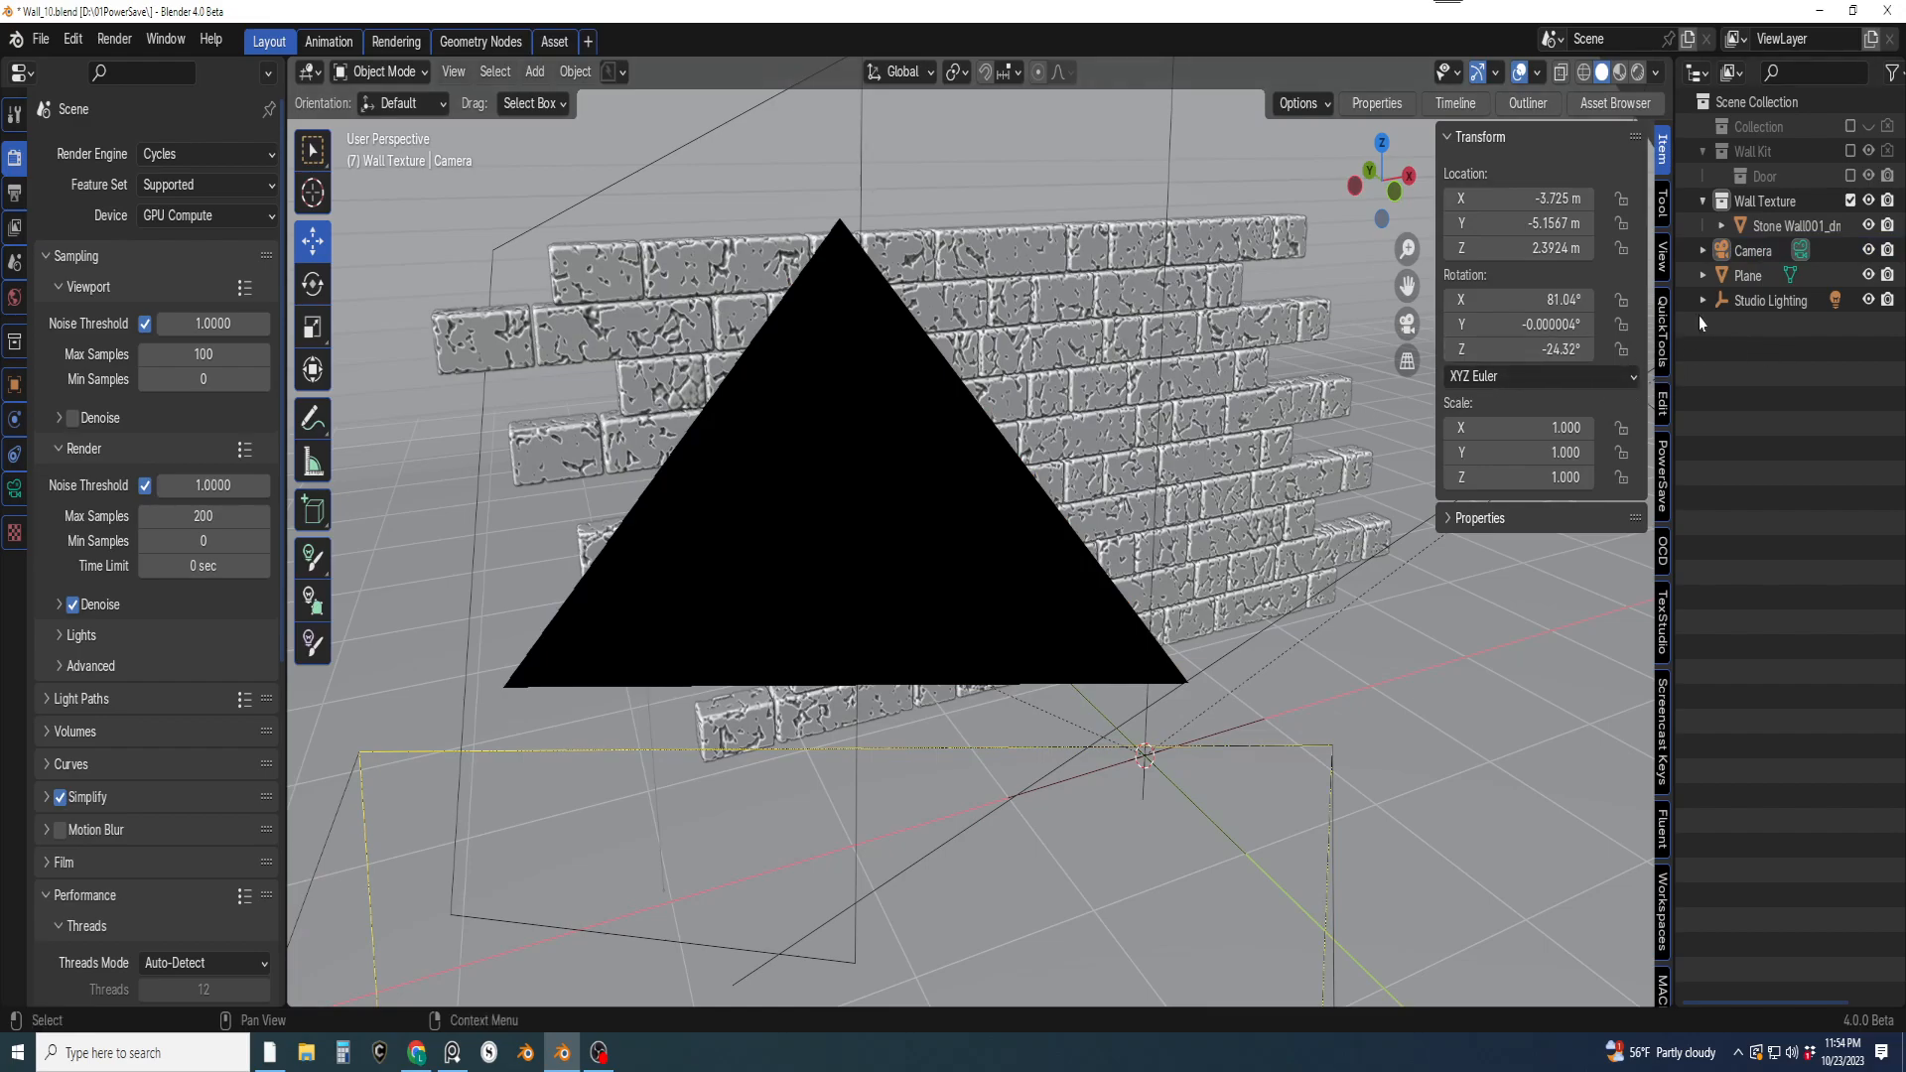
{"action": "left_click", "coordinate": [1758, 227]}
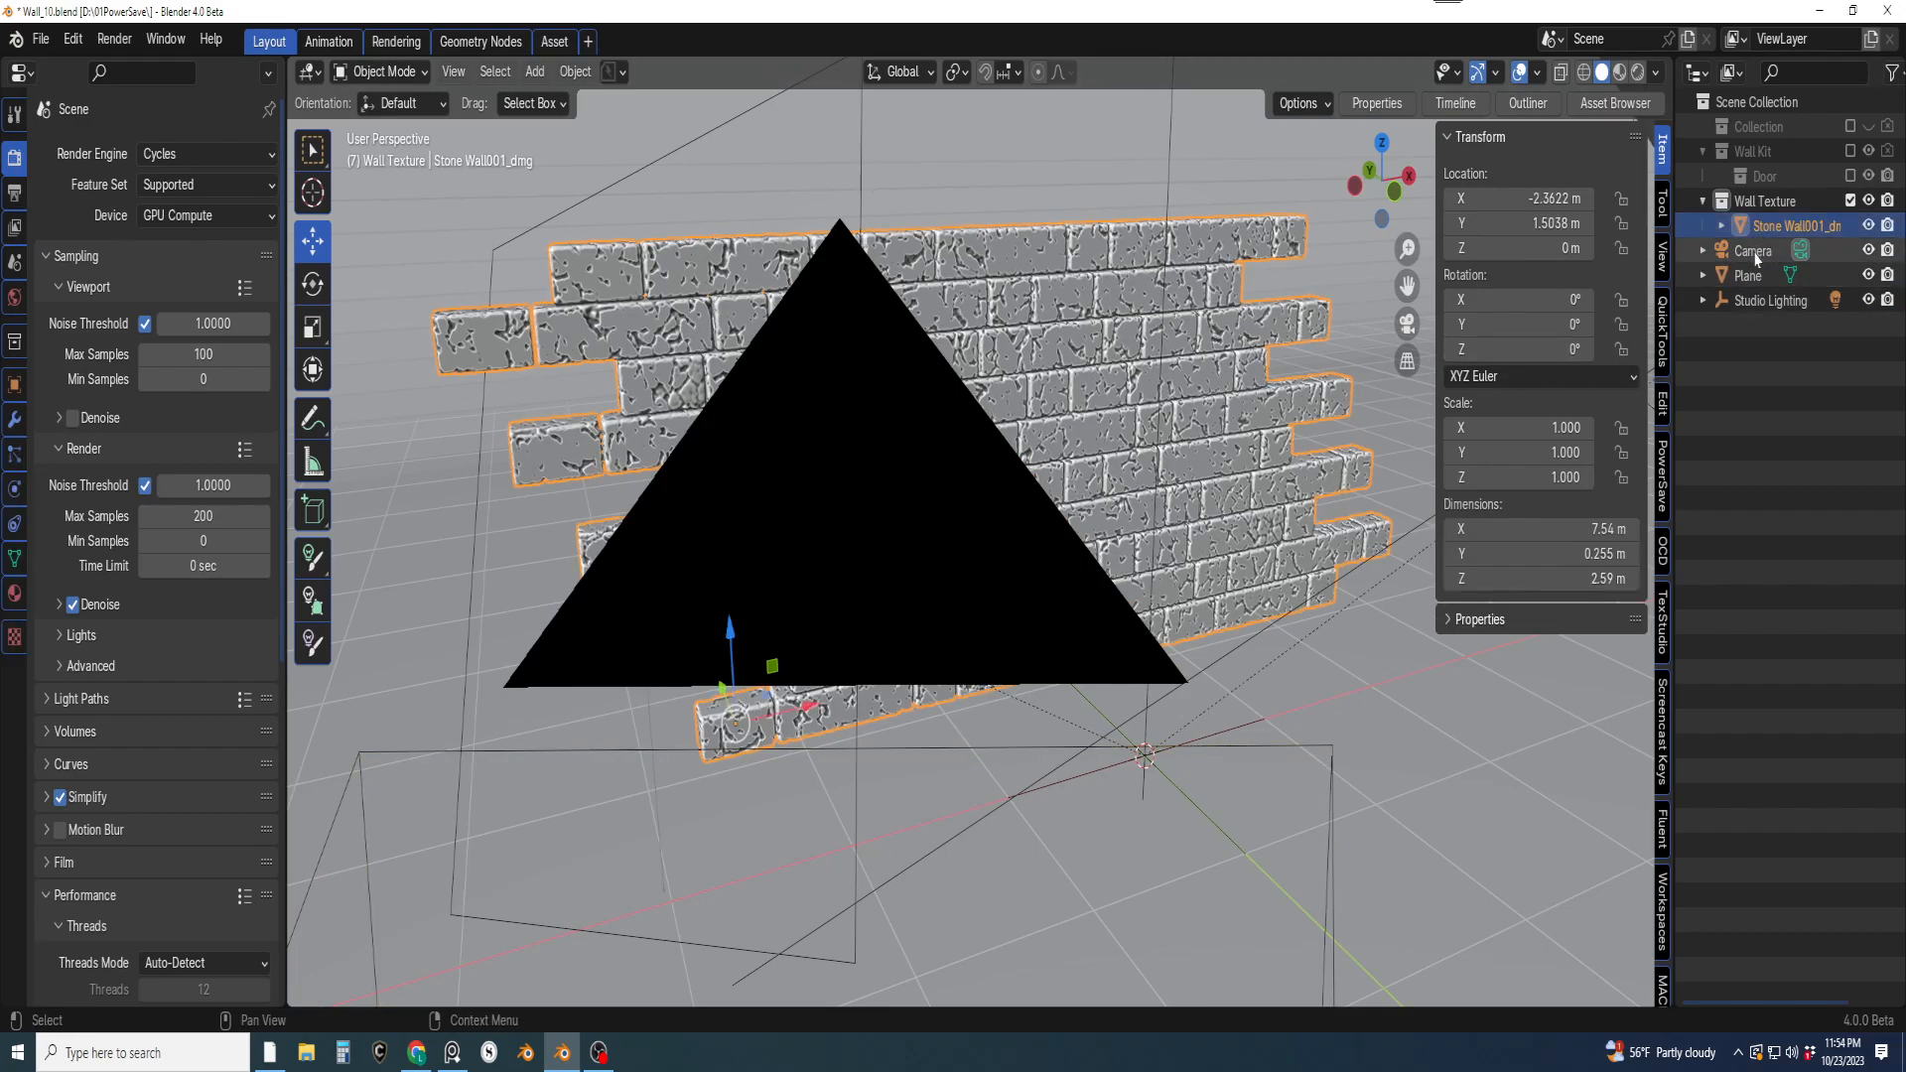
{"action": "left_click", "coordinate": [1753, 250]}
{"action": "scroll", "coordinate": [558, 573], "scroll_direction": "down", "scroll_amount": 4}
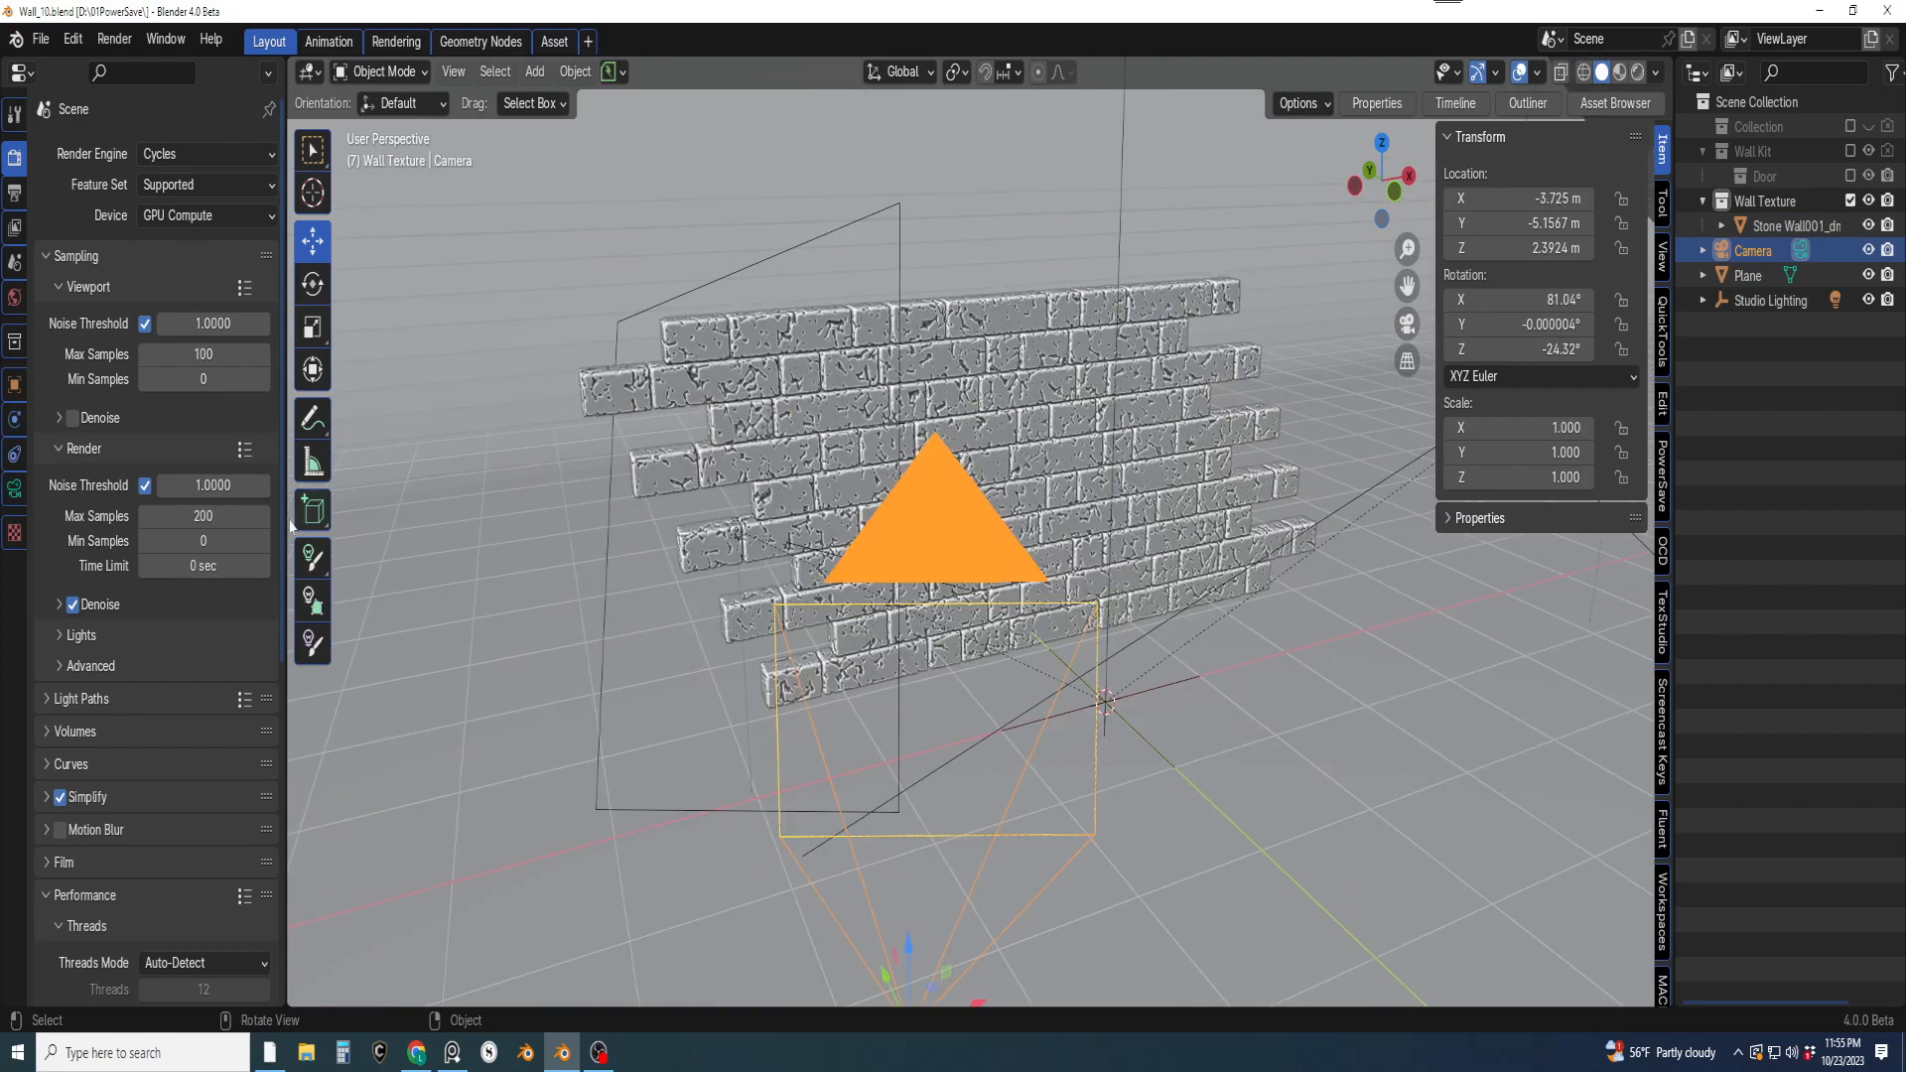
{"action": "scroll", "coordinate": [43, 543], "scroll_direction": "down", "scroll_amount": 3}
{"action": "scroll", "coordinate": [173, 576], "scroll_direction": "up", "scroll_amount": 2}
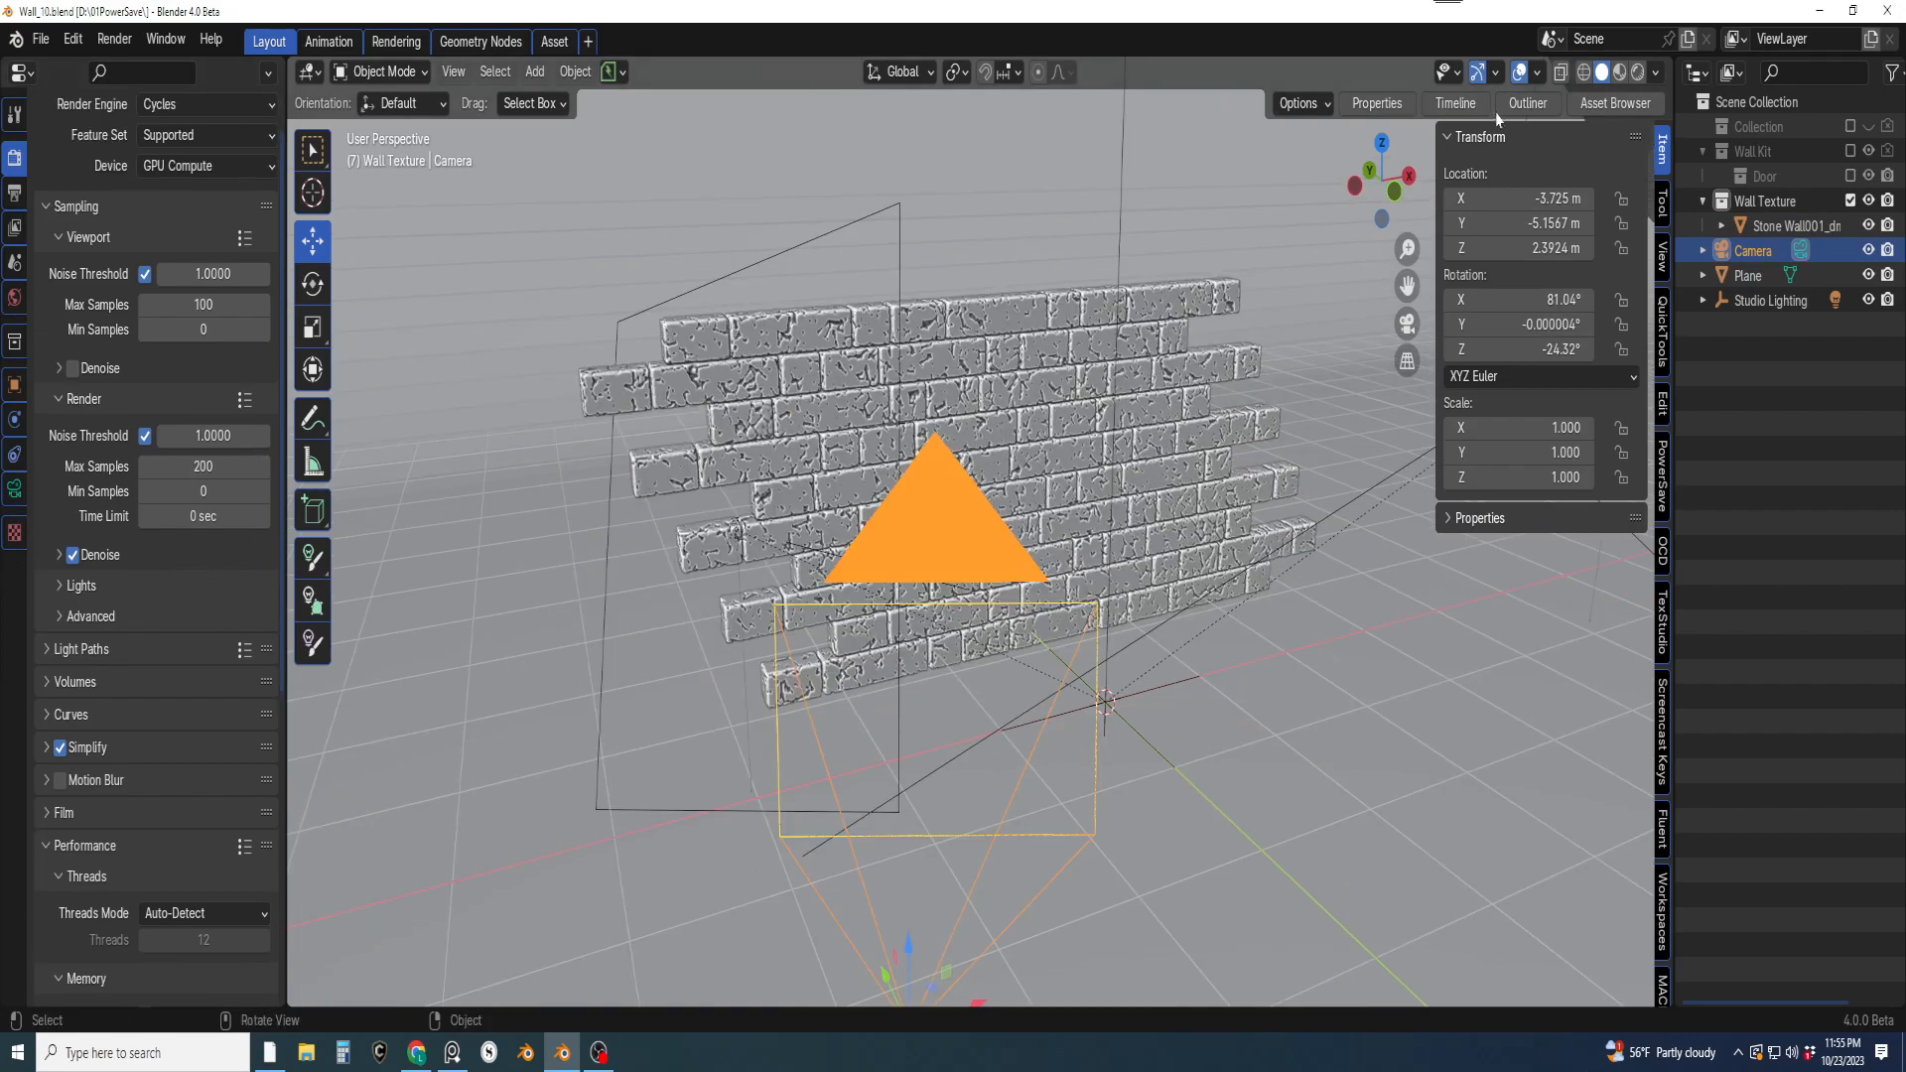
Check the viewport shading options, show the World properties and save the scene file
{"action": "left_click", "coordinate": [1657, 72]}
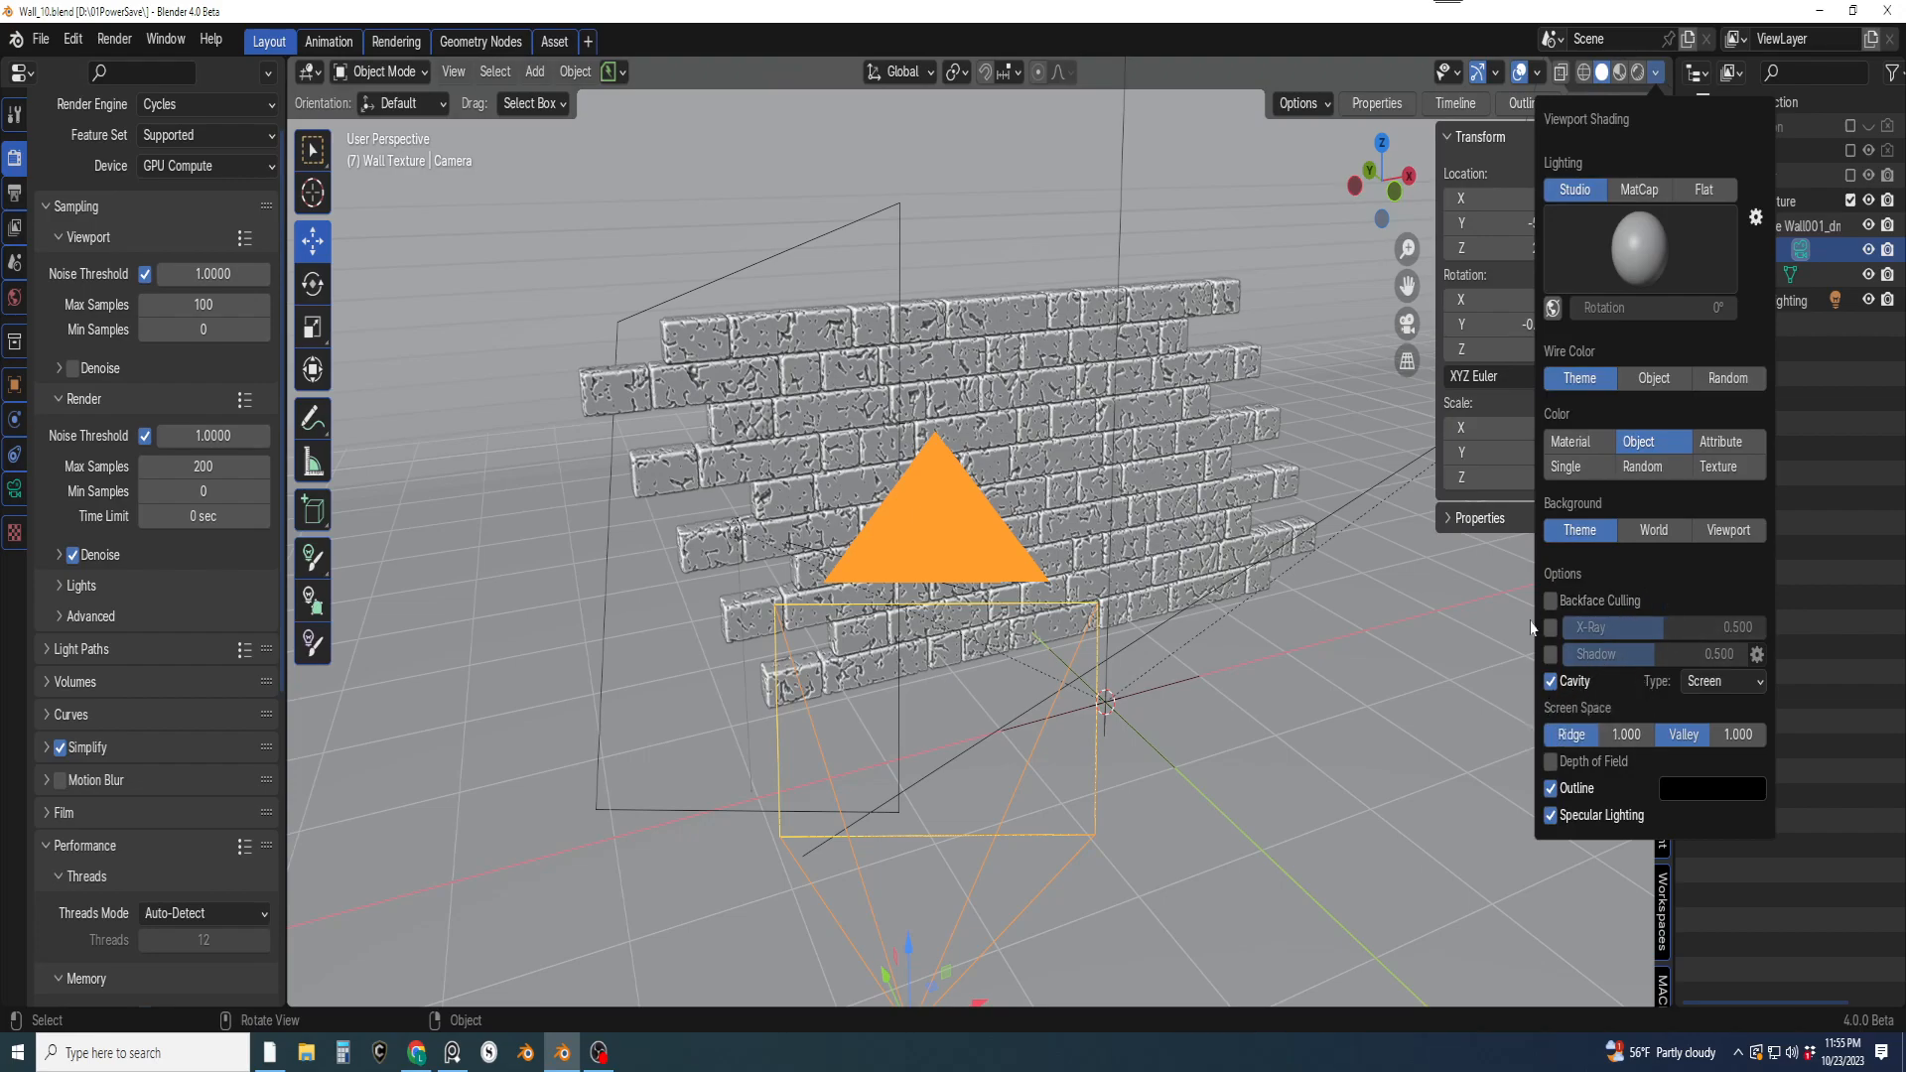
{"action": "left_click", "coordinate": [1658, 75]}
{"action": "left_click", "coordinate": [11, 298]}
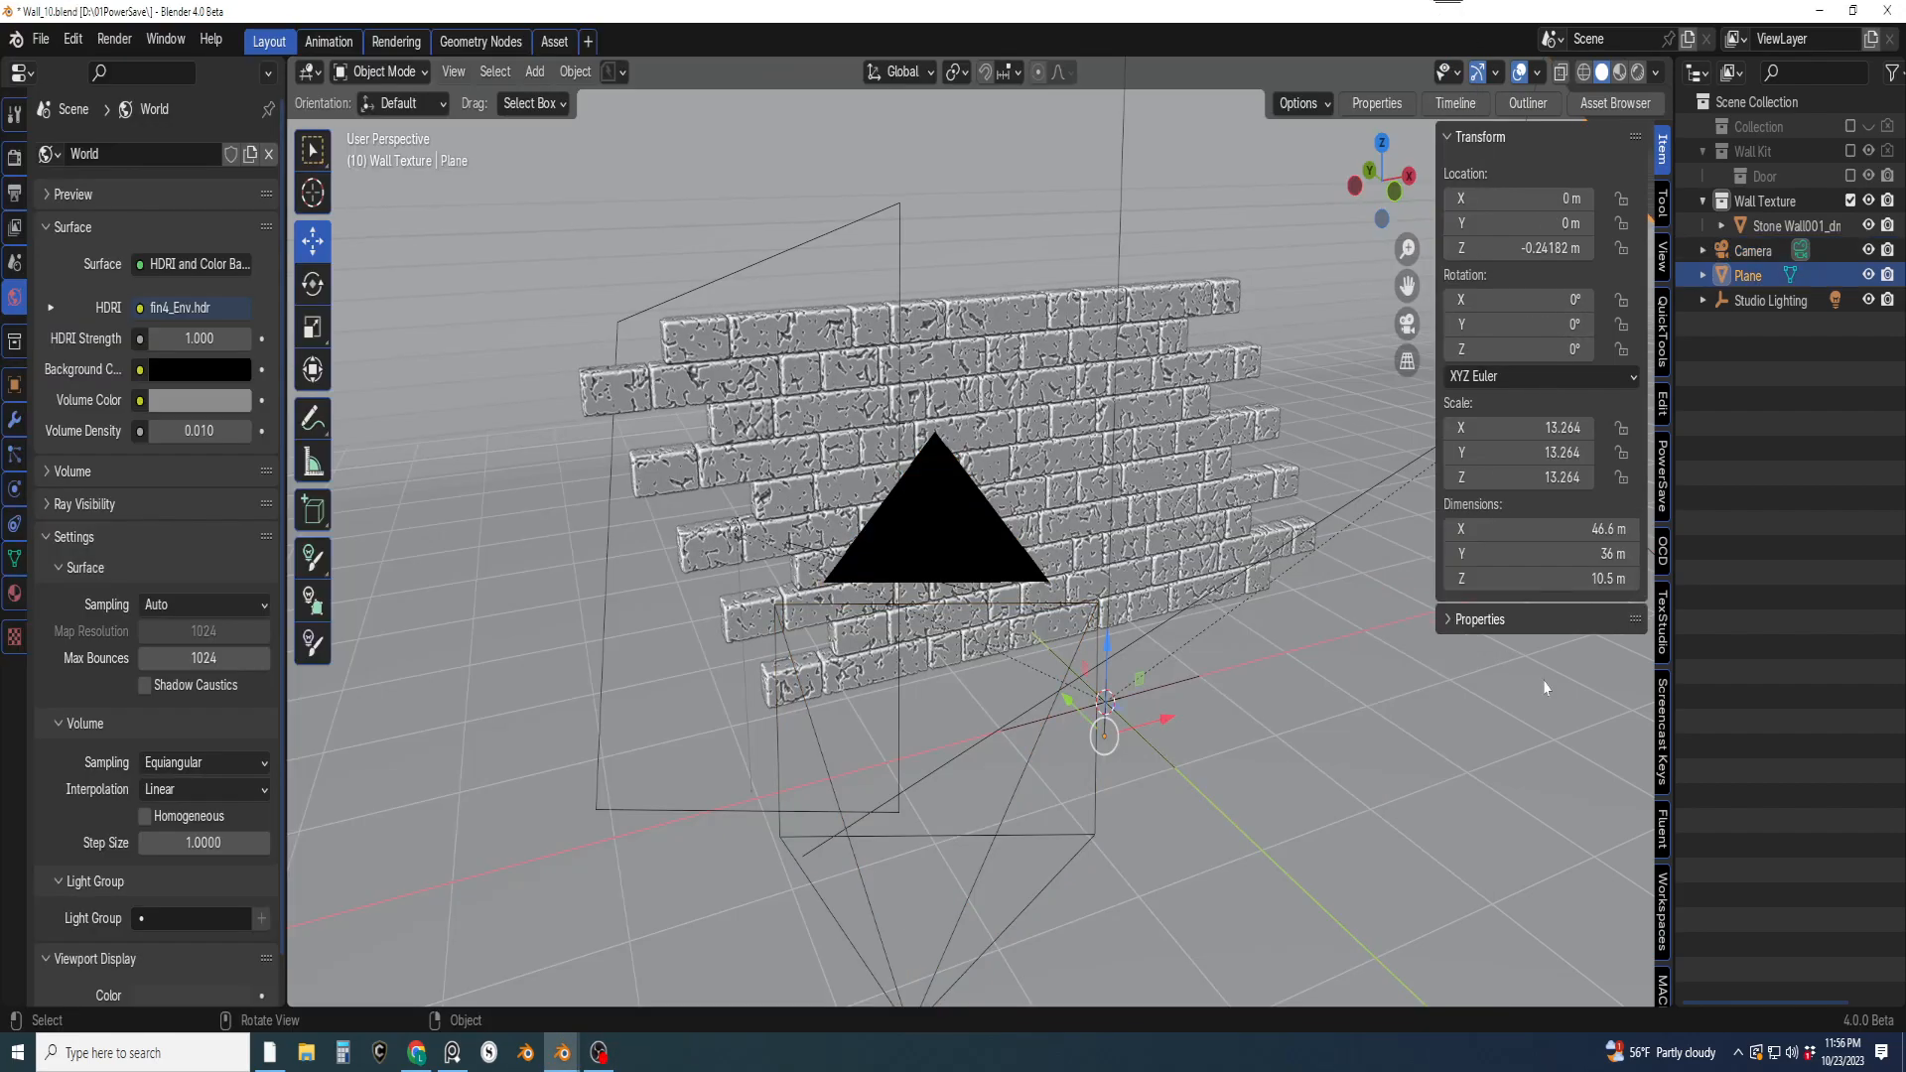
{"action": "key", "text": "ctrl+s"}
View the rendered image of the brown and tan wall and return to the scene
{"action": "mouse_move", "coordinate": [571, 1047]}
{"action": "left_click", "coordinate": [640, 983]}
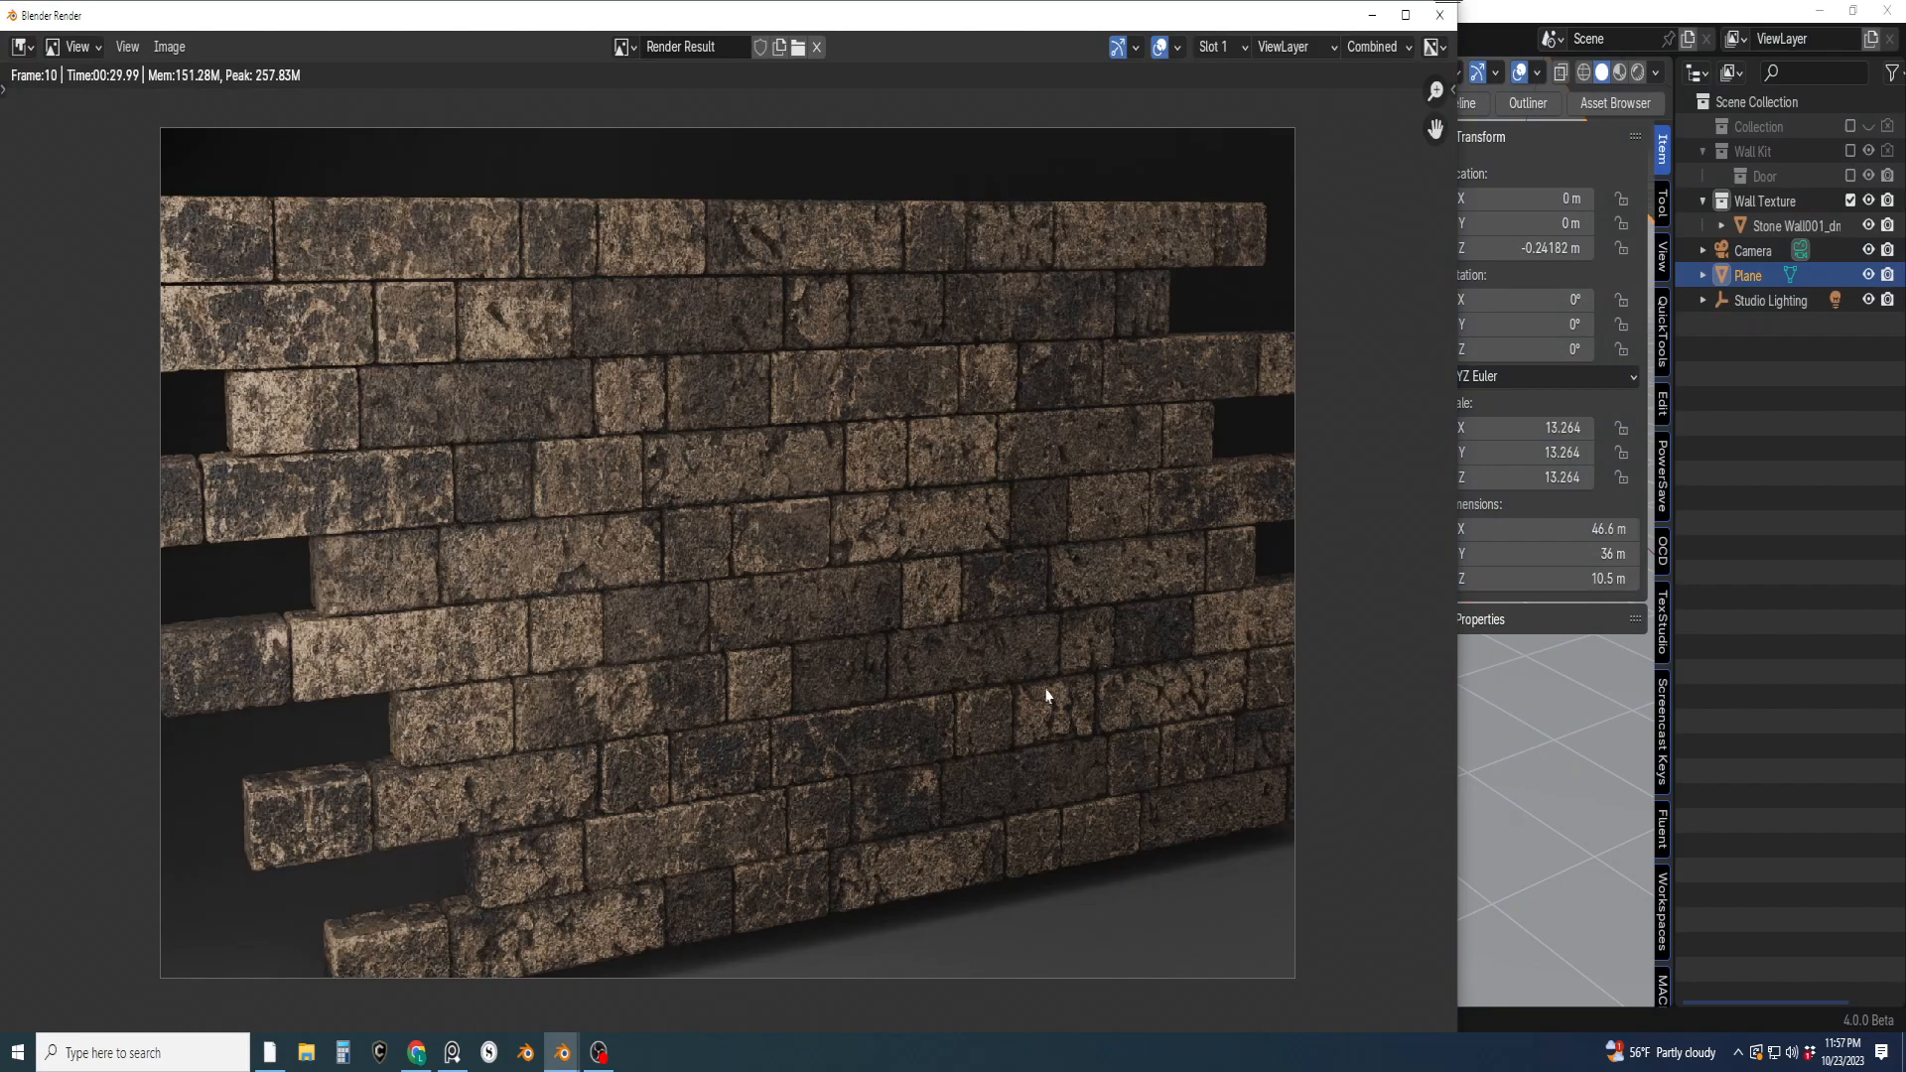
{"action": "left_click", "coordinate": [1681, 802]}
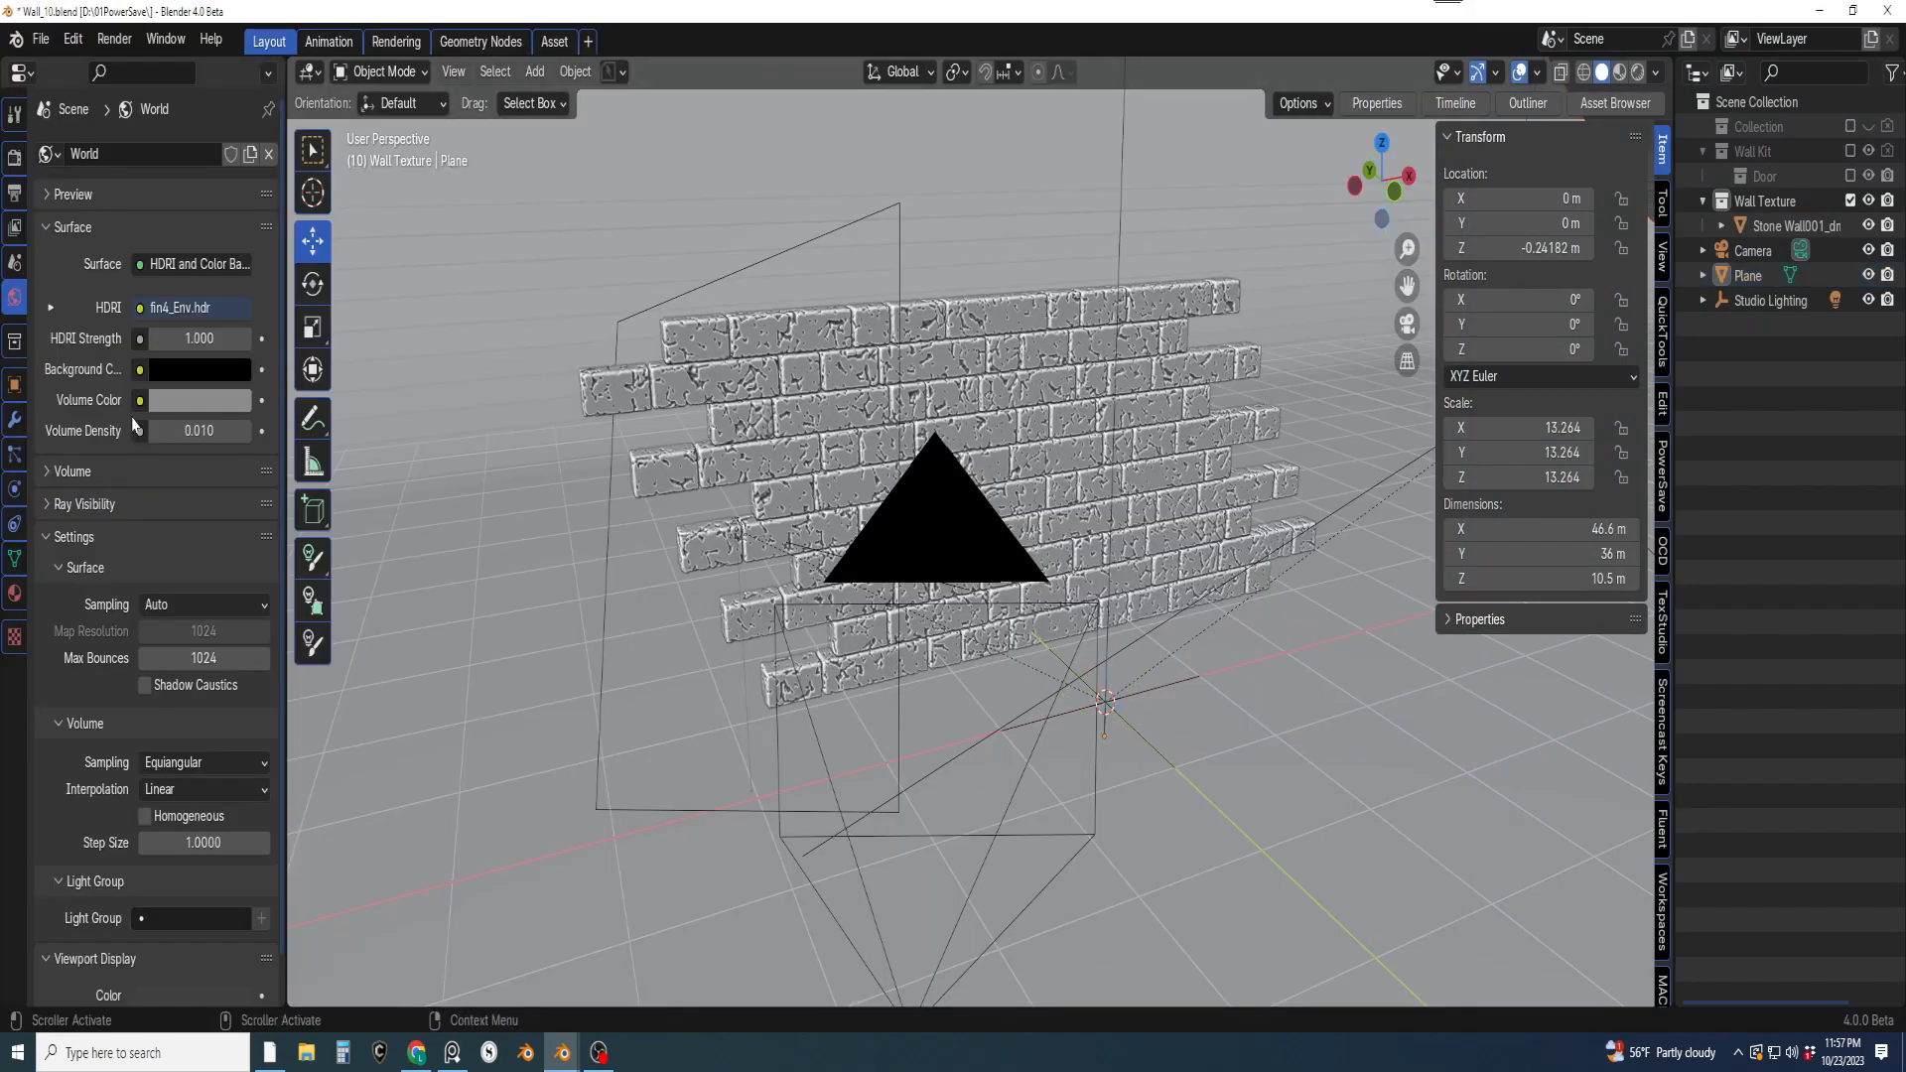
Try a world Volume Density of 5 and set it back to 0.01
{"action": "left_click", "coordinate": [198, 430]}
{"action": "type", "text": "5"}
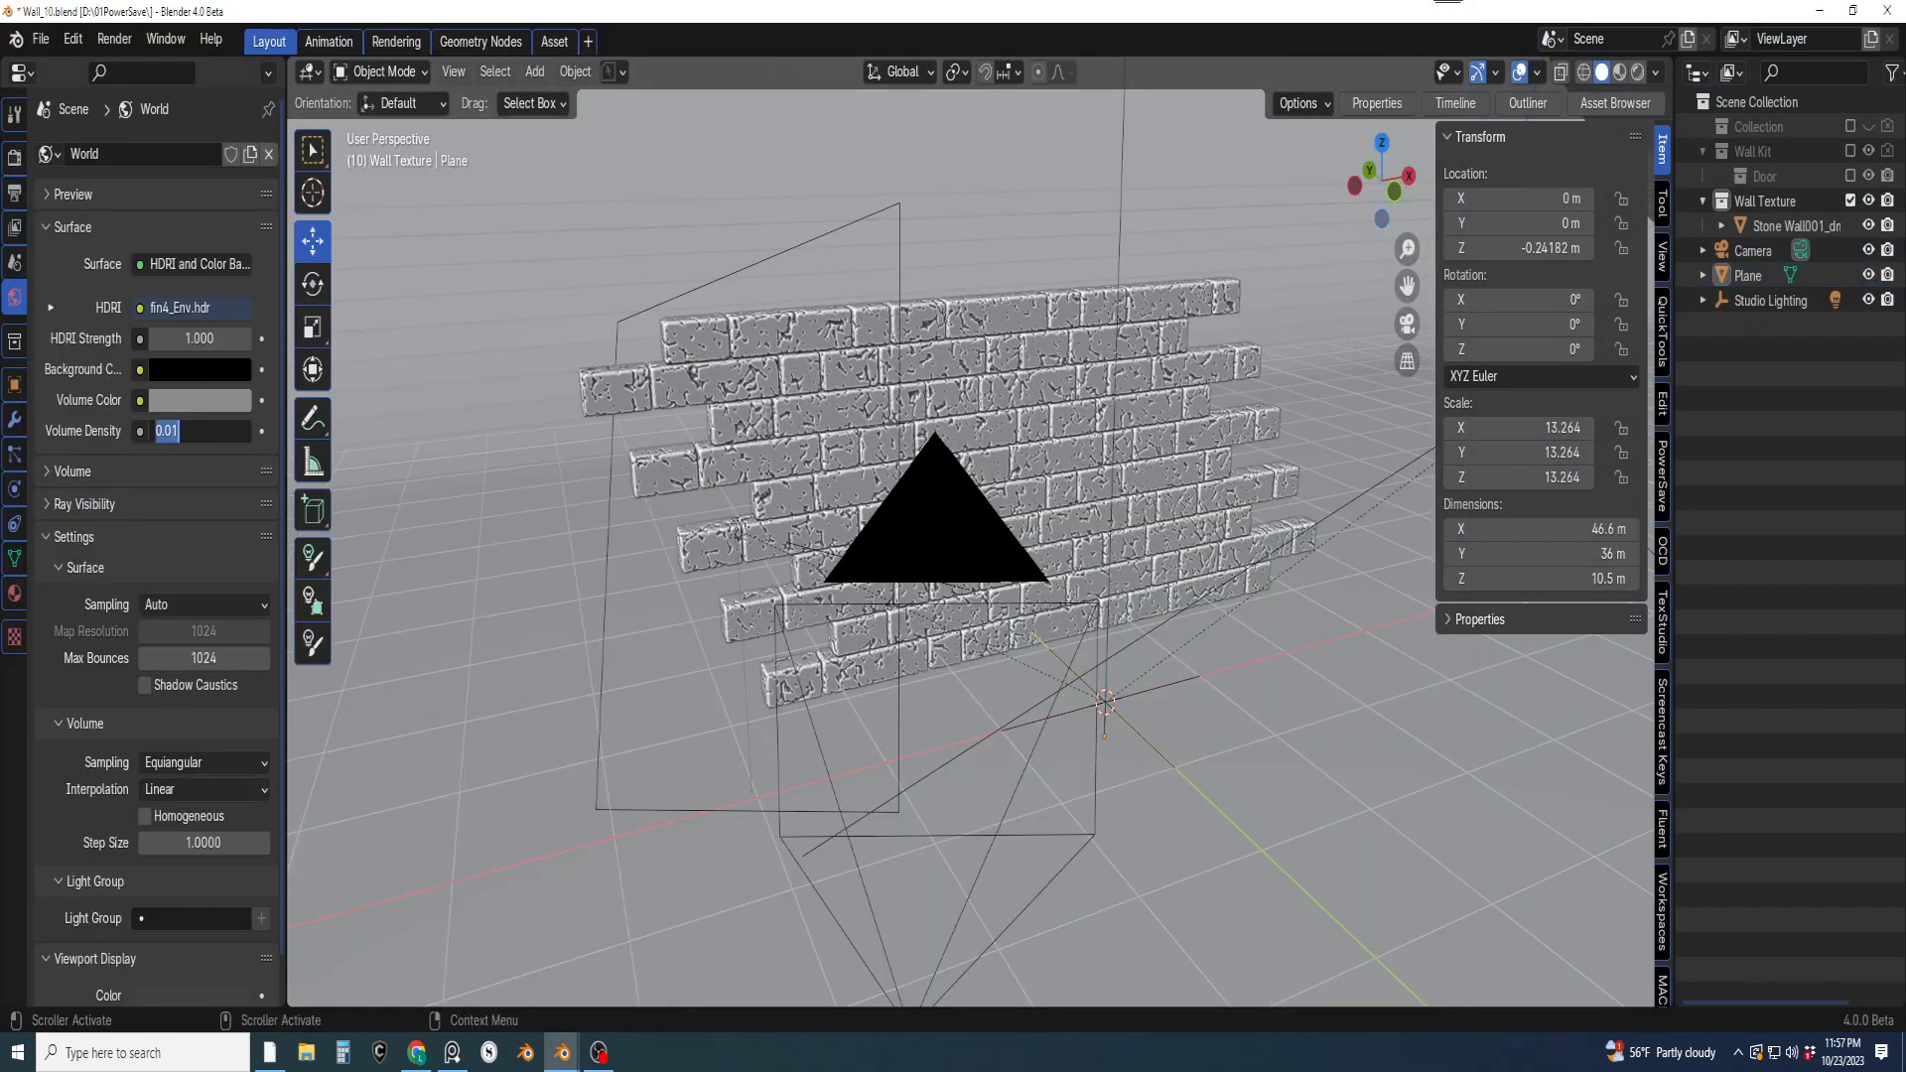
{"action": "key", "text": "Return"}
{"action": "left_click", "coordinate": [196, 425]}
{"action": "type", "text": ".01"}
{"action": "key", "text": "Return"}
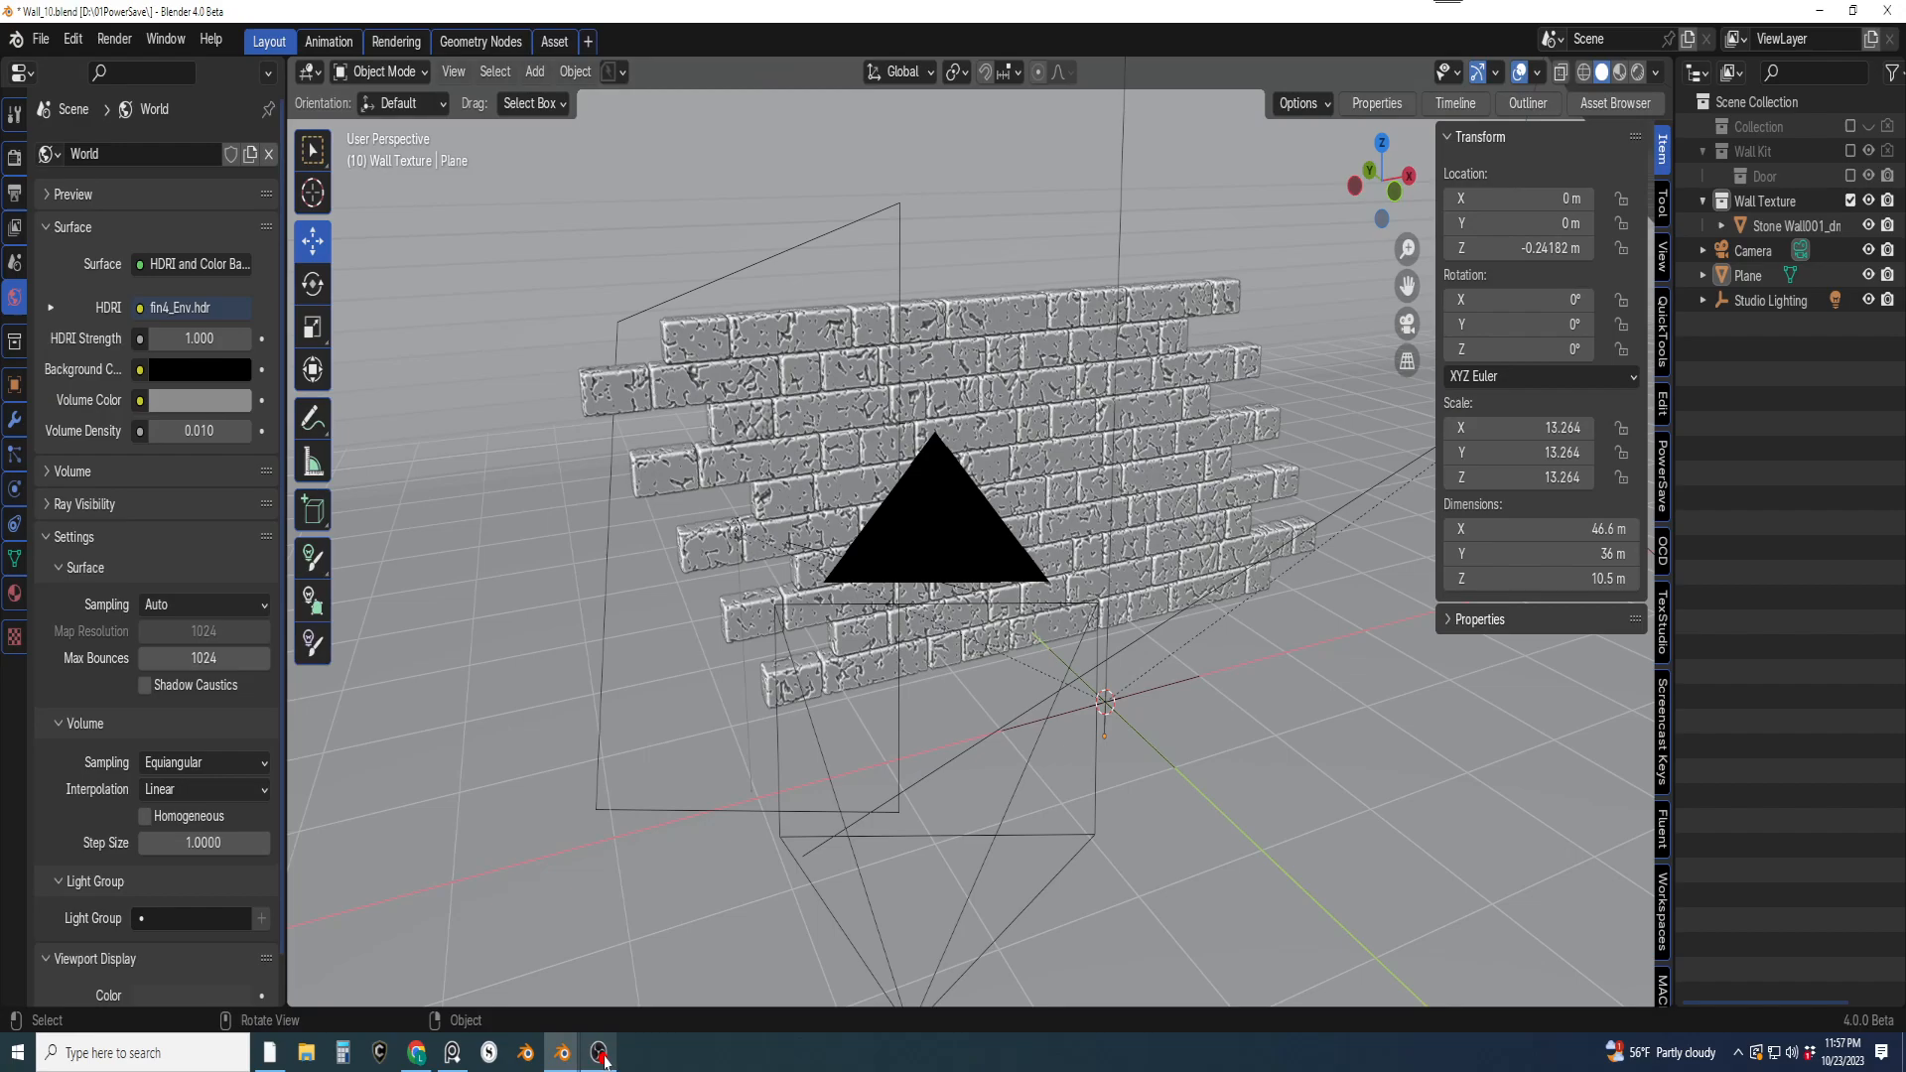
Bring the render result back up and examine the stone texture of the wall closely
{"action": "mouse_move", "coordinate": [562, 1050]}
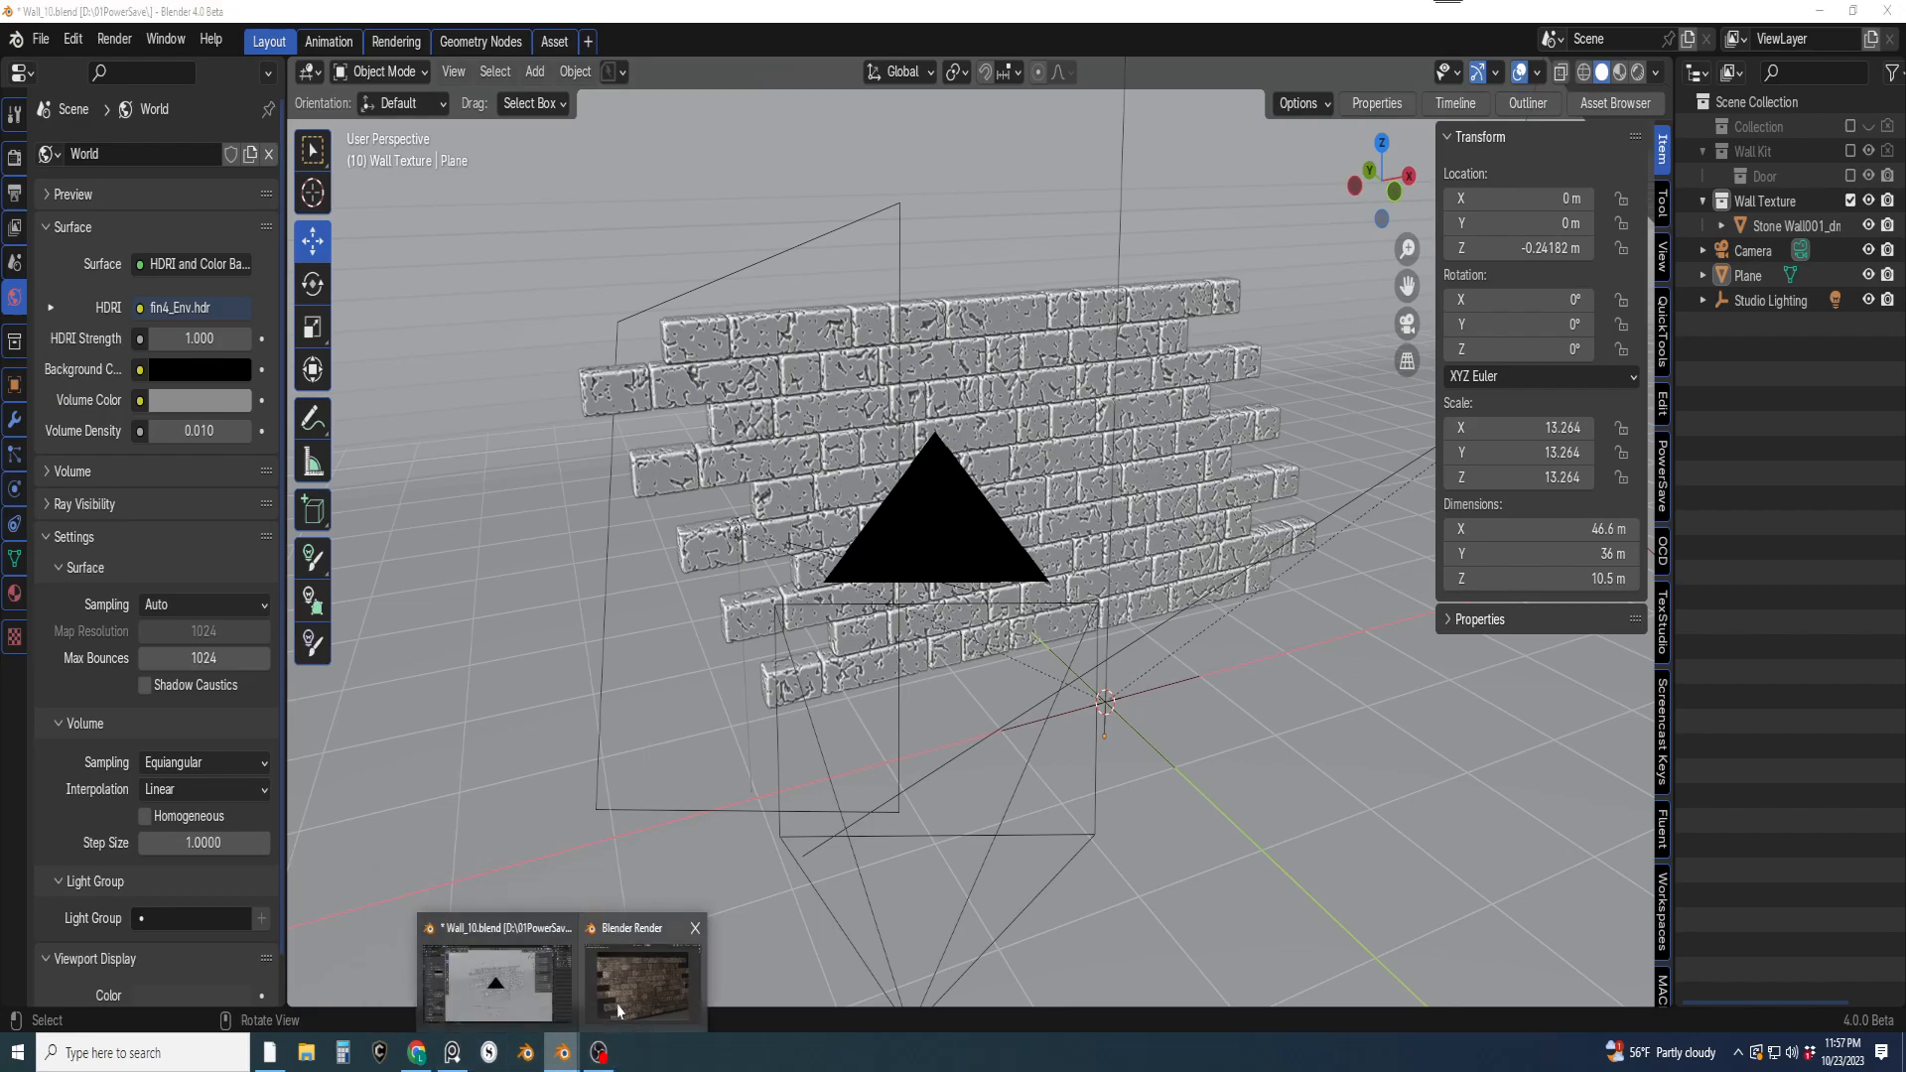
{"action": "left_click", "coordinate": [610, 1005]}
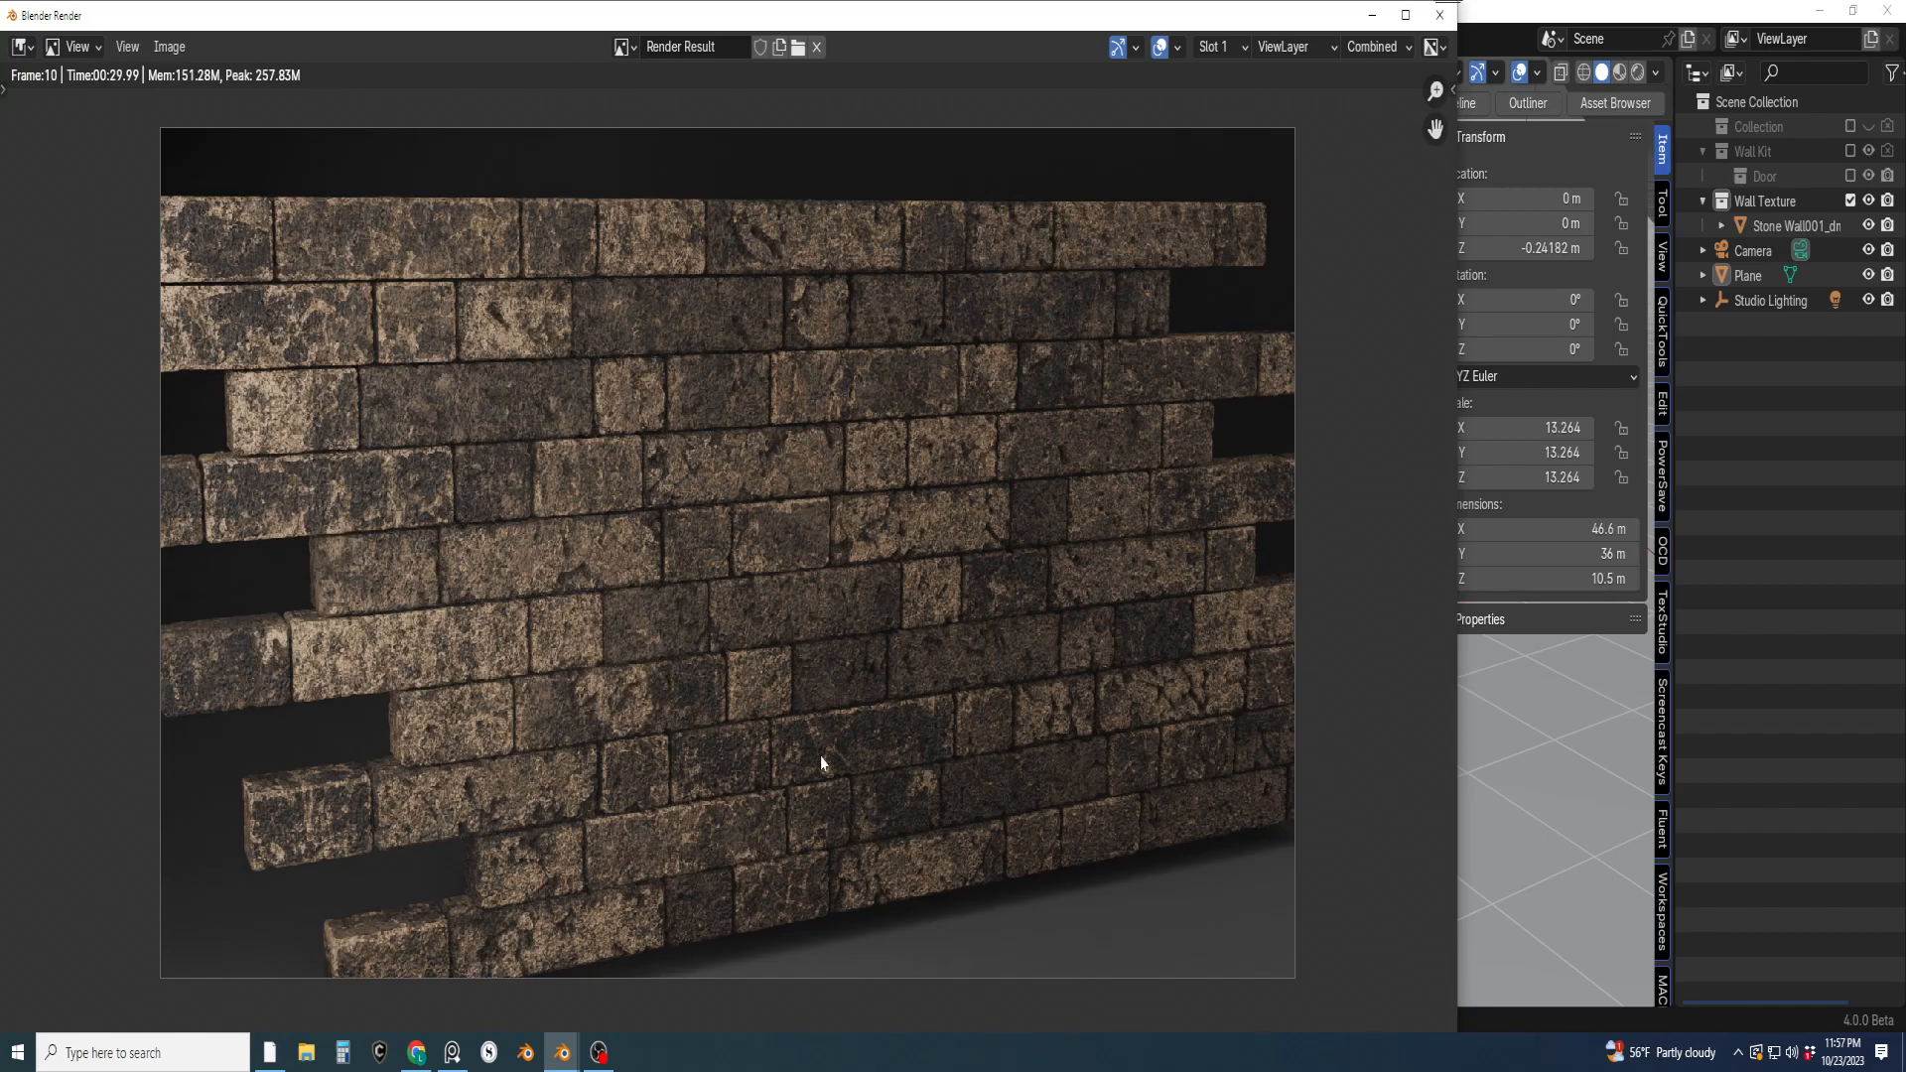
{"action": "middle_click_drag", "start_coordinate": [801, 673], "coordinate": [938, 683]}
{"action": "scroll", "coordinate": [936, 685], "scroll_direction": "up", "scroll_amount": 2}
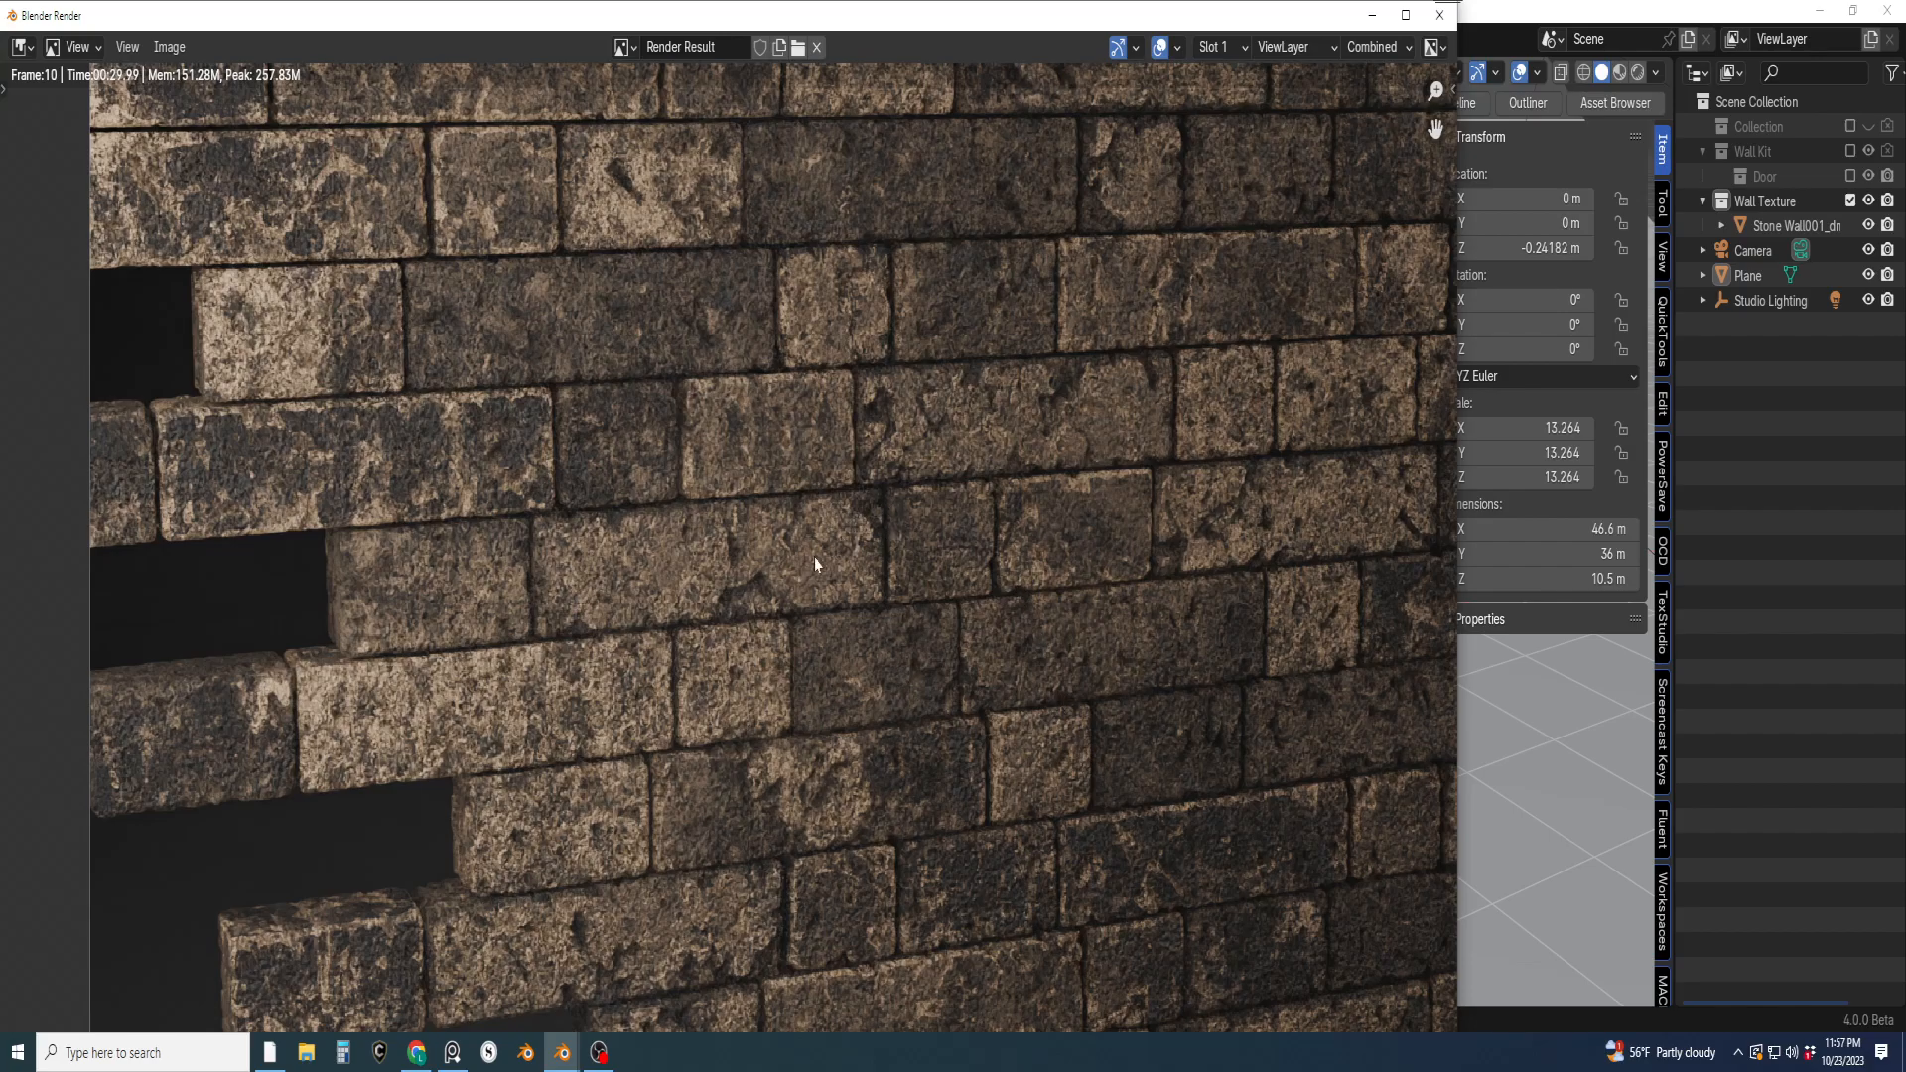
{"action": "scroll", "coordinate": [806, 575], "scroll_direction": "down", "scroll_amount": 3}
{"action": "scroll", "coordinate": [941, 558], "scroll_direction": "up", "scroll_amount": 2}
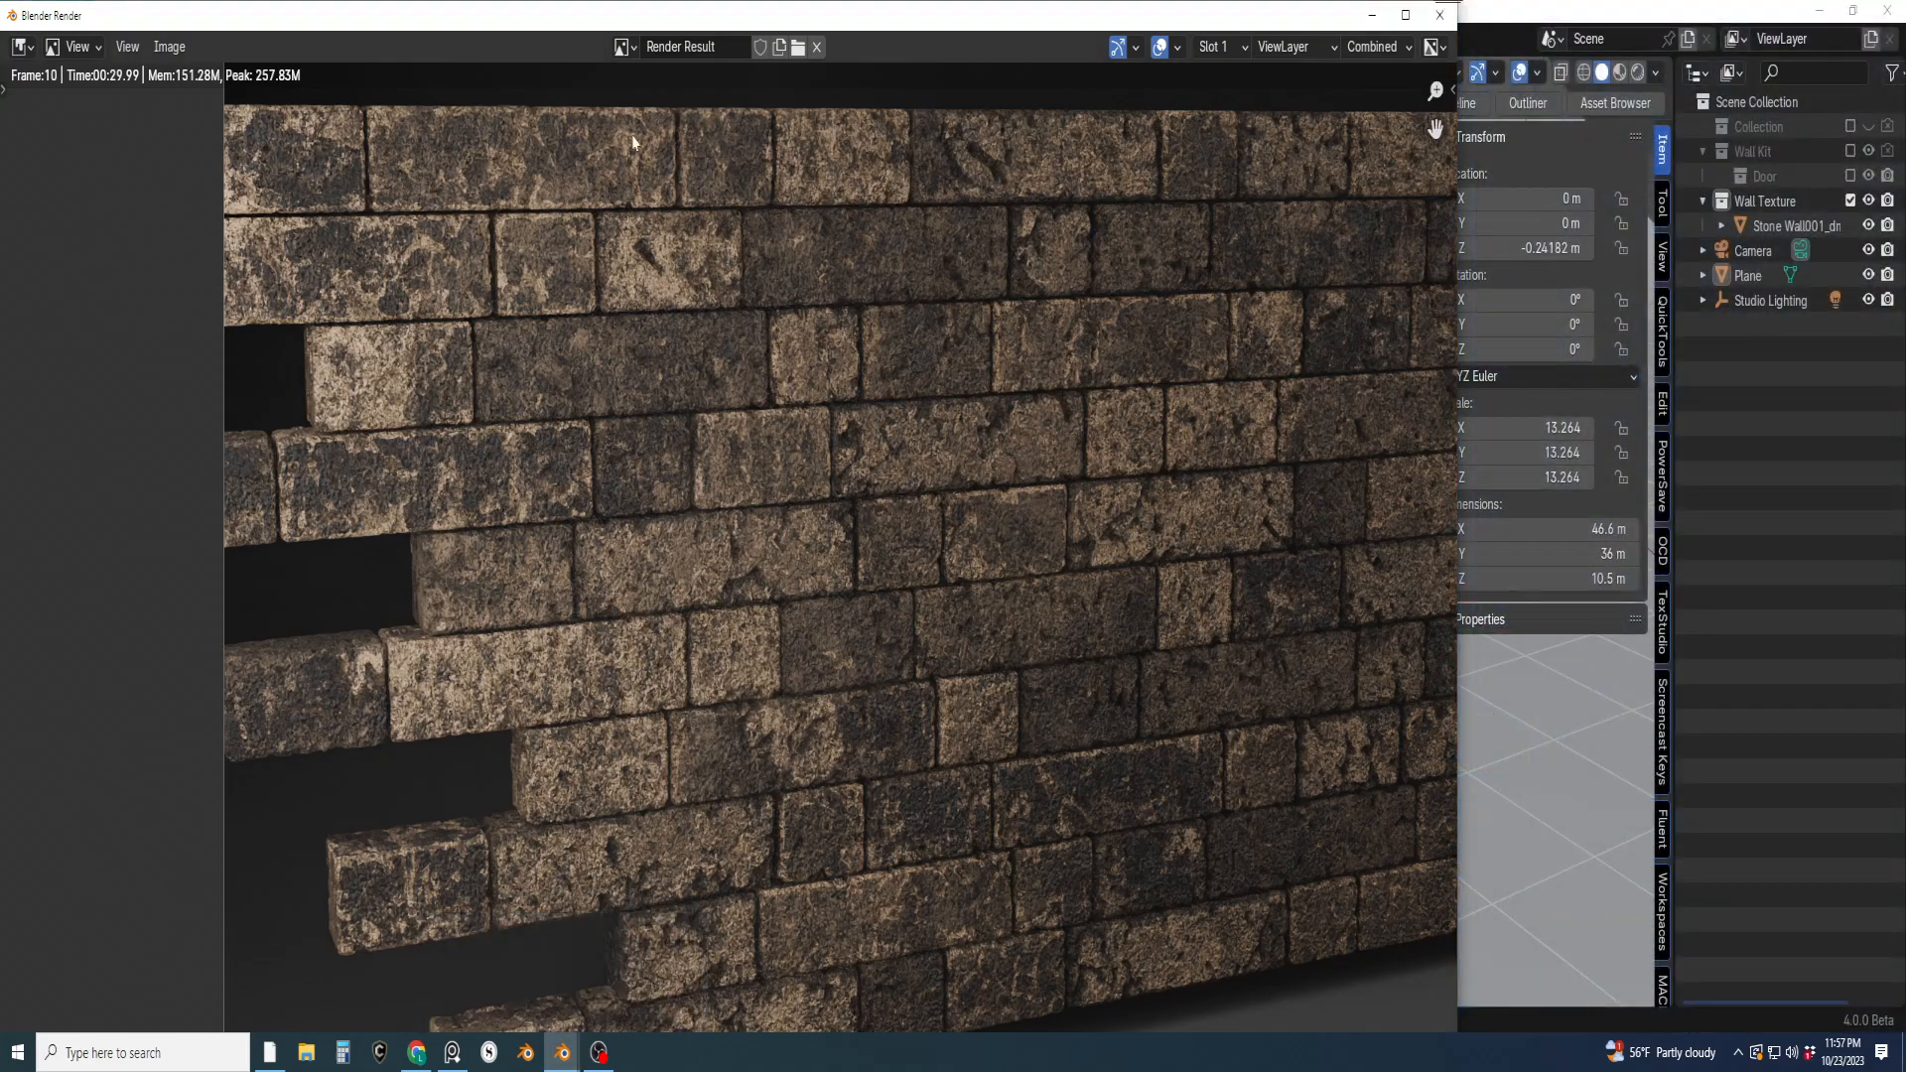
Start saving the rendered image as a new file and name it Wall Test 2
{"action": "left_click", "coordinate": [169, 47]}
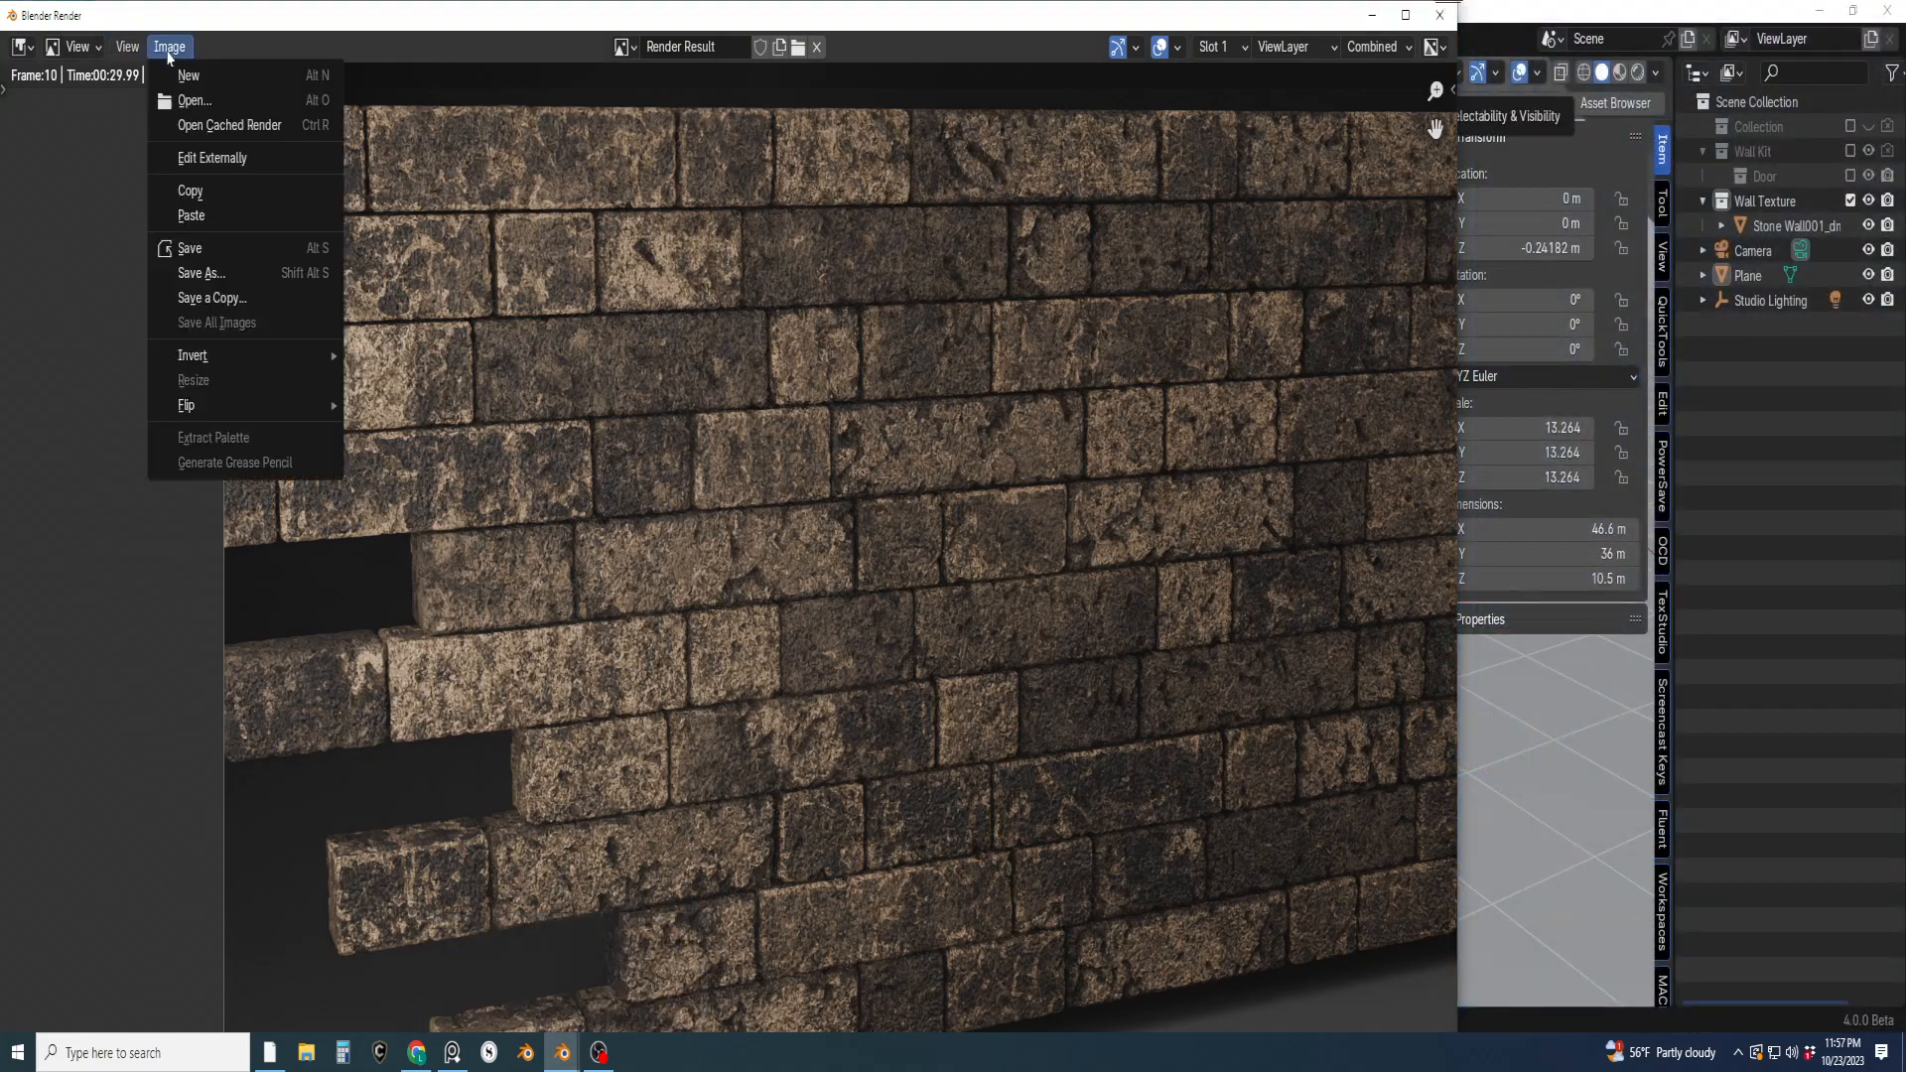
{"action": "left_click", "coordinate": [227, 272]}
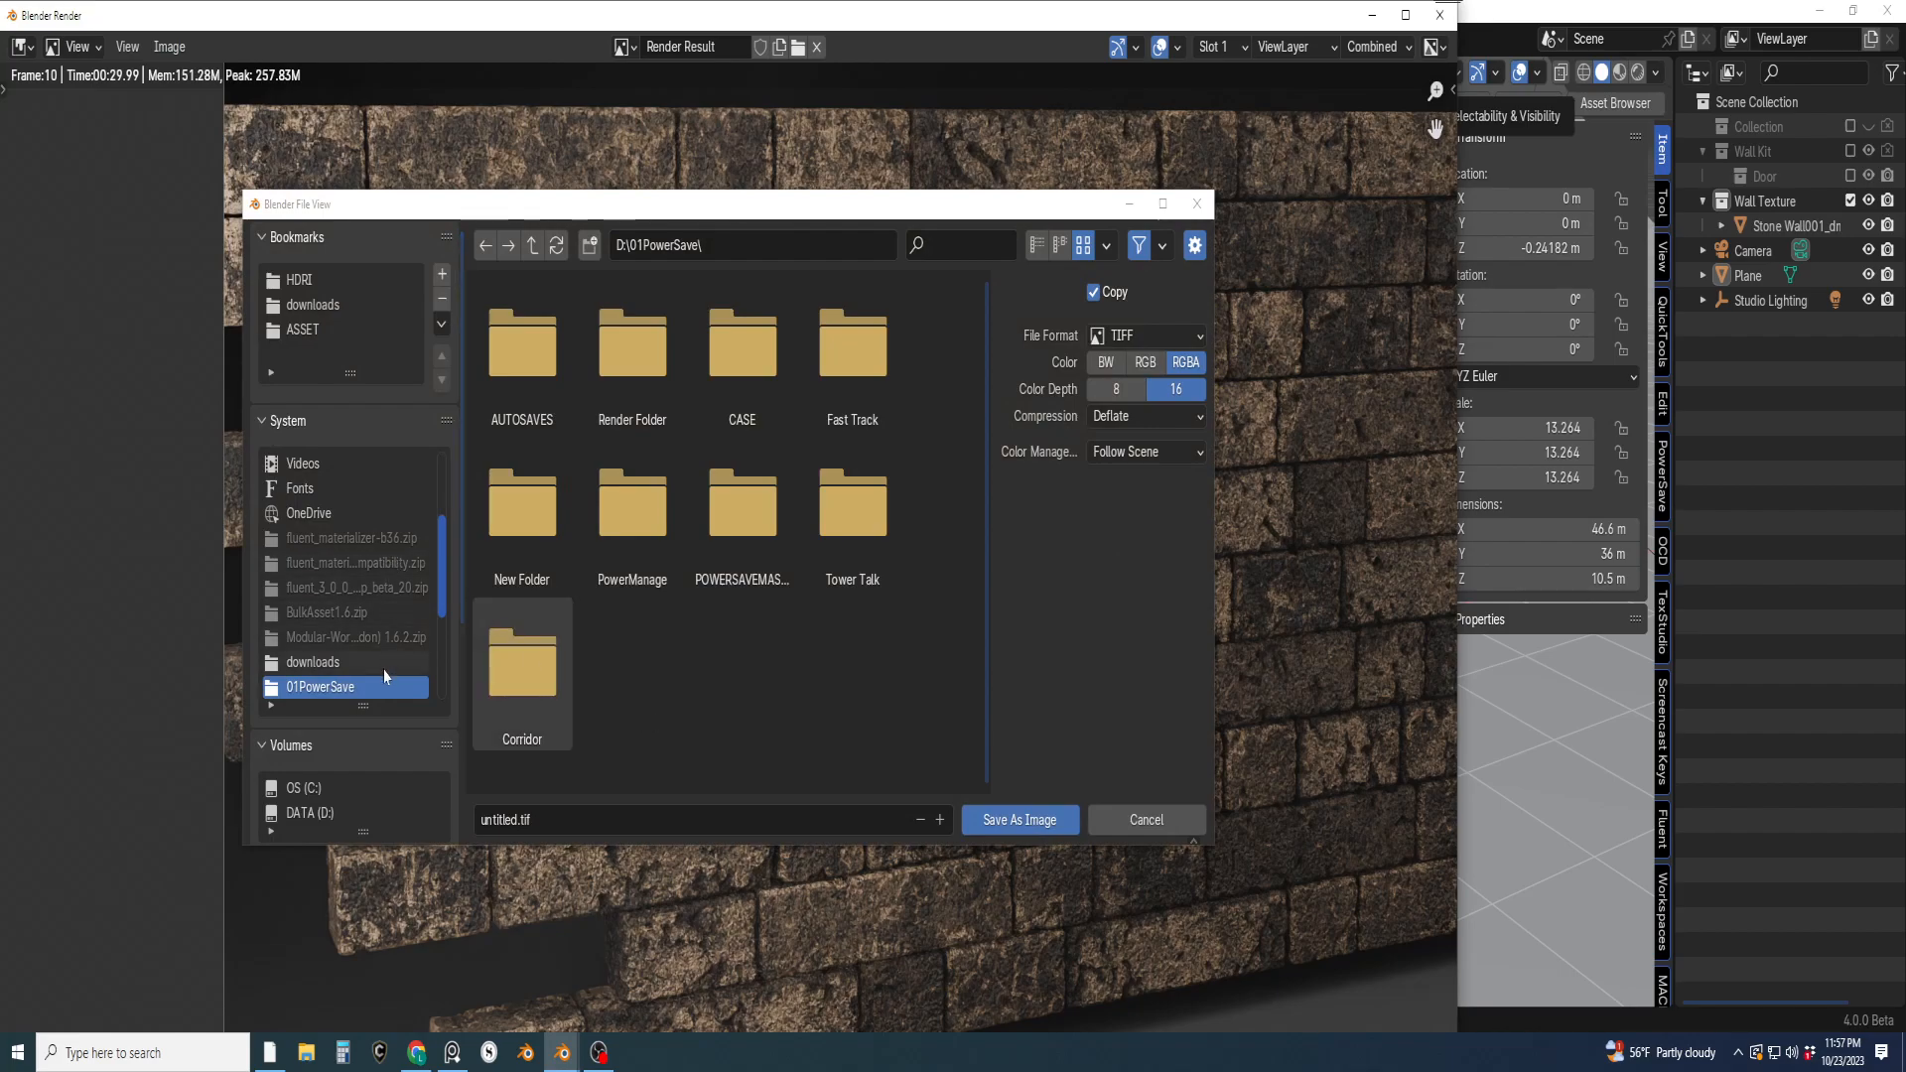
{"action": "left_click", "coordinate": [624, 826]}
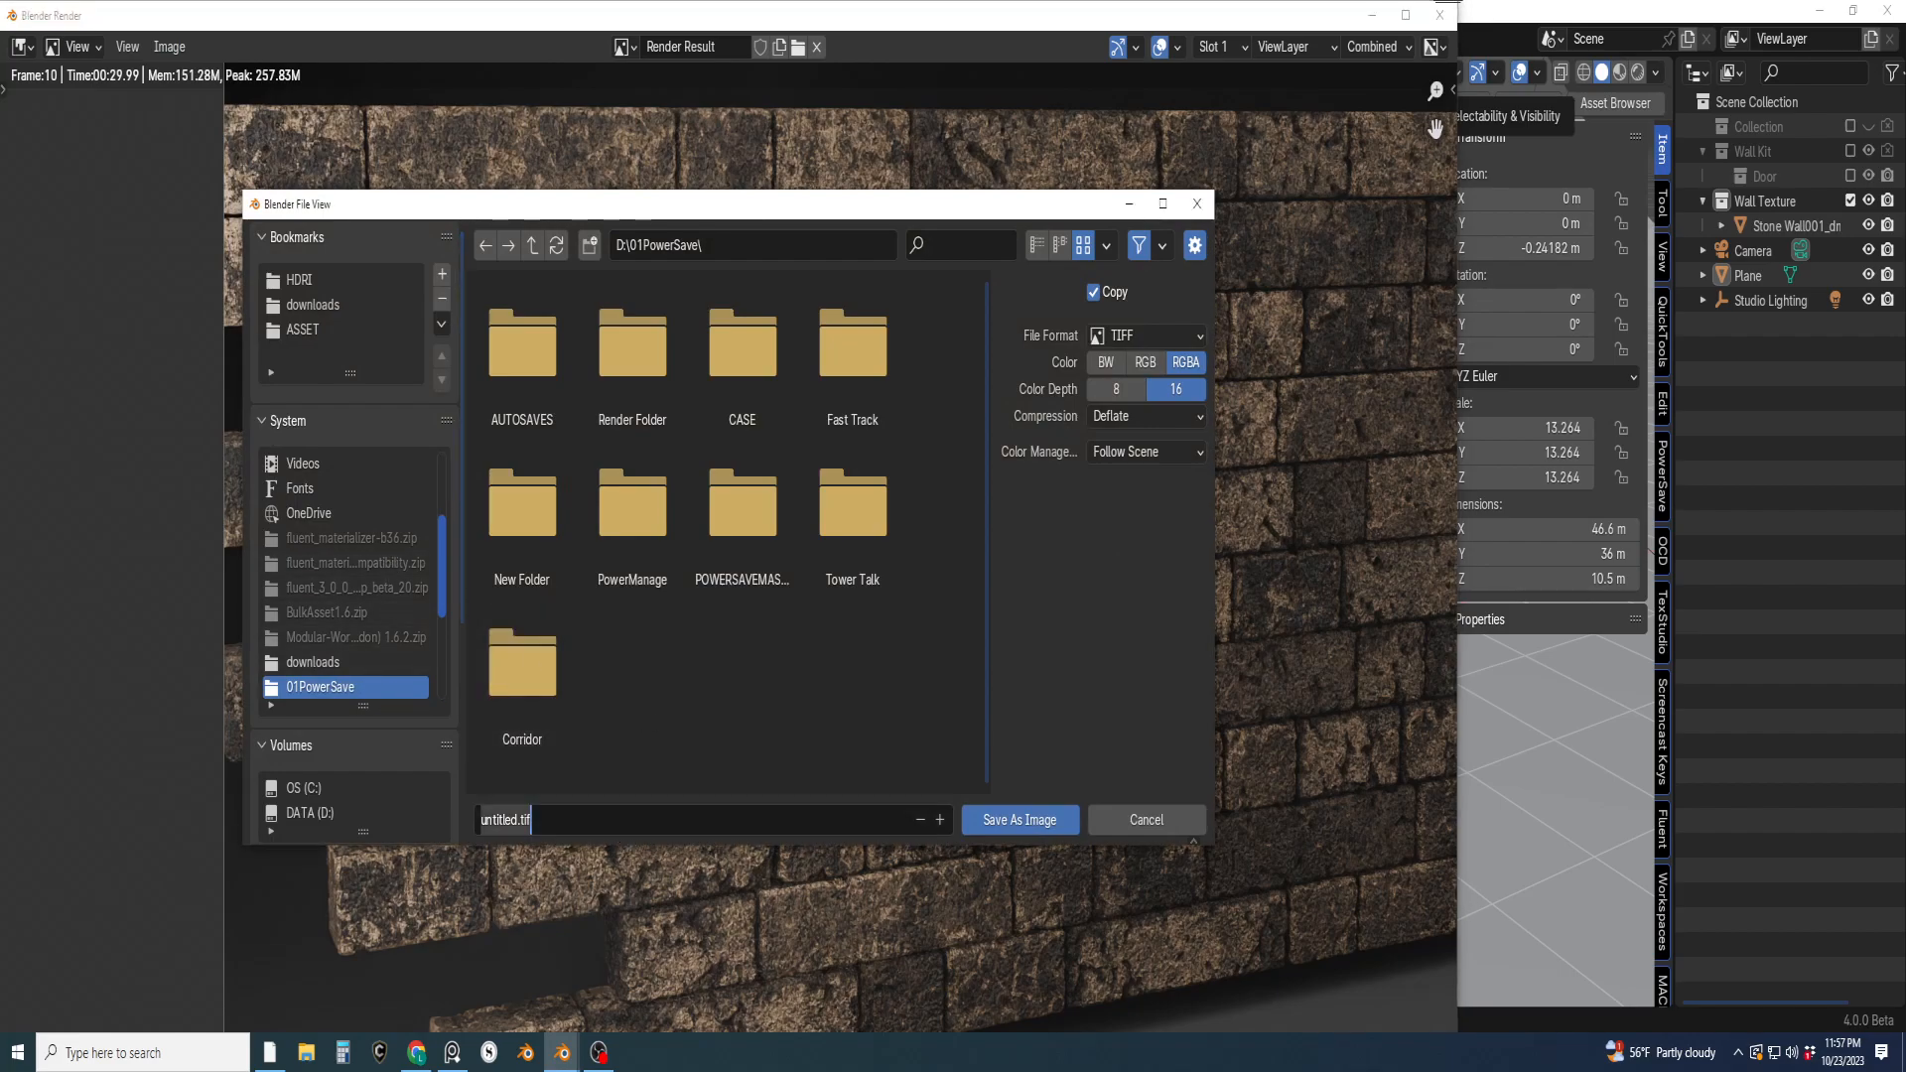
{"action": "key", "text": "BackSpace"}
{"action": "type", "text": "Wall Test 2"}
{"action": "key", "text": "Return"}
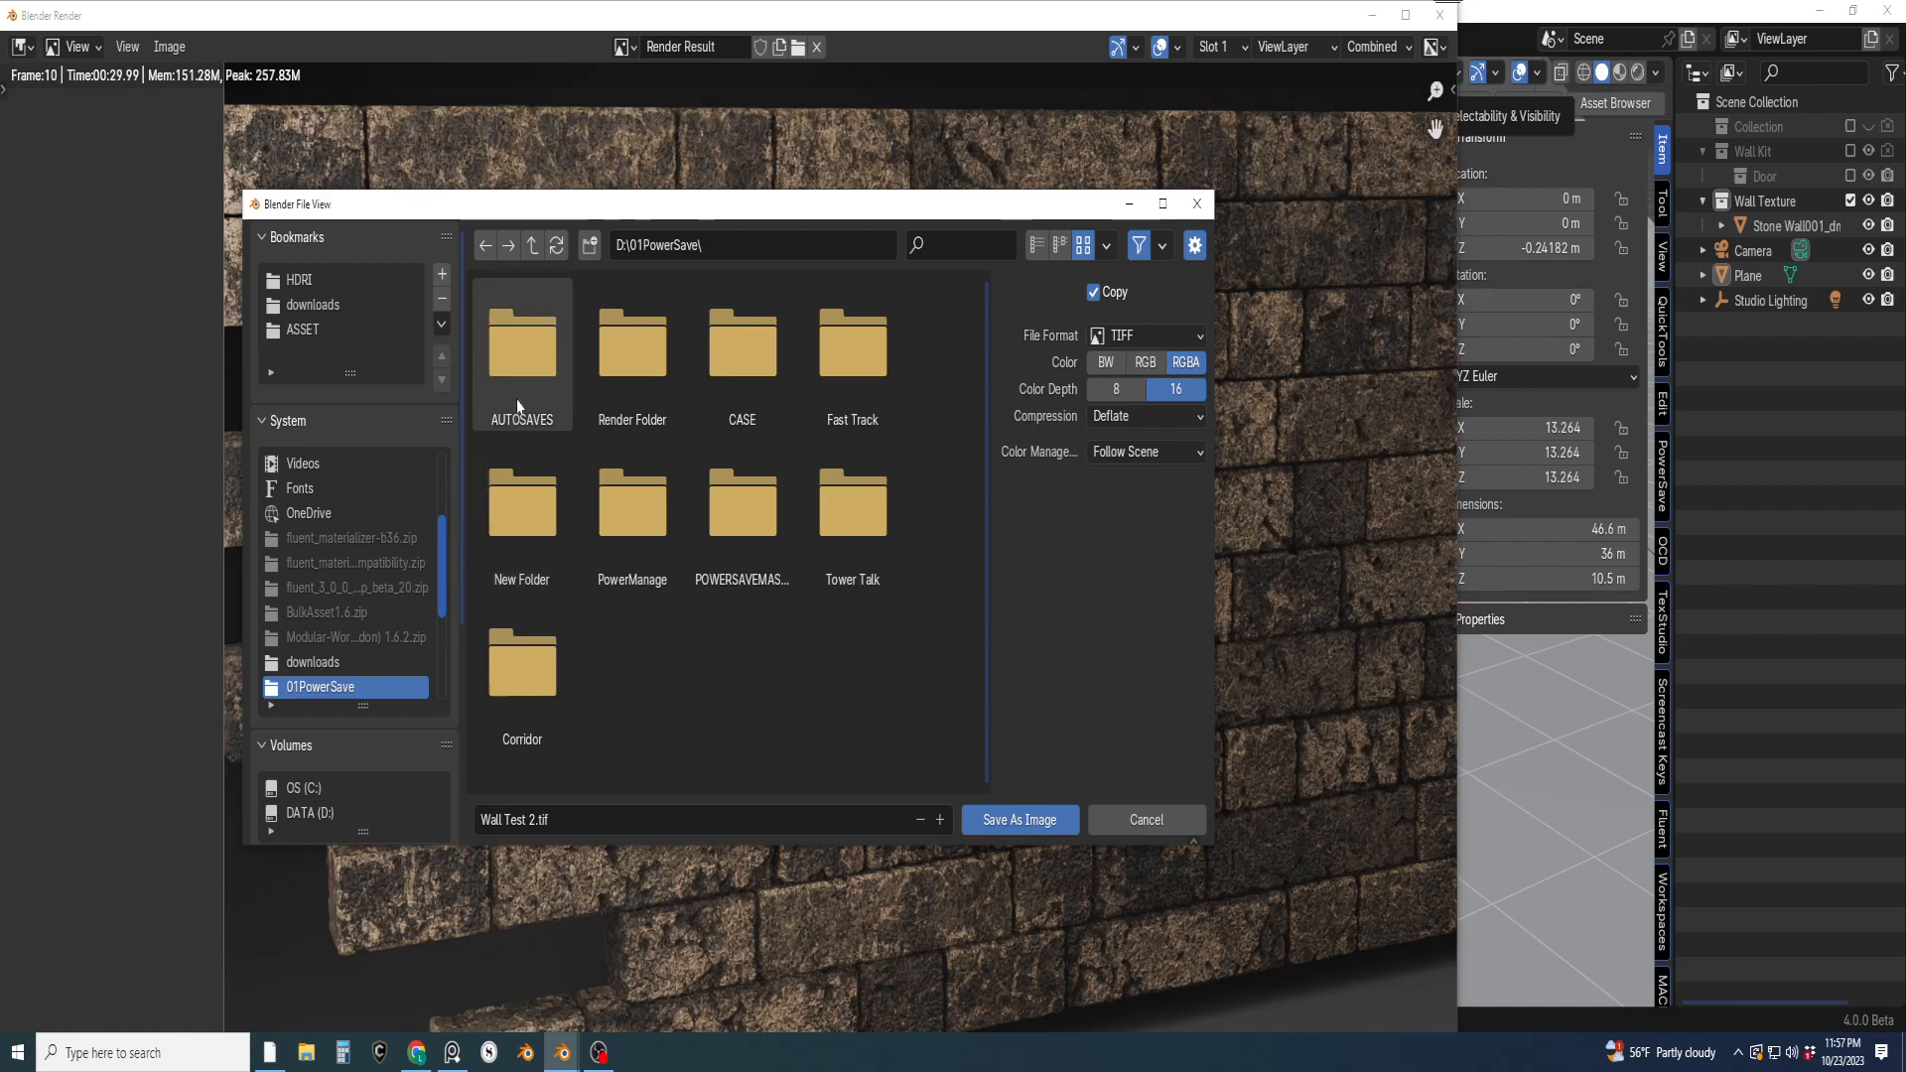
Choose Render Folder as the destination, set the file format to JPEG and save the image
{"action": "left_click", "coordinate": [636, 390]}
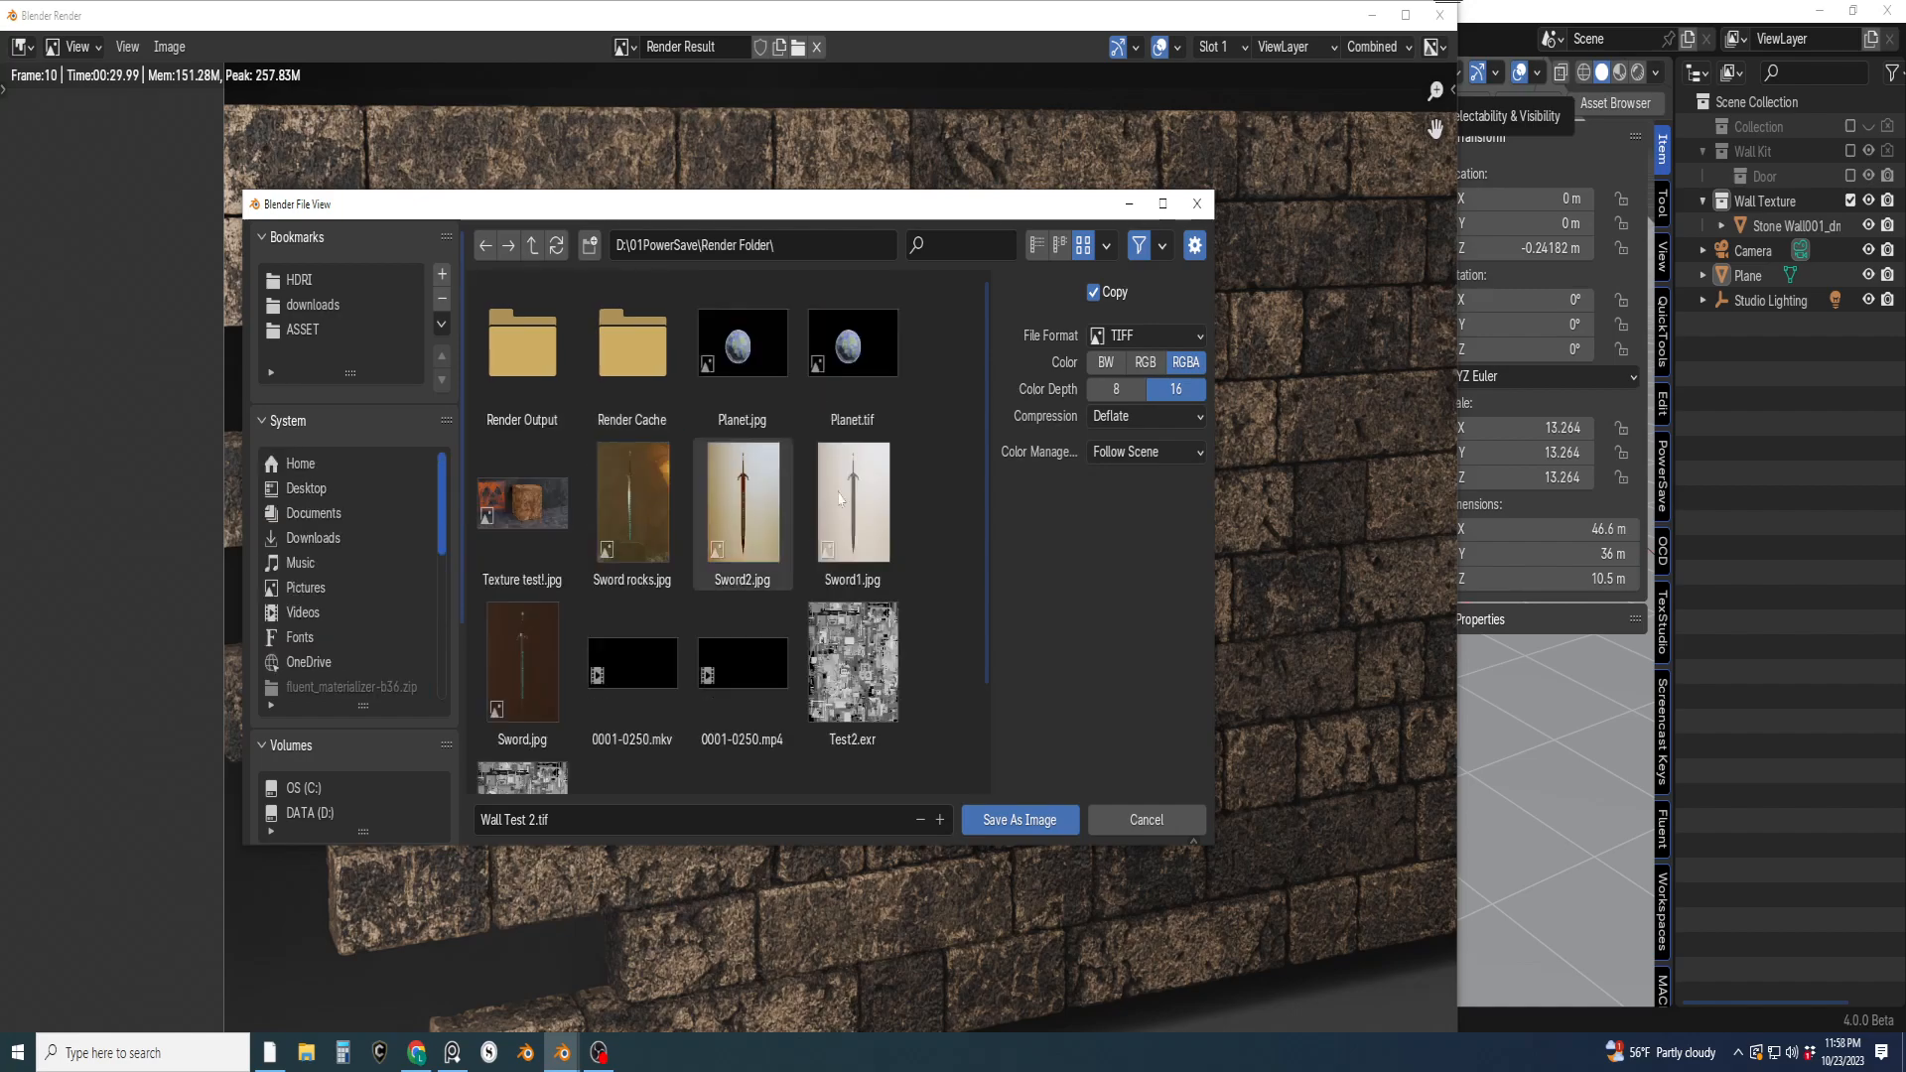
{"action": "left_click", "coordinate": [1154, 336]}
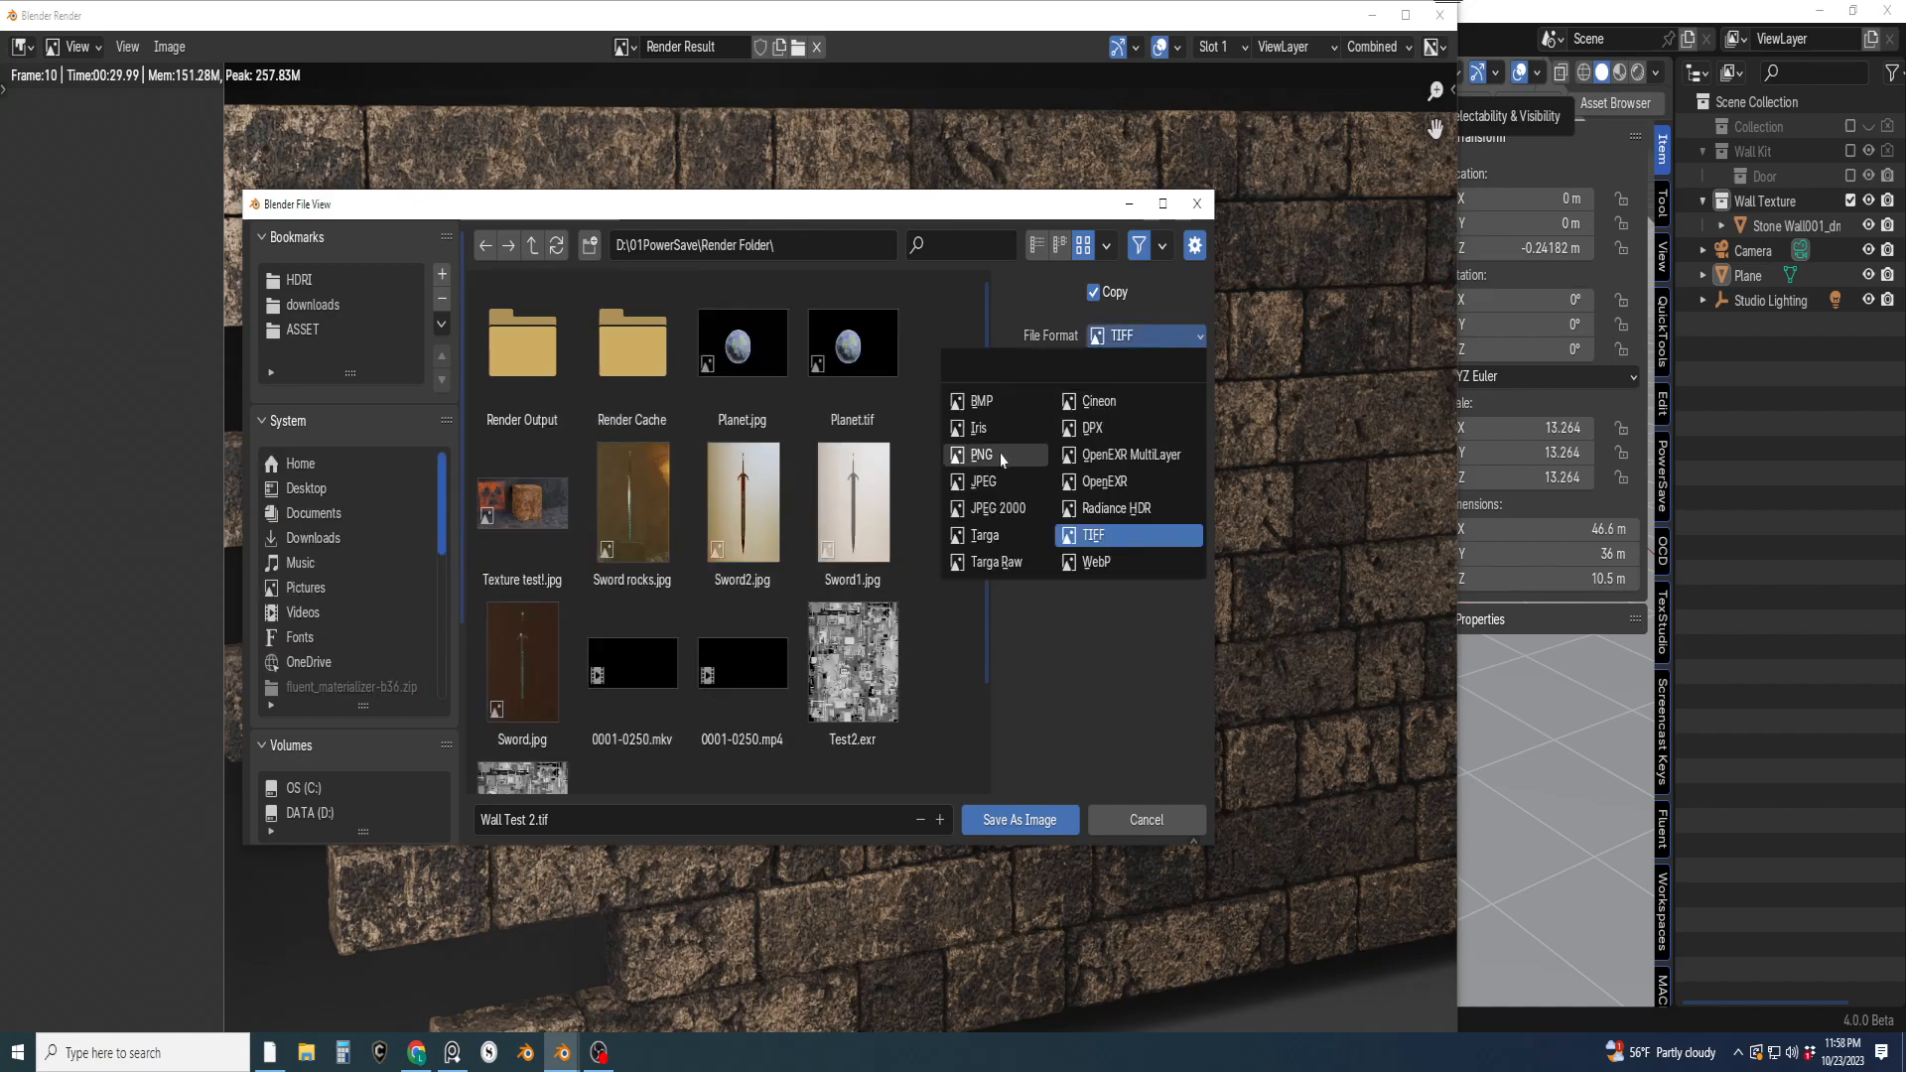
{"action": "left_click", "coordinate": [1002, 485]}
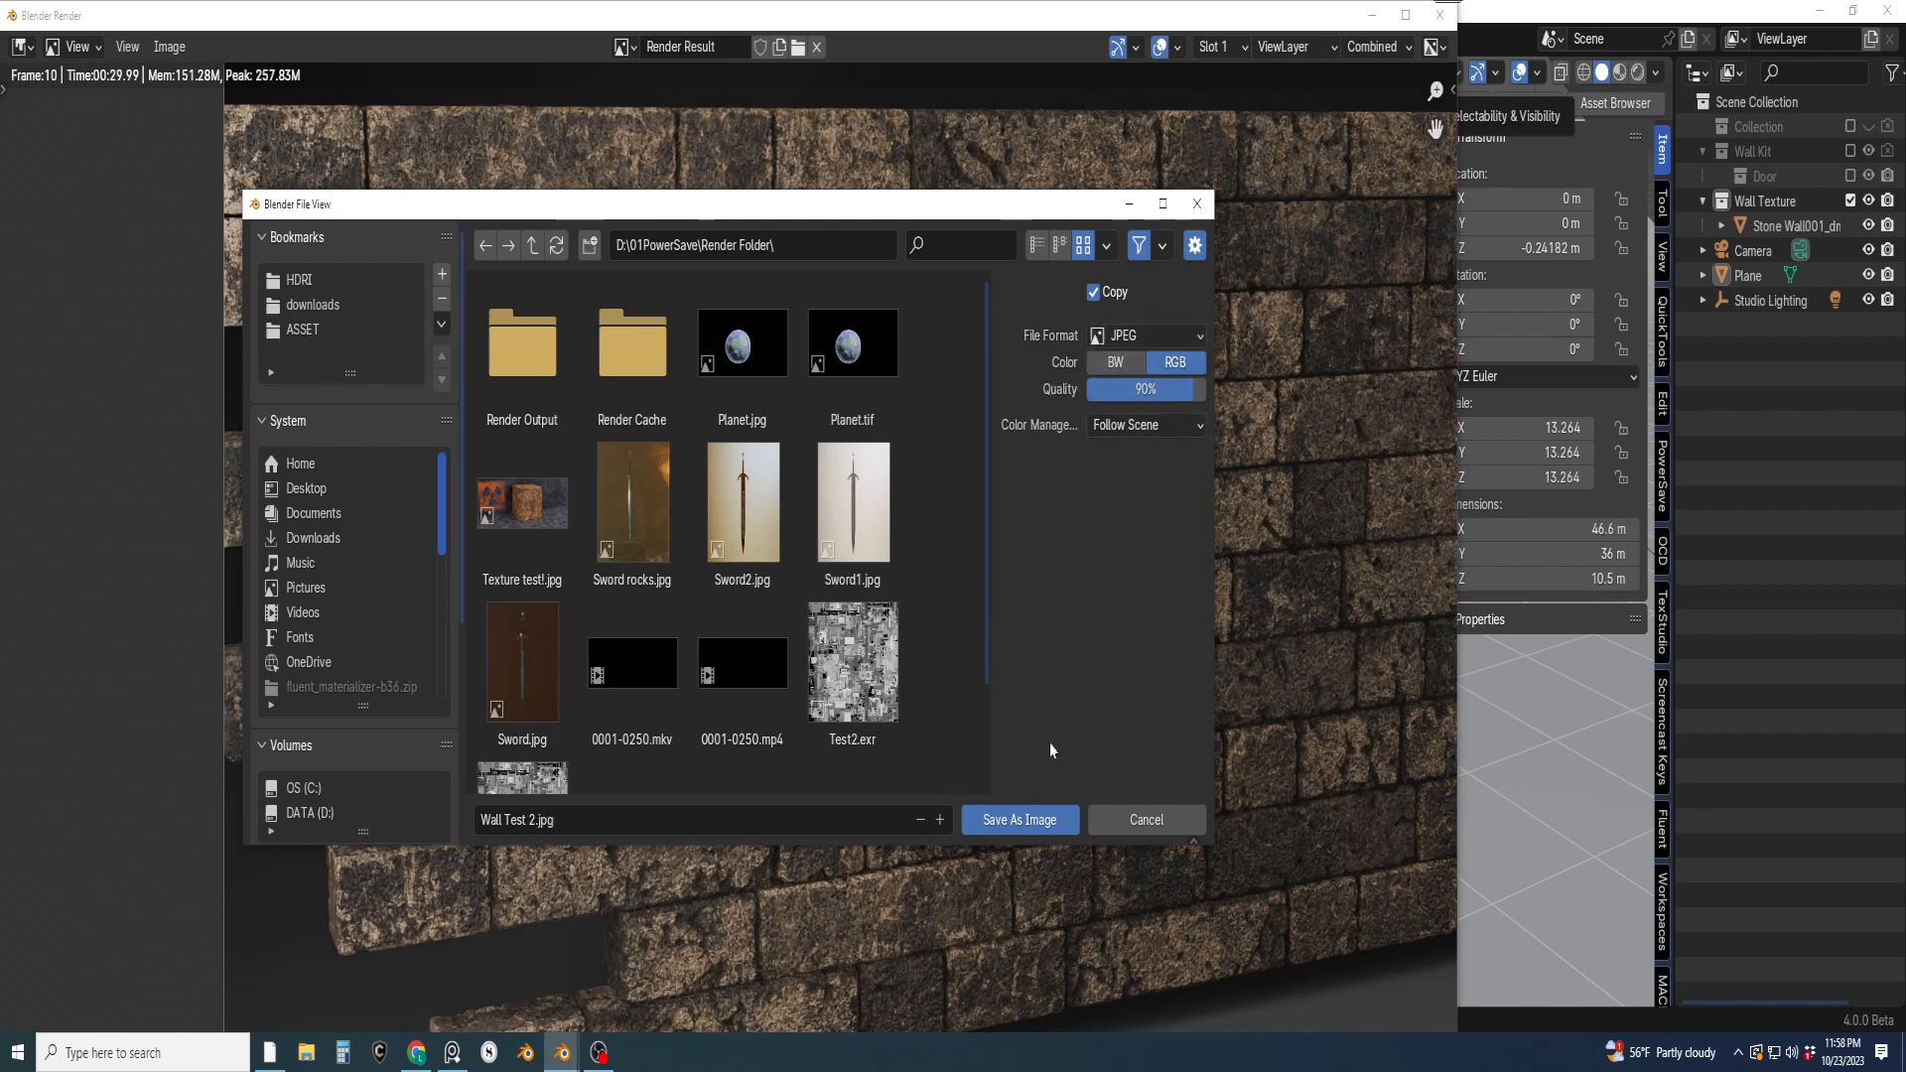
{"action": "left_click", "coordinate": [1022, 823]}
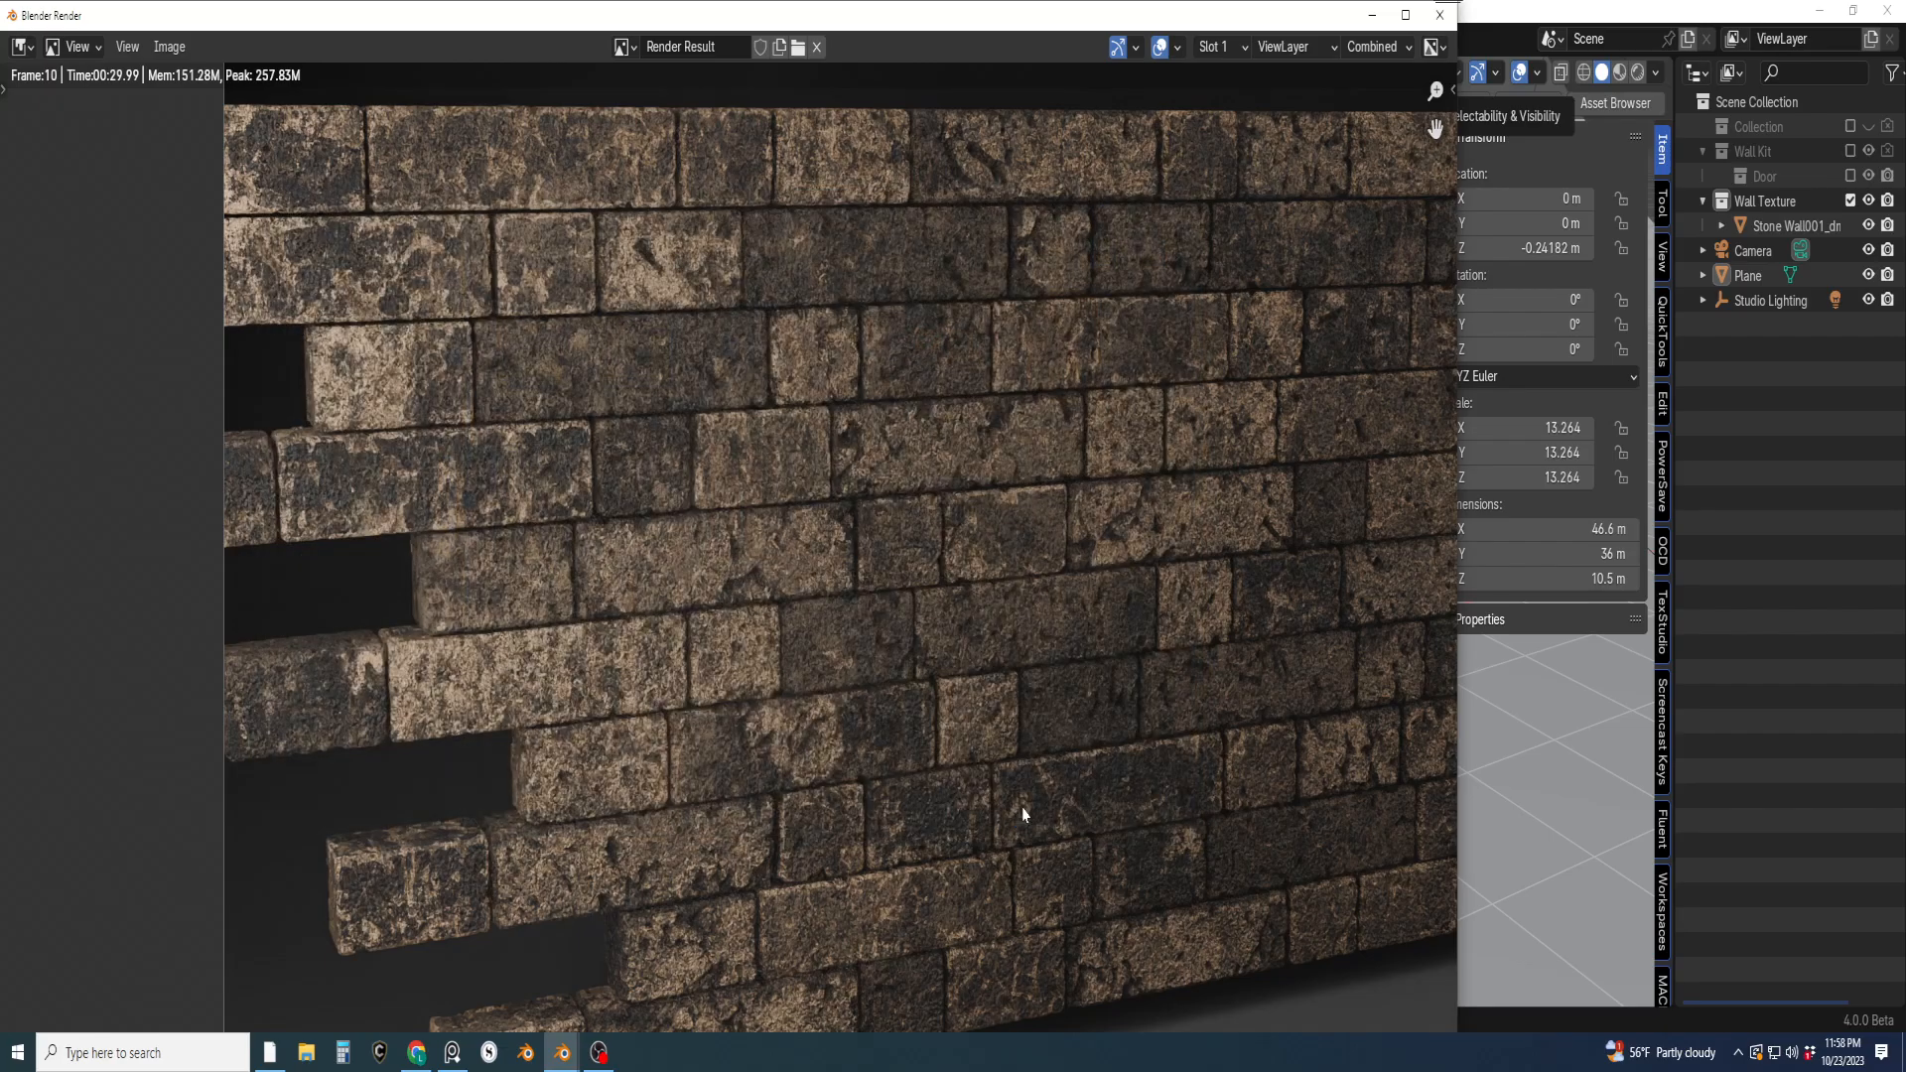
Look over the rendered wall once more and close the render result
{"action": "scroll", "coordinate": [1105, 613], "scroll_direction": "down", "scroll_amount": 3}
{"action": "middle_click_drag", "start_coordinate": [1097, 595], "coordinate": [991, 566]}
{"action": "scroll", "coordinate": [852, 588], "scroll_direction": "up", "scroll_amount": 1}
{"action": "left_click", "coordinate": [1440, 15]}
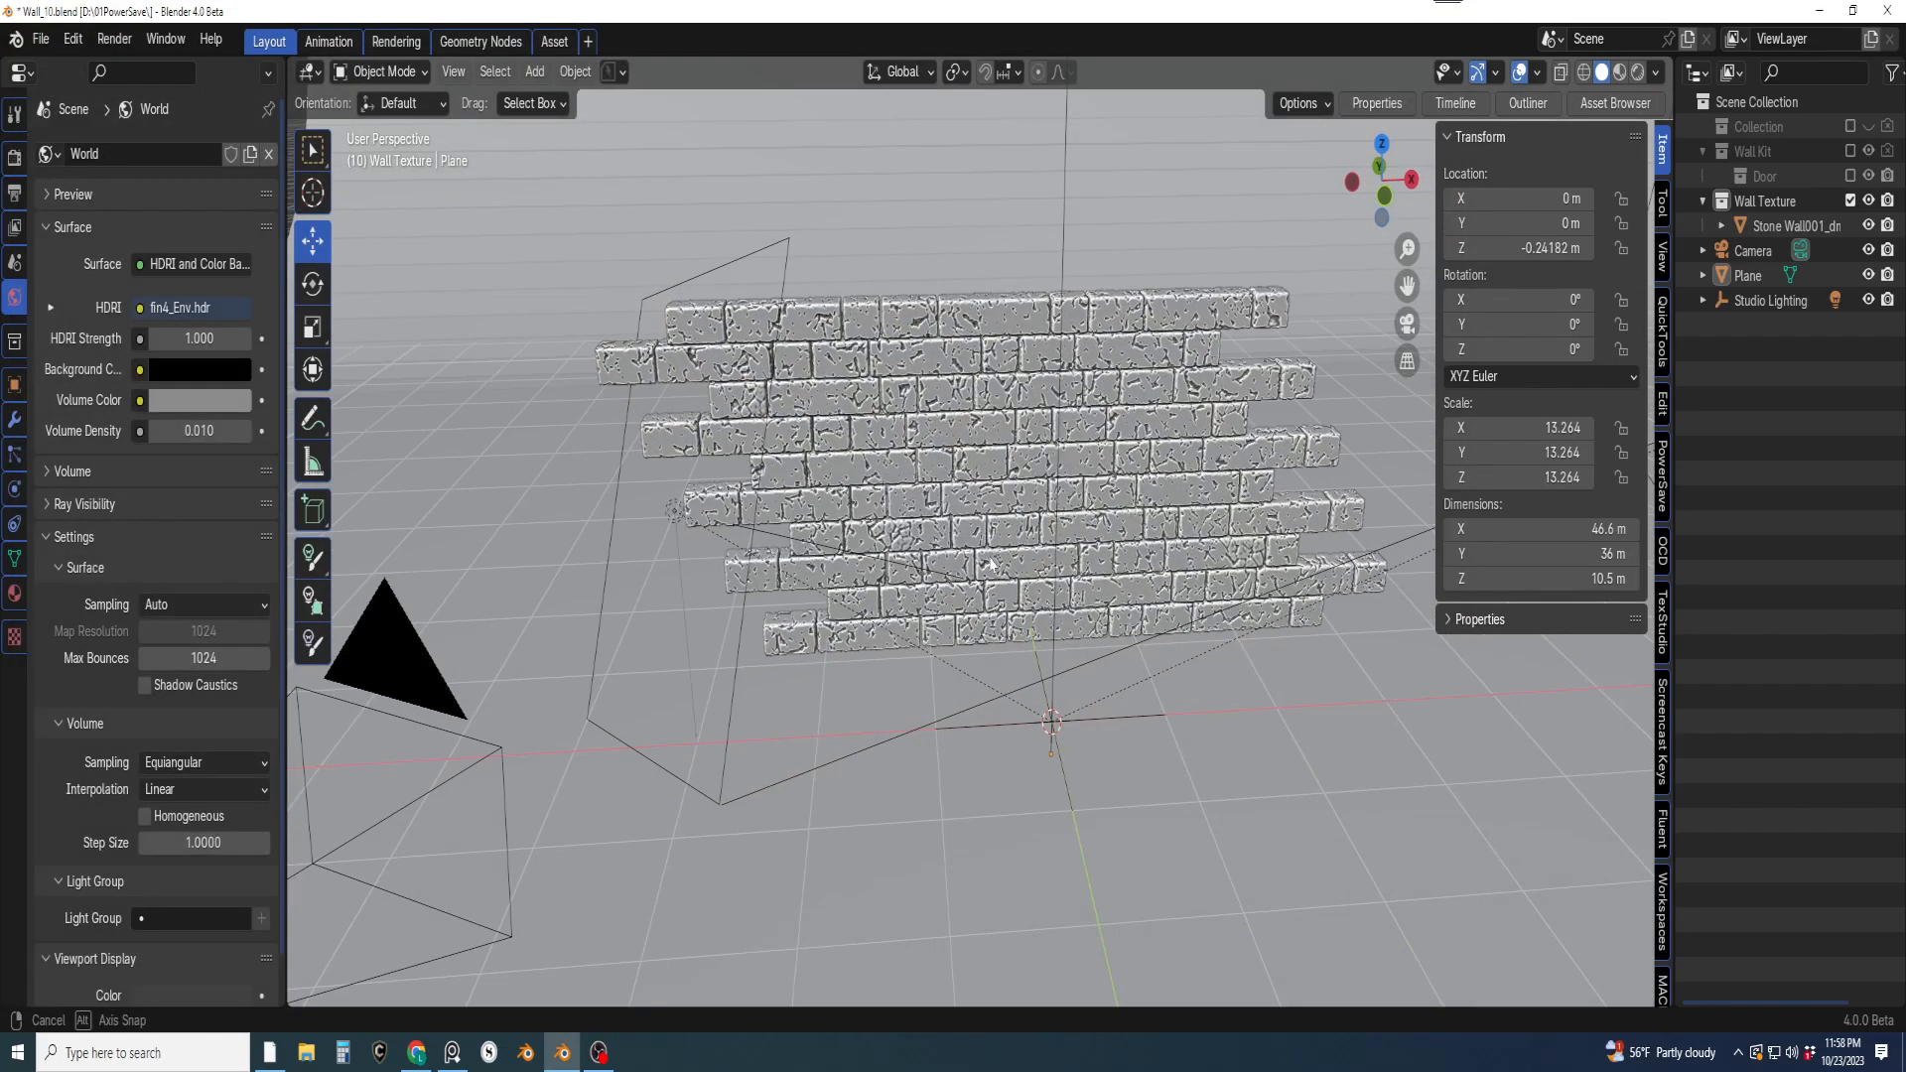
Hide the Camera, the Plane, the Studio Lighting empty and its three area lights from the viewport
{"action": "scroll", "coordinate": [991, 566], "scroll_direction": "up", "scroll_amount": 1}
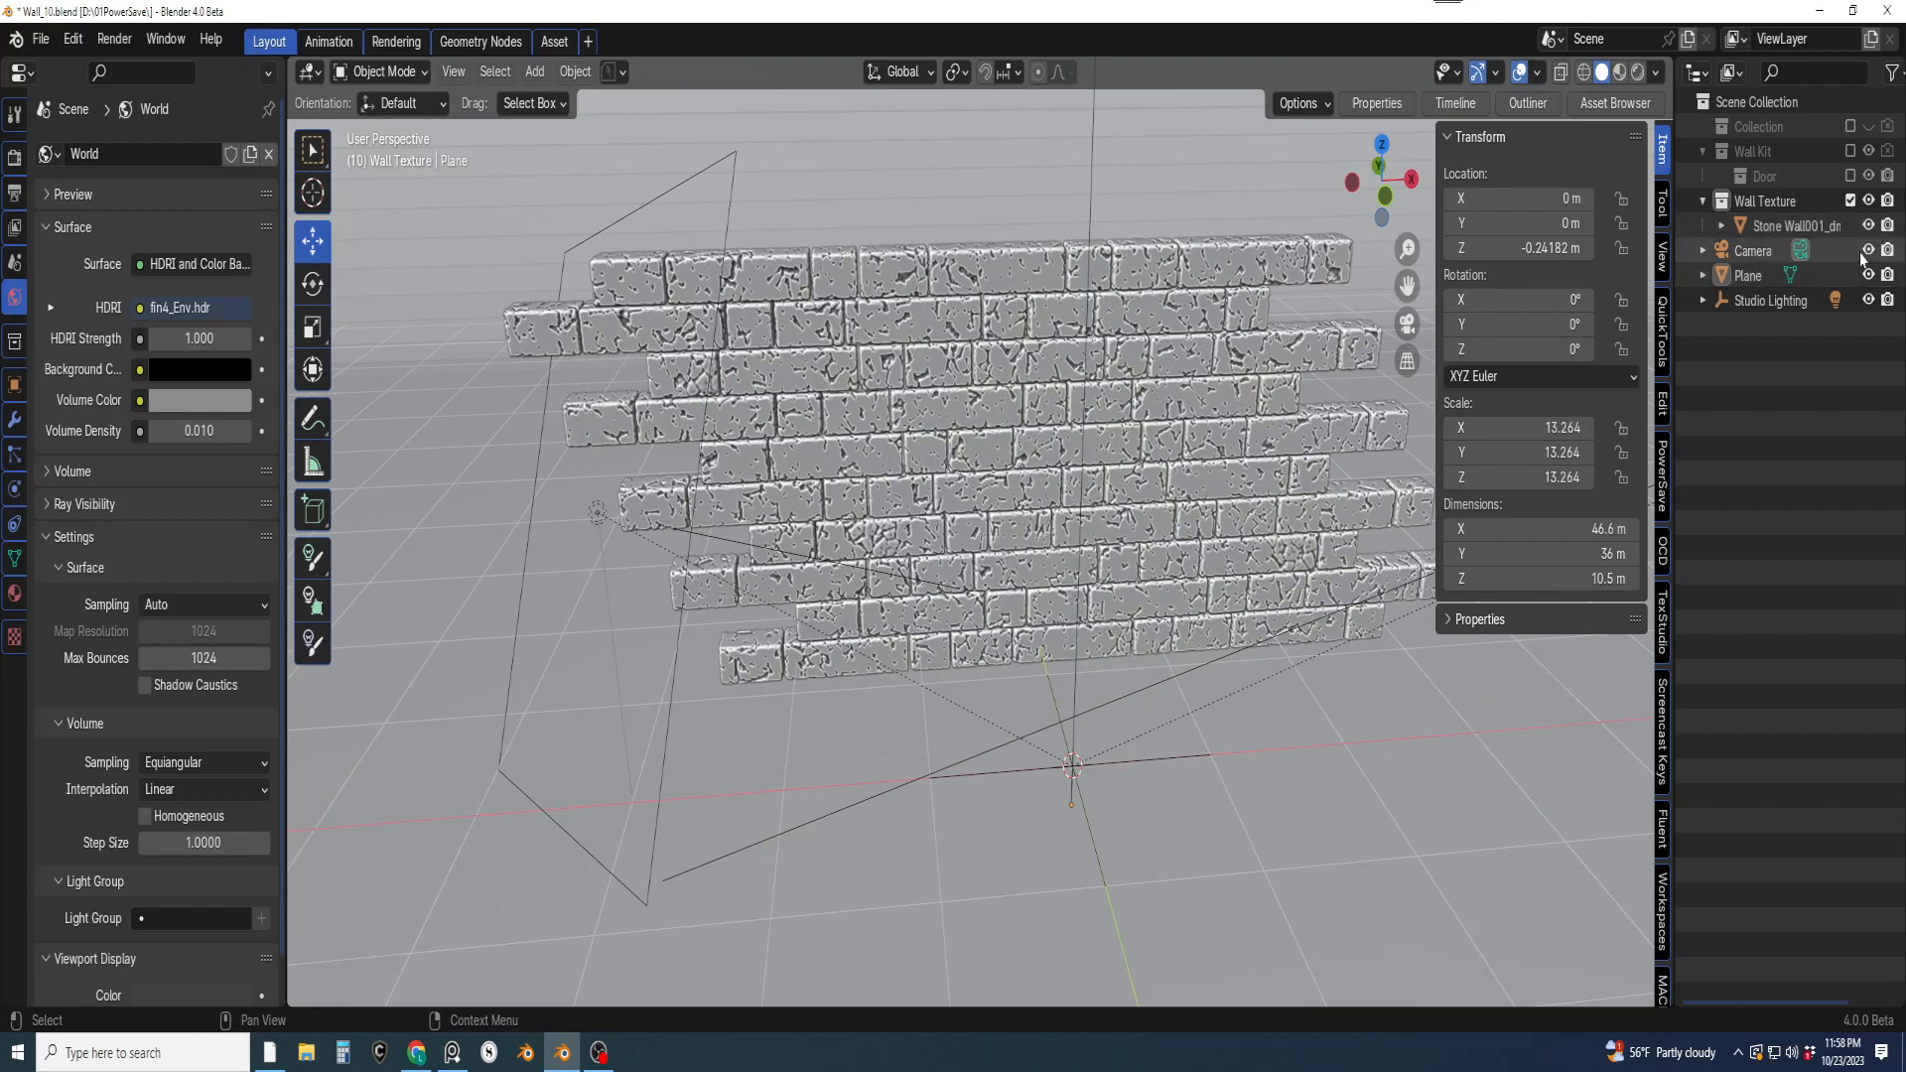
{"action": "left_click_drag", "start_coordinate": [1864, 254], "coordinate": [1866, 302]}
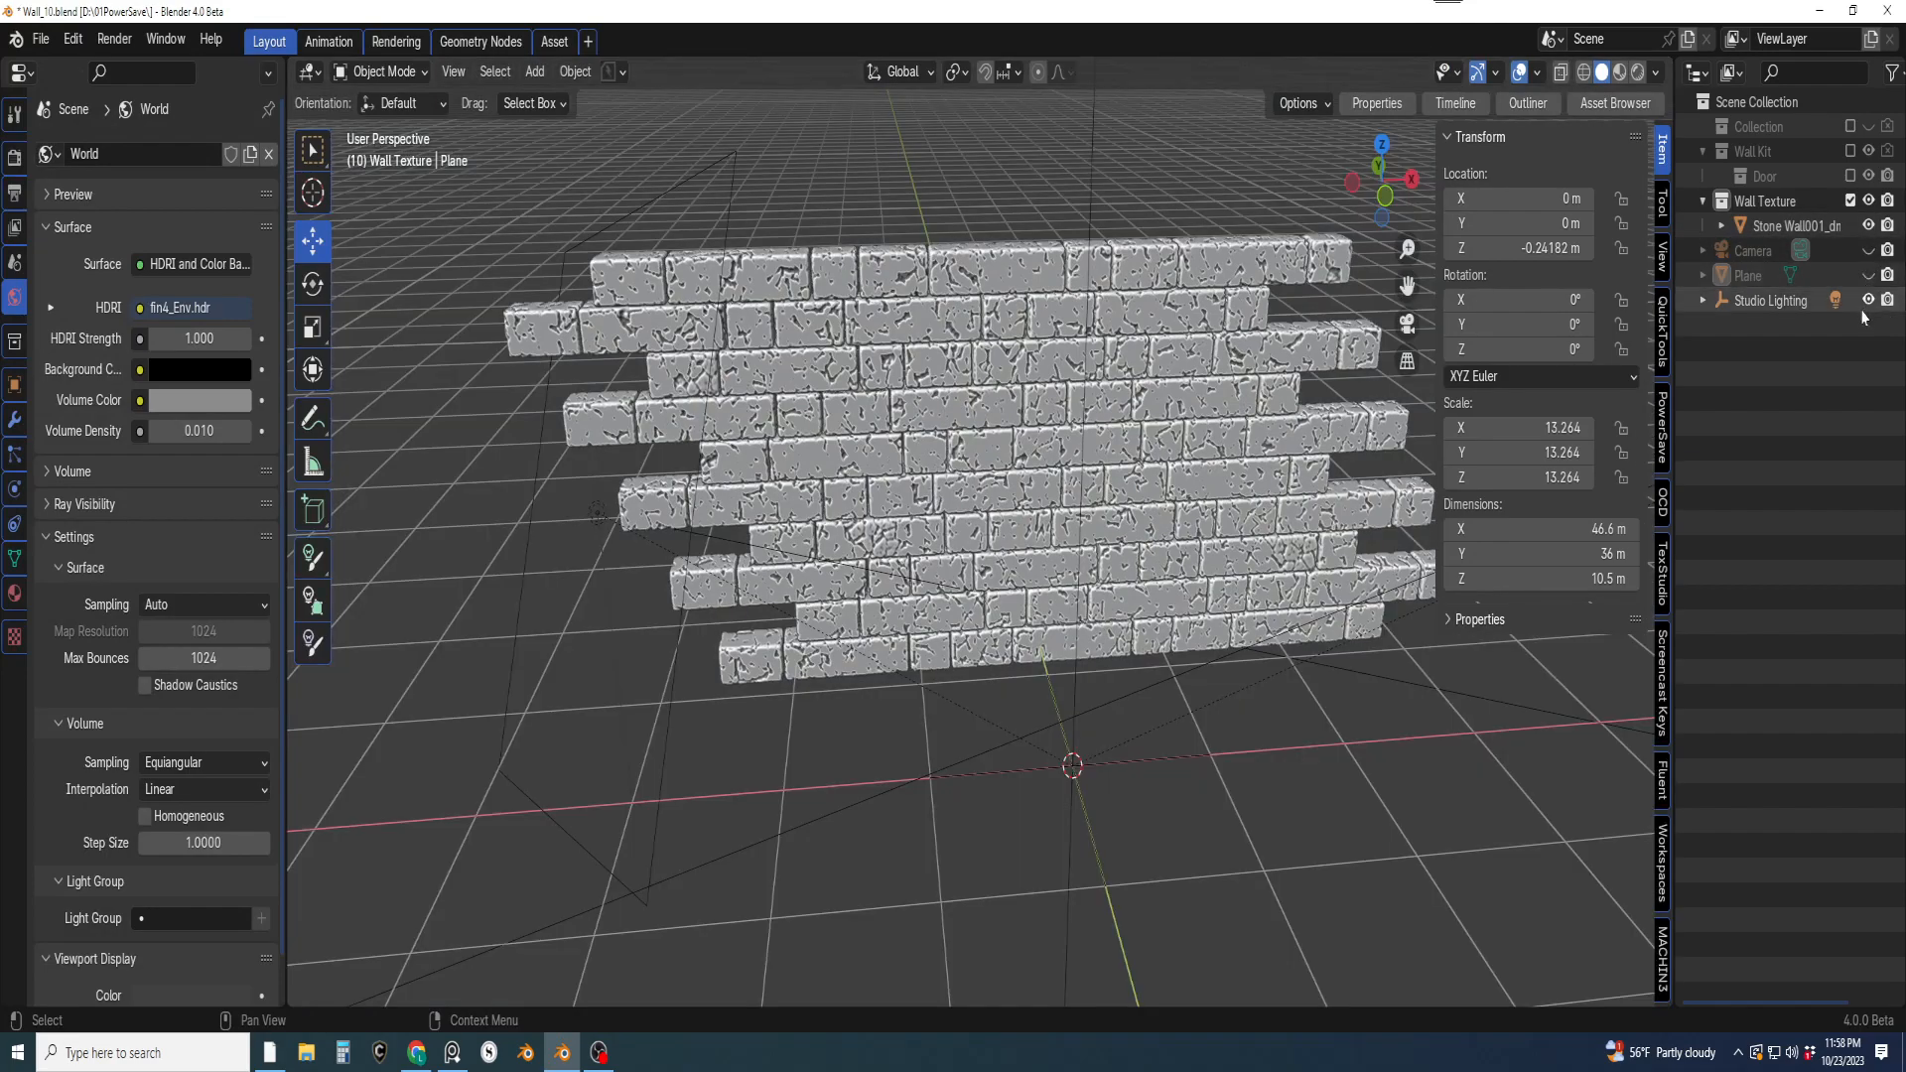
{"action": "scroll", "coordinate": [1192, 496], "scroll_direction": "up", "scroll_amount": 2}
{"action": "middle_click_drag", "start_coordinate": [1191, 496], "coordinate": [1094, 479], "text": "shift"}
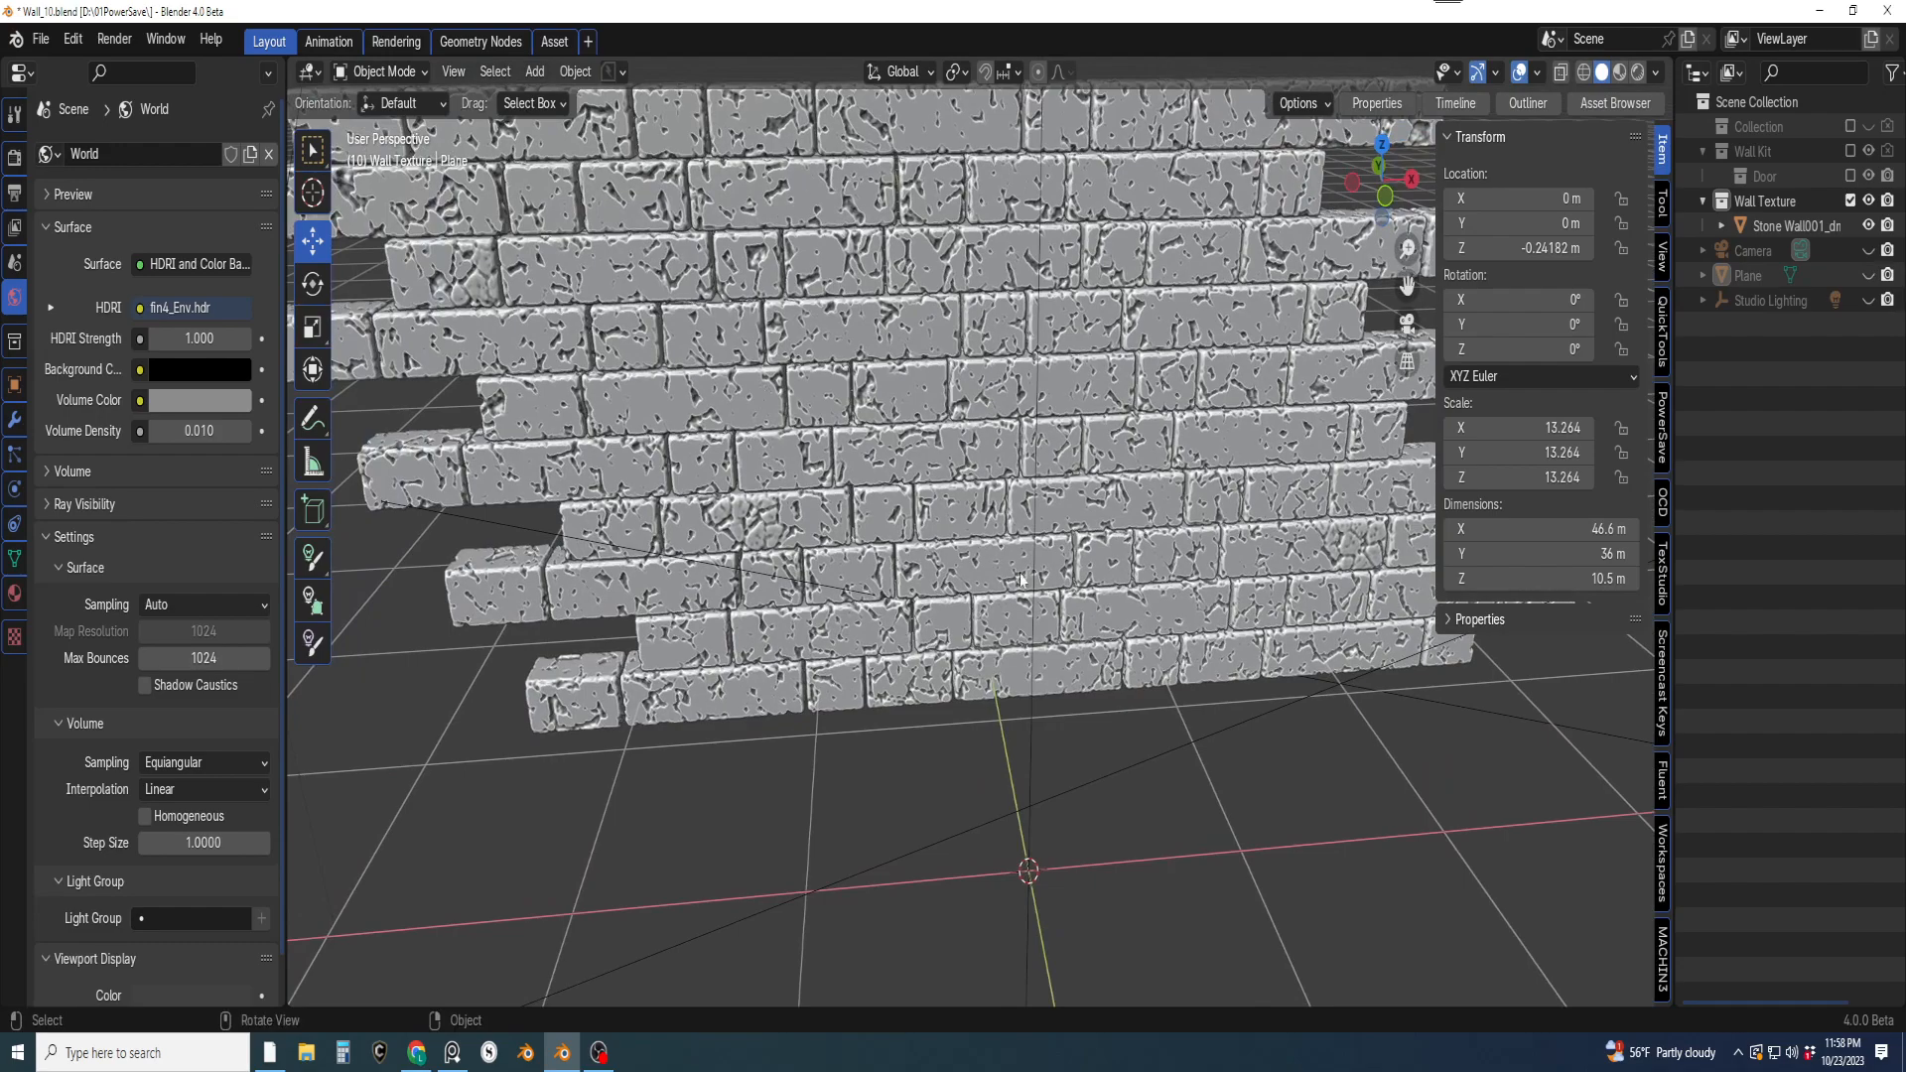
{"action": "left_click", "coordinate": [1702, 300]}
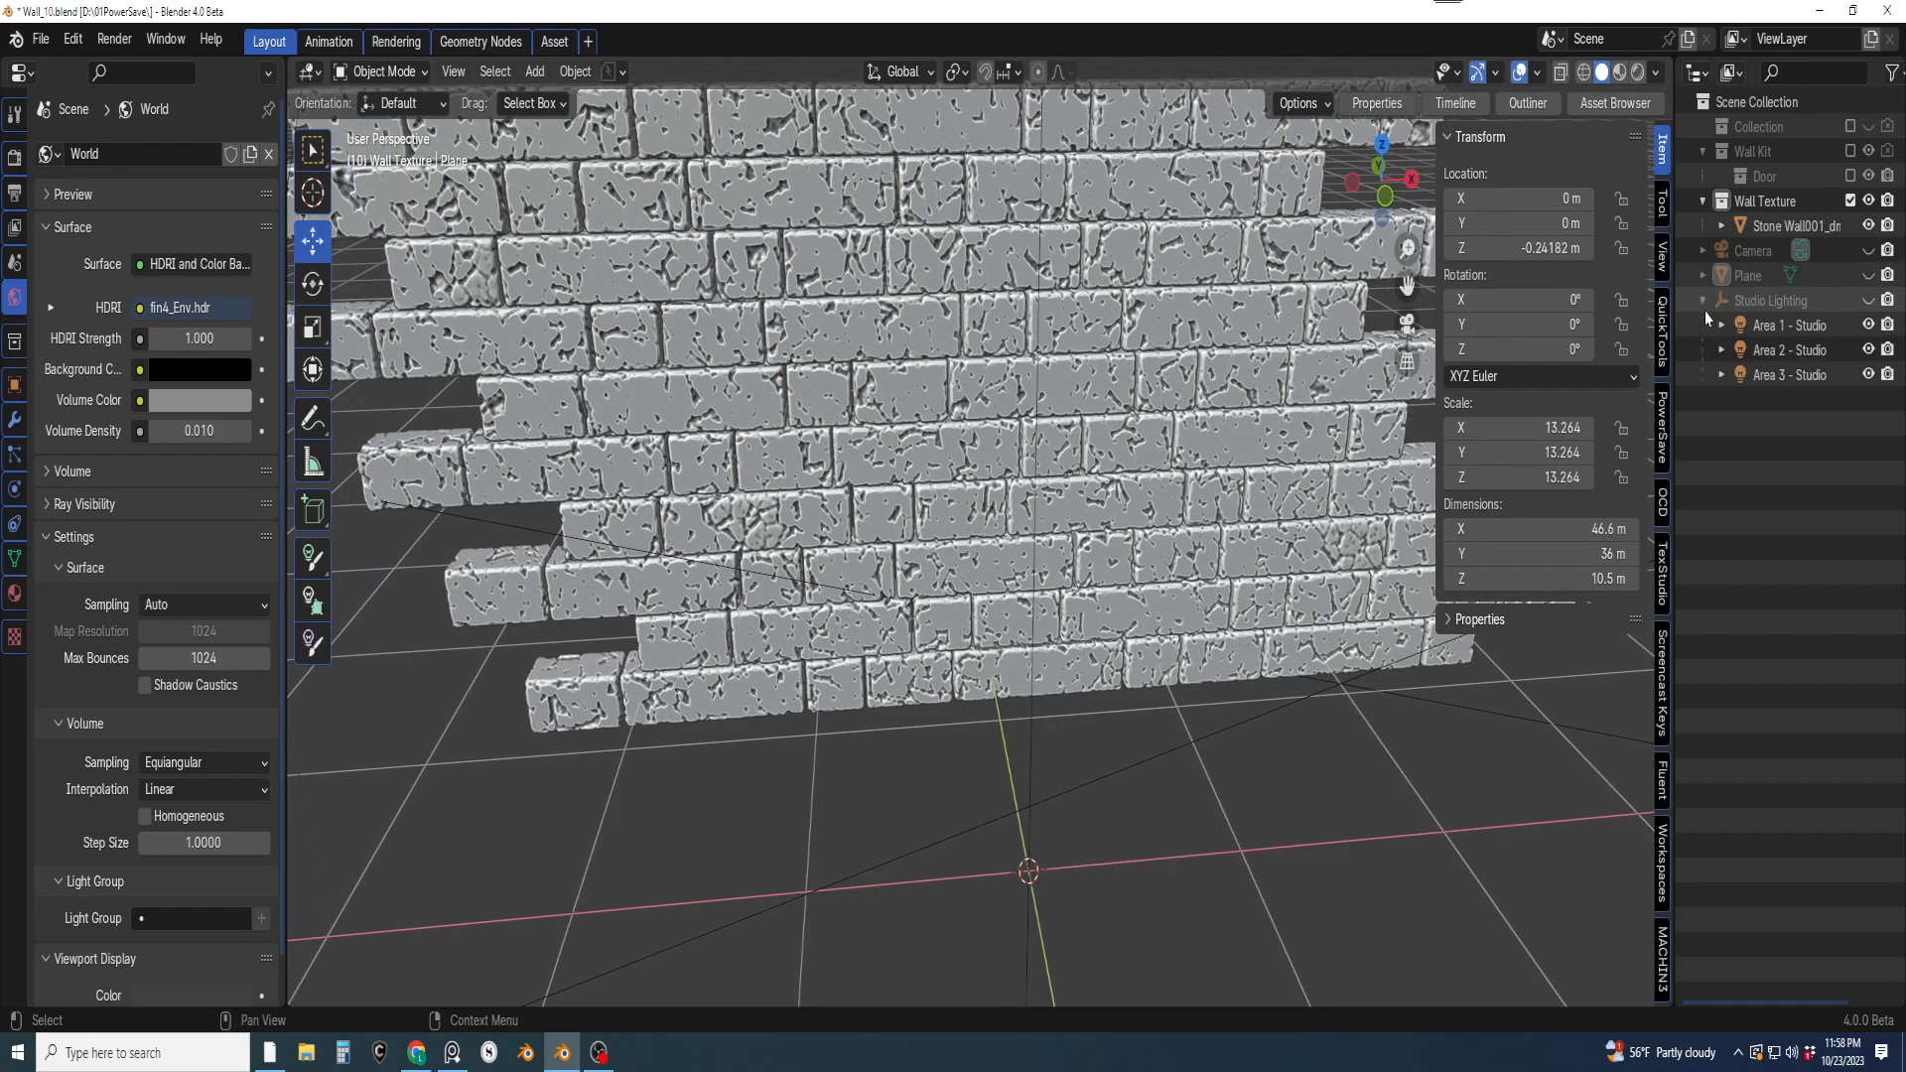
{"action": "left_click", "coordinate": [1869, 325]}
{"action": "left_click", "coordinate": [1869, 350]}
{"action": "left_click", "coordinate": [1869, 374]}
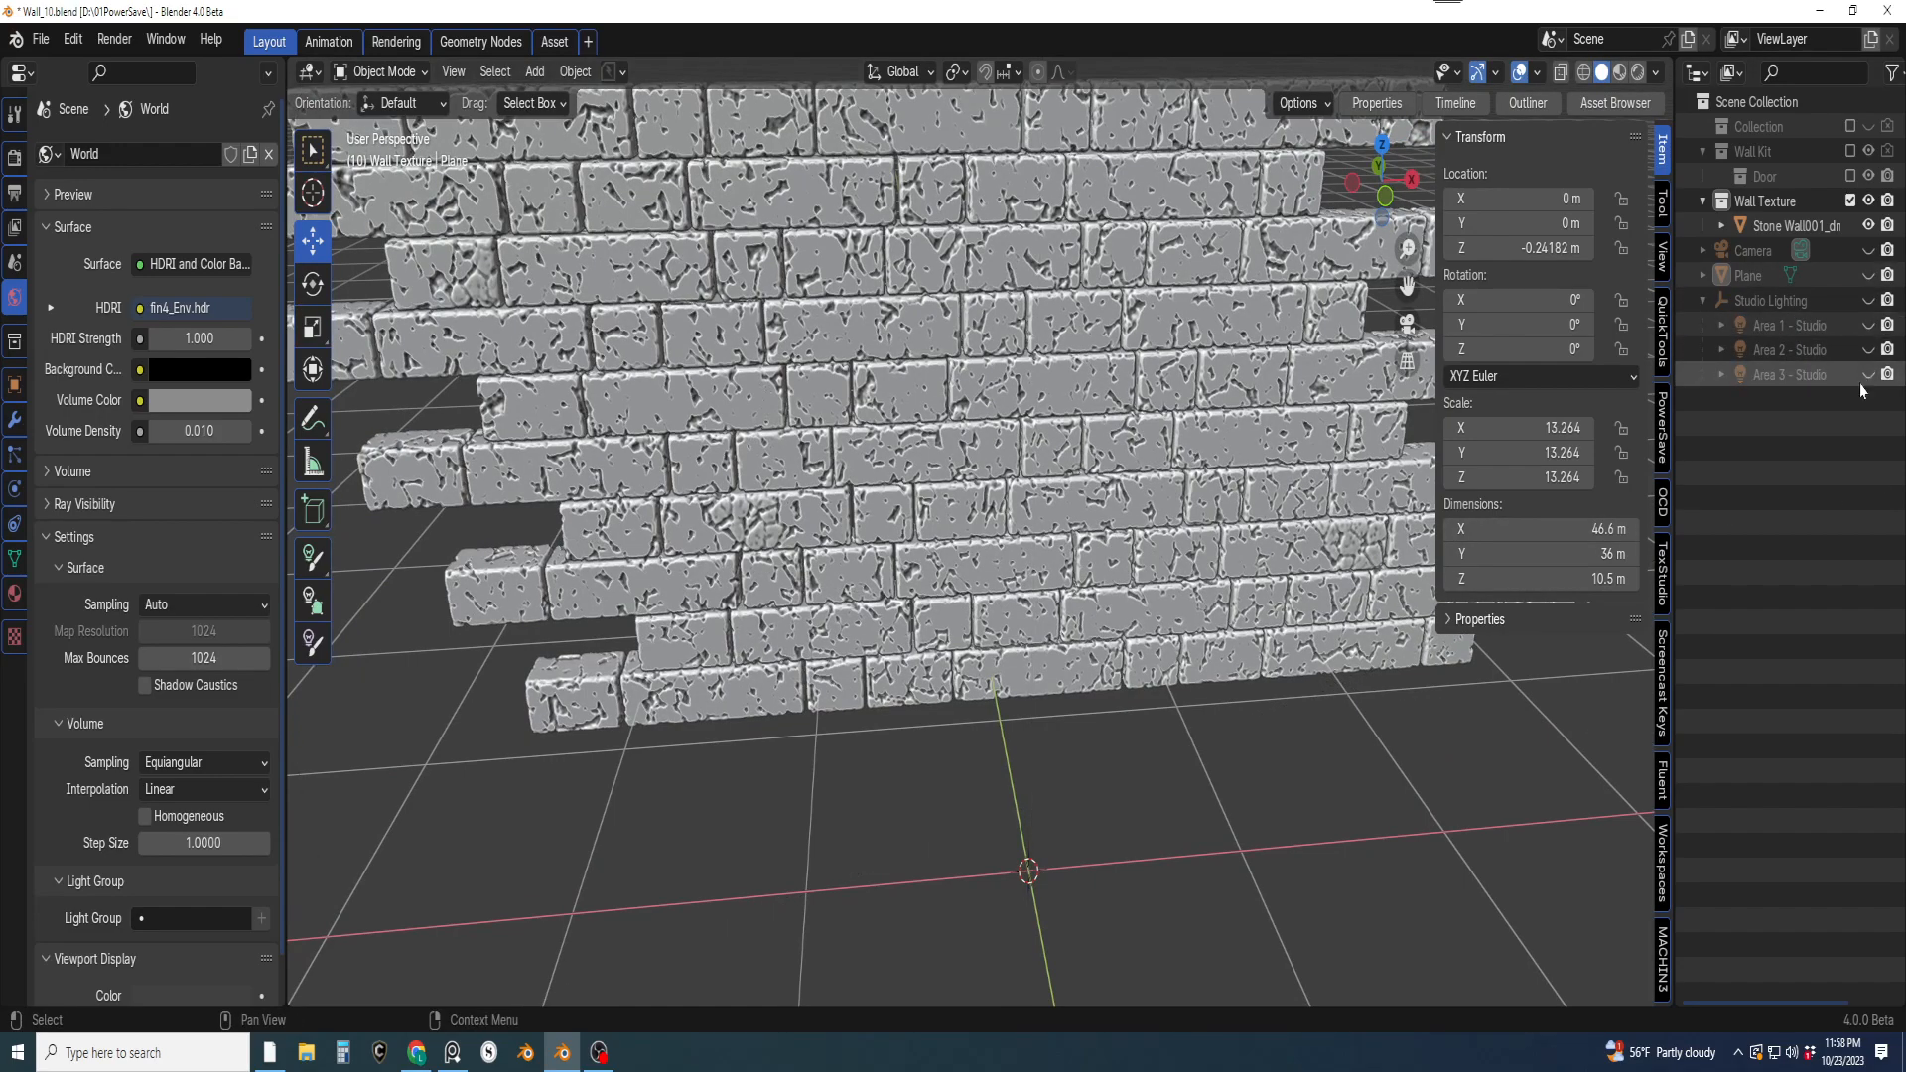
Select the stone wall and enter Edit Mode on its mesh
{"action": "scroll", "coordinate": [978, 665], "scroll_direction": "down", "scroll_amount": 3}
{"action": "scroll", "coordinate": [978, 665], "scroll_direction": "up", "scroll_amount": 3}
{"action": "left_click", "coordinate": [988, 604]}
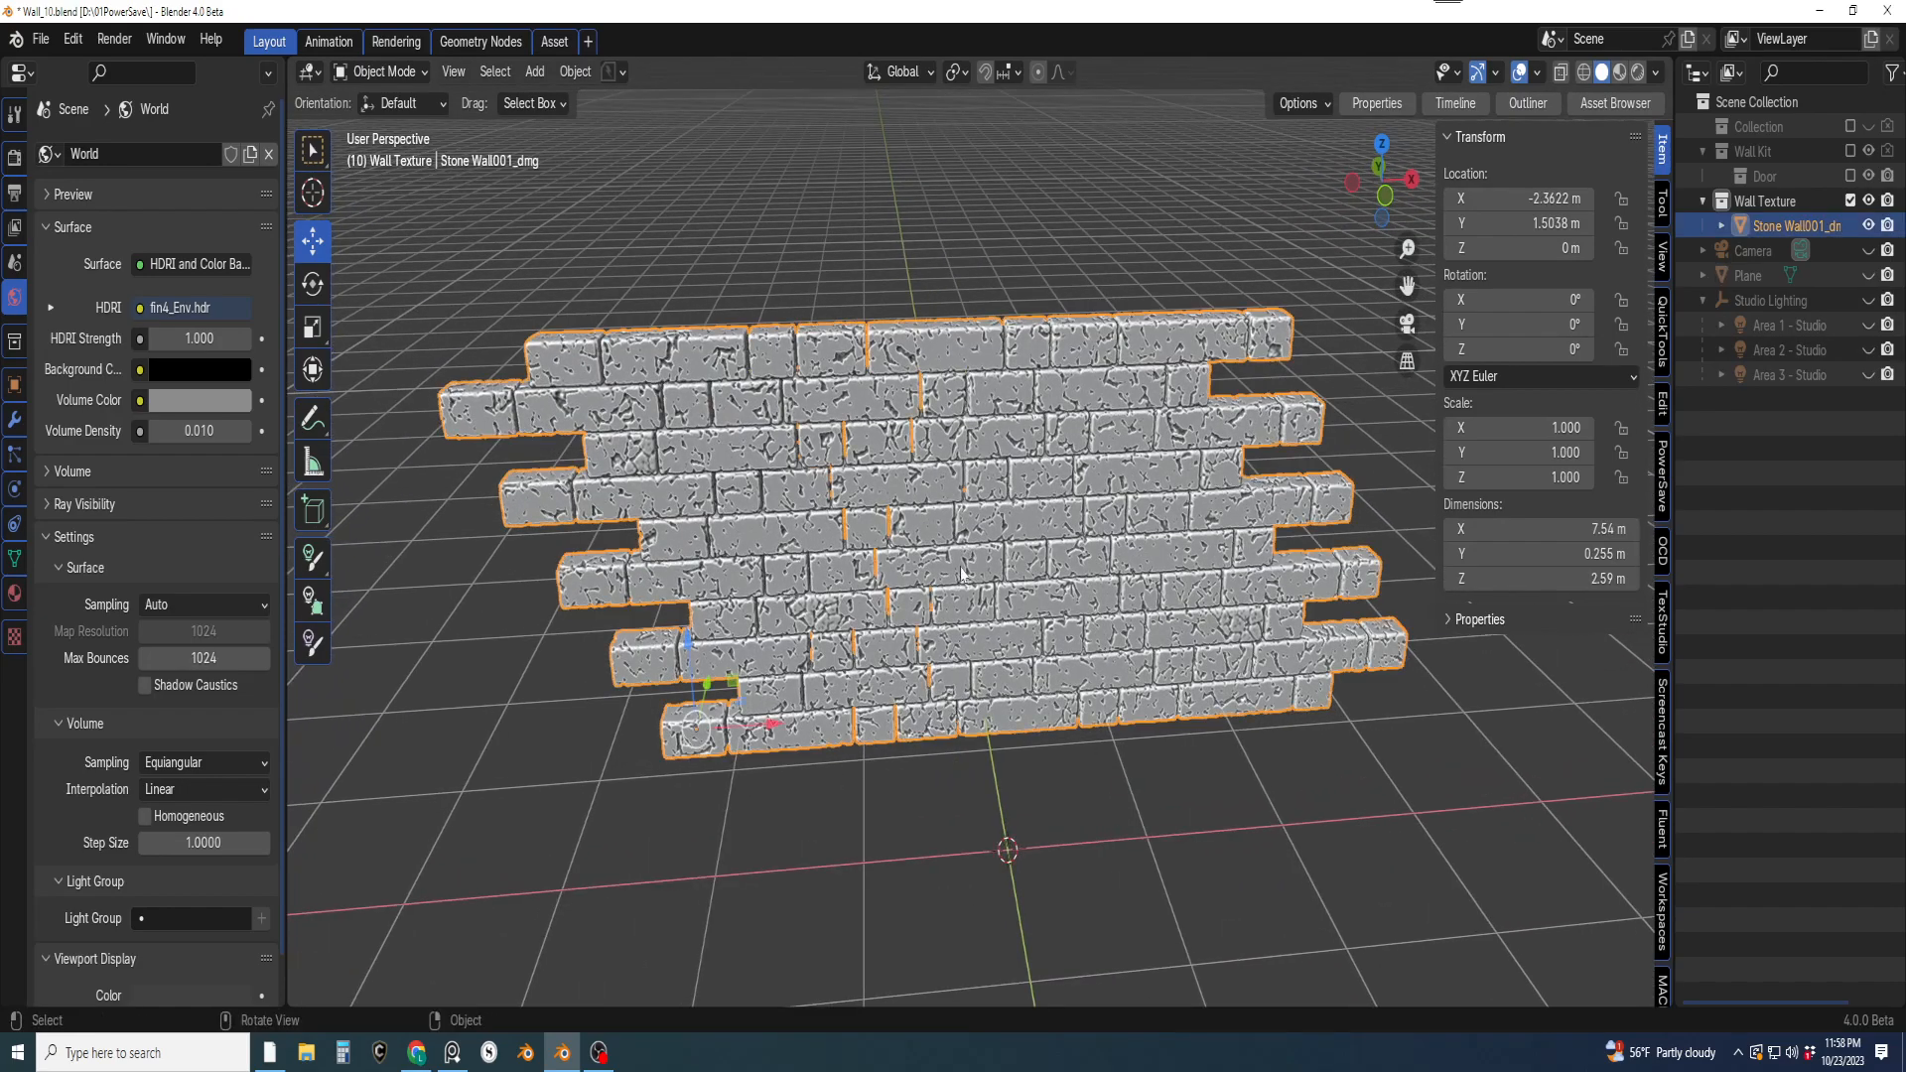
{"action": "middle_click_drag", "start_coordinate": [988, 604], "coordinate": [990, 601]}
{"action": "key", "text": "Tab"}
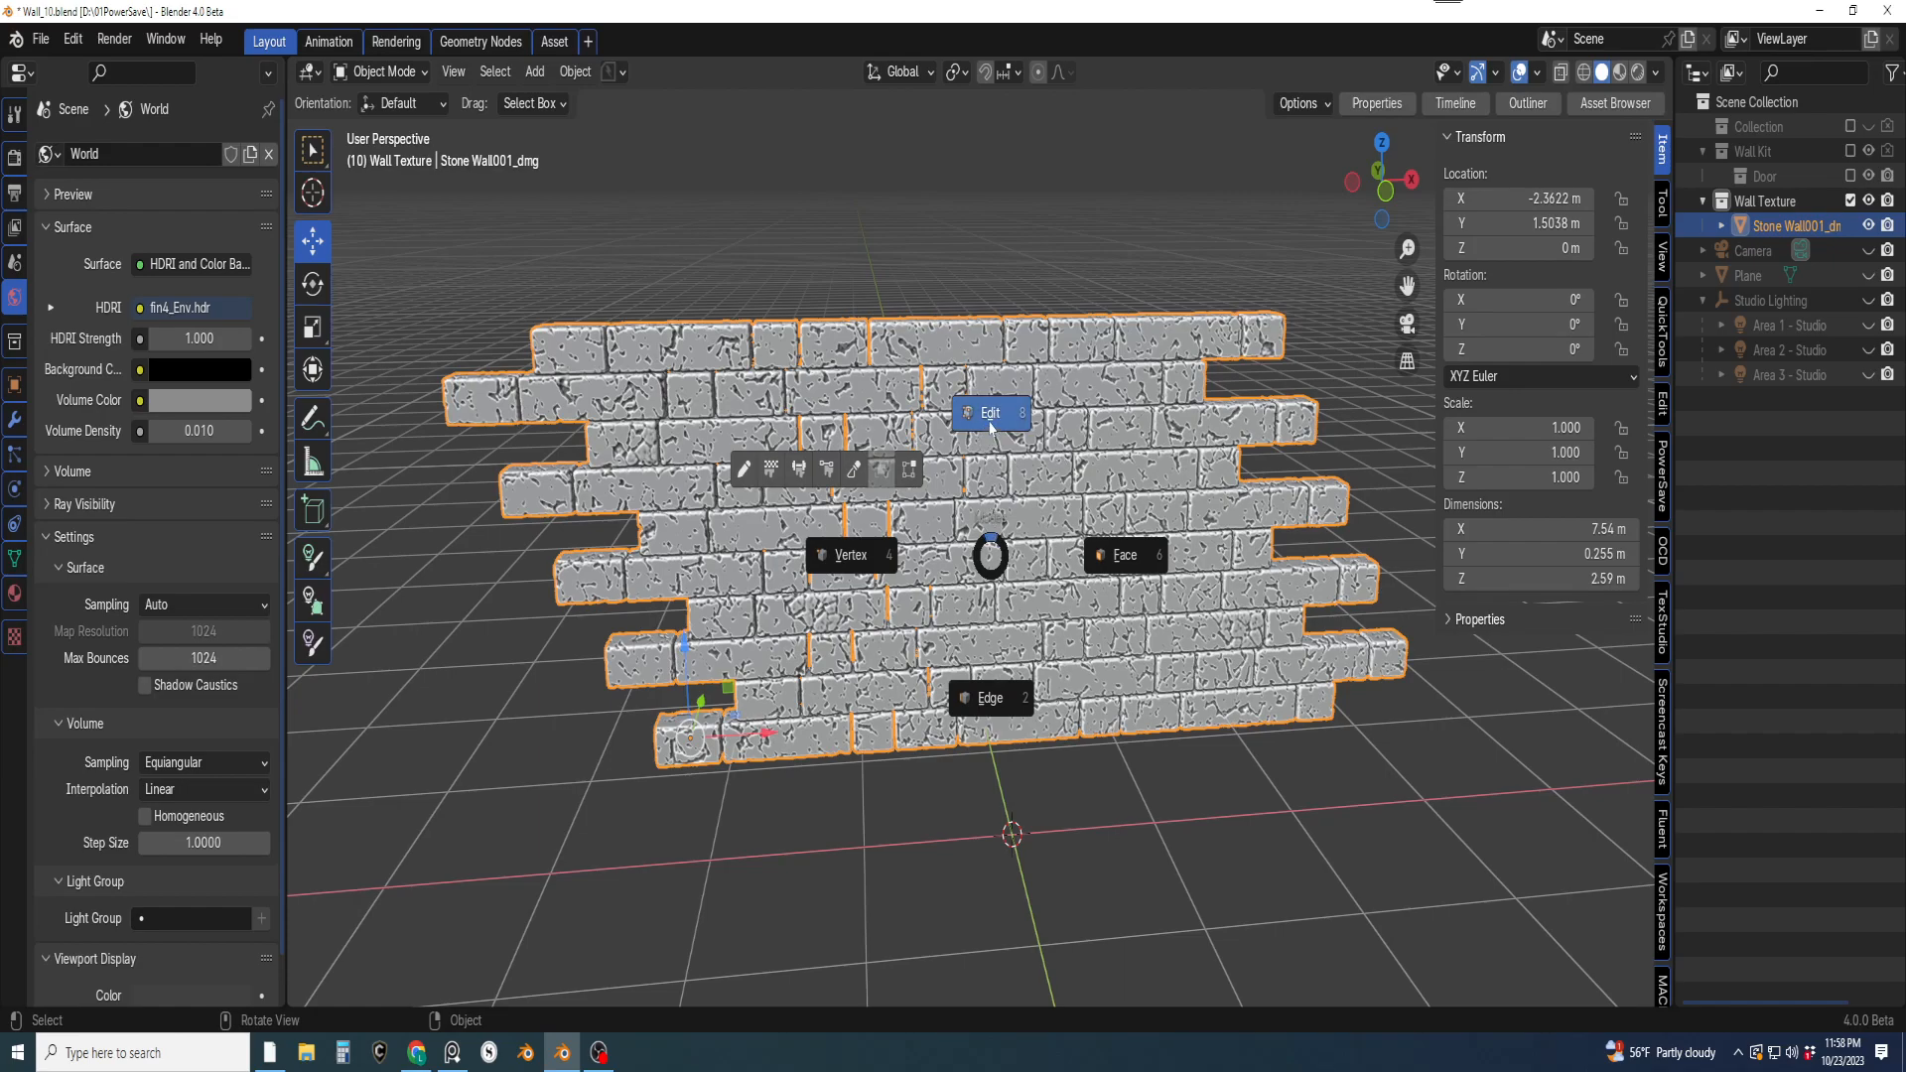
{"action": "left_click", "coordinate": [990, 414]}
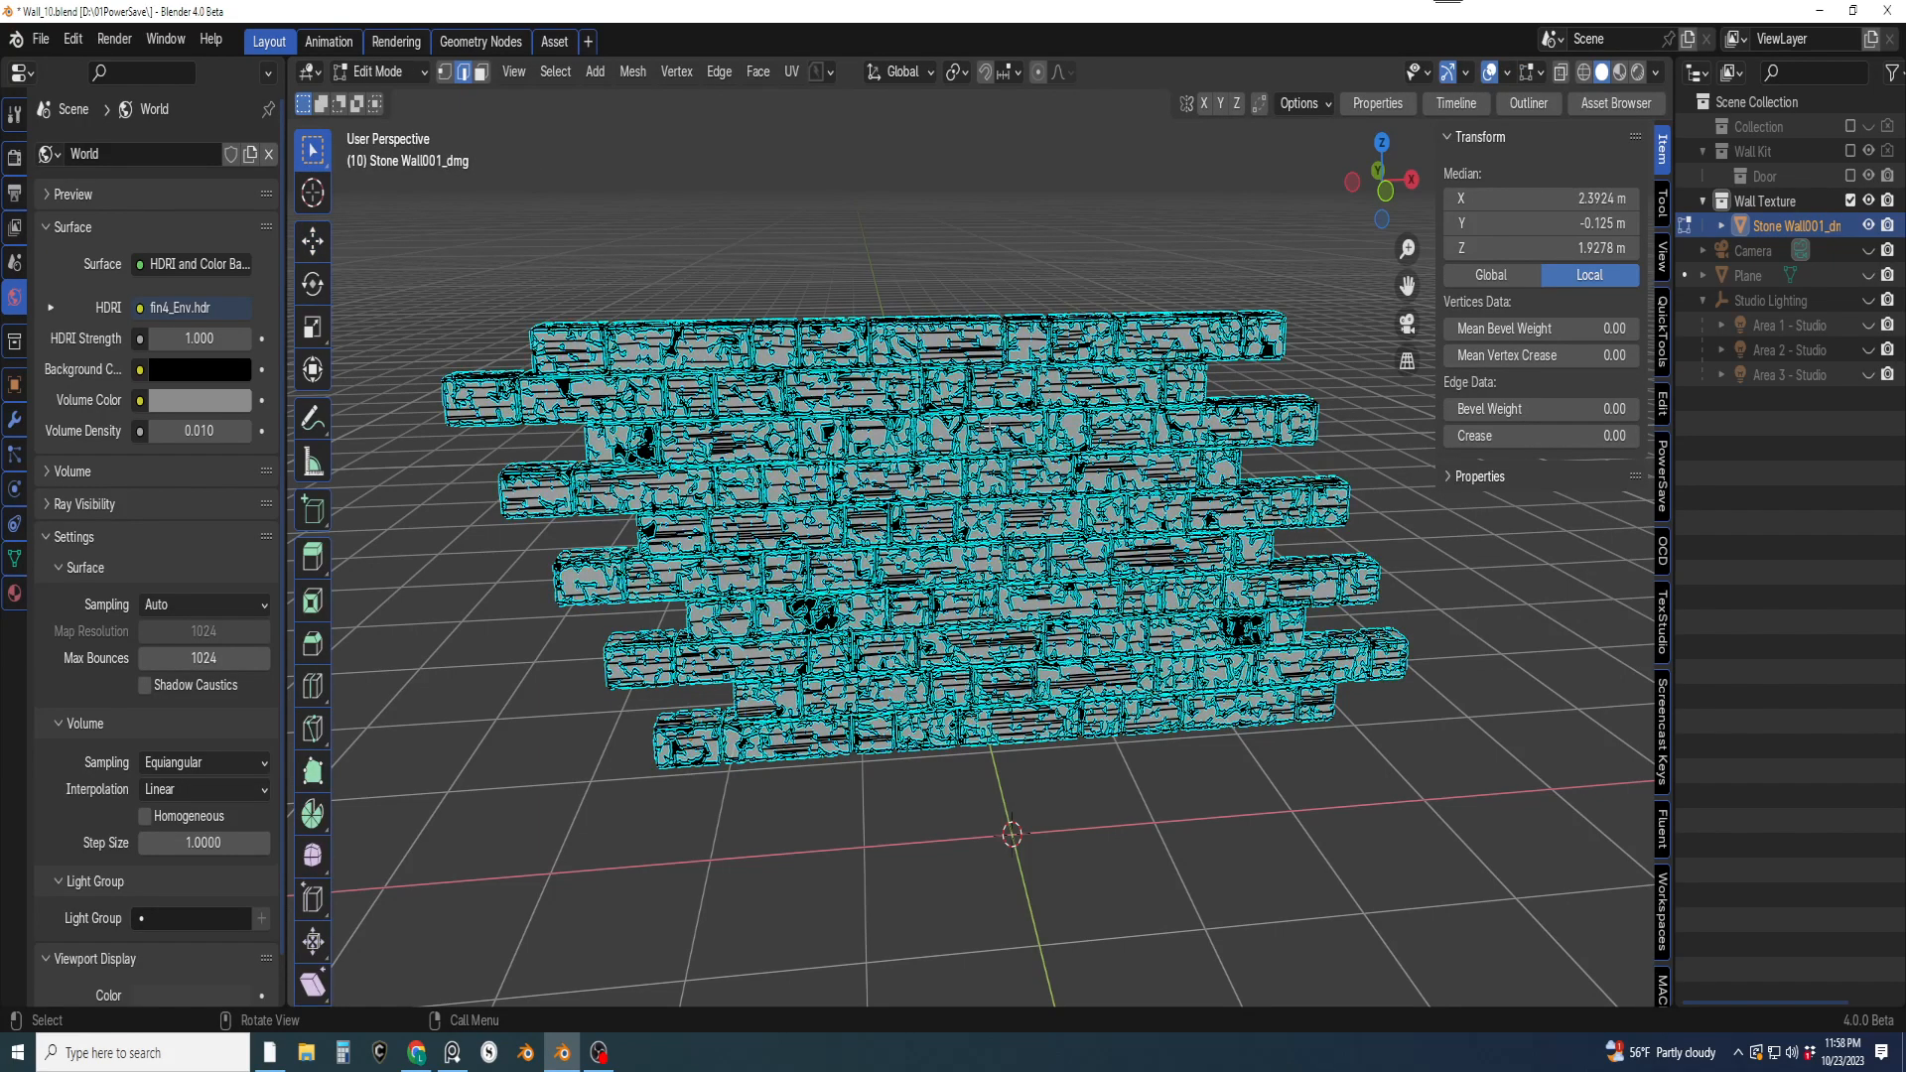
Inspect the wall's dense mesh, deselect all of its geometry and save the scene file
{"action": "middle_click_drag", "start_coordinate": [990, 419], "coordinate": [831, 556]}
{"action": "scroll", "coordinate": [1004, 661], "scroll_direction": "up", "scroll_amount": 2}
{"action": "scroll", "coordinate": [1202, 691], "scroll_direction": "up", "scroll_amount": 2}
{"action": "middle_click_drag", "start_coordinate": [1201, 691], "coordinate": [1253, 680]}
{"action": "scroll", "coordinate": [1211, 670], "scroll_direction": "down", "scroll_amount": 3}
{"action": "scroll", "coordinate": [1281, 684], "scroll_direction": "down", "scroll_amount": 2}
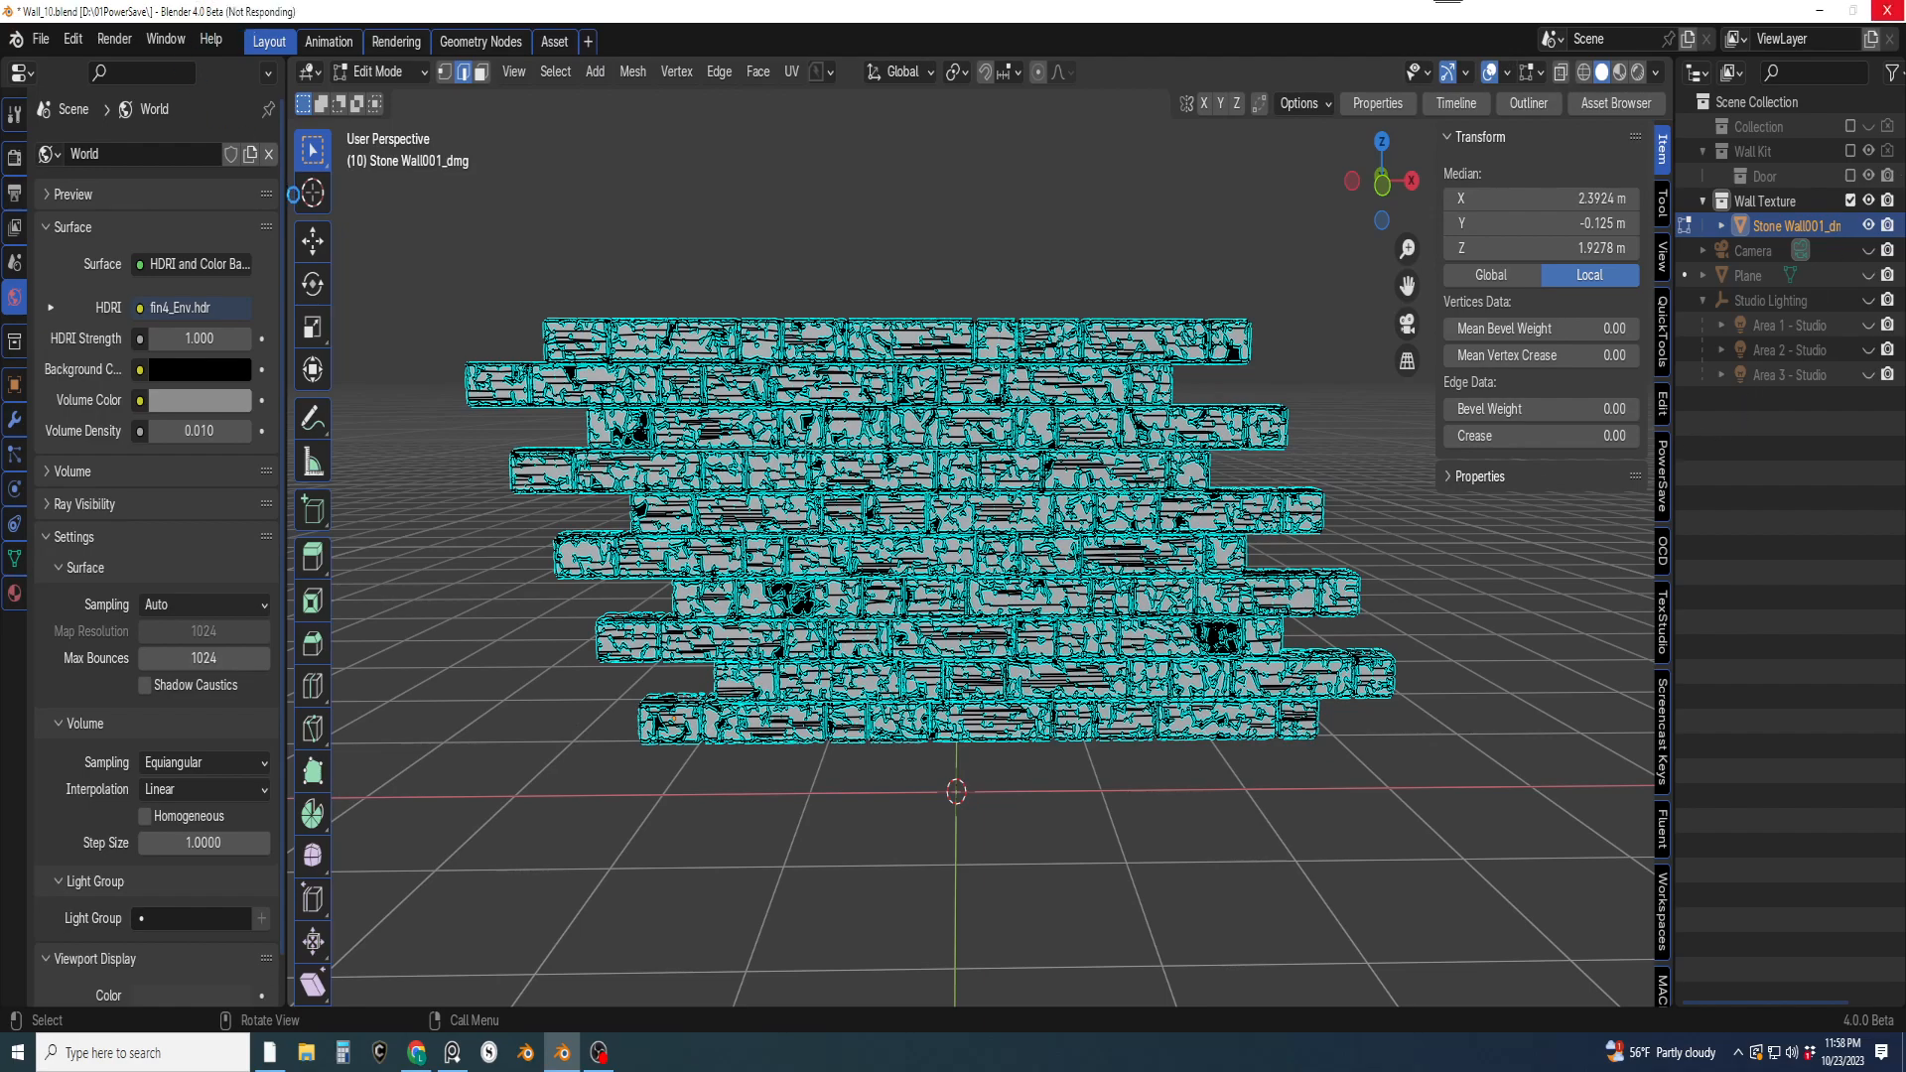
{"action": "key", "text": "alt+a"}
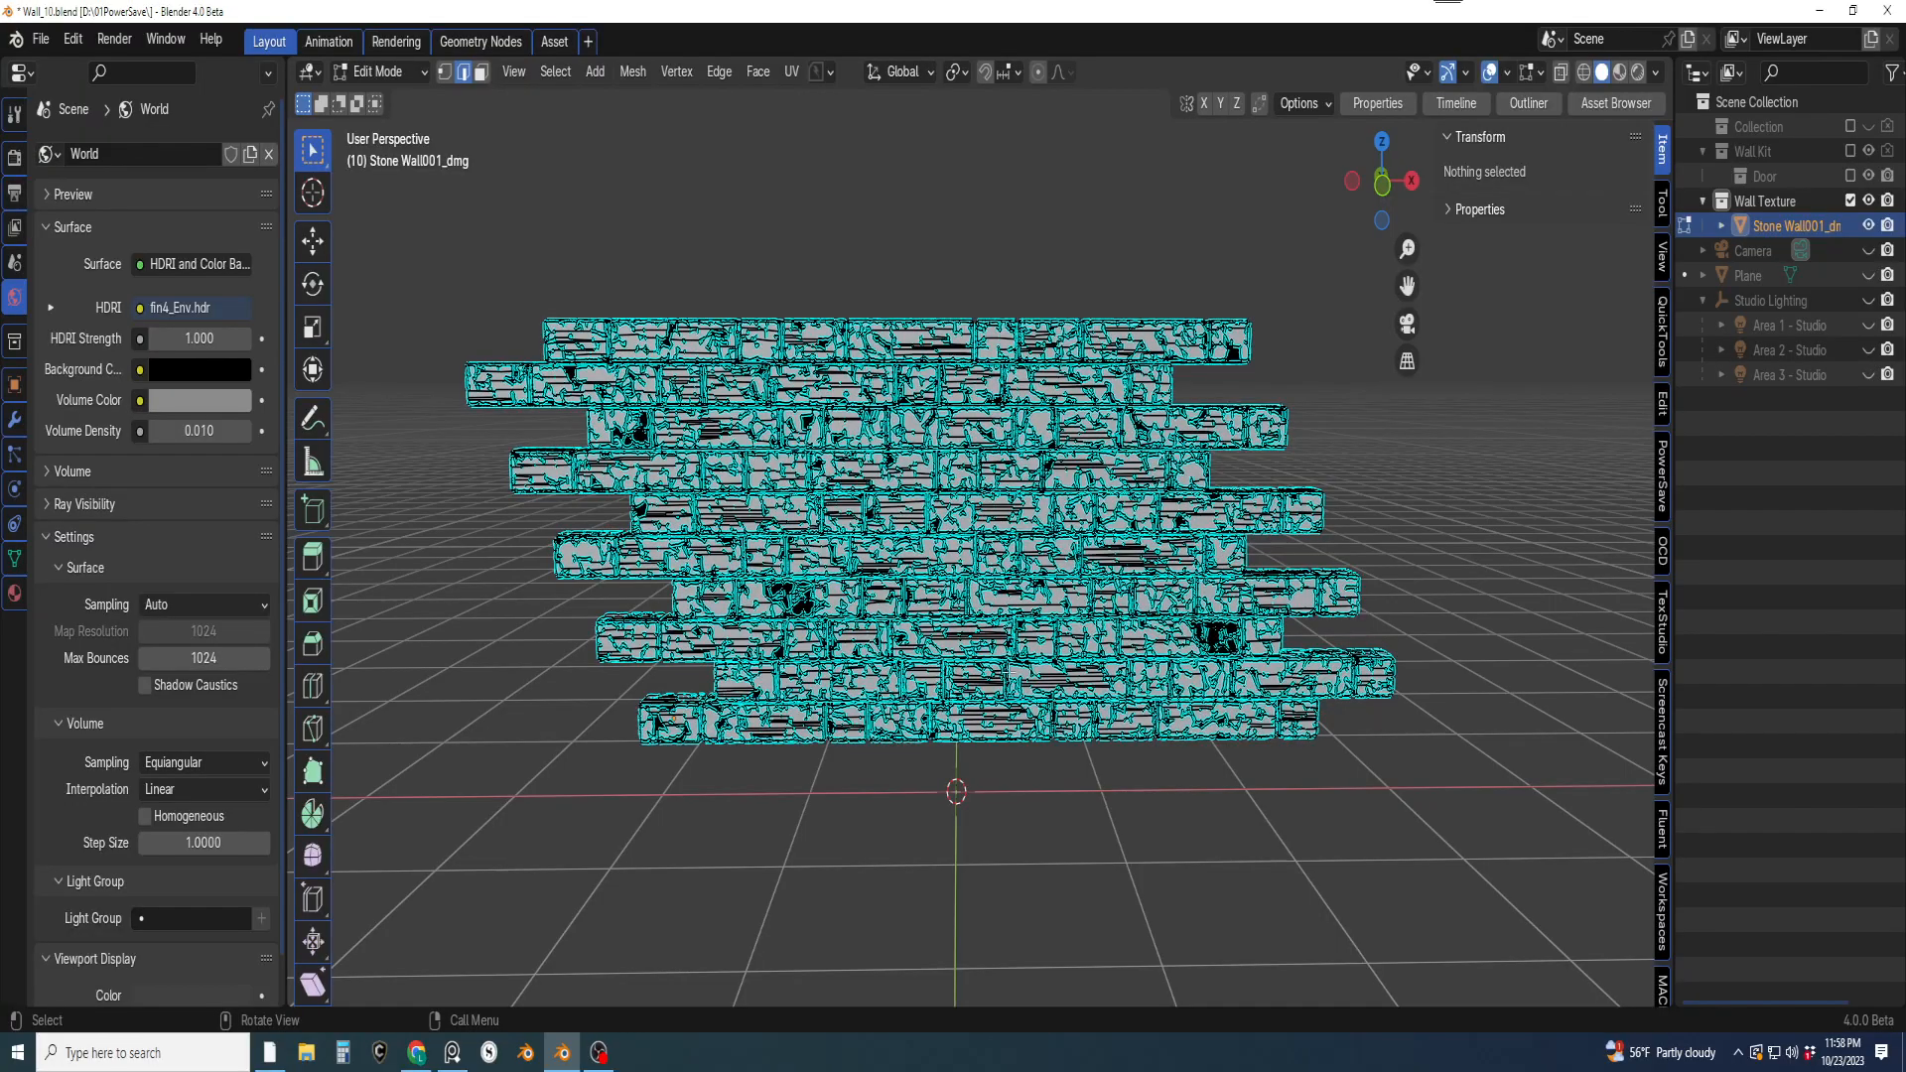
{"action": "scroll", "coordinate": [911, 808], "scroll_direction": "up", "scroll_amount": 4}
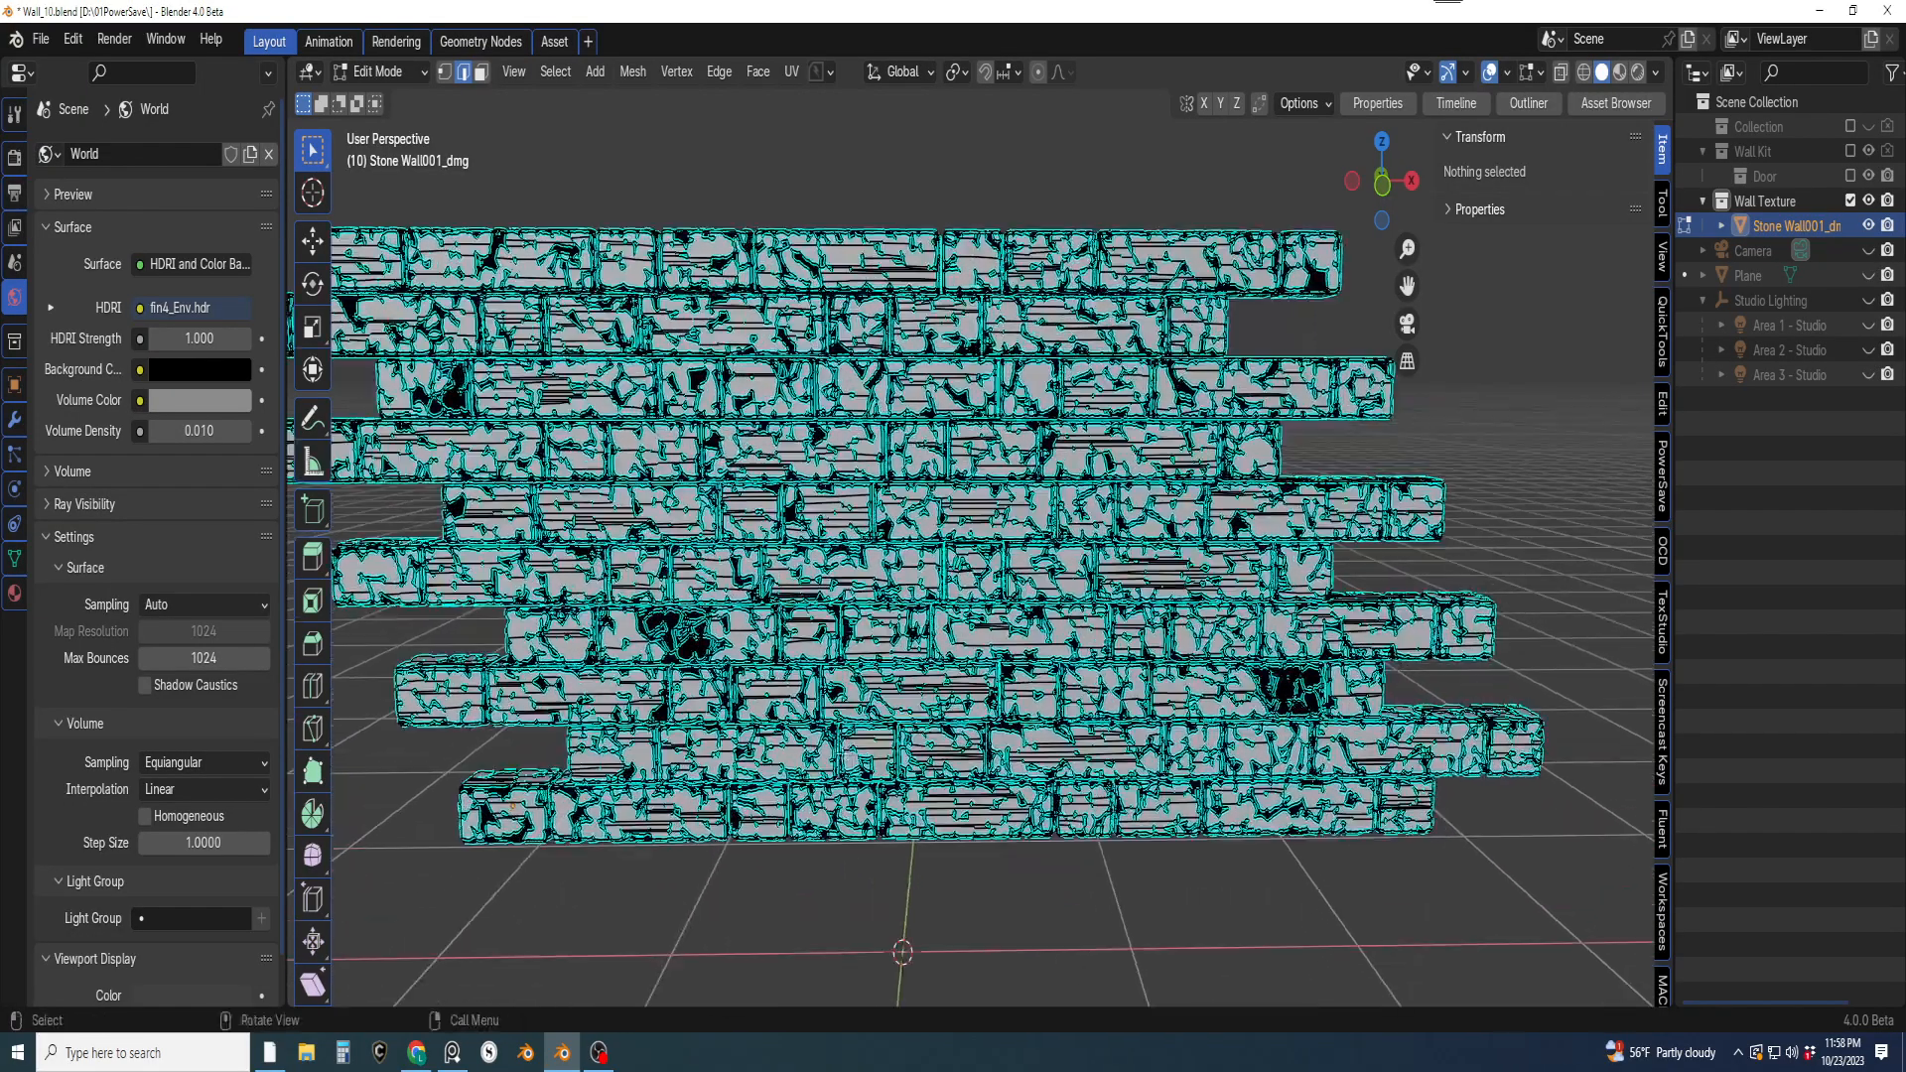
{"action": "middle_click_drag", "start_coordinate": [743, 738], "coordinate": [893, 764], "text": "shift"}
{"action": "key", "text": "ctrl+s"}
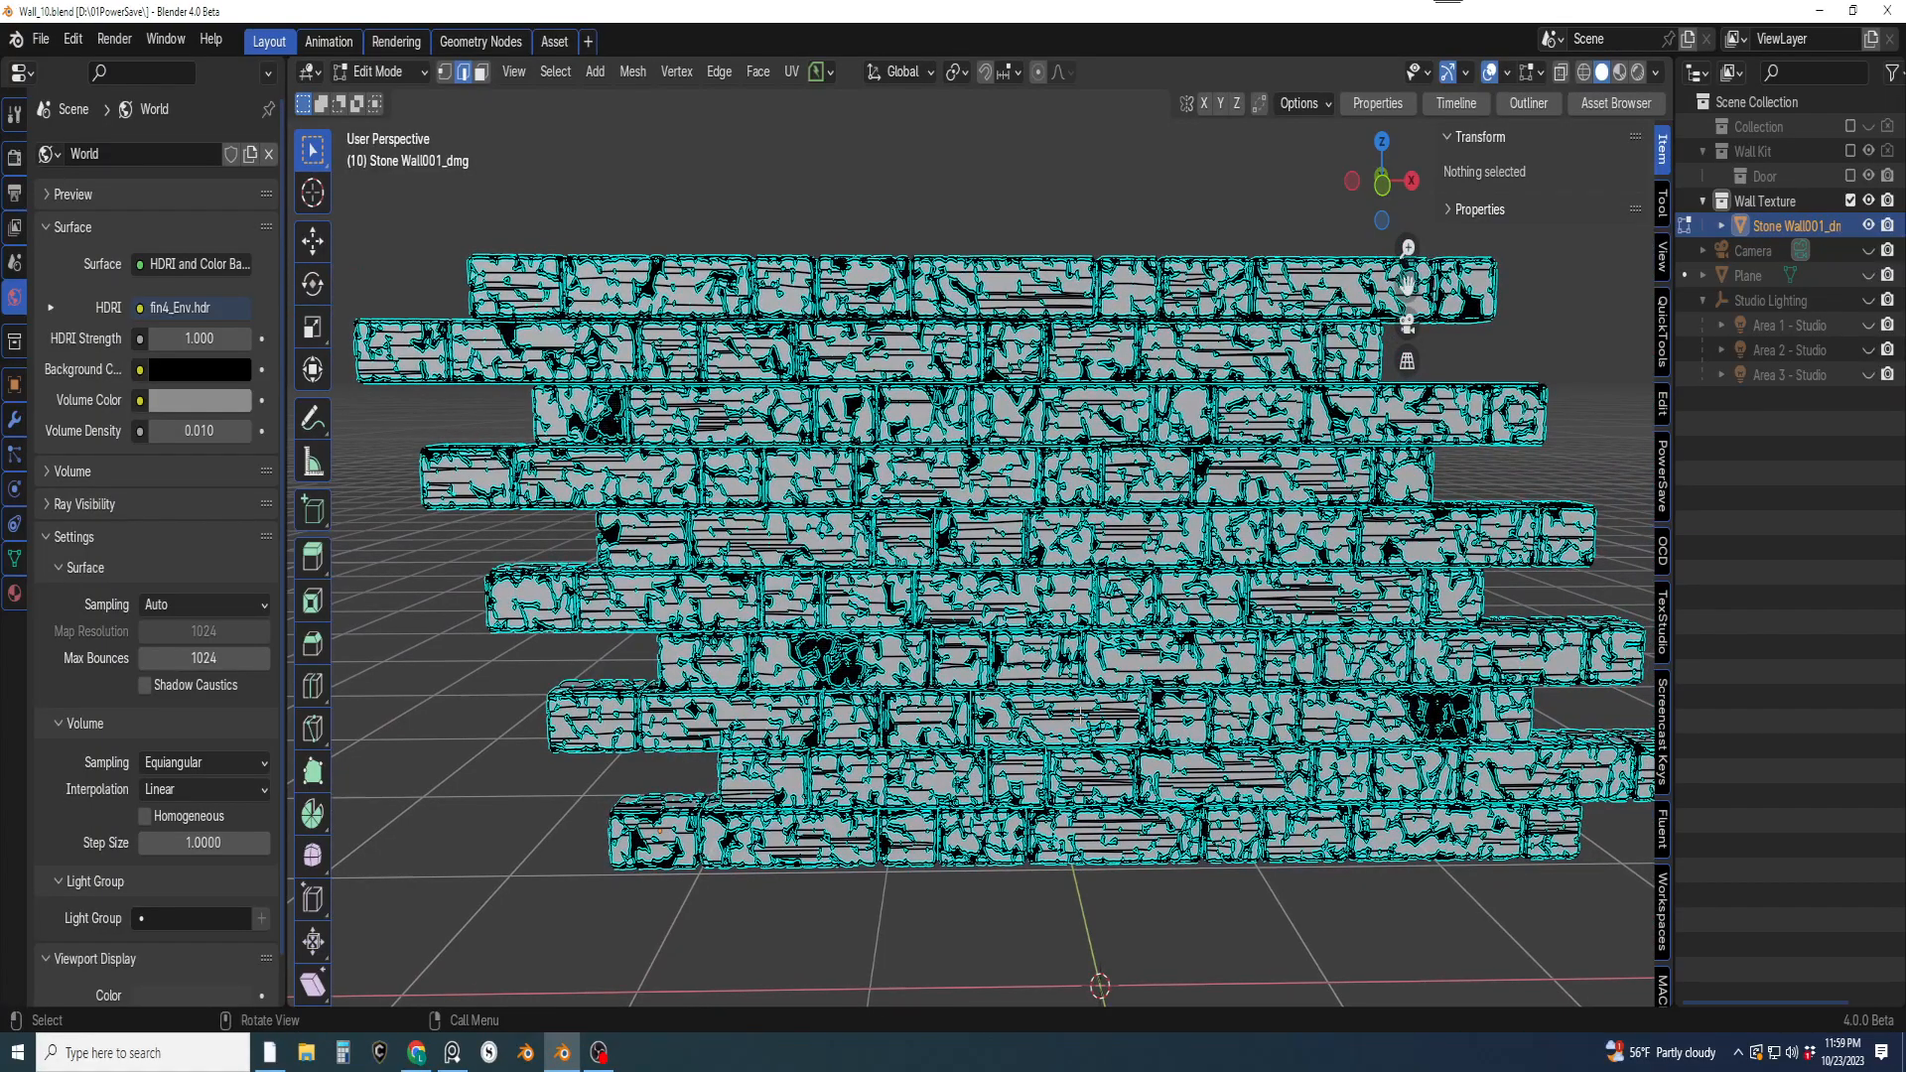
Separate the entire stone wall mesh into individual stones by loose parts and return to Object Mode
{"action": "middle_click_drag", "start_coordinate": [893, 764], "coordinate": [949, 575]}
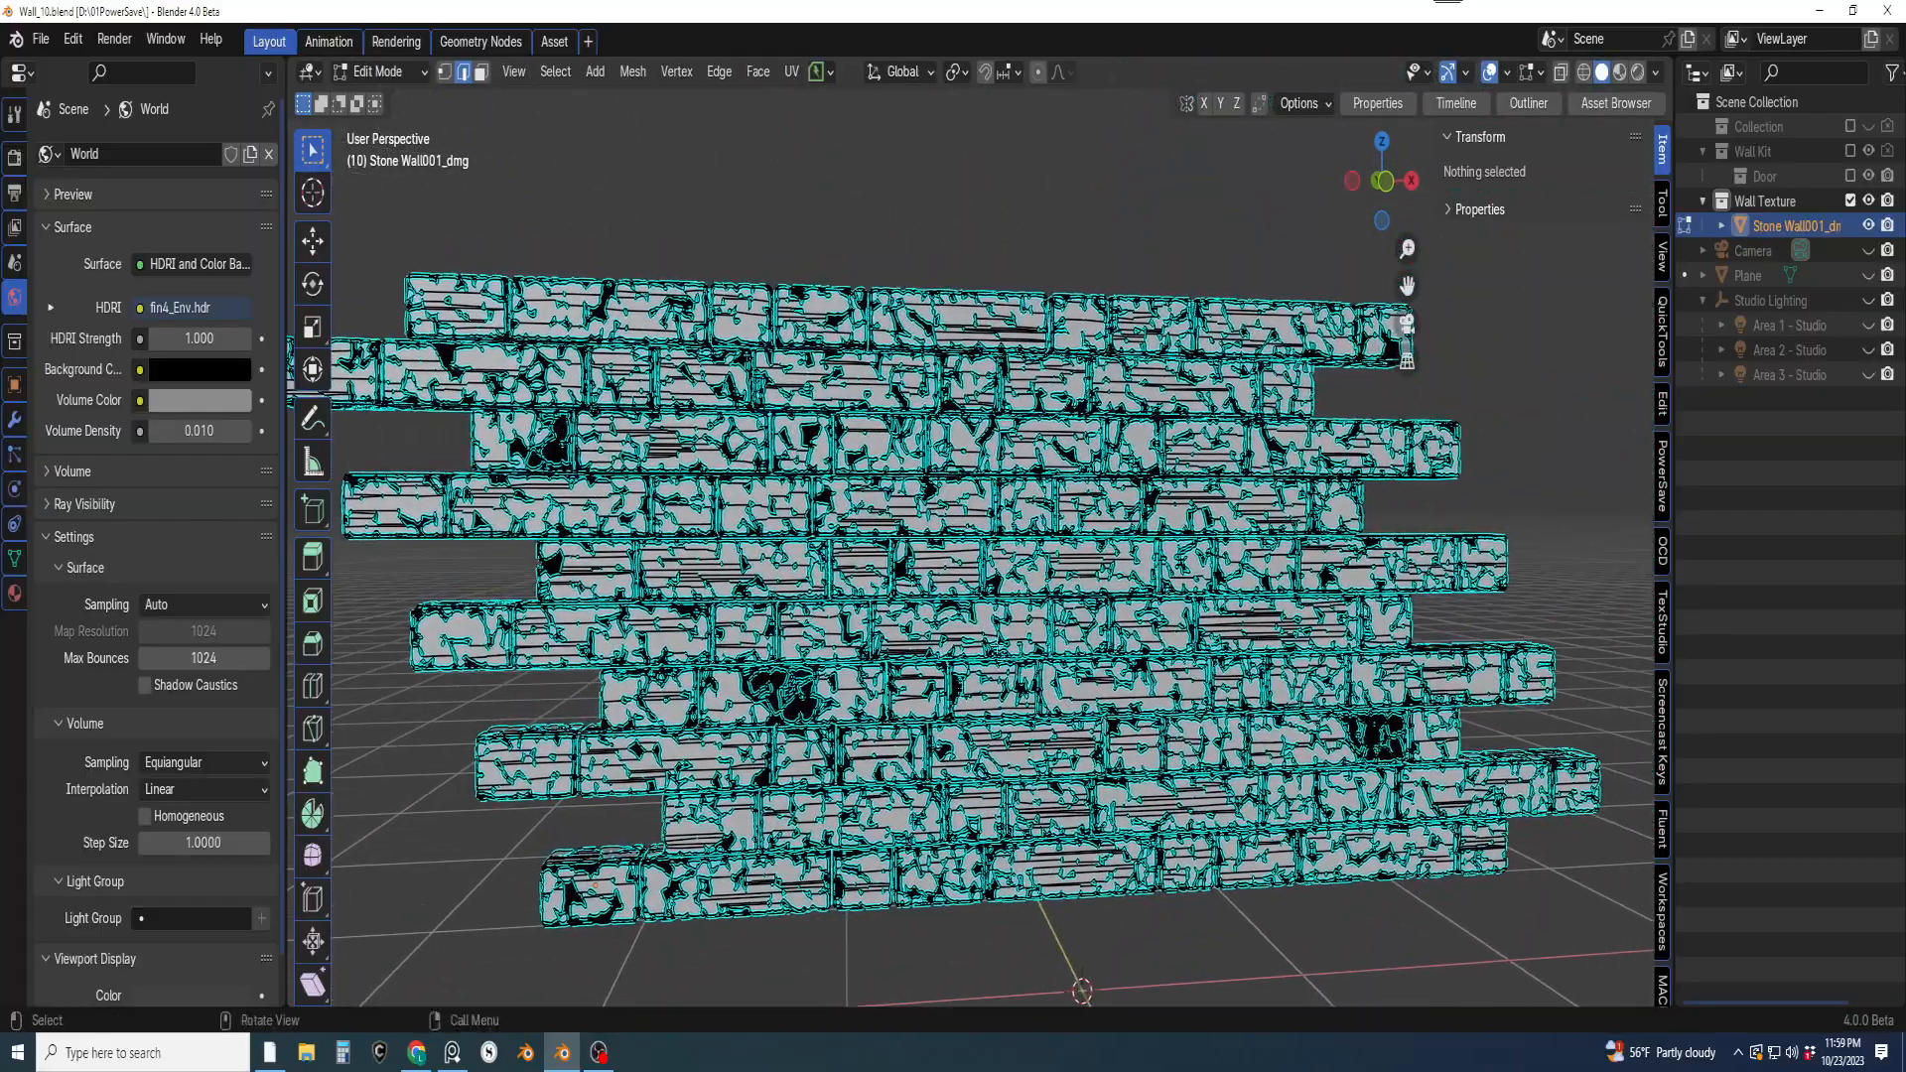
{"action": "key", "text": "a"}
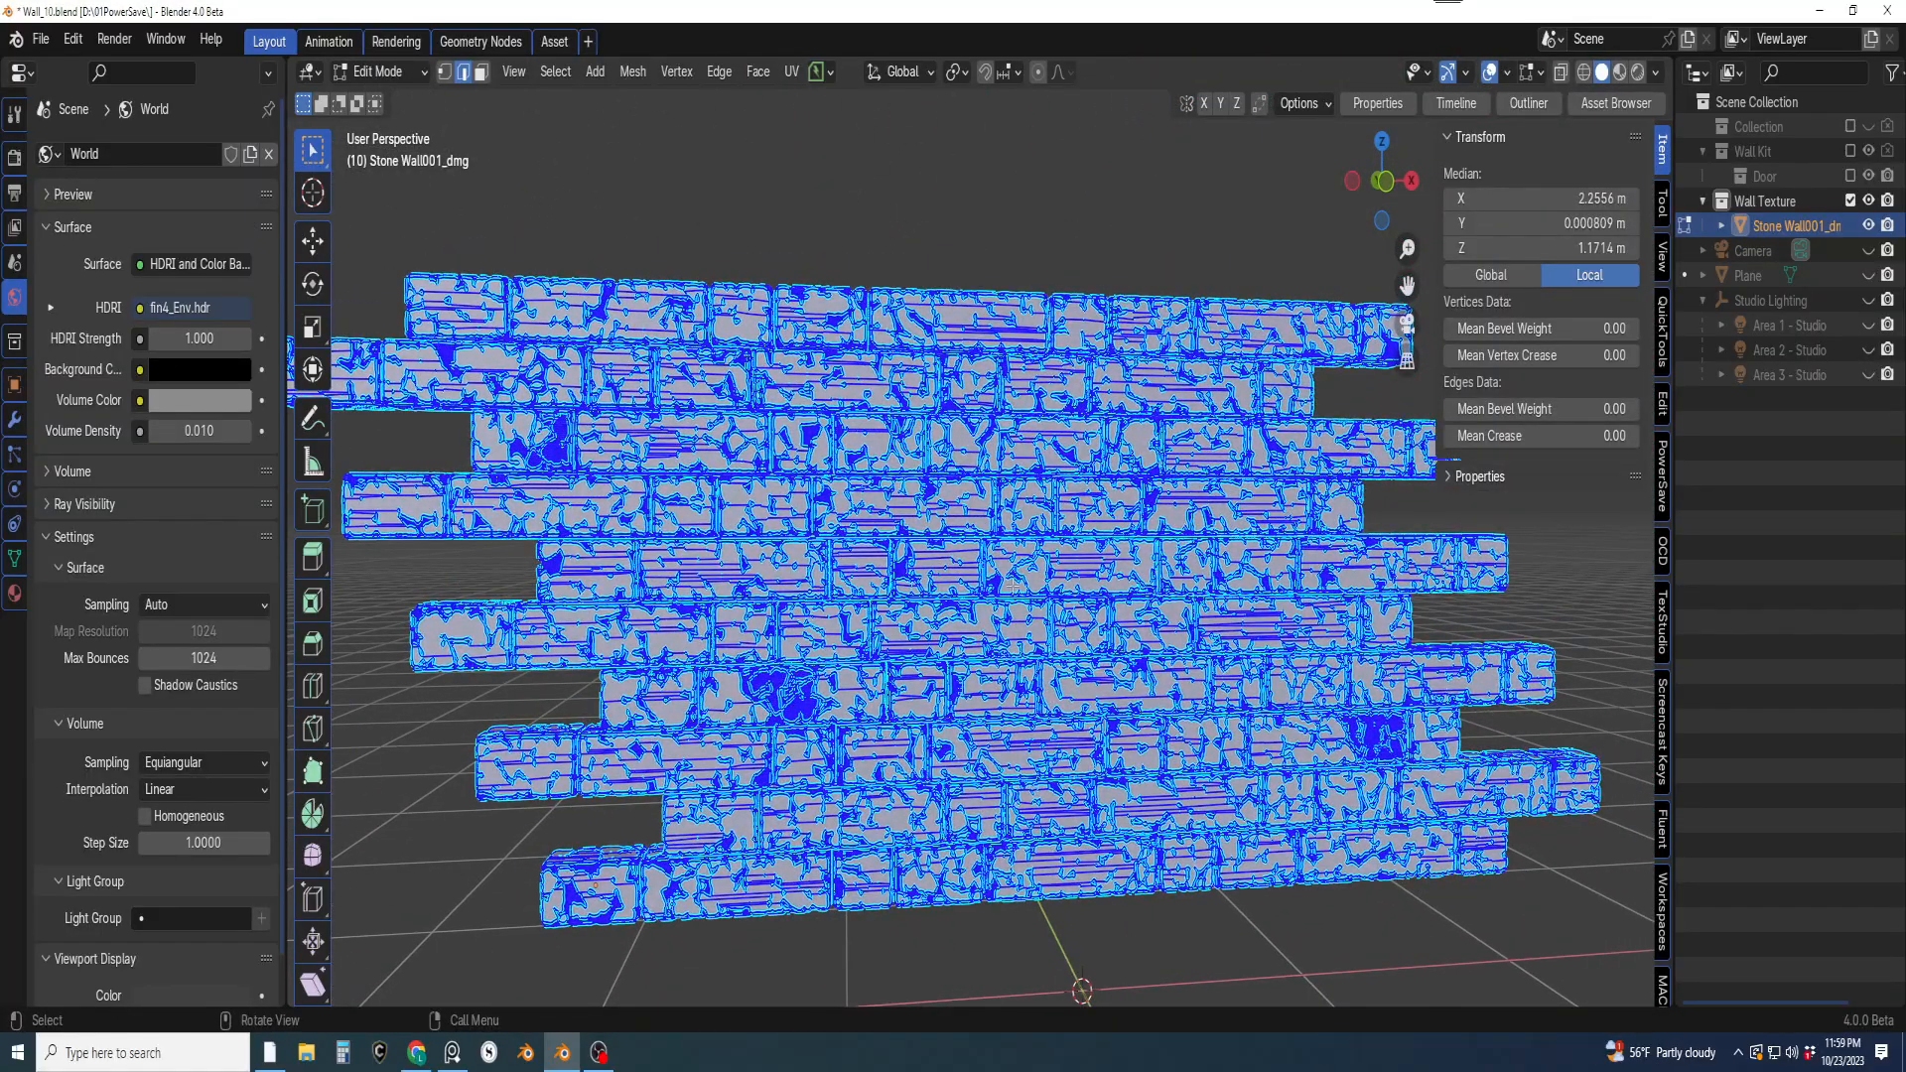
{"action": "key", "text": "p"}
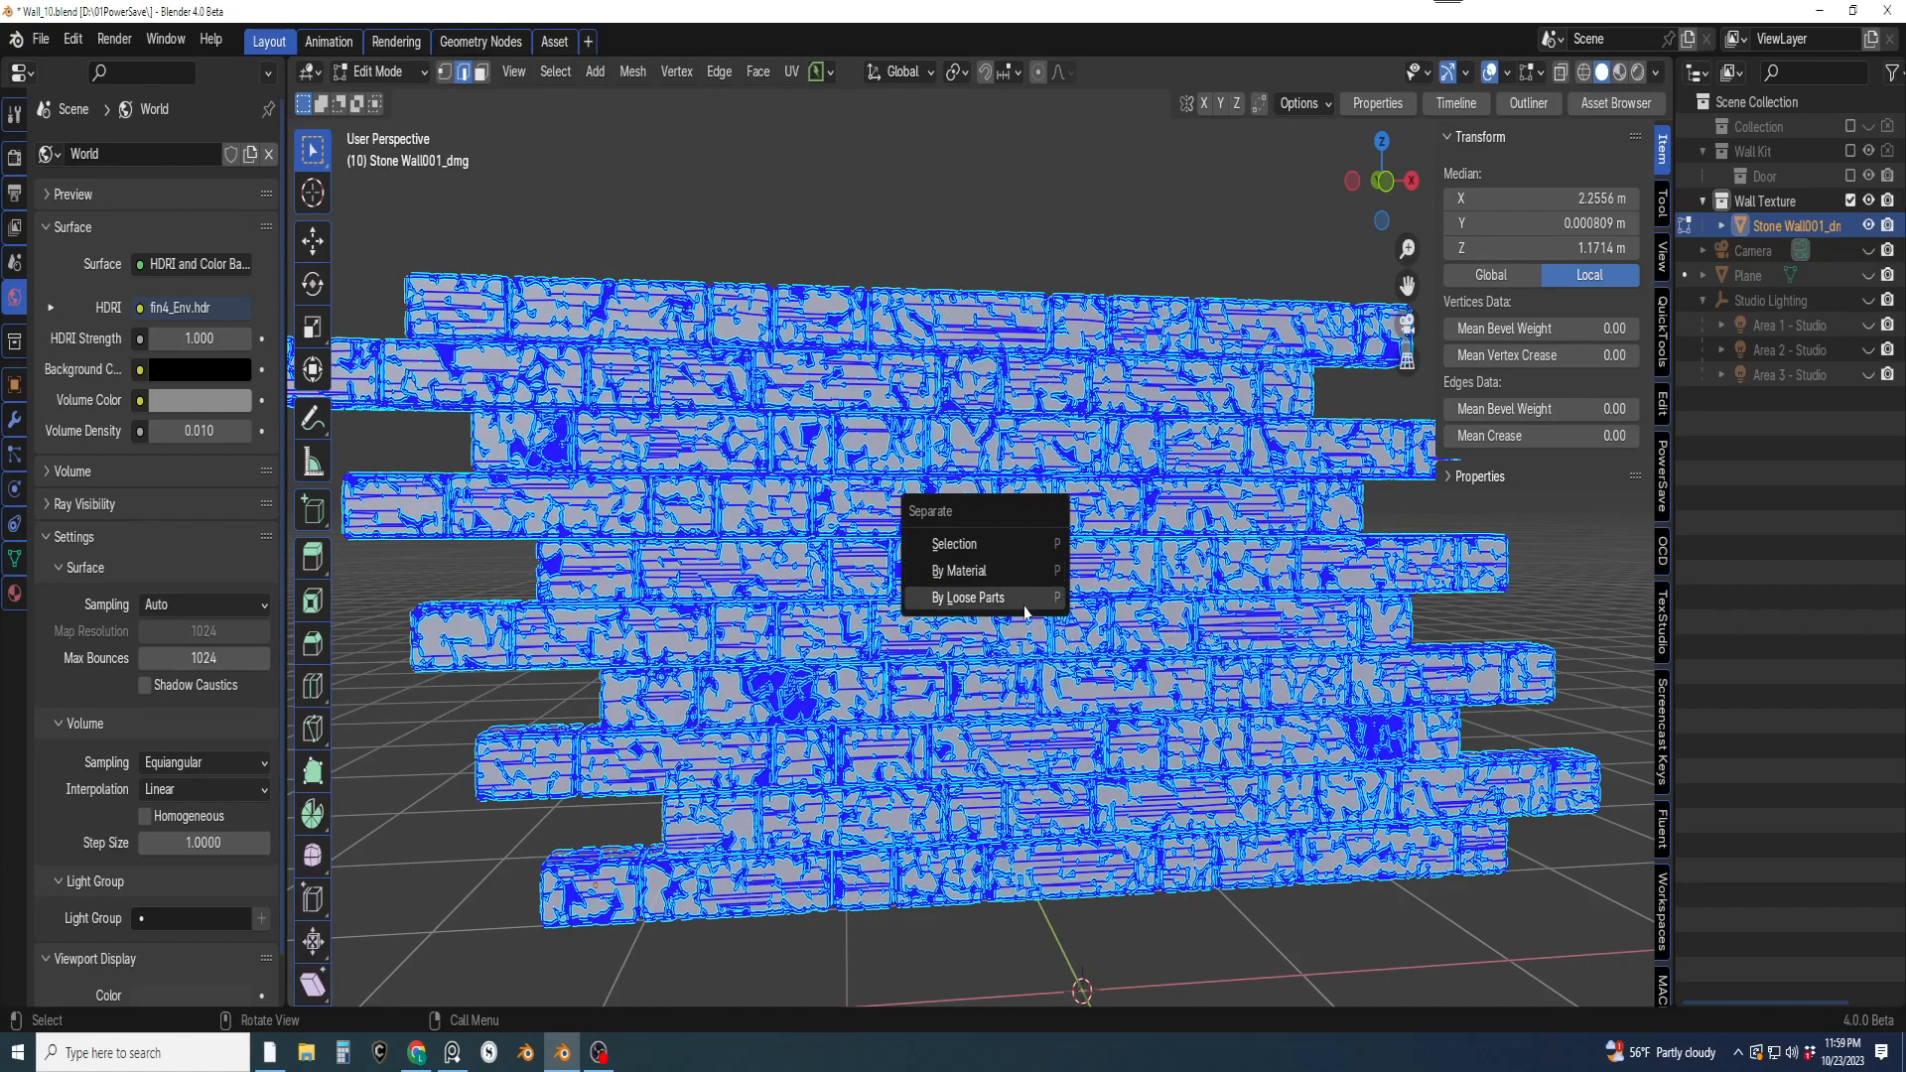
{"action": "left_click", "coordinate": [1026, 600]}
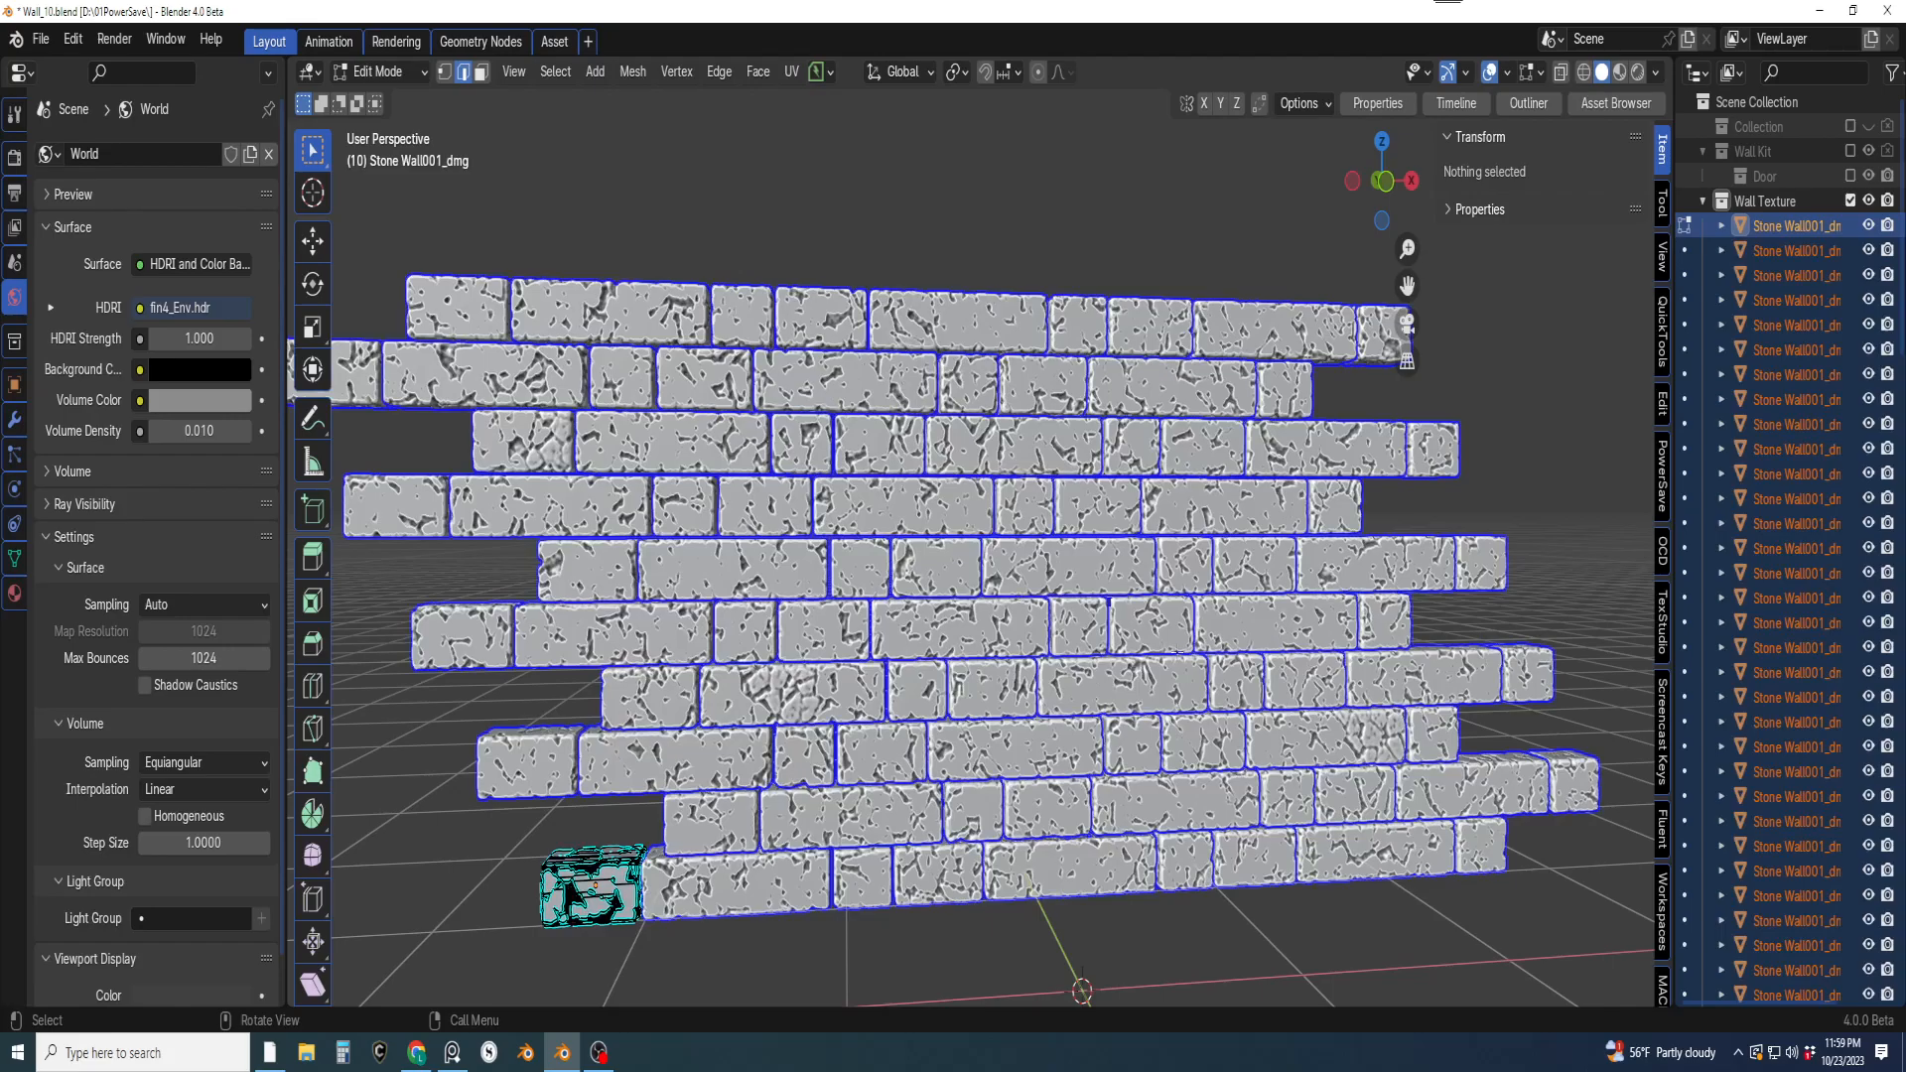
{"action": "middle_click_drag", "start_coordinate": [1129, 841], "coordinate": [1010, 687]}
{"action": "key", "text": "Tab"}
Deselect all the separated stones and select a random subset of them with Select Random
{"action": "left_click", "coordinate": [1022, 628]}
{"action": "scroll", "coordinate": [1031, 701], "scroll_direction": "down", "scroll_amount": 1}
{"action": "scroll", "coordinate": [1010, 687], "scroll_direction": "up", "scroll_amount": 2}
{"action": "left_click", "coordinate": [494, 72]}
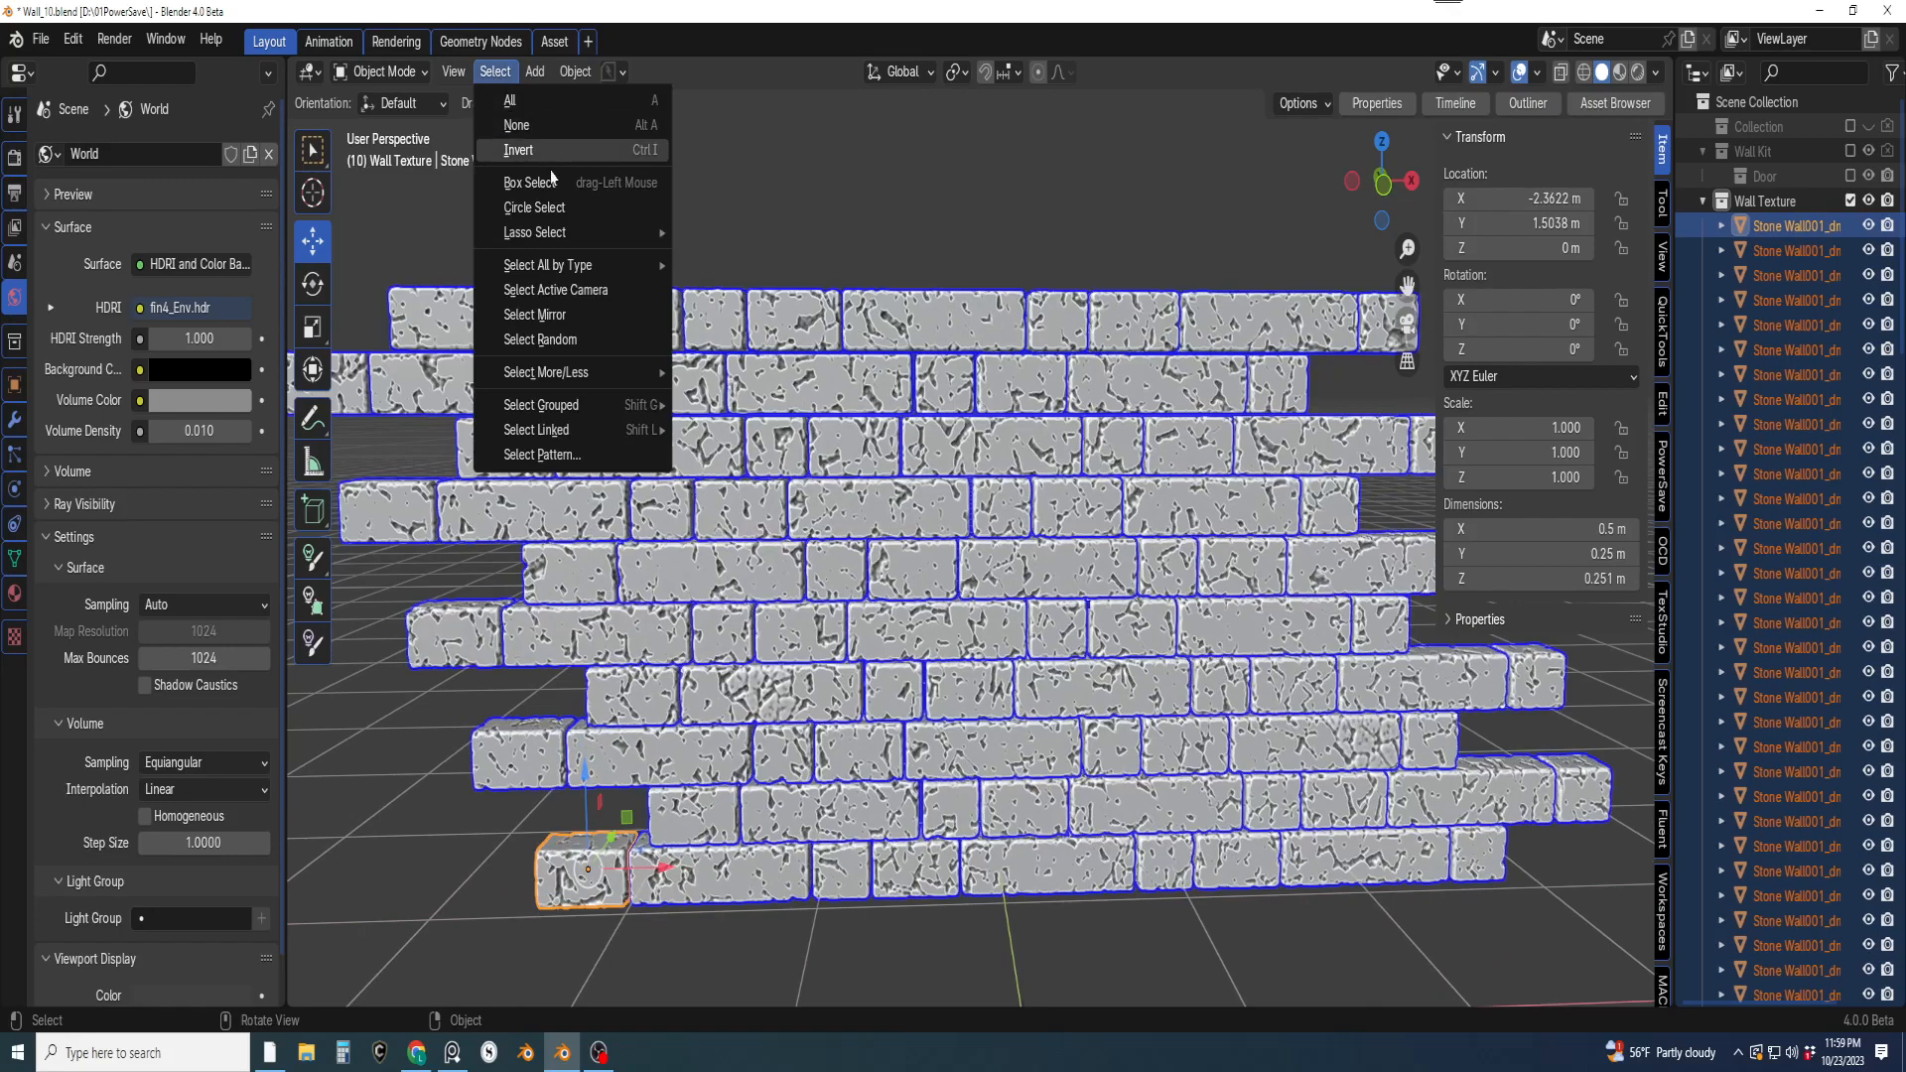
{"action": "key", "text": "alt+a"}
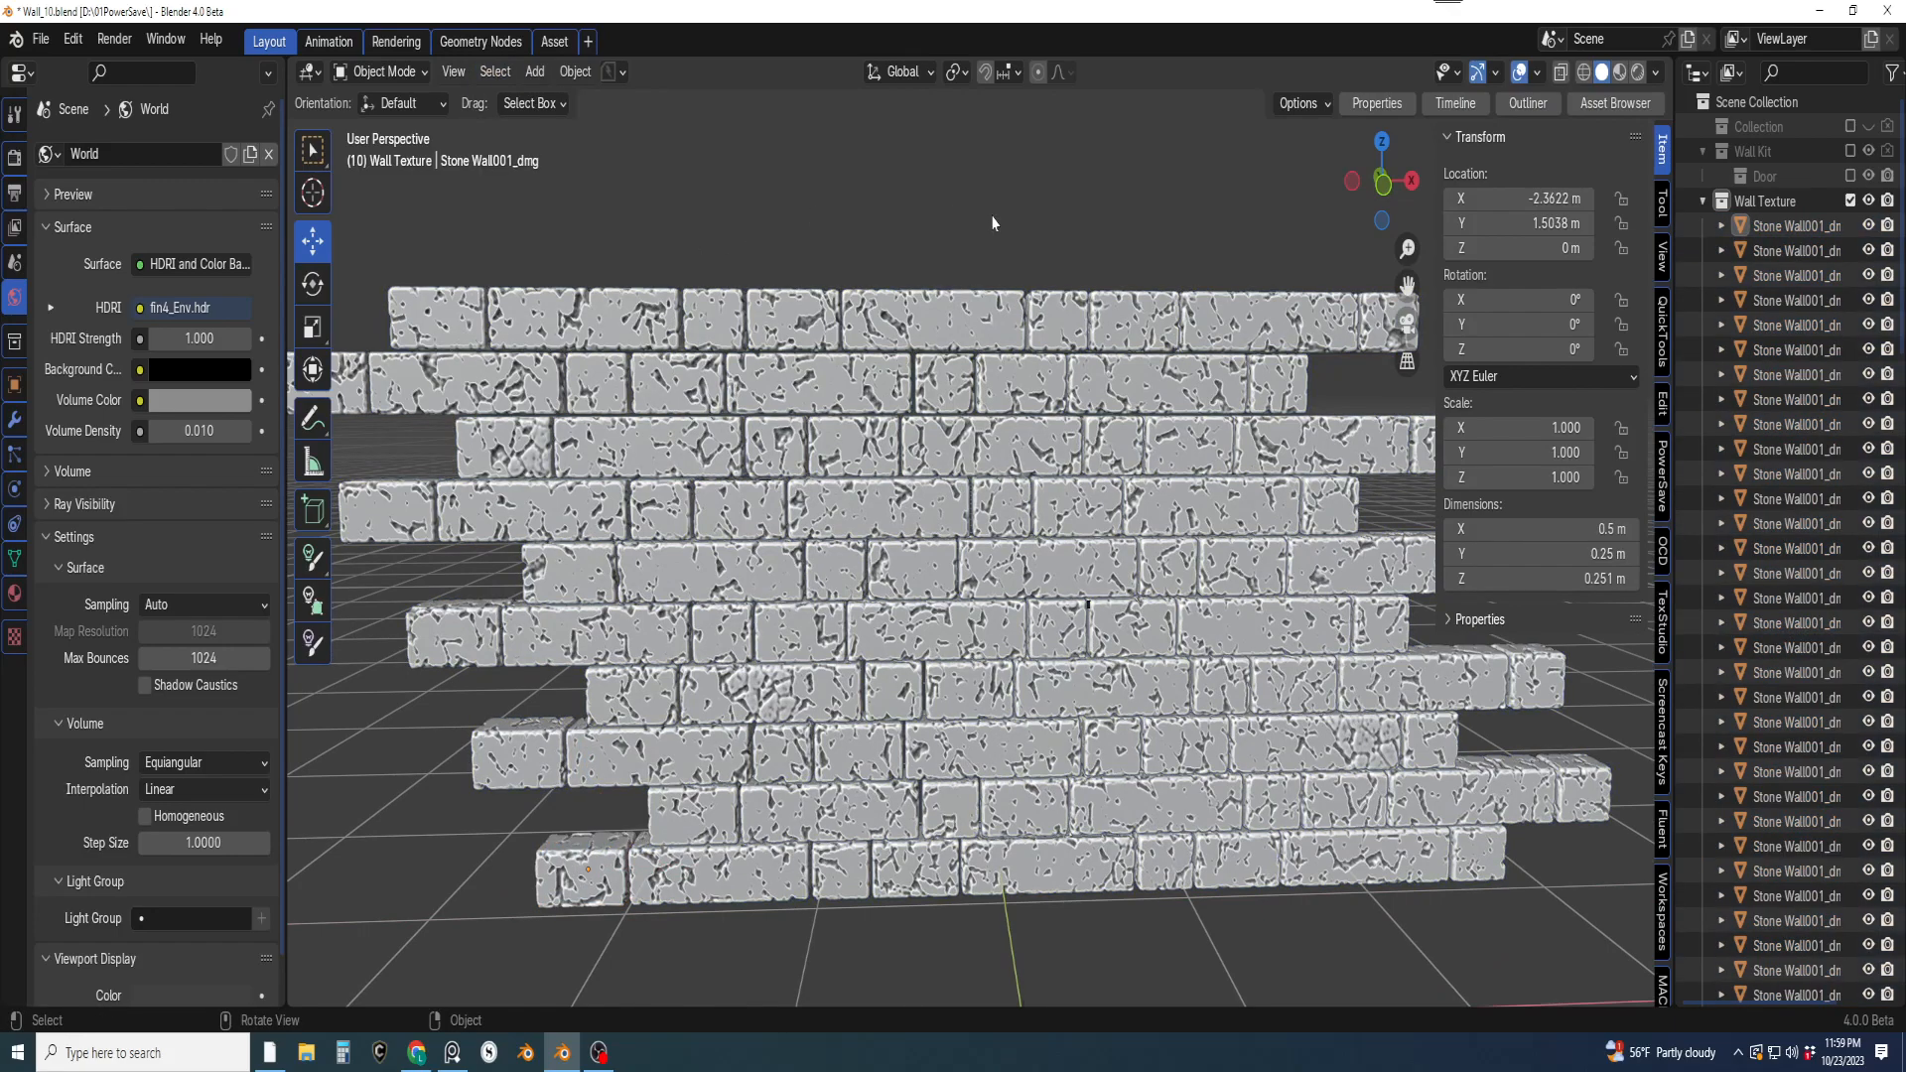
{"action": "left_click", "coordinate": [494, 72]}
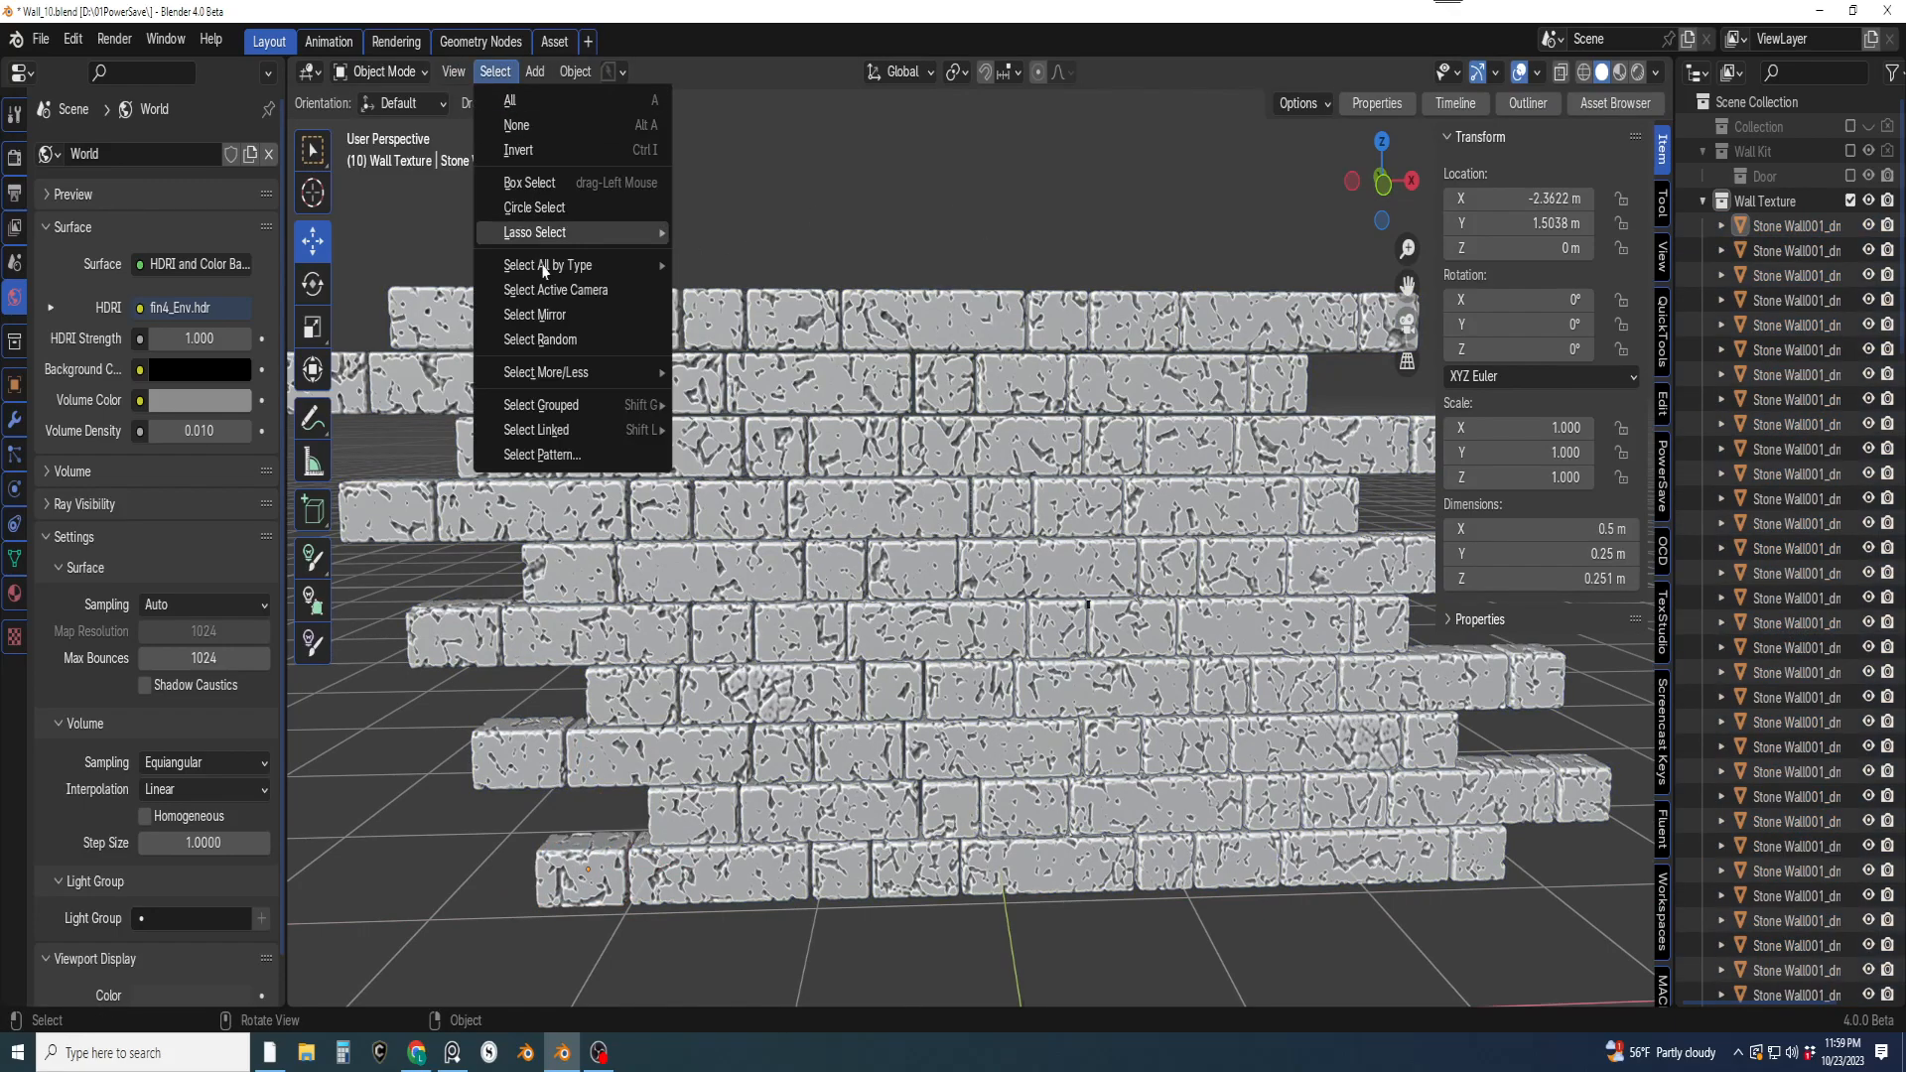
{"action": "left_click", "coordinate": [558, 340]}
{"action": "scroll", "coordinate": [862, 408], "scroll_direction": "down", "scroll_amount": 3}
{"action": "middle_click_drag", "start_coordinate": [862, 407], "coordinate": [926, 544]}
{"action": "scroll", "coordinate": [933, 452], "scroll_direction": "up", "scroll_amount": 2}
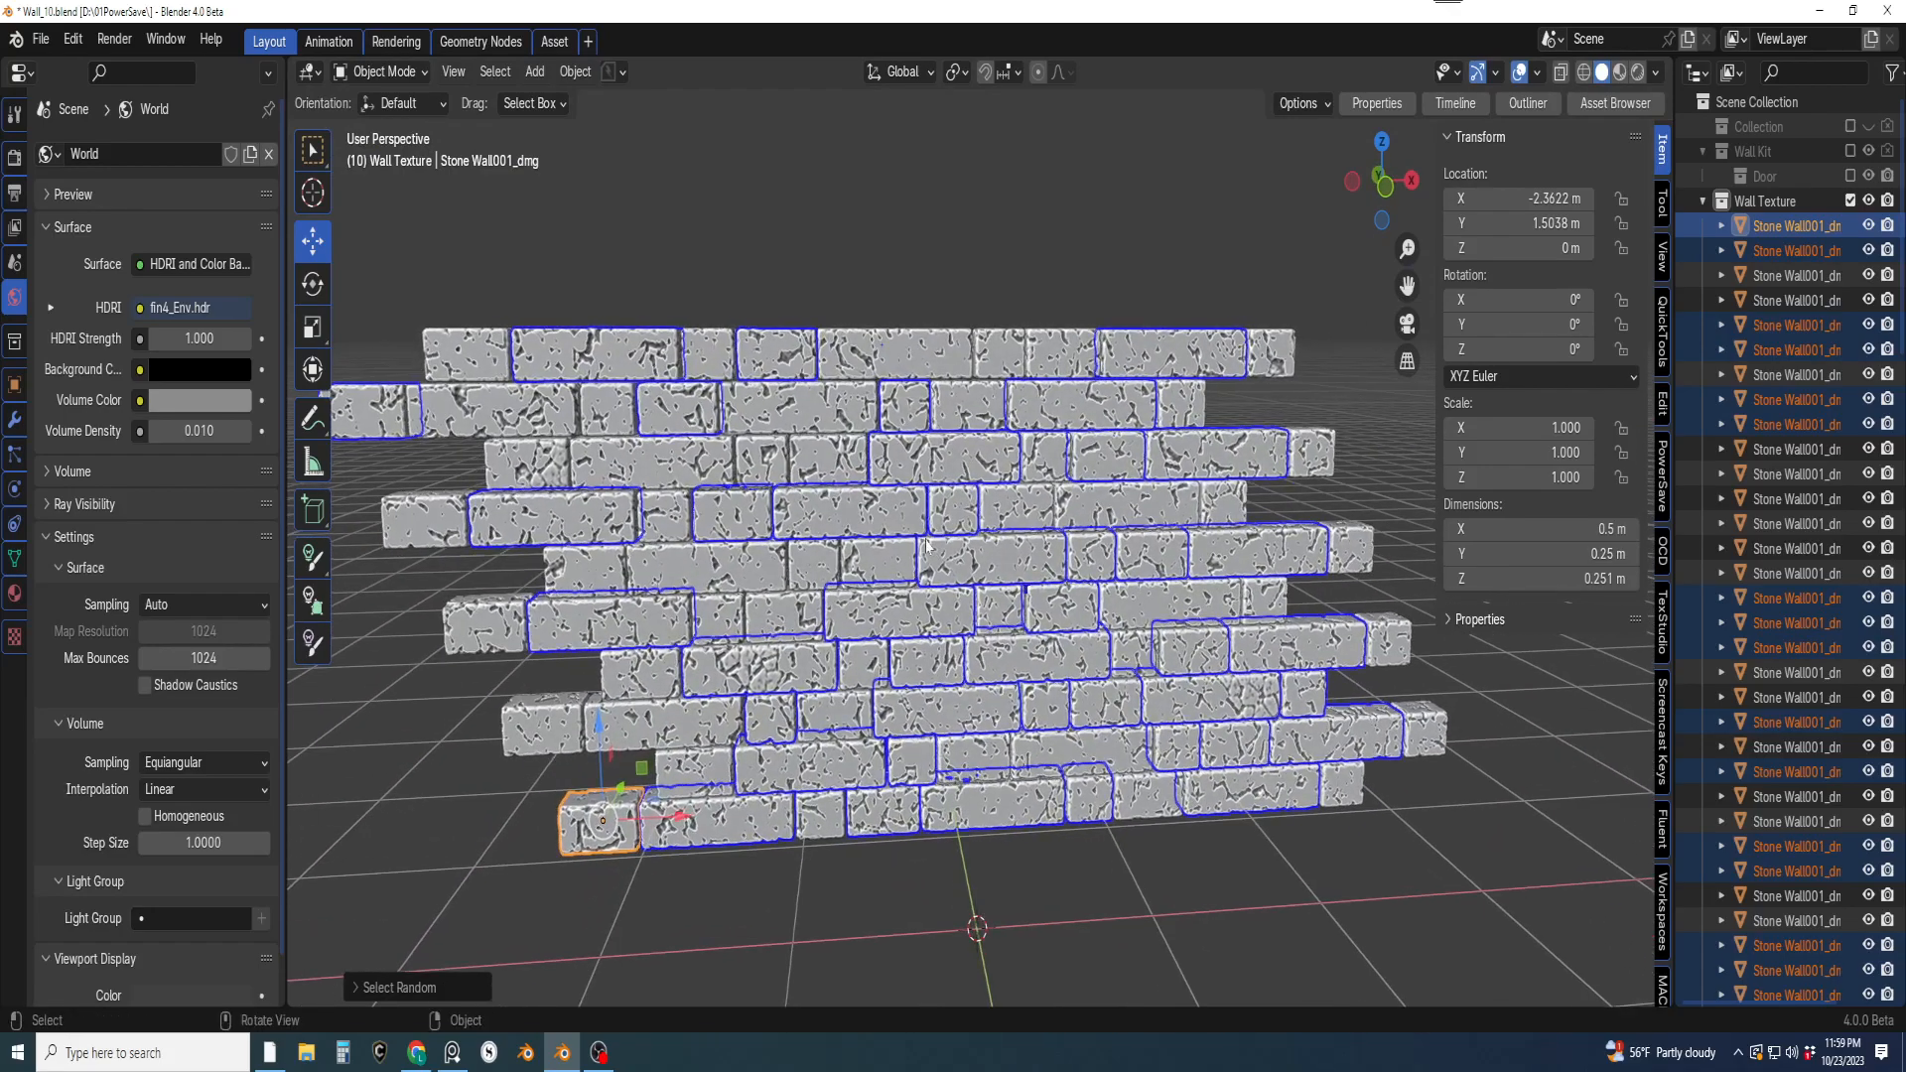
Move the randomly selected stones about 0.045 m along negative Y in top view and deselect them
{"action": "key", "text": "ctrl"}
{"action": "middle_click_drag", "start_coordinate": [1100, 740], "coordinate": [890, 552]}
{"action": "key", "text": "ctrl"}
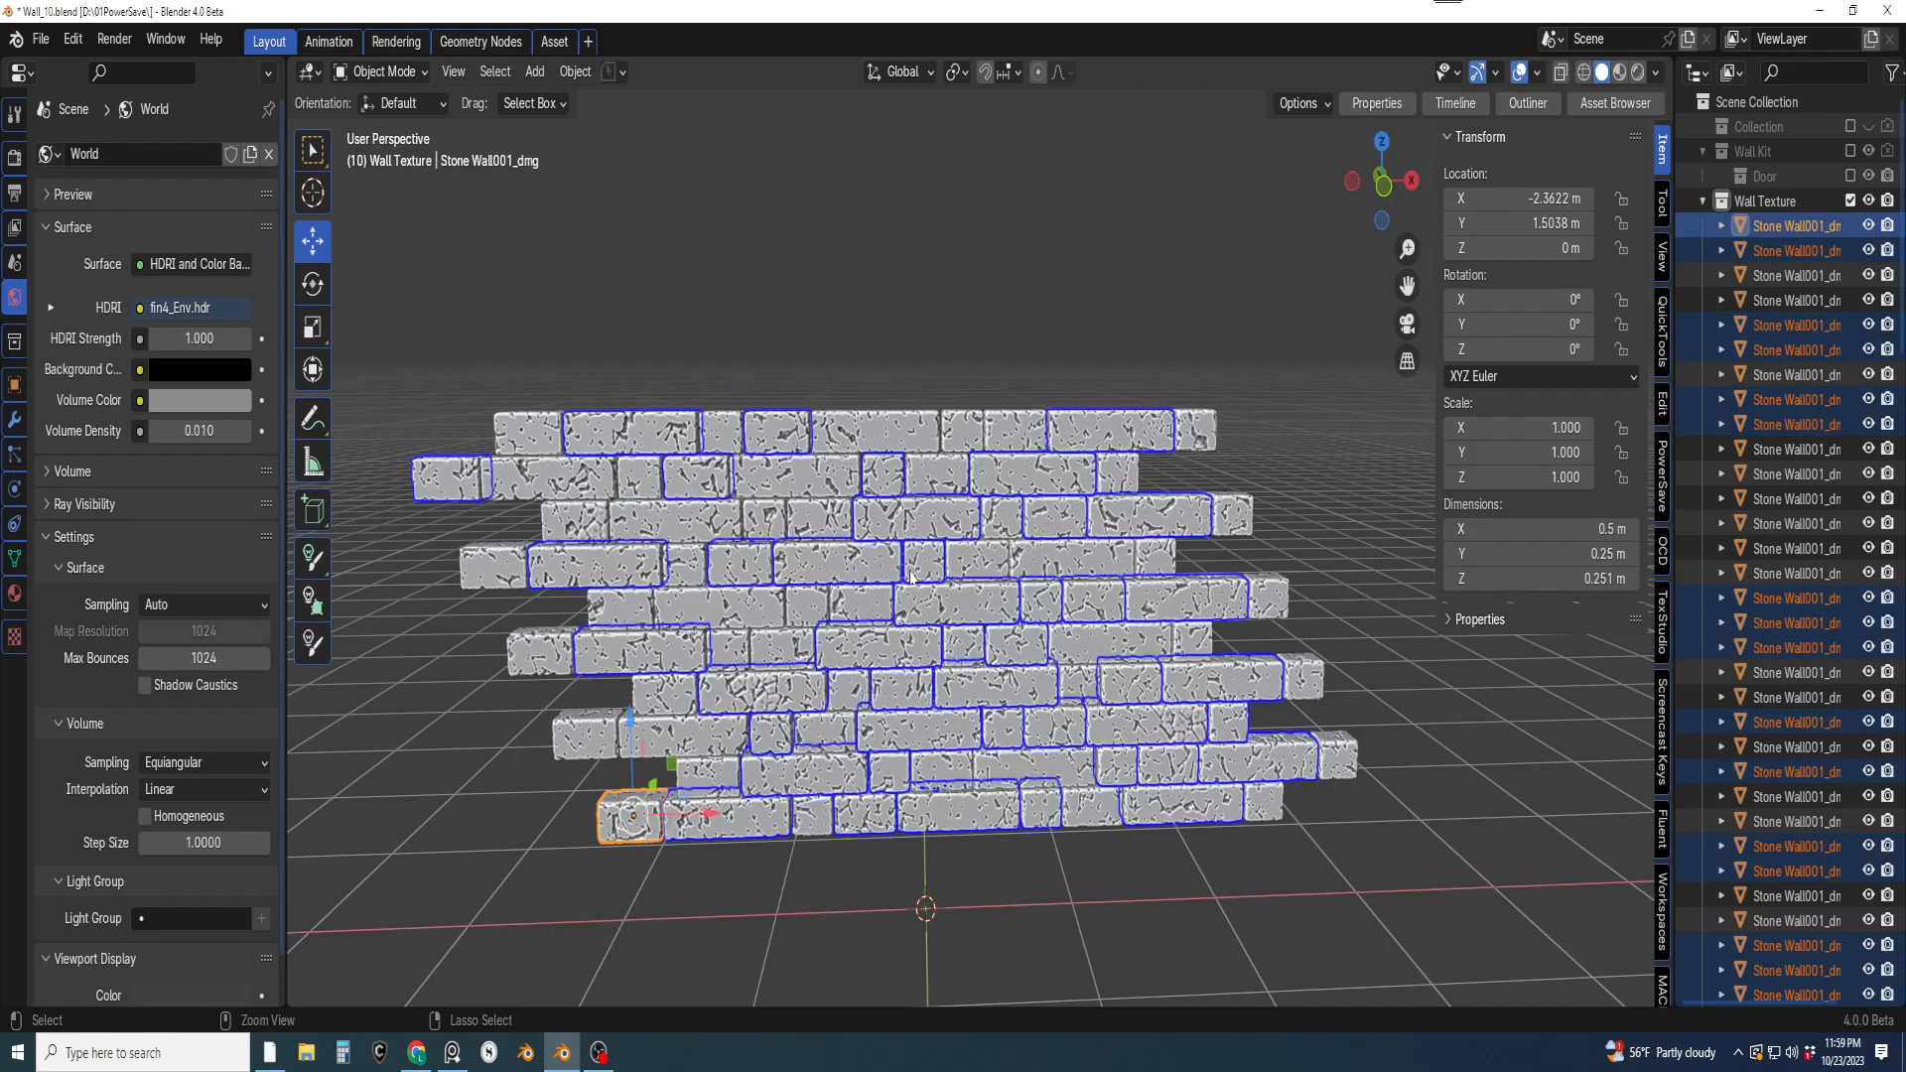
{"action": "middle_click_drag", "start_coordinate": [908, 582], "coordinate": [780, 837], "text": "ctrl"}
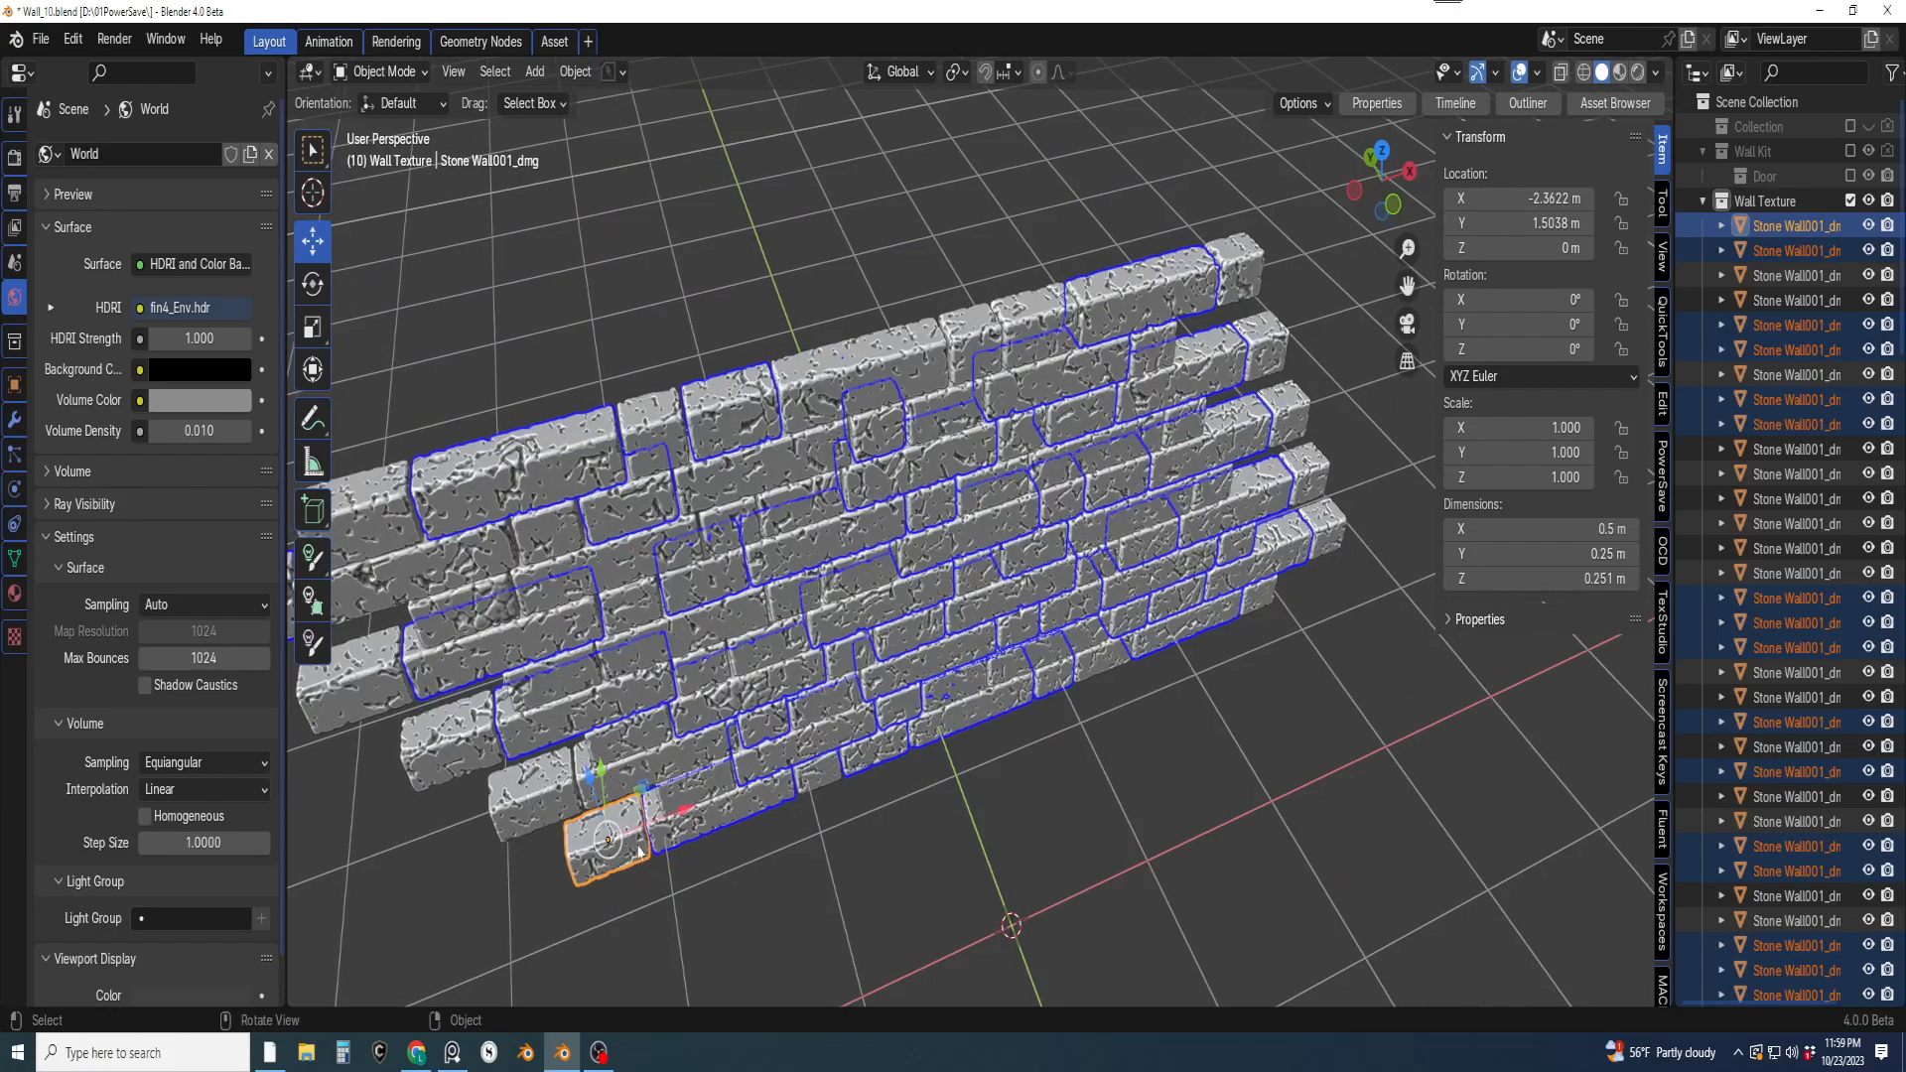
{"action": "key", "text": "KP_7"}
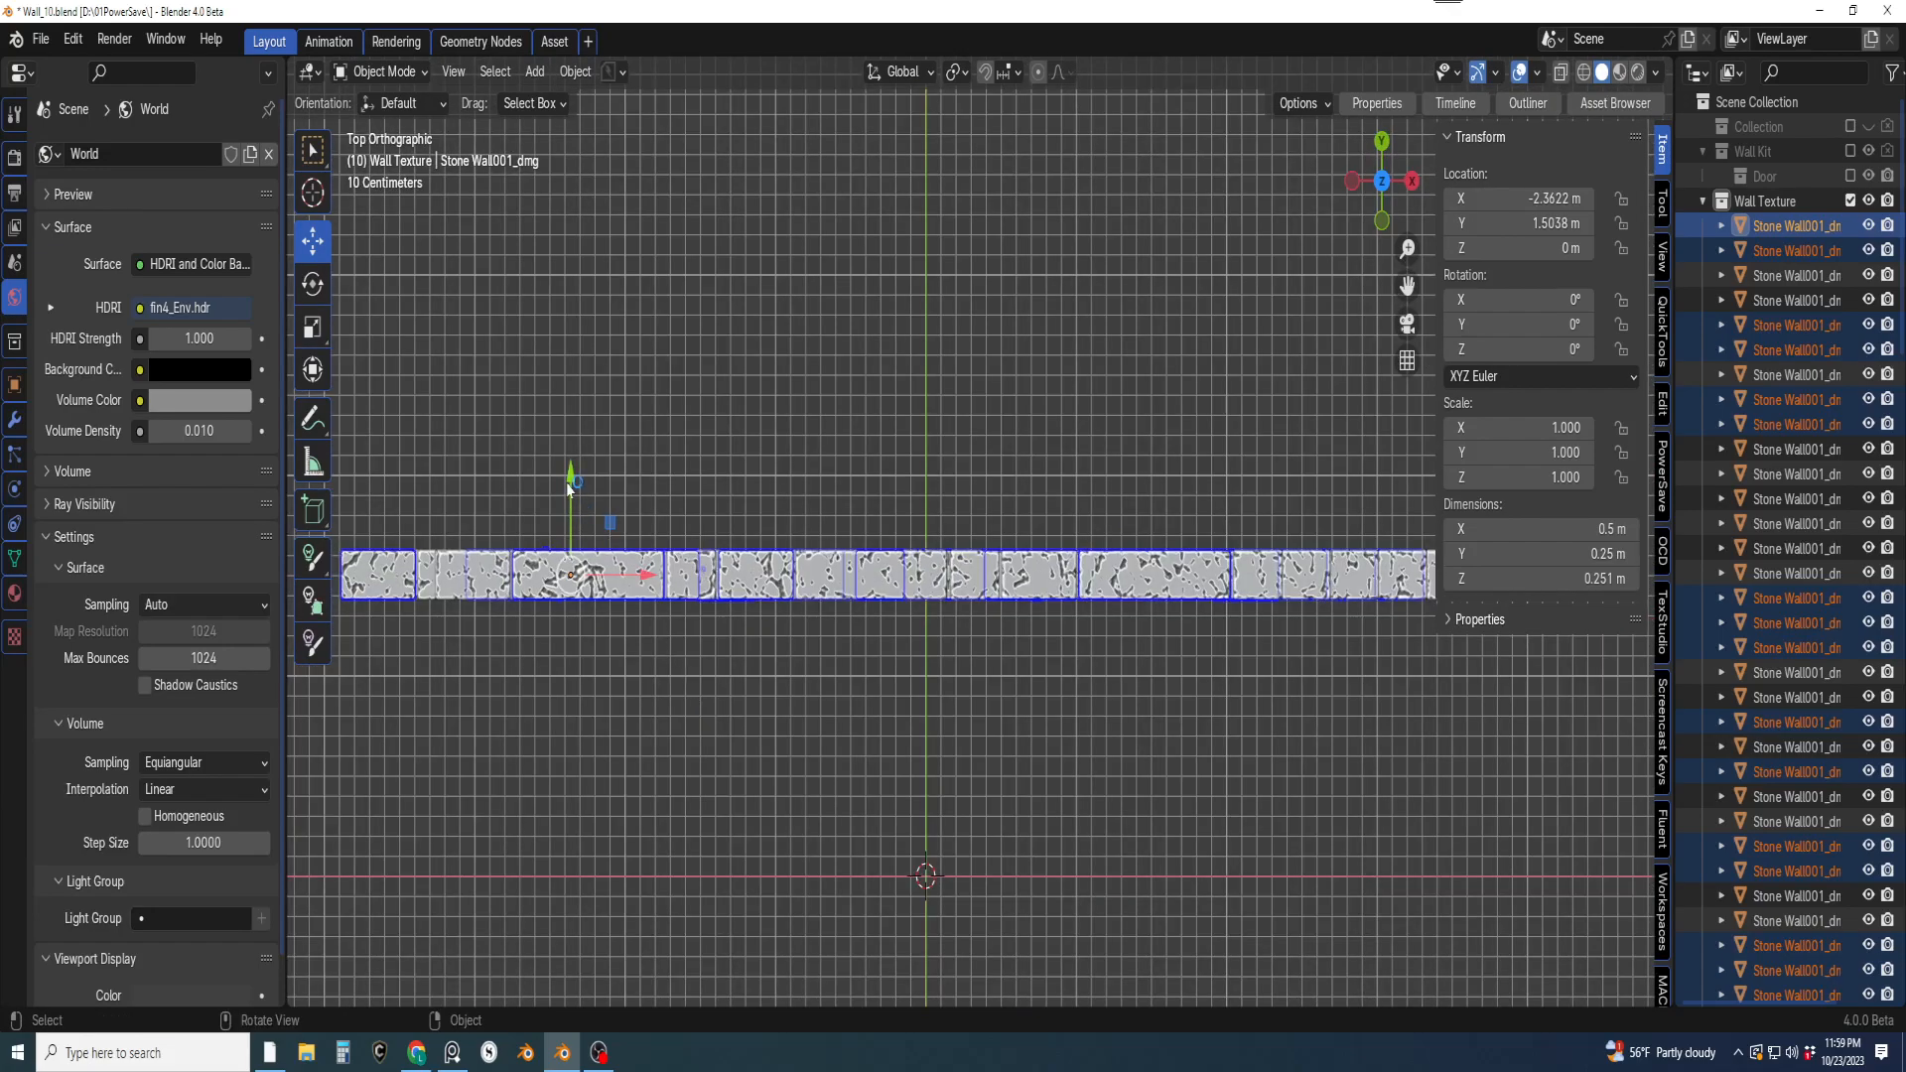
{"action": "left_click_drag", "start_coordinate": [570, 480], "coordinate": [573, 487]}
{"action": "middle_click_drag", "start_coordinate": [794, 745], "coordinate": [859, 874]}
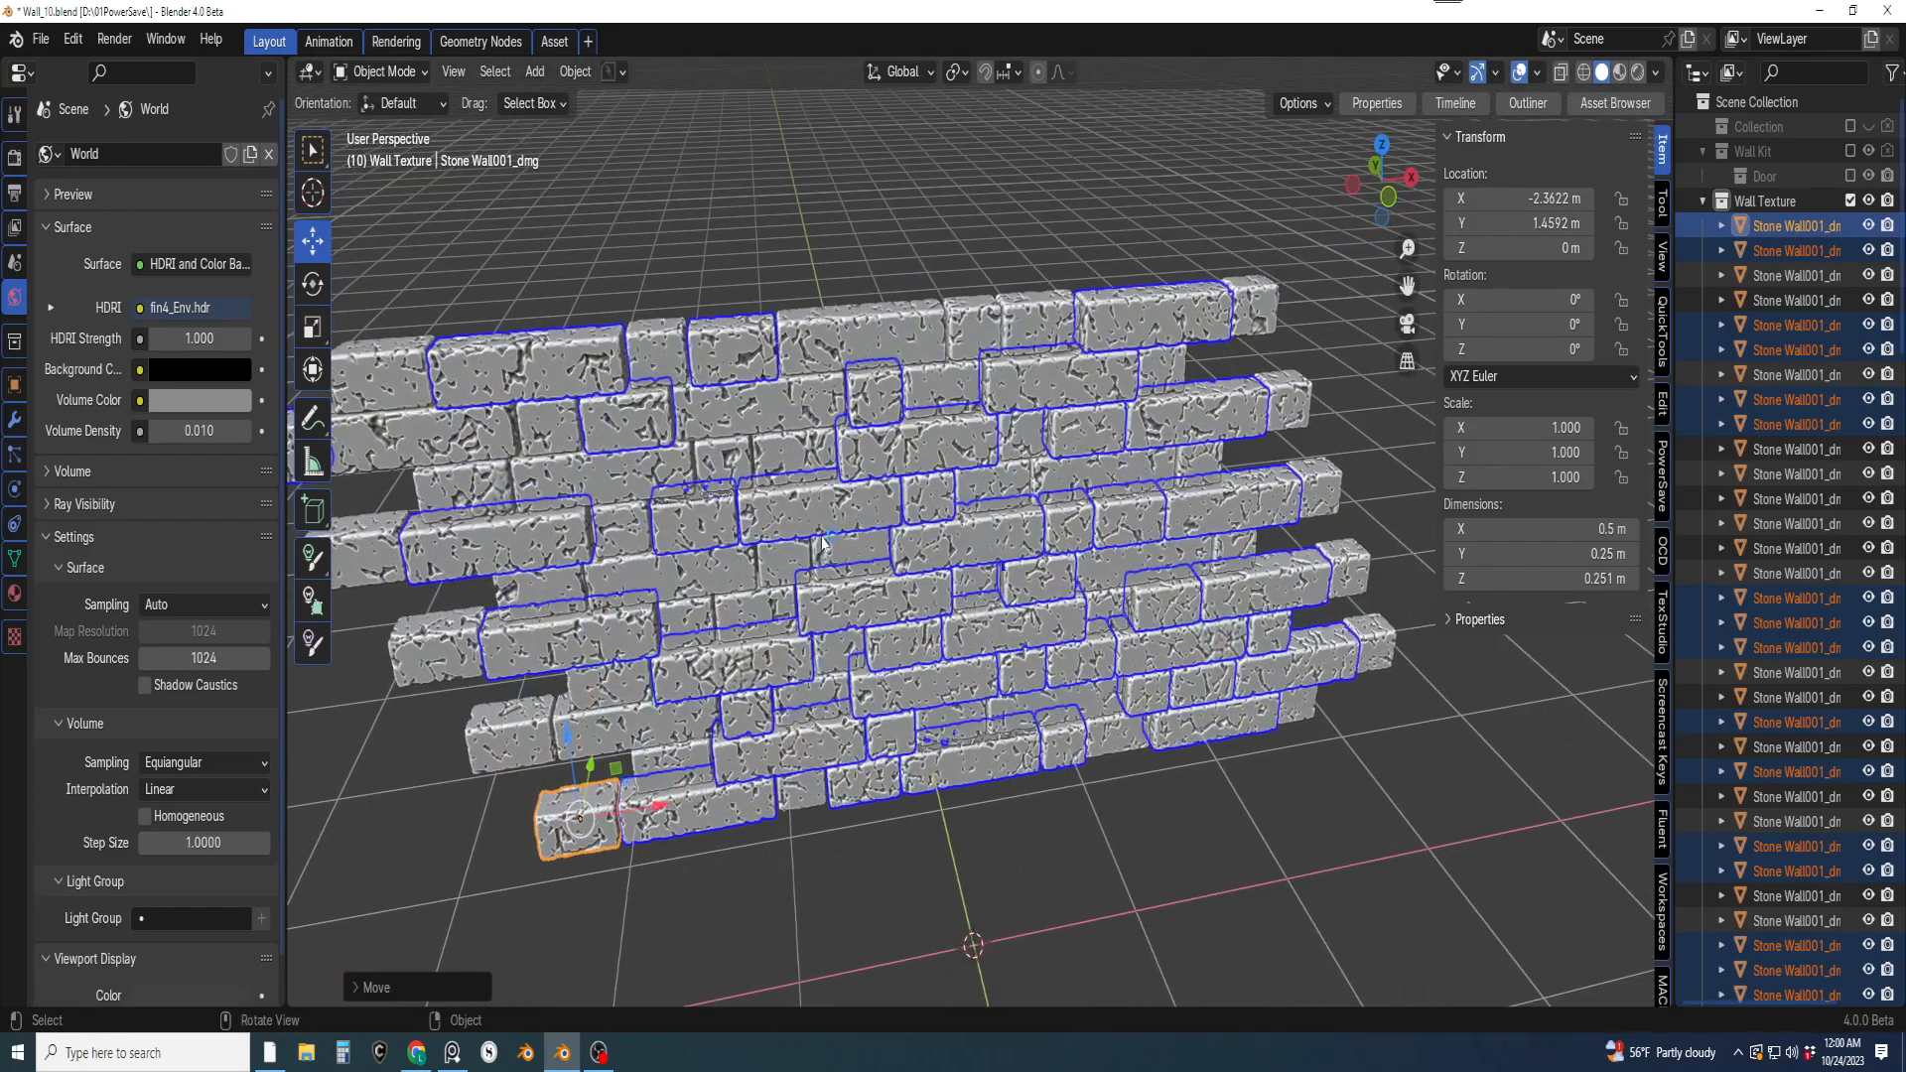
{"action": "left_click", "coordinate": [943, 888]}
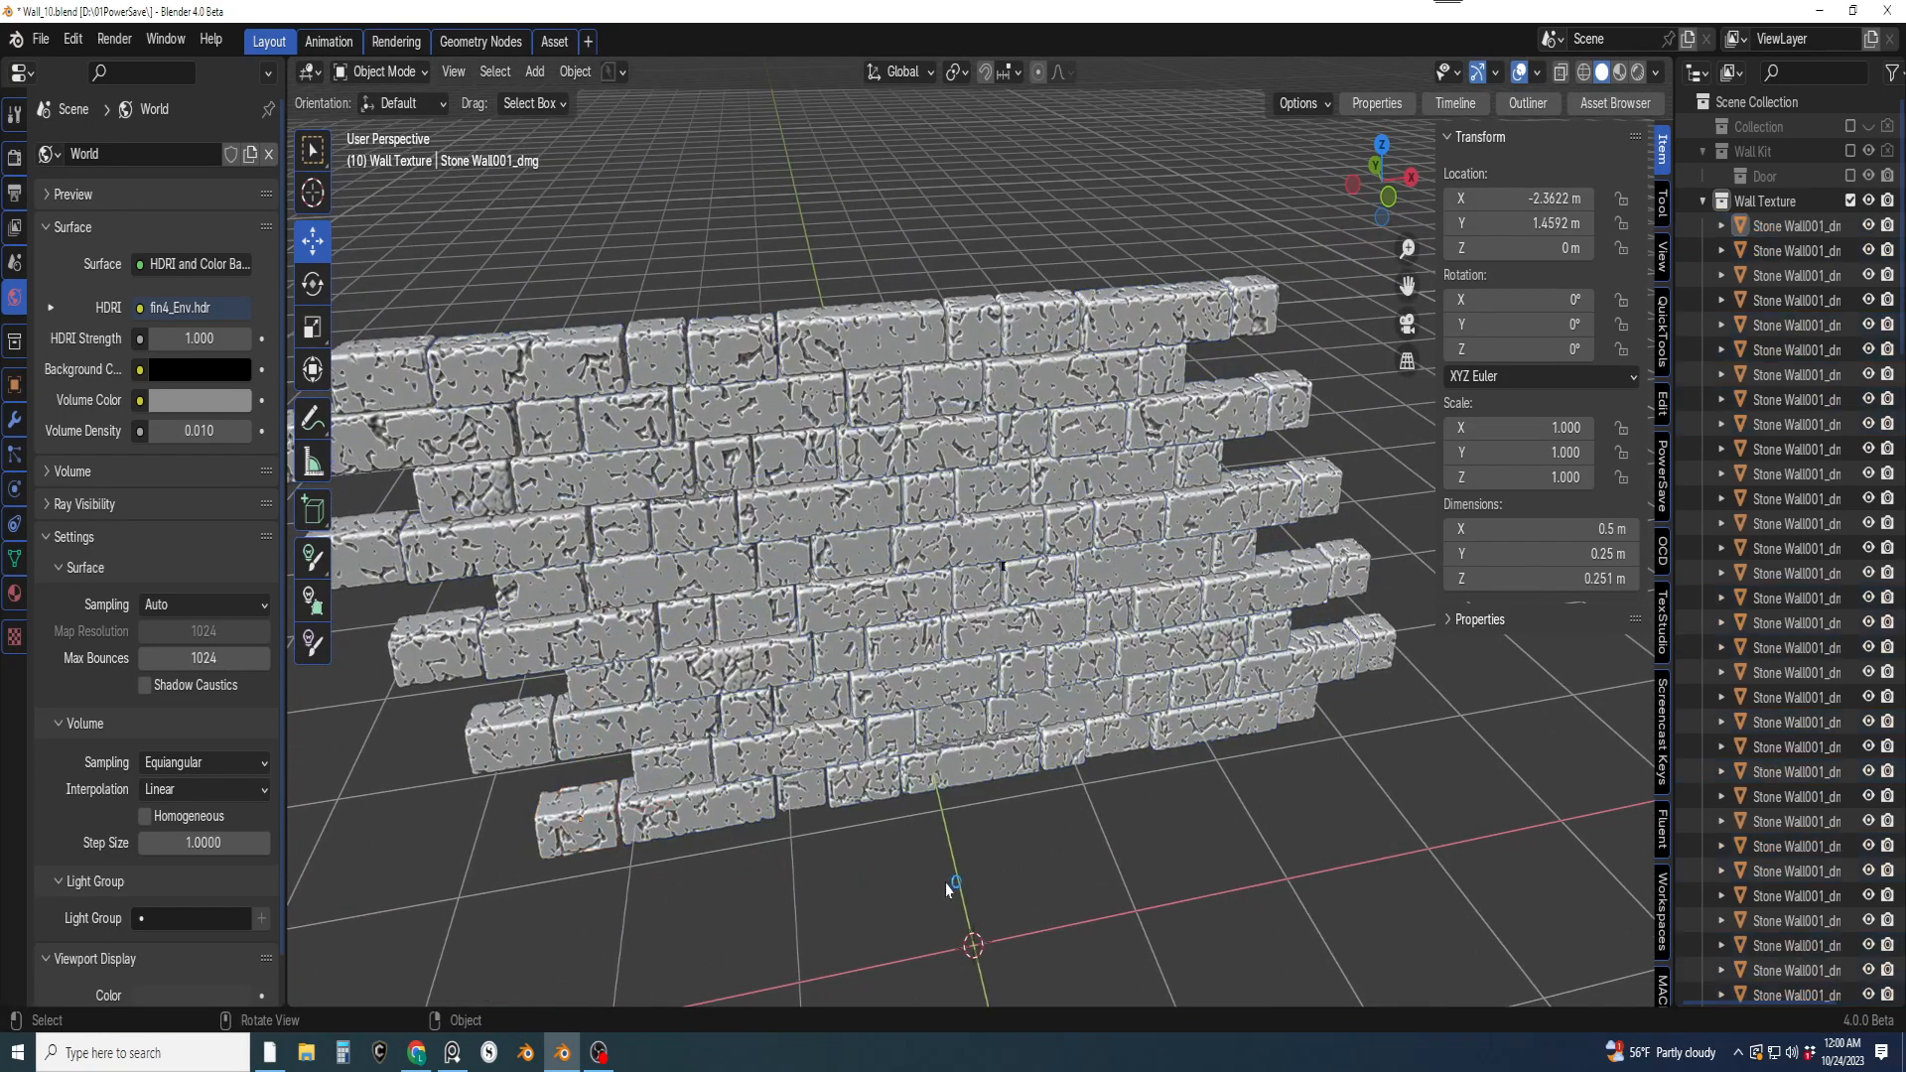
Select another random set of stones and move them about 0.03 m along positive Y in top view
{"action": "left_click", "coordinate": [517, 77]}
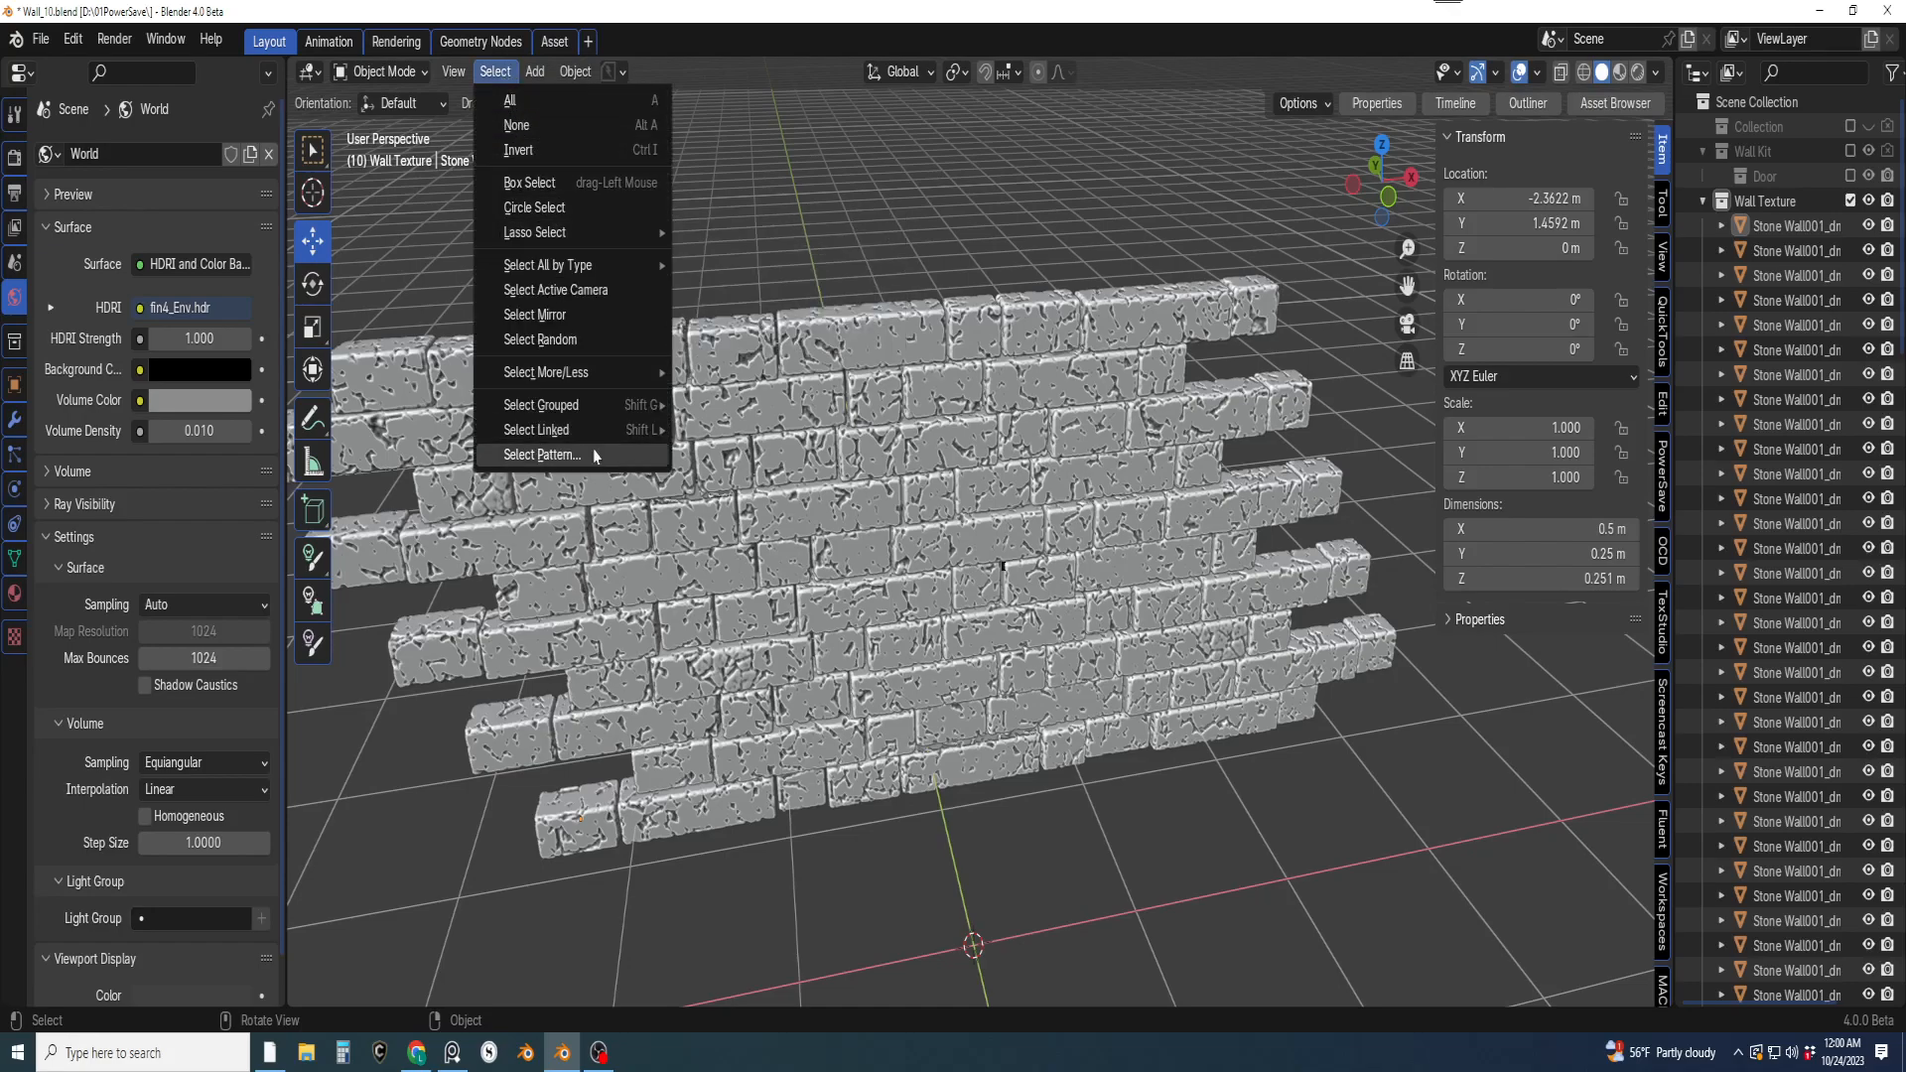
{"action": "left_click", "coordinate": [541, 339]}
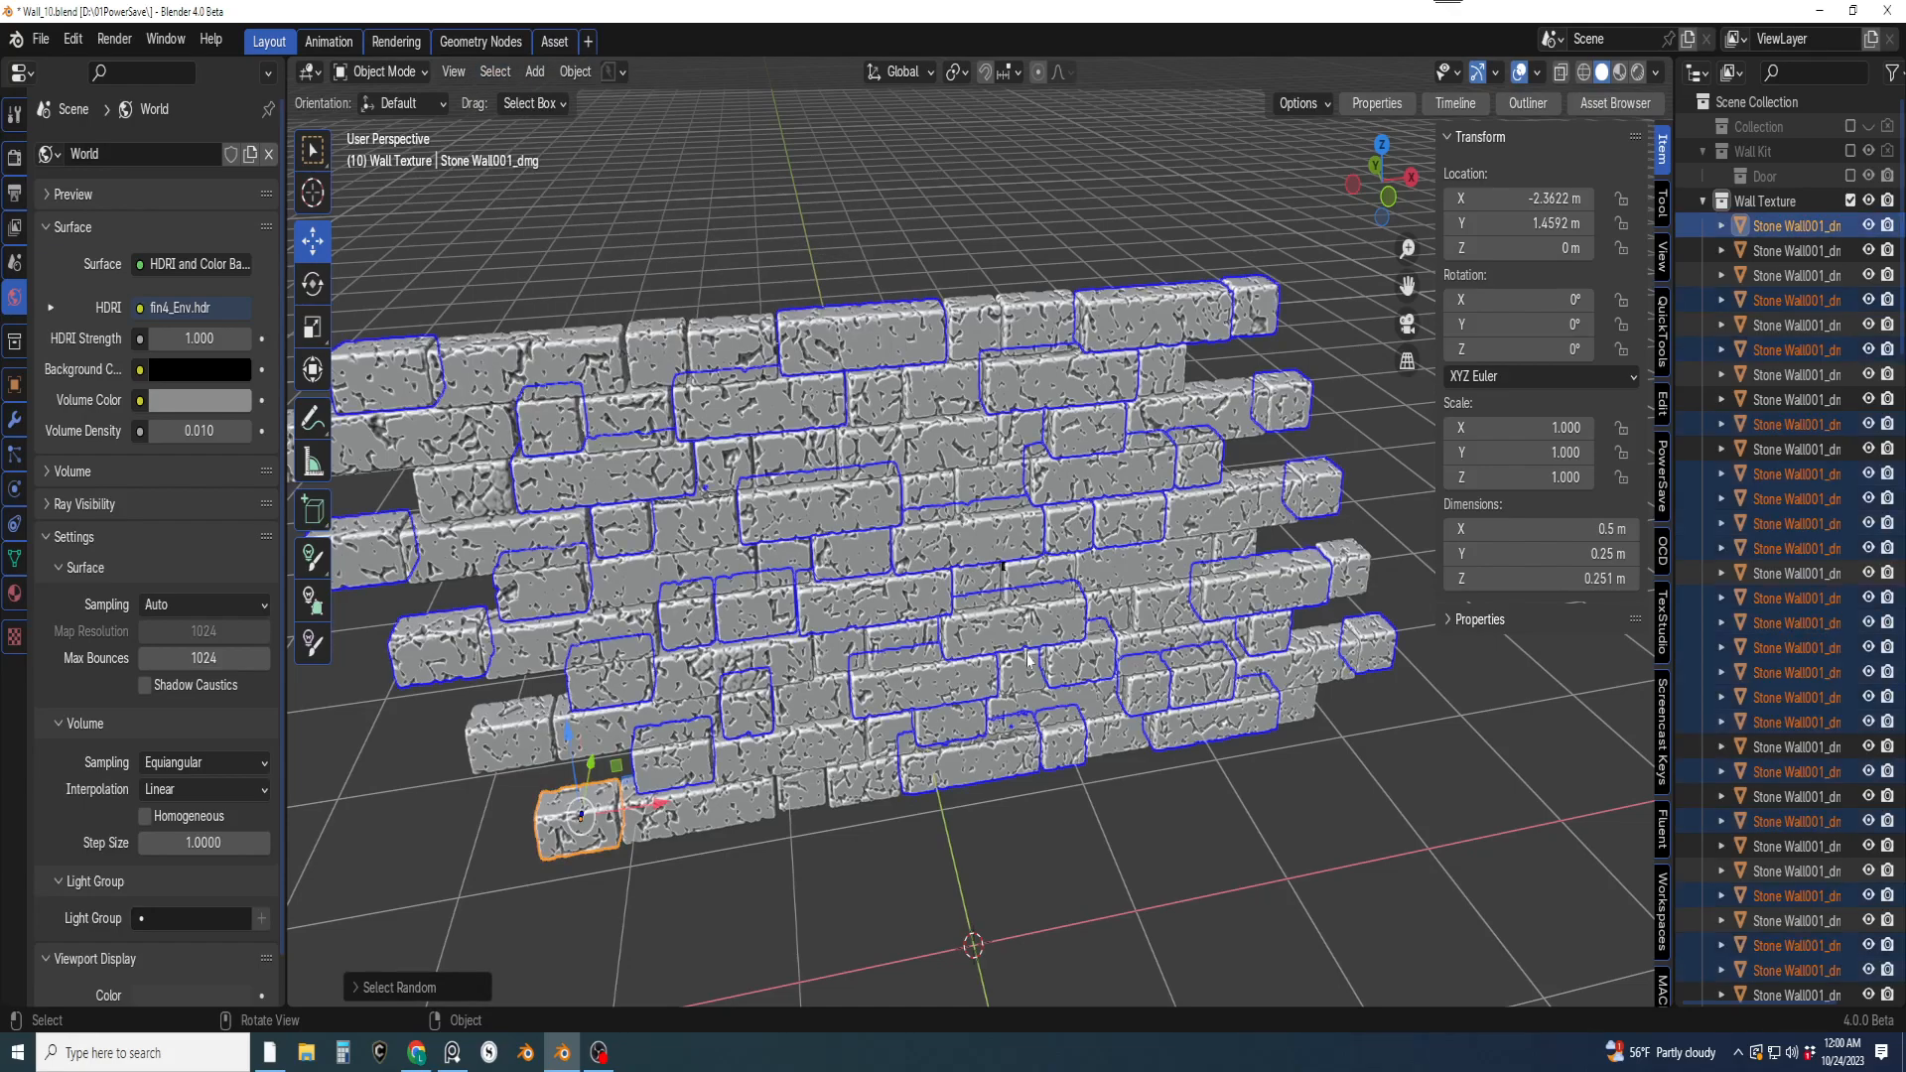
{"action": "key", "text": "KP_7"}
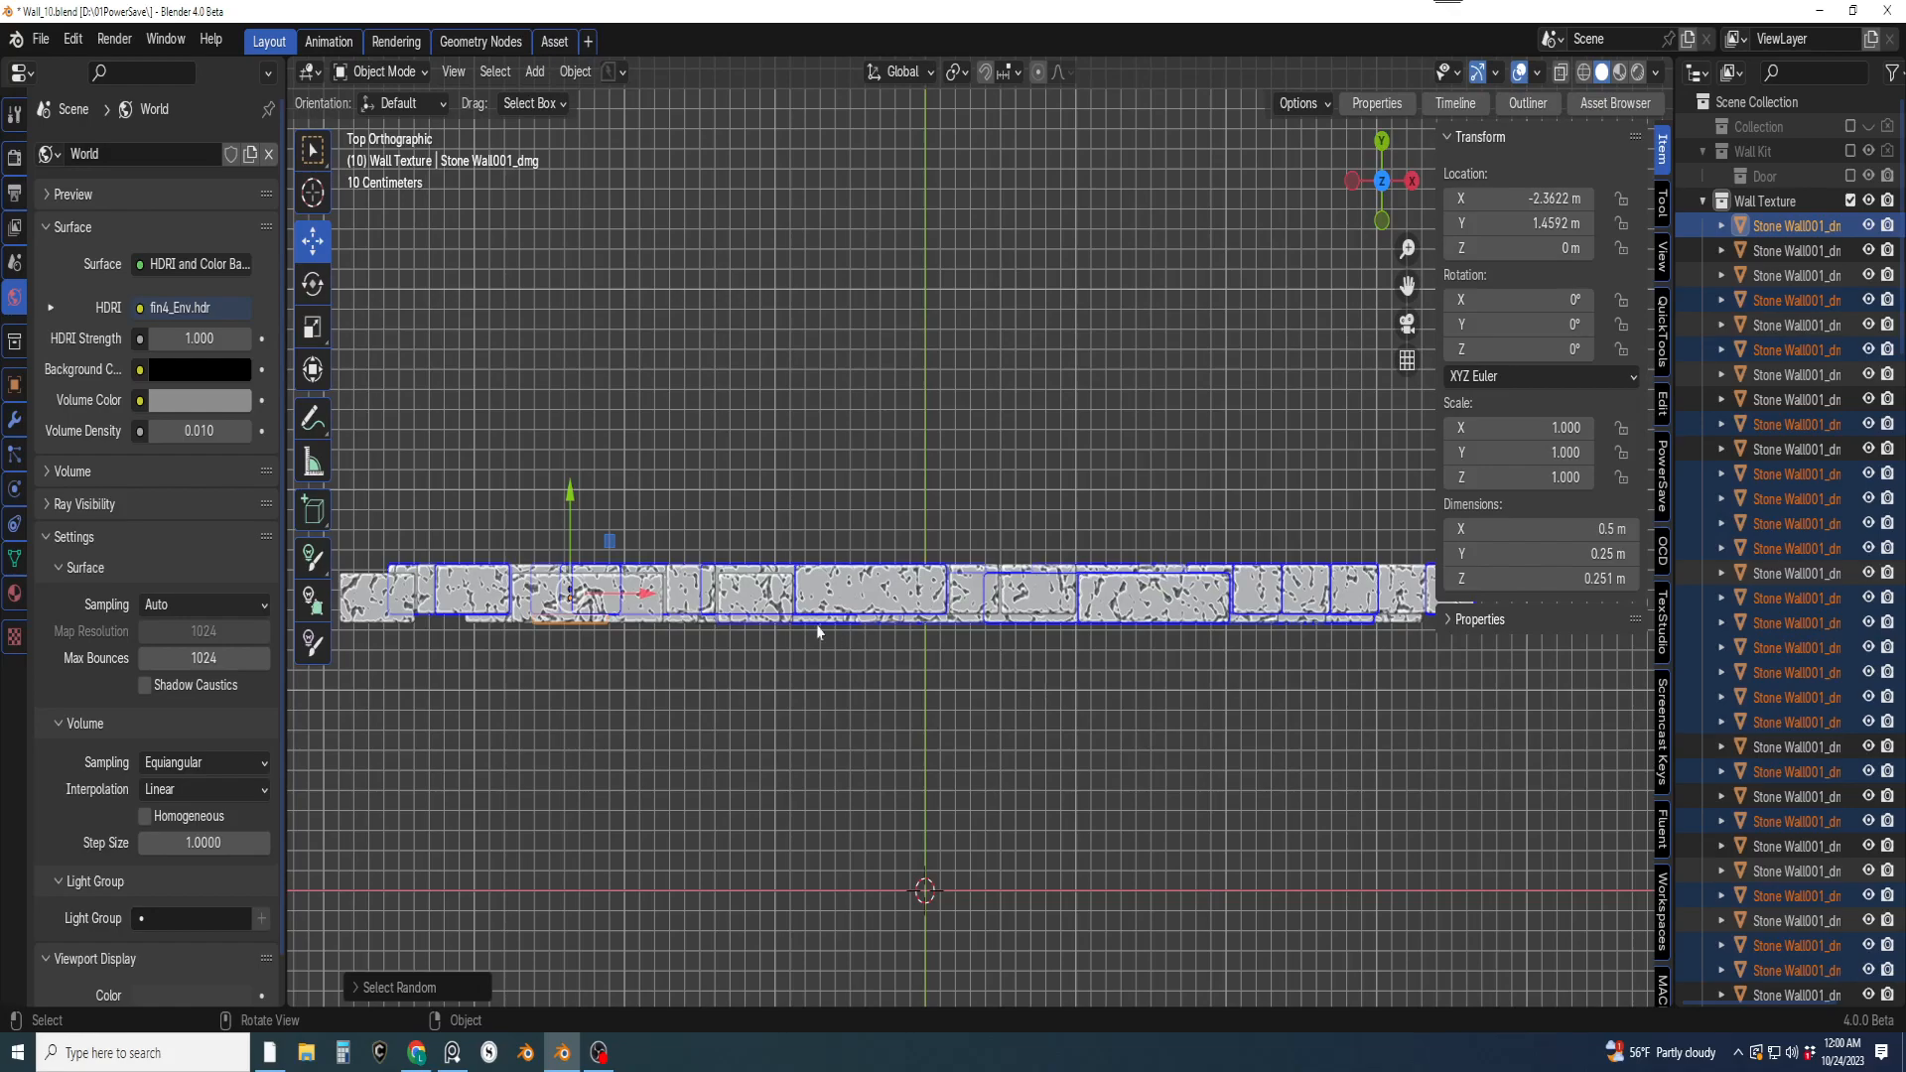
{"action": "left_click_drag", "start_coordinate": [571, 502], "coordinate": [571, 483]}
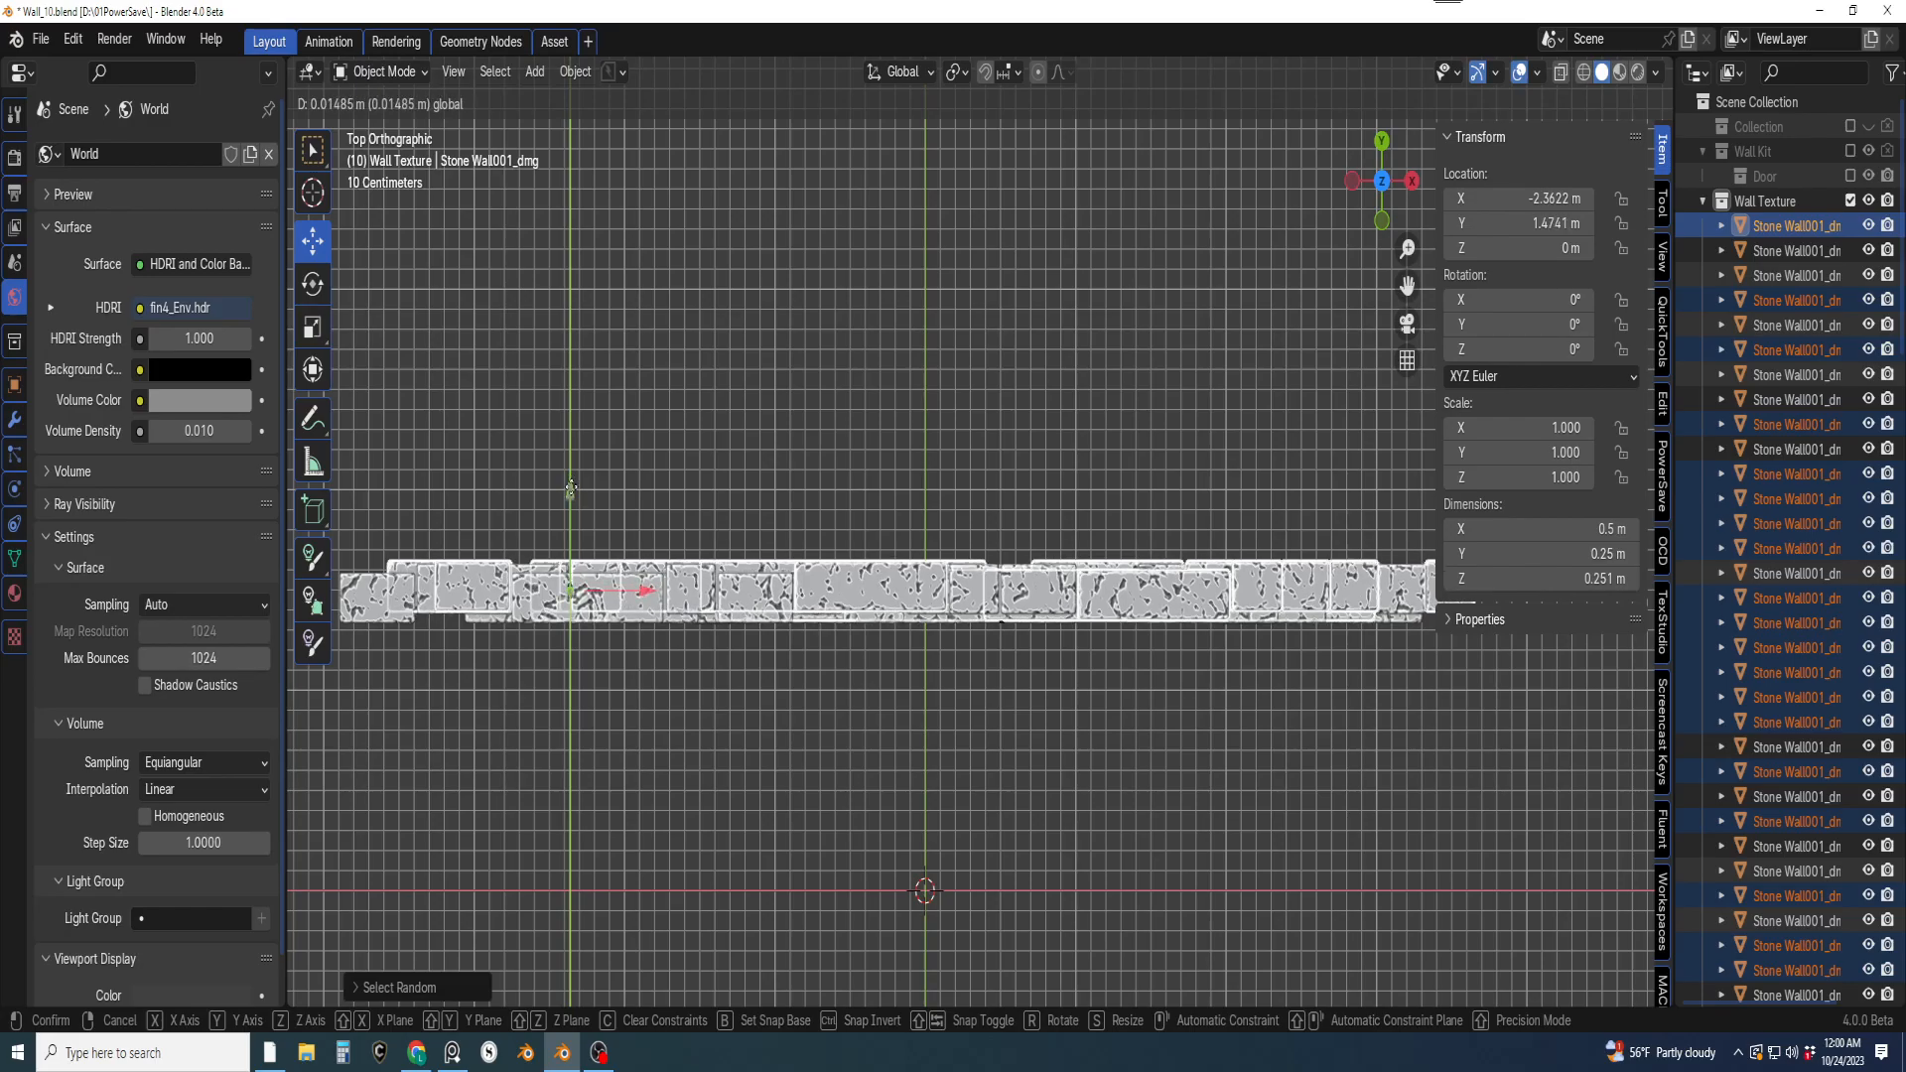
{"action": "left_click", "coordinate": [571, 487]}
{"action": "middle_click_drag", "start_coordinate": [796, 755], "coordinate": [880, 729]}
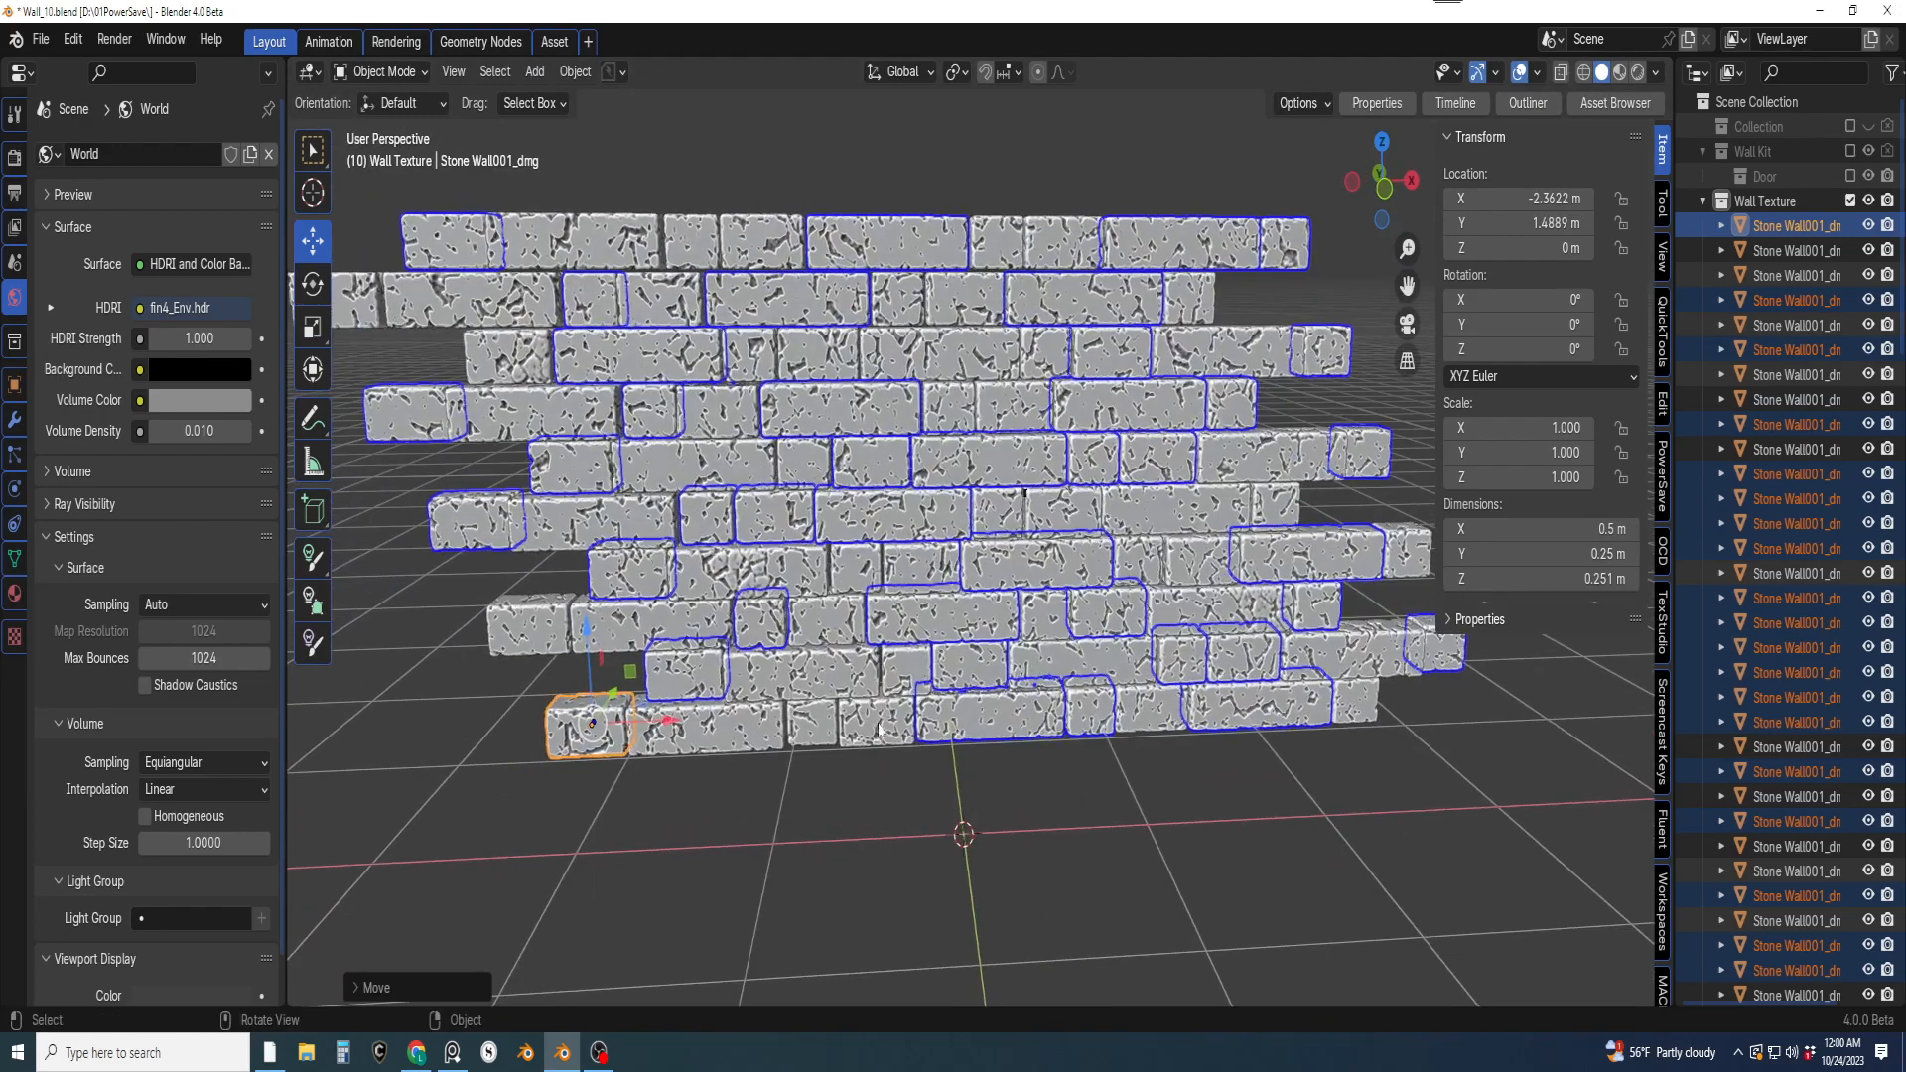
{"action": "key", "text": "Tab"}
{"action": "left_click", "coordinate": [885, 525]}
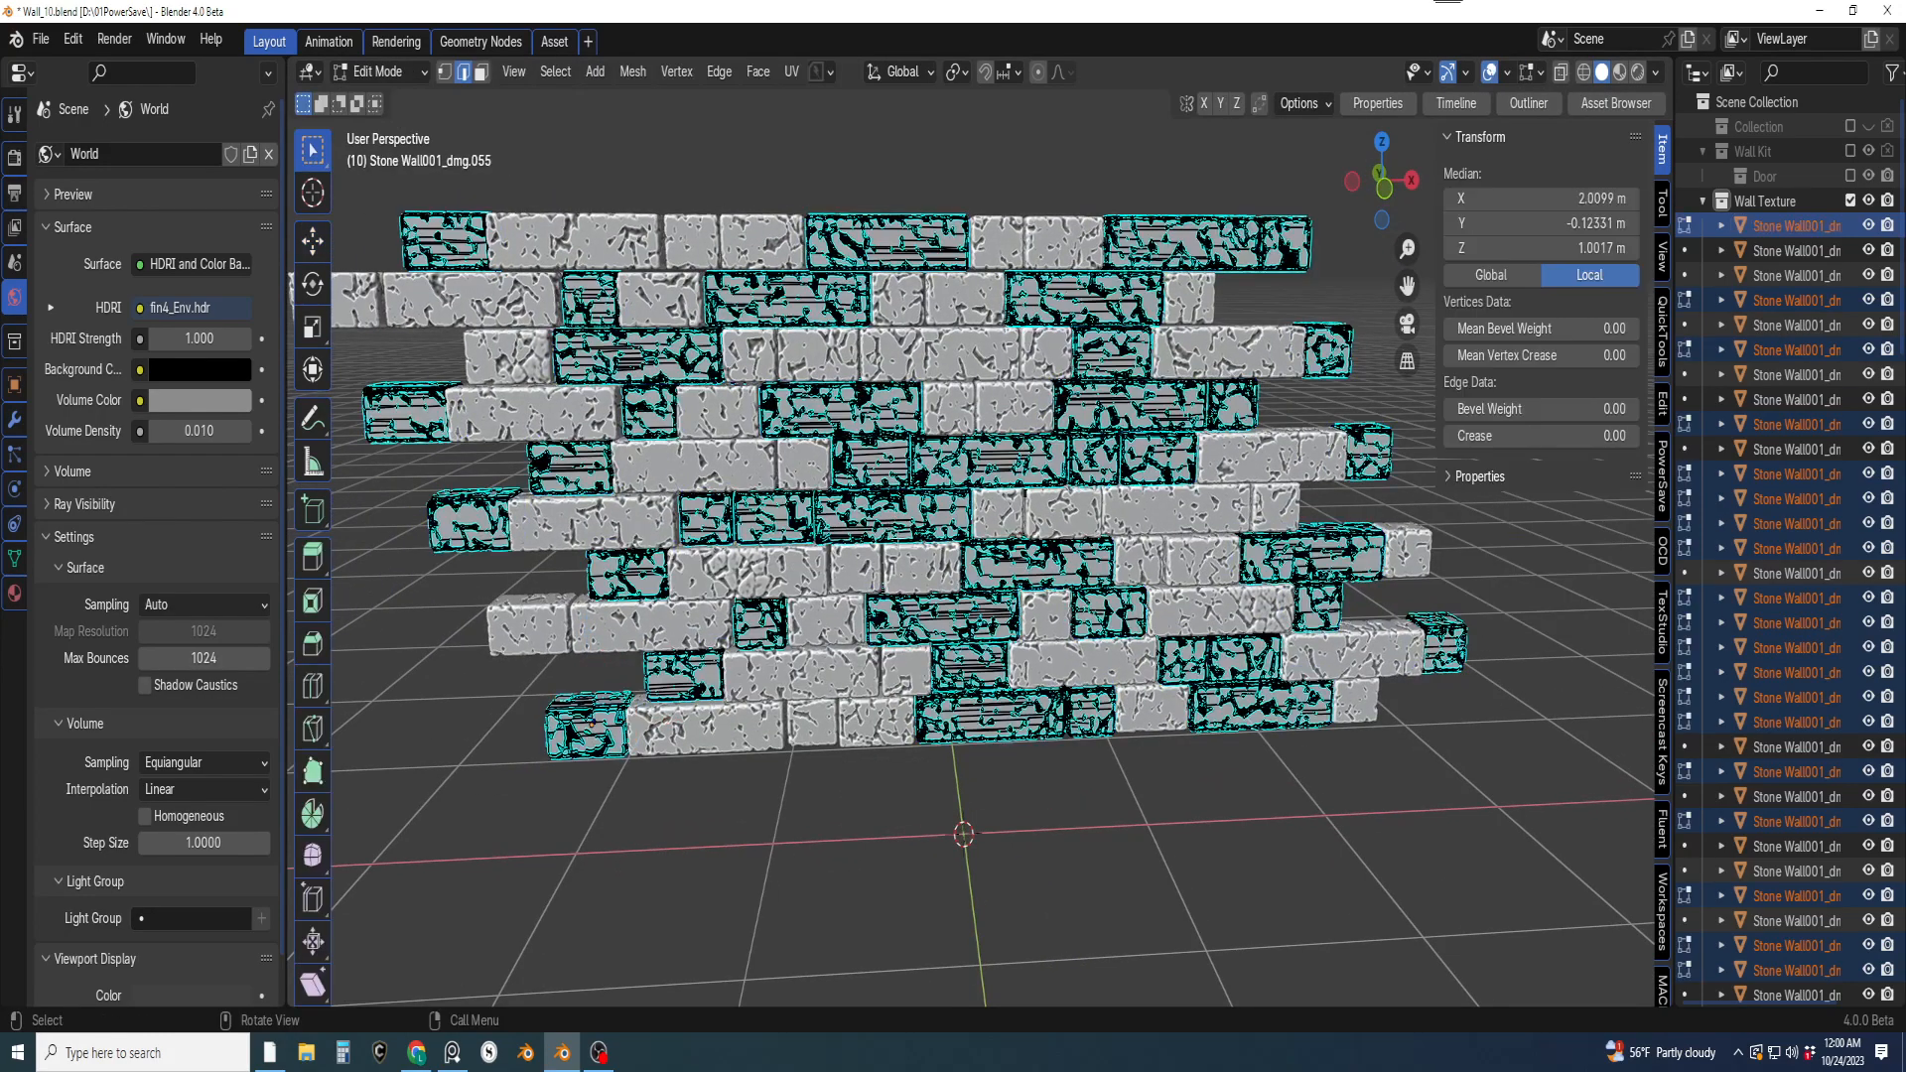
{"action": "key", "text": "Tab"}
Make a stone near the middle of the wall active, select all the stones and join them into one object
{"action": "left_click", "coordinate": [919, 471]}
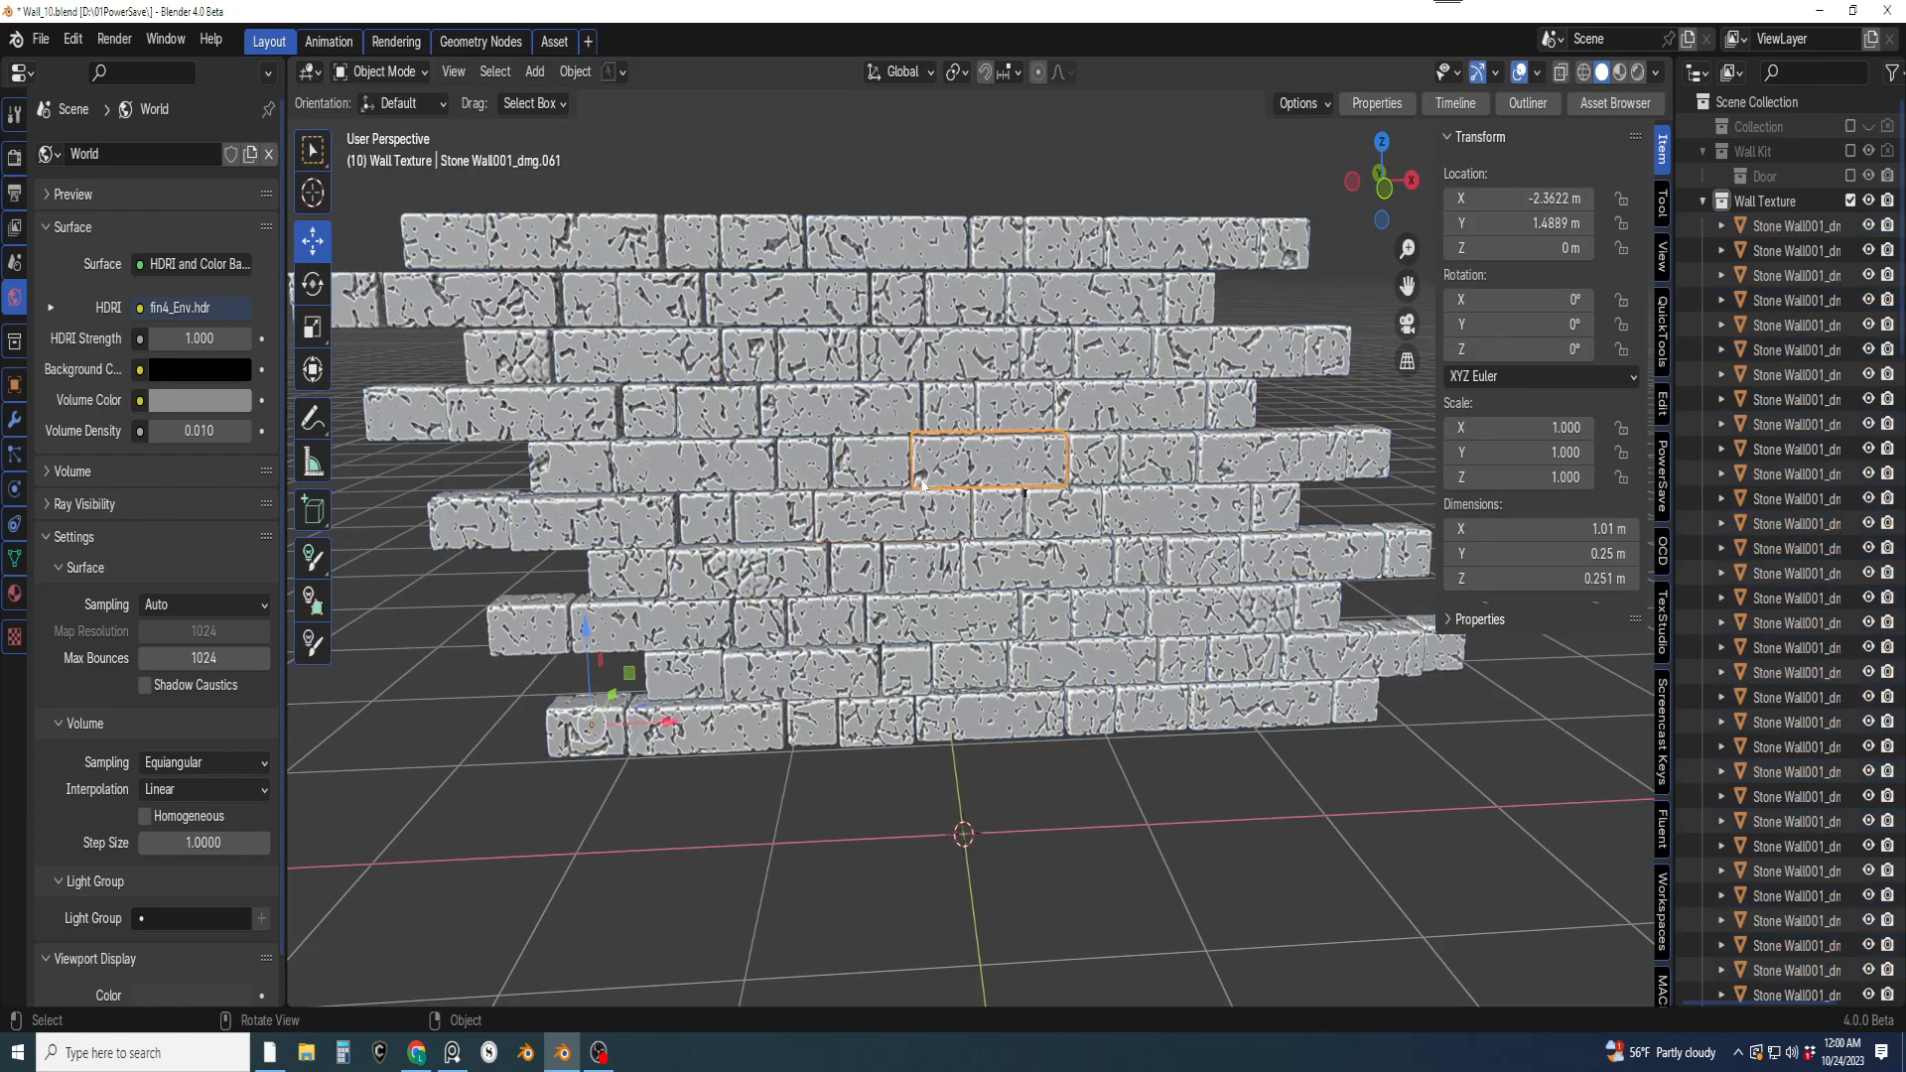
{"action": "middle_click_drag", "start_coordinate": [936, 814], "coordinate": [993, 788]}
{"action": "scroll", "coordinate": [1013, 723], "scroll_direction": "down", "scroll_amount": 3}
{"action": "mouse_move", "coordinate": [1014, 722]}
{"action": "middle_mouse_down"}
{"action": "mouse_move", "coordinate": [979, 745]}
{"action": "mouse_move", "coordinate": [894, 705]}
{"action": "mouse_move", "coordinate": [1004, 682]}
{"action": "mouse_move", "coordinate": [990, 646]}
{"action": "mouse_move", "coordinate": [1012, 668]}
{"action": "mouse_move", "coordinate": [996, 723]}
{"action": "middle_mouse_up"}
{"action": "scroll", "coordinate": [894, 705], "scroll_direction": "up", "scroll_amount": 3}
{"action": "scroll", "coordinate": [977, 679], "scroll_direction": "down", "scroll_amount": 2}
{"action": "scroll", "coordinate": [996, 684], "scroll_direction": "up", "scroll_amount": 1}
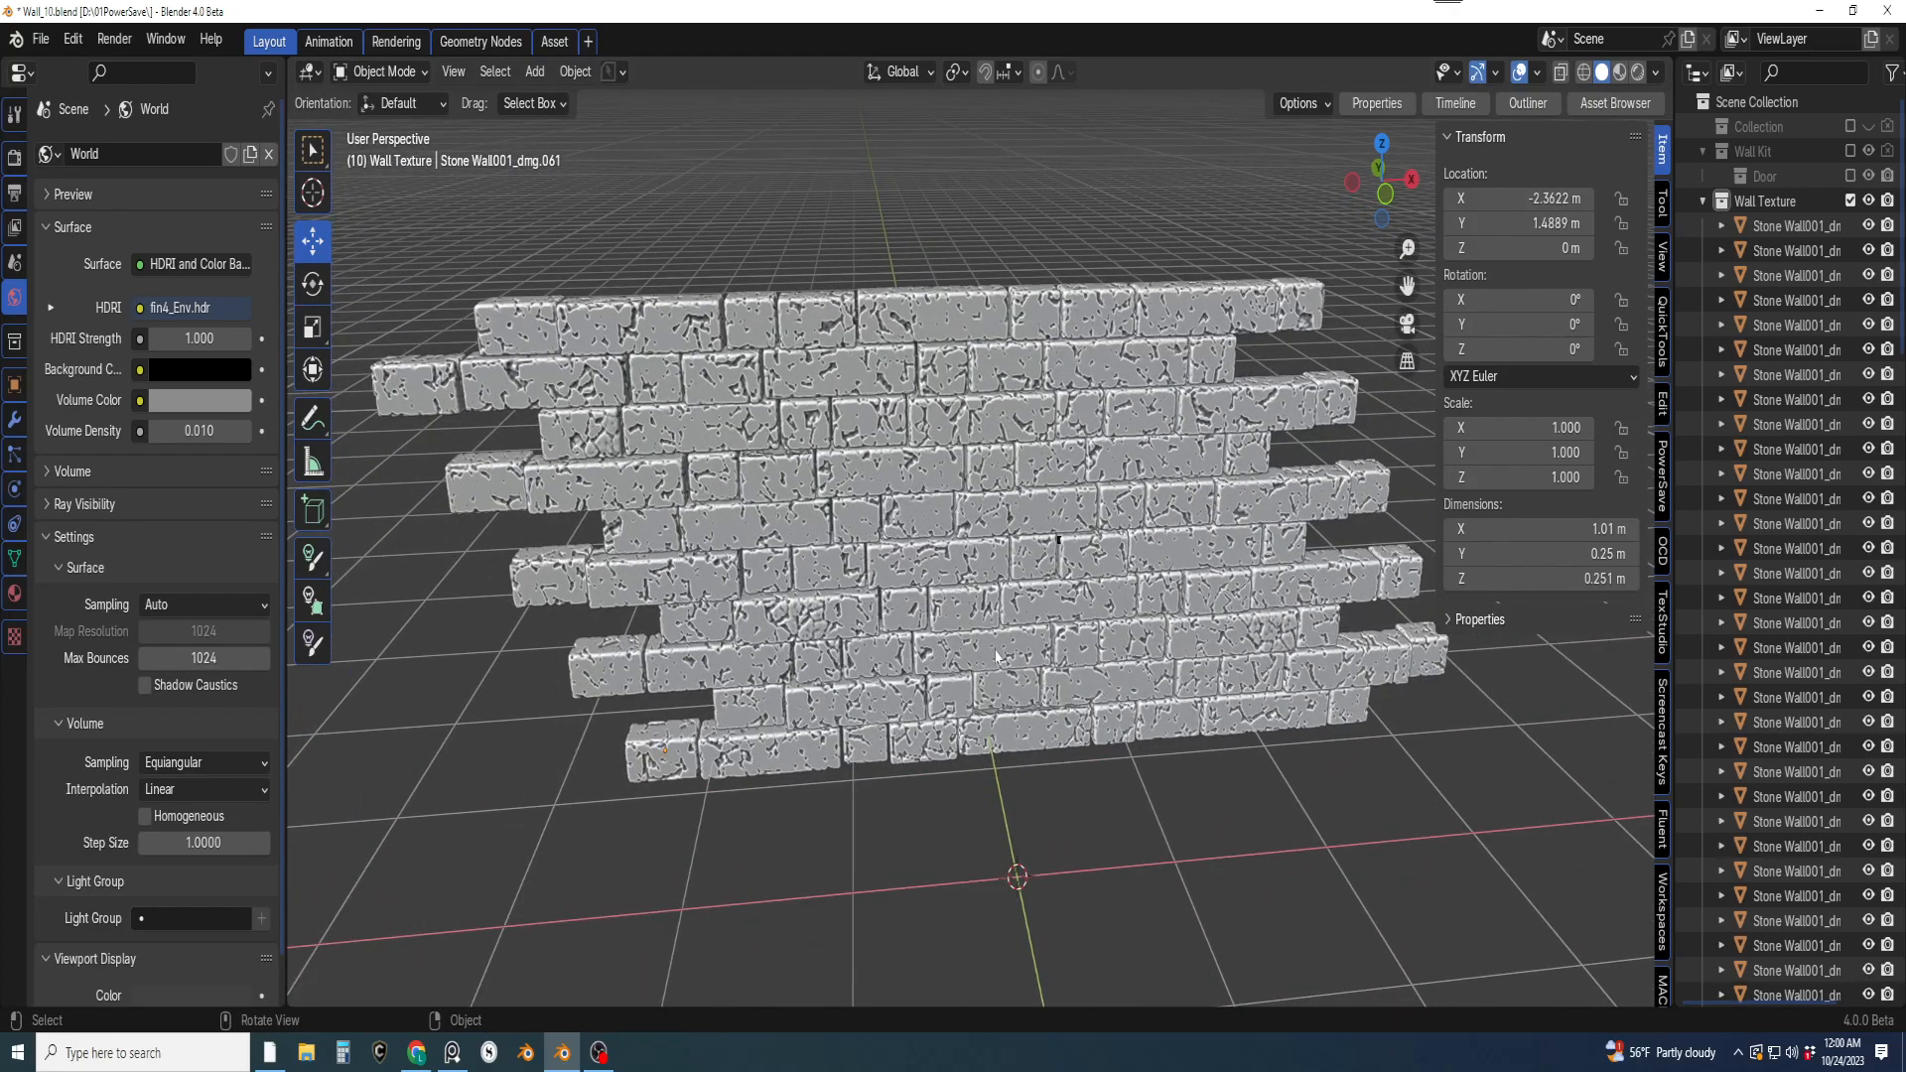
{"action": "key", "text": "a"}
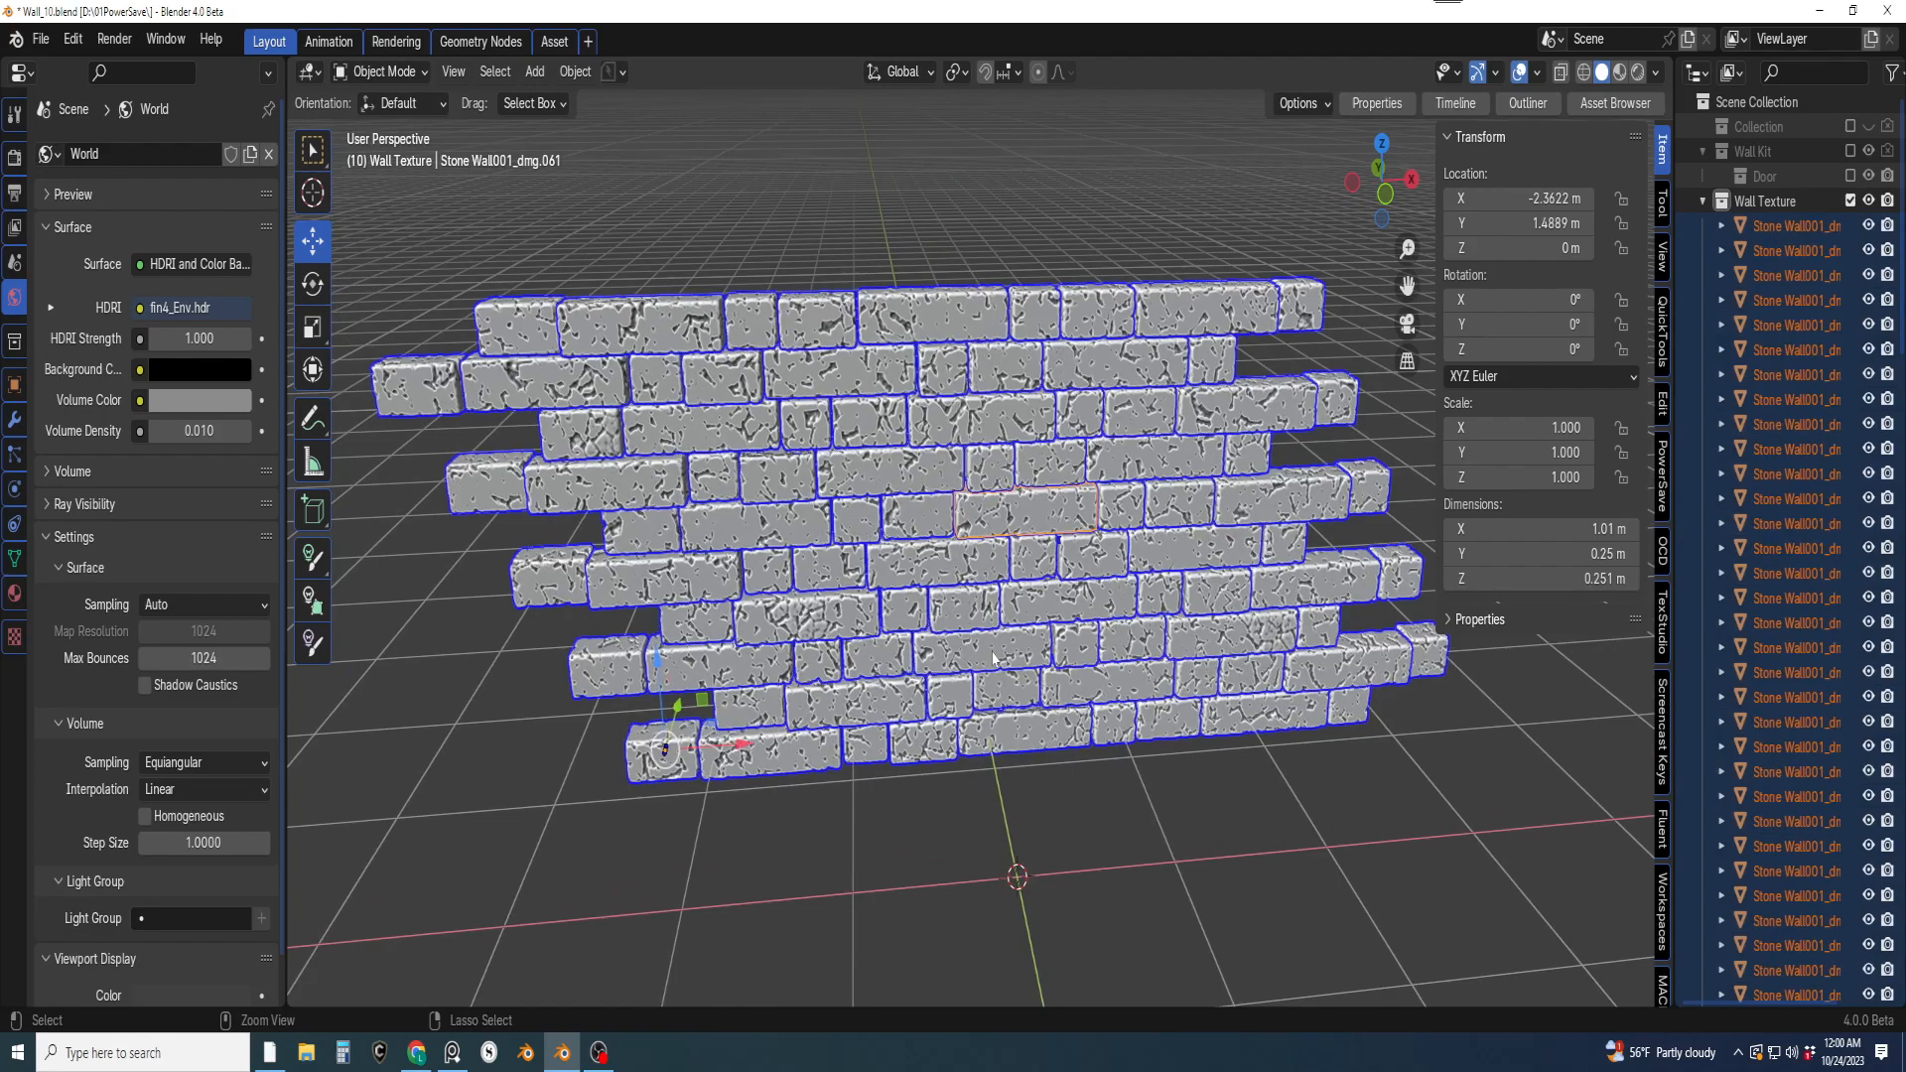
{"action": "key", "text": "ctrl+j"}
Switch the viewport to Rendered shading to preview the joined wall with its stone material
{"action": "scroll", "coordinate": [1006, 561], "scroll_direction": "up", "scroll_amount": 2}
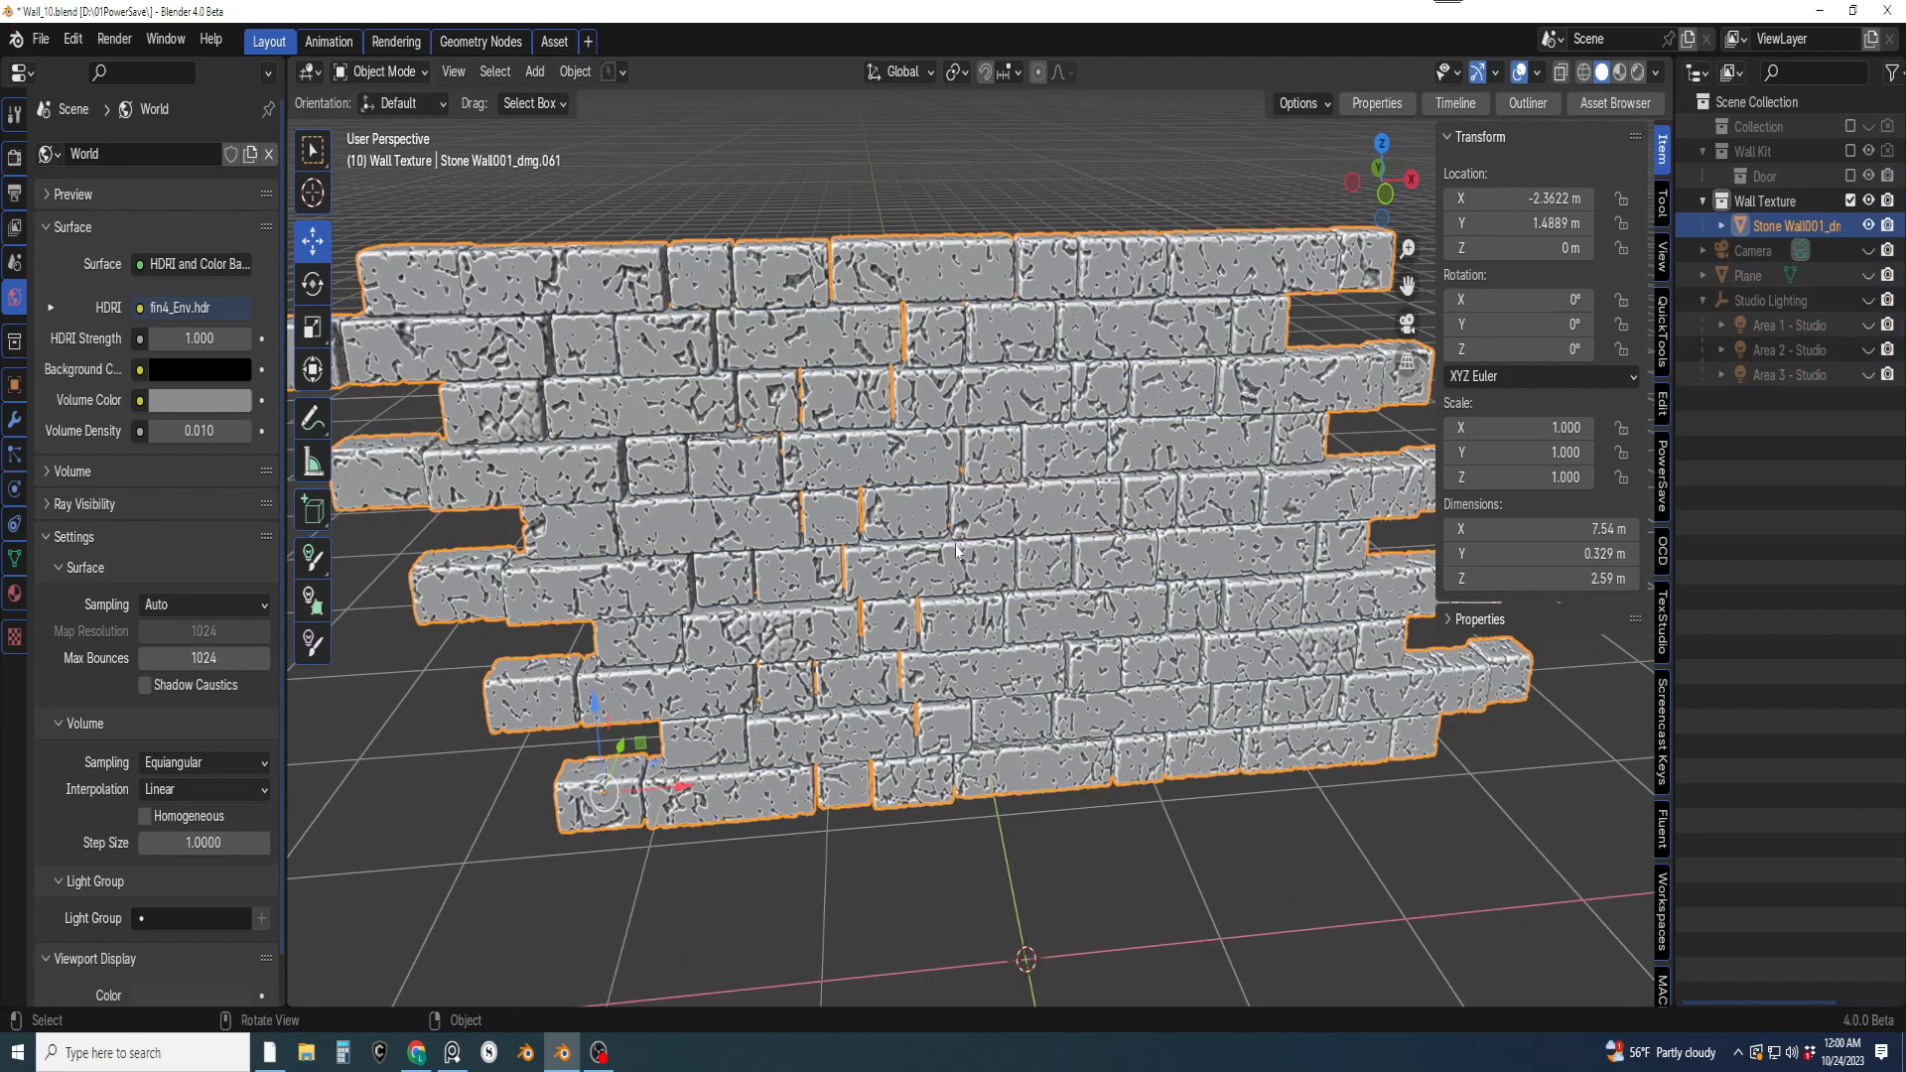
{"action": "scroll", "coordinate": [993, 565], "scroll_direction": "down", "scroll_amount": 3}
{"action": "middle_click_drag", "start_coordinate": [953, 551], "coordinate": [1002, 539]}
{"action": "scroll", "coordinate": [1002, 538], "scroll_direction": "up", "scroll_amount": 1}
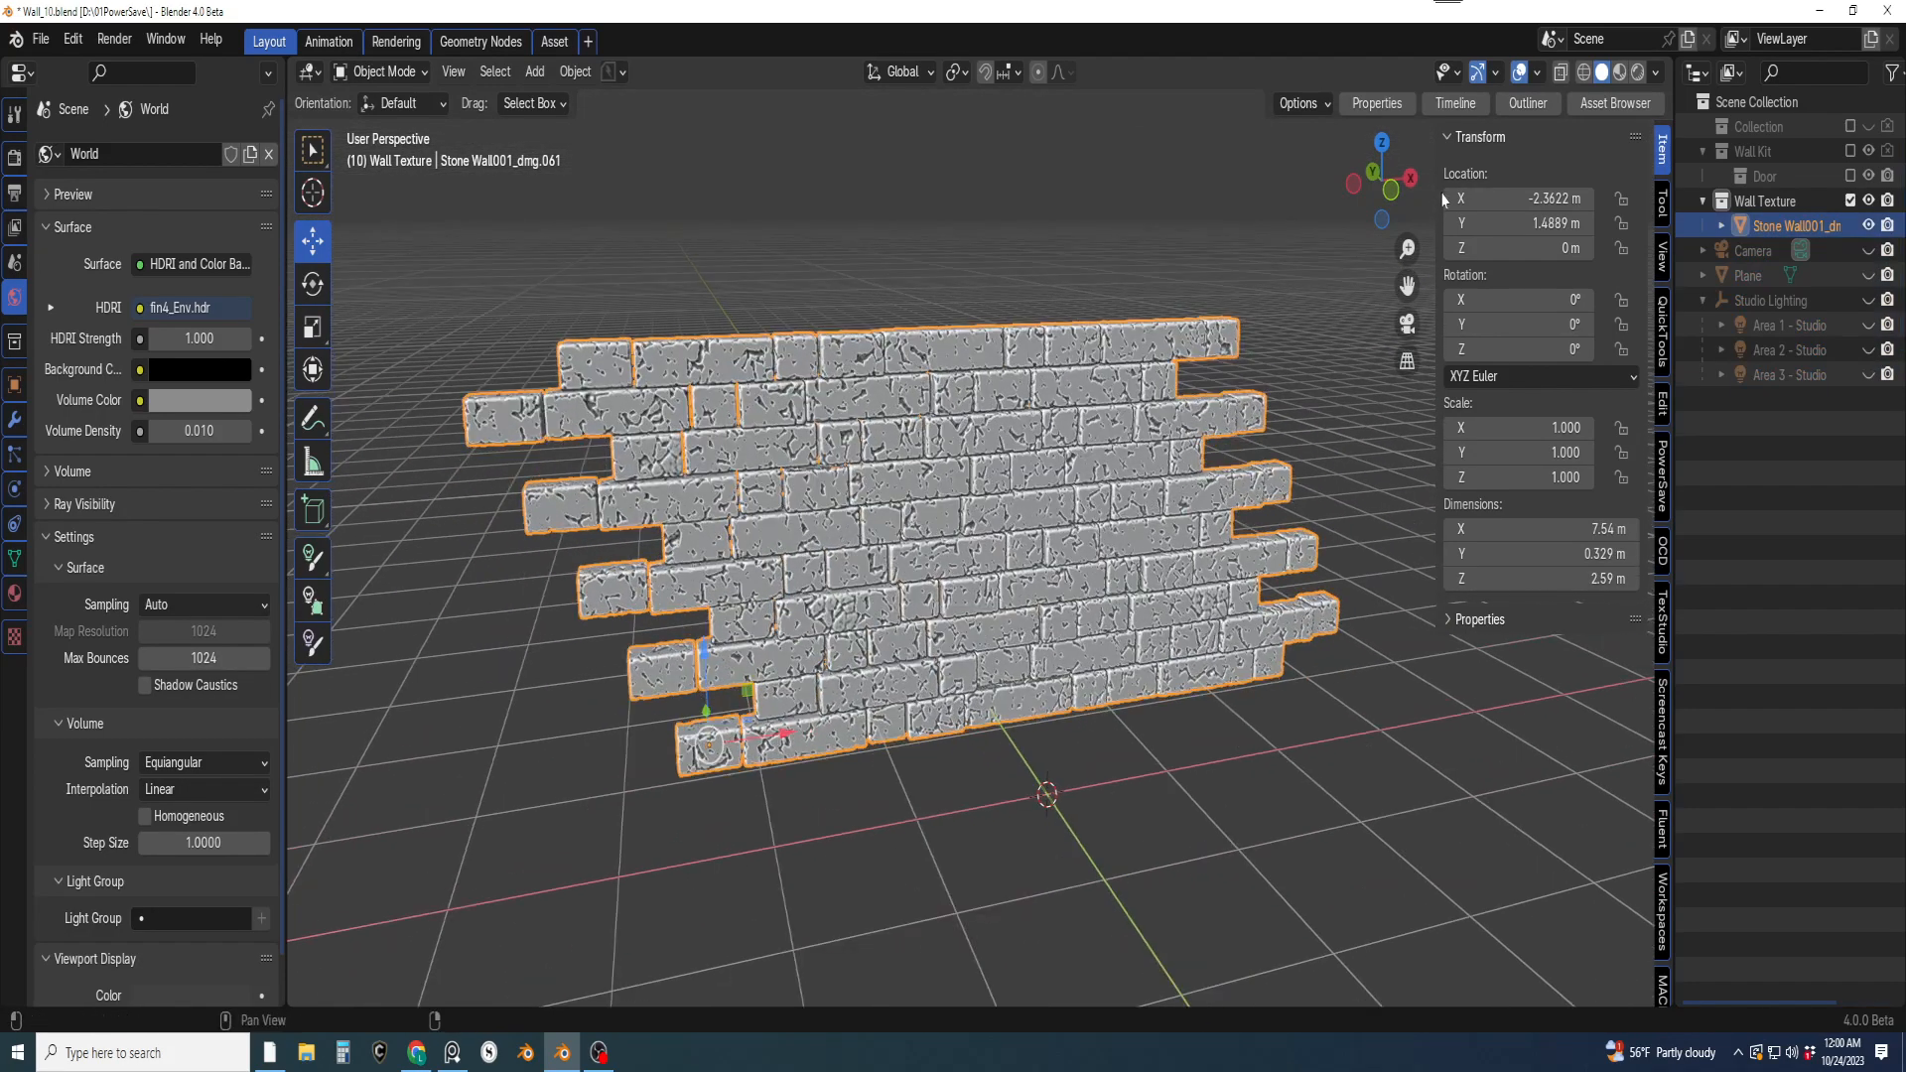
{"action": "left_click", "coordinate": [1642, 72]}
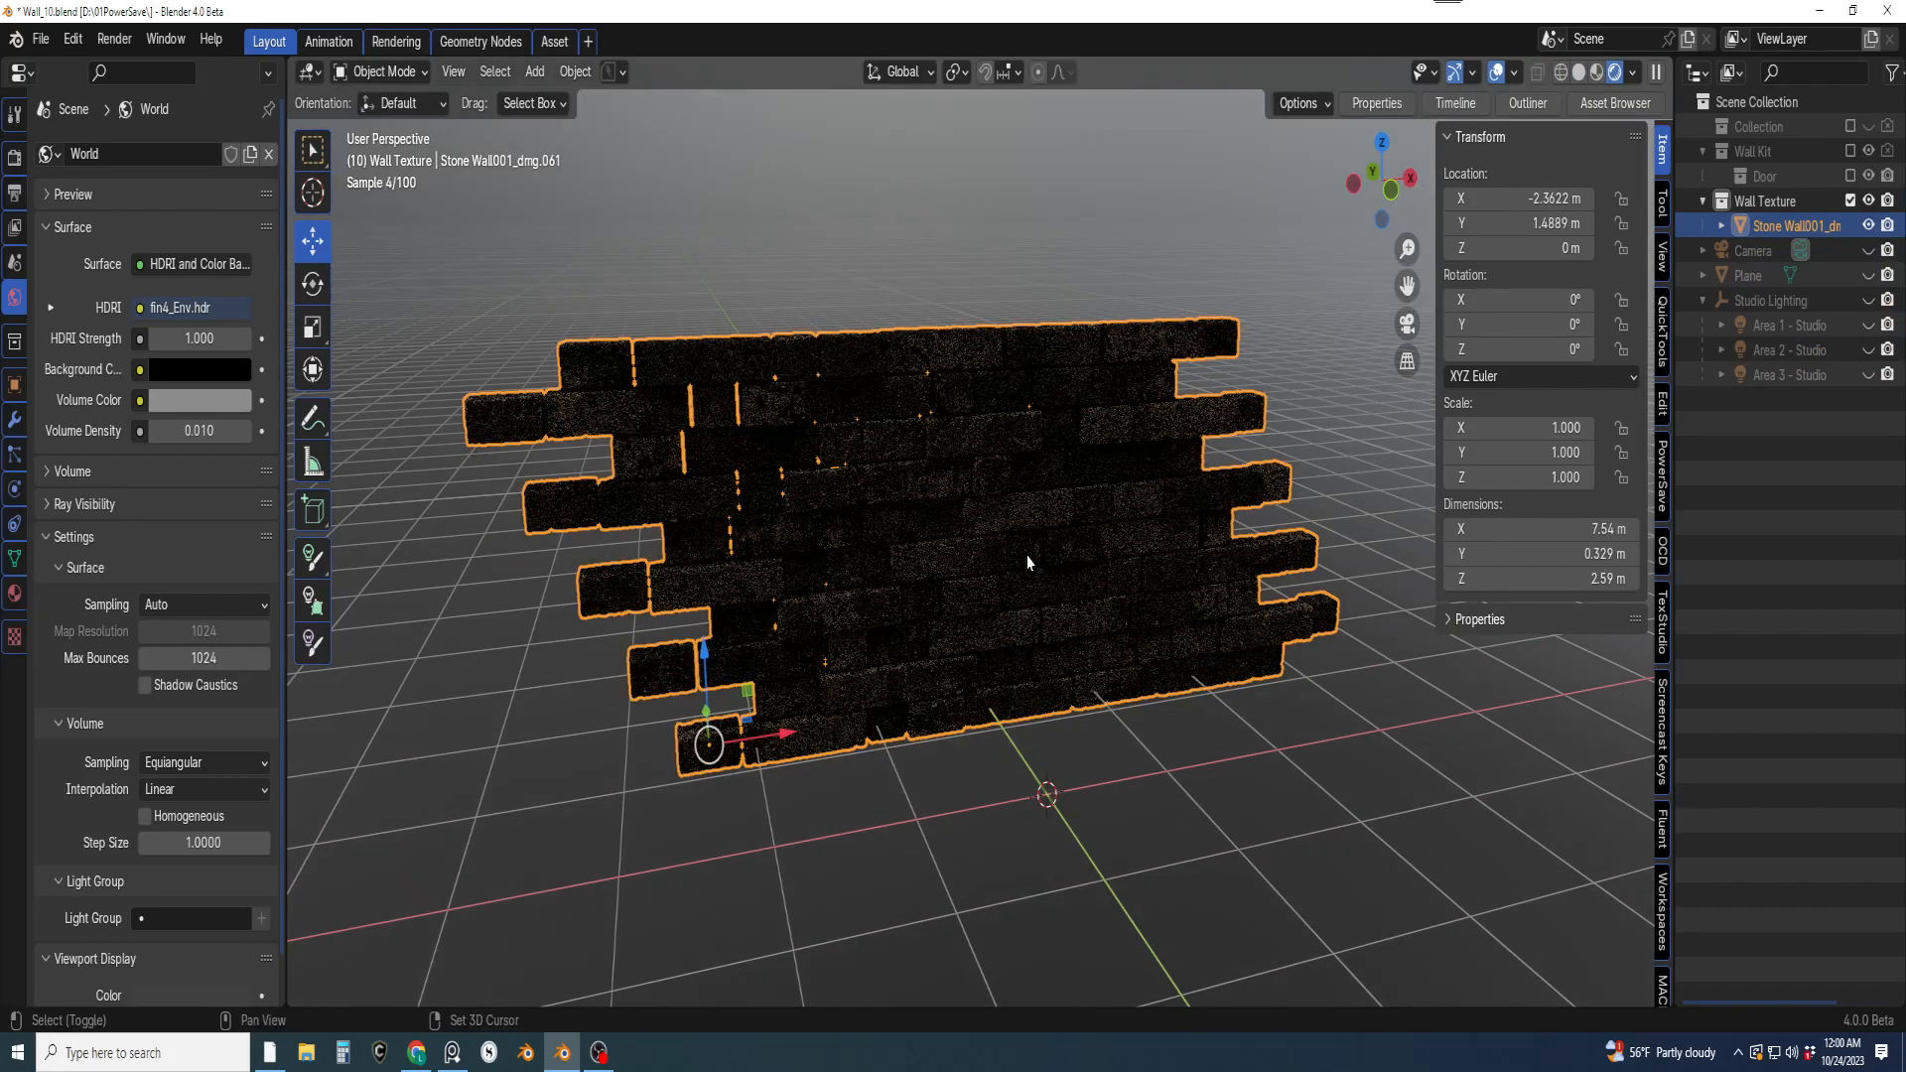
{"action": "middle_click_drag", "start_coordinate": [1029, 563], "coordinate": [1062, 618], "text": "shift"}
{"action": "scroll", "coordinate": [1019, 612], "scroll_direction": "up", "scroll_amount": 2}
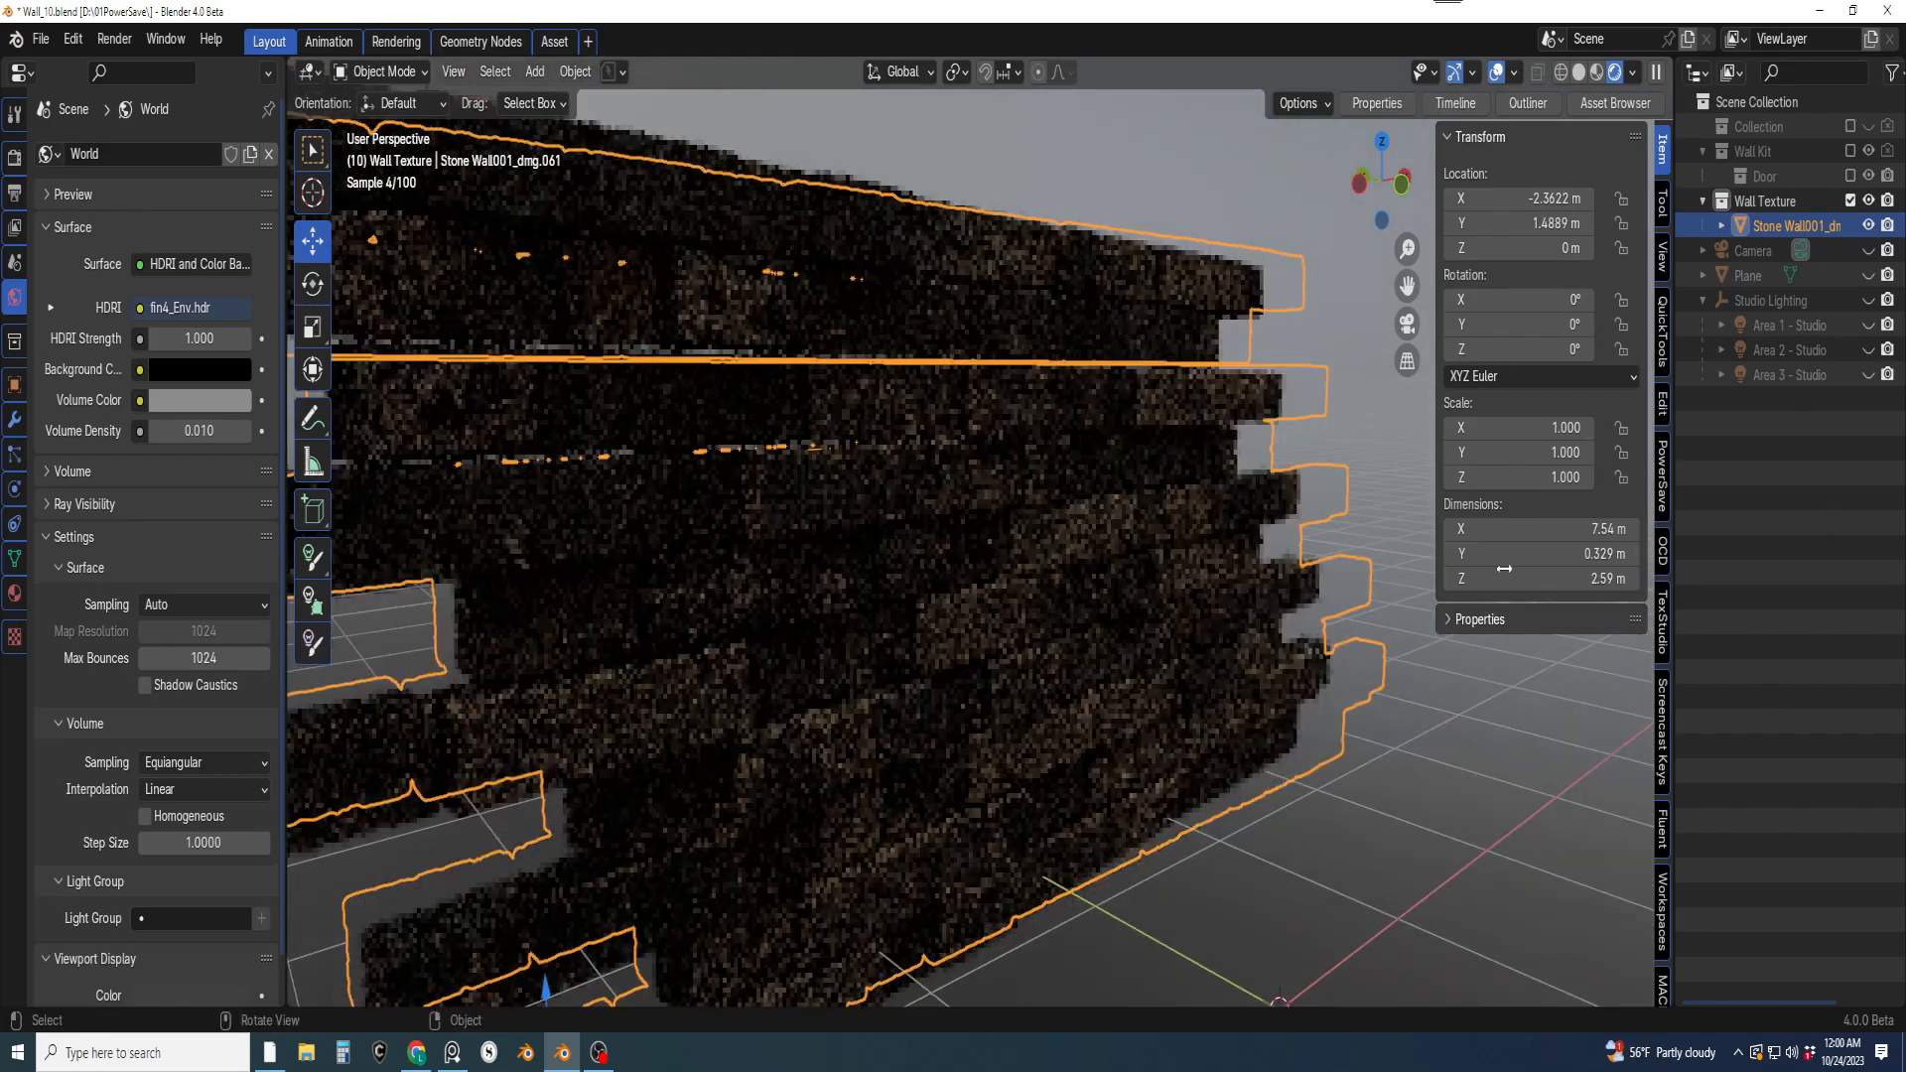
Unhide the three studio area lights and the Plane in the viewport
{"action": "left_click", "coordinate": [1869, 325]}
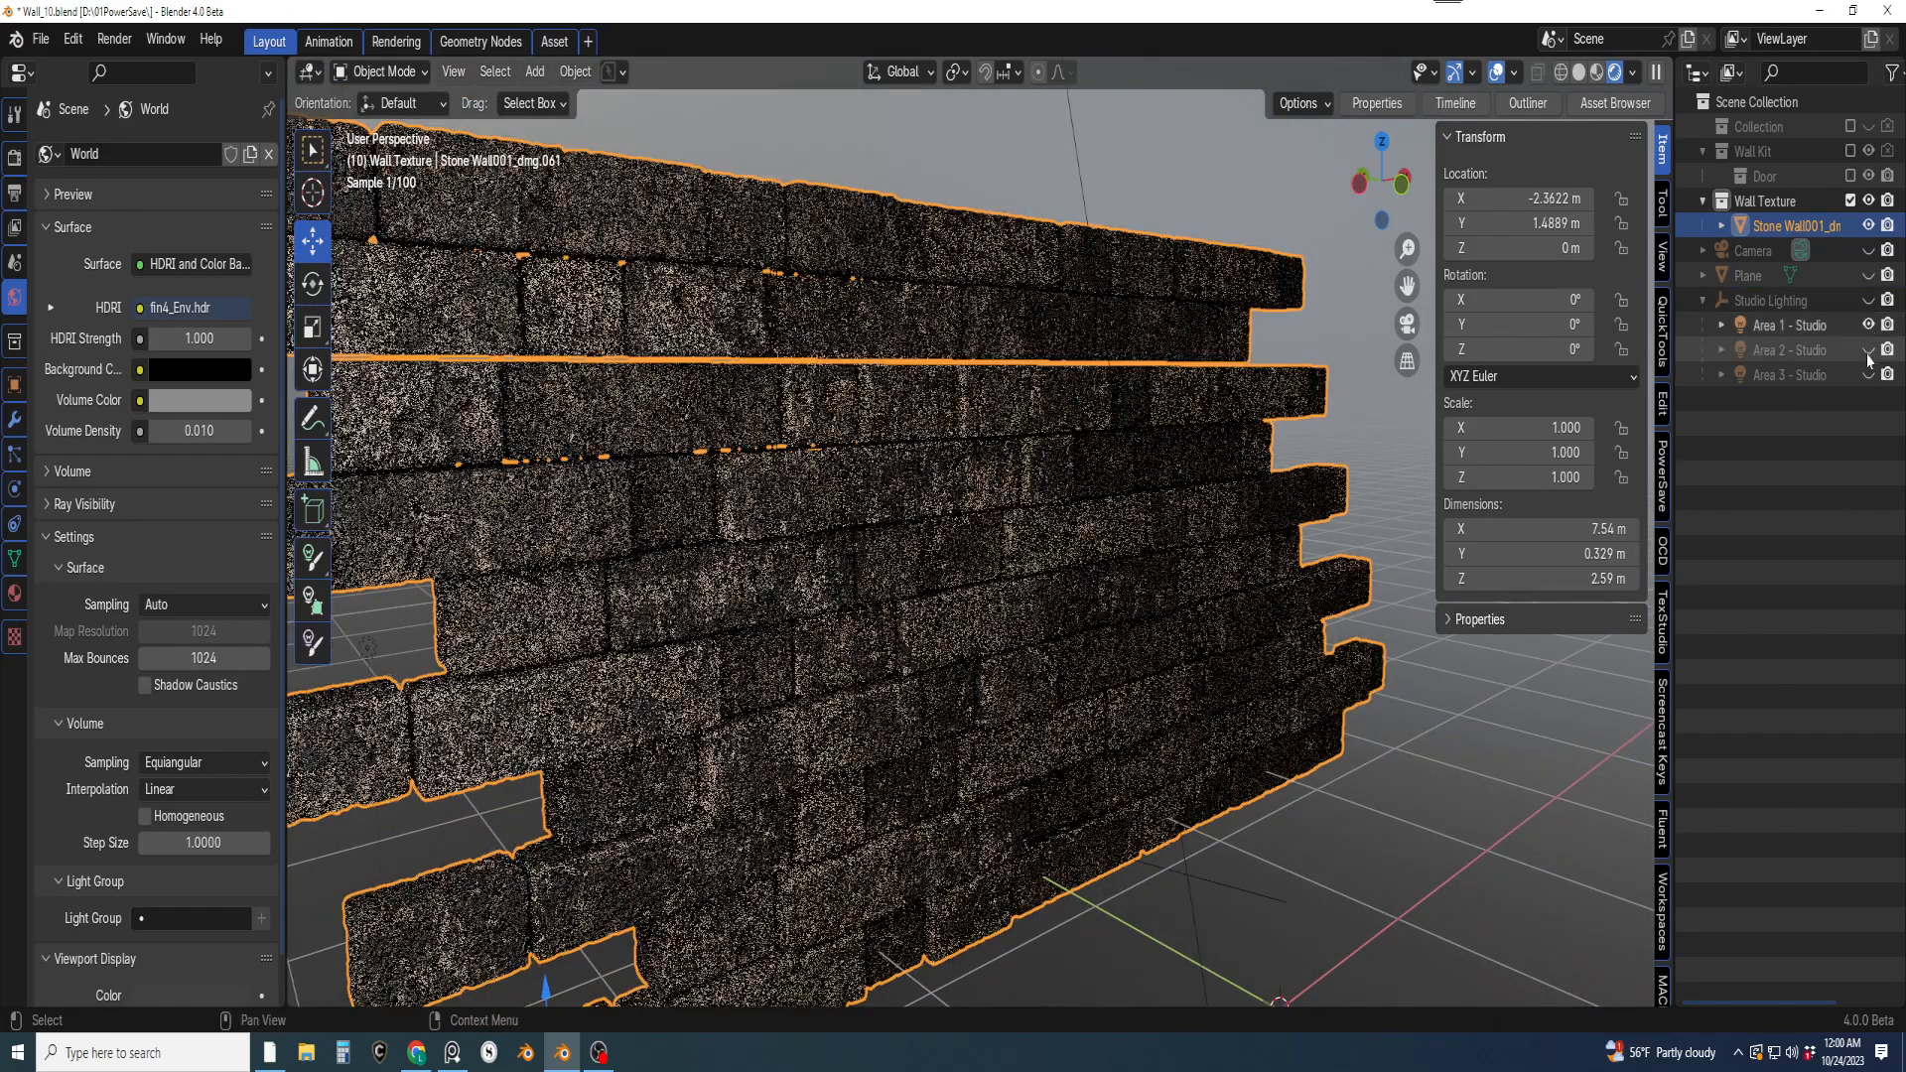
{"action": "left_click_drag", "start_coordinate": [1869, 349], "coordinate": [1869, 374]}
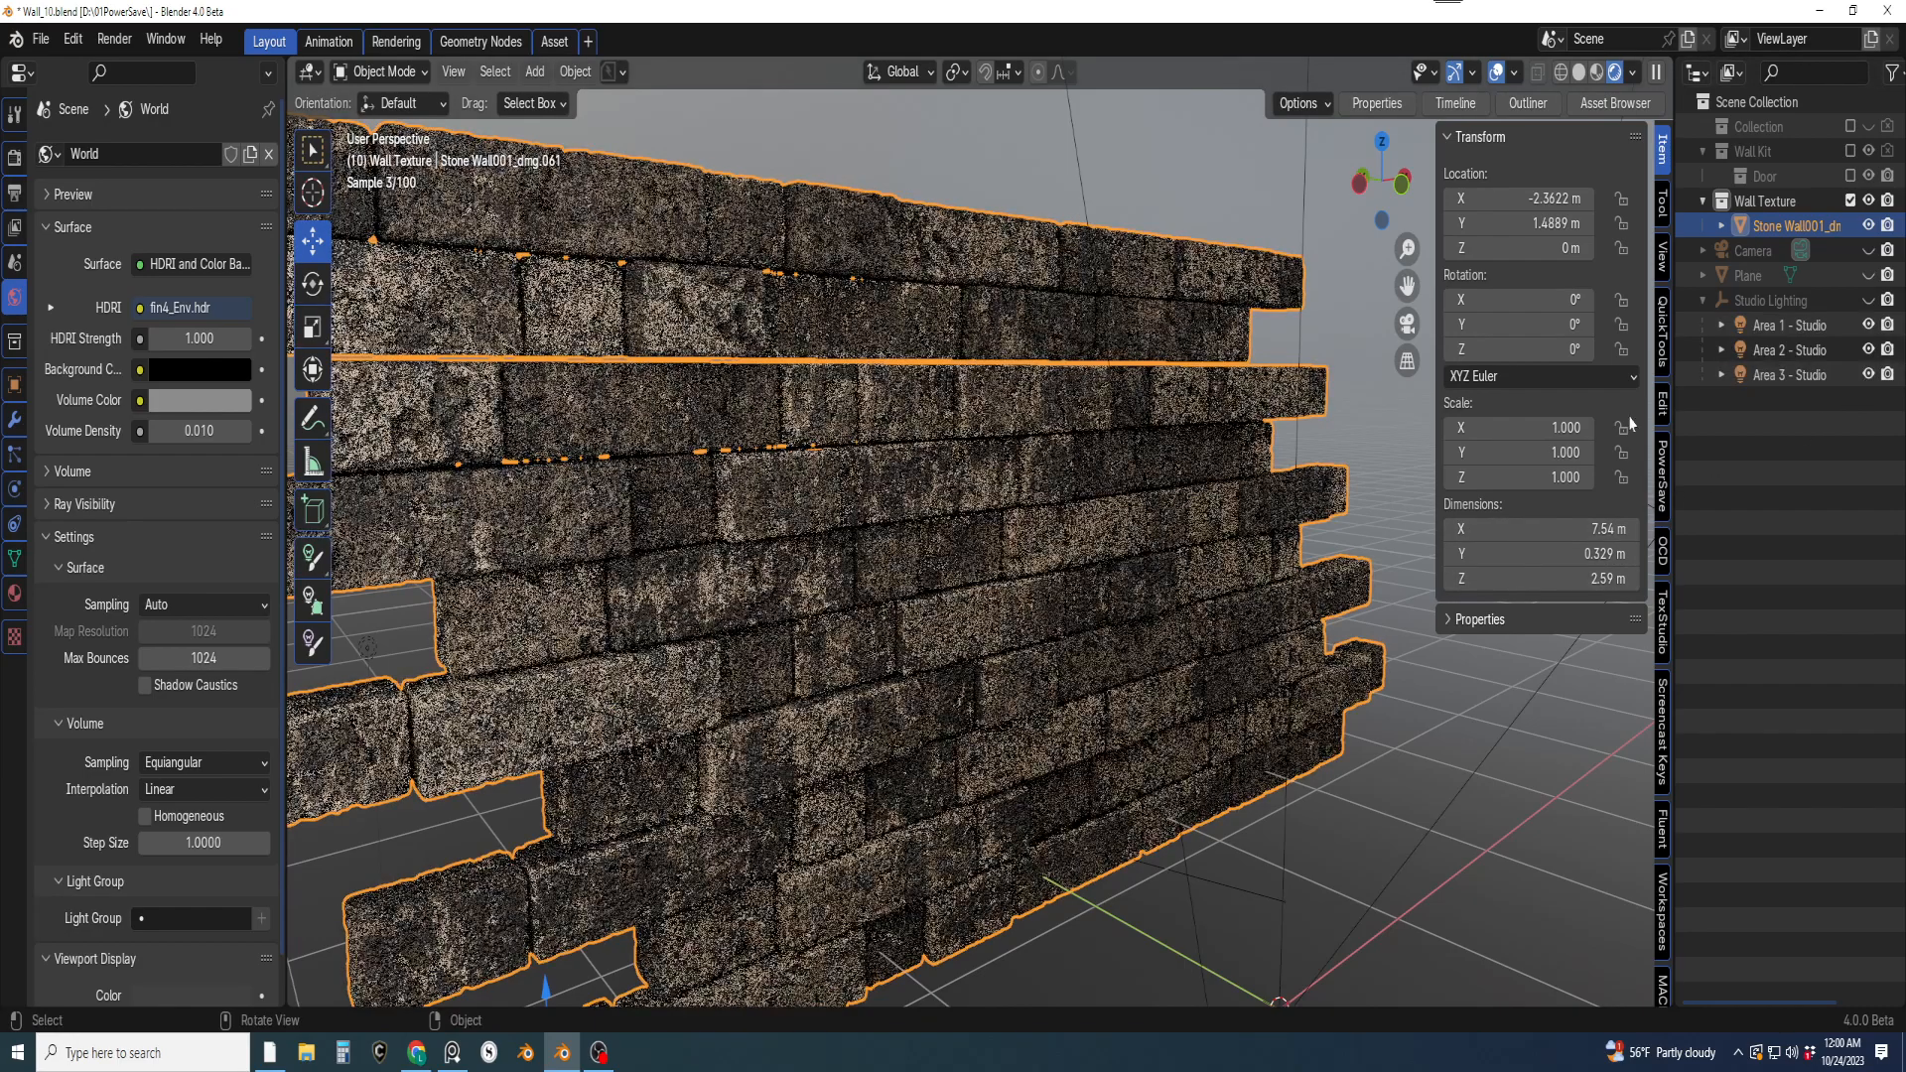
{"action": "left_click", "coordinate": [1869, 275]}
Examine the lit wall in the rendered preview, up close and as a whole, for the depth variation between stones
{"action": "middle_click_drag", "start_coordinate": [1094, 685], "coordinate": [1211, 830]}
{"action": "scroll", "coordinate": [1142, 809], "scroll_direction": "up", "scroll_amount": 6}
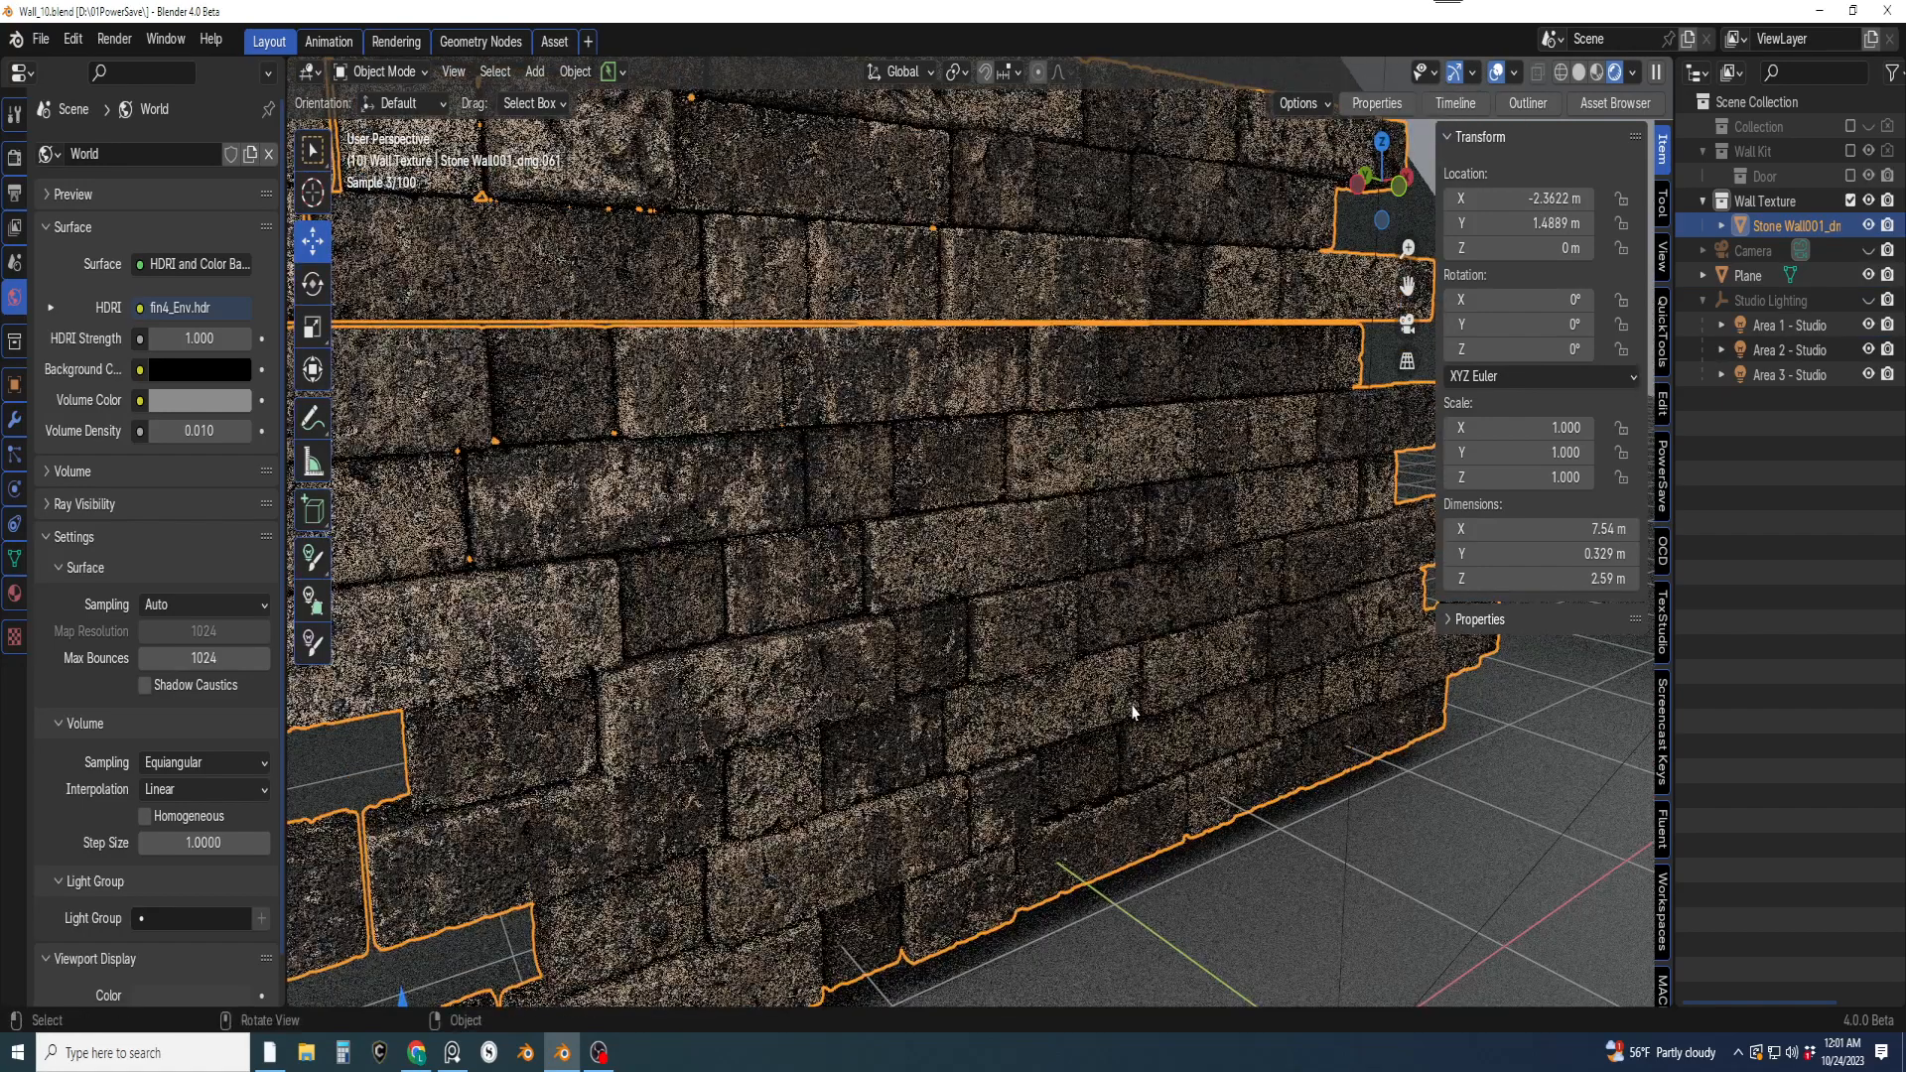
{"action": "scroll", "coordinate": [1140, 685], "scroll_direction": "down", "scroll_amount": 5}
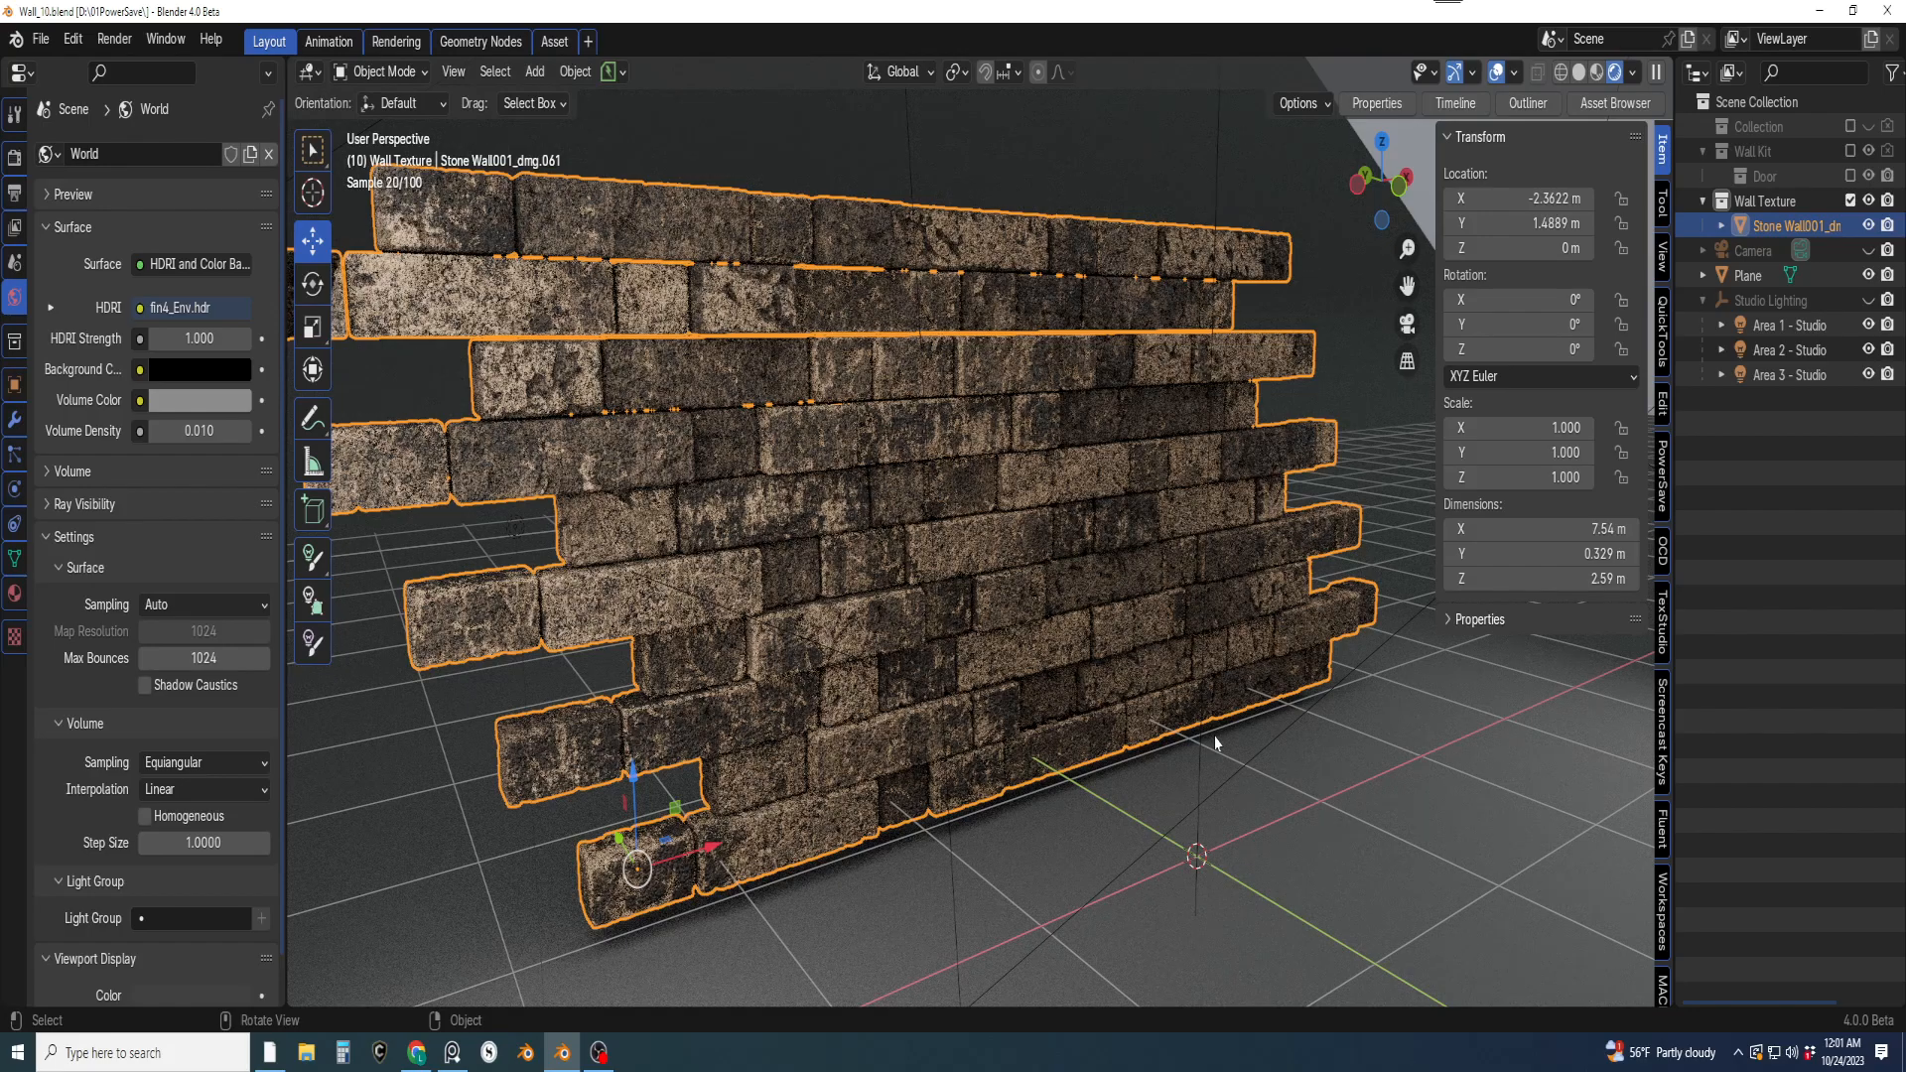
{"action": "scroll", "coordinate": [1215, 742], "scroll_direction": "up", "scroll_amount": 3}
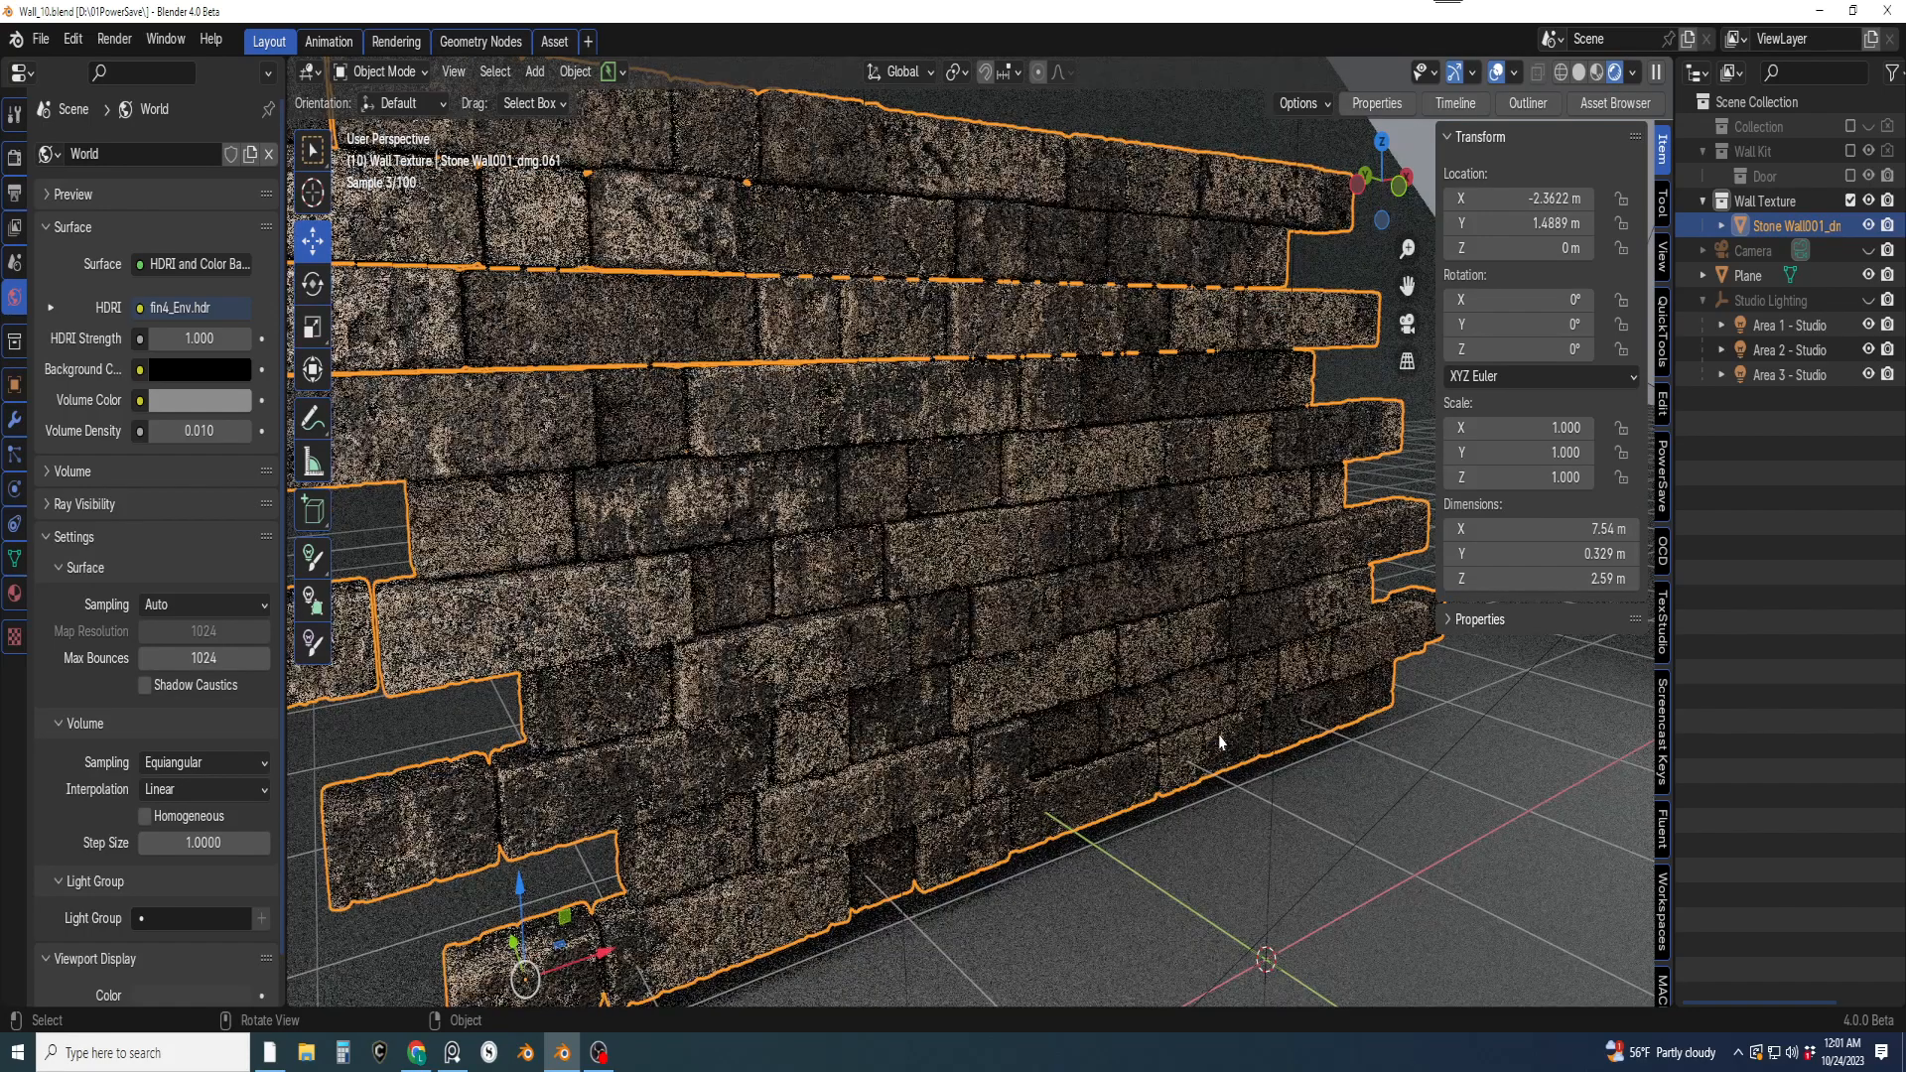
{"action": "scroll", "coordinate": [1220, 743], "scroll_direction": "down", "scroll_amount": 5}
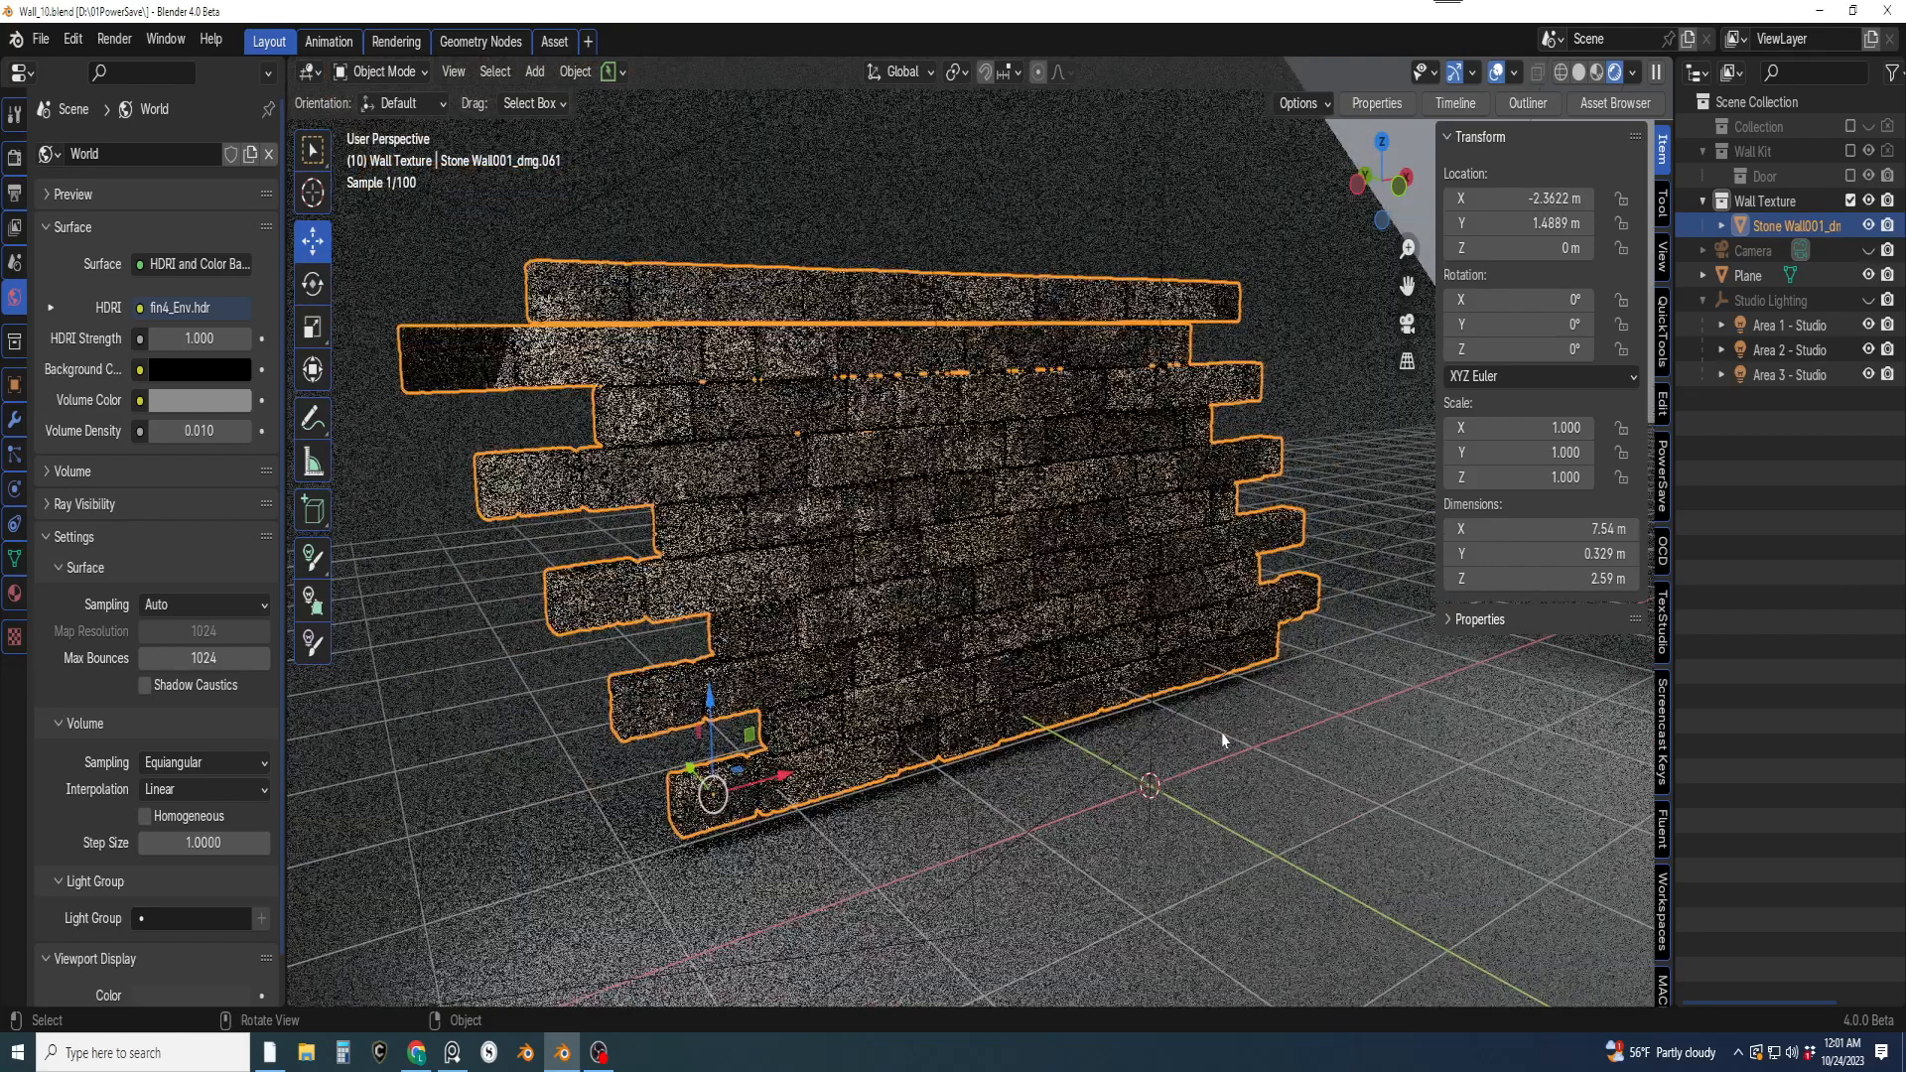
{"action": "scroll", "coordinate": [1223, 740], "scroll_direction": "up", "scroll_amount": 2}
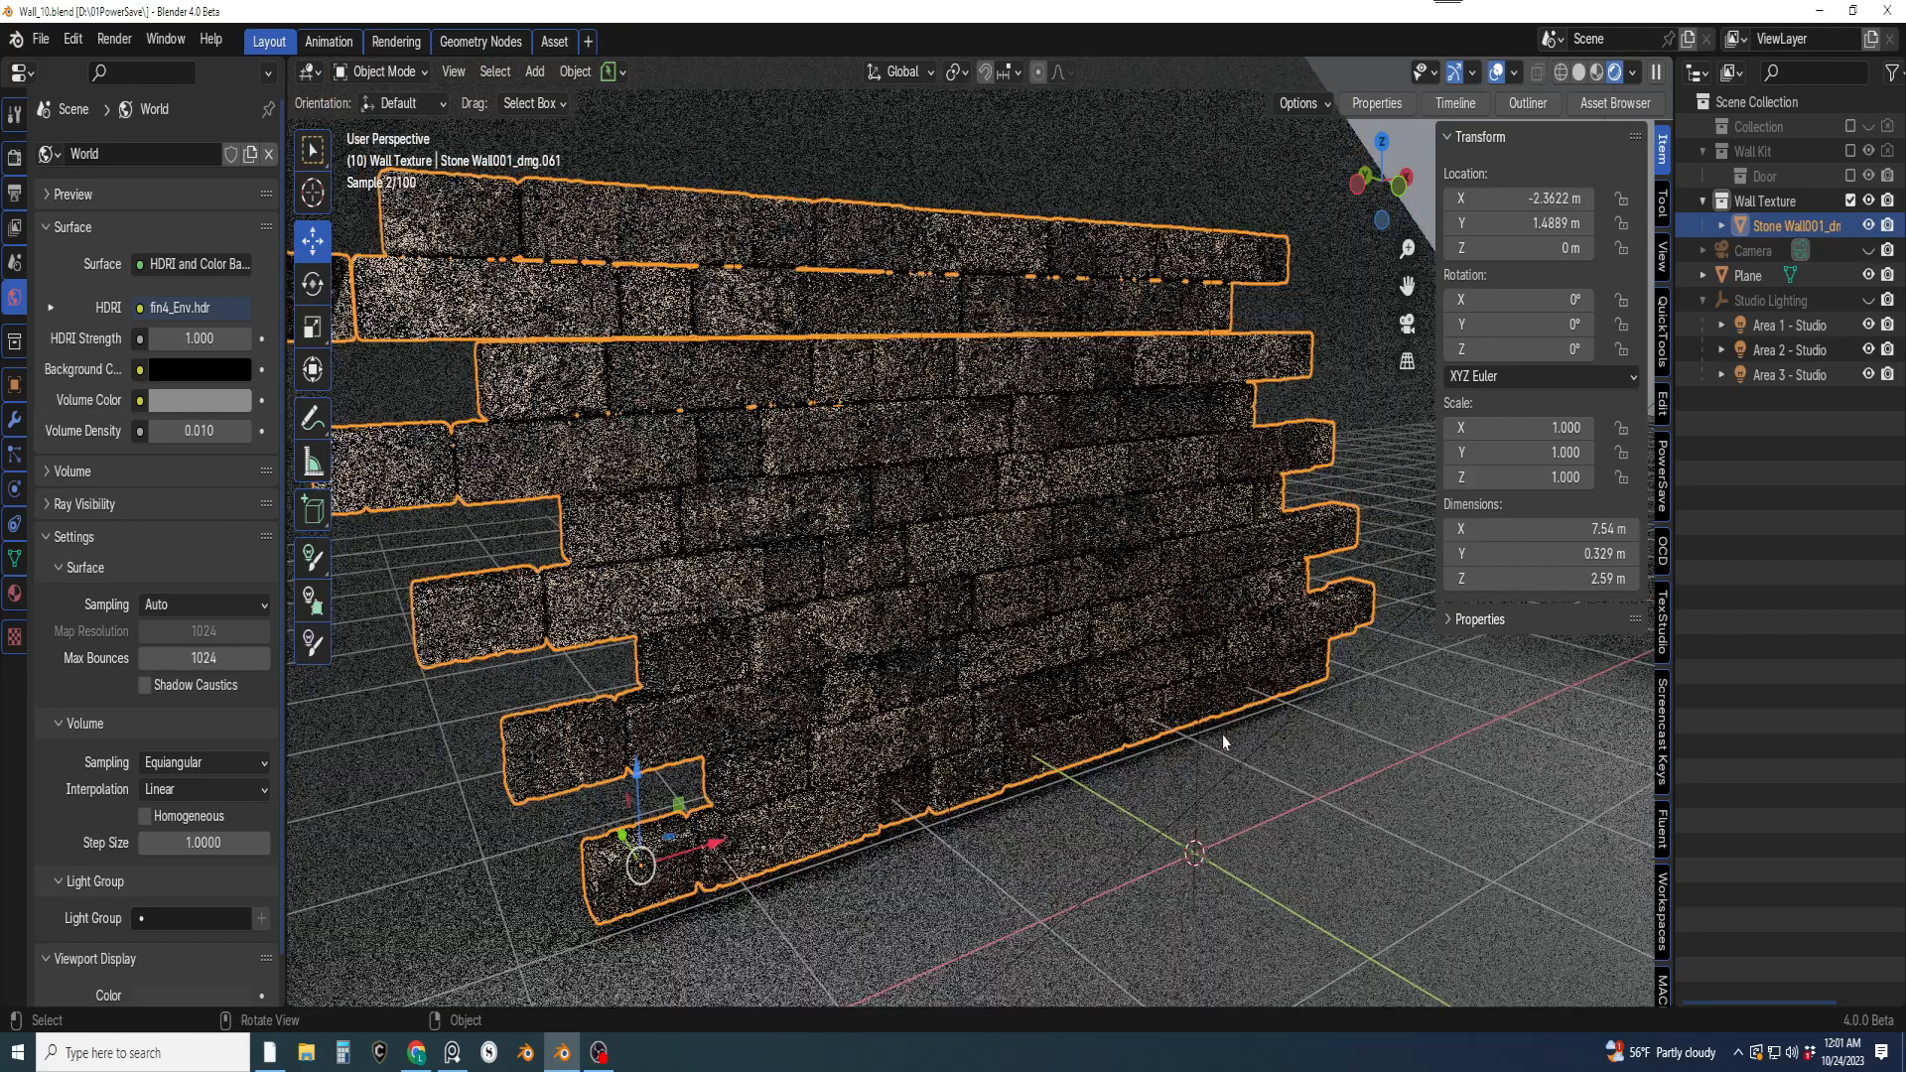
{"action": "scroll", "coordinate": [961, 853], "scroll_direction": "up", "scroll_amount": 2}
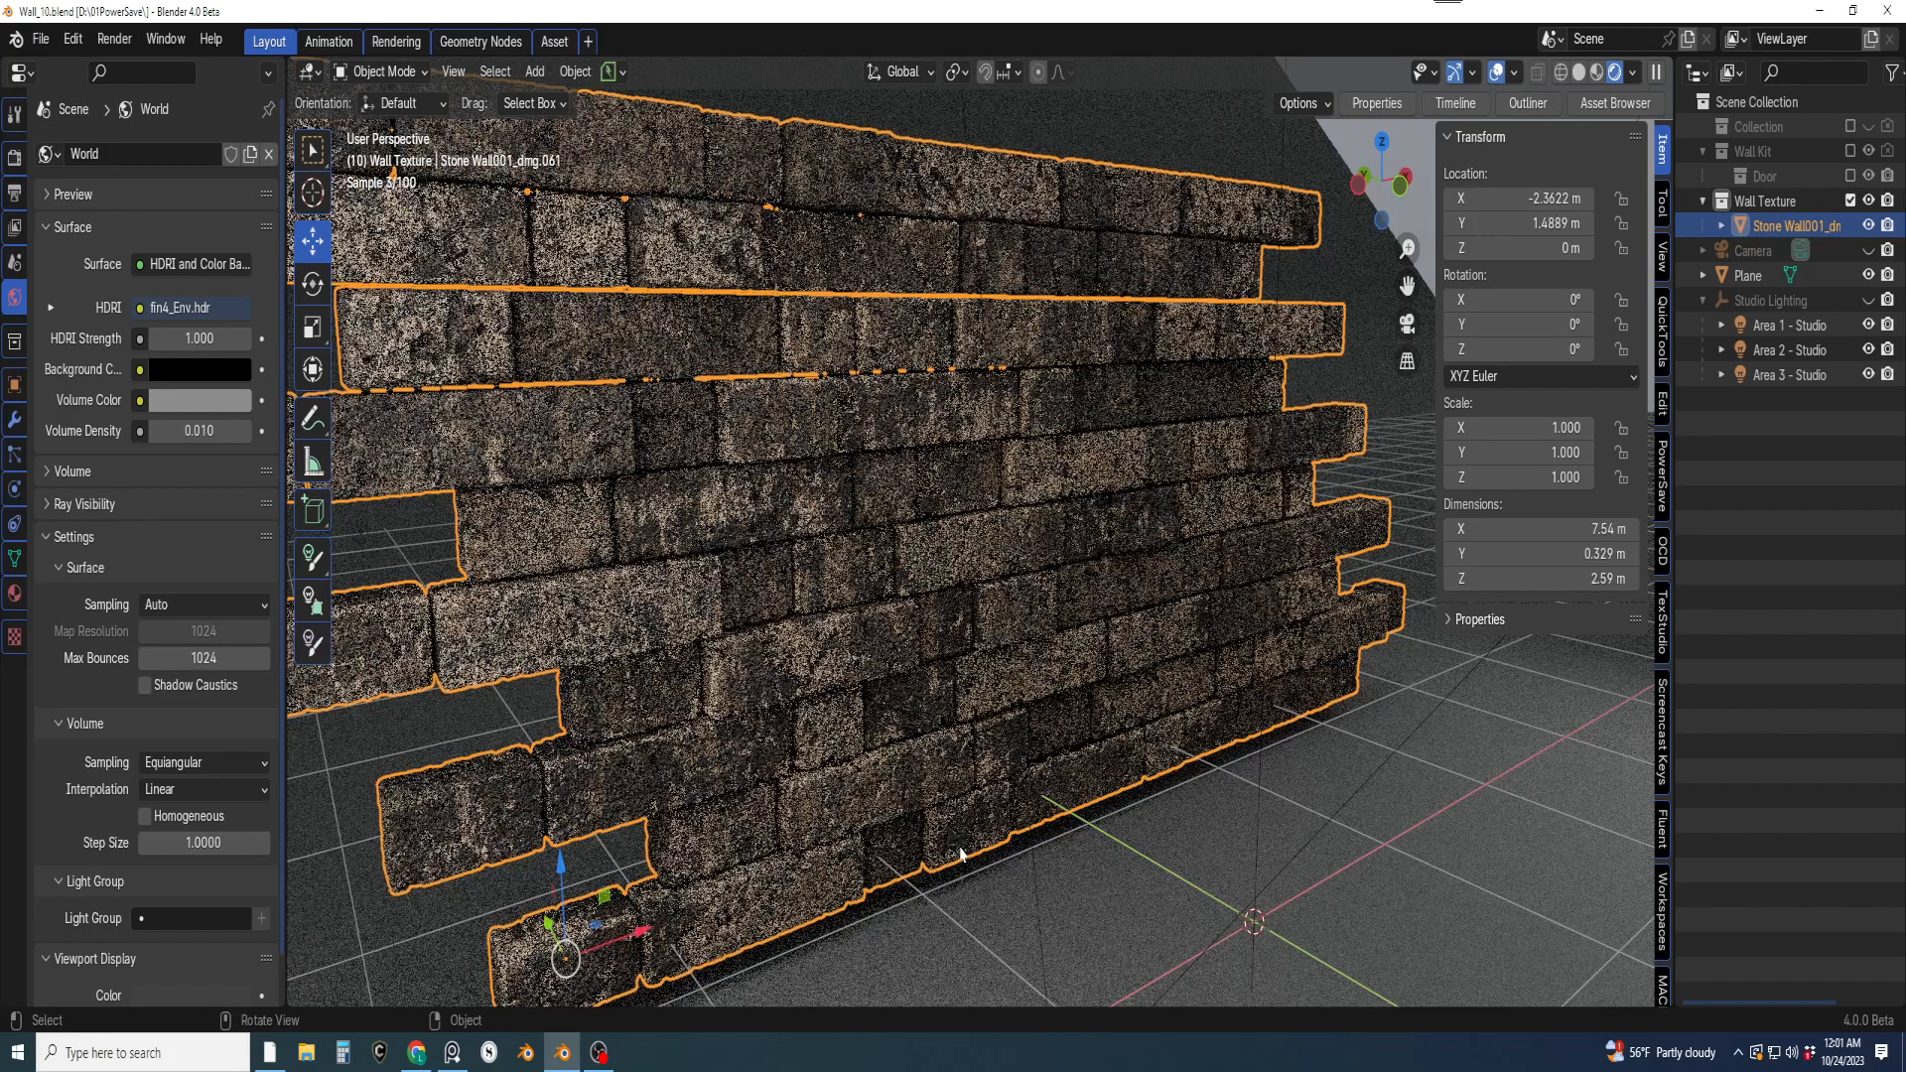